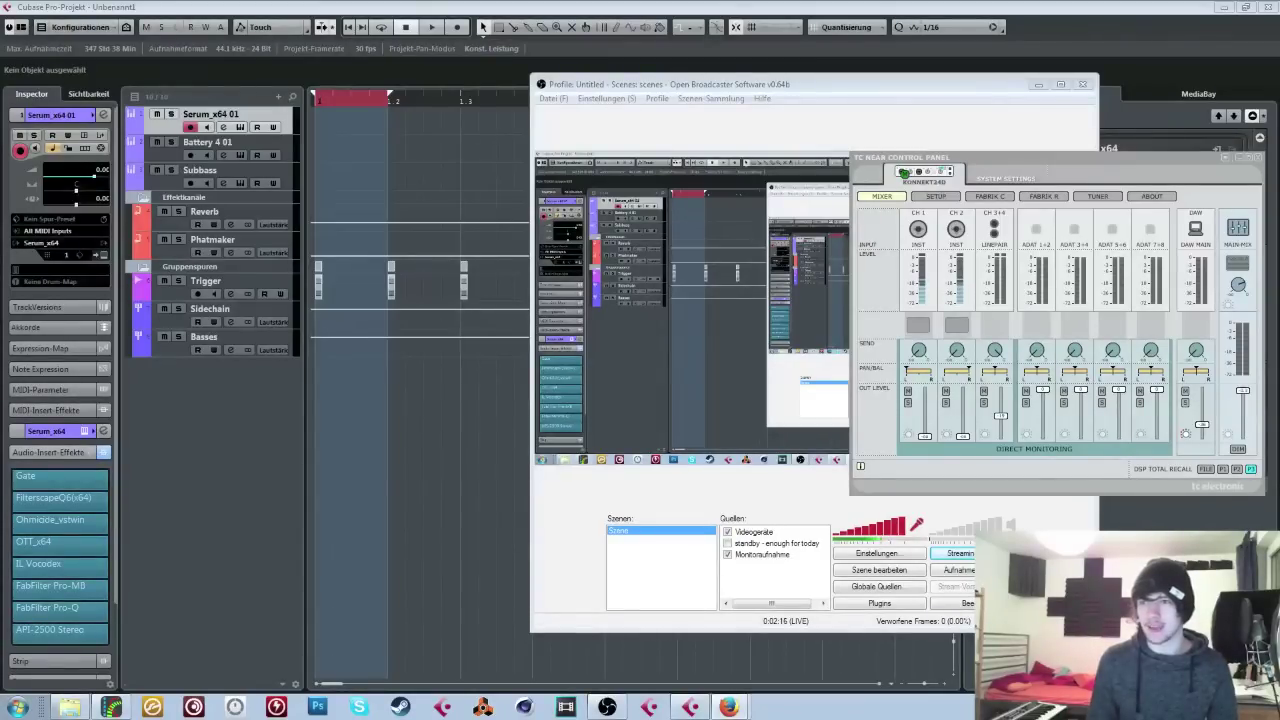
Step: Move the TC Near control panel and the OBS window aside, and minimize OBS to uncover the Cubase project
{"action": "key", "text": "super"}
{"action": "key", "text": "super"}
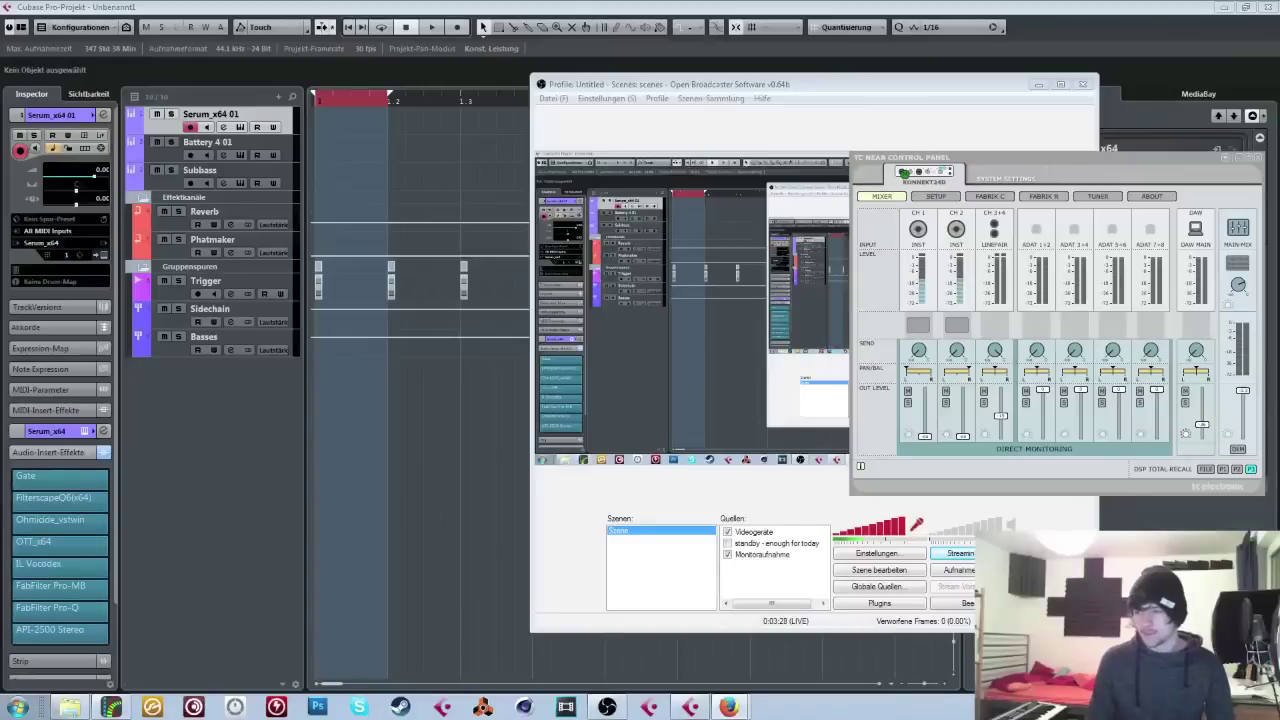
{"action": "left_click_drag", "start_coordinate": [940, 158], "coordinate": [565, 246]}
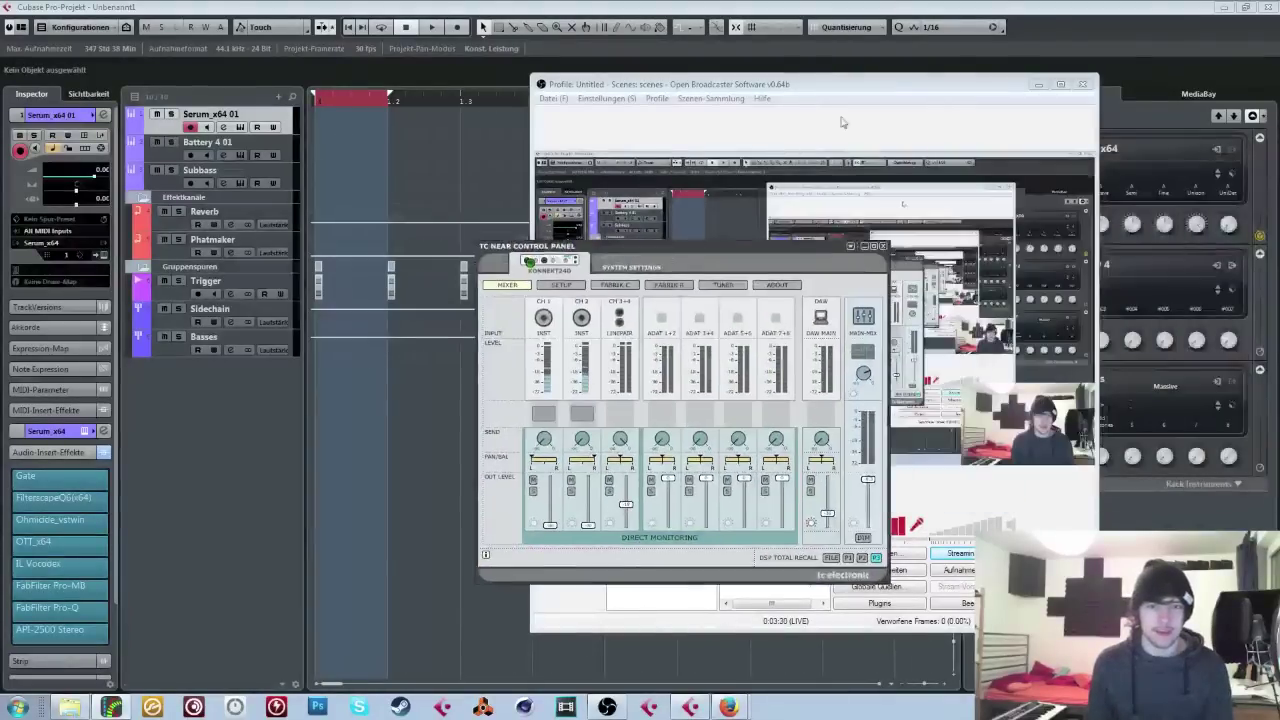
{"action": "left_click_drag", "start_coordinate": [1047, 77], "coordinate": [955, 90]}
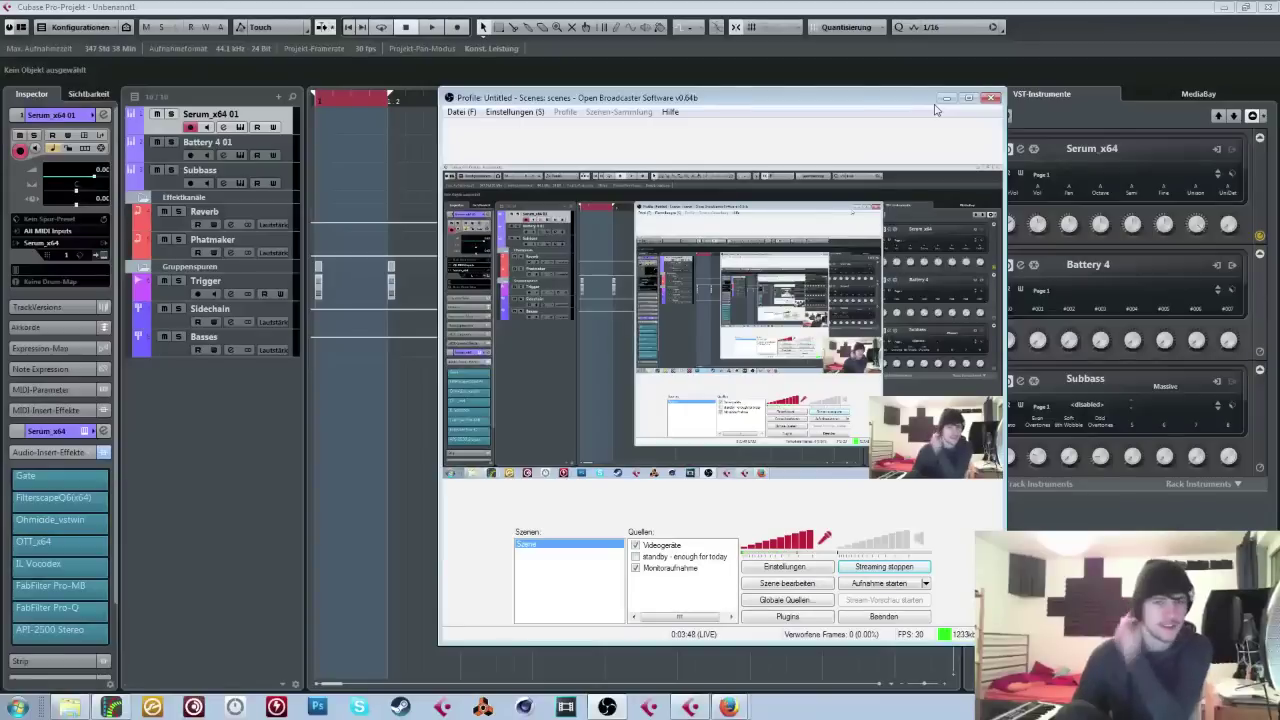
{"action": "left_click", "coordinate": [946, 98]}
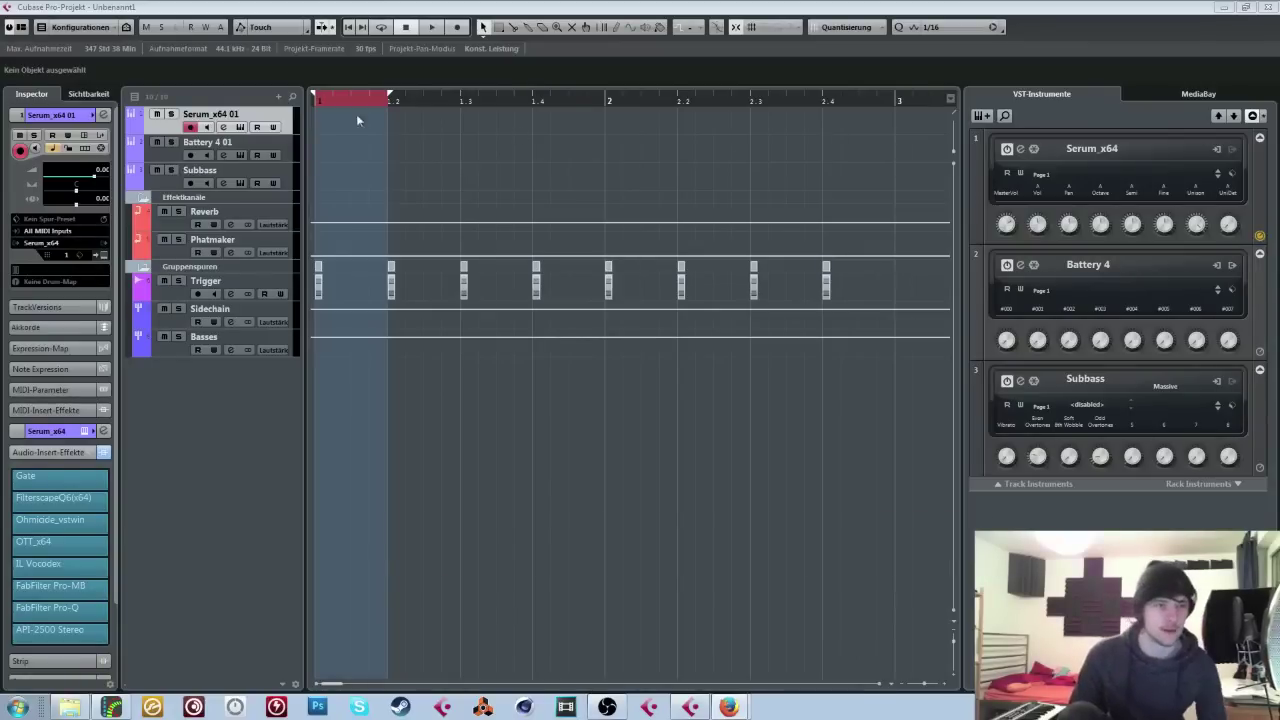
Step: Show the transport panel and close the project Unbenannt1
{"action": "key", "text": "F2"}
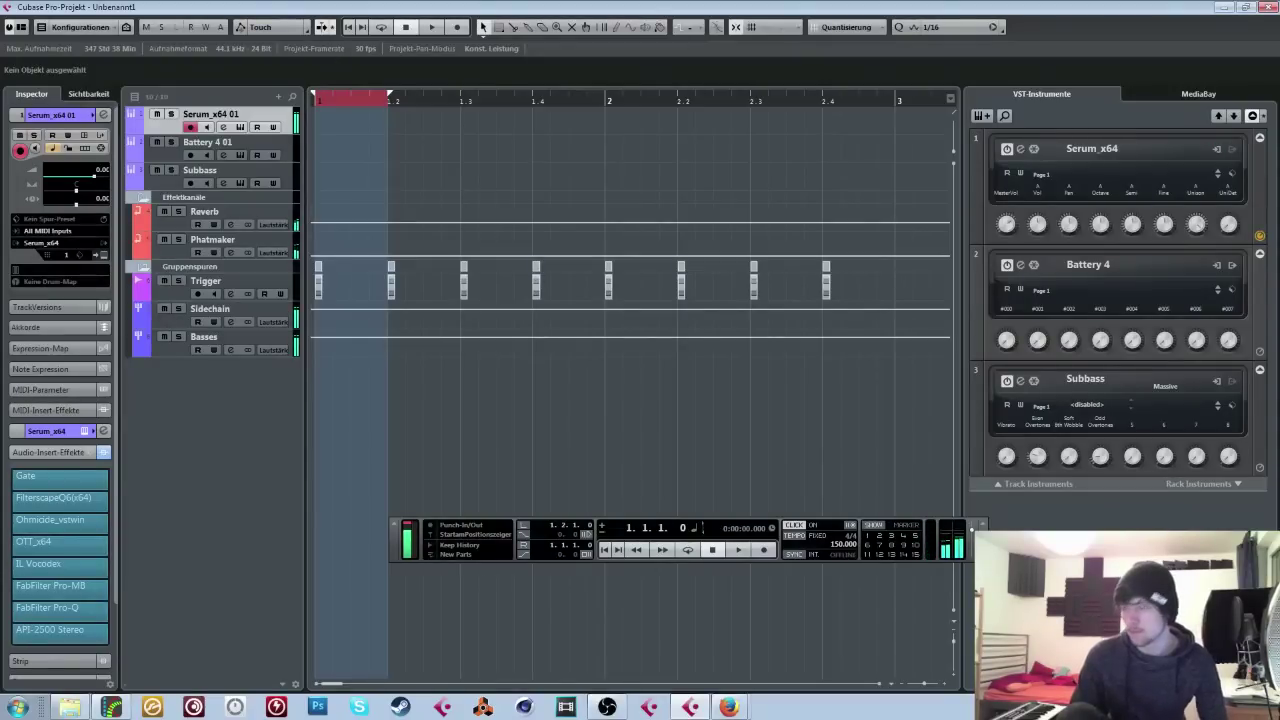
{"action": "key", "text": "F2"}
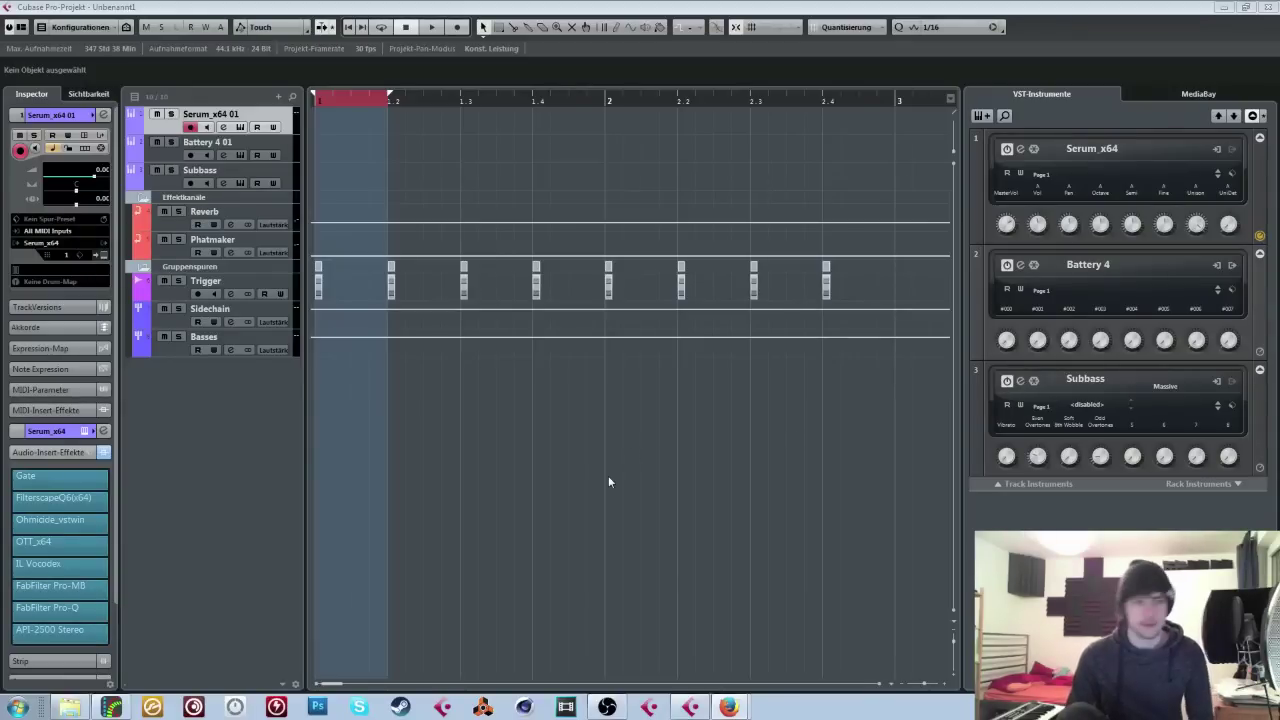
{"action": "key", "text": "F2"}
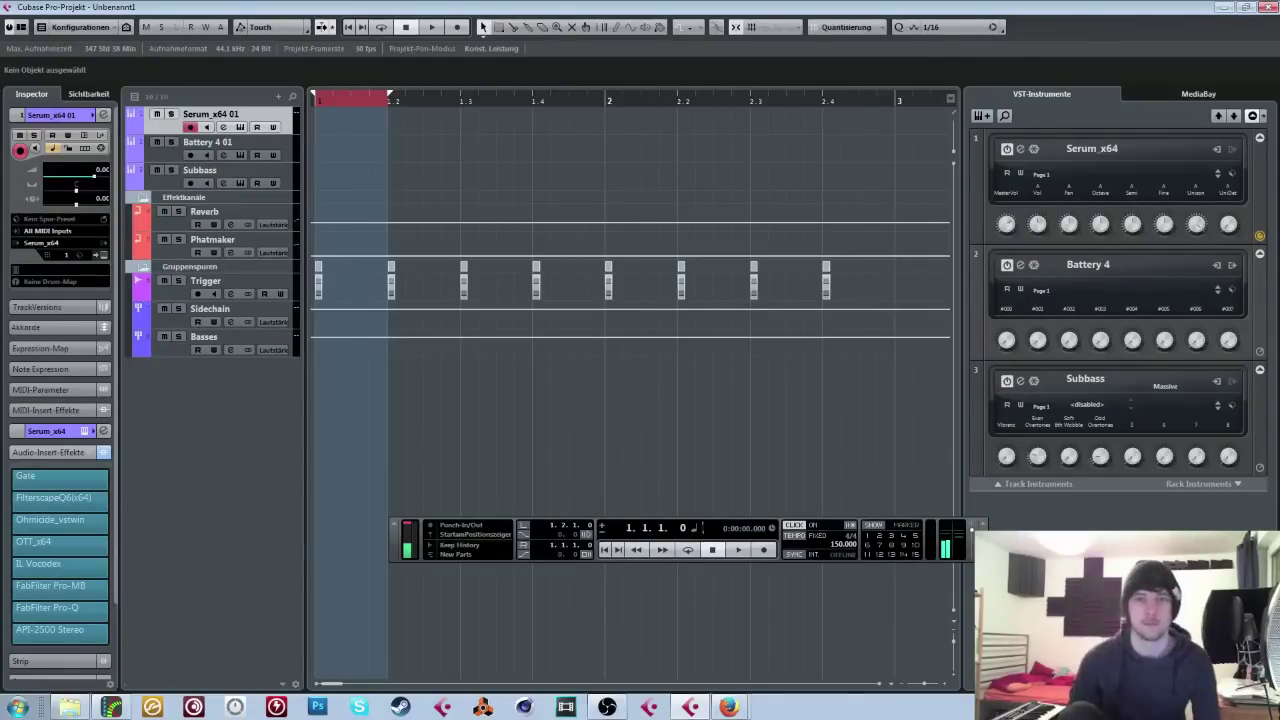
{"action": "left_click", "coordinate": [1266, 7]}
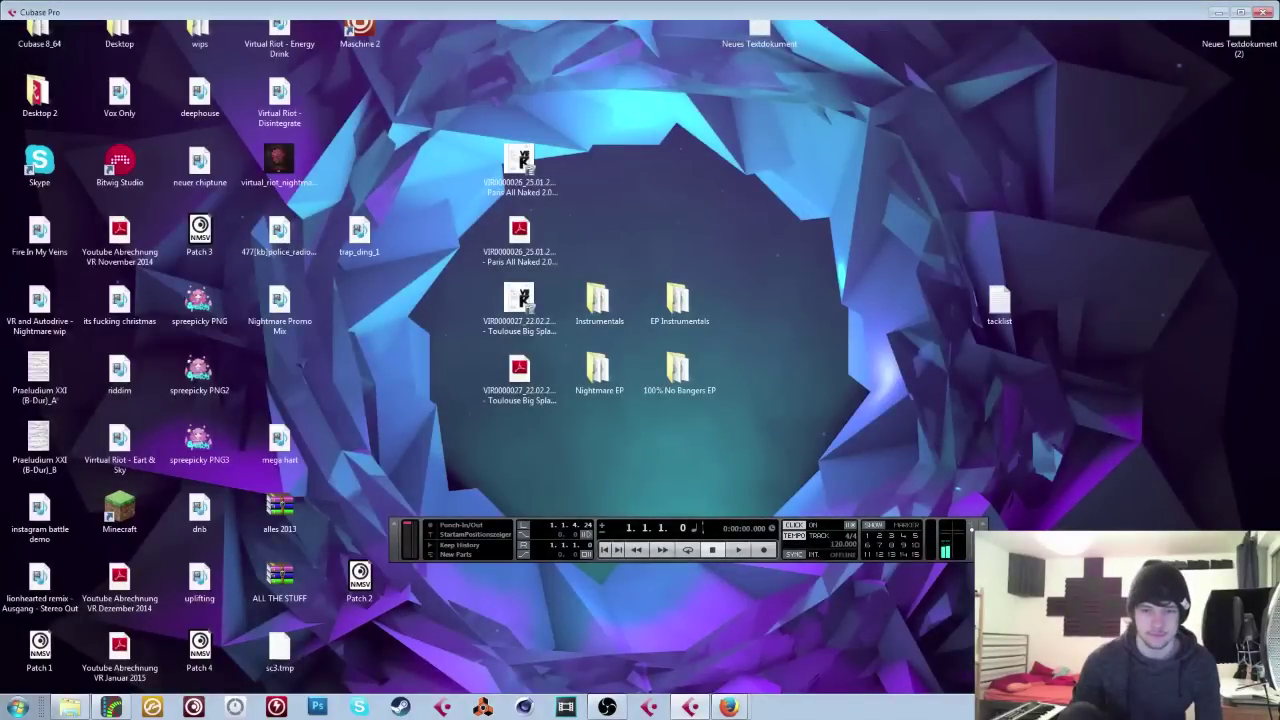
Step: Try to bring up the Cubase main menu while no project is open
{"action": "left_click", "coordinate": [16, 13]}
{"action": "left_click", "coordinate": [14, 12]}
{"action": "left_click", "coordinate": [14, 12]}
{"action": "left_click", "coordinate": [18, 14]}
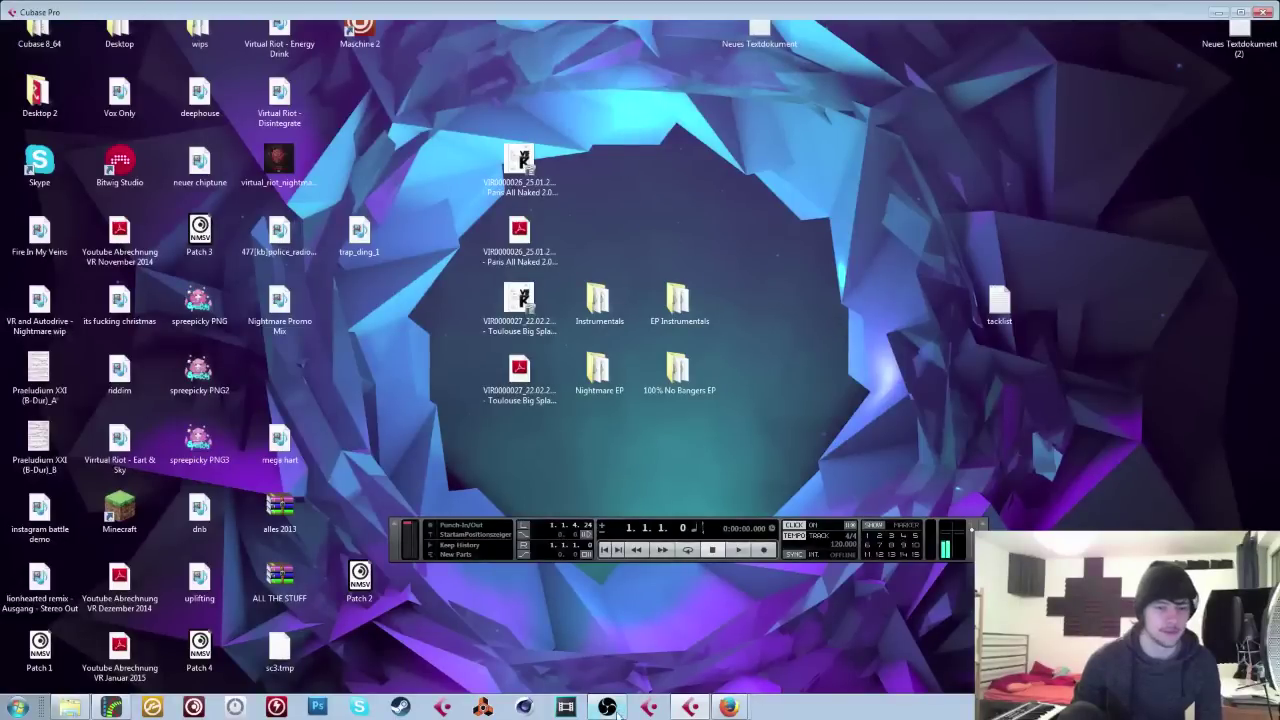
{"action": "left_click", "coordinate": [702, 712]}
{"action": "left_click", "coordinate": [702, 712]}
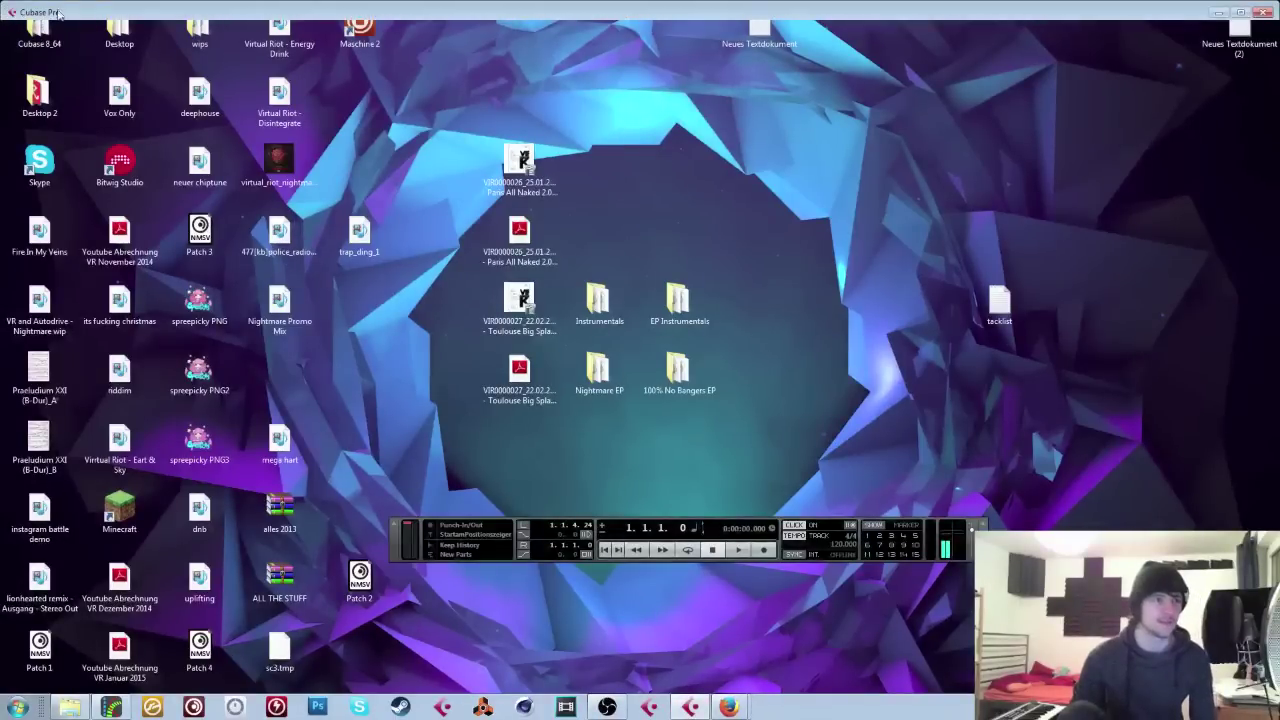
{"action": "mouse_move", "coordinate": [372, 10]}
{"action": "left_mouse_down"}
{"action": "mouse_move", "coordinate": [372, 60]}
{"action": "mouse_move", "coordinate": [364, 6]}
{"action": "left_mouse_up"}
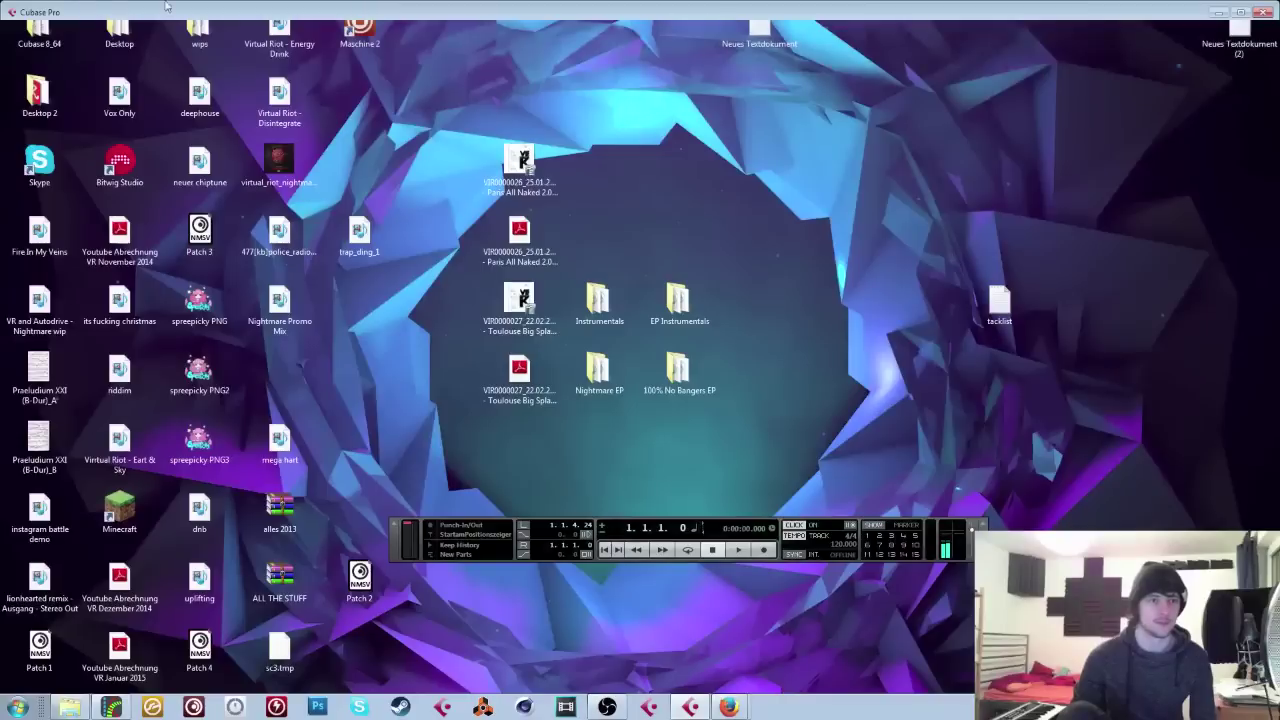
{"action": "right_click", "coordinate": [23, 14]}
{"action": "left_click", "coordinate": [50, 12]}
{"action": "left_click", "coordinate": [690, 707]}
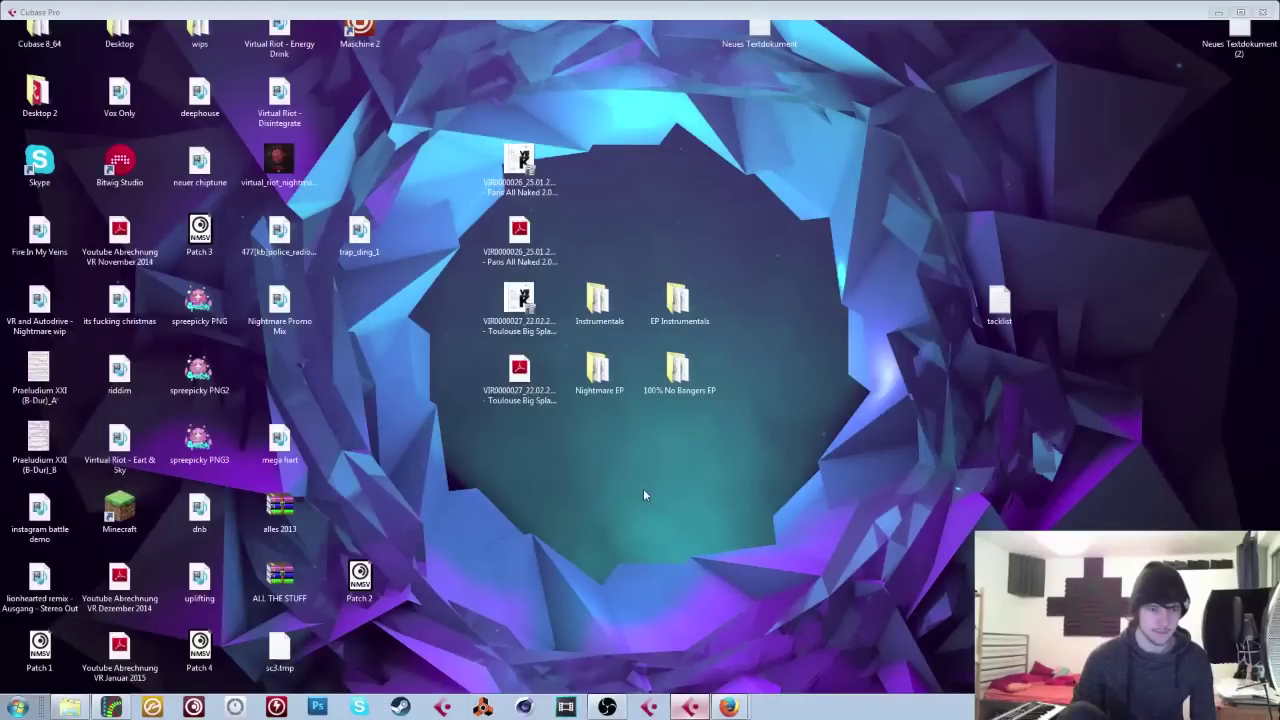
{"action": "key", "text": "alt+Tab"}
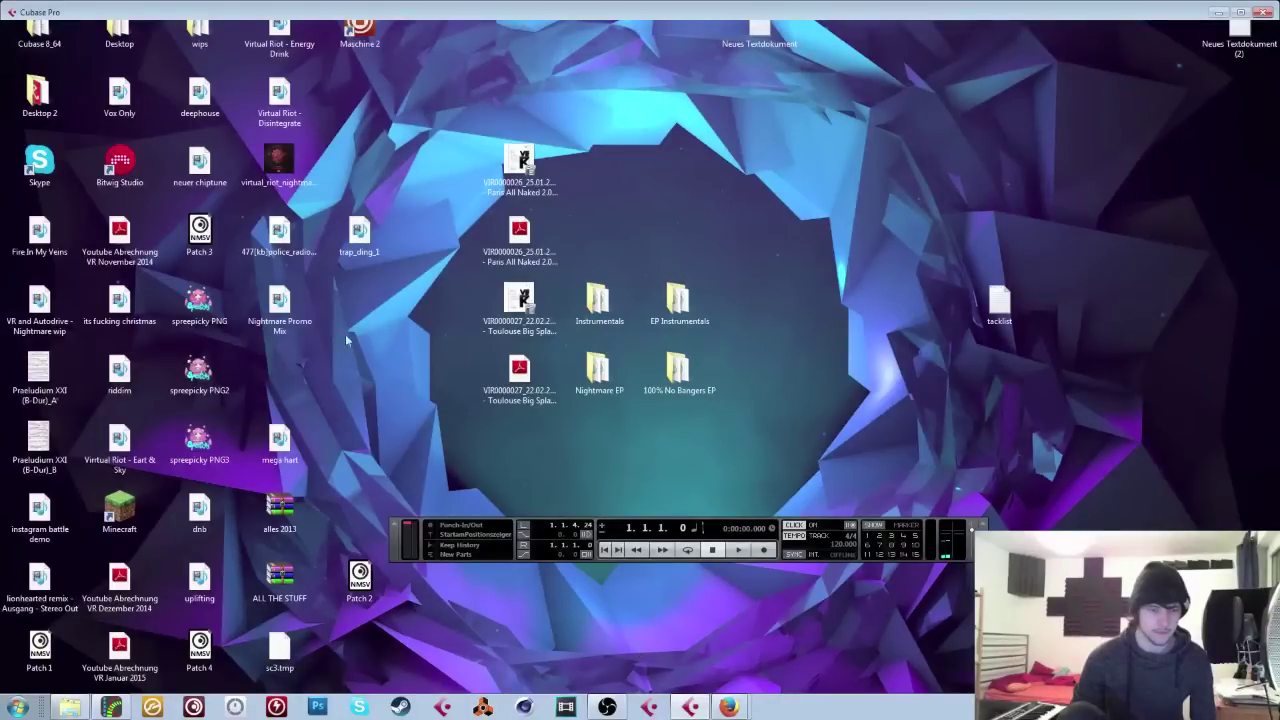
{"action": "left_click", "coordinate": [28, 12]}
{"action": "left_click", "coordinate": [70, 14]}
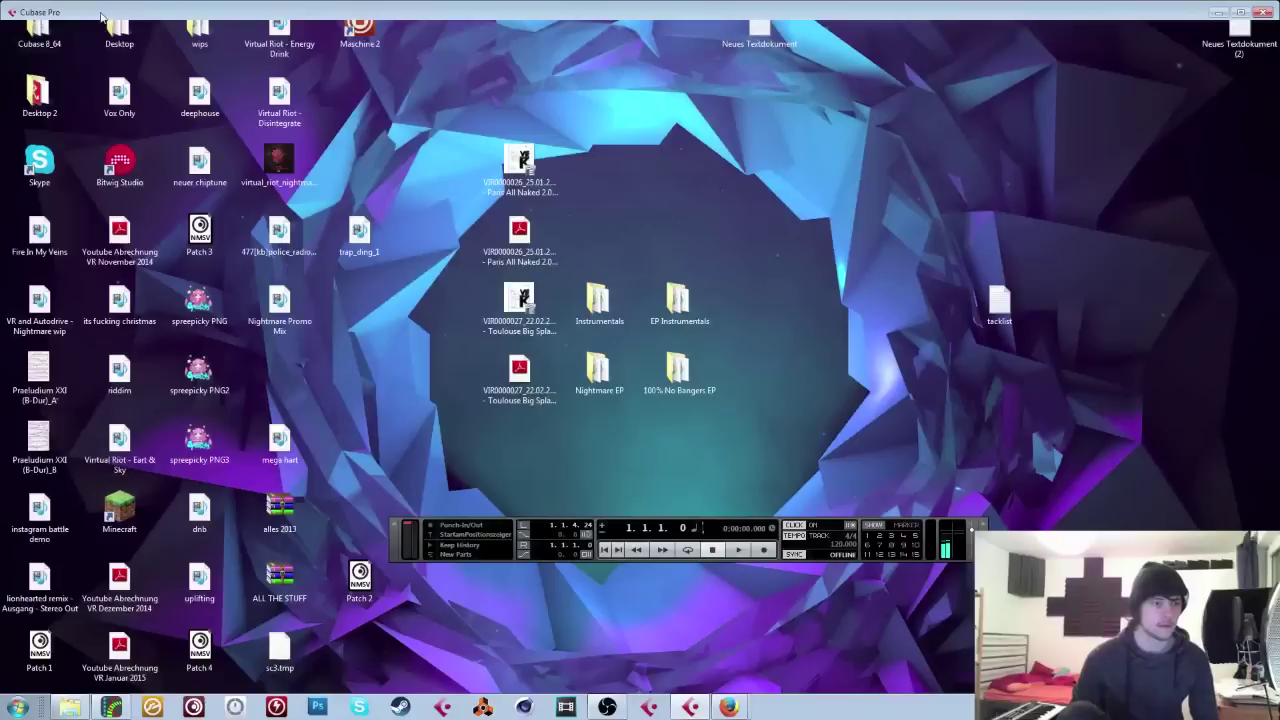
{"action": "key", "text": "period"}
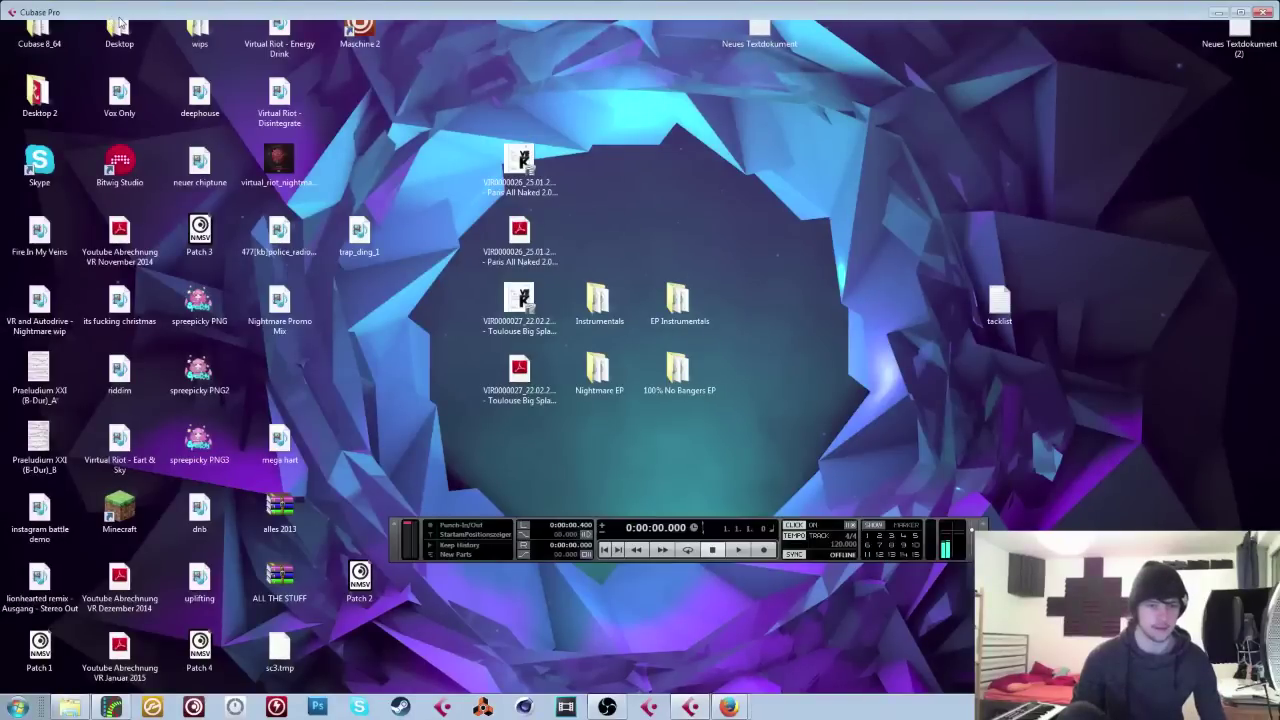
{"action": "key", "text": "c"}
{"action": "key", "text": "alt+Tab"}
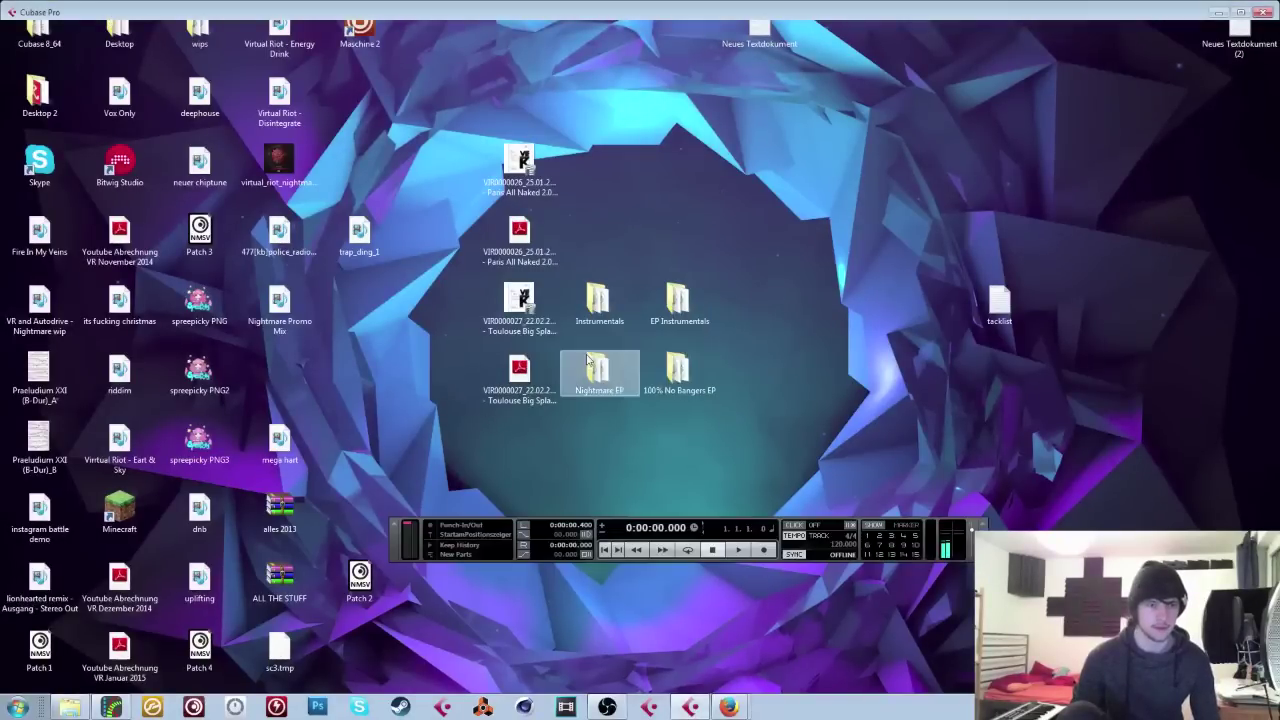
{"action": "right_click", "coordinate": [22, 11]}
{"action": "right_click", "coordinate": [10, 11]}
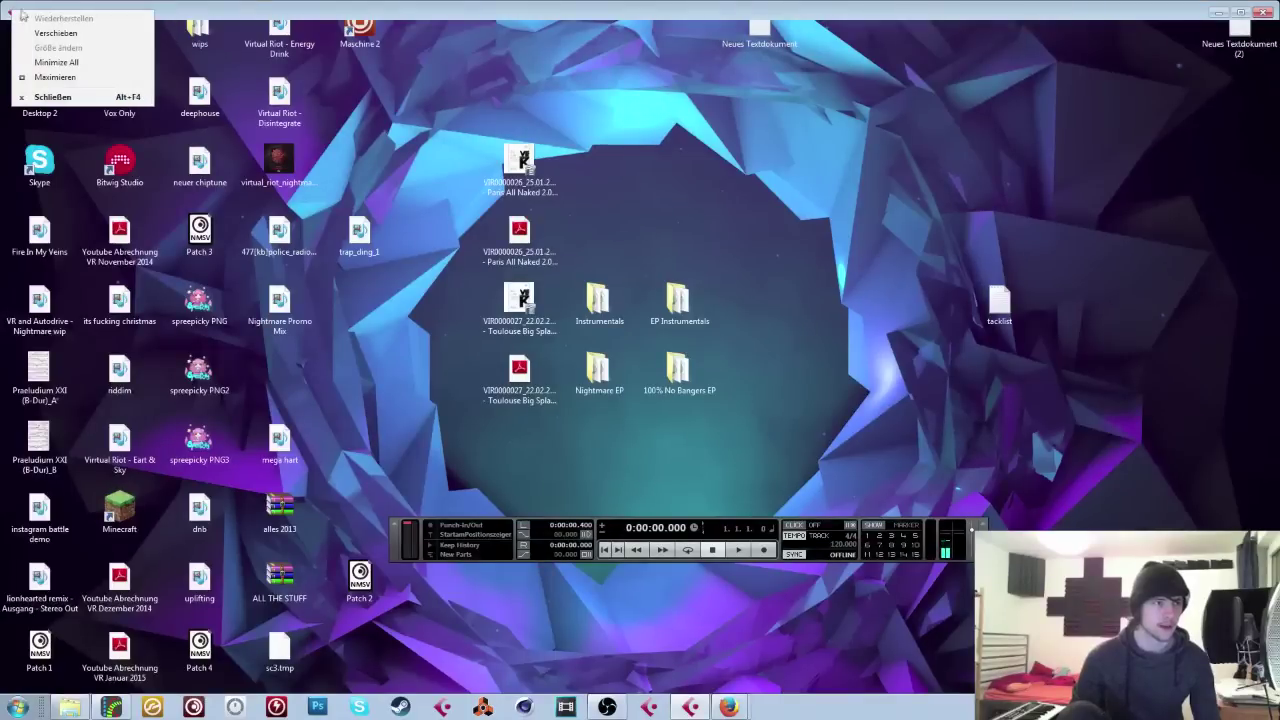
{"action": "left_click", "coordinate": [294, 11]}
{"action": "left_click", "coordinate": [689, 707]}
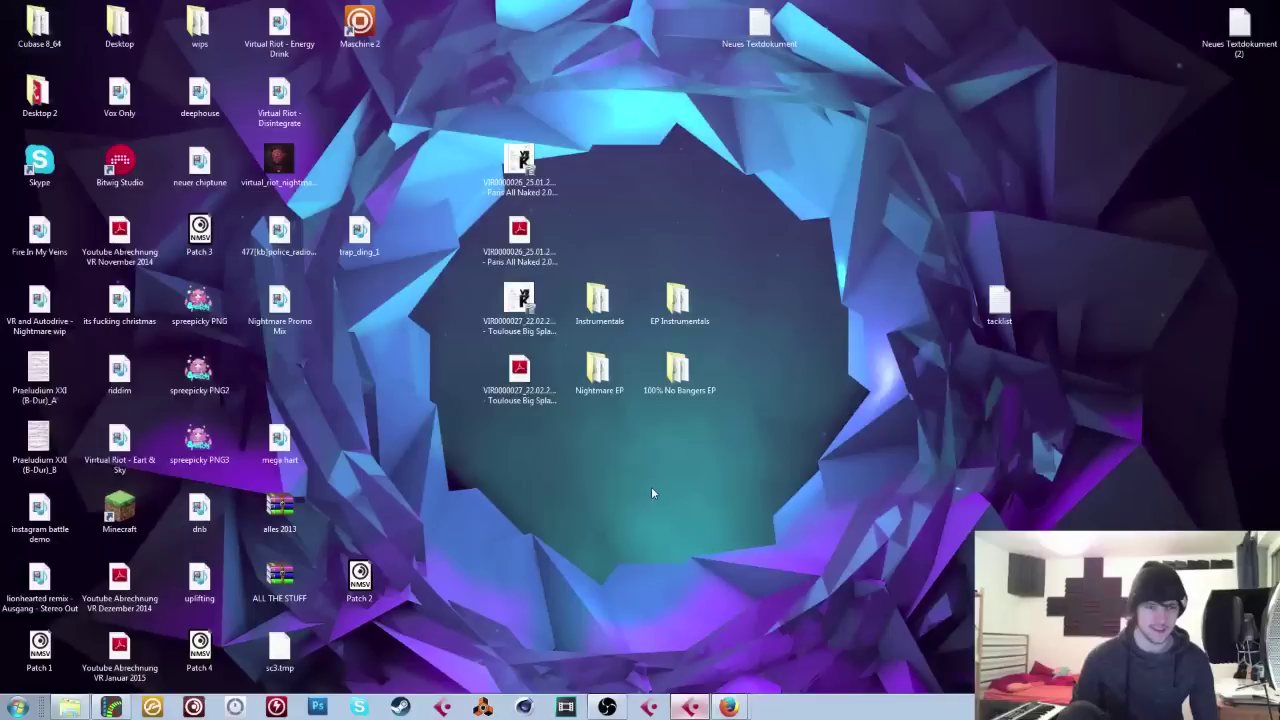
Step: Open the Burial Drums project, clear its cycle range and move the playback position to about bar -208
{"action": "key", "text": "alt+Tab"}
{"action": "key", "text": "F3"}
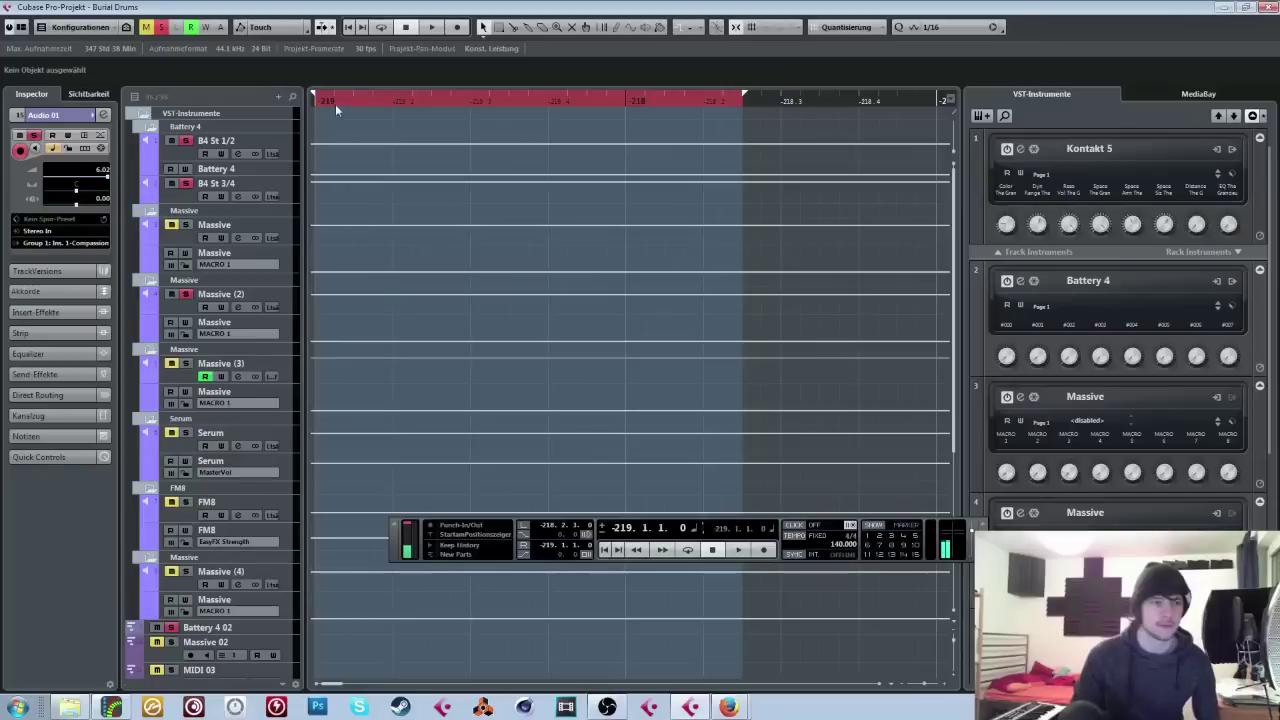
{"action": "left_click_drag", "start_coordinate": [335, 100], "coordinate": [323, 93]}
{"action": "scroll", "coordinate": [449, 251], "scroll_direction": "down", "scroll_amount": 5}
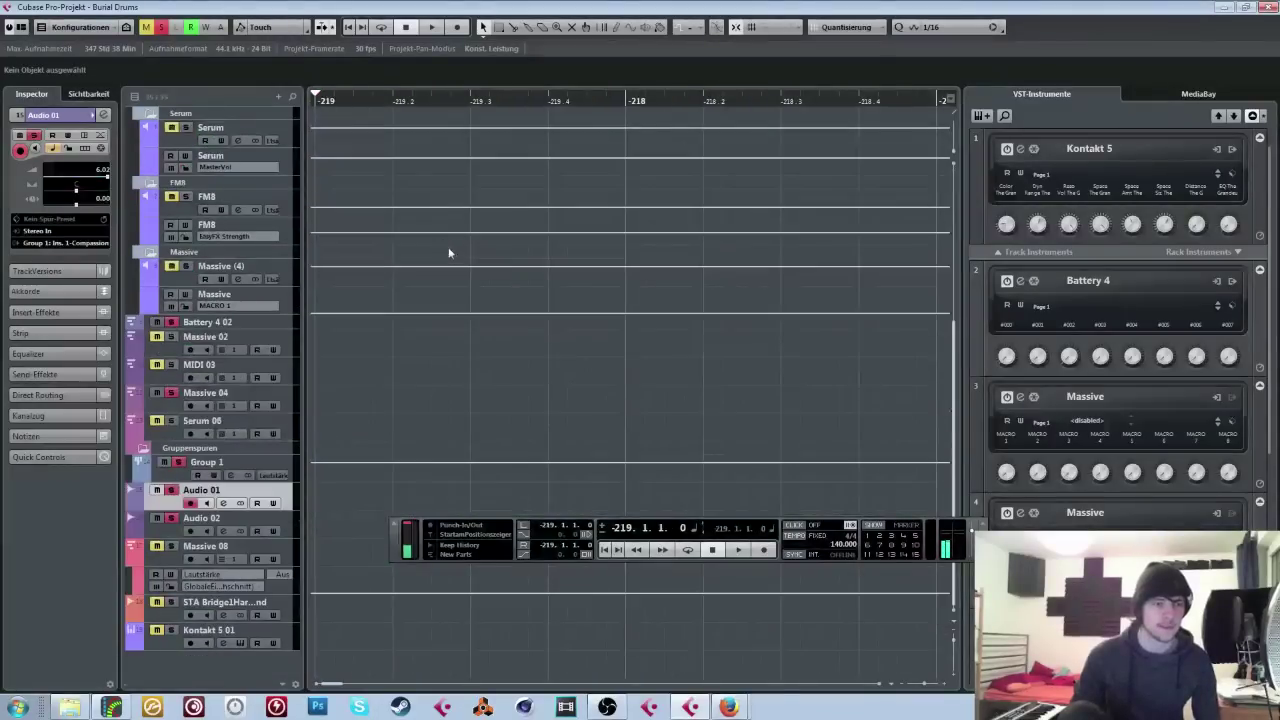
{"action": "key", "text": "h"}
{"action": "key", "text": "g"}
{"action": "key", "text": "g"}
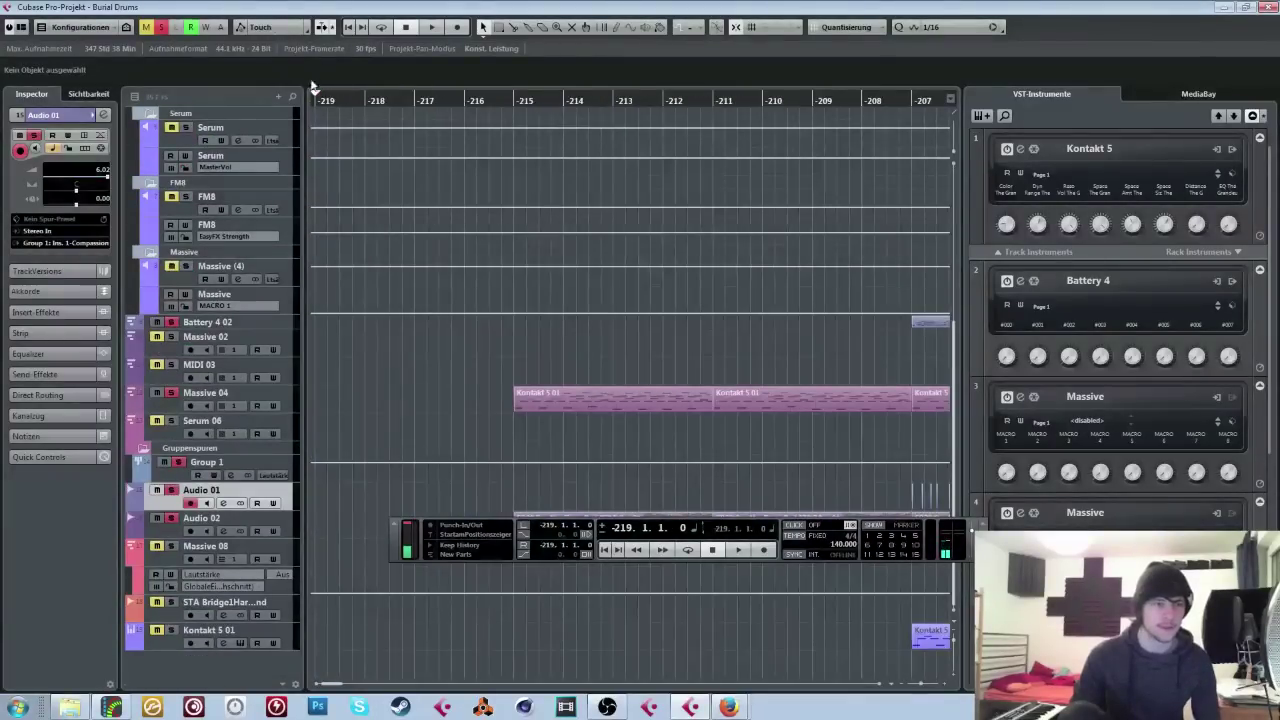
{"action": "left_click_drag", "start_coordinate": [314, 94], "coordinate": [298, 78]}
{"action": "left_click_drag", "start_coordinate": [427, 102], "coordinate": [420, 180]}
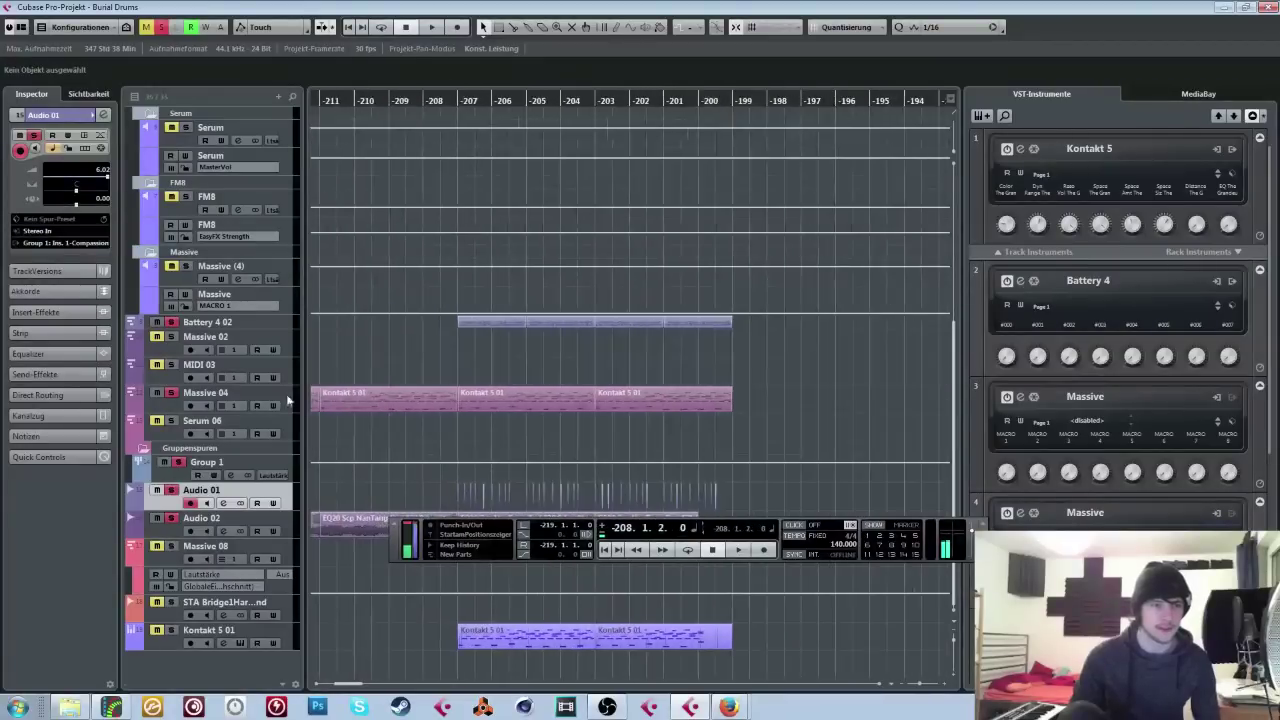
Step: Select the Battery 4 02 track and set the locator range from bar -207 to bar -205
{"action": "left_click", "coordinate": [252, 326]}
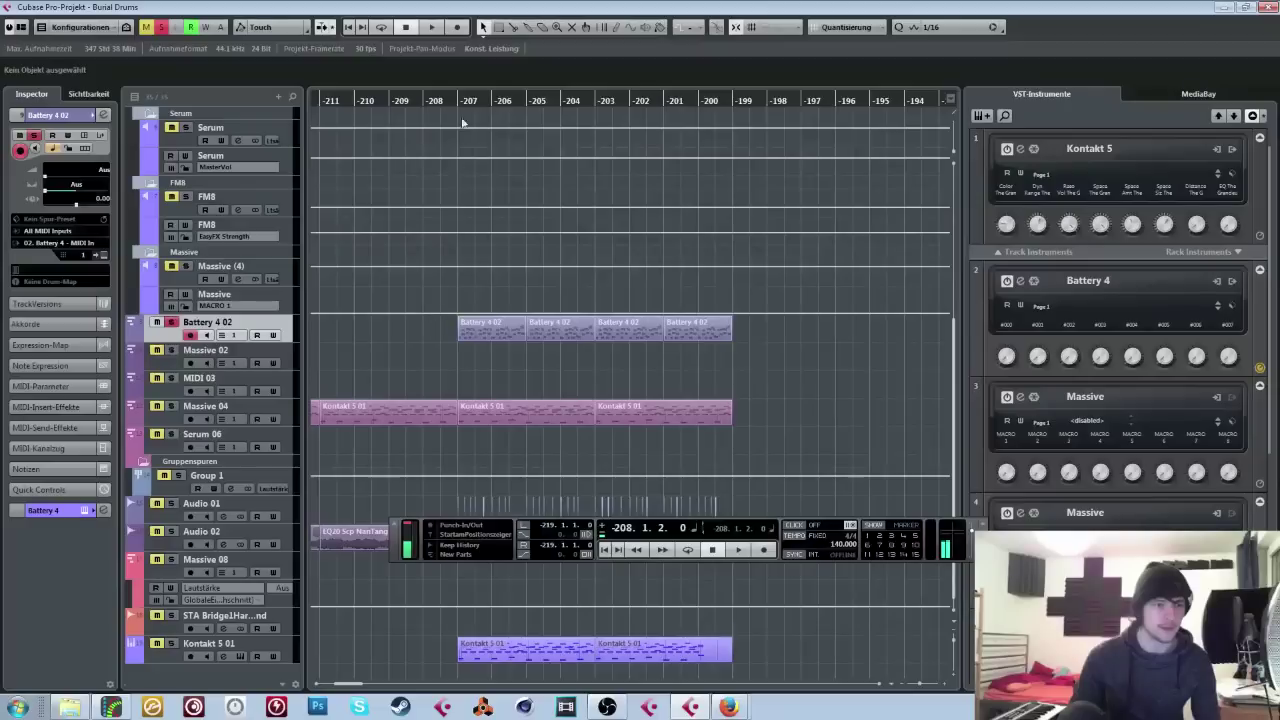
{"action": "scroll", "coordinate": [457, 112], "scroll_direction": "up", "scroll_amount": 3}
{"action": "left_click_drag", "start_coordinate": [460, 96], "coordinate": [655, 90]}
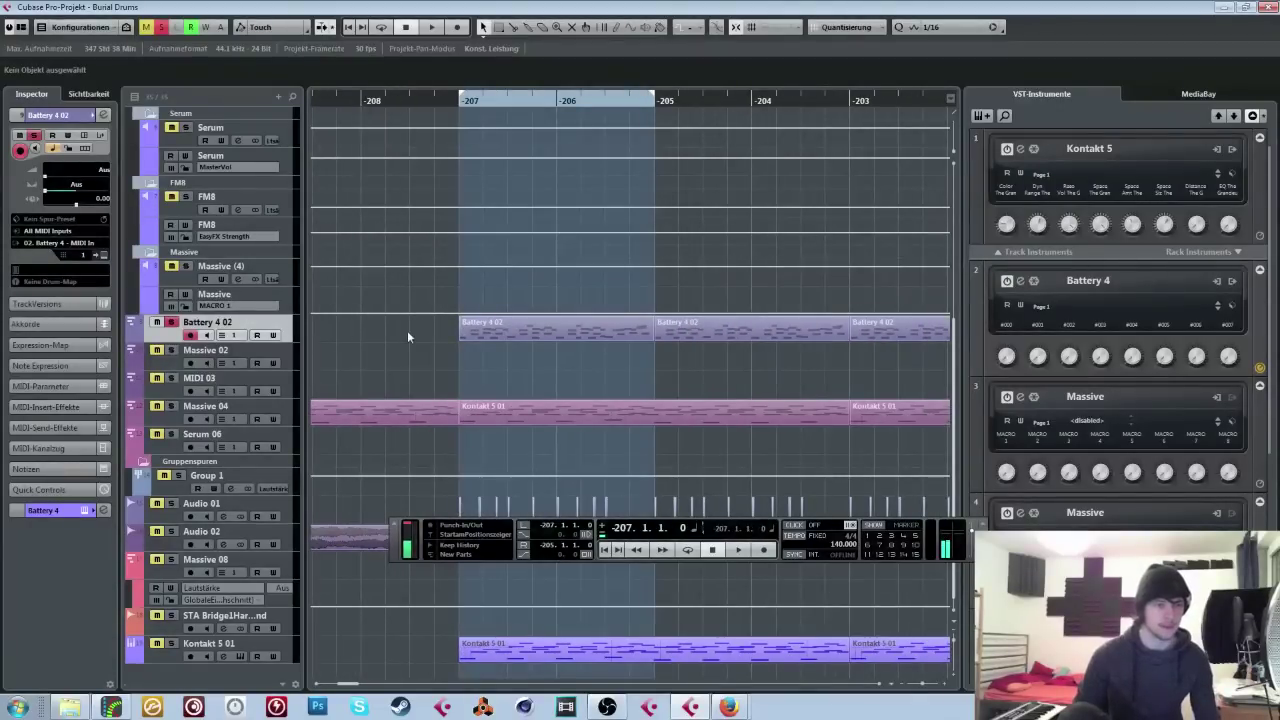
Step: Play the drum section from bar -207 and solo the Audio 01 track along with Battery 4 02
{"action": "key", "text": "space"}
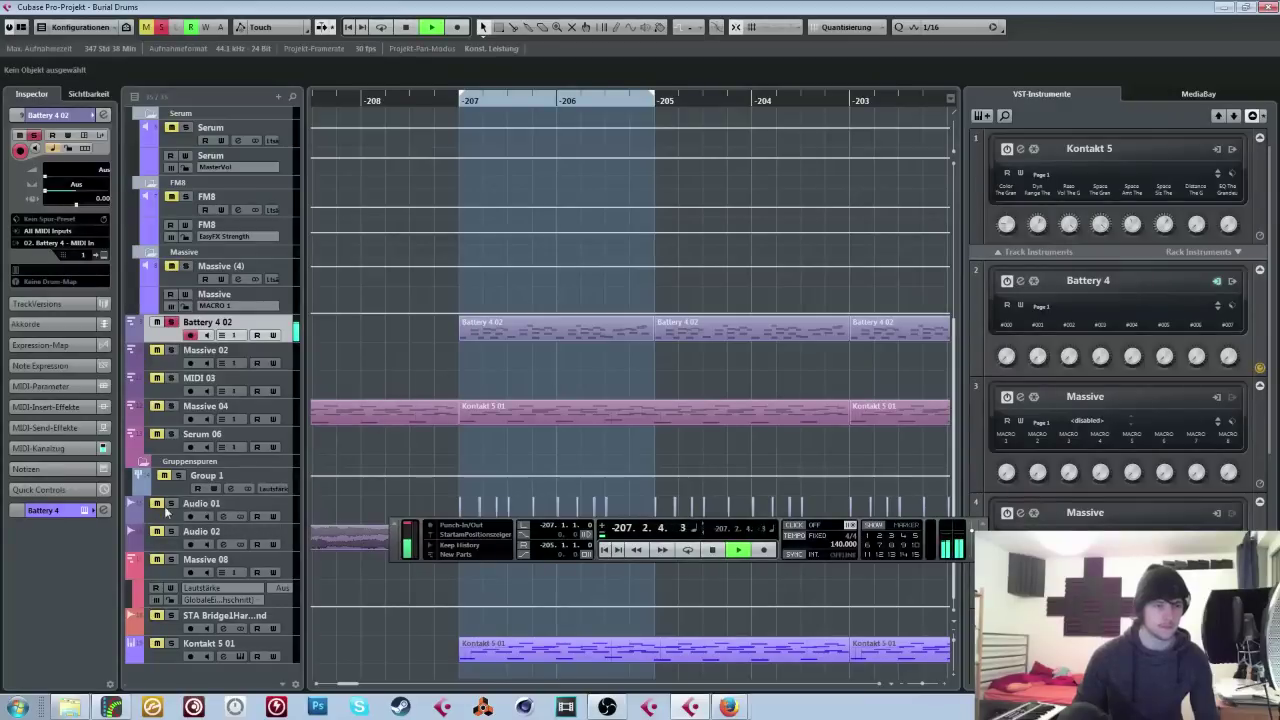
{"action": "left_click", "coordinate": [171, 504]}
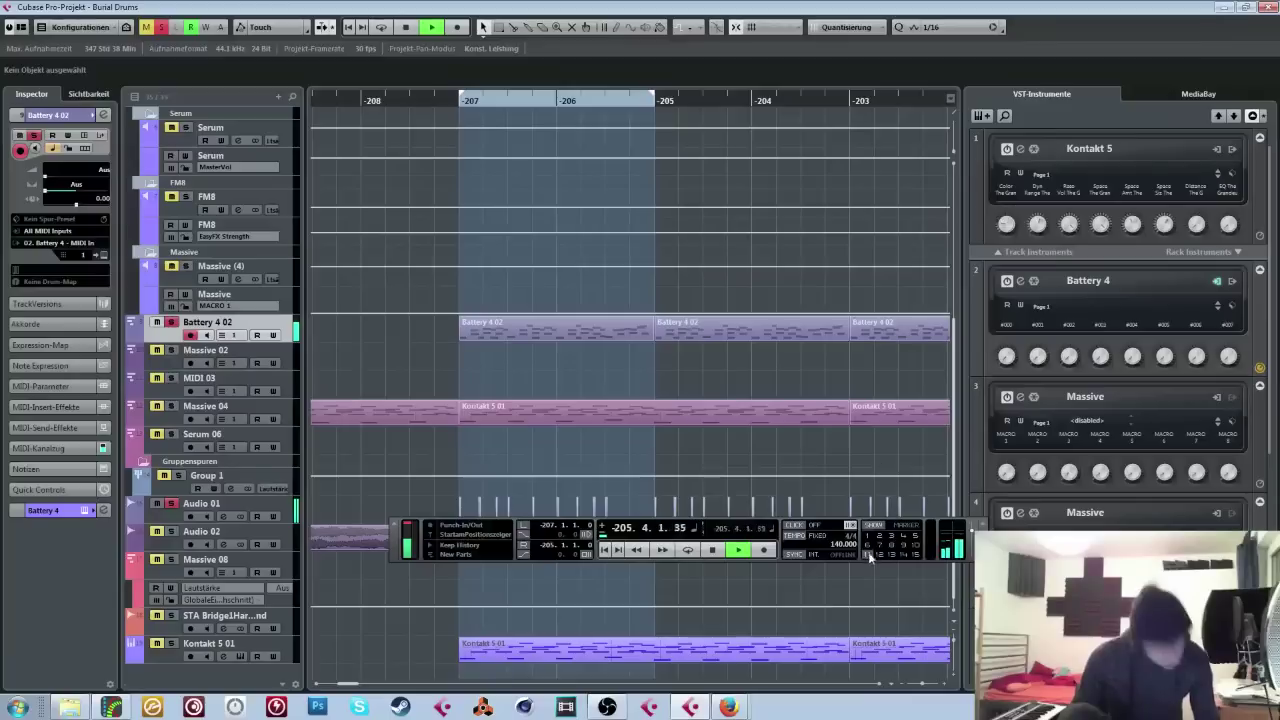
{"action": "key", "text": "space"}
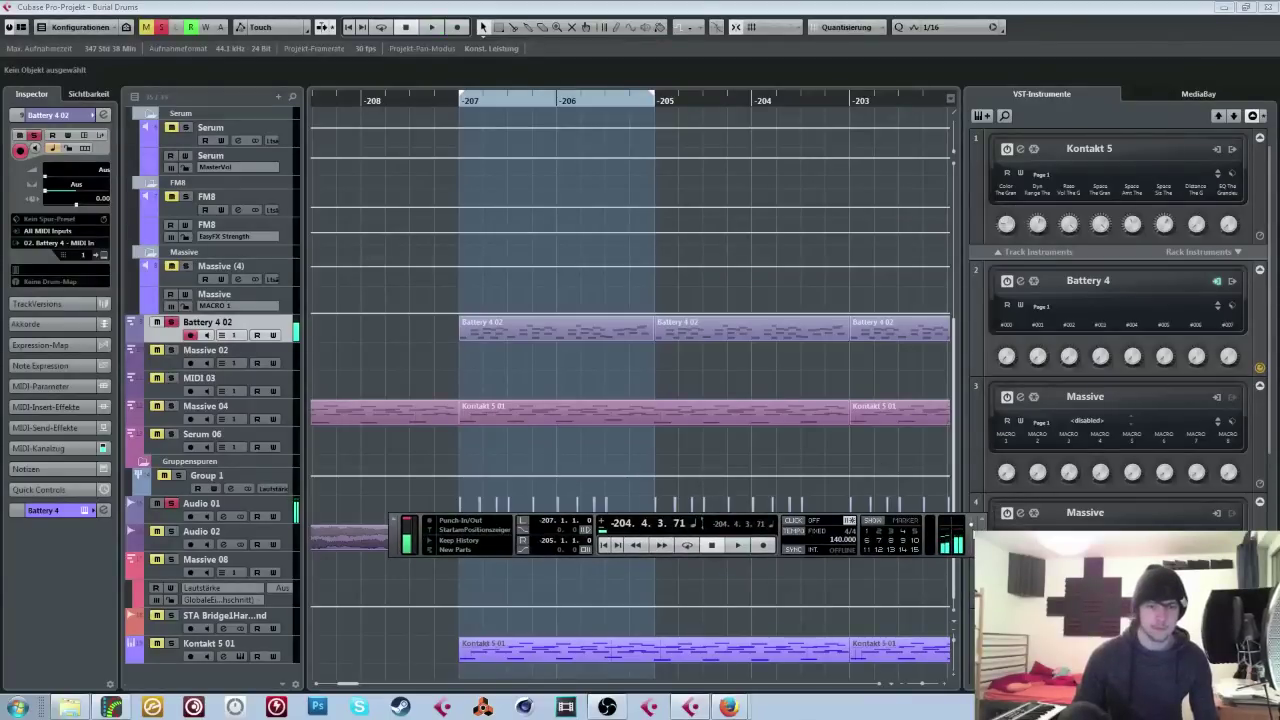
{"action": "left_click", "coordinate": [457, 100]}
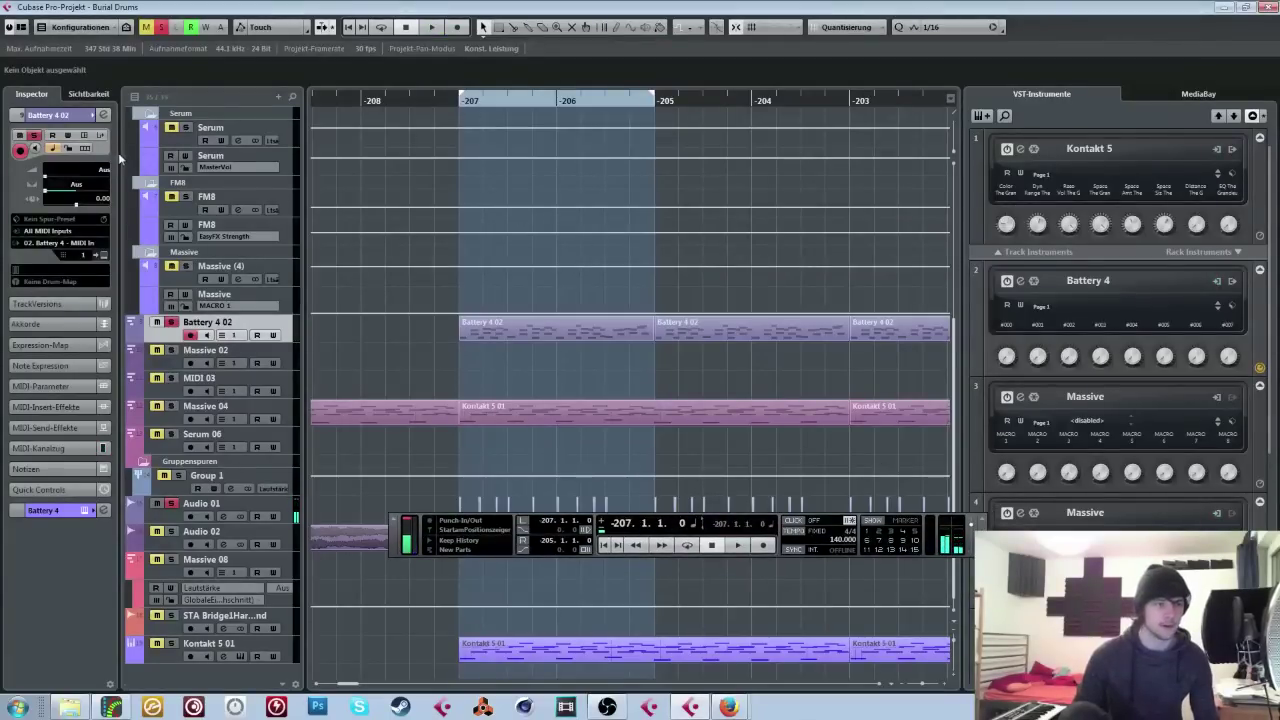
{"action": "key", "text": "space"}
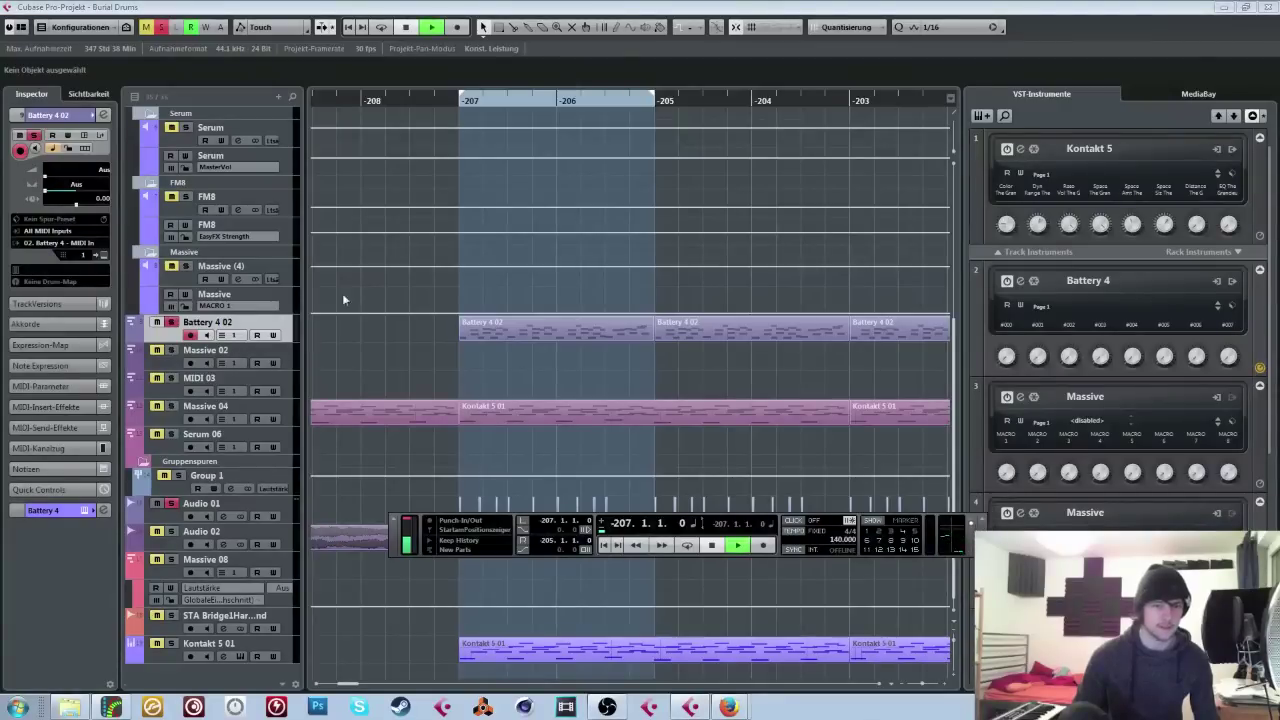
{"action": "scroll", "coordinate": [457, 107], "scroll_direction": "down", "scroll_amount": 1}
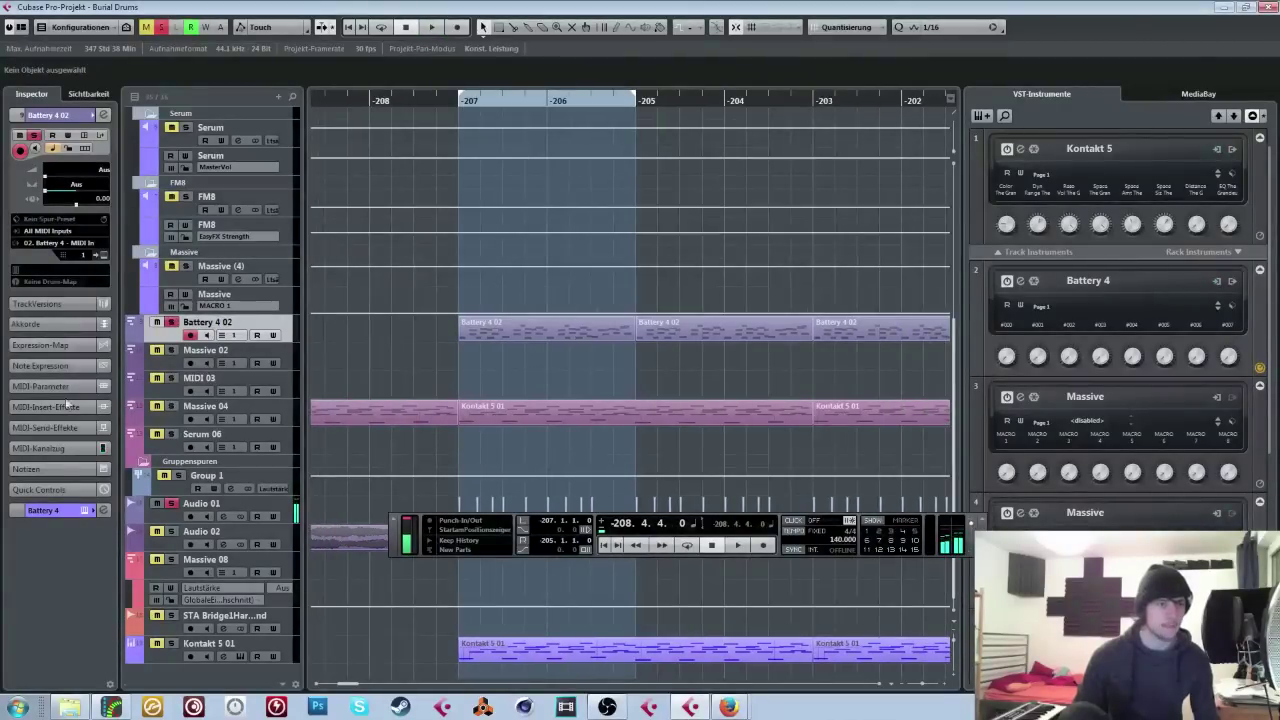
Step: Show the audio insert effects of the Battery 4 instrument and open its Autotune Evo plugin
{"action": "left_click", "coordinate": [48, 510]}
{"action": "left_click", "coordinate": [52, 388]}
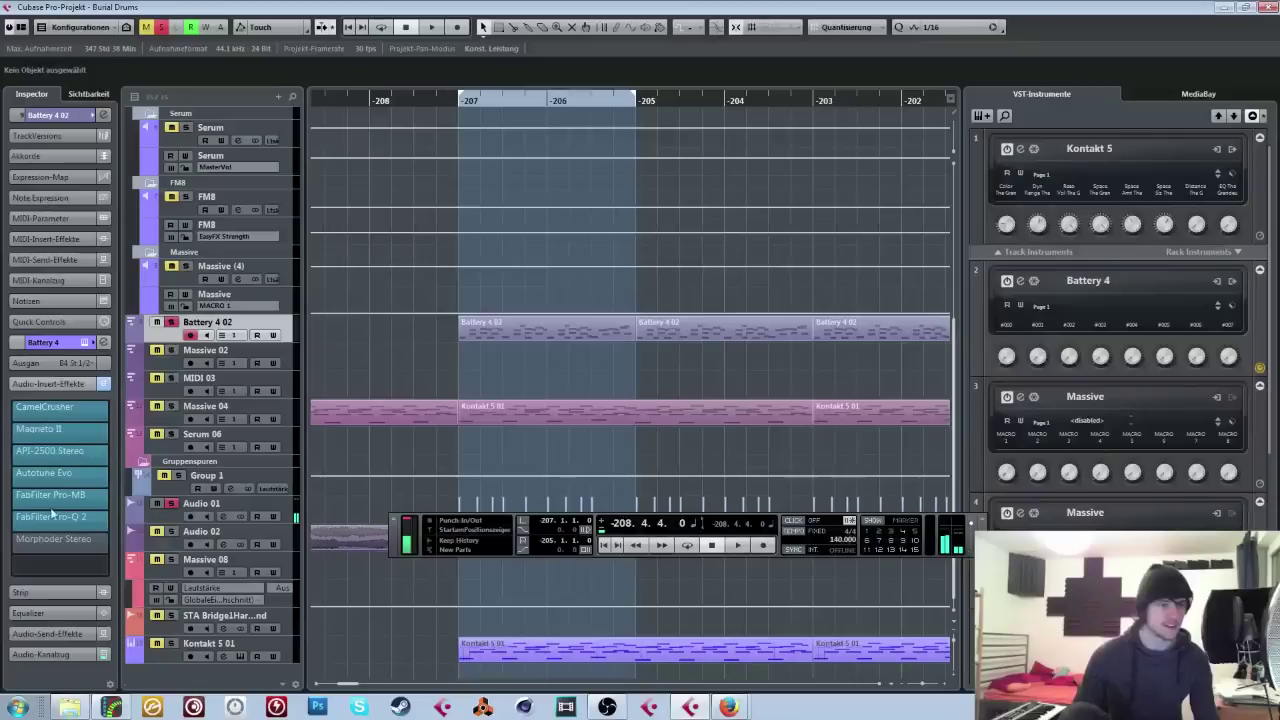
{"action": "left_click", "coordinate": [42, 474]}
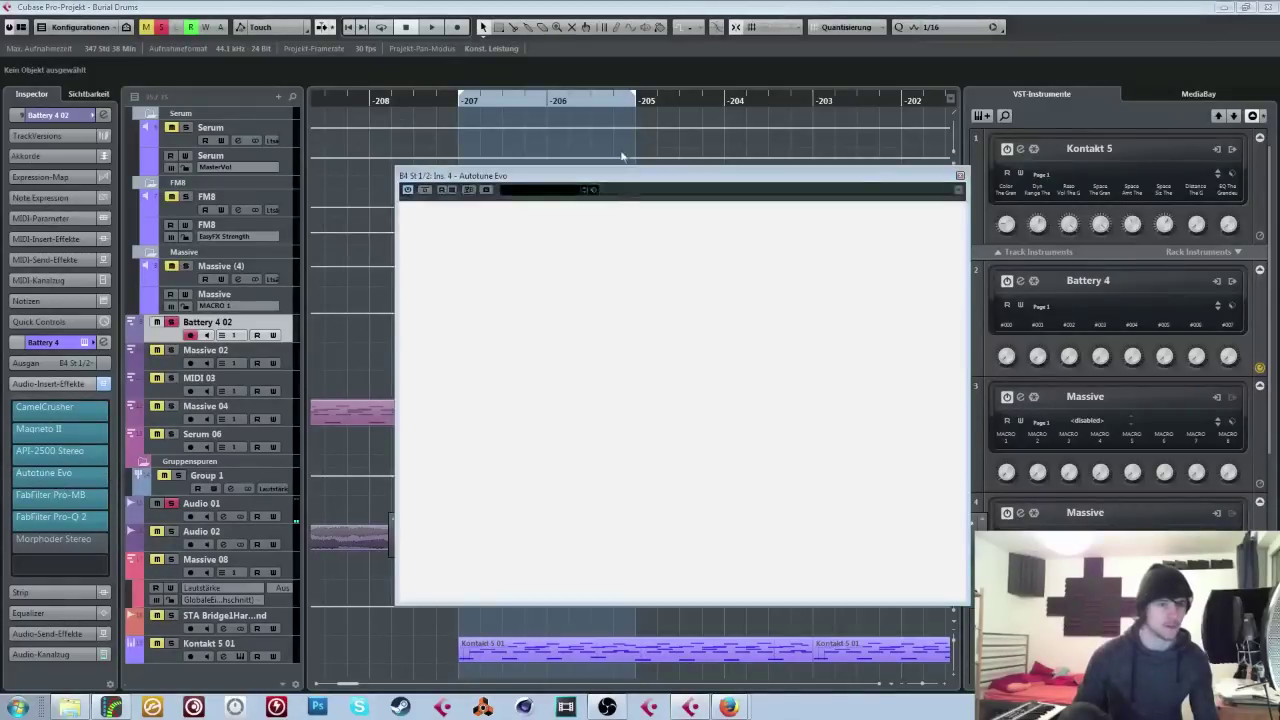
{"action": "left_click_drag", "start_coordinate": [632, 172], "coordinate": [500, 162]}
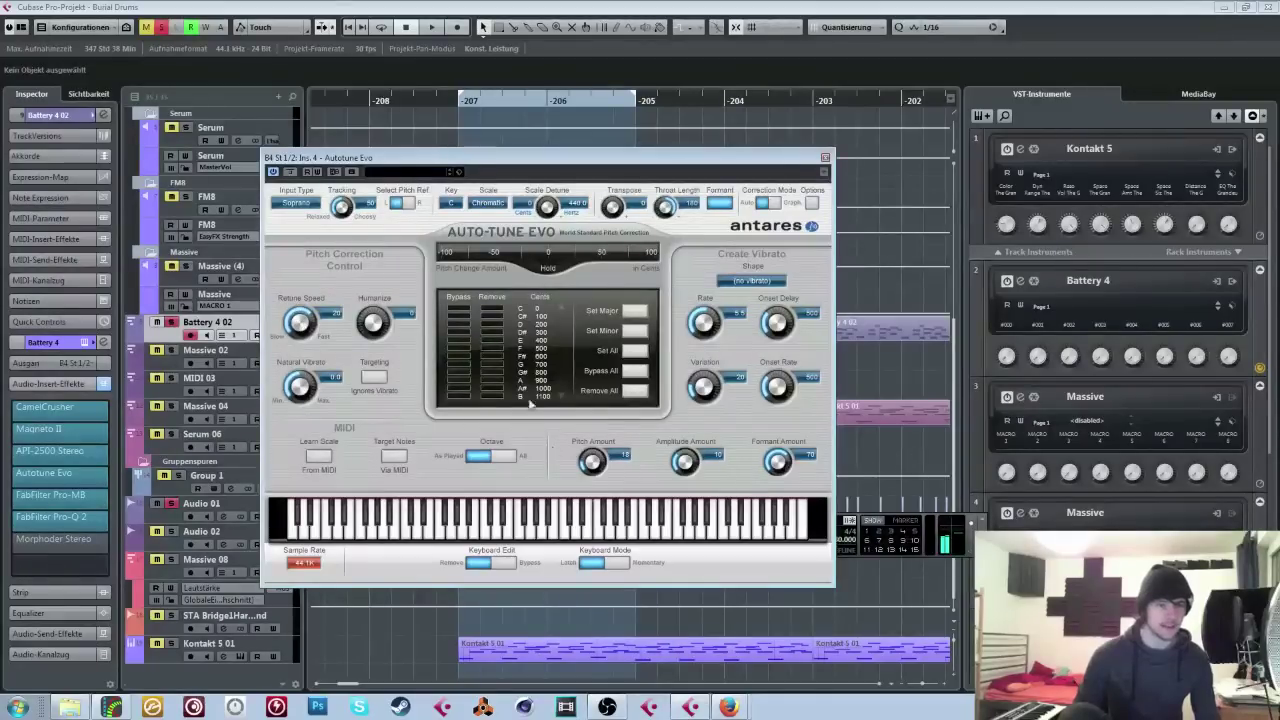
Step: Set the Auto-Tune Evo Retune Speed to 400 and, with Formant enabled, the Throat Length to 50
{"action": "left_click_drag", "start_coordinate": [293, 335], "coordinate": [300, 421]}
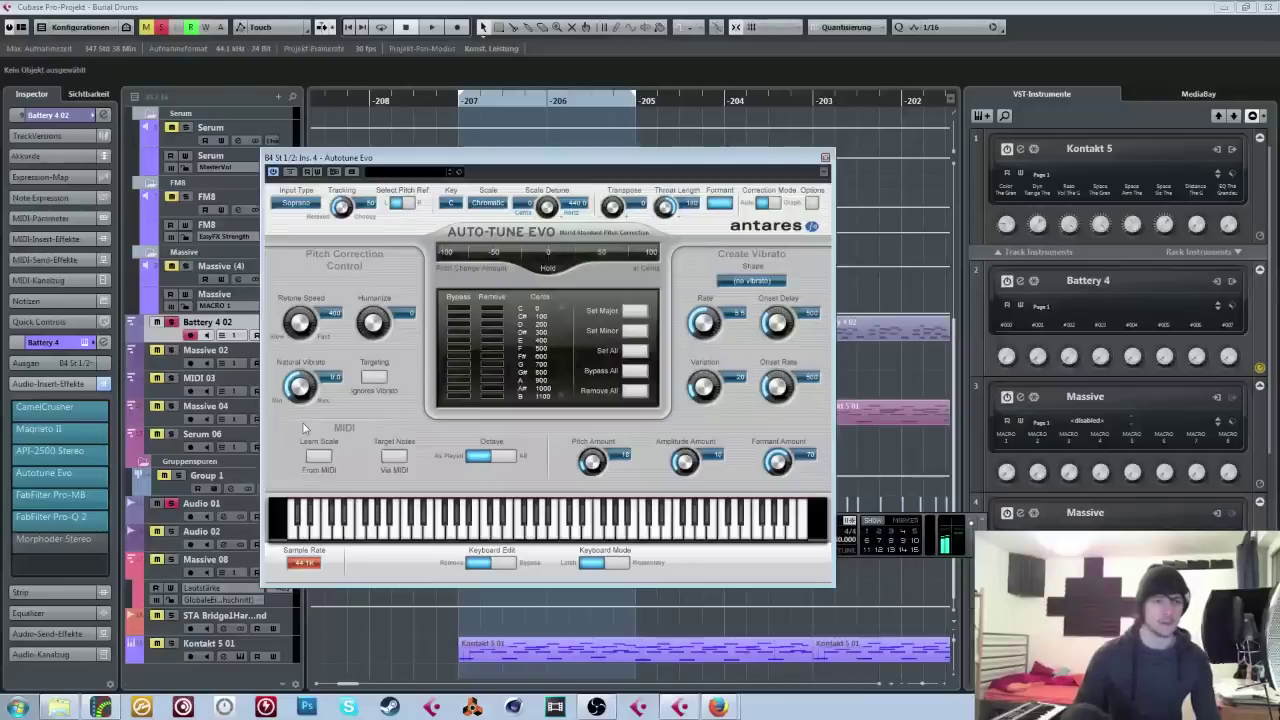
{"action": "left_click", "coordinate": [720, 205]}
{"action": "left_click", "coordinate": [720, 205]}
{"action": "left_click_drag", "start_coordinate": [666, 206], "coordinate": [671, 279]}
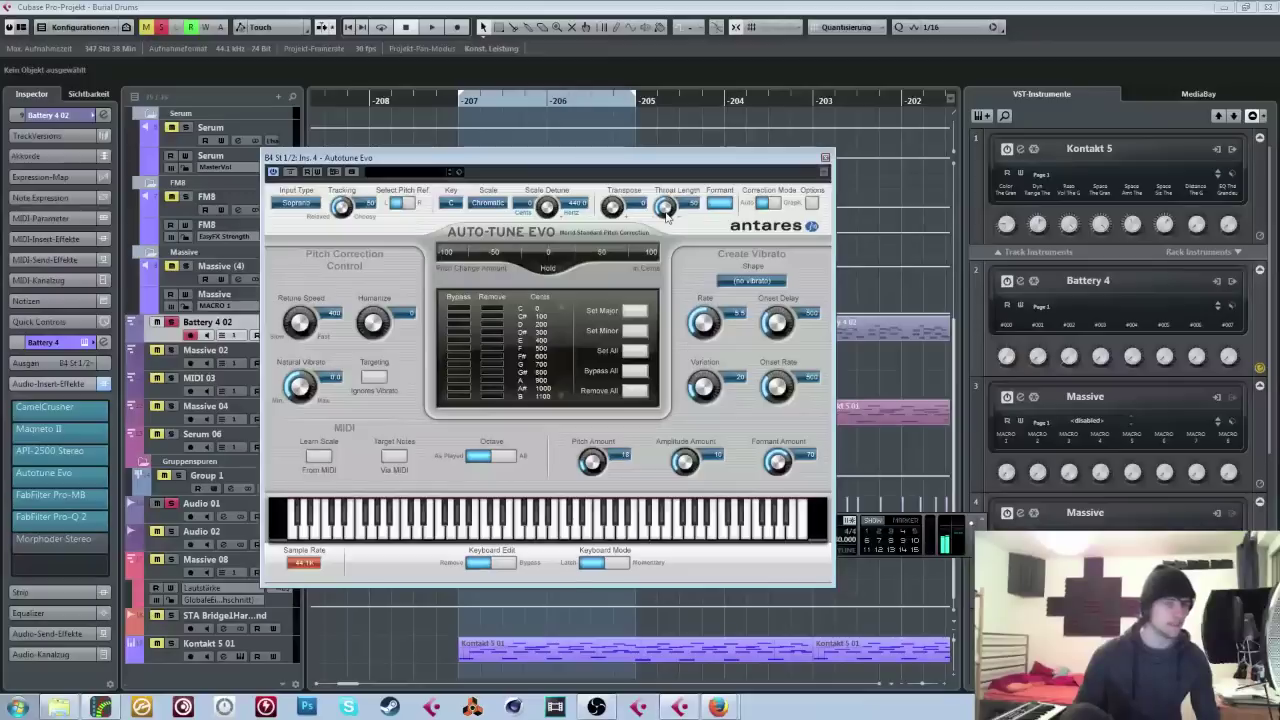
Step: Raise the Auto-Tune Evo Throat Length, compare the looped drums with the plugin bypassed and active, and close its window
{"action": "left_click_drag", "start_coordinate": [668, 215], "coordinate": [680, 175]}
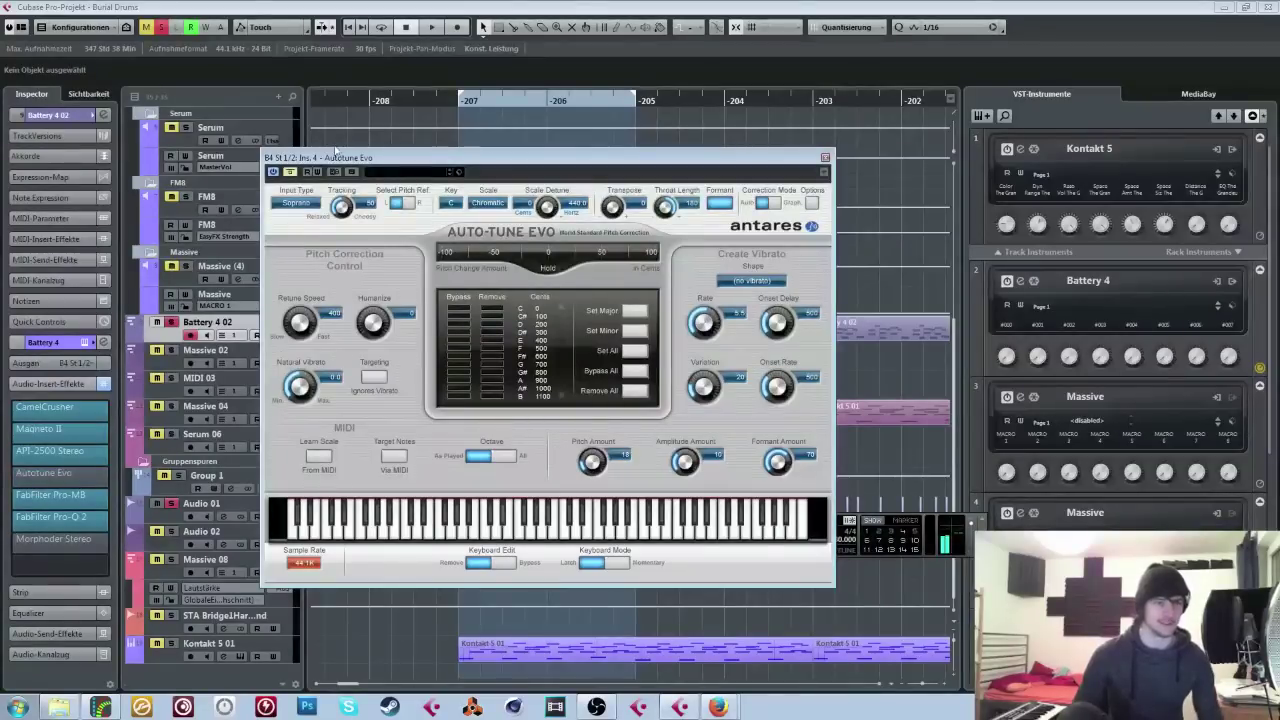
{"action": "left_click", "coordinate": [290, 172]}
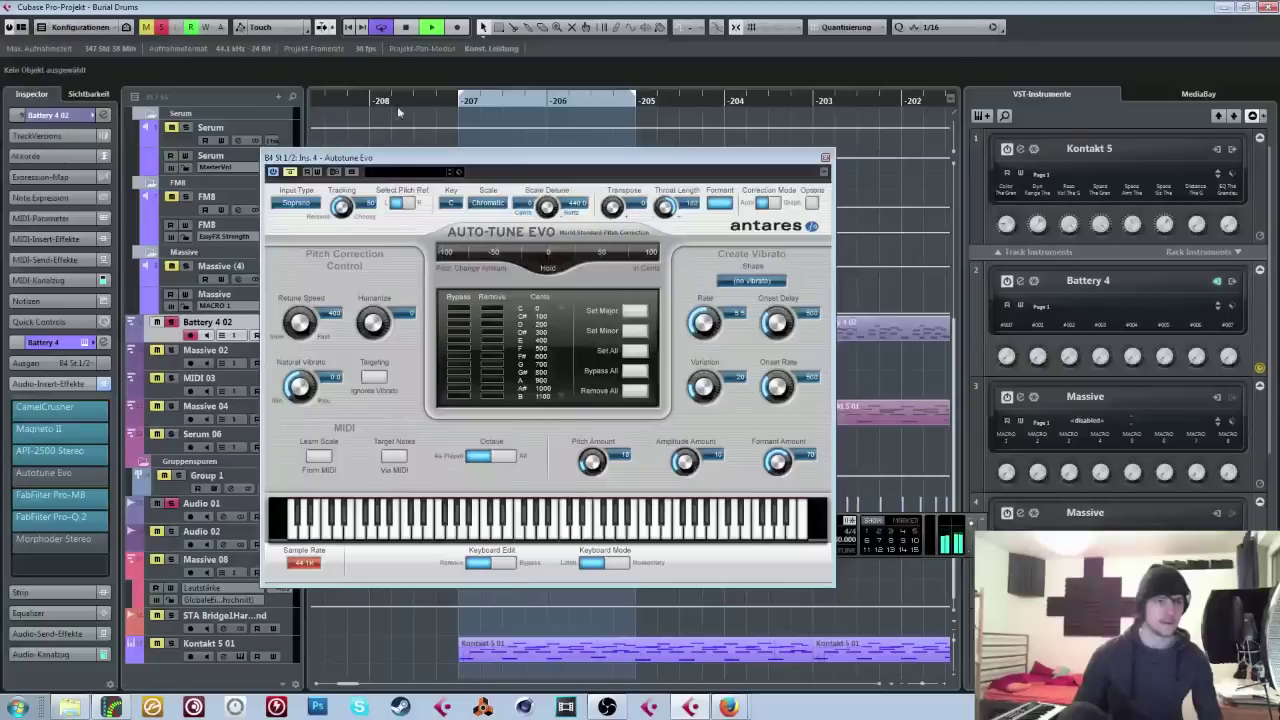
{"action": "left_click", "coordinate": [293, 174]}
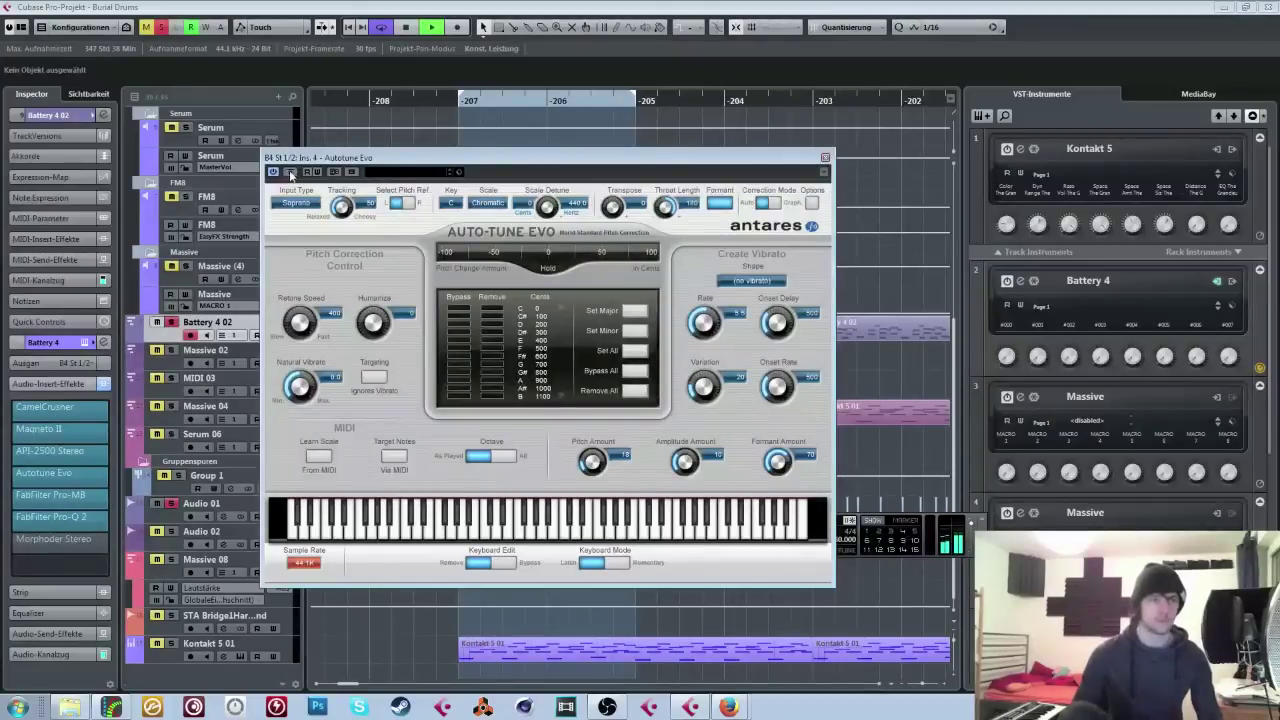
{"action": "left_click", "coordinate": [290, 173]}
{"action": "left_click", "coordinate": [290, 173]}
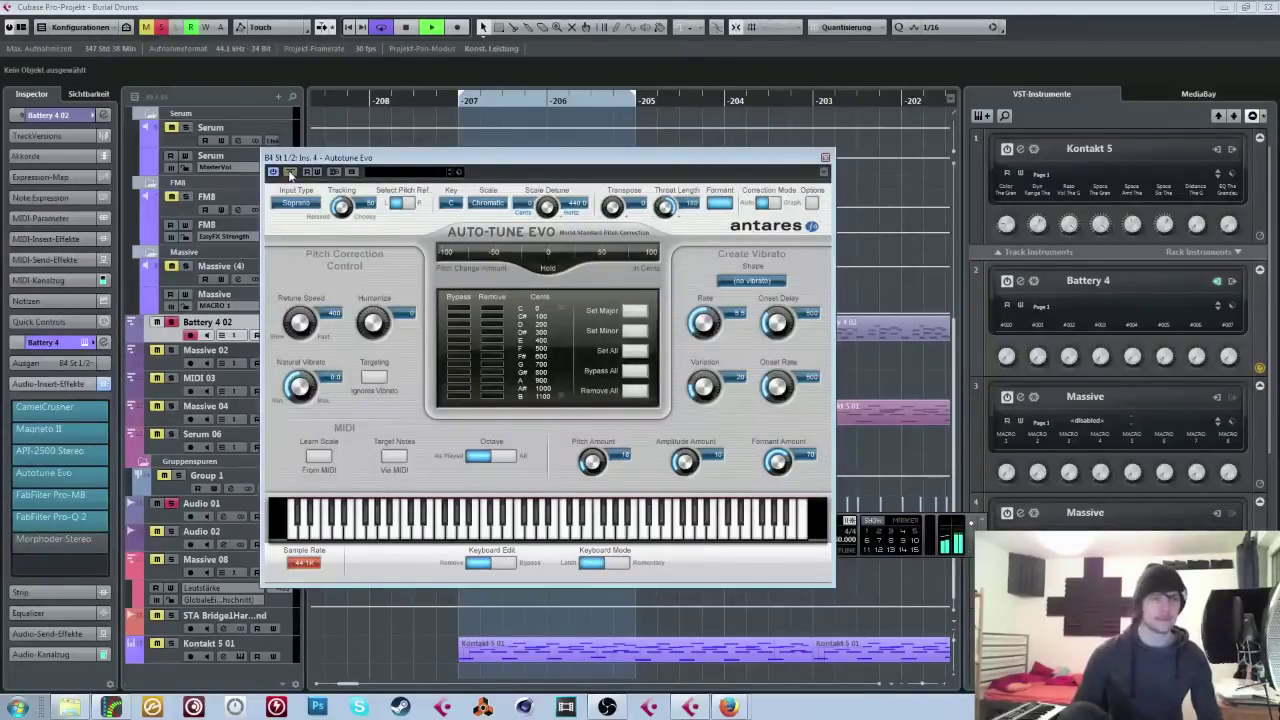
{"action": "key", "text": "space"}
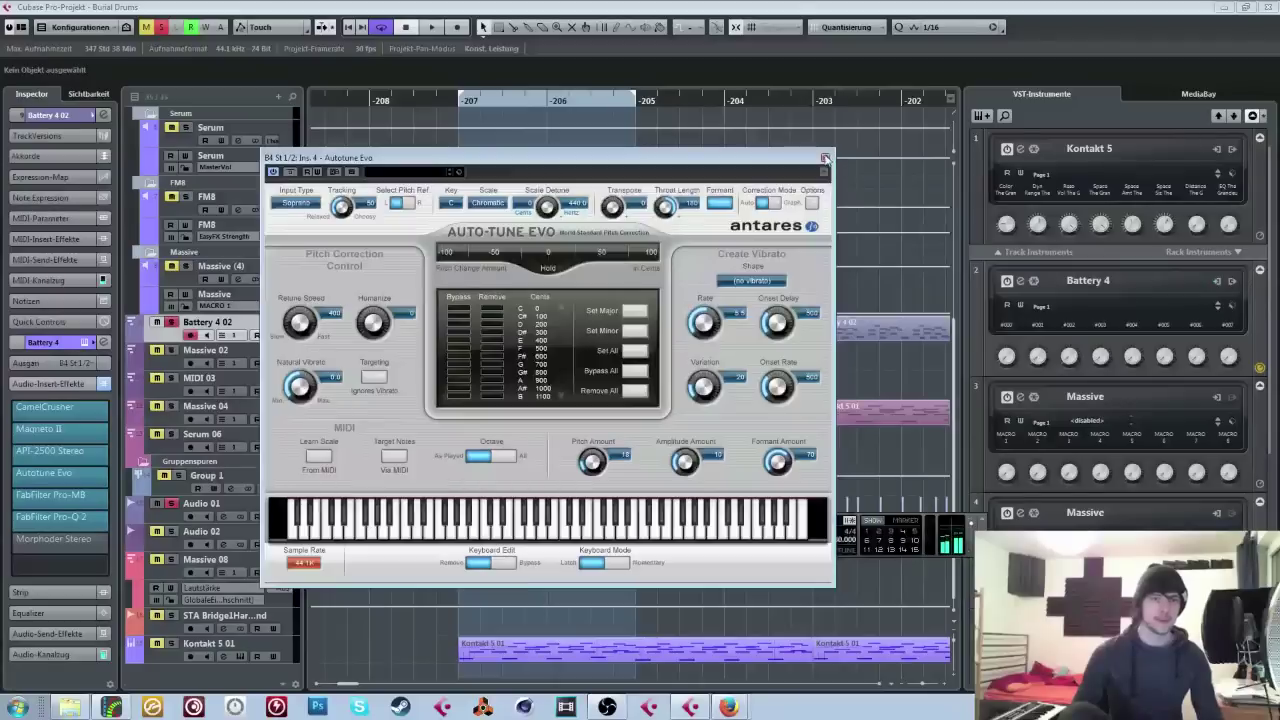
{"action": "left_click", "coordinate": [825, 157]}
{"action": "left_click", "coordinate": [459, 104]}
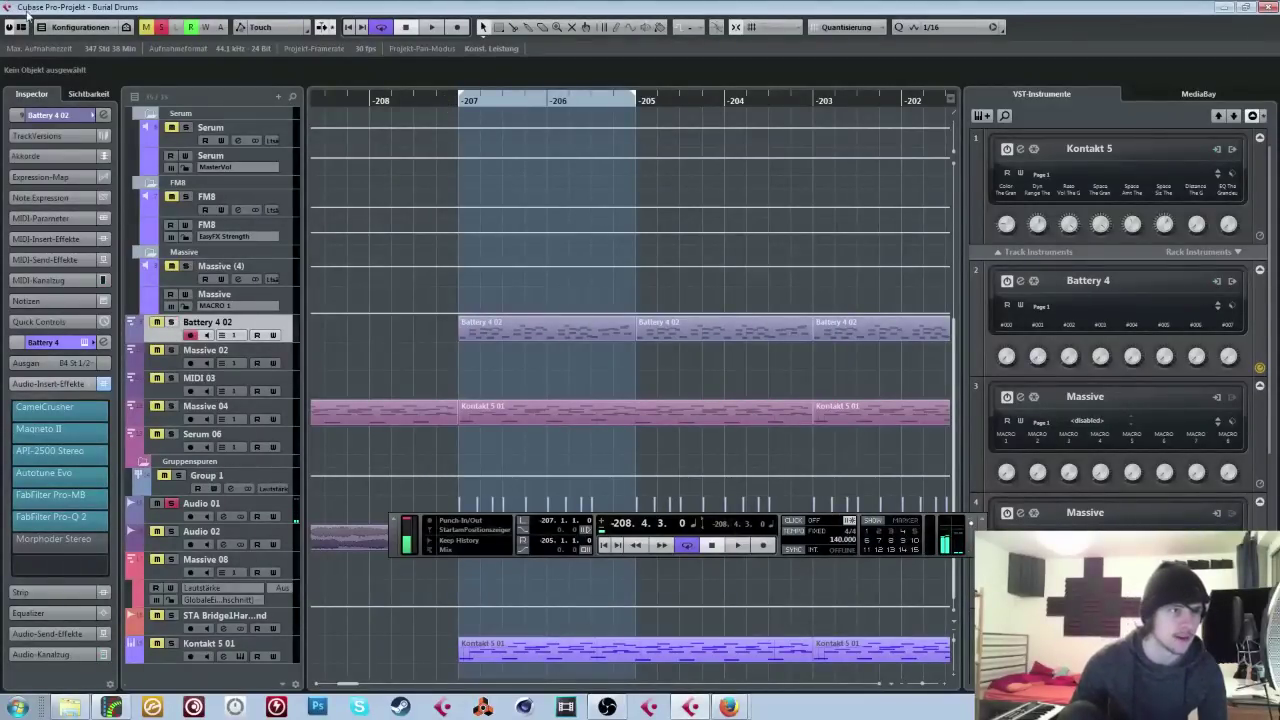
Step: Restore the maximized project window, shift it around to expose the area behind it, and maximize it again
{"action": "double_click", "coordinate": [142, 12]}
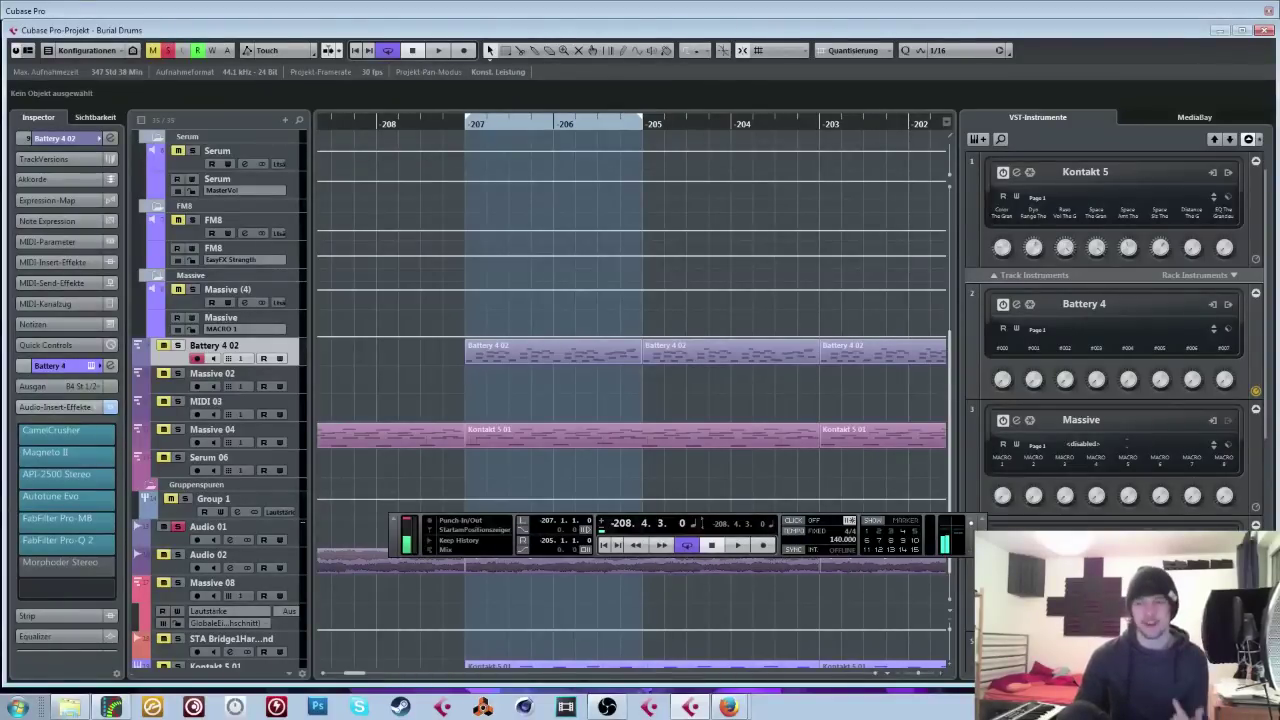
{"action": "key", "text": "F2"}
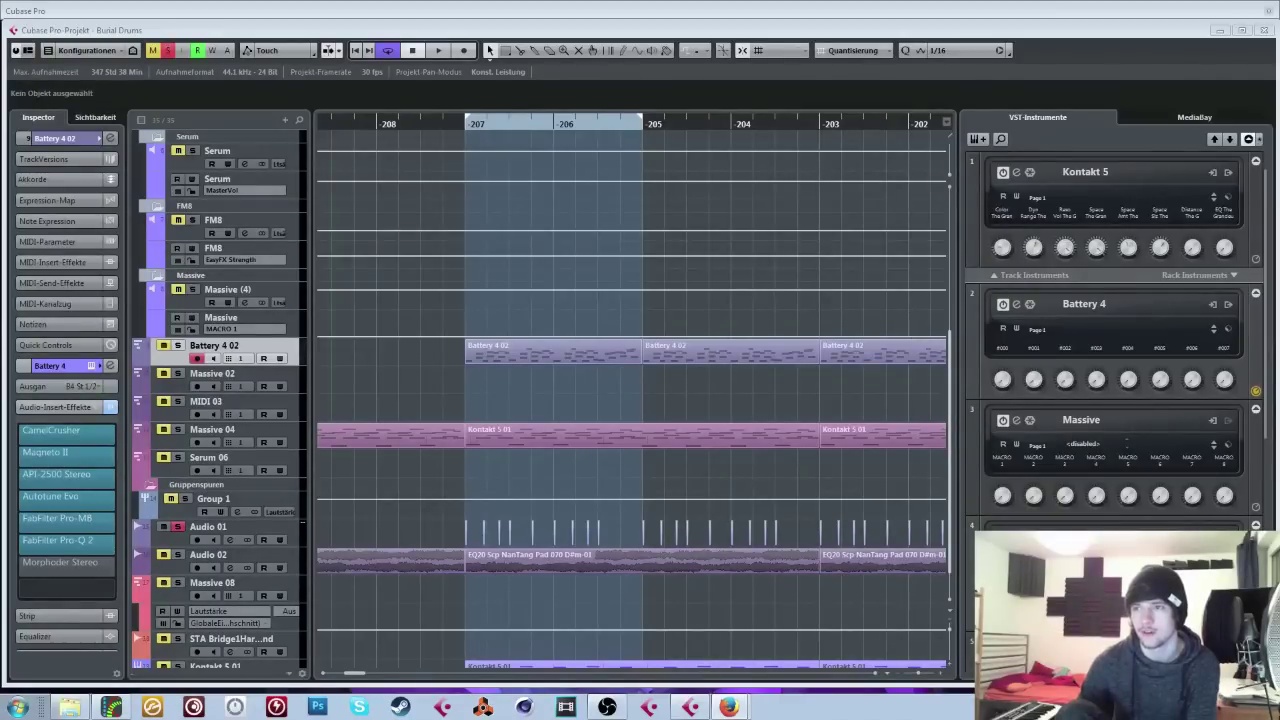
{"action": "key", "text": "F2"}
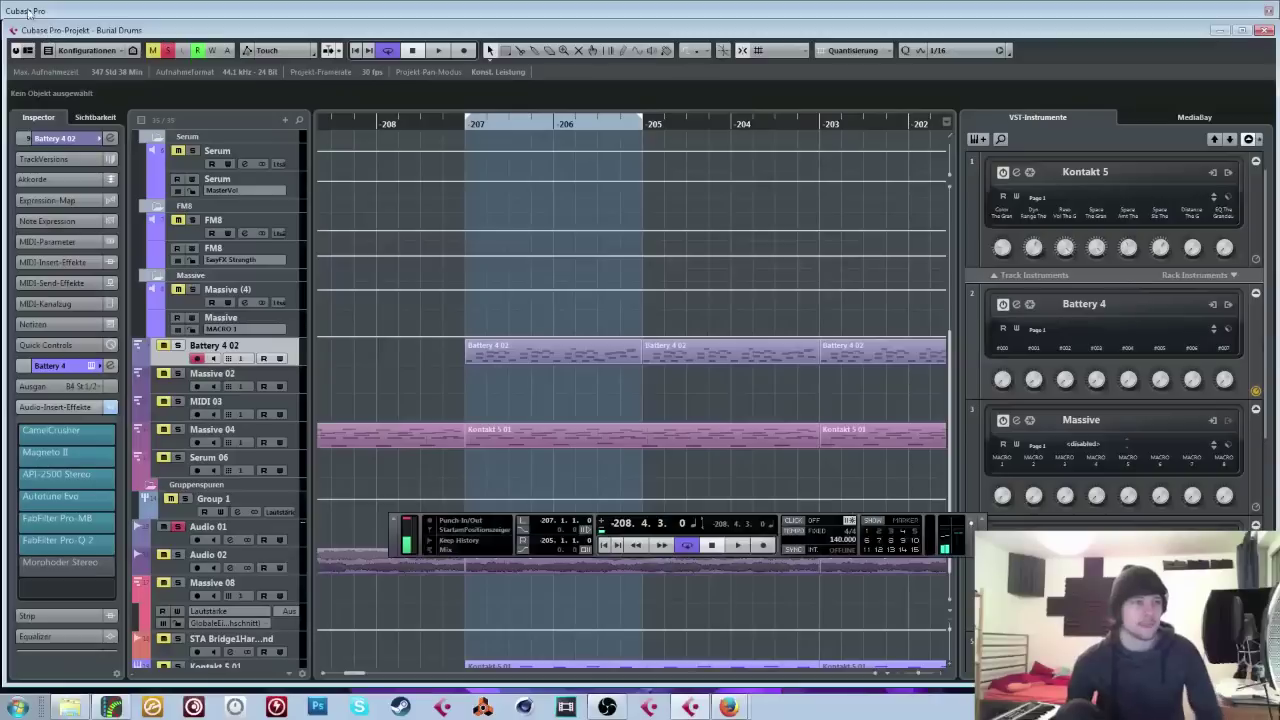
{"action": "left_click", "coordinate": [16, 10]}
{"action": "left_click", "coordinate": [30, 16]}
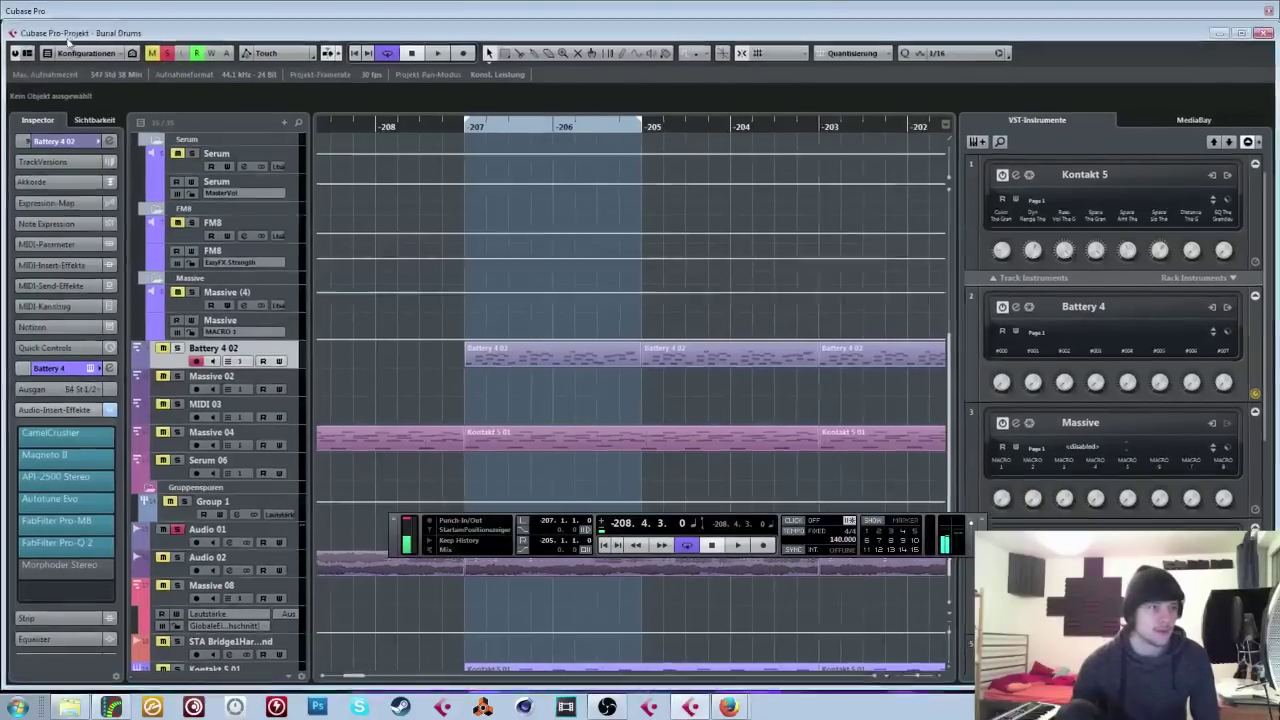
{"action": "double_click", "coordinate": [68, 44]}
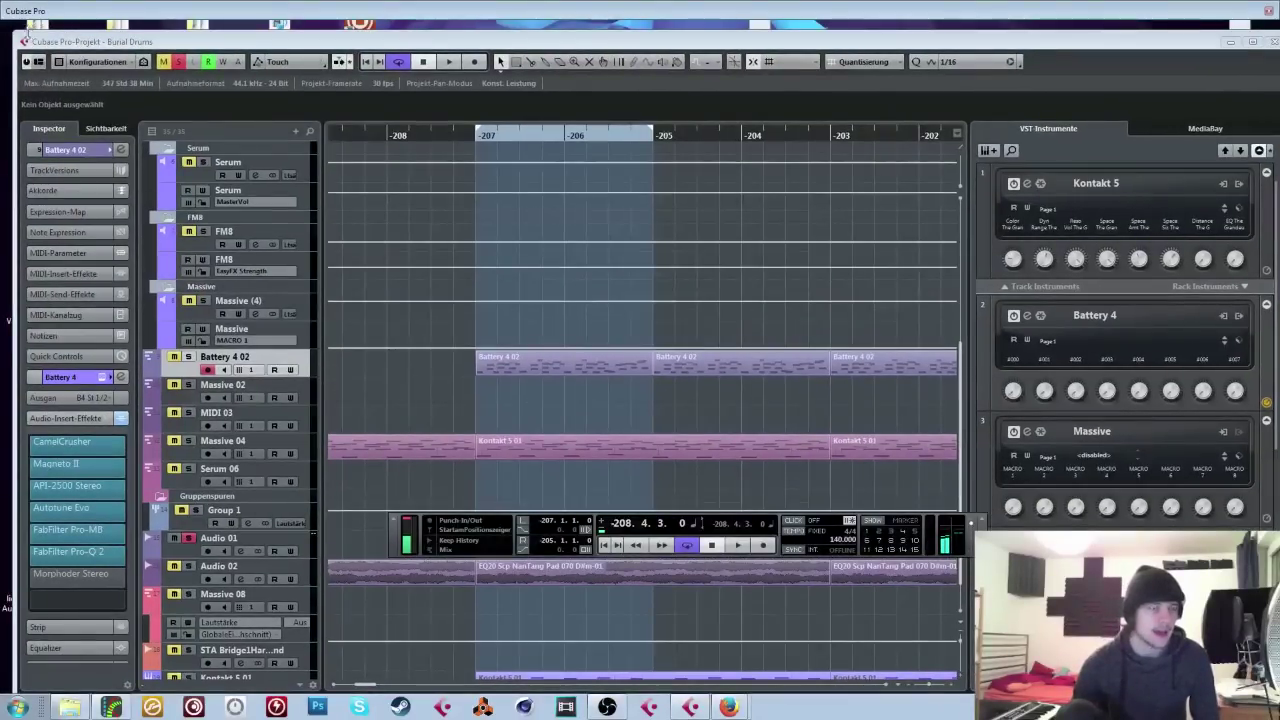
{"action": "left_click_drag", "start_coordinate": [26, 36], "coordinate": [5, 50]}
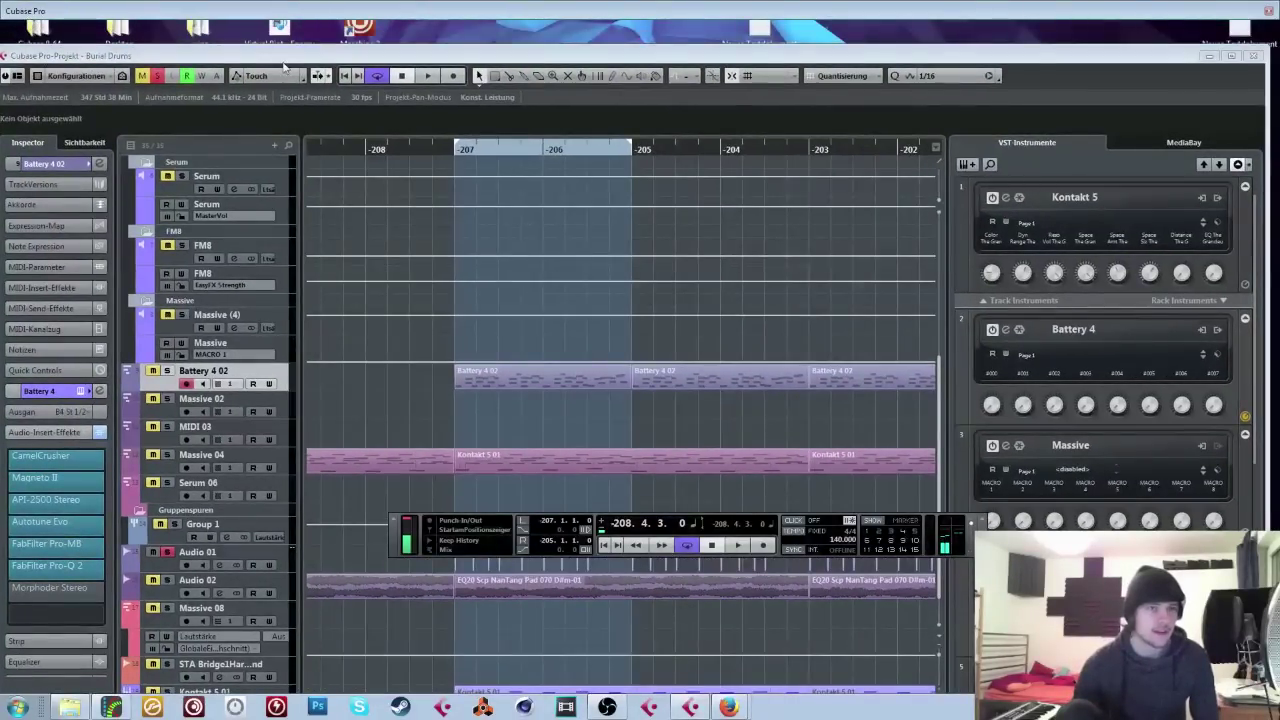
{"action": "mouse_move", "coordinate": [278, 55]}
{"action": "left_mouse_down"}
{"action": "mouse_move", "coordinate": [290, 8]}
{"action": "mouse_move", "coordinate": [289, 32]}
{"action": "left_mouse_up"}
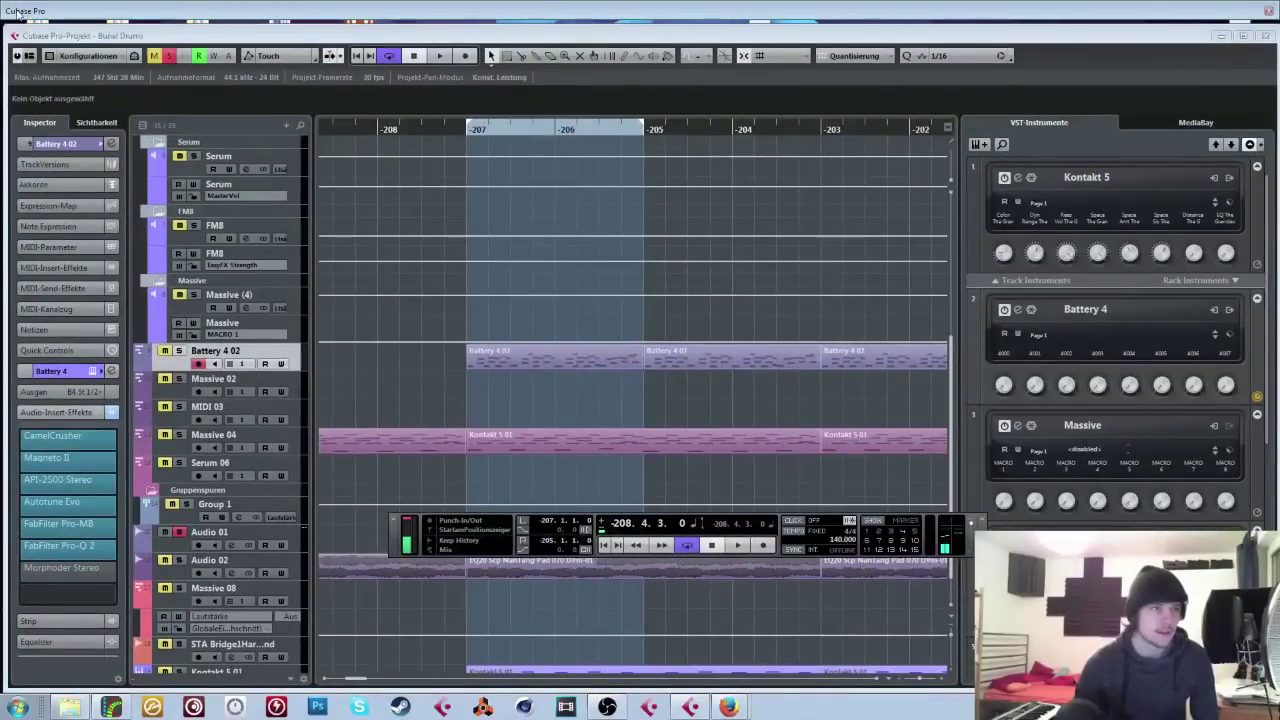
{"action": "left_click_drag", "start_coordinate": [78, 26], "coordinate": [143, 46]}
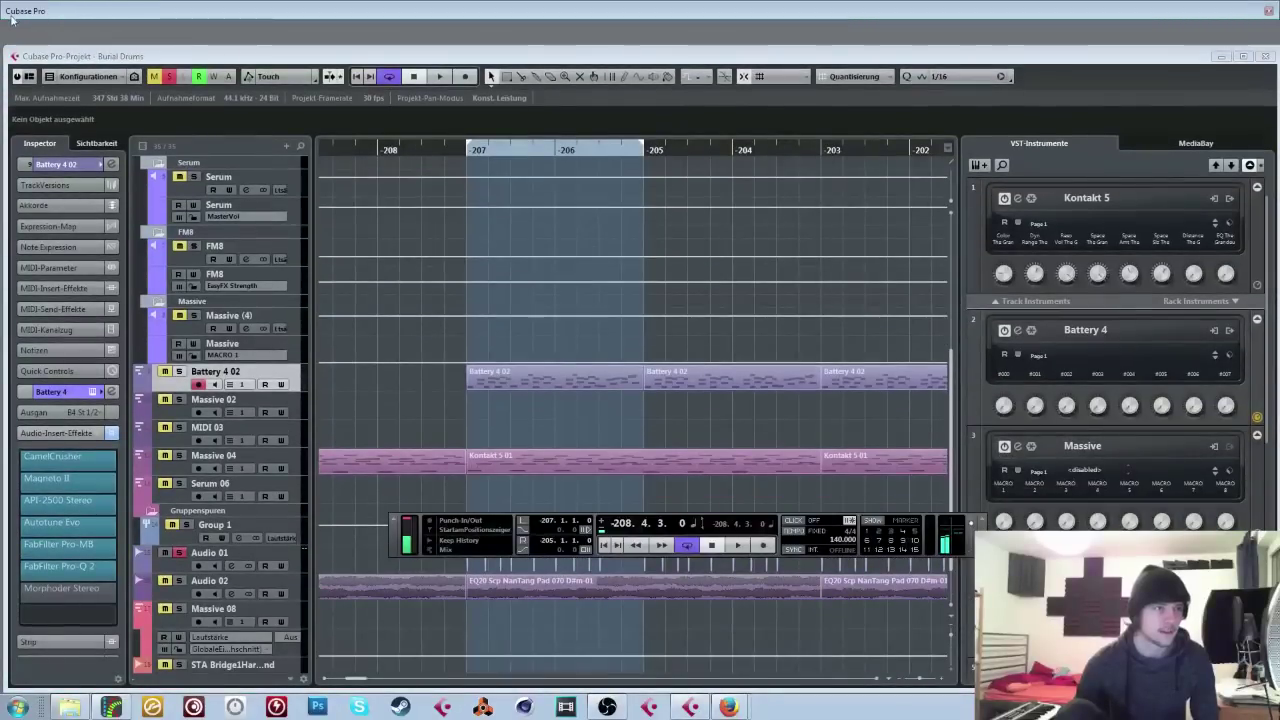
{"action": "double_click", "coordinate": [265, 65]}
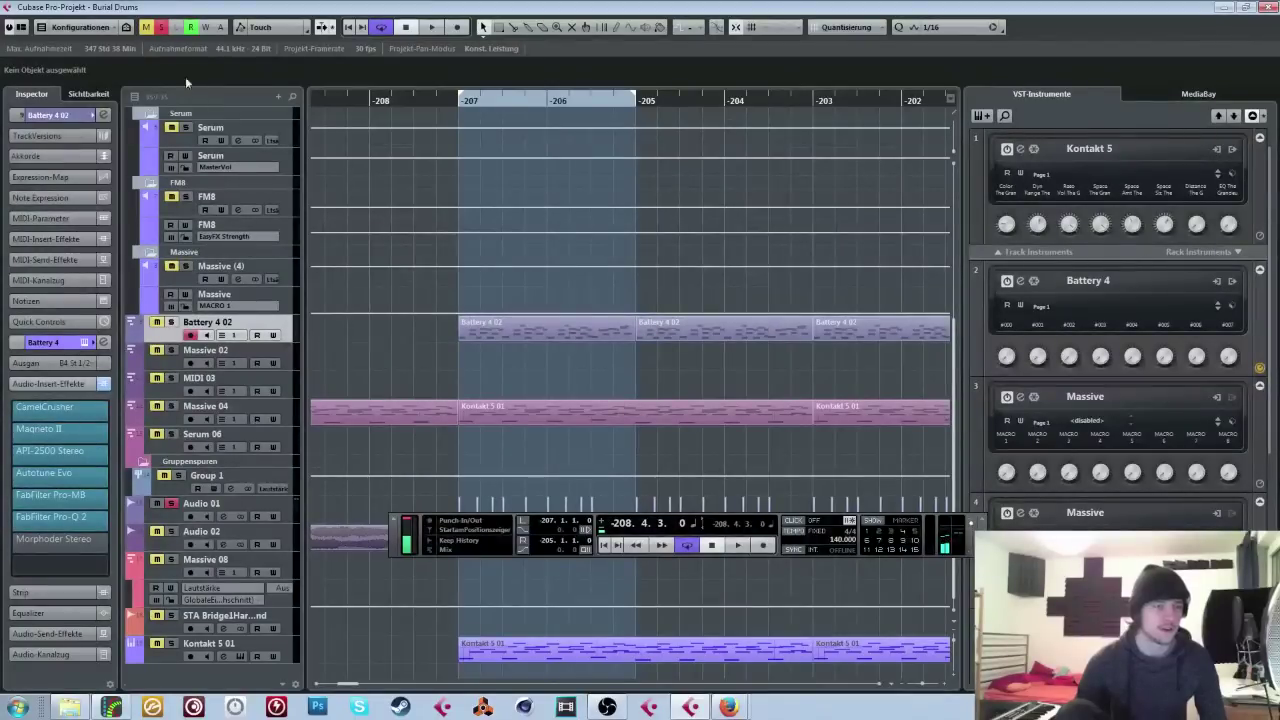
Step: Play the loop without solo, with Audio 01 muted and Kontakt 5 01 unmuted, and extend the locator range to bar -203
{"action": "scroll", "coordinate": [455, 350], "scroll_direction": "down", "scroll_amount": 1}
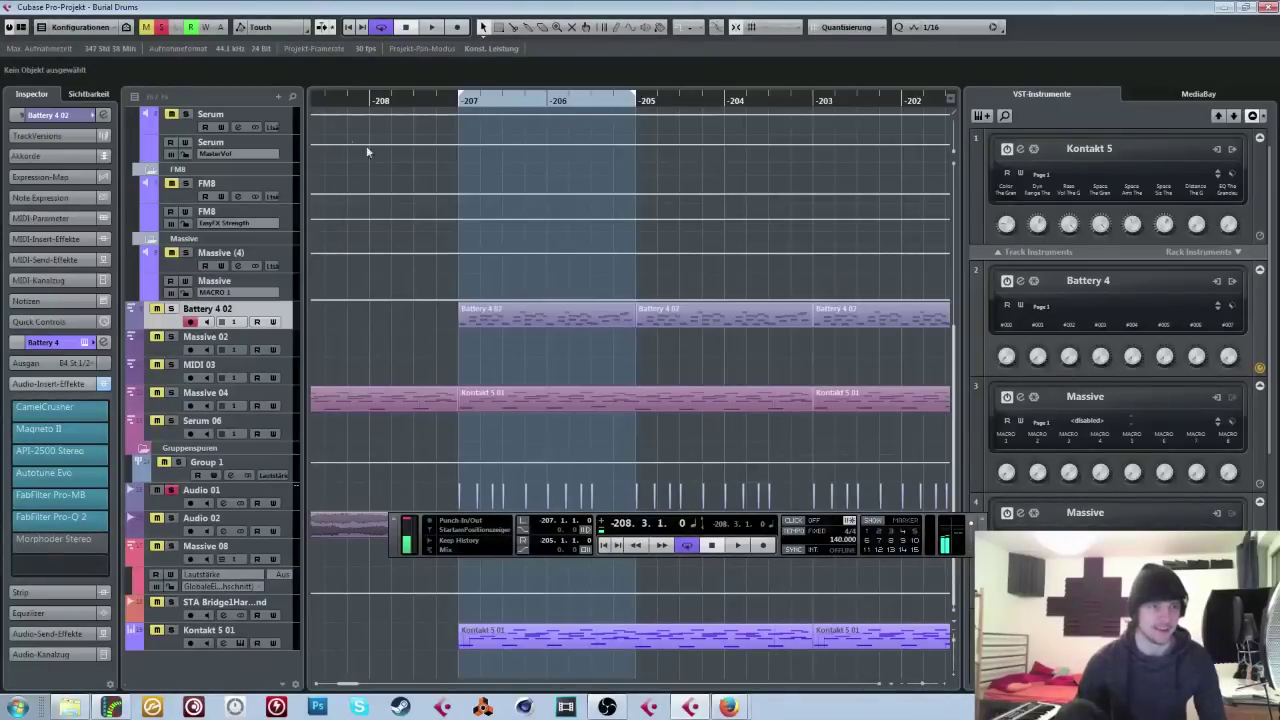
{"action": "key", "text": "space"}
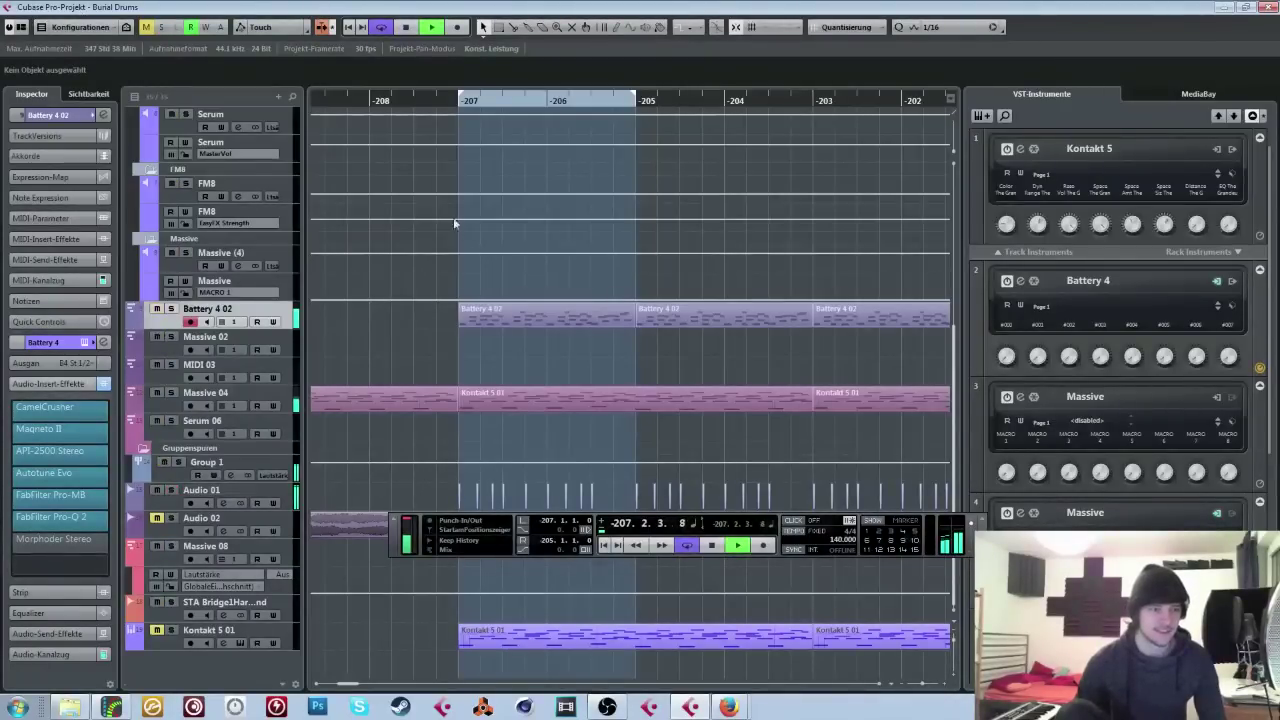
{"action": "left_click", "coordinate": [158, 490]}
{"action": "left_click", "coordinate": [157, 630]}
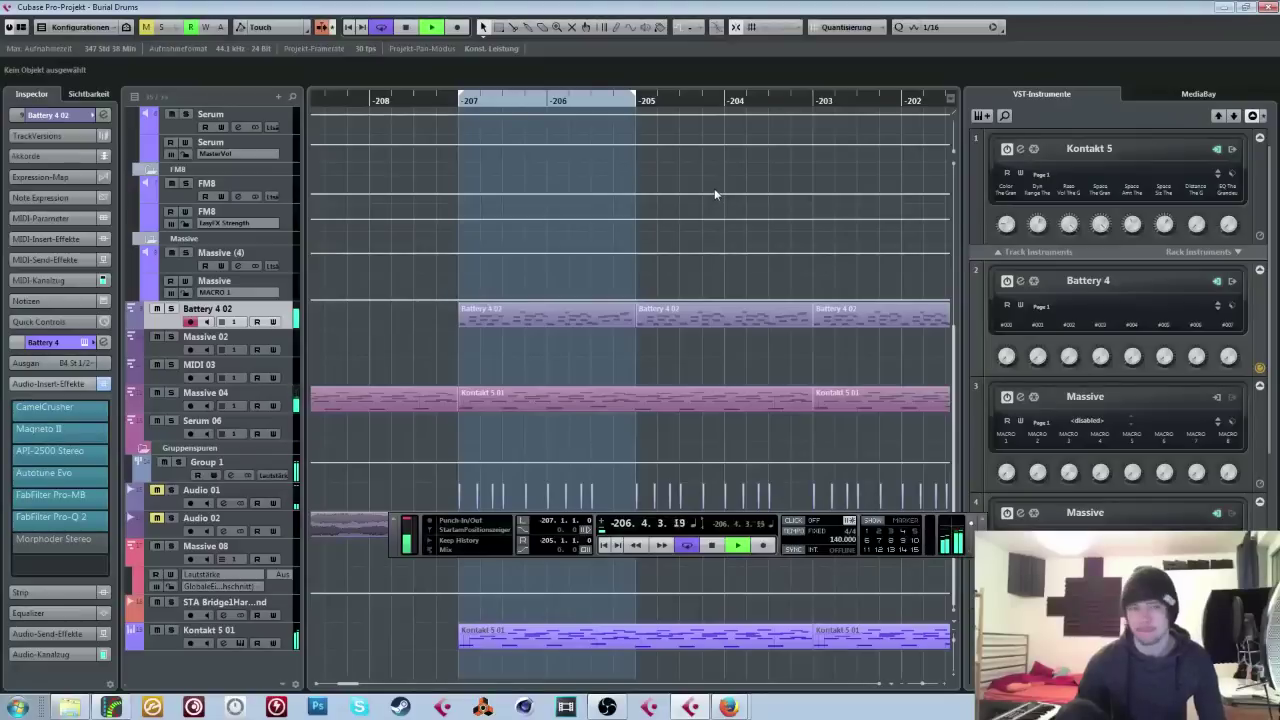
{"action": "left_click_drag", "start_coordinate": [637, 93], "coordinate": [813, 116]}
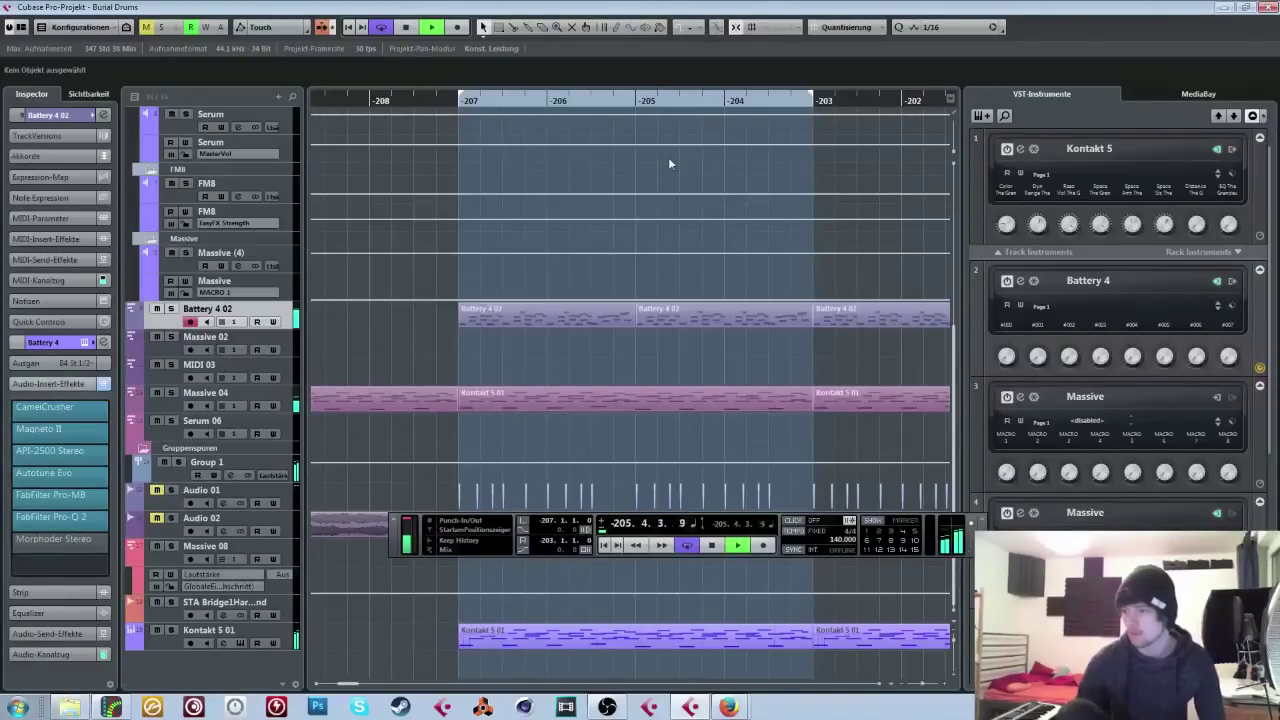
{"action": "key", "text": "space"}
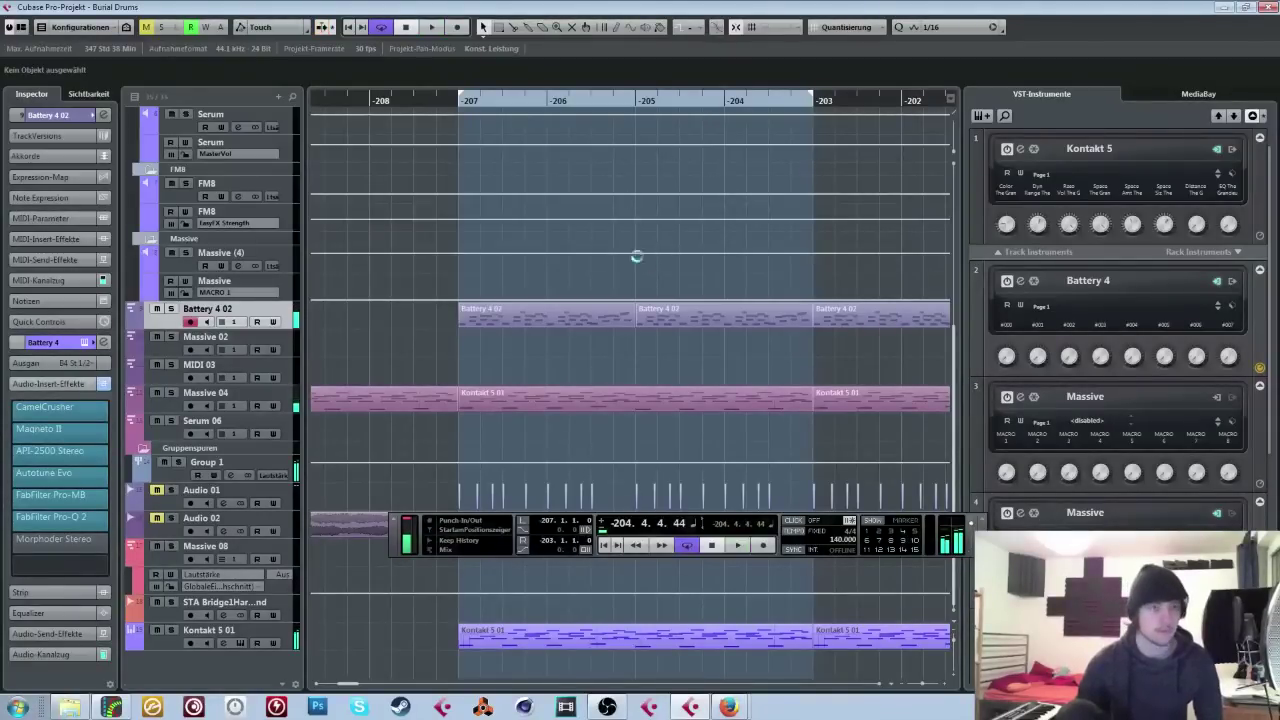
Step: Try to move the Cubase Pro main window out from behind the restored project window, and maximize the project again
{"action": "double_click", "coordinate": [163, 6]}
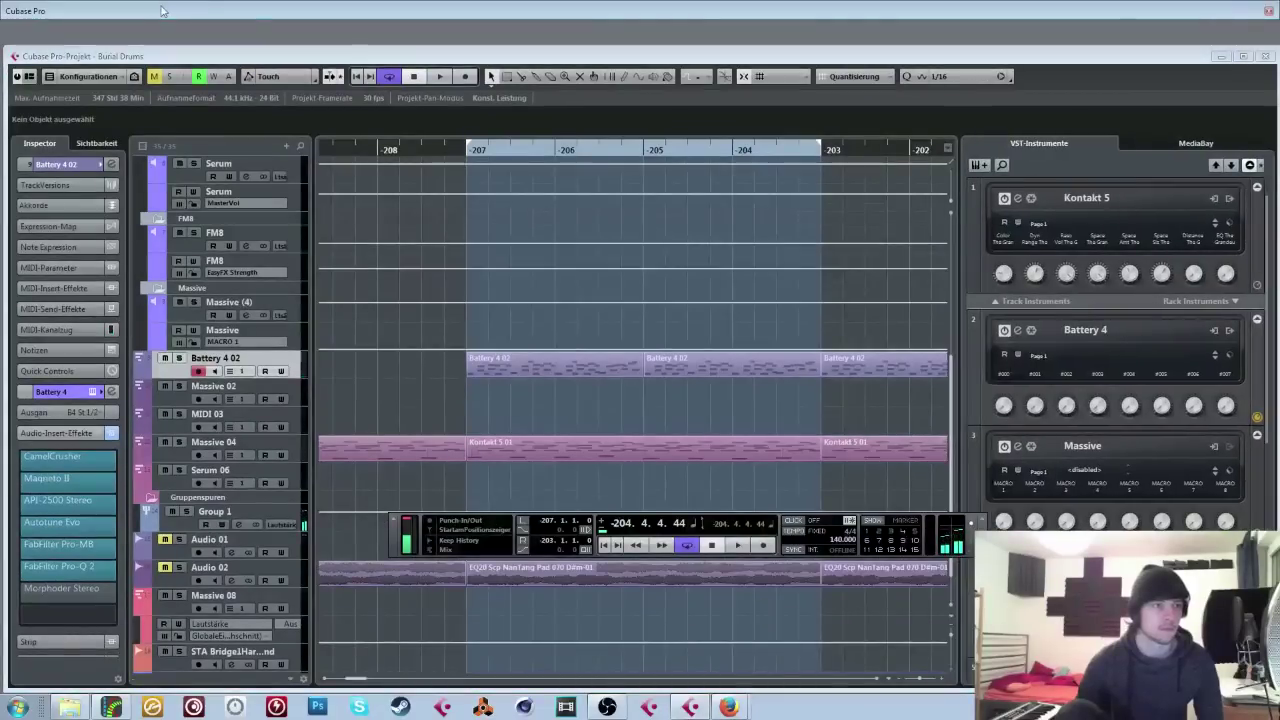
{"action": "right_click", "coordinate": [42, 8]}
{"action": "left_click", "coordinate": [30, 12]}
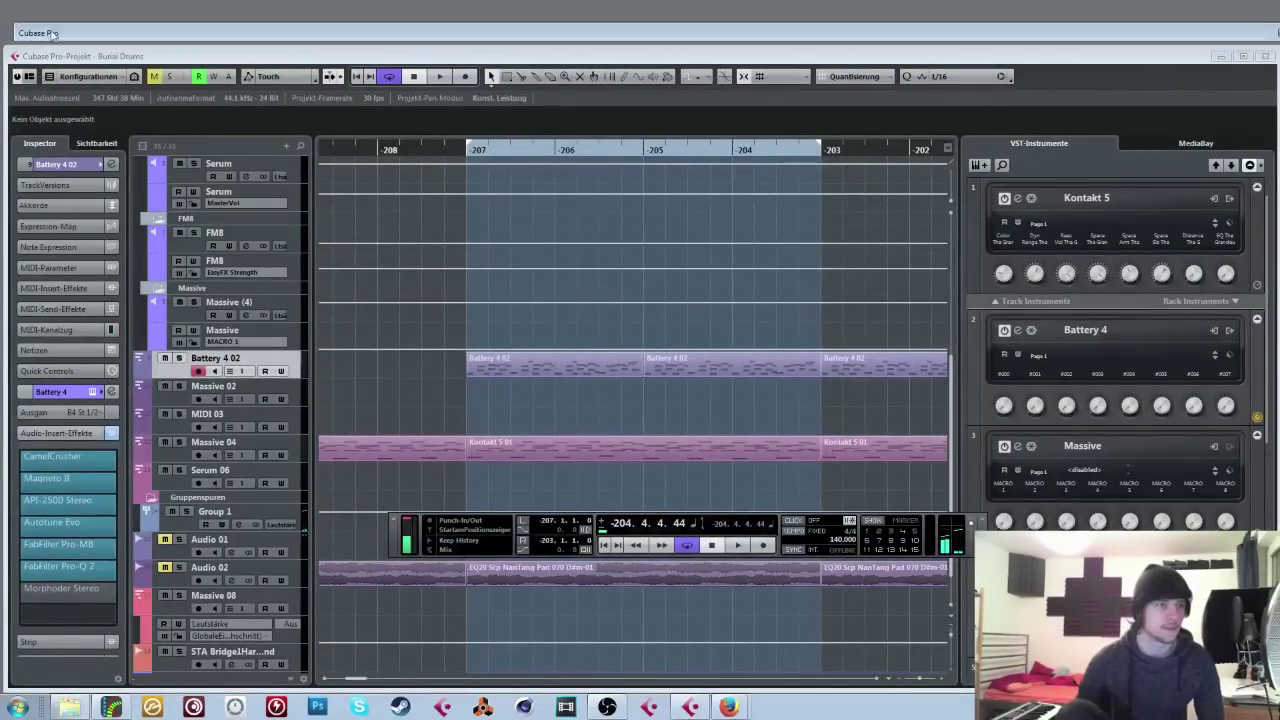
{"action": "double_click", "coordinate": [150, 50]}
Step: Switch to Open Broadcaster Software, move its window over the arrangement, and open its settings dialog
{"action": "left_click", "coordinate": [607, 707]}
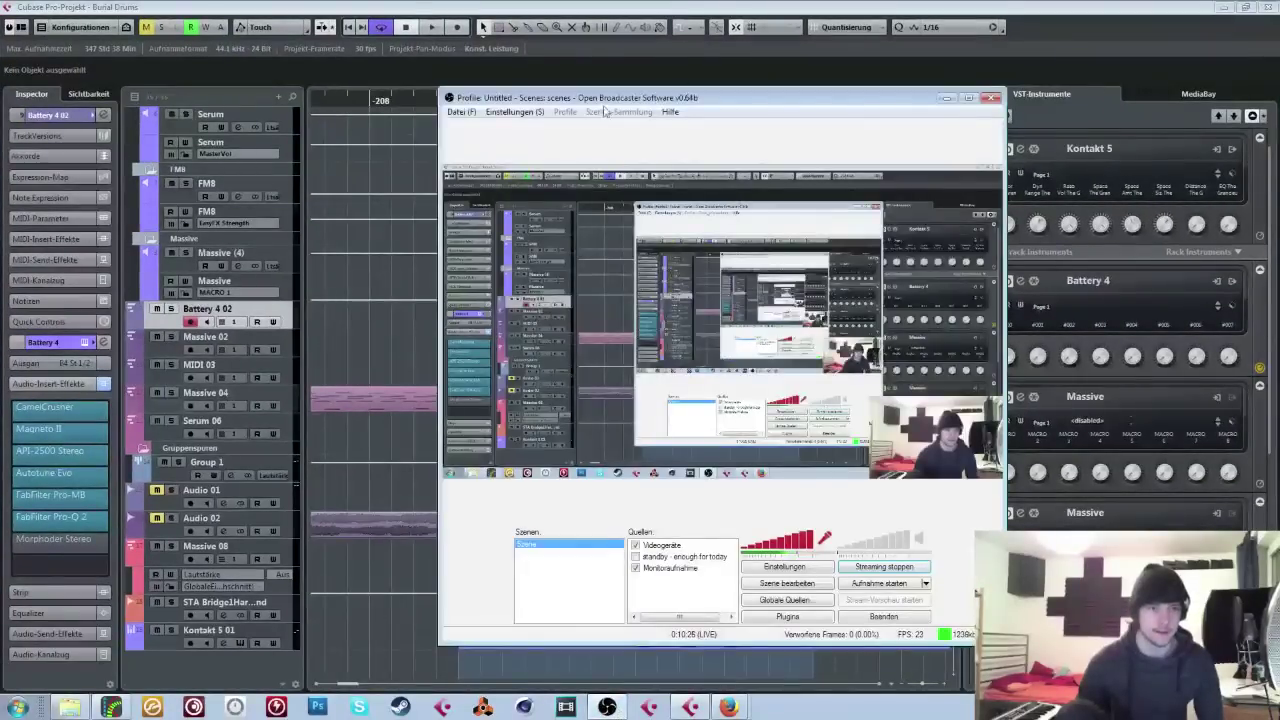
{"action": "left_click_drag", "start_coordinate": [604, 104], "coordinate": [404, 97]}
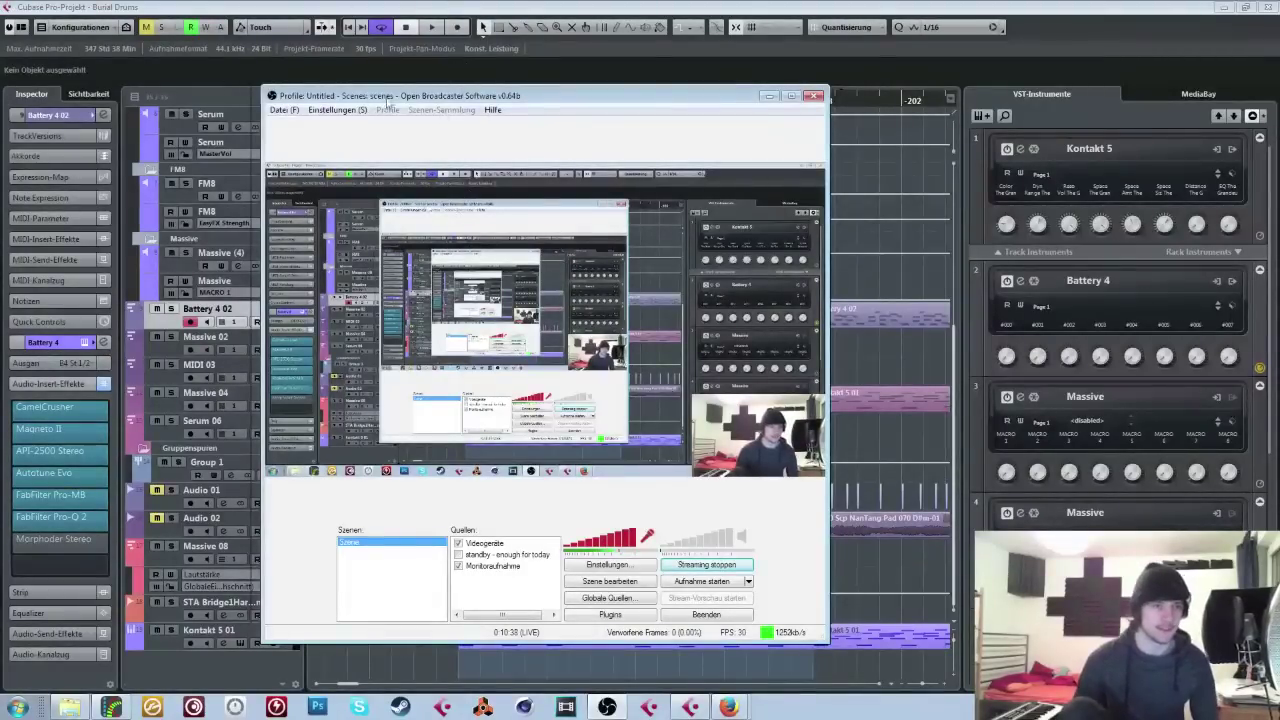
{"action": "left_click", "coordinate": [337, 109]}
{"action": "left_click", "coordinate": [356, 125]}
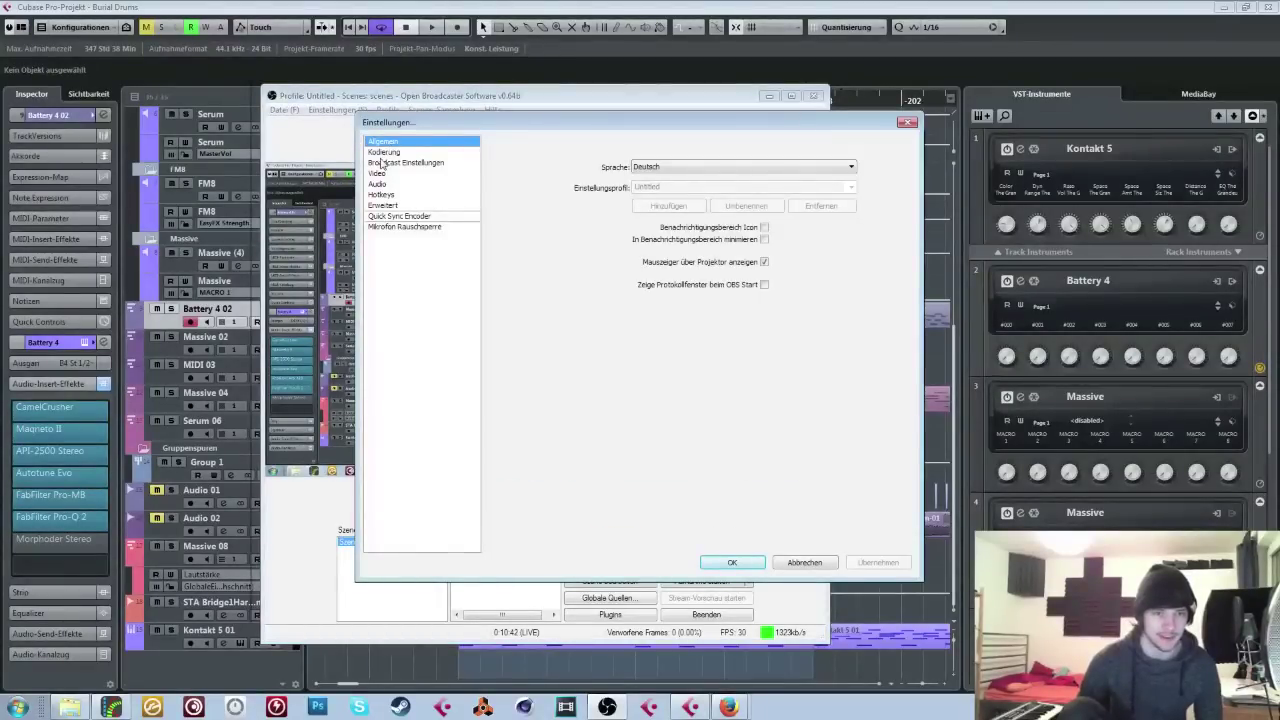
Step: Review the OBS general, encoding, broadcast, video, audio, microphone noise gate and advanced settings
{"action": "left_click", "coordinate": [382, 163]}
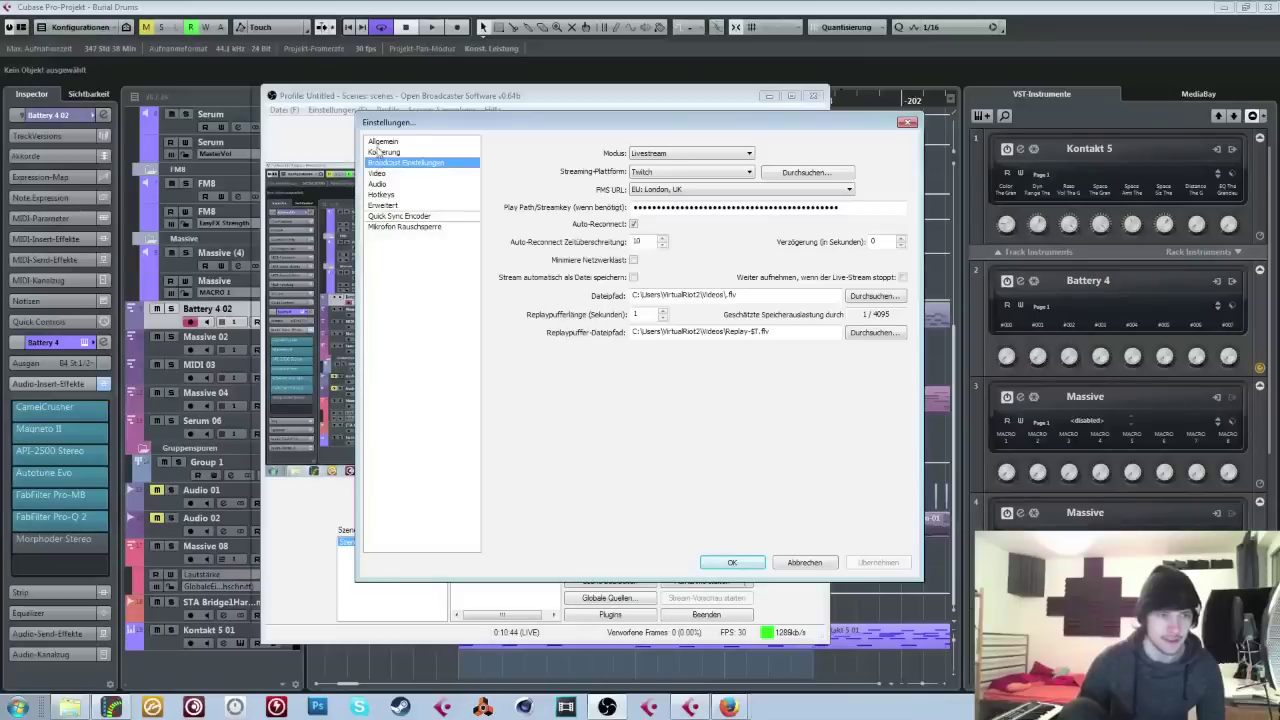
{"action": "left_click", "coordinate": [376, 141]}
{"action": "left_click", "coordinate": [378, 152]}
{"action": "left_click", "coordinate": [375, 173]}
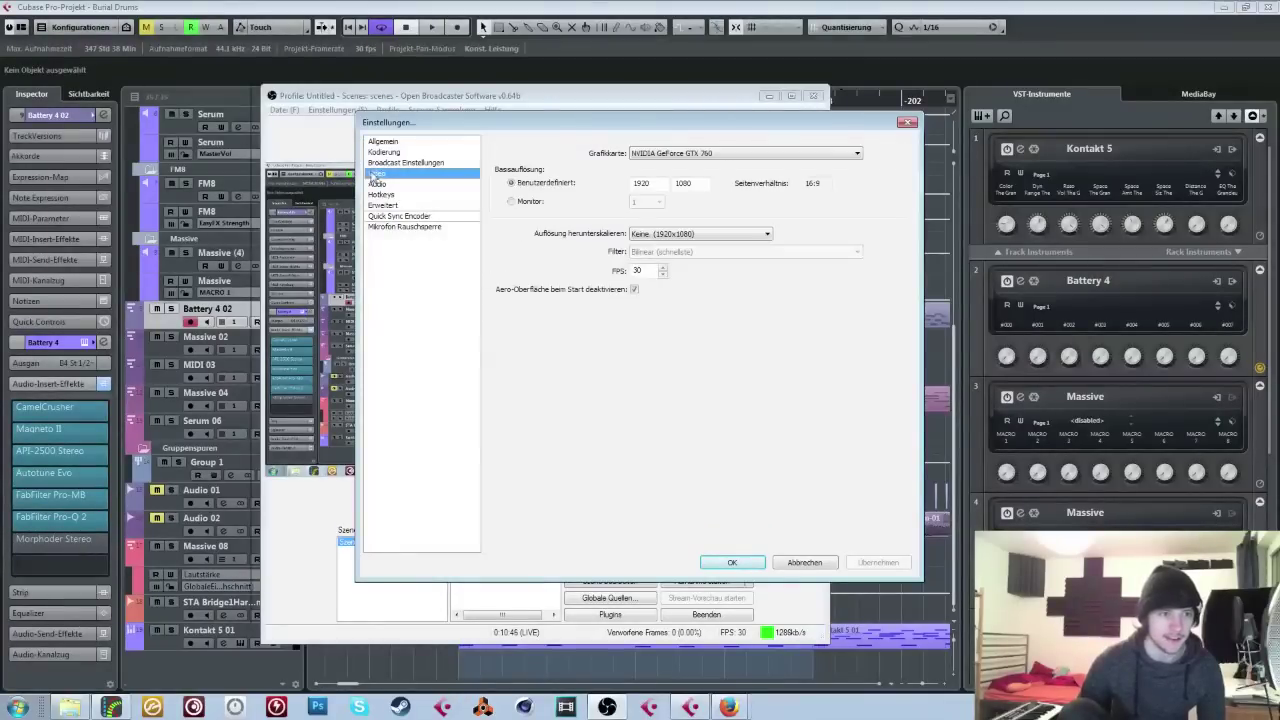
{"action": "left_click", "coordinate": [376, 185]}
{"action": "left_click", "coordinate": [392, 227]}
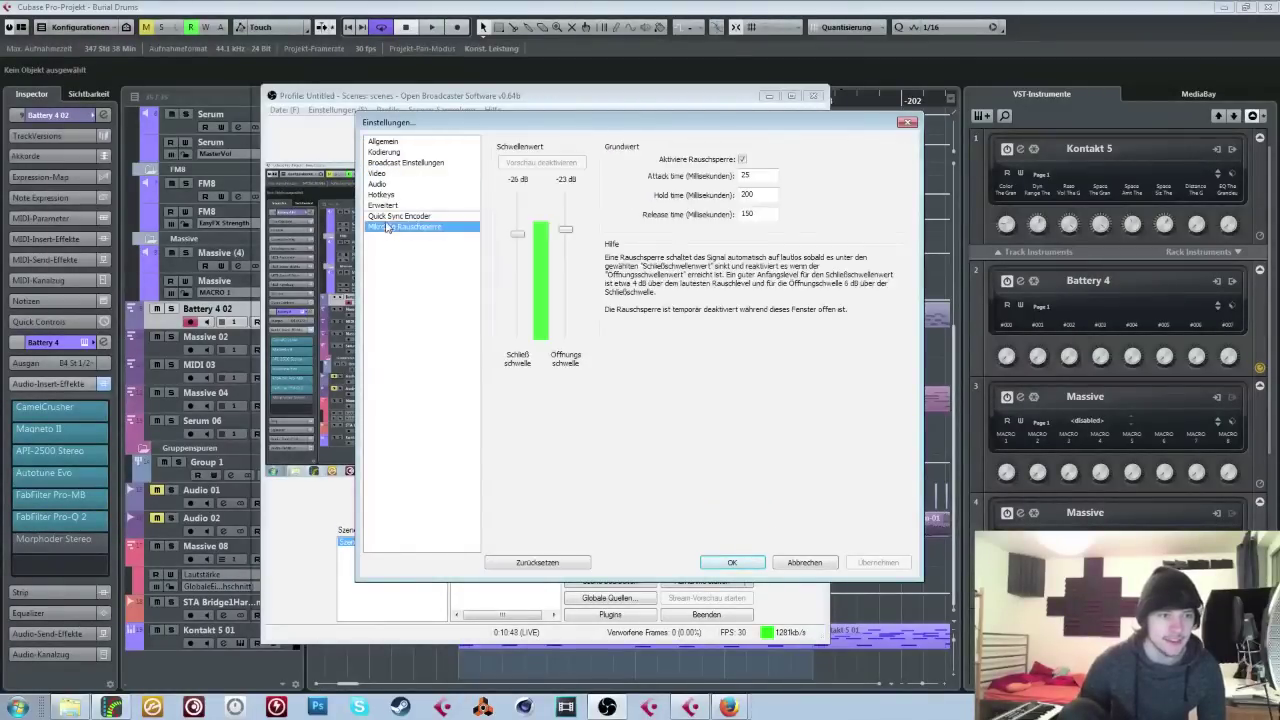
{"action": "left_click", "coordinate": [384, 206]}
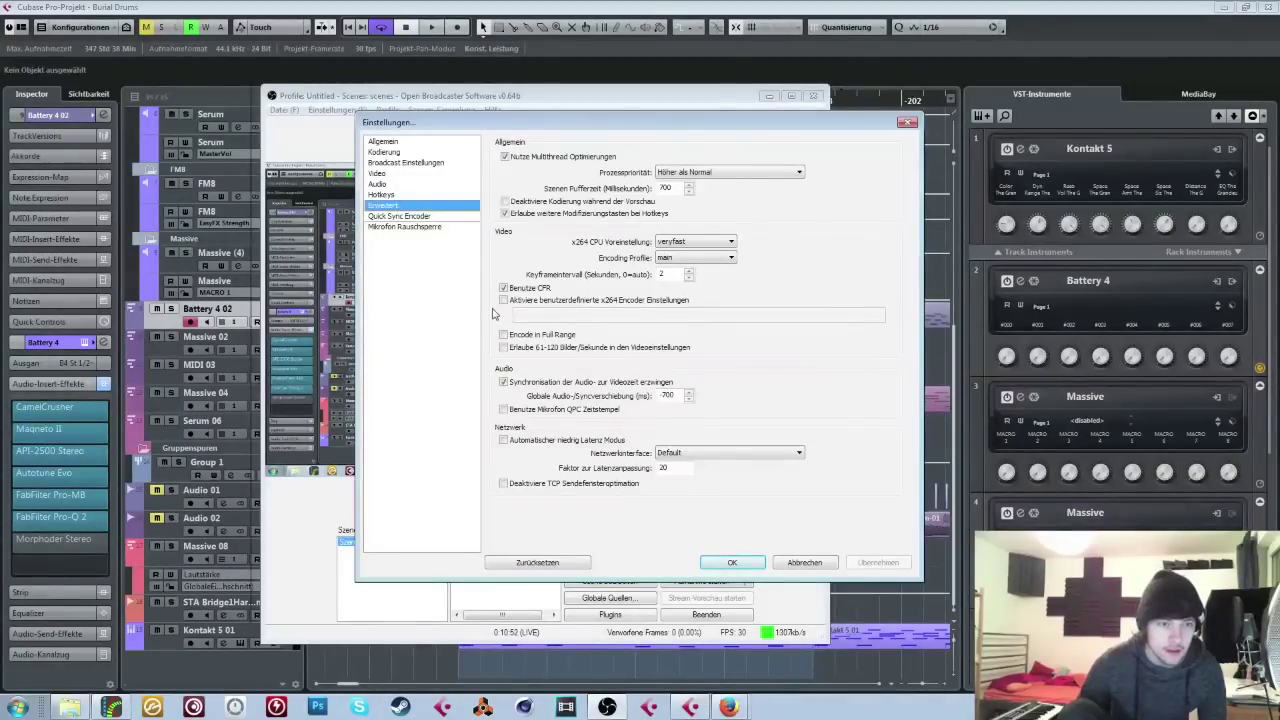
{"action": "left_click", "coordinate": [382, 143]}
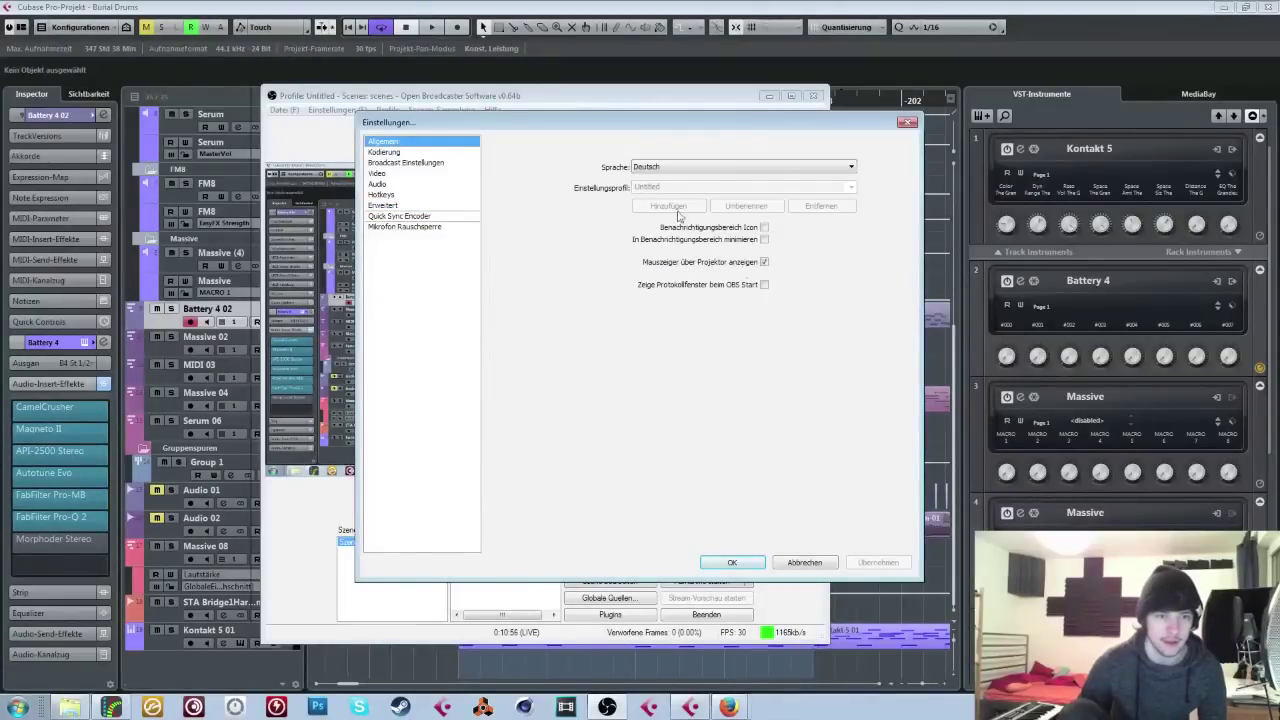
{"action": "left_click", "coordinate": [384, 152]}
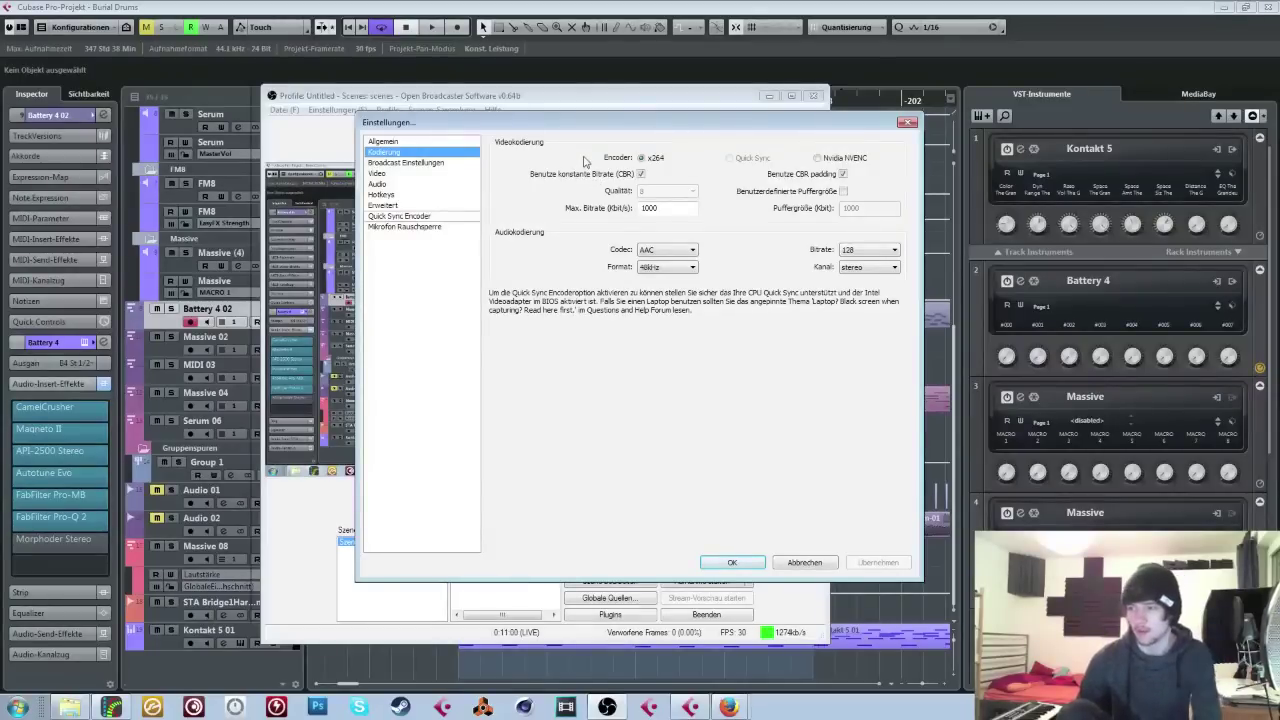
Step: Recheck the audio and broadcast settings and compare the noise gate, Quick Sync Encoder and advanced pages
{"action": "left_click", "coordinate": [383, 194]}
{"action": "left_click", "coordinate": [373, 185]}
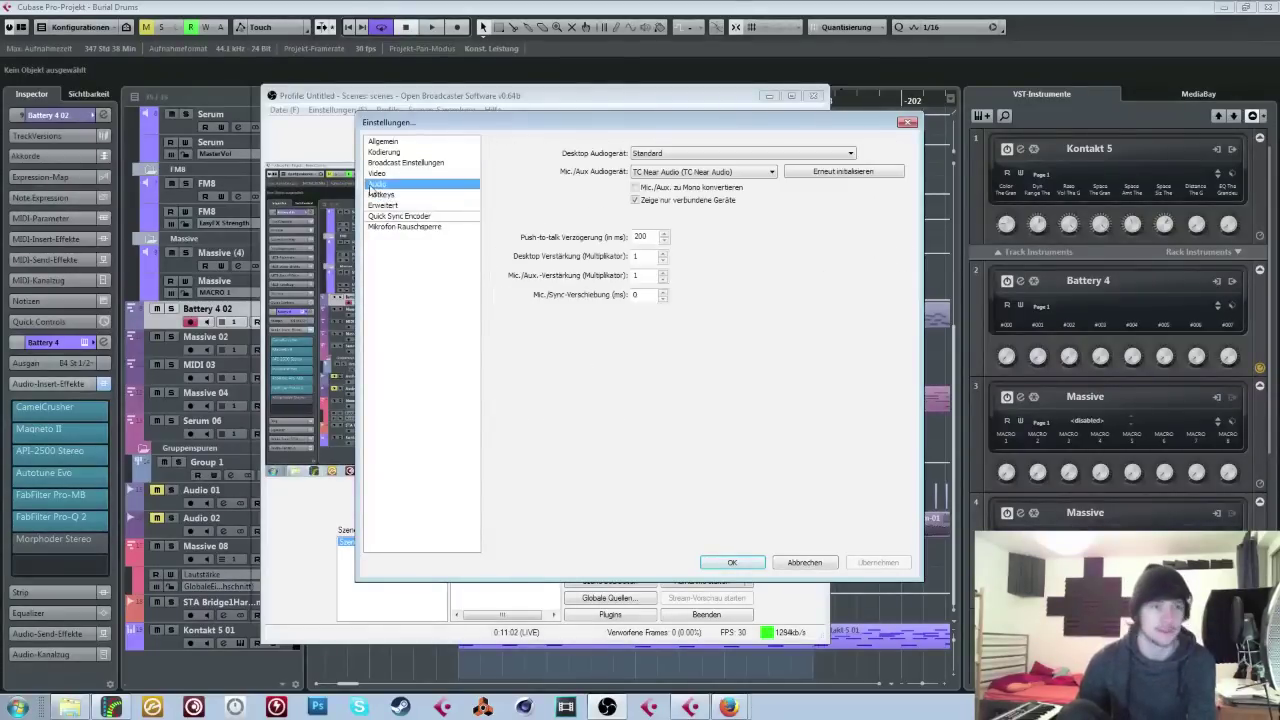
{"action": "left_click", "coordinate": [376, 174]}
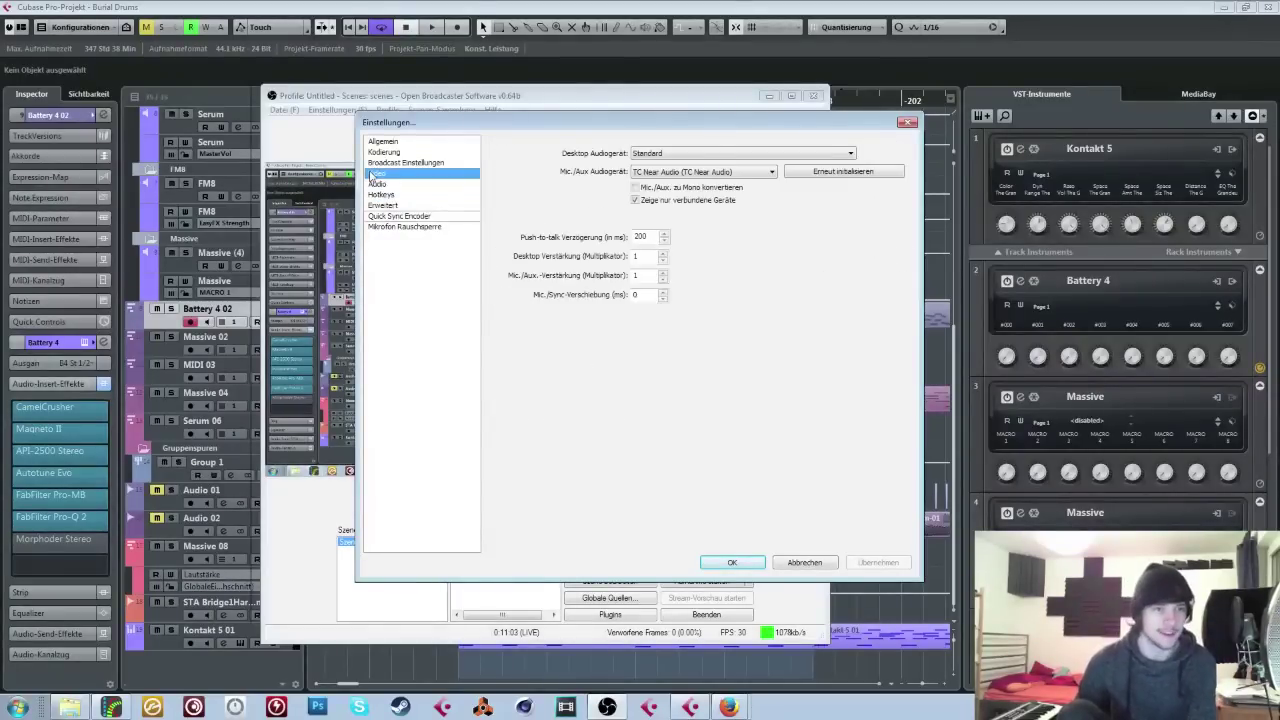
{"action": "left_click", "coordinate": [386, 163]}
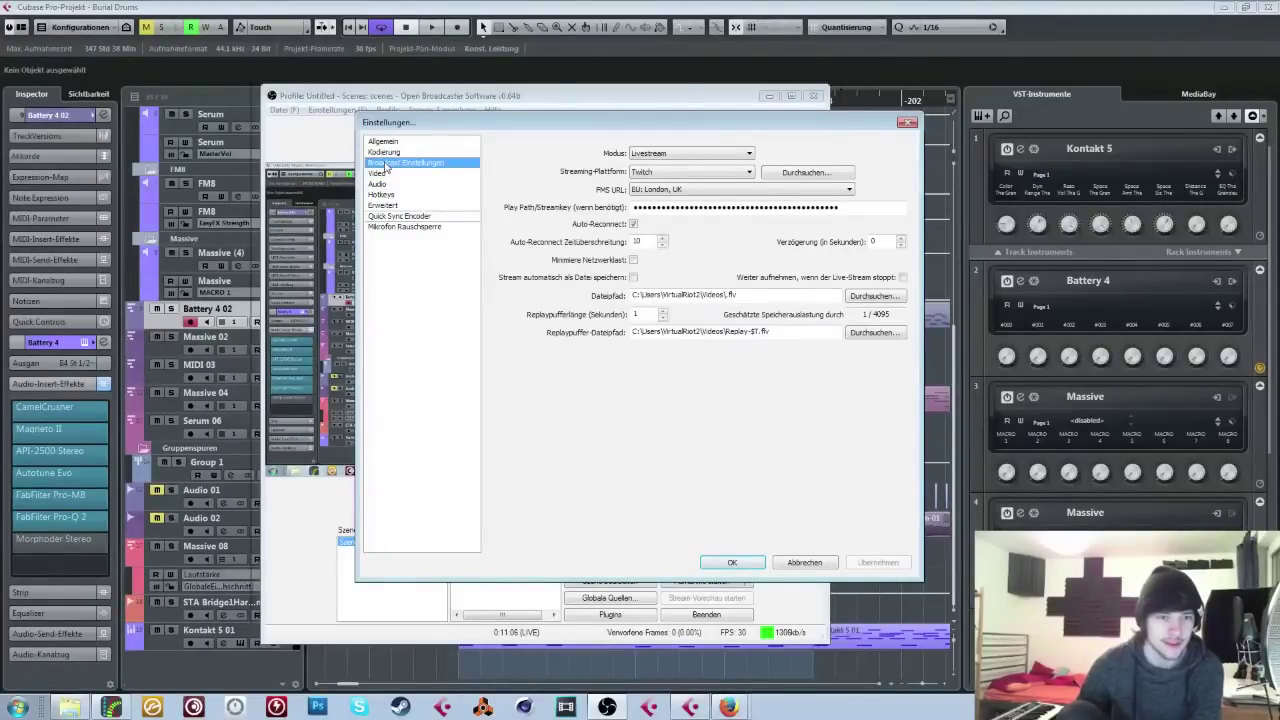
{"action": "left_click", "coordinate": [405, 227]}
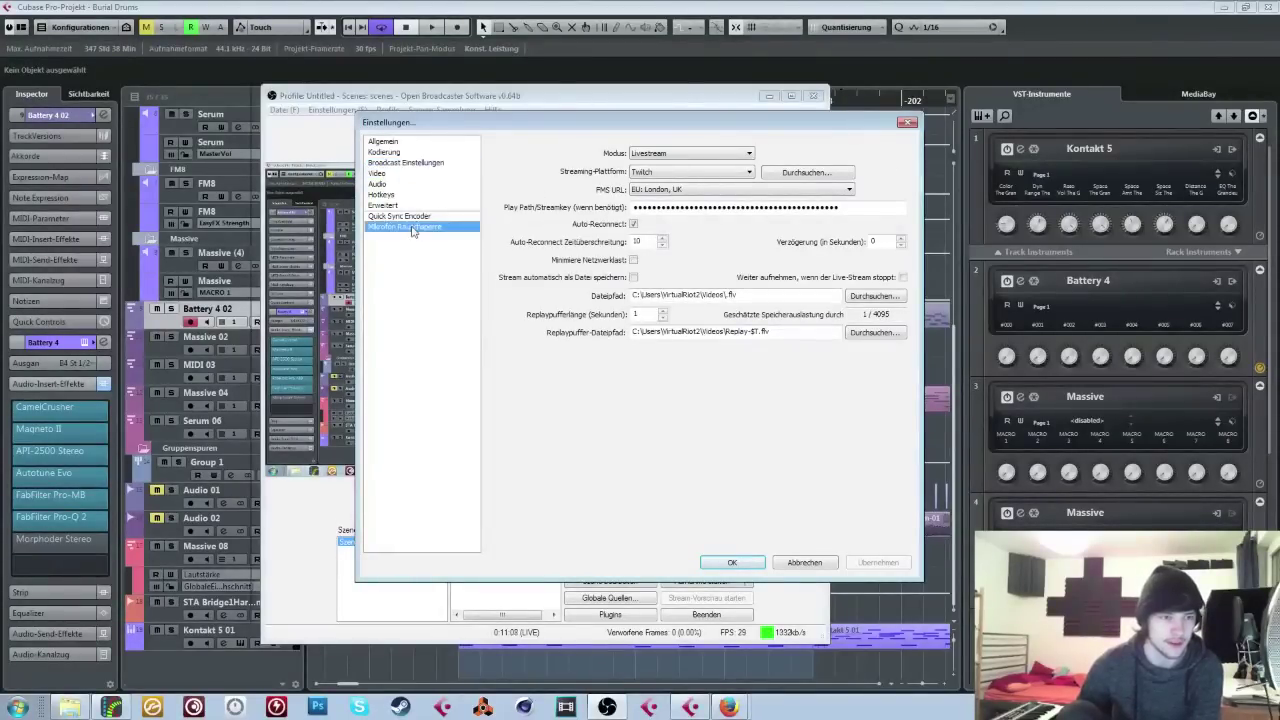
{"action": "left_click", "coordinate": [398, 217]}
{"action": "left_click", "coordinate": [398, 227]}
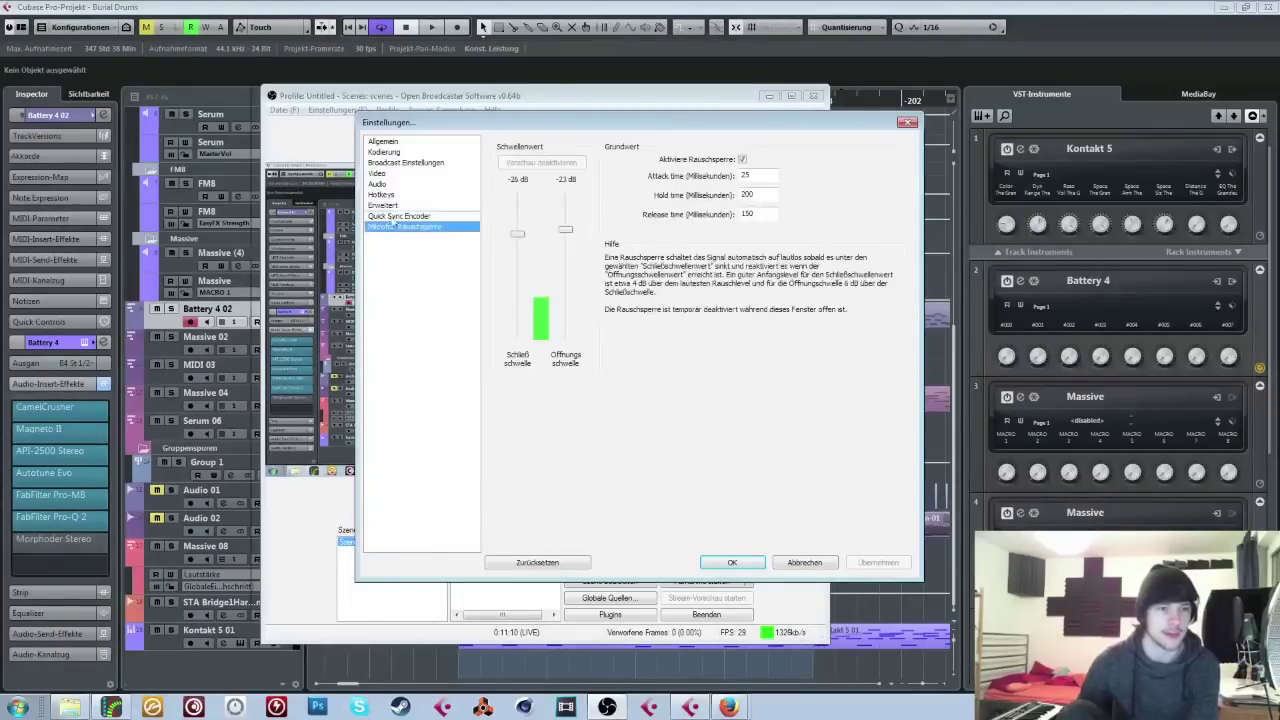
{"action": "left_click", "coordinate": [390, 216]}
{"action": "left_click", "coordinate": [382, 205]}
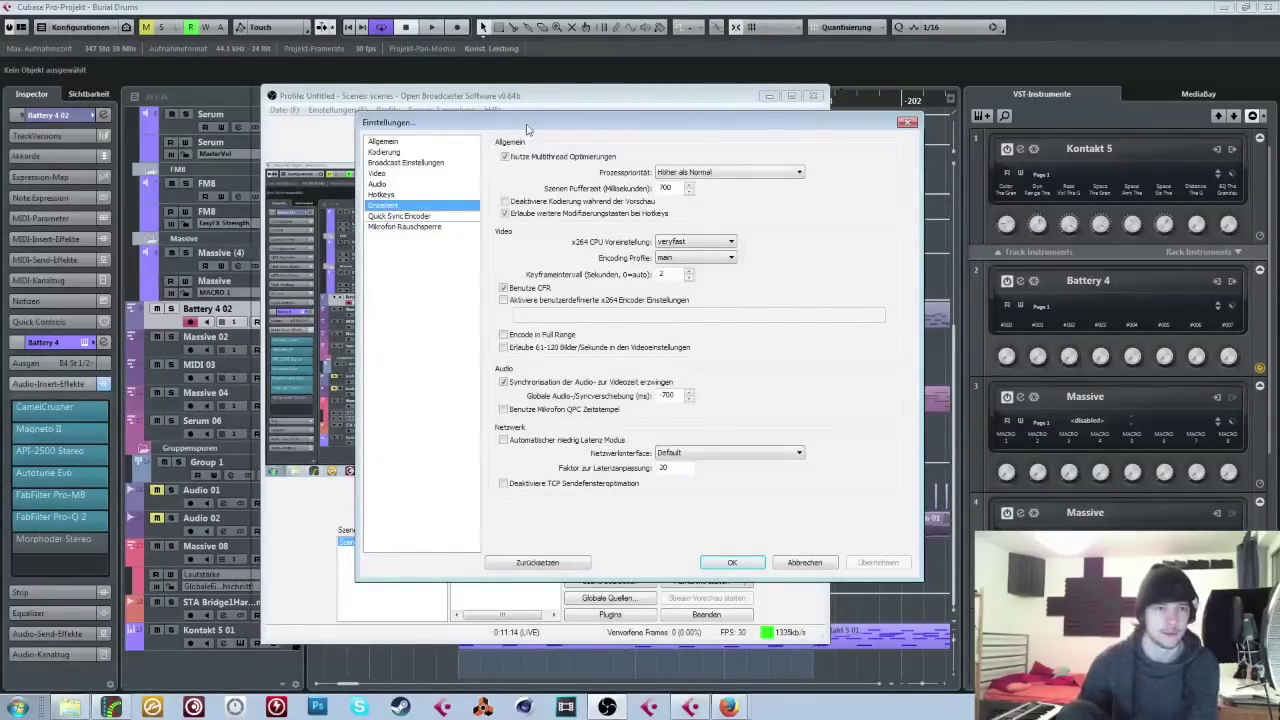
Step: Reposition the settings dialog and examine the desktop and microphone options on the audio page
{"action": "left_click_drag", "start_coordinate": [527, 130], "coordinate": [481, 124]}
{"action": "mouse_move", "coordinate": [595, 125]}
{"action": "left_mouse_down"}
{"action": "mouse_move", "coordinate": [737, 146]}
{"action": "mouse_move", "coordinate": [588, 124]}
{"action": "left_mouse_up"}
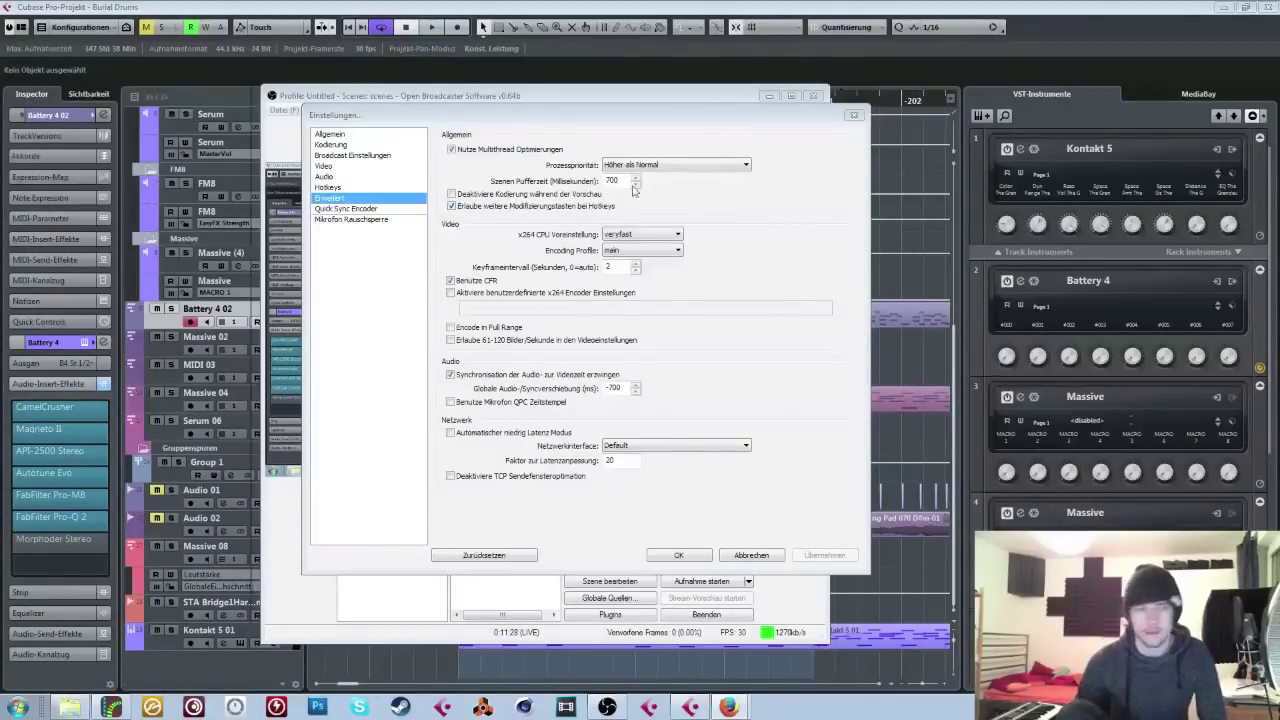
{"action": "left_click", "coordinate": [323, 177]}
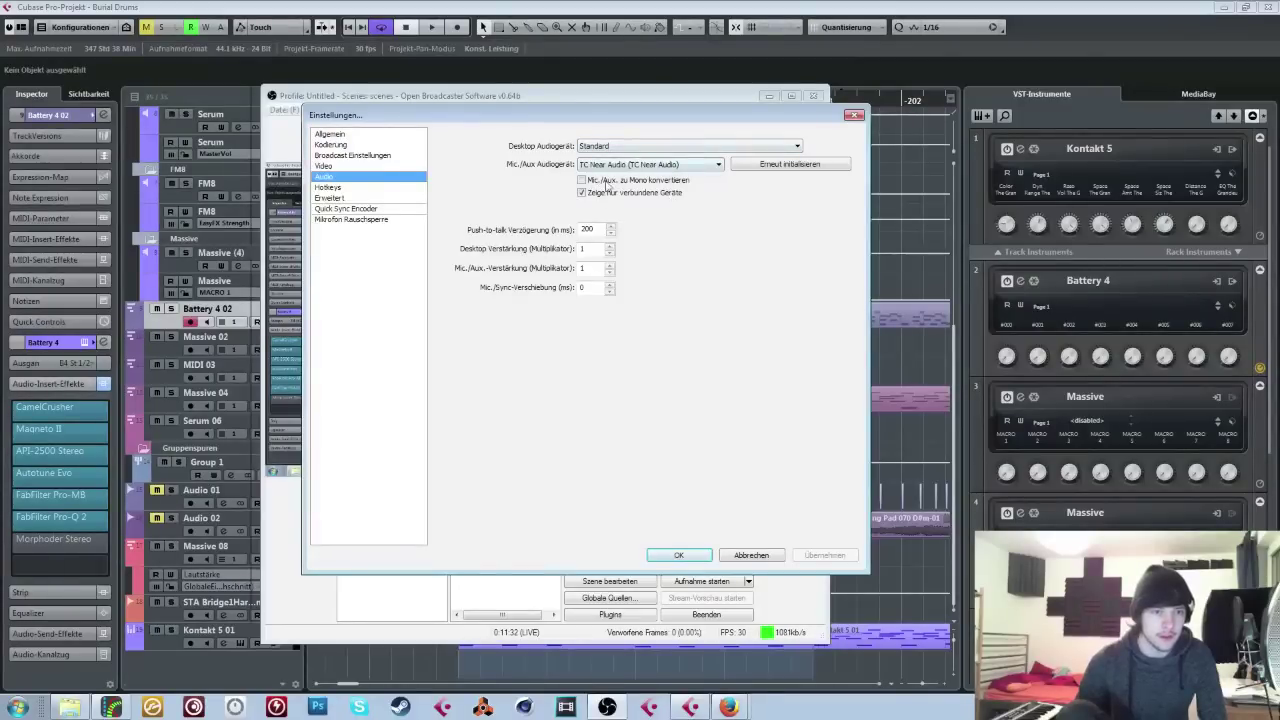
{"action": "mouse_move", "coordinate": [600, 120]}
{"action": "left_mouse_down"}
{"action": "mouse_move", "coordinate": [666, 143]}
{"action": "mouse_move", "coordinate": [608, 128]}
{"action": "left_mouse_up"}
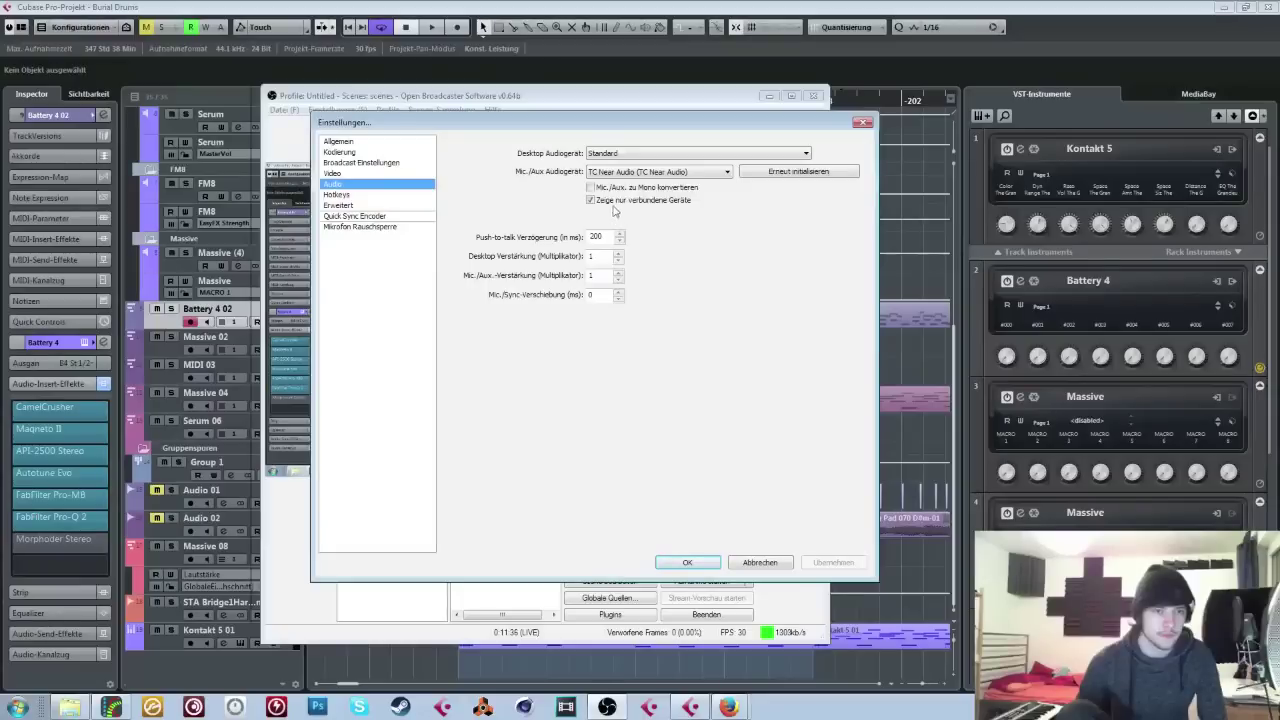
{"action": "key", "text": "super"}
{"action": "left_click", "coordinate": [160, 441]}
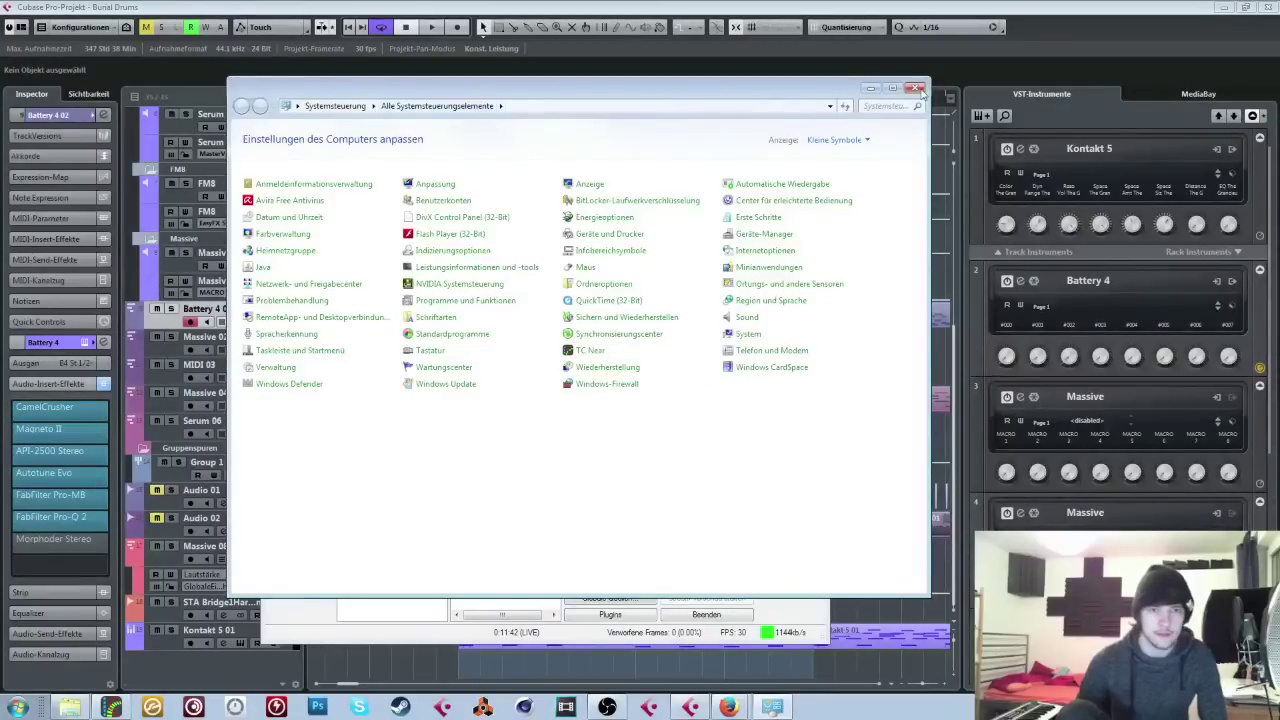
{"action": "key", "text": "alt+F4"}
Step: Restore the project window lower down to expose the desktop, and open the Windows personalization settings
{"action": "left_click_drag", "start_coordinate": [641, 120], "coordinate": [774, 126]}
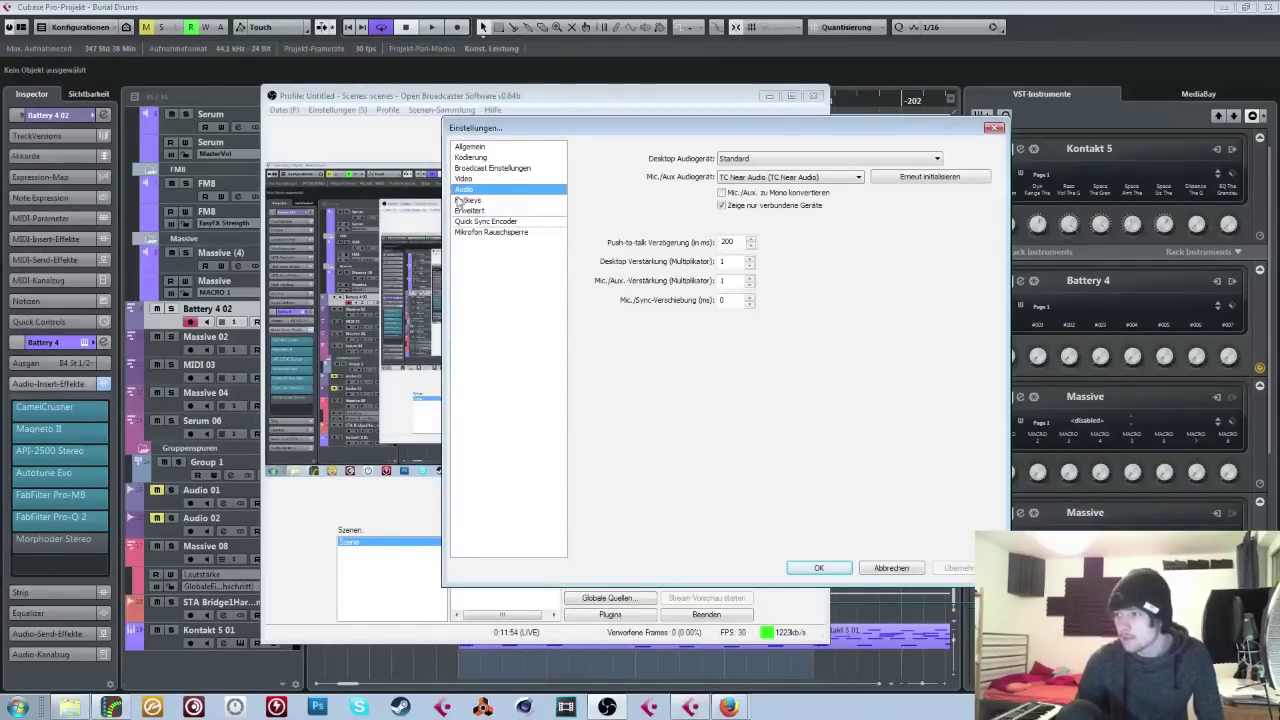
{"action": "left_click_drag", "start_coordinate": [1013, 7], "coordinate": [975, 55]}
{"action": "mouse_move", "coordinate": [889, 9]}
{"action": "left_mouse_down"}
{"action": "mouse_move", "coordinate": [860, 112]}
{"action": "mouse_move", "coordinate": [888, 8]}
{"action": "left_mouse_up"}
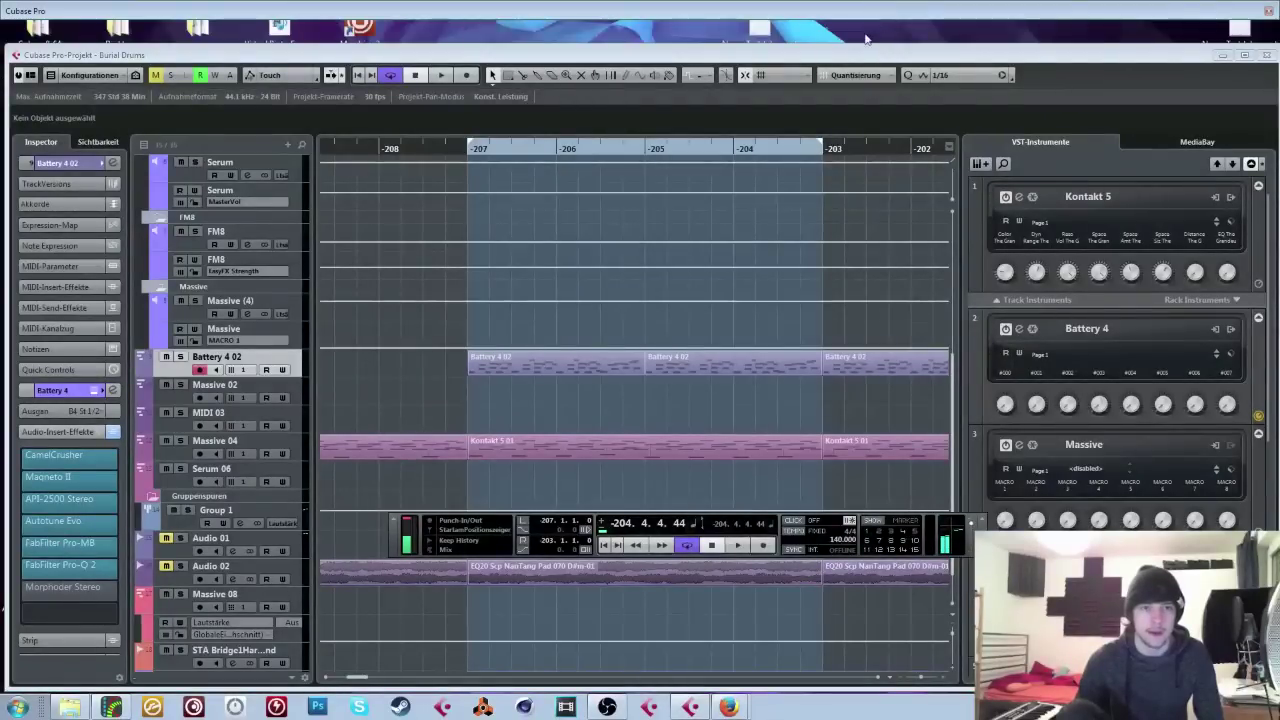
{"action": "right_click", "coordinate": [866, 38]}
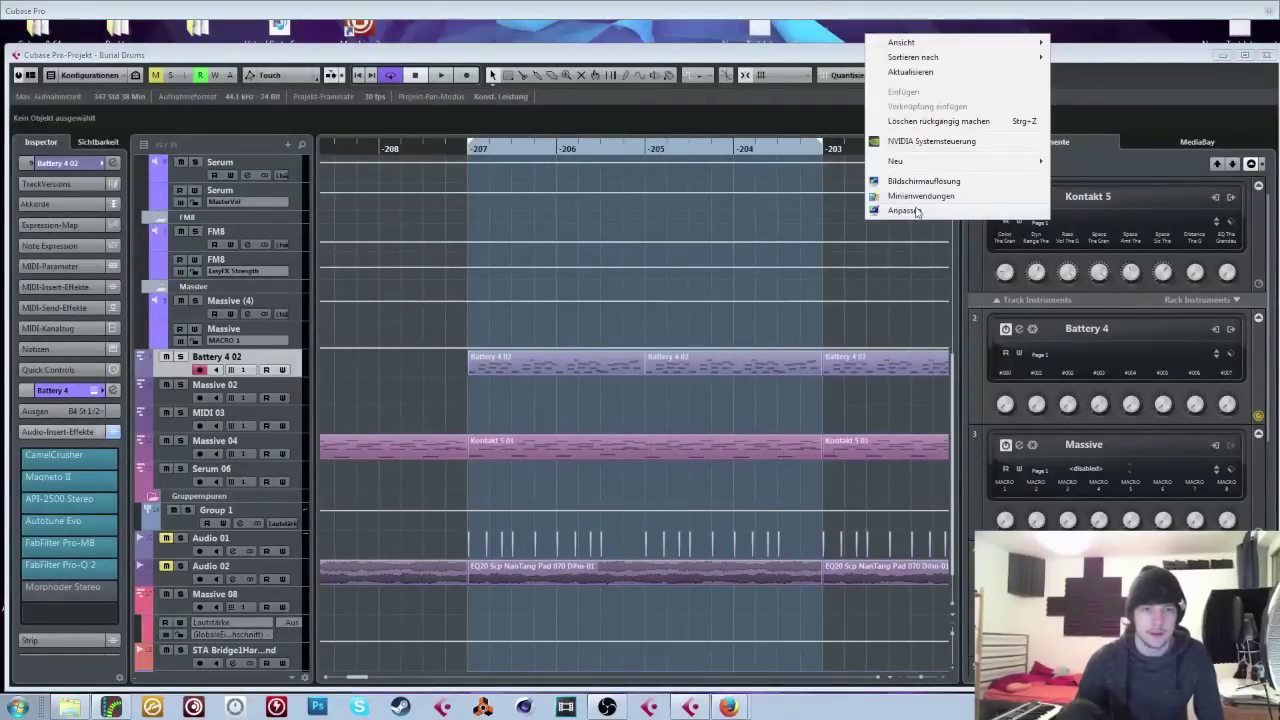
{"action": "left_click", "coordinate": [914, 211]}
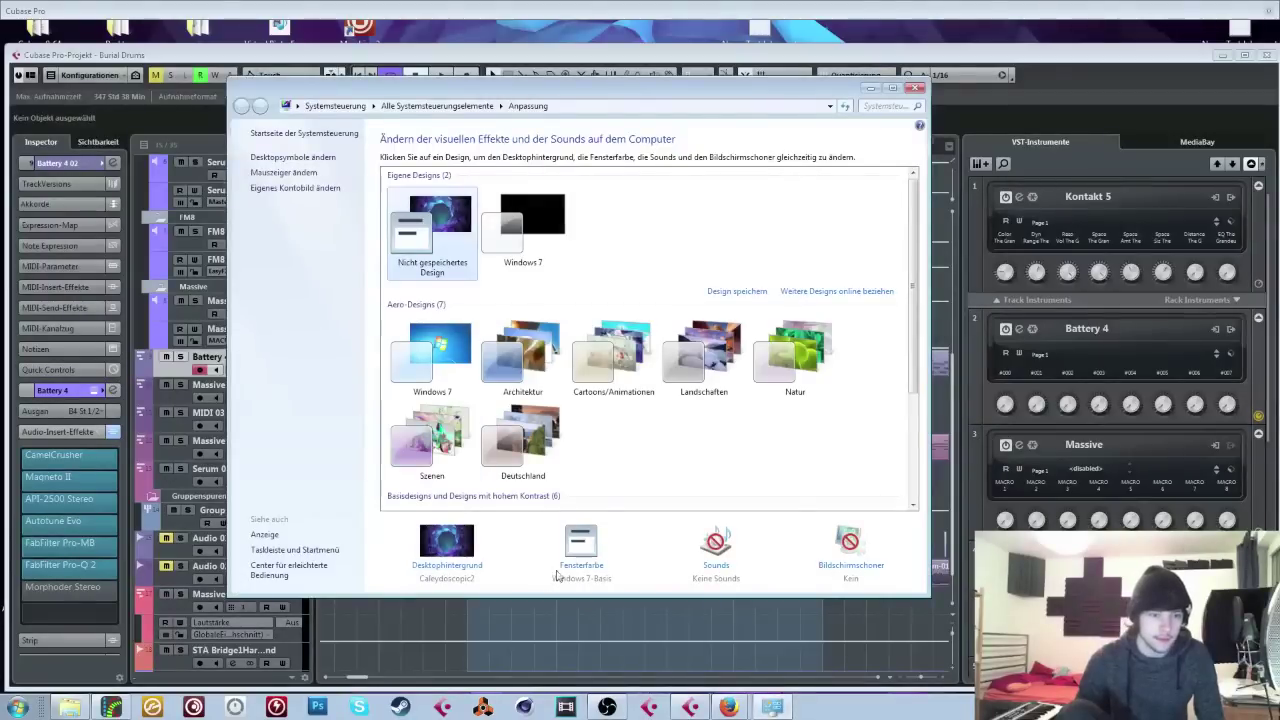
Step: Inspect the element choices for window colour and appearance, and try the custom Windows 7 design before reverting to the unsaved design
{"action": "left_click", "coordinate": [582, 565]}
{"action": "left_click", "coordinate": [128, 293]}
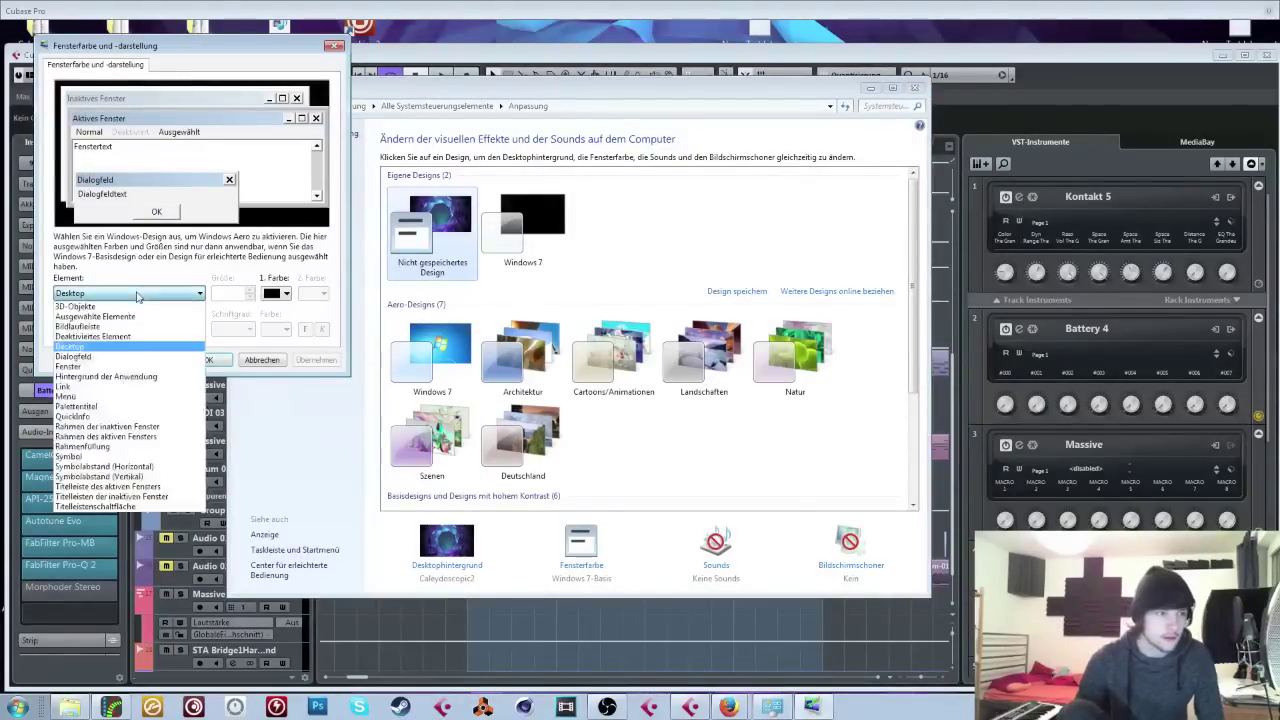
{"action": "left_click", "coordinate": [128, 293]}
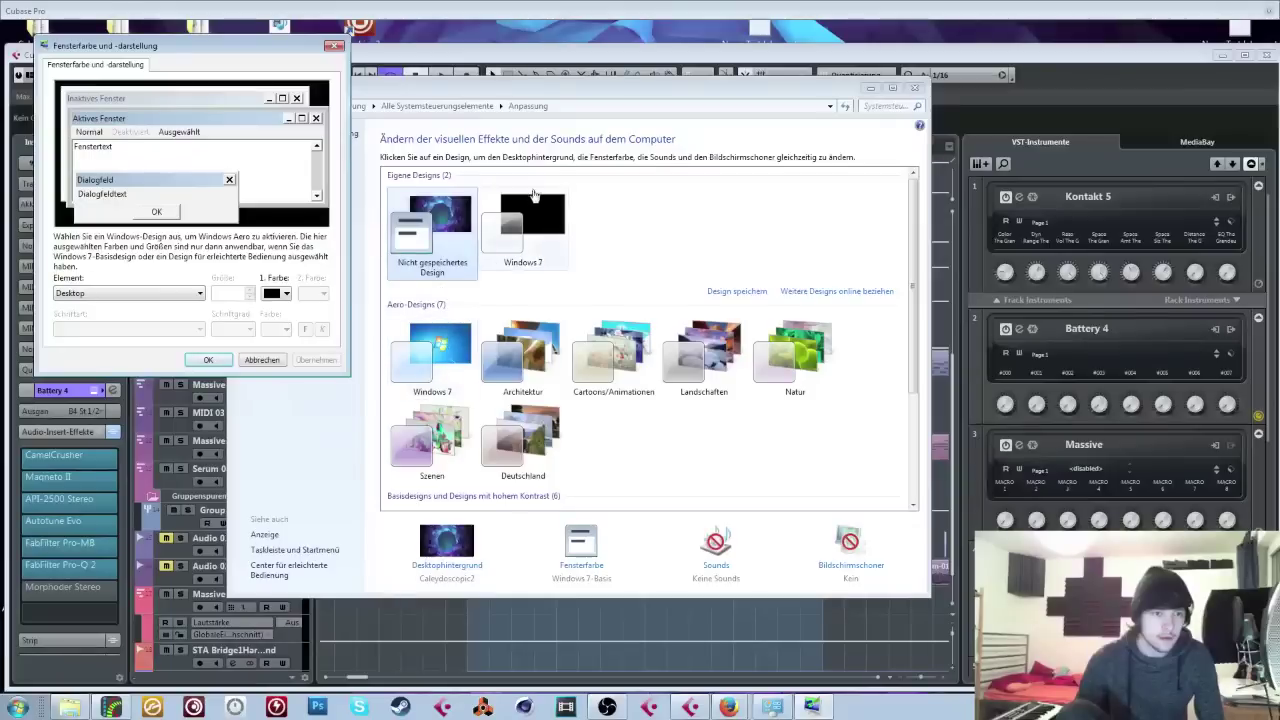
{"action": "left_click", "coordinate": [522, 232]}
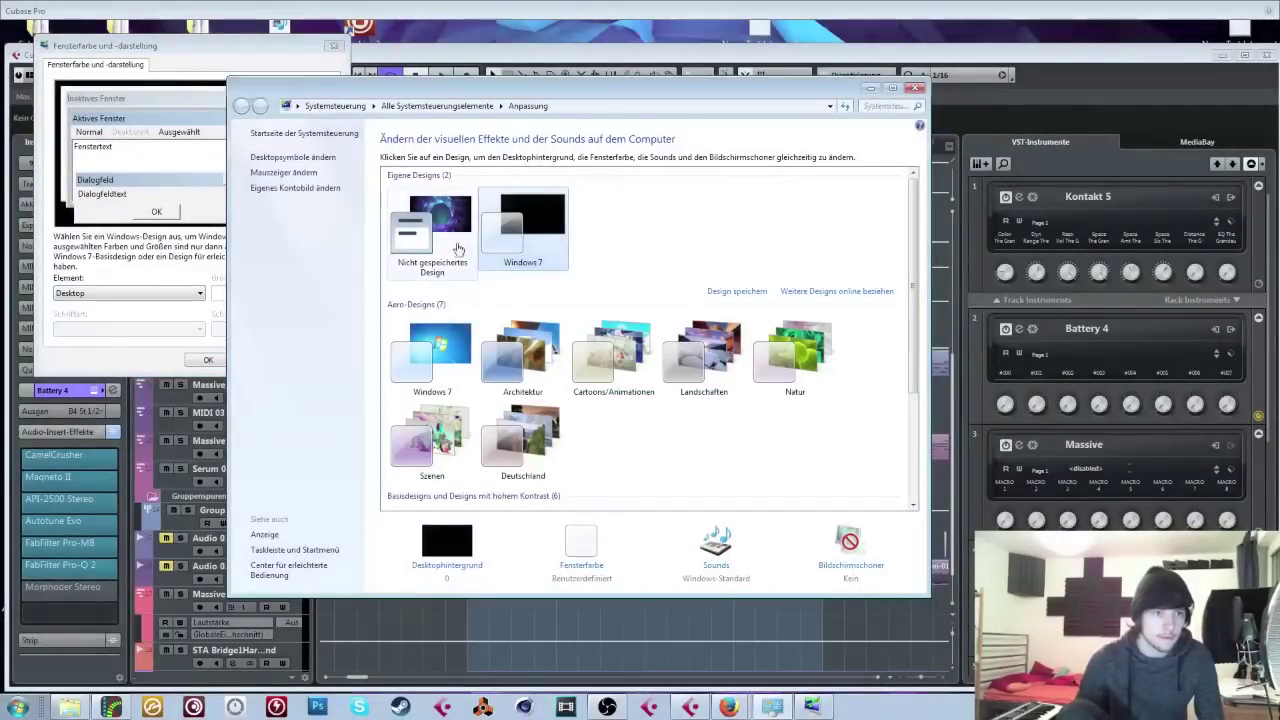
{"action": "left_click", "coordinate": [455, 255]}
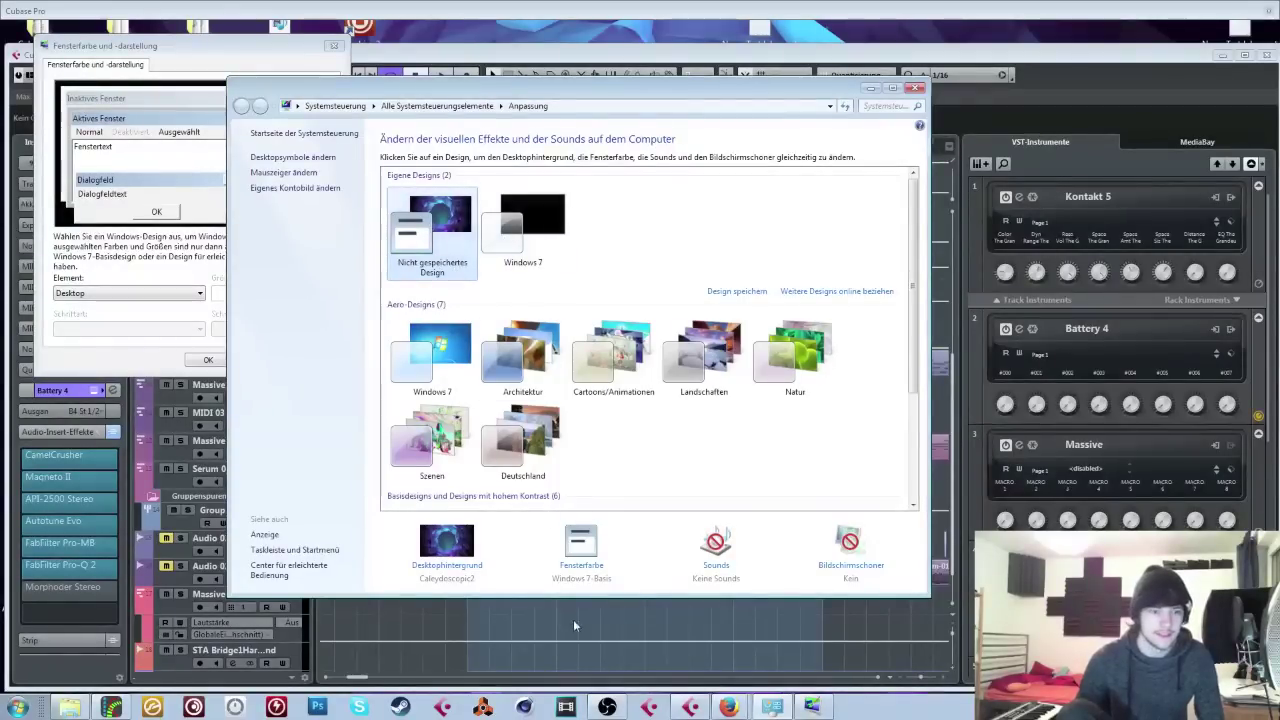
Step: Close the OBS settings and move OBS aside, and try the Windows 7 Aero design before reverting to the unsaved design
{"action": "left_click", "coordinate": [607, 707]}
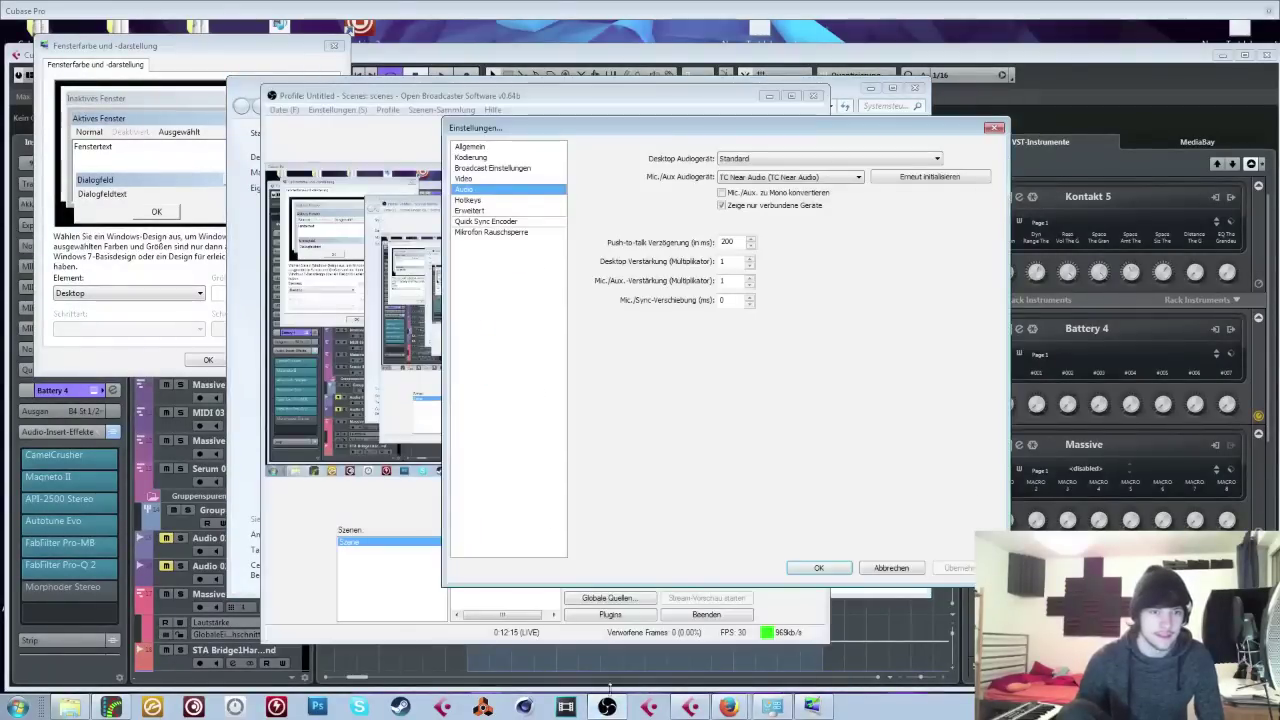
{"action": "left_click", "coordinate": [995, 130]}
{"action": "left_click_drag", "start_coordinate": [600, 98], "coordinate": [1279, 84]}
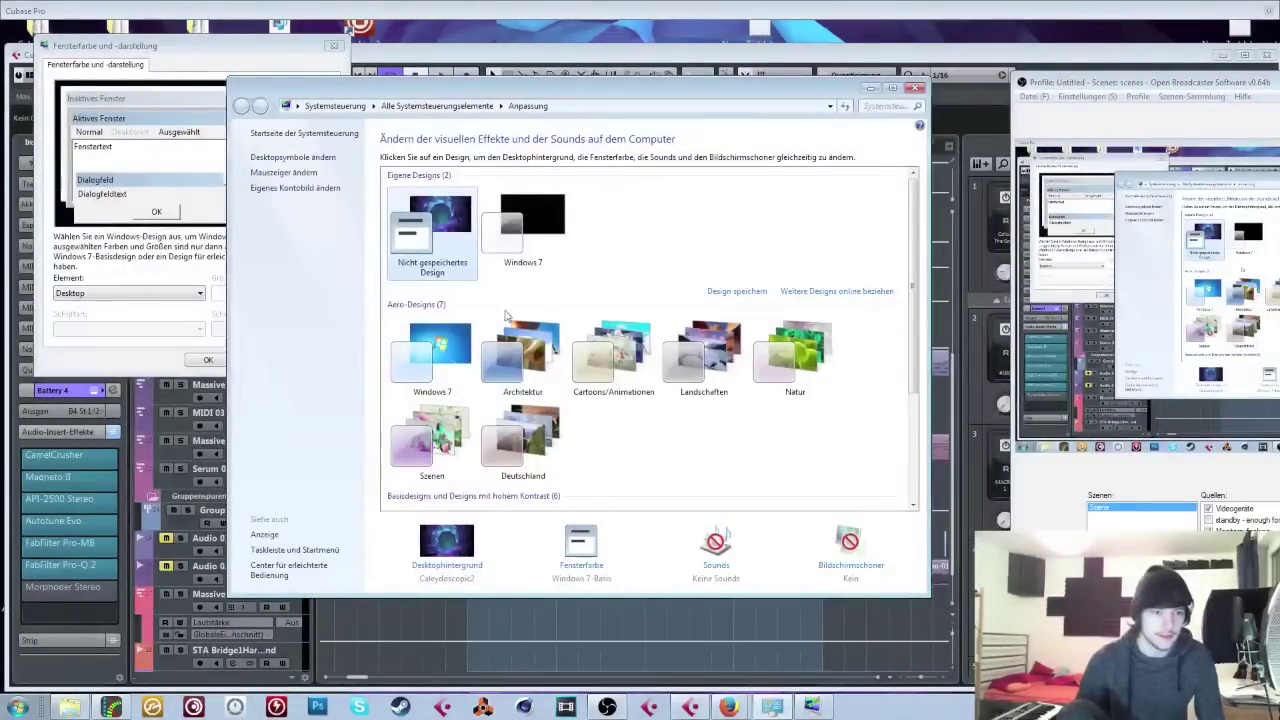
{"action": "left_click", "coordinate": [446, 368]}
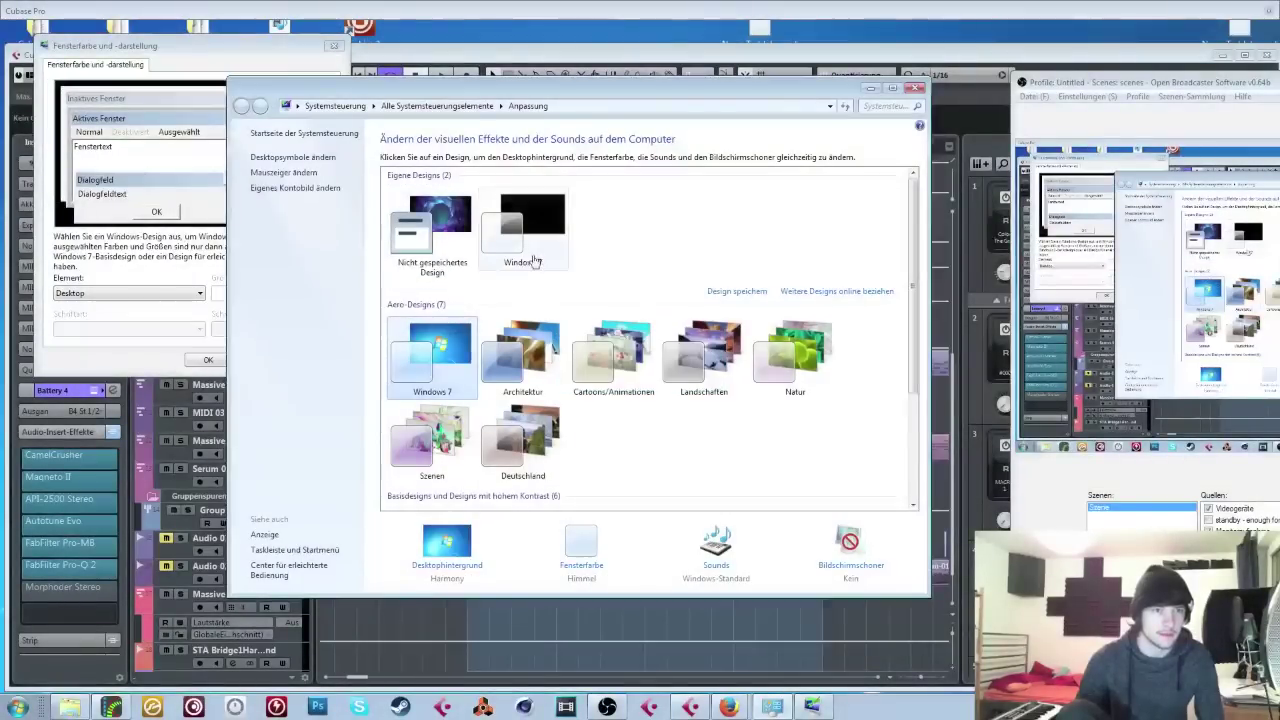
{"action": "left_click", "coordinate": [455, 225]}
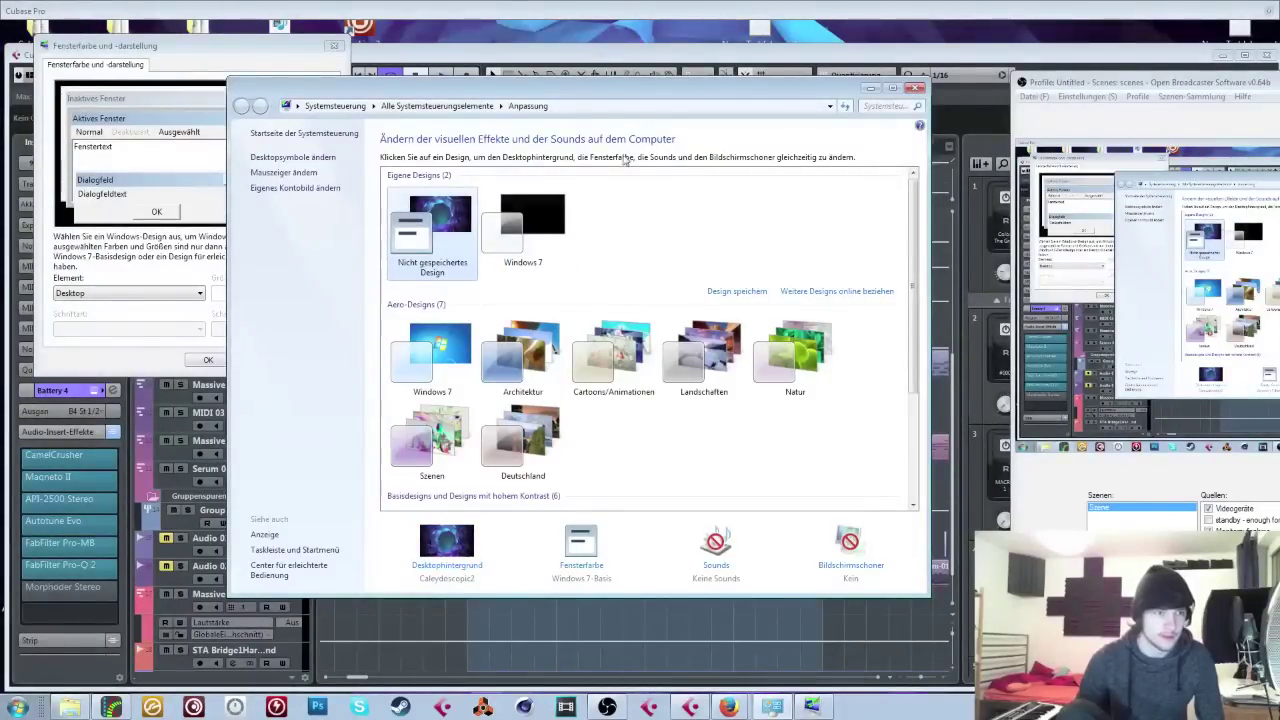
Step: Close the personalization and window colour windows, and move OBS back over the project window
{"action": "left_click", "coordinate": [914, 88]}
{"action": "left_click_drag", "start_coordinate": [1143, 86], "coordinate": [562, 87]}
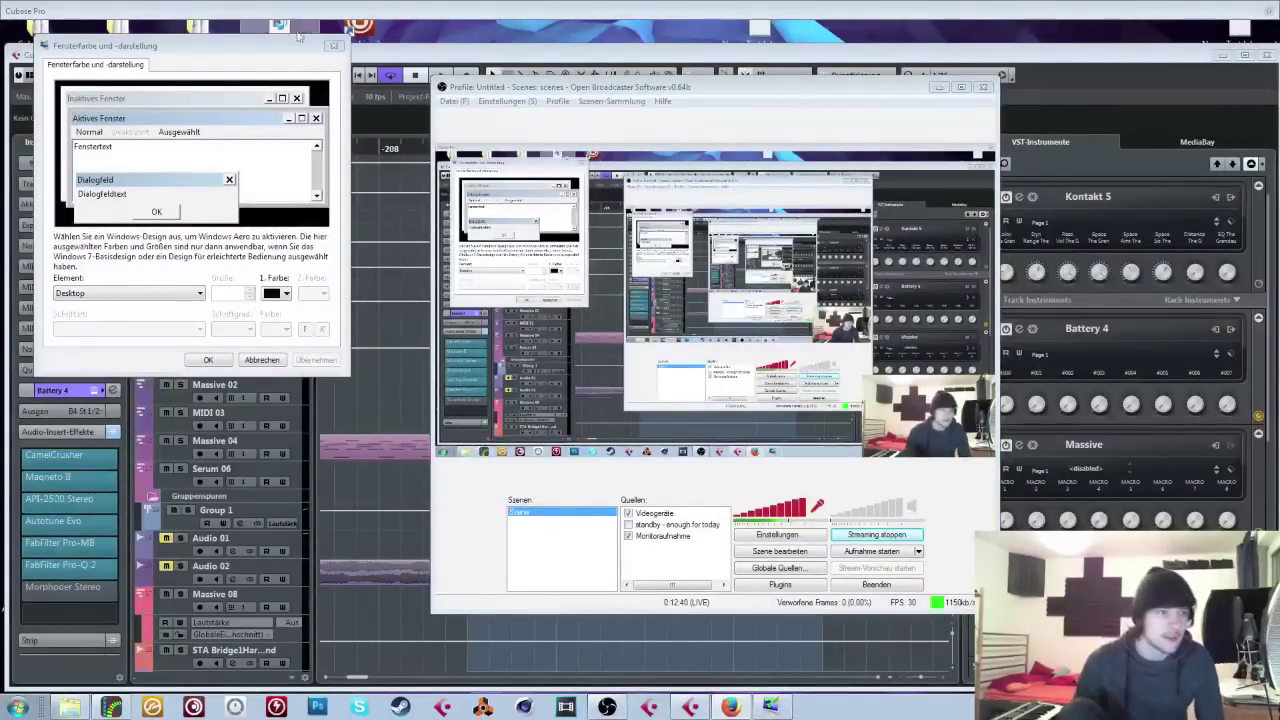
{"action": "left_click", "coordinate": [334, 46]}
Step: Turn off "Aero-Oberfläche beim Start deaktivieren" in the OBS video settings and apply the change
{"action": "left_click", "coordinate": [507, 101]}
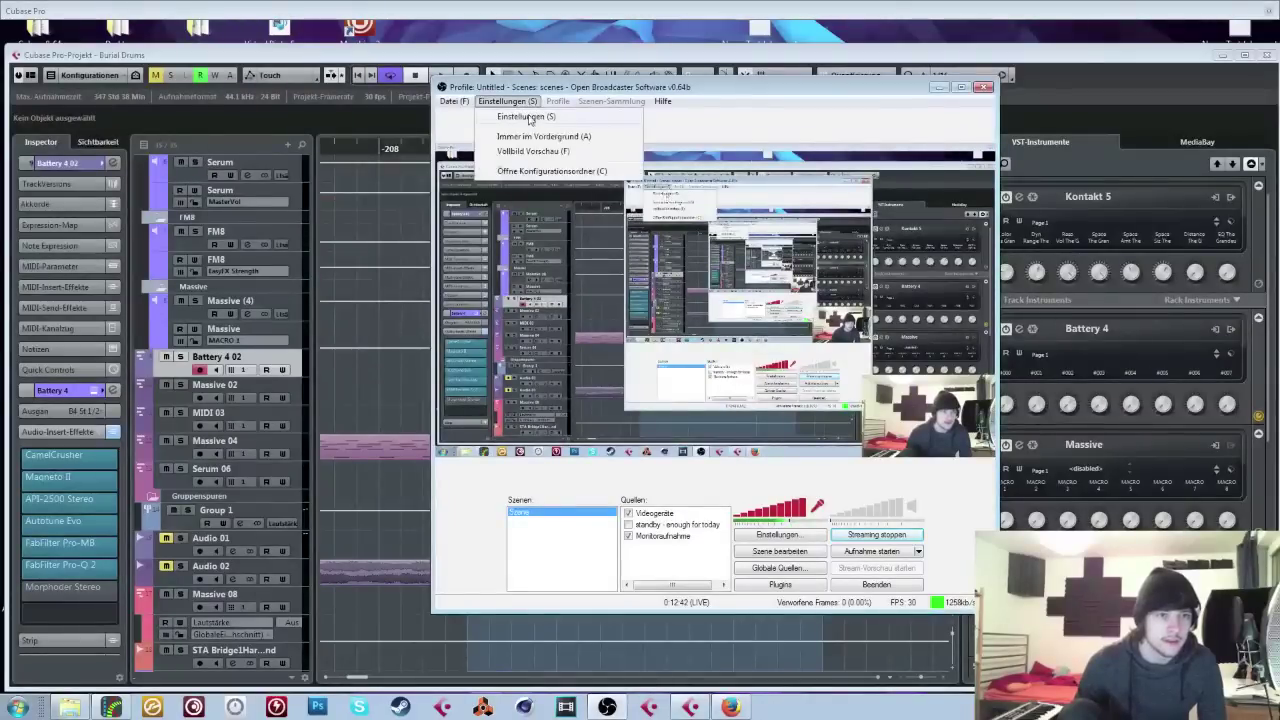
{"action": "left_click", "coordinate": [512, 116]}
{"action": "left_click", "coordinate": [376, 204]}
{"action": "left_click", "coordinate": [380, 174]}
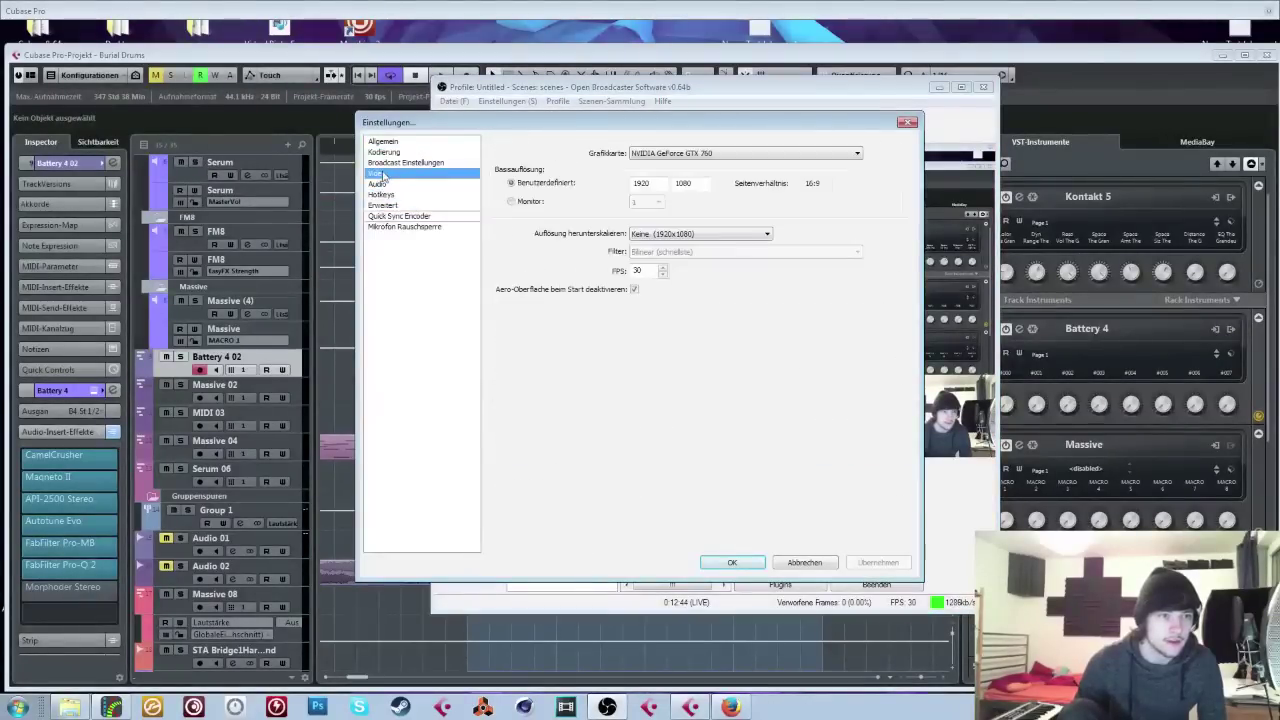
{"action": "left_click", "coordinate": [634, 289]}
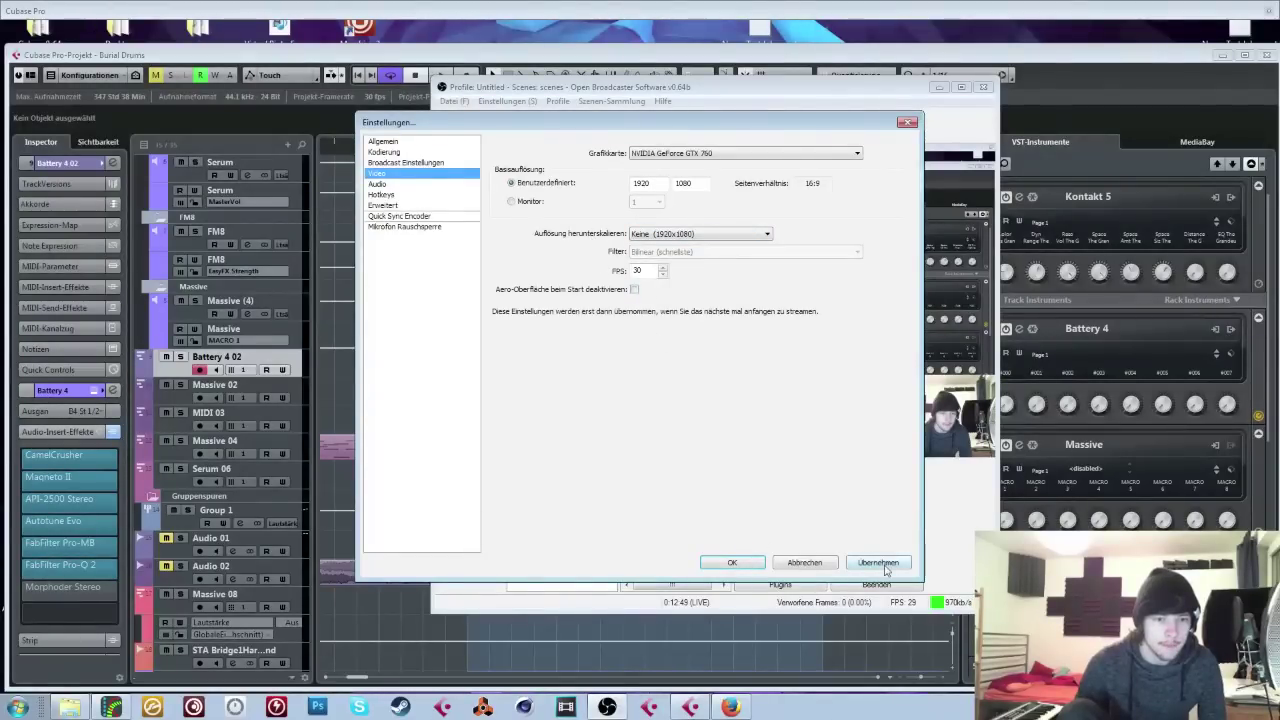
{"action": "left_click", "coordinate": [878, 563]}
{"action": "left_click", "coordinate": [731, 563]}
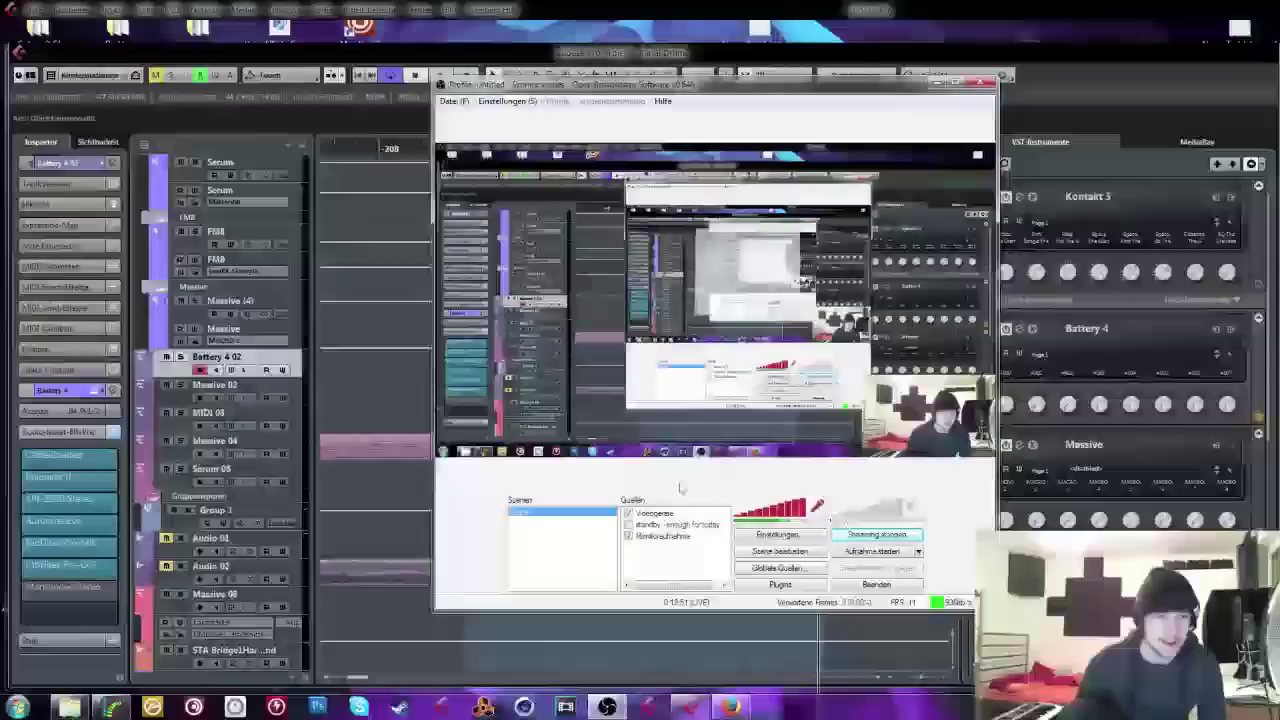
Step: Maximize the Burial Drums project window in Cubase and start playing the loop
{"action": "left_click", "coordinate": [112, 63]}
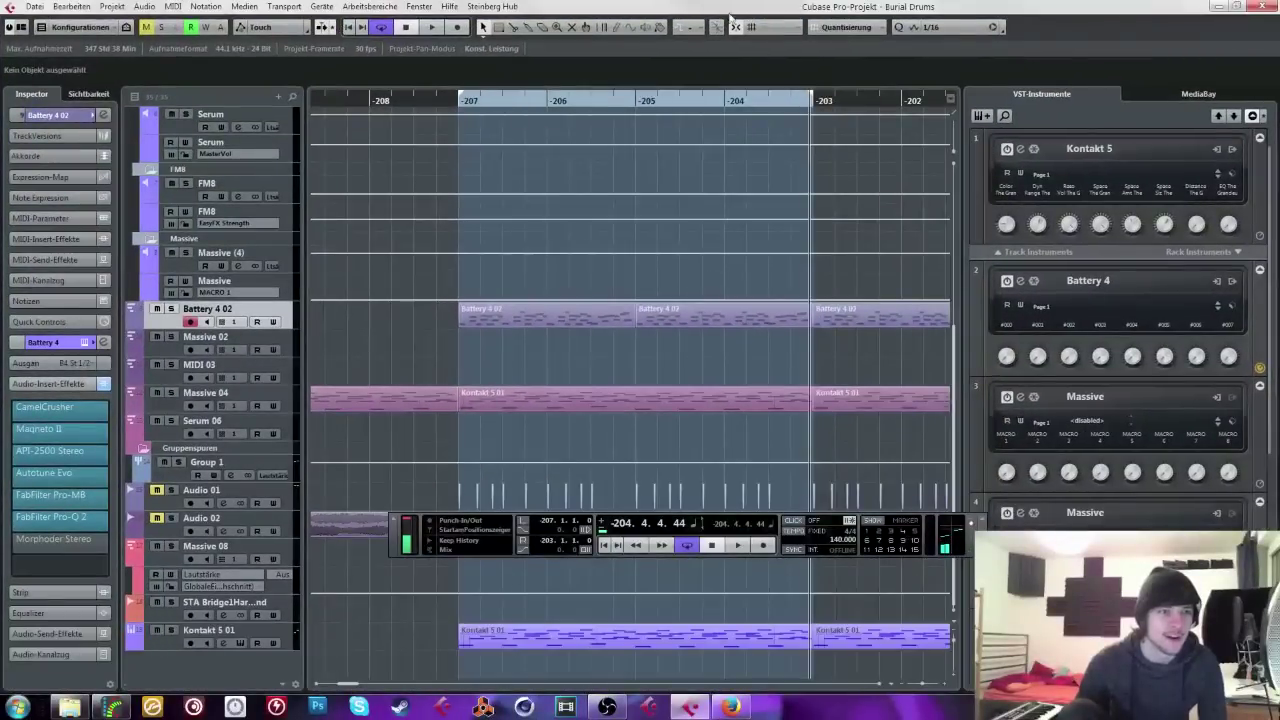
{"action": "key", "text": "space"}
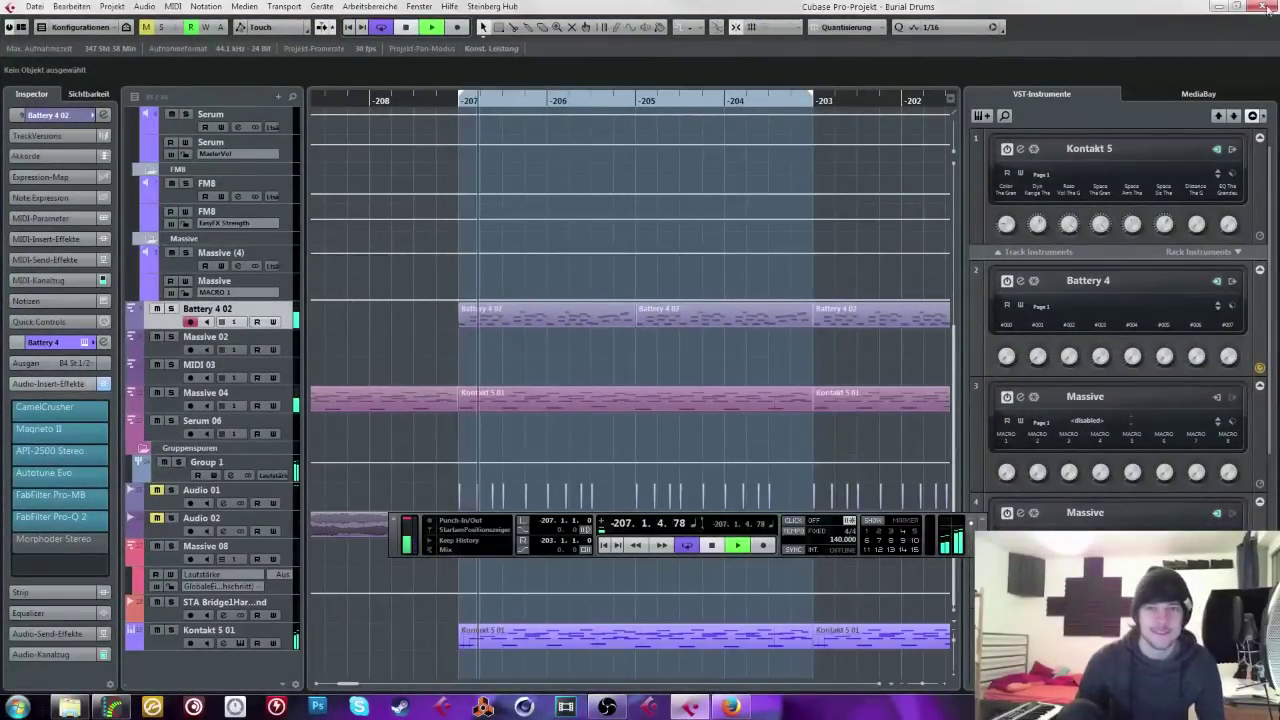
Step: Stop playback and close the Burial Drums project without saving it
{"action": "key", "text": "space"}
{"action": "left_click", "coordinate": [1260, 6]}
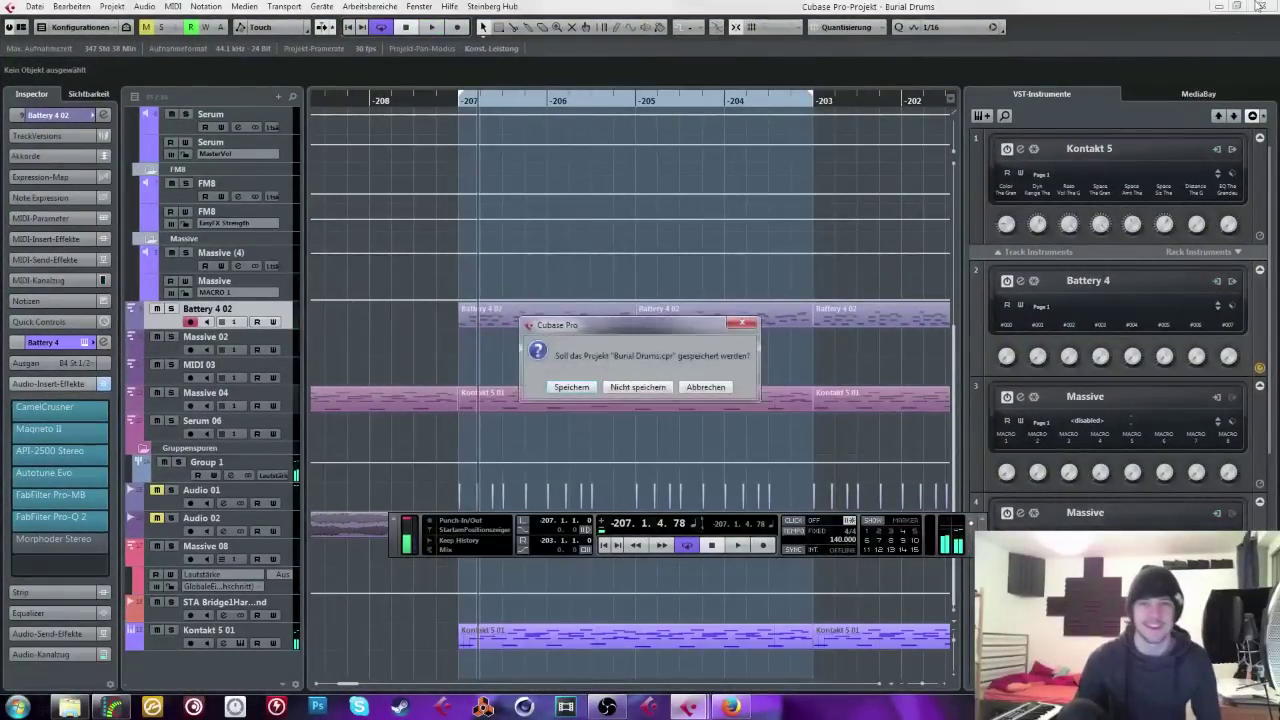
{"action": "left_click", "coordinate": [637, 387]}
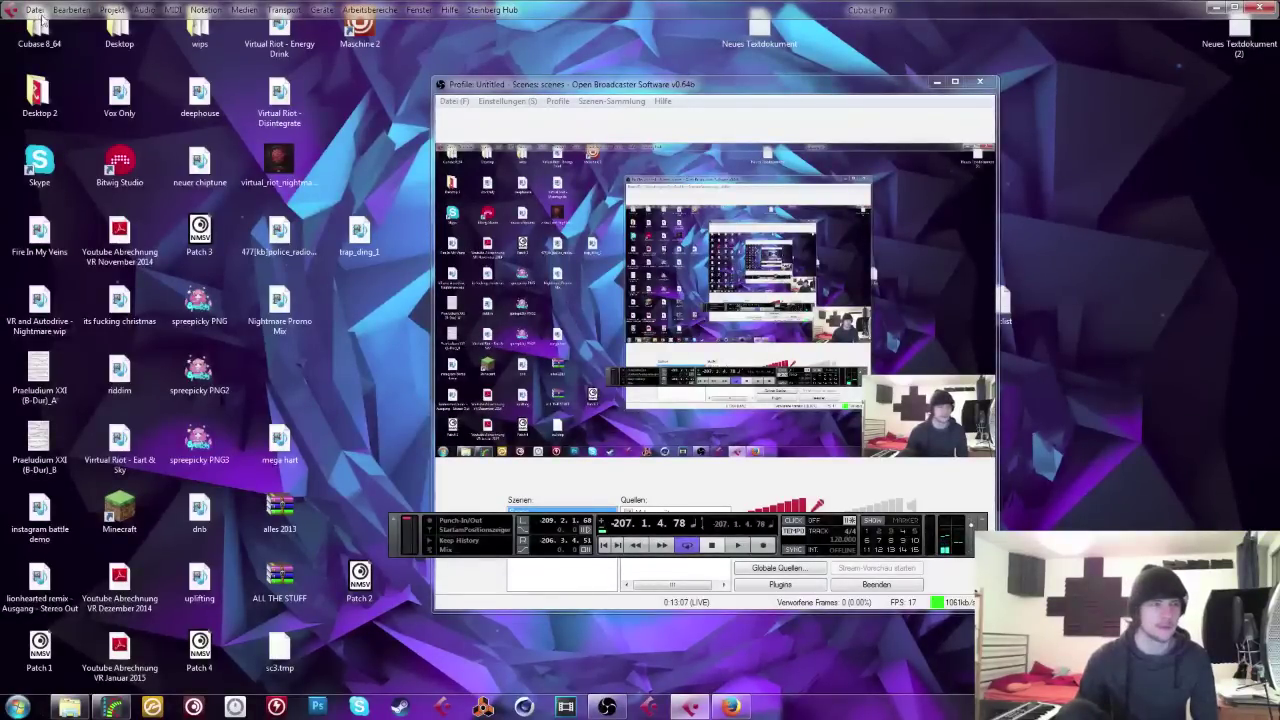
Step: Restore and maximize the empty Cubase window, and quit Cubase
{"action": "left_click", "coordinate": [358, 121]}
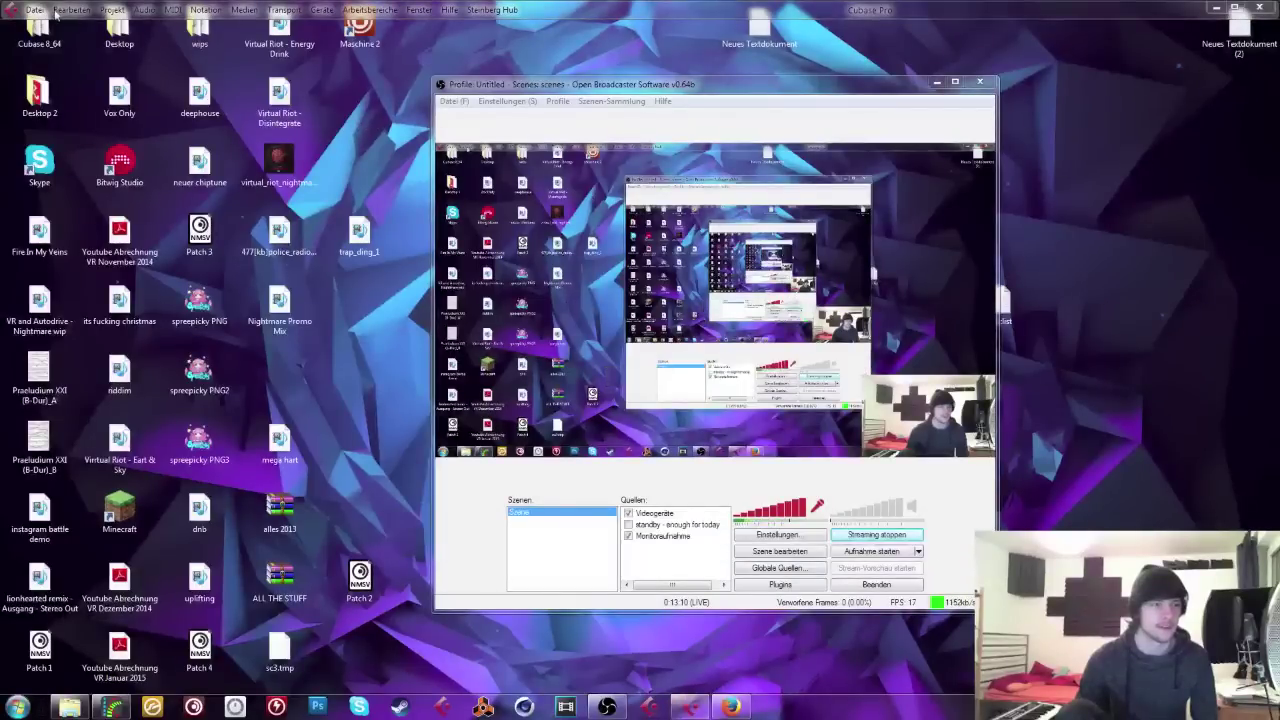
{"action": "left_click", "coordinate": [1238, 8]}
{"action": "double_click", "coordinate": [781, 8]}
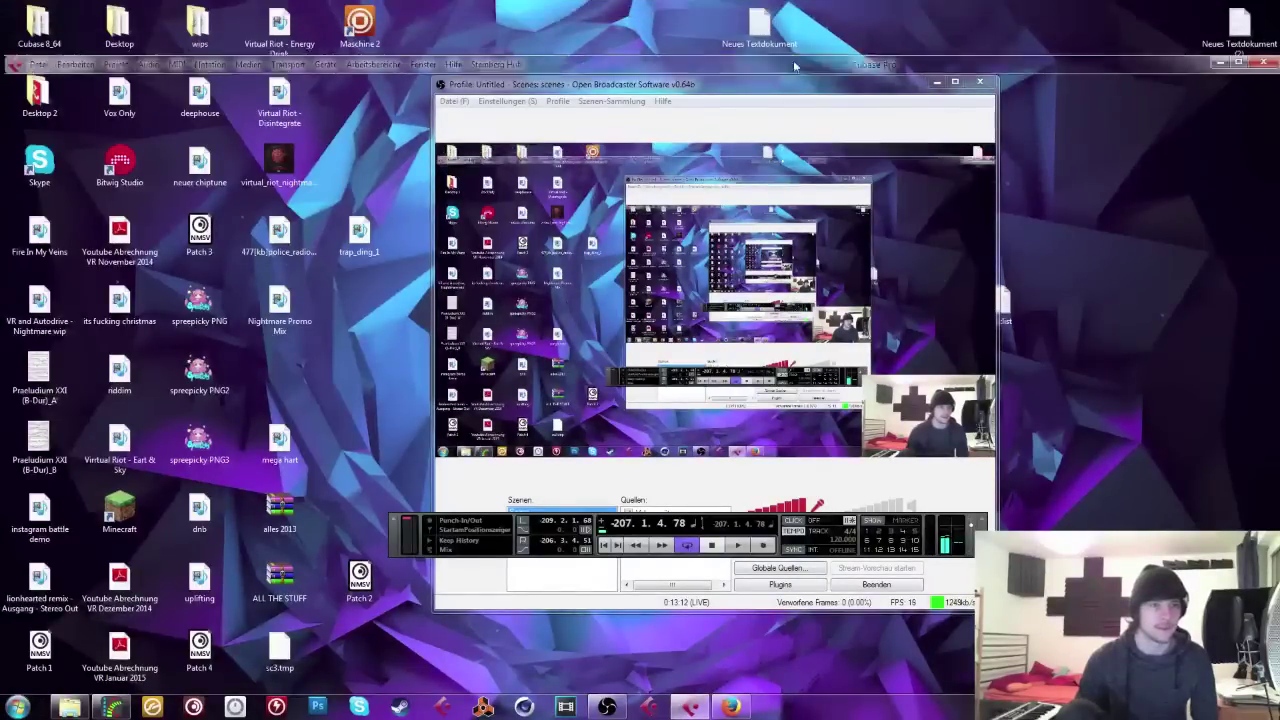
{"action": "left_click", "coordinate": [40, 24]}
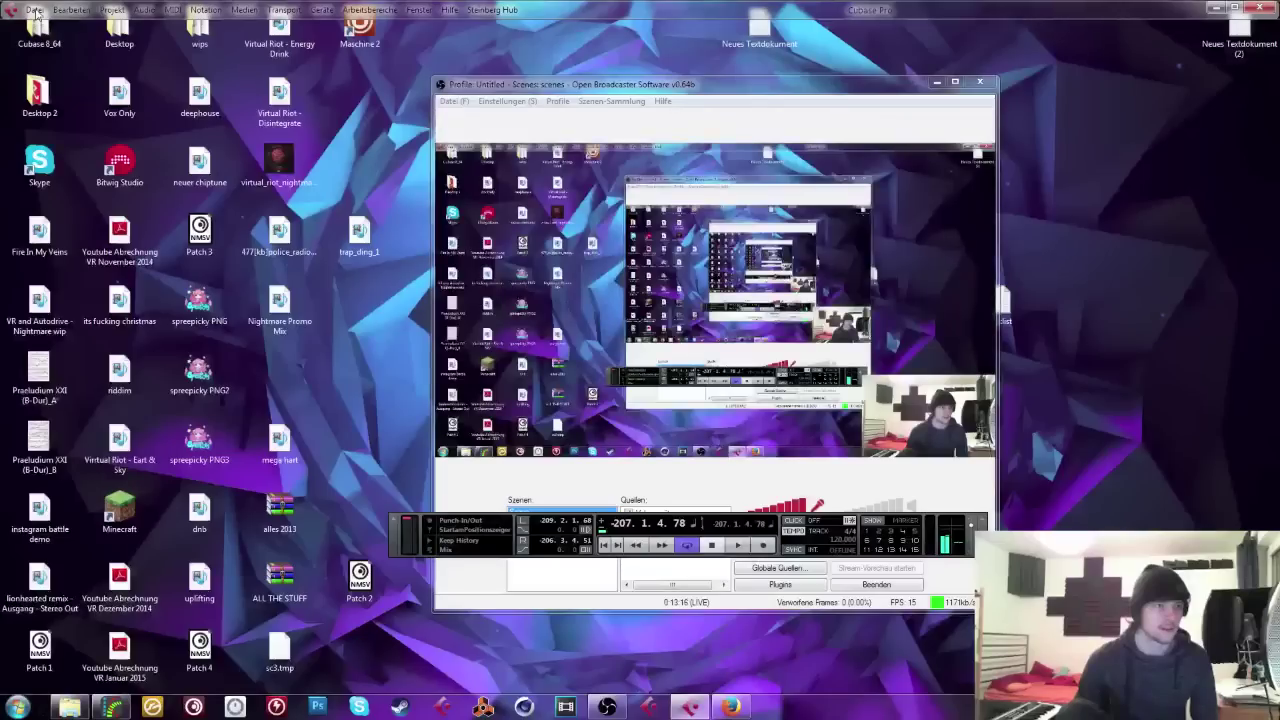
{"action": "left_click", "coordinate": [37, 12]}
{"action": "left_click", "coordinate": [37, 12]}
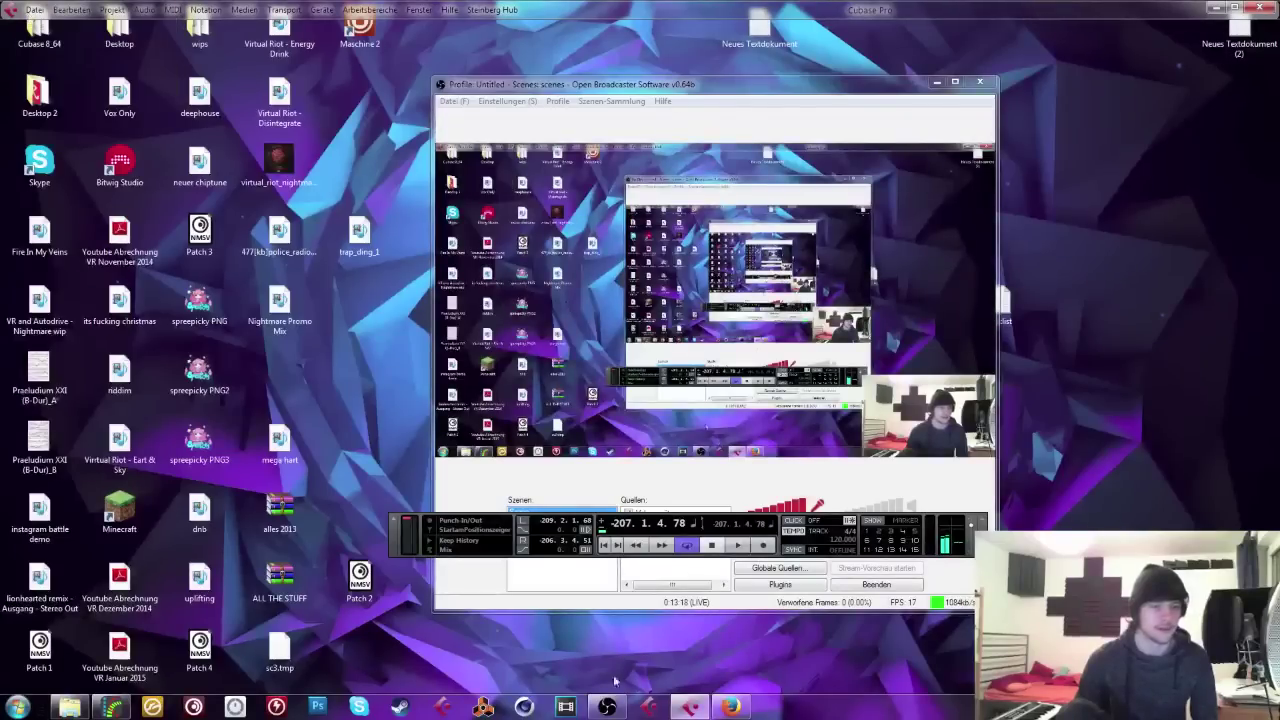
{"action": "left_click", "coordinate": [1250, 22]}
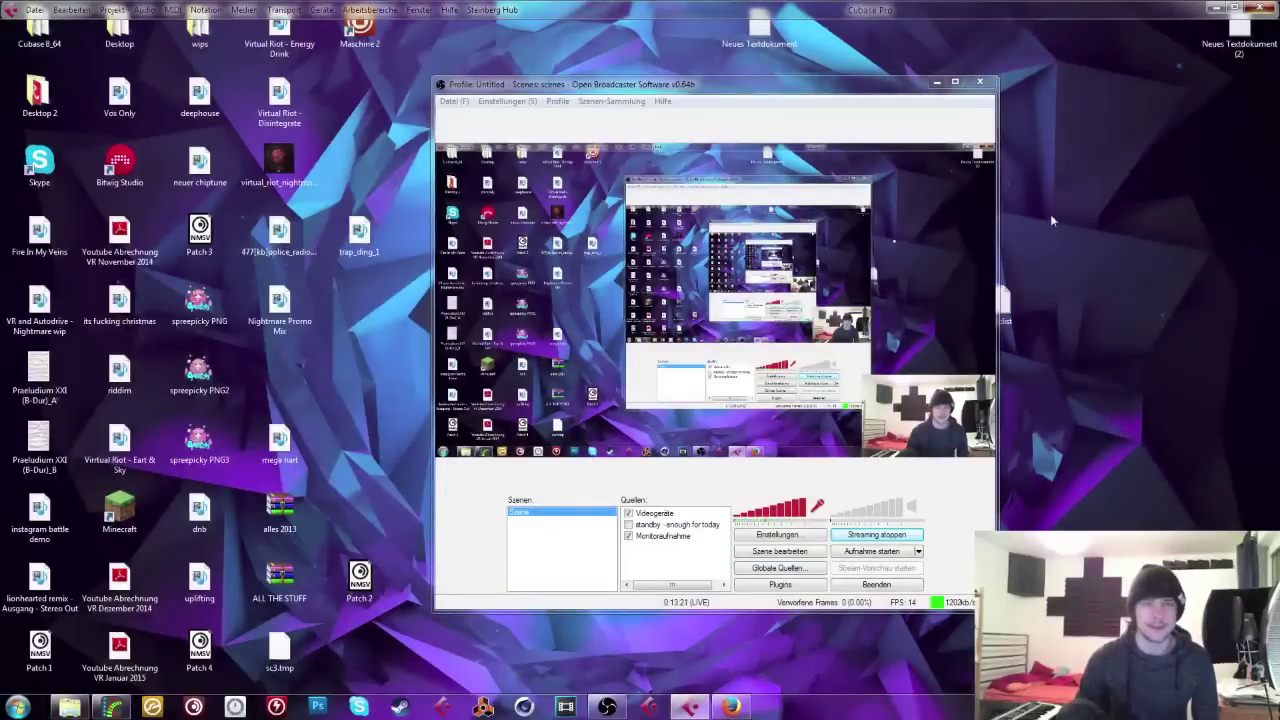
{"action": "left_click", "coordinate": [951, 475]}
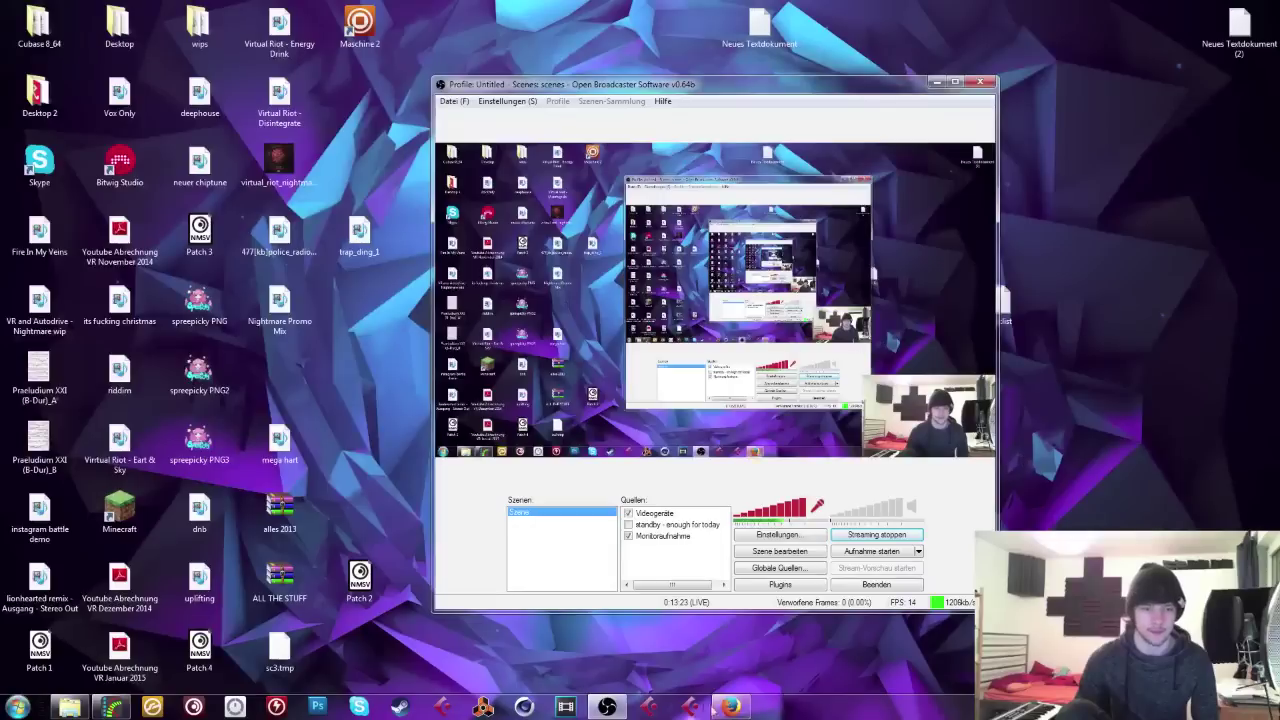
Step: Move OBS aside on the desktop and close the crashed Video Engine Output program during Cubase's startup
{"action": "left_click_drag", "start_coordinate": [674, 86], "coordinate": [1186, 88]}
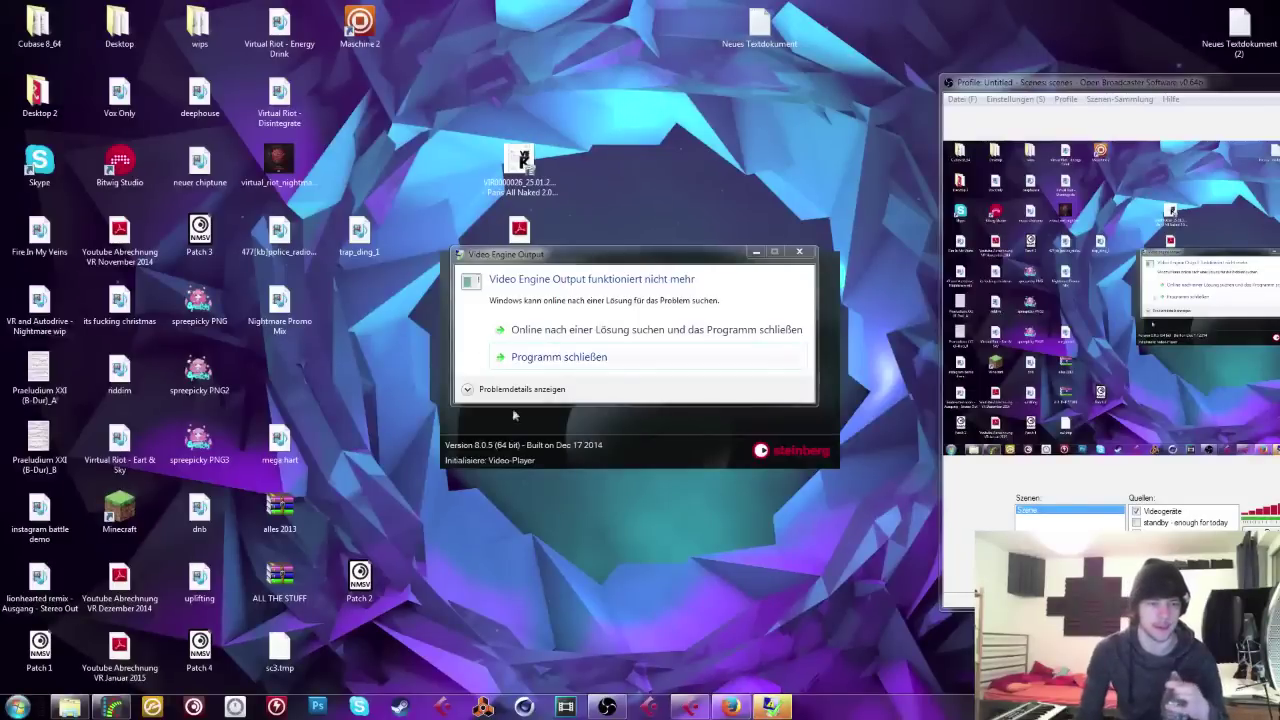
{"action": "left_click", "coordinate": [556, 356]}
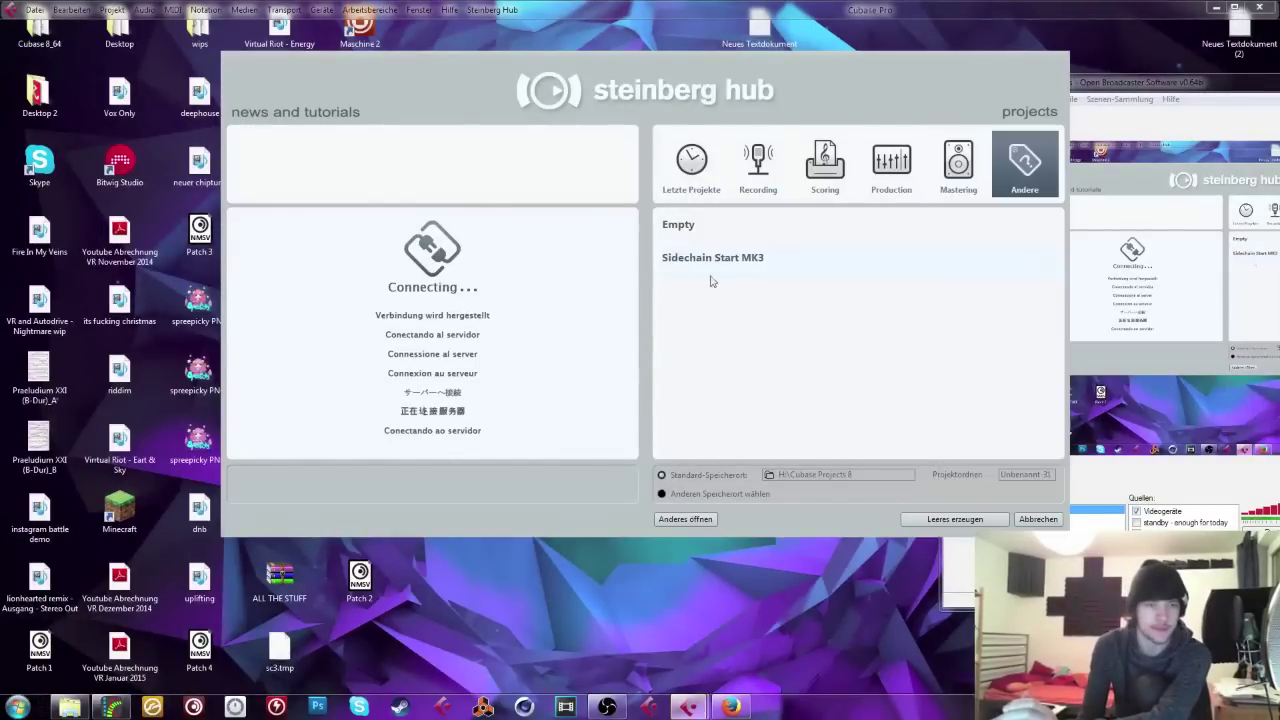
Step: Create a project from the Sidechain Start MK3 template and postpone the product registration
{"action": "double_click", "coordinate": [690, 265]}
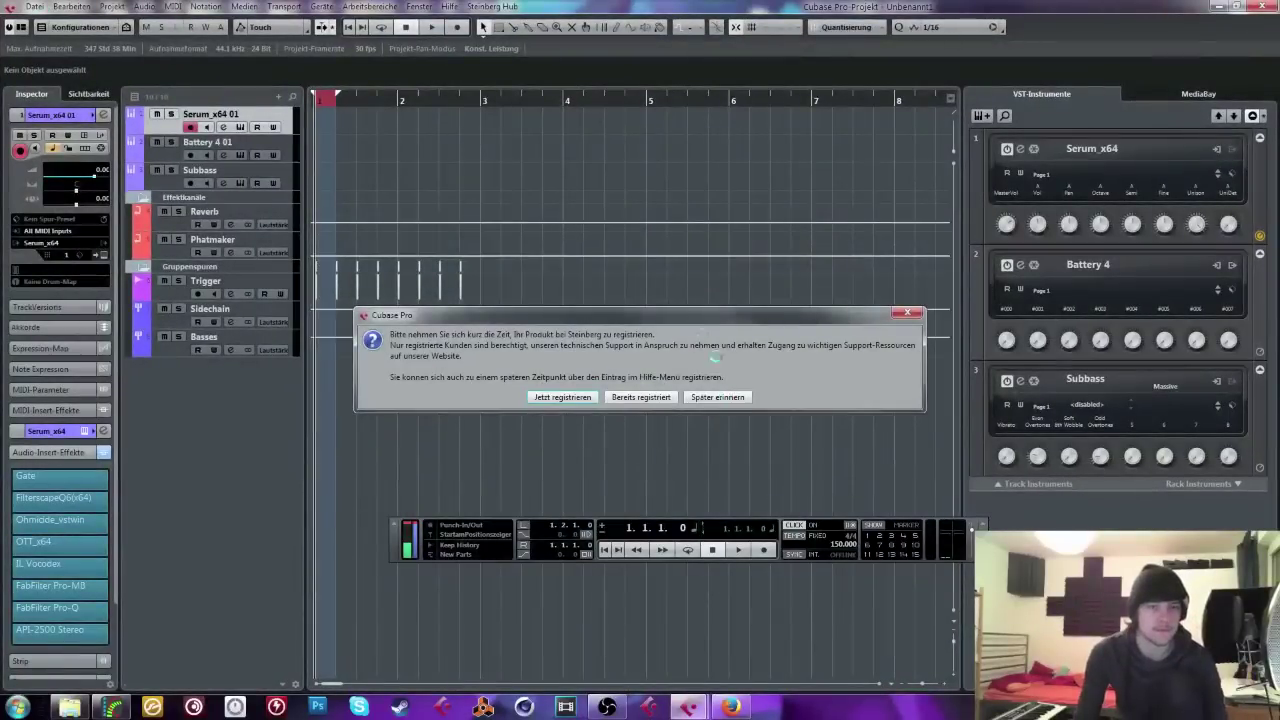
{"action": "left_click", "coordinate": [724, 397]}
{"action": "left_click", "coordinate": [230, 6]}
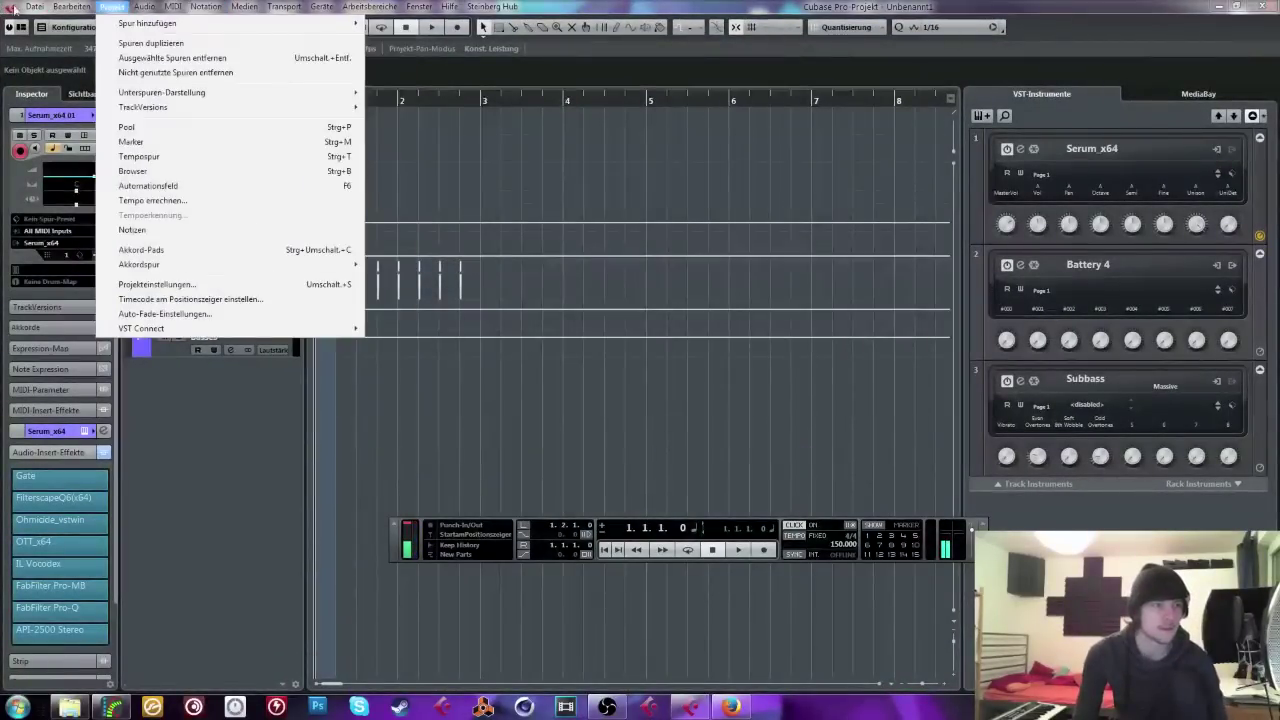
{"action": "left_click", "coordinate": [400, 101]}
Step: Select the Battery 4 01 track, look over the drum kit loaded in Battery 4, and close its window
{"action": "left_click_drag", "start_coordinate": [400, 101], "coordinate": [257, 73]}
{"action": "left_click", "coordinate": [250, 141]}
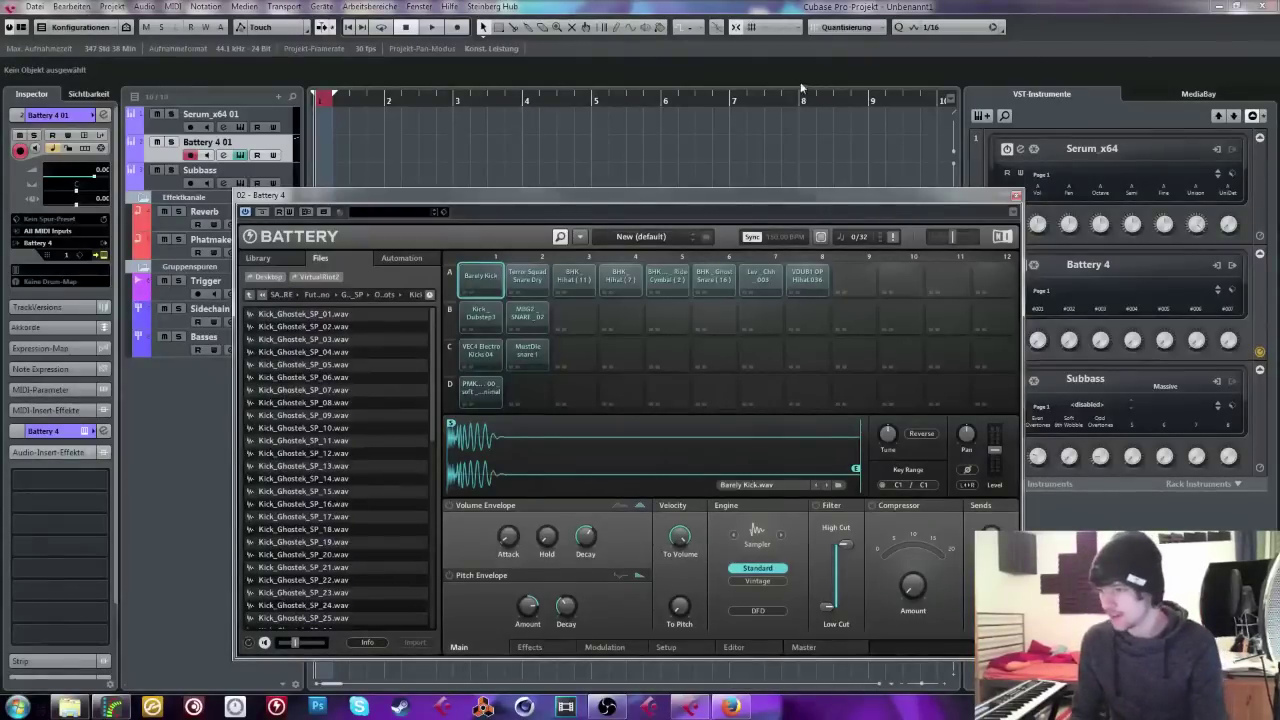
{"action": "left_click", "coordinate": [1015, 198]}
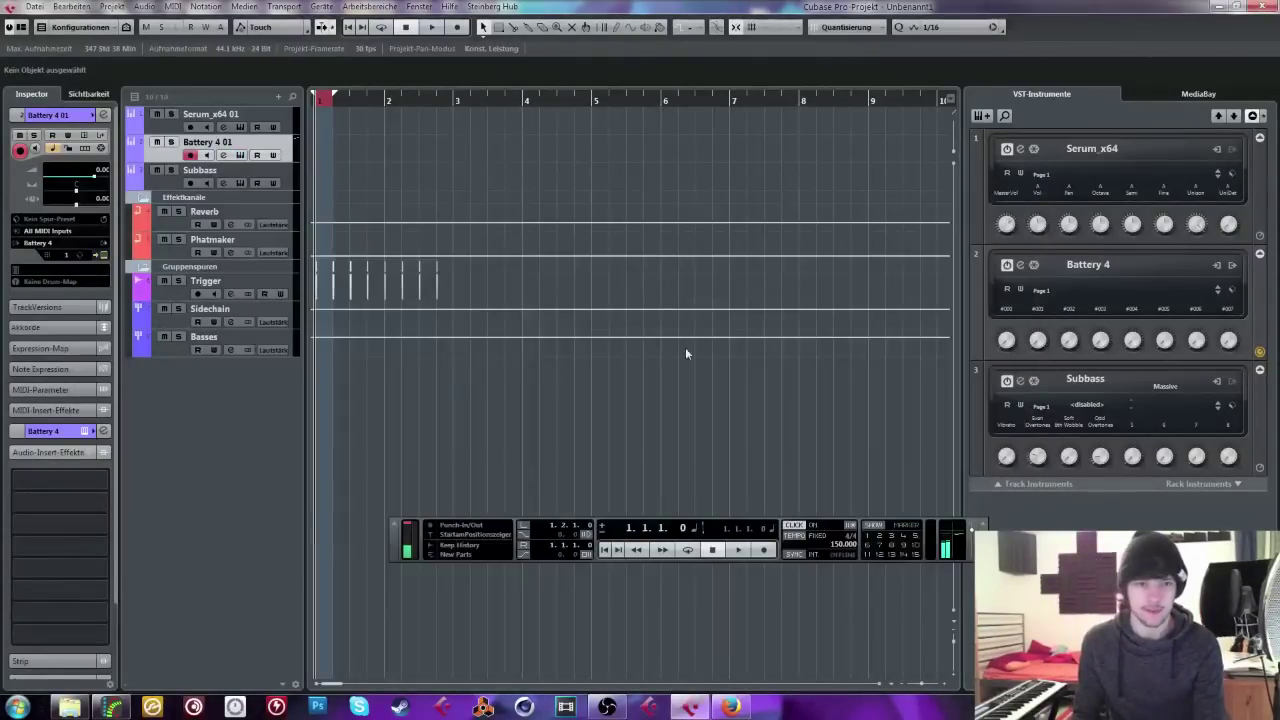
Step: Move the transport panel away from the webcam picture and switch the project to a fixed tempo of 145 BPM
{"action": "left_click_drag", "start_coordinate": [405, 558], "coordinate": [258, 552]}
{"action": "scroll", "coordinate": [690, 545], "scroll_direction": "down", "scroll_amount": 8}
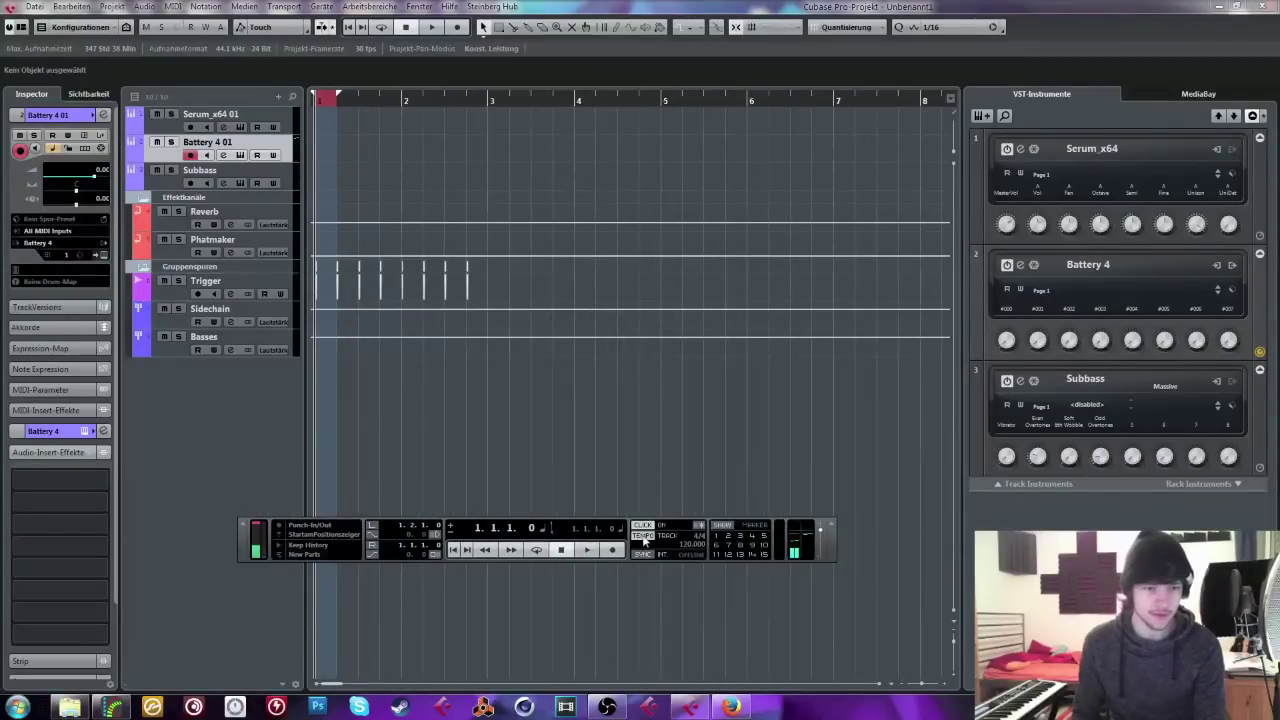
{"action": "scroll", "coordinate": [687, 559], "scroll_direction": "up", "scroll_amount": 3}
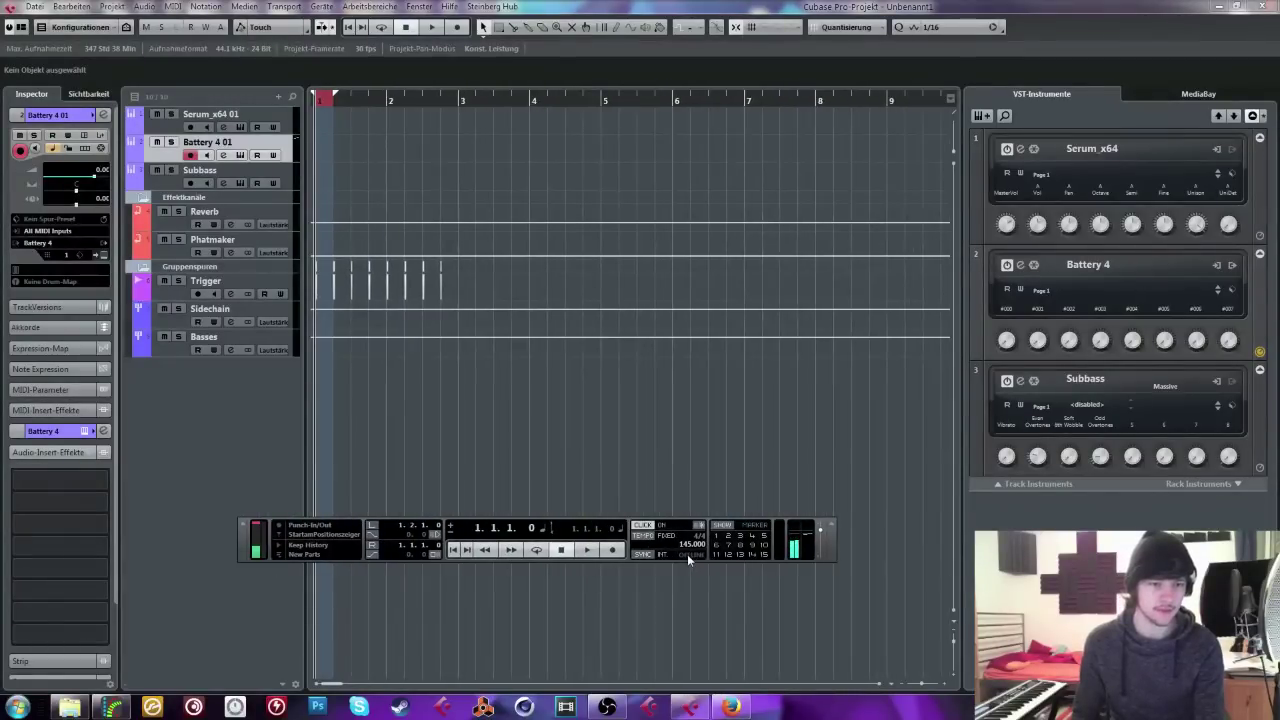
Step: Set the locator range from bar 1 to bar 3 in the project ruler
{"action": "left_click", "coordinate": [315, 98]}
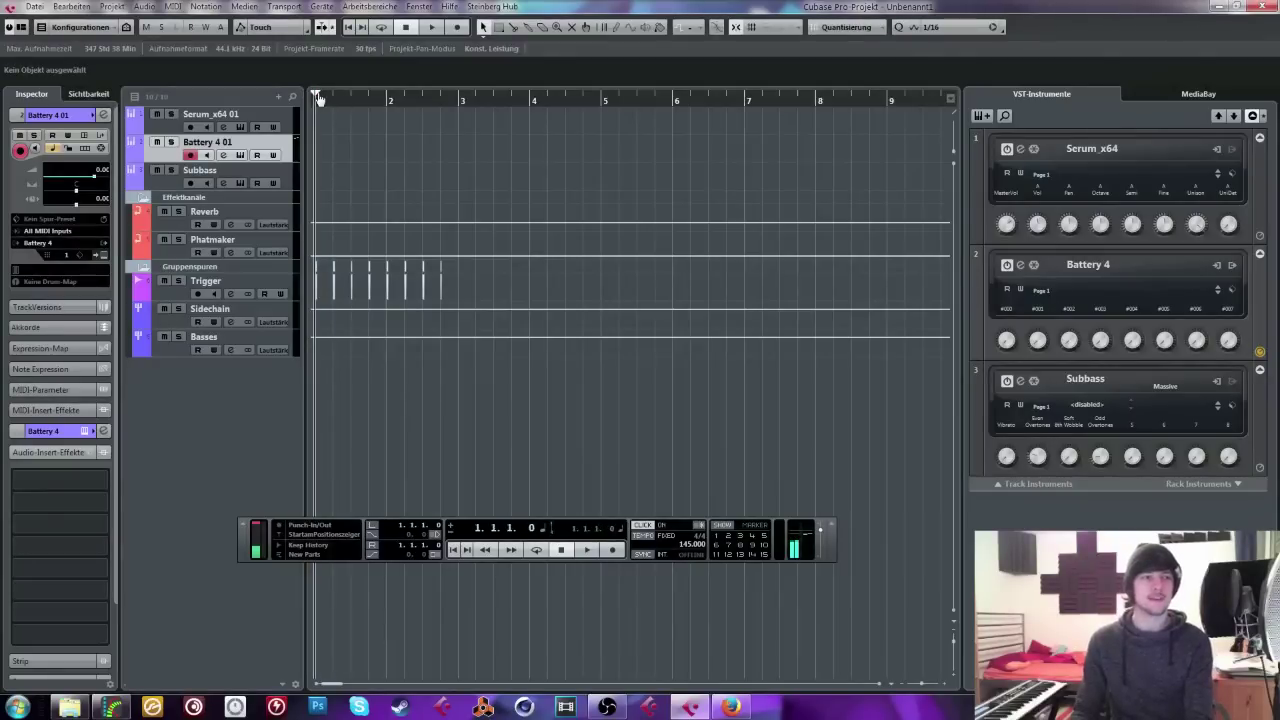
{"action": "left_click_drag", "start_coordinate": [318, 97], "coordinate": [459, 103]}
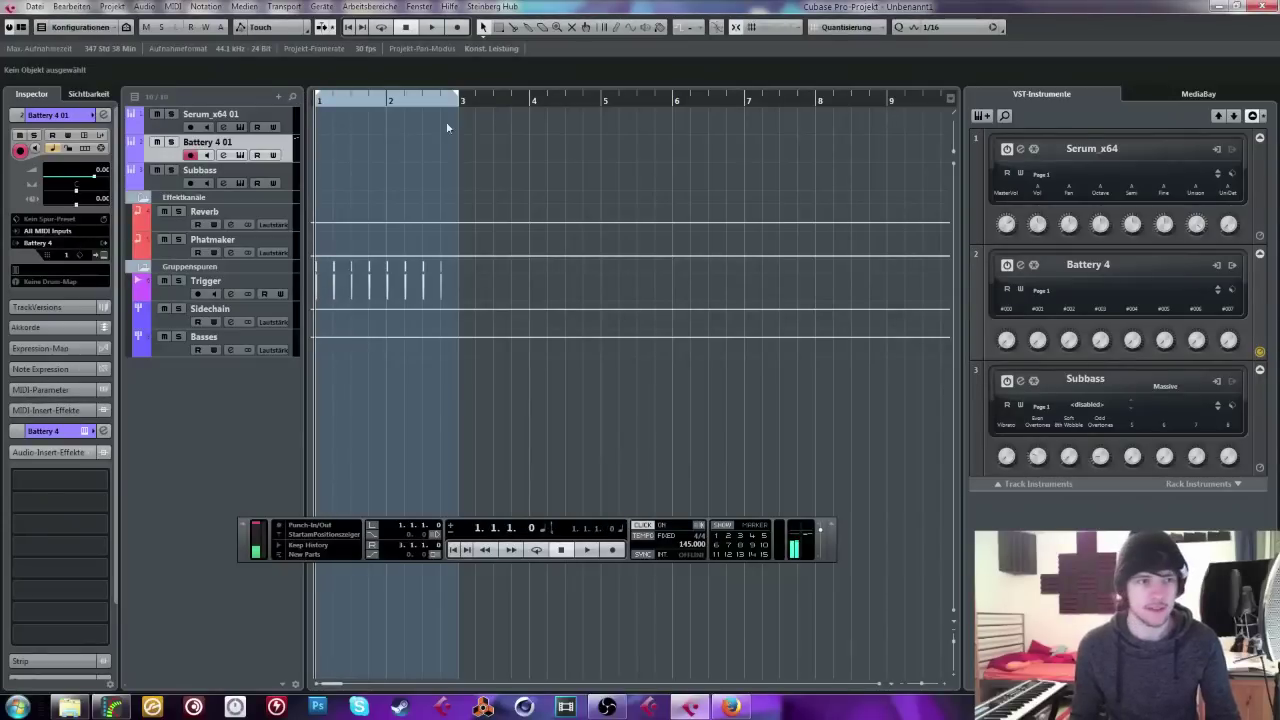
{"action": "left_click_drag", "start_coordinate": [427, 131], "coordinate": [326, 147]}
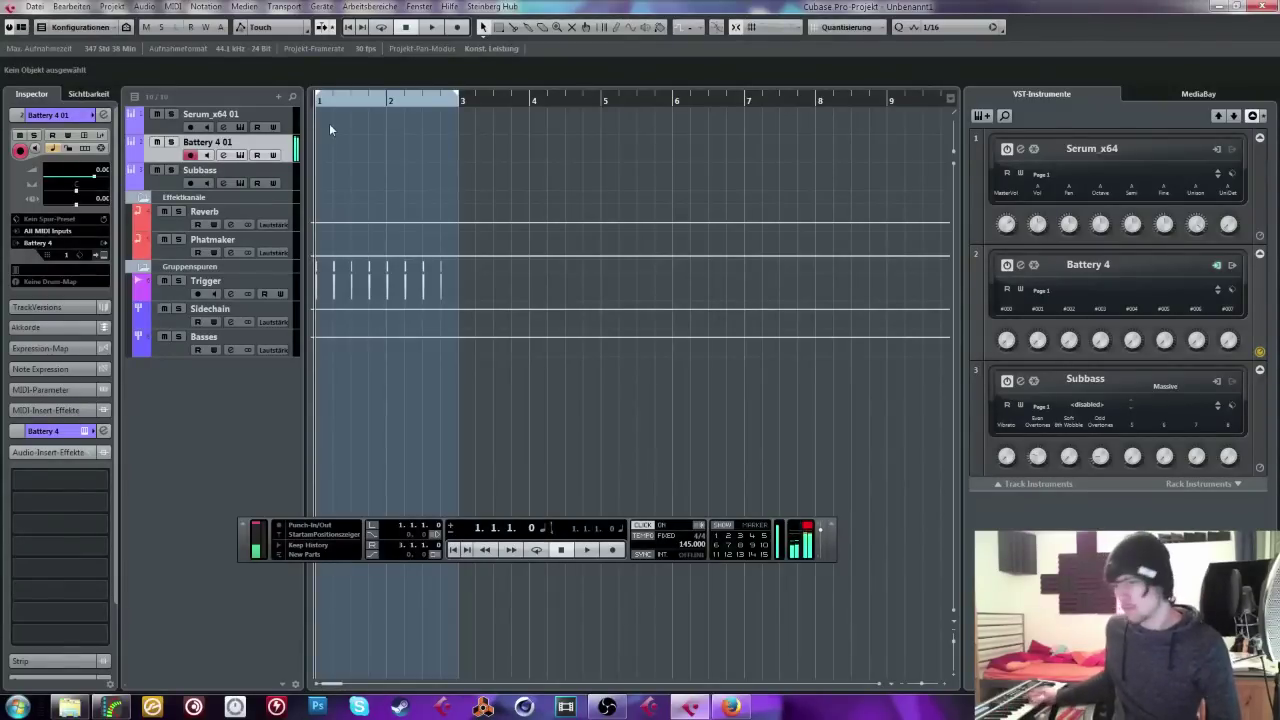
{"action": "left_click", "coordinate": [84, 134]}
{"action": "left_click", "coordinate": [84, 134]}
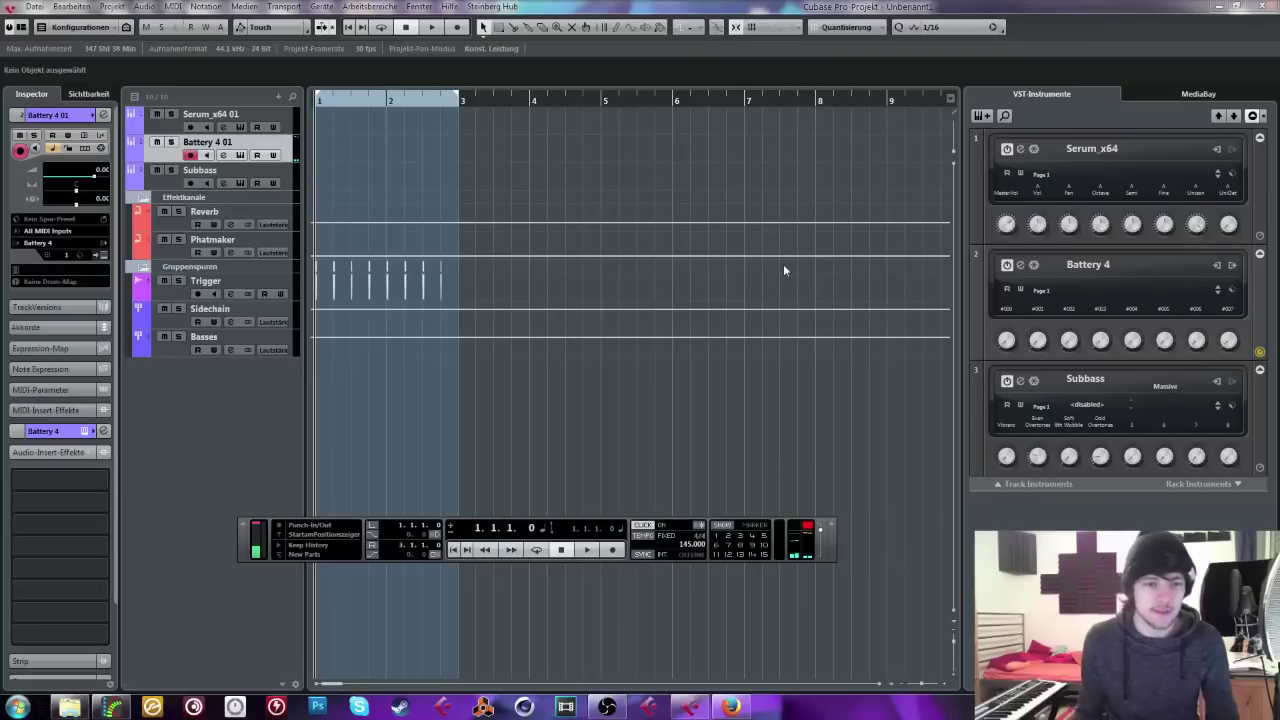
Step: Add a Kontakt 5 instrument track below the Subbass track using the VST instruments rack
{"action": "left_click", "coordinate": [237, 166]}
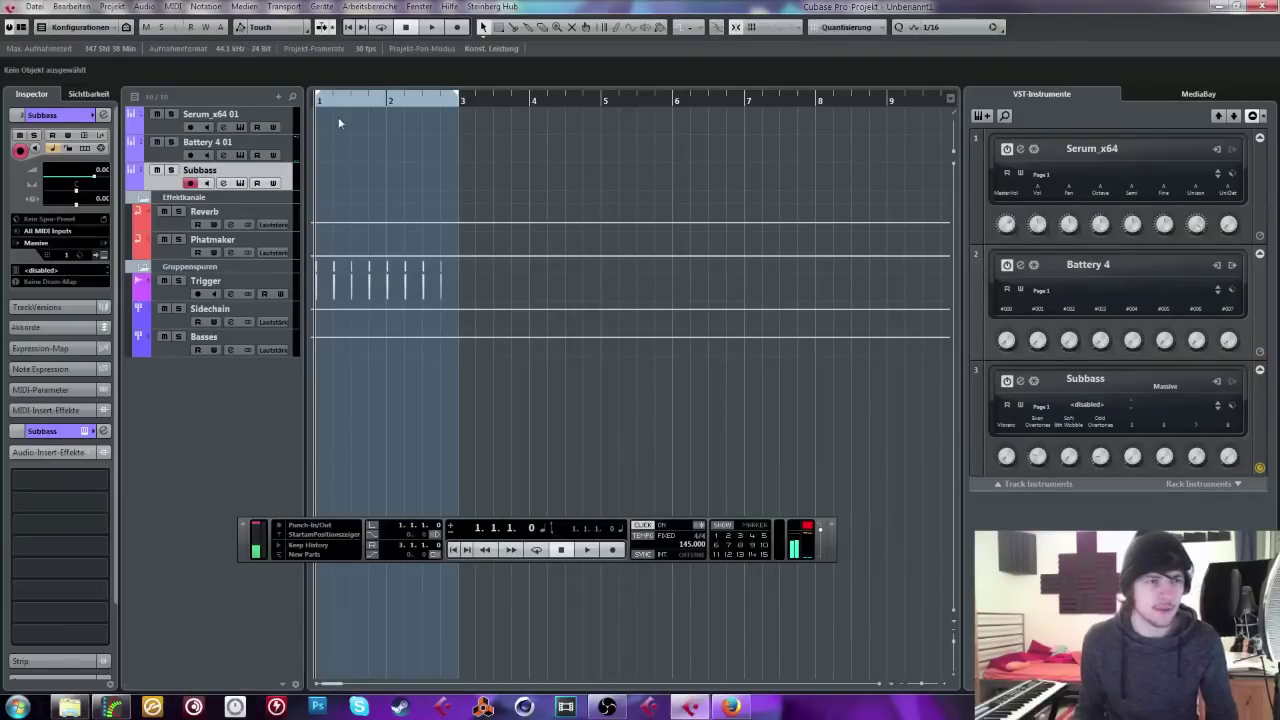
{"action": "key", "text": "F11"}
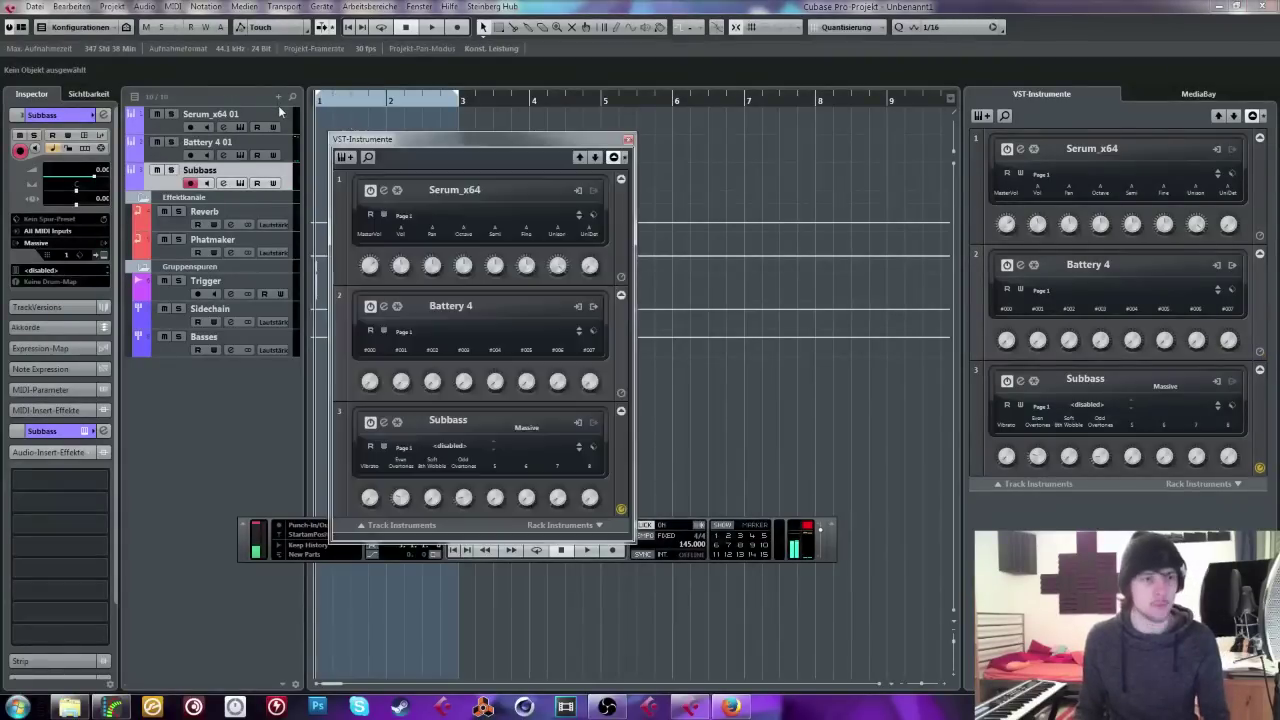
{"action": "left_click", "coordinate": [355, 165]}
{"action": "left_click", "coordinate": [264, 312]}
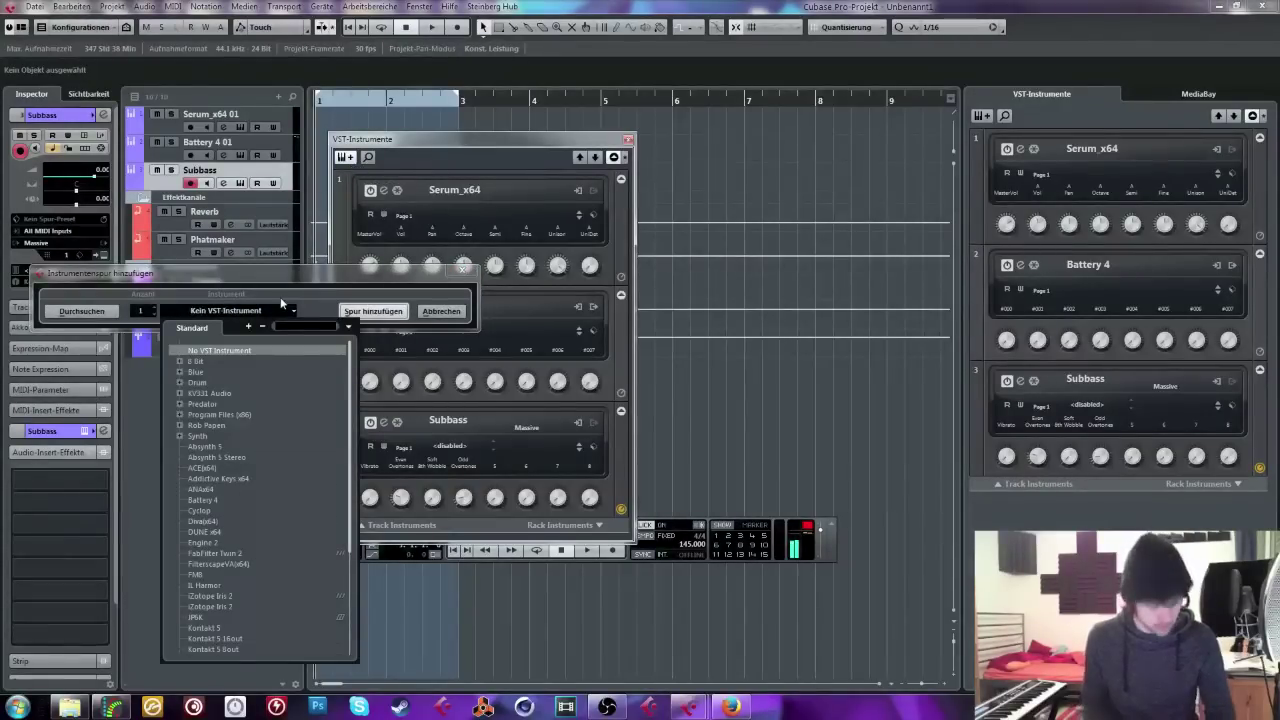
{"action": "type", "text": "kon"}
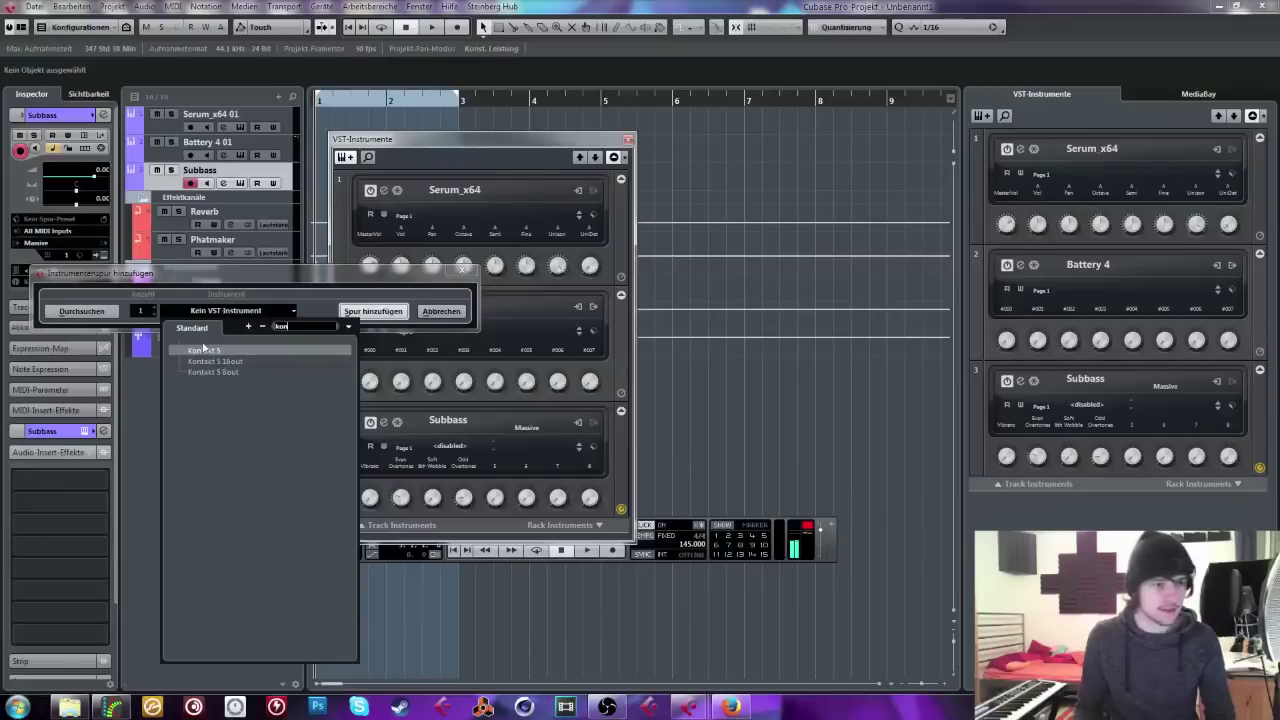
{"action": "left_click", "coordinate": [240, 350]}
{"action": "left_click", "coordinate": [372, 311]}
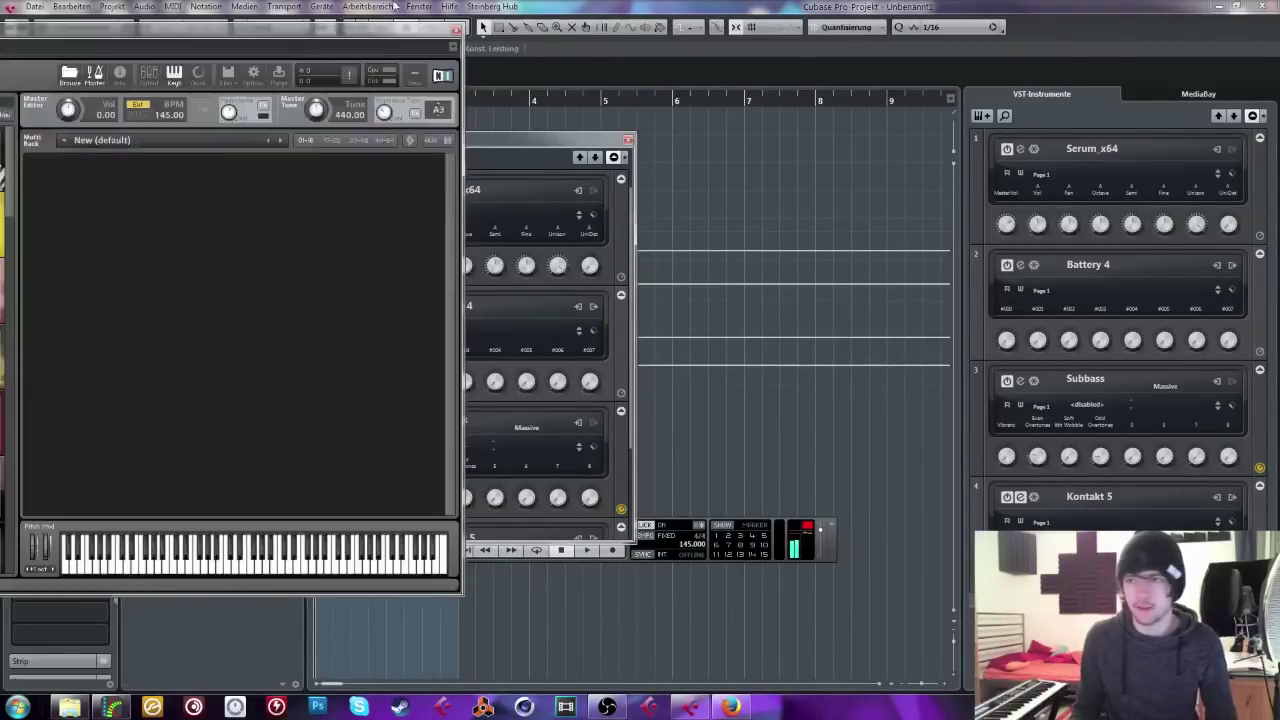
Step: Move the Kontakt 5 window into full view and load The Grandeur piano instrument
{"action": "left_click_drag", "start_coordinate": [266, 37], "coordinate": [625, 82]}
{"action": "left_click_drag", "start_coordinate": [628, 248], "coordinate": [628, 246]}
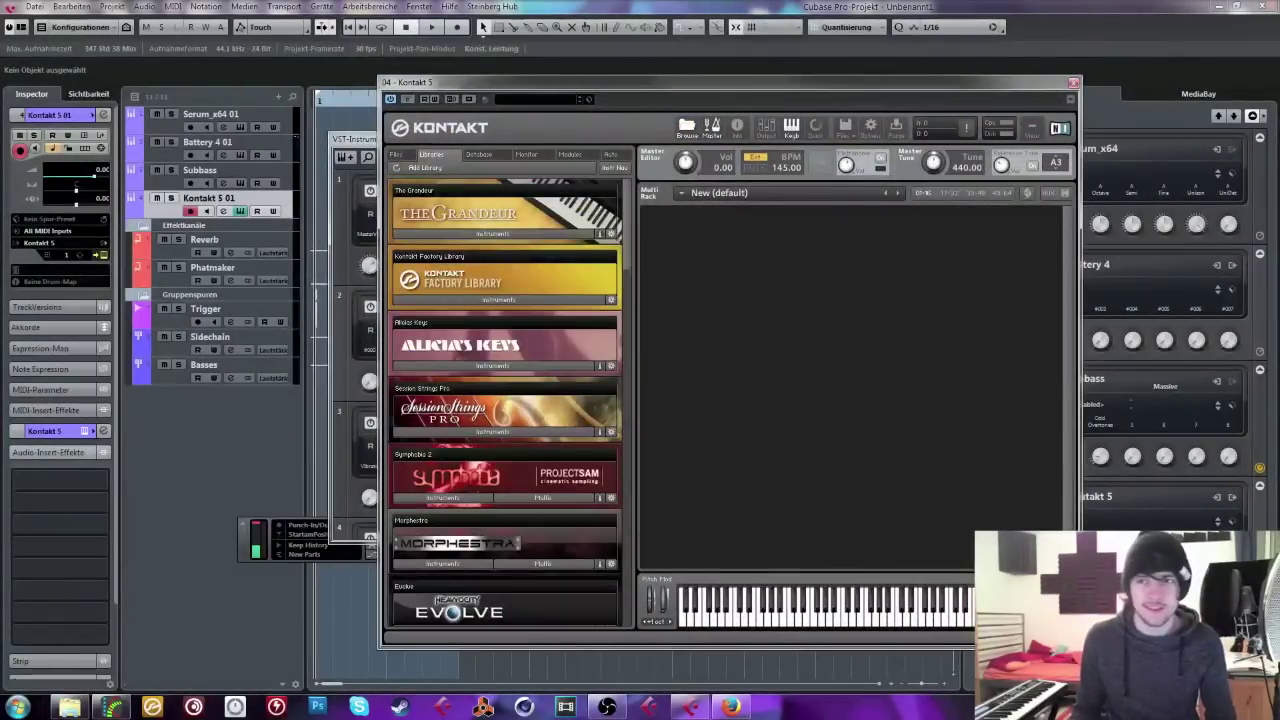
{"action": "left_click", "coordinate": [607, 707]}
{"action": "left_click", "coordinate": [607, 707]}
{"action": "left_click_drag", "start_coordinate": [684, 81], "coordinate": [645, 70]}
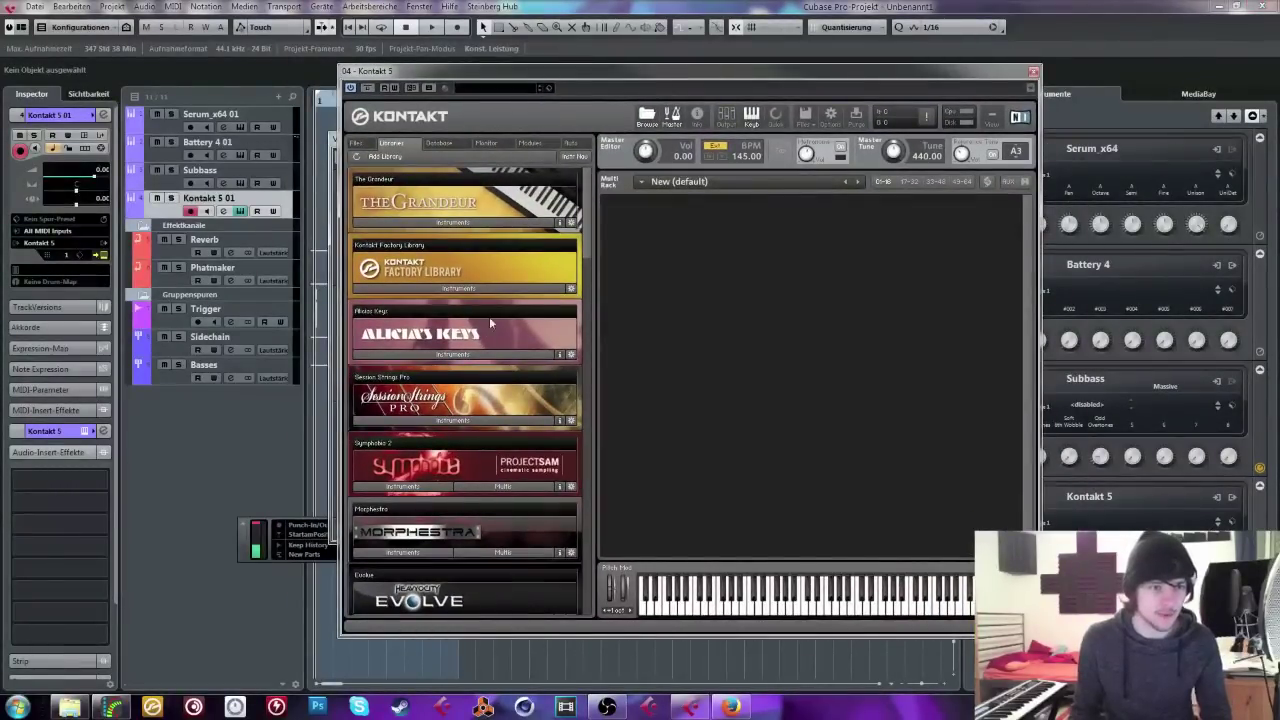
{"action": "left_click", "coordinate": [460, 223]}
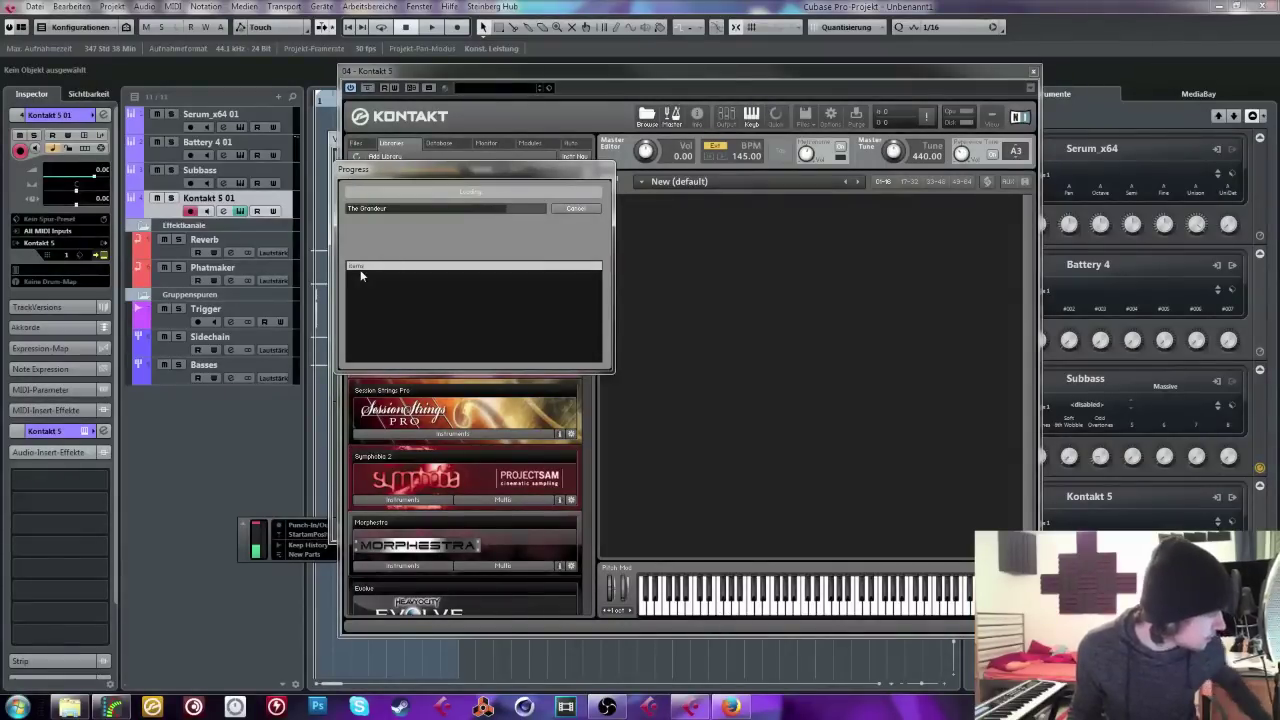
Step: Select the Kontakt 5 01 track for playing the piano, and turn on and adjust The Grandeur's Space effect
{"action": "left_click", "coordinate": [231, 172]}
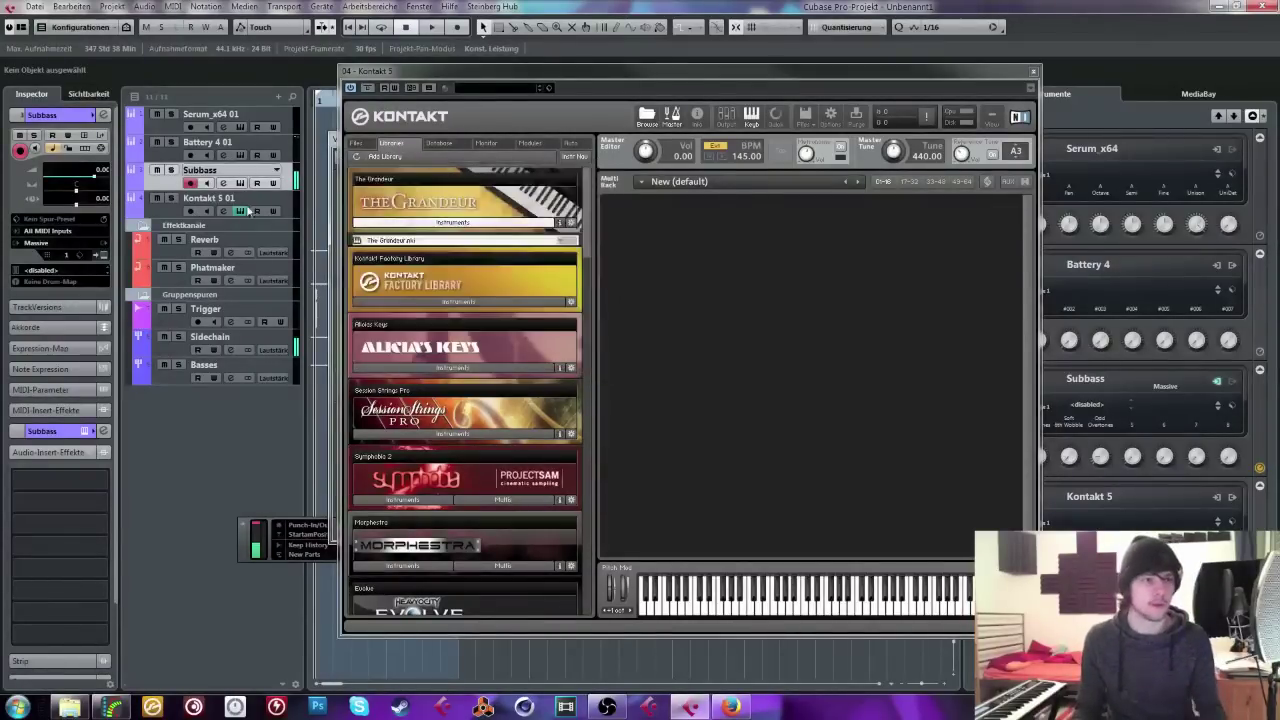
{"action": "left_click", "coordinate": [241, 198]}
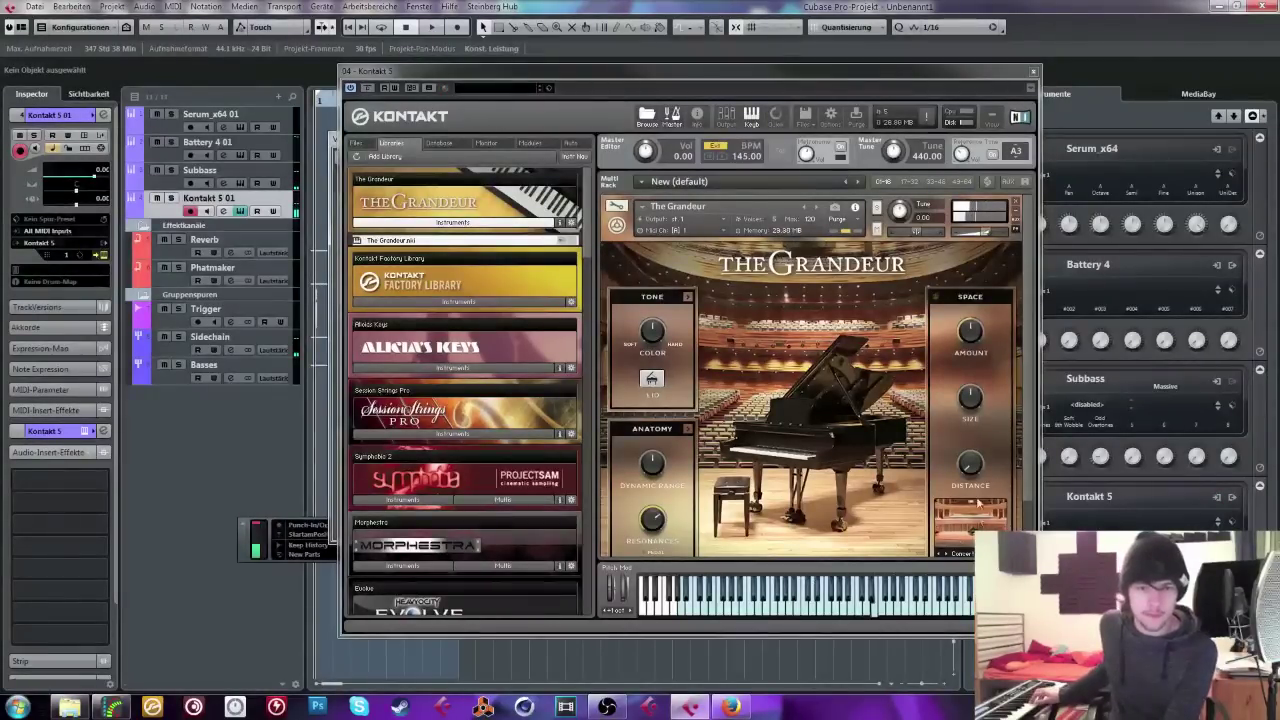
{"action": "left_click", "coordinate": [988, 405]}
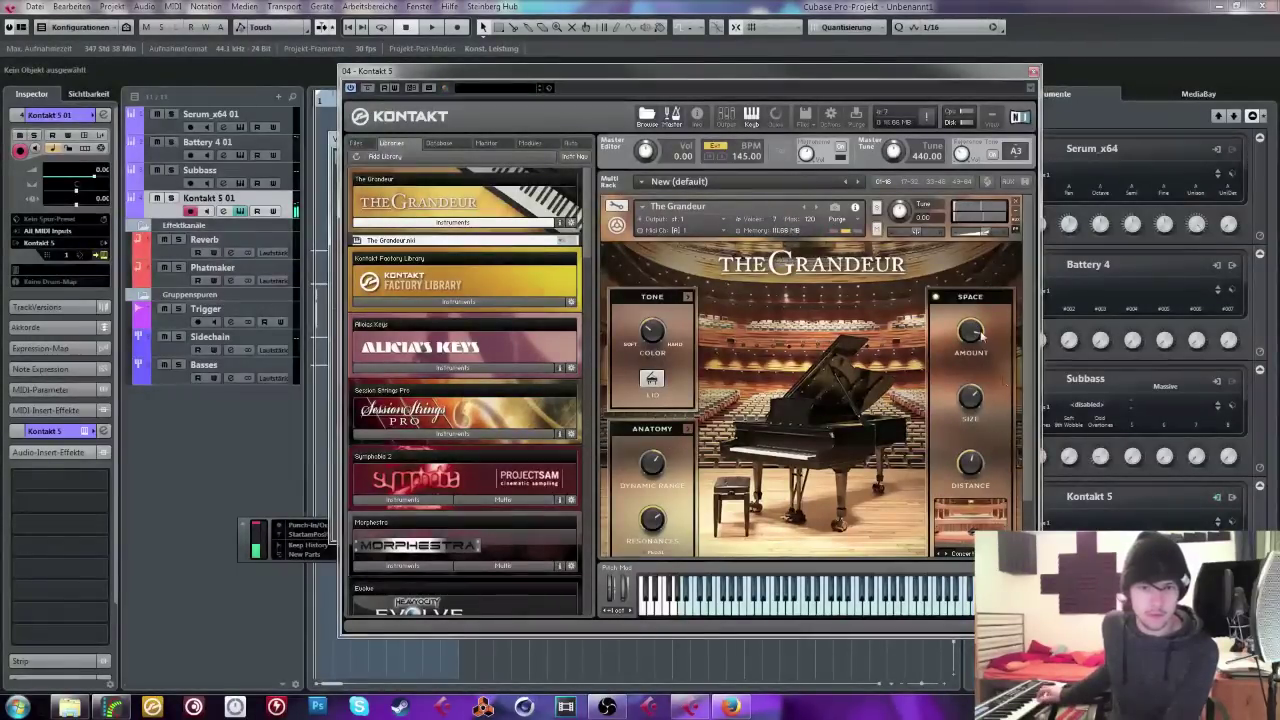
{"action": "scroll", "coordinate": [998, 296], "scroll_direction": "down", "scroll_amount": 2}
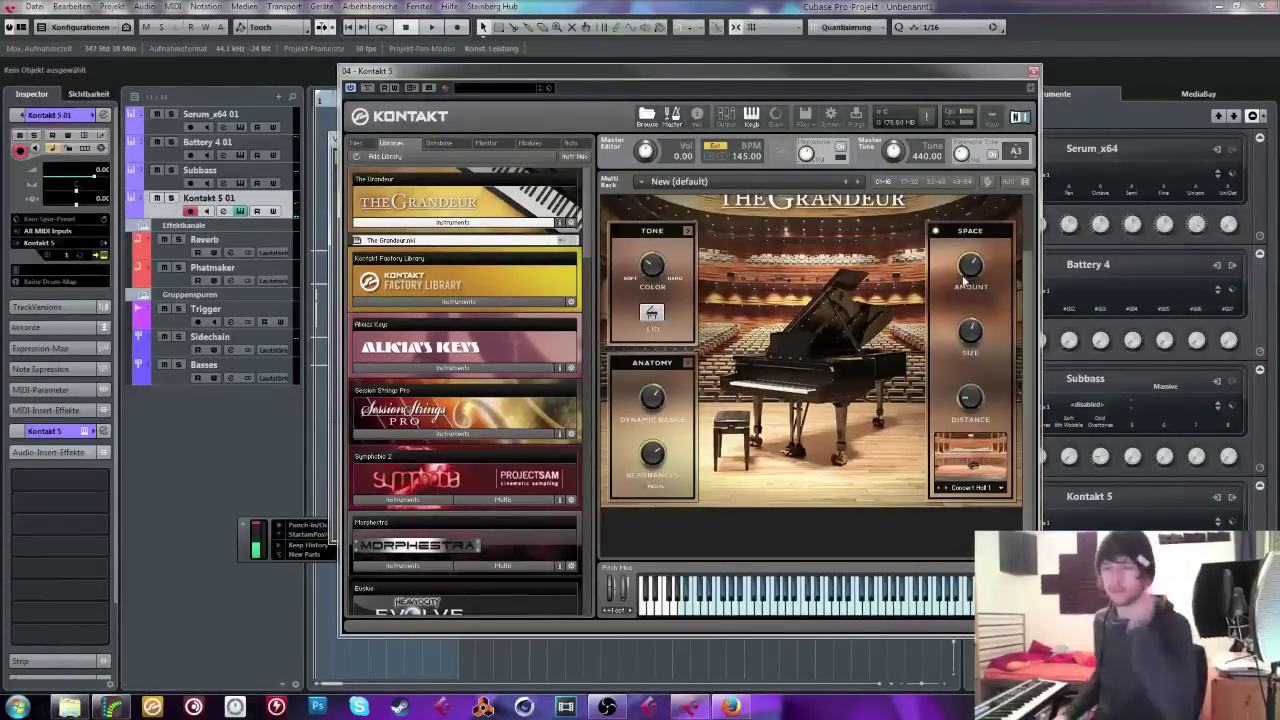
Step: Bring OBS forward, switch back to the Cubase project, and close the Kontakt 5 window
{"action": "left_click", "coordinate": [607, 707]}
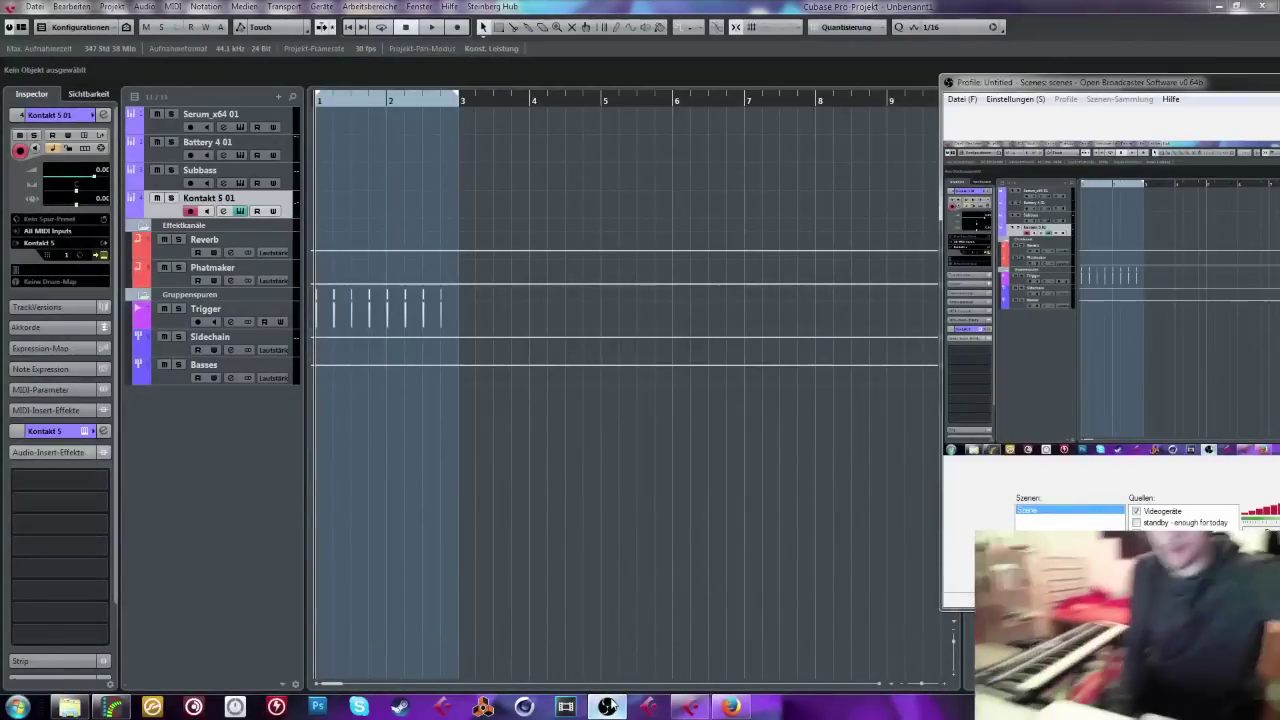
{"action": "left_click", "coordinate": [596, 515]}
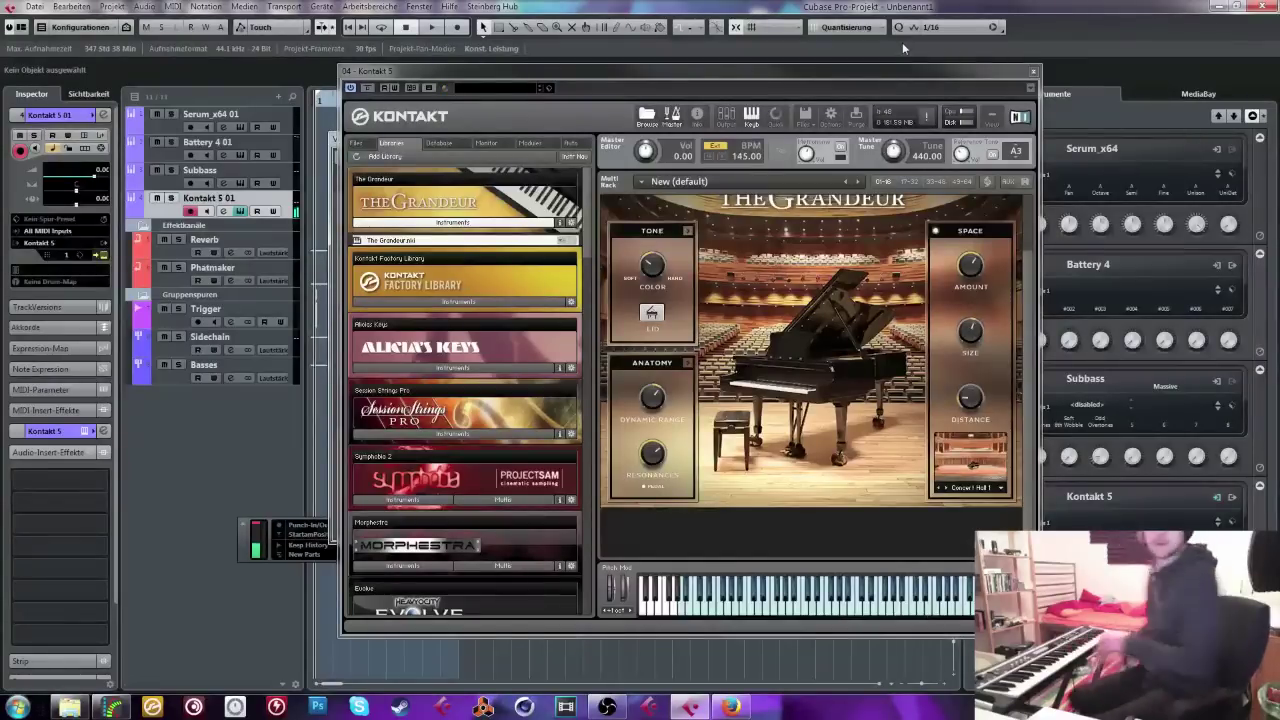
{"action": "left_click", "coordinate": [1033, 71]}
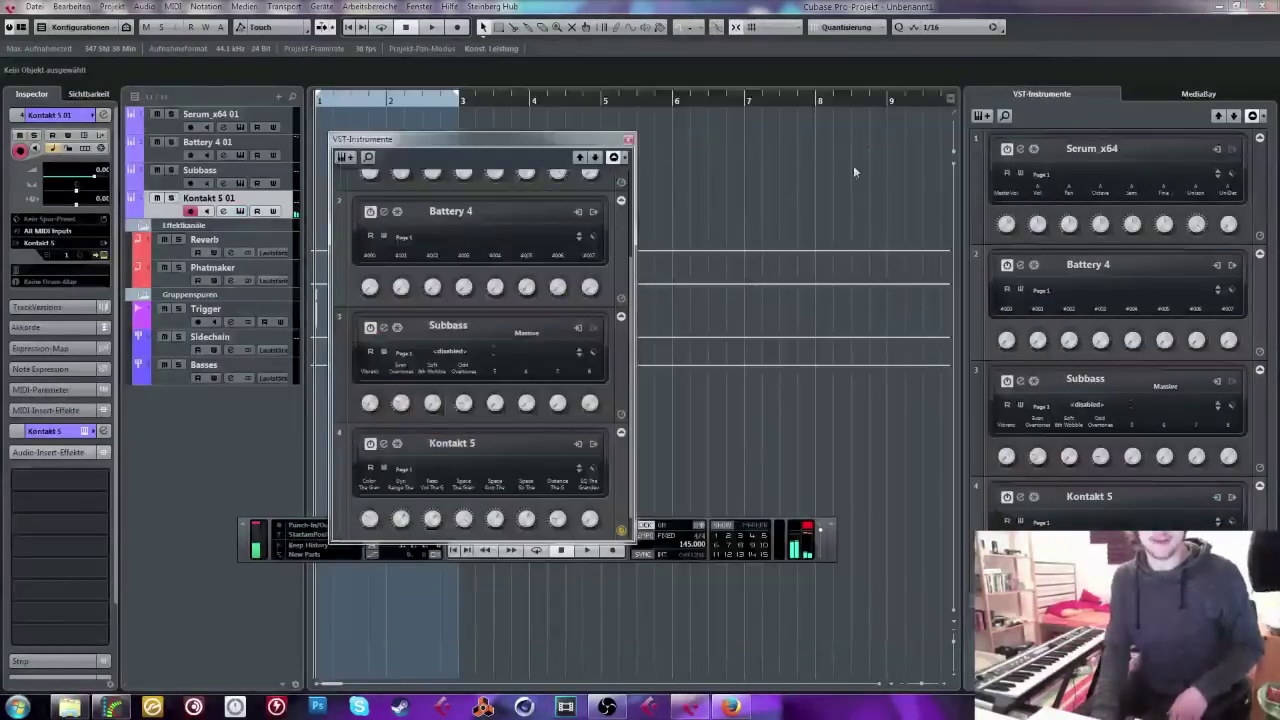
Step: Close the floating VST Instruments rack and play the project from around bars 5 and 6
{"action": "left_click", "coordinate": [628, 139]}
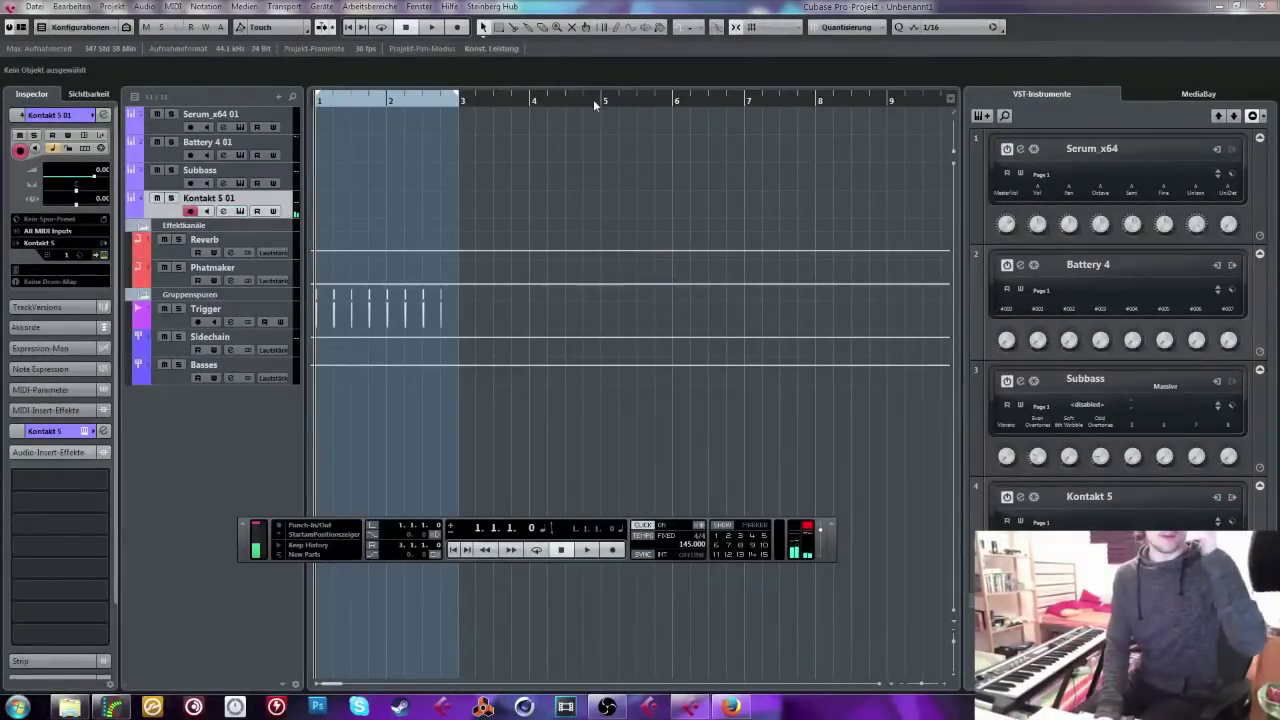
{"action": "left_click", "coordinate": [595, 99]}
{"action": "key", "text": "space"}
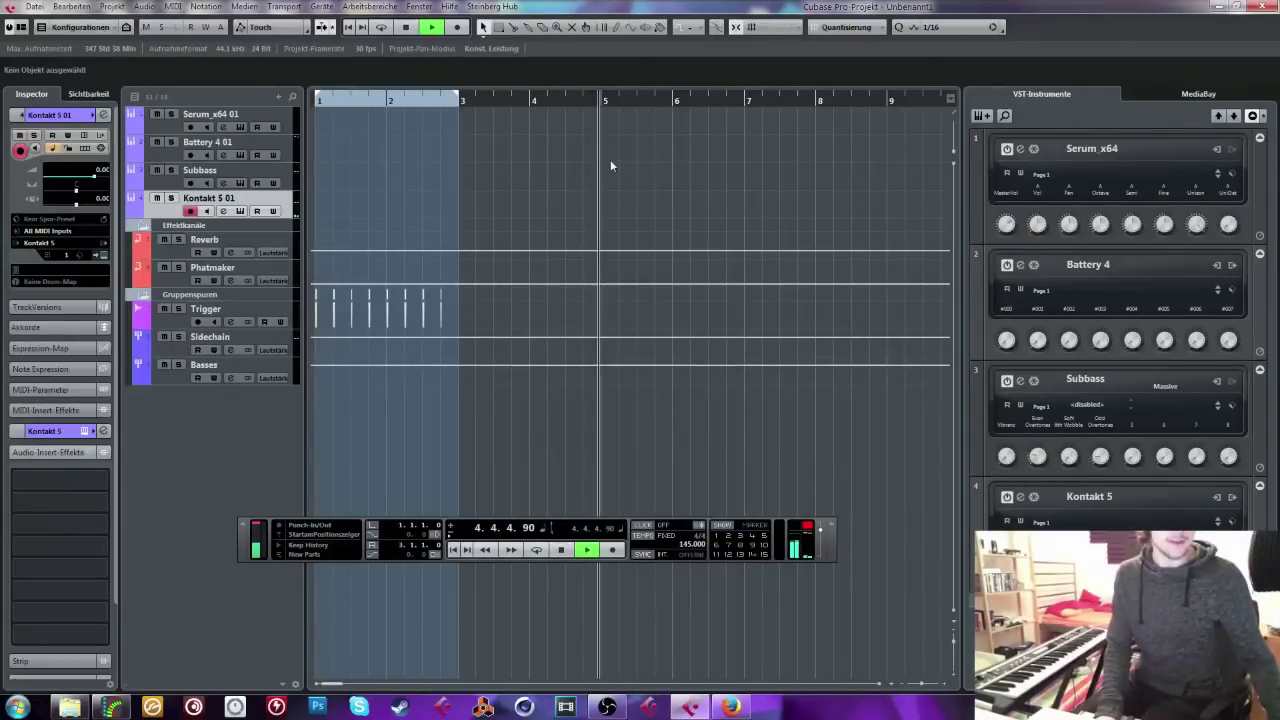
{"action": "left_click", "coordinate": [669, 98]}
{"action": "key", "text": "space"}
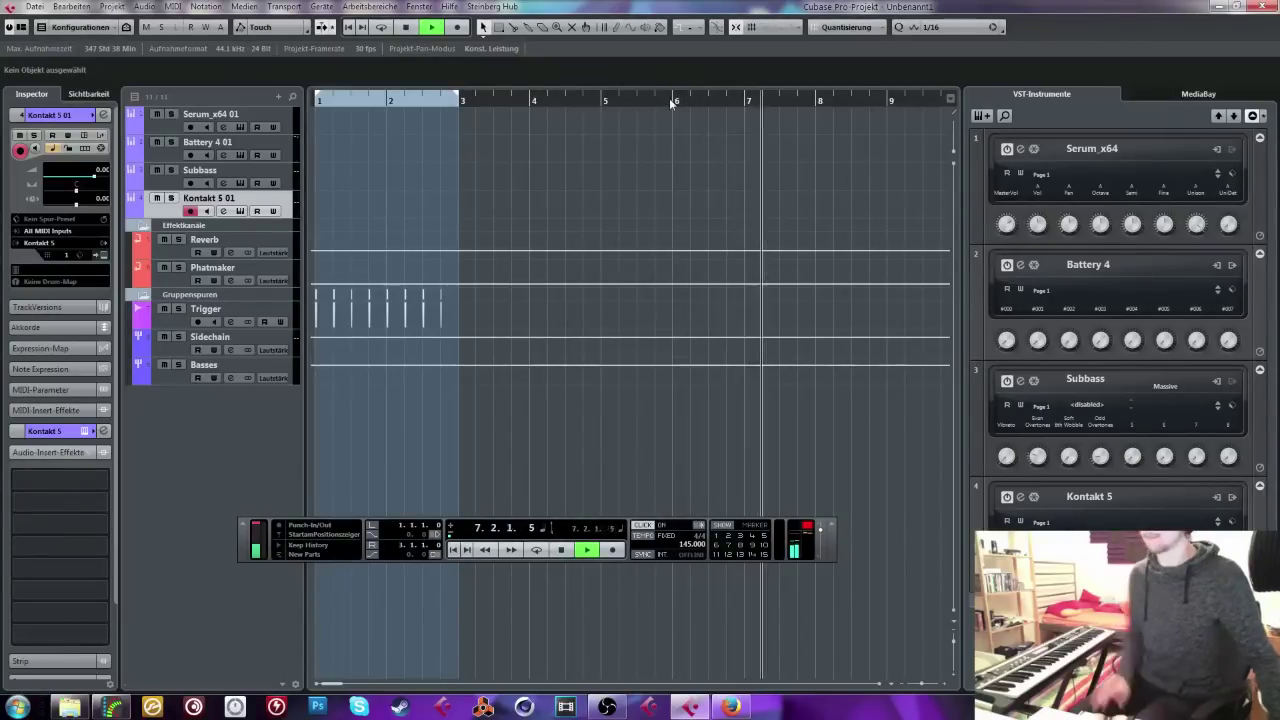
{"action": "key", "text": "space"}
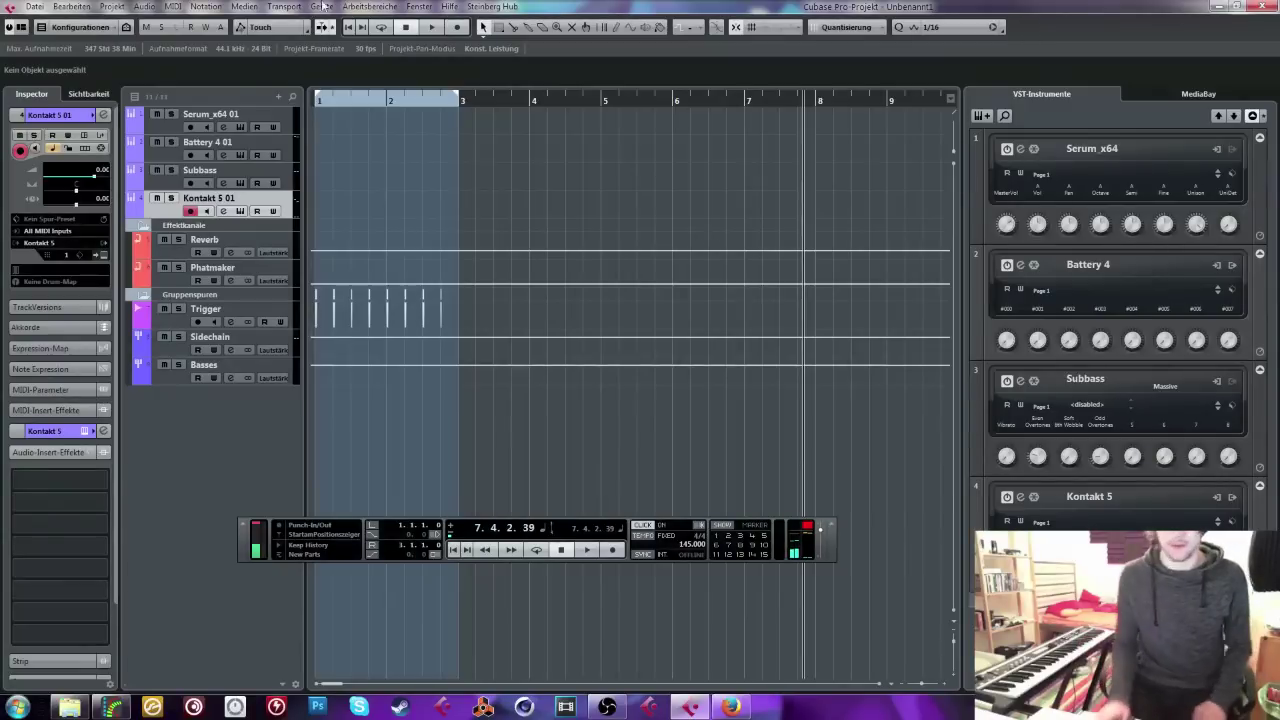
Step: Switch to OBS, move its window into full view, and open the microphone noise gate settings
{"action": "left_click", "coordinate": [1279, 88]}
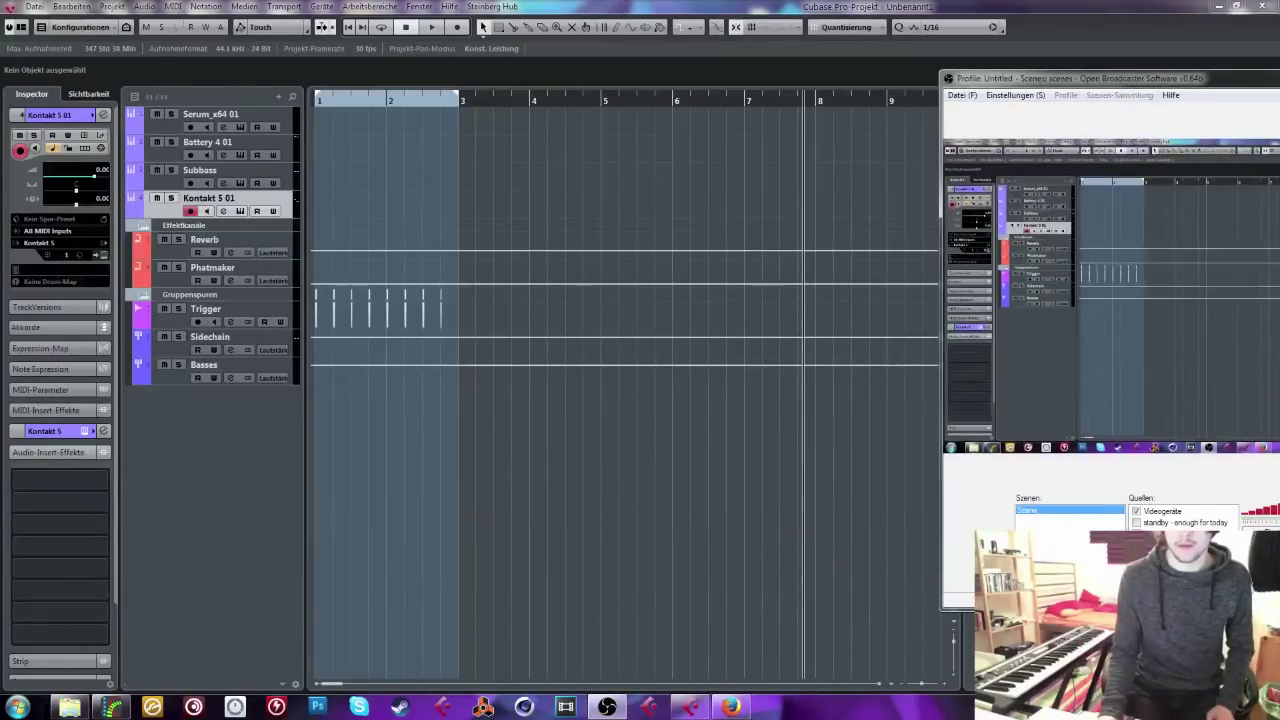
{"action": "left_click_drag", "start_coordinate": [1279, 88], "coordinate": [881, 39]}
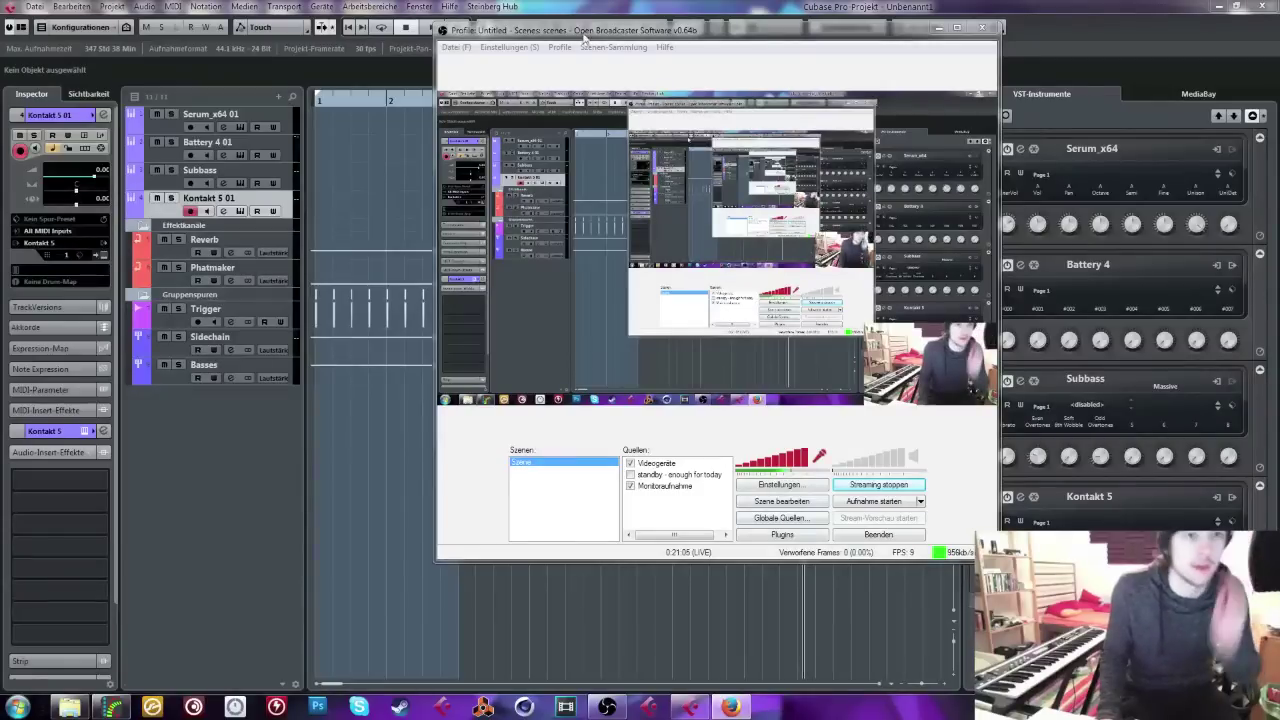
{"action": "left_click", "coordinate": [495, 50]}
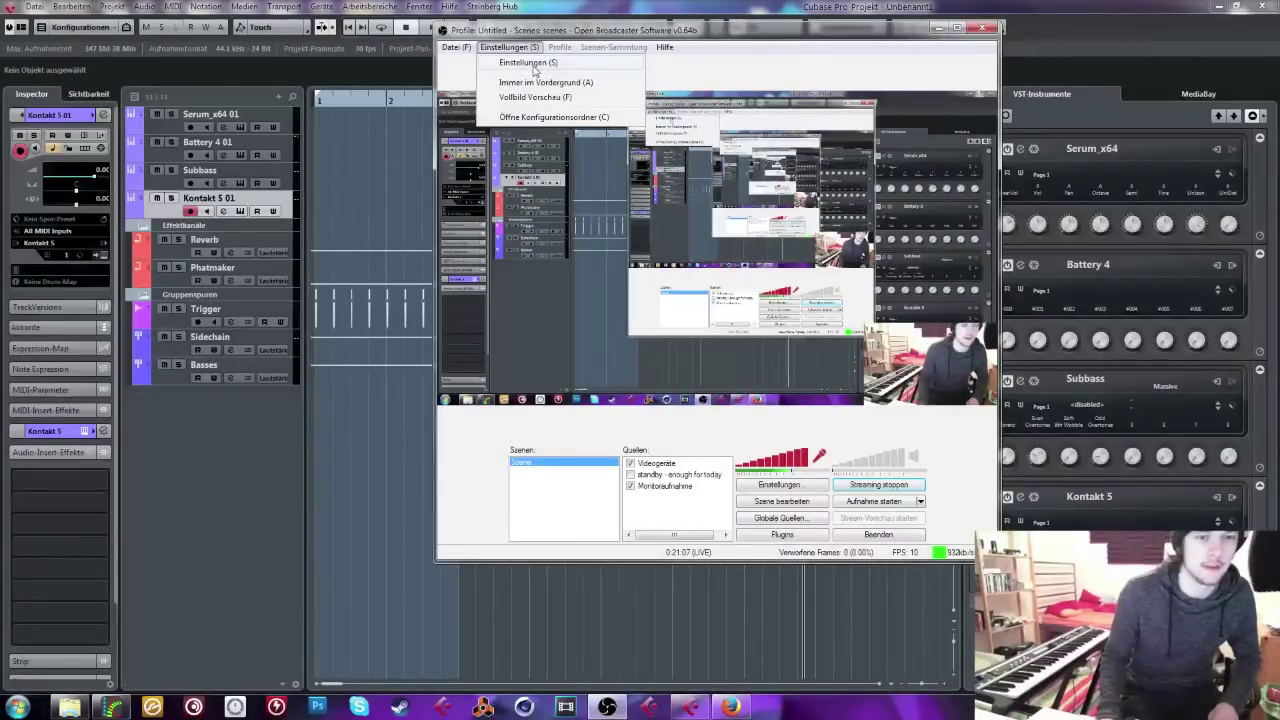
{"action": "left_click", "coordinate": [533, 64]}
{"action": "left_click", "coordinate": [430, 184]}
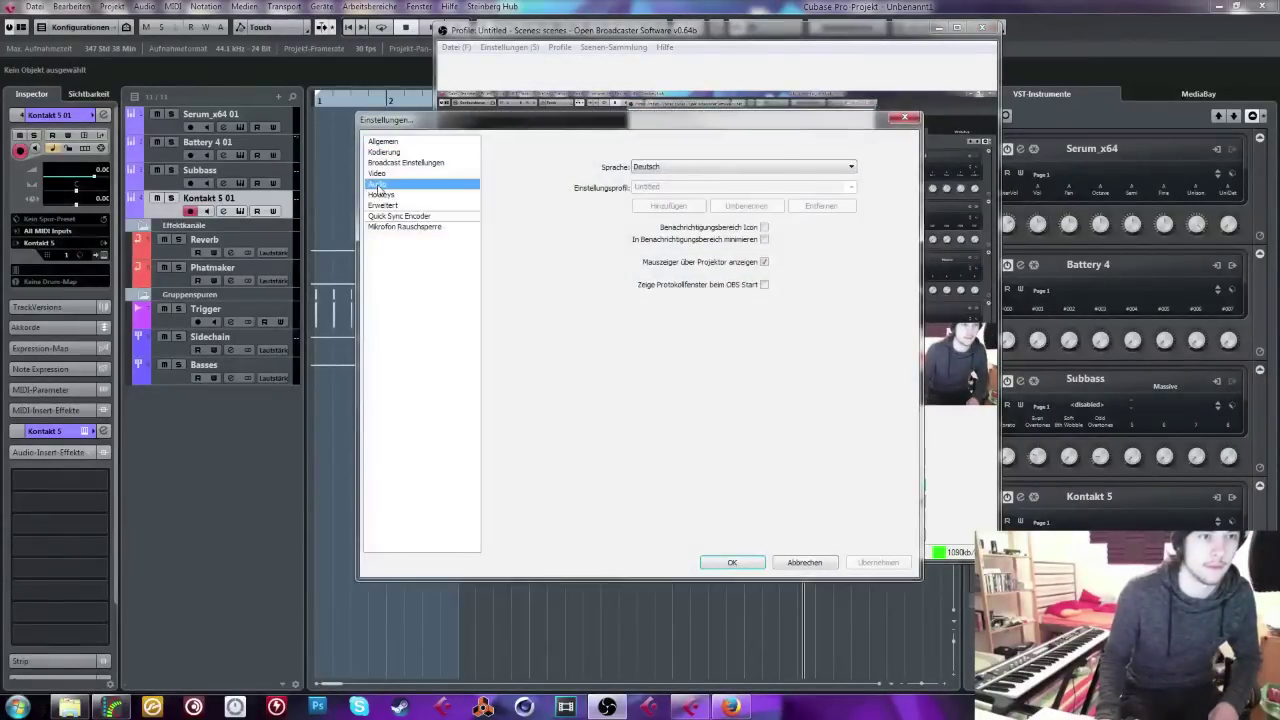
{"action": "left_click", "coordinate": [477, 228]}
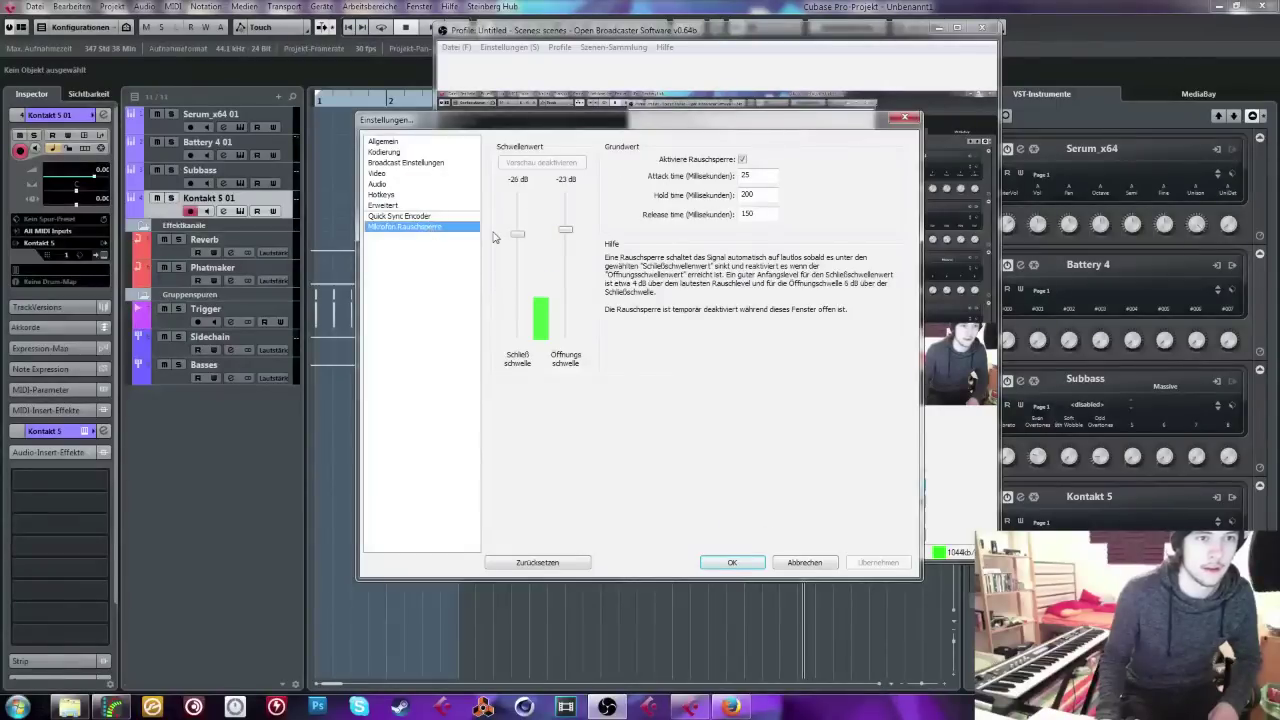
Step: Lower the noise gate's close threshold to -61 dB and open threshold to -62 dB, accept the settings, and minimize OBS
{"action": "left_click", "coordinate": [743, 160]}
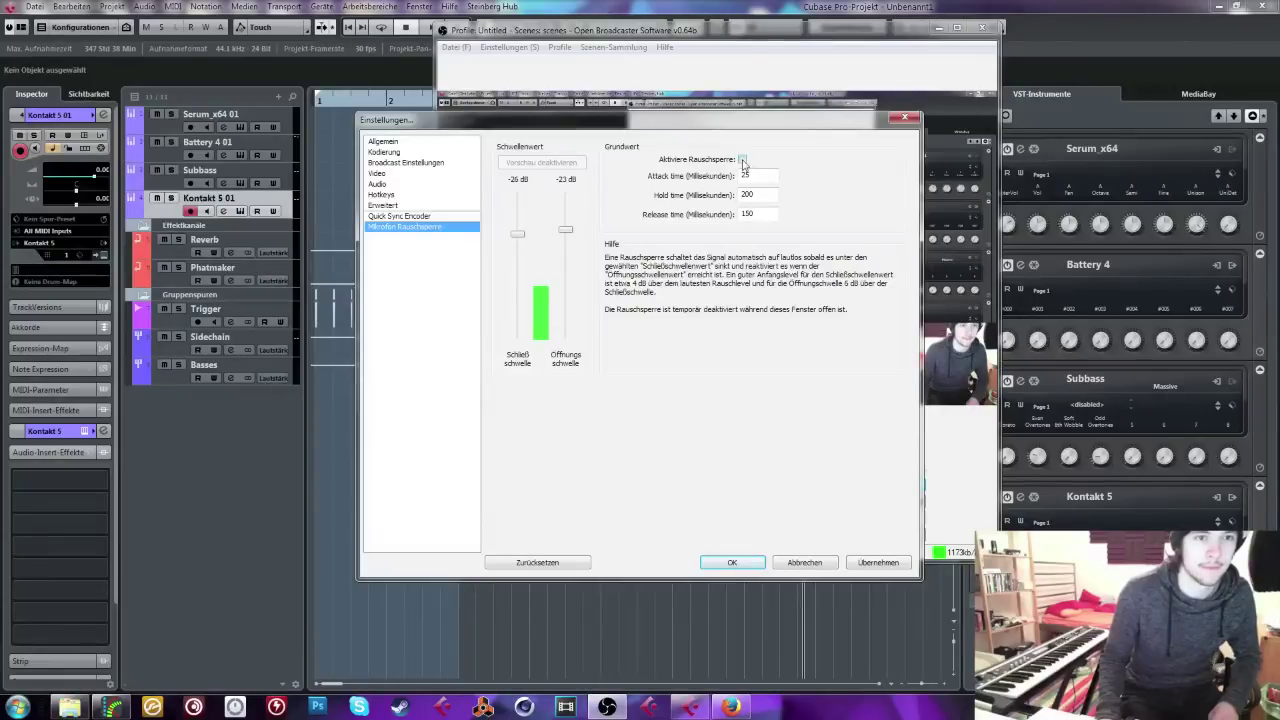
{"action": "left_click", "coordinate": [743, 160]}
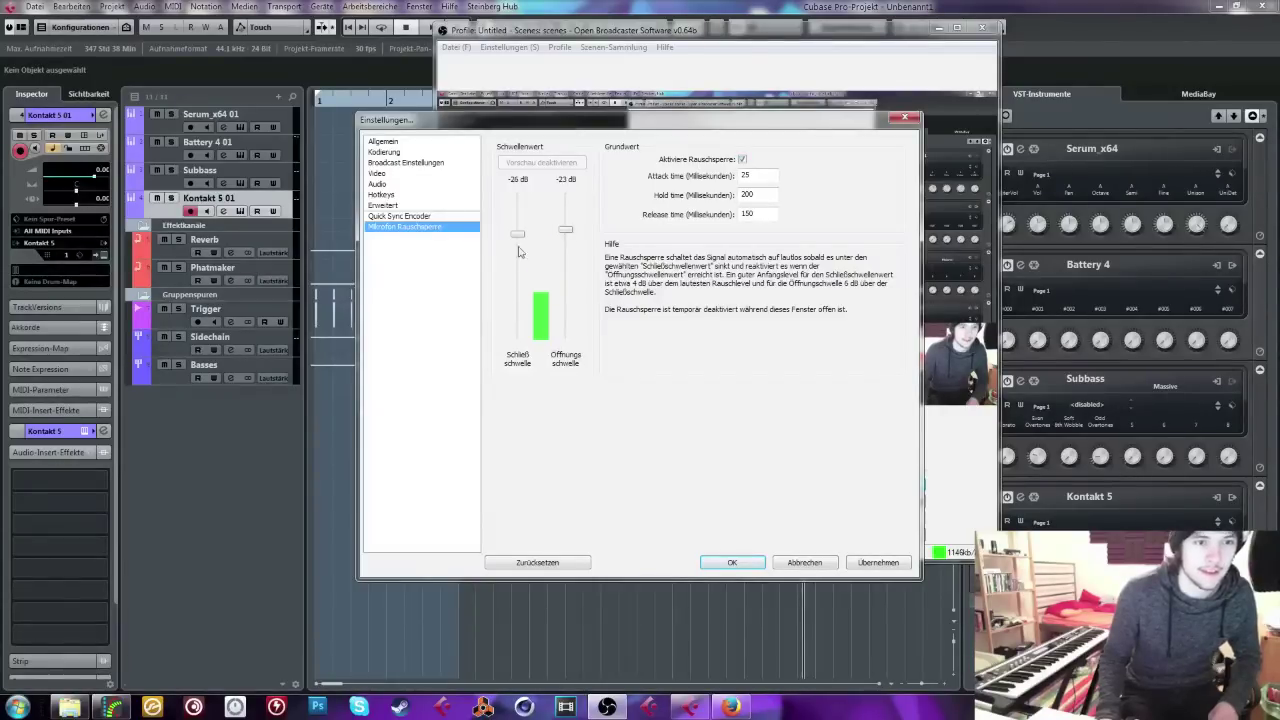
{"action": "left_click_drag", "start_coordinate": [517, 248], "coordinate": [517, 287]}
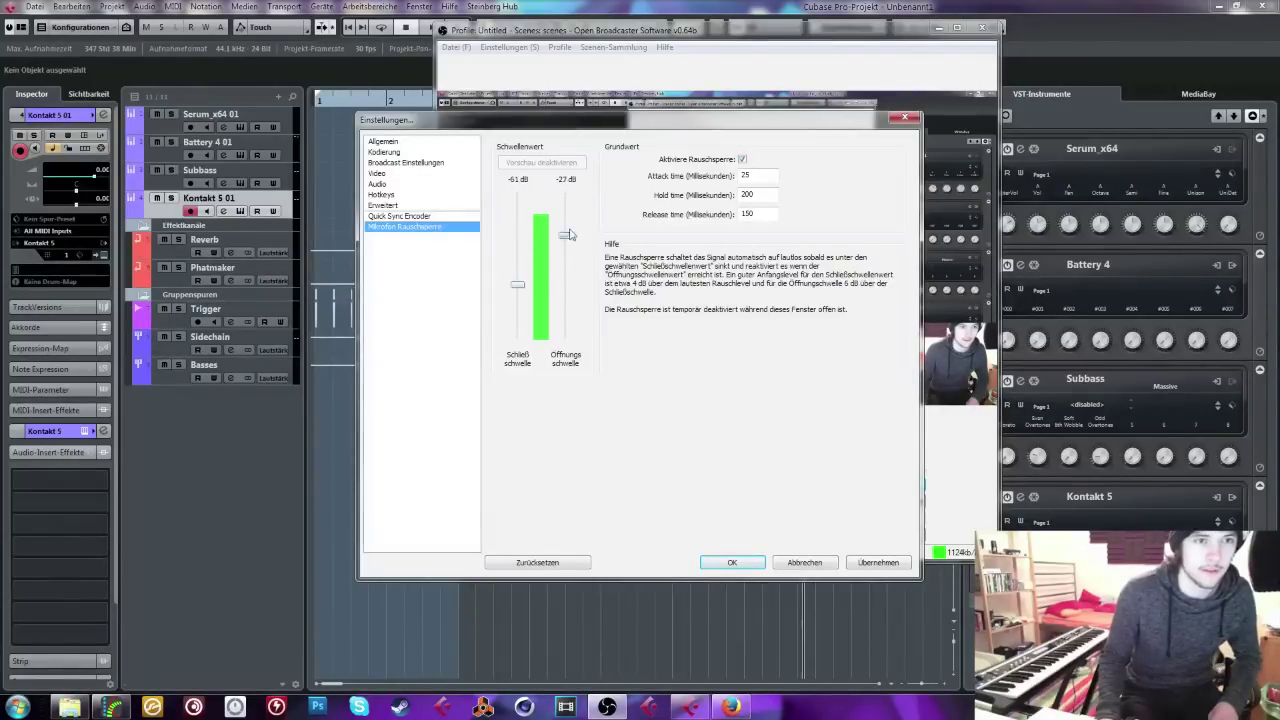
{"action": "left_click_drag", "start_coordinate": [566, 230], "coordinate": [565, 288]}
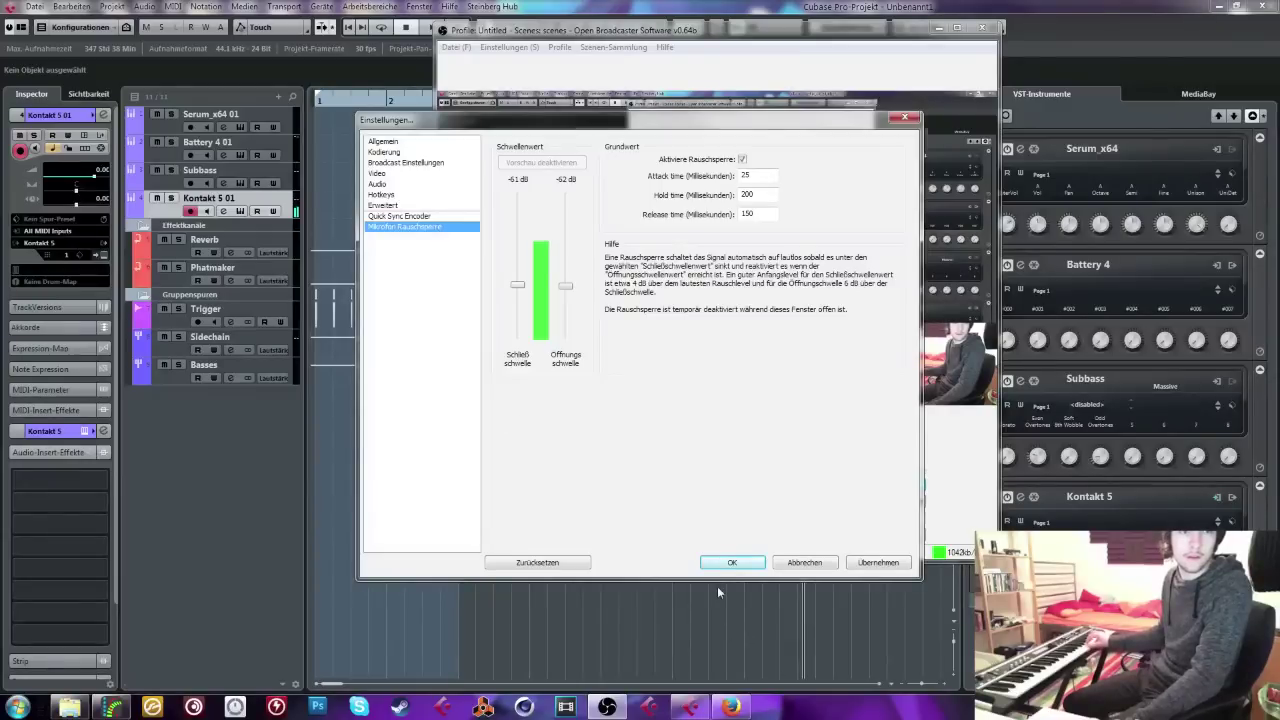
{"action": "left_click", "coordinate": [731, 562]}
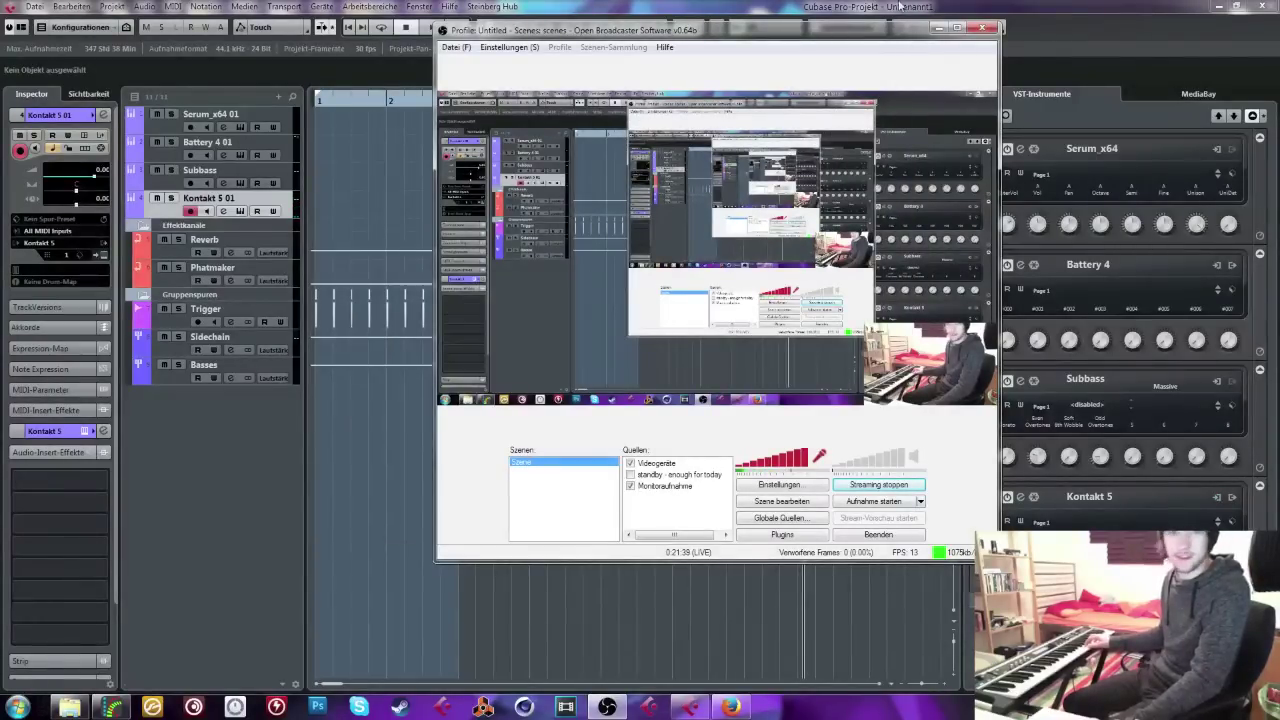
{"action": "left_click", "coordinate": [938, 28]}
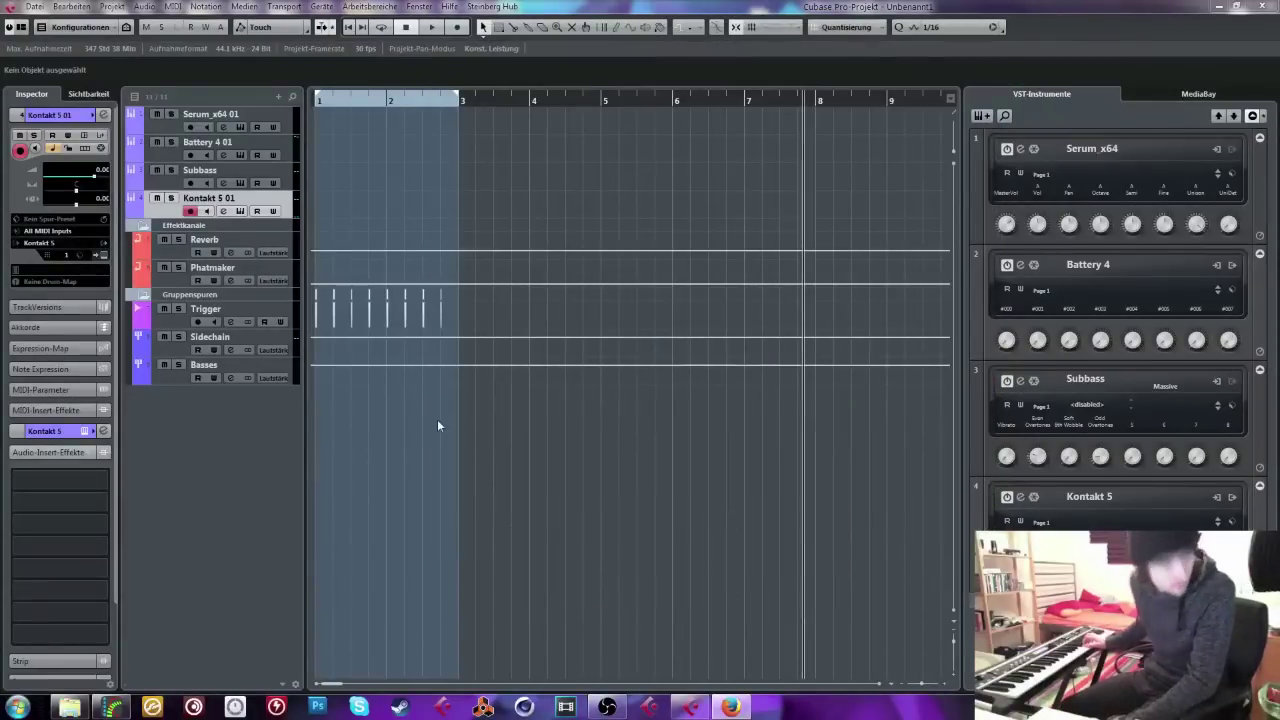
Step: Show the transport panel in Cubase, close the Kontakt 5 window, and run playback from bar 6 to rehearse the piano
{"action": "key", "text": "F2"}
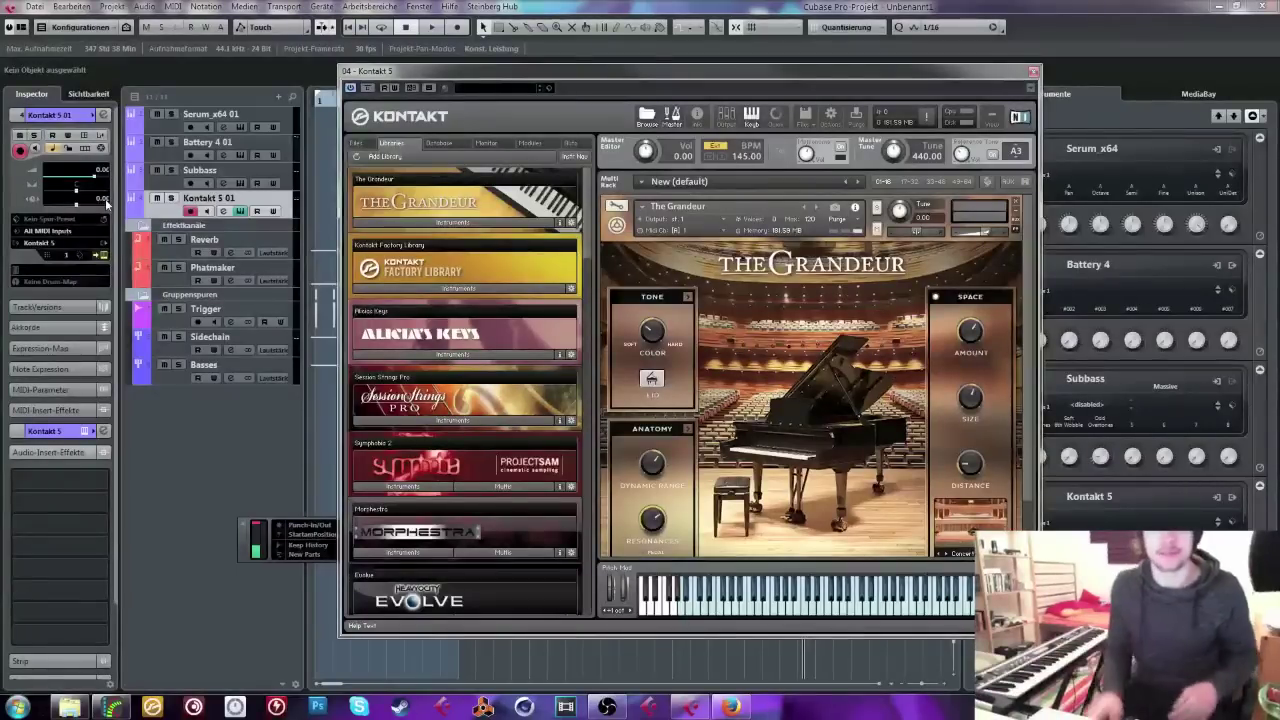
{"action": "left_click", "coordinate": [1034, 73]}
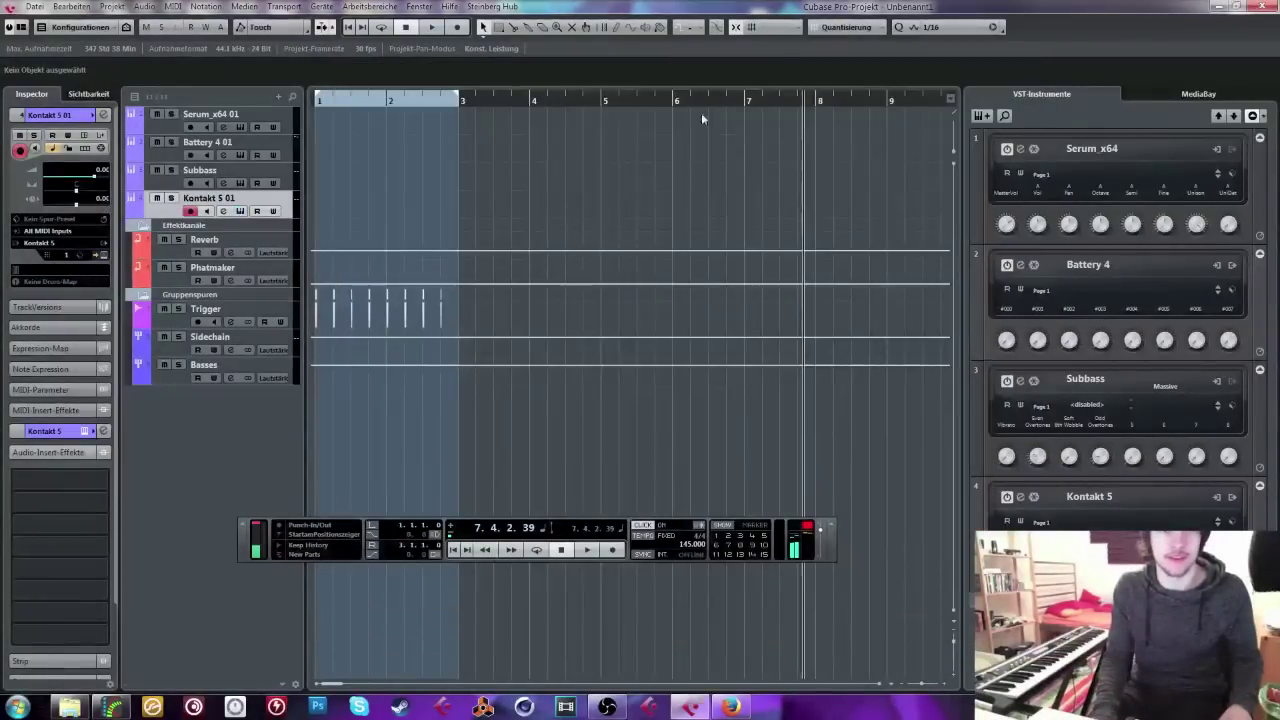
{"action": "left_click", "coordinate": [670, 98]}
{"action": "key", "text": "space"}
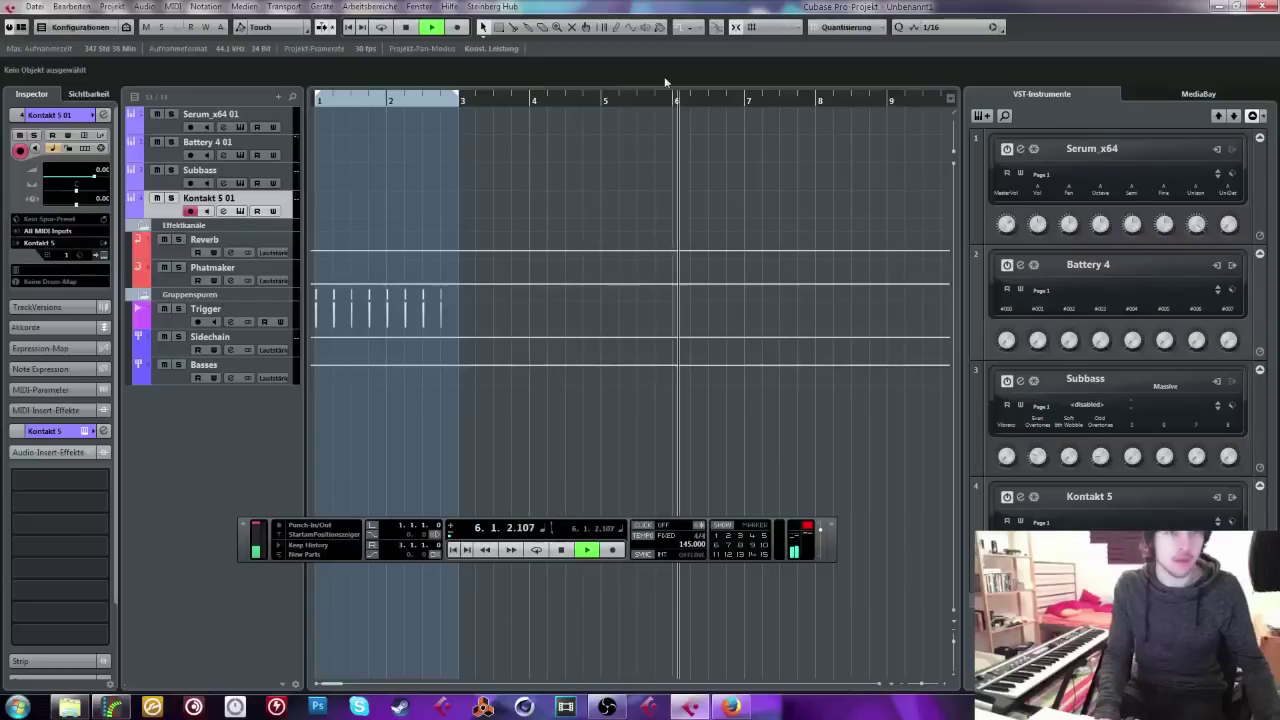
{"action": "mouse_move", "coordinate": [670, 97]}
{"action": "left_mouse_down"}
{"action": "mouse_move", "coordinate": [661, 103]}
{"action": "mouse_move", "coordinate": [665, 88]}
{"action": "left_mouse_up"}
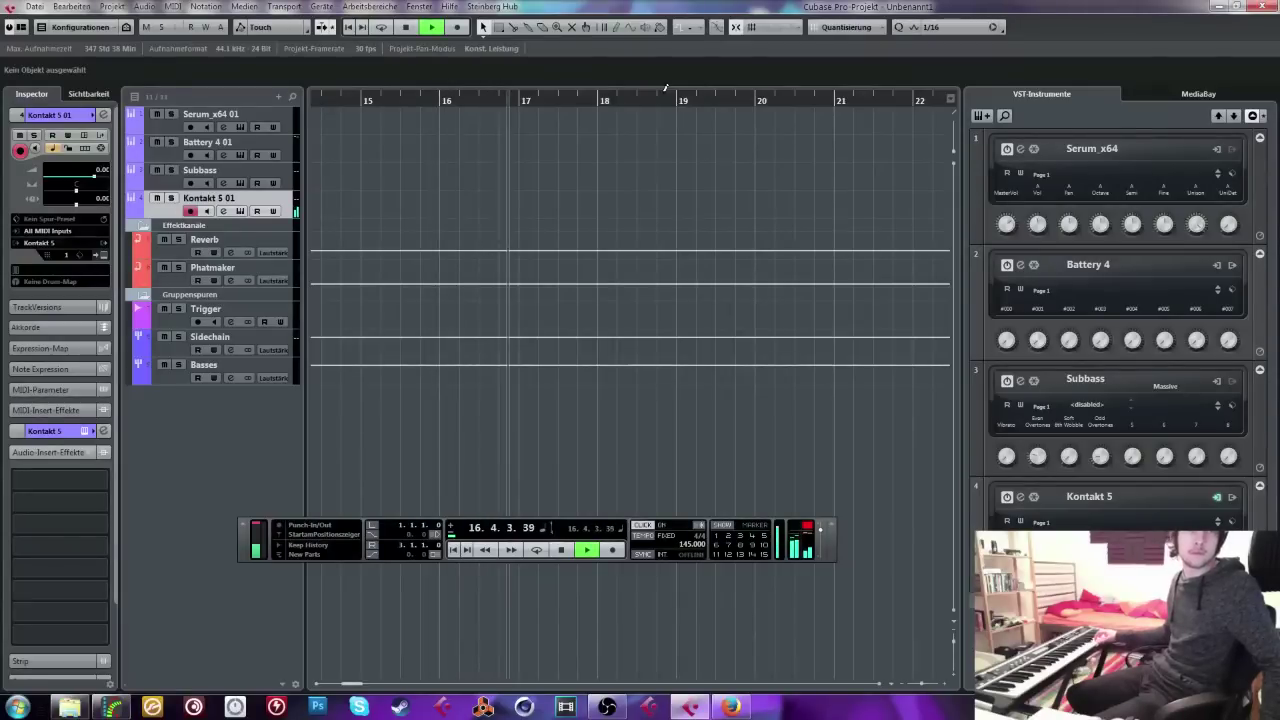
{"action": "key", "text": "space"}
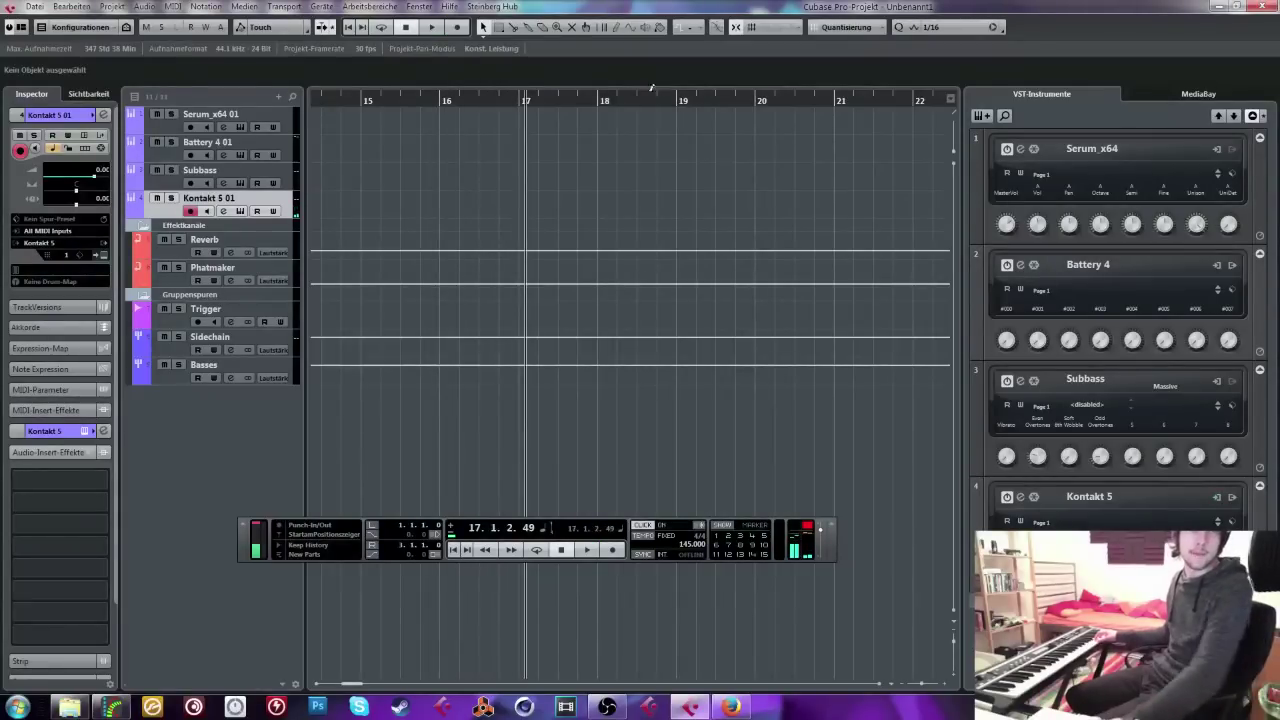
Step: Run playback from bar 17 onwards to rehearse the piano pattern on the Kontakt 5 01 track
{"action": "left_click", "coordinate": [518, 100]}
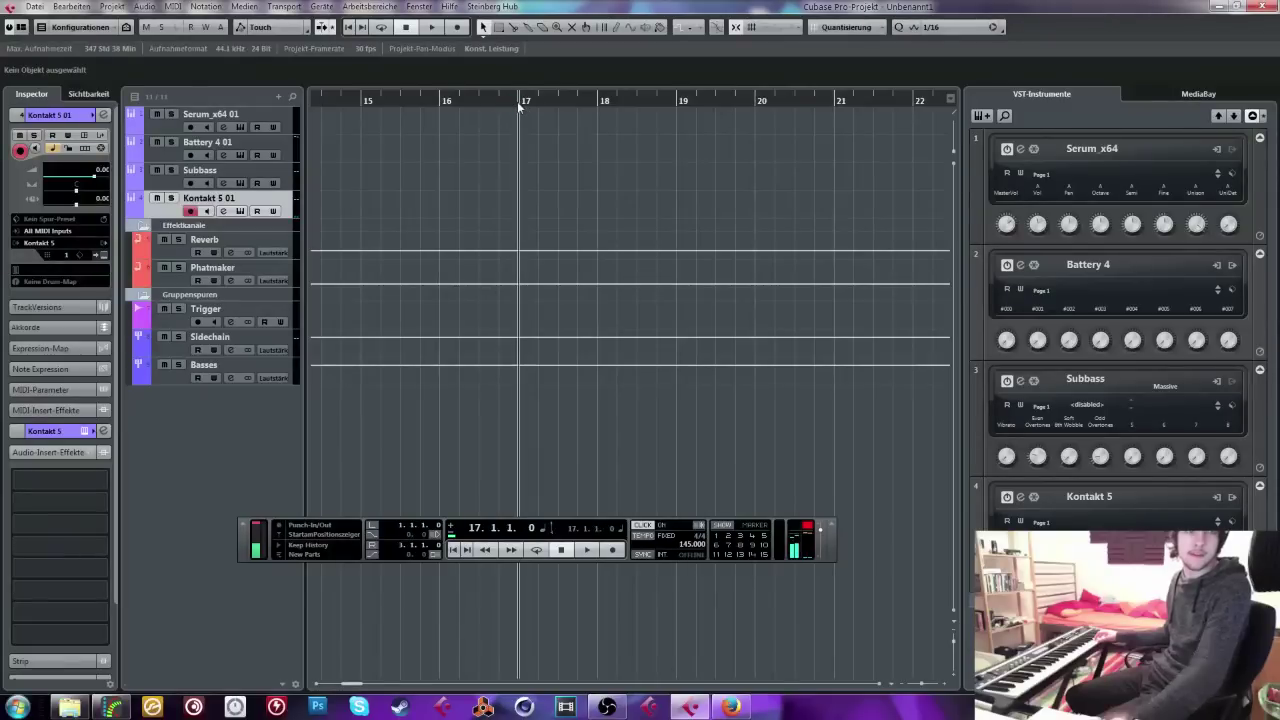
{"action": "key", "text": "space"}
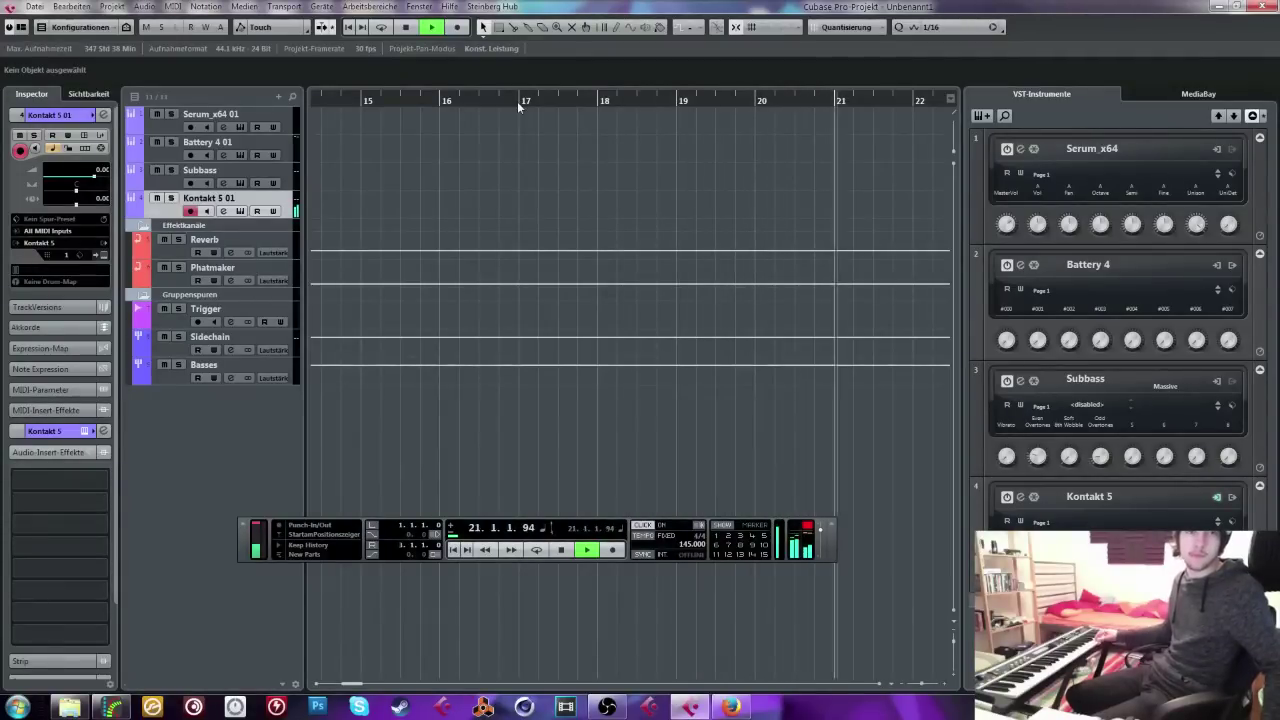
{"action": "key", "text": "space"}
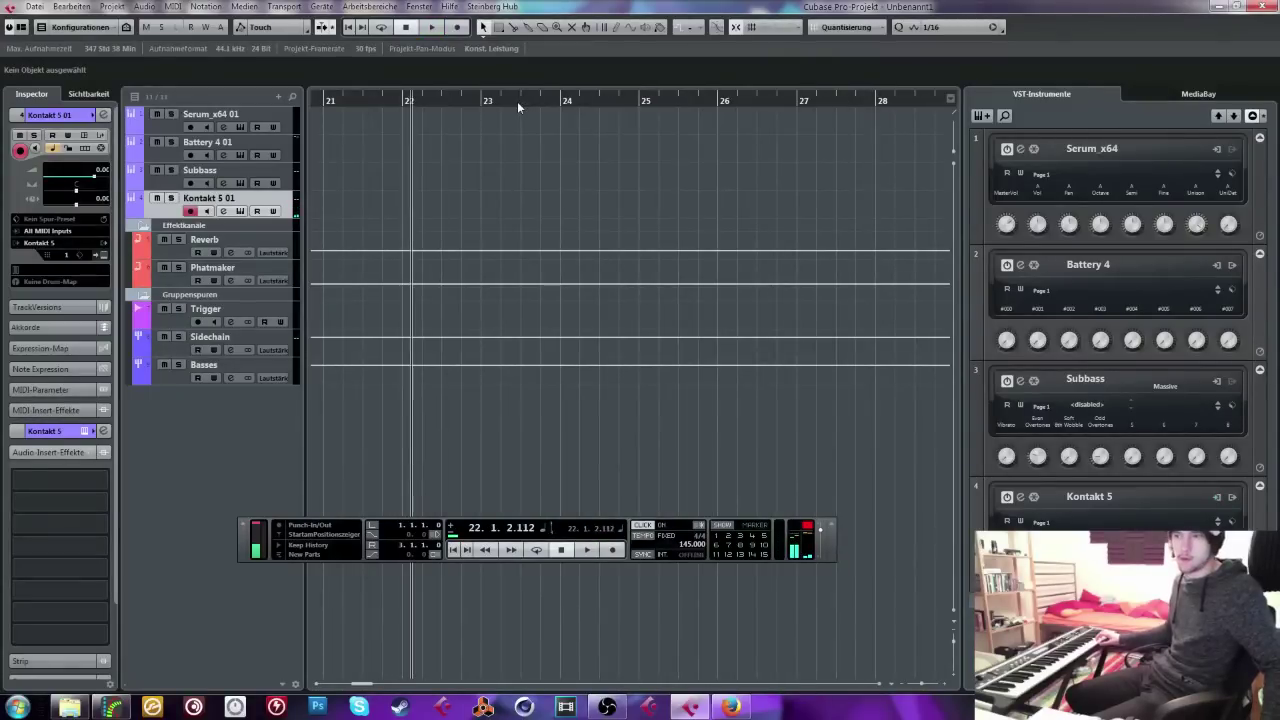
{"action": "key", "text": "space"}
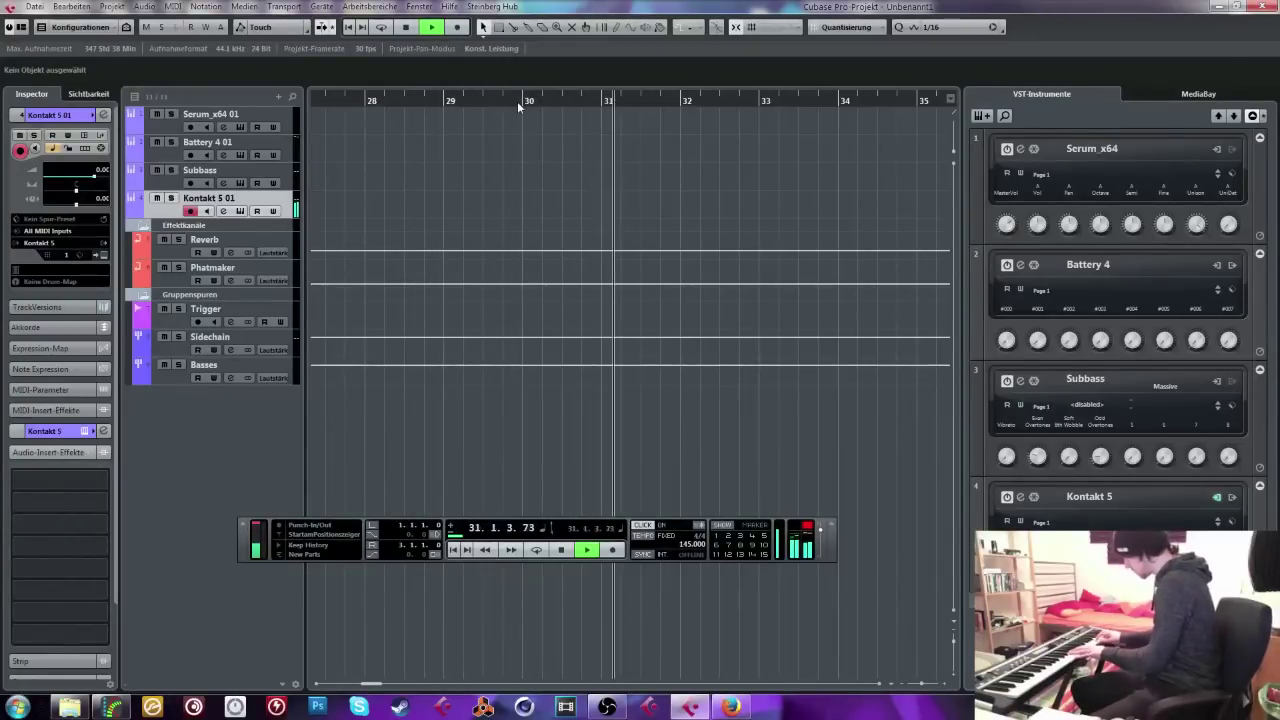
{"action": "key", "text": "space"}
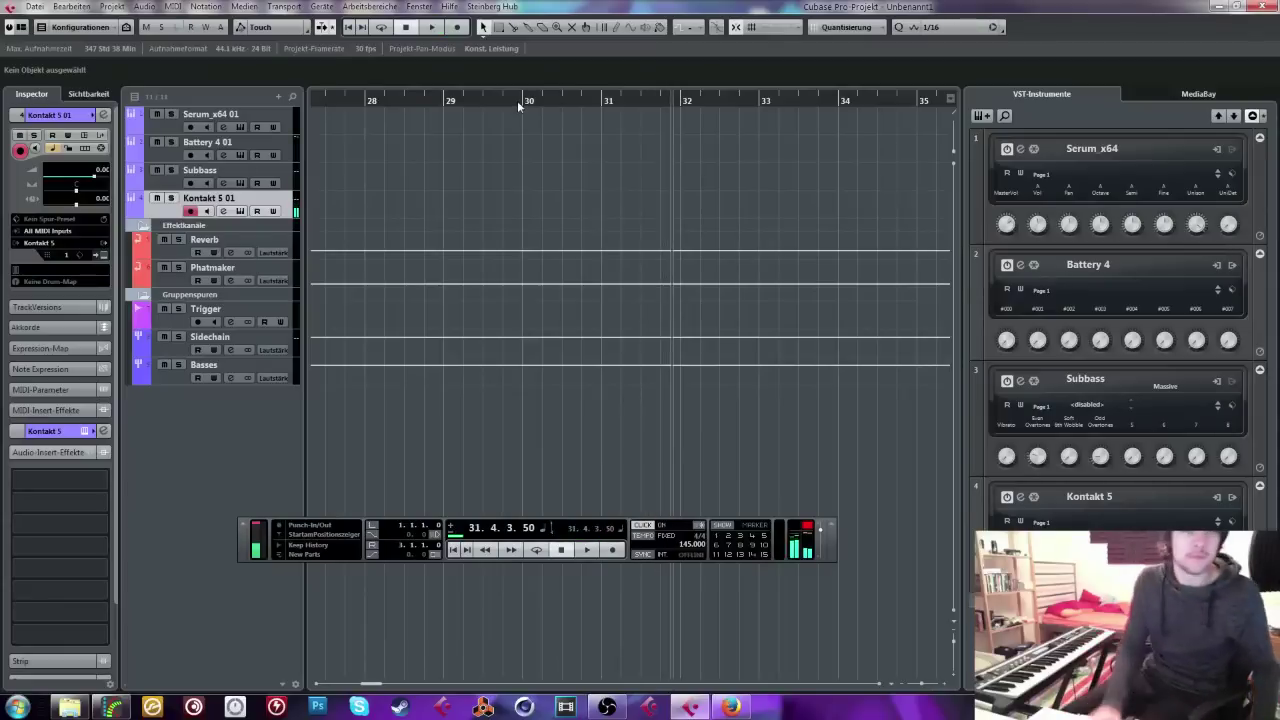
Step: Record a piano performance on the Kontakt 5 01 track, starting playback just before bar 29 and stopping at about bar 38
{"action": "left_click", "coordinate": [444, 100]}
{"action": "left_click", "coordinate": [432, 27]}
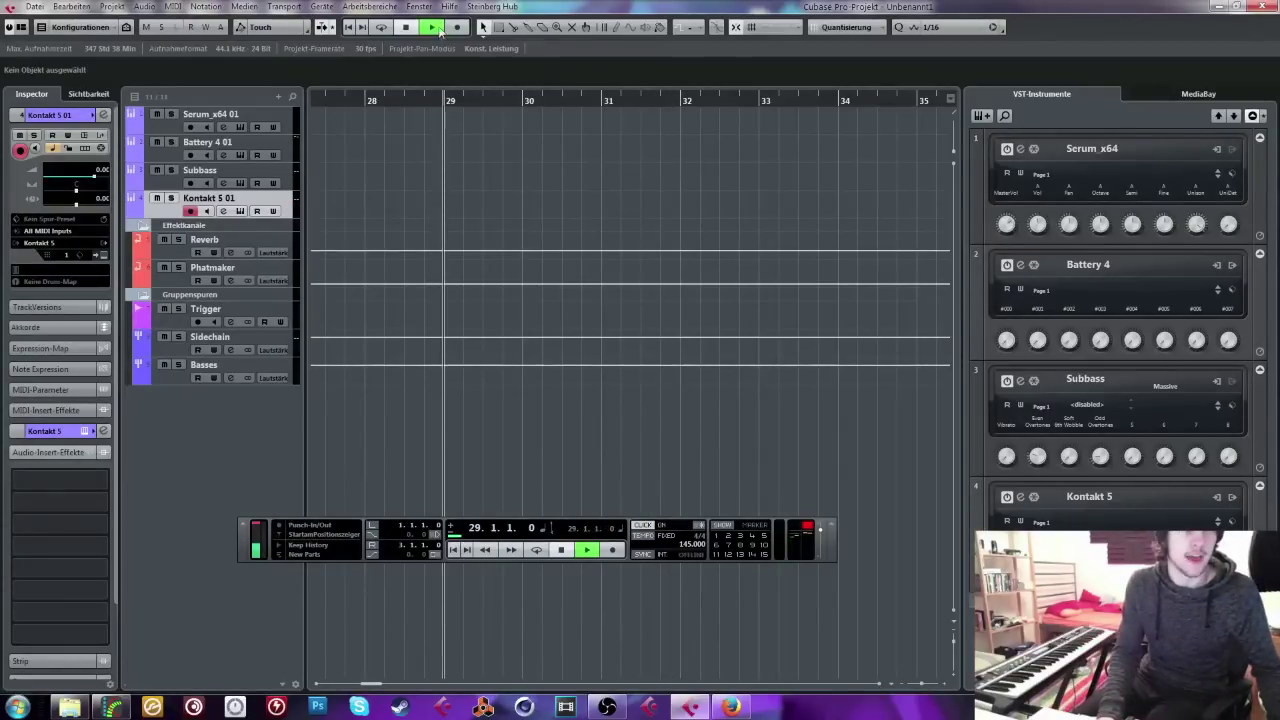
{"action": "key", "text": "space"}
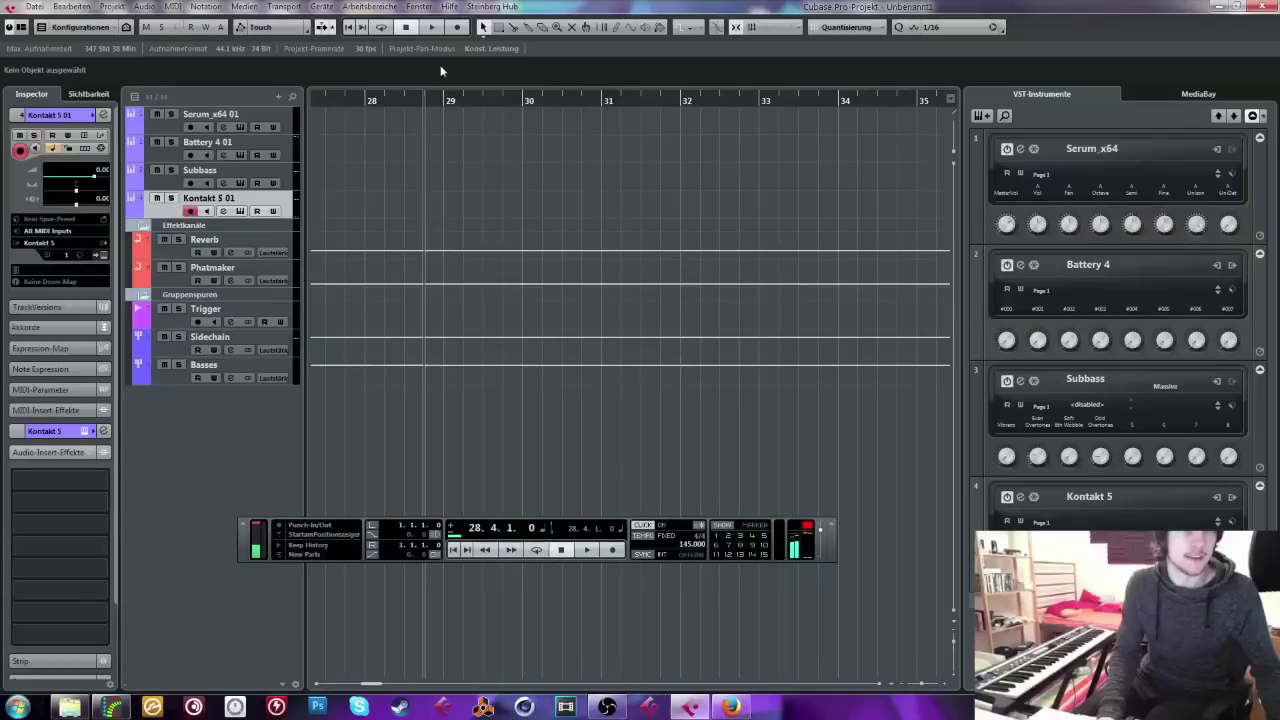
{"action": "left_click", "coordinate": [432, 27]}
{"action": "left_click", "coordinate": [457, 27]}
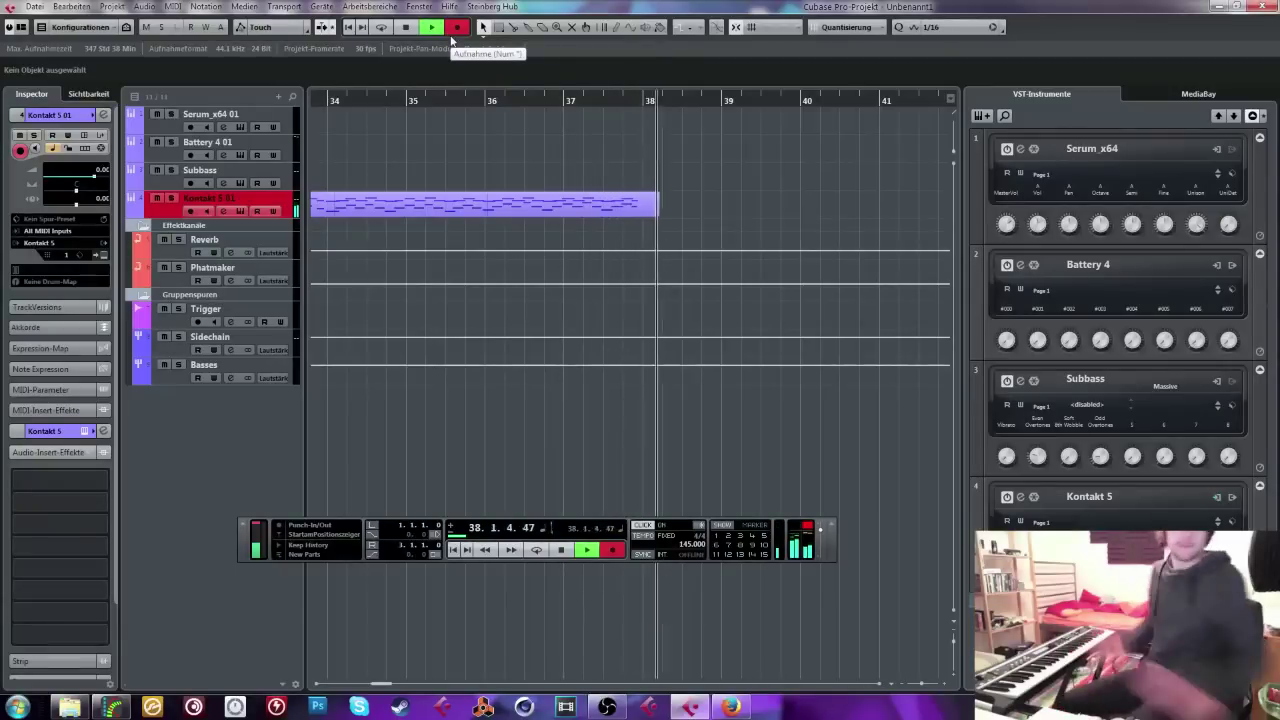
{"action": "key", "text": "space"}
Step: Set the left and right locators around the recorded piano notes, from bar 30 to bar 38
{"action": "key", "text": "g"}
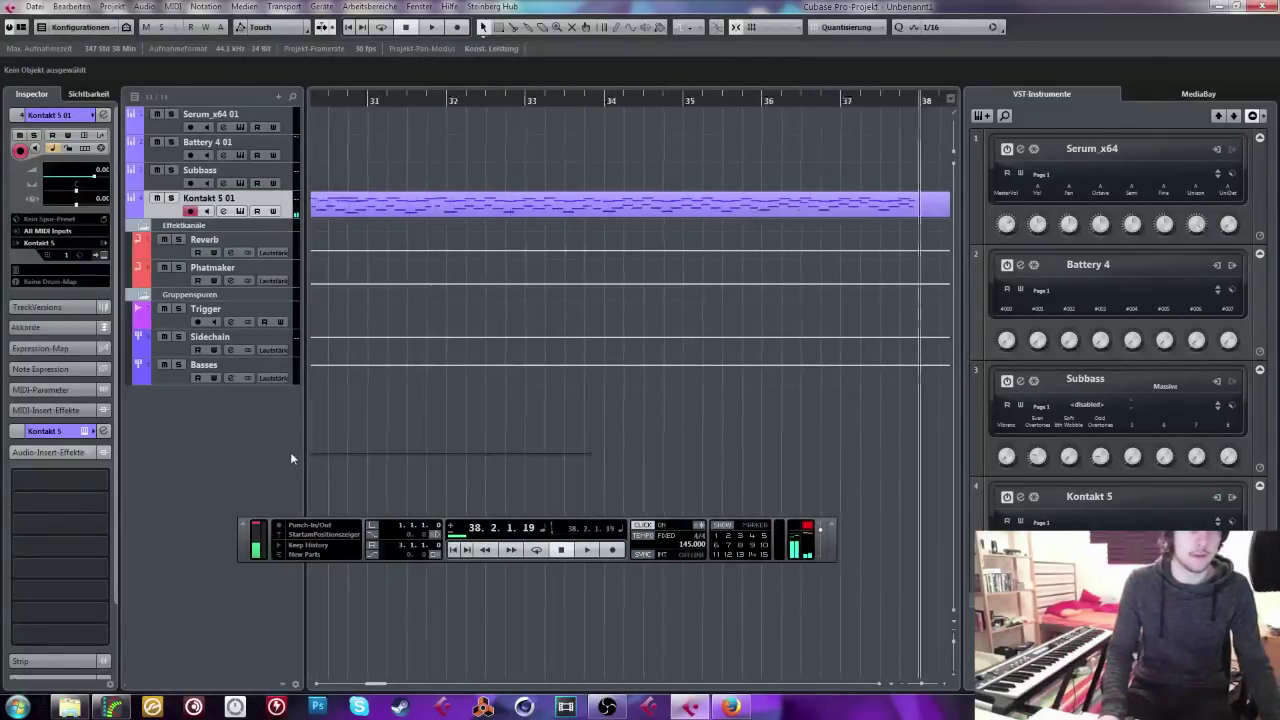
{"action": "left_click", "coordinate": [338, 92]}
{"action": "left_click_drag", "start_coordinate": [340, 92], "coordinate": [722, 94]}
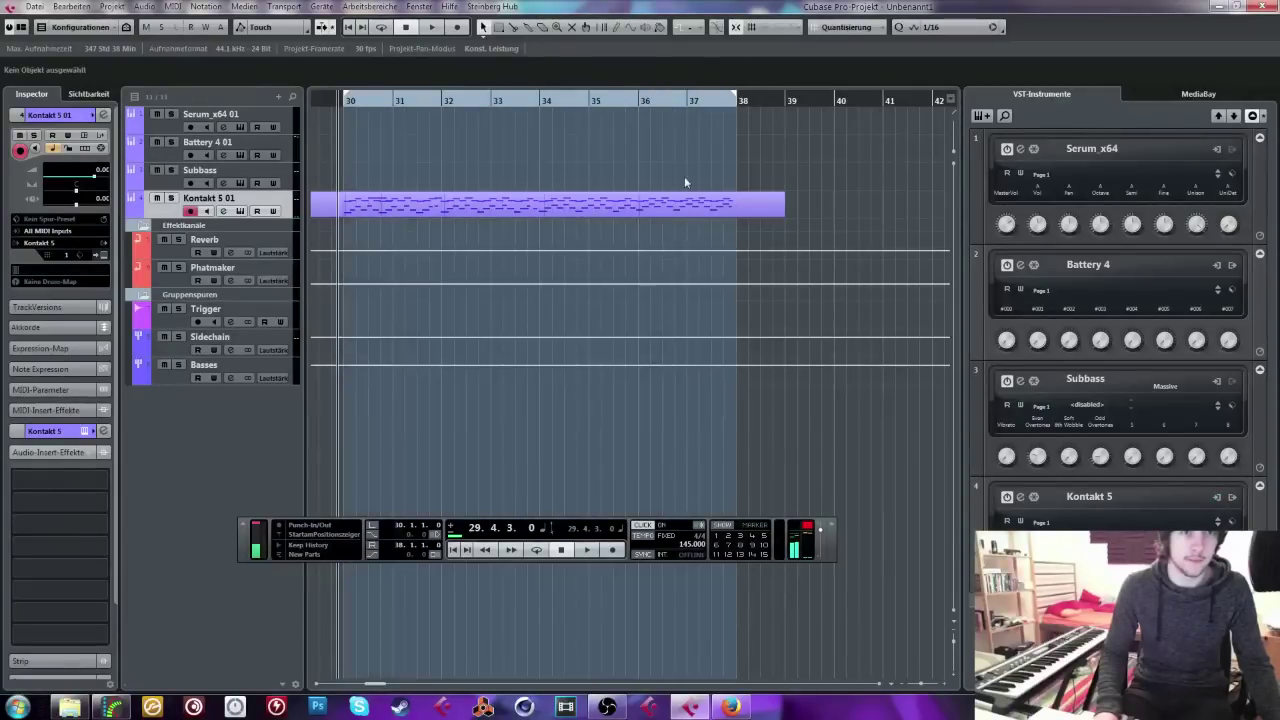
Step: Open the recorded piano part in the Key Editor and quantize all its notes to 1/16
{"action": "double_click", "coordinate": [683, 200]}
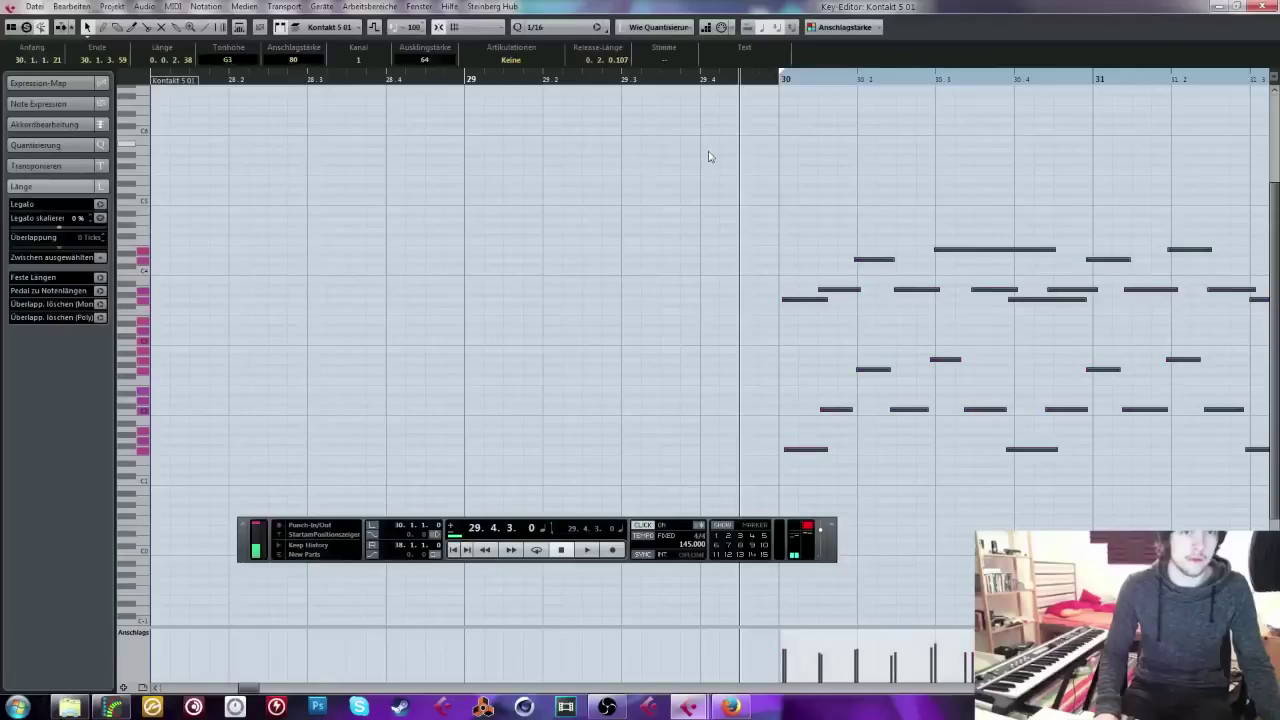
{"action": "scroll", "coordinate": [709, 154], "scroll_direction": "right", "scroll_amount": 4}
{"action": "scroll", "coordinate": [271, 171], "scroll_direction": "left", "scroll_amount": 2}
{"action": "key", "text": "ctrl+a"}
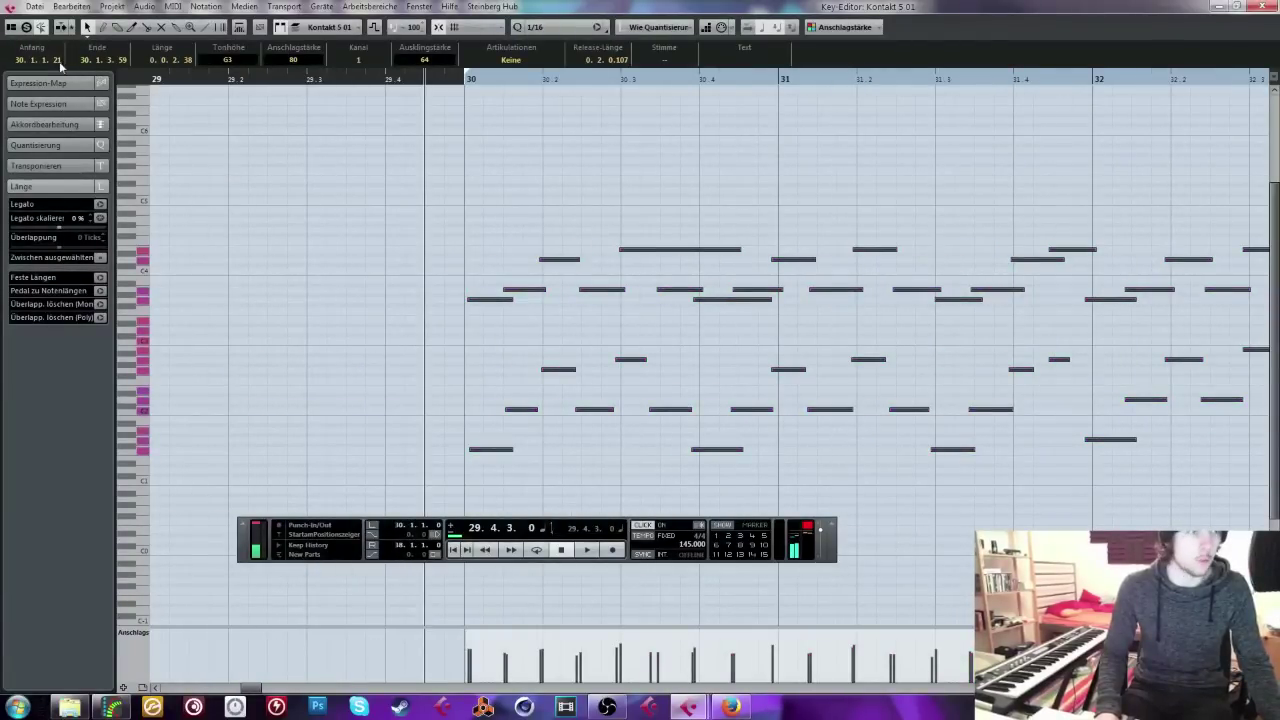
{"action": "key", "text": "q"}
Step: Move the first low F1 note to the start of bar 30, start playback, and close the Key Editor
{"action": "left_click", "coordinate": [515, 490]}
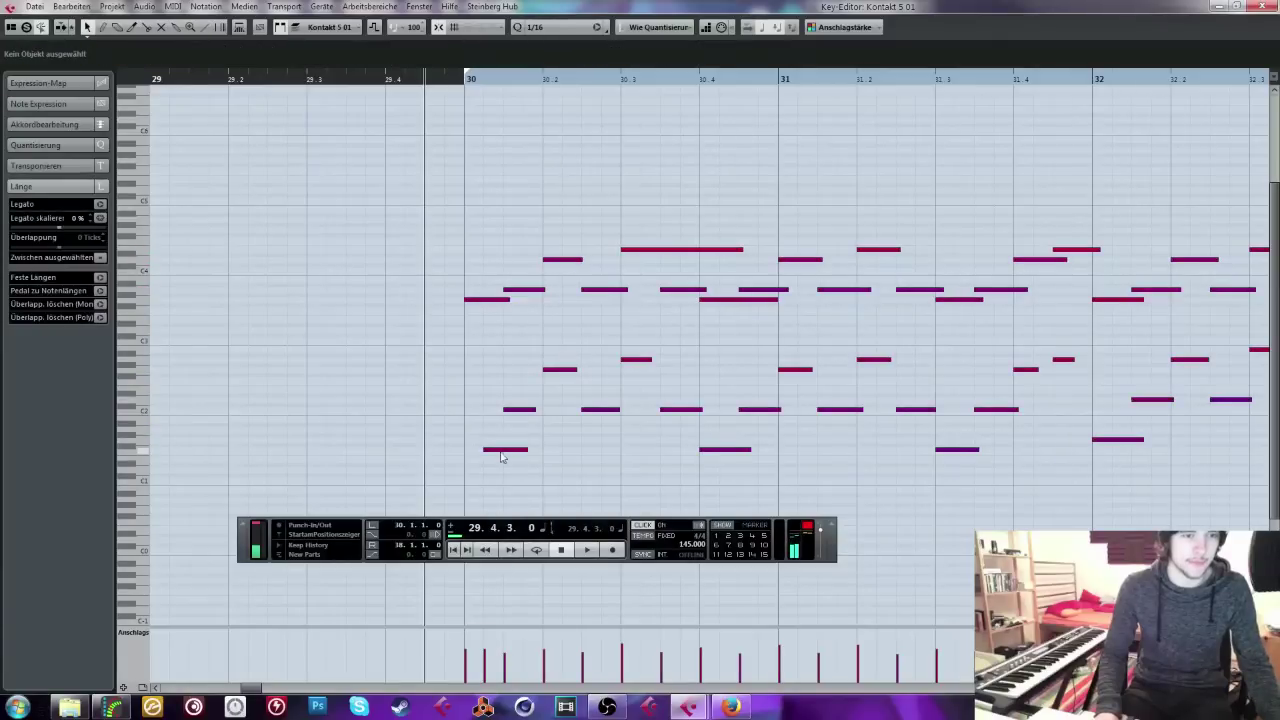
{"action": "left_click_drag", "start_coordinate": [502, 457], "coordinate": [483, 457]}
{"action": "key", "text": "space"}
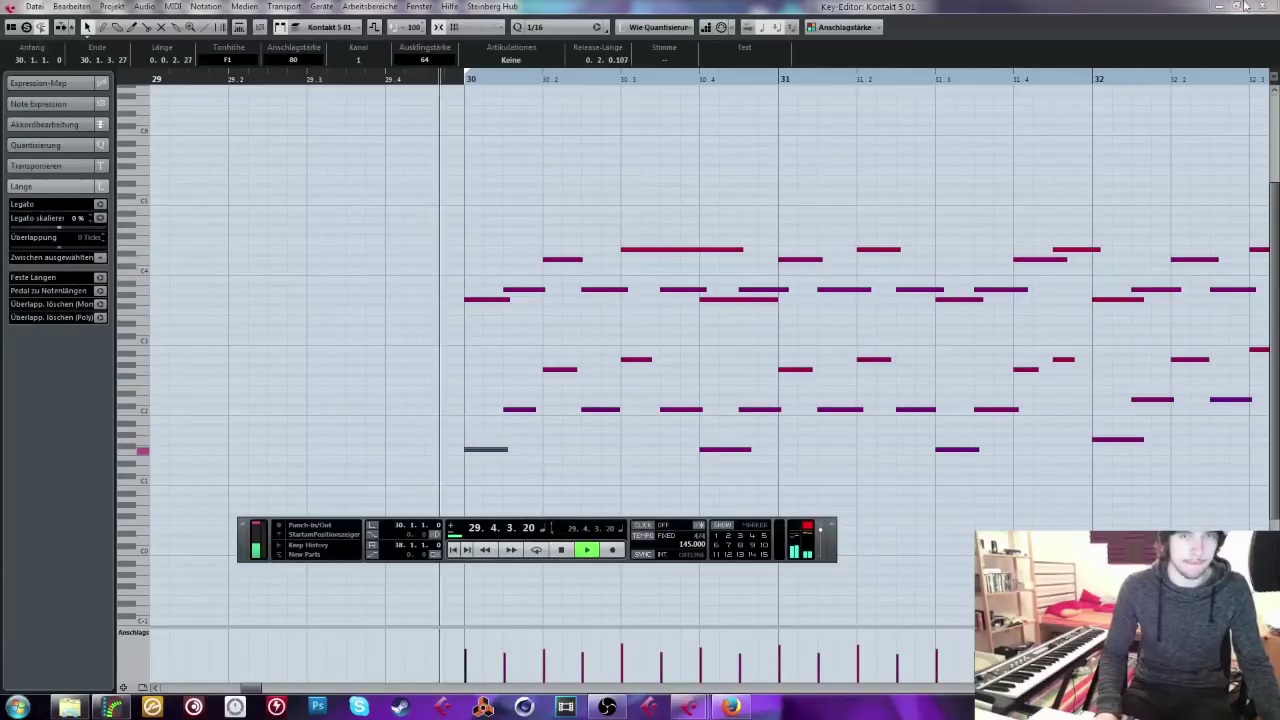
{"action": "left_click", "coordinate": [1262, 6]}
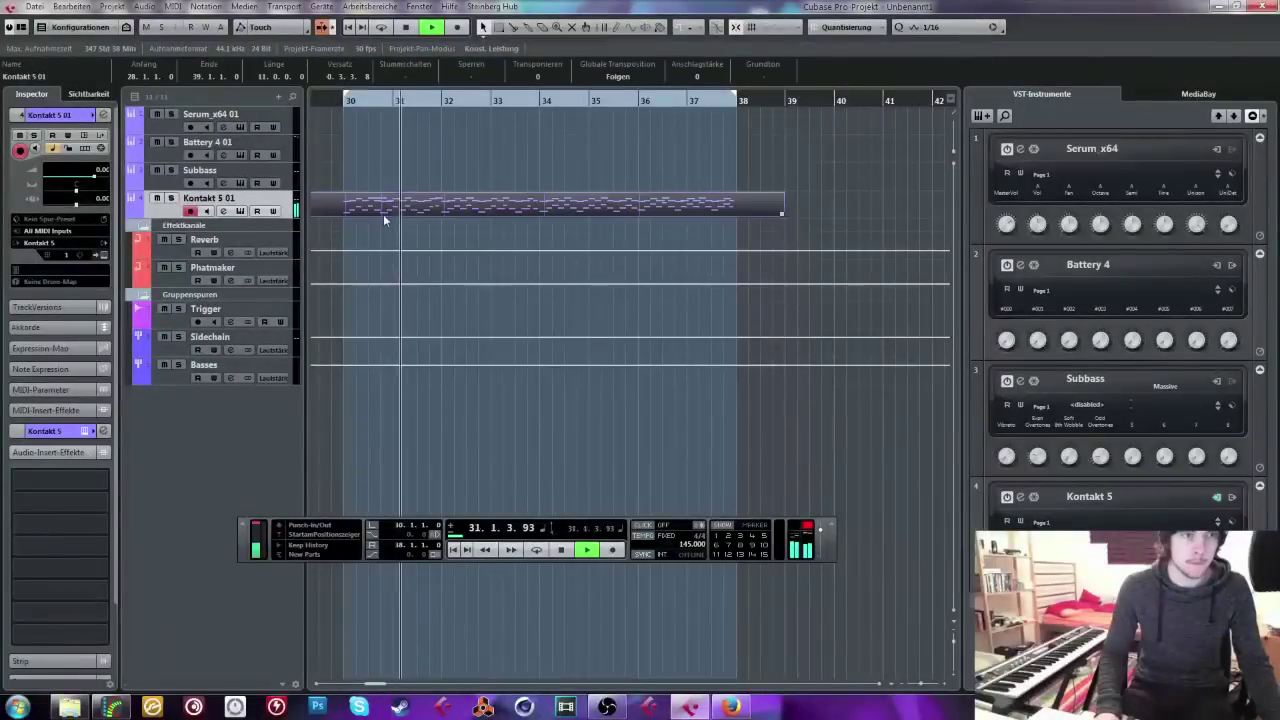
Step: Transpose the Kontakt 5 01 piano part by 12, replay it from bar 30, and review its notes in the Key Editor
{"action": "key", "text": "space"}
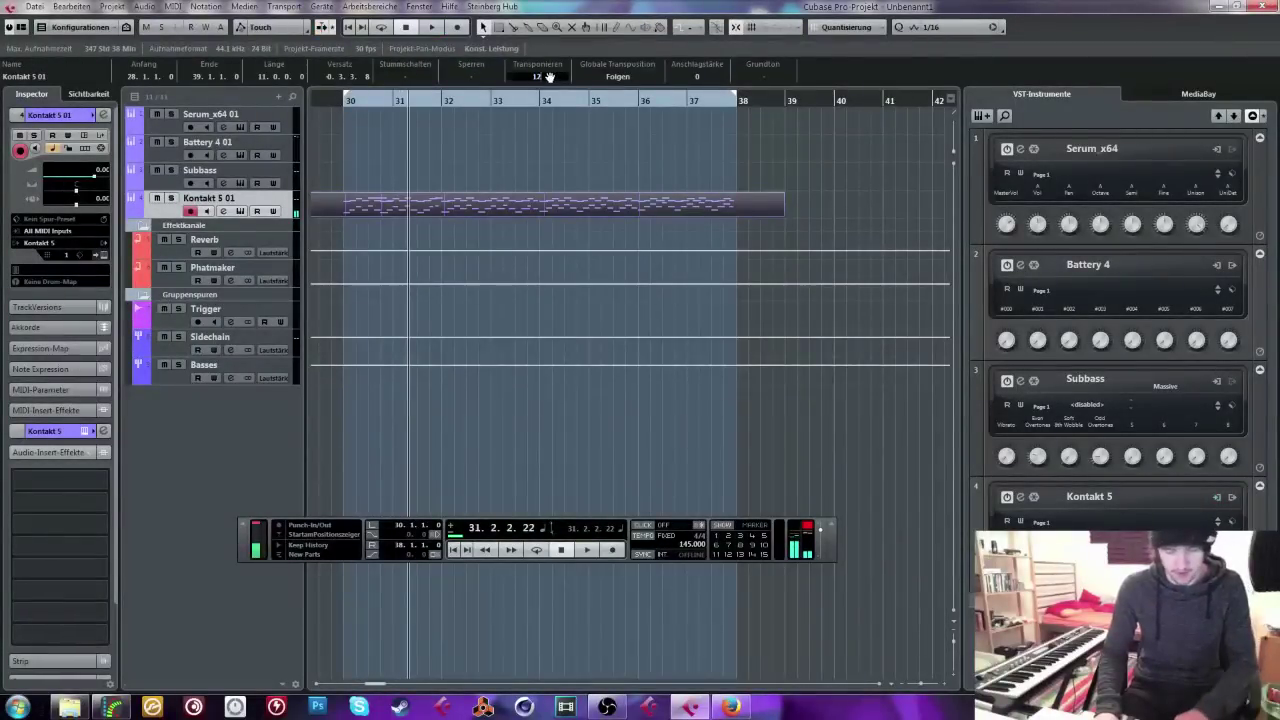
{"action": "left_click", "coordinate": [346, 128]}
{"action": "left_click", "coordinate": [340, 104]}
{"action": "key", "text": "space"}
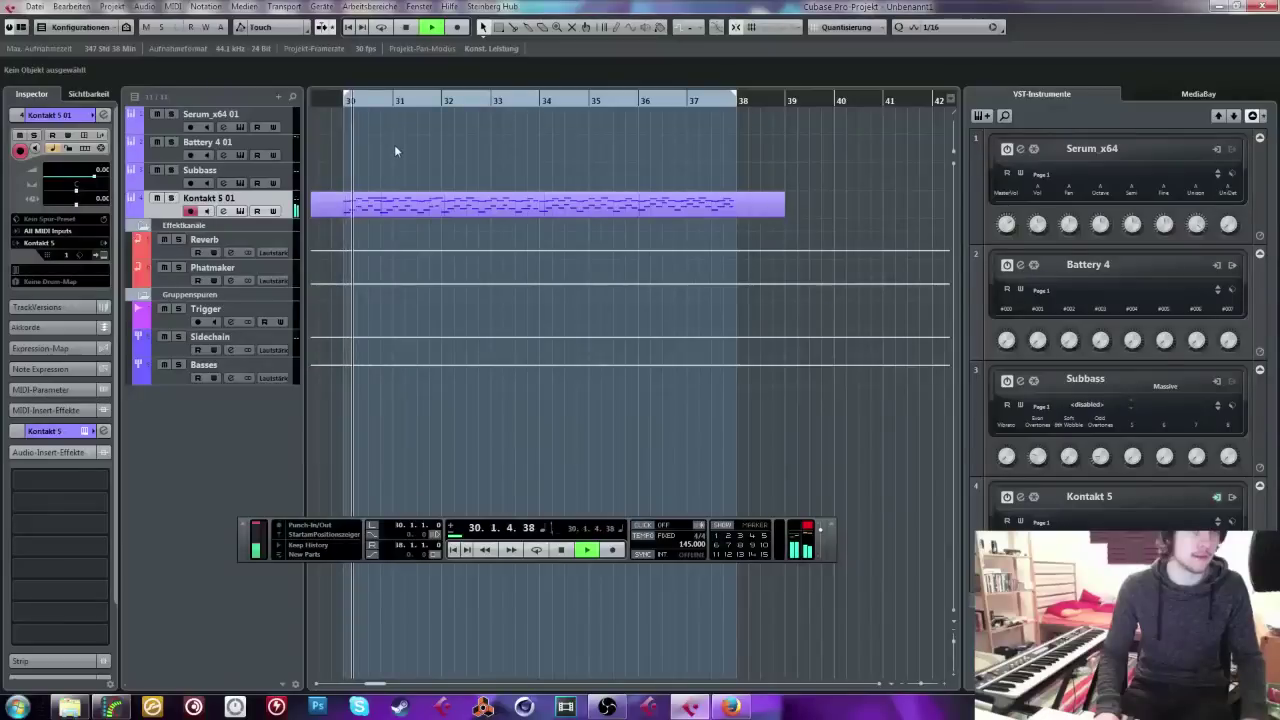
{"action": "double_click", "coordinate": [376, 211]}
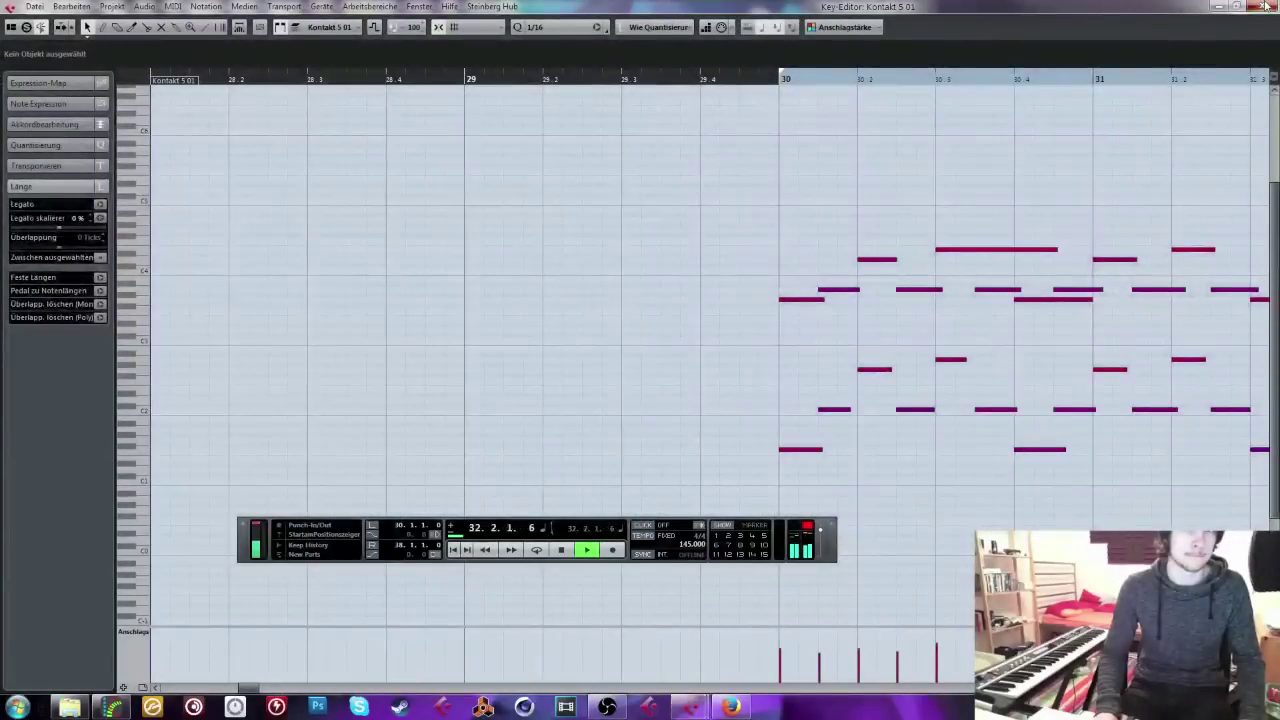
{"action": "left_click", "coordinate": [1265, 6]}
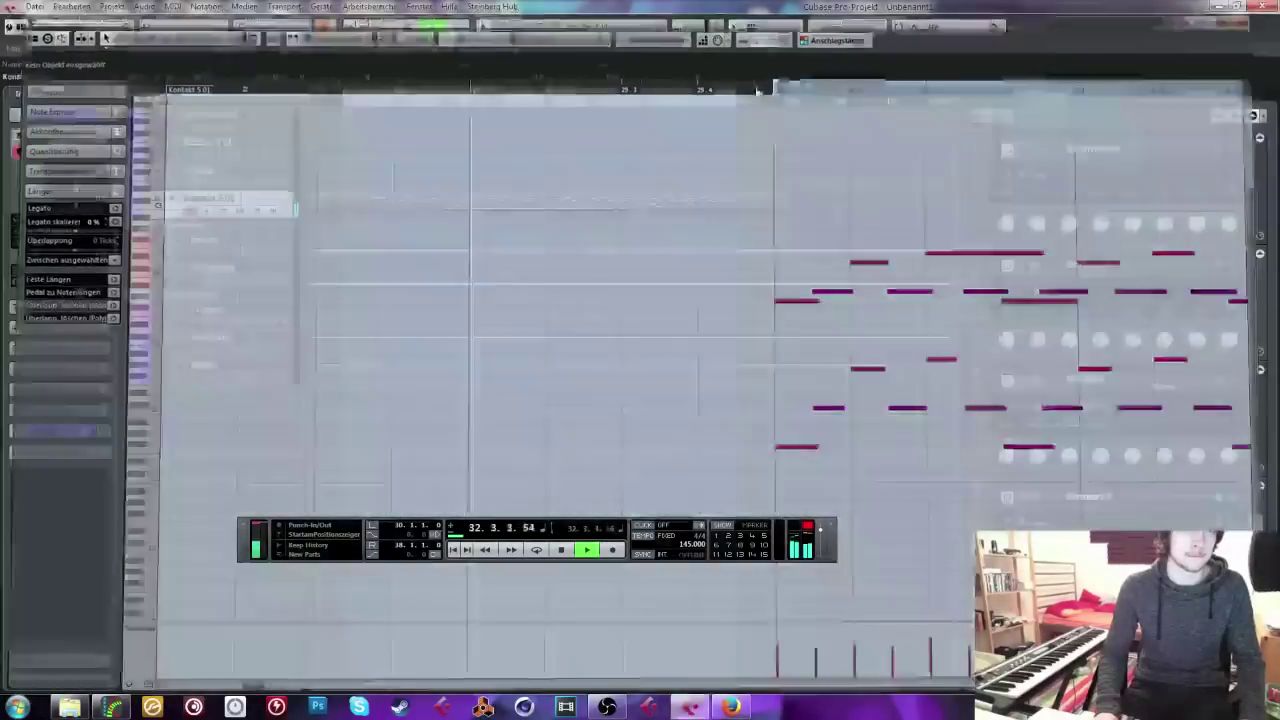
Step: Select the Battery 4 01 track, stop playback and return the project cursor to bar 30
{"action": "left_click", "coordinate": [239, 142]}
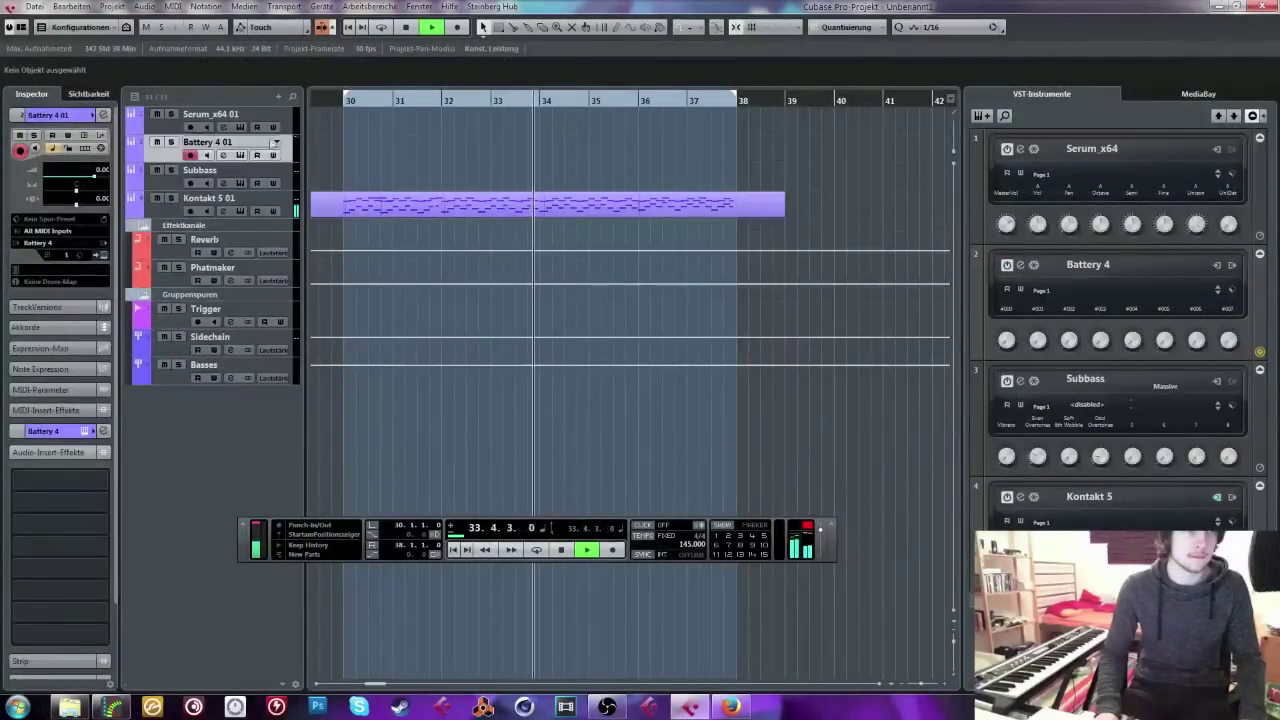
{"action": "left_click", "coordinate": [352, 100]}
{"action": "key", "text": "space"}
{"action": "left_click", "coordinate": [345, 100]}
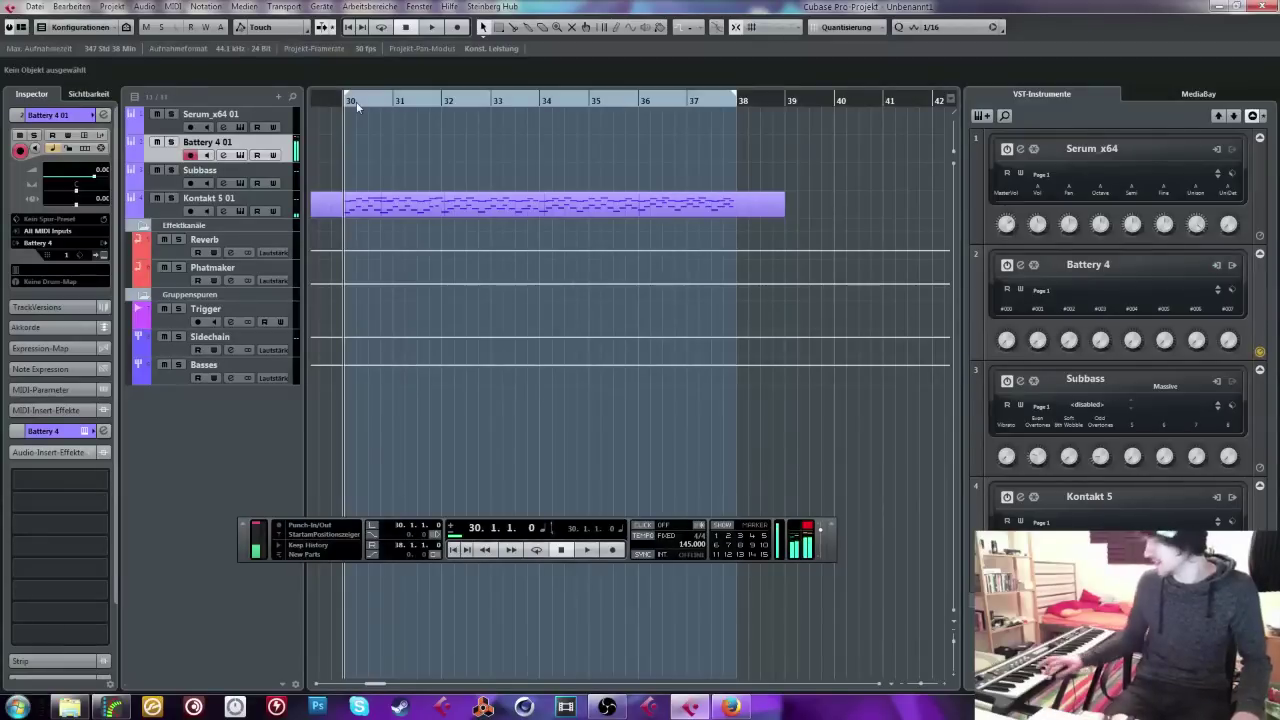
Step: Raise the Kontakt 5 01 track's volume to 6.02, check its Kontakt instrument window, and play from bar 30
{"action": "left_click", "coordinate": [187, 211]}
{"action": "left_click", "coordinate": [85, 137]}
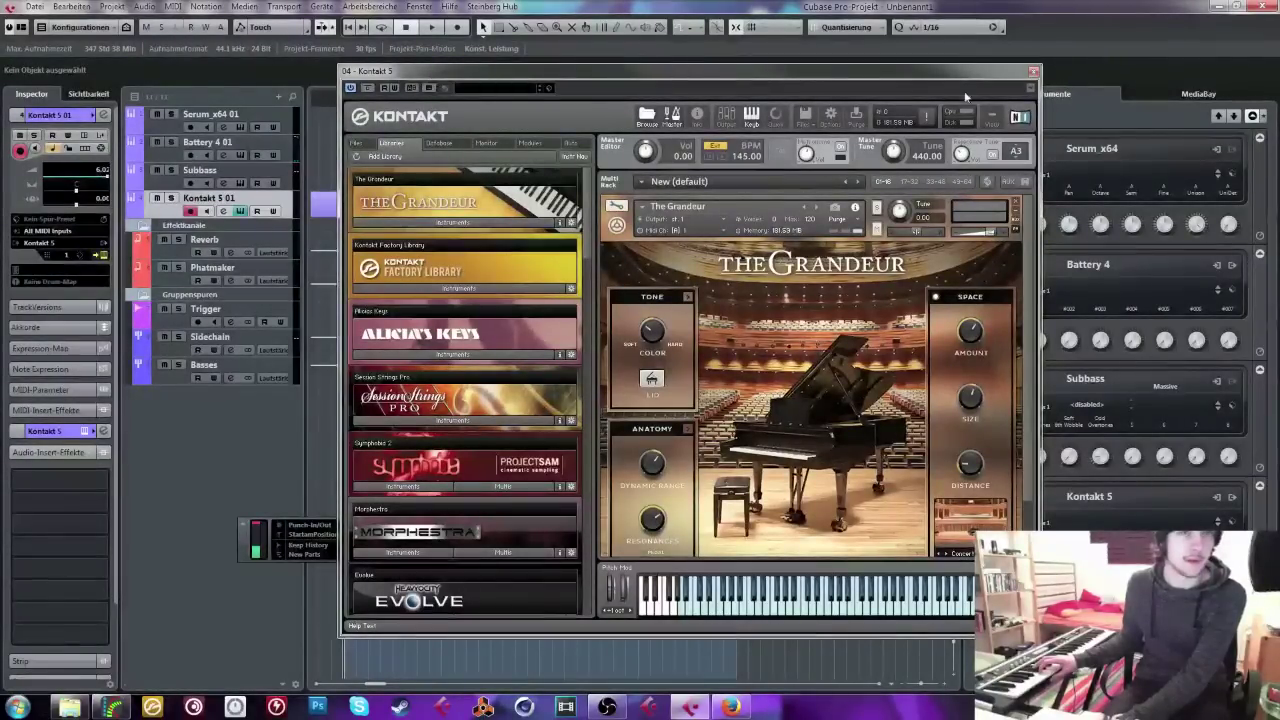
{"action": "left_click", "coordinate": [1034, 71]}
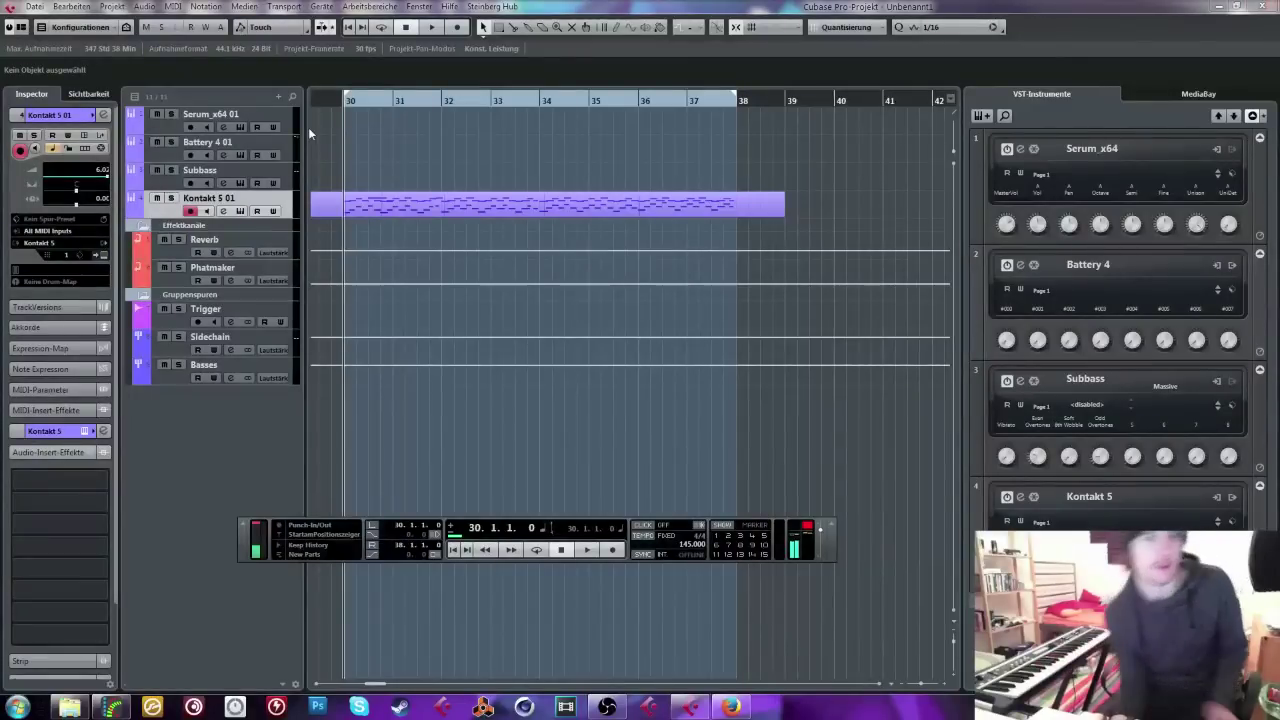
{"action": "key", "text": "space"}
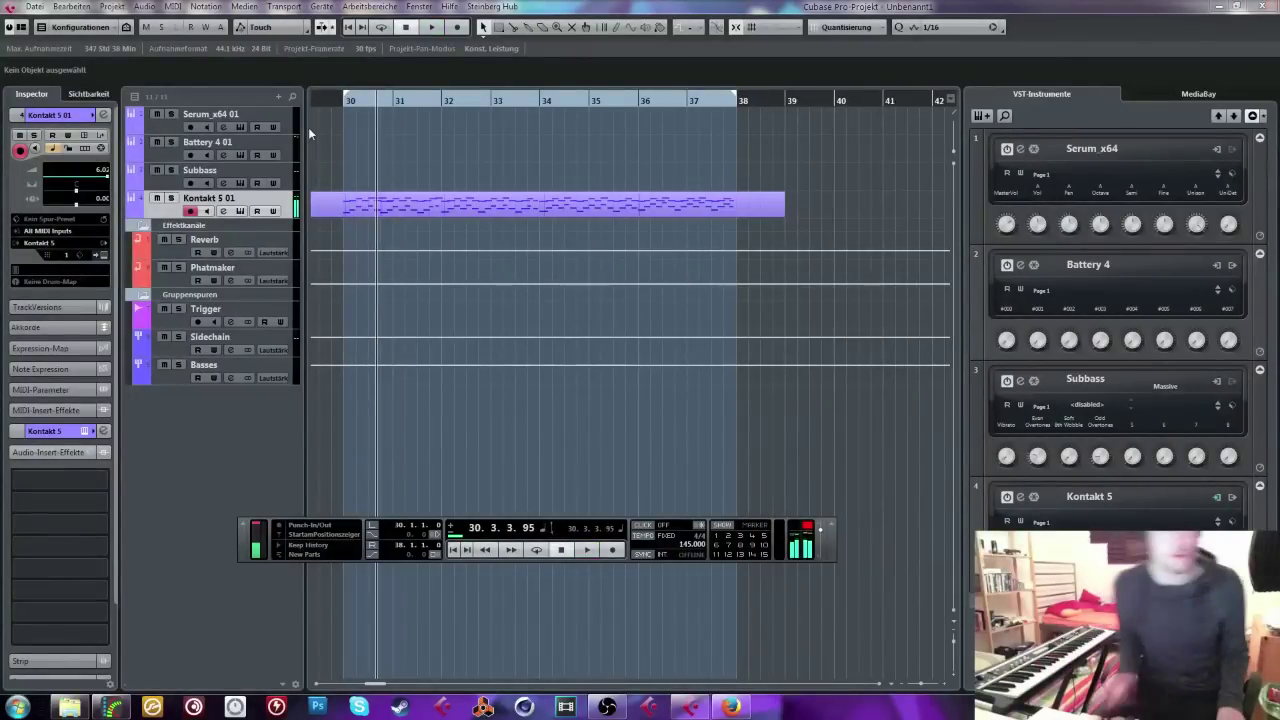
Step: View the drum samples loaded in the Battery 4 instrument, close it, and place the cursor shortly before bar 30
{"action": "left_click", "coordinate": [222, 155]}
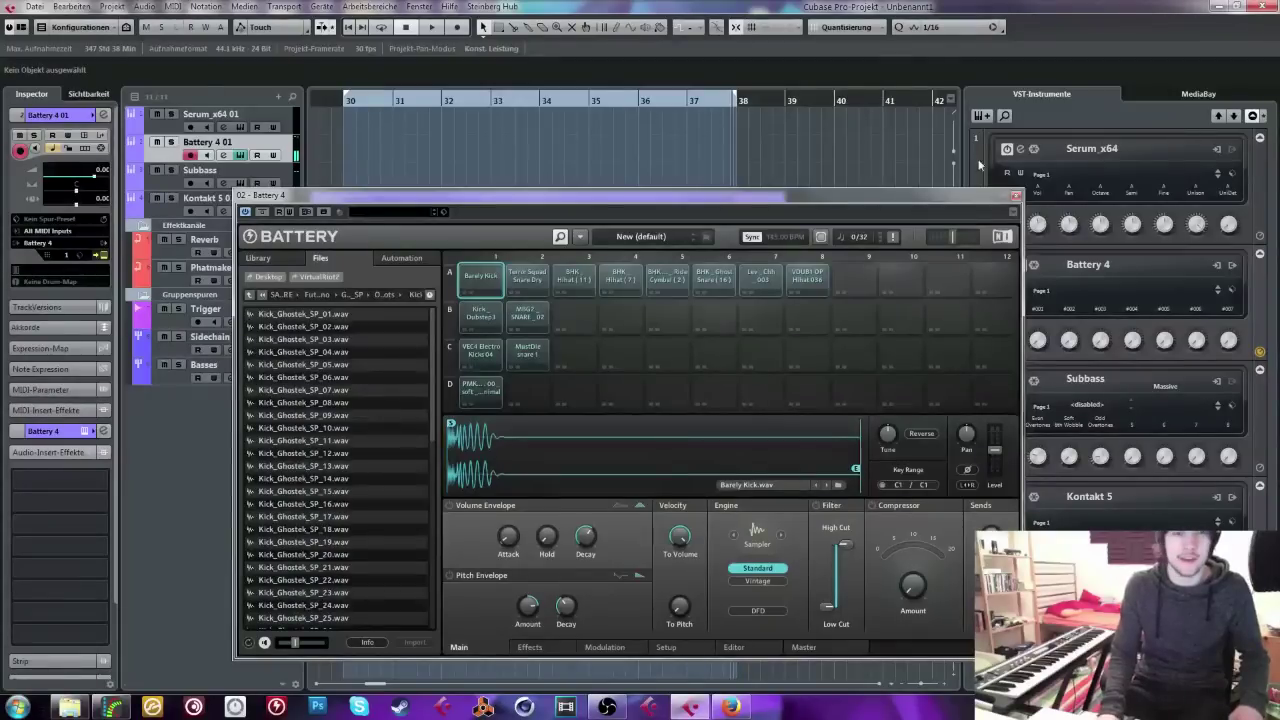
{"action": "left_click", "coordinate": [1015, 196]}
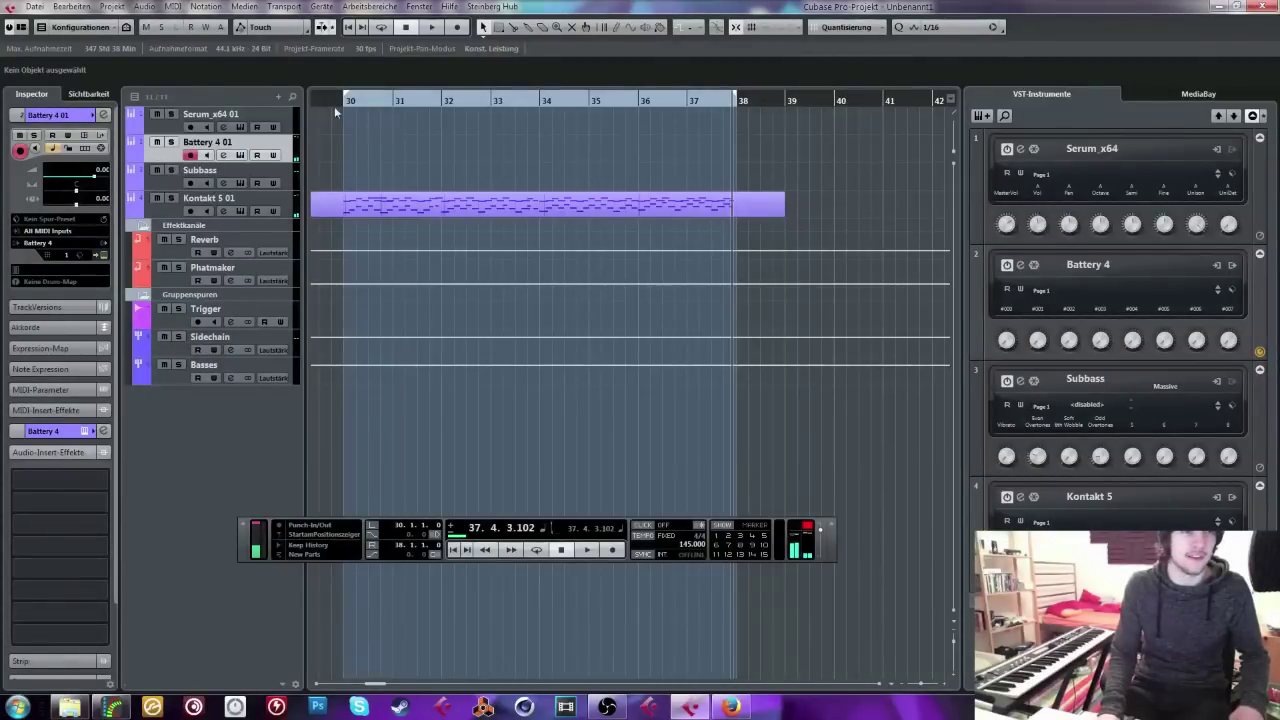
{"action": "left_click_drag", "start_coordinate": [340, 100], "coordinate": [315, 118]}
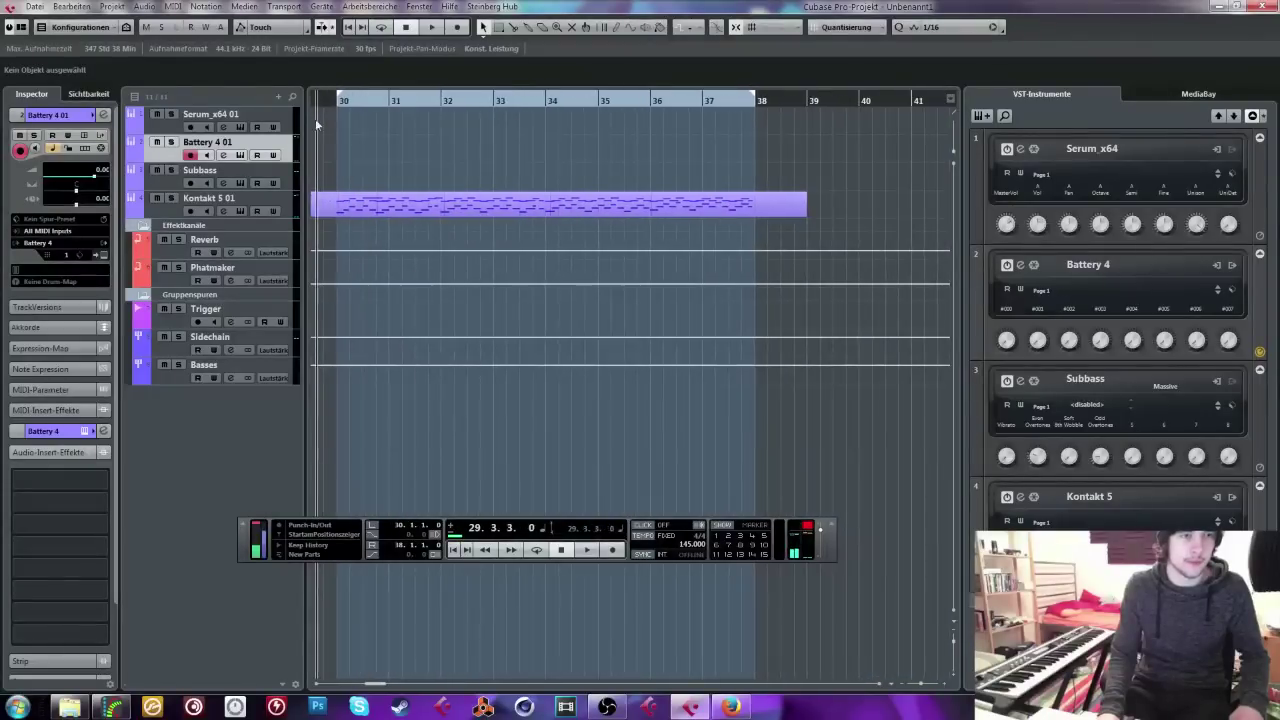
Step: Trim the beginning of the Kontakt 5 01 part so that it starts at bar 30
{"action": "left_click", "coordinate": [368, 197]}
{"action": "left_click_drag", "start_coordinate": [357, 185], "coordinate": [302, 173]}
{"action": "left_click_drag", "start_coordinate": [367, 207], "coordinate": [471, 207]}
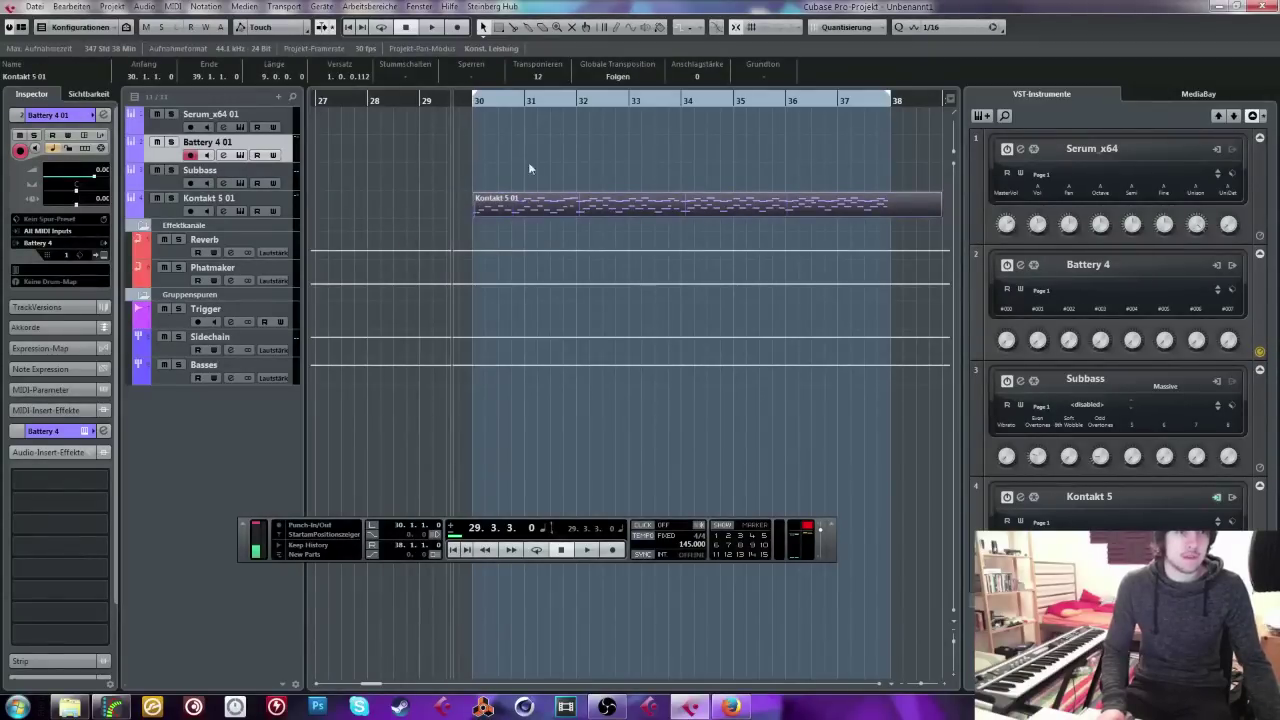
{"action": "left_click_drag", "start_coordinate": [586, 140], "coordinate": [536, 197]}
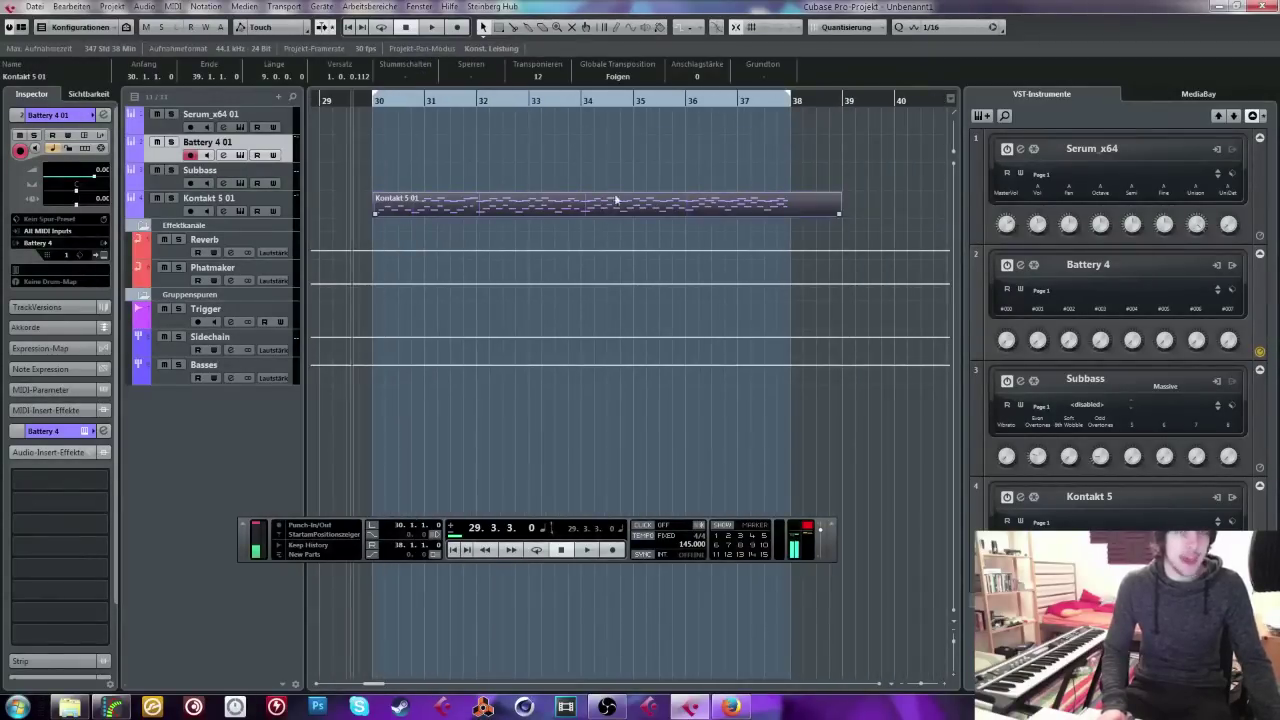
Step: Duplicate the Kontakt 5 01 part, move the copy to bar 38, and delete the original at bar 30
{"action": "key", "text": "ctrl+d"}
{"action": "left_click", "coordinate": [404, 181]}
{"action": "scroll", "coordinate": [500, 178], "scroll_direction": "left", "scroll_amount": 5}
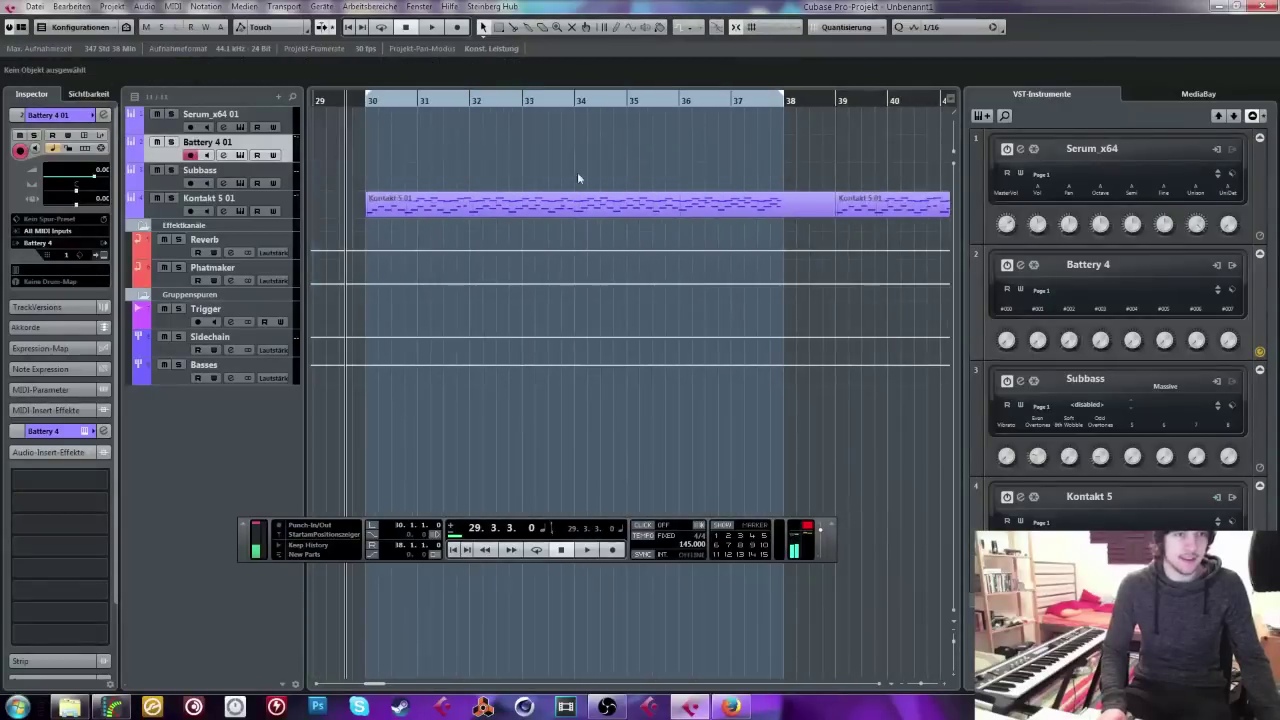
{"action": "left_click_drag", "start_coordinate": [874, 208], "coordinate": [825, 207]}
{"action": "left_click", "coordinate": [664, 201]}
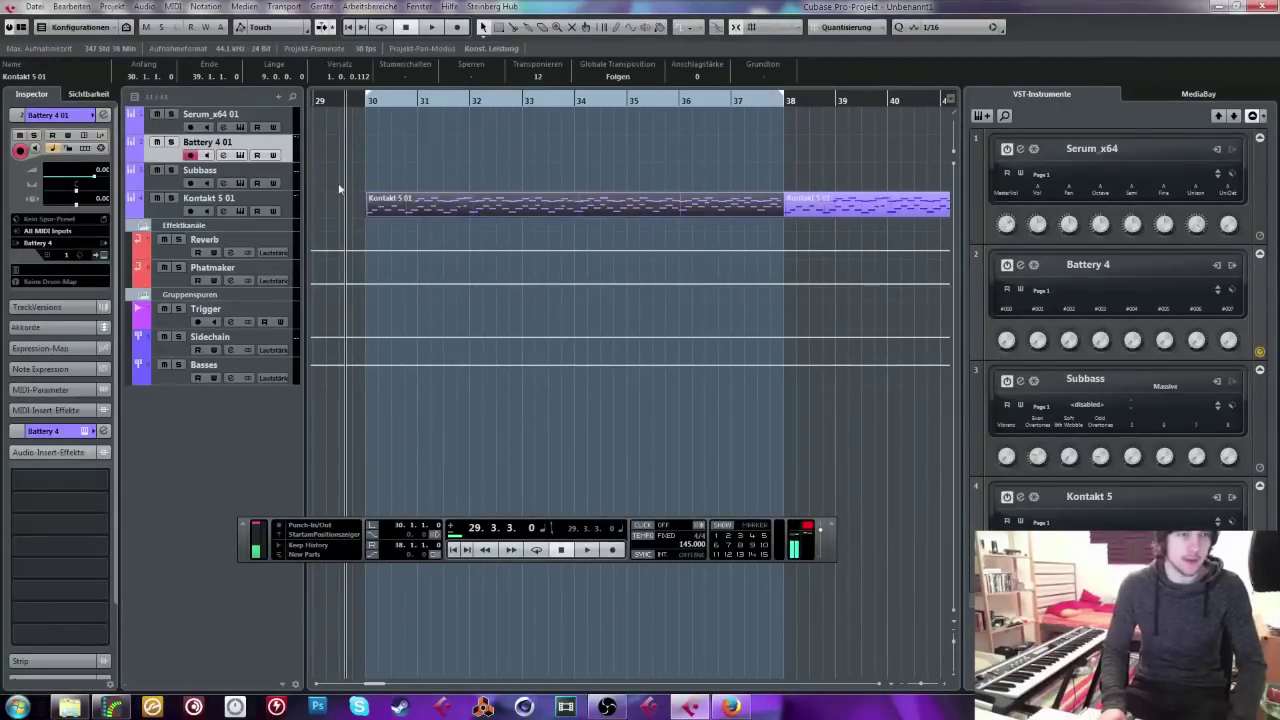
{"action": "key", "text": "Delete"}
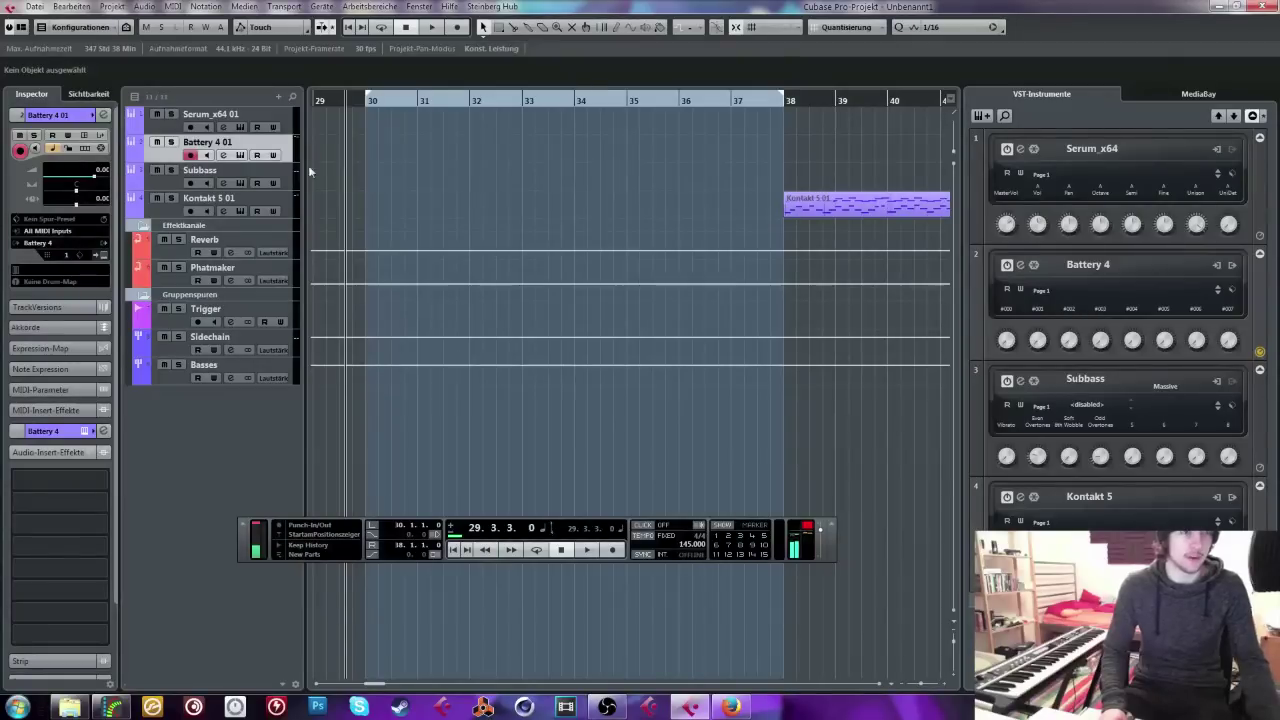
Step: Create an empty part on the Battery 4 01 track starting at bar 30 and extend it to bar 34
{"action": "mouse_move", "coordinate": [380, 108]}
{"action": "left_mouse_down"}
{"action": "mouse_move", "coordinate": [353, 147]}
{"action": "mouse_move", "coordinate": [915, 150]}
{"action": "mouse_move", "coordinate": [740, 150]}
{"action": "left_mouse_up"}
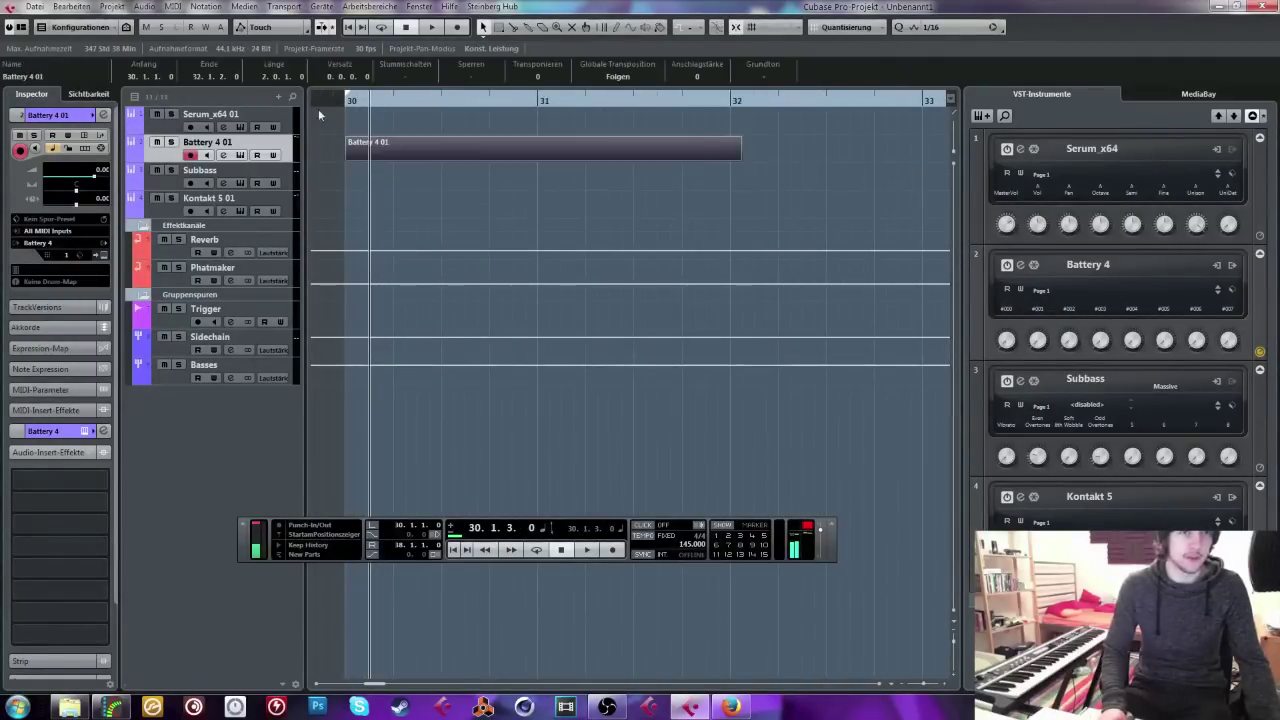
{"action": "mouse_move", "coordinate": [318, 109]}
{"action": "left_mouse_down"}
{"action": "mouse_move", "coordinate": [331, 80]}
{"action": "mouse_move", "coordinate": [340, 145]}
{"action": "left_mouse_up"}
{"action": "key", "text": "g"}
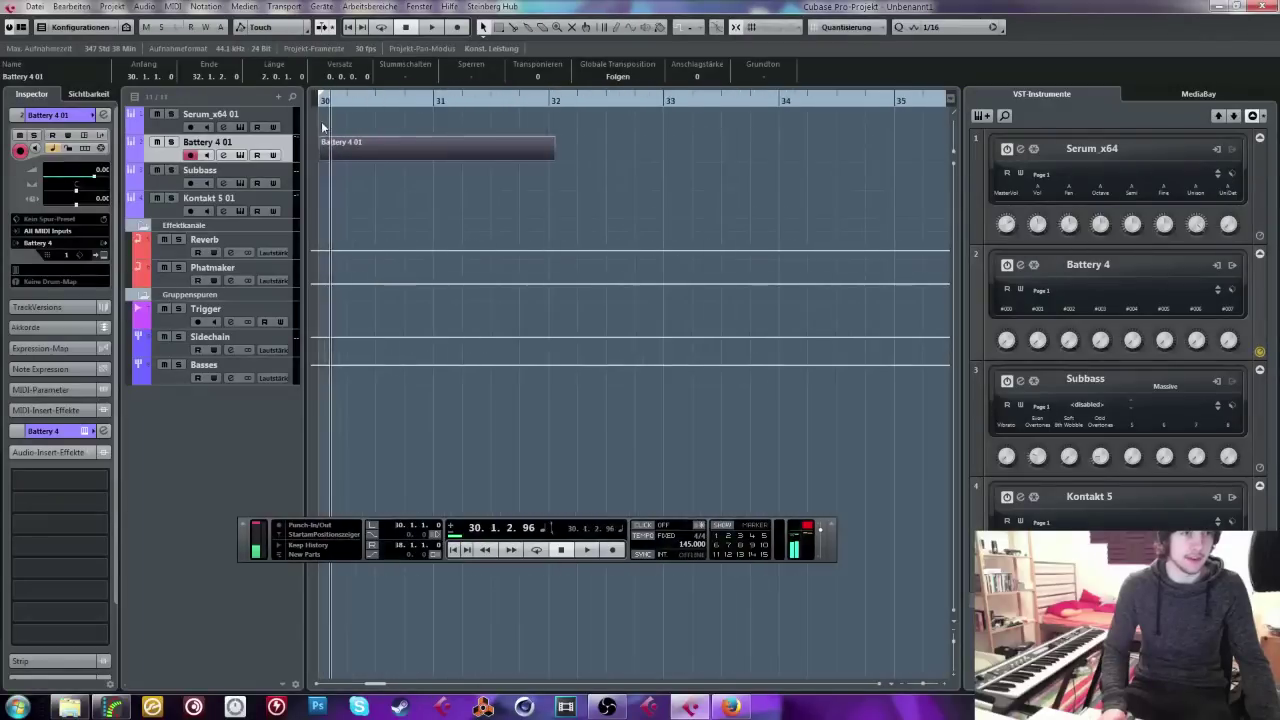
{"action": "left_click_drag", "start_coordinate": [565, 159], "coordinate": [800, 159]}
Step: In the Battery part's Key Editor, draw 1/16 notes: C1 at 30.1, 31.2 and 31.3.3, C#1 at 30.3 and 31.3
{"action": "double_click", "coordinate": [505, 155]}
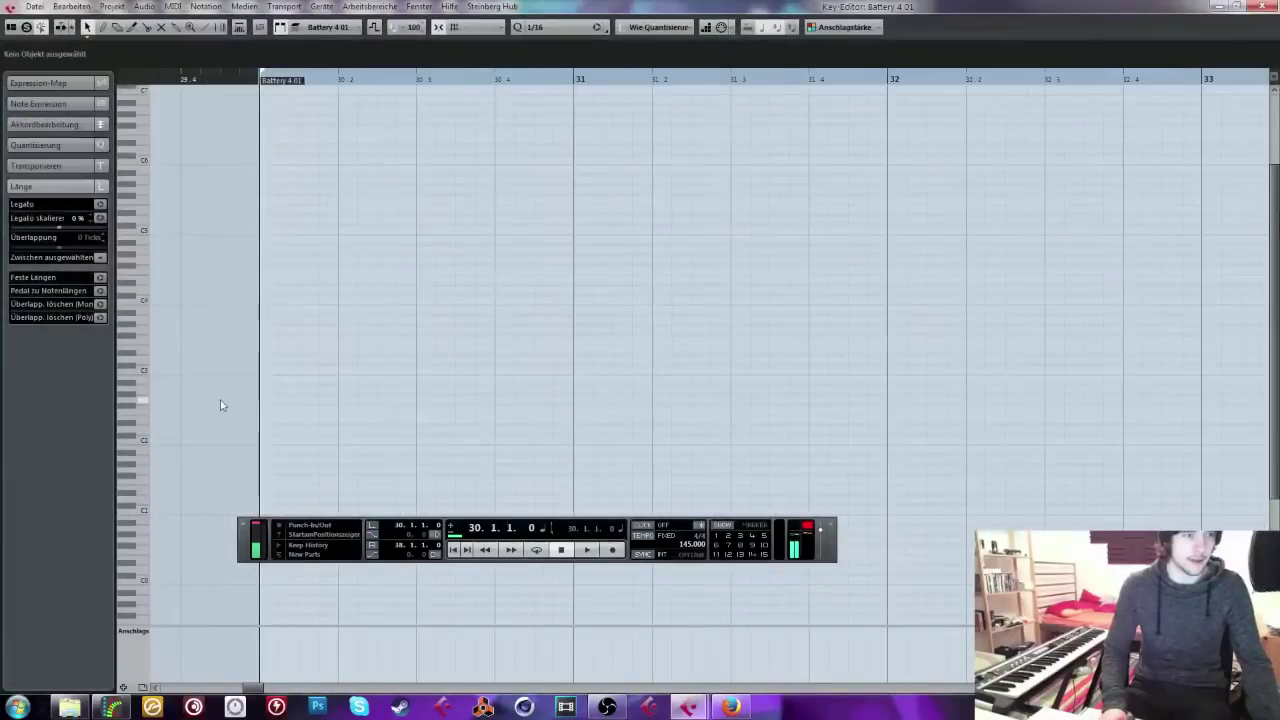
{"action": "left_click", "coordinate": [270, 410]}
{"action": "left_click", "coordinate": [425, 405]}
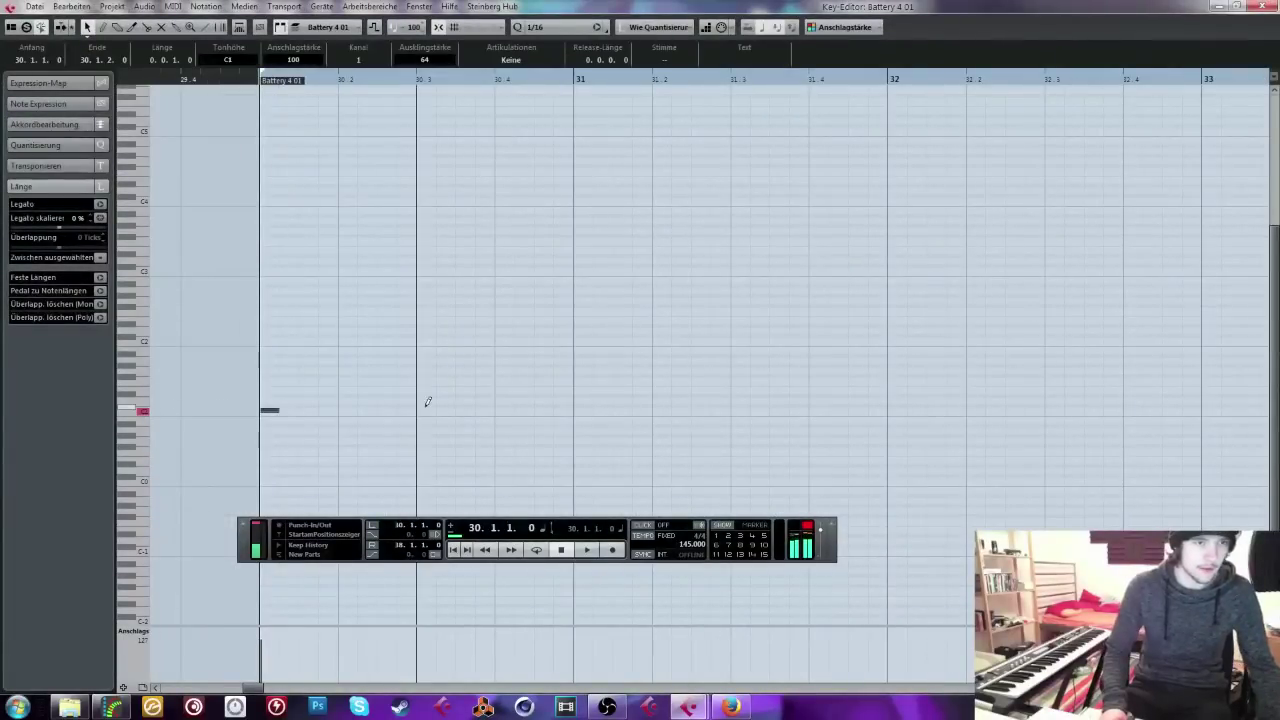
{"action": "left_click", "coordinate": [664, 410]}
{"action": "left_click", "coordinate": [742, 400]}
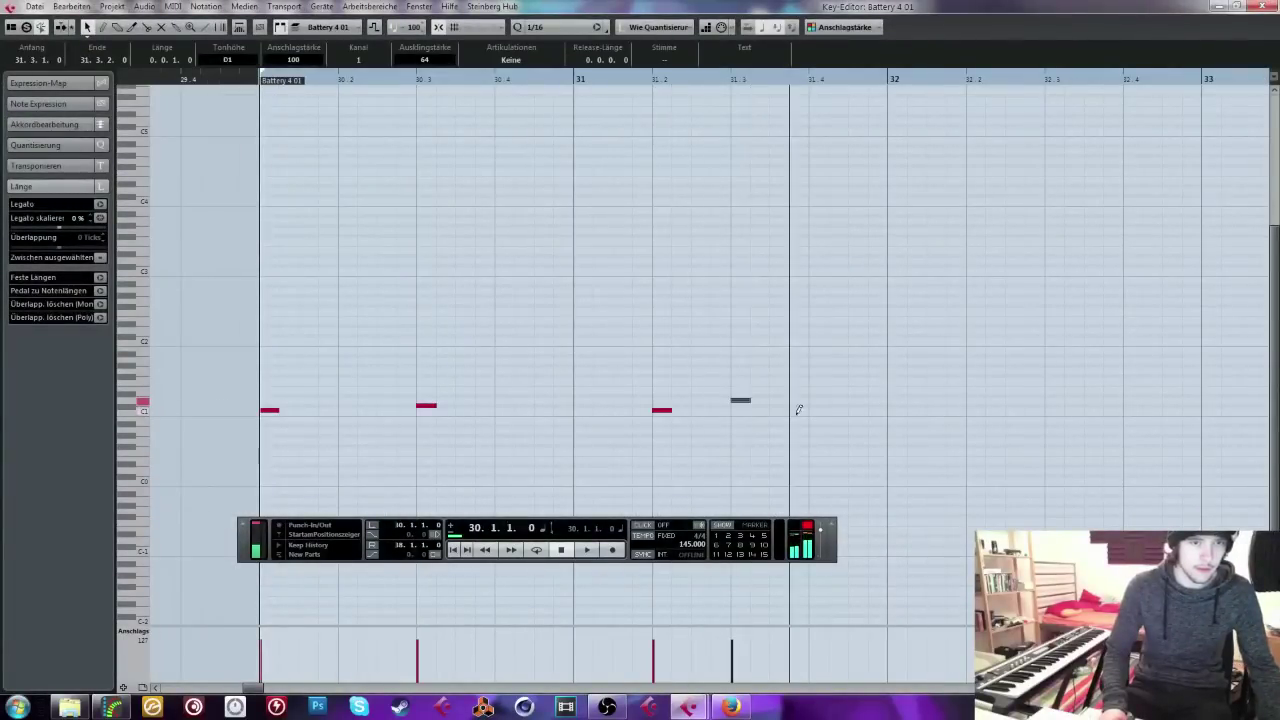
{"action": "left_click", "coordinate": [779, 410]}
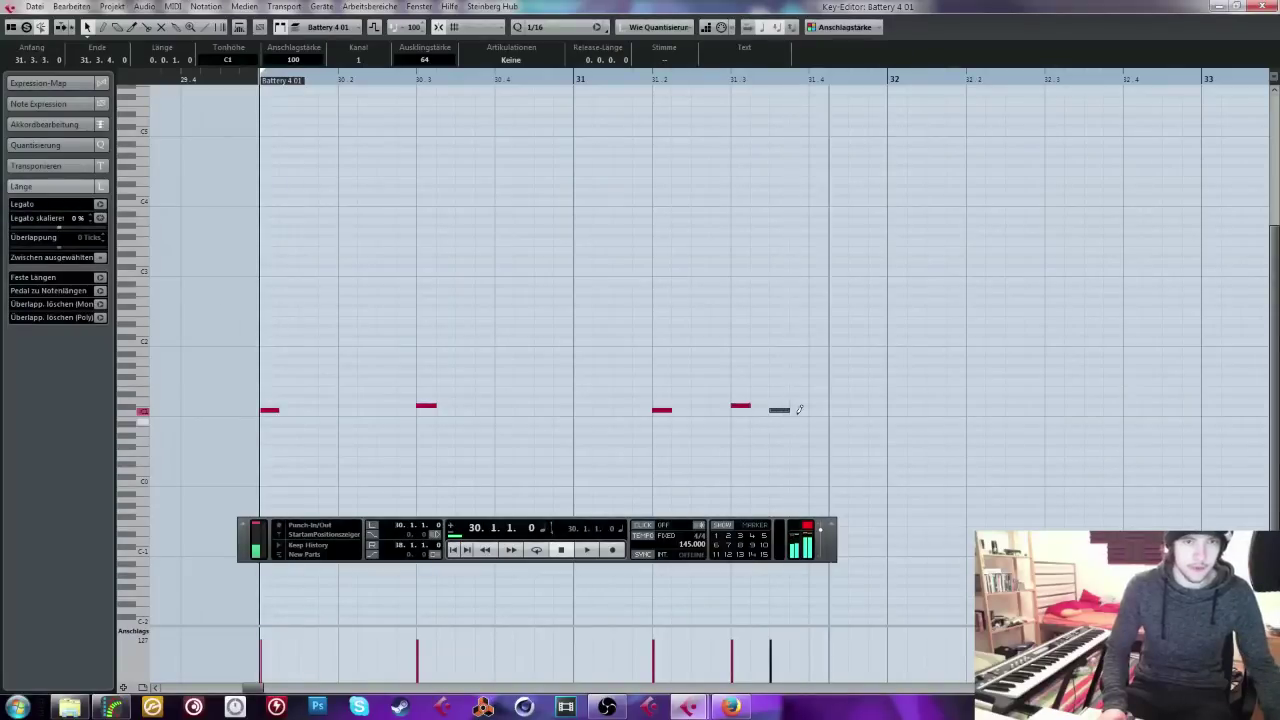
Step: Continue the drum pattern with C1 at 32.1, 33.2 and 33.3.3 and C#1 at 32.3 and 33.3, and close the Key Editor
{"action": "left_click", "coordinate": [897, 410]}
{"action": "left_click", "coordinate": [1053, 404]}
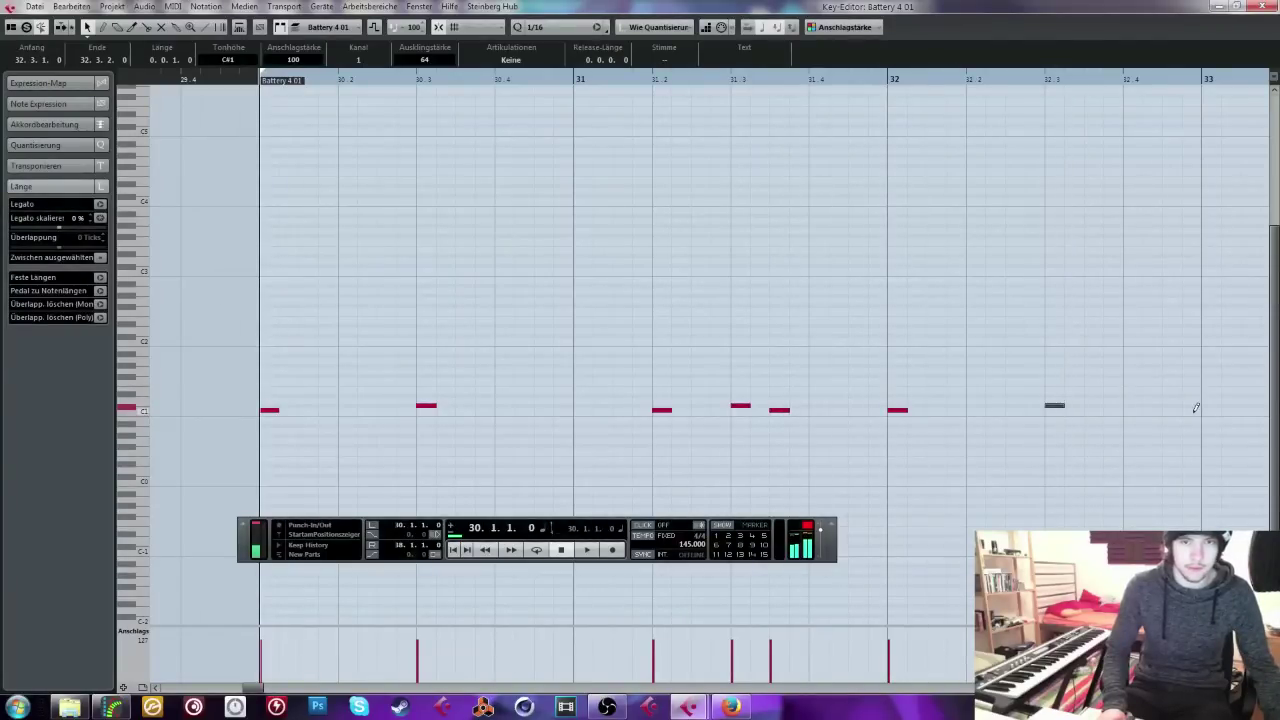
{"action": "key", "text": "Escape"}
{"action": "scroll", "coordinate": [956, 410], "scroll_direction": "right", "scroll_amount": 4}
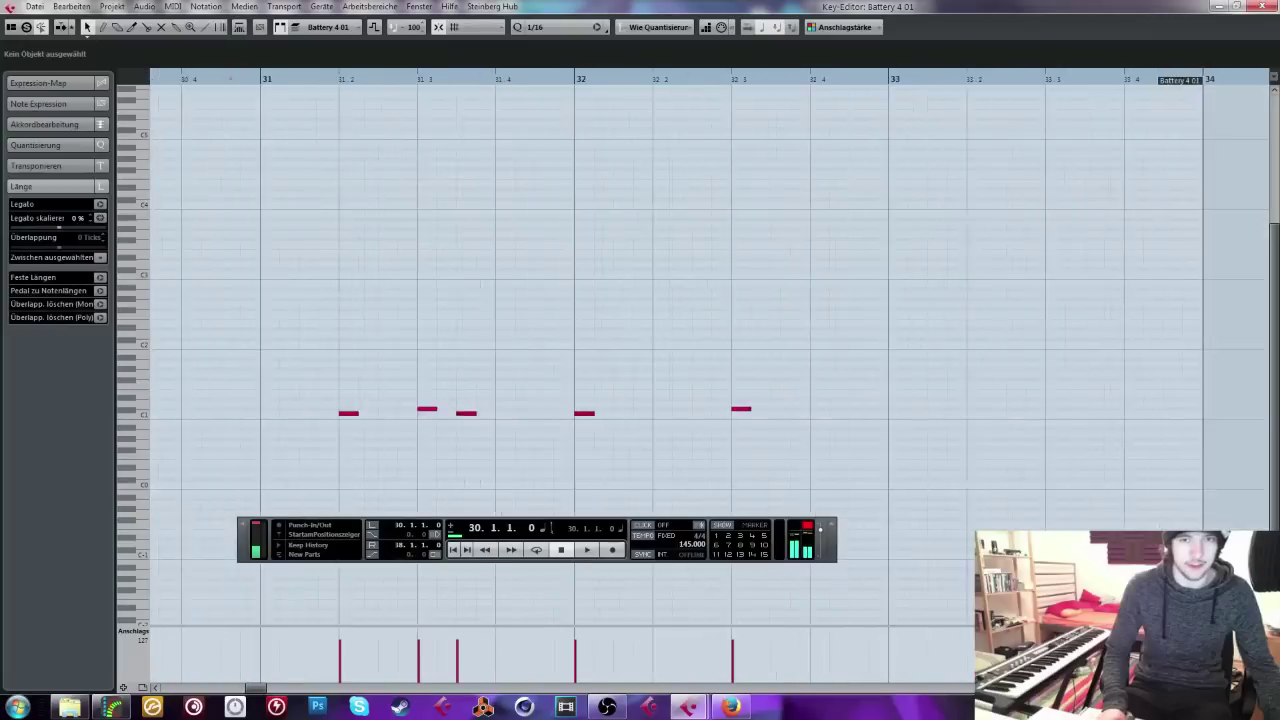
{"action": "left_click", "coordinate": [974, 413]}
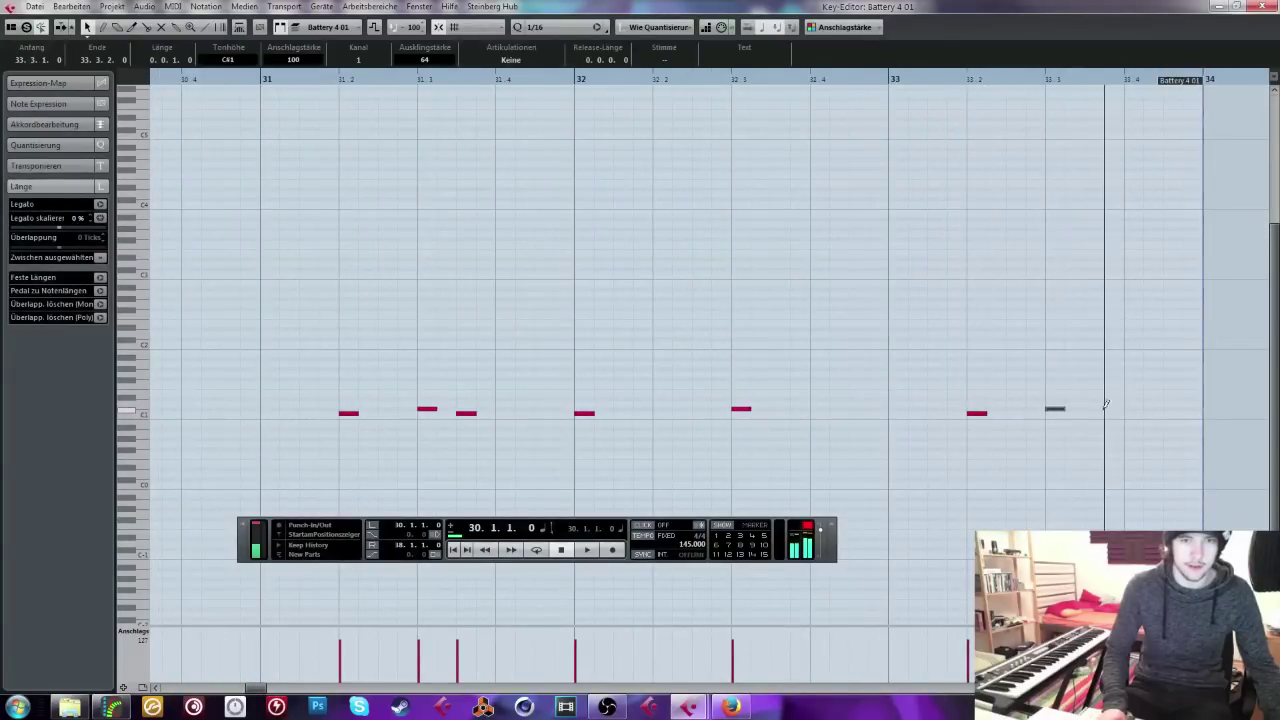
{"action": "left_click", "coordinate": [1256, 8]}
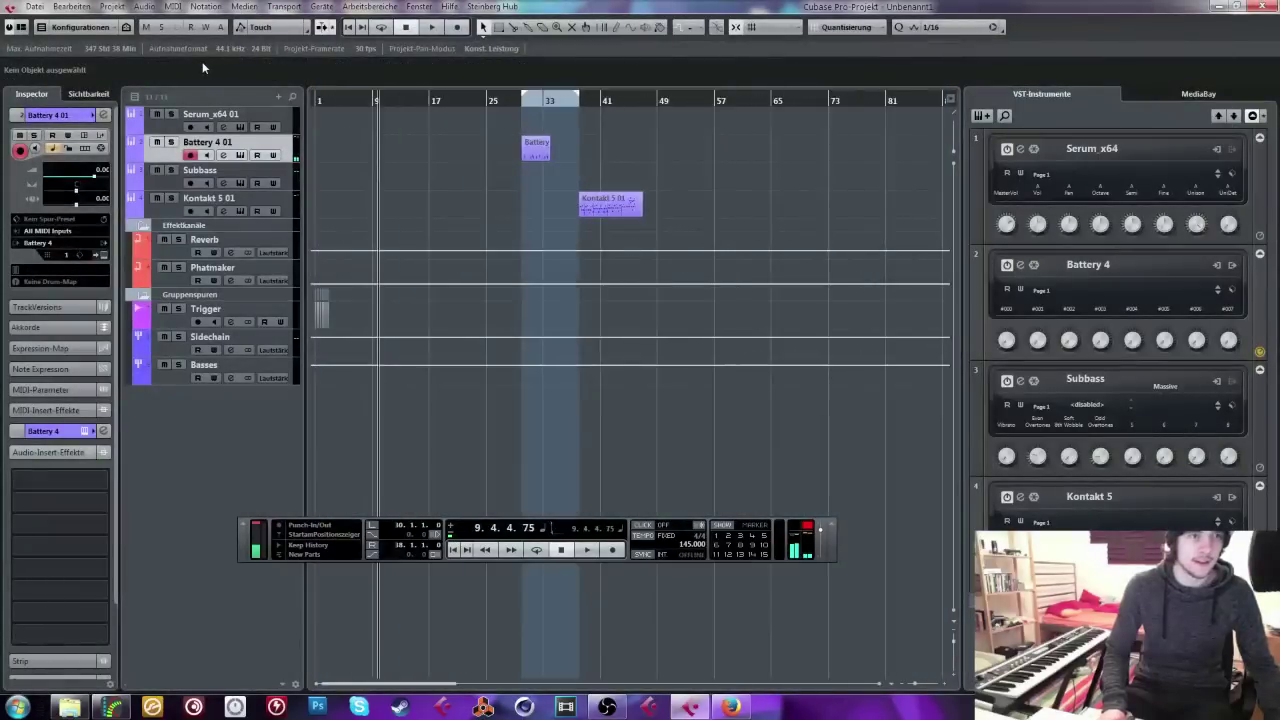
Step: Copy the first audio event of the Trigger track at bar 1 and paste it at bar 30
{"action": "left_click", "coordinate": [309, 106]}
{"action": "key", "text": "h"}
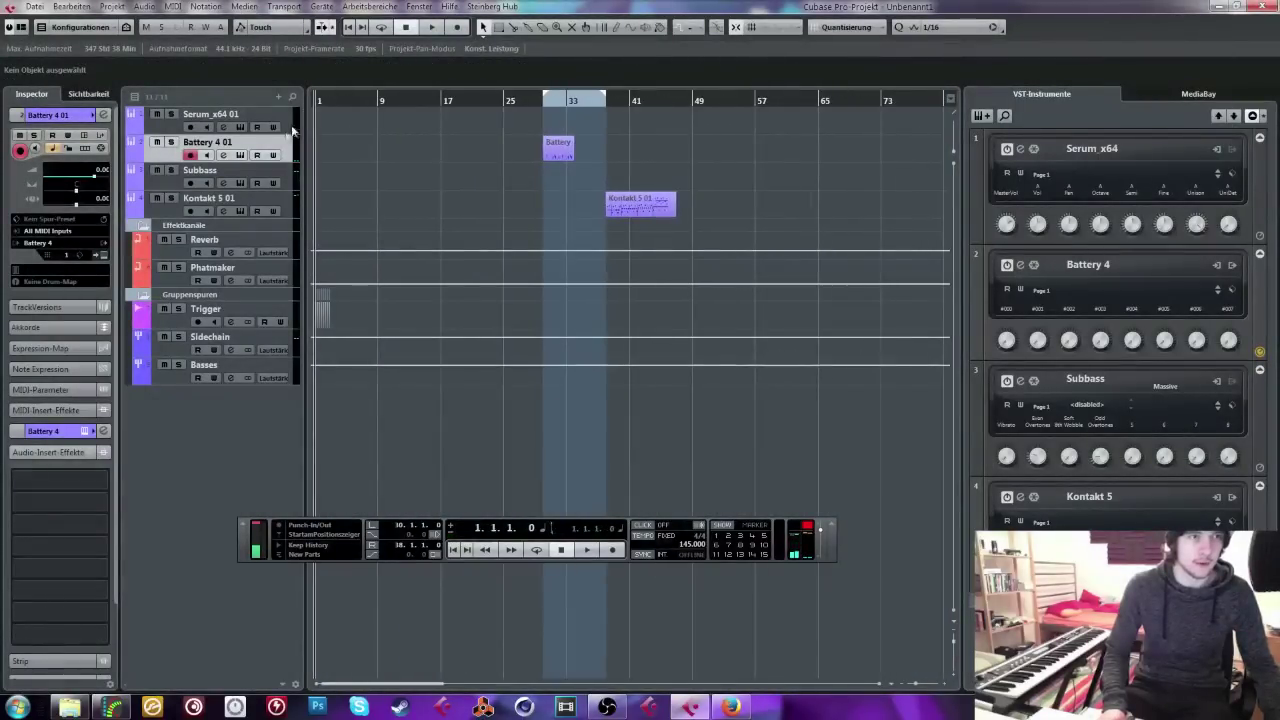
{"action": "key", "text": "h"}
{"action": "key", "text": "h"}
{"action": "key", "text": "h"}
{"action": "left_click", "coordinate": [285, 318]}
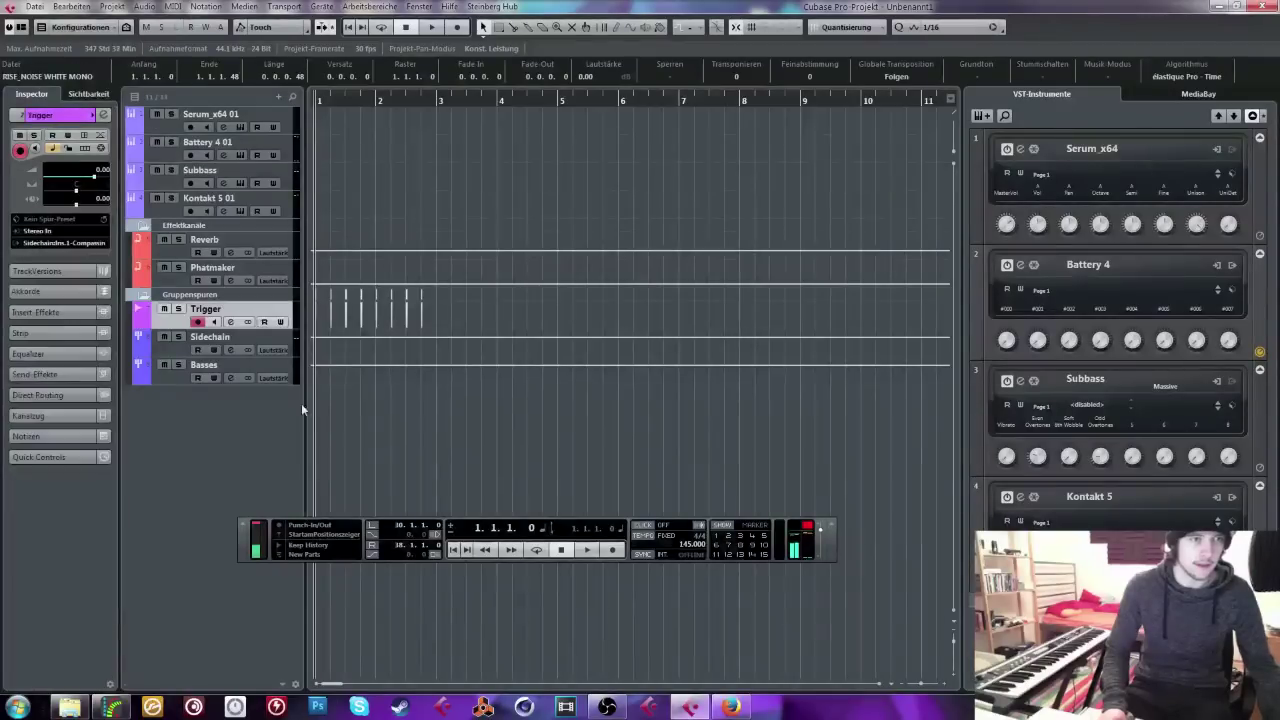
{"action": "left_click_drag", "start_coordinate": [335, 685], "coordinate": [369, 683]}
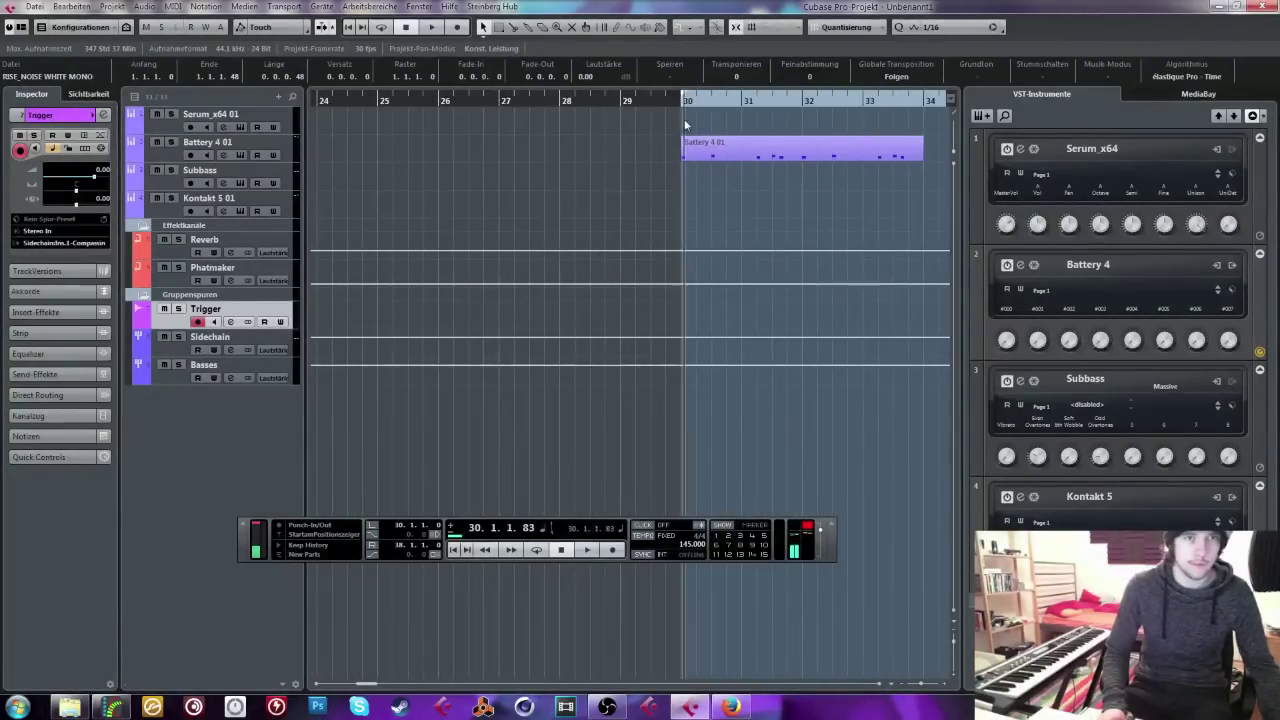
{"action": "mouse_move", "coordinate": [685, 104]}
{"action": "left_mouse_down"}
{"action": "mouse_move", "coordinate": [688, 246]}
{"action": "mouse_move", "coordinate": [680, 110]}
{"action": "left_mouse_up"}
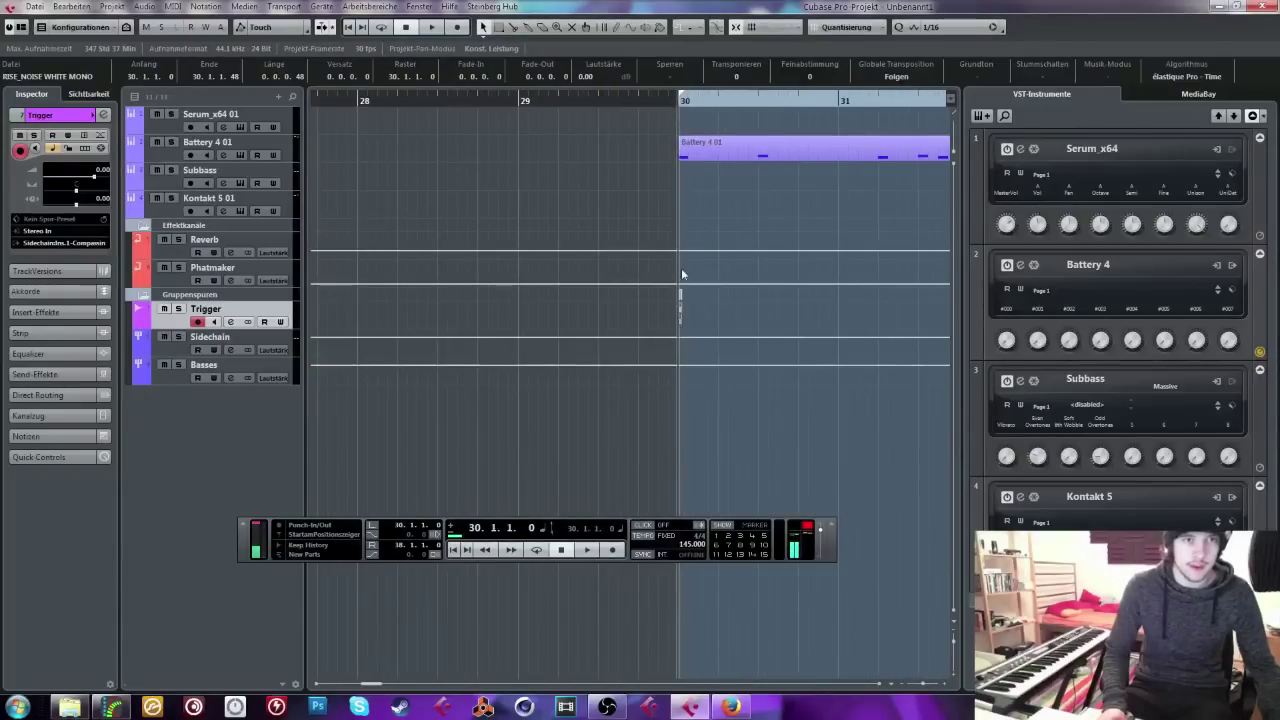
Step: Duplicate the Trigger event under each remaining Battery 4 01 drum hit between bars 30 and 34
{"action": "left_click", "coordinate": [760, 308]}
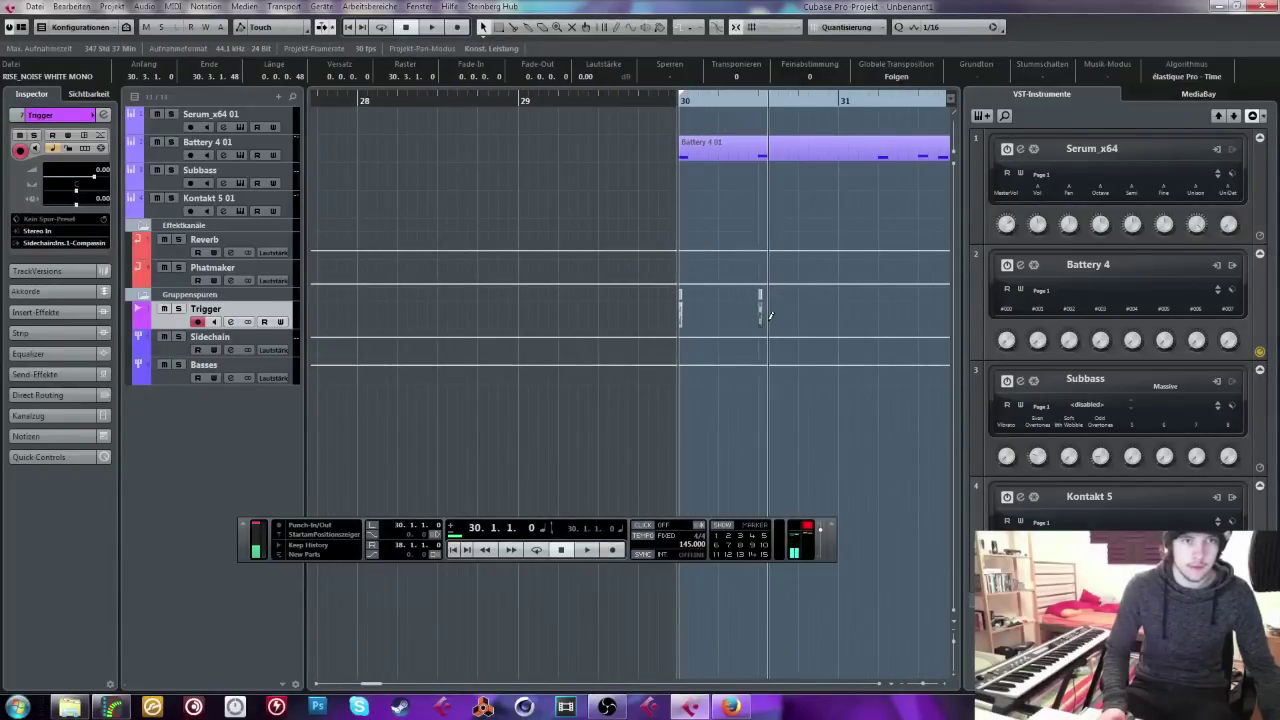
{"action": "left_click", "coordinate": [890, 312]}
{"action": "left_click_drag", "start_coordinate": [893, 318], "coordinate": [882, 321]}
{"action": "left_click_drag", "start_coordinate": [947, 388], "coordinate": [960, 394]}
{"action": "left_click_drag", "start_coordinate": [683, 313], "coordinate": [804, 318]}
{"action": "left_click_drag", "start_coordinate": [842, 388], "coordinate": [957, 412]}
{"action": "left_click_drag", "start_coordinate": [471, 286], "coordinate": [446, 284]}
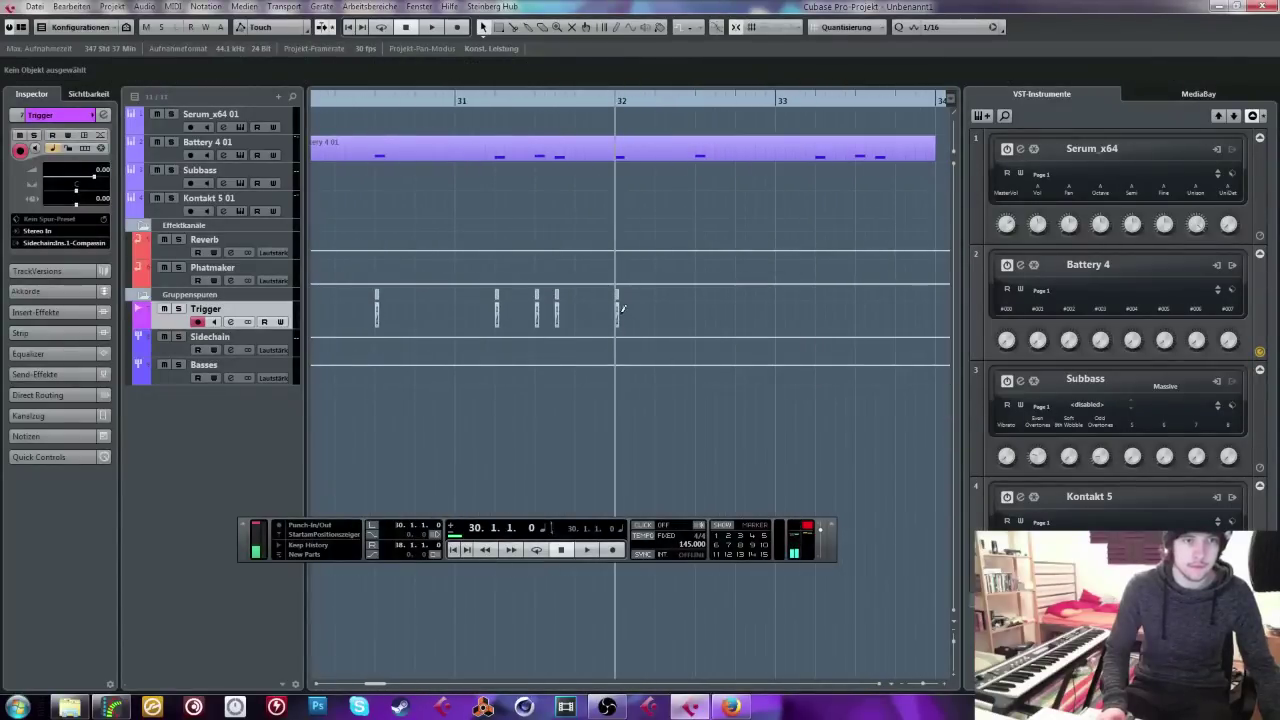
{"action": "left_click_drag", "start_coordinate": [621, 309], "coordinate": [877, 318]}
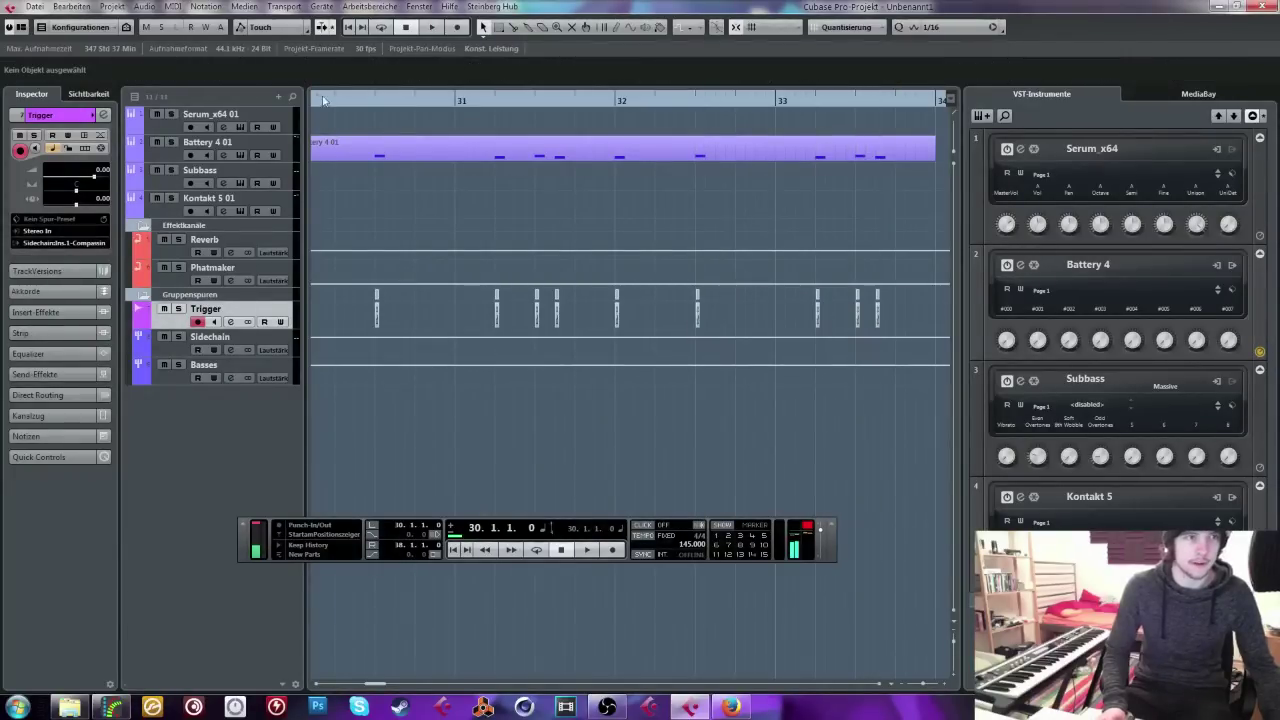
{"action": "left_click_drag", "start_coordinate": [322, 100], "coordinate": [373, 76]}
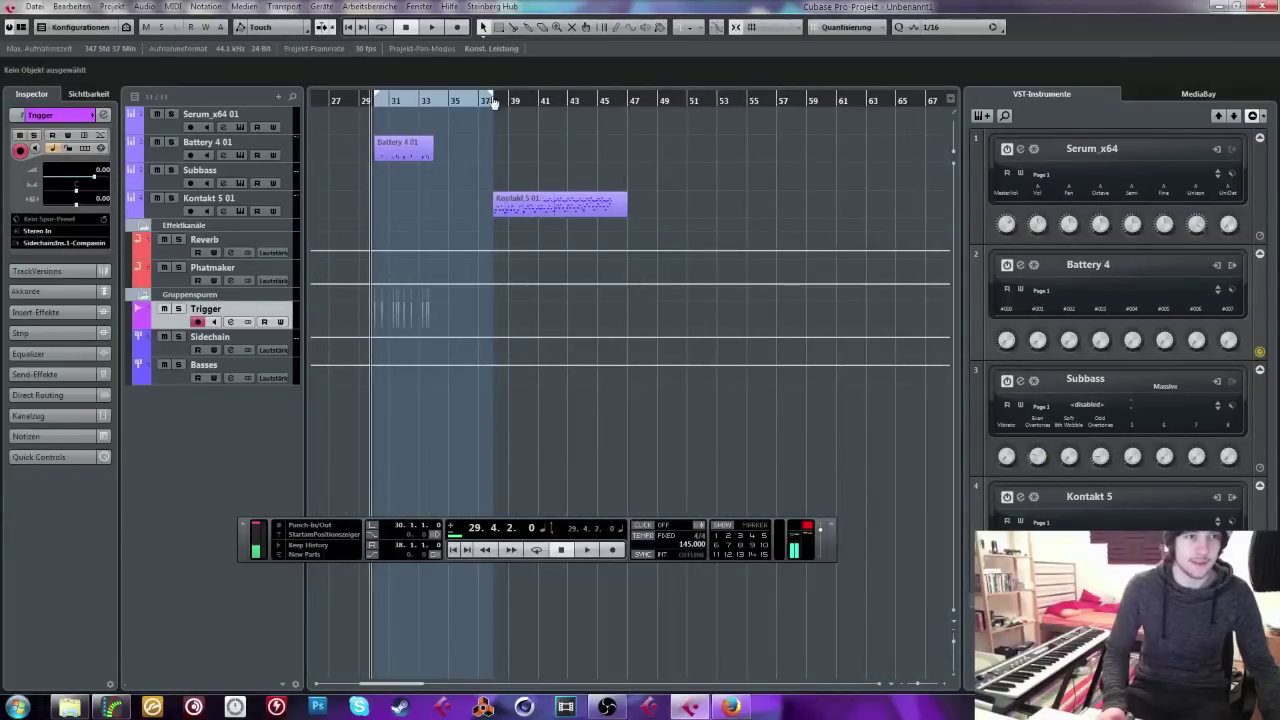
Step: End the locator range at bar 34 and add a new Serum_x64 instrument track, closing the instrument windows
{"action": "left_click_drag", "start_coordinate": [492, 103], "coordinate": [462, 120]}
{"action": "key", "text": "F11"}
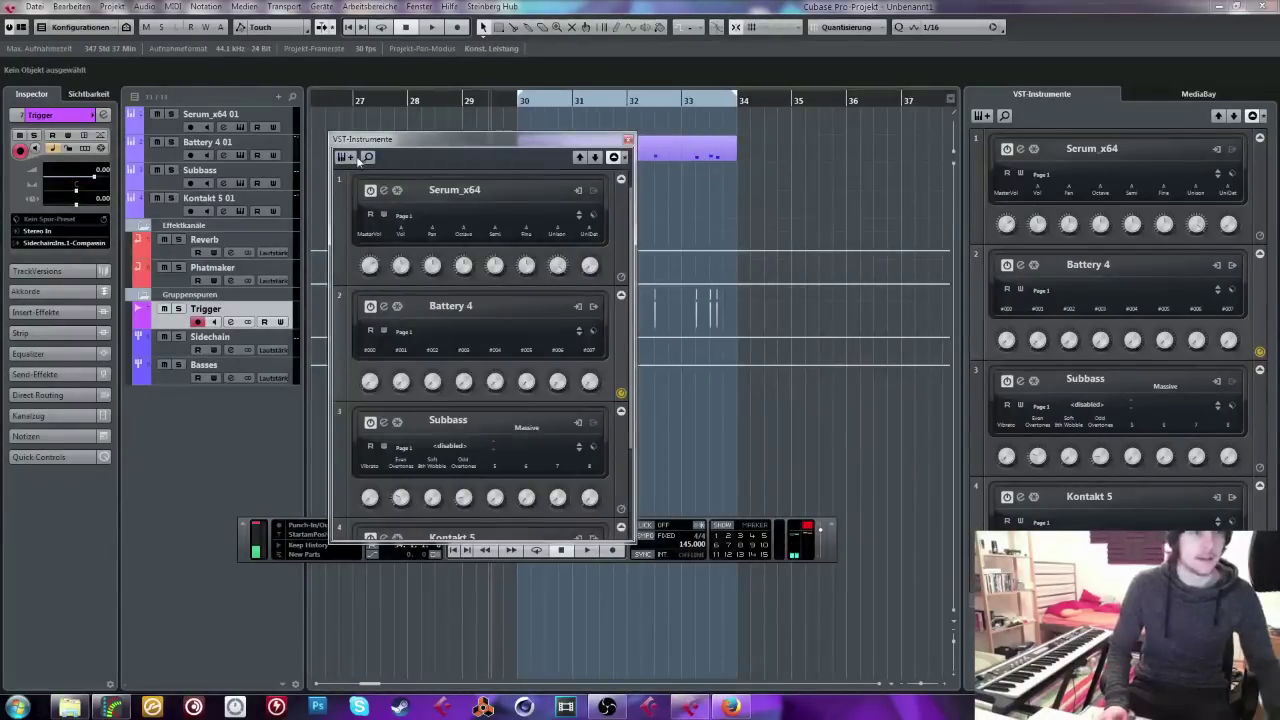
{"action": "left_click", "coordinate": [344, 157]}
{"action": "left_click", "coordinate": [276, 310]}
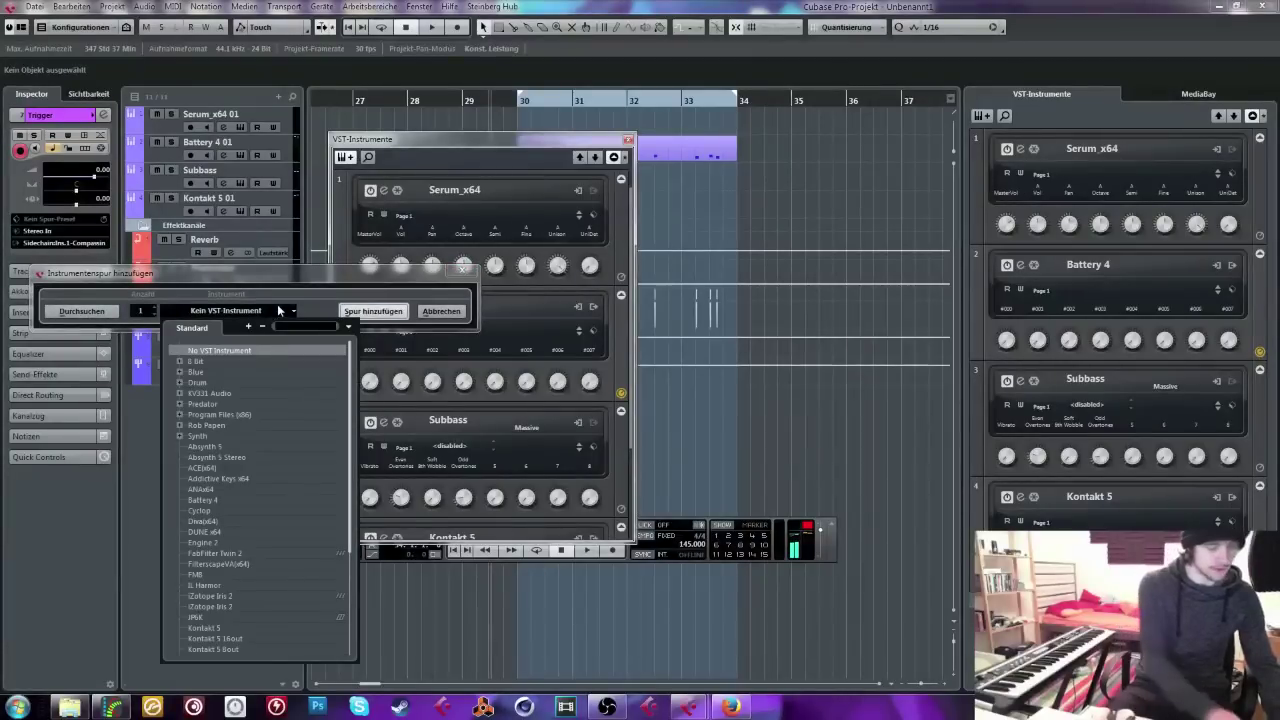
{"action": "type", "text": "serum"}
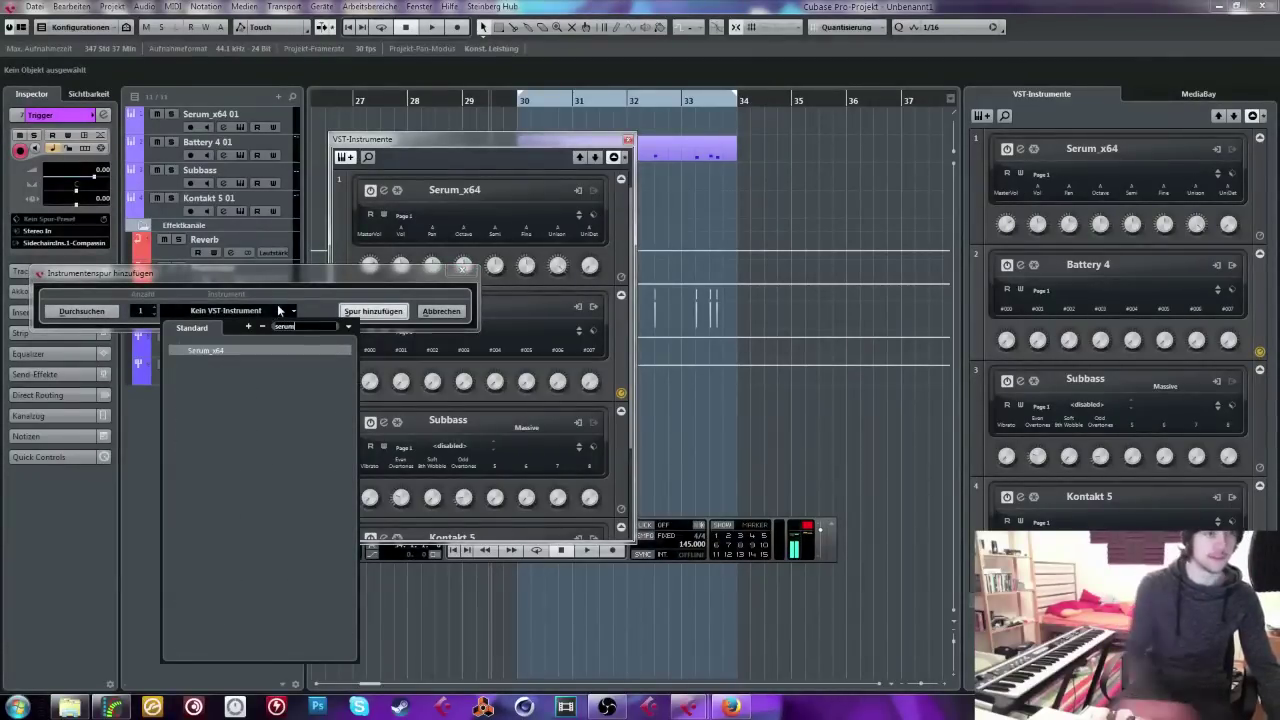
{"action": "left_click", "coordinate": [205, 350]}
{"action": "left_click", "coordinate": [373, 311]}
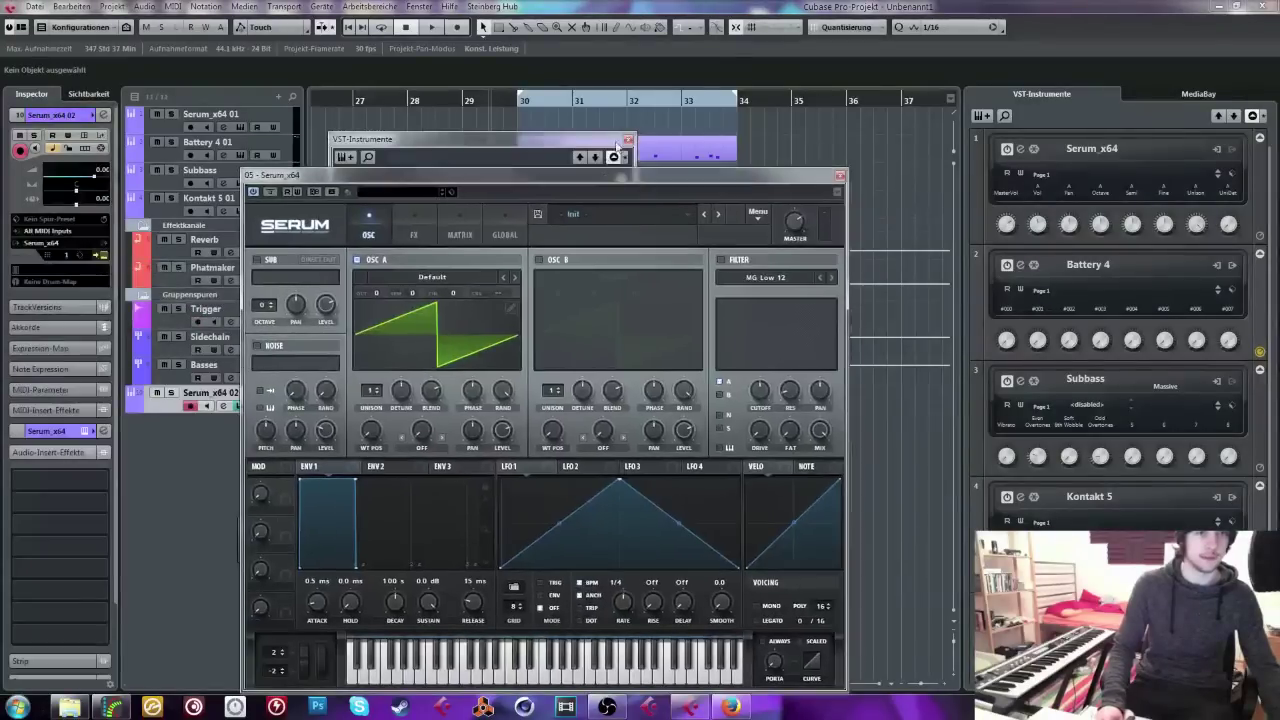
{"action": "left_click", "coordinate": [617, 146]}
{"action": "left_click", "coordinate": [628, 139]}
{"action": "left_click_drag", "start_coordinate": [715, 174], "coordinate": [835, 174]}
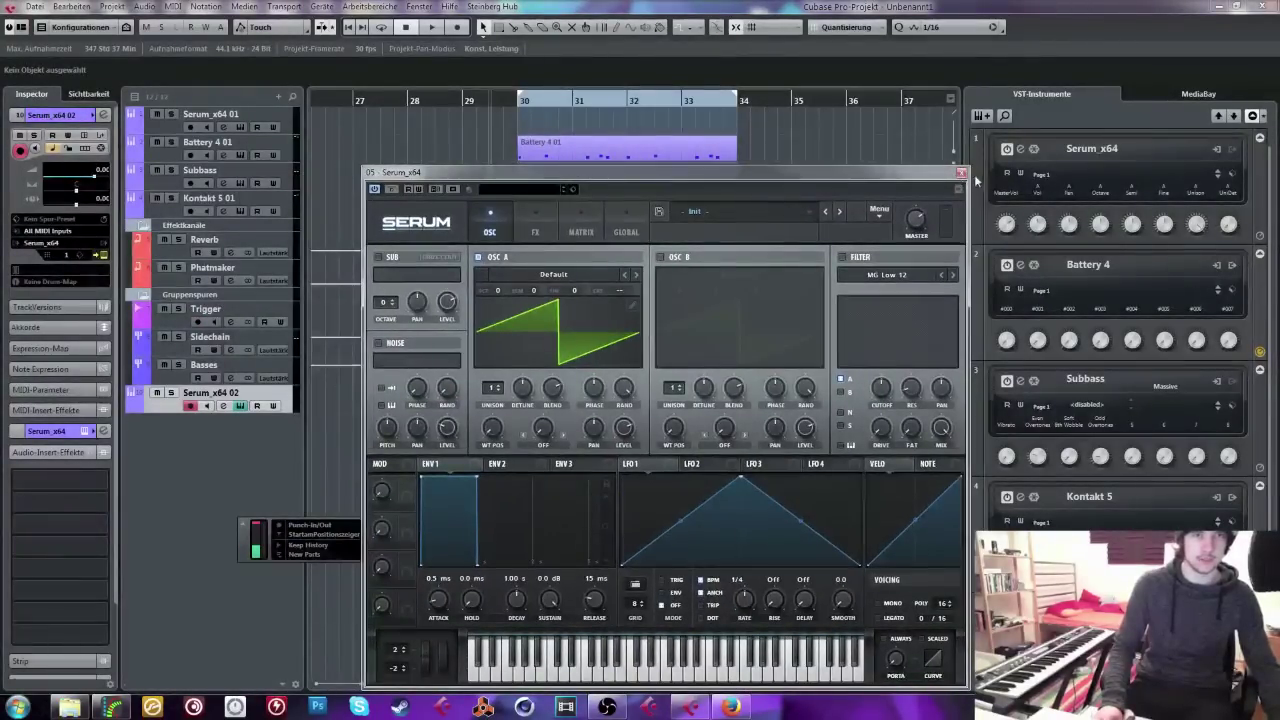
{"action": "left_click", "coordinate": [960, 172]}
Step: Create an empty MIDI part on the Serum_x64 02 track from bar 30 to bar 34
{"action": "left_click_drag", "start_coordinate": [530, 105], "coordinate": [483, 128]}
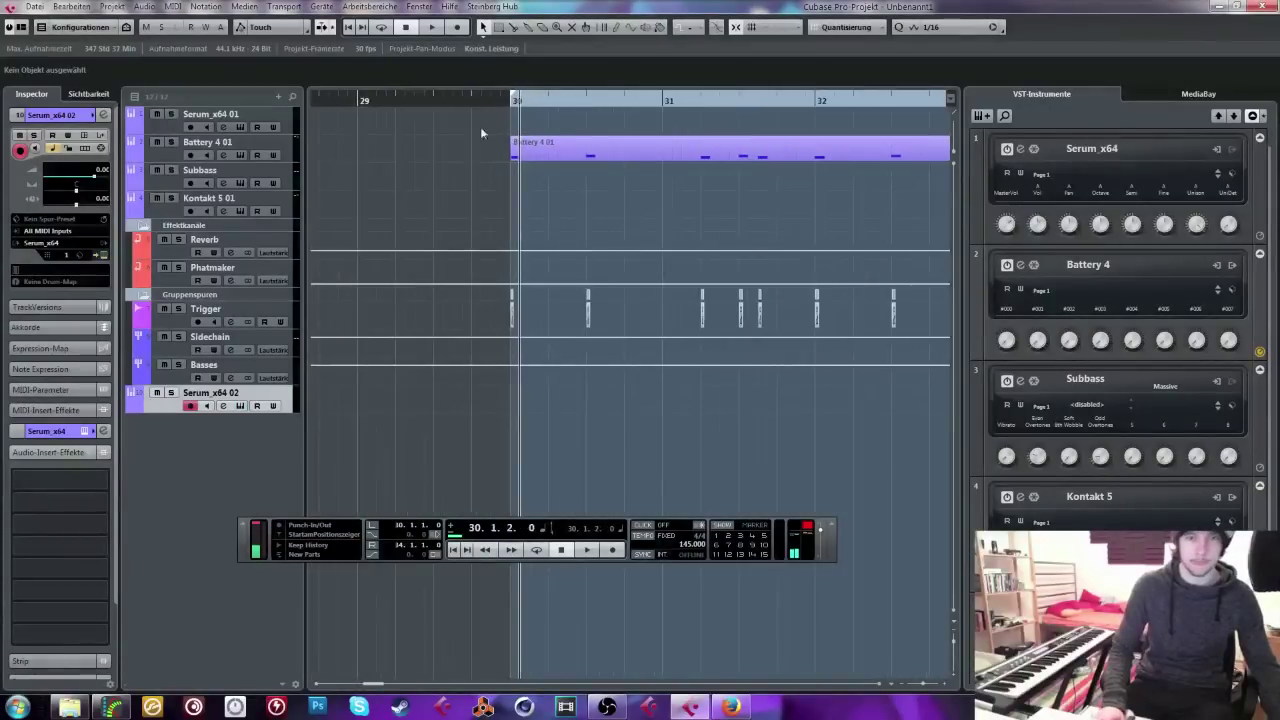
{"action": "mouse_move", "coordinate": [509, 392]}
{"action": "left_mouse_down"}
{"action": "mouse_move", "coordinate": [946, 391]}
{"action": "mouse_move", "coordinate": [914, 372]}
{"action": "mouse_move", "coordinate": [928, 370]}
{"action": "left_mouse_up"}
{"action": "left_click_drag", "start_coordinate": [322, 440], "coordinate": [284, 458]}
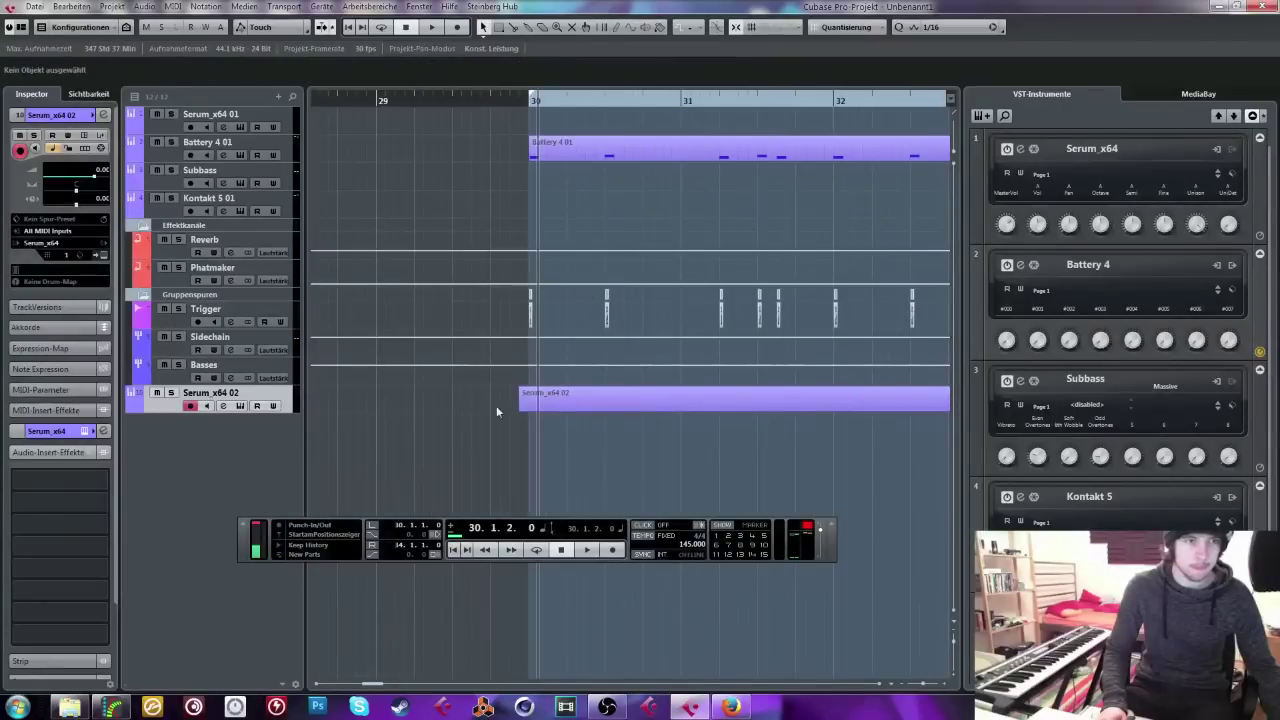
{"action": "left_click_drag", "start_coordinate": [521, 409], "coordinate": [528, 409]}
Step: Open the Serum_x64 02 part for note editing and draw F1 as a half note at 30.1 and quarter notes at 31.2 and 31.3.3
{"action": "double_click", "coordinate": [550, 407]}
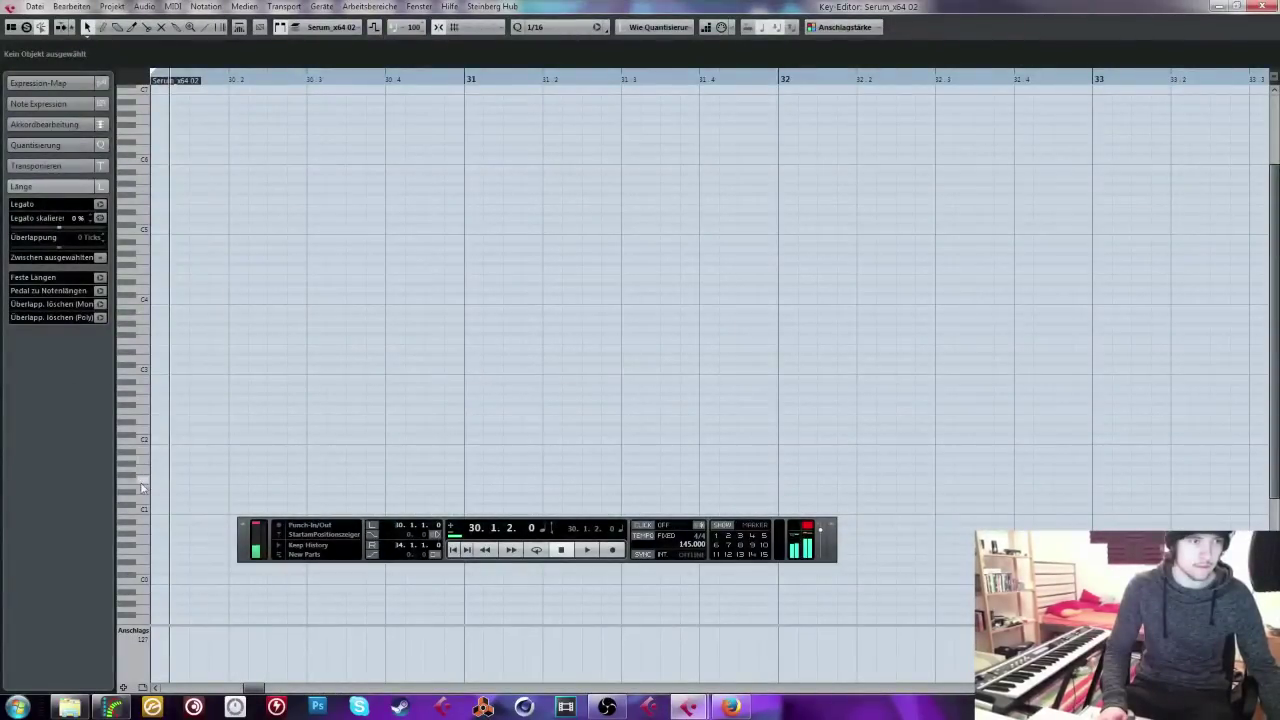
{"action": "left_click", "coordinate": [163, 410]}
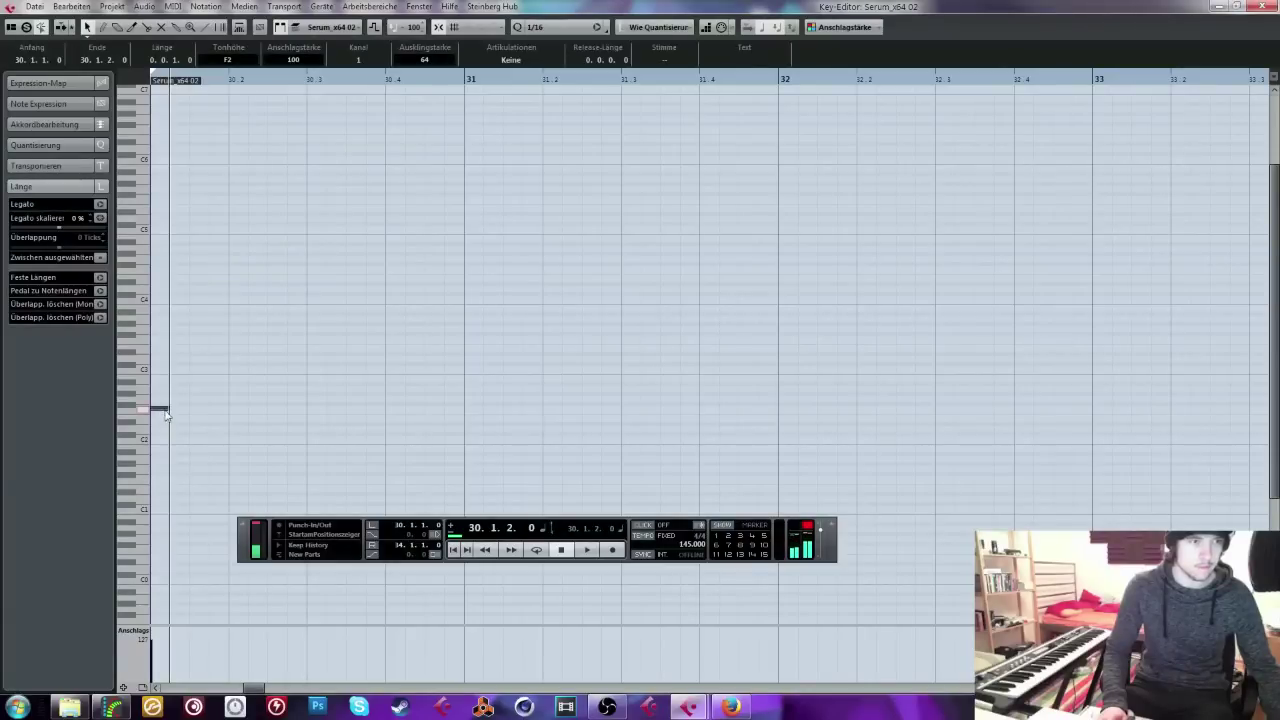
{"action": "left_click", "coordinate": [163, 410]}
{"action": "left_click_drag", "start_coordinate": [165, 476], "coordinate": [307, 468]}
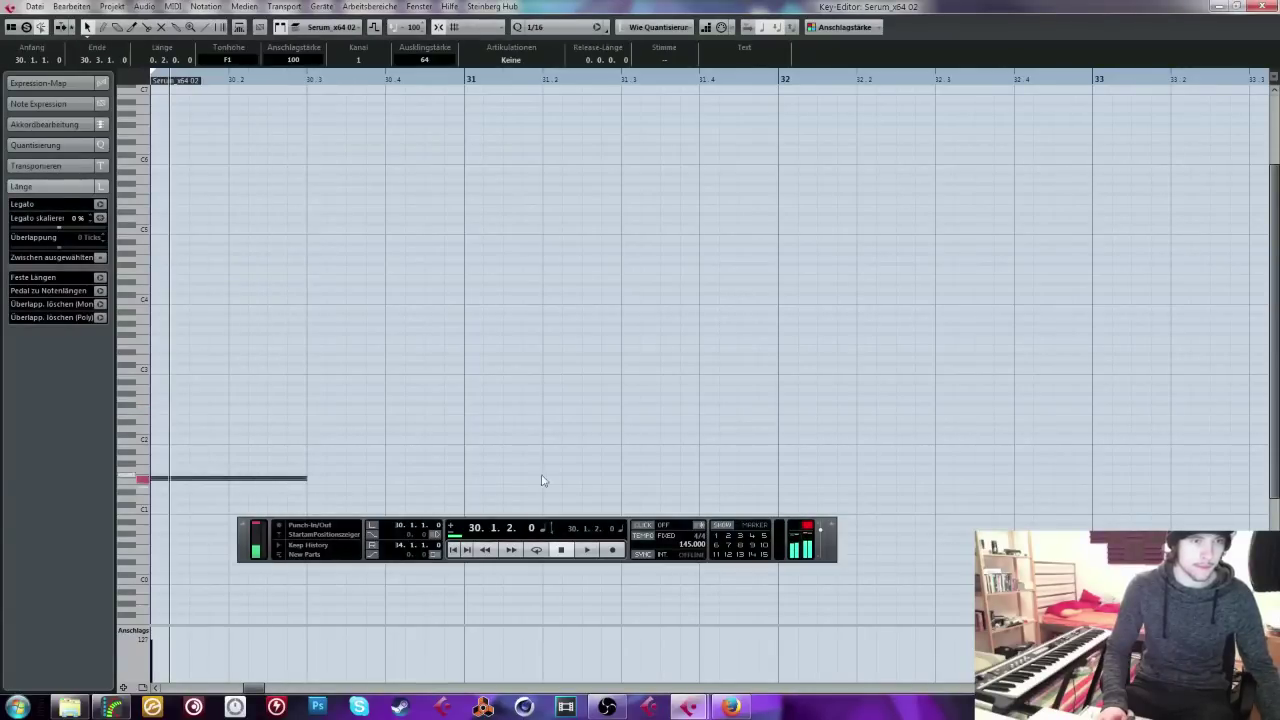
{"action": "mouse_move", "coordinate": [583, 478]}
{"action": "left_mouse_down"}
{"action": "mouse_move", "coordinate": [623, 477]}
{"action": "mouse_move", "coordinate": [543, 480]}
{"action": "left_mouse_up"}
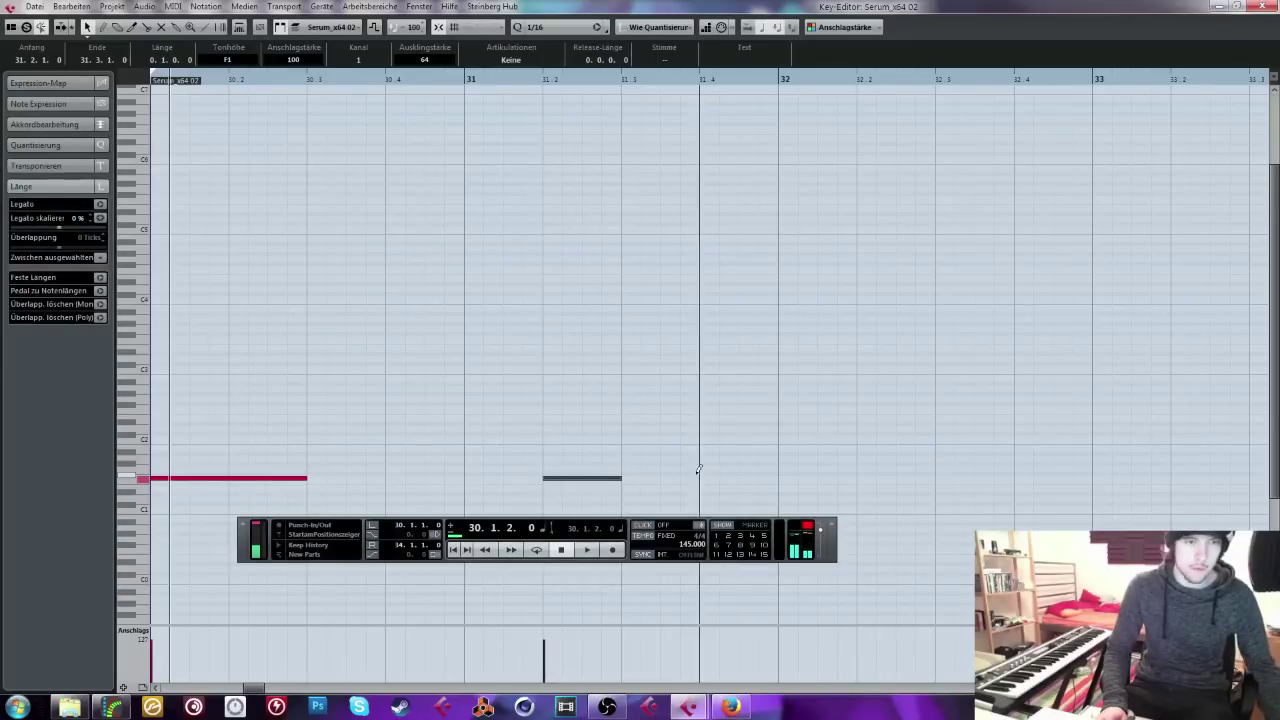
{"action": "left_click_drag", "start_coordinate": [661, 478], "coordinate": [739, 475]}
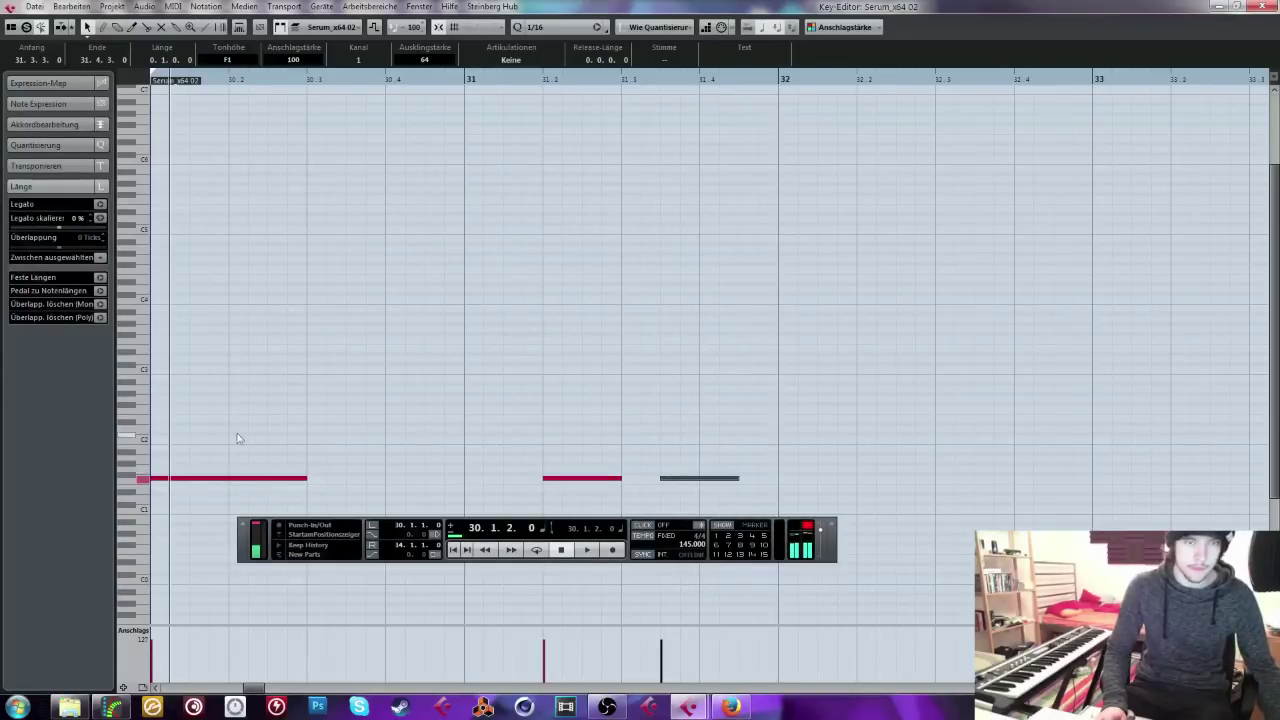
Step: Add half notes E3, C3 and A2 above the F1 note at 30.1
{"action": "left_click_drag", "start_coordinate": [163, 345], "coordinate": [306, 347]}
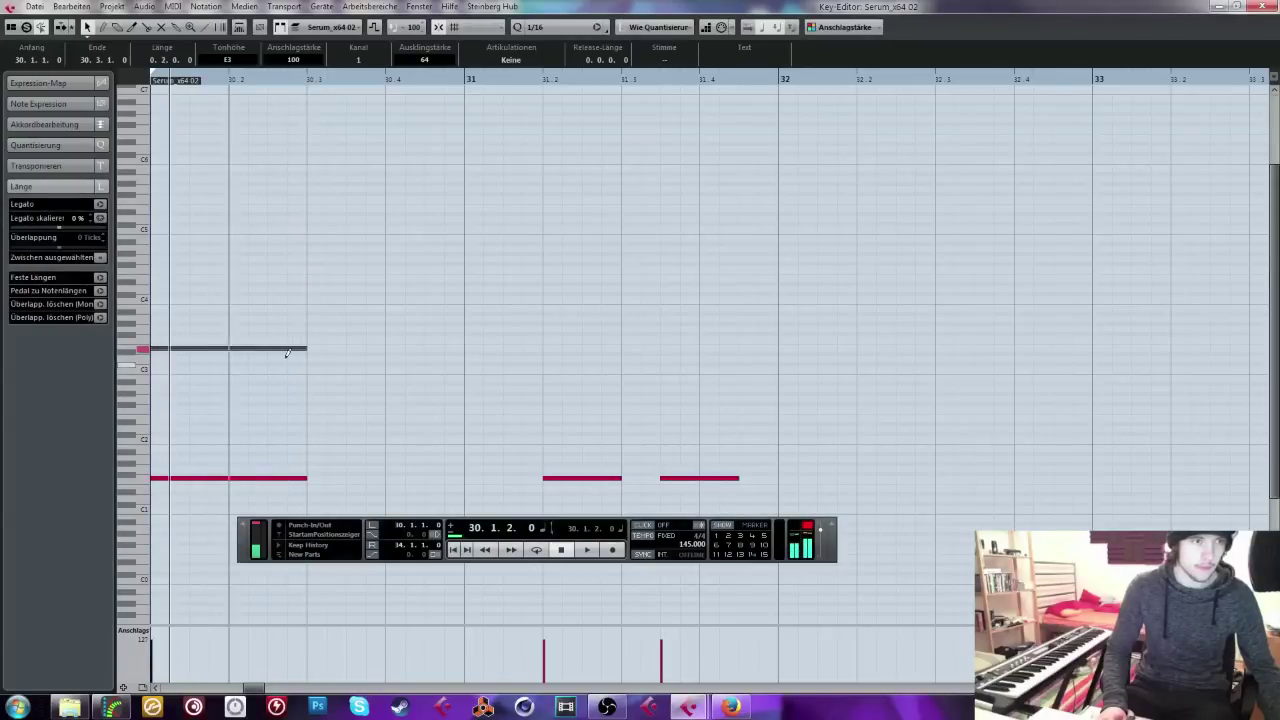
{"action": "mouse_move", "coordinate": [163, 366]}
{"action": "left_mouse_down"}
{"action": "mouse_move", "coordinate": [326, 364]}
{"action": "mouse_move", "coordinate": [306, 368]}
{"action": "left_mouse_up"}
{"action": "left_click_drag", "start_coordinate": [163, 387], "coordinate": [308, 386]}
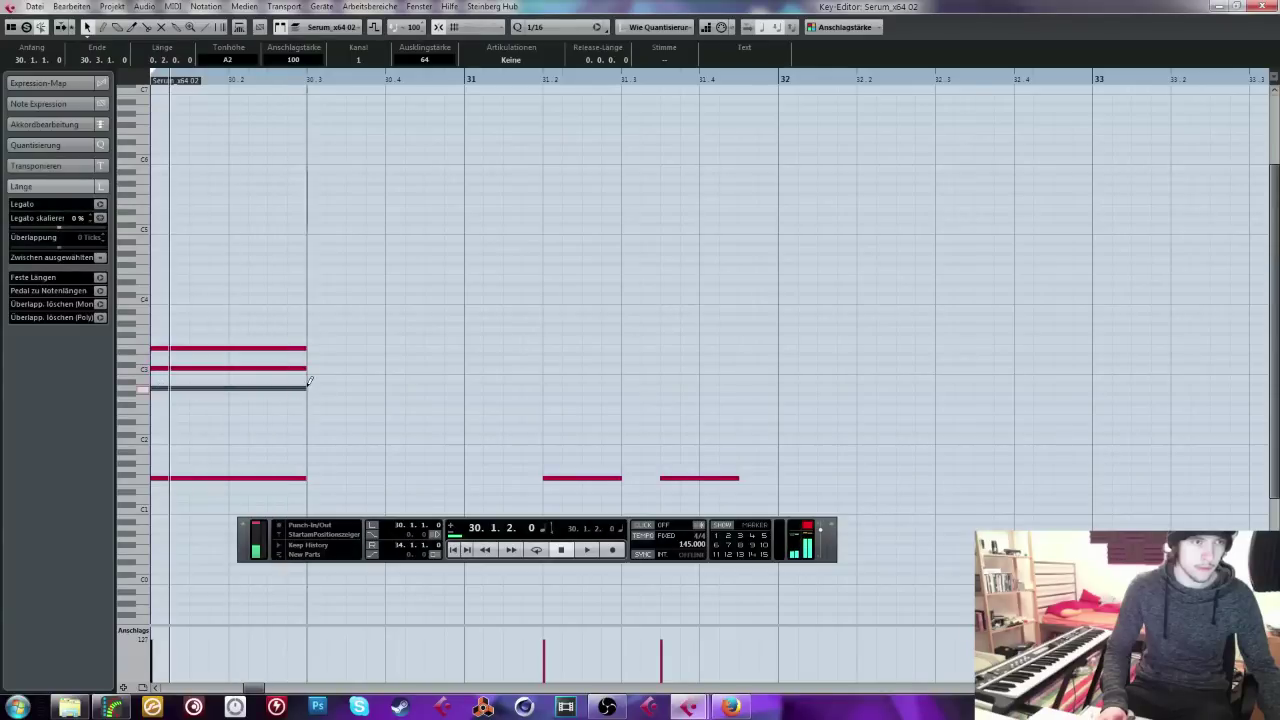
Step: Copy the A2, C3 and E3 chord to 31.2, shorten it to a quarter note, and copy that chord to 31.4
{"action": "key", "text": "ctrl+a"}
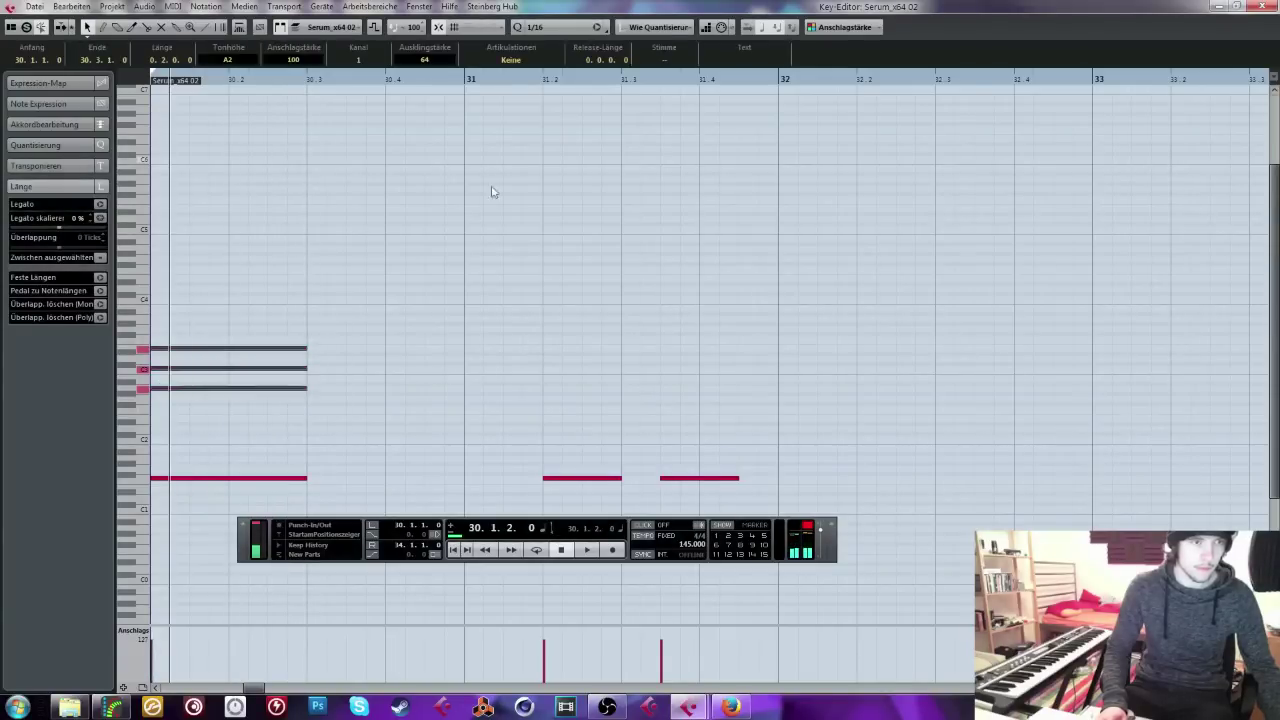
{"action": "key", "text": "ctrl+c"}
{"action": "key", "text": "ctrl+v"}
{"action": "left_click_drag", "start_coordinate": [591, 286], "coordinate": [623, 390]}
{"action": "left_click", "coordinate": [706, 79]}
{"action": "key", "text": "ctrl+c"}
{"action": "key", "text": "ctrl+v"}
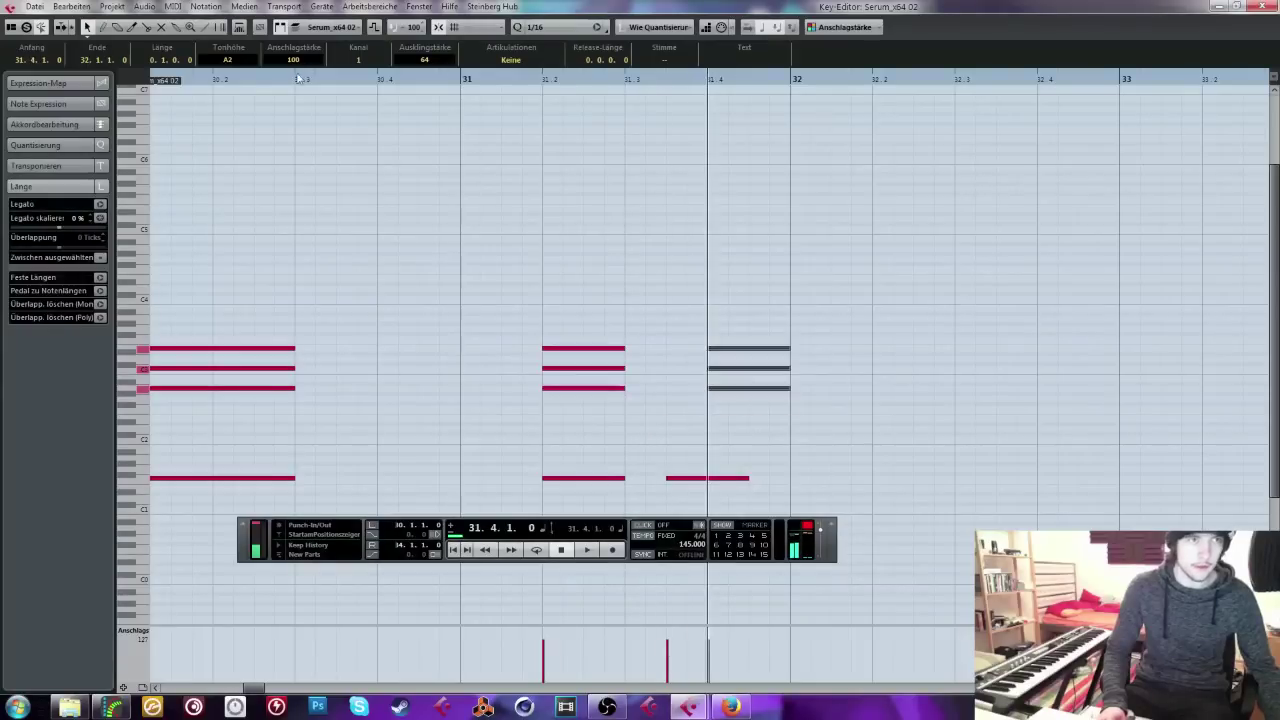
Step: Add G3 on top of all three chords and move the 31.4 chord to 31.3.3, aligned with its F1 bass note
{"action": "left_click_drag", "start_coordinate": [706, 79], "coordinate": [140, 75]}
{"action": "left_click_drag", "start_coordinate": [263, 349], "coordinate": [374, 294]}
{"action": "left_click_drag", "start_coordinate": [648, 328], "coordinate": [868, 328]}
{"action": "left_click", "coordinate": [915, 298]}
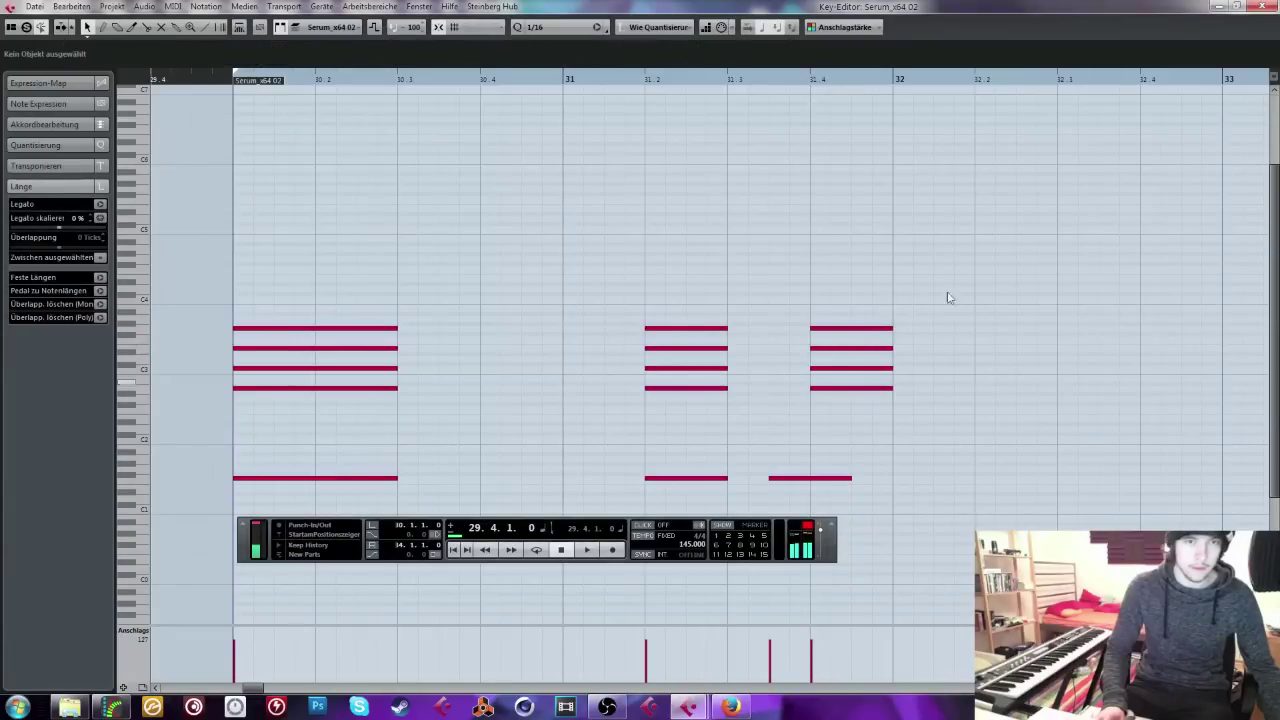
{"action": "left_click_drag", "start_coordinate": [820, 284], "coordinate": [781, 394]}
{"action": "left_click", "coordinate": [826, 459]}
Step: Copy the full 31.3.3 chord to 32.1, raise its F1 to G1 and A2 to B2, and lengthen it to a half note
{"action": "left_click_drag", "start_coordinate": [869, 307], "coordinate": [840, 490]}
{"action": "key", "text": "ctrl+c"}
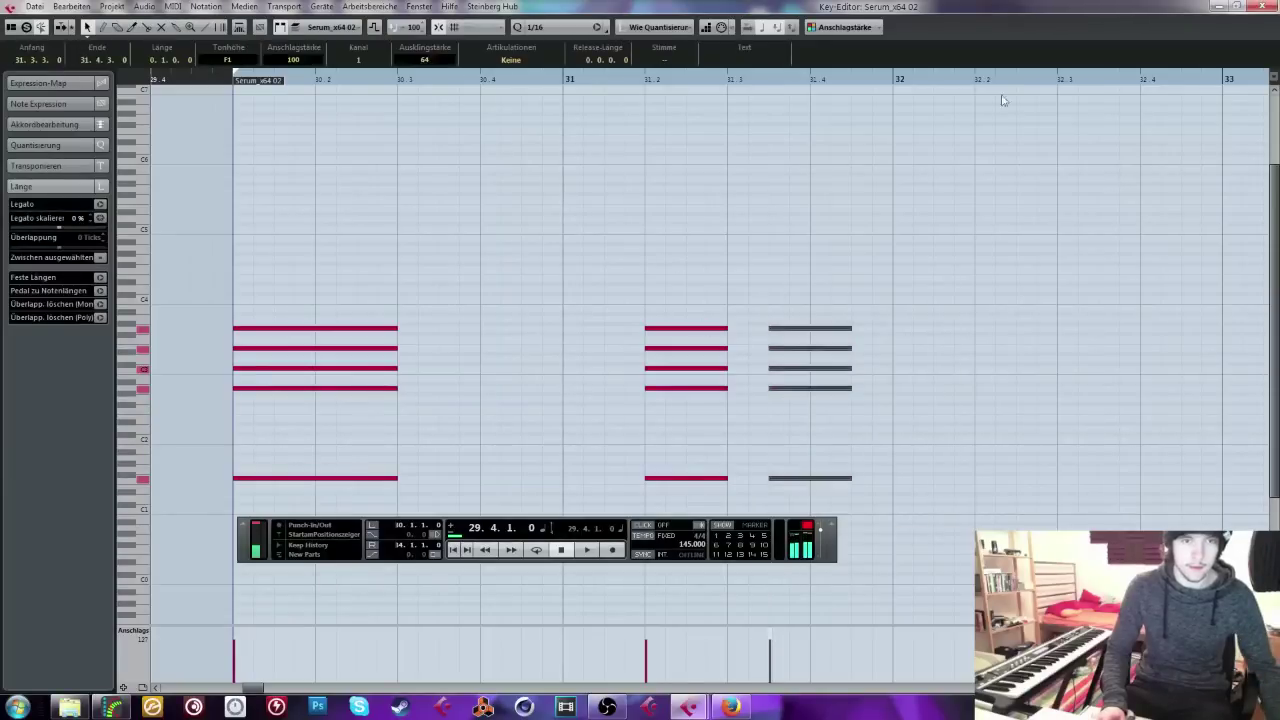
{"action": "left_click", "coordinate": [894, 78]}
{"action": "key", "text": "ctrl+v"}
{"action": "left_click_drag", "start_coordinate": [920, 477], "coordinate": [920, 472]}
{"action": "left_click", "coordinate": [917, 387]}
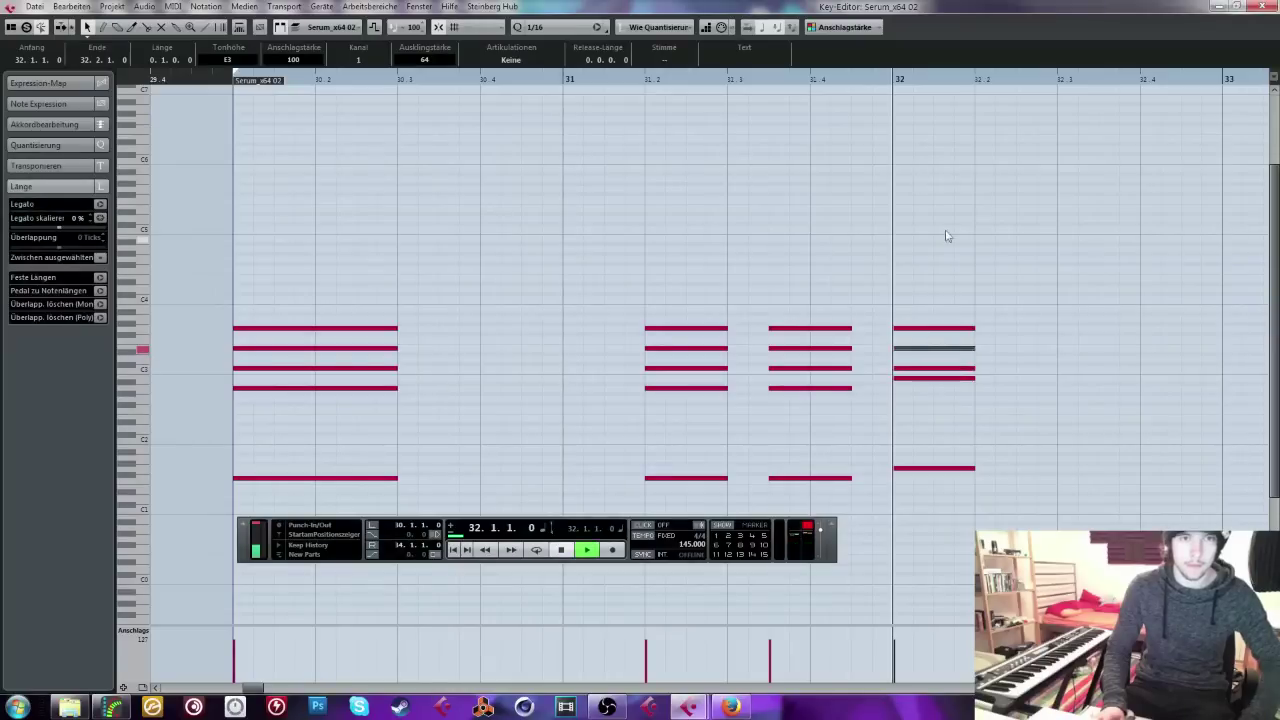
{"action": "left_click_drag", "start_coordinate": [917, 297], "coordinate": [1051, 467]}
Step: Copy the two short chords at 31.2 and 31.3.3 and paste them starting at 33.2
{"action": "scroll", "coordinate": [1006, 311], "scroll_direction": "right", "scroll_amount": 3}
{"action": "left_click_drag", "start_coordinate": [468, 252], "coordinate": [645, 540]}
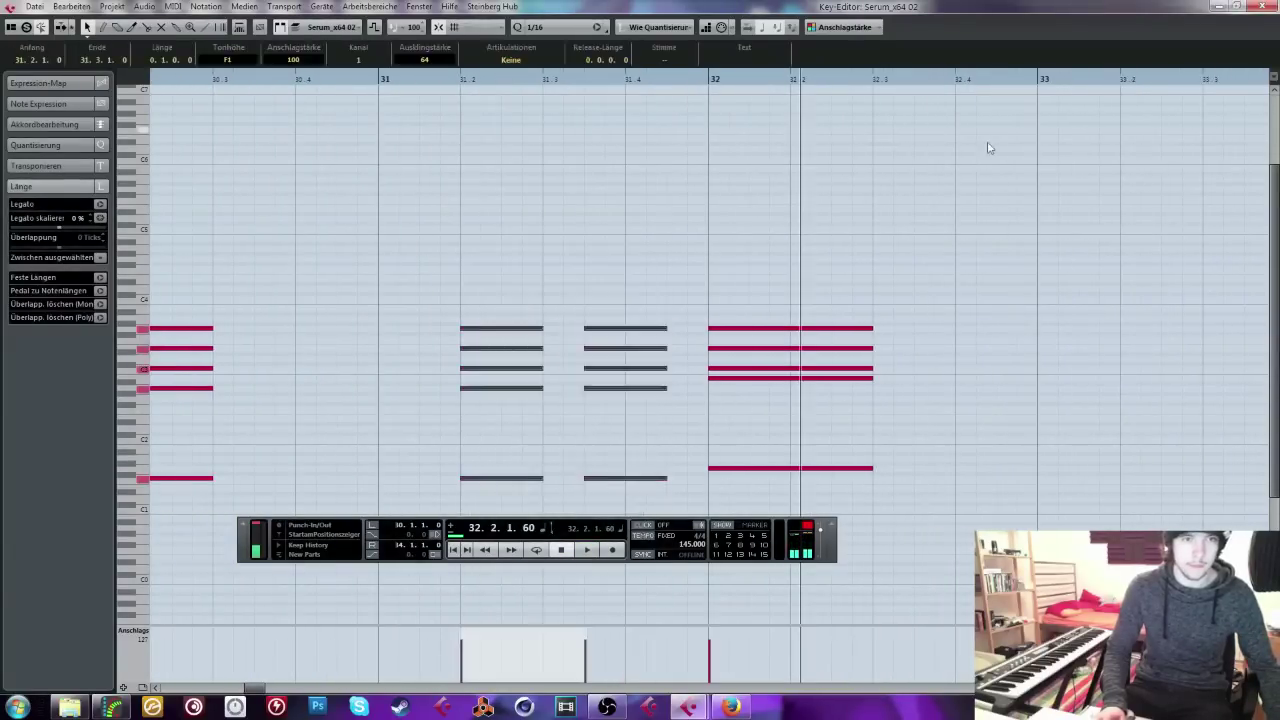
{"action": "key", "text": "h"}
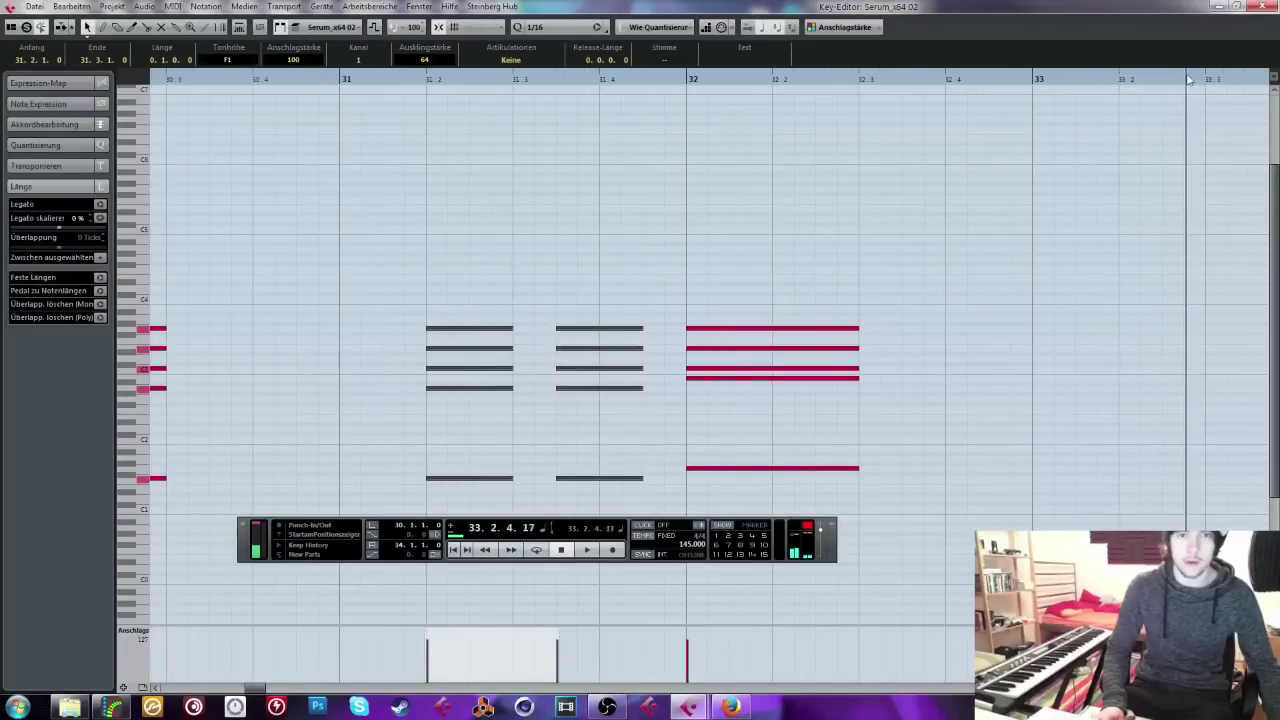
{"action": "left_click", "coordinate": [1143, 78]}
{"action": "left_click", "coordinate": [1120, 79]}
{"action": "key", "text": "ctrl+v"}
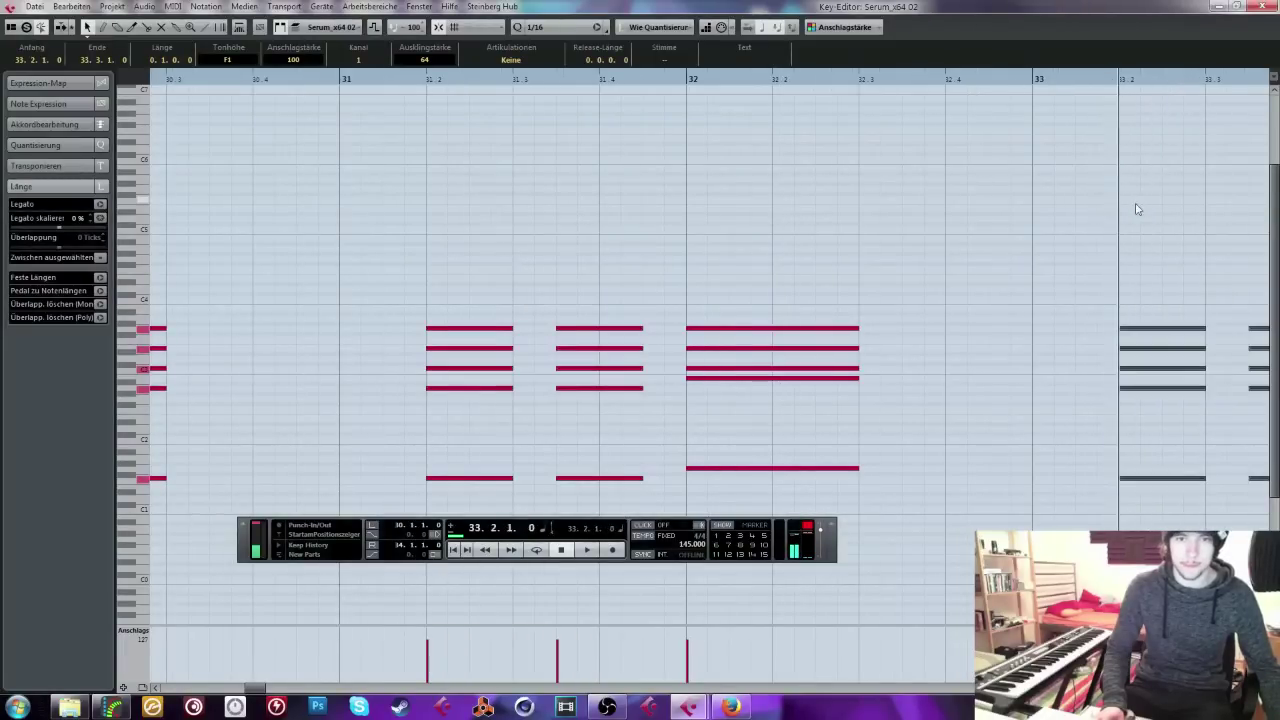
Step: Raise F1 to G1 and A2 to B2 in the two chords at 33.2 and 33.3.3, and close the Key Editor
{"action": "scroll", "coordinate": [1205, 263], "scroll_direction": "right", "scroll_amount": 2}
{"action": "left_click", "coordinate": [1205, 263]}
{"action": "left_click_drag", "start_coordinate": [966, 482], "coordinate": [1157, 443]}
{"action": "key", "text": "Up"}
{"action": "left_click_drag", "start_coordinate": [951, 420], "coordinate": [1154, 389]}
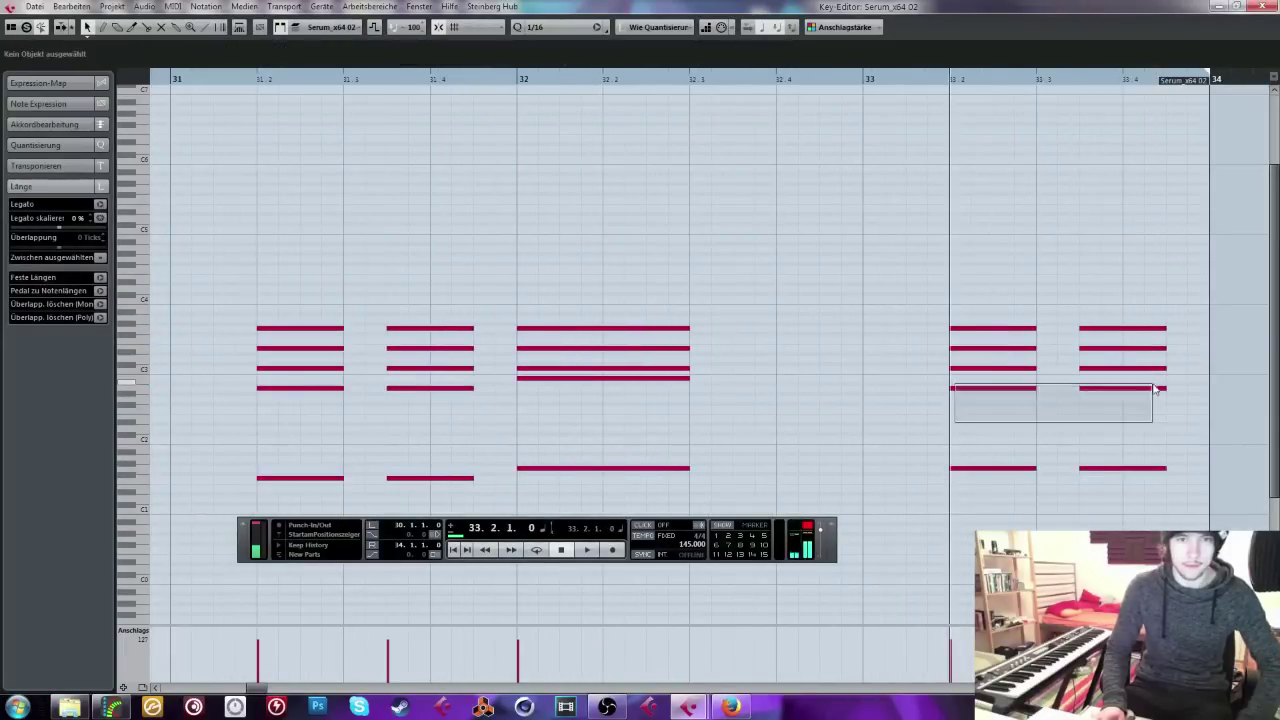
{"action": "key", "text": "Up"}
{"action": "left_click", "coordinate": [1241, 6]}
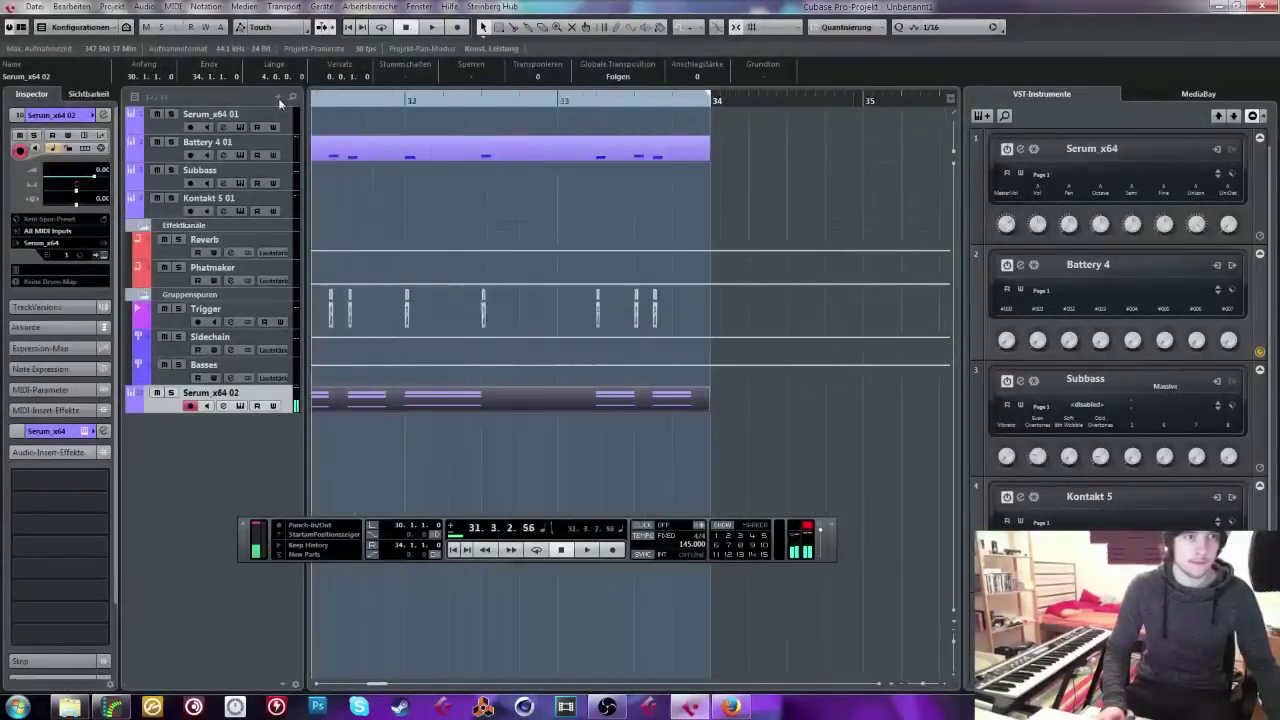
Step: Route the Serum_x64 02 track's output to the Sidechain group and close its channel settings
{"action": "key", "text": "g"}
{"action": "key", "text": "h"}
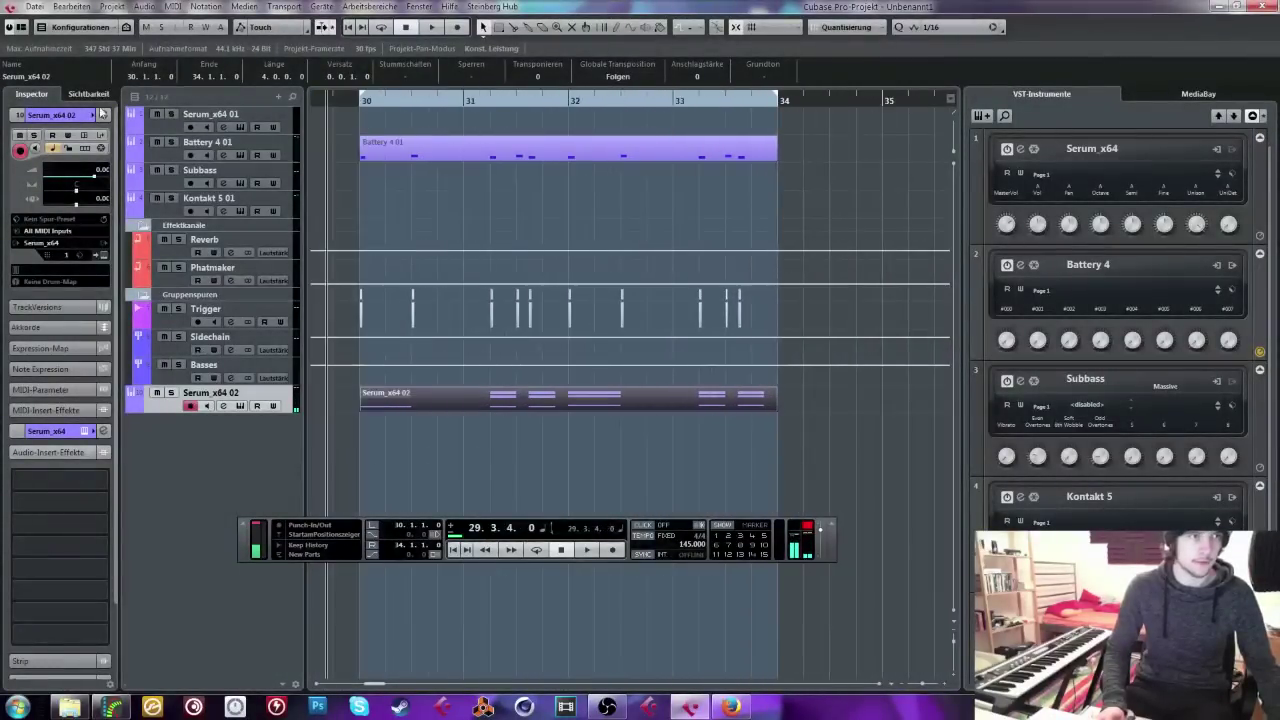
{"action": "left_click", "coordinate": [102, 115]}
{"action": "left_click", "coordinate": [543, 263]}
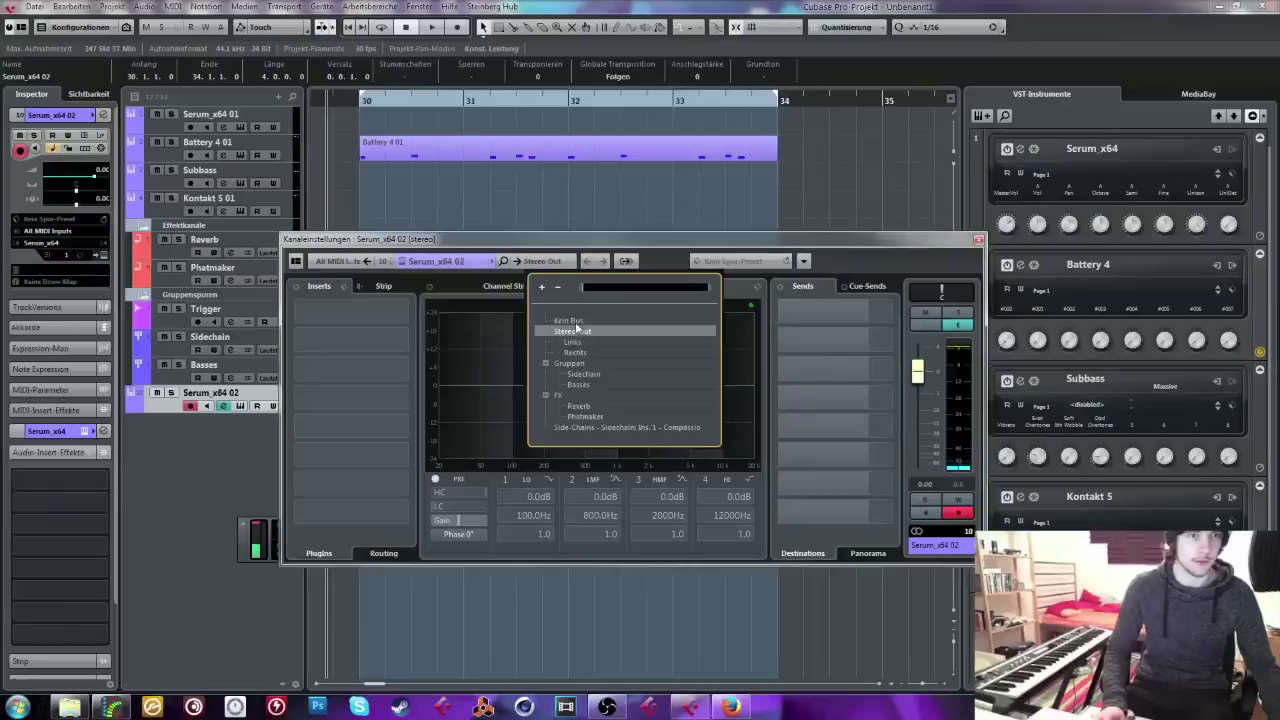
{"action": "left_click", "coordinate": [605, 377]}
{"action": "left_click", "coordinate": [978, 240]}
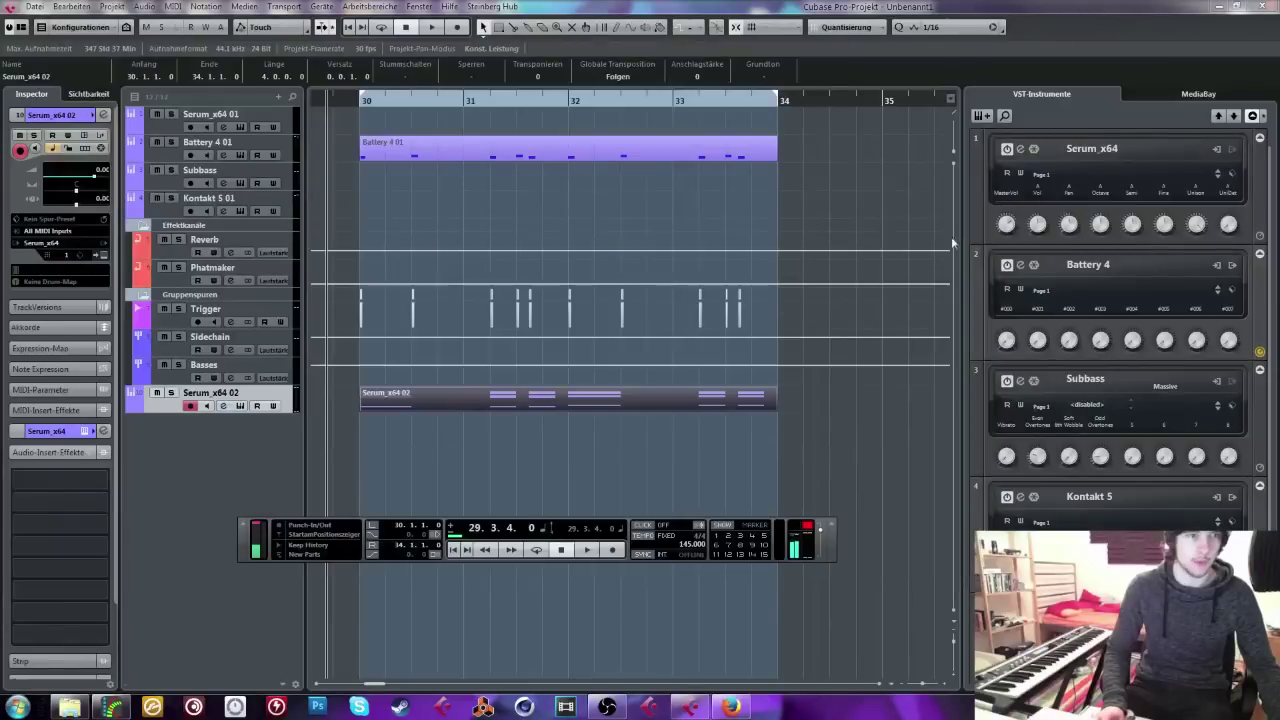
Step: In the new Serum instance, set oscillator A to 16 unison voices and enable oscillator B with 16 unison voices
{"action": "left_click", "coordinate": [240, 405]}
{"action": "mouse_move", "coordinate": [494, 389]}
{"action": "left_mouse_down"}
{"action": "mouse_move", "coordinate": [498, 370]}
{"action": "mouse_move", "coordinate": [508, 394]}
{"action": "left_mouse_up"}
{"action": "left_click", "coordinate": [660, 258]}
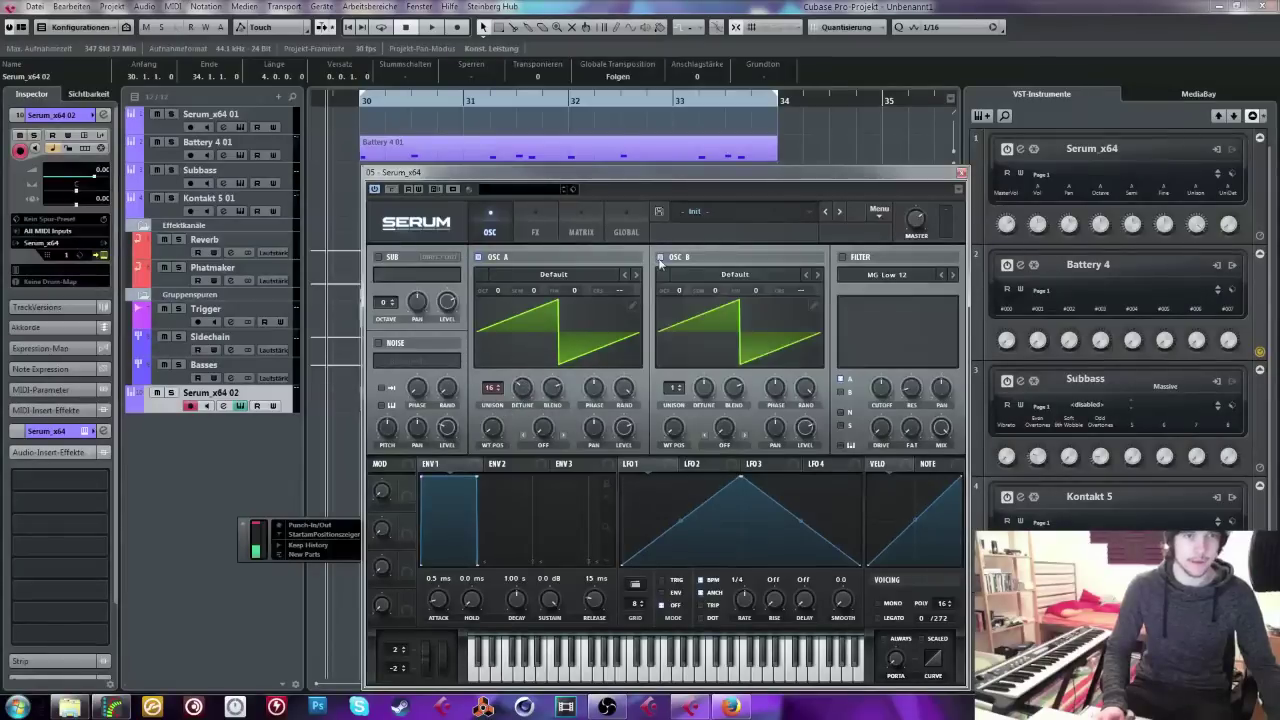
{"action": "left_click_drag", "start_coordinate": [673, 388], "coordinate": [712, 408]}
Step: Play back the pattern, set Serum's master volume to about 52%, and close the plug-in window
{"action": "key", "text": "space"}
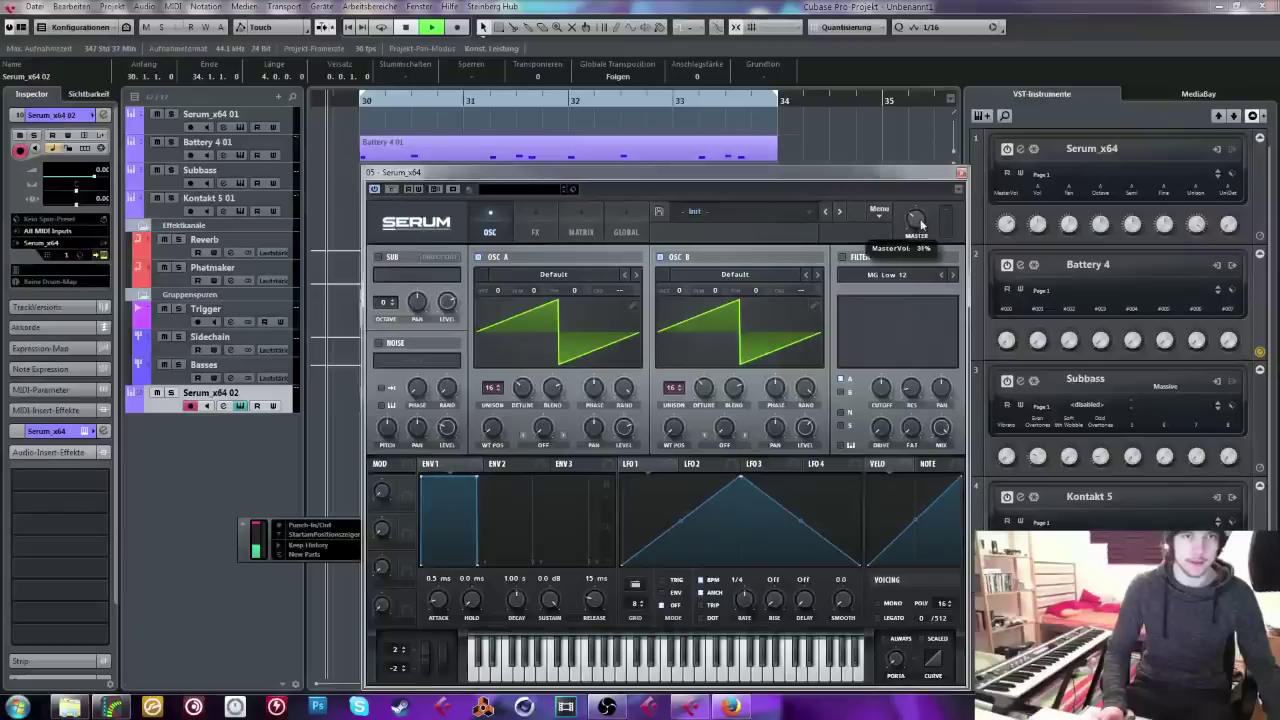
{"action": "left_click_drag", "start_coordinate": [920, 199], "coordinate": [916, 190]}
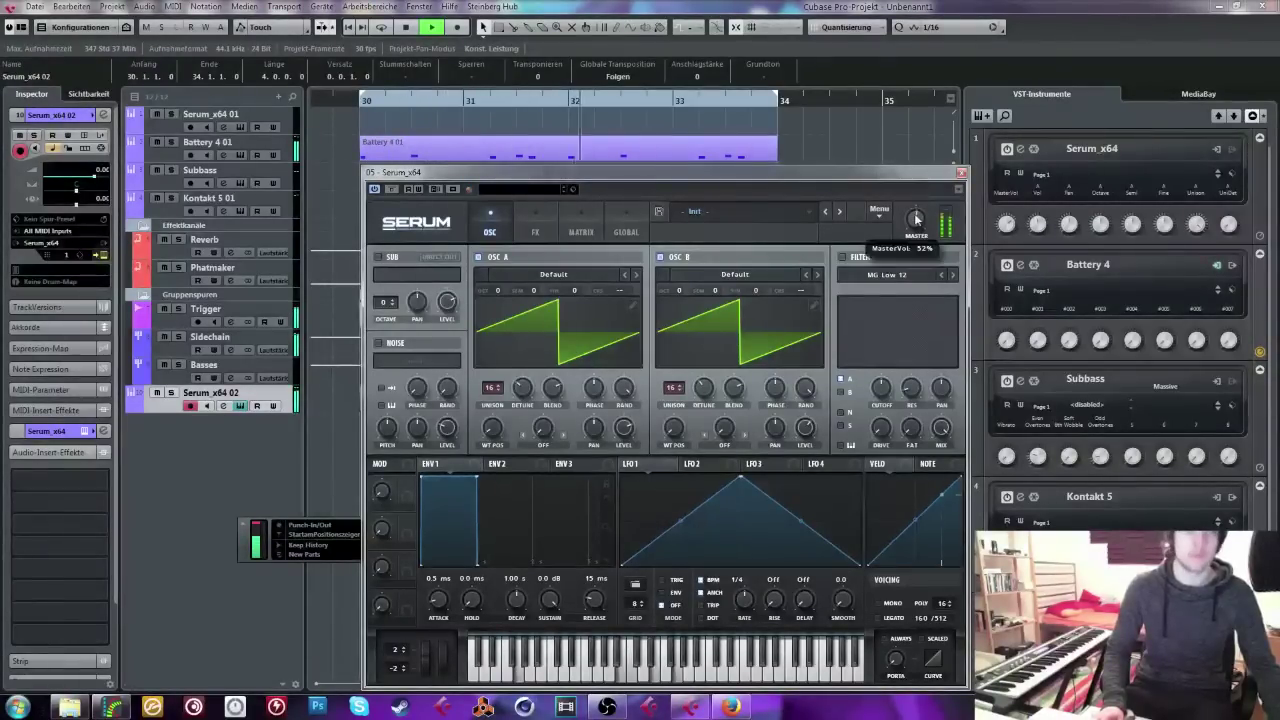
{"action": "left_click", "coordinate": [959, 174]}
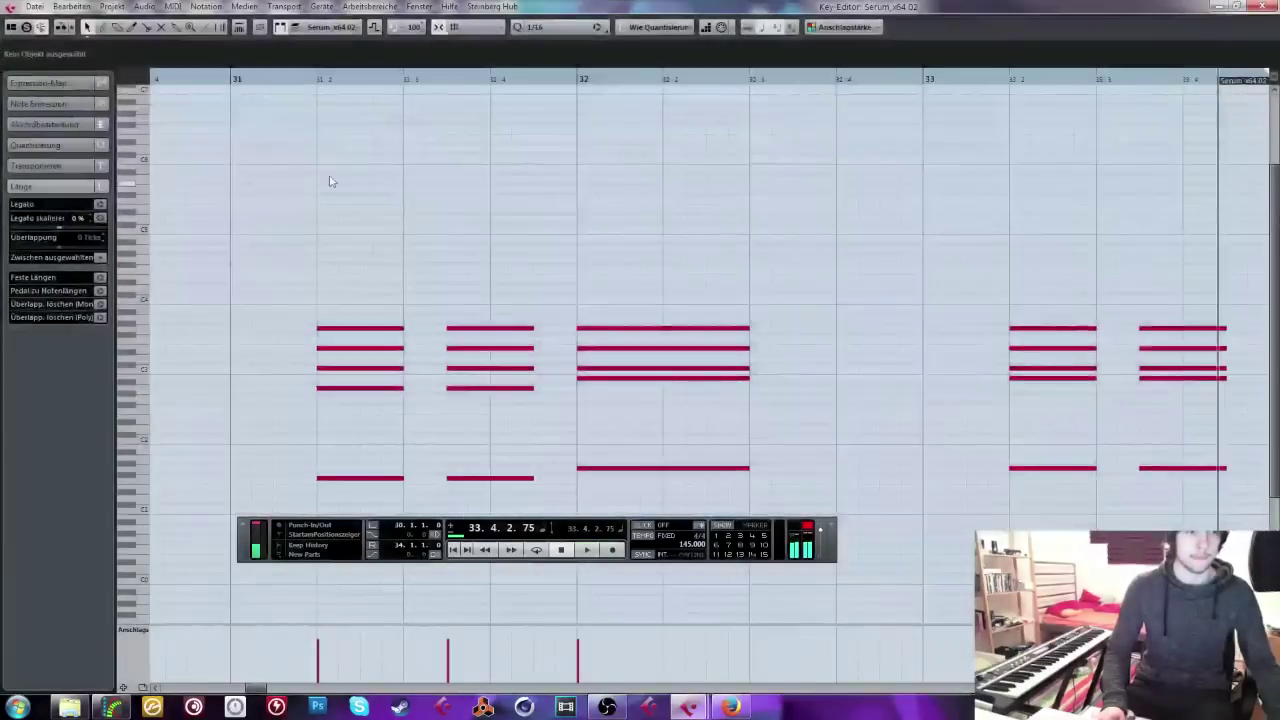
Step: Reopen the Serum_x64 02 part's notes and delete G3 from the three chords at 30.1, 31.2 and 31.3.3
{"action": "key", "text": "g"}
{"action": "key", "text": "g"}
{"action": "key", "text": "g"}
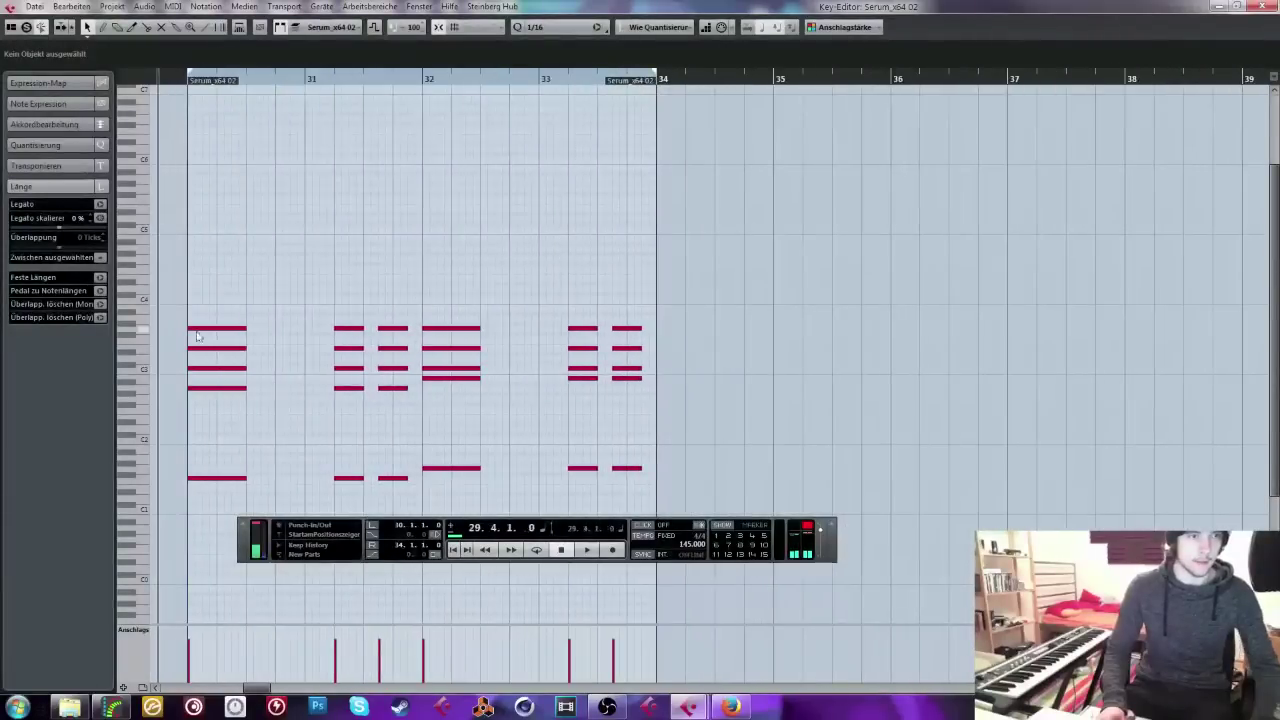
{"action": "left_click_drag", "start_coordinate": [160, 294], "coordinate": [394, 323]}
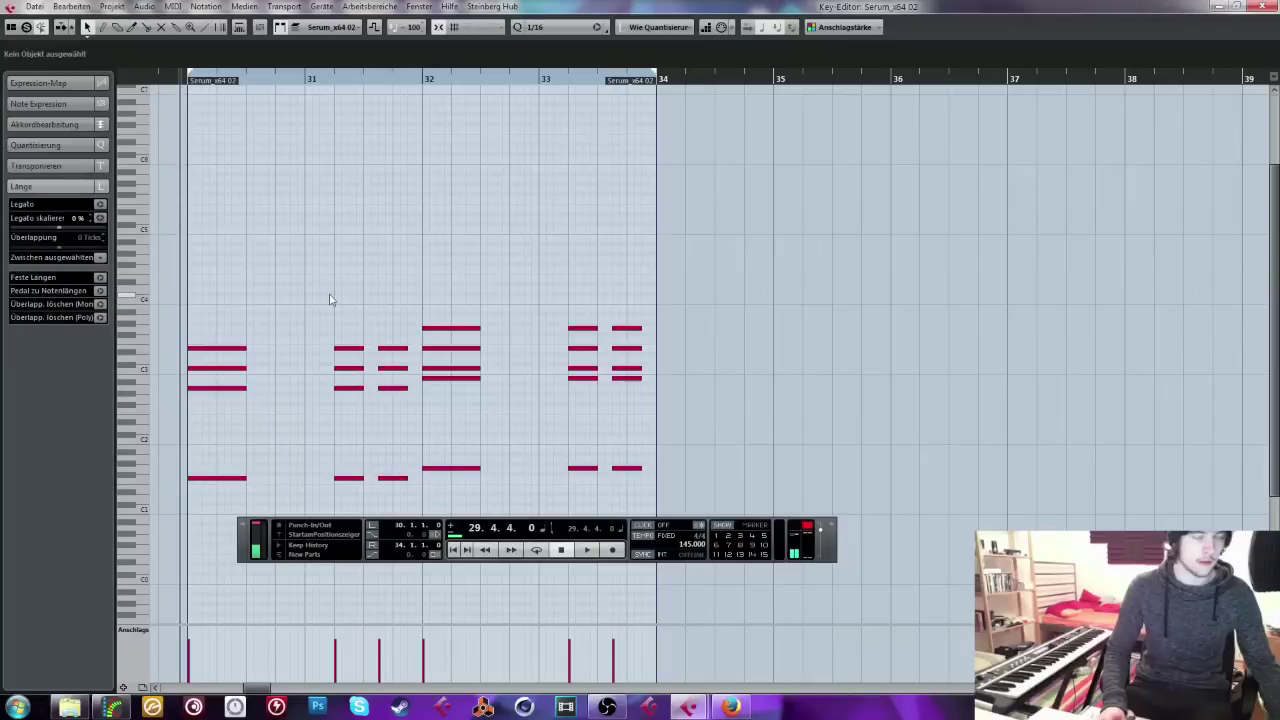
Step: Raise the C3 notes in the chords at 32.1, 33.2 and 33.3.3 to D3, audition the result and close the note editor
{"action": "key", "text": "space"}
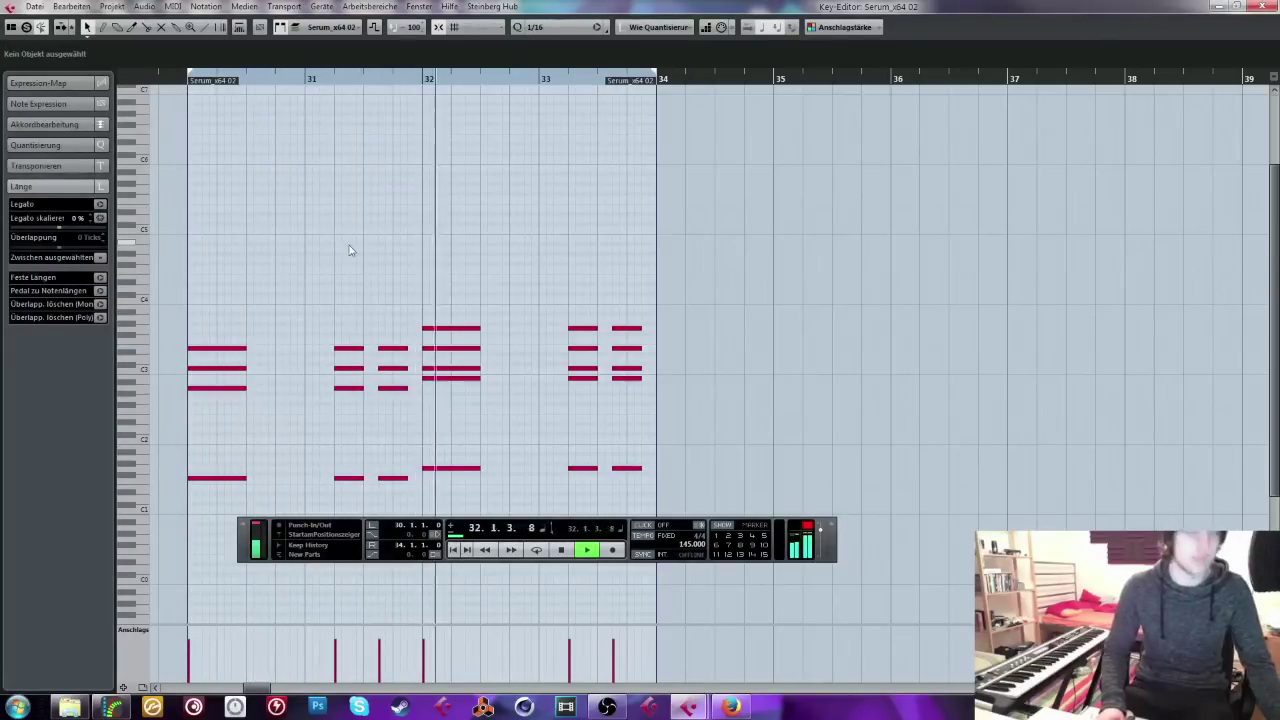
{"action": "key", "text": "space"}
{"action": "left_click", "coordinate": [449, 379]}
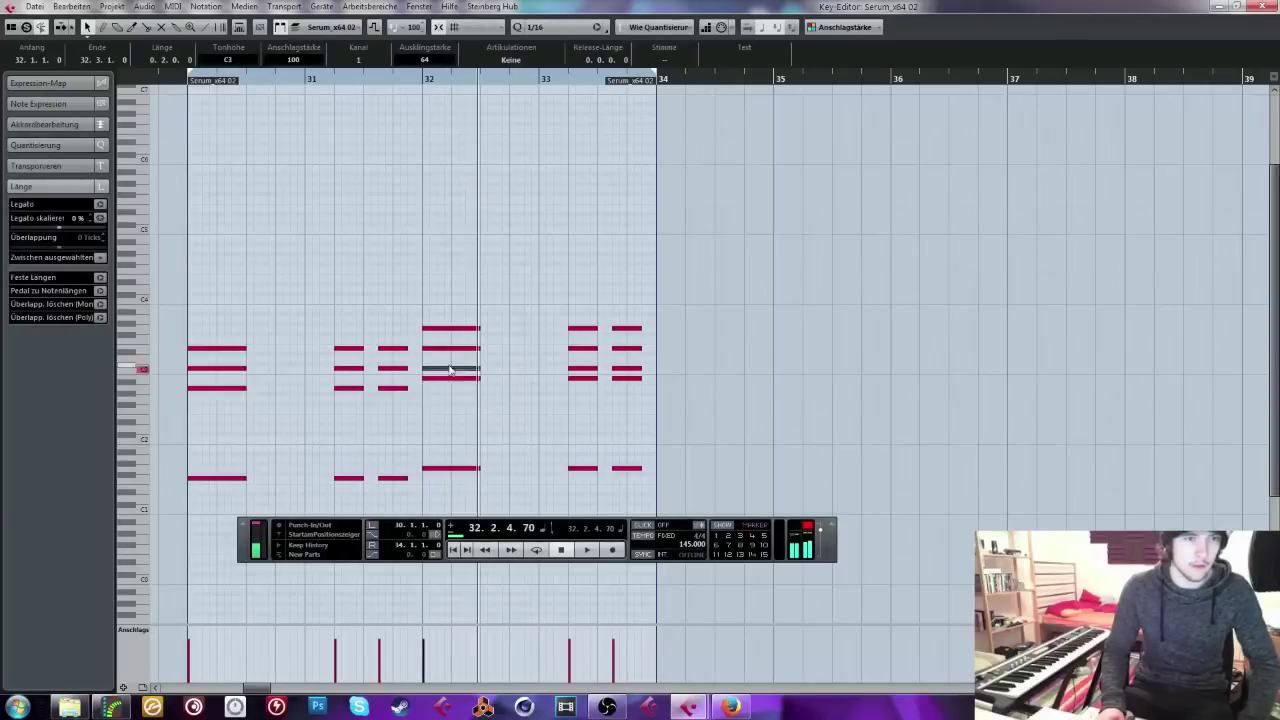
{"action": "left_click_drag", "start_coordinate": [449, 364], "coordinate": [643, 378]}
{"action": "key", "text": "Up"}
{"action": "key", "text": "Up"}
{"action": "key", "text": "space"}
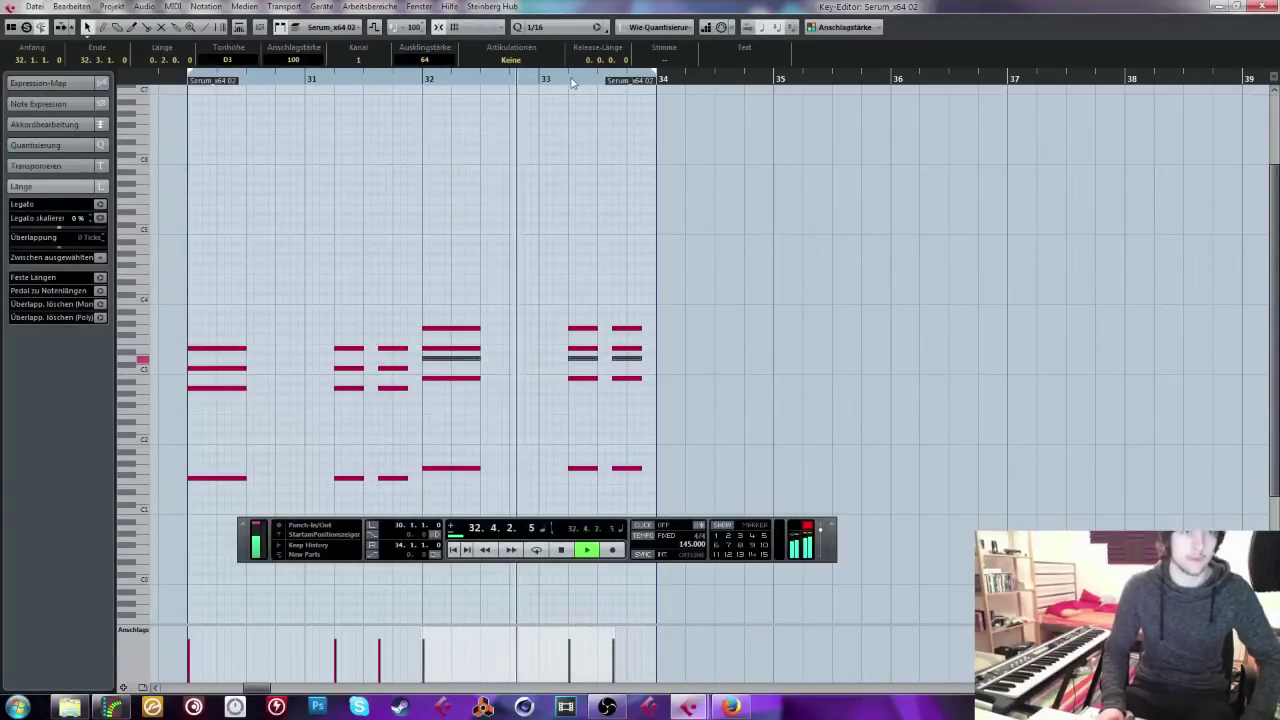
{"action": "left_click", "coordinate": [1262, 6]}
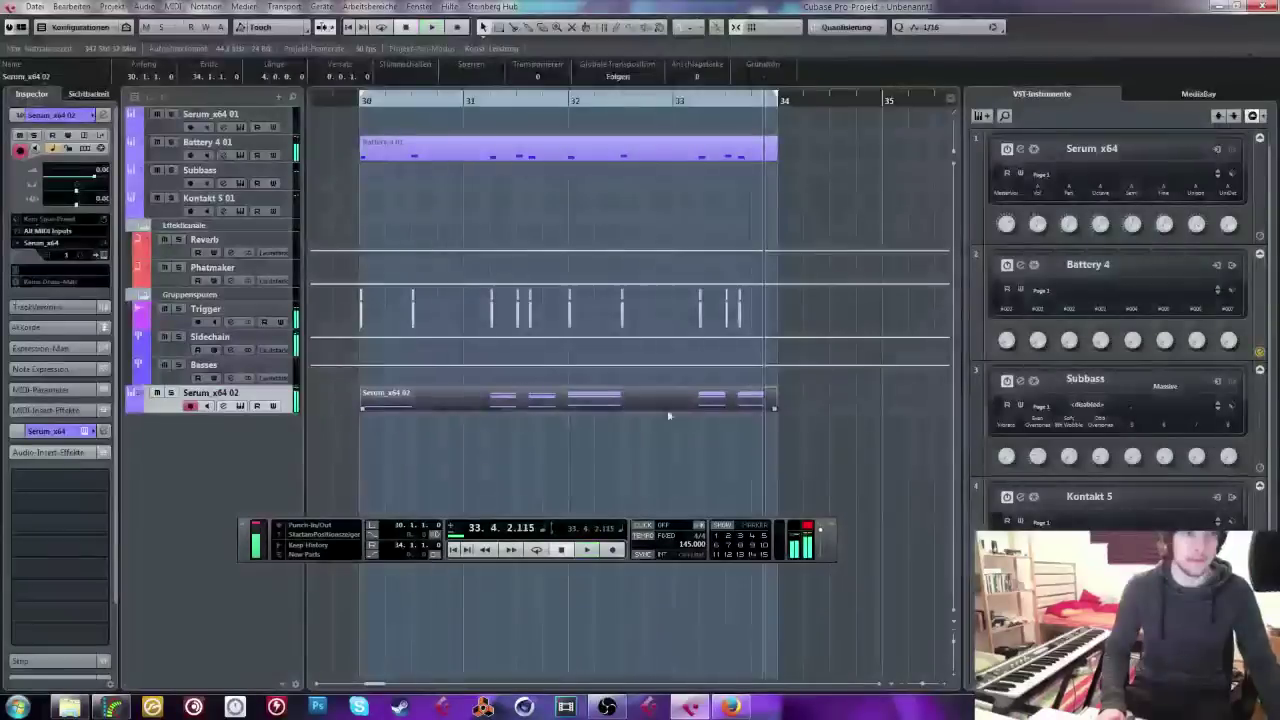
Step: Duplicate the drum, trigger and Serum material of bars 30–34 to bar 34 and set the locator range to bars 30–38
{"action": "left_click_drag", "start_coordinate": [813, 146], "coordinate": [470, 370]}
{"action": "key", "text": "ctrl+d"}
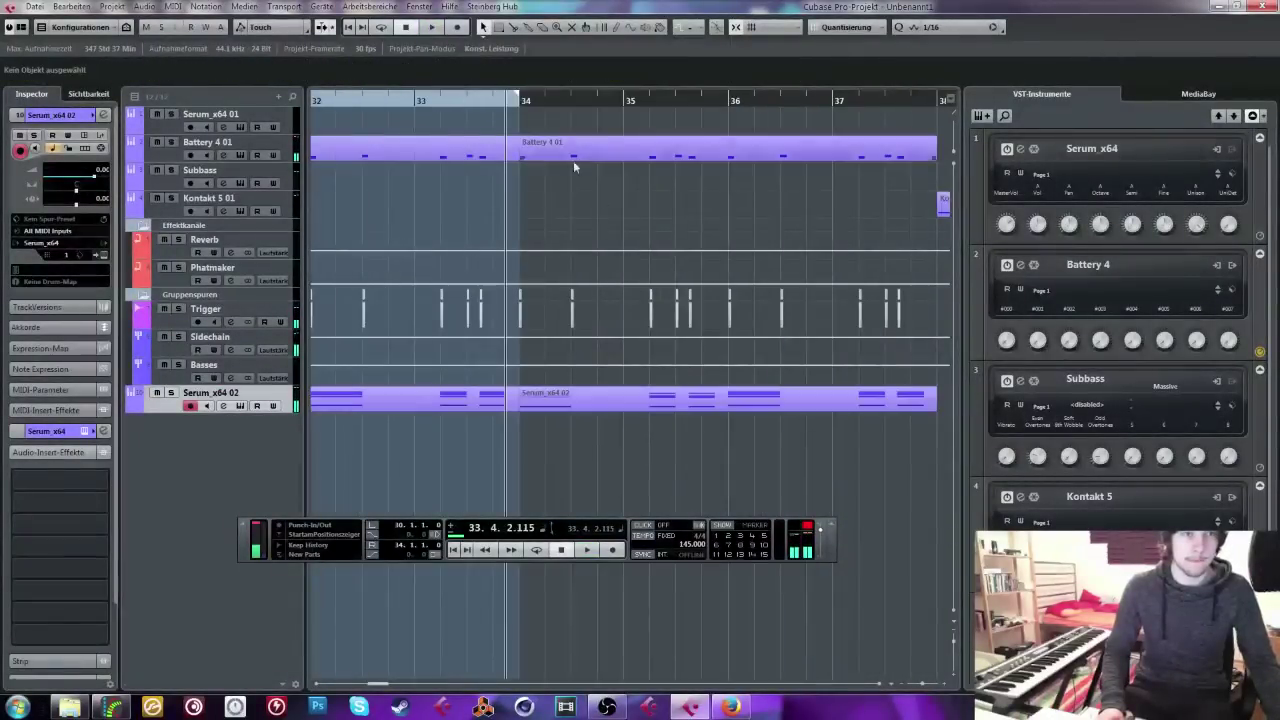
{"action": "mouse_move", "coordinate": [520, 88]}
{"action": "left_mouse_down"}
{"action": "mouse_move", "coordinate": [940, 96]}
{"action": "mouse_move", "coordinate": [560, 98]}
{"action": "mouse_move", "coordinate": [654, 101]}
{"action": "left_mouse_up"}
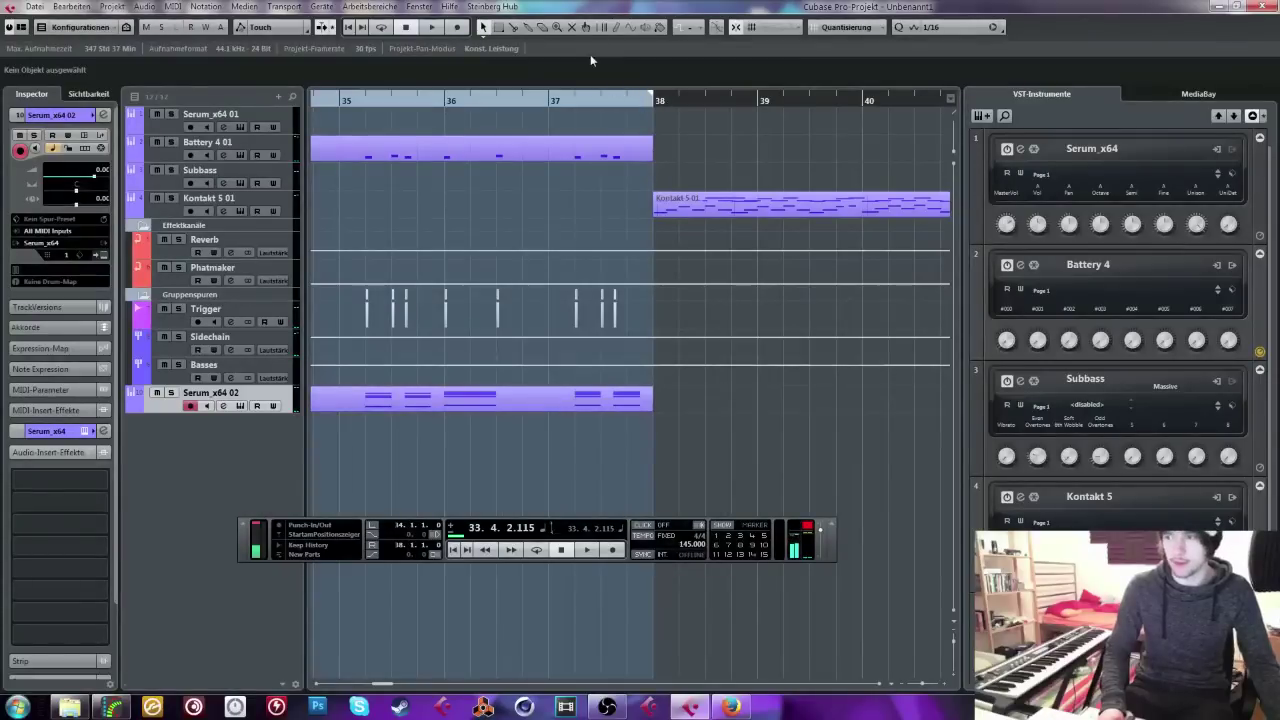
{"action": "left_click_drag", "start_coordinate": [368, 104], "coordinate": [440, 88]}
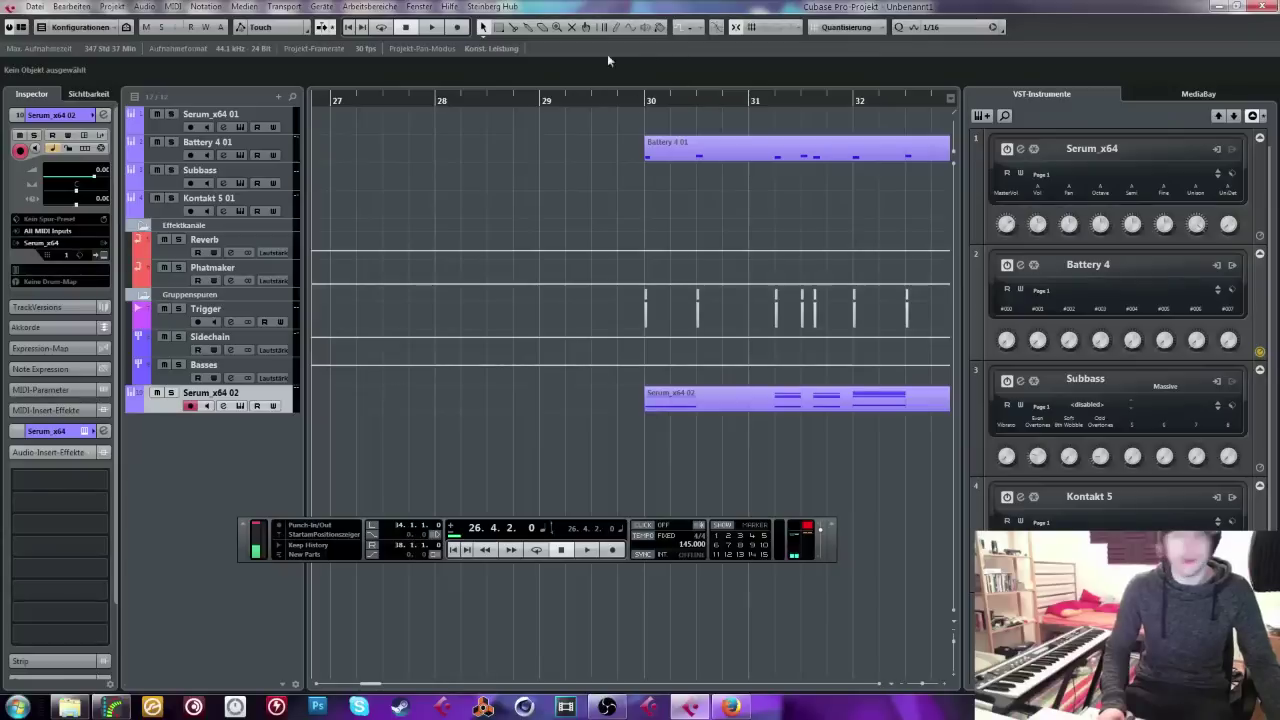
{"action": "mouse_move", "coordinate": [645, 88]}
{"action": "left_mouse_down"}
{"action": "mouse_move", "coordinate": [985, 87]}
{"action": "mouse_move", "coordinate": [935, 92]}
{"action": "left_mouse_up"}
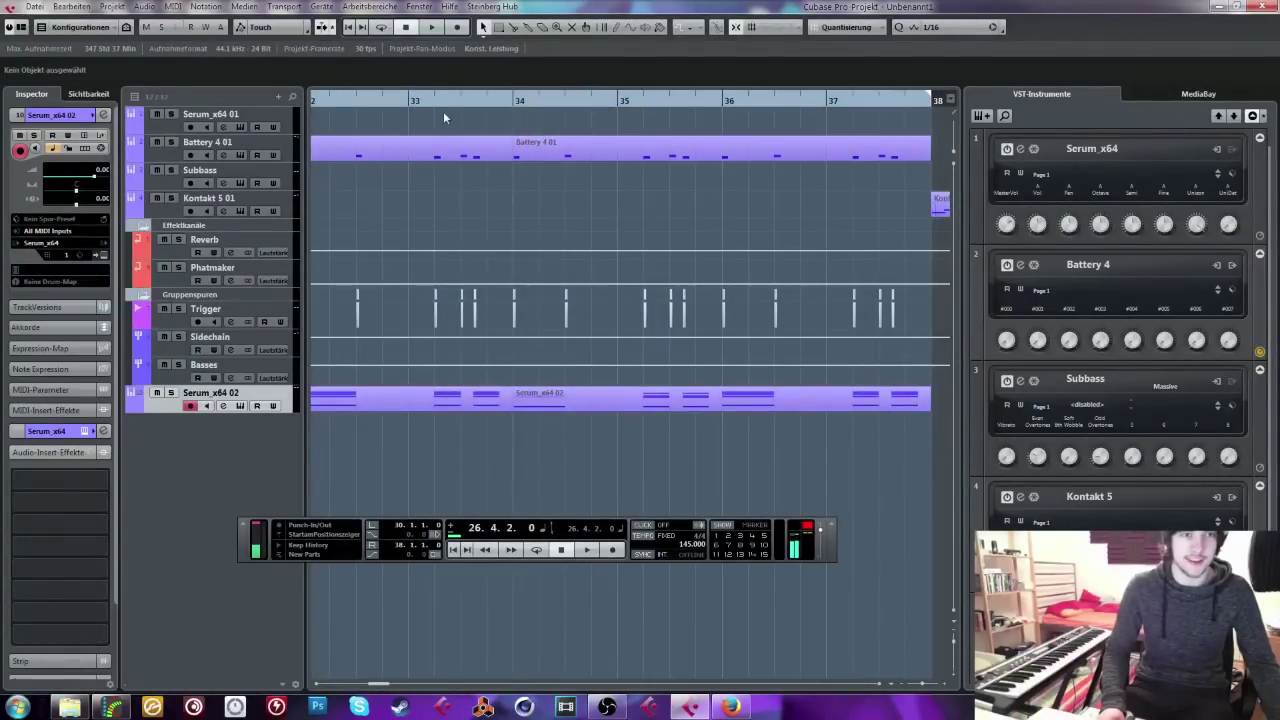
Step: Open the copied Serum_x64 02 part at bar 34 and raise the bass notes at 34.1, 35.2 and 35.3.3 to A1
{"action": "double_click", "coordinate": [537, 398]}
{"action": "scroll", "coordinate": [549, 338], "scroll_direction": "down", "scroll_amount": 1}
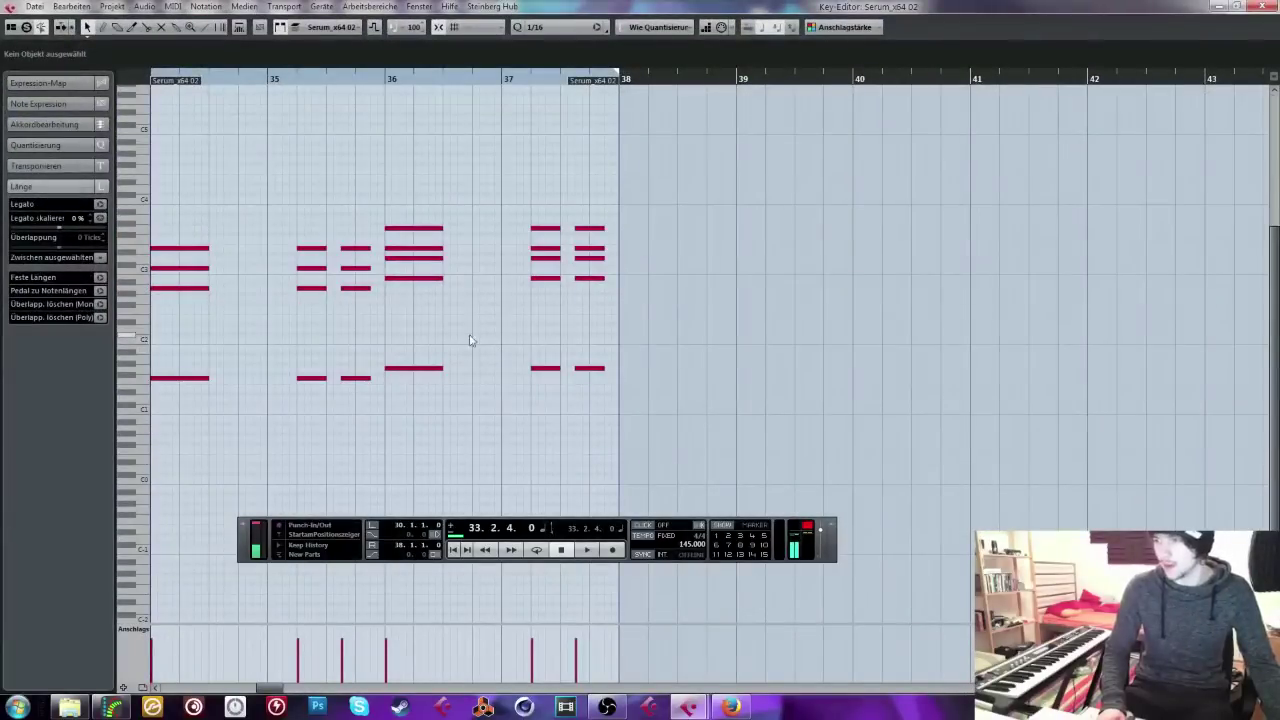
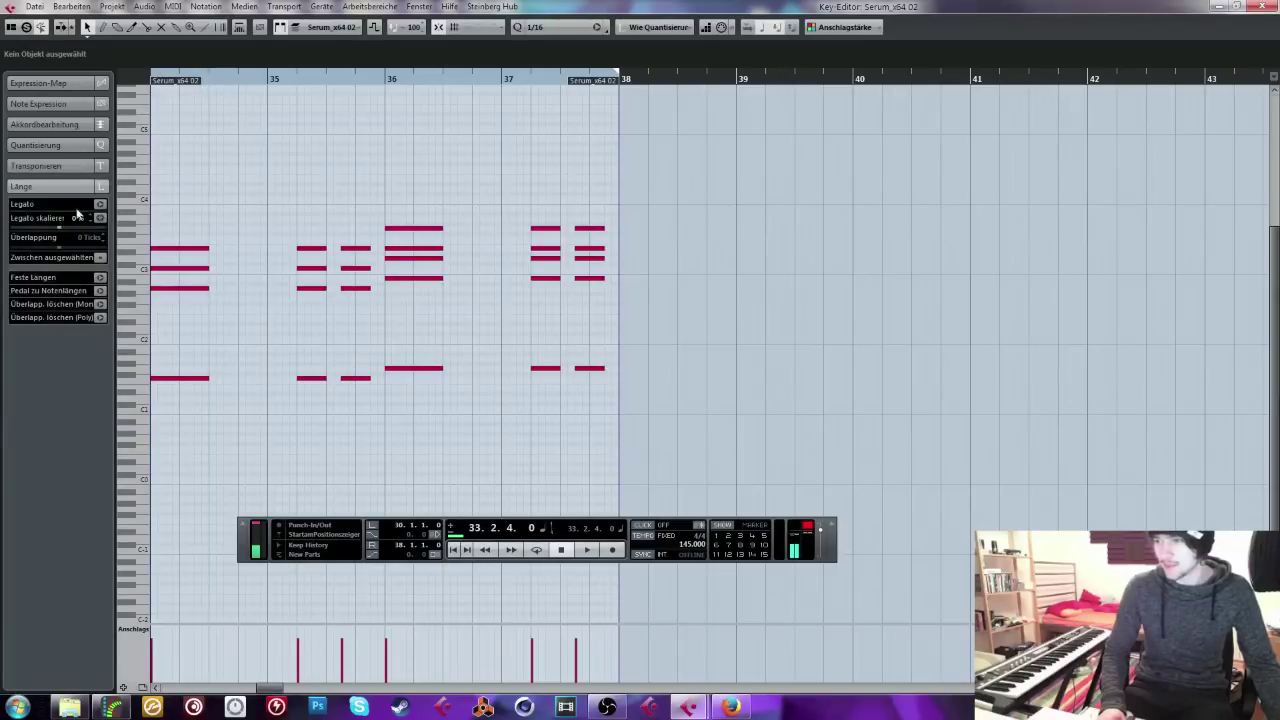
{"action": "left_click_drag", "start_coordinate": [177, 337], "coordinate": [357, 400]}
{"action": "key", "text": "Up"}
{"action": "key", "text": "Up"}
{"action": "key", "text": "Up"}
{"action": "key", "text": "Up"}
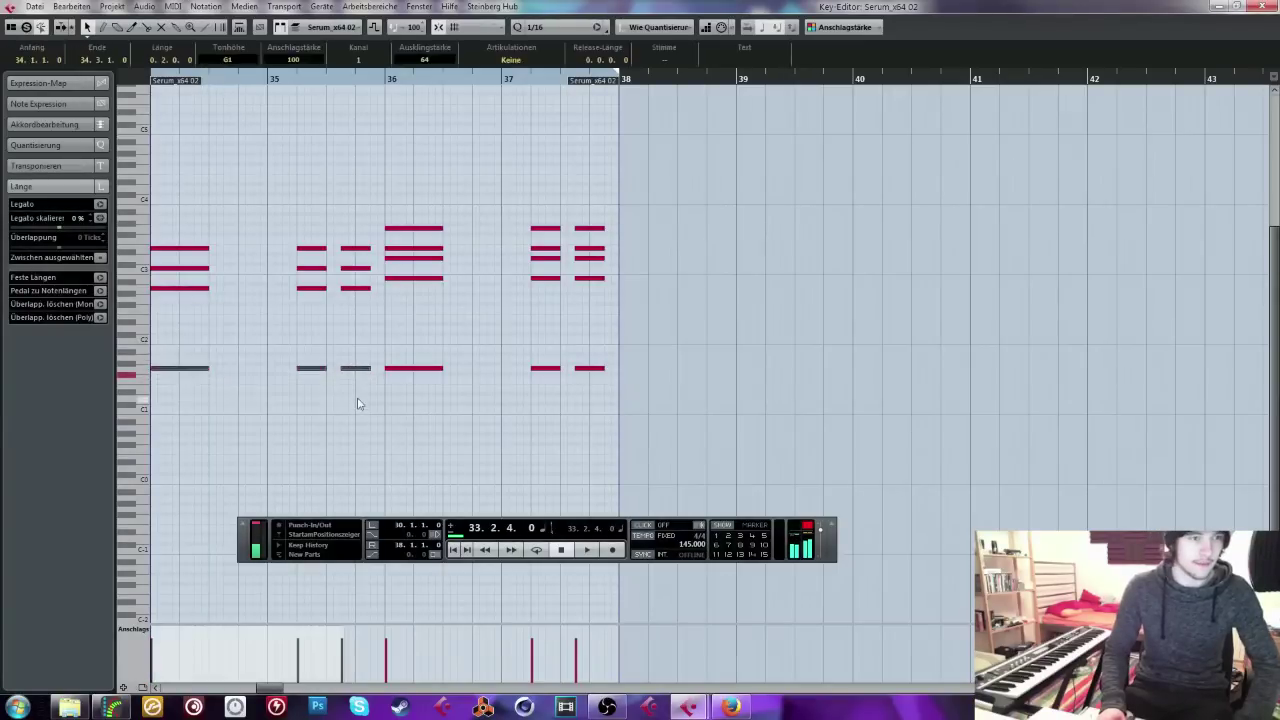
{"action": "left_click", "coordinate": [263, 293]}
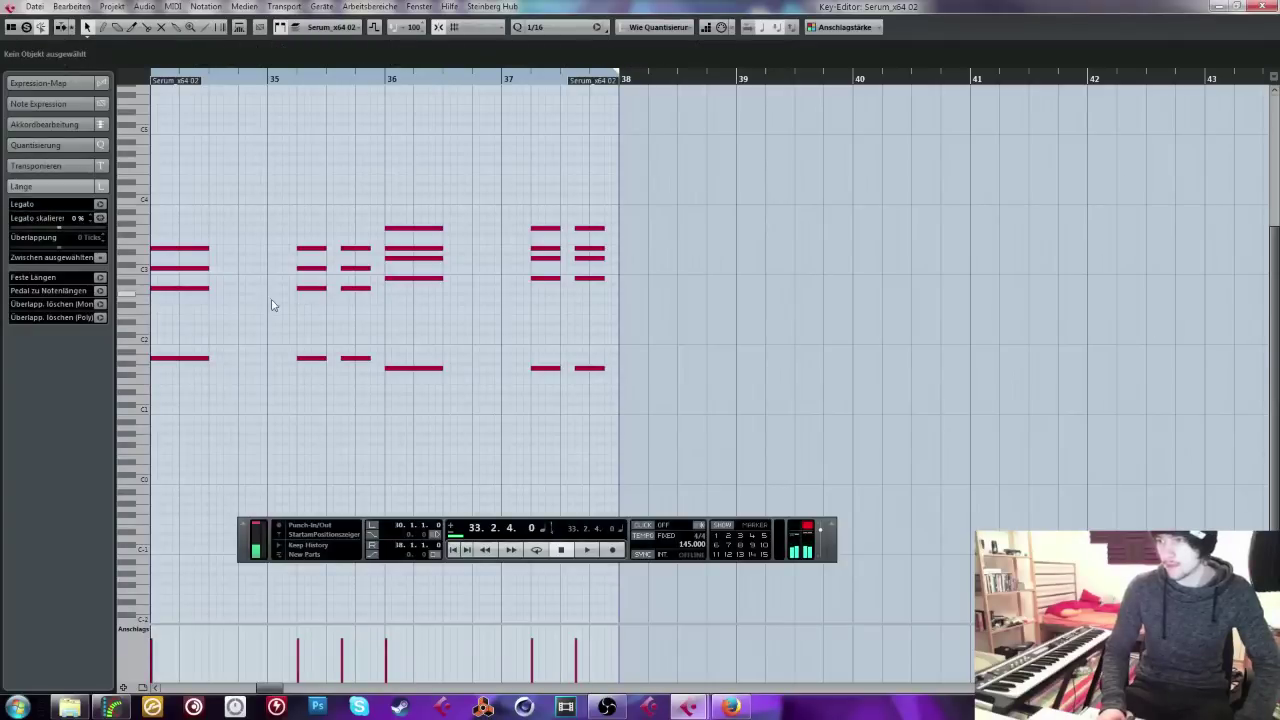
Step: Play back the transition into bar 34 and move the A2 note of the 34.1 chord up to G3
{"action": "left_click", "coordinate": [191, 269]}
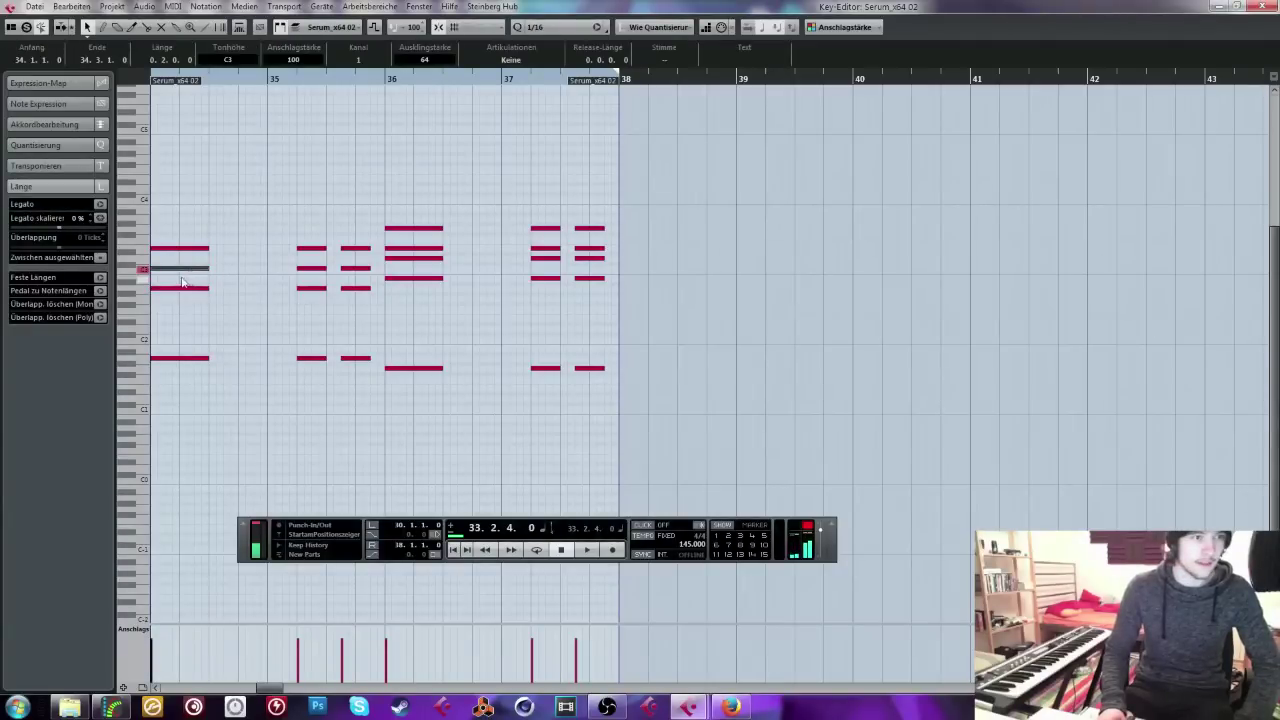
{"action": "key", "text": "space"}
{"action": "left_click", "coordinate": [258, 90]}
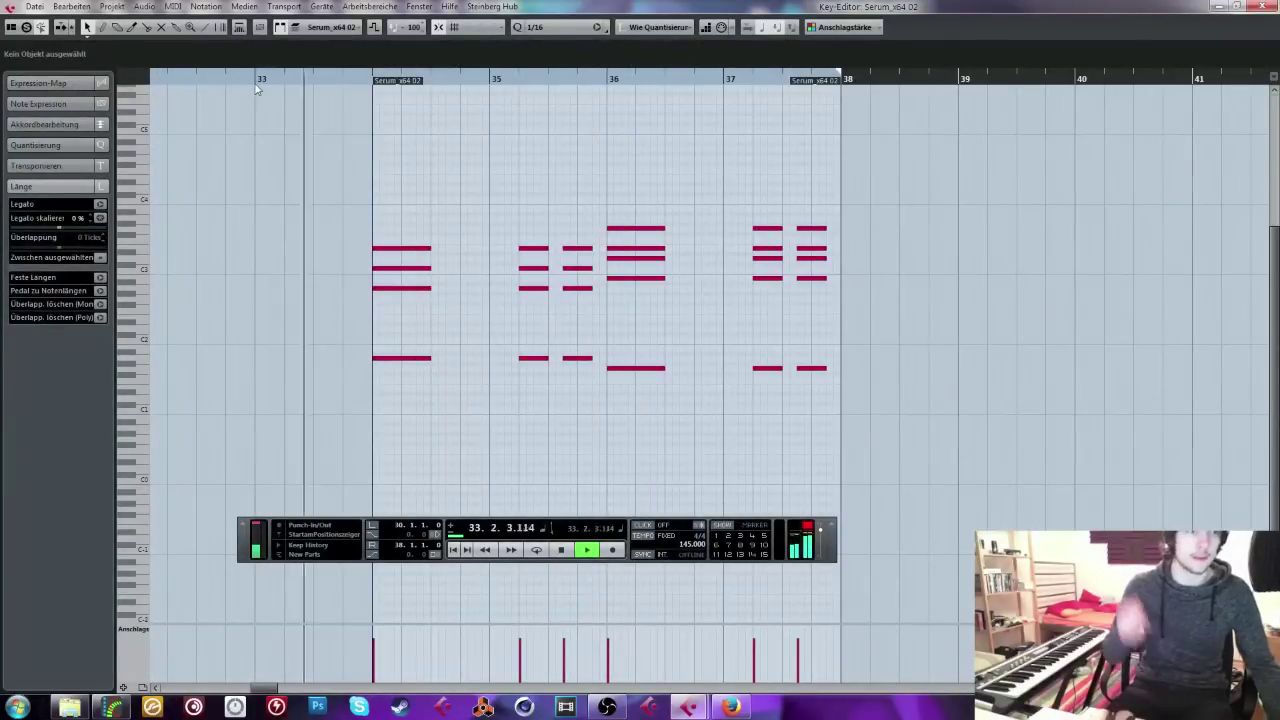
{"action": "key", "text": "space"}
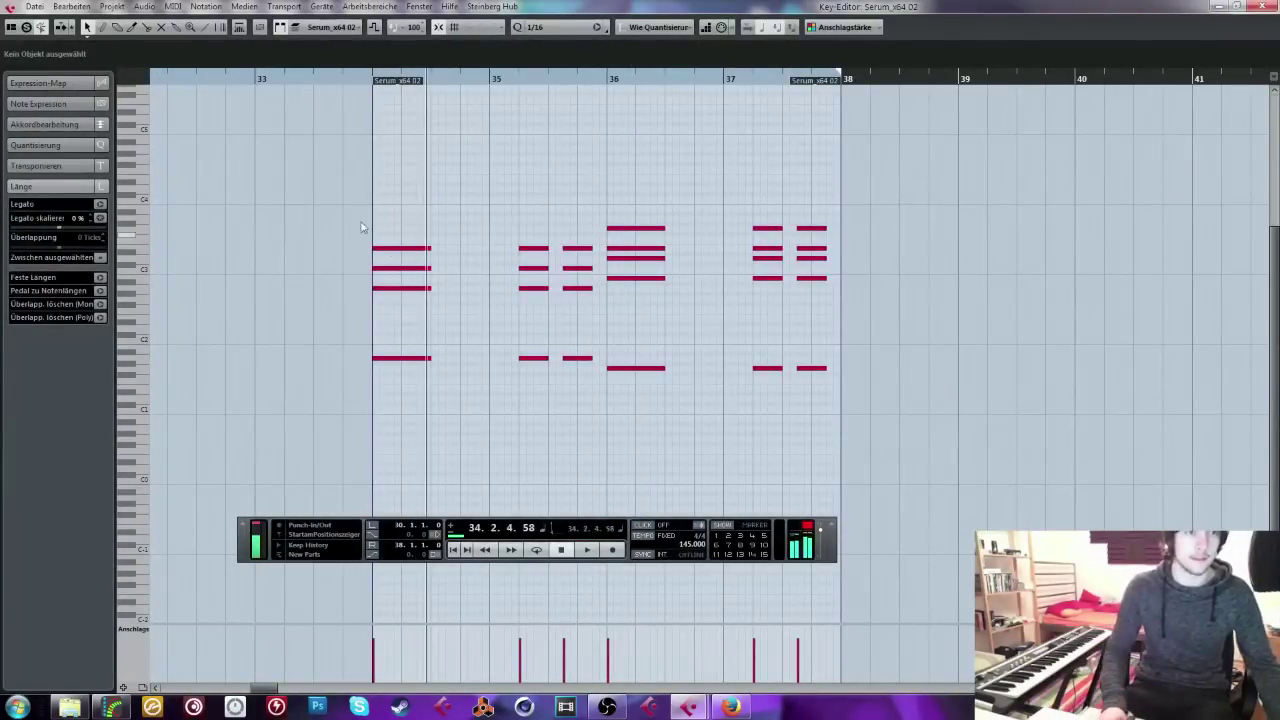
{"action": "left_click", "coordinate": [383, 286]}
{"action": "key", "text": "Delete"}
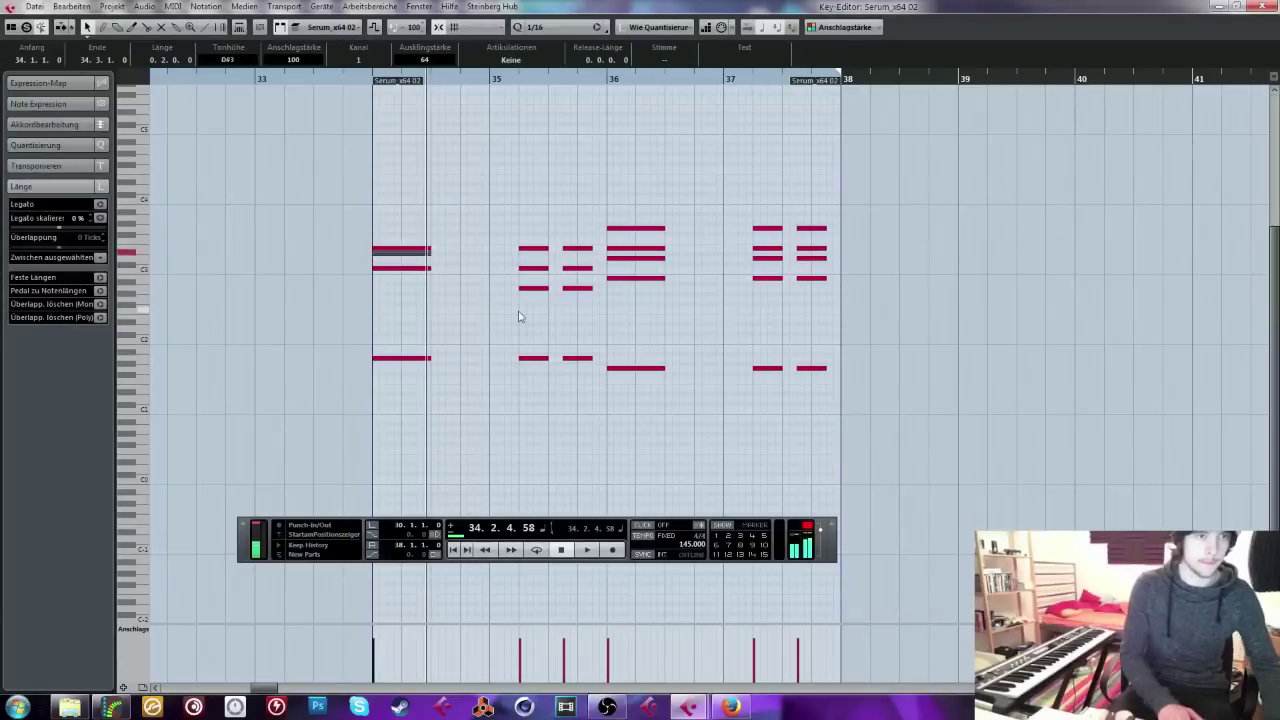
{"action": "key", "text": "Up"}
{"action": "left_click", "coordinate": [367, 82]}
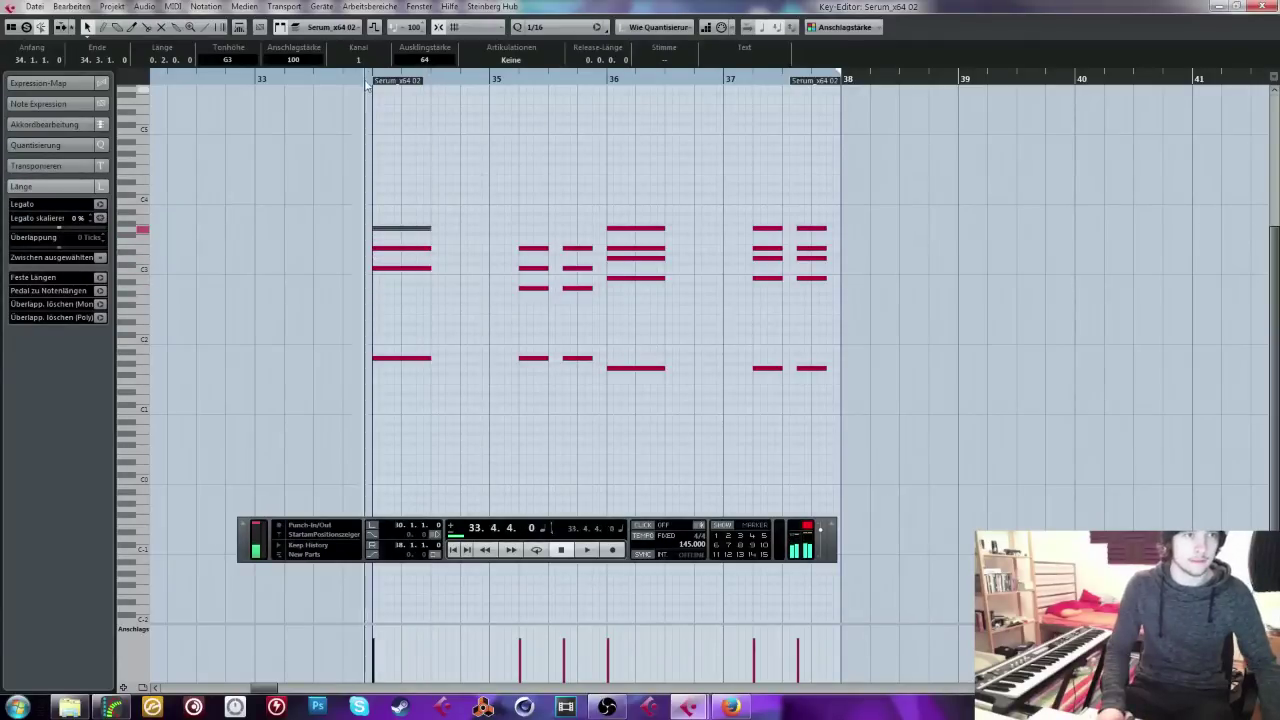
Step: Revoice the upper notes of the chords at 35.2 and 35.3.3 as C3, E3 and G3, and play back from bar 34
{"action": "left_click_drag", "start_coordinate": [522, 224], "coordinate": [598, 306]}
{"action": "key", "text": "Up"}
{"action": "key", "text": "Up"}
{"action": "key", "text": "Up"}
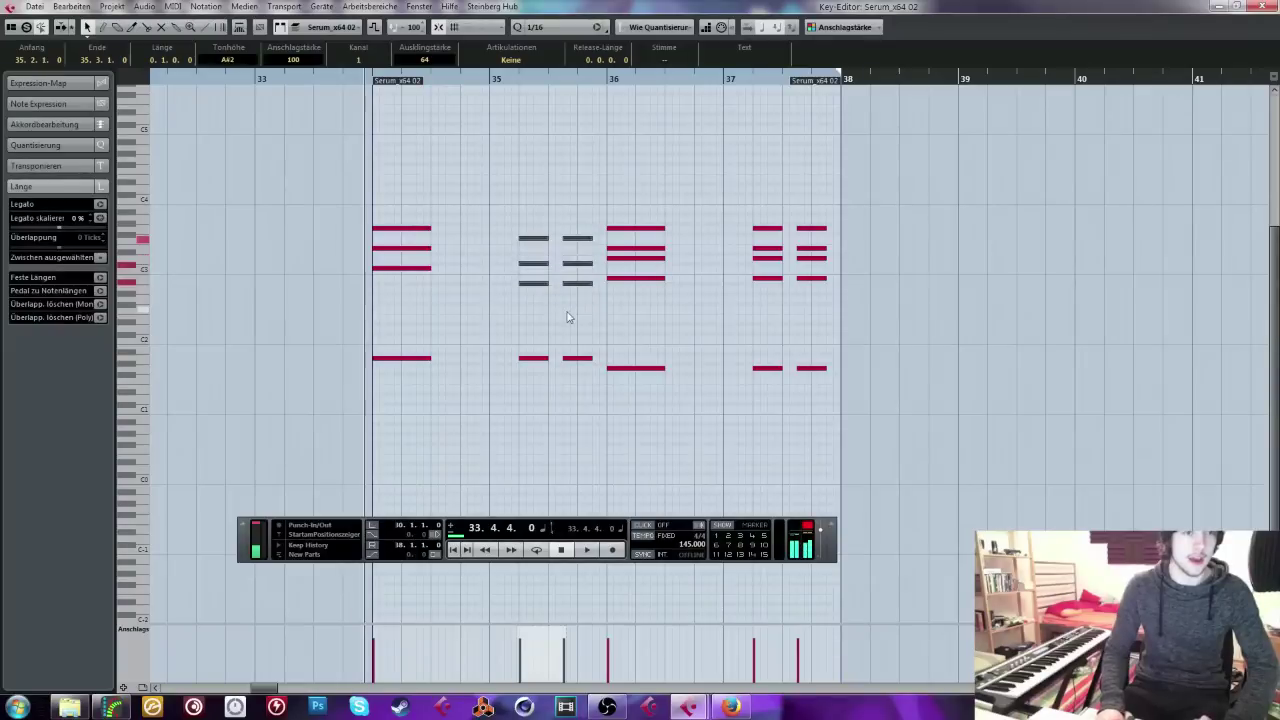
{"action": "left_click_drag", "start_coordinate": [518, 322], "coordinate": [590, 412]}
{"action": "left_click_drag", "start_coordinate": [526, 236], "coordinate": [583, 262]}
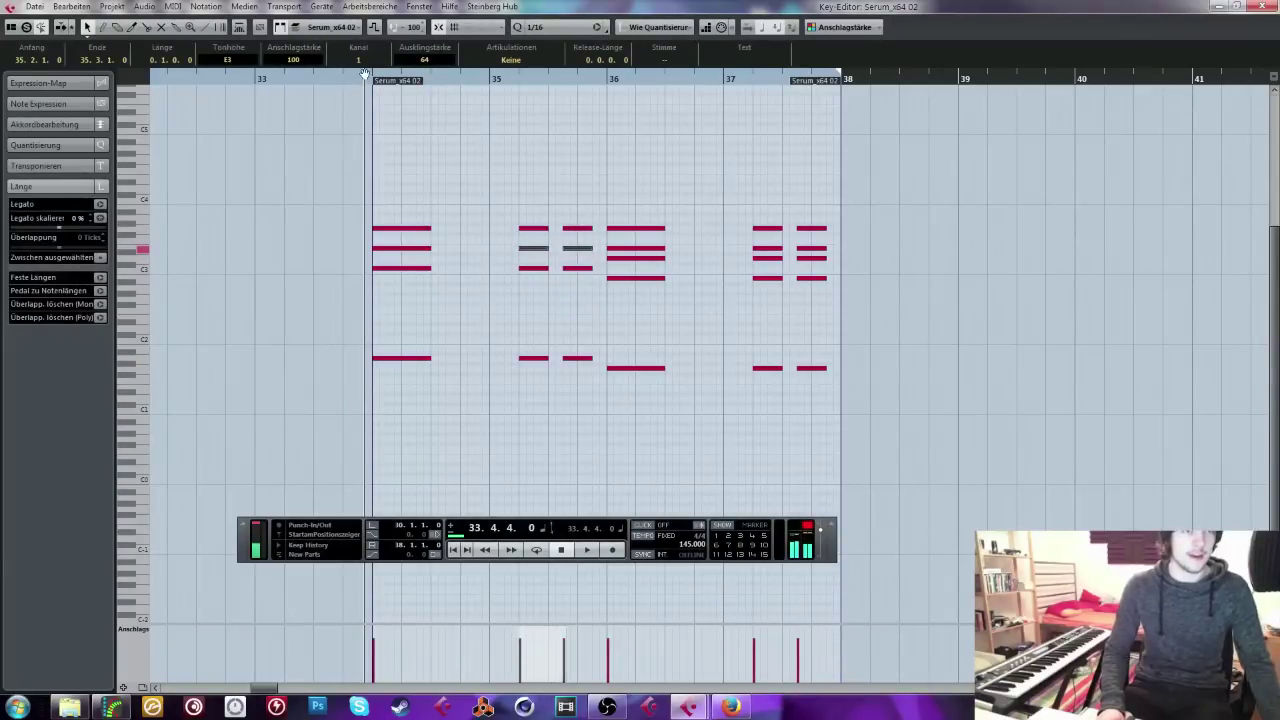
{"action": "left_click_drag", "start_coordinate": [364, 76], "coordinate": [366, 80]}
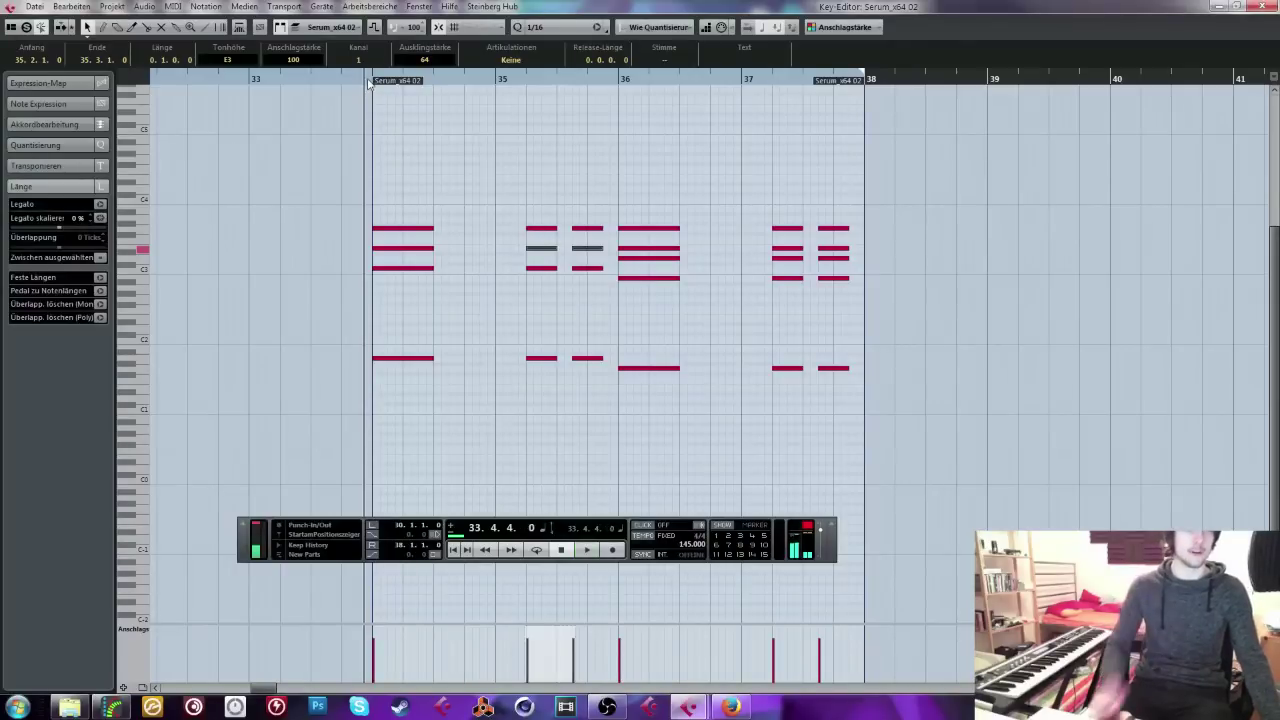
{"action": "key", "text": "space"}
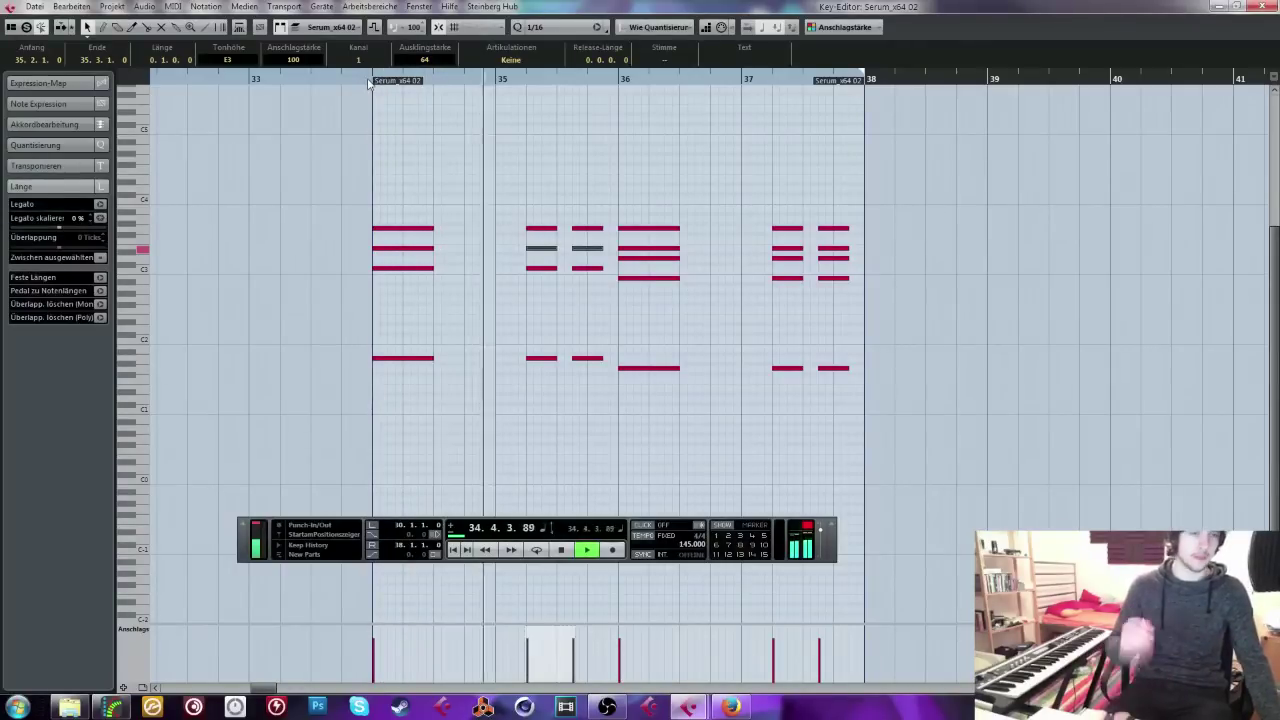
{"action": "key", "text": "space"}
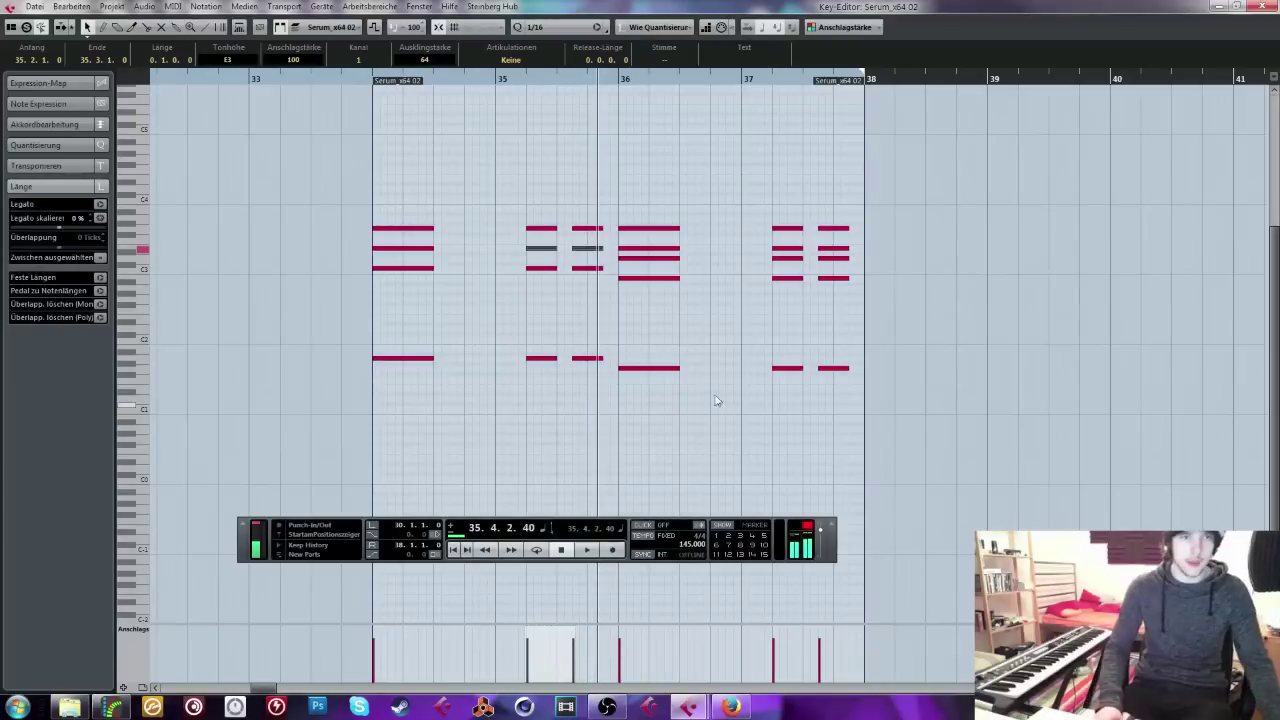
Step: Revoice the 36.1 chord as E1, G2, A2, B2 and D3, and replace the chords at 37.2 and 37.3.3 with one-beat copies
{"action": "left_click", "coordinate": [662, 368]}
{"action": "key", "text": "Down"}
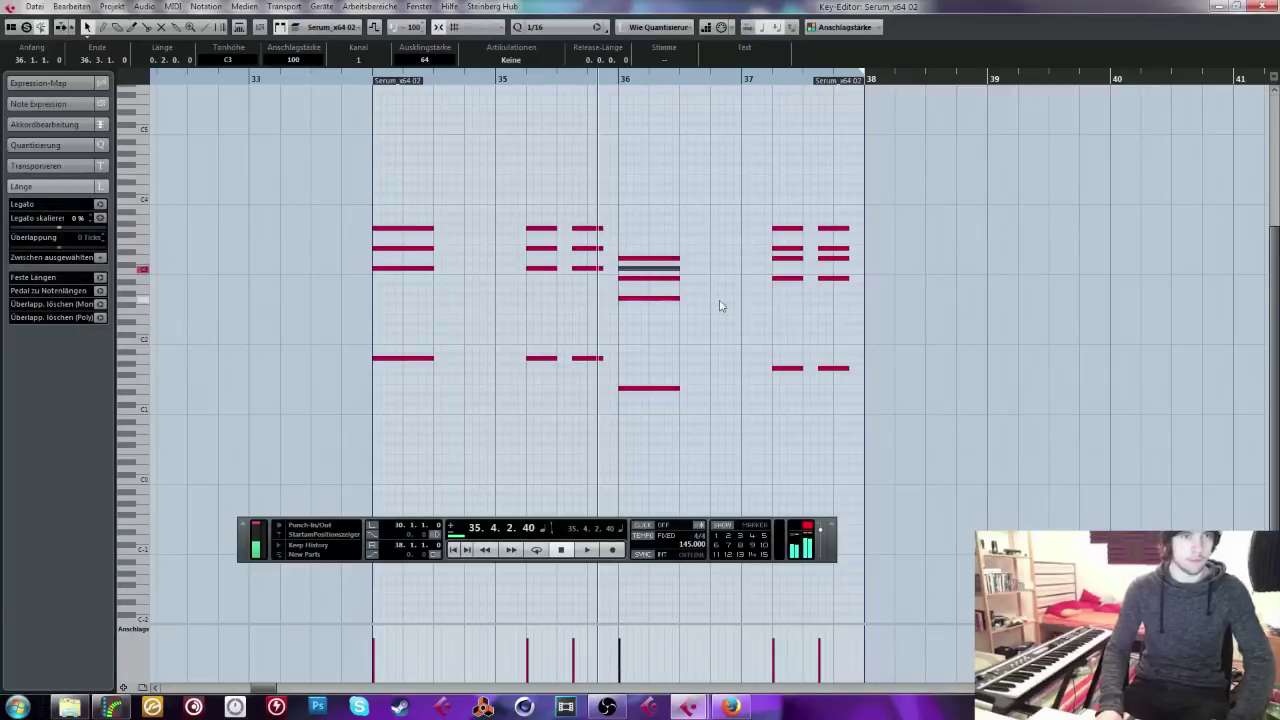
{"action": "key", "text": "Delete"}
{"action": "left_click_drag", "start_coordinate": [743, 200], "coordinate": [620, 418]}
{"action": "left_click", "coordinate": [741, 80]}
{"action": "left_click", "coordinate": [771, 80]}
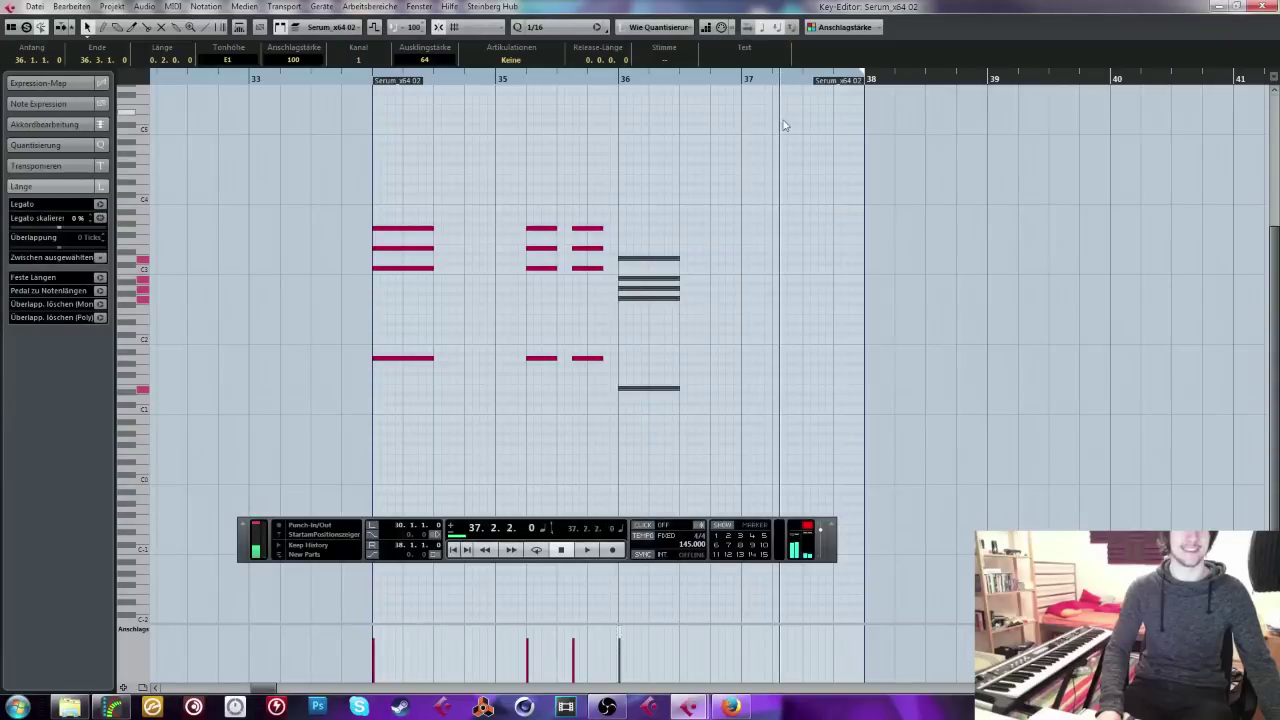
{"action": "key", "text": "ctrl+v"}
{"action": "left_click_drag", "start_coordinate": [803, 168], "coordinate": [848, 436]}
{"action": "mouse_move", "coordinate": [832, 388]}
{"action": "left_mouse_down"}
{"action": "mouse_move", "coordinate": [798, 390]}
{"action": "mouse_move", "coordinate": [840, 388]}
{"action": "left_mouse_up"}
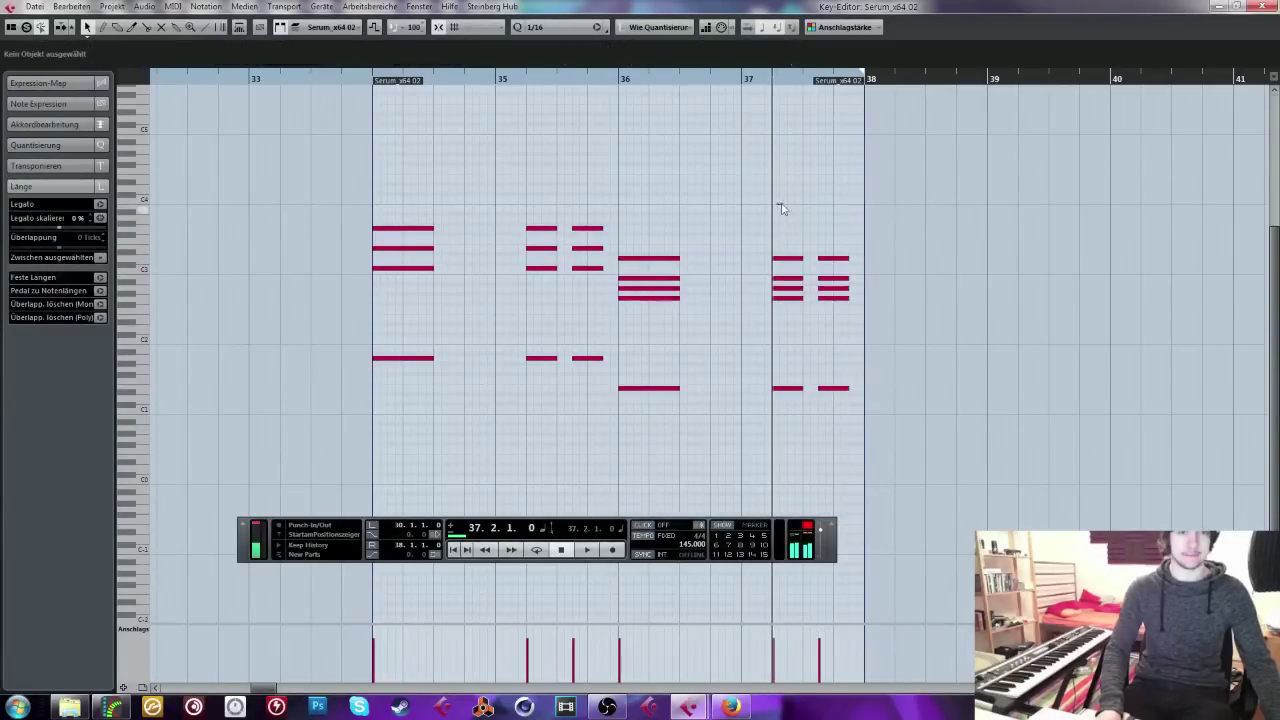
Step: Try lowering the top note of the 37.2 chord to C3 and play it back
{"action": "left_click", "coordinate": [801, 259]}
{"action": "key", "text": "space"}
{"action": "left_click", "coordinate": [797, 150]}
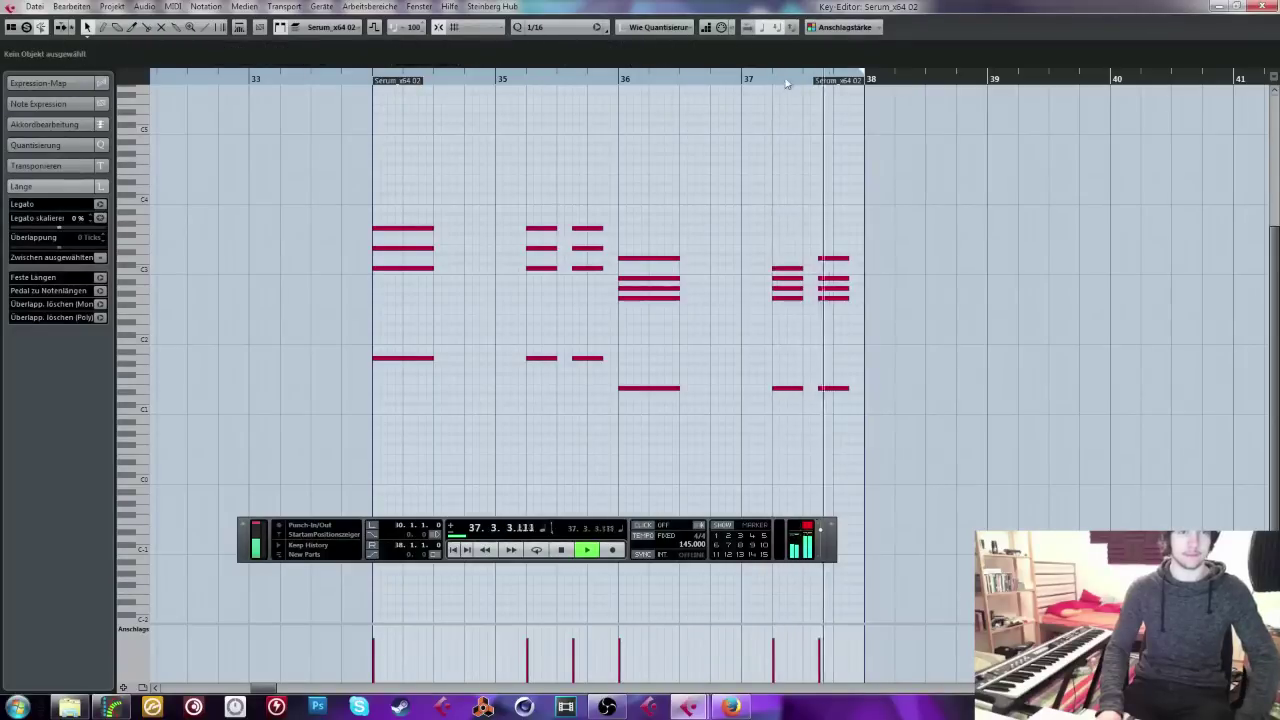
{"action": "key", "text": "space"}
Step: Try different pitches for the A2 and B2 notes of the 37.2 chord and audition the variations
{"action": "left_click", "coordinate": [789, 299]}
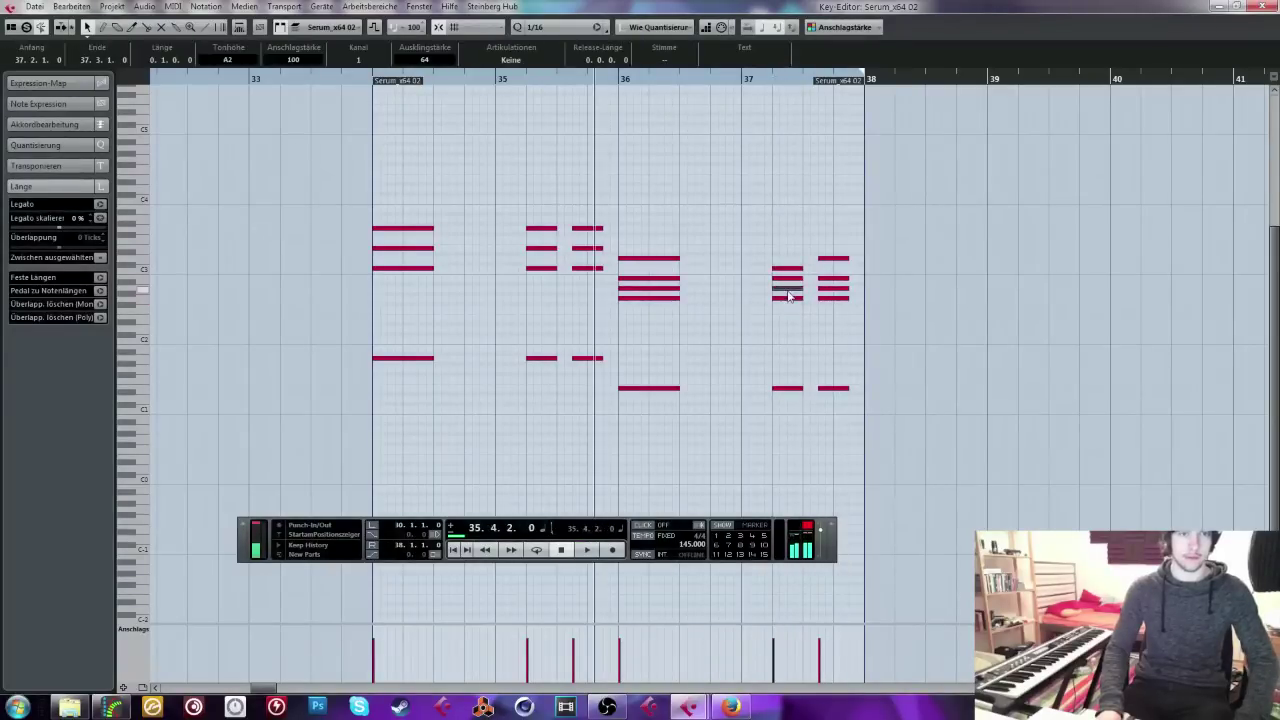
{"action": "left_click", "coordinate": [773, 156]}
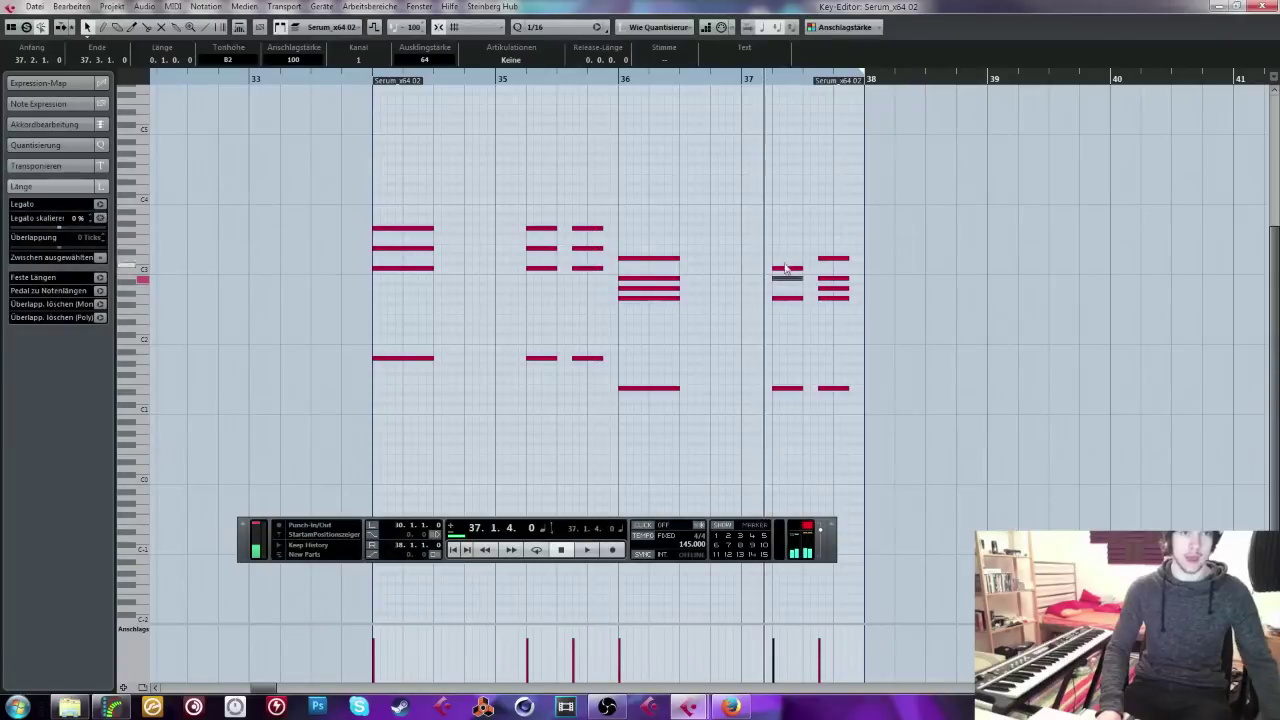
{"action": "left_click", "coordinate": [766, 169]}
{"action": "key", "text": "space"}
{"action": "key", "text": "space"}
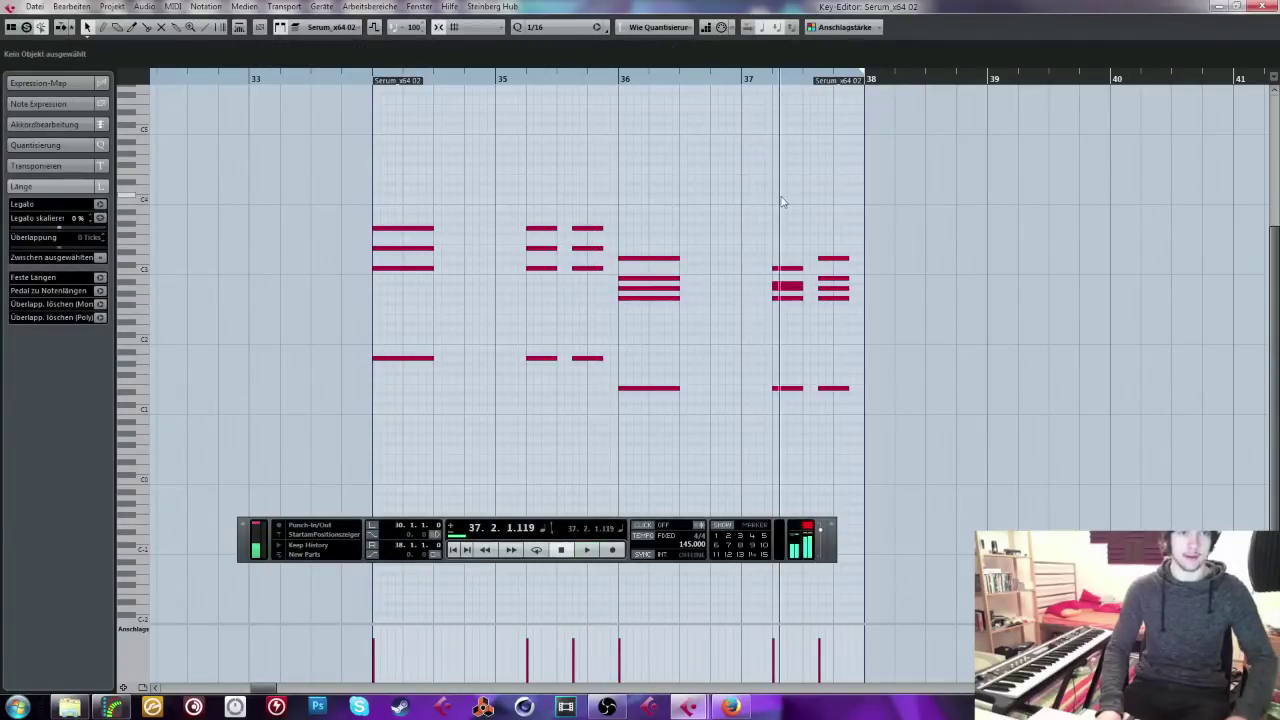
{"action": "left_click", "coordinate": [785, 286]}
{"action": "left_click", "coordinate": [772, 108]}
{"action": "key", "text": "space"}
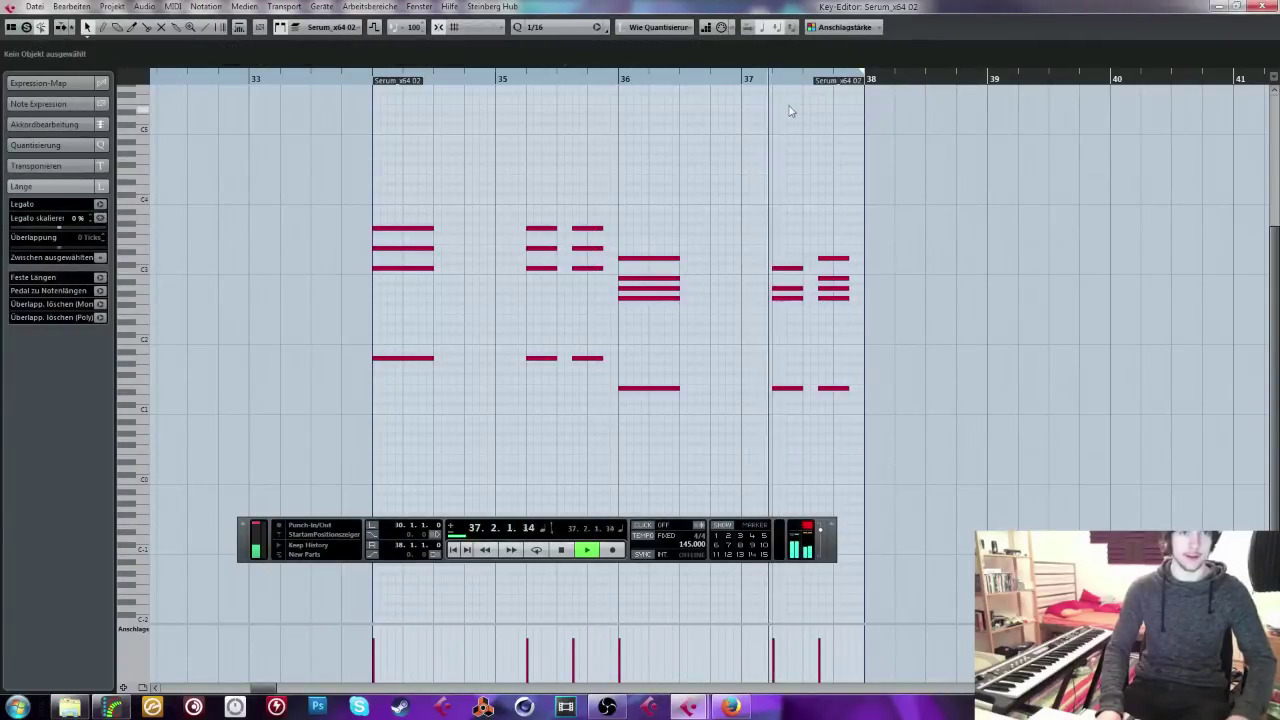
Step: Try the 37.2 chord without its G2 note and play it back
{"action": "left_click", "coordinate": [760, 79]}
{"action": "left_click", "coordinate": [793, 298]}
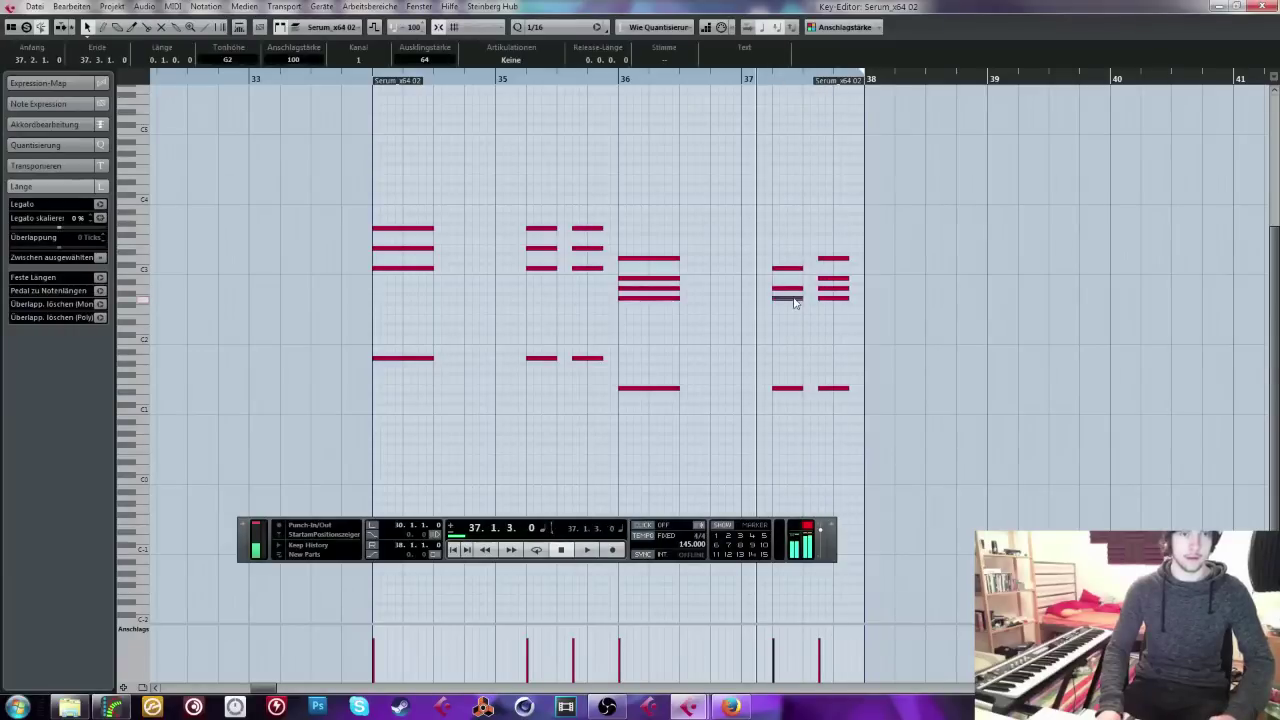
{"action": "left_click", "coordinate": [793, 139]}
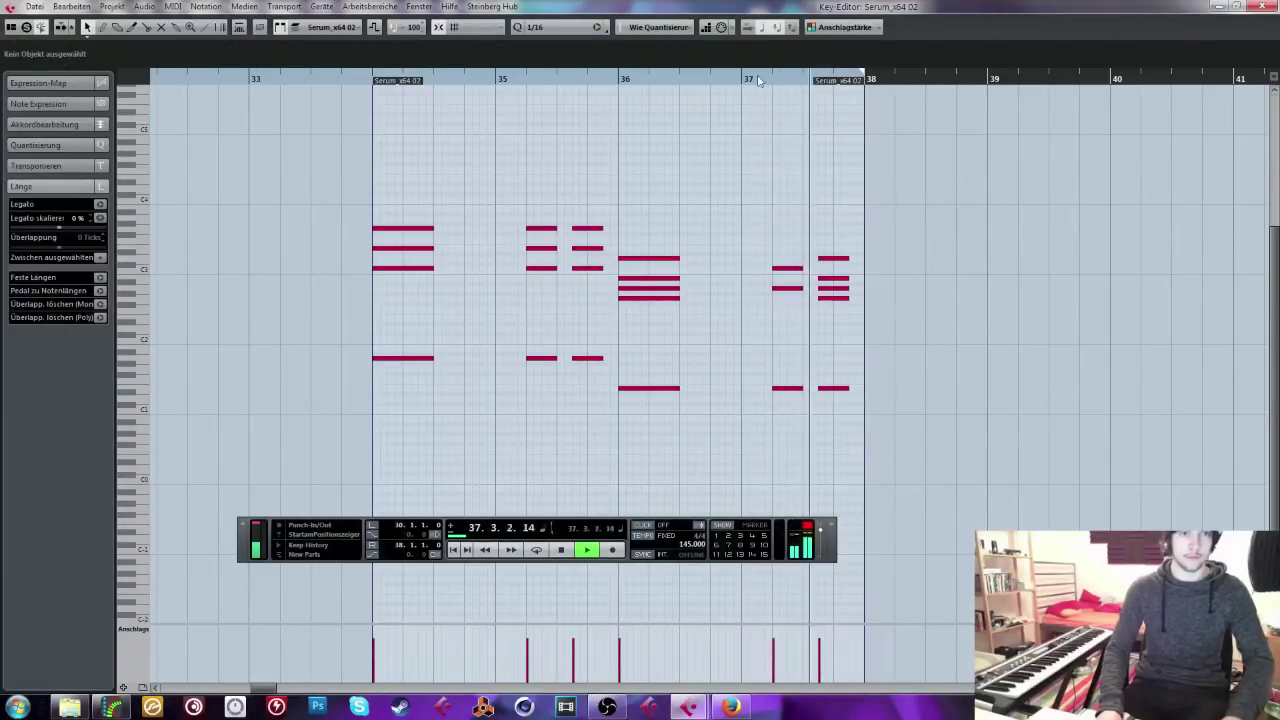
{"action": "key", "text": "space"}
{"action": "left_click", "coordinate": [763, 80]}
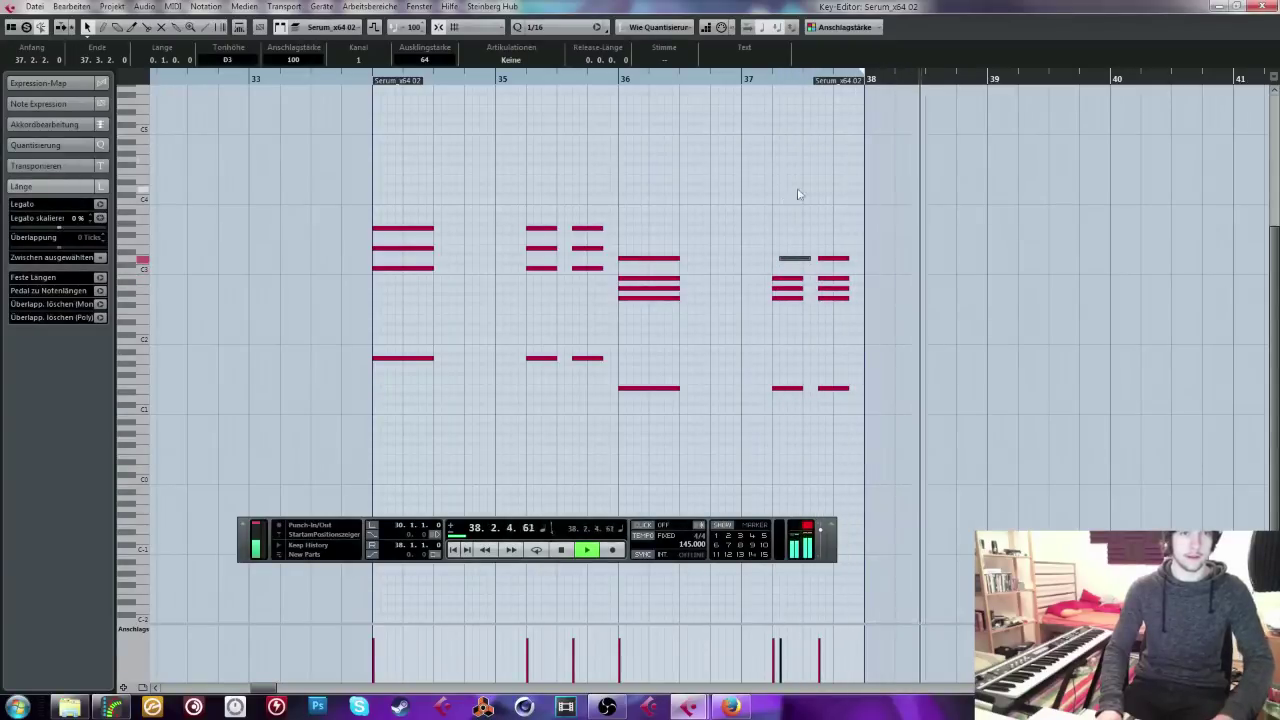
Step: Stop playback, align the 37.2 chord's D3 note to 37.2.1 and close the note editor
{"action": "key", "text": "space"}
{"action": "left_click_drag", "start_coordinate": [795, 258], "coordinate": [788, 258]}
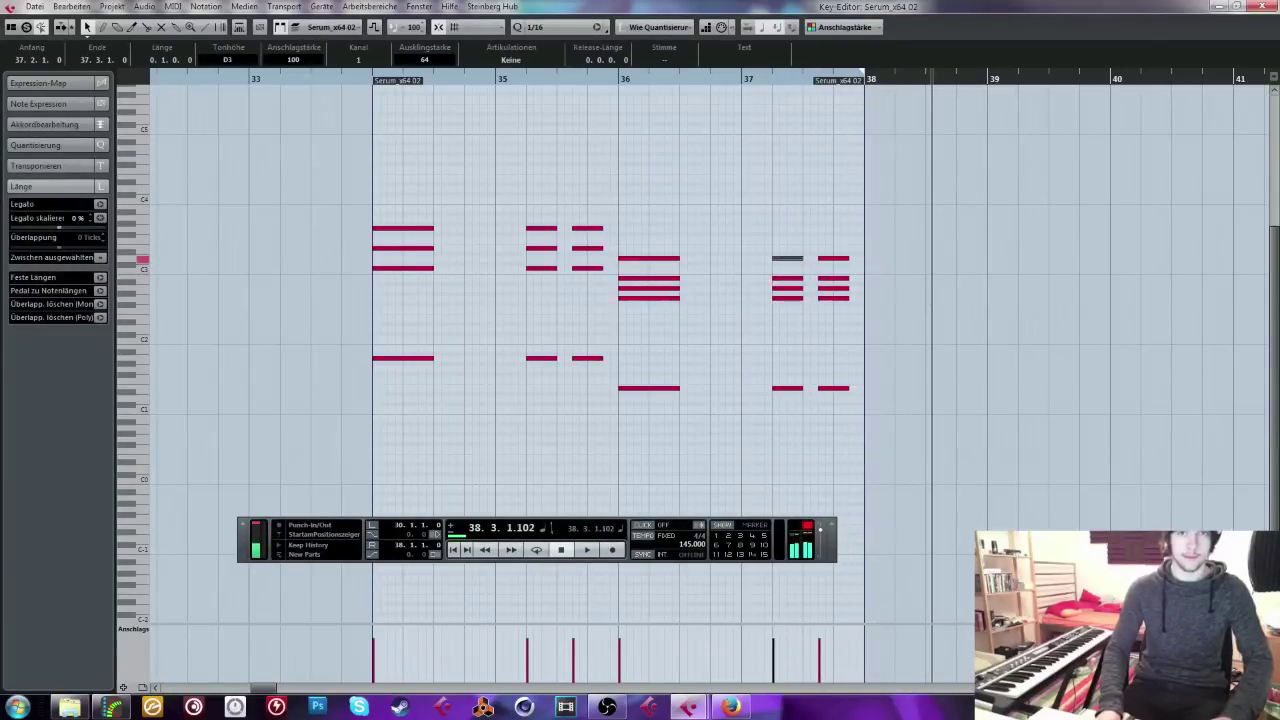
{"action": "left_click", "coordinate": [1268, 6]}
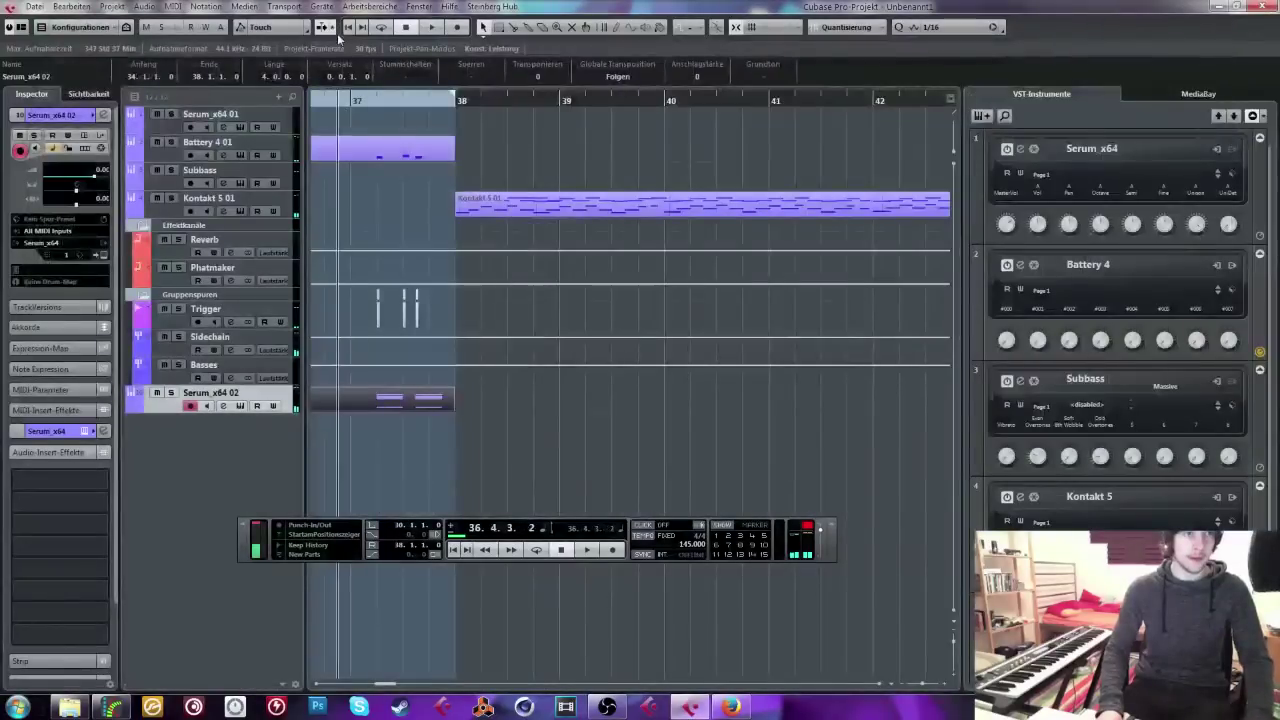
Step: Add a new JP6K instrument track to the project
{"action": "mouse_move", "coordinate": [338, 100]}
{"action": "left_mouse_down"}
{"action": "mouse_move", "coordinate": [342, 112]}
{"action": "mouse_move", "coordinate": [330, 96]}
{"action": "mouse_move", "coordinate": [314, 103]}
{"action": "left_mouse_up"}
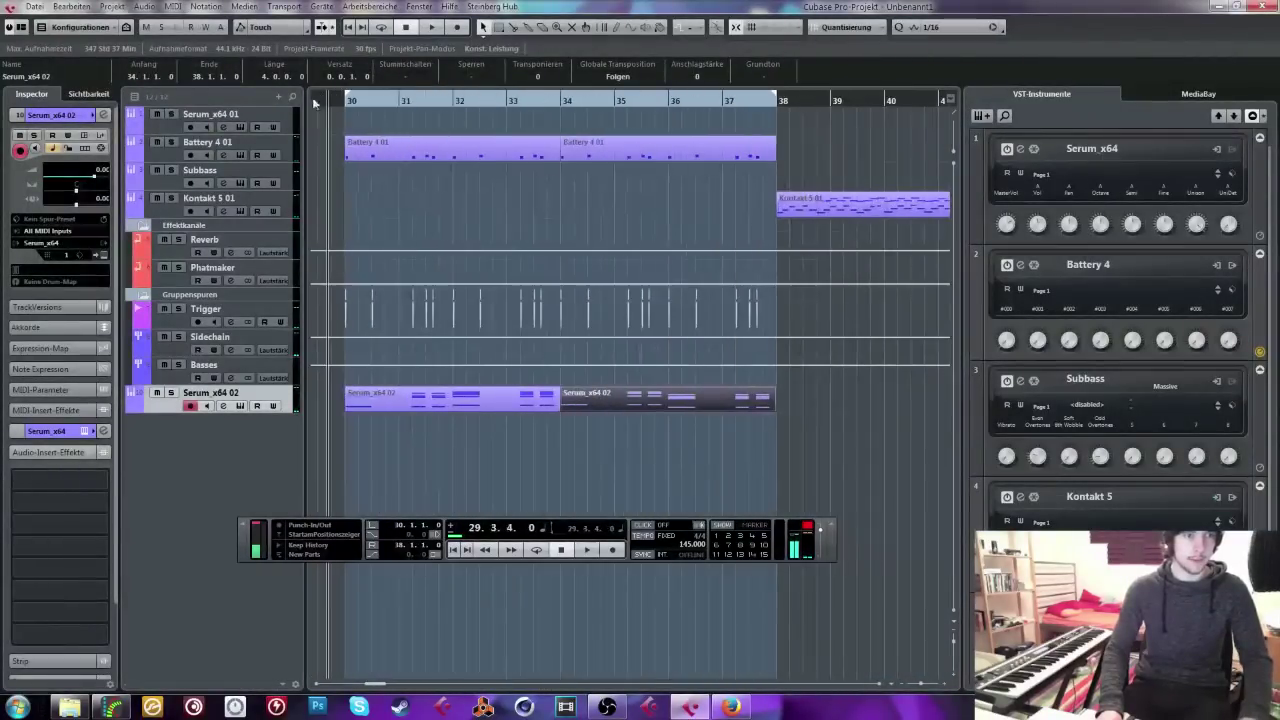
{"action": "key", "text": "F11"}
{"action": "left_click", "coordinate": [344, 157]}
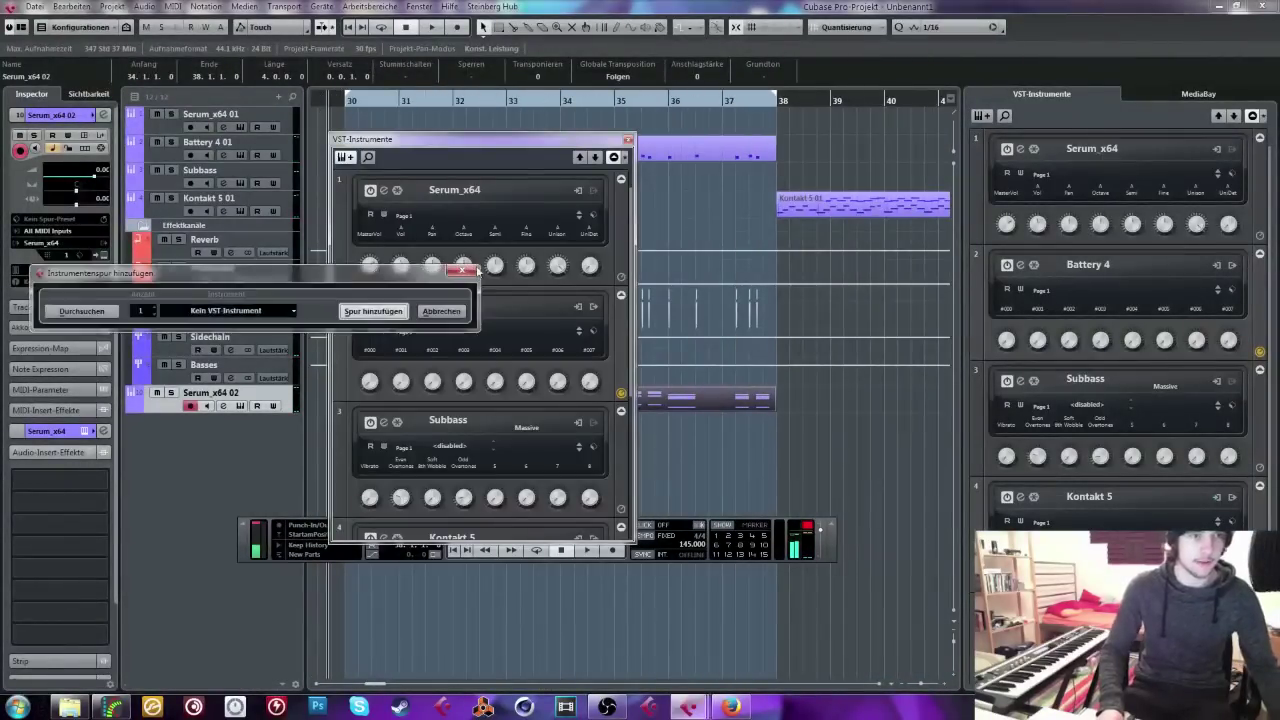
{"action": "left_click", "coordinate": [247, 304]}
{"action": "type", "text": "jp"}
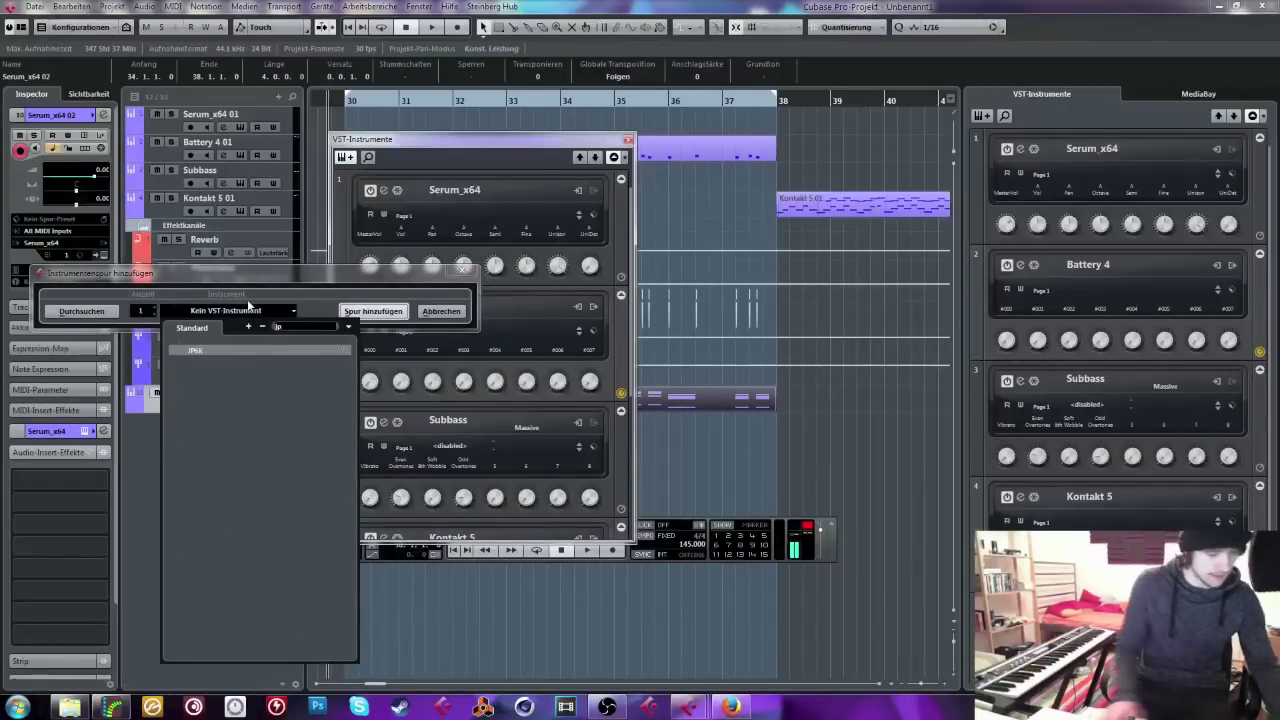
{"action": "left_click", "coordinate": [244, 350]}
{"action": "left_click", "coordinate": [371, 311]}
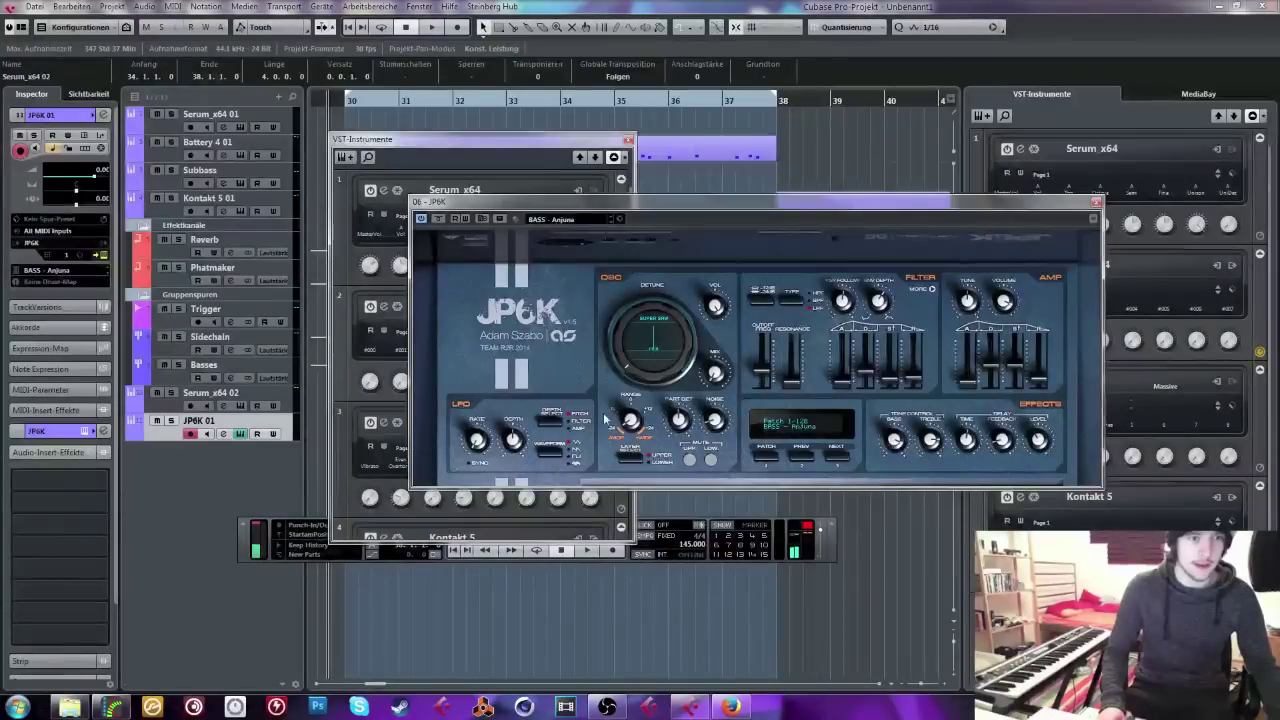
Step: Load the LEAD - Charged CYF preset in JP6K and close the instrument windows
{"action": "left_click", "coordinate": [800, 425]}
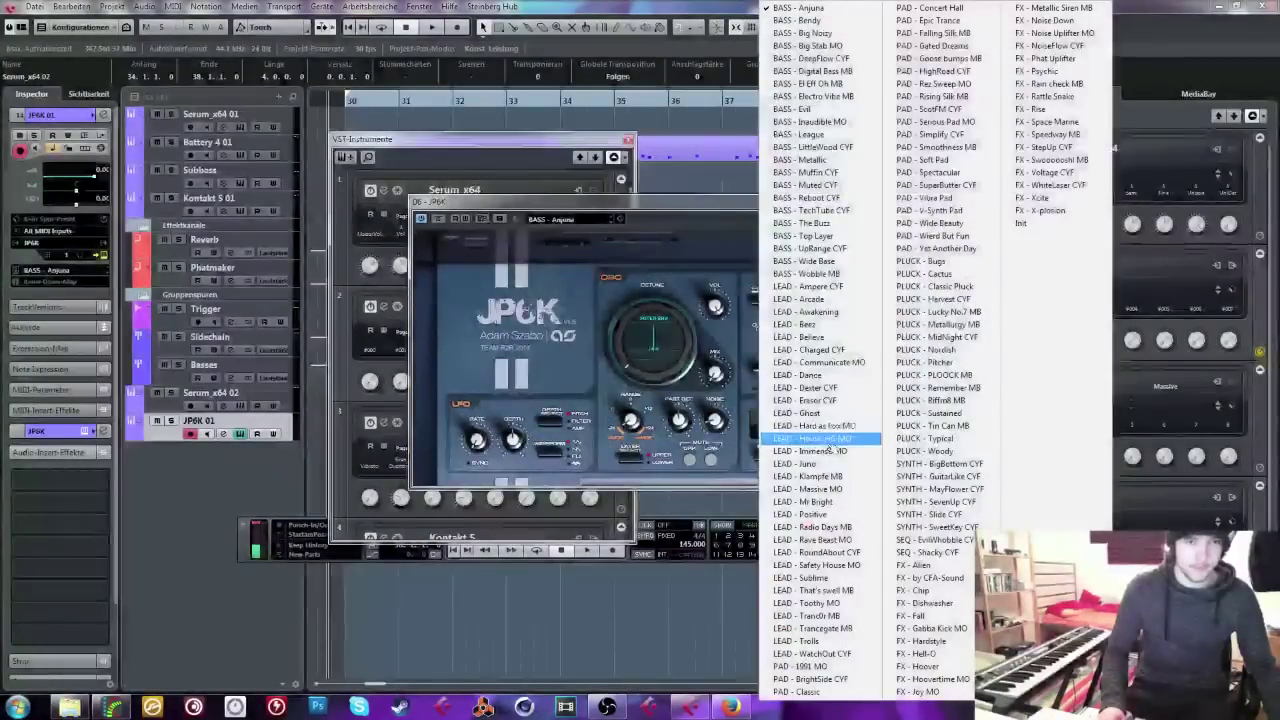
{"action": "left_click", "coordinate": [846, 358]}
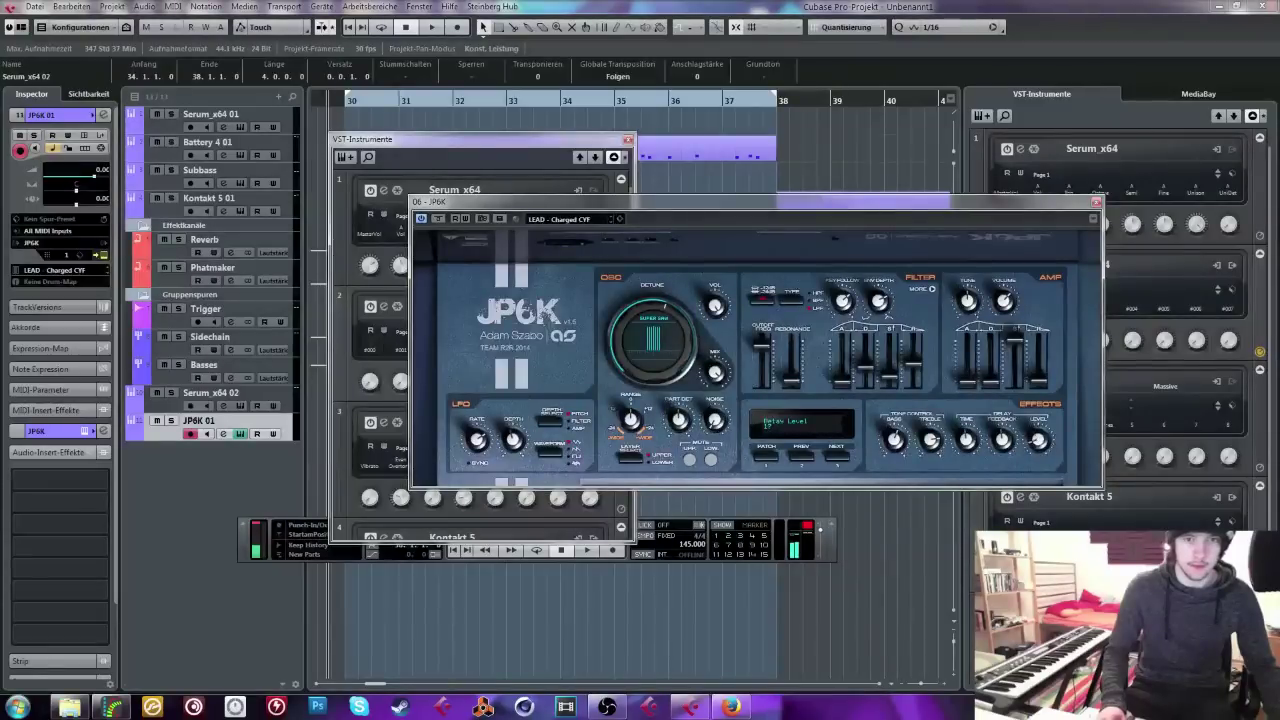
{"action": "left_click", "coordinate": [1095, 202]}
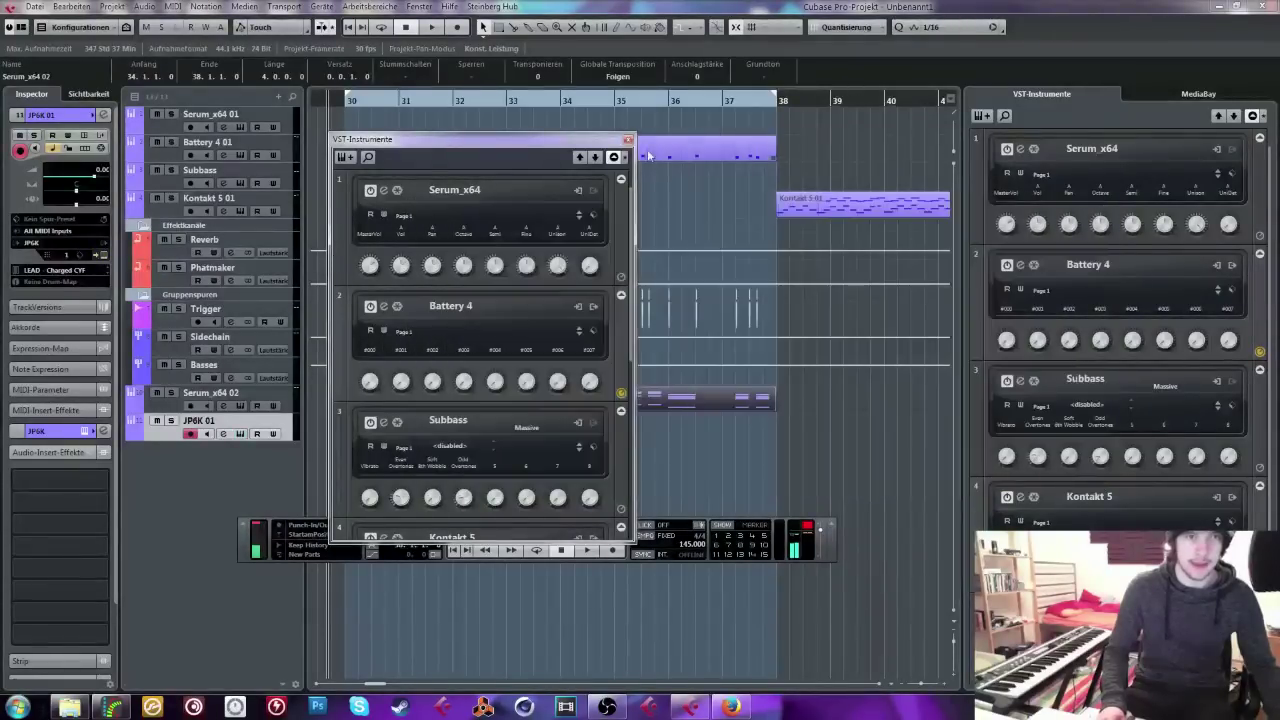
{"action": "left_click", "coordinate": [628, 140]}
Step: Copy both Serum chord parts in bars 30–38 to the JP6K track, solo the track and start playback
{"action": "left_click_drag", "start_coordinate": [618, 448], "coordinate": [458, 426]}
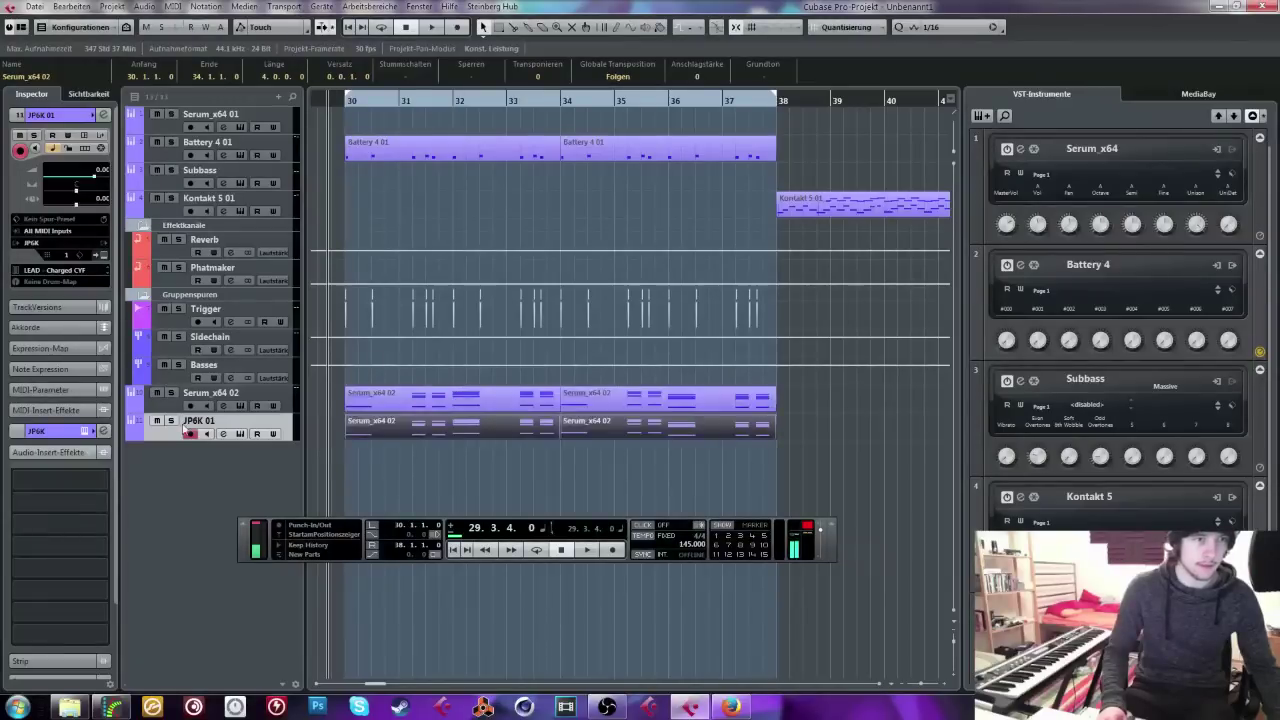
{"action": "left_click", "coordinate": [170, 420]}
{"action": "key", "text": "space"}
Step: Route the JP6K channel's output to the Sidechain group and adjust its low-cut filter
{"action": "left_click", "coordinate": [222, 433]}
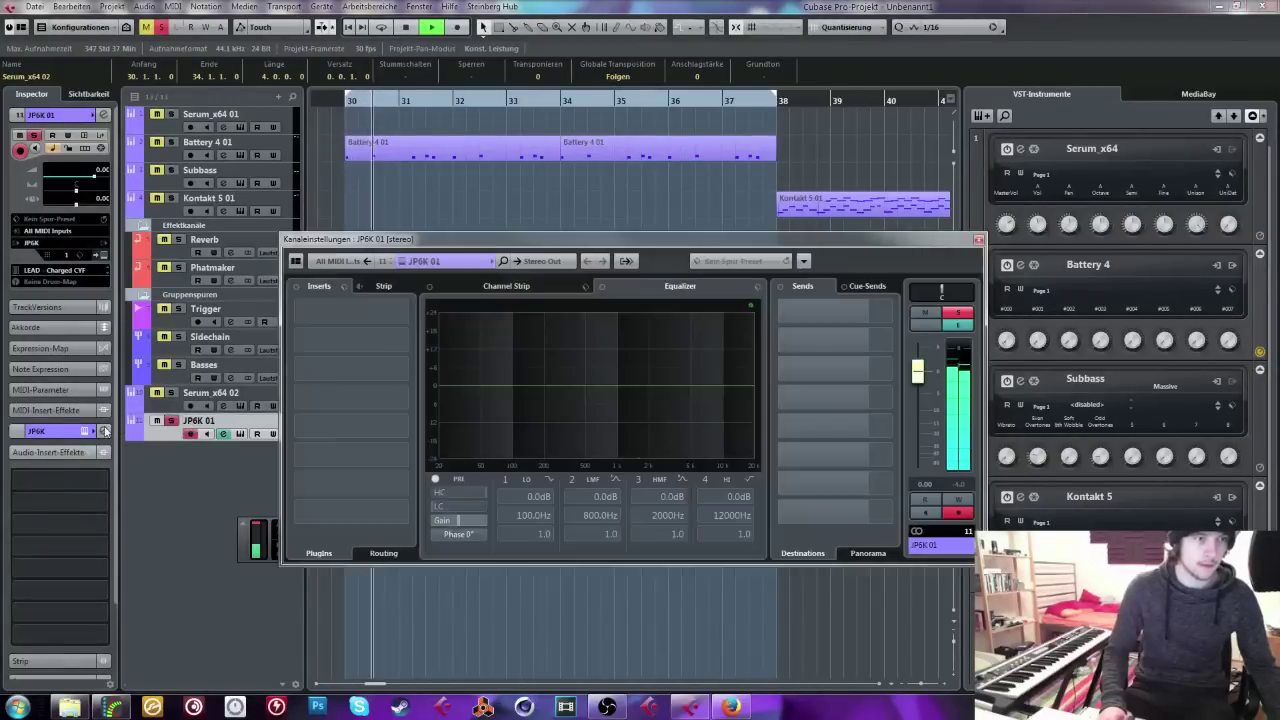
{"action": "left_click", "coordinate": [538, 261]}
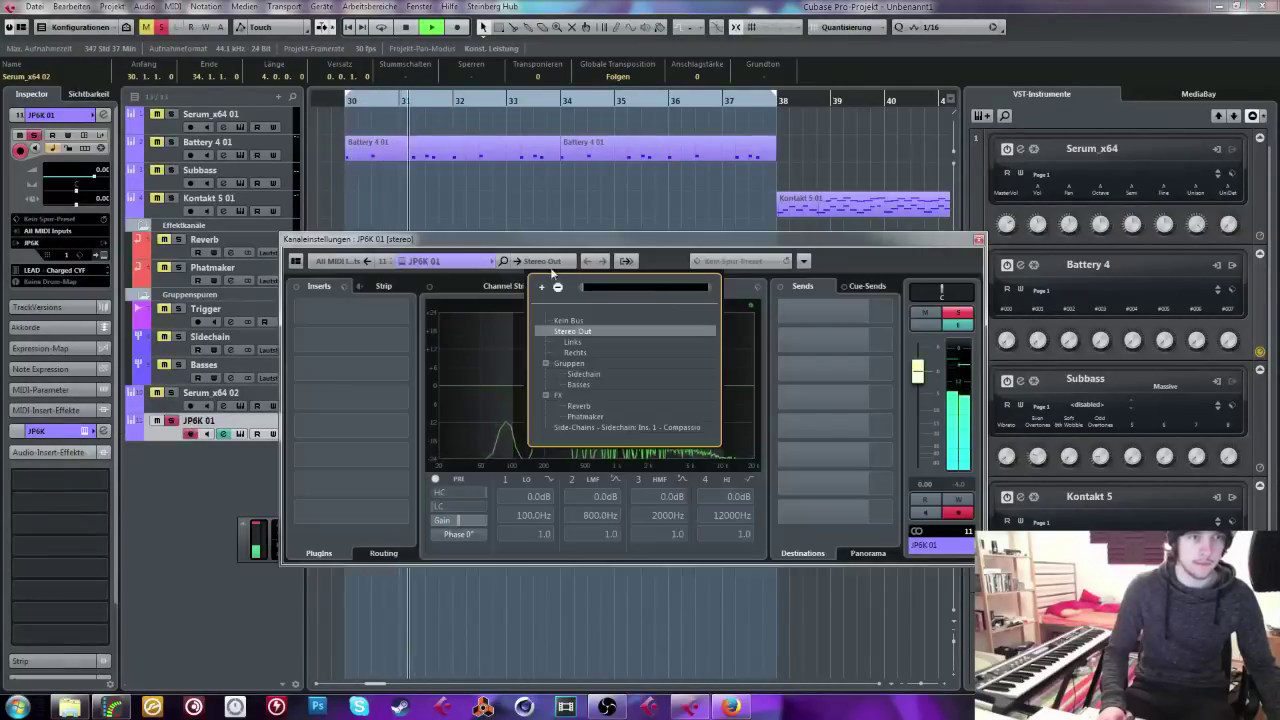
{"action": "left_click", "coordinate": [585, 373]}
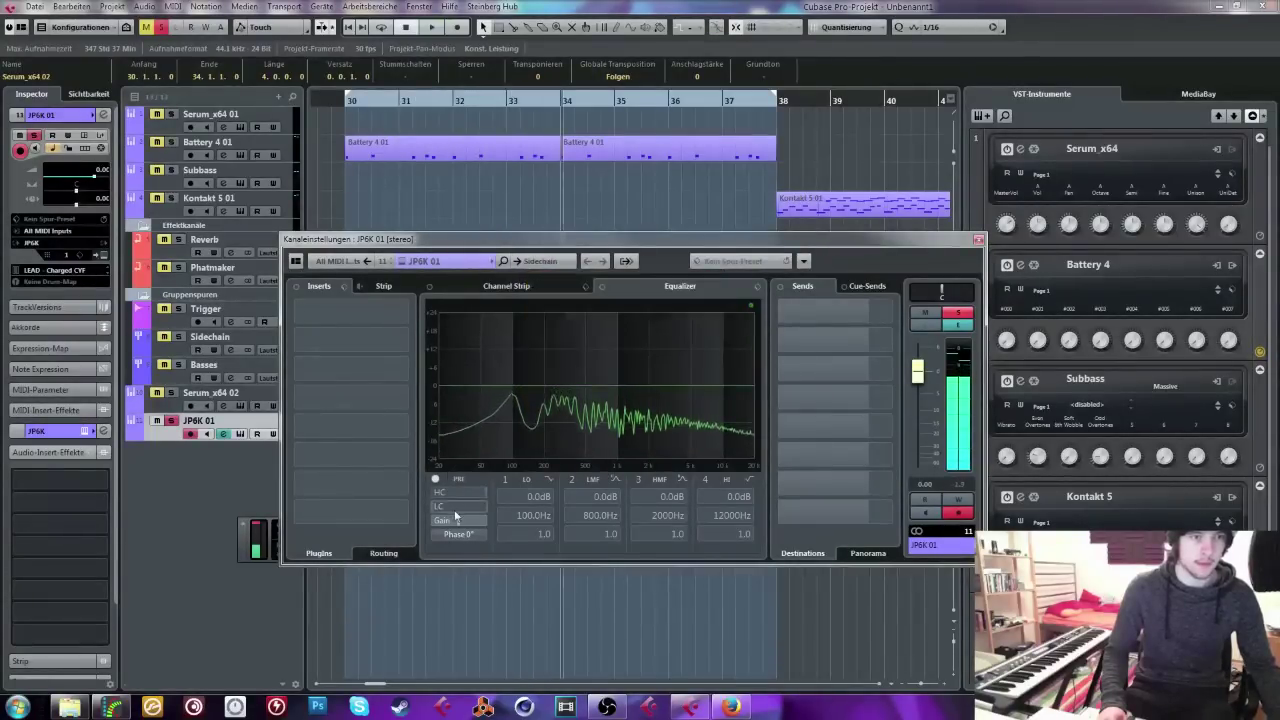
{"action": "left_click_drag", "start_coordinate": [457, 503], "coordinate": [480, 503]}
Step: Audition the JP6K chords with the Sidechain group soloed, stop playback, clear all solos and deselect the parts
{"action": "left_click", "coordinate": [178, 337]}
{"action": "key", "text": "space"}
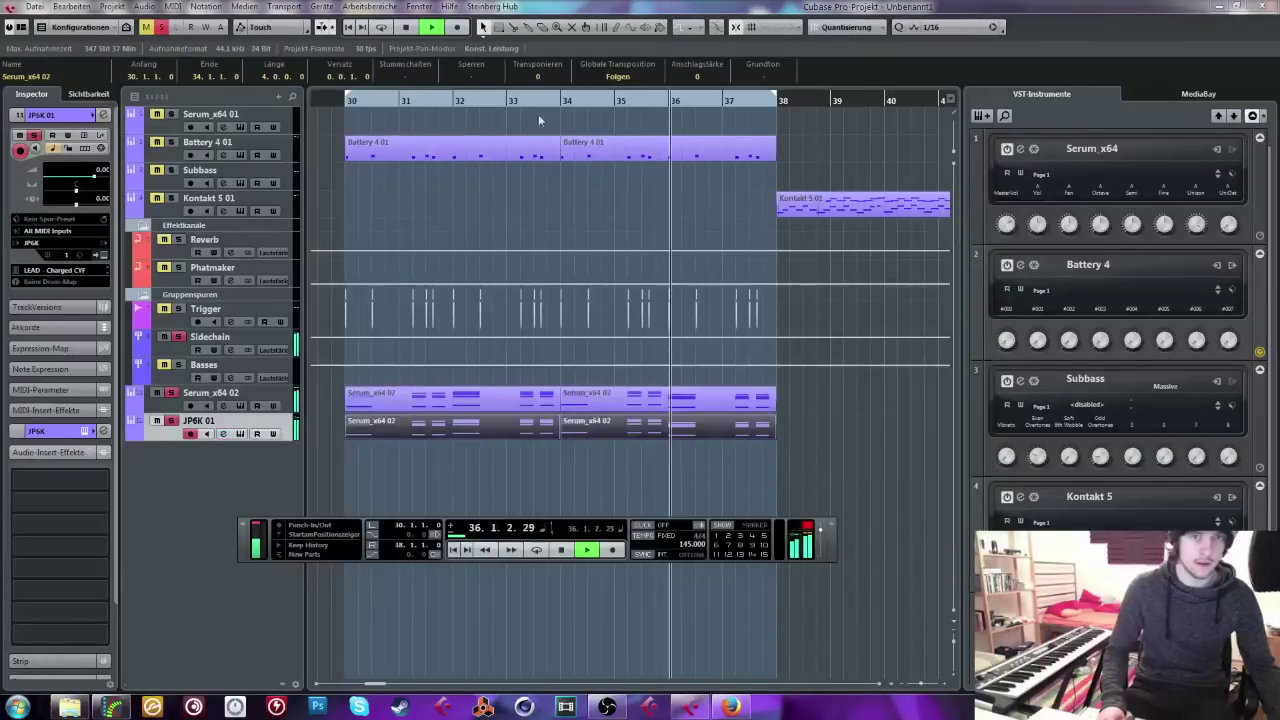
{"action": "left_click", "coordinate": [977, 240]}
{"action": "key", "text": "space"}
{"action": "left_click", "coordinate": [161, 27]}
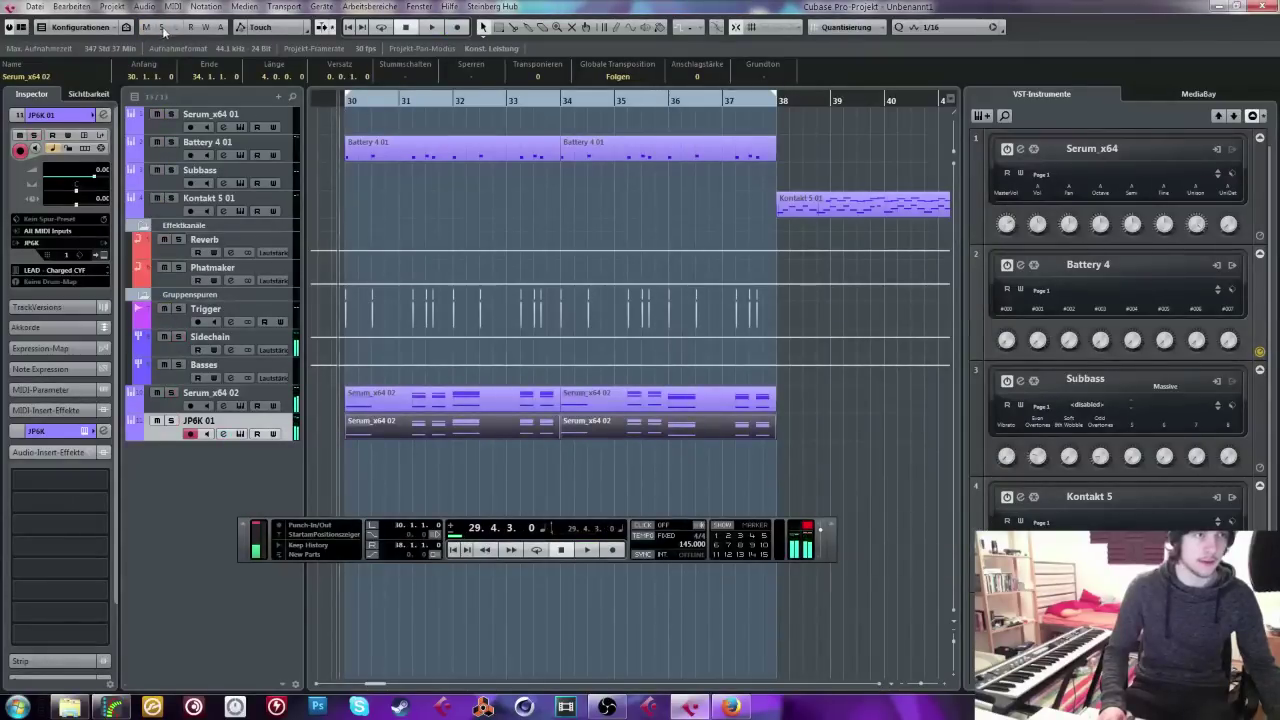
{"action": "left_click", "coordinate": [381, 142]}
{"action": "left_click_drag", "start_coordinate": [436, 190], "coordinate": [590, 178]}
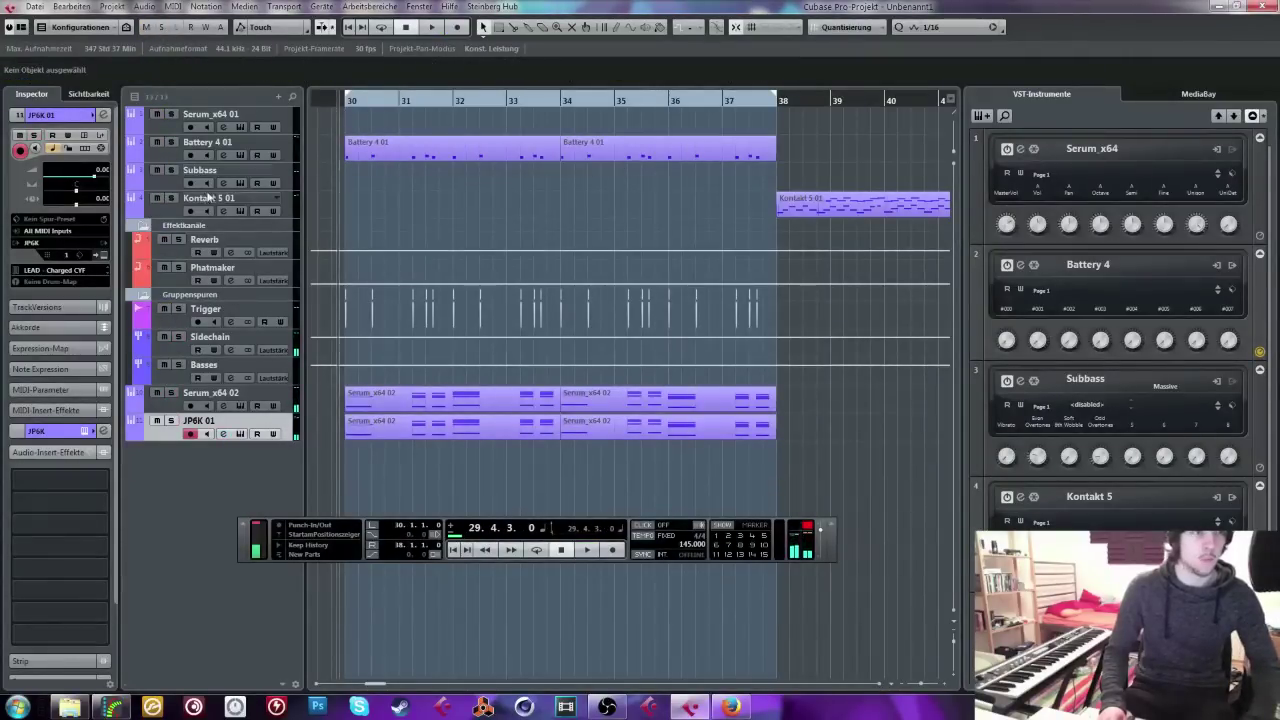
Step: Add a new Massive instrument track and close the instrument windows
{"action": "key", "text": "F11"}
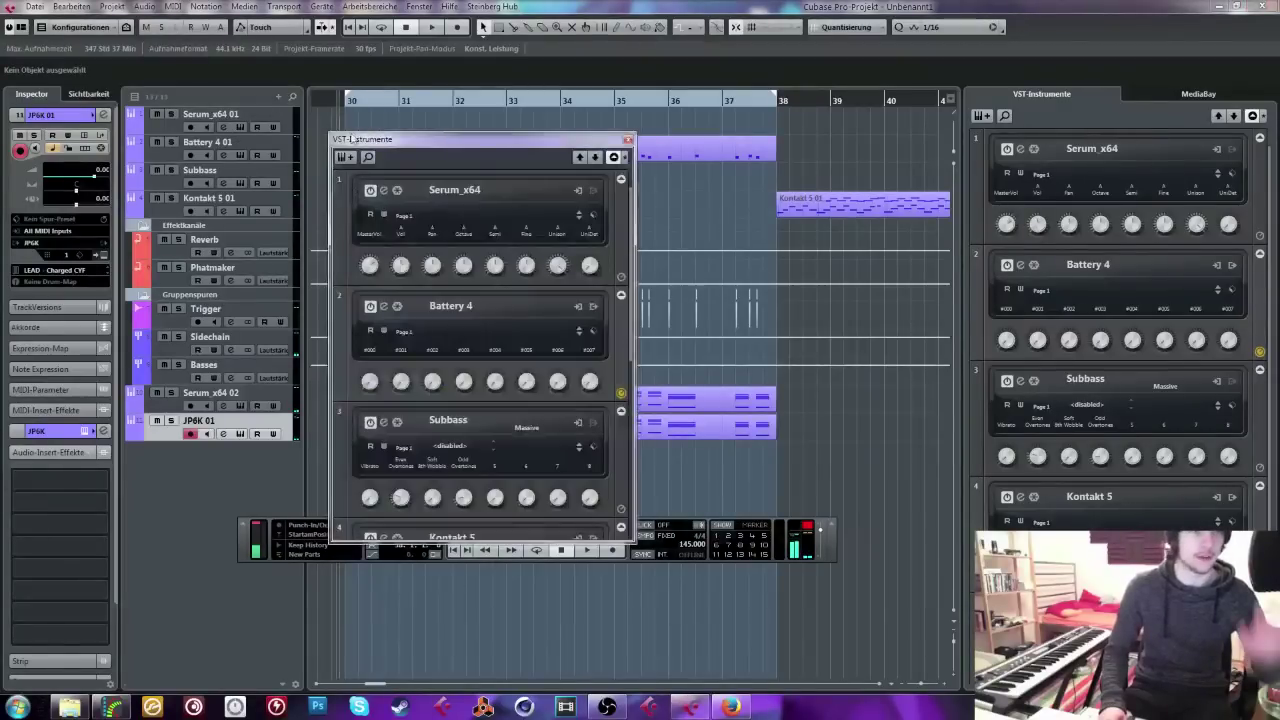
{"action": "left_click", "coordinate": [344, 157]}
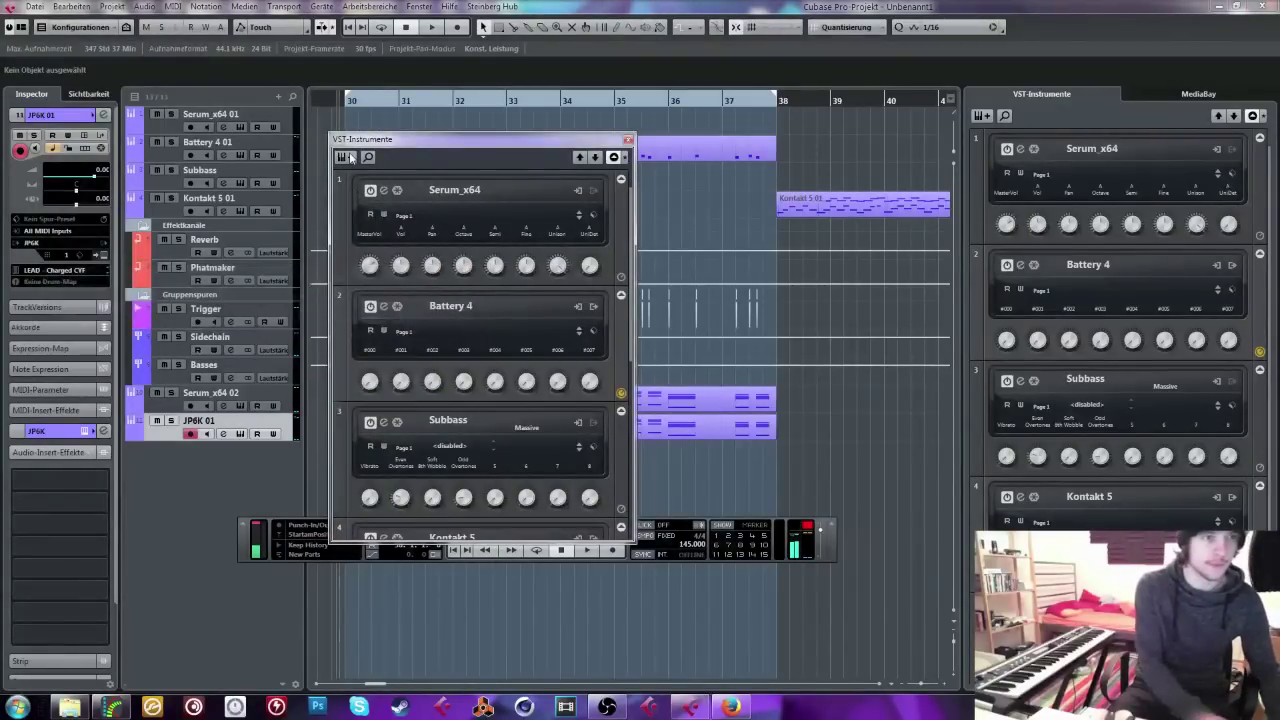
{"action": "left_click", "coordinate": [346, 158]}
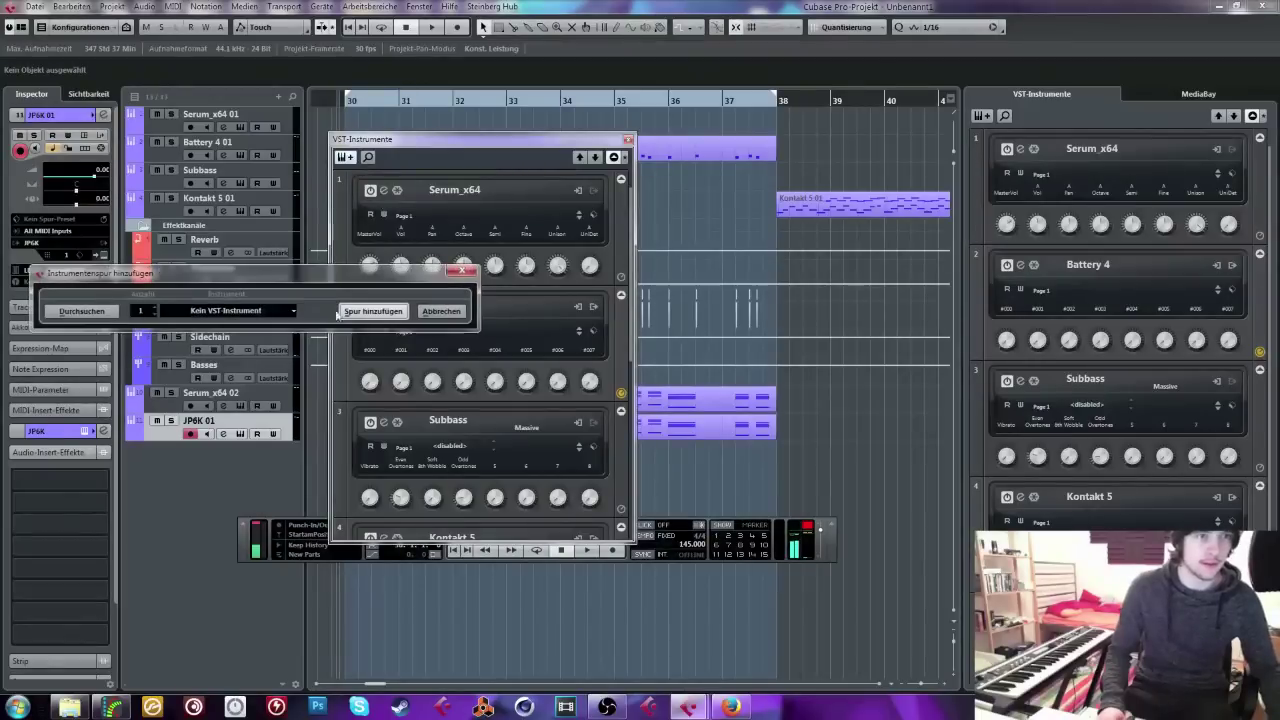
{"action": "left_click", "coordinate": [265, 310]}
{"action": "type", "text": "mass"}
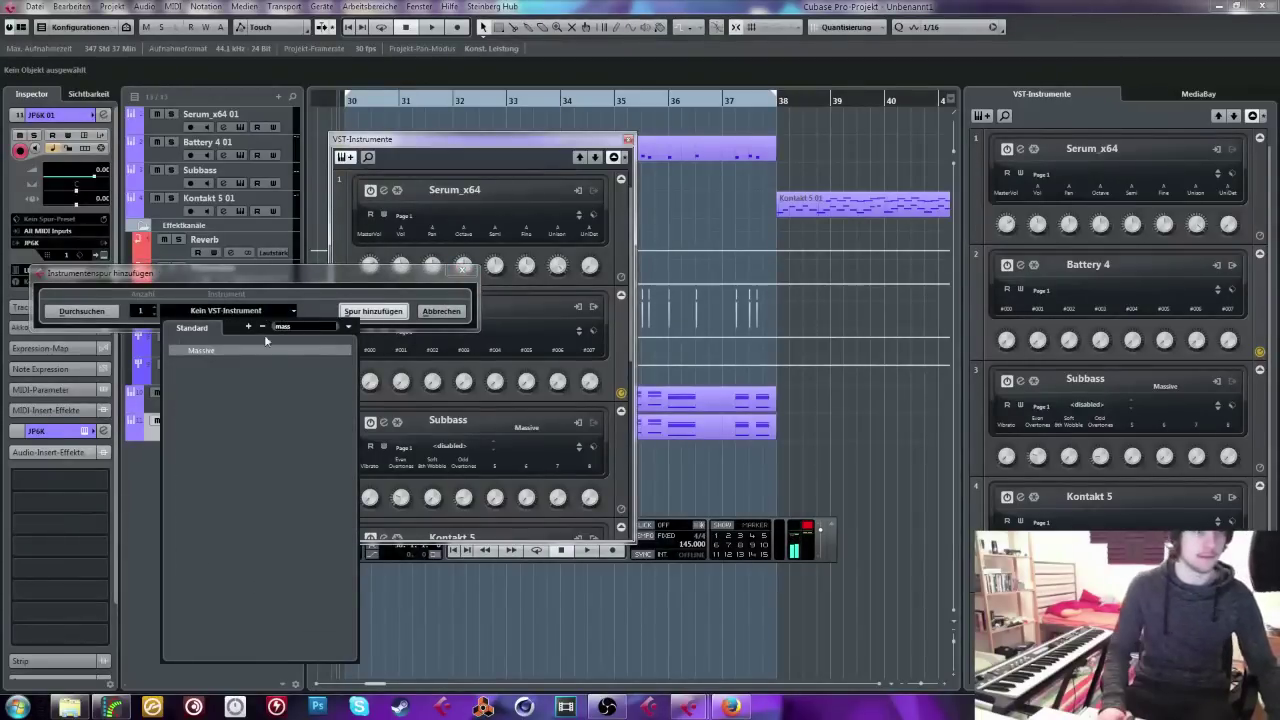
{"action": "left_click", "coordinate": [250, 349]}
{"action": "left_click", "coordinate": [373, 311]}
{"action": "left_click_drag", "start_coordinate": [618, 131], "coordinate": [606, 193]}
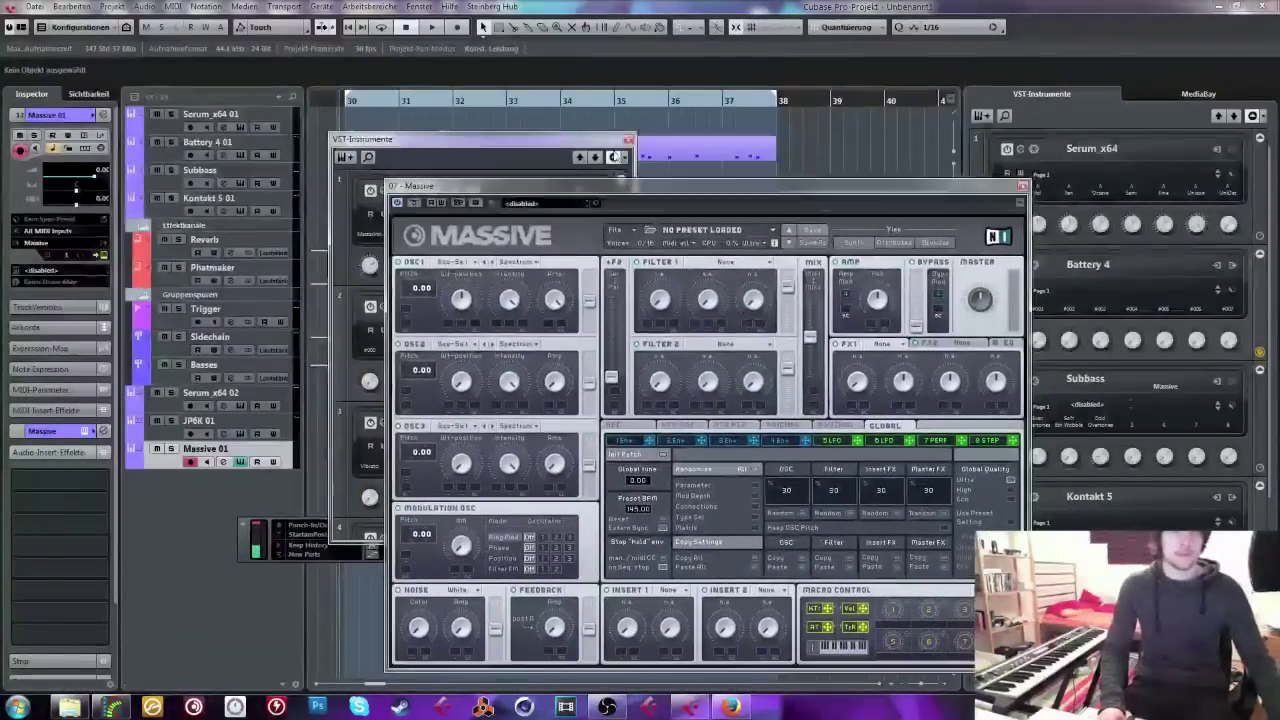
{"action": "left_click", "coordinate": [627, 145]}
{"action": "left_click", "coordinate": [1022, 187]}
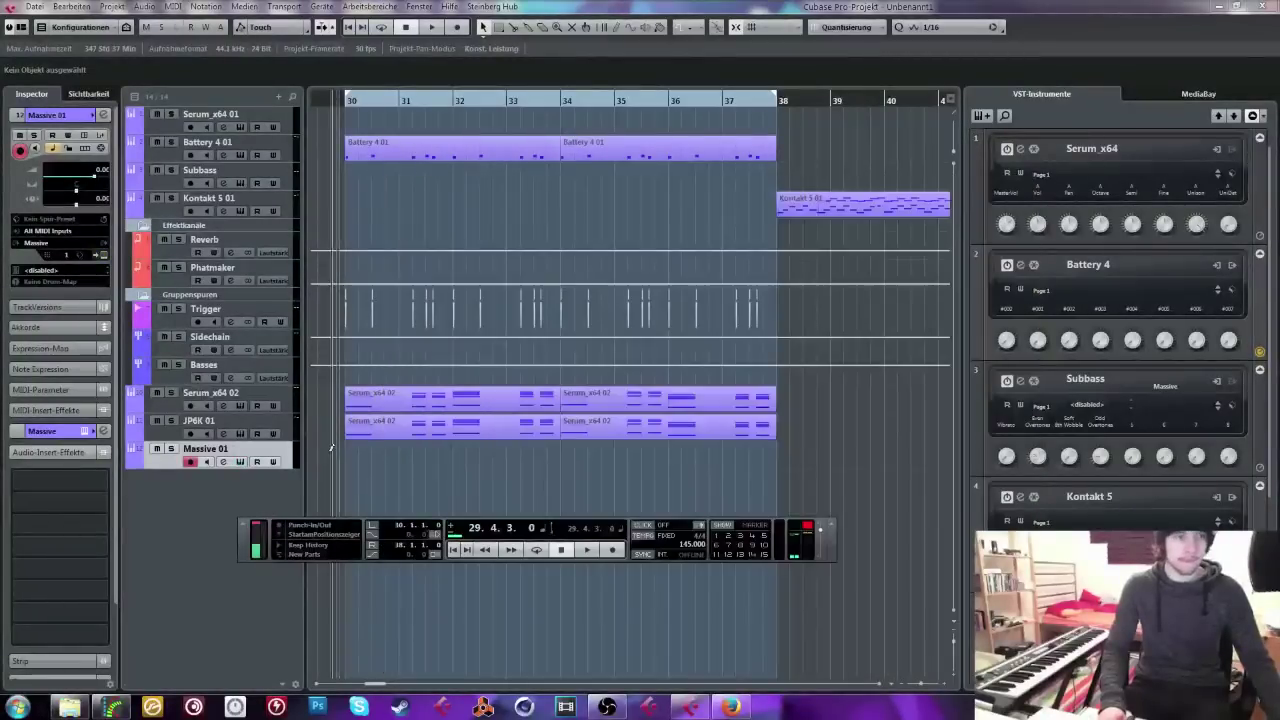
Step: Draw an empty part across bars 30–38 on the Massive track and open it in the Key Editor
{"action": "left_click_drag", "start_coordinate": [346, 455], "coordinate": [771, 453]}
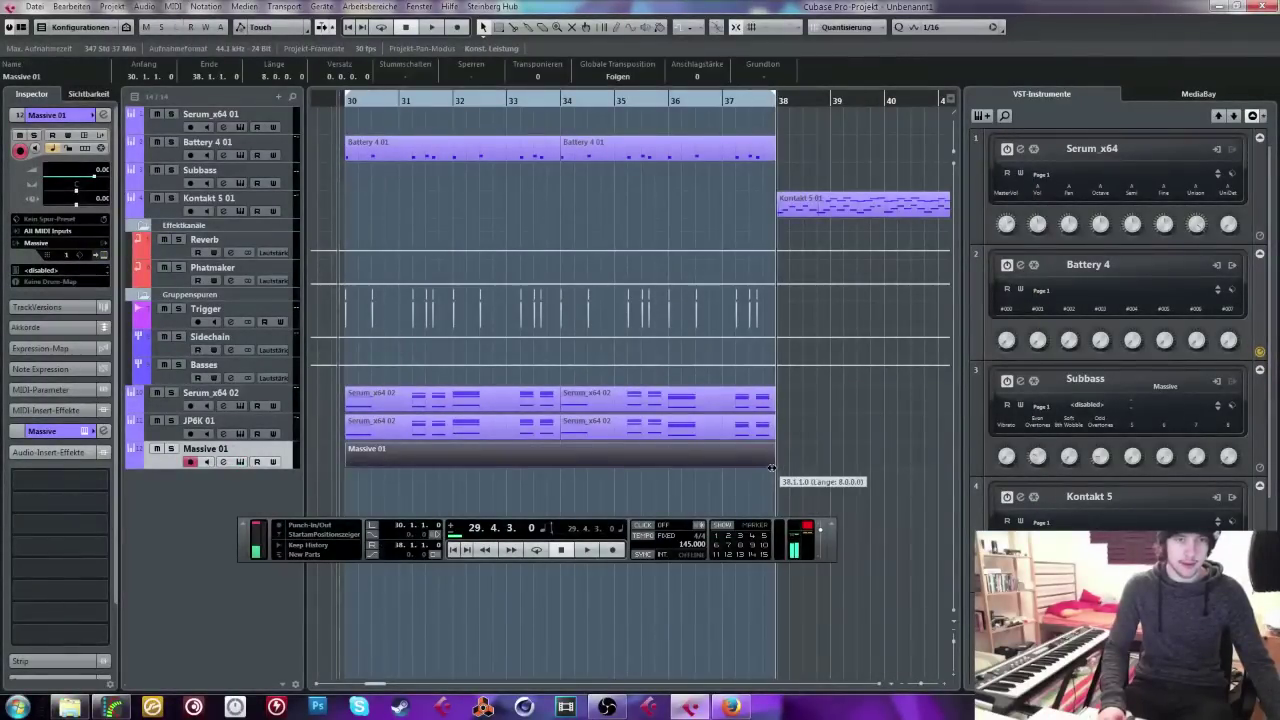
{"action": "double_click", "coordinate": [760, 458]}
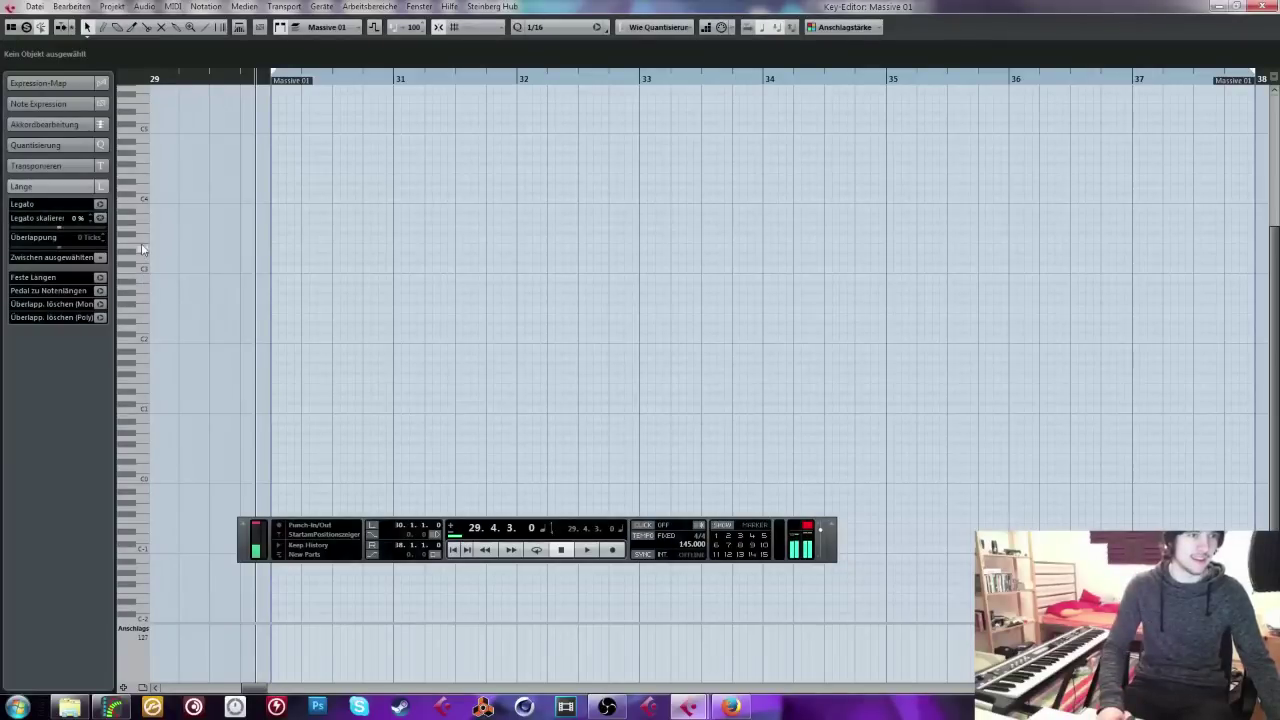
{"action": "left_click_drag", "start_coordinate": [262, 83], "coordinate": [280, 174]}
Step: Enter sixteenth notes alternating between E4 and A3 on every eighth through bar 30
{"action": "left_click", "coordinate": [280, 177]}
{"action": "left_click", "coordinate": [308, 216]}
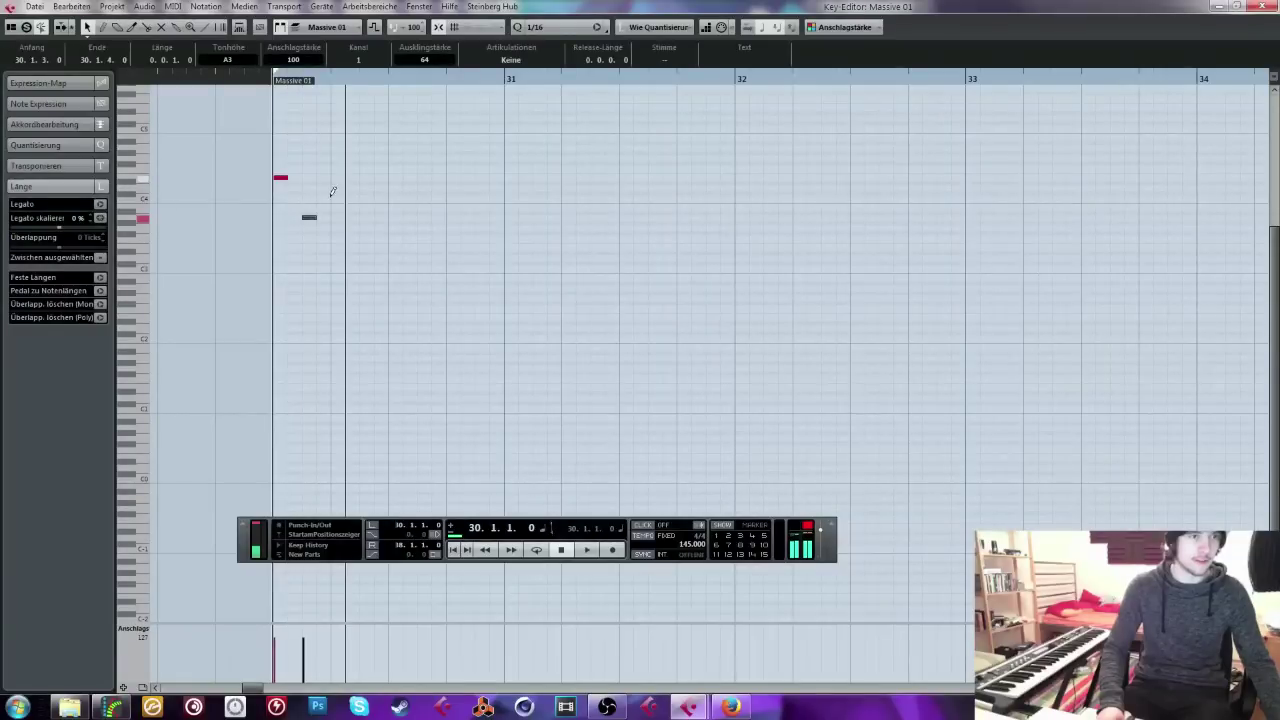
{"action": "left_click", "coordinate": [366, 217]}
{"action": "left_click", "coordinate": [393, 177]}
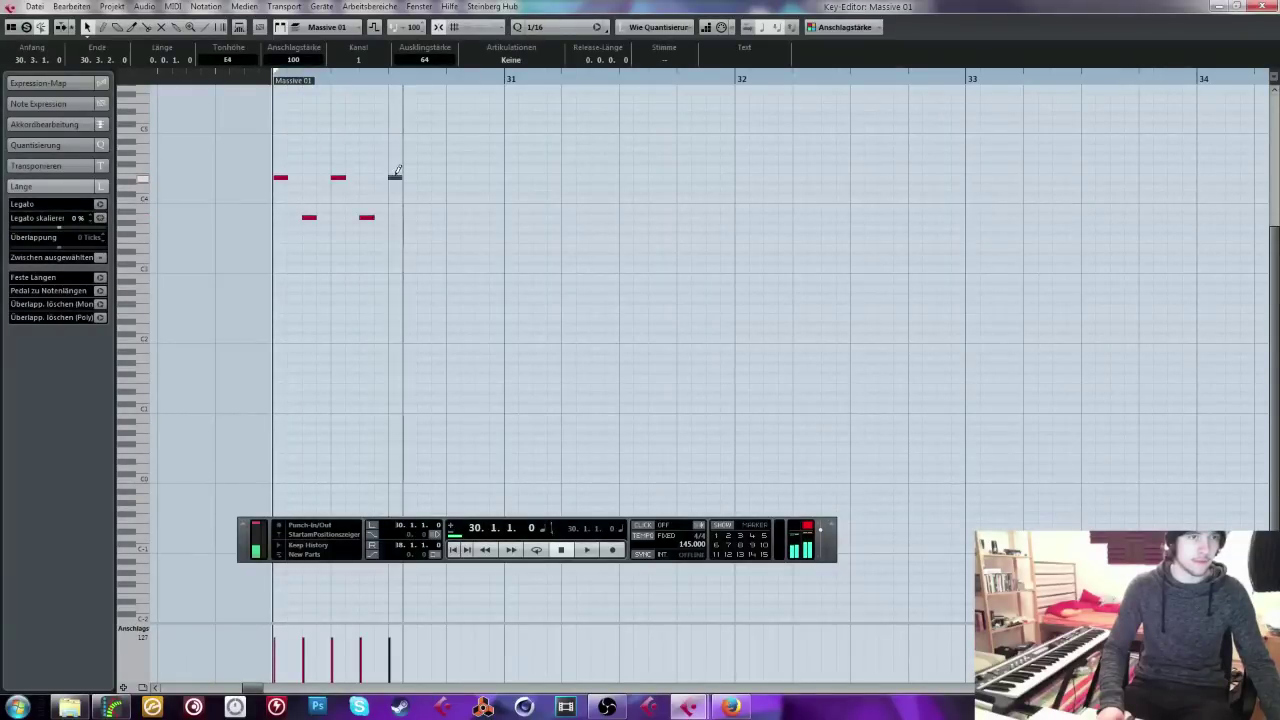
{"action": "left_click", "coordinate": [422, 217]}
{"action": "left_click", "coordinate": [451, 177]}
{"action": "left_click", "coordinate": [480, 217]}
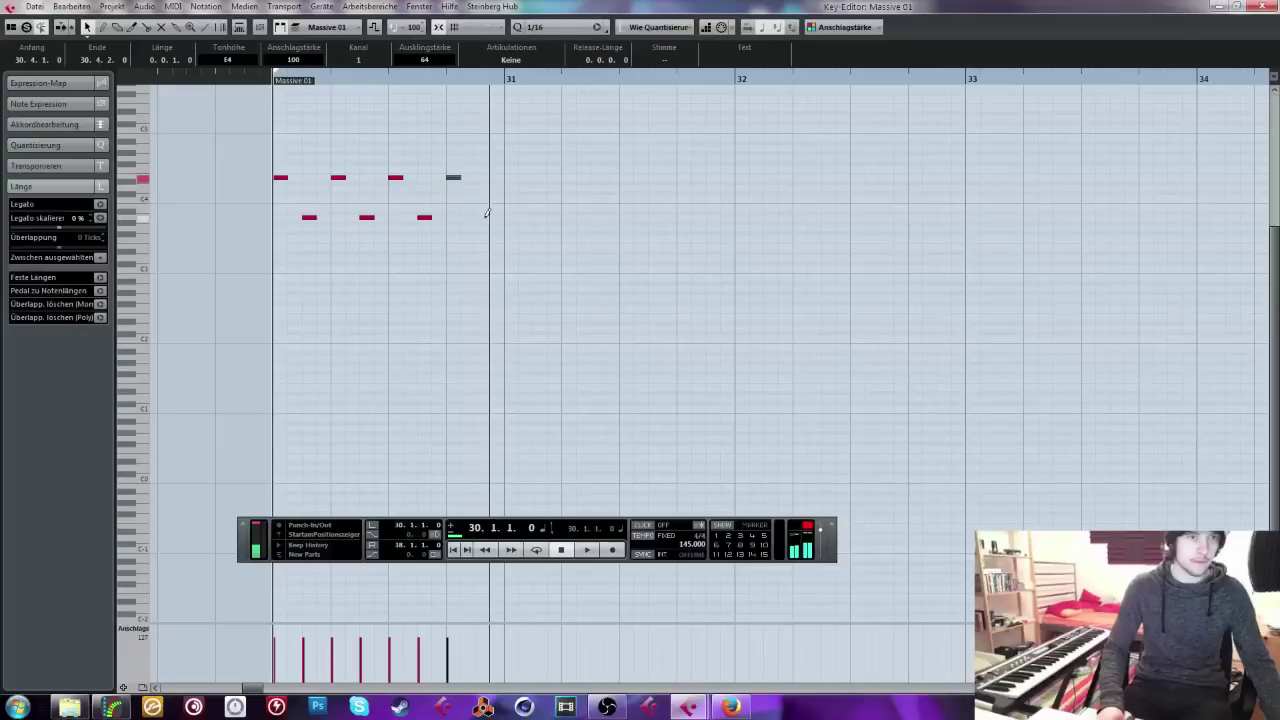
Step: Enter a D4–A3 note pair at the start of bar 31 and repeat it through the bar
{"action": "left_click", "coordinate": [510, 188]}
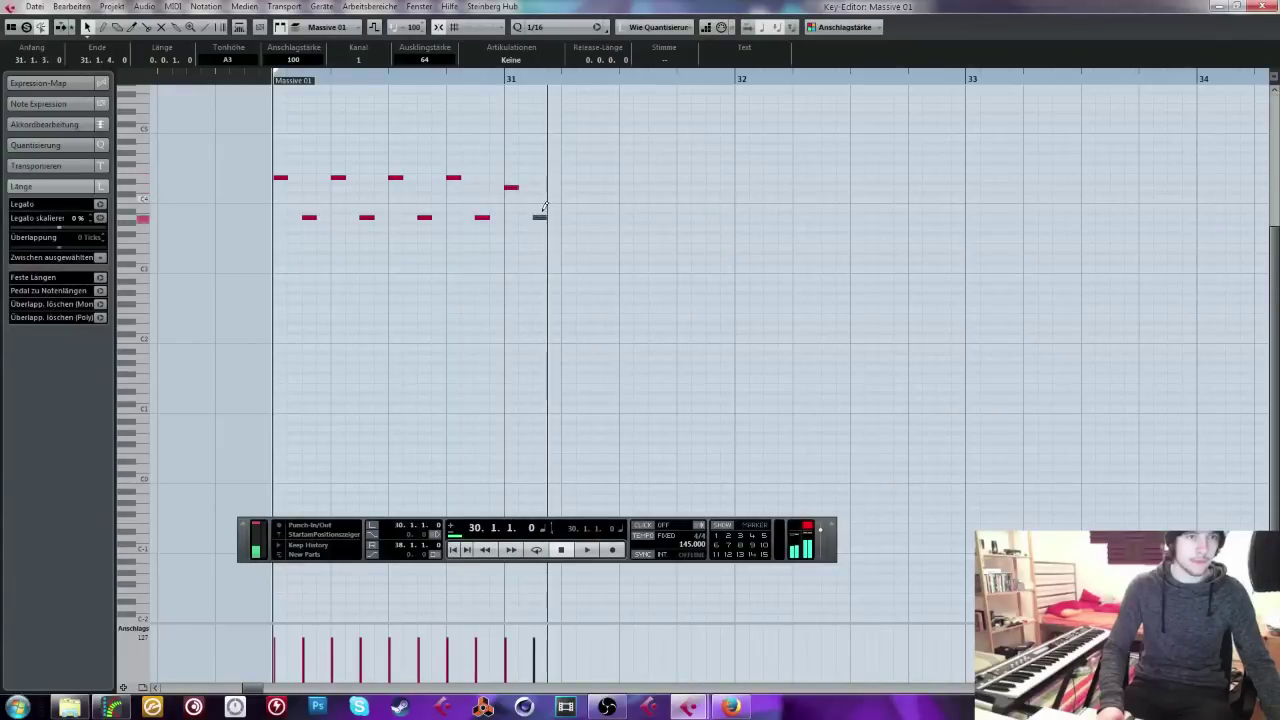
{"action": "left_click", "coordinate": [511, 187], "text": "shift"}
{"action": "key", "text": "ctrl+d"}
{"action": "key", "text": "ctrl+d"}
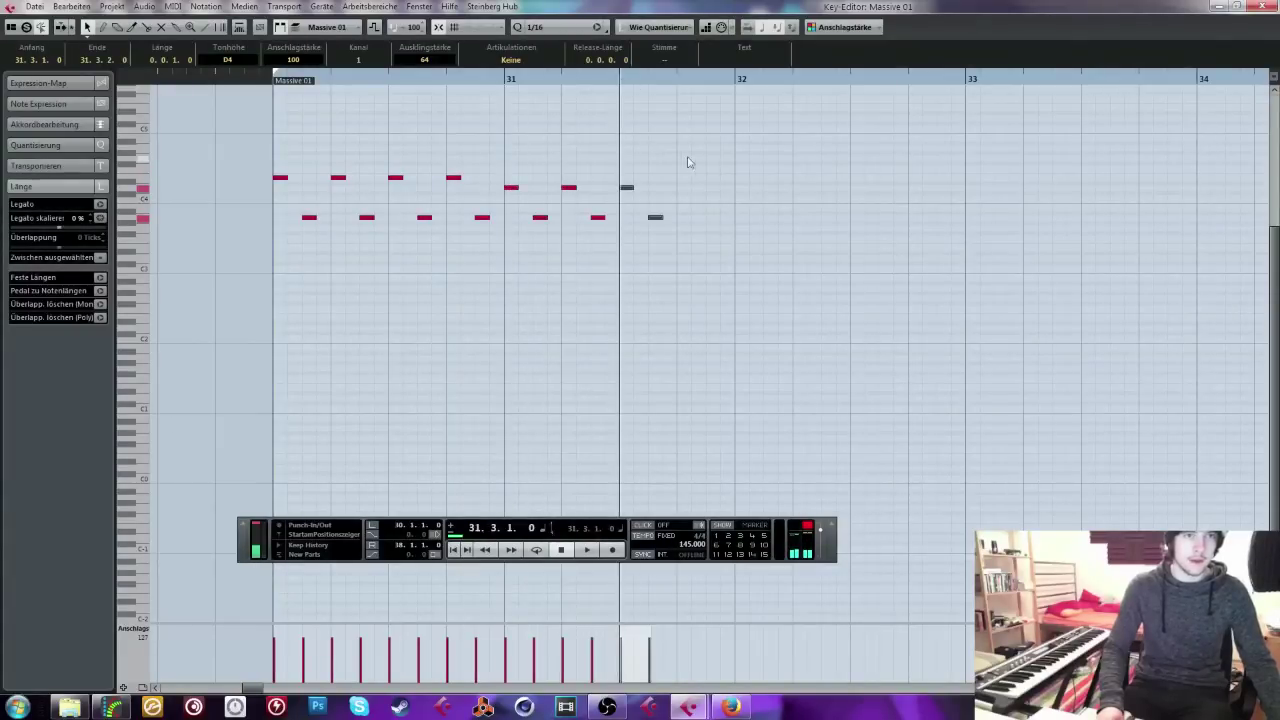
{"action": "key", "text": "ctrl+d"}
Step: Raise the upper note at 31.4.1 to G4 and play the pattern back
{"action": "left_click", "coordinate": [674, 133]}
{"action": "left_click", "coordinate": [684, 187]}
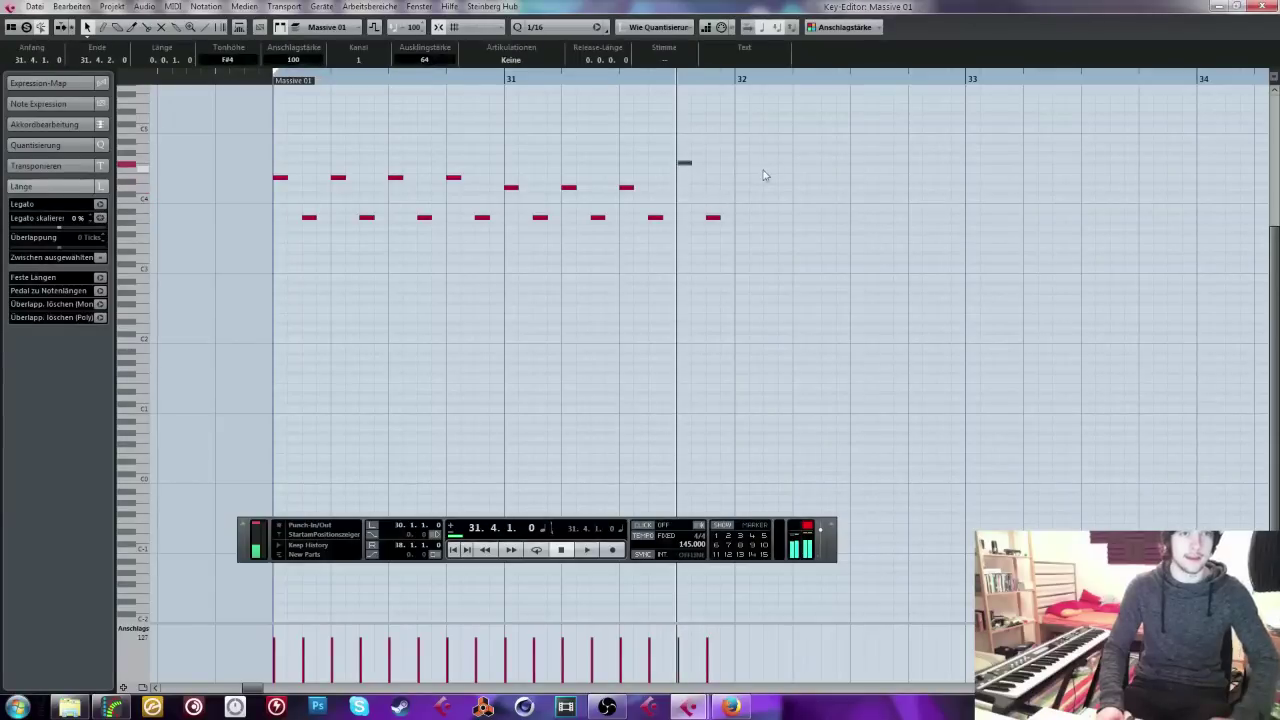
{"action": "left_click_drag", "start_coordinate": [786, 126], "coordinate": [150, 288]}
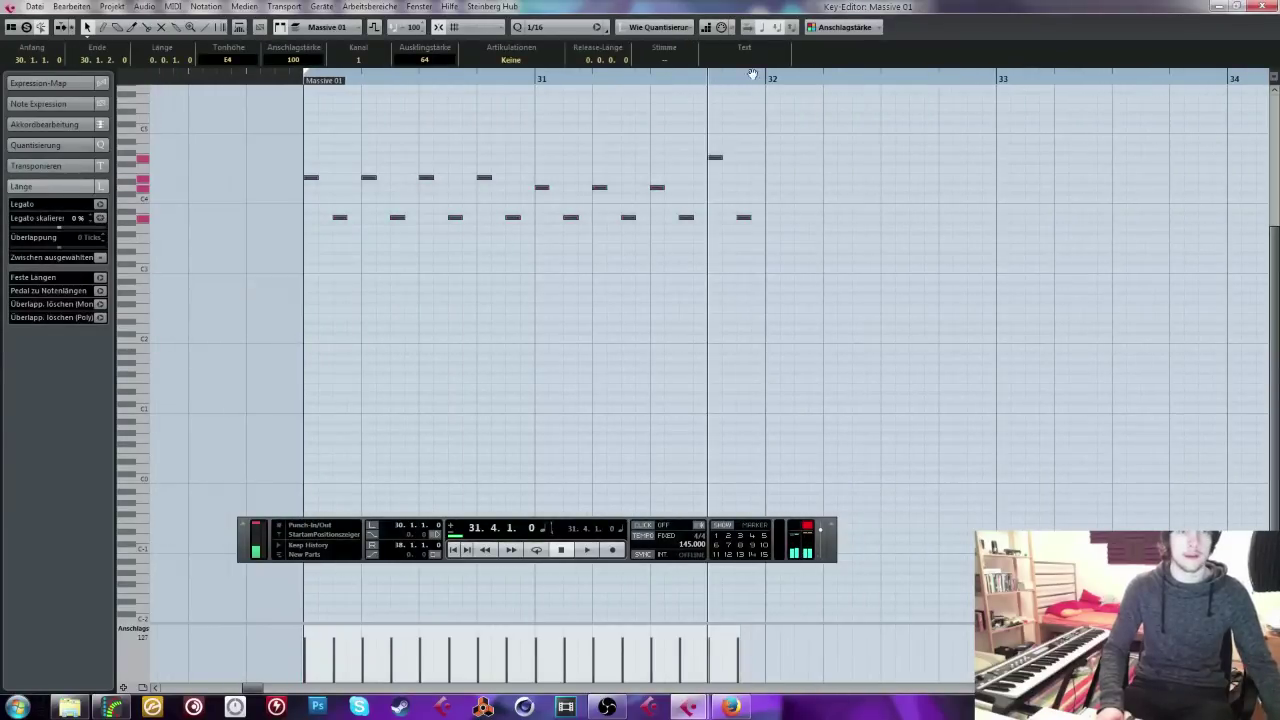
{"action": "left_click_drag", "start_coordinate": [752, 75], "coordinate": [532, 95]}
{"action": "key", "text": "space"}
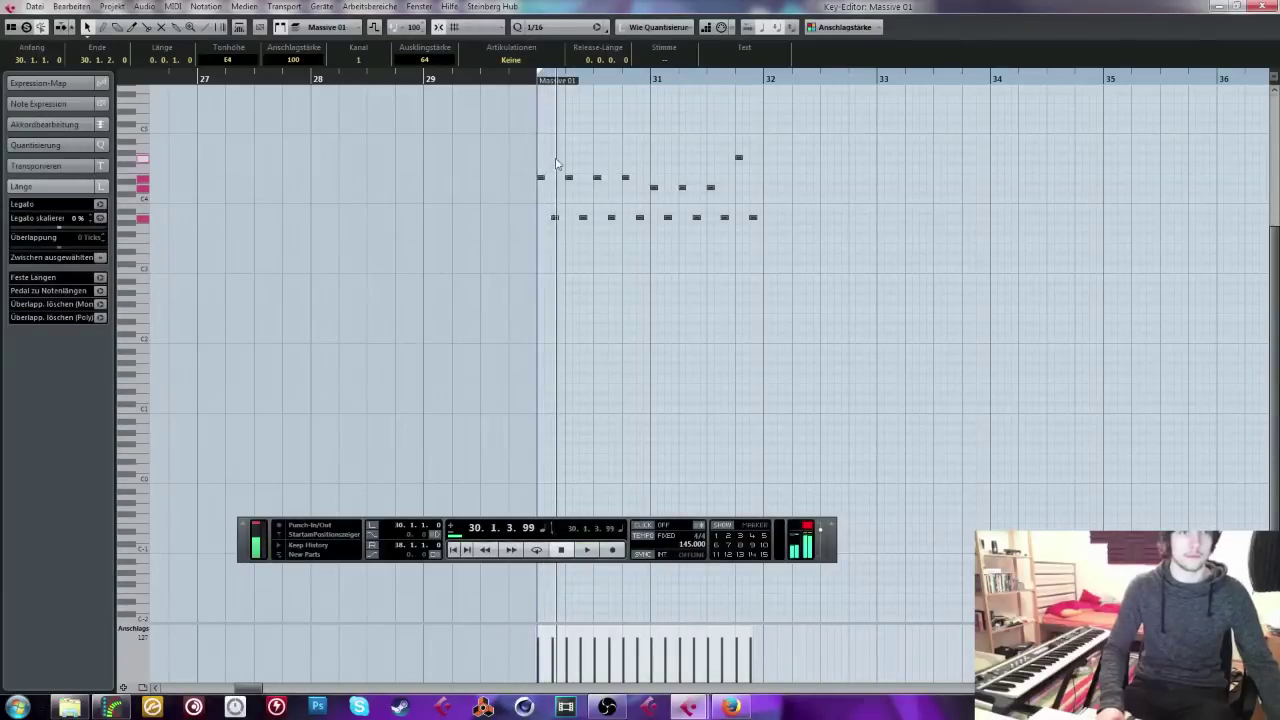
Step: Delete the pattern after its first E4 and place A3 at 30.2.1, E4 at 30.3.1 and A3 at 30.4.1
{"action": "left_click_drag", "start_coordinate": [694, 157], "coordinate": [567, 217]}
{"action": "key", "text": "Delete"}
{"action": "left_click", "coordinate": [567, 217]}
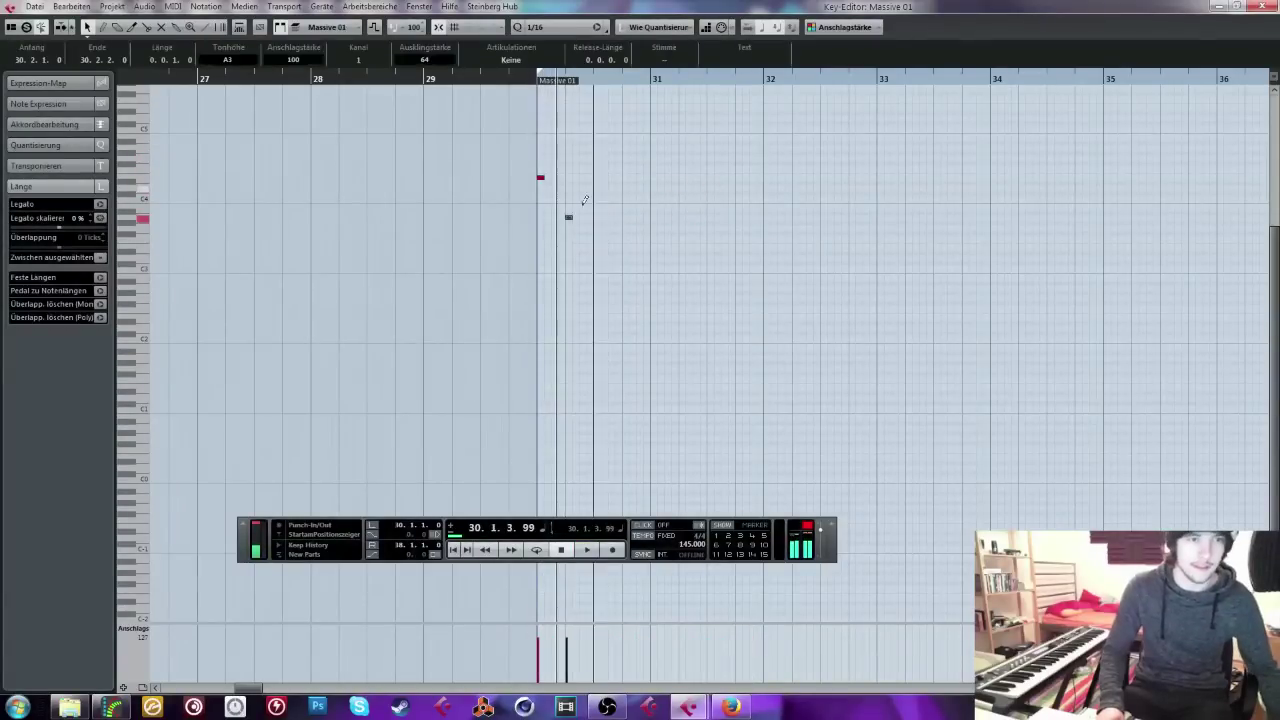
{"action": "key", "text": "Delete"}
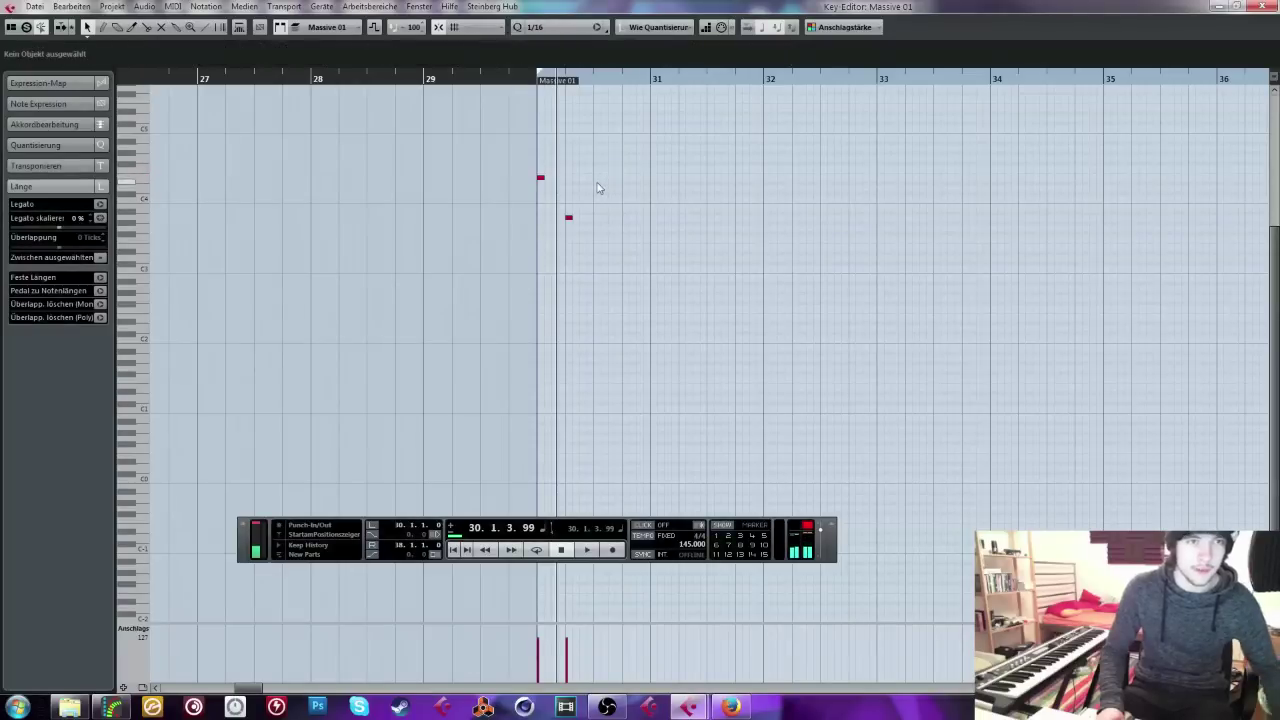
{"action": "key", "text": "space"}
{"action": "left_click", "coordinate": [594, 177]}
{"action": "left_click", "coordinate": [625, 217]}
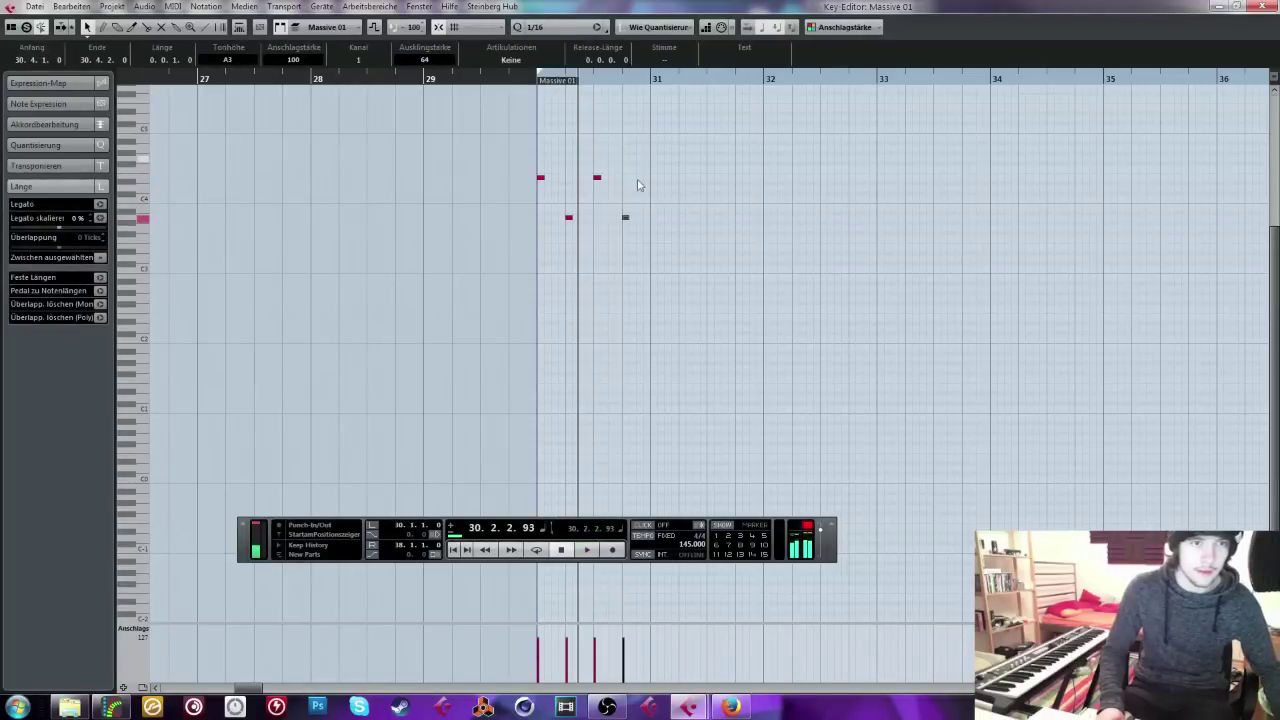
Step: Copy the bar 30 notes to bar 31, and the resulting two-bar pattern to bar 32
{"action": "key", "text": "ctrl+a"}
{"action": "key", "text": "space"}
{"action": "left_click", "coordinate": [642, 88]}
{"action": "key", "text": "ctrl+v"}
{"action": "left_click", "coordinate": [767, 87]}
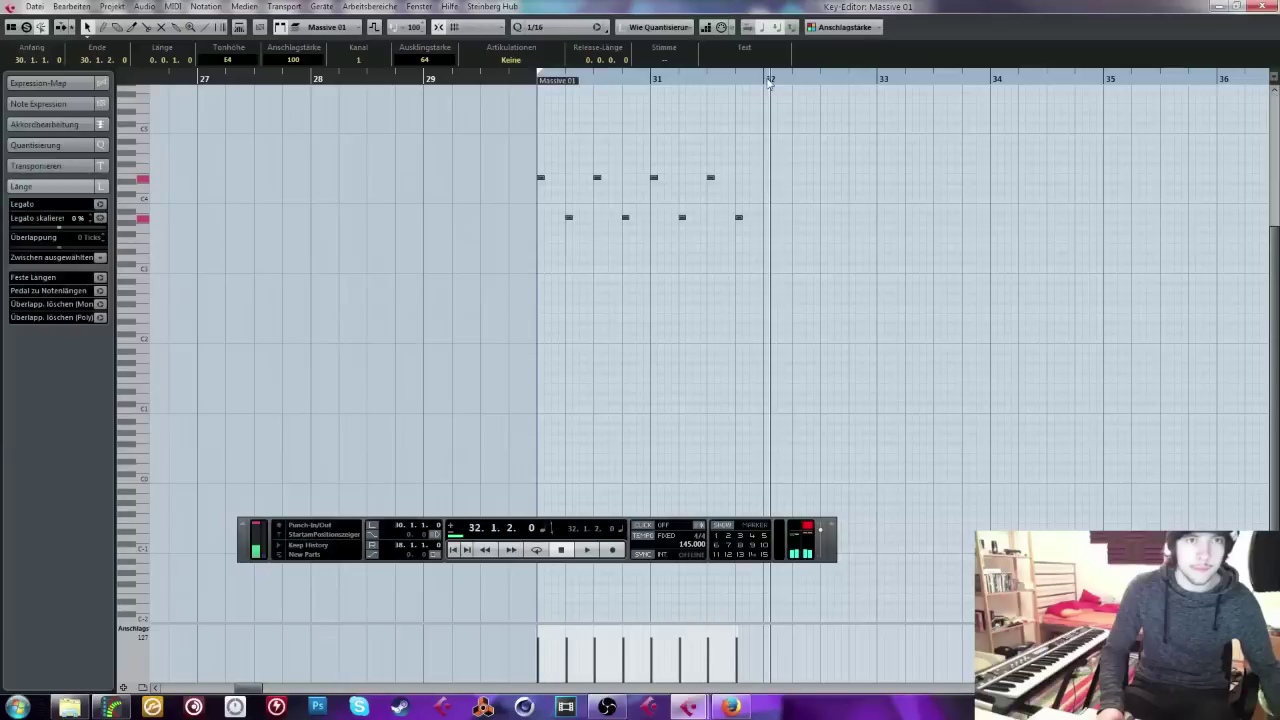
{"action": "key", "text": "ctrl+v"}
Step: Lower the two E4 notes in bar 32 to D4
{"action": "left_click_drag", "start_coordinate": [762, 156], "coordinate": [895, 192]}
{"action": "key", "text": "Down"}
{"action": "key", "text": "Down"}
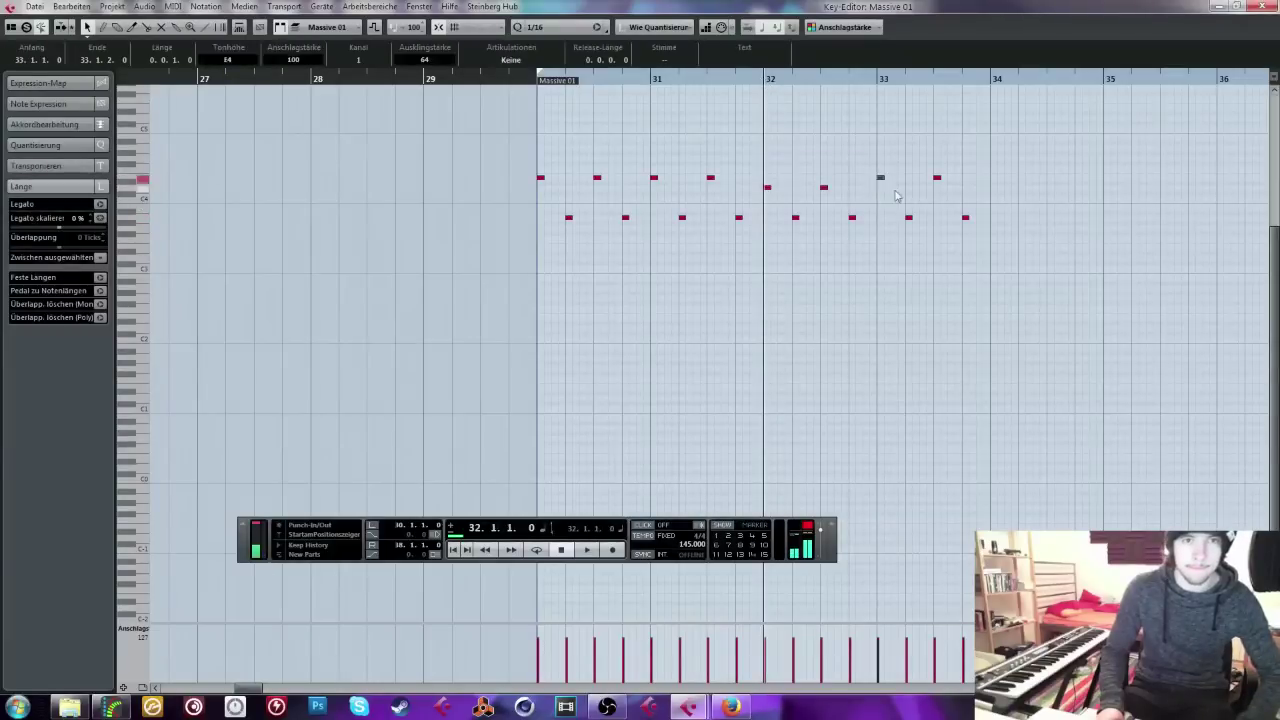
Step: Copy all melody notes from bars 30–33 to bar 34 and return to the project window
{"action": "key", "text": "ctrl+a"}
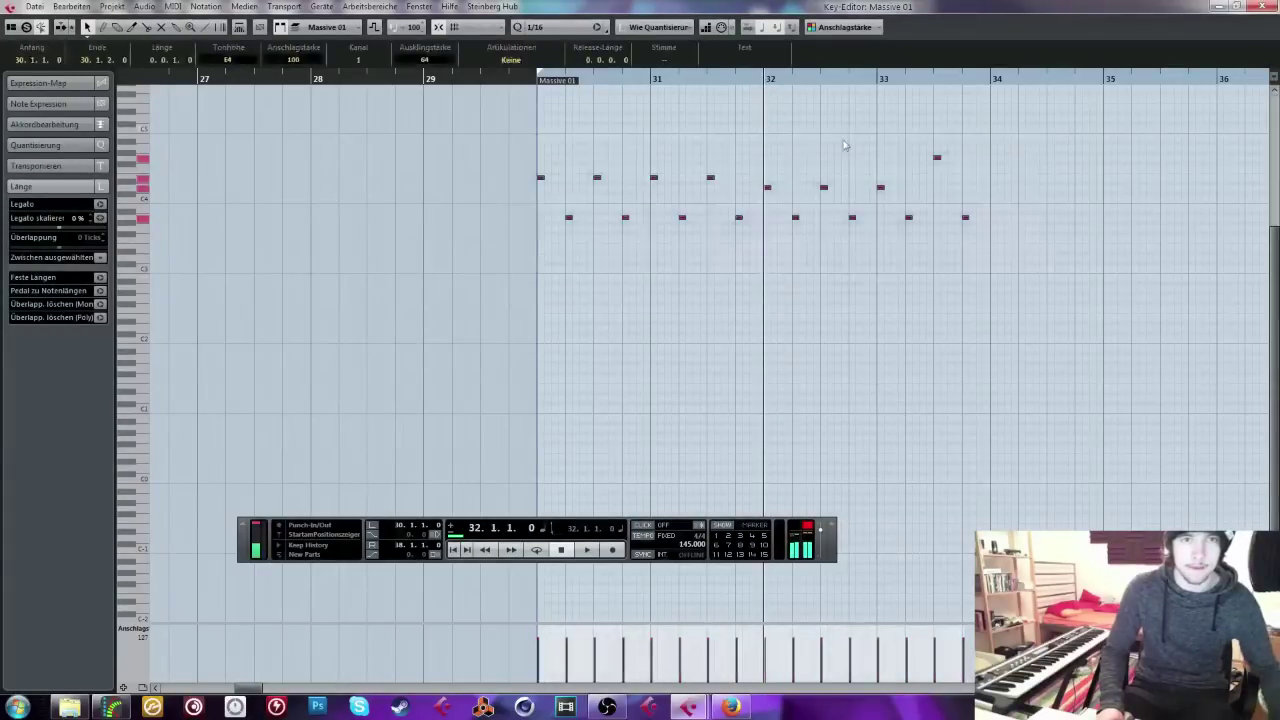
{"action": "left_click", "coordinate": [997, 87]}
{"action": "key", "text": "ctrl+v"}
{"action": "left_click", "coordinate": [1217, 7]}
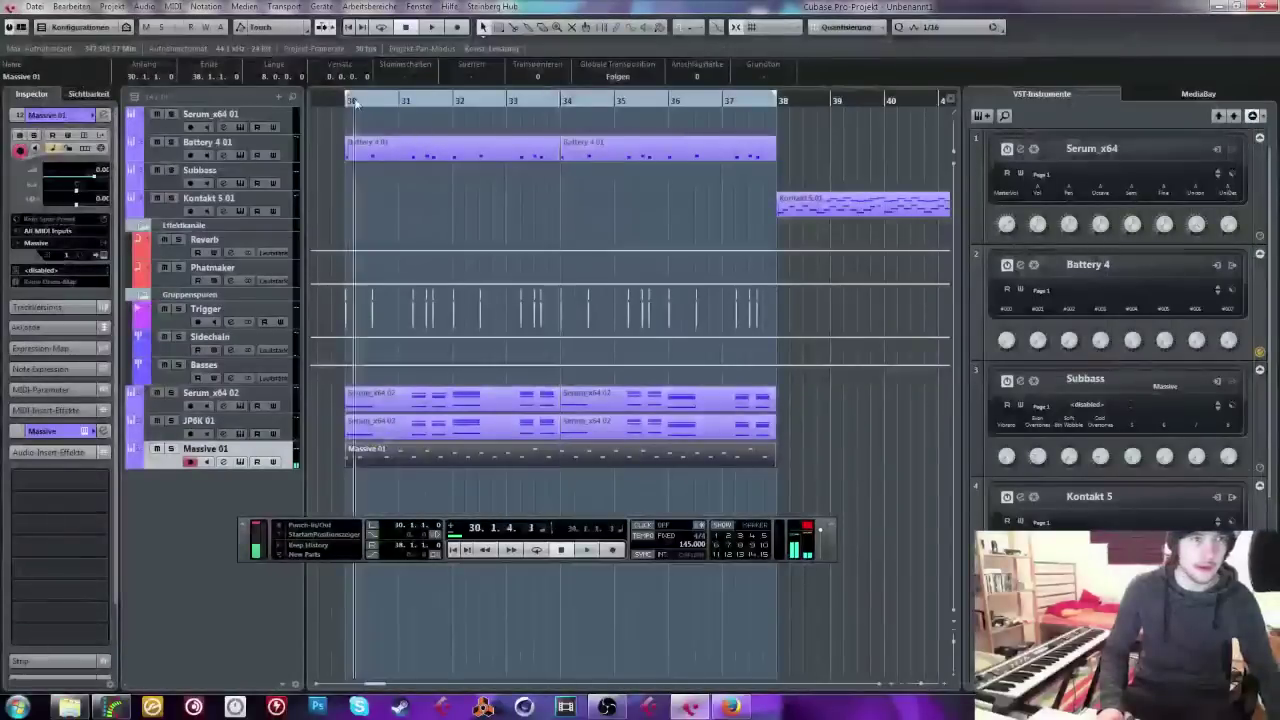
Step: Open the Massive instrument for the soloed Massive 01 track, start playback and show its oscillator settings page
{"action": "left_click", "coordinate": [240, 462]}
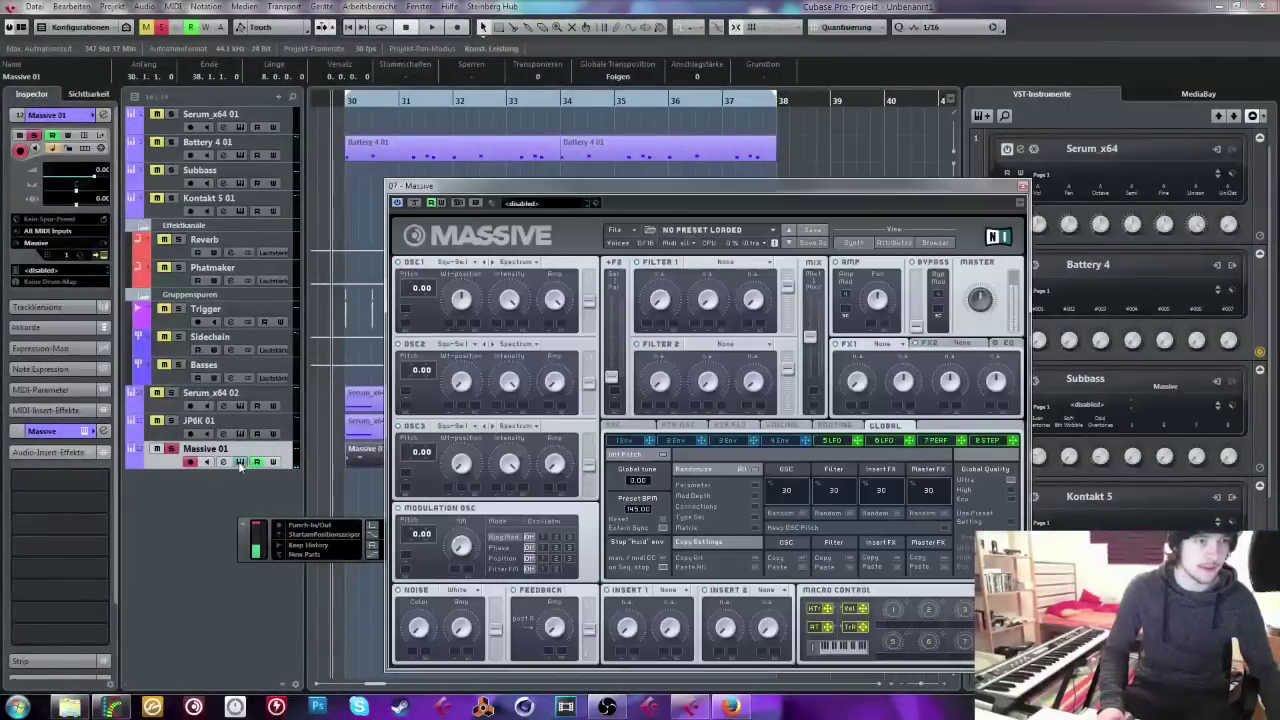
{"action": "key", "text": "space"}
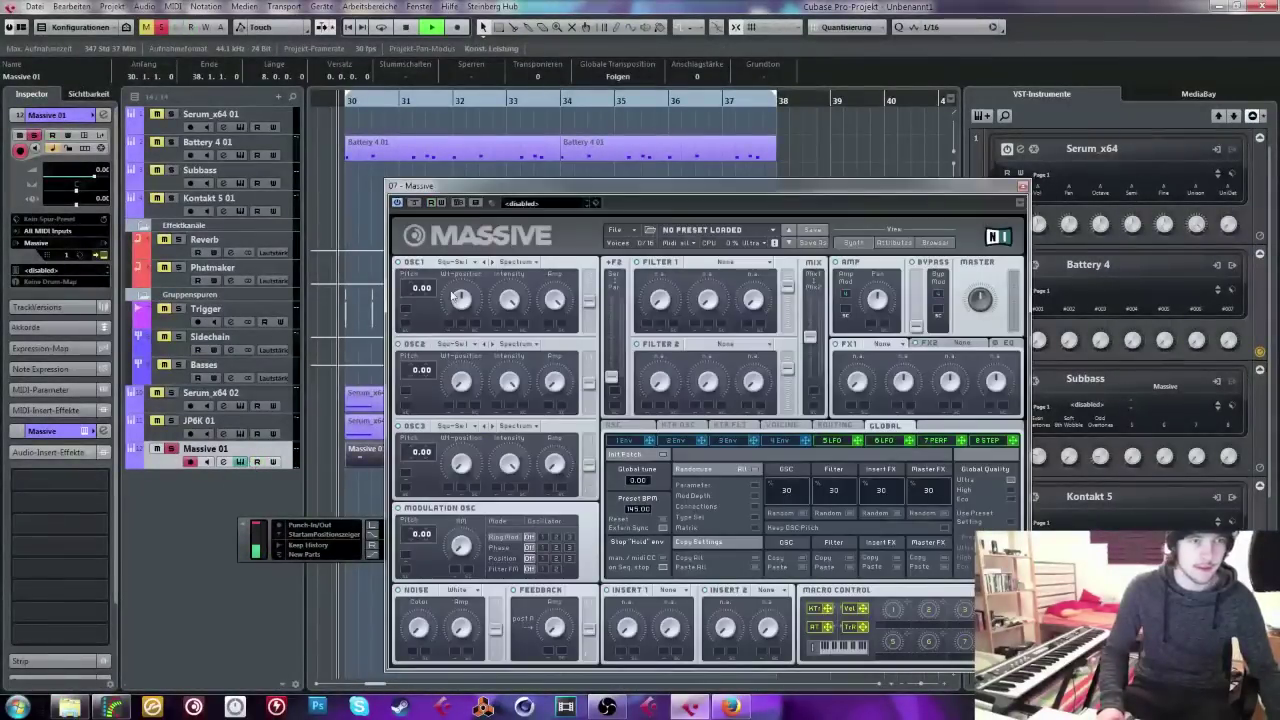
{"action": "left_click", "coordinate": [781, 441]}
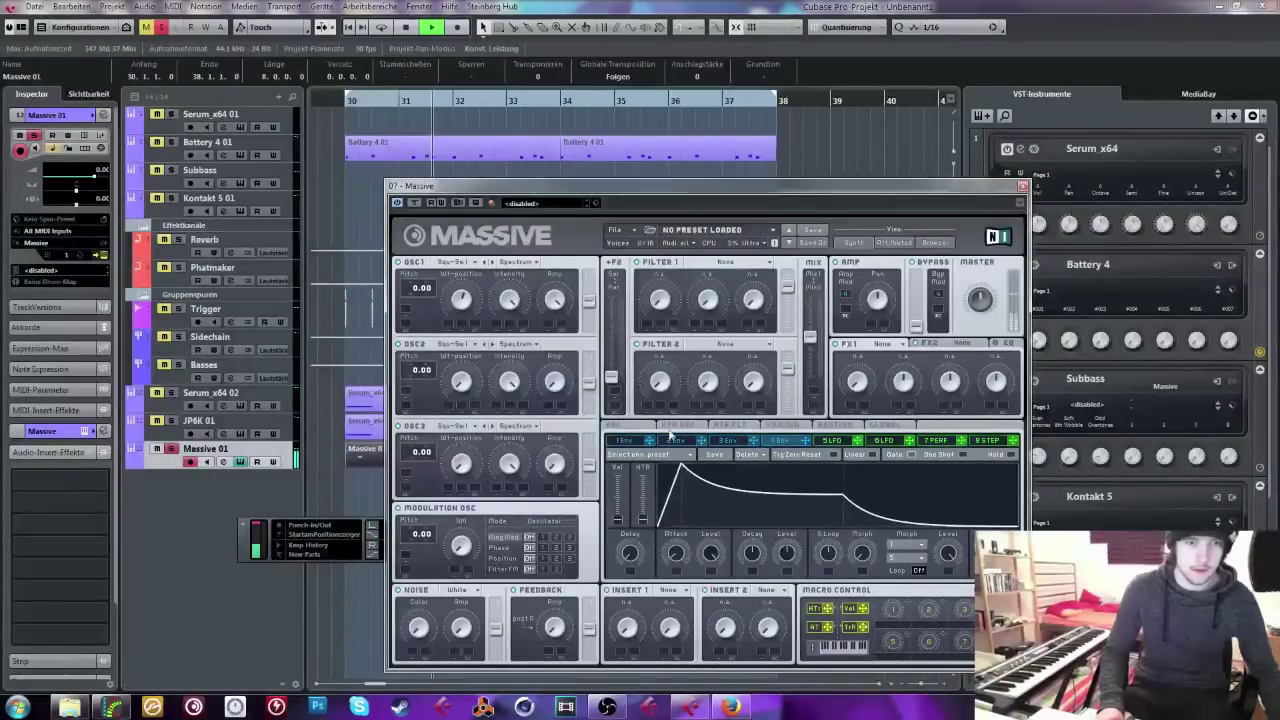
{"action": "left_click", "coordinate": [655, 428]}
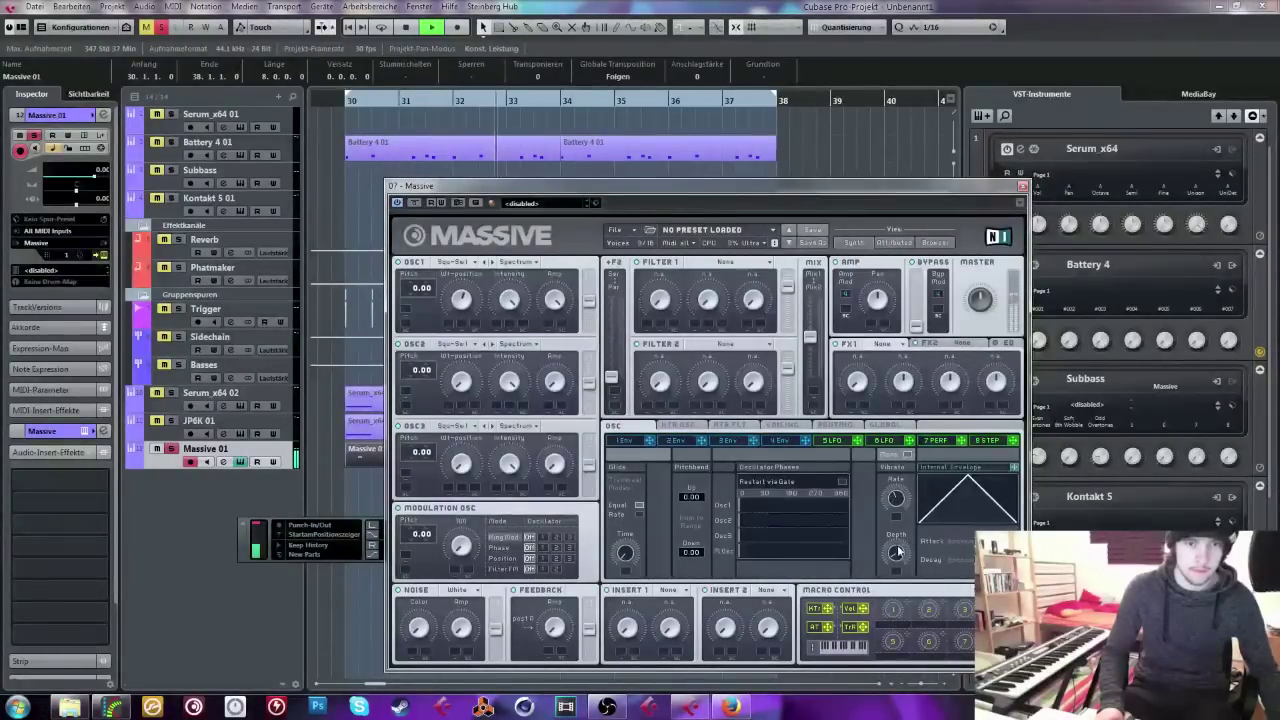
Step: Load Reverb in Massive's FX1 slot and Delay Synced in its FX2 slot
{"action": "left_click", "coordinate": [882, 343]}
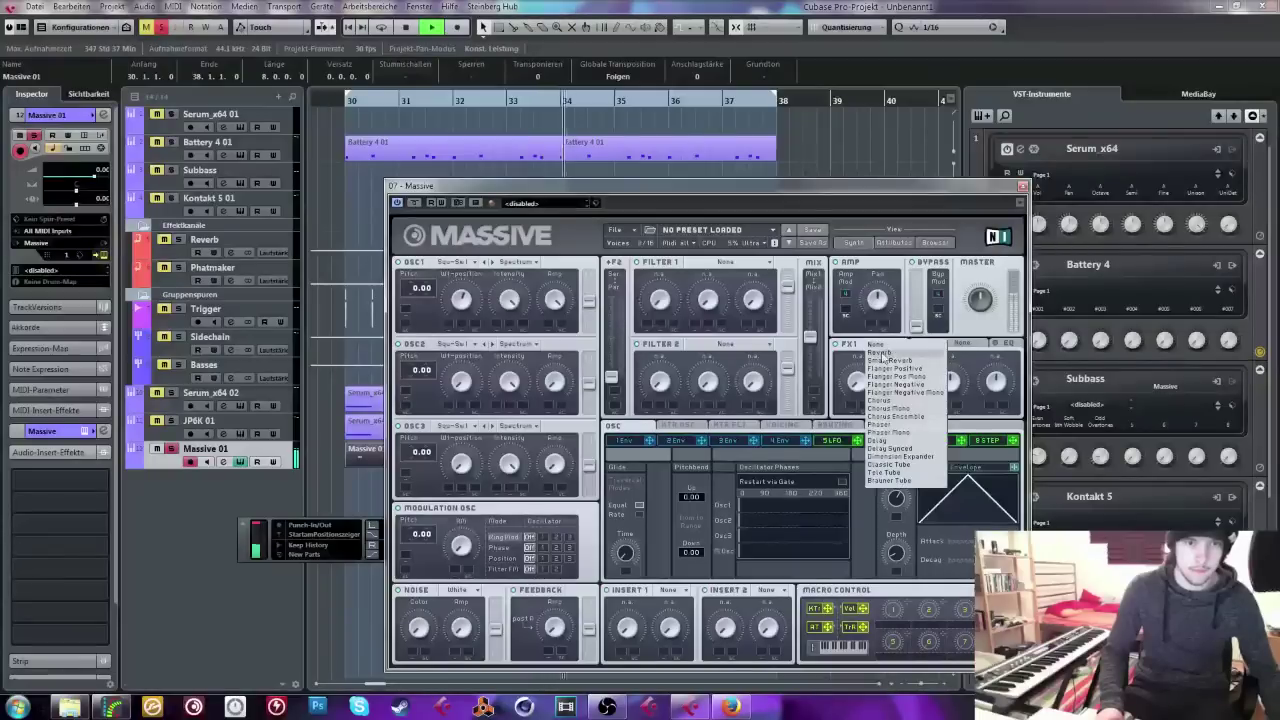
{"action": "left_click", "coordinate": [868, 364]}
{"action": "left_click", "coordinate": [962, 343]}
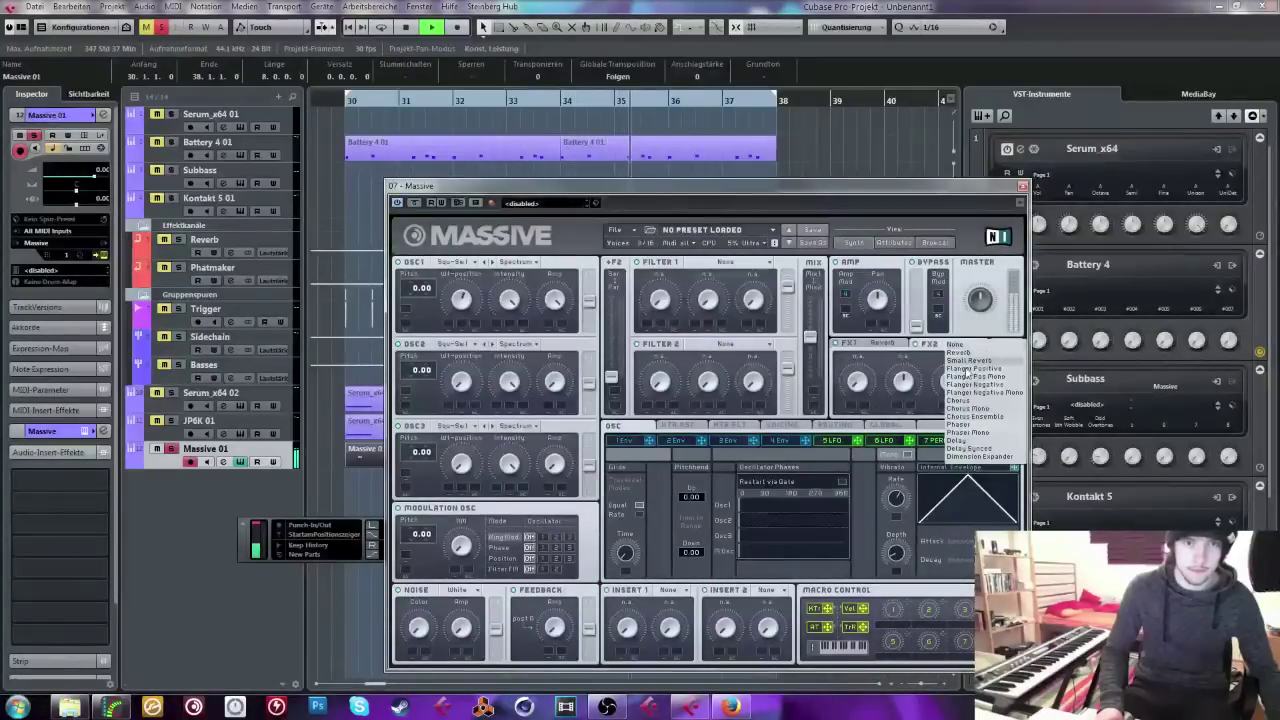
{"action": "left_click", "coordinate": [1000, 420]}
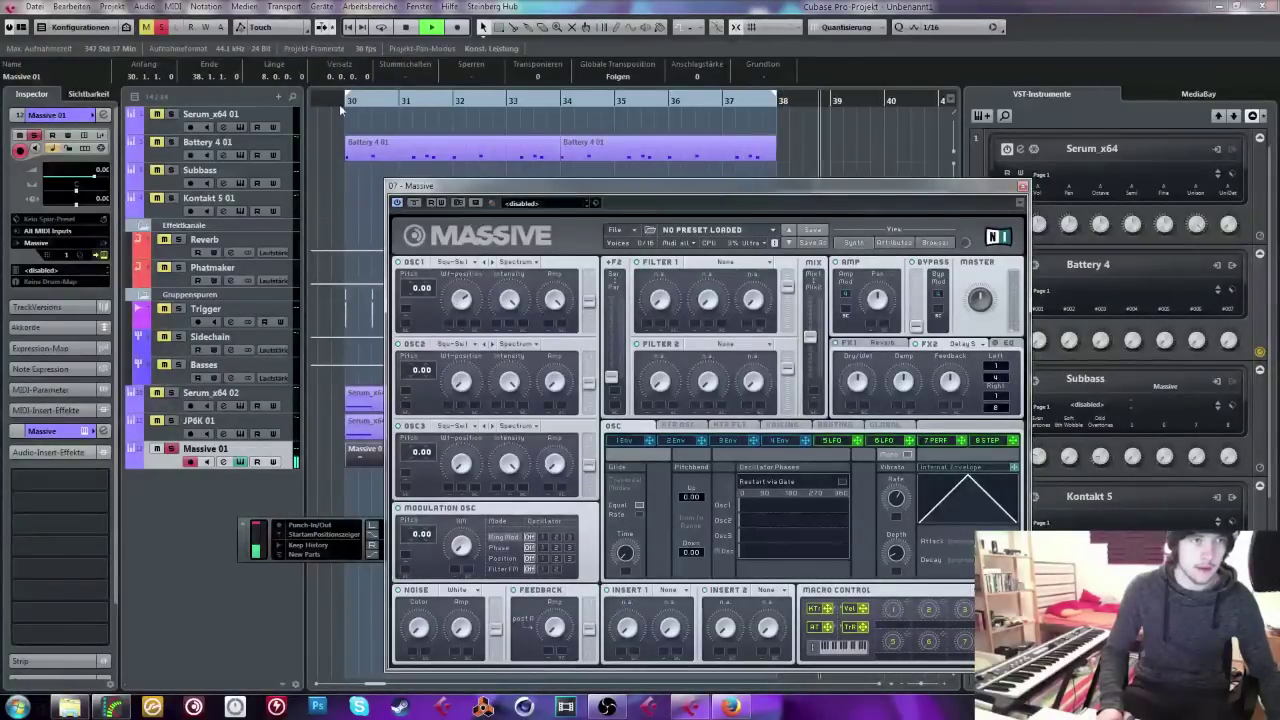
Step: Set Filter 1 to Scream, modulate its cutoff with envelope 2, and shape that envelope into a short decay without sustain
{"action": "left_click", "coordinate": [725, 261]}
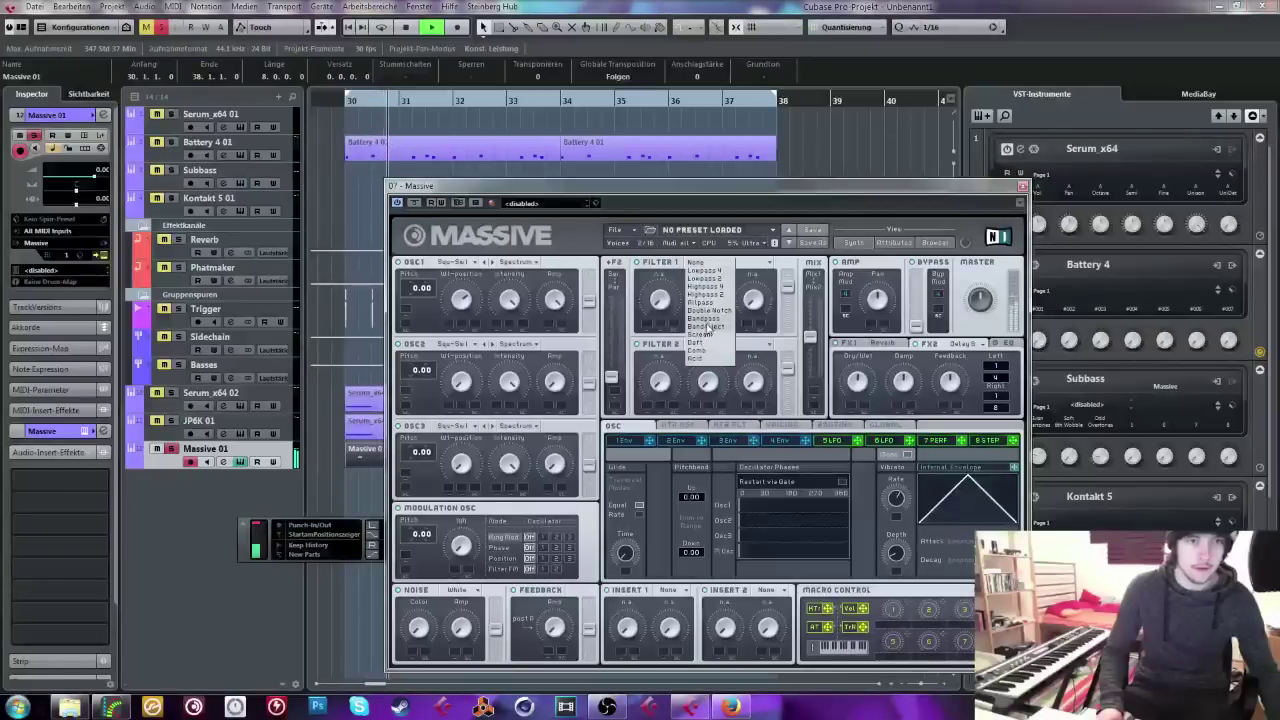
{"action": "left_click", "coordinate": [709, 335]}
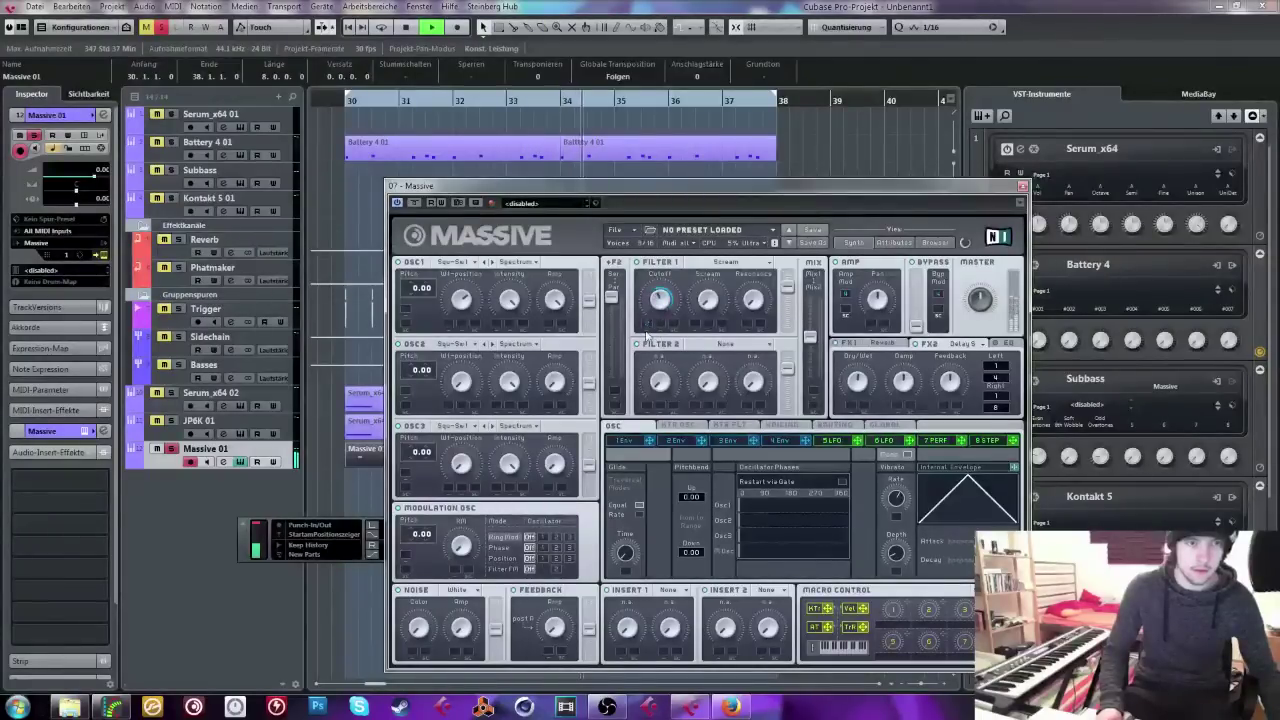
{"action": "left_click", "coordinate": [675, 443]}
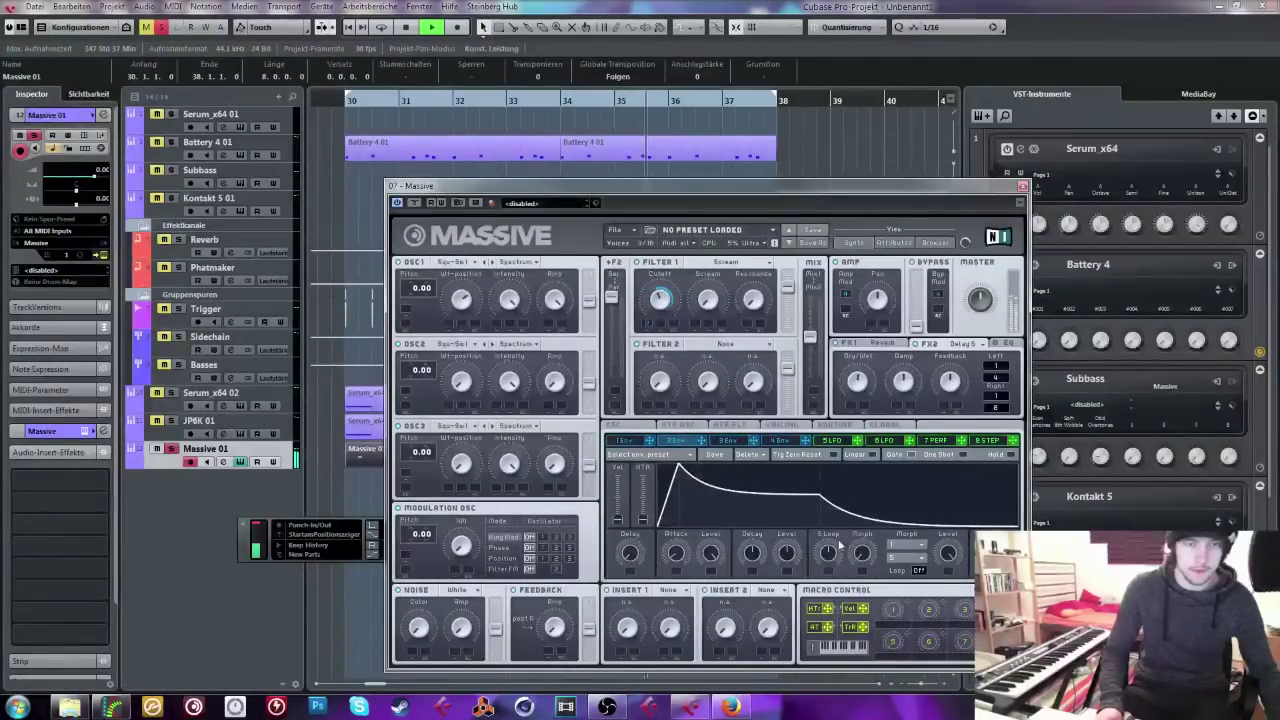
{"action": "left_click_drag", "start_coordinate": [752, 553], "coordinate": [752, 563]}
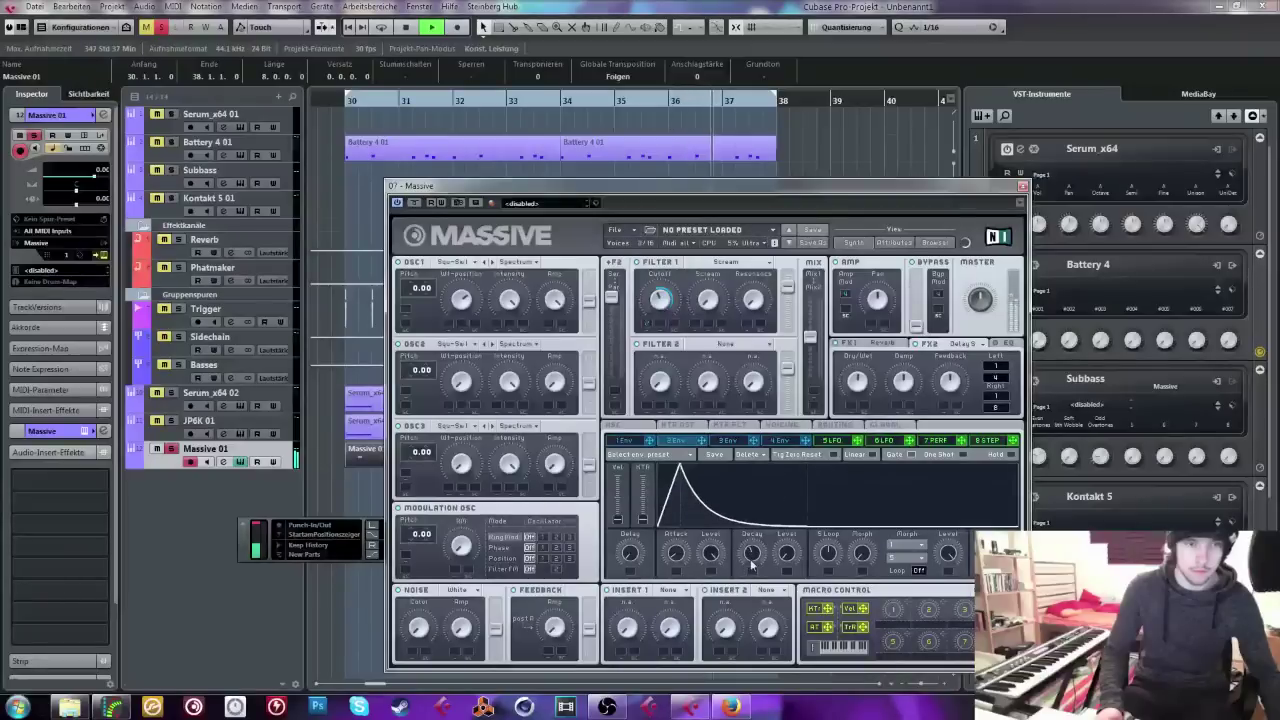
Step: Raise oscillator 2's pitch to 12.00 and play the melody again
{"action": "key", "text": "space"}
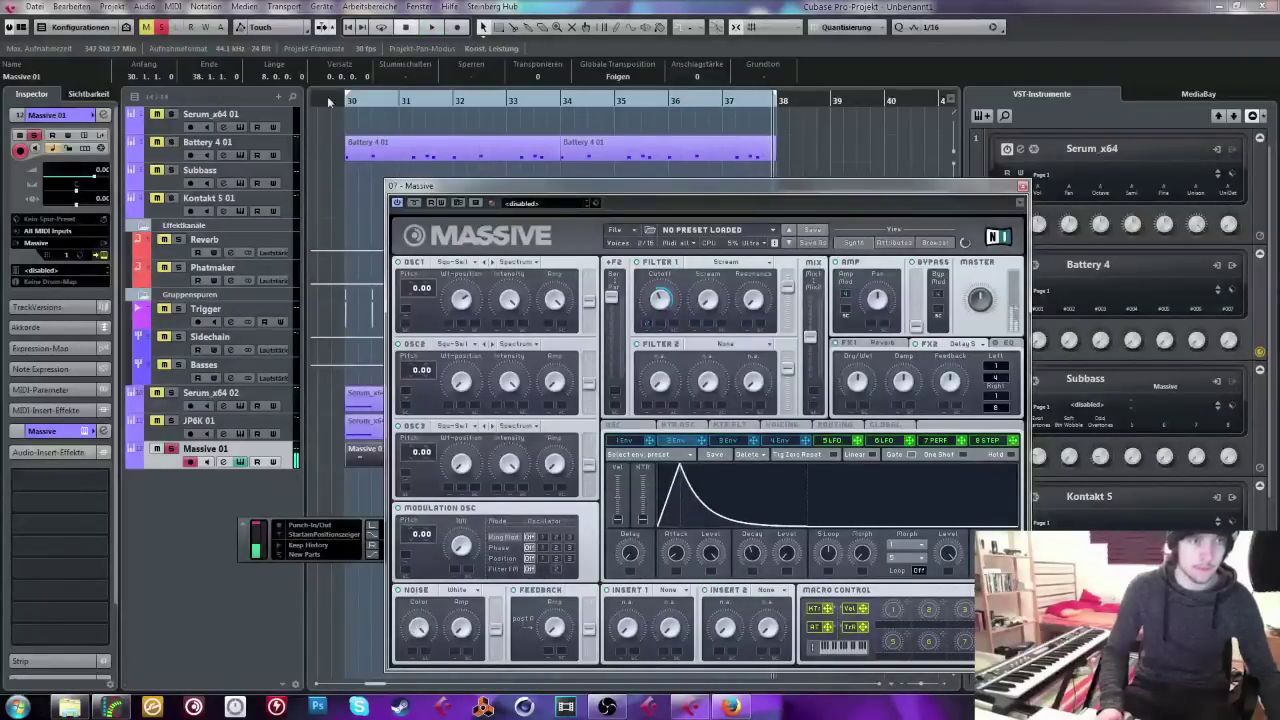
{"action": "left_click_drag", "start_coordinate": [411, 375], "coordinate": [411, 355]}
{"action": "key", "text": "space"}
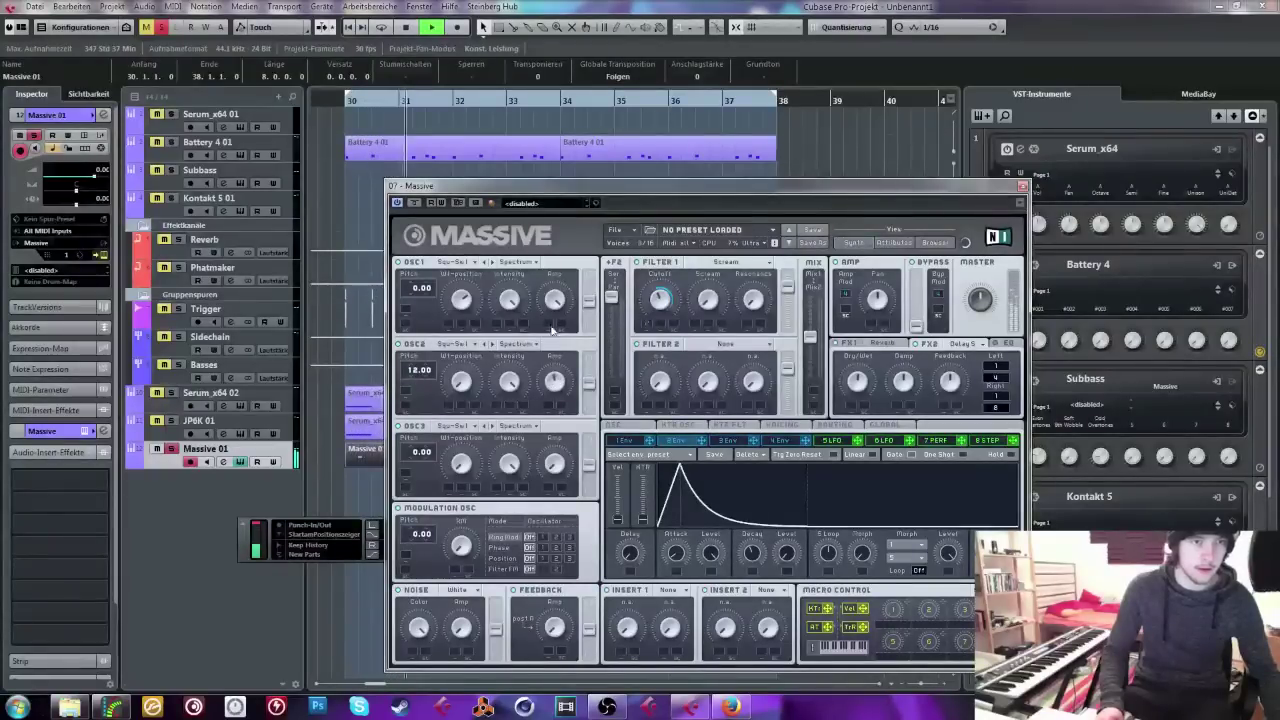
Step: Load the S & H effect in Massive's Insert 1, audition it and stop playback
{"action": "left_click", "coordinate": [668, 590]}
{"action": "left_click", "coordinate": [660, 618]}
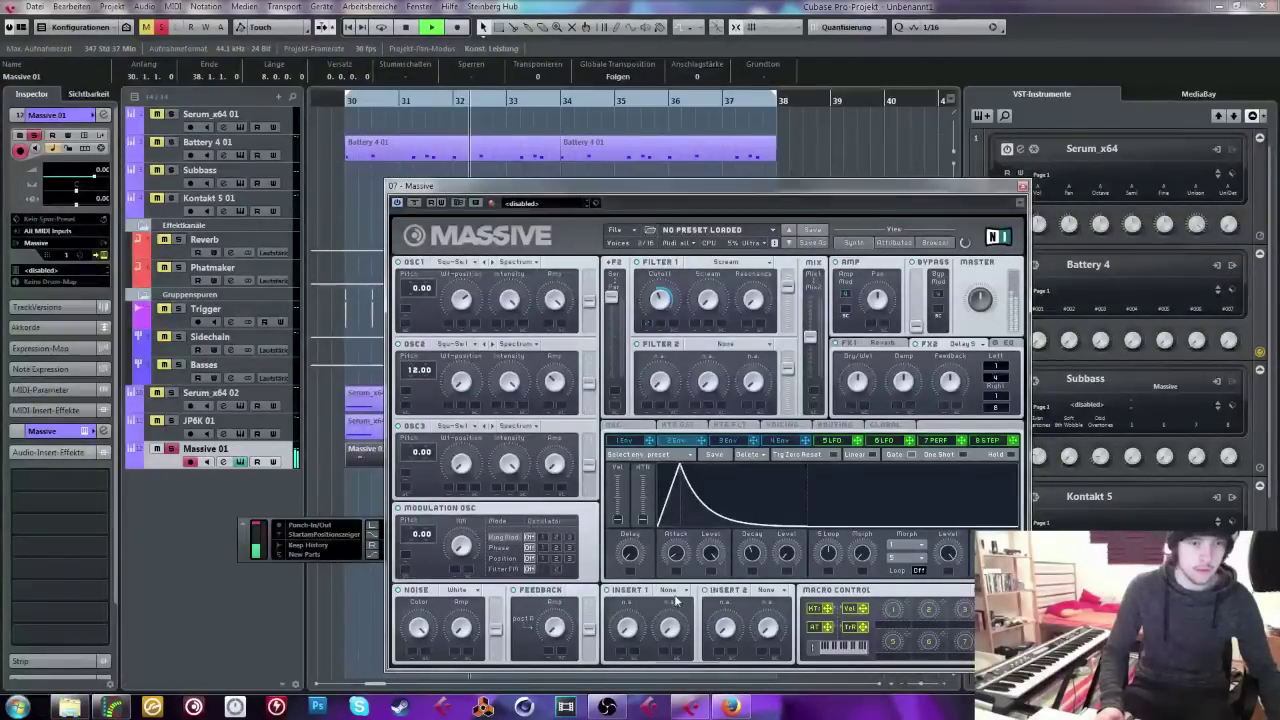
{"action": "left_click", "coordinate": [668, 590]}
{"action": "left_click", "coordinate": [660, 618]}
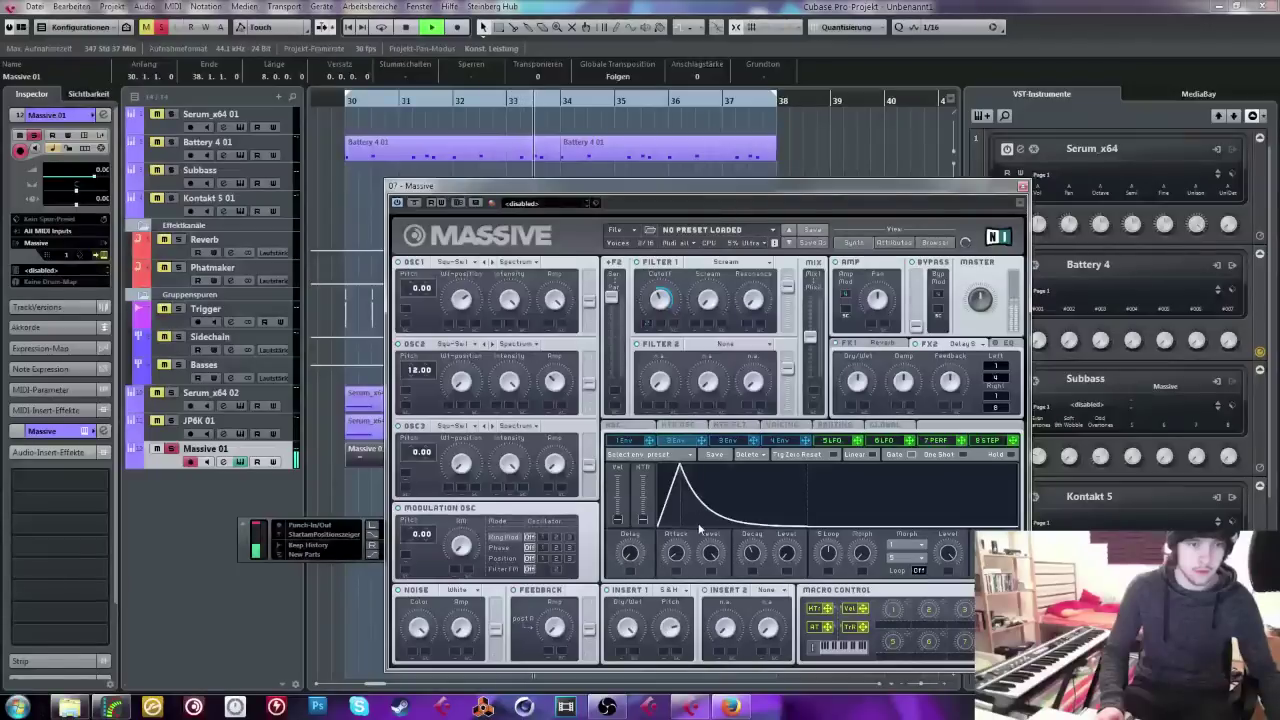
{"action": "left_click", "coordinate": [335, 103]}
{"action": "key", "text": "space"}
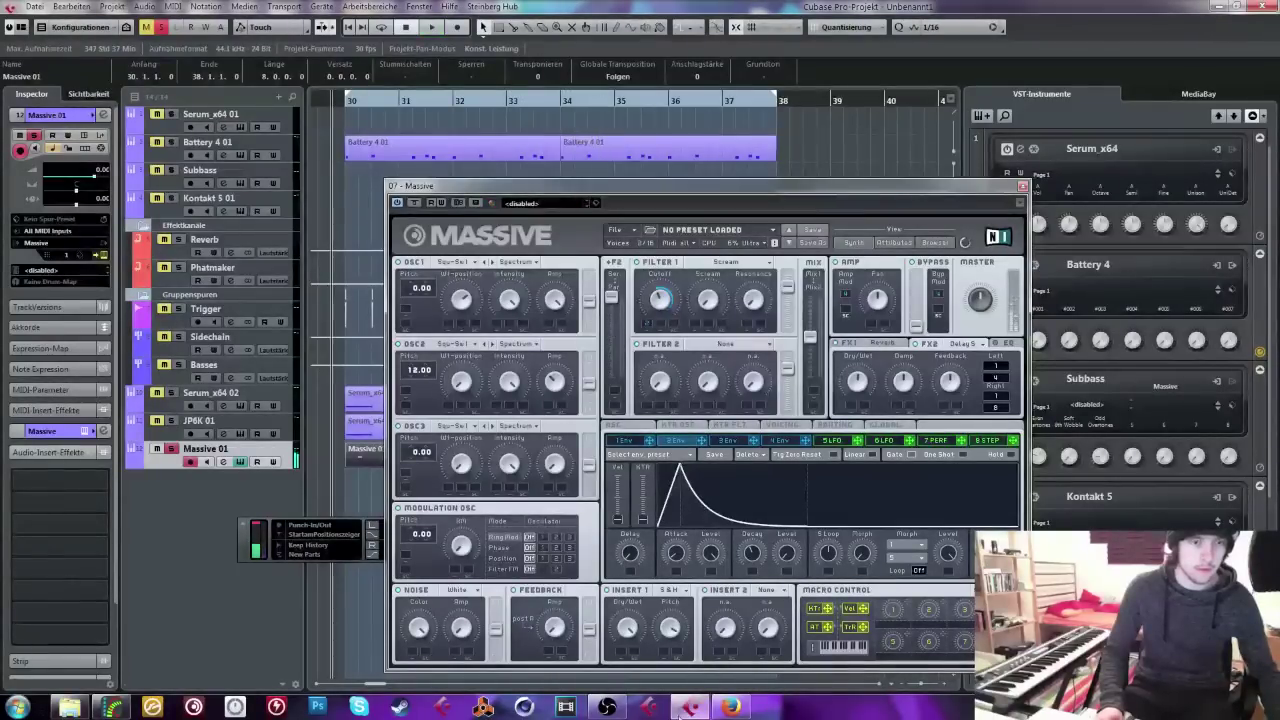
Step: Route the Massive 01 channel's output to the Sidechain group and close the channel settings
{"action": "left_click", "coordinate": [98, 433]}
{"action": "left_click", "coordinate": [540, 261]}
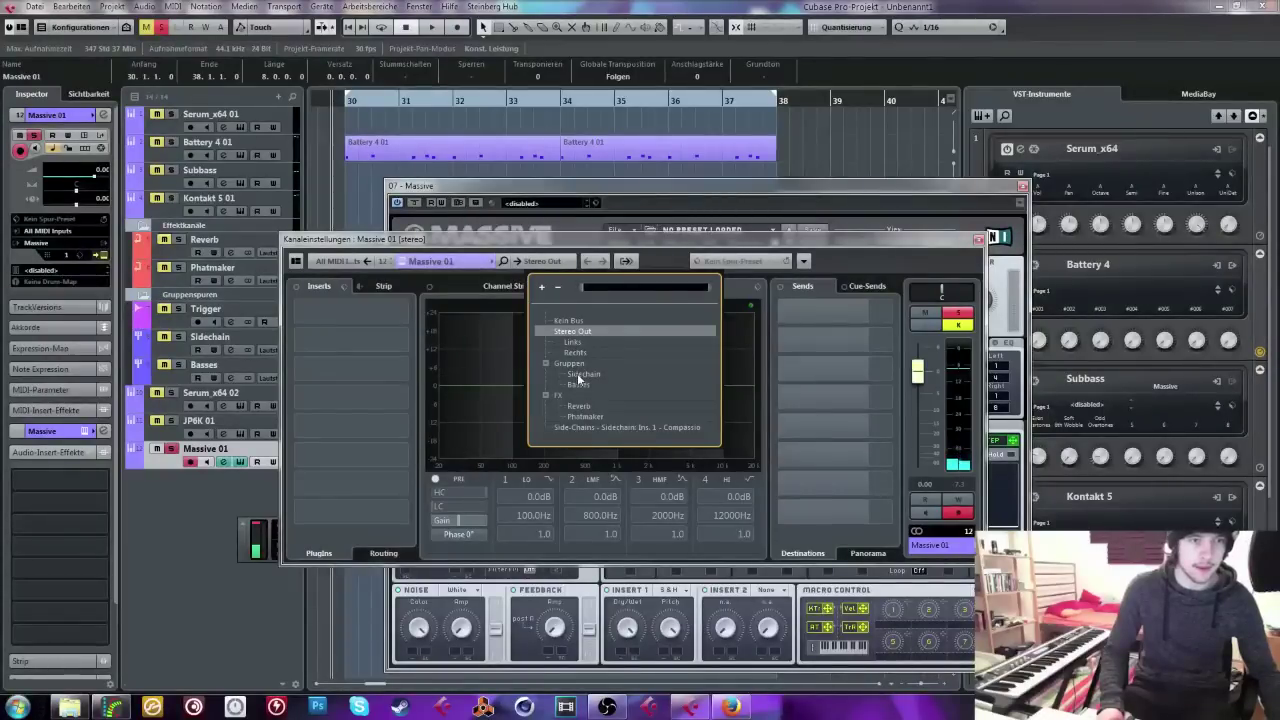
{"action": "left_click", "coordinate": [580, 375]}
{"action": "left_click", "coordinate": [980, 240]}
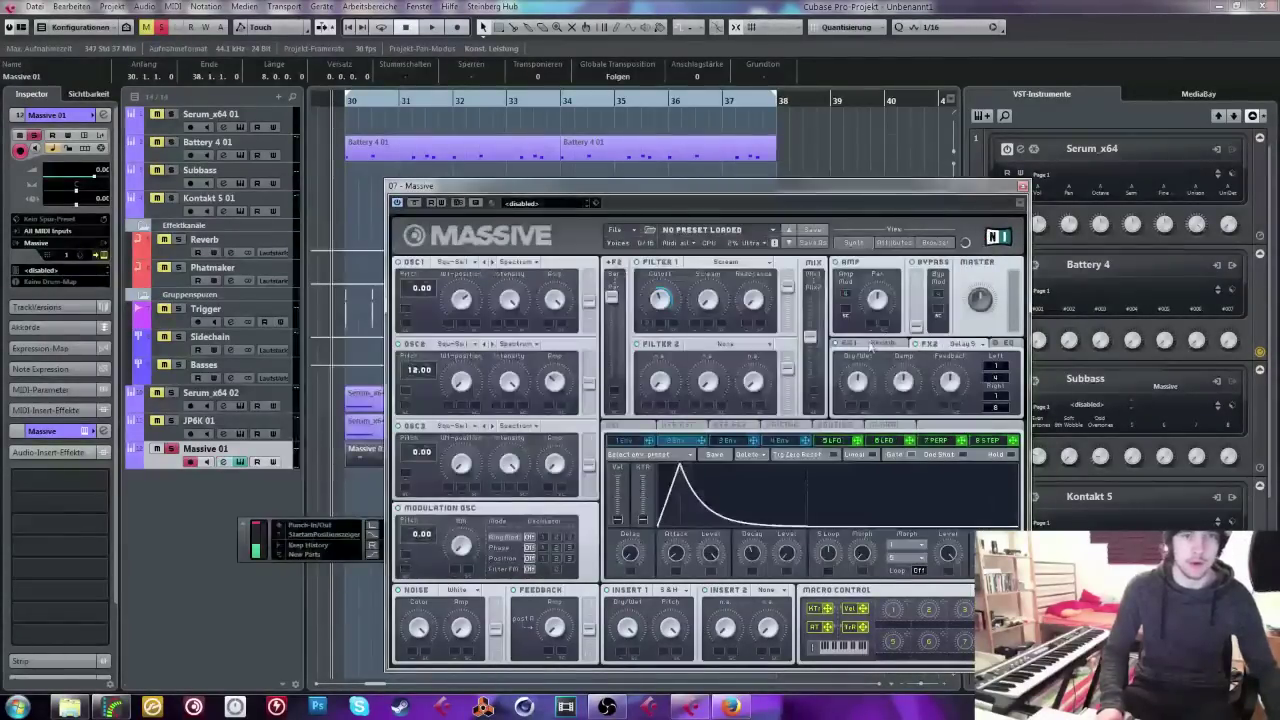
Step: Show Massive's FX1 Reverb controls and audition the soloed melody through the Sidechain group
{"action": "left_click", "coordinate": [880, 344]}
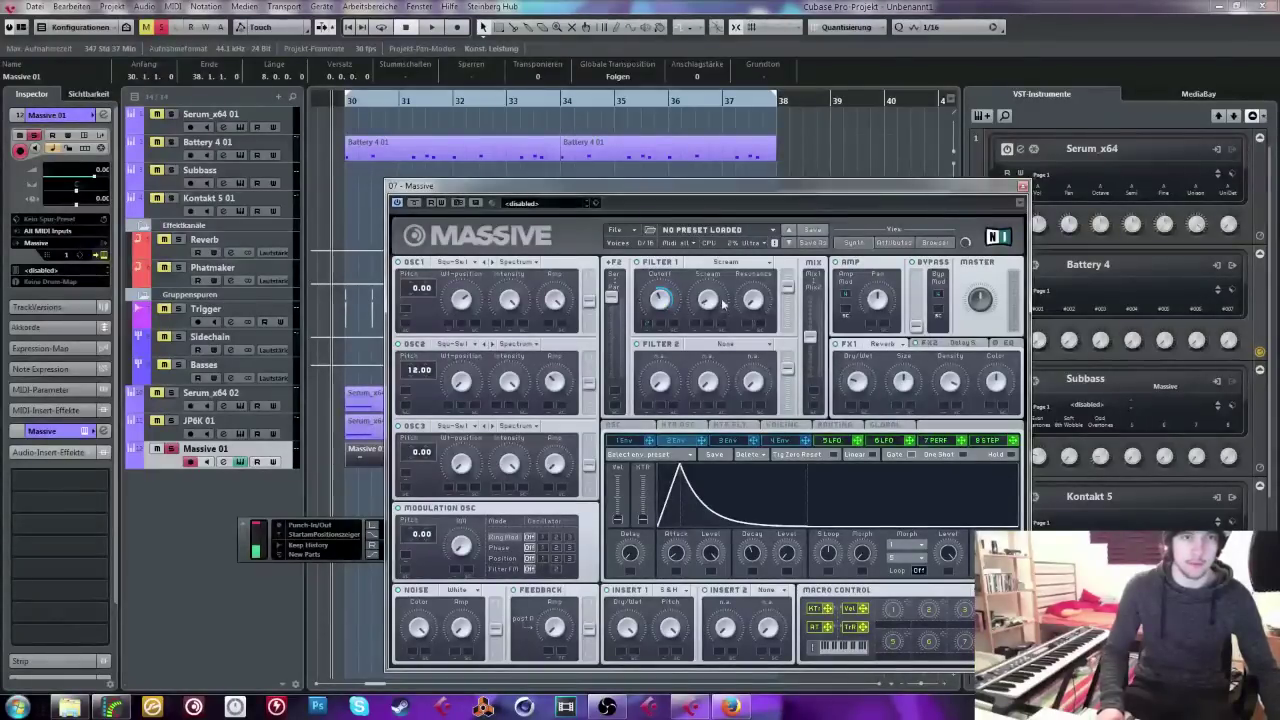
{"action": "key", "text": "space"}
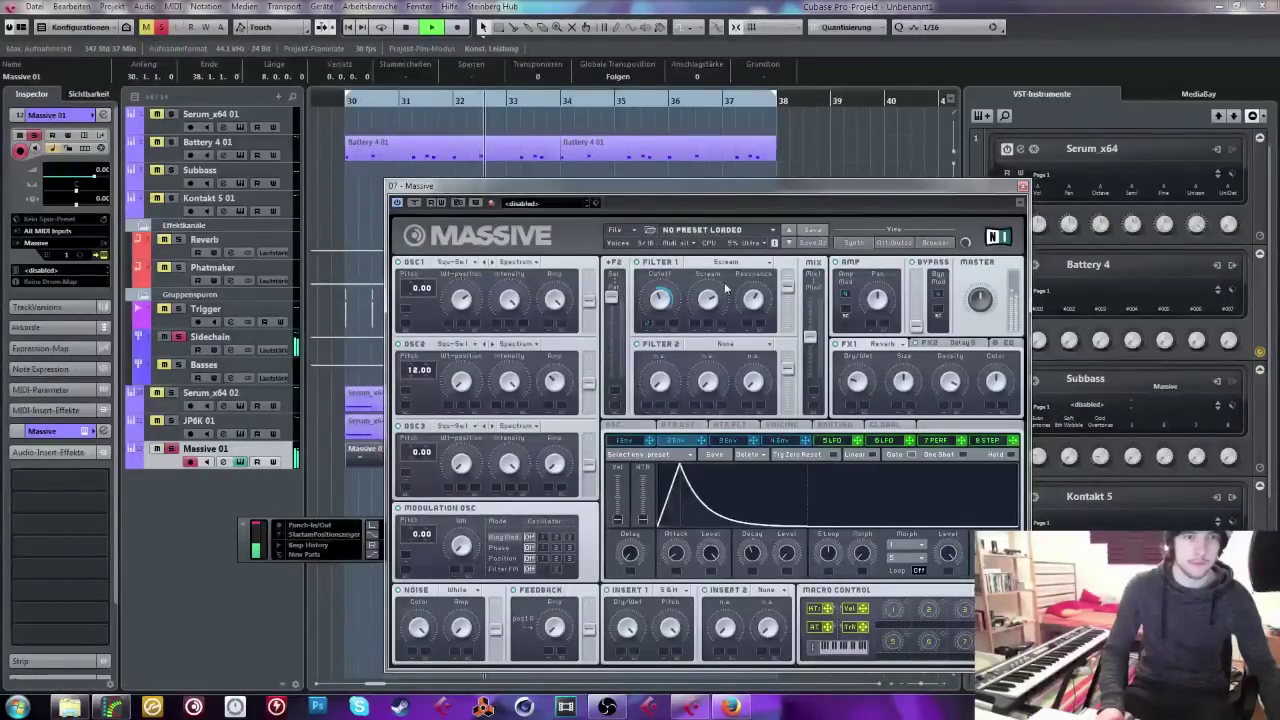
{"action": "key", "text": "space"}
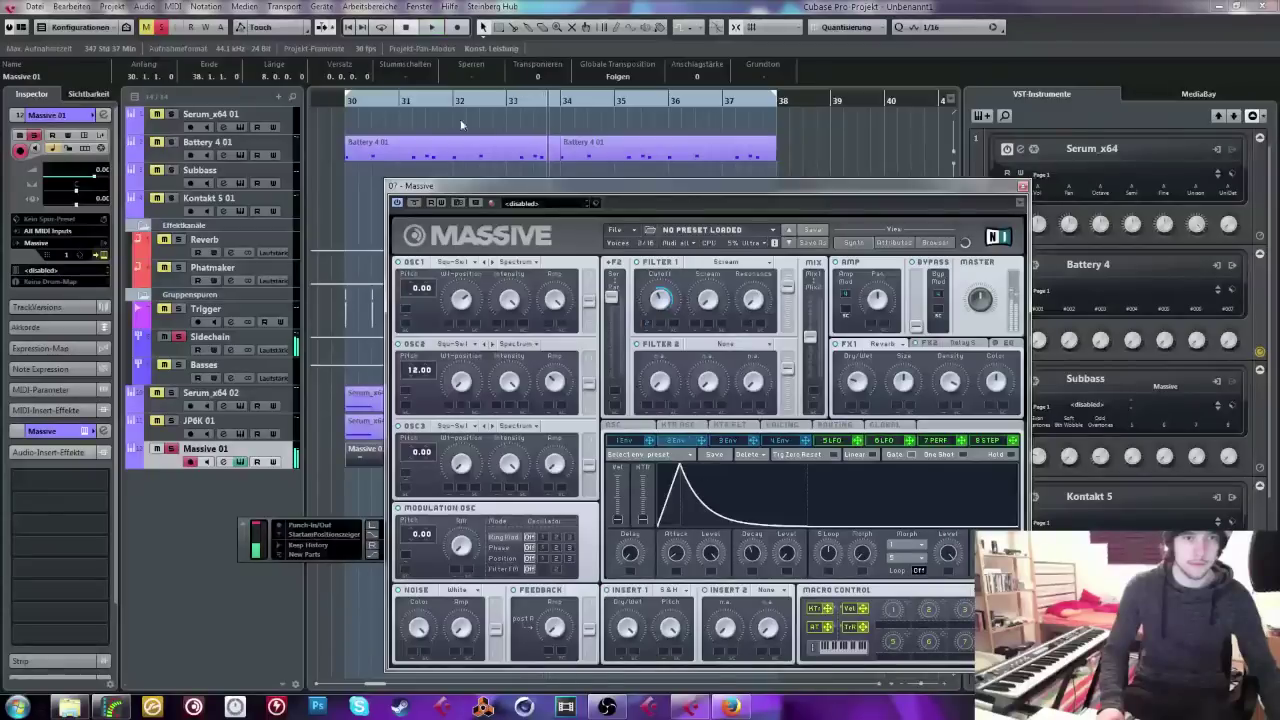
Step: Play from bar 30, turn off Massive 01's solo to hear the full mix, and close the Massive window
{"action": "left_click", "coordinate": [352, 92]}
{"action": "key", "text": "space"}
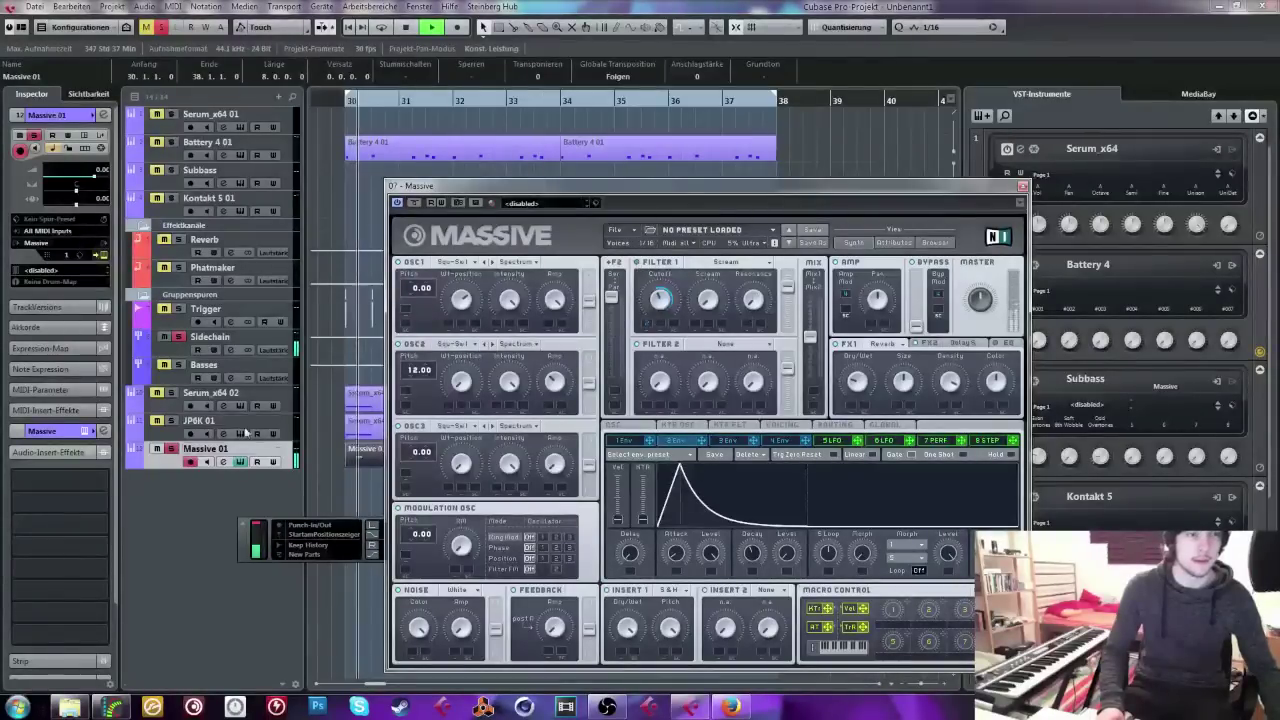
{"action": "left_click", "coordinate": [157, 449]}
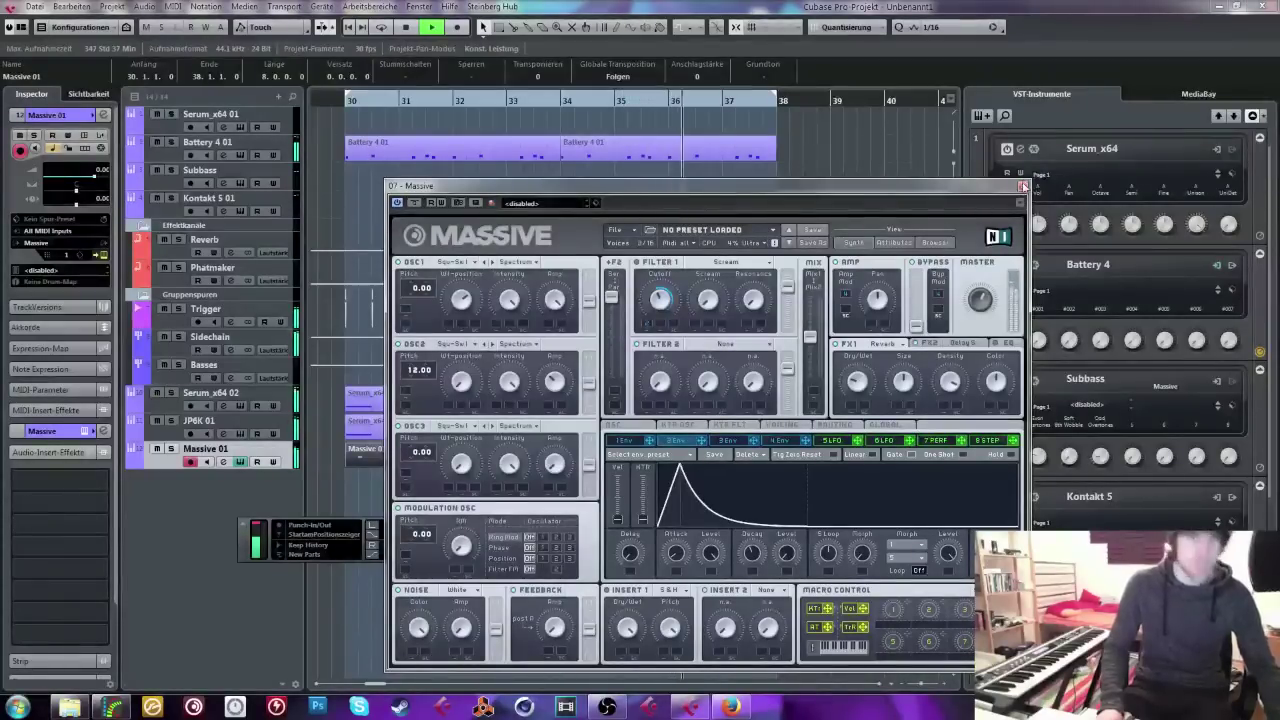
{"action": "left_click", "coordinate": [1022, 187]}
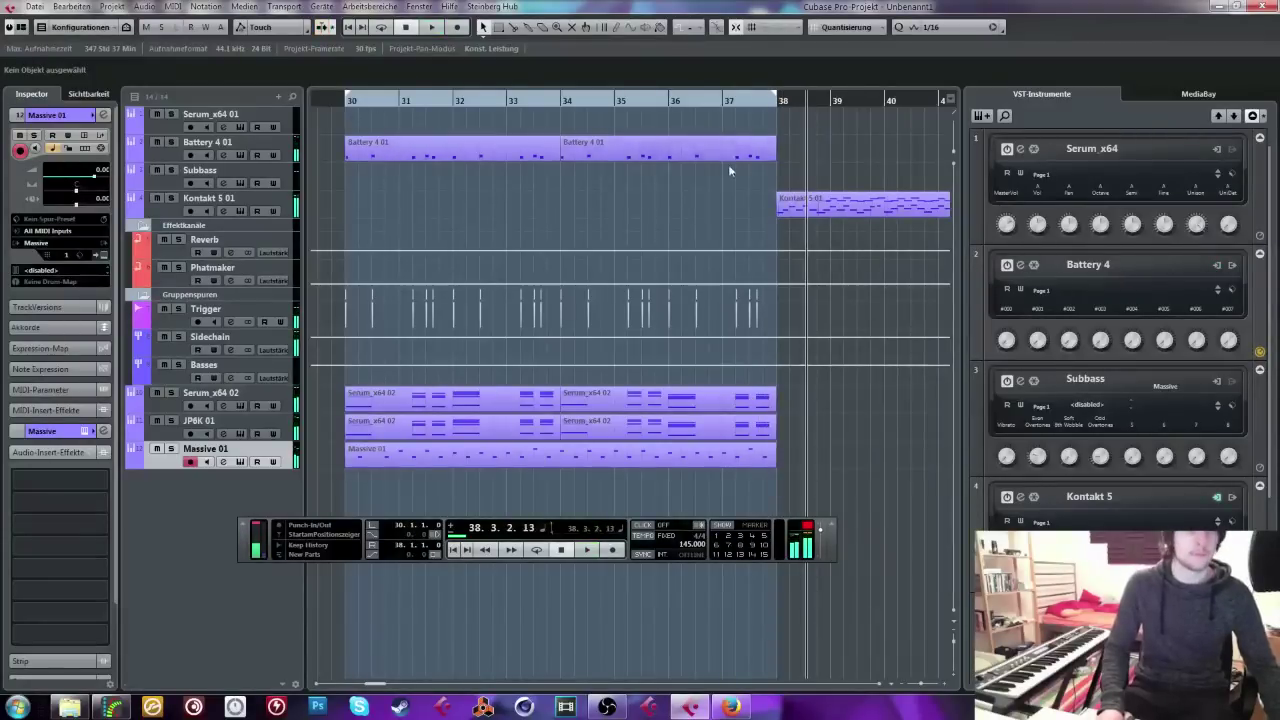
Step: Move the Kontakt 5 01 part so that it starts at bar 30
{"action": "left_click", "coordinate": [355, 93]}
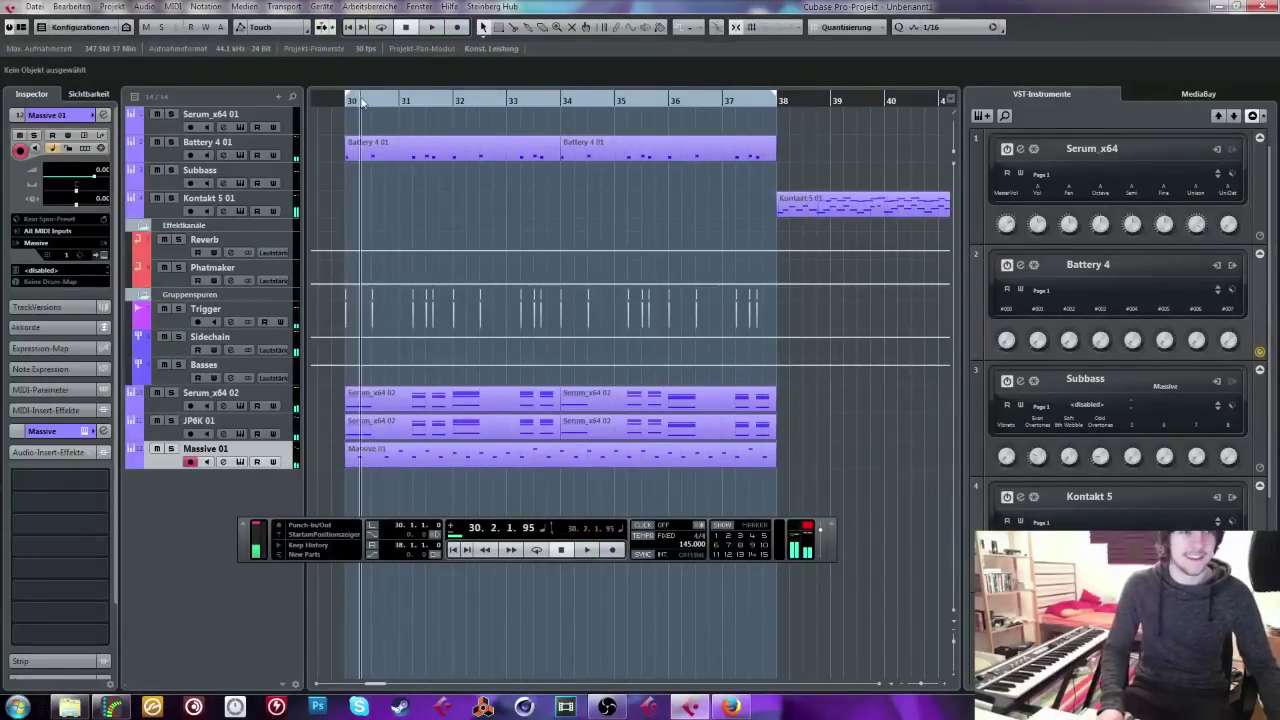
{"action": "key", "text": "g"}
{"action": "key", "text": "g"}
{"action": "key", "text": "g"}
{"action": "mouse_move", "coordinate": [522, 200]}
{"action": "left_mouse_down"}
{"action": "mouse_move", "coordinate": [478, 200]}
{"action": "mouse_move", "coordinate": [522, 200]}
{"action": "left_mouse_up"}
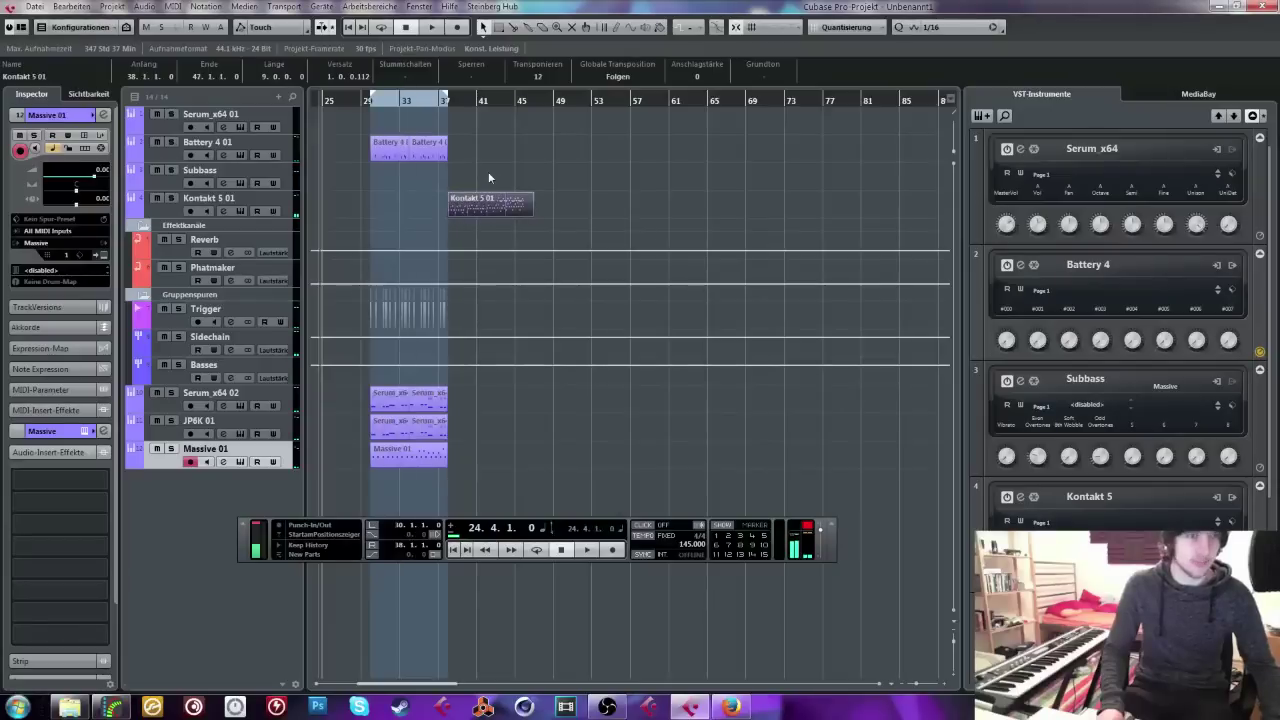
{"action": "scroll", "coordinate": [133, 77], "scroll_direction": "down", "scroll_amount": 5}
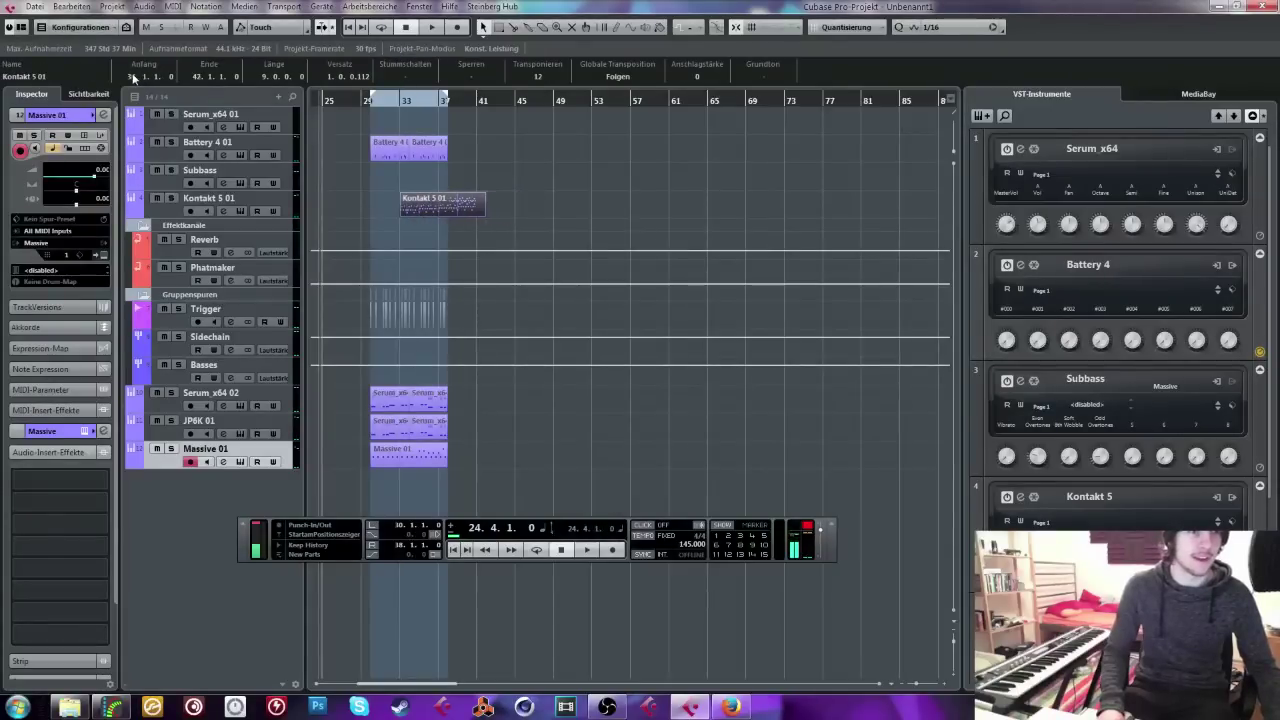
Step: Apply a low cut of about 155 Hz in the Massive 01 channel settings
{"action": "left_click", "coordinate": [104, 434]}
{"action": "left_click", "coordinate": [545, 261]}
{"action": "left_click", "coordinate": [942, 237]}
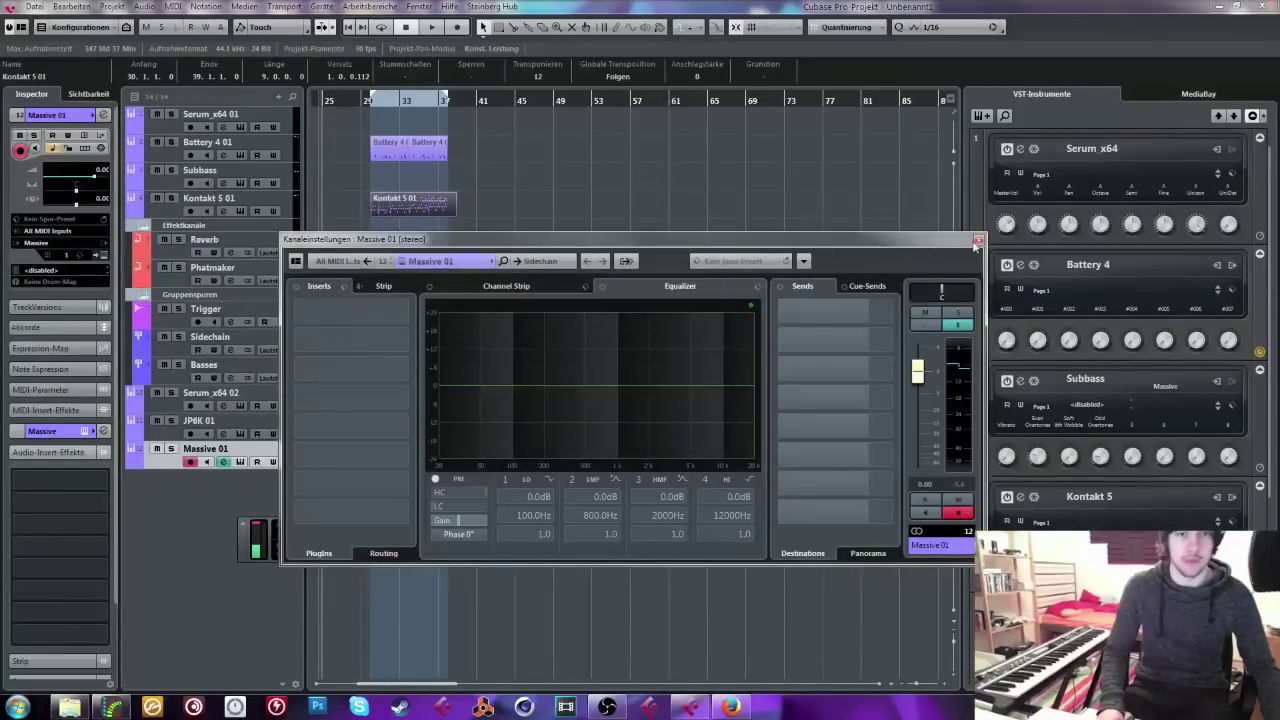
{"action": "left_click", "coordinate": [460, 507]}
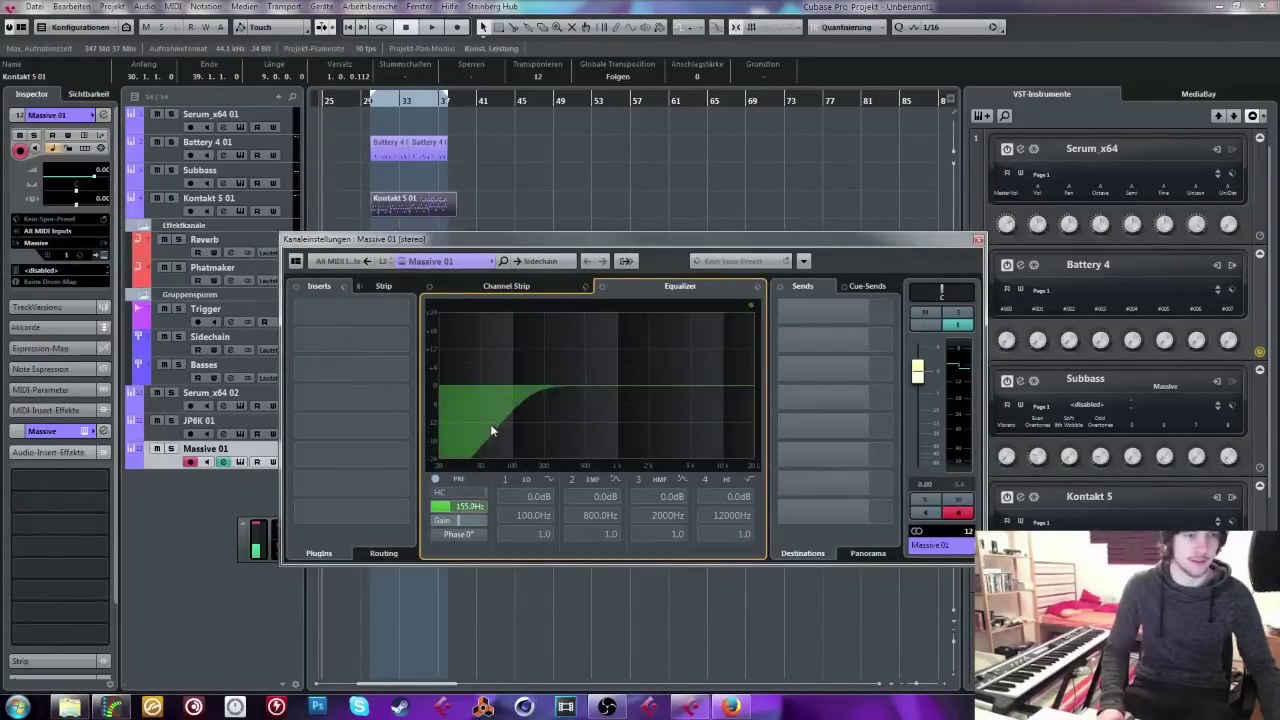
Step: Play the arrangement from bar 30 and close the Massive 01 channel settings
{"action": "left_click_drag", "start_coordinate": [378, 104], "coordinate": [415, 128]}
{"action": "key", "text": "space"}
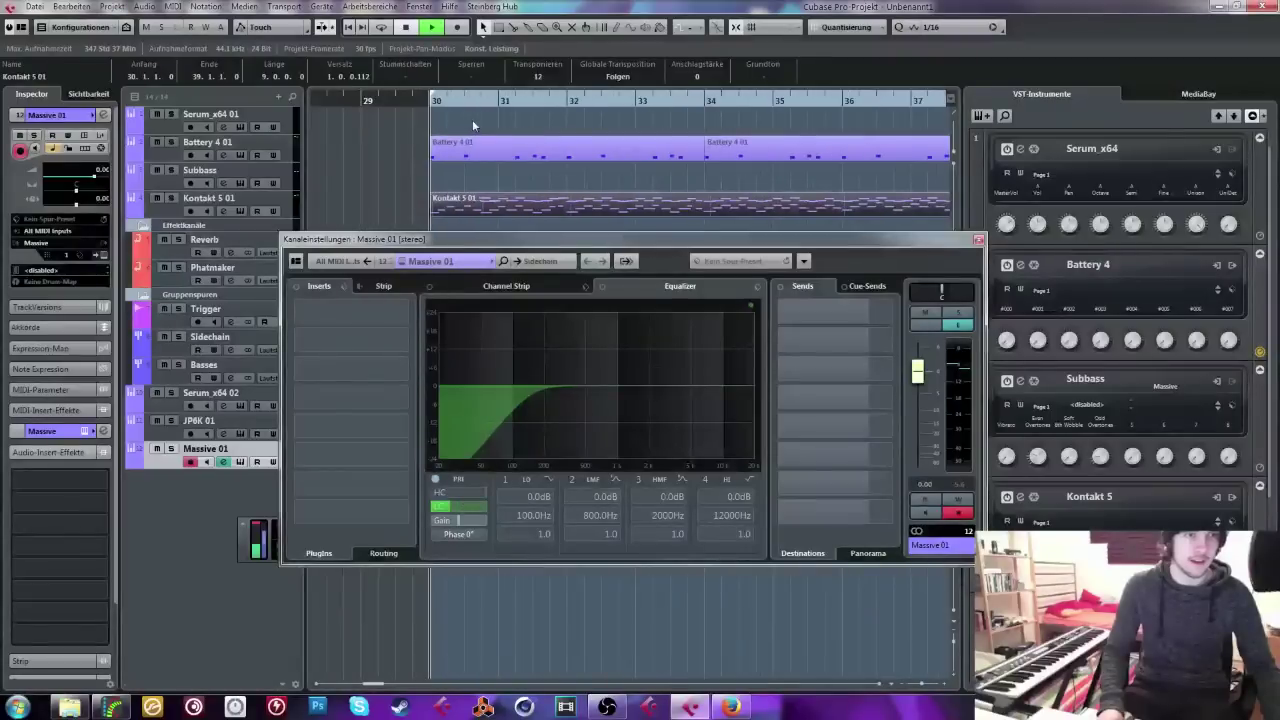
{"action": "left_click", "coordinate": [978, 239]}
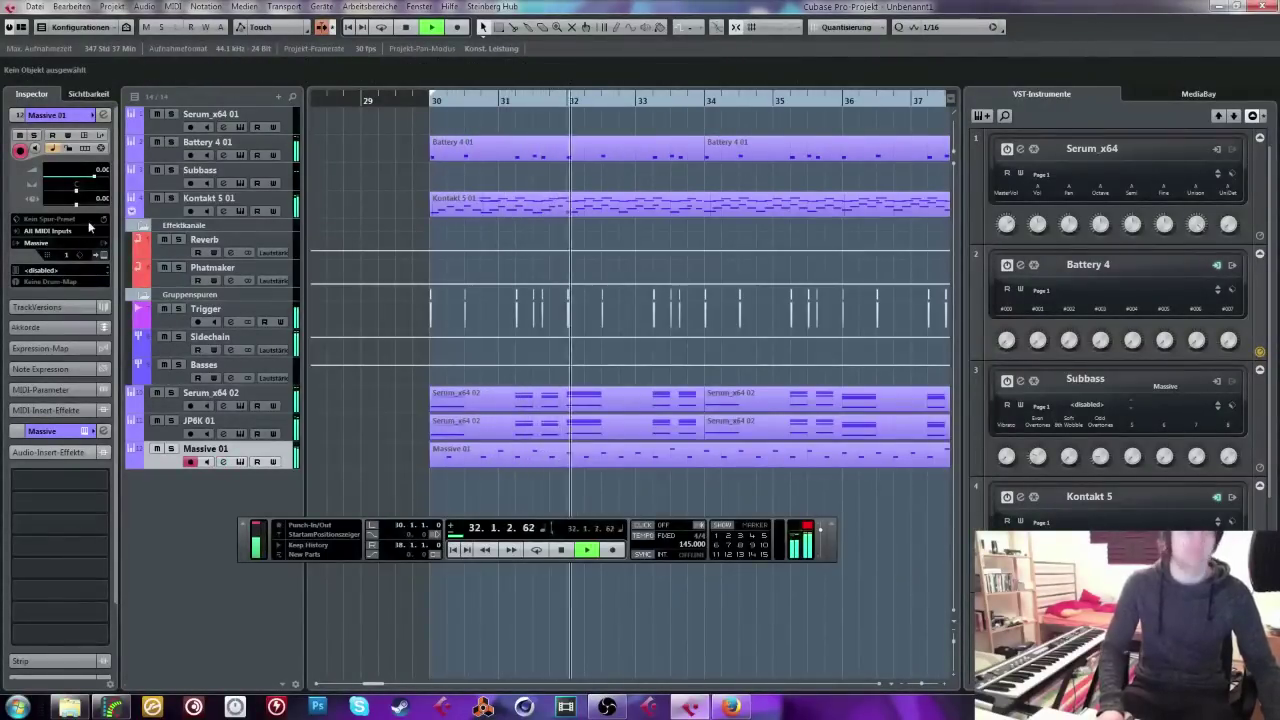
Step: Check the Kontakt 5 01 channel settings, close them, and stop playback
{"action": "left_click", "coordinate": [219, 204]}
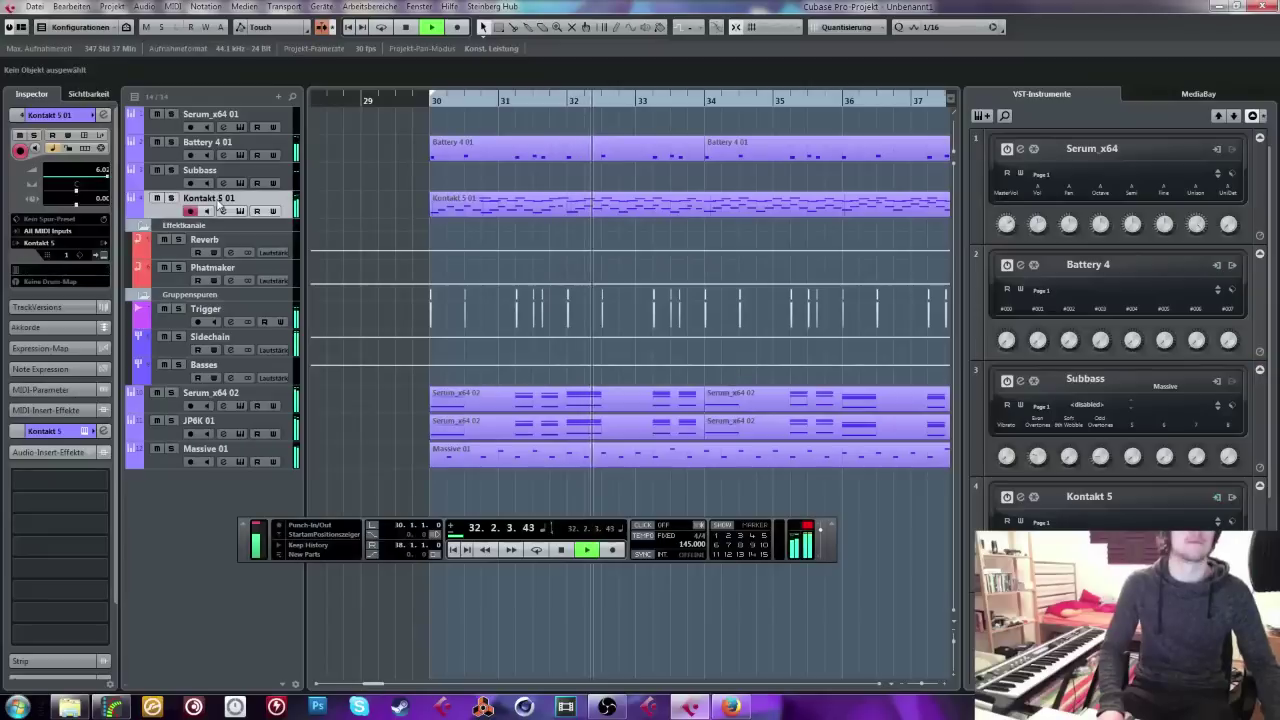
{"action": "left_click", "coordinate": [104, 430]}
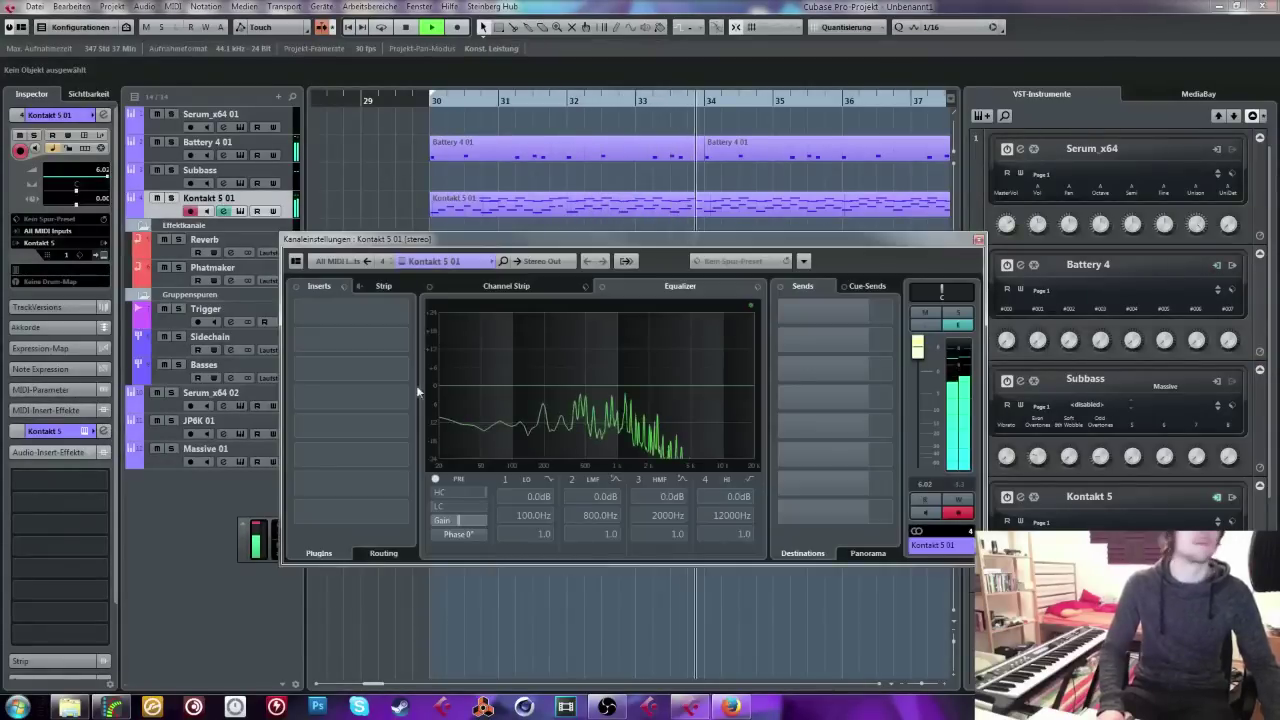
{"action": "left_click", "coordinate": [979, 239]}
{"action": "left_click", "coordinate": [918, 686]}
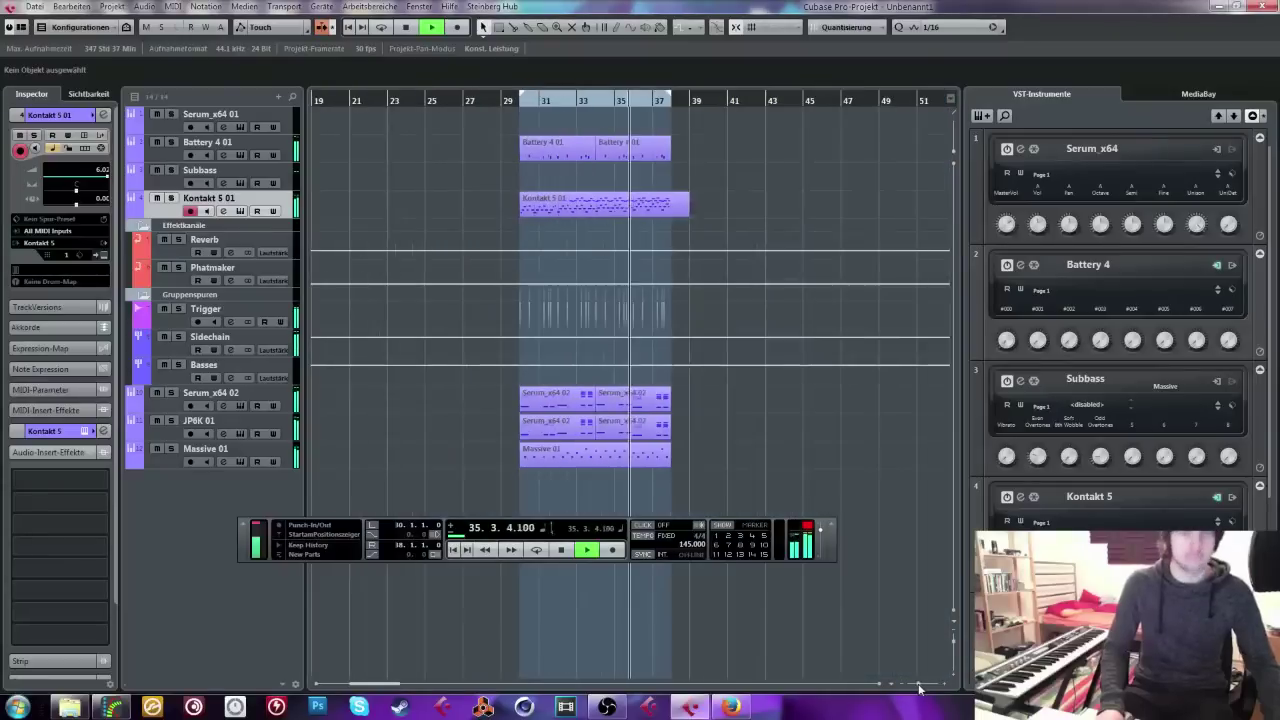
{"action": "key", "text": "space"}
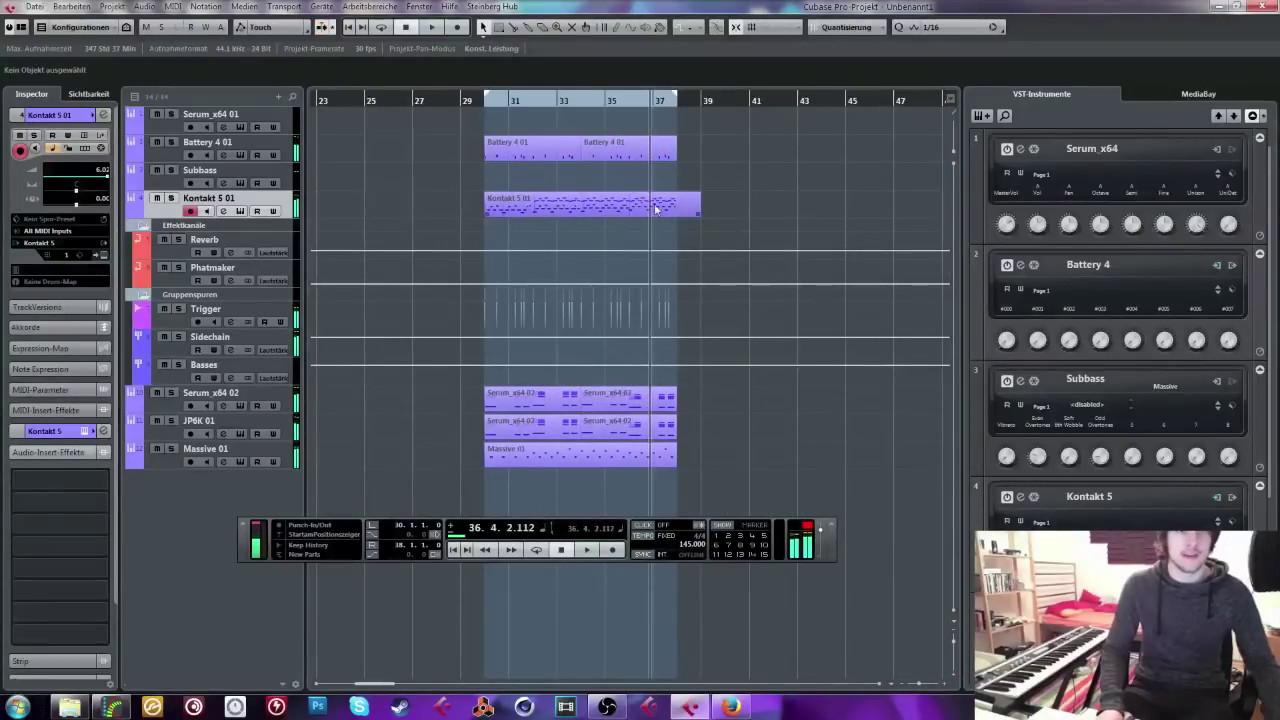
Step: Try lowering the three lowest bass notes in bars 36–37 of the Kontakt 5 01 part to E1
{"action": "double_click", "coordinate": [651, 199]}
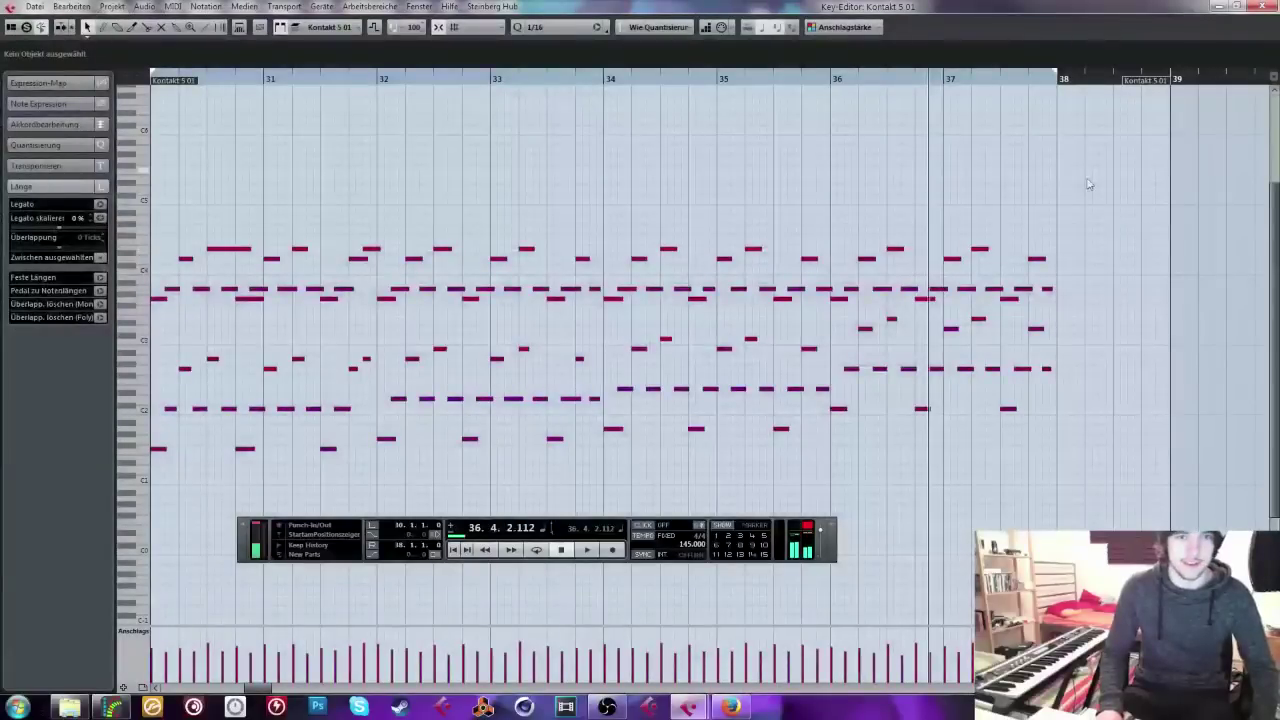
{"action": "left_click_drag", "start_coordinate": [1103, 158], "coordinate": [832, 470]}
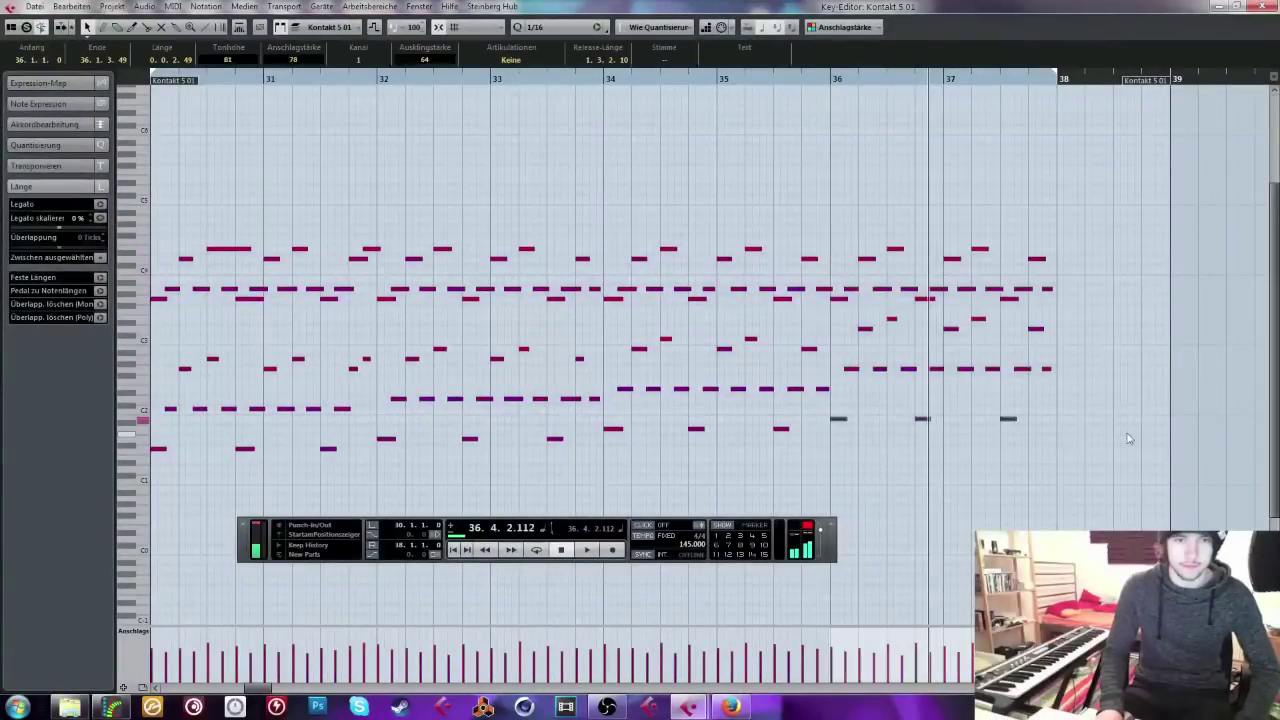
{"action": "key", "text": "Down"}
{"action": "key", "text": "Down"}
{"action": "key", "text": "Down"}
{"action": "key", "text": "Down"}
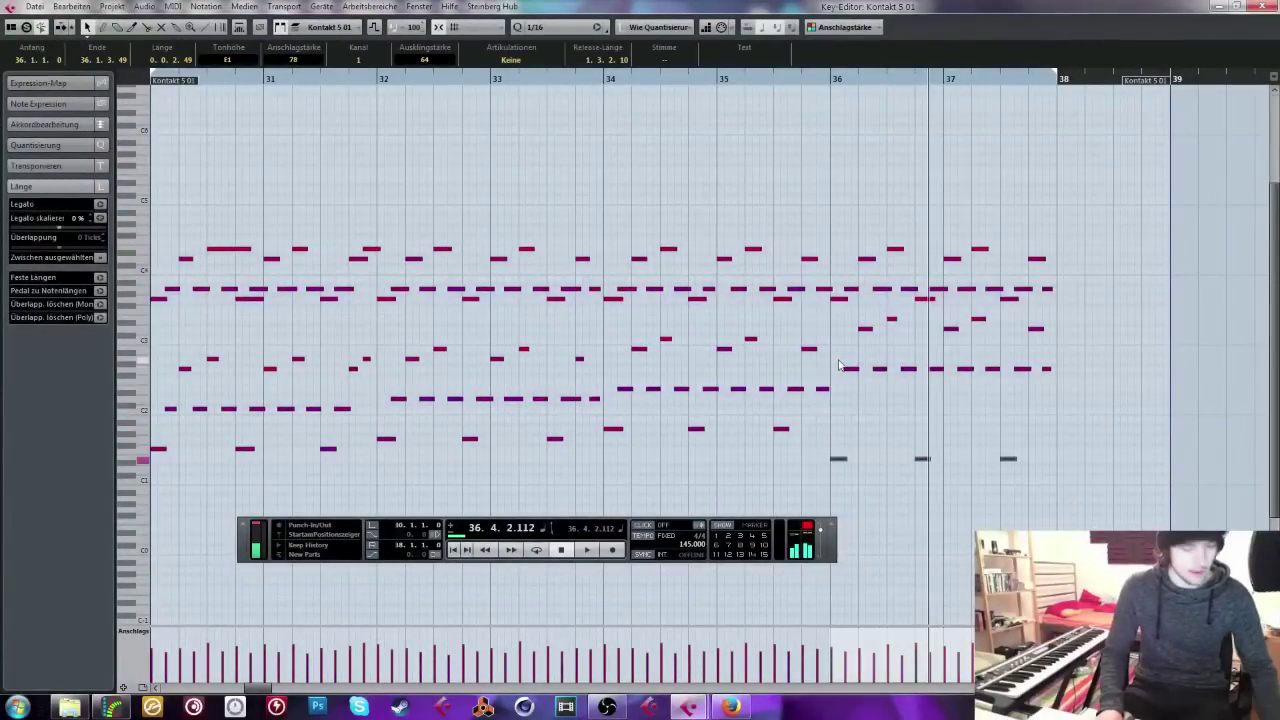
Step: Undo the bass-note transposition and the Kontakt 5 01 part's move, leaving the Key Editor and returning the cursor to about bar 30
{"action": "key", "text": "ctrl+z"}
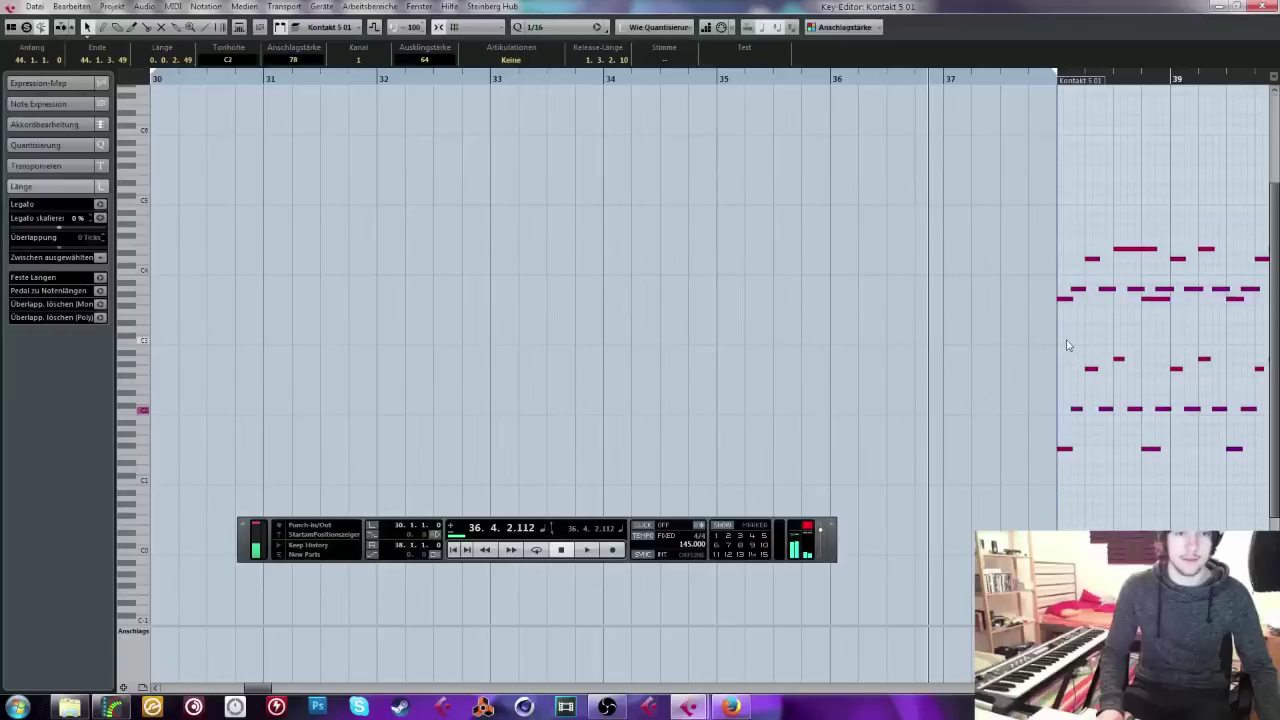
{"action": "left_click", "coordinate": [1226, 6]}
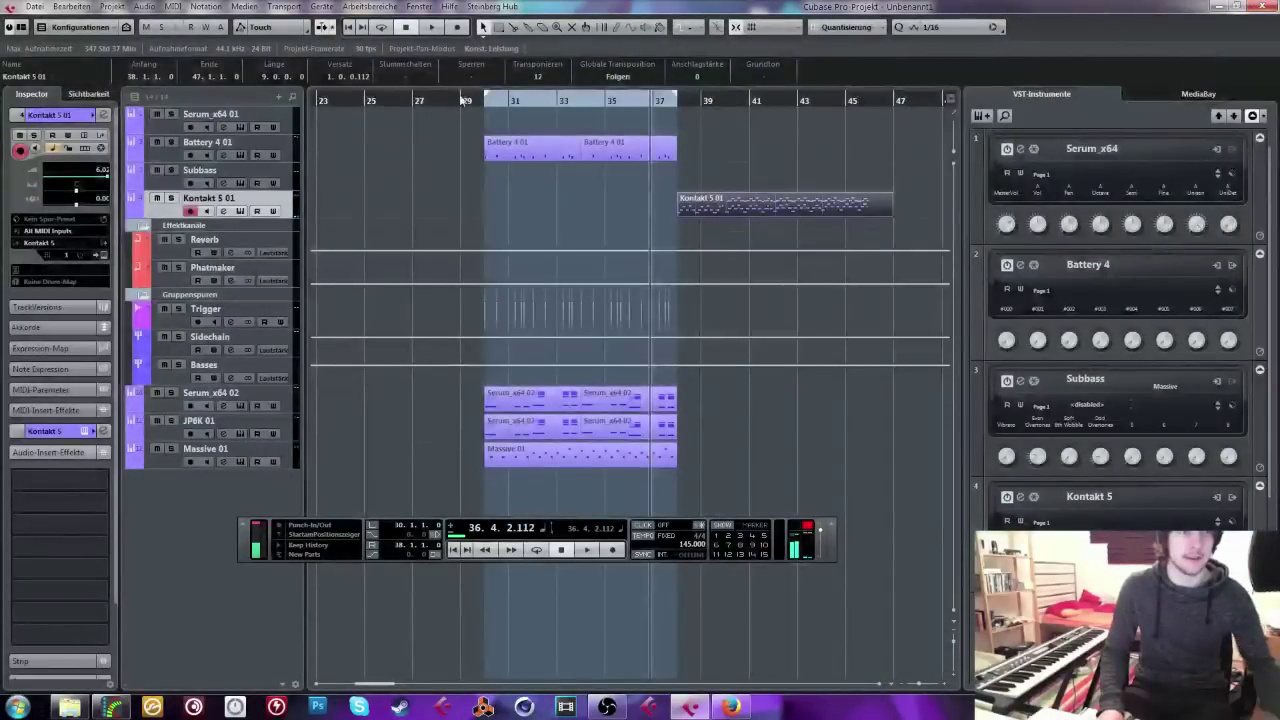
{"action": "left_click", "coordinate": [491, 96]}
{"action": "left_click", "coordinate": [762, 205]}
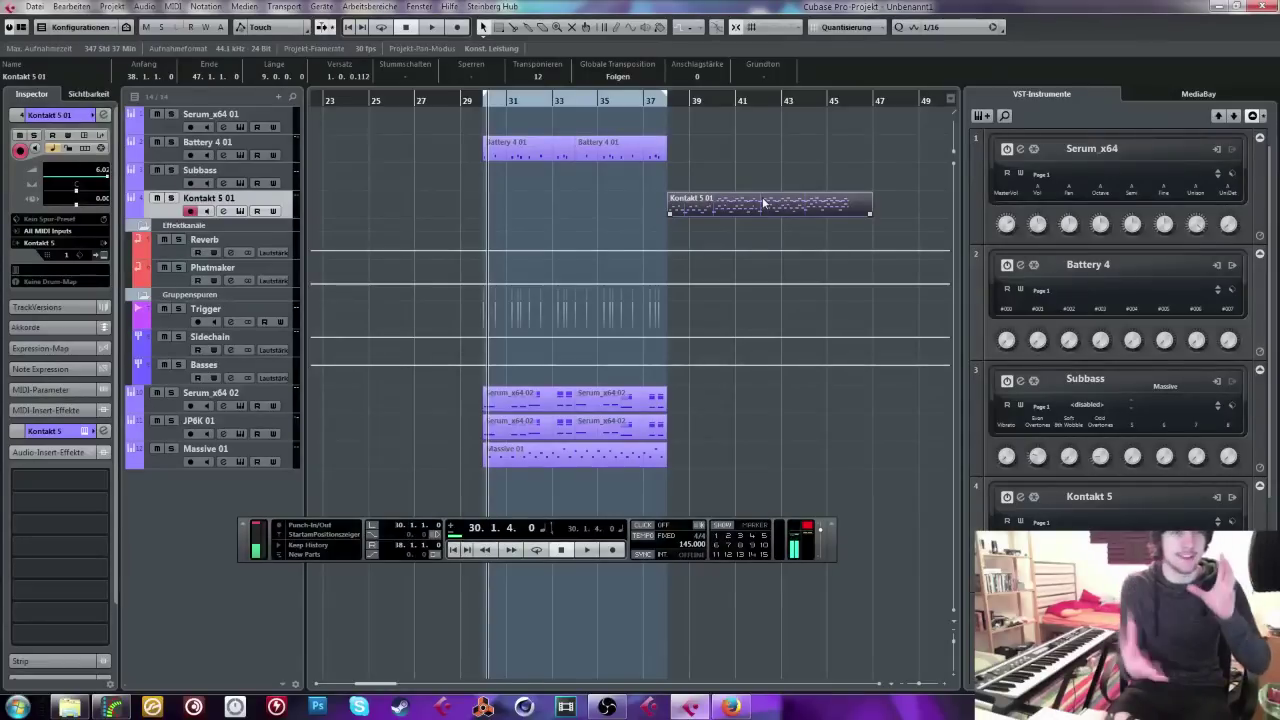
{"action": "left_click", "coordinate": [752, 155]}
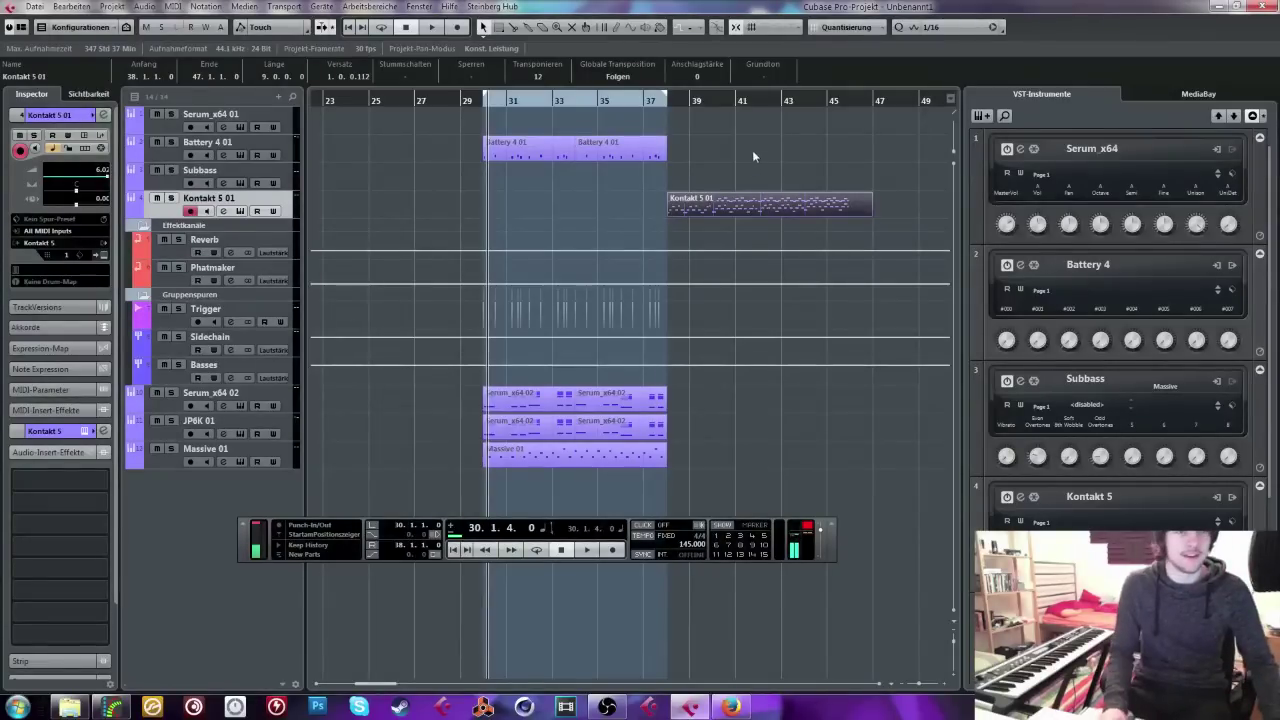
{"action": "mouse_move", "coordinate": [482, 99]}
{"action": "left_mouse_down"}
{"action": "mouse_move", "coordinate": [450, 103]}
{"action": "mouse_move", "coordinate": [461, 99]}
{"action": "left_mouse_up"}
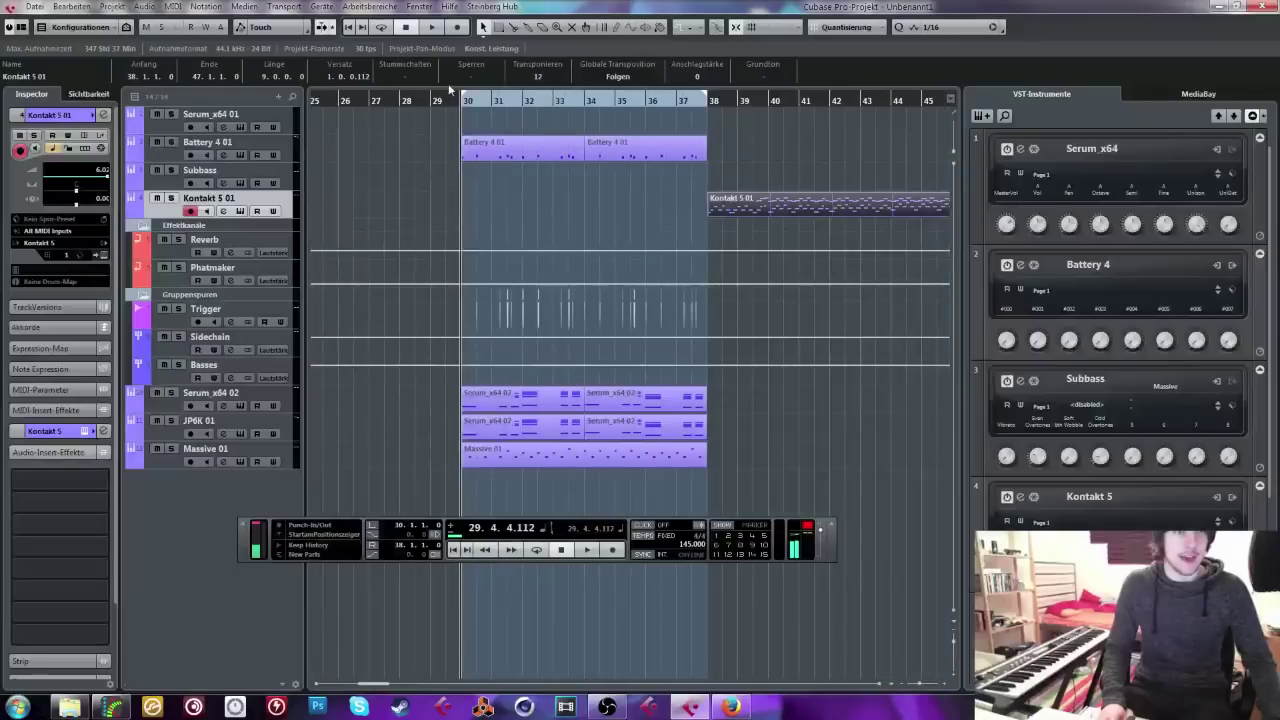
Step: Merge the two Battery 4 01 parts into a single part spanning bars 30 to 38
{"action": "left_click", "coordinate": [482, 149]}
{"action": "left_click_drag", "start_coordinate": [589, 155], "coordinate": [707, 152]}
{"action": "key", "text": "Delete"}
{"action": "left_click", "coordinate": [577, 156]}
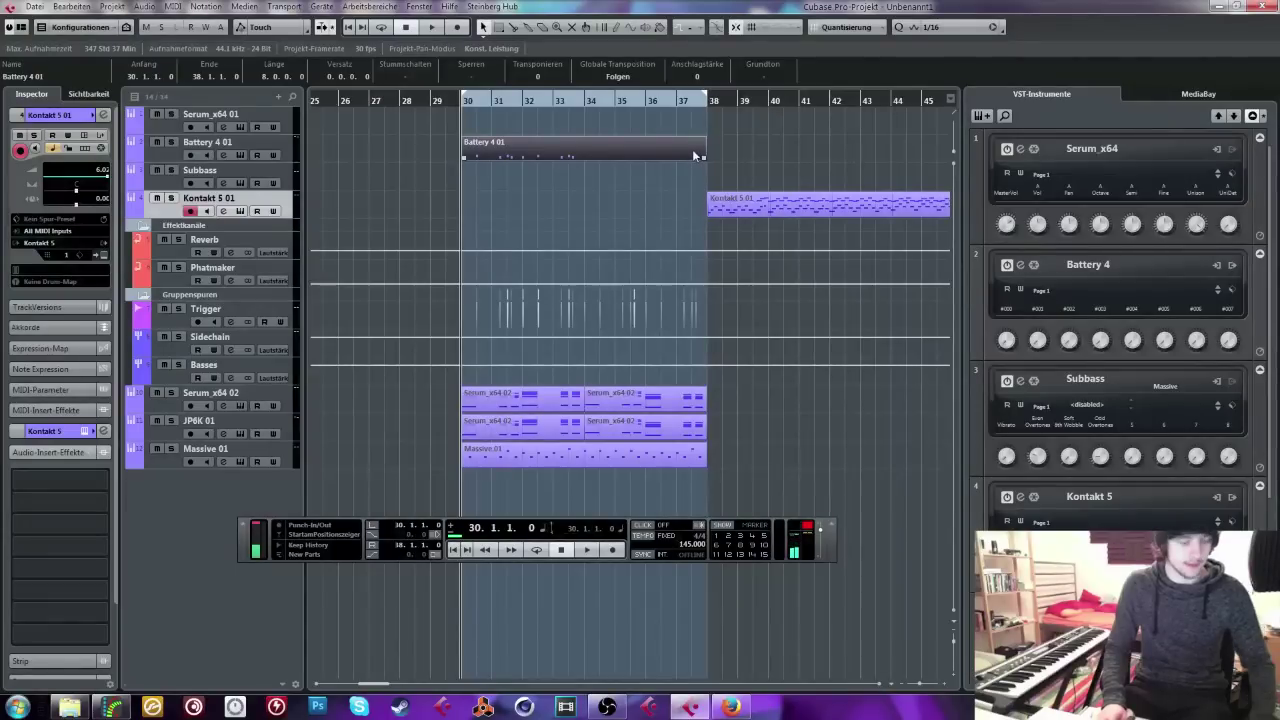
{"action": "key", "text": "ctrl+z"}
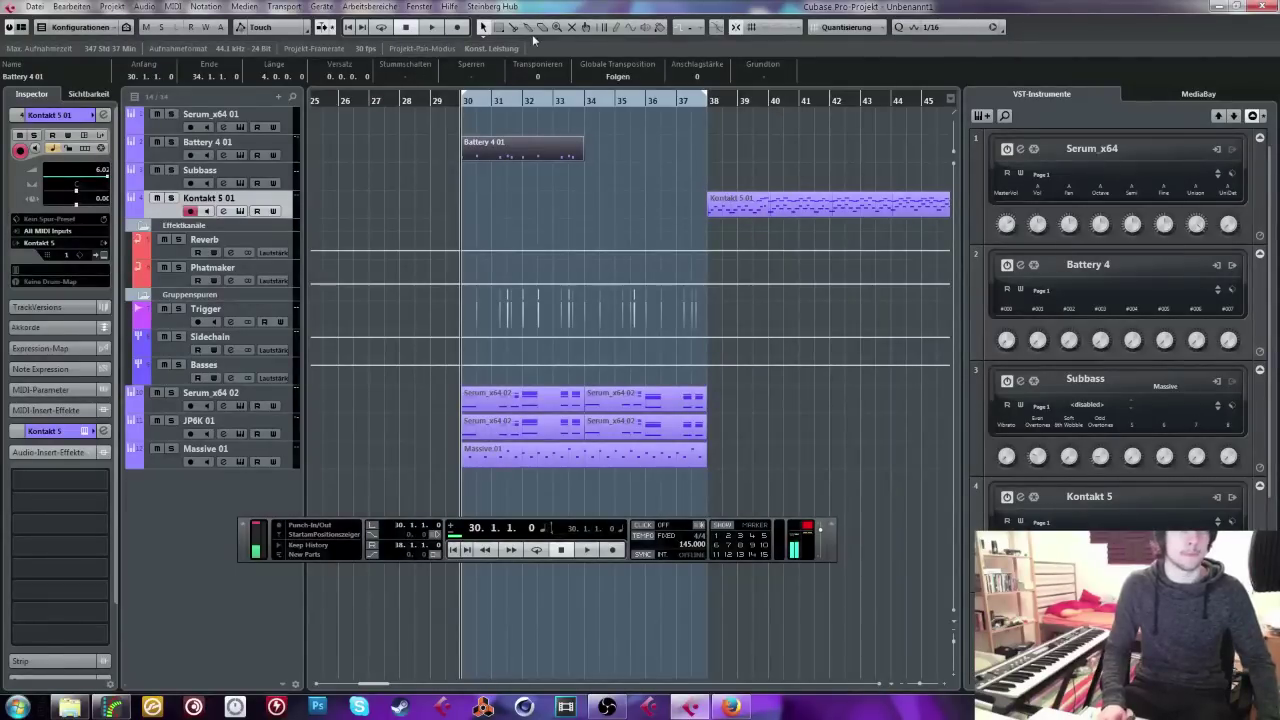
{"action": "key", "text": "ctrl+shift+z"}
{"action": "left_click", "coordinate": [517, 148]}
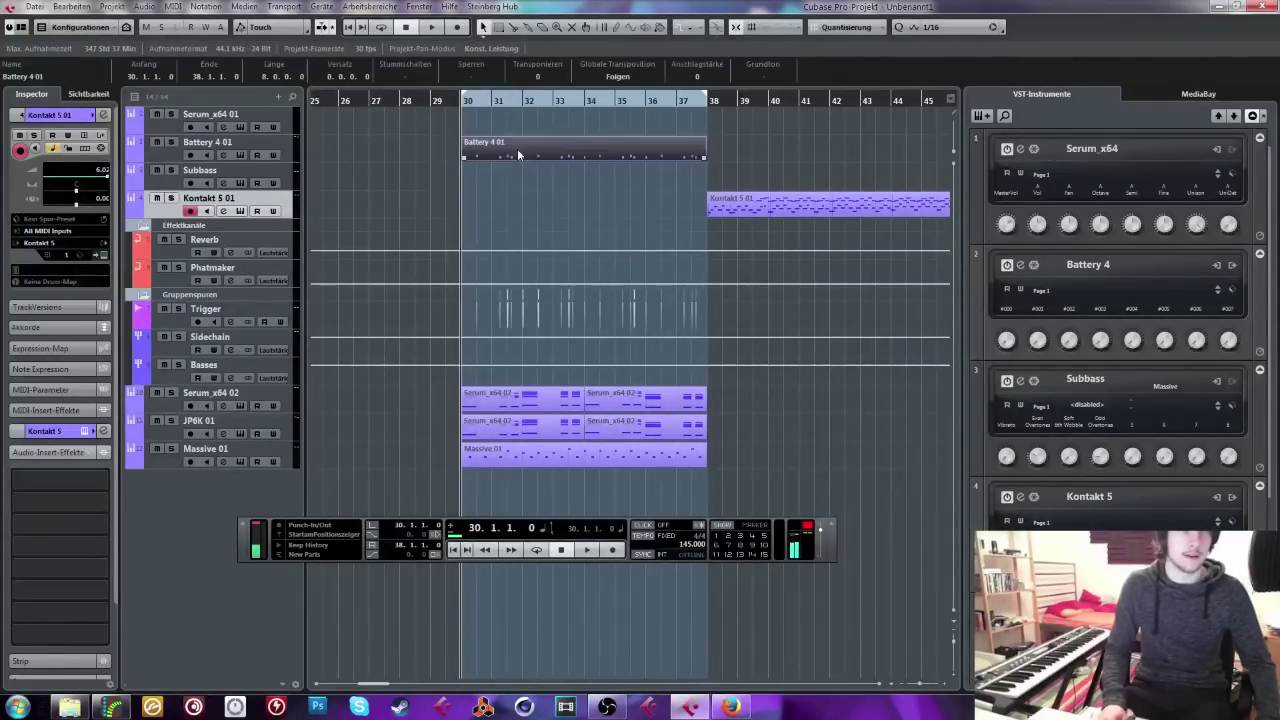
Step: Add E1 notes on all four beats of bar 30 in the Battery 4 01 part and repeat them in bar 31
{"action": "double_click", "coordinate": [517, 148]}
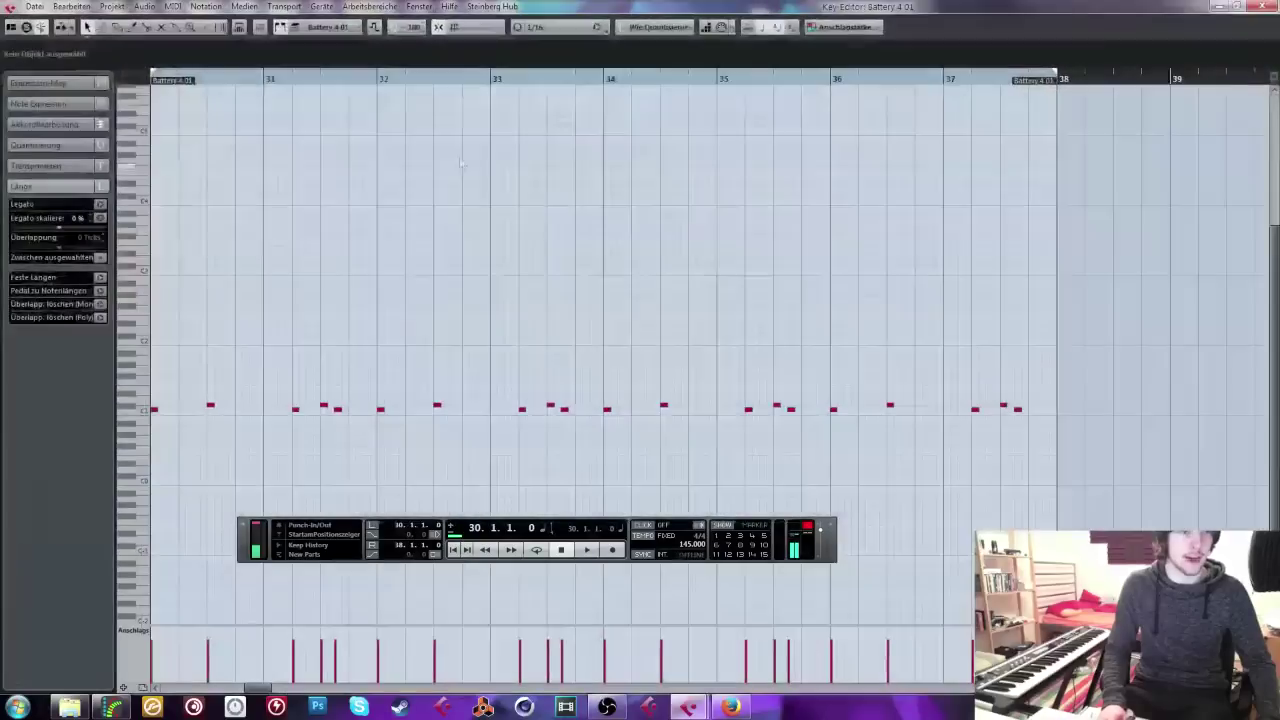
{"action": "left_click", "coordinate": [158, 389]}
{"action": "left_click", "coordinate": [186, 389]}
{"action": "left_click", "coordinate": [214, 389]}
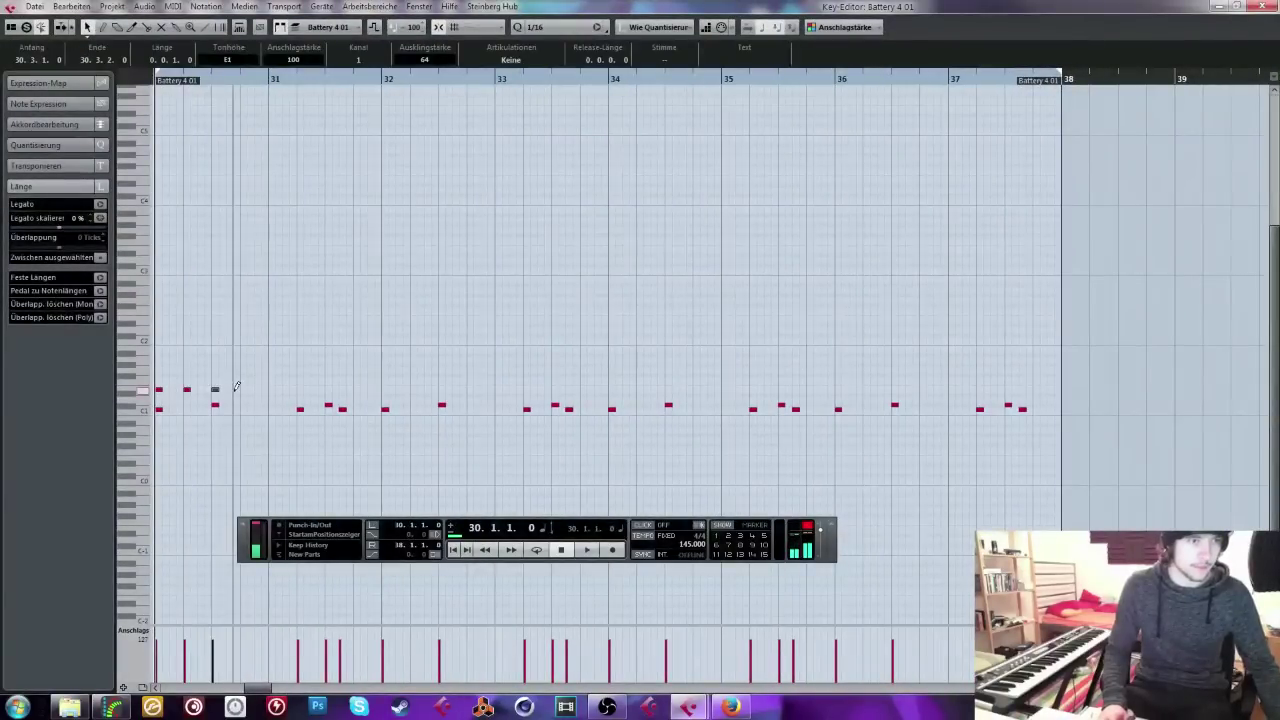
{"action": "left_click_drag", "start_coordinate": [279, 389], "coordinate": [164, 386]}
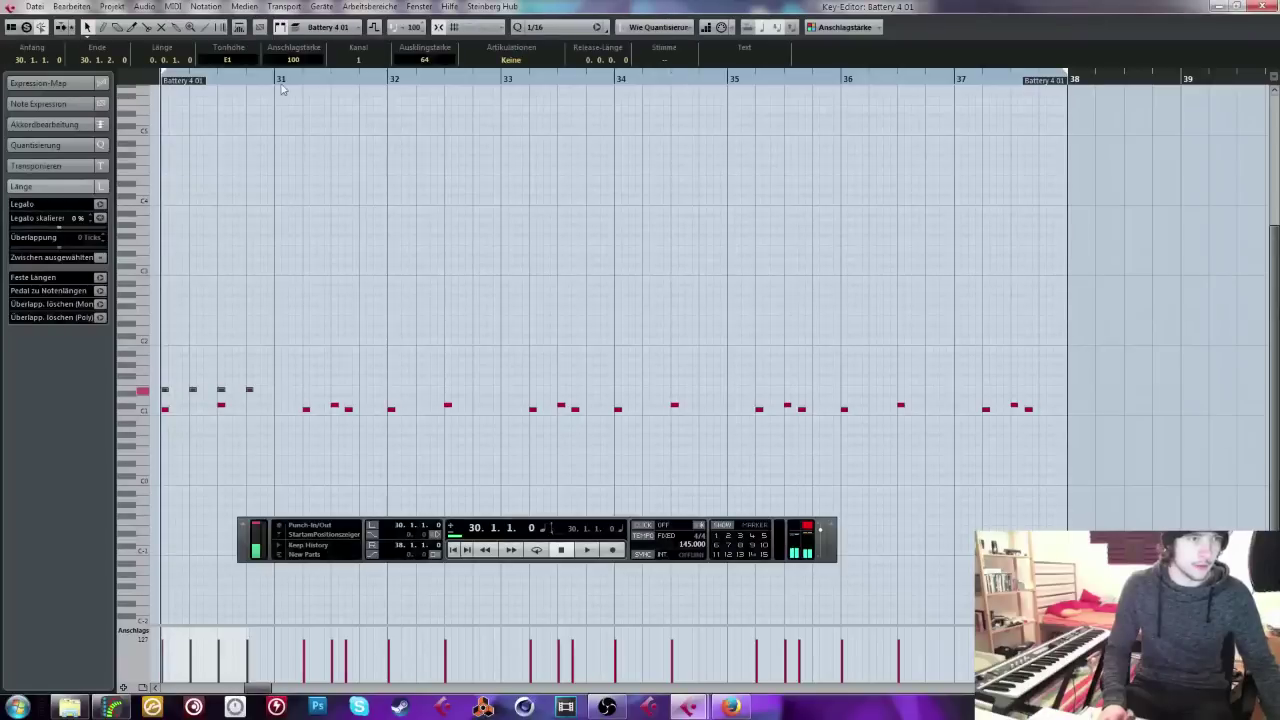
{"action": "left_click", "coordinate": [277, 79]}
{"action": "key", "text": "ctrl+d"}
Step: Duplicate the E1 note pattern up to bar 38 and close the Key Editor
{"action": "left_click_drag", "start_coordinate": [414, 286], "coordinate": [150, 393]}
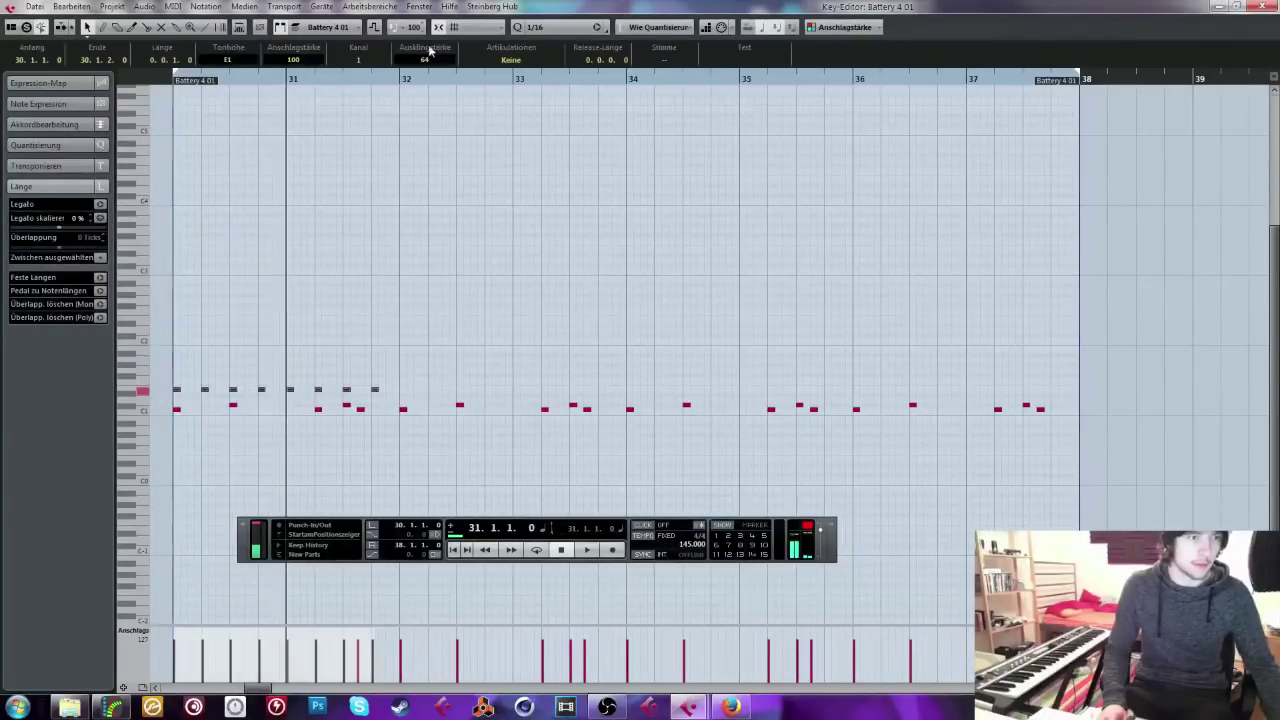
{"action": "left_click", "coordinate": [398, 85]}
{"action": "key", "text": "ctrl+d"}
{"action": "left_click_drag", "start_coordinate": [830, 304], "coordinate": [190, 390]}
{"action": "left_click", "coordinate": [785, 79]}
{"action": "key", "text": "ctrl+d"}
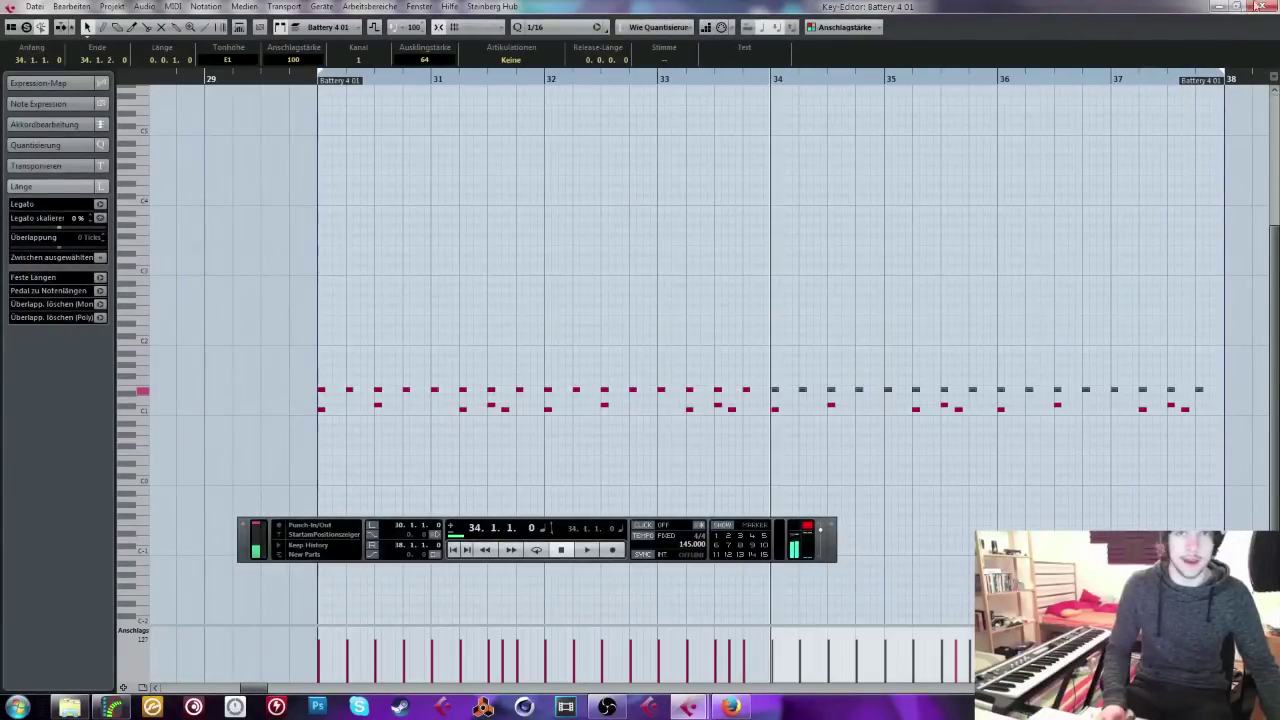
{"action": "left_click", "coordinate": [1220, 6]}
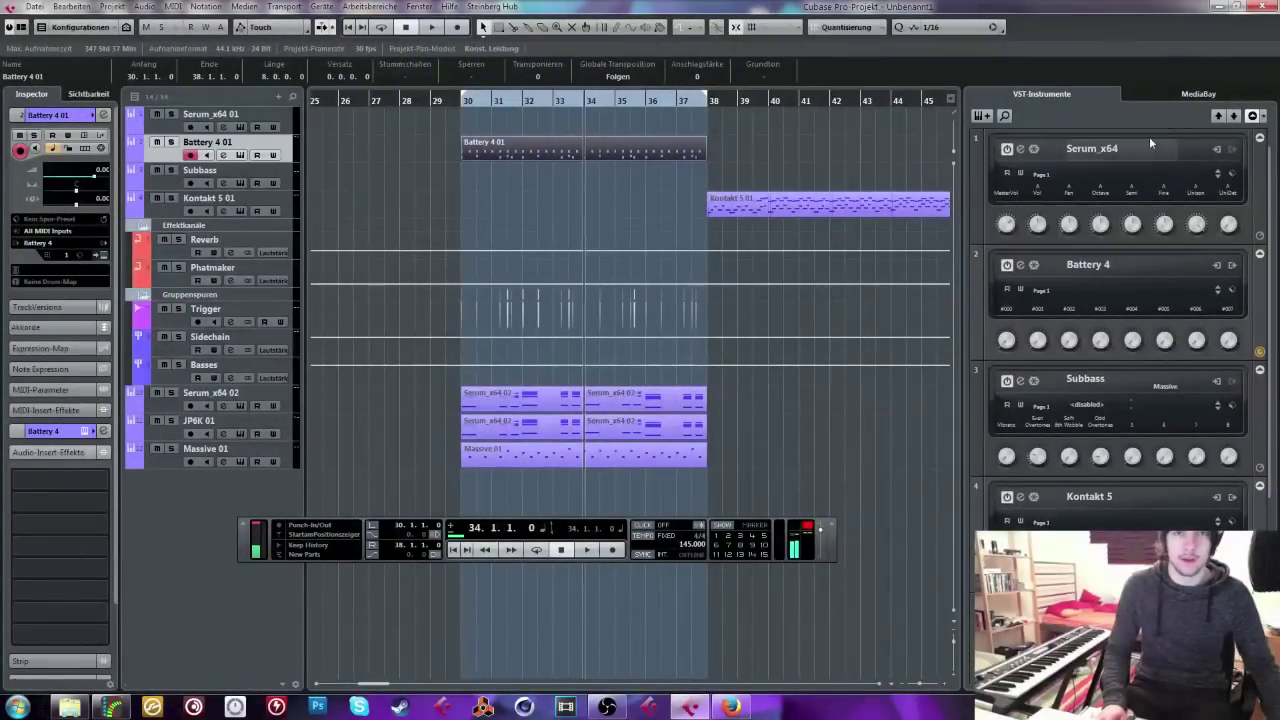
Step: Activate Battery 4's additional stereo output B4 St 3/4 and open the Battery 4 instrument
{"action": "left_click", "coordinate": [1226, 265]}
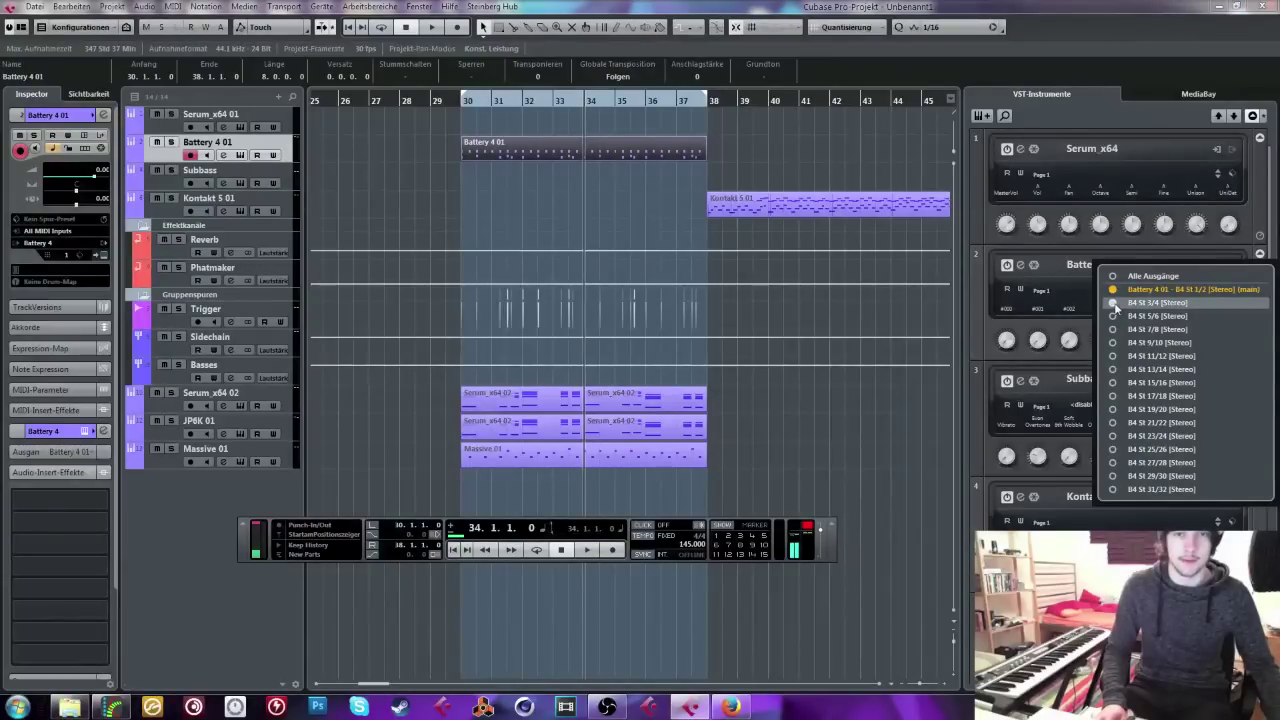
{"action": "left_click", "coordinate": [746, 258]}
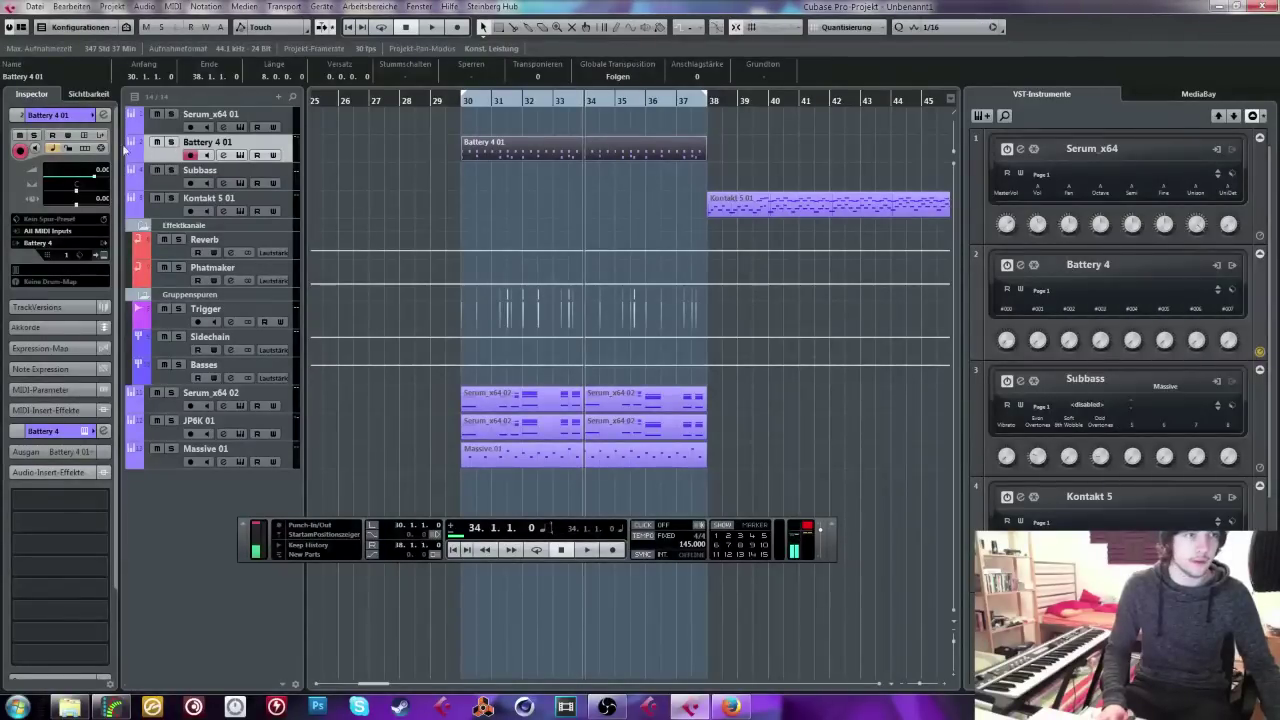
{"action": "left_click", "coordinate": [80, 137]}
{"action": "left_click", "coordinate": [480, 278]}
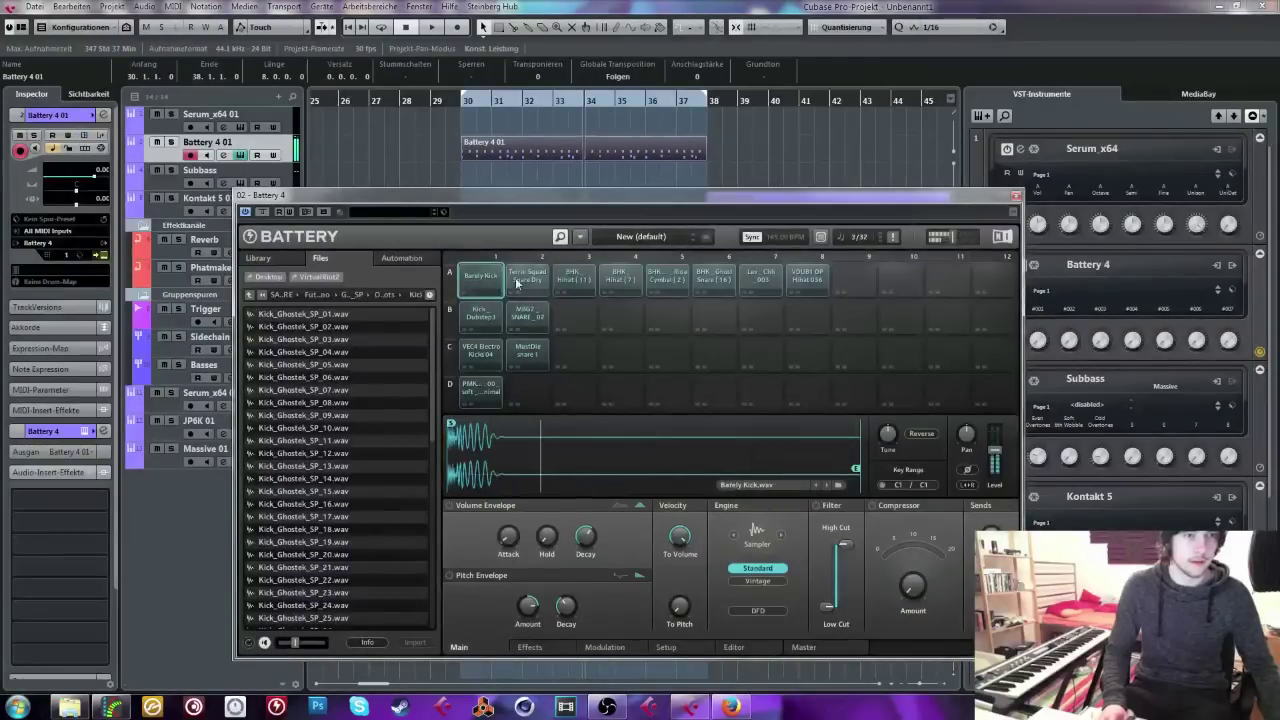
{"action": "left_click", "coordinate": [517, 283]}
{"action": "right_click", "coordinate": [530, 285]}
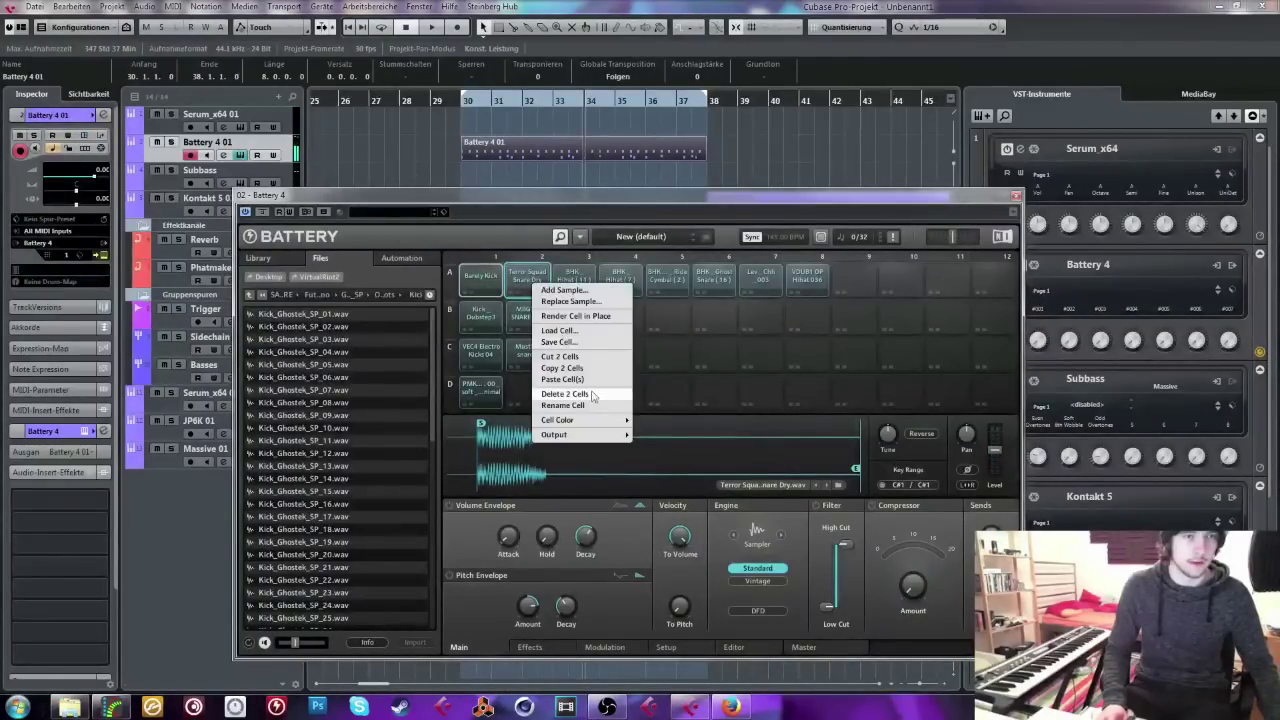
{"action": "mouse_move", "coordinate": [590, 434]}
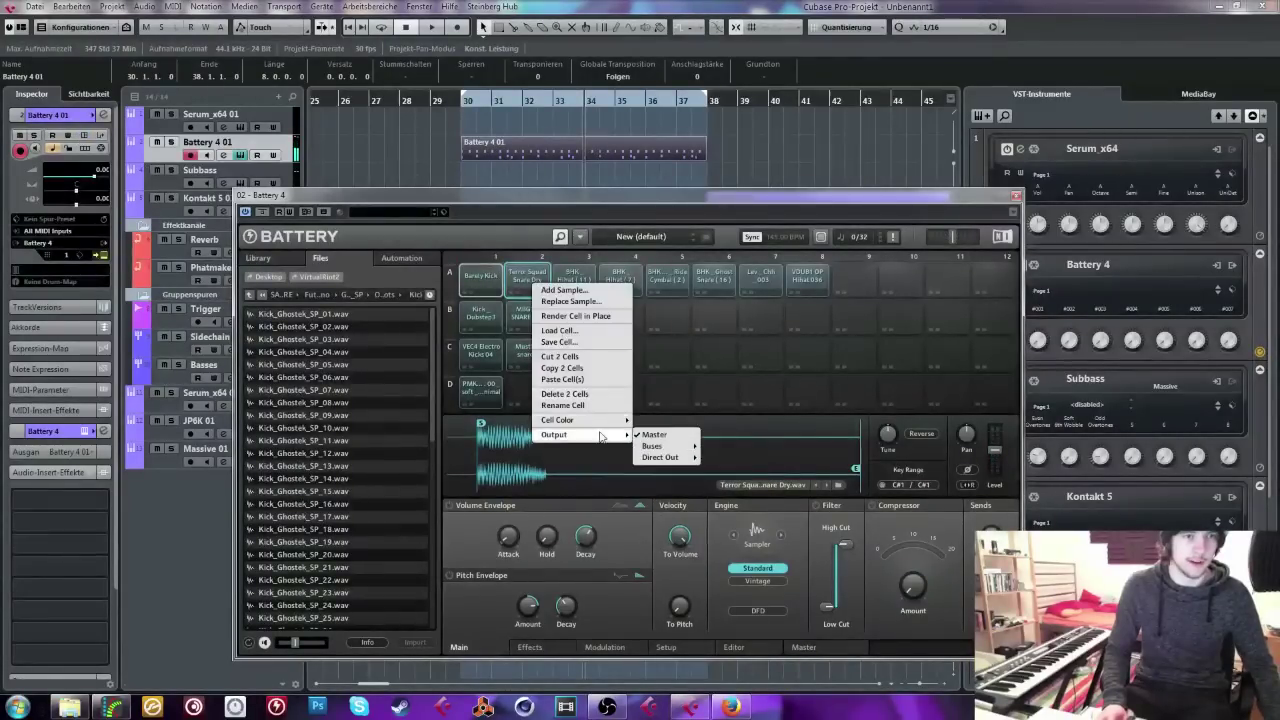
{"action": "left_click", "coordinate": [540, 270]}
Step: Route the six Battery cells A3 to A8 to the direct output St 3/4 and close Battery 4
{"action": "left_click", "coordinate": [575, 278]}
{"action": "left_click", "coordinate": [808, 277], "text": "shift"}
{"action": "right_click", "coordinate": [810, 274]}
{"action": "mouse_move", "coordinate": [848, 408]}
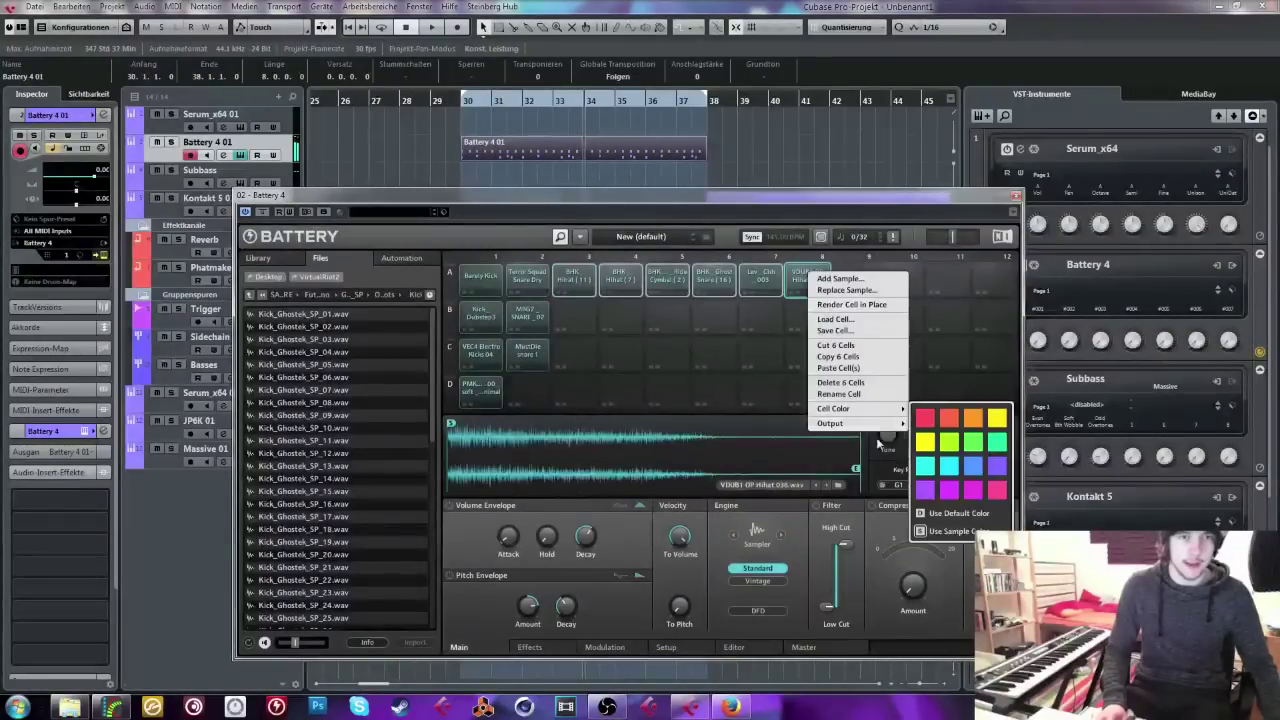
{"action": "mouse_move", "coordinate": [890, 424]}
{"action": "mouse_move", "coordinate": [945, 445]}
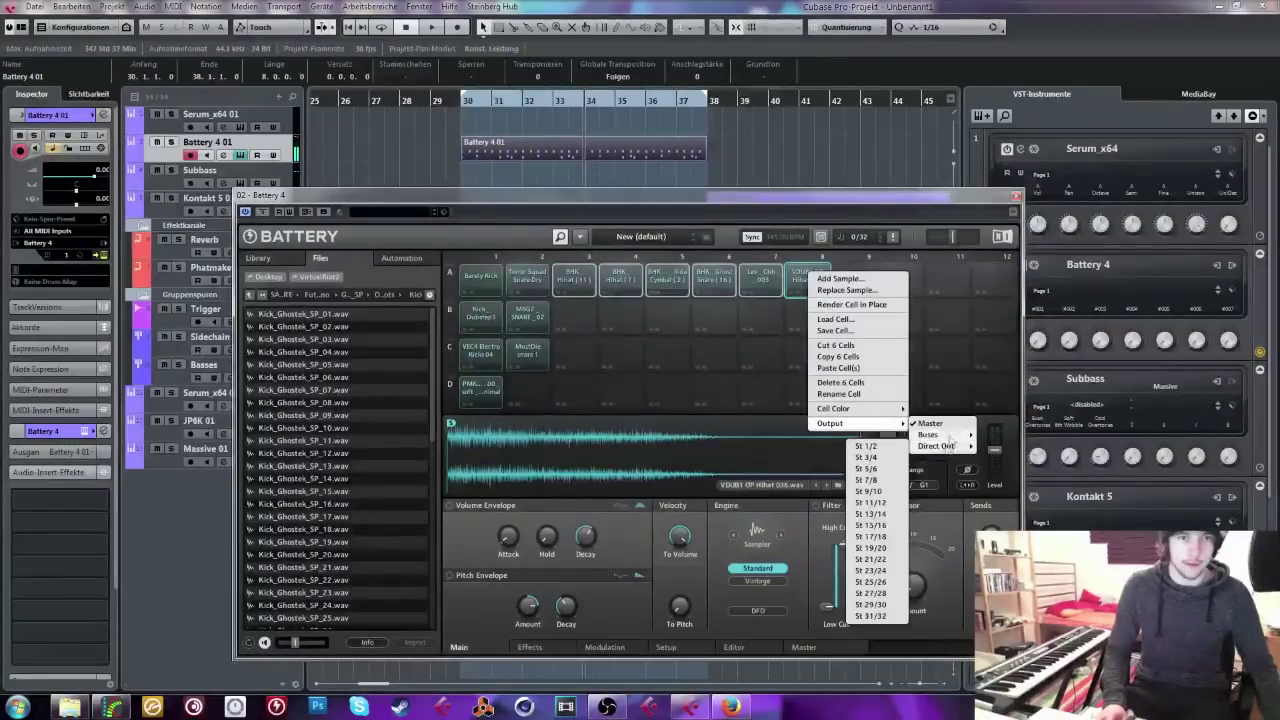
{"action": "left_click", "coordinate": [868, 457]}
{"action": "left_click", "coordinate": [1015, 196]}
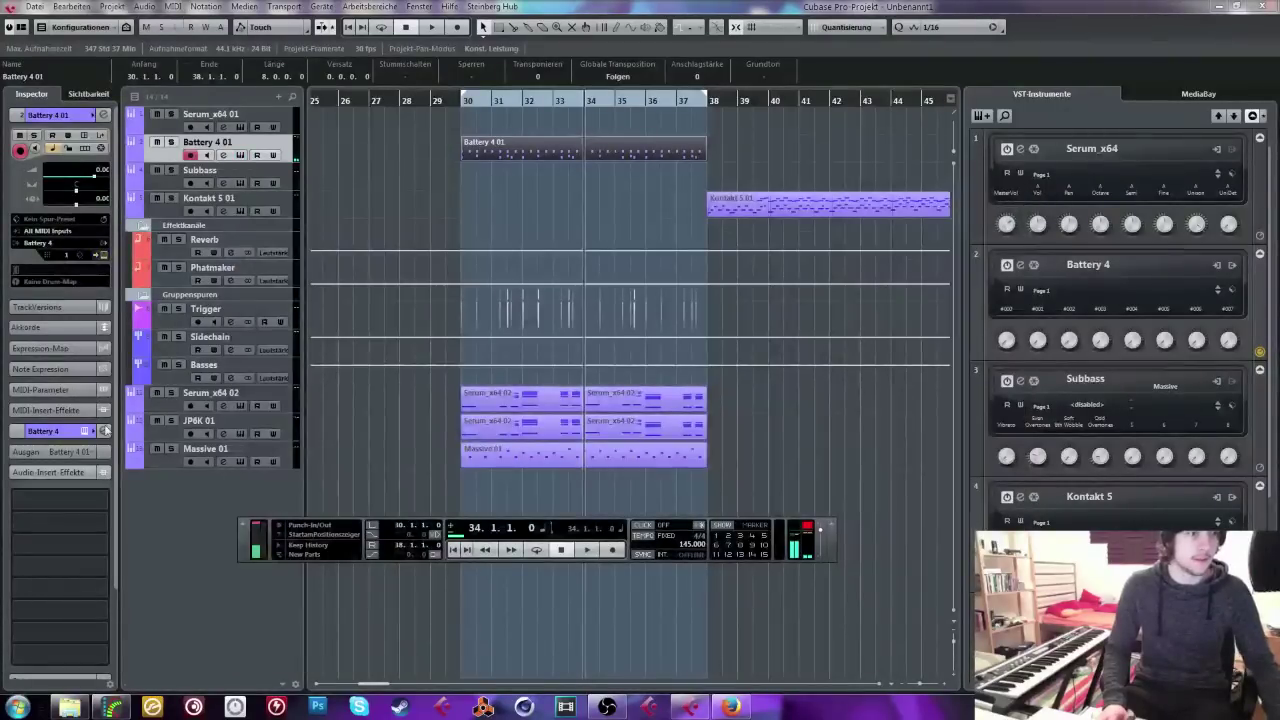
Step: Route the B4 St 3/4 channel to the Sidechain group, enable its low cut, and close the channel settings
{"action": "left_click", "coordinate": [105, 430]}
{"action": "left_click", "coordinate": [443, 266]}
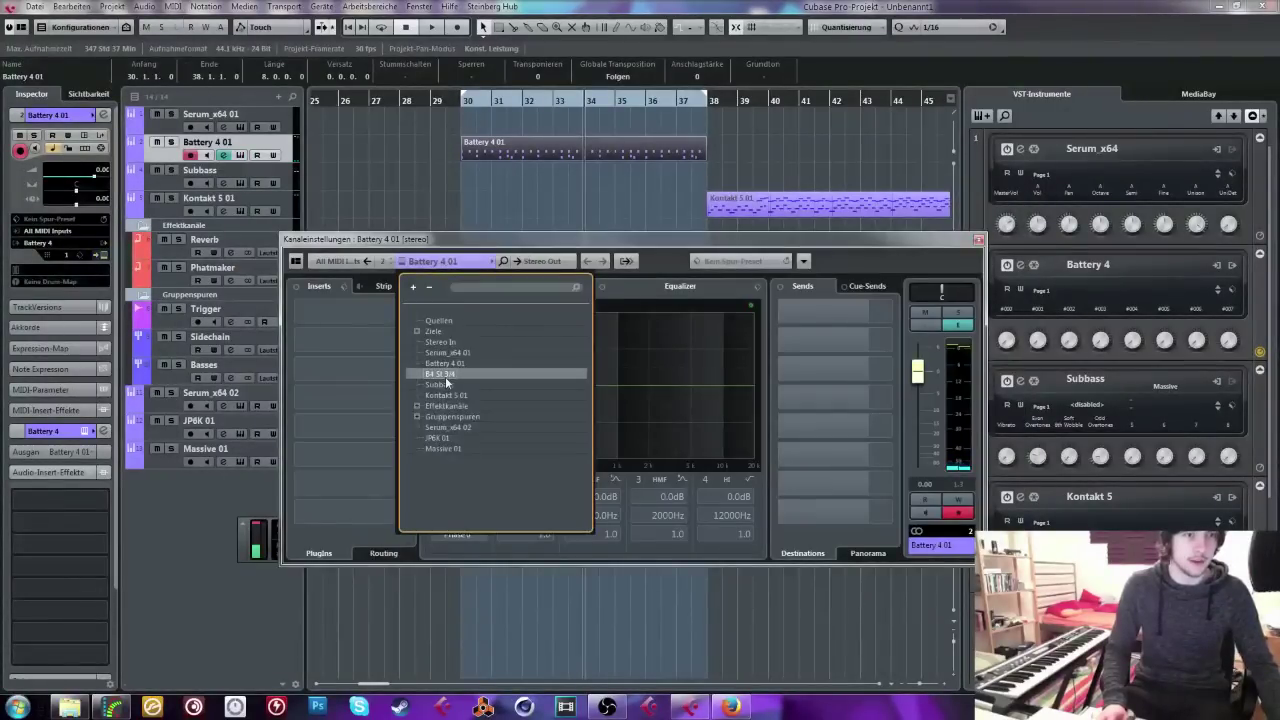
{"action": "left_click", "coordinate": [445, 376]}
{"action": "left_click", "coordinate": [539, 265]}
{"action": "left_click", "coordinate": [580, 372]}
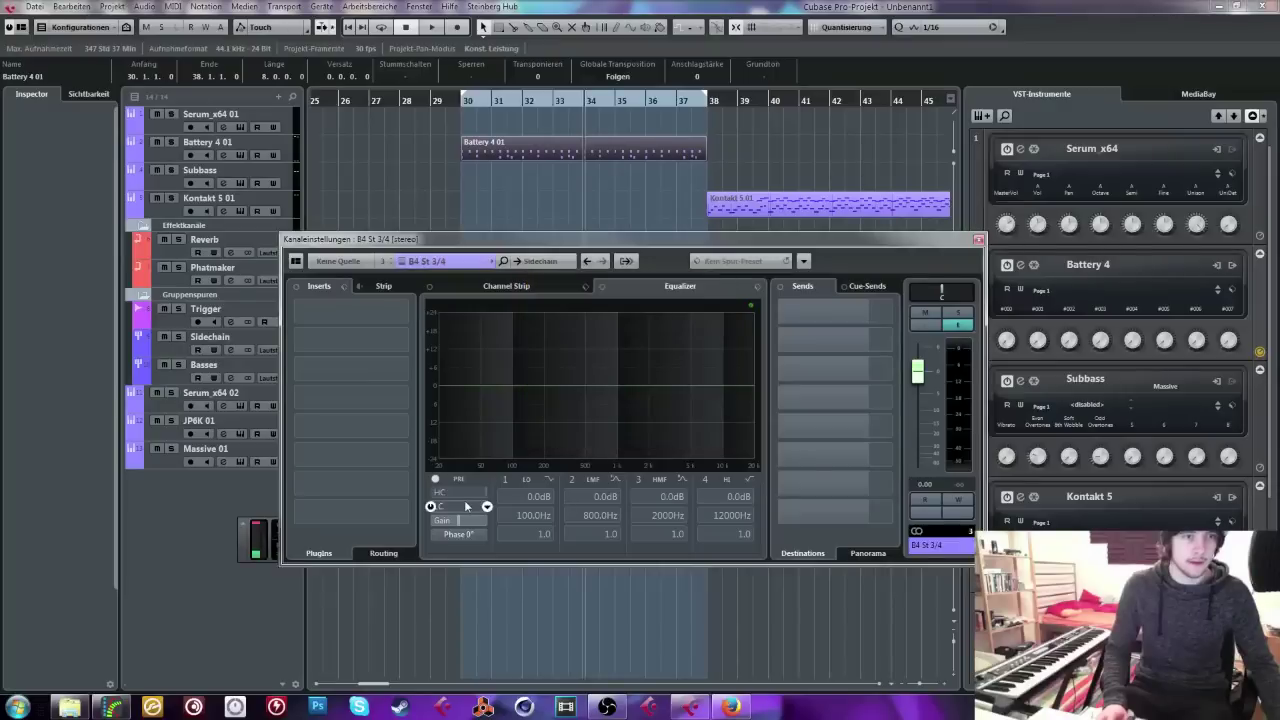
{"action": "left_click", "coordinate": [441, 506]}
{"action": "left_click", "coordinate": [978, 240]}
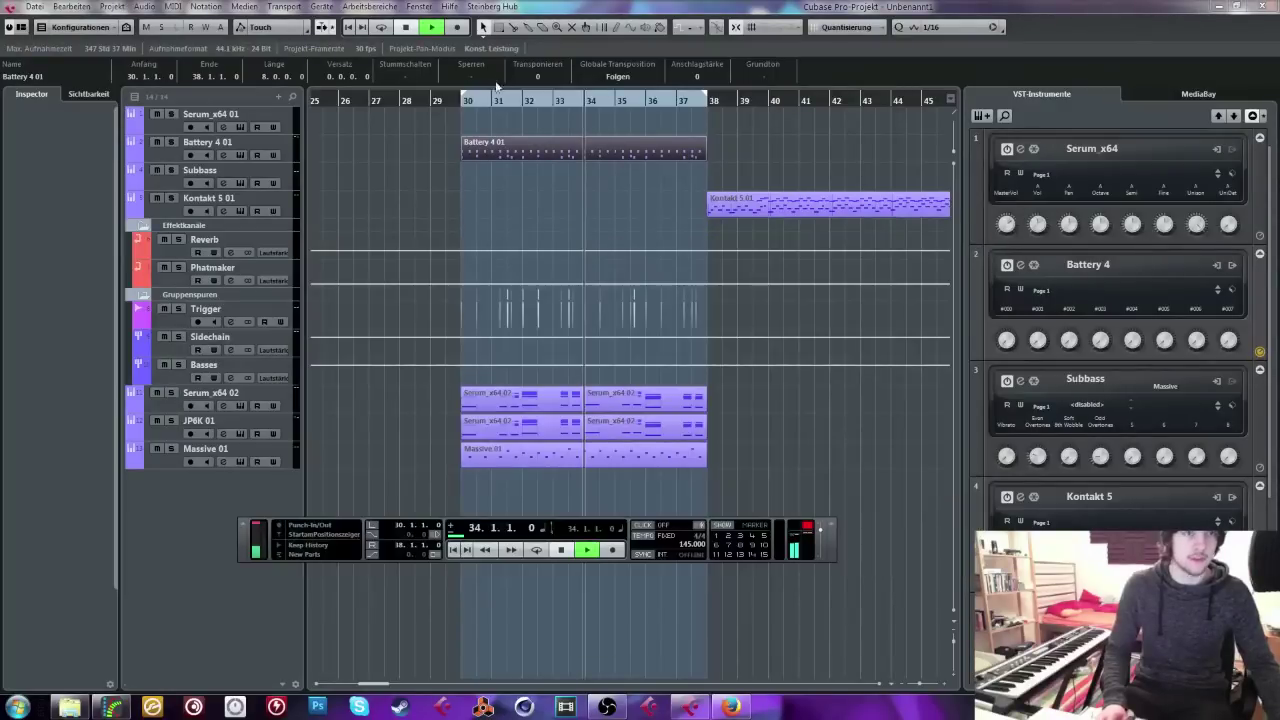
Step: Open the Battery 4 part and add D#1 notes at 30.1.3 and 30.2.3 and a D1 note at 30.2.1
{"action": "double_click", "coordinate": [520, 150]}
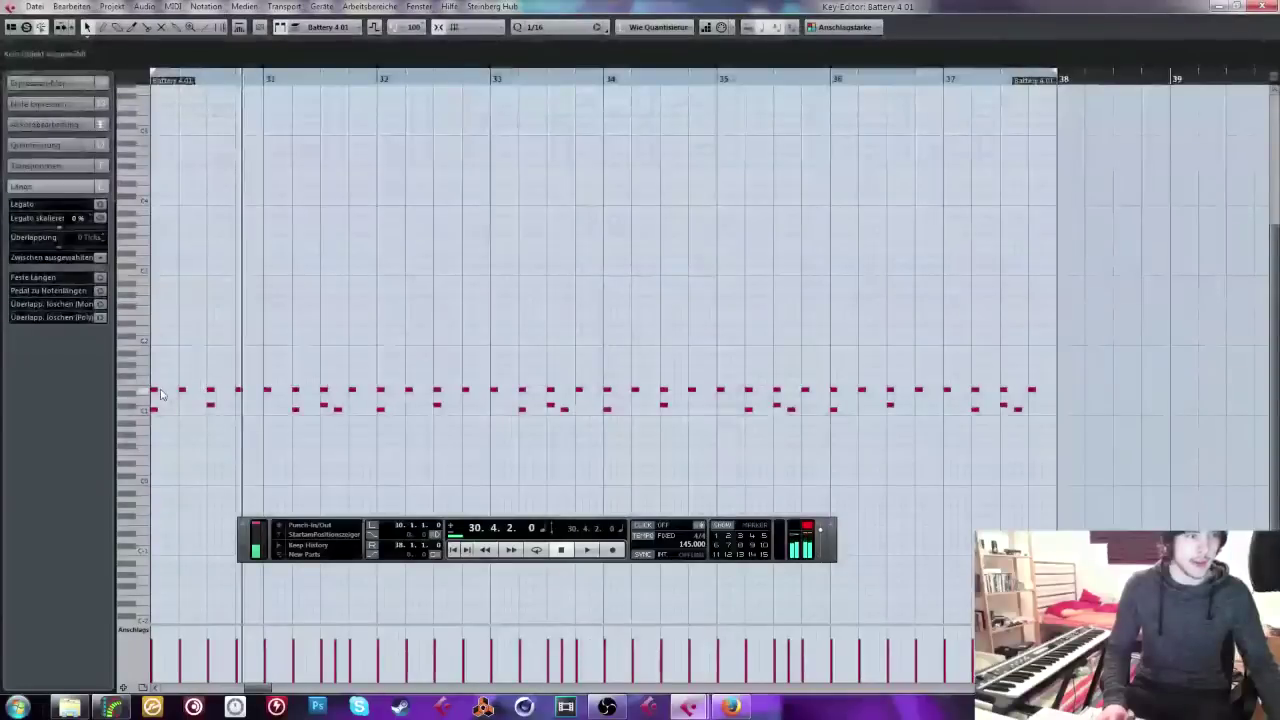
{"action": "scroll", "coordinate": [200, 385], "scroll_direction": "left", "scroll_amount": 2}
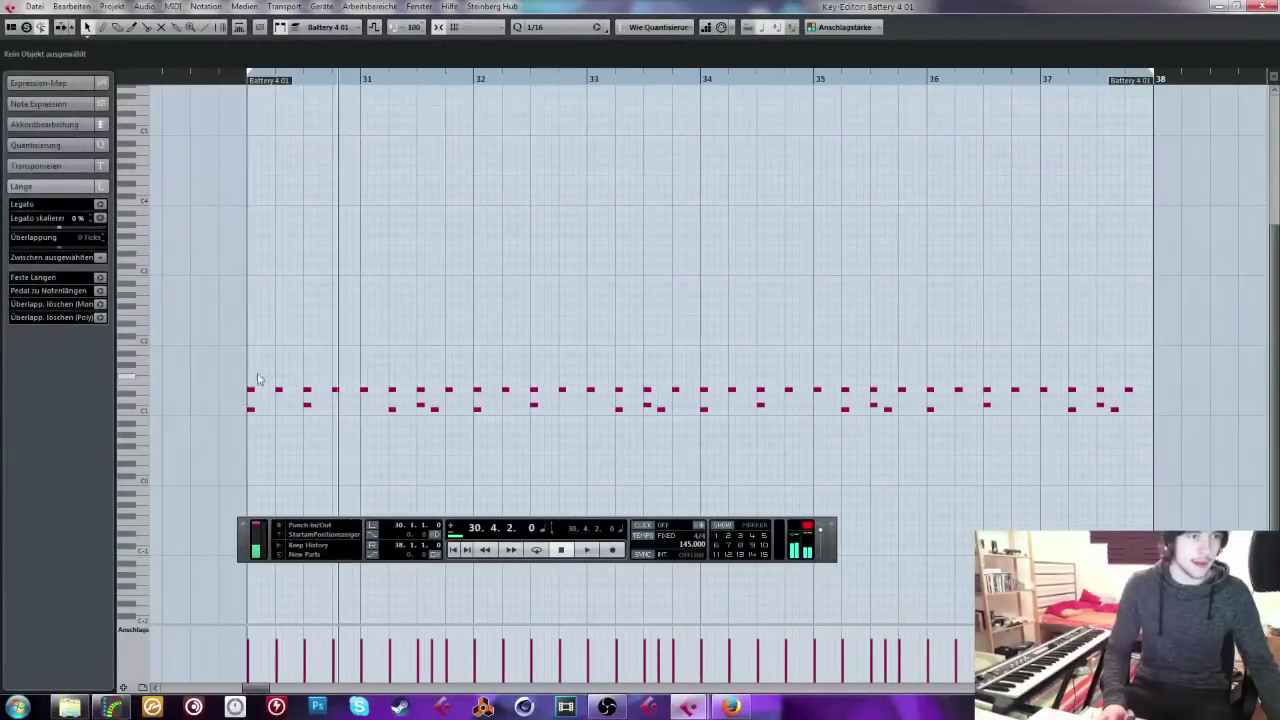
{"action": "left_click", "coordinate": [266, 396]}
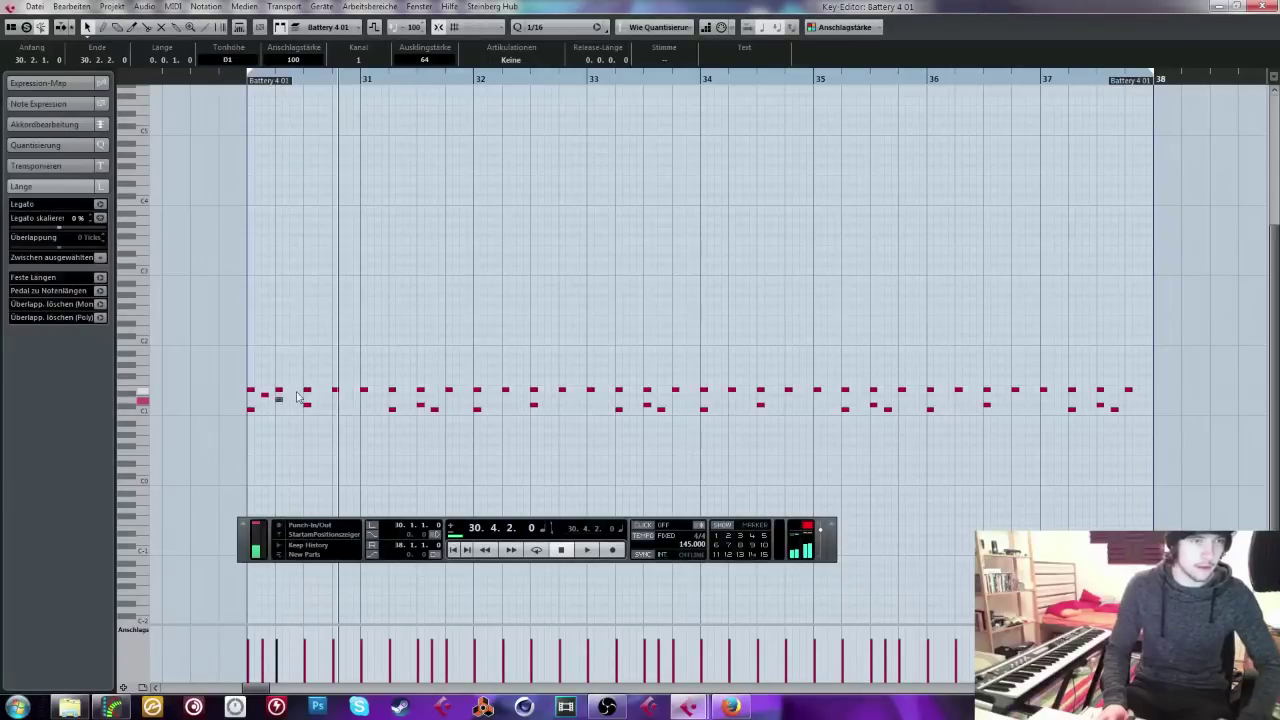
{"action": "left_click", "coordinate": [293, 395]}
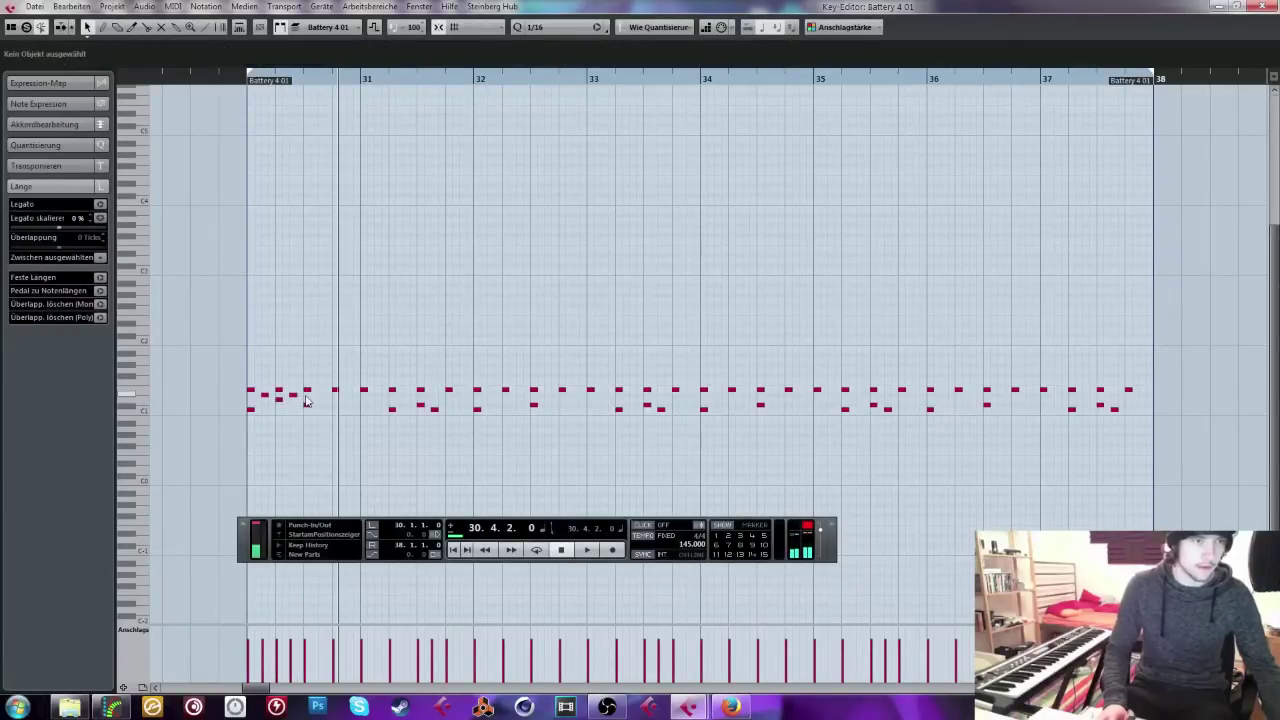
Step: Copy the three added D#1 and D1 notes to 30.3.3, 31.1.3 and 31.3.3
{"action": "left_click_drag", "start_coordinate": [262, 401], "coordinate": [263, 401]}
{"action": "left_click", "coordinate": [318, 86]}
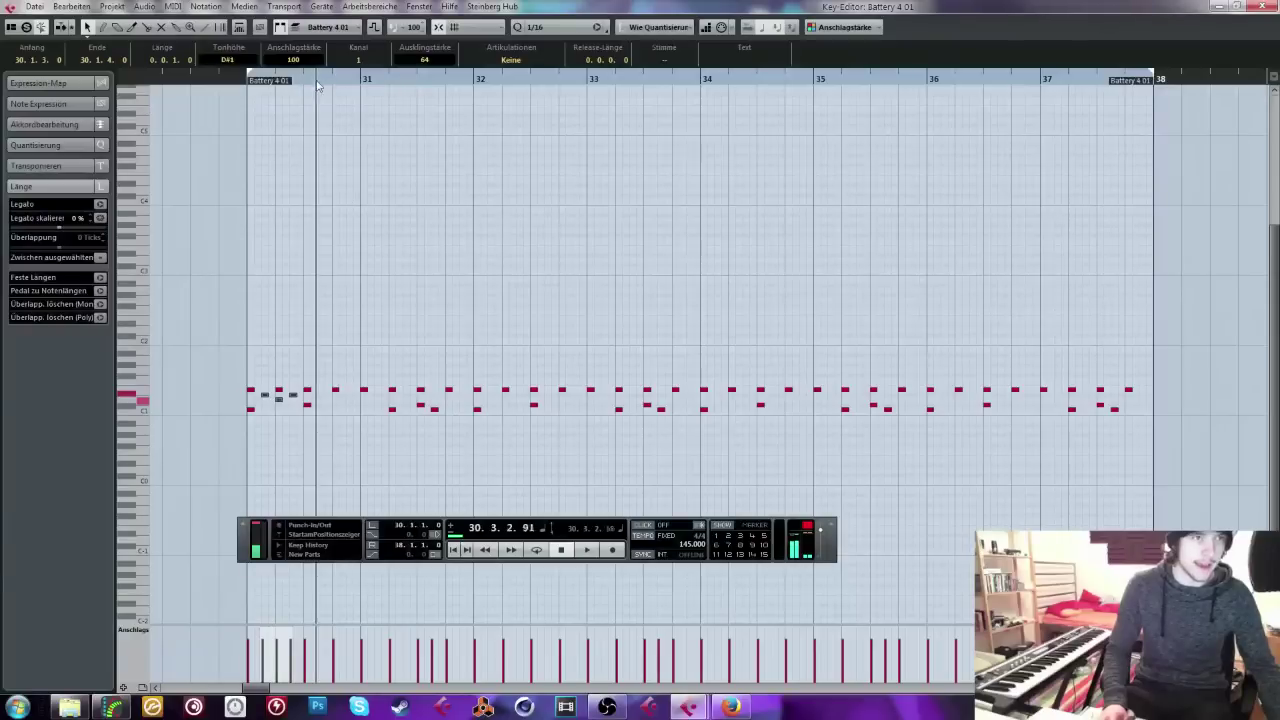
{"action": "key", "text": "ctrl+v"}
{"action": "left_click", "coordinate": [374, 86]}
{"action": "key", "text": "ctrl+v"}
{"action": "left_click", "coordinate": [425, 85]}
{"action": "left_click", "coordinate": [430, 85]}
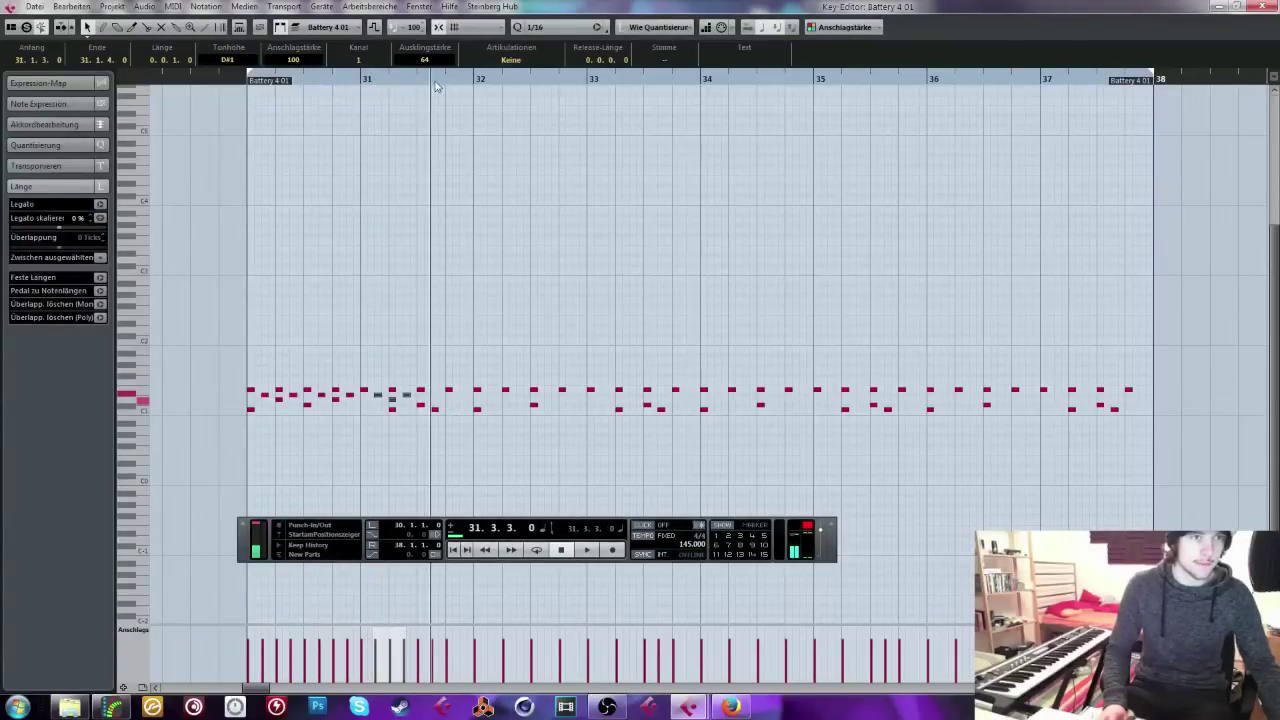
{"action": "key", "text": "ctrl+v"}
Step: Repeat the two-bar D#1 and D1 pattern at 32.1.3, 34.1.3 and 36.1.3
{"action": "left_click_drag", "start_coordinate": [473, 395], "coordinate": [250, 405]}
{"action": "left_click", "coordinate": [487, 80]}
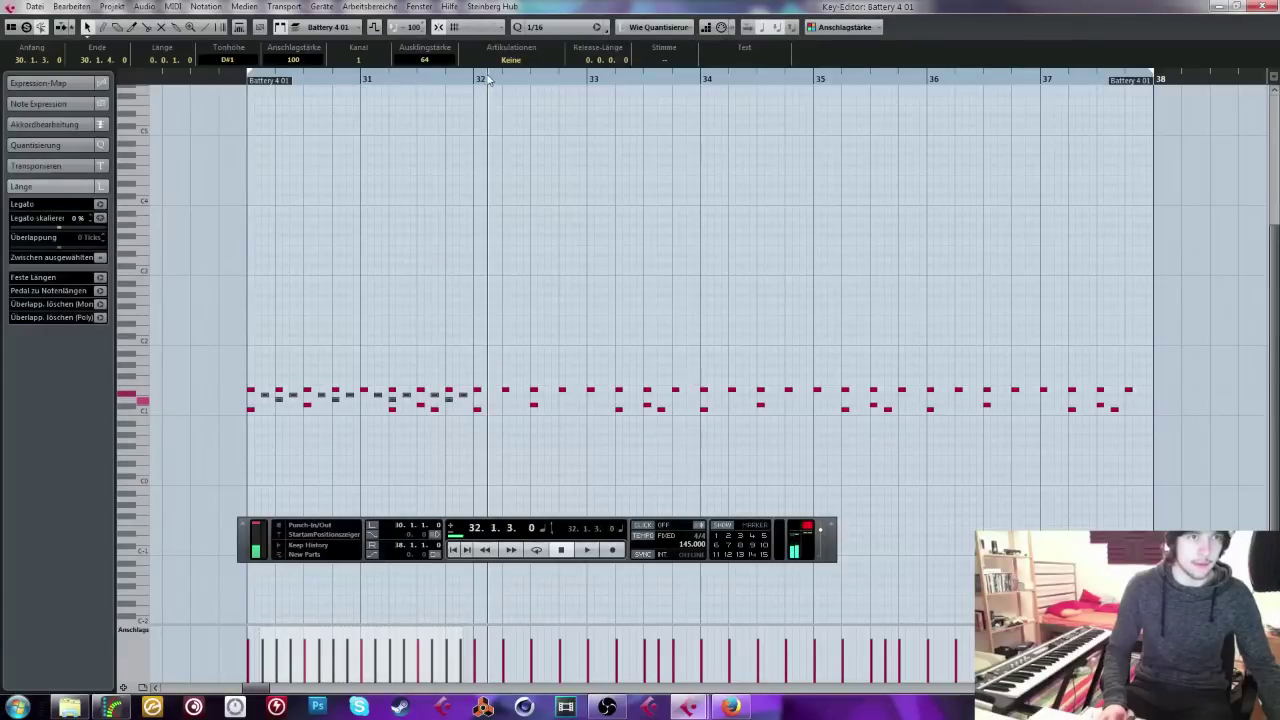
{"action": "key", "text": "ctrl+v"}
{"action": "left_click", "coordinate": [714, 85]}
{"action": "key", "text": "ctrl+v"}
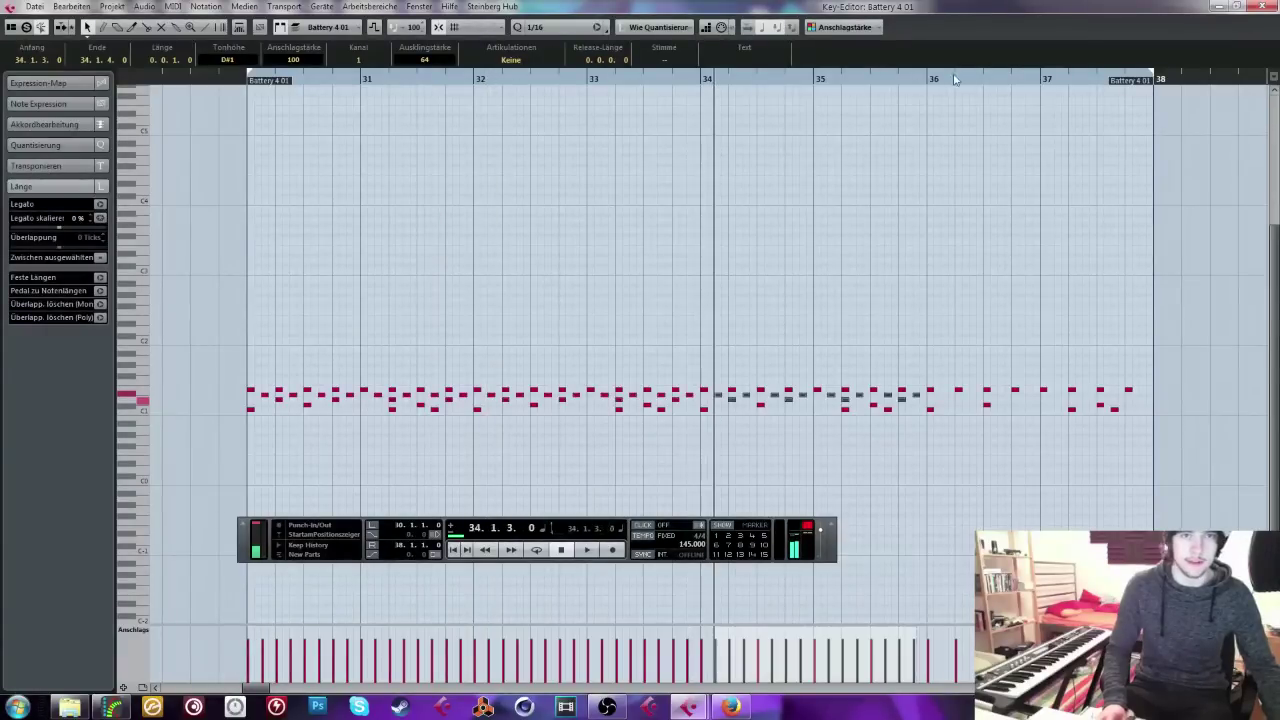
{"action": "left_click", "coordinate": [954, 80]}
{"action": "key", "text": "ctrl+v"}
Step: Play the expanded drum pattern from bar 30, close the Key Editor, and stop playback
{"action": "left_click", "coordinate": [264, 80]}
{"action": "key", "text": "space"}
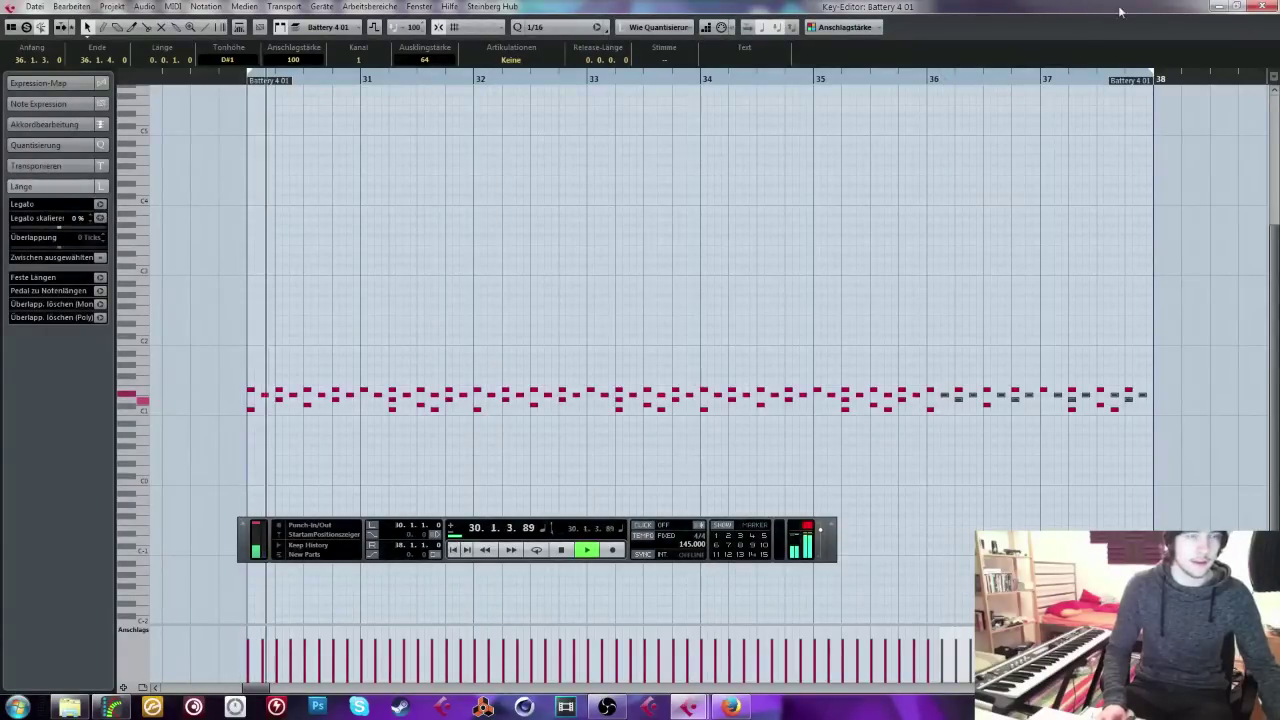
{"action": "left_click", "coordinate": [1266, 6]}
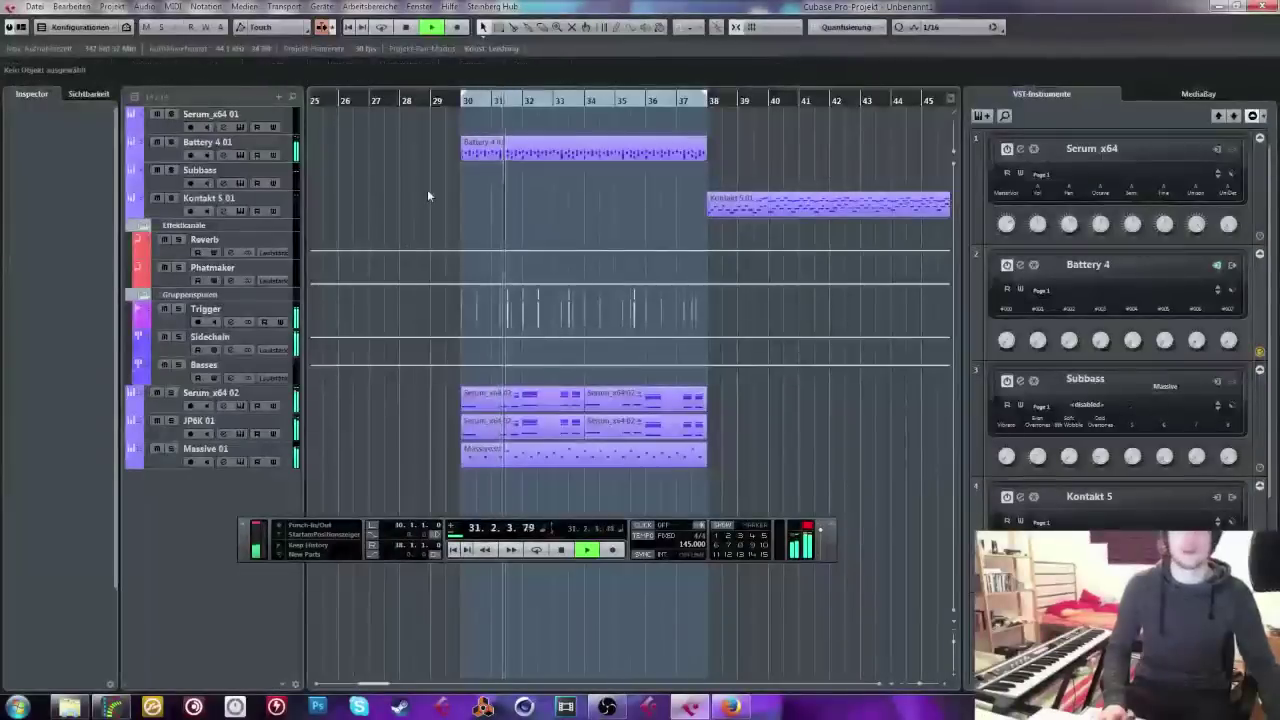
{"action": "key", "text": "space"}
{"action": "left_click", "coordinate": [453, 100]}
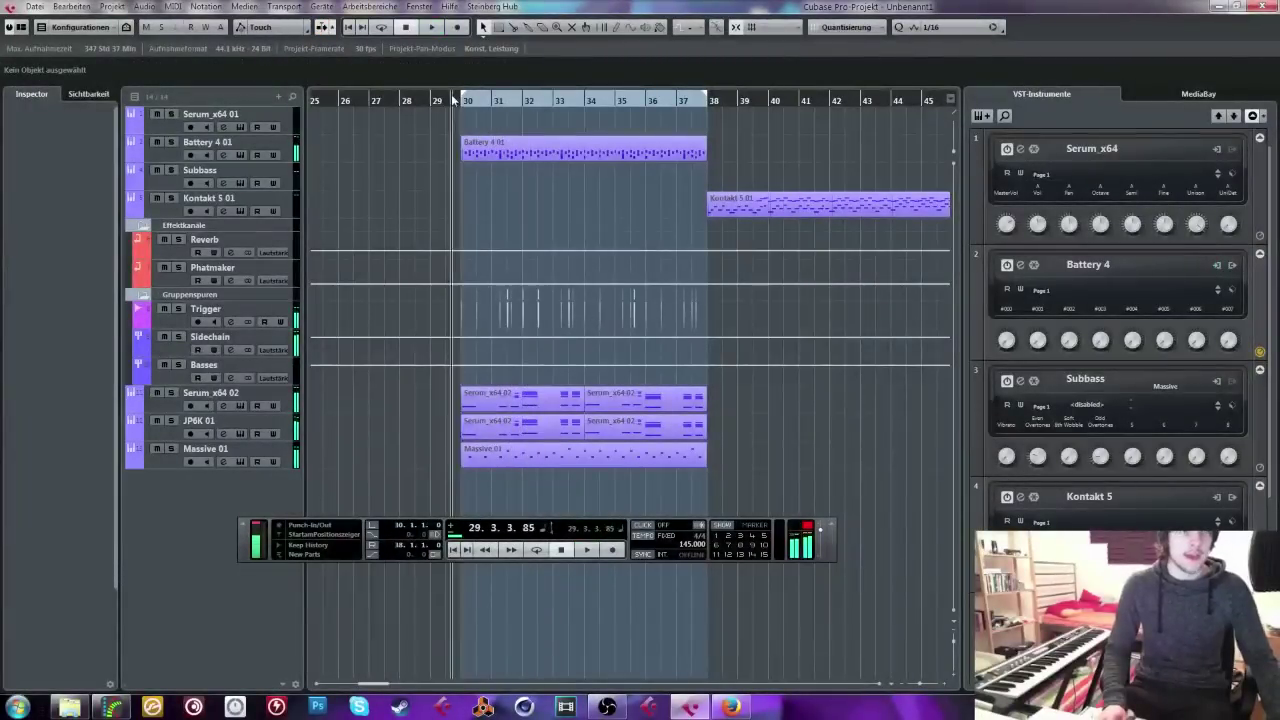
{"action": "left_click", "coordinate": [406, 86]}
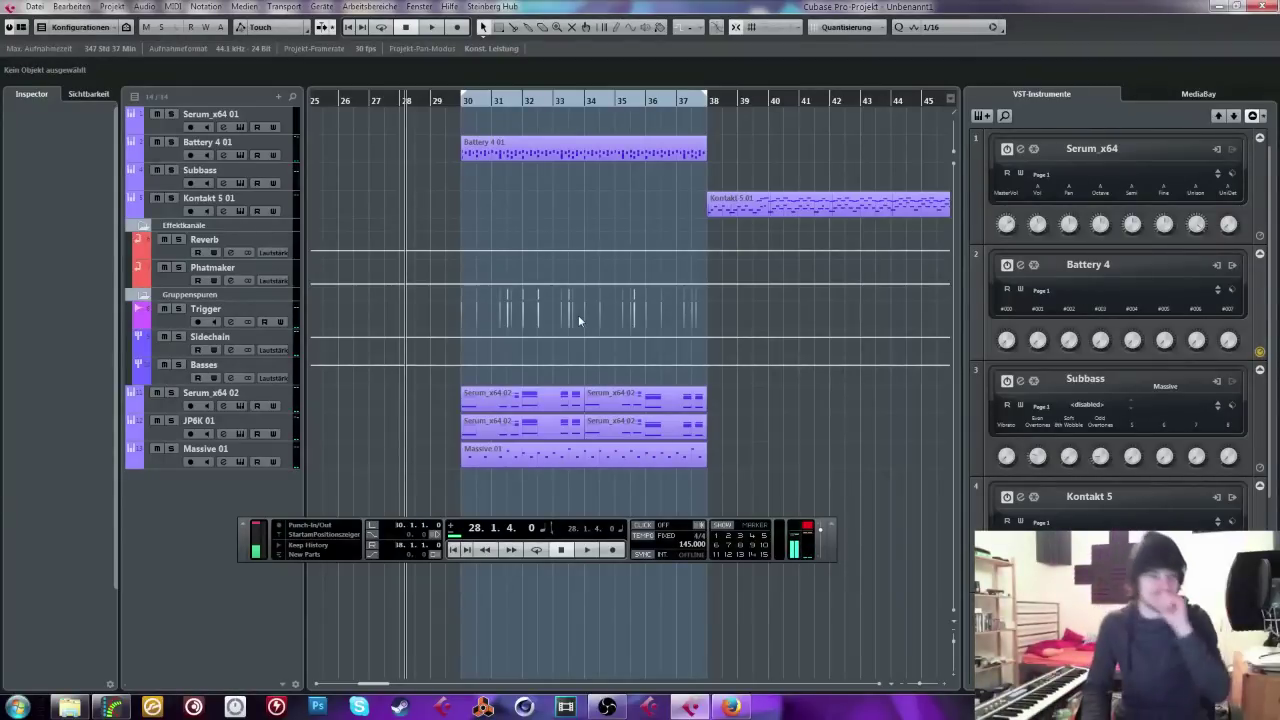
Step: Set the project tempo to 174 BPM and play the arrangement from just before bar 30
{"action": "left_click_drag", "start_coordinate": [698, 540], "coordinate": [702, 480]}
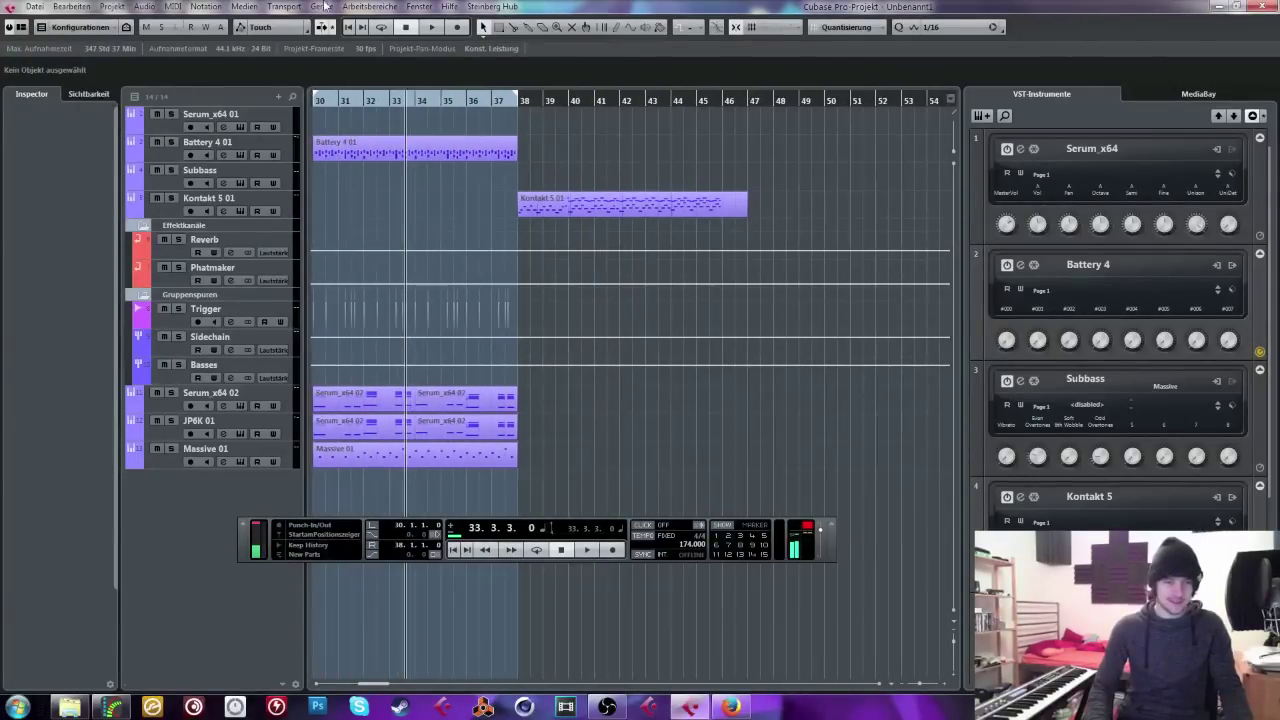
{"action": "left_click_drag", "start_coordinate": [330, 107], "coordinate": [446, 216]}
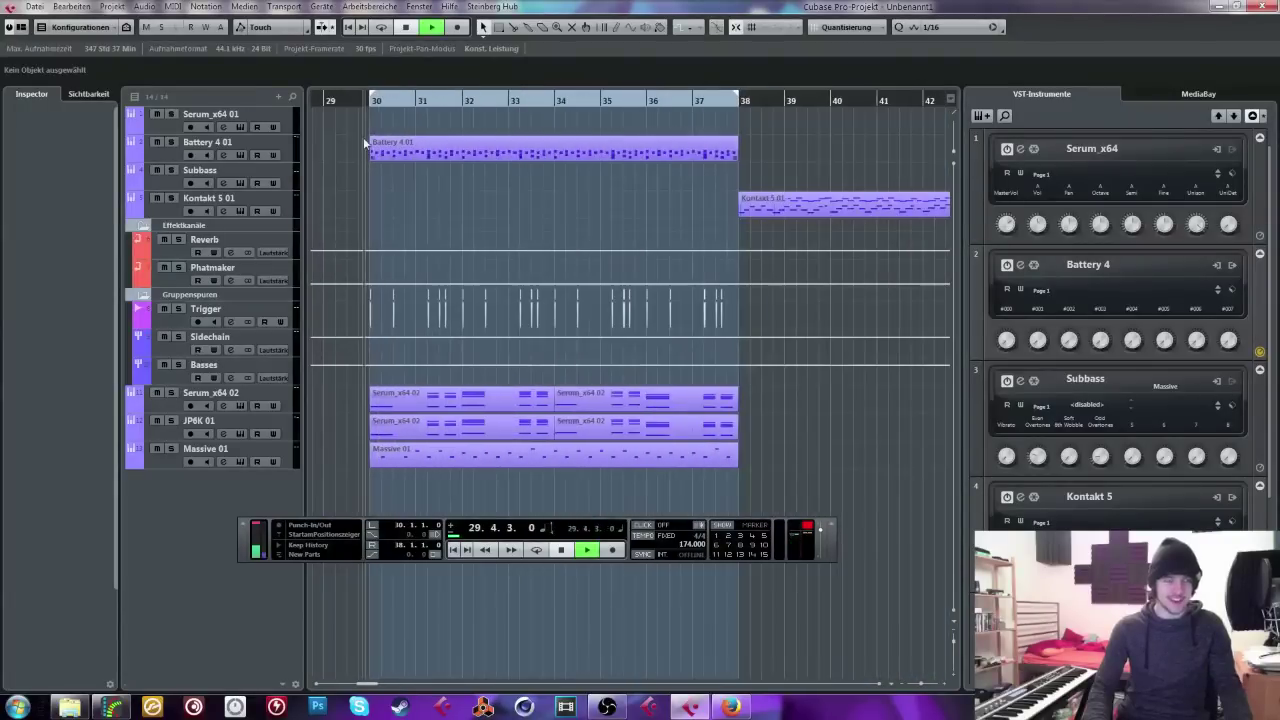
{"action": "key", "text": "space"}
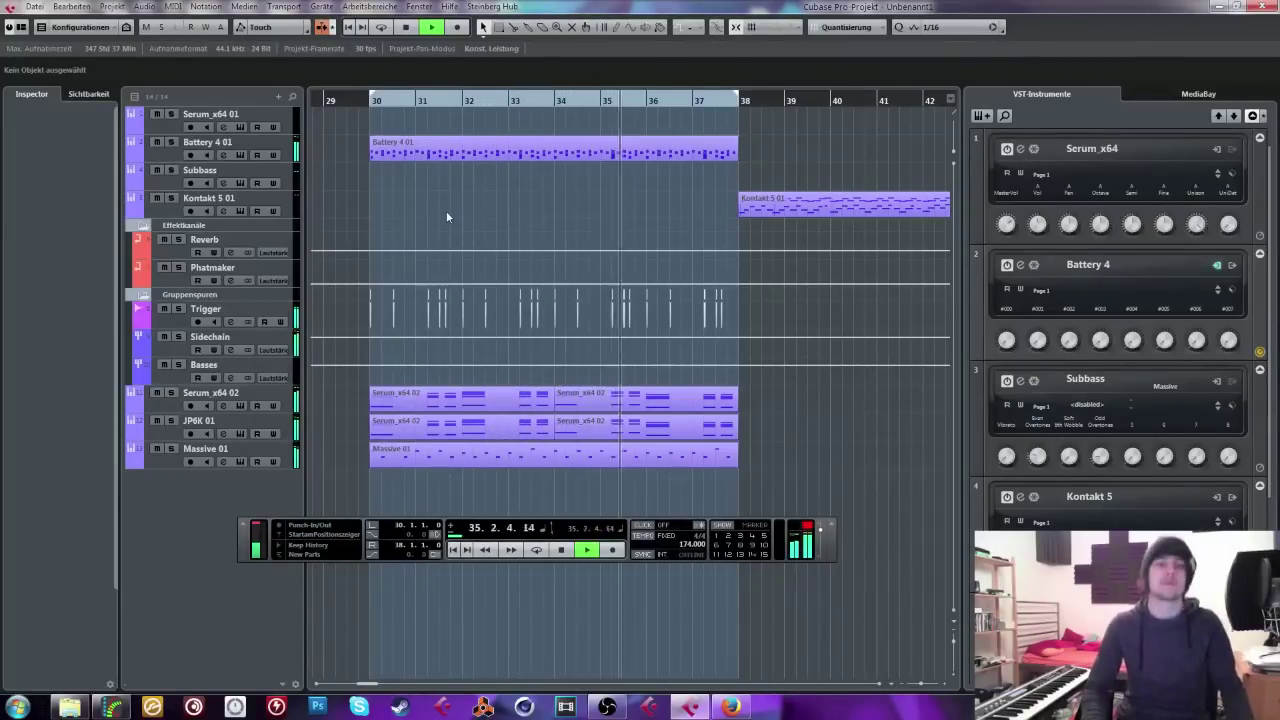
{"action": "key", "text": "space"}
Step: Copy a one-beat chord to 36.4.3 in the second Serum and JP6K chord parts, play it back, and close the editor
{"action": "left_click_drag", "start_coordinate": [755, 388], "coordinate": [701, 436]}
{"action": "double_click", "coordinate": [701, 436]}
{"action": "left_click_drag", "start_coordinate": [432, 202], "coordinate": [436, 381]}
{"action": "key", "text": "h"}
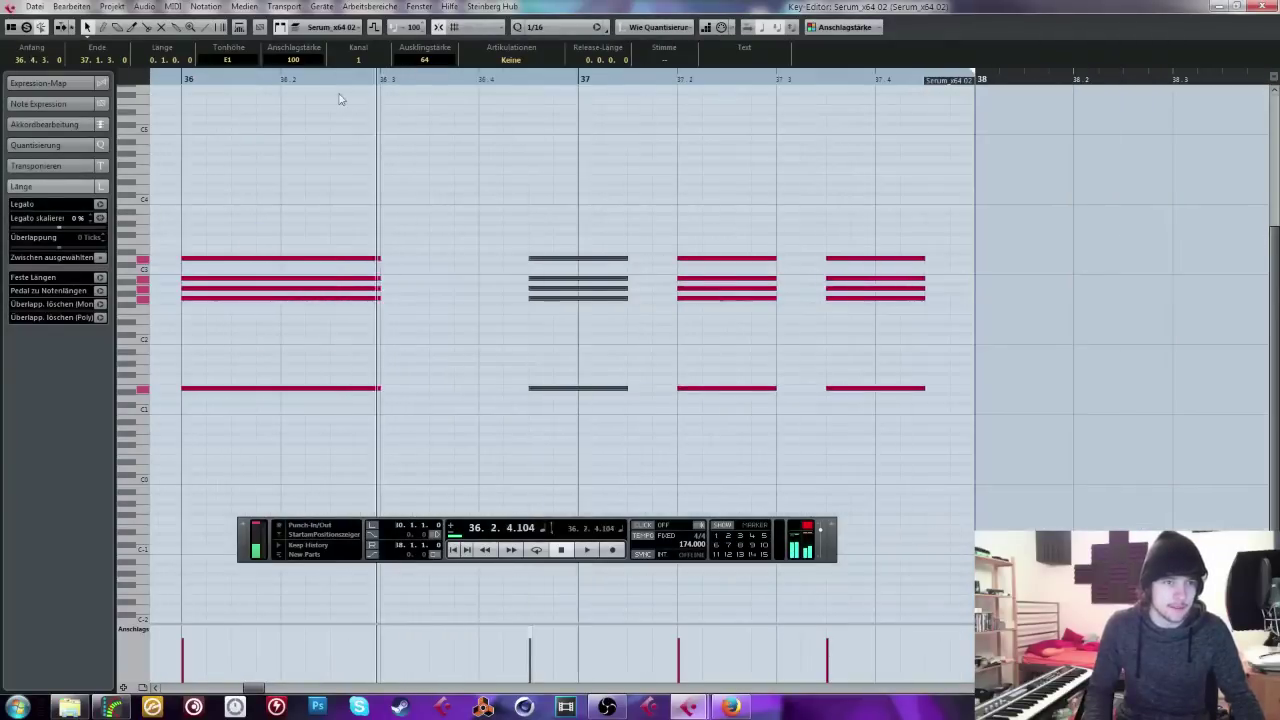
{"action": "key", "text": "space"}
{"action": "key", "text": "Escape"}
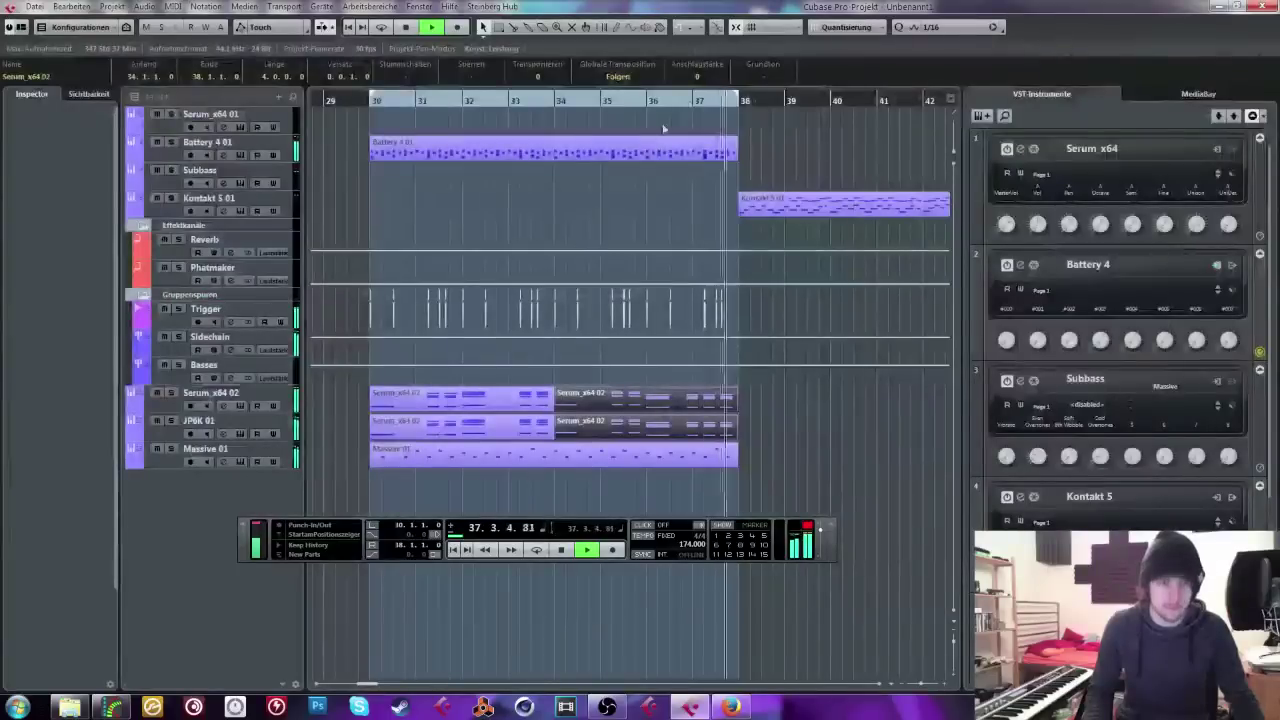
Step: Select the Trigger track's event at 37.2.1 and open the Battery 4 part in the Key Editor around bar 37
{"action": "key", "text": "space"}
{"action": "key", "text": "h"}
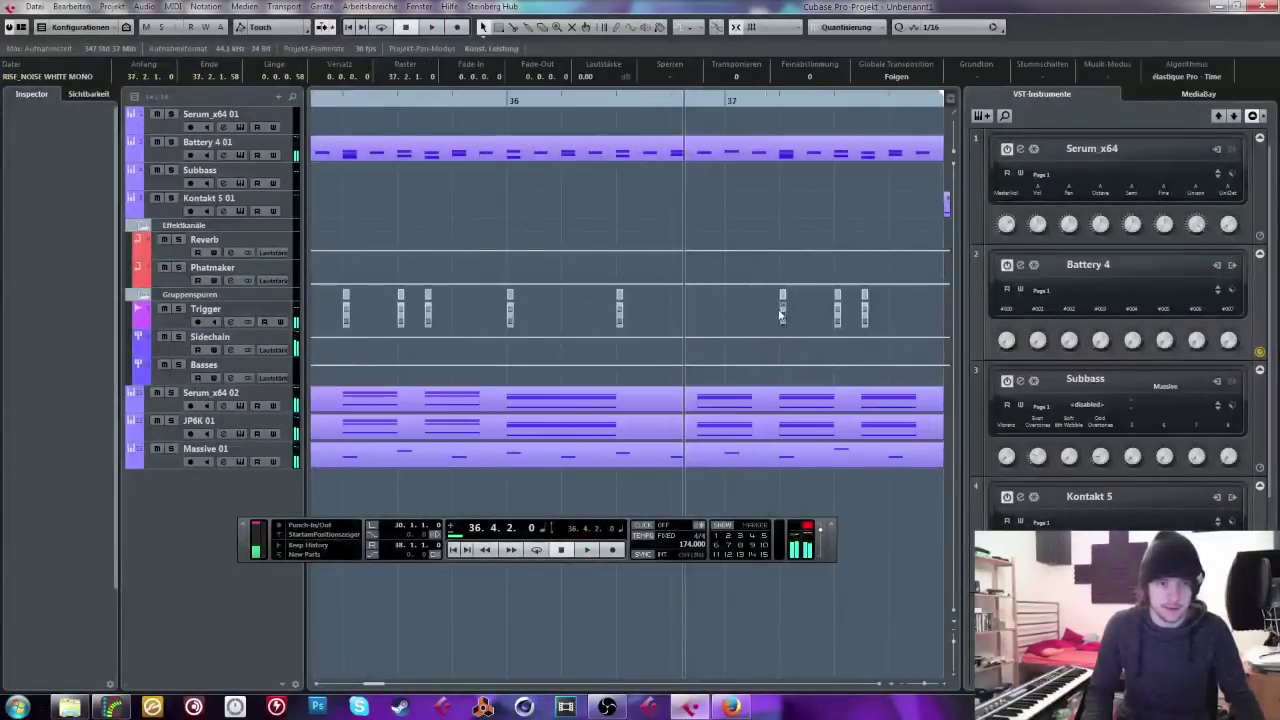
{"action": "left_click", "coordinate": [783, 313]}
{"action": "left_click", "coordinate": [720, 147]}
{"action": "double_click", "coordinate": [720, 147]}
{"action": "key", "text": "space"}
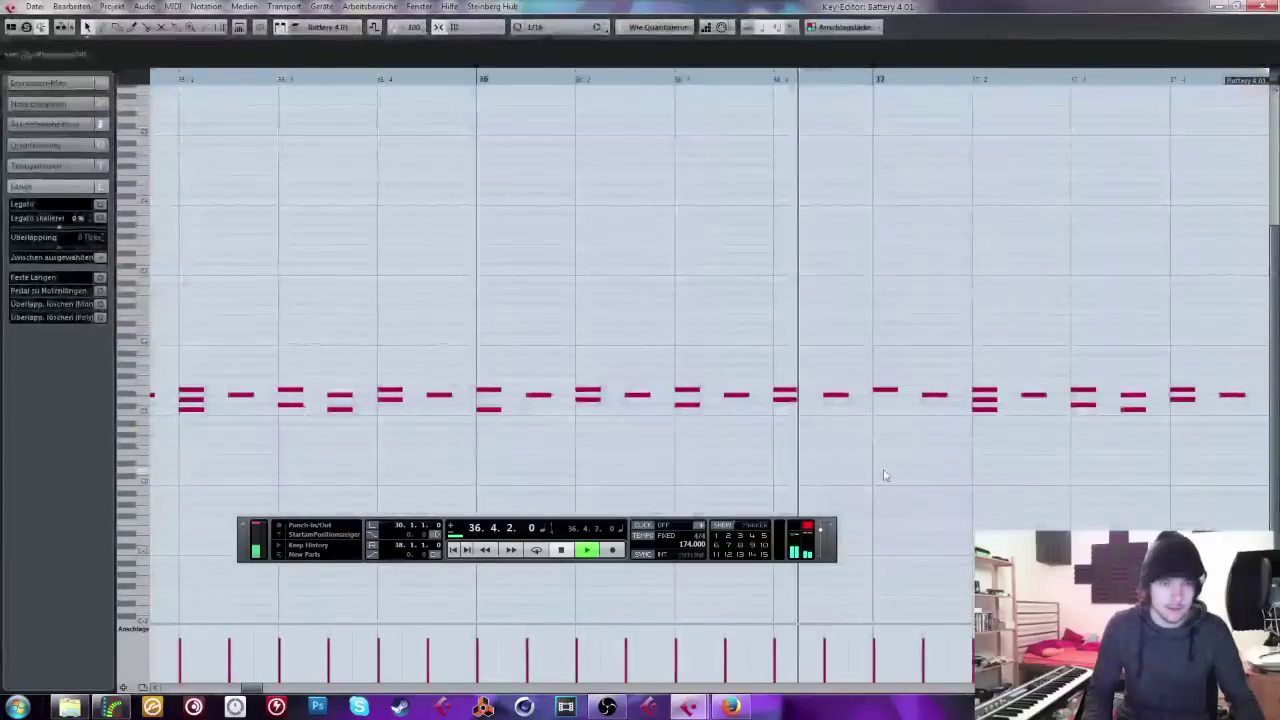
Step: Place a C1 note at 36.4.3.0 in the Battery 4 01 part and audition the drum pattern
{"action": "key", "text": "space"}
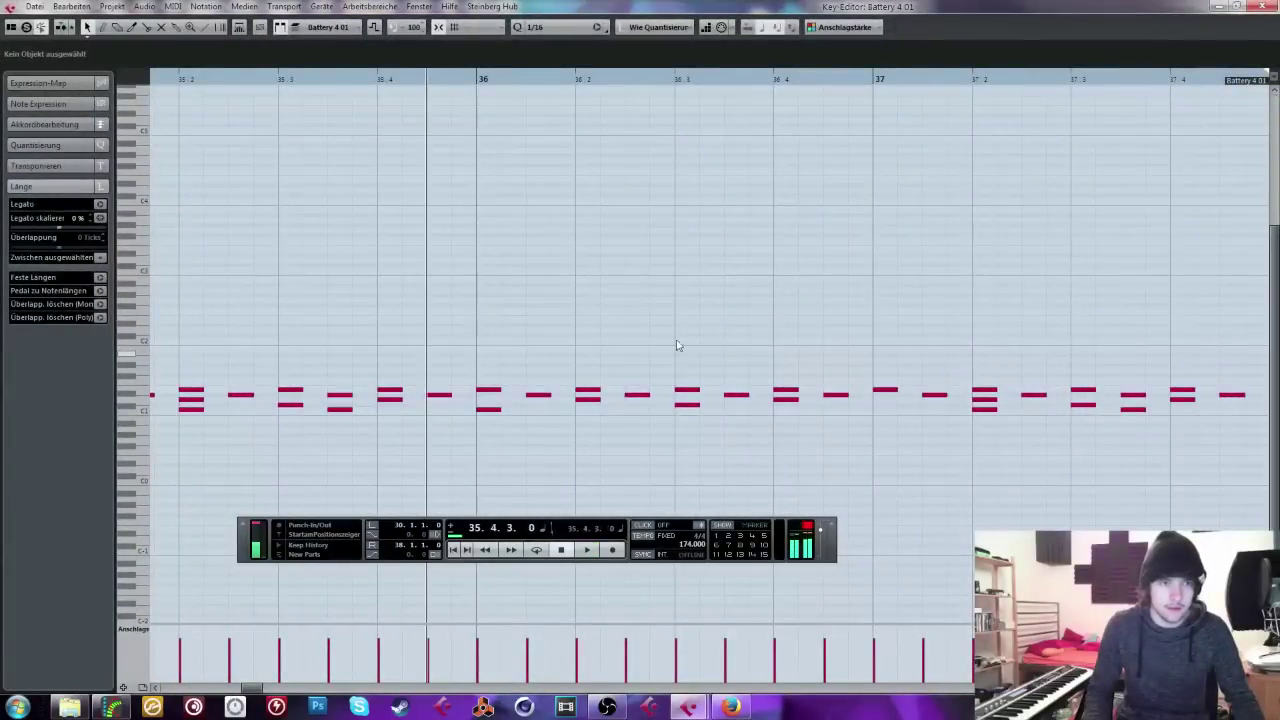
{"action": "key", "text": "space"}
{"action": "key", "text": "Escape"}
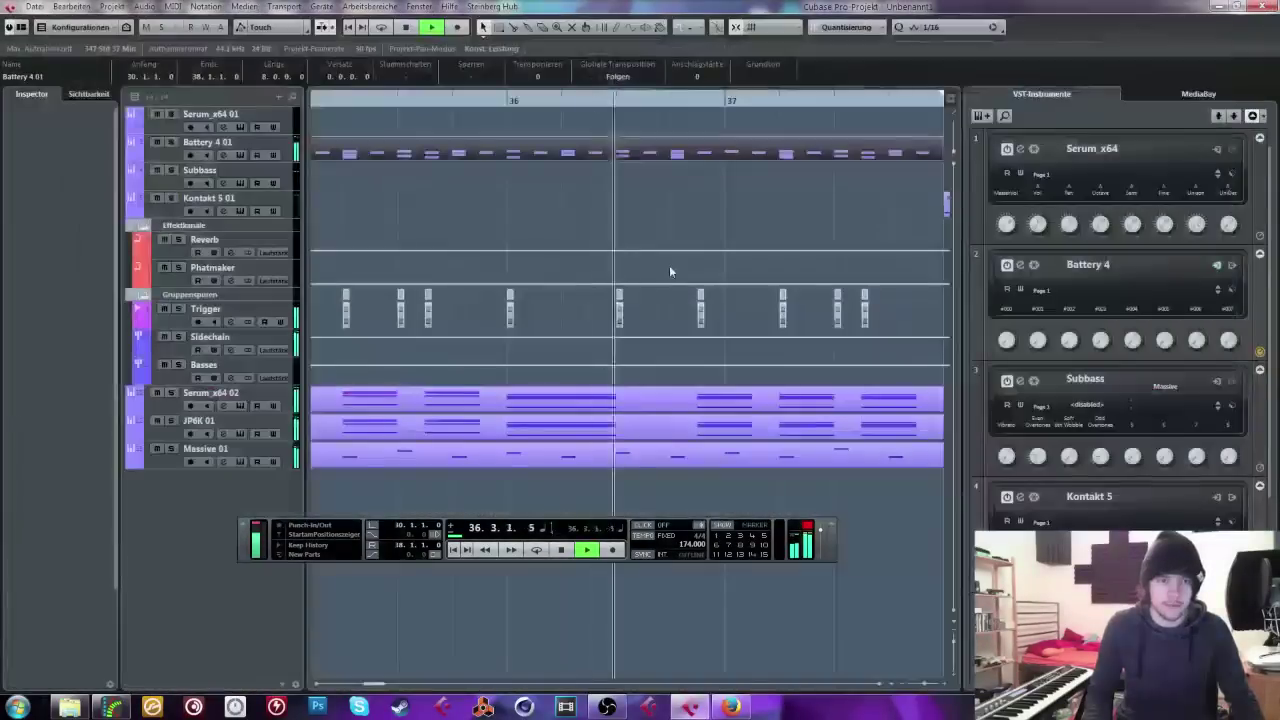
{"action": "key", "text": "space"}
{"action": "double_click", "coordinate": [679, 154]}
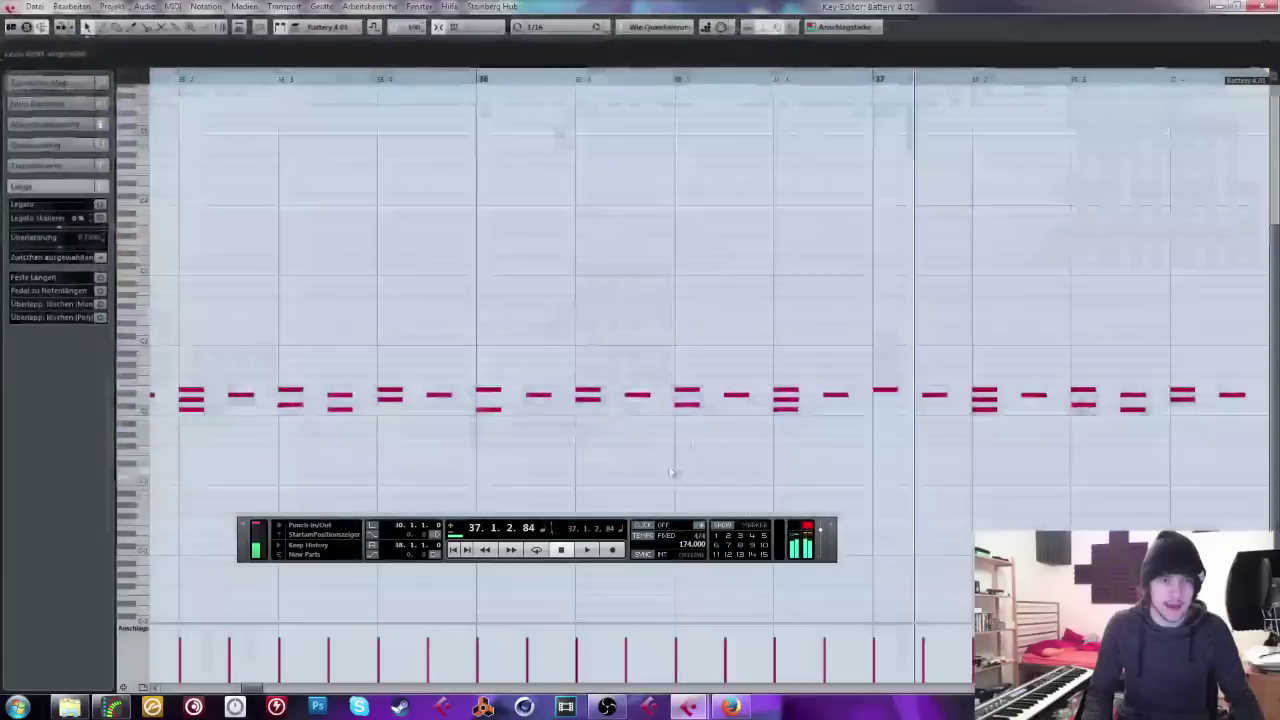
{"action": "left_click_drag", "start_coordinate": [795, 408], "coordinate": [845, 408]}
{"action": "key", "text": "space"}
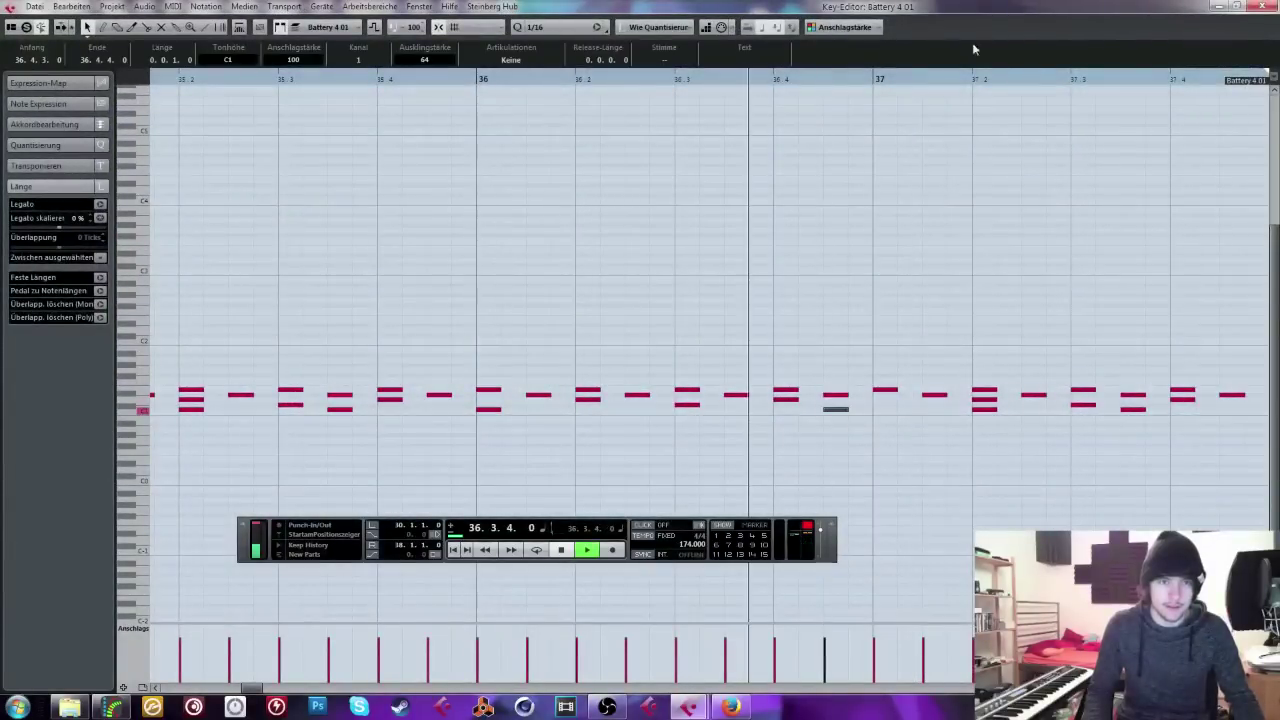
Step: Return to the arrangement, listen to the transition into bar 38 and set the playback position back before bar 30
{"action": "key", "text": "Escape"}
{"action": "left_click", "coordinate": [920, 688]}
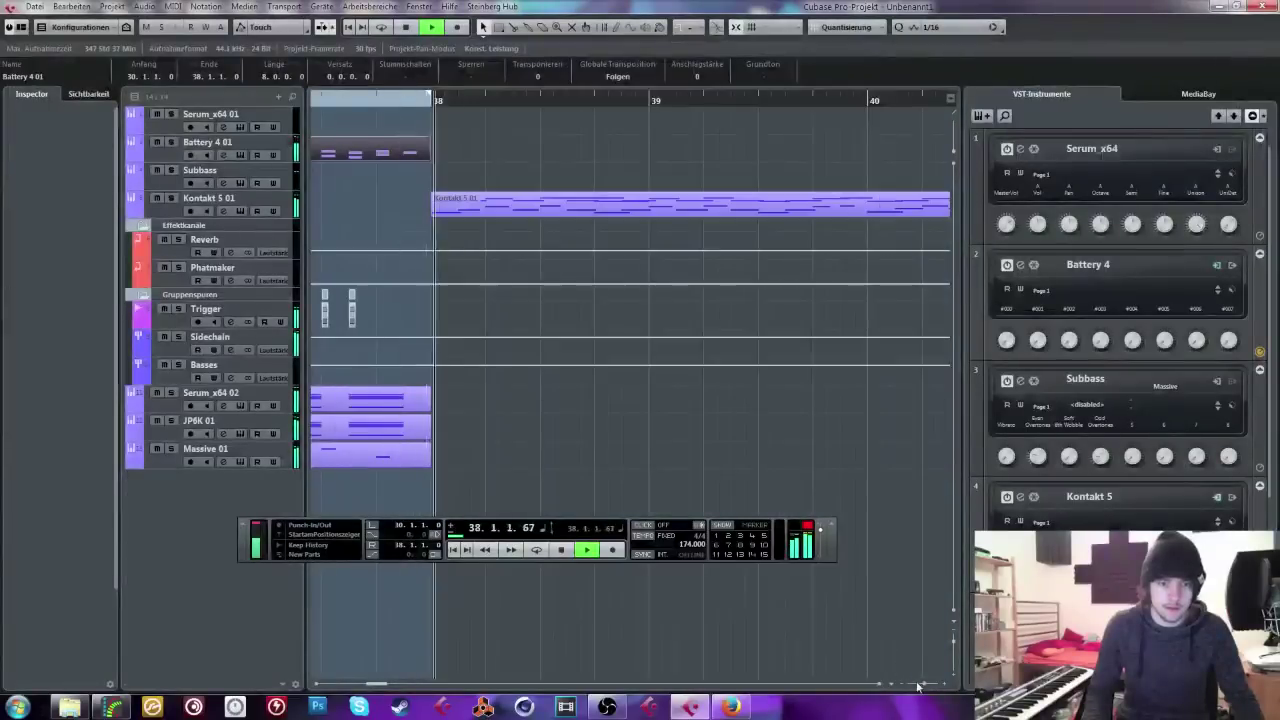
{"action": "left_click", "coordinate": [920, 688]}
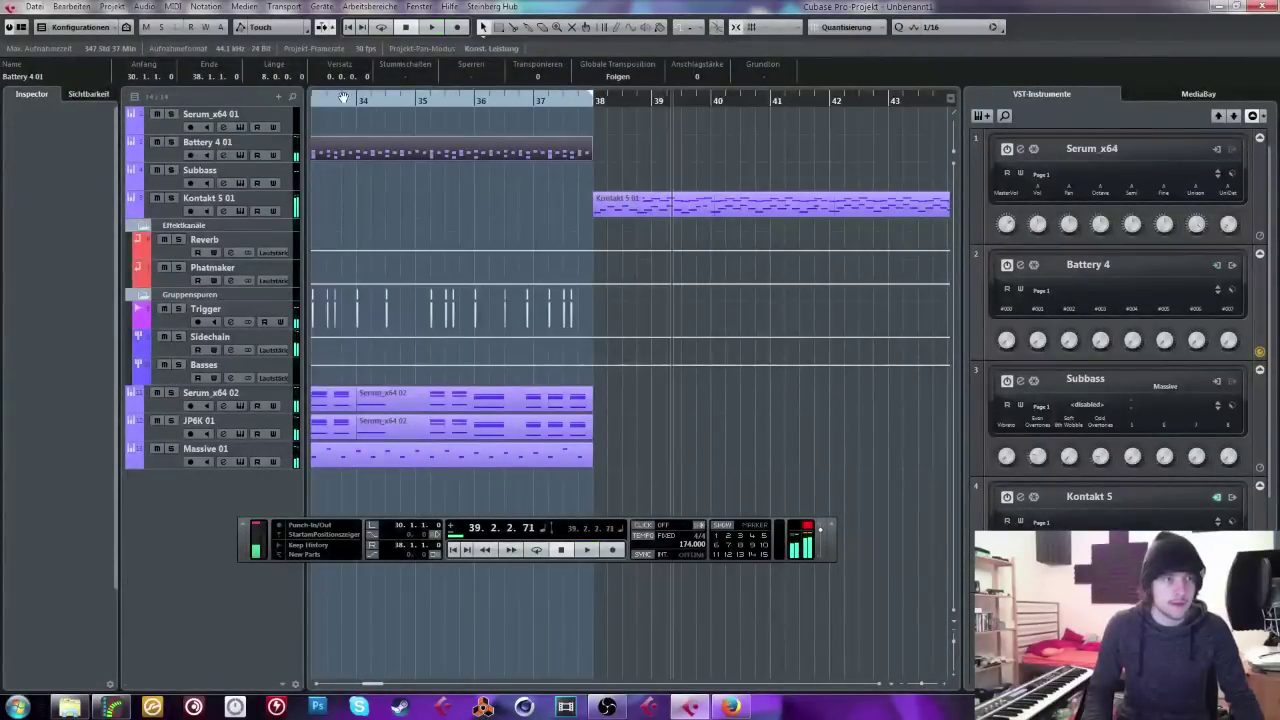
{"action": "key", "text": "space"}
{"action": "left_click_drag", "start_coordinate": [325, 52], "coordinate": [303, 52]}
{"action": "left_click_drag", "start_coordinate": [514, 98], "coordinate": [470, 135]}
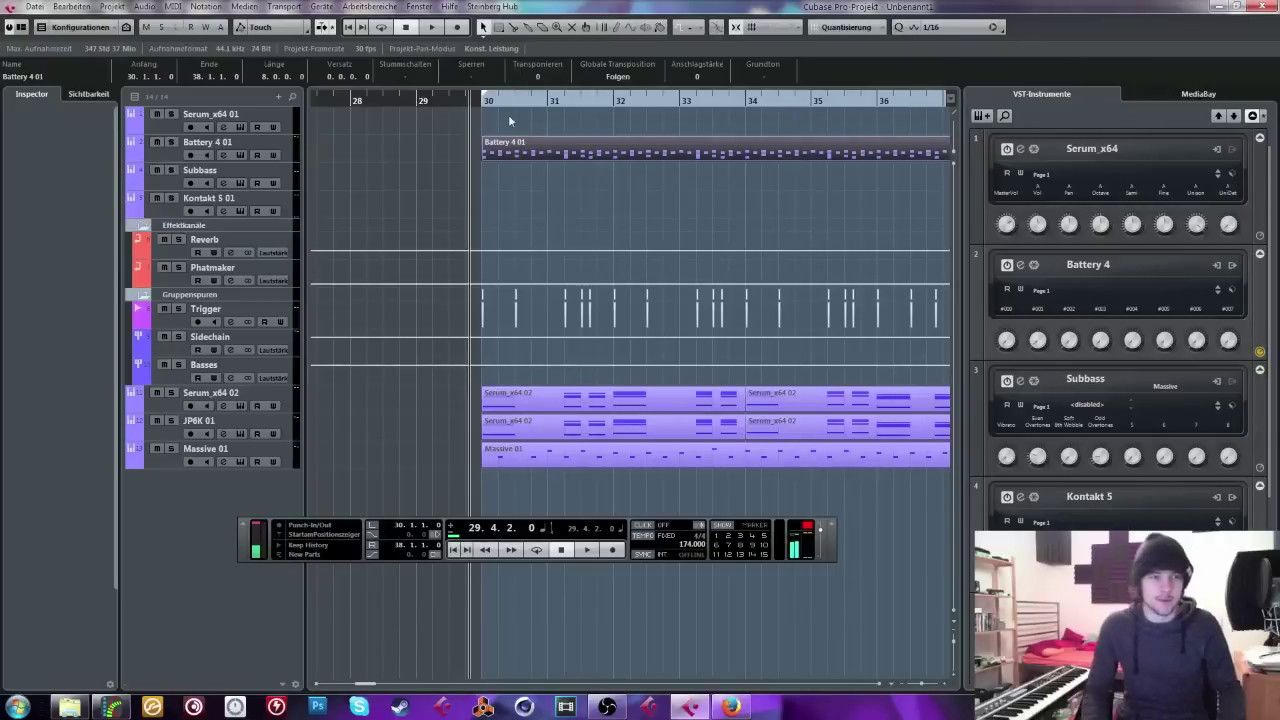
{"action": "left_click_drag", "start_coordinate": [463, 92], "coordinate": [429, 73]}
Step: Add a new instrument track that uses the Massive synth
{"action": "key", "text": "F11"}
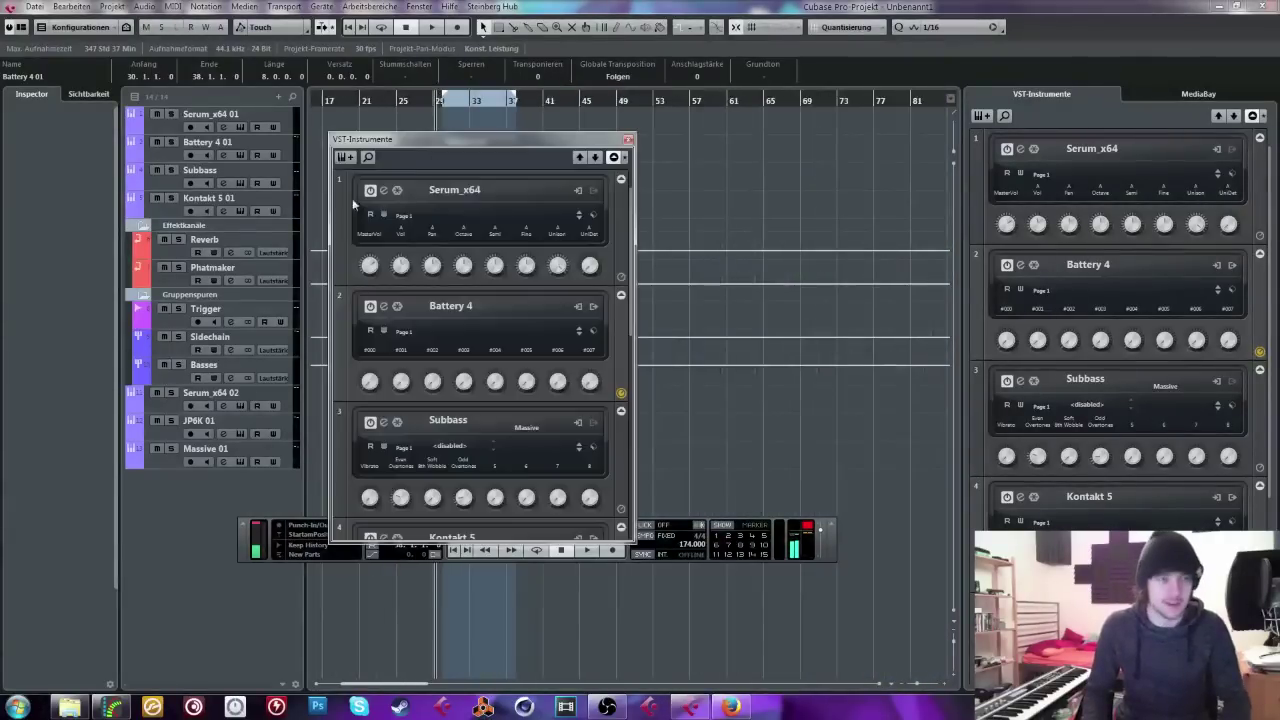
{"action": "left_click", "coordinate": [345, 157]}
{"action": "left_click", "coordinate": [248, 312]}
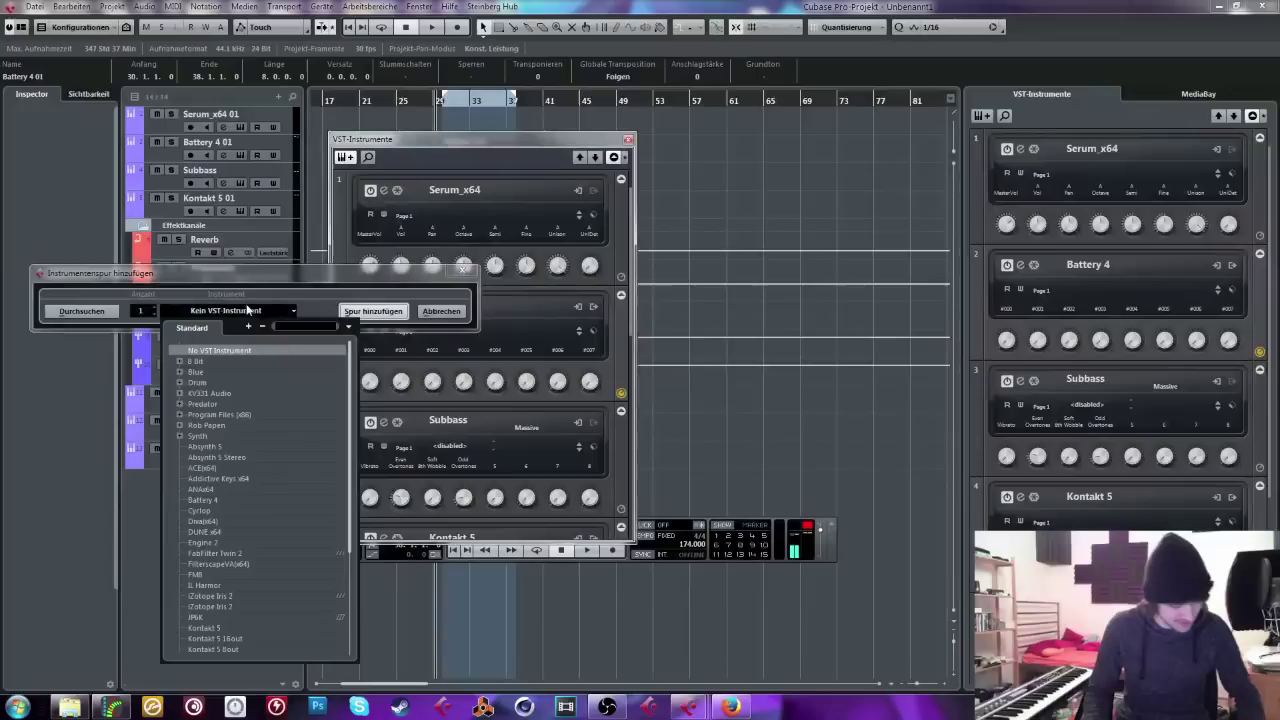
{"action": "type", "text": "mass"}
{"action": "left_click", "coordinate": [255, 349]}
{"action": "left_click", "coordinate": [367, 311]}
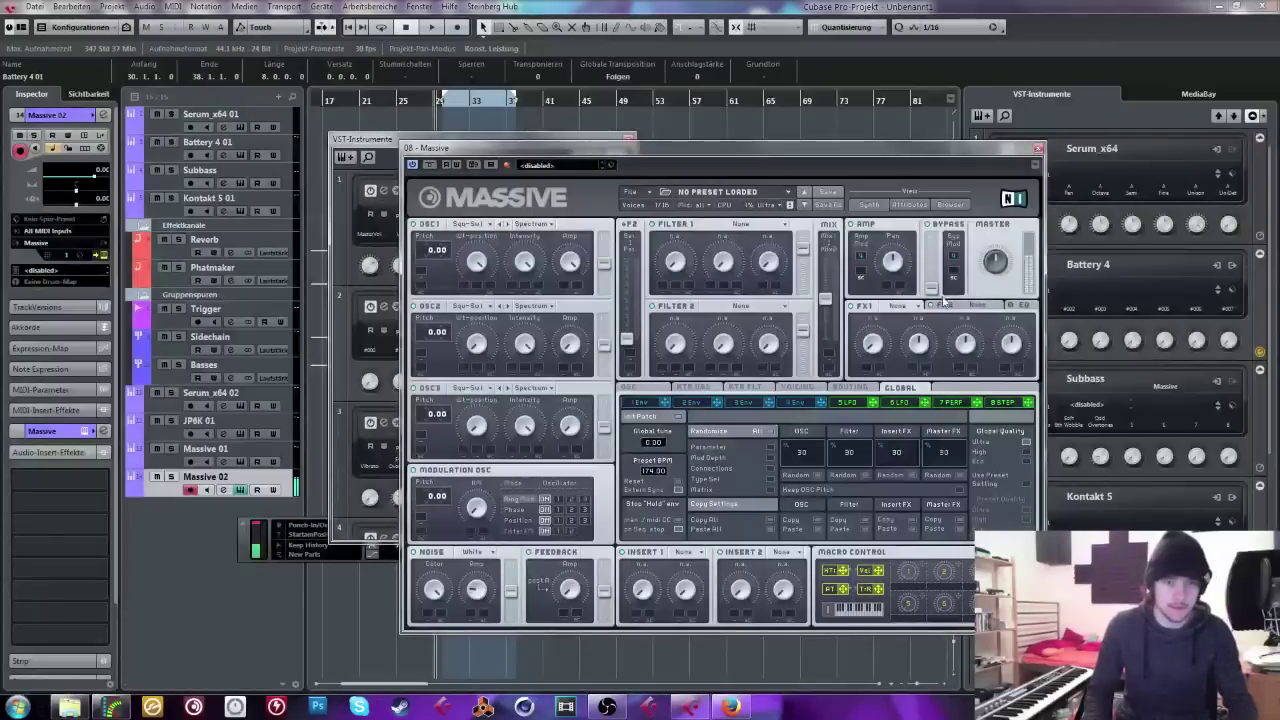
Step: Set the new Massive's FX1 effect to B Tube, then display its envelope 4 and close the instrument windows
{"action": "left_click", "coordinate": [904, 305]}
{"action": "left_click", "coordinate": [900, 442]}
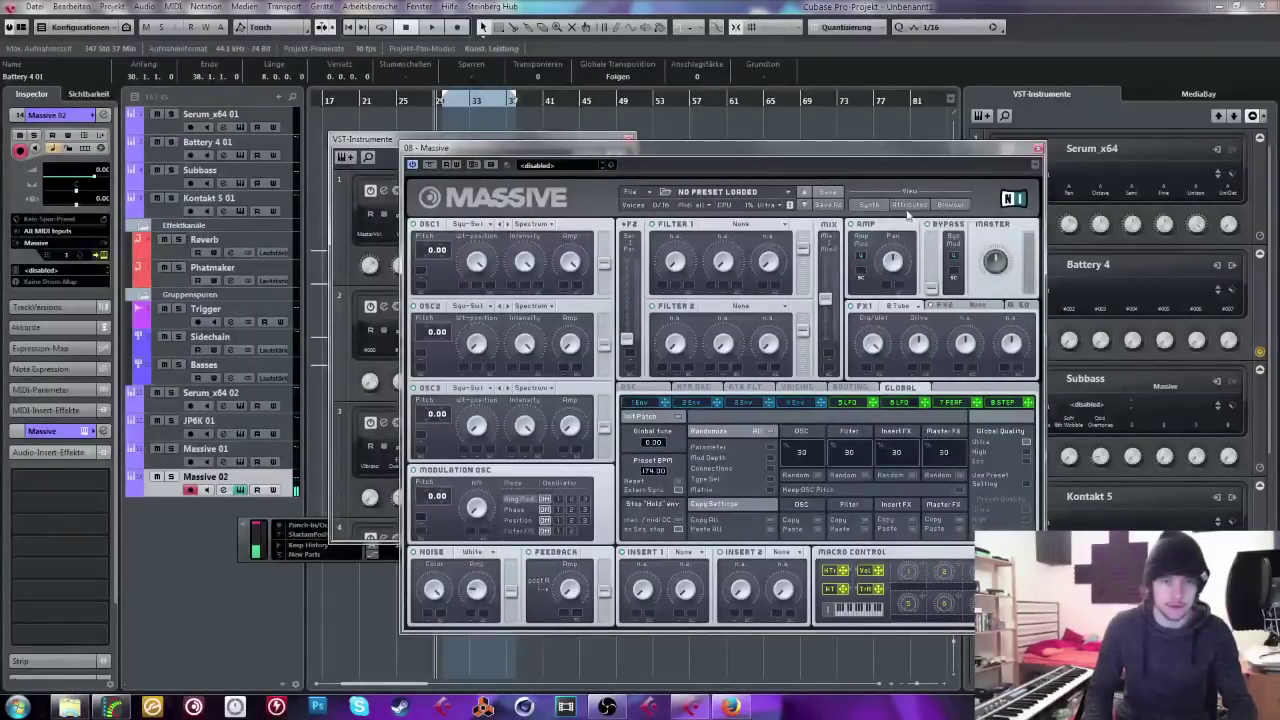
{"action": "left_click", "coordinate": [790, 402]}
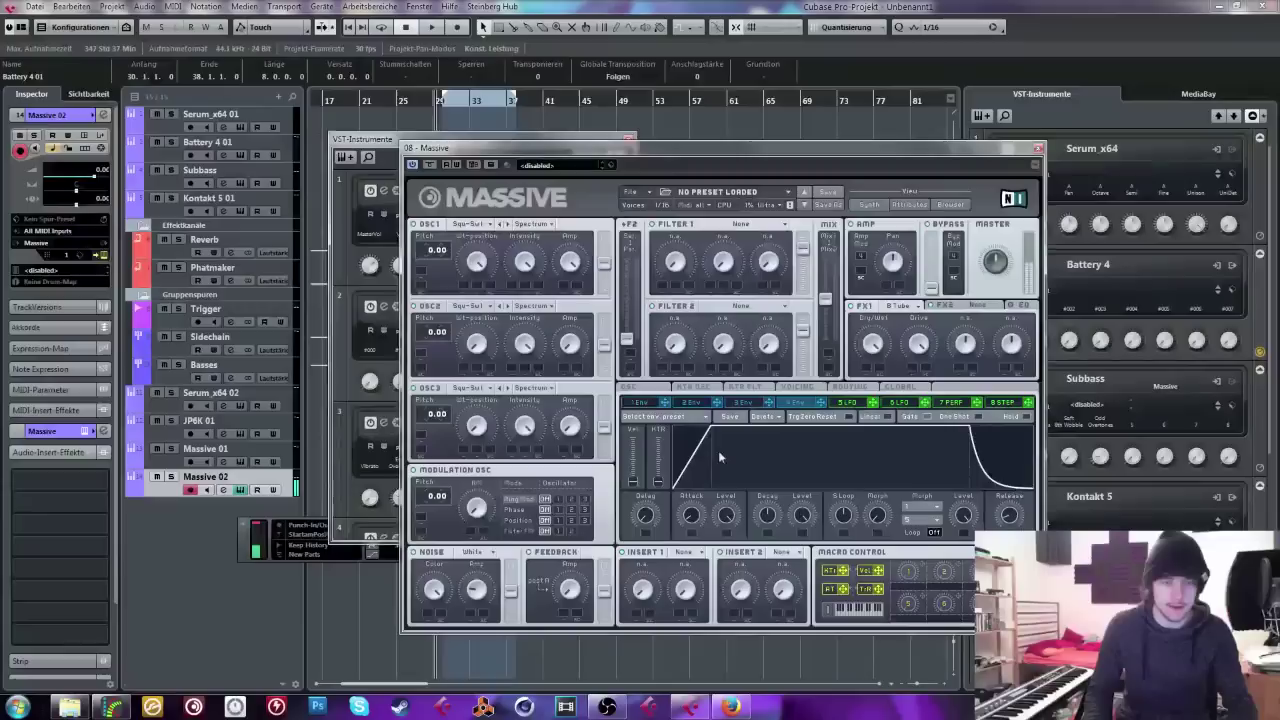
{"action": "right_click", "coordinate": [483, 598]}
{"action": "left_click", "coordinate": [1037, 148]}
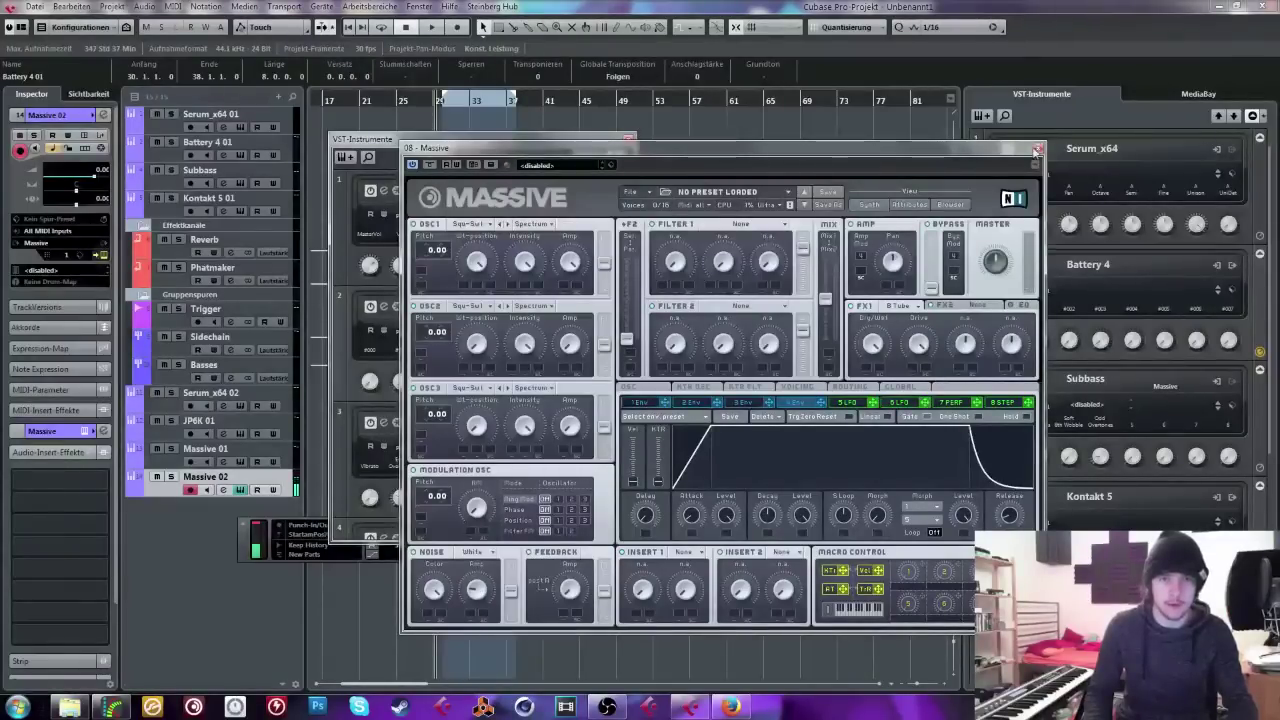
{"action": "left_click", "coordinate": [1037, 148]}
{"action": "left_click", "coordinate": [628, 139]}
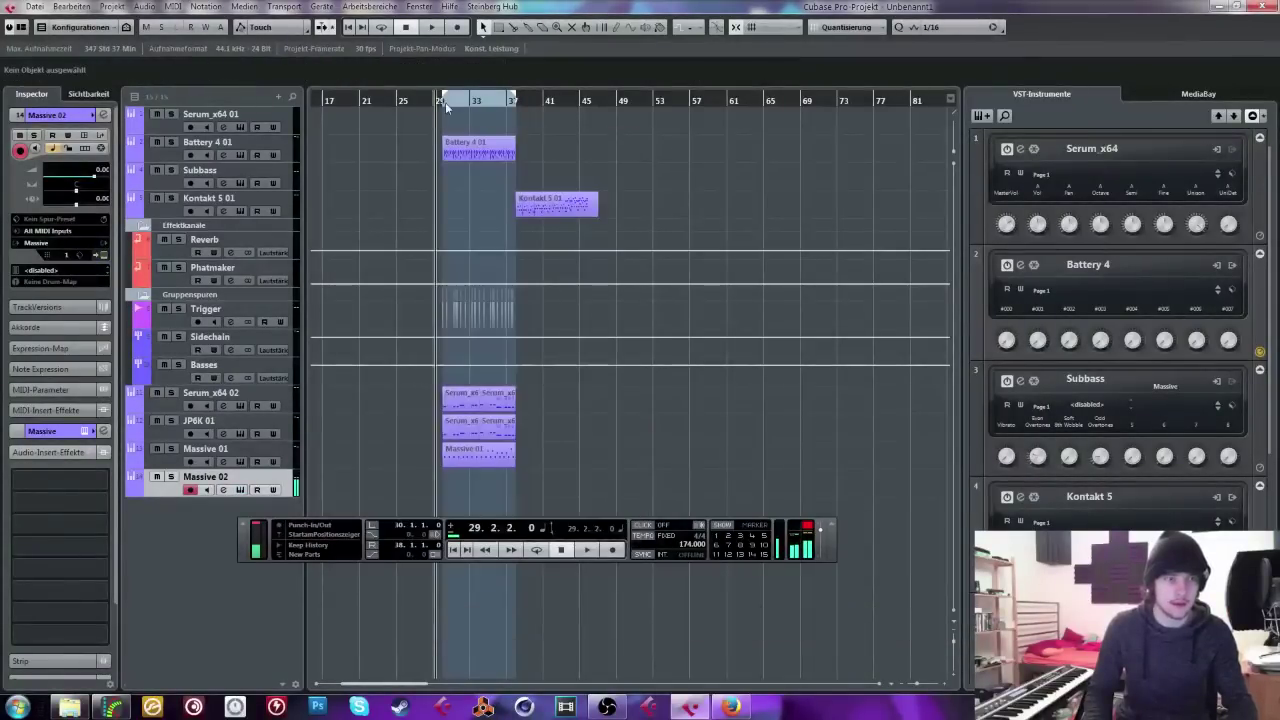
Step: Copy the JP6K 01 parts in bars 30 to 37 onto the Massive 02 track and join them into one part
{"action": "left_click_drag", "start_coordinate": [443, 102], "coordinate": [423, 128]}
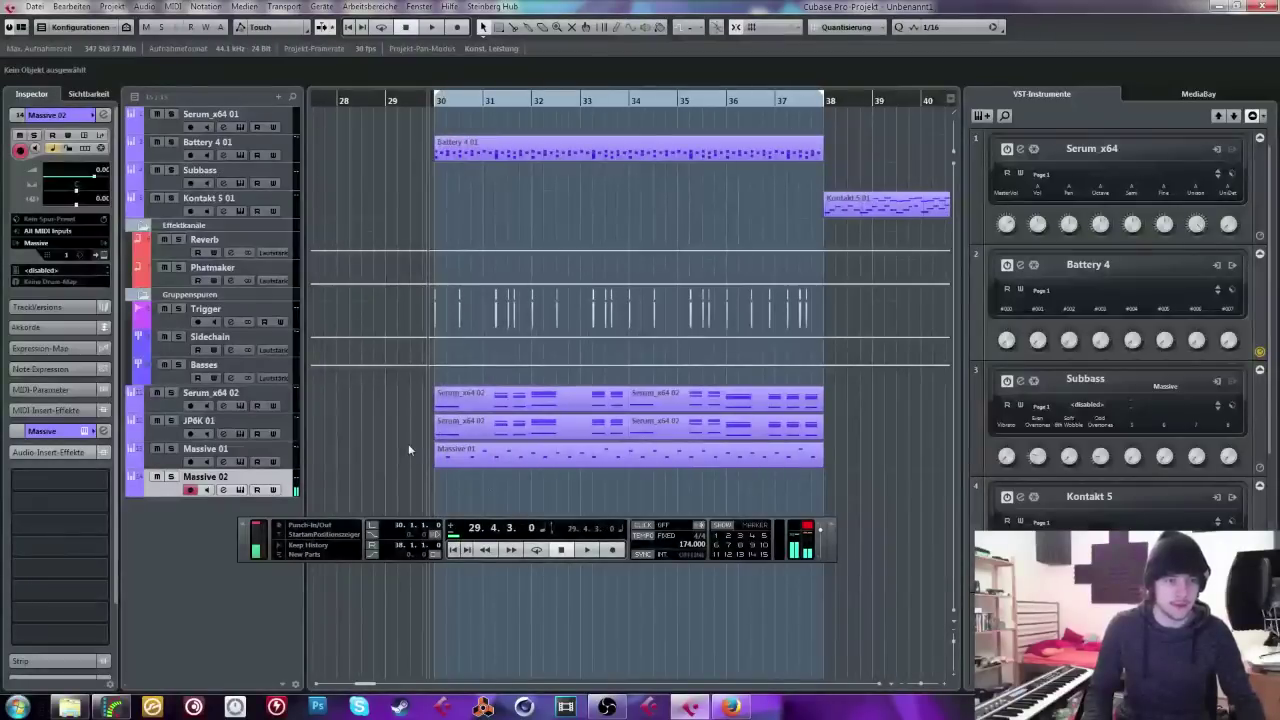
{"action": "left_click_drag", "start_coordinate": [408, 449], "coordinate": [822, 414]}
{"action": "left_click_drag", "start_coordinate": [716, 424], "coordinate": [718, 476]}
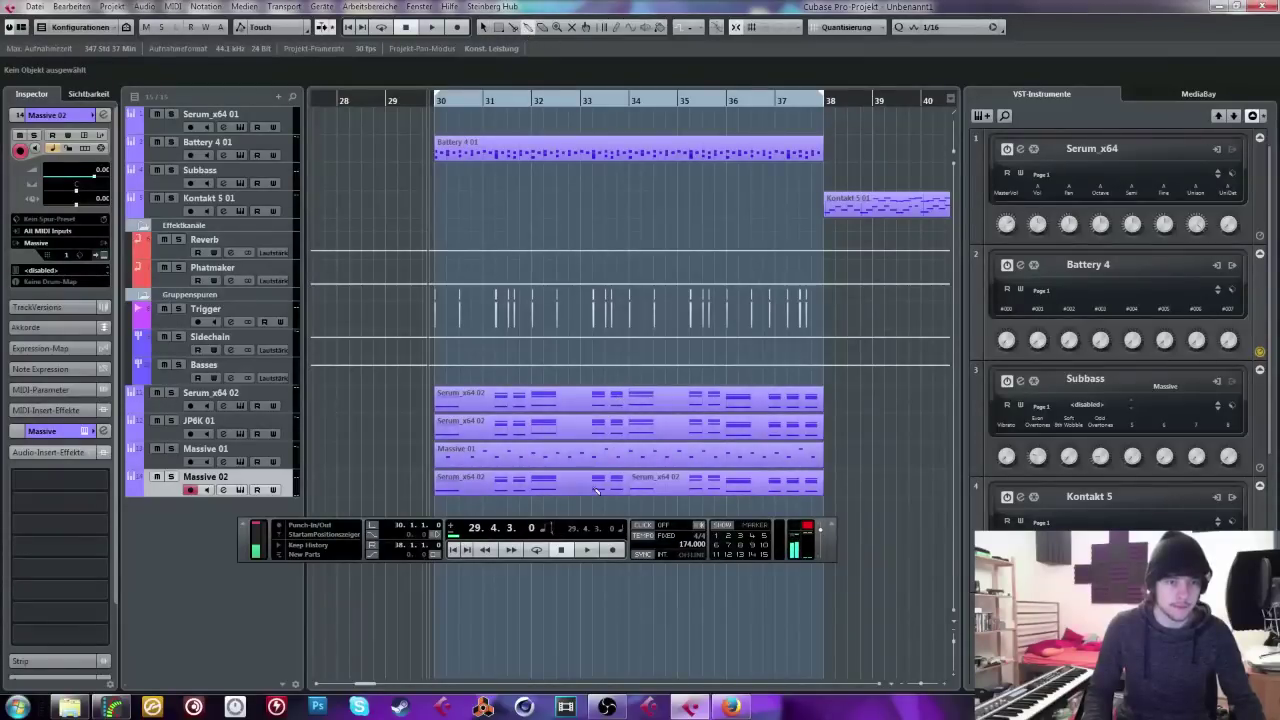
Step: Delete the upper chord notes in the copied Massive 02 part and transpose the remaining bass notes down an octave
{"action": "double_click", "coordinate": [651, 483]}
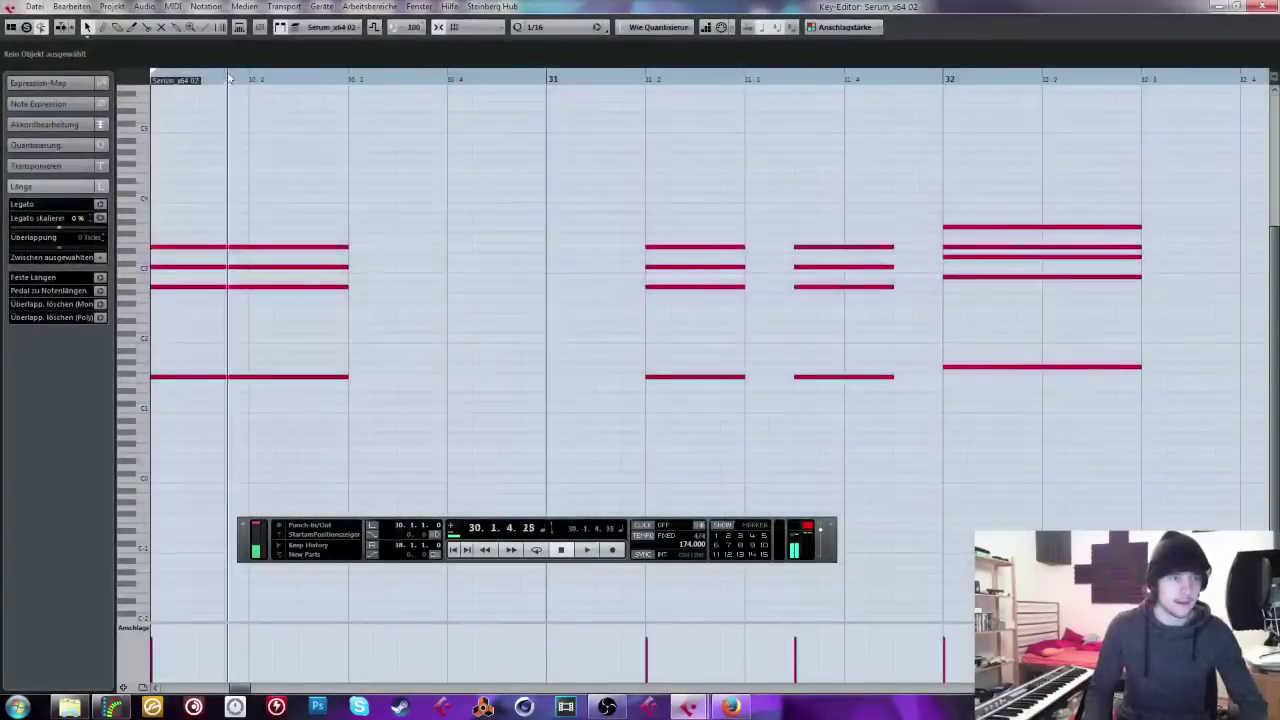
{"action": "left_click_drag", "start_coordinate": [228, 78], "coordinate": [277, 363]}
{"action": "key", "text": "Delete"}
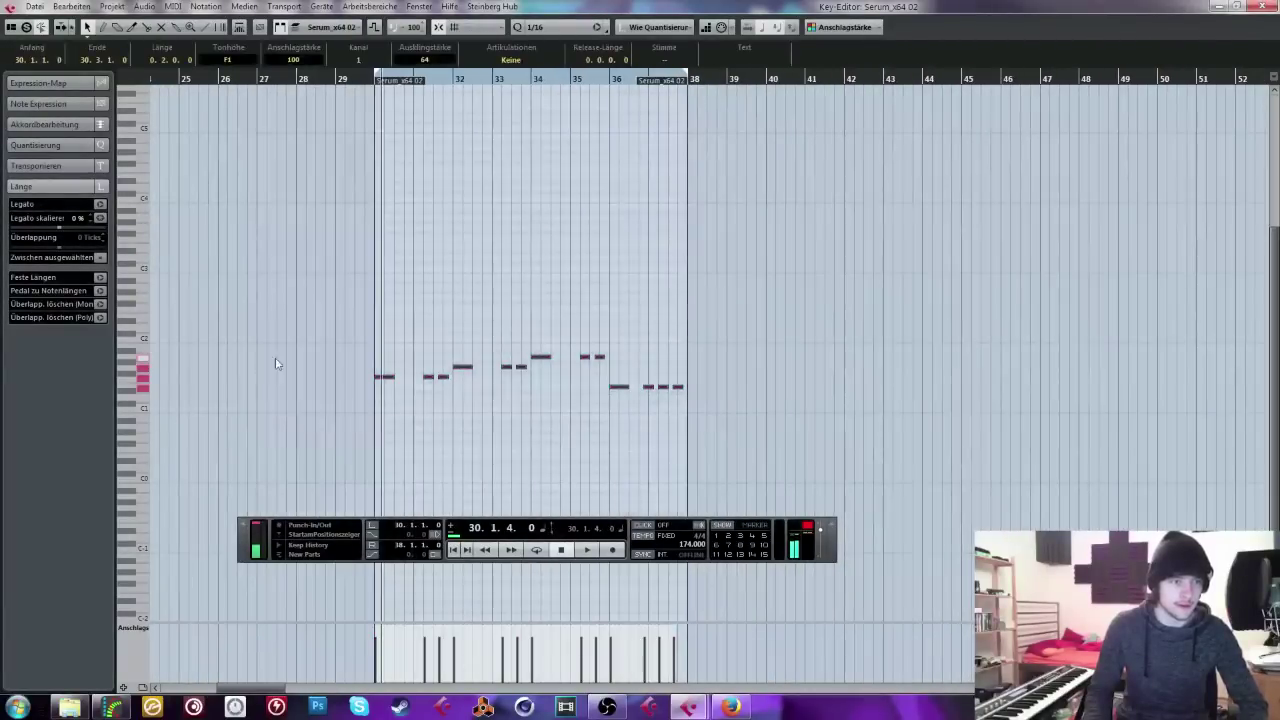
{"action": "key", "text": "shift+Down"}
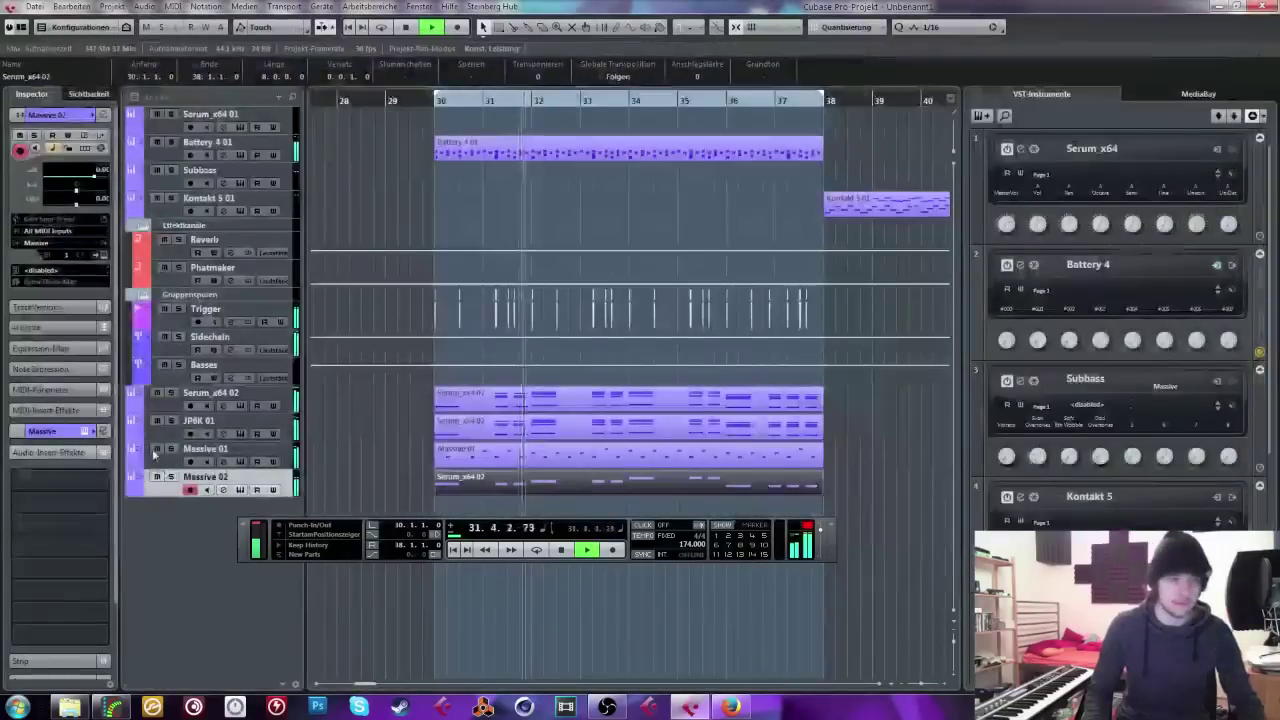
Step: Route the Massive 02 track's output to the Sidechain group
{"action": "left_click", "coordinate": [103, 115]}
{"action": "left_click", "coordinate": [545, 261]}
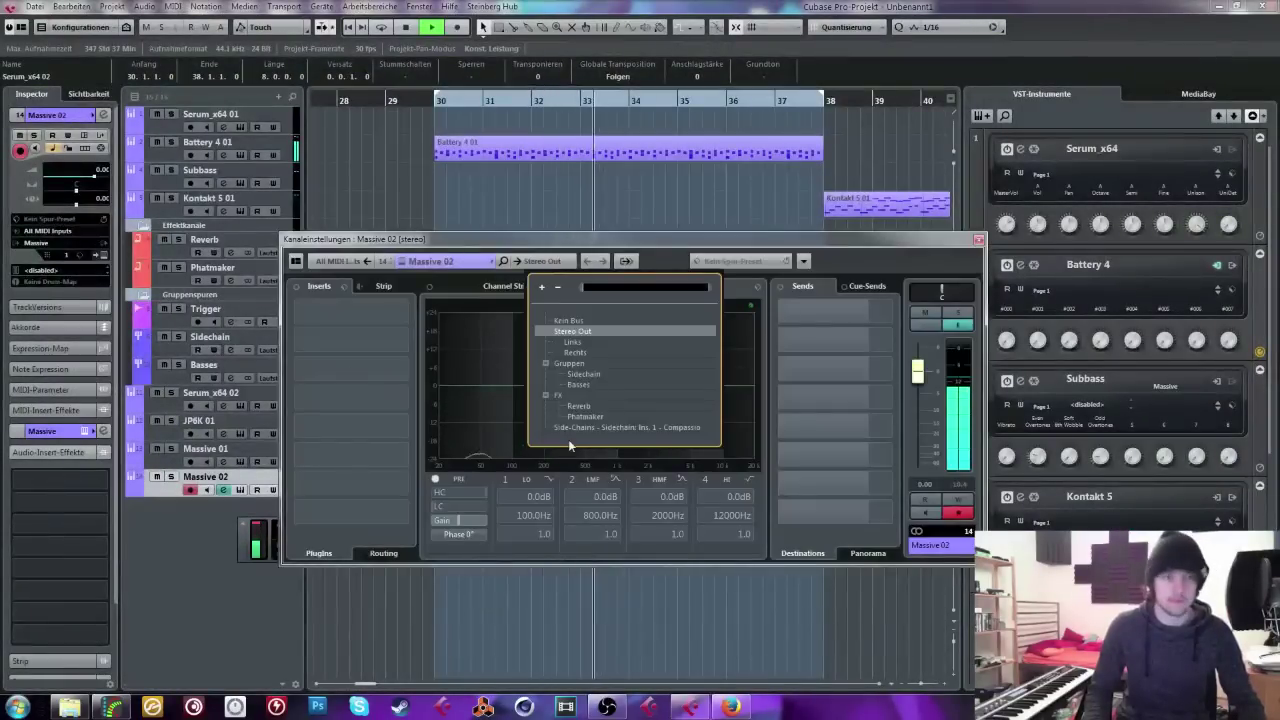
{"action": "left_click", "coordinate": [589, 374]}
{"action": "left_click", "coordinate": [978, 239]}
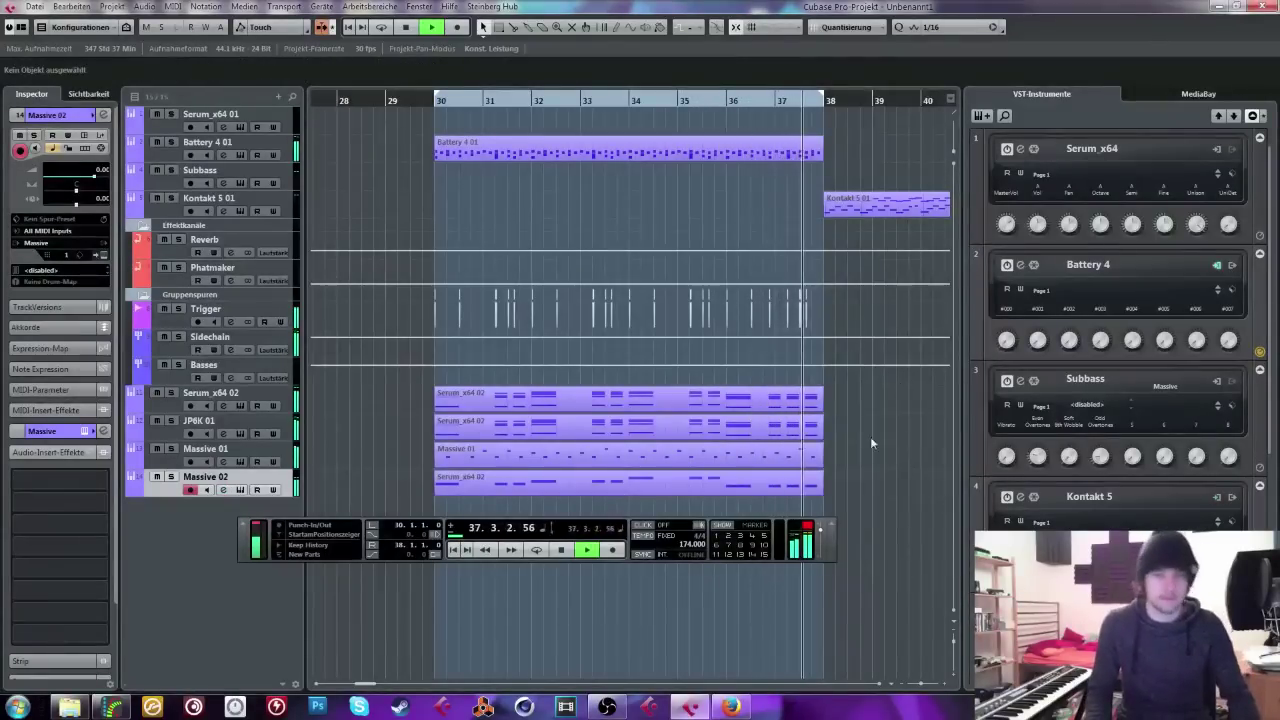
Step: Draw a short E1 note at 37.3.1.0 in the Massive 02 part and audition it
{"action": "double_click", "coordinate": [803, 486]}
{"action": "key", "text": "space"}
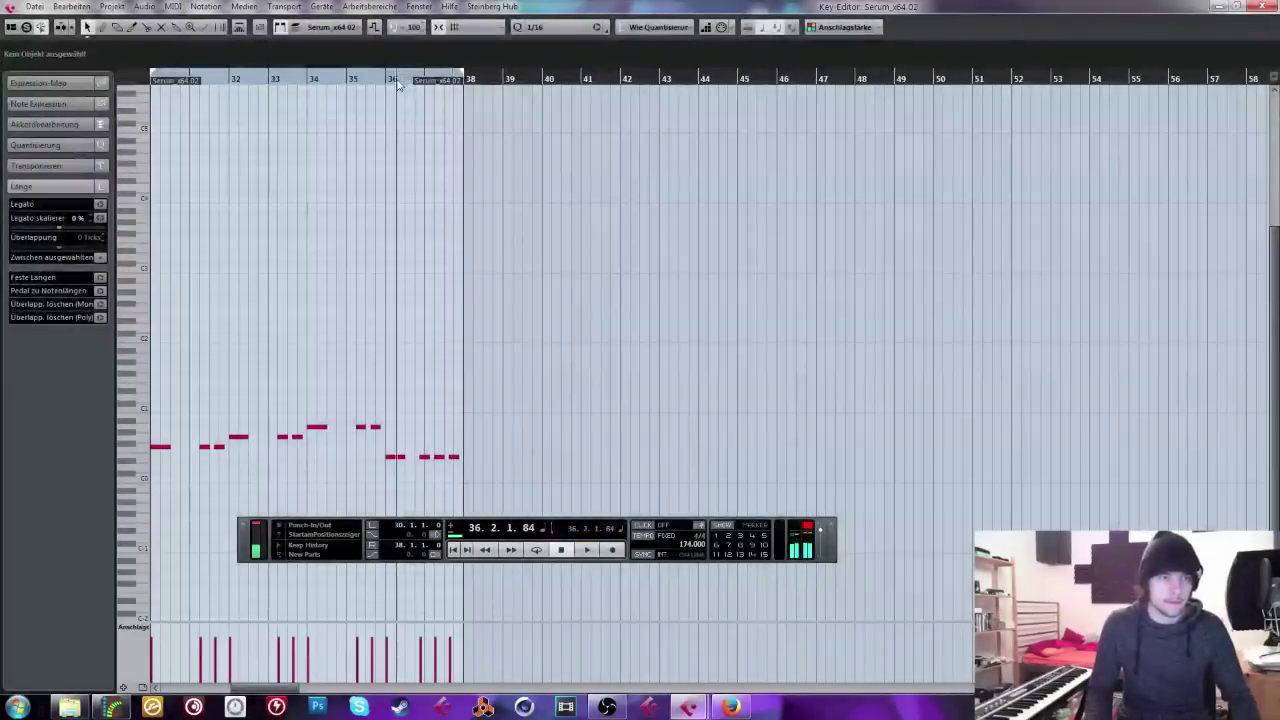
{"action": "key", "text": "g"}
{"action": "key", "text": "g"}
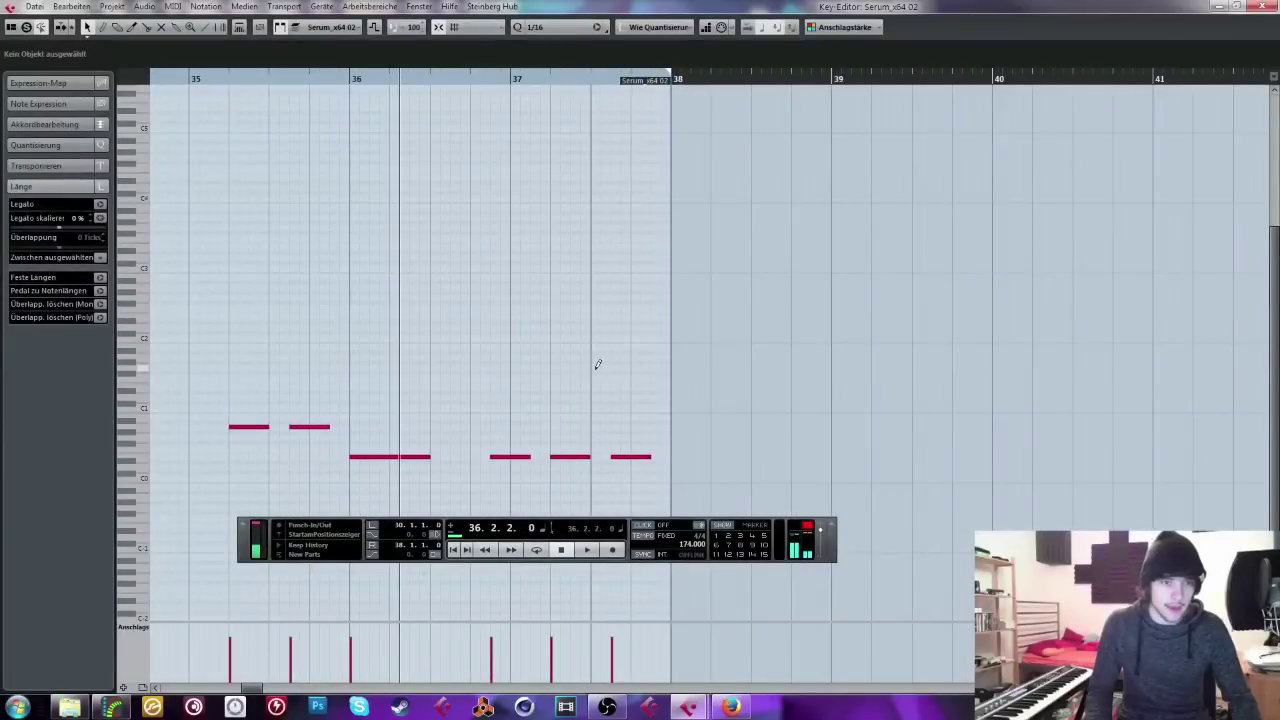
{"action": "left_click", "coordinate": [594, 392]}
{"action": "key", "text": "space"}
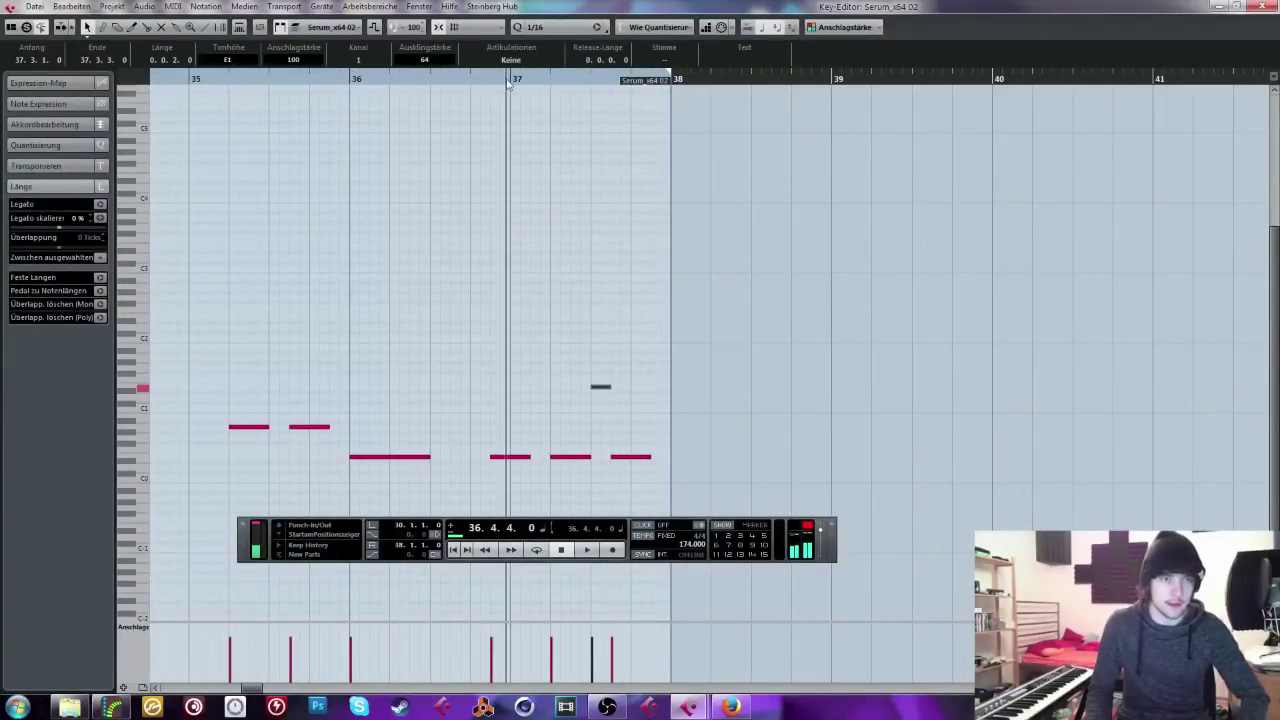
{"action": "left_click", "coordinate": [602, 158]}
{"action": "key", "text": "space"}
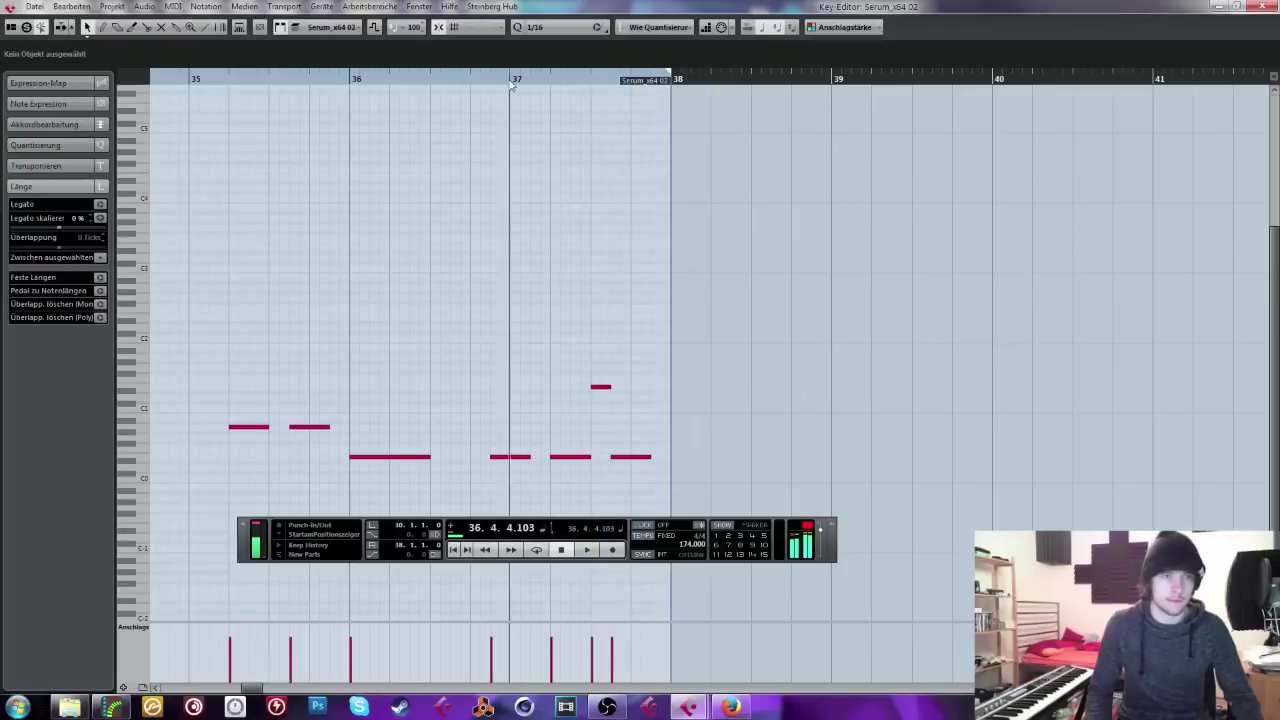
Step: Raise the bass note at 37.2.1.0 to E1, delete the short note at 37.3.1.0 and audition the bass line
{"action": "left_click", "coordinate": [571, 458]}
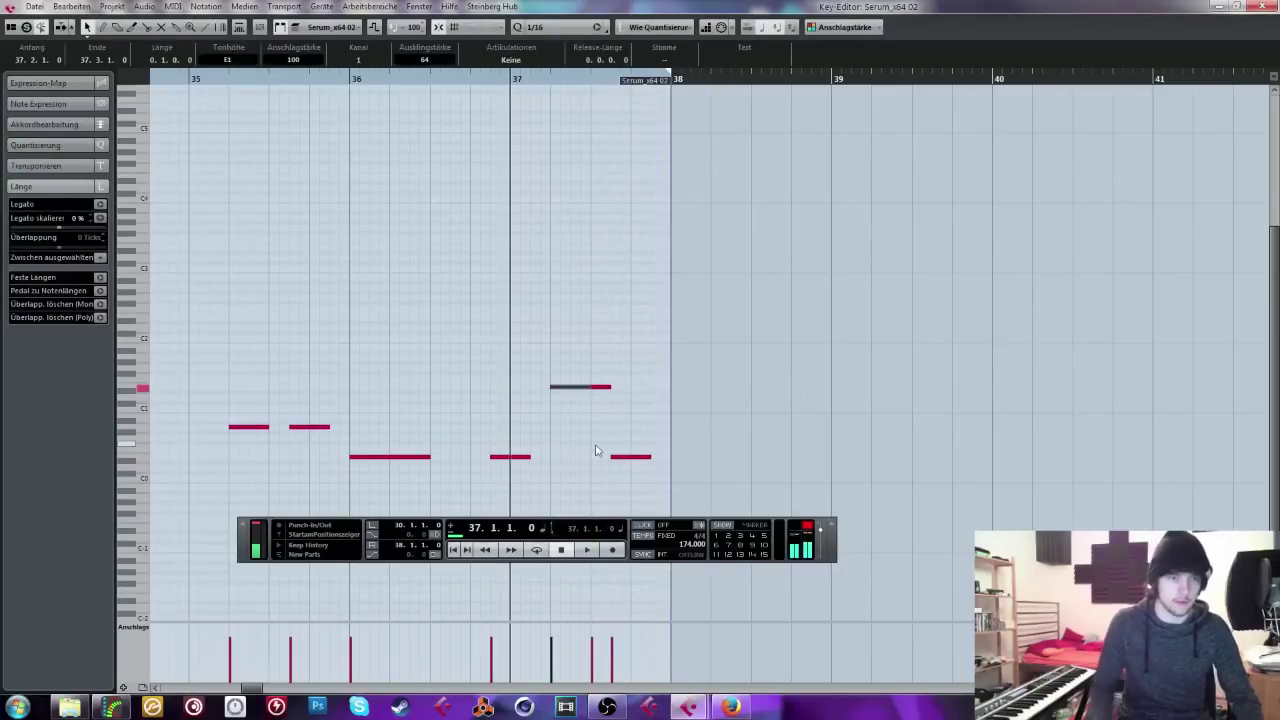
{"action": "left_click", "coordinate": [604, 387]}
{"action": "left_click", "coordinate": [617, 388]}
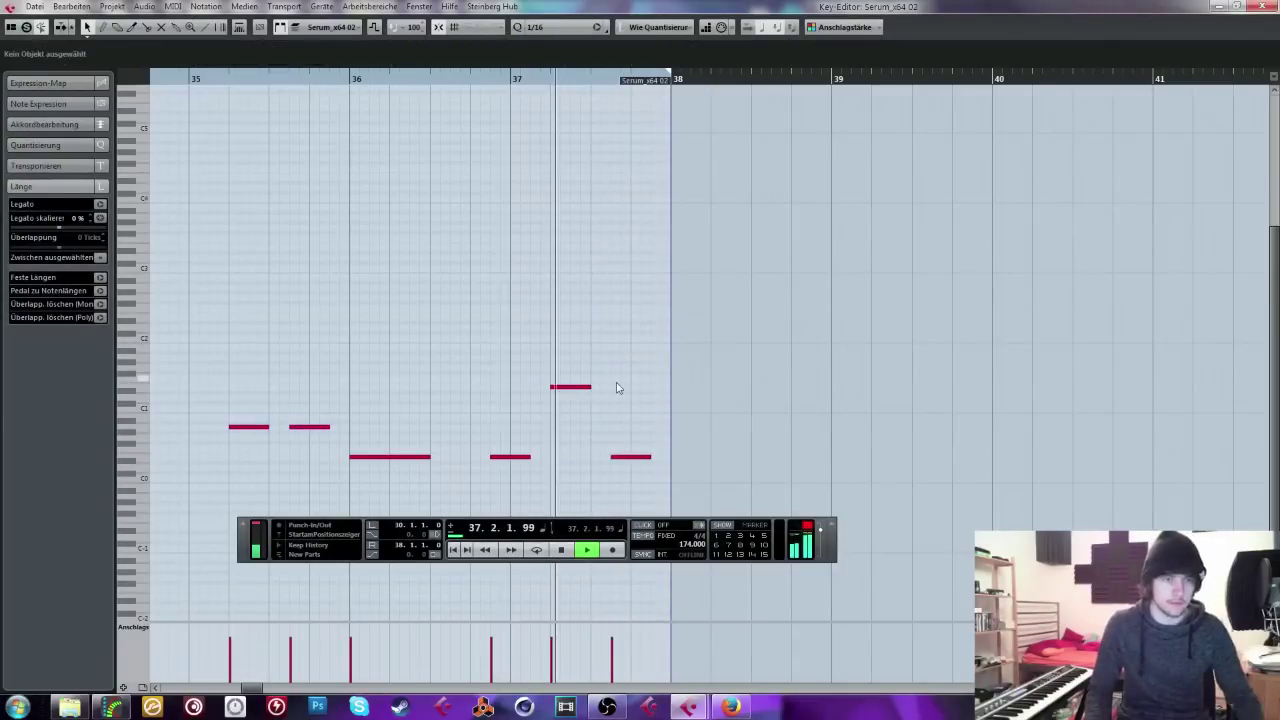
{"action": "left_click", "coordinate": [469, 77]}
{"action": "key", "text": "space"}
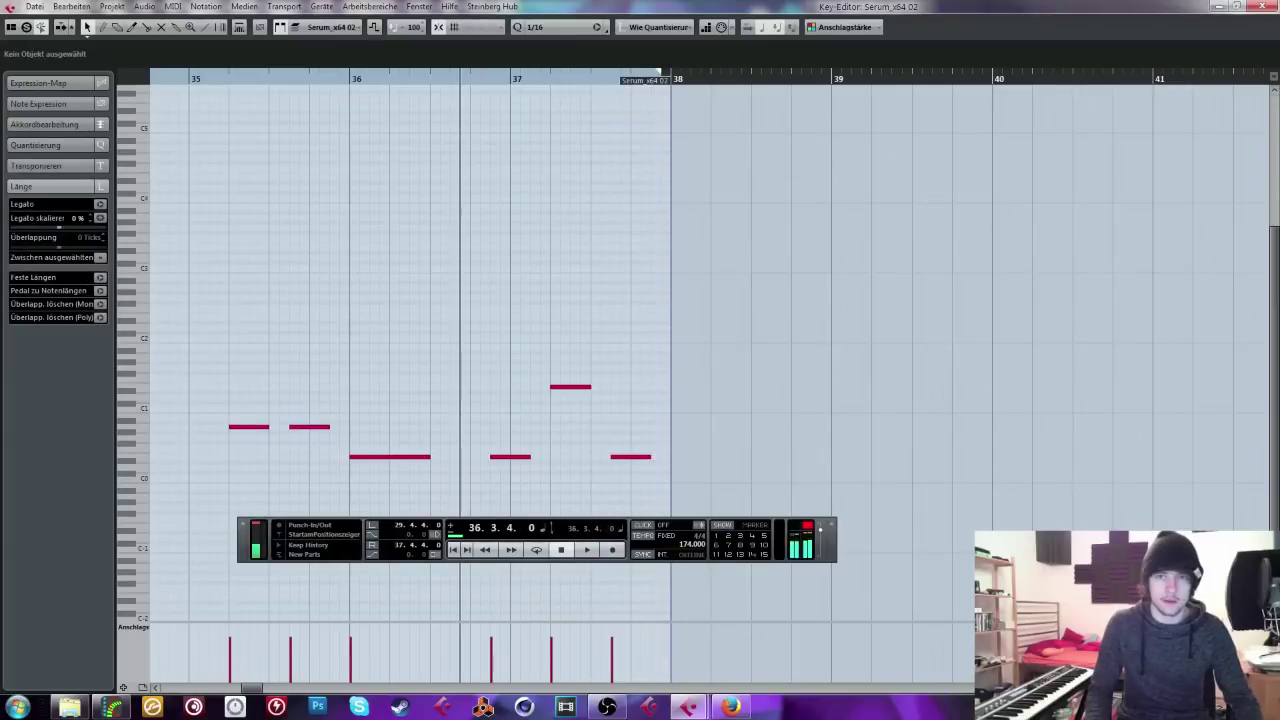
{"action": "left_click", "coordinate": [1262, 6]}
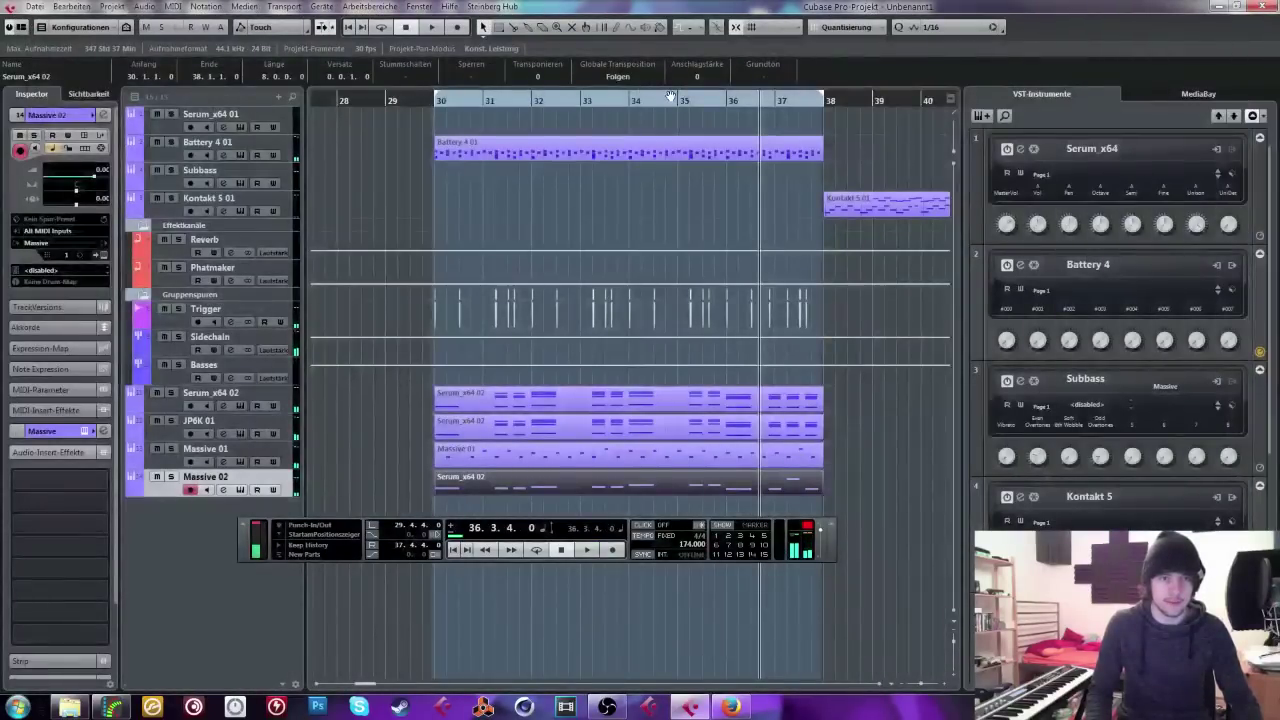
Step: Play the section from just before bar 30 and inspect the Massive 01 instrument while listening
{"action": "left_click", "coordinate": [412, 100]}
{"action": "left_click", "coordinate": [172, 449]}
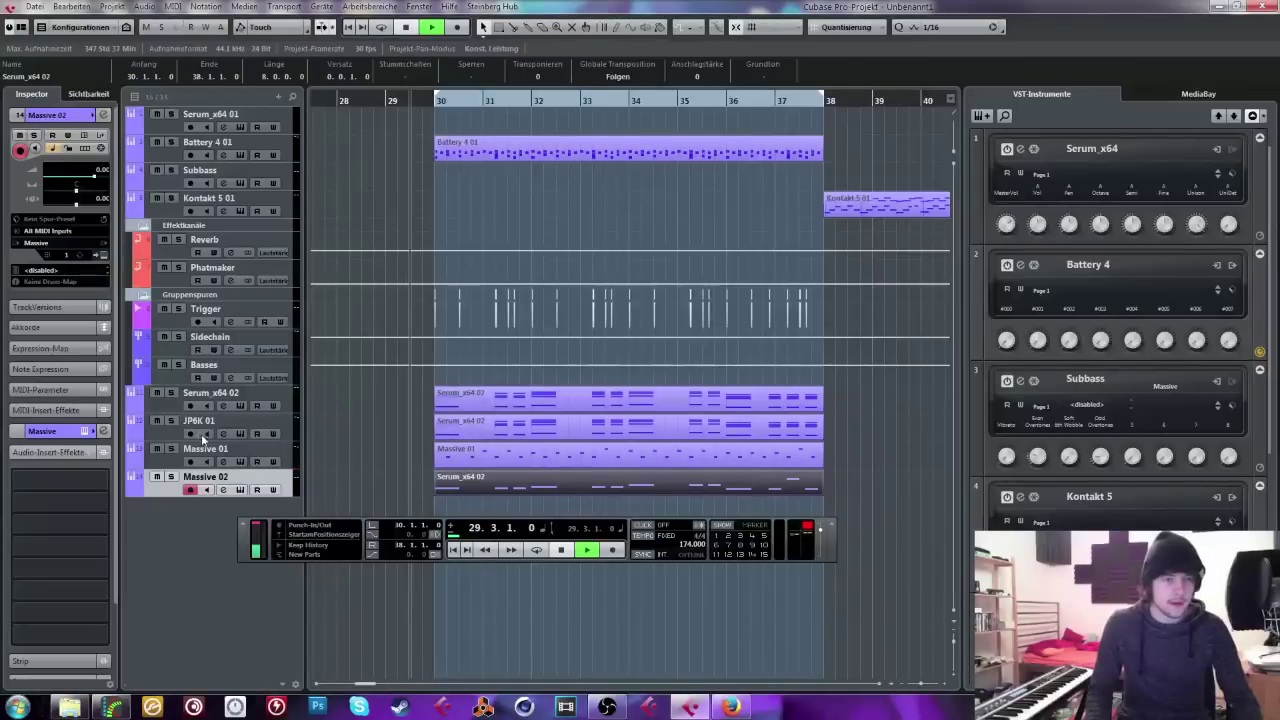
{"action": "key", "text": "space"}
{"action": "left_click", "coordinate": [212, 460]}
{"action": "left_click", "coordinate": [171, 449]}
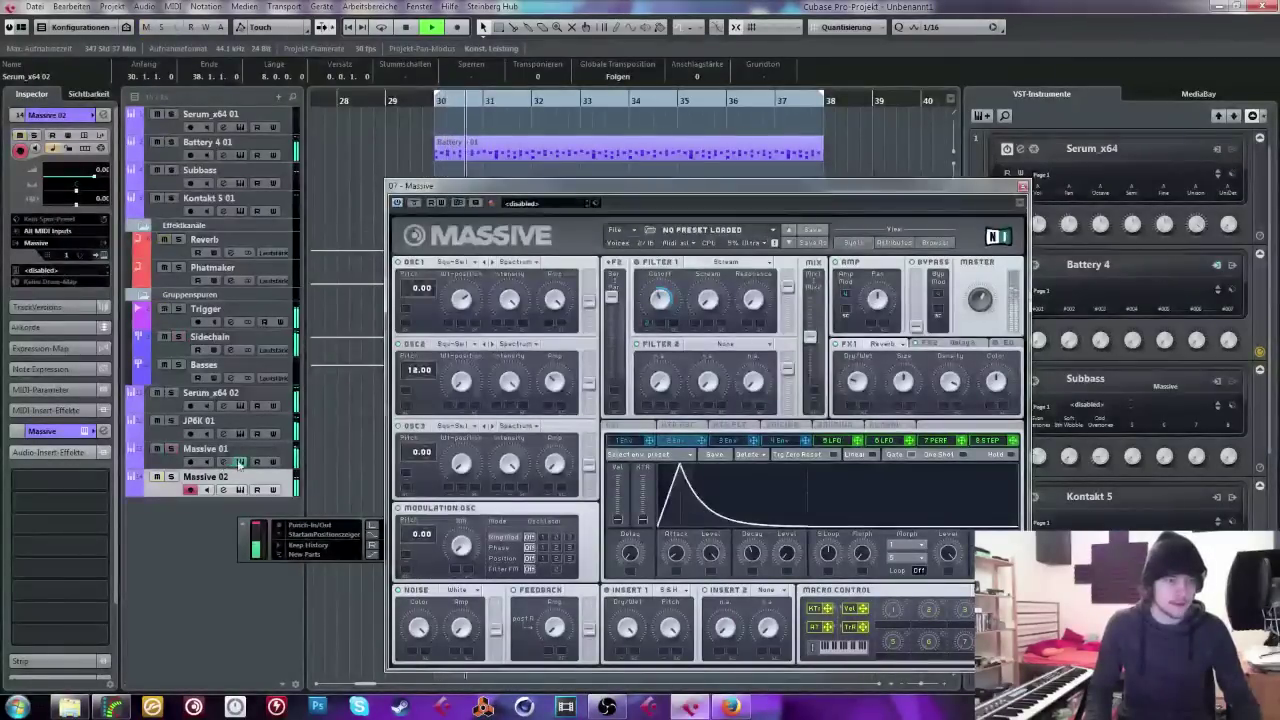
{"action": "left_click", "coordinate": [212, 461]}
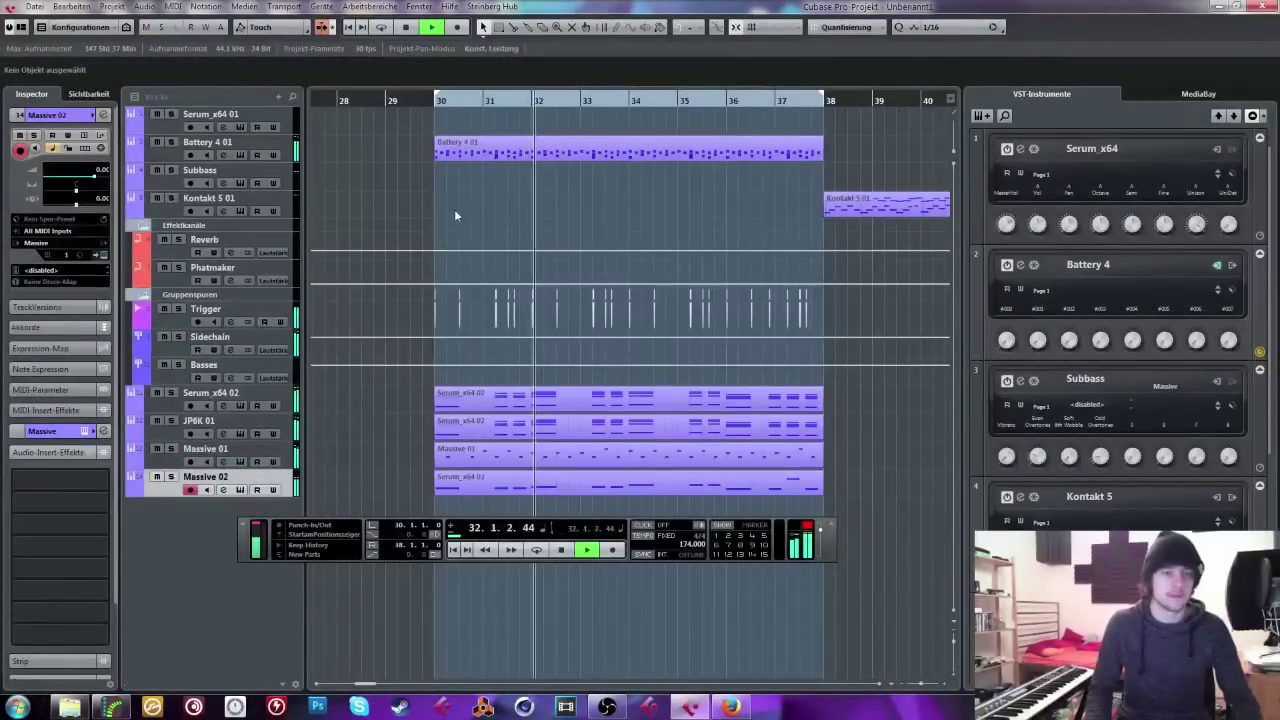
{"action": "key", "text": "space"}
{"action": "left_click", "coordinate": [432, 100]}
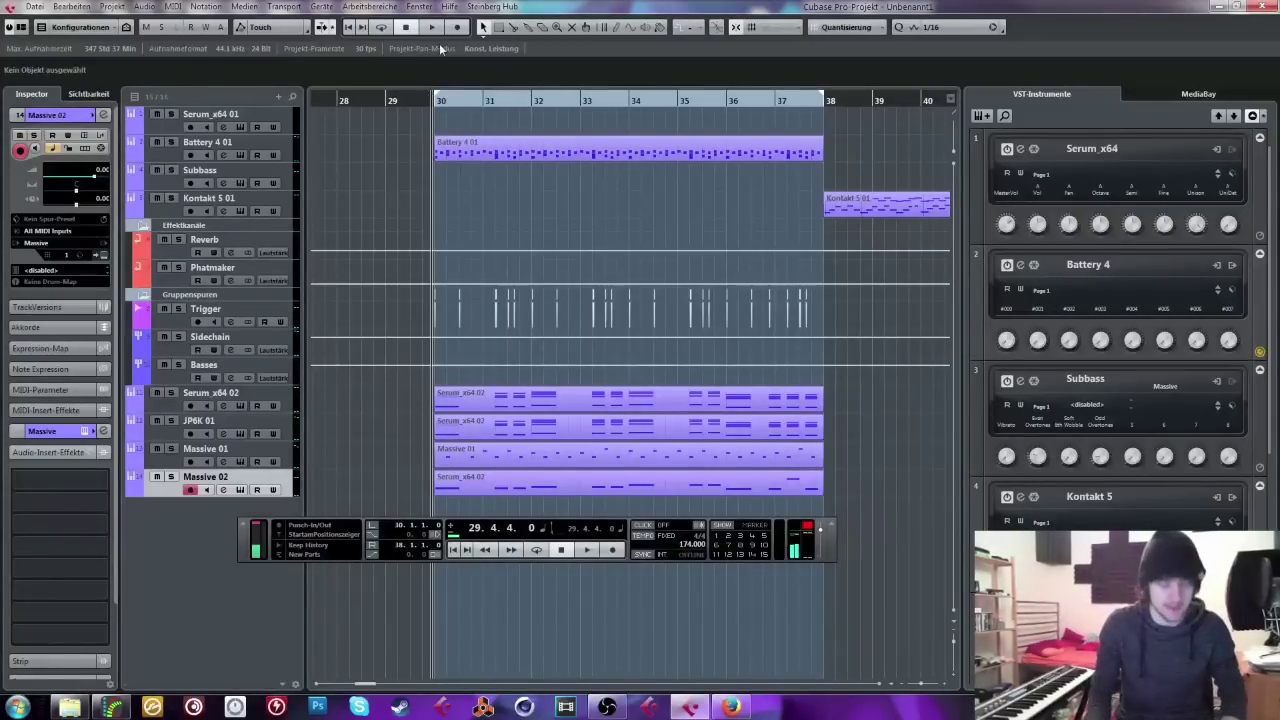
Step: Move the Kontakt 5 01 track between the JP6K 01 and Massive 01 tracks
{"action": "left_click", "coordinate": [230, 198]}
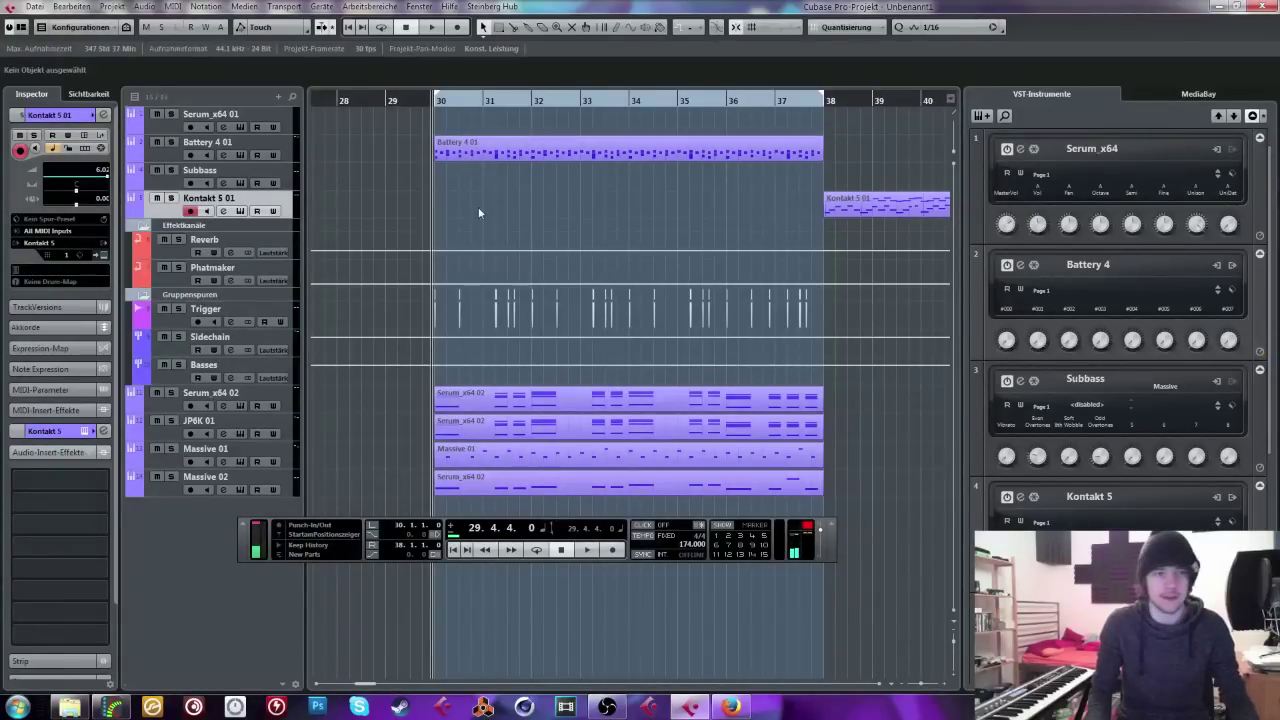
{"action": "left_click_drag", "start_coordinate": [250, 438], "coordinate": [251, 440]}
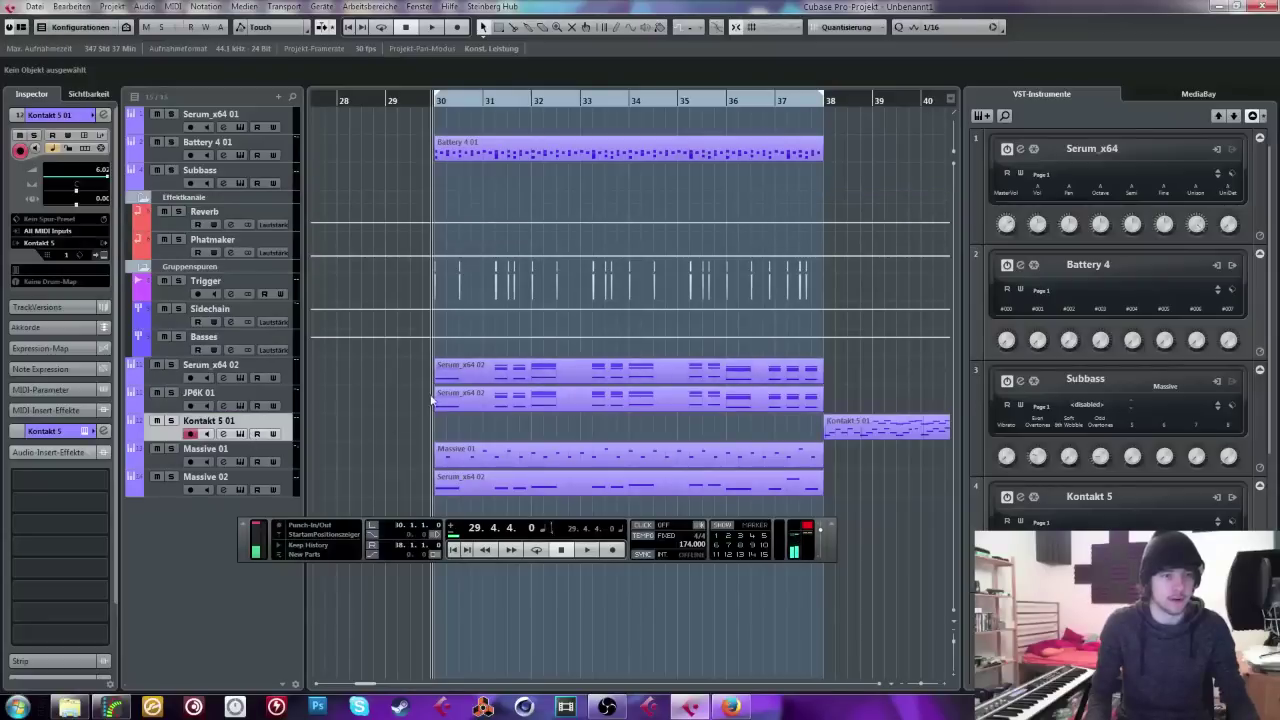
Step: Copy the Massive 01 part at bar 30 onto the Kontakt 5 01 track
{"action": "left_click_drag", "start_coordinate": [407, 105], "coordinate": [425, 200]}
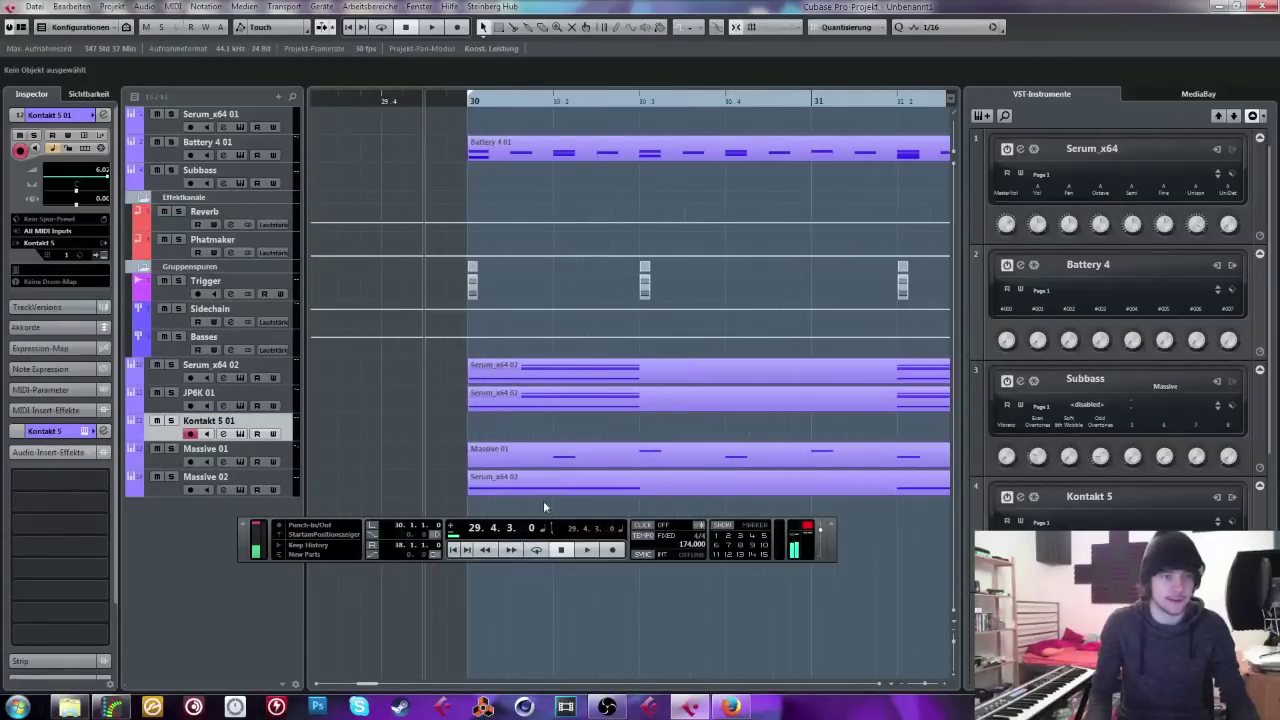
{"action": "left_click_drag", "start_coordinate": [520, 455], "coordinate": [520, 427]}
Step: Solo Massive 01, check its channel EQ during playback and lower the track volume to -5.44
{"action": "left_click", "coordinate": [170, 448]}
{"action": "key", "text": "space"}
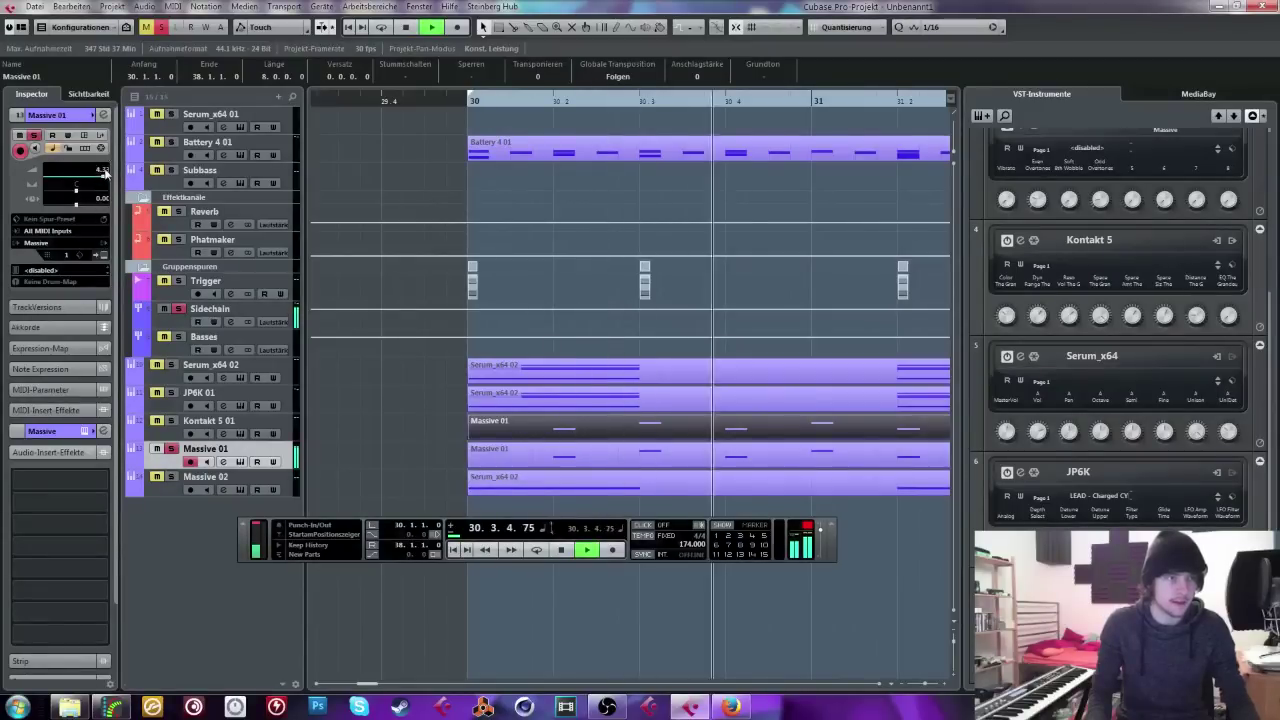
{"action": "key", "text": "space"}
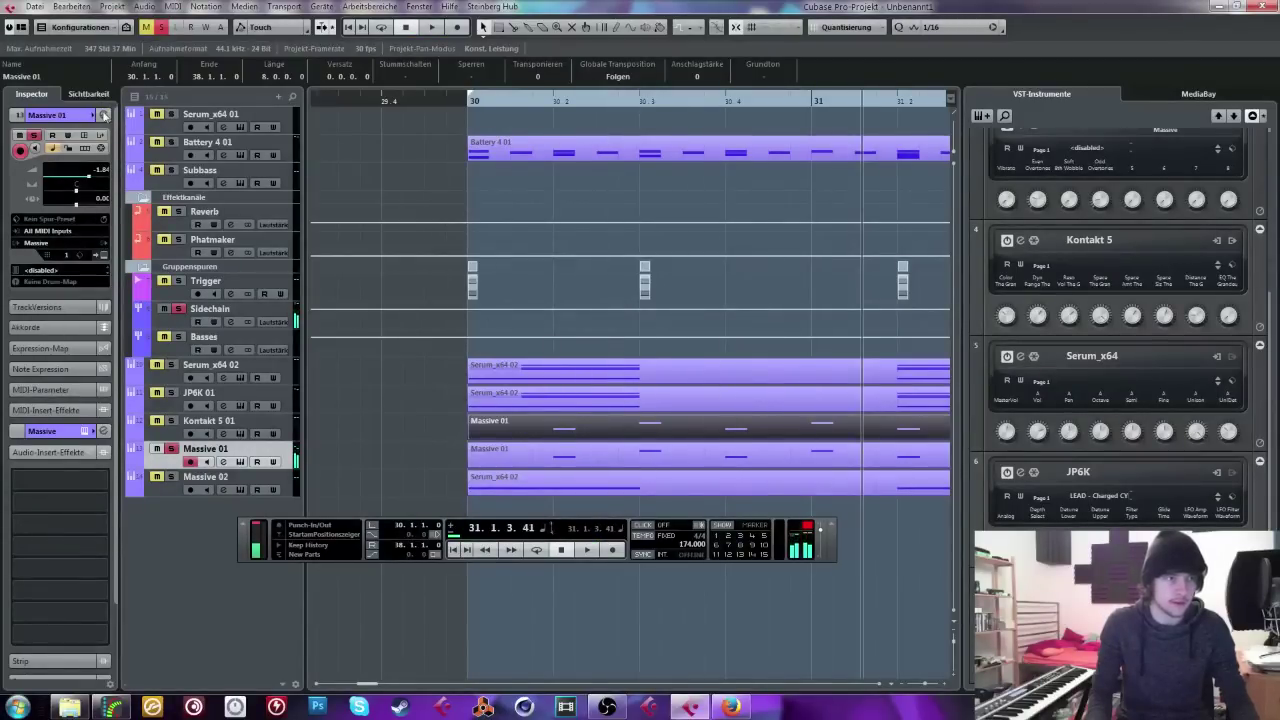
{"action": "left_click", "coordinate": [103, 115]}
{"action": "key", "text": "space"}
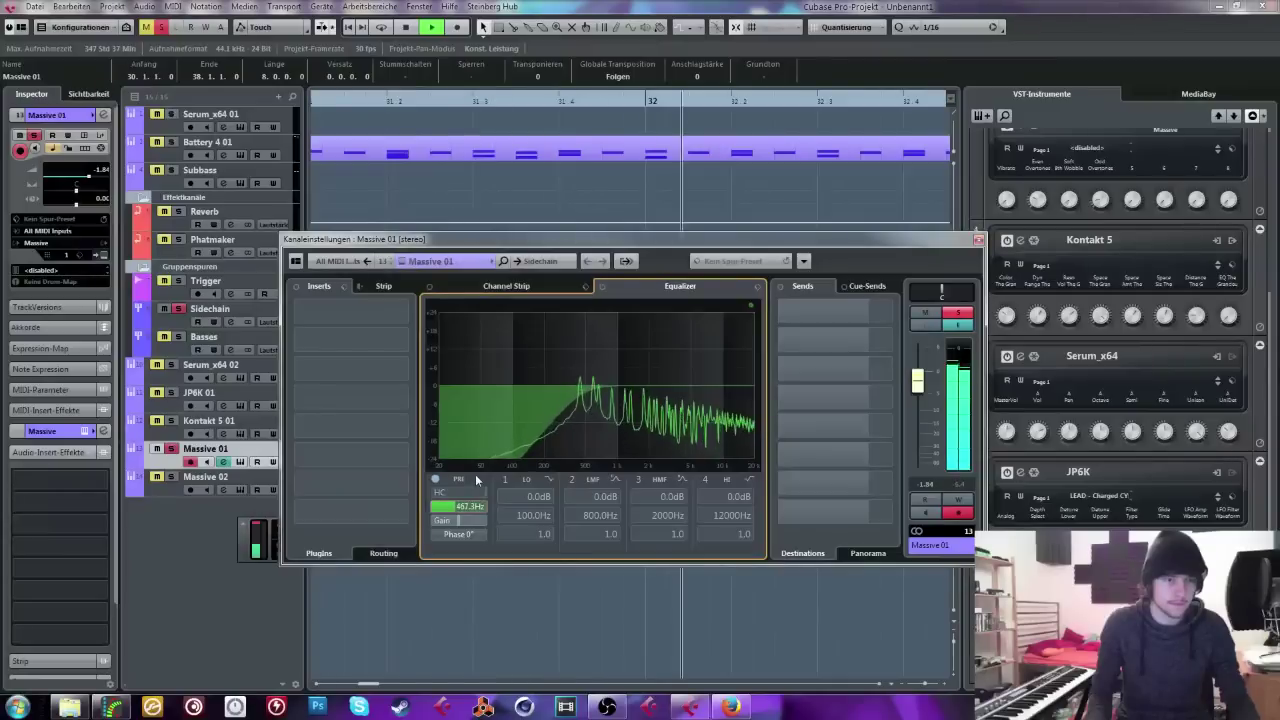
{"action": "left_click", "coordinate": [978, 240]}
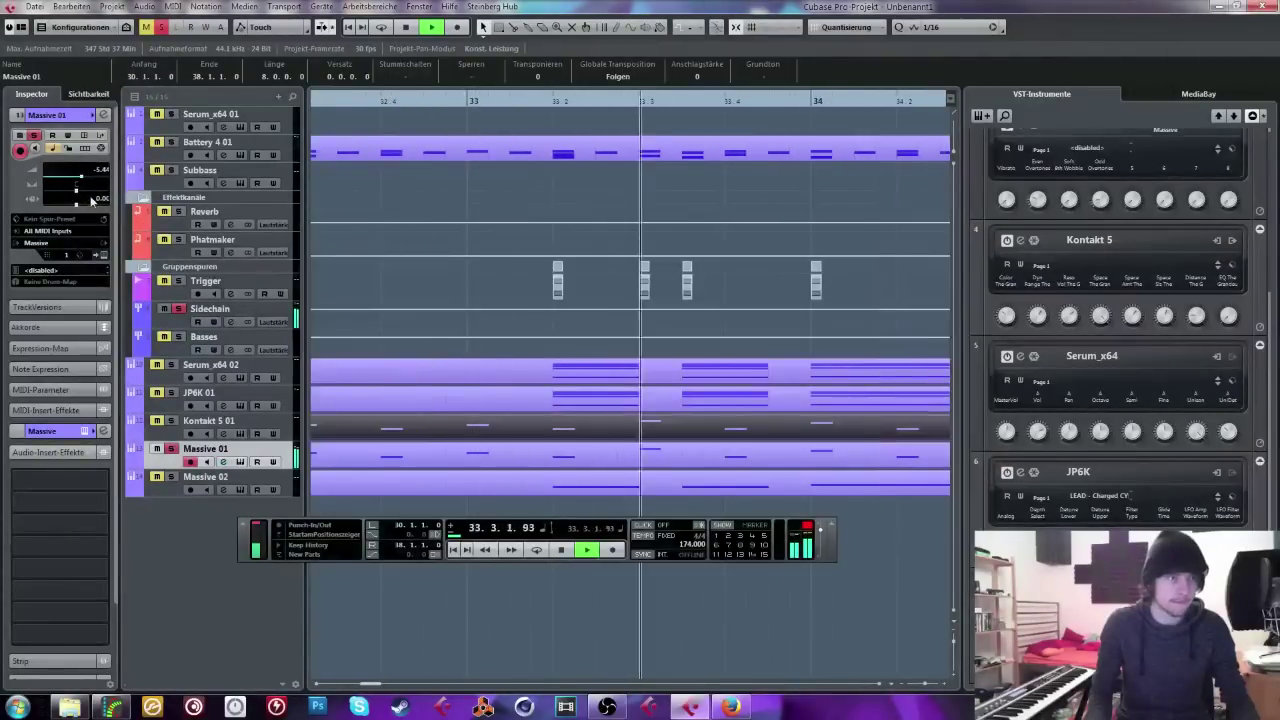
{"action": "key", "text": "space"}
Step: Add one MIDI track directly below the Kontakt 5 01 track
{"action": "key", "text": "h"}
{"action": "key", "text": "h"}
{"action": "key", "text": "h"}
{"action": "key", "text": "h"}
{"action": "key", "text": "h"}
{"action": "key", "text": "g"}
{"action": "key", "text": "g"}
{"action": "key", "text": "g"}
{"action": "key", "text": "g"}
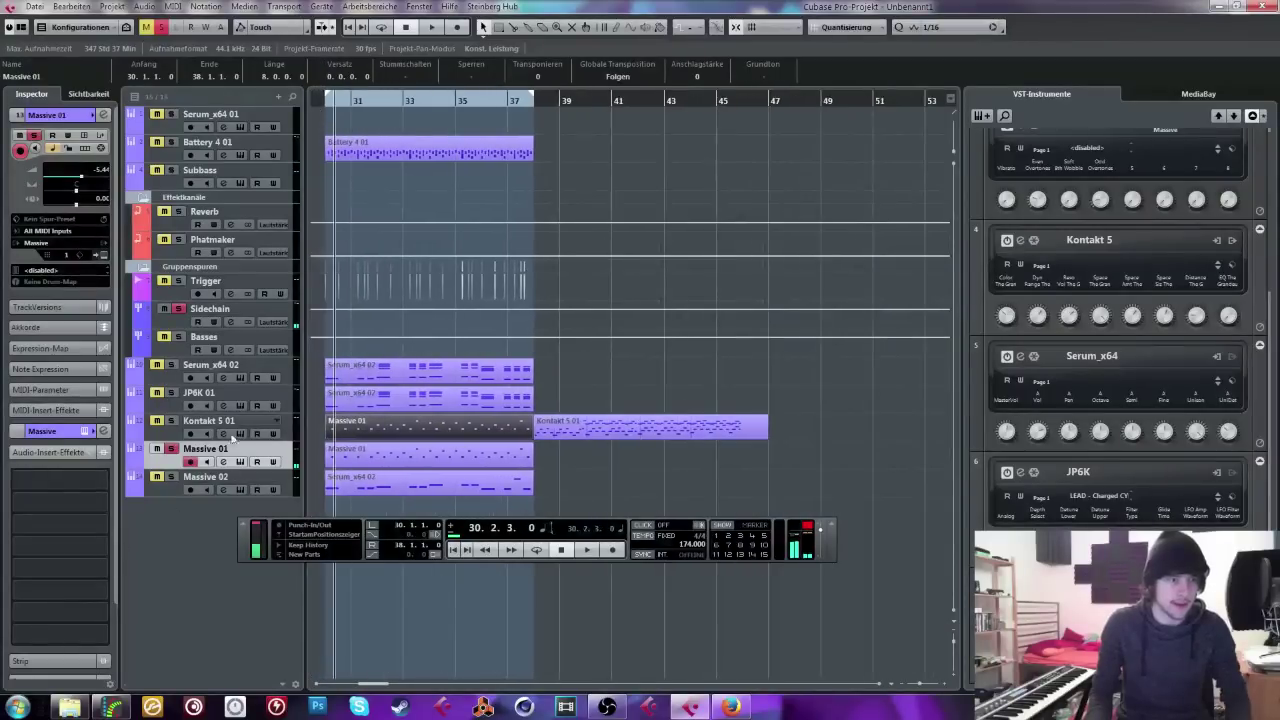
{"action": "right_click", "coordinate": [275, 424]}
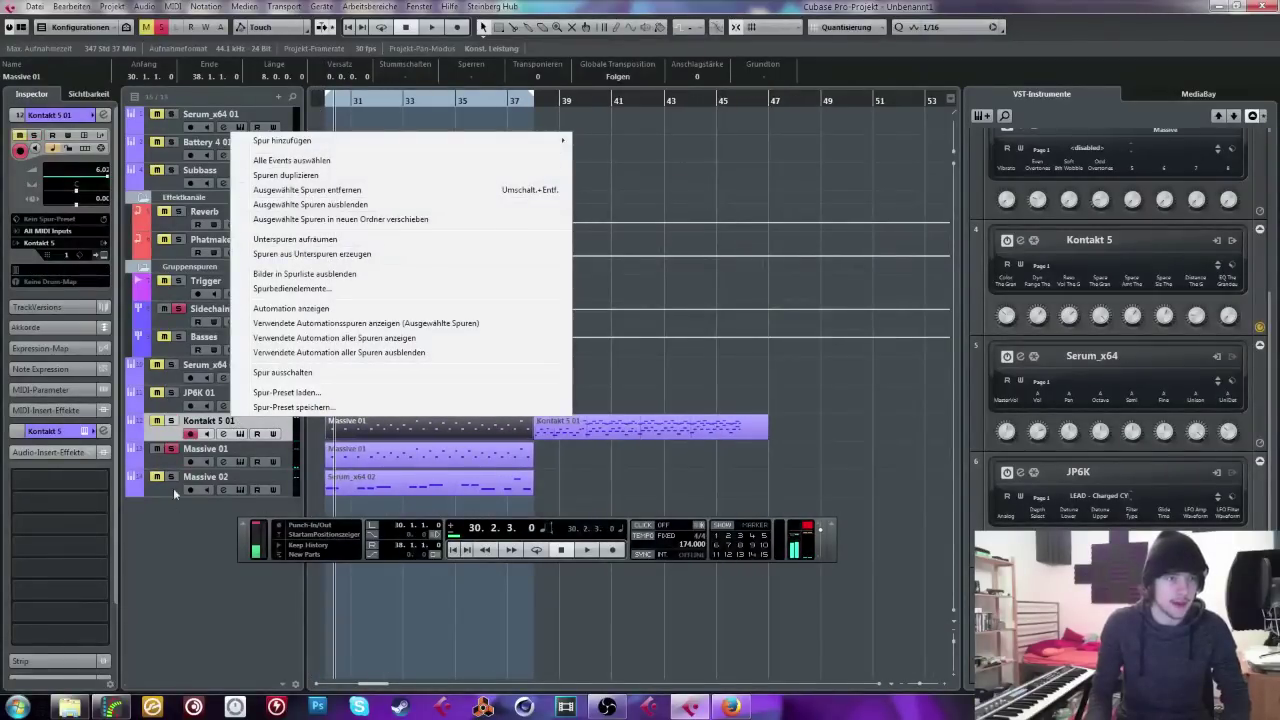
{"action": "left_click", "coordinate": [168, 545]}
{"action": "right_click", "coordinate": [168, 545]}
{"action": "left_click", "coordinate": [250, 293]}
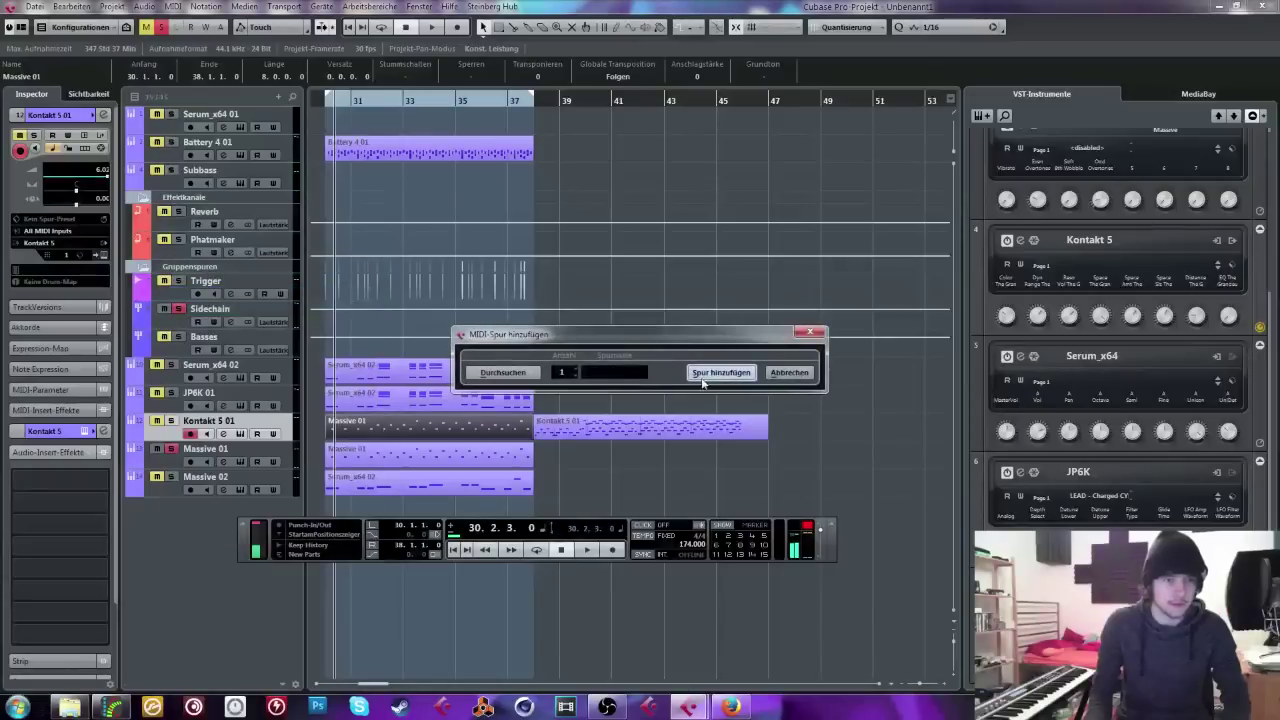
{"action": "left_click", "coordinate": [704, 376]}
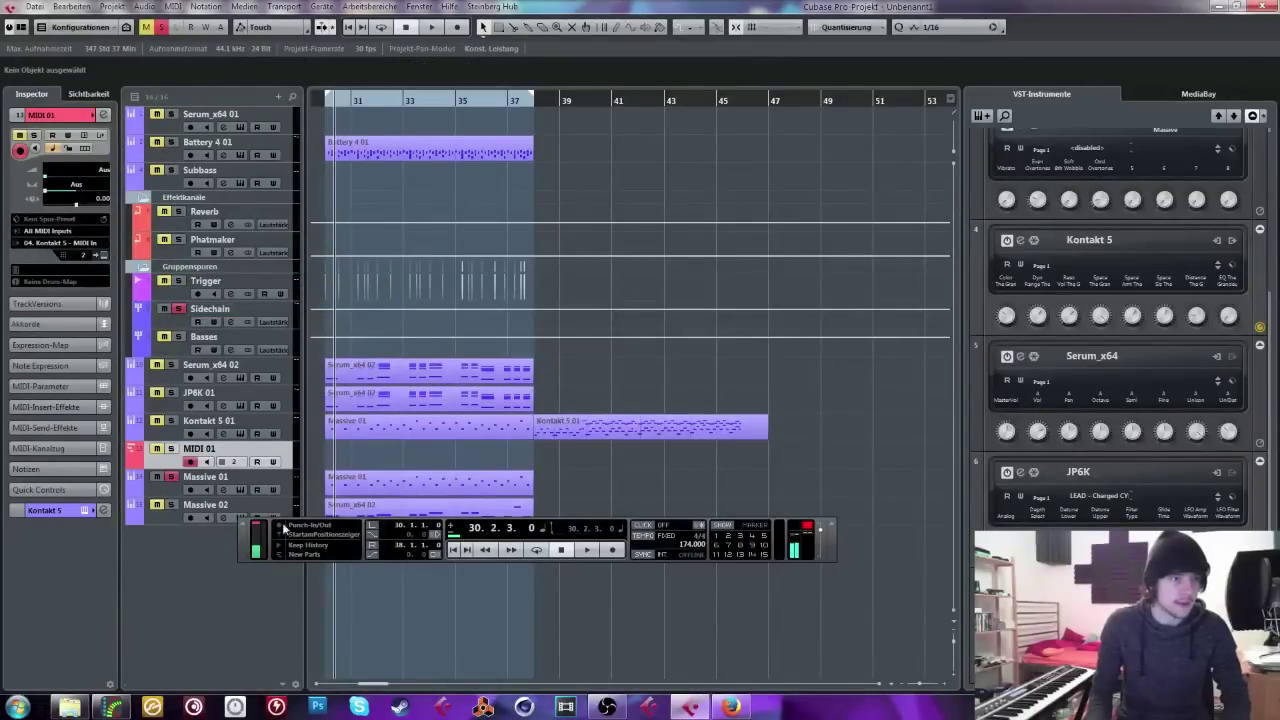
Step: Move the copied Massive 01 part from the Kontakt 5 01 track to the MIDI 01 track and solo that track
{"action": "left_click_drag", "start_coordinate": [328, 100], "coordinate": [397, 513]}
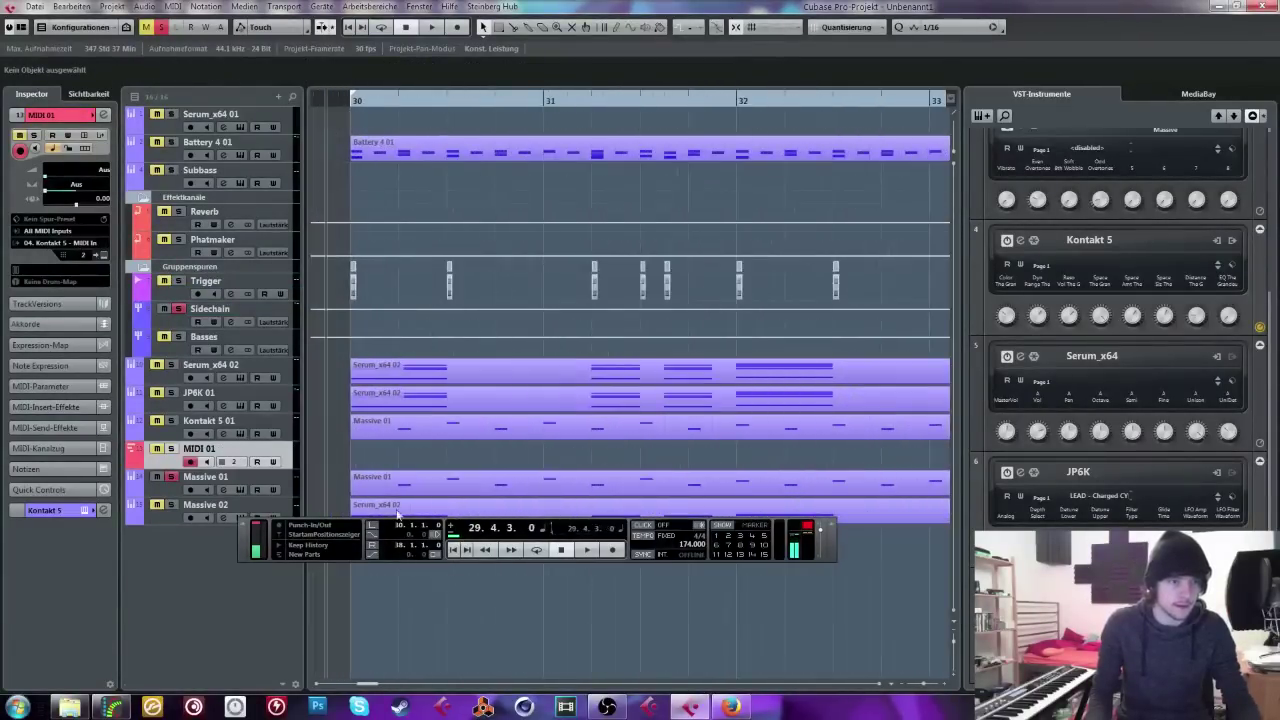
{"action": "left_click_drag", "start_coordinate": [400, 428], "coordinate": [385, 456]}
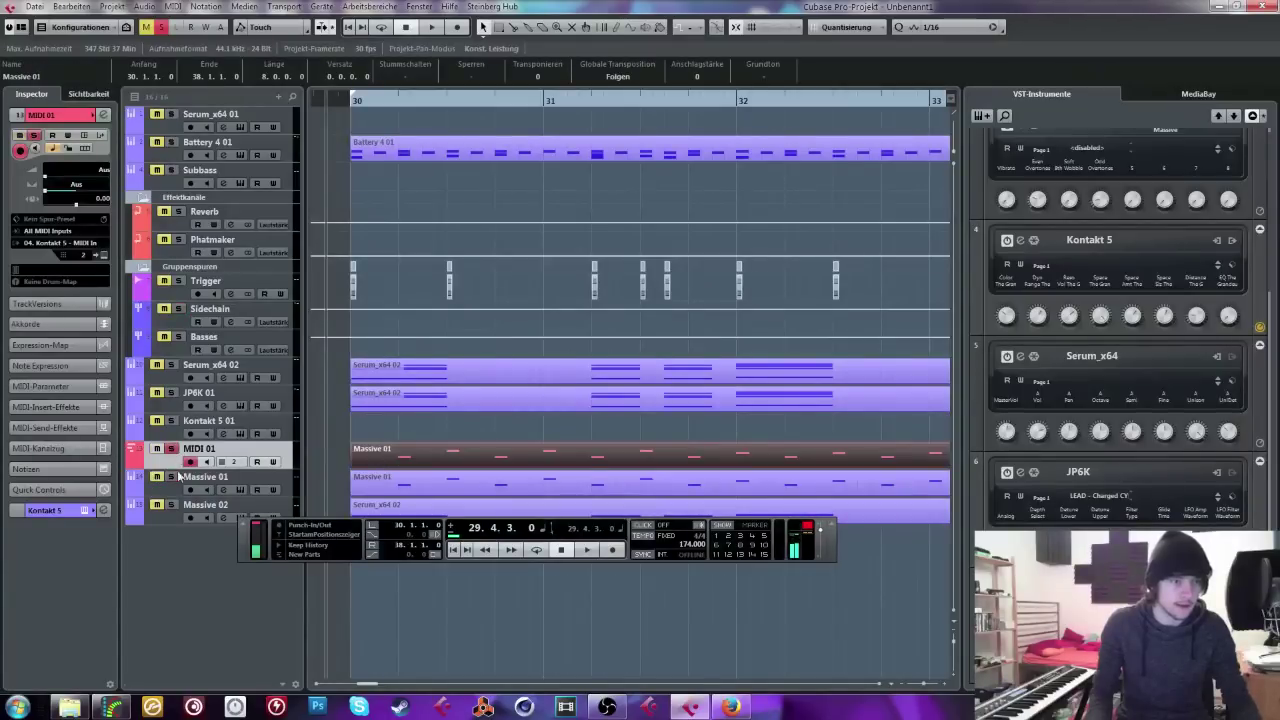
Step: Open Kontakt 5 for the MIDI 01 track and load Celesta from the Factory Library's World metallophones
{"action": "left_click", "coordinate": [103, 117]}
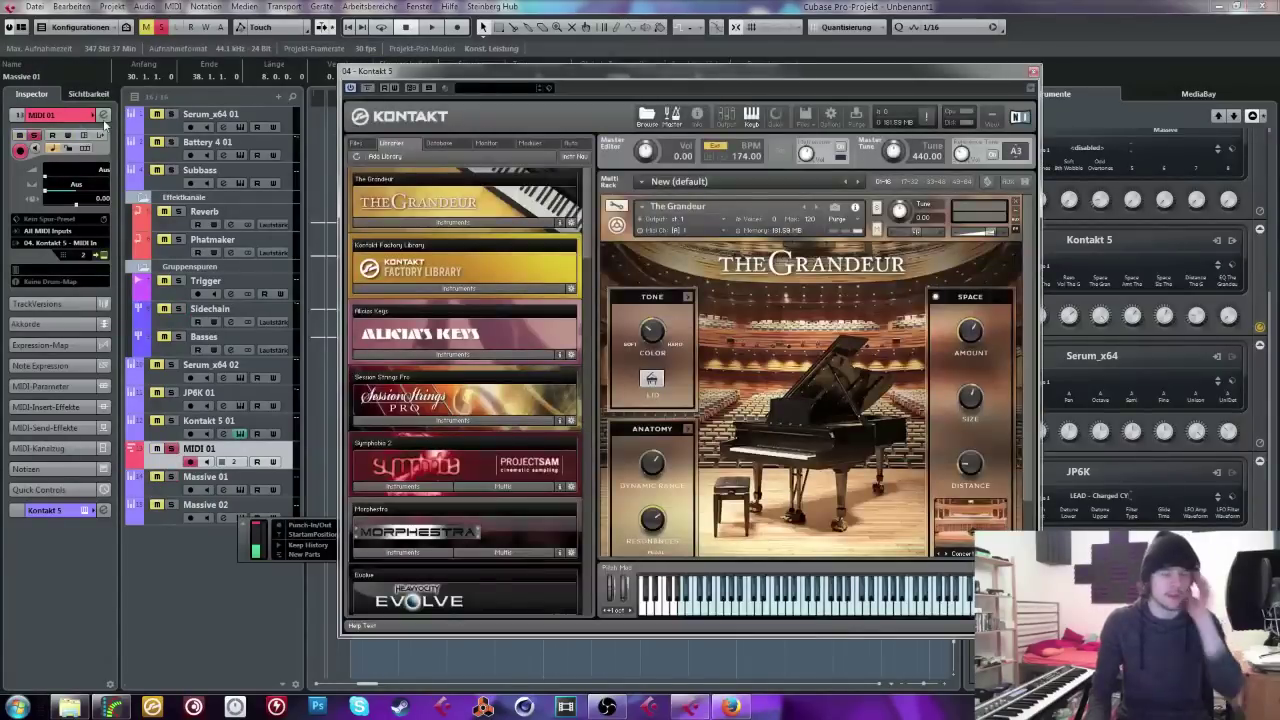
{"action": "left_click", "coordinate": [1015, 231]}
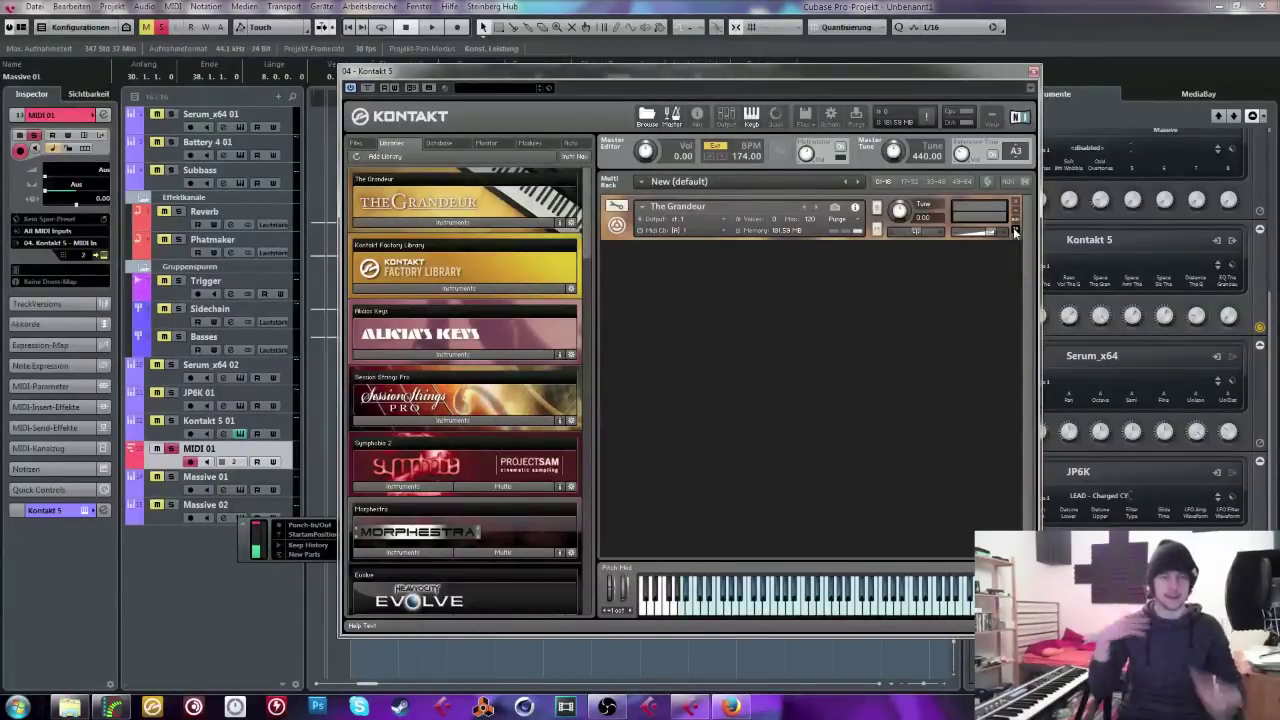
{"action": "left_click", "coordinate": [485, 288]}
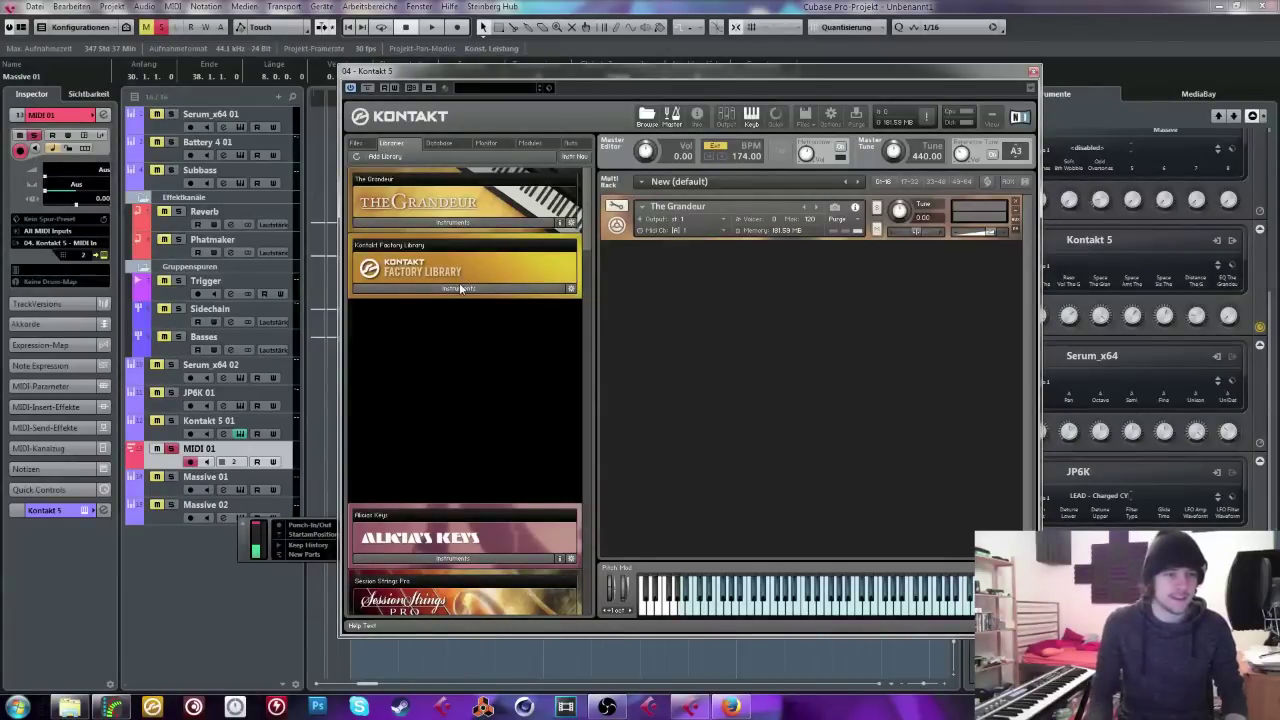
{"action": "left_click", "coordinate": [456, 289]}
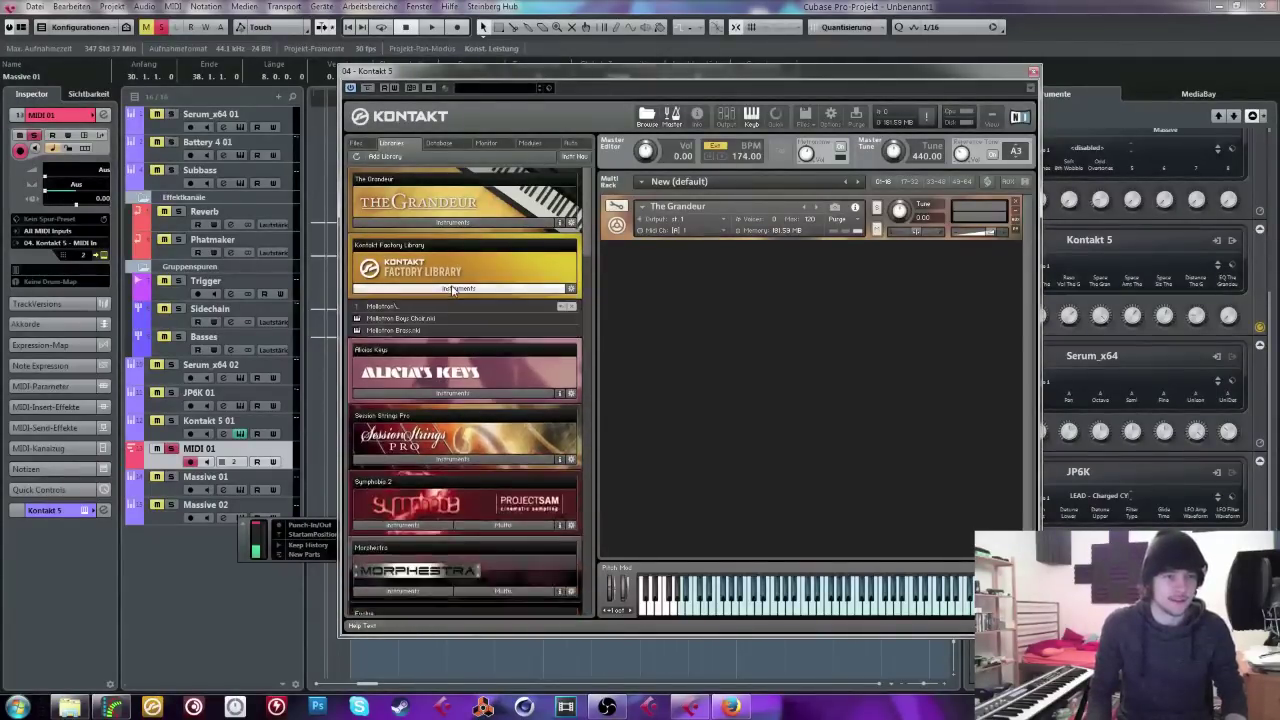
{"action": "left_click", "coordinate": [383, 305]}
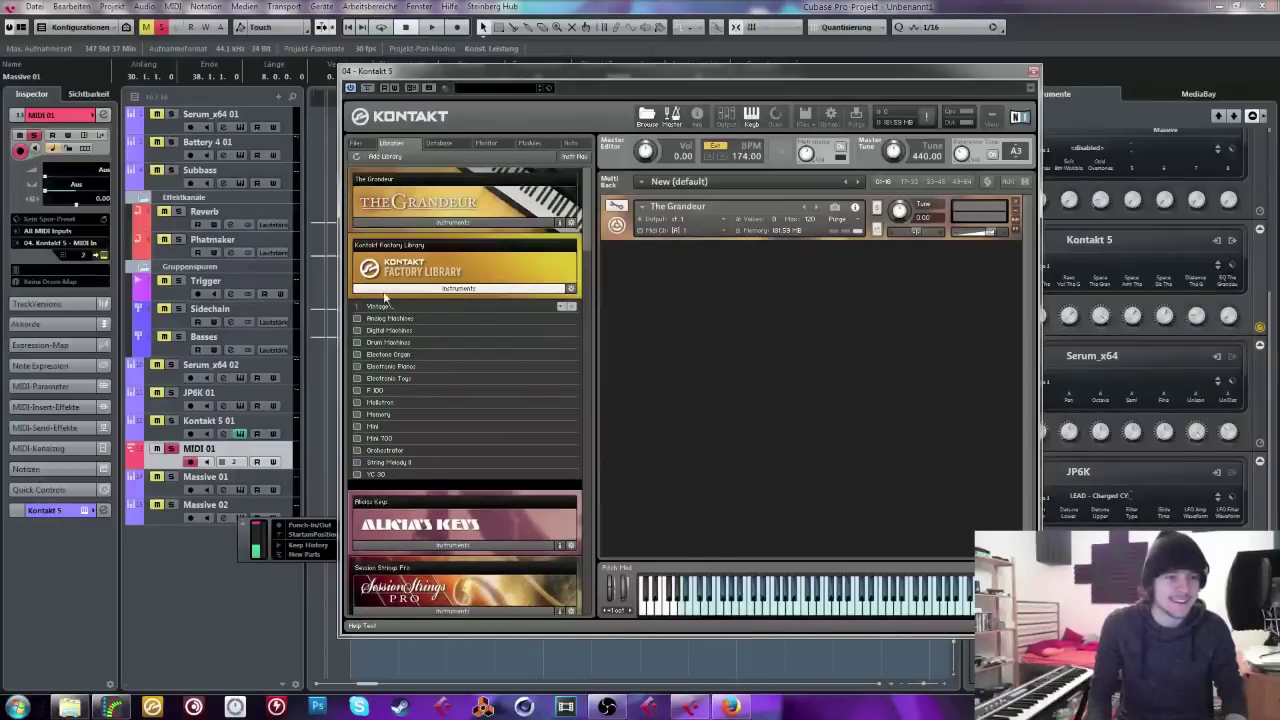
{"action": "left_click", "coordinate": [383, 305]}
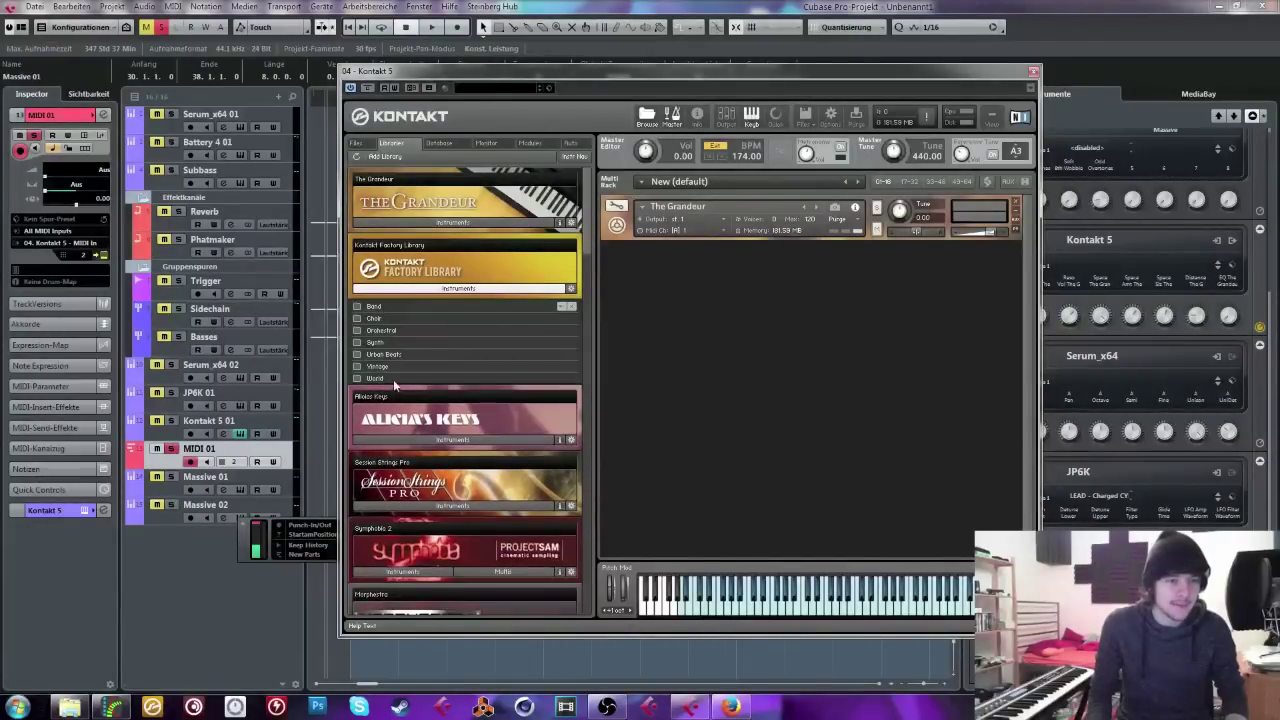
{"action": "left_click", "coordinate": [393, 379]}
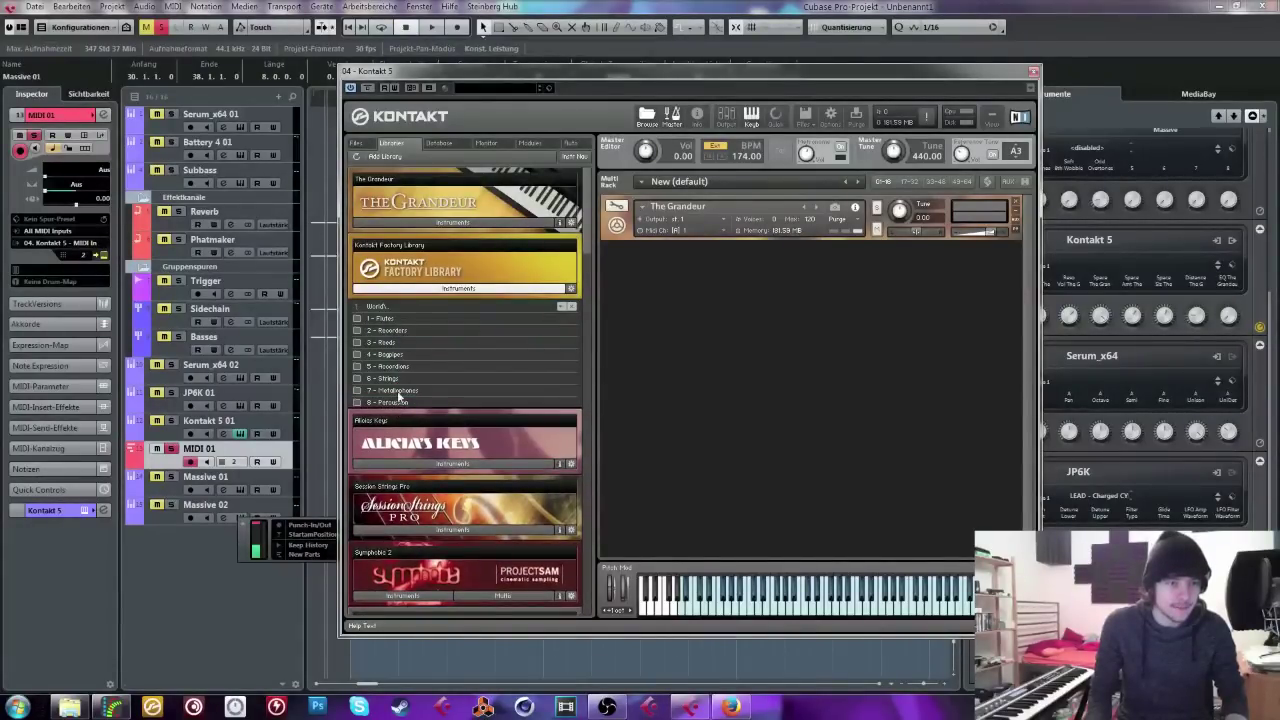
{"action": "left_click", "coordinate": [398, 391]}
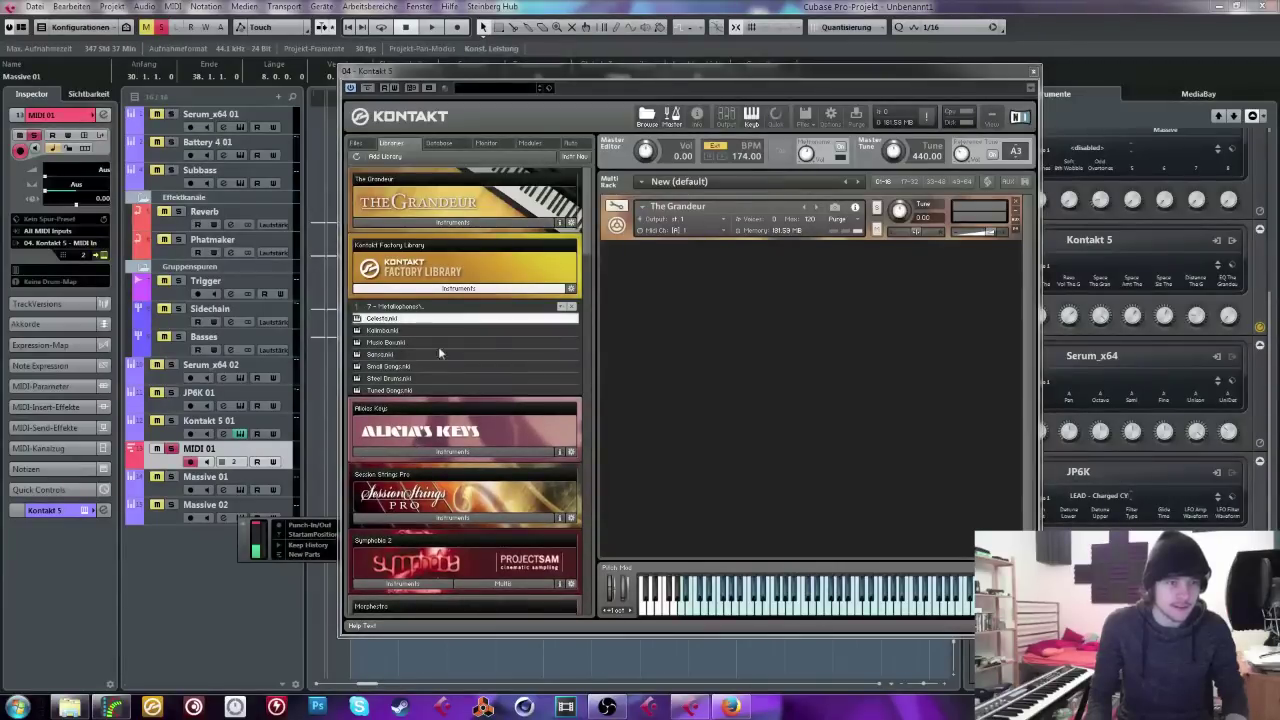
{"action": "double_click", "coordinate": [455, 318]}
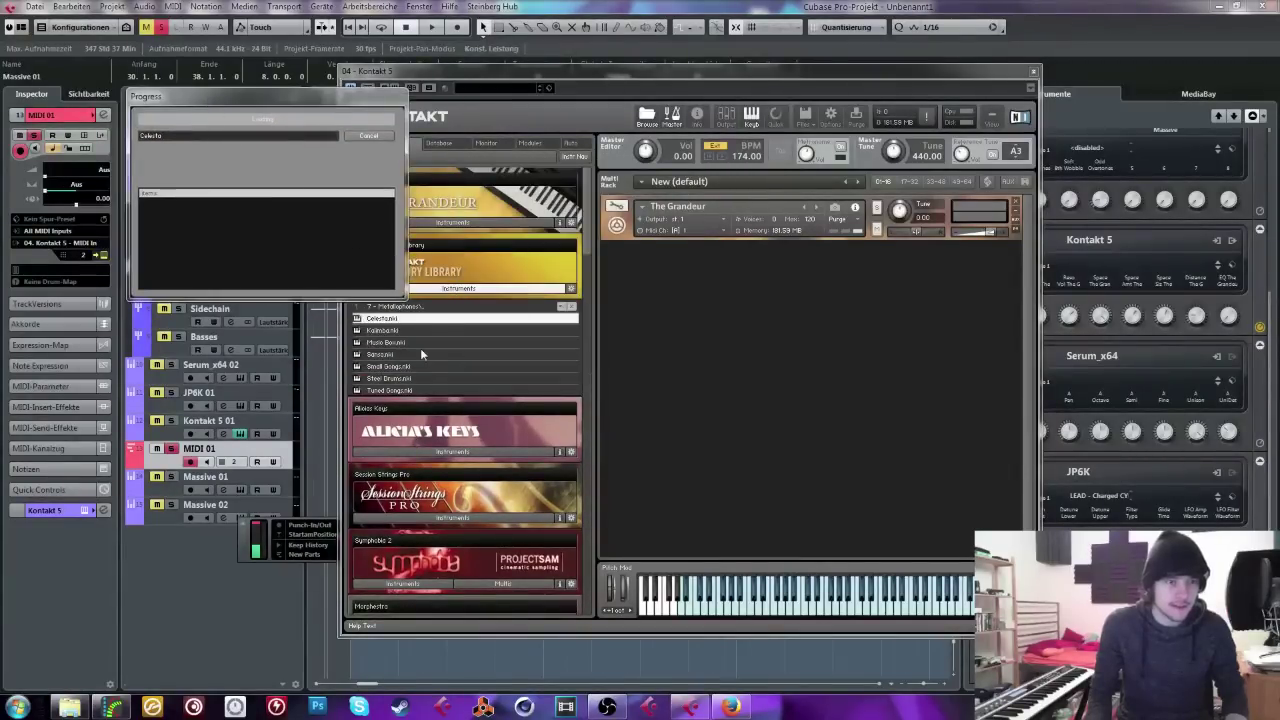
Step: Load Music Box and Kalimba below Celesta in the Kontakt rack and collapse the three instrument panels
{"action": "double_click", "coordinate": [384, 343]}
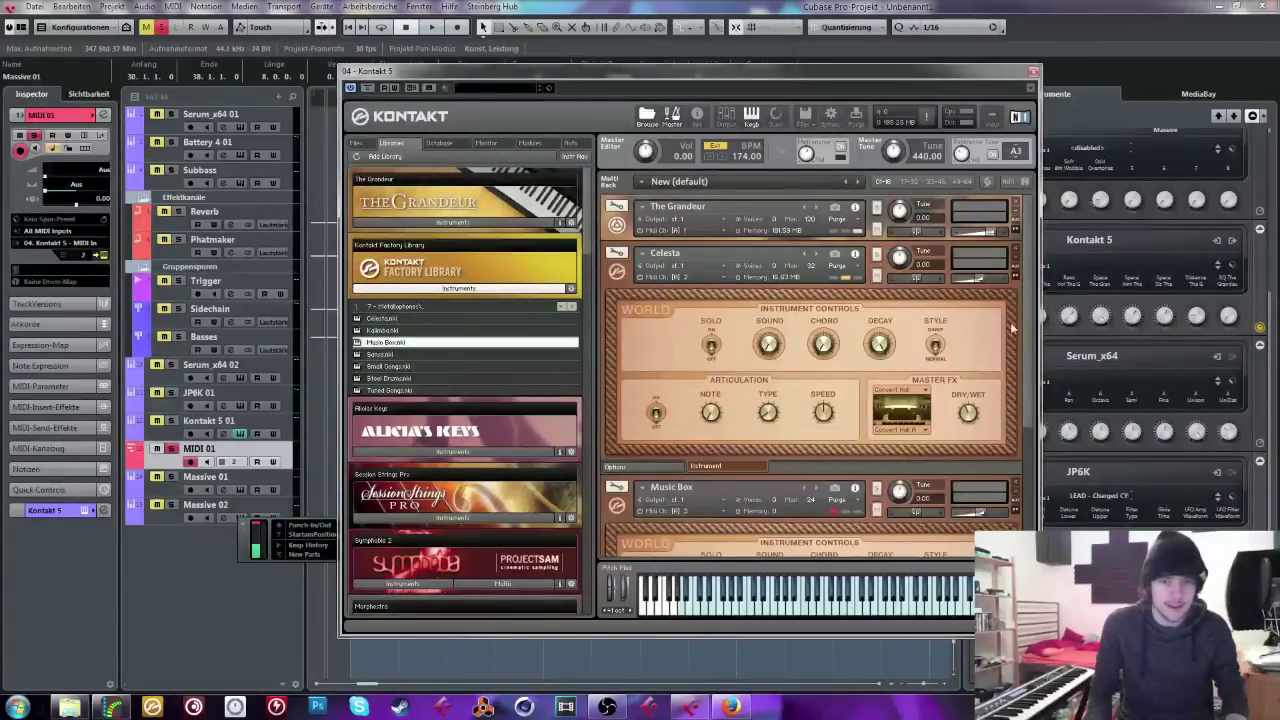
{"action": "left_click", "coordinate": [1014, 279]}
{"action": "left_click", "coordinate": [1015, 324]}
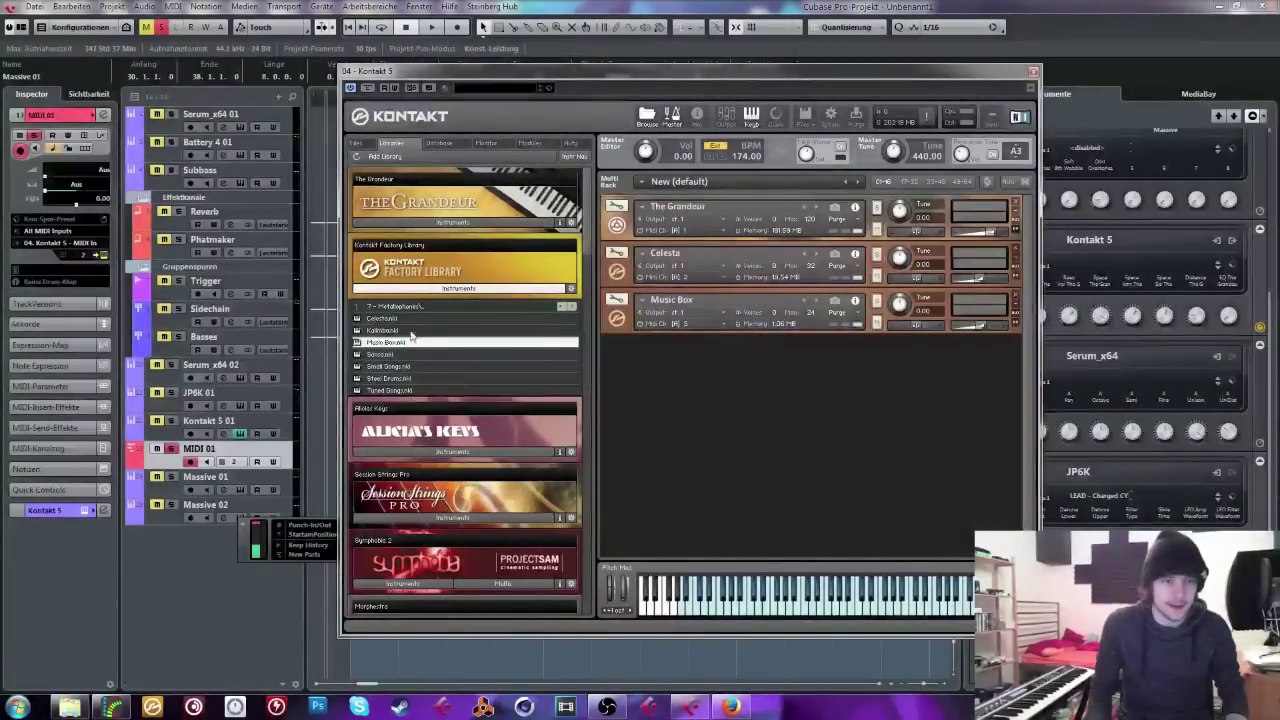
{"action": "key", "text": "Up"}
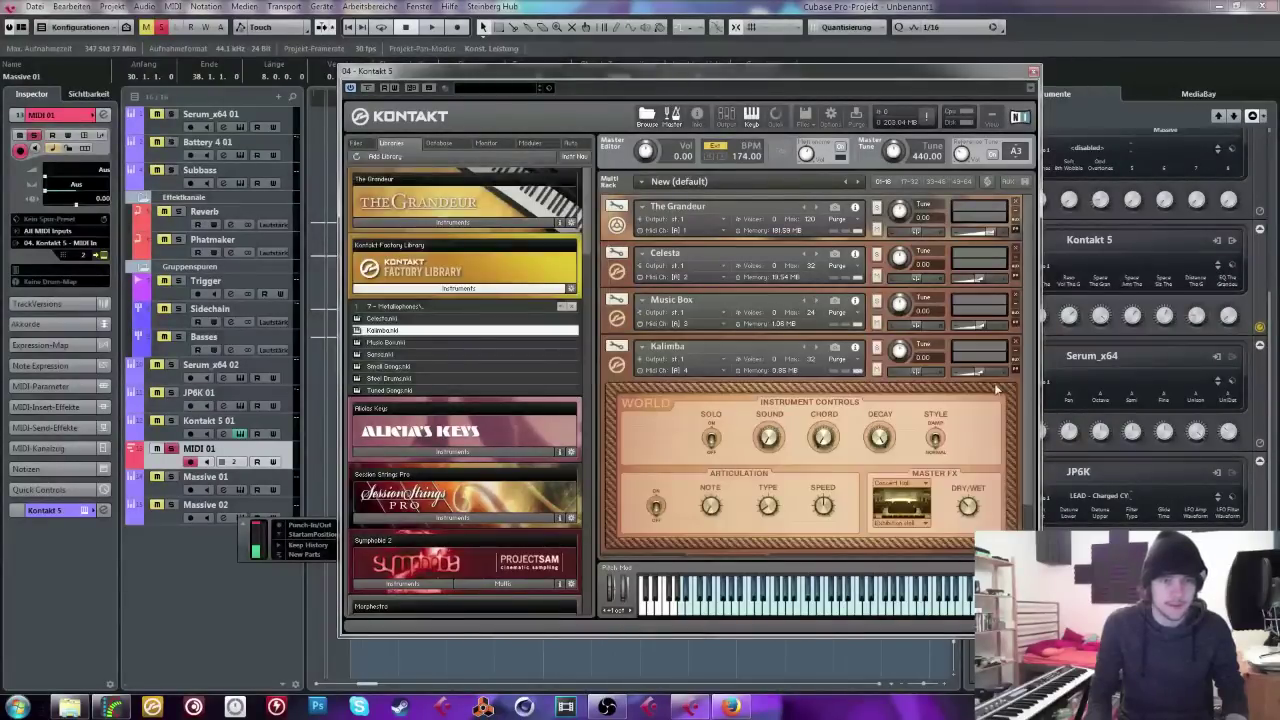
{"action": "left_click", "coordinate": [1015, 372]}
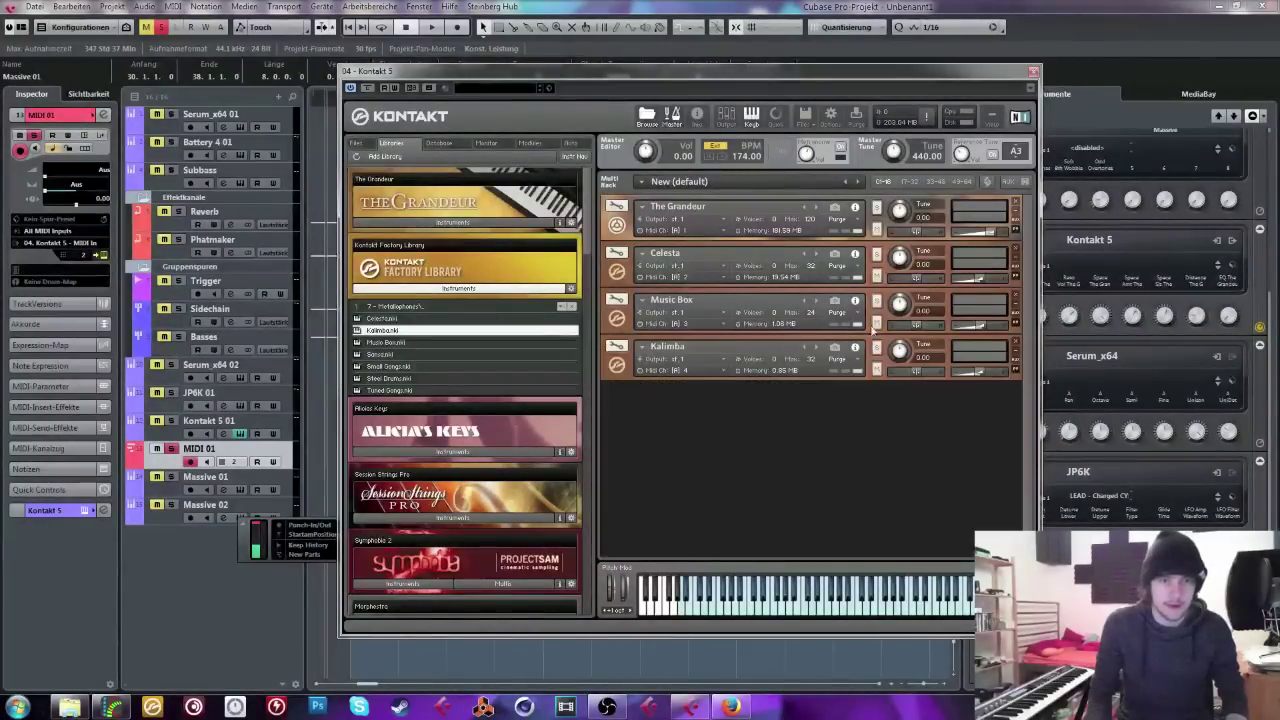
Step: Set the MIDI channel of Music Box and Kalimba to port A, channel 2
{"action": "left_click", "coordinate": [702, 328]}
{"action": "mouse_move", "coordinate": [700, 351]}
{"action": "left_click", "coordinate": [740, 358]}
{"action": "left_click", "coordinate": [698, 372]}
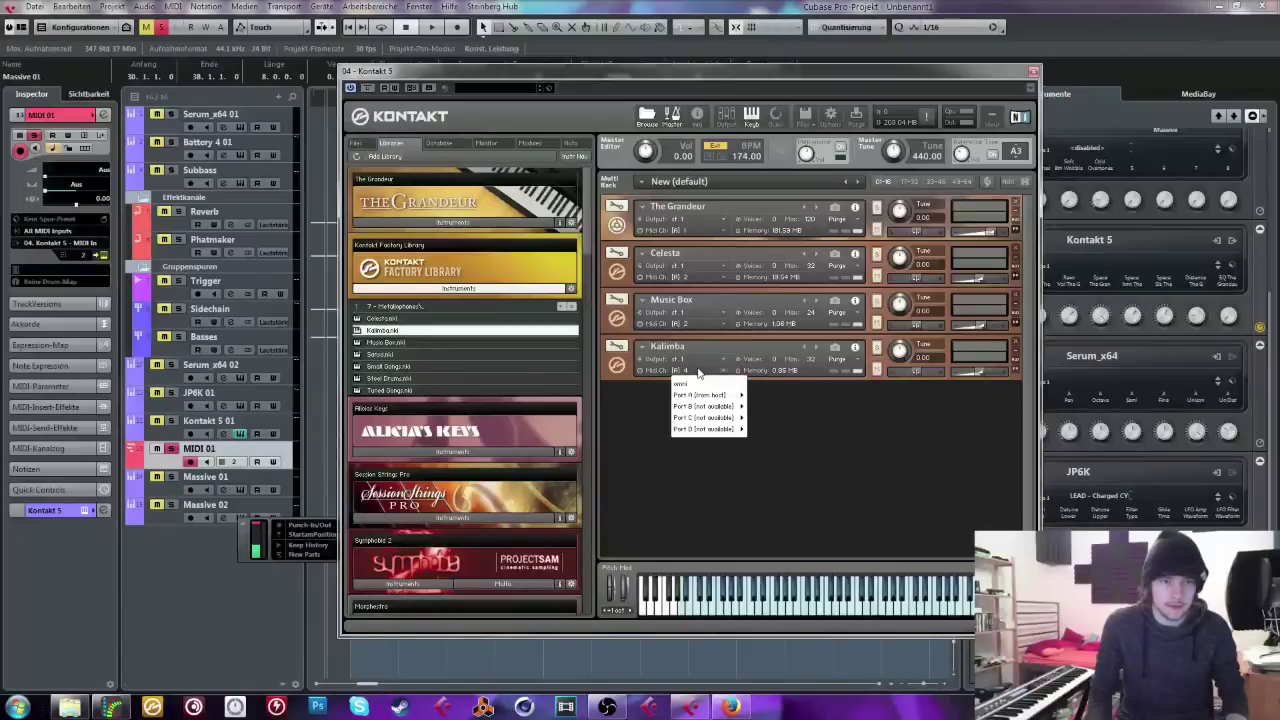
{"action": "mouse_move", "coordinate": [720, 395]}
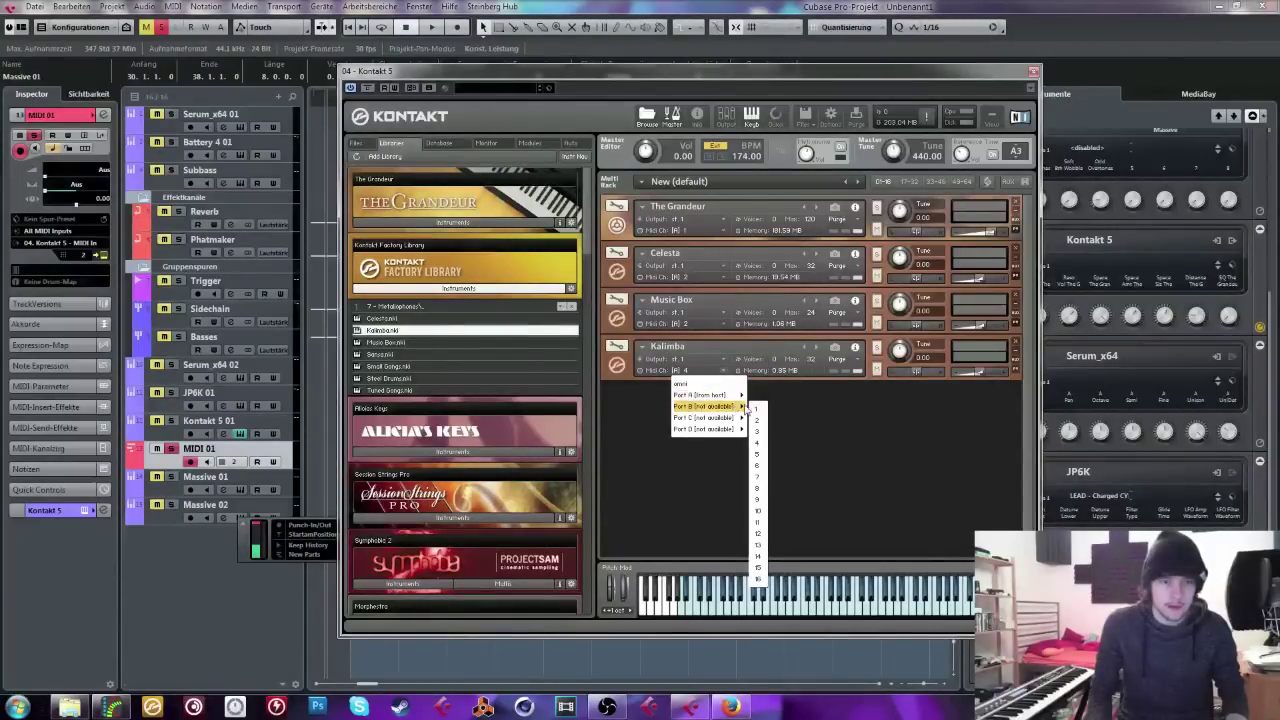
{"action": "left_click", "coordinate": [757, 409]}
Step: Play from bar 30 and examine the Celesta, Music Box and Kalimba controls while listening to the layered sound
{"action": "left_click_drag", "start_coordinate": [580, 71], "coordinate": [878, 120]}
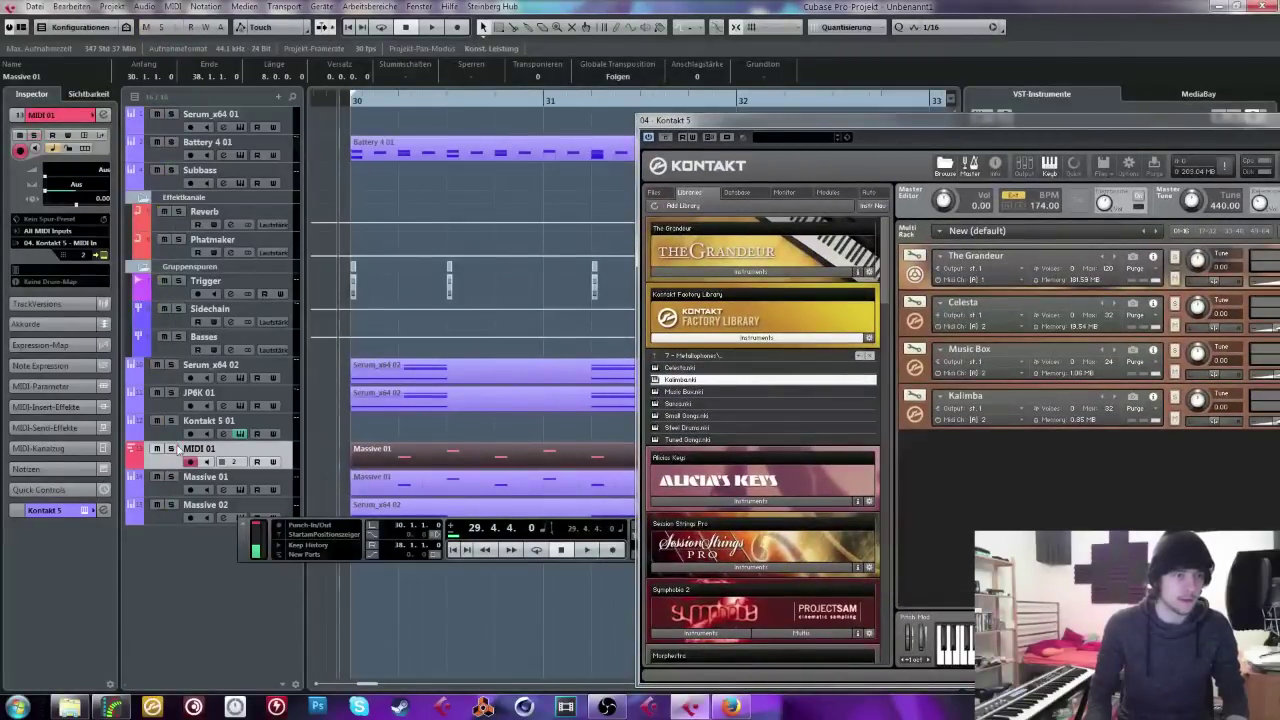
{"action": "left_click_drag", "start_coordinate": [755, 118], "coordinate": [680, 102]}
{"action": "key", "text": "space"}
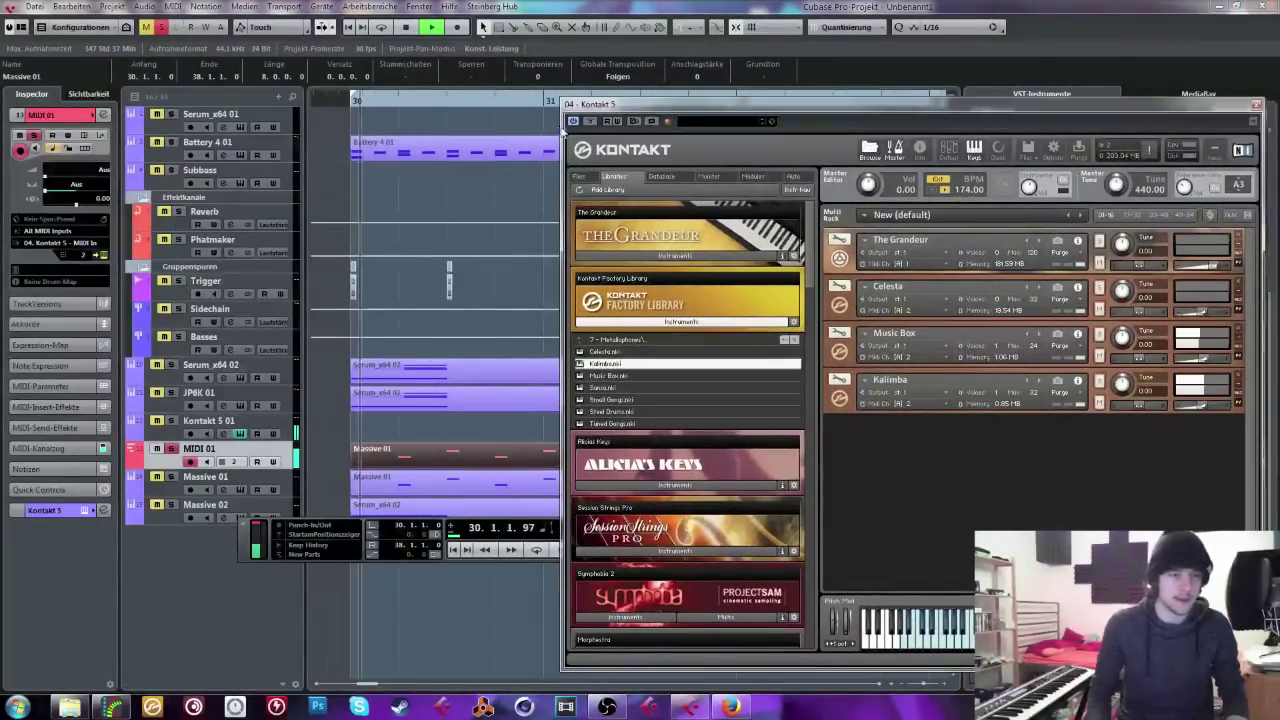
{"action": "left_click", "coordinate": [1046, 299]}
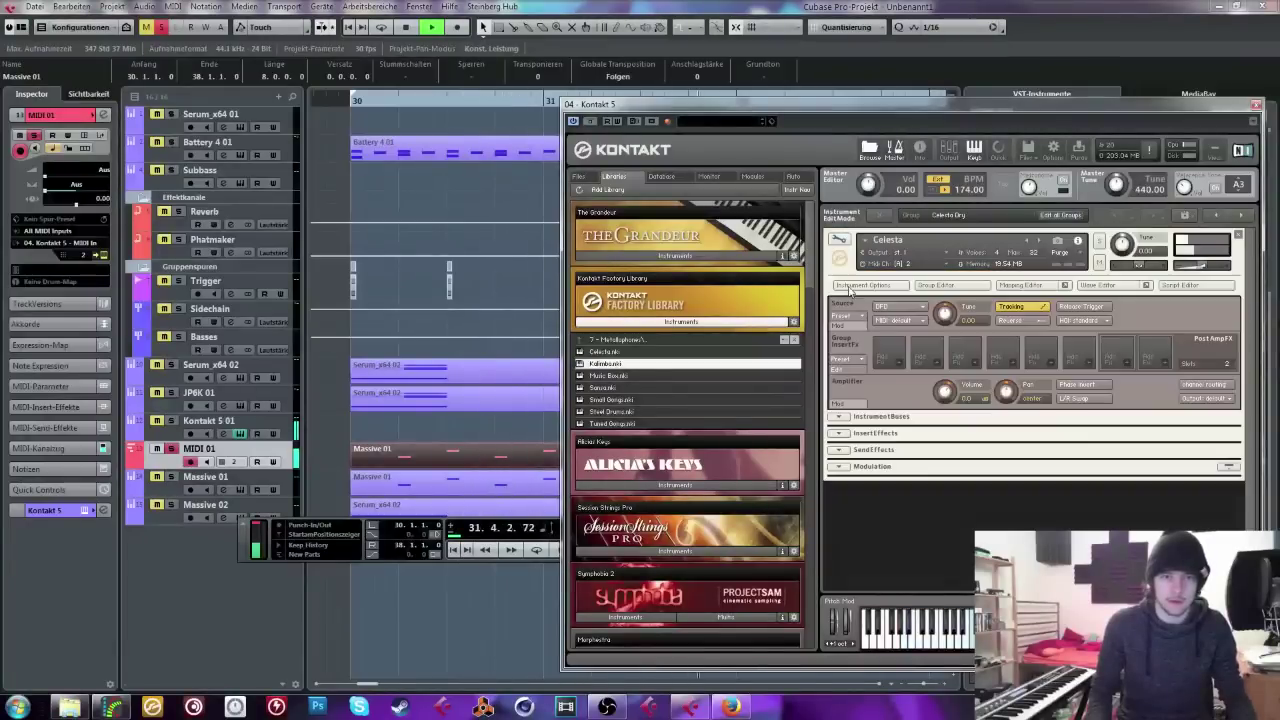
{"action": "left_click", "coordinate": [837, 243]}
{"action": "left_click", "coordinate": [1238, 312]}
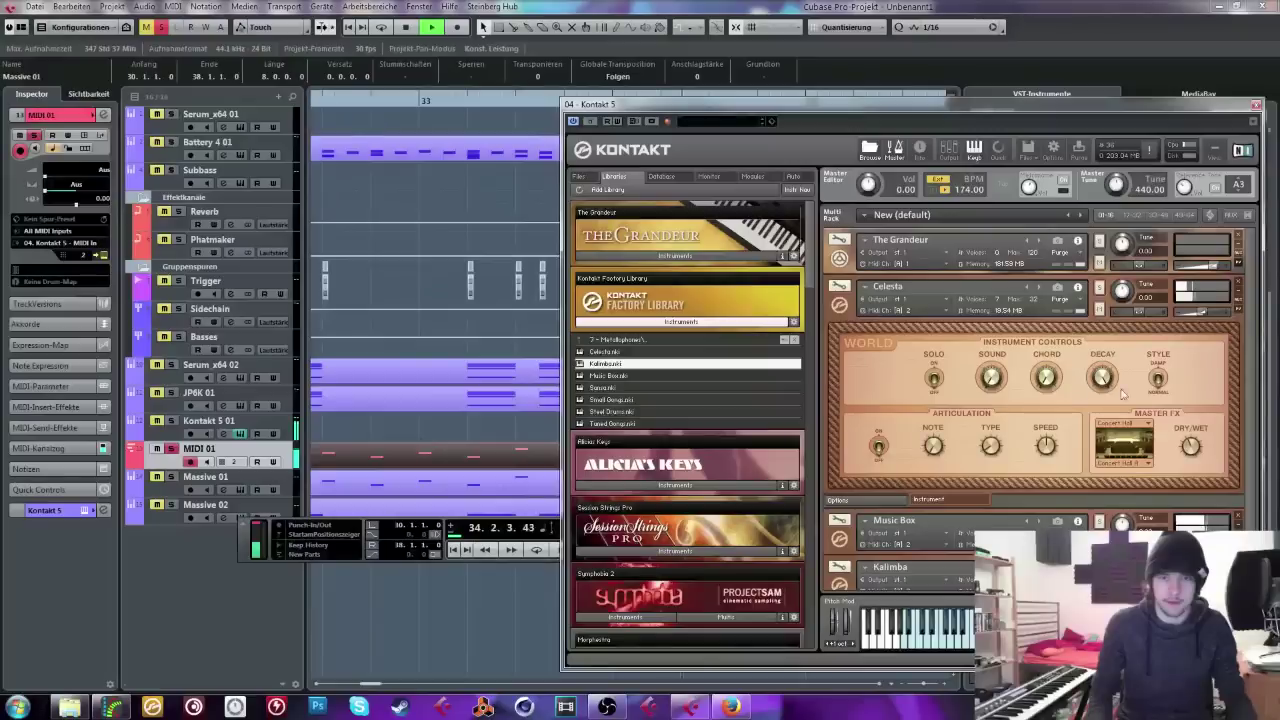
{"action": "left_click", "coordinate": [1238, 307]}
{"action": "left_click", "coordinate": [1236, 358]}
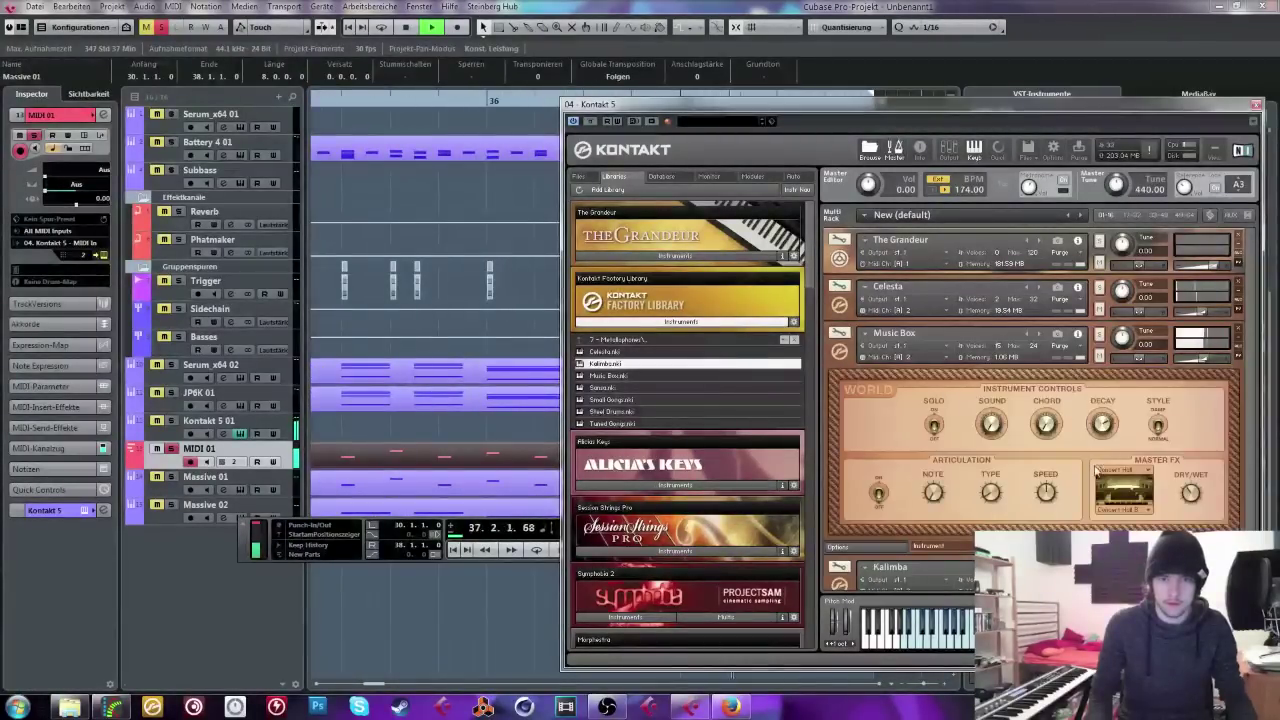
{"action": "left_click", "coordinate": [1238, 356]}
{"action": "left_click", "coordinate": [1238, 403]}
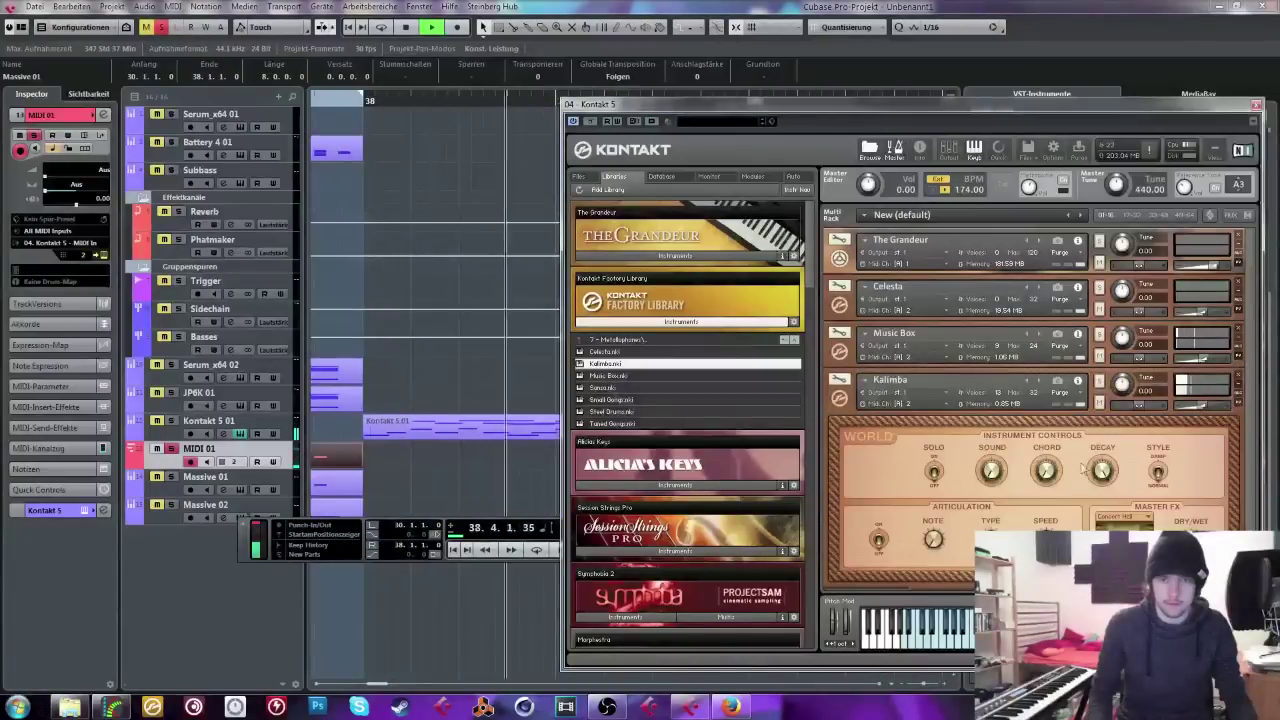
Step: Replay the section, solo Massive 01 alongside the MIDI 01 layer and close the Kontakt 5 window
{"action": "key", "text": "g"}
{"action": "key", "text": "g"}
{"action": "key", "text": "g"}
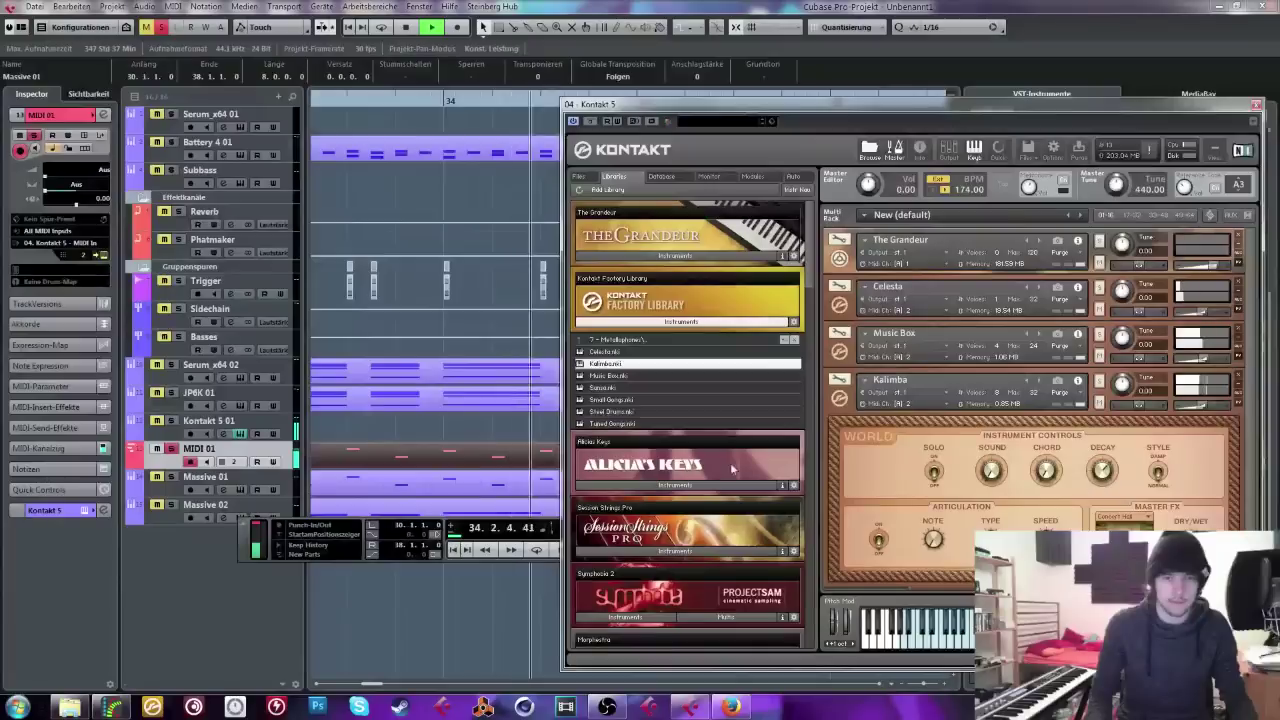
{"action": "left_click", "coordinate": [187, 487]}
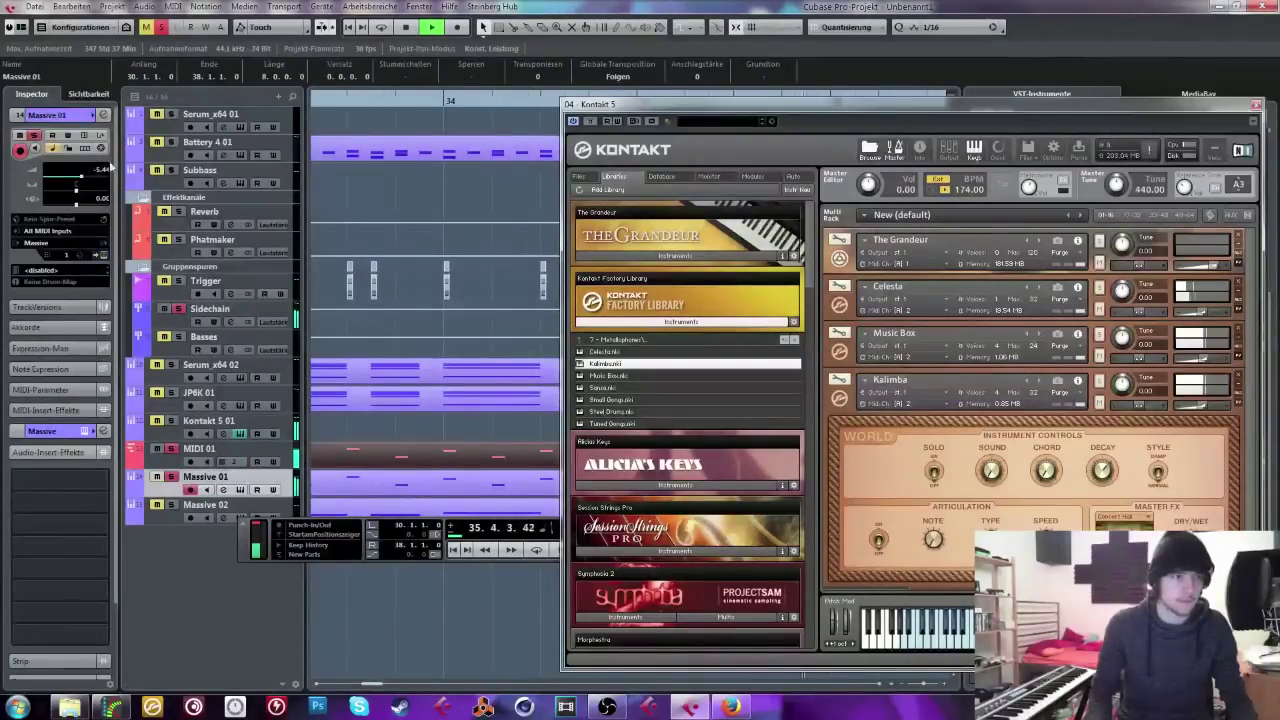
{"action": "key", "text": "Escape"}
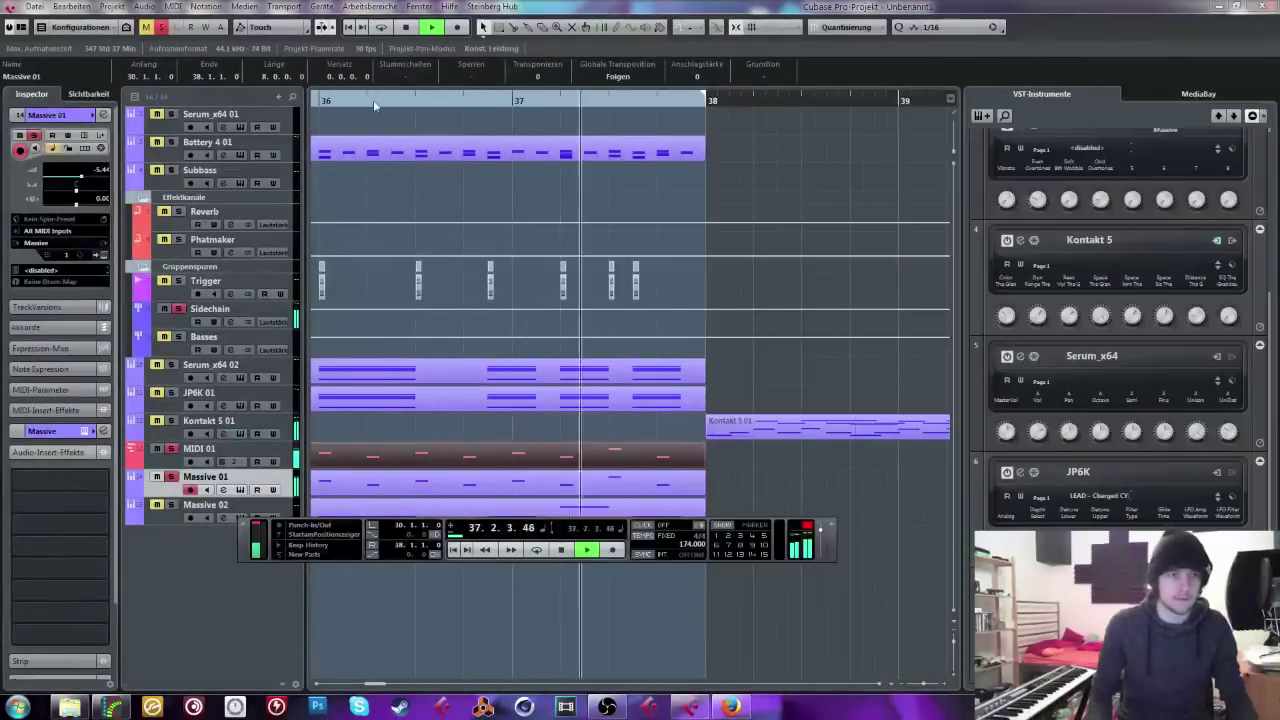
Step: Activate Kontakt 5's additional stereo output Kt. st. 2
{"action": "key", "text": "g"}
{"action": "key", "text": "g"}
{"action": "key", "text": "g"}
{"action": "key", "text": "g"}
{"action": "key", "text": "space"}
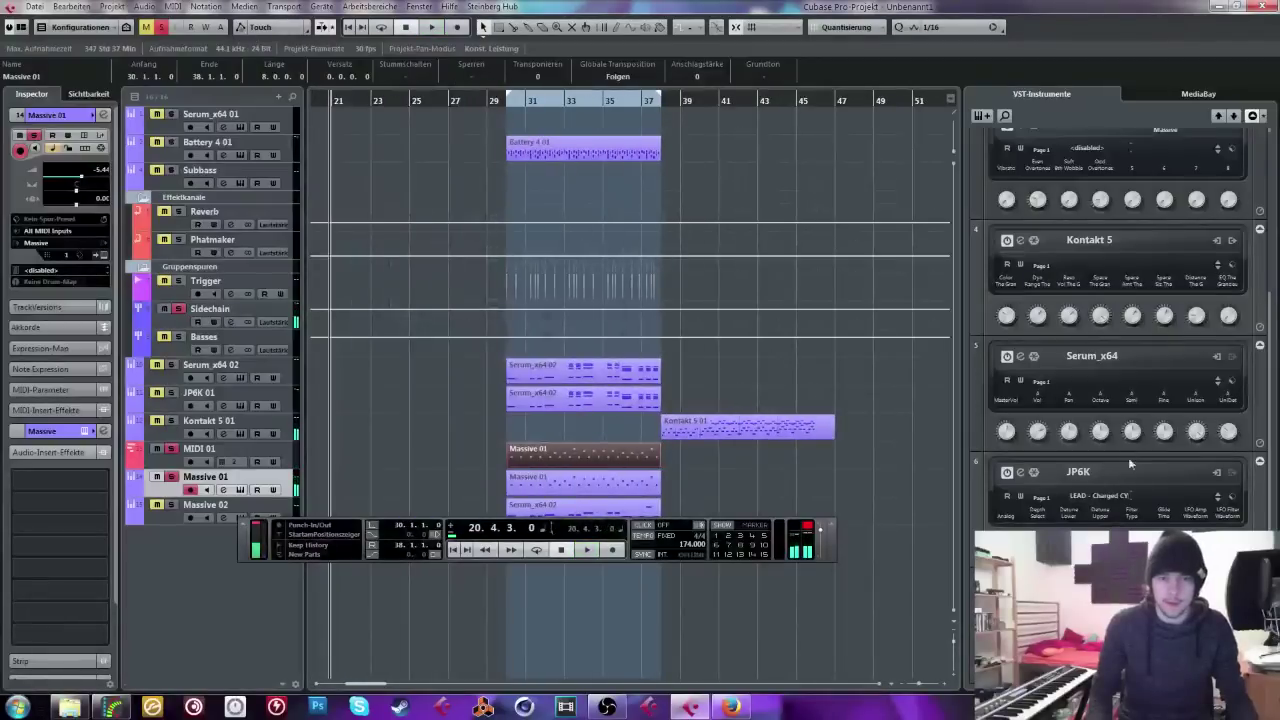
{"action": "left_click", "coordinate": [1232, 241]}
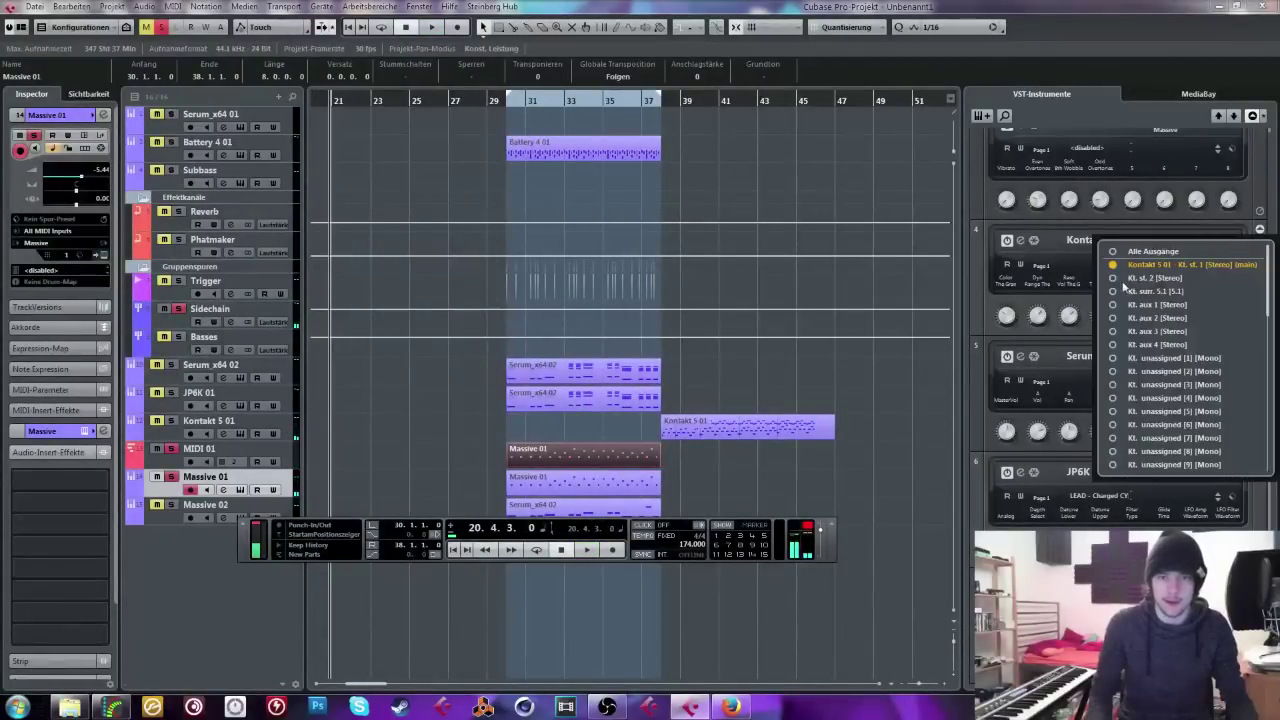
{"action": "left_click", "coordinate": [578, 231]}
{"action": "key", "text": "space"}
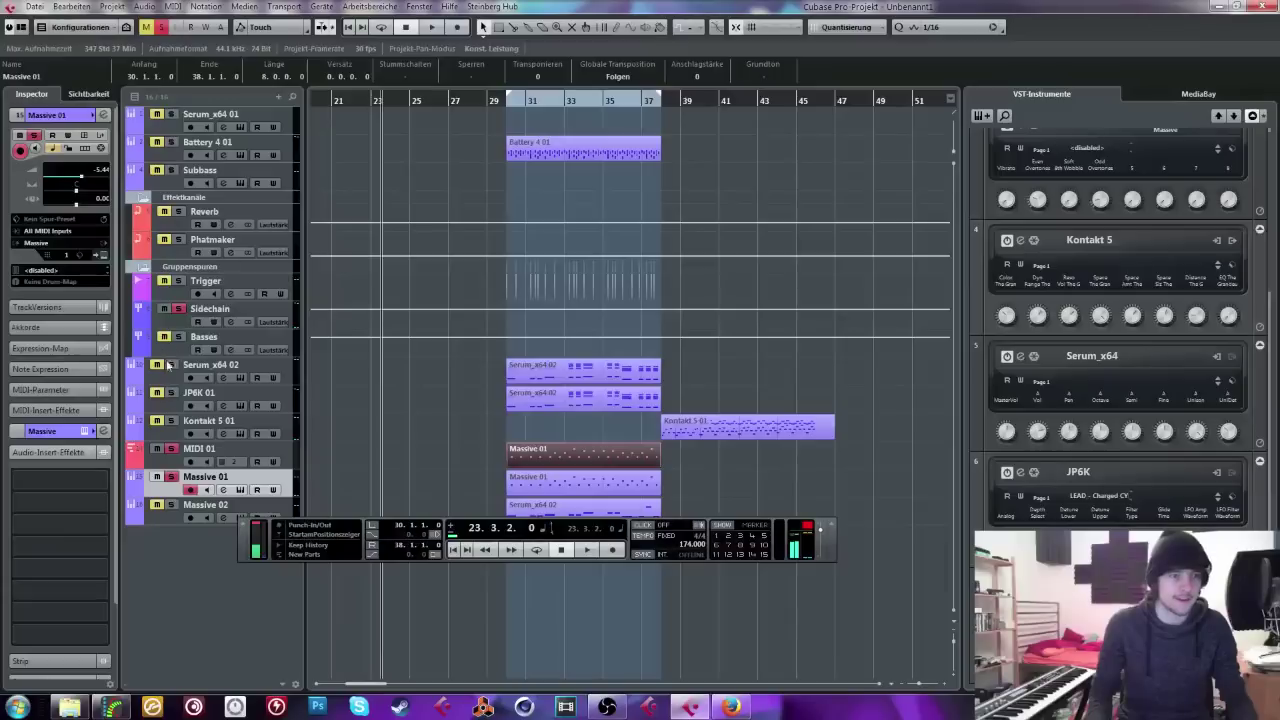
Step: Route Music Box and the other layered Kontakt instruments to output st. 2 and play the section
{"action": "left_click", "coordinate": [85, 147]}
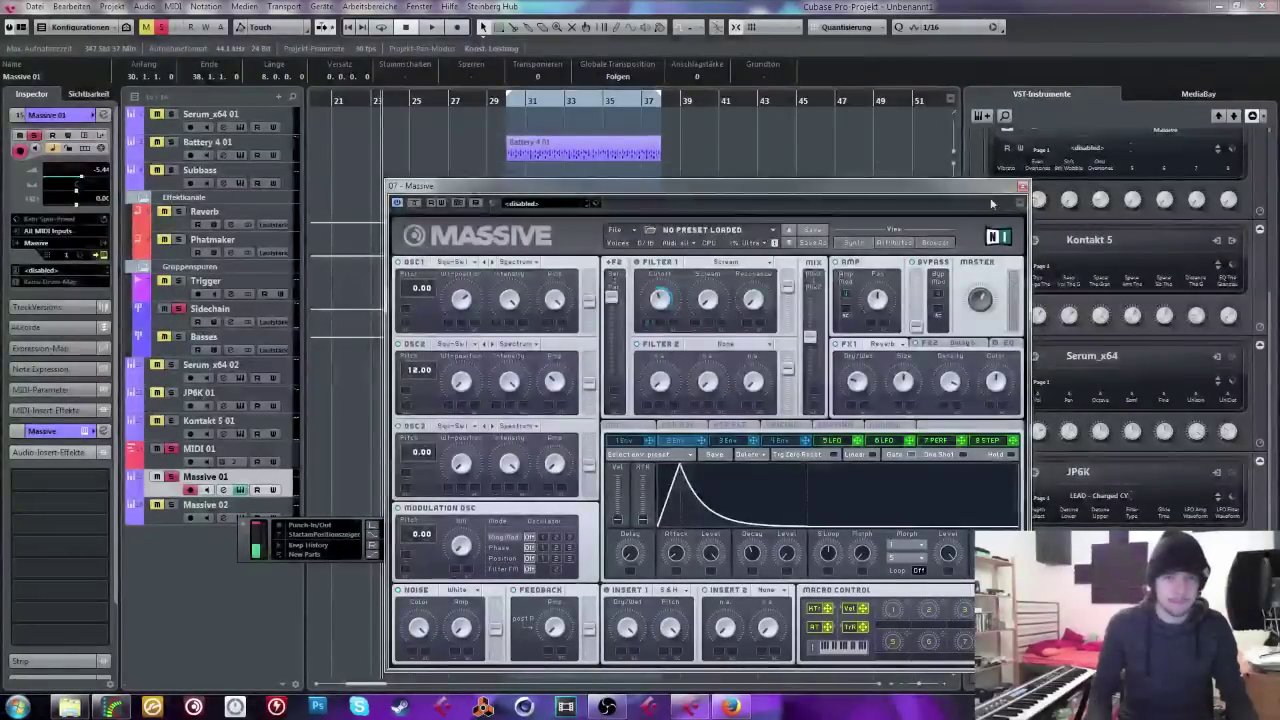
{"action": "left_click", "coordinate": [1021, 188]}
{"action": "left_click", "coordinate": [255, 445]}
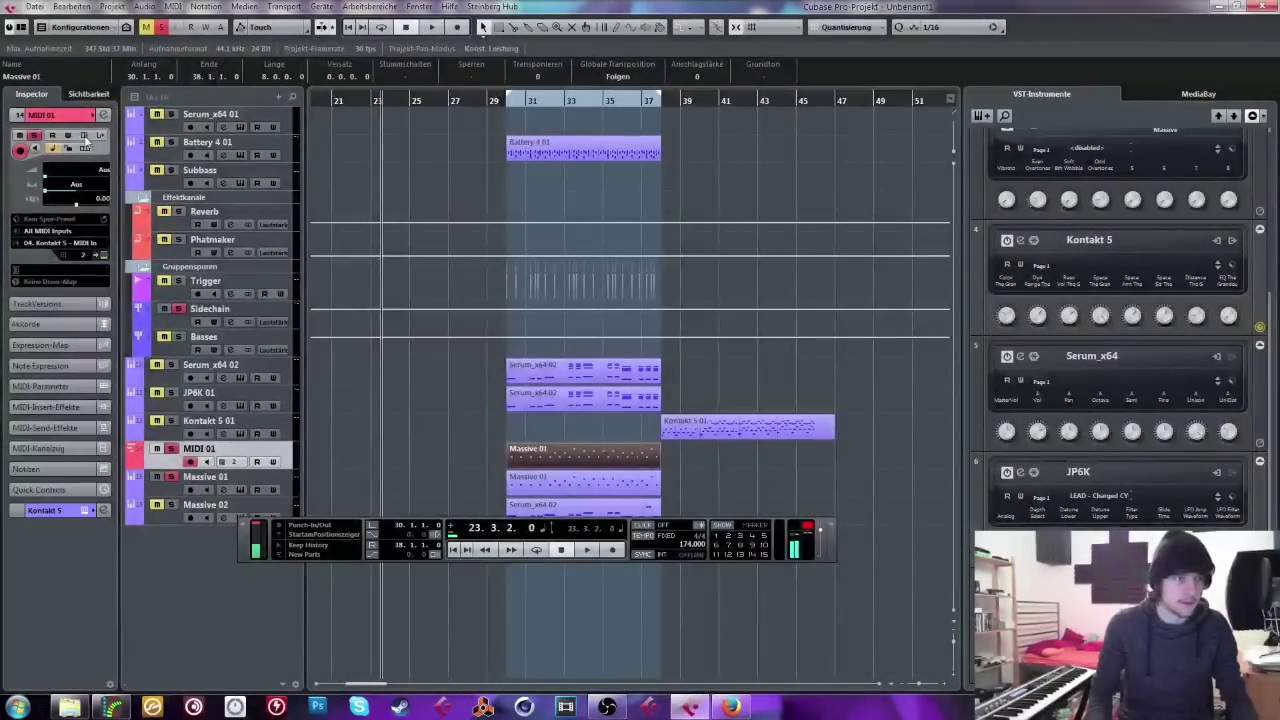
{"action": "left_click", "coordinate": [1020, 240]}
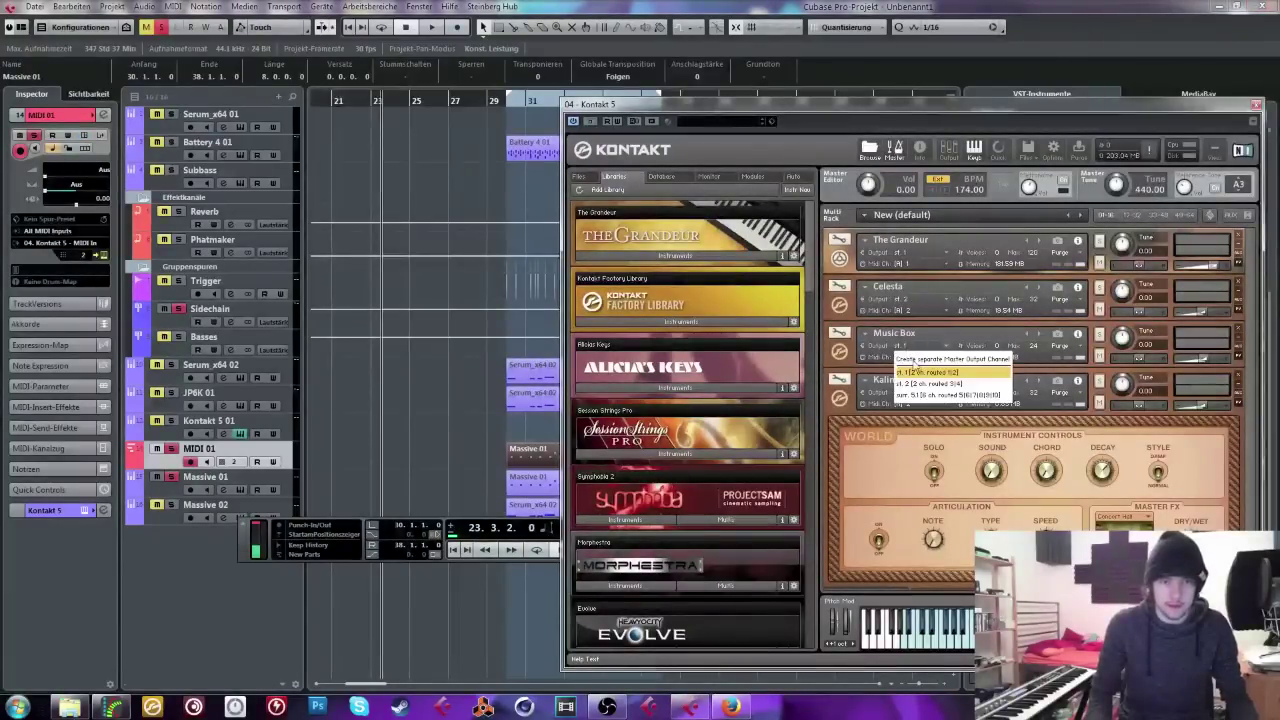
{"action": "left_click", "coordinate": [1256, 105]}
{"action": "key", "text": "space"}
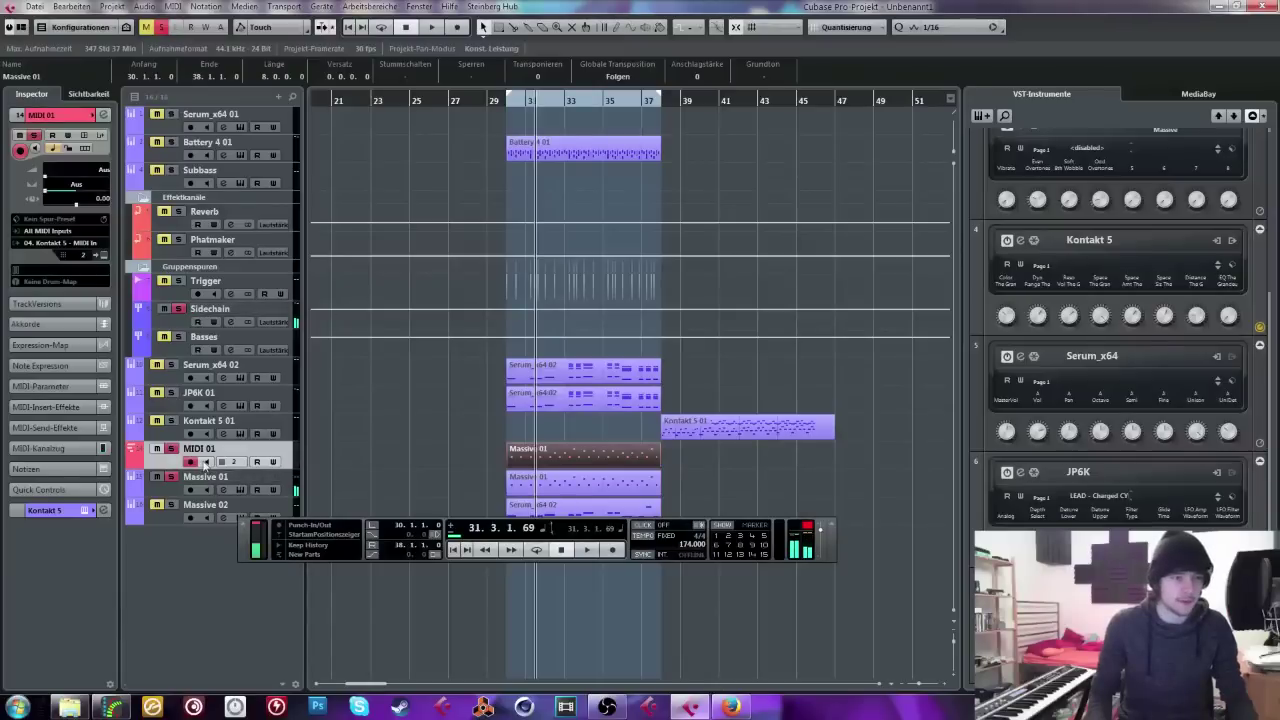
Step: Show Kontakt 5's output channels and route the Kt. st. 2 channel to the Sidechain group
{"action": "left_click", "coordinate": [132, 435]}
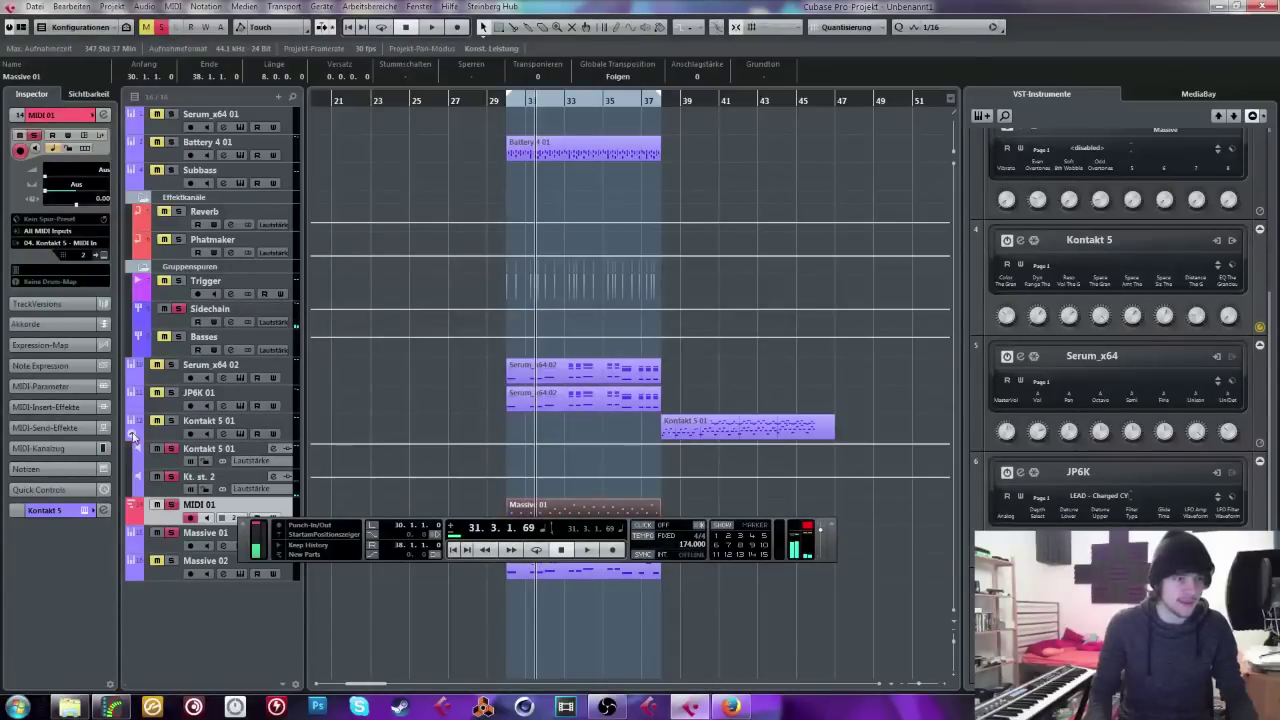
{"action": "left_click", "coordinate": [205, 477]}
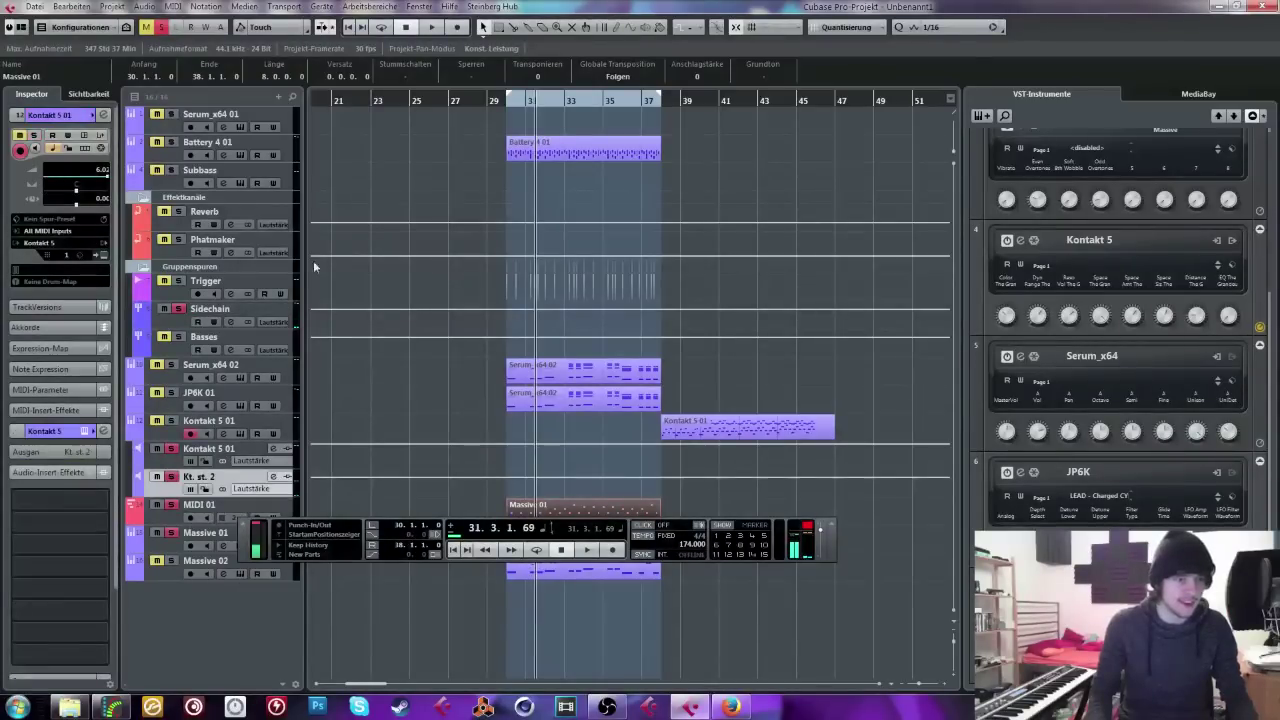
{"action": "left_click", "coordinate": [103, 115]}
{"action": "left_click", "coordinate": [446, 261]}
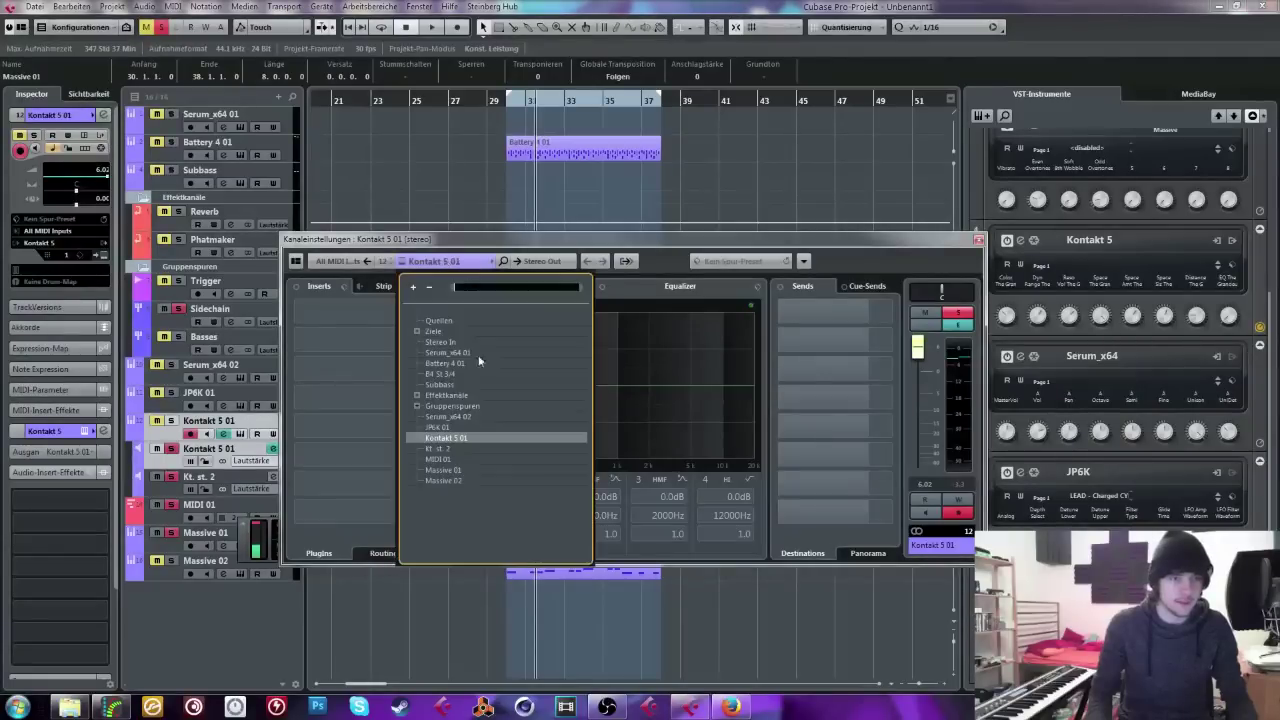
{"action": "left_click", "coordinate": [437, 449]}
{"action": "left_click", "coordinate": [540, 261]}
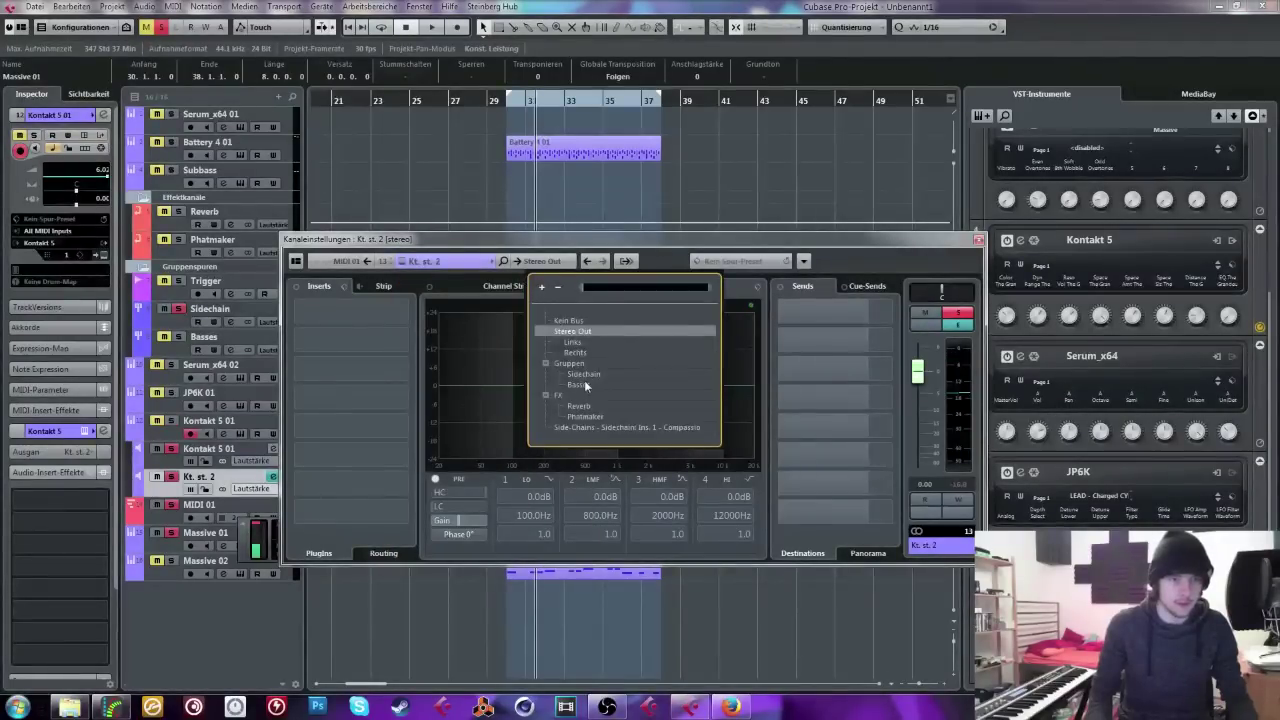
{"action": "left_click", "coordinate": [584, 374]}
Step: Enable a low-cut filter at about 381 Hz on the Kt. st. 2 channel during playback
{"action": "key", "text": "space"}
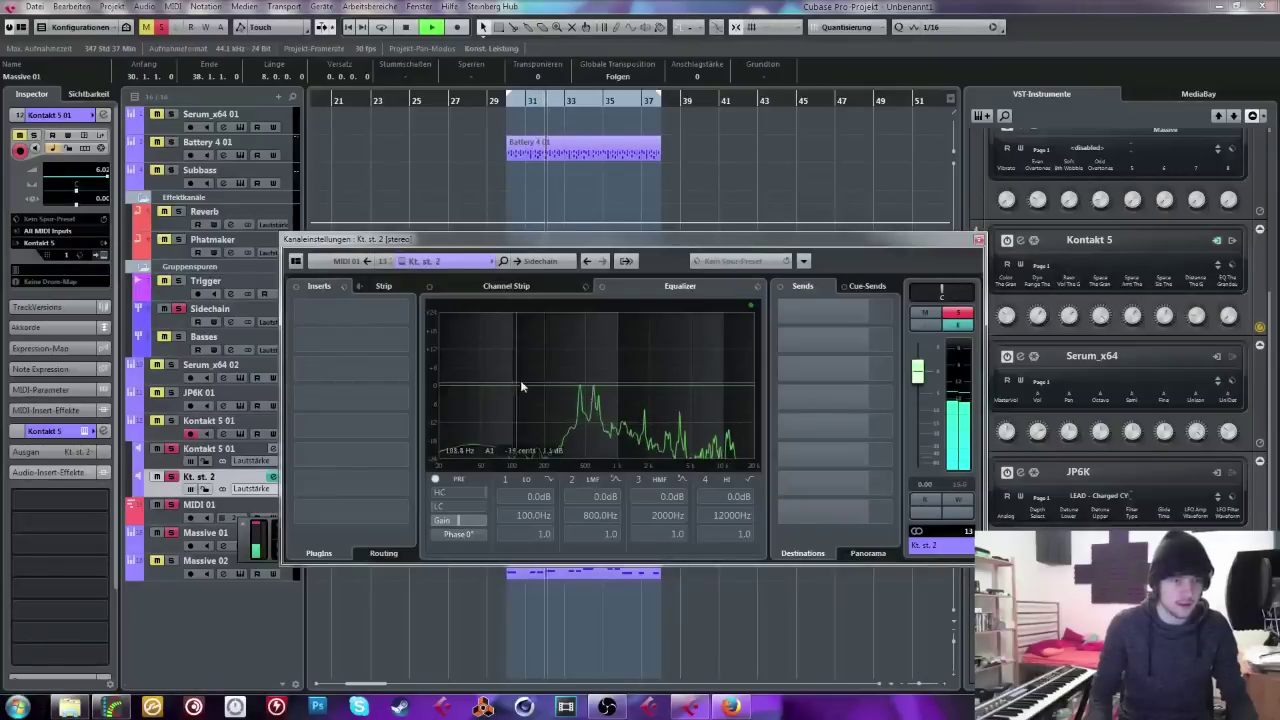
{"action": "key", "text": "F2"}
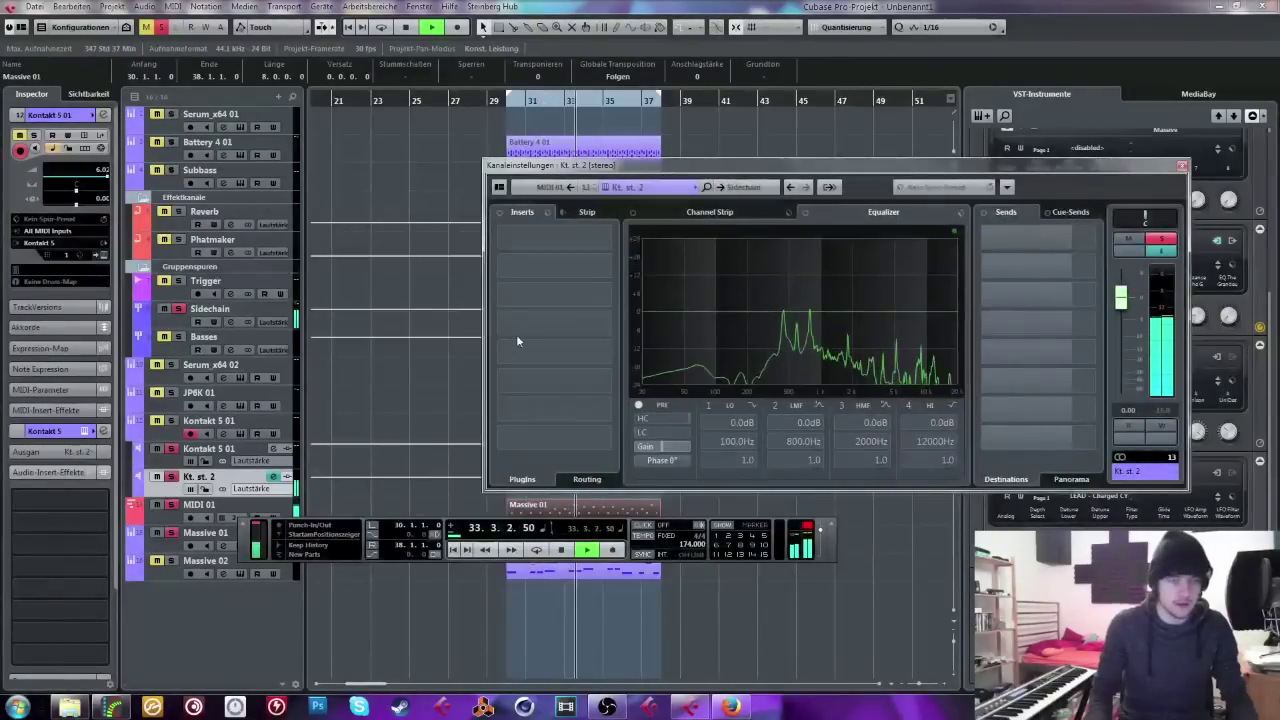
{"action": "left_click", "coordinate": [648, 418]}
{"action": "left_click_drag", "start_coordinate": [655, 431], "coordinate": [675, 431]}
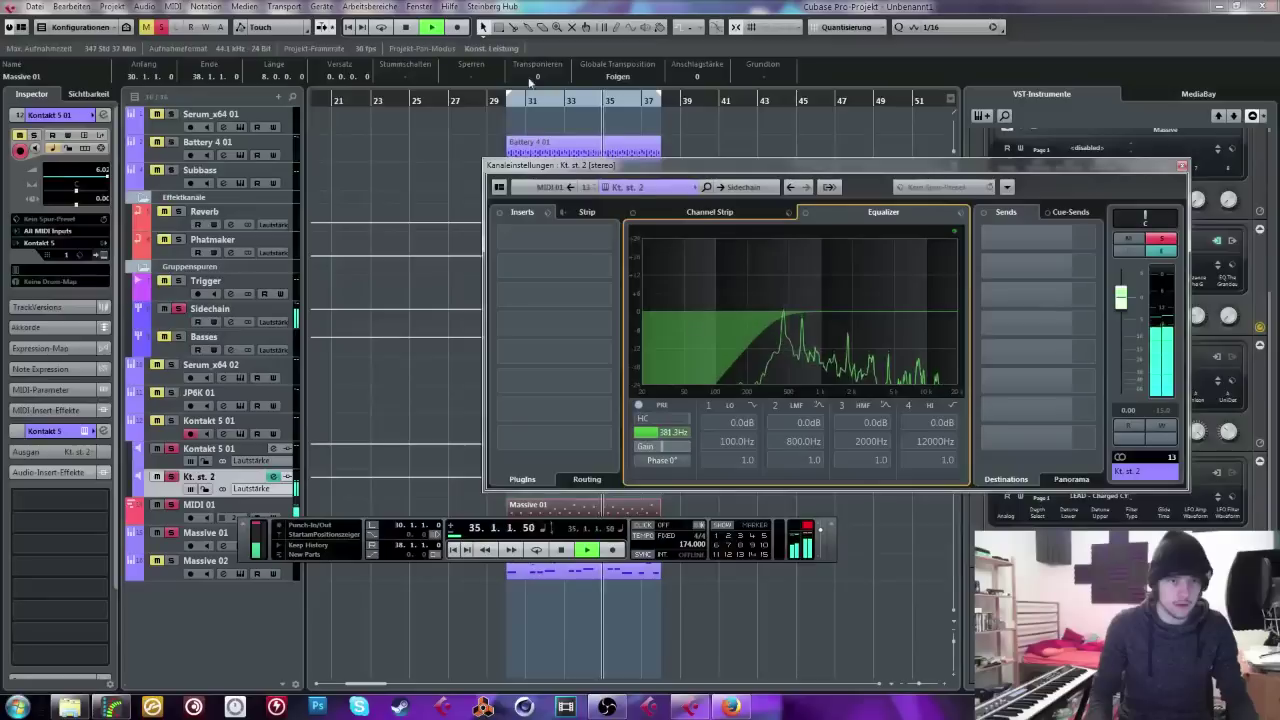
Step: Play the full mix from bar 30 with all solos cleared and move the transport panel below the tracks
{"action": "key", "text": "space"}
{"action": "left_click_drag", "start_coordinate": [509, 102], "coordinate": [507, 128]}
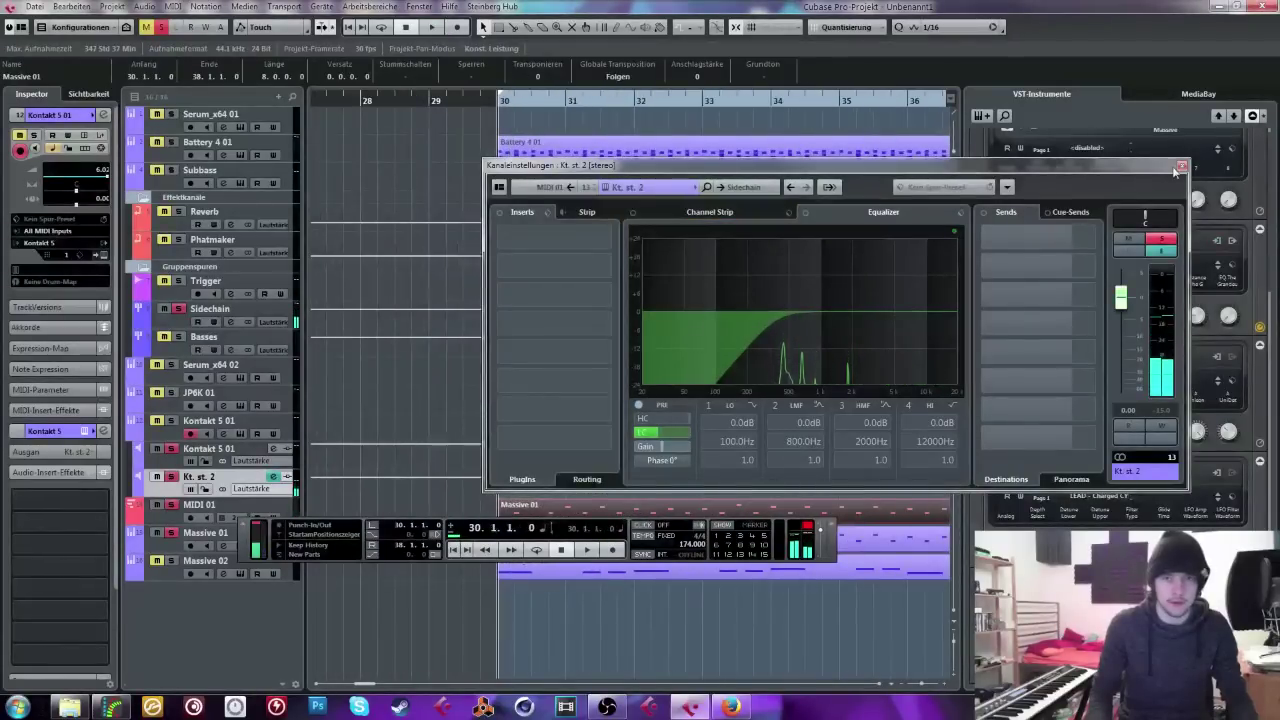
{"action": "left_click", "coordinate": [1180, 167]}
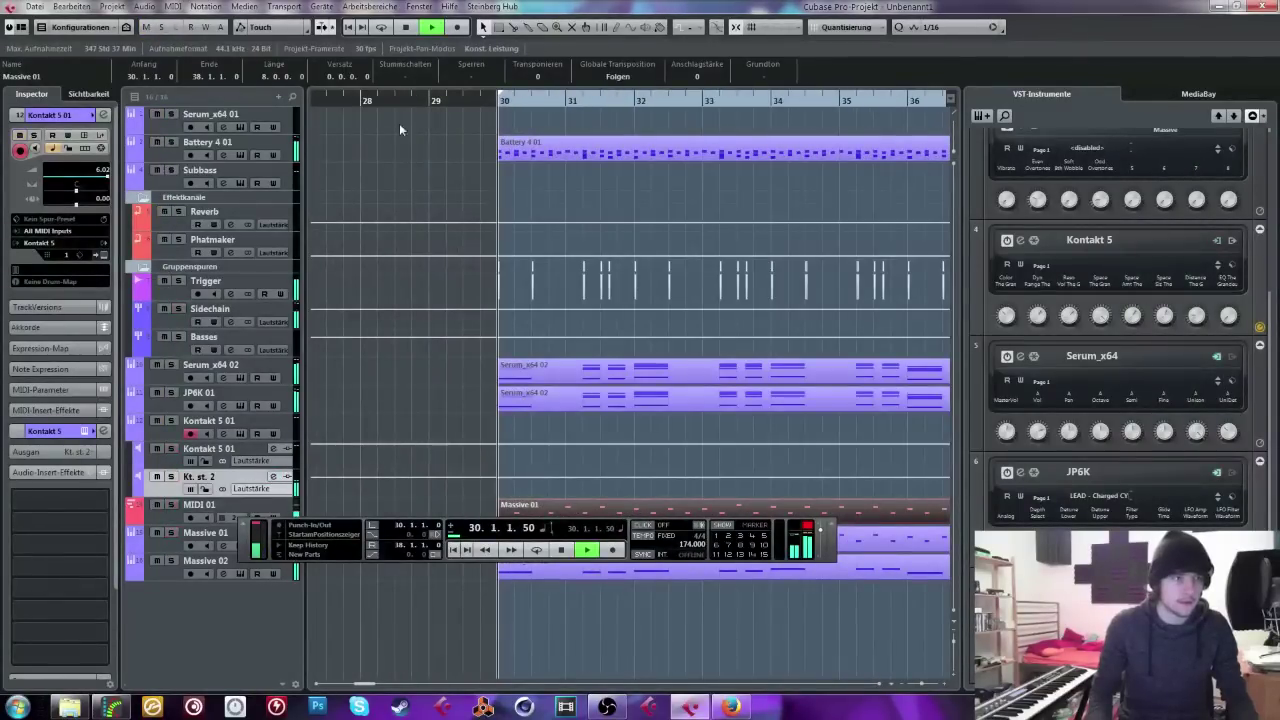
{"action": "left_click", "coordinate": [472, 175]}
{"action": "key", "text": "space"}
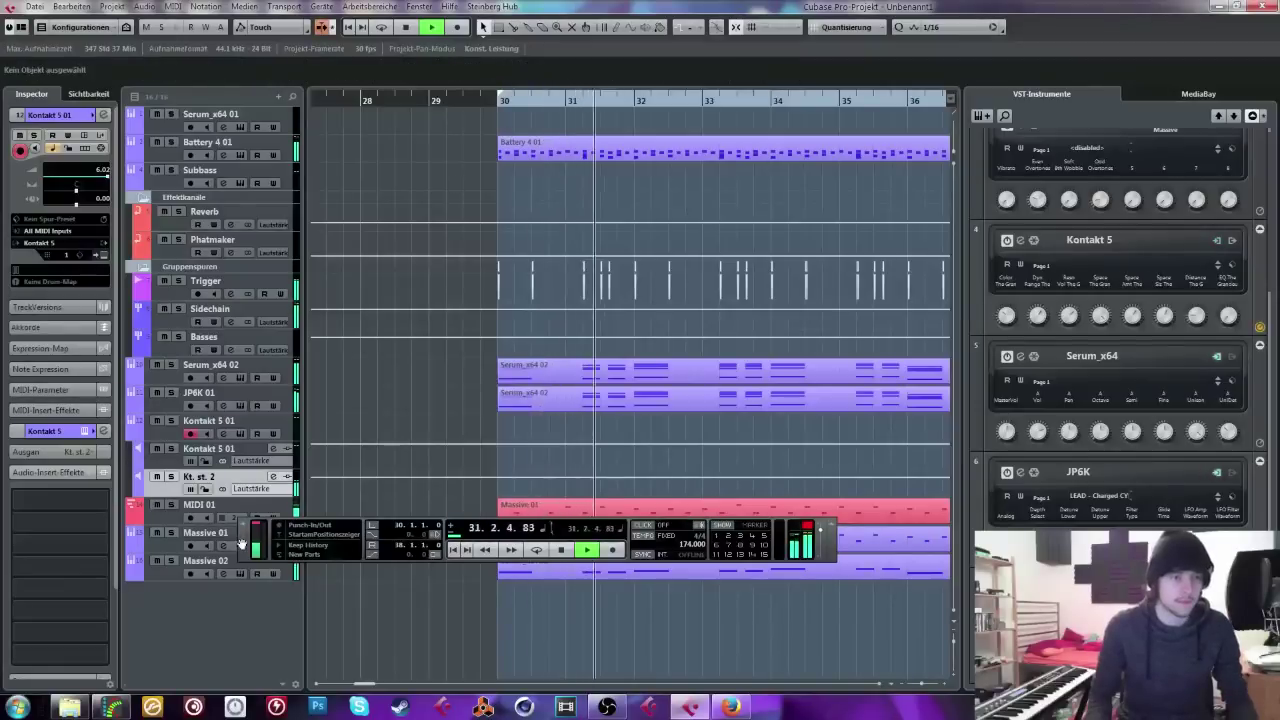
{"action": "left_click_drag", "start_coordinate": [258, 545], "coordinate": [218, 620]}
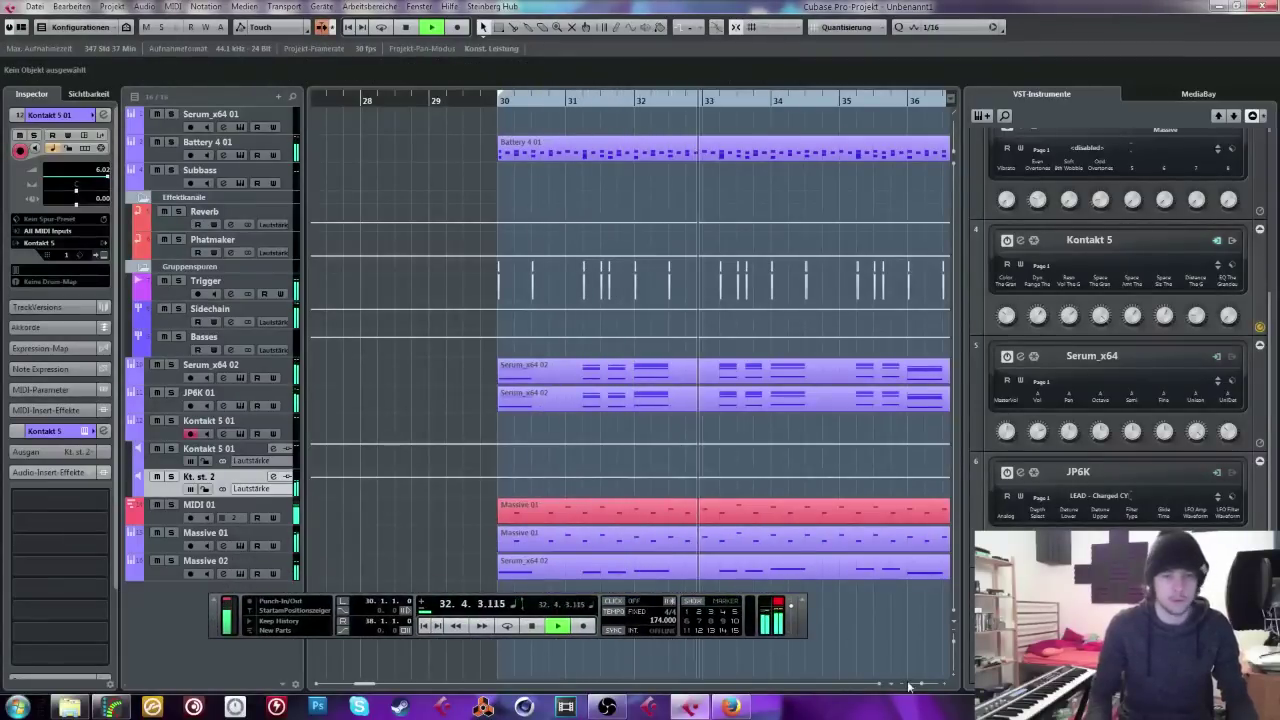
{"action": "mouse_move", "coordinate": [921, 686]}
{"action": "left_mouse_down"}
{"action": "mouse_move", "coordinate": [890, 686]}
{"action": "mouse_move", "coordinate": [921, 686]}
{"action": "mouse_move", "coordinate": [905, 686]}
{"action": "left_mouse_up"}
Step: Transpose the Massive 01 track's event up 12 semitones and play the section from just before bar 30
{"action": "left_click", "coordinate": [673, 532]}
{"action": "key", "text": "space"}
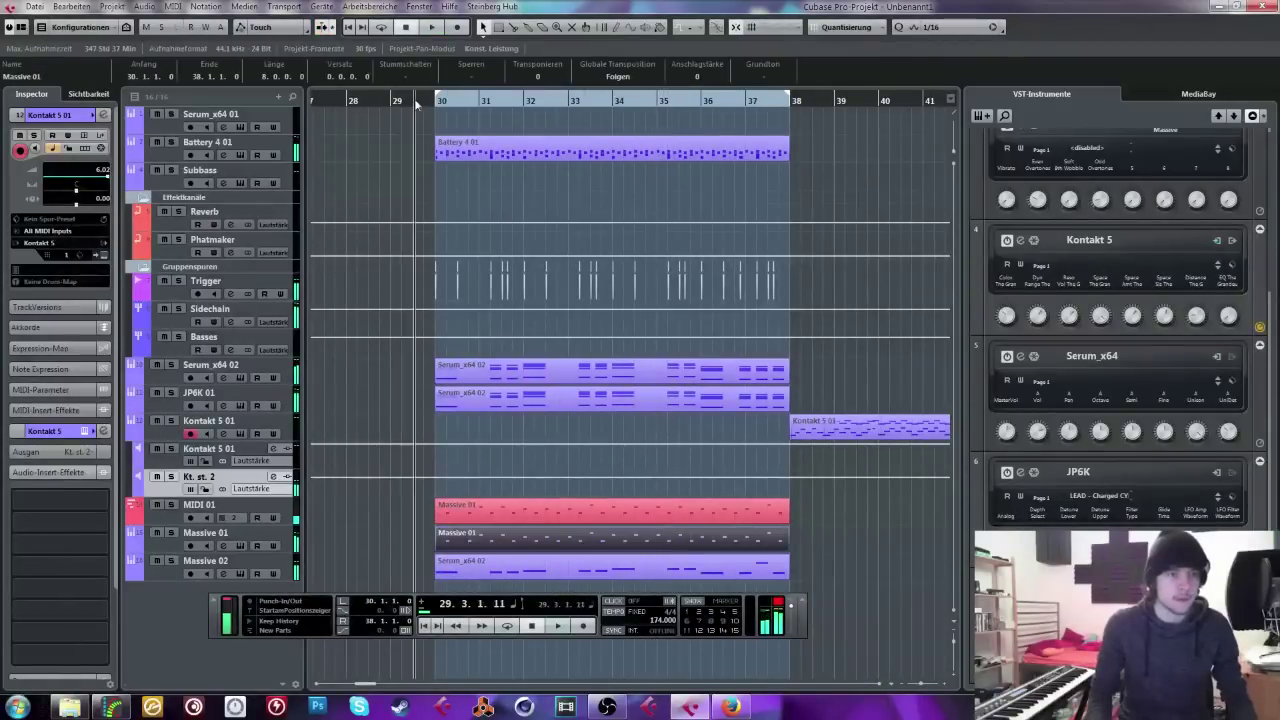
{"action": "scroll", "coordinate": [548, 78], "scroll_direction": "up", "scroll_amount": 11}
{"action": "key", "text": "space"}
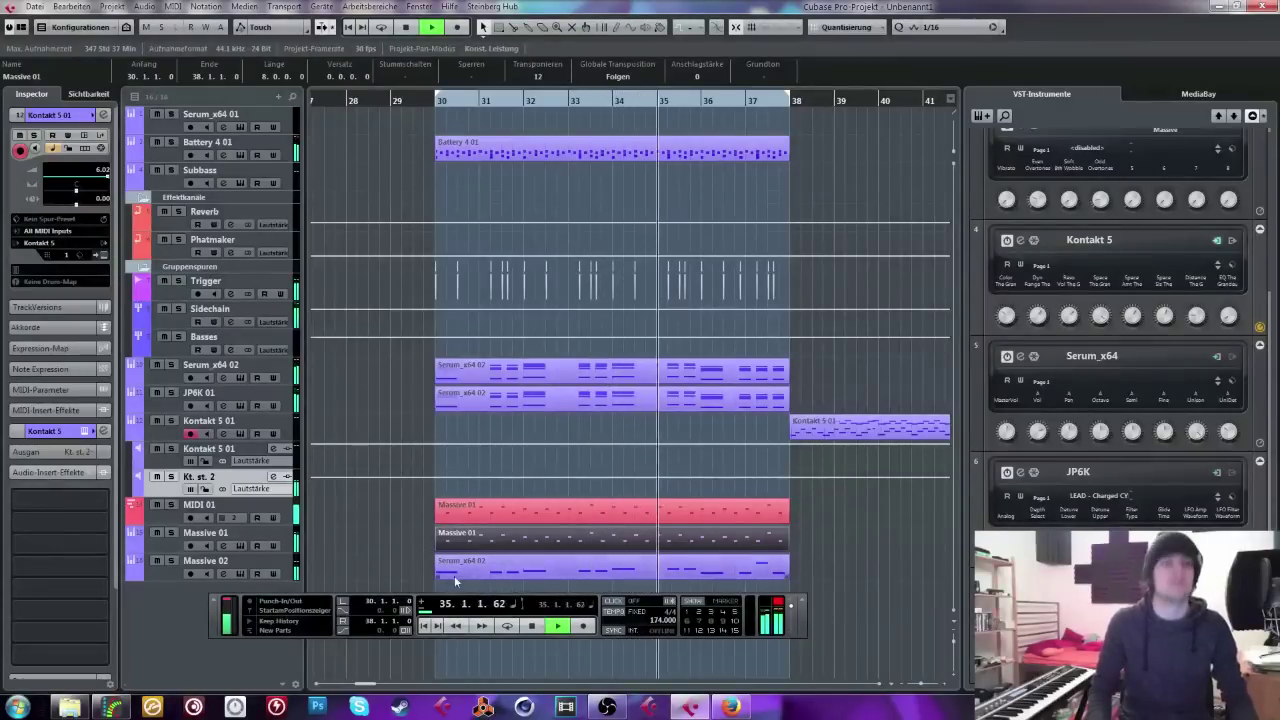
Step: Try transposing the MIDI 01 track's event up 12 semitones
{"action": "left_click", "coordinate": [465, 510]}
{"action": "left_click", "coordinate": [538, 77]}
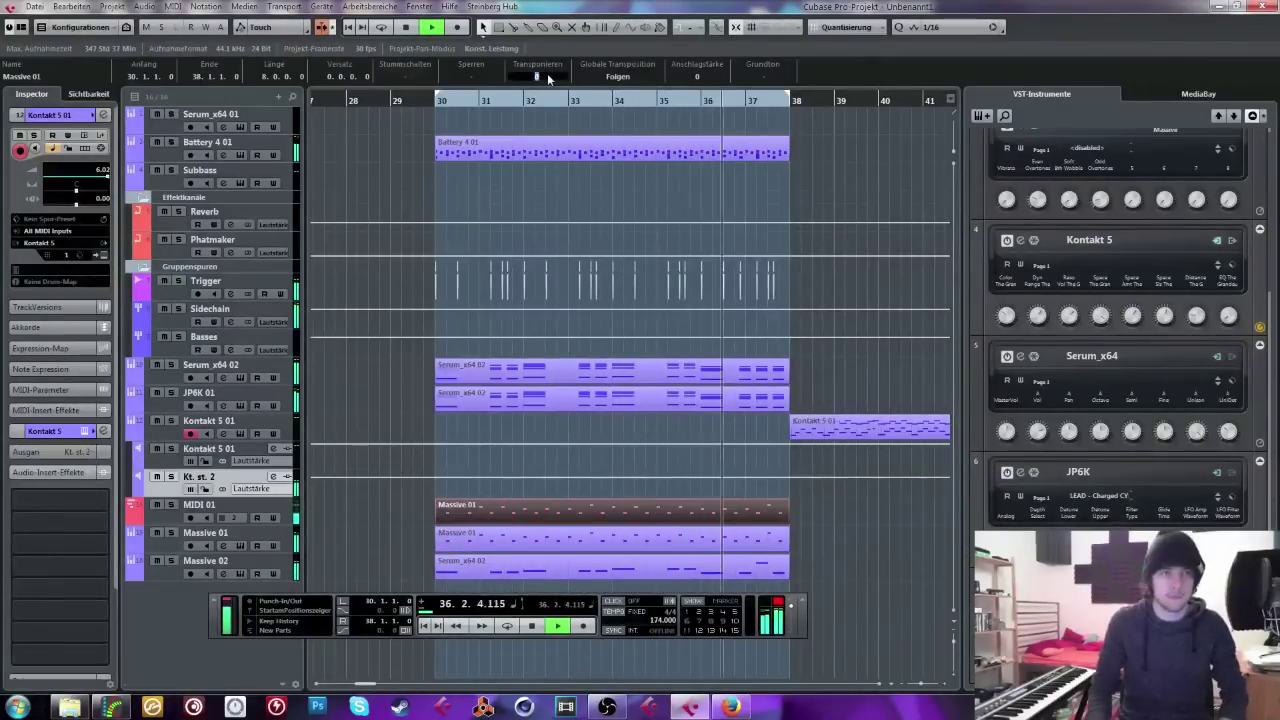
{"action": "type", "text": "12"}
{"action": "key", "text": "Return"}
Step: Turn on looping for bars 30 to 37 and reset the MIDI 01 event's transposition to 0
{"action": "key", "text": "KP_Divide"}
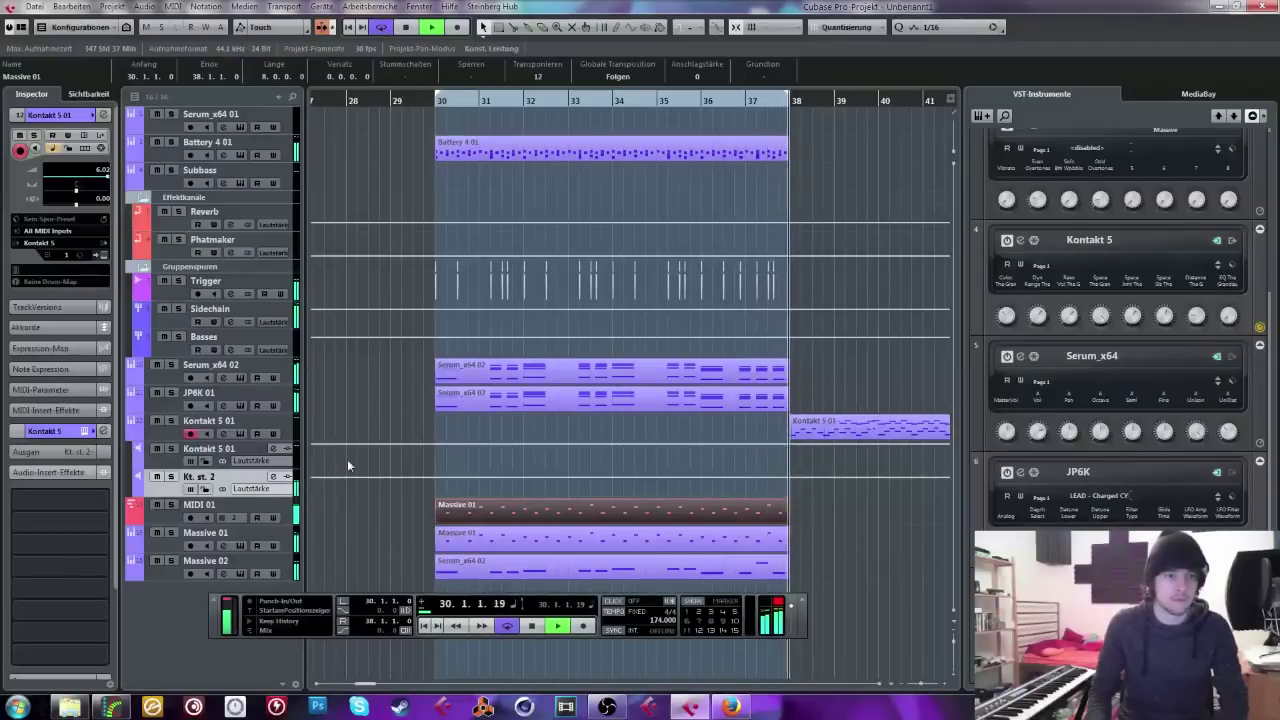
{"action": "left_click", "coordinate": [431, 513]}
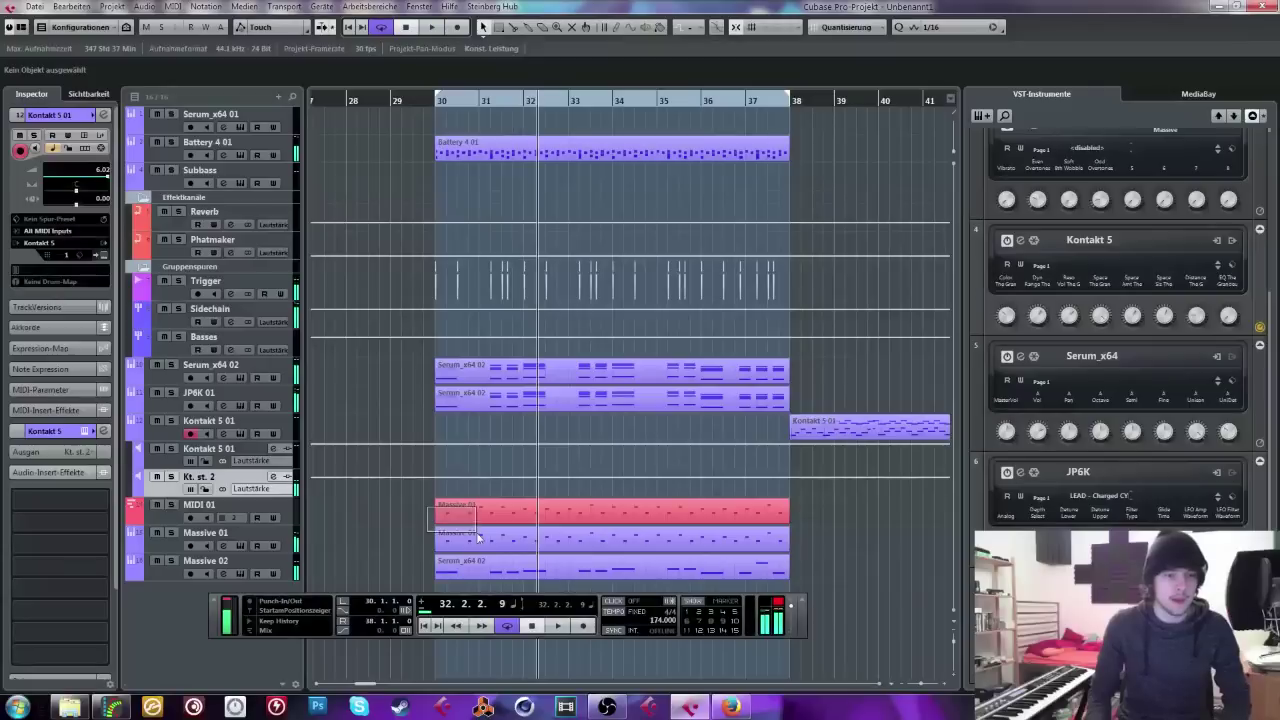
{"action": "left_click_drag", "start_coordinate": [478, 538], "coordinate": [478, 538]}
{"action": "left_click", "coordinate": [318, 517]}
{"action": "left_click", "coordinate": [500, 513]}
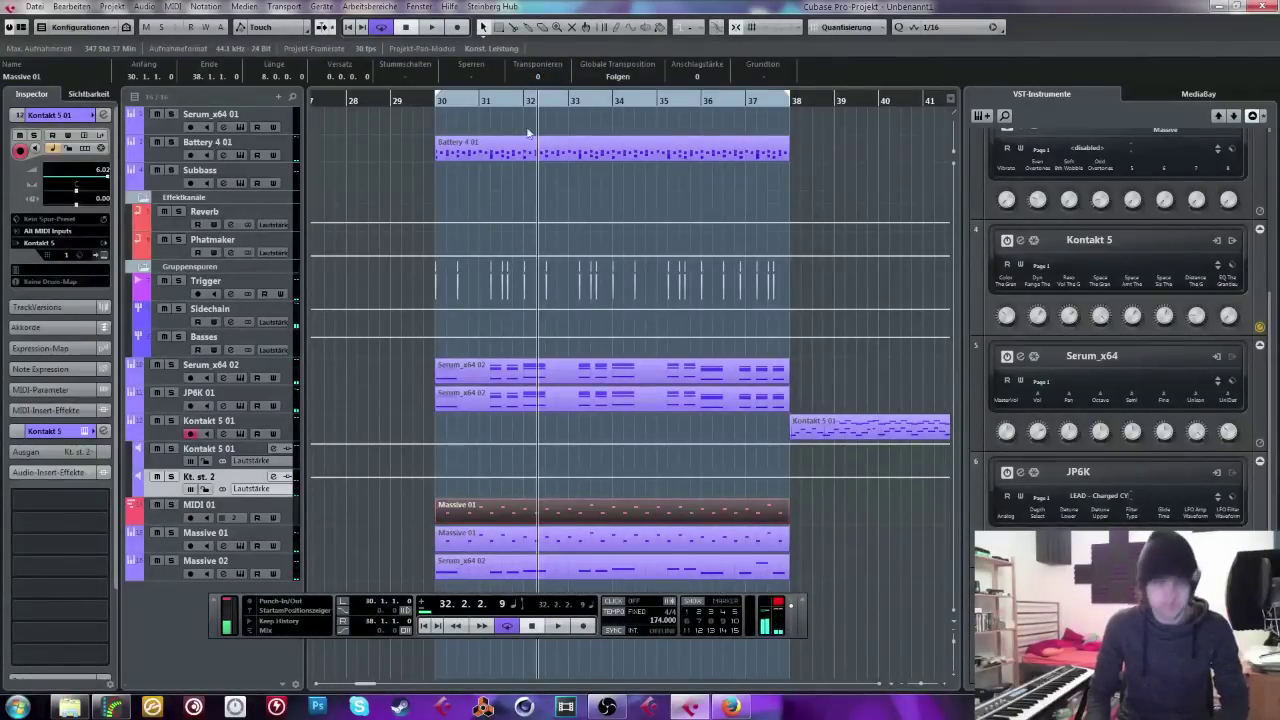
{"action": "left_click", "coordinate": [395, 384]}
Step: Place the playback position at bar 30 and add a Serum_x64 instrument track directly below Massive 01
{"action": "left_click", "coordinate": [228, 539]}
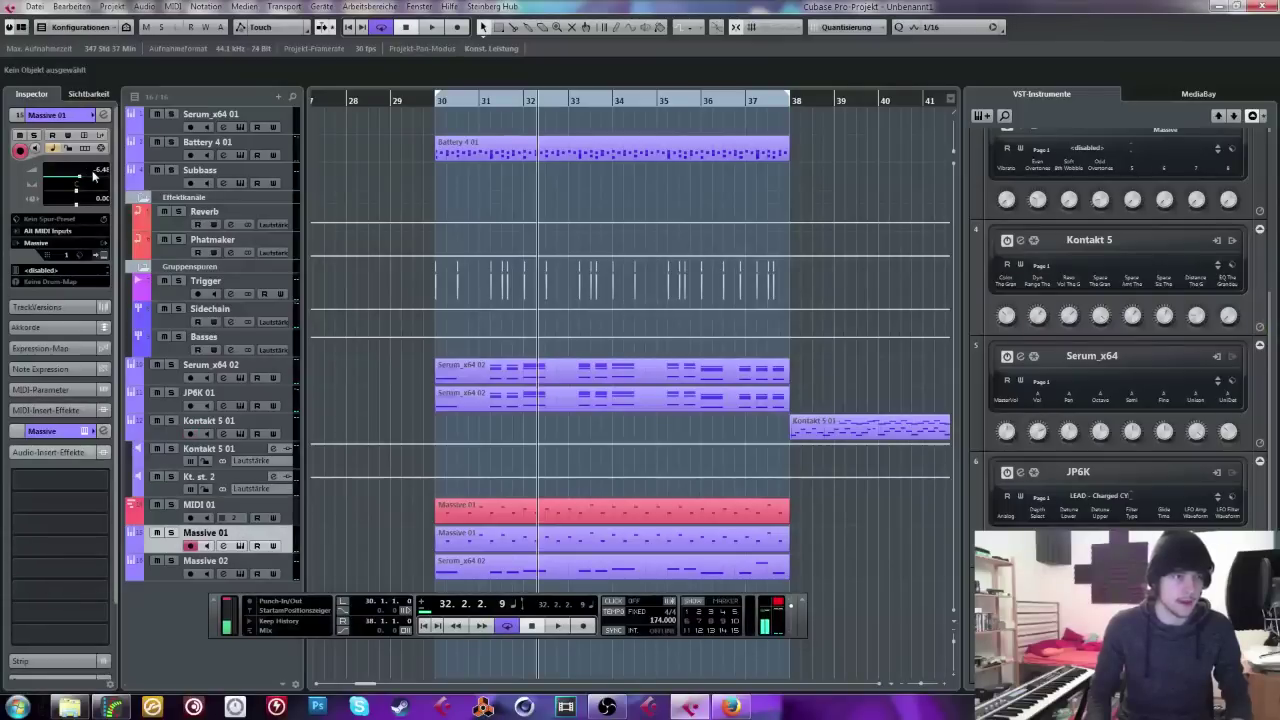
{"action": "left_click", "coordinate": [433, 107]}
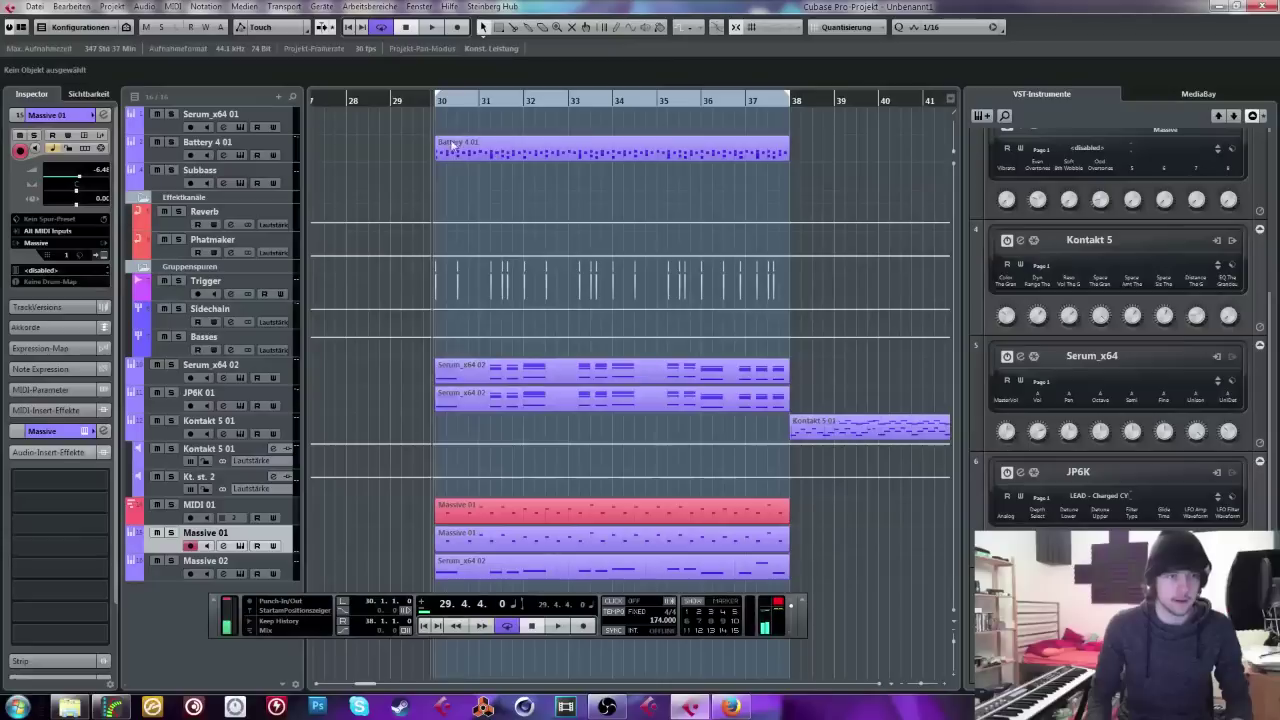
{"action": "left_click", "coordinate": [437, 107]}
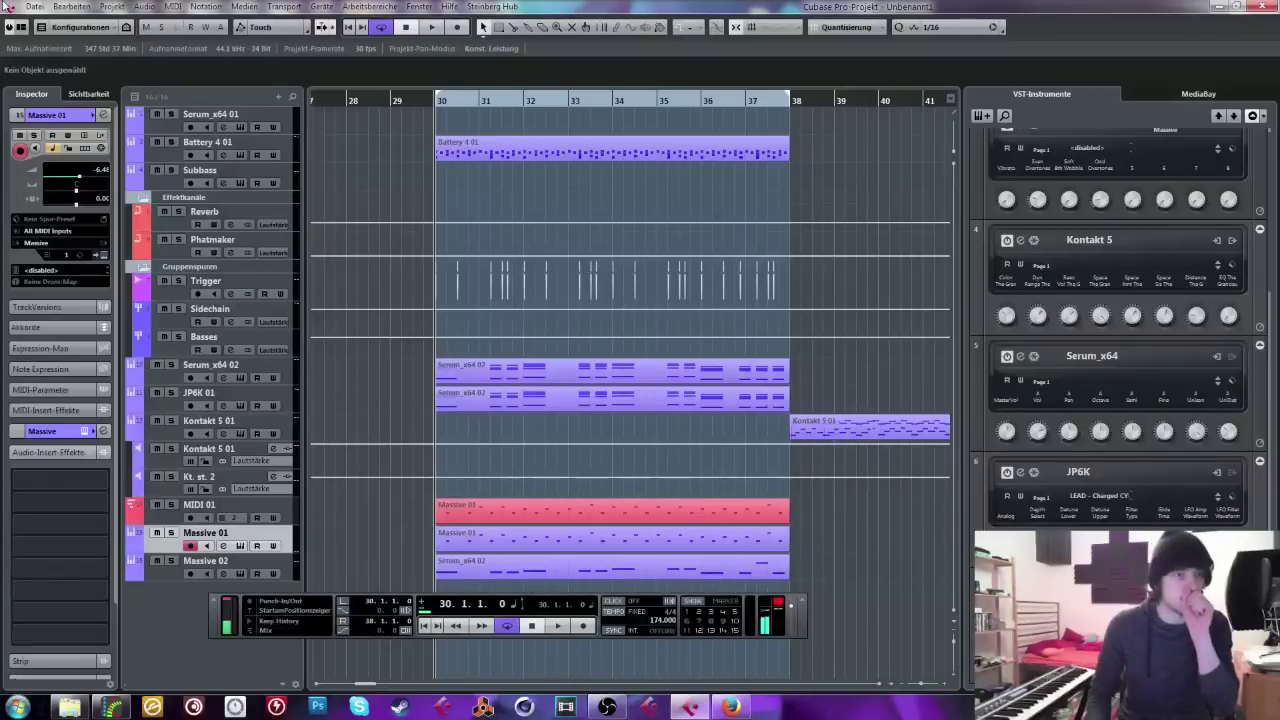
{"action": "key", "text": "F11"}
{"action": "left_click", "coordinate": [347, 159]}
{"action": "left_click", "coordinate": [226, 311]}
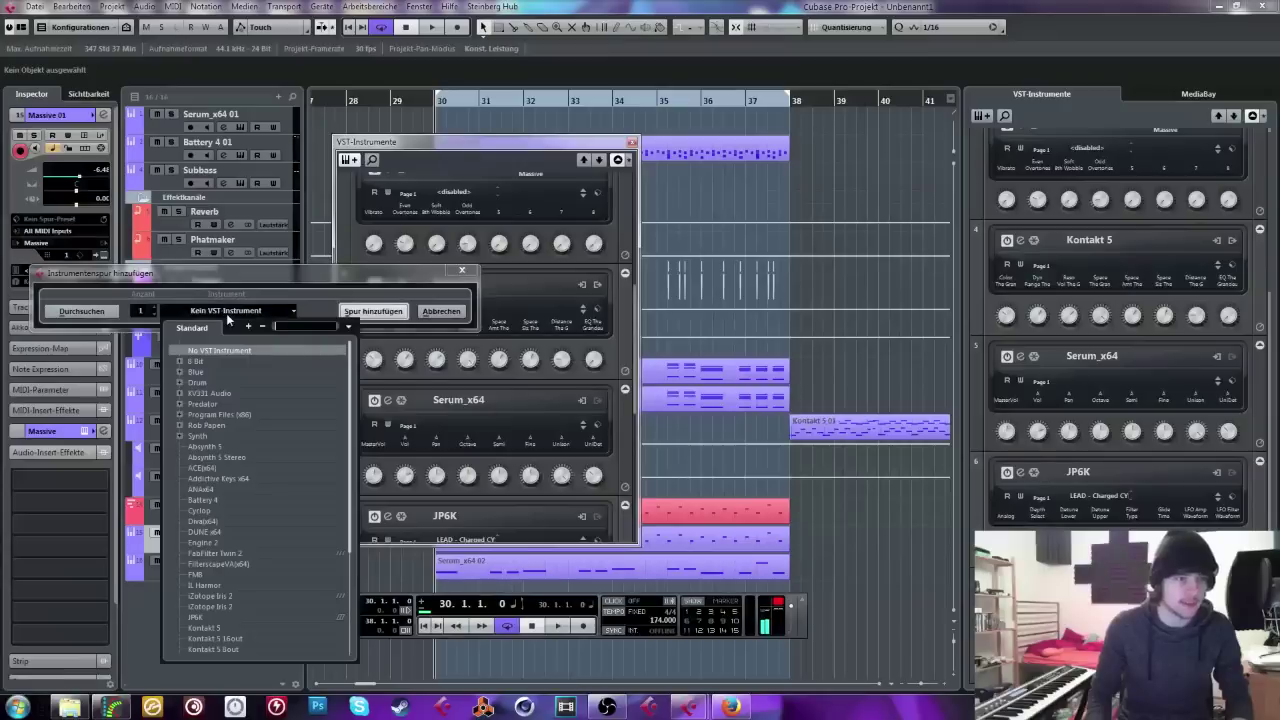
{"action": "type", "text": "ser"}
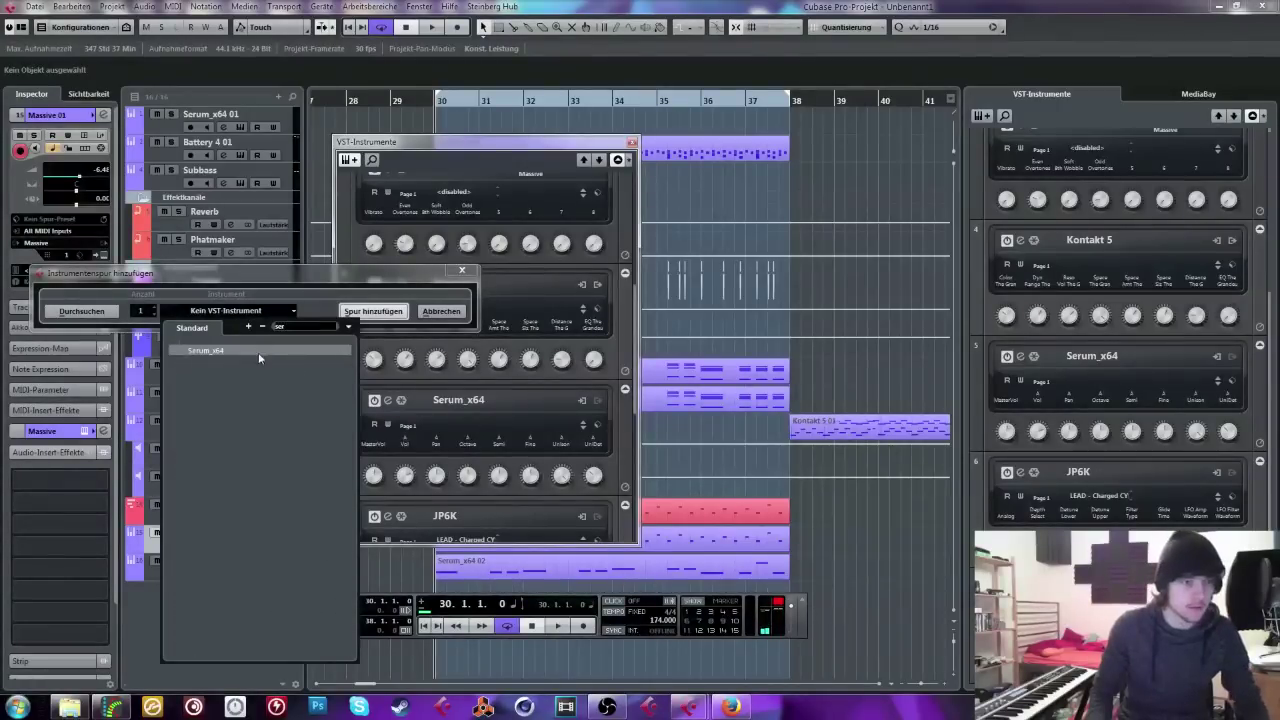
{"action": "left_click", "coordinate": [258, 352]}
{"action": "left_click", "coordinate": [373, 311]}
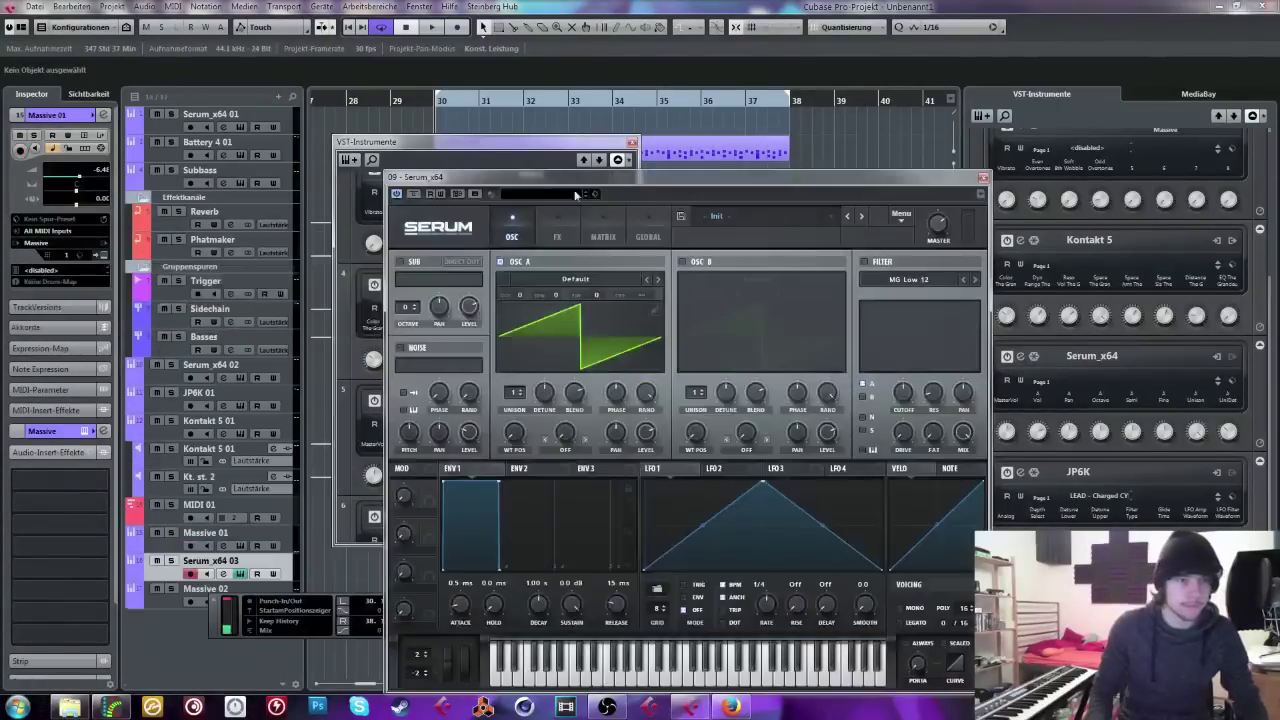
{"action": "left_click", "coordinate": [631, 143]}
Step: Audition the VR Synths presets SYN Double Sync Lead and SYN Double Sync Lead Phat in the new Serum instance
{"action": "left_click_drag", "start_coordinate": [640, 179], "coordinate": [523, 77]}
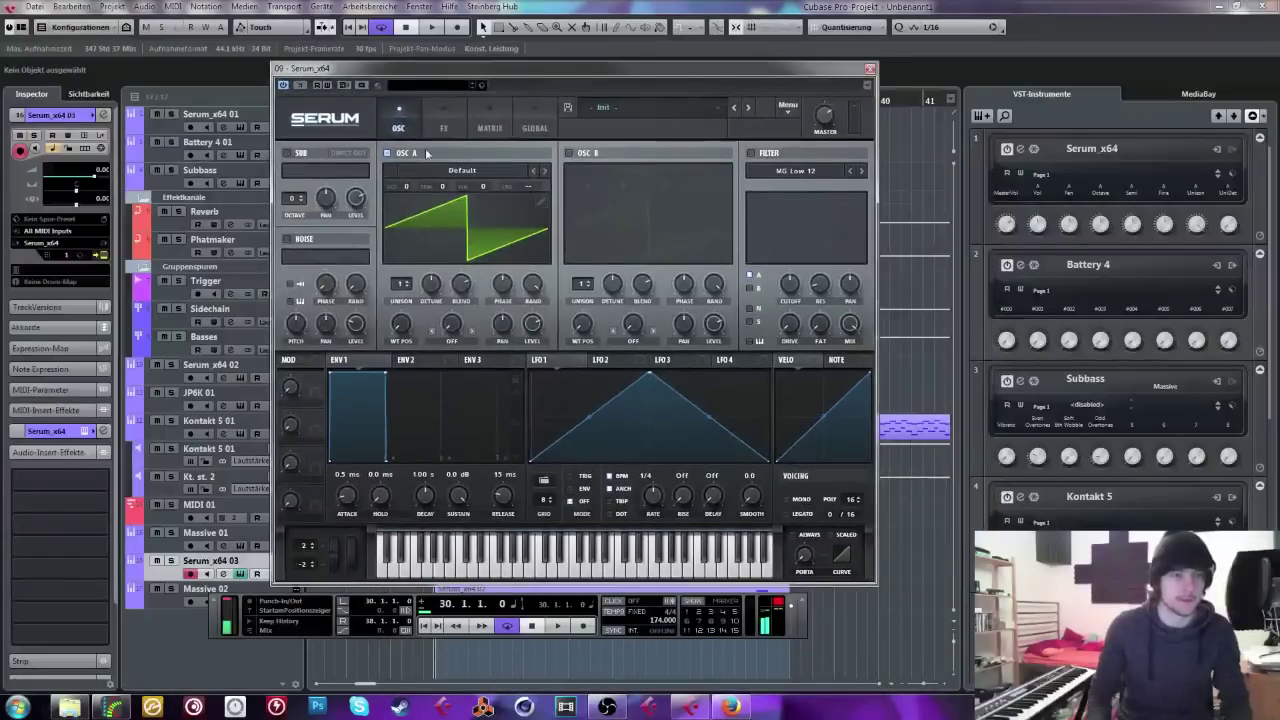
{"action": "left_click", "coordinate": [605, 110]}
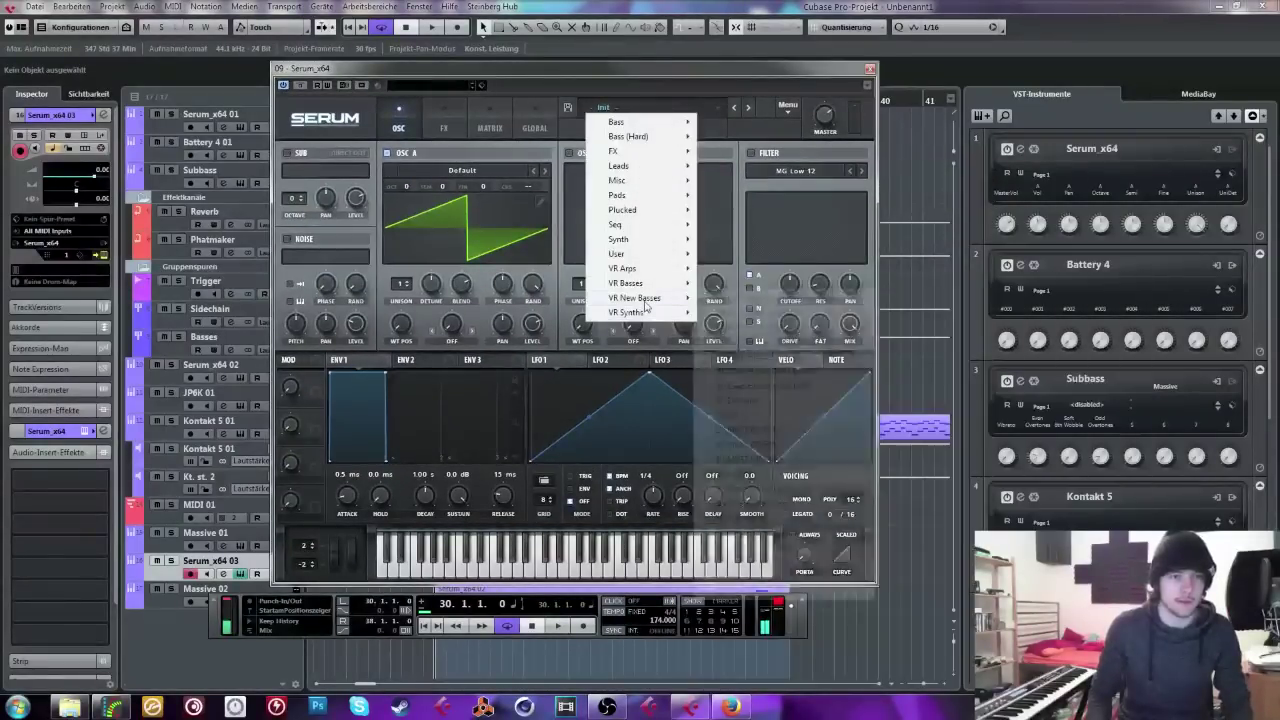
{"action": "mouse_move", "coordinate": [645, 298]}
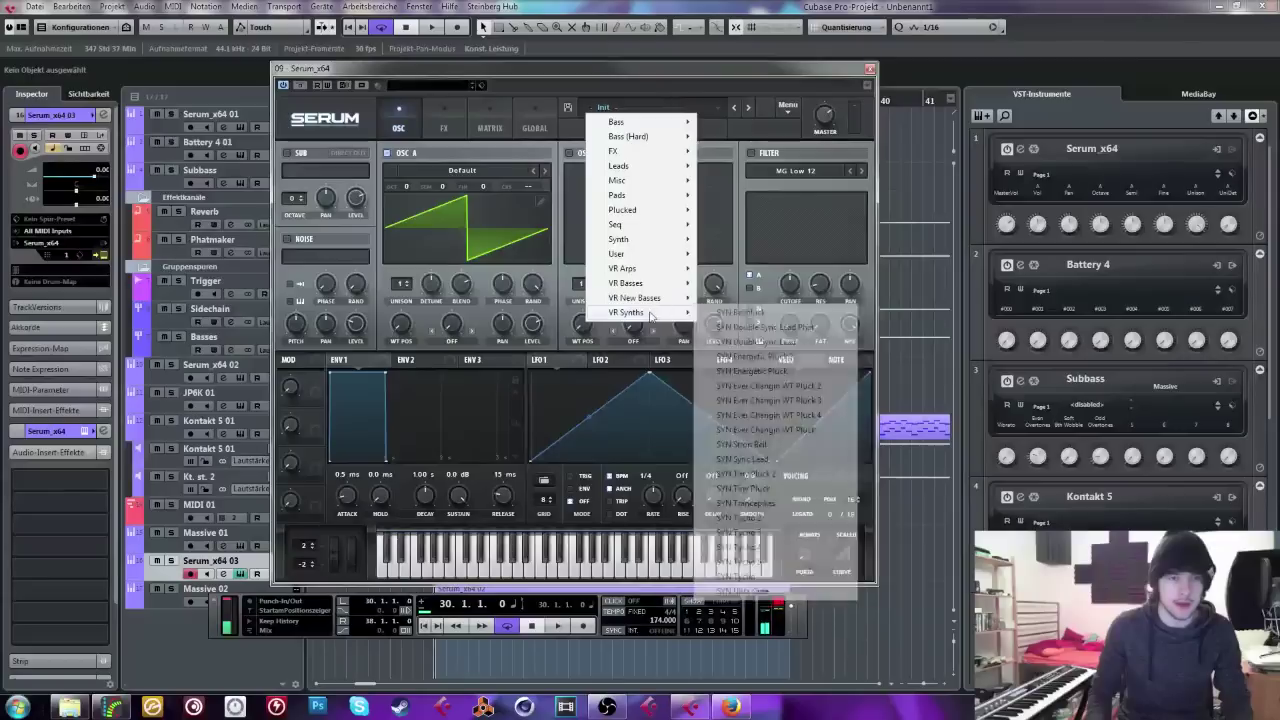
{"action": "left_click", "coordinate": [767, 328]}
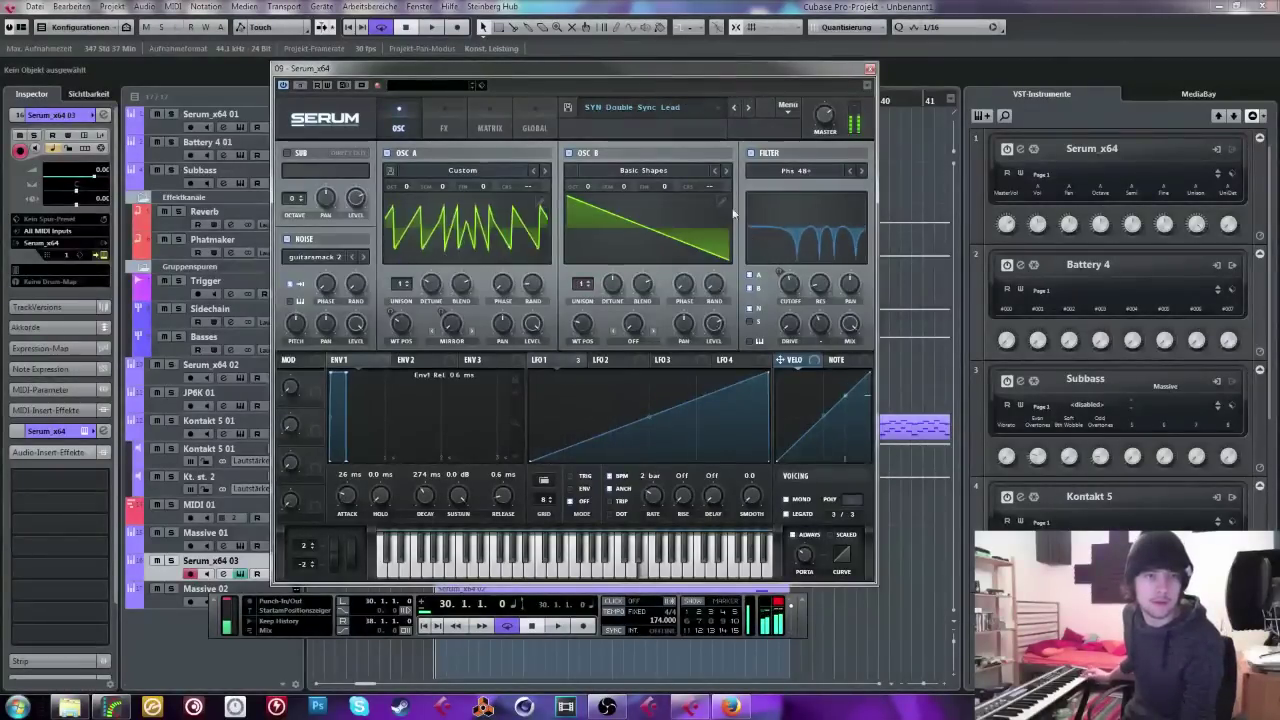
{"action": "left_click", "coordinate": [736, 108]}
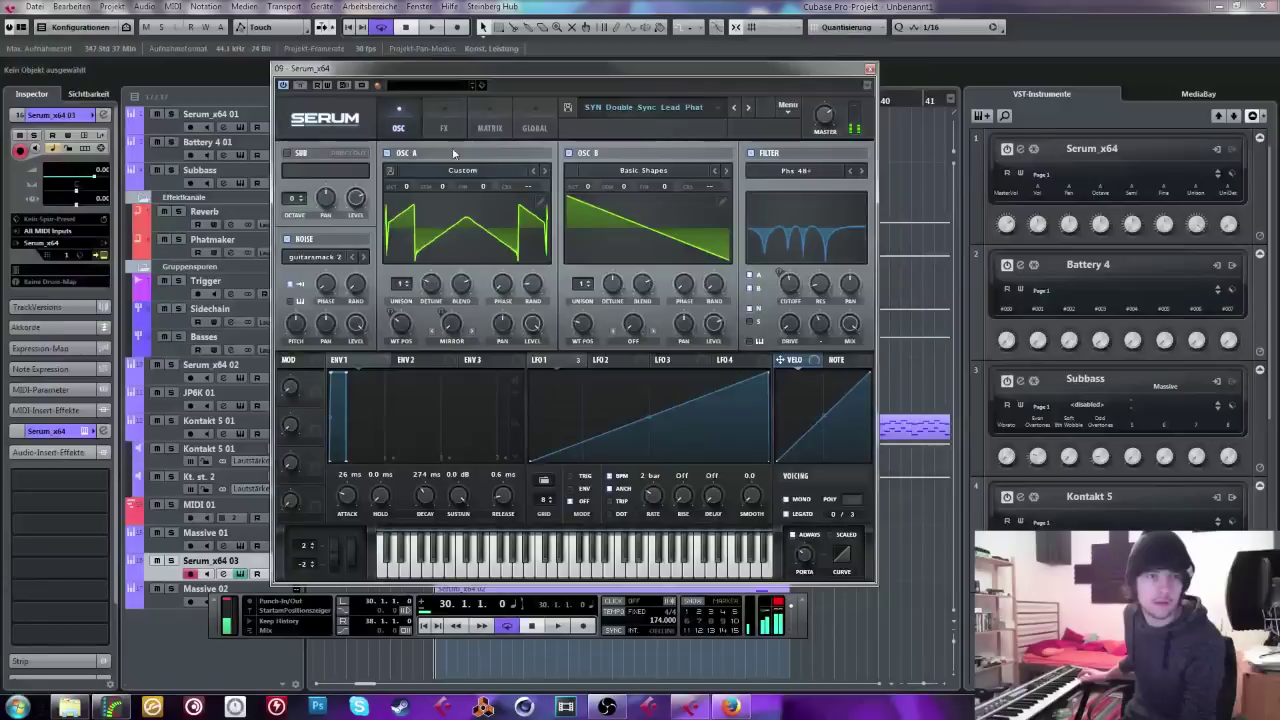
Step: Step back one Serum lead preset and reshape LFO 1 from a rising ramp into a triangle peaking at mid-cycle
{"action": "left_click", "coordinate": [737, 108]}
{"action": "left_click", "coordinate": [444, 127]}
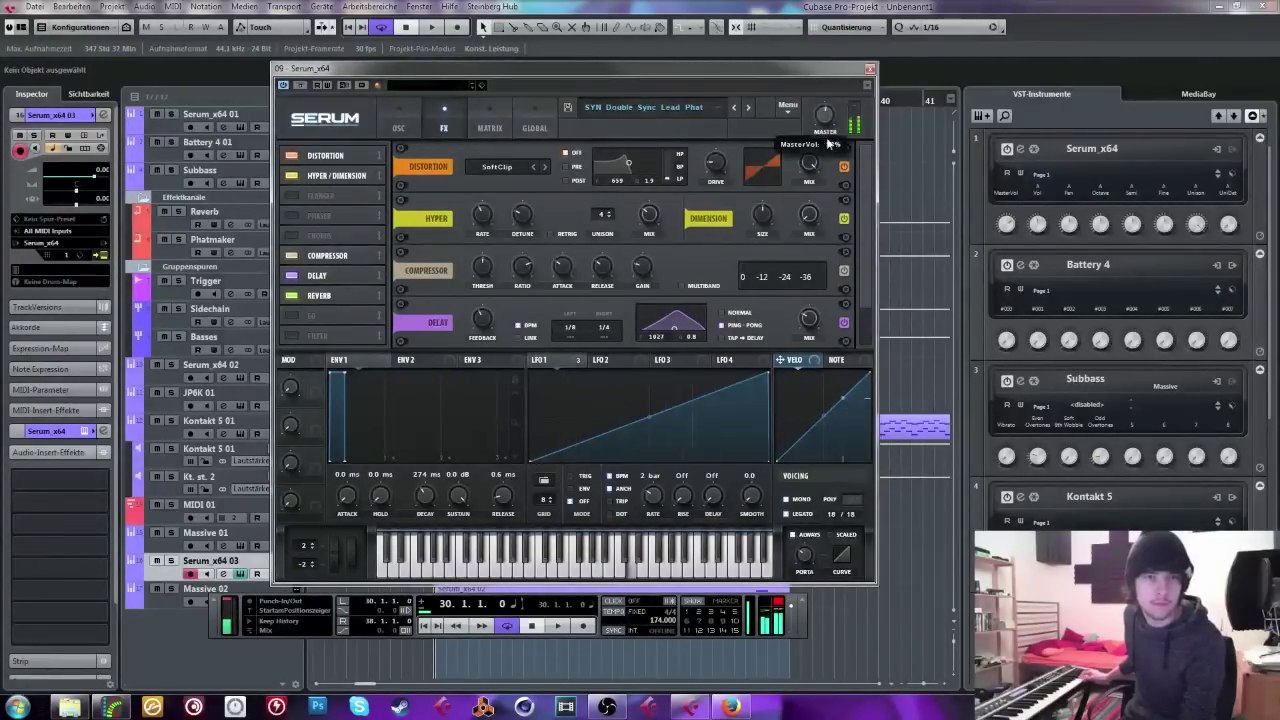
{"action": "left_click", "coordinate": [869, 68]}
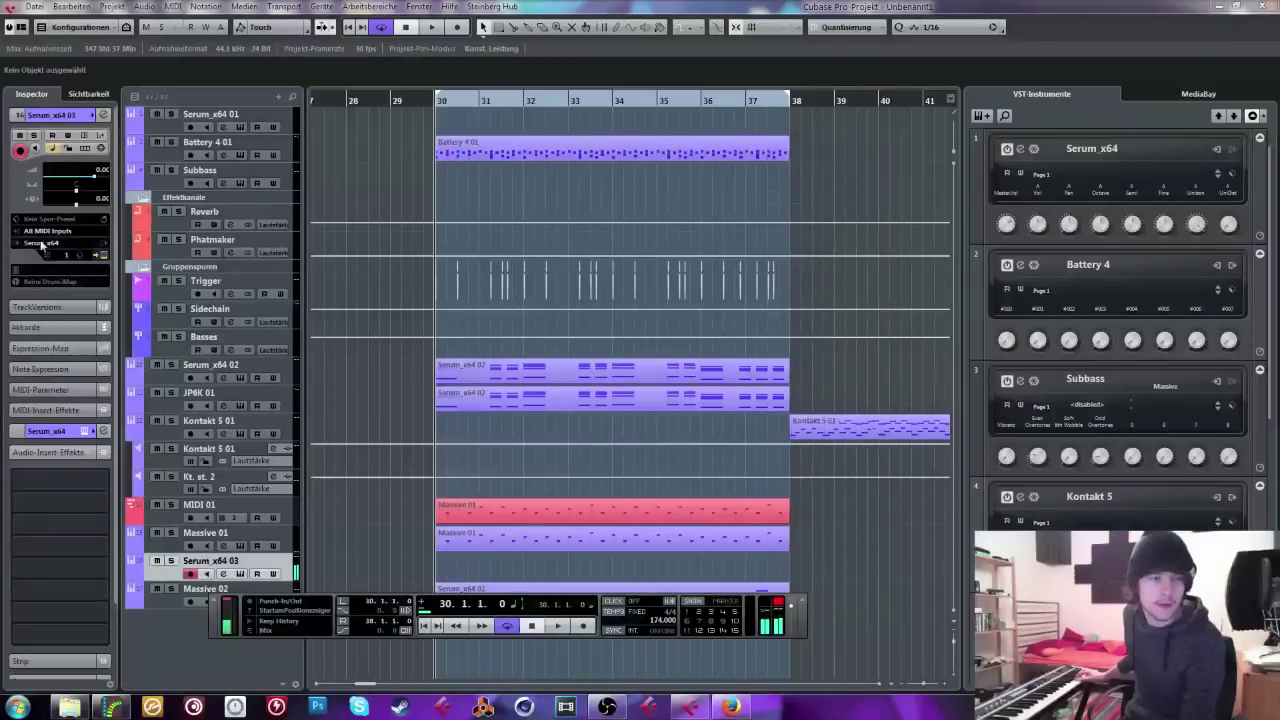
{"action": "left_click", "coordinate": [82, 141]}
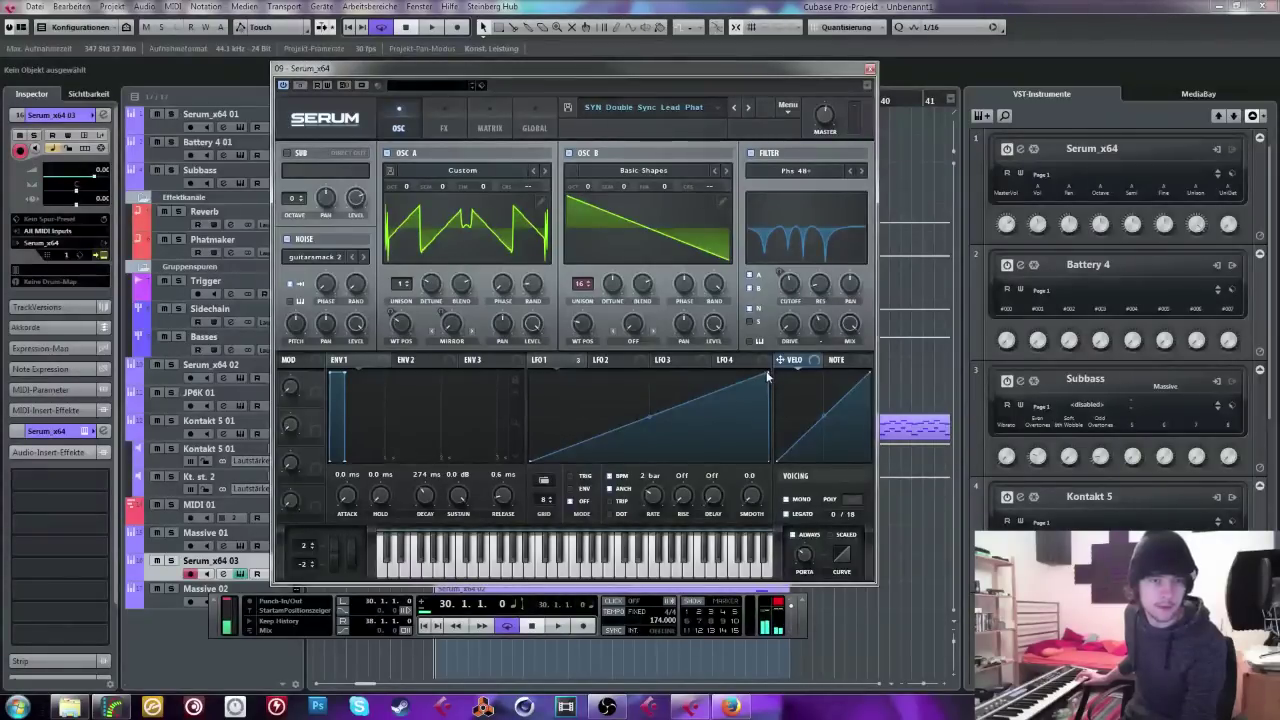
{"action": "left_click_drag", "start_coordinate": [768, 376], "coordinate": [770, 460]}
{"action": "left_click_drag", "start_coordinate": [650, 415], "coordinate": [650, 372]}
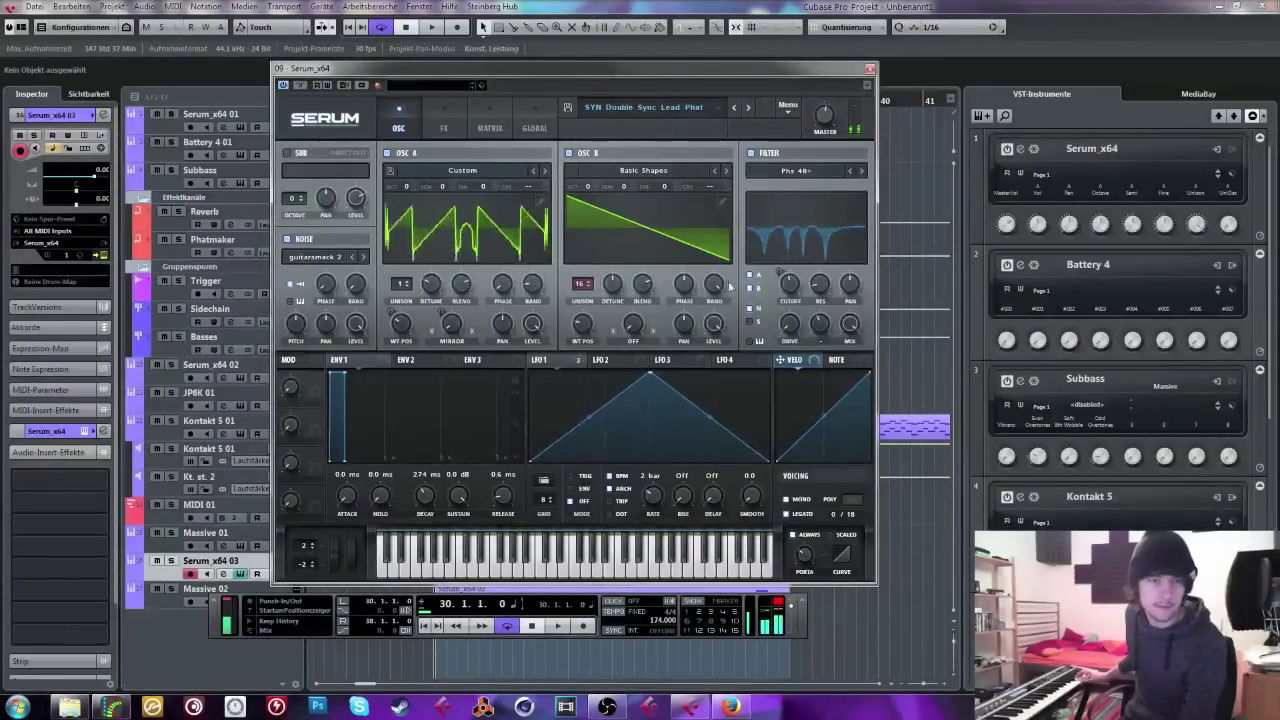
{"action": "left_click", "coordinate": [870, 68]}
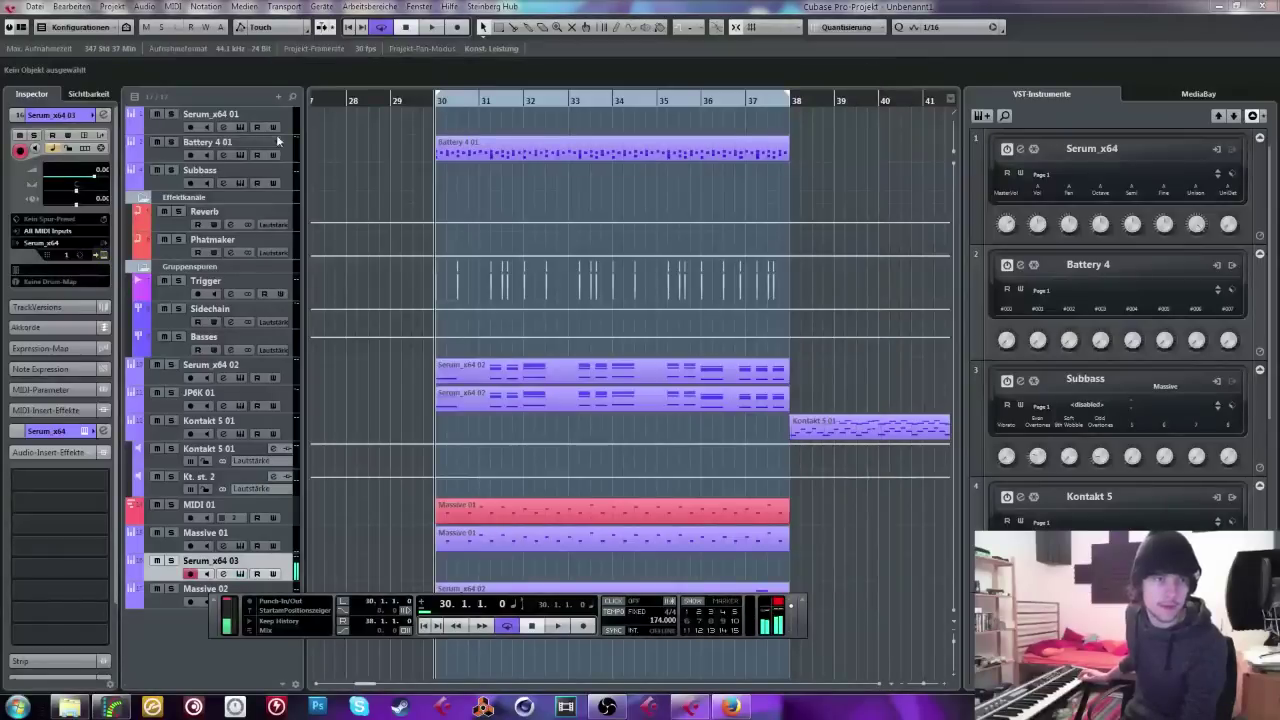
Step: Route the Serum_x64 03 channel's output to the Sidechain group and play the track from just before bar 28 to hear it
{"action": "left_click", "coordinate": [348, 100]}
{"action": "left_click", "coordinate": [104, 431]}
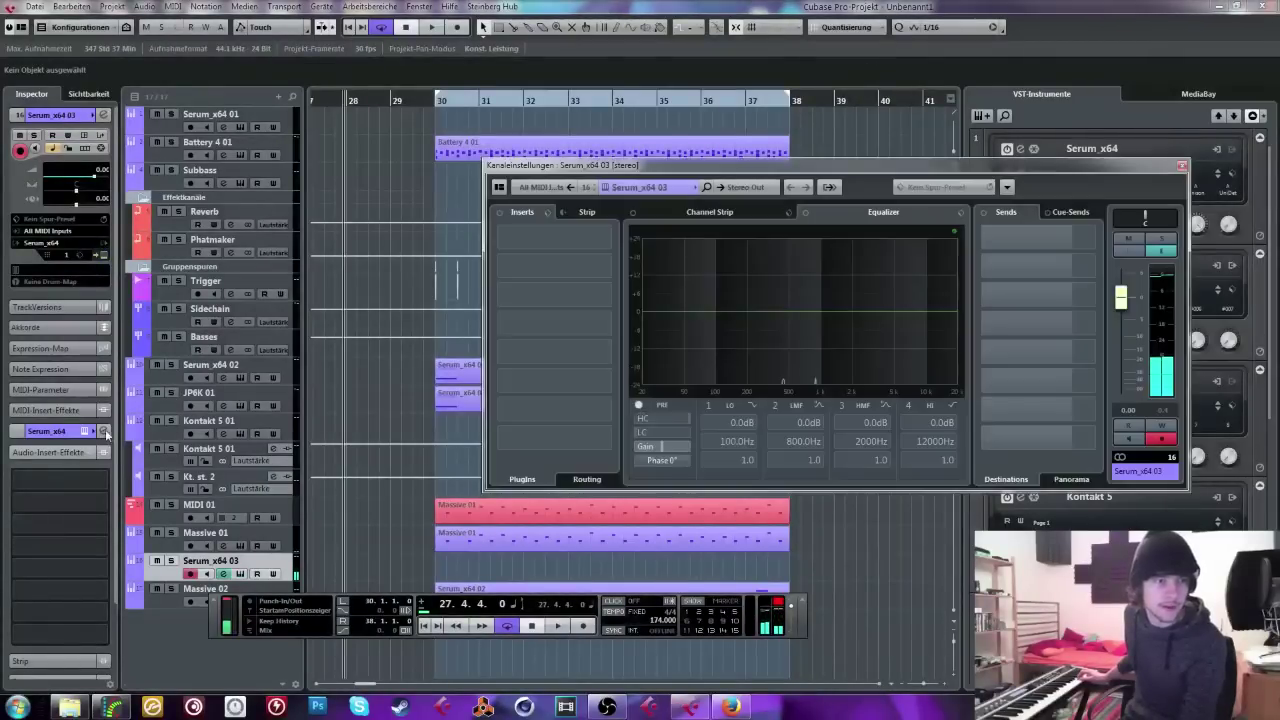
{"action": "left_click", "coordinate": [762, 188]}
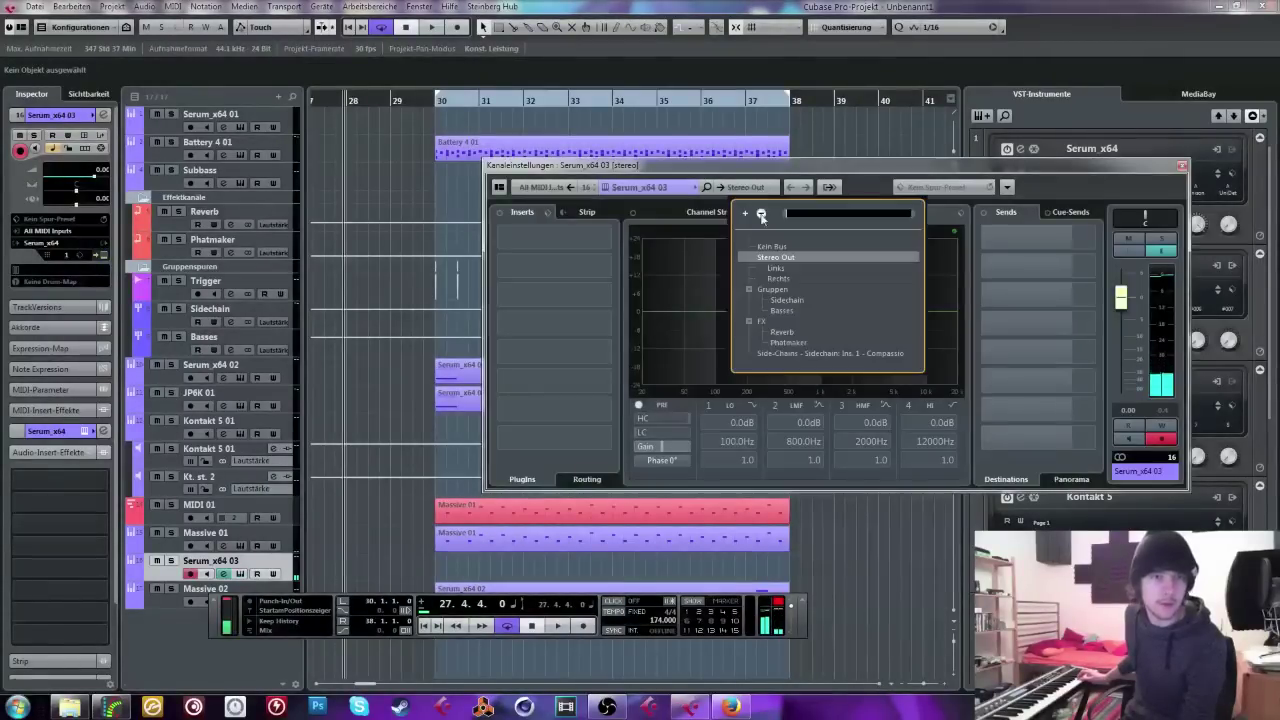
{"action": "left_click", "coordinate": [787, 300]}
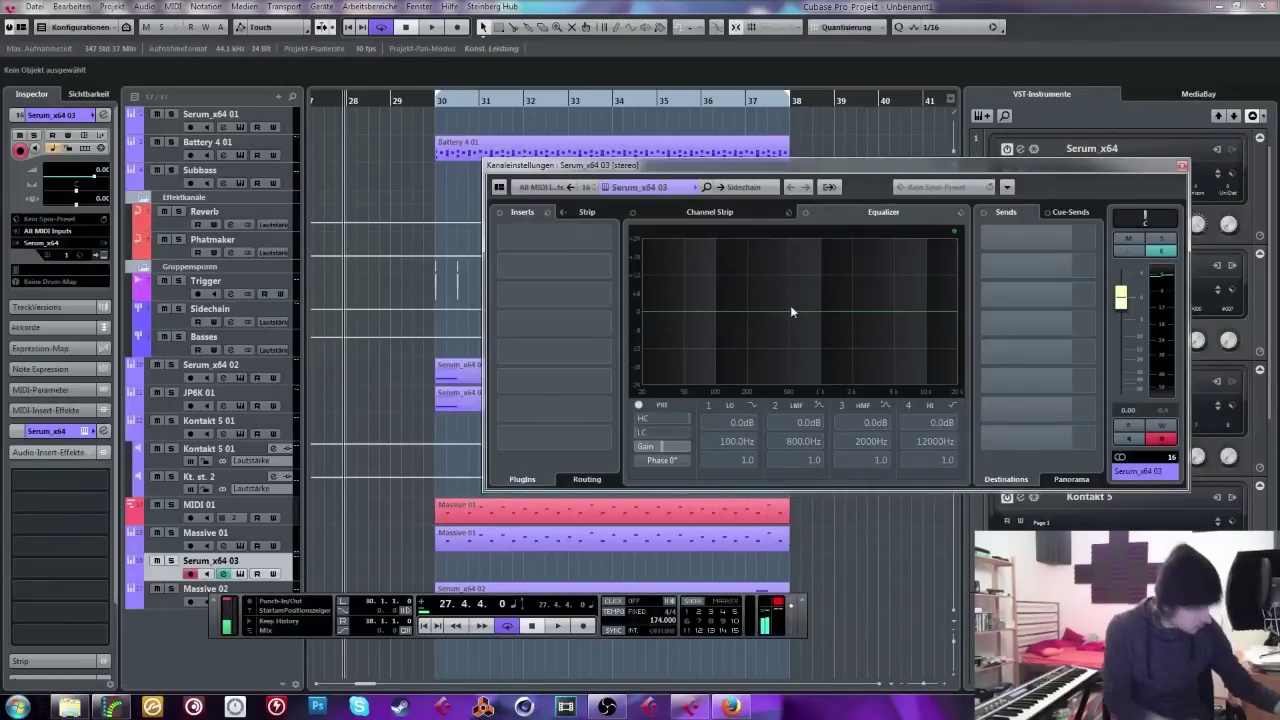
{"action": "key", "text": "space"}
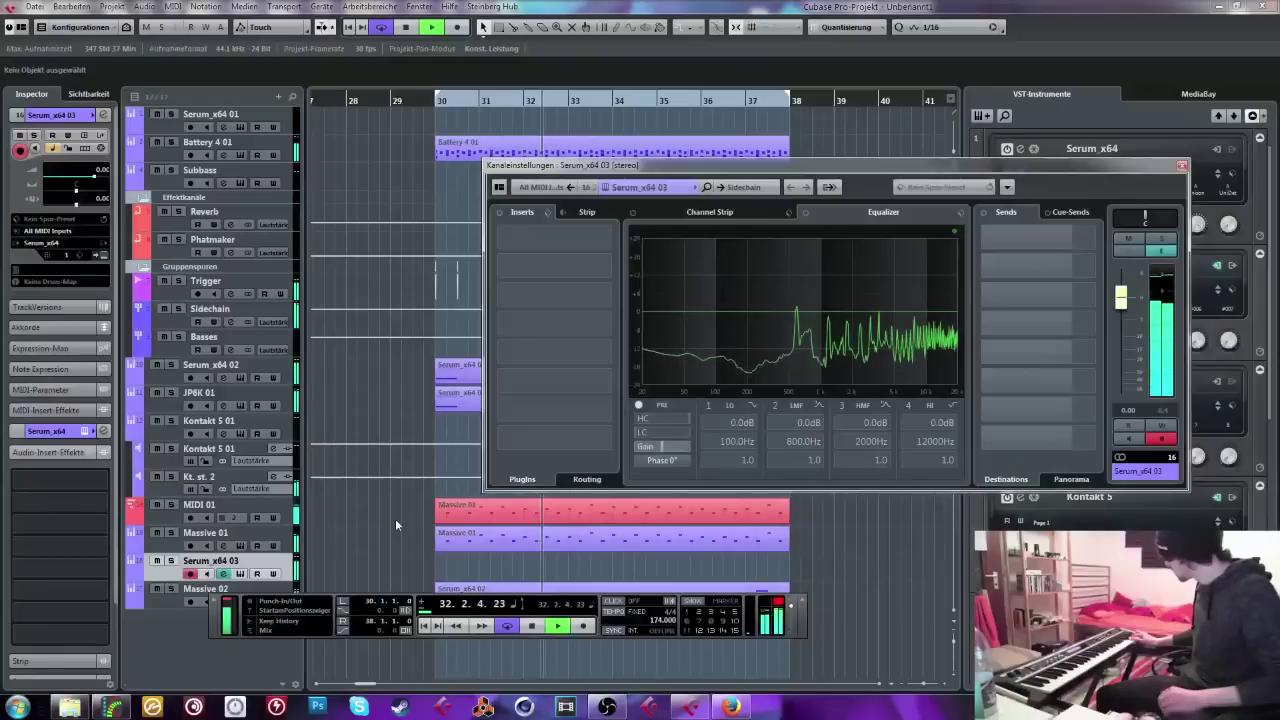
{"action": "key", "text": "space"}
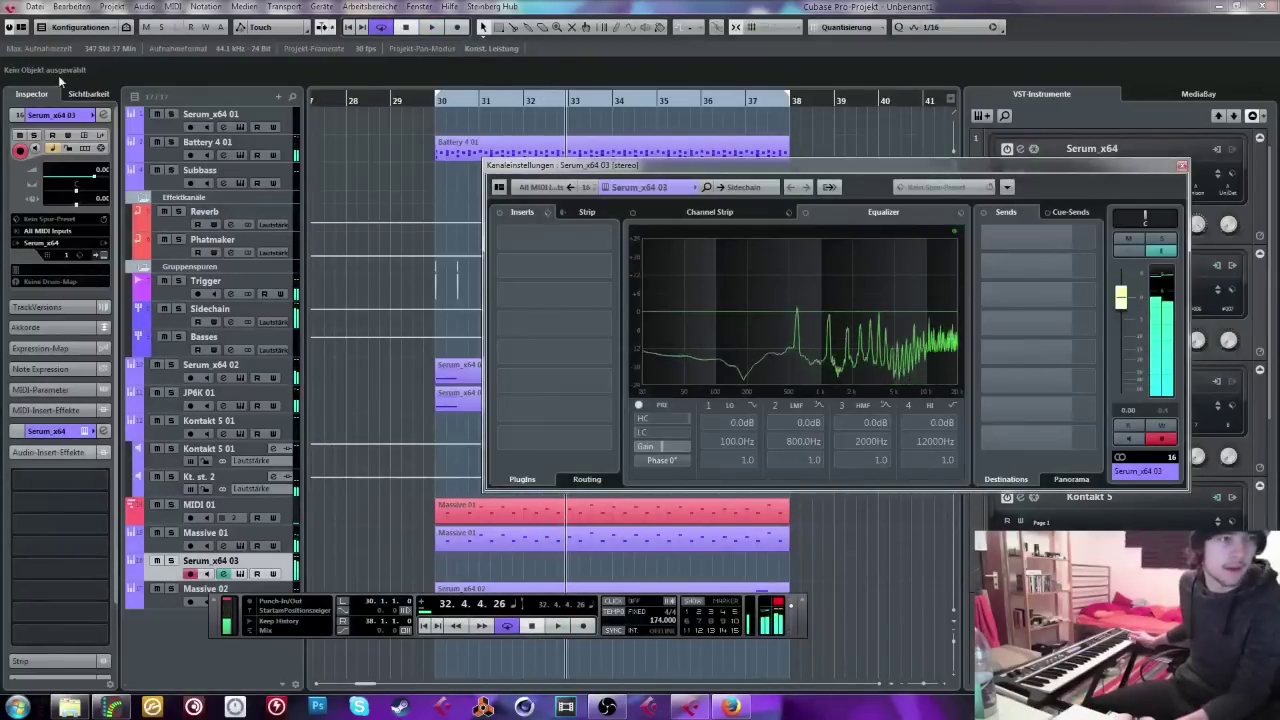
Step: Audition neighbouring VR Synths presets, including SYN Double Sync Lead and SYN Energetic Pluck 2, on the Serum_x64 03 track
{"action": "left_click", "coordinate": [240, 574]}
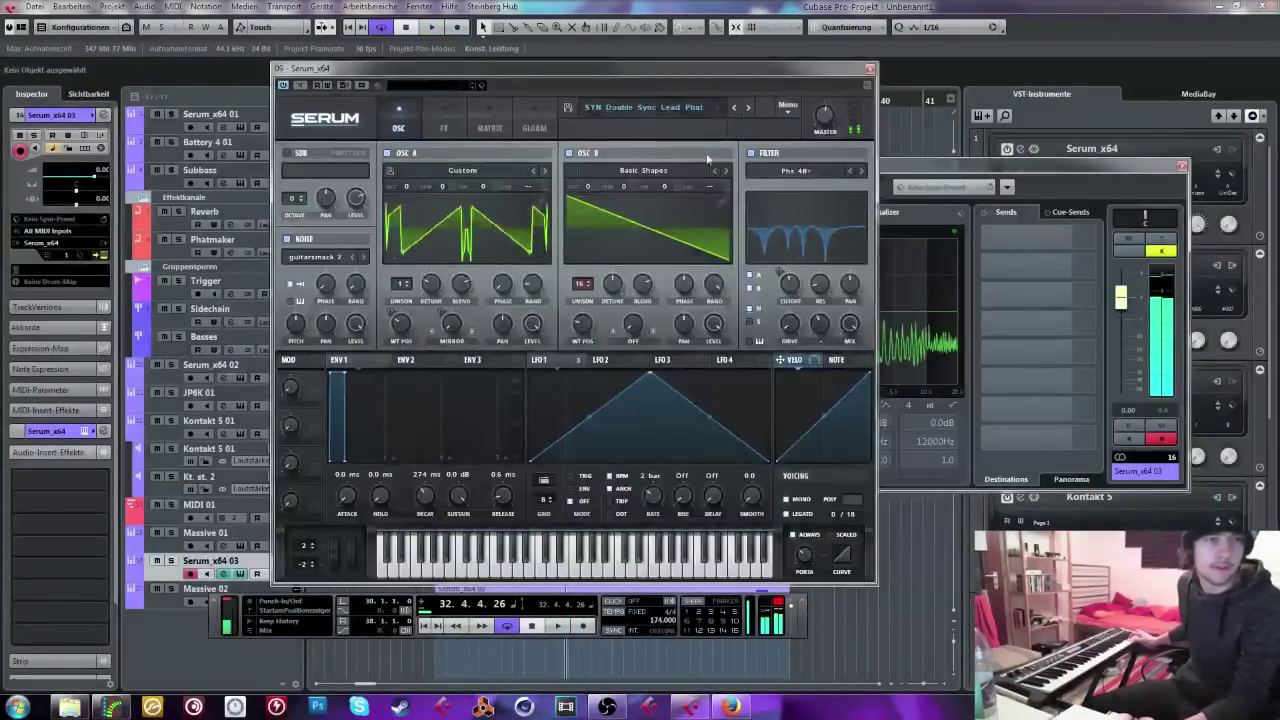
{"action": "left_click", "coordinate": [735, 108]}
{"action": "left_click", "coordinate": [736, 108]}
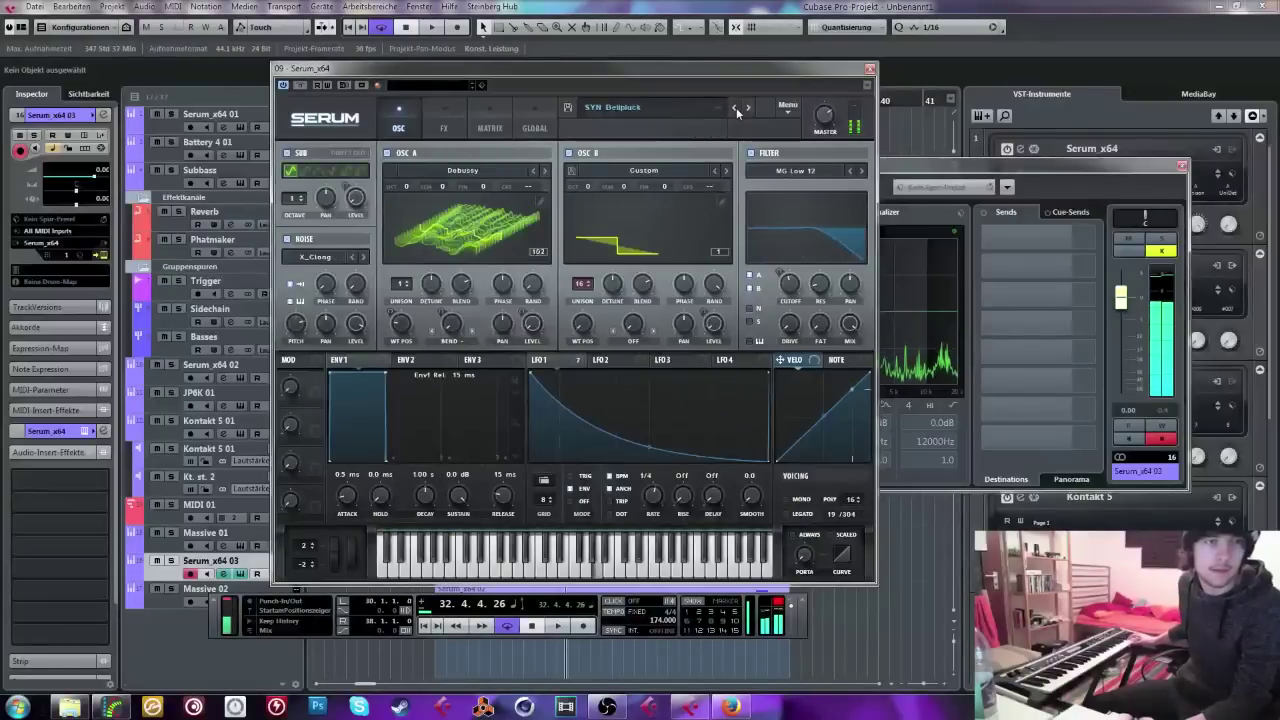
{"action": "left_click", "coordinate": [749, 108]}
{"action": "left_click", "coordinate": [750, 108]}
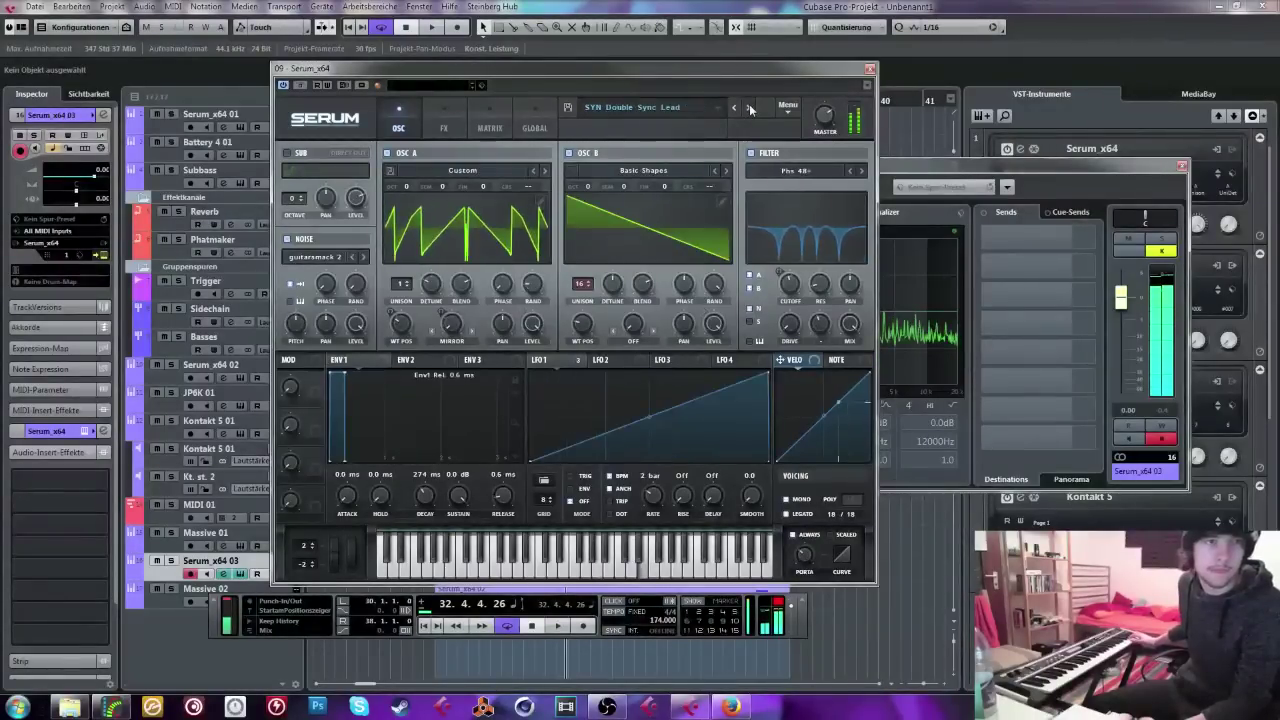
{"action": "left_click", "coordinate": [750, 108]}
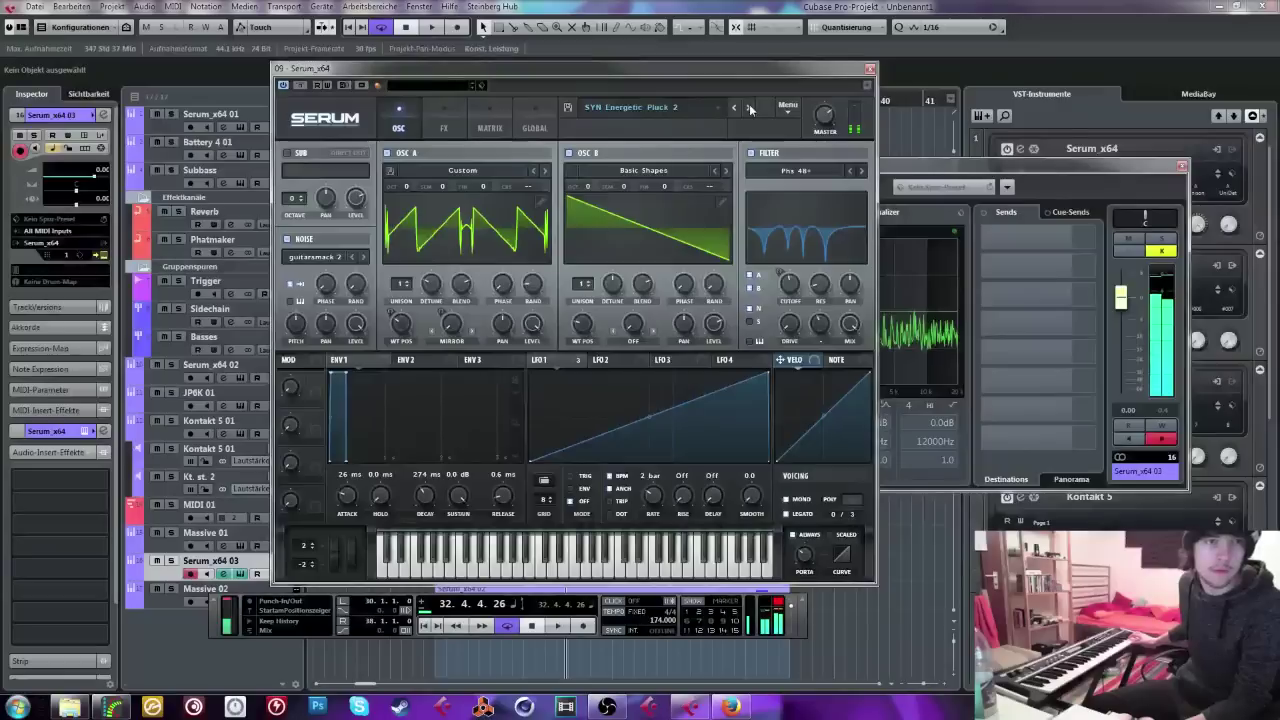
{"action": "left_click", "coordinate": [750, 108]}
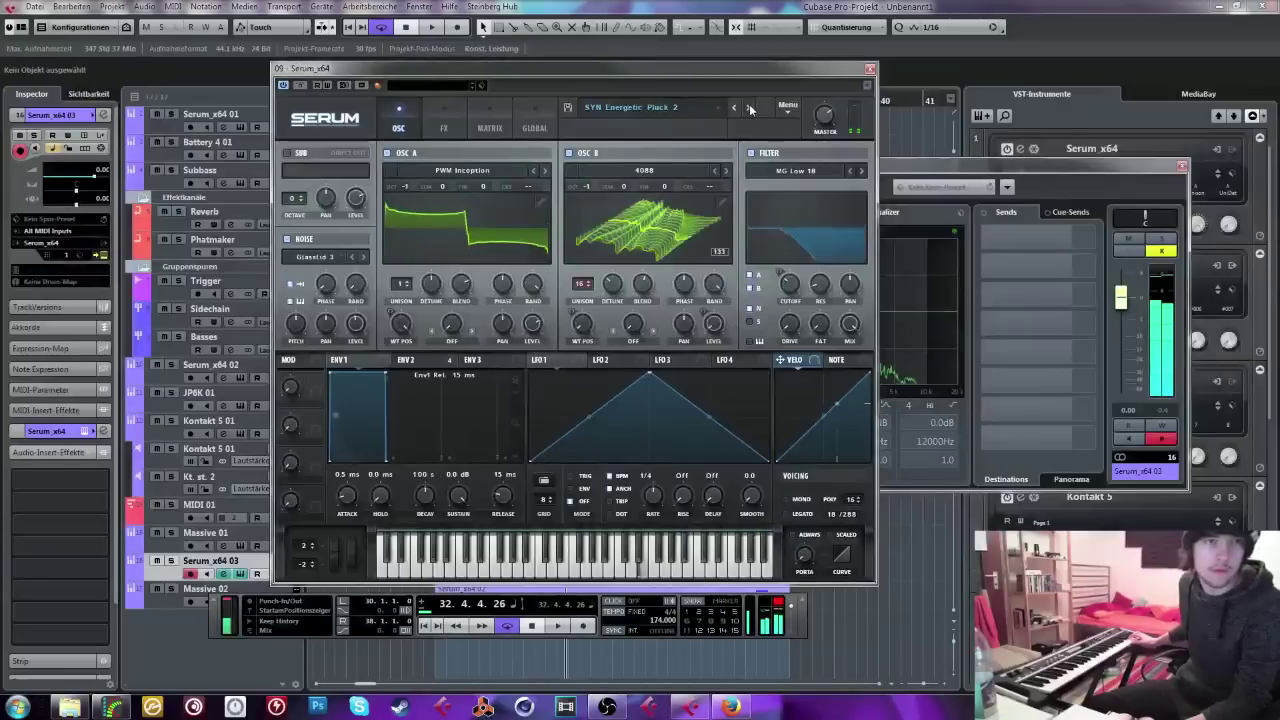
{"action": "left_click", "coordinate": [690, 112]}
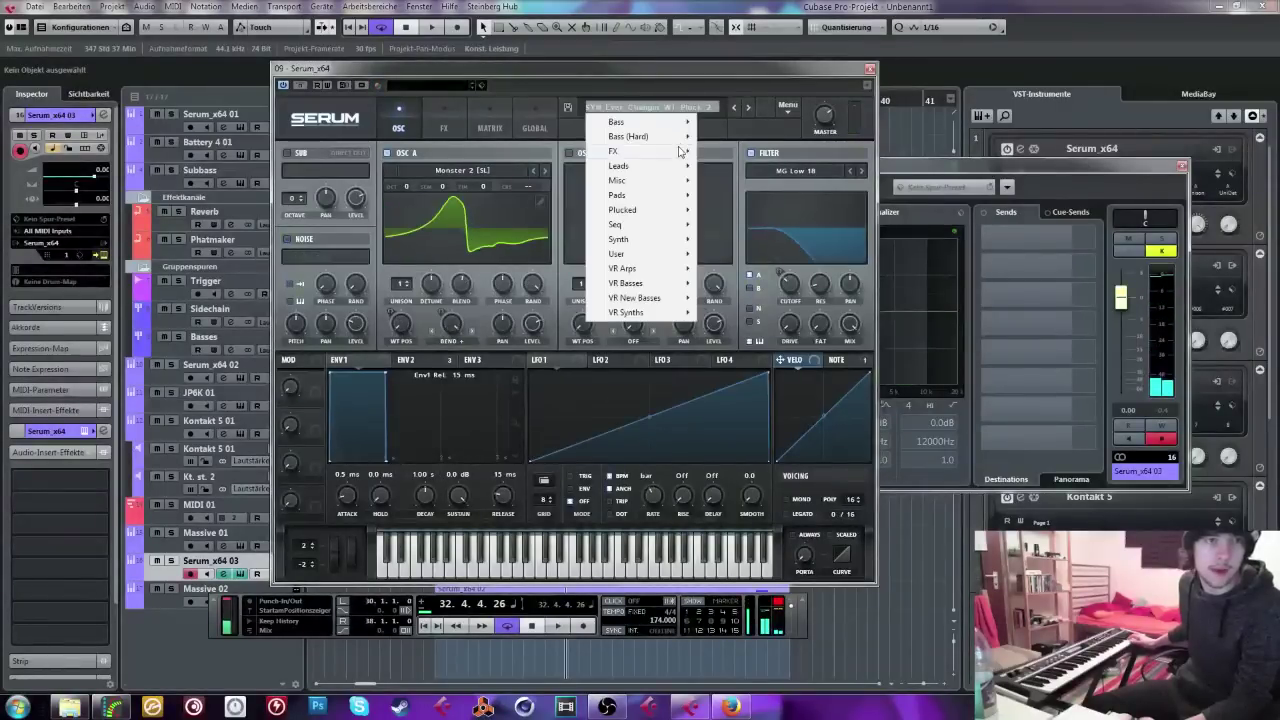
Step: Initialize the Serum patch and set oscillator A's warp mode to Sync, modulated by LFO 1
{"action": "left_click", "coordinate": [788, 106]}
{"action": "left_click", "coordinate": [820, 181]}
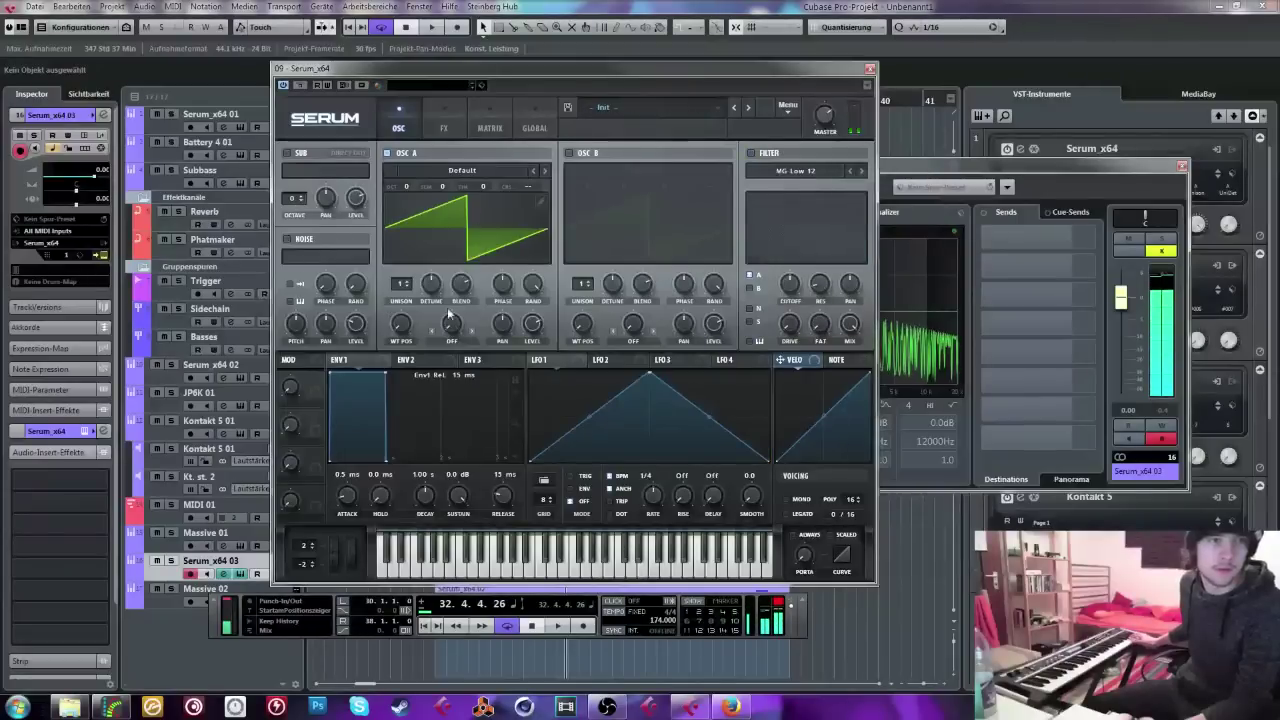
{"action": "left_click", "coordinate": [455, 342]}
{"action": "left_click", "coordinate": [483, 374]}
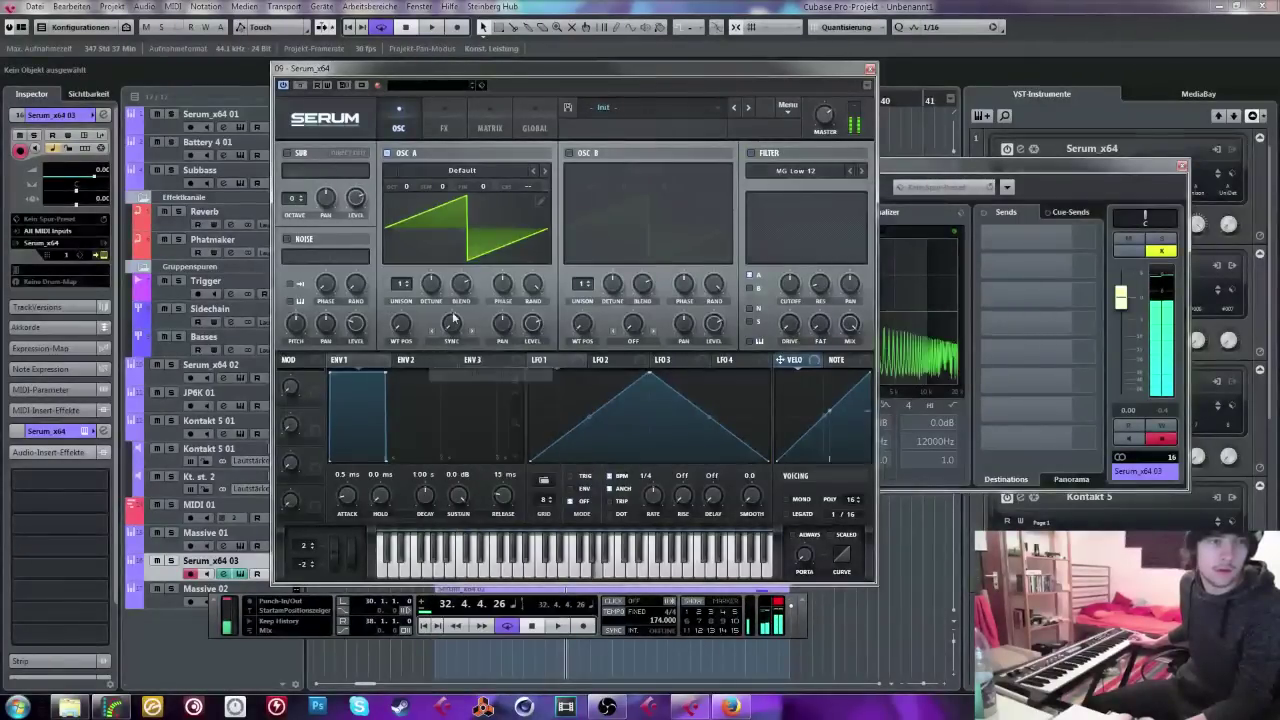
{"action": "mouse_move", "coordinate": [451, 323]}
{"action": "left_mouse_down"}
{"action": "mouse_move", "coordinate": [464, 262]}
{"action": "mouse_move", "coordinate": [553, 336]}
{"action": "mouse_move", "coordinate": [451, 323]}
{"action": "left_mouse_up"}
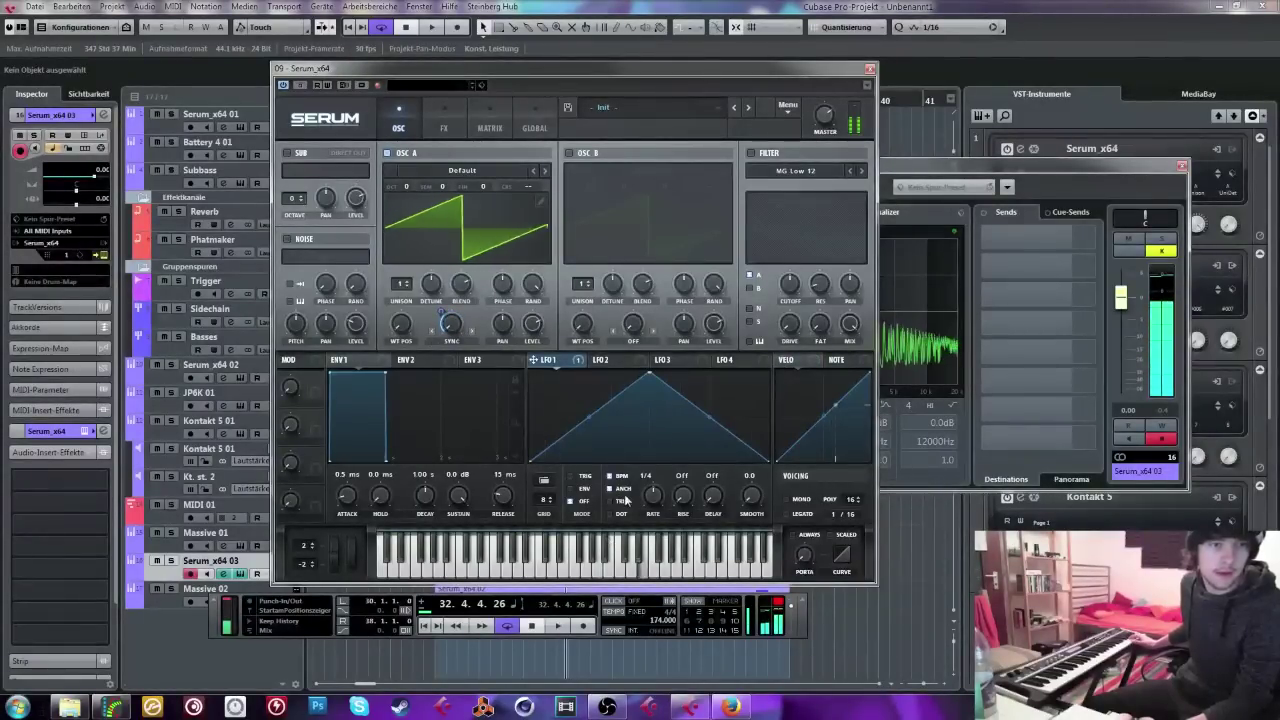
Step: Bow both slopes of LFO 1's curve outward at a 2 bar rate and switch the voicing to Mono and Legato
{"action": "left_click_drag", "start_coordinate": [651, 496], "coordinate": [650, 505]}
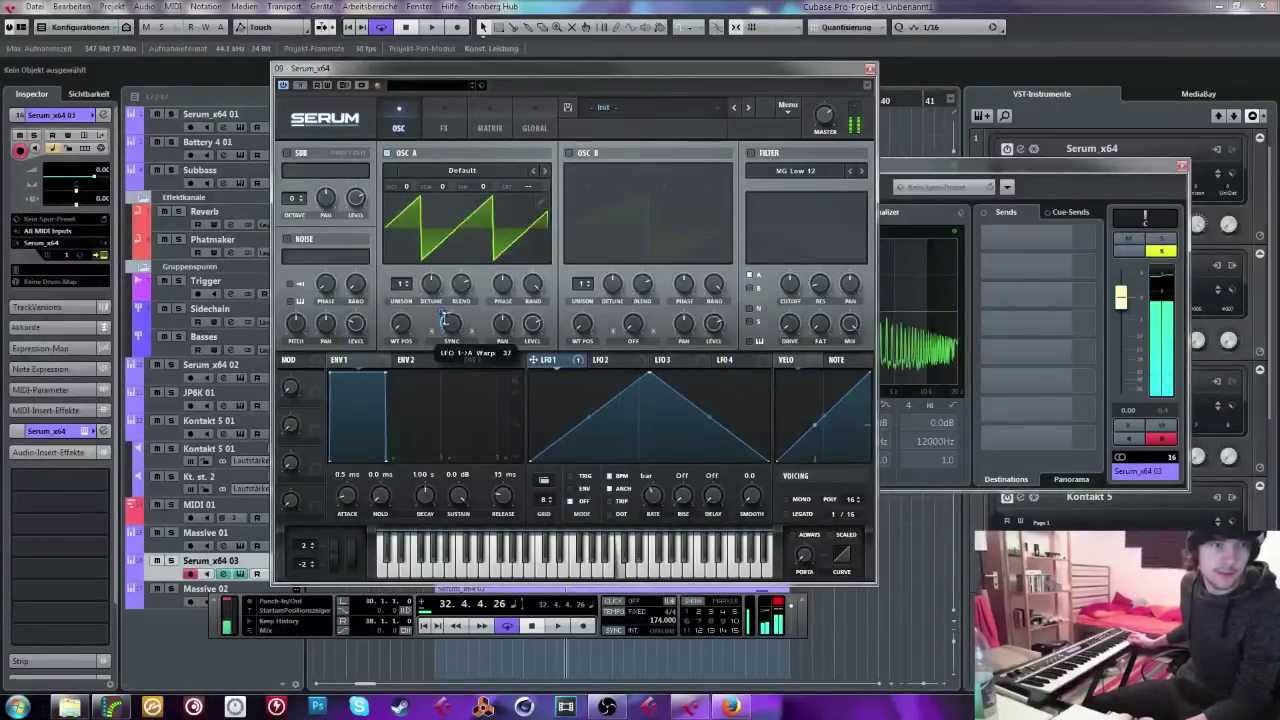
{"action": "left_click_drag", "start_coordinate": [592, 418], "coordinate": [591, 404]}
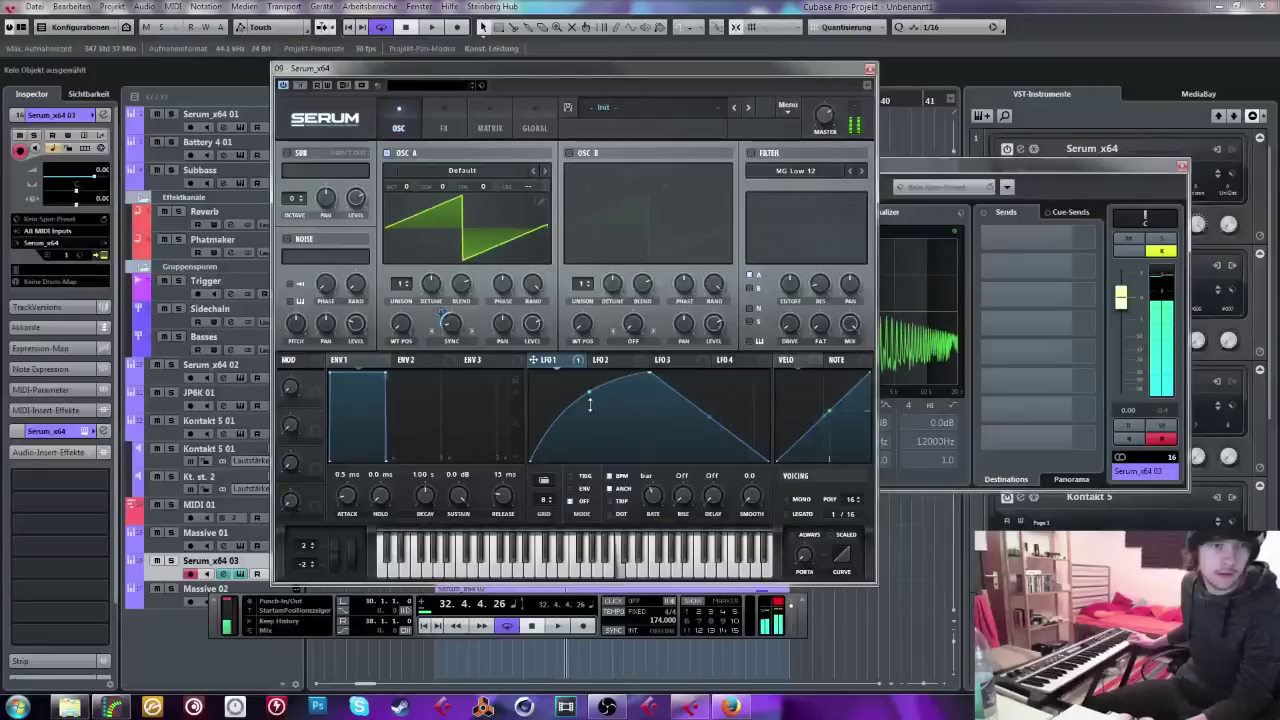
{"action": "left_click_drag", "start_coordinate": [706, 418], "coordinate": [706, 405]}
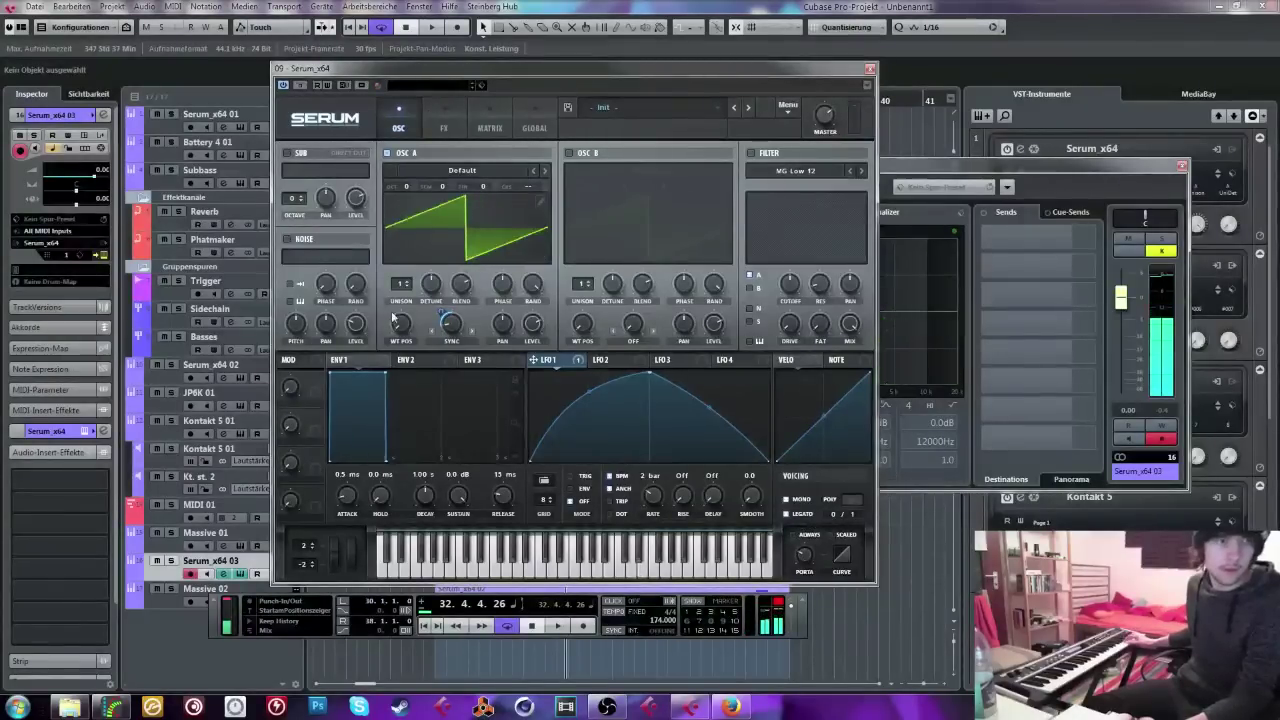
Step: Give oscillator A 16 unison voices with a low detune, and enable oscillator B with 16 unison voices
{"action": "left_click_drag", "start_coordinate": [400, 283], "coordinate": [402, 240]}
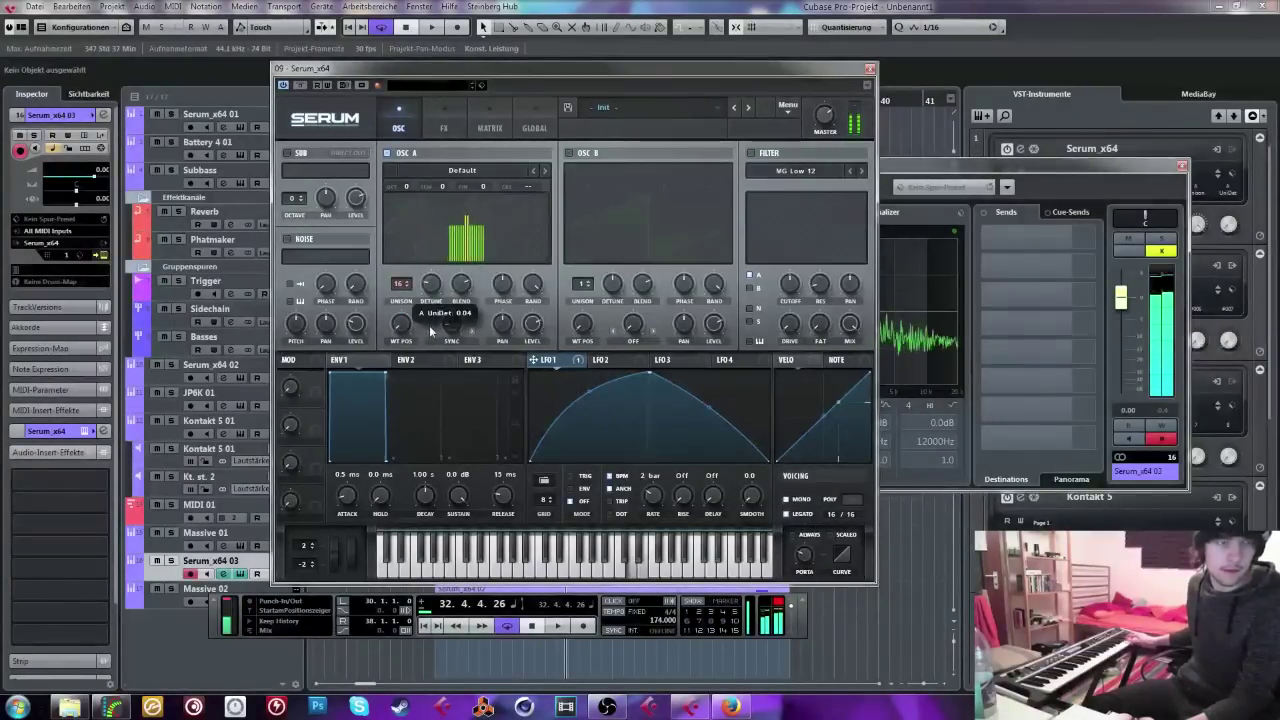
{"action": "left_click", "coordinate": [569, 153]}
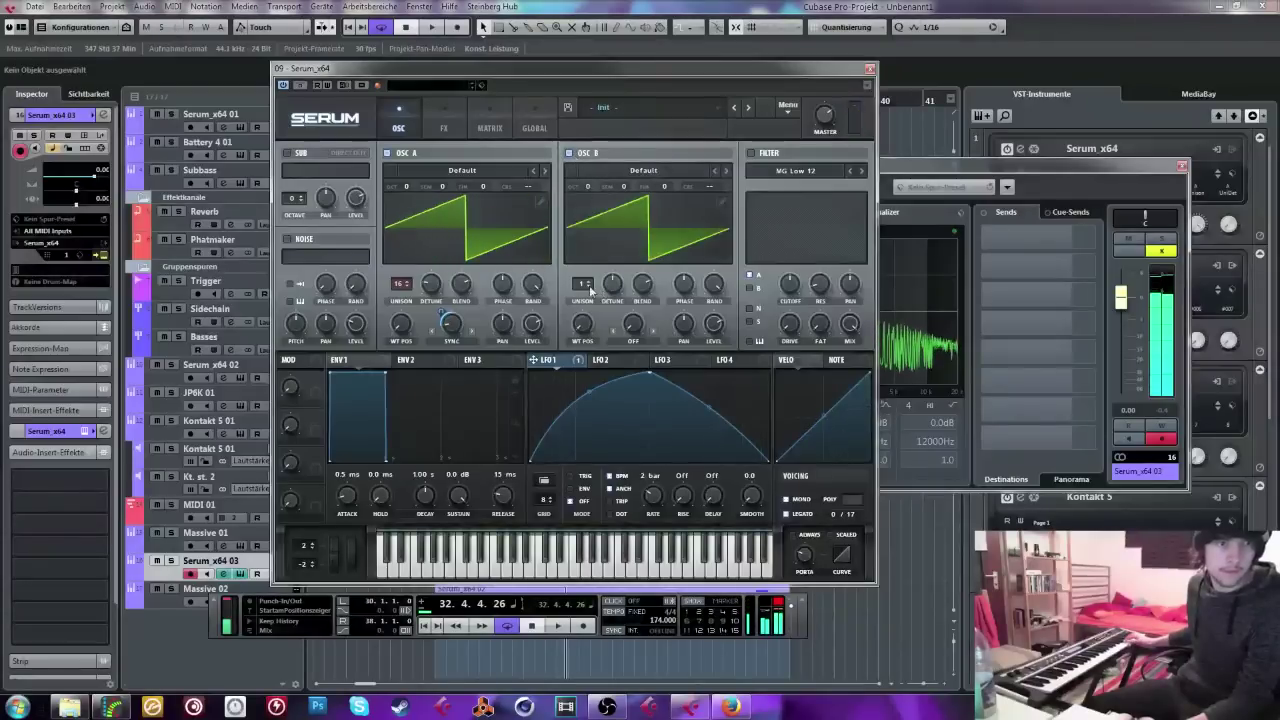
{"action": "left_click_drag", "start_coordinate": [590, 290], "coordinate": [592, 250]}
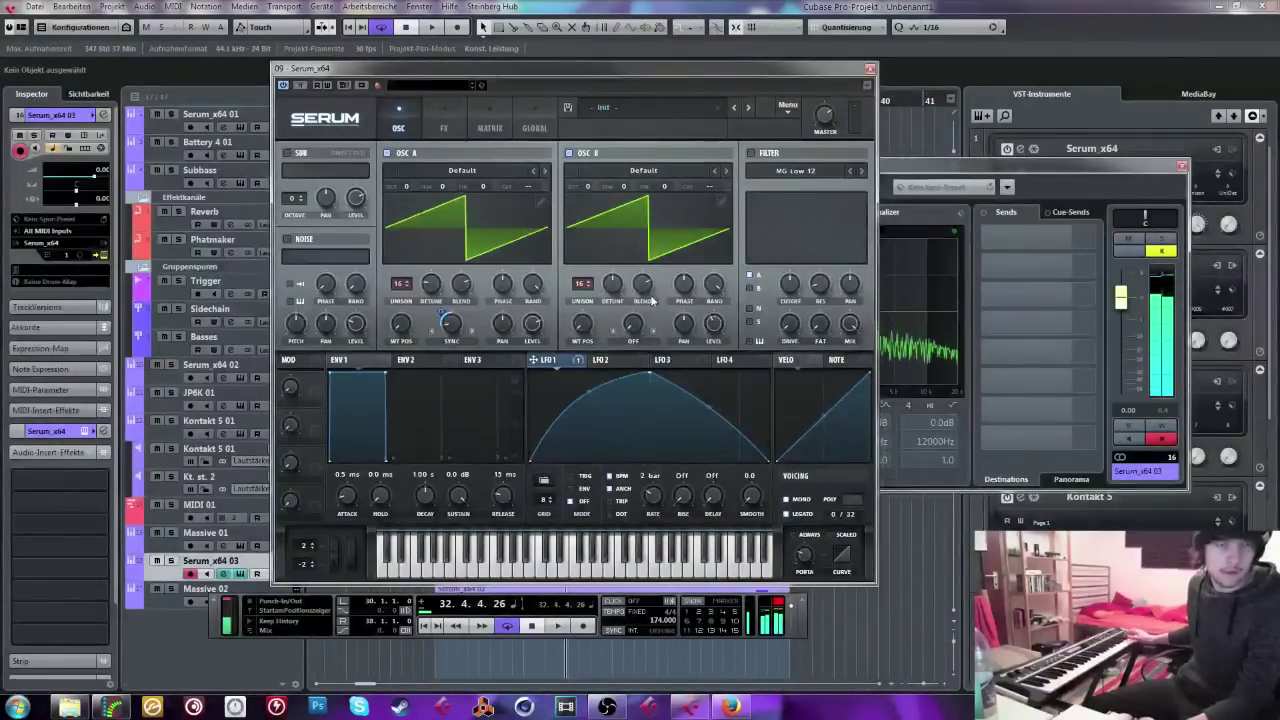
Step: Enable Tube distortion with a drive of about 84%, and enable Hyper/Dimension placed after it in the effects chain
{"action": "left_click", "coordinate": [443, 115]}
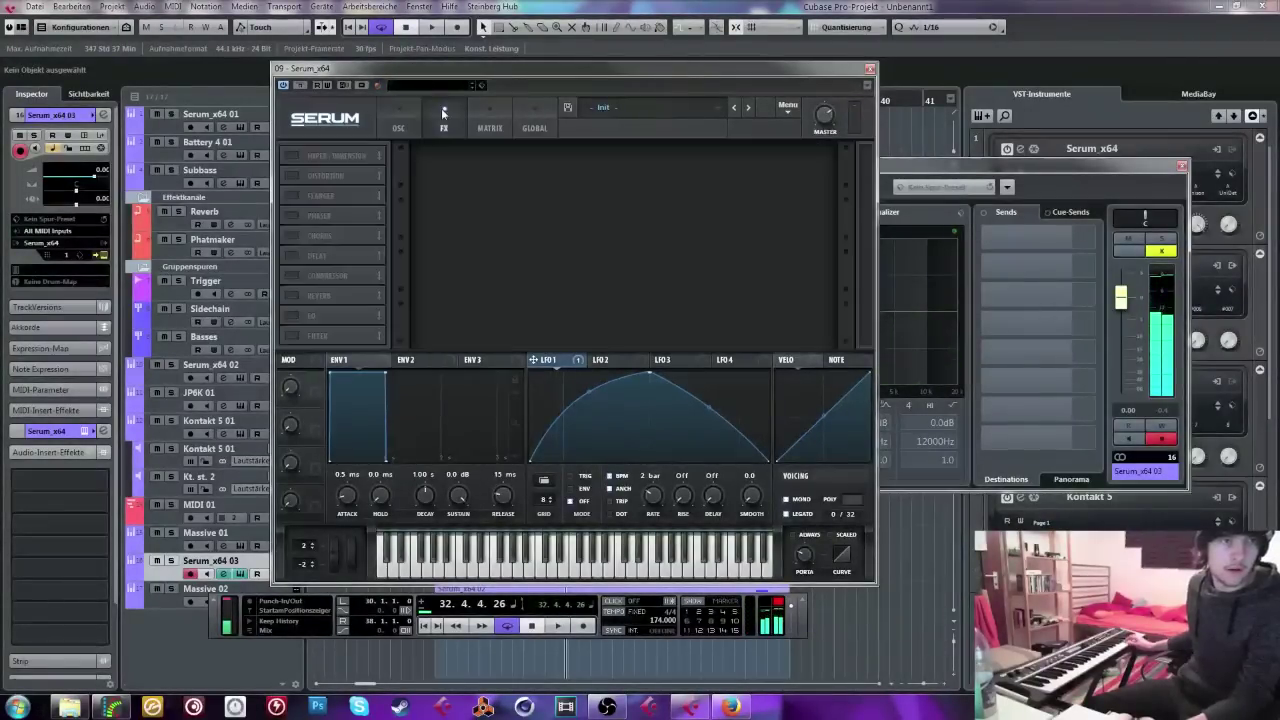
{"action": "left_click", "coordinate": [291, 176]}
{"action": "left_click_drag", "start_coordinate": [716, 162], "coordinate": [718, 78]}
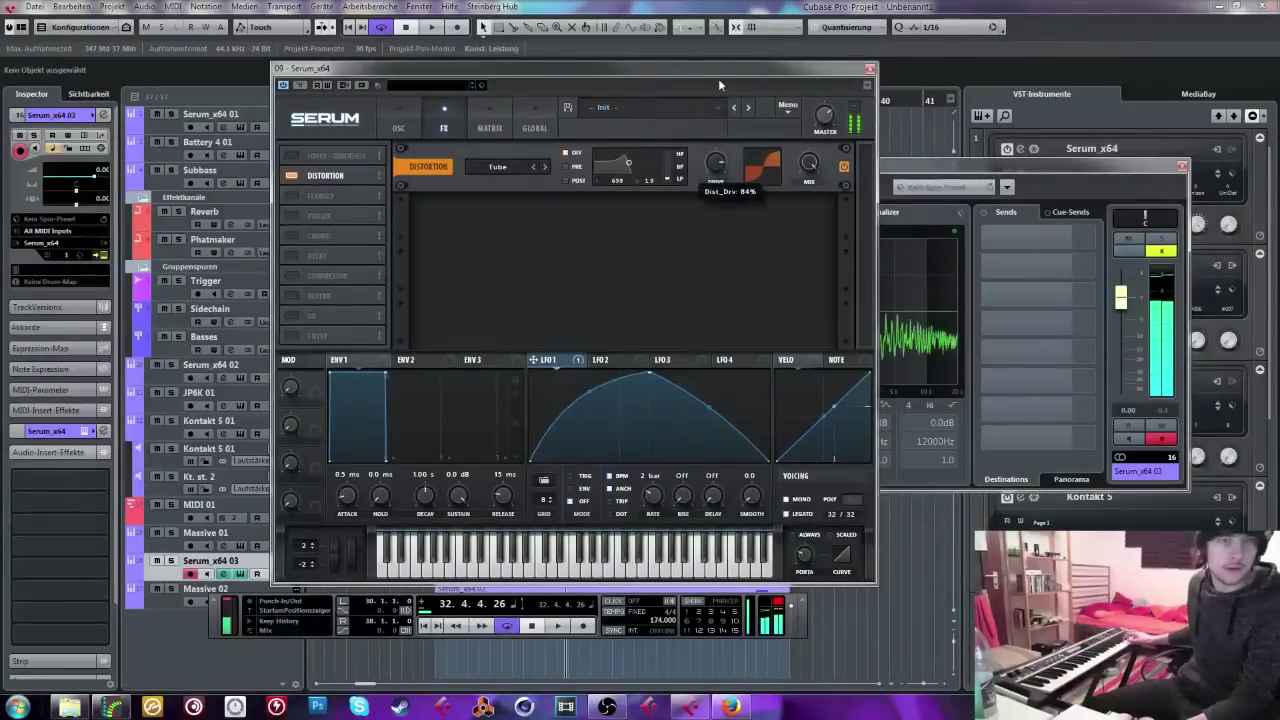
{"action": "left_click_drag", "start_coordinate": [322, 155], "coordinate": [315, 181]}
{"action": "left_click", "coordinate": [297, 177]}
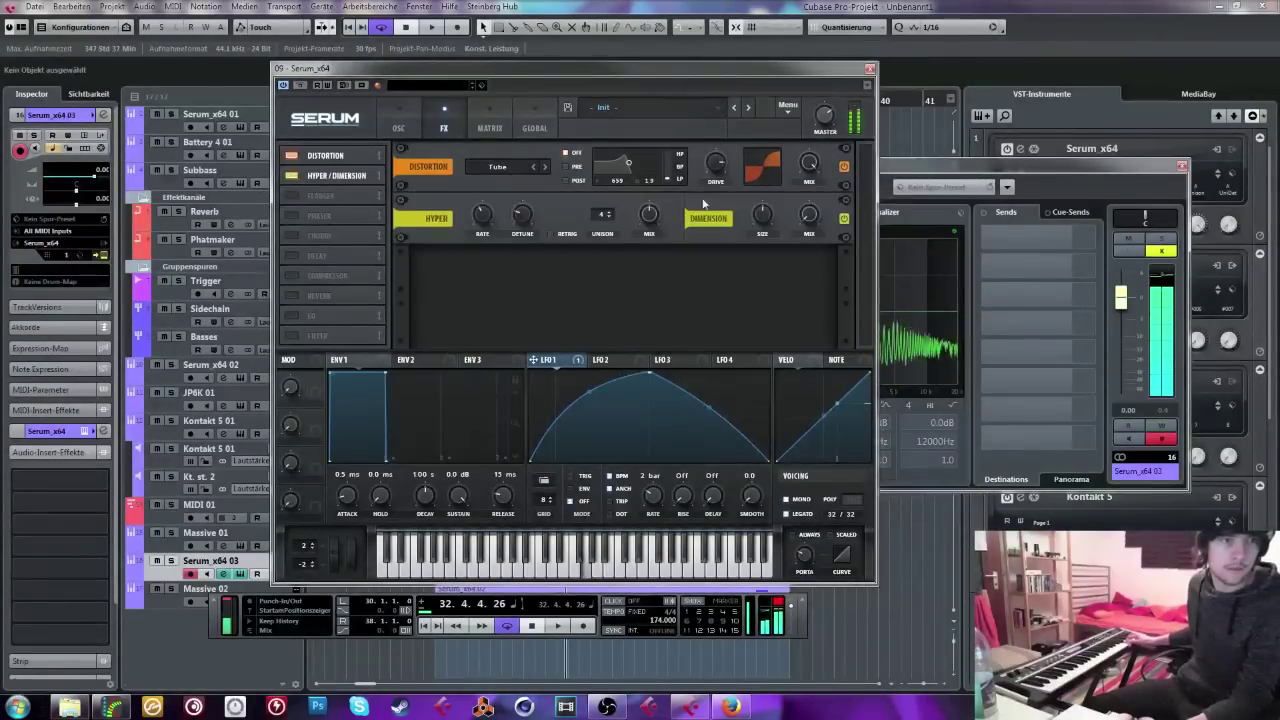
Step: Enable Serum's Compressor, Delay and Reverb, order the Delay between the other two, and close the synth window
{"action": "left_click", "coordinate": [292, 276]}
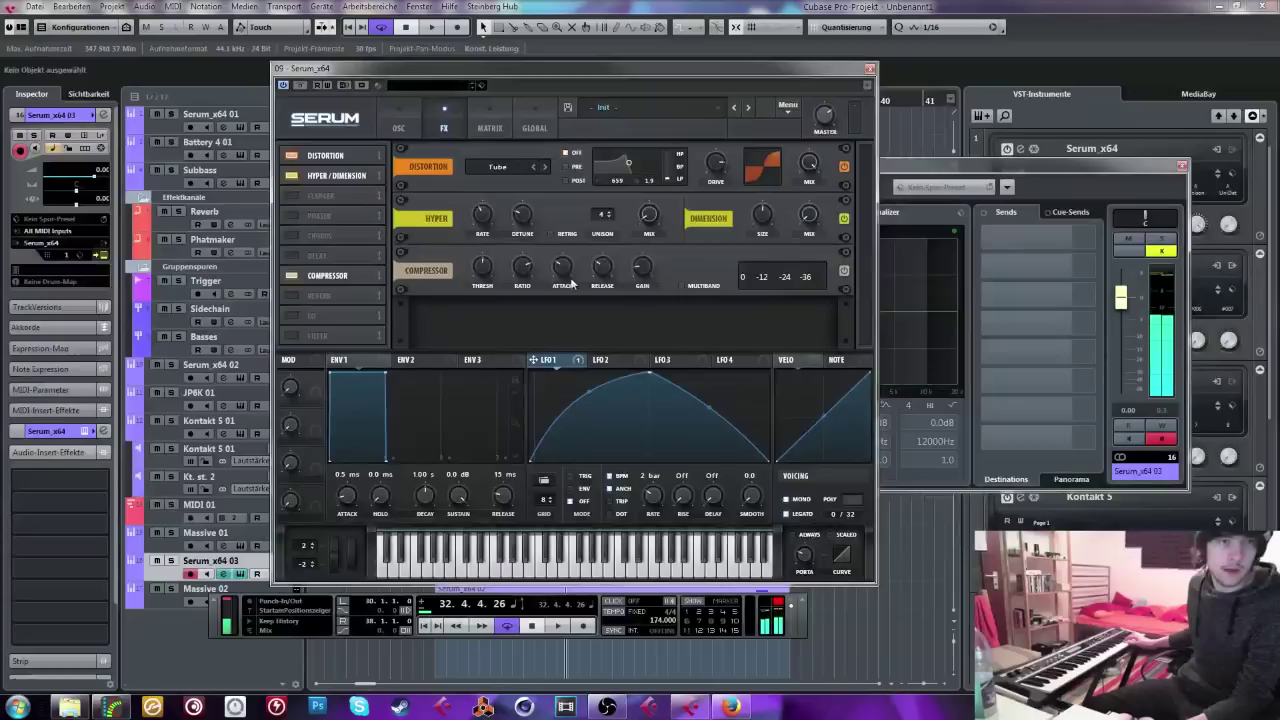
{"action": "left_click", "coordinate": [290, 297]}
{"action": "left_click", "coordinate": [292, 256]}
{"action": "left_click_drag", "start_coordinate": [292, 256], "coordinate": [322, 280]}
{"action": "scroll", "coordinate": [868, 279], "scroll_direction": "down", "scroll_amount": 1}
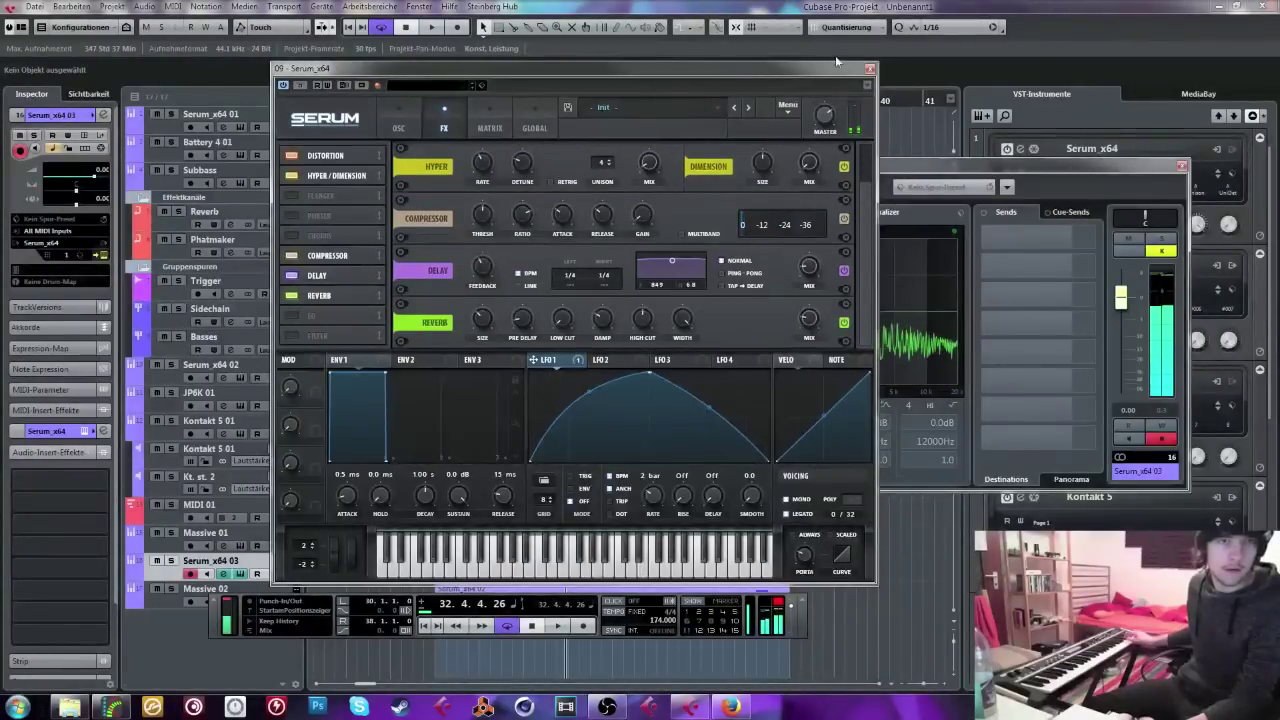
{"action": "left_click", "coordinate": [870, 70]}
Step: Play the track from bar 29 to audition the new Serum lead, and set the loop range back to bars 30 to 37
{"action": "left_click", "coordinate": [420, 100]}
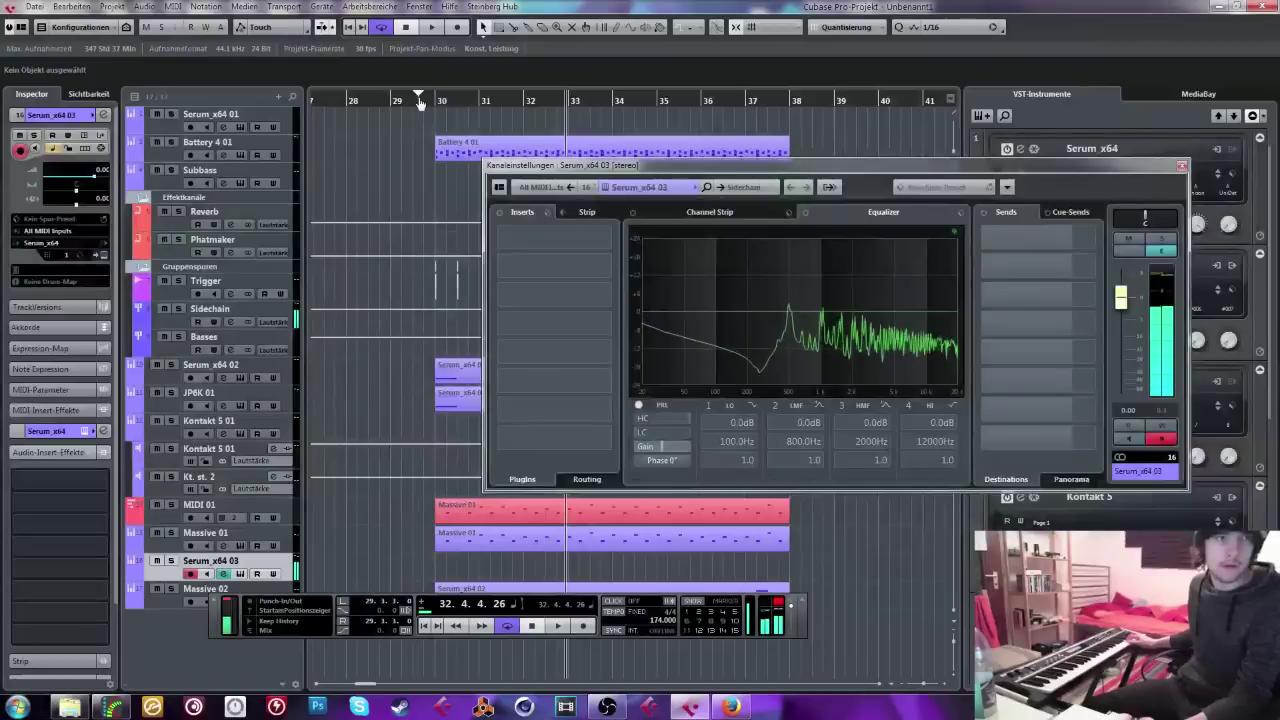
{"action": "left_click", "coordinate": [401, 101]}
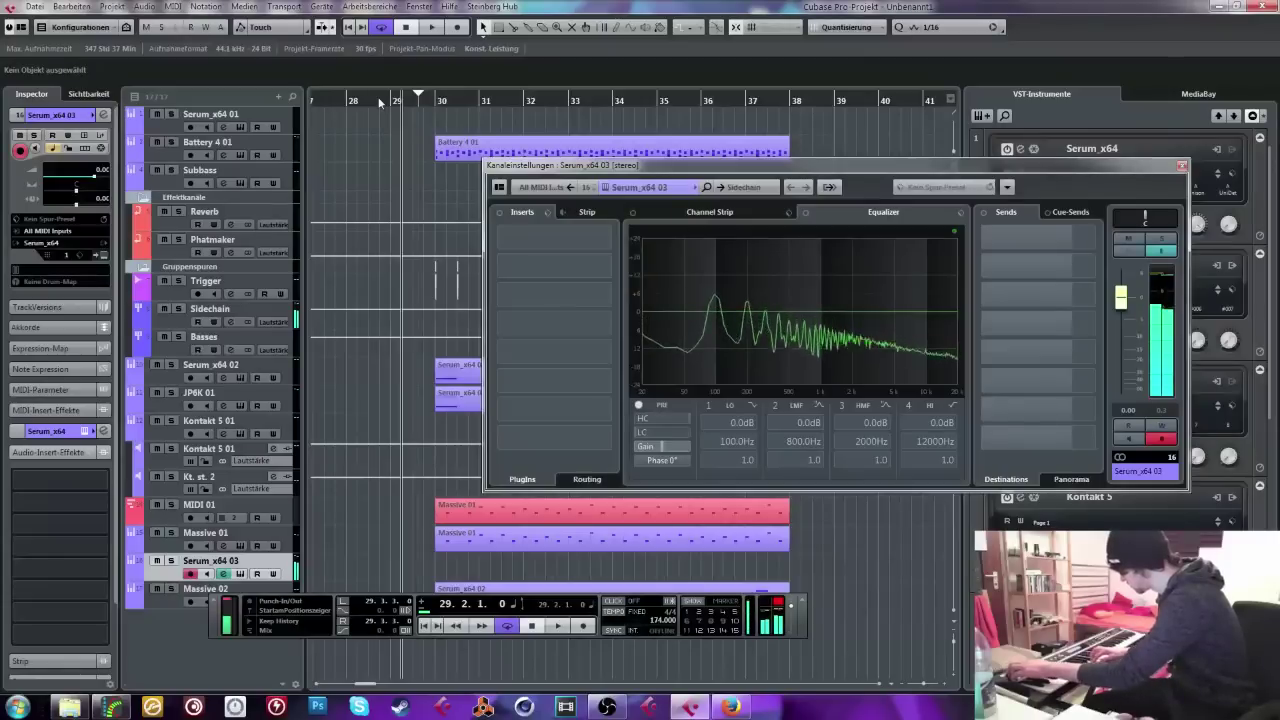
{"action": "key", "text": "space"}
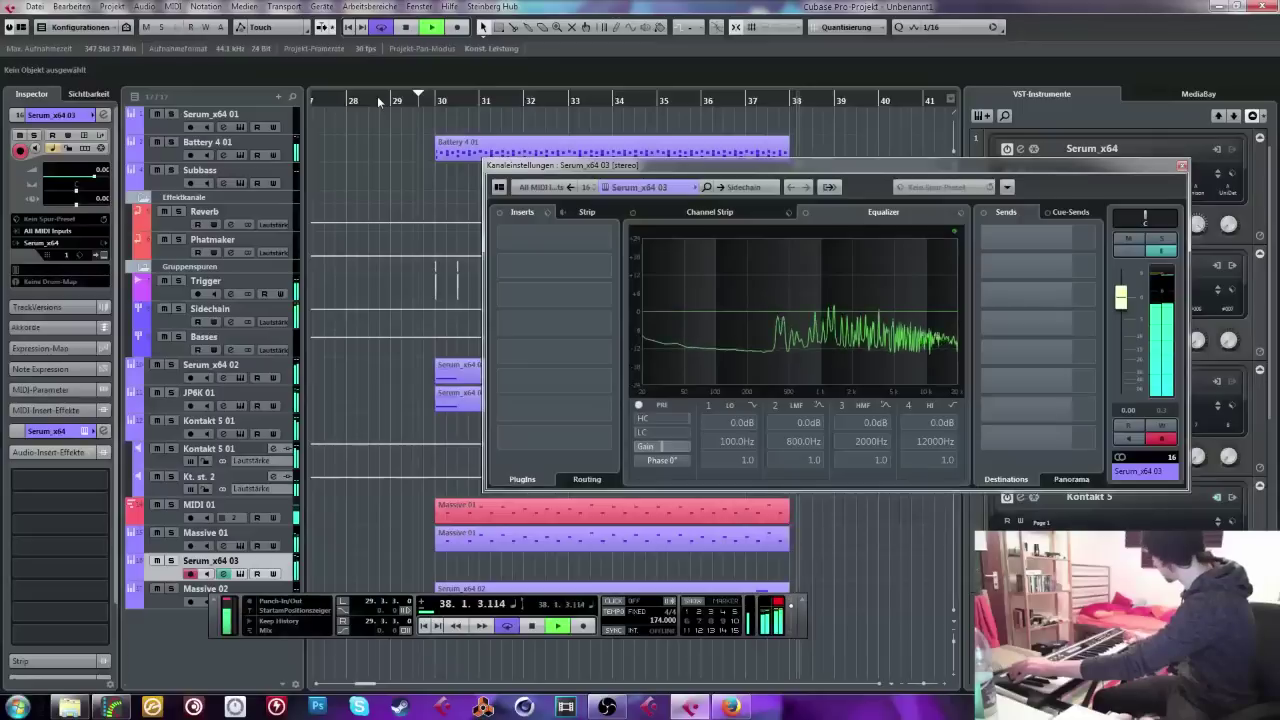
{"action": "key", "text": "space"}
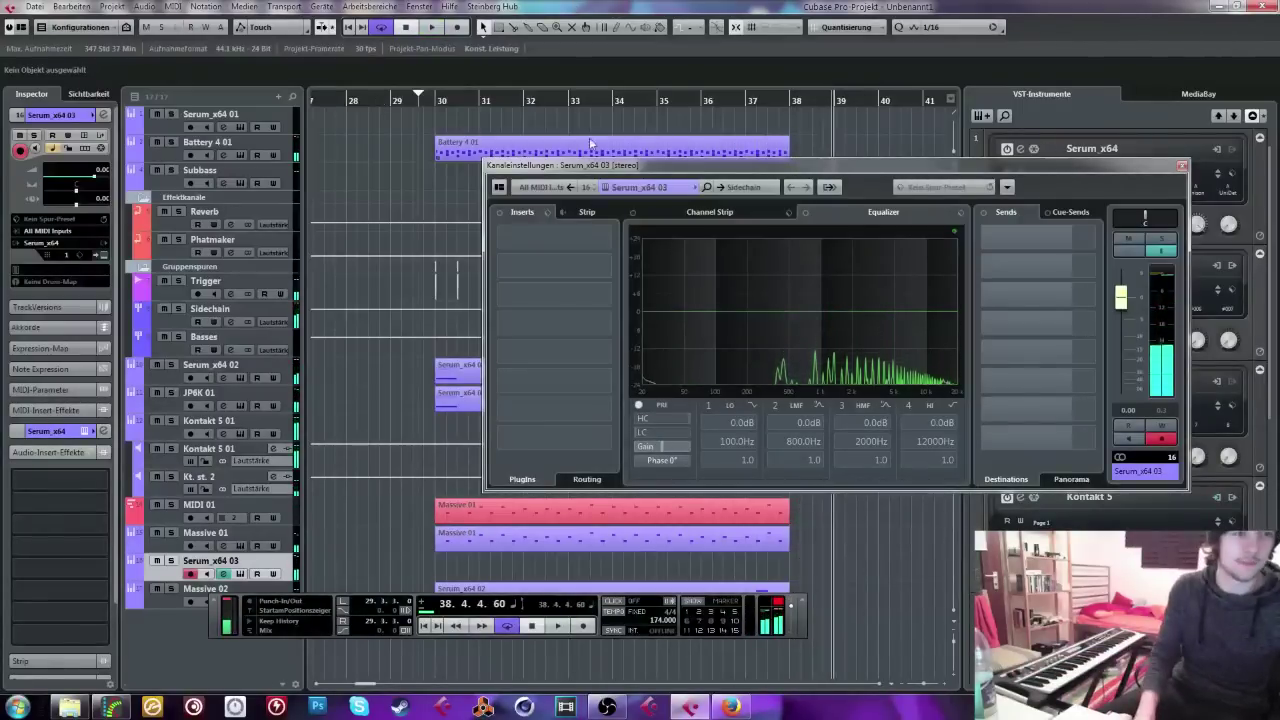
{"action": "left_click_drag", "start_coordinate": [437, 89], "coordinate": [757, 60]}
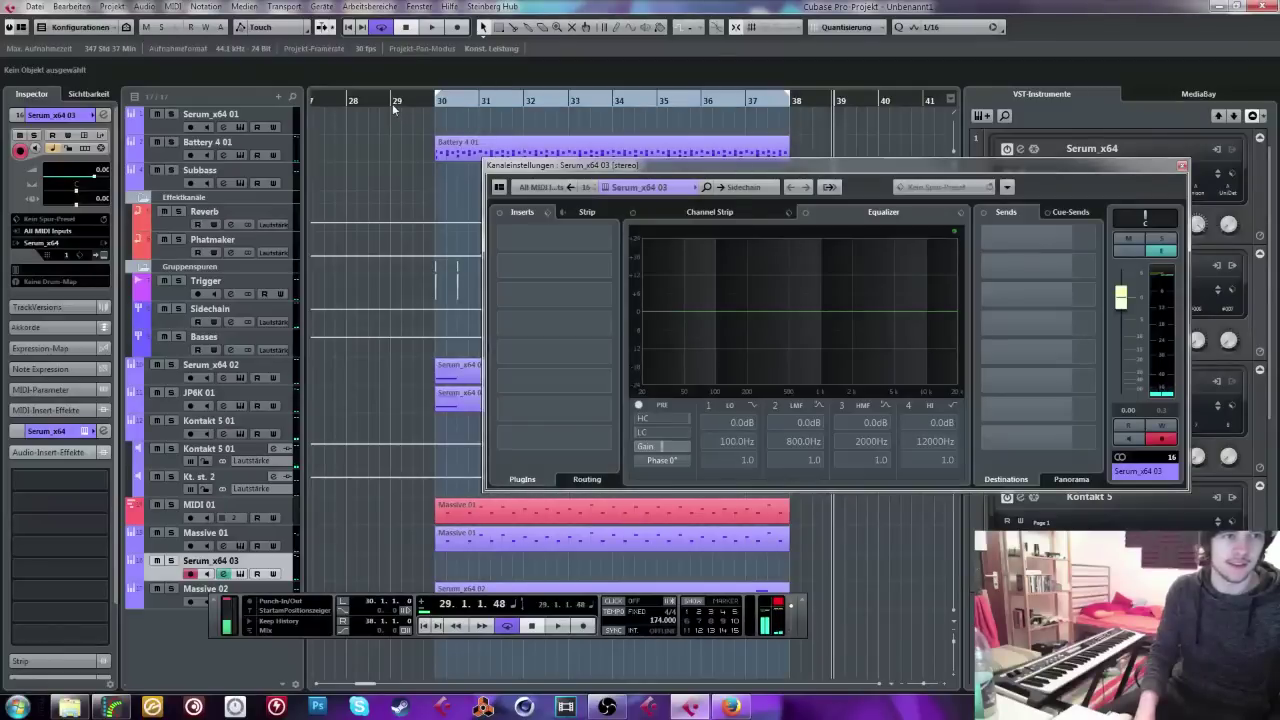
Step: Play the arrangement from just after bar 29 to audition the lead live, and return the playhead to just before bar 30
{"action": "key", "text": "space"}
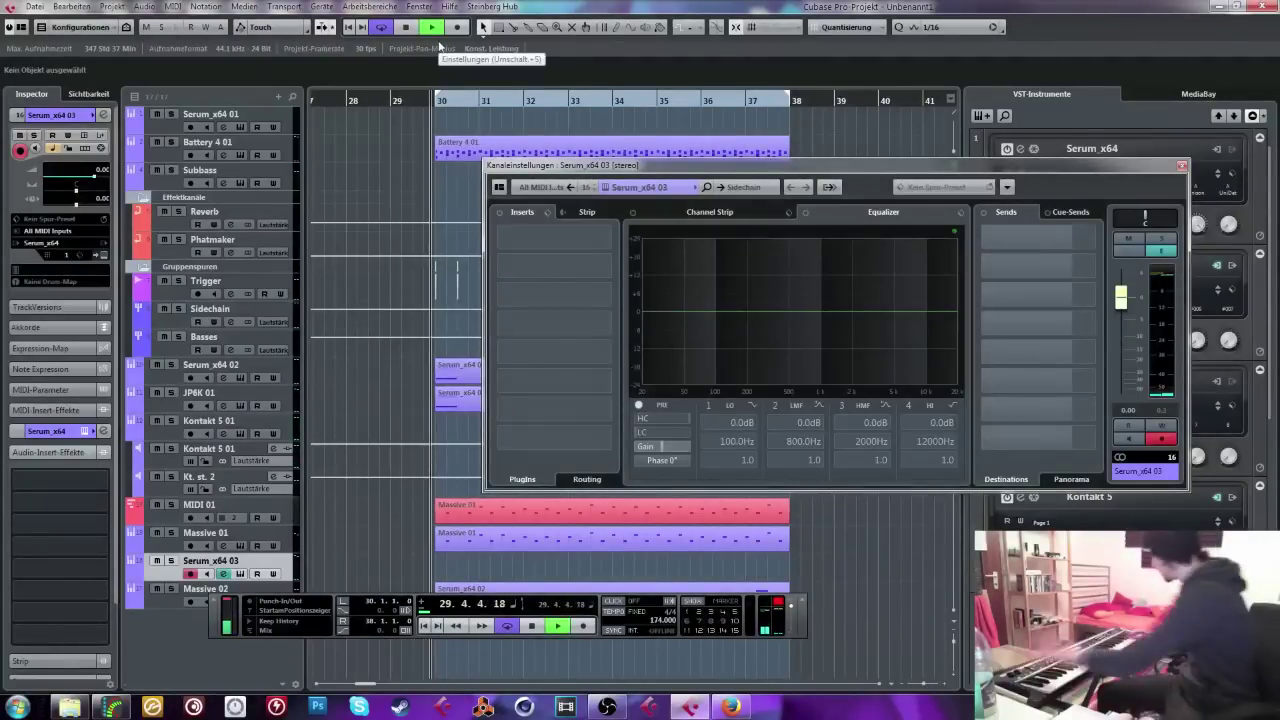
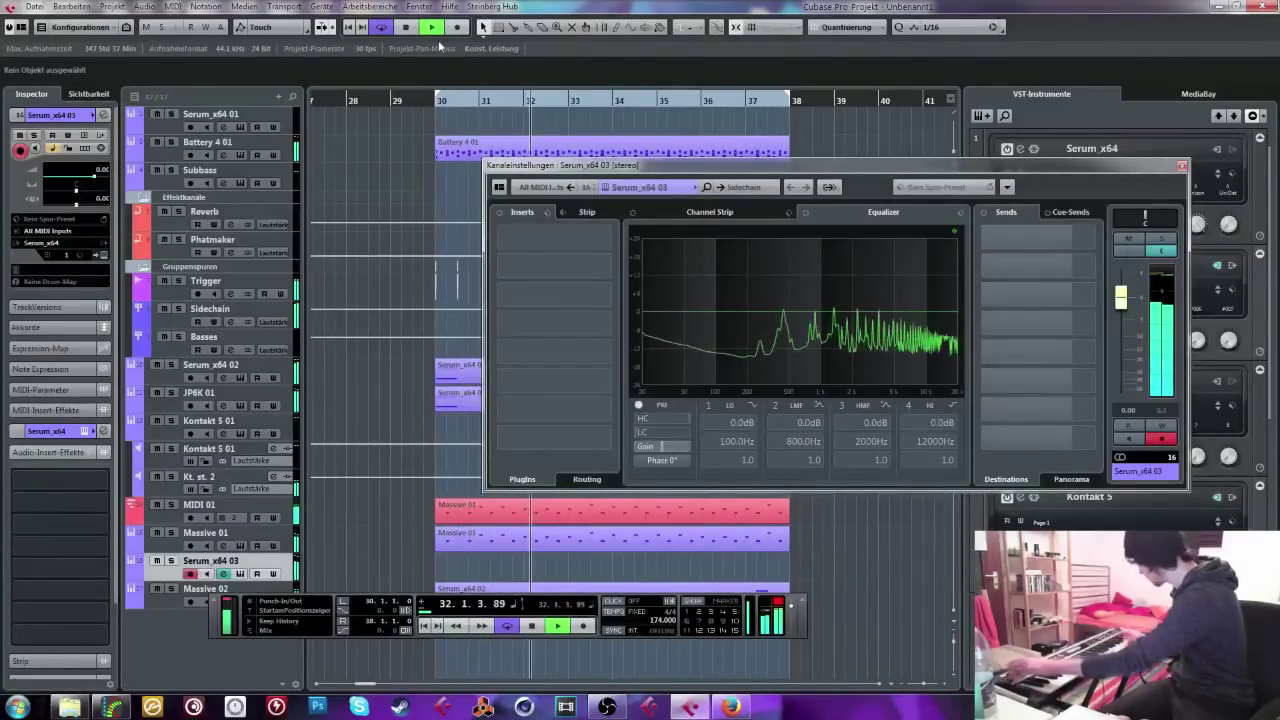
{"action": "left_click", "coordinate": [437, 29]}
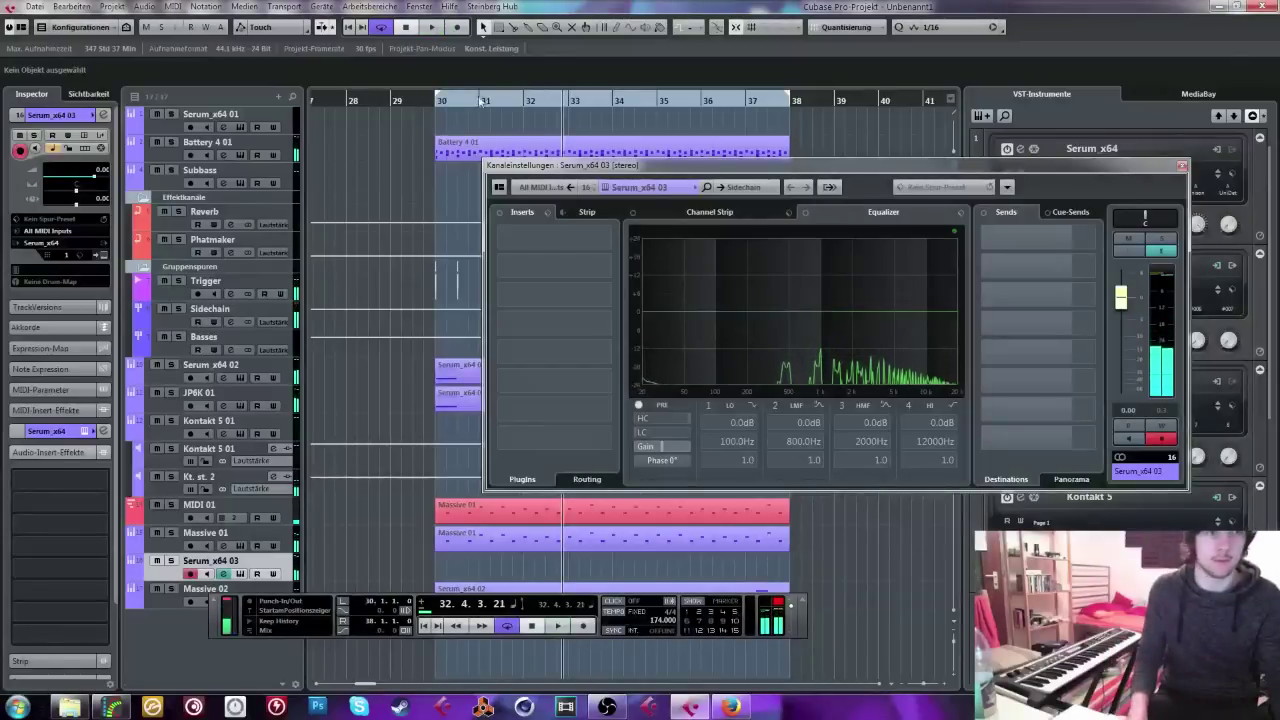
{"action": "left_click", "coordinate": [430, 104]}
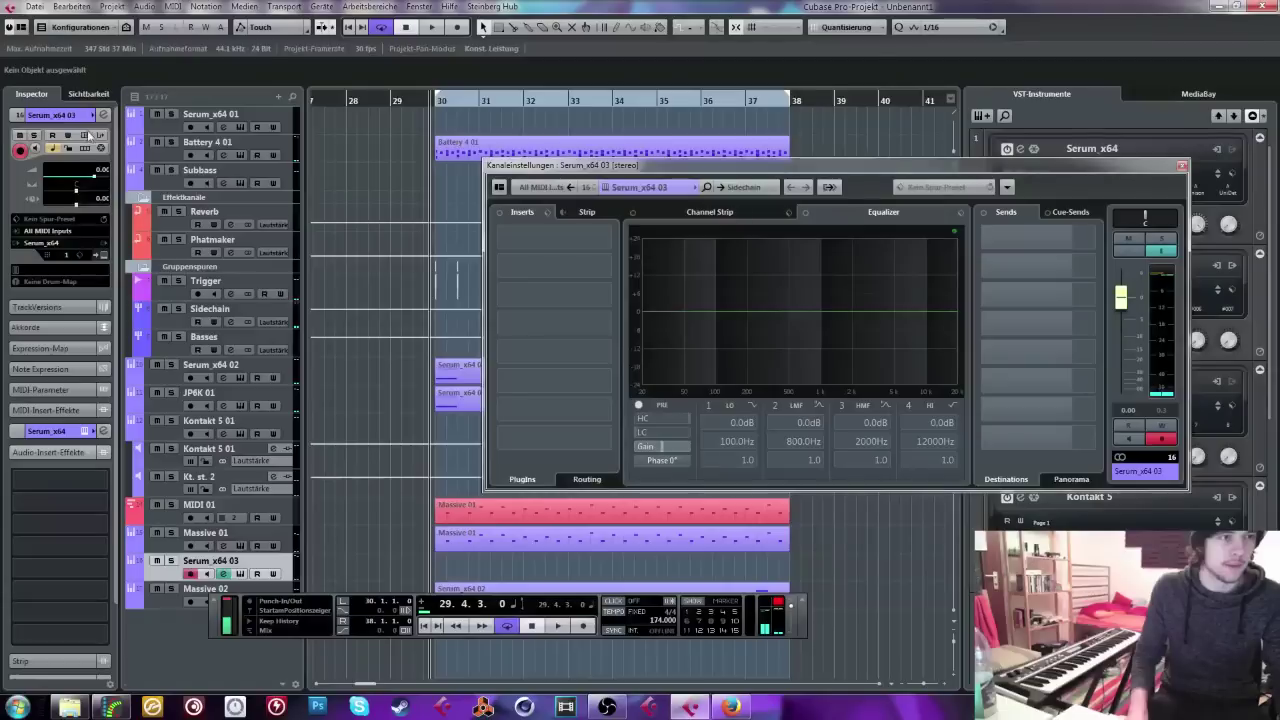
Step: Reopen Serum on the Serum_x64 03 track to try out the lead, and close the synth and channel settings windows
{"action": "left_click", "coordinate": [89, 135]}
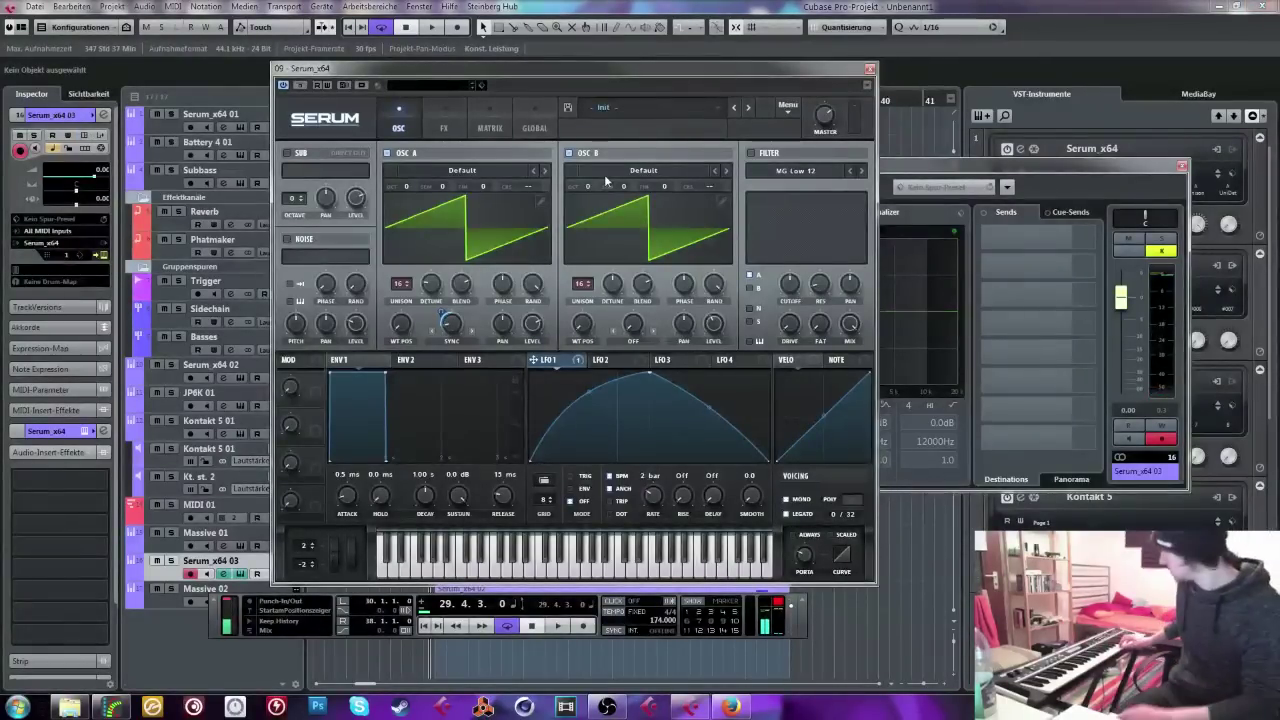
{"action": "left_click_drag", "start_coordinate": [389, 70], "coordinate": [626, 118]}
{"action": "left_click", "coordinate": [384, 102]}
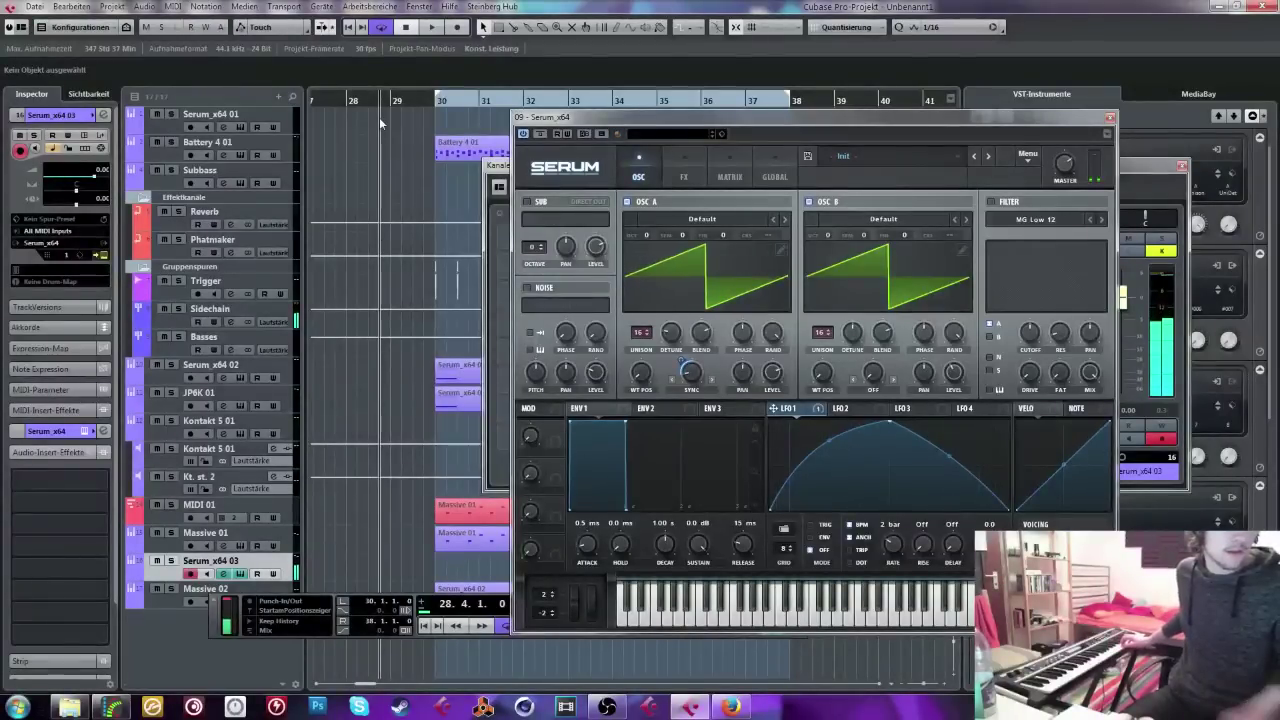
{"action": "left_click", "coordinate": [1108, 120]}
{"action": "left_click", "coordinate": [1182, 165]}
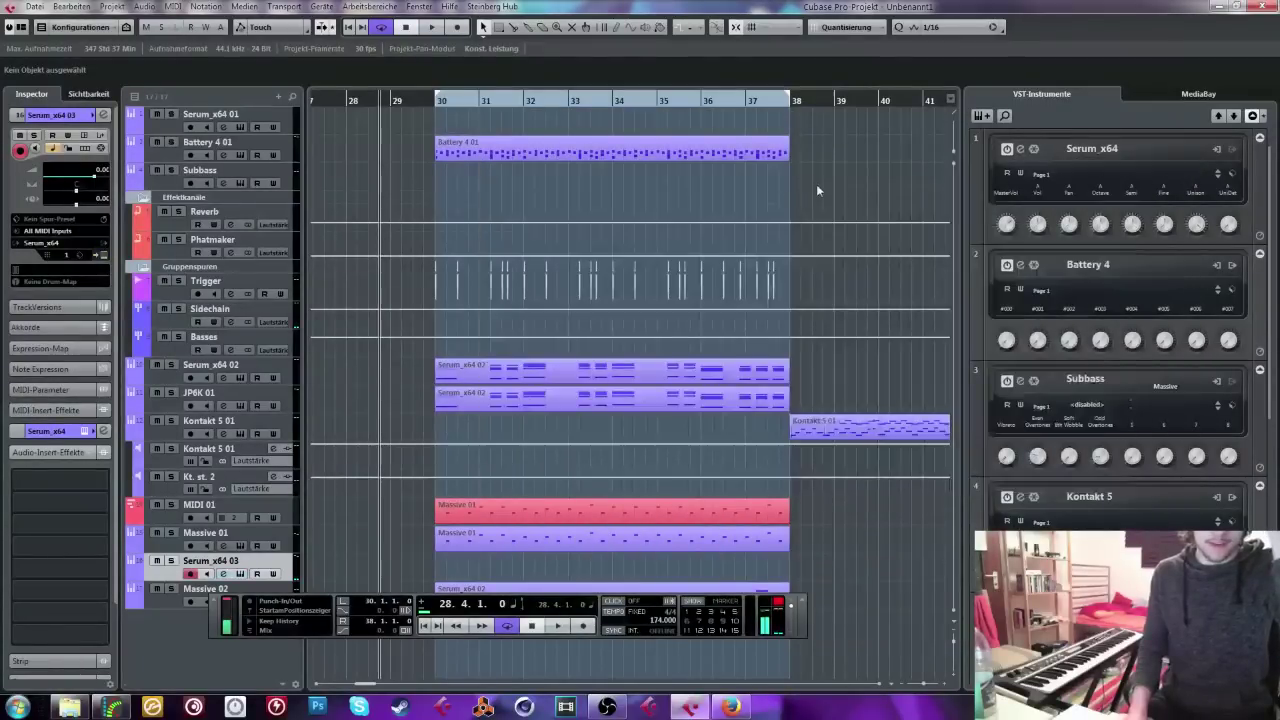
Step: Move the transport panel off the lower tracks and select Serum_x64 03 with the playhead just before bar 30
{"action": "left_click_drag", "start_coordinate": [214, 607], "coordinate": [609, 143]}
{"action": "left_click", "coordinate": [259, 173]}
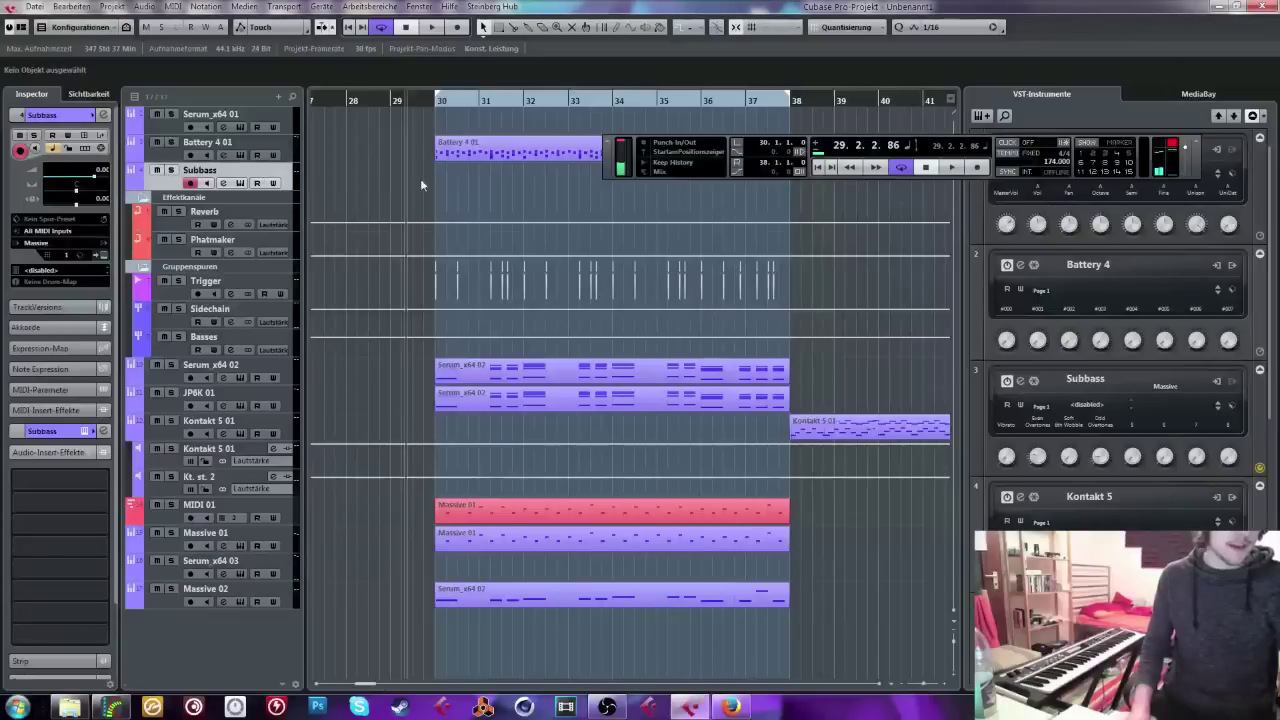
{"action": "left_click", "coordinate": [433, 103]}
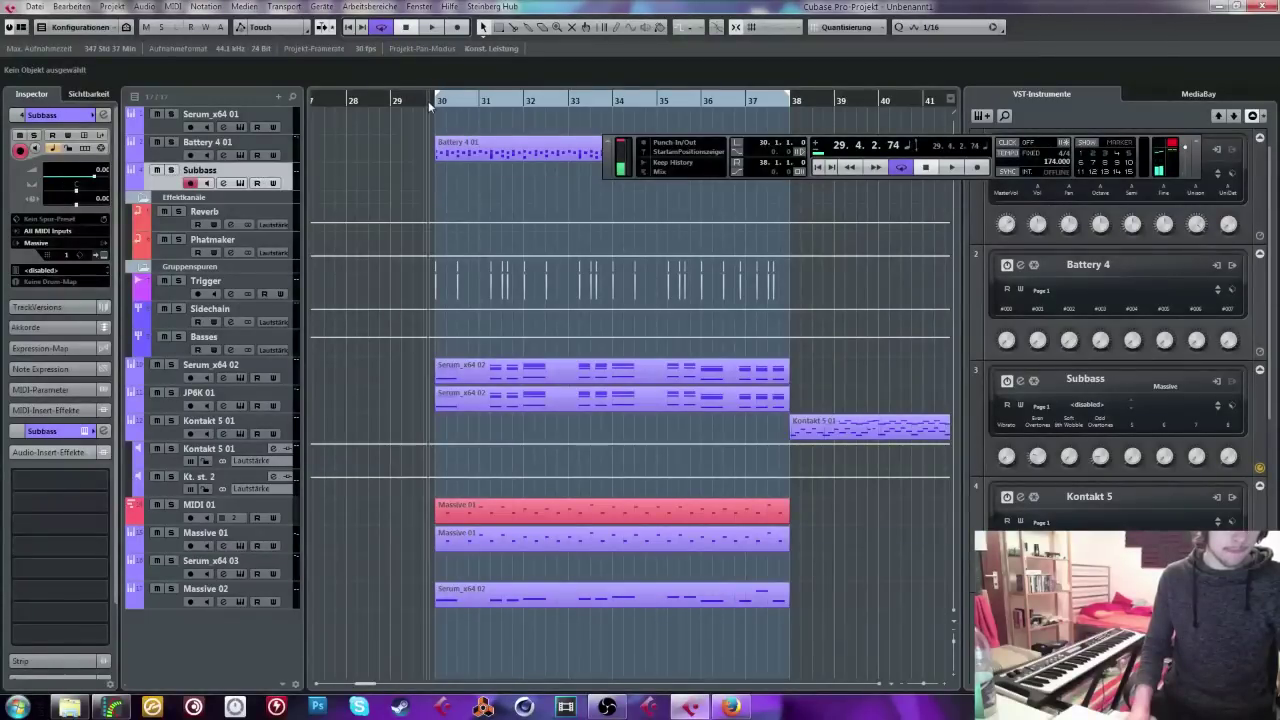
{"action": "left_click", "coordinate": [258, 566]}
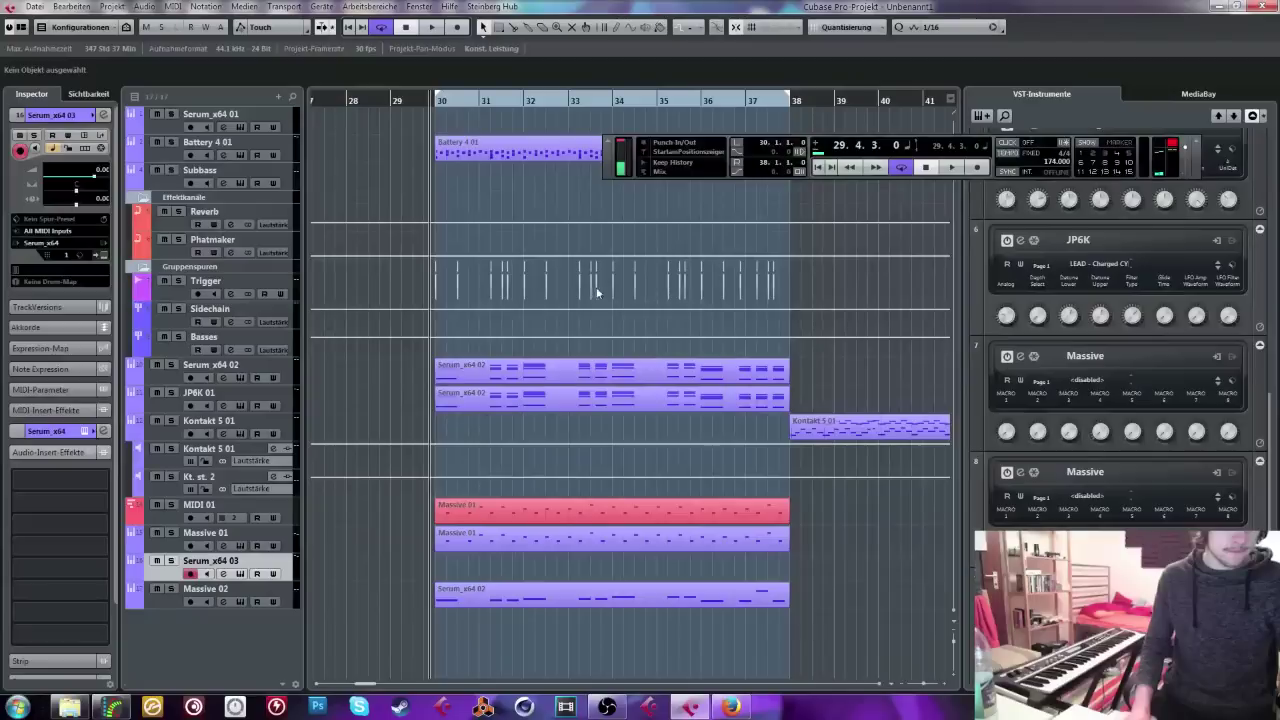
{"action": "left_click_drag", "start_coordinate": [607, 156], "coordinate": [565, 189]}
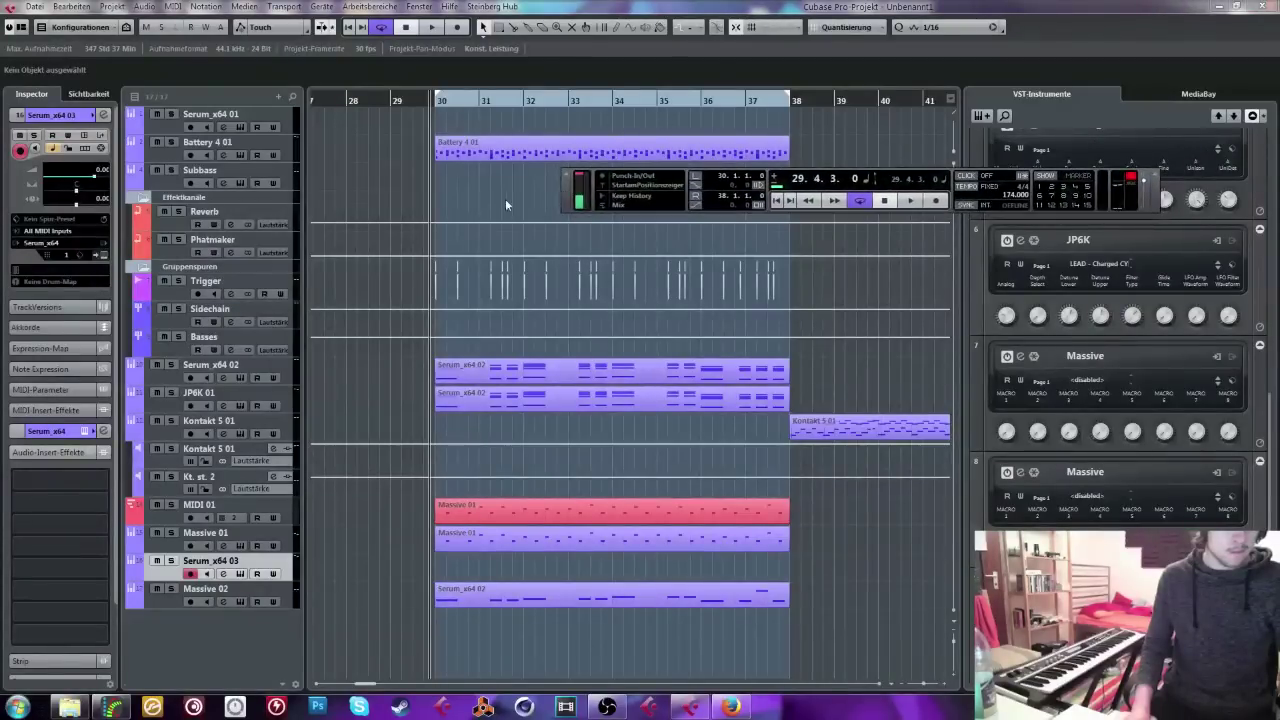
Step: Play the arrangement from just before bar 30 to audition the live lead over it, and stop playback
{"action": "left_click_drag", "start_coordinate": [418, 99], "coordinate": [426, 103]}
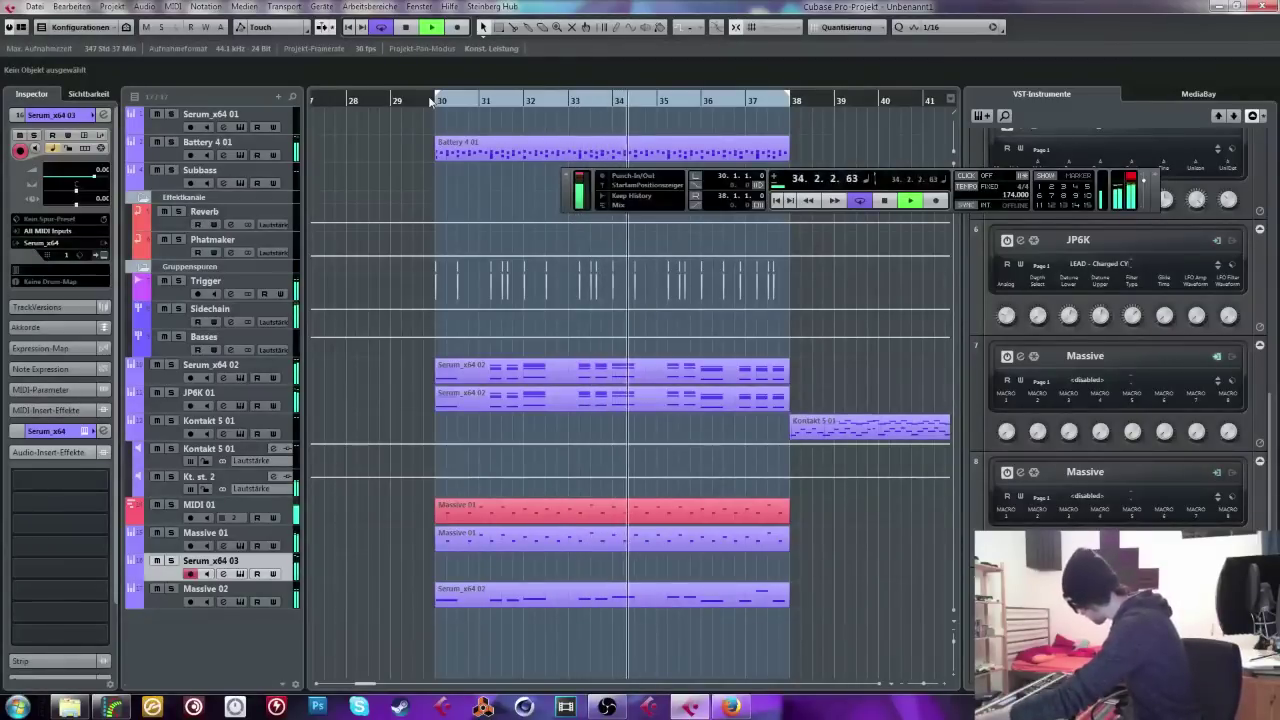
{"action": "key", "text": "space"}
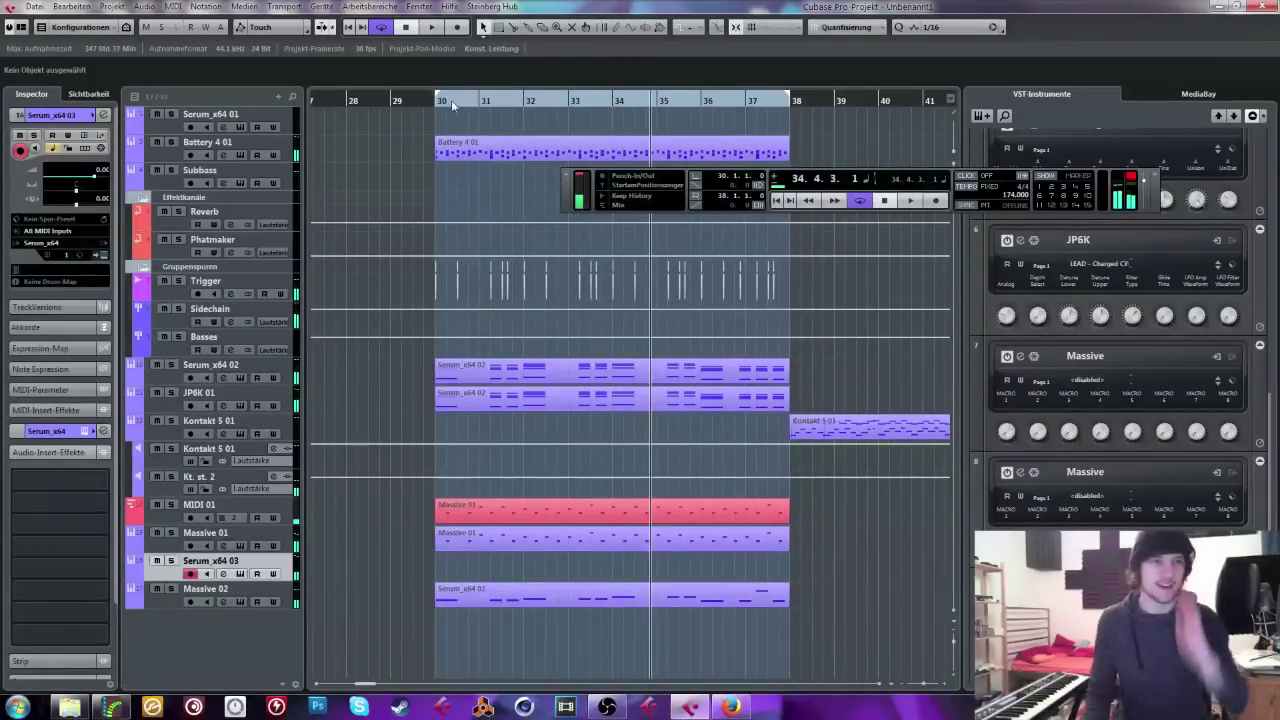
{"action": "key", "text": "KP_0"}
Step: Move the transport panel above the arrangement and place the playhead just before bar 30
{"action": "left_click_drag", "start_coordinate": [576, 199], "coordinate": [550, 127]}
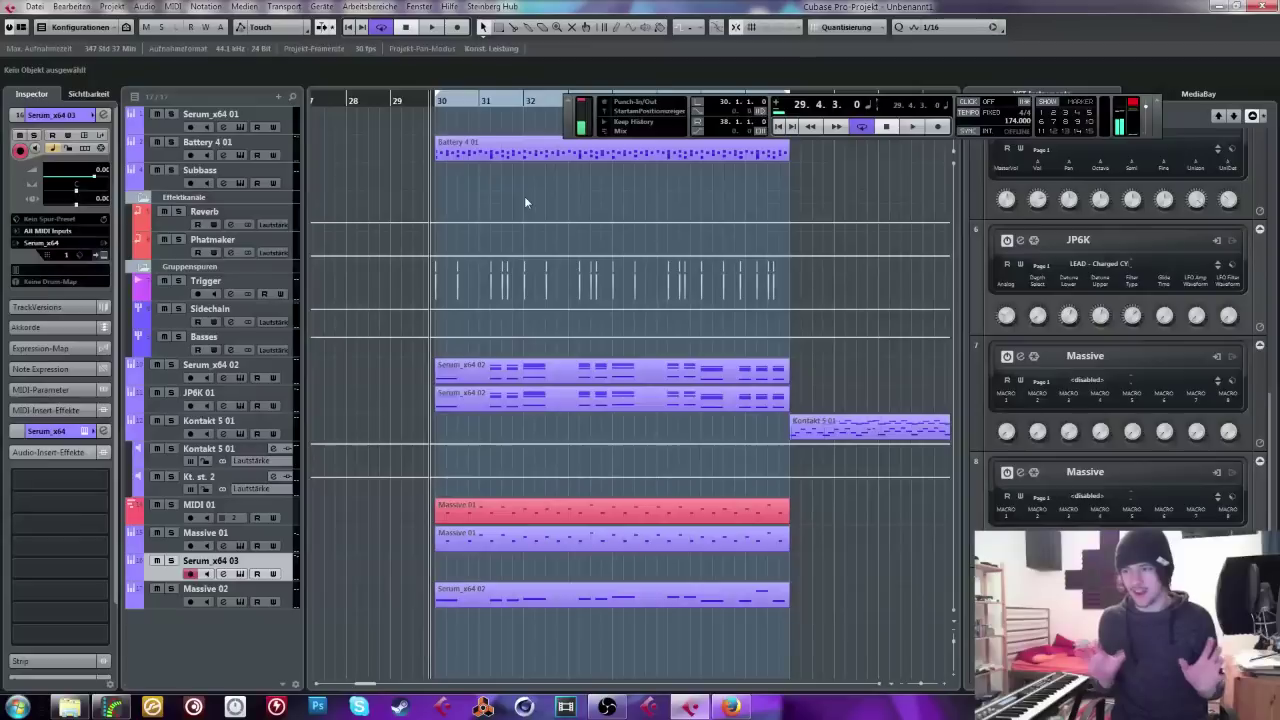
{"action": "left_click", "coordinate": [351, 103]}
{"action": "left_click_drag", "start_coordinate": [575, 125], "coordinate": [670, 105]}
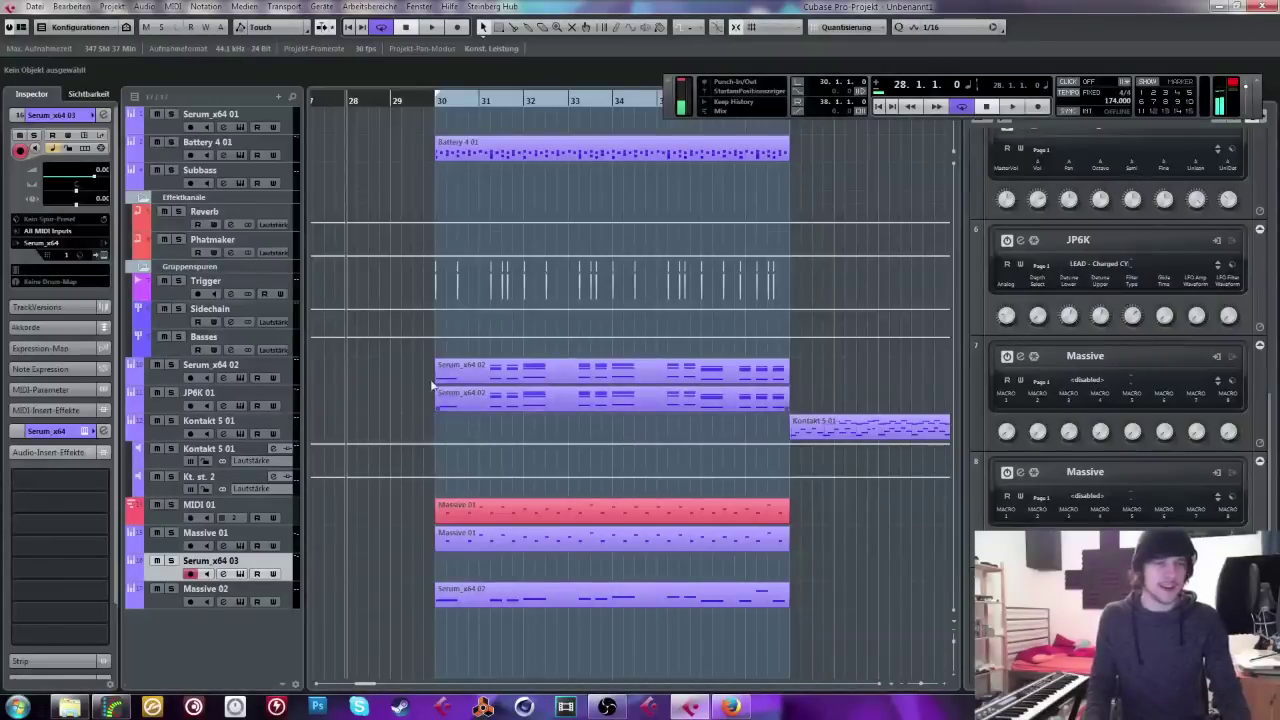
{"action": "left_click", "coordinate": [434, 103]}
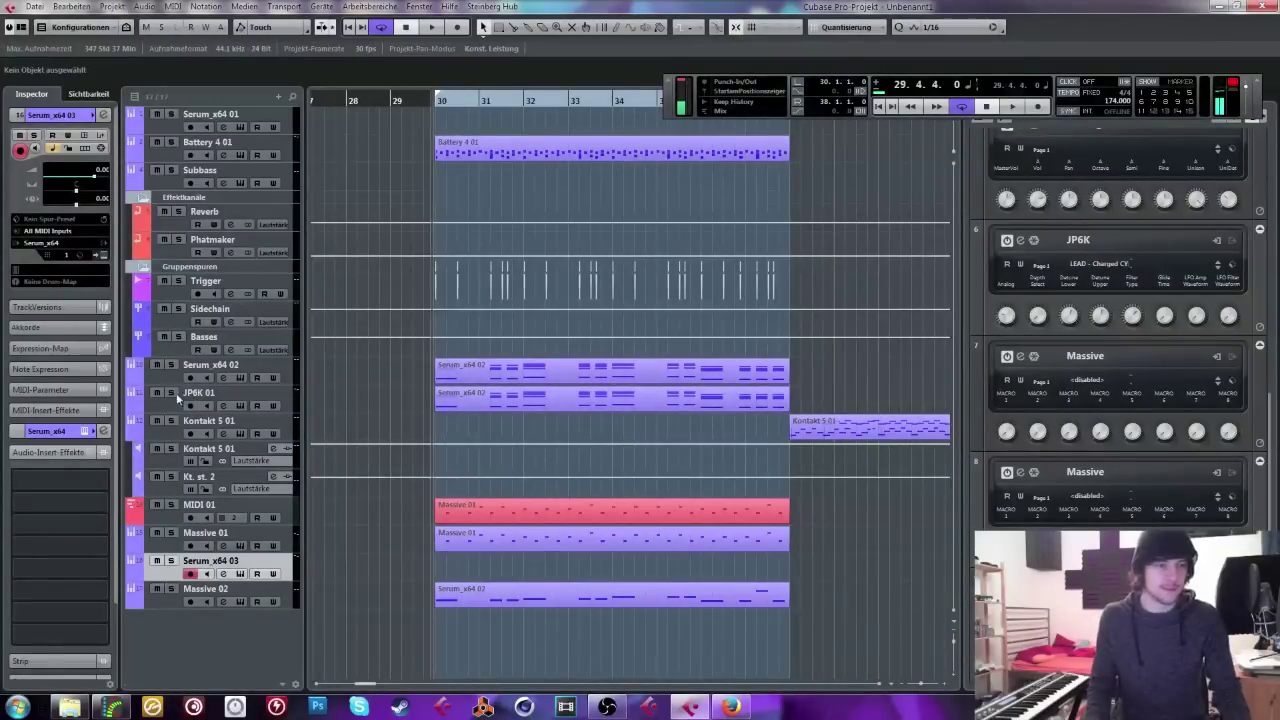
Step: Solo the Serum_x64 02 track and insert FabFilter Pro-Q 2 as its first audio effect
{"action": "left_click", "coordinate": [171, 364]}
{"action": "key", "text": "space"}
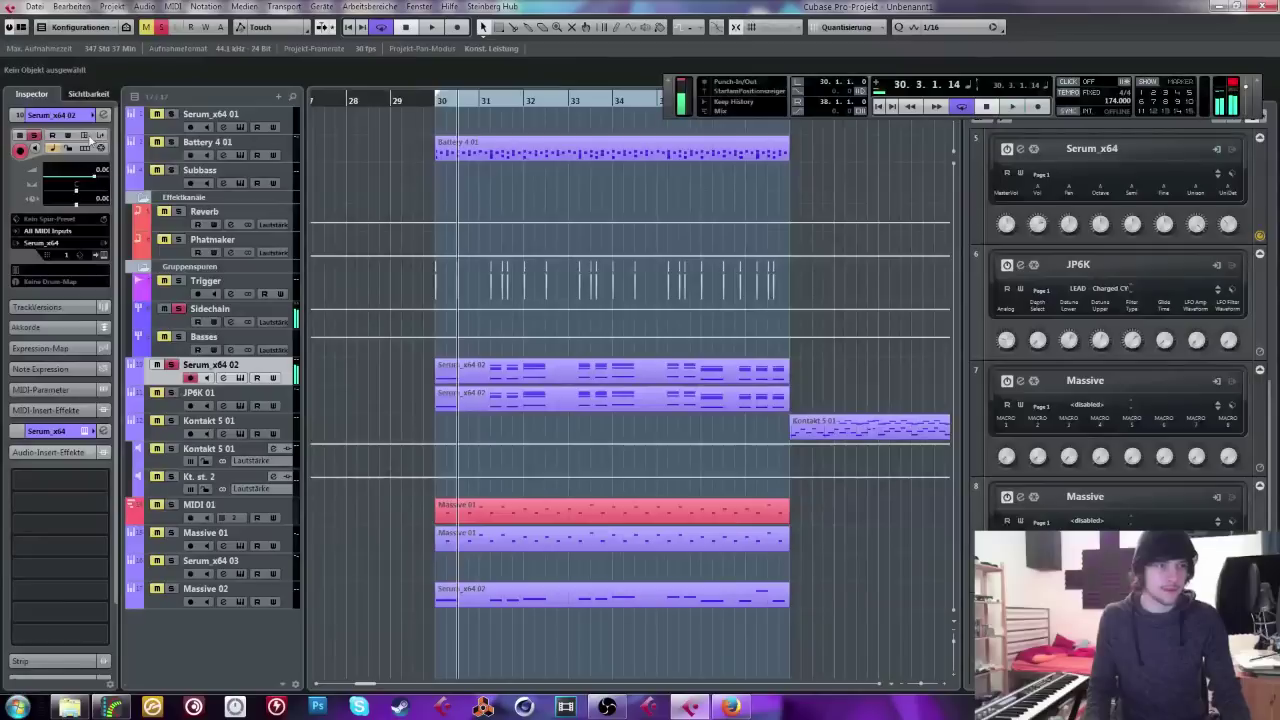
{"action": "left_click", "coordinate": [92, 141]}
{"action": "left_click", "coordinate": [60, 471]}
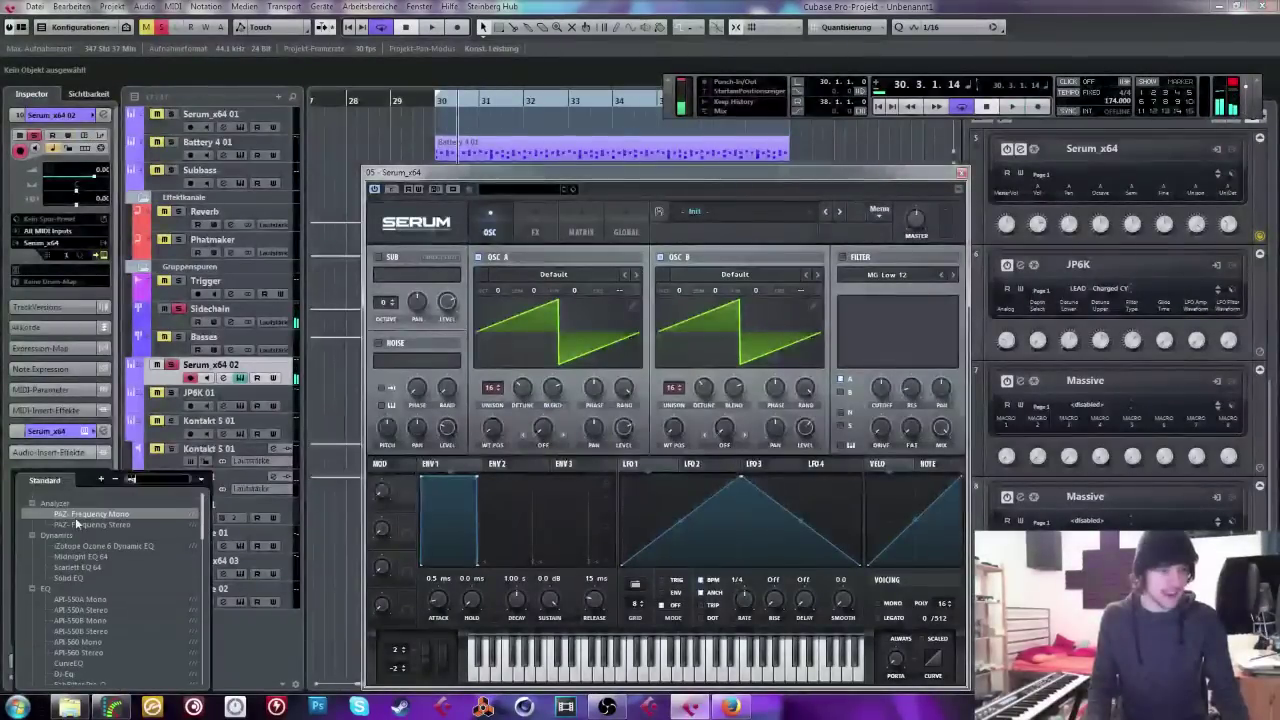
{"action": "left_click", "coordinate": [104, 654]}
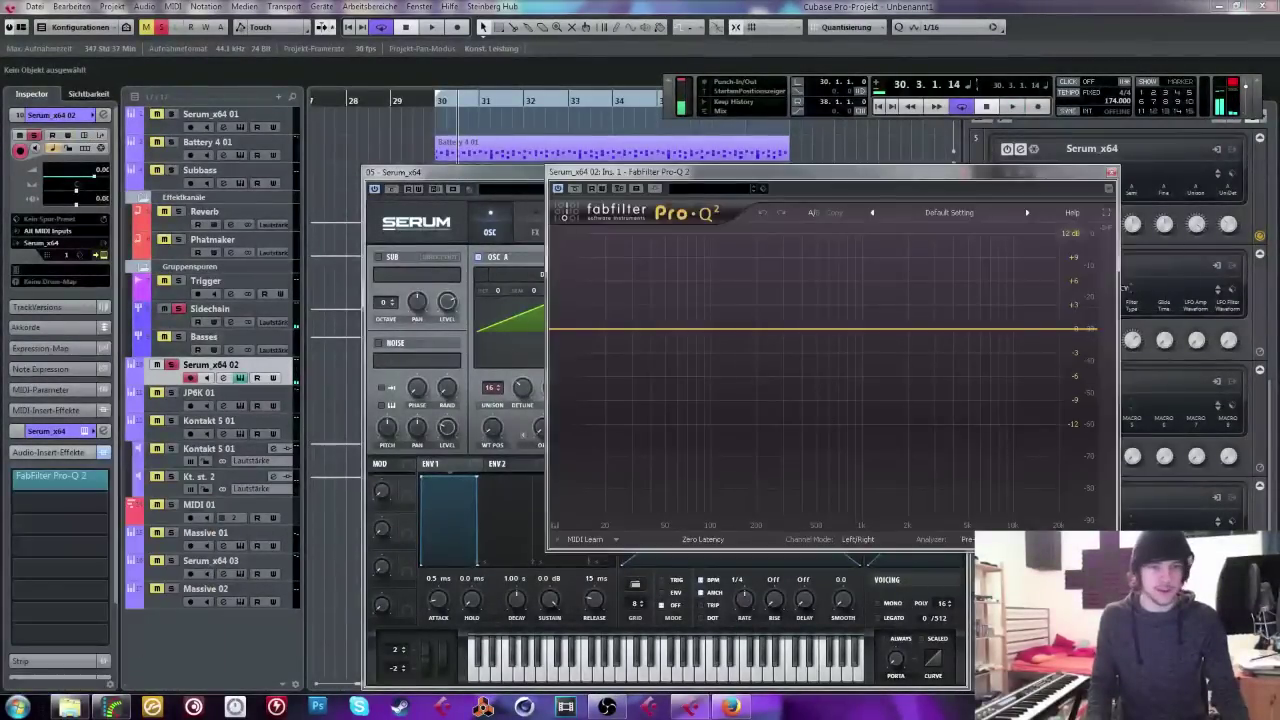
Step: Shape the Serum_x64 02 EQ with a low cut at about 216 Hz, a slight upper-mid dip and a gentle high-shelf boost around 16 kHz
{"action": "left_click_drag", "start_coordinate": [566, 329], "coordinate": [745, 335]}
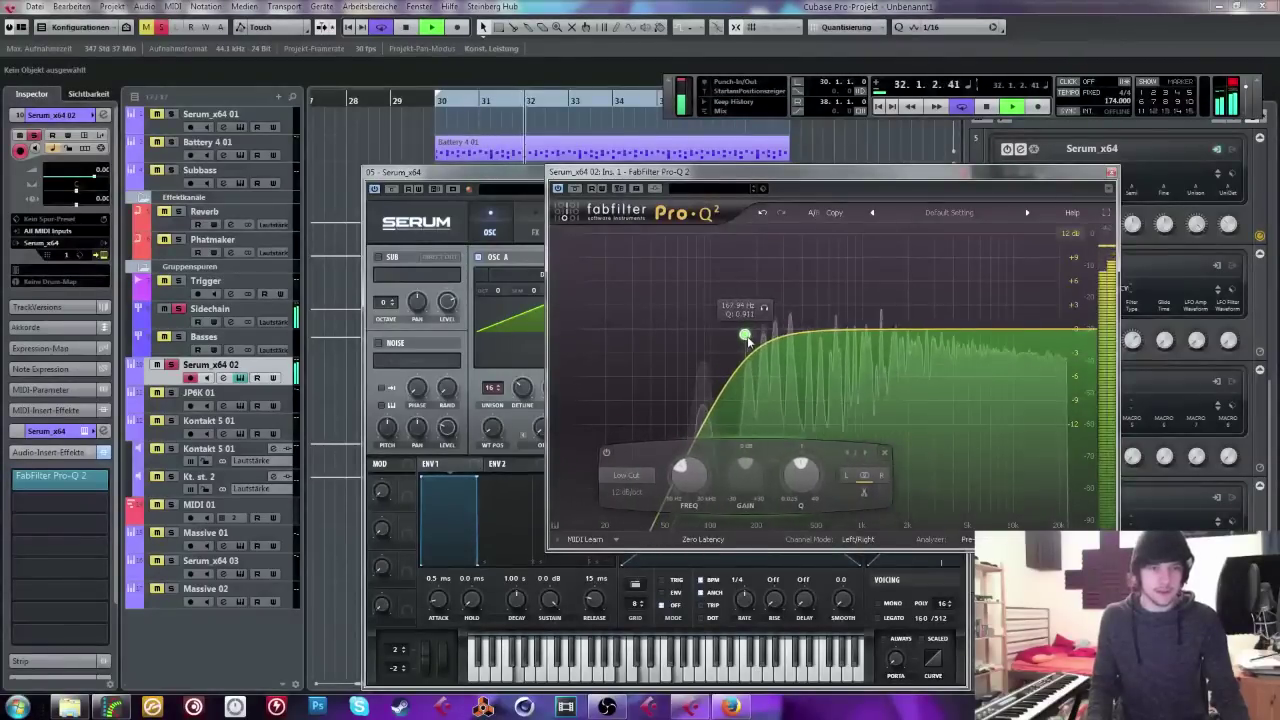
{"action": "left_click_drag", "start_coordinate": [908, 334], "coordinate": [924, 344]}
{"action": "left_click", "coordinate": [1086, 329]}
{"action": "left_click_drag", "start_coordinate": [1086, 329], "coordinate": [1045, 318]}
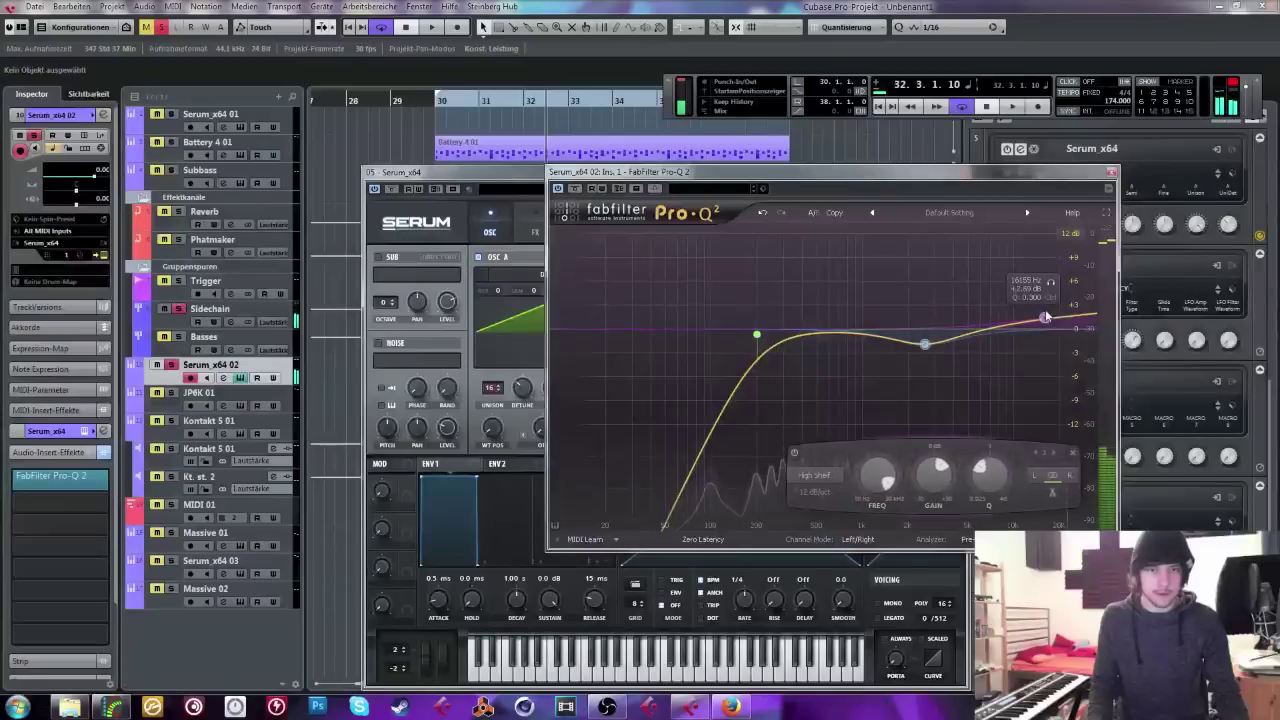
{"action": "left_click_drag", "start_coordinate": [757, 335], "coordinate": [761, 335]}
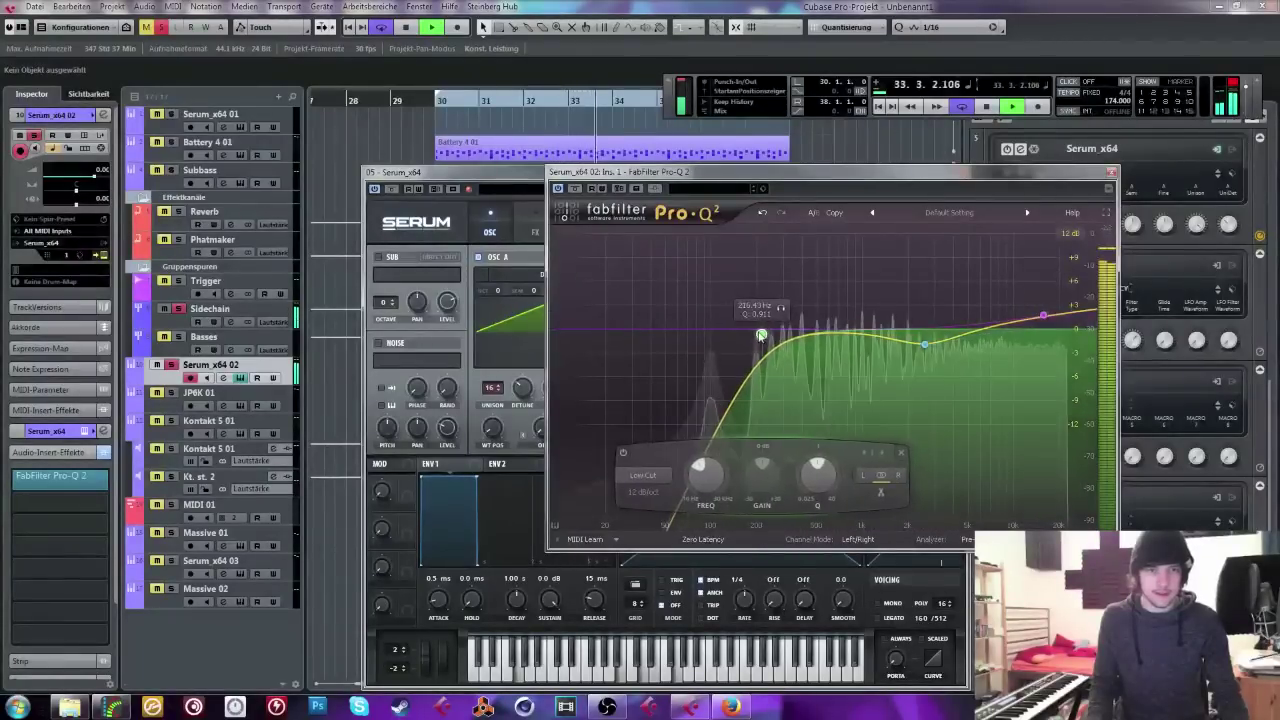
{"action": "left_click", "coordinate": [1110, 172]}
{"action": "left_click", "coordinate": [962, 173]}
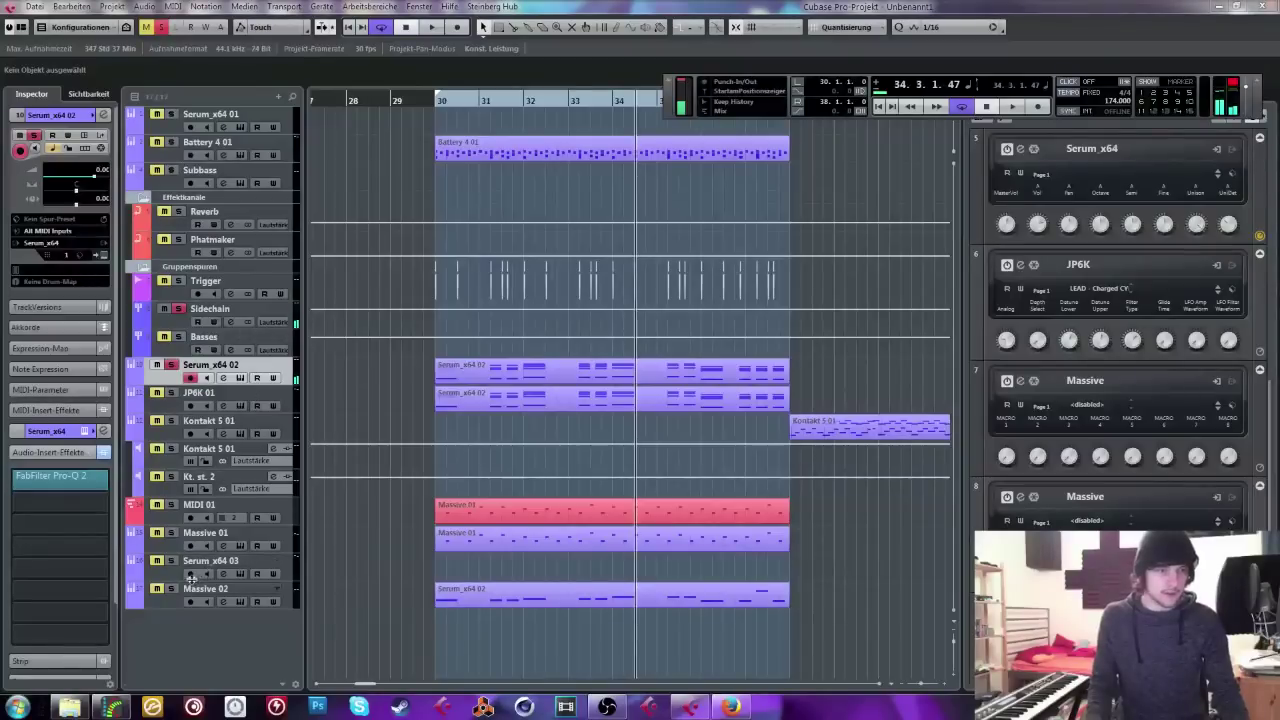
Step: Solo the Massive 02 track and insert FabFilter Pro-Q on it with the analyzer set to Pre+Post
{"action": "left_click", "coordinate": [180, 597]}
{"action": "left_click", "coordinate": [71, 478]}
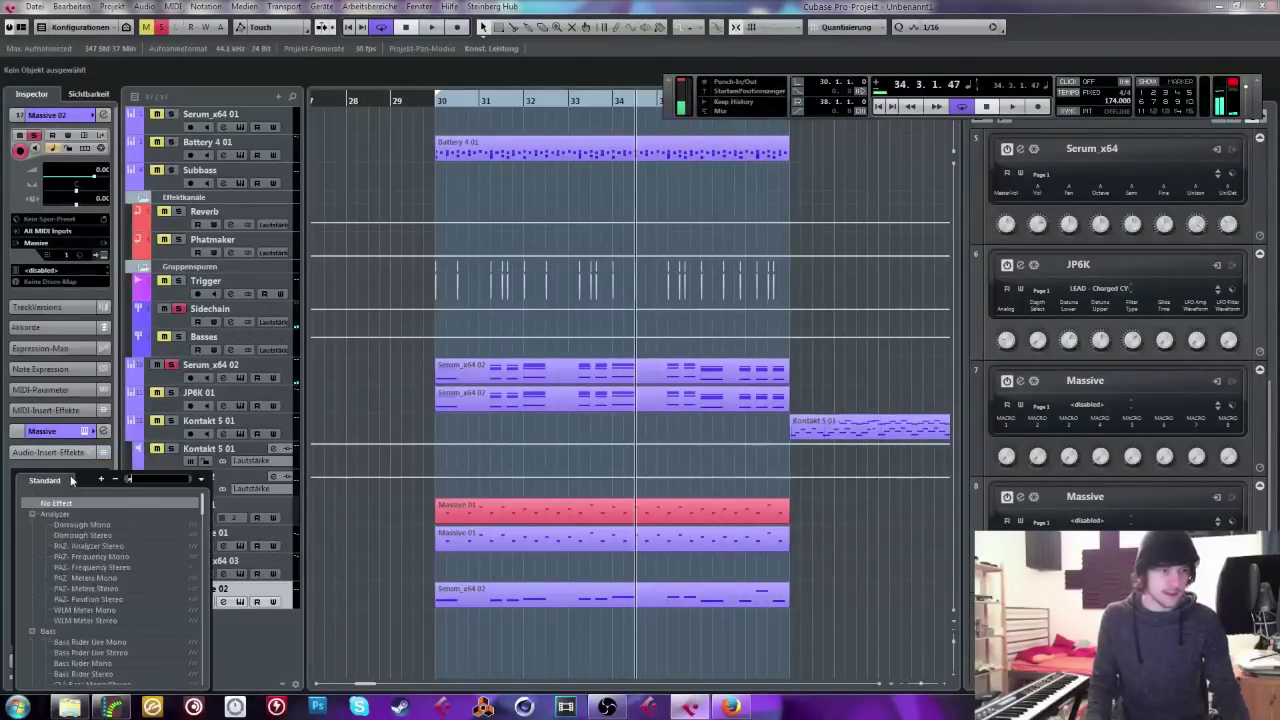
{"action": "type", "text": "eq"}
{"action": "left_click", "coordinate": [93, 684]}
{"action": "key", "text": "space"}
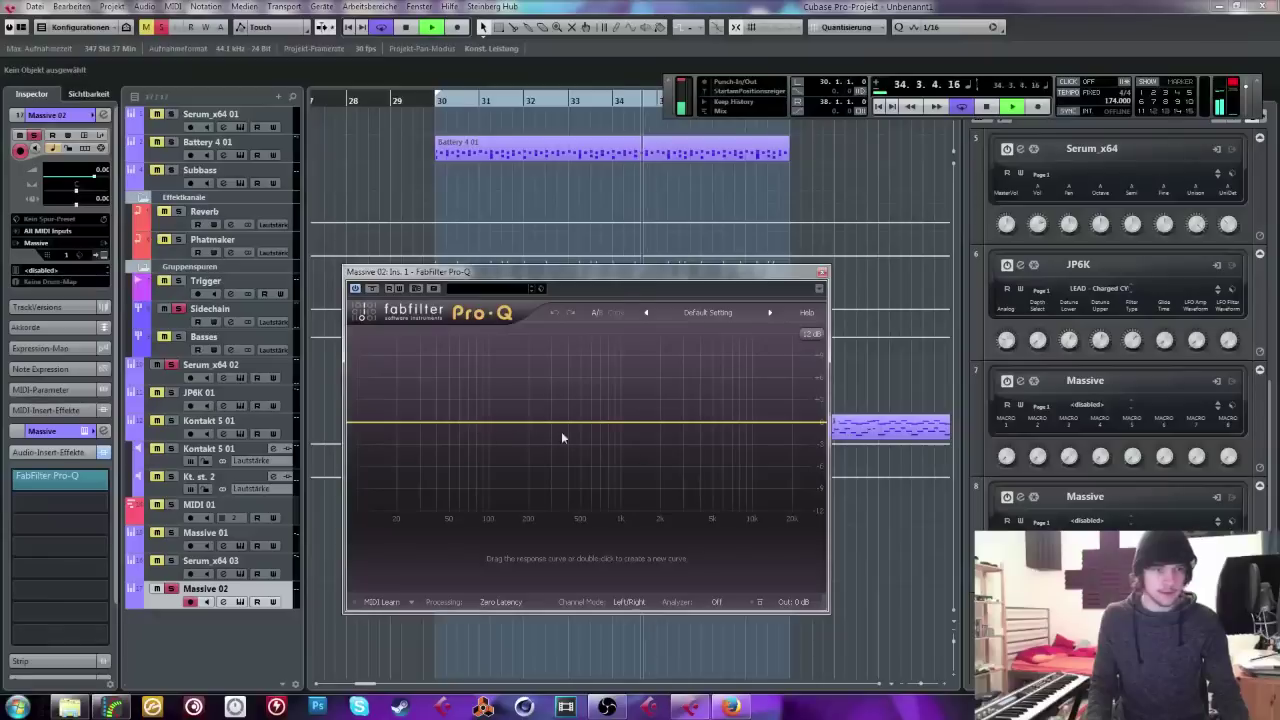
{"action": "left_click", "coordinate": [716, 601]}
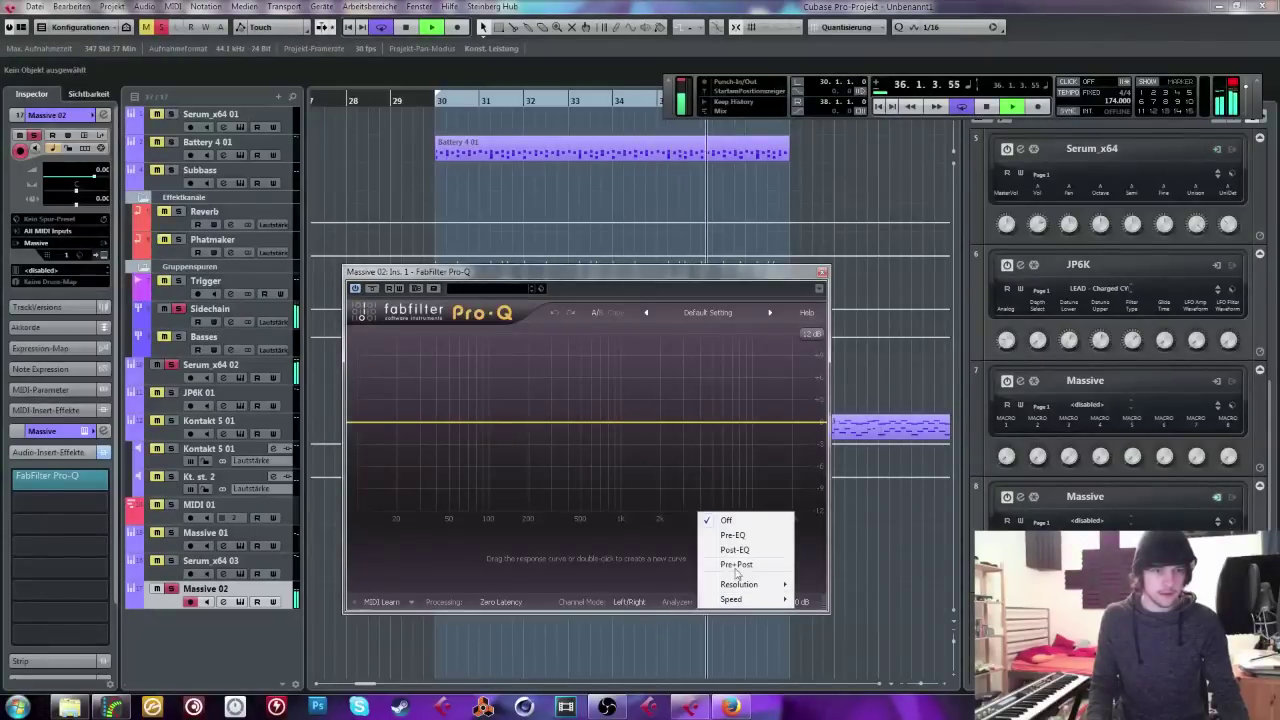
{"action": "left_click", "coordinate": [733, 566]}
Step: Cut the Massive 02 sound by nearly 6 dB around 600 Hz and slightly lift its high end in the equalizer
{"action": "left_click_drag", "start_coordinate": [514, 426], "coordinate": [590, 466]}
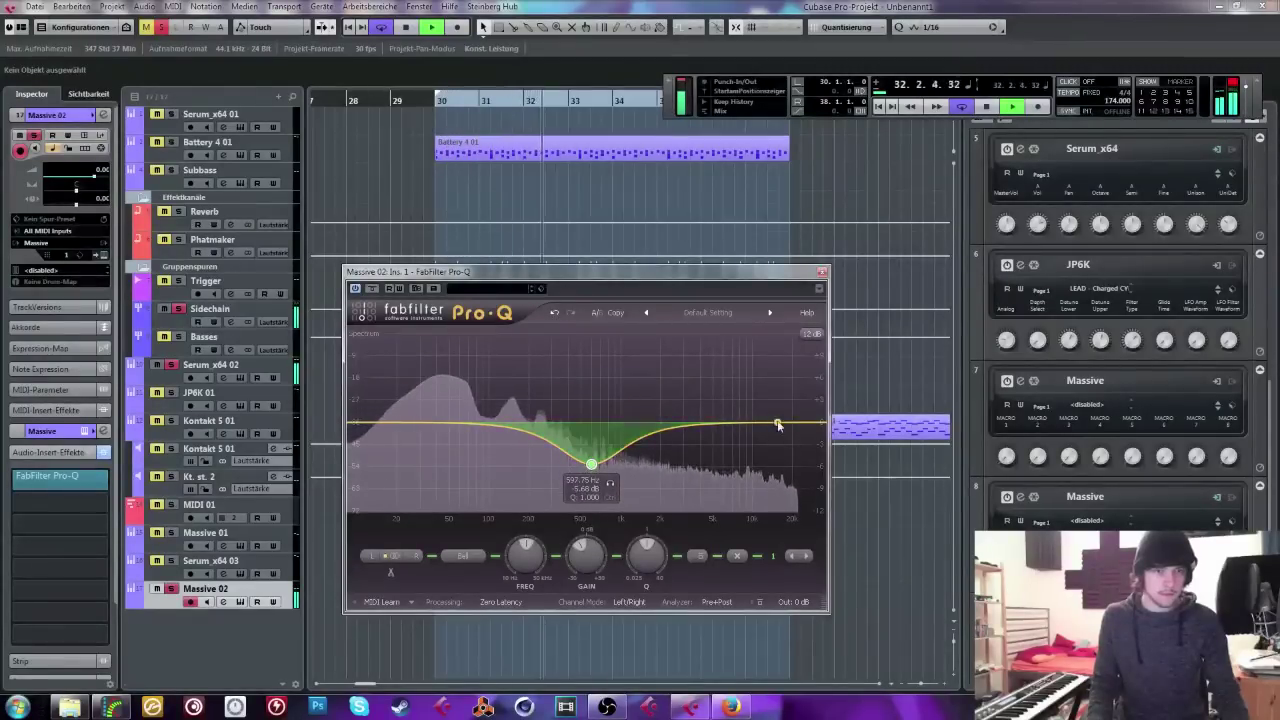
{"action": "left_click_drag", "start_coordinate": [776, 424], "coordinate": [783, 411]}
{"action": "left_click", "coordinate": [821, 272]}
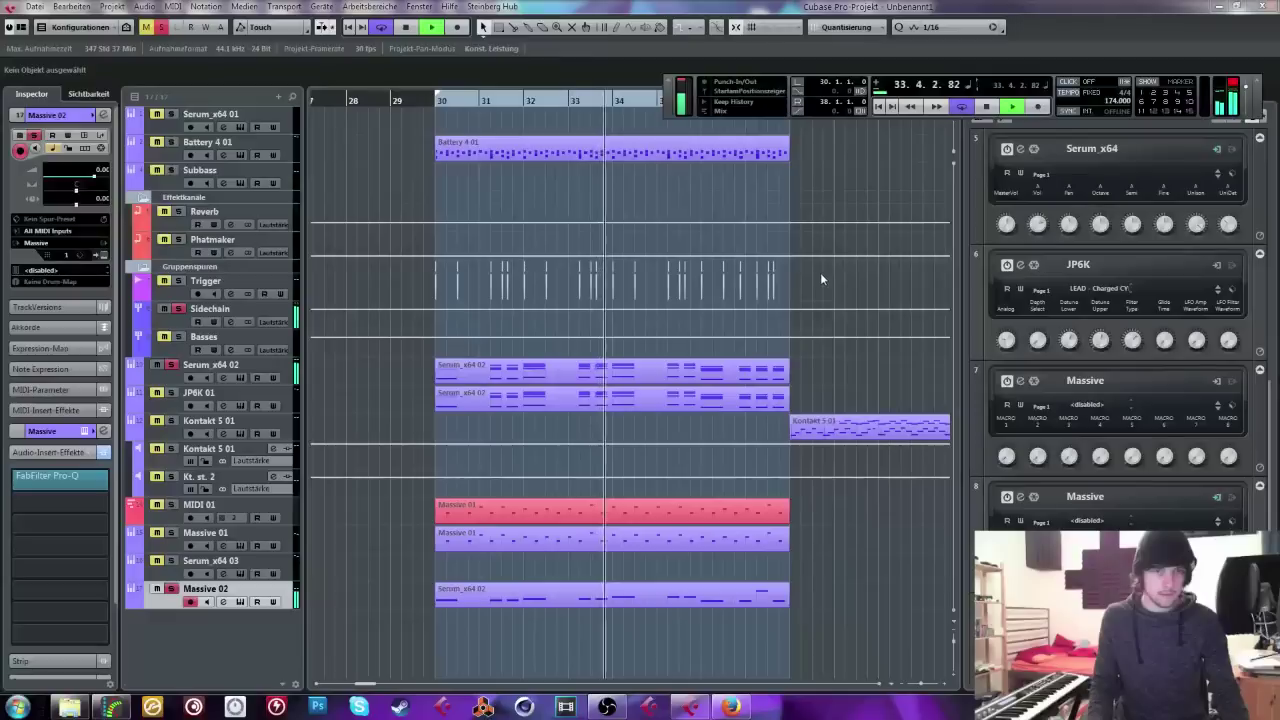
{"action": "key", "text": "space"}
Step: Solo the JP6K 01 track and insert FabFilter Pro-Q 2 as its first audio effect
{"action": "left_click", "coordinate": [173, 400]}
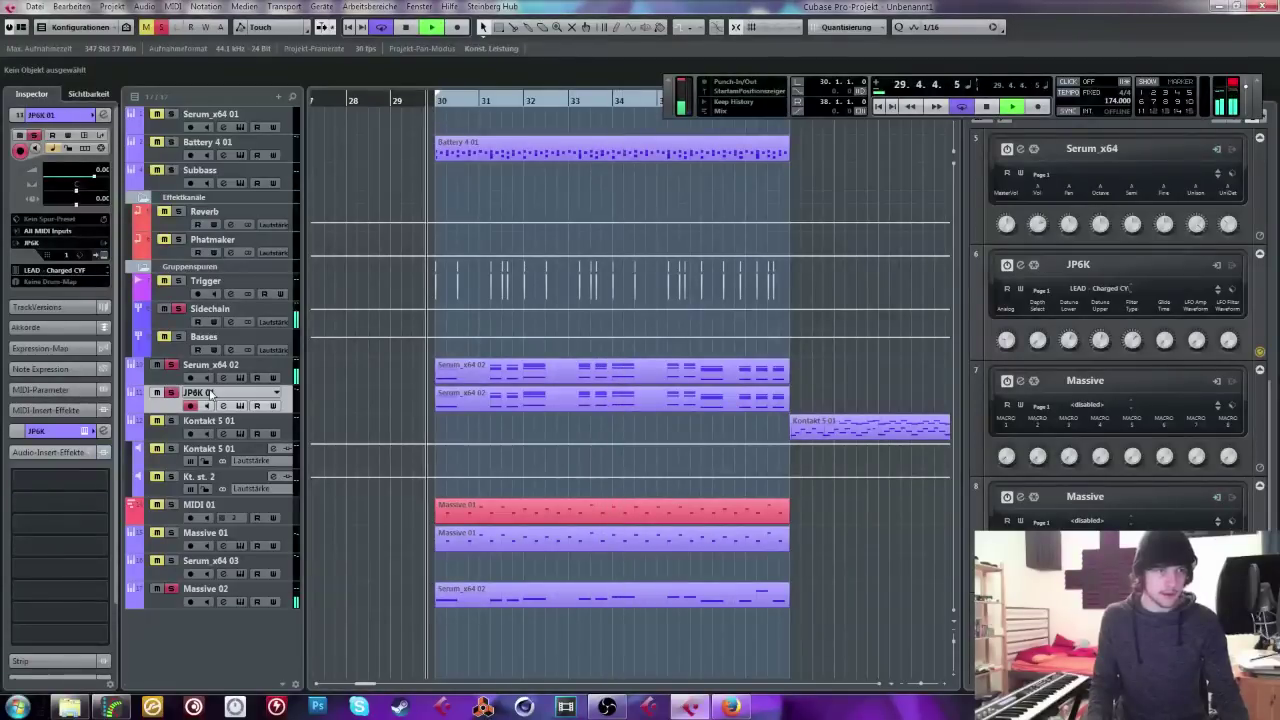
{"action": "key", "text": "space"}
{"action": "left_click", "coordinate": [171, 393]}
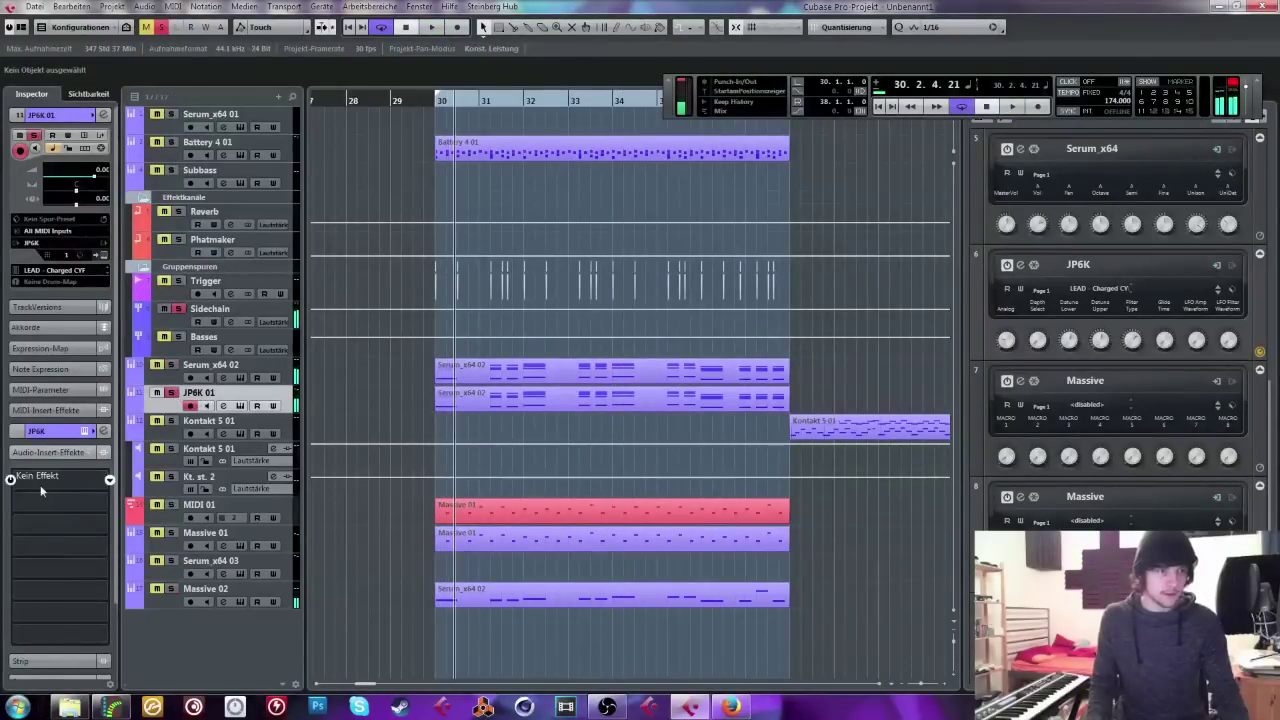
{"action": "left_click", "coordinate": [45, 478]}
{"action": "left_click", "coordinate": [109, 620]}
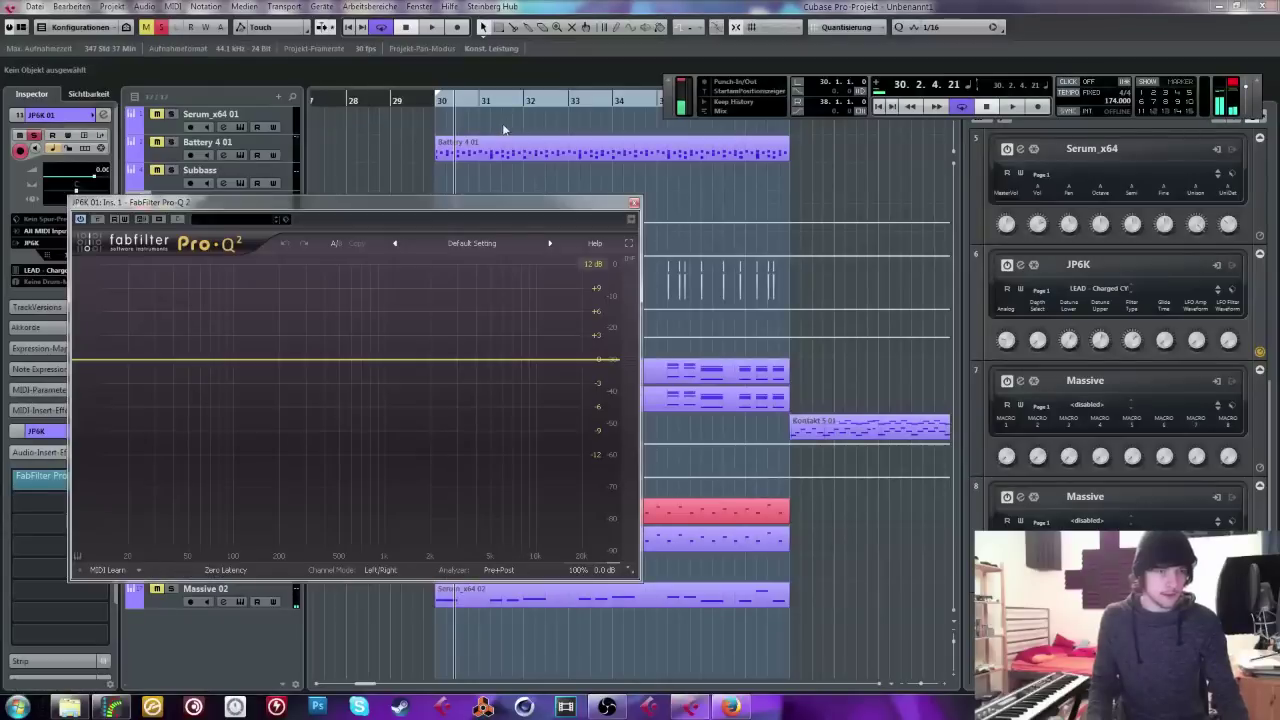
Step: Shape the JP6K 01 EQ with a low cut, a slight upper-mid dip and a high-shelf boost around 17 kHz during playback
{"action": "key", "text": "space"}
{"action": "left_click_drag", "start_coordinate": [94, 360], "coordinate": [304, 362]}
{"action": "mouse_move", "coordinate": [463, 362]}
{"action": "left_mouse_down"}
{"action": "mouse_move", "coordinate": [460, 385]}
{"action": "mouse_move", "coordinate": [472, 382]}
{"action": "mouse_move", "coordinate": [463, 376]}
{"action": "left_mouse_up"}
{"action": "left_click_drag", "start_coordinate": [575, 372], "coordinate": [572, 325]}
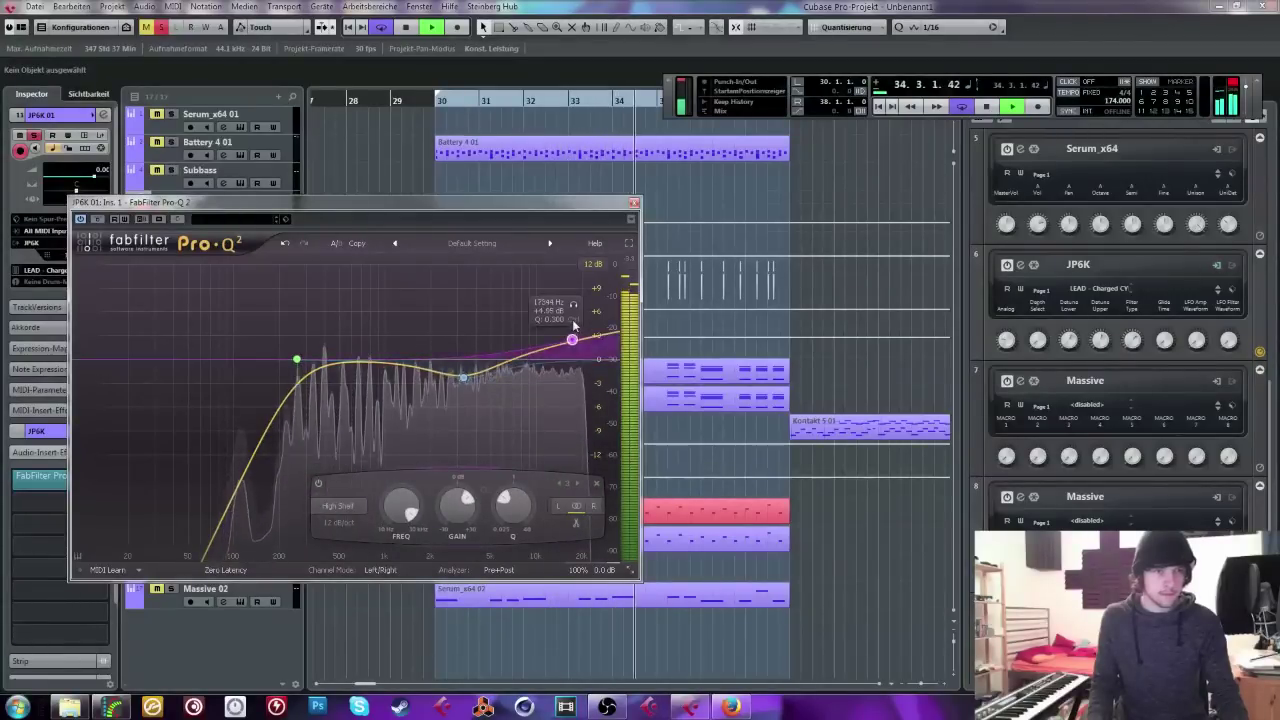
{"action": "left_click", "coordinate": [633, 202]}
Step: Unsolo the tracks to hear the full mix, and select the JP6K 01 clip at bar 30
{"action": "left_click", "coordinate": [170, 392]}
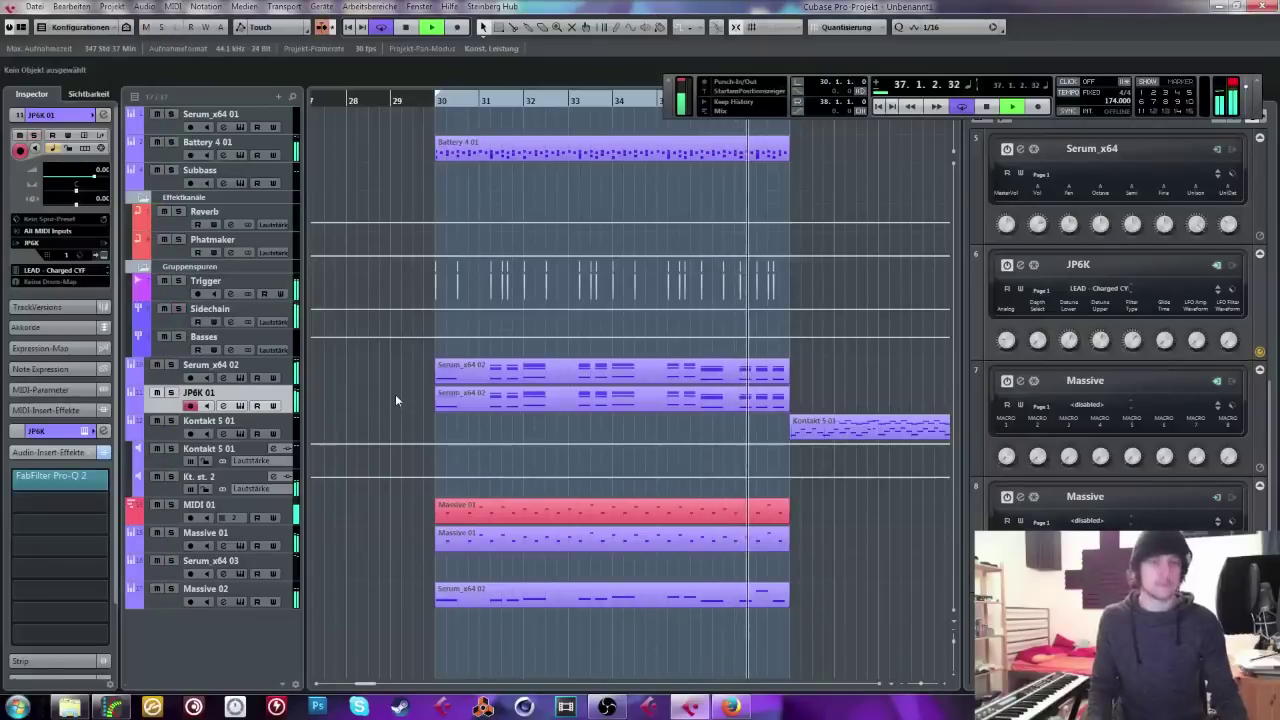
{"action": "key", "text": "space"}
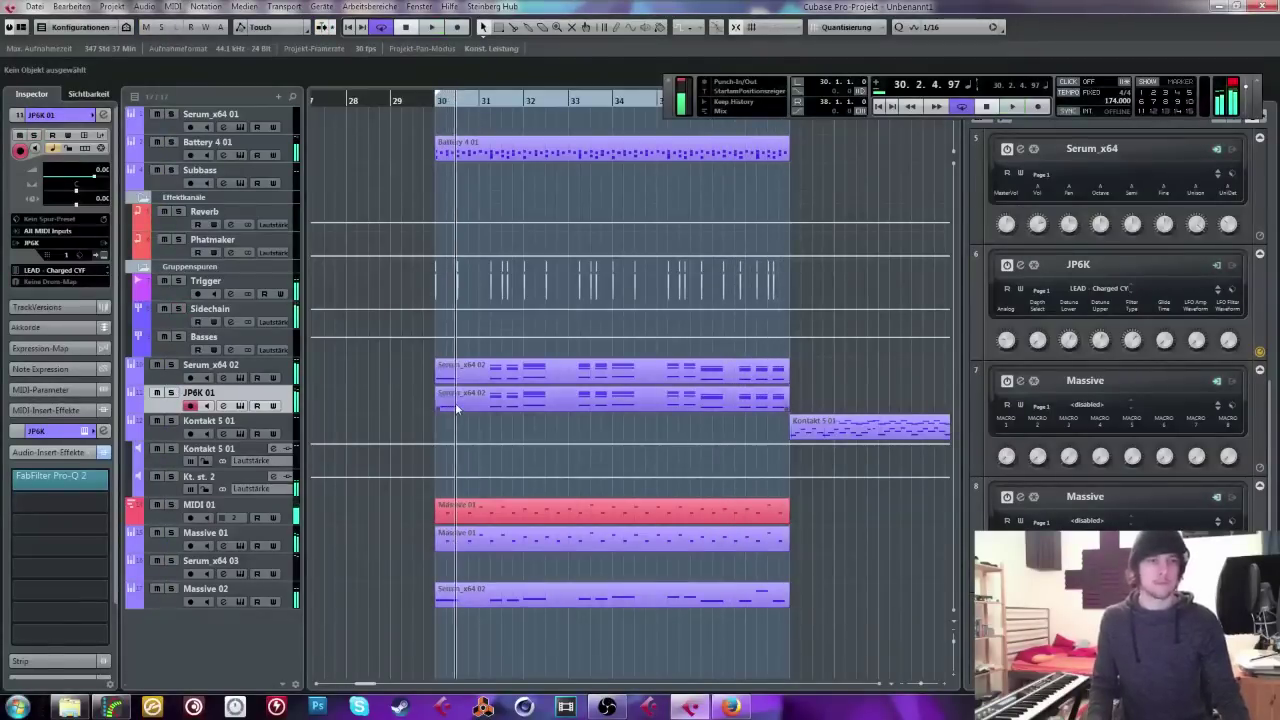
{"action": "left_click", "coordinate": [456, 404]}
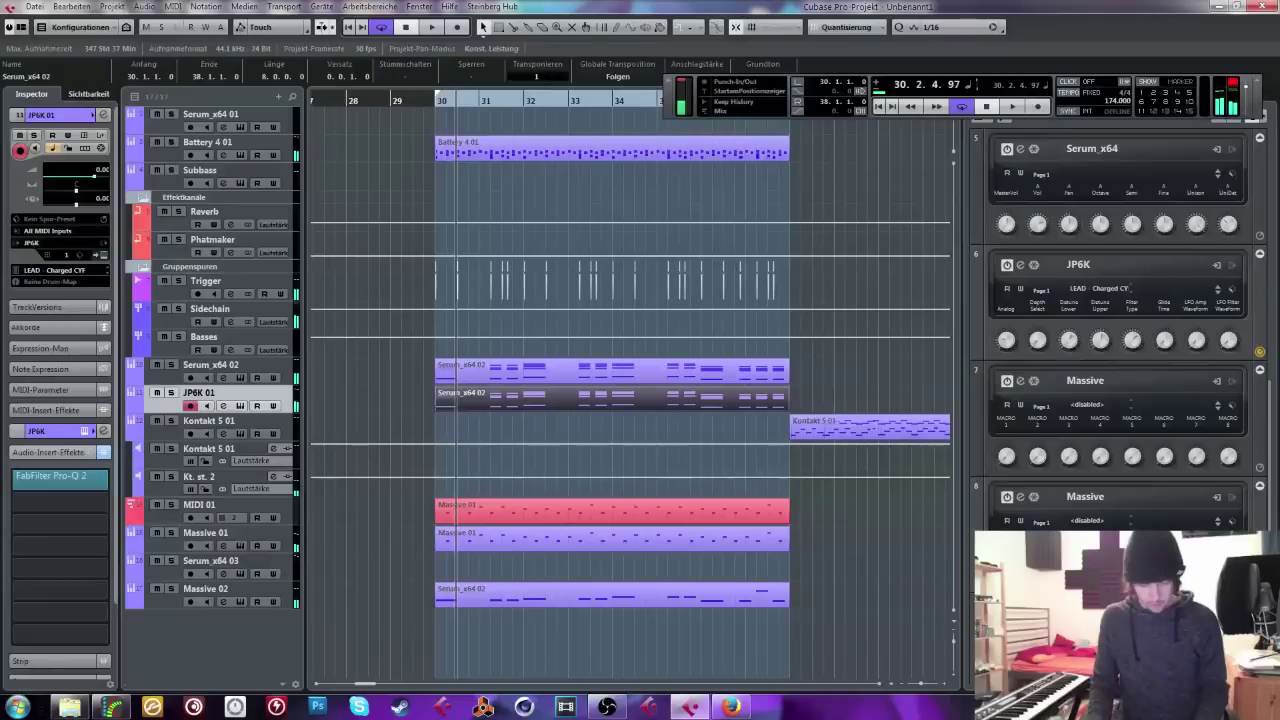
Step: Transpose the JP6K 01 clip up by 12 semitones and play the loop from just before bar 30
{"action": "type", "text": "12"}
{"action": "key", "text": "Return"}
{"action": "left_click", "coordinate": [427, 98]}
{"action": "key", "text": "space"}
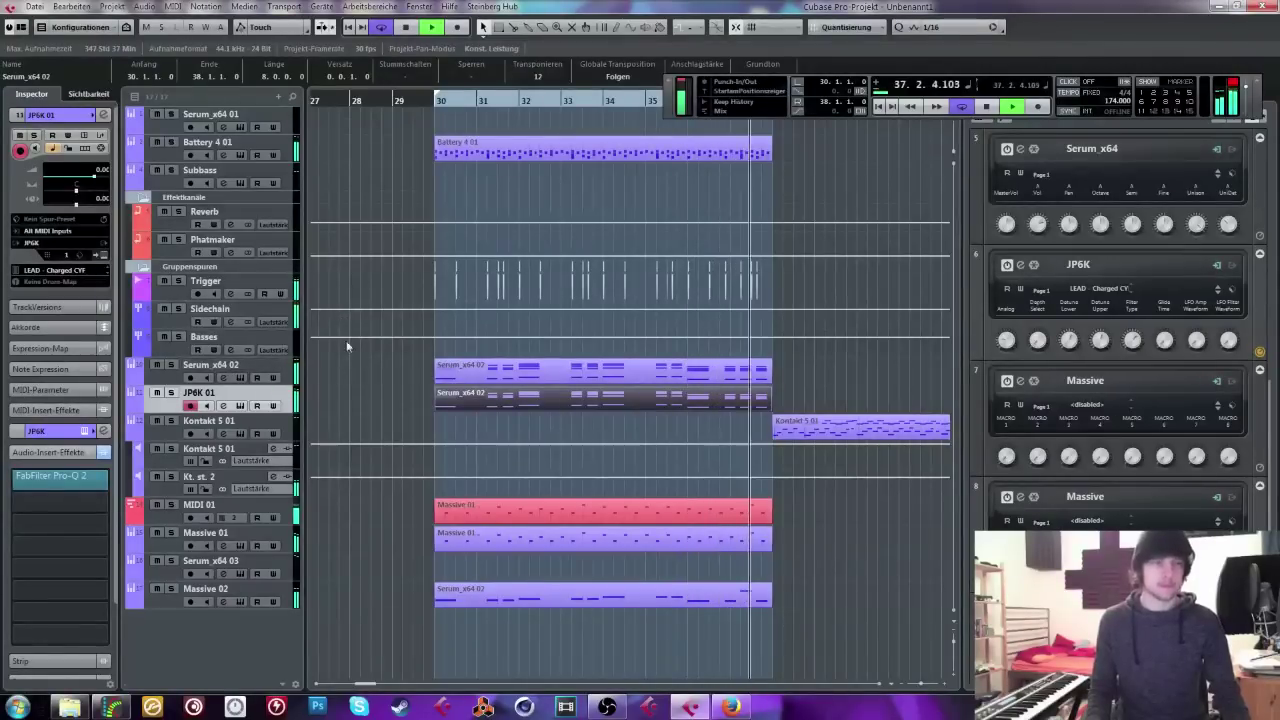
{"action": "left_click", "coordinate": [425, 100]}
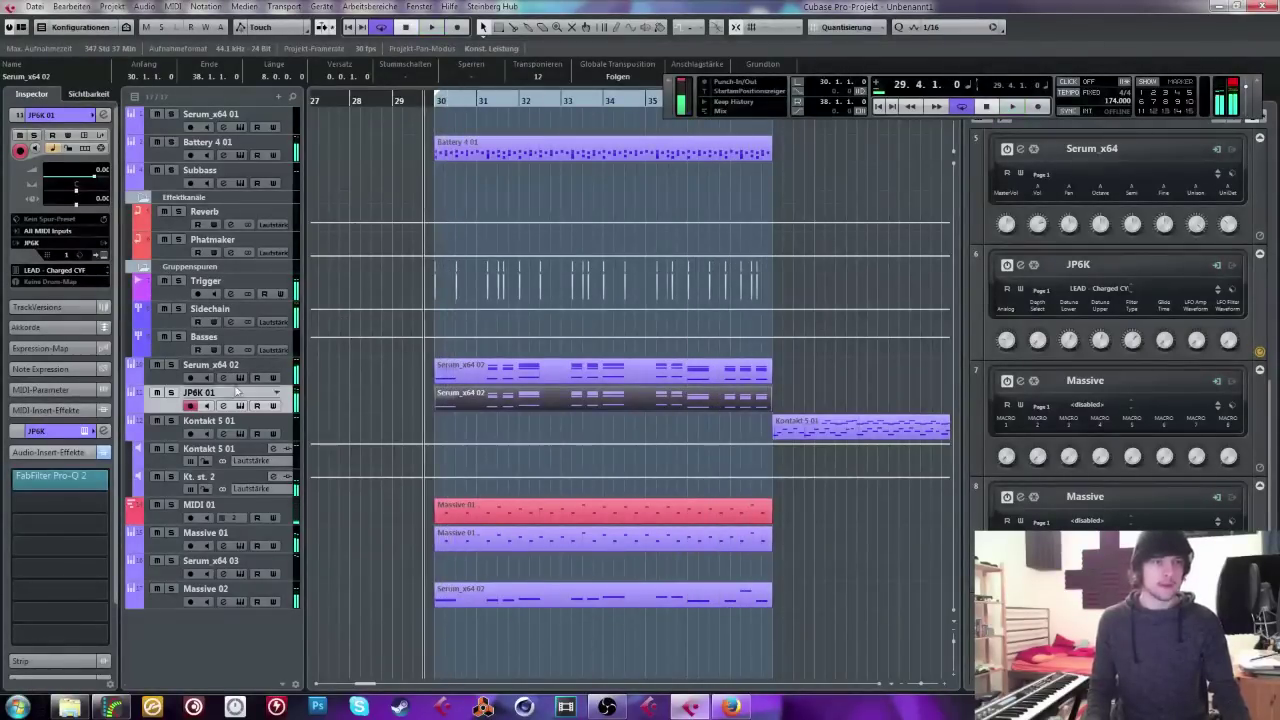
Step: Solo the Serum_x64 02 track, open its Serum synth and raise oscillator B to octave +1
{"action": "left_click", "coordinate": [171, 364]}
{"action": "key", "text": "space"}
{"action": "left_click", "coordinate": [93, 137]}
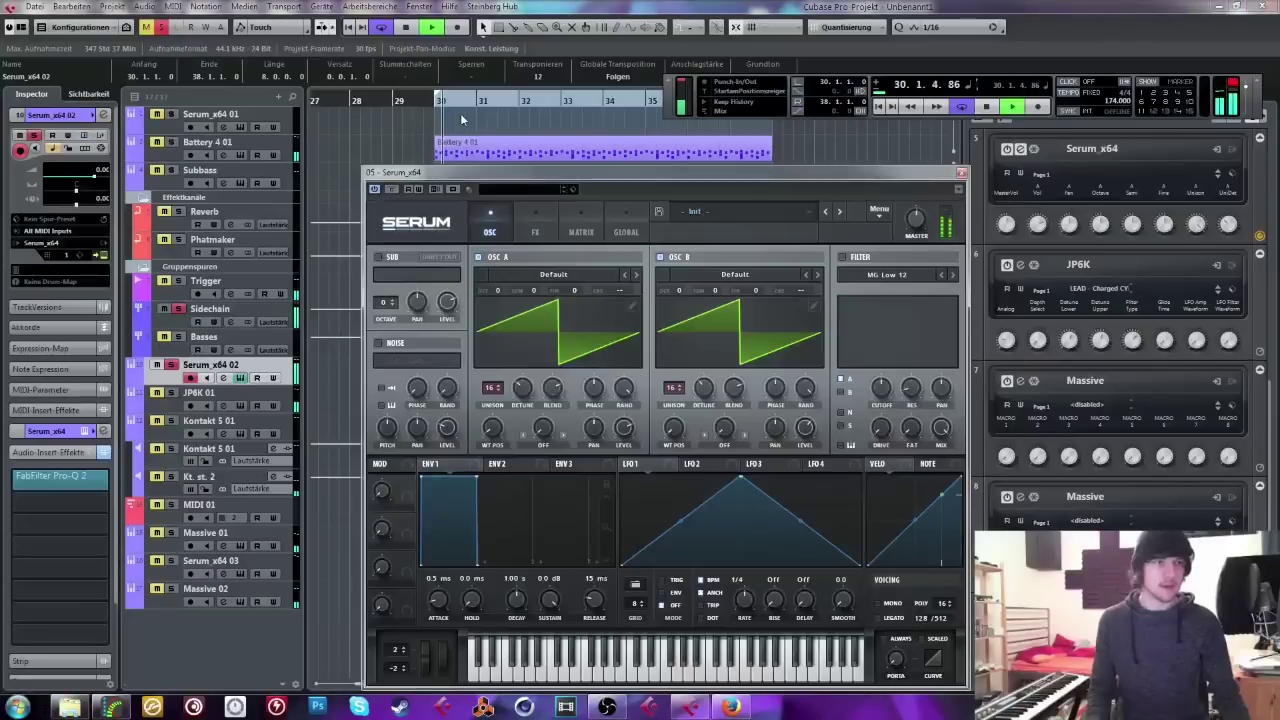
{"action": "key", "text": "space"}
{"action": "left_click_drag", "start_coordinate": [675, 283], "coordinate": [676, 270]}
Step: Reset the JP6K 01 clip's transposition to 0 and play the loop with Serum_x64 02 soloed
{"action": "key", "text": "Down"}
{"action": "left_click_drag", "start_coordinate": [546, 179], "coordinate": [976, 173]}
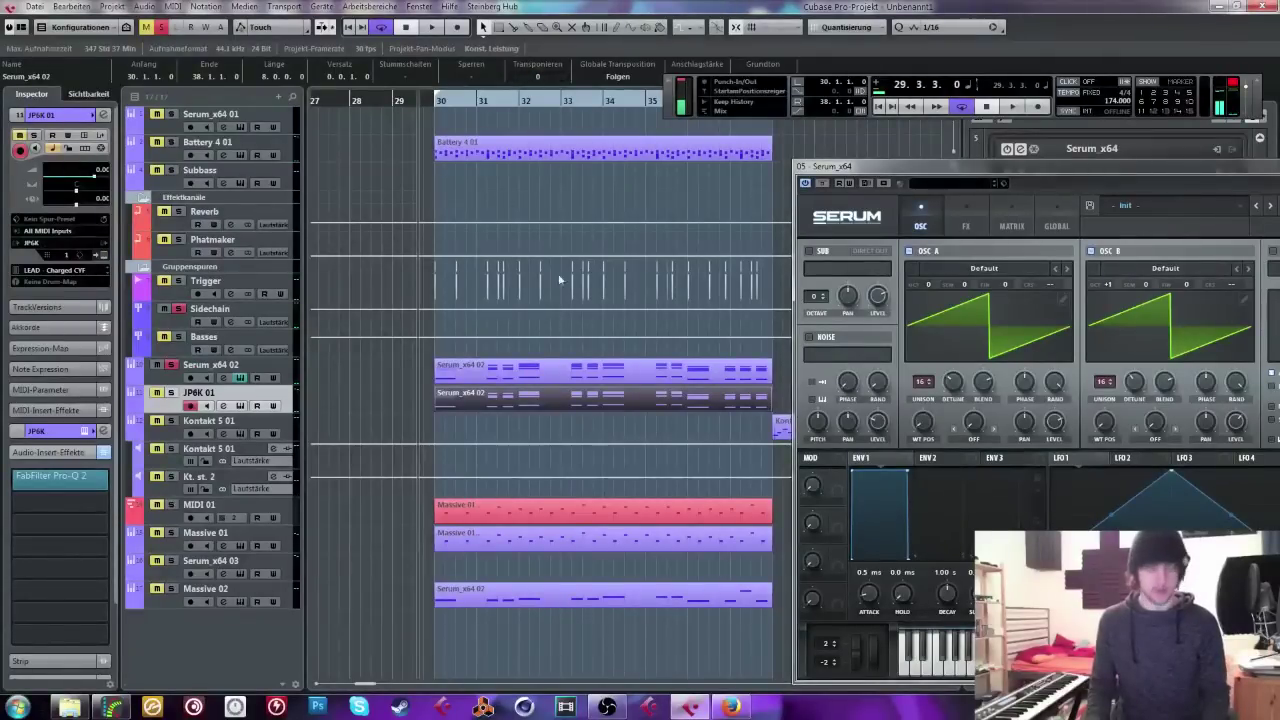
{"action": "left_click_drag", "start_coordinate": [1014, 170], "coordinate": [671, 161]}
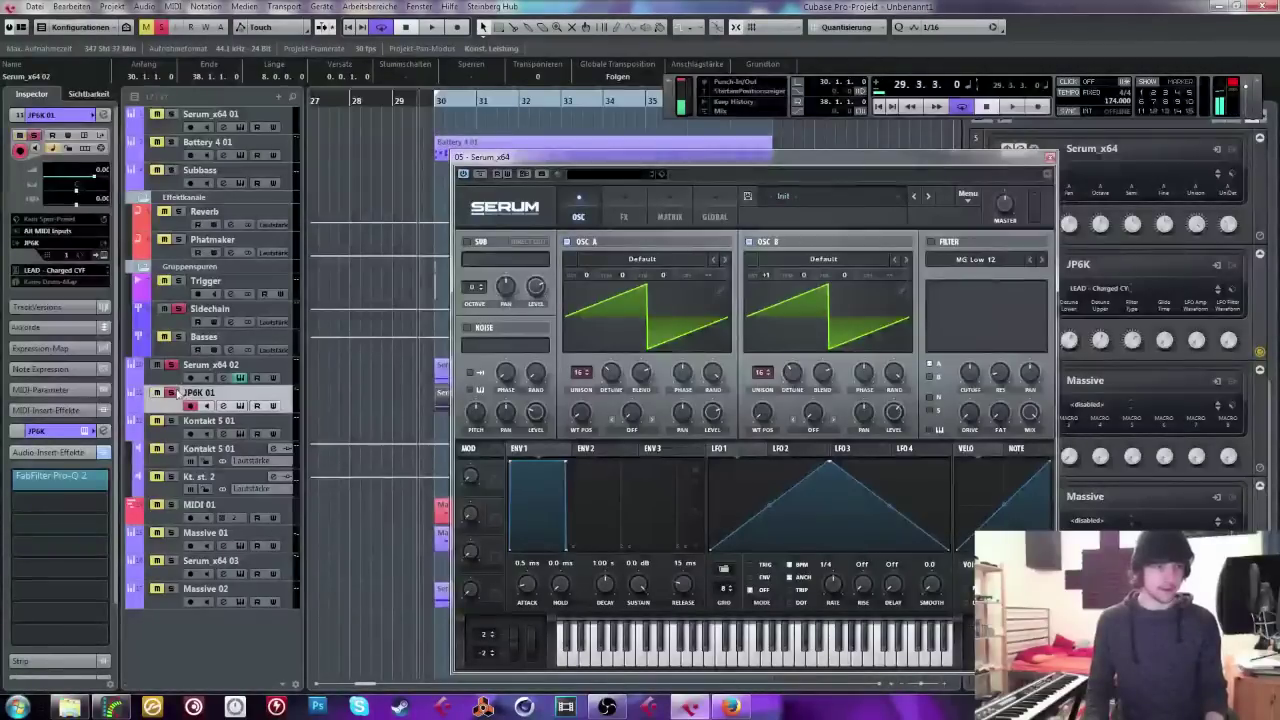
{"action": "key", "text": "space"}
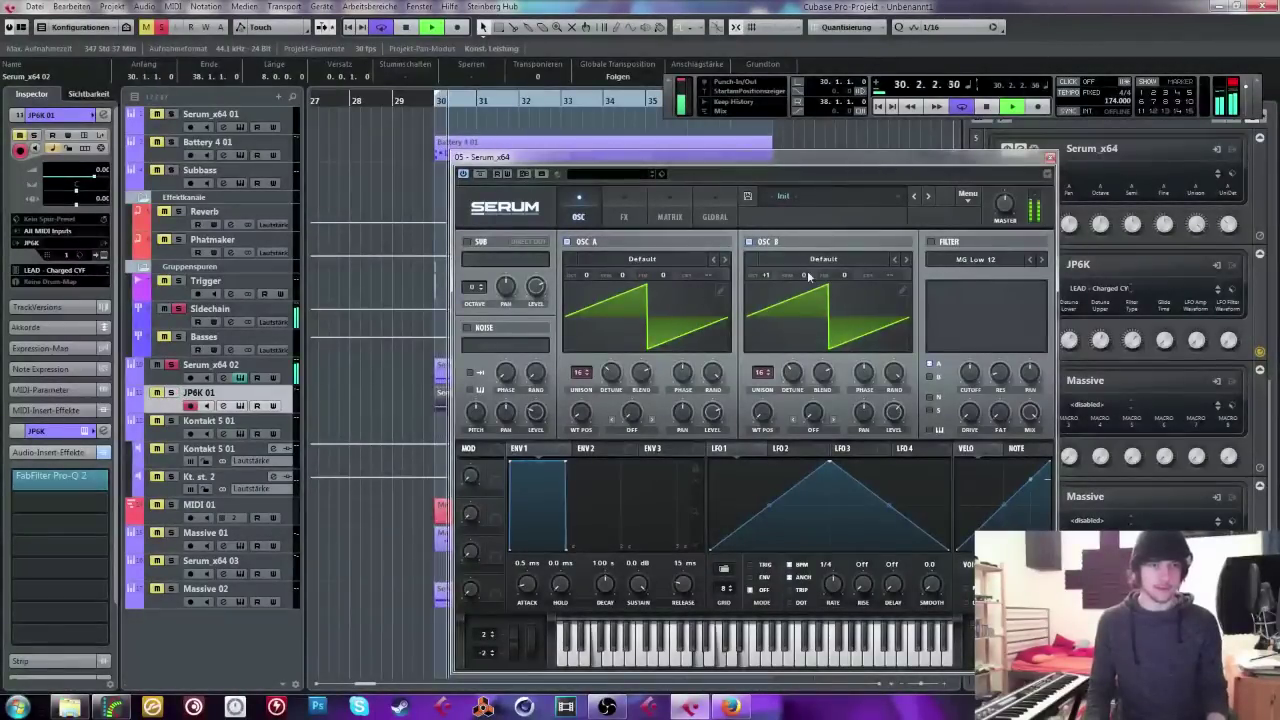
Step: Check the JP6K 01 EQ curve during playback, and solo JP6K 01 alongside Serum_x64 02
{"action": "left_click", "coordinate": [60, 476]}
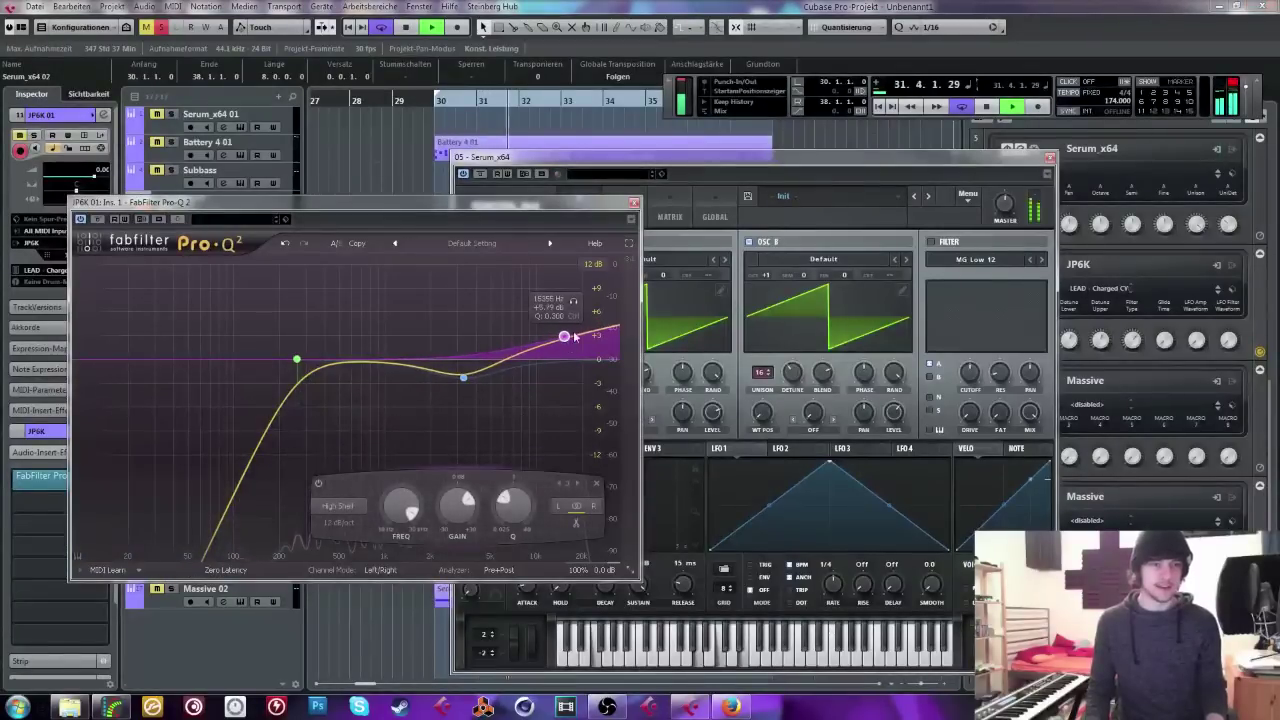
{"action": "left_click", "coordinate": [633, 203]}
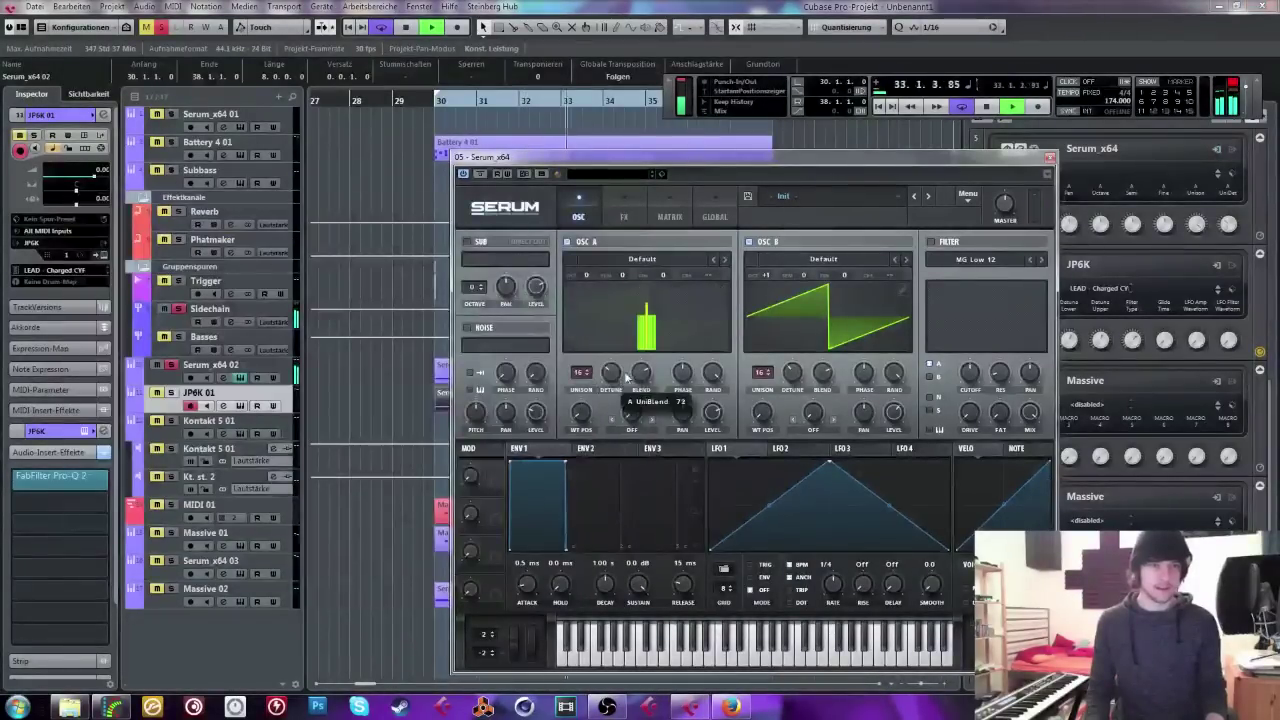
{"action": "left_click", "coordinate": [171, 393]}
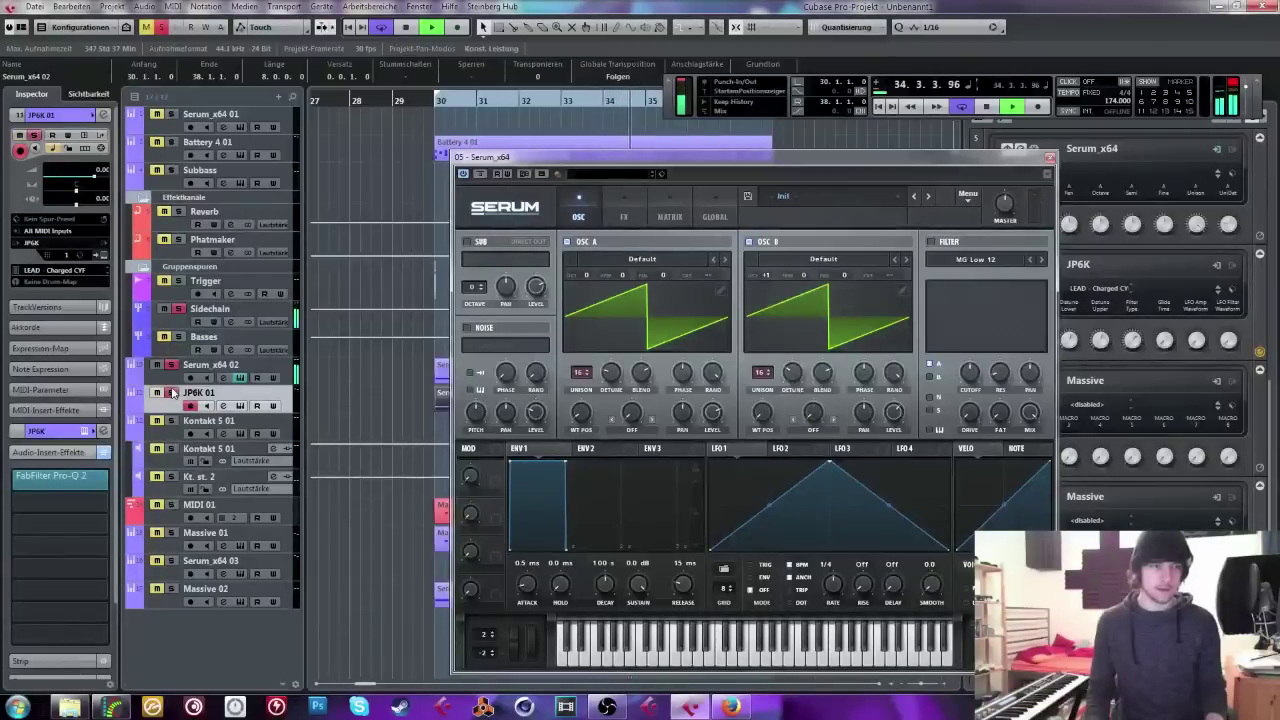
Step: Unsolo all tracks, set oscillator A's unison detune to 0.17 during full-mix playback, and close the Serum synth
{"action": "left_click", "coordinate": [161, 27]}
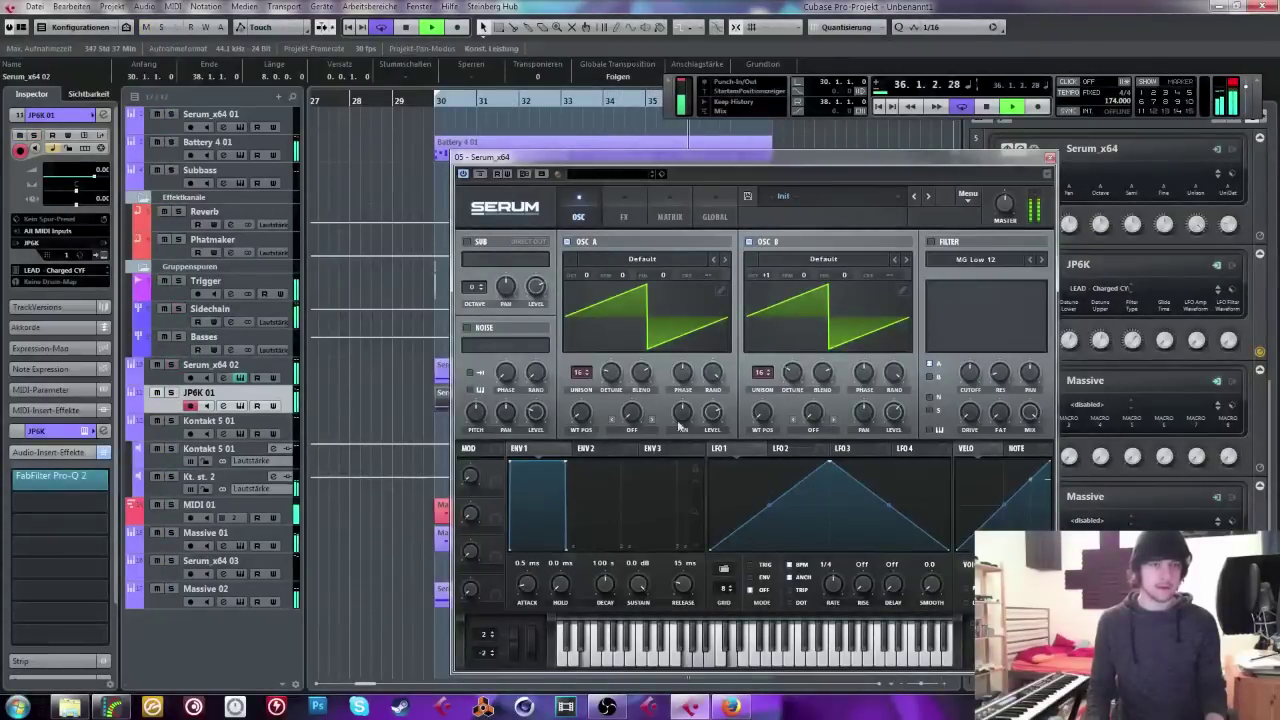
{"action": "mouse_move", "coordinate": [794, 371]}
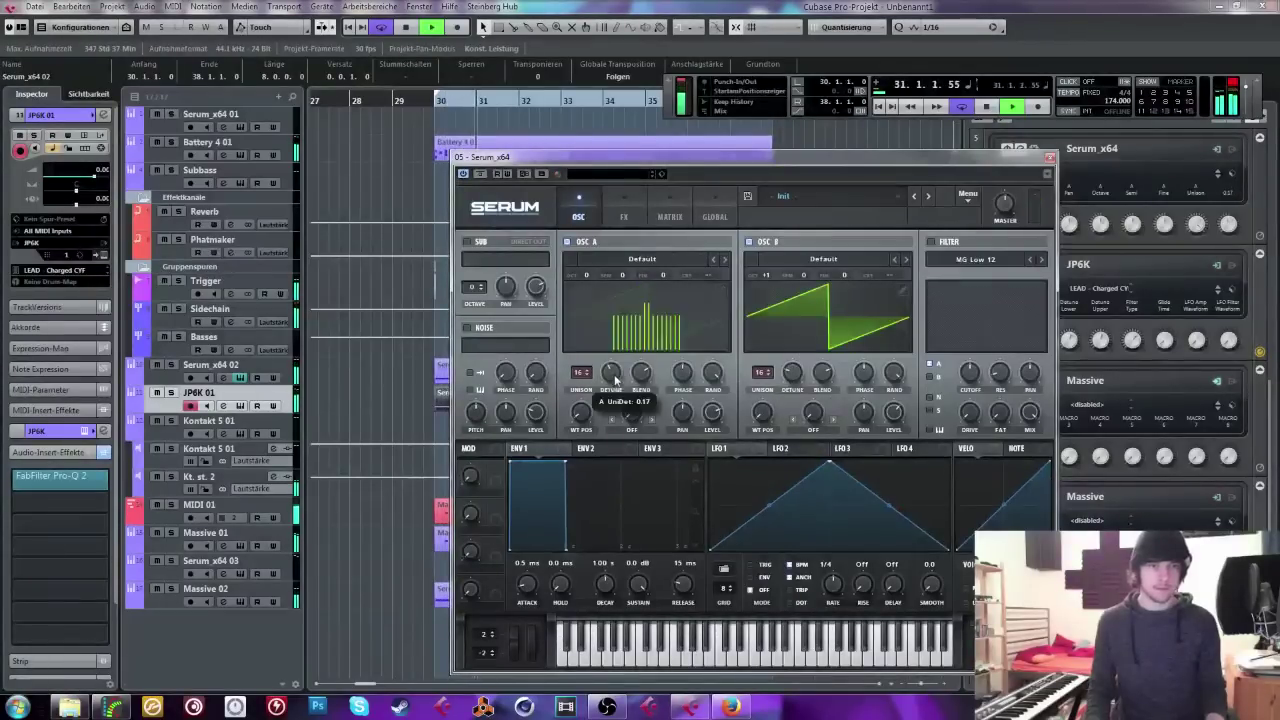
{"action": "left_click", "coordinate": [1049, 157]}
{"action": "left_click", "coordinate": [932, 172]}
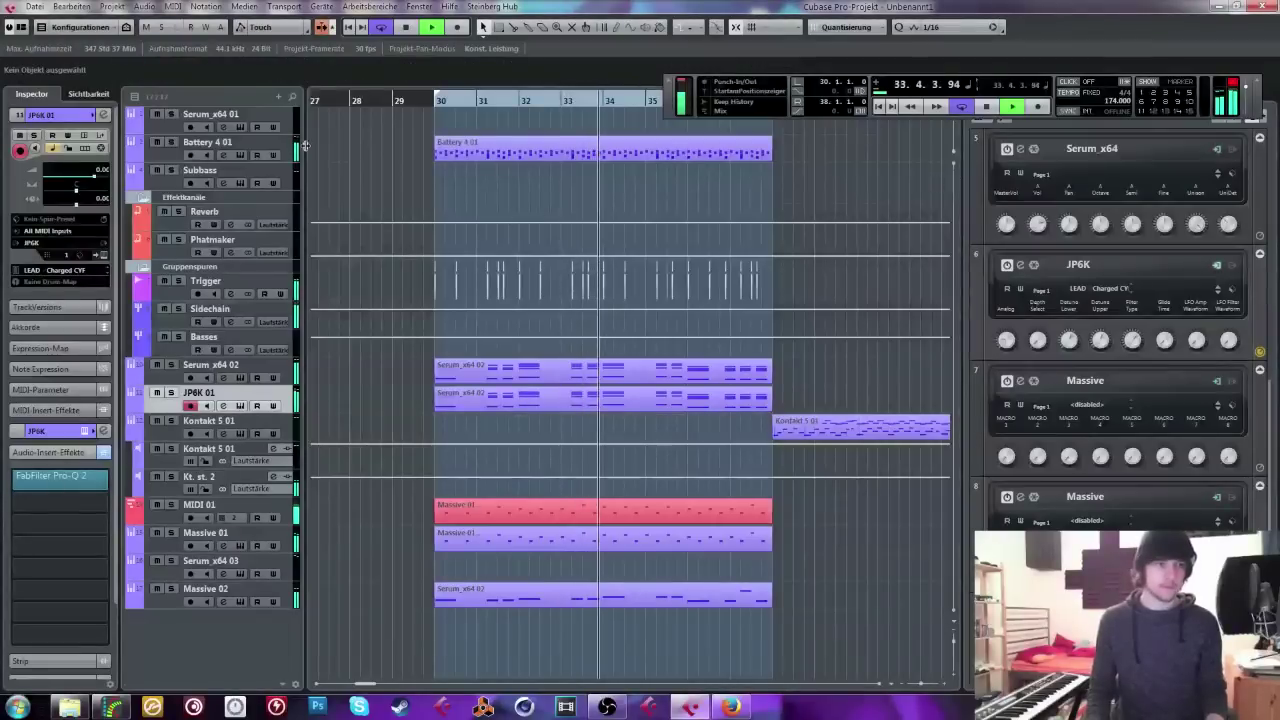
{"action": "left_click", "coordinate": [384, 100]}
{"action": "key", "text": "space"}
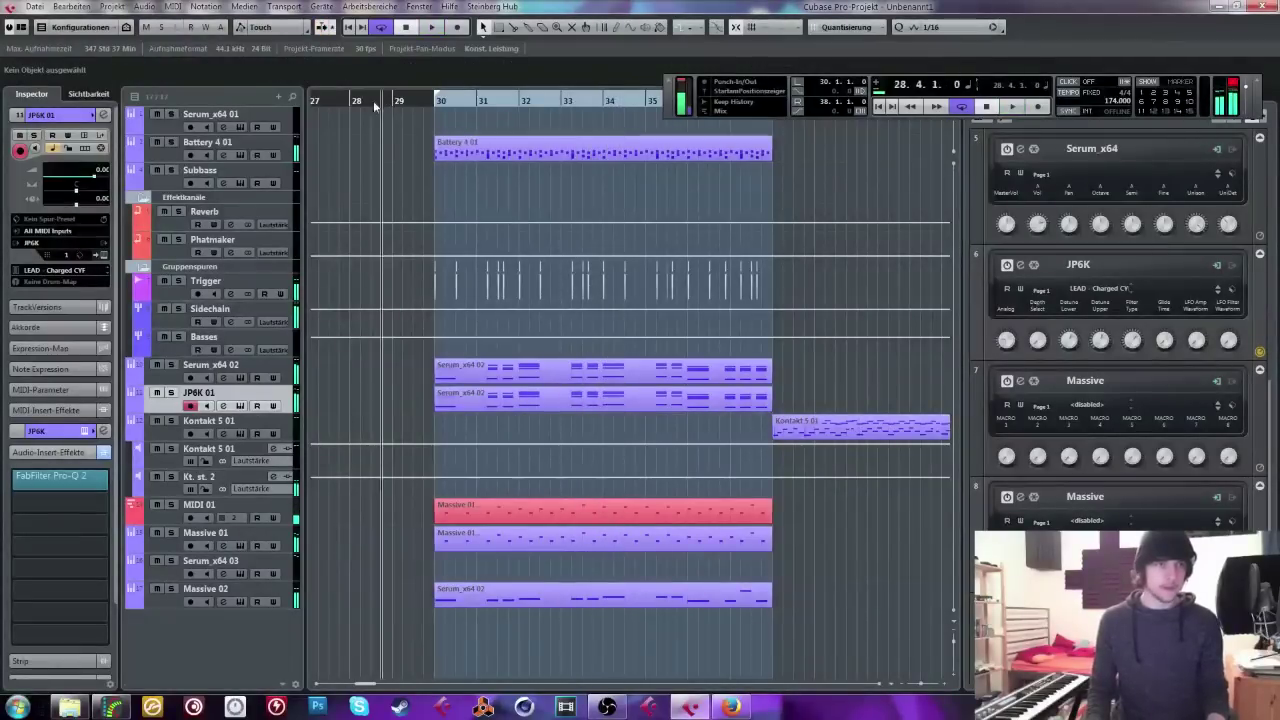
Step: Open the Serum synth of the Serum_x64 03 track and select LFO 2
{"action": "left_click", "coordinate": [250, 570]}
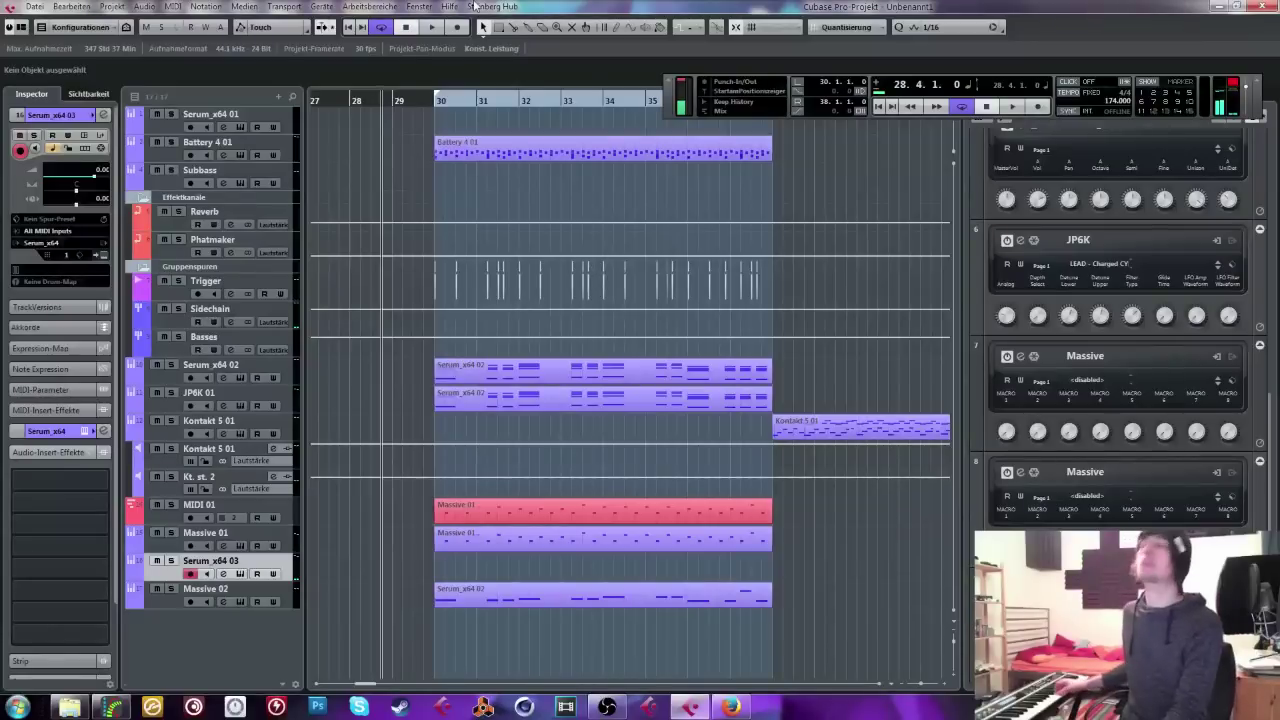
{"action": "left_click_drag", "start_coordinate": [684, 110], "coordinate": [567, 262]}
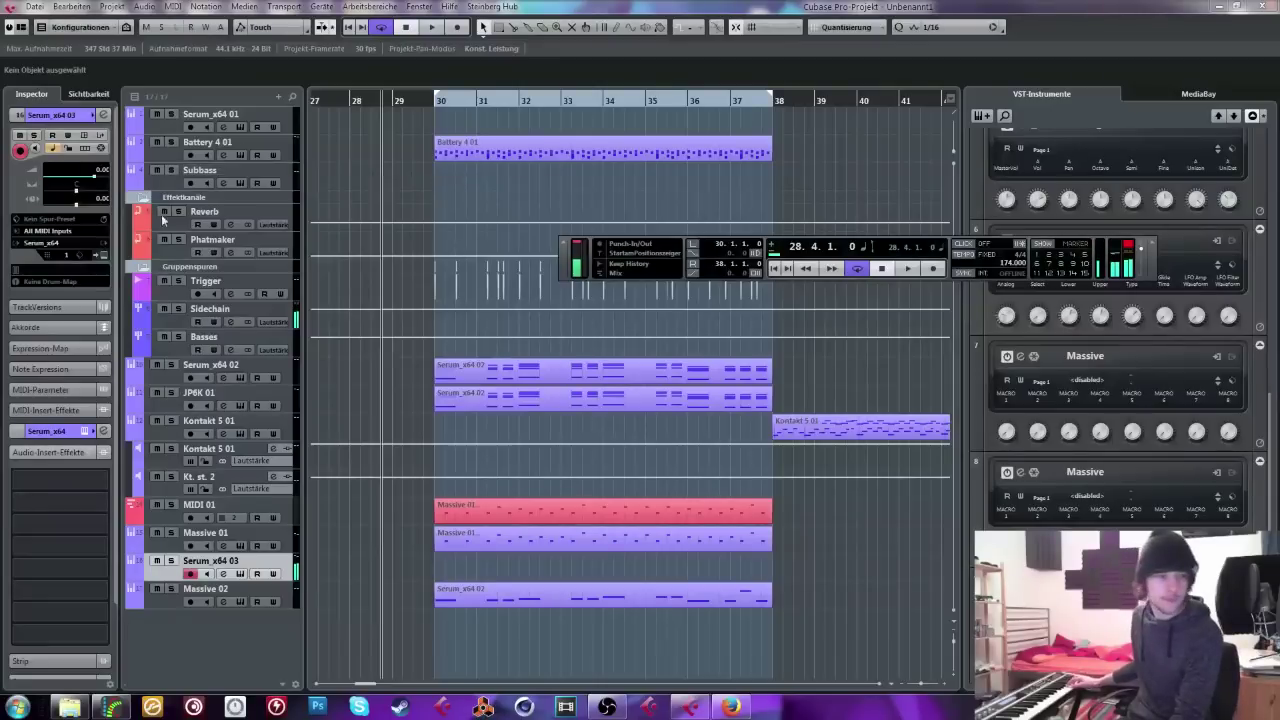
{"action": "left_click", "coordinate": [85, 145]}
{"action": "left_click", "coordinate": [866, 410]}
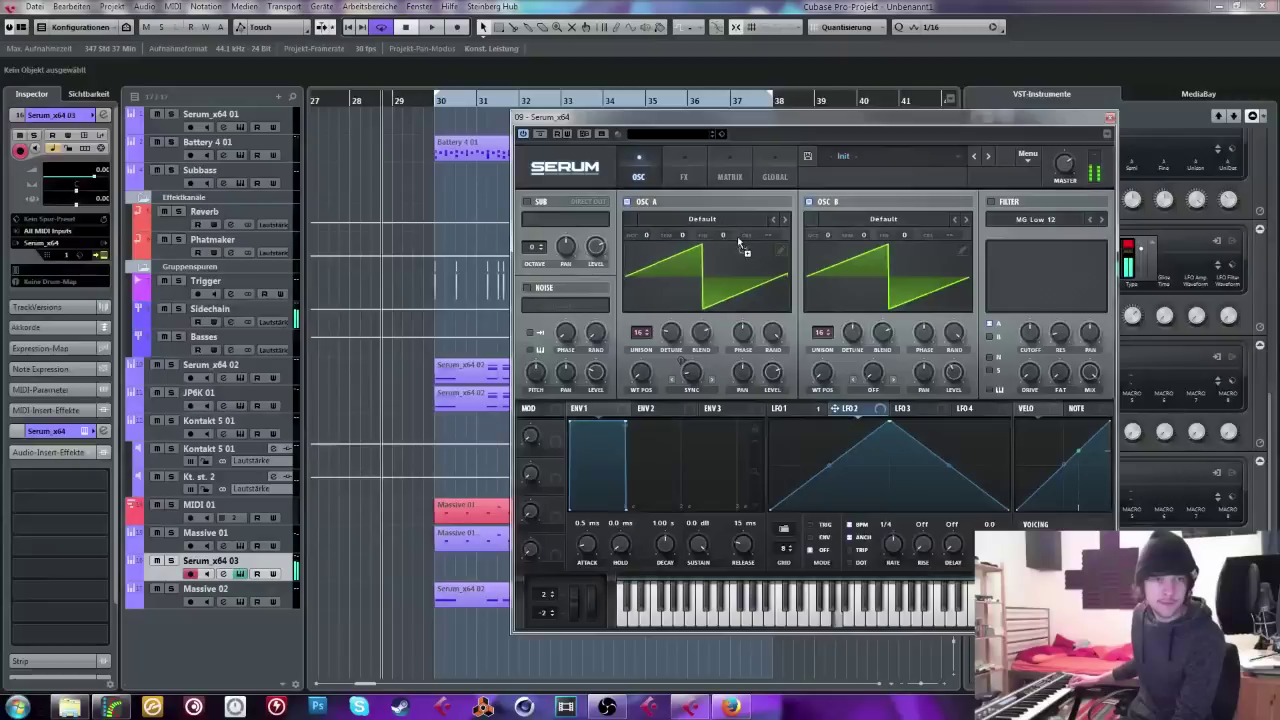
Step: Route LFO 2 to Master Tuning in the second slot of Serum's modulation matrix
{"action": "left_click", "coordinate": [684, 176]}
{"action": "left_click", "coordinate": [730, 176]}
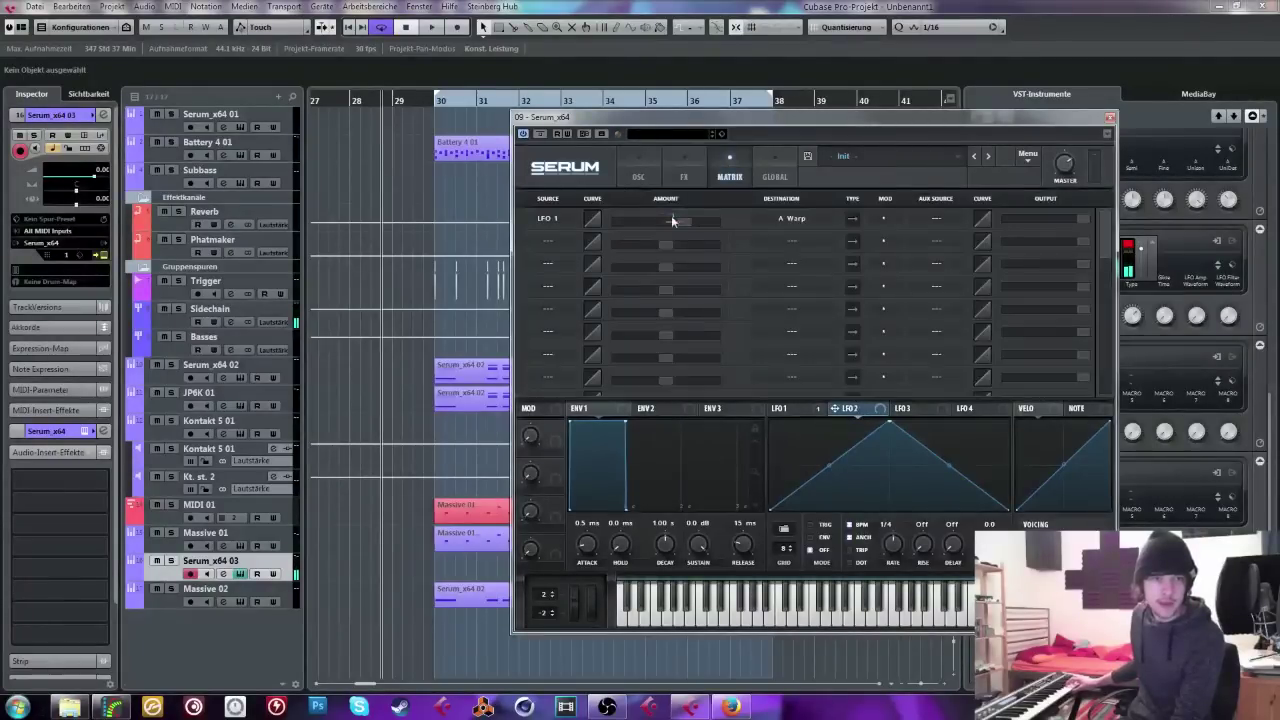
{"action": "left_click", "coordinate": [572, 242]}
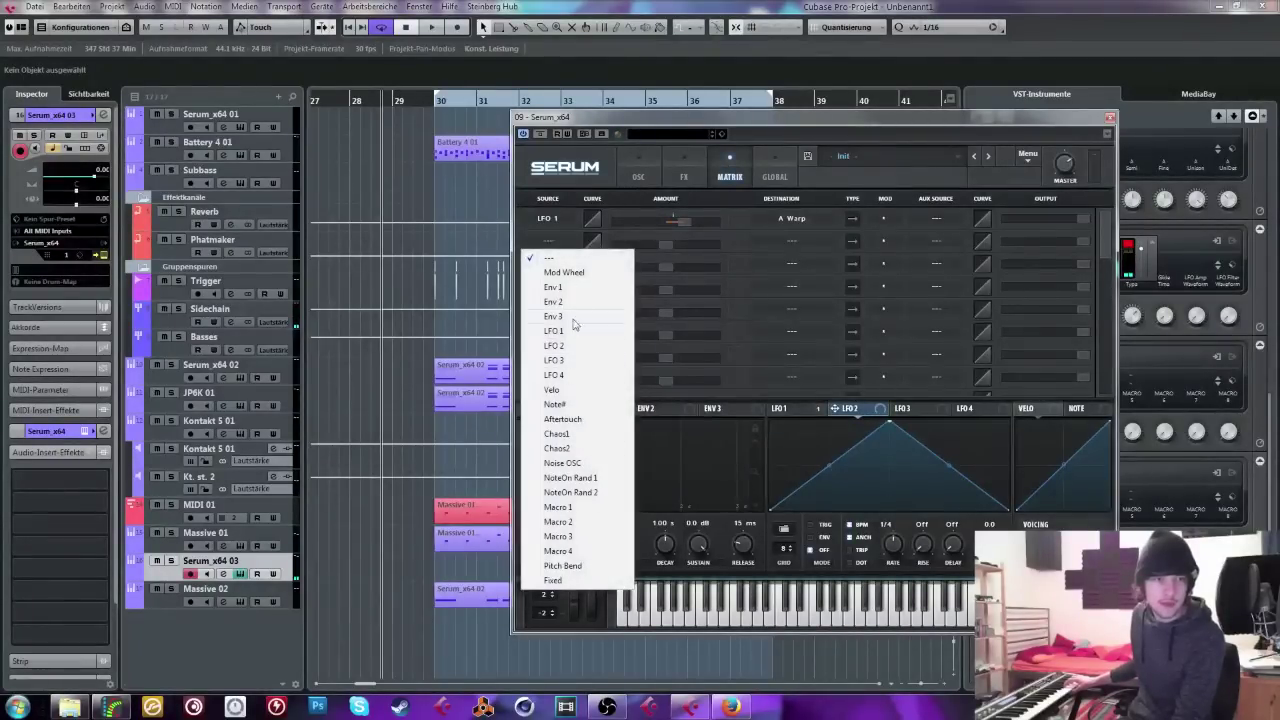
{"action": "left_click", "coordinate": [556, 345]}
{"action": "left_click", "coordinate": [764, 240]}
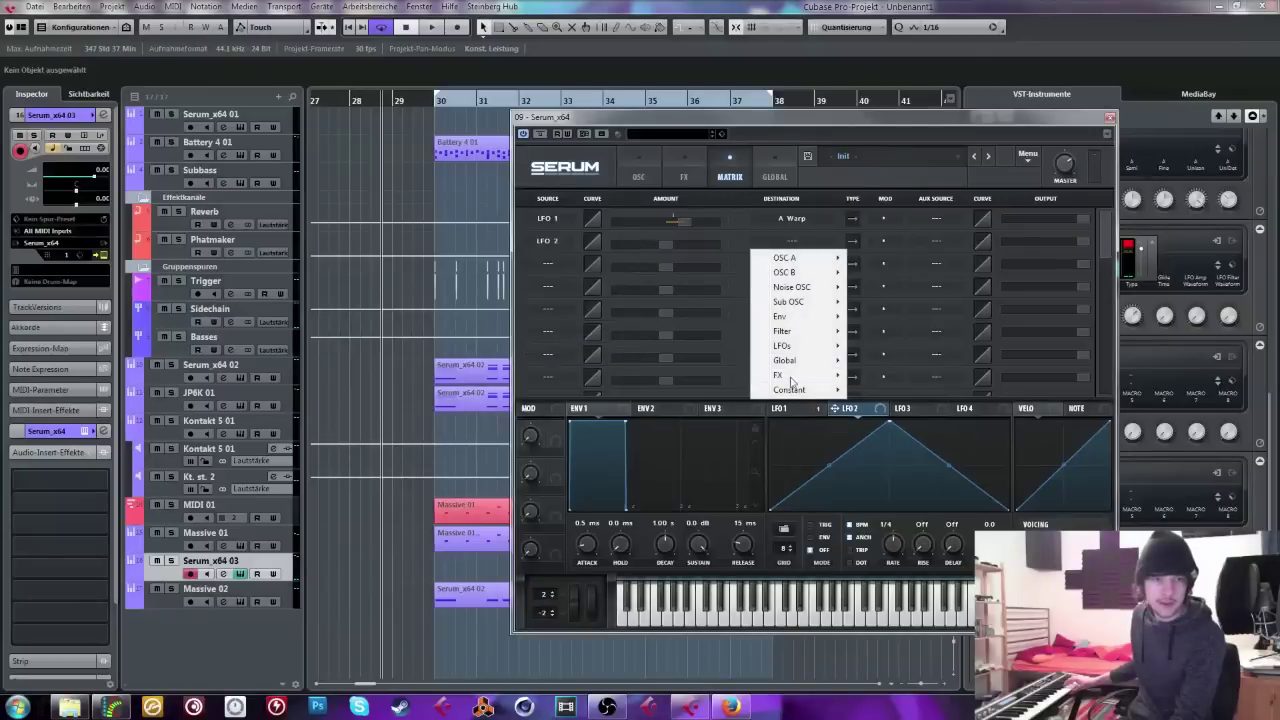
{"action": "mouse_move", "coordinate": [806, 371]}
{"action": "left_click", "coordinate": [892, 364]}
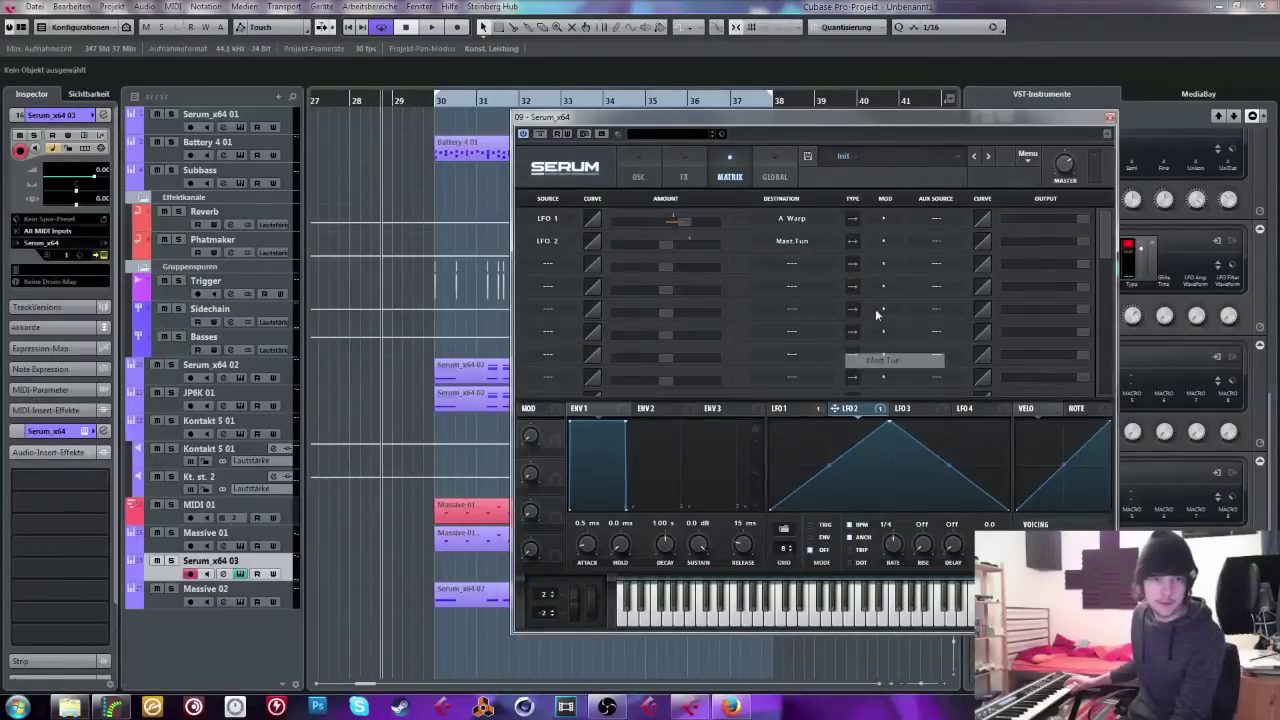
Step: Give the LFO 2 tuning route the aux source Fixed and a reduced output, with LFO 2 unsynced at 6.3 Hz
{"action": "left_click", "coordinate": [912, 247]}
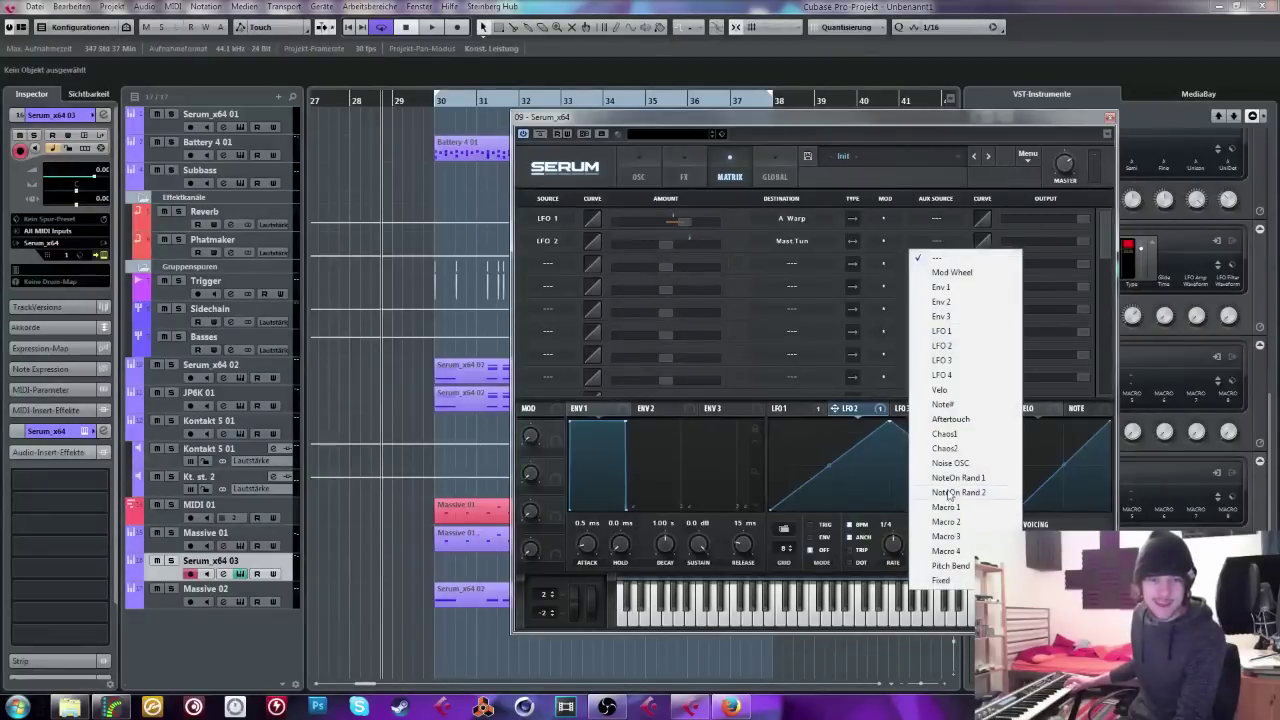
{"action": "left_click", "coordinate": [962, 582]}
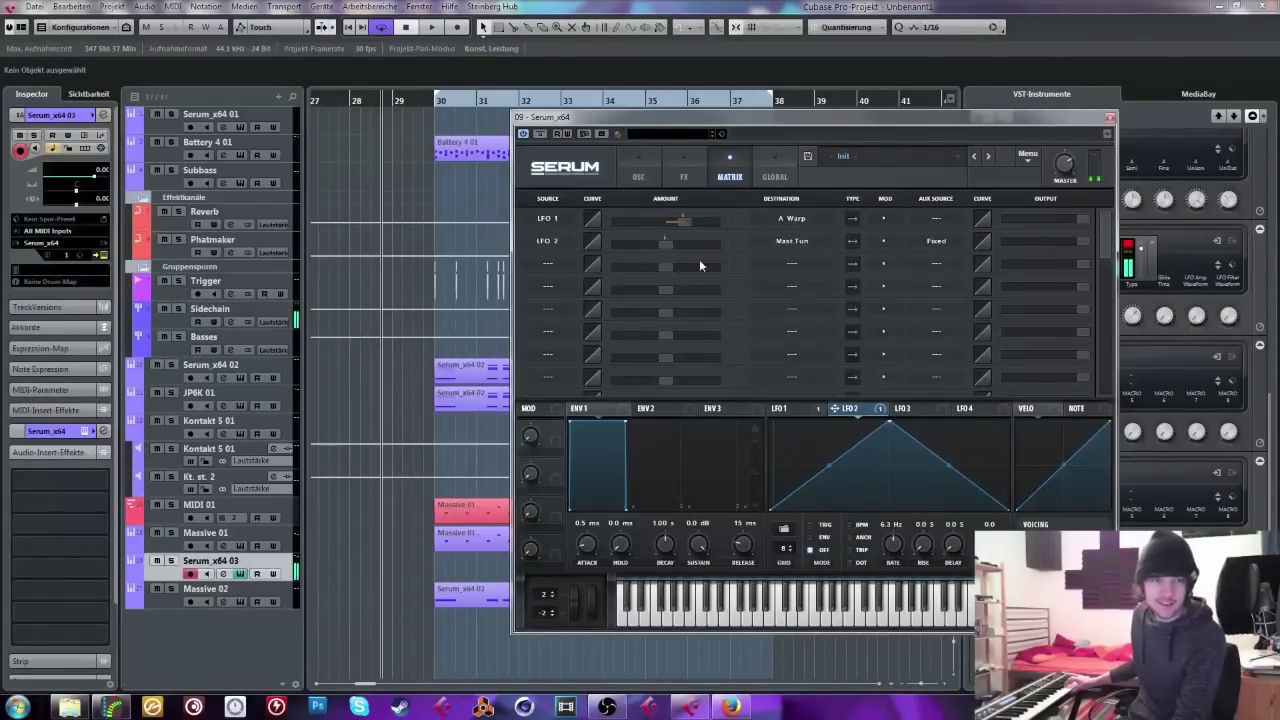
{"action": "mouse_move", "coordinate": [663, 246]}
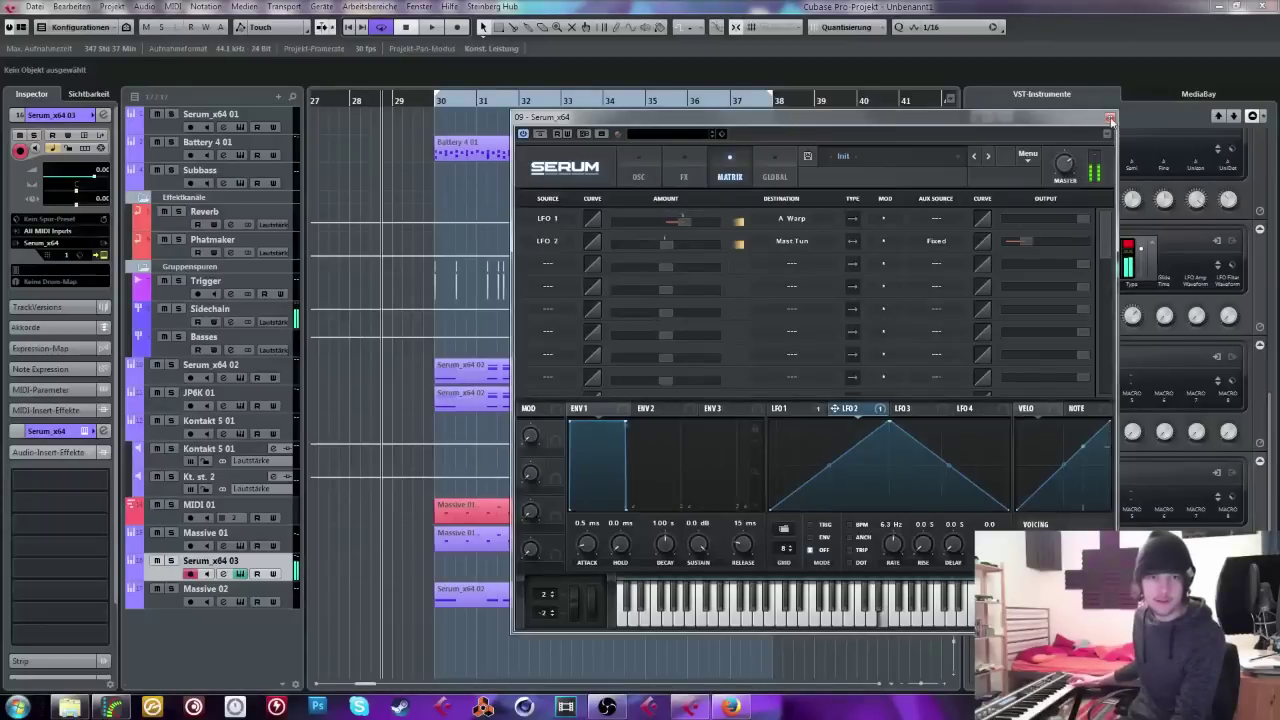
{"action": "left_click", "coordinate": [1110, 120]}
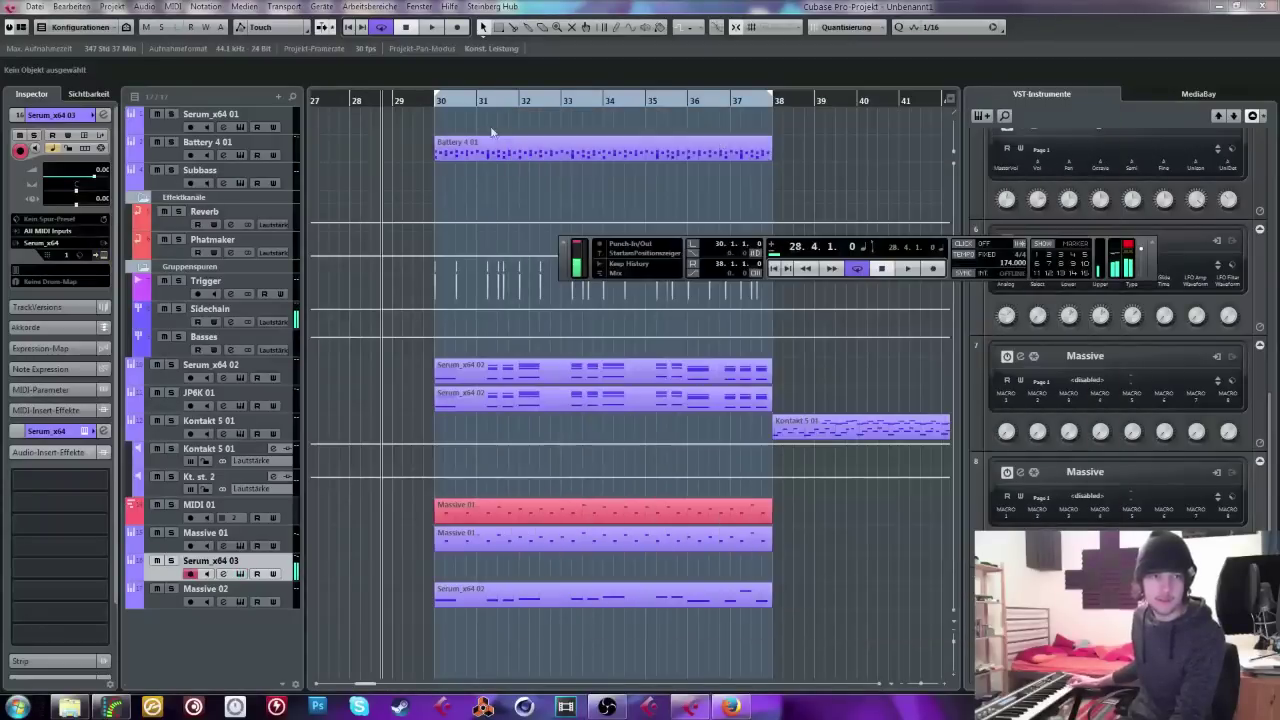
Step: Review the Serum_x64 03 oscillators and try out the lead sound over the playing loop
{"action": "left_click", "coordinate": [423, 100]}
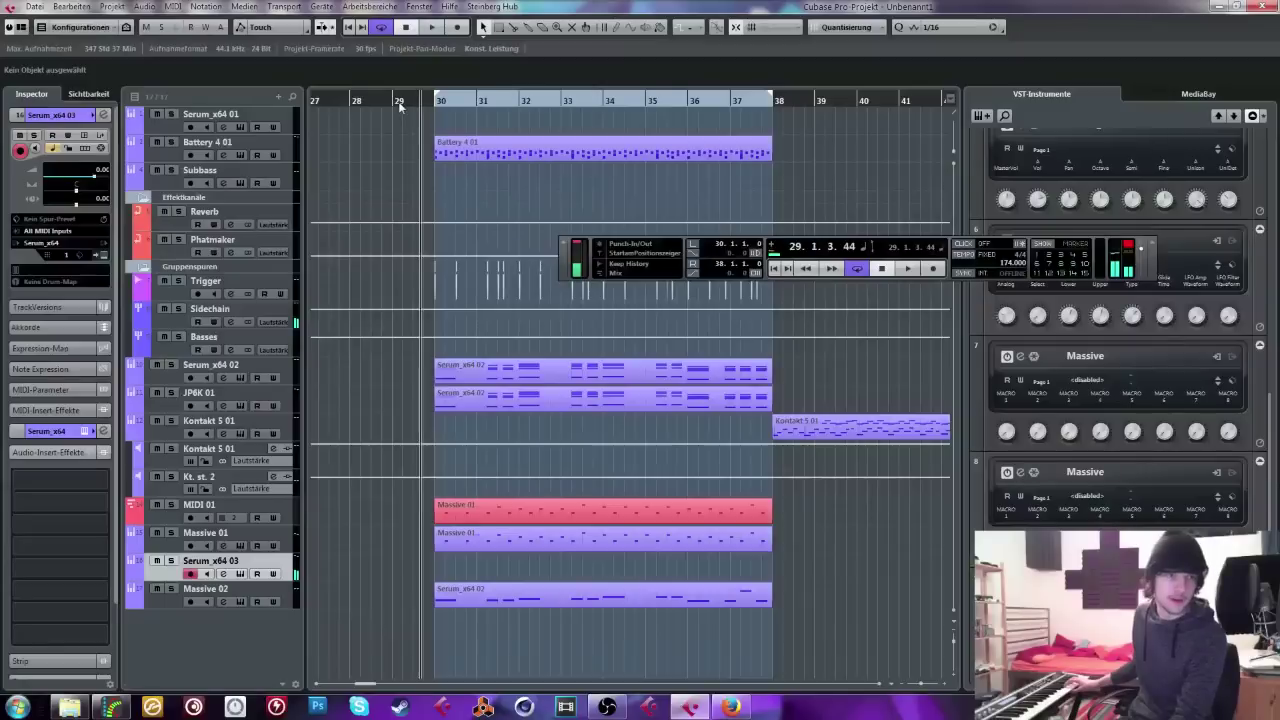
{"action": "left_click", "coordinate": [390, 100]}
{"action": "left_click", "coordinate": [85, 140]}
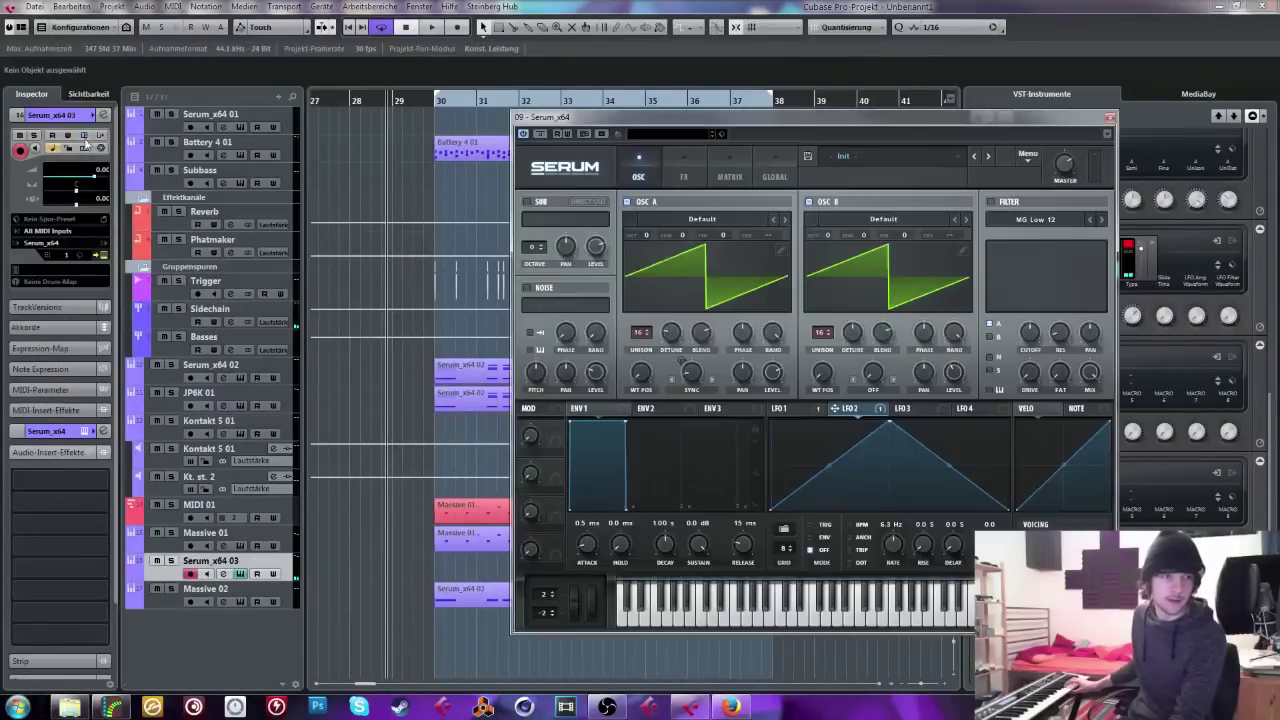
{"action": "left_click", "coordinate": [85, 140]}
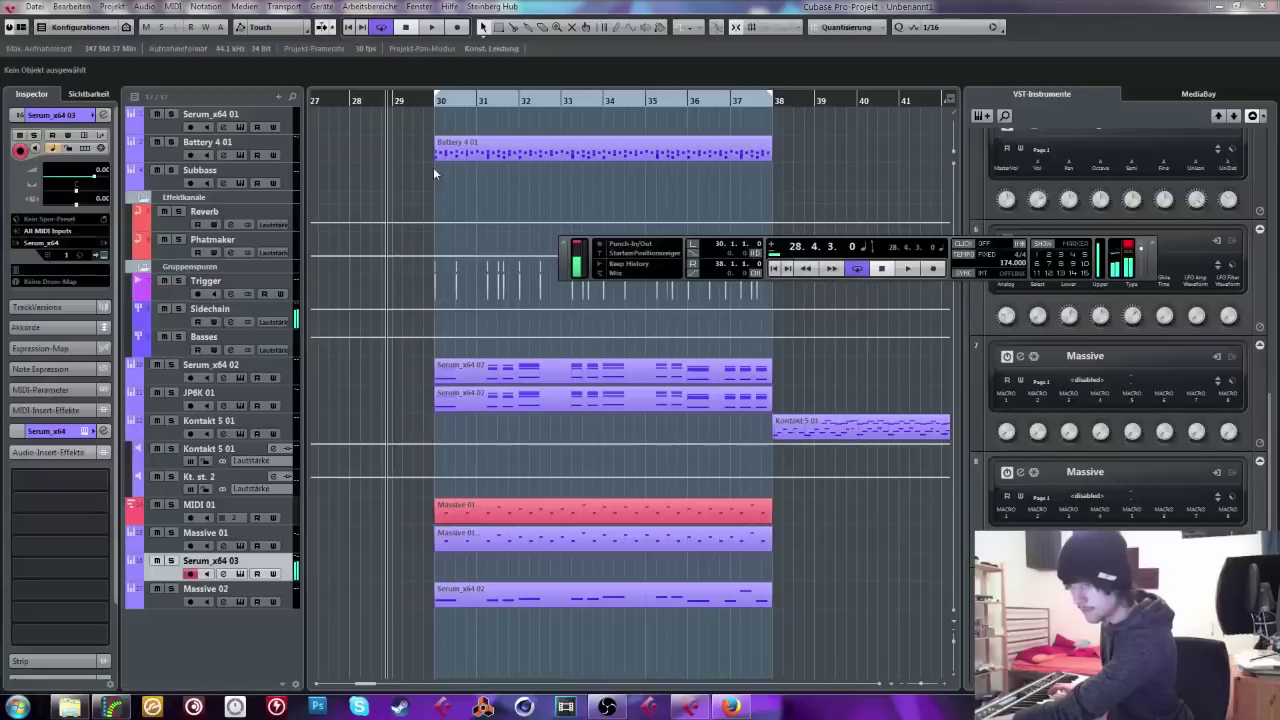
{"action": "key", "text": "space"}
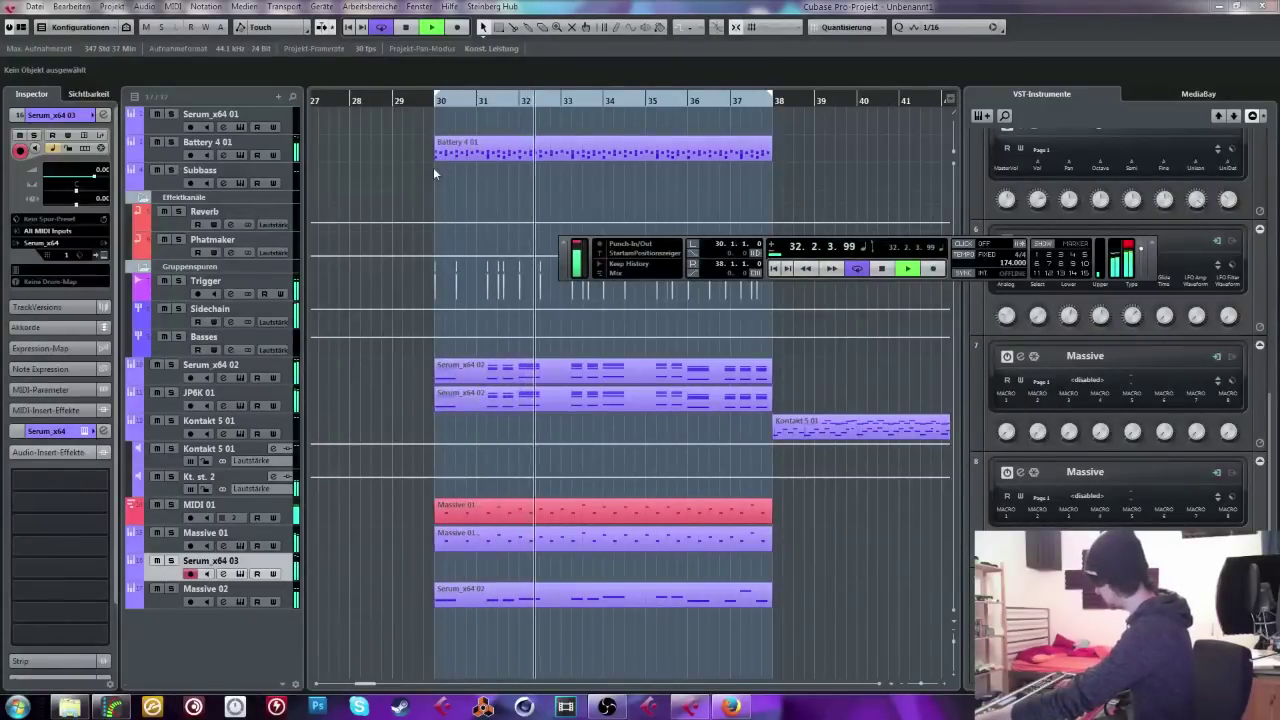
{"action": "key", "text": "space"}
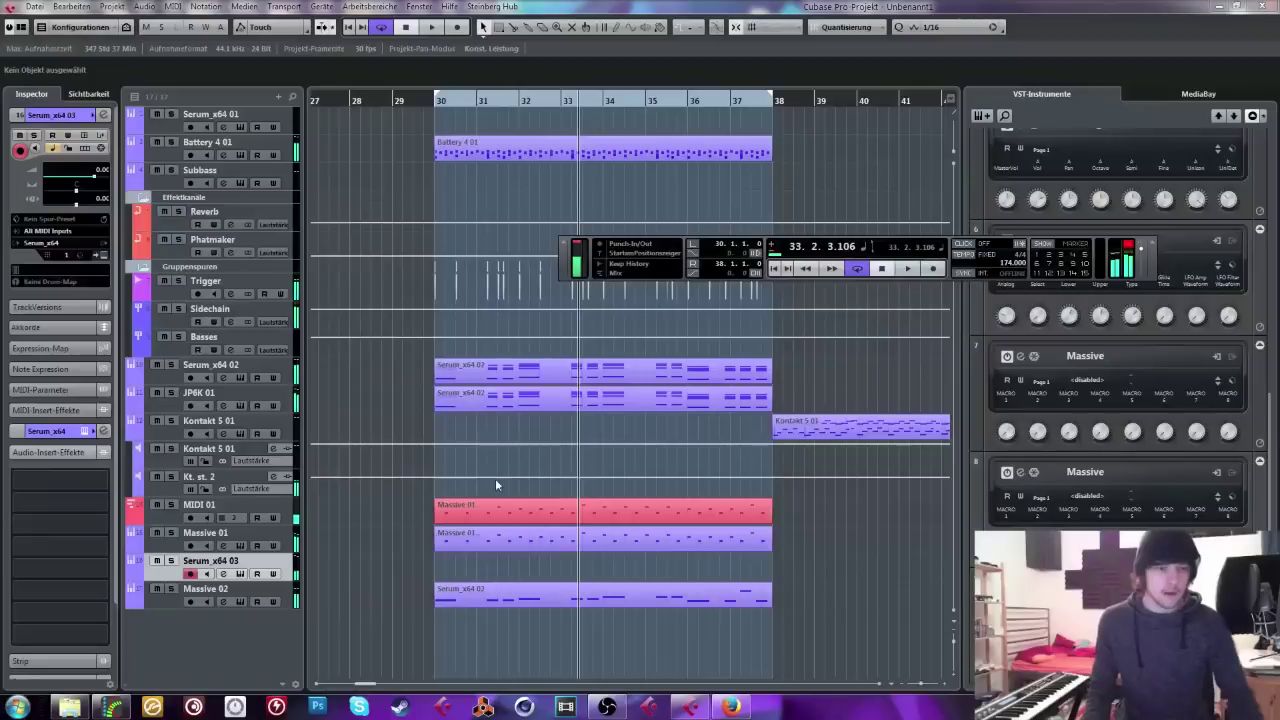
Step: Create a clip on Serum_x64 03 over bars 30 to 37 and start its melody with a two-beat A2 note
{"action": "left_click_drag", "start_coordinate": [432, 566], "coordinate": [774, 560]}
{"action": "double_click", "coordinate": [716, 570]}
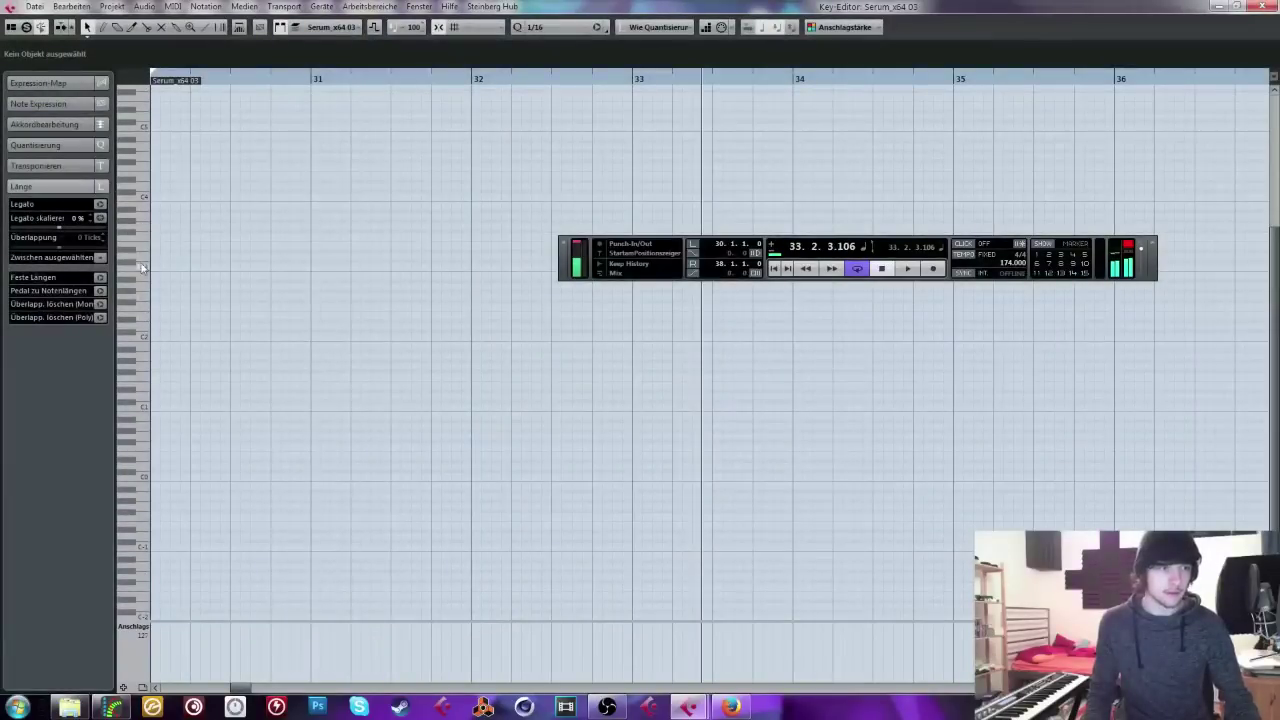
{"action": "left_click_drag", "start_coordinate": [162, 281], "coordinate": [235, 284]}
{"action": "key", "text": "space"}
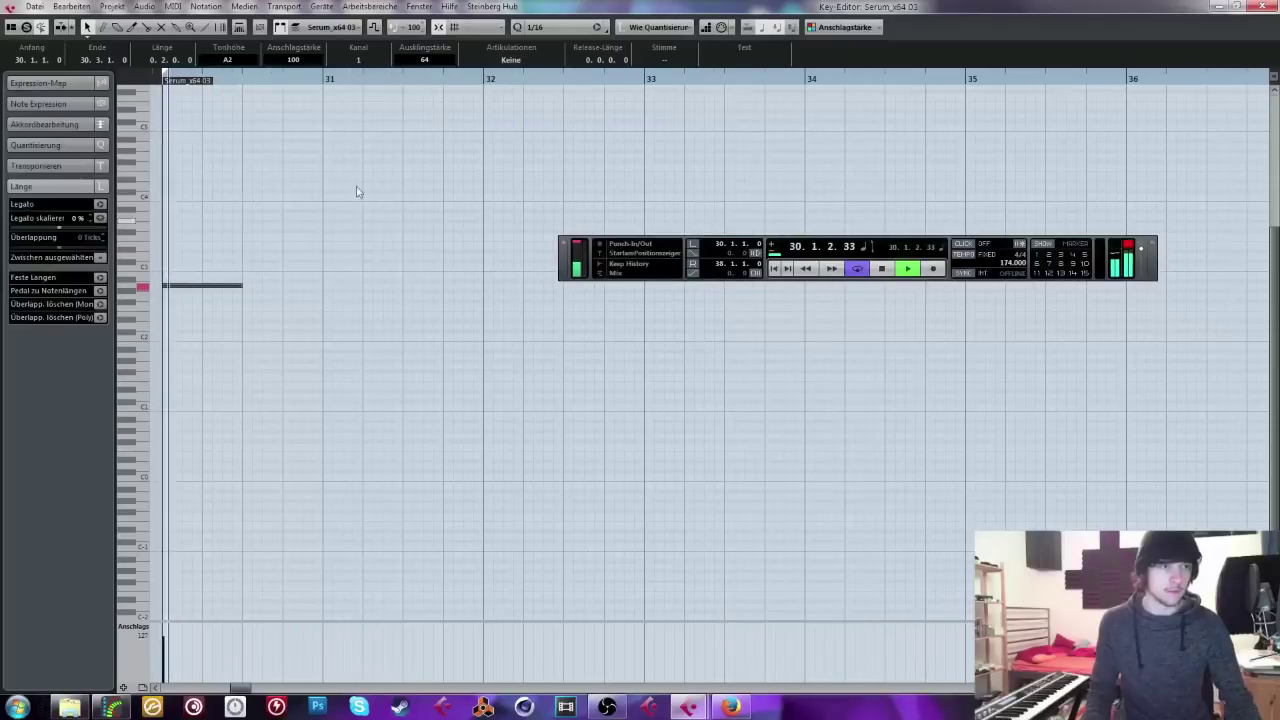
{"action": "left_click_drag", "start_coordinate": [564, 258], "coordinate": [507, 527]}
{"action": "key", "text": "space"}
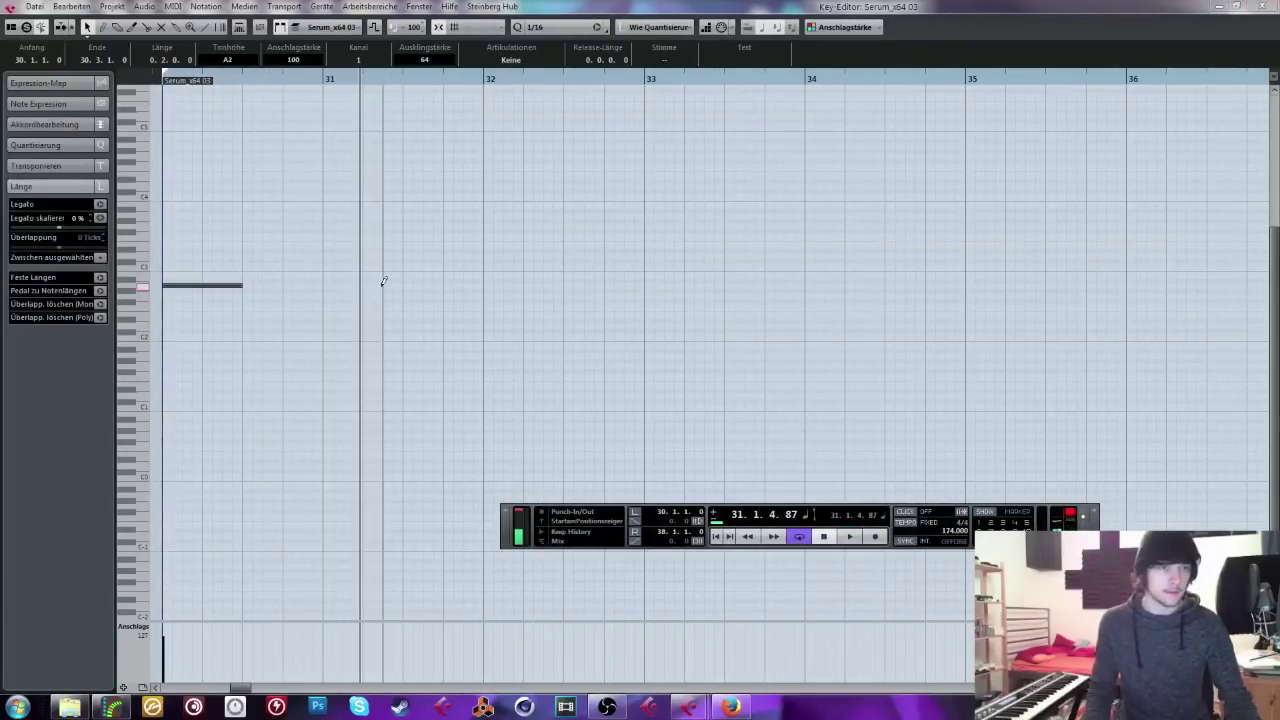
Step: Add an A2 note and a short higher note in bar 31 and a two-beat D3 at bar 32, and play the melody
{"action": "mouse_move", "coordinate": [383, 284]}
{"action": "left_mouse_down"}
{"action": "mouse_move", "coordinate": [416, 284]}
{"action": "mouse_move", "coordinate": [366, 290]}
{"action": "mouse_move", "coordinate": [403, 284]}
{"action": "mouse_move", "coordinate": [465, 243]}
{"action": "mouse_move", "coordinate": [566, 253]}
{"action": "left_mouse_up"}
{"action": "key", "text": "Up"}
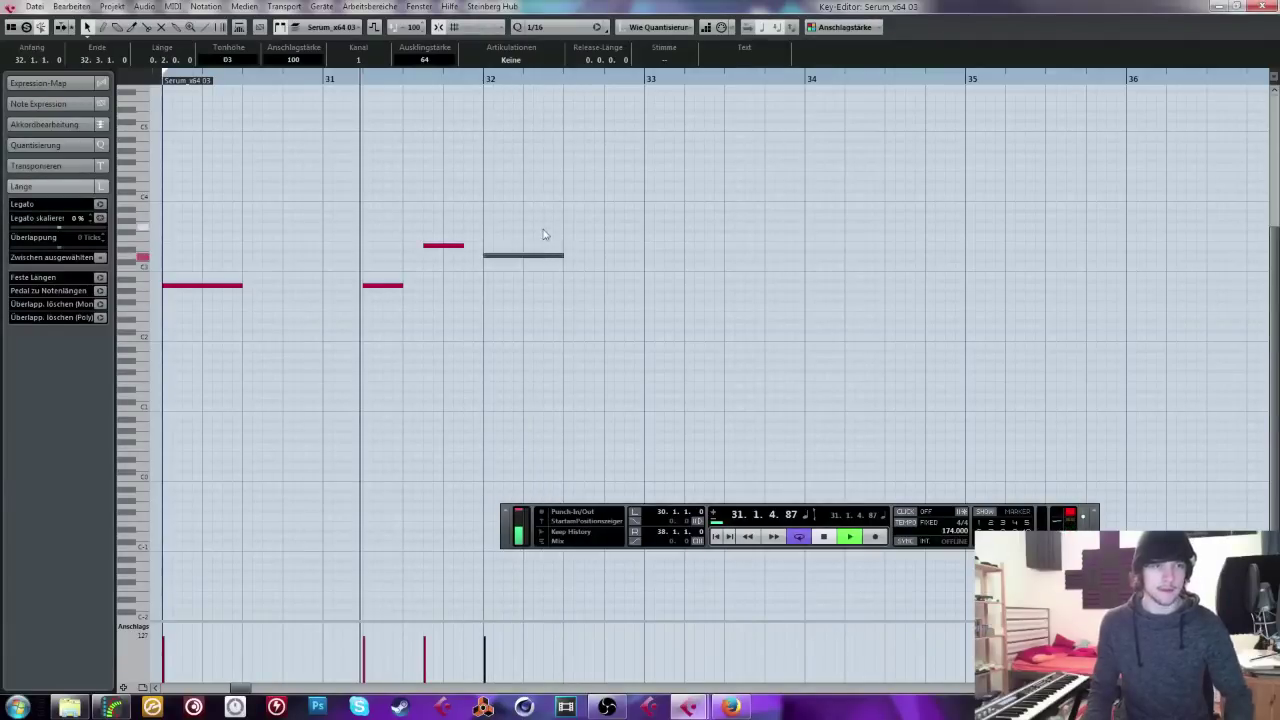
{"action": "key", "text": "space"}
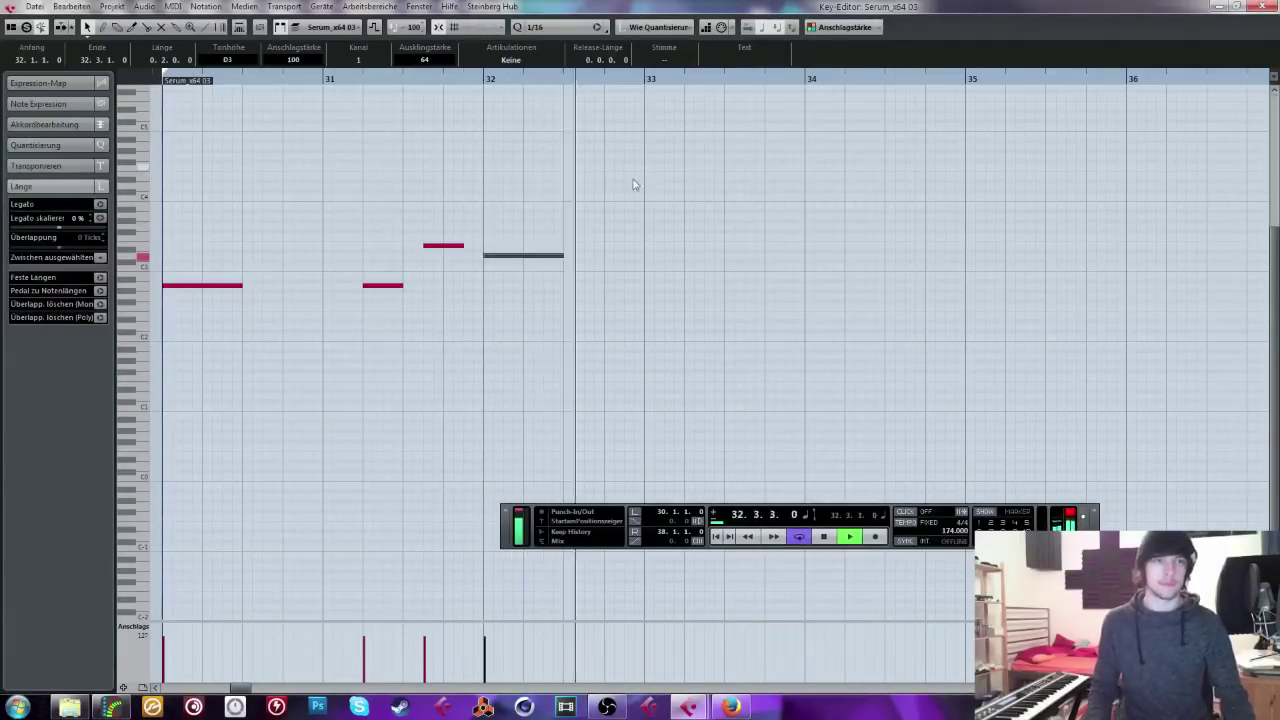
{"action": "key", "text": "space"}
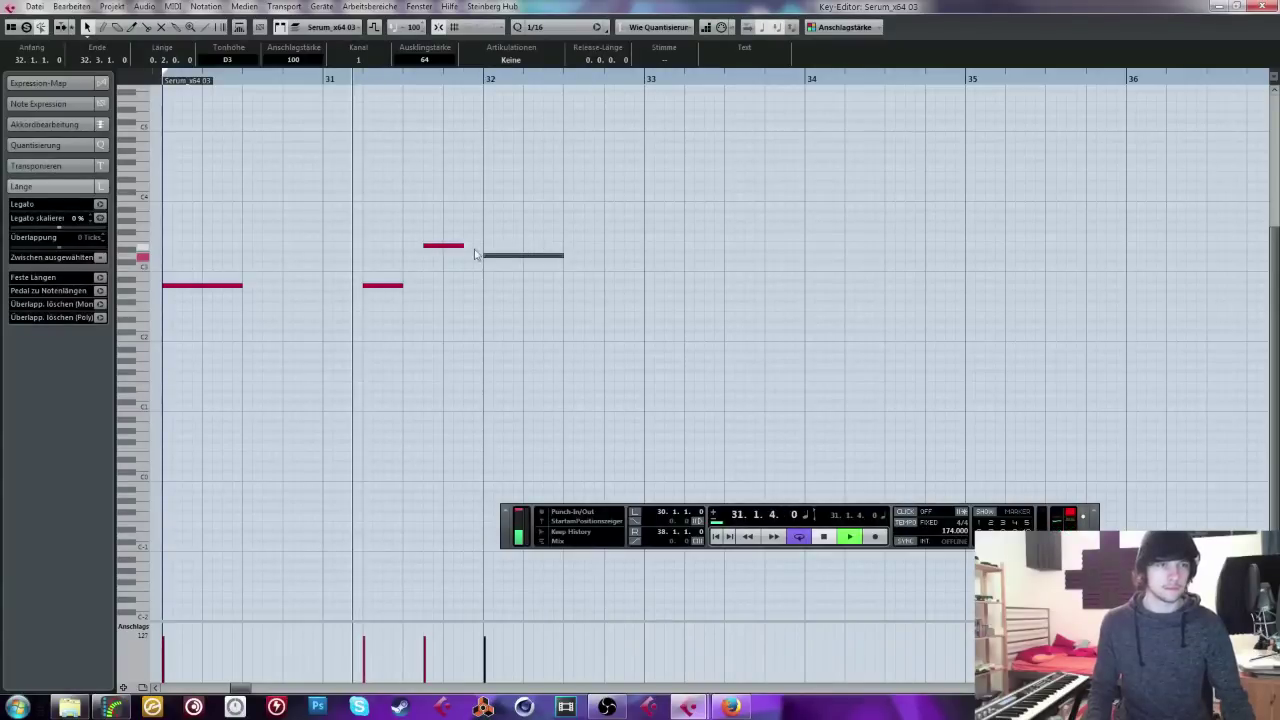
Step: Continue the melody with two one-beat notes each in bars 33 and 35 and two-beat D3 notes at bars 34 and 36
{"action": "key", "text": "space"}
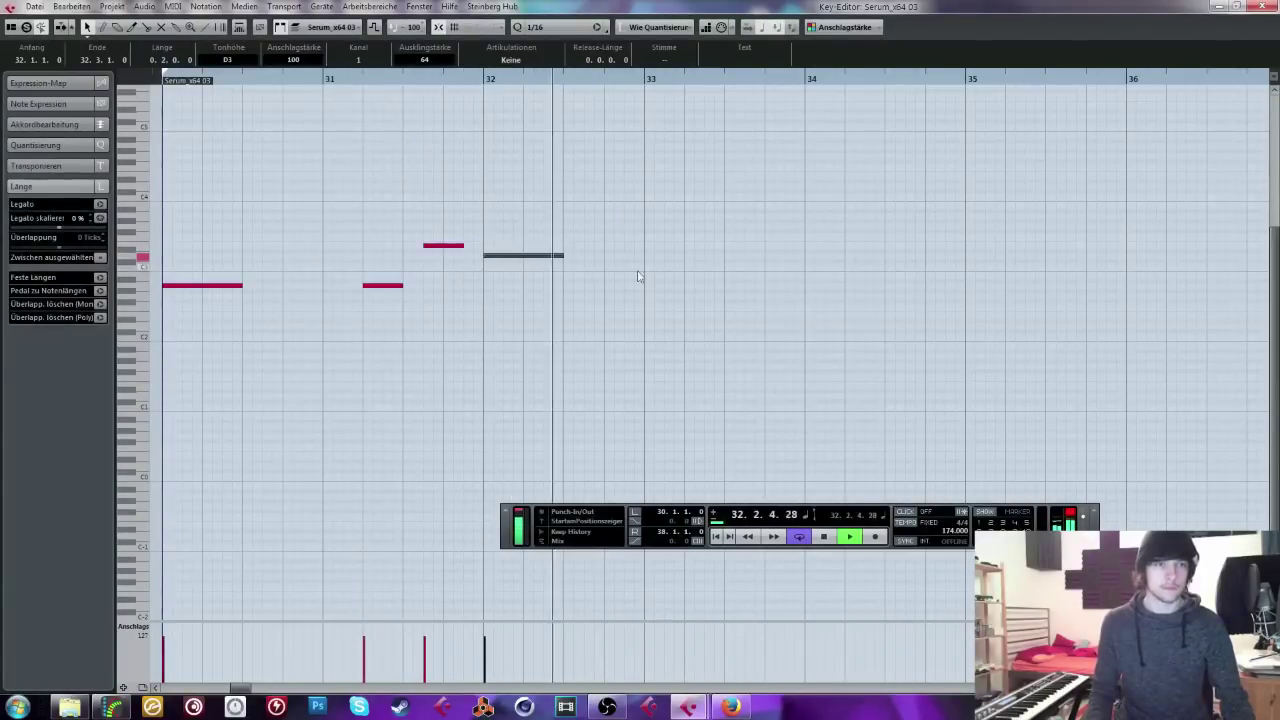
{"action": "key", "text": "space"}
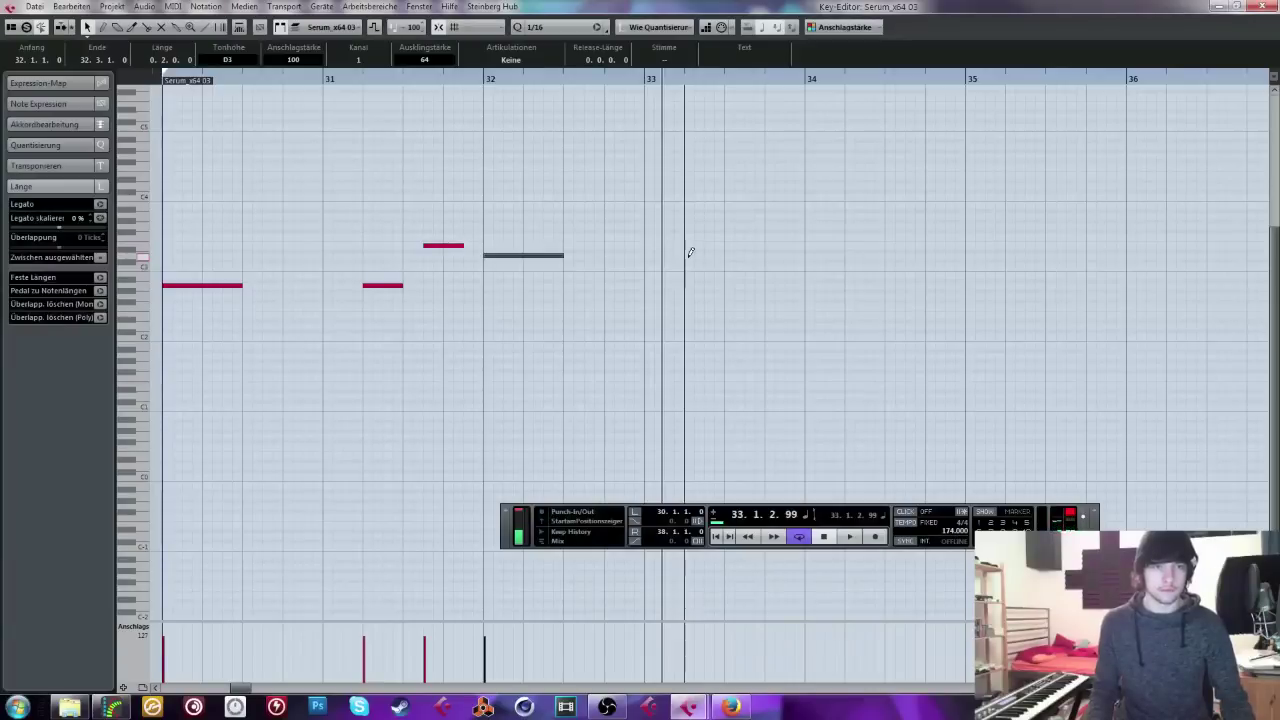
{"action": "mouse_move", "coordinate": [690, 254]}
{"action": "left_mouse_down"}
{"action": "mouse_move", "coordinate": [788, 264]}
{"action": "mouse_move", "coordinate": [885, 250]}
{"action": "left_mouse_up"}
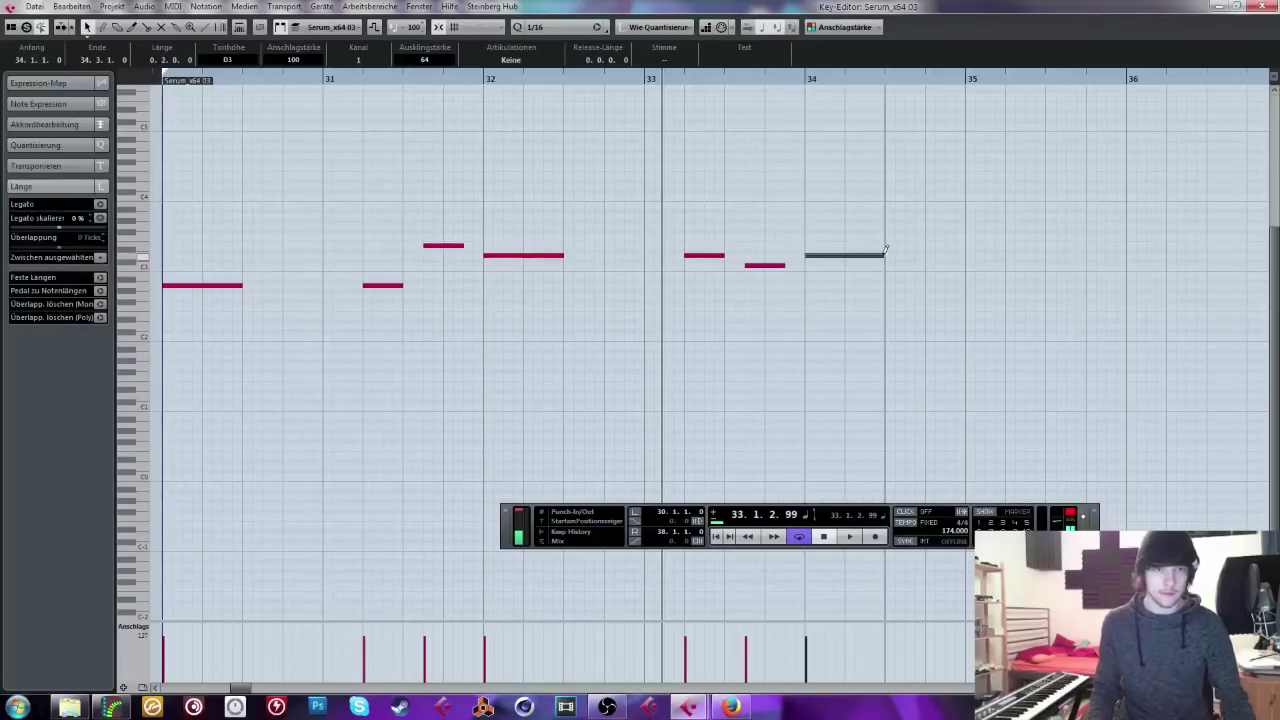
{"action": "left_click", "coordinate": [964, 80]}
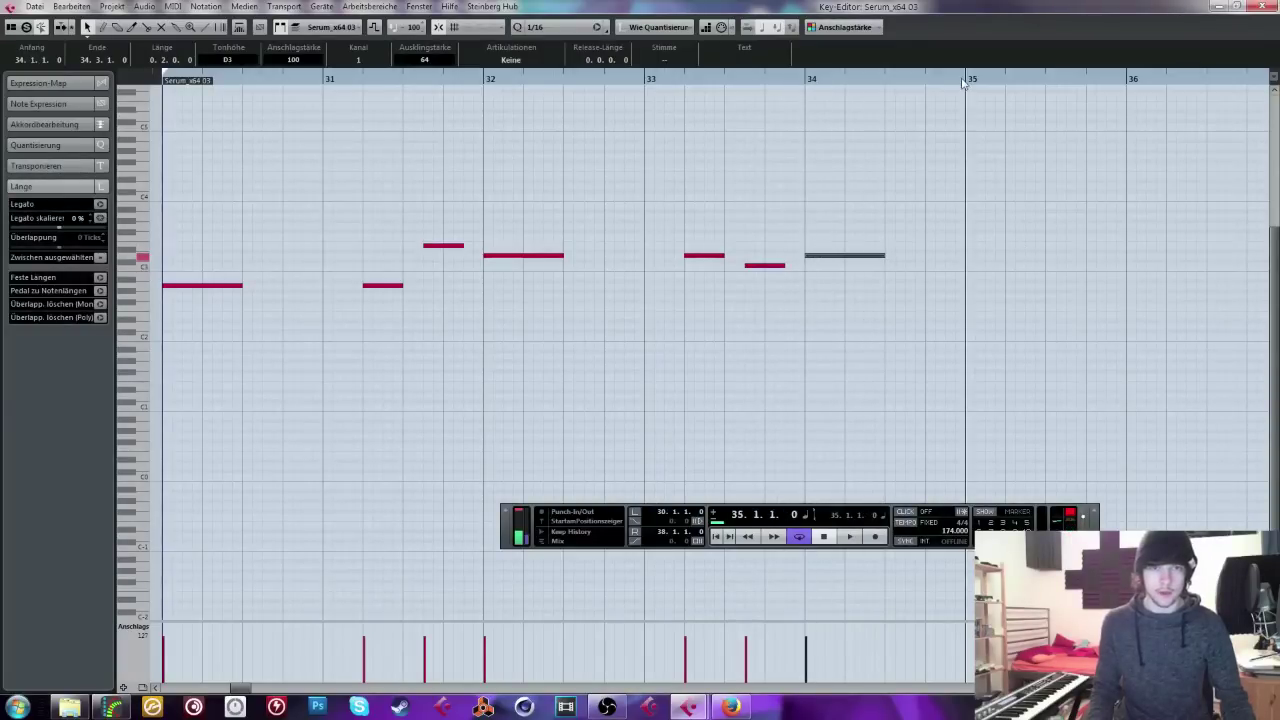
{"action": "left_click_drag", "start_coordinate": [1016, 240], "coordinate": [1106, 222]}
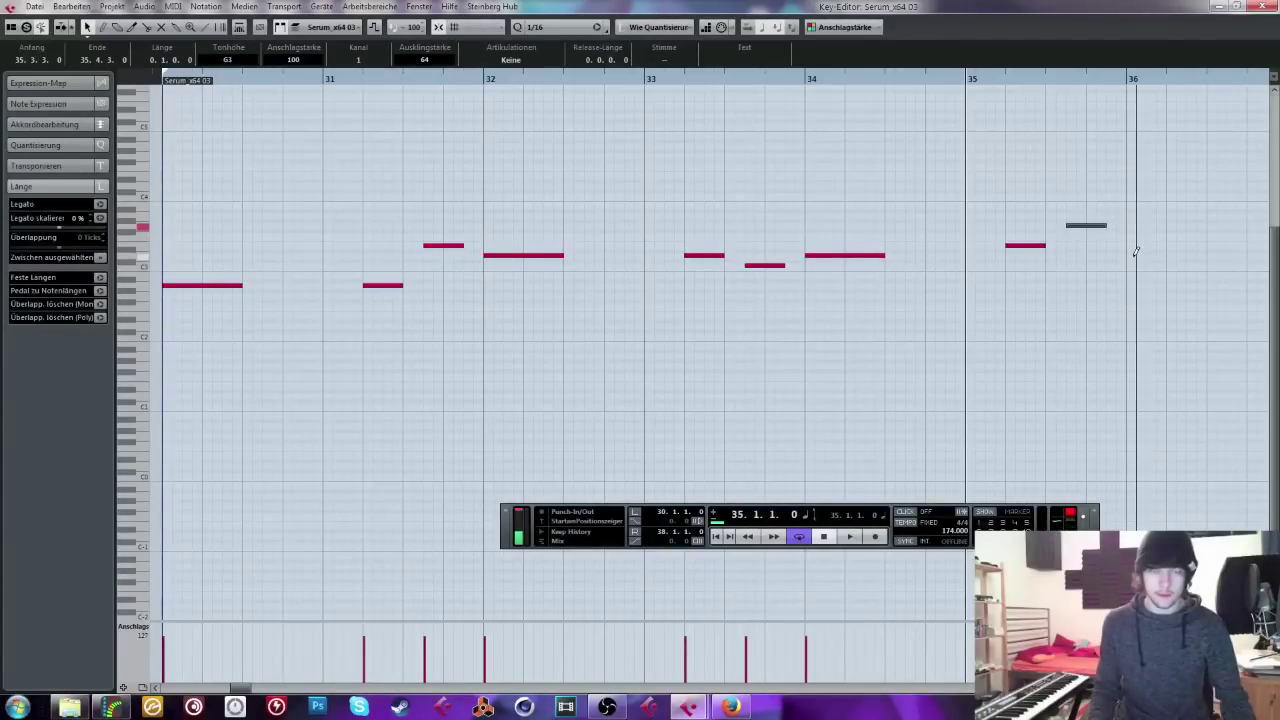
{"action": "left_click_drag", "start_coordinate": [1131, 261], "coordinate": [1207, 263]}
{"action": "key", "text": "Up"}
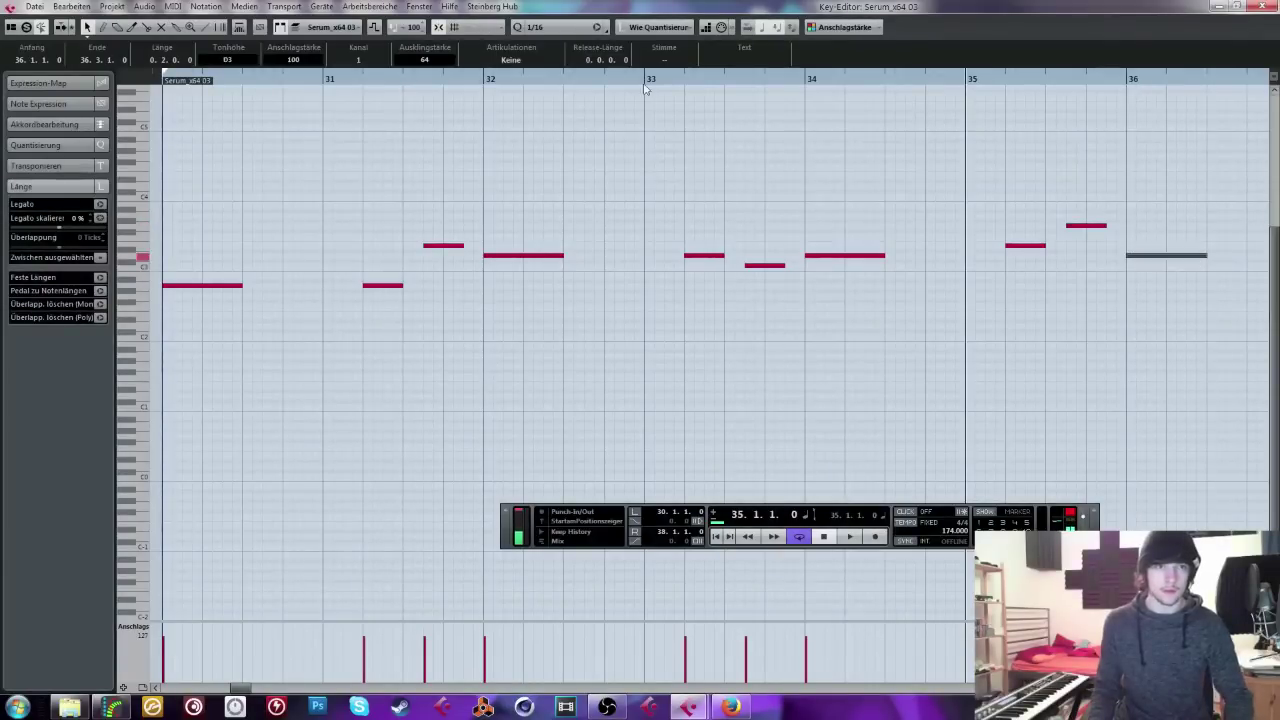
Step: Show pitchbend in the controller lane, enlarge the lane and move the floating transport out of its way
{"action": "key", "text": "space"}
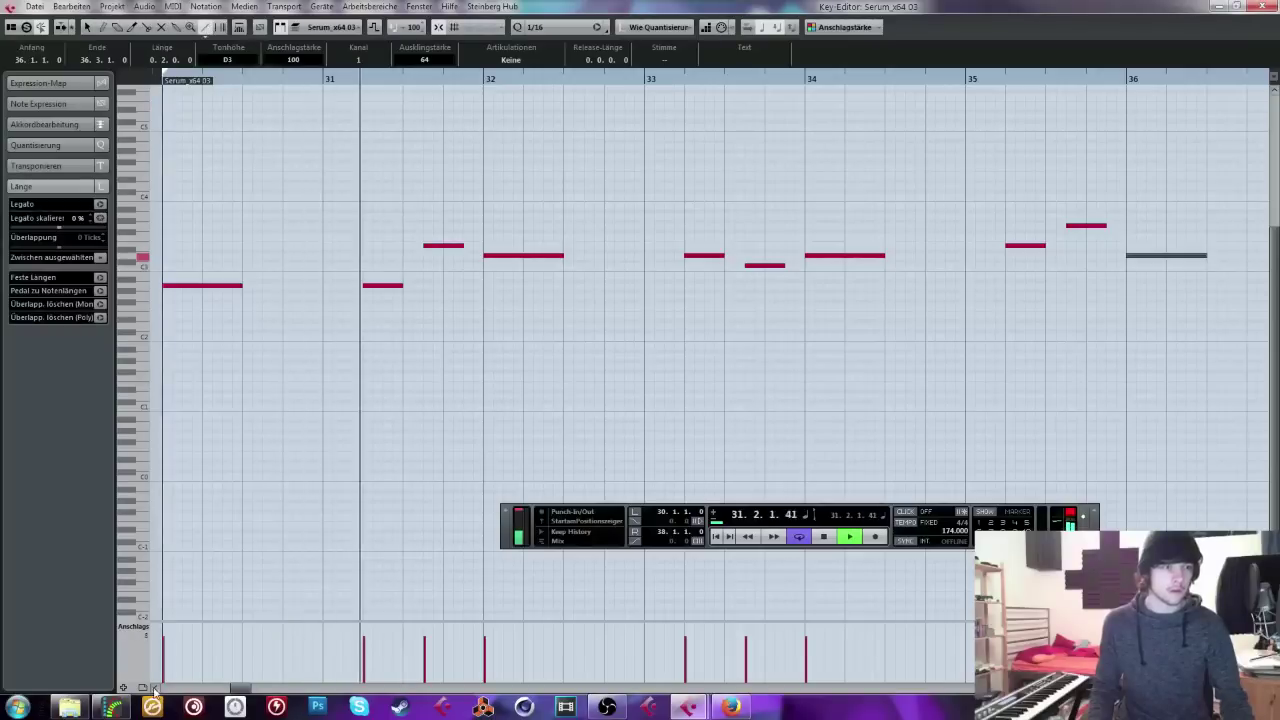
{"action": "left_click", "coordinate": [133, 626]}
{"action": "left_click", "coordinate": [157, 410]}
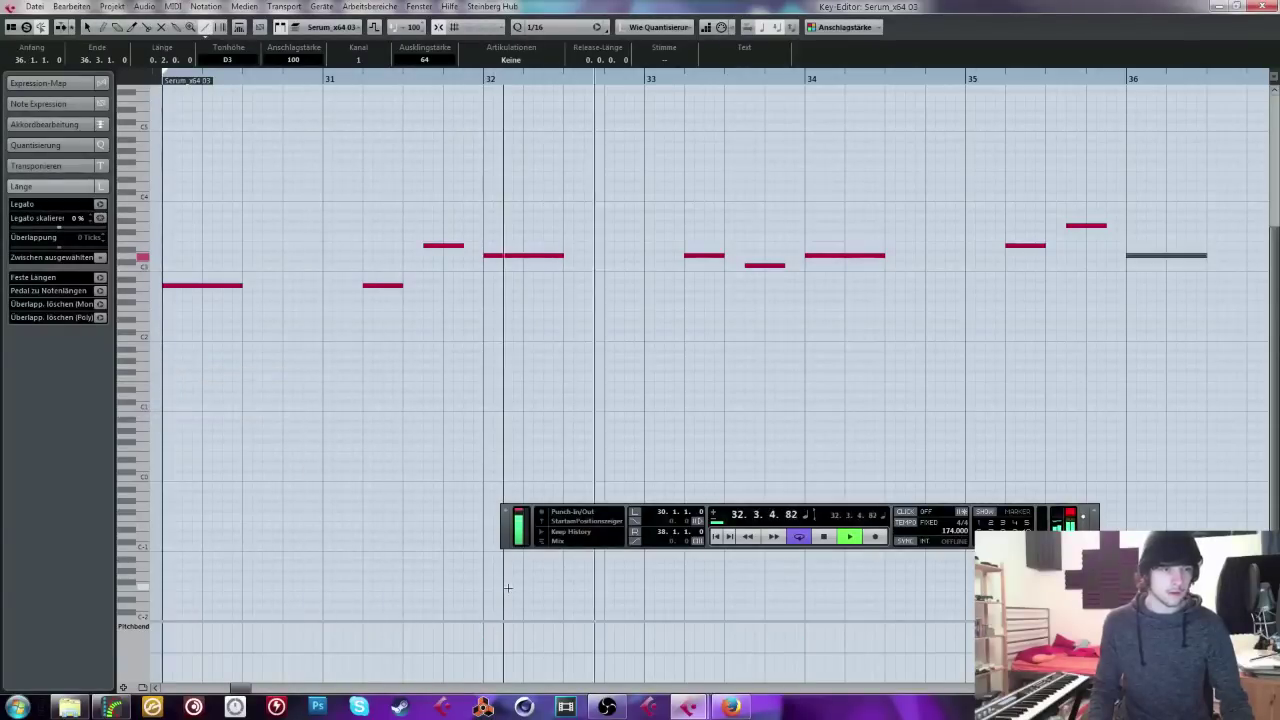
{"action": "left_click", "coordinate": [502, 622]}
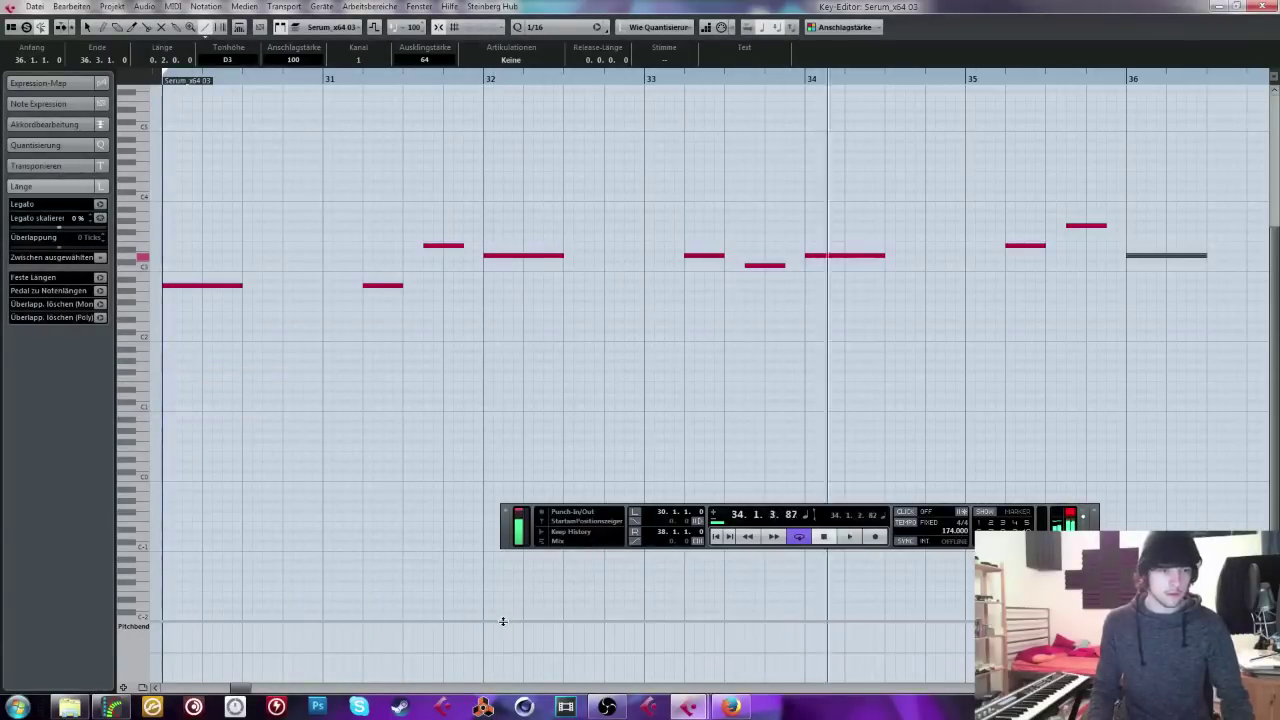
{"action": "left_click_drag", "start_coordinate": [502, 622], "coordinate": [545, 367]}
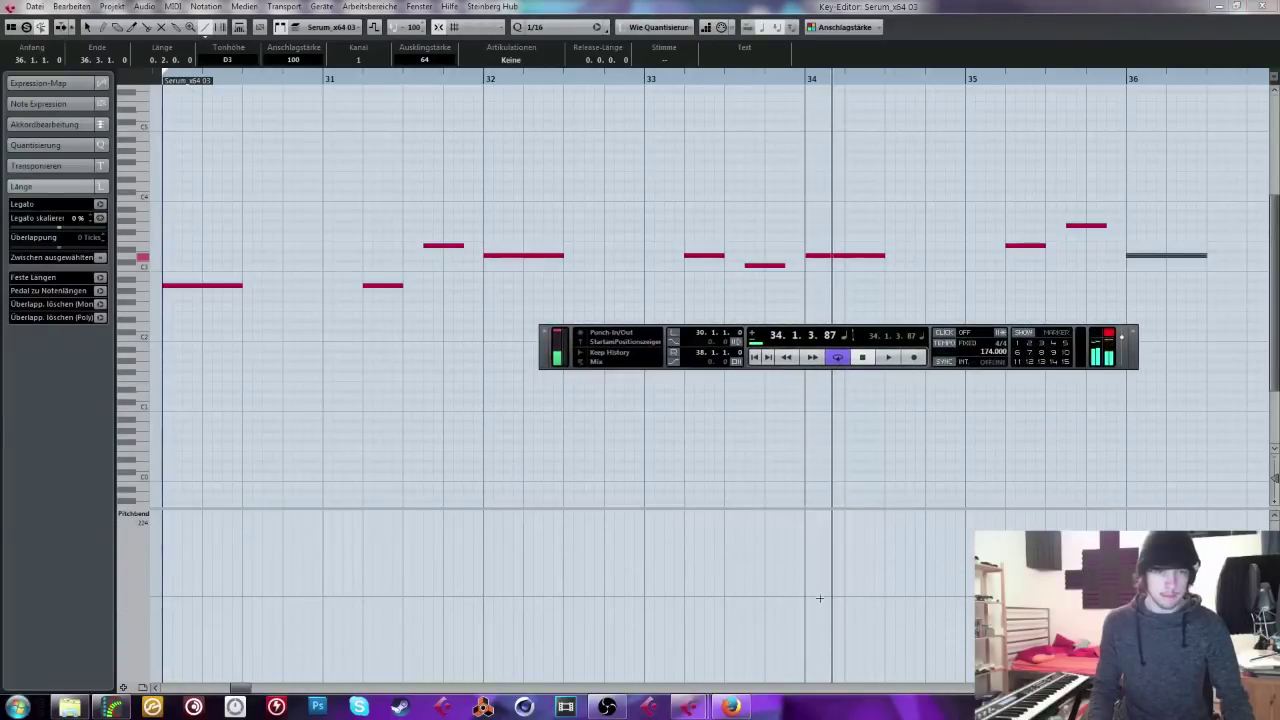
Step: Draw a pitchbend ramp from zero up to the maximum over about the first beat and a half of bar 34 and play it
{"action": "left_click_drag", "start_coordinate": [806, 596], "coordinate": [861, 512]}
{"action": "key", "text": "space"}
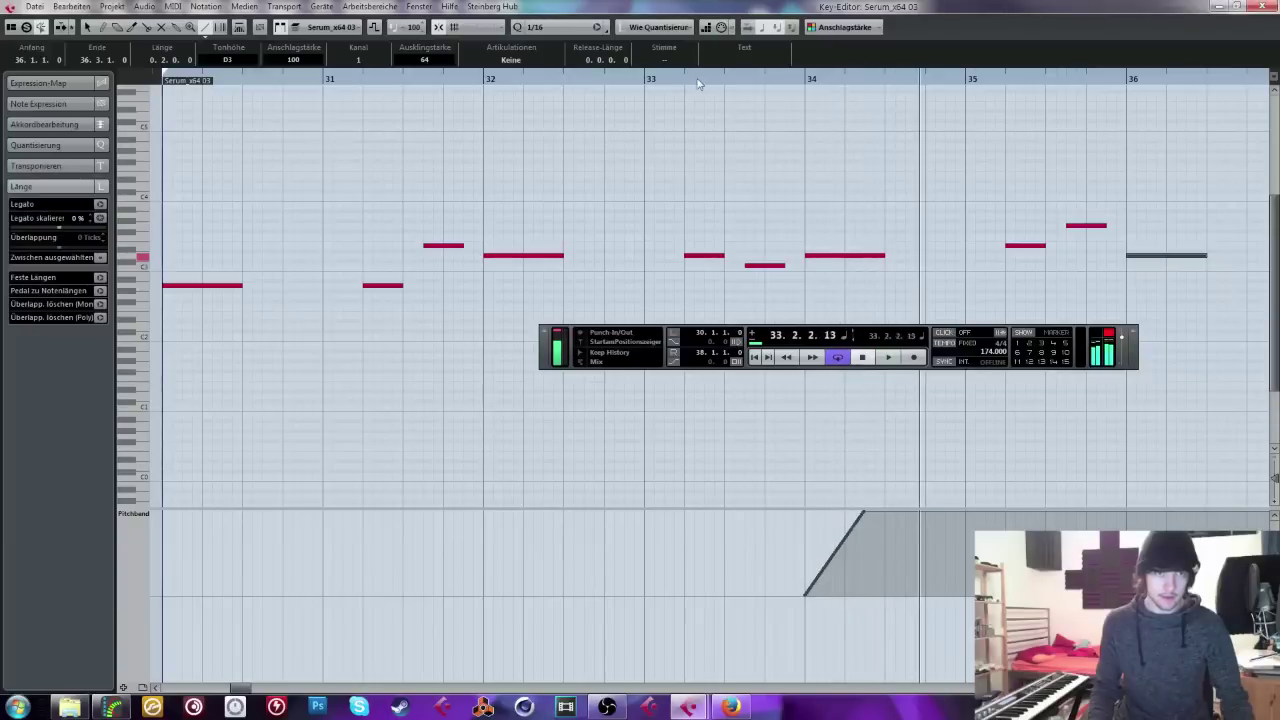
{"action": "key", "text": "space"}
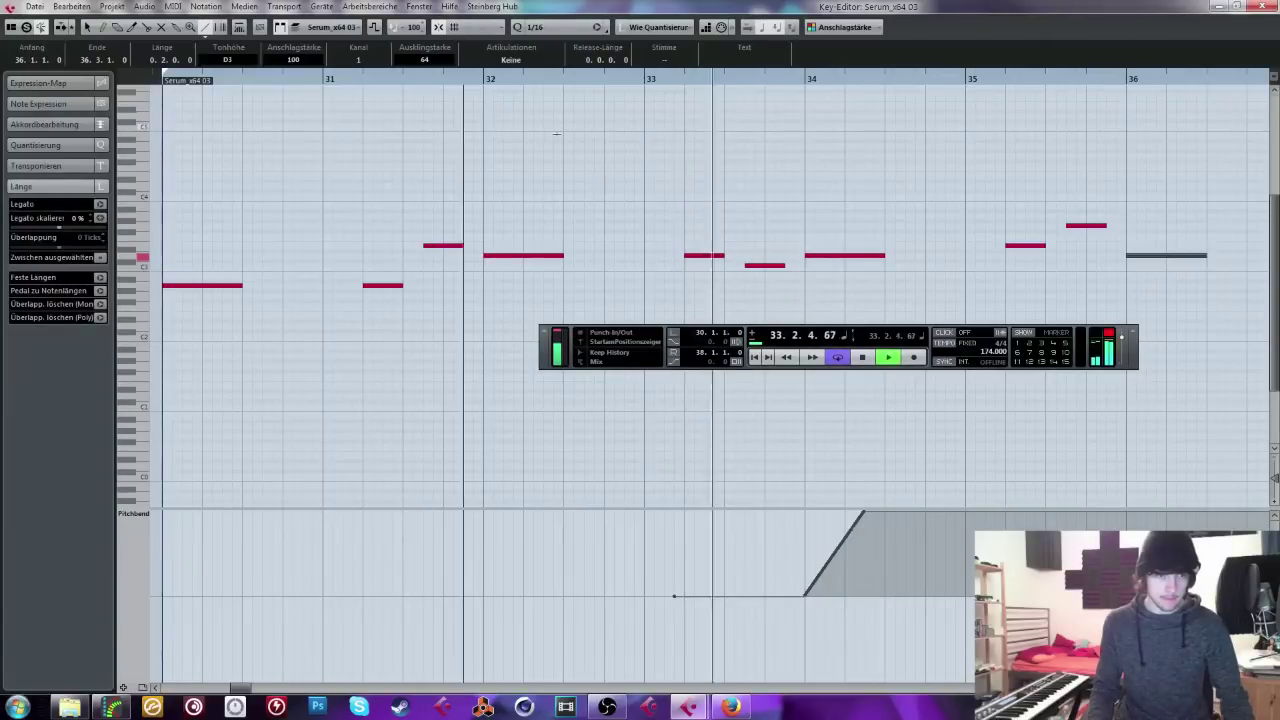
{"action": "key", "text": "space"}
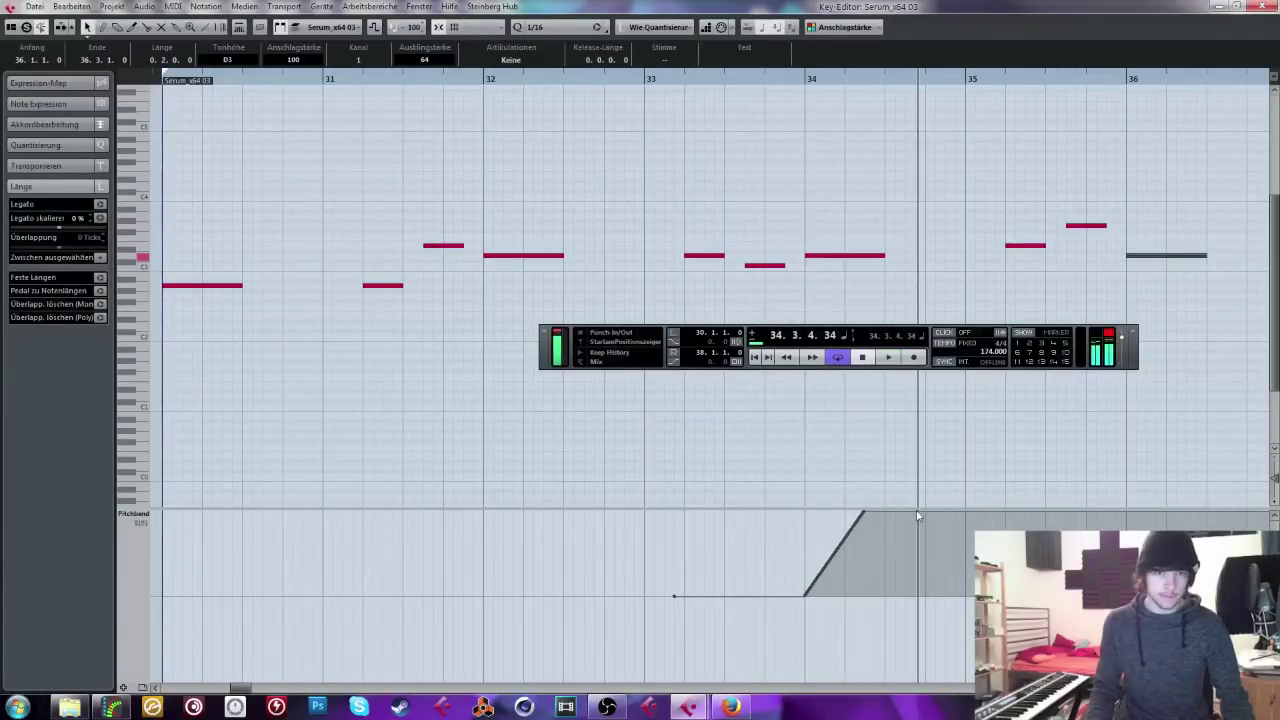
Step: End the bar 34 pitchbend with a point of value 0 at 34.3.4
{"action": "left_click", "coordinate": [922, 511]}
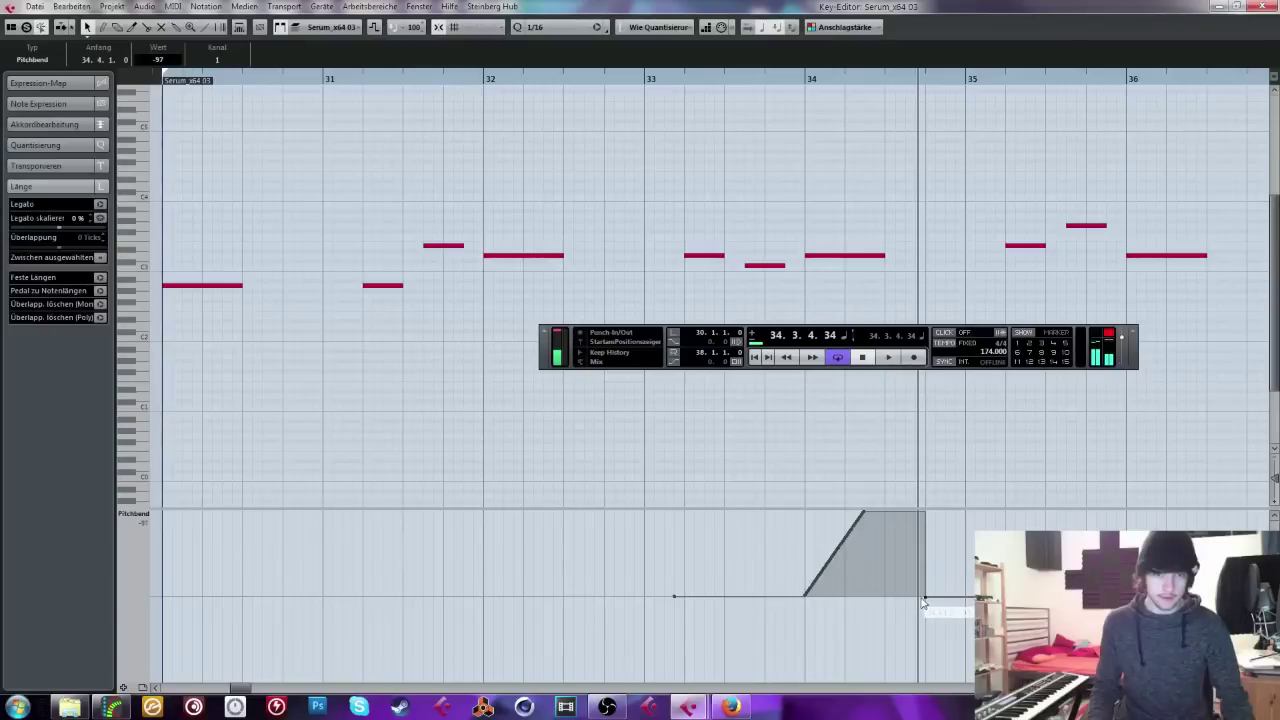
{"action": "left_click_drag", "start_coordinate": [923, 601], "coordinate": [921, 601]}
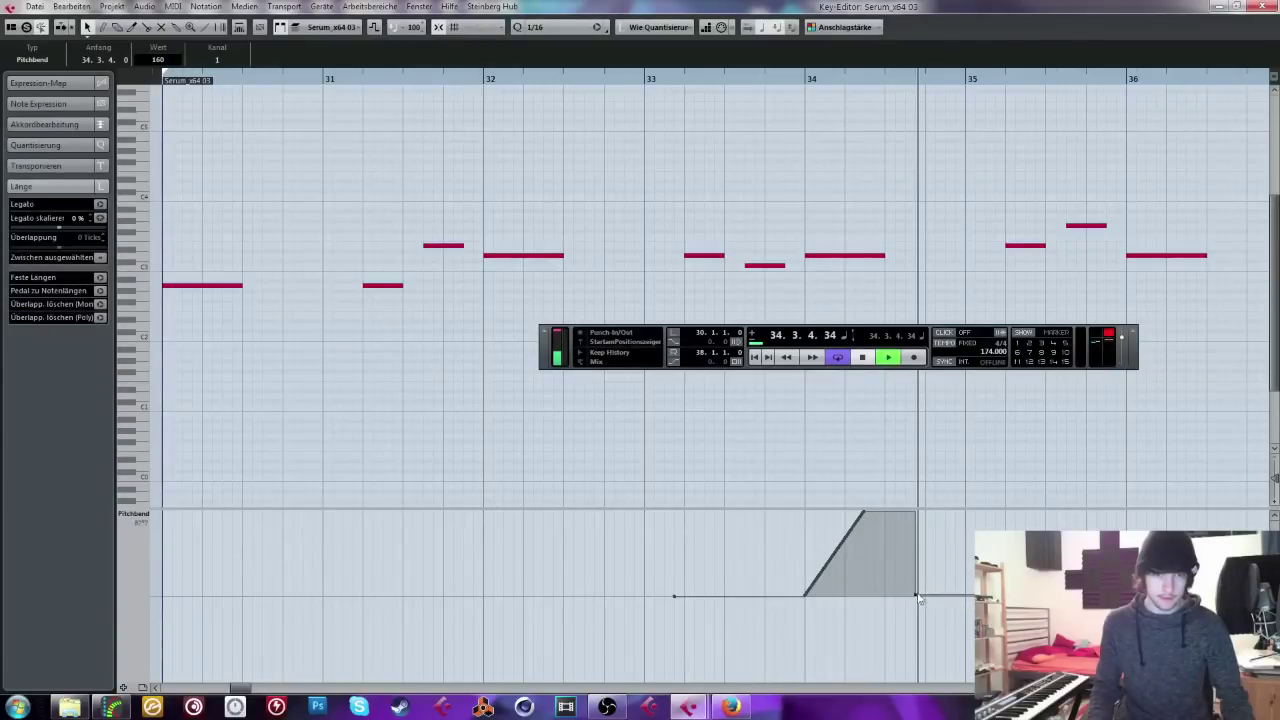
{"action": "key", "text": "space"}
{"action": "left_click", "coordinate": [157, 59]}
{"action": "type", "text": "0"}
{"action": "key", "text": "Return"}
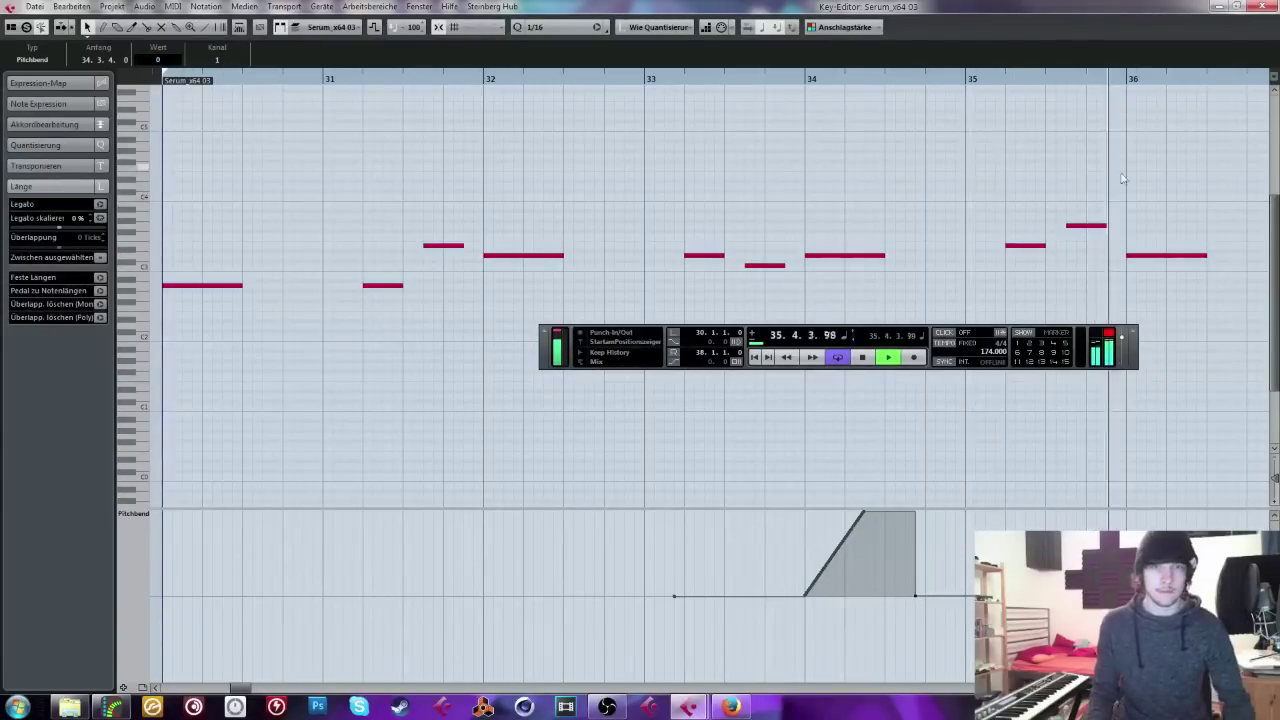
Step: Raise the two-beat note at bar 36 to A3 and play the phrase
{"action": "key", "text": "space"}
{"action": "left_click", "coordinate": [915, 255]}
{"action": "key", "text": "Up"}
{"action": "key", "text": "Up"}
{"action": "key", "text": "Up"}
{"action": "key", "text": "Up"}
{"action": "key", "text": "Up"}
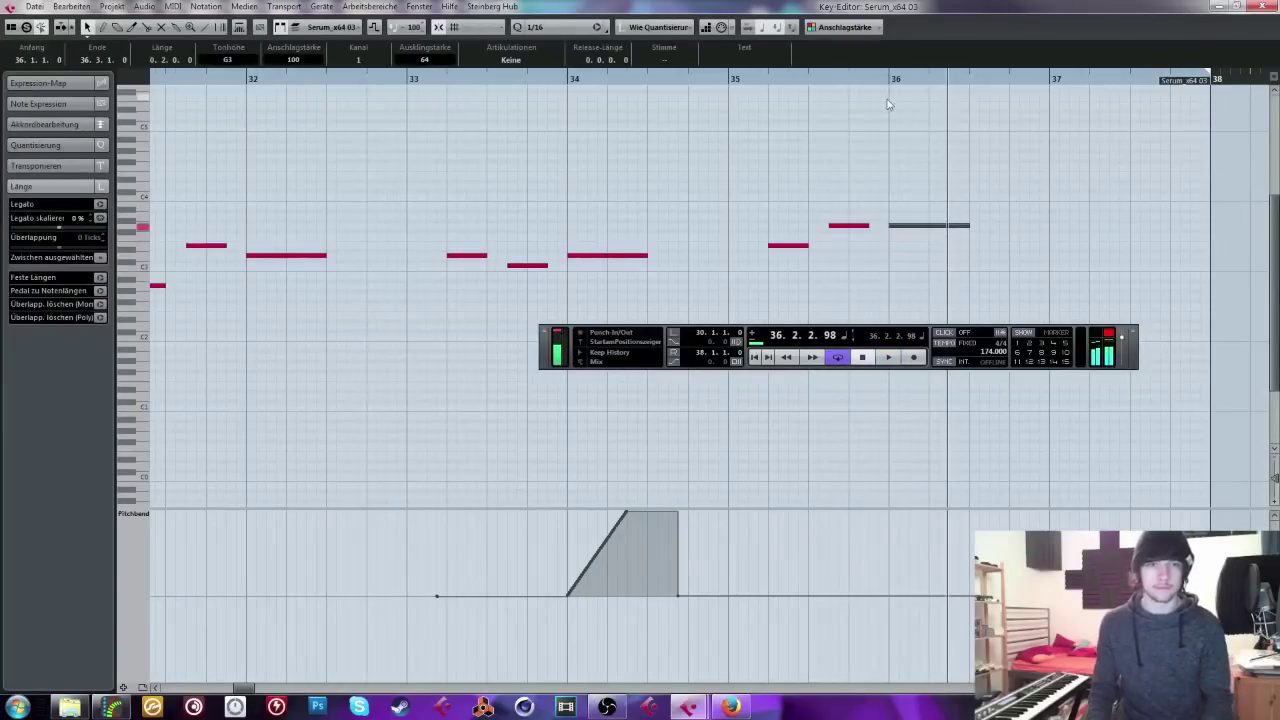
{"action": "key", "text": "Up"}
{"action": "left_click", "coordinate": [858, 120]}
{"action": "key", "text": "space"}
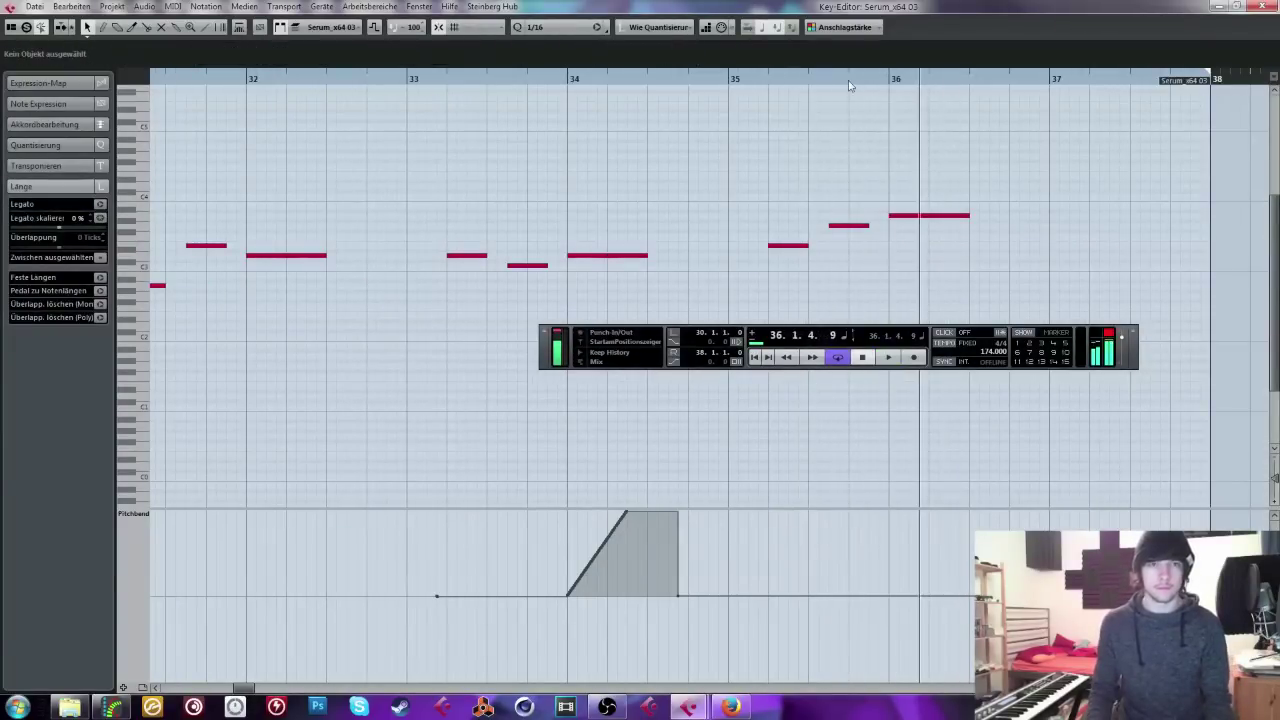
Step: Try the two-beat note at bar 36 on B3 during playback and return it to A3
{"action": "left_click", "coordinate": [940, 215]}
{"action": "key", "text": "Up"}
{"action": "left_click", "coordinate": [986, 123]}
{"action": "key", "text": "space"}
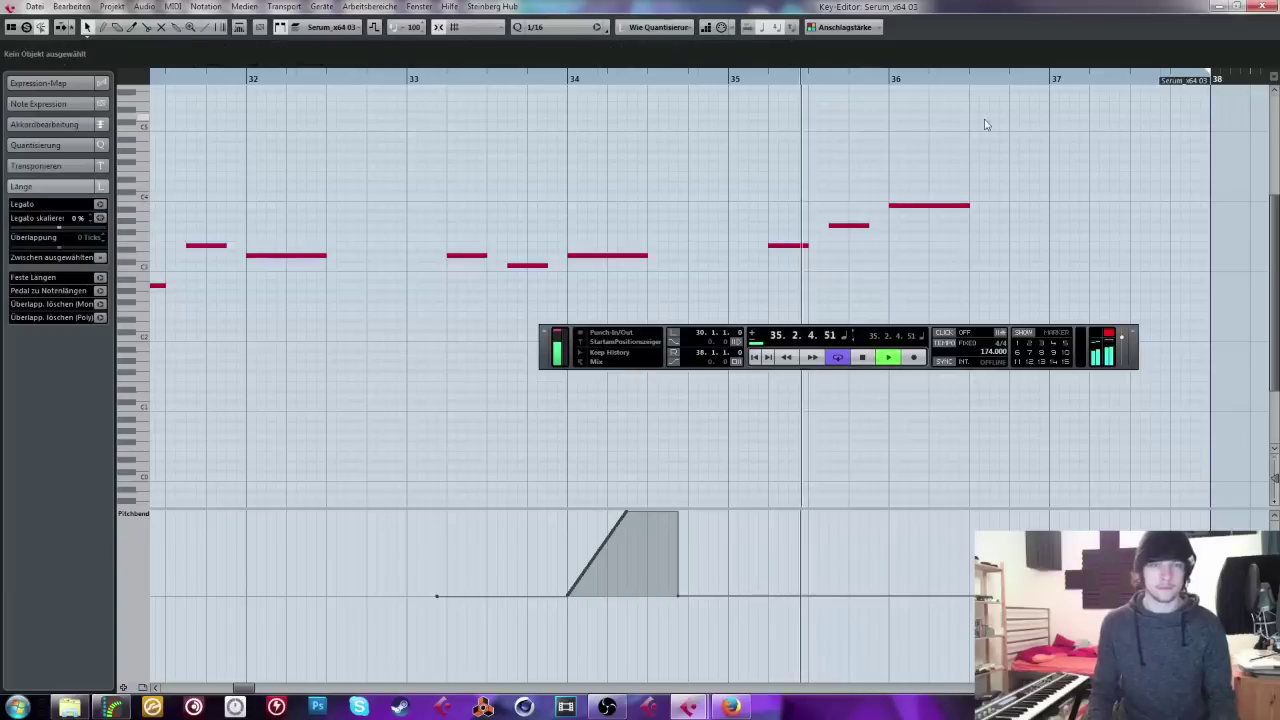
{"action": "key", "text": "space"}
{"action": "left_click", "coordinate": [945, 205]}
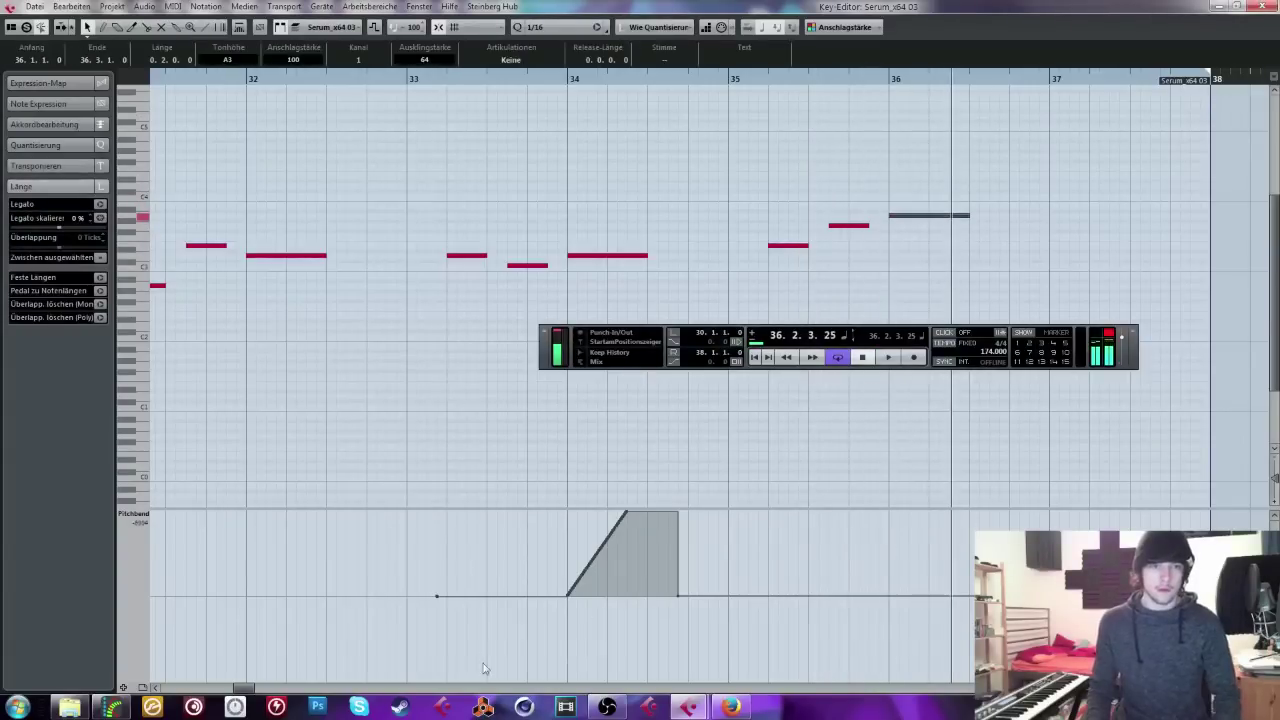
Step: Copy the pitchbend curve from bar 34 to the start of bar 36 and play the result
{"action": "left_click_drag", "start_coordinate": [483, 668], "coordinate": [938, 515]}
{"action": "key", "text": "ctrl+c"}
{"action": "left_click", "coordinate": [894, 80]}
{"action": "key", "text": "ctrl+v"}
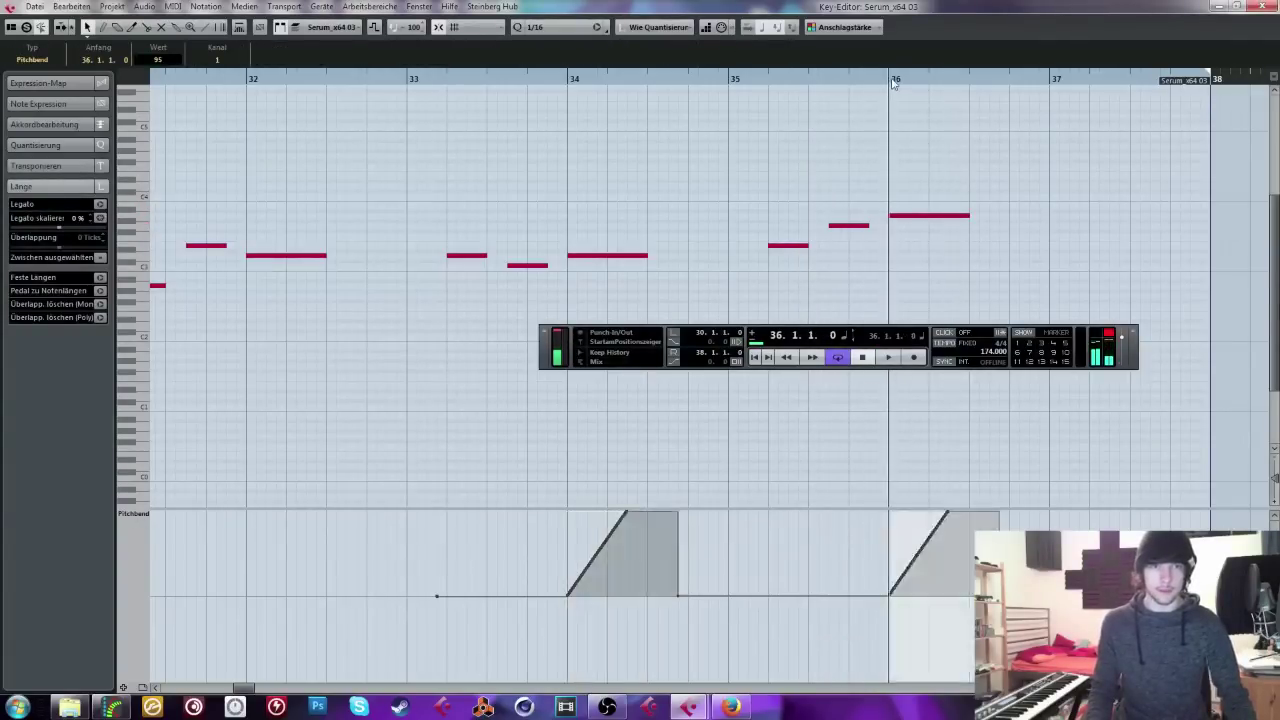
{"action": "left_click", "coordinate": [1029, 240]}
{"action": "key", "text": "space"}
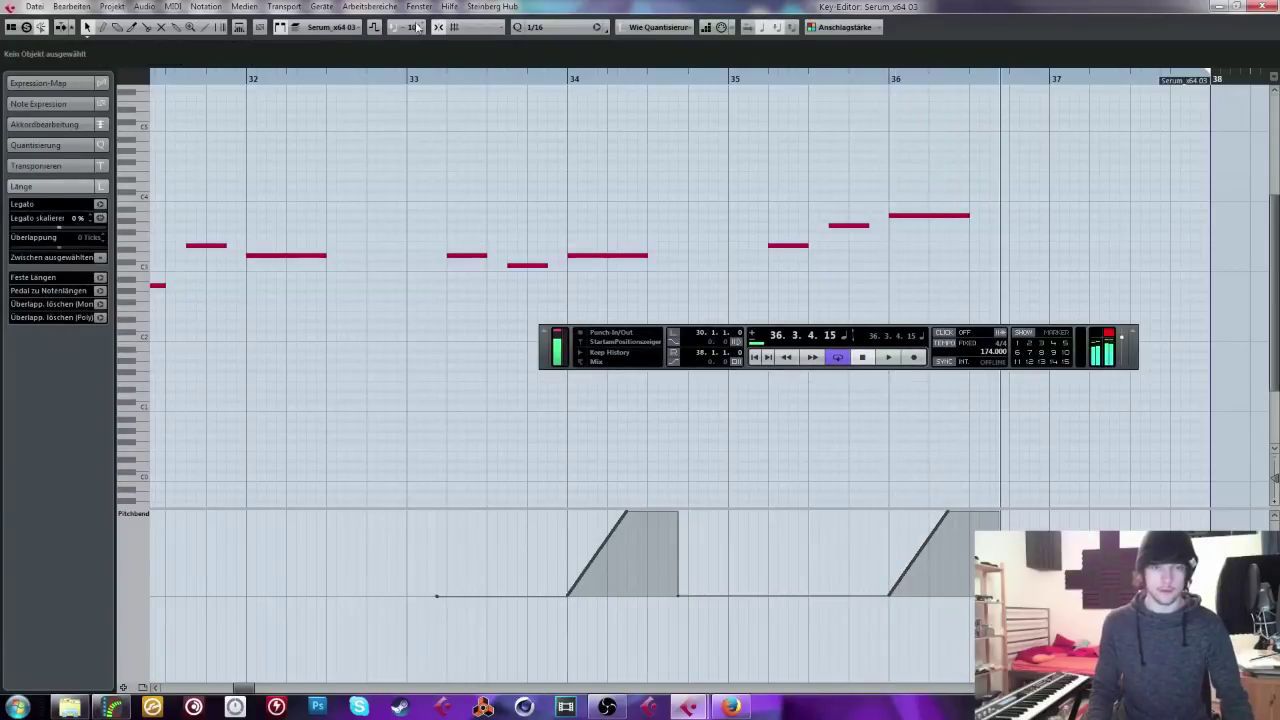
{"action": "left_click", "coordinate": [712, 80]}
{"action": "key", "text": "space"}
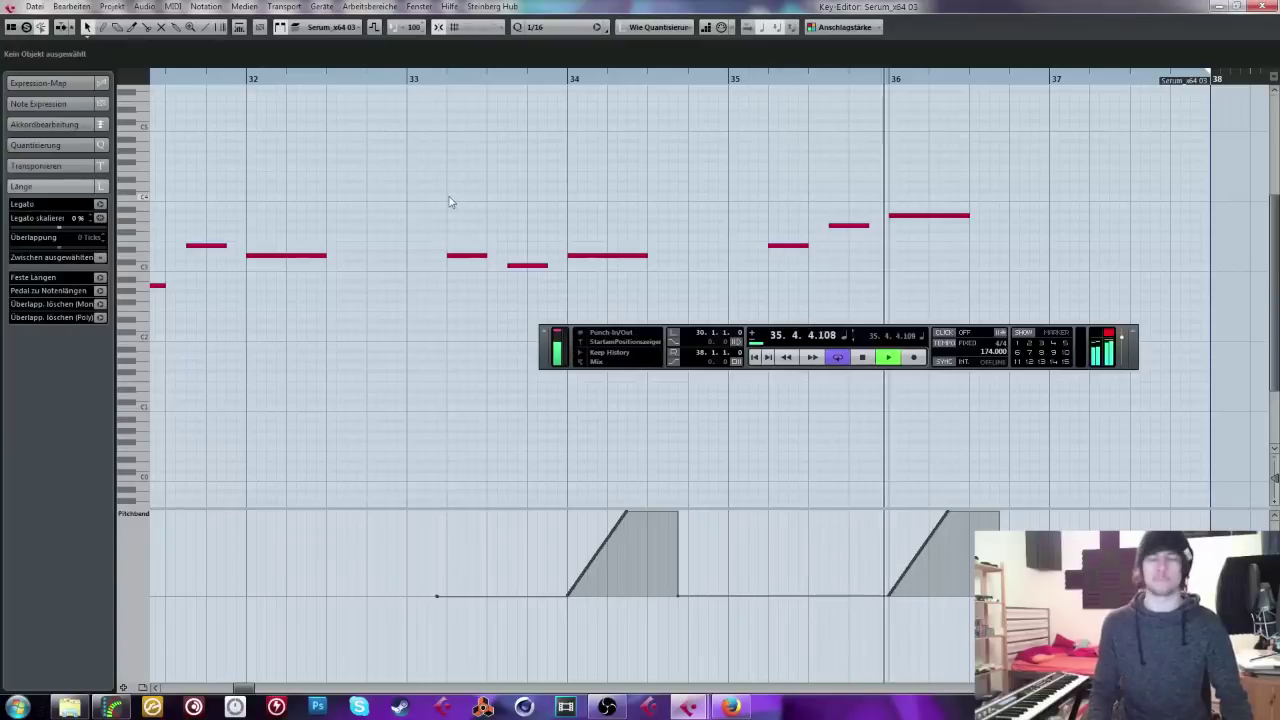
{"action": "key", "text": "space"}
Step: Redraw the pitchbend ramp at bar 36 so it starts about halfway up and reaches the maximum sooner, and play it
{"action": "left_click", "coordinate": [886, 81]}
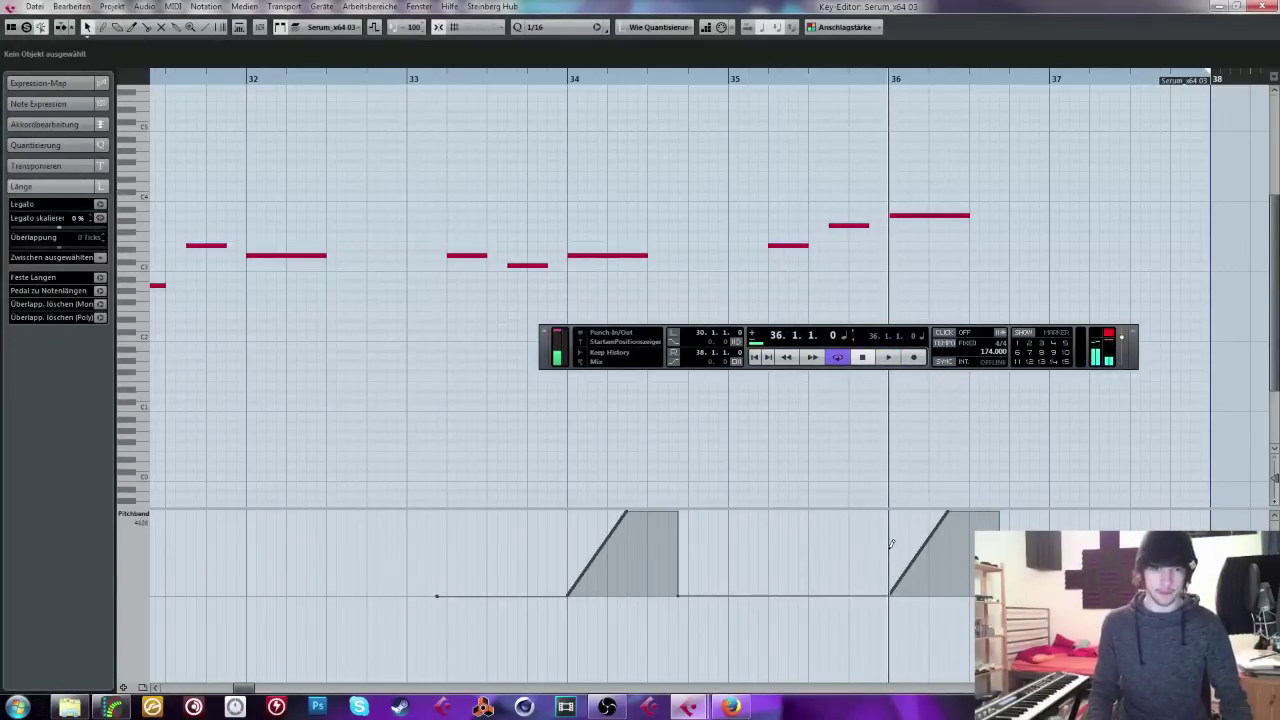
{"action": "left_click_drag", "start_coordinate": [893, 547], "coordinate": [950, 510]}
{"action": "key", "text": "space"}
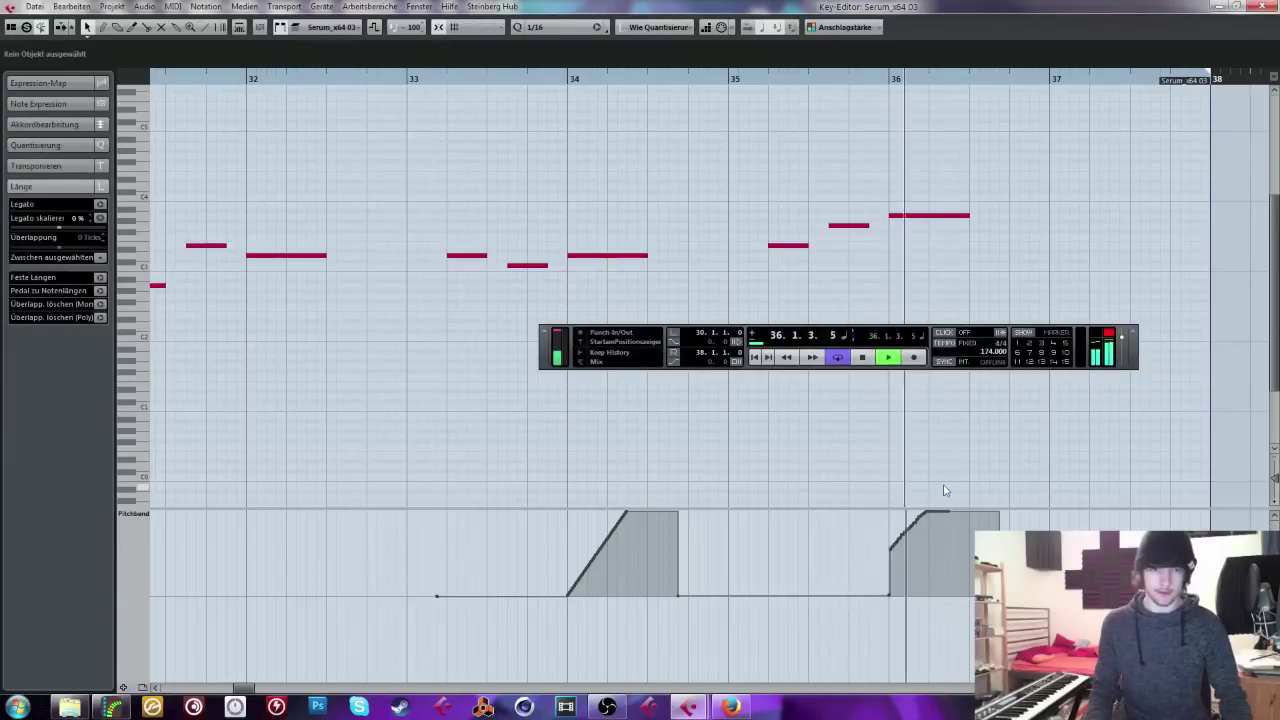
{"action": "key", "text": "space"}
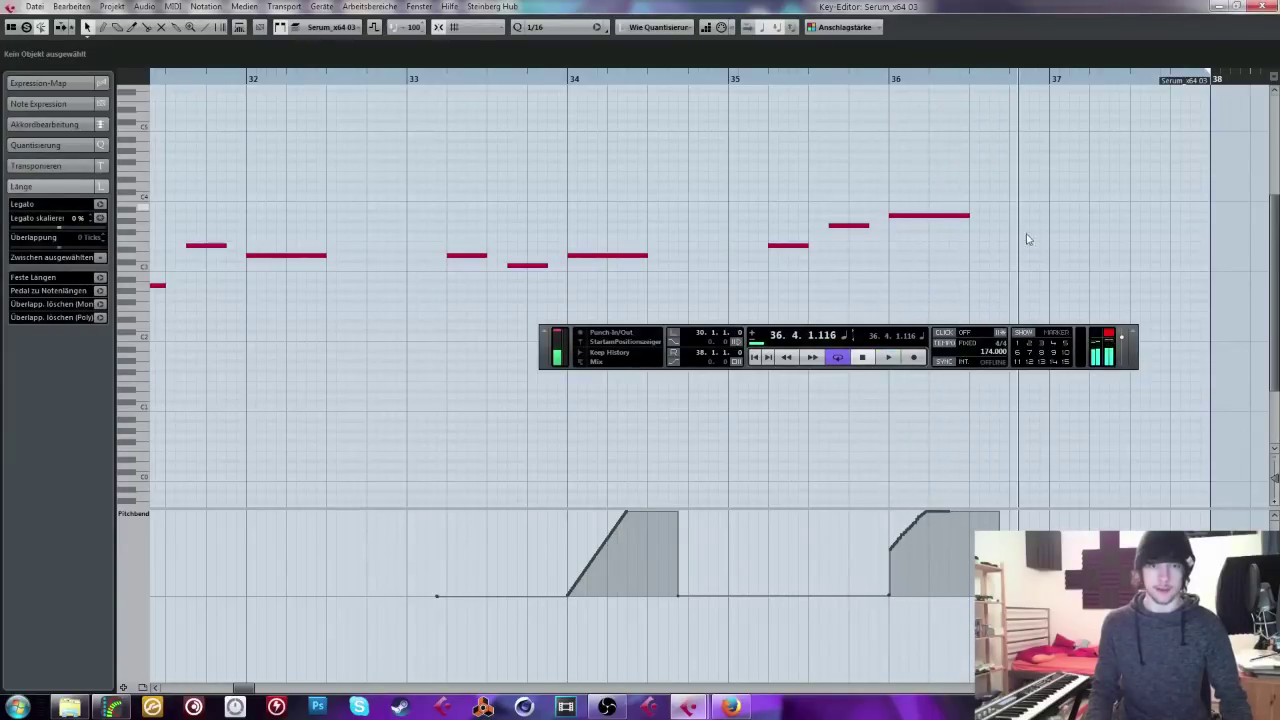
Step: Add rising one-beat notes B3 at 36.4.3, C4 in bar 37 and D4 at 37.3.3
{"action": "key", "text": "space"}
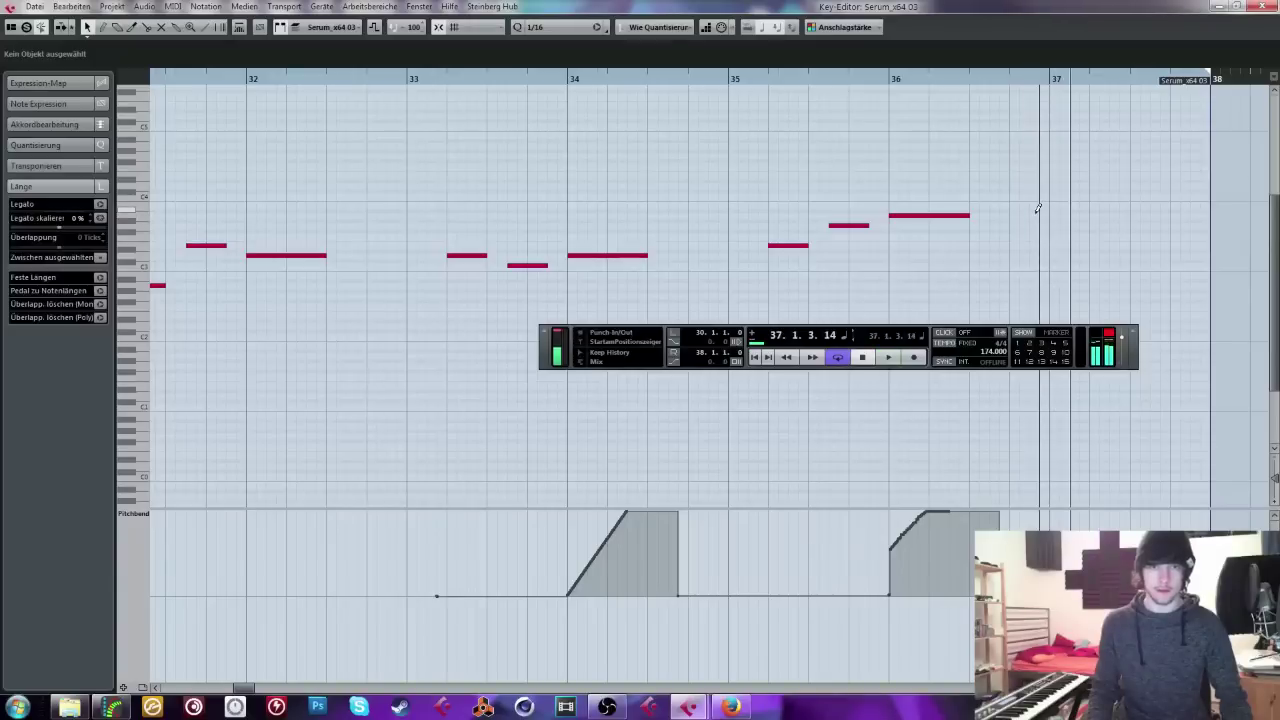
{"action": "left_click", "coordinate": [1036, 214]}
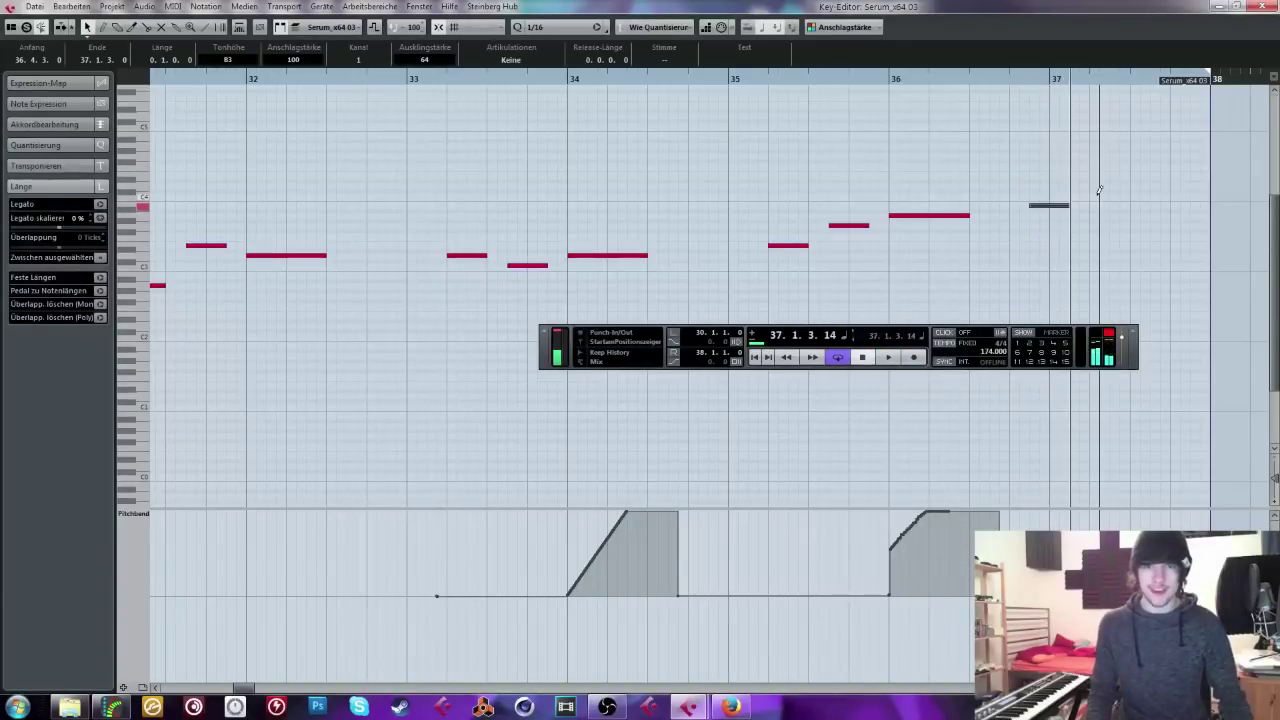
{"action": "left_click_drag", "start_coordinate": [1097, 192], "coordinate": [1128, 192]}
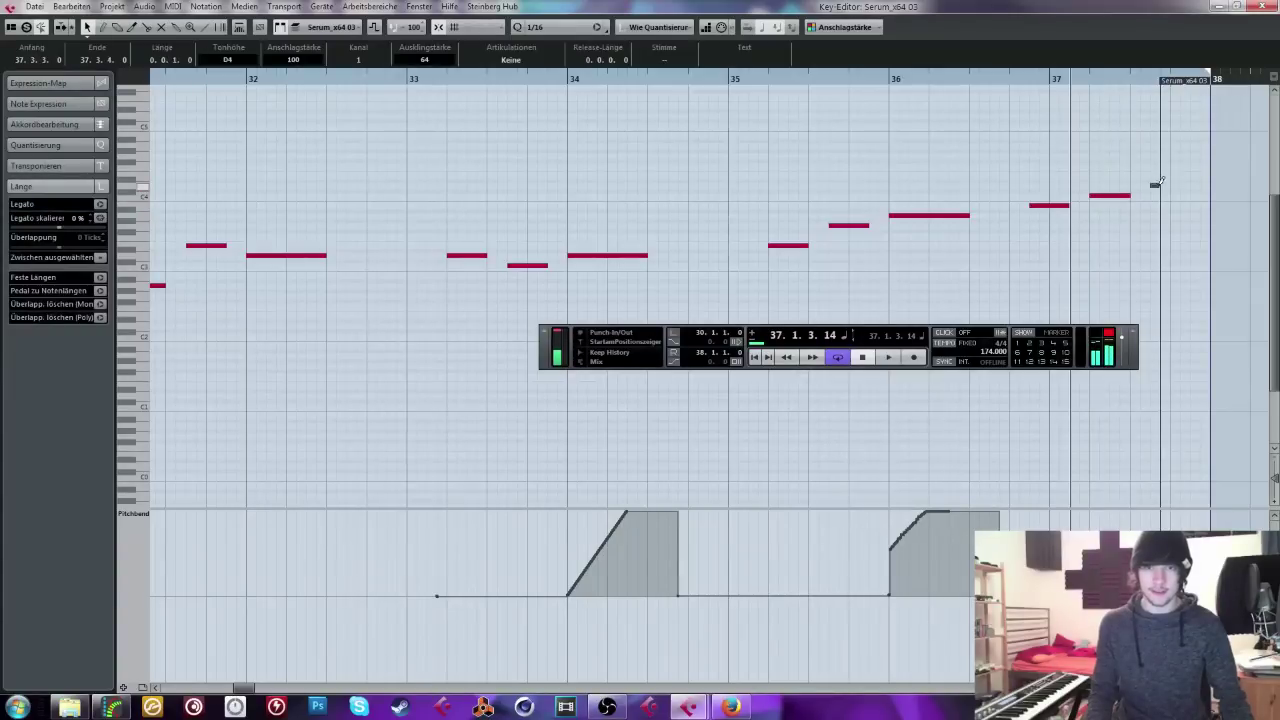
Step: Close the key editor and play the Serum_x64 03 track soloed in the project
{"action": "left_click_drag", "start_coordinate": [189, 76], "coordinate": [100, 78]}
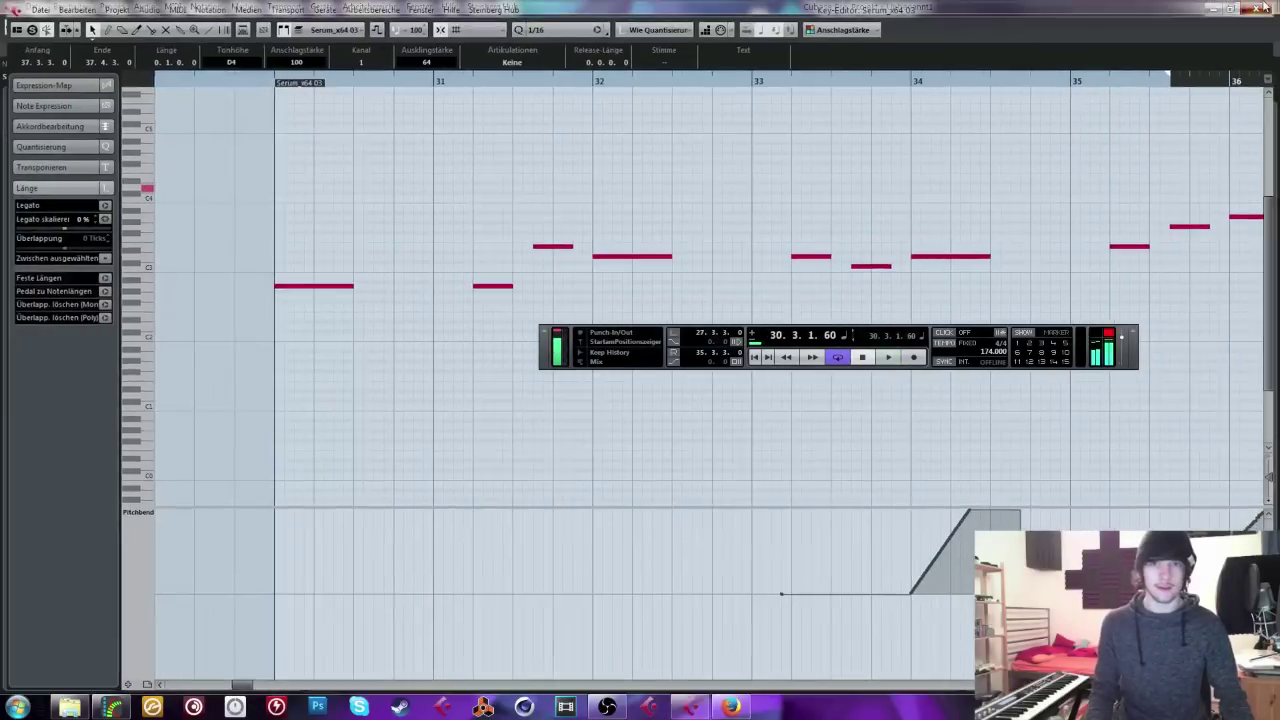
{"action": "key", "text": "ctrl+w"}
{"action": "key", "text": "space"}
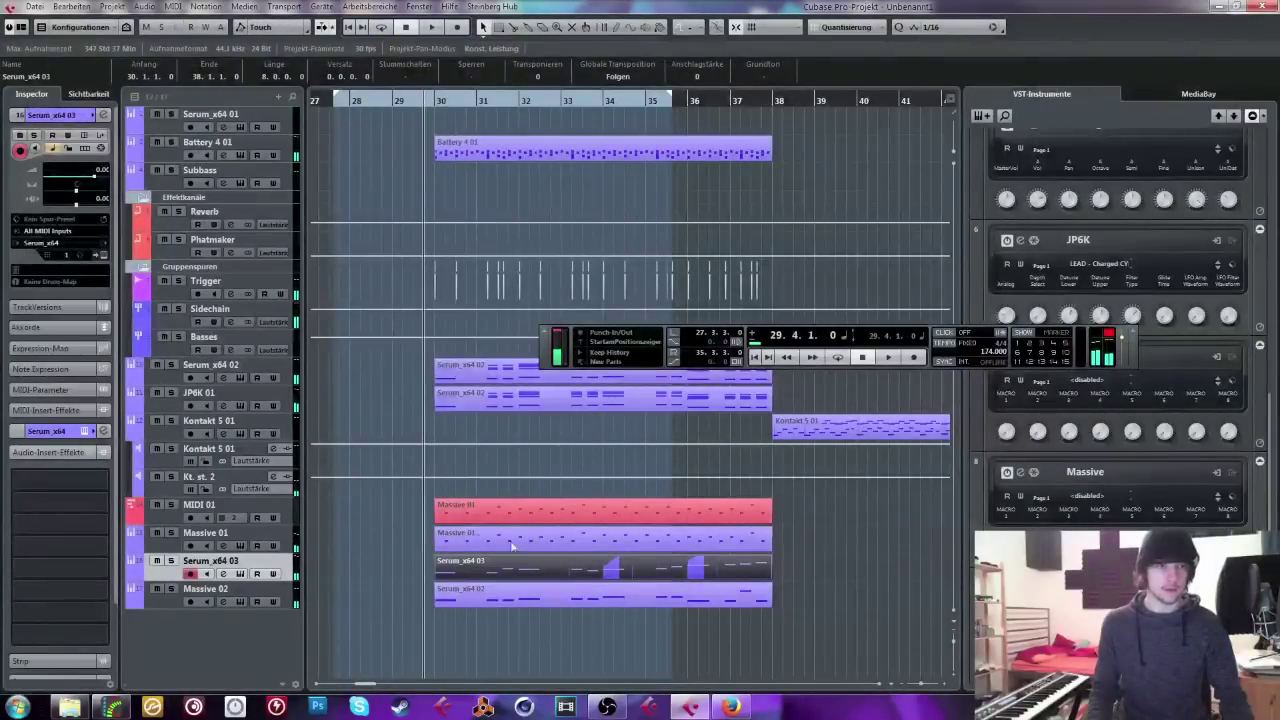
{"action": "left_click", "coordinate": [171, 562]}
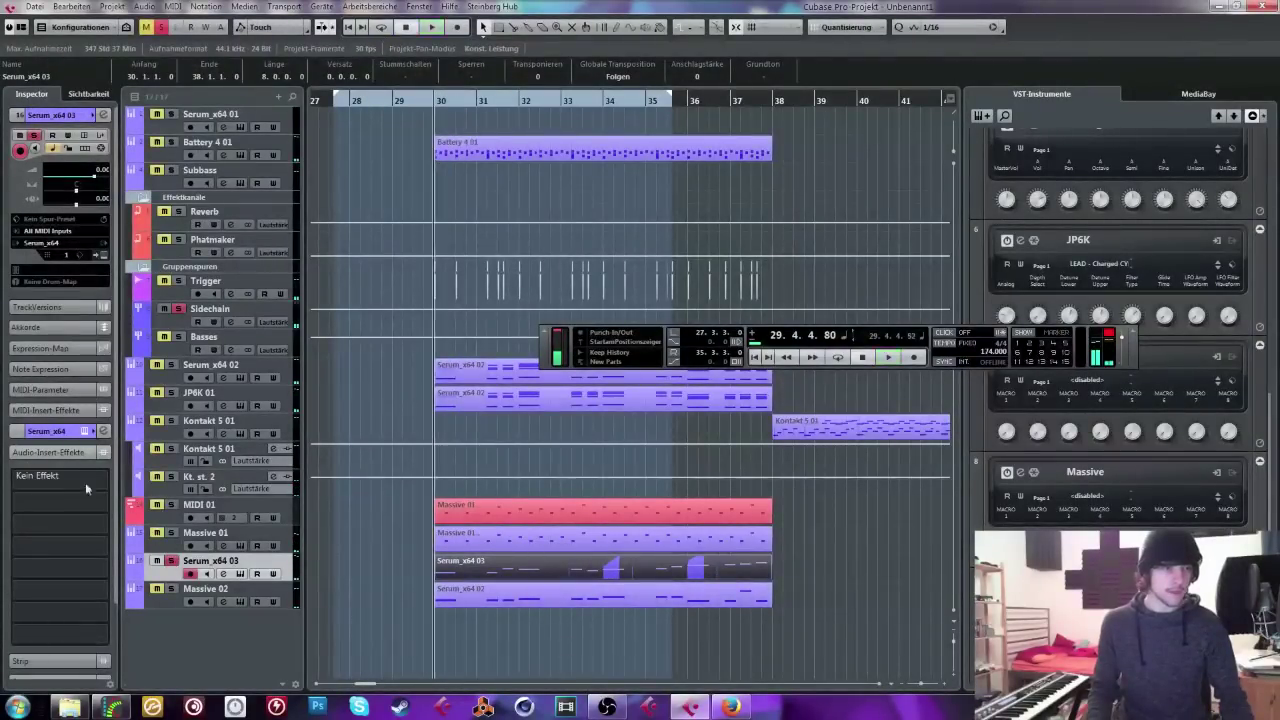
Step: Insert the API-2500 Stereo compressor as the first audio effect on Serum_x64 03 and load its Lead Vox preset
{"action": "left_click", "coordinate": [80, 480]}
{"action": "type", "text": "api"}
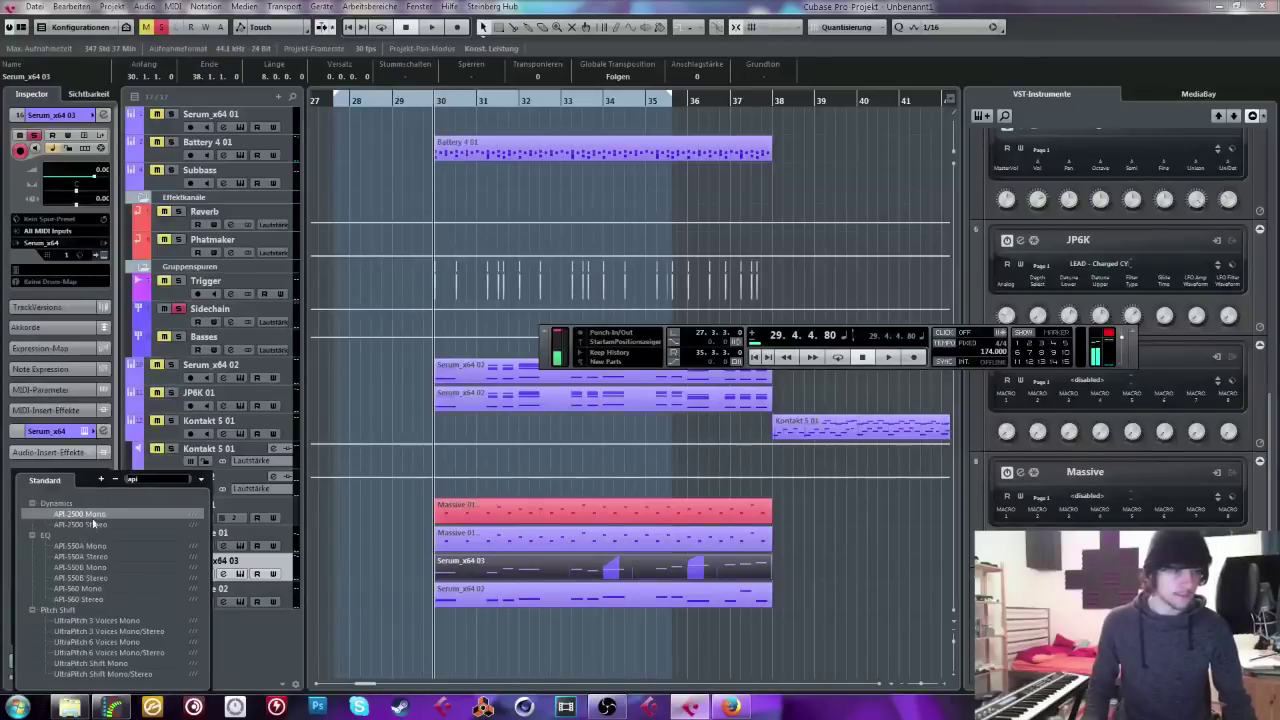
{"action": "left_click", "coordinate": [93, 524]}
{"action": "left_click", "coordinate": [811, 249]}
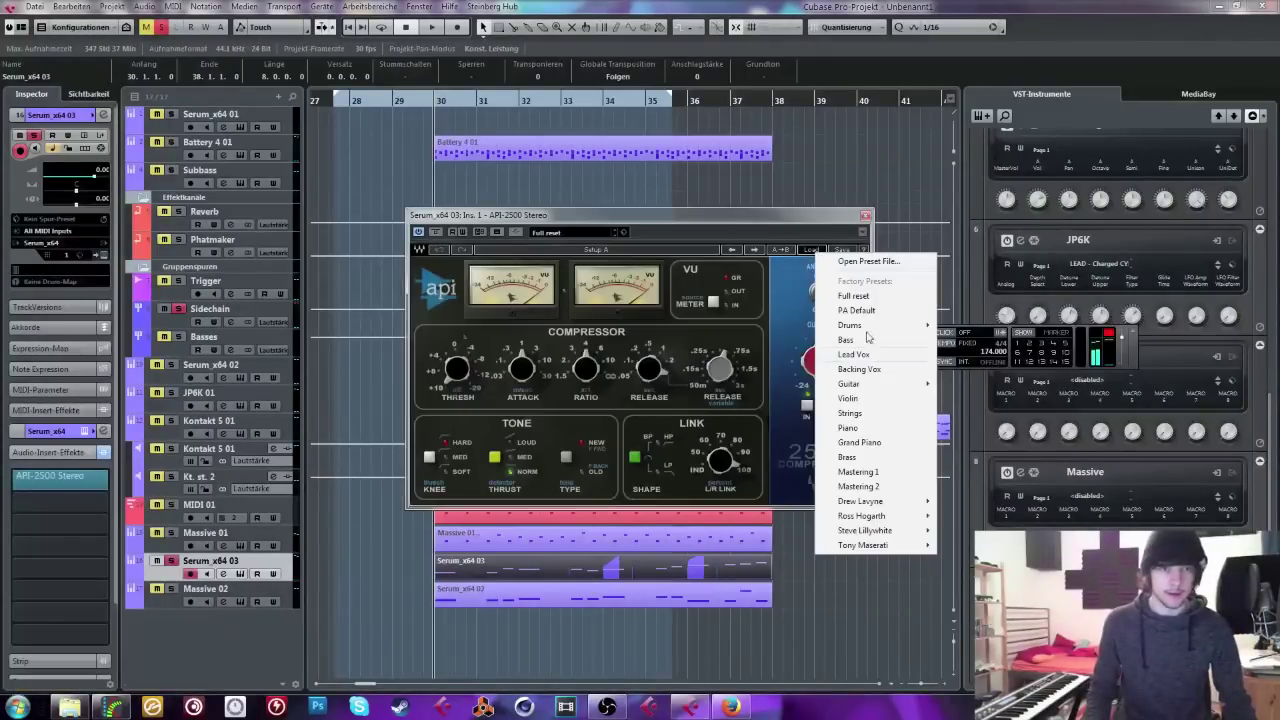
{"action": "left_click", "coordinate": [855, 354]}
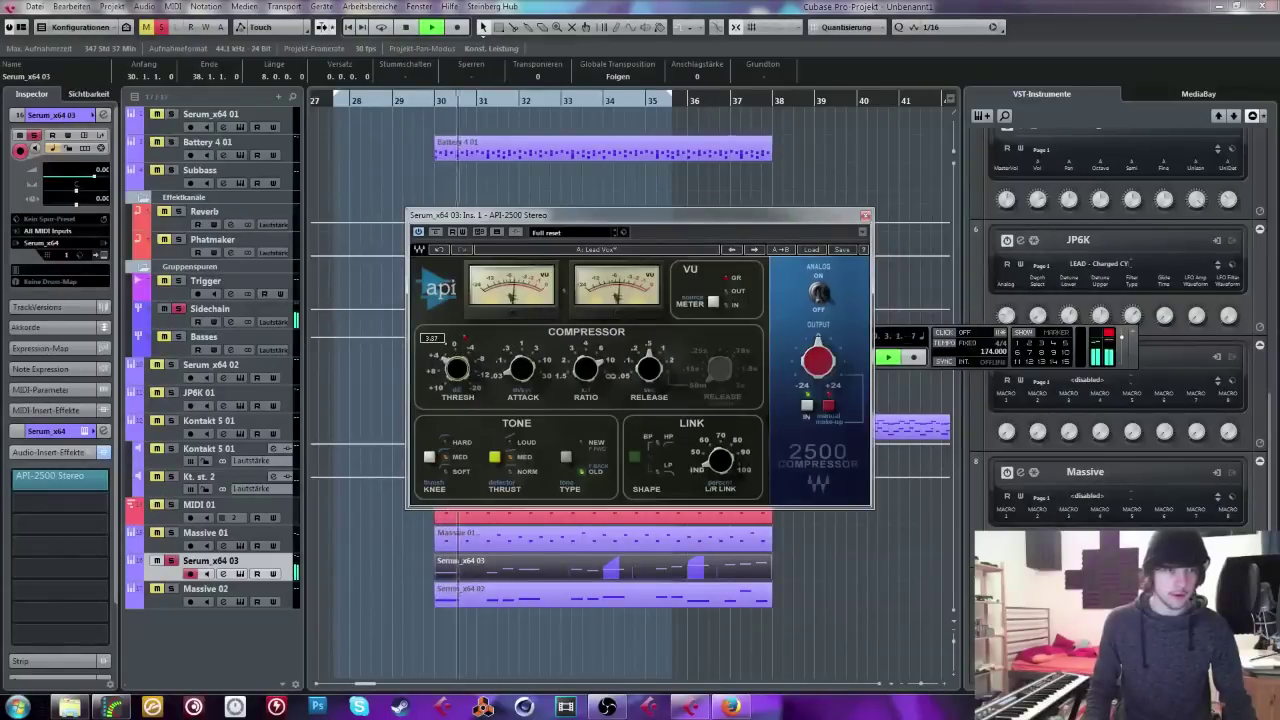
Step: Adjust the API-2500 threshold and add an equalizer low cut at about 360 Hz on the Serum_x64 03 channel
{"action": "left_click_drag", "start_coordinate": [456, 368], "coordinate": [456, 385]}
{"action": "left_click", "coordinate": [104, 430]}
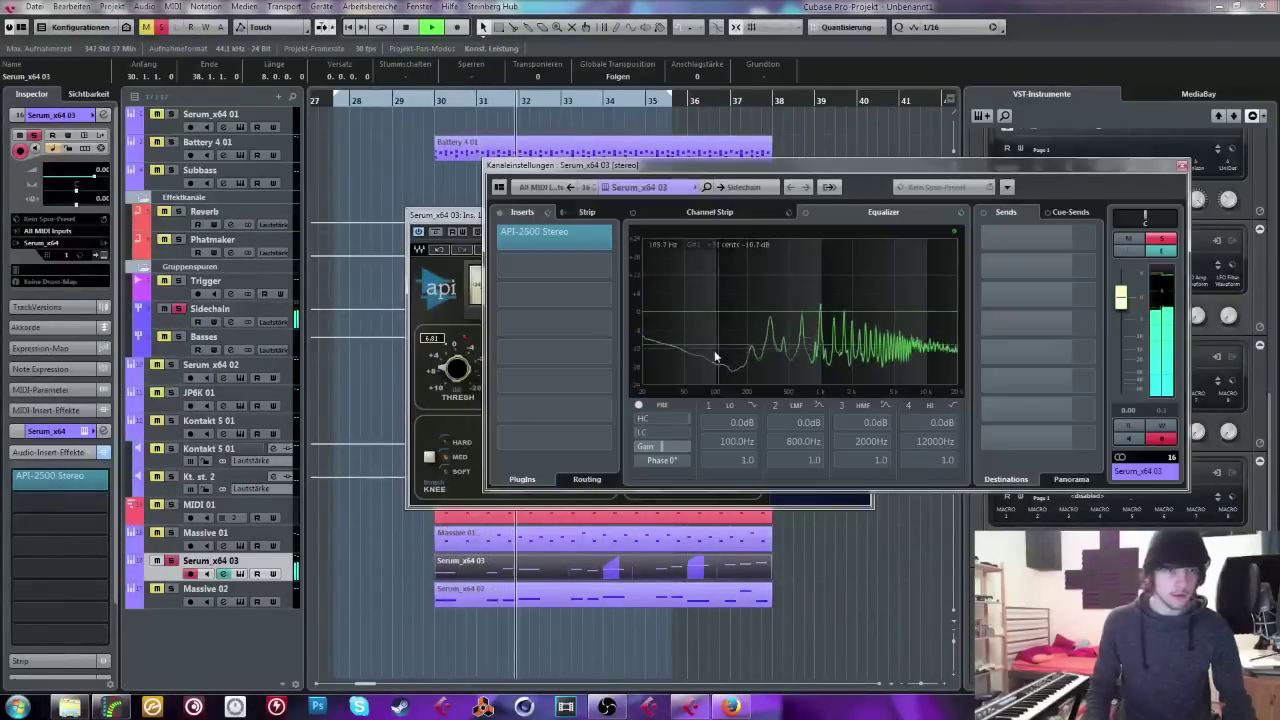
{"action": "left_click_drag", "start_coordinate": [698, 345], "coordinate": [708, 316]}
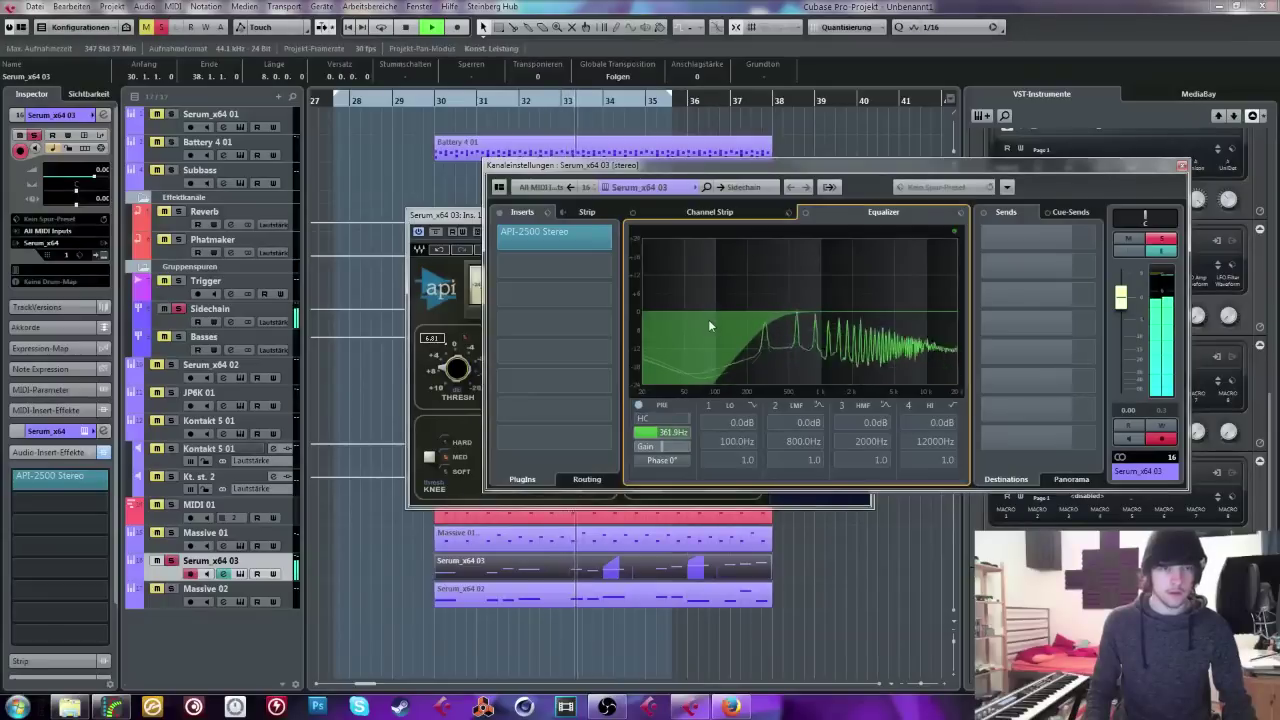
{"action": "left_click", "coordinate": [1181, 166]}
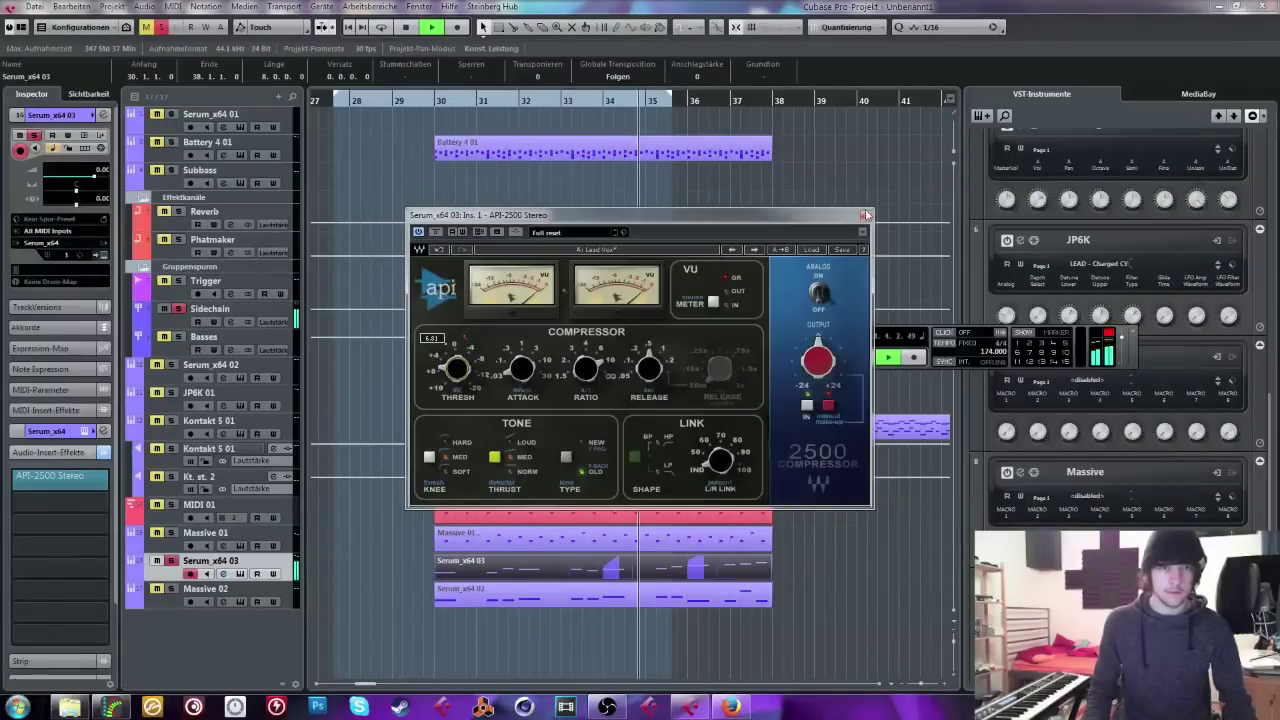
Step: Play the lead together with Serum_x64 02 and JP6K 01 from bar 30 and set the locators around bars 30 to 38
{"action": "left_click", "coordinate": [60, 476]}
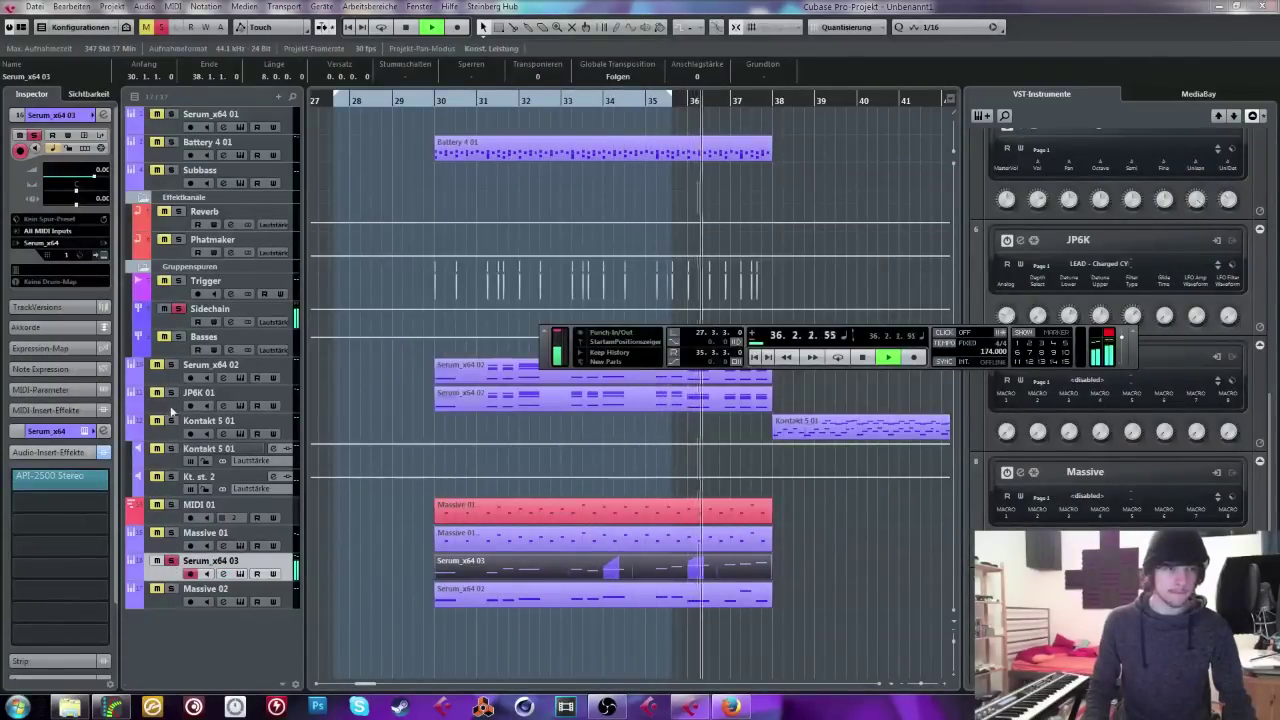
{"action": "left_click", "coordinate": [441, 99]}
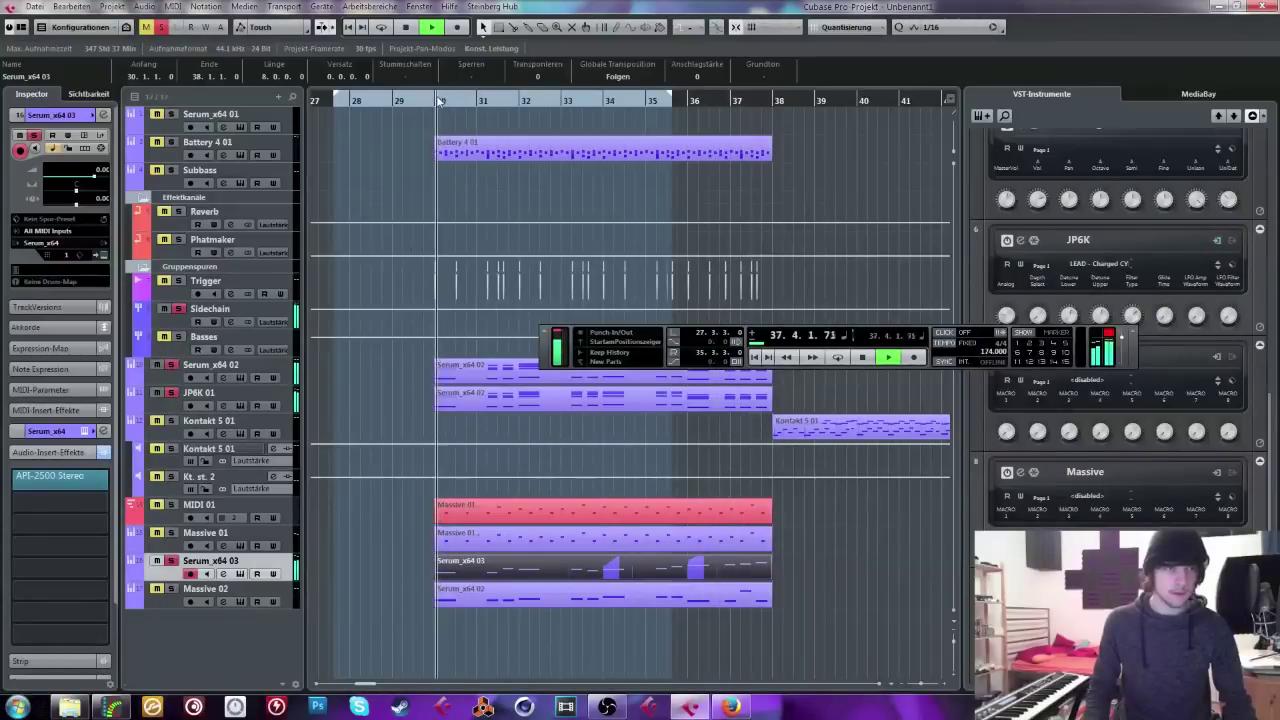
{"action": "key", "text": "p"}
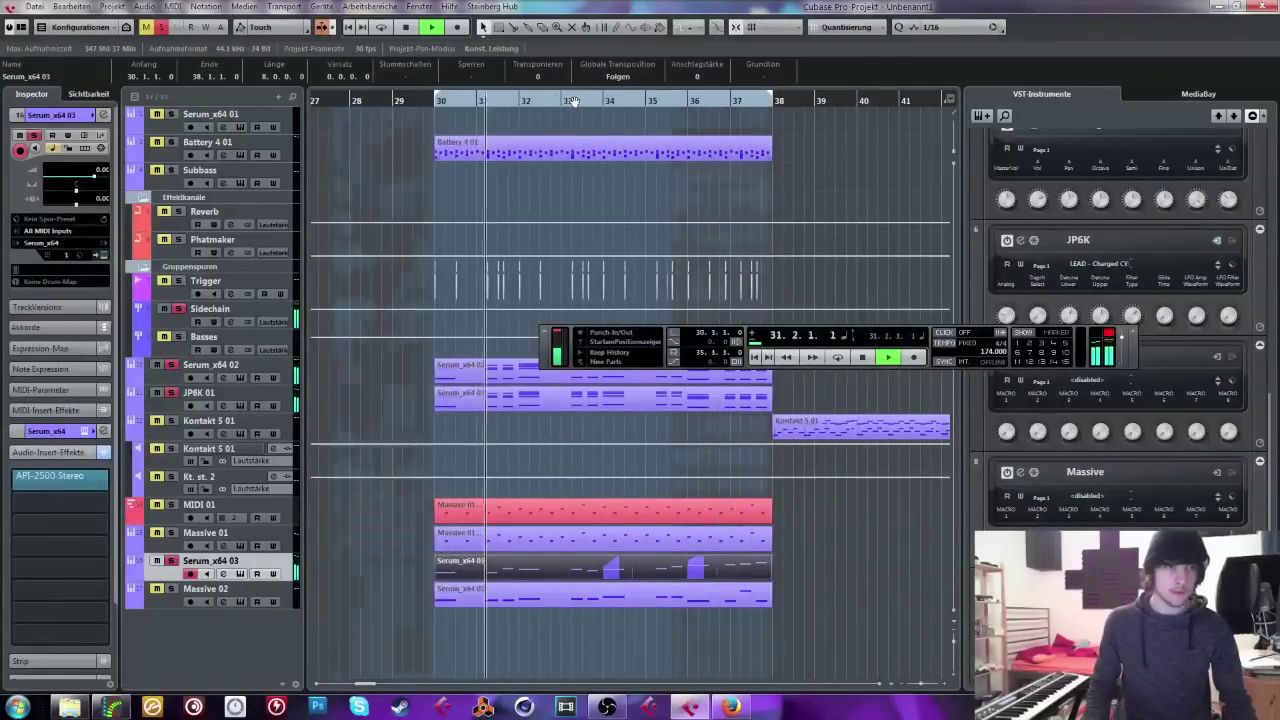
Step: Move the Kontakt 5 01 part to bar 47 and duplicate all other parts of bars 30 to 37 to bar 38
{"action": "key", "text": "g"}
{"action": "key", "text": "g"}
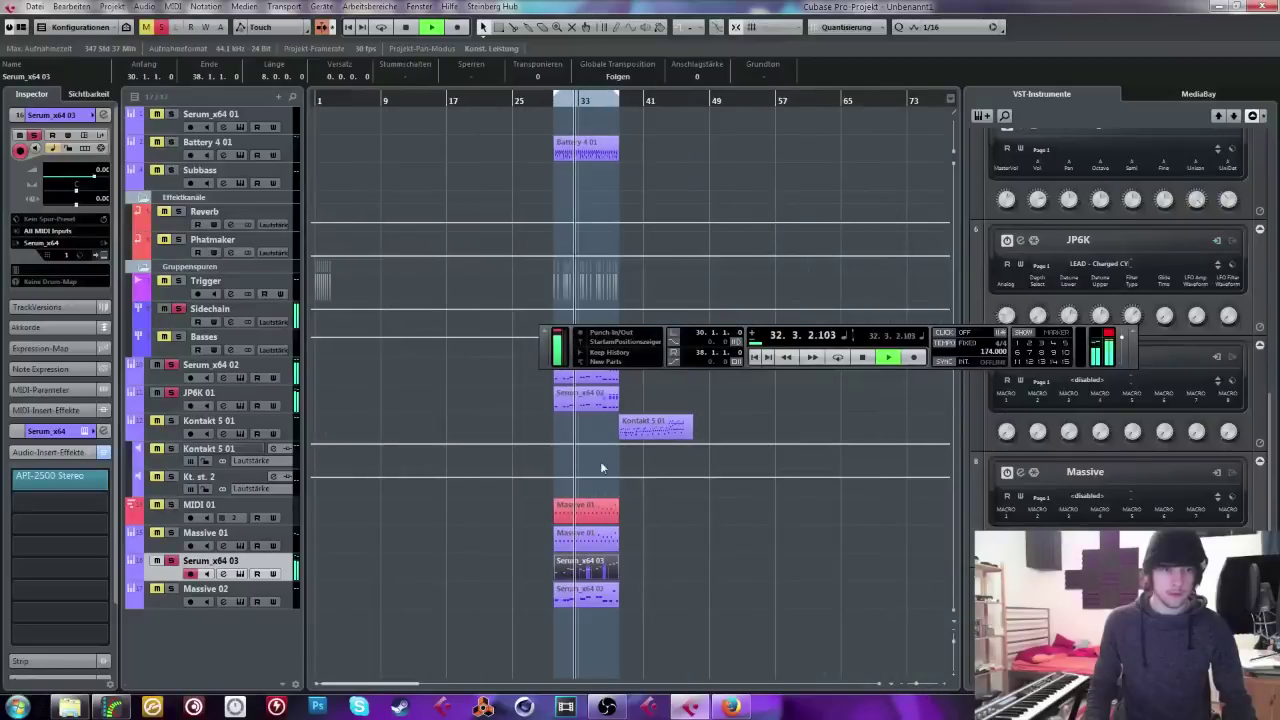
{"action": "left_click", "coordinate": [633, 430]}
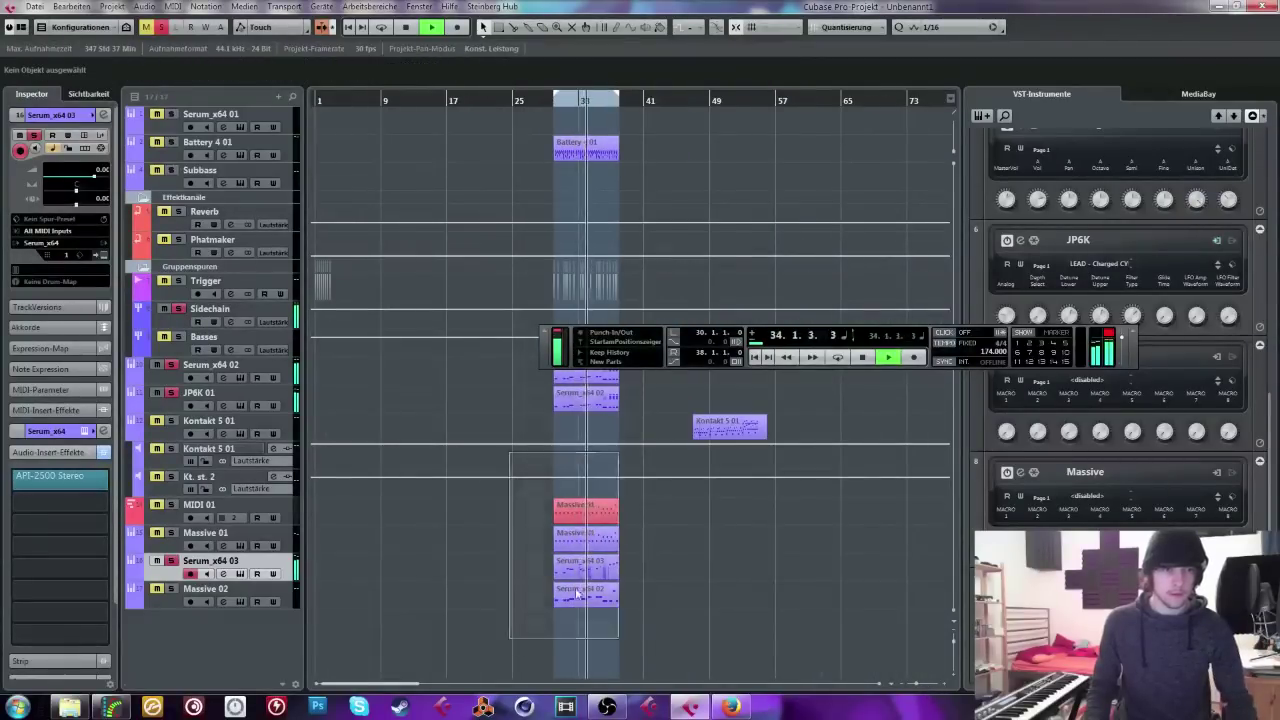
{"action": "key", "text": "ctrl+d"}
{"action": "left_click_drag", "start_coordinate": [553, 337], "coordinate": [851, 108]}
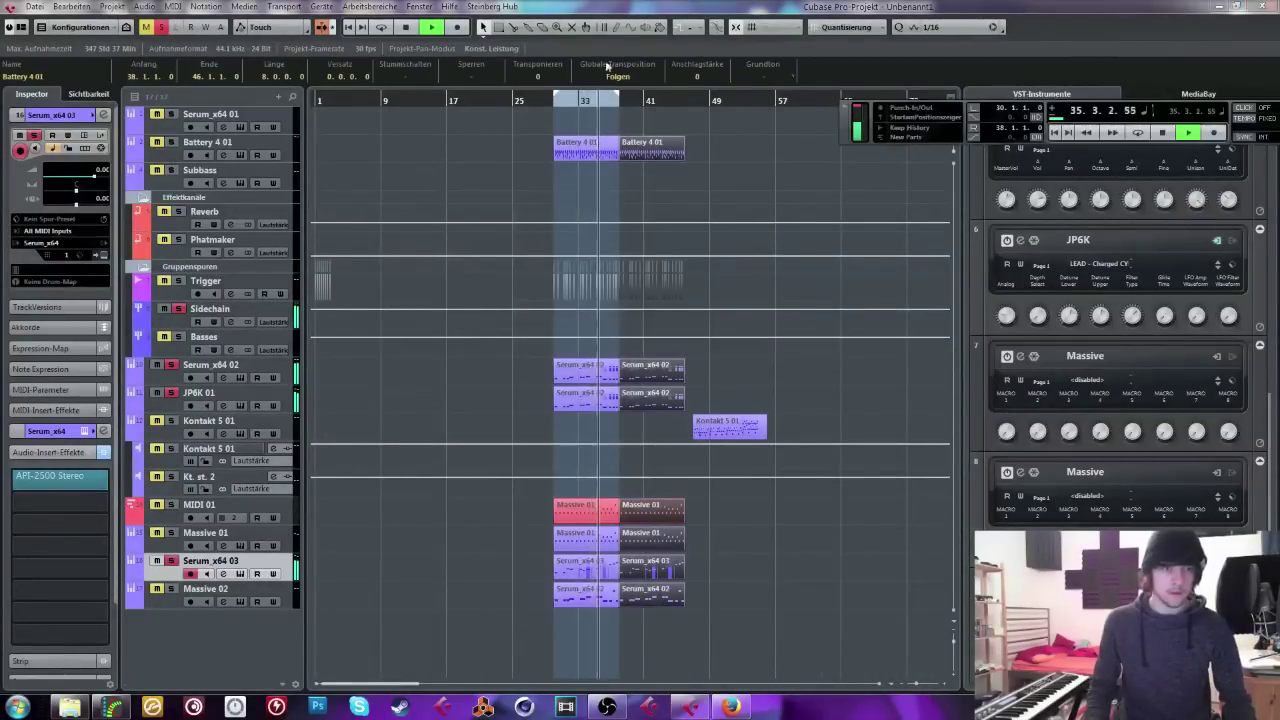
Step: Extend the right locator to bar 46 so the range includes the duplicated parts
{"action": "key", "text": "h"}
{"action": "key", "text": "h"}
{"action": "key", "text": "h"}
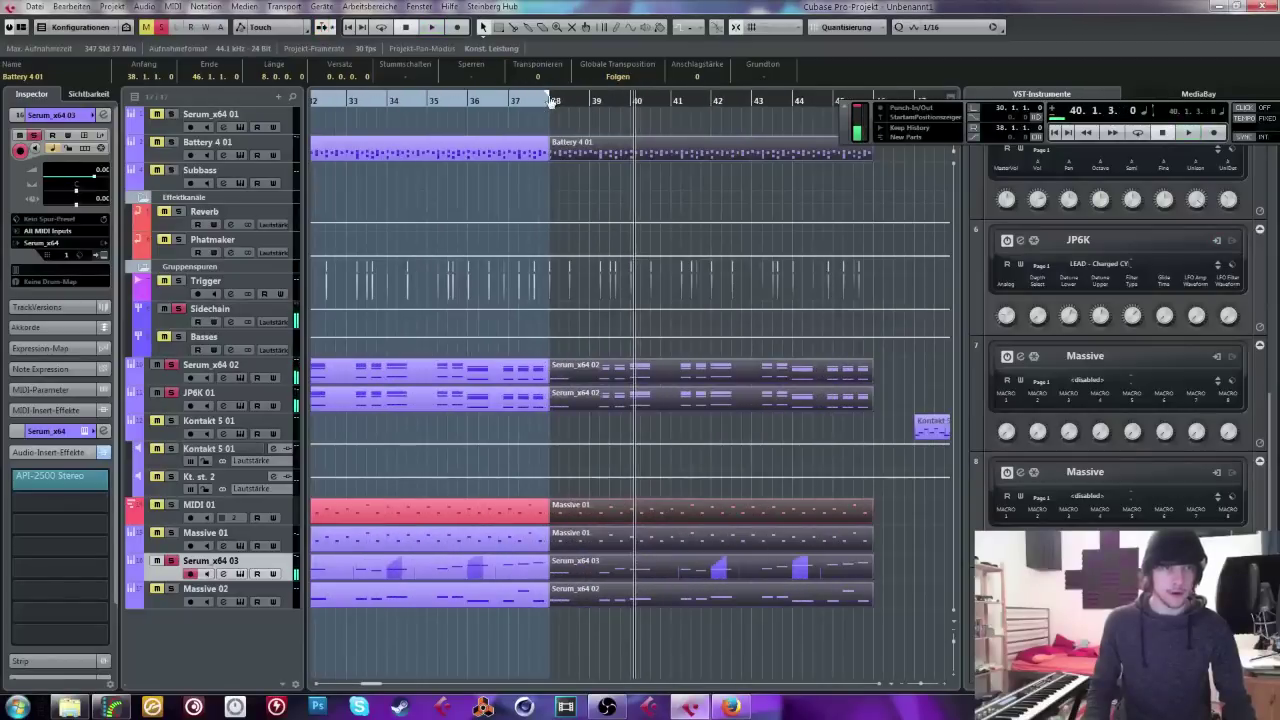
{"action": "left_click_drag", "start_coordinate": [550, 101], "coordinate": [873, 101]}
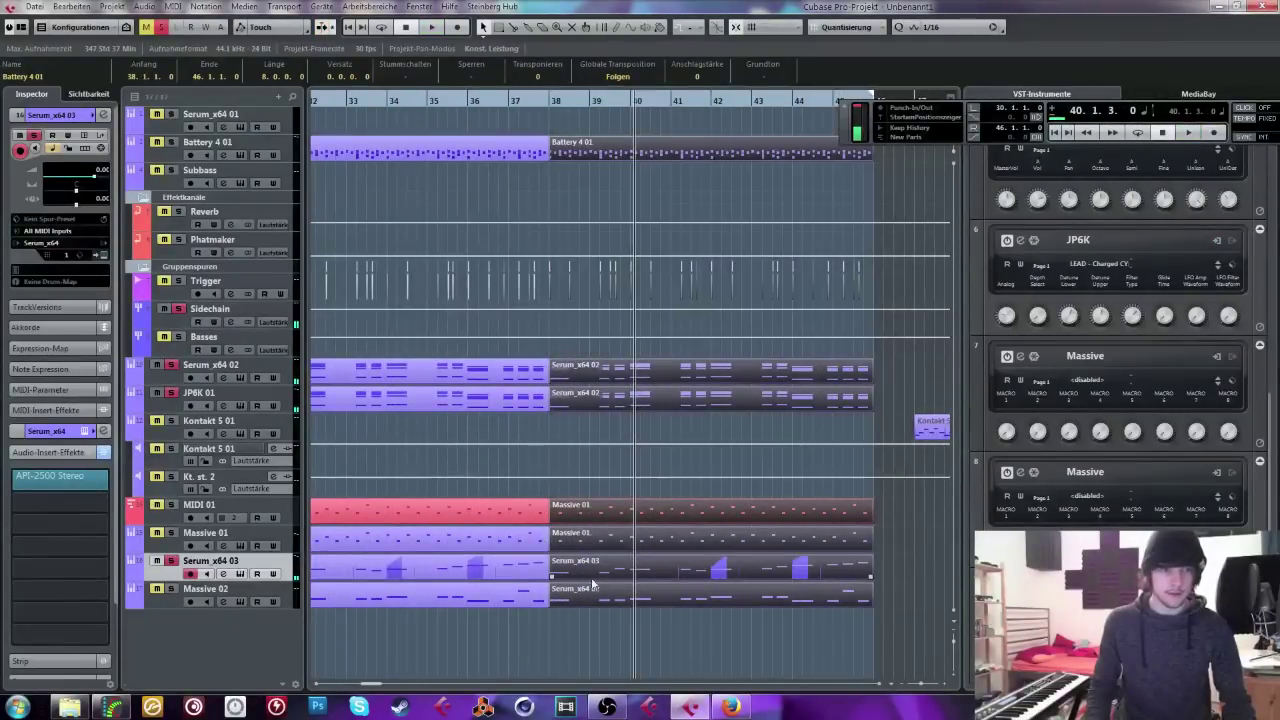
Step: Transpose the duplicated Serum_x64 03 part at bar 38 up by 12 semitones and play the section
{"action": "left_click", "coordinate": [617, 438]}
{"action": "left_click", "coordinate": [618, 562]}
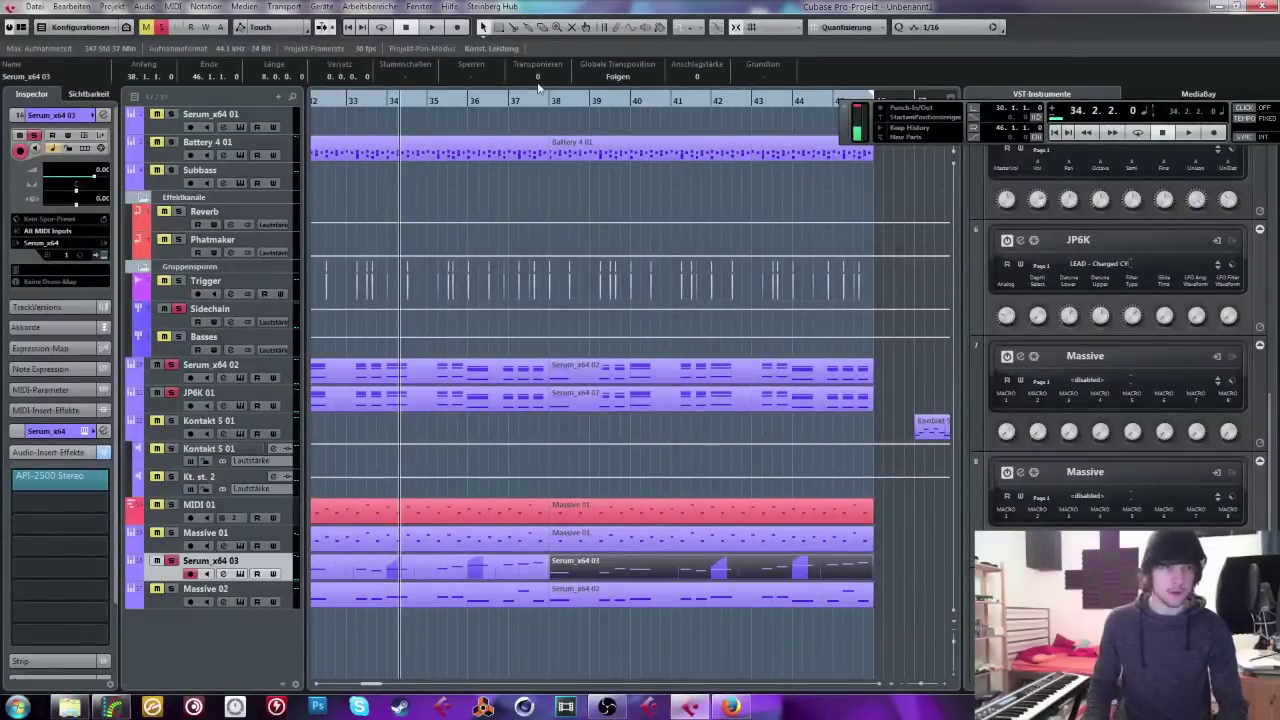
{"action": "key", "text": "space"}
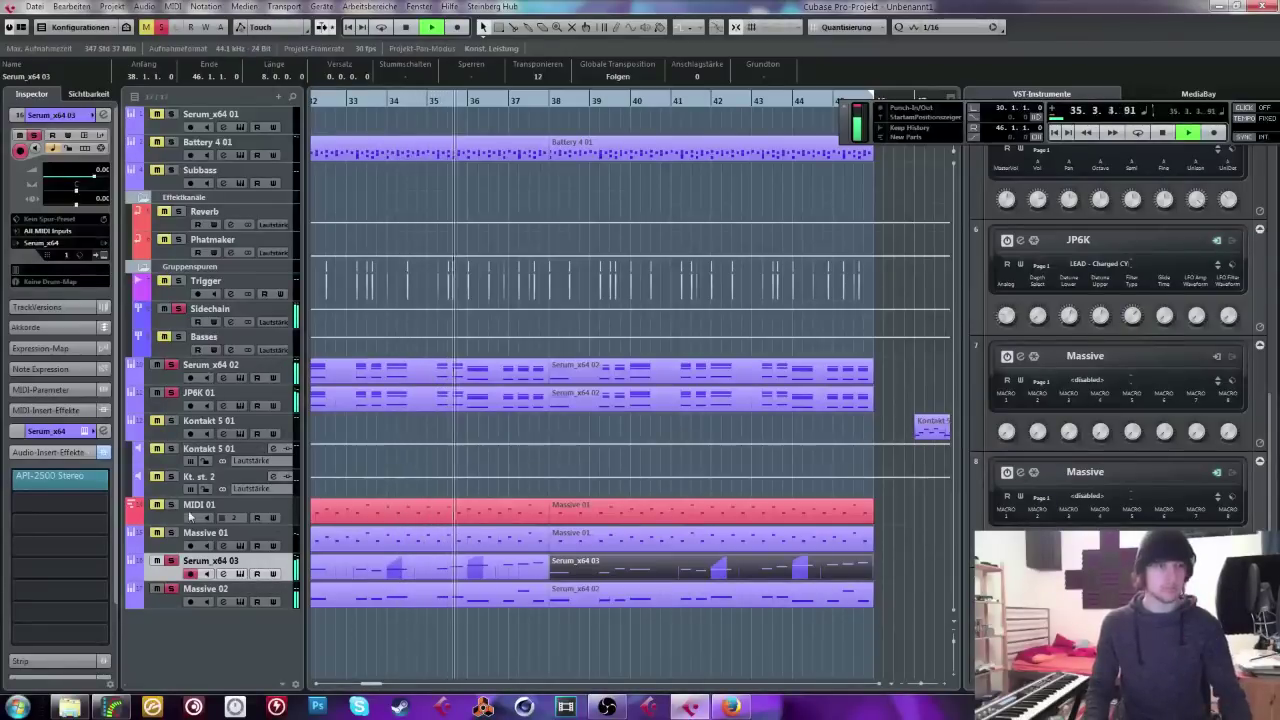
Step: Solo the Kontakt, MIDI 01 and Massive 01 tracks as well and play the arrangement through bar 45
{"action": "left_click", "coordinate": [185, 482]}
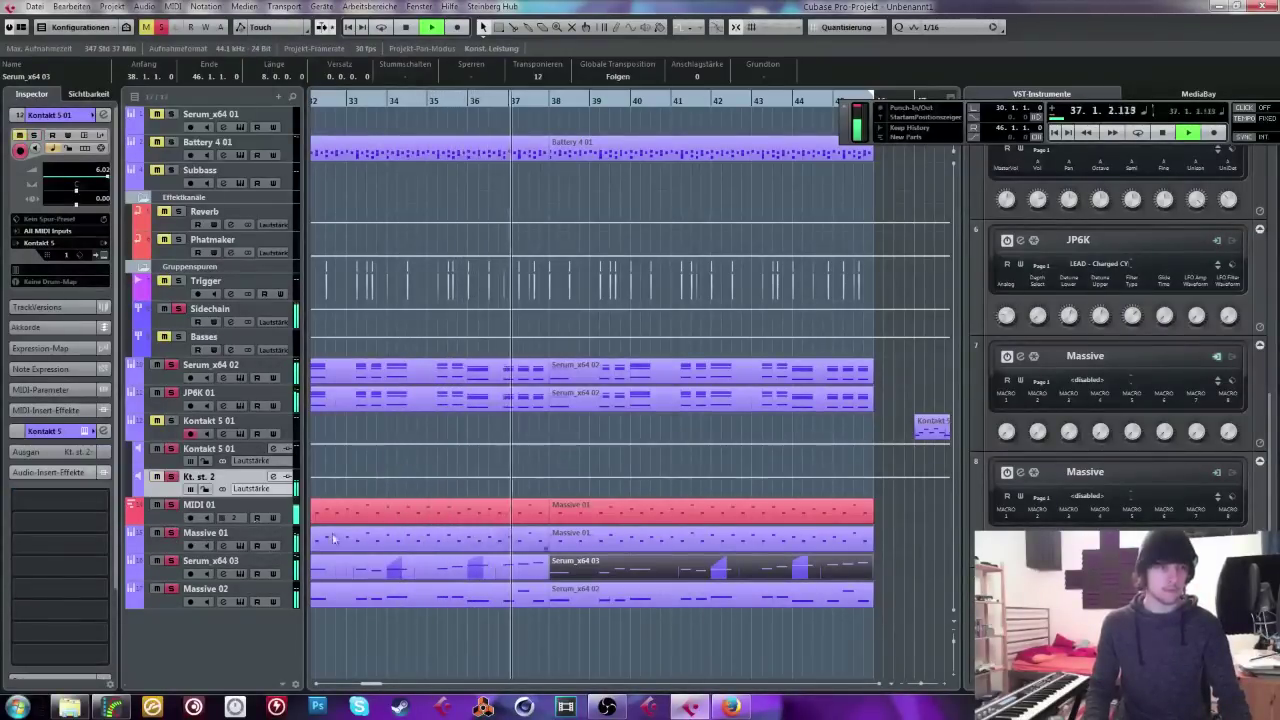
{"action": "left_click", "coordinate": [919, 690]}
{"action": "left_click", "coordinate": [908, 547]}
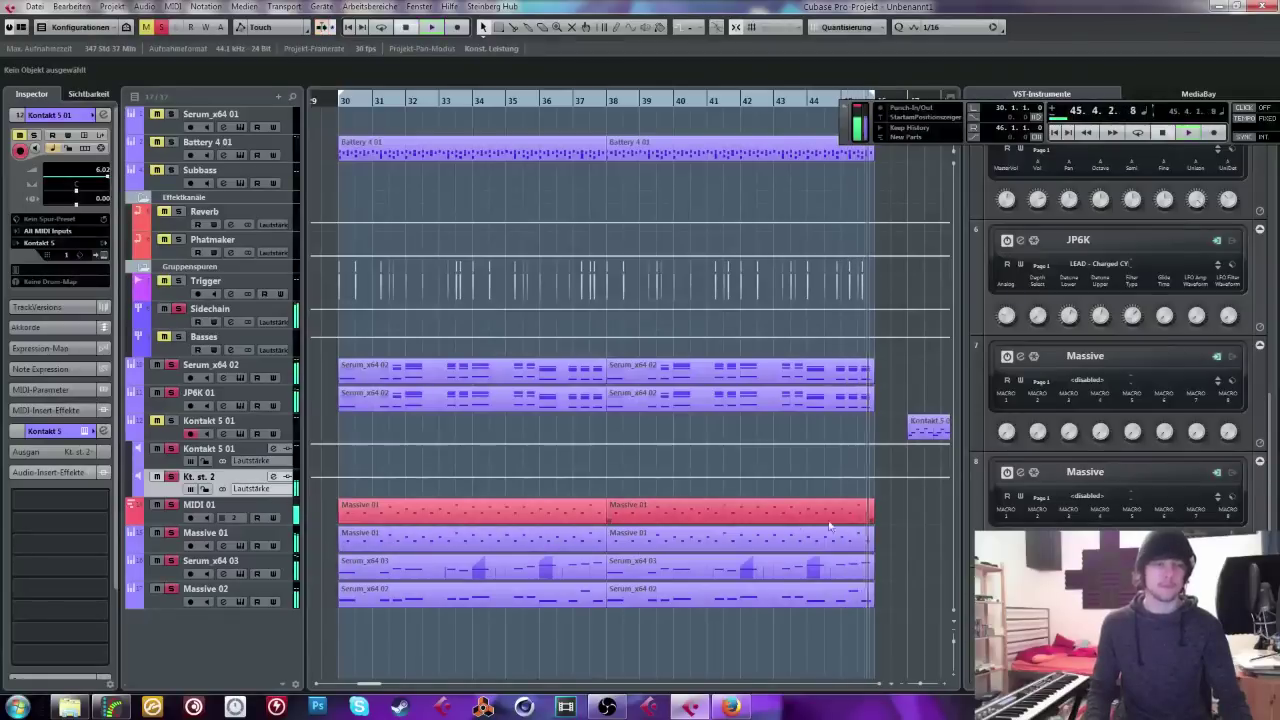
{"action": "key", "text": "space"}
Step: Clear all mutes and solos, then play the Massive 01 track alone from bar 30
{"action": "left_click", "coordinate": [640, 540]}
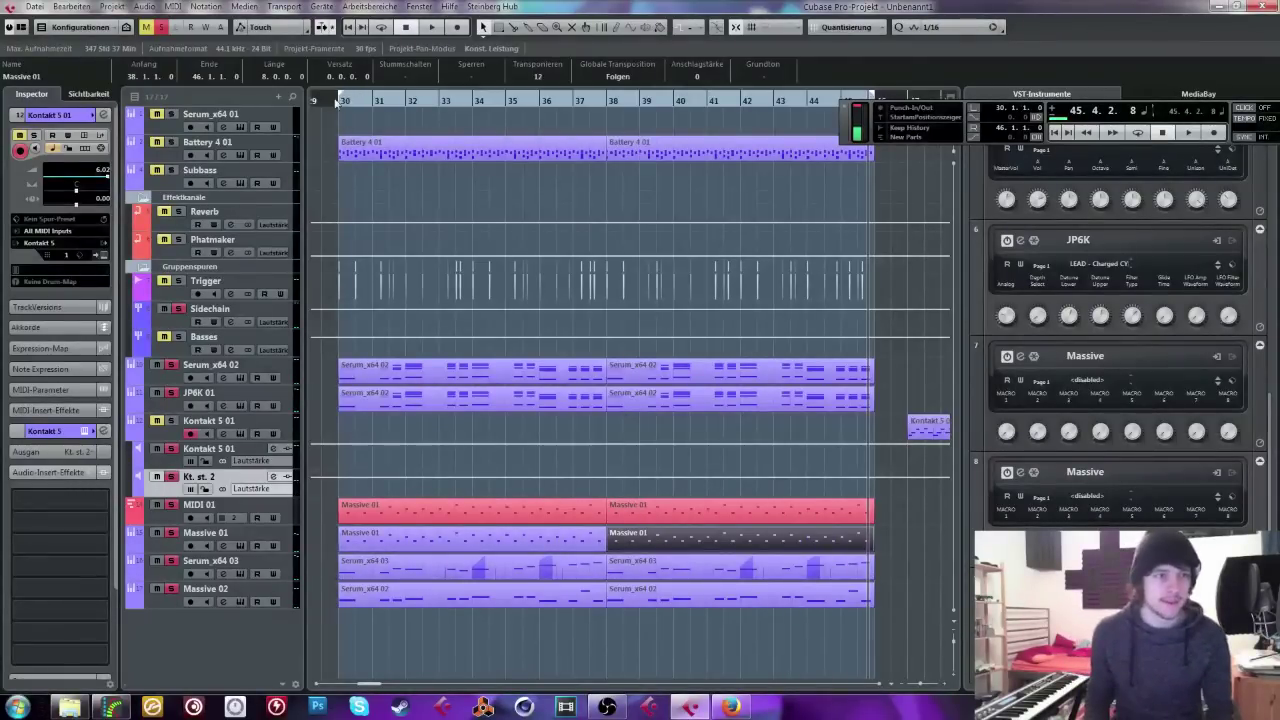
{"action": "left_click", "coordinate": [337, 103]}
{"action": "left_click", "coordinate": [146, 27]}
{"action": "left_click", "coordinate": [161, 27]}
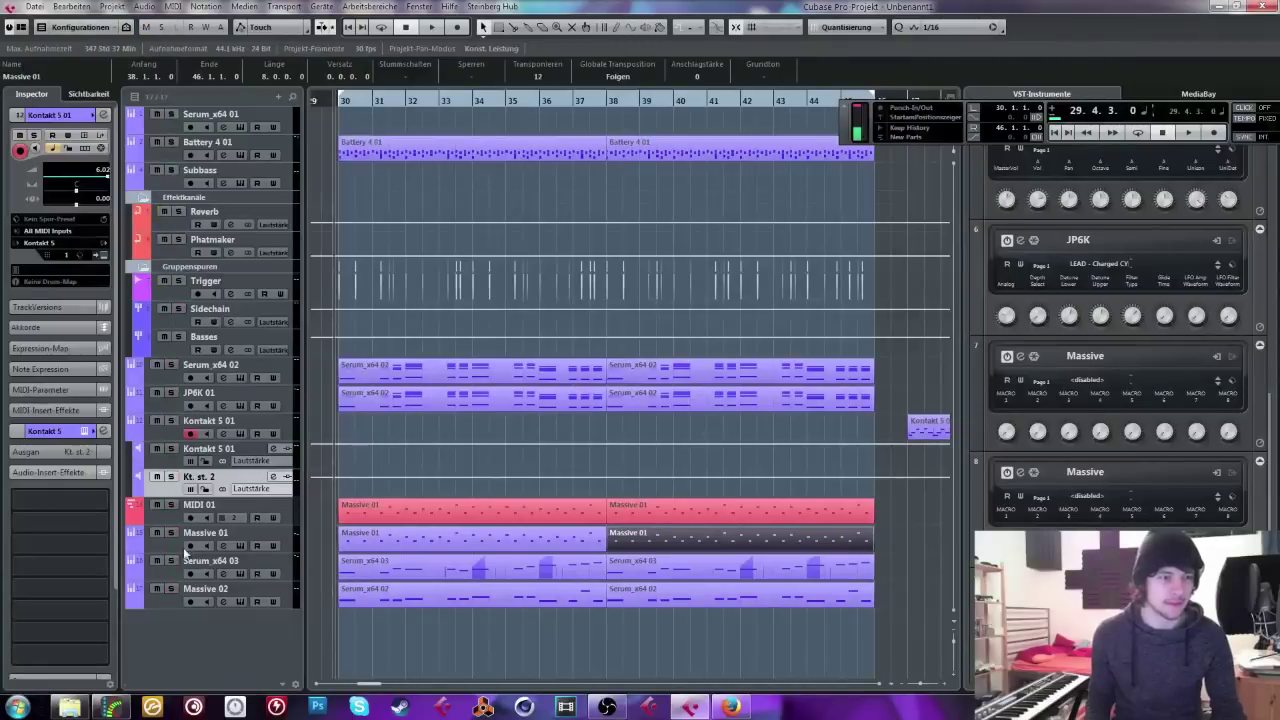
{"action": "key", "text": "space"}
Step: Replace all notes in the Massive 01 part at bar 30 with rising notes G3, A3, D4 and E4, half a beat apart
{"action": "double_click", "coordinate": [351, 539]}
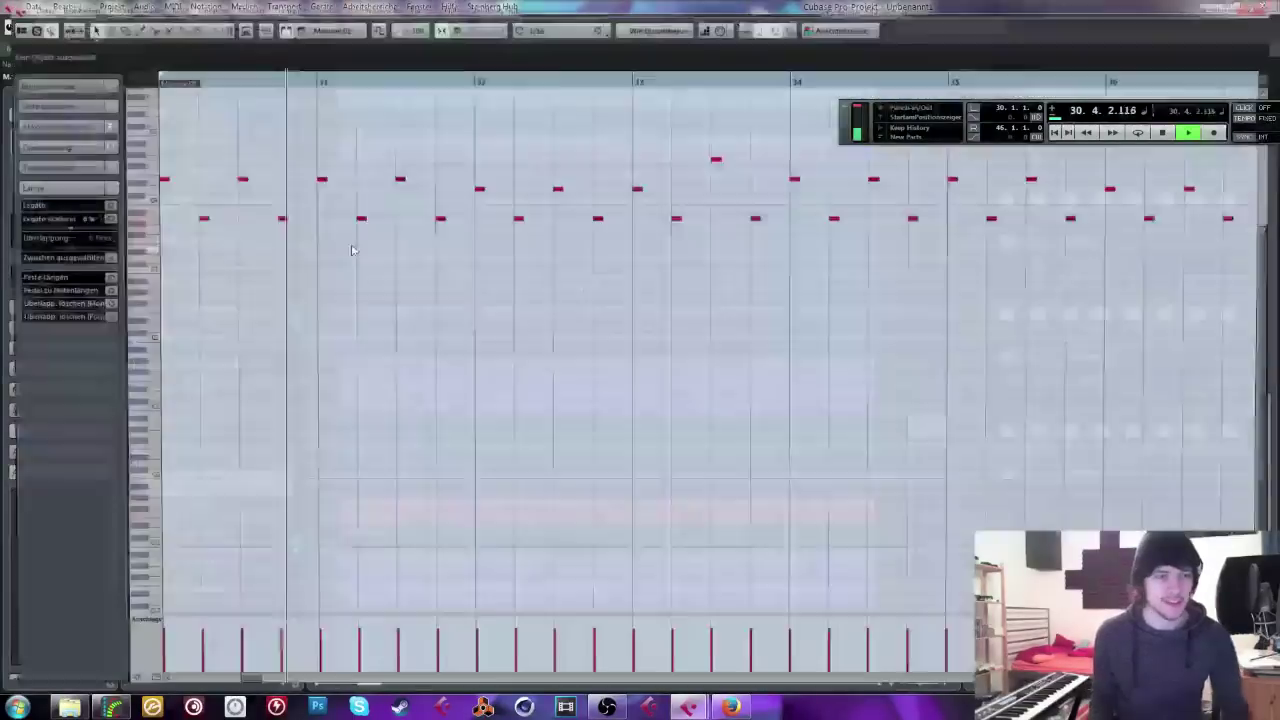
{"action": "key", "text": "space"}
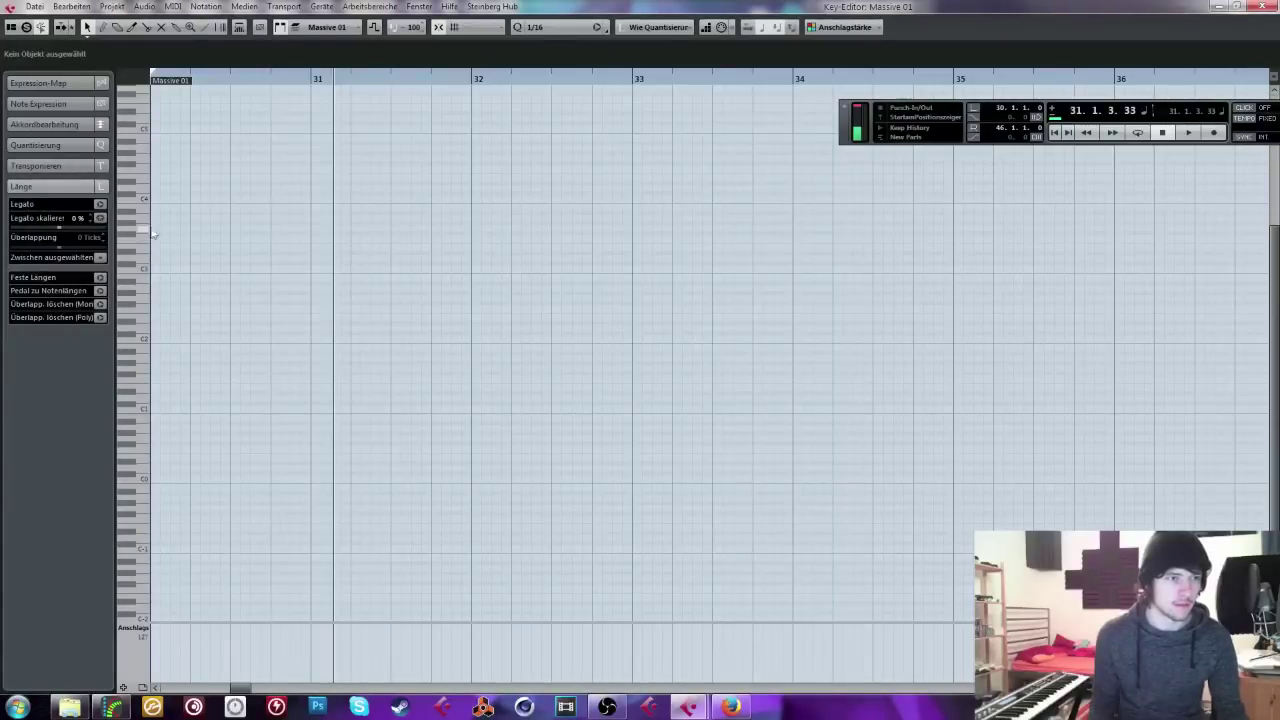
{"action": "left_click", "coordinate": [143, 227]}
{"action": "left_click", "coordinate": [143, 217]}
{"action": "left_click", "coordinate": [143, 188]}
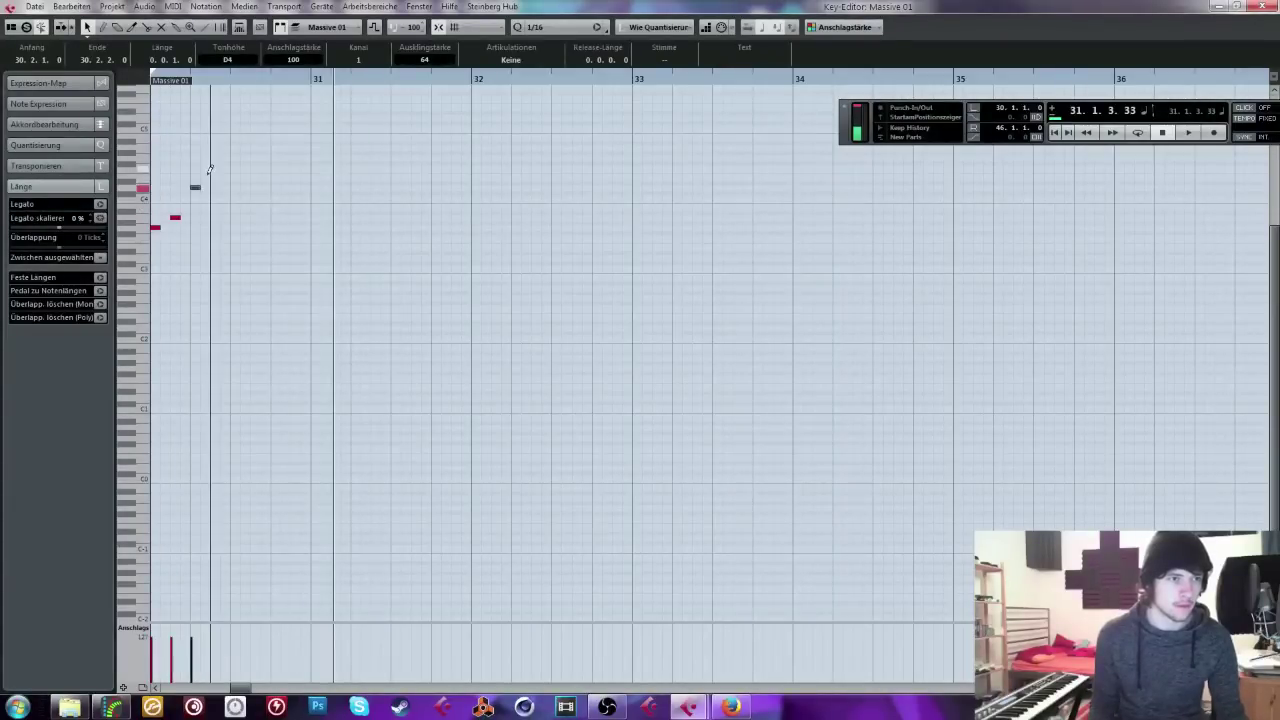
{"action": "left_click", "coordinate": [210, 168]}
Step: Lengthen the four notes to eighths, repeat the figure eight times through bar 34, and remove the Massive 01 part at bar 38
{"action": "left_click_drag", "start_coordinate": [244, 158], "coordinate": [148, 234]}
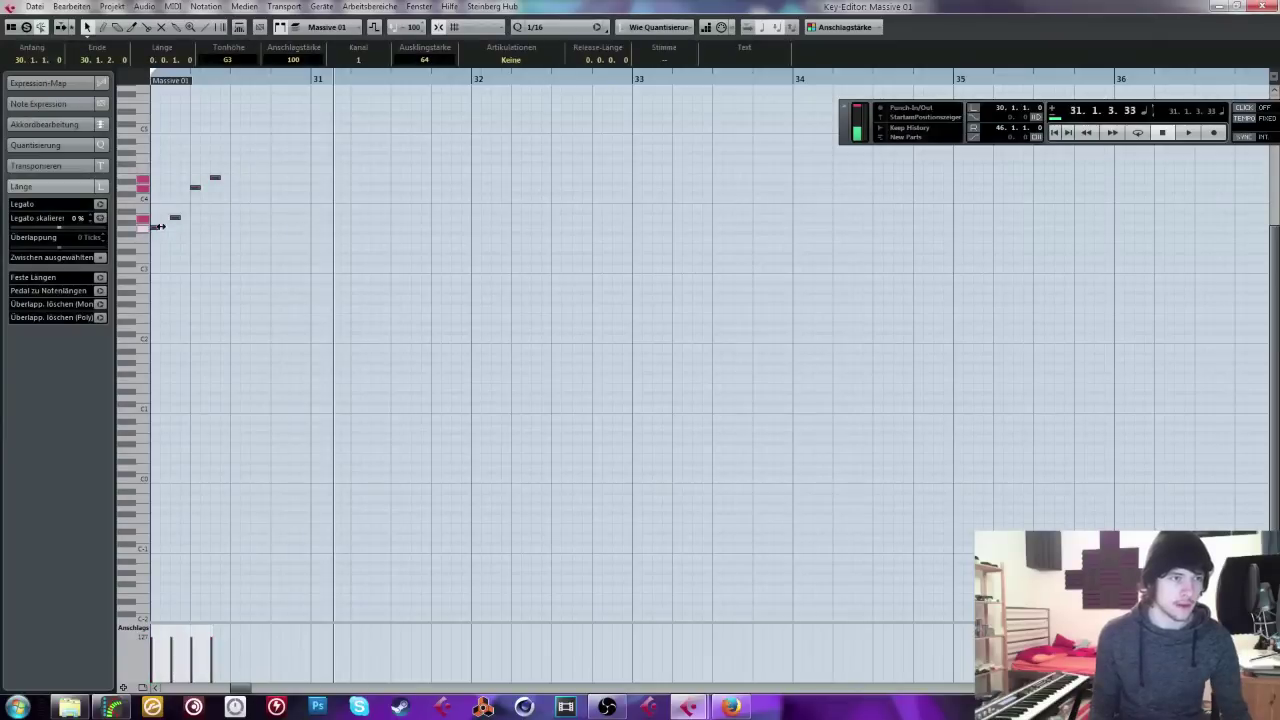
{"action": "key", "text": "alt+d"}
{"action": "key", "text": "alt+d"}
{"action": "key", "text": "alt+d"}
{"action": "key", "text": "alt+d"}
{"action": "key", "text": "alt+d"}
{"action": "key", "text": "alt+d"}
{"action": "key", "text": "alt+d"}
{"action": "key", "text": "alt+d"}
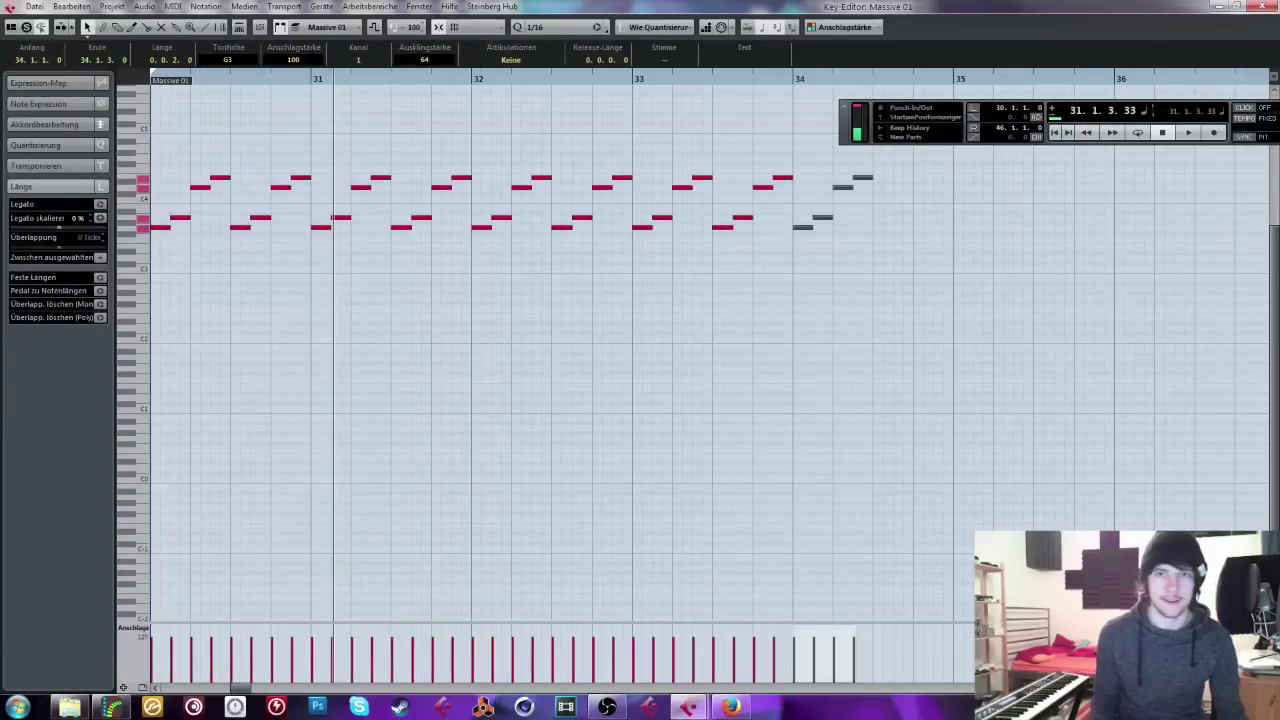
{"action": "left_click", "coordinate": [1262, 6]}
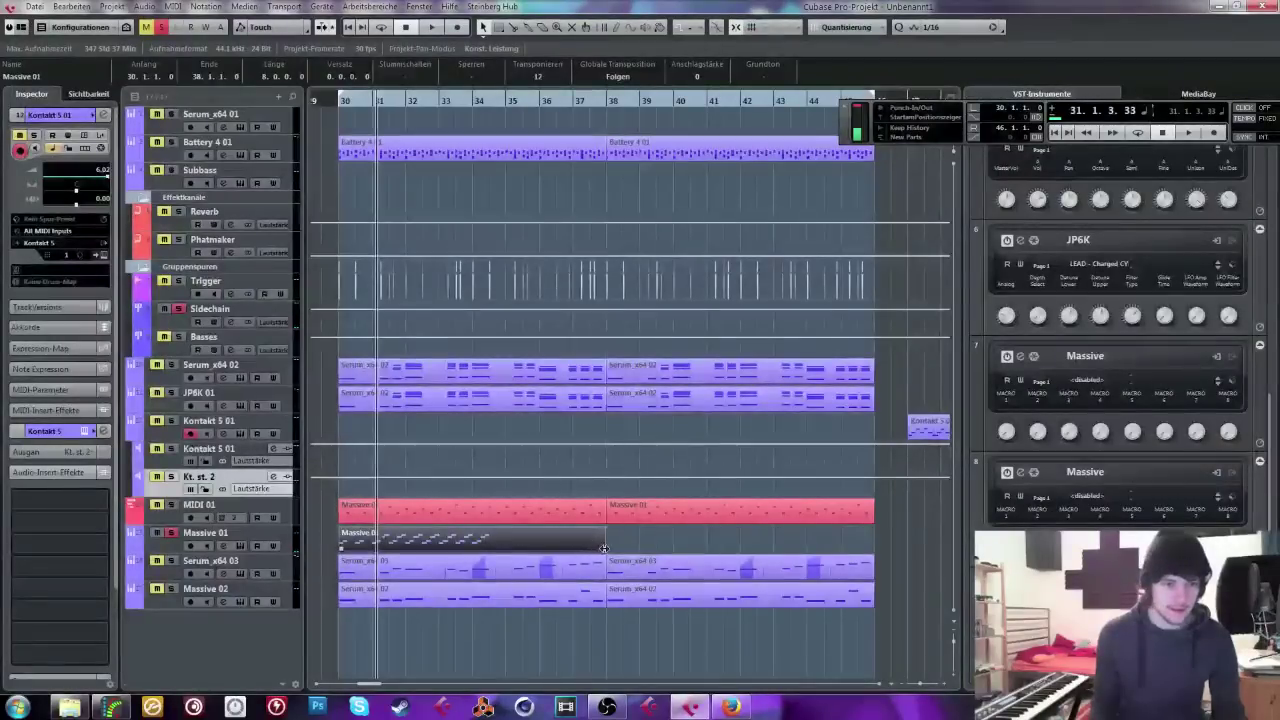
Step: Shorten the Massive 01 part to end at bar 34, duplicate it three times up to bar 46 and select all four parts
{"action": "left_click_drag", "start_coordinate": [600, 546], "coordinate": [471, 546]}
{"action": "key", "text": "ctrl+d"}
{"action": "key", "text": "ctrl+d"}
{"action": "key", "text": "ctrl+d"}
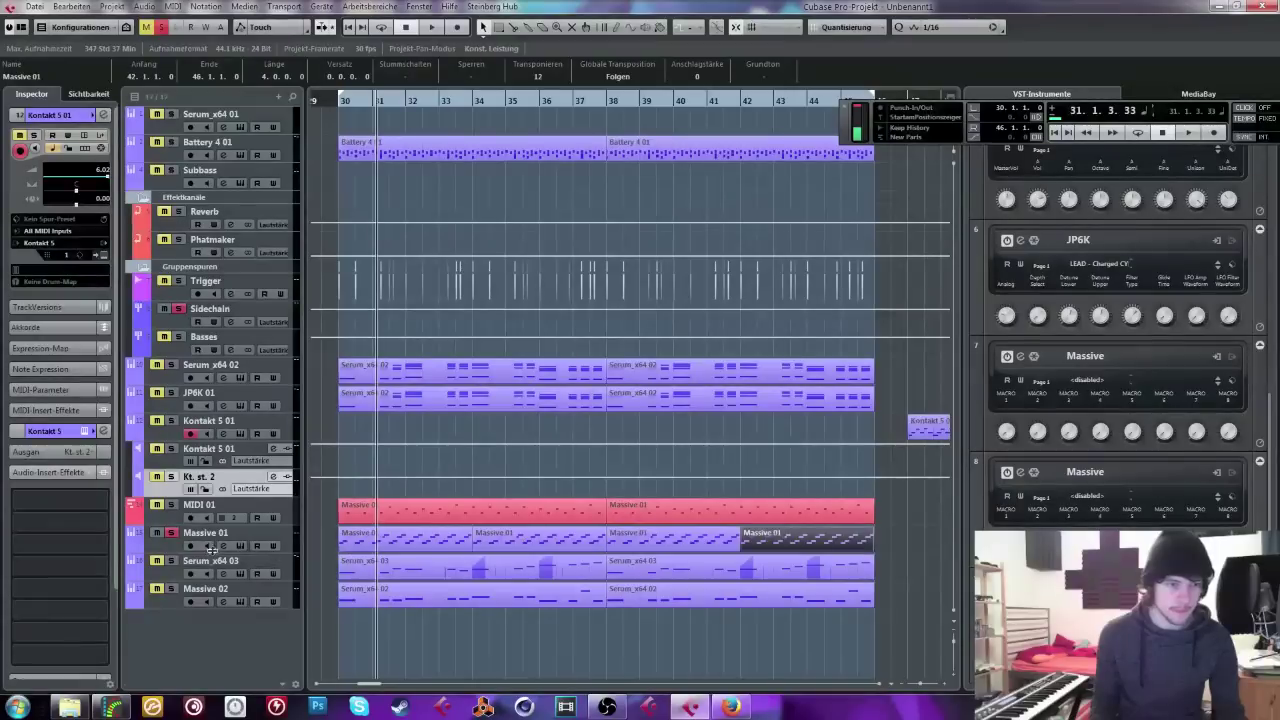
{"action": "left_click_drag", "start_coordinate": [918, 536], "coordinate": [440, 536]}
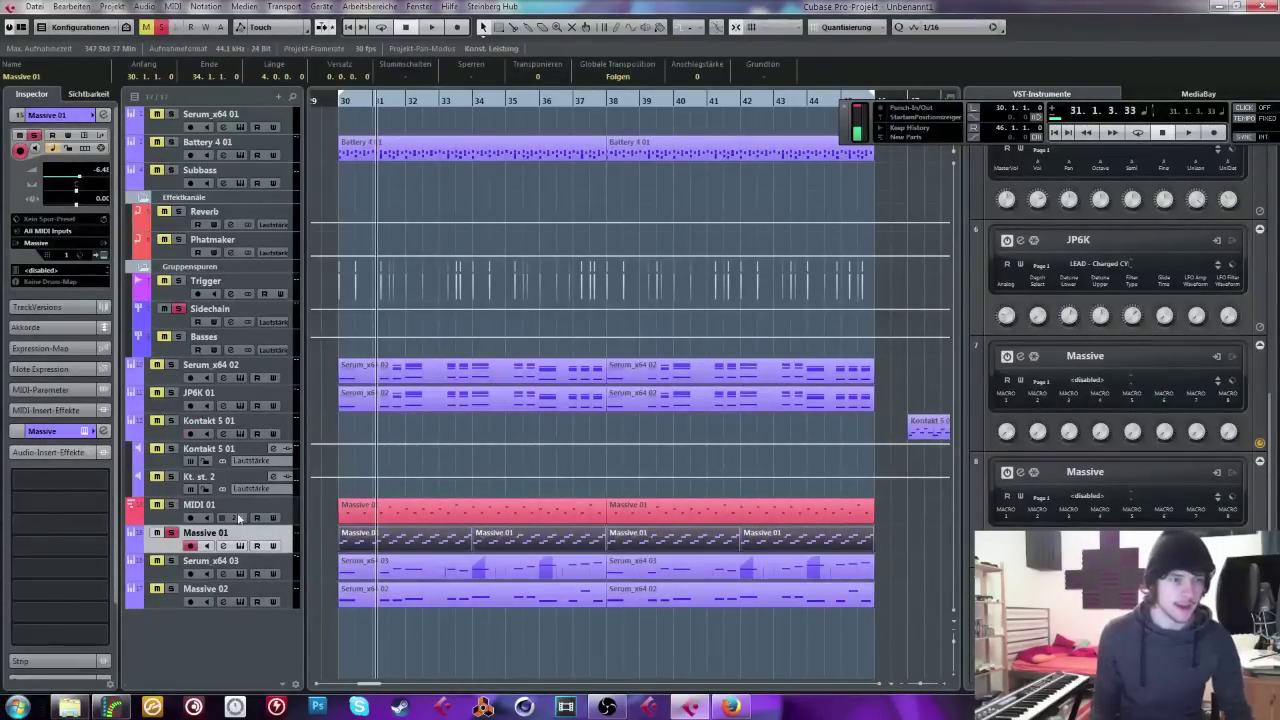
Step: Open the Massive instrument of the Massive 01 track, show envelope 4 and play the arpeggio soloed
{"action": "left_click", "coordinate": [240, 546]}
{"action": "left_click_drag", "start_coordinate": [707, 195], "coordinate": [511, 67]}
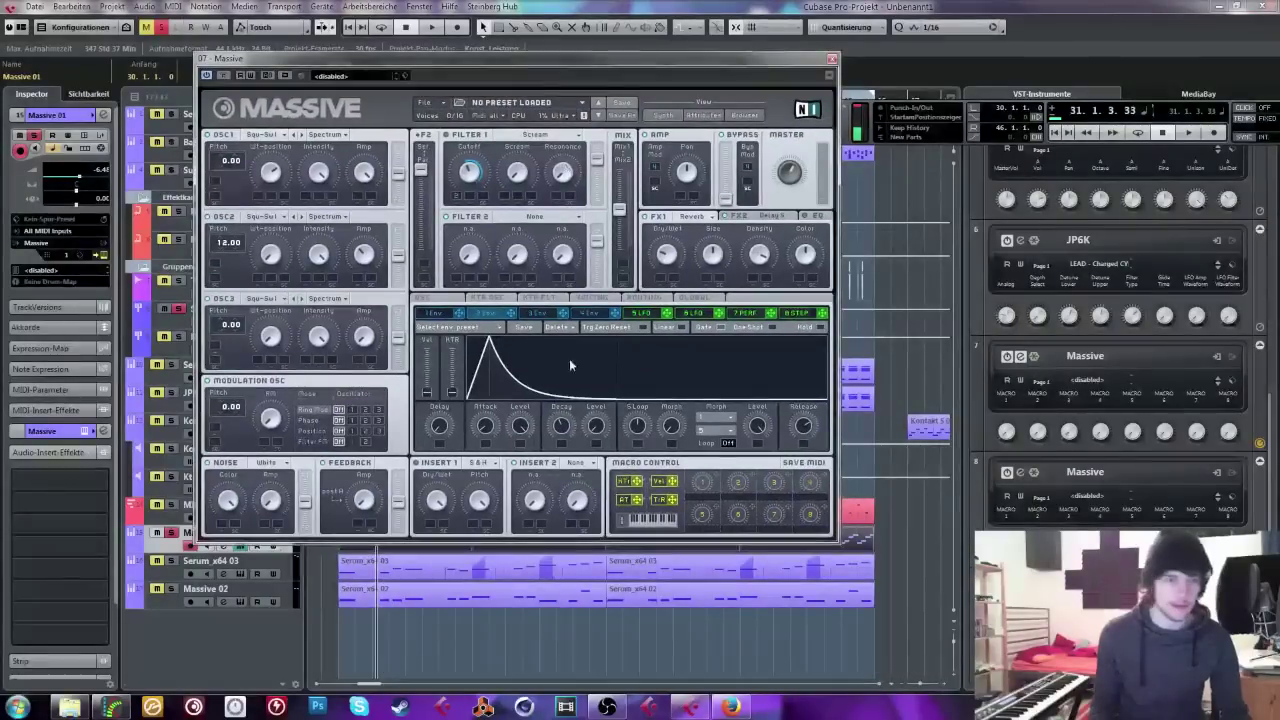
{"action": "left_click", "coordinate": [597, 314]}
{"action": "key", "text": "space"}
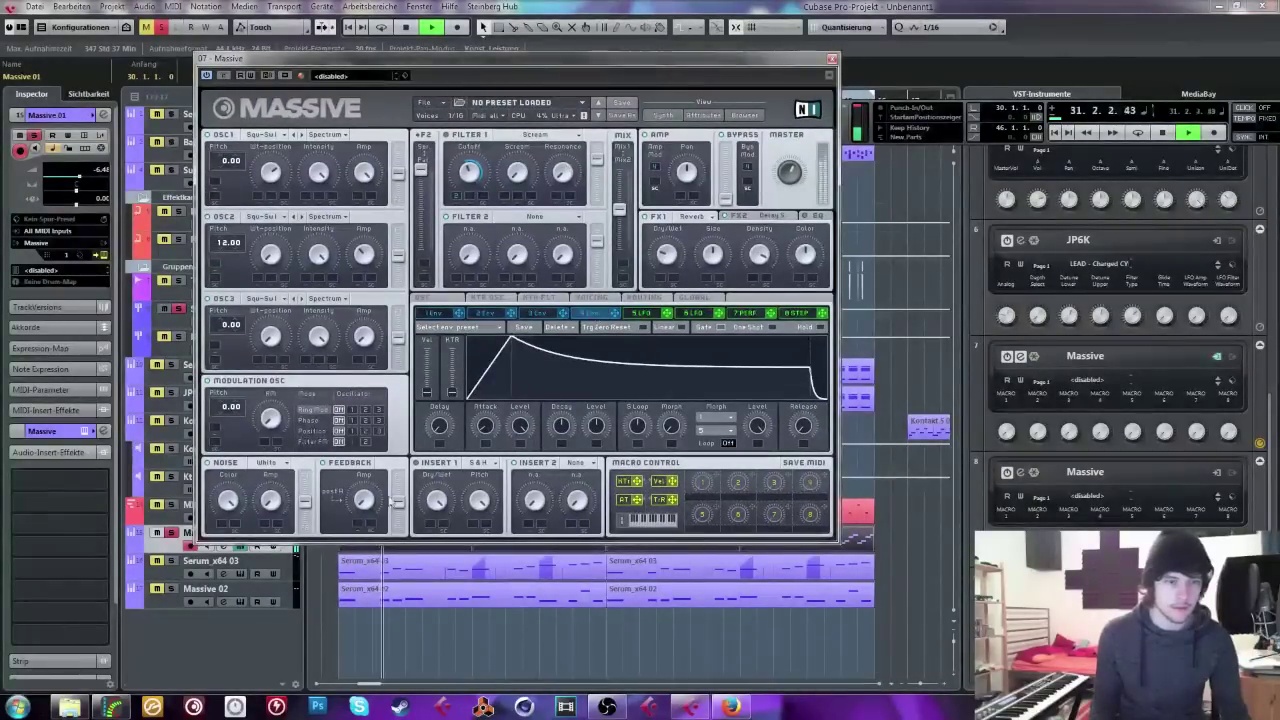
Step: Adjust the FX1 reverb's Dry/Wet amount and set the unison voices to 2 in Massive's voicing settings
{"action": "left_click", "coordinate": [486, 313]}
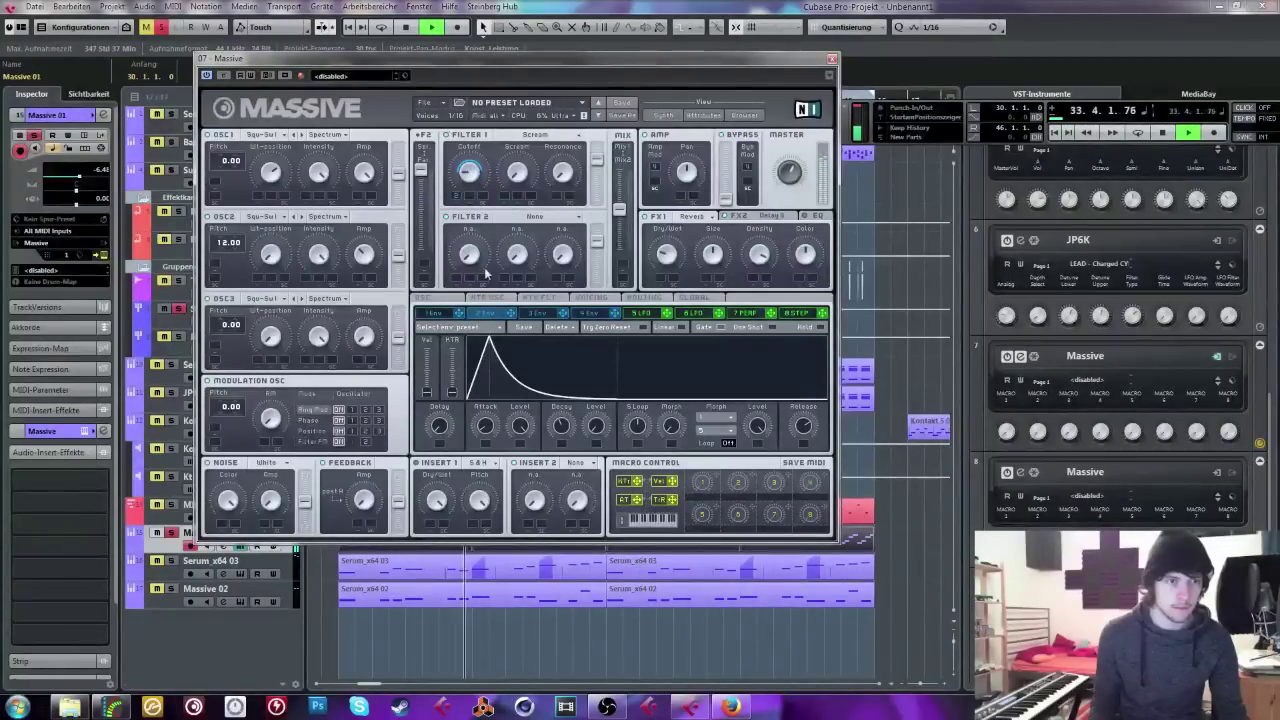
{"action": "left_click", "coordinate": [422, 297]}
{"action": "left_click_drag", "start_coordinate": [665, 250], "coordinate": [665, 262]}
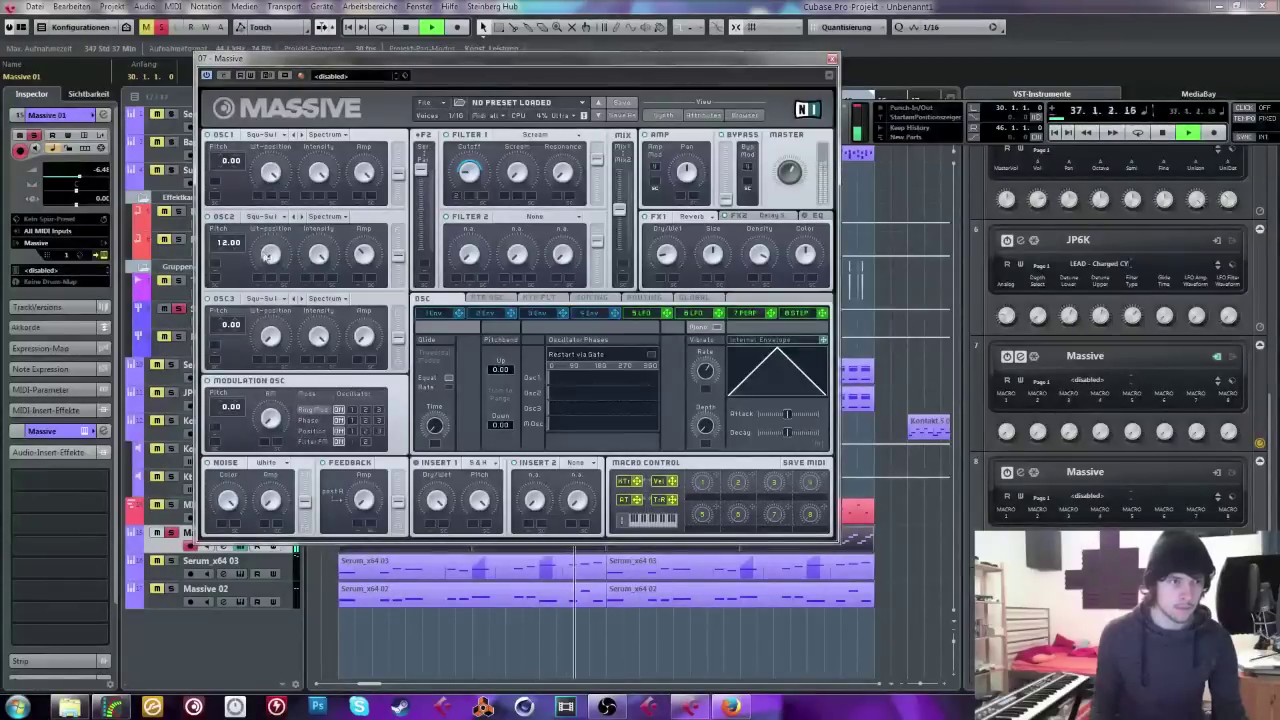
{"action": "left_click", "coordinate": [591, 298]}
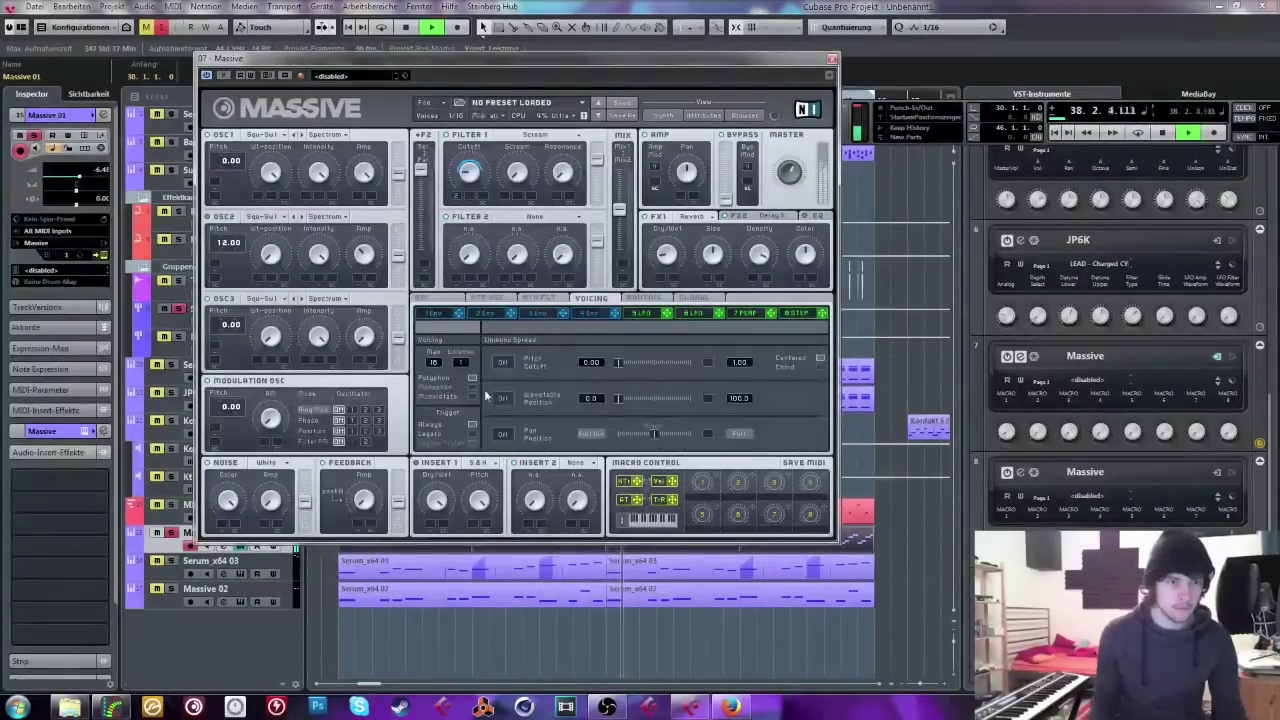
{"action": "scroll", "coordinate": [462, 363], "scroll_direction": "up", "scroll_amount": 1}
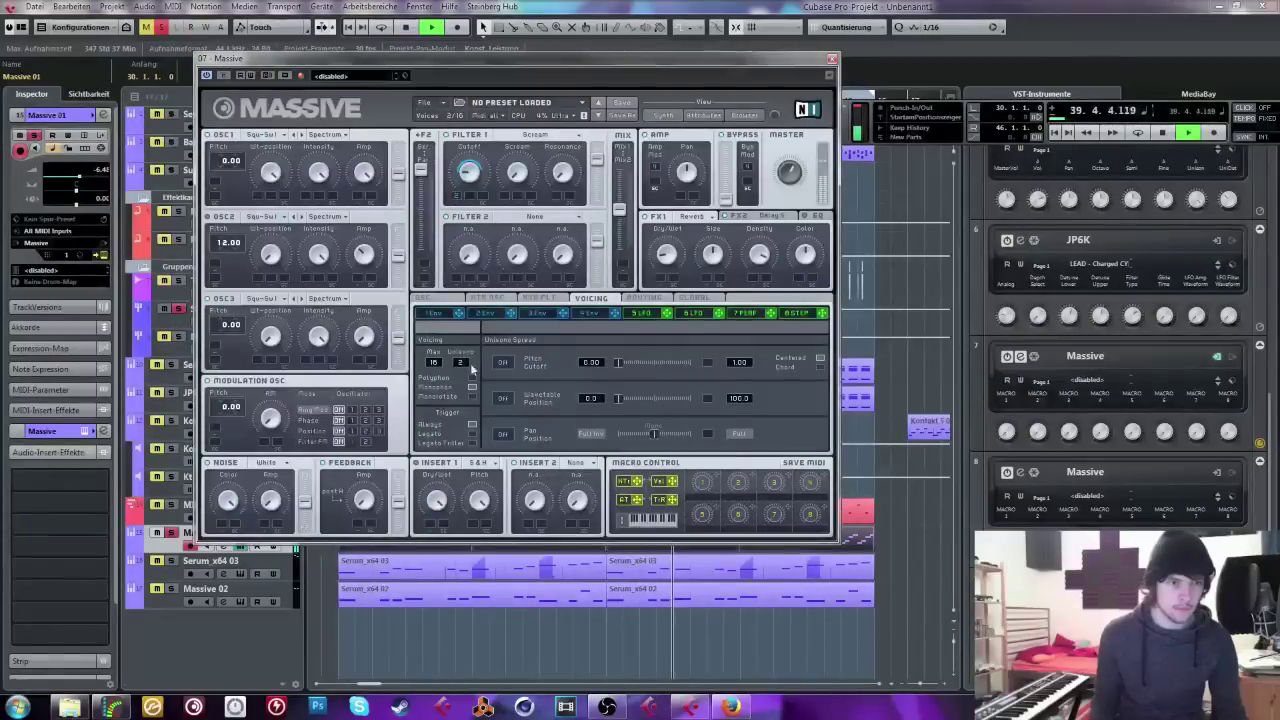
Step: Lower the sustain of Massive's envelope 4 so that it decays fully to zero
{"action": "left_click", "coordinate": [489, 314]}
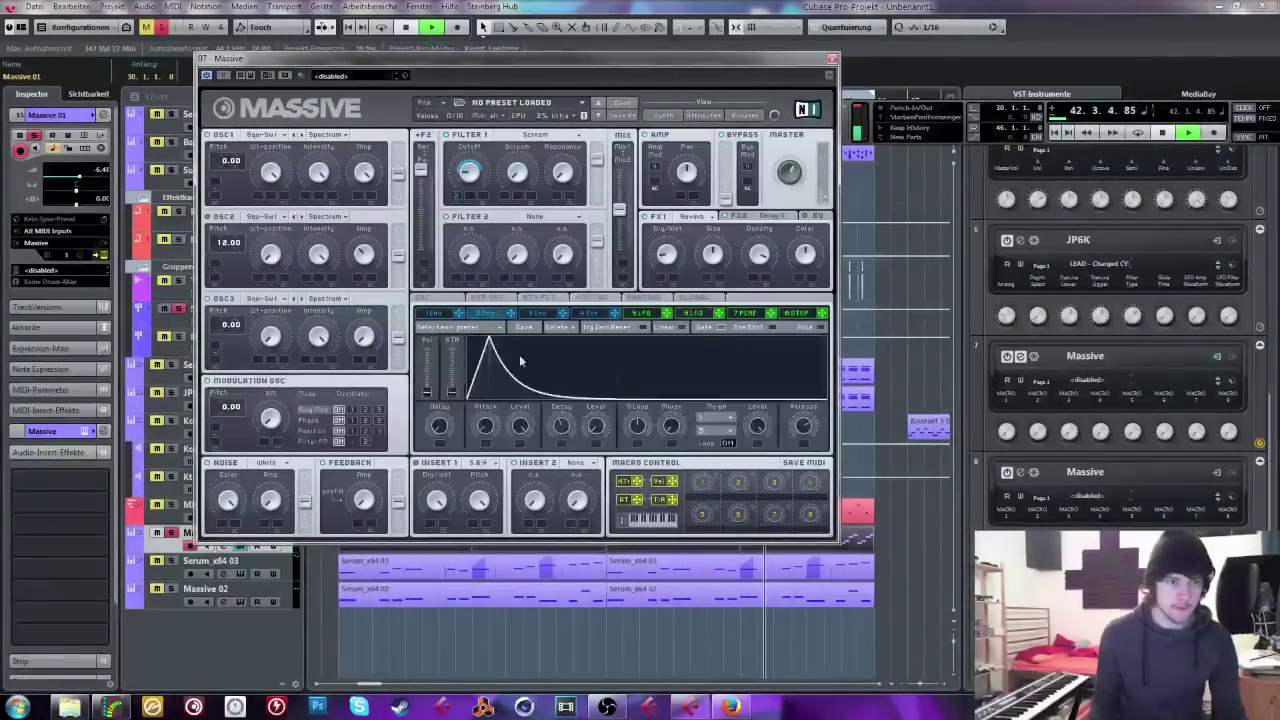
{"action": "left_click", "coordinate": [590, 314]}
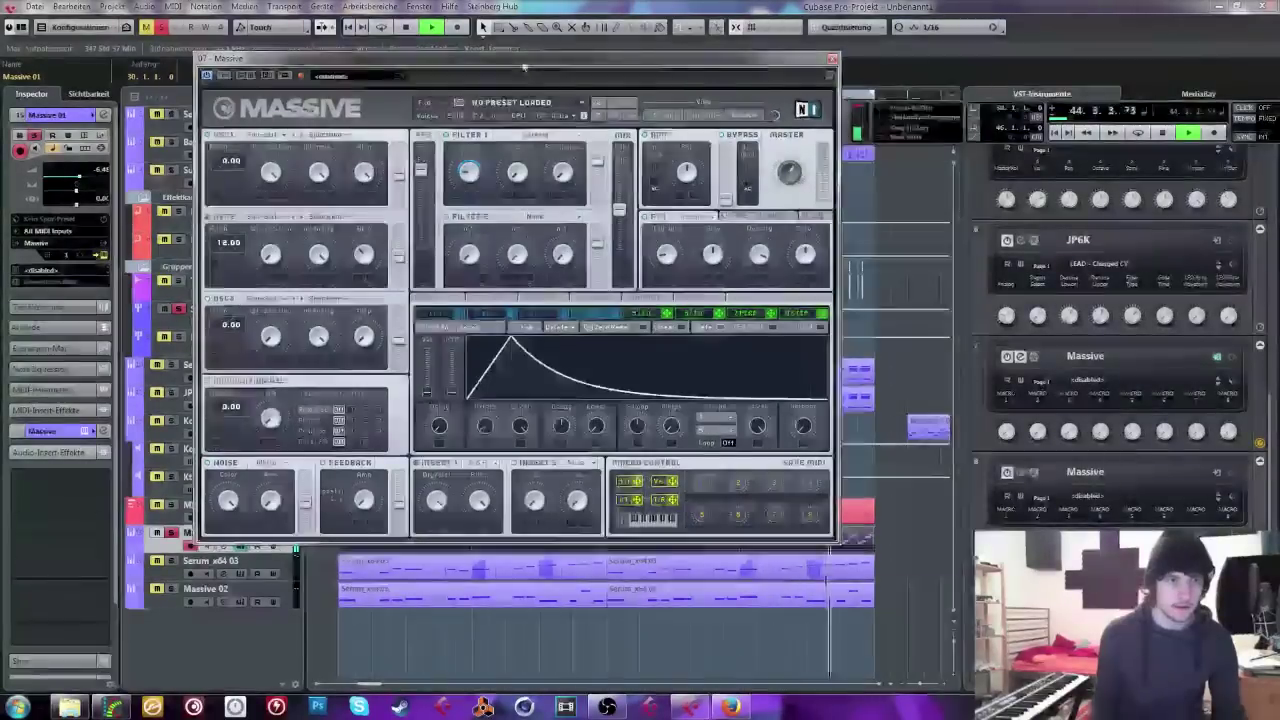
Step: Set the transposition of the four Massive 01 parts to 0 and play the full arrangement without solos
{"action": "left_click_drag", "start_coordinate": [557, 58], "coordinate": [952, 96]}
{"action": "left_click", "coordinate": [170, 532]}
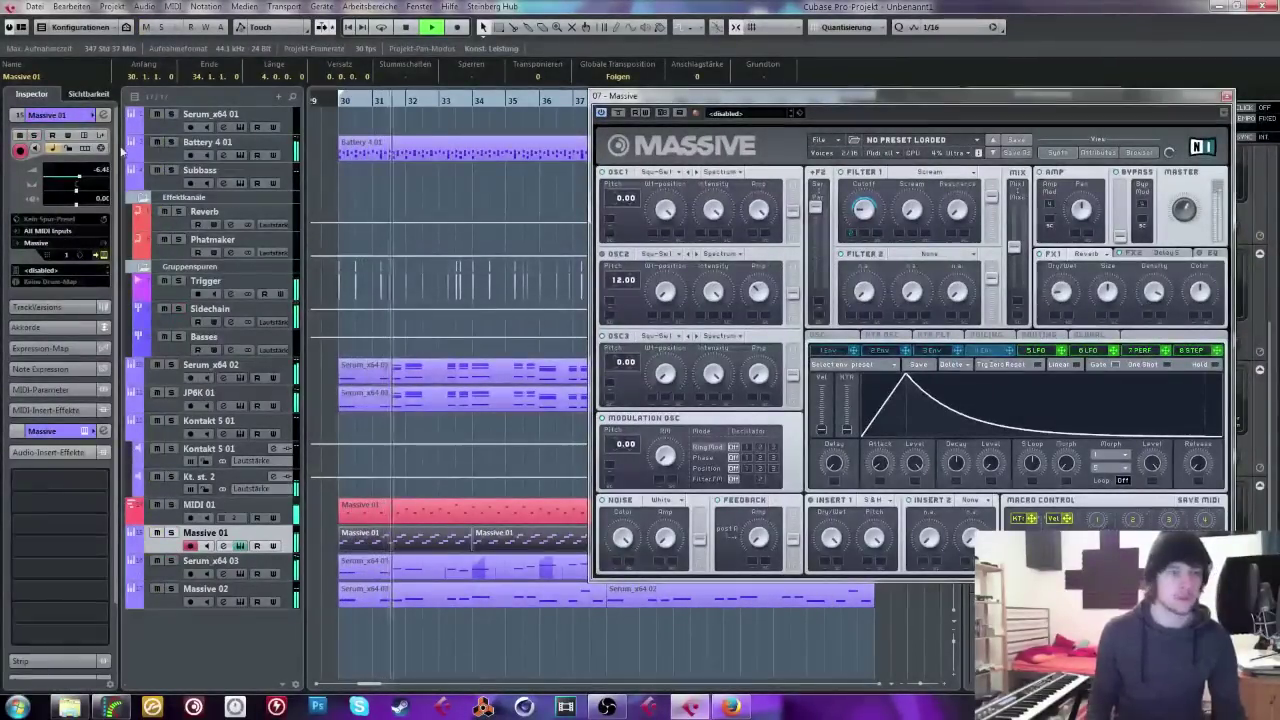
{"action": "left_click", "coordinate": [1227, 96]}
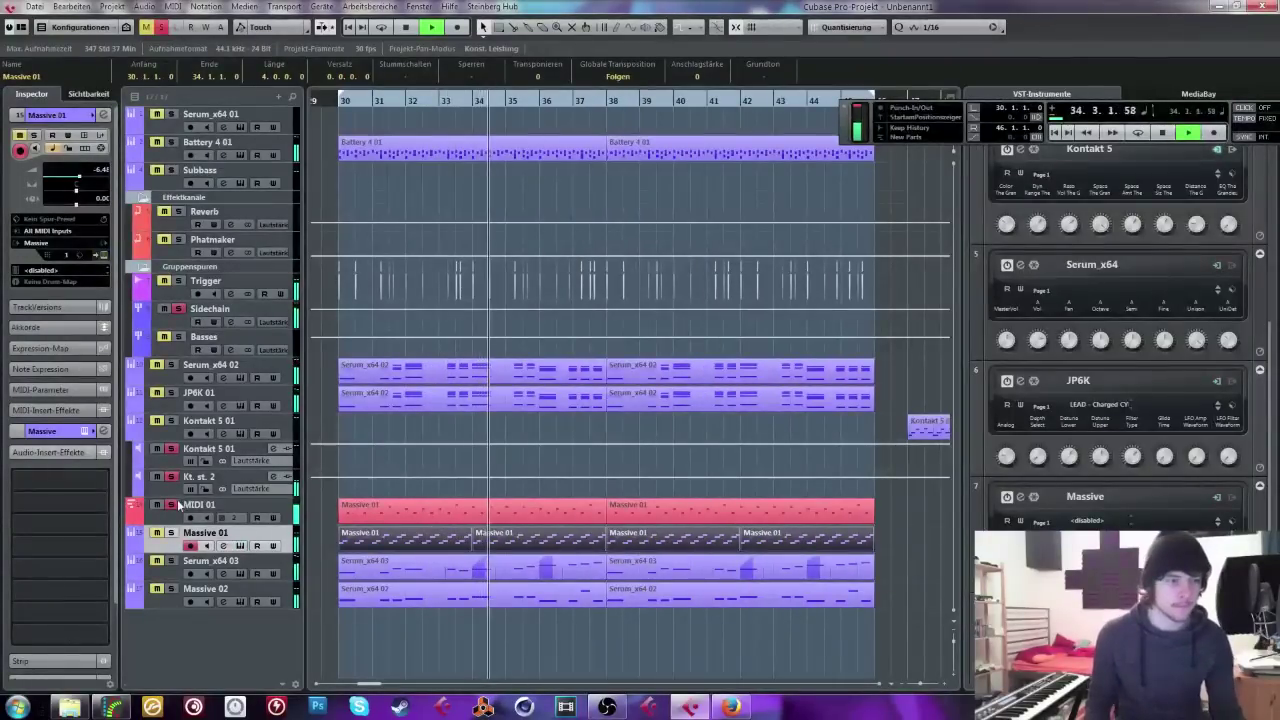
Step: Delete the old Massive 01 parts between bars 30 and 46 on the MIDI 01 track
{"action": "left_click", "coordinate": [429, 510]}
{"action": "key", "text": "f"}
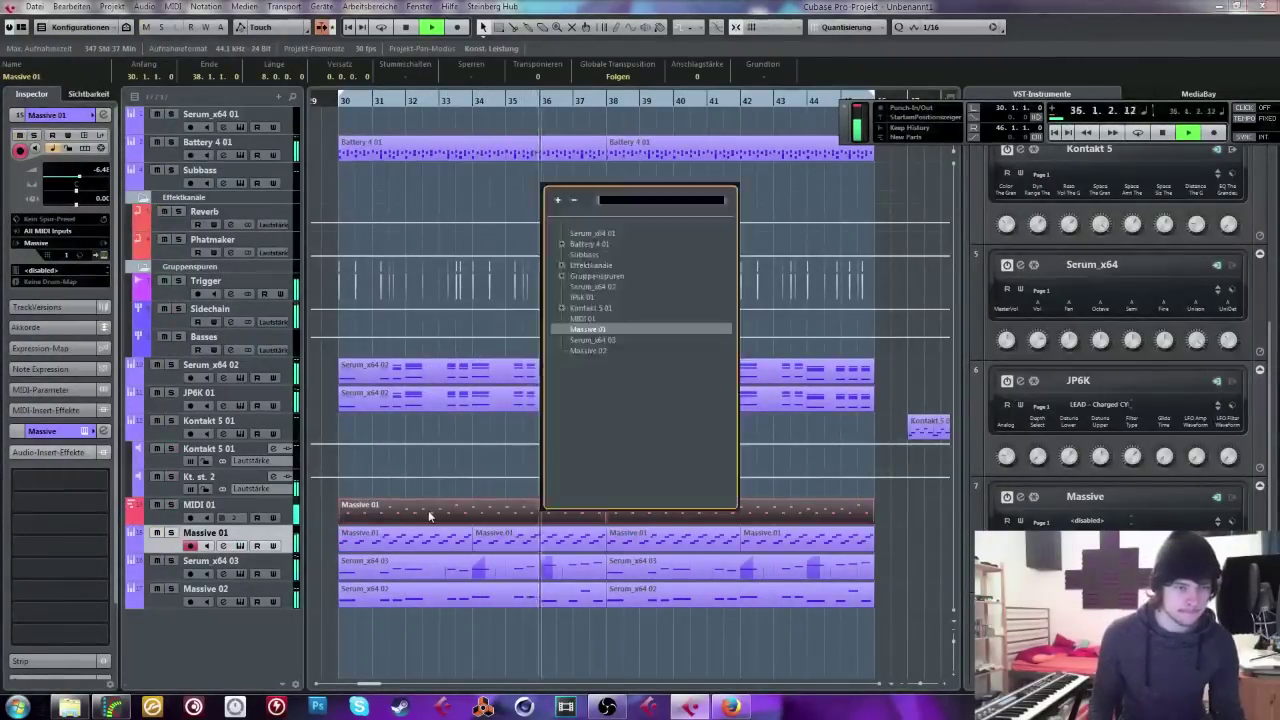
{"action": "key", "text": "Escape"}
{"action": "left_click_drag", "start_coordinate": [317, 507], "coordinate": [401, 506]}
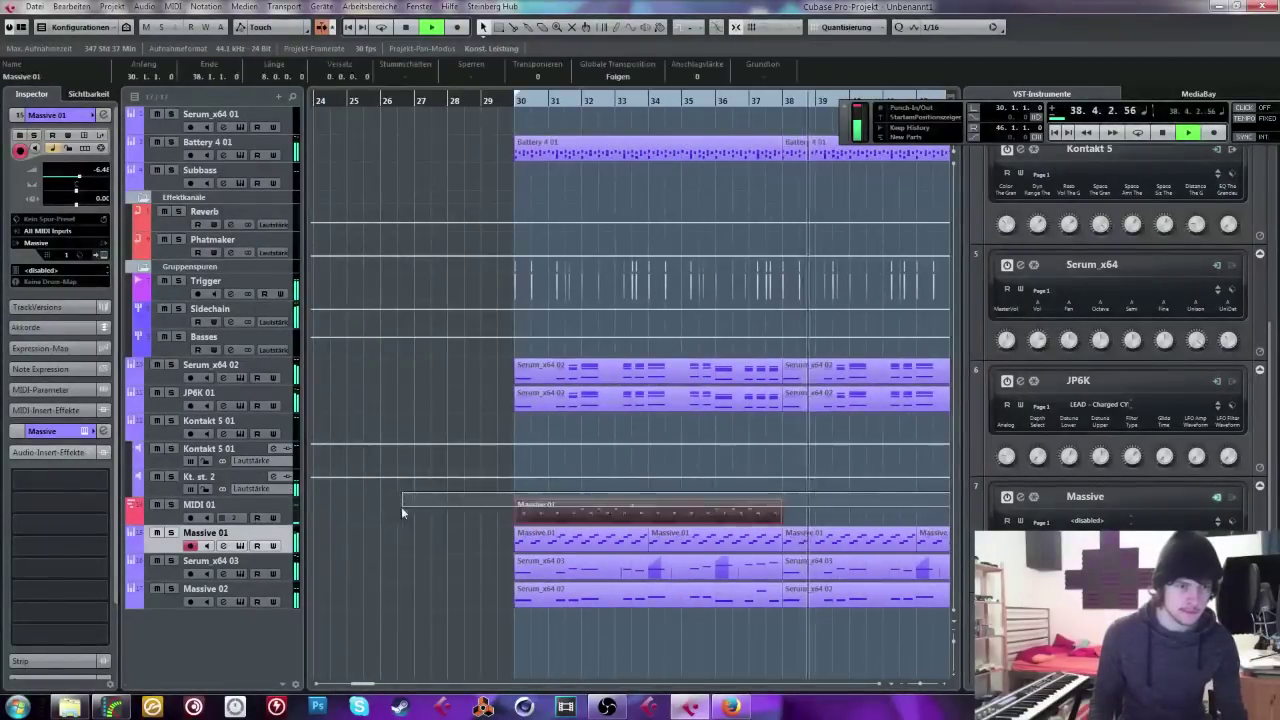
{"action": "key", "text": "Delete"}
Step: Copy the four Massive 01 parts onto the MIDI 01 track starting at bar 30 and play from there
{"action": "left_click_drag", "start_coordinate": [887, 548], "coordinate": [903, 541]}
{"action": "key", "text": "space"}
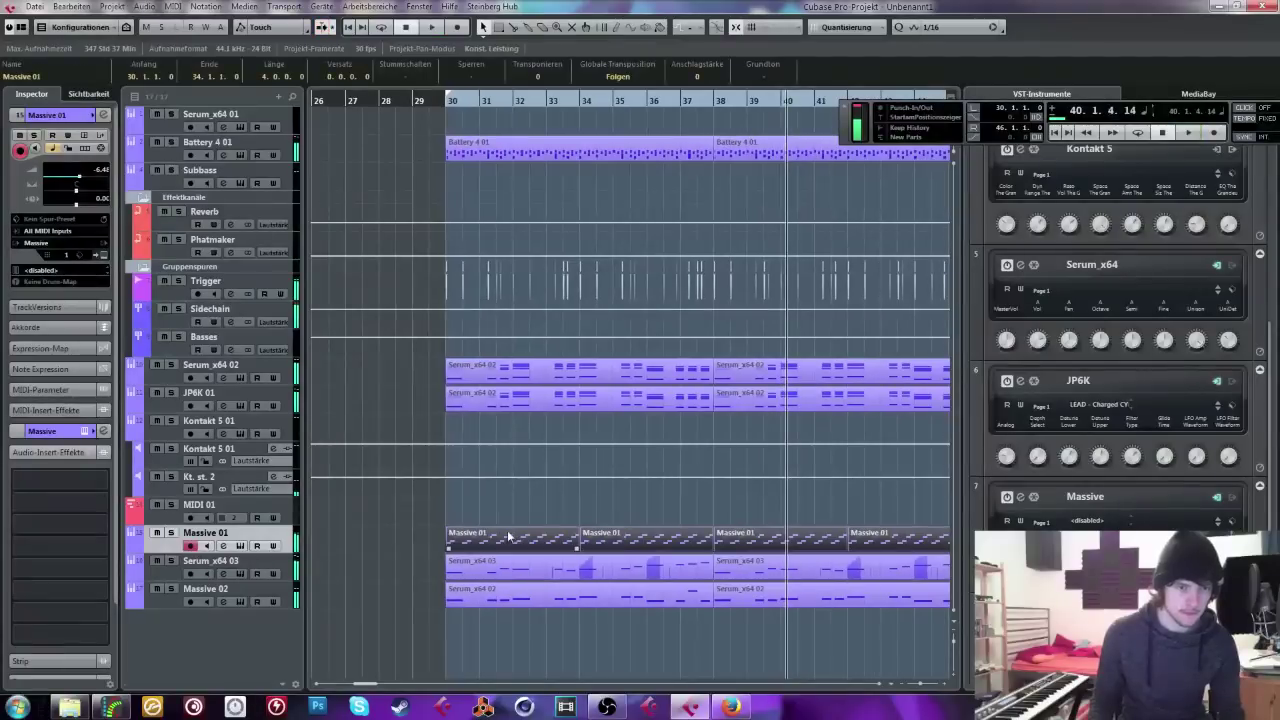
{"action": "mouse_move", "coordinate": [509, 536]}
{"action": "left_mouse_down"}
{"action": "mouse_move", "coordinate": [514, 515]}
{"action": "mouse_move", "coordinate": [501, 513]}
{"action": "left_mouse_up"}
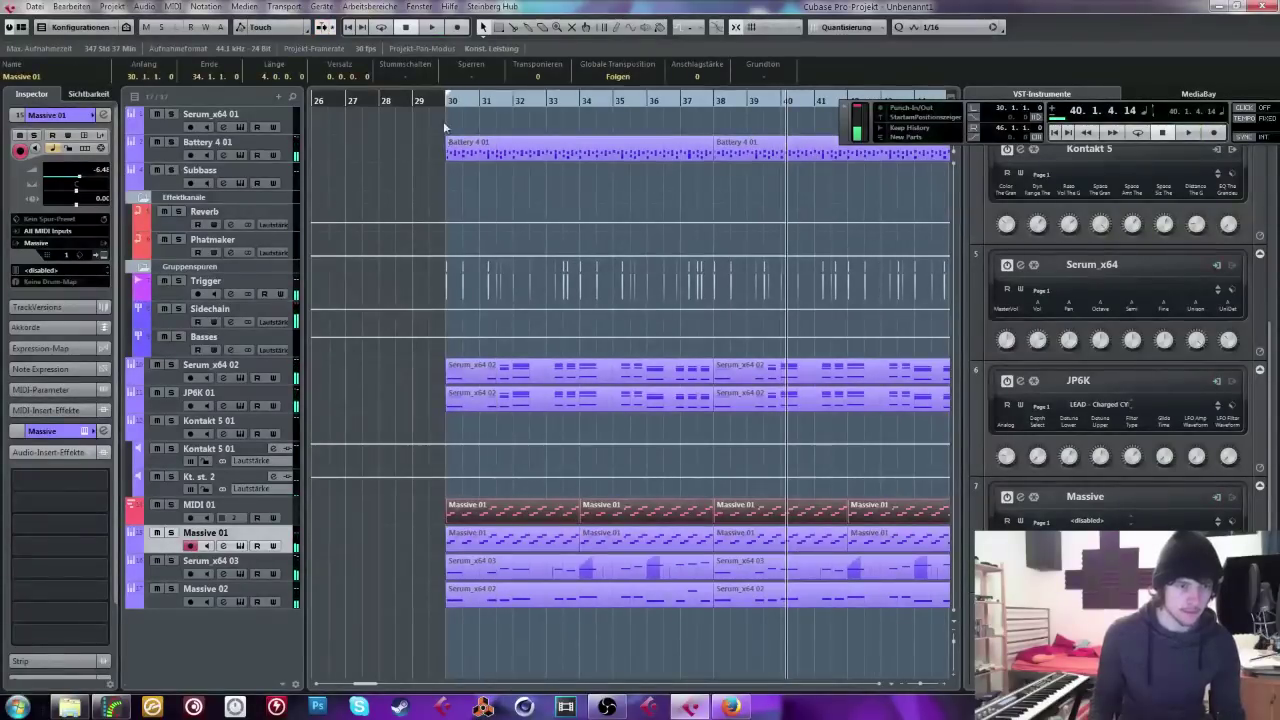
{"action": "left_click", "coordinate": [444, 103]}
{"action": "key", "text": "space"}
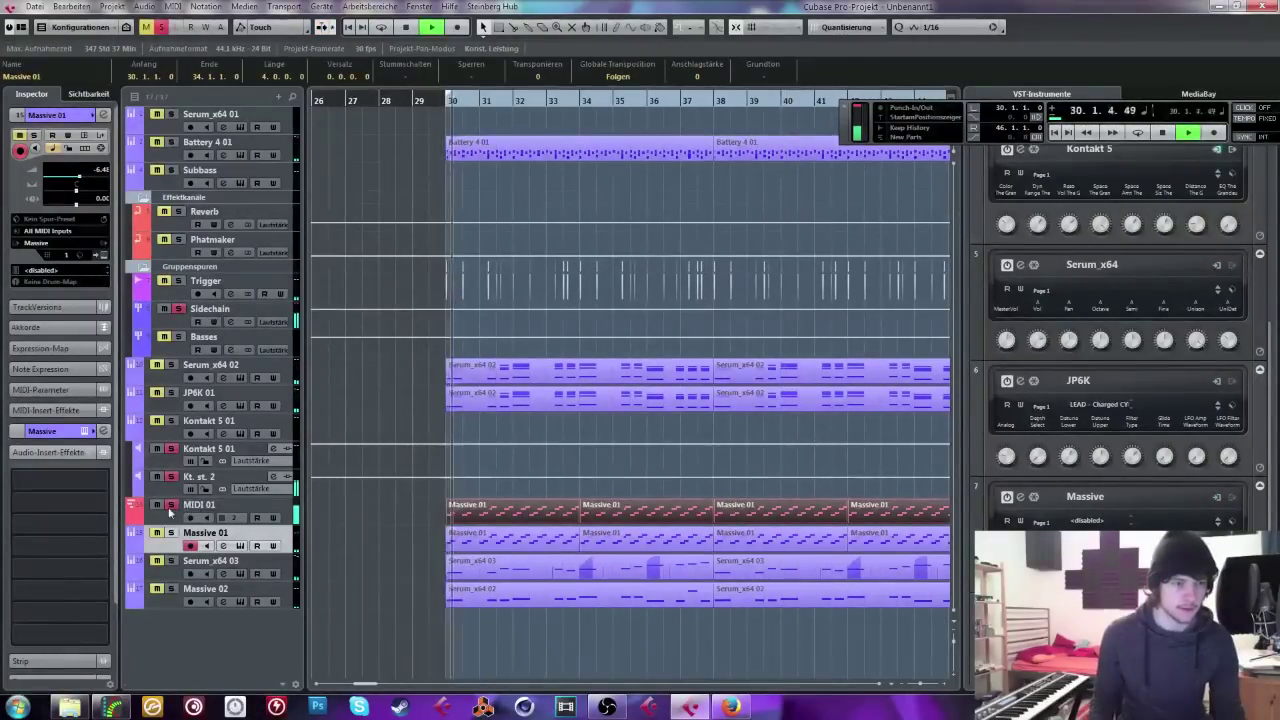
{"action": "left_click", "coordinate": [248, 502]}
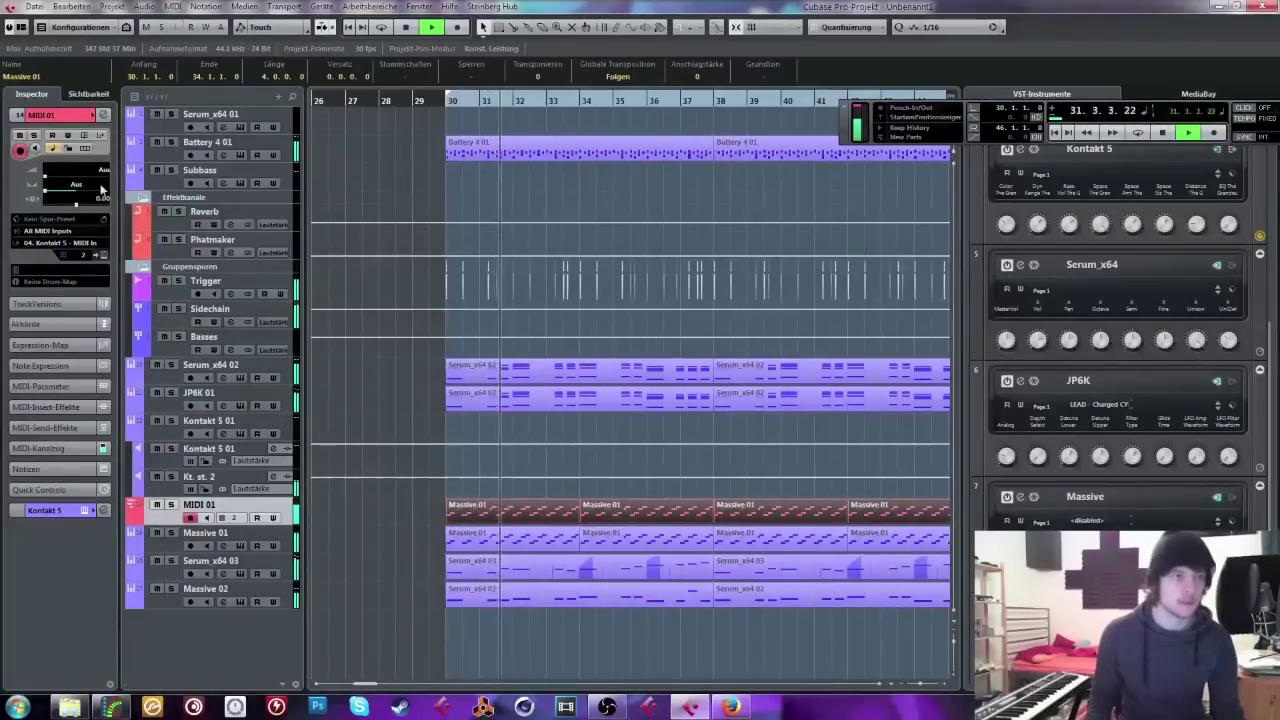
{"action": "left_click", "coordinate": [420, 481]}
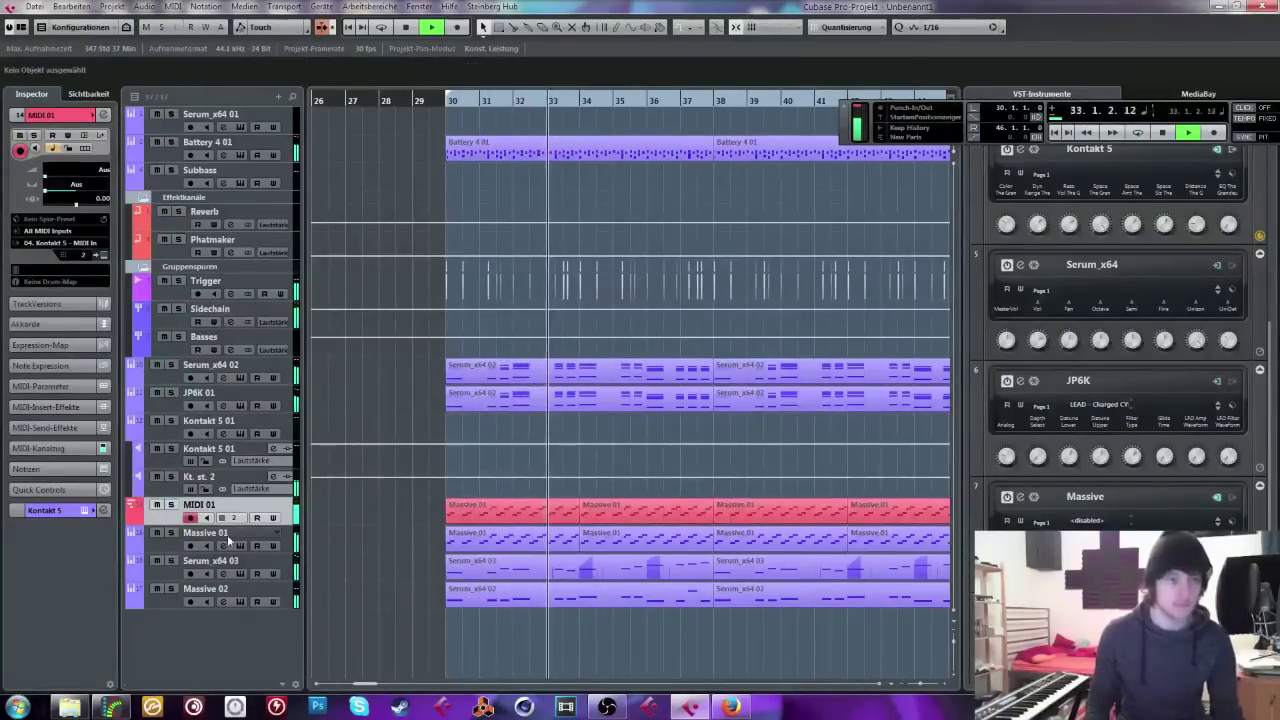
Step: Set the transposition of the Massive 01 track's last two parts, from bar 38 to 46, to 12 and listen briefly
{"action": "scroll", "coordinate": [820, 544], "scroll_direction": "right", "scroll_amount": 5}
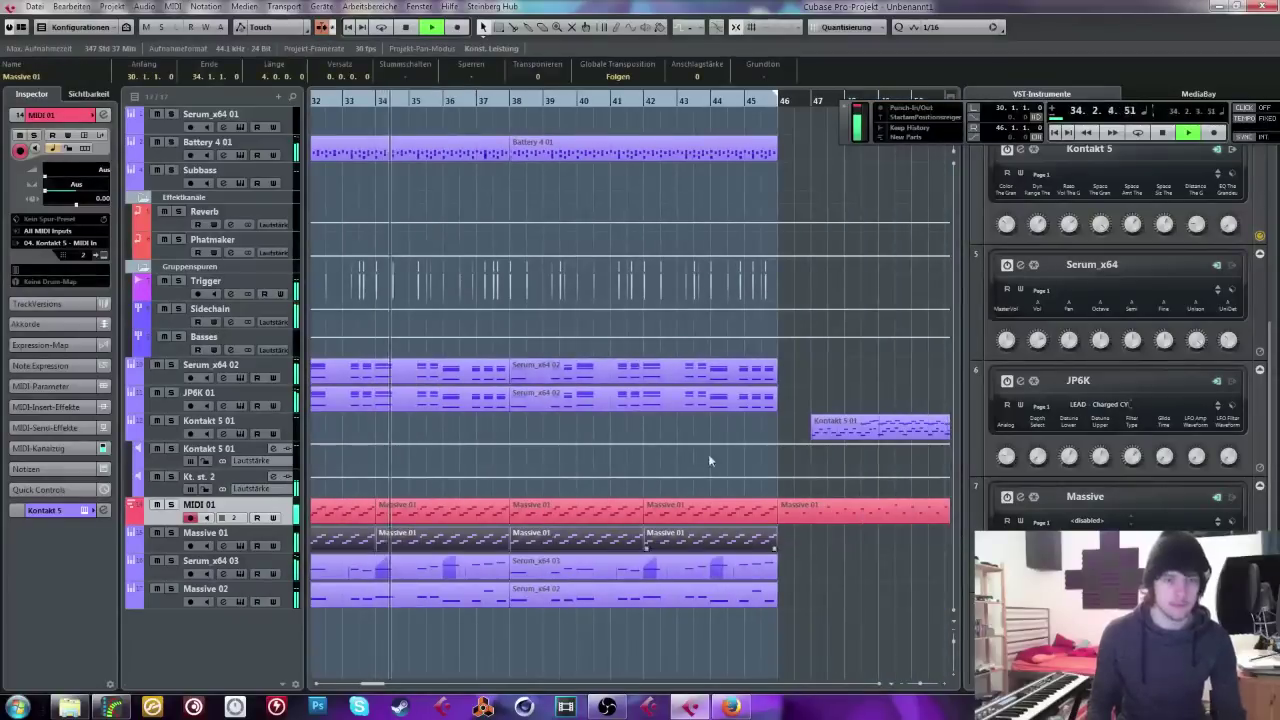
{"action": "left_click_drag", "start_coordinate": [832, 550], "coordinate": [510, 526]}
{"action": "left_click", "coordinate": [538, 76]}
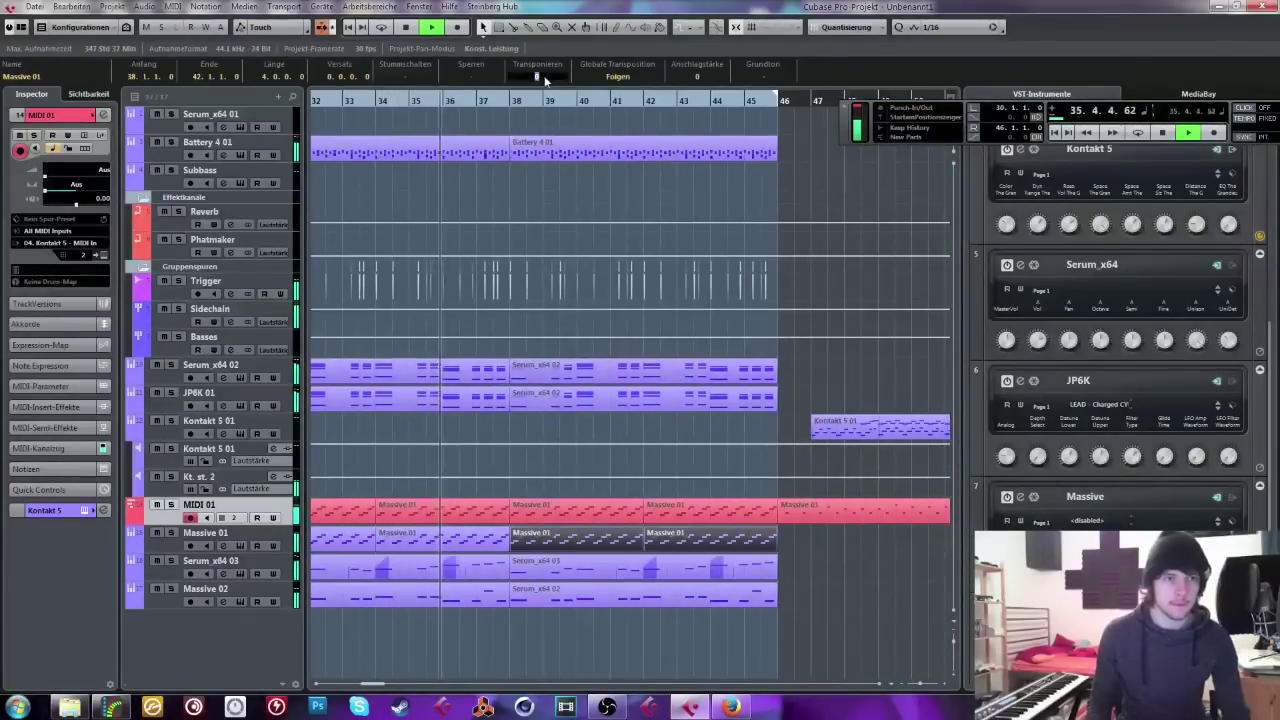
{"action": "type", "text": "12"}
{"action": "key", "text": "Return"}
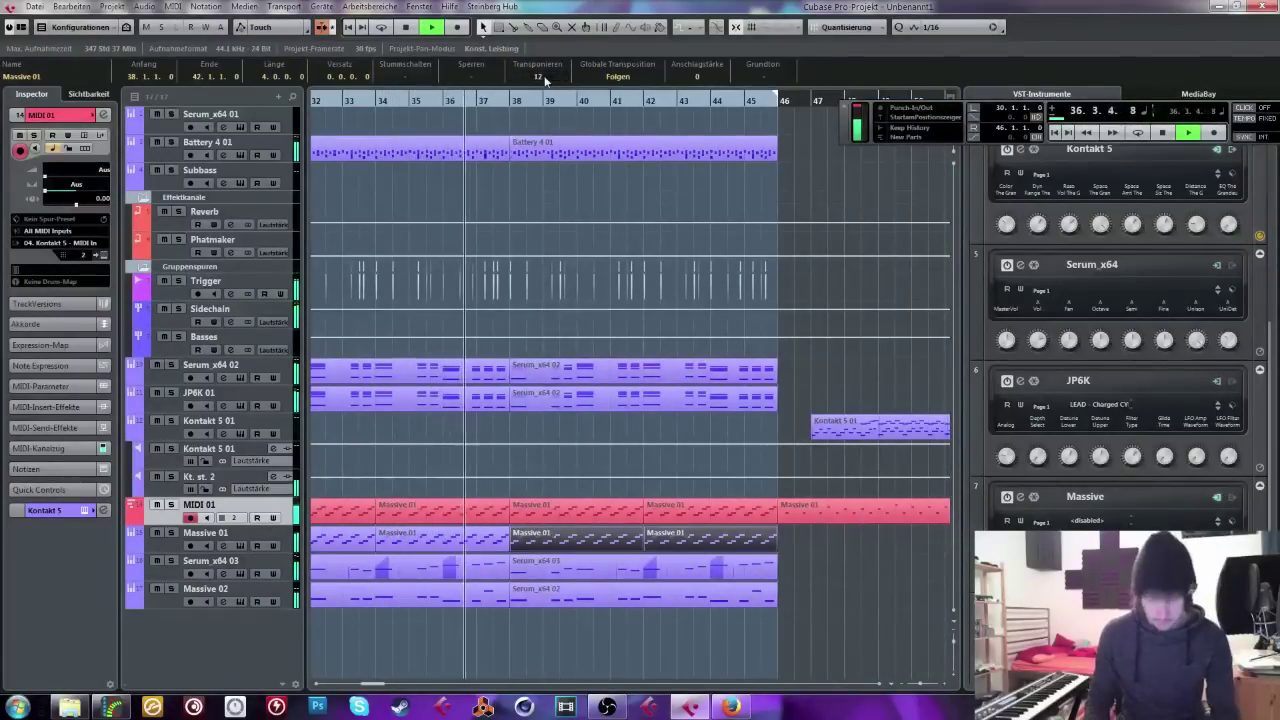
{"action": "left_click", "coordinate": [606, 128]}
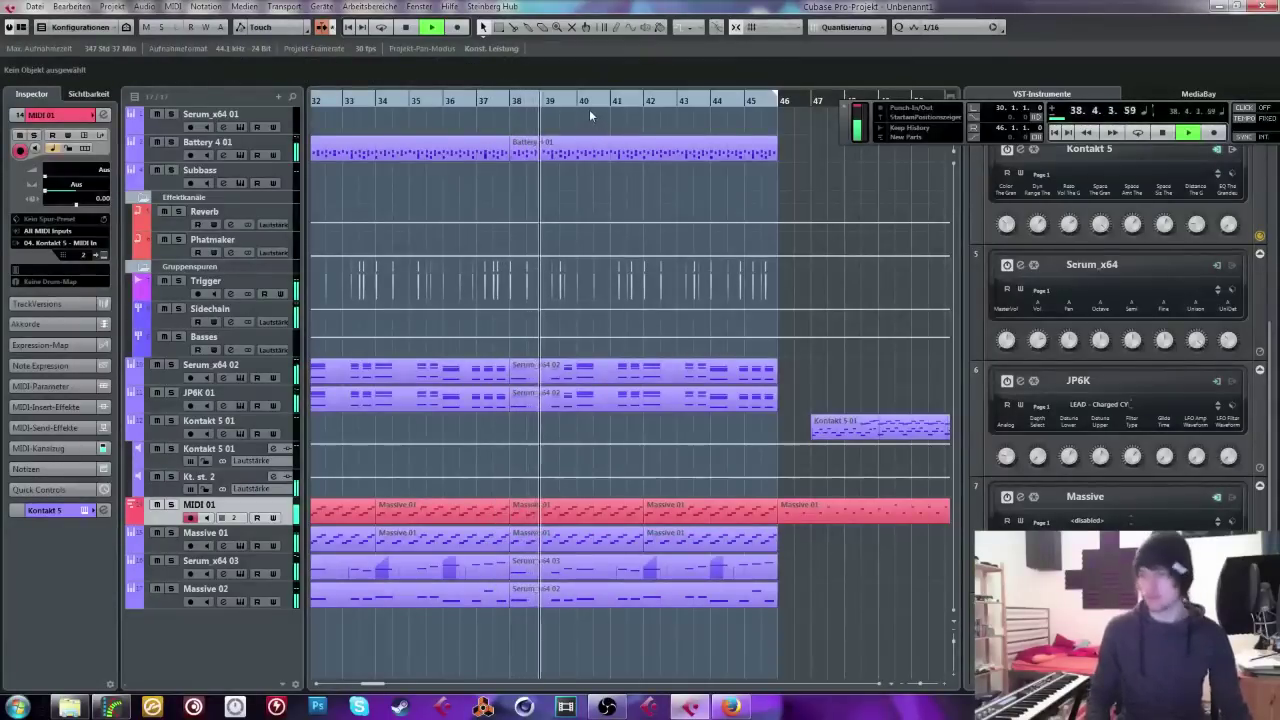
{"action": "key", "text": "space"}
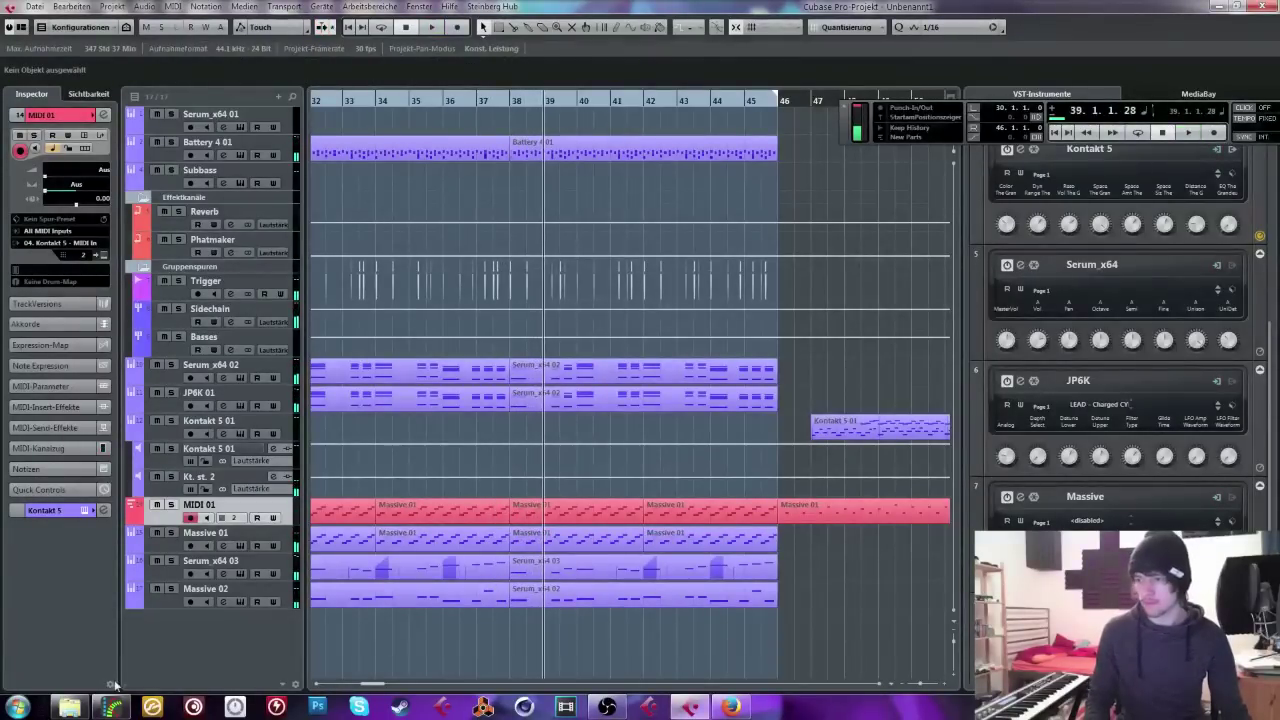
Step: Check the mixer levels in the TC Near control panel while playing from bar 30, and close the panel
{"action": "left_click", "coordinate": [121, 712]}
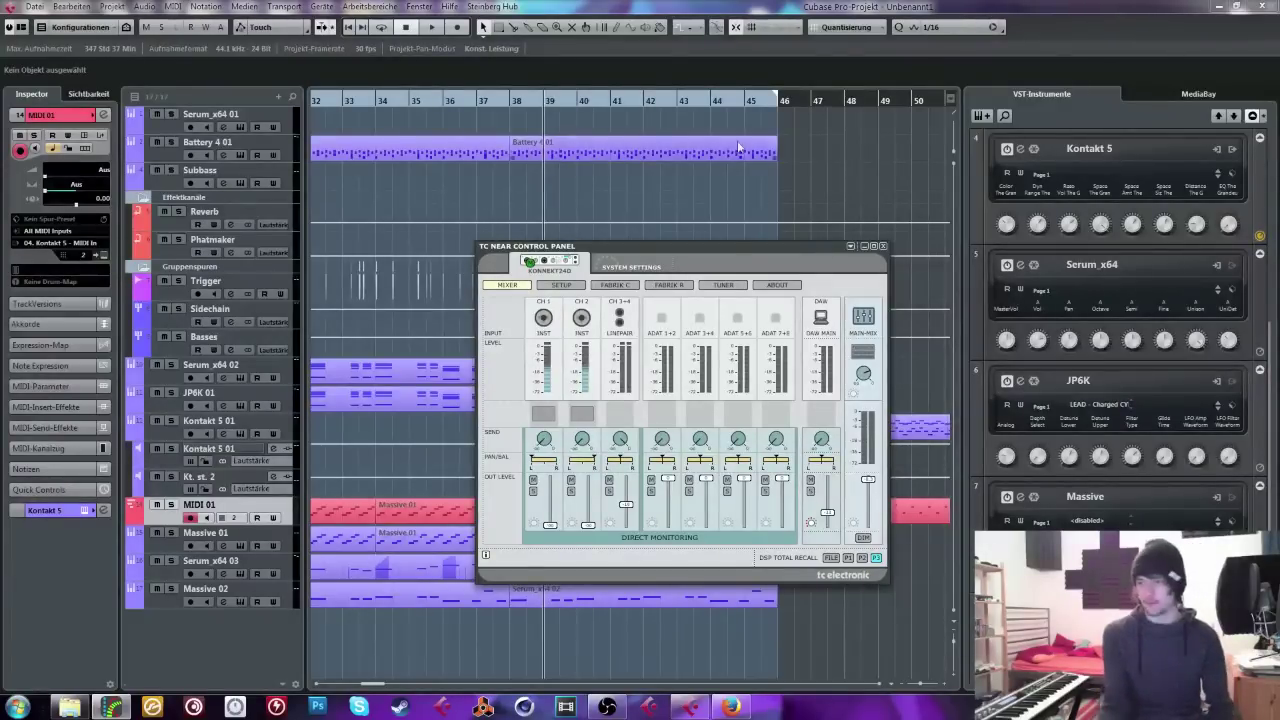
{"action": "left_click", "coordinate": [332, 113]}
{"action": "key", "text": "space"}
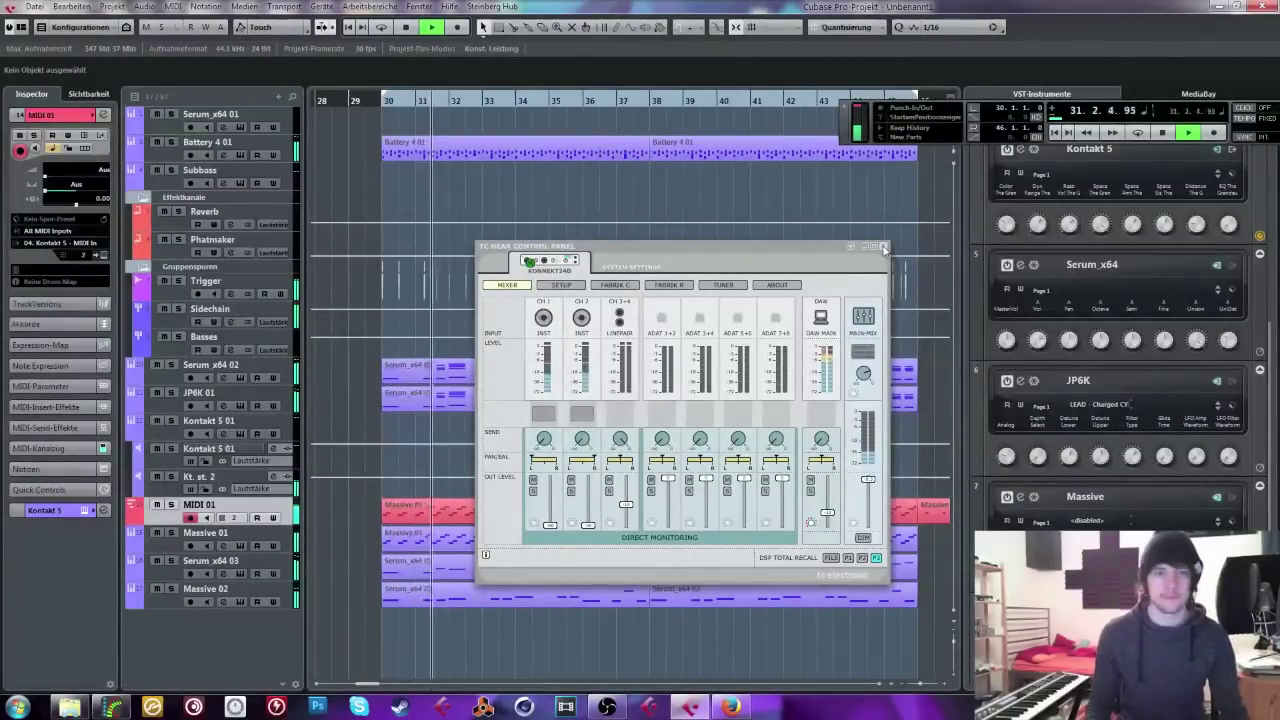
{"action": "left_click", "coordinate": [882, 245]}
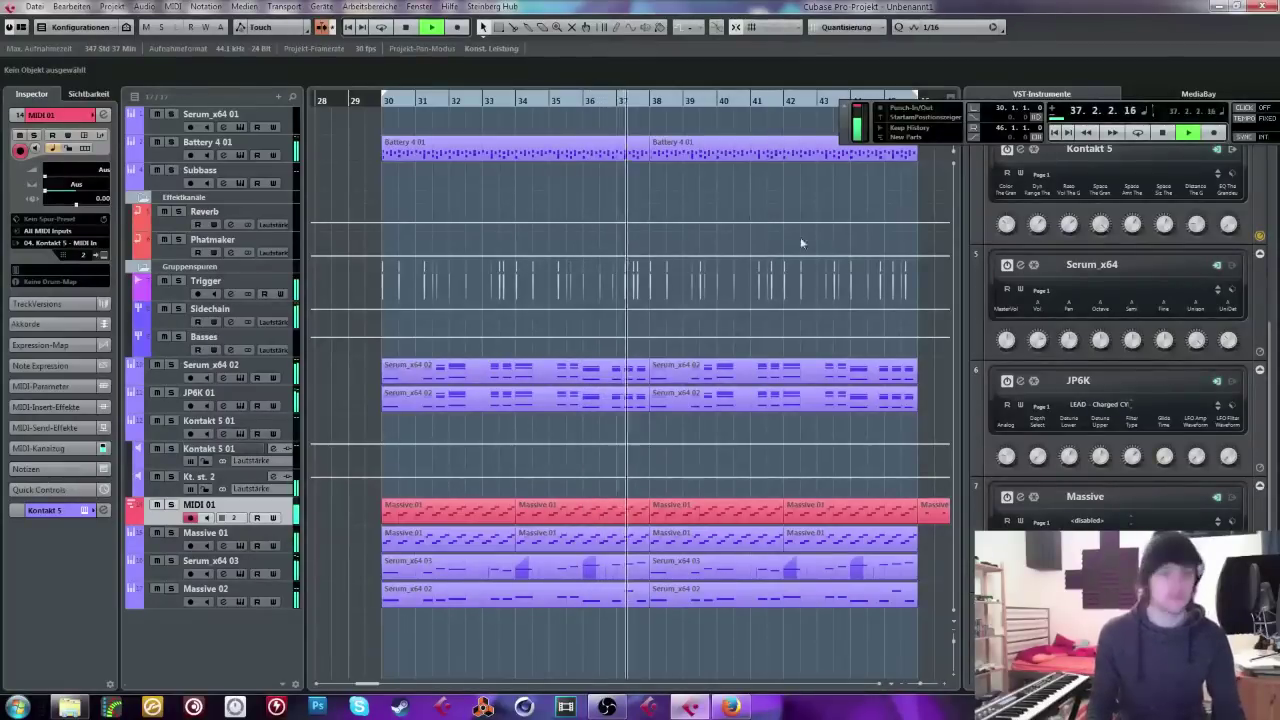
Step: Move the transport panel off the timeline, stop playback and place the cursor just before bar 30
{"action": "left_click_drag", "start_coordinate": [905, 115], "coordinate": [1040, 155]}
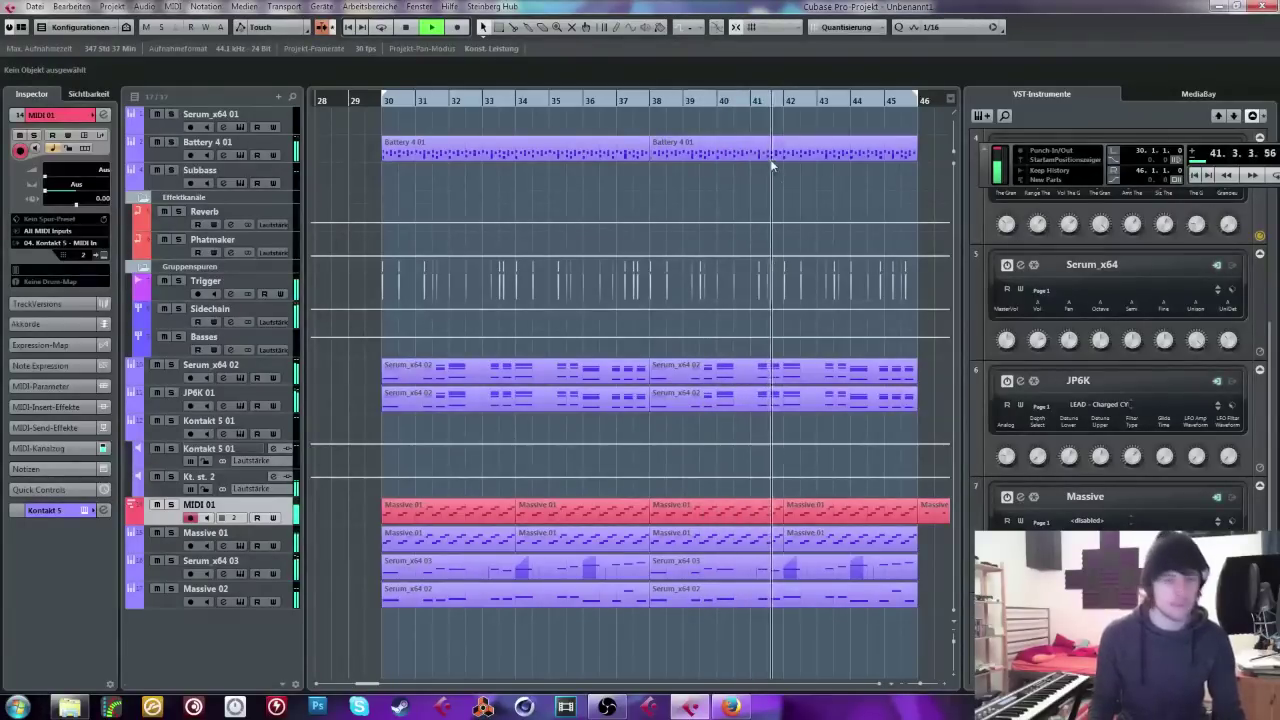
{"action": "key", "text": "space"}
{"action": "left_click", "coordinate": [375, 102]}
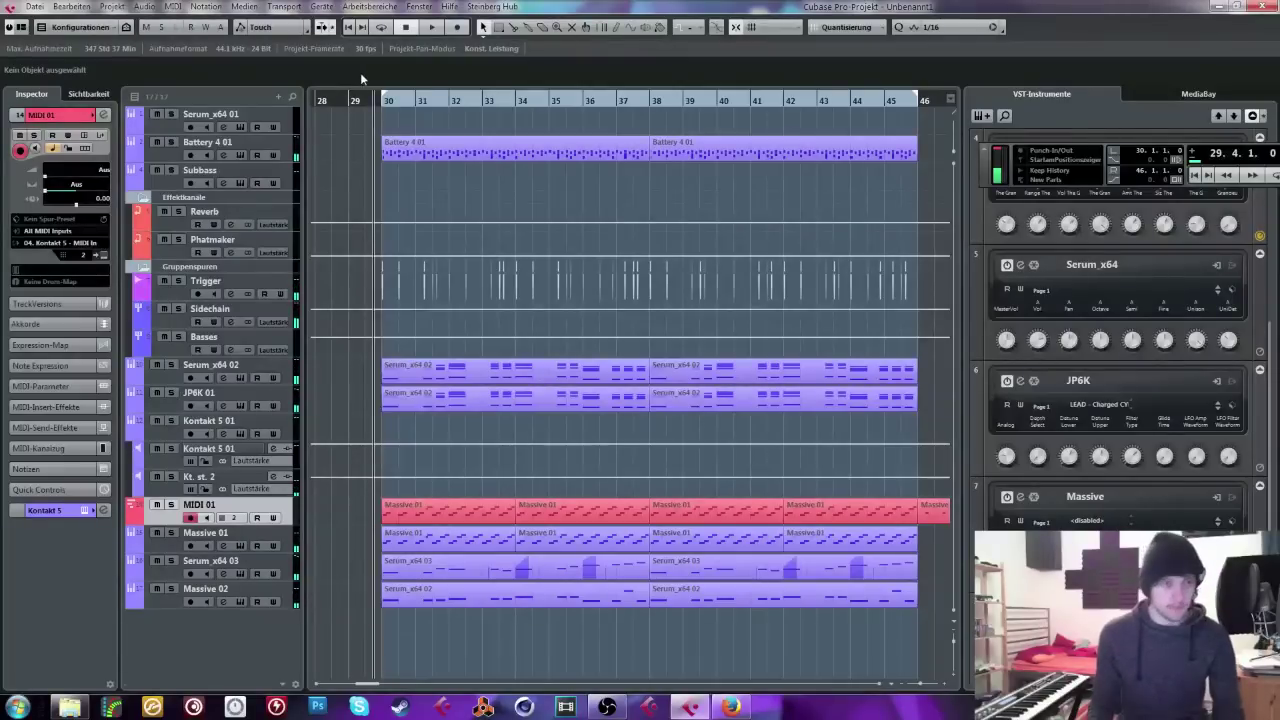
{"action": "key", "text": "F11"}
{"action": "left_click_drag", "start_coordinate": [409, 160], "coordinate": [651, 163]}
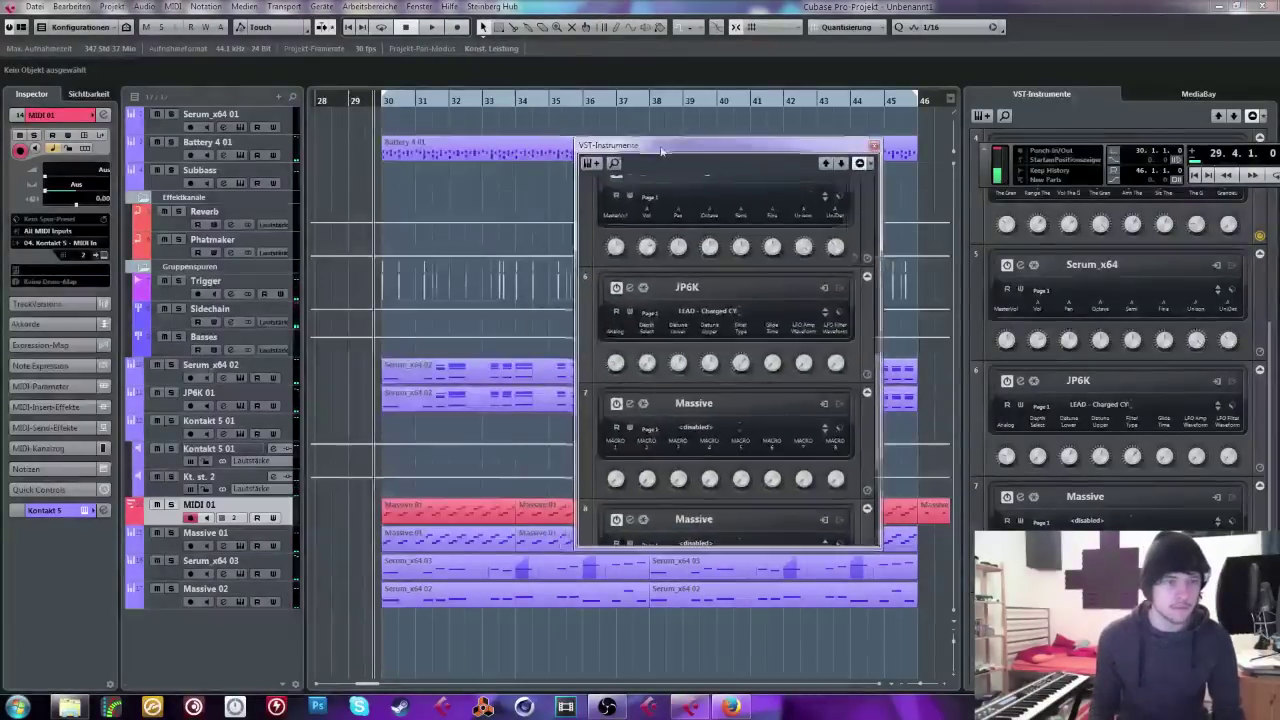
{"action": "left_click_drag", "start_coordinate": [381, 106], "coordinate": [382, 122]}
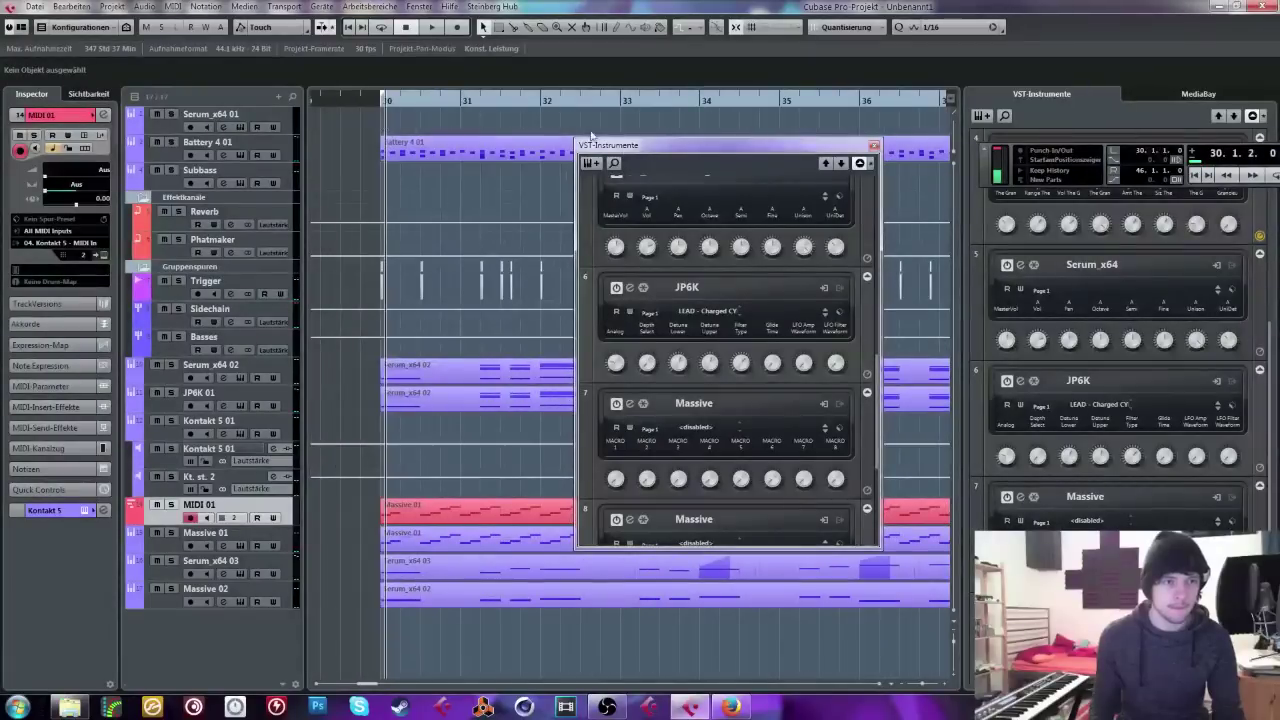
{"action": "left_click_drag", "start_coordinate": [700, 145], "coordinate": [877, 135]}
Step: Select the Serum_x64 01 track, close the floating VST instruments window and arm the Subbass track for recording as well
{"action": "left_click", "coordinate": [203, 133]}
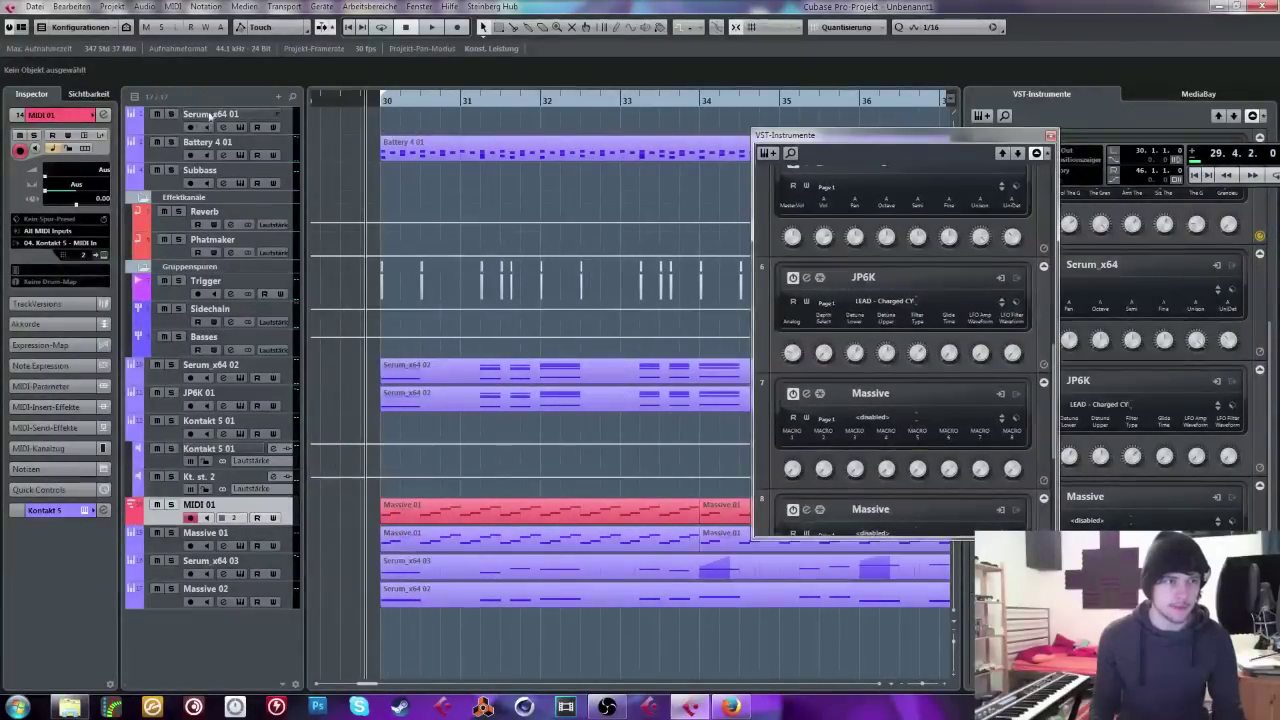
{"action": "left_click", "coordinate": [1049, 135]}
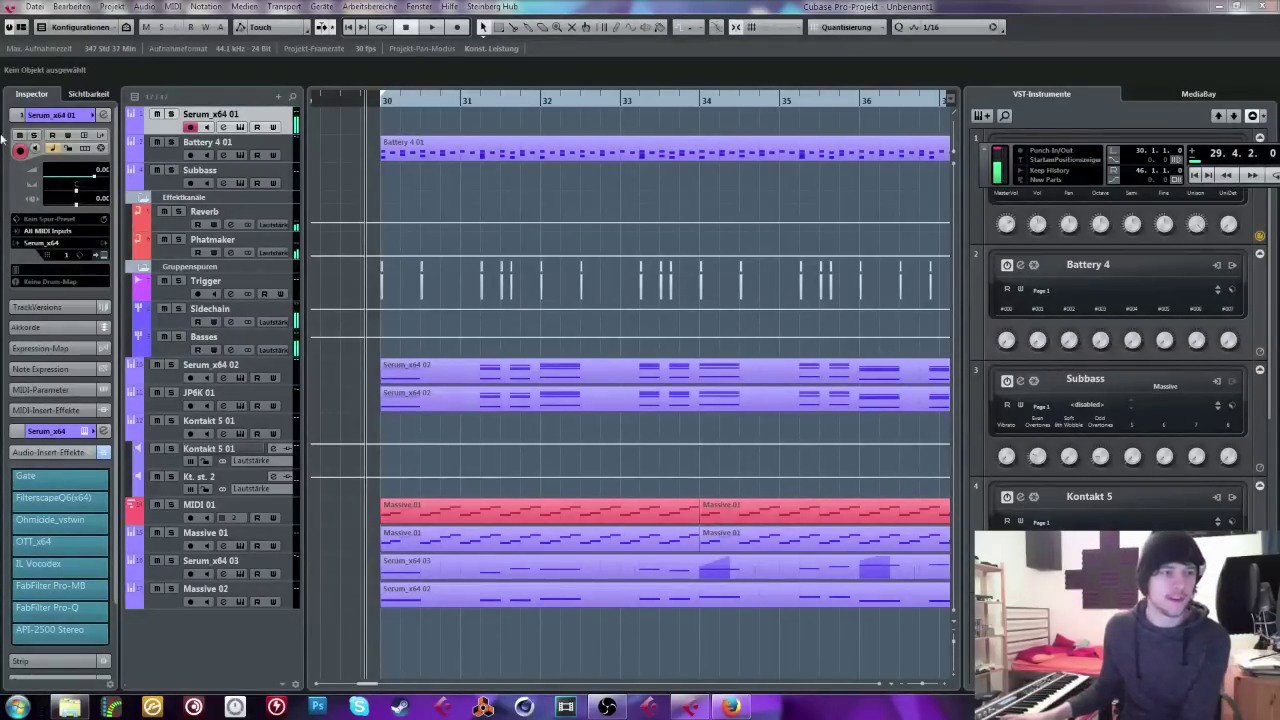
{"action": "left_click", "coordinate": [191, 184]}
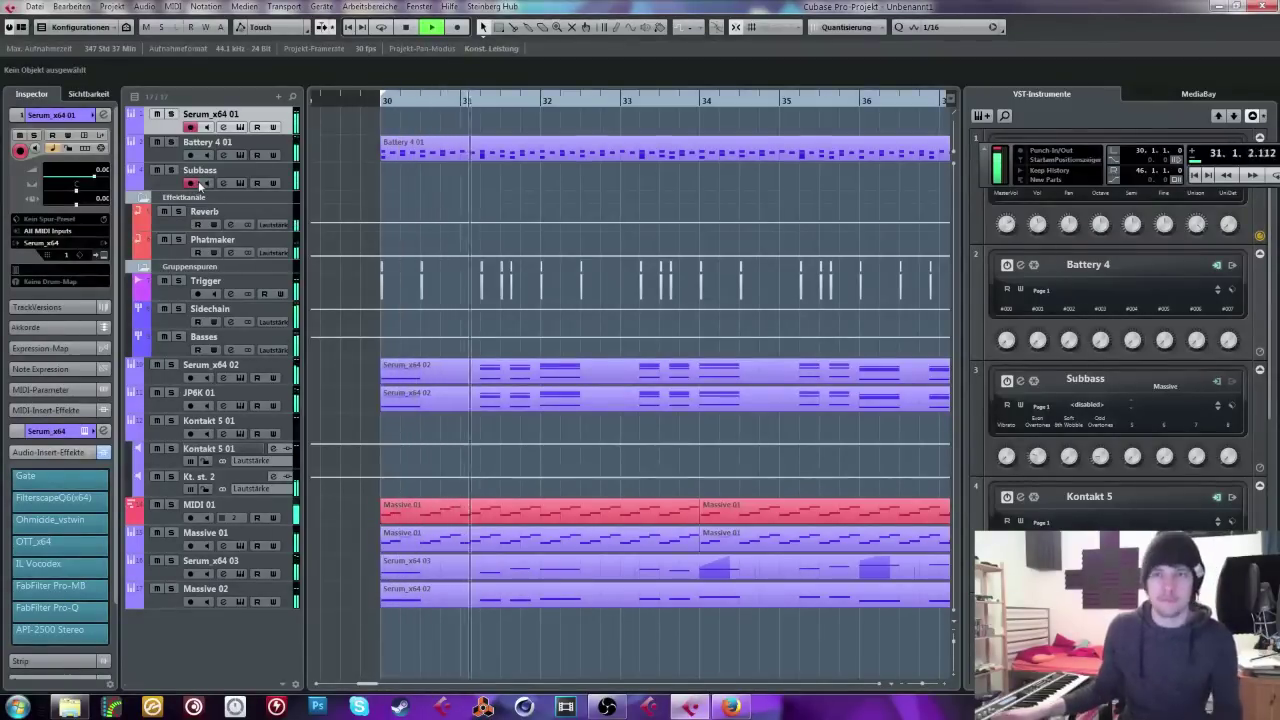
{"action": "key", "text": "space"}
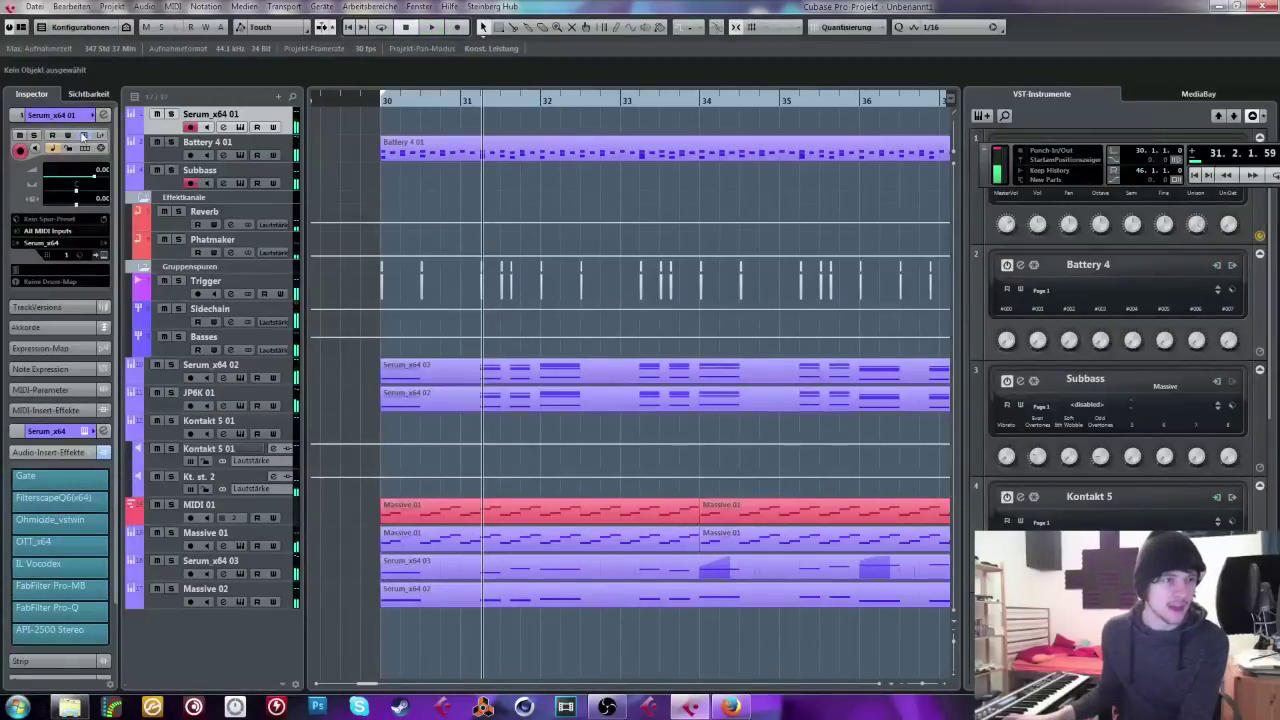
Step: Reset the Serum instrument of the Serum_x64 01 track to its Init preset and close its window
{"action": "left_click", "coordinate": [84, 135]}
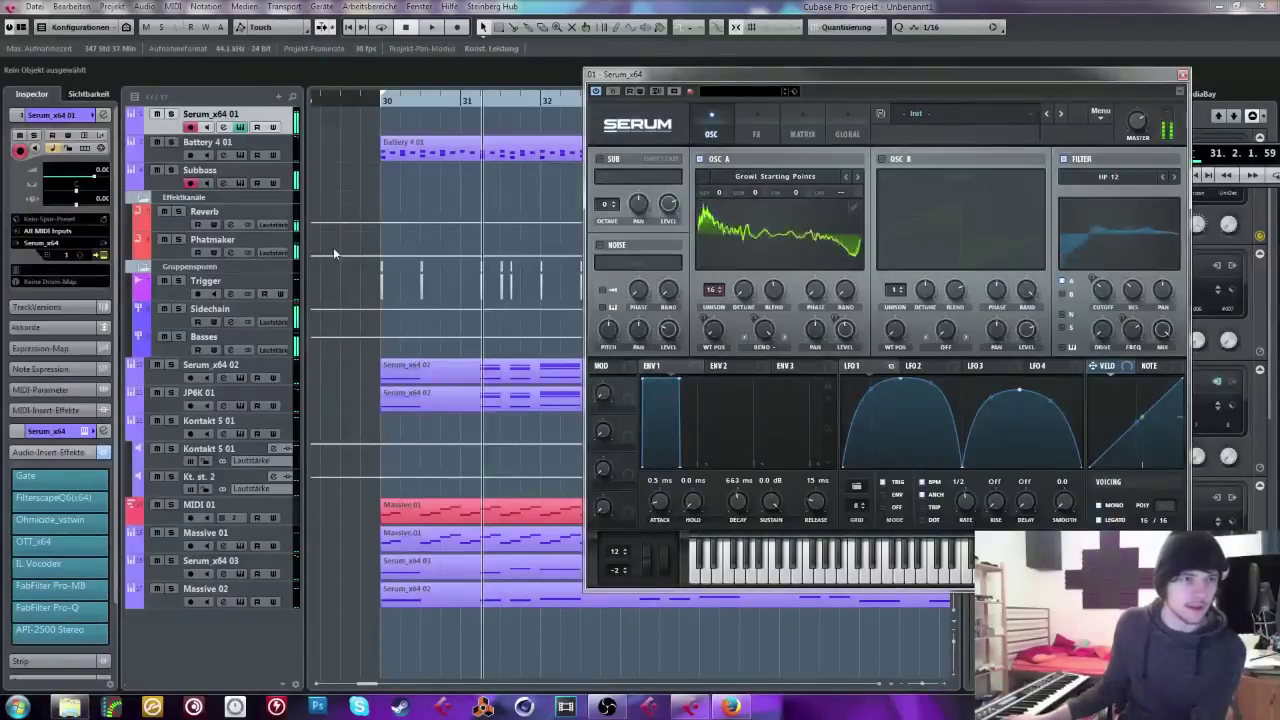
{"action": "left_click", "coordinate": [752, 123]}
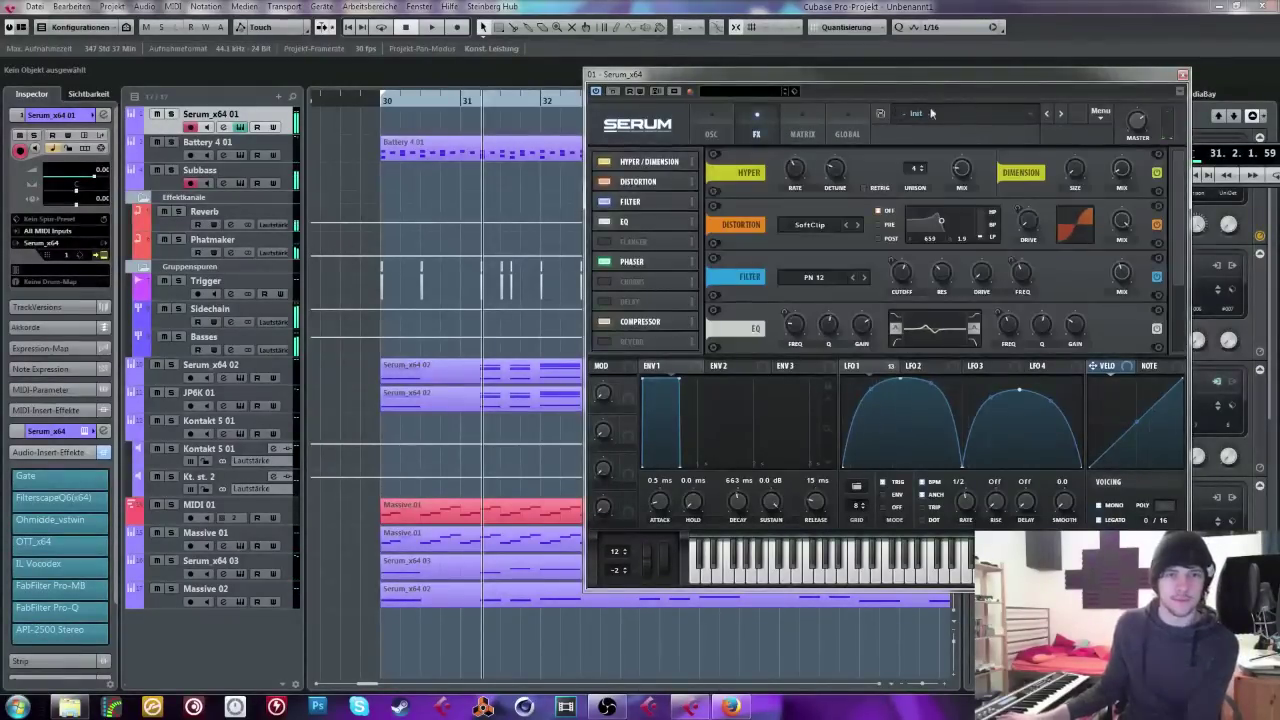
{"action": "left_click", "coordinate": [980, 114]}
{"action": "left_click", "coordinate": [1090, 116]}
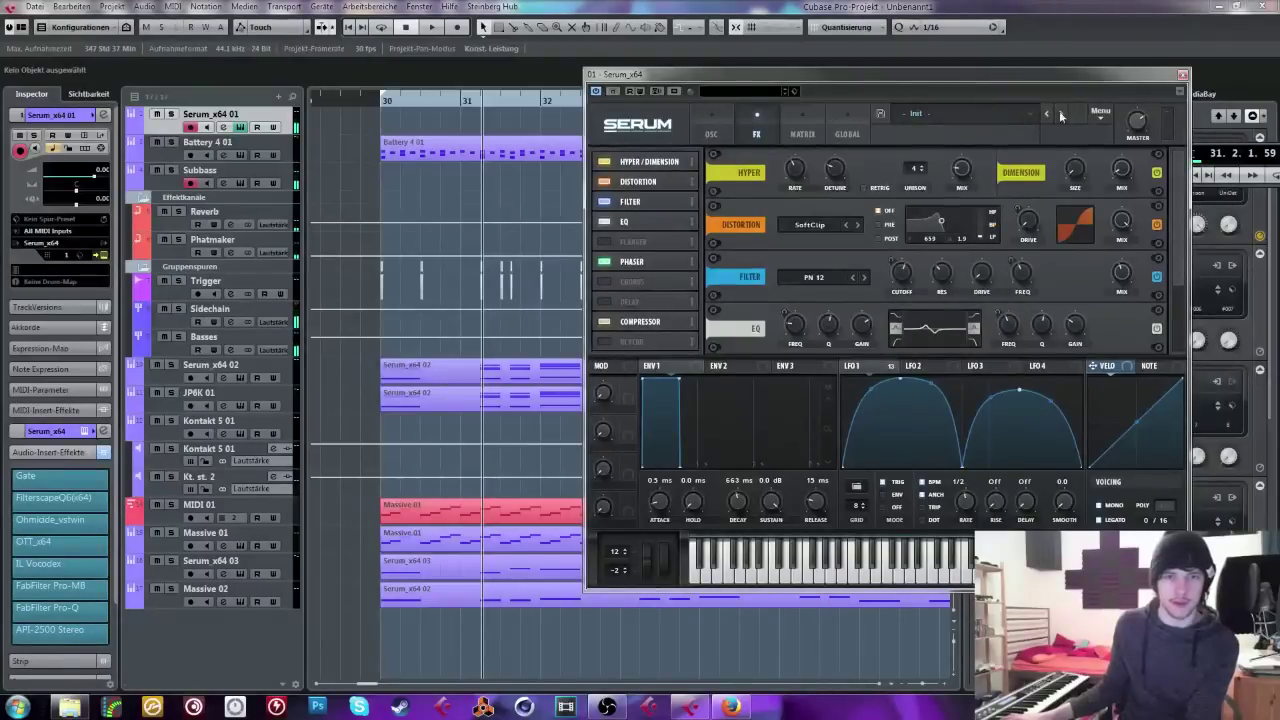
{"action": "left_click", "coordinate": [1103, 114]}
{"action": "left_click", "coordinate": [1188, 183]}
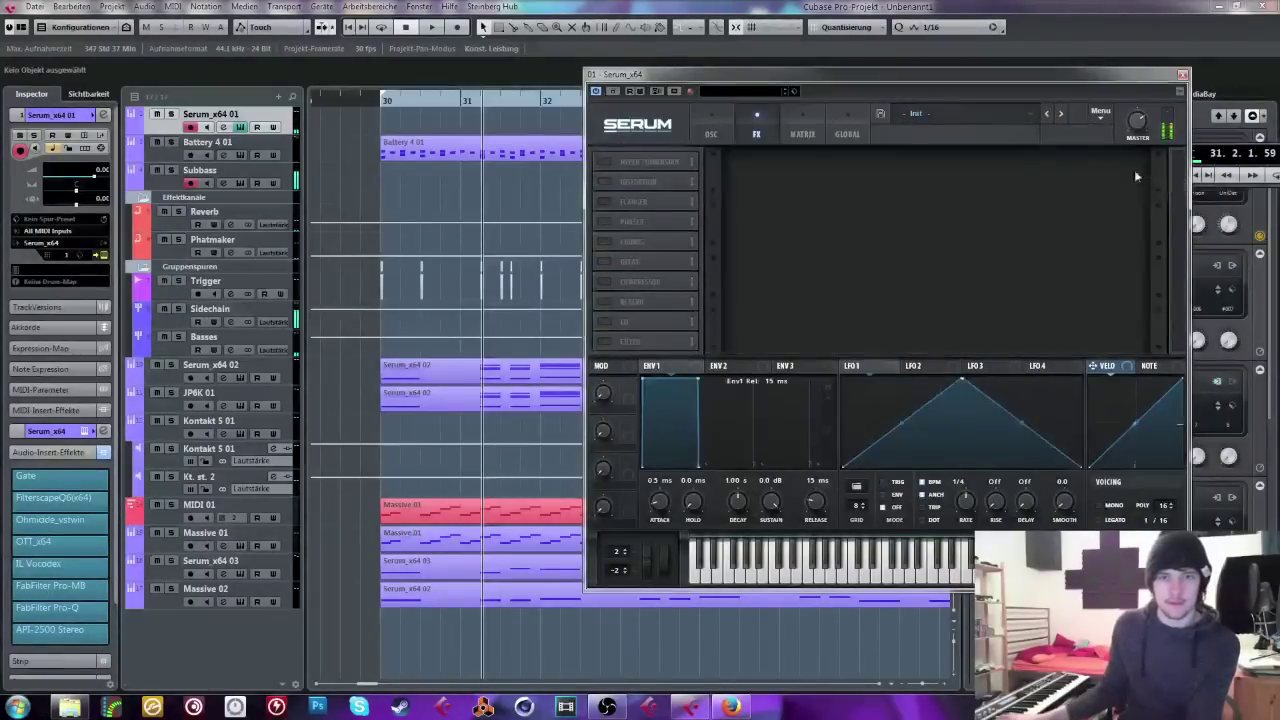
{"action": "left_click", "coordinate": [715, 118]}
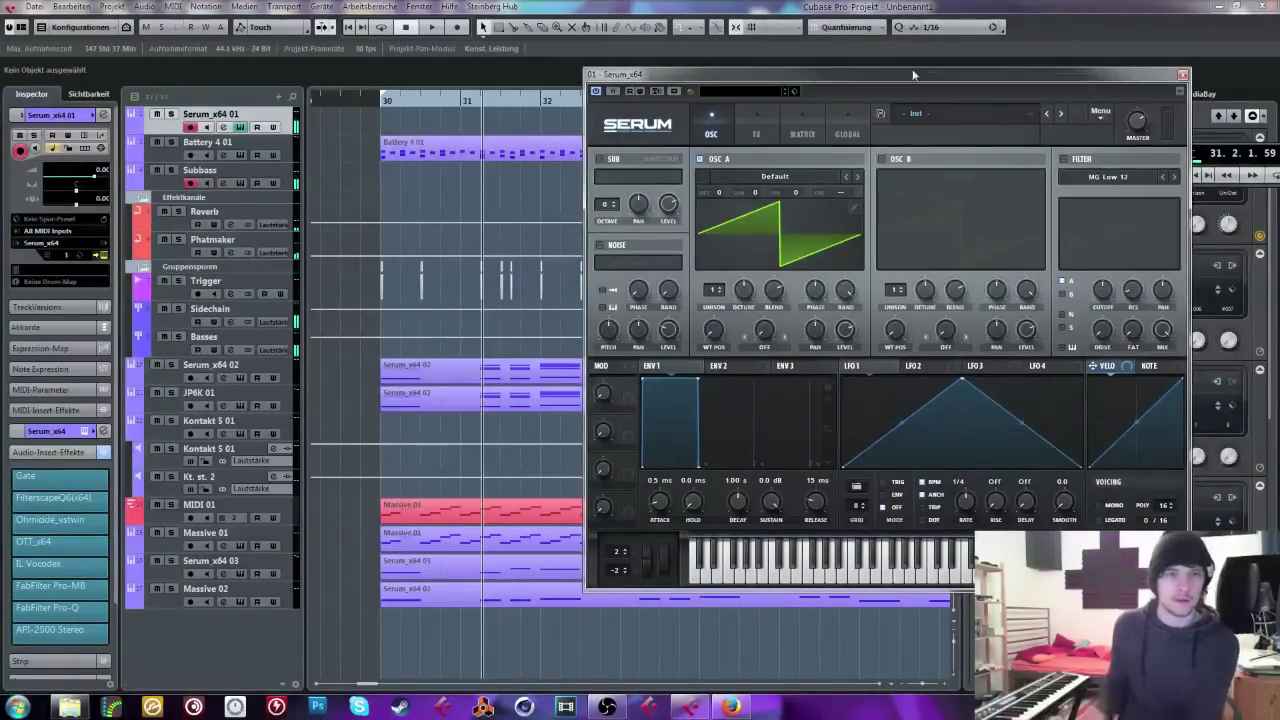
{"action": "left_click", "coordinate": [1183, 74]}
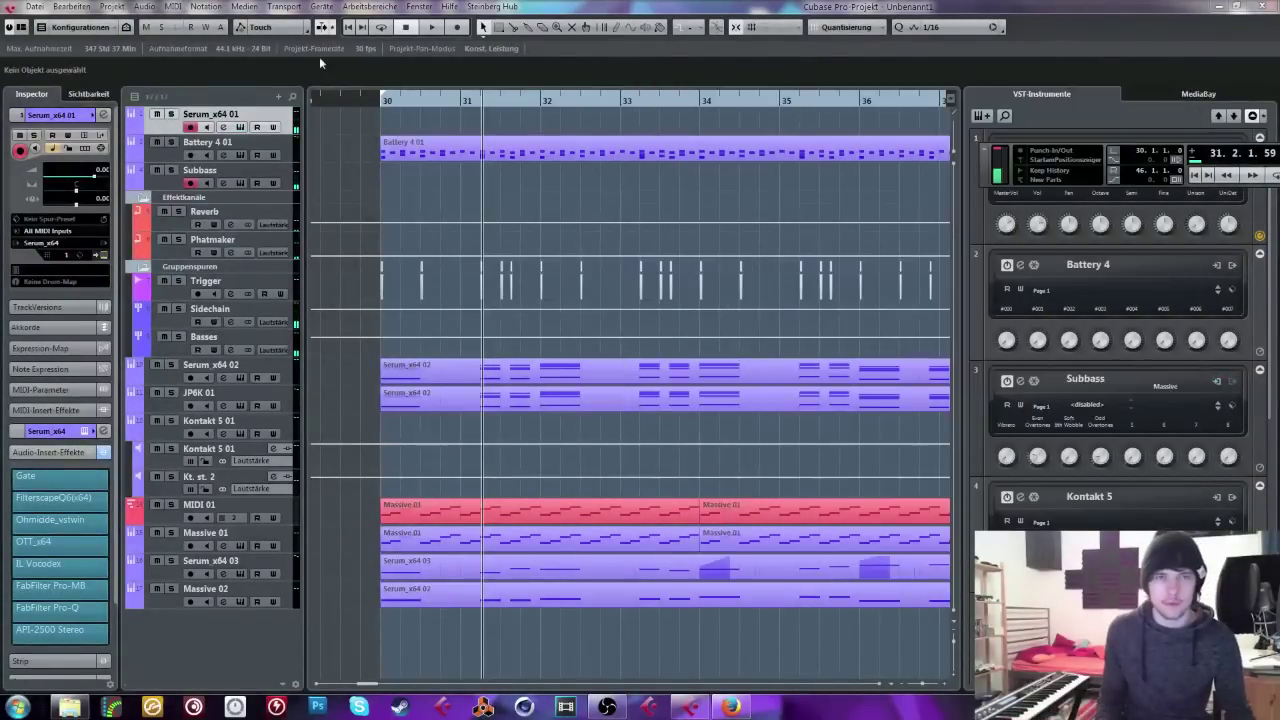
Step: Set the upward pitch bend range of the Serum_x64 01 track's Serum to 12, with the cursor placed before bar 30
{"action": "left_click", "coordinate": [363, 103]}
{"action": "left_click", "coordinate": [85, 135]}
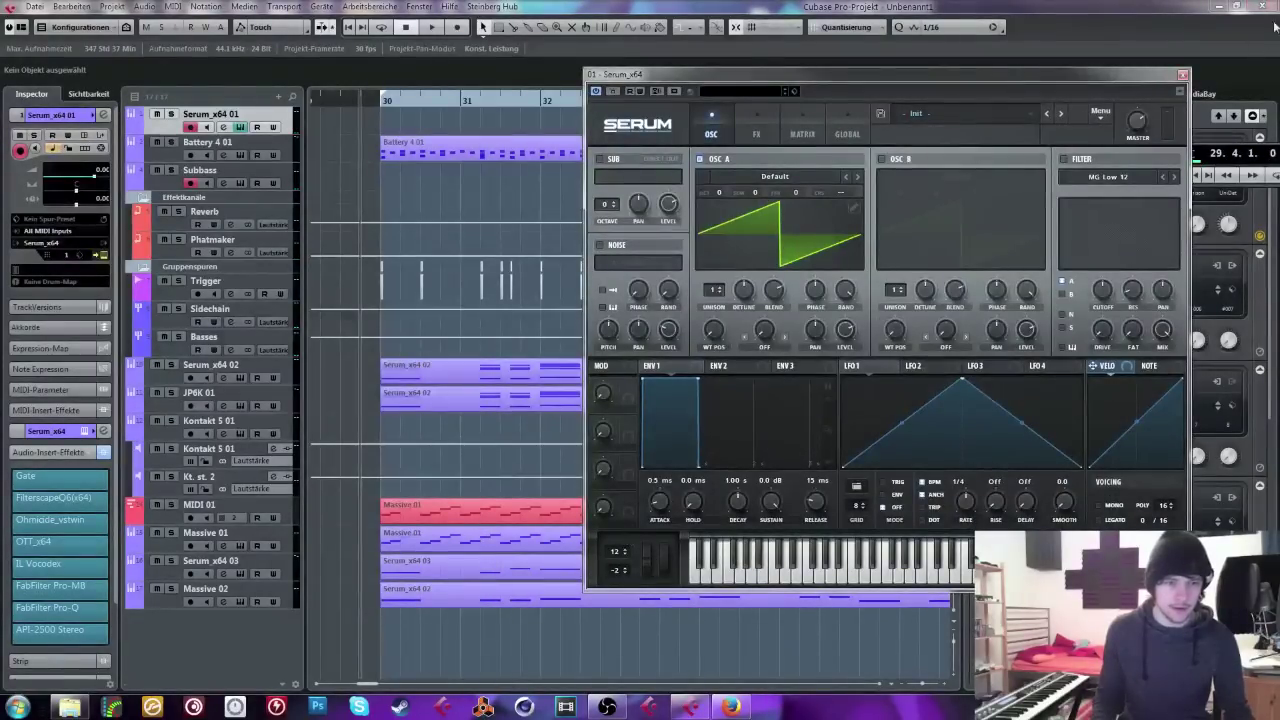
{"action": "left_click", "coordinate": [1183, 75]}
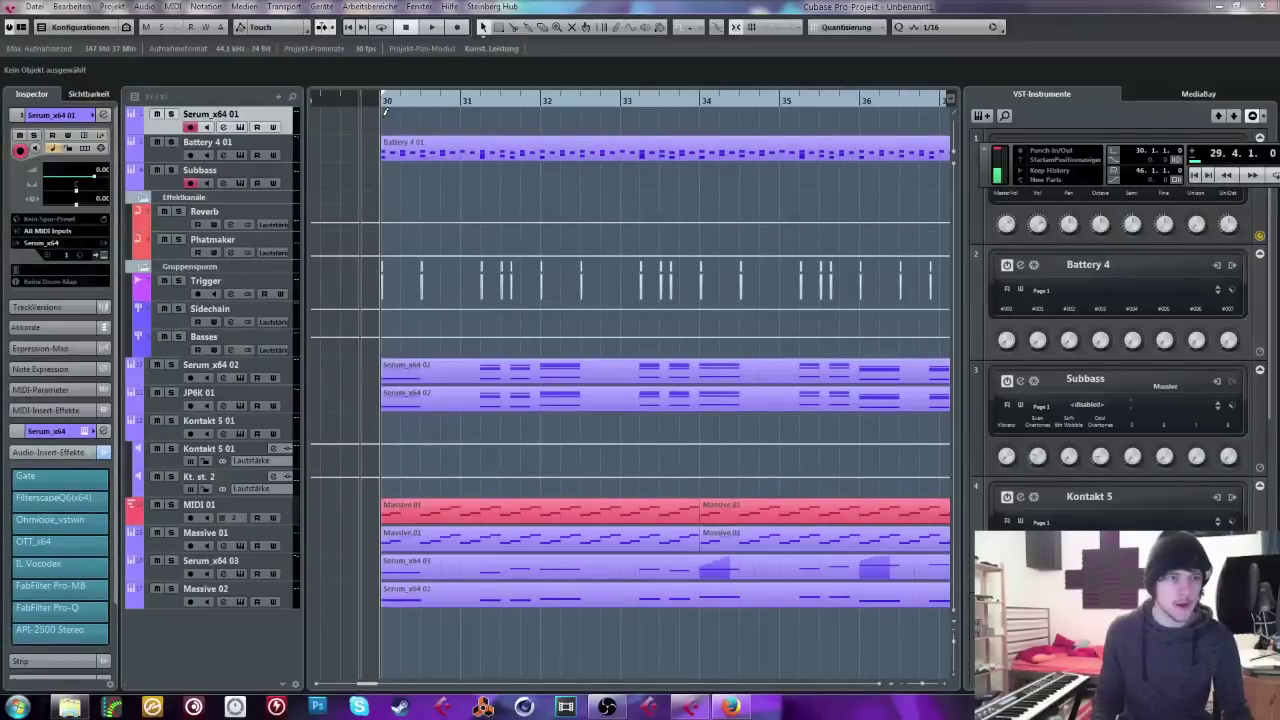
Step: Draw a two-bar part from bar 30 to 32 on the Serum_x64 01 track and add a three-beat F0 note at 30.3
{"action": "left_click_drag", "start_coordinate": [405, 115], "coordinate": [545, 118]}
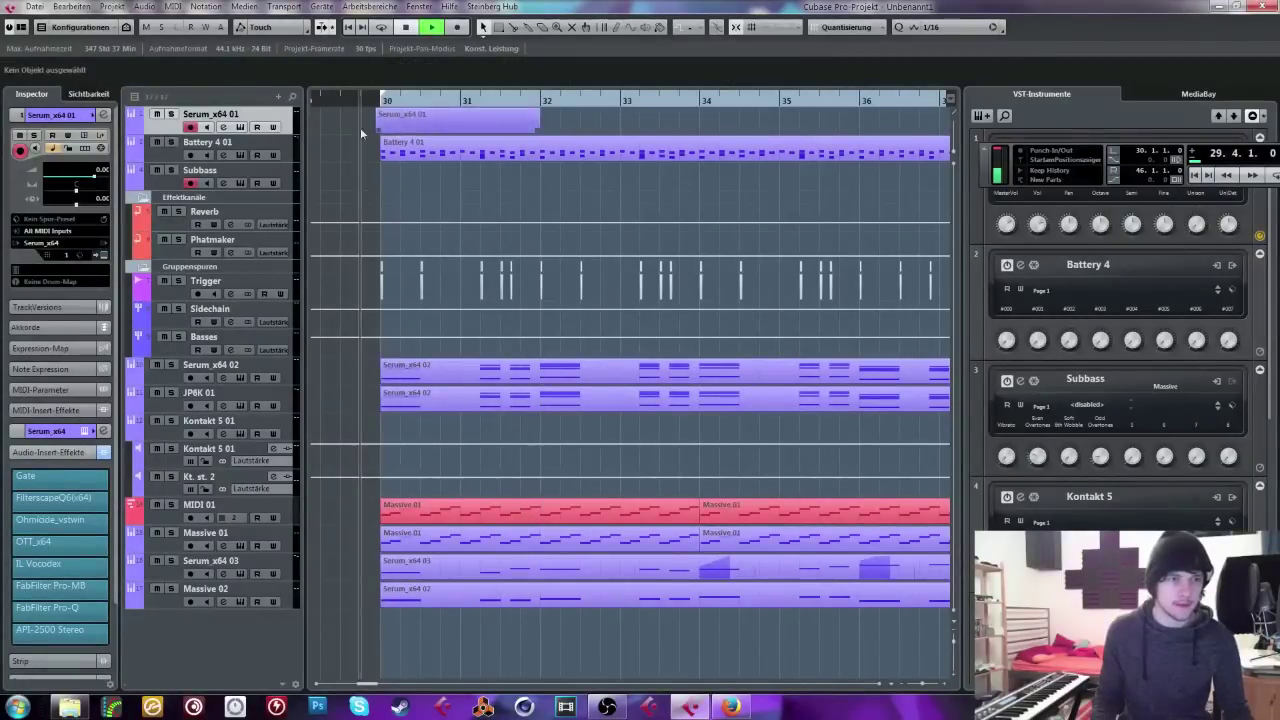
{"action": "double_click", "coordinate": [430, 118]}
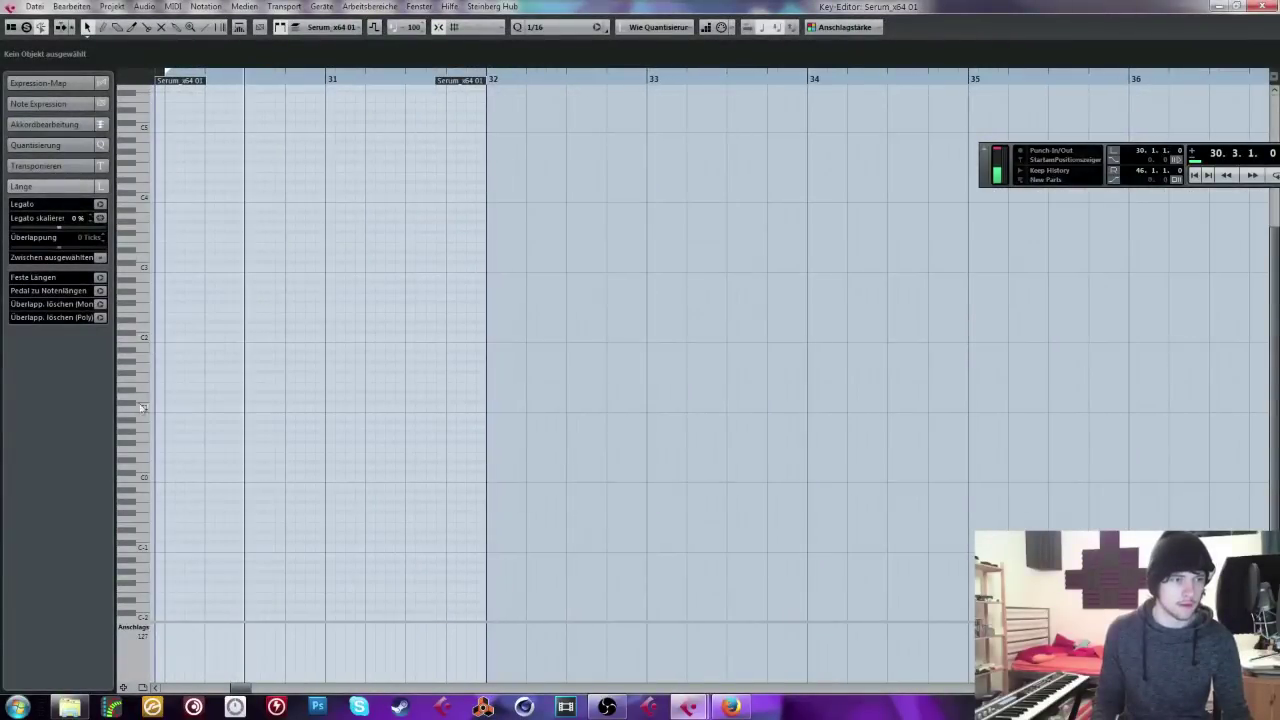
{"action": "mouse_move", "coordinate": [250, 445]}
{"action": "left_mouse_down"}
{"action": "mouse_move", "coordinate": [414, 436]}
{"action": "mouse_move", "coordinate": [366, 443]}
{"action": "left_mouse_up"}
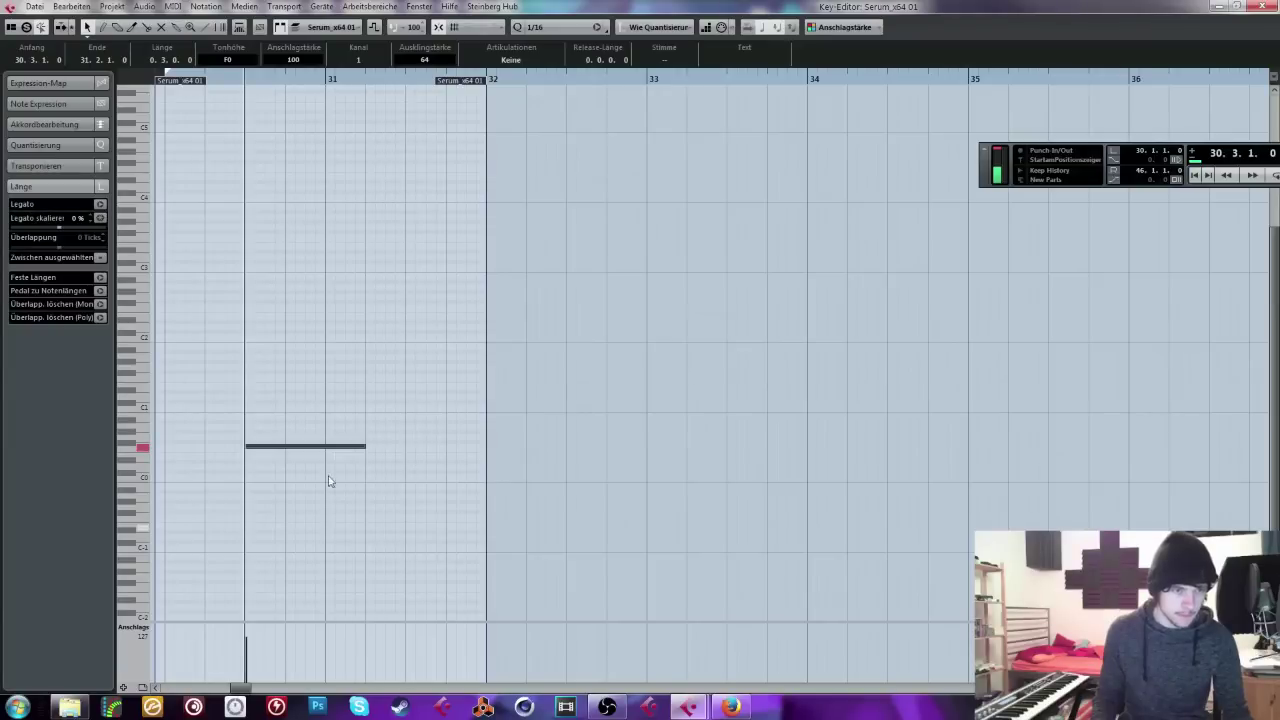
Step: Show the pitch-bend lane, draw a ramp falling from maximum to zero between 30.3 and just before bar 31, and audition it
{"action": "left_click", "coordinate": [140, 625]}
{"action": "left_click", "coordinate": [155, 410]}
{"action": "left_click_drag", "start_coordinate": [250, 80], "coordinate": [237, 125]}
{"action": "left_click", "coordinate": [194, 28]}
{"action": "key", "text": "g"}
{"action": "key", "text": "g"}
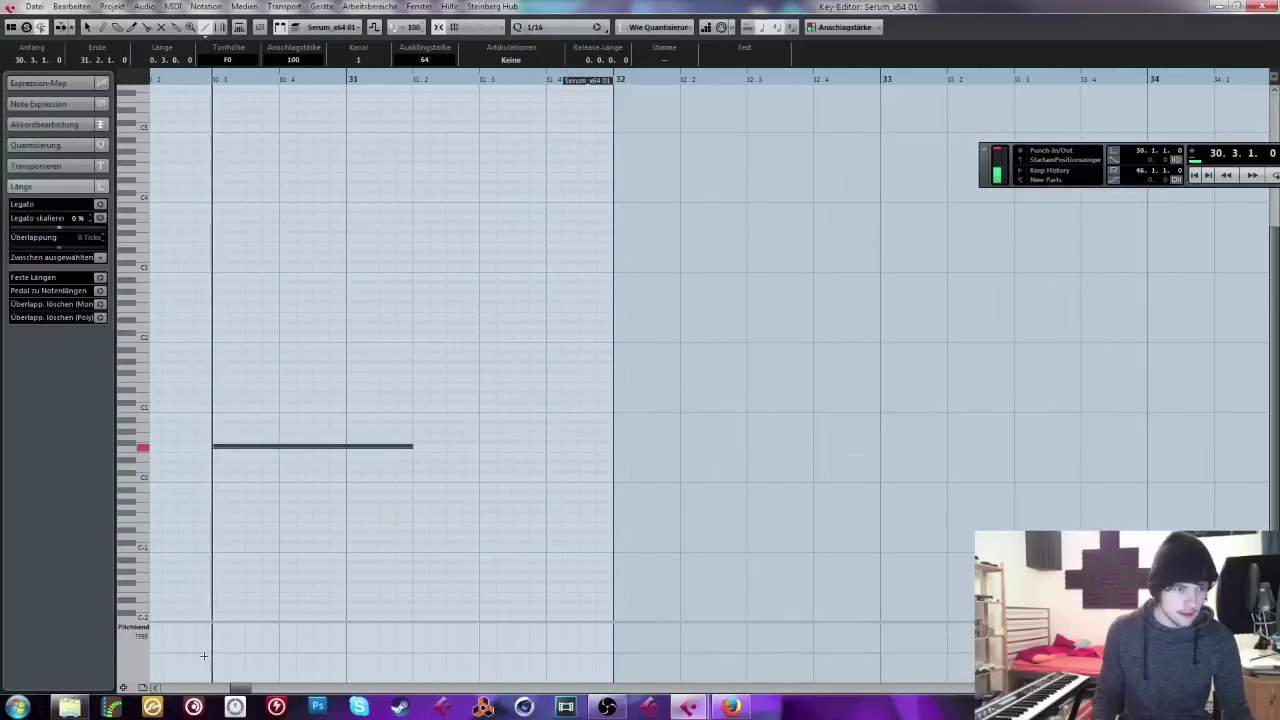
{"action": "mouse_move", "coordinate": [211, 618]}
{"action": "left_mouse_down"}
{"action": "mouse_move", "coordinate": [211, 552]}
{"action": "mouse_move", "coordinate": [343, 617]}
{"action": "mouse_move", "coordinate": [312, 620]}
{"action": "left_mouse_up"}
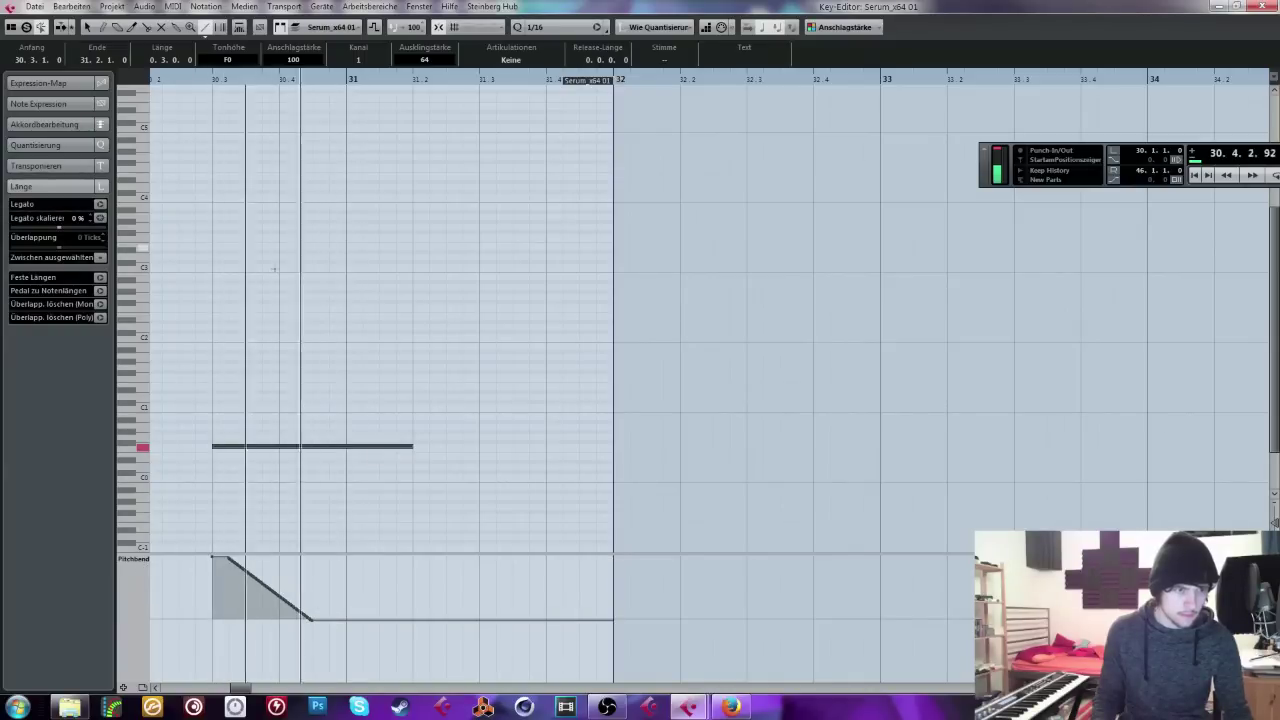
{"action": "key", "text": "g"}
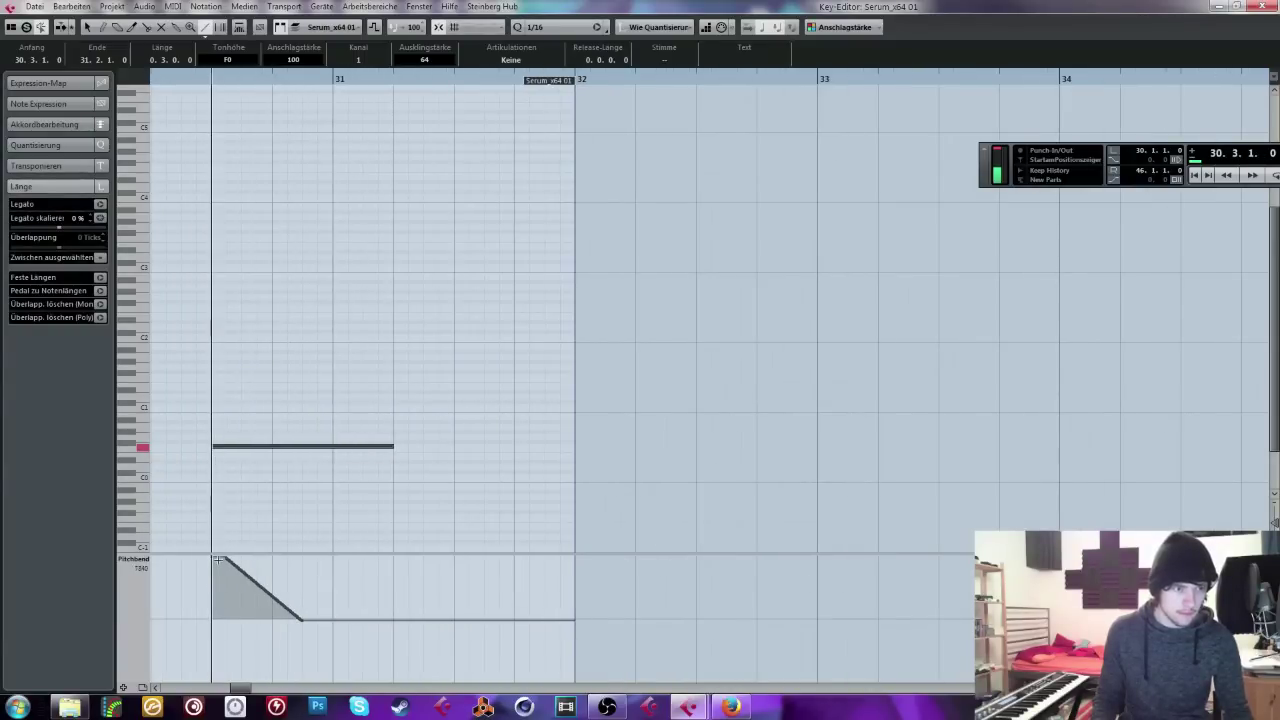
Step: Lengthen the first pitch-bend fall slightly and draw a steep drop from zero to the minimum, ending with the note at 31.2
{"action": "mouse_move", "coordinate": [216, 556]}
{"action": "left_mouse_down"}
{"action": "mouse_move", "coordinate": [241, 556]}
{"action": "mouse_move", "coordinate": [316, 621]}
{"action": "mouse_move", "coordinate": [374, 643]}
{"action": "mouse_move", "coordinate": [391, 680]}
{"action": "left_mouse_up"}
{"action": "key", "text": "space"}
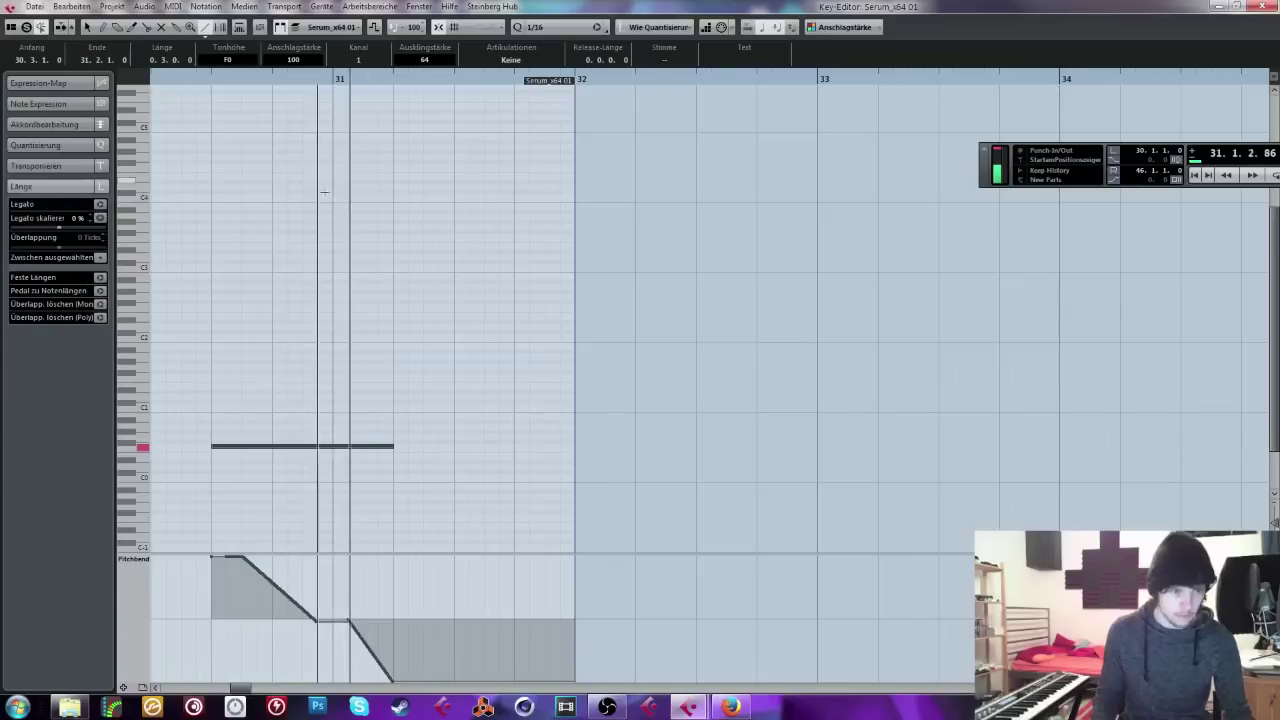
{"action": "key", "text": "space"}
{"action": "key", "text": "ctrl+z"}
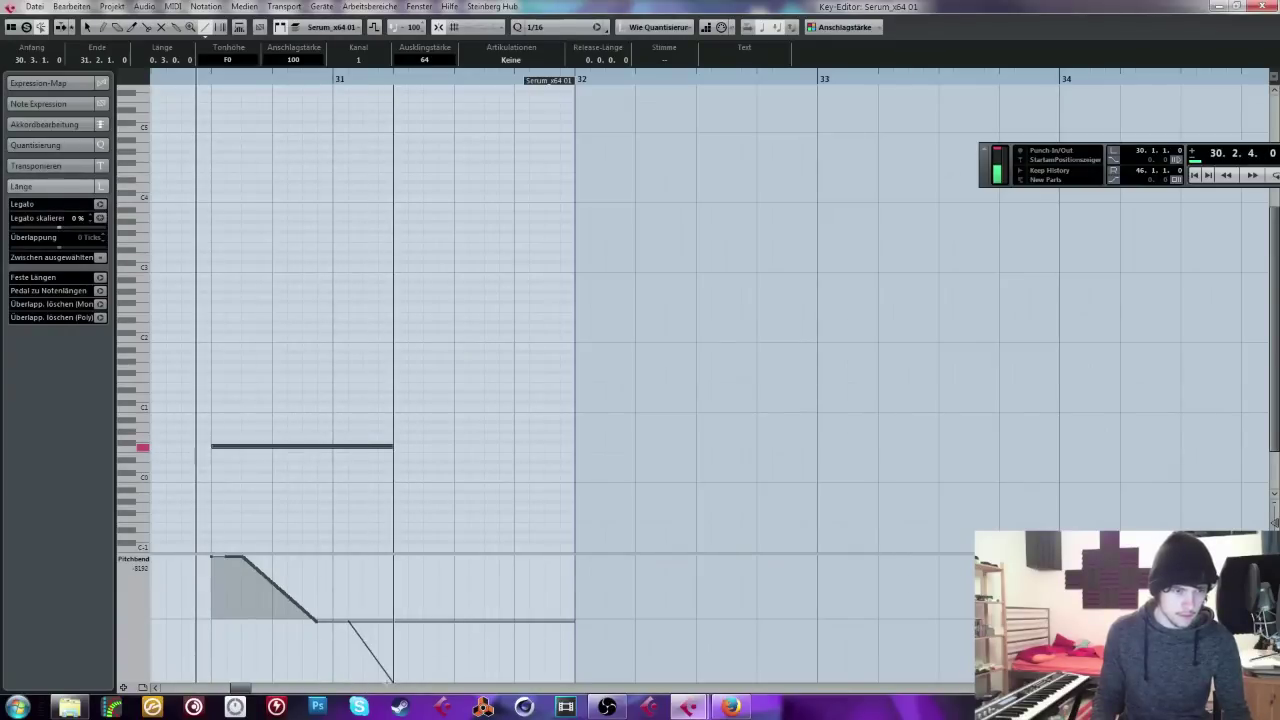
{"action": "key", "text": "ctrl+shift+z"}
{"action": "key", "text": "space"}
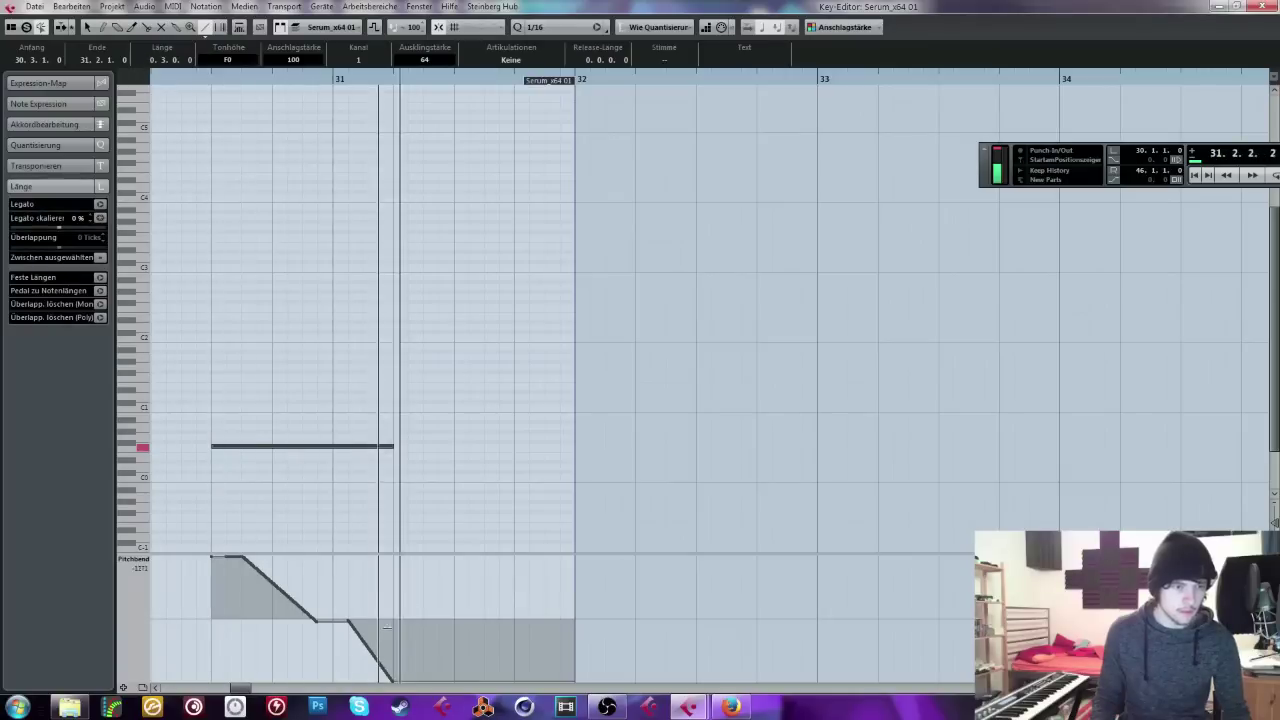
{"action": "key", "text": "space"}
{"action": "key", "text": "ctrl+z"}
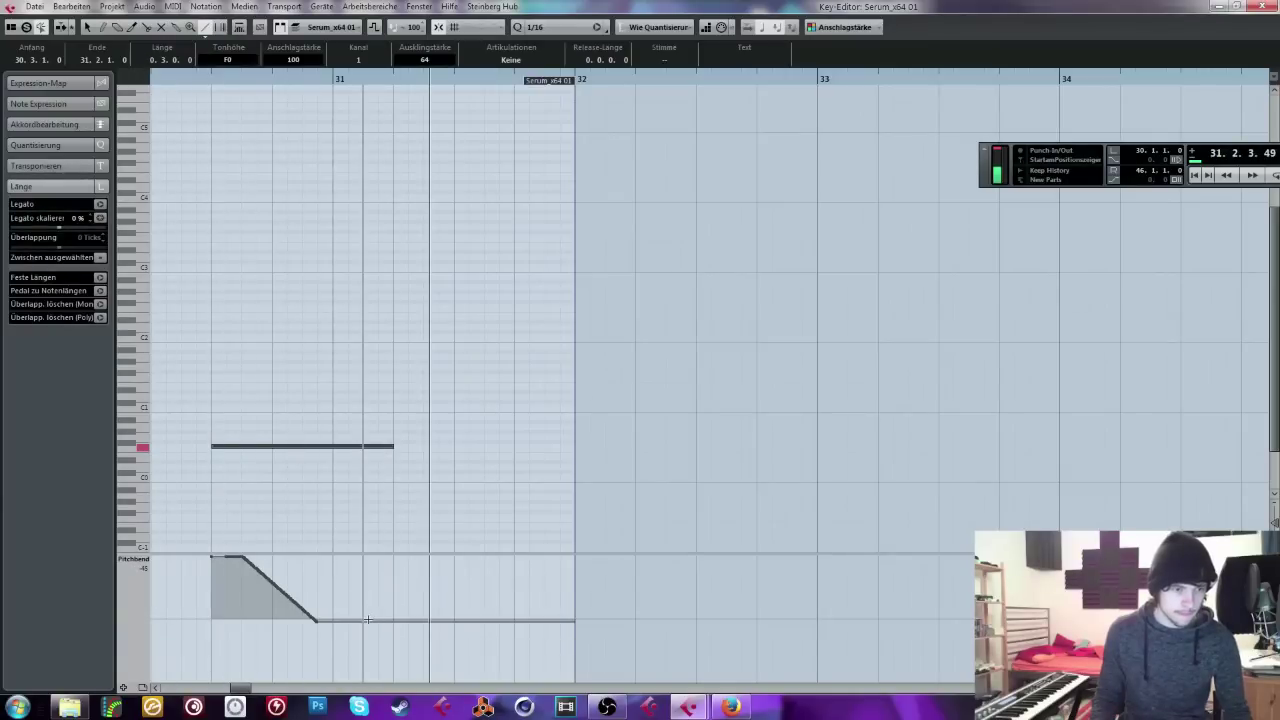
{"action": "mouse_move", "coordinate": [363, 620]}
{"action": "left_mouse_down"}
{"action": "mouse_move", "coordinate": [389, 652]}
{"action": "mouse_move", "coordinate": [391, 682]}
{"action": "left_mouse_up"}
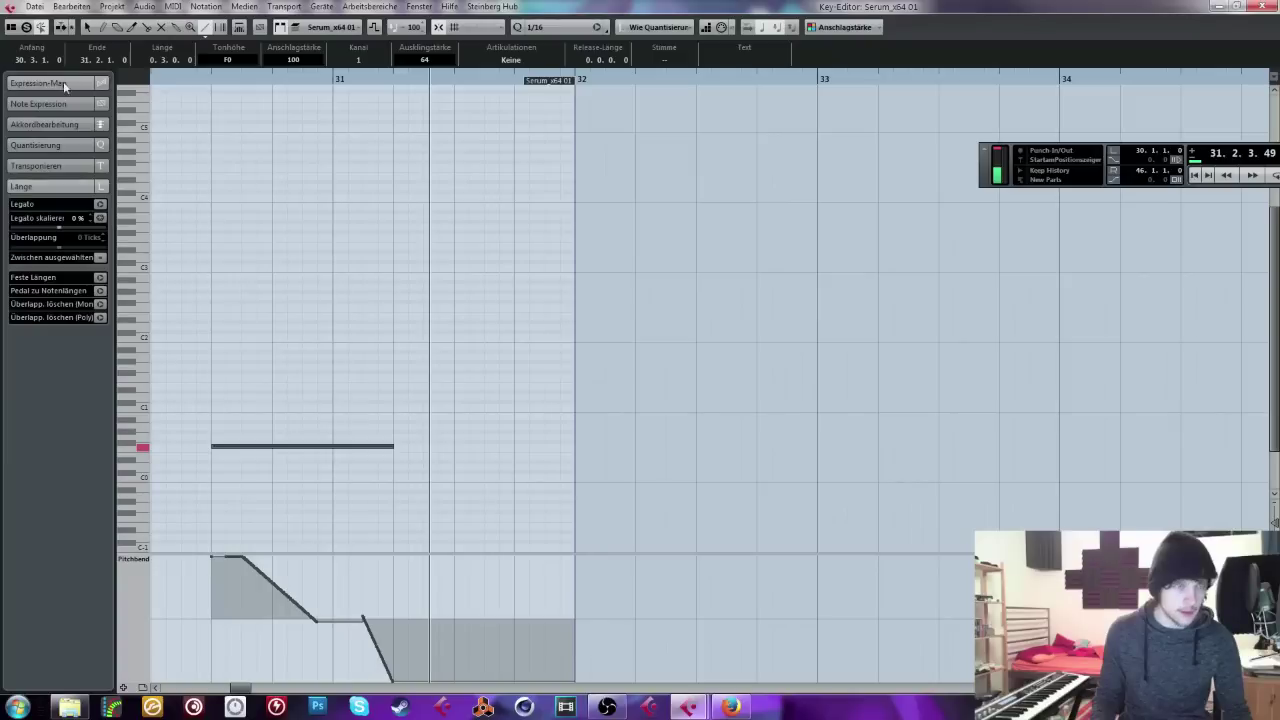
Step: Level the pitch-bend plateau between the two falls at 0 and close the key editor
{"action": "left_click", "coordinate": [325, 626]}
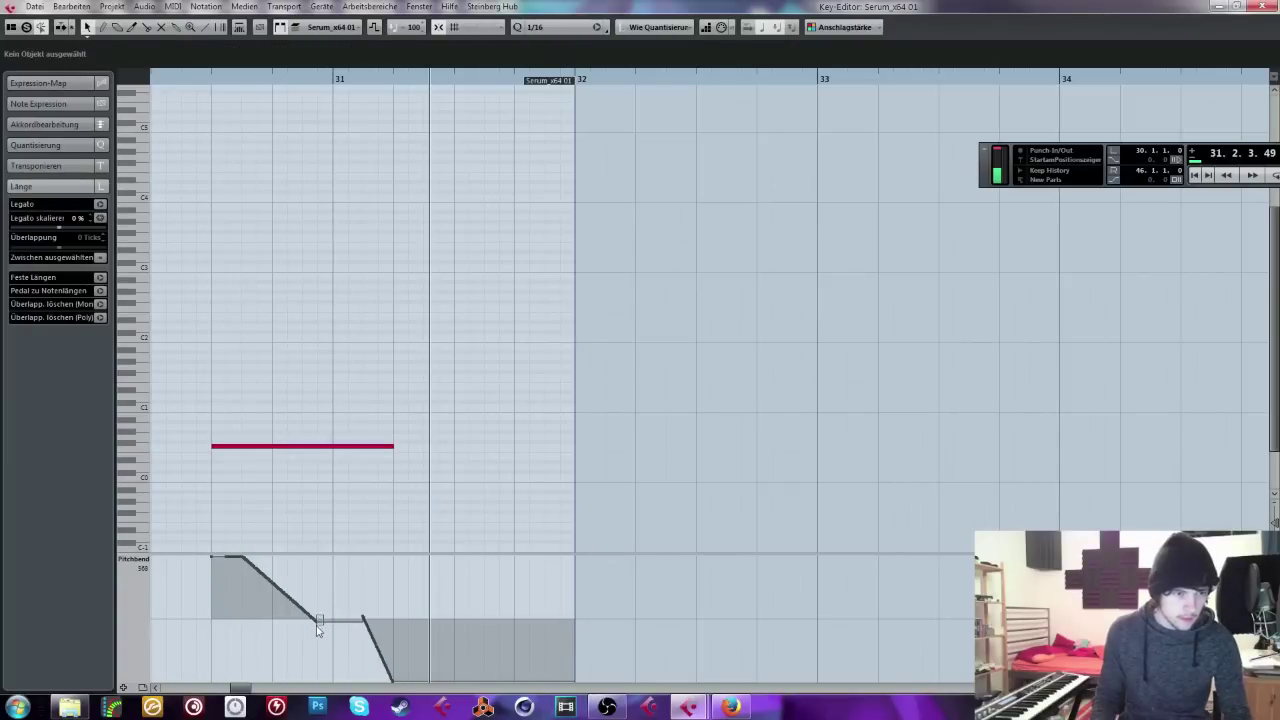
{"action": "left_click", "coordinate": [318, 626]}
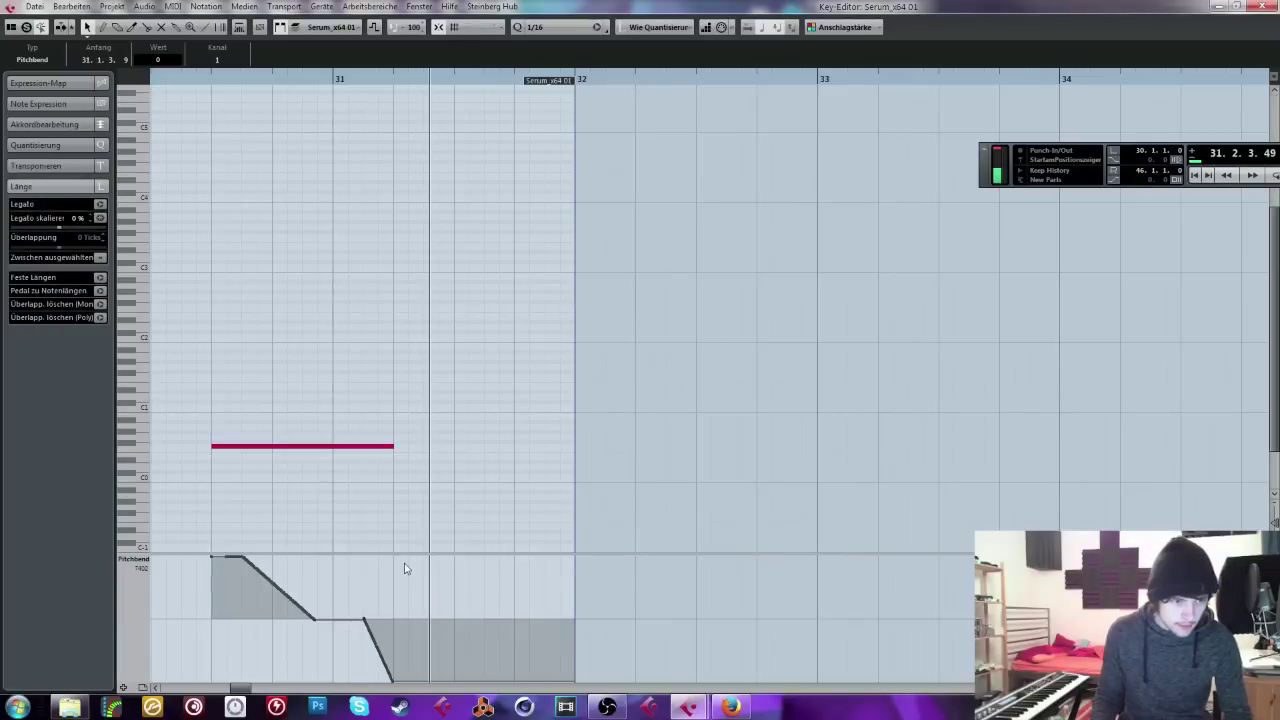
{"action": "key", "text": "Escape"}
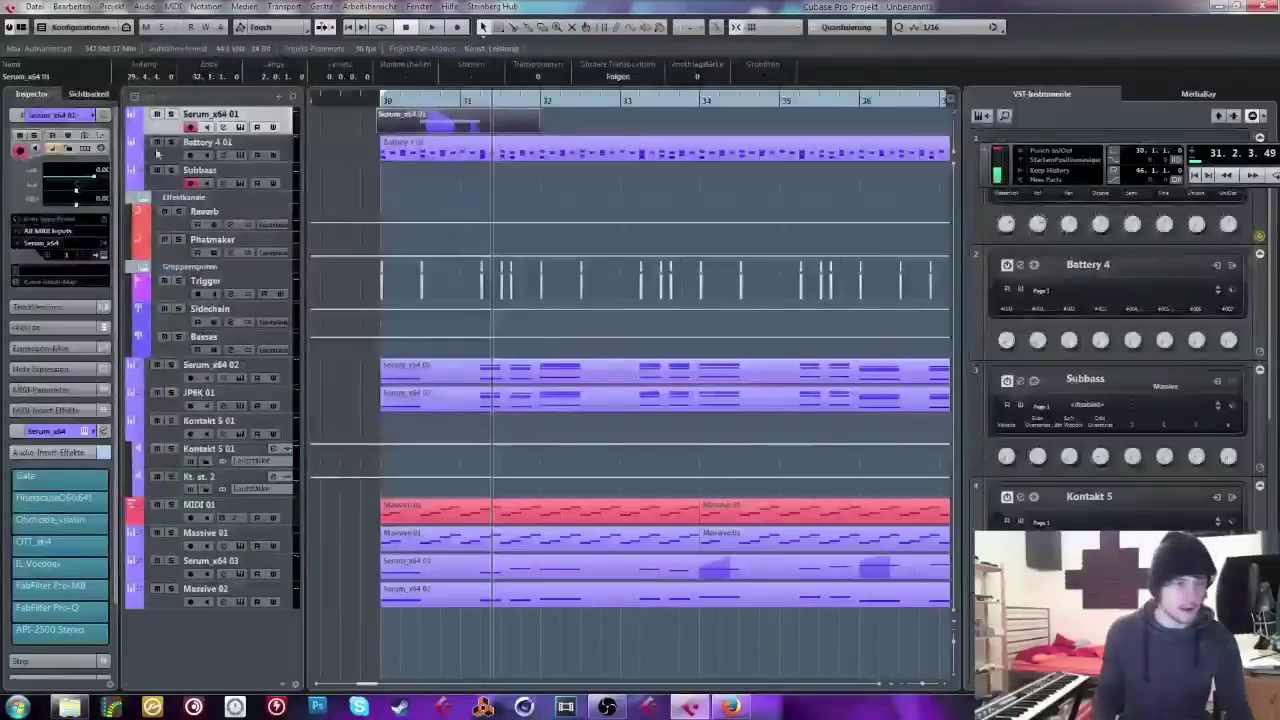
Step: Set the downward pitch bend range of the Serum_x64 01 track's Serum to -12 and solo the track
{"action": "left_click", "coordinate": [239, 128]}
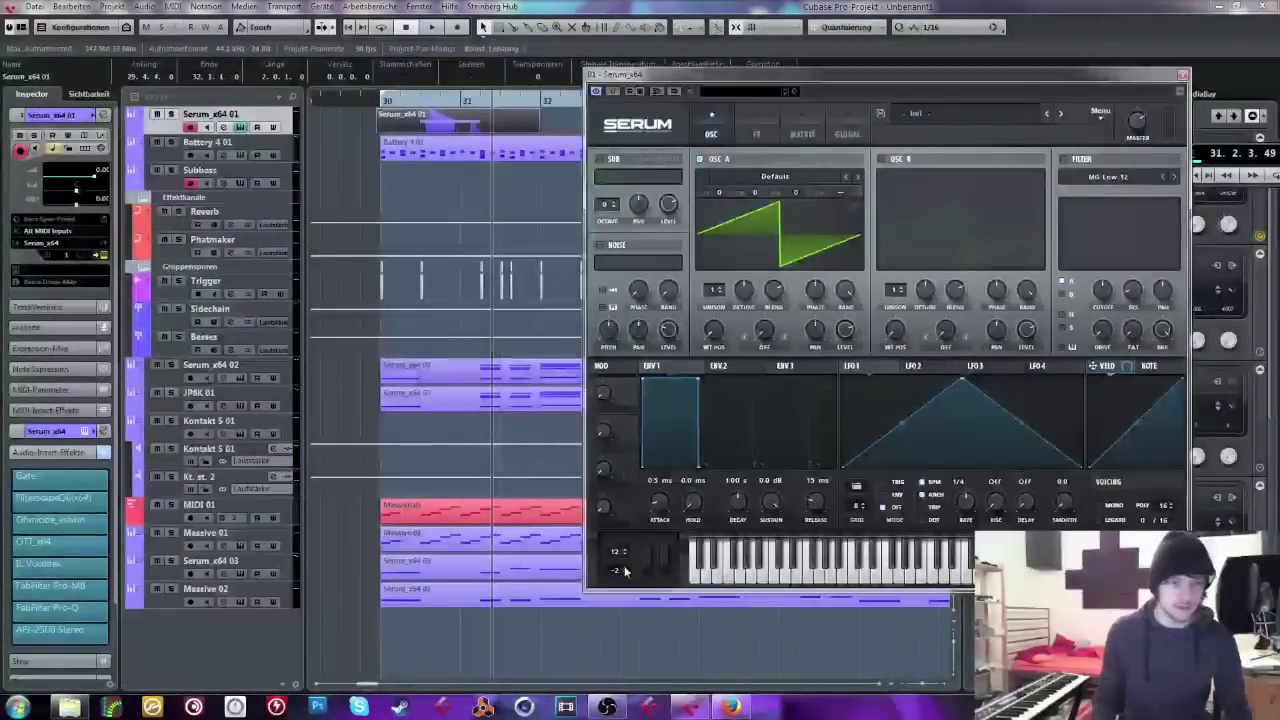
{"action": "left_click_drag", "start_coordinate": [615, 572], "coordinate": [604, 601]}
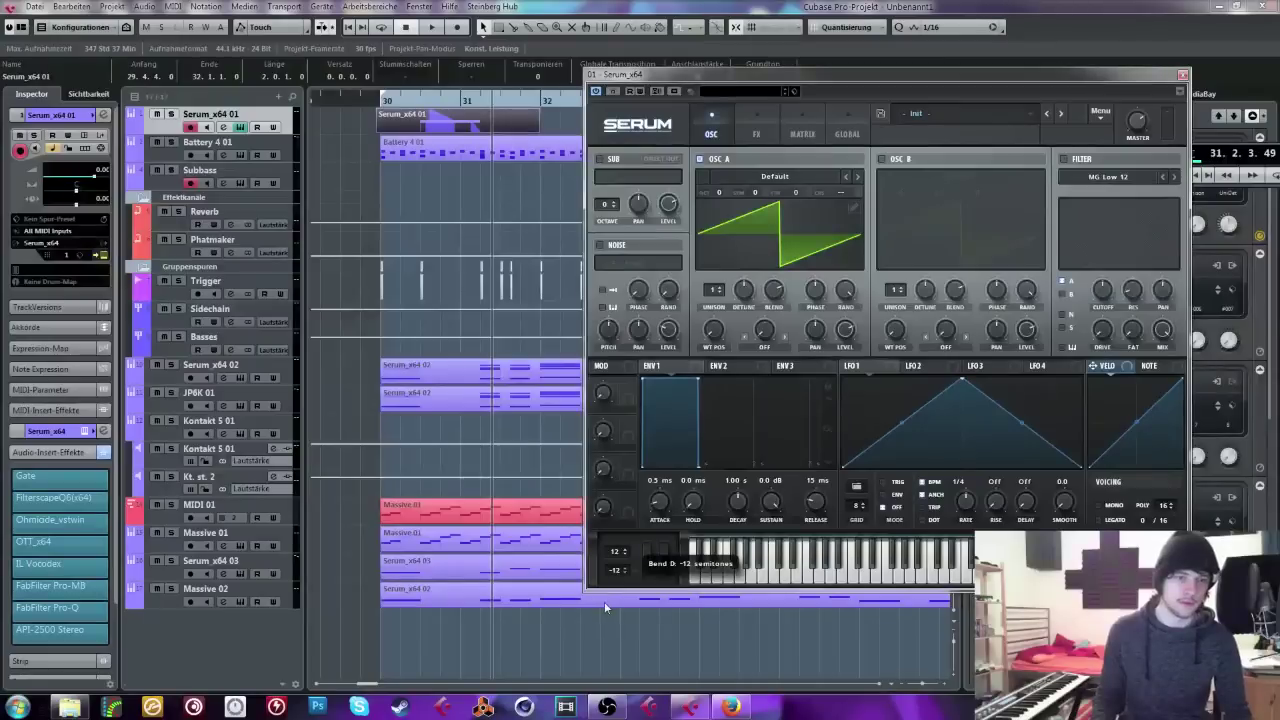
{"action": "double_click", "coordinate": [434, 101]}
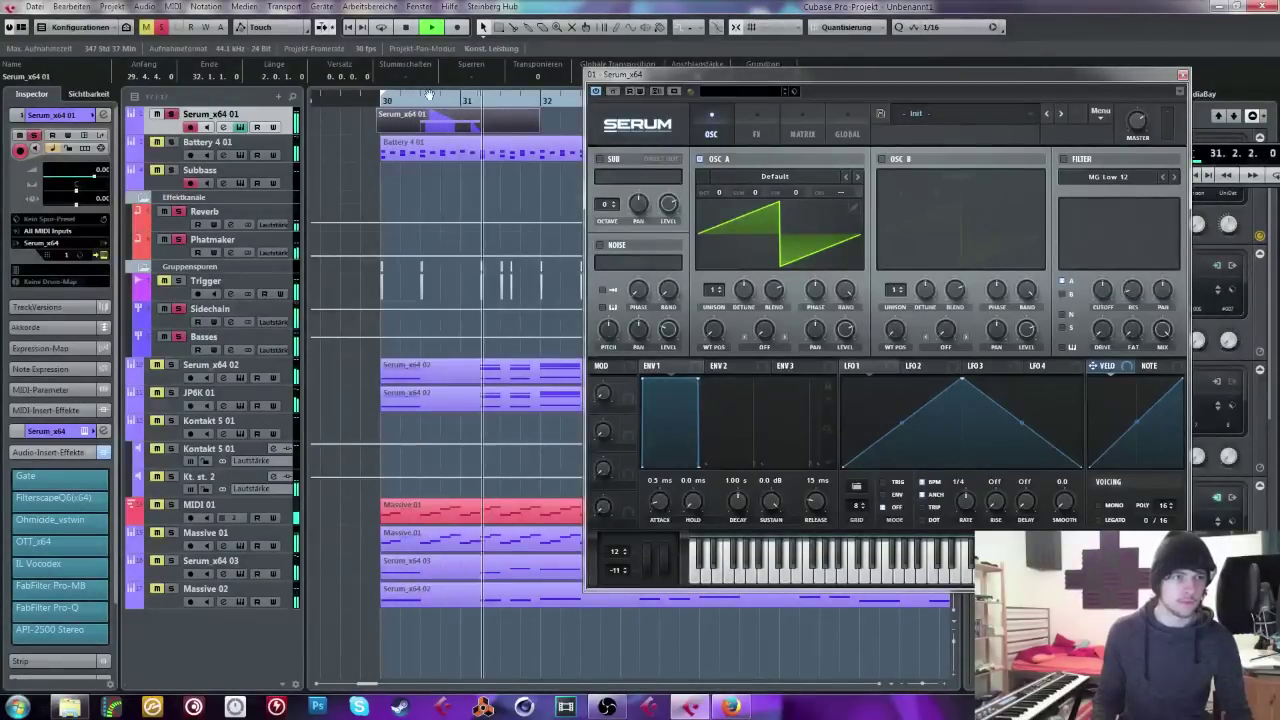
{"action": "key", "text": "s"}
Step: Set the locators around the Serum_x64 01 part from bar 30 to 32 and loop its playback
{"action": "left_click", "coordinate": [409, 101]}
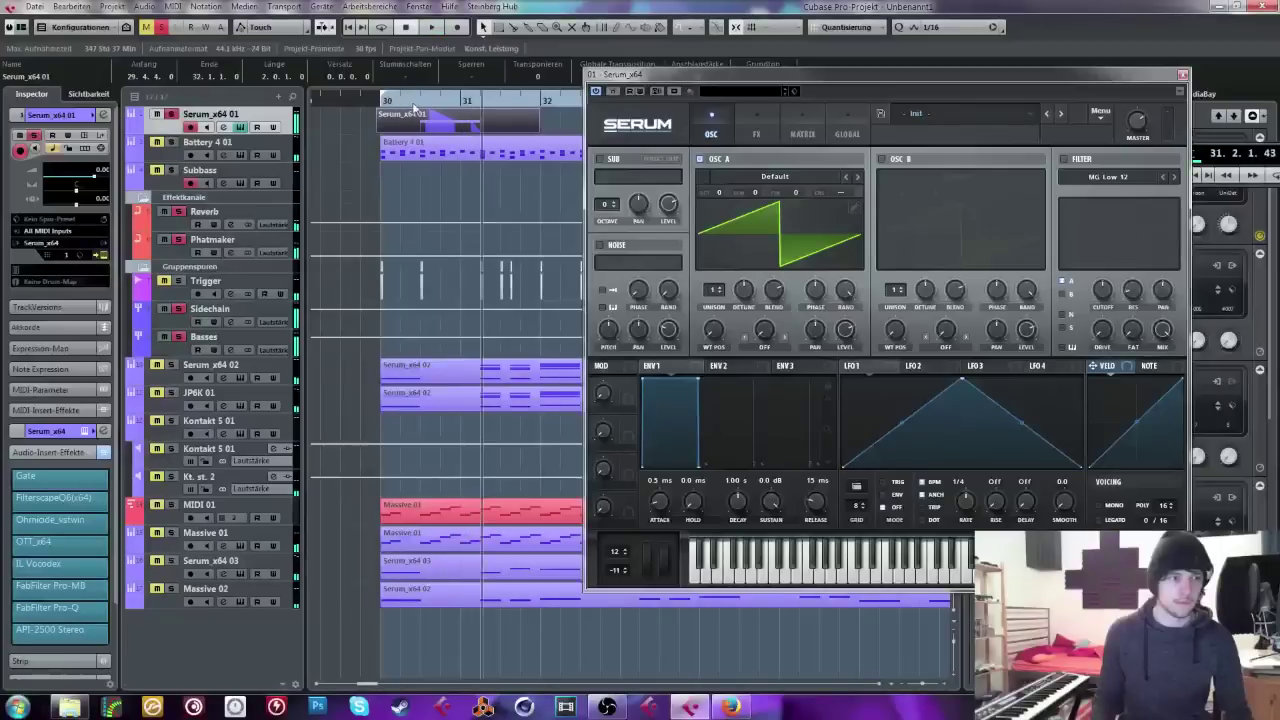
{"action": "left_click", "coordinate": [384, 100]}
{"action": "left_click", "coordinate": [447, 121]}
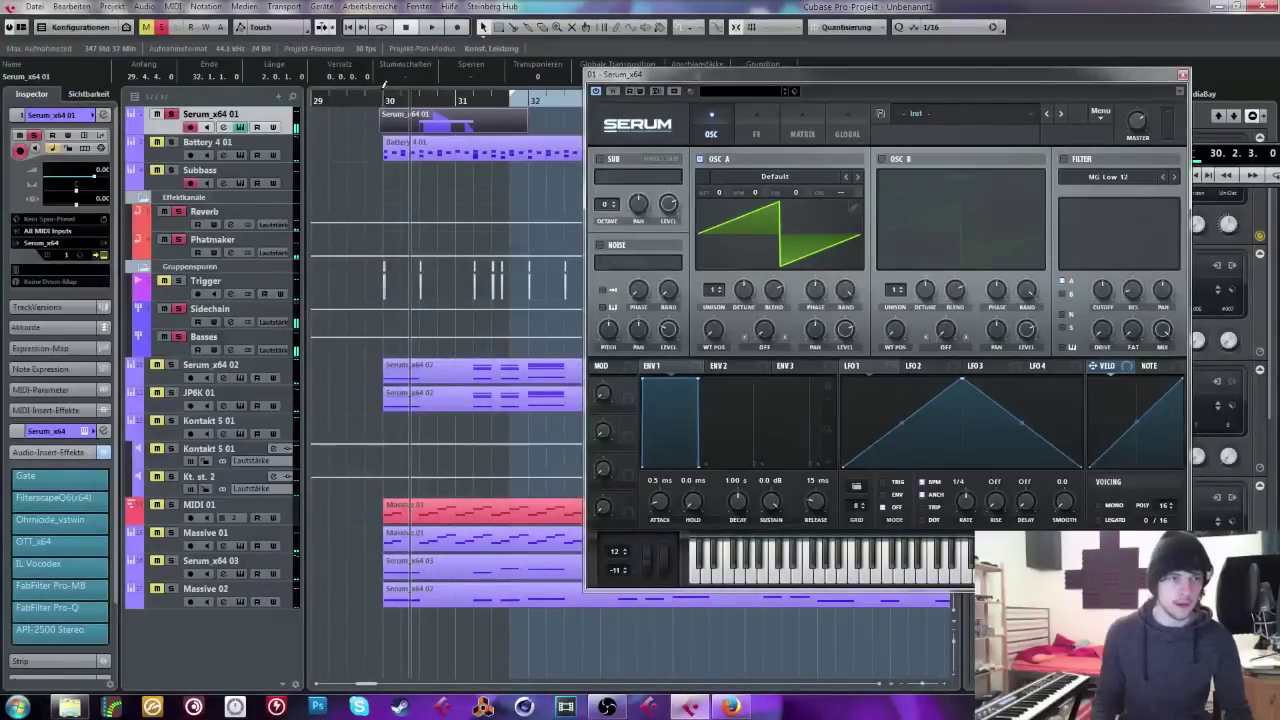
{"action": "left_click_drag", "start_coordinate": [385, 87], "coordinate": [483, 91]}
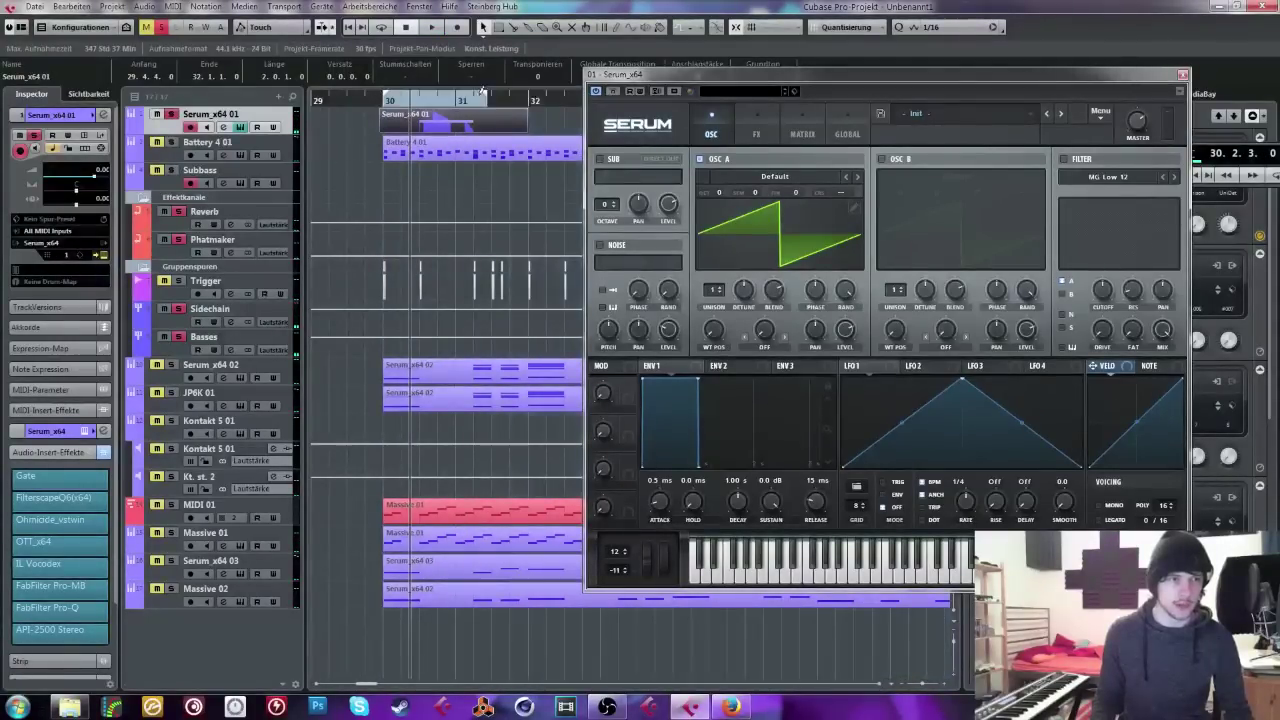
{"action": "left_click", "coordinate": [381, 30]}
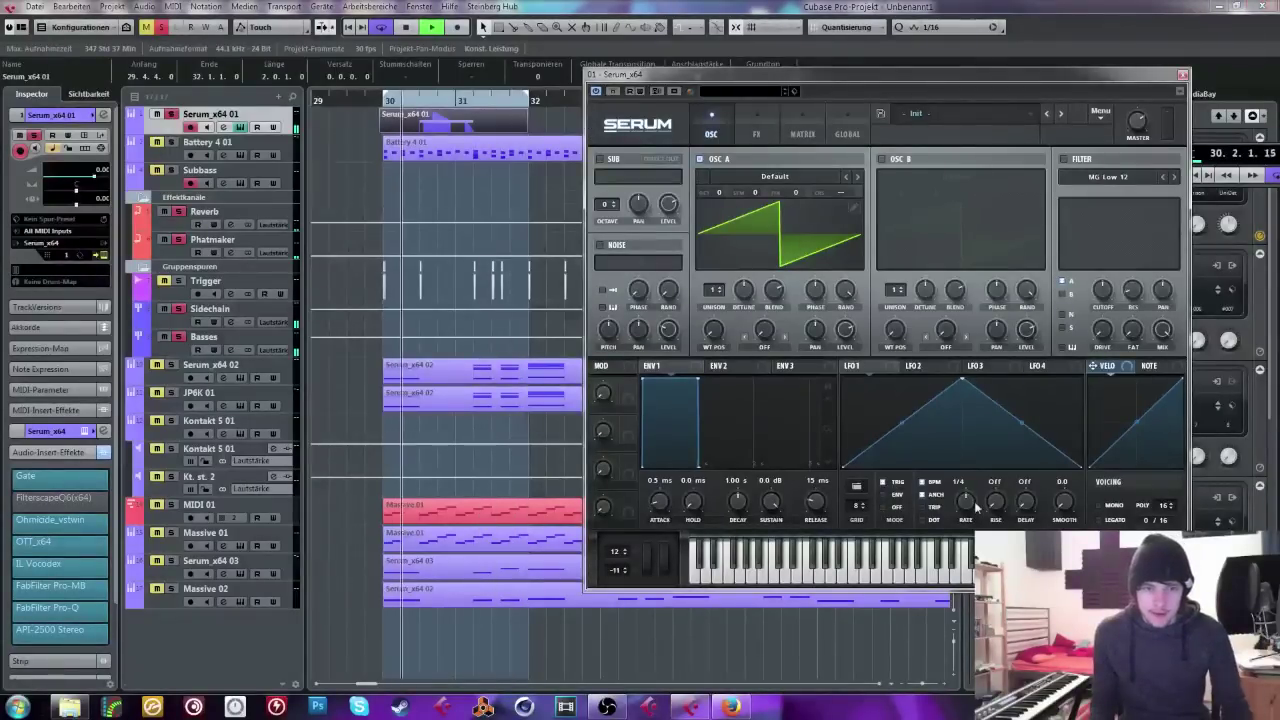
Step: Load the Loud SQ wavetable from the Riddim folder into oscillator A, with LFO 1 modulating its wavetable position at a one-bar rate
{"action": "left_click", "coordinate": [780, 177]}
{"action": "mouse_move", "coordinate": [800, 321]}
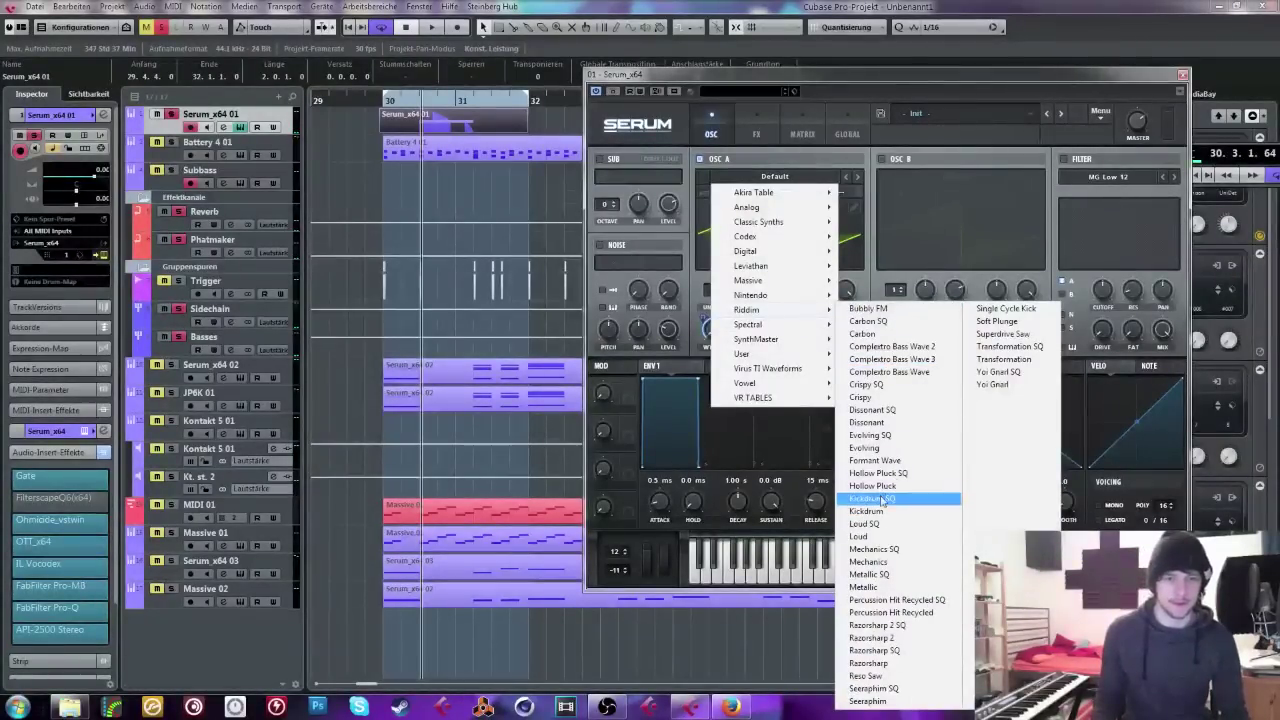
{"action": "left_click", "coordinate": [870, 498]}
{"action": "left_click", "coordinate": [780, 257]}
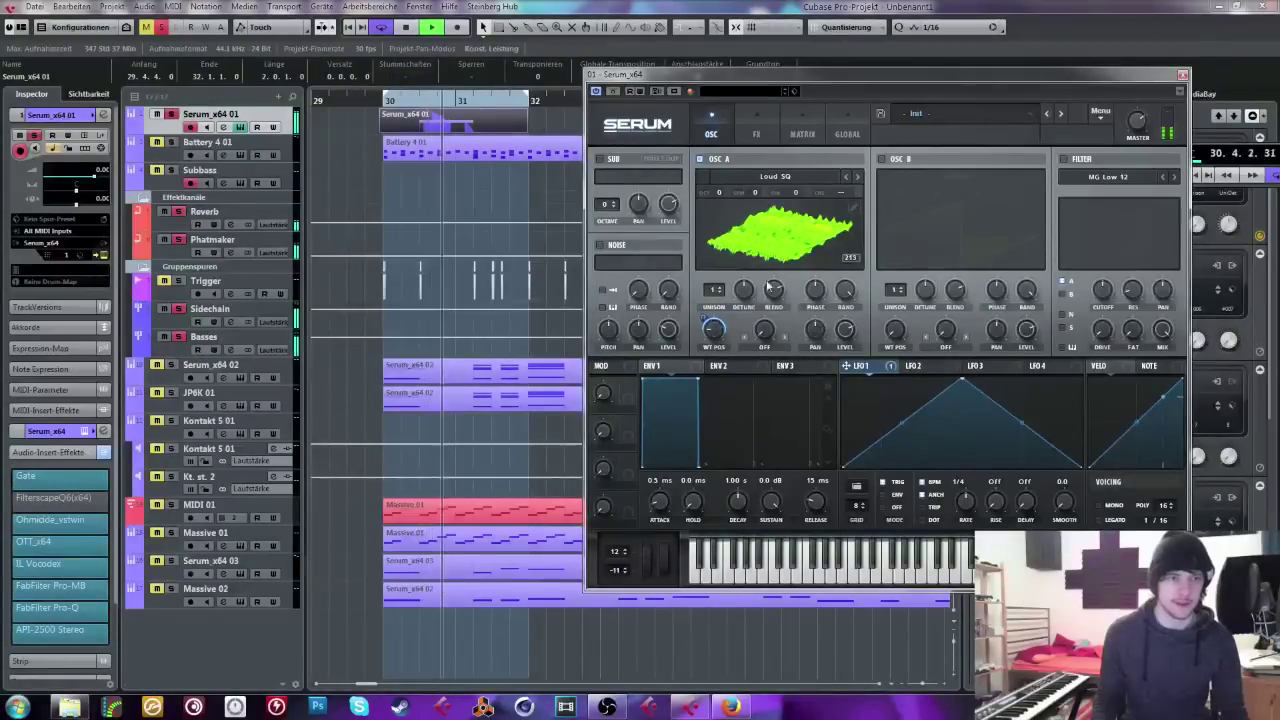
{"action": "left_click_drag", "start_coordinate": [965, 502], "coordinate": [963, 523]}
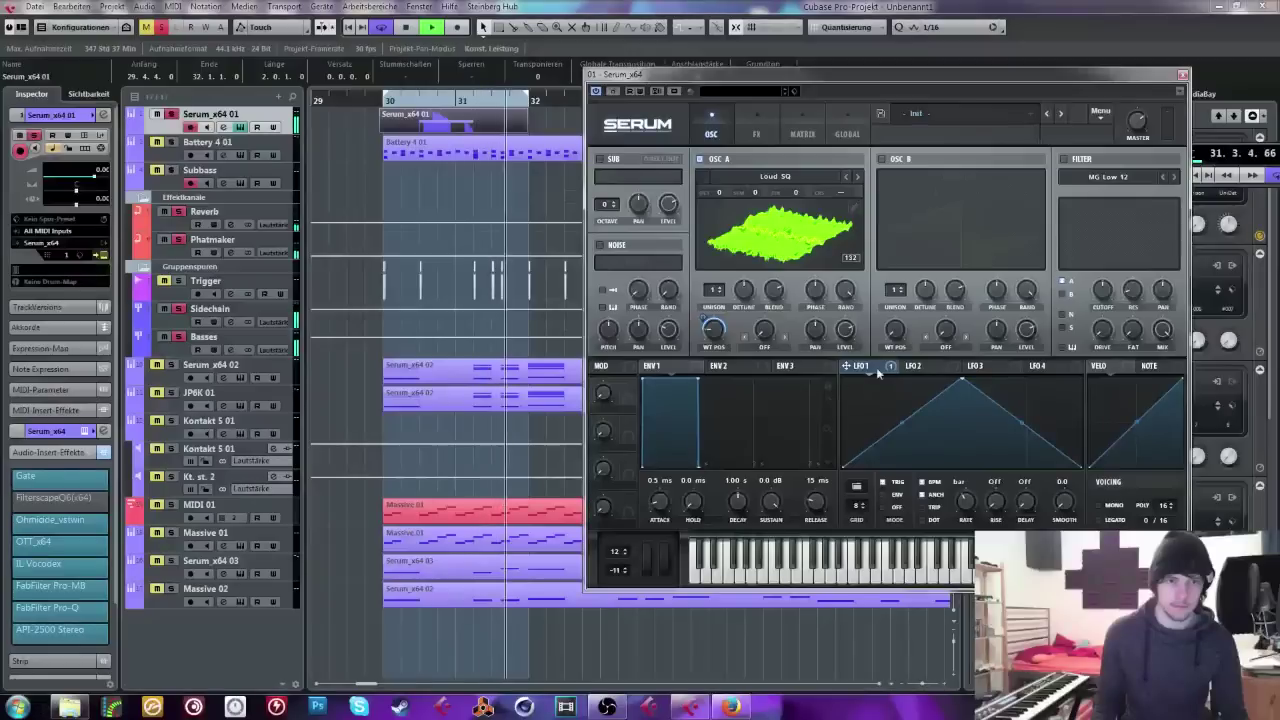
Step: Enable Serum's Hyper/Dimension and multiband Compressor effects, return to the oscillators and audition the loop
{"action": "left_click", "coordinate": [756, 130]}
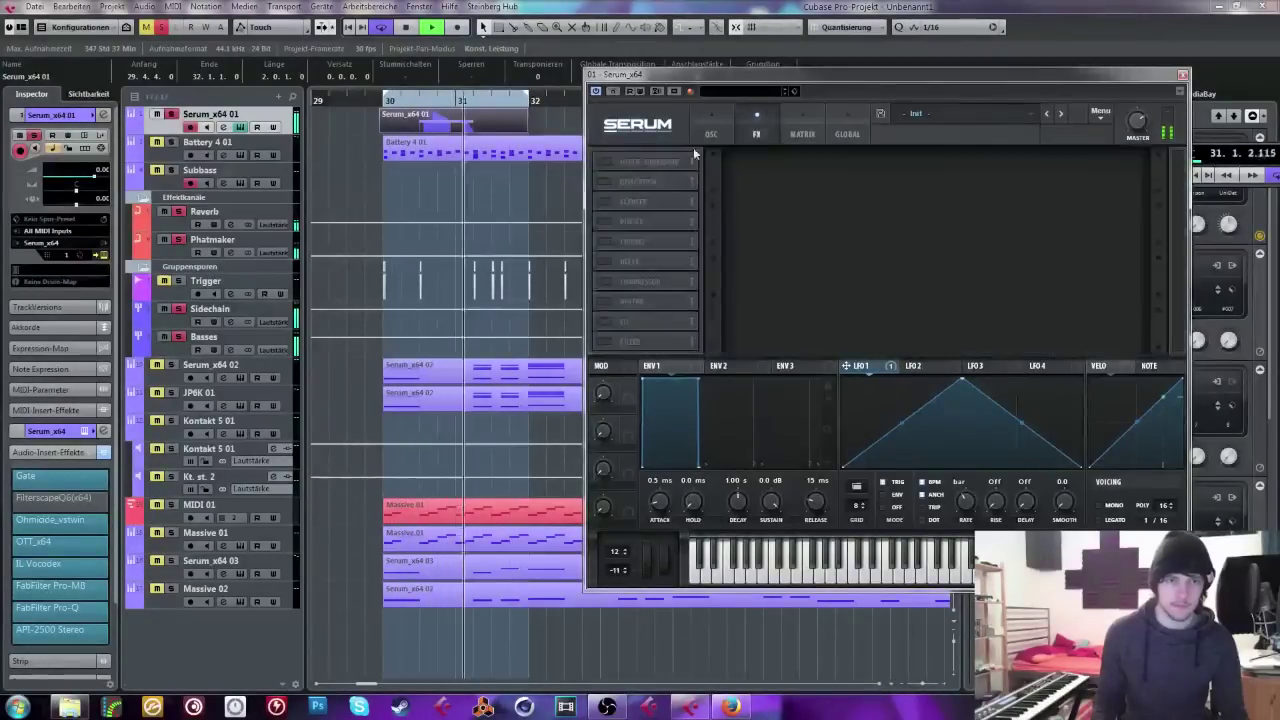
{"action": "left_click", "coordinate": [603, 162]}
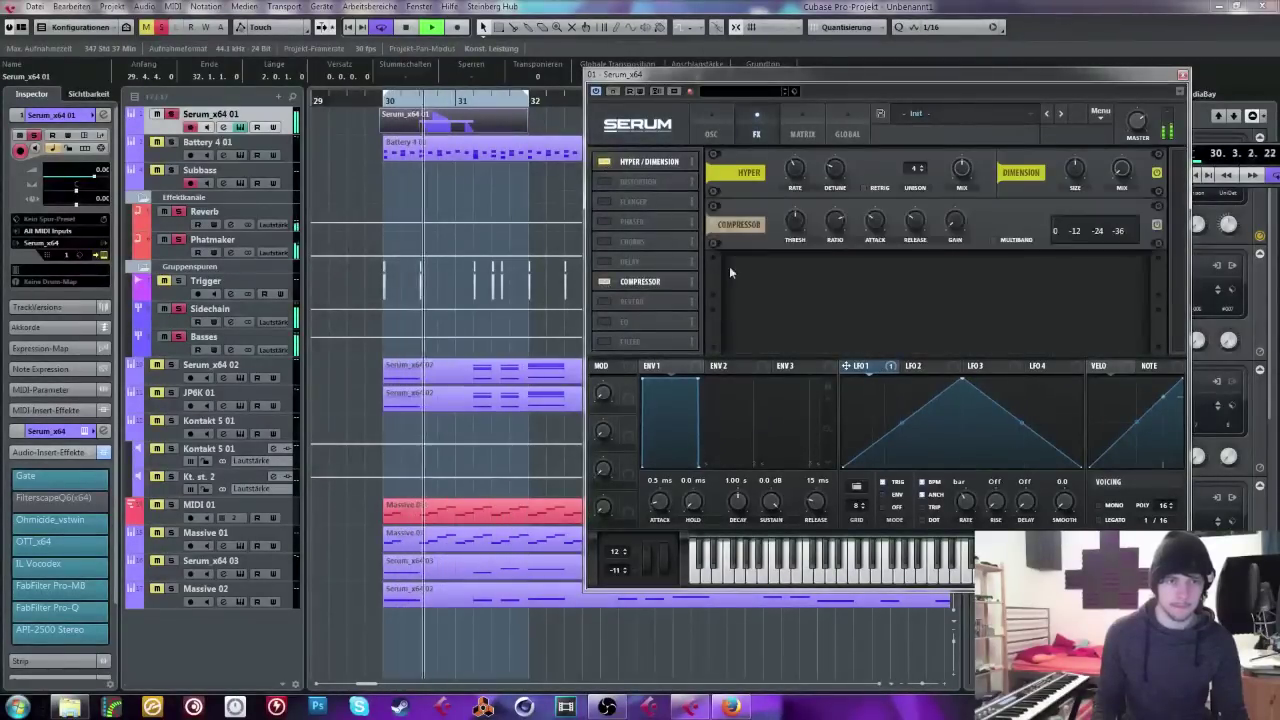
{"action": "left_click", "coordinate": [710, 132]}
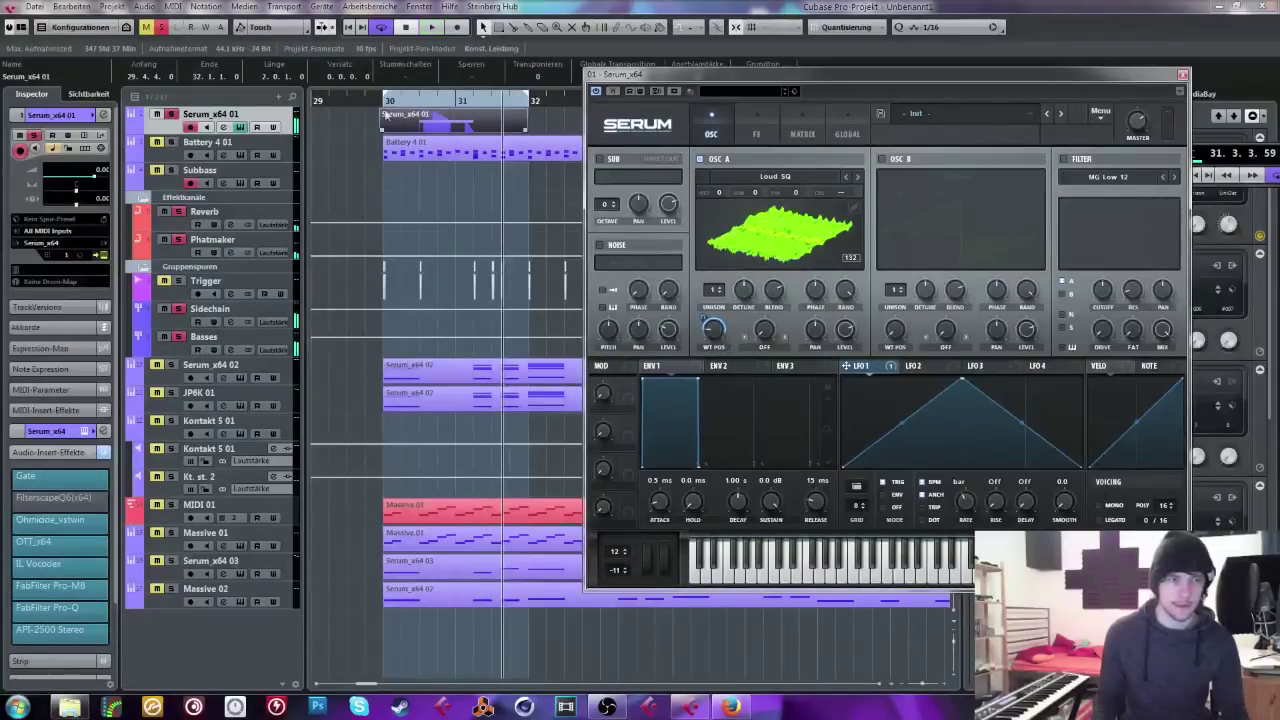
{"action": "mouse_move", "coordinate": [710, 325]}
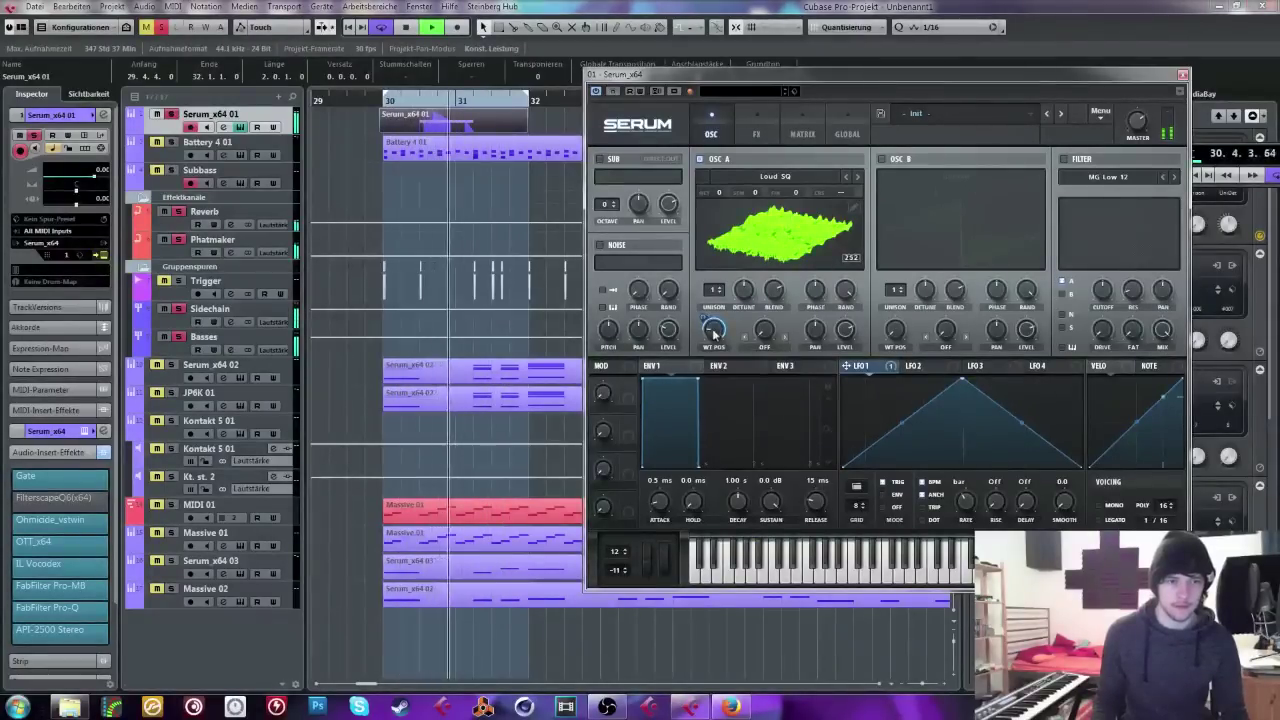
{"action": "key", "text": "space"}
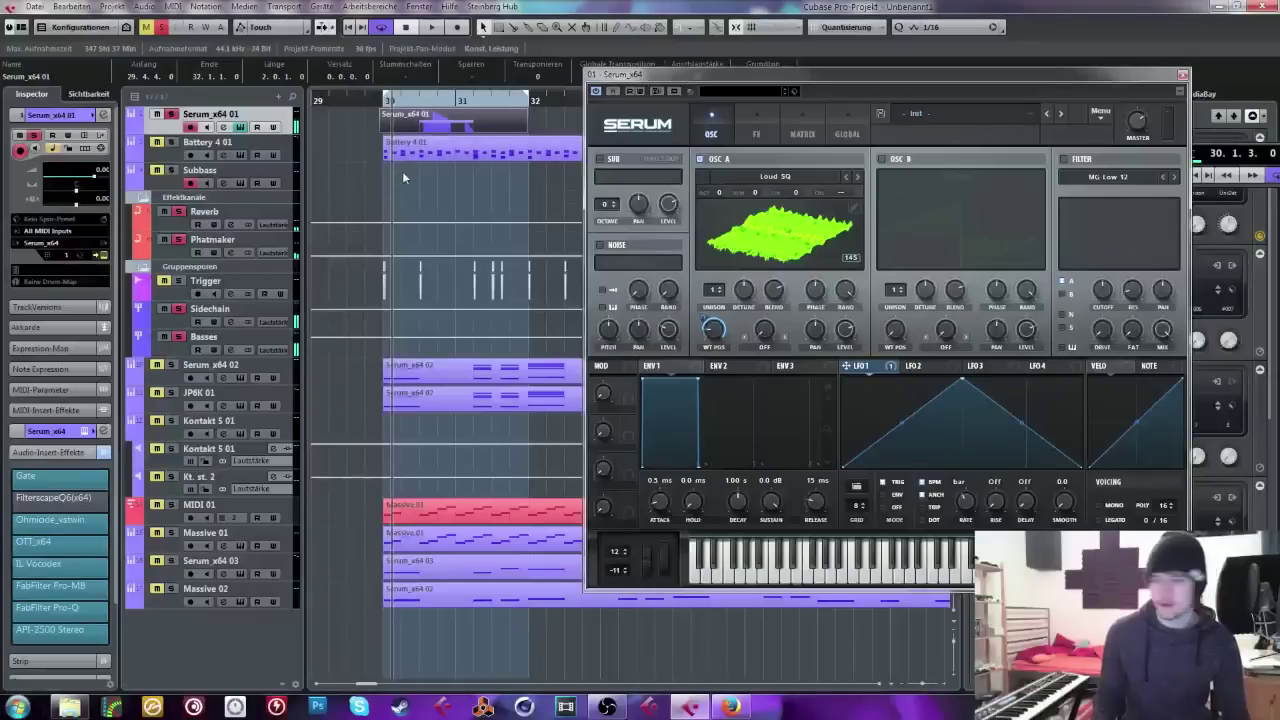
{"action": "key", "text": "space"}
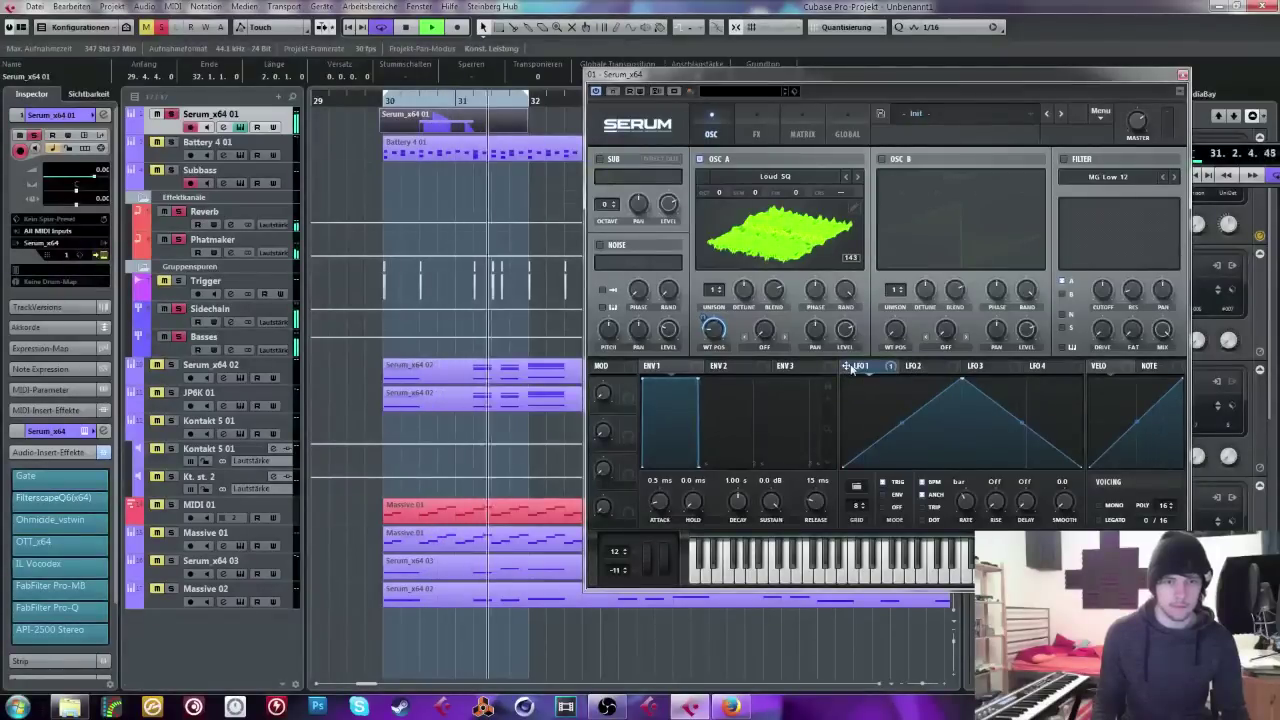
Step: Enable Serum's filter with LFO 1 modulating the cutoff, try the BP 12 type and settle on HP 12
{"action": "left_click_drag", "start_coordinate": [849, 368], "coordinate": [1101, 290]}
{"action": "left_click", "coordinate": [1108, 176]}
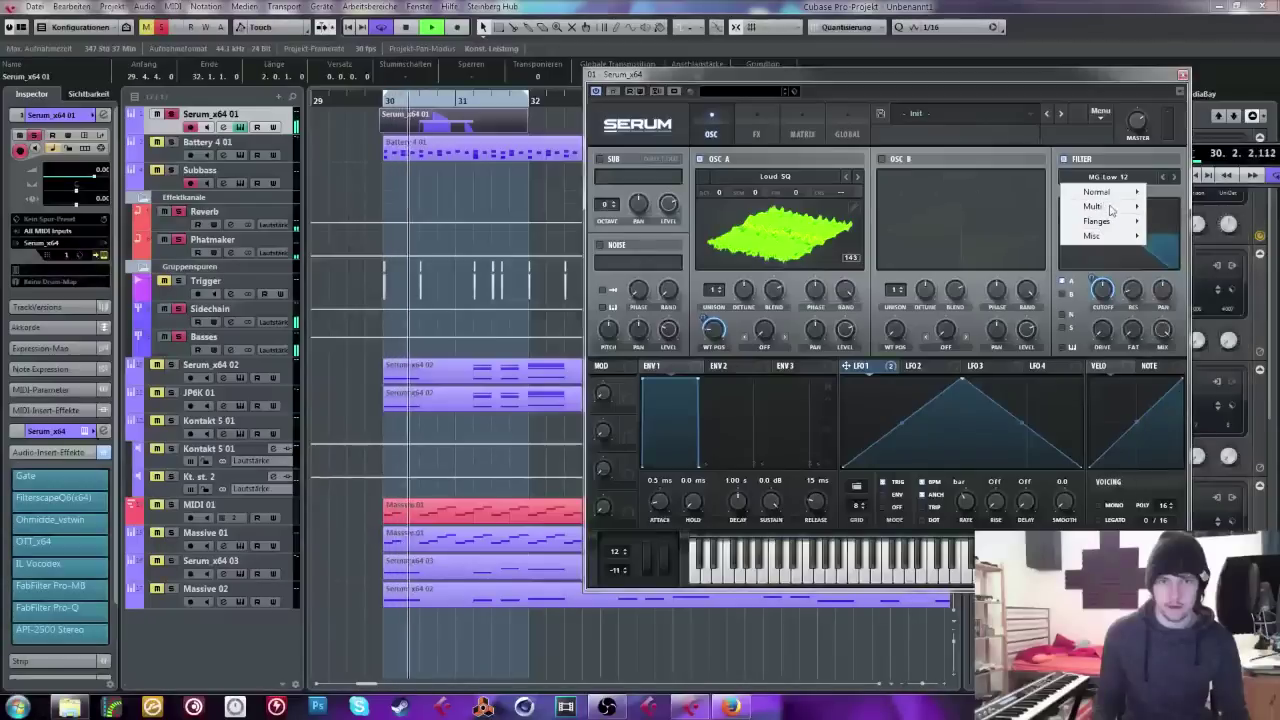
{"action": "mouse_move", "coordinate": [1111, 207]}
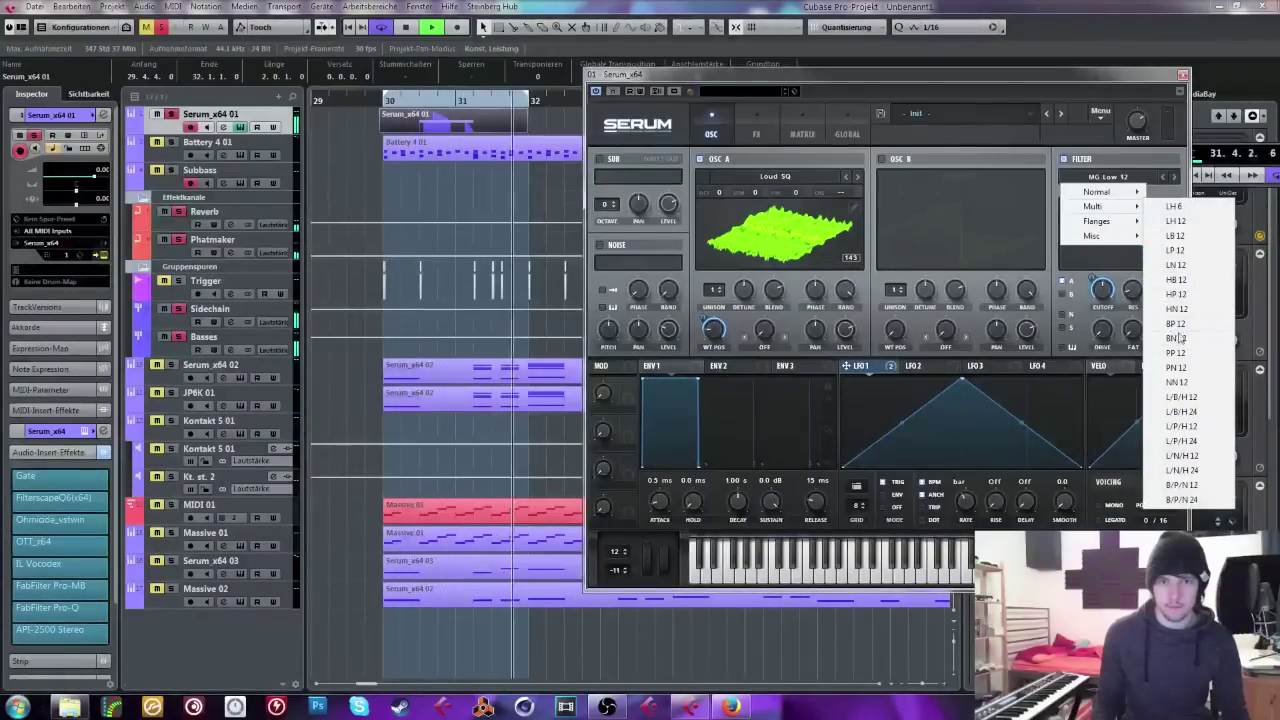
{"action": "left_click", "coordinate": [1175, 323]}
{"action": "left_click", "coordinate": [1108, 176]}
{"action": "mouse_move", "coordinate": [1130, 226]}
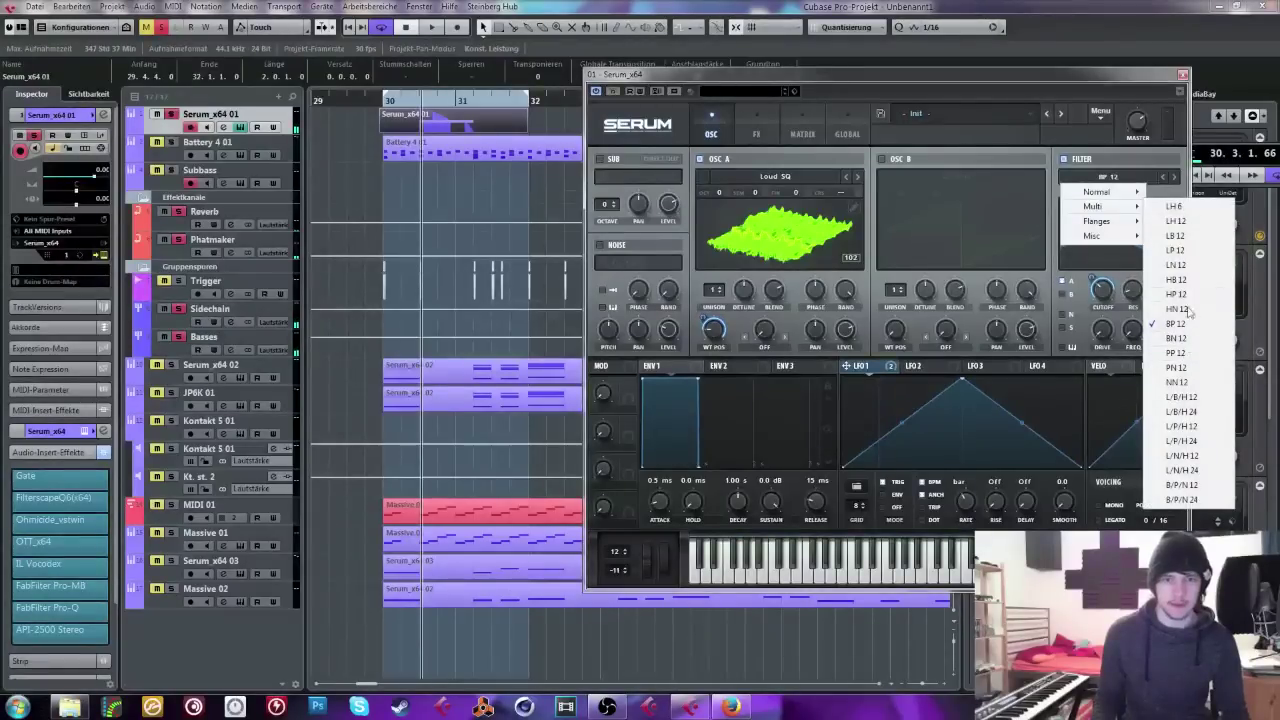
{"action": "left_click", "coordinate": [1182, 295]}
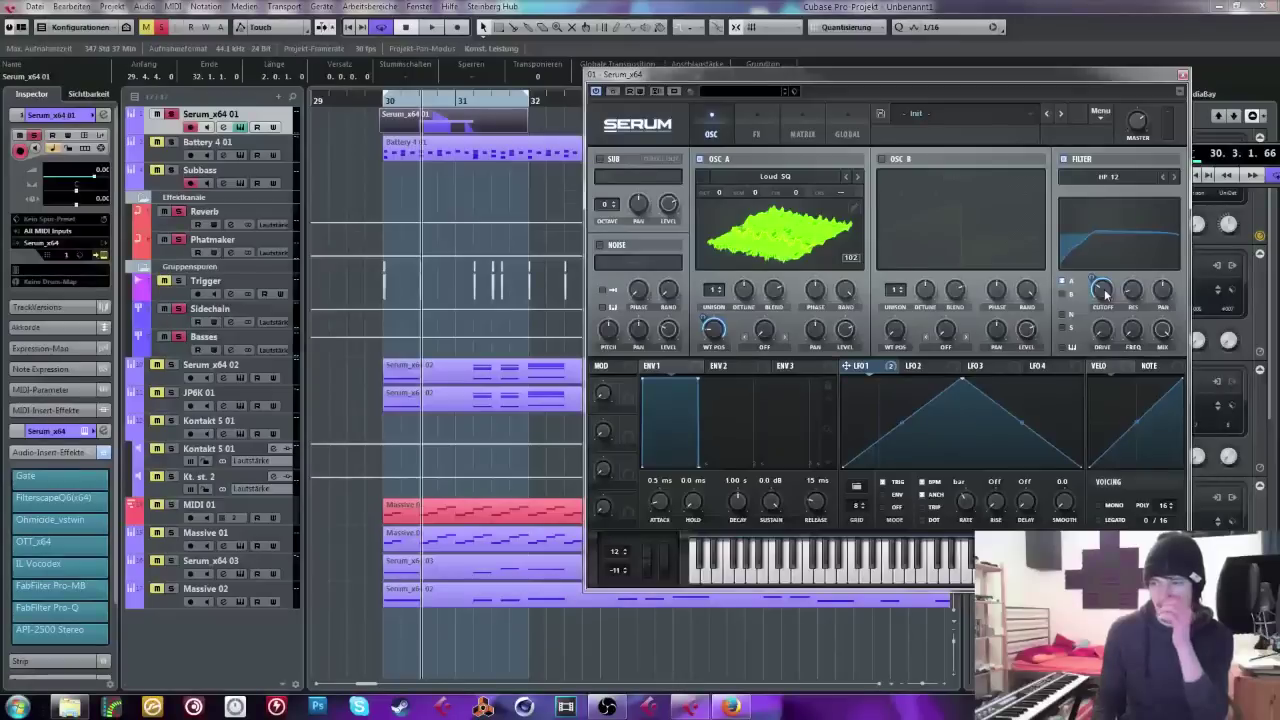
Step: Audition the high-pass filtered bass in the loop from bar 30 and display Serum's effects
{"action": "key", "text": "space"}
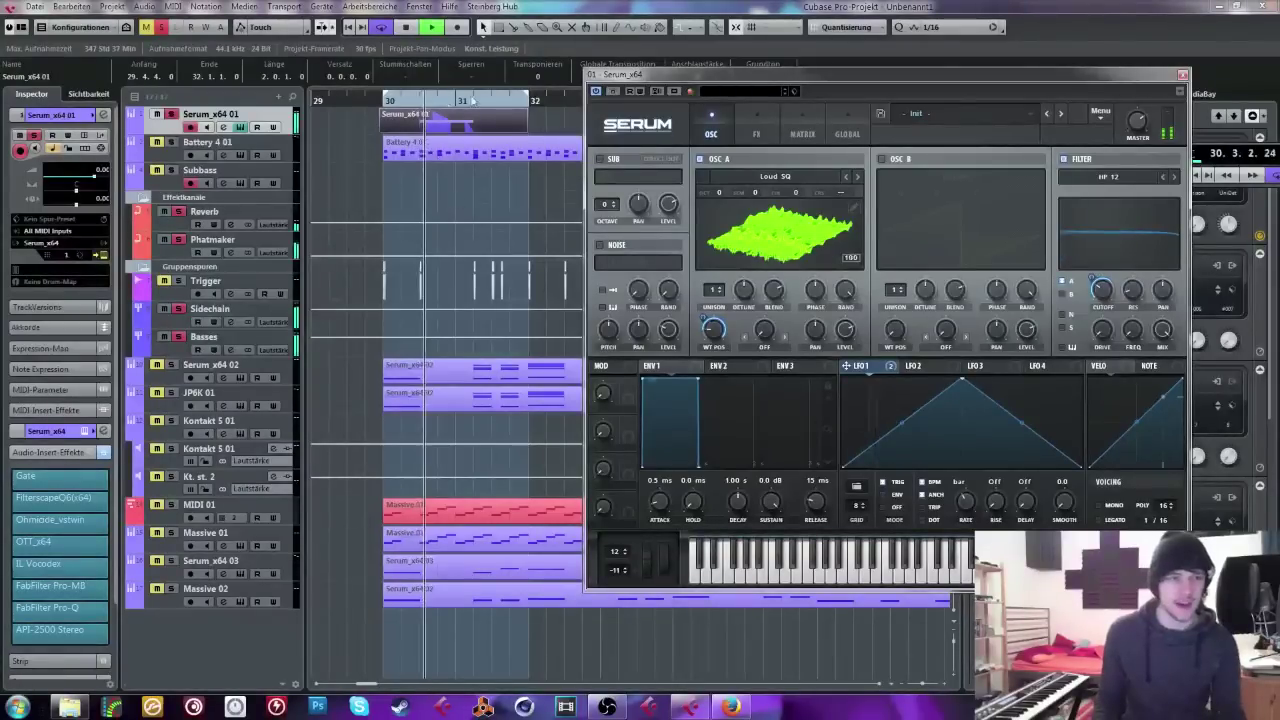
{"action": "left_click", "coordinate": [416, 101]}
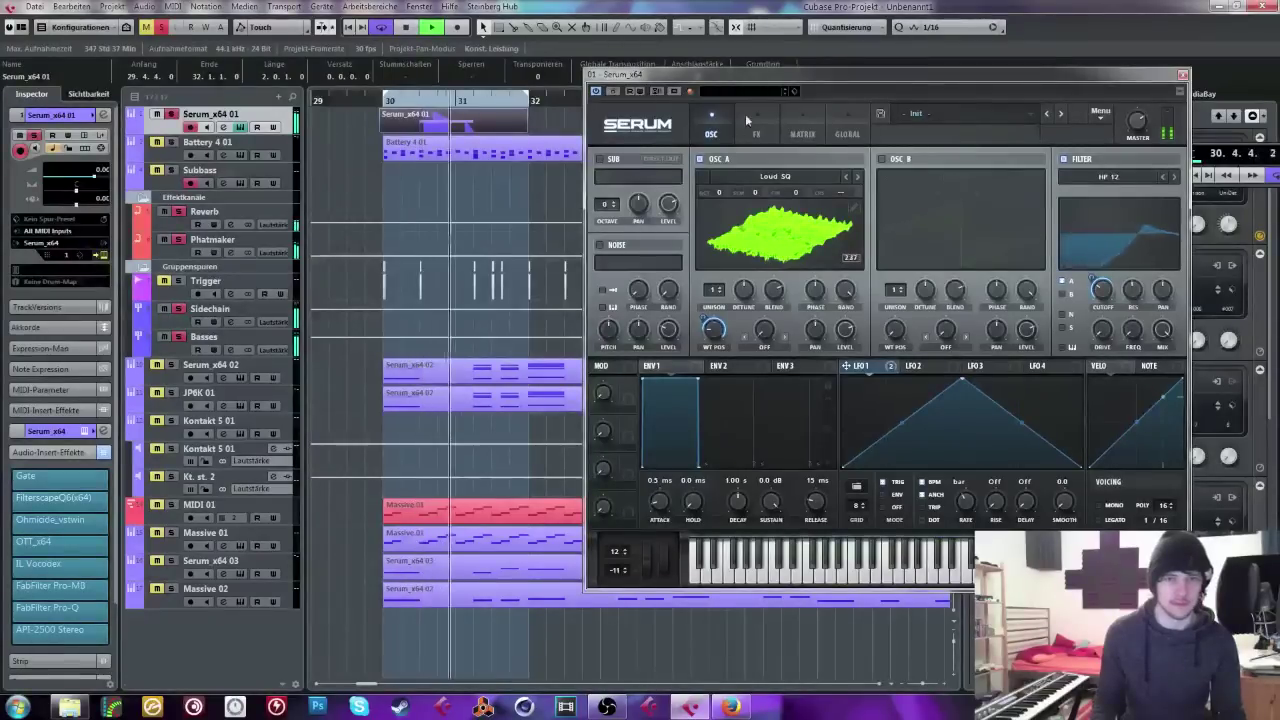
{"action": "left_click", "coordinate": [406, 97]}
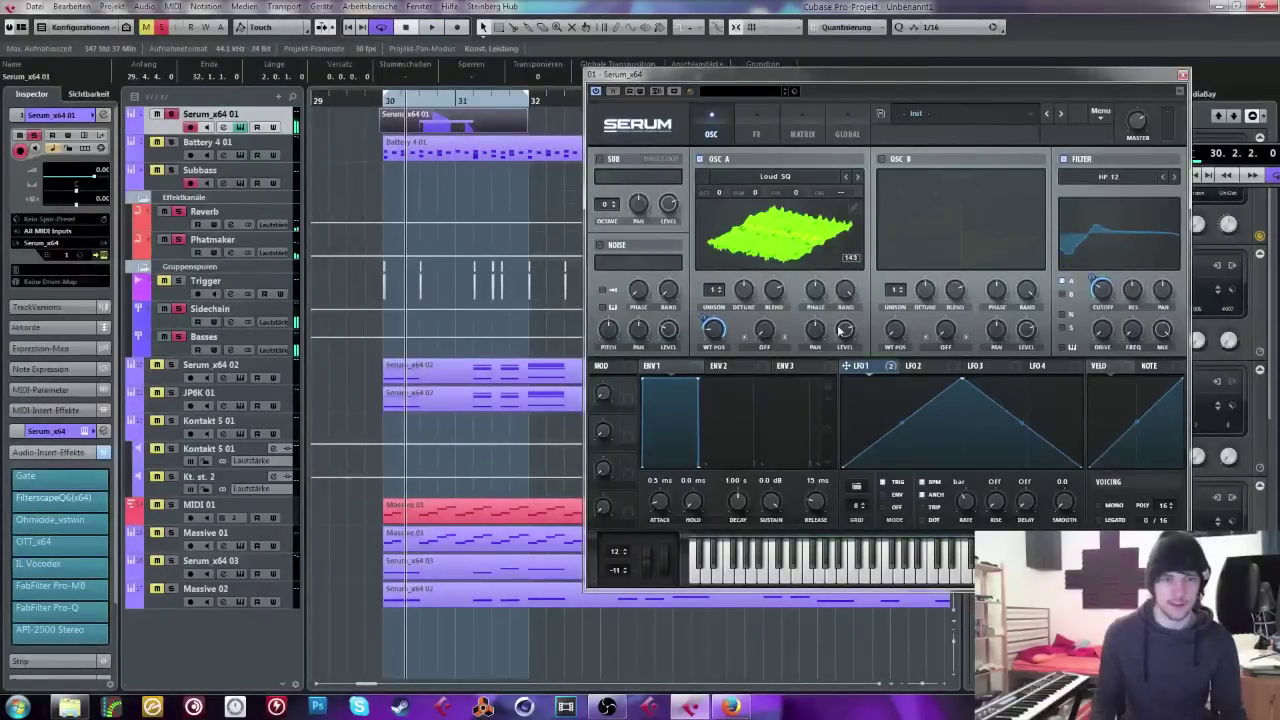
{"action": "left_click", "coordinate": [756, 127]}
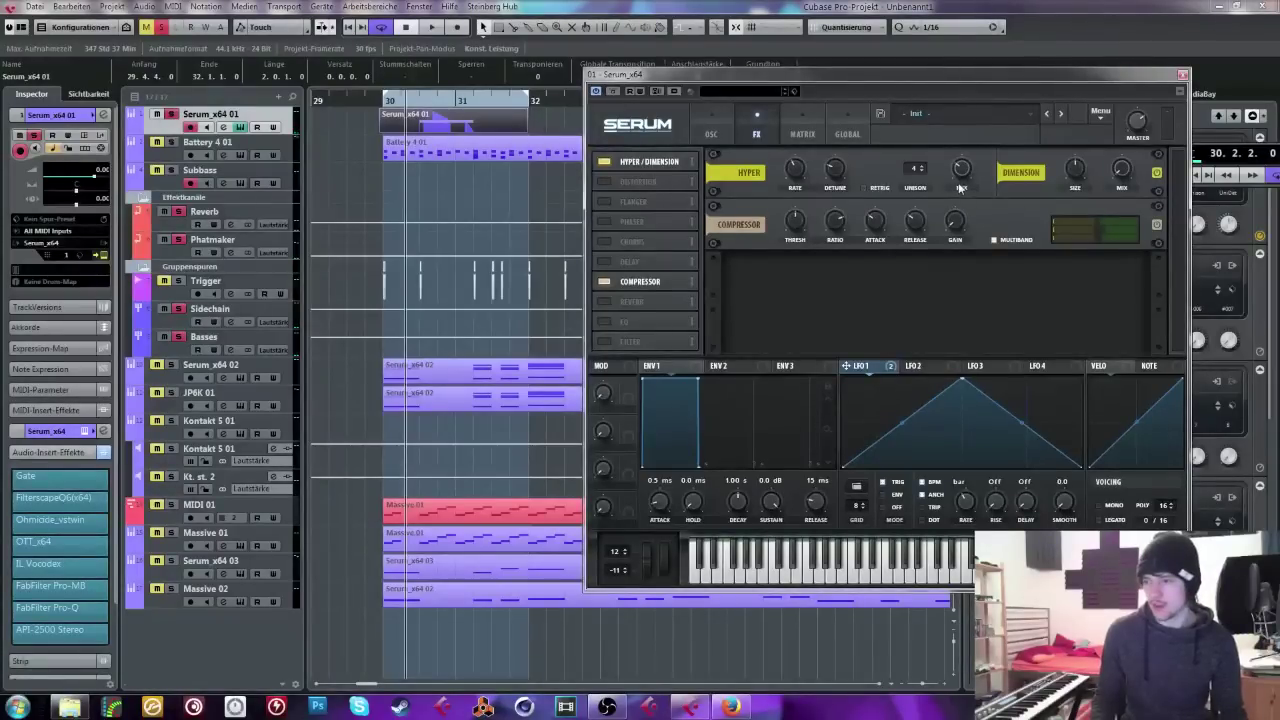
Step: Enable Serum's Distortion effect with the Tube type and audition the bass in the loop
{"action": "left_click", "coordinate": [428, 100]}
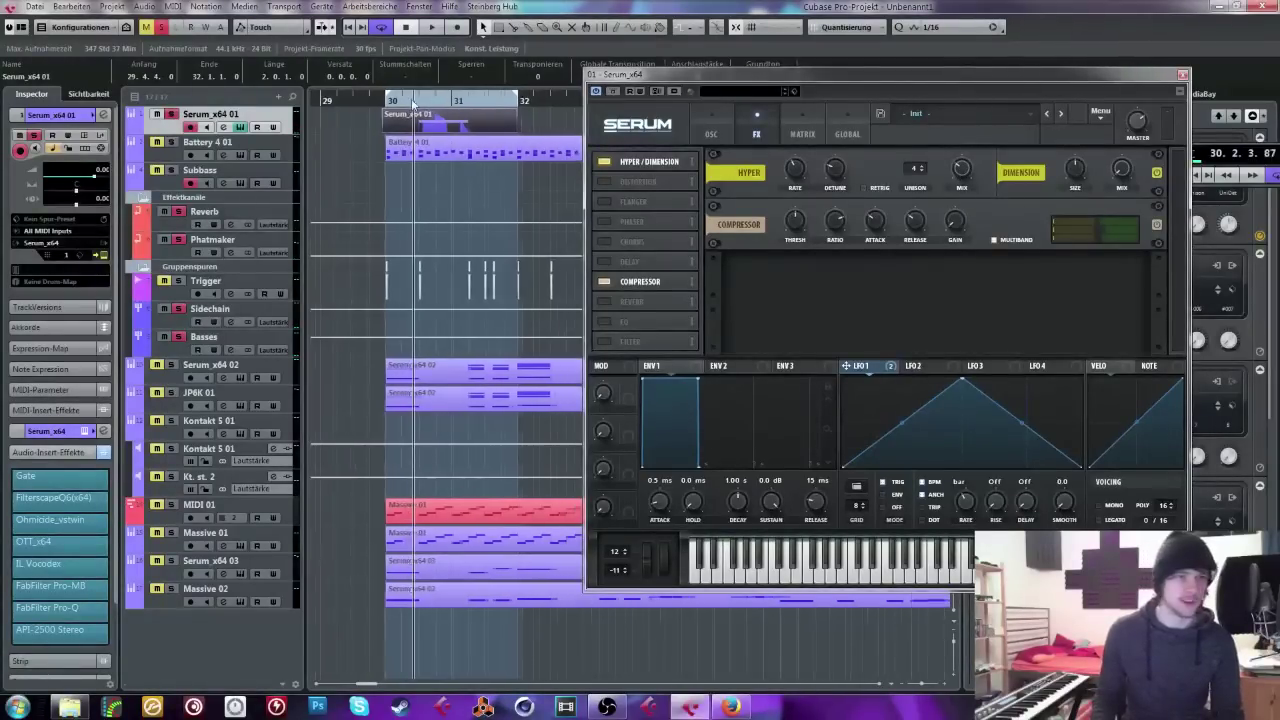
{"action": "key", "text": "space"}
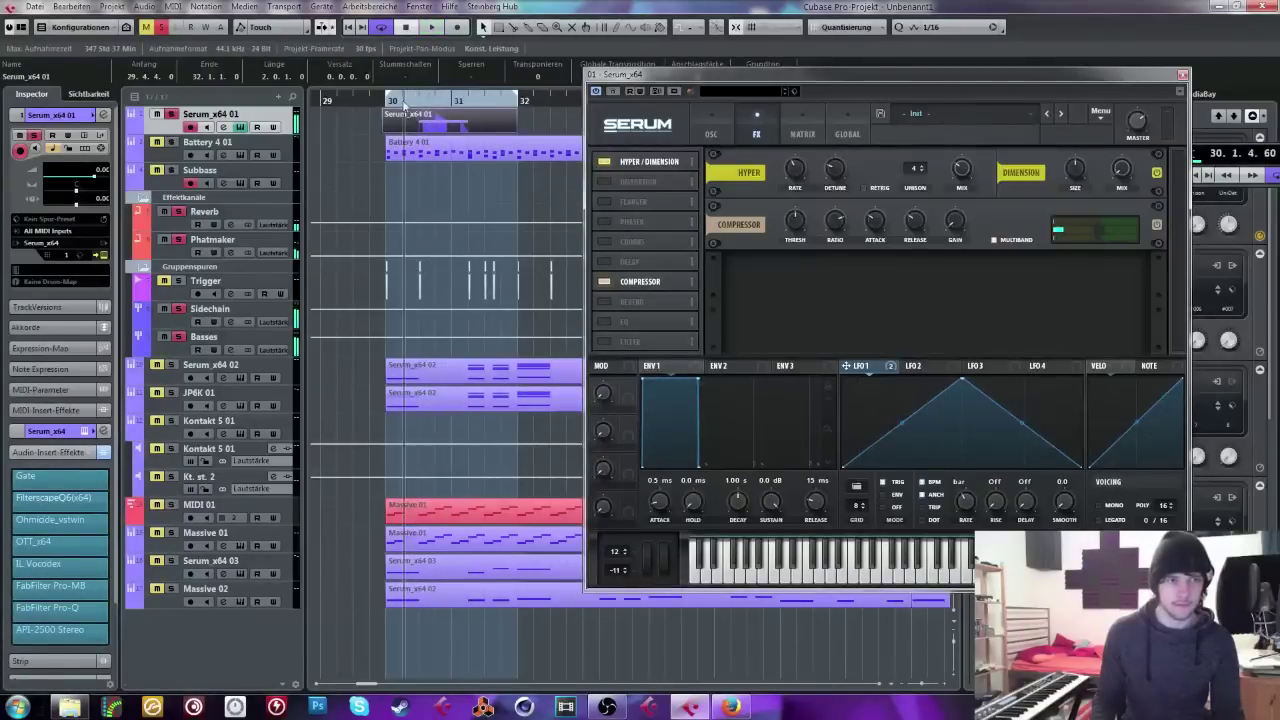
{"action": "key", "text": "space"}
{"action": "left_click", "coordinate": [604, 181]}
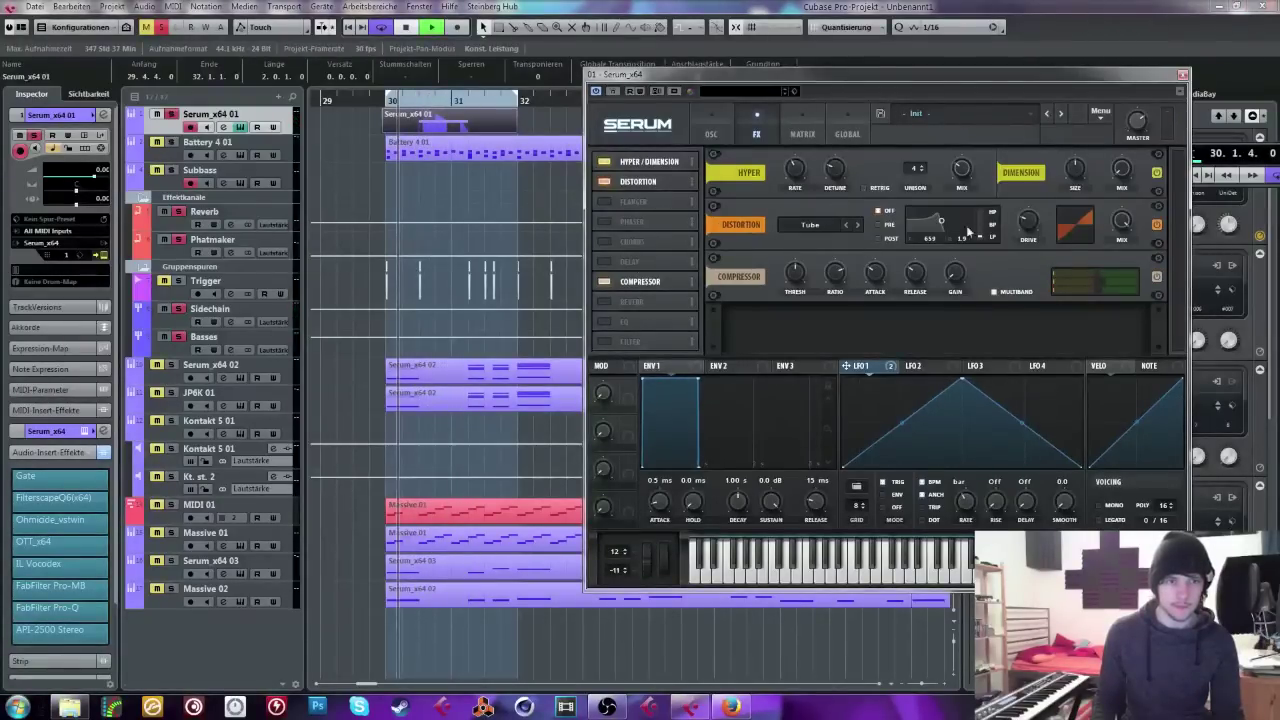
{"action": "key", "text": "space"}
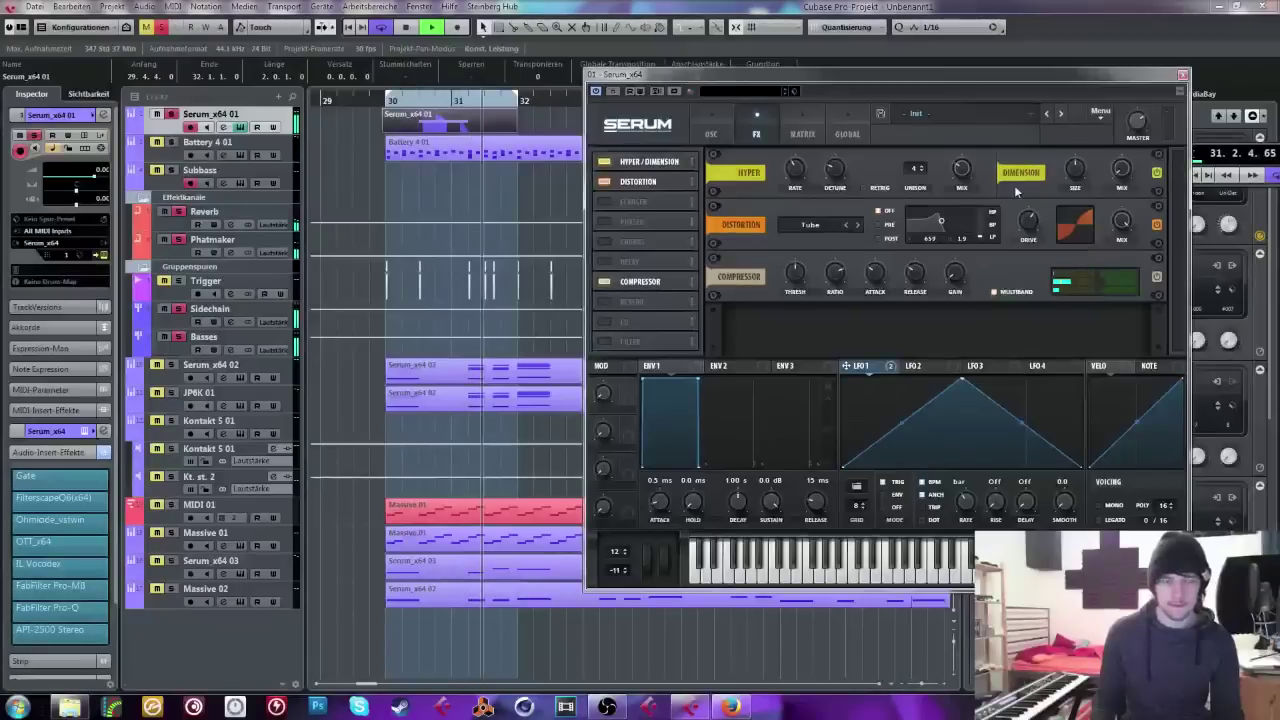
{"action": "key", "text": "space"}
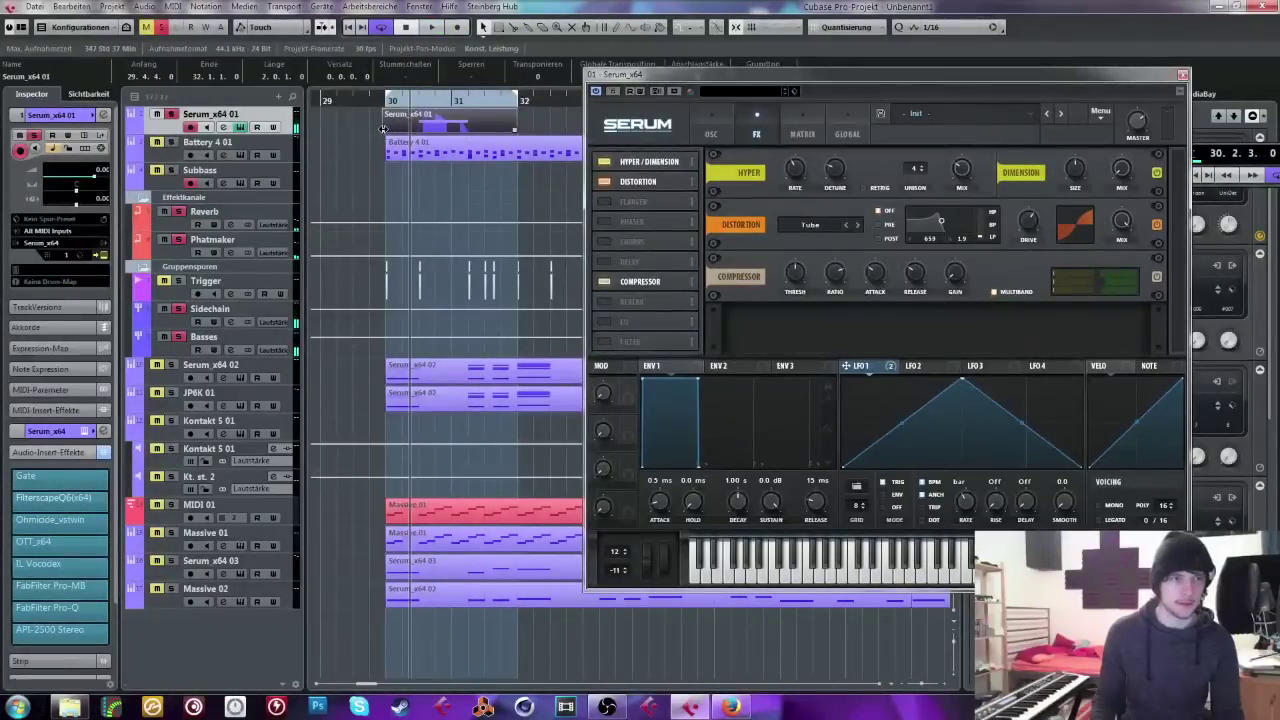
Step: Trim the start of the Serum_x64 01 part to bar 30 and check the track's output routing options
{"action": "left_click_drag", "start_coordinate": [385, 128], "coordinate": [388, 128]}
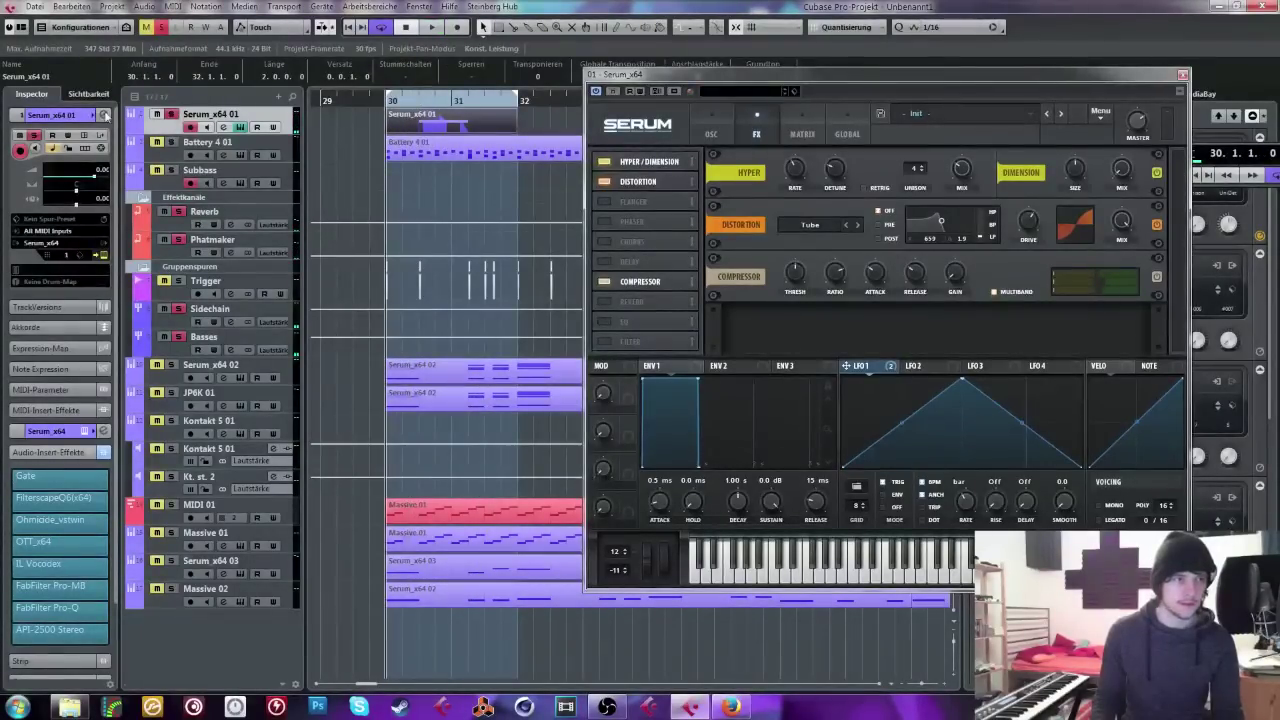
{"action": "left_click", "coordinate": [104, 115]}
{"action": "left_click", "coordinate": [743, 186]}
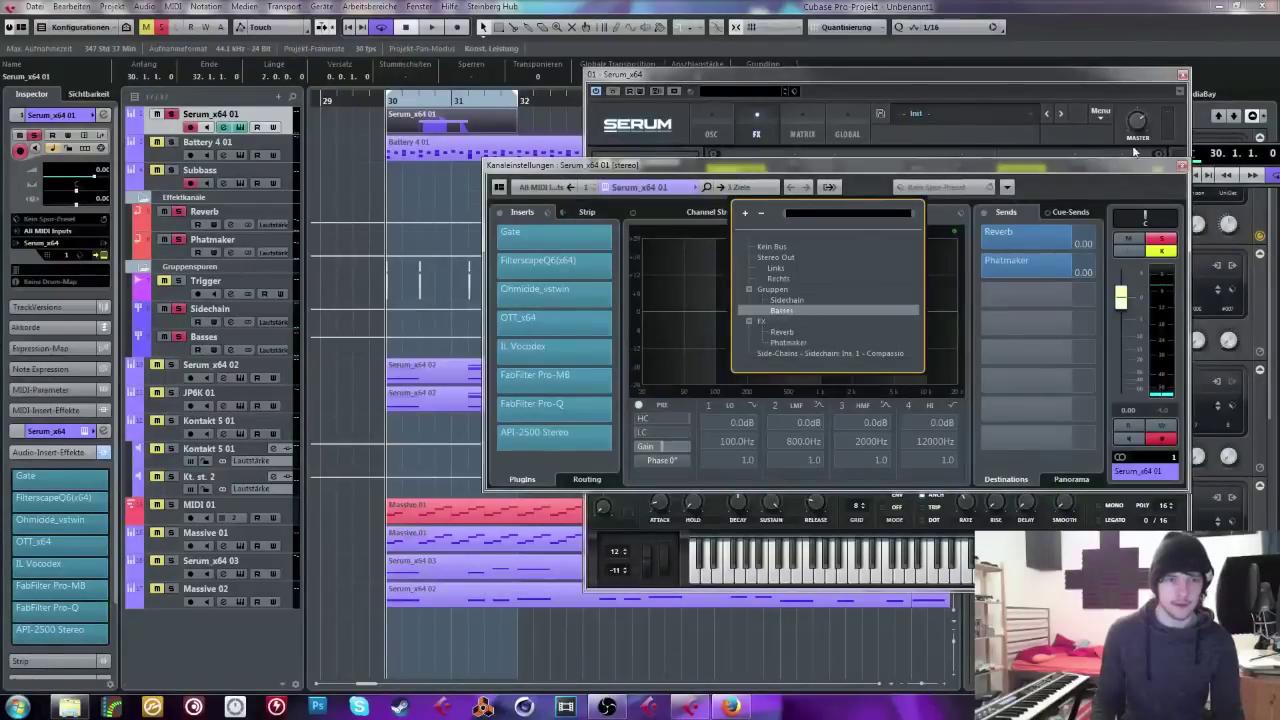
{"action": "left_click", "coordinate": [1182, 166]}
{"action": "left_click", "coordinate": [1182, 166]}
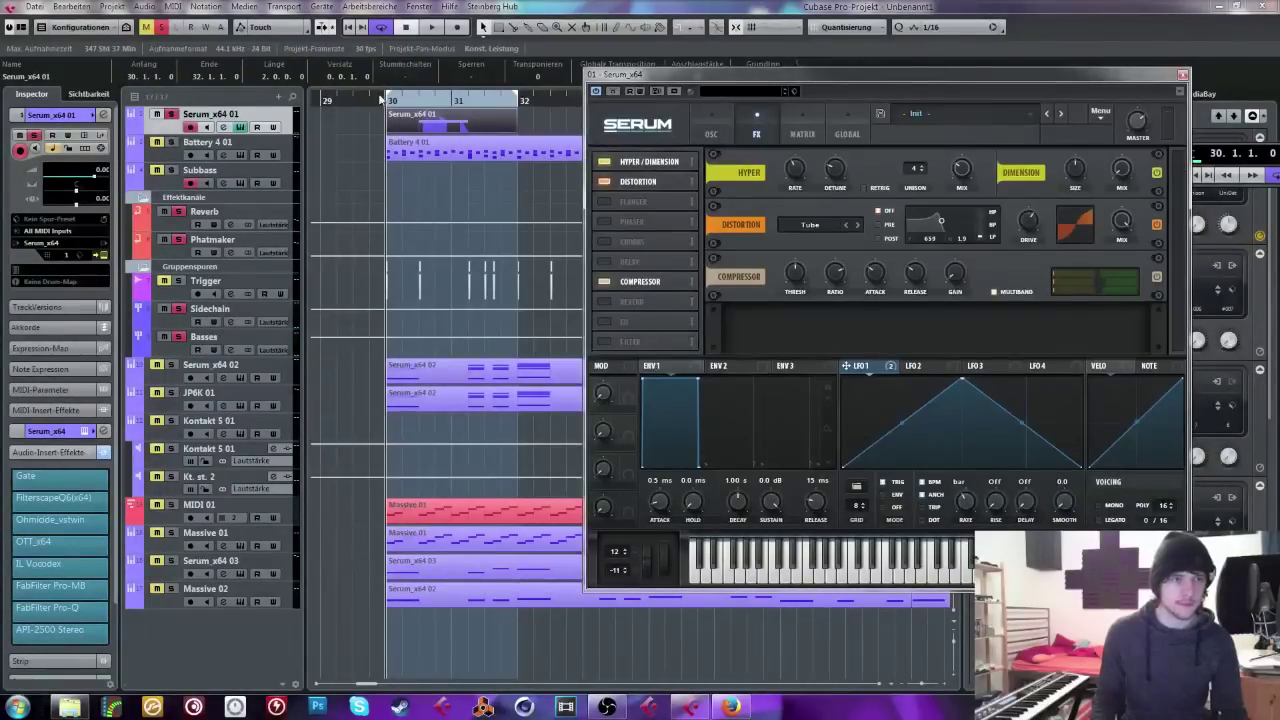
Step: Inspect the OTT and FabFilter Pro-Q inserts on the Basses group
{"action": "left_click_drag", "start_coordinate": [382, 100], "coordinate": [382, 140]}
{"action": "left_click", "coordinate": [225, 346]}
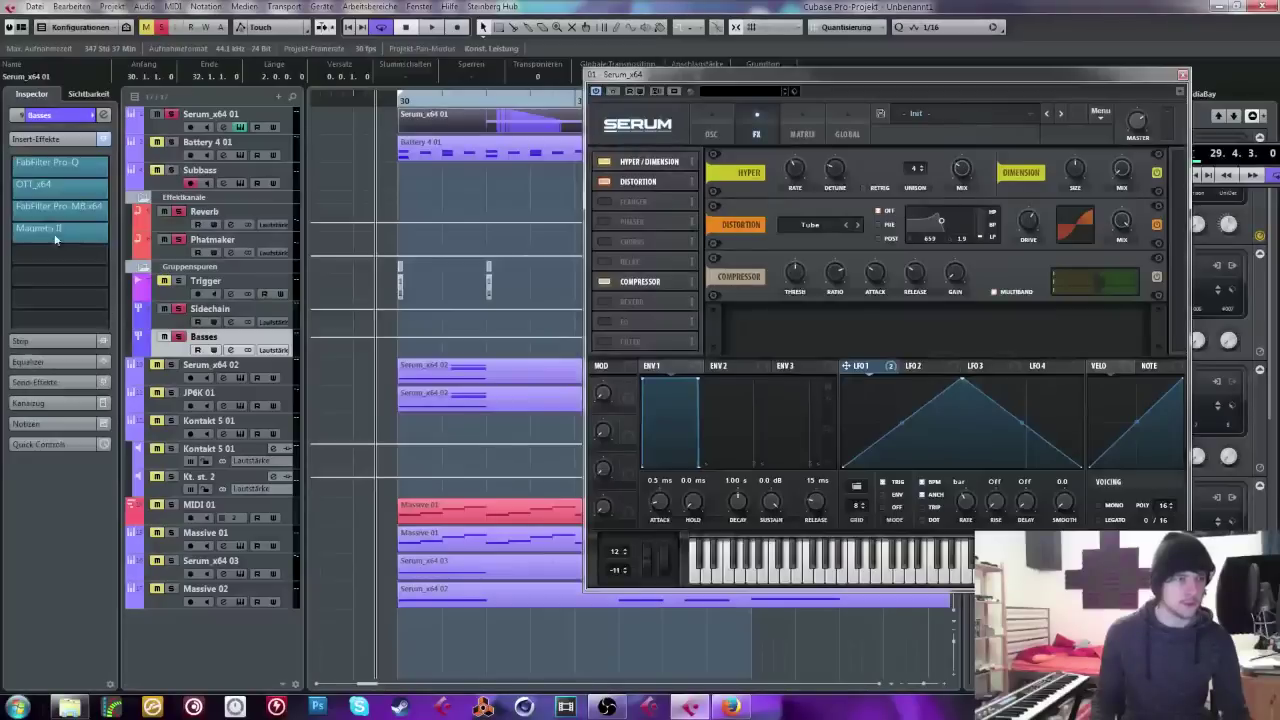
{"action": "left_click", "coordinate": [50, 183]}
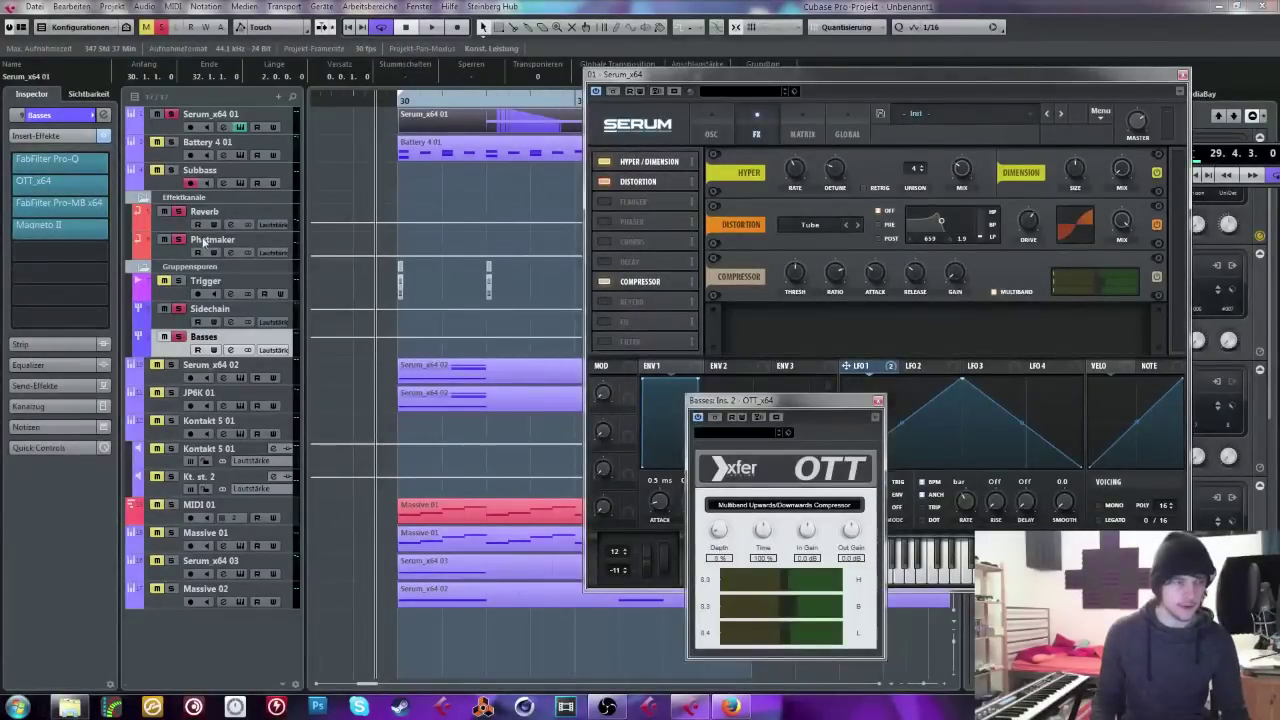
{"action": "left_click", "coordinate": [47, 160]}
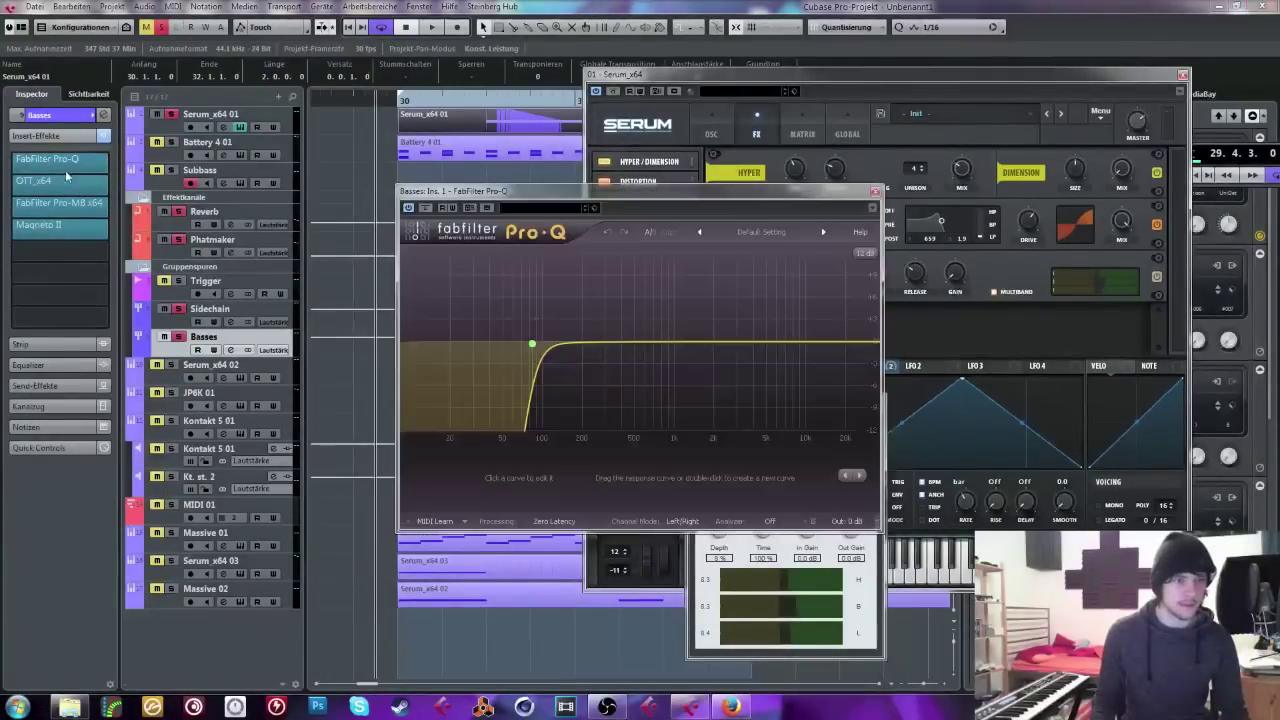
{"action": "left_click", "coordinate": [875, 190]}
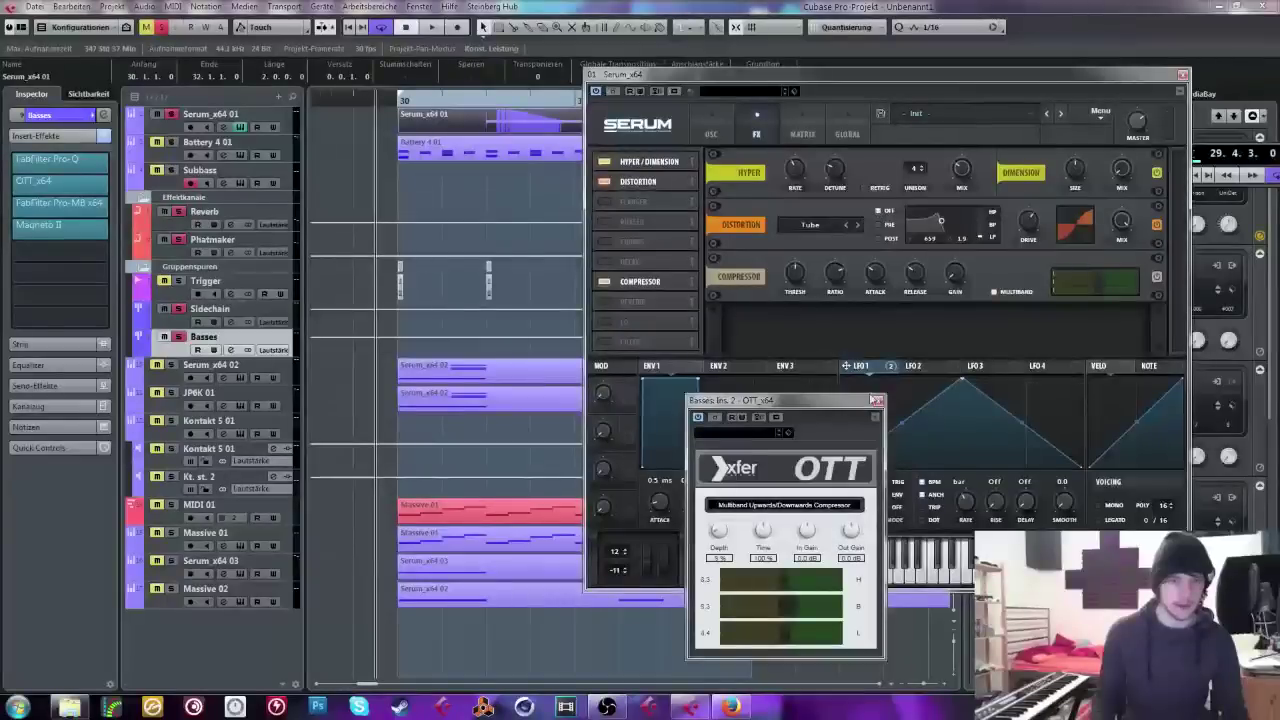
{"action": "left_click", "coordinate": [877, 408]}
Step: Return Serum to its oscillators and copy the Serum_x64 01 part from bar 30 onto the Subbass track
{"action": "left_click", "coordinate": [703, 122]}
{"action": "left_click_drag", "start_coordinate": [712, 78], "coordinate": [910, 96]}
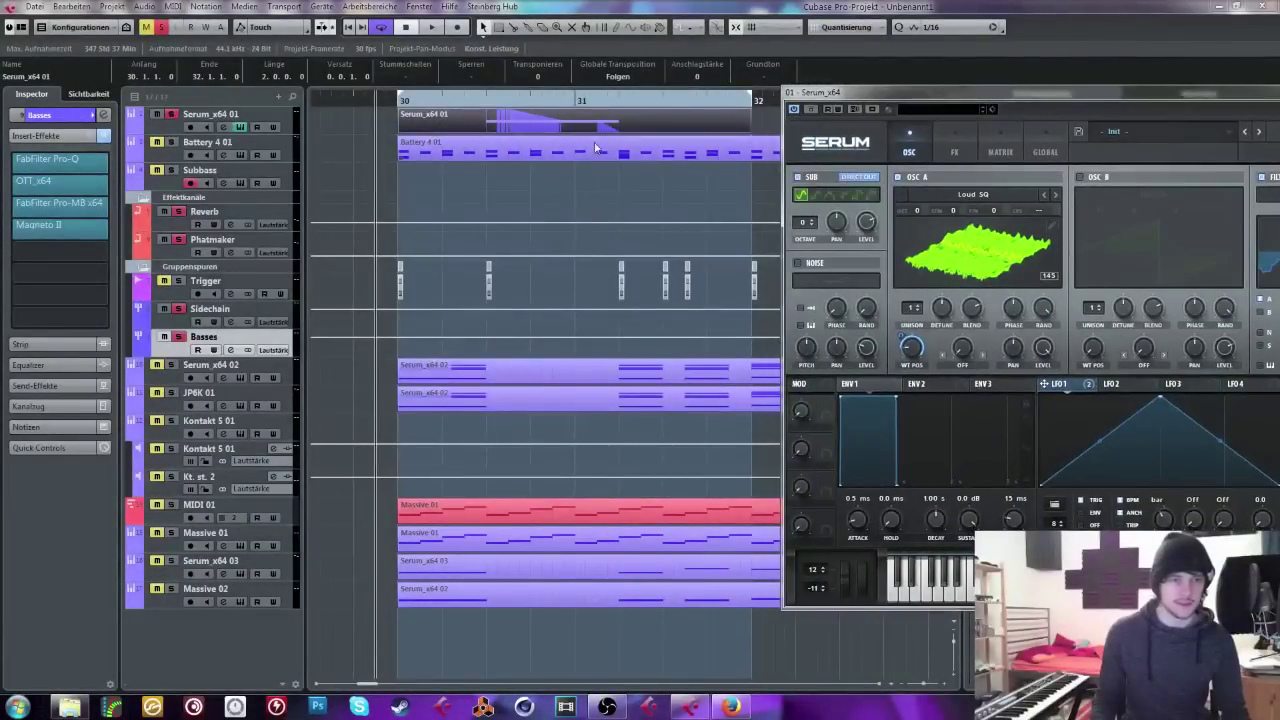
{"action": "left_click", "coordinate": [393, 171]}
{"action": "left_click", "coordinate": [237, 183]}
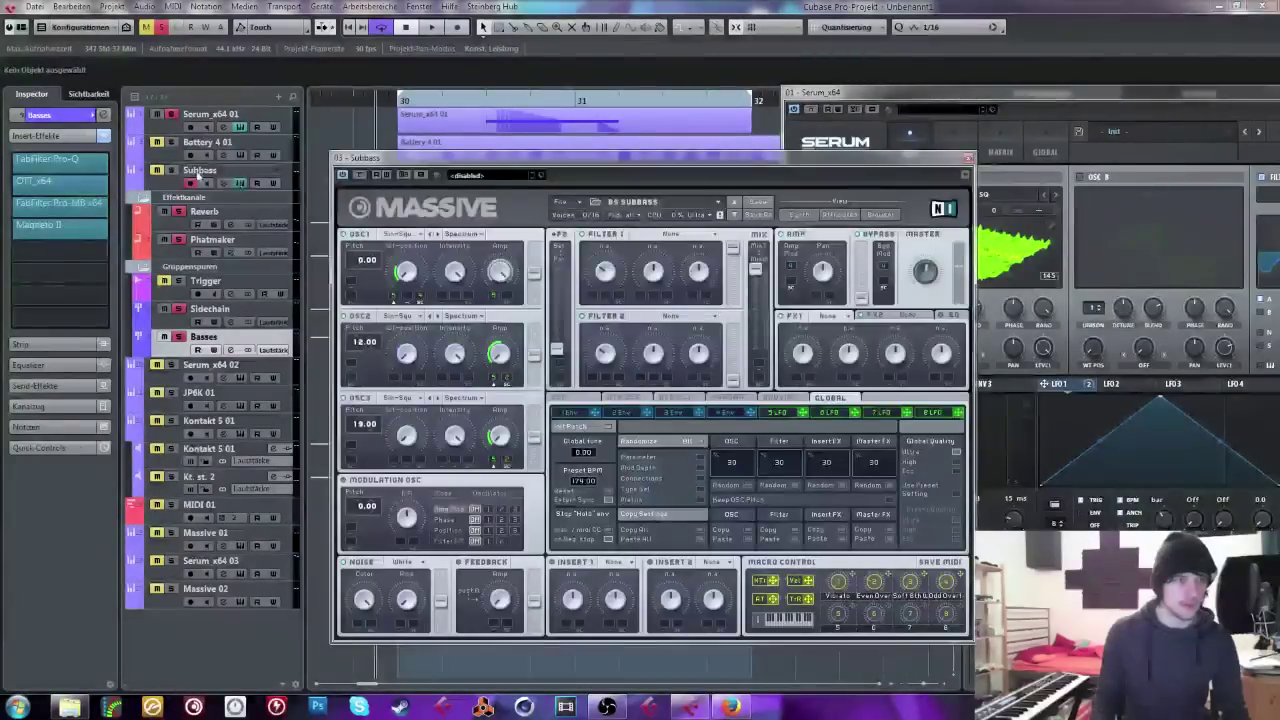
{"action": "left_click_drag", "start_coordinate": [420, 162], "coordinate": [739, 162]}
{"action": "left_click_drag", "start_coordinate": [430, 120], "coordinate": [434, 177]}
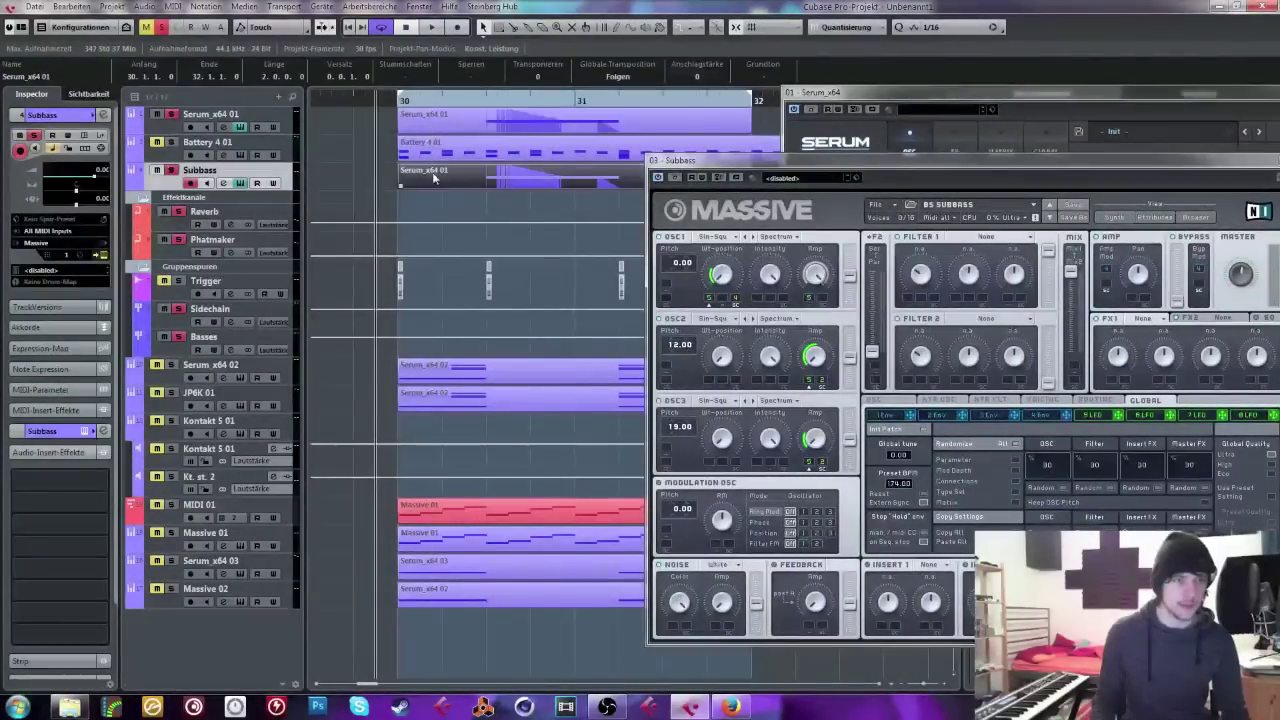
Step: Check the Subbass pitch-bend range in Massive, audition the copied part with the Serum bass and close the synth
{"action": "left_click", "coordinate": [876, 400]}
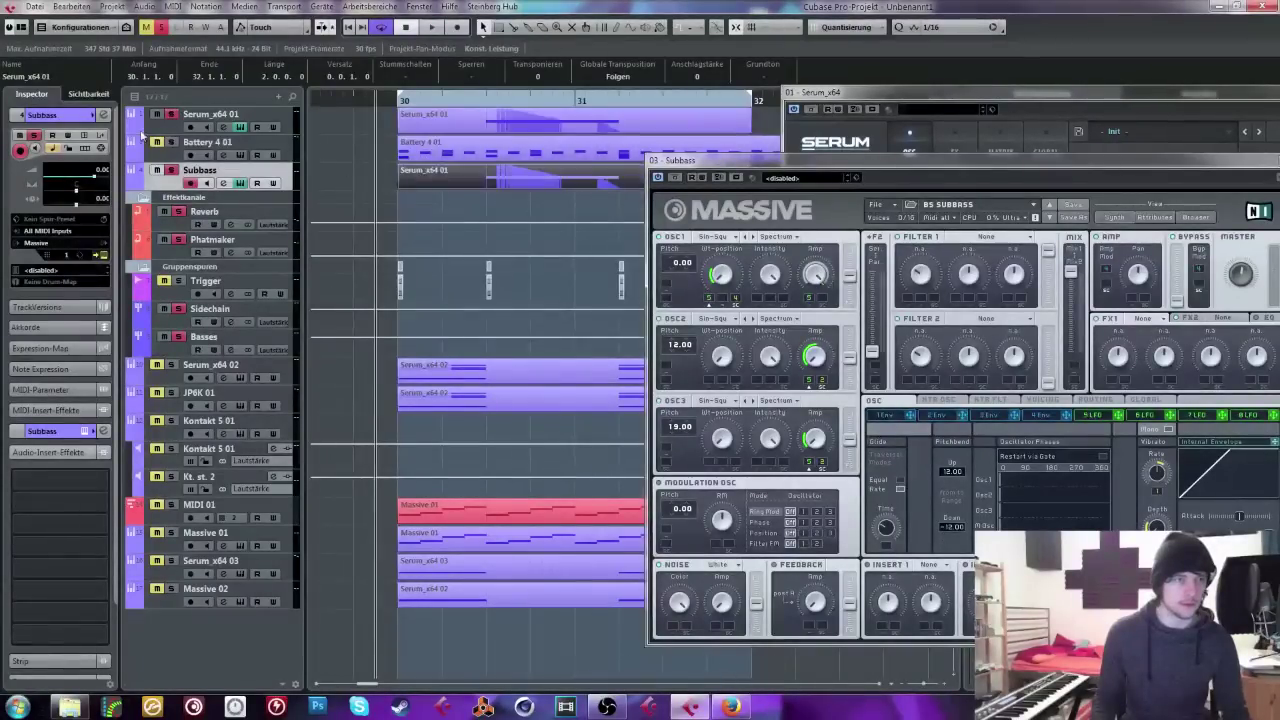
{"action": "key", "text": "space"}
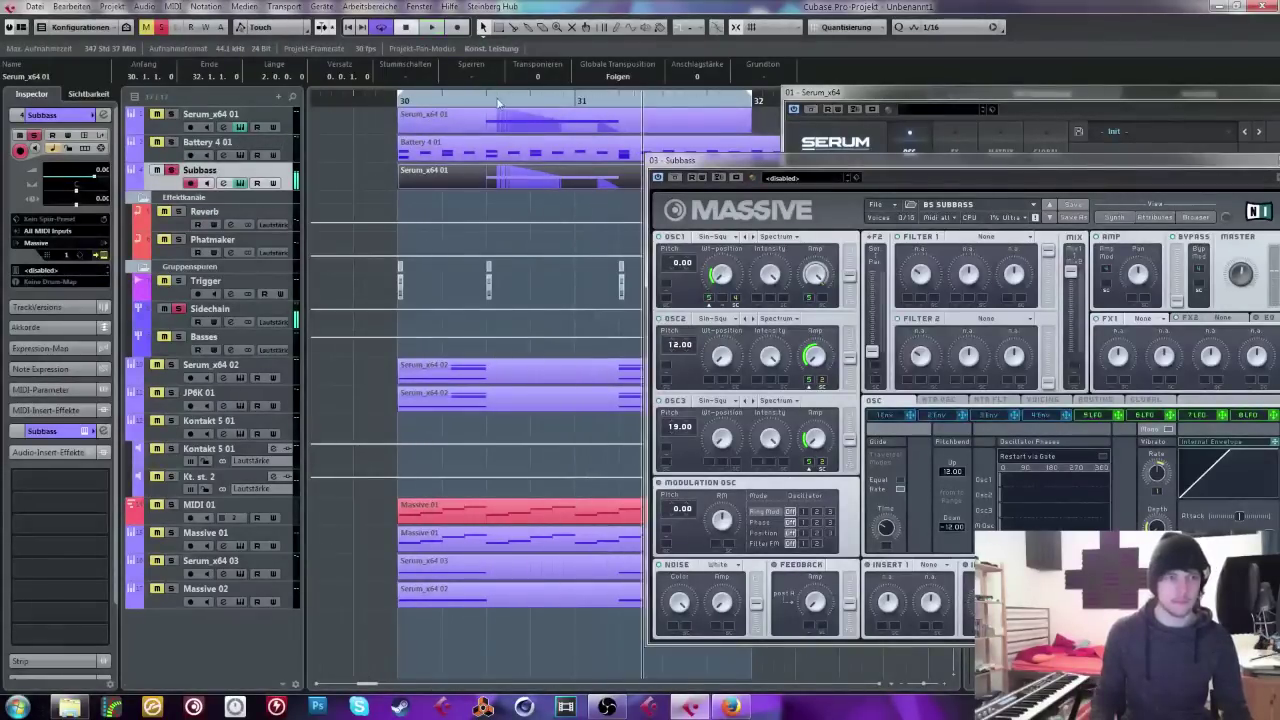
{"action": "key", "text": "space"}
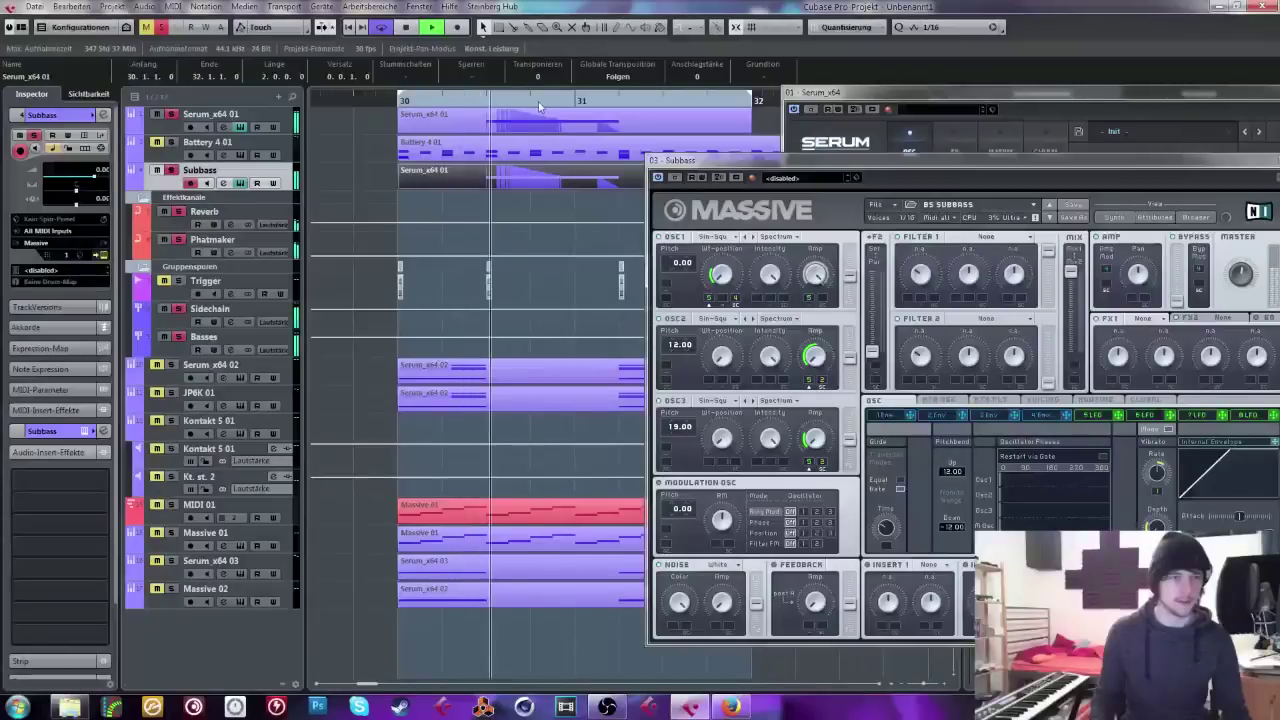
{"action": "key", "text": "space"}
{"action": "left_click_drag", "start_coordinate": [776, 157], "coordinate": [443, 176]}
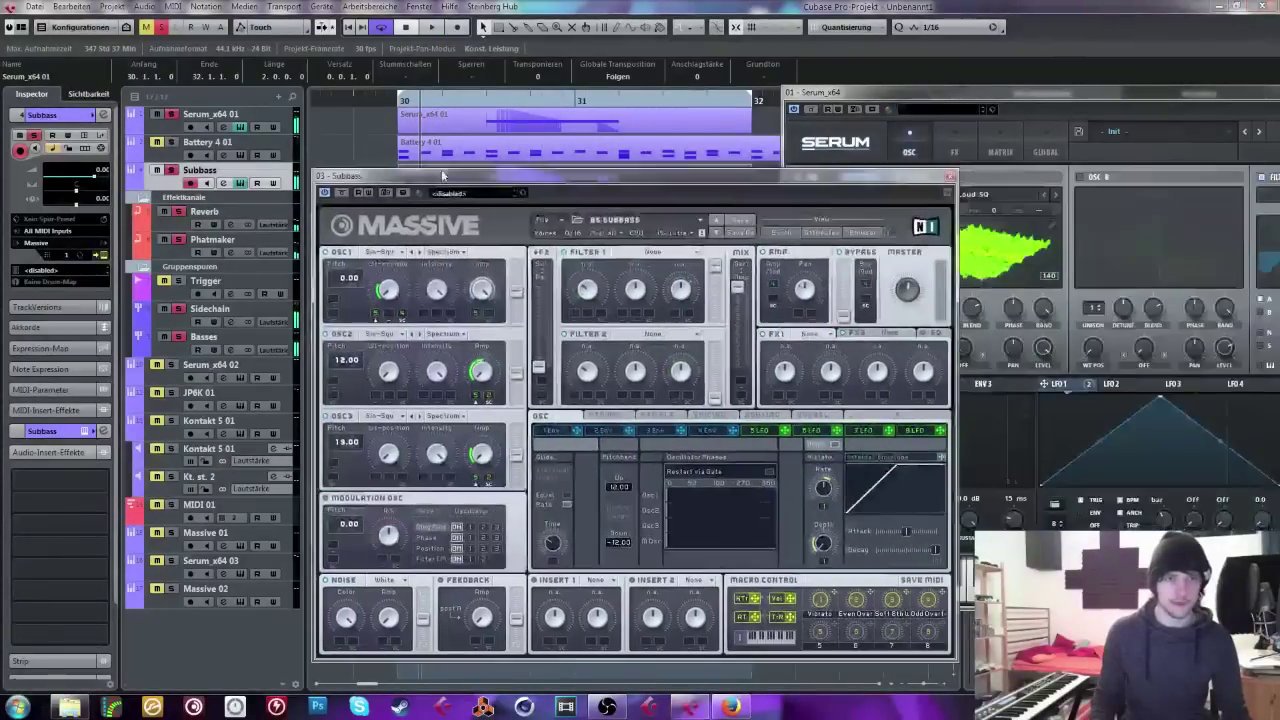
{"action": "left_click", "coordinate": [950, 176]}
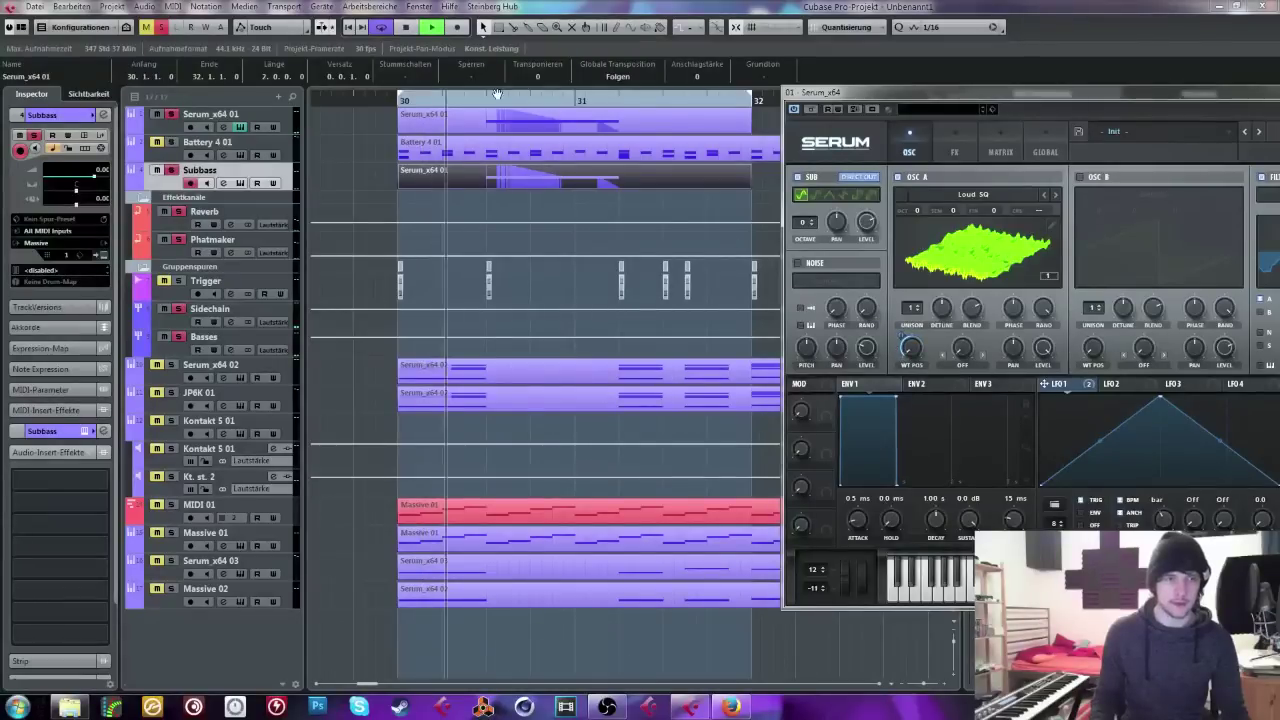
Step: Switch oscillator A's wavetable to Mechanics SQ and play the loop
{"action": "left_click", "coordinate": [463, 98]}
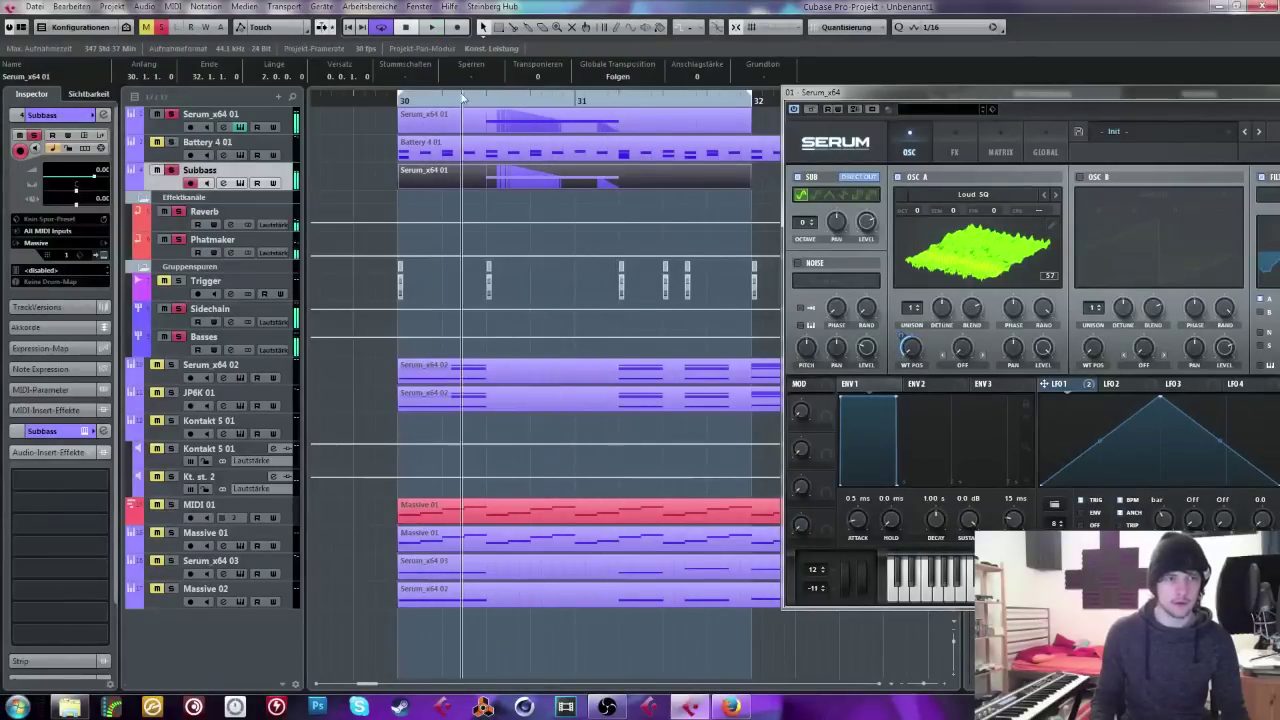
{"action": "left_click", "coordinate": [1056, 194]}
{"action": "left_click", "coordinate": [1056, 194]}
{"action": "left_click", "coordinate": [1056, 194]}
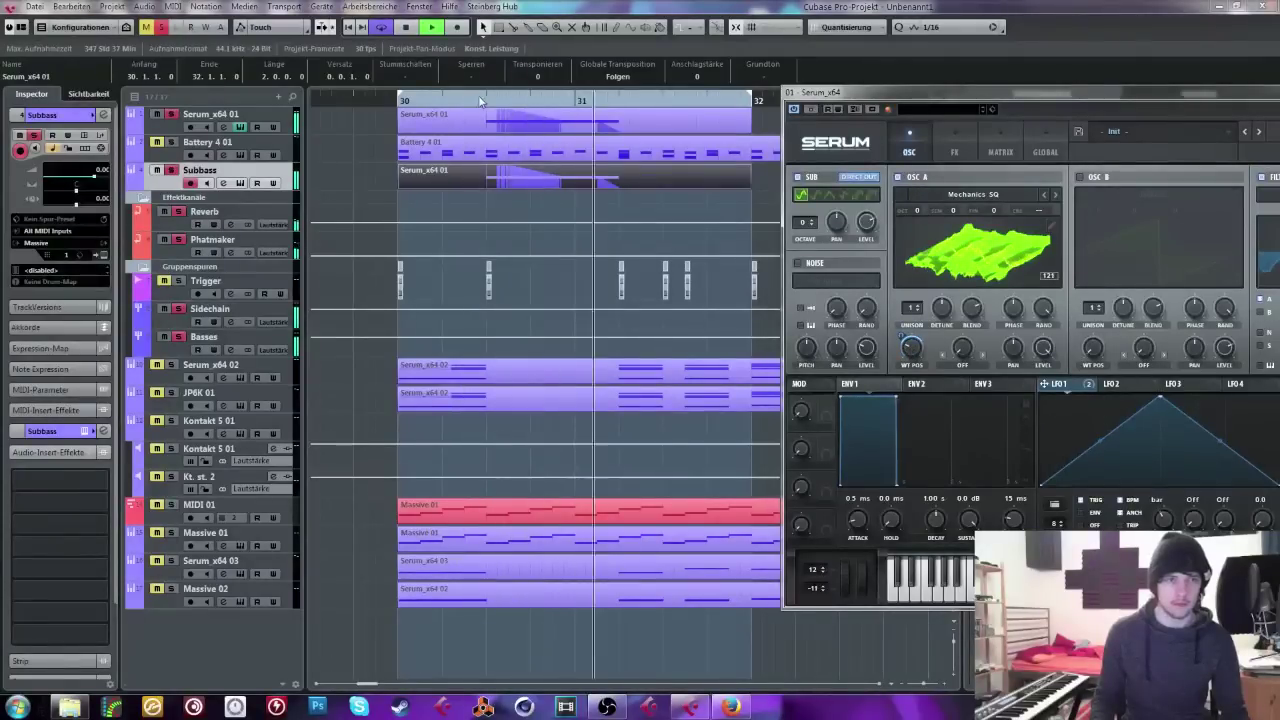
Step: Clear all solos and audition the full arrangement from bar 30
{"action": "left_click_drag", "start_coordinate": [448, 98], "coordinate": [390, 73]}
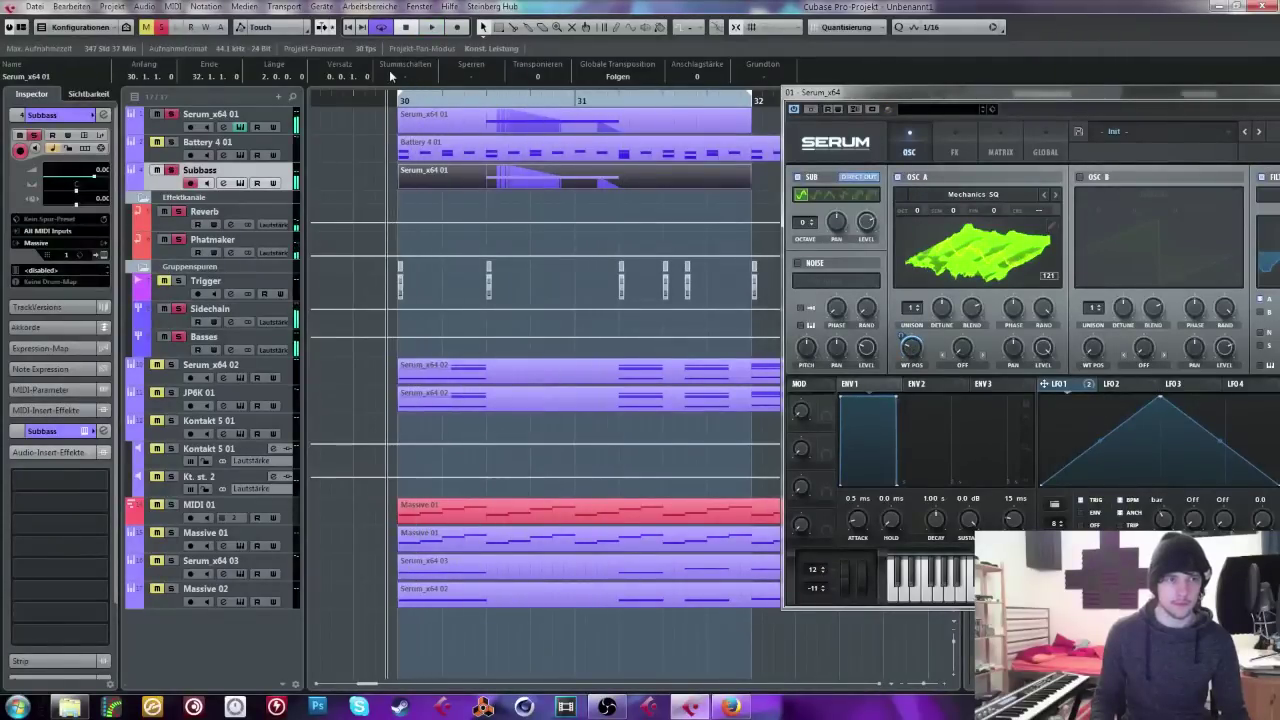
{"action": "left_click", "coordinate": [166, 30]}
{"action": "key", "text": "space"}
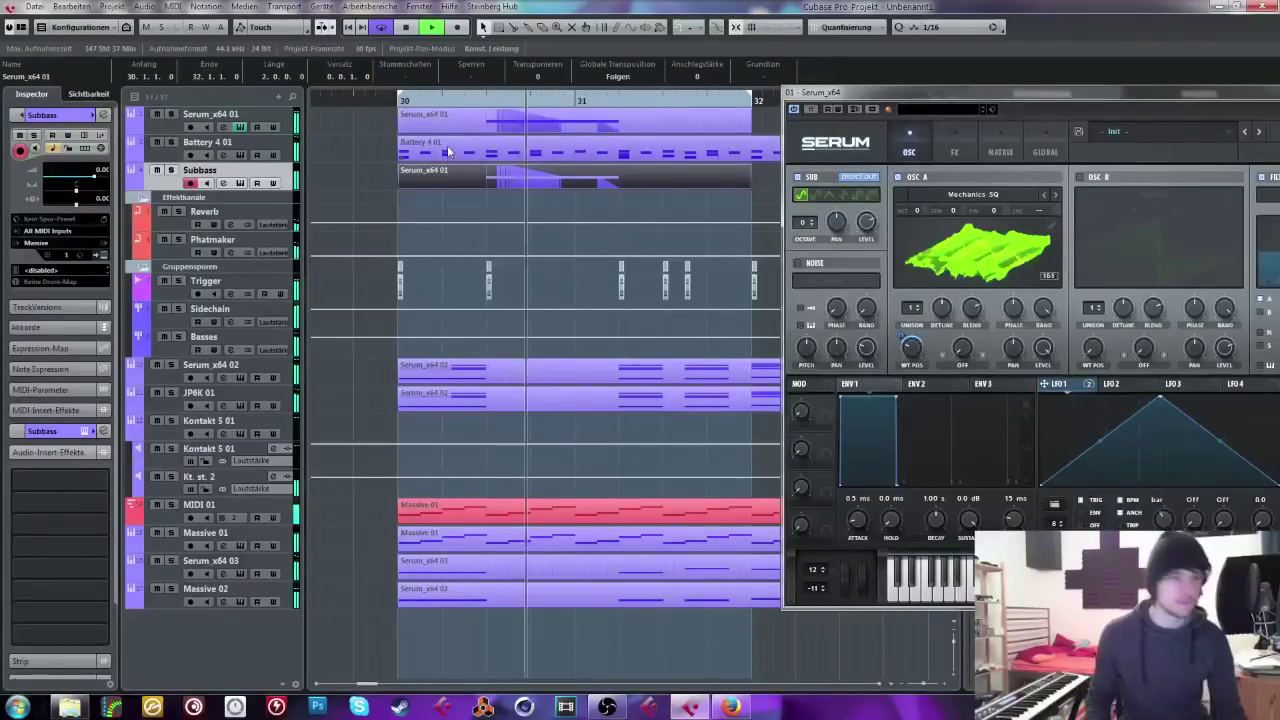
{"action": "key", "text": "space"}
{"action": "left_click", "coordinate": [474, 101]}
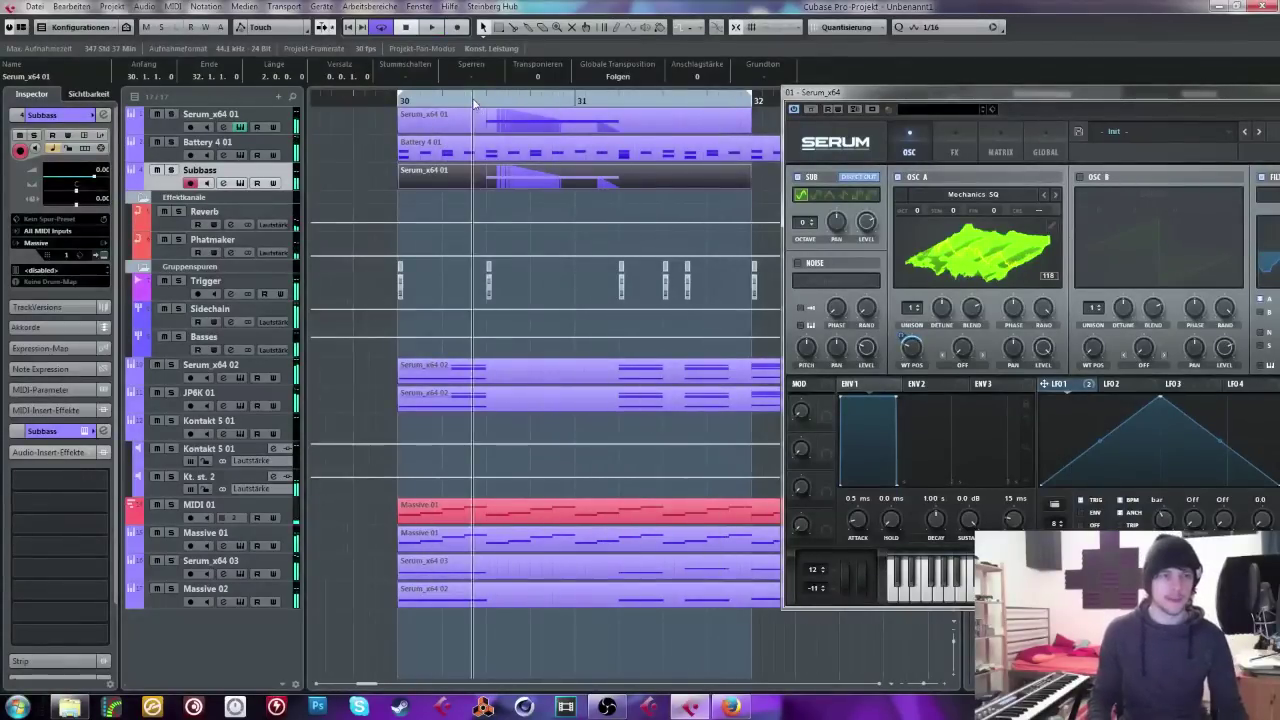
Step: Solo the Serum_x64 01 and Subbass tracks and play the loop with only the basses
{"action": "key", "text": "h"}
{"action": "left_click", "coordinate": [171, 114]}
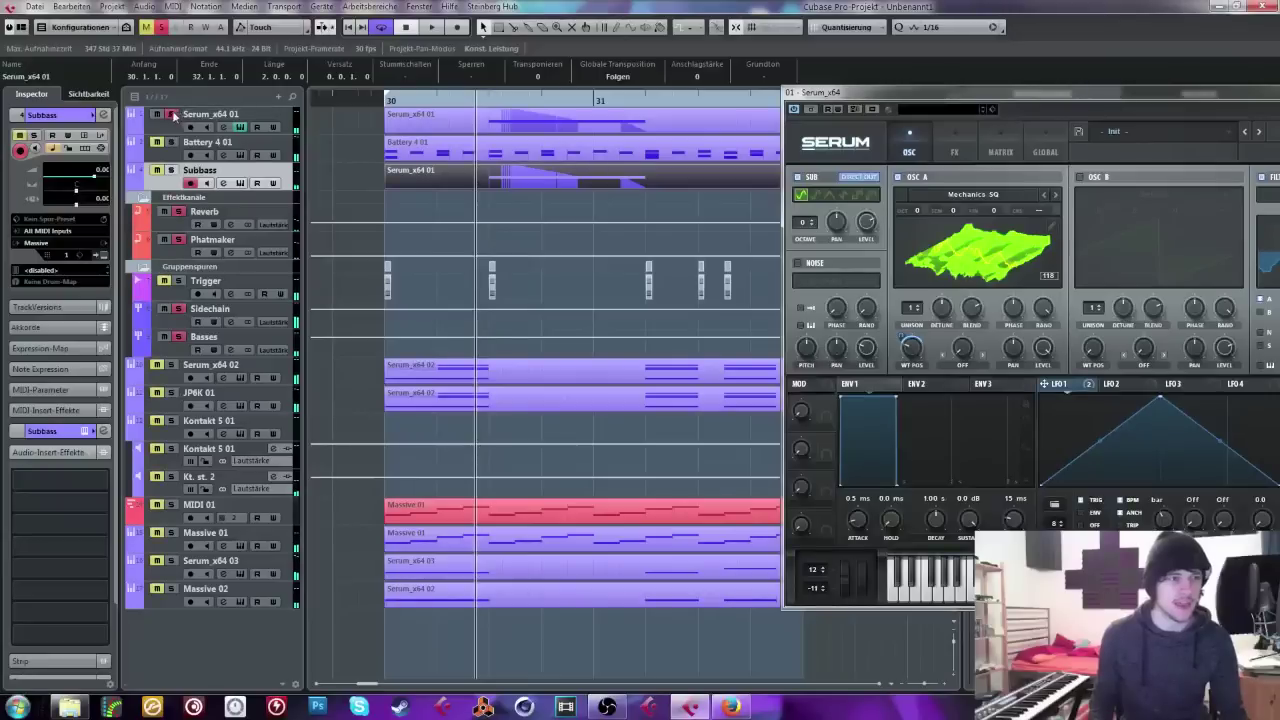
{"action": "key", "text": "space"}
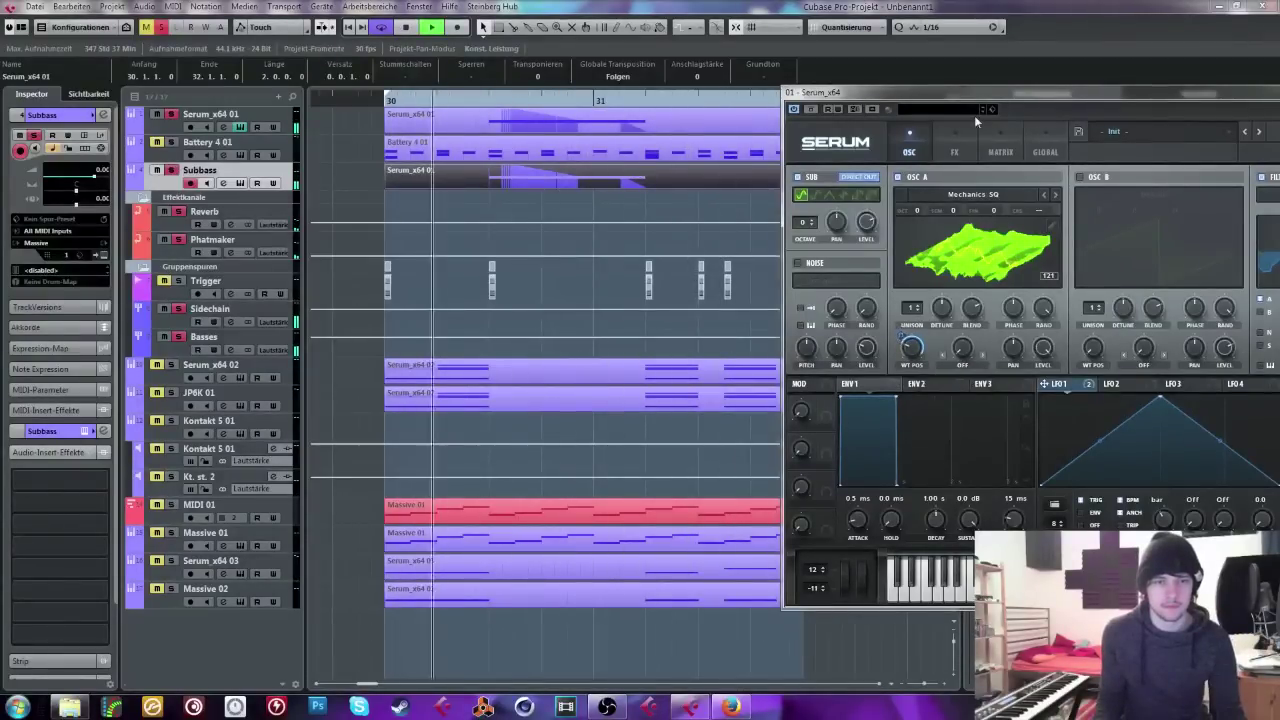
Step: Set oscillator A's warp mode to Bend, with LFO 1 modulating the warp amount
{"action": "left_click_drag", "start_coordinate": [951, 97], "coordinate": [757, 94]}
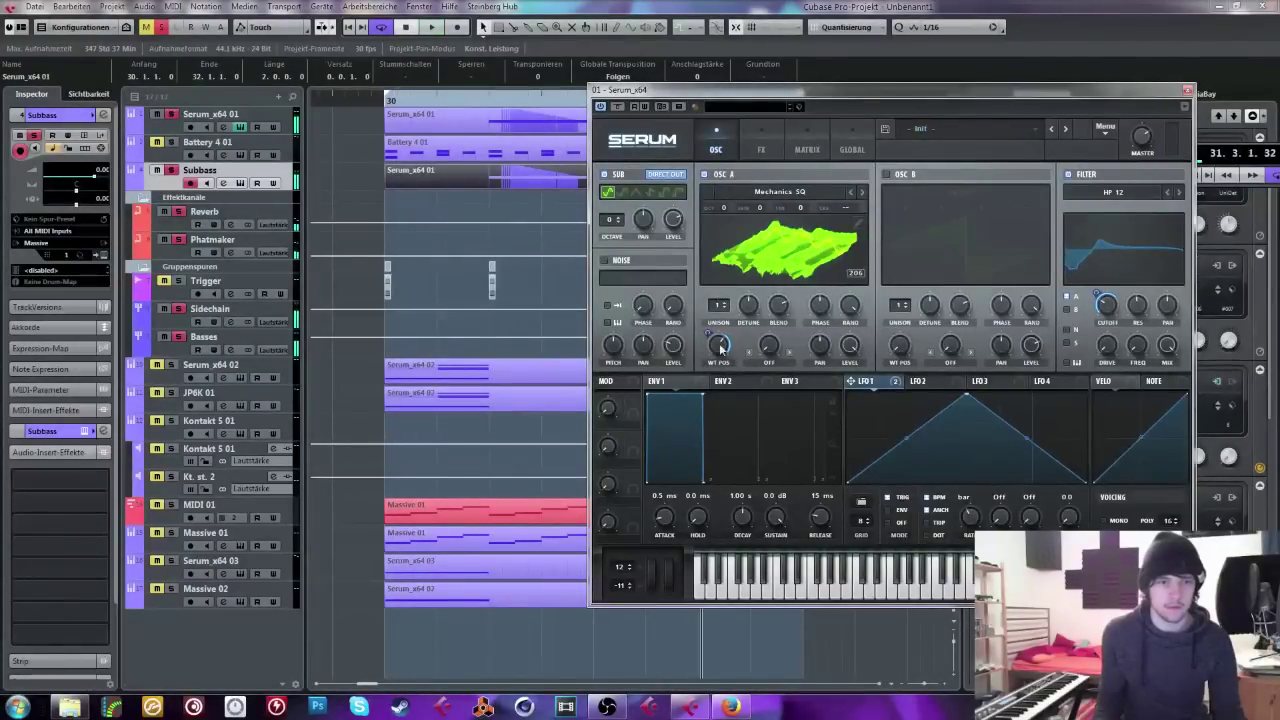
{"action": "left_click", "coordinate": [771, 363]}
{"action": "left_click", "coordinate": [771, 362]}
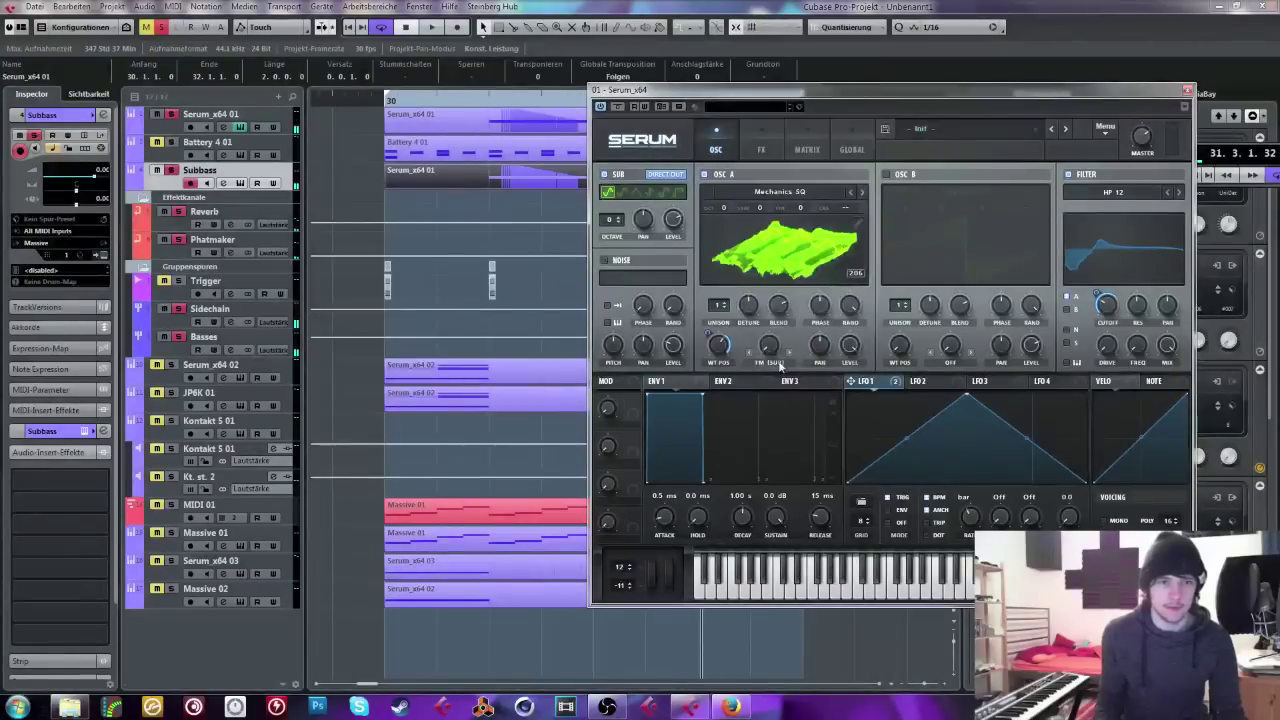
{"action": "left_click", "coordinate": [771, 362]}
{"action": "left_click", "coordinate": [797, 127]}
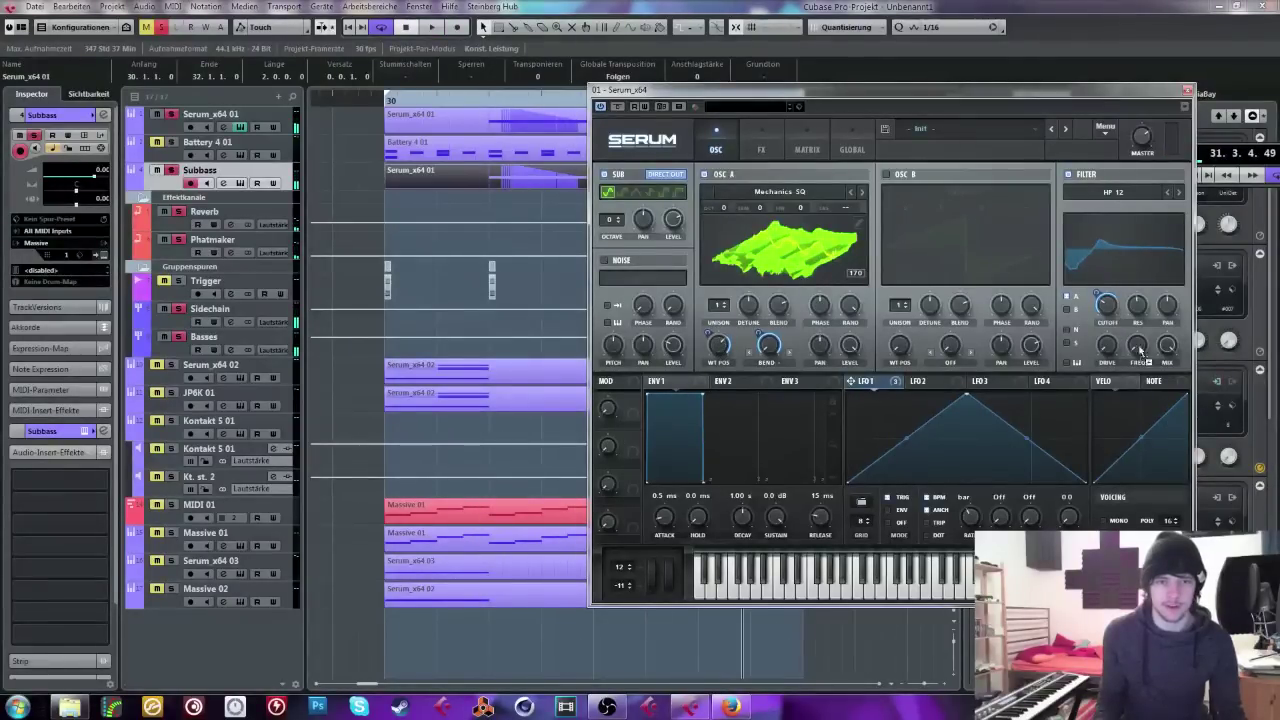
Step: Let LFO 1 modulate the filter's Freq control by about -27, audition it and check the assigned modulators
{"action": "left_click_drag", "start_coordinate": [1140, 350], "coordinate": [1121, 417]}
{"action": "key", "text": "space"}
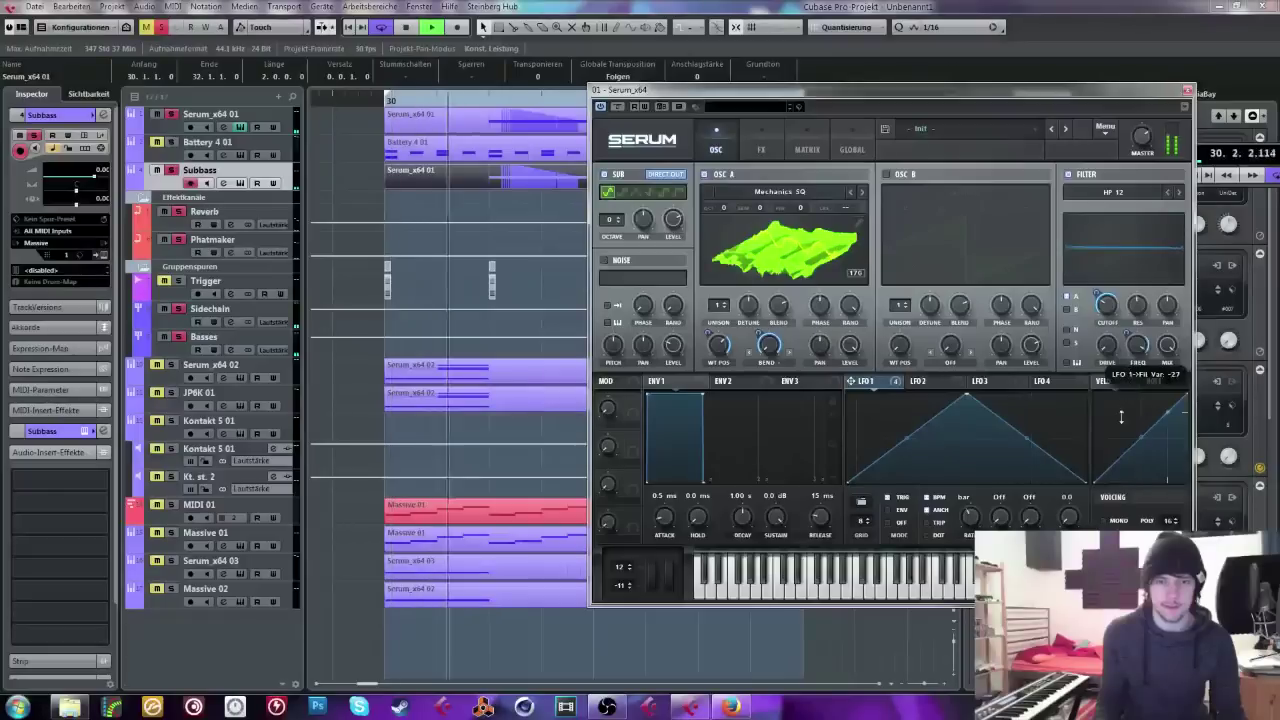
{"action": "right_click", "coordinate": [1132, 355]}
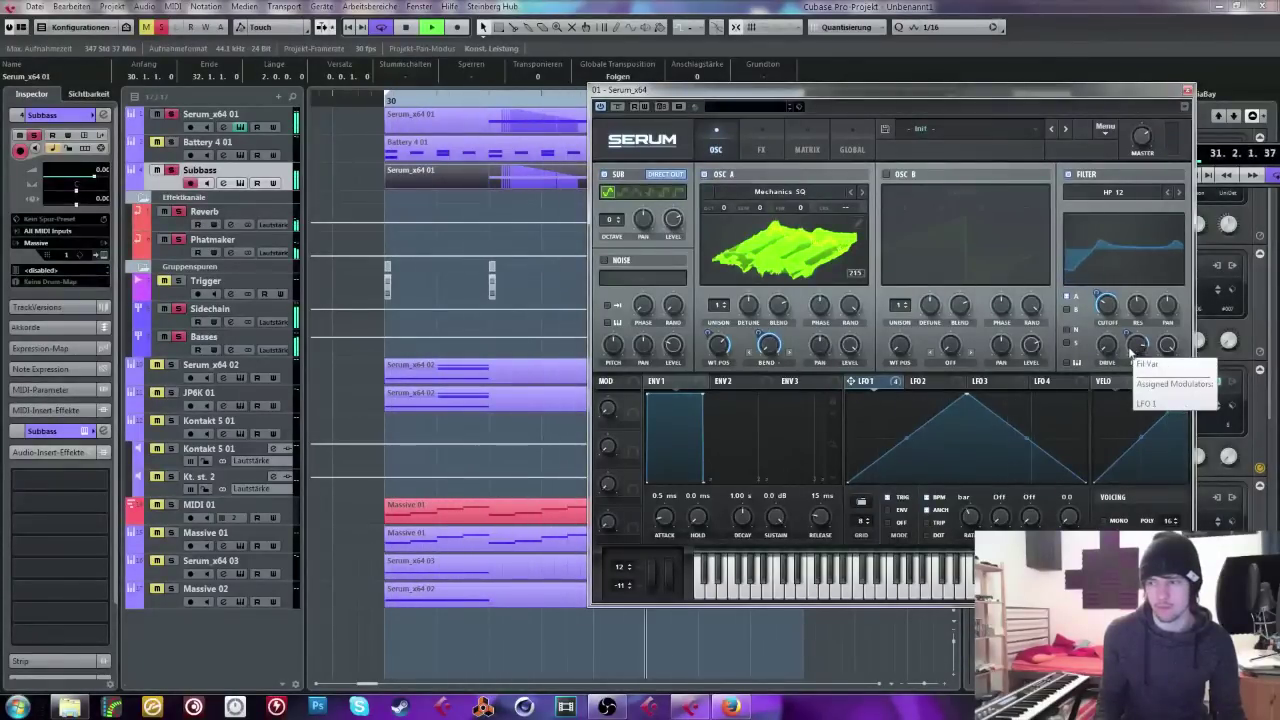
{"action": "left_click", "coordinate": [1130, 352]}
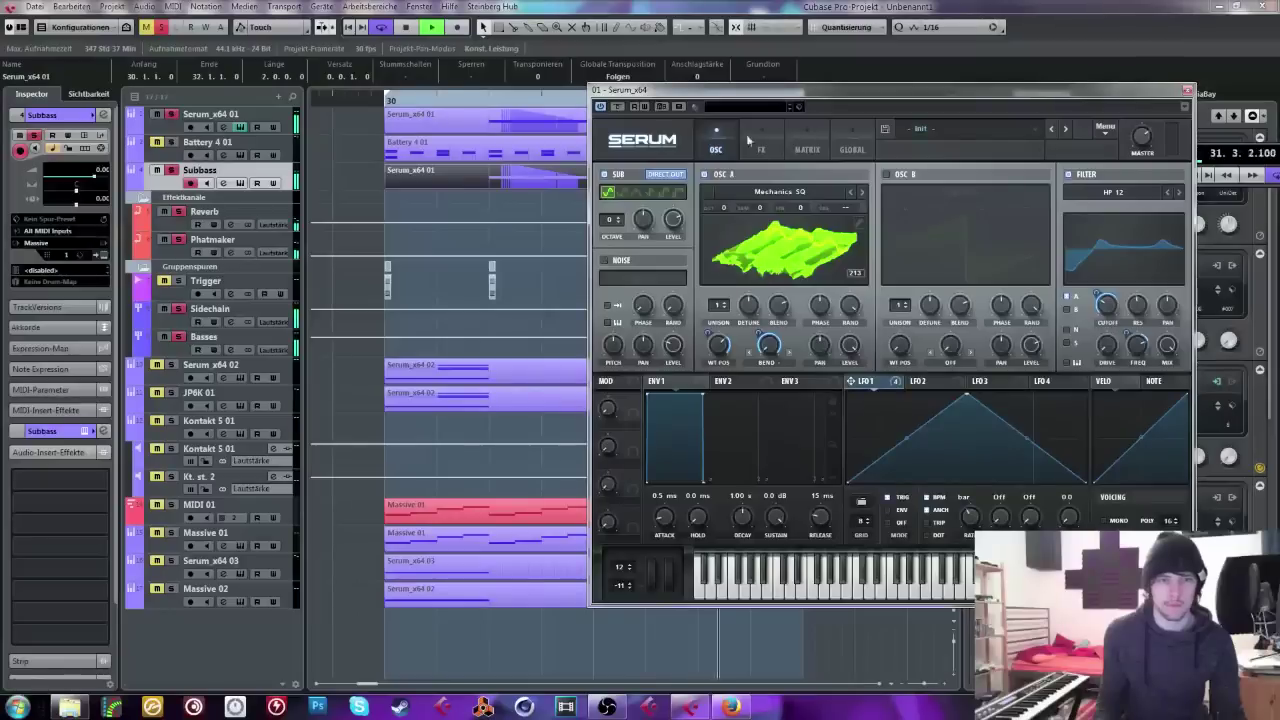
Step: Enable Serum's EQ effect, raise the low band's gain and assign LFO 1 to that band's frequency
{"action": "left_click", "coordinate": [750, 142]}
{"action": "left_click", "coordinate": [740, 343]}
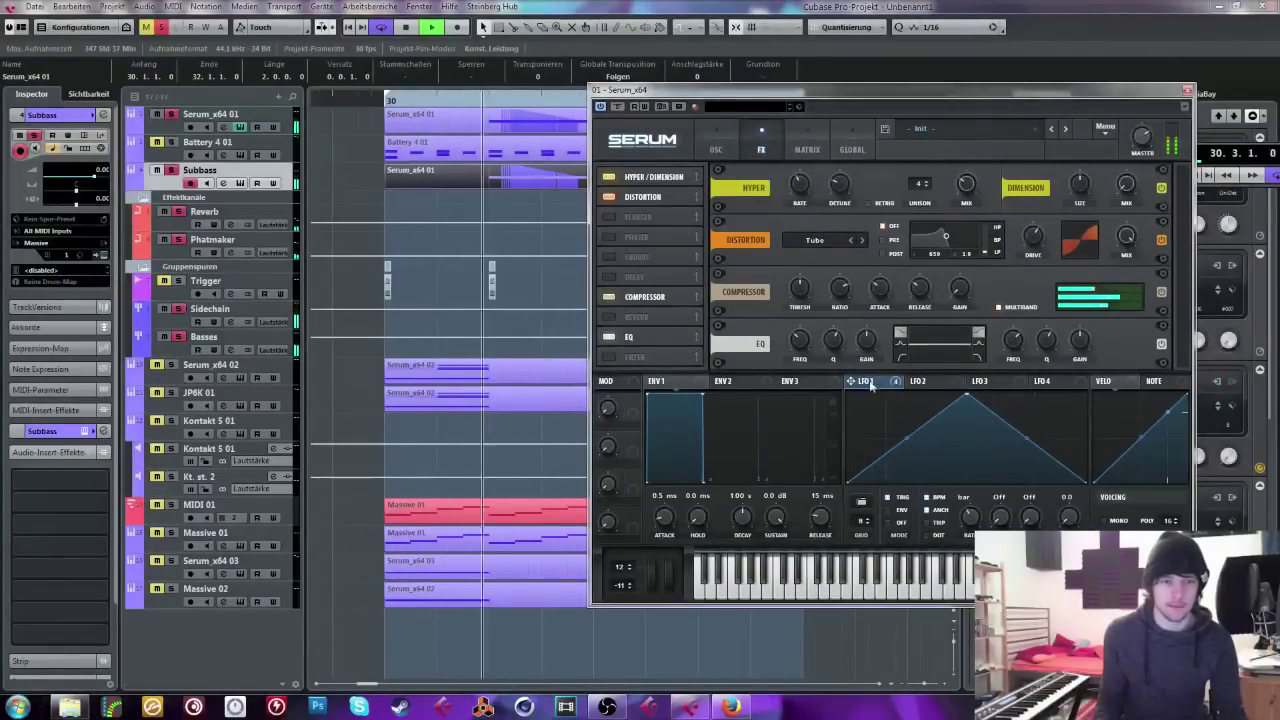
{"action": "left_click_drag", "start_coordinate": [866, 341], "coordinate": [870, 312]}
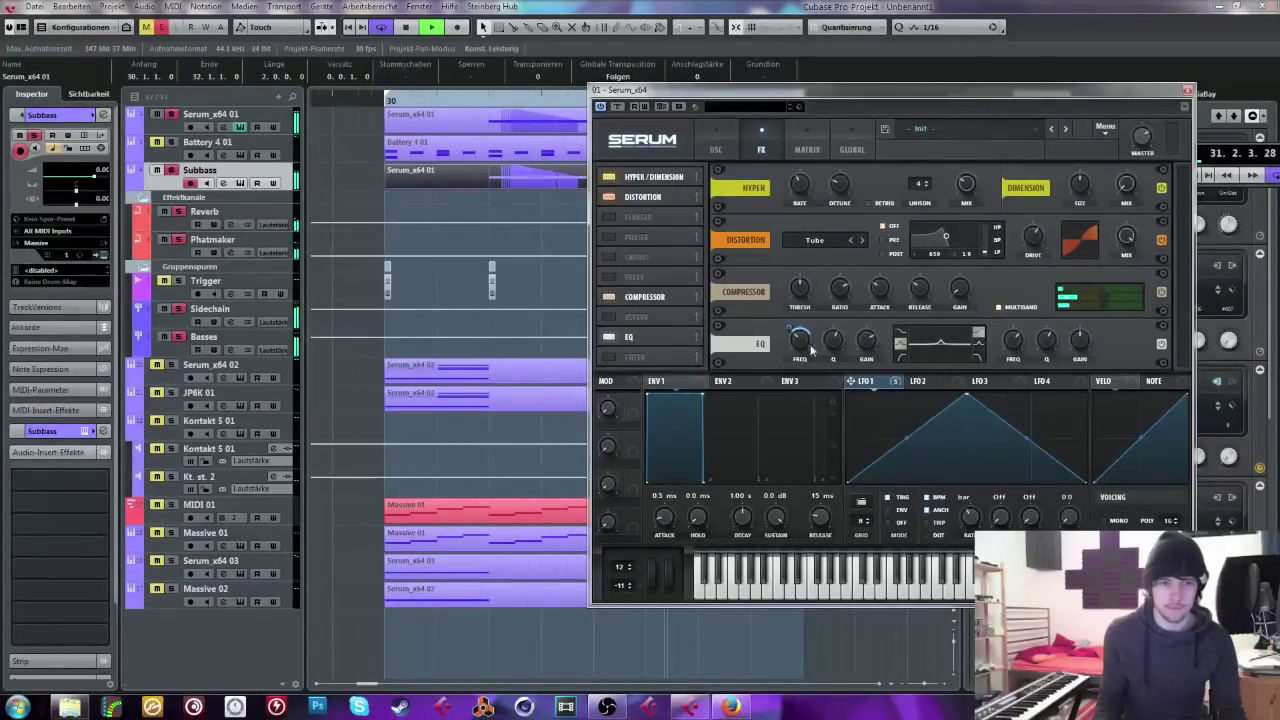
Step: Adjust the EQ's low band into a sweeping cut with a gain of -16.6 dB
{"action": "left_click_drag", "start_coordinate": [810, 347], "coordinate": [866, 348]}
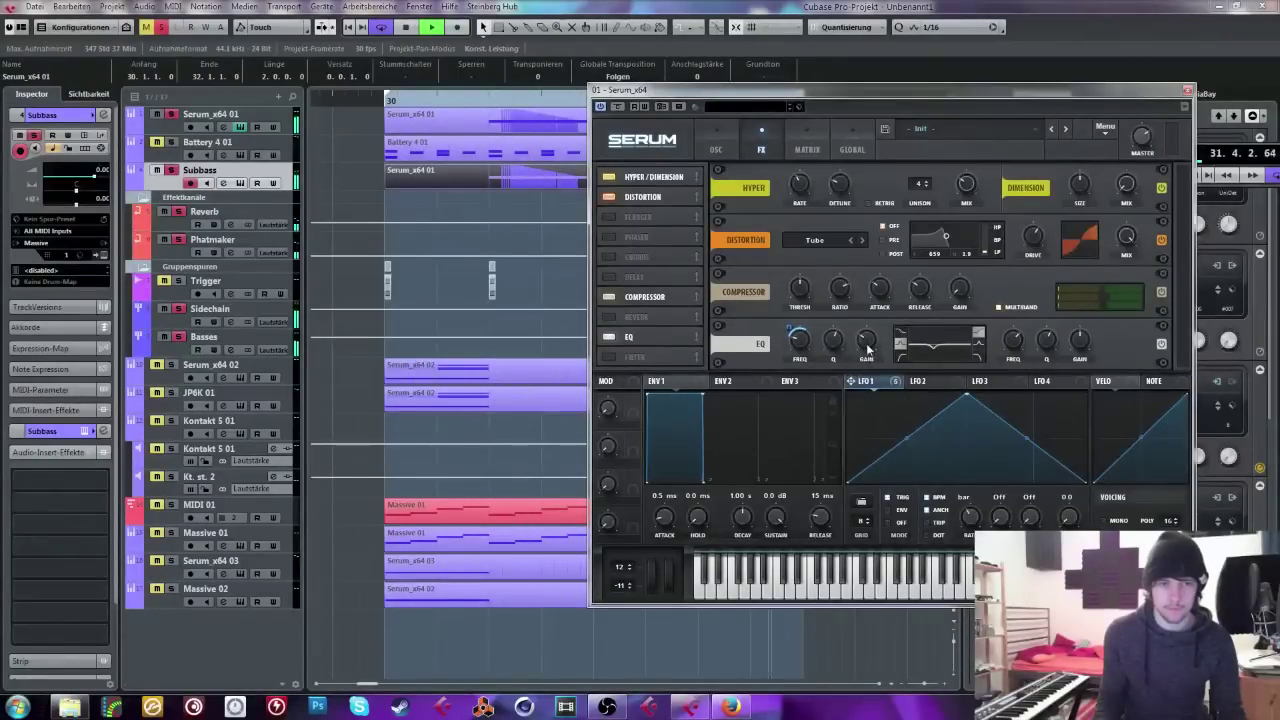
{"action": "left_click", "coordinate": [716, 135]}
{"action": "left_click", "coordinate": [763, 132]}
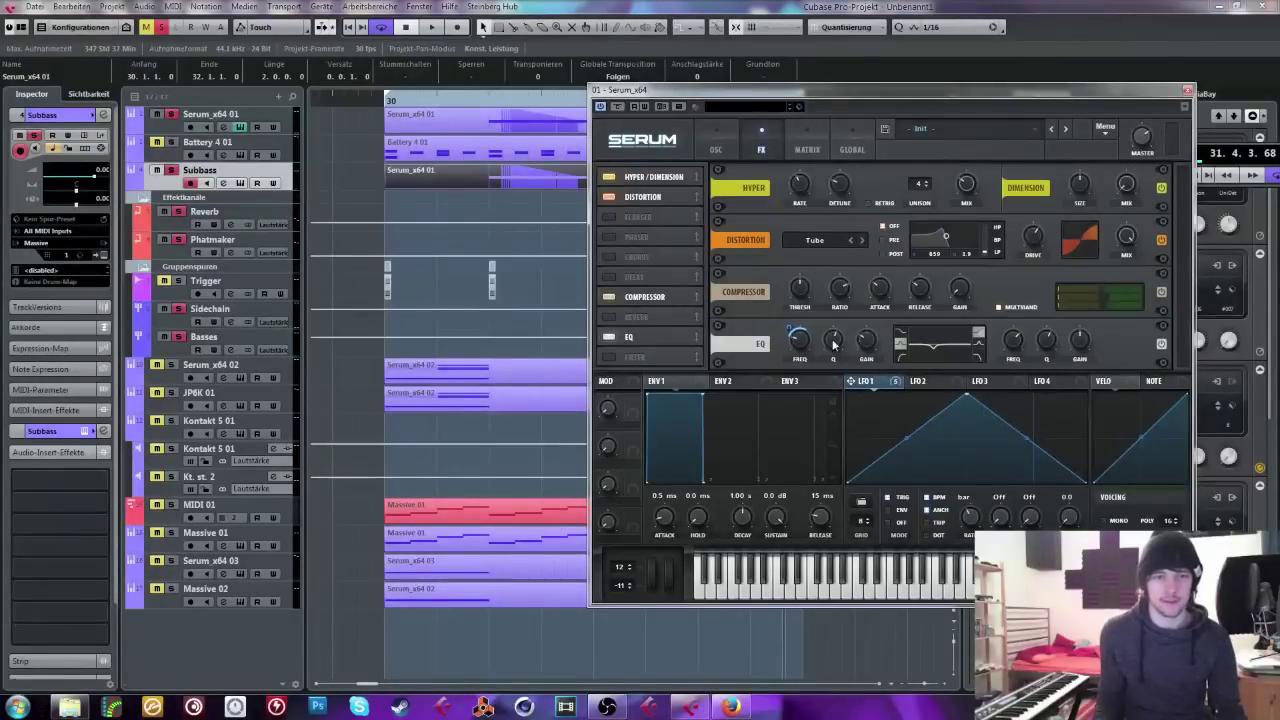
{"action": "mouse_move", "coordinate": [838, 340]}
{"action": "mouse_move", "coordinate": [869, 355]}
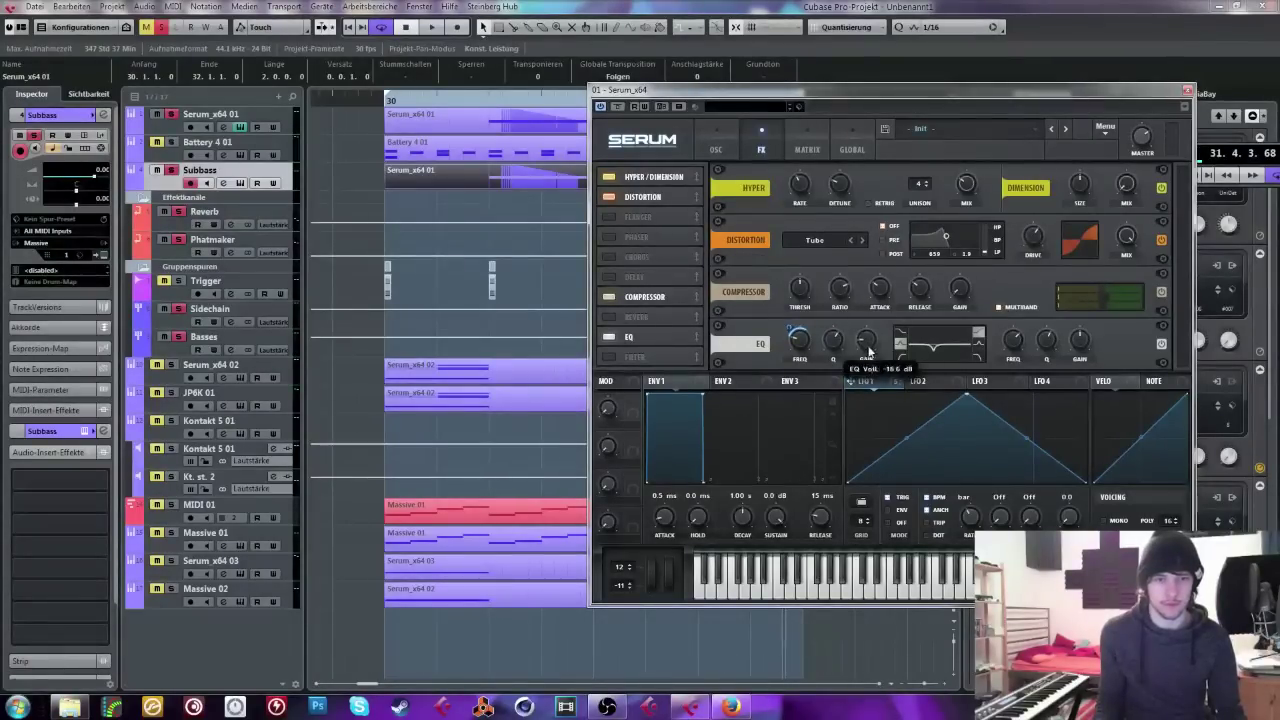
Step: Adjust Serum's low EQ band to about 192 Hz and modulate the high band's frequency with LFO 1 while auditioning the loop
{"action": "mouse_move", "coordinate": [1084, 334]}
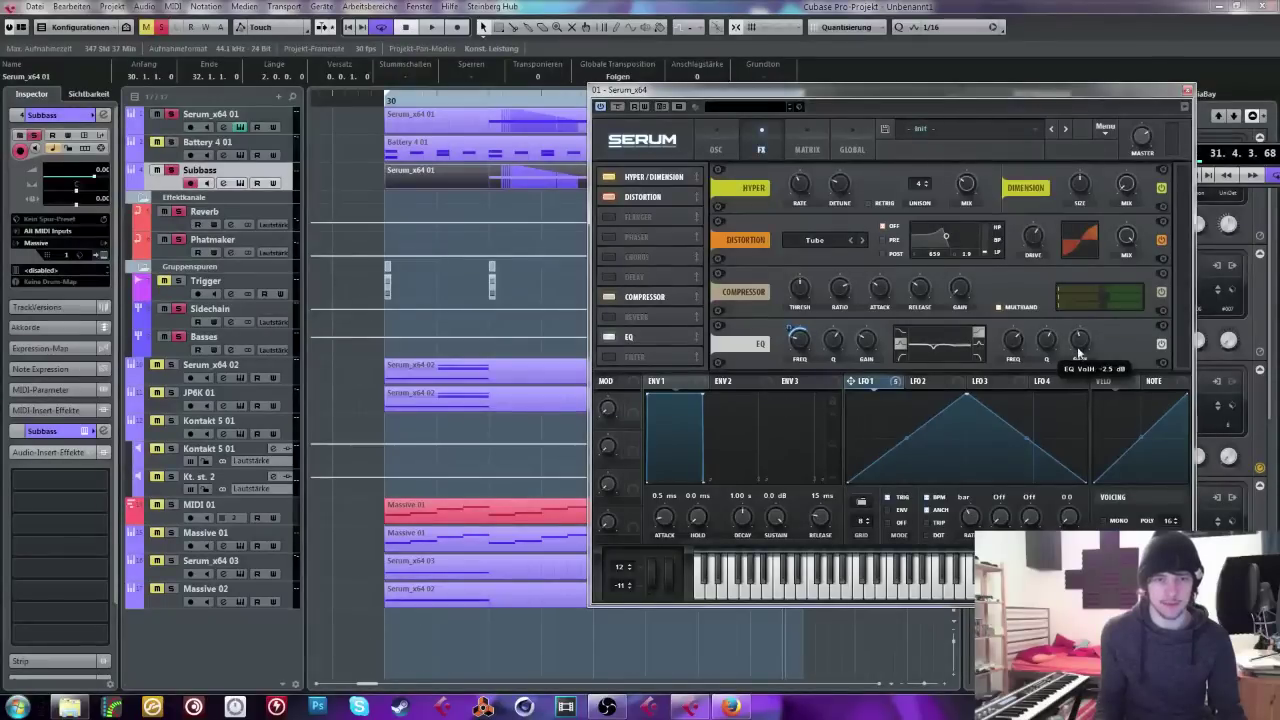
{"action": "key", "text": "space"}
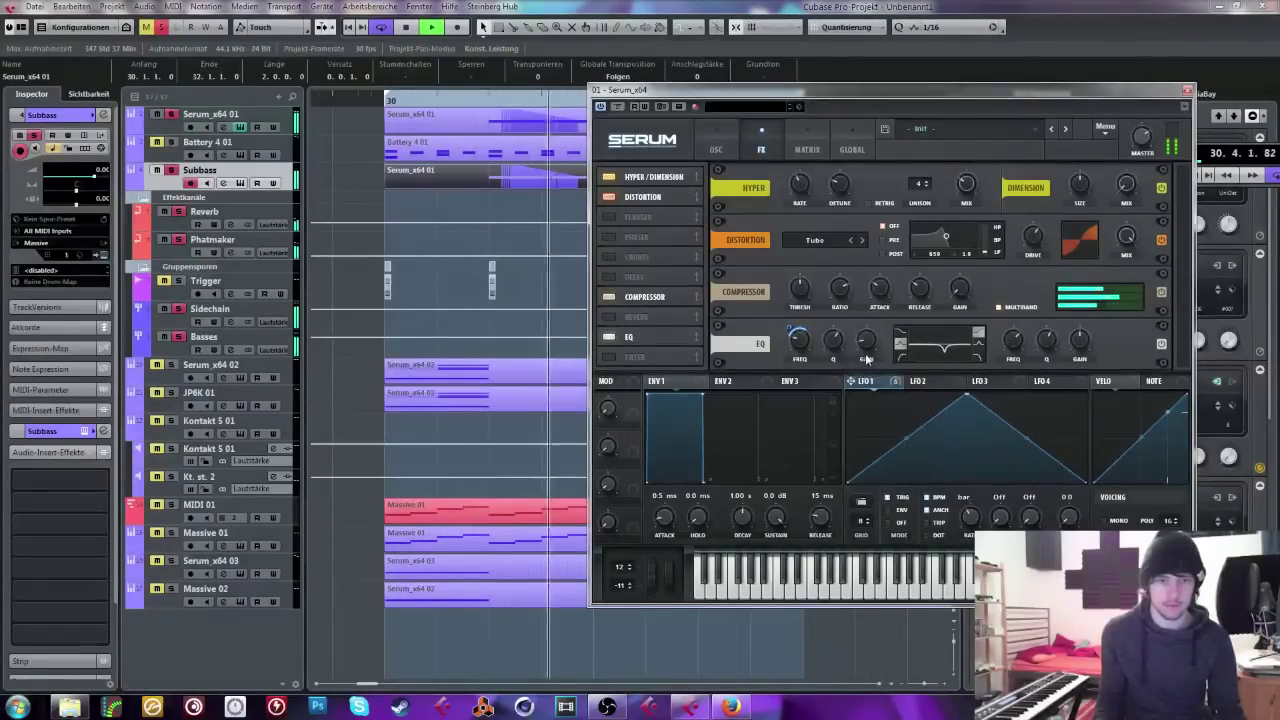
{"action": "left_click_drag", "start_coordinate": [798, 340], "coordinate": [797, 350]}
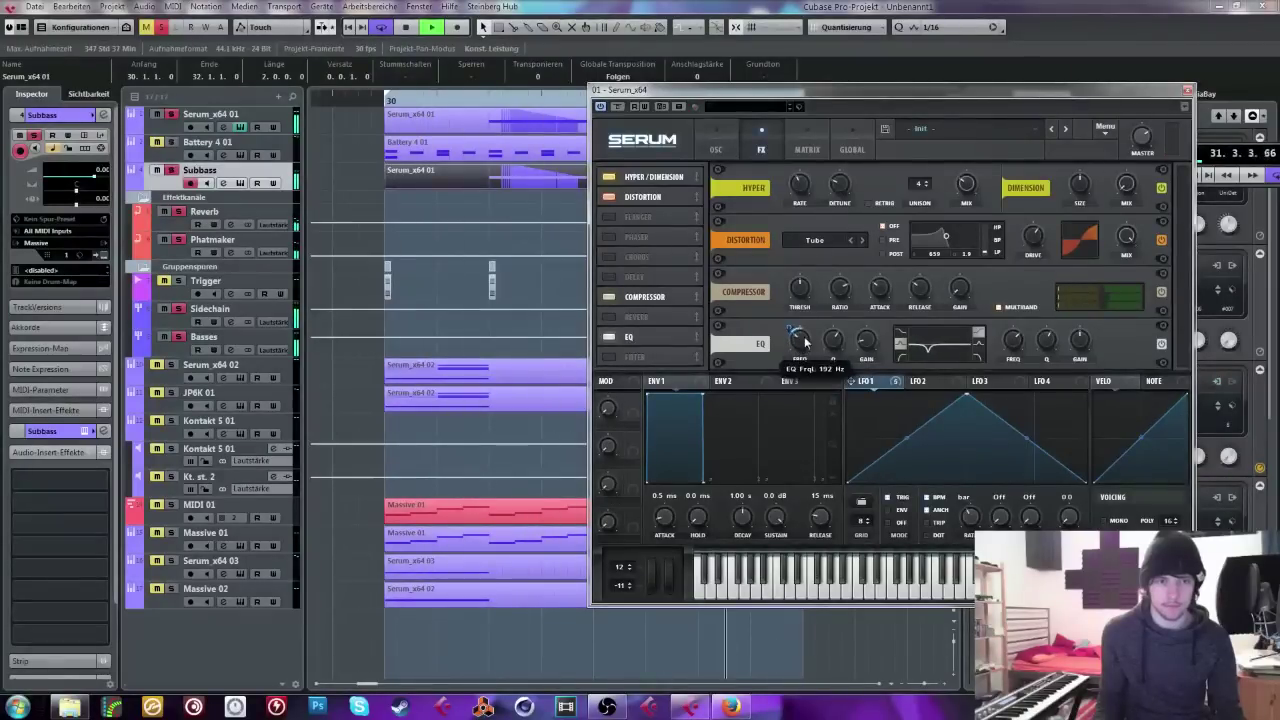
{"action": "left_click_drag", "start_coordinate": [806, 343], "coordinate": [867, 320]}
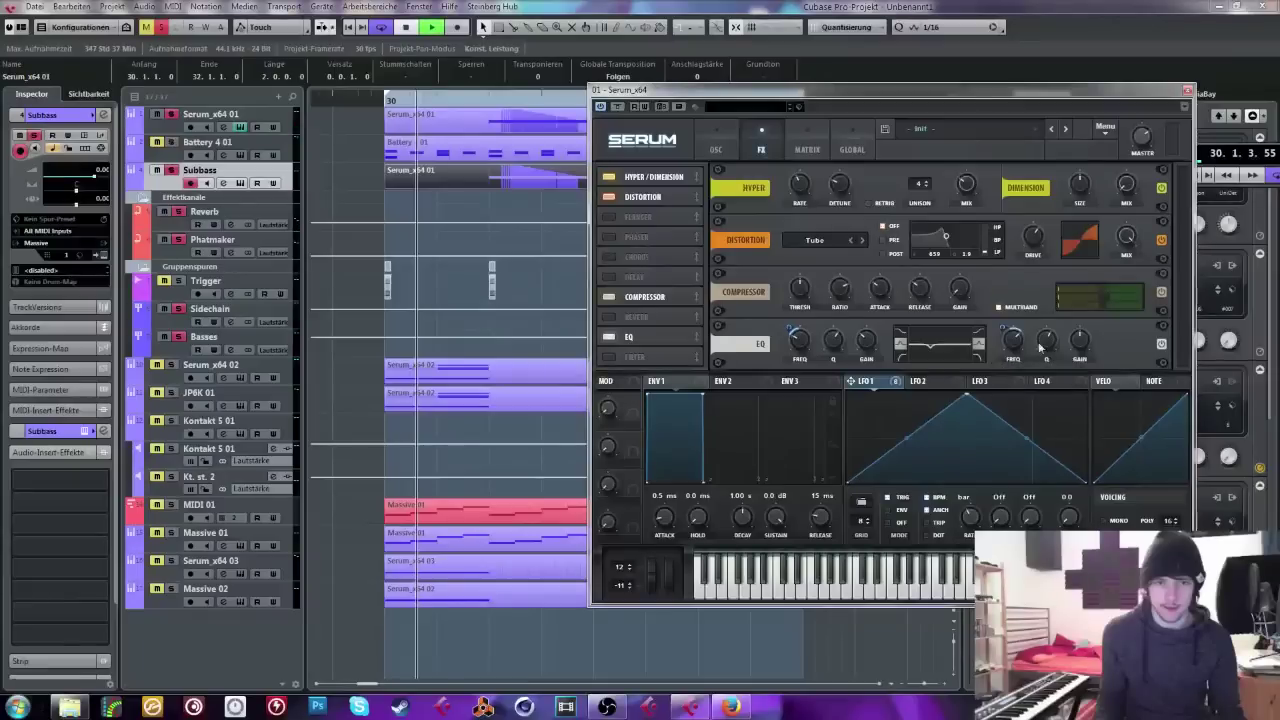
{"action": "mouse_move", "coordinate": [1086, 337]}
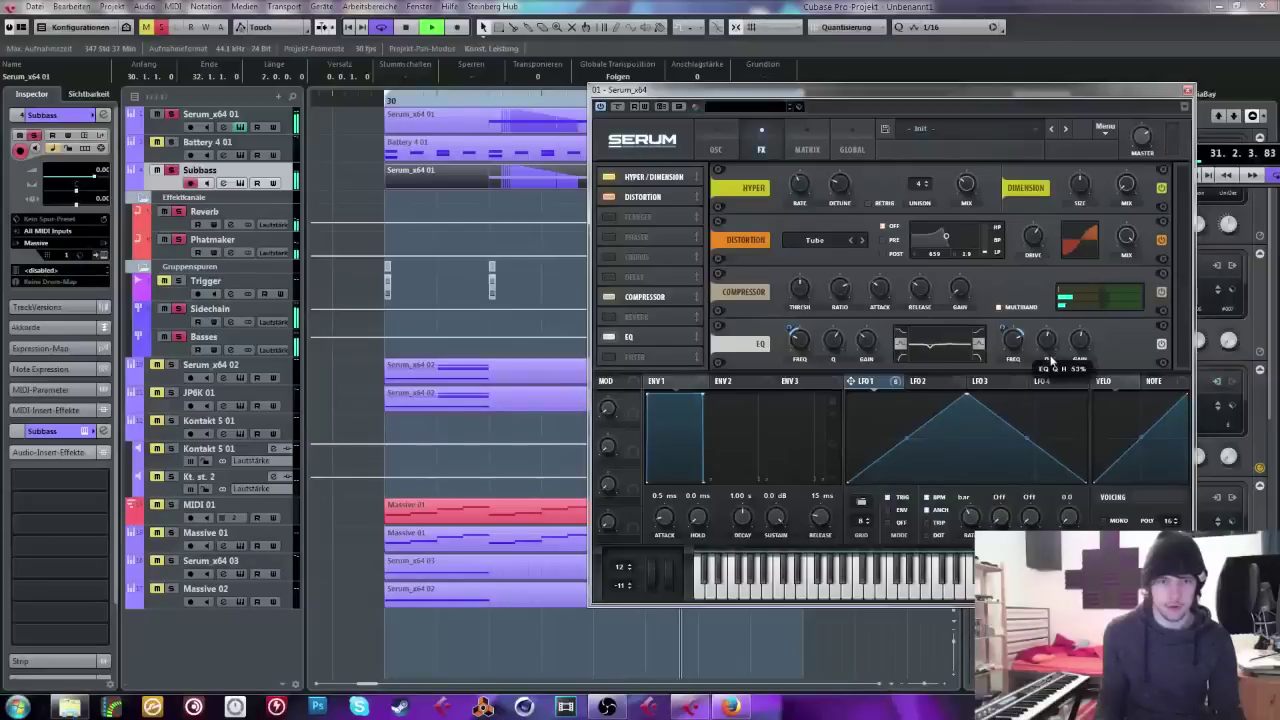
{"action": "key", "text": "space"}
Step: Enable the Phaser effect and assign LFO 1 to the distortion drive and the phaser frequency
{"action": "left_click", "coordinate": [607, 238]}
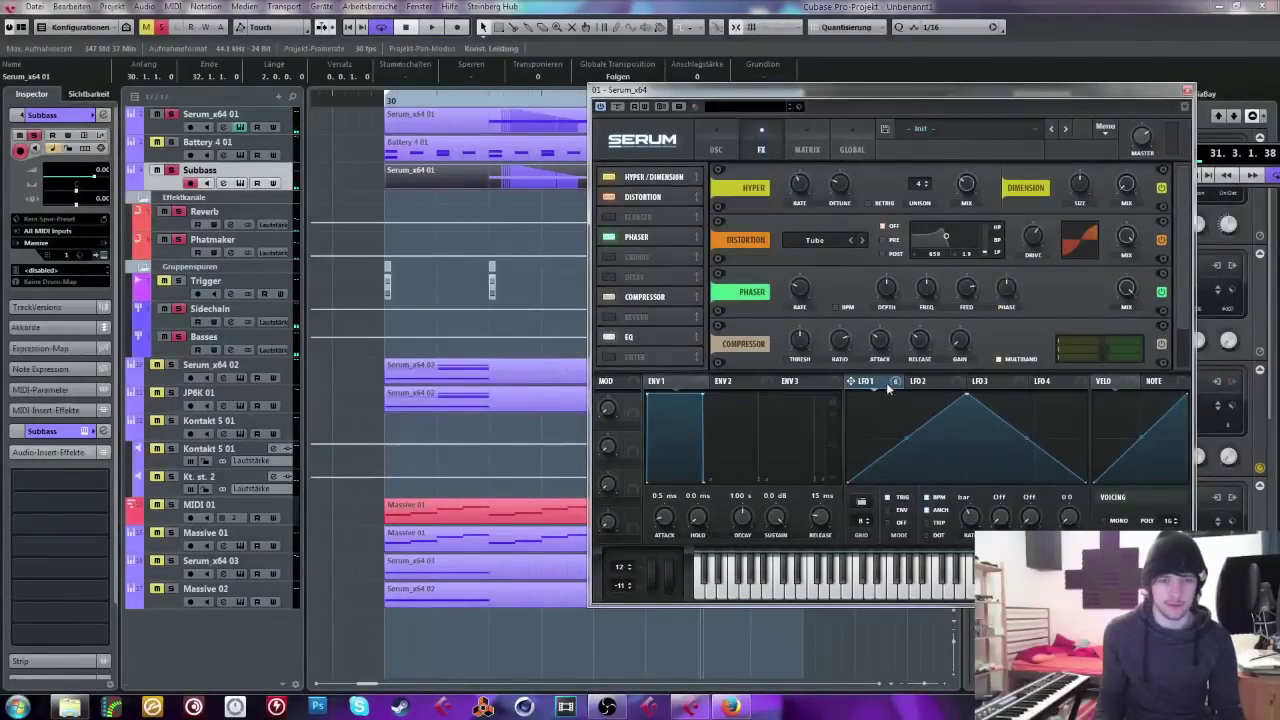
{"action": "mouse_move", "coordinate": [1030, 238]}
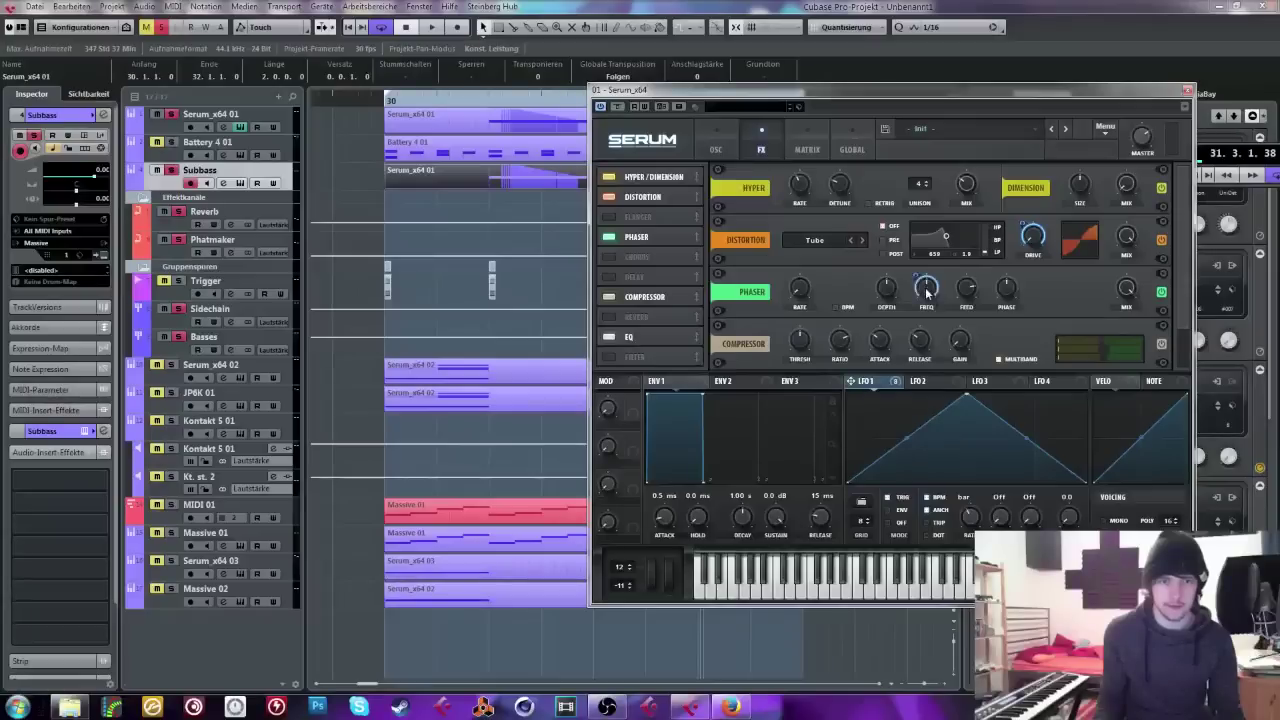
{"action": "mouse_move", "coordinate": [803, 284]}
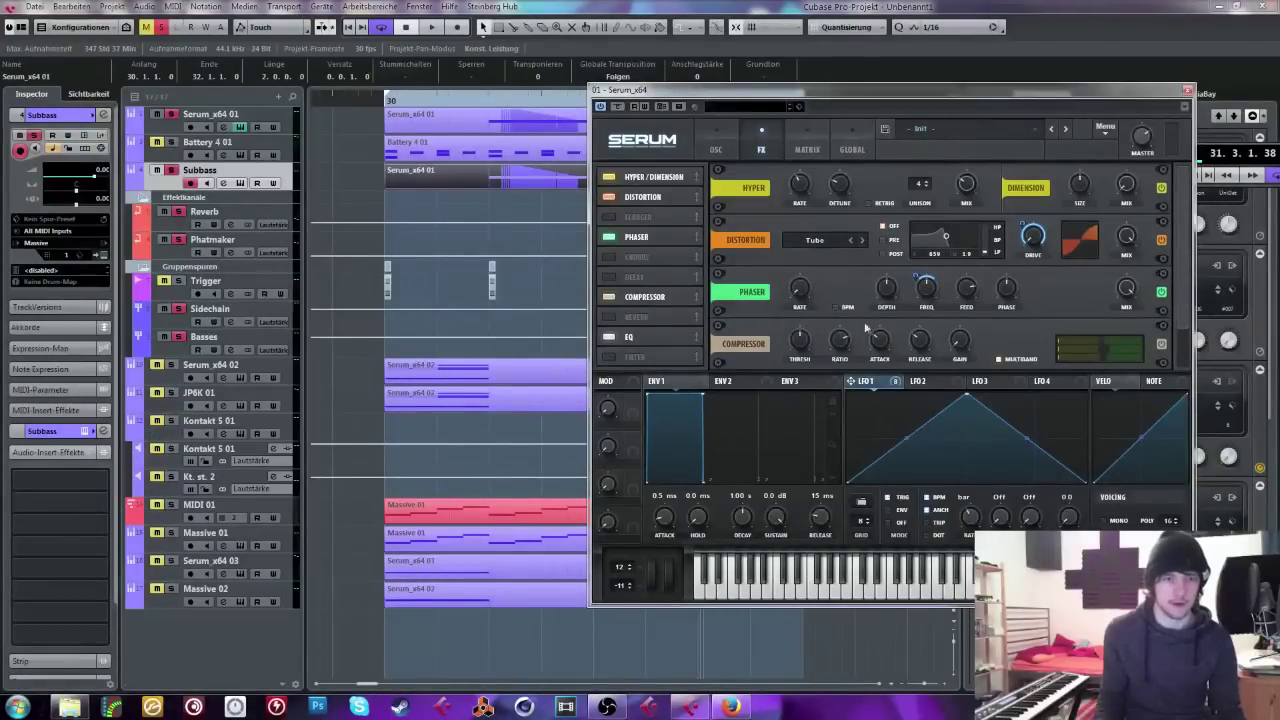
Step: Remove all modulators from the phaser frequency and, while auditioning the loop, assign LFO 1 to the phaser's frequency and depth
{"action": "right_click", "coordinate": [932, 289]}
{"action": "left_click", "coordinate": [1062, 290]}
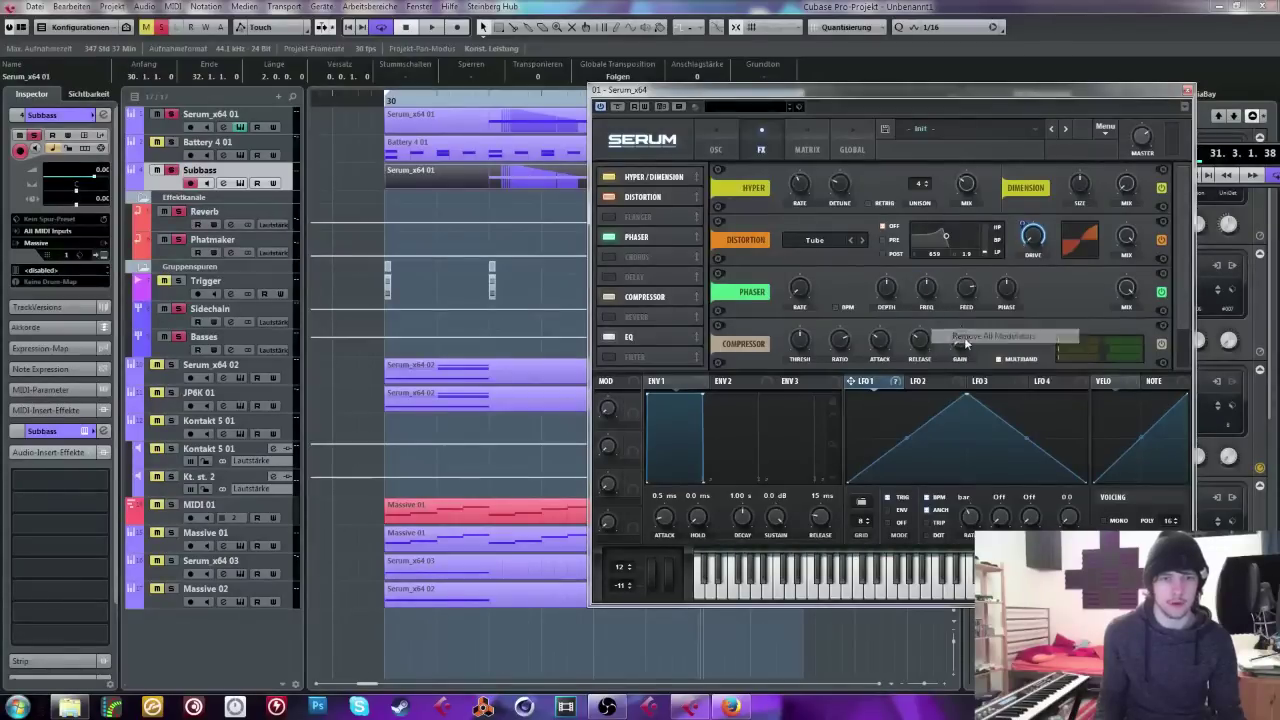
{"action": "key", "text": "space"}
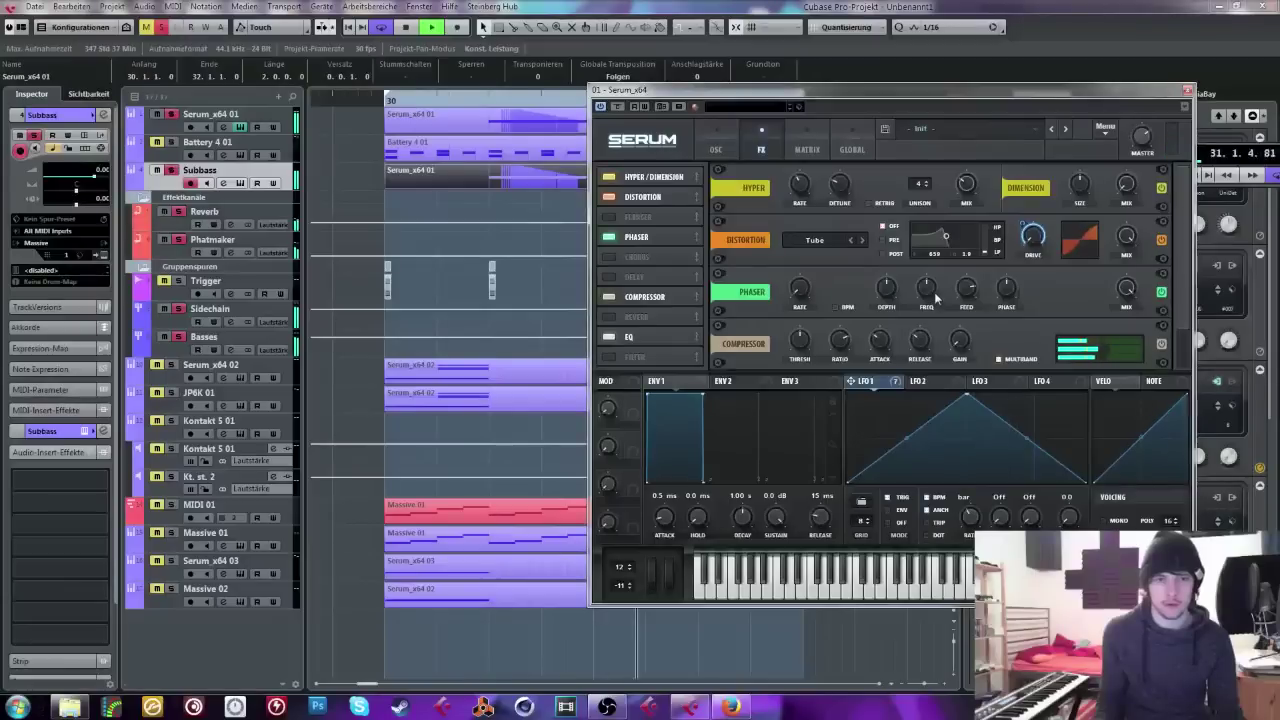
{"action": "left_click_drag", "start_coordinate": [927, 293], "coordinate": [885, 292]}
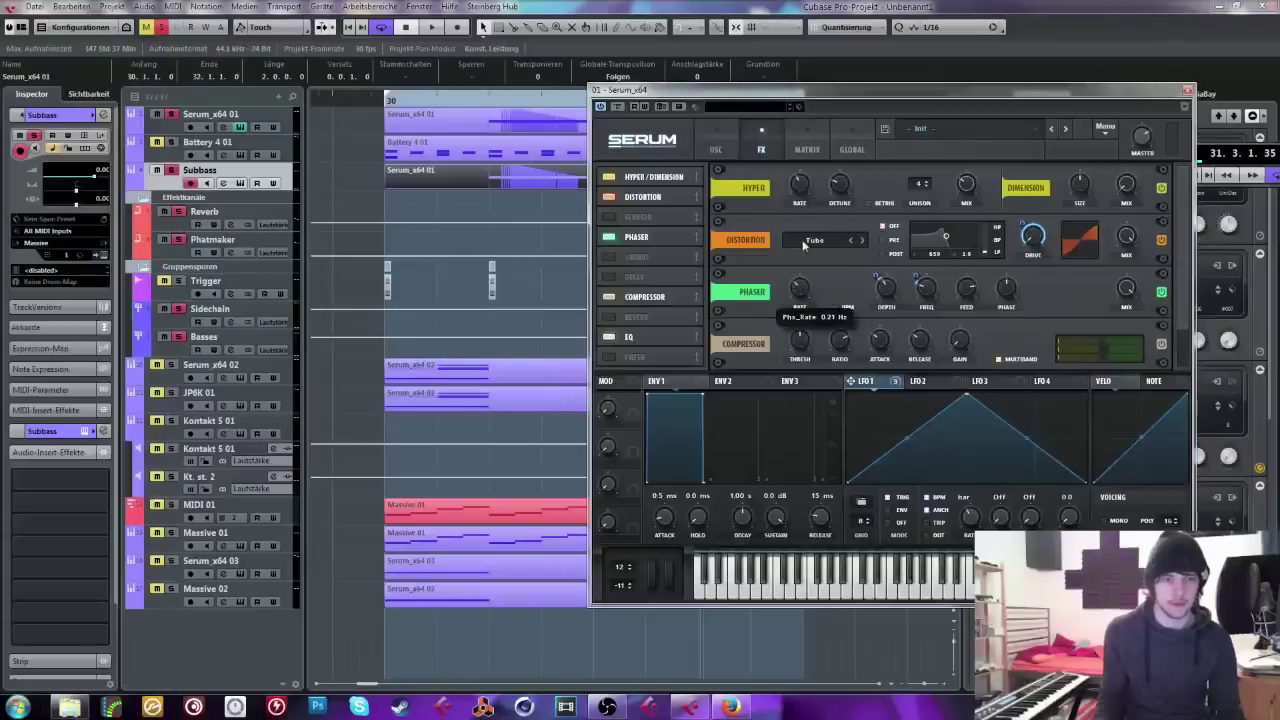
{"action": "left_click_drag", "start_coordinate": [803, 245], "coordinate": [805, 248]}
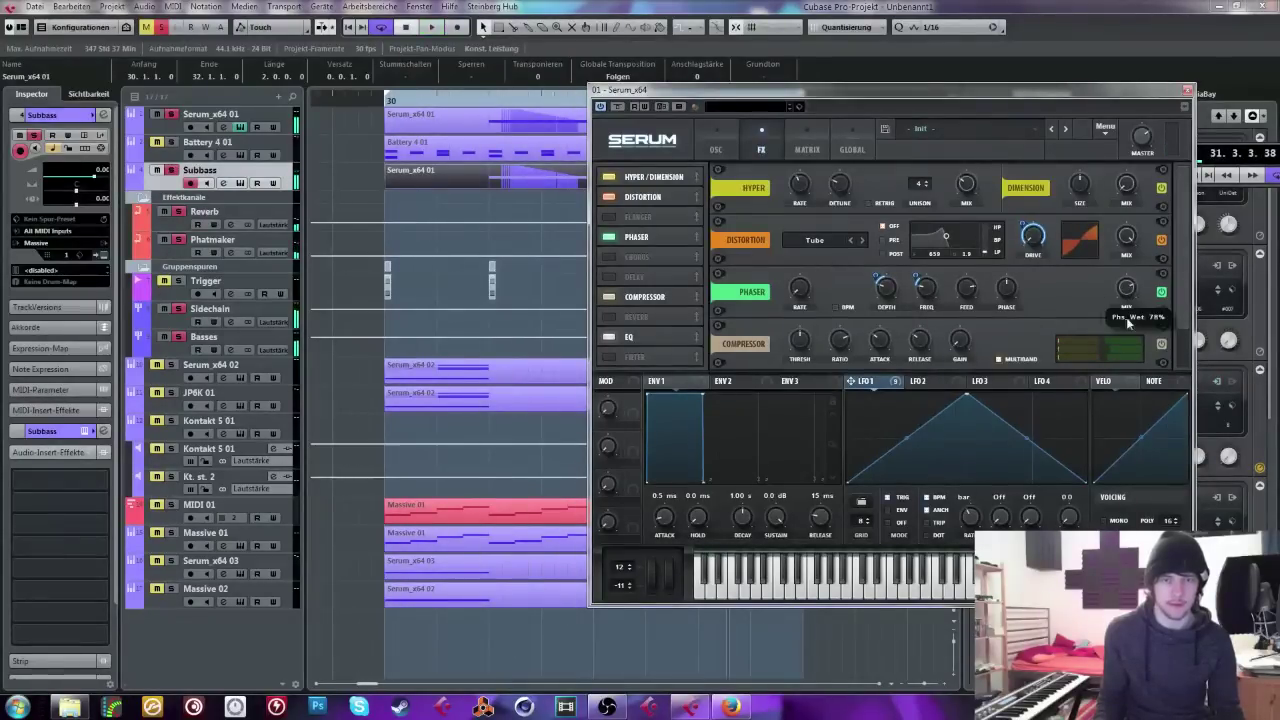
Step: Modulate the phaser's mix with LFO 1 and audition the bass in the loop
{"action": "left_click_drag", "start_coordinate": [1130, 290], "coordinate": [1128, 289]}
{"action": "key", "text": "space"}
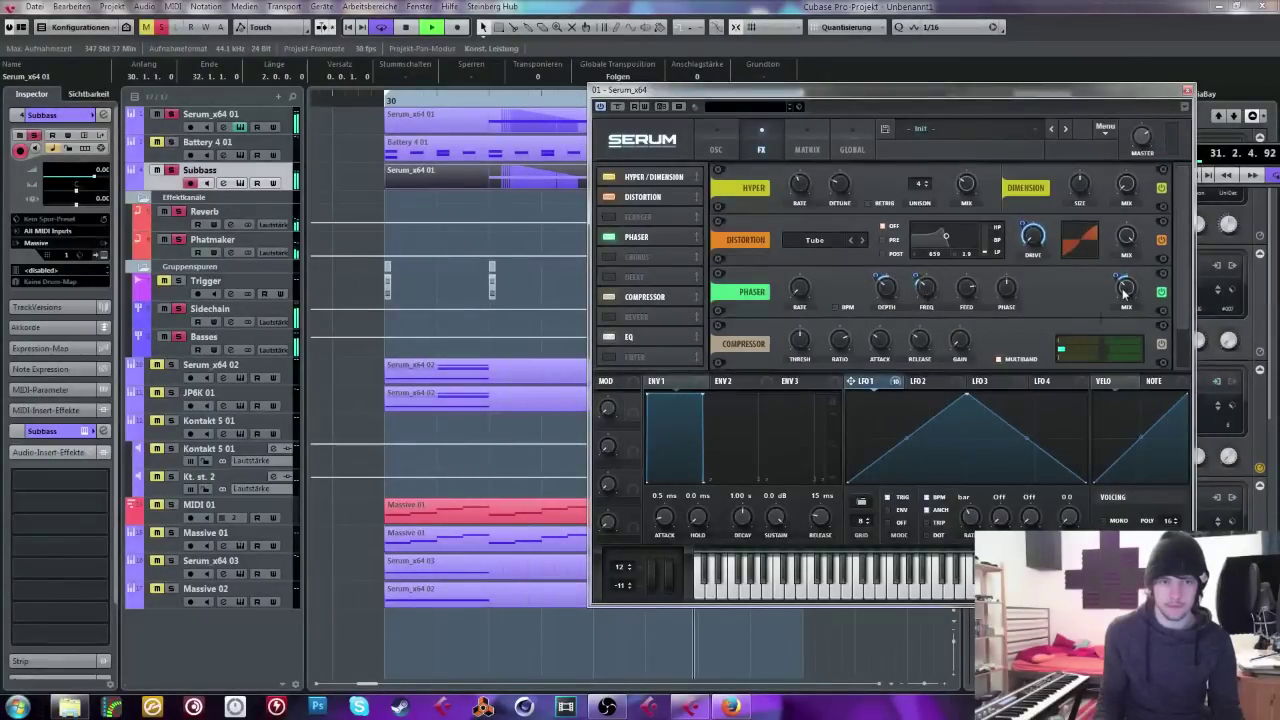
{"action": "mouse_move", "coordinate": [1137, 292]}
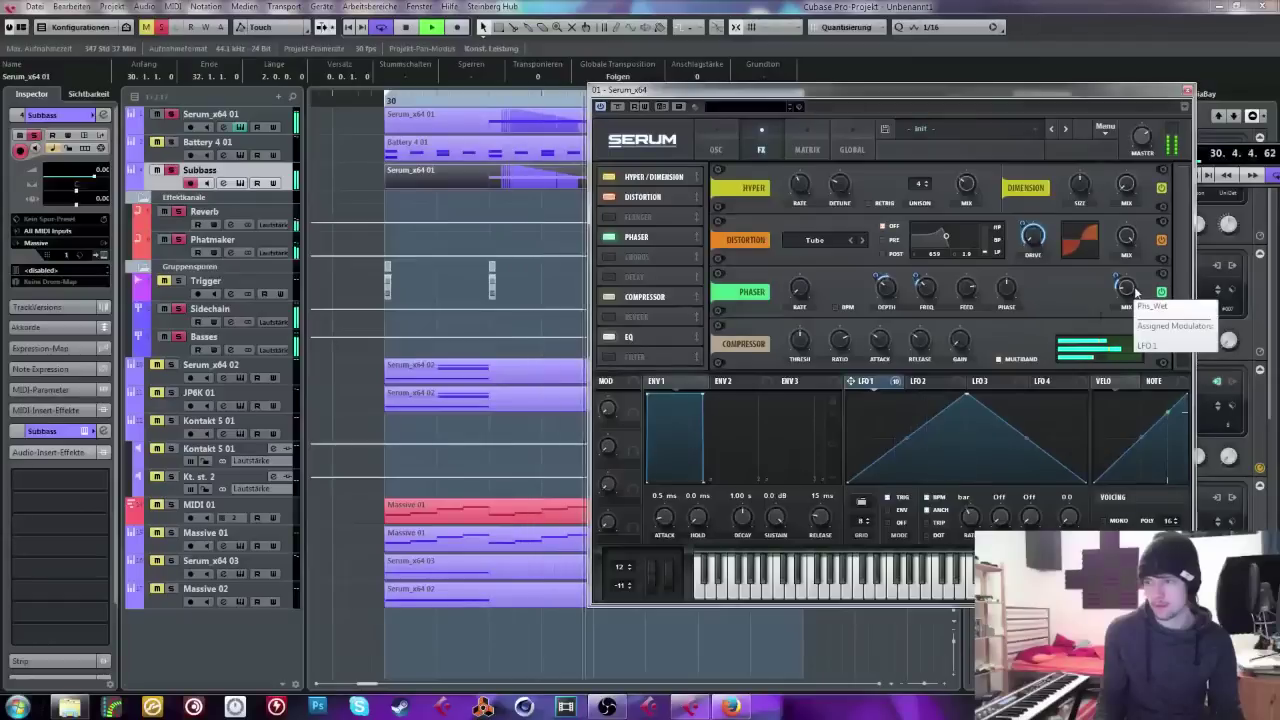
{"action": "key", "text": "space"}
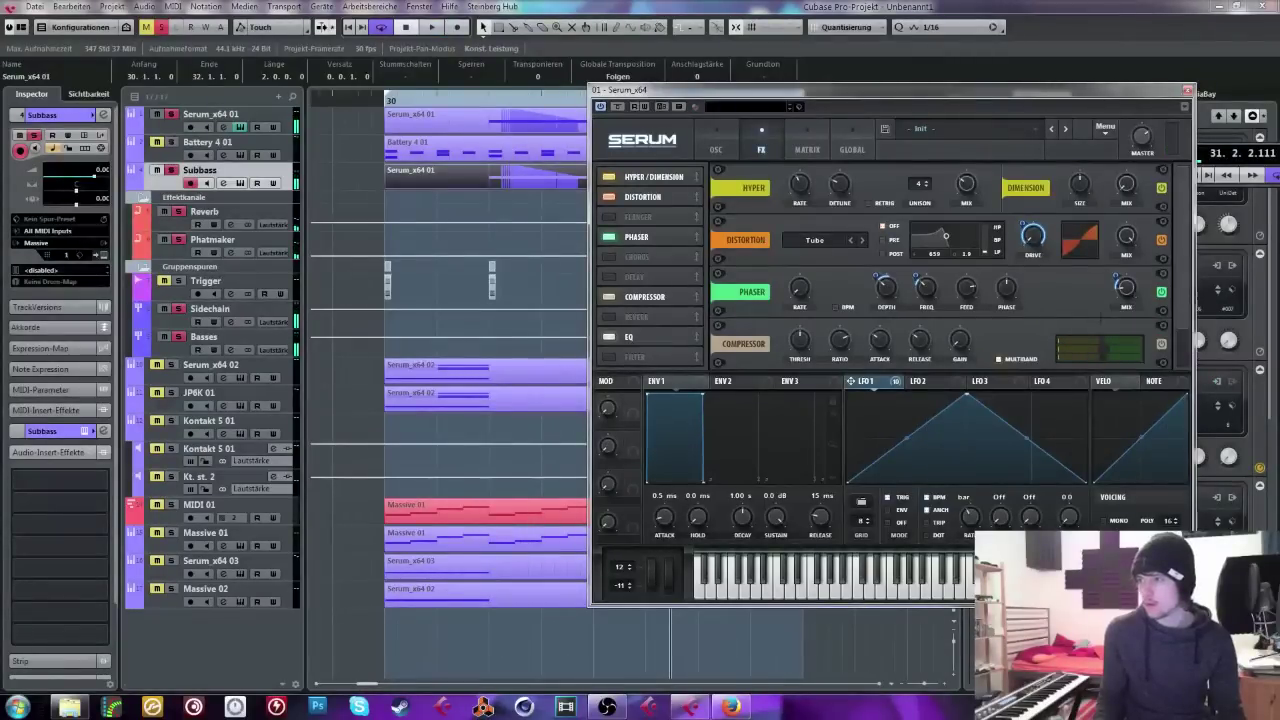
{"action": "key", "text": "Escape"}
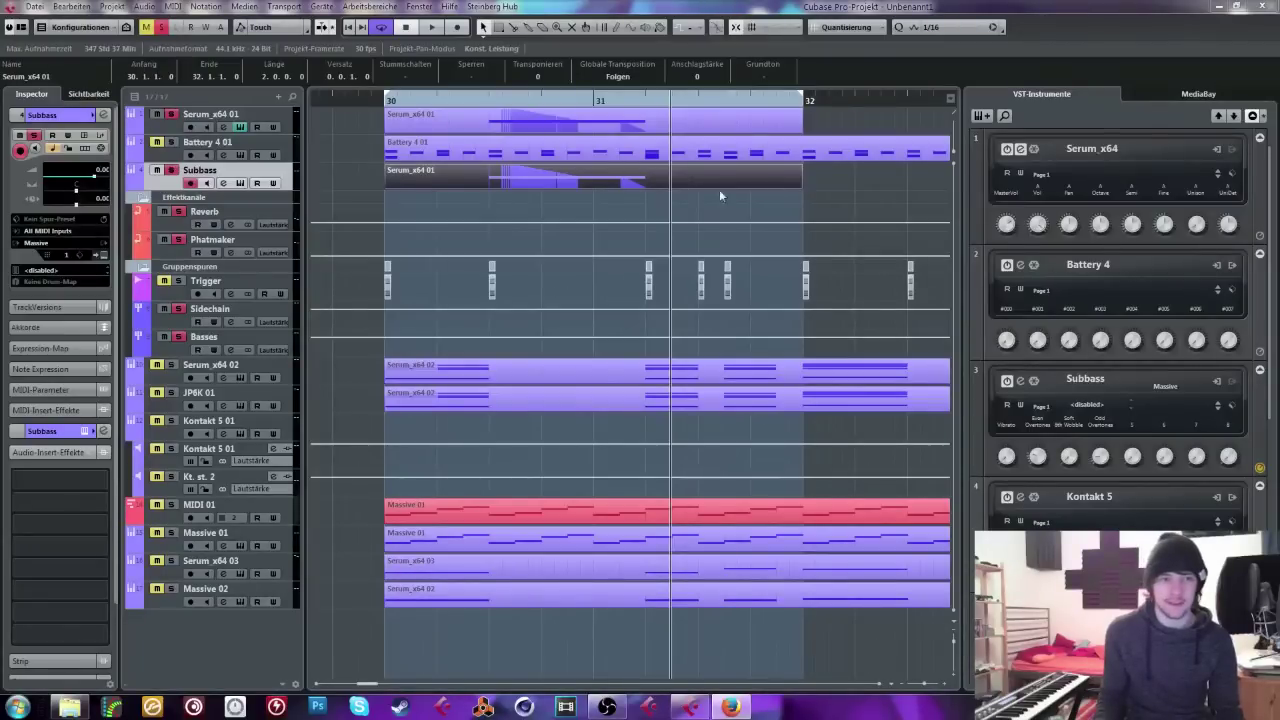
{"action": "key", "text": "Return"}
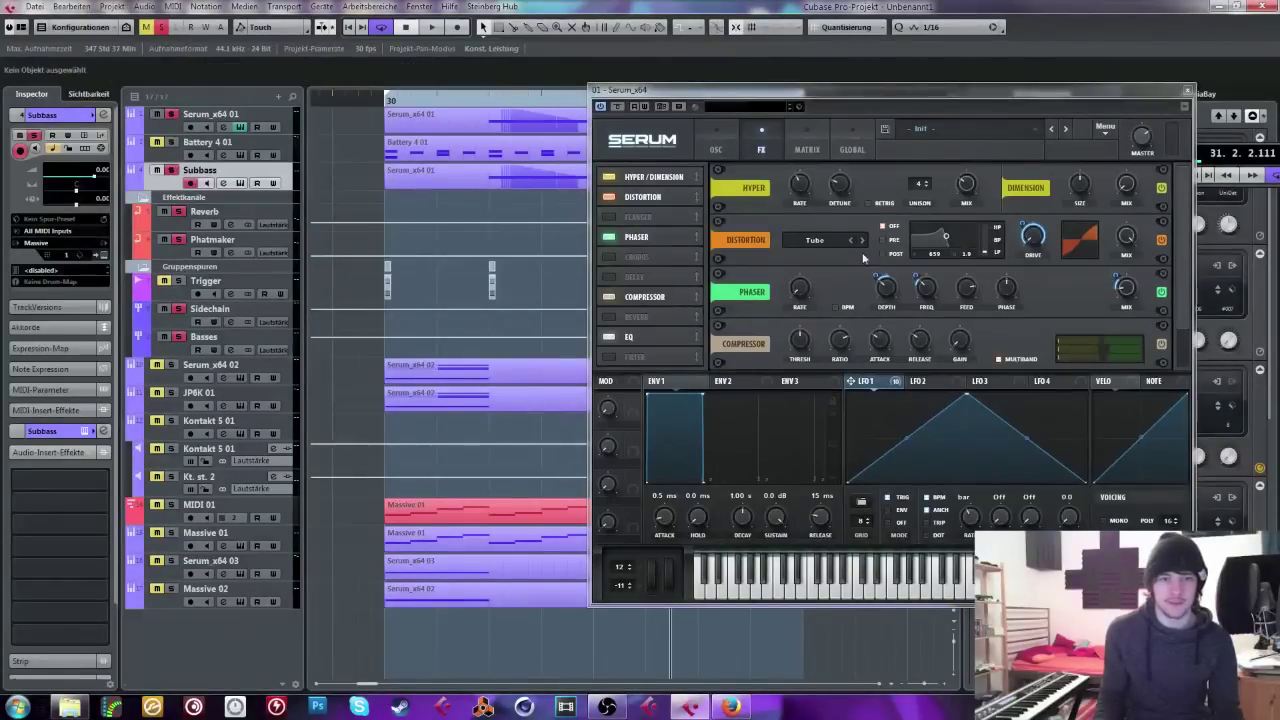
{"action": "left_click", "coordinate": [716, 145]}
{"action": "left_click", "coordinate": [752, 140]}
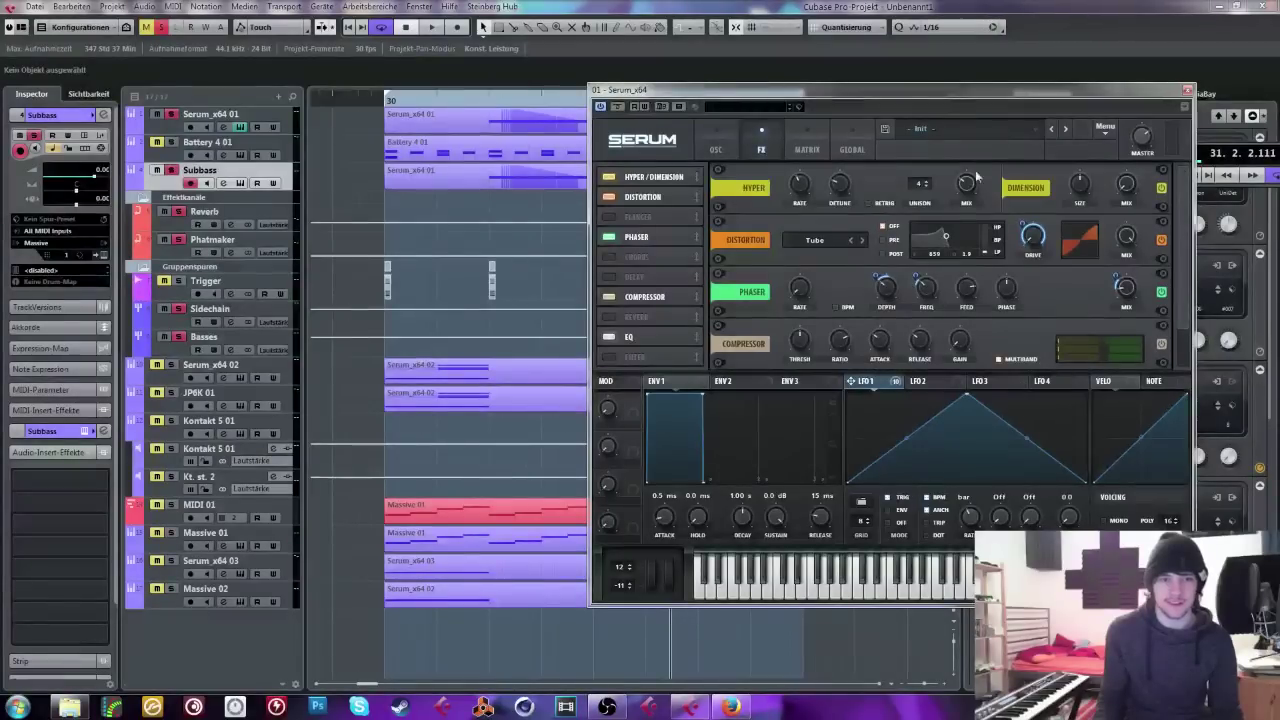
{"action": "key", "text": "Escape"}
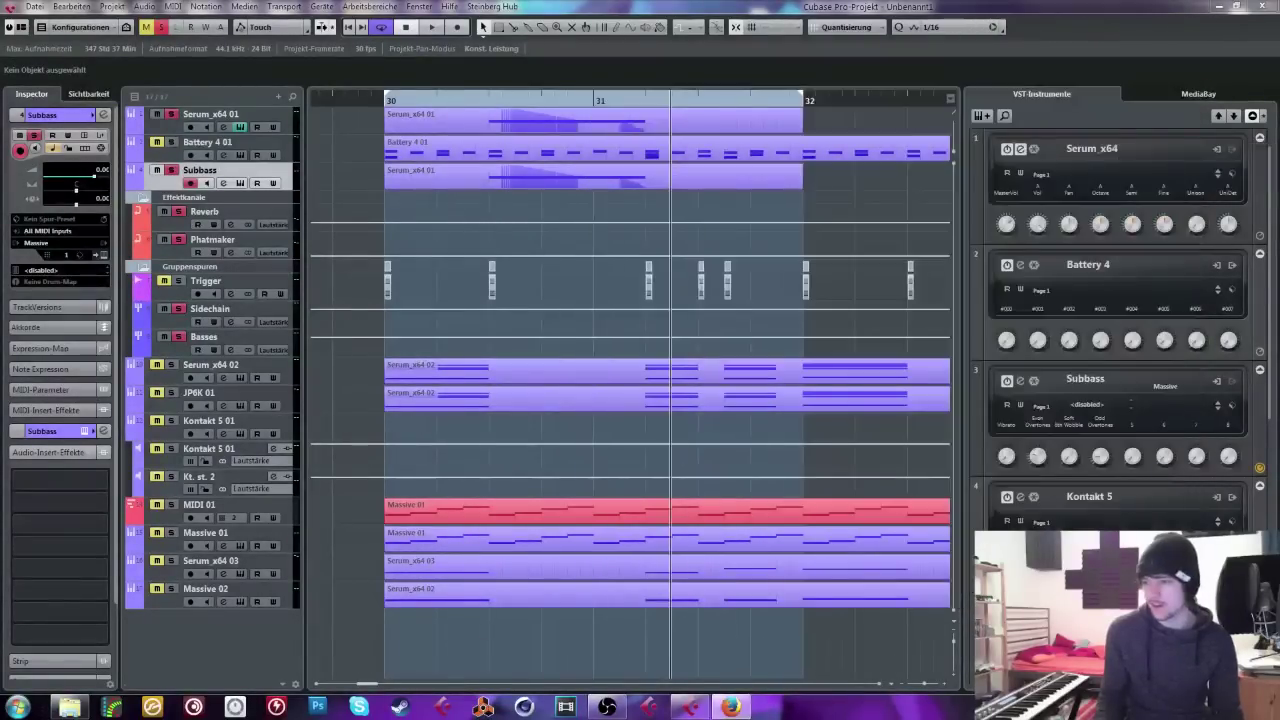
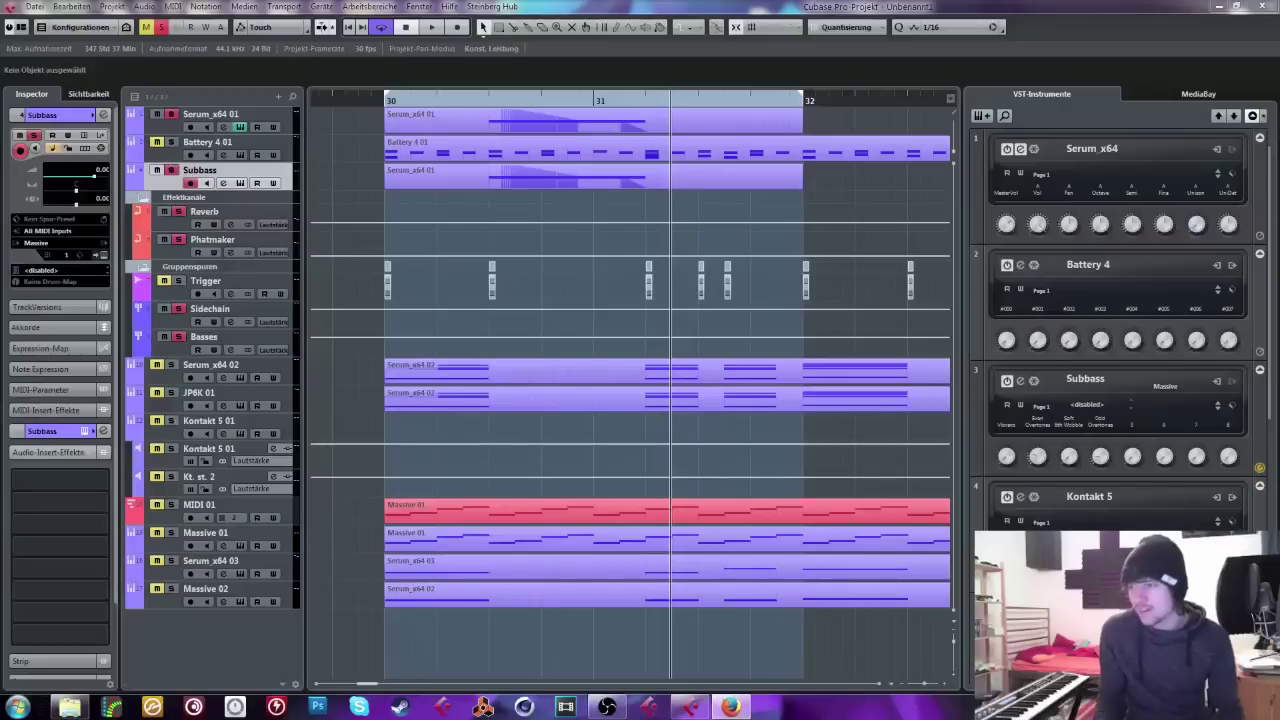
Step: Set Serum's downward pitch bend range to -12 semitones and return the playhead to bar 30
{"action": "key", "text": "e"}
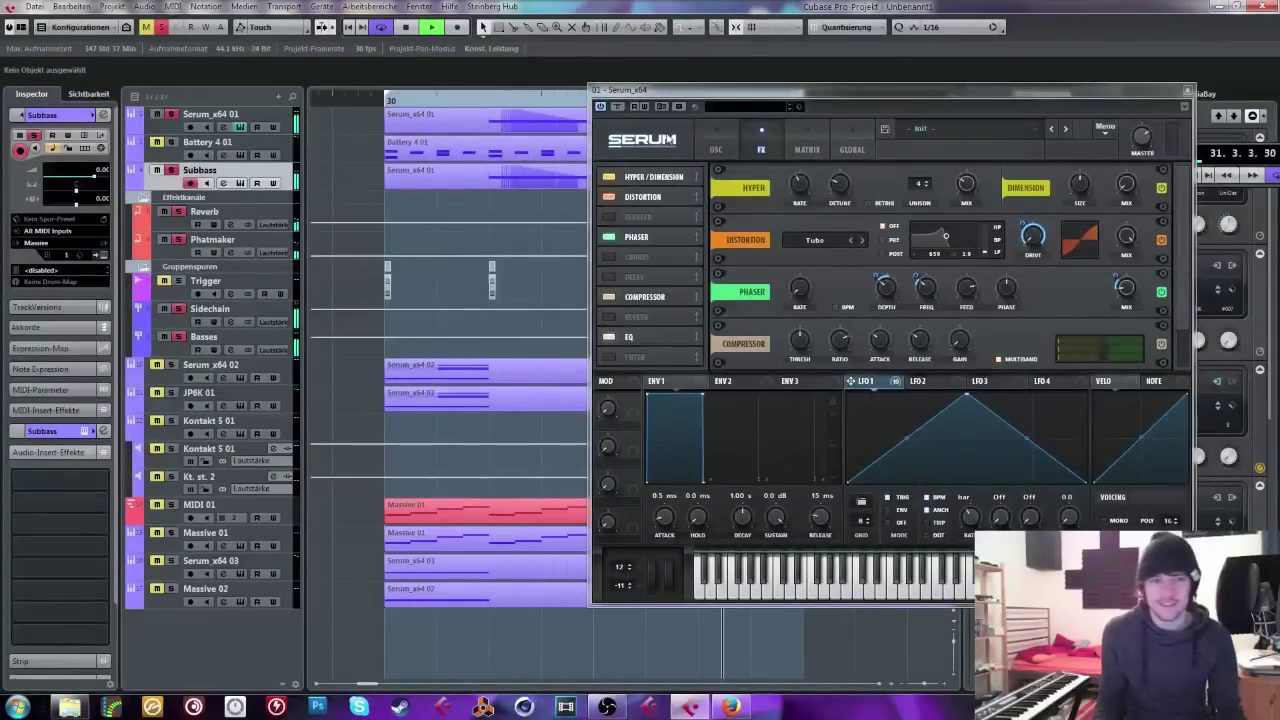
{"action": "left_click", "coordinate": [718, 143]}
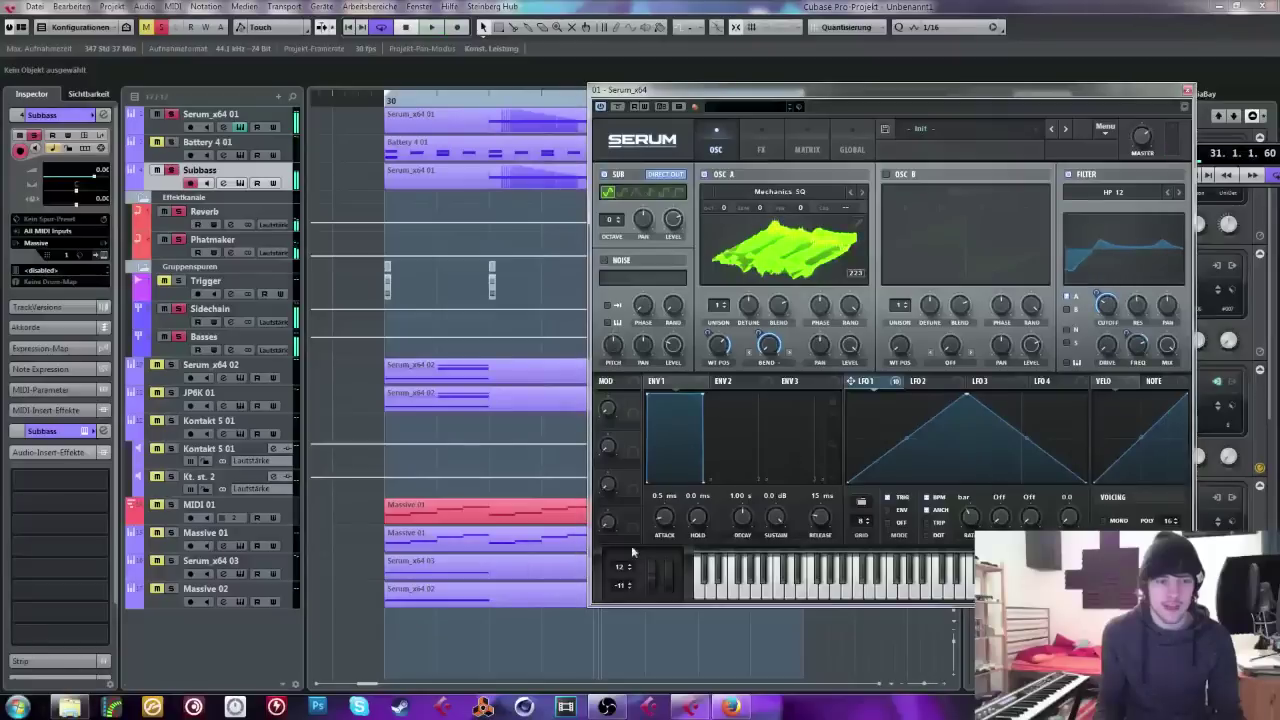
{"action": "left_click", "coordinate": [623, 588]}
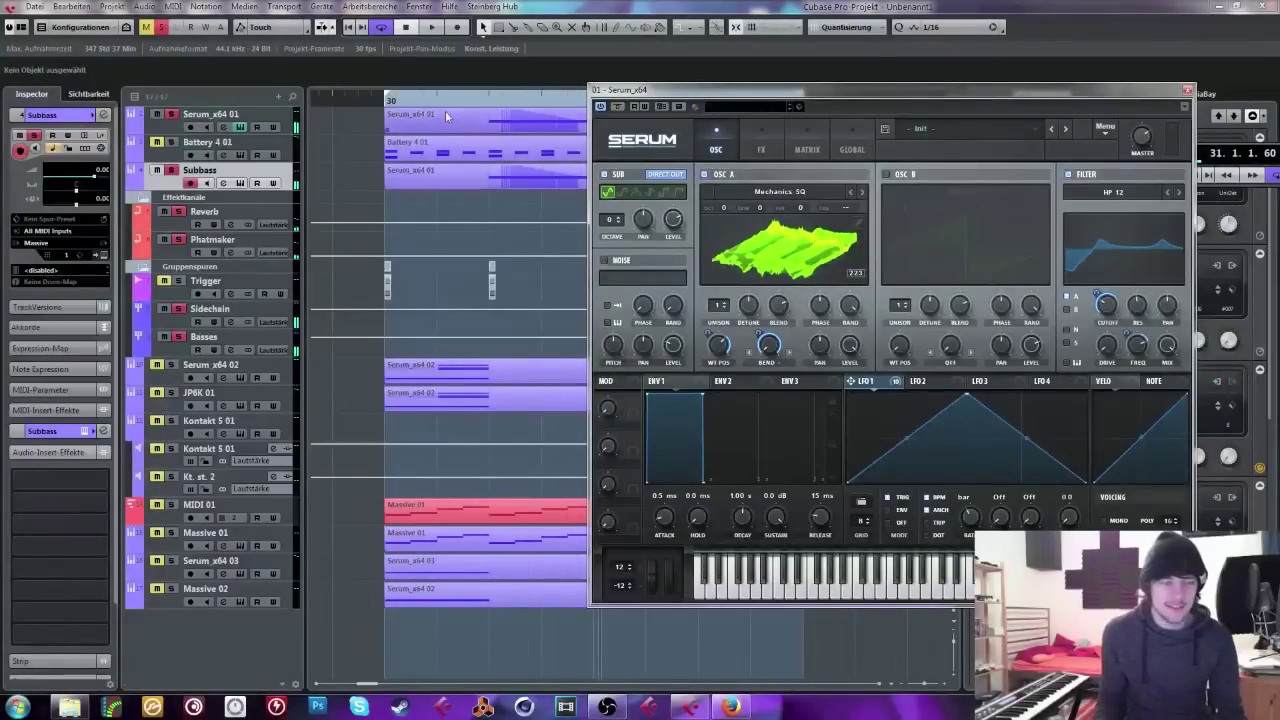
{"action": "left_click", "coordinate": [383, 100]}
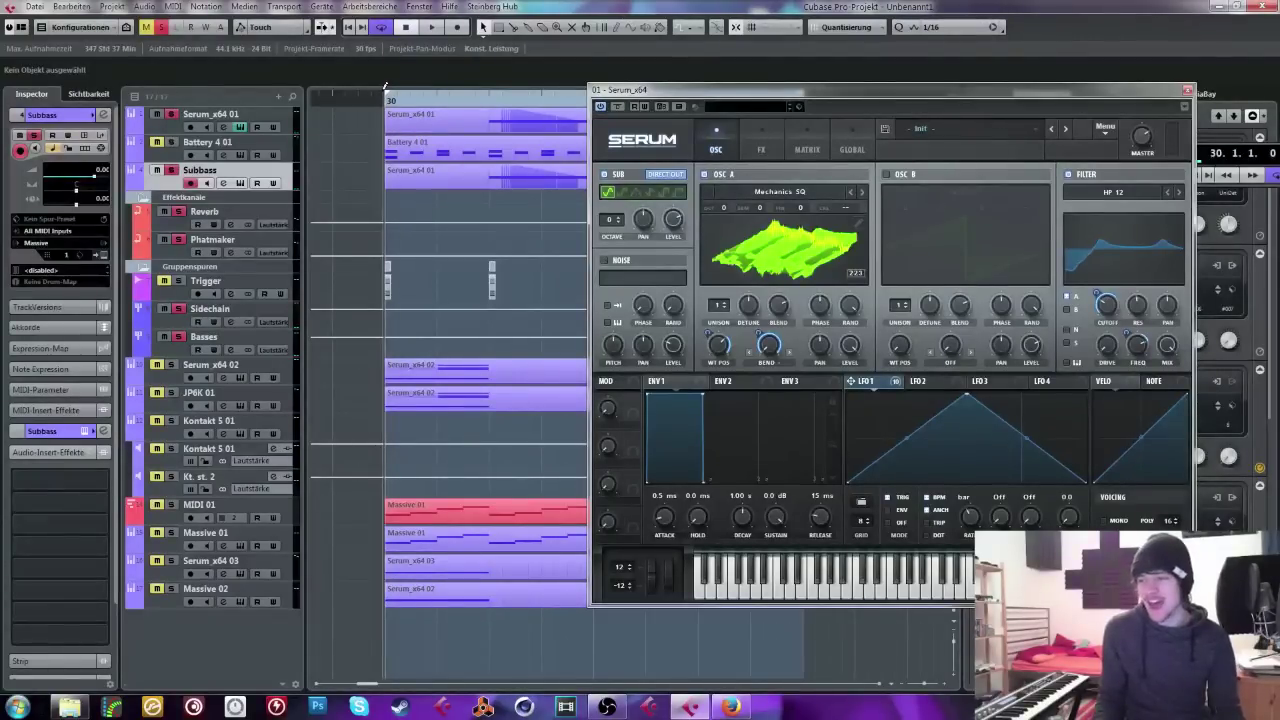
{"action": "left_click_drag", "start_coordinate": [625, 586], "coordinate": [639, 558]}
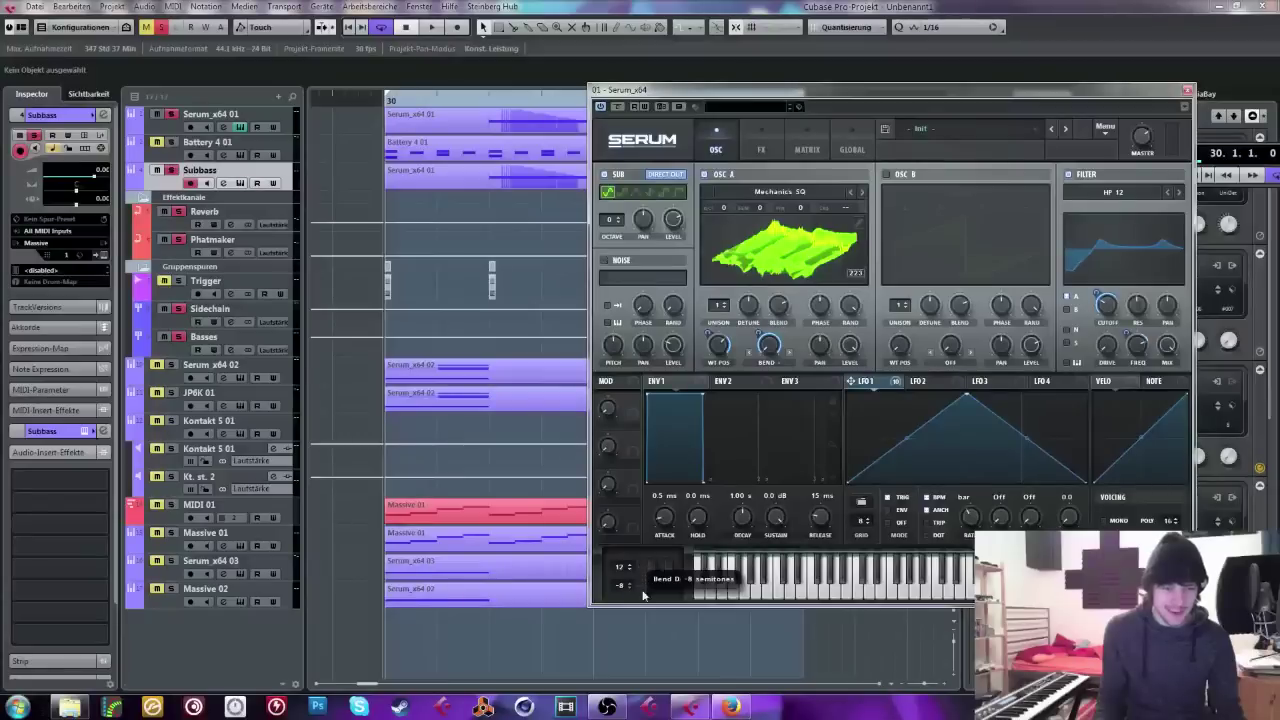
{"action": "left_click_drag", "start_coordinate": [641, 604], "coordinate": [619, 586]}
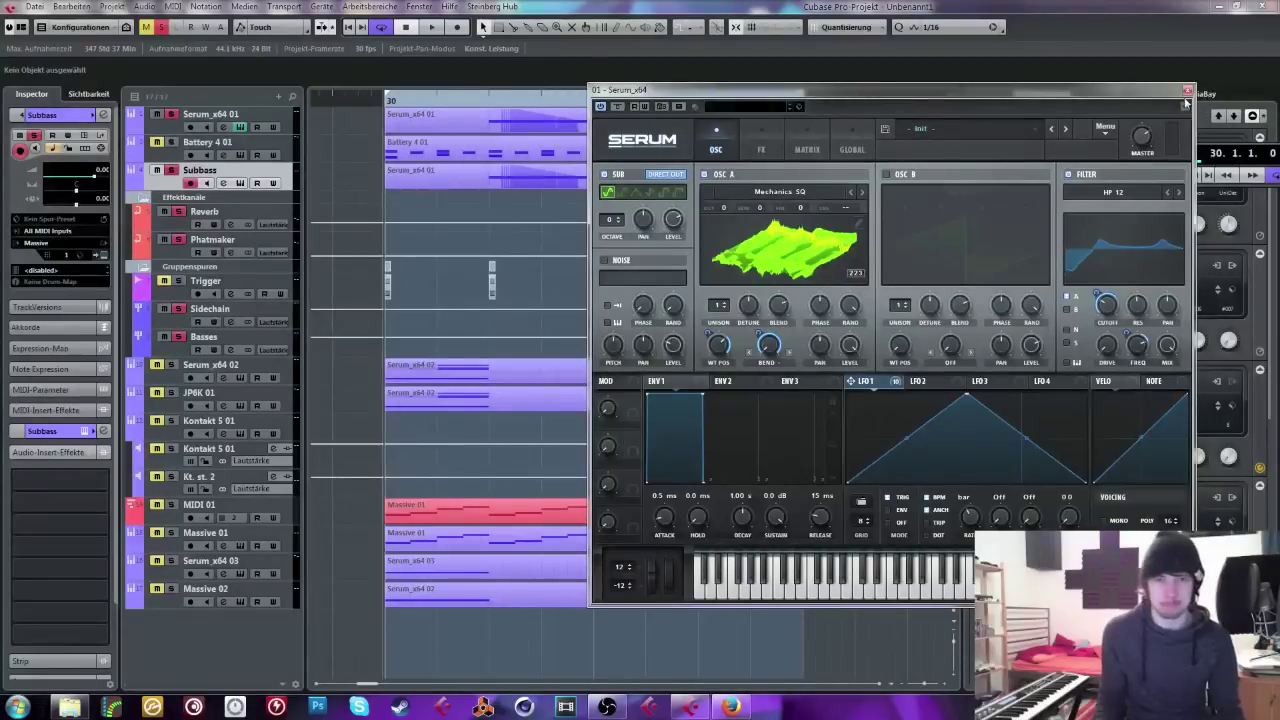
Step: Close the Serum window and audition the loop with the Battery 4 01 track also soloed
{"action": "left_click", "coordinate": [1186, 101]}
{"action": "key", "text": "space"}
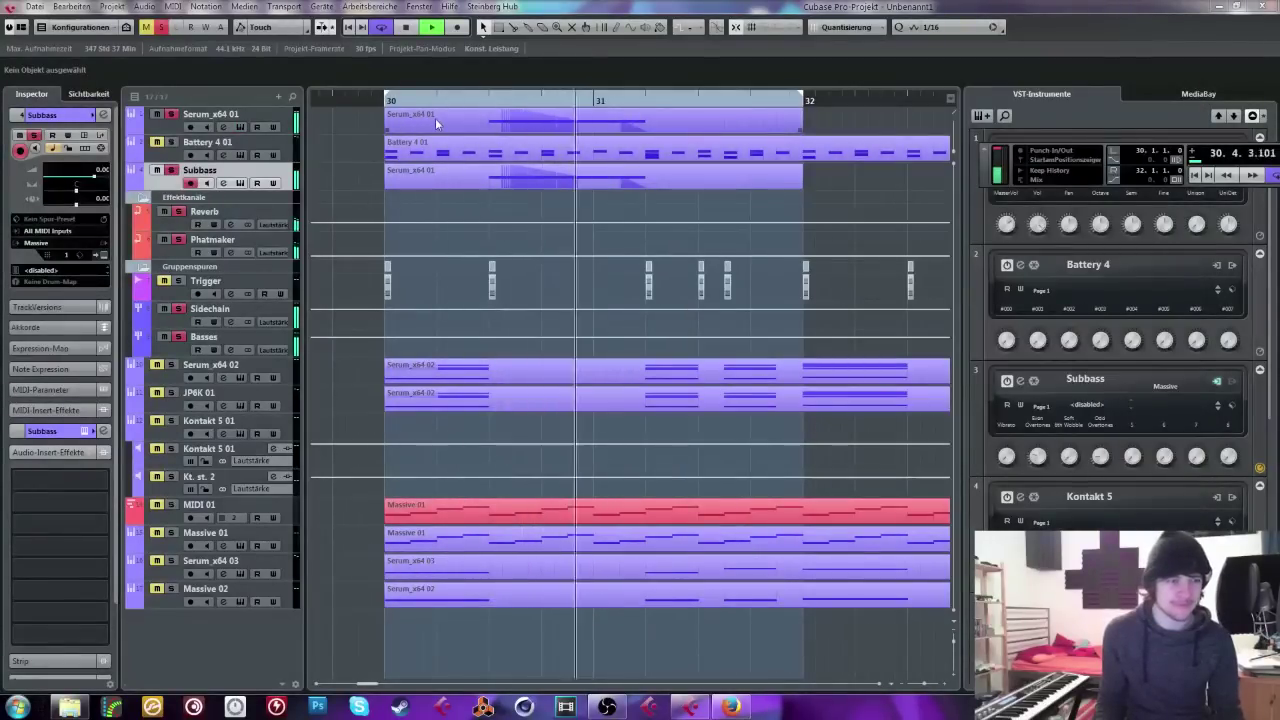
{"action": "key", "text": "space"}
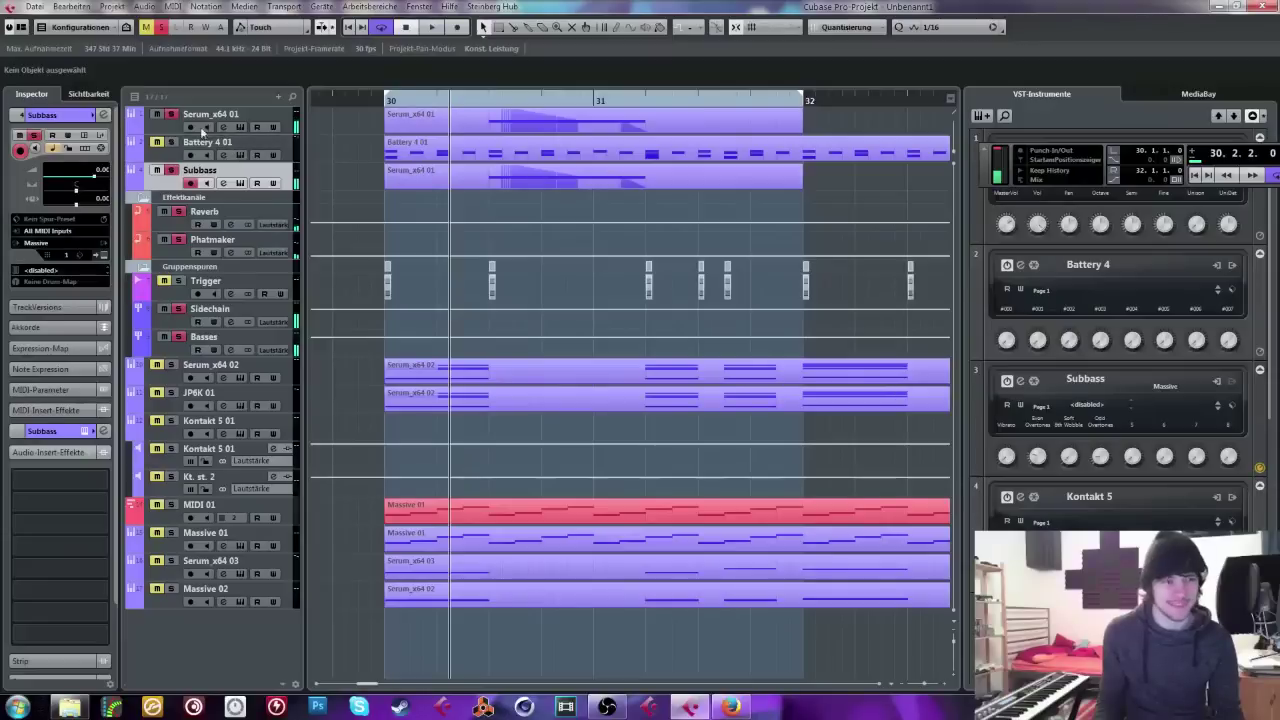
{"action": "left_click", "coordinate": [558, 113]}
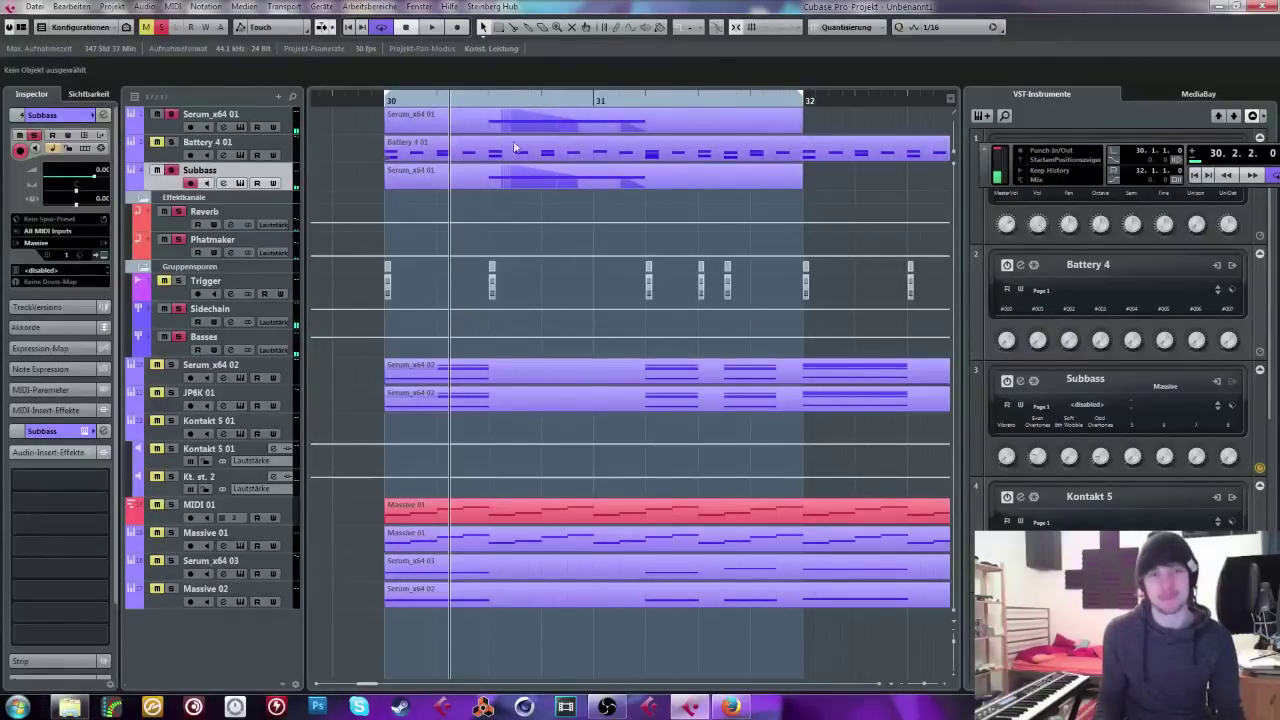
{"action": "key", "text": "space"}
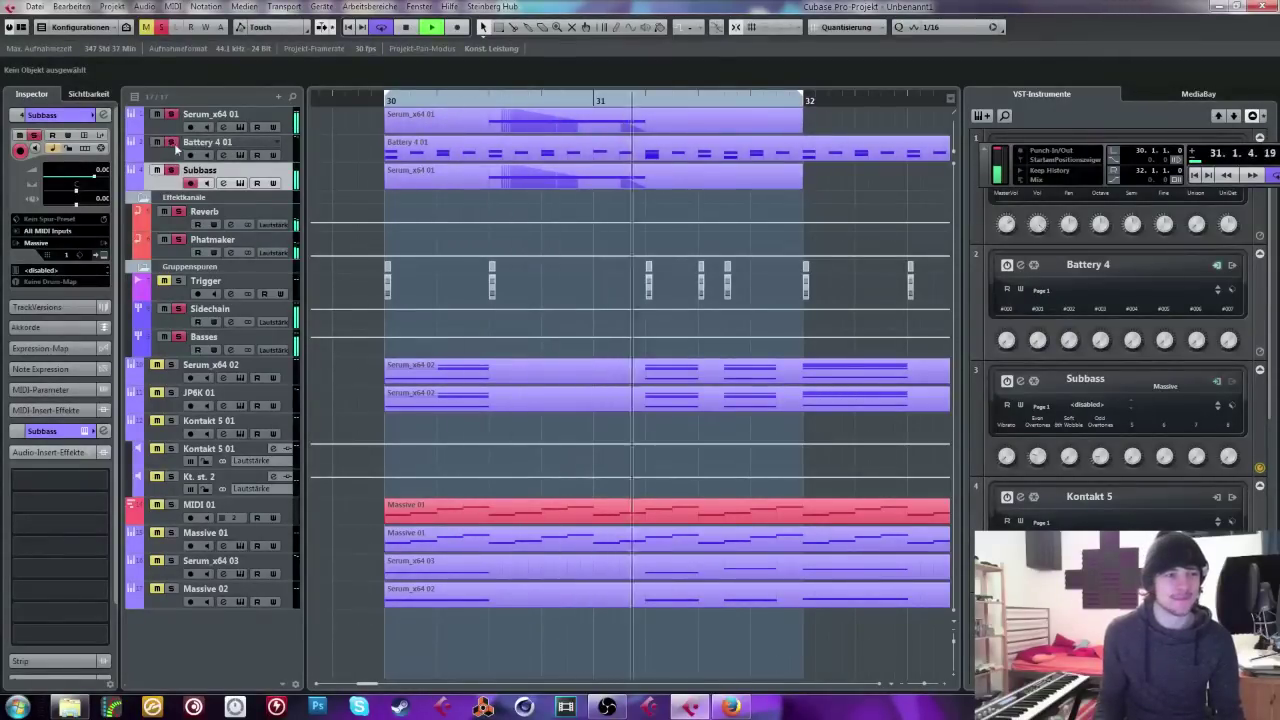
{"action": "left_click", "coordinate": [293, 130]}
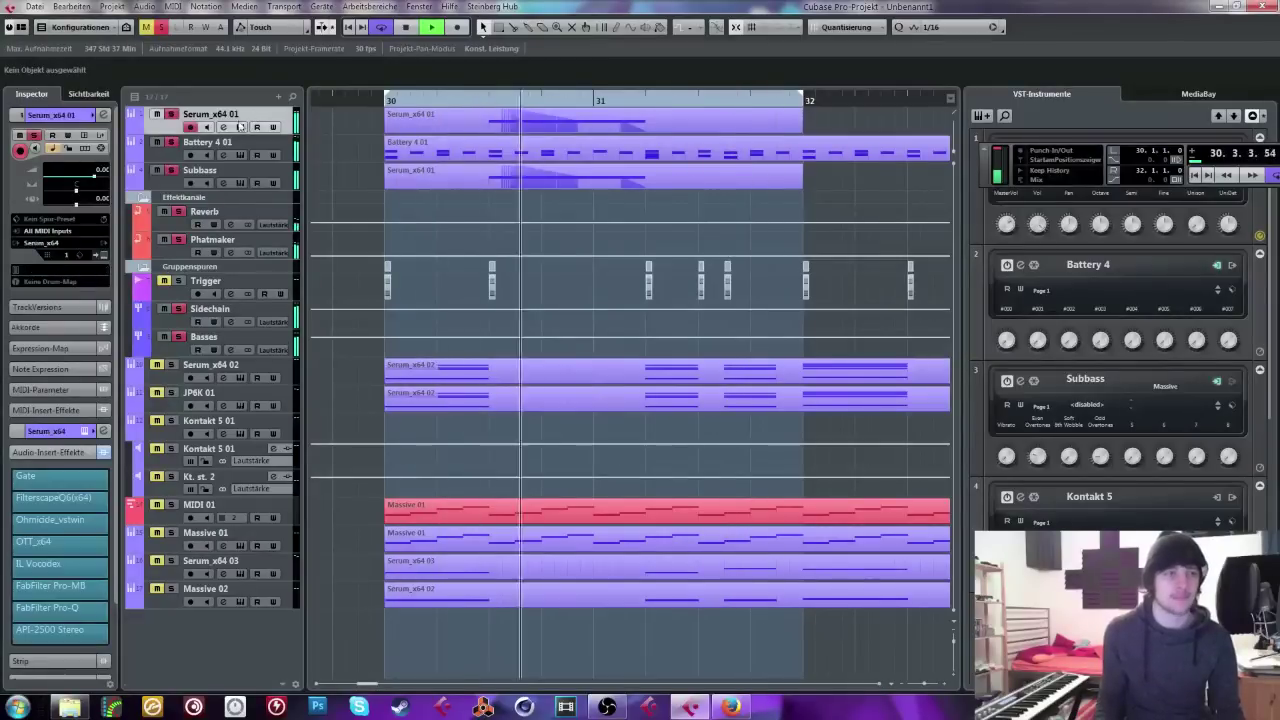
{"action": "key", "text": "space"}
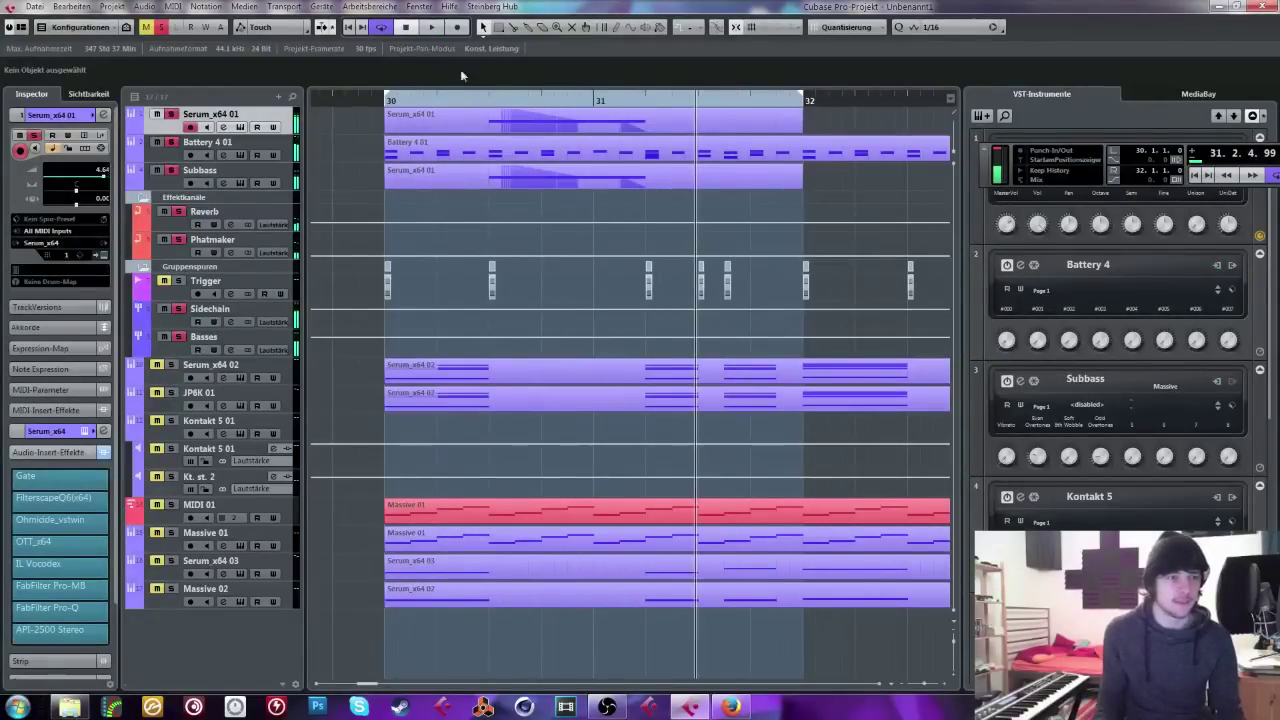
Step: Reset the solos, solo only the Serum_x64 01 and Reverb tracks, and audition them from just before bar 30
{"action": "left_click", "coordinate": [372, 98]}
{"action": "left_click", "coordinate": [248, 223]}
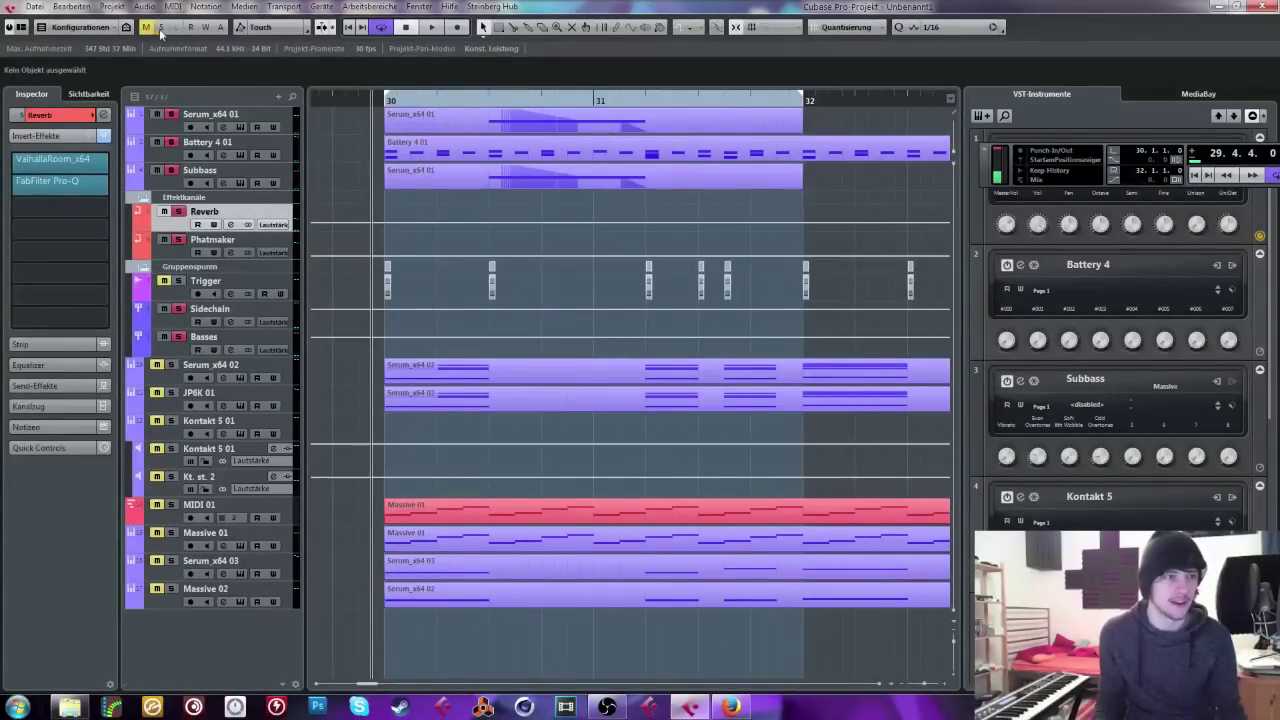
{"action": "left_click", "coordinate": [178, 211]}
{"action": "key", "text": "space"}
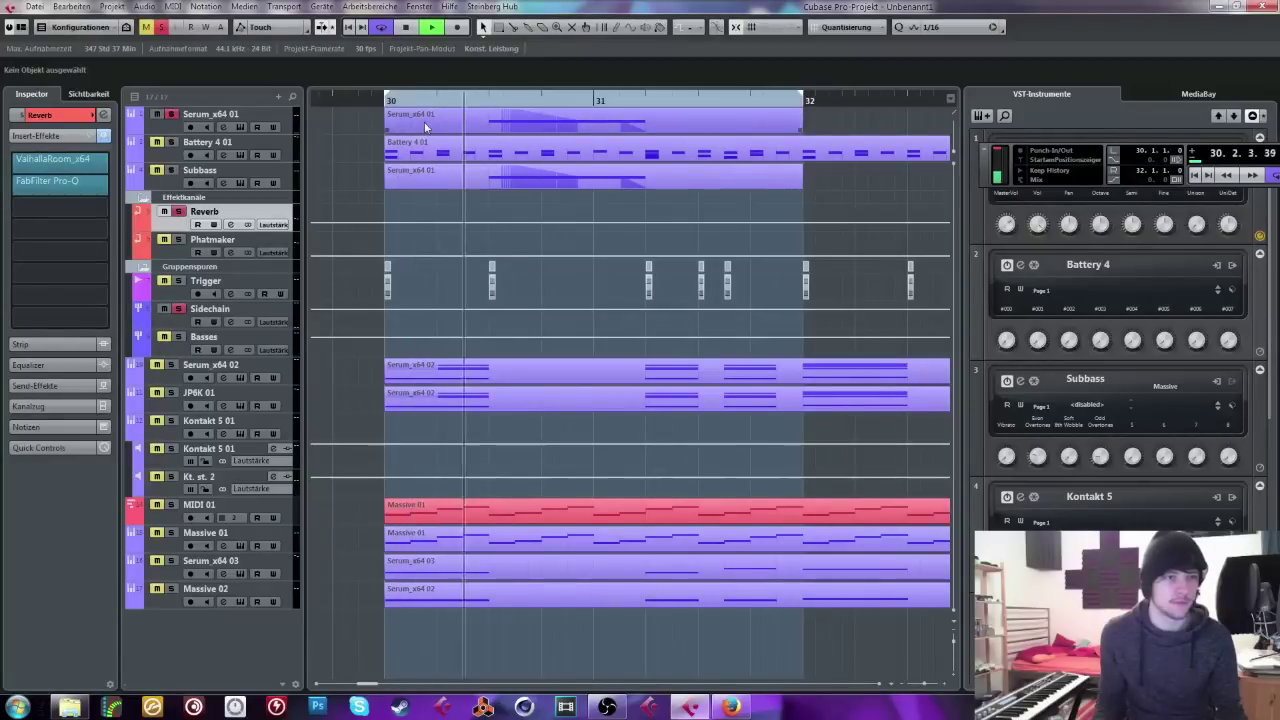
{"action": "key", "text": "space"}
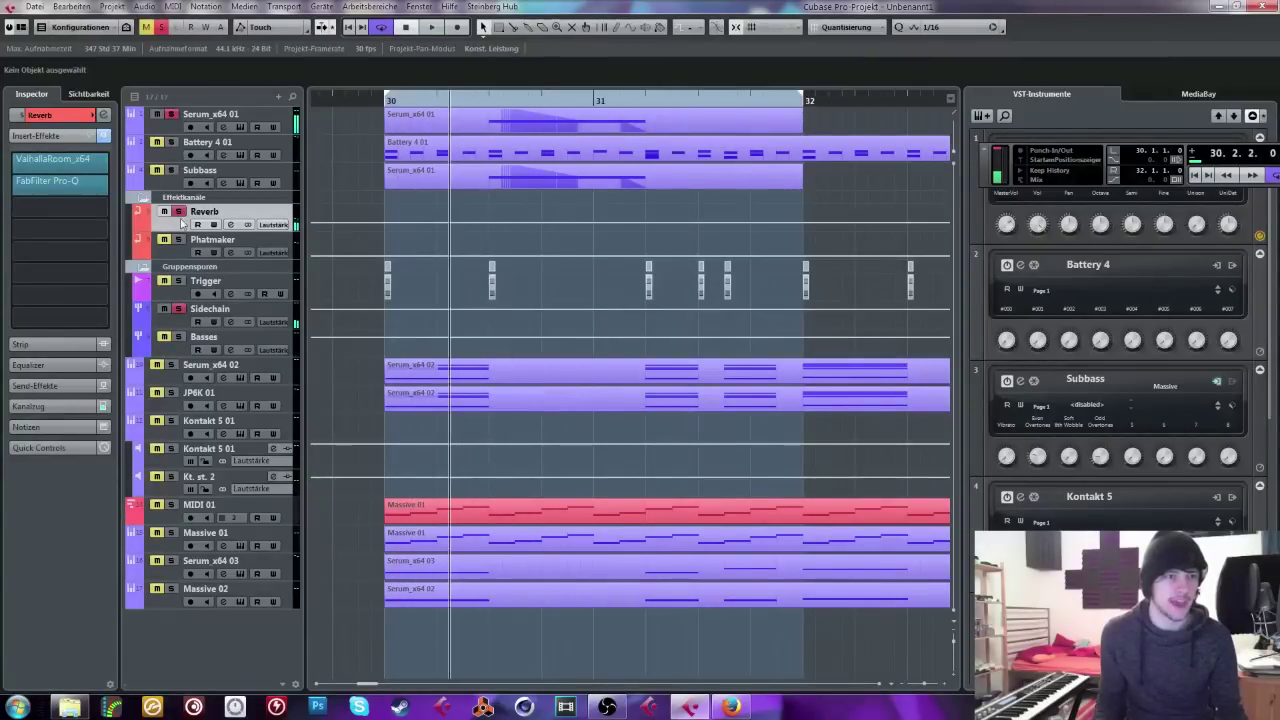
Step: Switch the solo from the Reverb track to the Phatmaker track and audition it with the bass in the loop
{"action": "left_click", "coordinate": [178, 211]}
{"action": "left_click", "coordinate": [205, 246]}
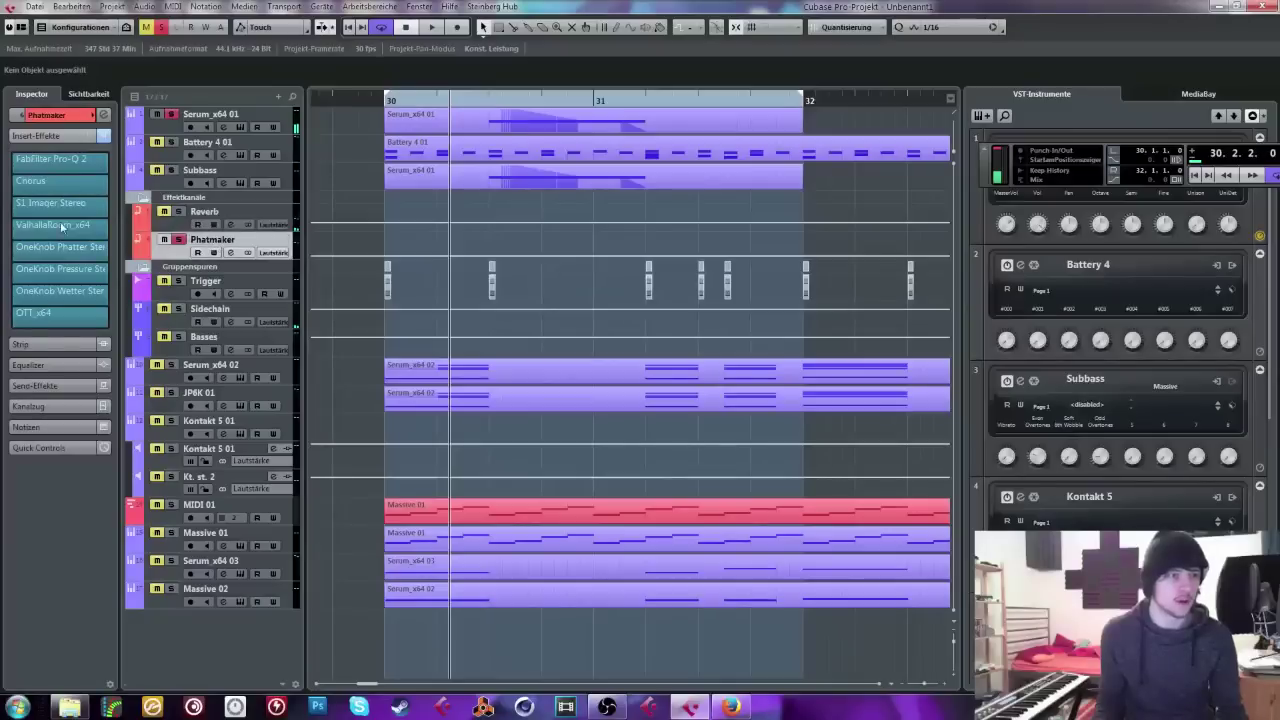
{"action": "key", "text": "space"}
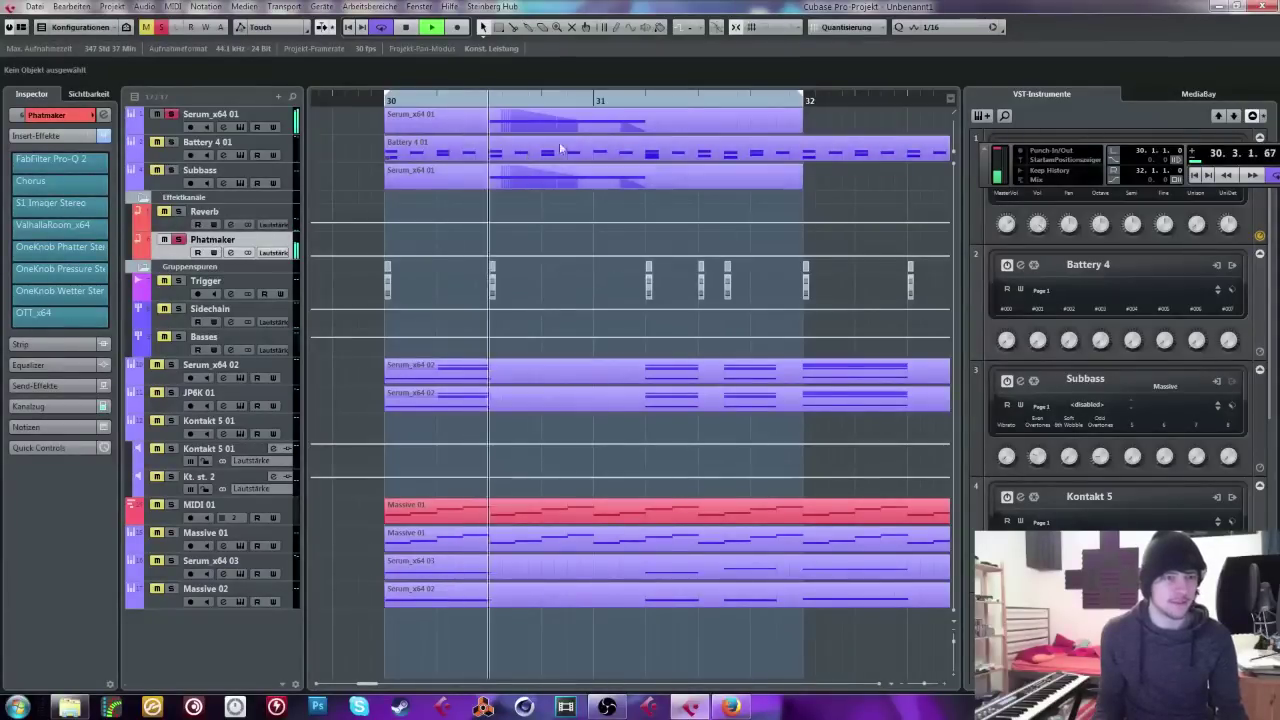
{"action": "key", "text": "space"}
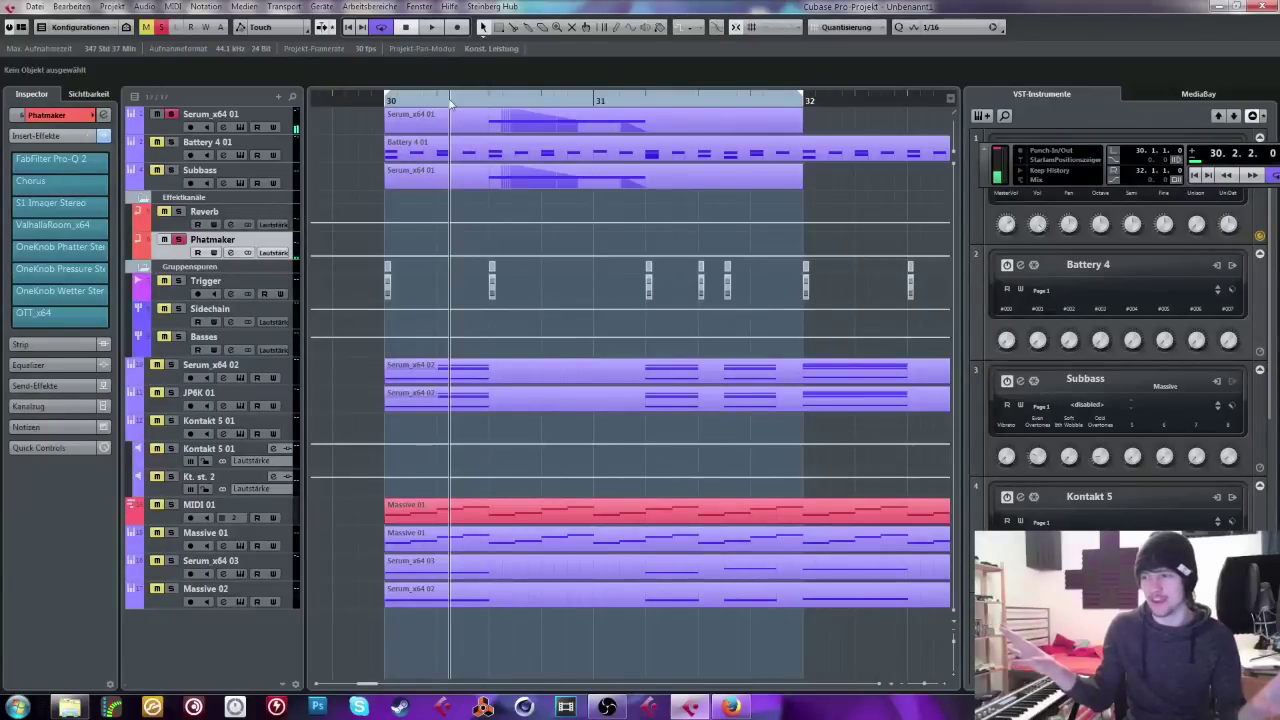
{"action": "key", "text": "space"}
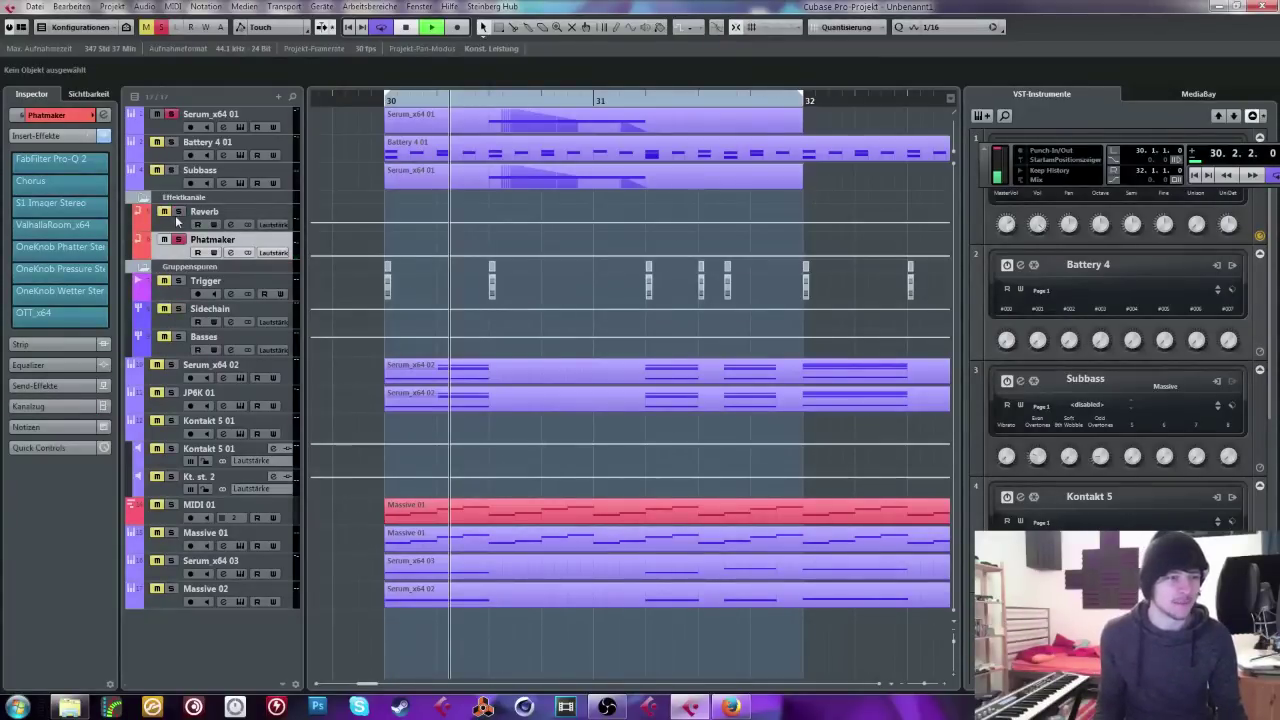
{"action": "key", "text": "space"}
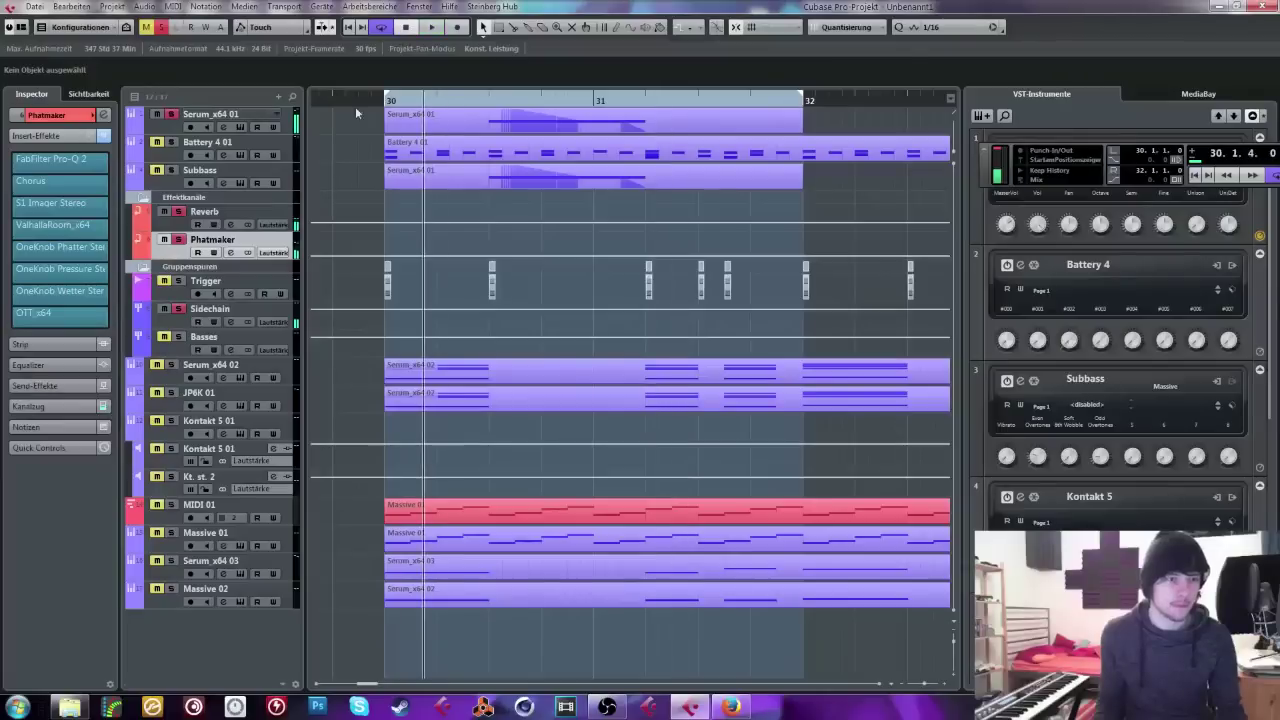
Step: Clear all solos, audition the full mix, and select the Reverb track
{"action": "left_click", "coordinate": [159, 27]}
{"action": "key", "text": "space"}
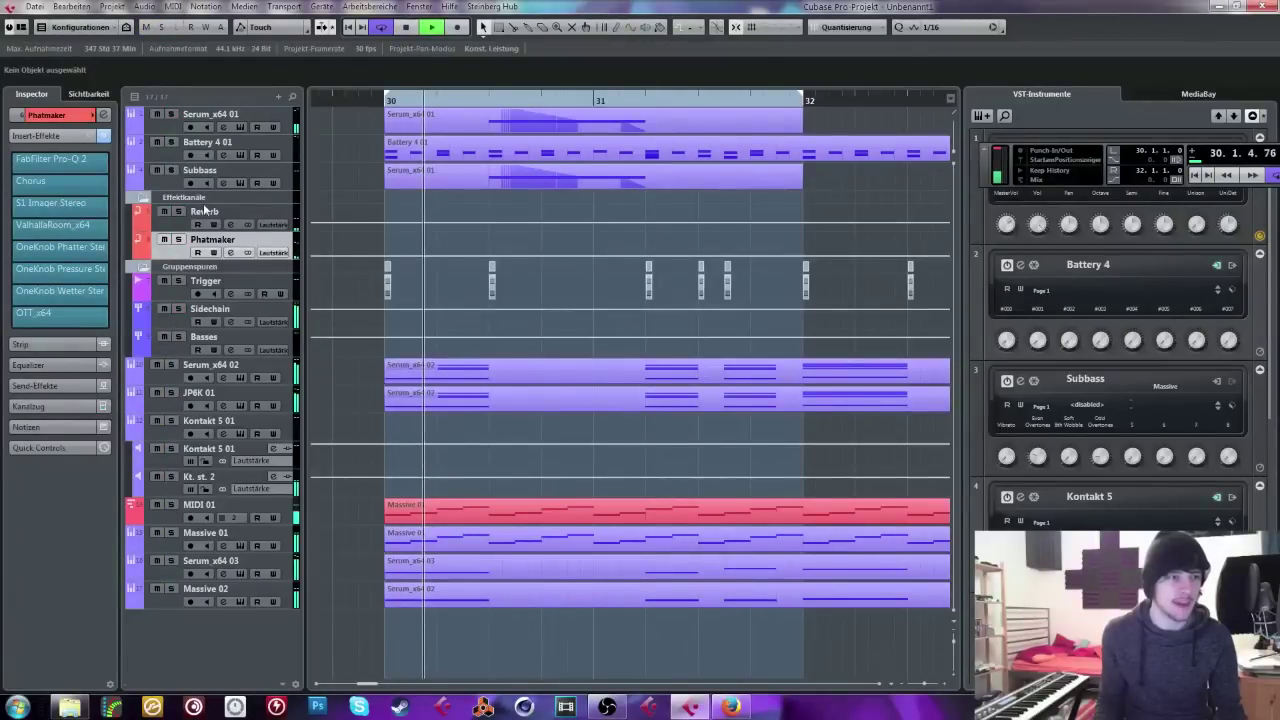
{"action": "left_click", "coordinate": [205, 212]}
{"action": "key", "text": "space"}
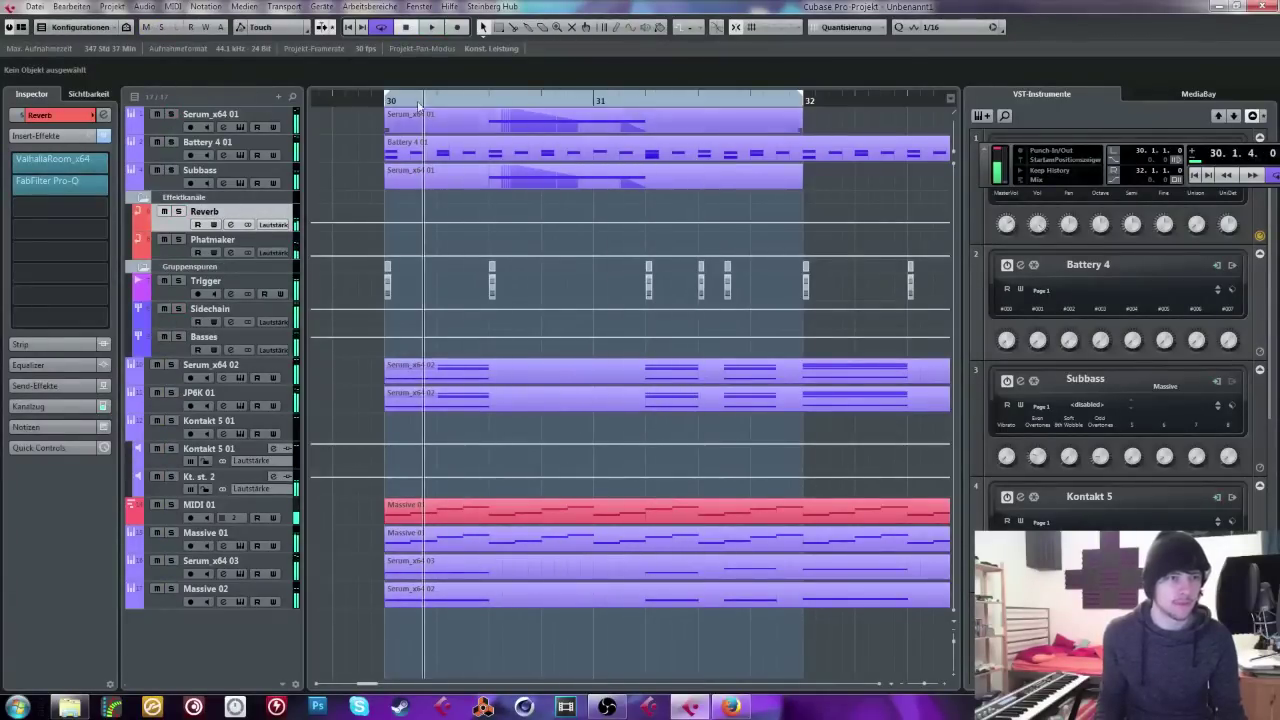
Step: Examine the Reverb track's ValhallaRoom settings and its channel level, and play the full mix
{"action": "left_click", "coordinate": [56, 168]}
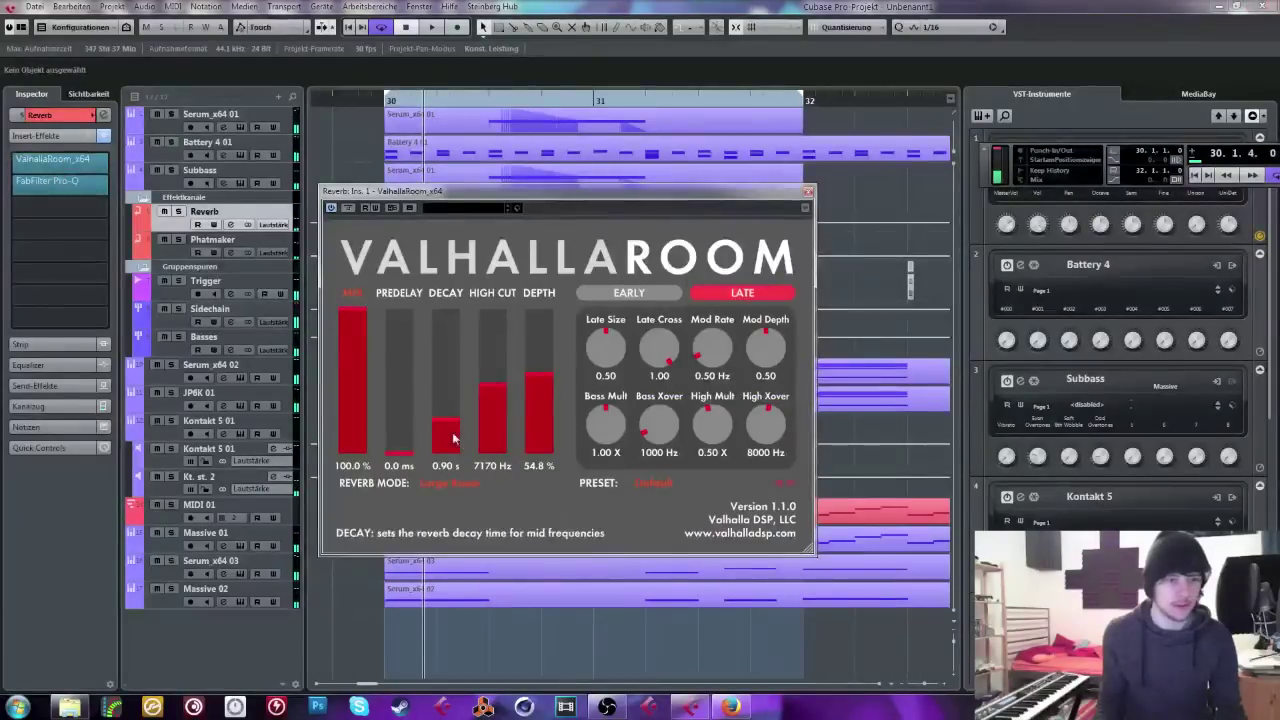
{"action": "left_click", "coordinate": [808, 190]}
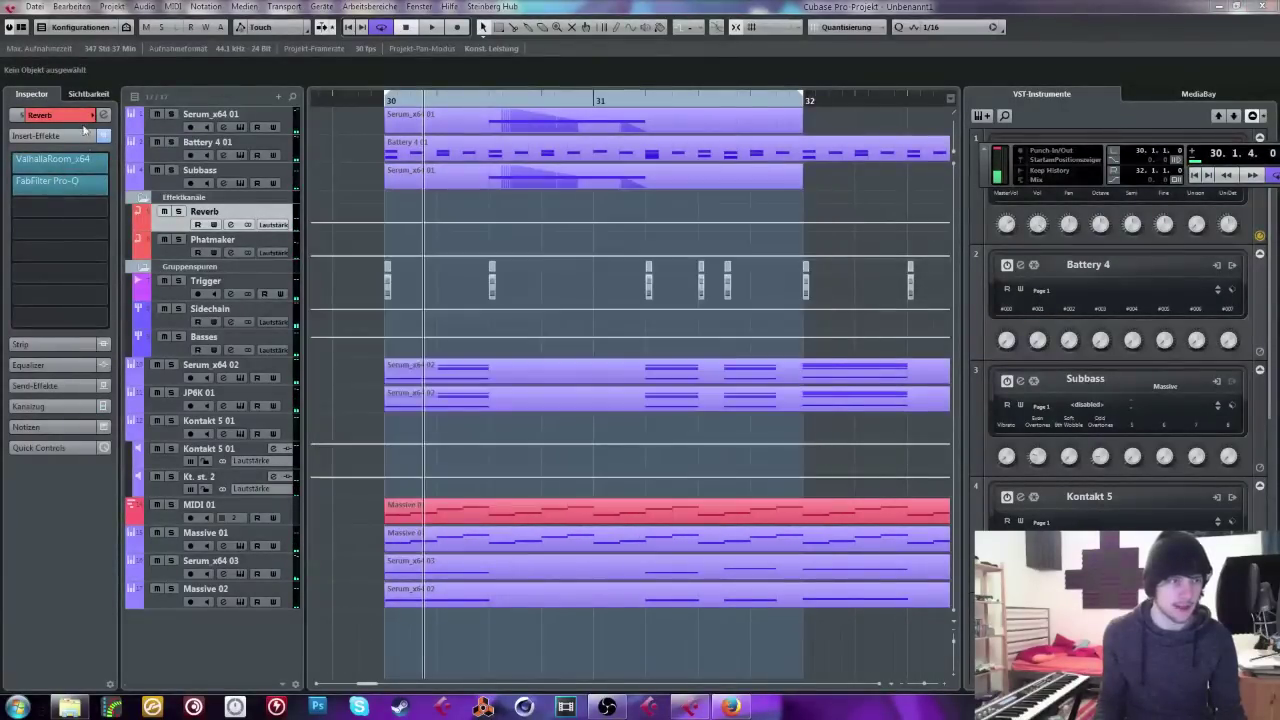
{"action": "left_click", "coordinate": [85, 133]}
{"action": "scroll", "coordinate": [97, 189], "scroll_direction": "down", "scroll_amount": 1}
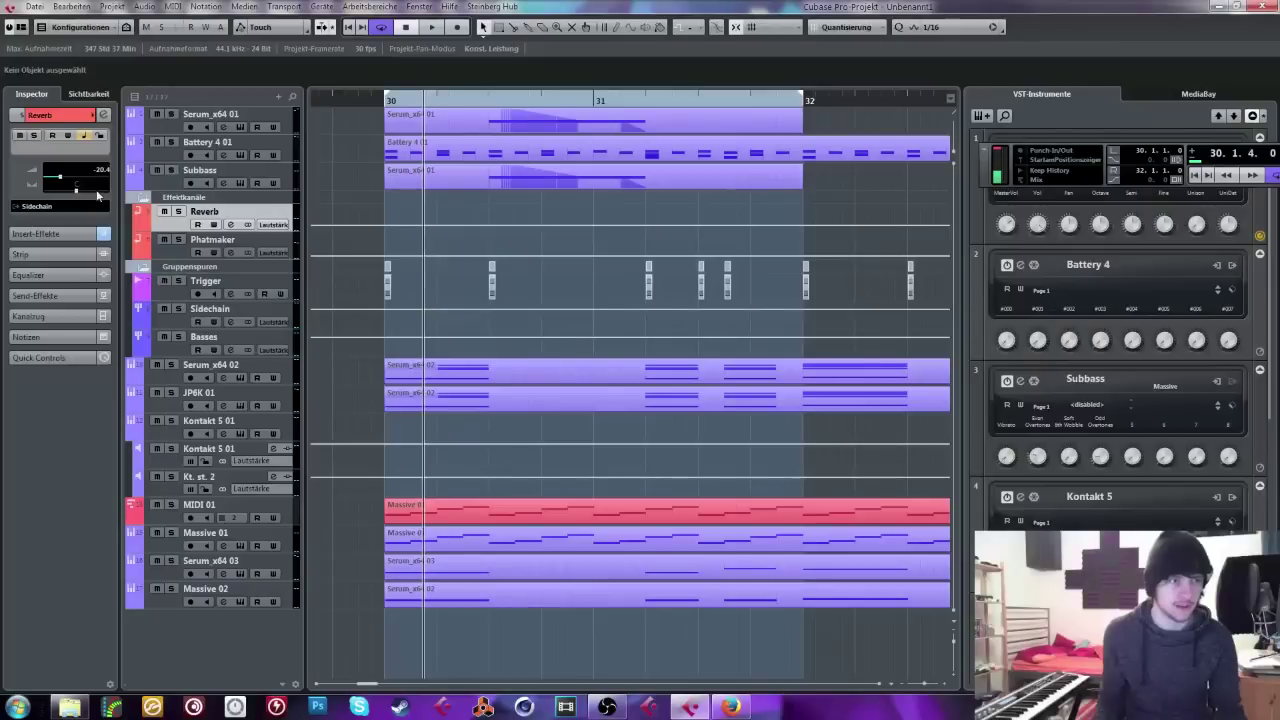
{"action": "key", "text": "space"}
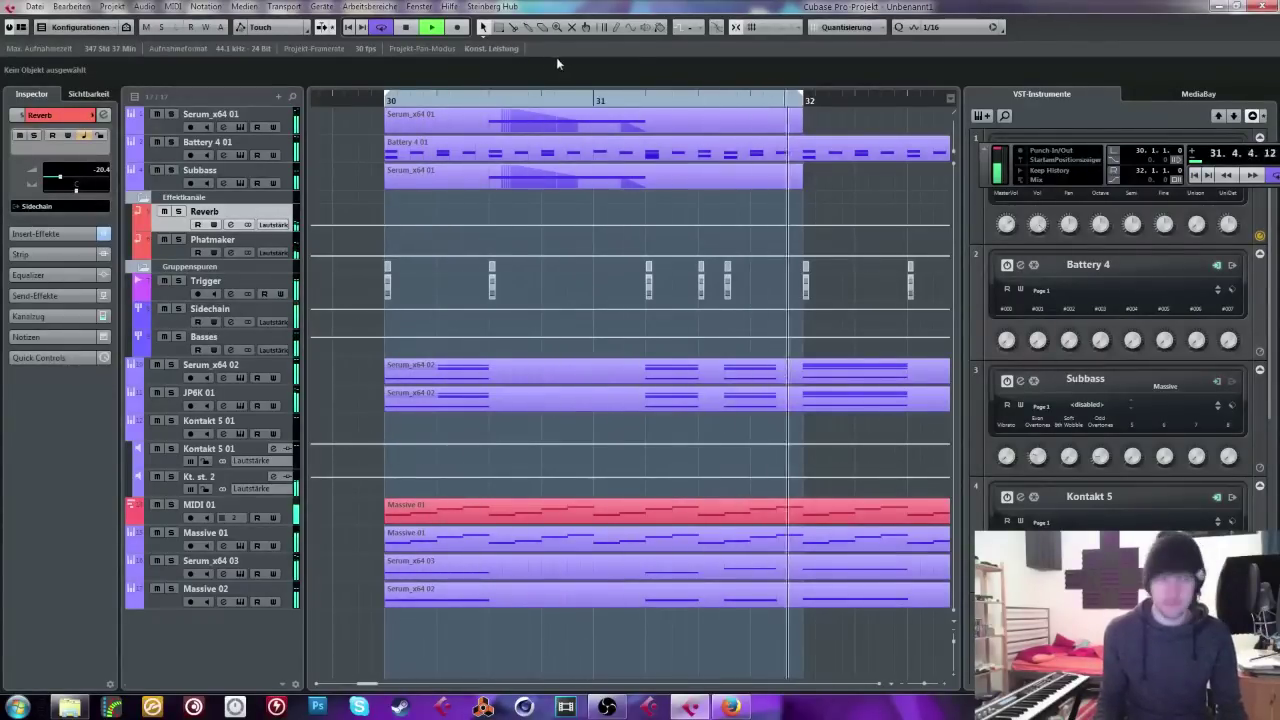
Step: Solo the Serum_x64 01 track and audition it from shortly before beat 3 of bar 30
{"action": "left_click", "coordinate": [240, 114]}
{"action": "key", "text": "space"}
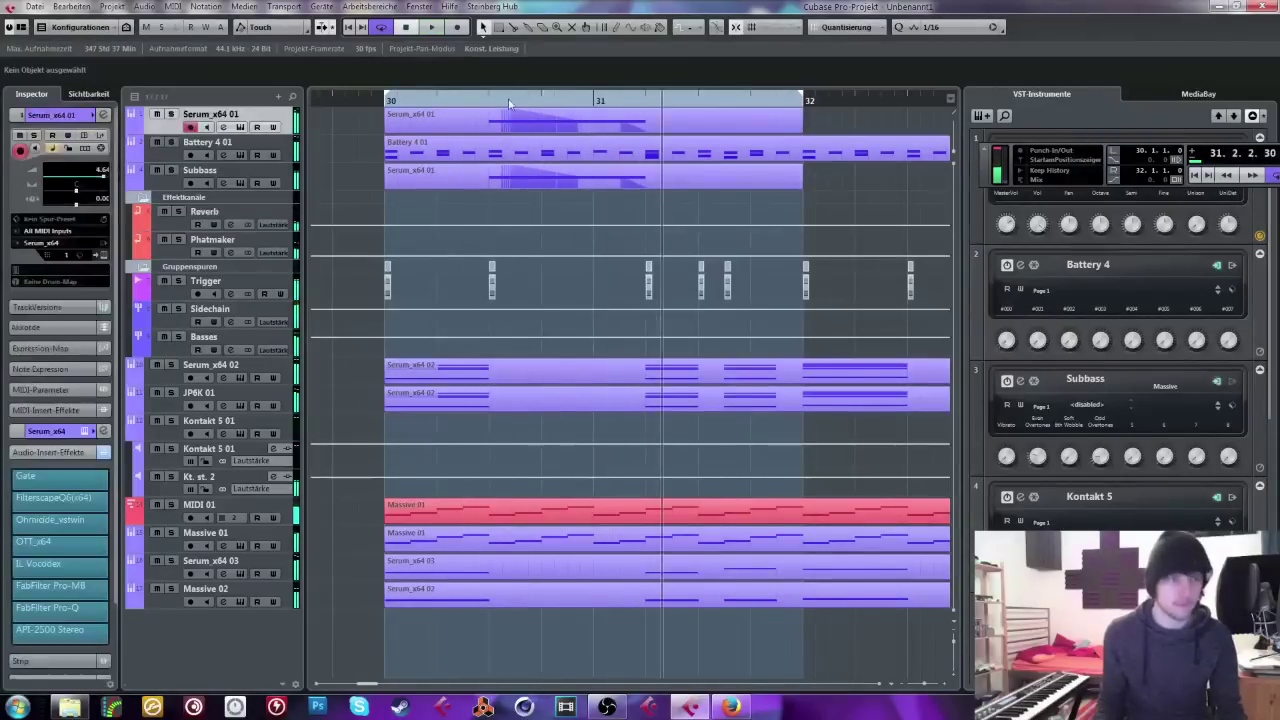
{"action": "left_click", "coordinate": [476, 100]}
{"action": "left_click", "coordinate": [170, 114]}
{"action": "key", "text": "space"}
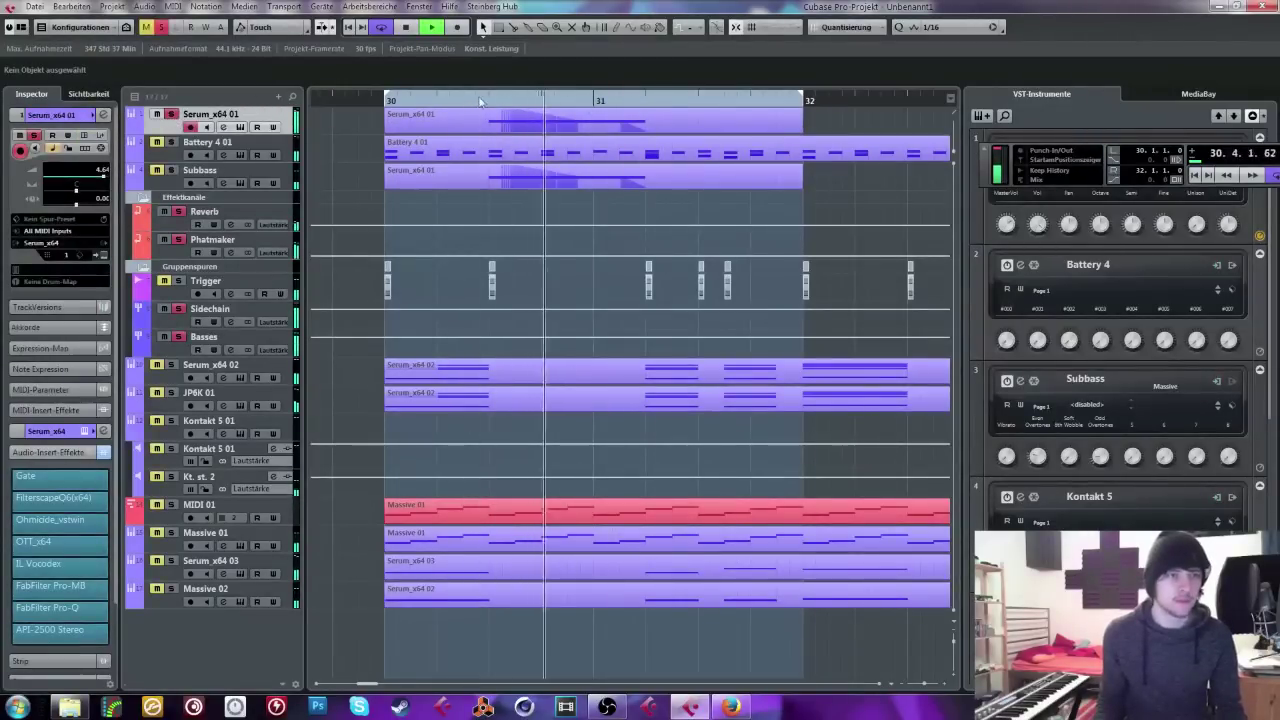
Step: Open the Serum instrument of Serum_x64 01, audition the bass, and place the playhead at beat 3 of bar 30
{"action": "key", "text": "space"}
{"action": "left_click", "coordinate": [240, 126]}
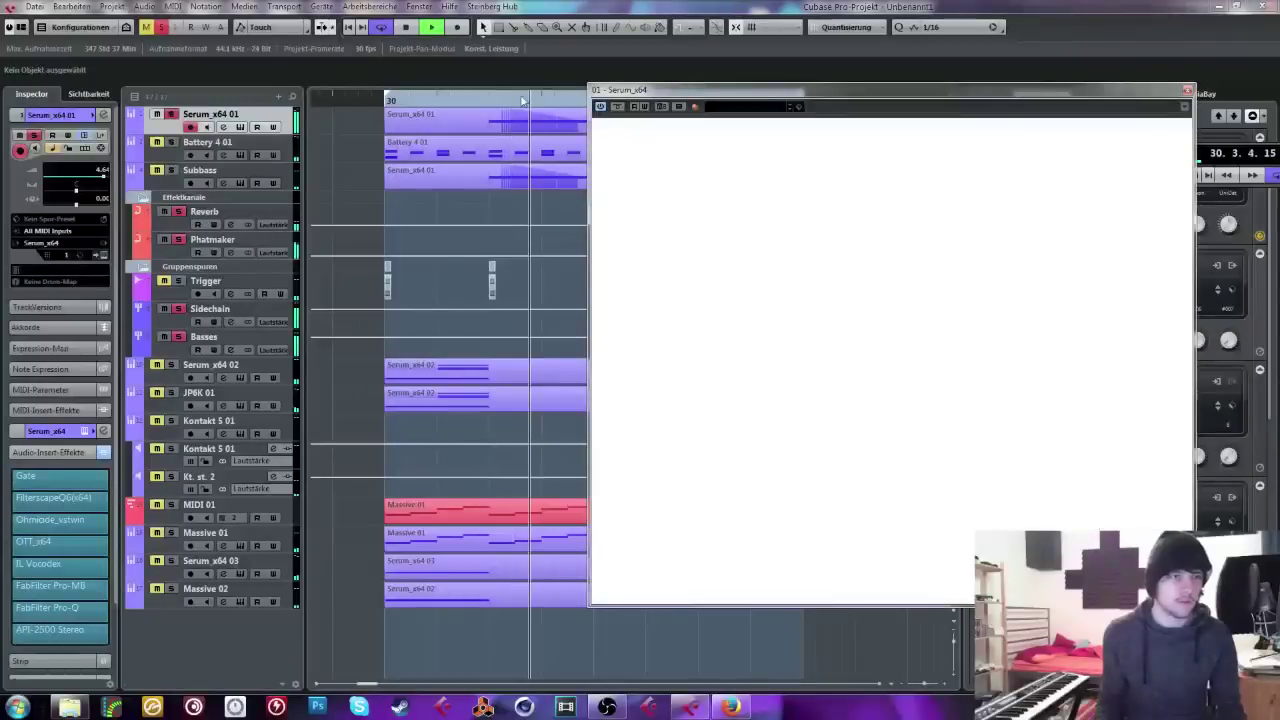
{"action": "key", "text": "space"}
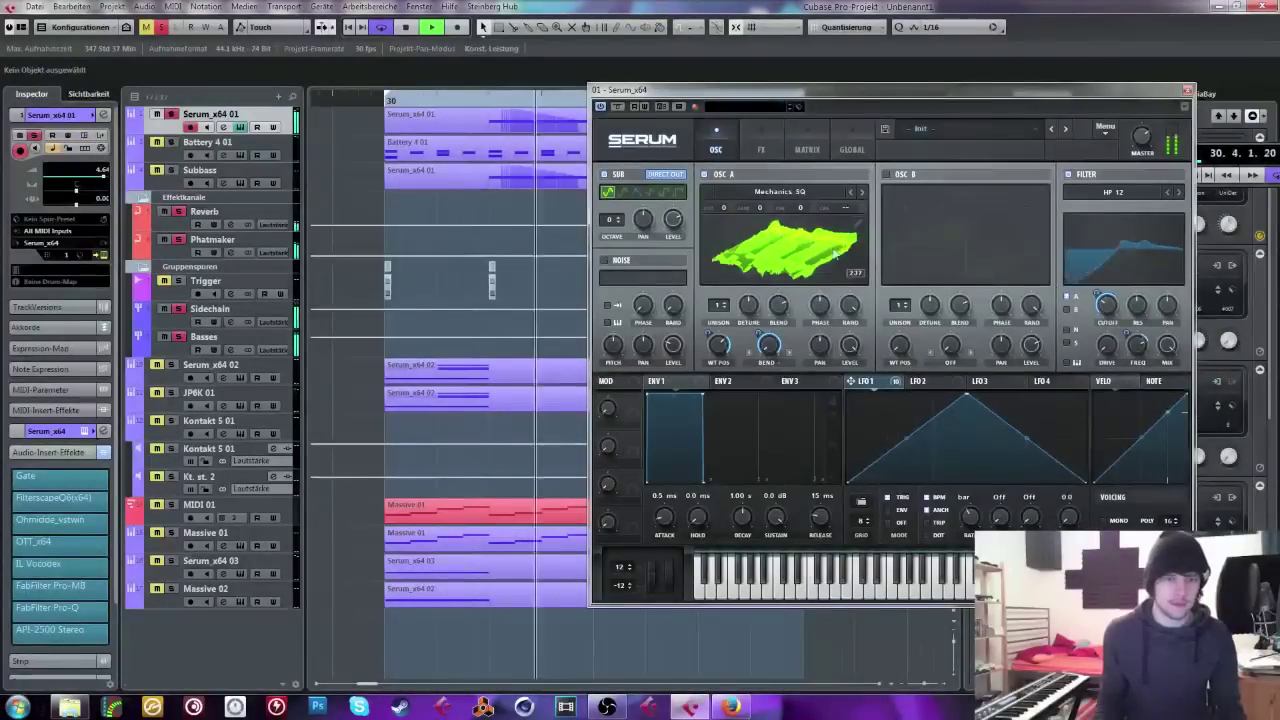
{"action": "key", "text": "space"}
{"action": "left_click", "coordinate": [486, 106]}
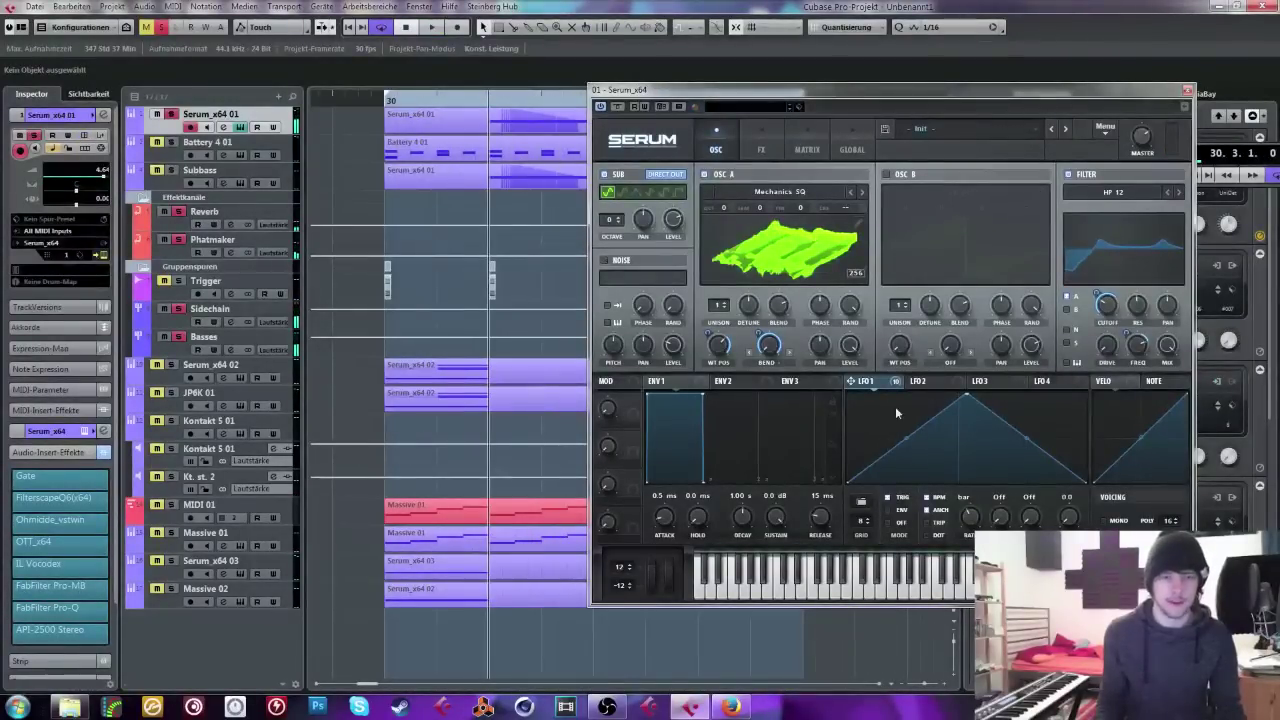
Step: Add an early full-height peak and a zero-level valley before the middle peak in LFO 1's shape, and audition it
{"action": "double_click", "coordinate": [872, 407]}
{"action": "left_click_drag", "start_coordinate": [872, 407], "coordinate": [882, 396]}
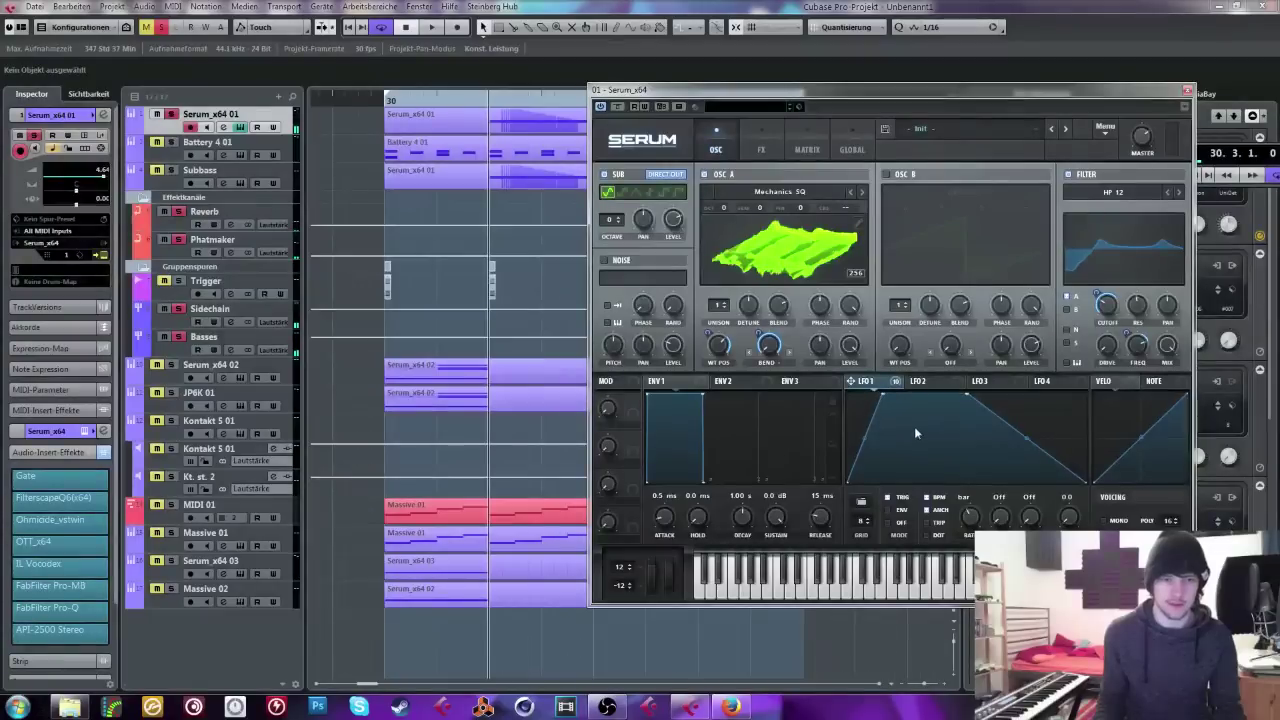
{"action": "double_click", "coordinate": [924, 478]}
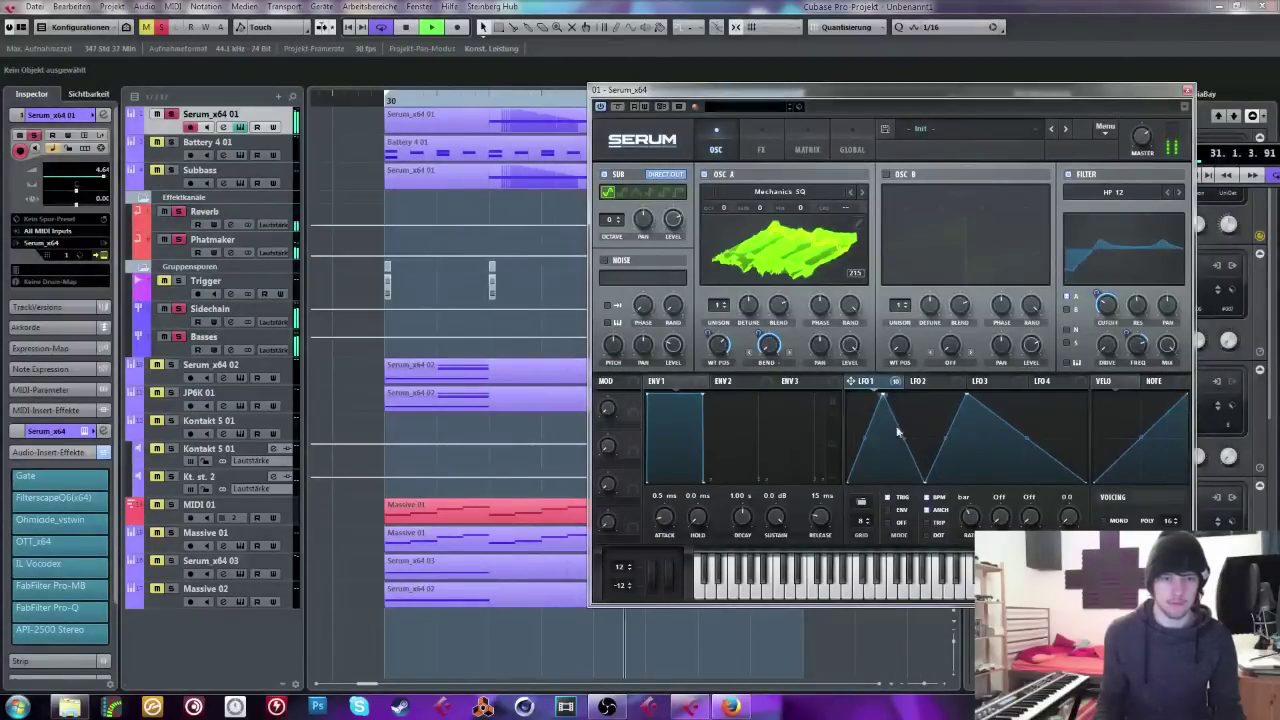
{"action": "key", "text": "space"}
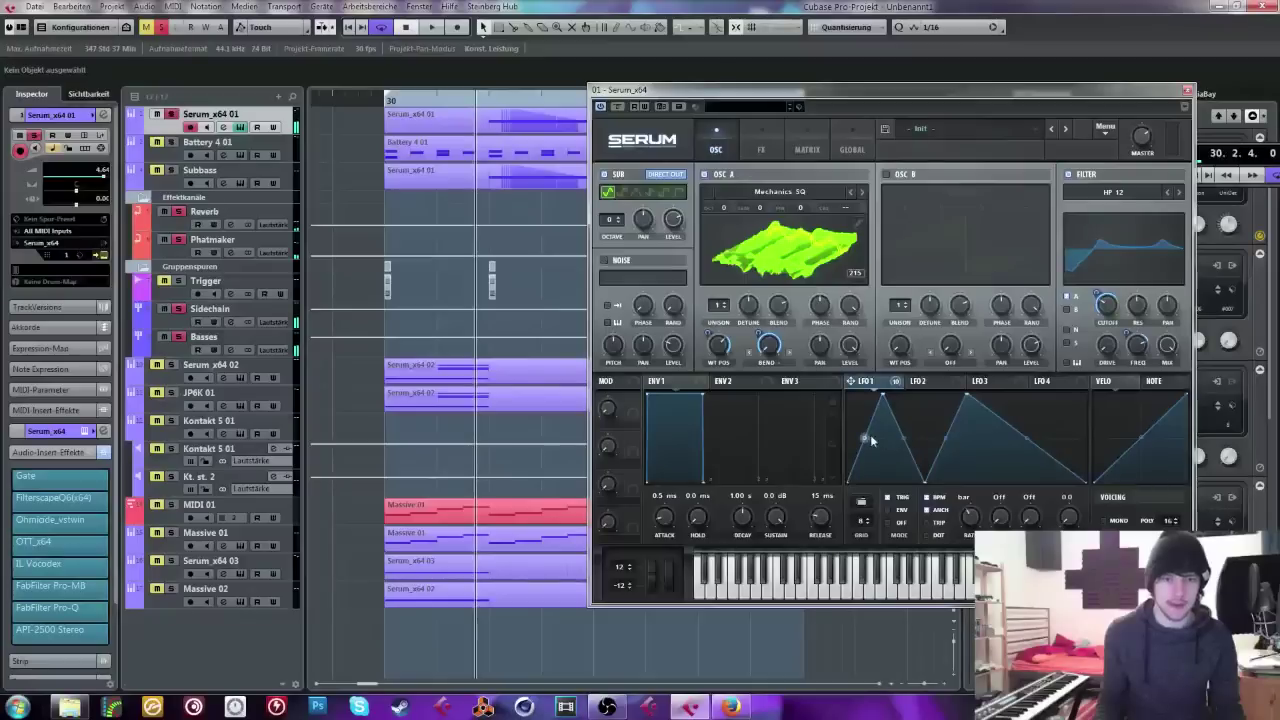
Step: Bow LFO 1's first hump and the second peak's rising slope outward, shift the second peak slightly later, and audition the result
{"action": "left_click_drag", "start_coordinate": [865, 435], "coordinate": [882, 422]}
{"action": "key", "text": "space"}
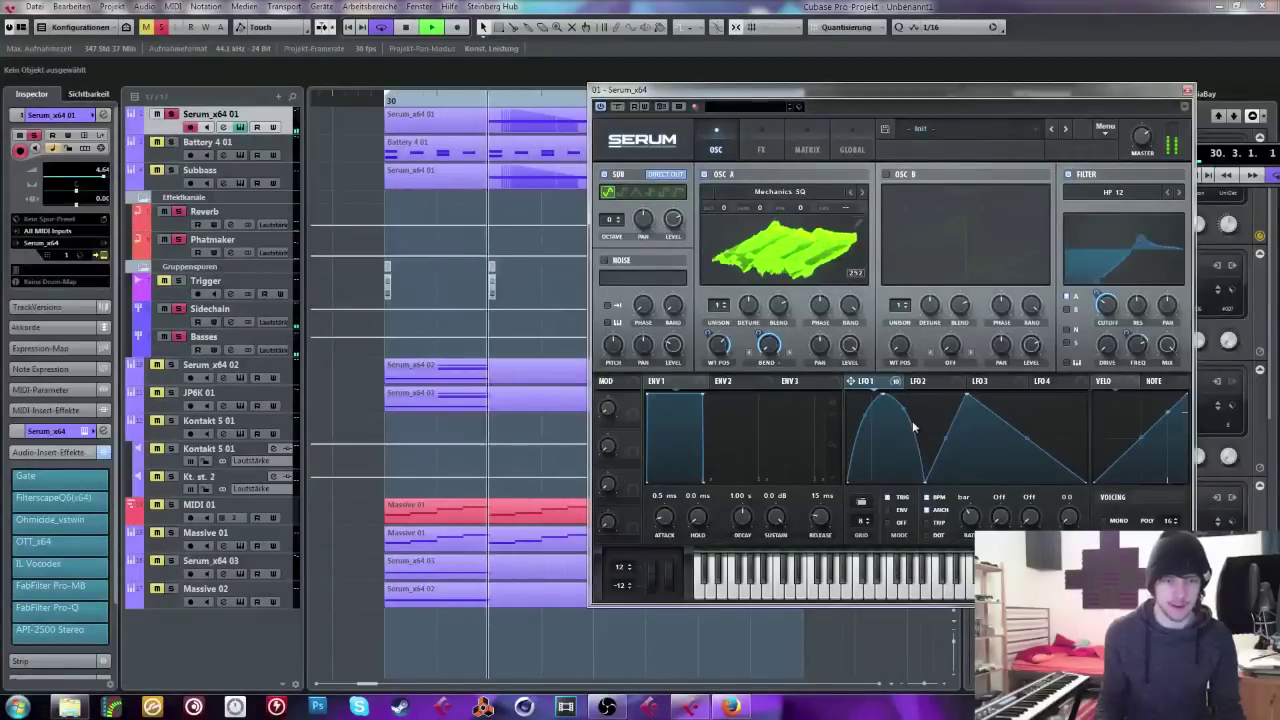
{"action": "key", "text": "space"}
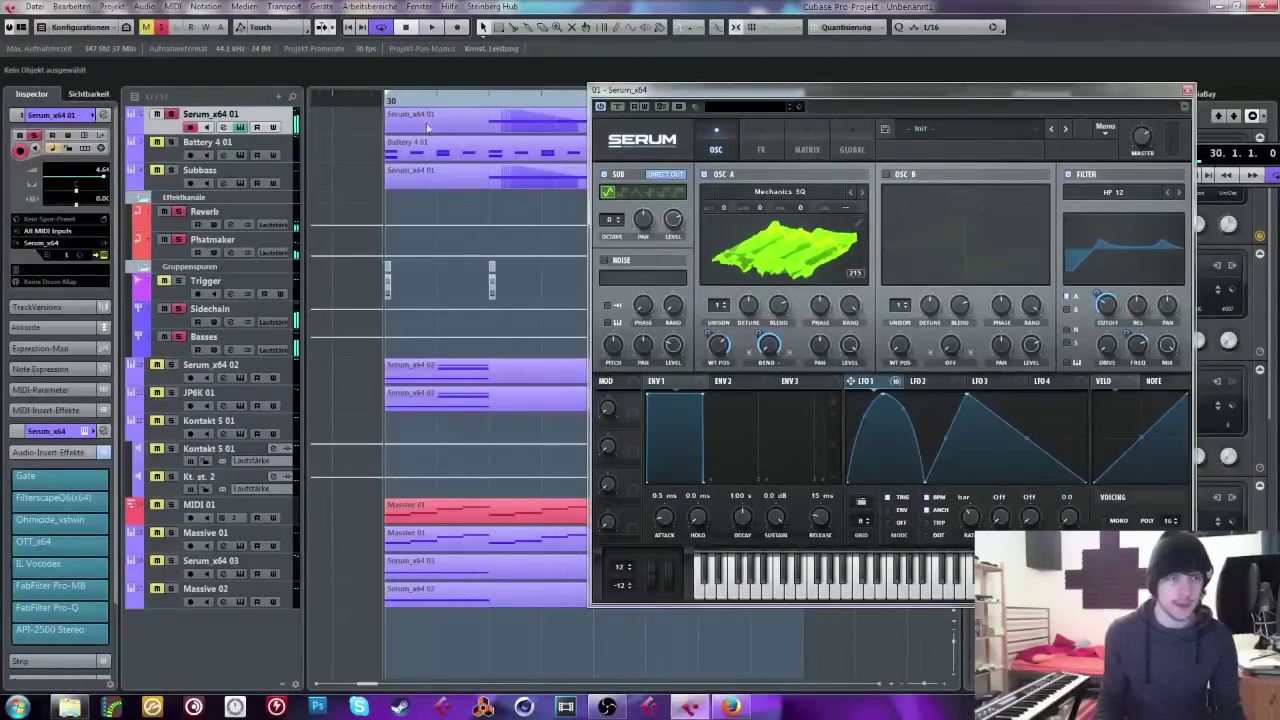
{"action": "key", "text": "space"}
{"action": "left_click_drag", "start_coordinate": [969, 398], "coordinate": [980, 400]}
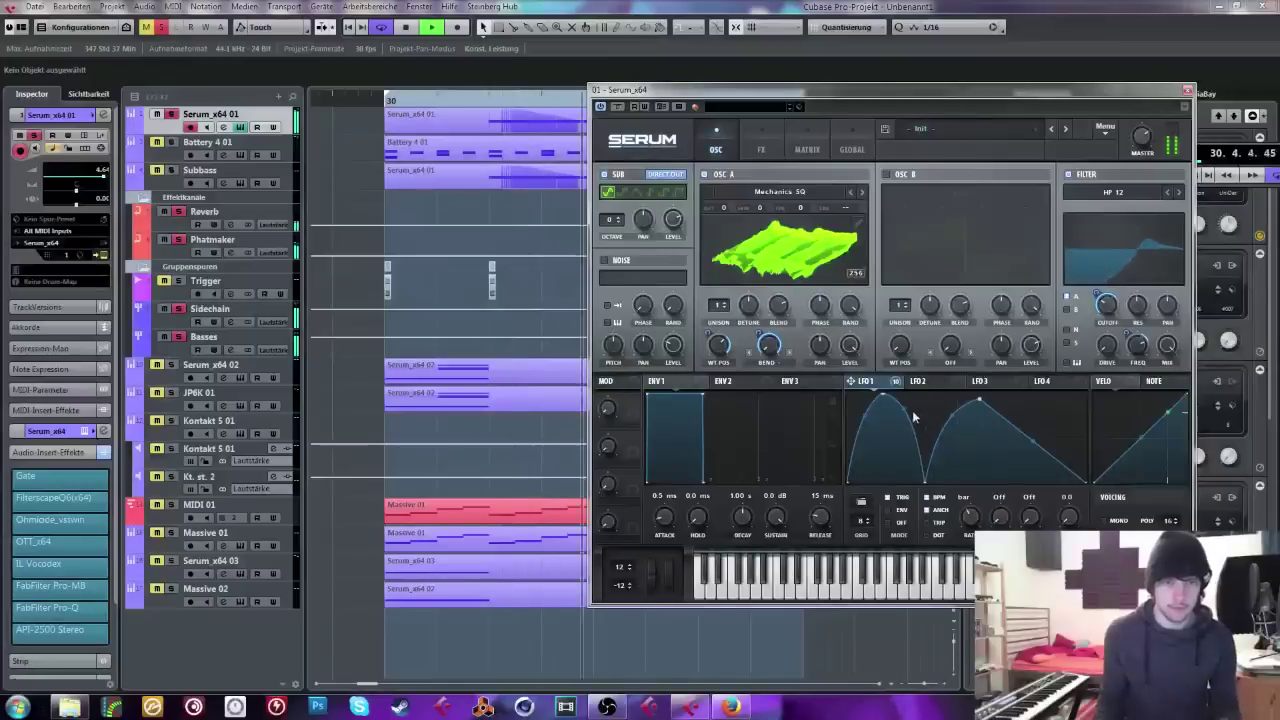
{"action": "mouse_move", "coordinate": [1099, 297]}
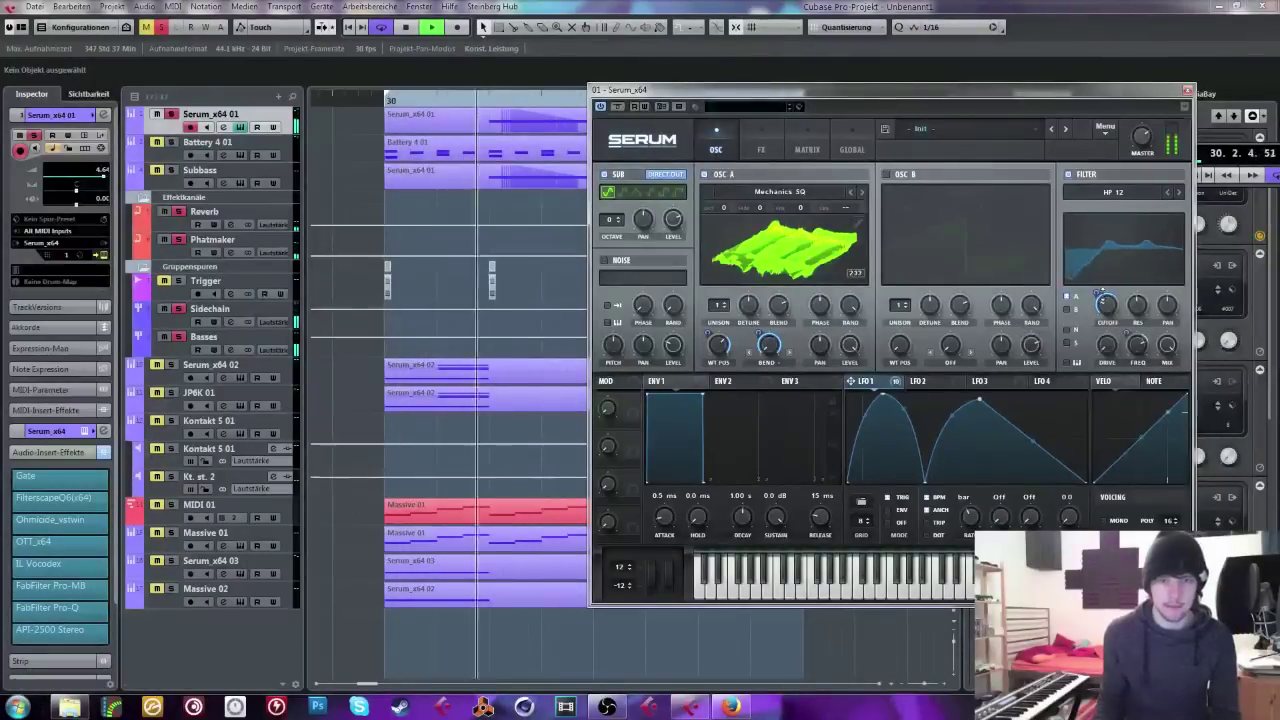
Step: Change Serum's distortion type to SoftClip, raise the Hyper effect's mix, and return to the oscillator page
{"action": "left_click", "coordinate": [761, 142]}
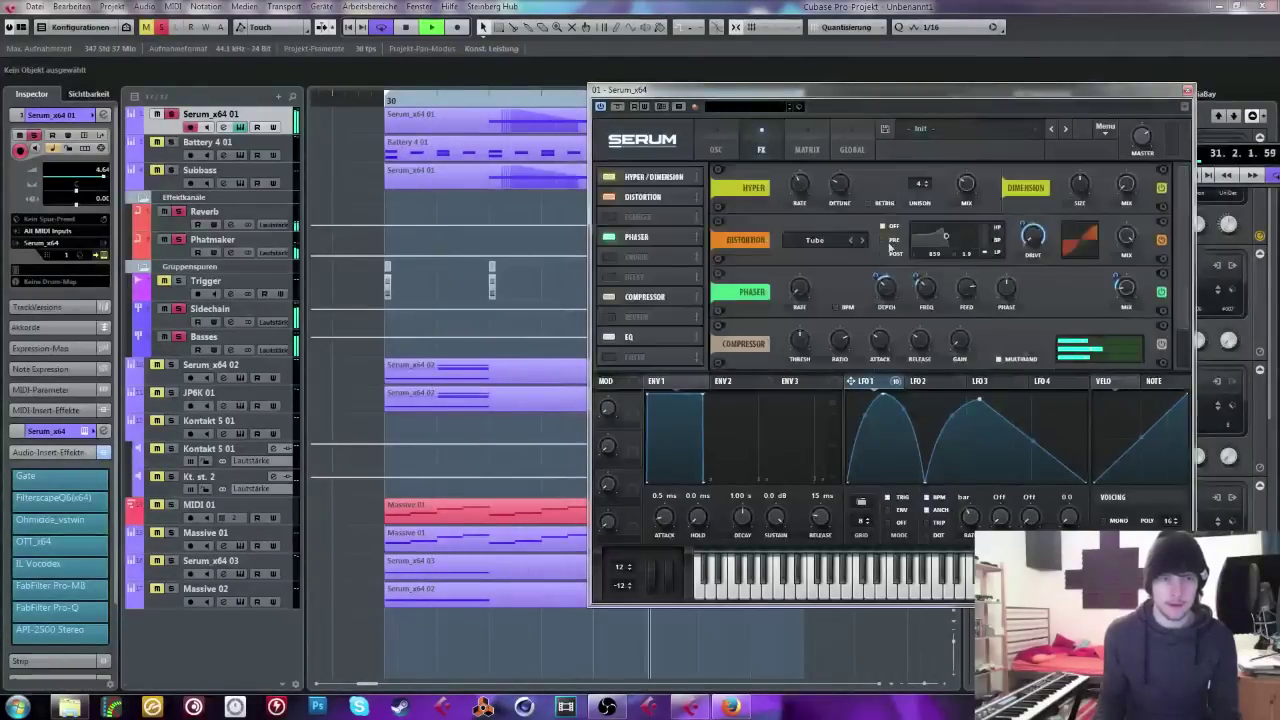
{"action": "left_click", "coordinate": [862, 241]}
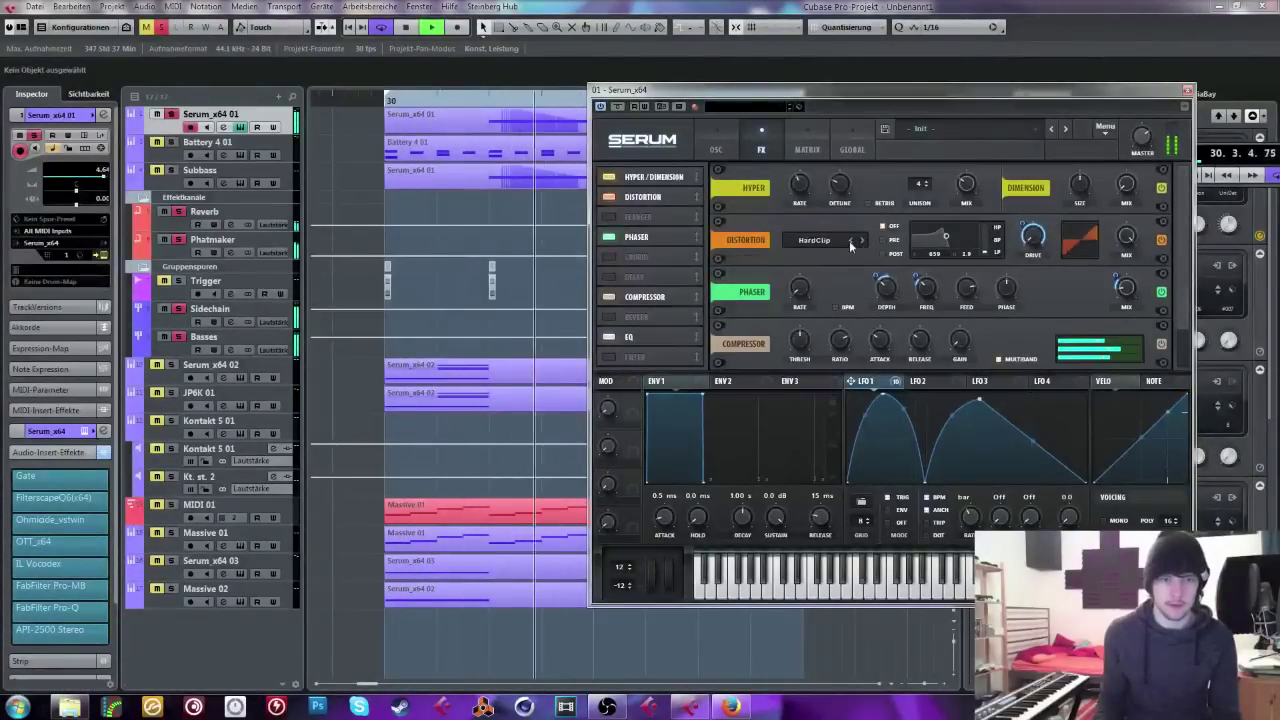
{"action": "mouse_move", "coordinate": [967, 192]}
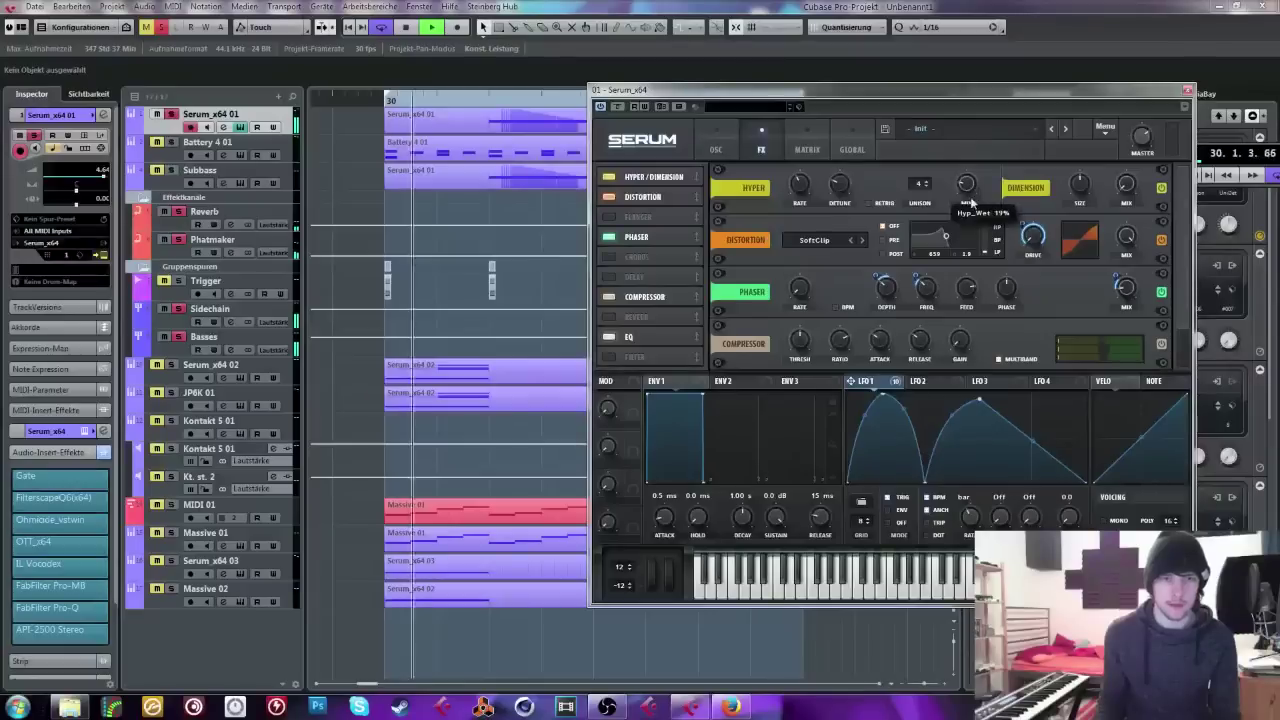
{"action": "left_click_drag", "start_coordinate": [968, 196], "coordinate": [966, 178]}
{"action": "left_click", "coordinate": [716, 149]}
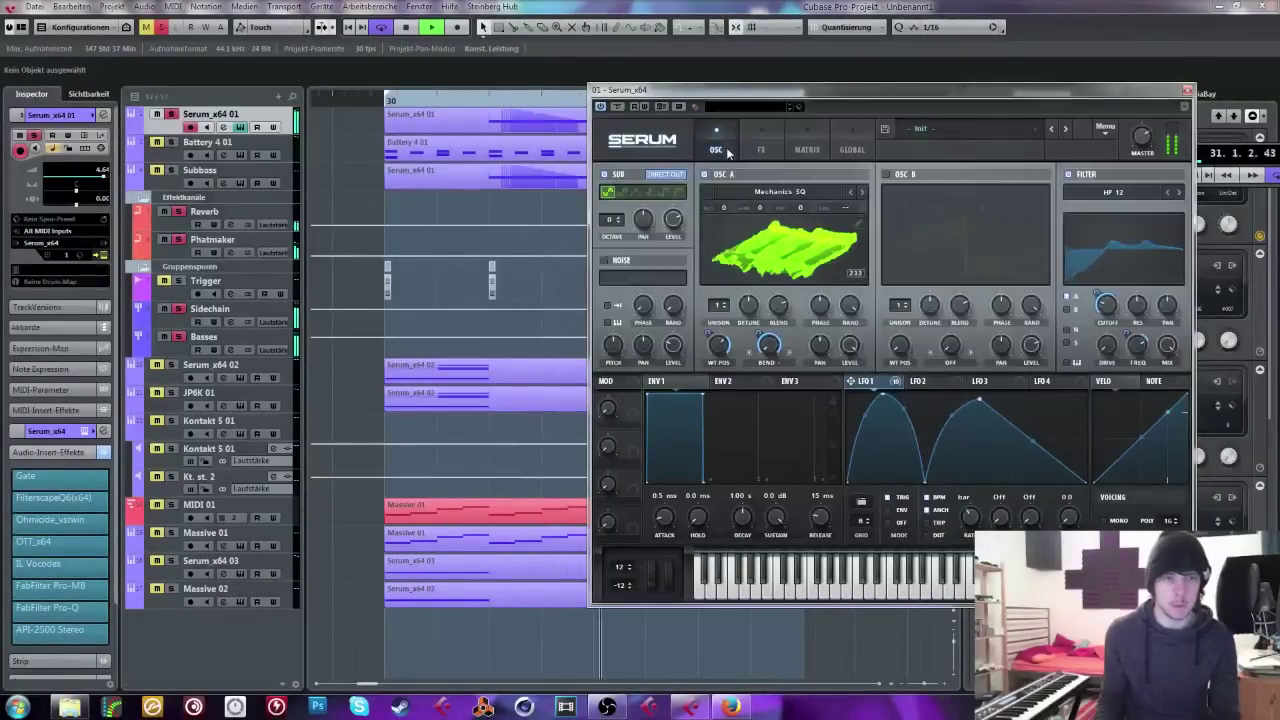
Step: Unsolo the Serum_x64 01 track and audition the full mix from just before bar 30
{"action": "left_click", "coordinate": [170, 114]}
{"action": "left_click", "coordinate": [157, 114]}
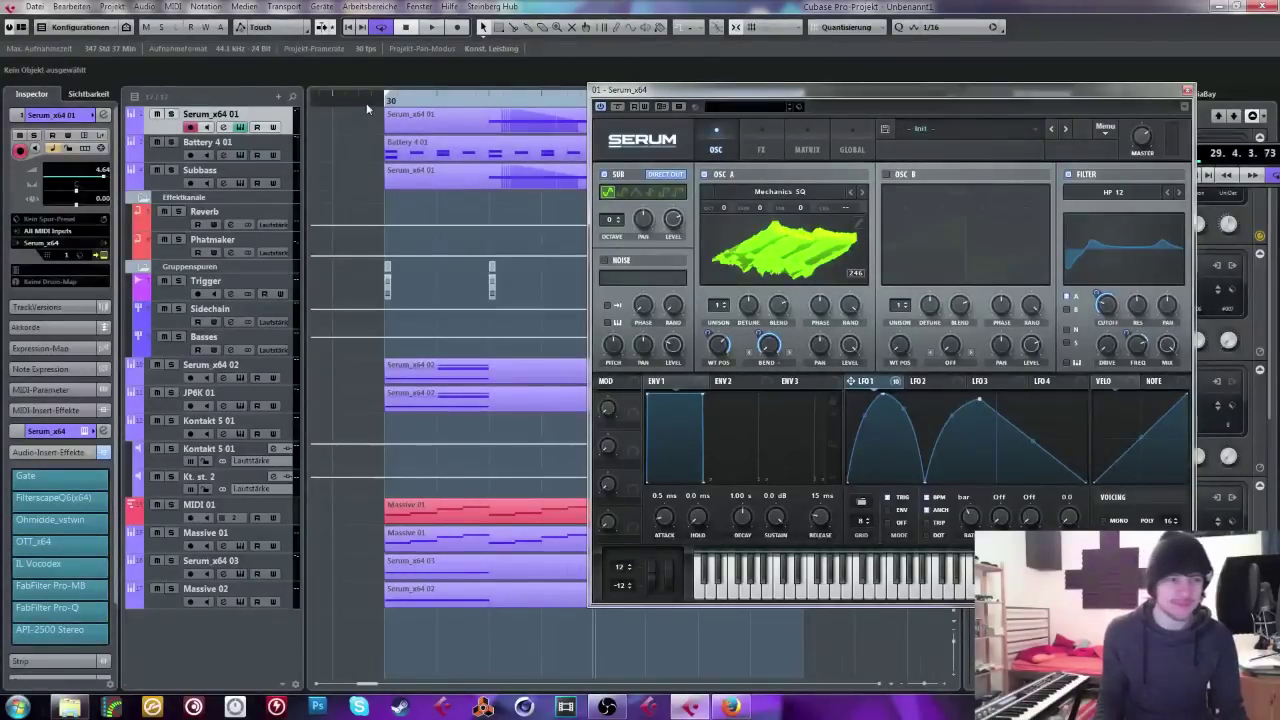
{"action": "key", "text": "space"}
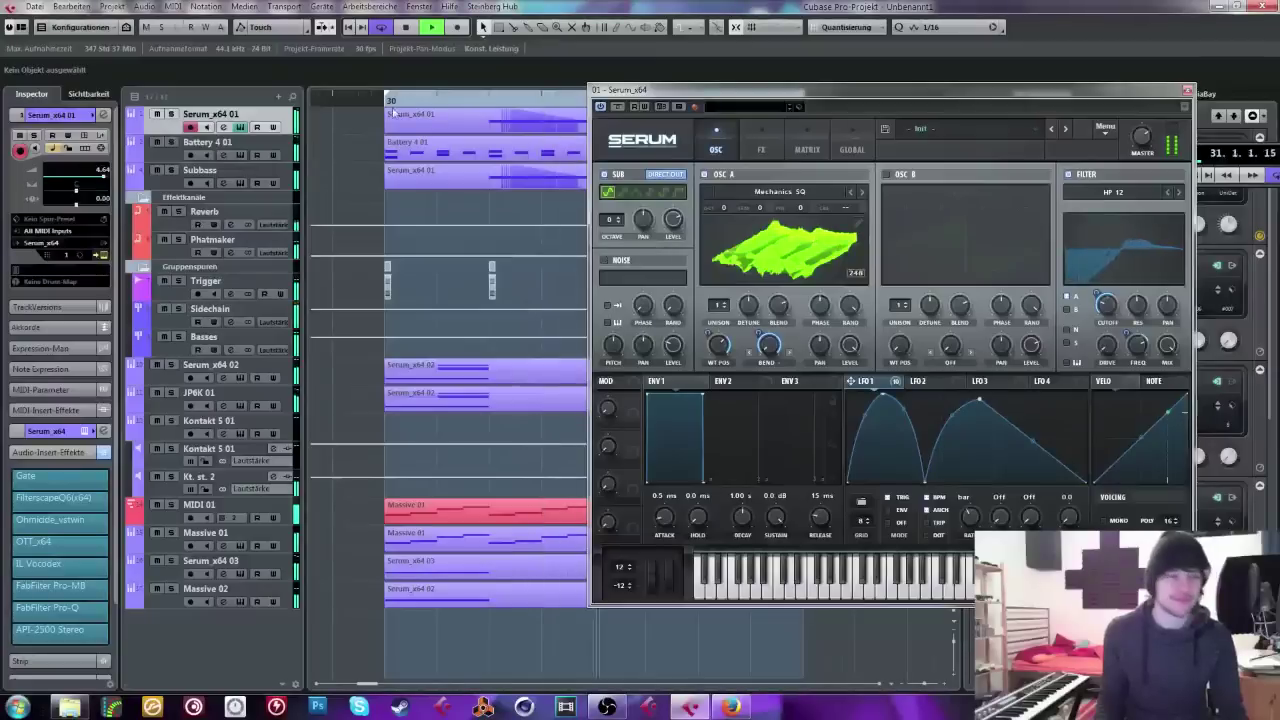
{"action": "key", "text": "space"}
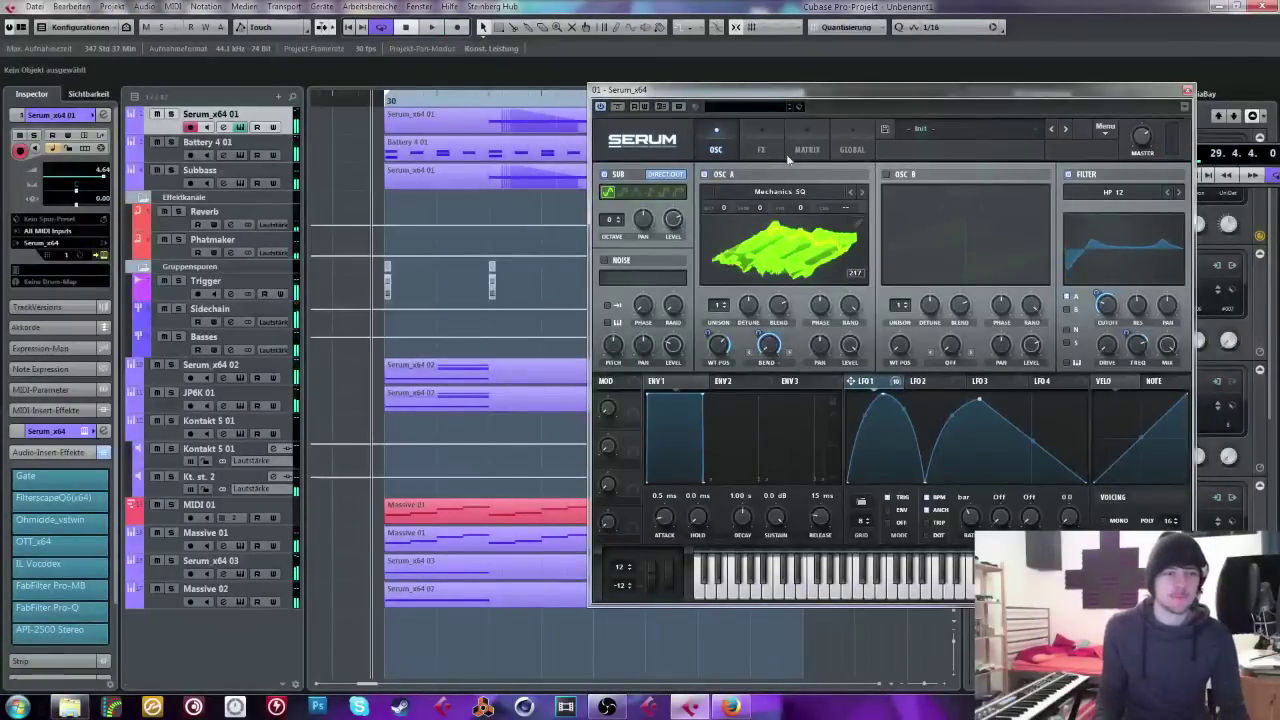
Step: Assign LFO 1 to the Hyper effect's mix in Serum and audition the bass in the full mix
{"action": "left_click", "coordinate": [212, 240]}
{"action": "left_click", "coordinate": [777, 135]}
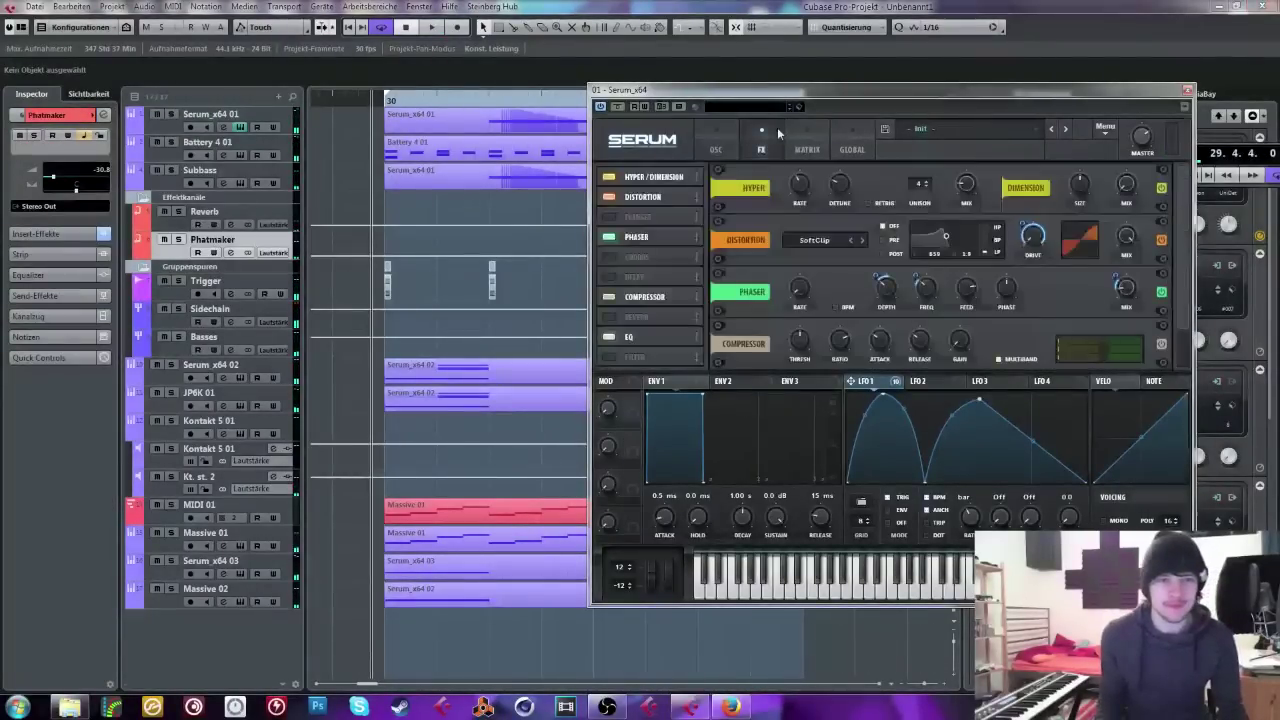
{"action": "key", "text": "space"}
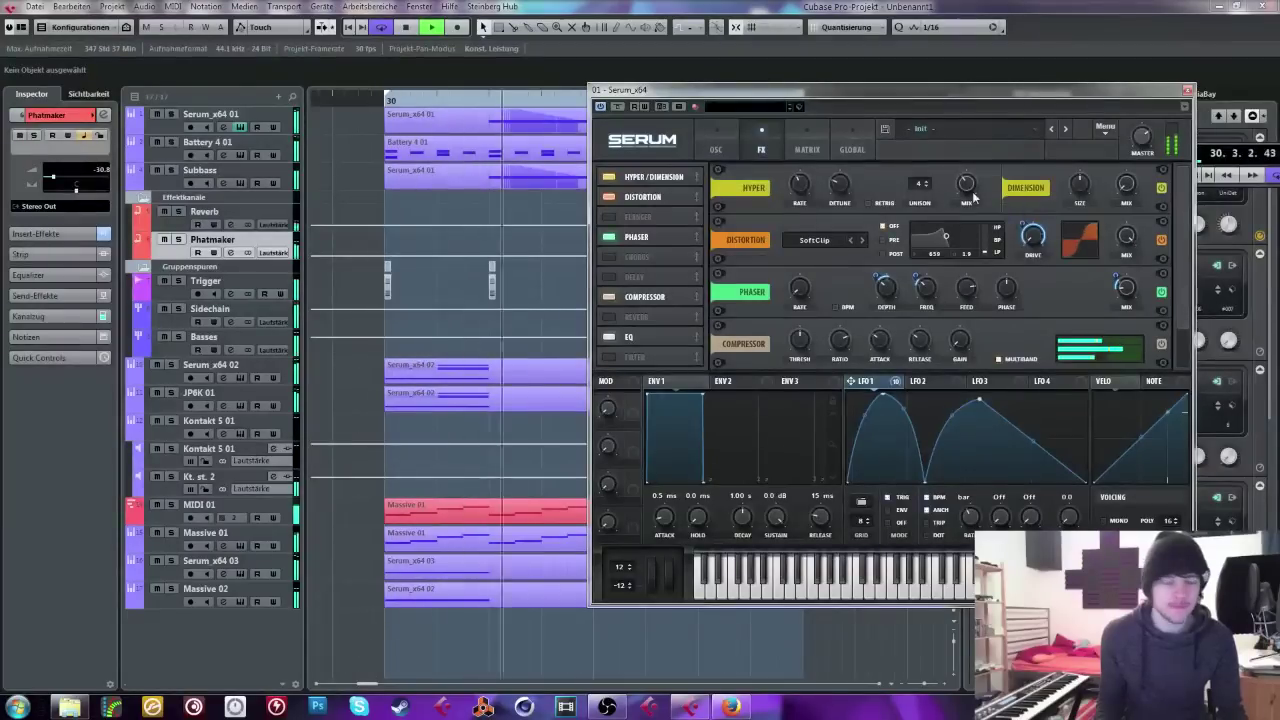
{"action": "key", "text": "space"}
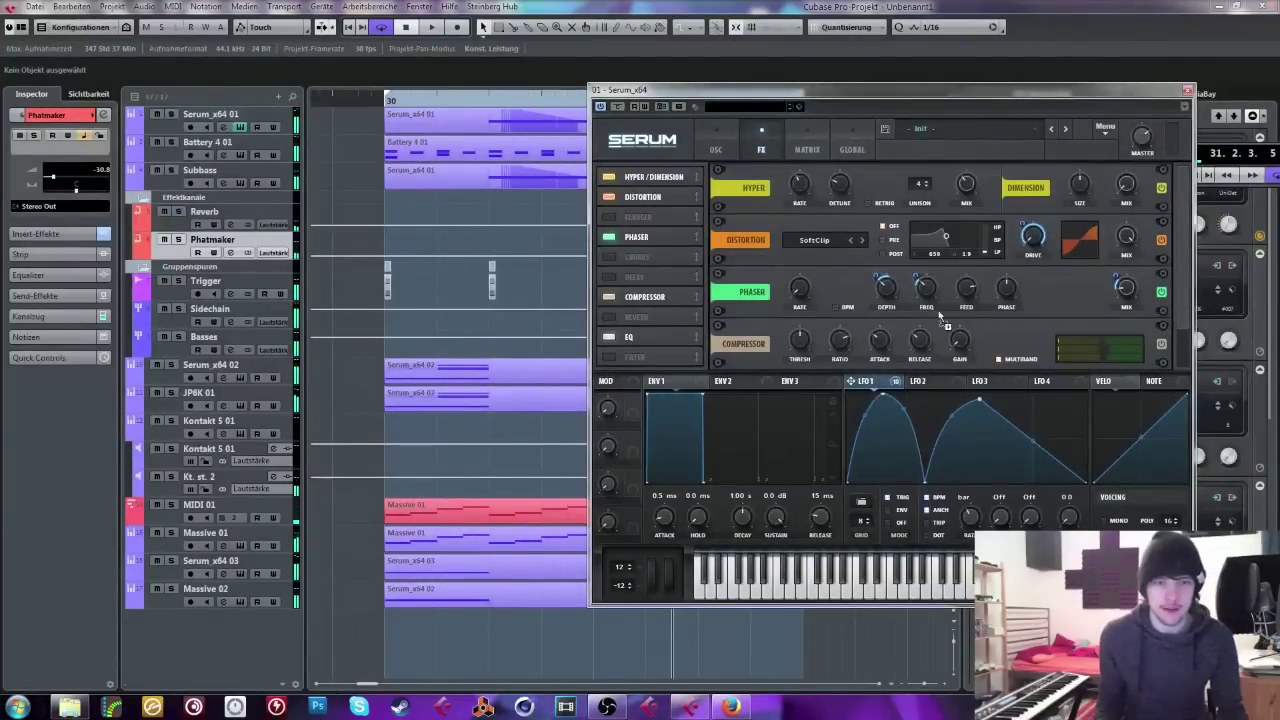
{"action": "left_click_drag", "start_coordinate": [940, 316], "coordinate": [964, 182]}
{"action": "key", "text": "space"}
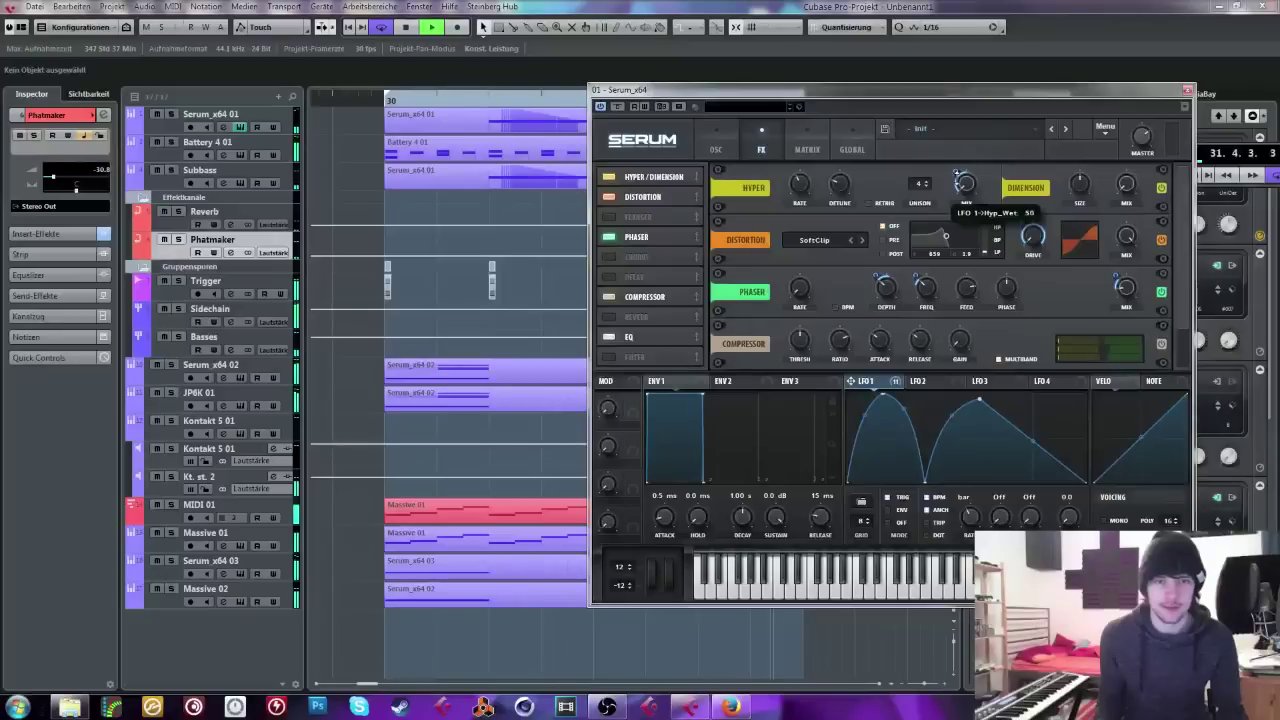
{"action": "key", "text": "space"}
Step: Review LFO 1's modulation routings and amounts in Serum's matrix while the full mix plays
{"action": "left_click", "coordinate": [453, 94]}
{"action": "left_click", "coordinate": [808, 140]}
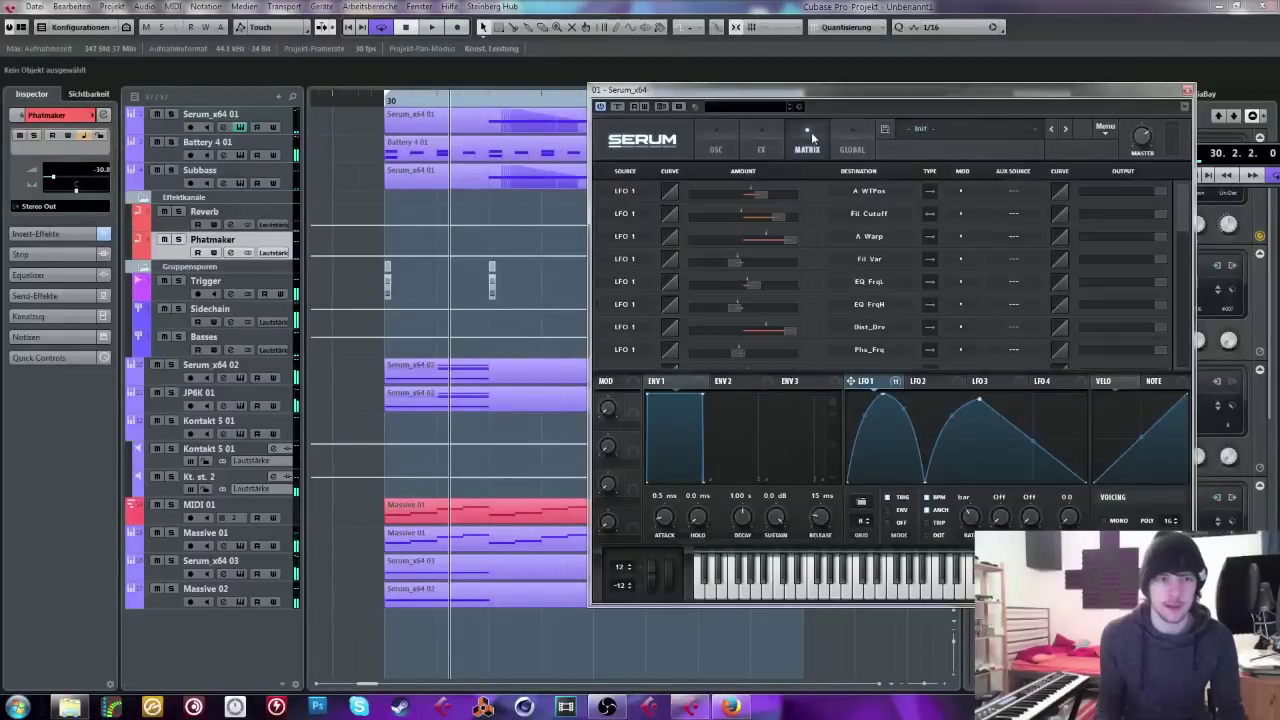
{"action": "scroll", "coordinate": [1169, 210], "scroll_direction": "down", "scroll_amount": 3}
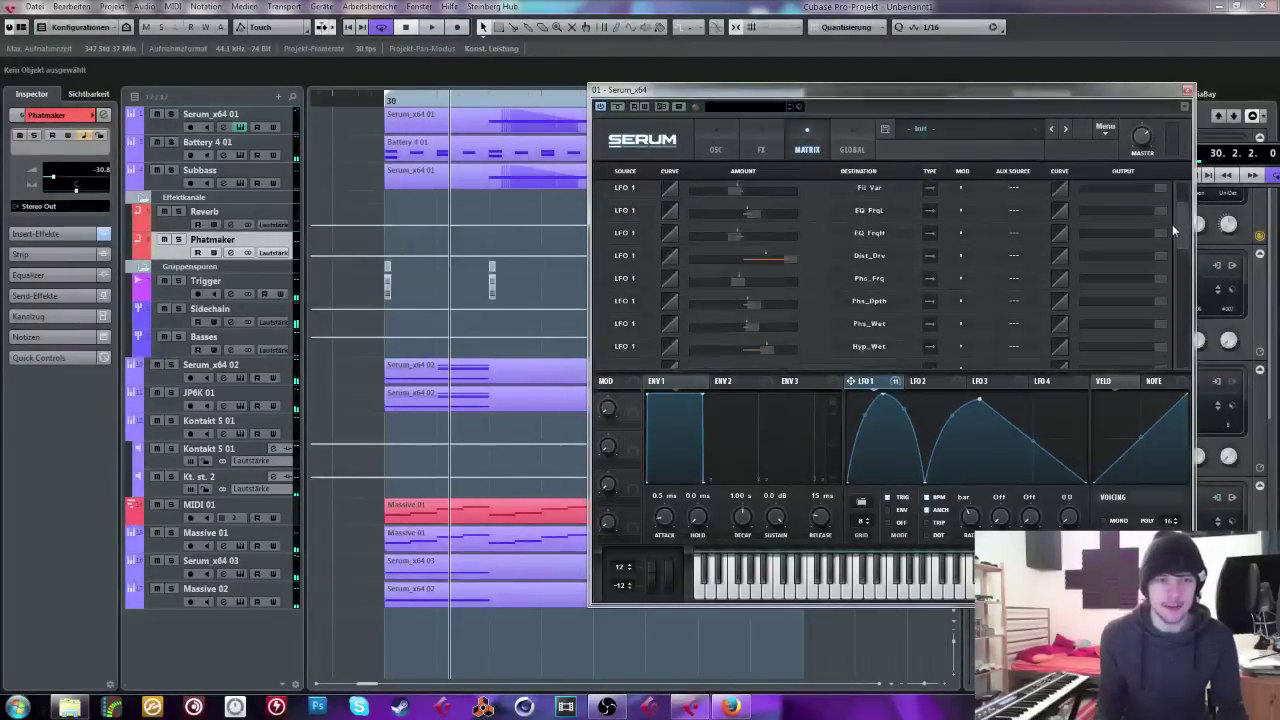
{"action": "scroll", "coordinate": [1172, 208], "scroll_direction": "up", "scroll_amount": 1}
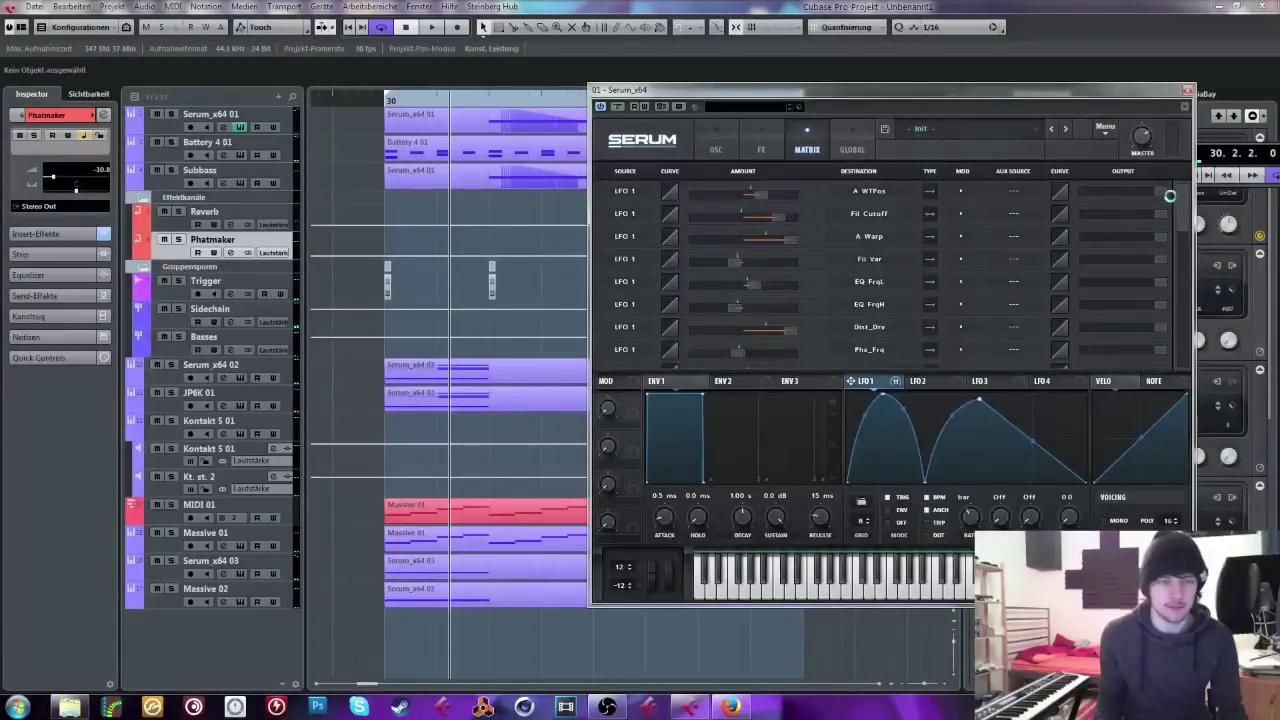
{"action": "key", "text": "space"}
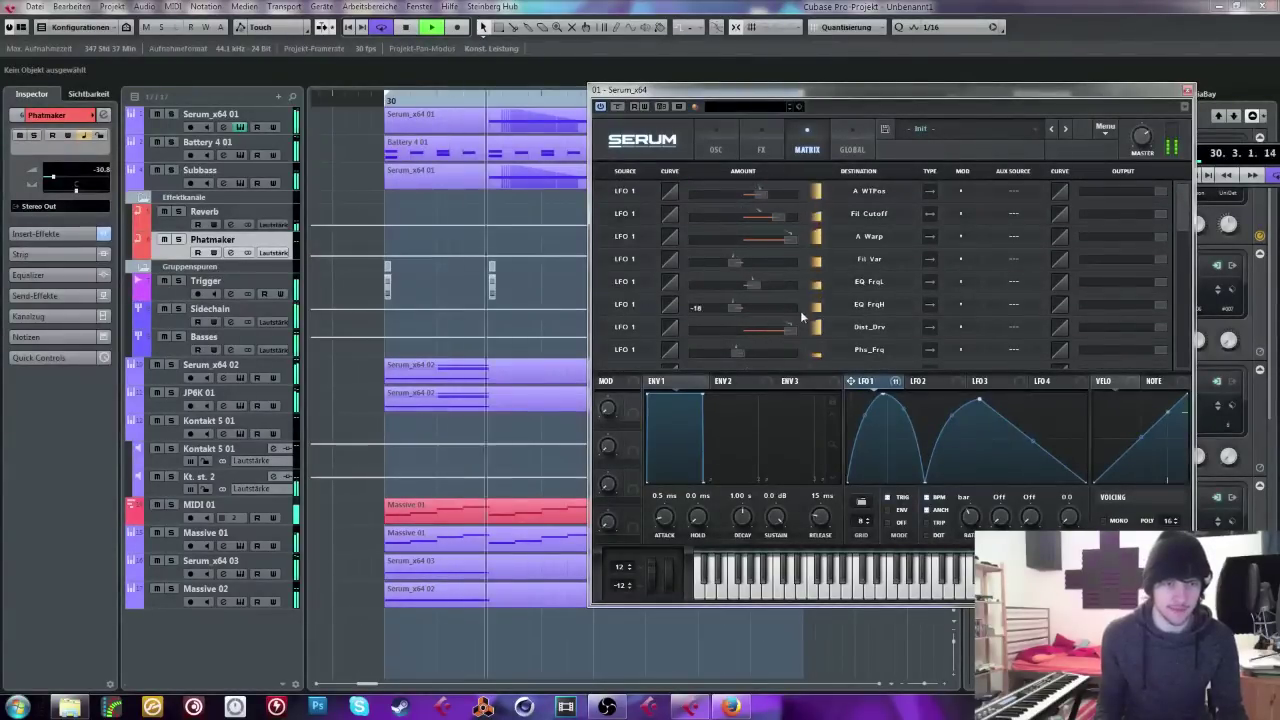
{"action": "mouse_move", "coordinate": [767, 198]}
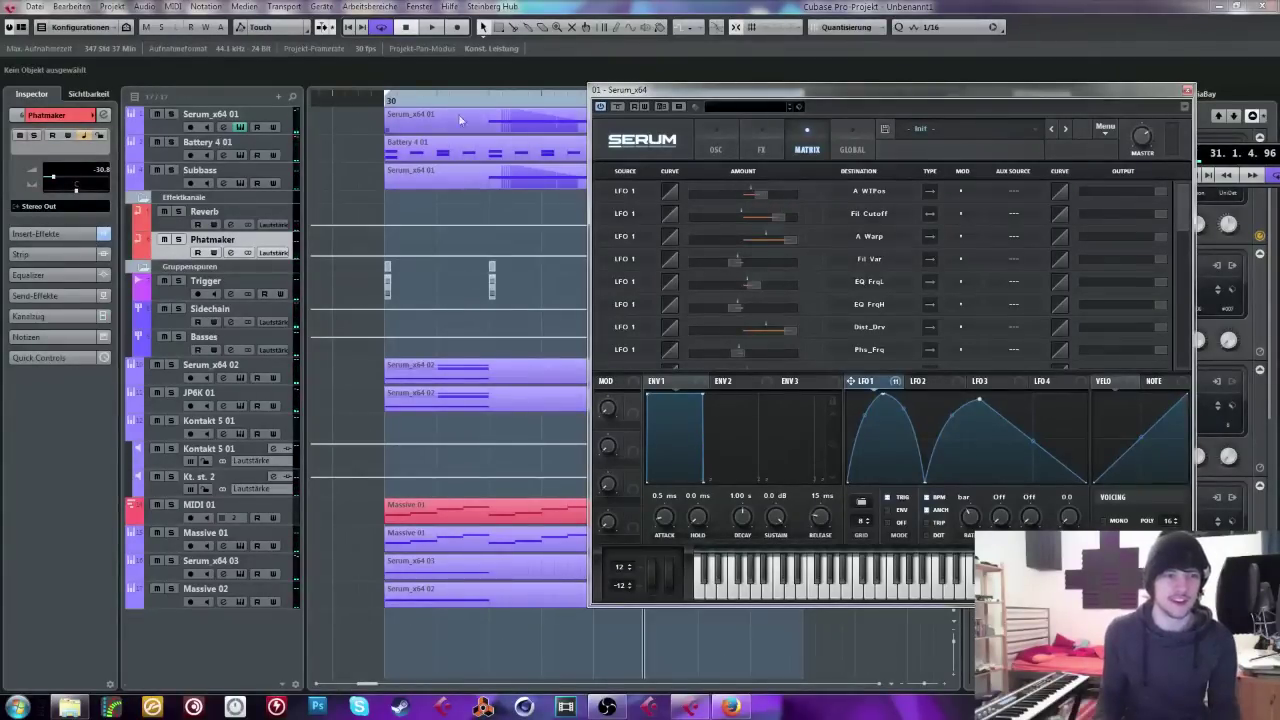
Step: Move the Serum window clear of the timeline ruler and replay the full mix from just before bar 30
{"action": "left_click", "coordinate": [411, 100]}
{"action": "key", "text": "space"}
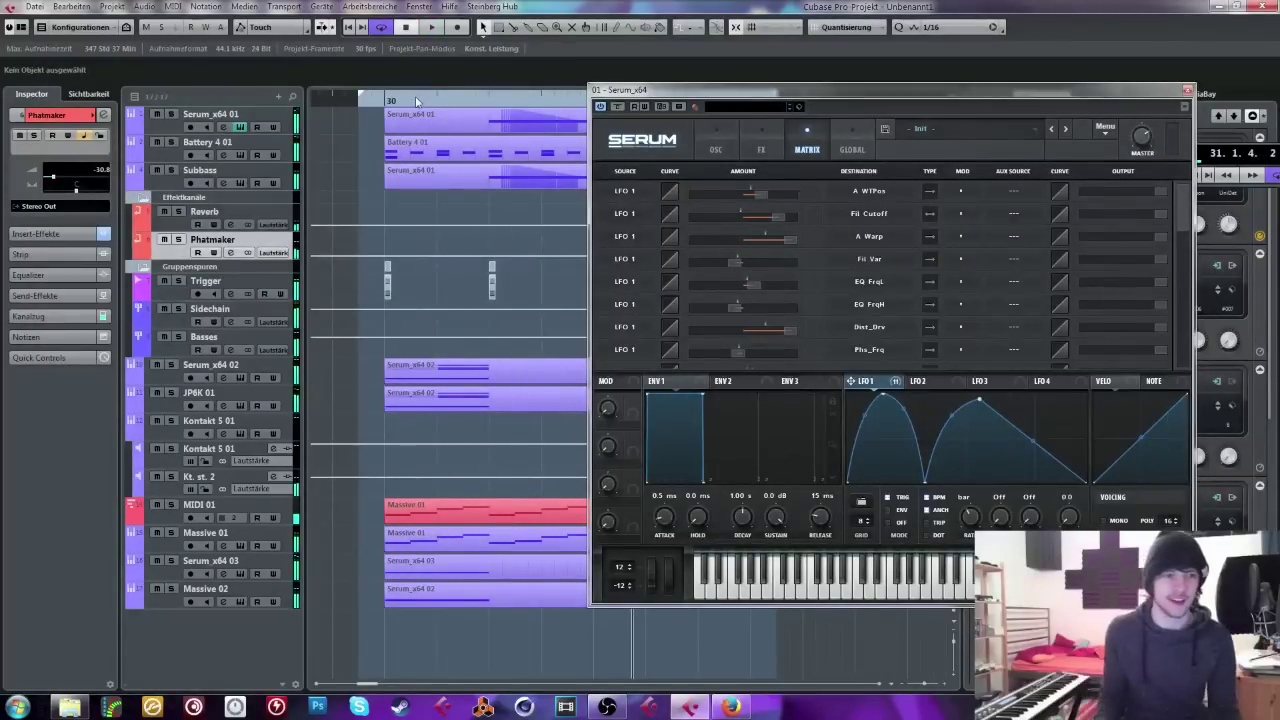
{"action": "left_click", "coordinate": [375, 95]}
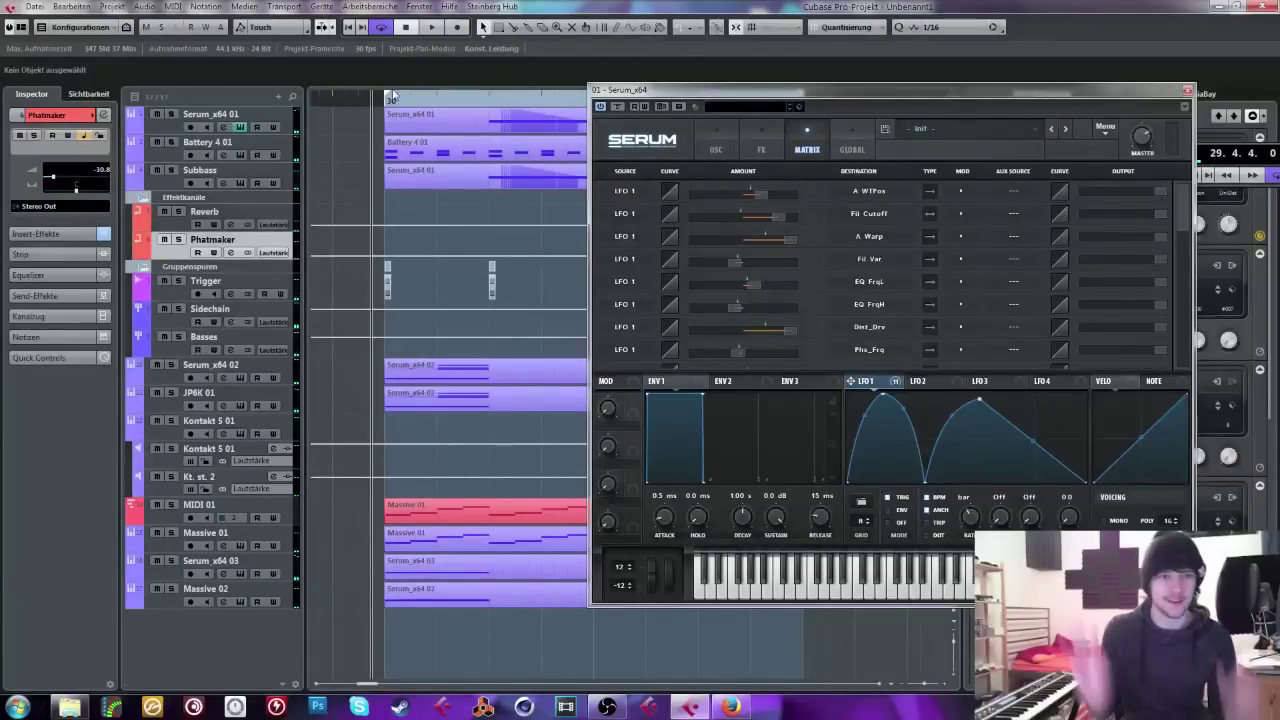
{"action": "left_click_drag", "start_coordinate": [660, 105], "coordinate": [645, 140]}
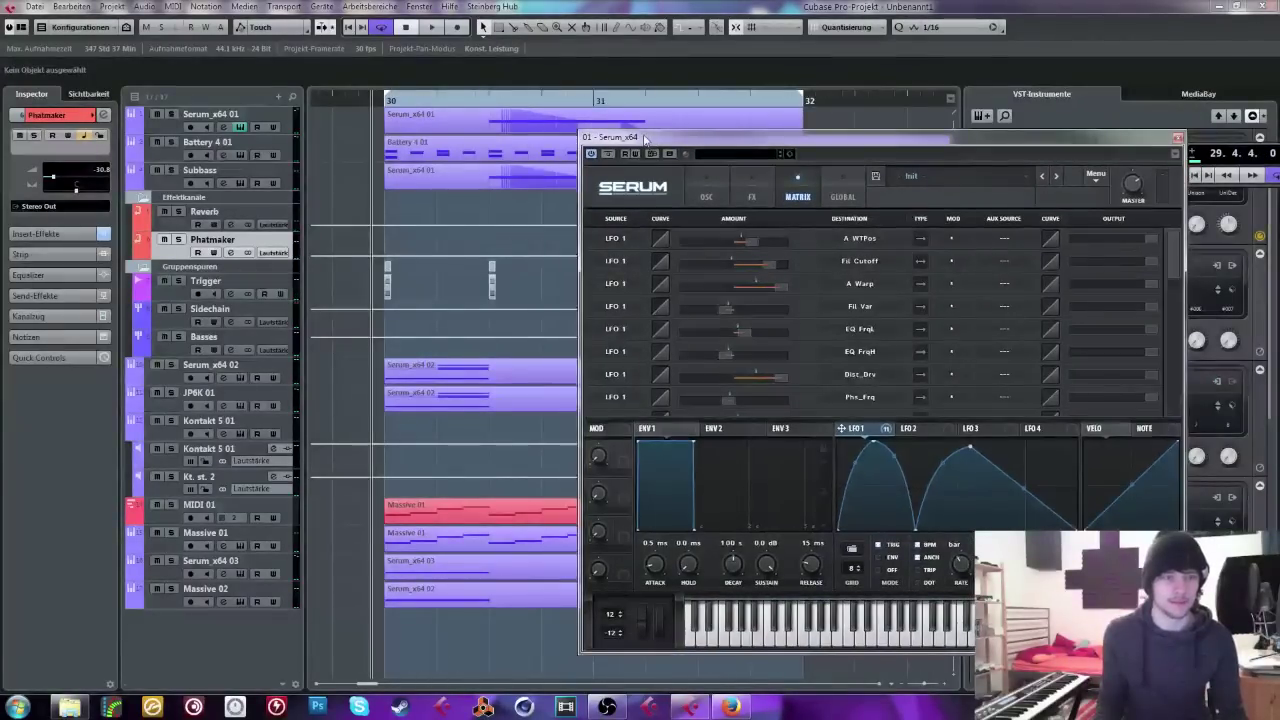
{"action": "key", "text": "space"}
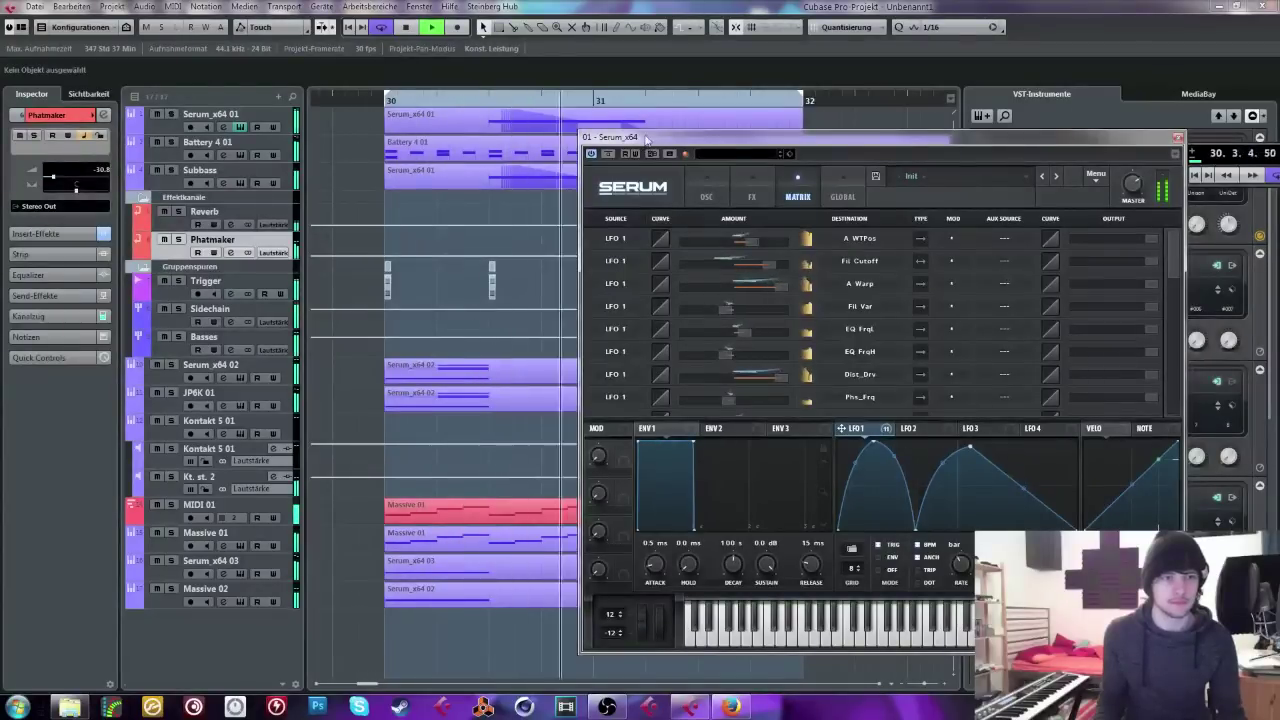
Step: Close Serum and inspect the FabFilter Pro-Q insert's EQ curve on the Serum_x64 01 track
{"action": "left_click", "coordinate": [1177, 137]}
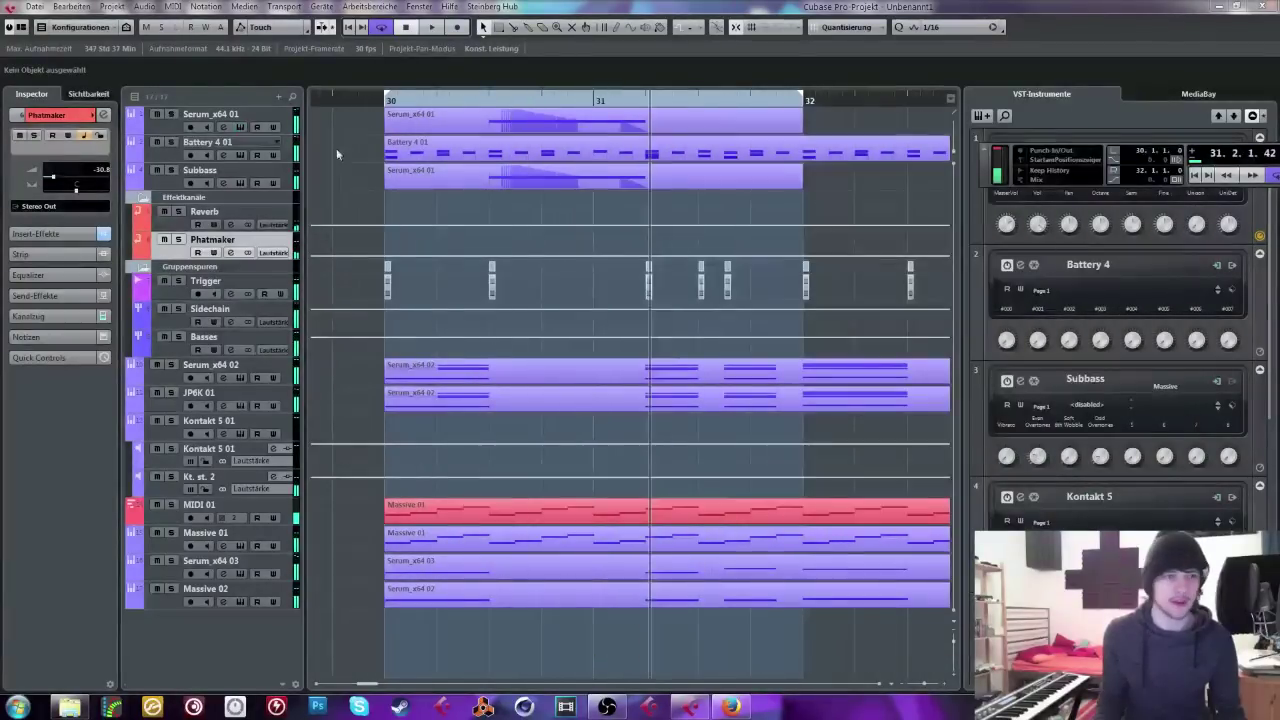
{"action": "left_click", "coordinate": [247, 121]}
{"action": "left_click_drag", "start_coordinate": [72, 471], "coordinate": [38, 611]}
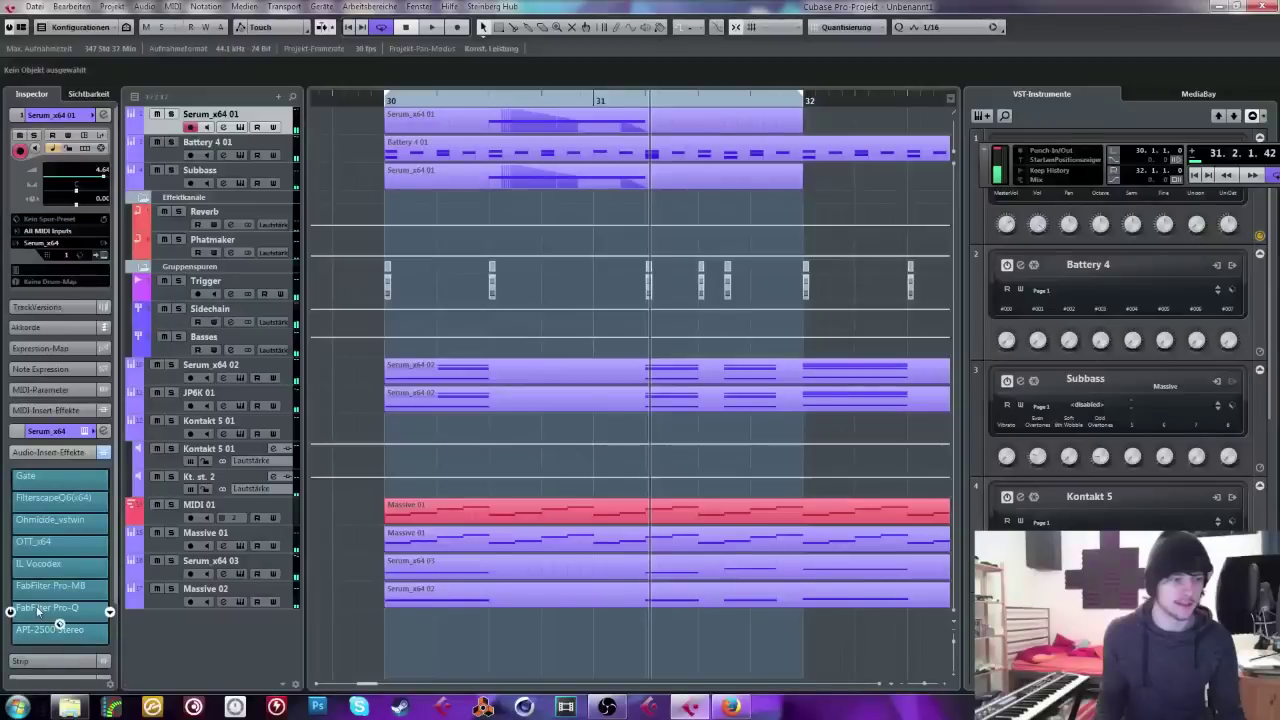
{"action": "left_click", "coordinate": [38, 611]}
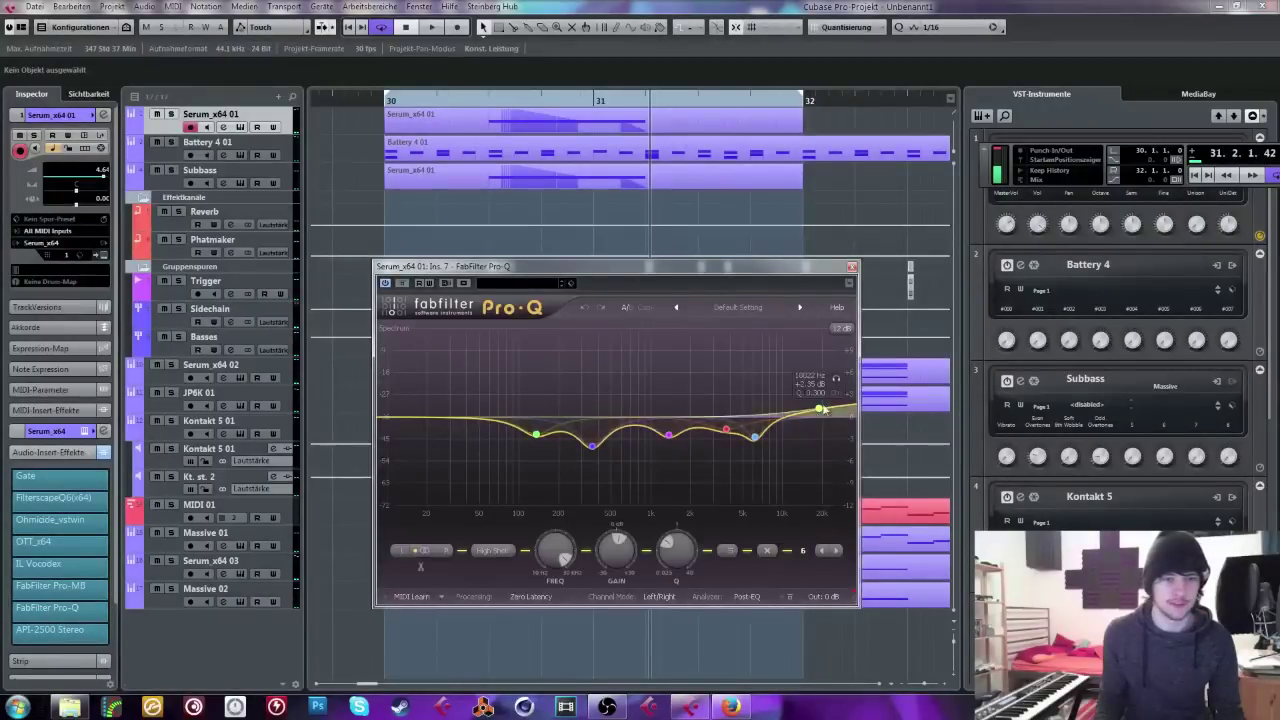
{"action": "left_click", "coordinate": [851, 267]}
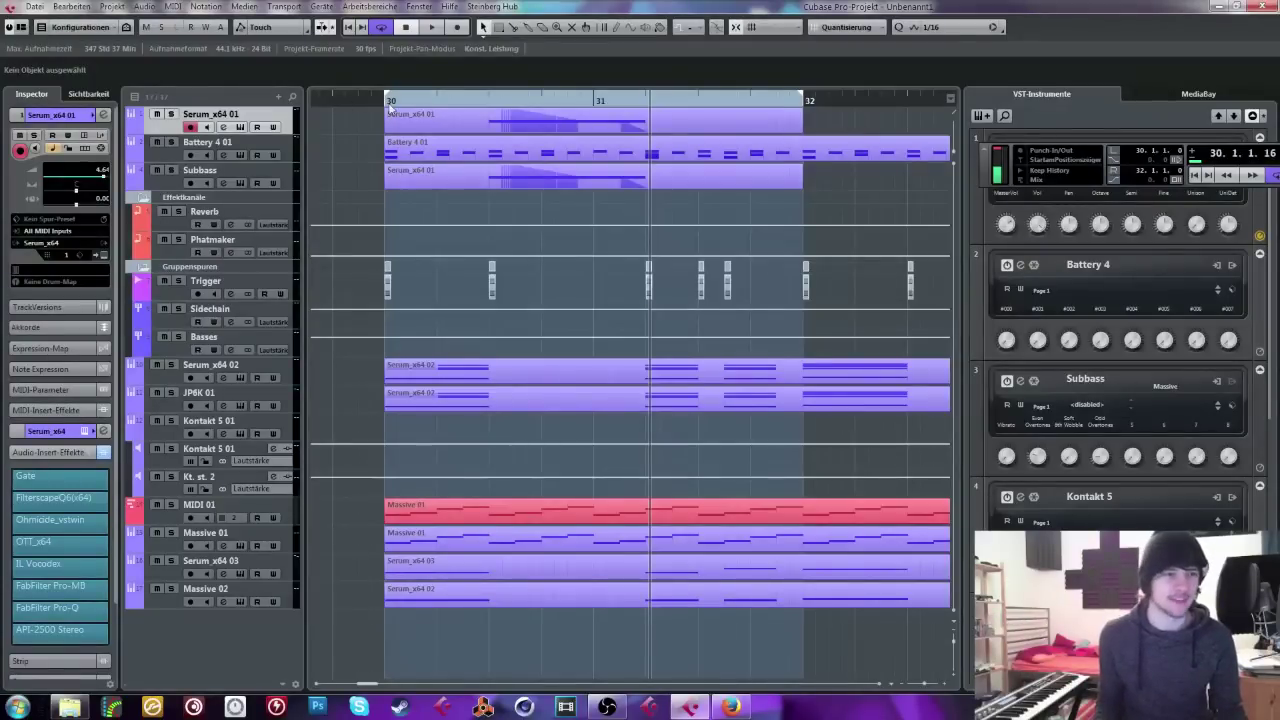
Step: Replay the mix from bar 30 and check the API-2500 compressor insert on Serum_x64 01 during playback
{"action": "left_click_drag", "start_coordinate": [390, 106], "coordinate": [390, 96]}
{"action": "key", "text": "space"}
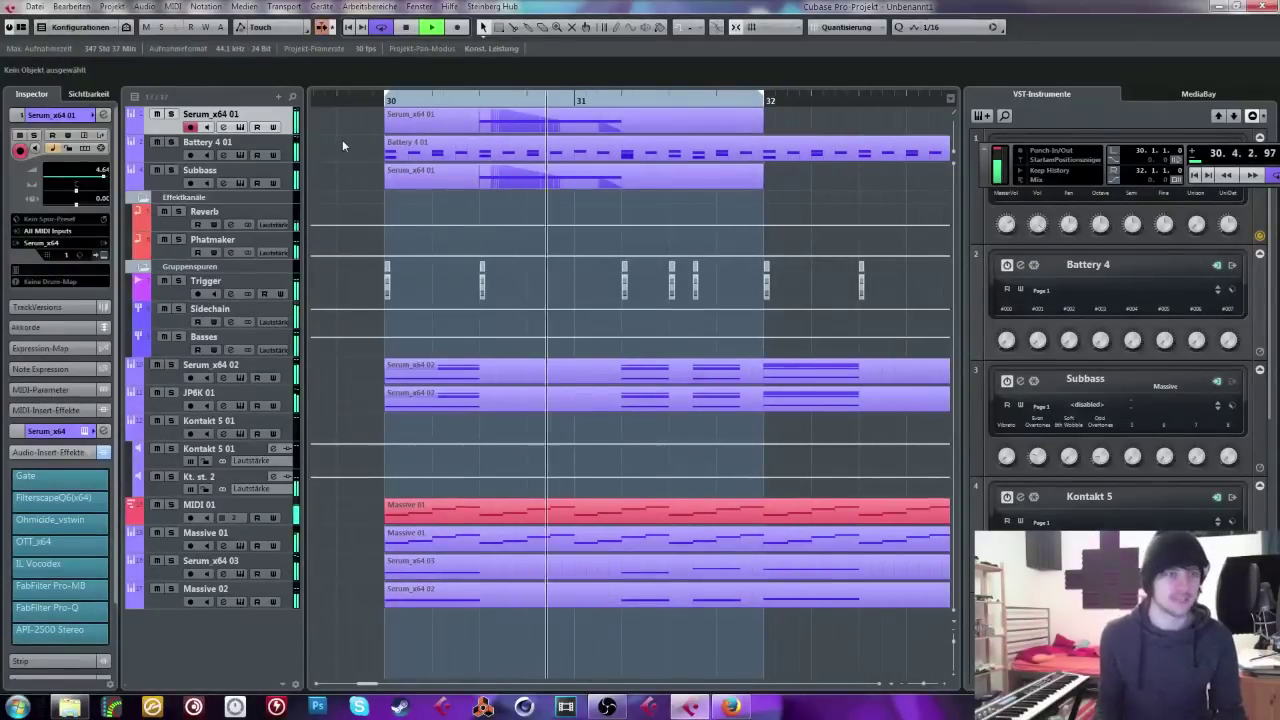
{"action": "key", "text": "space"}
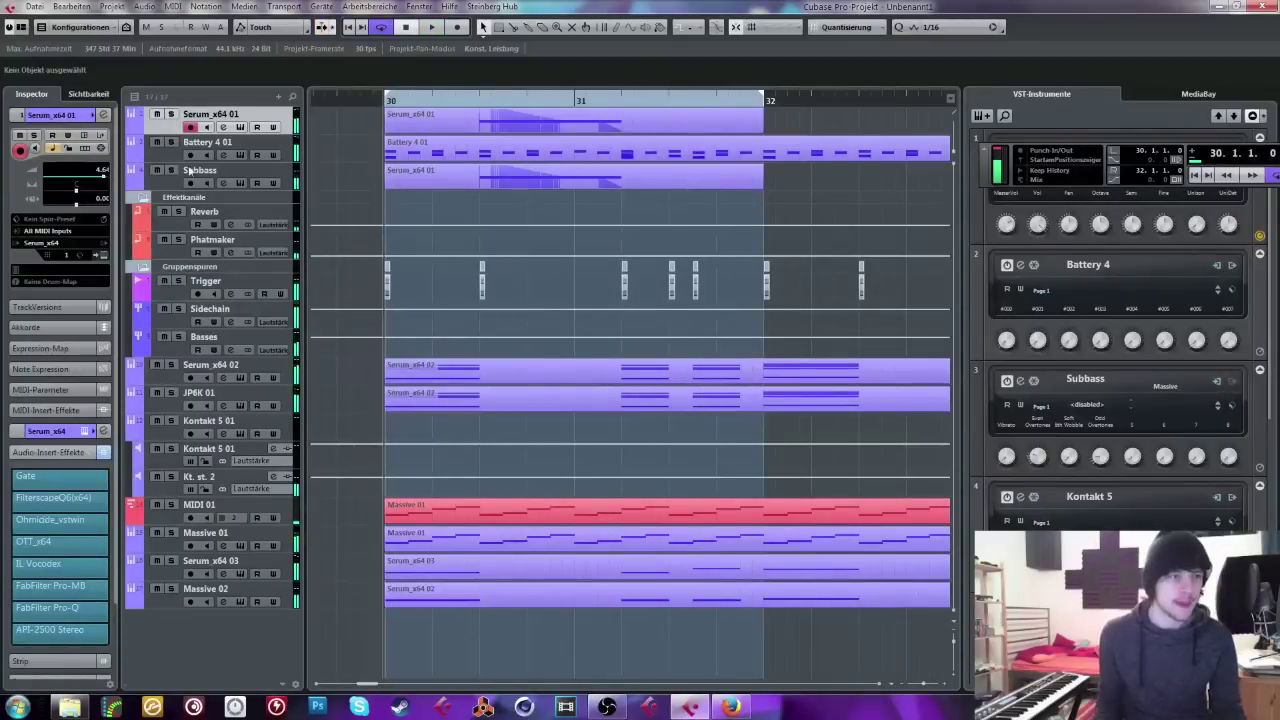
{"action": "left_click", "coordinate": [58, 632]}
{"action": "key", "text": "space"}
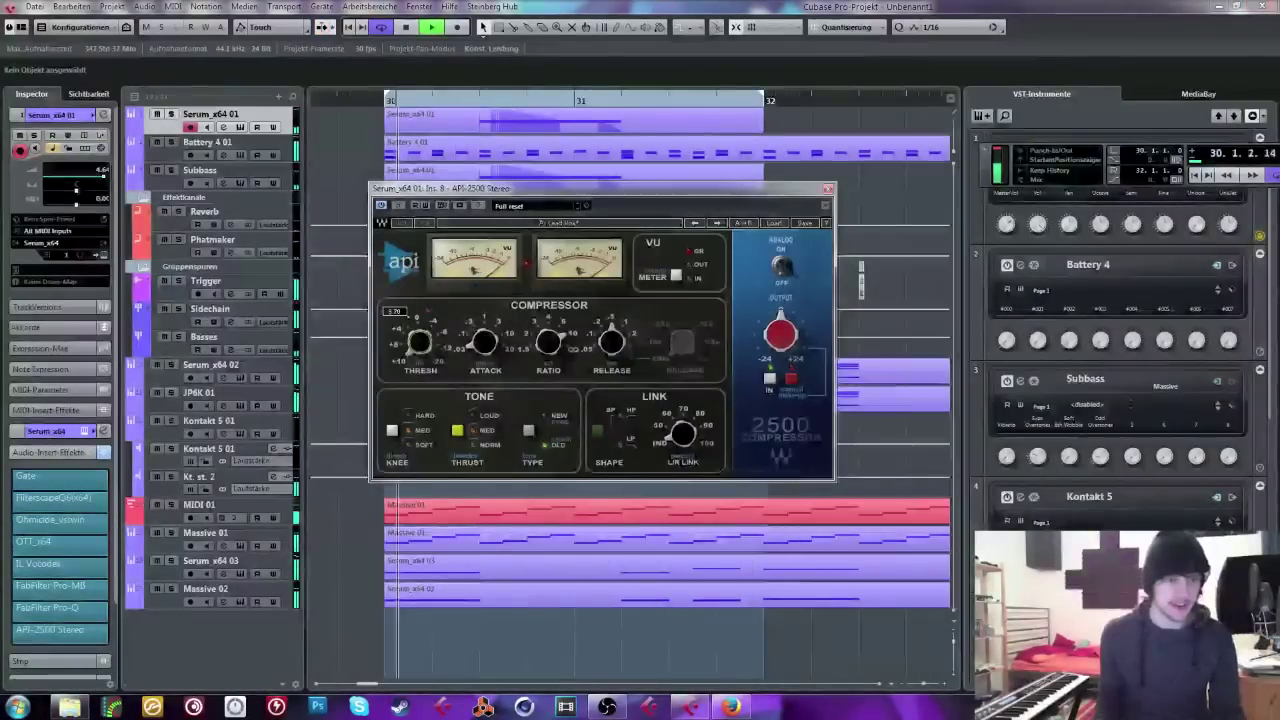
{"action": "key", "text": "space"}
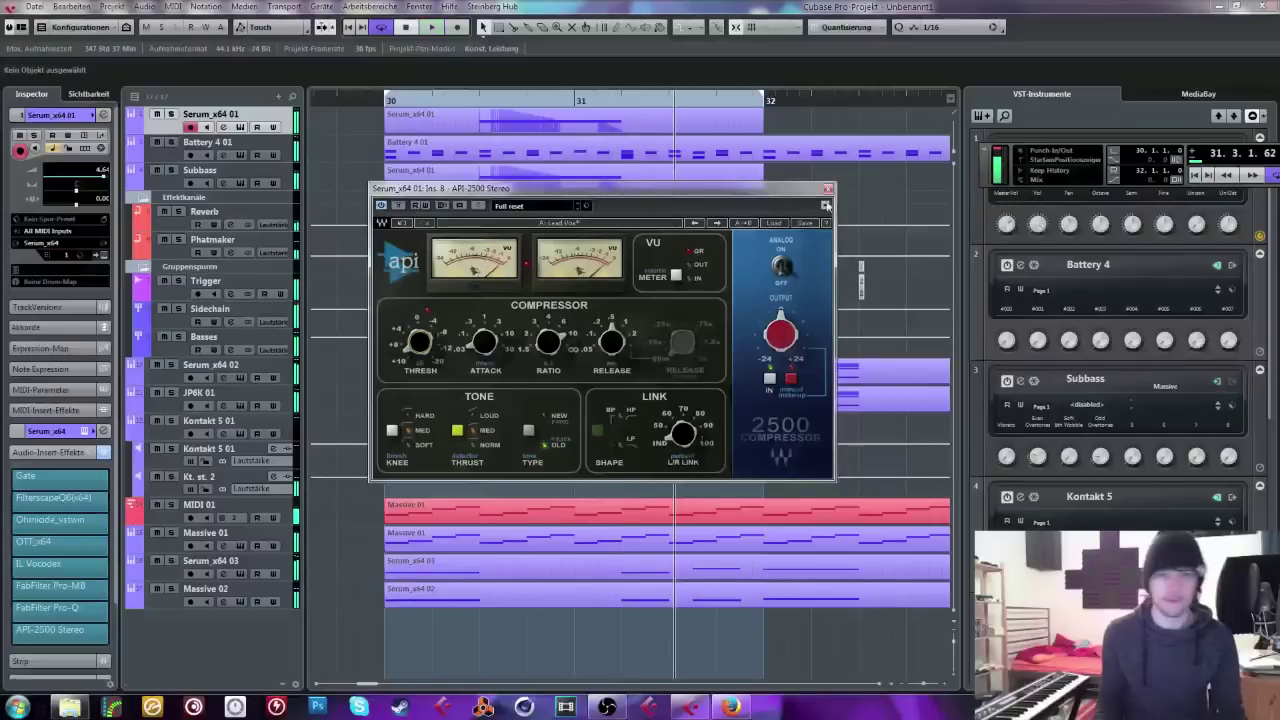
{"action": "left_click", "coordinate": [828, 189]}
Step: Shift the two-bar cycle range to start in bar 33 and audition the mix from before bar 30 with cycling off
{"action": "left_click_drag", "start_coordinate": [477, 95], "coordinate": [586, 100]}
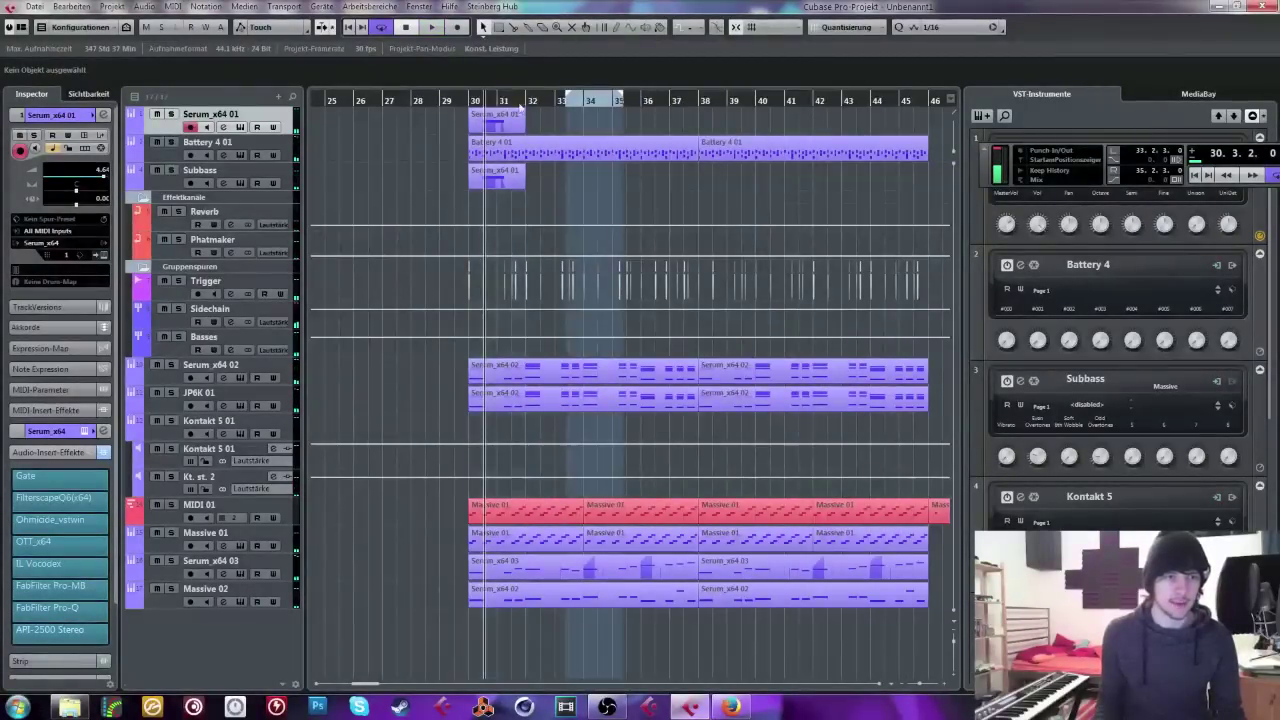
{"action": "left_click", "coordinate": [513, 100]}
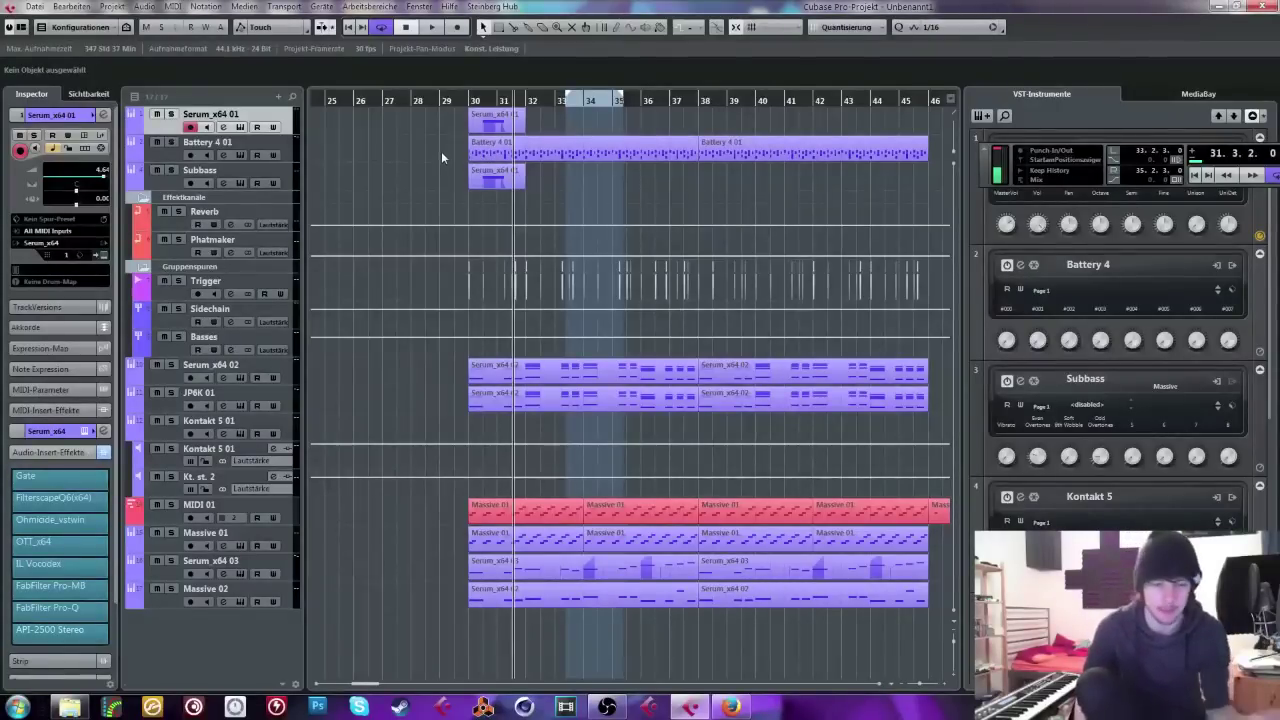
{"action": "left_click", "coordinate": [458, 100]}
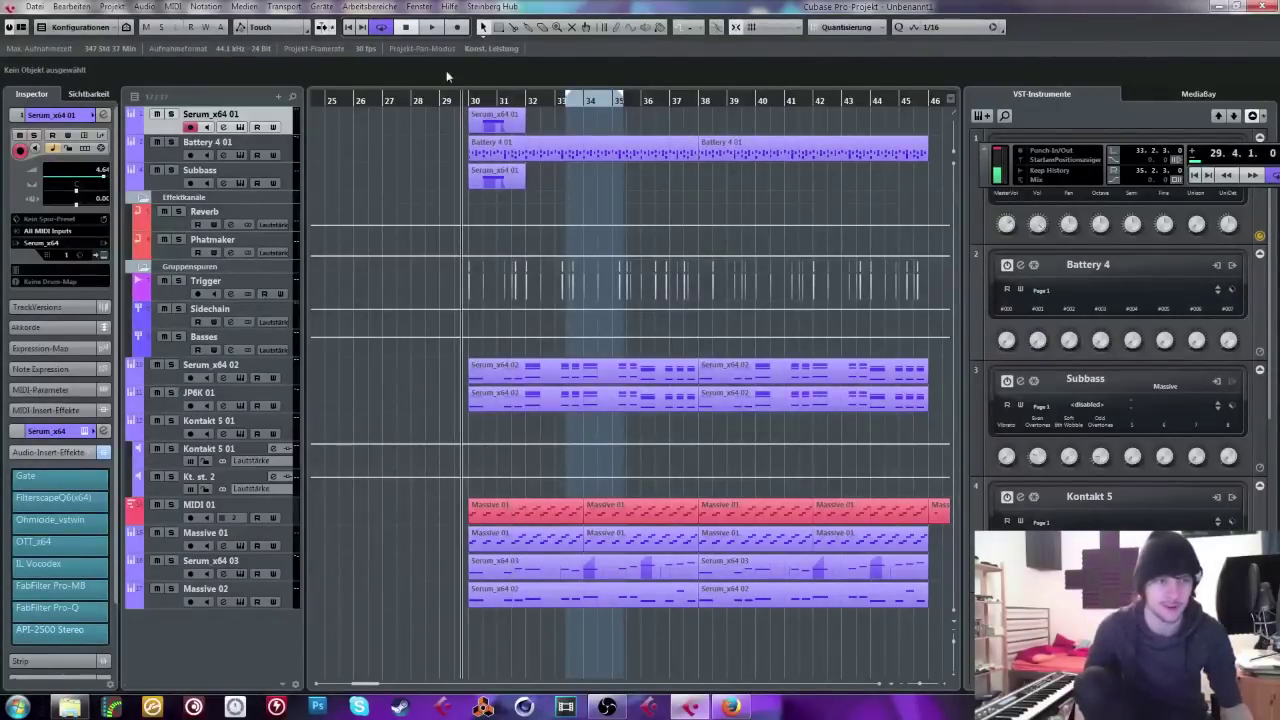
{"action": "key", "text": "space"}
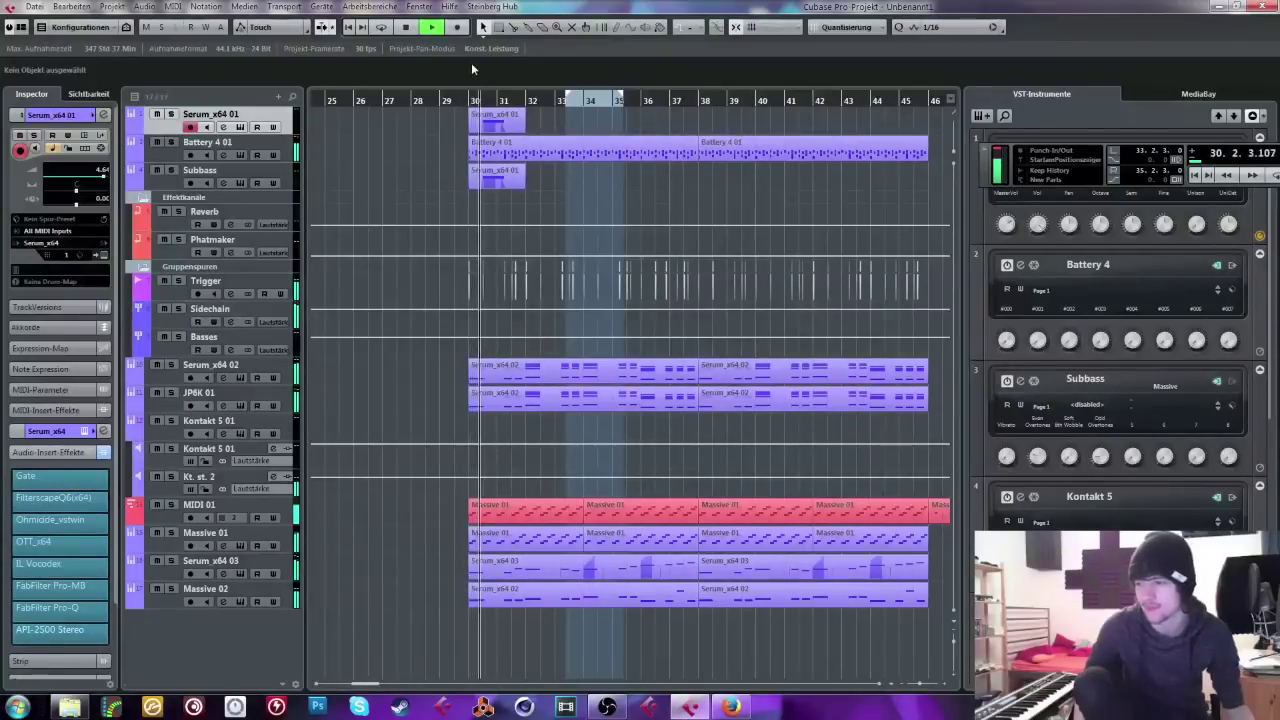
{"action": "left_click_drag", "start_coordinate": [472, 100], "coordinate": [574, 106]}
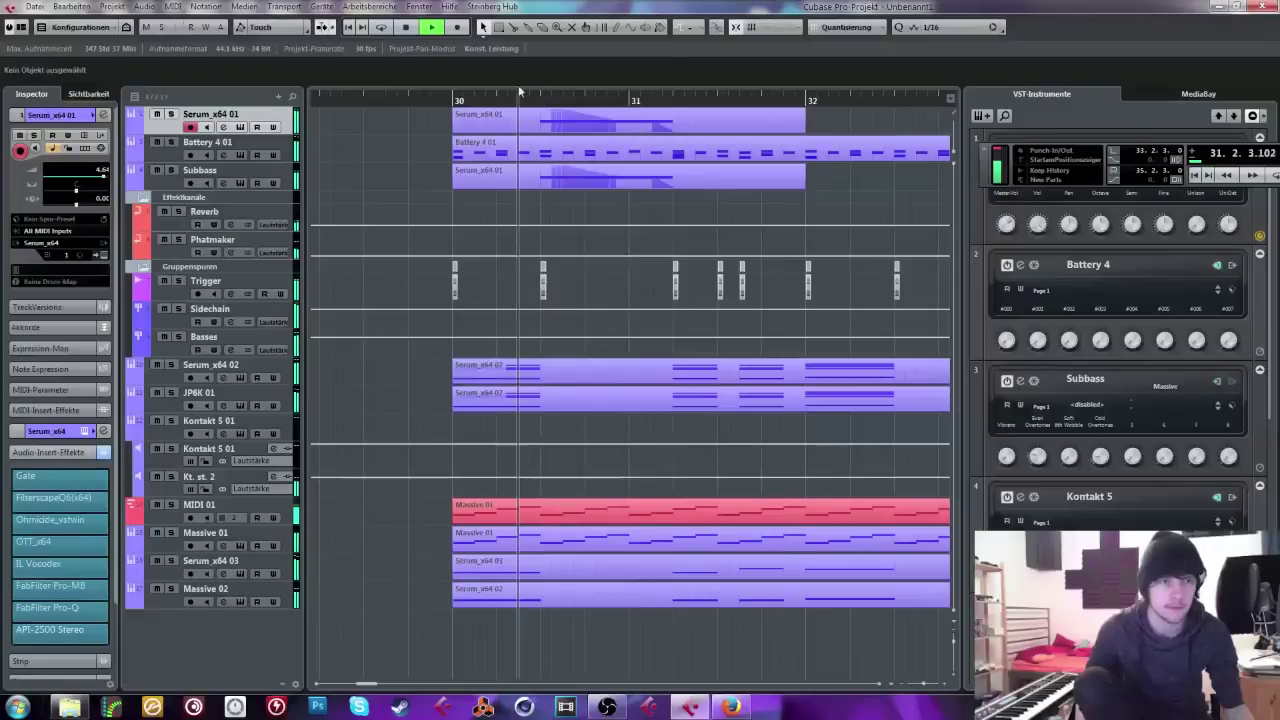
{"action": "key", "text": "space"}
{"action": "left_click", "coordinate": [455, 101]}
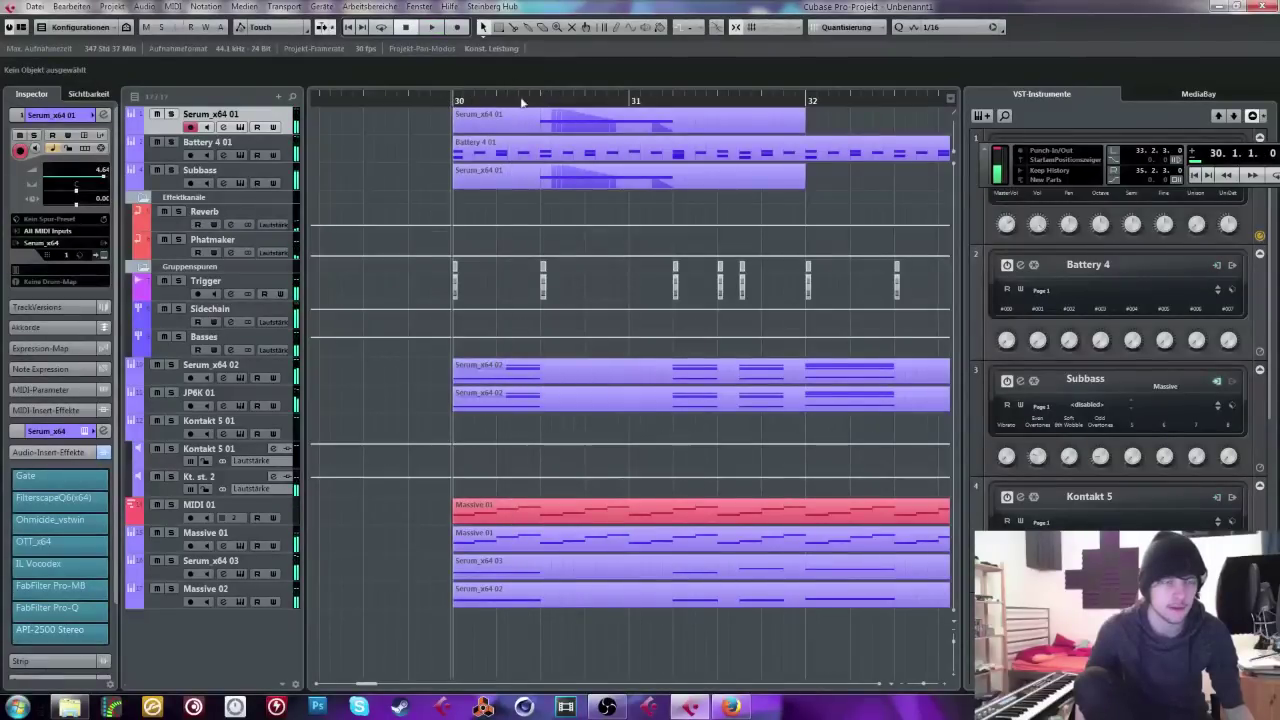
Step: Reduce LFO 1's modulation of Serum's Hyper mix to about 47 and audition it in the full mix
{"action": "left_click", "coordinate": [240, 127]}
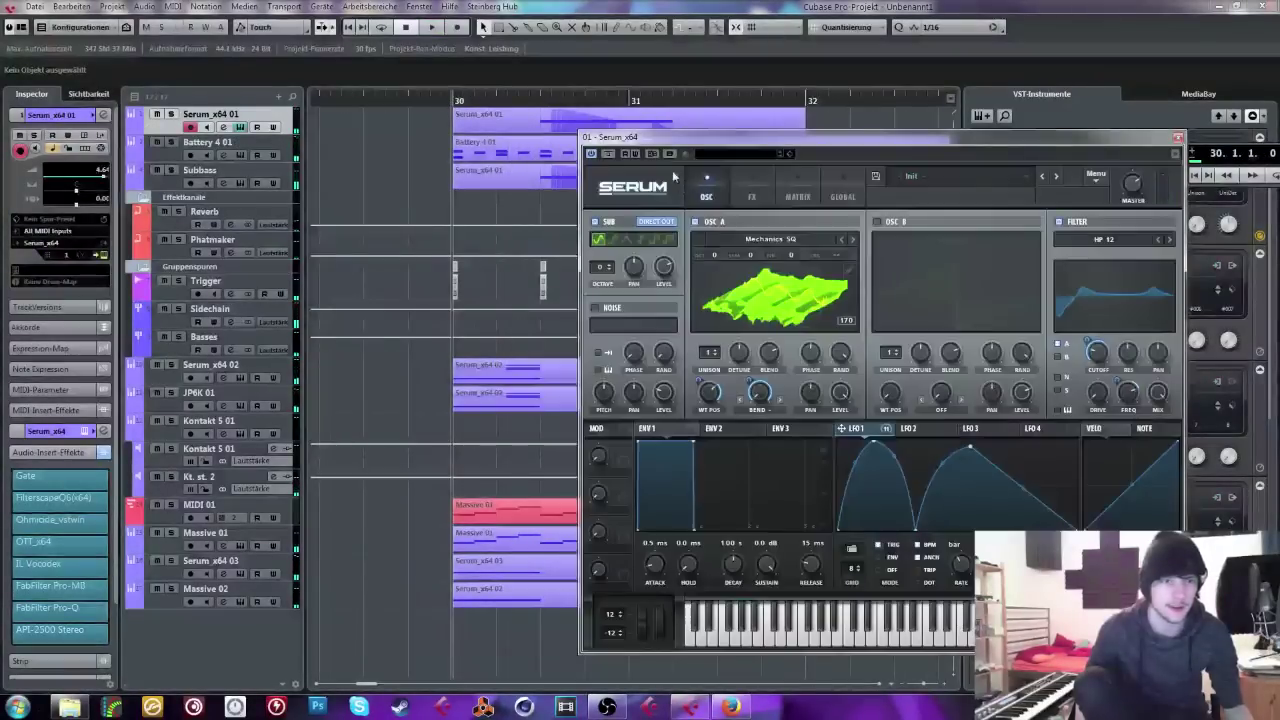
{"action": "left_click", "coordinate": [752, 192]}
{"action": "mouse_move", "coordinate": [953, 226]}
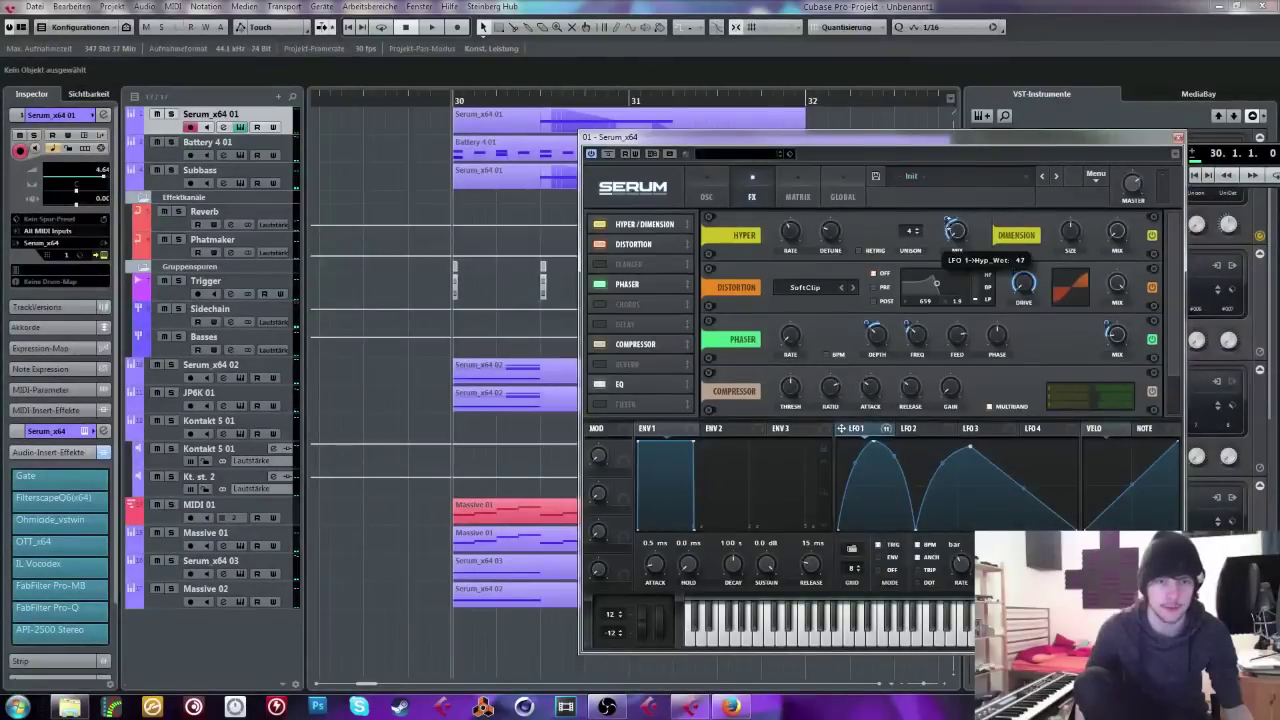
{"action": "key", "text": "space"}
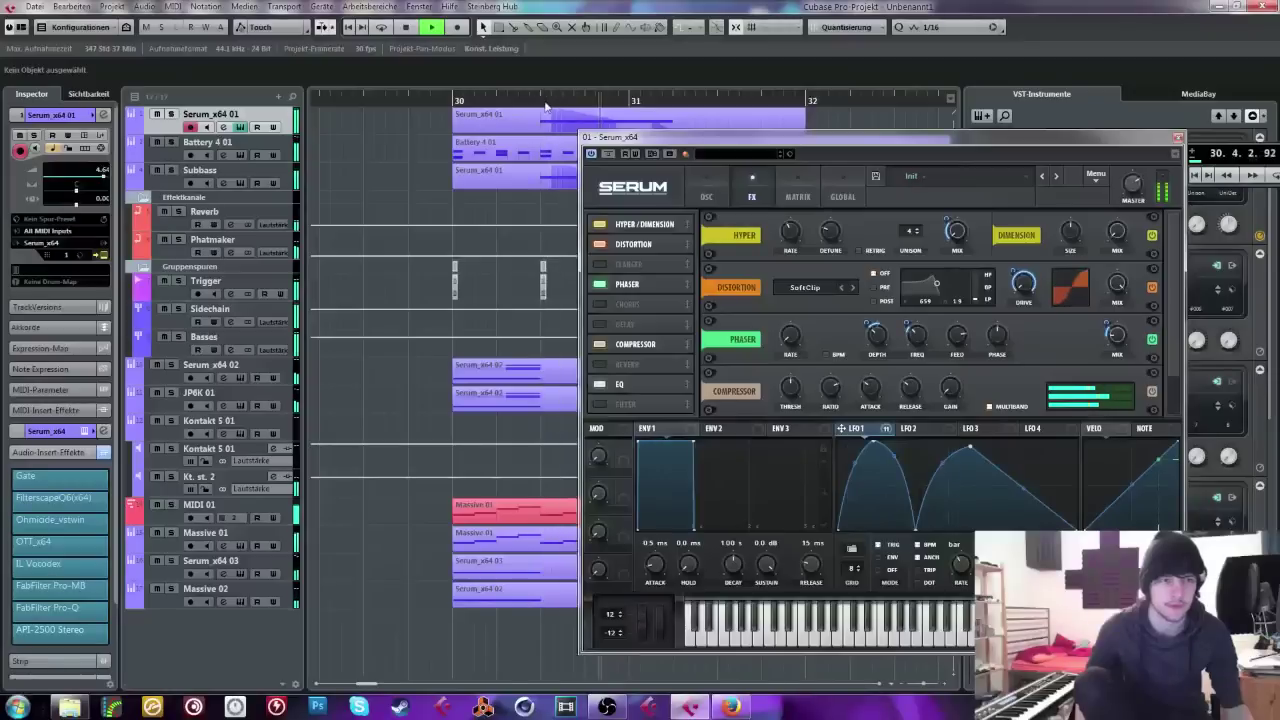
{"action": "key", "text": "space"}
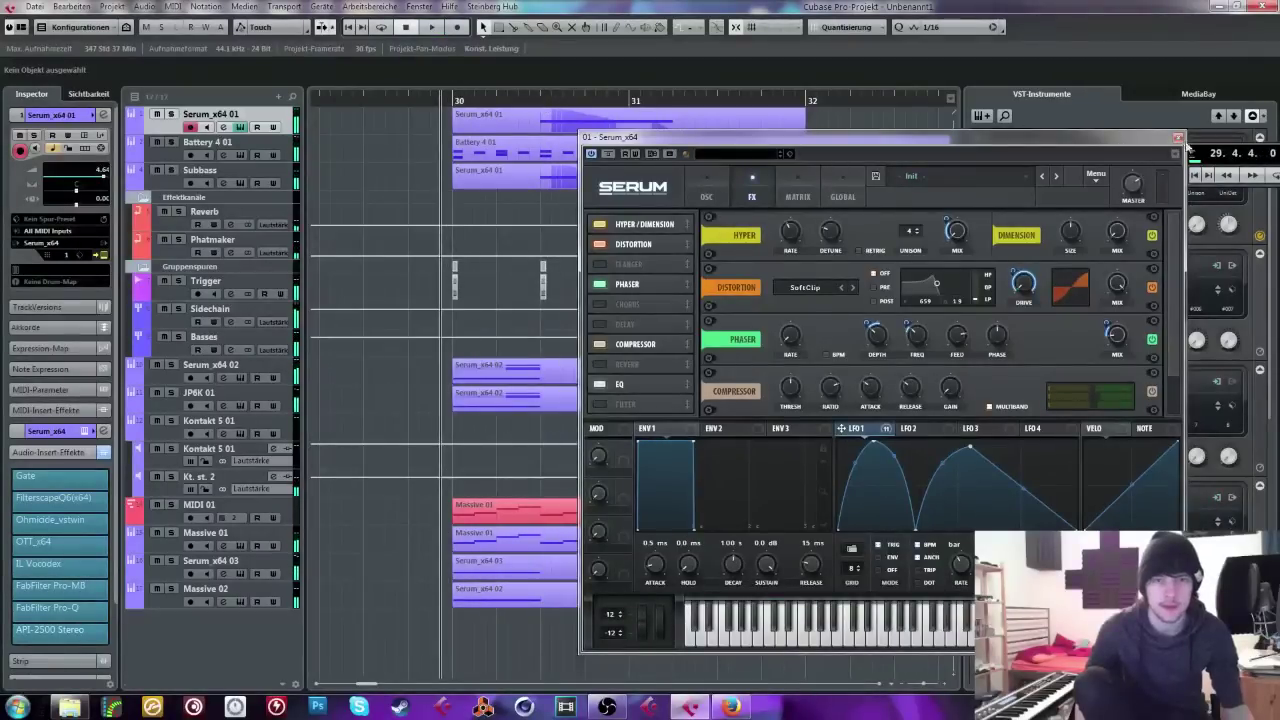
{"action": "key", "text": "space"}
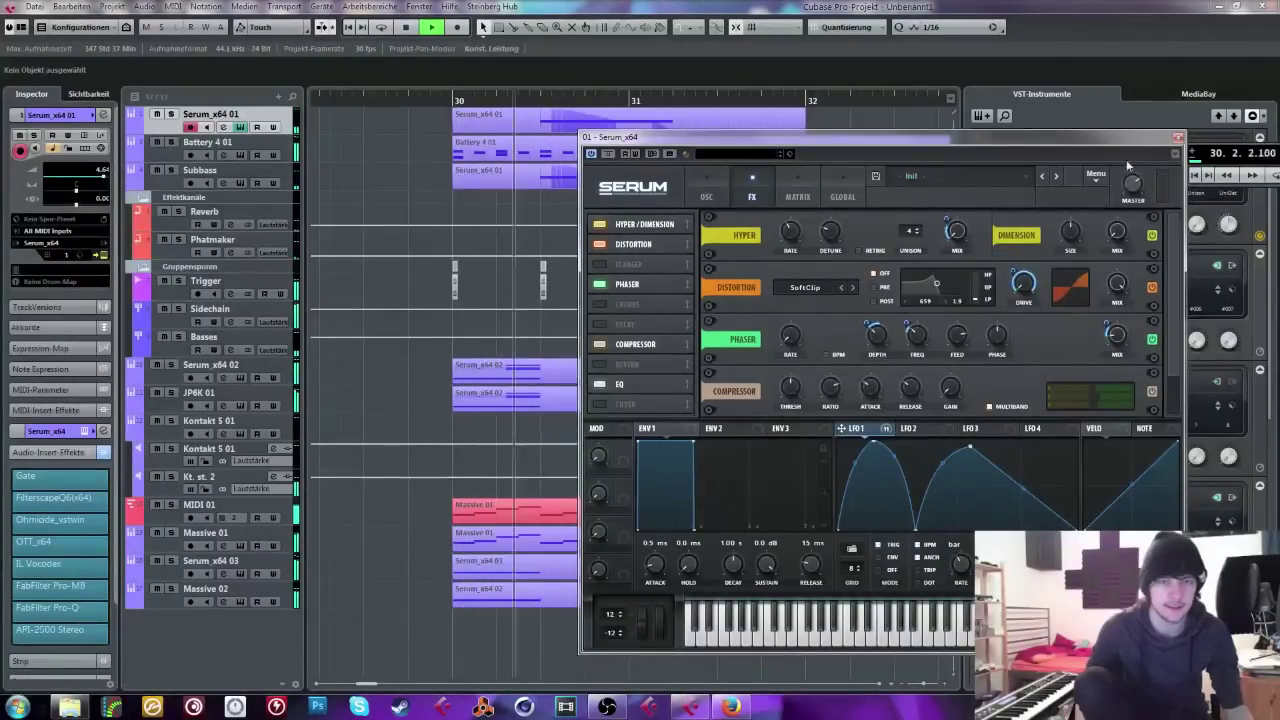
Step: Solo the Serum_x64 01 track and lower LFO 1's modulation of the Hyper mix to about 25 in Serum
{"action": "left_click", "coordinate": [1178, 139]}
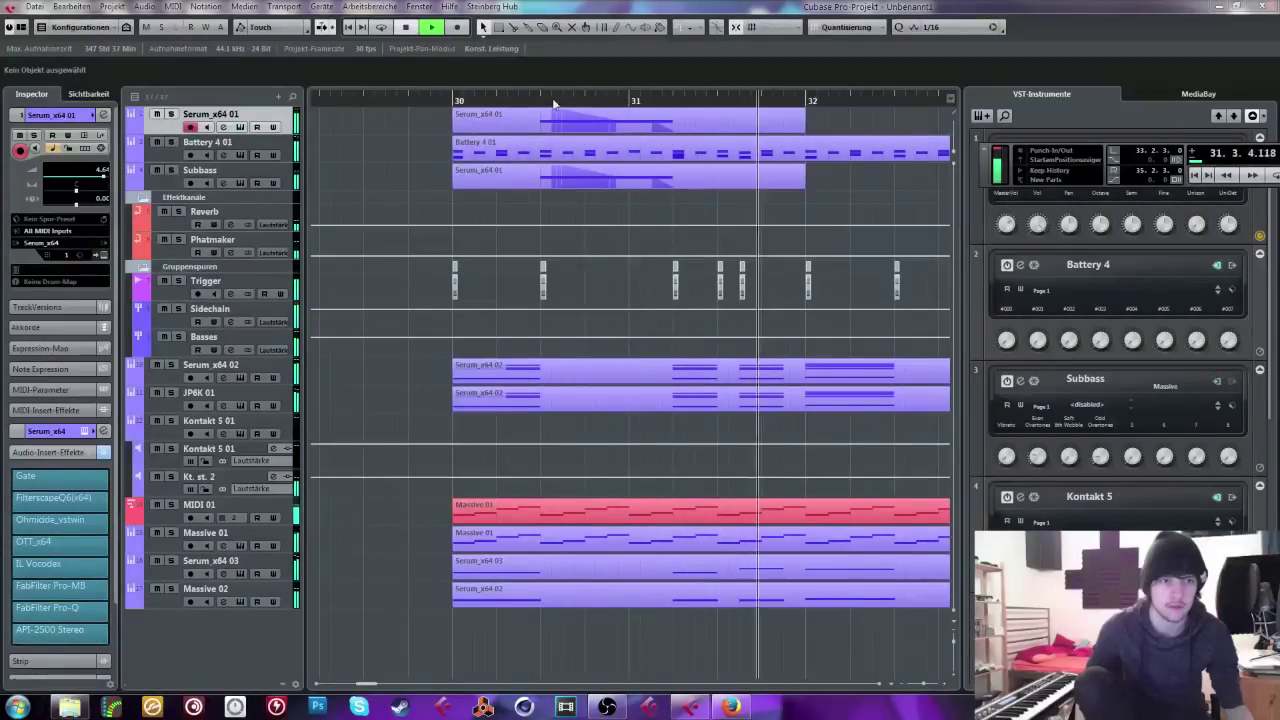
{"action": "key", "text": "space"}
{"action": "left_click", "coordinate": [171, 114]}
{"action": "left_click", "coordinate": [86, 135]}
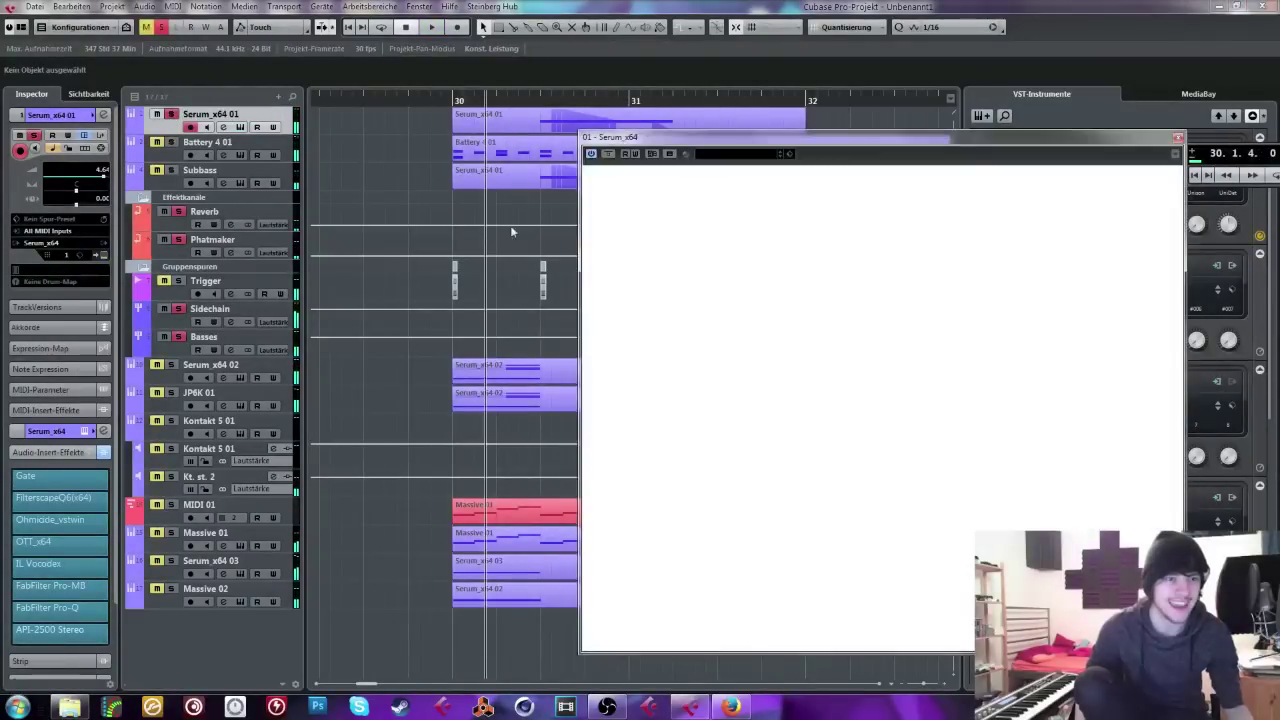
{"action": "left_click", "coordinate": [752, 185]}
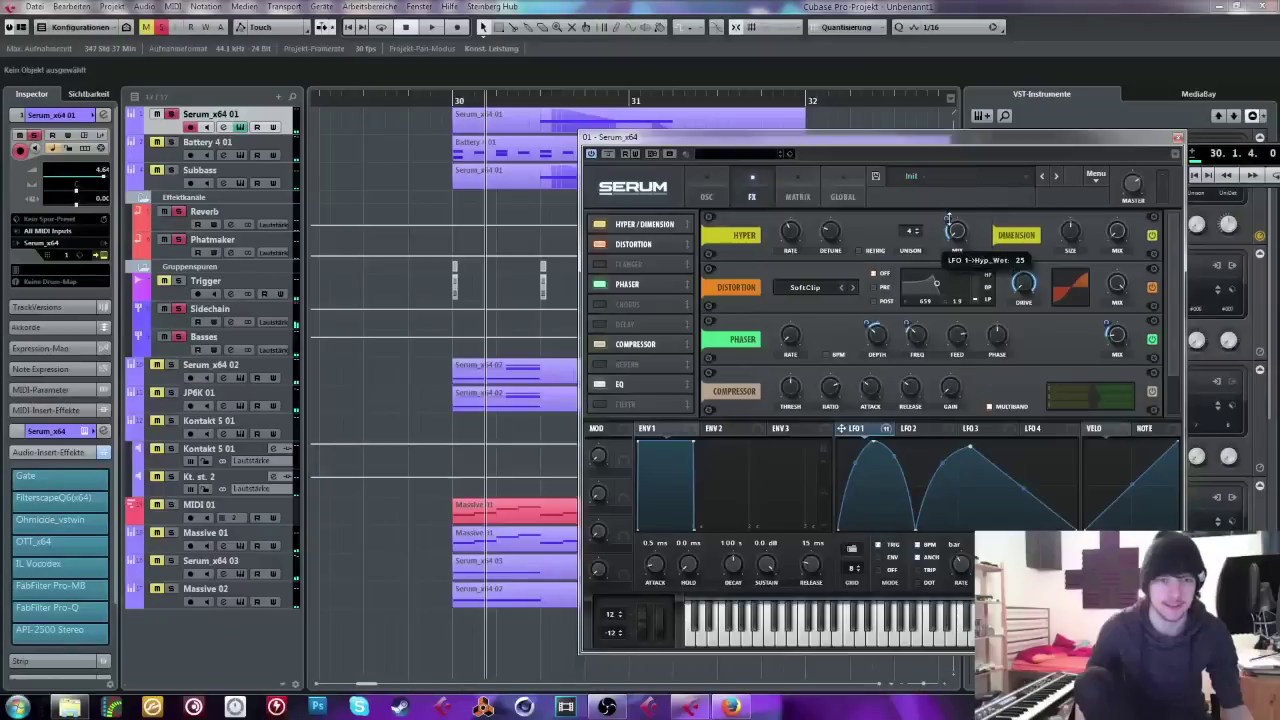
Step: Set oscillator A's unison to 2 voices in Serum and audition the soloed bass
{"action": "left_click", "coordinate": [718, 183]}
{"action": "left_click_drag", "start_coordinate": [710, 352], "coordinate": [710, 340]}
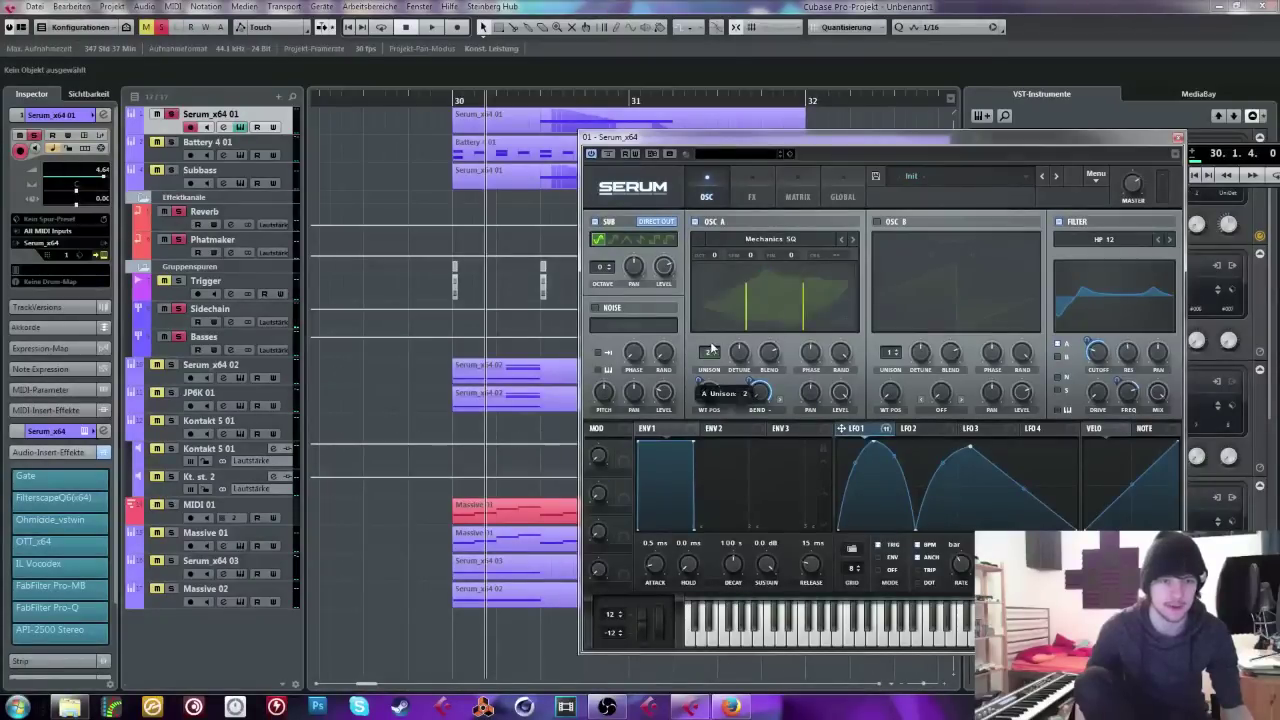
{"action": "key", "text": "space"}
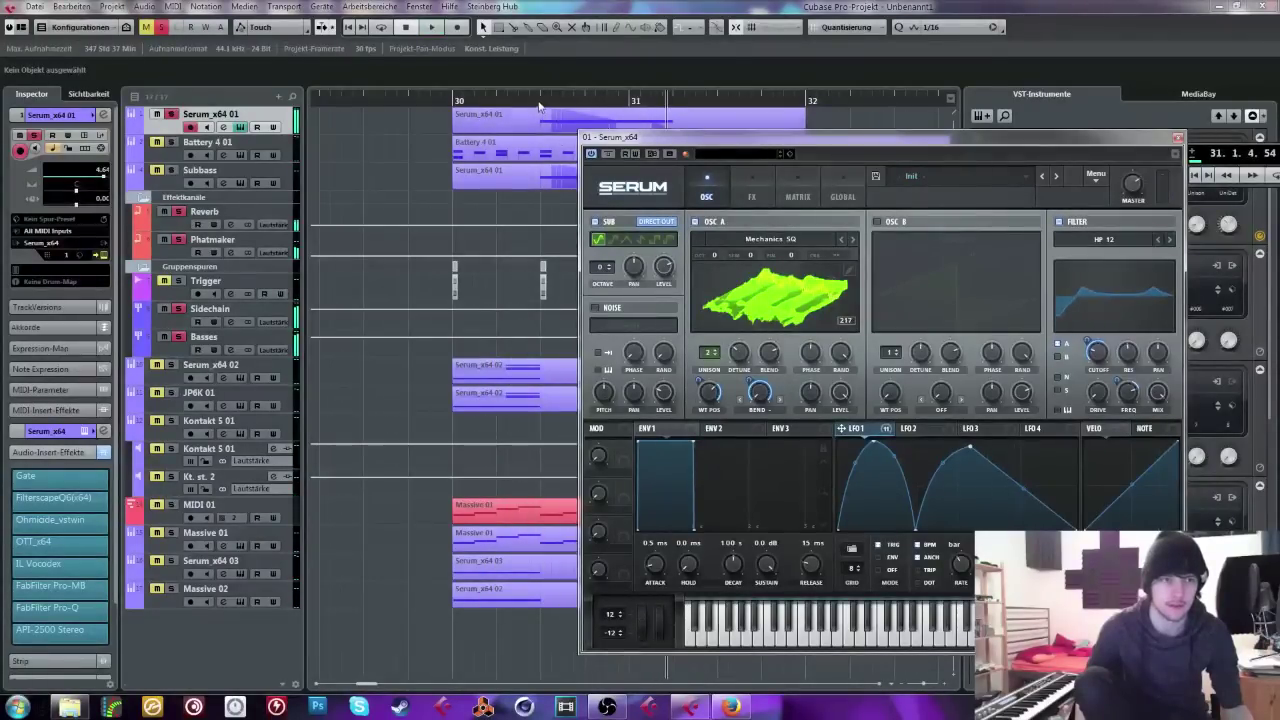
{"action": "key", "text": "space"}
{"action": "mouse_move", "coordinate": [748, 362]}
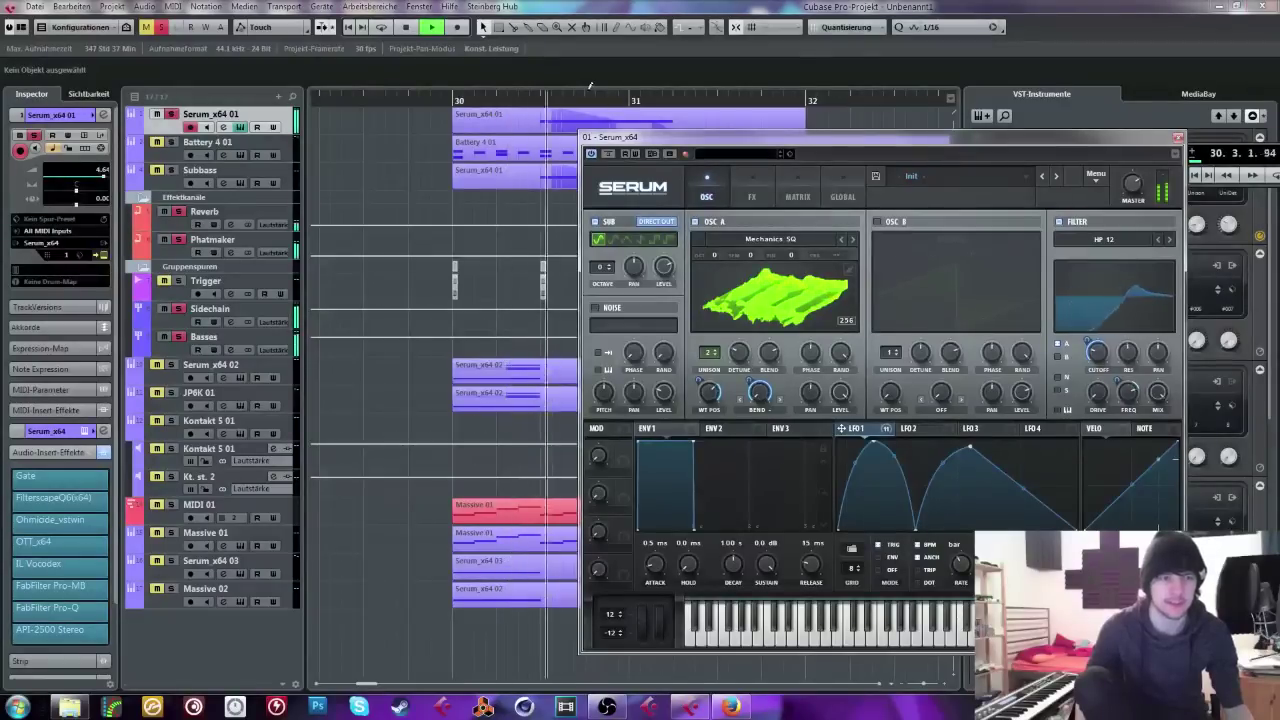
{"action": "key", "text": "space"}
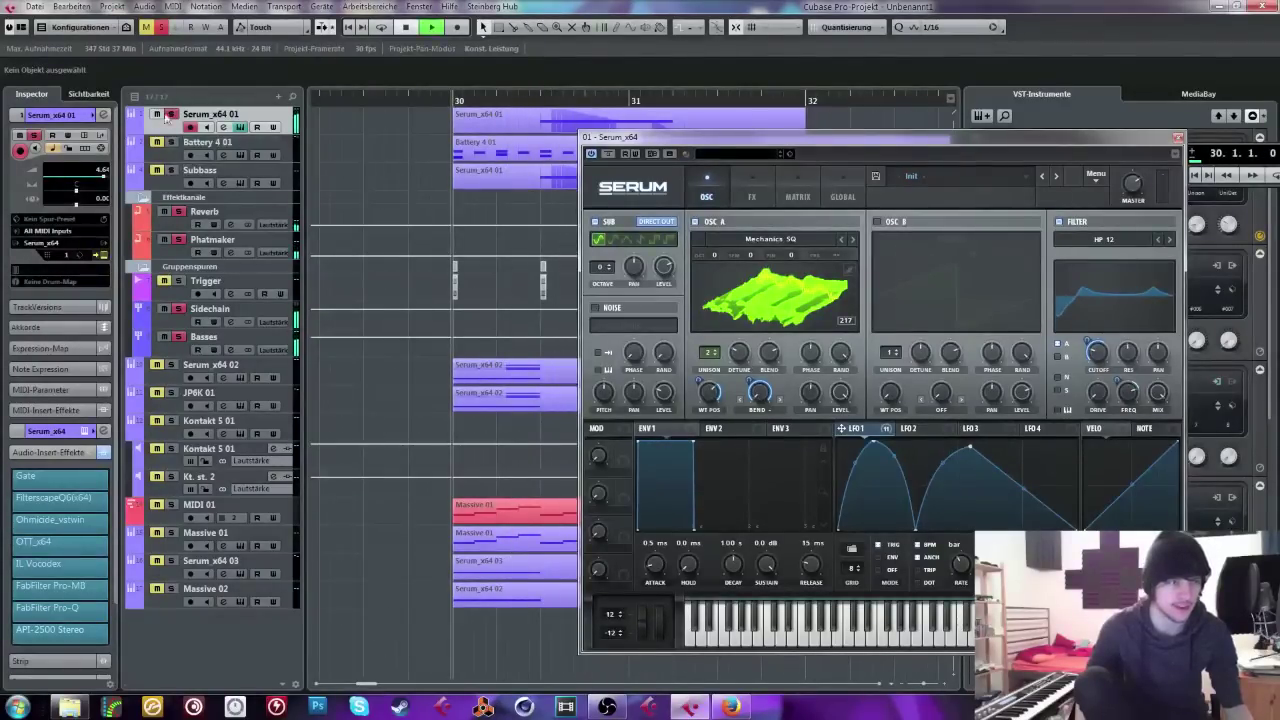
Step: Unsolo the Serum_x64 01 track and audition Serum's effects in the full mix from bar 30
{"action": "left_click", "coordinate": [166, 116]}
{"action": "left_click", "coordinate": [742, 186]}
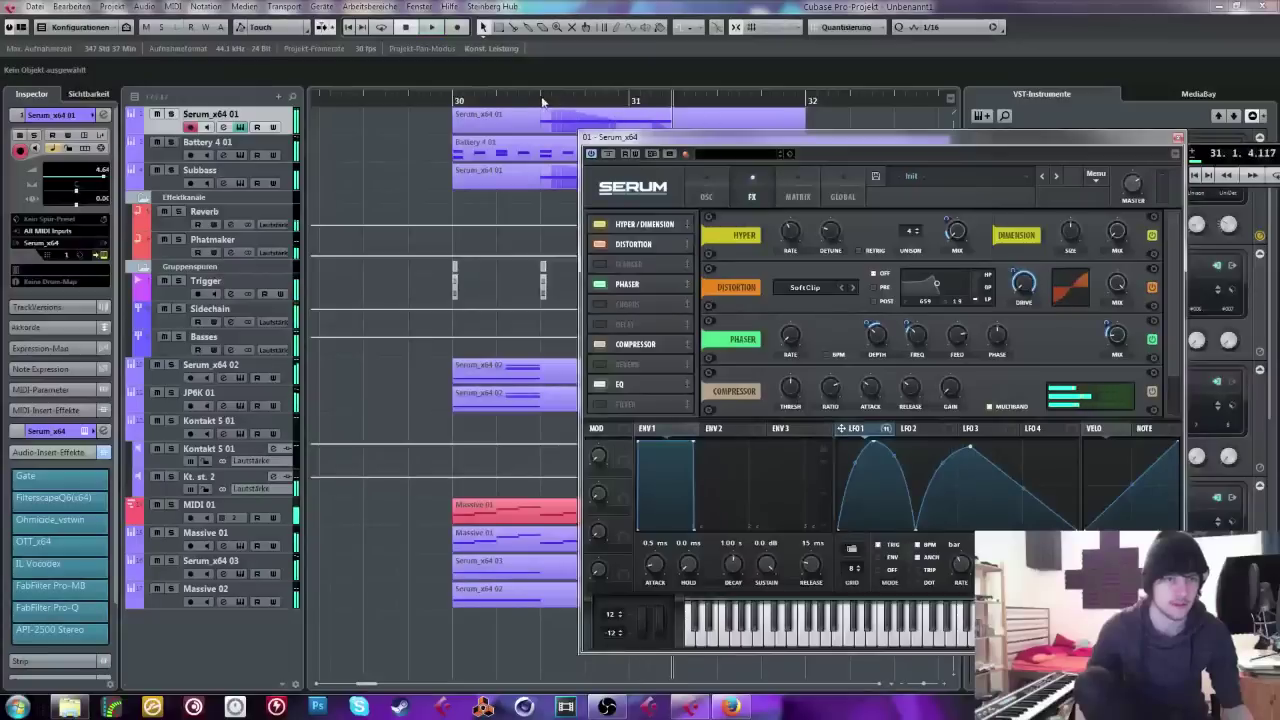
{"action": "key", "text": "space"}
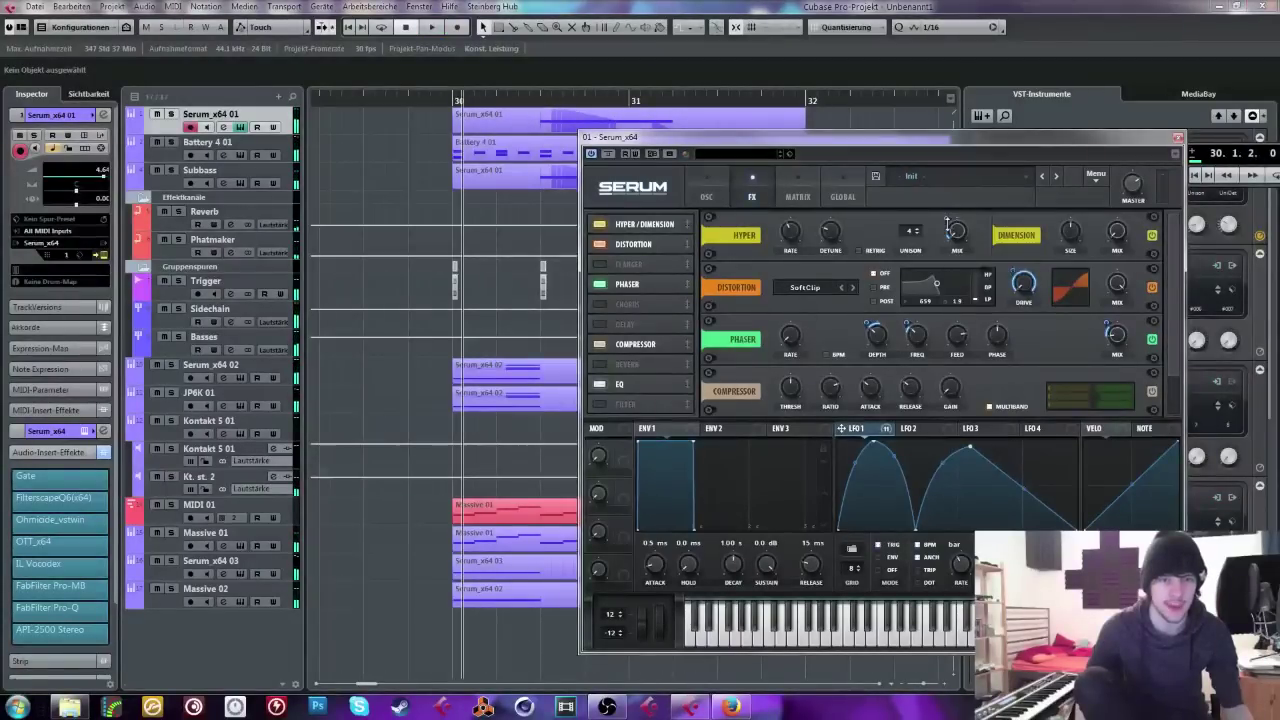
{"action": "key", "text": "space"}
Step: Set oscillator A's unison to 3 voices in Serum and audition the bass in the full mix
{"action": "left_click", "coordinate": [706, 186]}
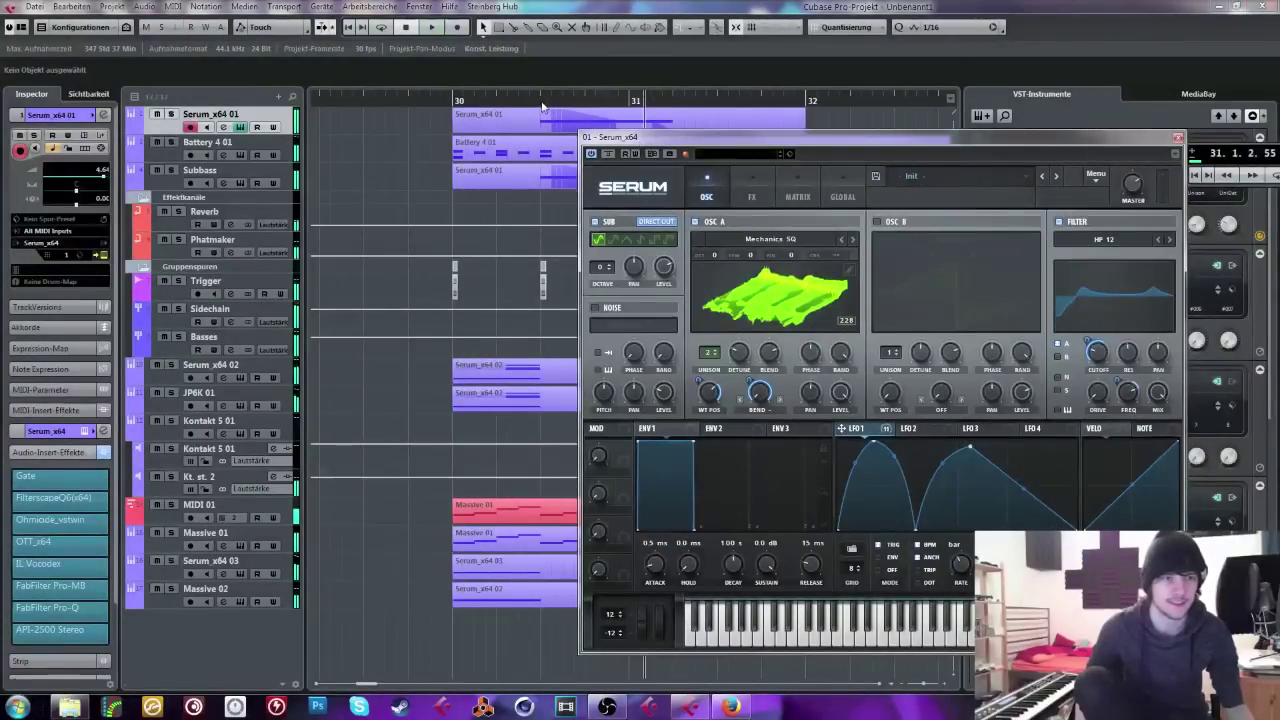
{"action": "key", "text": "space"}
{"action": "left_click_drag", "start_coordinate": [728, 349], "coordinate": [728, 340]}
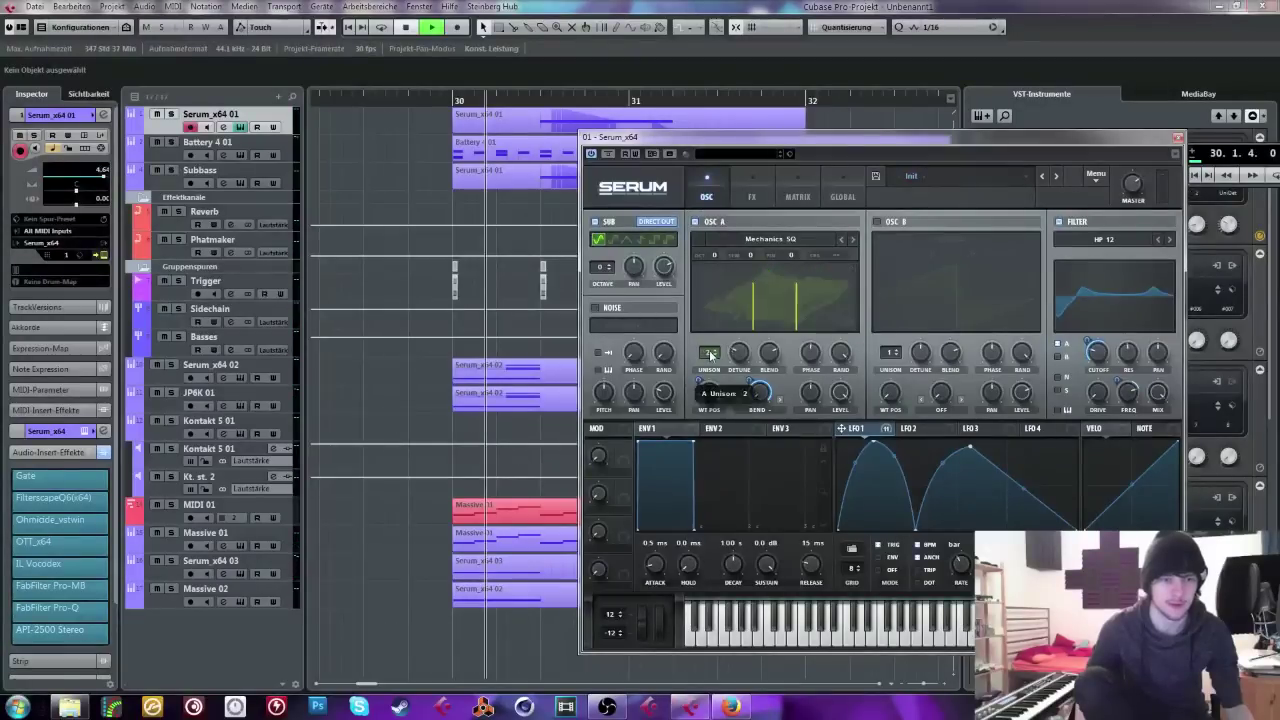
{"action": "key", "text": "space"}
{"action": "key", "text": "space"}
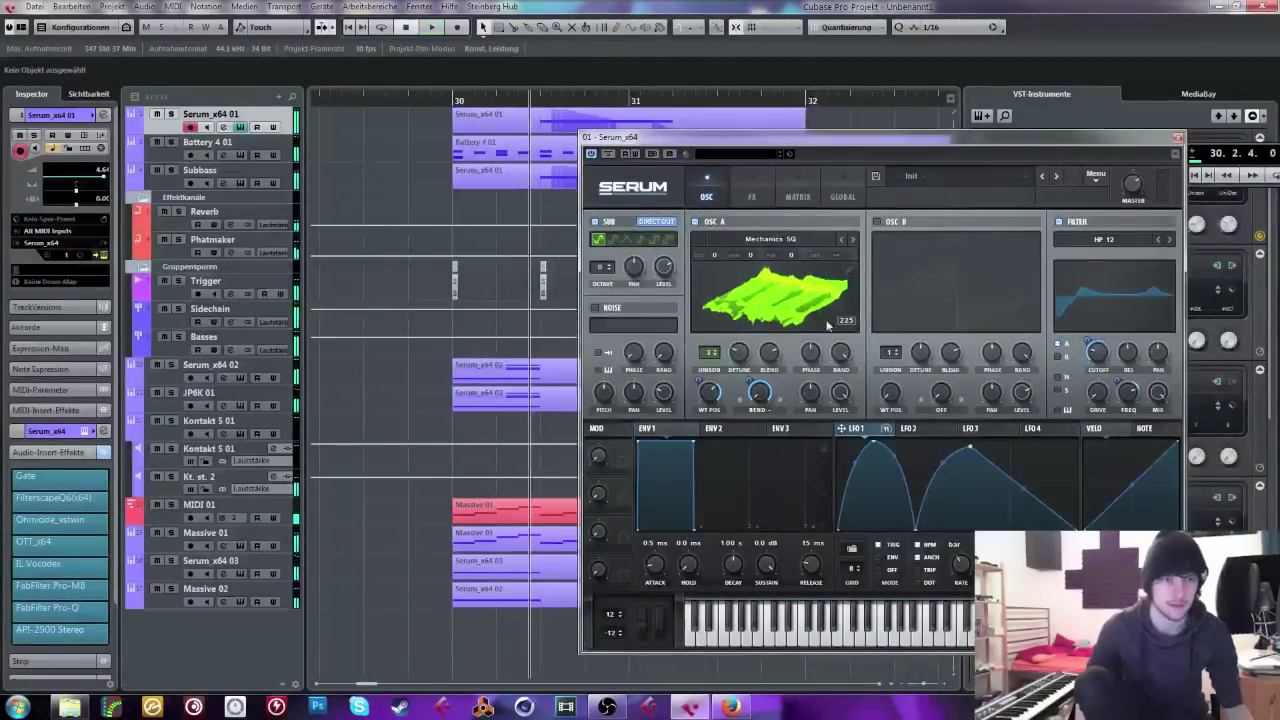
Step: Adjust oscillator A's unison detune, set its unison blend to about 37, and audition the change in the full mix
{"action": "key", "text": "space"}
{"action": "left_click_drag", "start_coordinate": [740, 354], "coordinate": [740, 357]}
{"action": "key", "text": "space"}
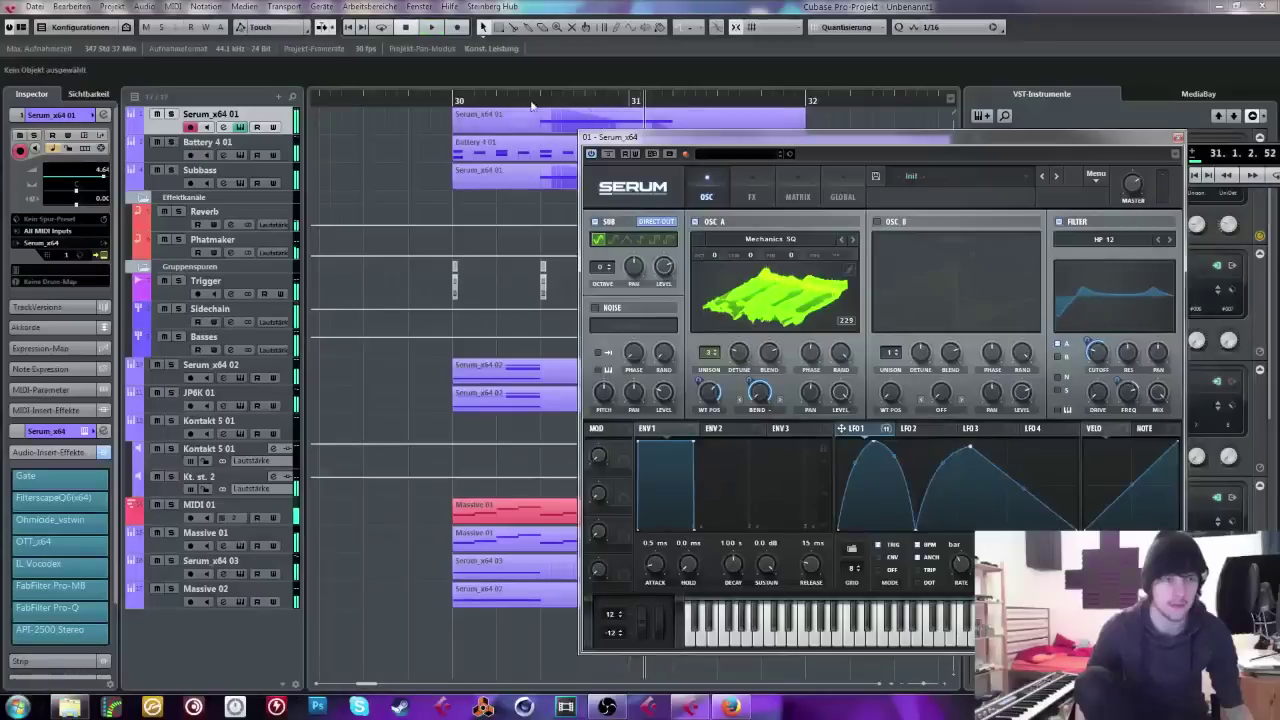
{"action": "left_click", "coordinate": [531, 104]}
{"action": "key", "text": "space"}
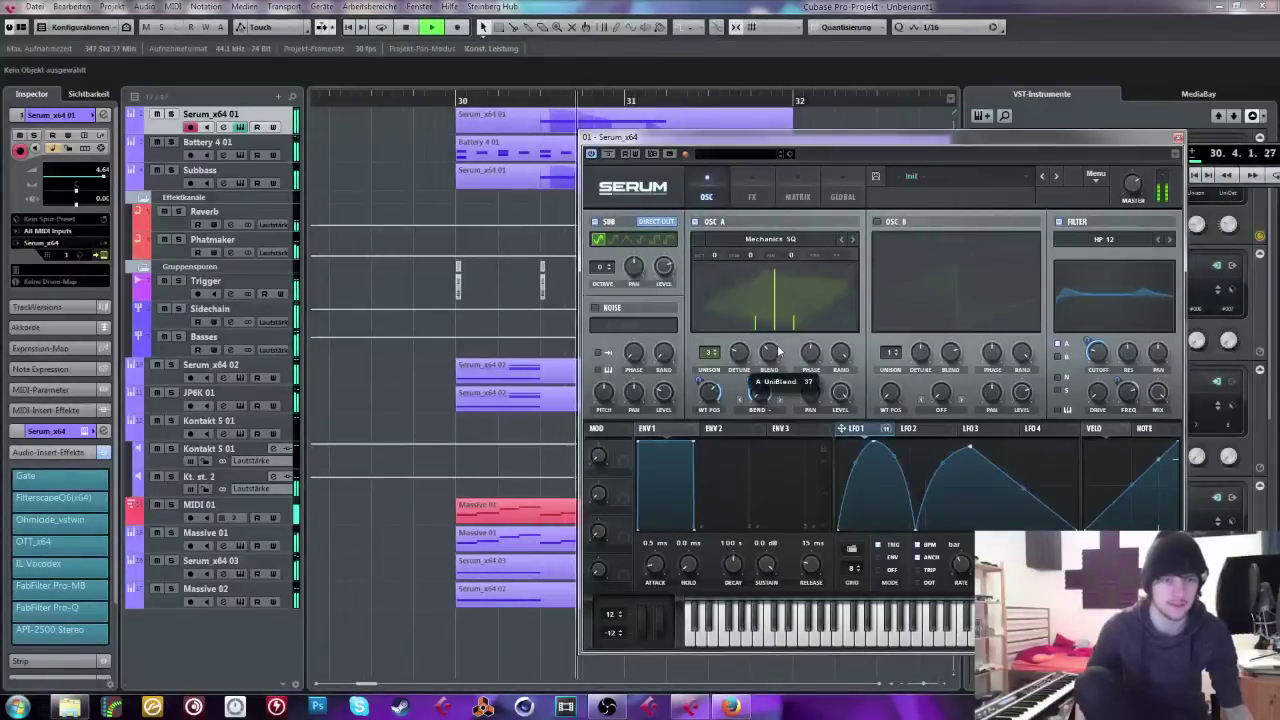
{"action": "key", "text": "space"}
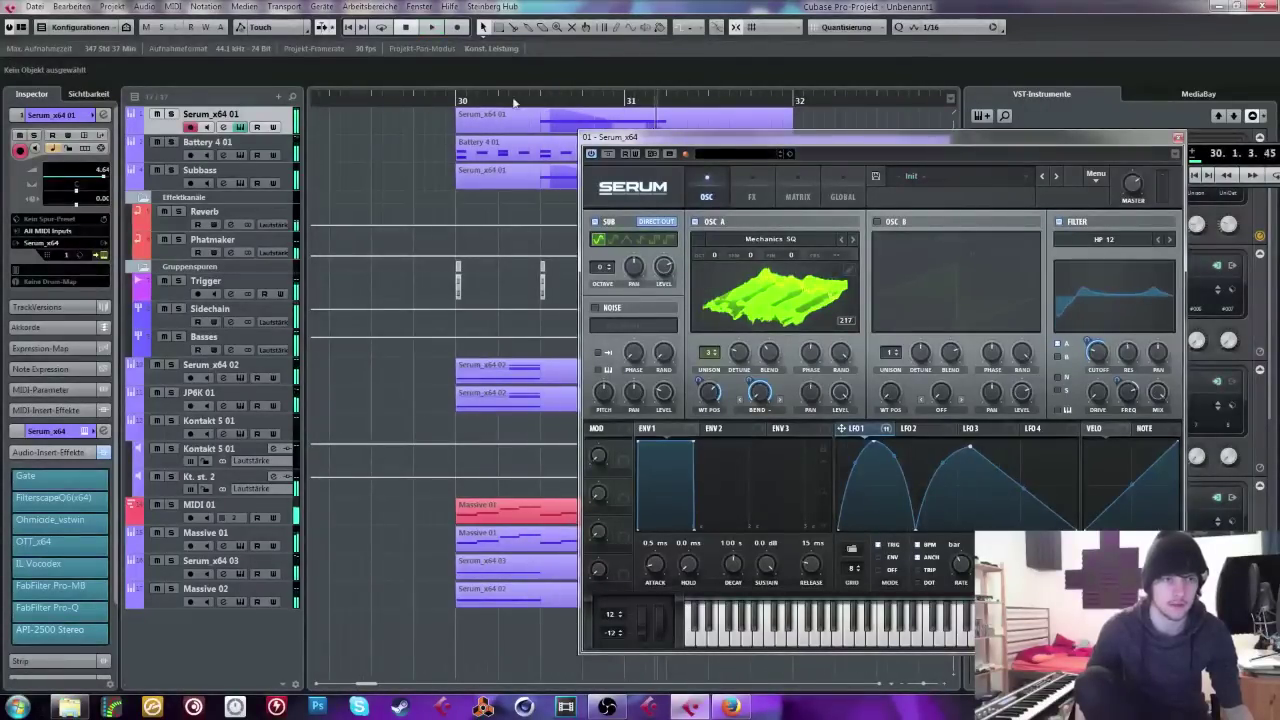
Step: Set LFO 1's modulation of Serum's Hyper mix to about 39 and audition it in the full mix
{"action": "left_click", "coordinate": [750, 196]}
{"action": "key", "text": "space"}
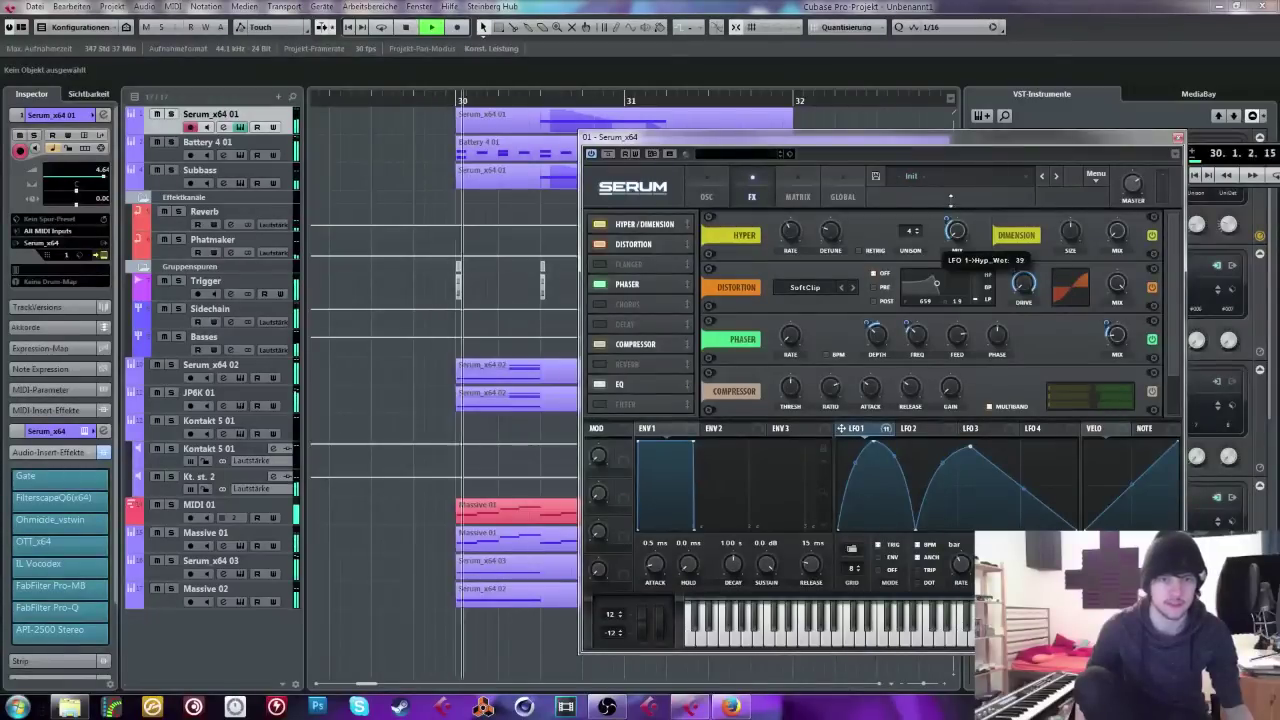
{"action": "key", "text": "space"}
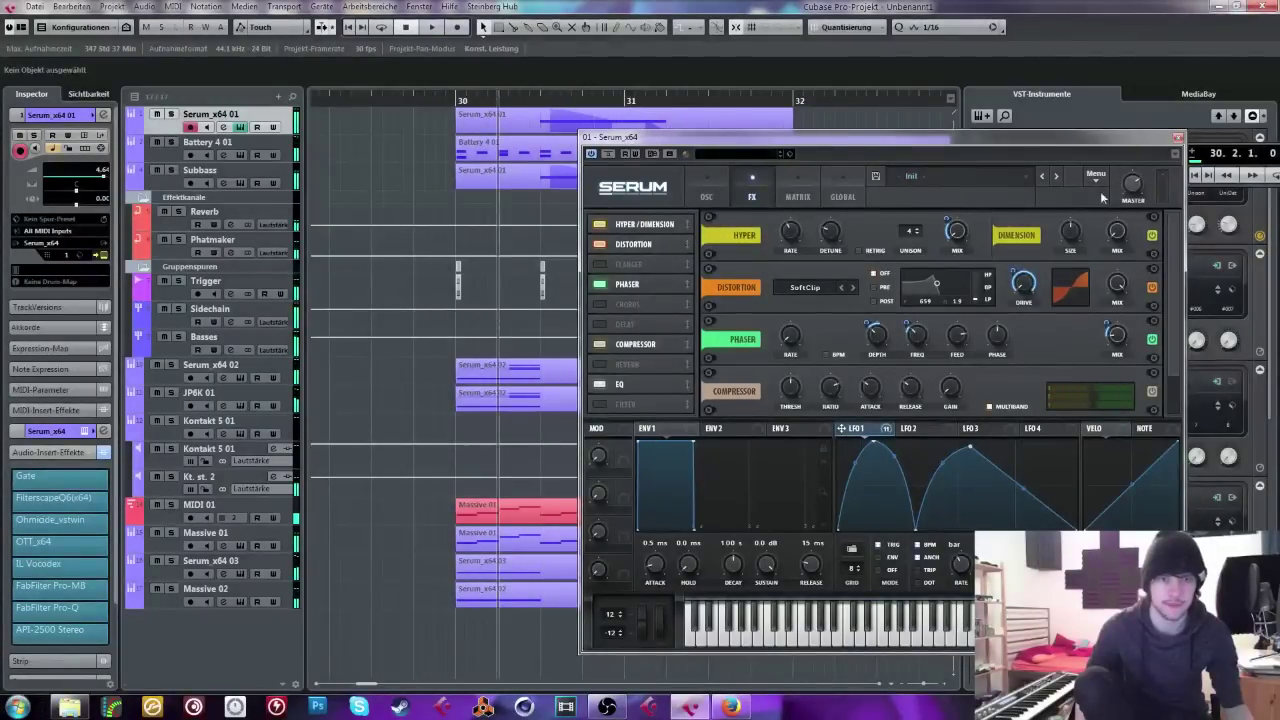
Step: Set Serum's Dimension mix to about 6%, audition it in the full mix, and close the synth window
{"action": "key", "text": "space"}
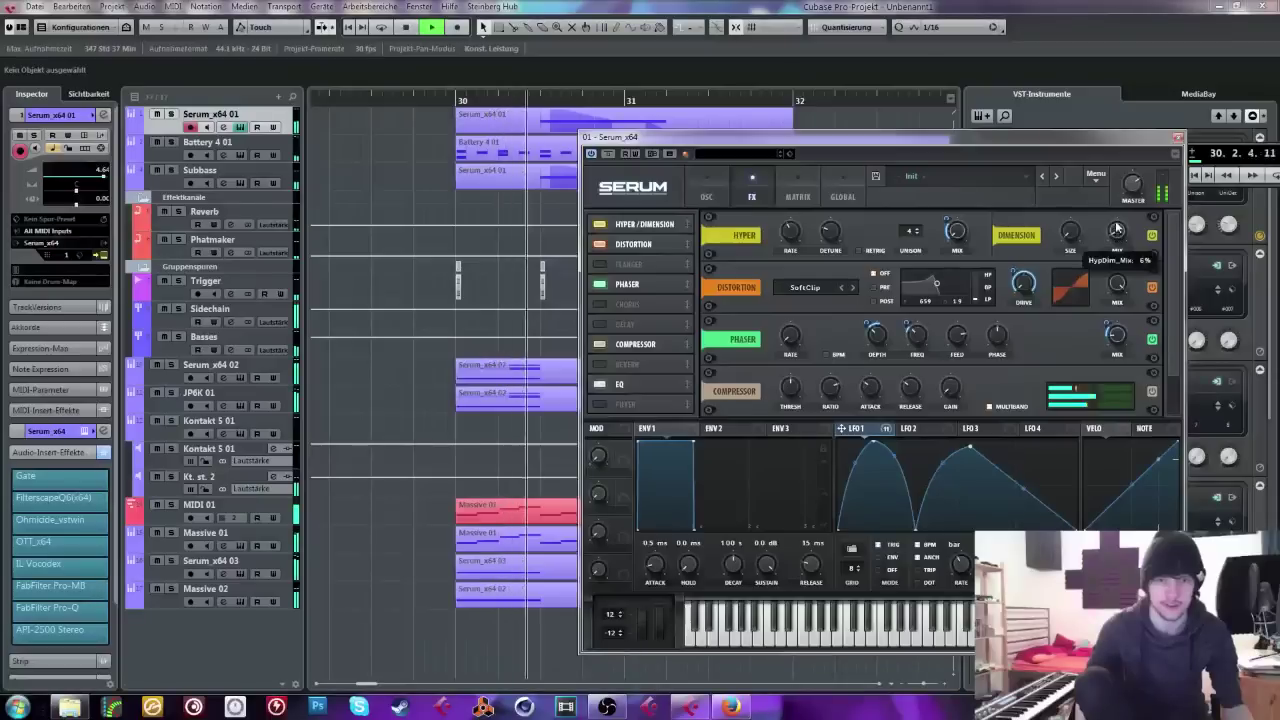
{"action": "key", "text": "space"}
{"action": "left_click", "coordinate": [1178, 137]}
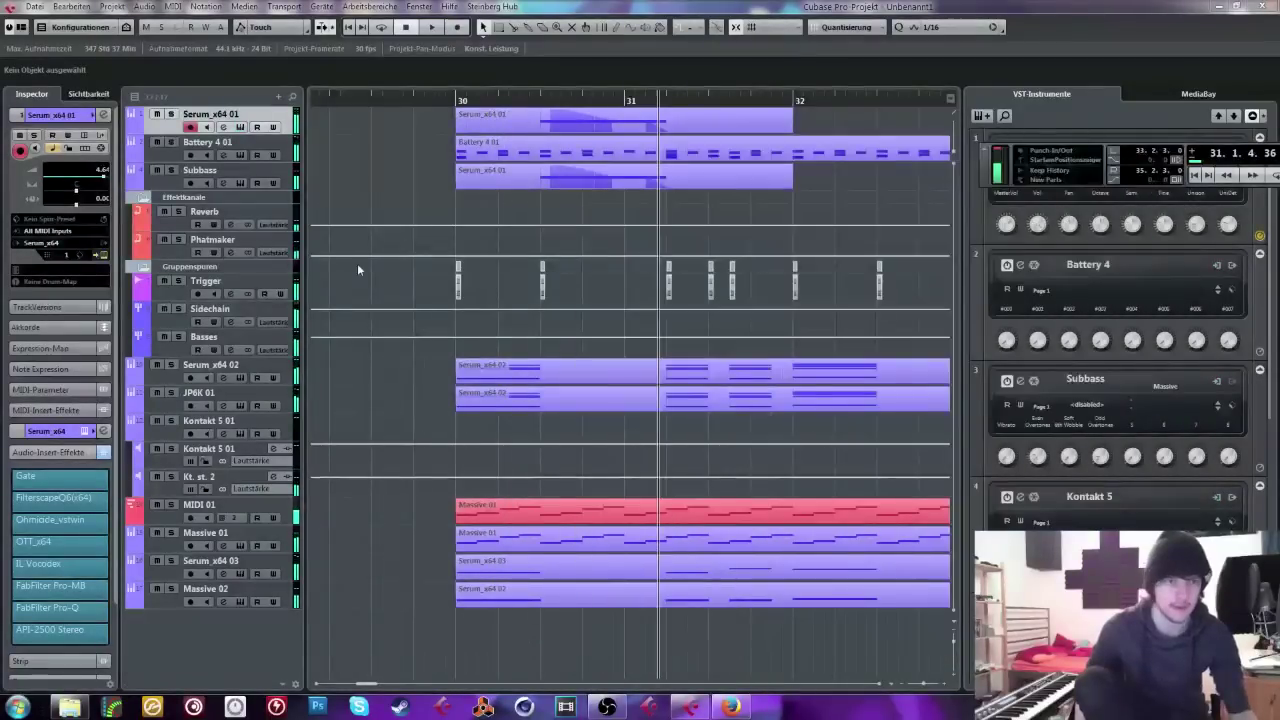
Step: Insert iZotope Ozone 6 in the first insert slot of the Stereo Out channel in the MixConsole
{"action": "key", "text": "F3"}
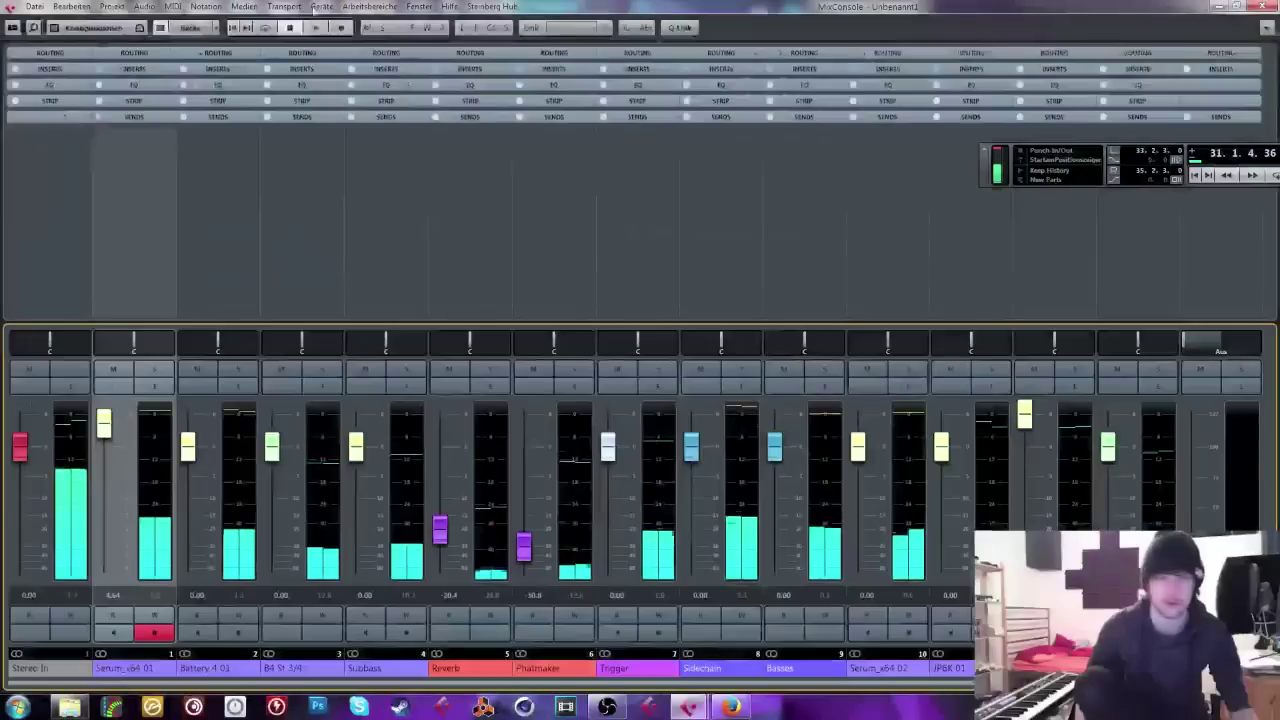
{"action": "left_click_drag", "start_coordinate": [611, 686], "coordinate": [943, 681]}
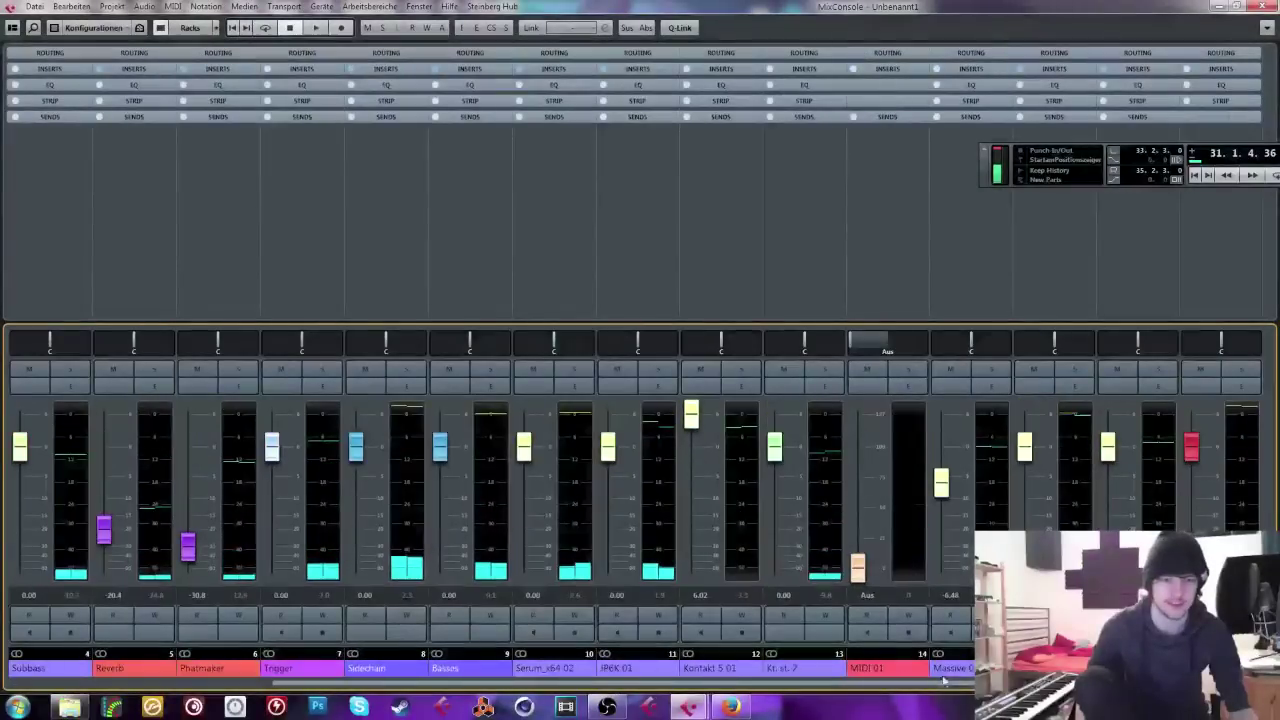
{"action": "left_click", "coordinate": [1208, 70]}
{"action": "left_click", "coordinate": [1218, 86]}
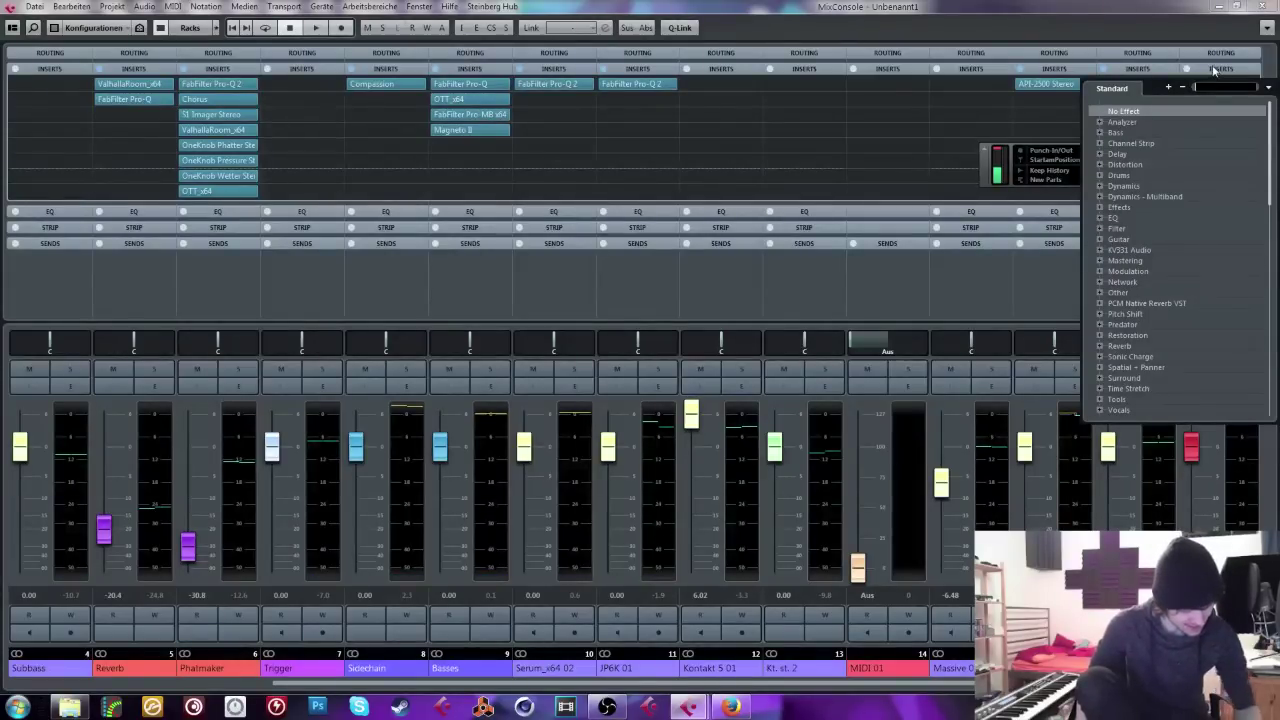
{"action": "type", "text": "ozo"}
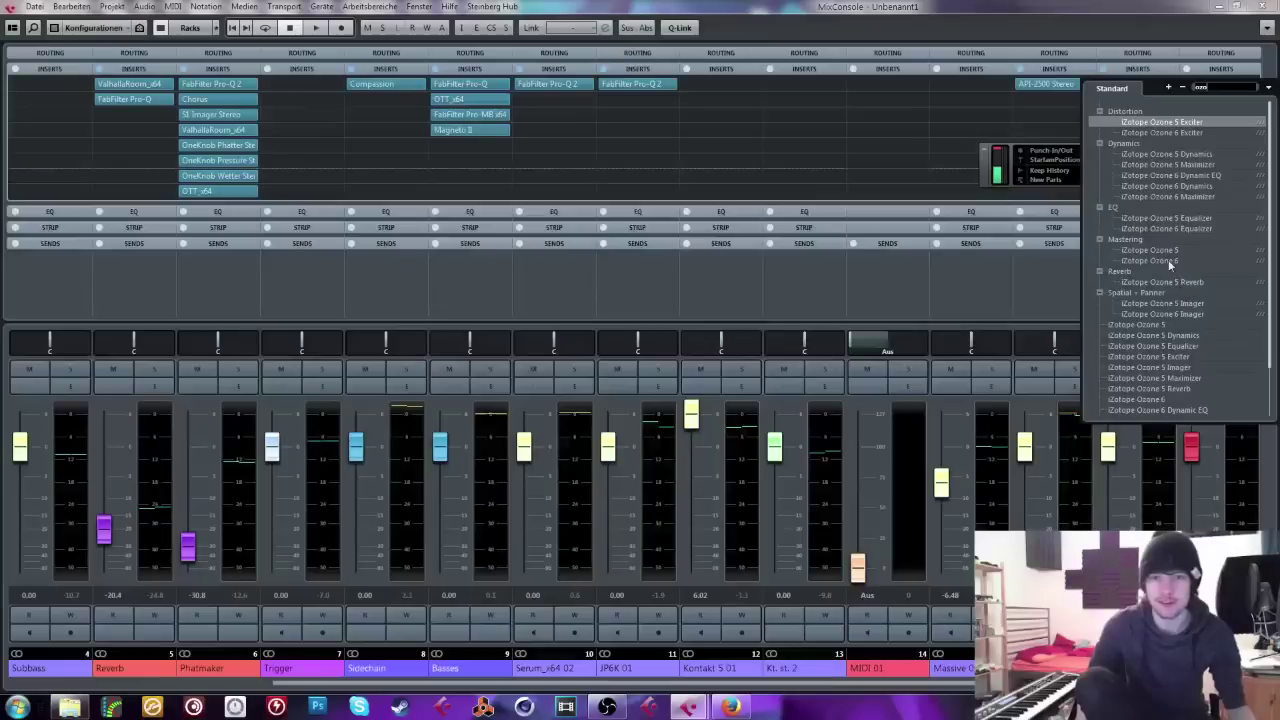
{"action": "left_click", "coordinate": [1163, 224]}
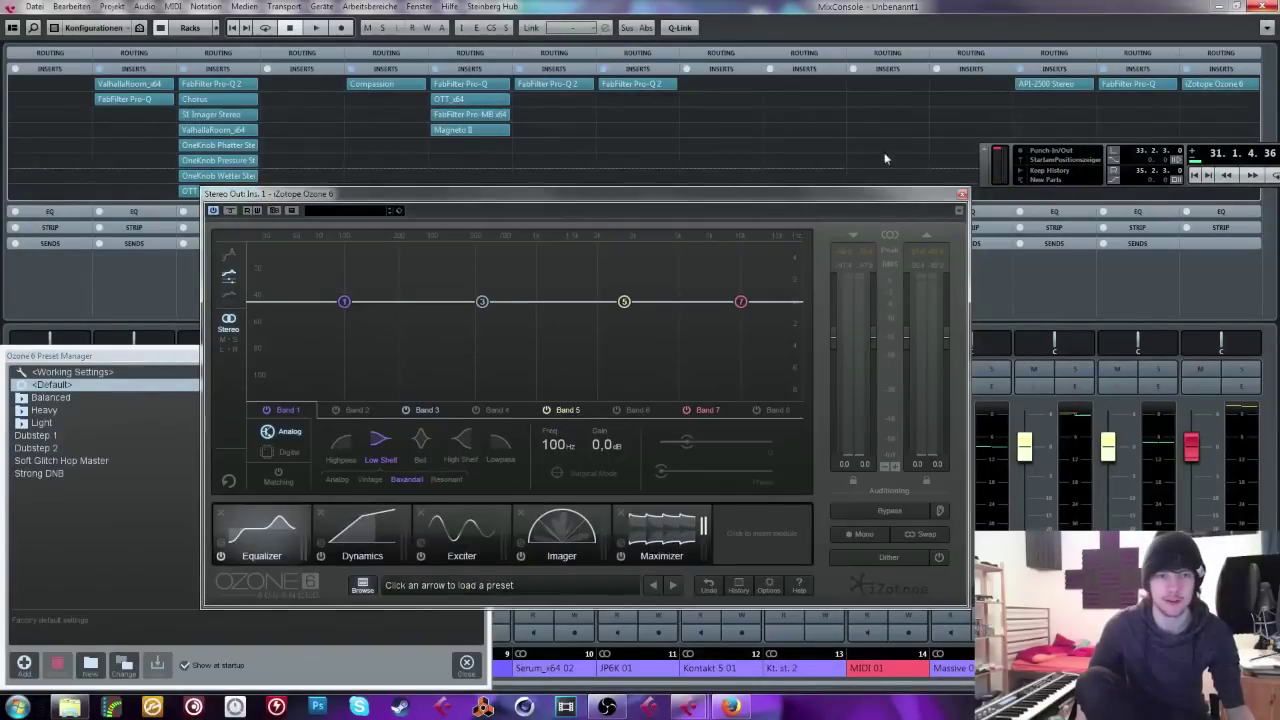
Step: Return to the project with Ozone's preset manager closed and switch the Ozone equalizer to mid/side processing
{"action": "key", "text": "F3"}
{"action": "left_click_drag", "start_coordinate": [824, 195], "coordinate": [1017, 186]}
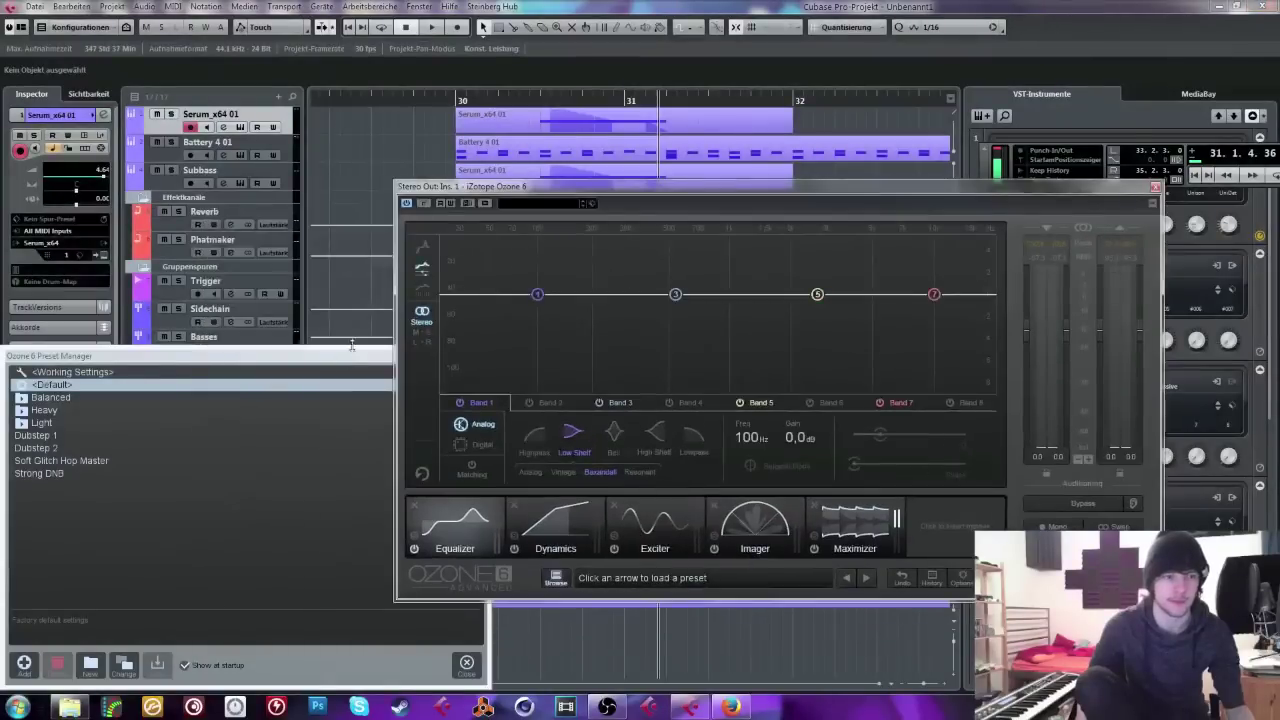
{"action": "left_click", "coordinate": [481, 355]}
{"action": "left_click", "coordinate": [481, 355]}
{"action": "left_click", "coordinate": [457, 100]}
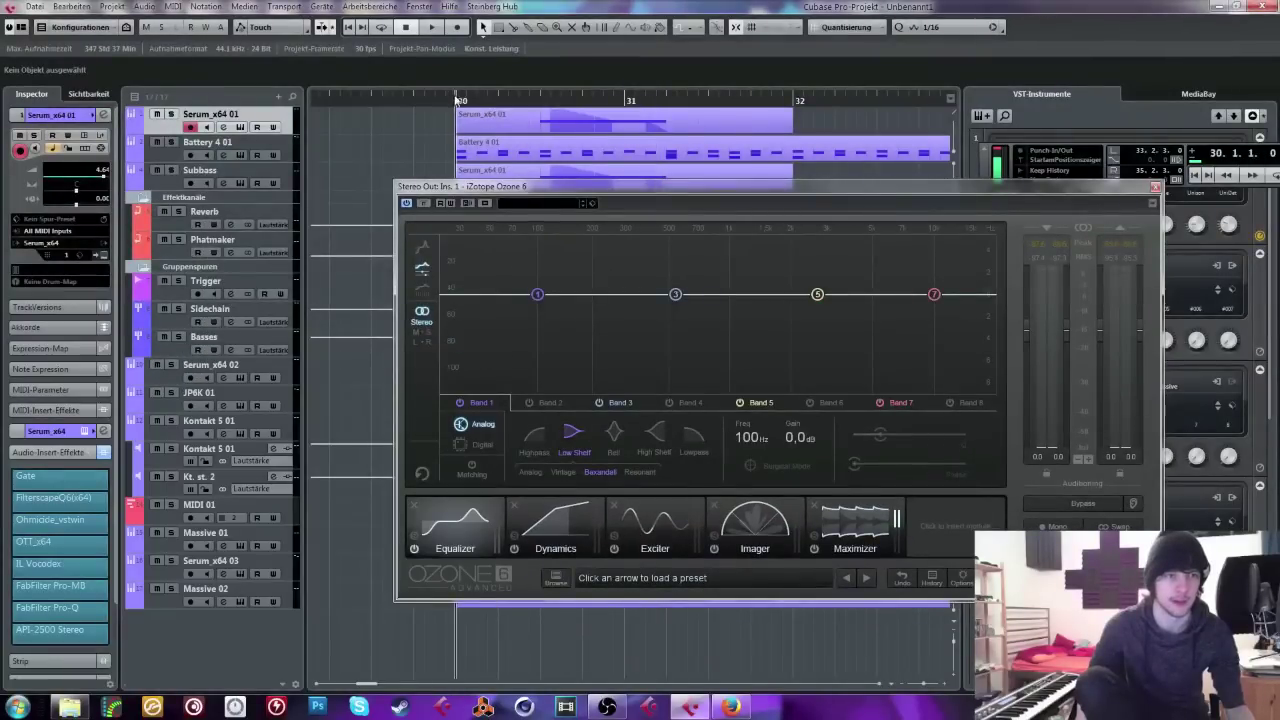
{"action": "left_click", "coordinate": [431, 340]}
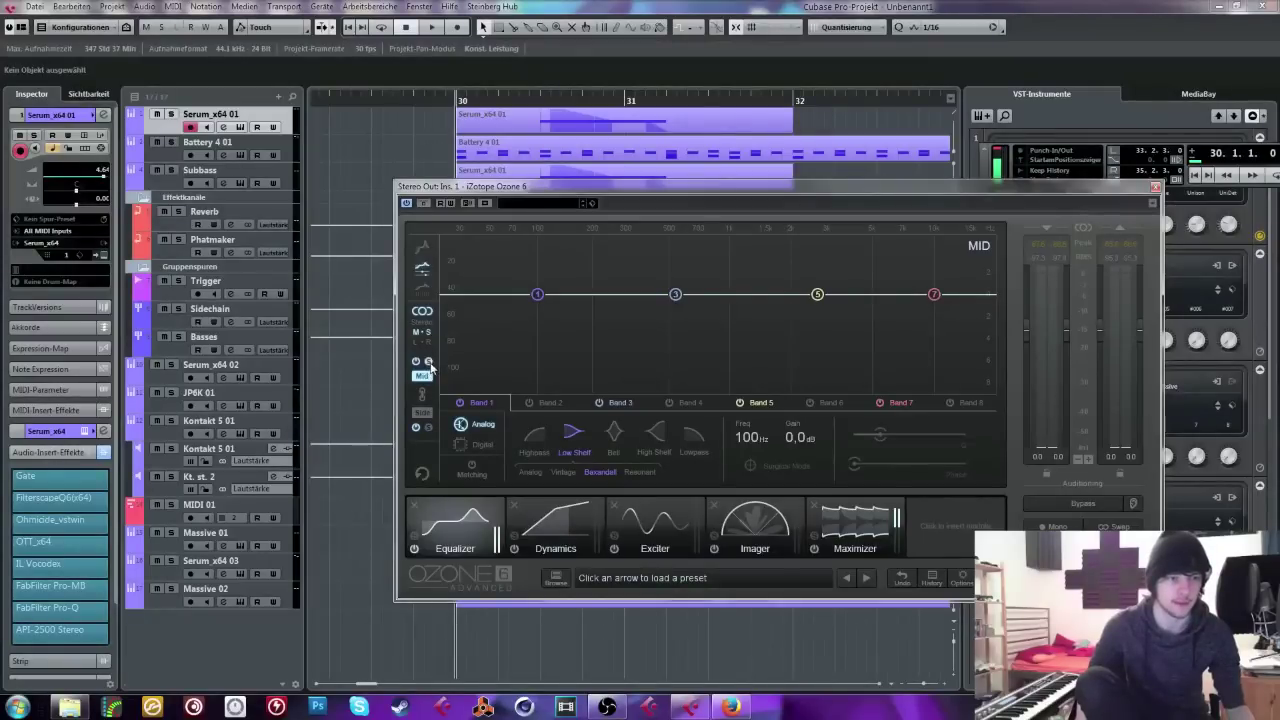
Step: Play the mix around bar 30 to audition the soloed mid channel in Ozone
{"action": "key", "text": "space"}
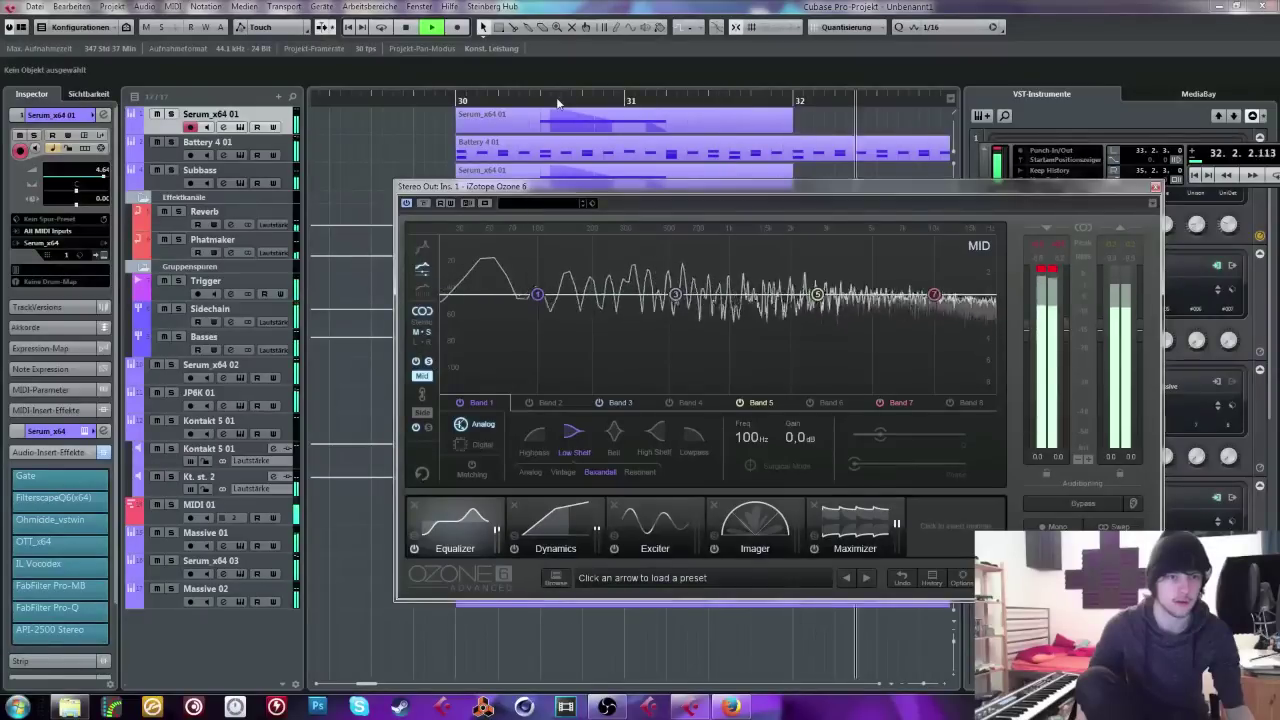
{"action": "key", "text": "space"}
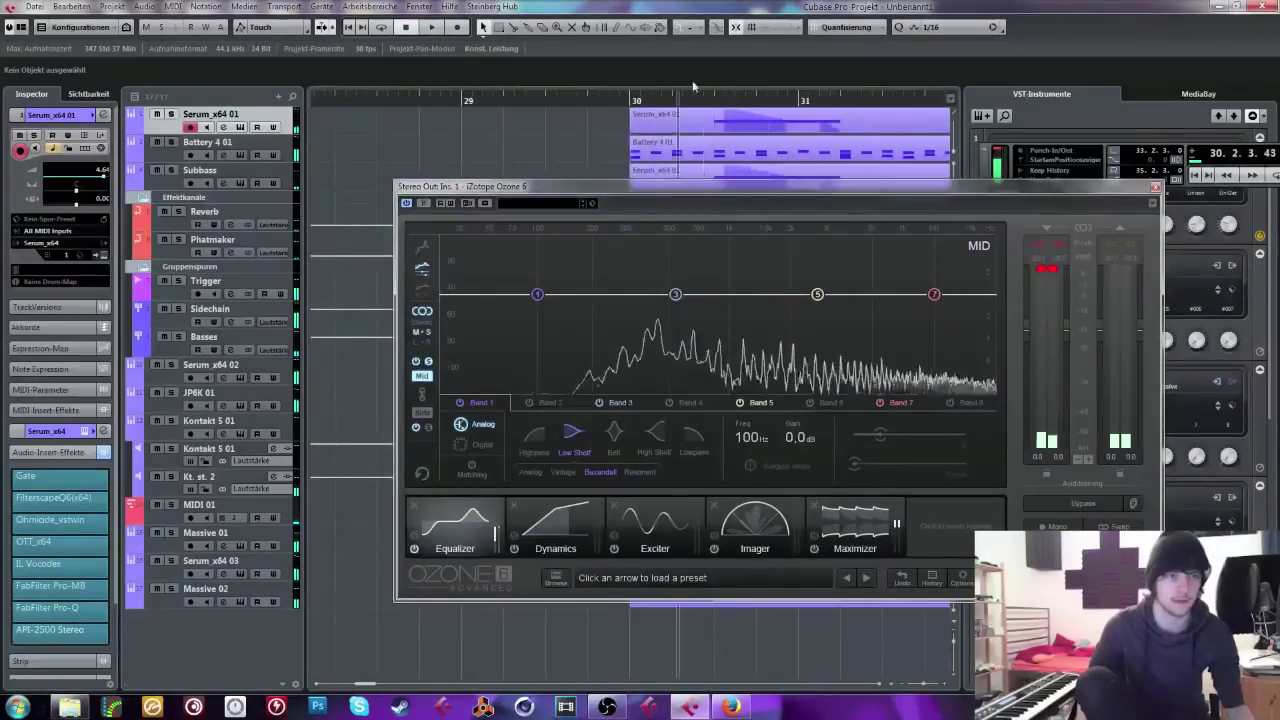
{"action": "key", "text": "space"}
{"action": "left_click", "coordinate": [701, 100]}
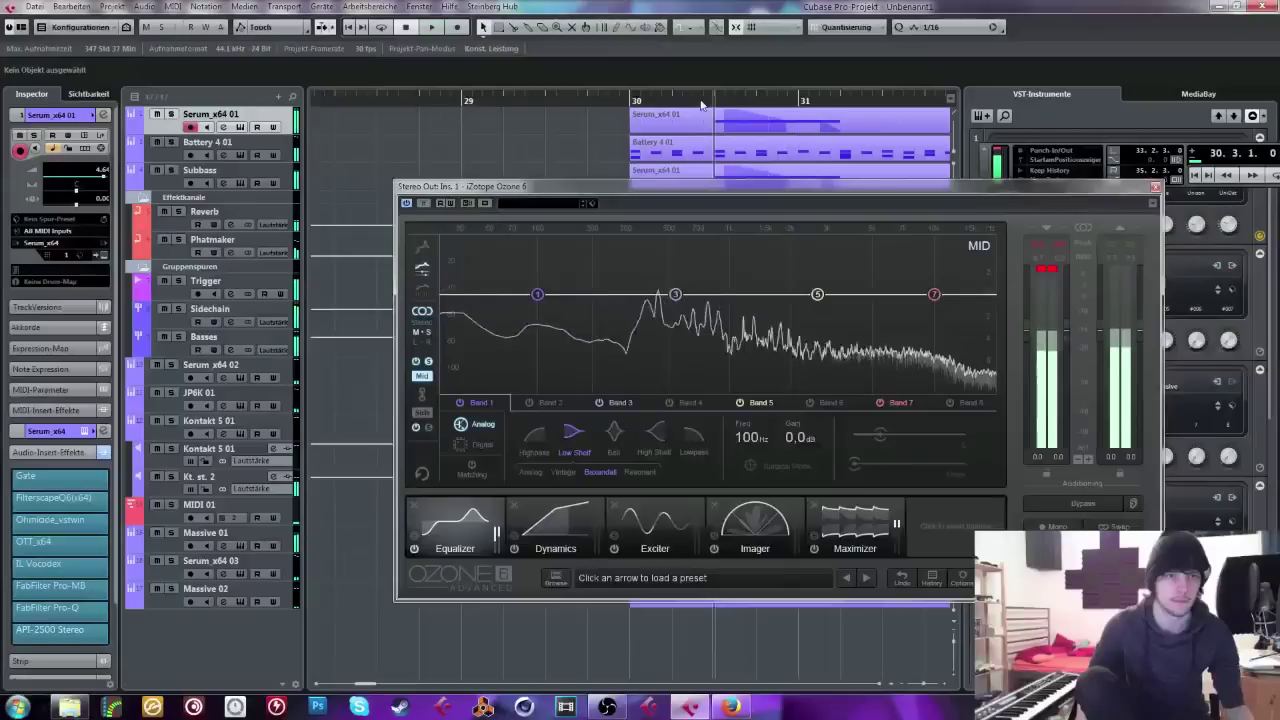
Step: Compare oscillator A's unison at 2 and at 3 voices in Serum, auditioning each around bar 30
{"action": "left_click", "coordinate": [240, 127]}
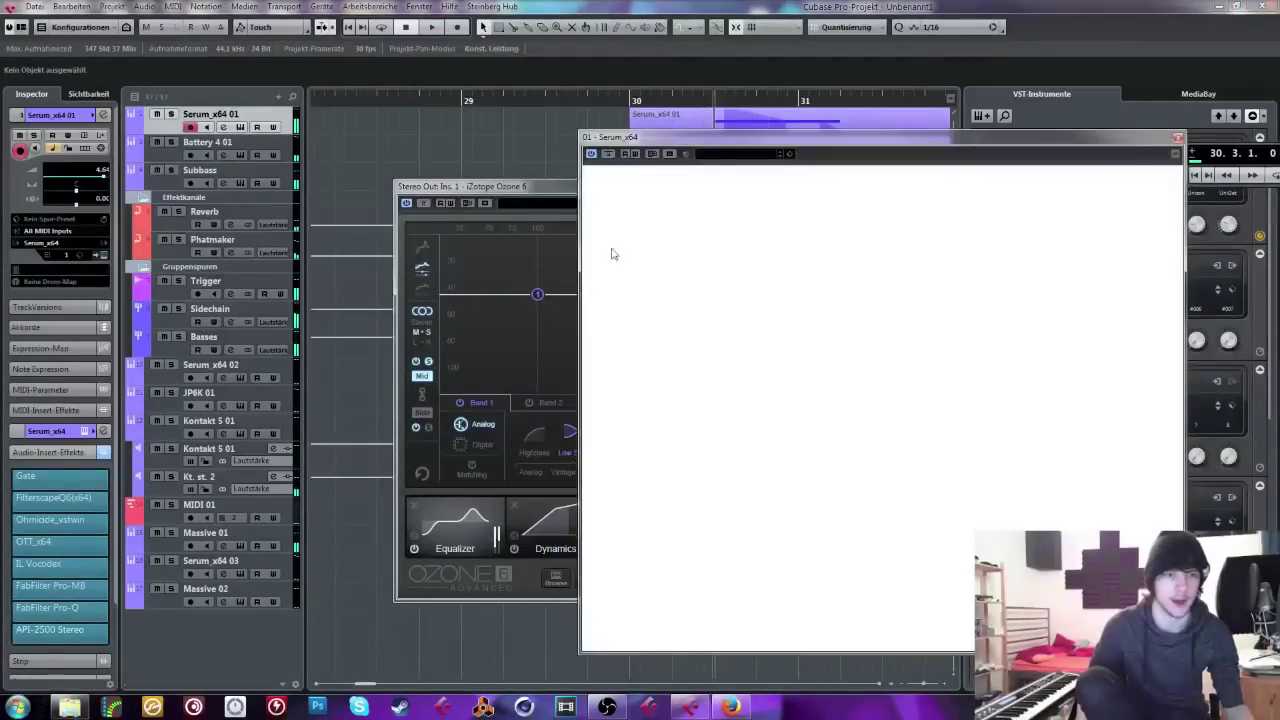
{"action": "left_click", "coordinate": [711, 362]}
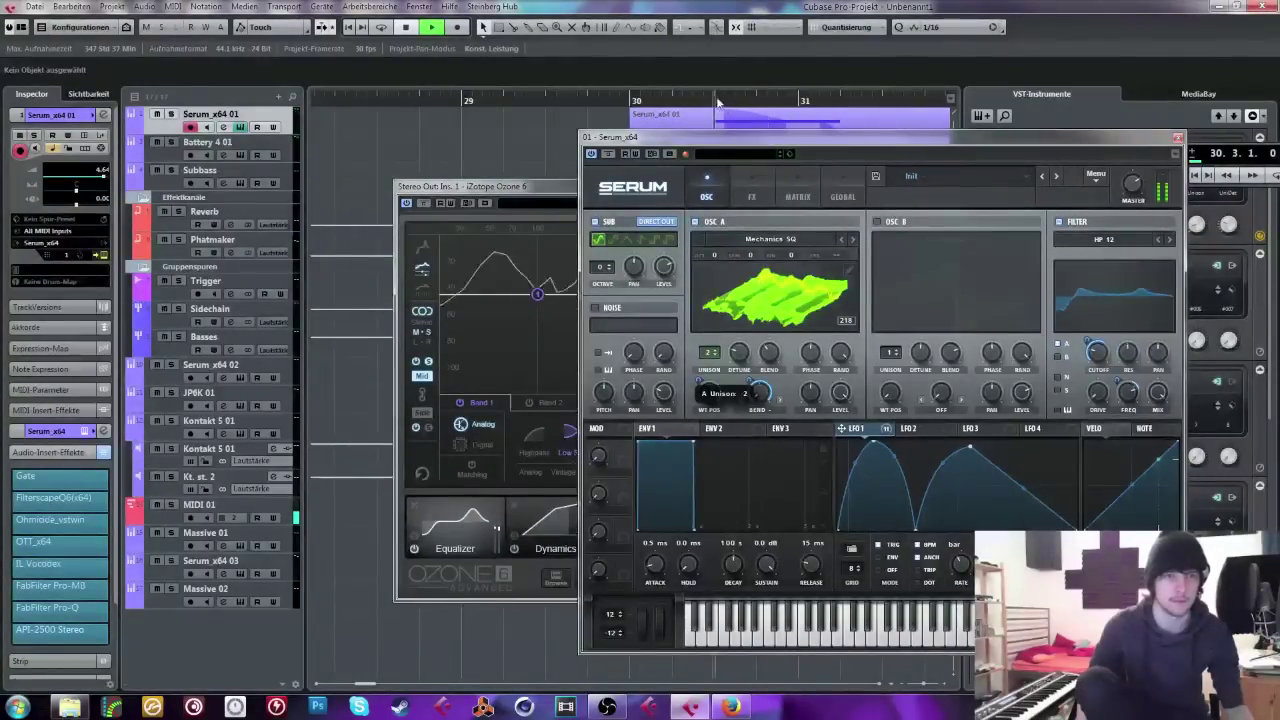
{"action": "left_click", "coordinate": [643, 101]}
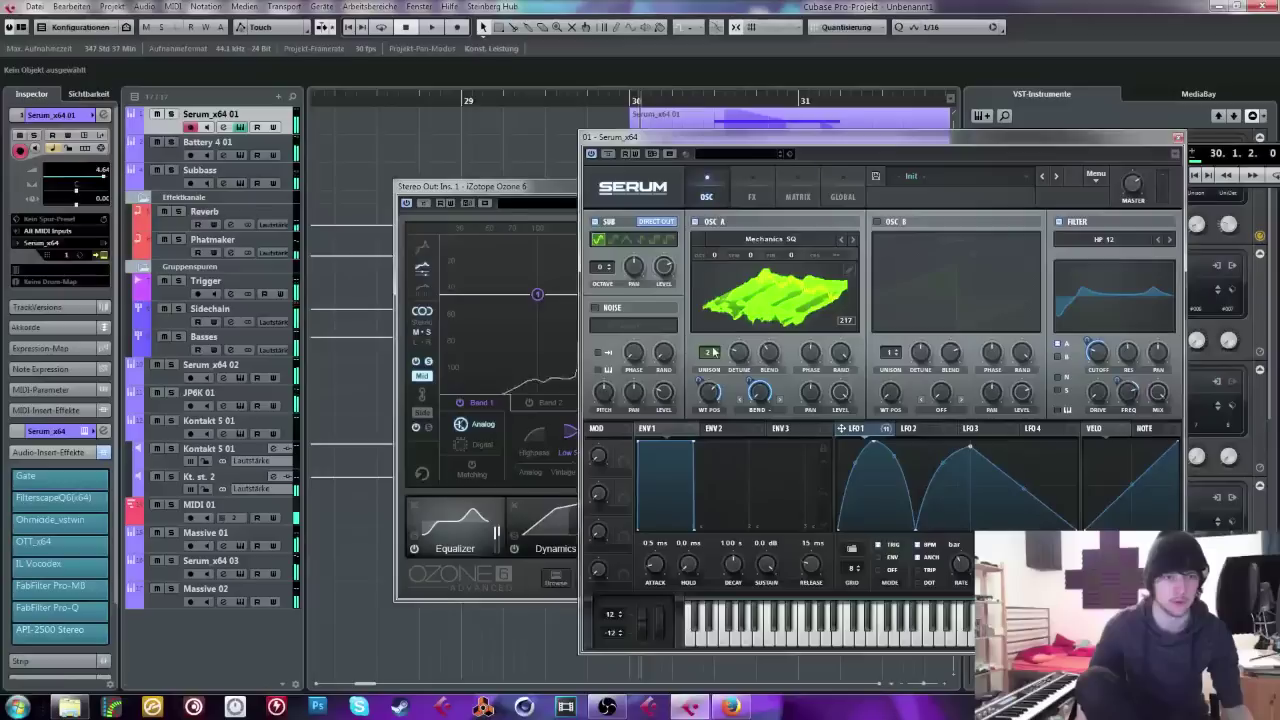
{"action": "left_click", "coordinate": [716, 355]}
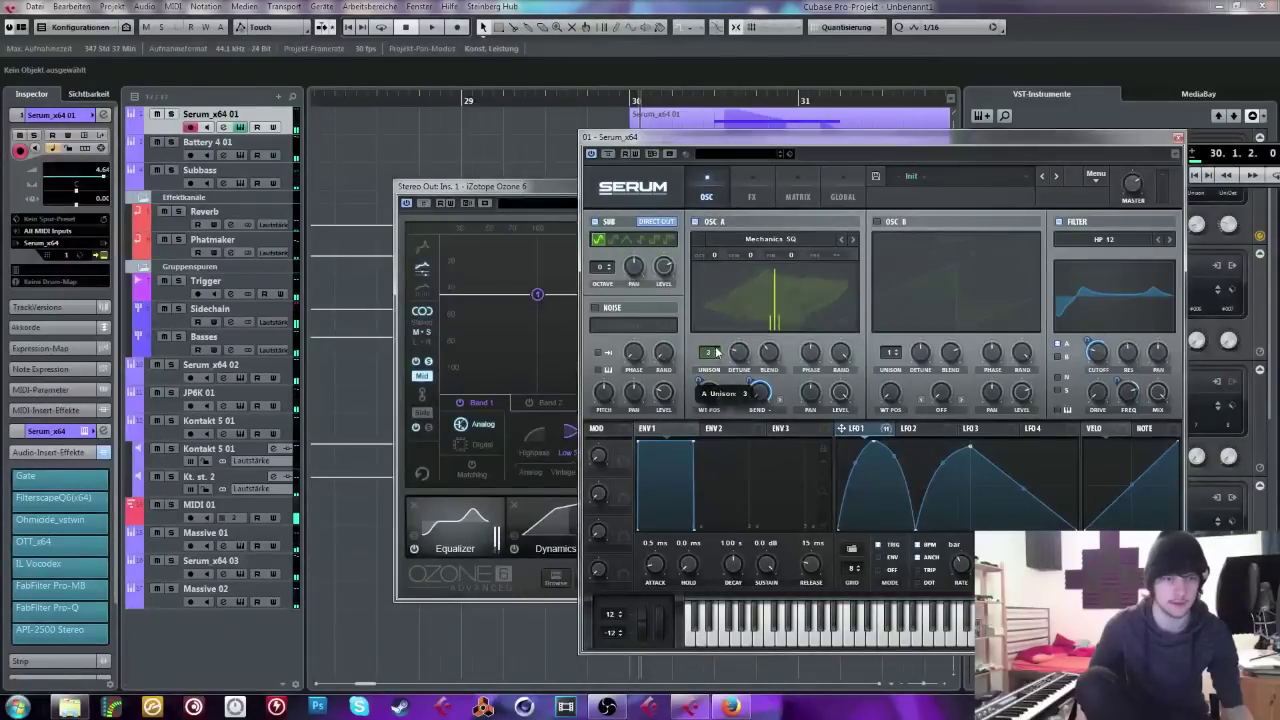
{"action": "left_click", "coordinate": [625, 100]}
{"action": "left_click", "coordinate": [751, 188]}
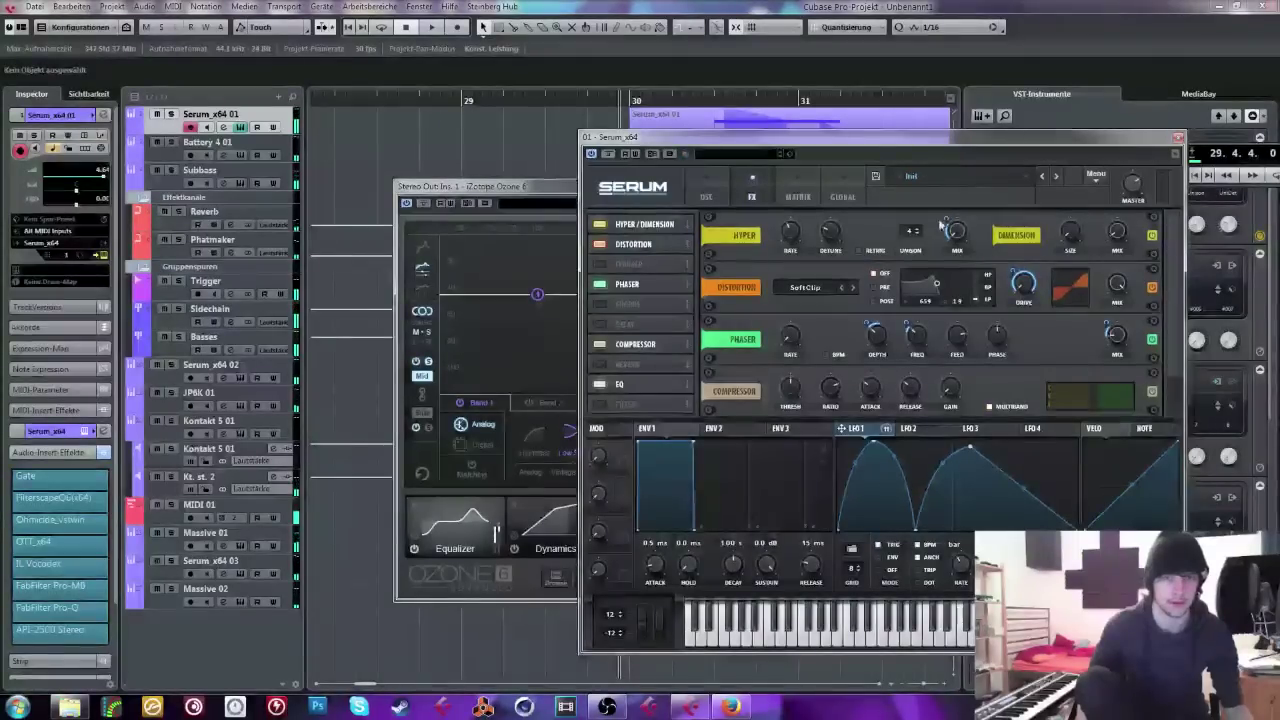
{"action": "left_click", "coordinate": [704, 188]}
Step: Audition the soloed side channel and the full stereo signal in Ozone from bar 30, and close the plug-in window
{"action": "left_click_drag", "start_coordinate": [460, 186], "coordinate": [405, 182]}
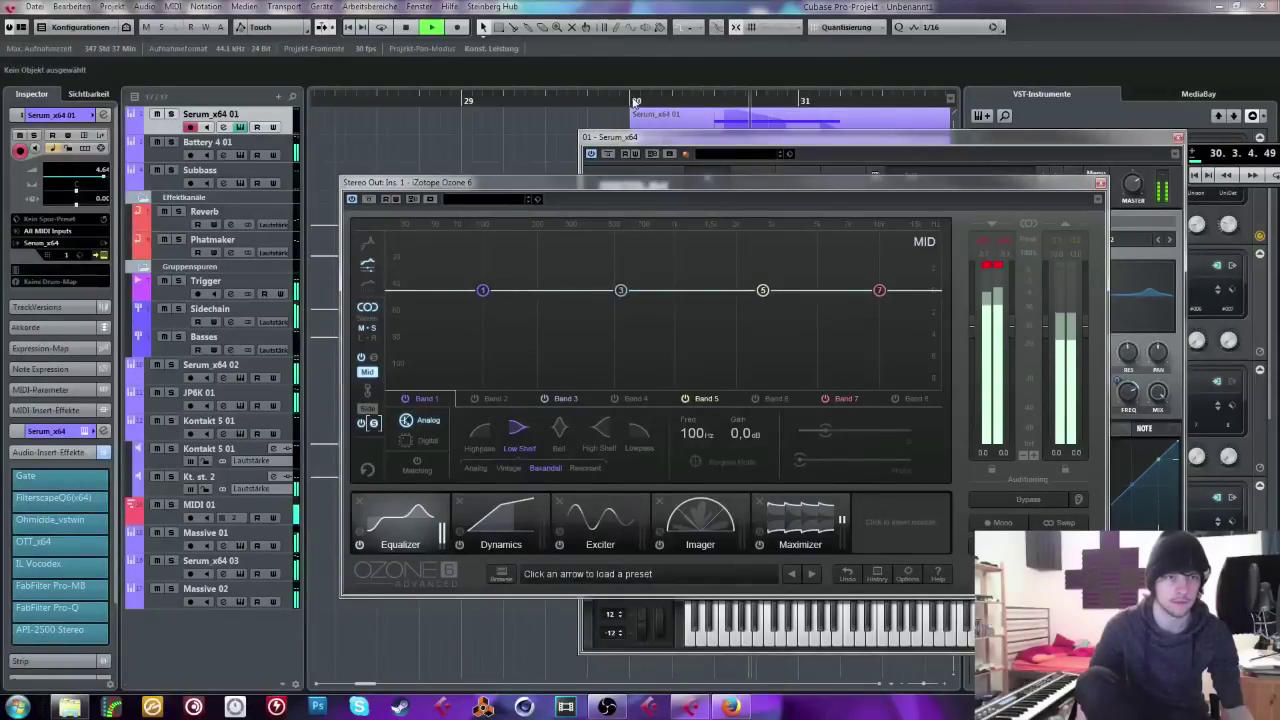
{"action": "left_click", "coordinate": [634, 103]}
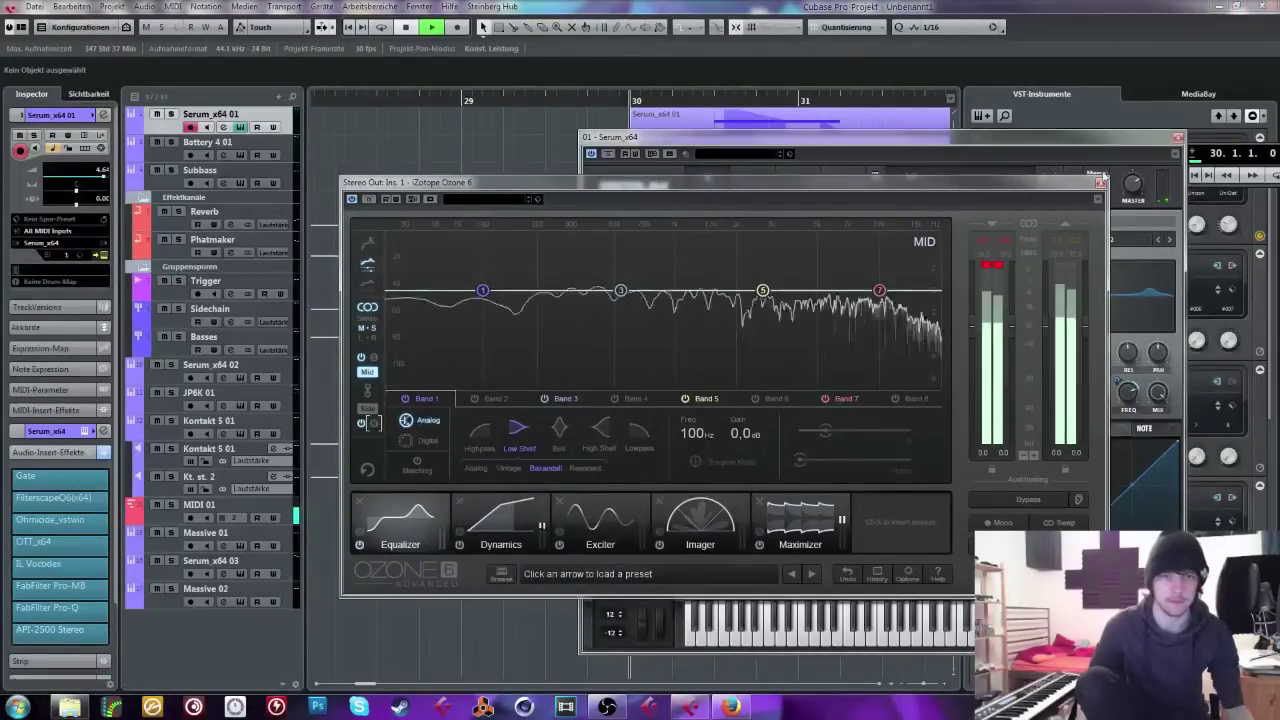
{"action": "left_click", "coordinate": [1100, 182]}
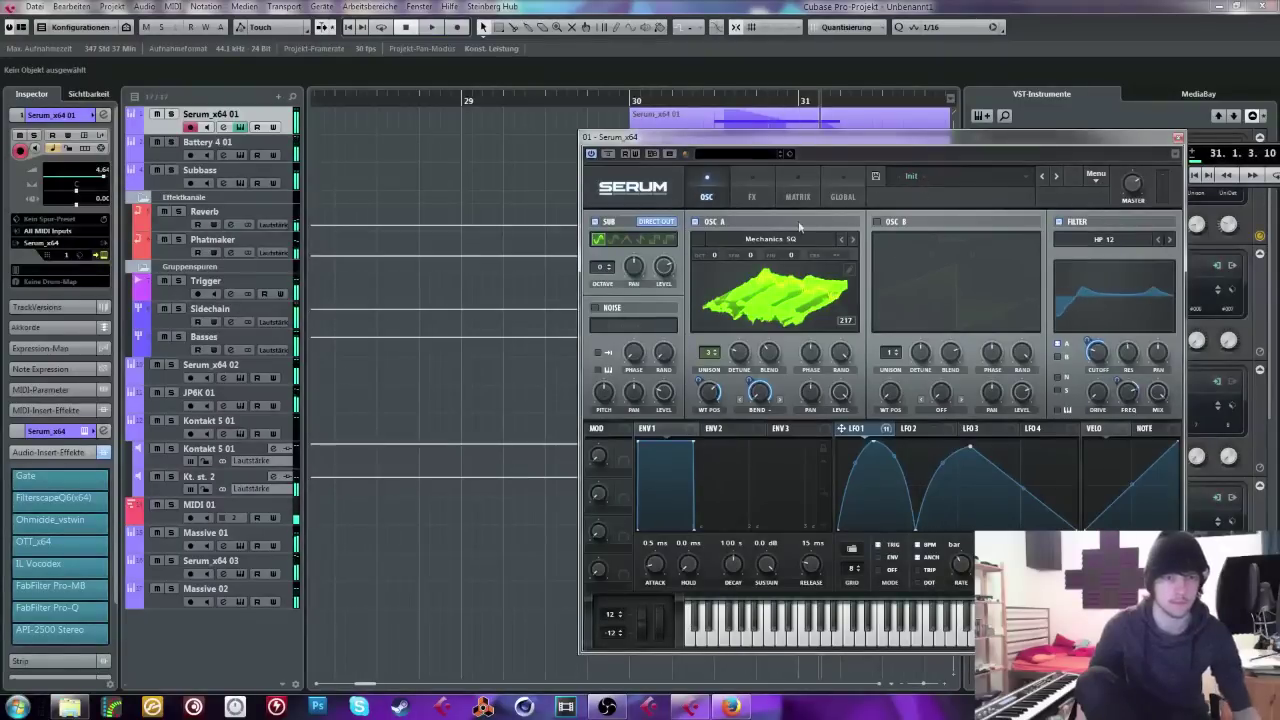
Step: Remove iZotope Ozone 6 from the Stereo Out channel's inserts and return to the project
{"action": "left_click", "coordinate": [690, 705]}
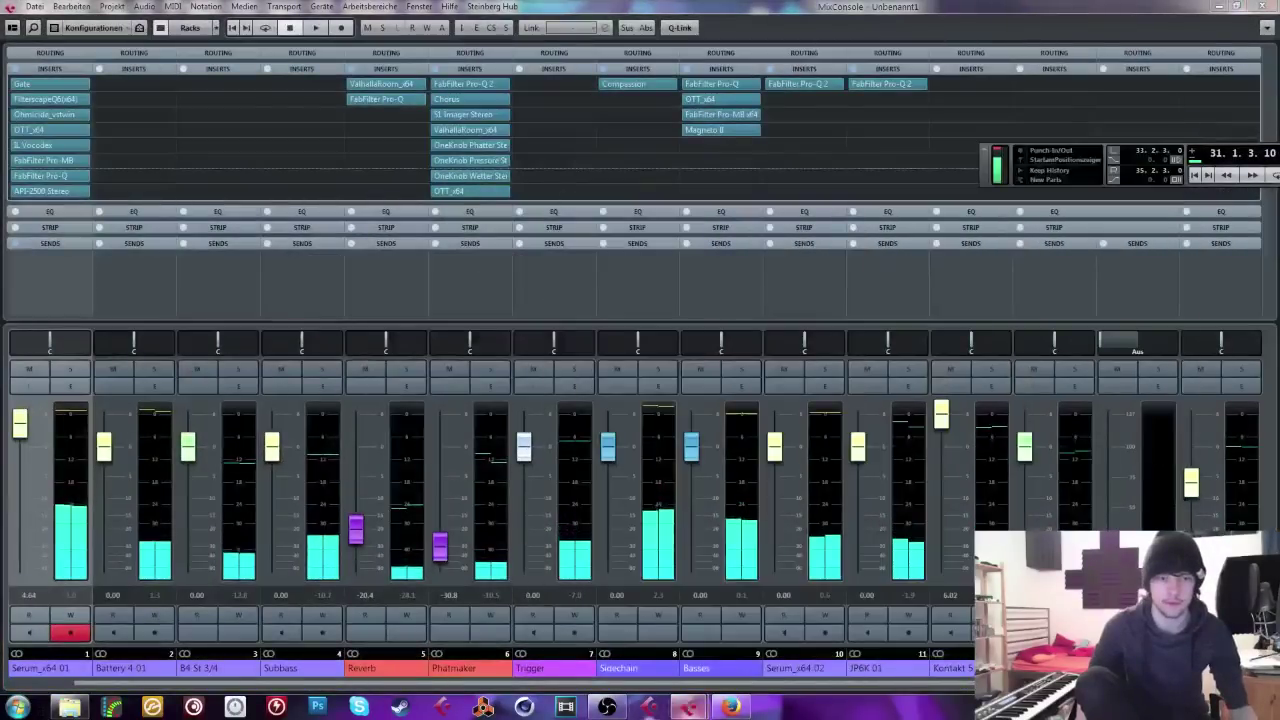
{"action": "scroll", "coordinate": [718, 687], "scroll_direction": "right", "scroll_amount": 3}
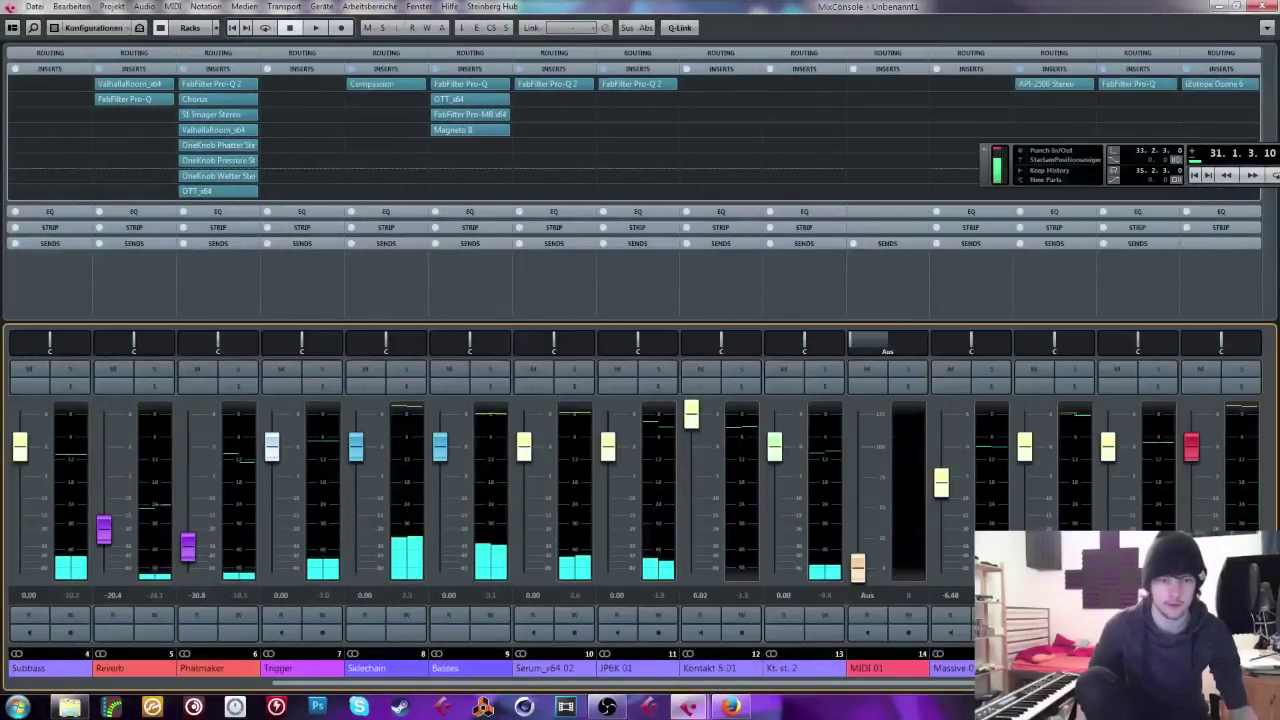
{"action": "left_click", "coordinate": [1261, 85]}
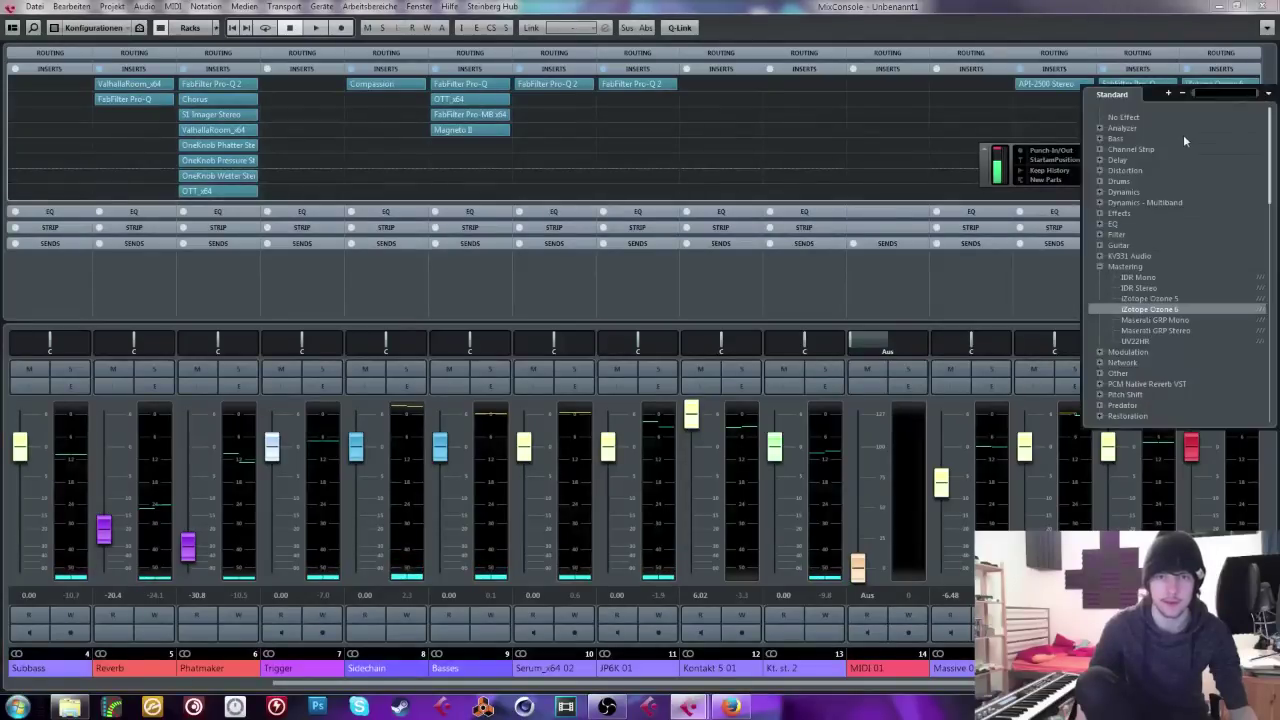
{"action": "left_click", "coordinate": [1124, 117]}
{"action": "key", "text": "F3"}
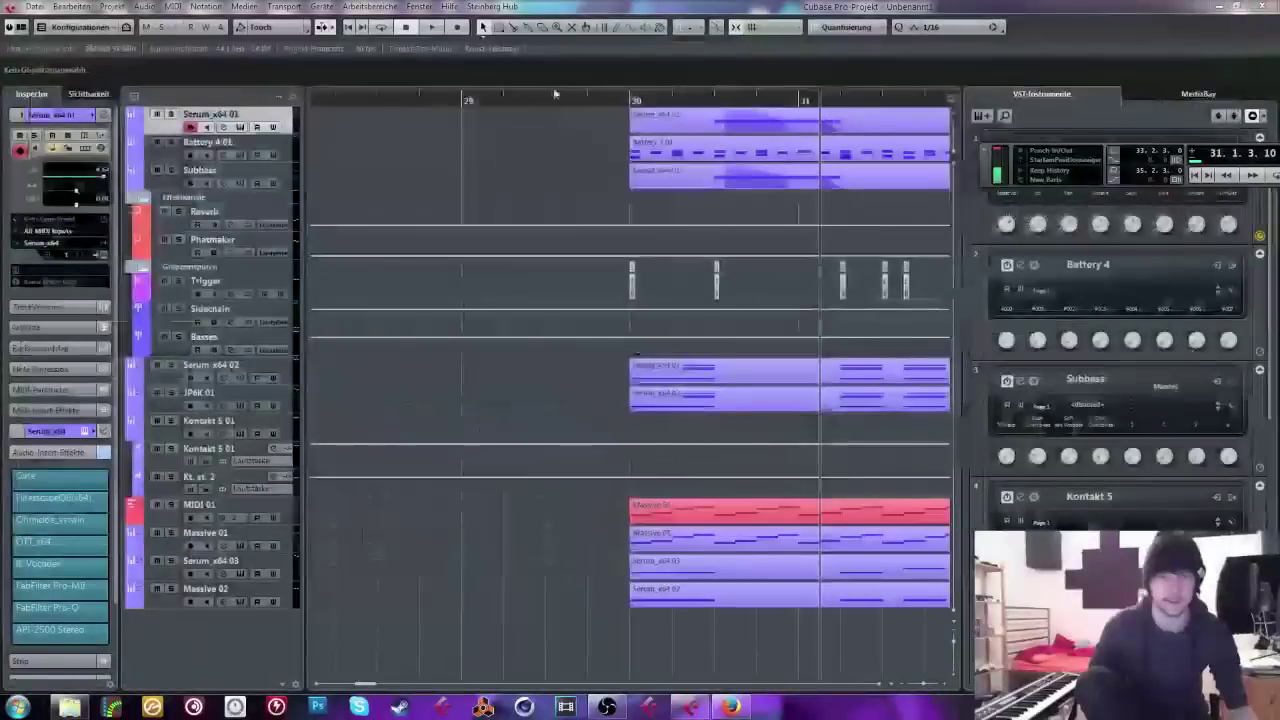
Step: Play the full mix without Ozone from bar 30 to about bar 32 to audition the bass in context
{"action": "key", "text": "space"}
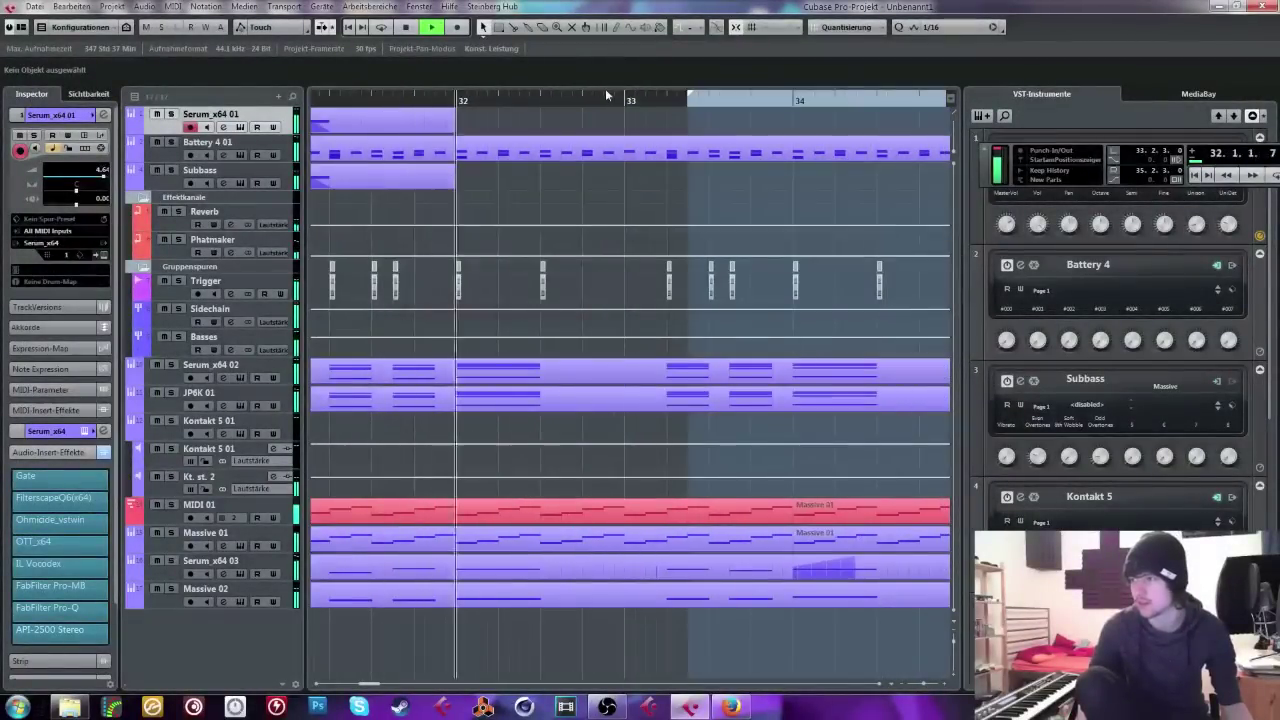
{"action": "key", "text": "space"}
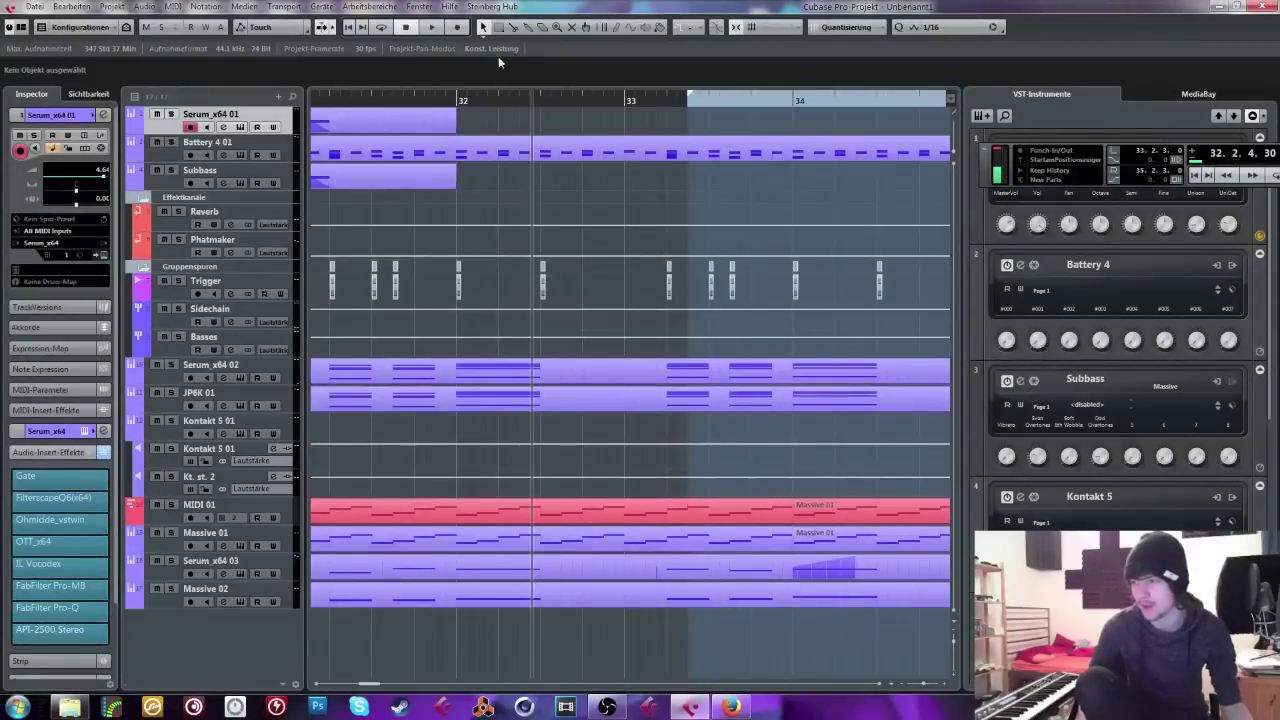
{"action": "left_click_drag", "start_coordinate": [340, 99], "coordinate": [306, 99]}
{"action": "left_click", "coordinate": [592, 95]}
{"action": "key", "text": "g"}
{"action": "key", "text": "space"}
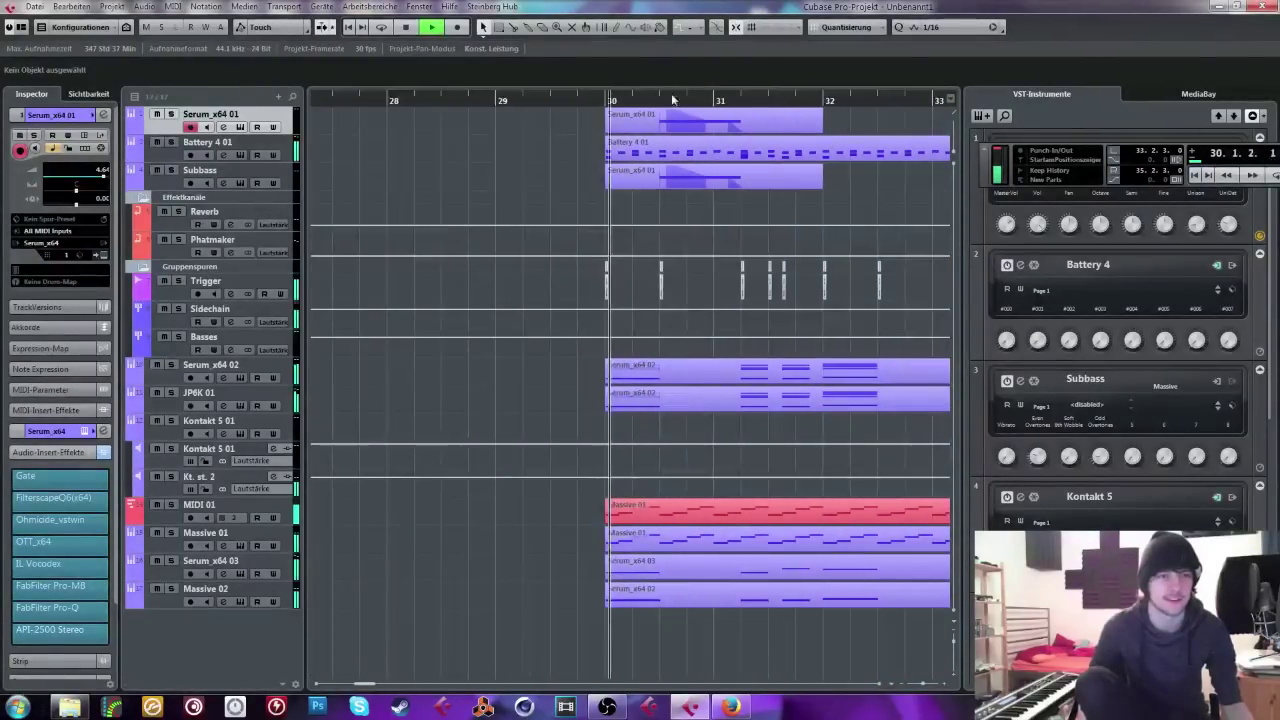
{"action": "key", "text": "space"}
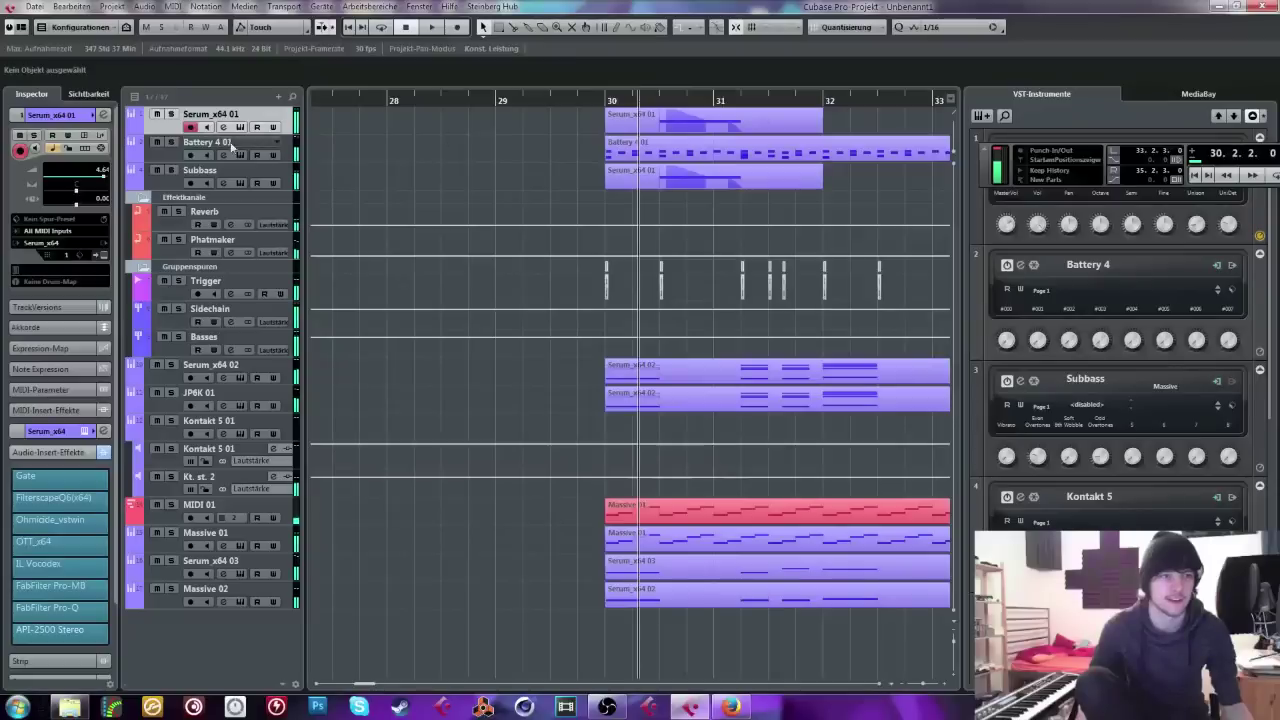
Step: Solo the Serum_x64 01 bass and set oscillator A's unison to 2 voices while auditioning it around bar 30
{"action": "left_click", "coordinate": [171, 114]}
{"action": "left_click", "coordinate": [87, 134]}
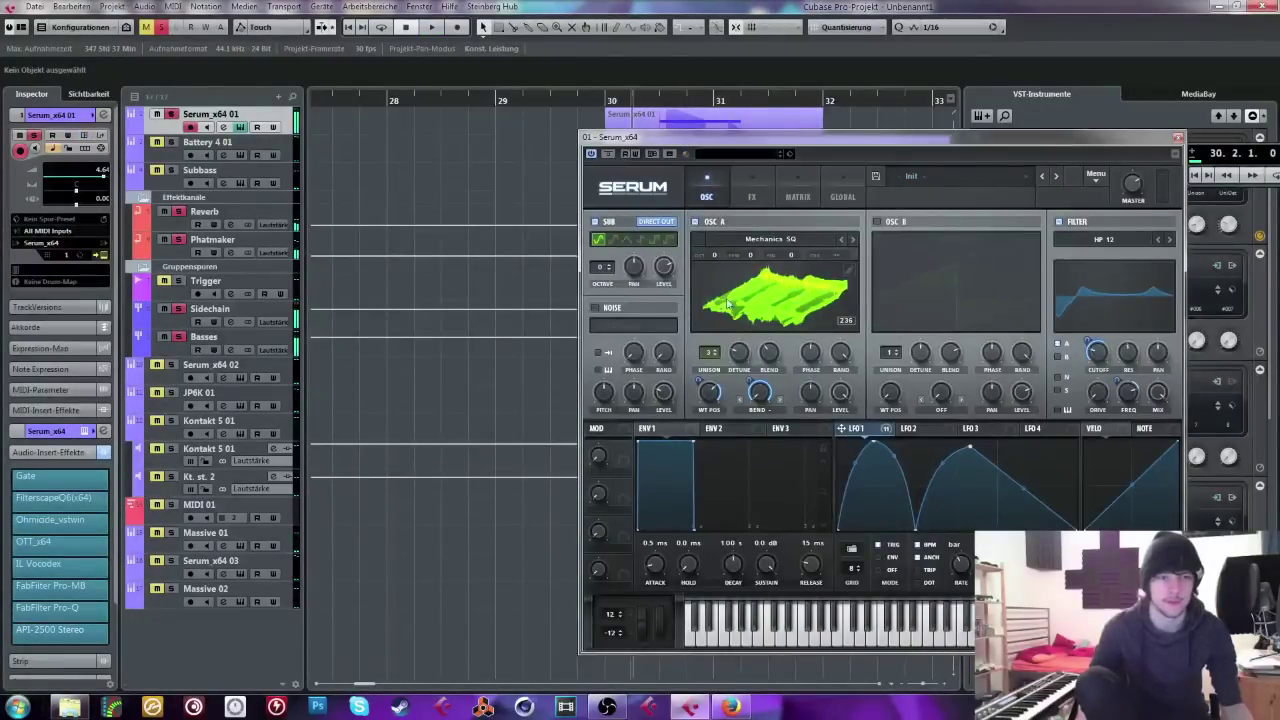
{"action": "left_click_drag", "start_coordinate": [709, 392], "coordinate": [709, 384]}
{"action": "key", "text": "space"}
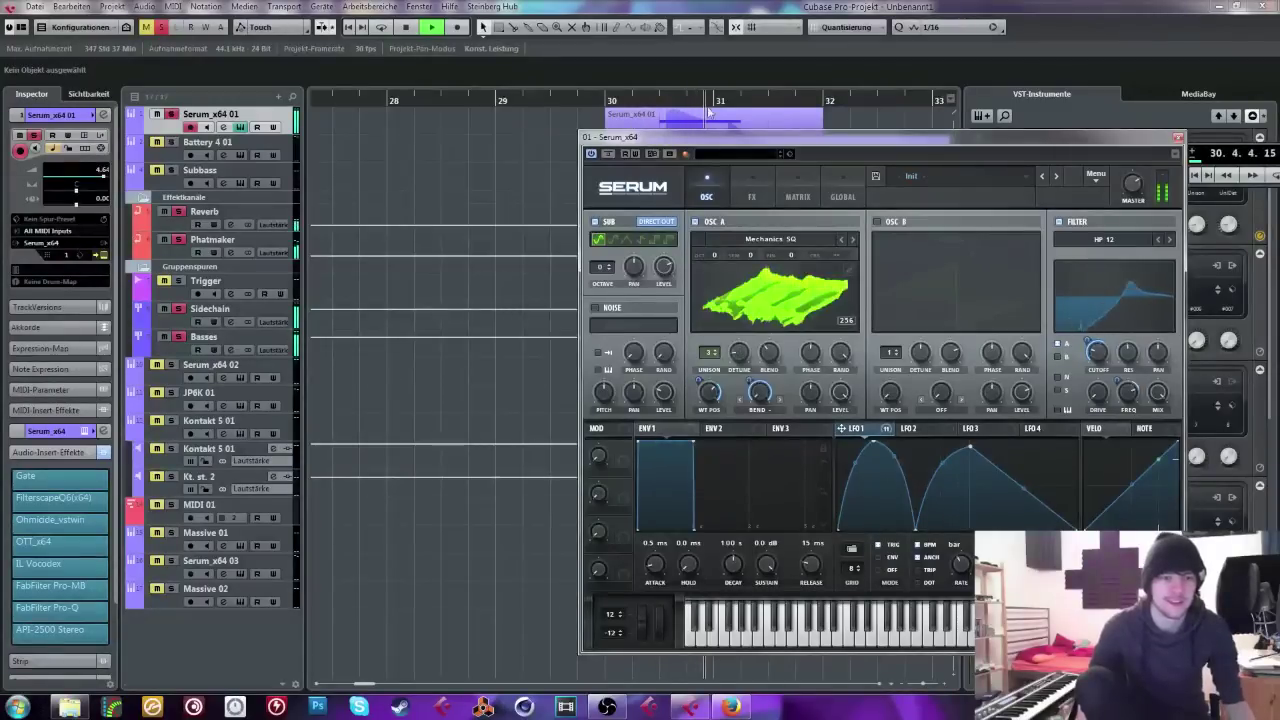
{"action": "key", "text": "space"}
{"action": "left_click", "coordinate": [650, 103]}
{"action": "key", "text": "space"}
{"action": "left_click_drag", "start_coordinate": [716, 356], "coordinate": [716, 370]}
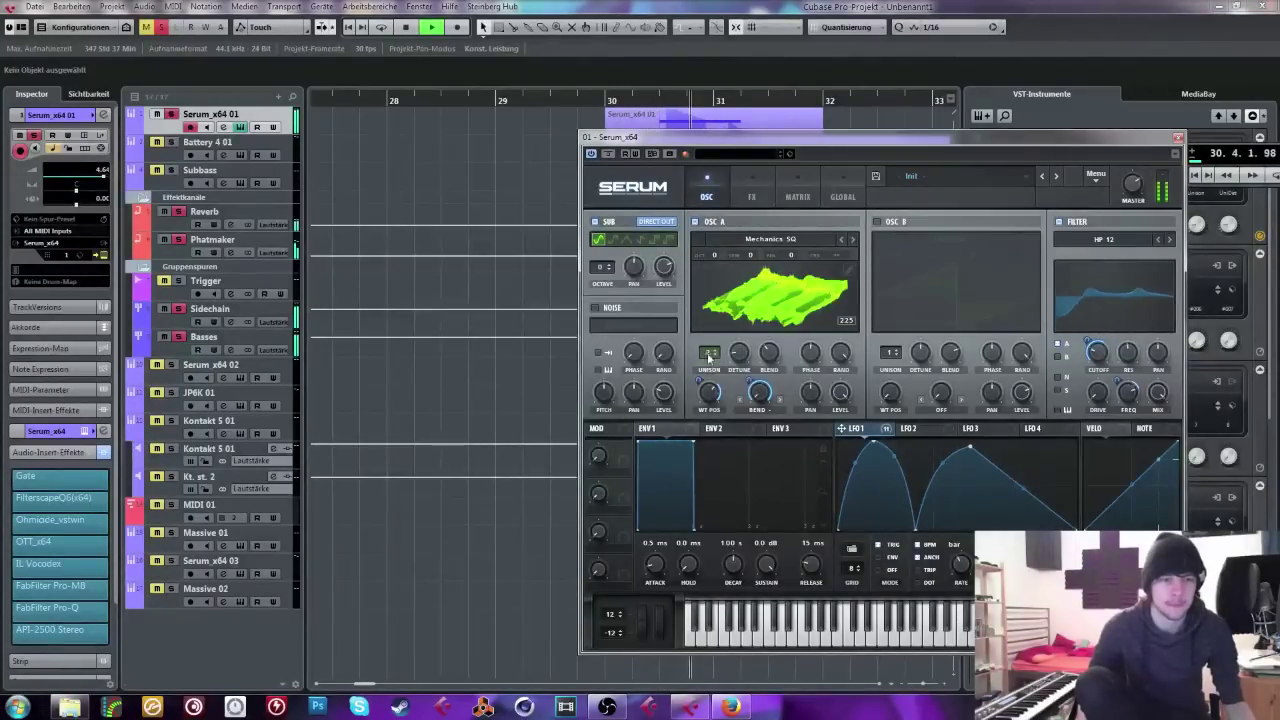
{"action": "left_click", "coordinate": [631, 100]}
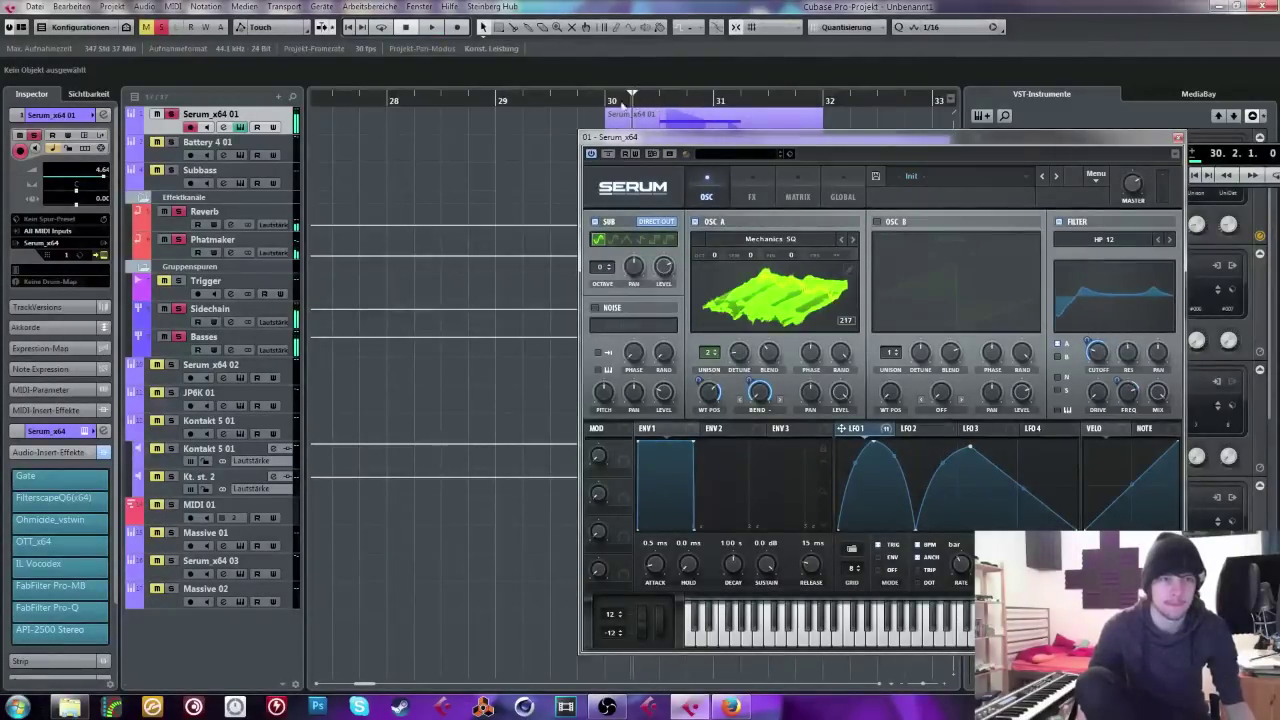
Step: Unsolo the Serum bass, review its effects settings while playing the full mix, and close the Serum window
{"action": "left_click", "coordinate": [170, 114]}
{"action": "left_click", "coordinate": [752, 192]}
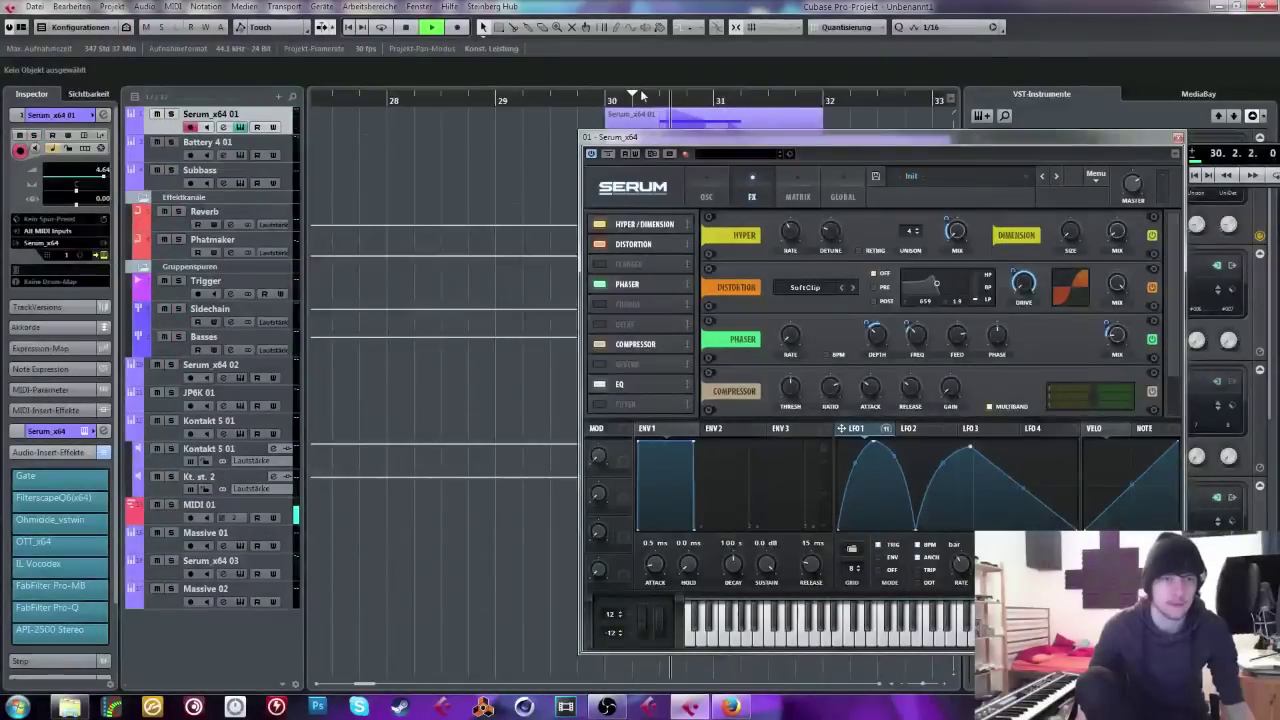
{"action": "key", "text": "space"}
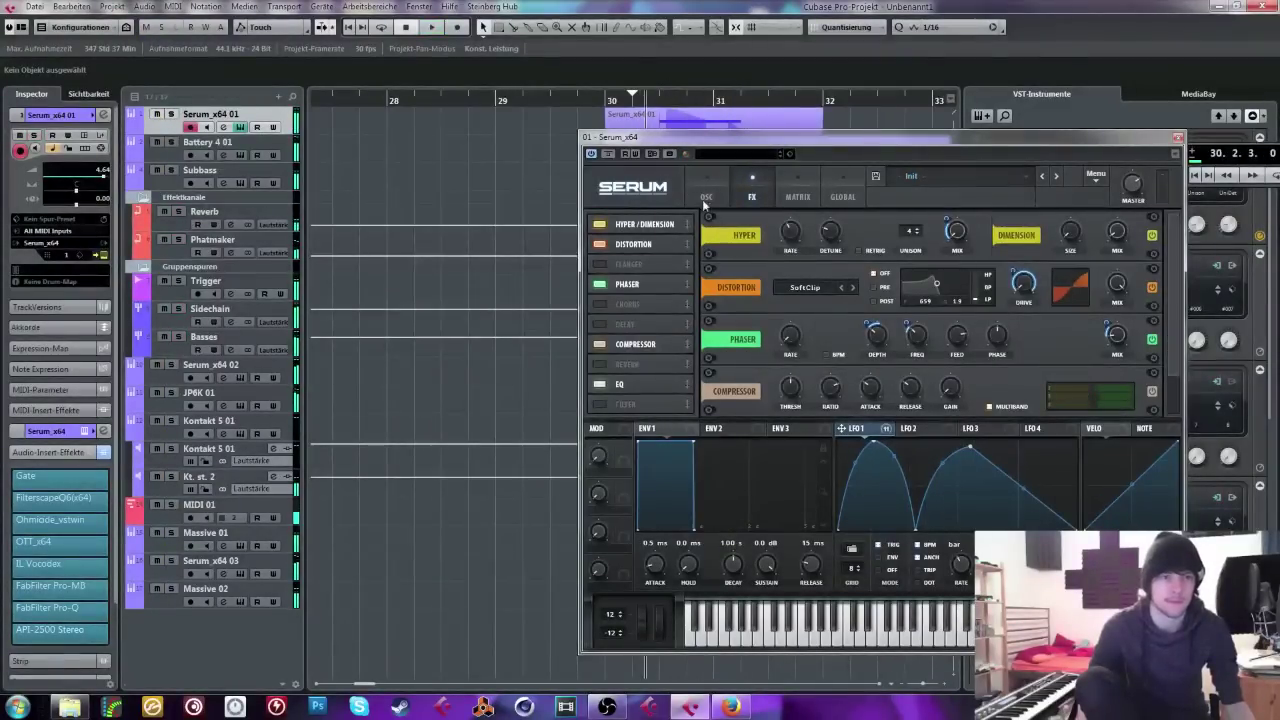
{"action": "left_click", "coordinate": [706, 193]}
{"action": "left_click", "coordinate": [750, 193]}
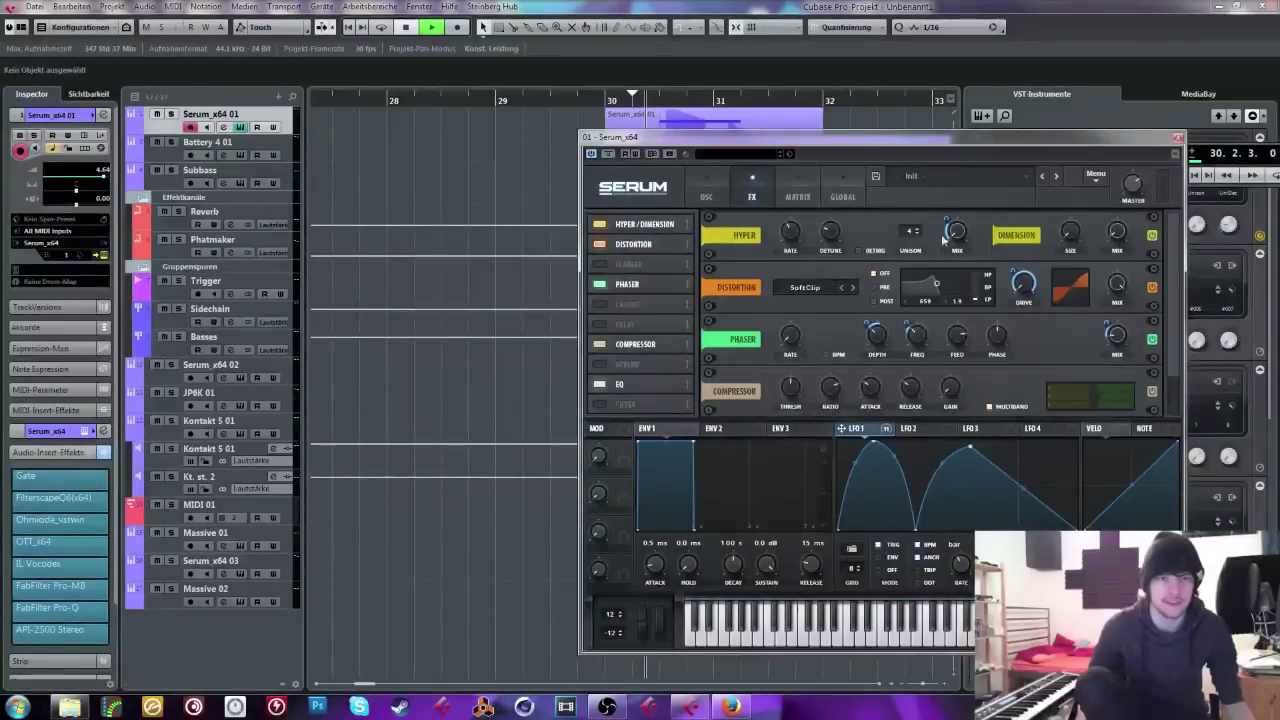
{"action": "mouse_move", "coordinate": [948, 217]}
{"action": "left_click", "coordinate": [1177, 137]}
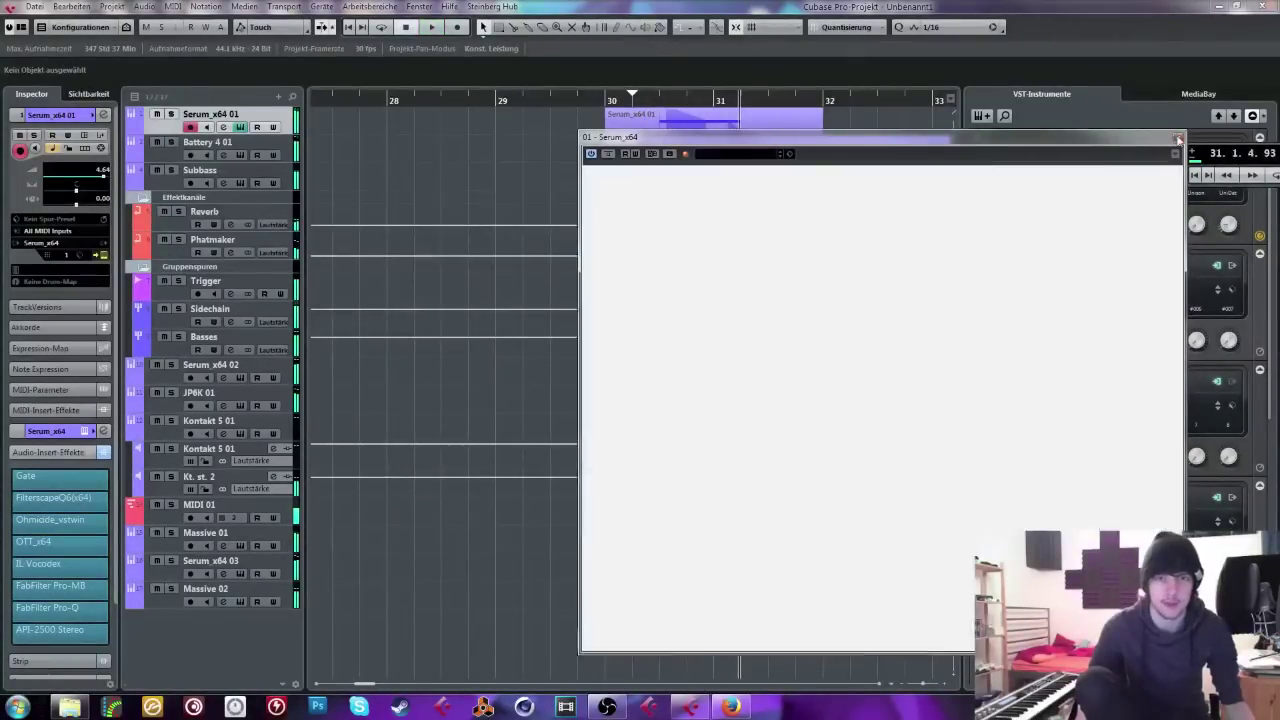
Step: Audition the full mix around bar 31 with the two-voice Serum bass
{"action": "key", "text": "space"}
{"action": "left_click", "coordinate": [745, 100]}
{"action": "key", "text": "space"}
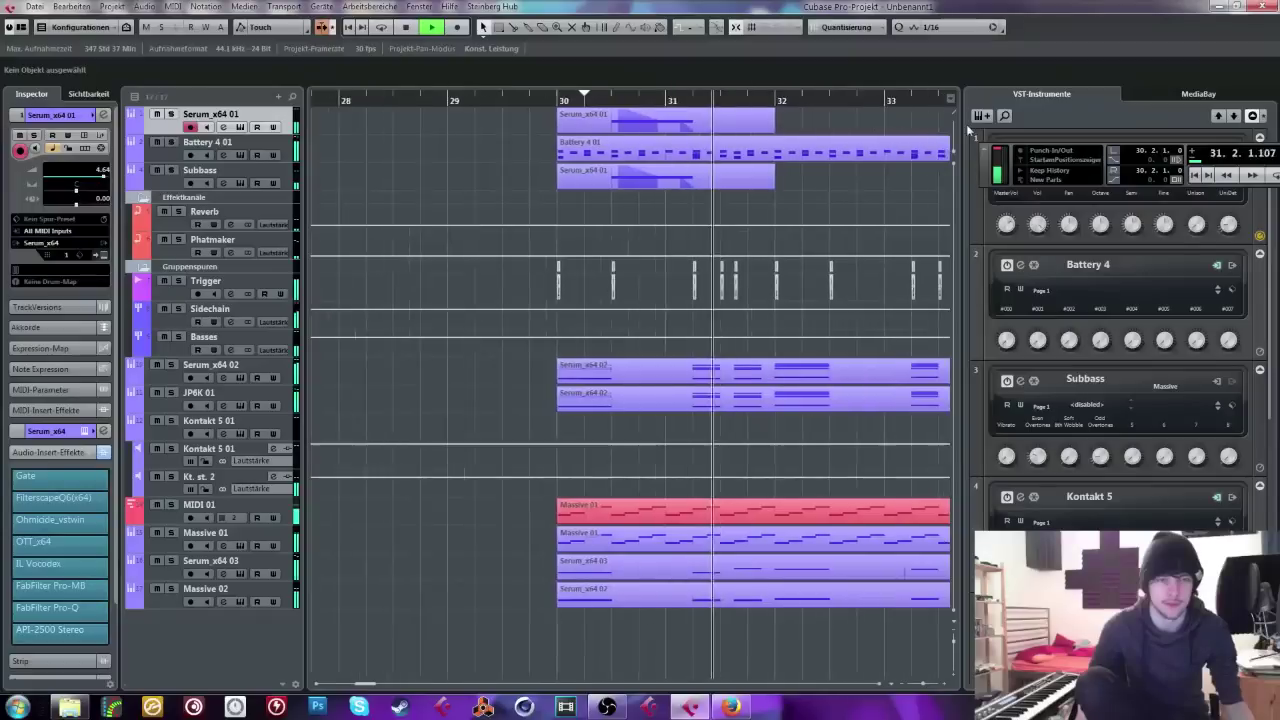
{"action": "key", "text": "space"}
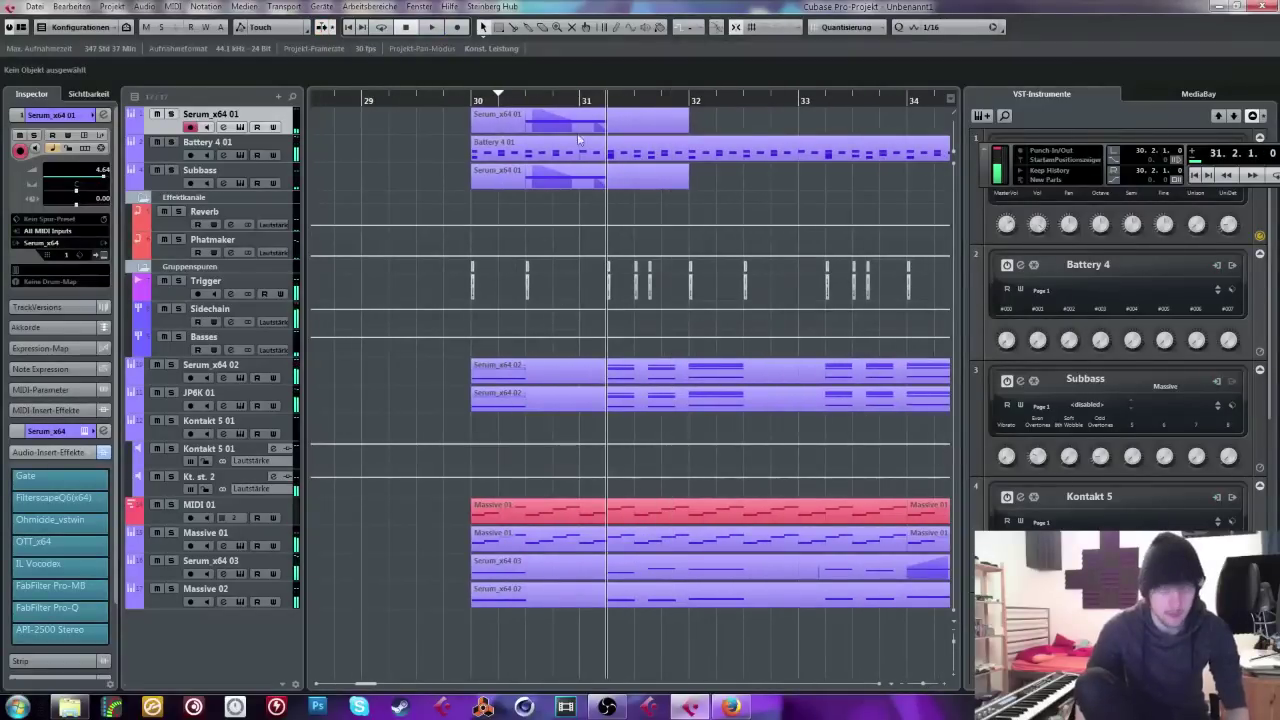
Step: Add a Massive instrument track below the Serum_x64 01 track and close the separate VST instruments window
{"action": "key", "text": "F11"}
{"action": "left_click", "coordinate": [779, 150]}
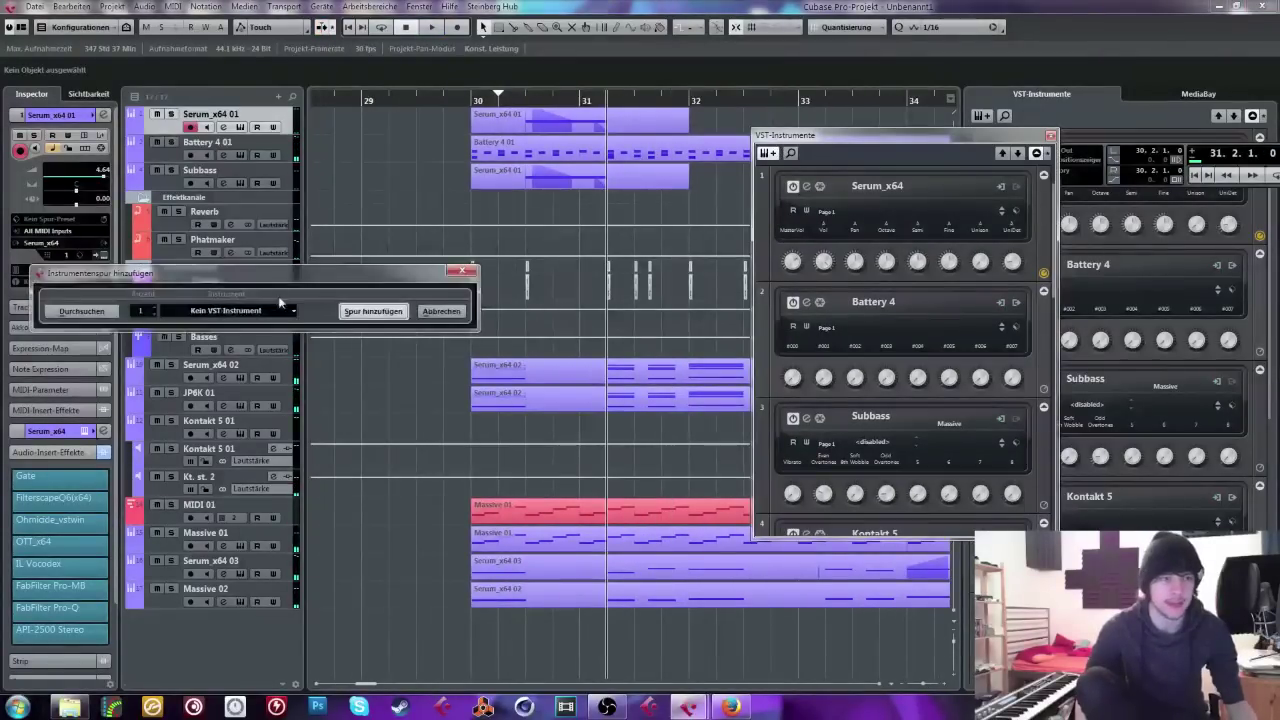
{"action": "left_click", "coordinate": [262, 309]}
{"action": "type", "text": "massive"}
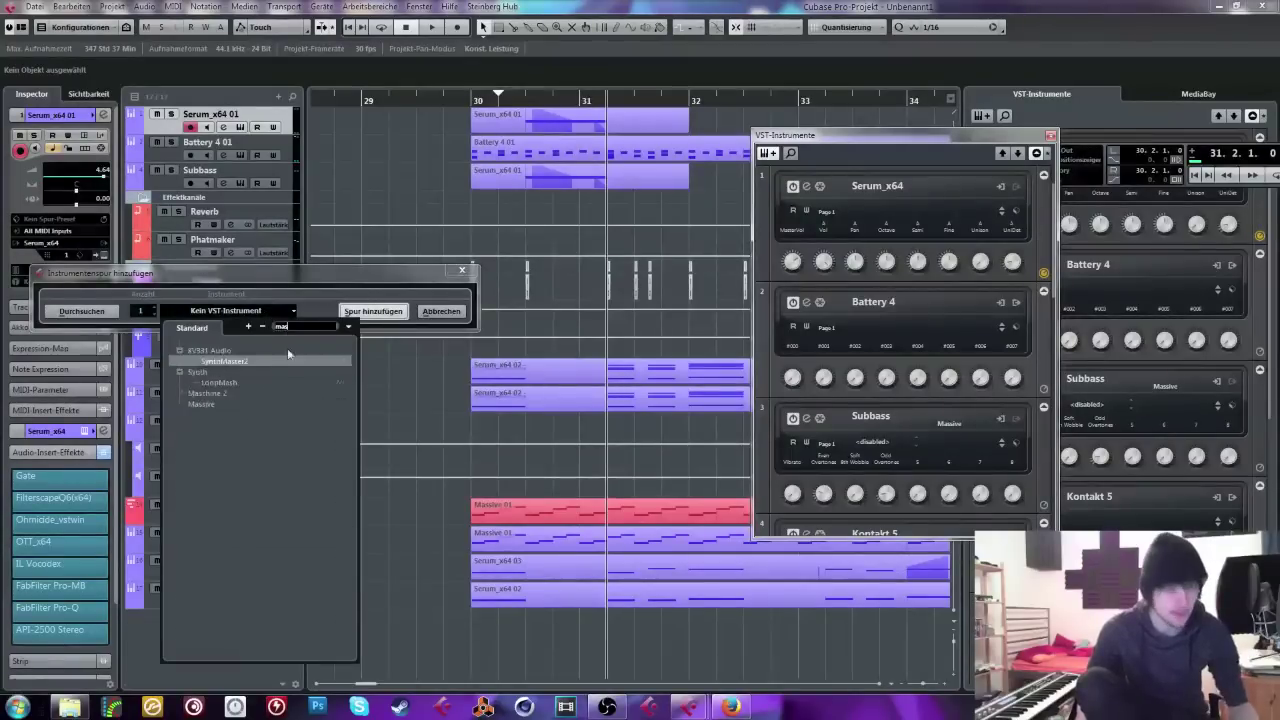
{"action": "left_click", "coordinate": [256, 359]}
{"action": "left_click", "coordinate": [375, 312]}
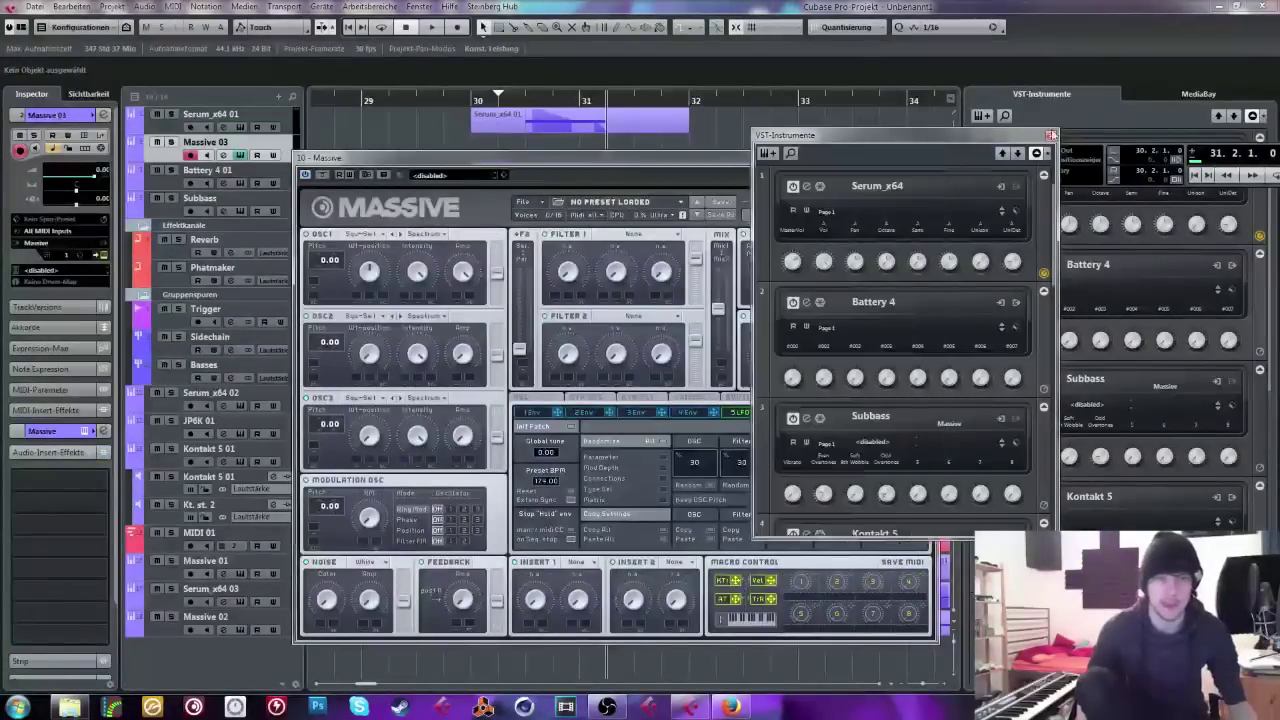
{"action": "left_click", "coordinate": [1050, 135]}
Step: Move the Massive window into view, load Reverb in FX1, and show envelope 4
{"action": "left_click_drag", "start_coordinate": [500, 157], "coordinate": [1181, 310]}
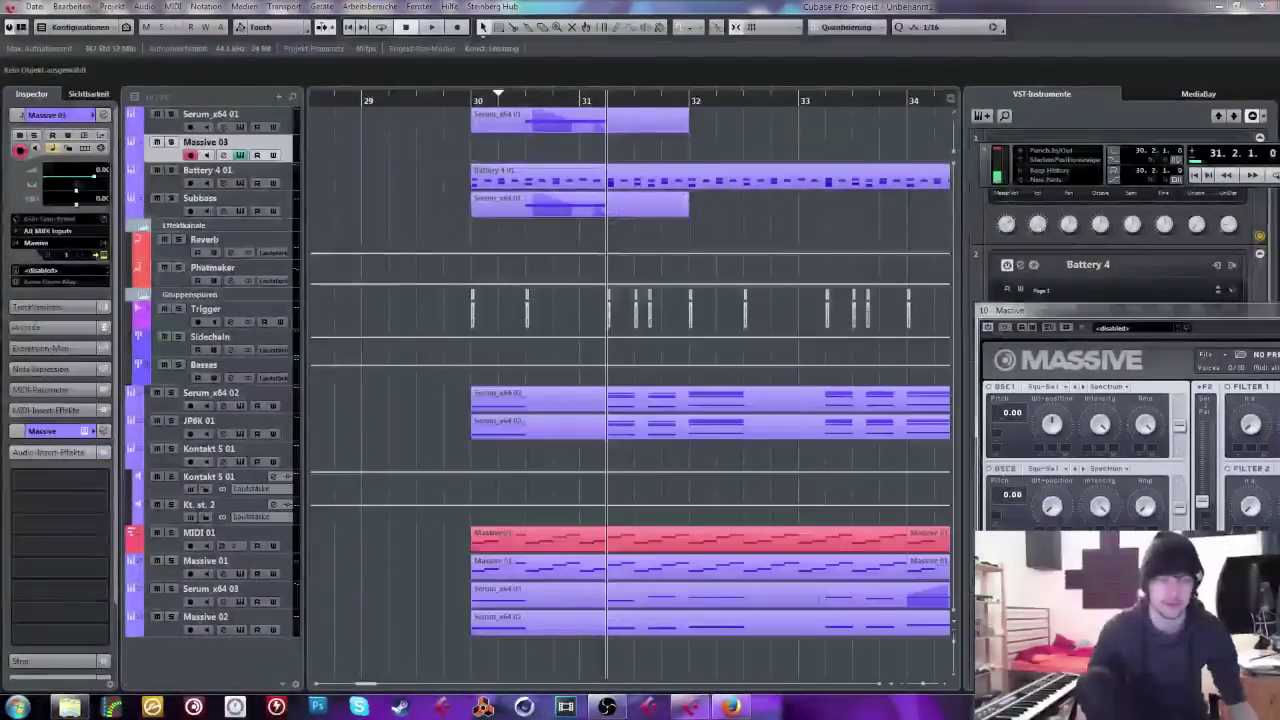
{"action": "left_click_drag", "start_coordinate": [1062, 310], "coordinate": [612, 58]}
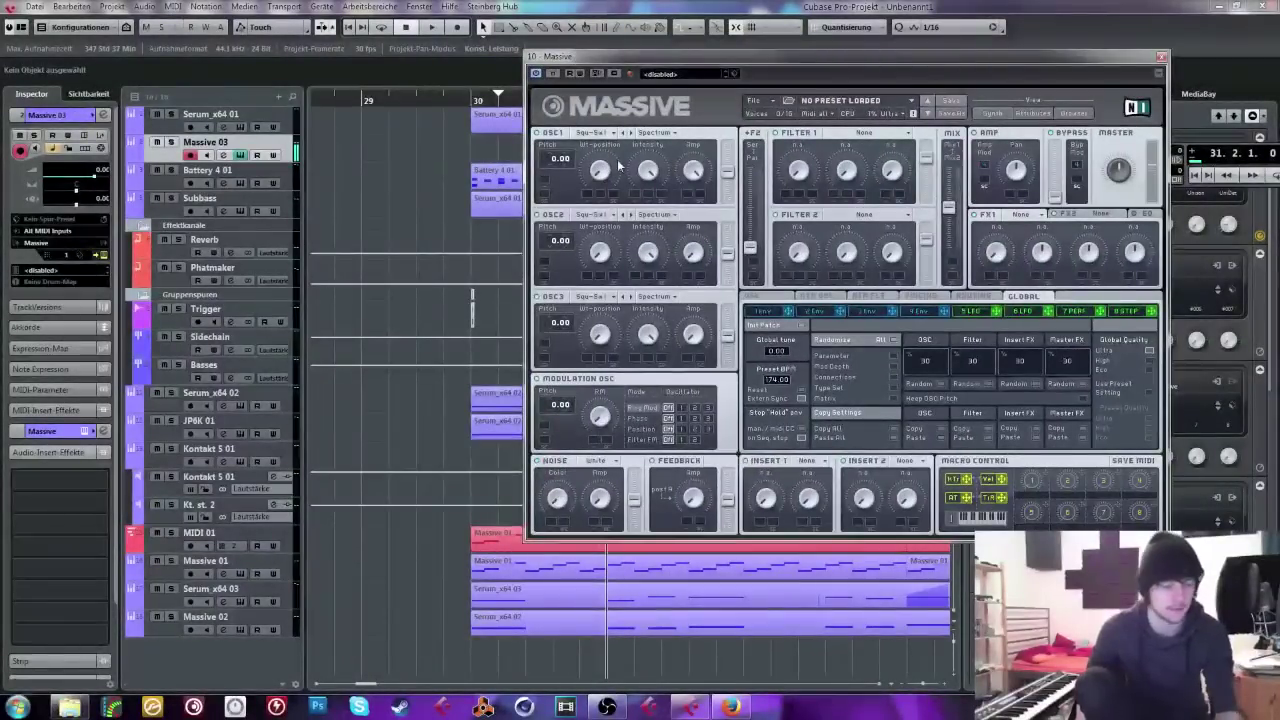
{"action": "left_click", "coordinate": [1020, 214]}
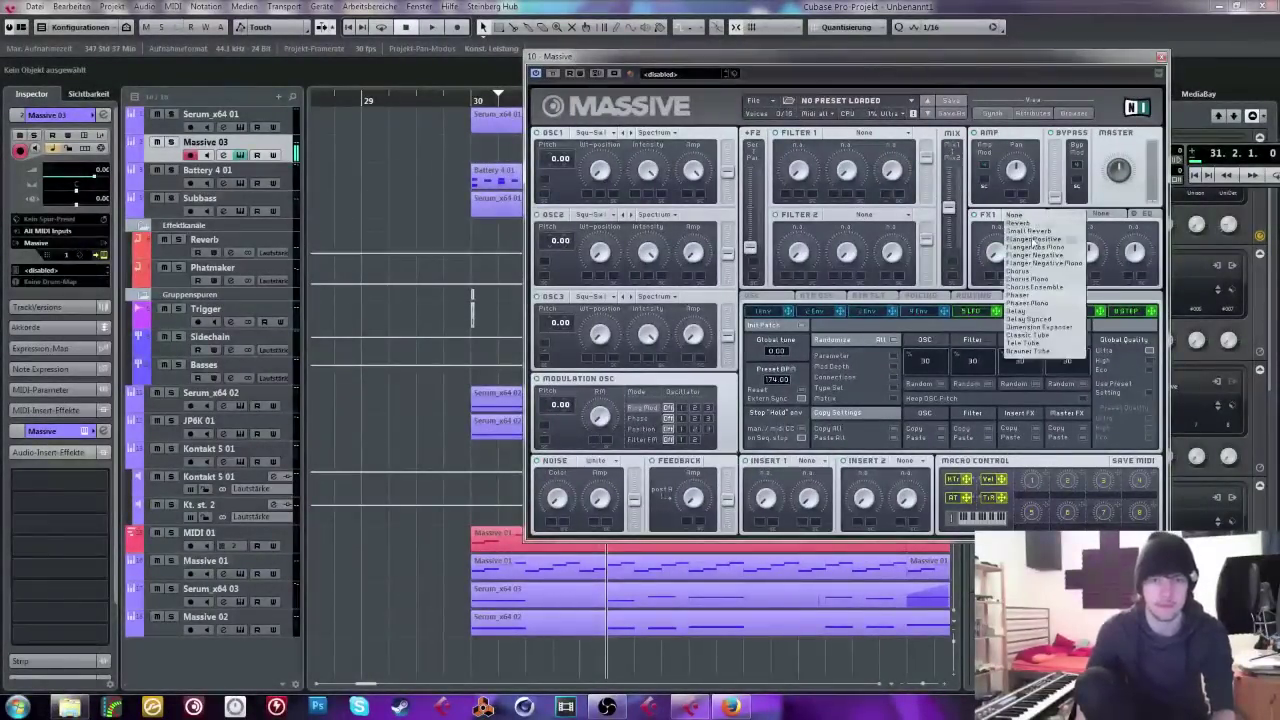
{"action": "left_click", "coordinate": [999, 256]}
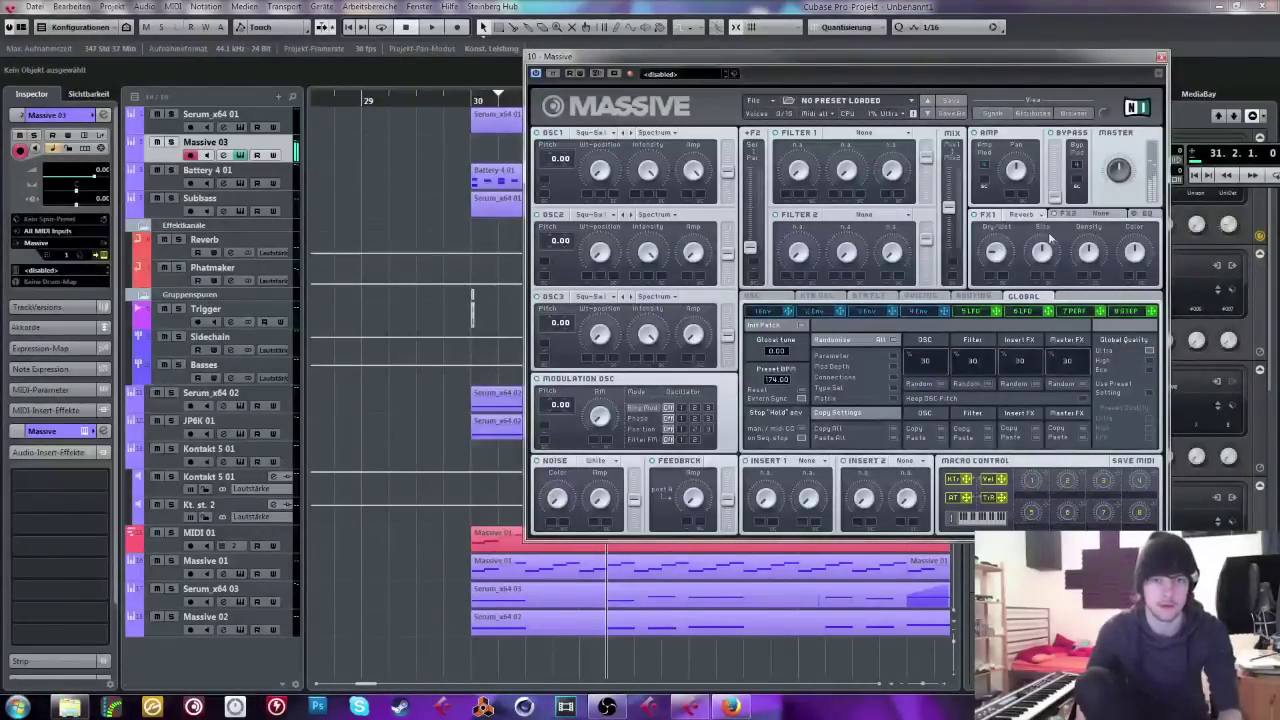
{"action": "left_click", "coordinate": [914, 313]}
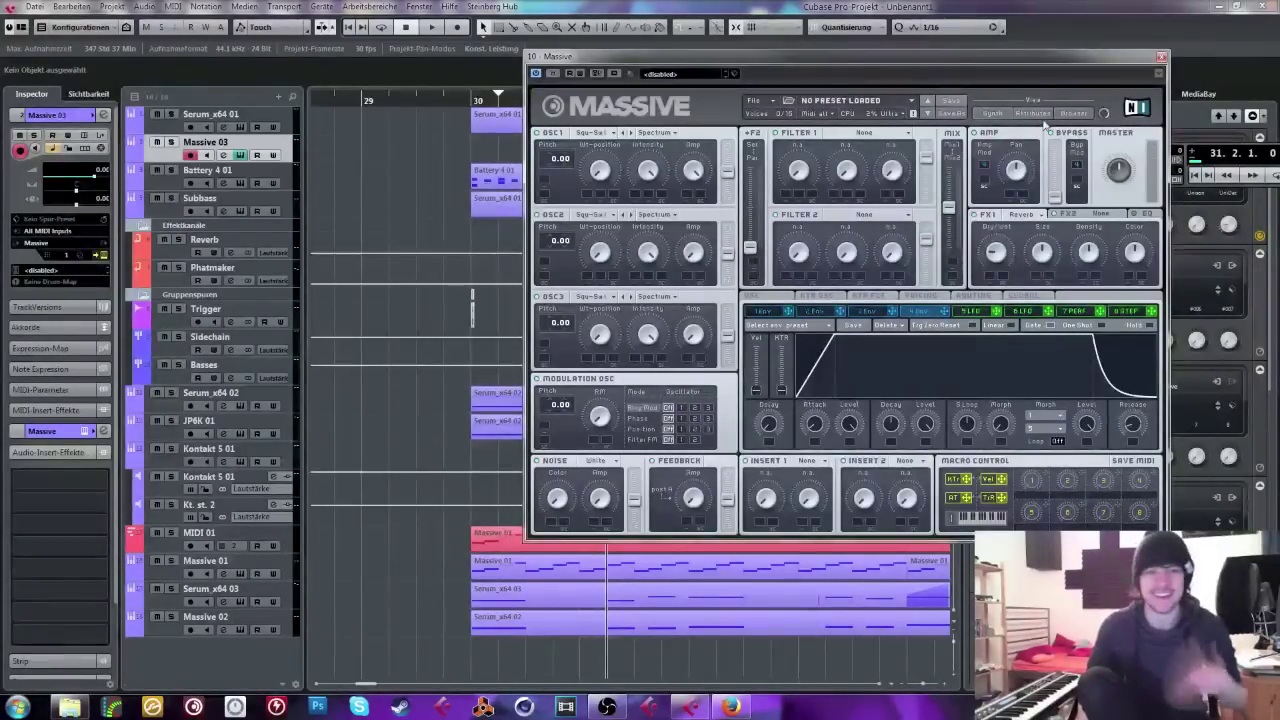
Step: Play the mix from bar 31 to bar 32 with Massive open, and close its window
{"action": "left_click_drag", "start_coordinate": [962, 56], "coordinate": [848, 91]}
{"action": "key", "text": "space"}
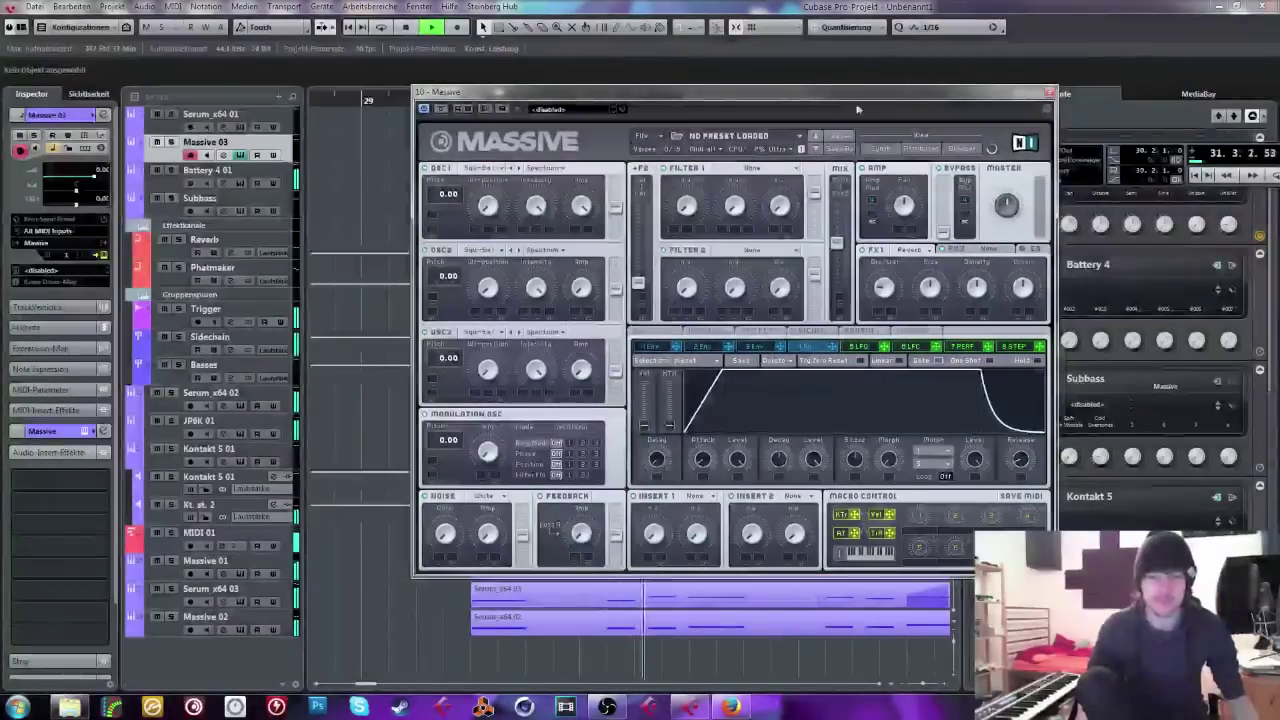
{"action": "key", "text": "space"}
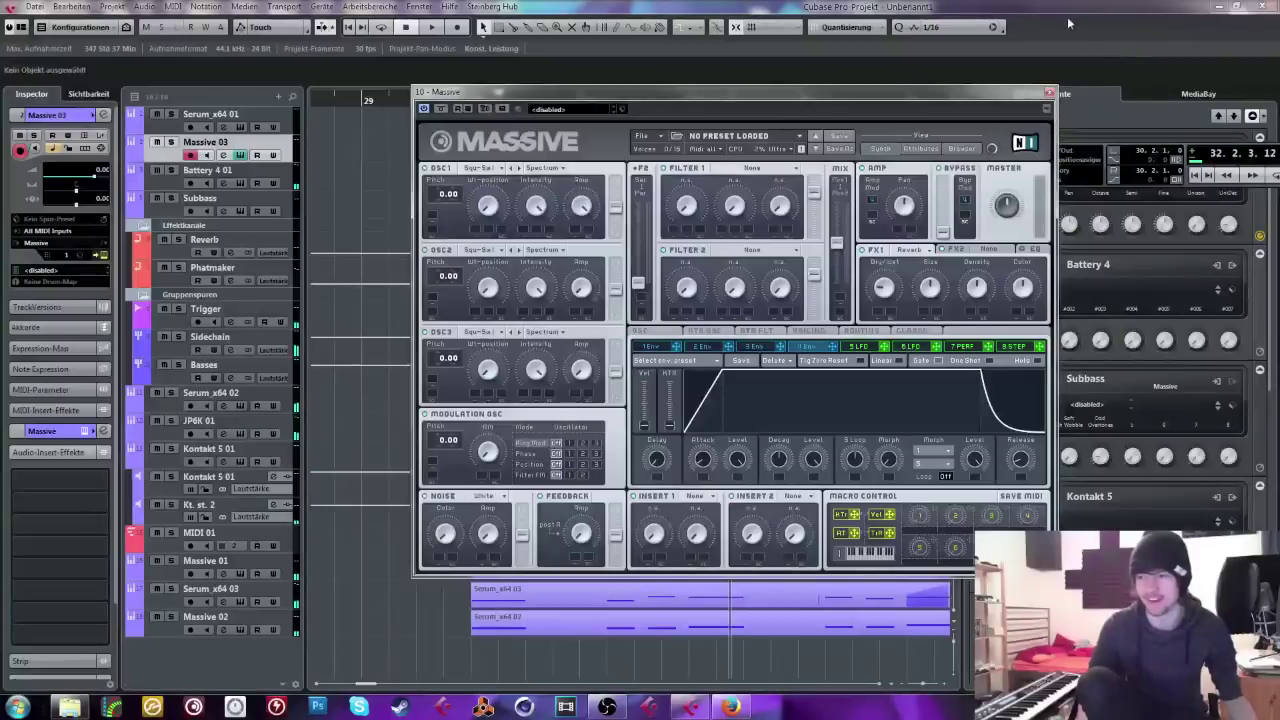
{"action": "left_click", "coordinate": [1048, 93]}
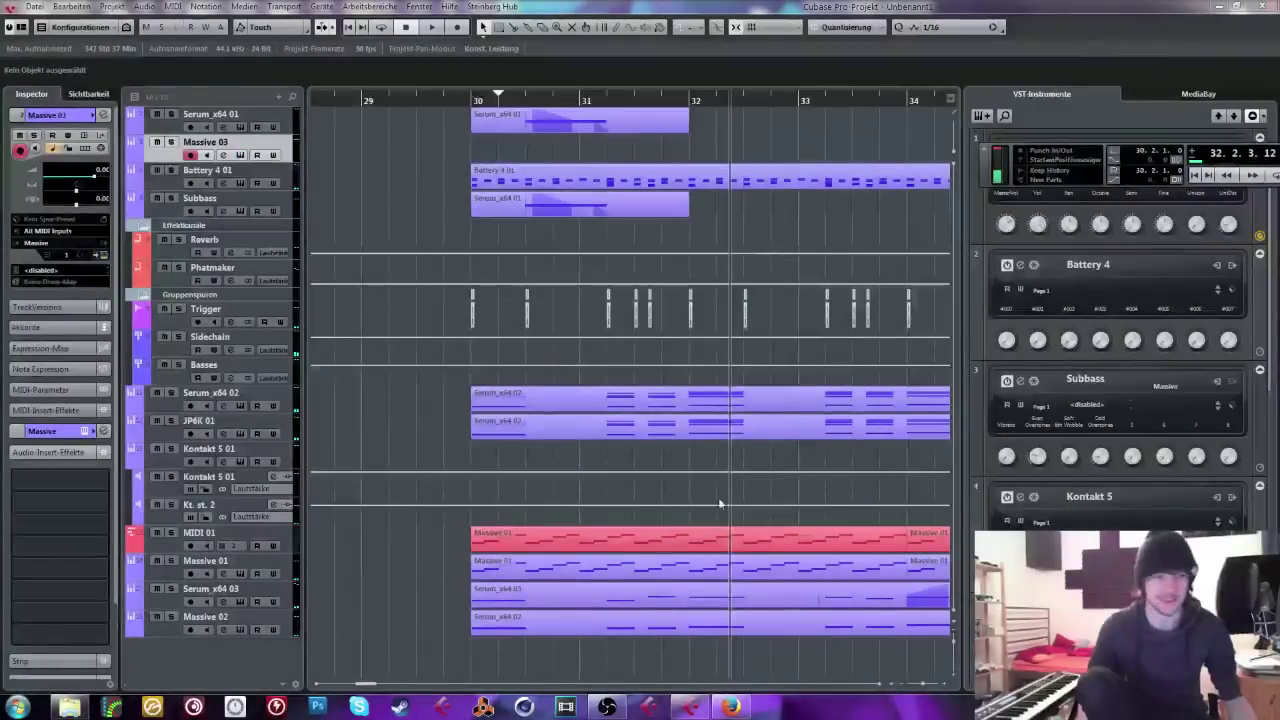
Step: Create an empty part from bar 30 to 32 on the Massive 03 track and insert OTT with Depth at 57 %
{"action": "left_click_drag", "start_coordinate": [478, 142], "coordinate": [690, 145]}
{"action": "left_click", "coordinate": [70, 478]}
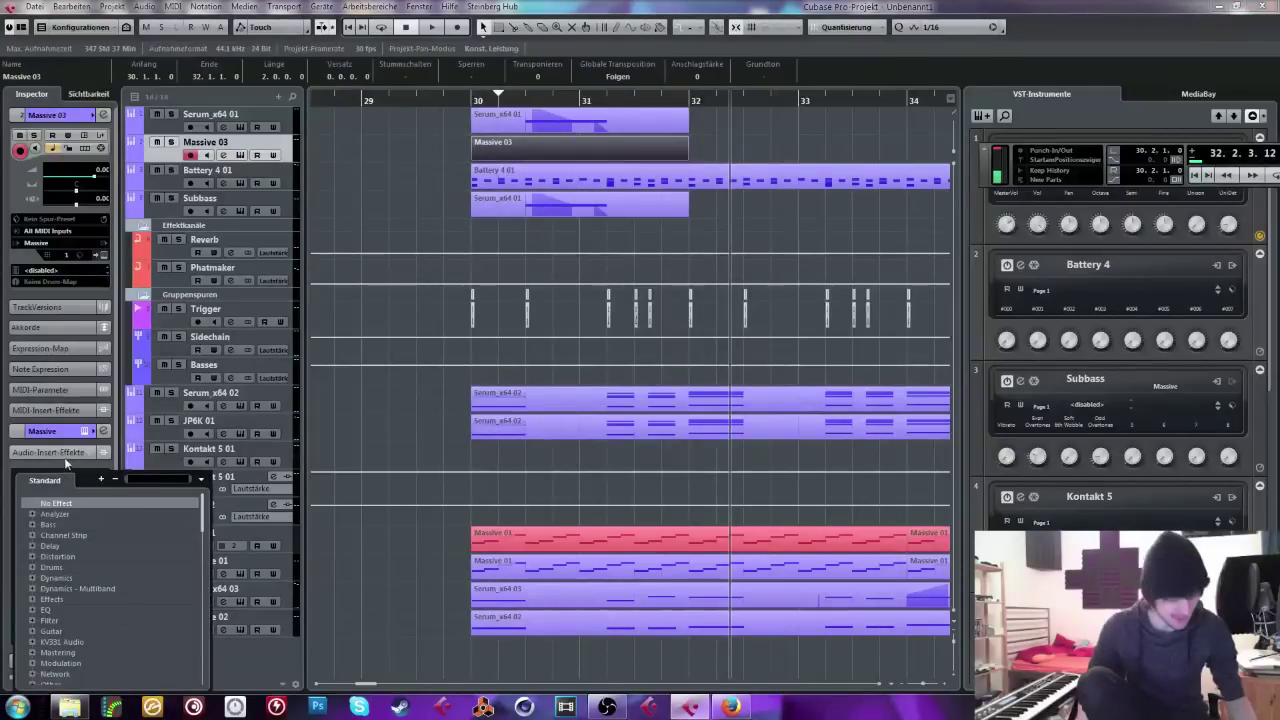
{"action": "type", "text": "ott"}
{"action": "left_click", "coordinate": [82, 510]}
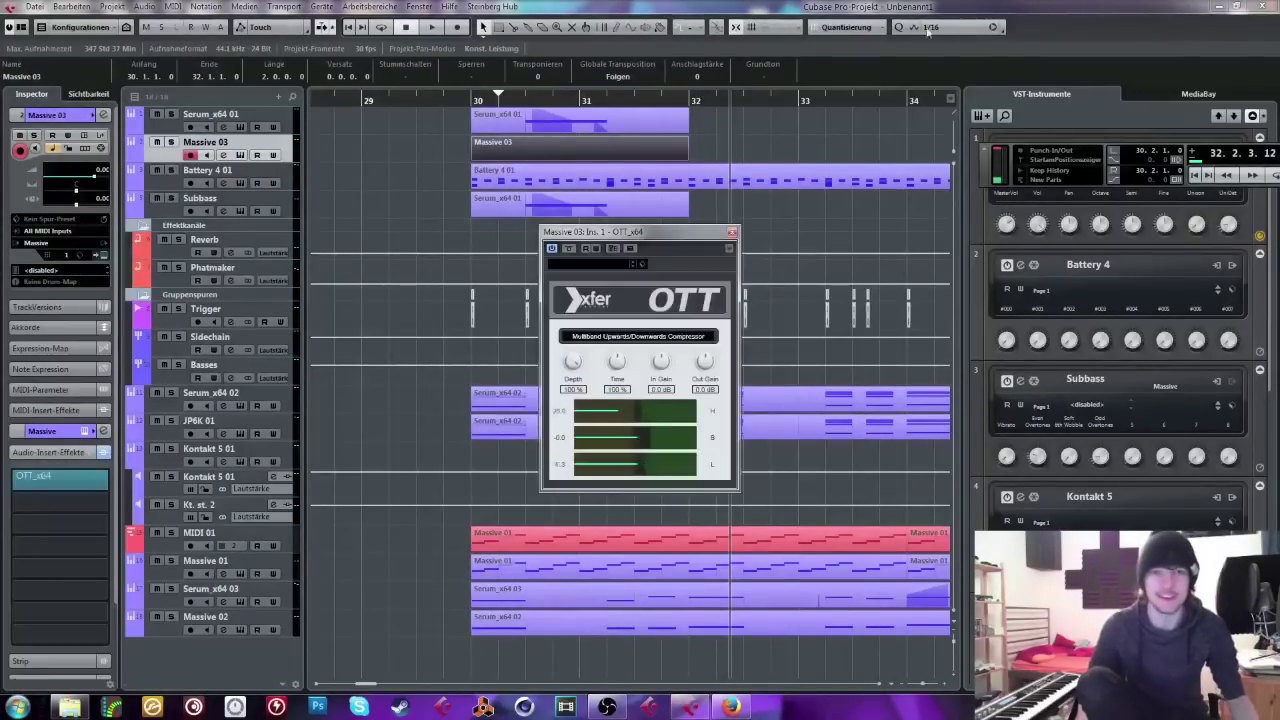
{"action": "left_click_drag", "start_coordinate": [573, 364], "coordinate": [572, 402]}
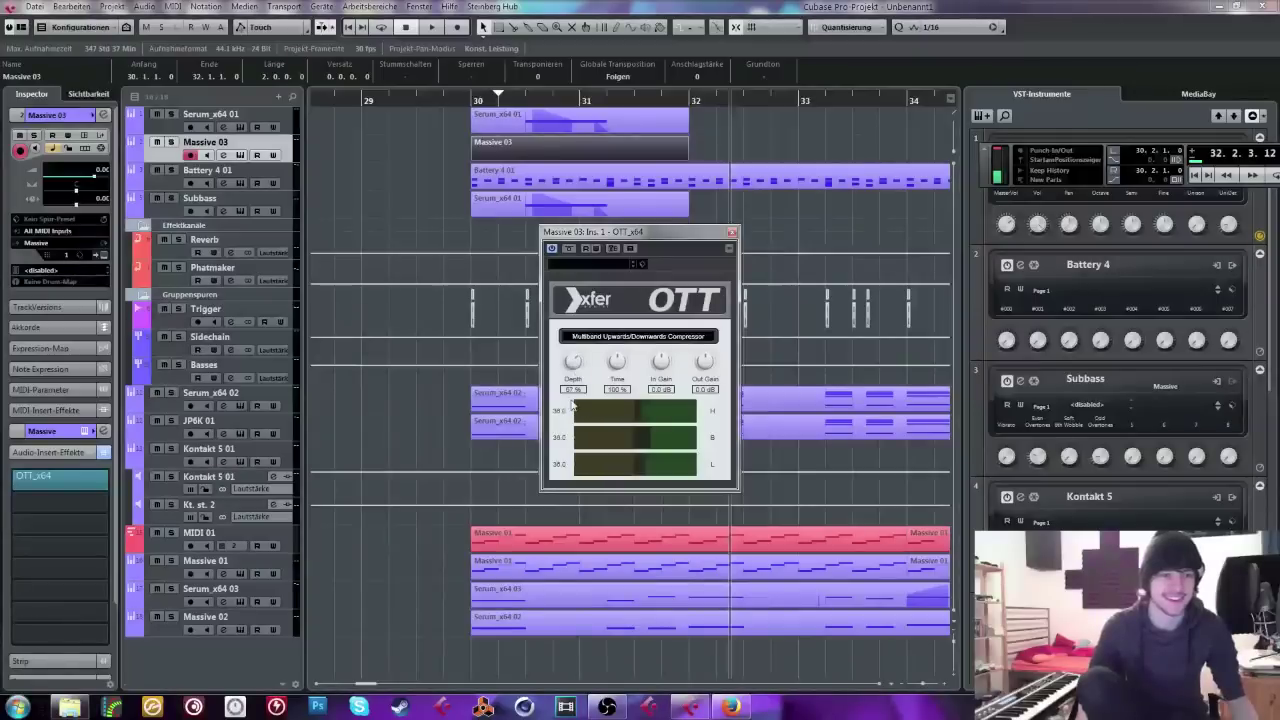
{"action": "left_click", "coordinate": [732, 233]}
Step: Open the Massive 03 part for note editing and draw 1/16 notes A3 at 31.3.1 and G3 at 31.4.3
{"action": "key", "text": "space"}
{"action": "left_click", "coordinate": [604, 155]}
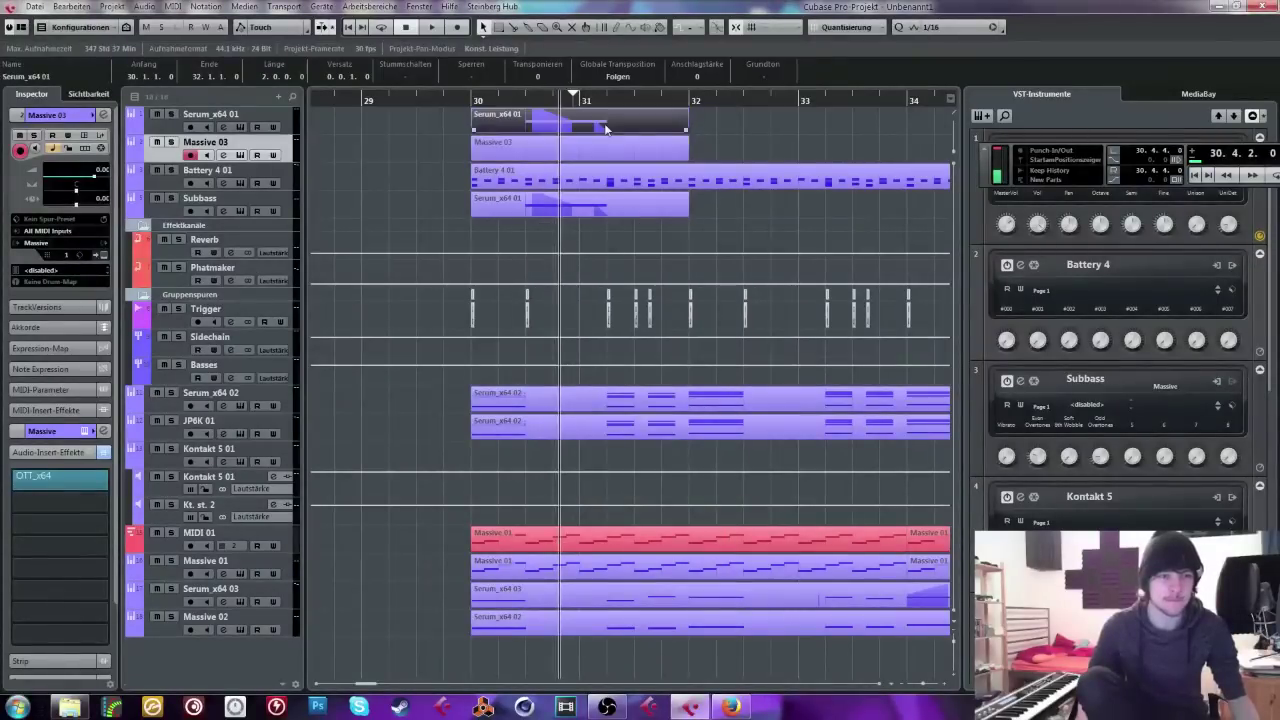
{"action": "double_click", "coordinate": [603, 157]}
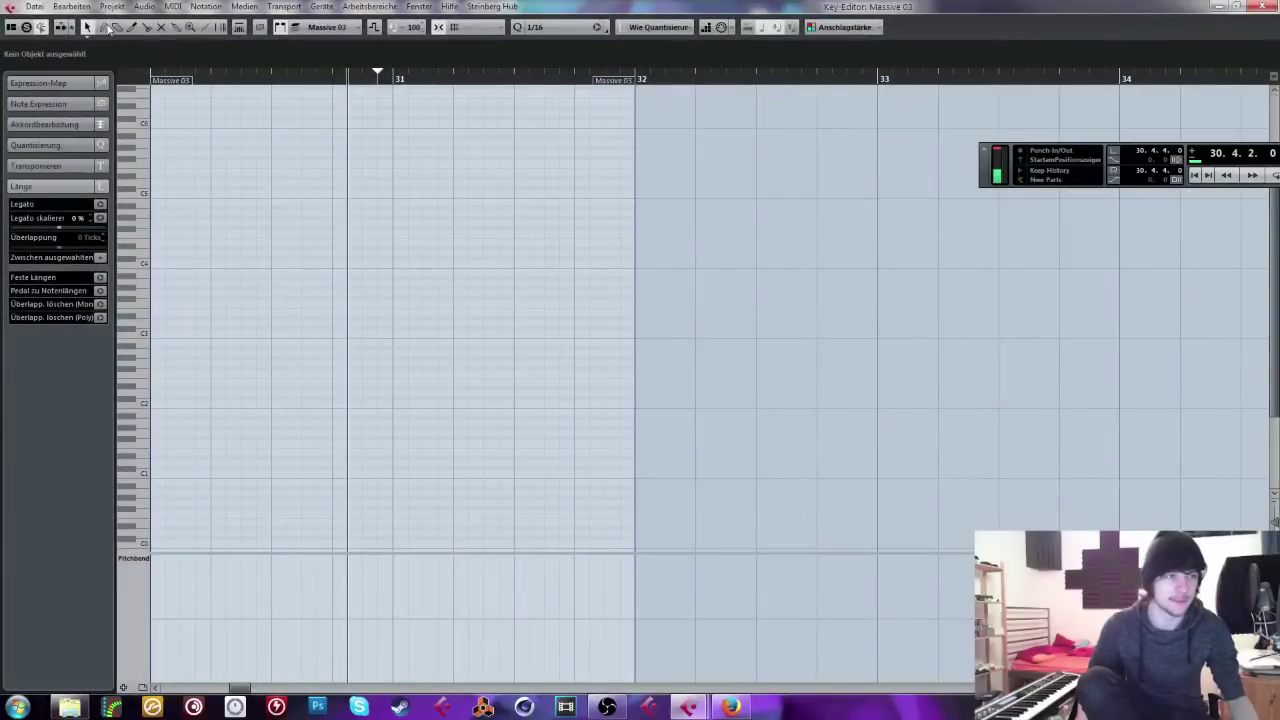
{"action": "key", "text": "space"}
{"action": "left_click", "coordinate": [451, 78]}
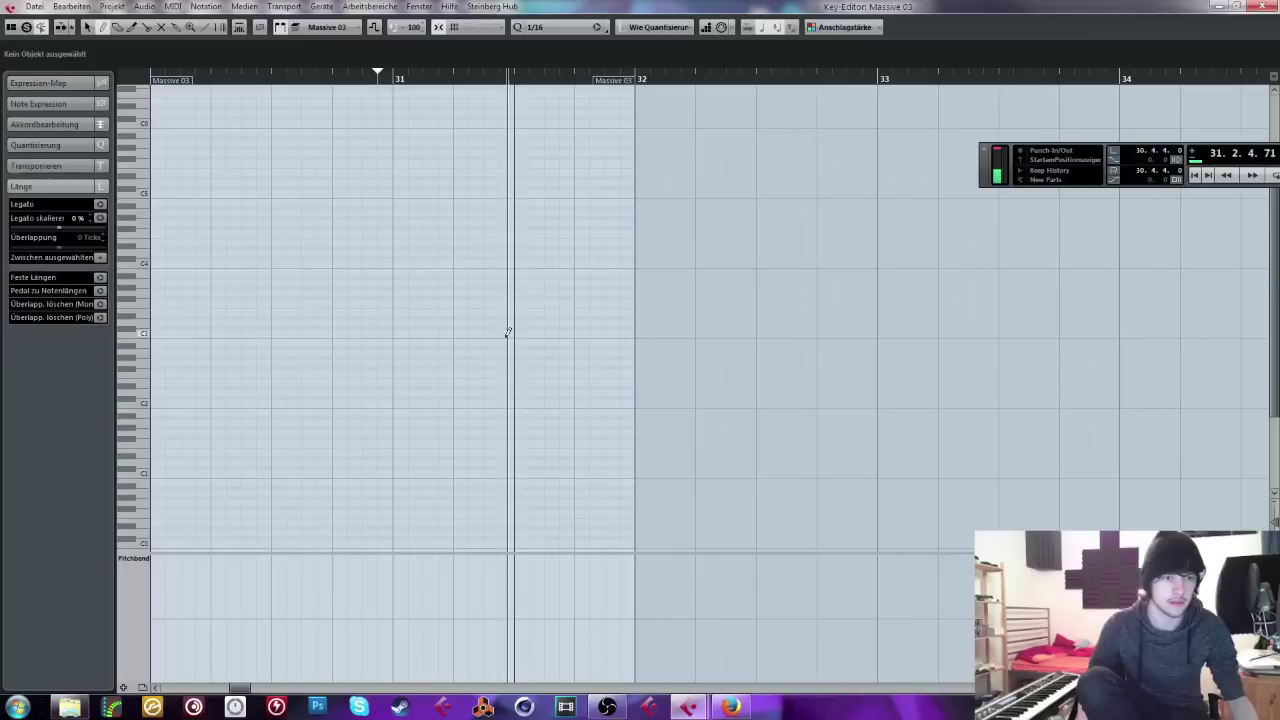
{"action": "left_click", "coordinate": [520, 331]}
{"action": "left_click", "coordinate": [520, 331]}
{"action": "left_click", "coordinate": [522, 279]}
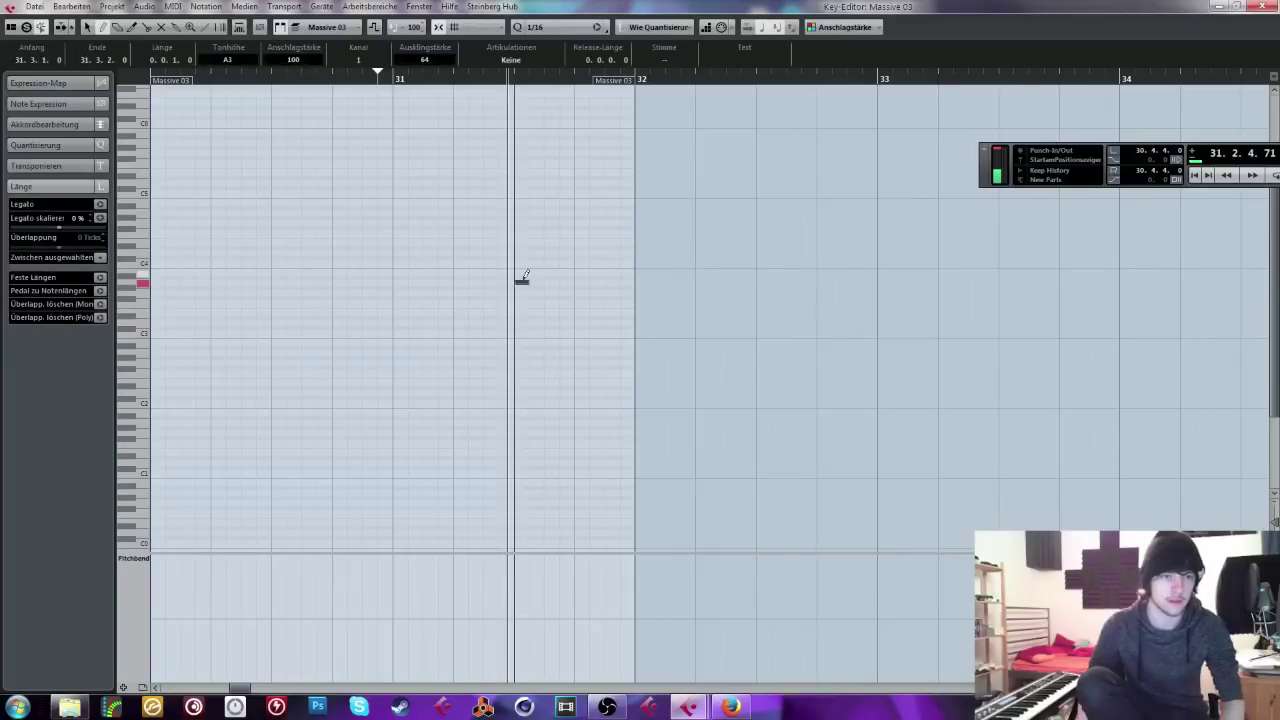
{"action": "left_click", "coordinate": [608, 292]}
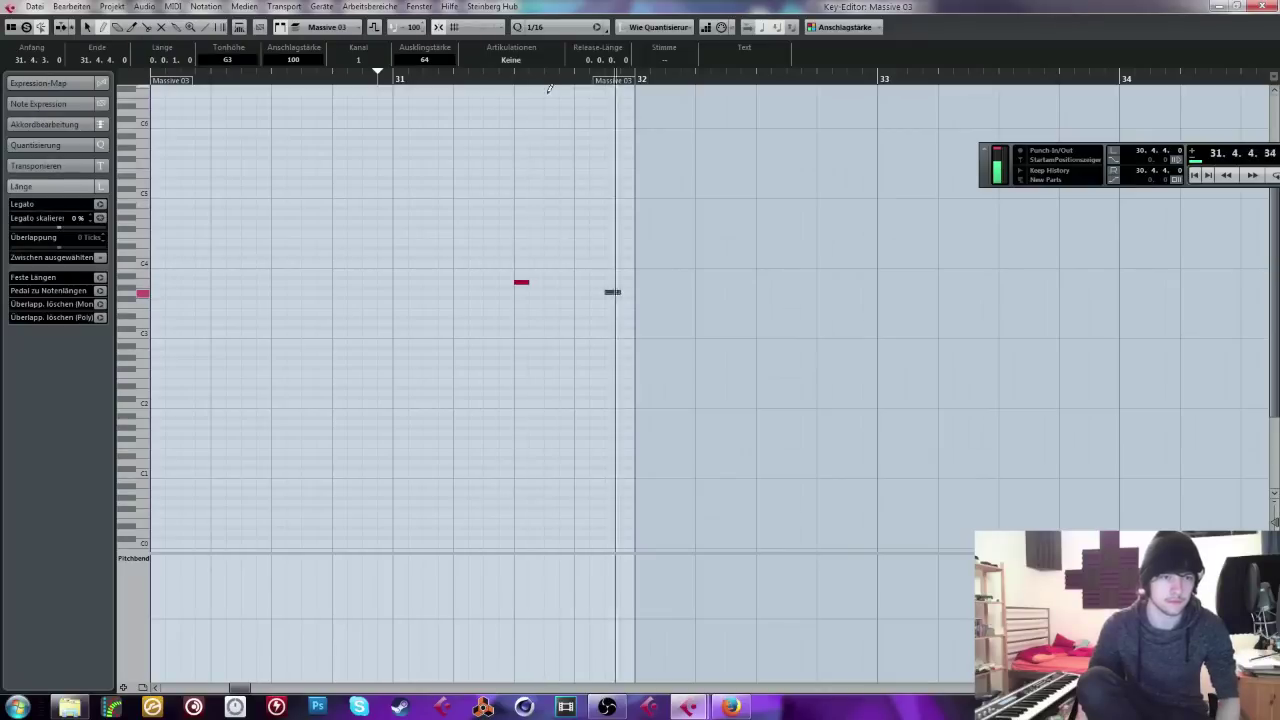
Step: Stop playback, lengthen both notes in the Massive 03 part to 1/8 (0.0.2.0), and close the note editor
{"action": "key", "text": "space"}
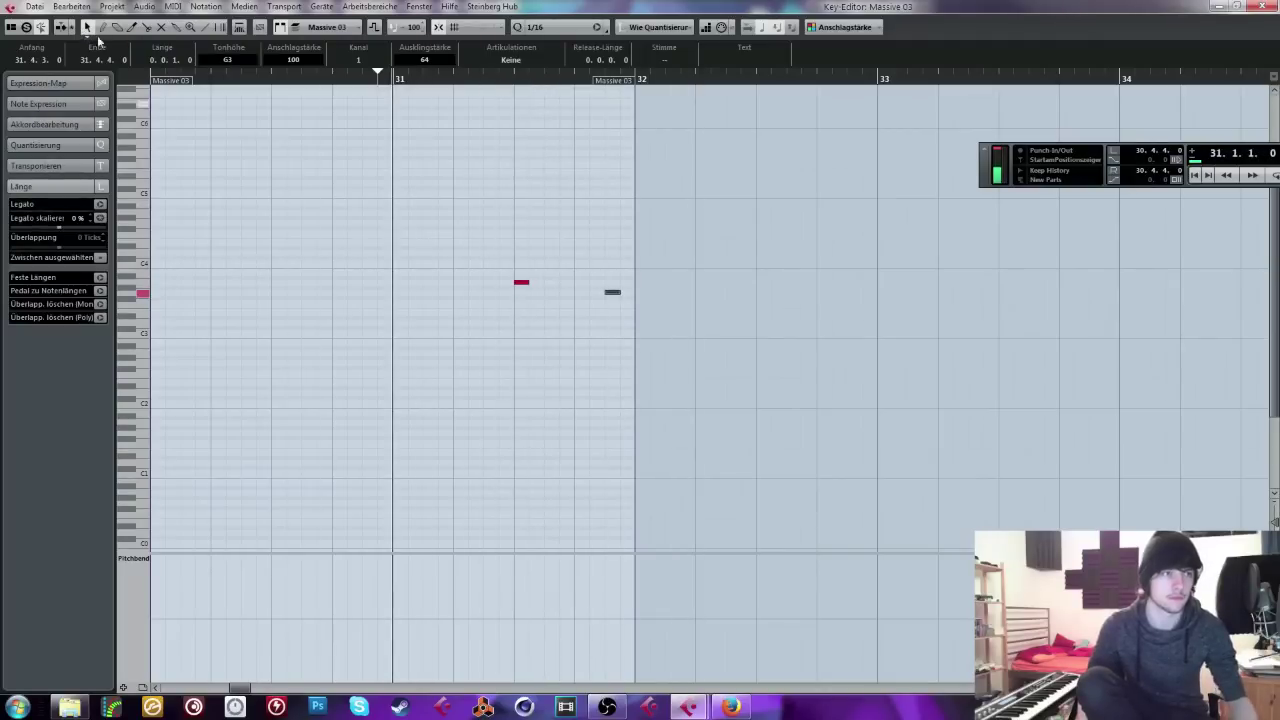
{"action": "left_click_drag", "start_coordinate": [434, 232], "coordinate": [627, 292]}
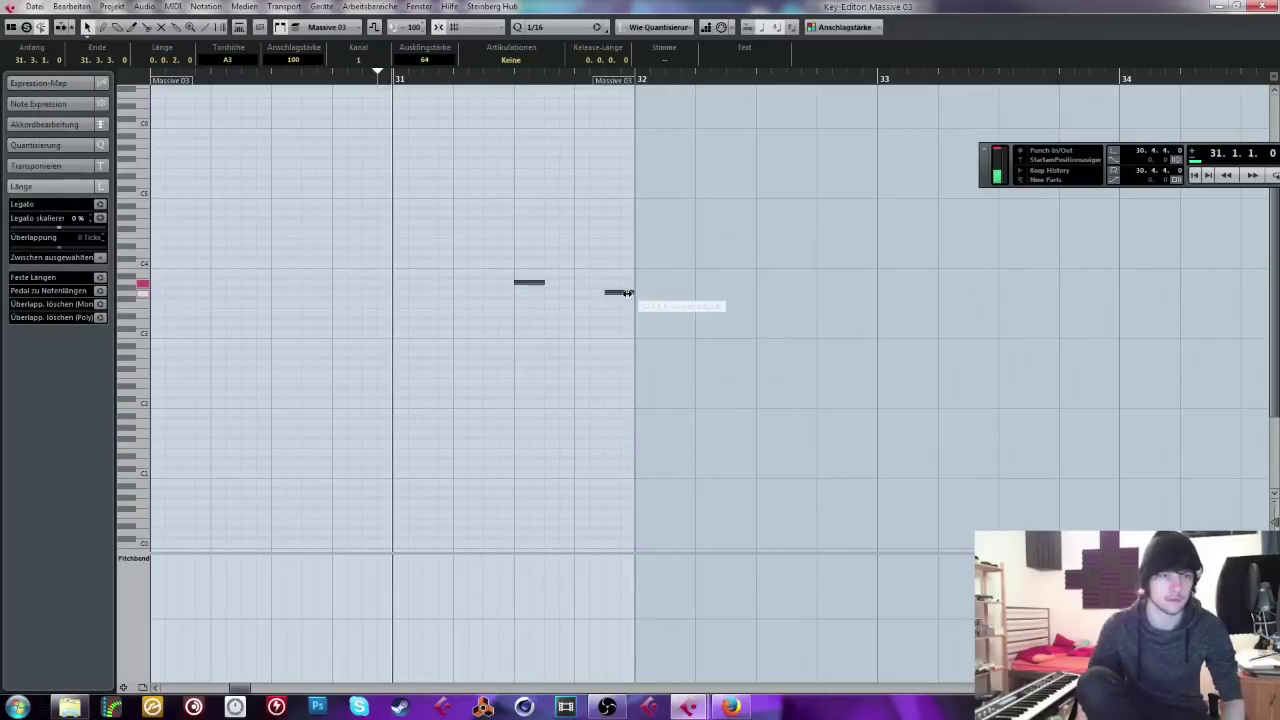
{"action": "left_click", "coordinate": [700, 380]}
{"action": "key", "text": "Return"}
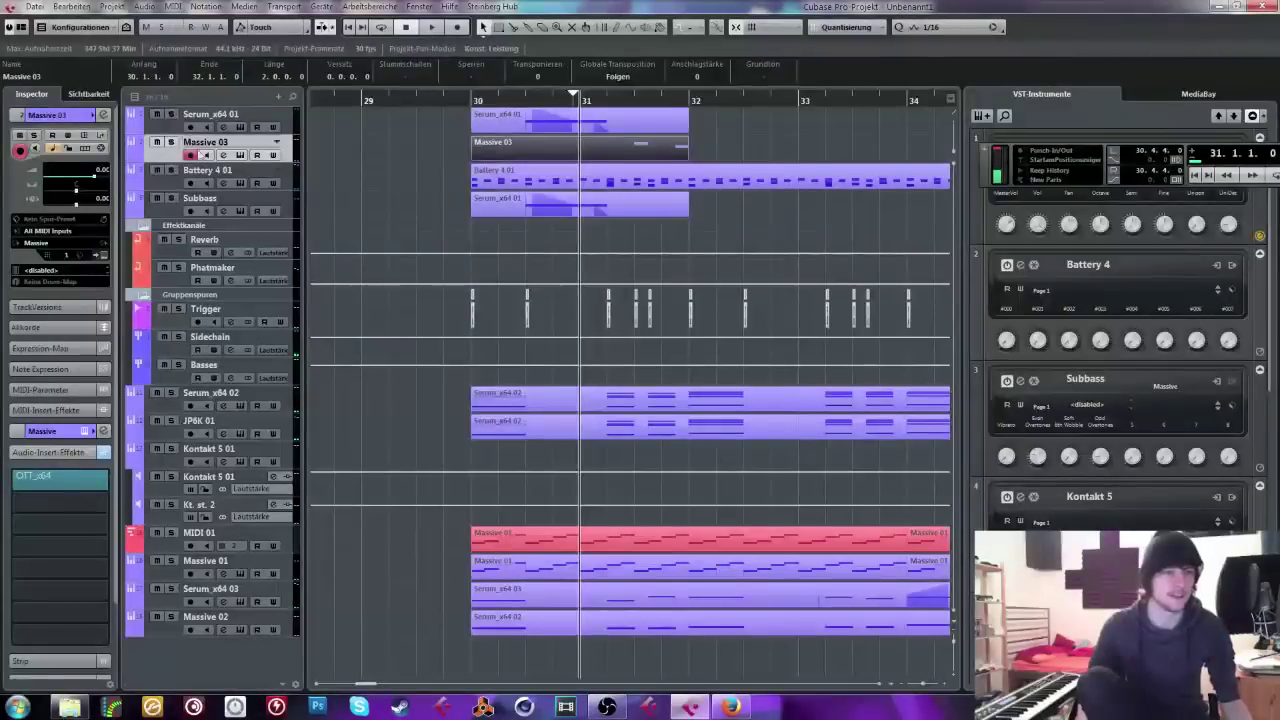
Step: Open Massive 03's instrument window, play bars 30 to 32 with the longer notes, and close the window
{"action": "left_click", "coordinate": [239, 155]}
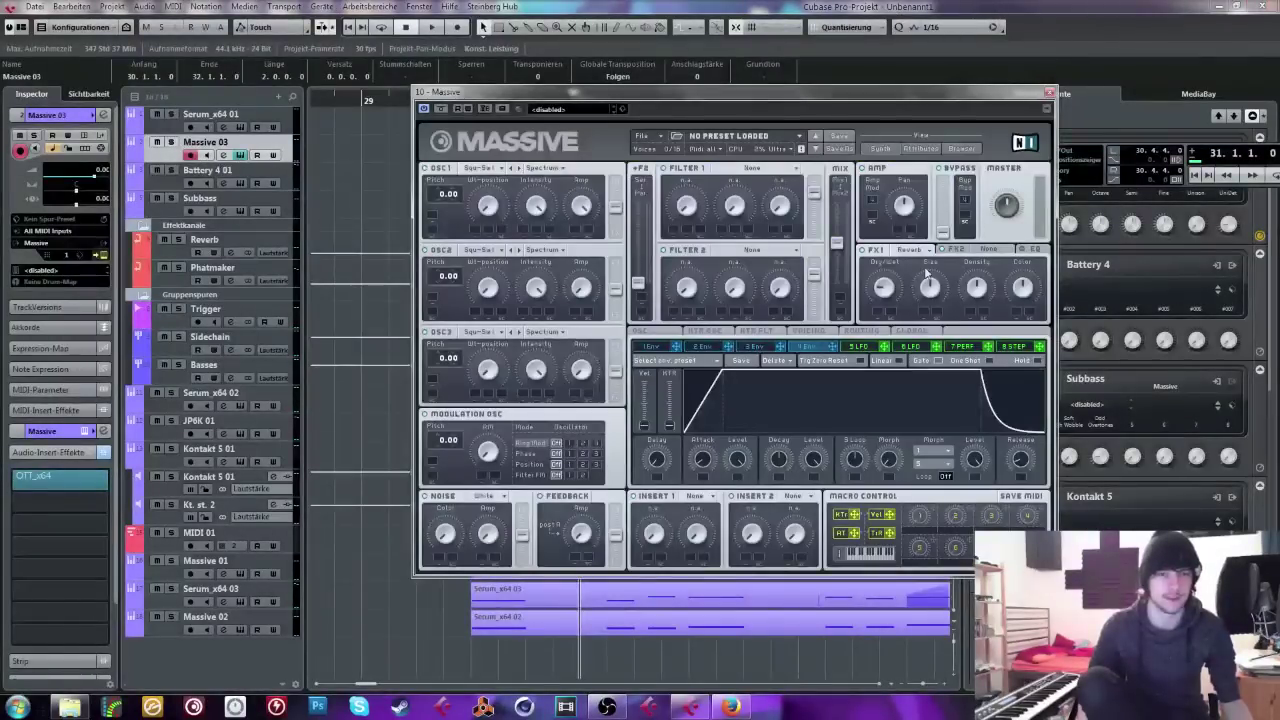
{"action": "key", "text": "space"}
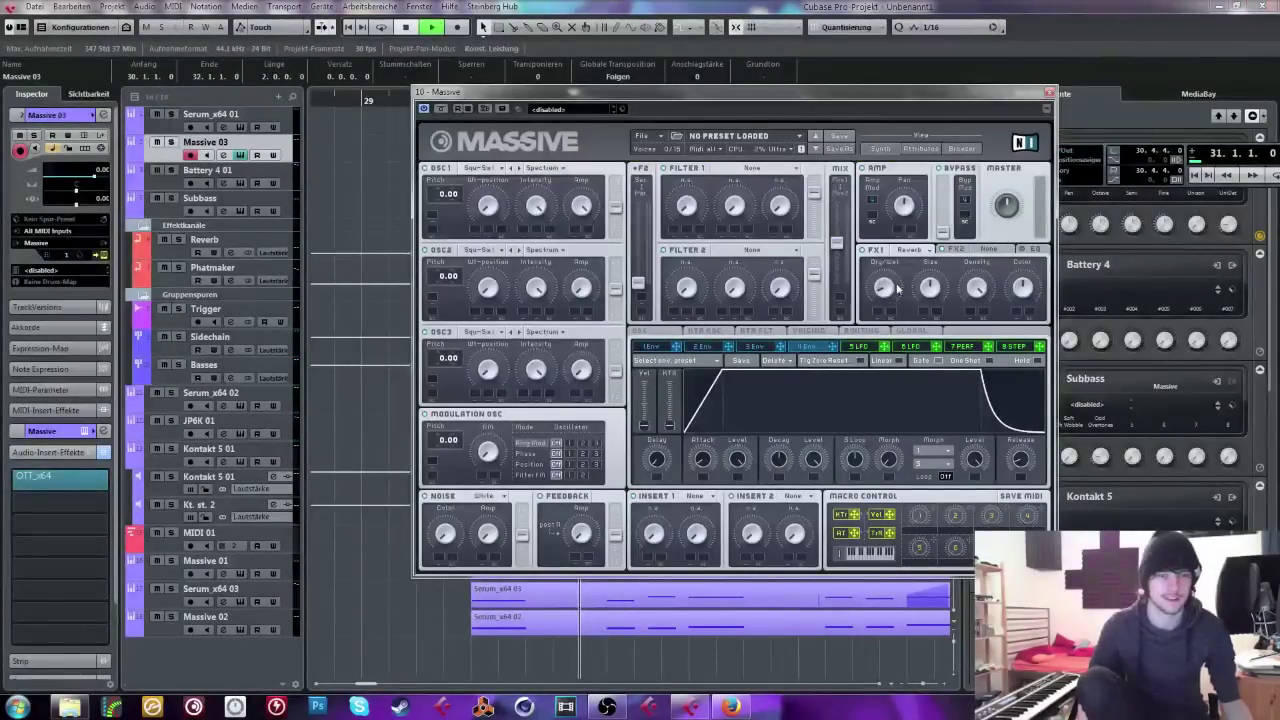
{"action": "left_click_drag", "start_coordinate": [679, 95], "coordinate": [624, 148]}
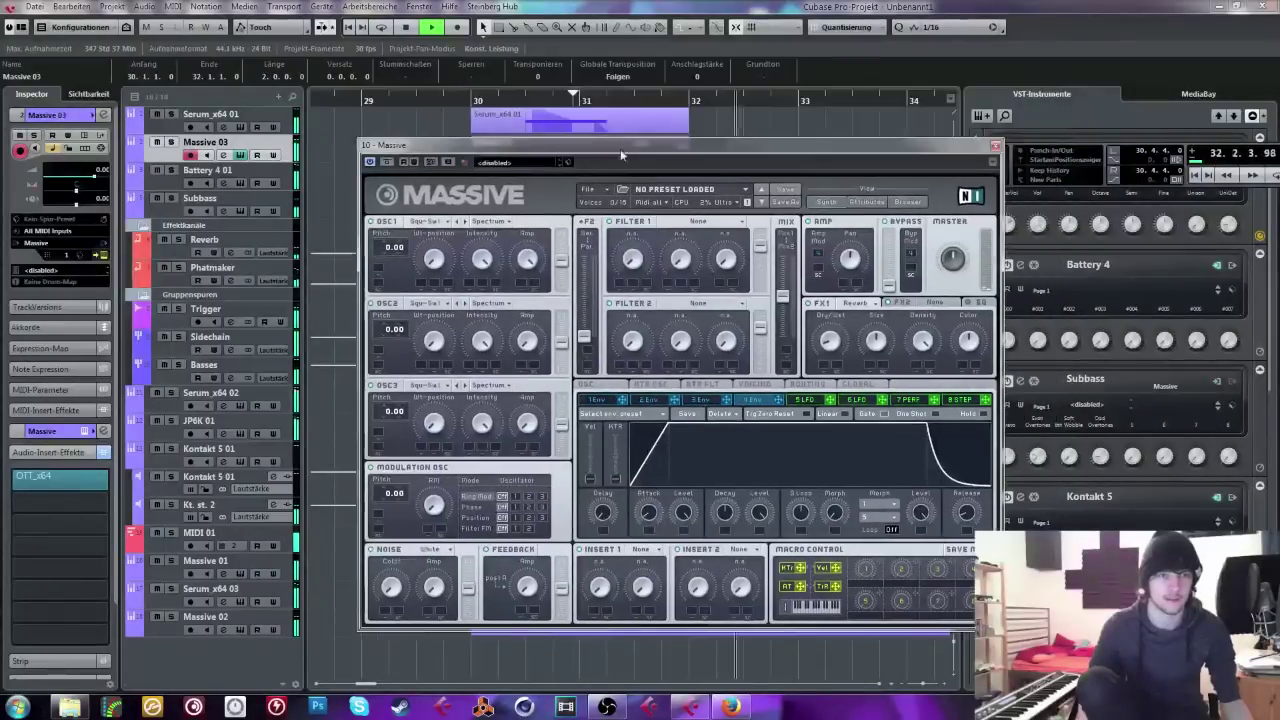
{"action": "key", "text": "space"}
{"action": "left_click_drag", "start_coordinate": [485, 90], "coordinate": [457, 94]}
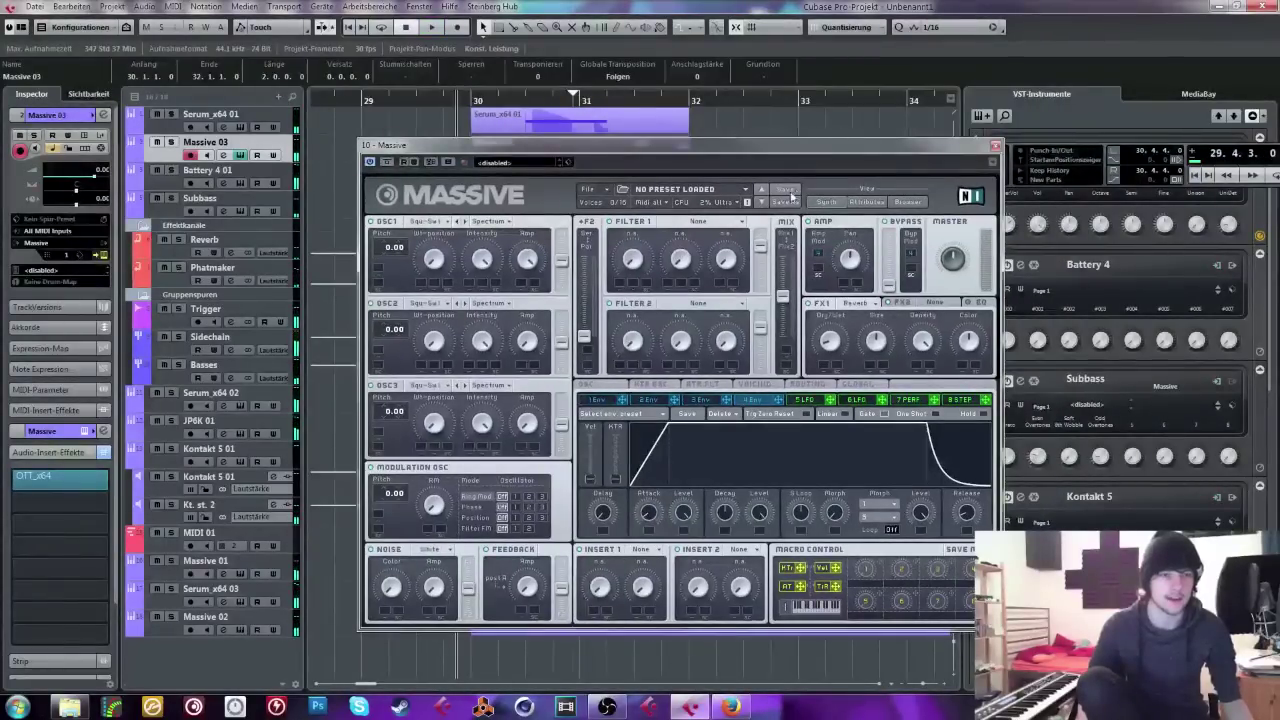
{"action": "key", "text": "space"}
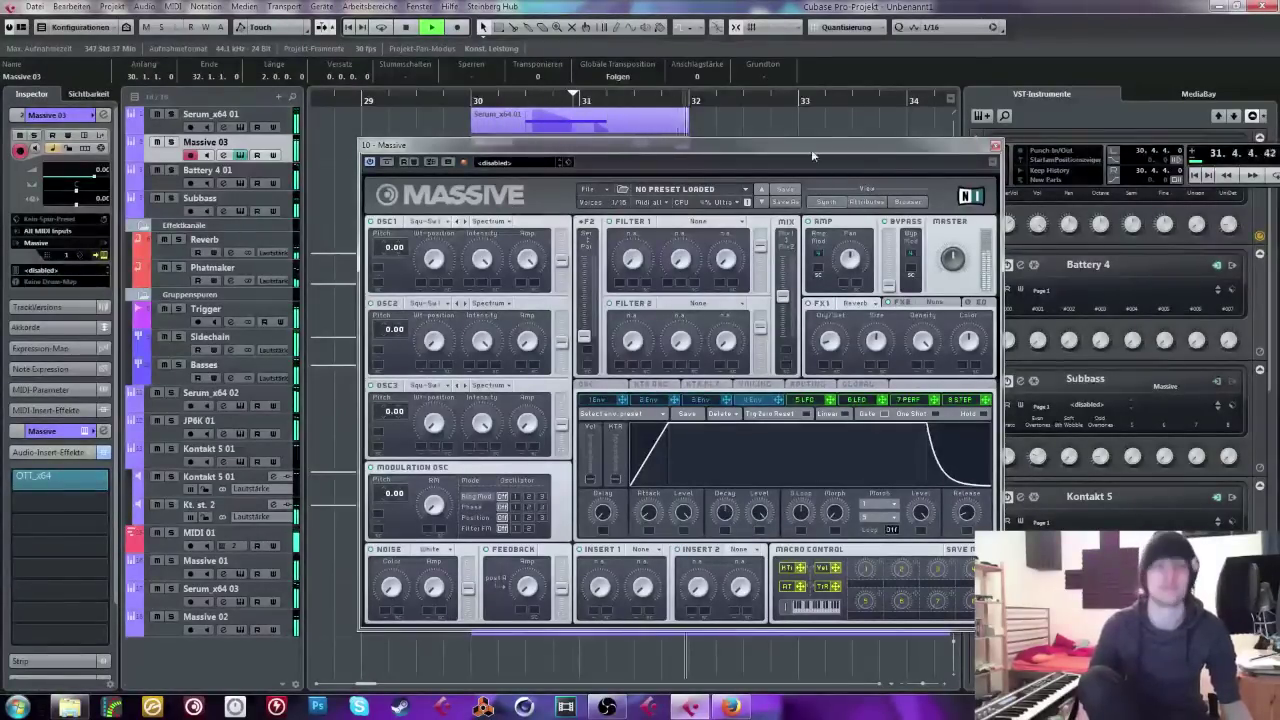
{"action": "left_click_drag", "start_coordinate": [838, 147], "coordinate": [800, 158]}
{"action": "left_click", "coordinate": [957, 157]}
{"action": "key", "text": "space"}
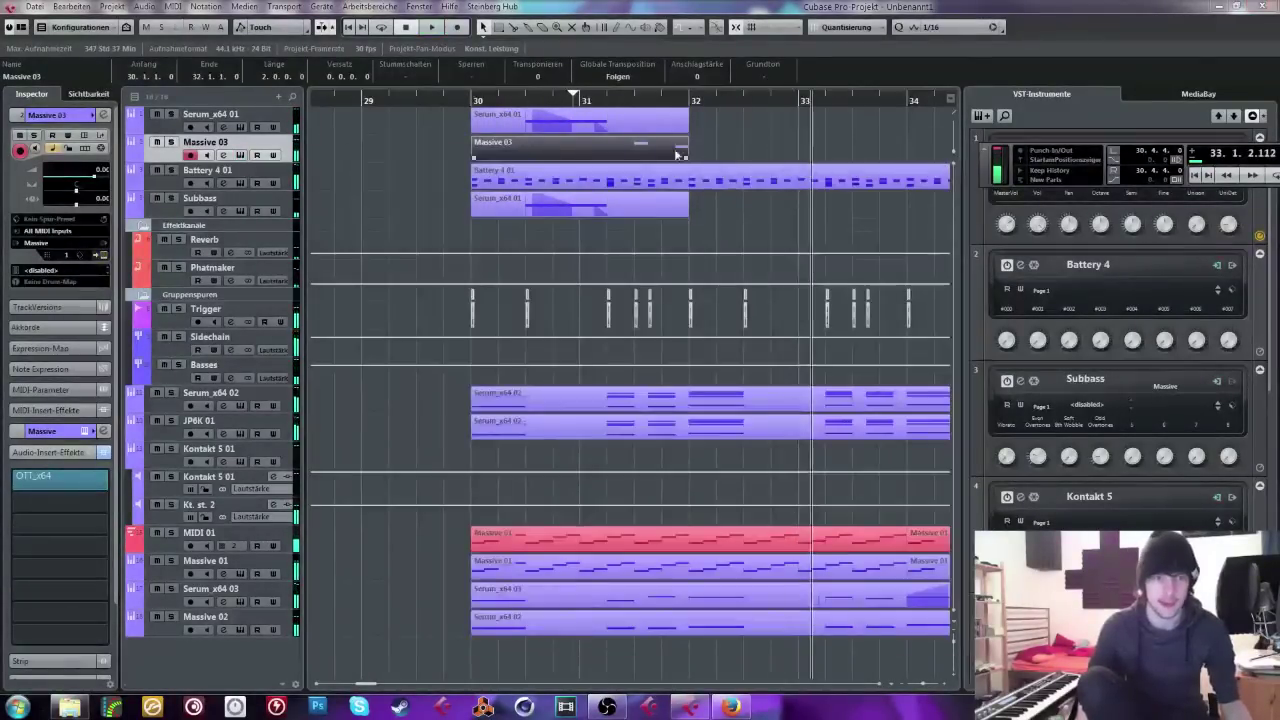
Step: Copy the Massive 03 part to bars 32 to 34, raising its first note two semitones and its second note to C4
{"action": "left_click_drag", "start_coordinate": [660, 151], "coordinate": [867, 148]}
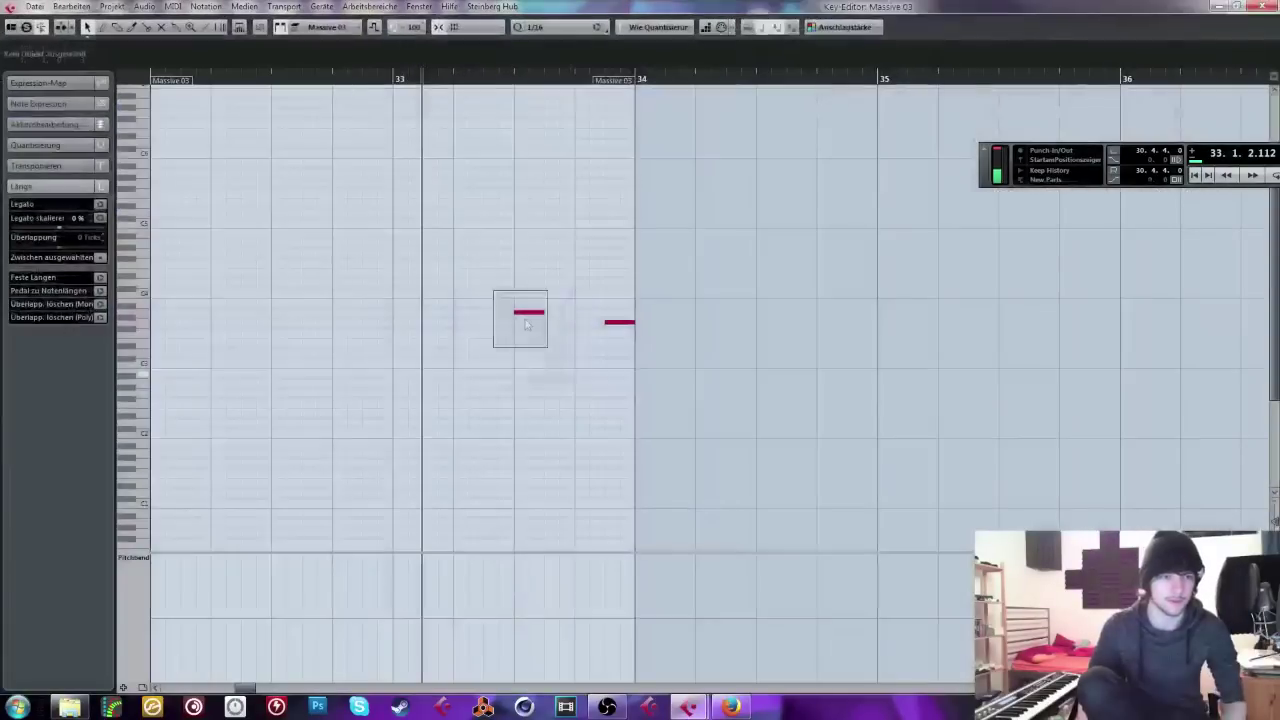
{"action": "key", "text": "Up"}
{"action": "key", "text": "Up"}
{"action": "key", "text": "Right"}
{"action": "key", "text": "Up"}
{"action": "key", "text": "Up"}
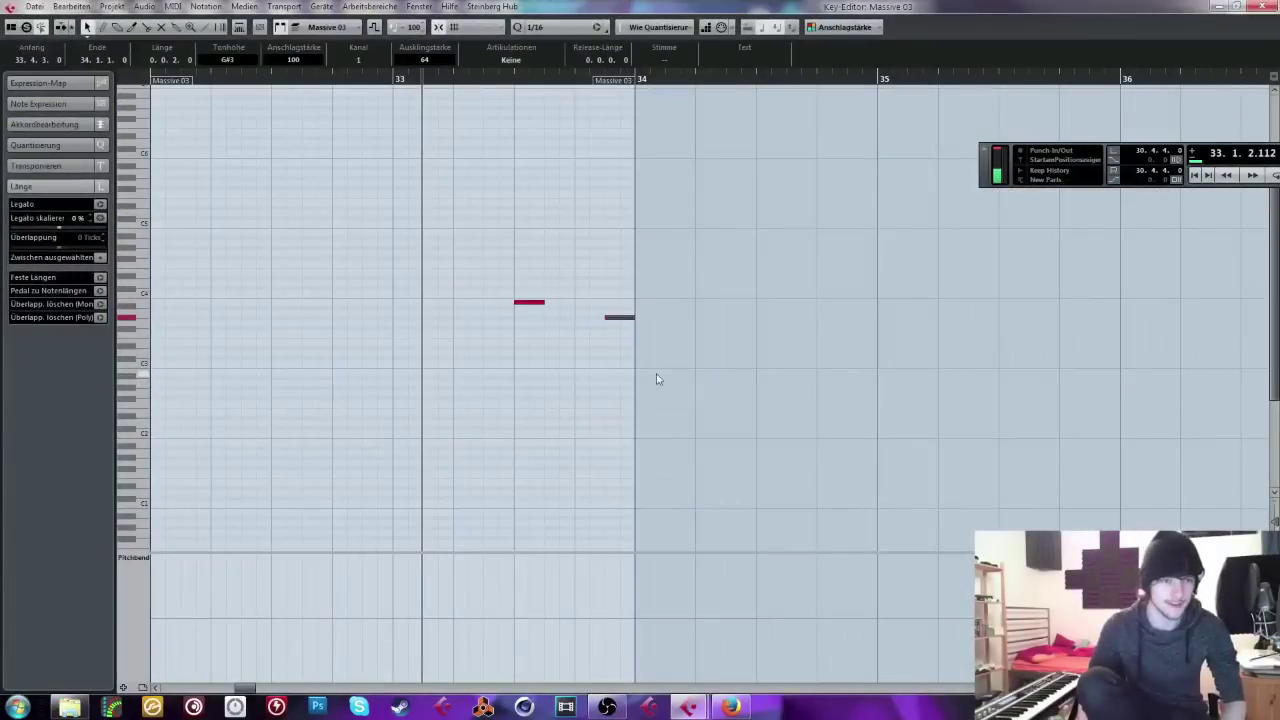
{"action": "key", "text": "Up"}
{"action": "key", "text": "Up"}
{"action": "key", "text": "Up"}
{"action": "key", "text": "Up"}
{"action": "key", "text": "space"}
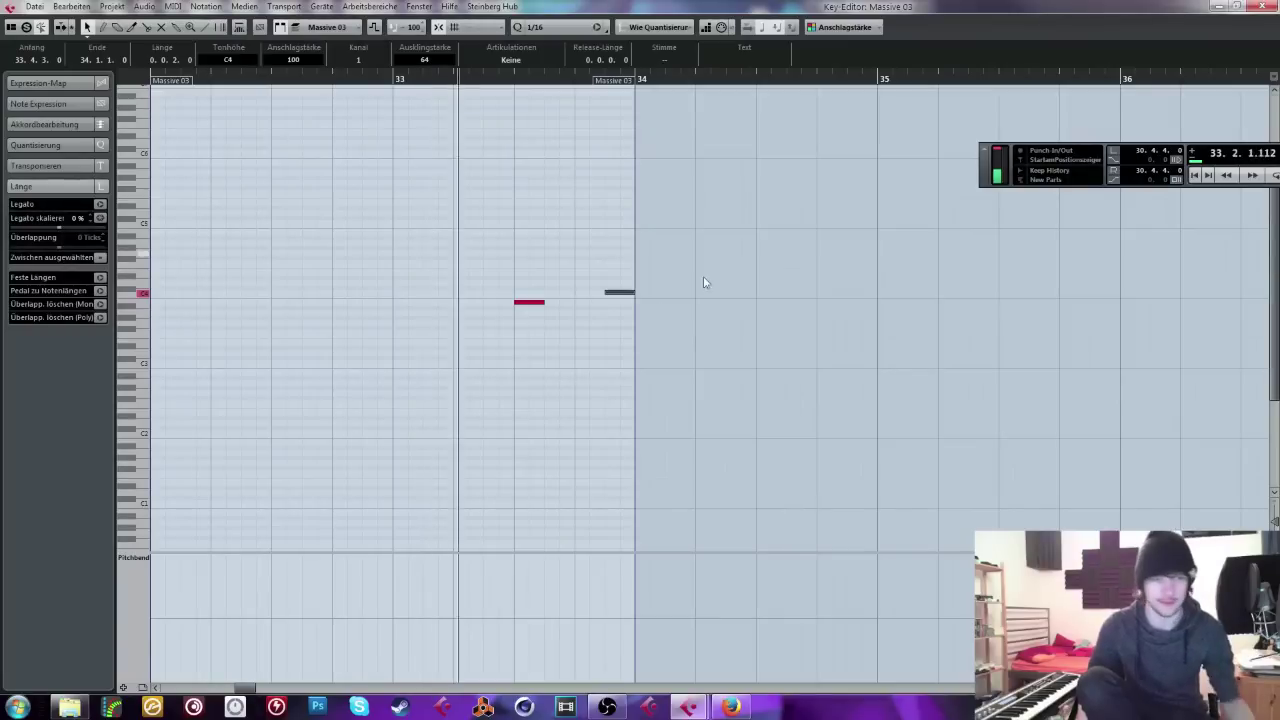
{"action": "key", "text": "ctrl+e"}
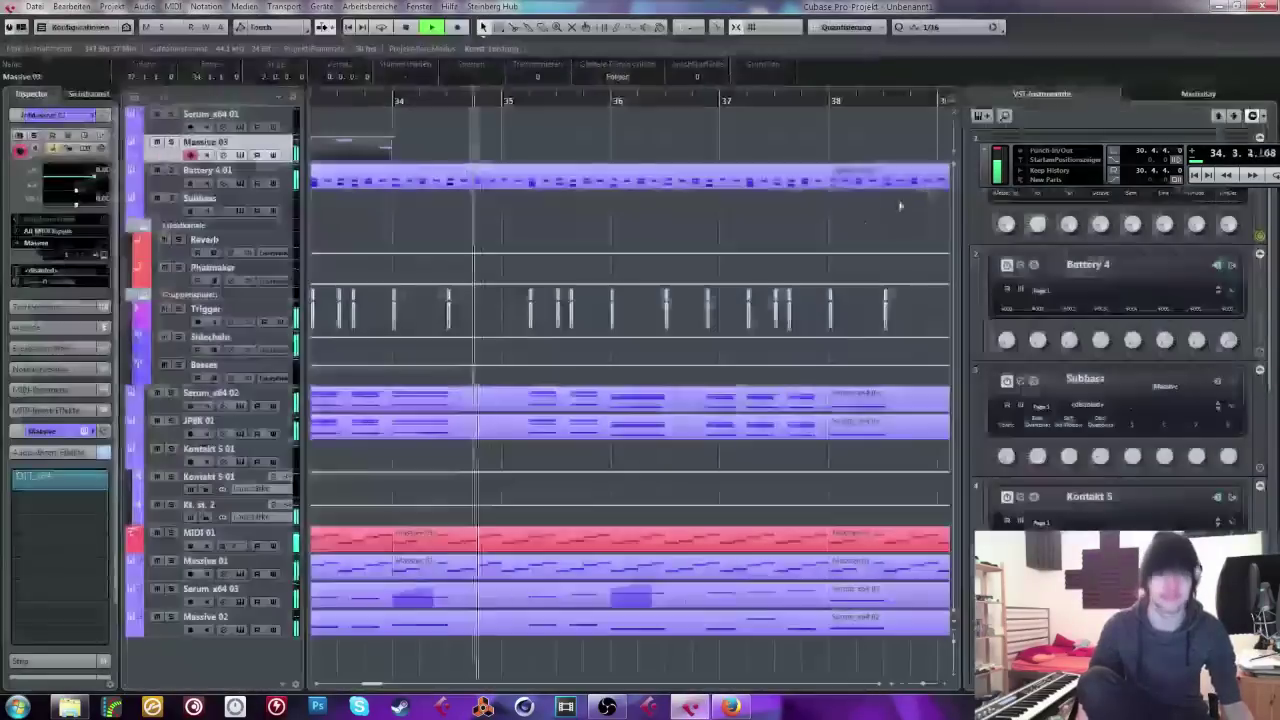
{"action": "left_click_drag", "start_coordinate": [505, 148], "coordinate": [718, 149]}
{"action": "key", "text": "g"}
{"action": "key", "text": "g"}
{"action": "key", "text": "g"}
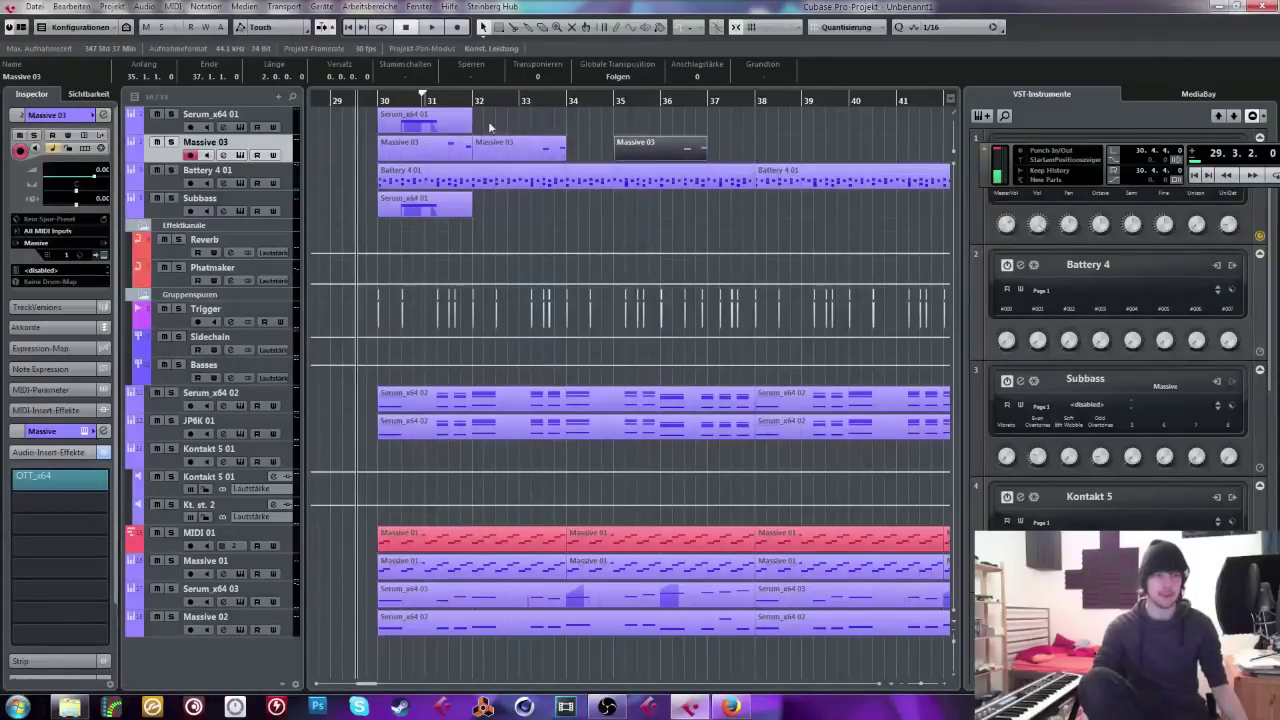
{"action": "left_click_drag", "start_coordinate": [566, 111], "coordinate": [358, 574]}
{"action": "left_click_drag", "start_coordinate": [598, 653], "coordinate": [726, 97]}
{"action": "left_click", "coordinate": [759, 112]}
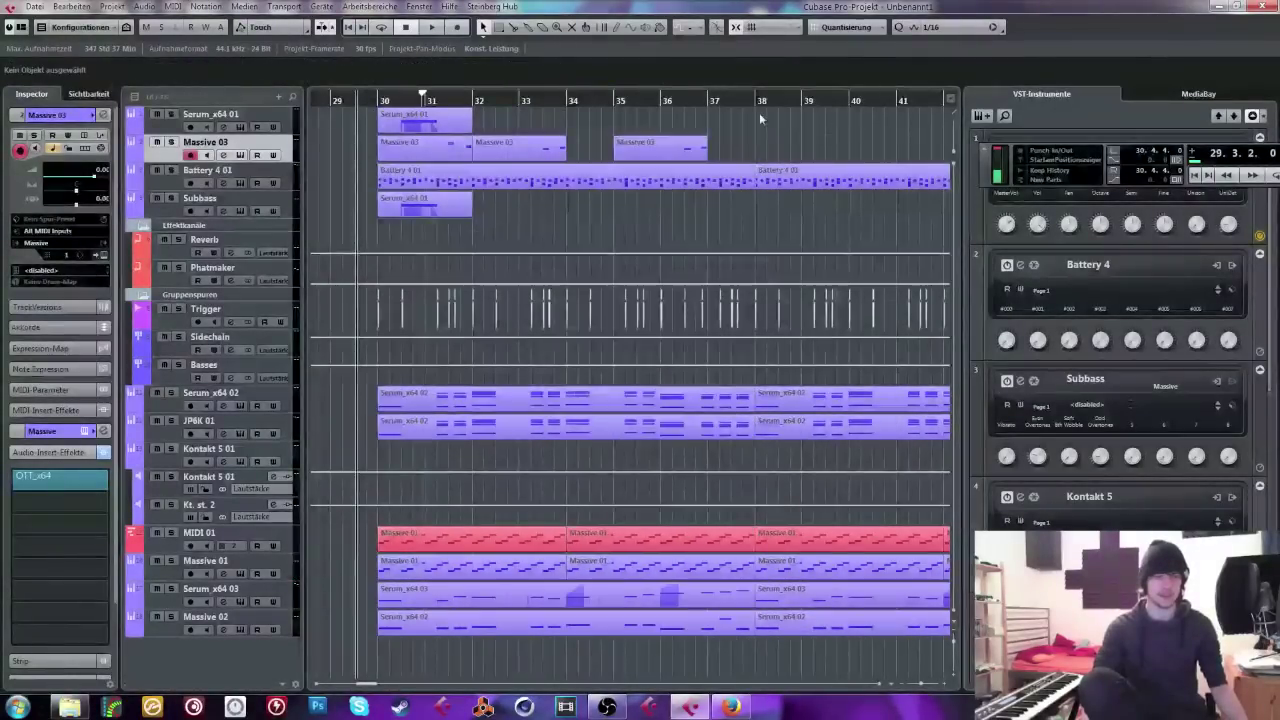
{"action": "left_click", "coordinate": [673, 144]}
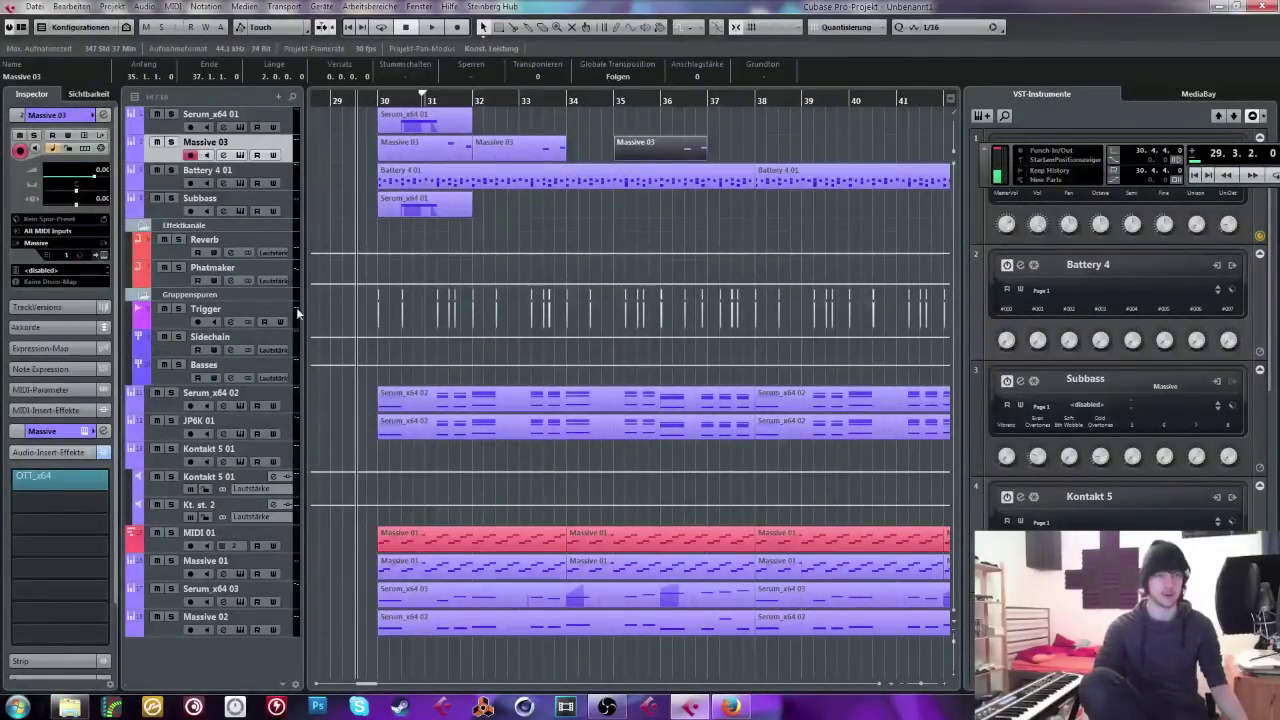
{"action": "key", "text": "Delete"}
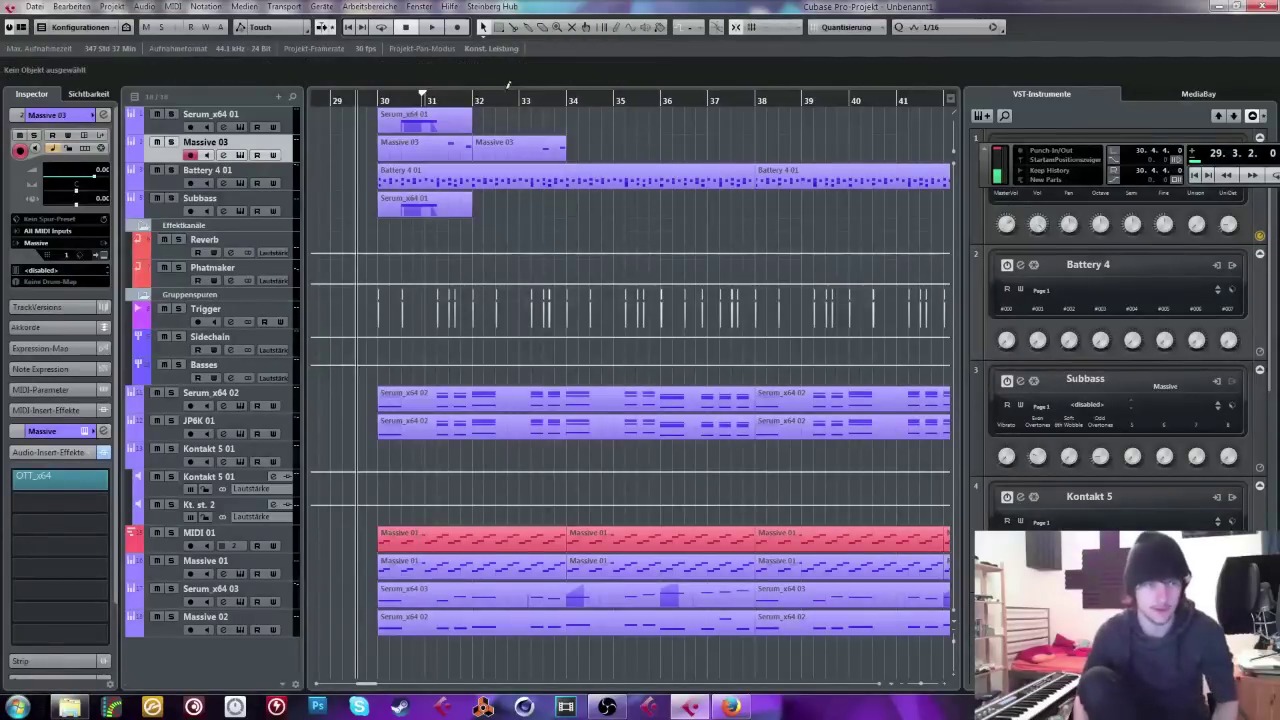
Step: Duplicate the parts on the Serum_x64 01 and Subbass tracks into bars 32 to 34
{"action": "left_click", "coordinate": [445, 126]}
{"action": "key", "text": "ctrl+d"}
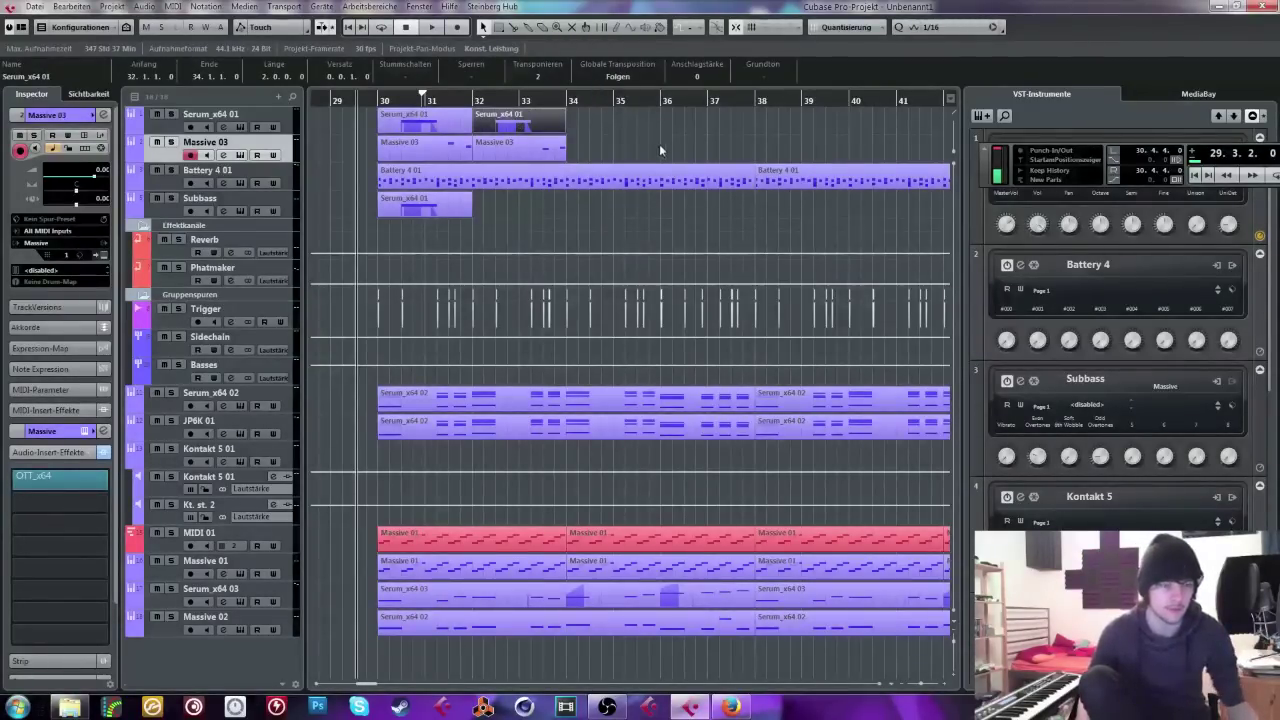
{"action": "left_click", "coordinate": [425, 207]}
{"action": "key", "text": "ctrl+d"}
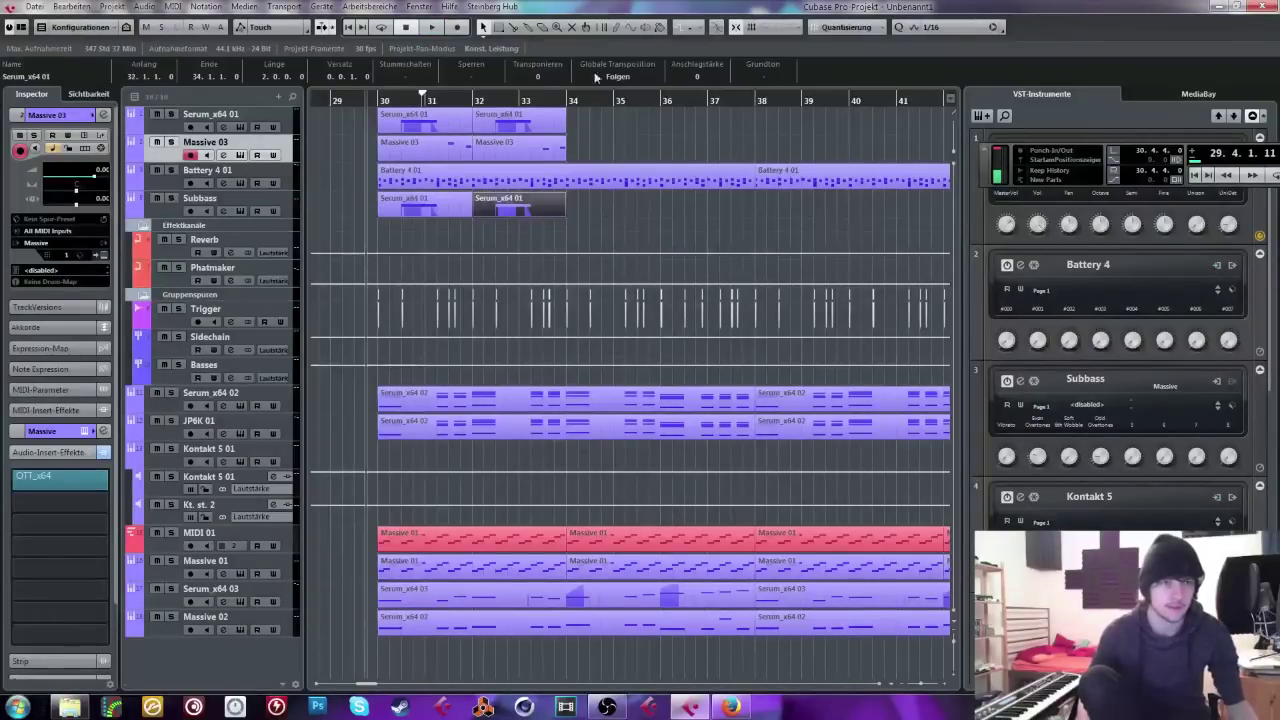
Step: Play the arrangement from just before bar 30 to bar 34 to check the duplicated bass parts in the mix
{"action": "left_click", "coordinate": [607, 108]}
{"action": "key", "text": "space"}
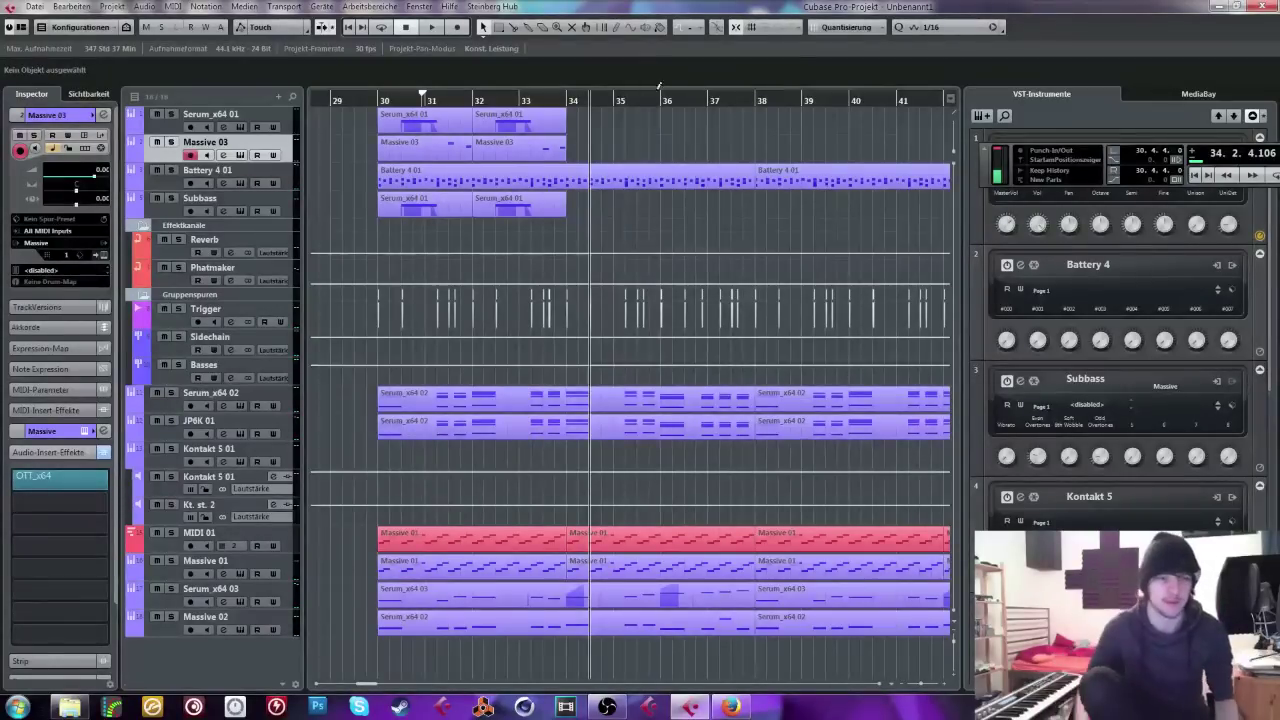
{"action": "left_click_drag", "start_coordinate": [384, 104], "coordinate": [384, 98]}
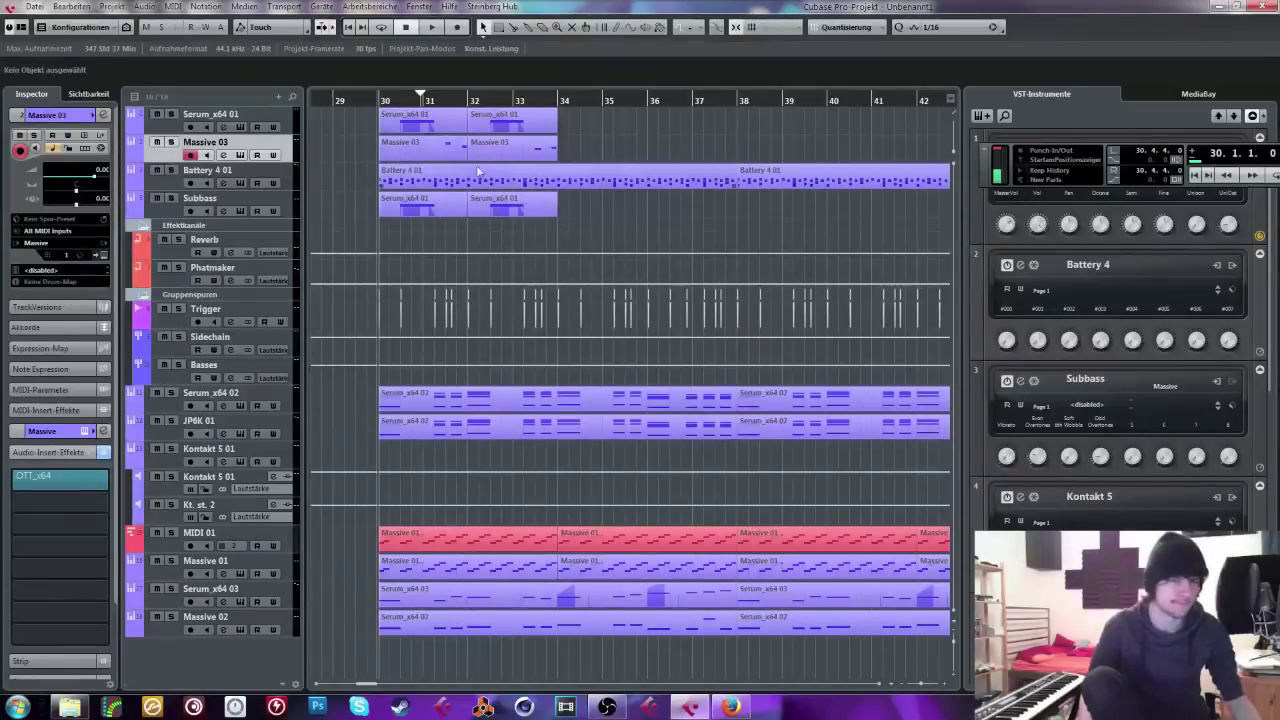
{"action": "left_click", "coordinate": [538, 204]}
{"action": "left_click", "coordinate": [586, 137]}
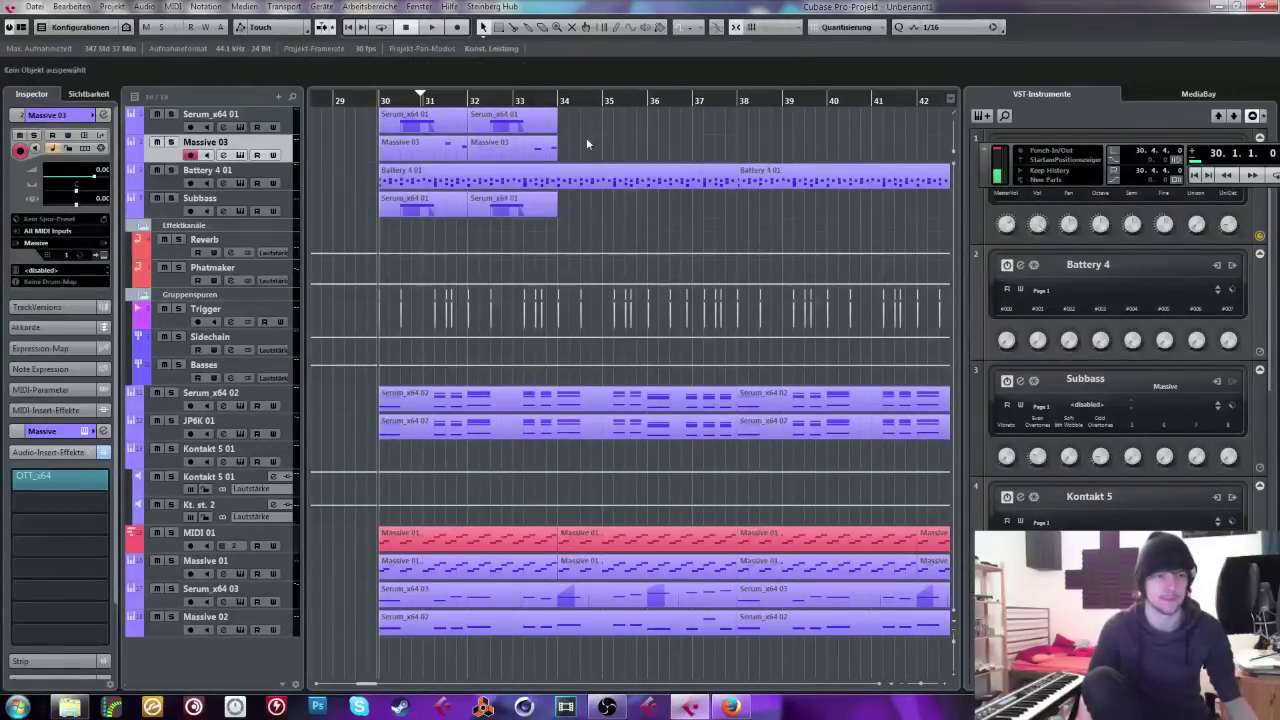
{"action": "left_click", "coordinate": [520, 122]}
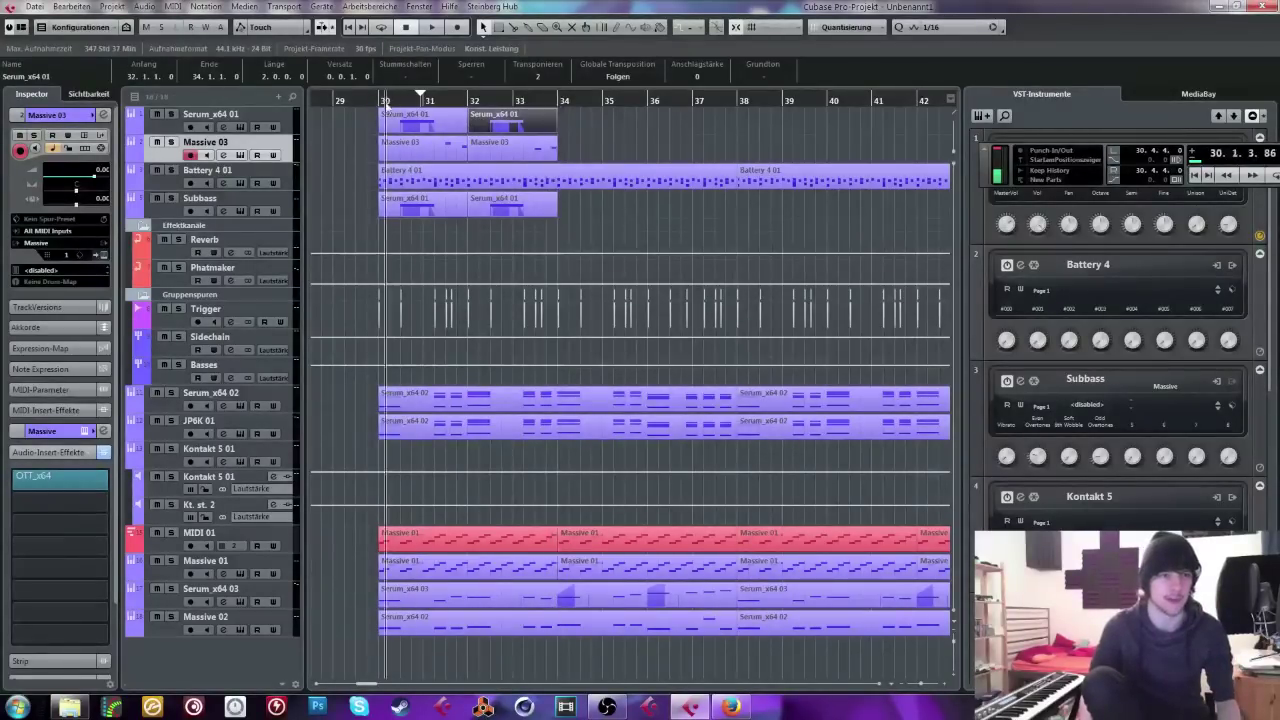
{"action": "left_click", "coordinate": [632, 120]}
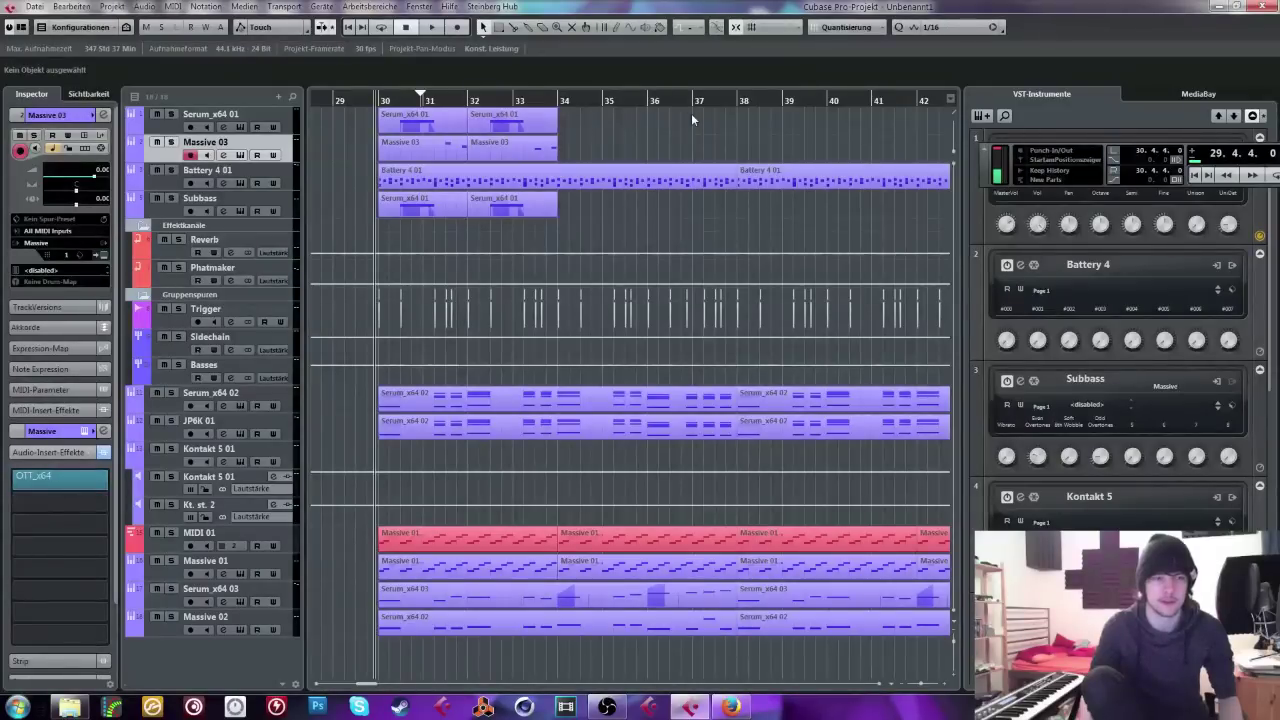
{"action": "left_click", "coordinate": [381, 101]}
{"action": "left_click_drag", "start_coordinate": [381, 101], "coordinate": [577, 86]}
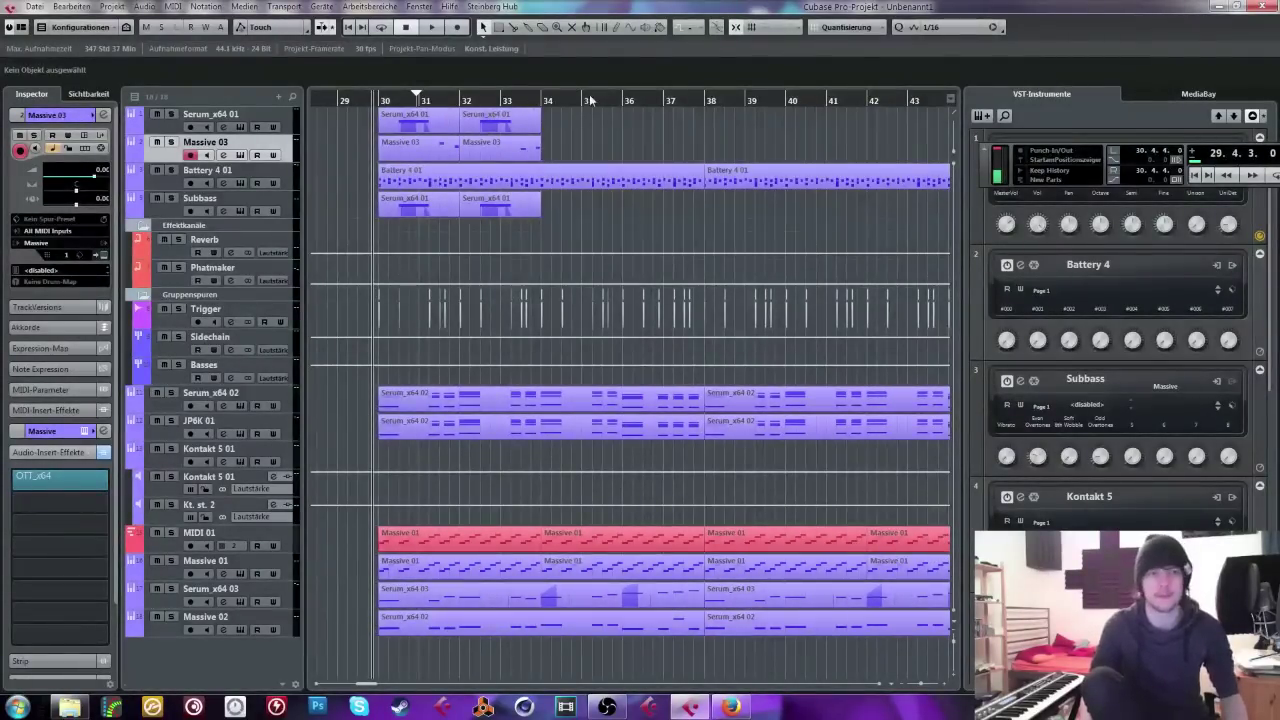
{"action": "left_click_drag", "start_coordinate": [575, 122], "coordinate": [658, 145]}
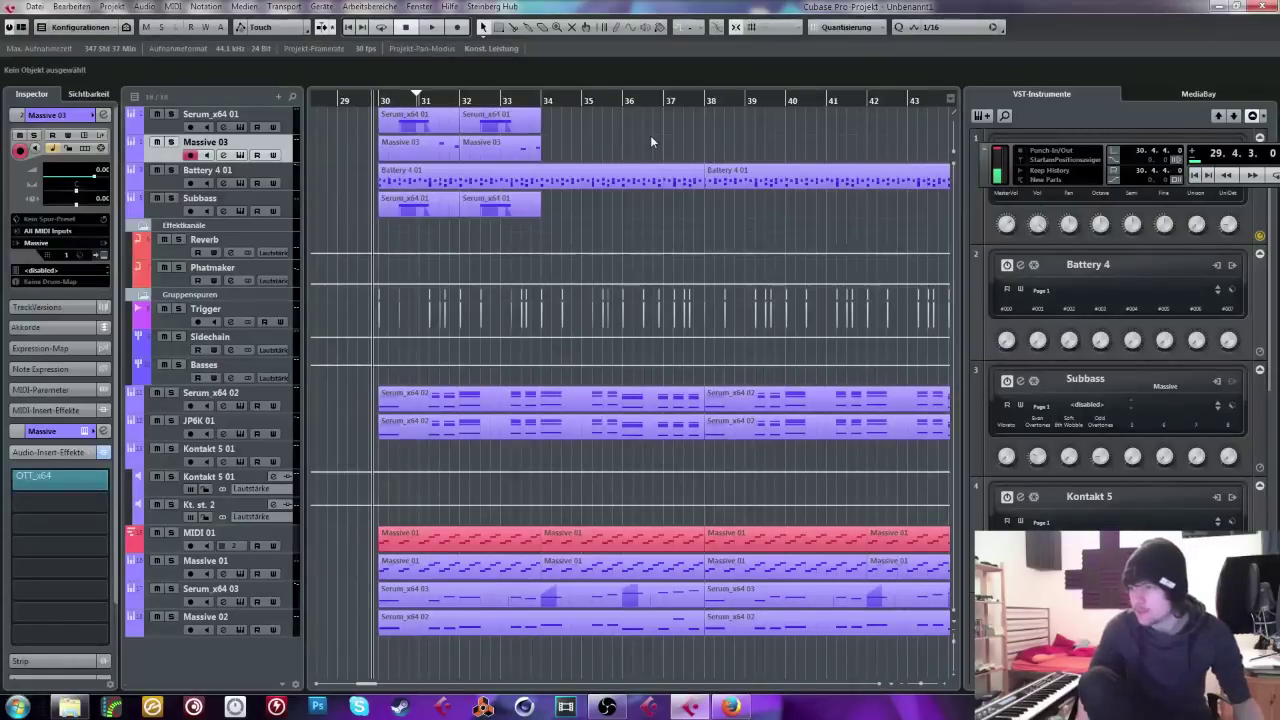
{"action": "key", "text": "space"}
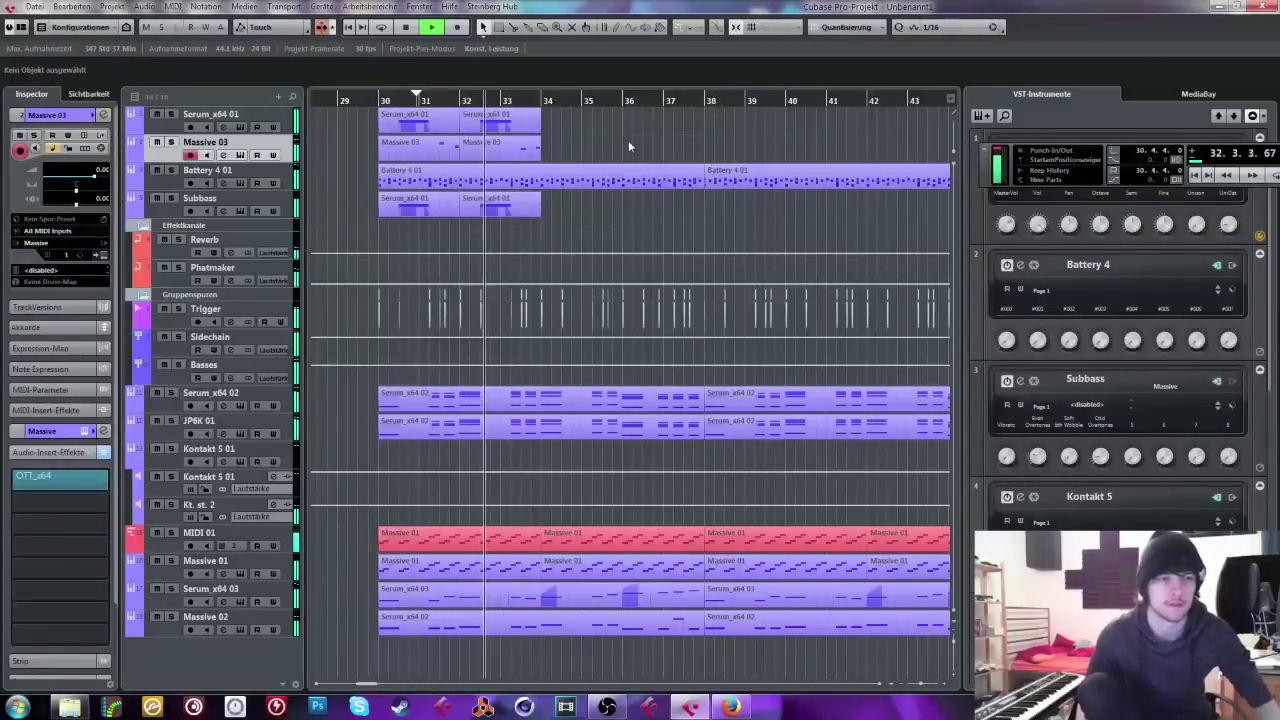
{"action": "key", "text": "space"}
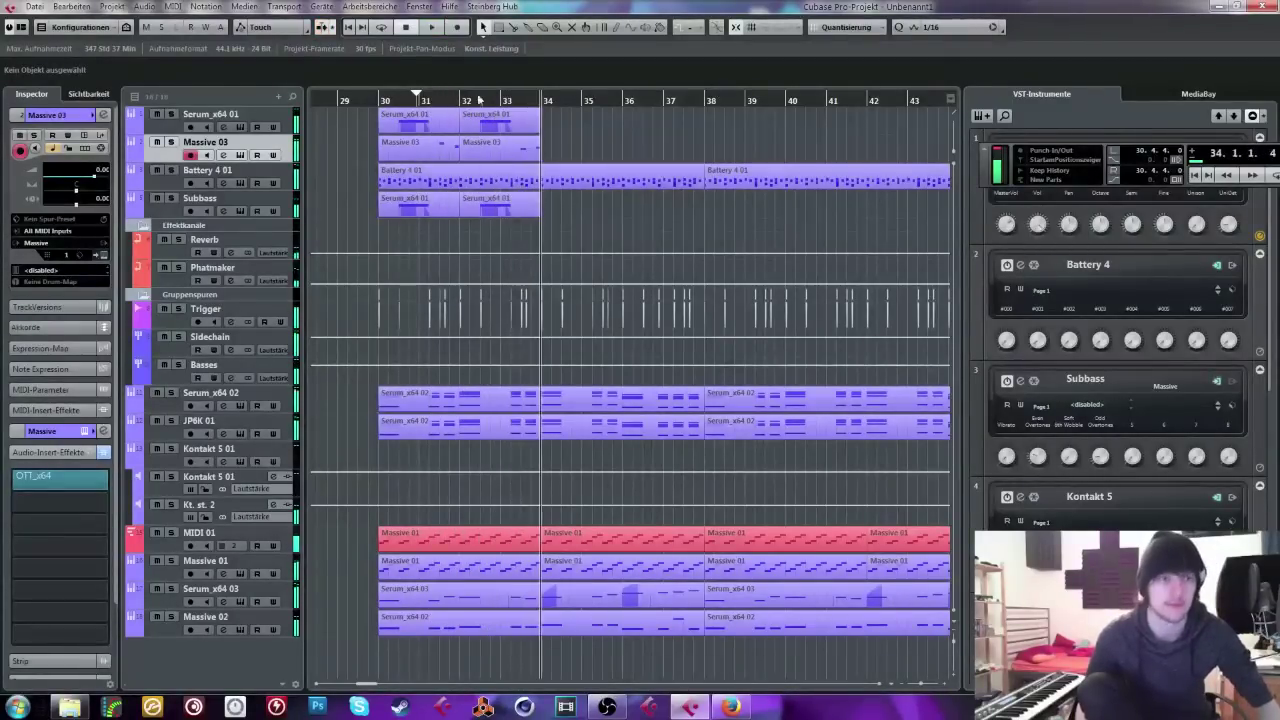
Step: Set the locators to 31.2.4 and 31.4.4, solo the Serum_x64 01 track, and play it from around bar 30
{"action": "left_click_drag", "start_coordinate": [458, 97], "coordinate": [436, 97]}
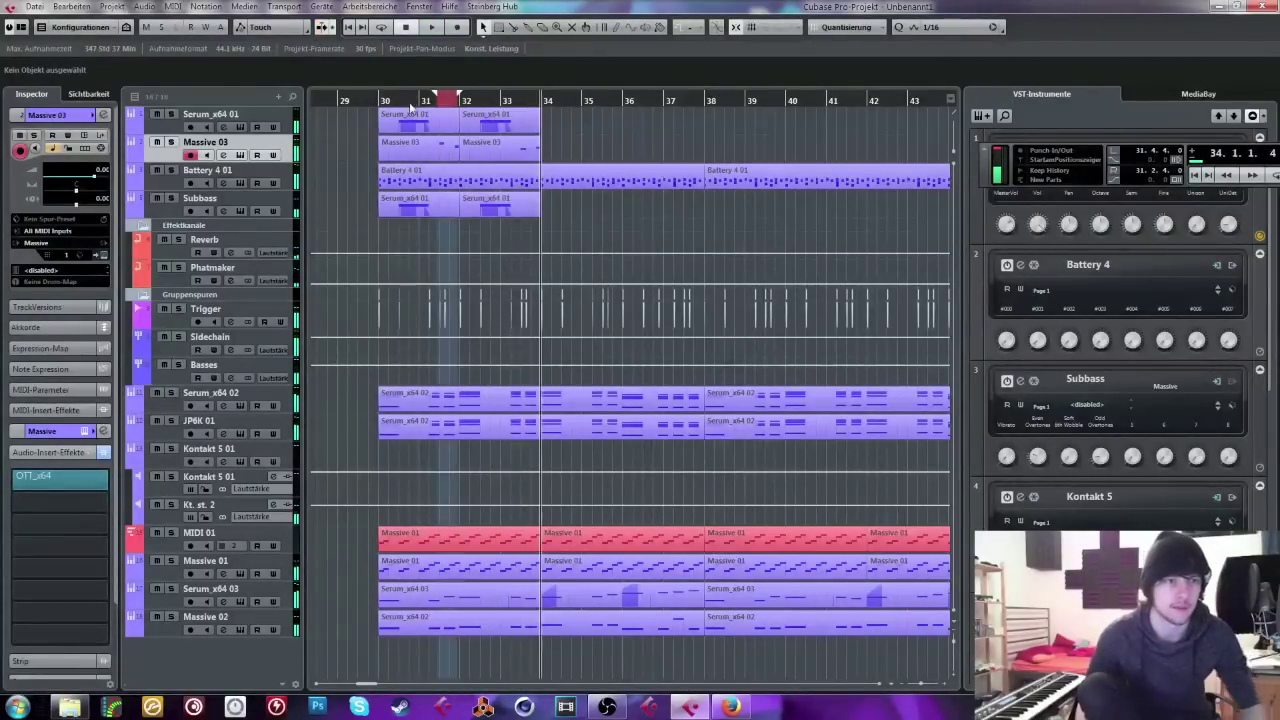
{"action": "left_click", "coordinate": [171, 115]}
{"action": "key", "text": "space"}
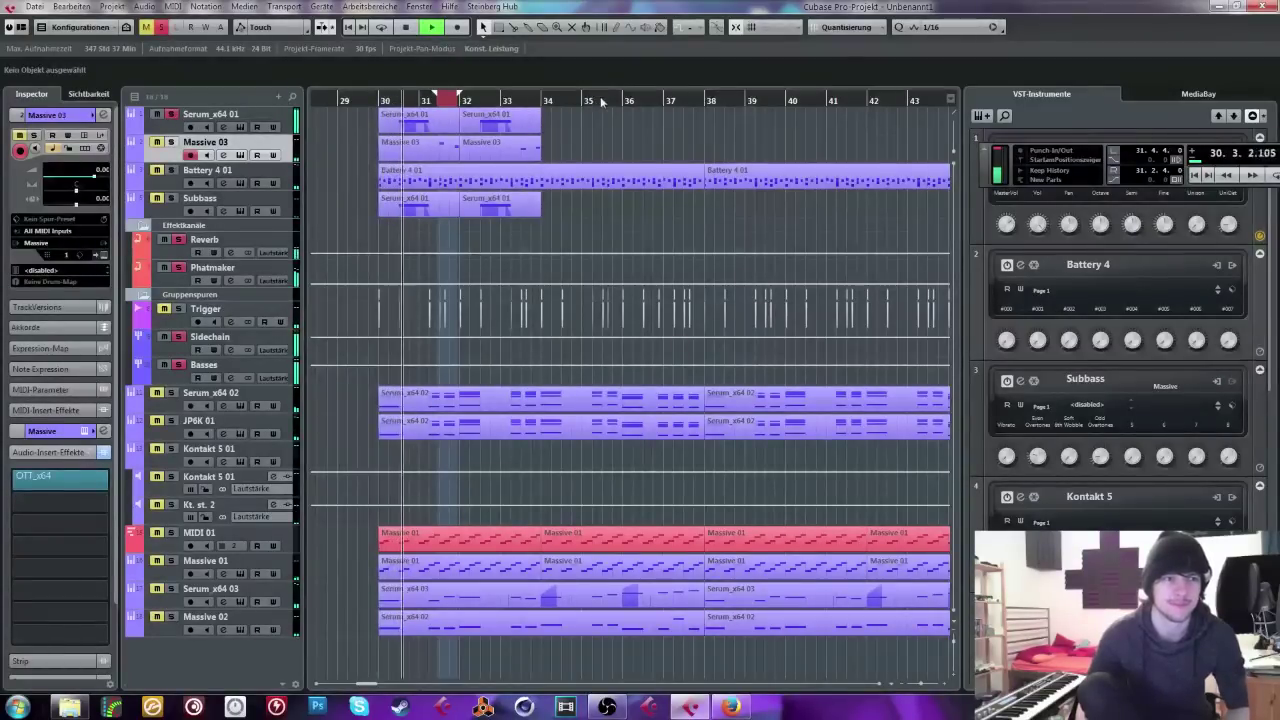
{"action": "key", "text": "space"}
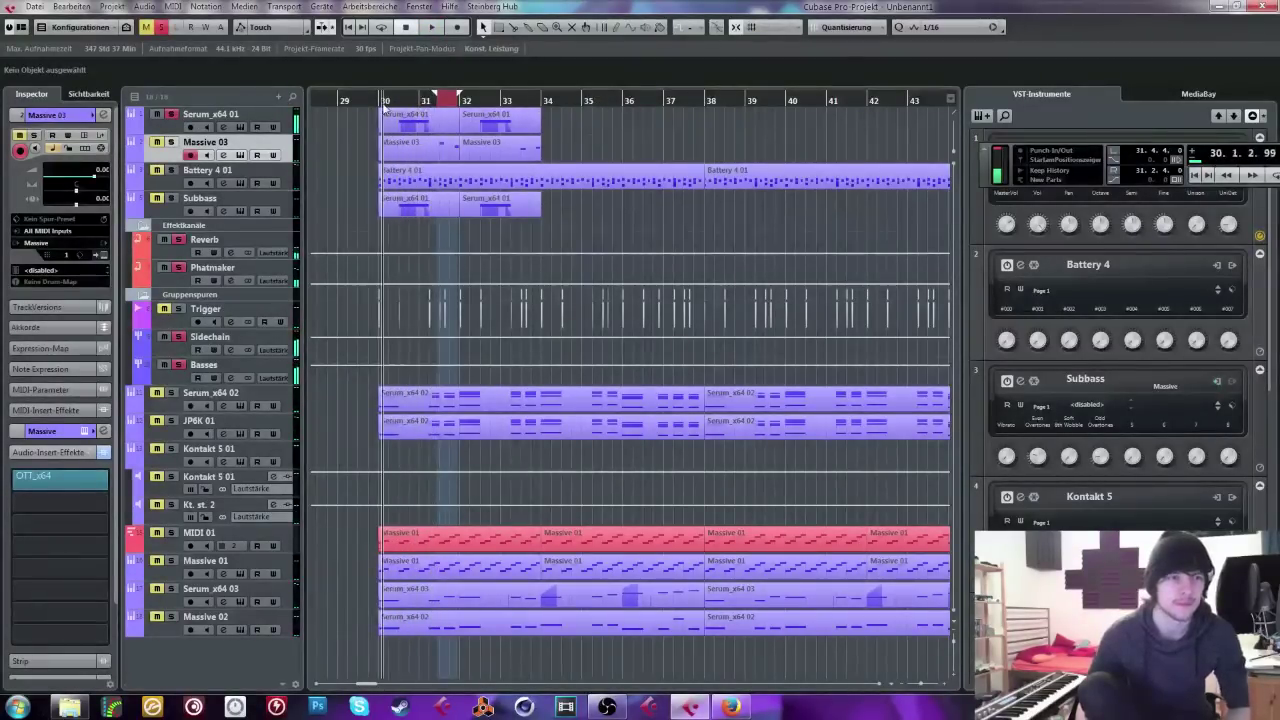
Step: Duplicate the Serum_x64 01 track, keeping only the bar 30 to 32 part on the original and the bar 32 to 34 part on the copy
{"action": "right_click", "coordinate": [257, 113]}
{"action": "key", "text": "Escape"}
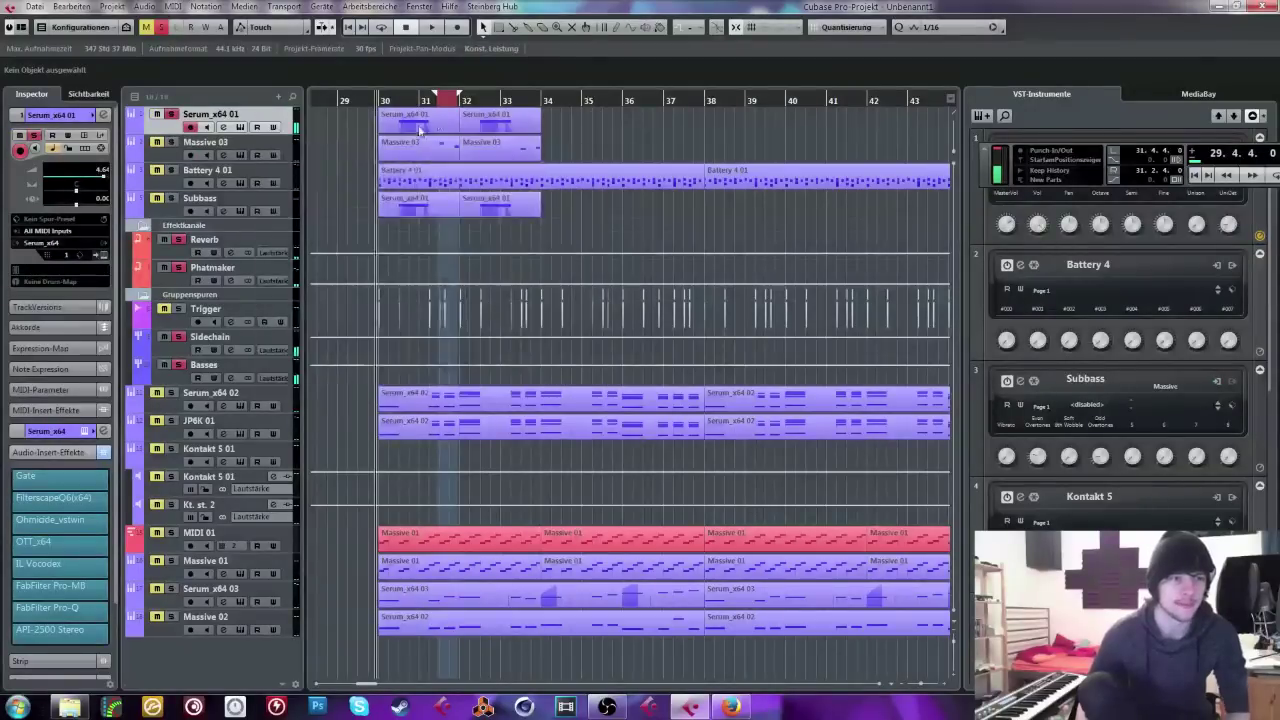
{"action": "left_click", "coordinate": [428, 152]}
{"action": "key", "text": "Delete"}
{"action": "left_click", "coordinate": [503, 123]}
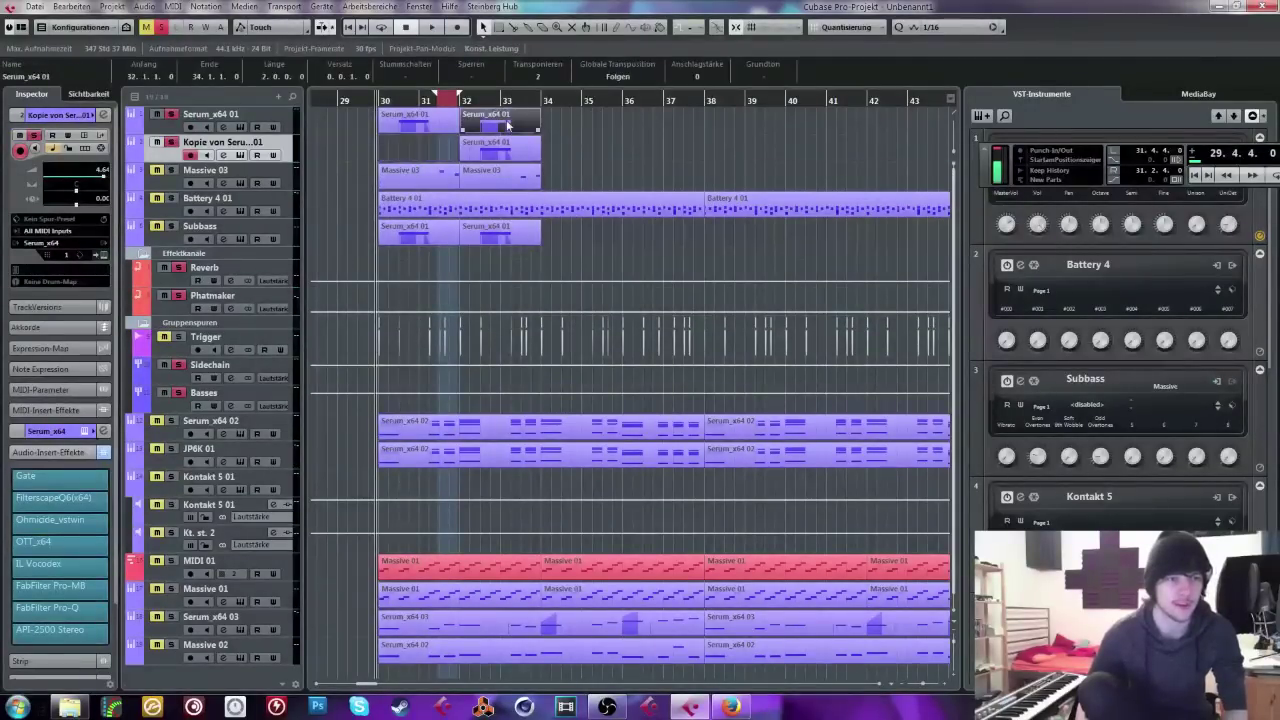
{"action": "key", "text": "Delete"}
Step: Play the arrangement from around bar 30 to check the bass phrases on the original and copied Serum tracks
{"action": "left_click", "coordinate": [468, 101]}
{"action": "key", "text": "h"}
{"action": "key", "text": "h"}
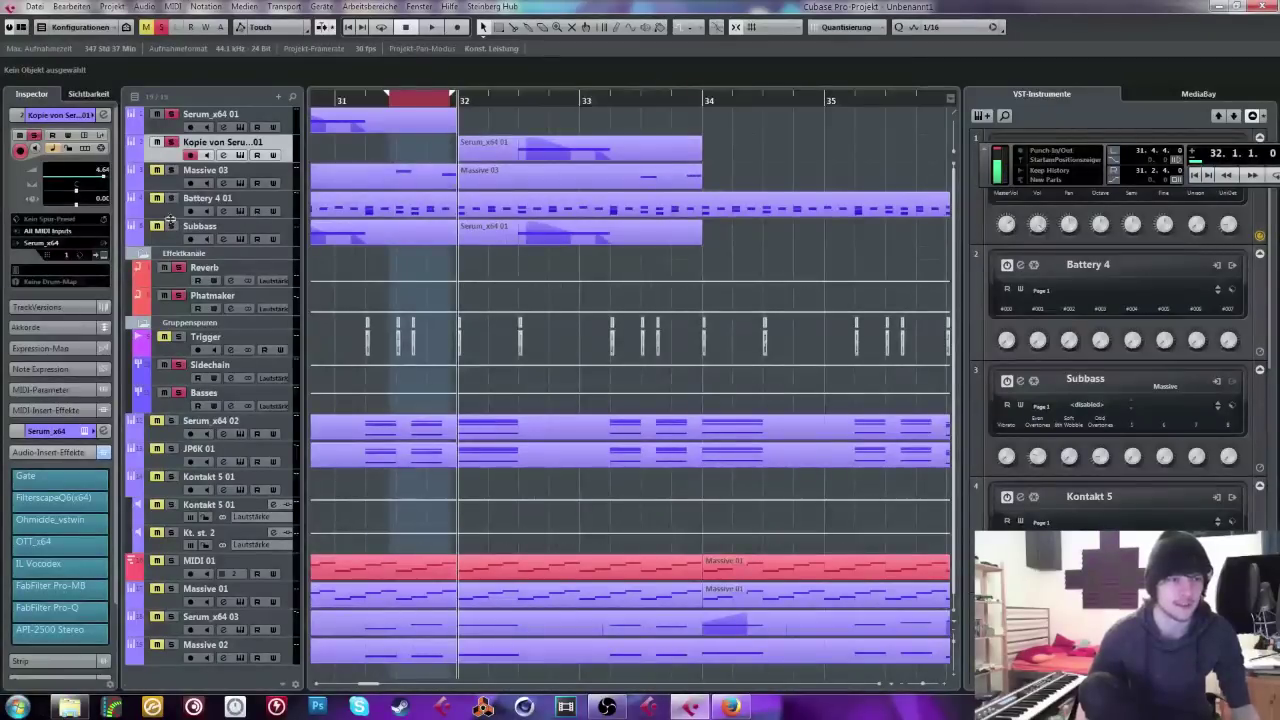
{"action": "left_click_drag", "start_coordinate": [378, 88], "coordinate": [292, 100]}
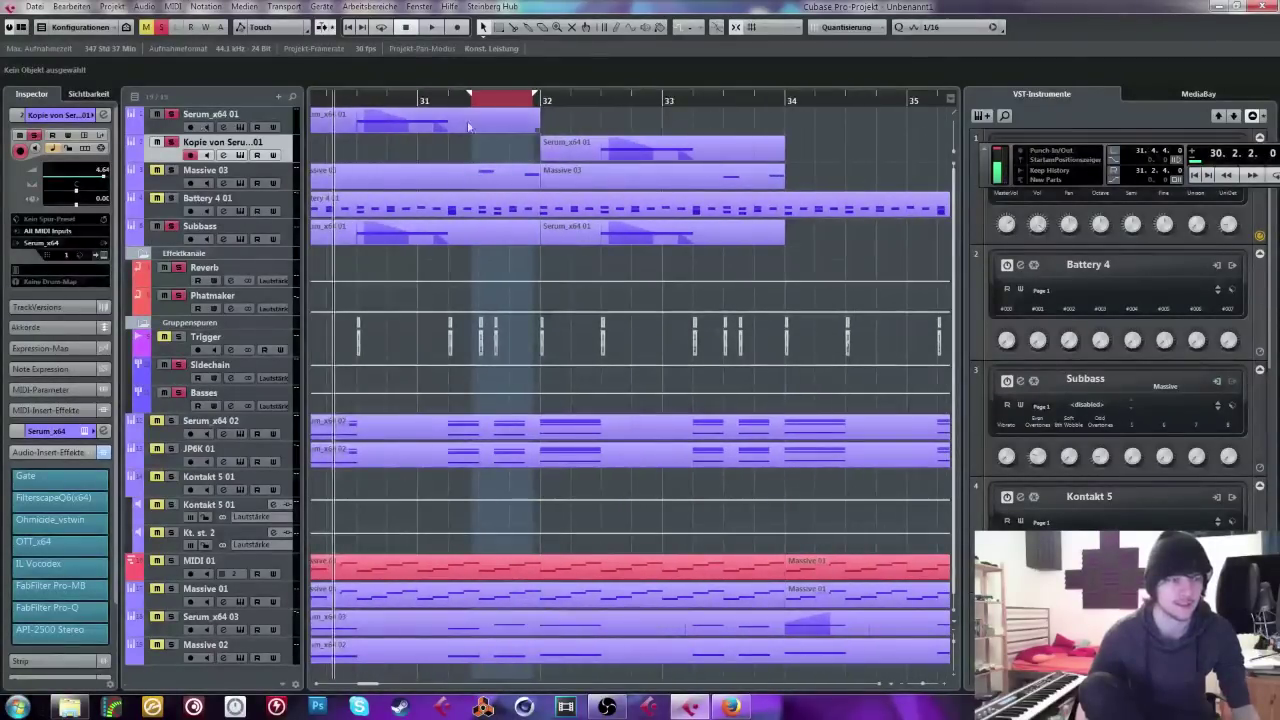
{"action": "key", "text": "space"}
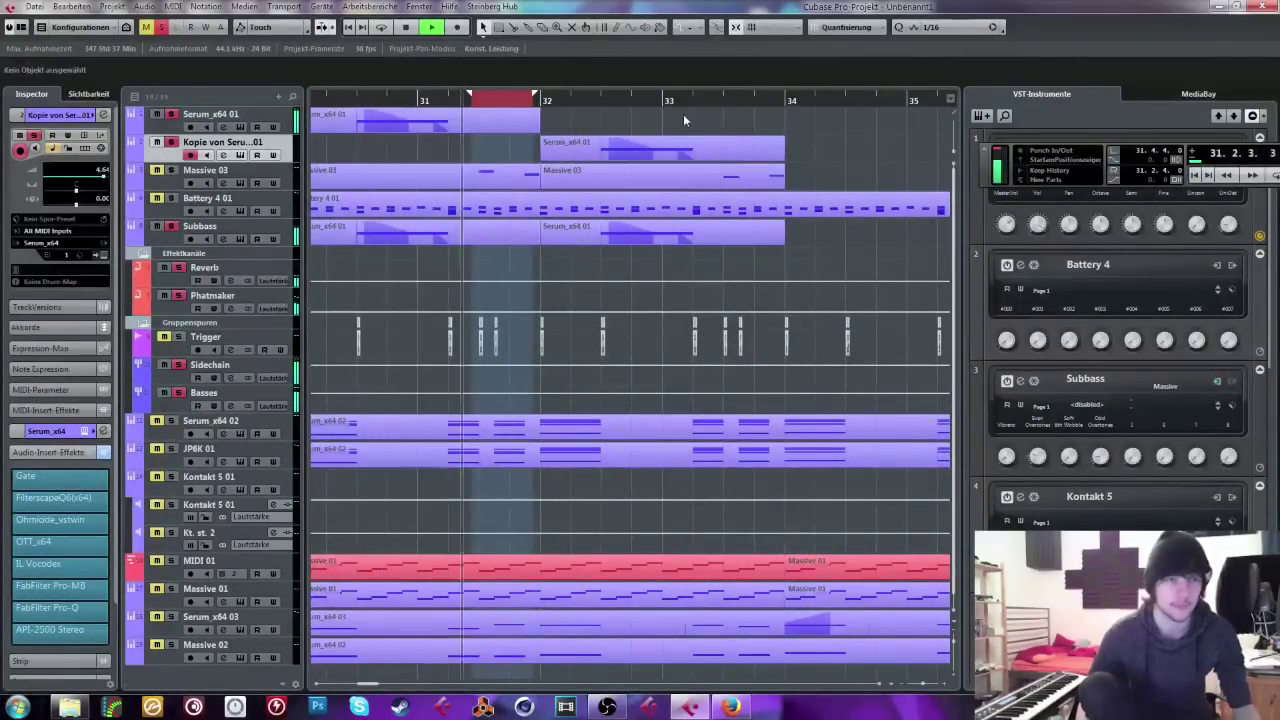
{"action": "key", "text": "Down"}
{"action": "left_click", "coordinate": [336, 104]}
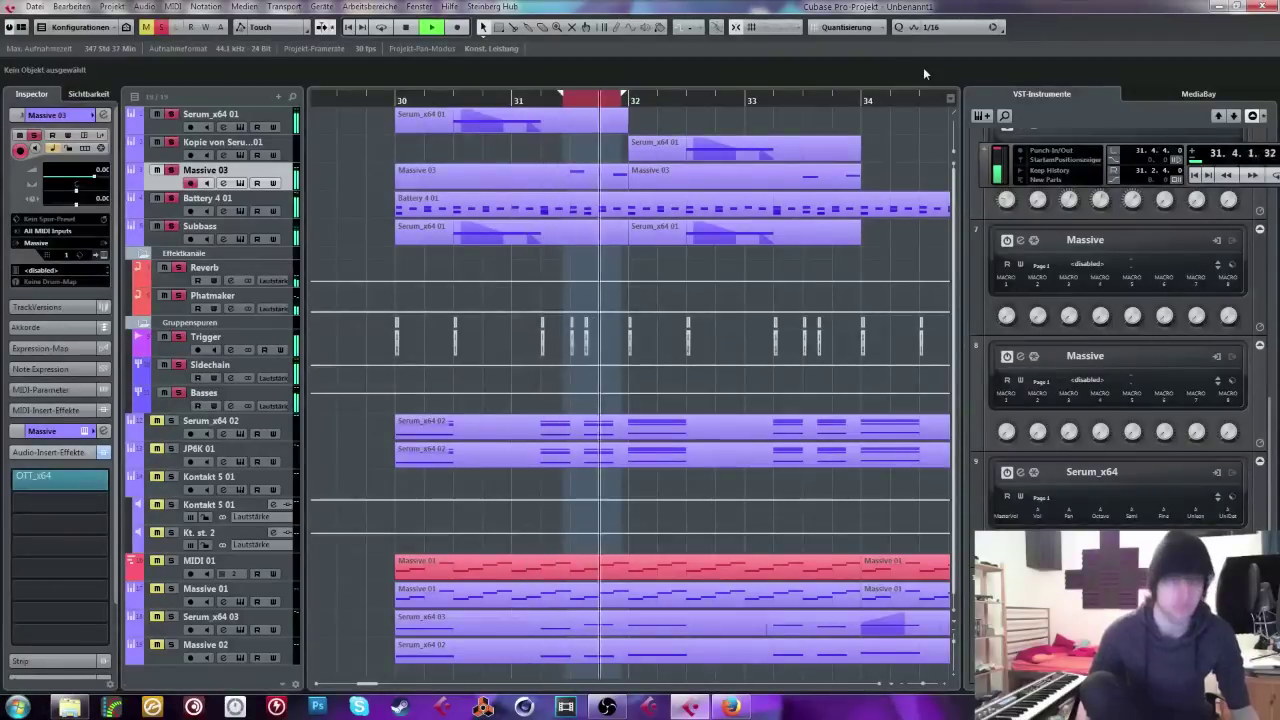
Step: Open the bar 32 part on the copied Serum track and delete its entire pitchbend curve
{"action": "left_click", "coordinate": [724, 150]}
{"action": "double_click", "coordinate": [724, 150]}
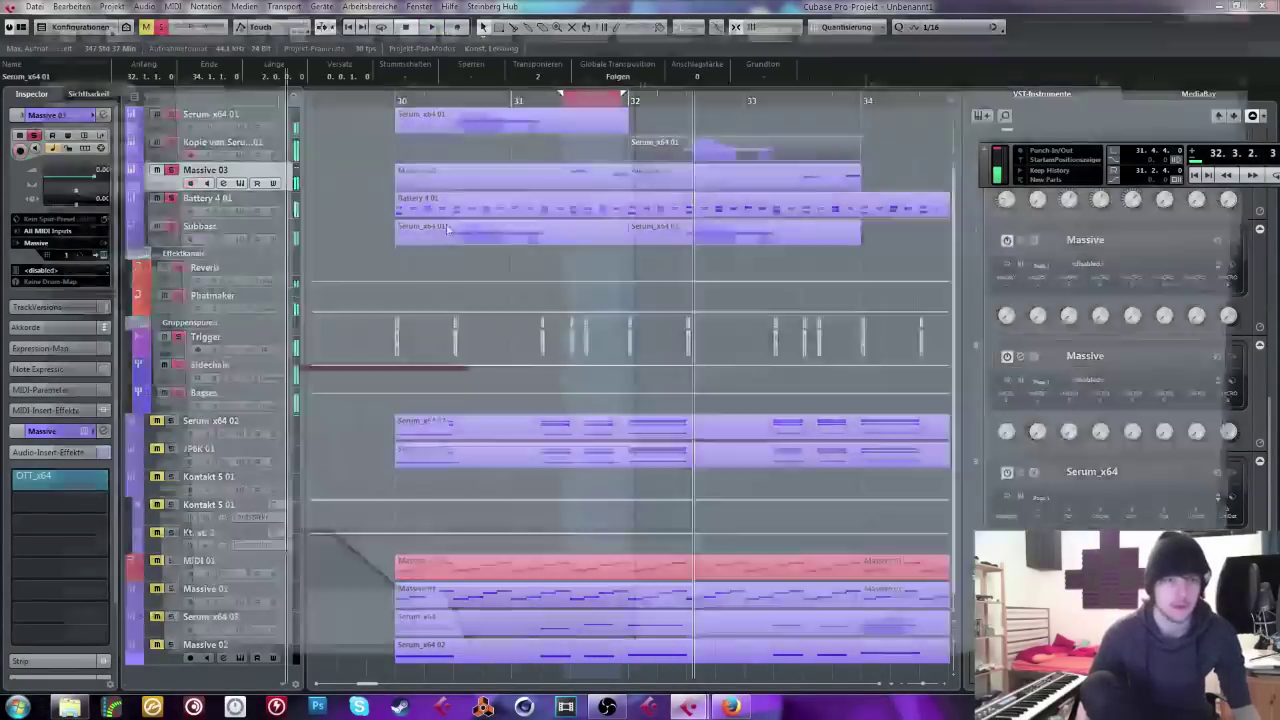
{"action": "left_click_drag", "start_coordinate": [221, 681], "coordinate": [563, 514]}
{"action": "key", "text": "Delete"}
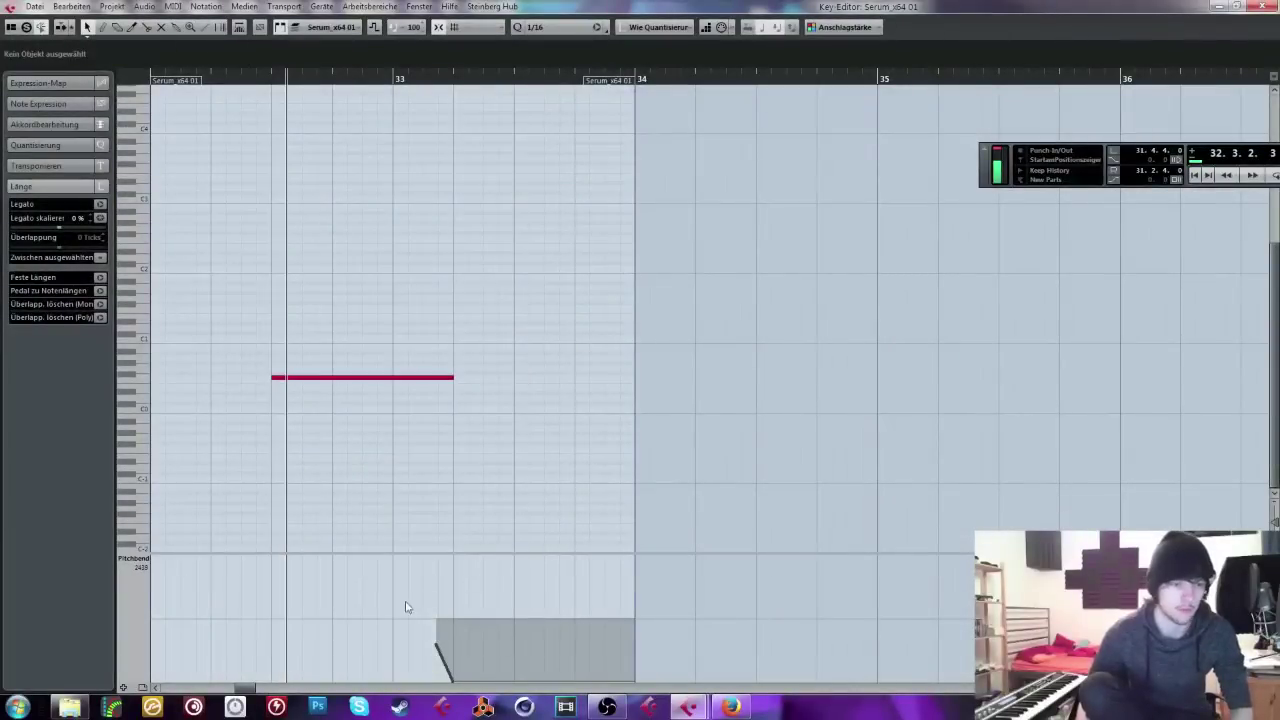
Step: Draw a pitchbend curve starting neutral at 32.3.1, rising to maximum at bar 33 and dropping to minimum at 33.2.1, then close the editor
{"action": "left_click", "coordinate": [290, 378]}
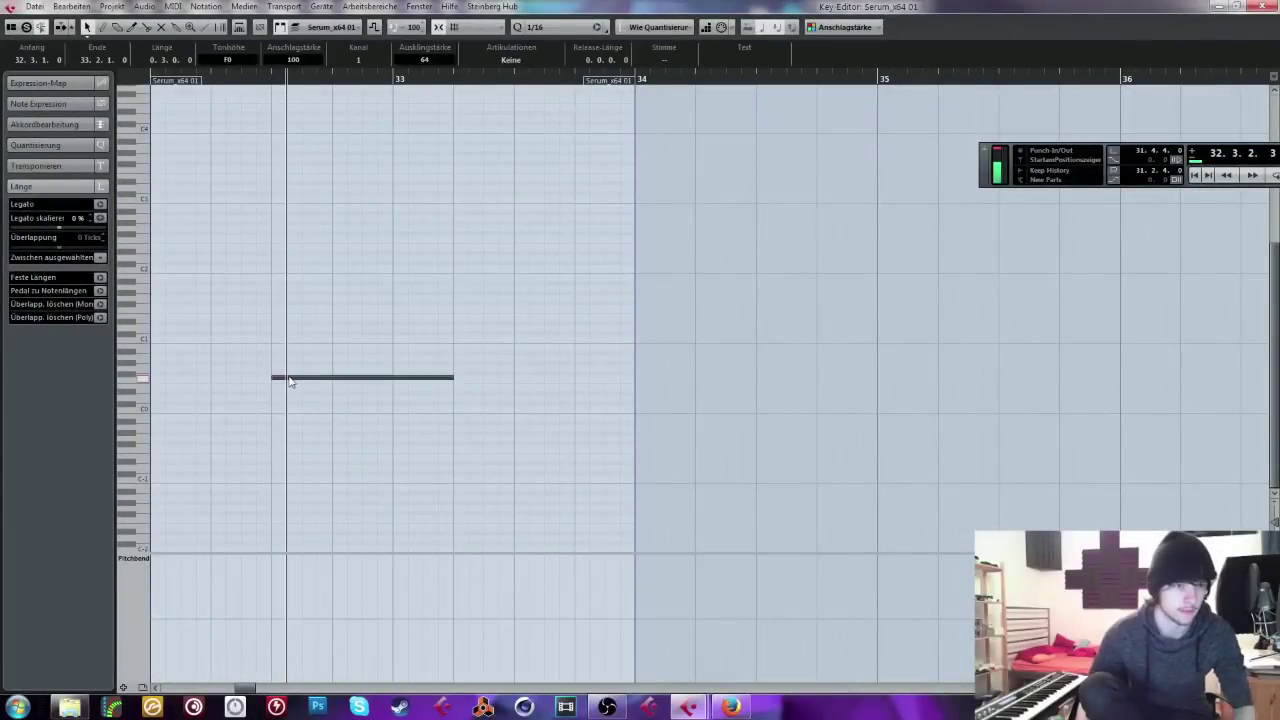
{"action": "left_click", "coordinate": [272, 618]}
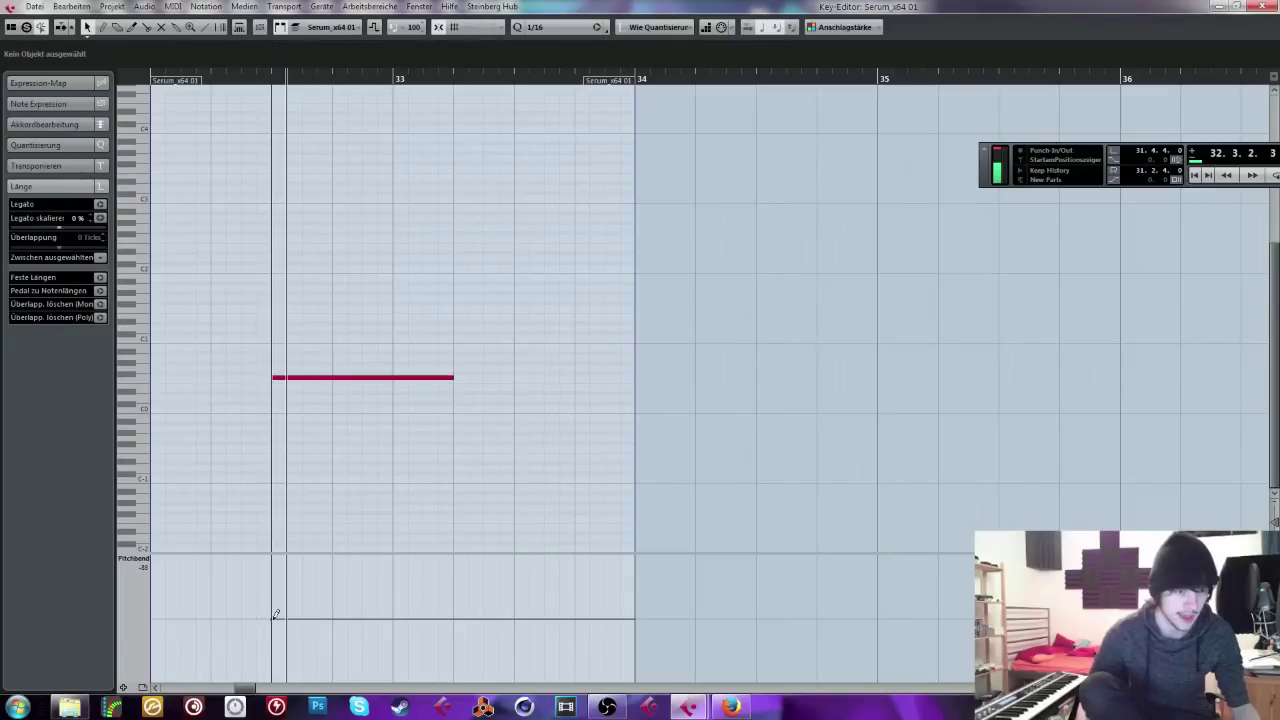
{"action": "left_click", "coordinate": [204, 28]}
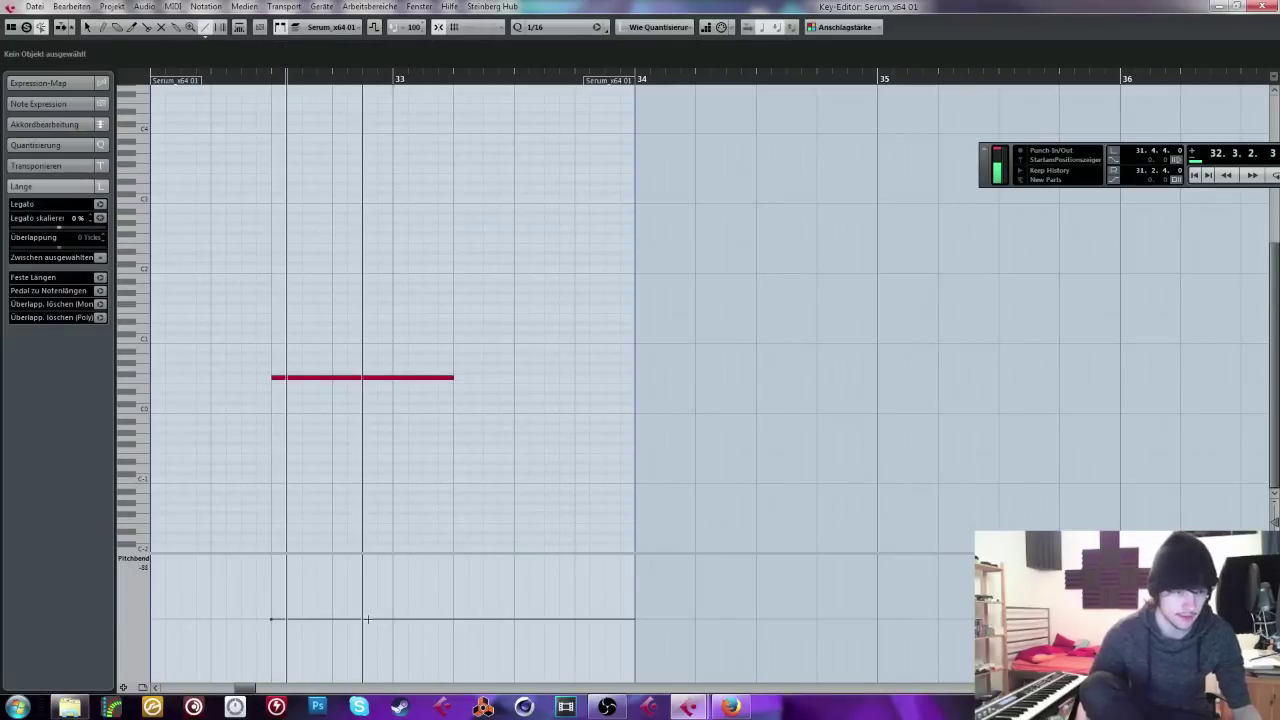
{"action": "mouse_move", "coordinate": [367, 619]}
{"action": "left_mouse_down"}
{"action": "mouse_move", "coordinate": [420, 522]}
{"action": "mouse_move", "coordinate": [391, 516]}
{"action": "left_mouse_up"}
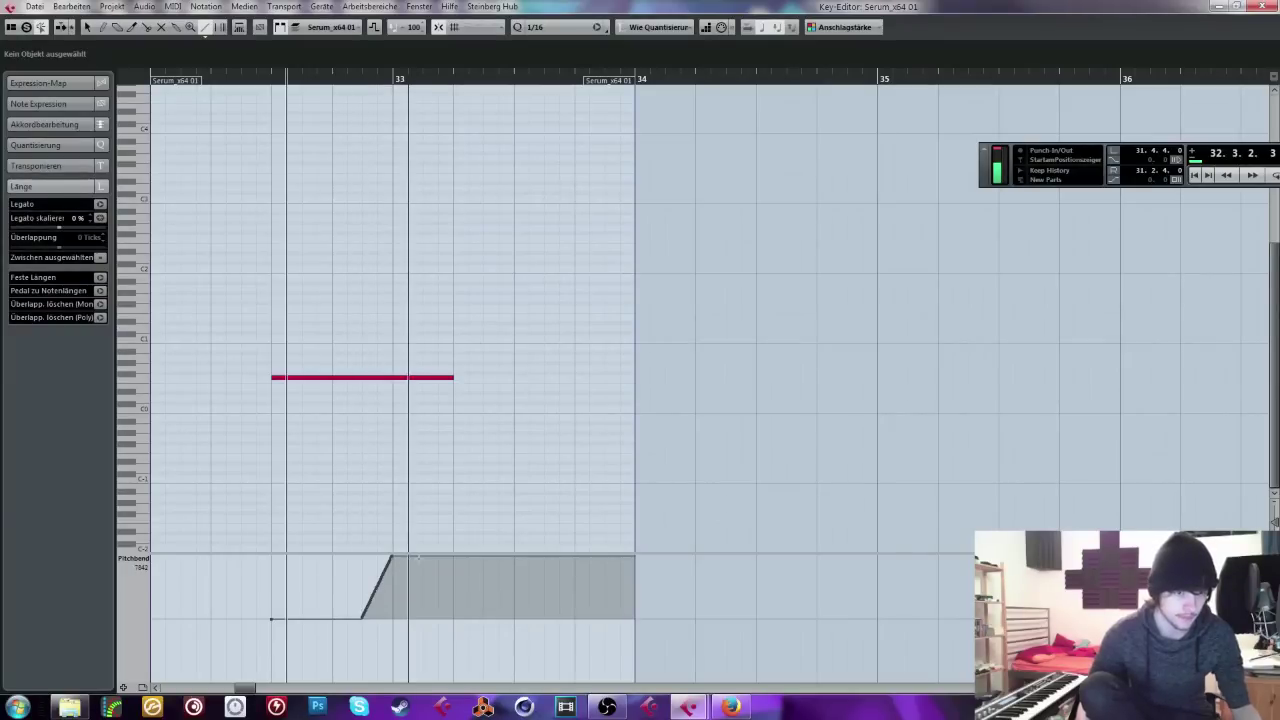
{"action": "left_click_drag", "start_coordinate": [424, 556], "coordinate": [453, 680]}
{"action": "key", "text": "space"}
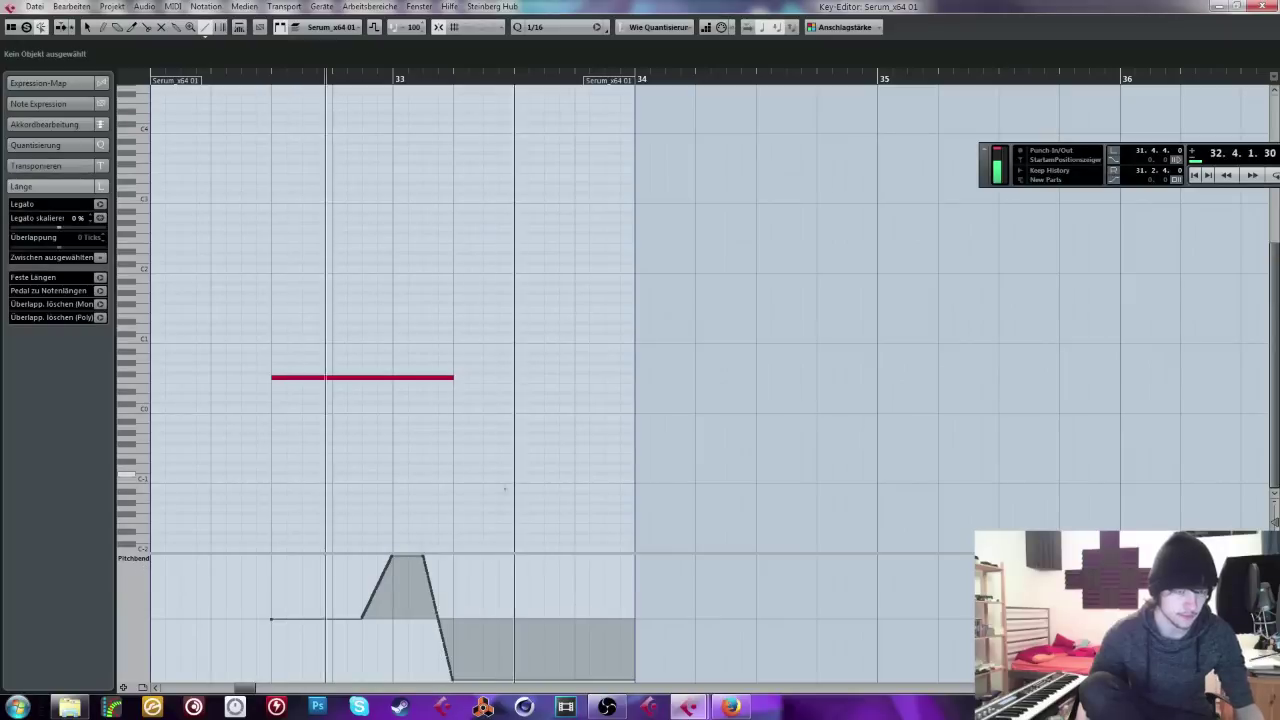
{"action": "left_click", "coordinate": [1264, 8]}
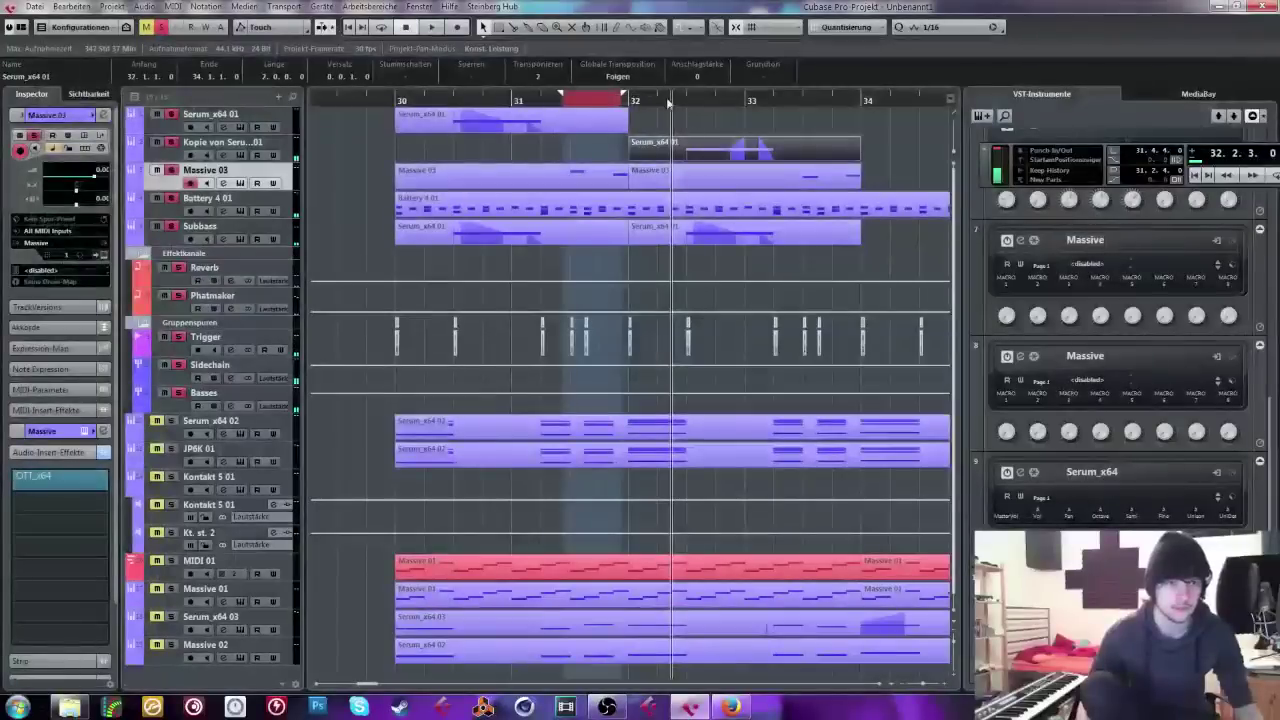
Step: Replace the Subbass part in bars 32 to 34 with a copy of the edited Serum part
{"action": "left_click", "coordinate": [650, 237]}
{"action": "key", "text": "Delete"}
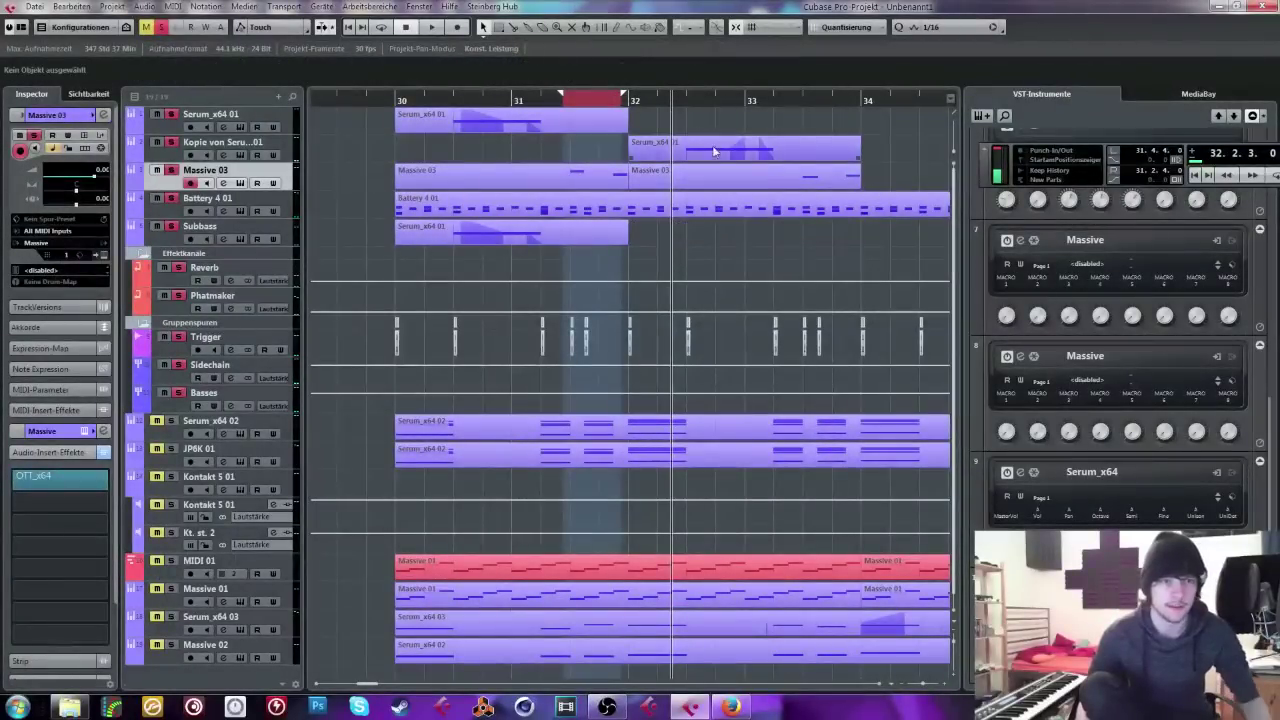
{"action": "left_click_drag", "start_coordinate": [714, 152], "coordinate": [714, 238]}
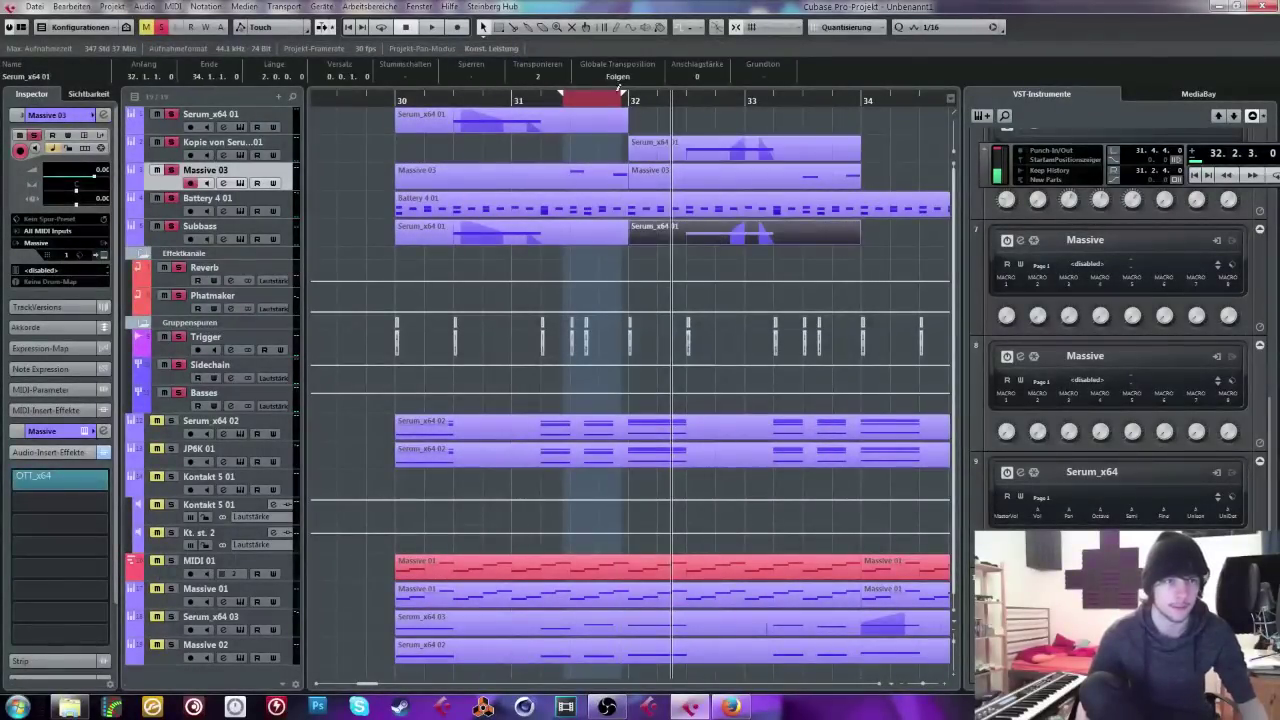
Step: Set the locators from 32.1.2 to about the middle of bar 33 and solo the copied Serum track
{"action": "left_click_drag", "start_coordinate": [634, 88], "coordinate": [805, 86]}
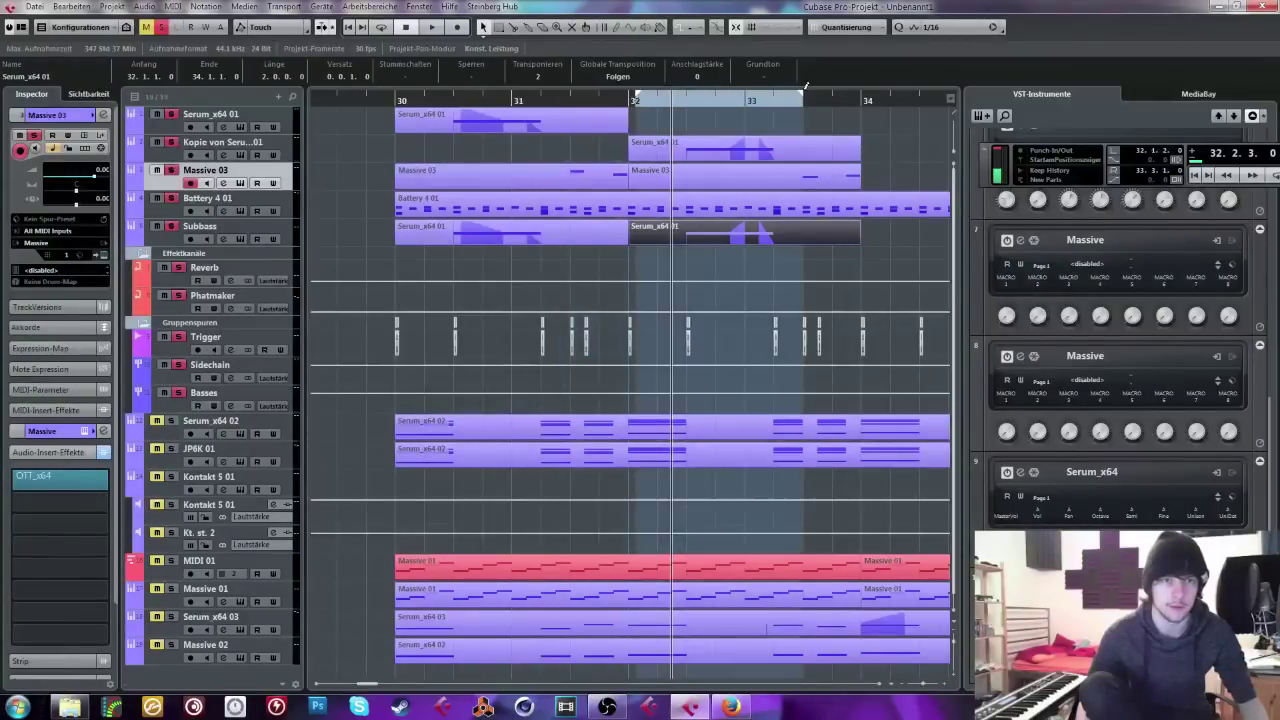
{"action": "left_click", "coordinate": [162, 27]}
{"action": "left_click", "coordinate": [171, 142]}
Step: Open the Serum instrument of the copied track and play its phrase in bars 32 to 33
{"action": "left_click", "coordinate": [203, 143]}
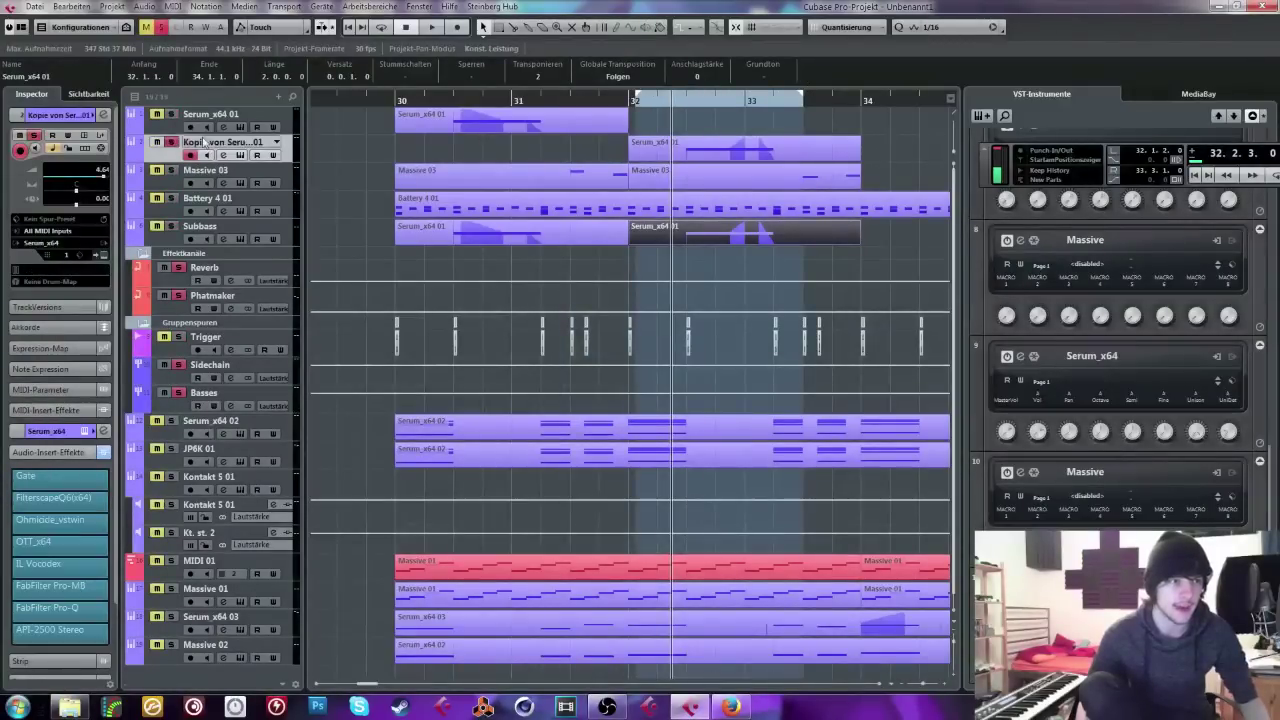
{"action": "left_click", "coordinate": [241, 155]}
{"action": "key", "text": "space"}
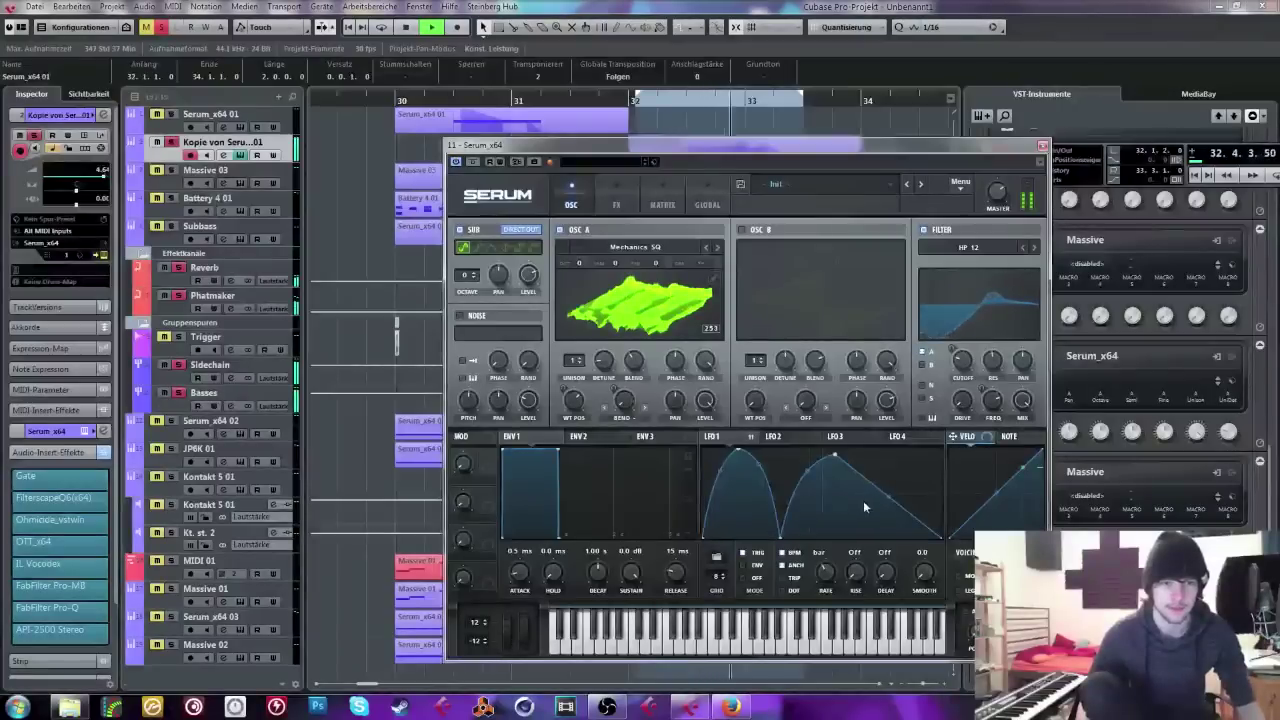
{"action": "key", "text": "space"}
Step: Reshape LFO 1 into a rounded first hump, a low gently rising middle section and a small peak near the end
{"action": "left_click_drag", "start_coordinate": [788, 528], "coordinate": [633, 524]}
{"action": "left_click_drag", "start_coordinate": [600, 150], "coordinate": [585, 205]}
{"action": "mouse_move", "coordinate": [620, 583]}
{"action": "left_mouse_down"}
{"action": "mouse_move", "coordinate": [690, 520]}
{"action": "mouse_move", "coordinate": [648, 554]}
{"action": "mouse_move", "coordinate": [718, 553]}
{"action": "mouse_move", "coordinate": [623, 586]}
{"action": "mouse_move", "coordinate": [658, 593]}
{"action": "mouse_move", "coordinate": [637, 567]}
{"action": "left_mouse_up"}
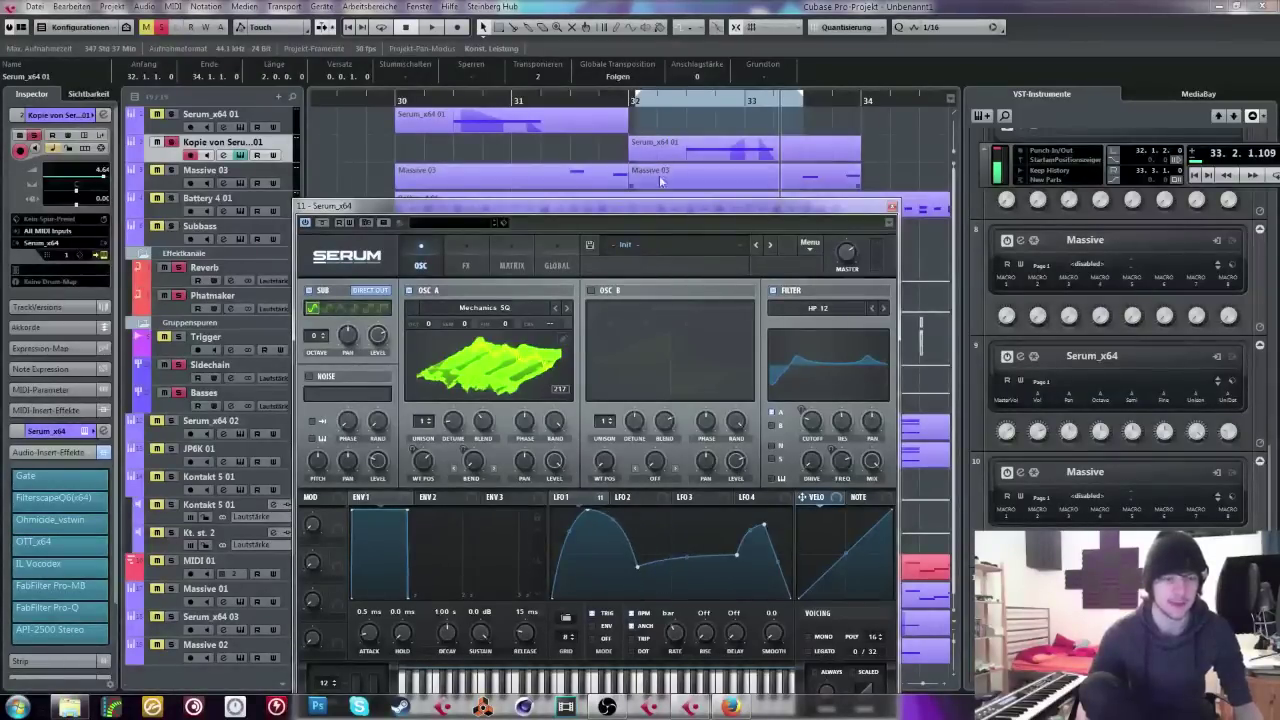
{"action": "left_click_drag", "start_coordinate": [585, 205], "coordinate": [582, 234]}
{"action": "left_click", "coordinate": [140, 164]}
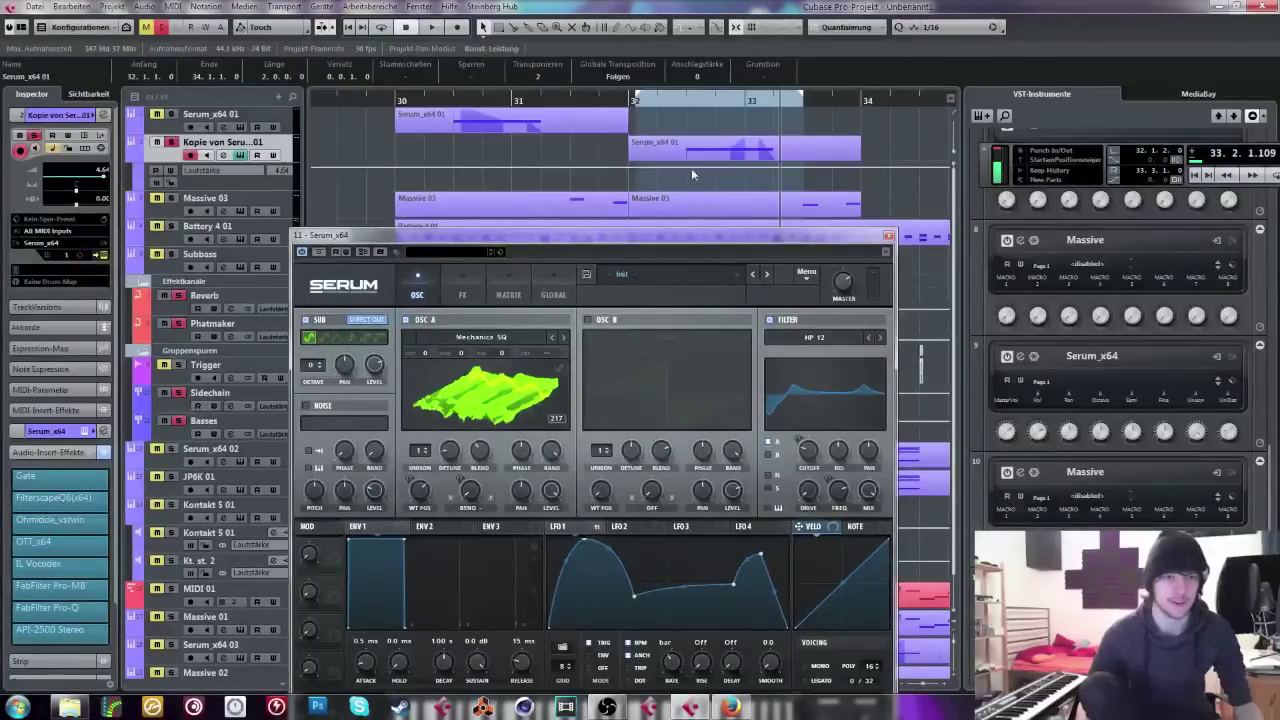
{"action": "left_click", "coordinate": [128, 163]}
{"action": "left_click_drag", "start_coordinate": [418, 236], "coordinate": [420, 137]}
{"action": "left_click_drag", "start_coordinate": [503, 131], "coordinate": [446, 225]}
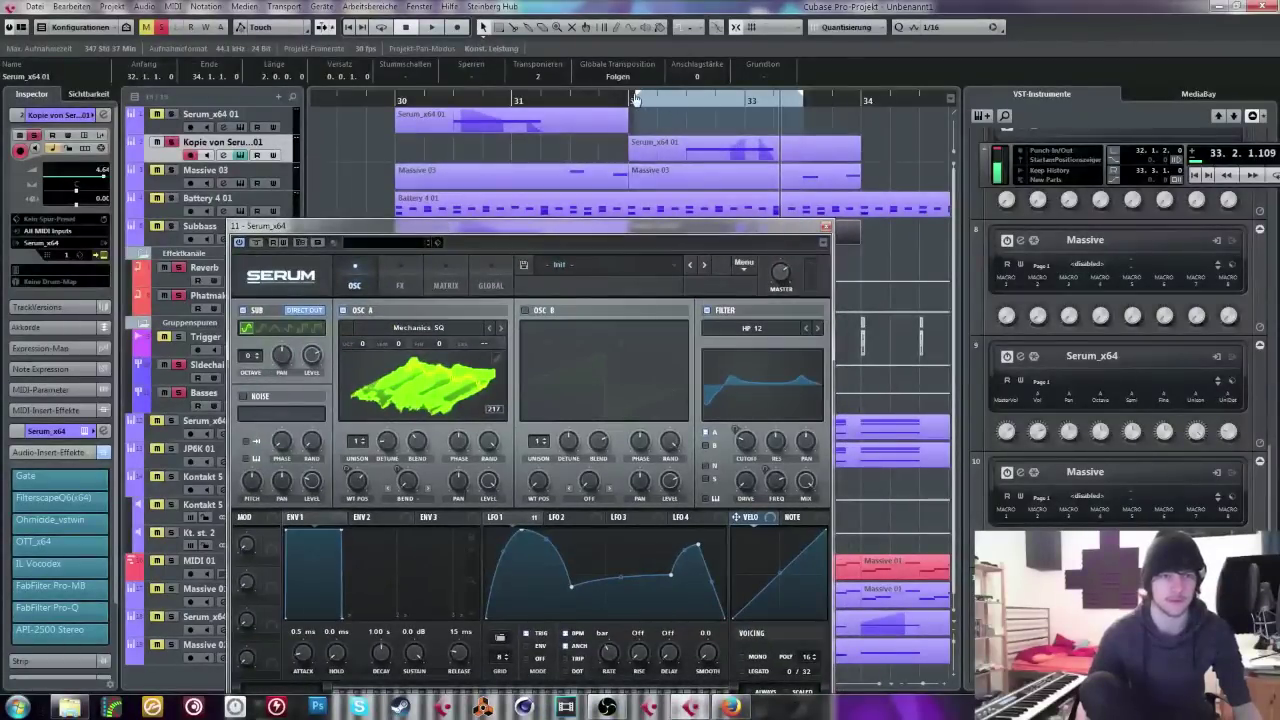
Step: Play the copied Serum phrase from bar 32 to audition the current LFO 1 shape
{"action": "left_click", "coordinate": [670, 102]}
{"action": "key", "text": "space"}
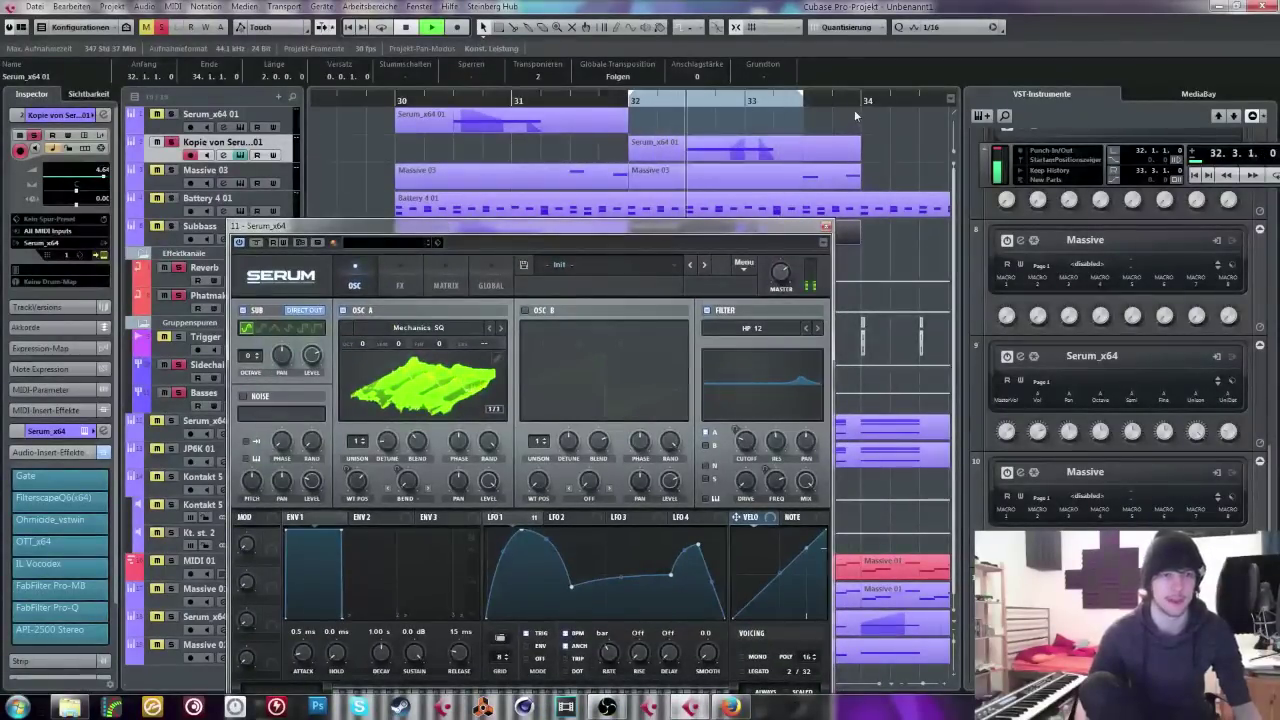
{"action": "key", "text": "space"}
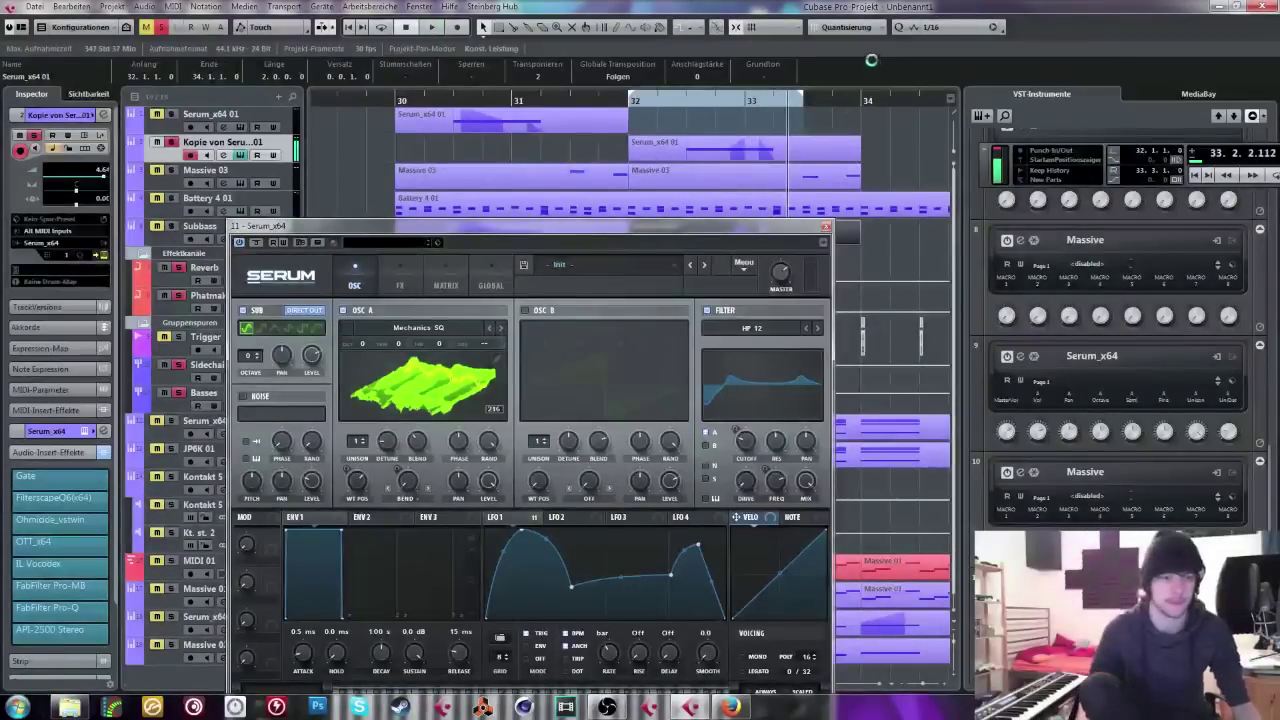
Step: Redraw LFO 1 as a straight ramp falling to zero just past the middle followed by one rounded hump, and audition it
{"action": "left_click_drag", "start_coordinate": [521, 530], "coordinate": [678, 530]}
{"action": "left_click_drag", "start_coordinate": [614, 570], "coordinate": [617, 617]}
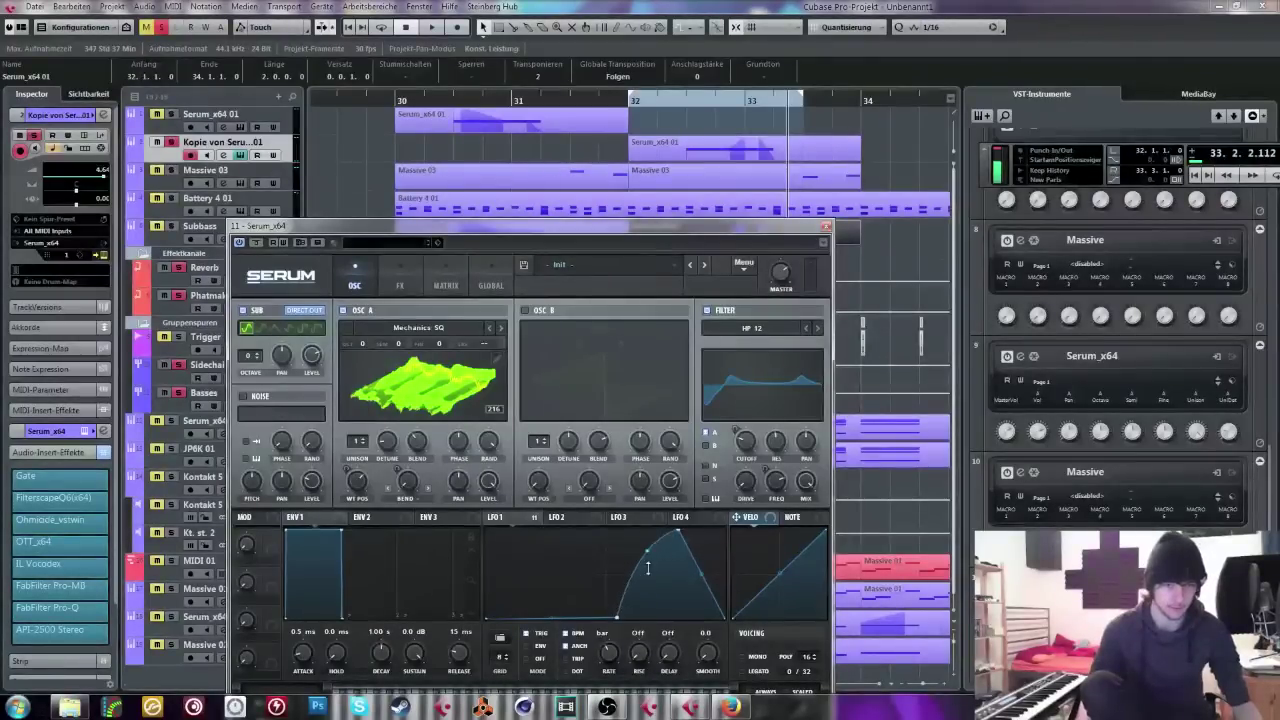
{"action": "left_click_drag", "start_coordinate": [577, 577], "coordinate": [463, 524]}
{"action": "double_click", "coordinate": [553, 593]}
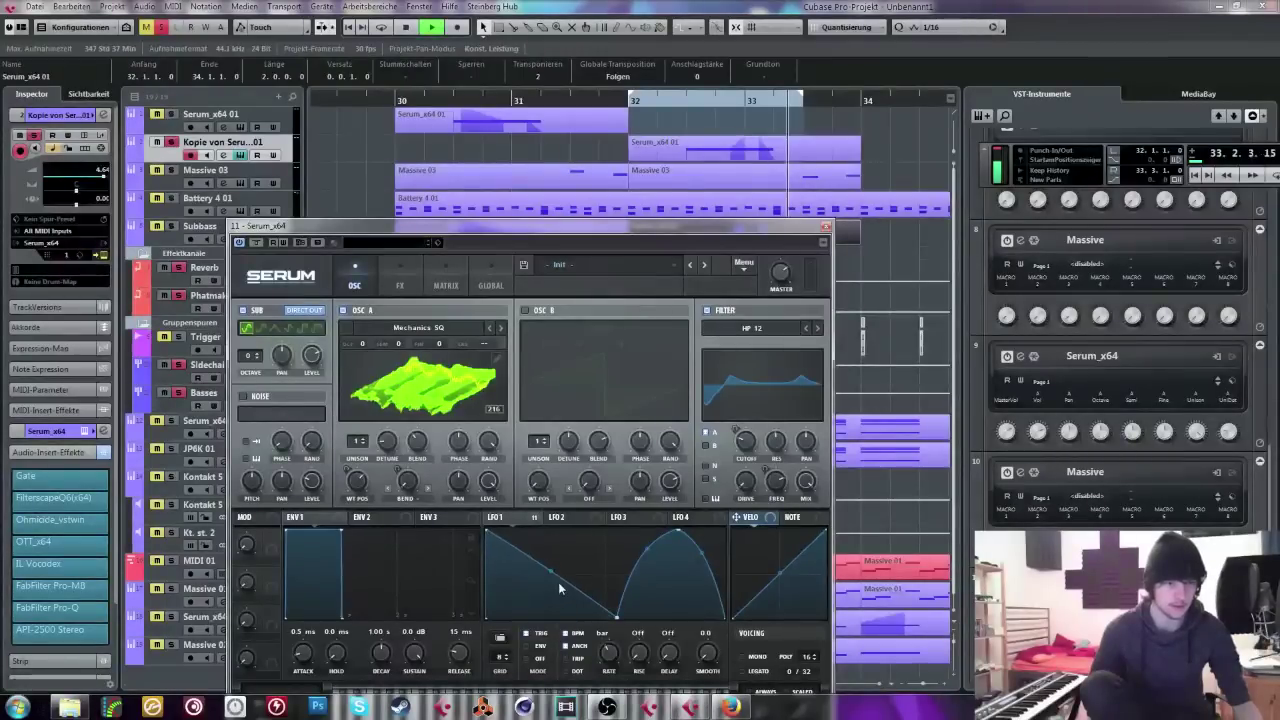
{"action": "key", "text": "space"}
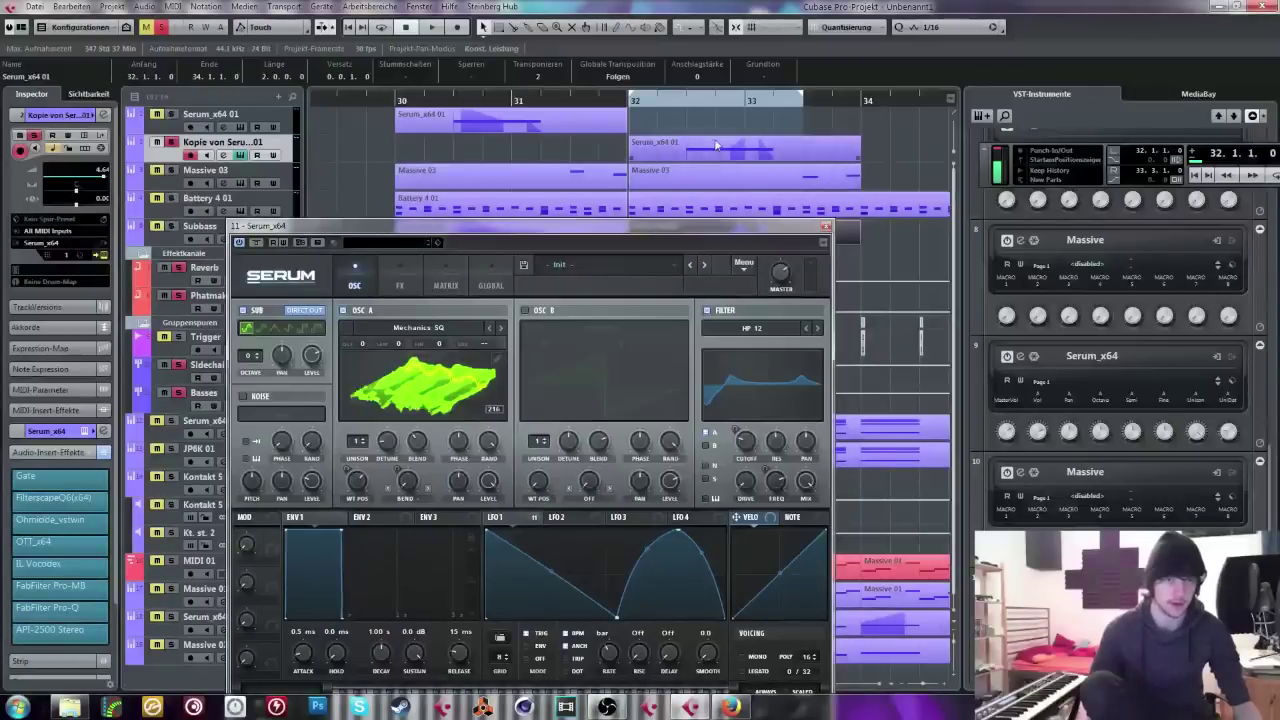
{"action": "key", "text": "space"}
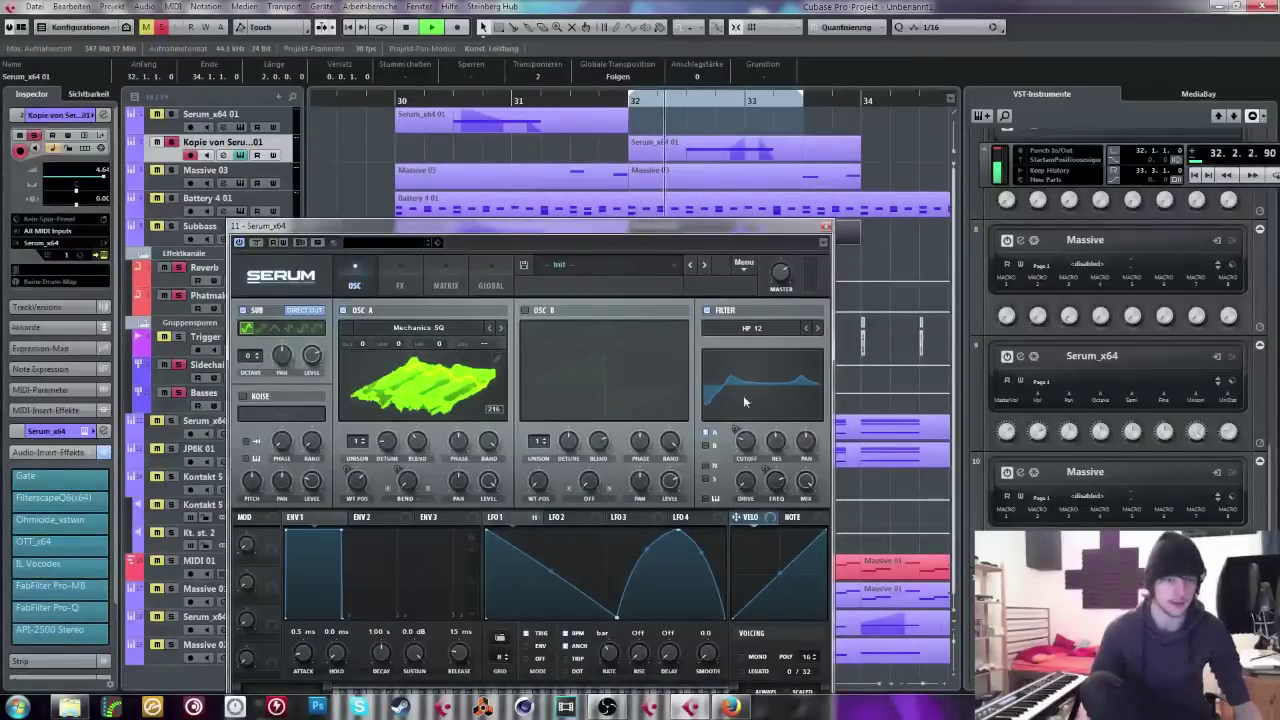
{"action": "key", "text": "space"}
Step: Shift the zero point and the peak of the second hump in LFO 1 earlier, playing the phrase from 32.2.1
{"action": "left_click", "coordinate": [658, 101]}
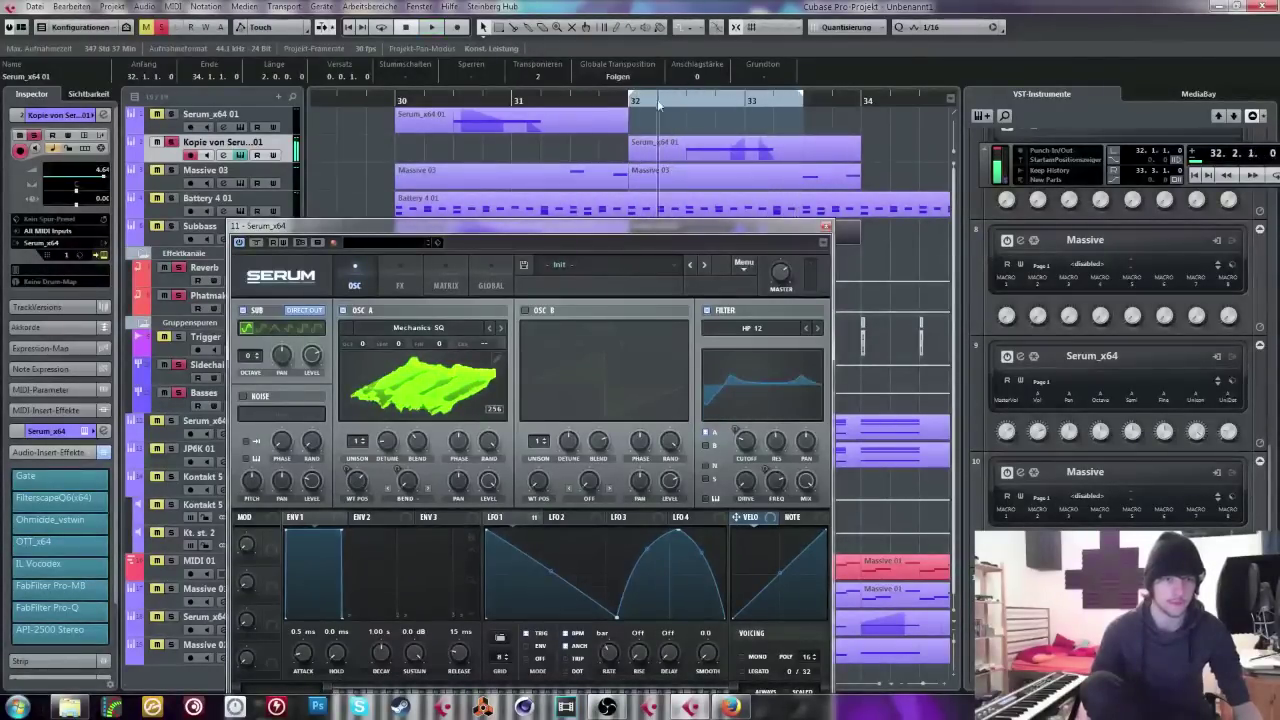
{"action": "left_click_drag", "start_coordinate": [606, 620], "coordinate": [588, 619]}
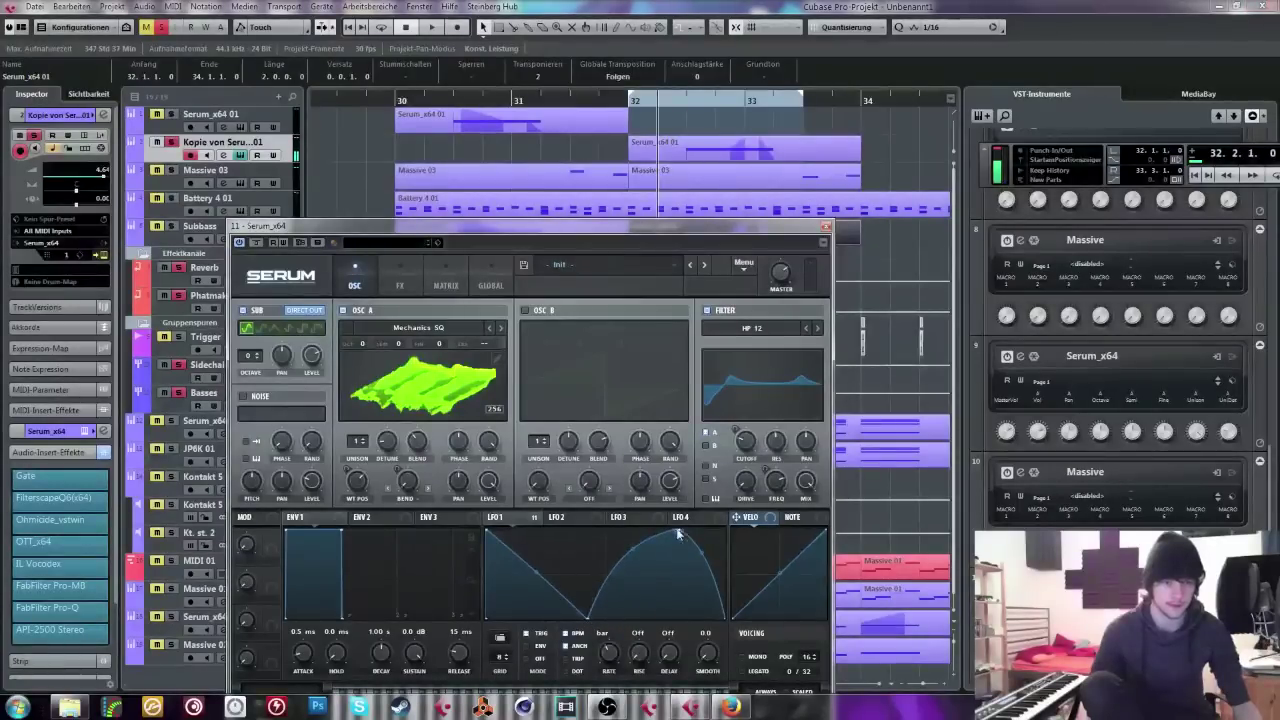
{"action": "left_click_drag", "start_coordinate": [678, 535], "coordinate": [644, 517]}
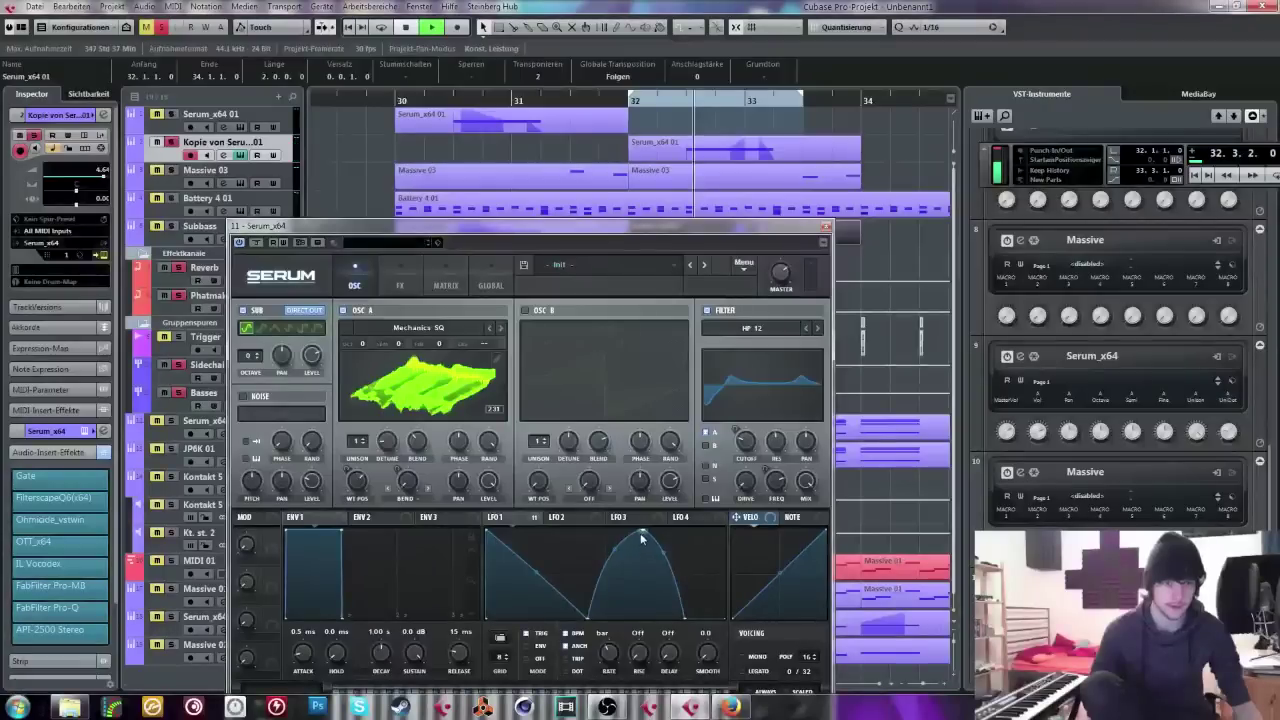
{"action": "left_click_drag", "start_coordinate": [641, 538], "coordinate": [627, 530]}
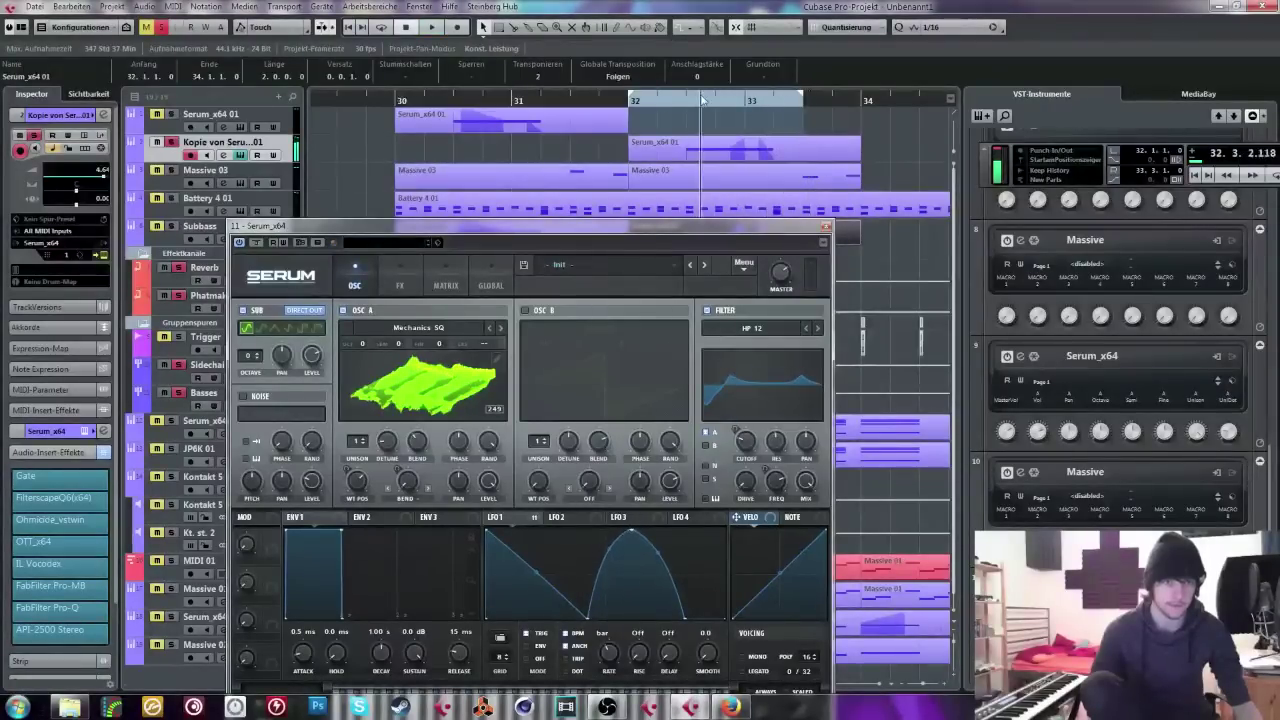
Step: Turn the falling ramp at the start of LFO 1 into a second full rounded hump
{"action": "key", "text": "space"}
{"action": "left_click_drag", "start_coordinate": [489, 541], "coordinate": [561, 575]}
{"action": "key", "text": "space"}
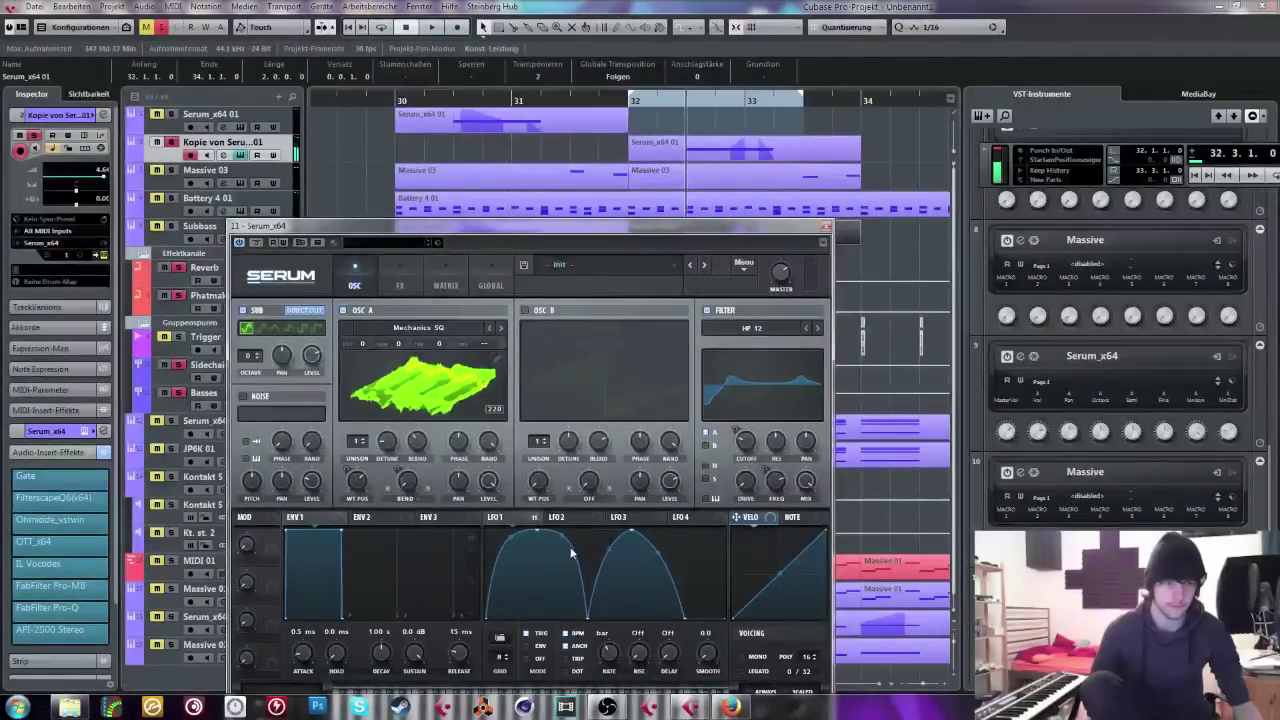
Step: Play the phrase repeatedly while moving the LFO 1 dip slightly earlier and lowering the first hump's peak a little
{"action": "key", "text": "space"}
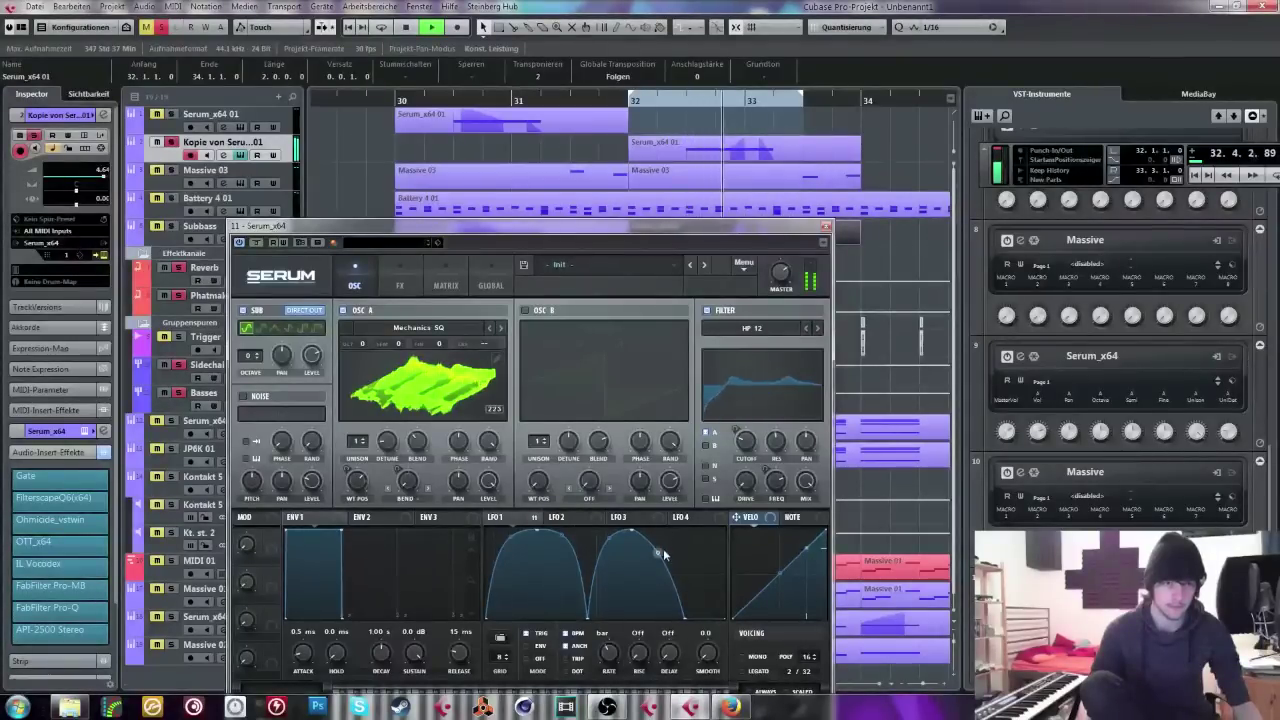
{"action": "key", "text": "space"}
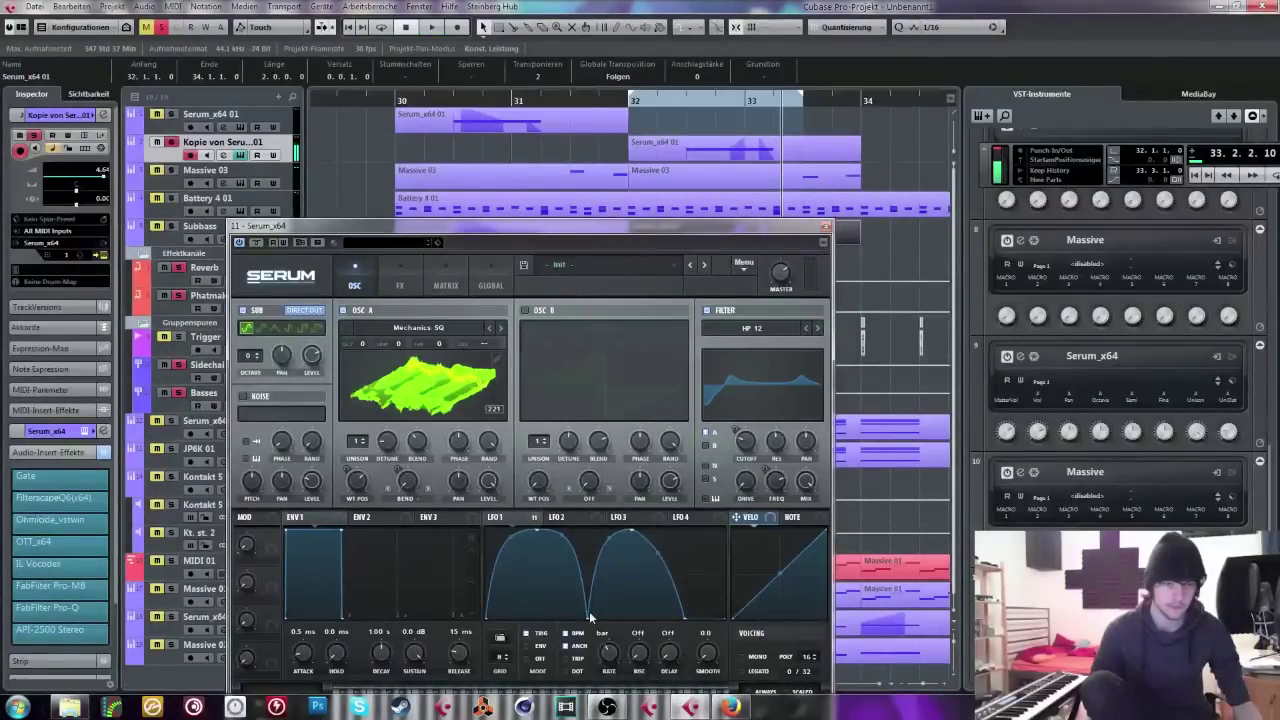
{"action": "key", "text": "space"}
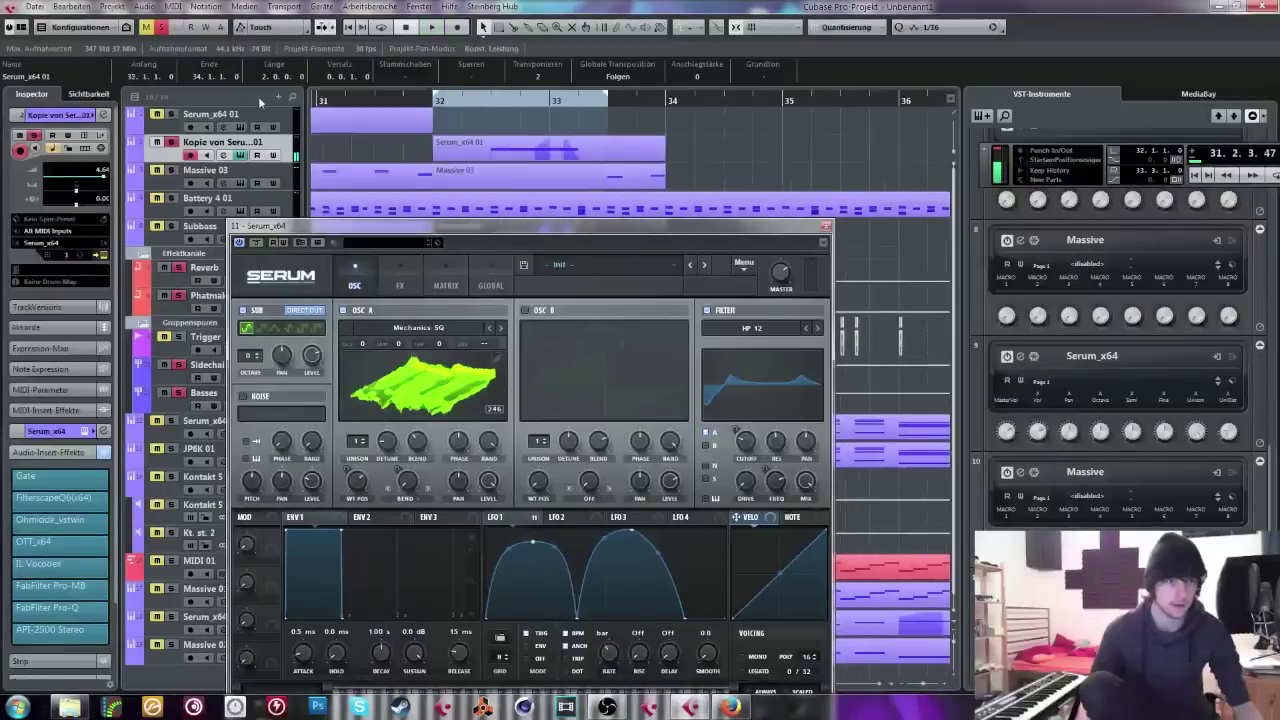
{"action": "key", "text": "space"}
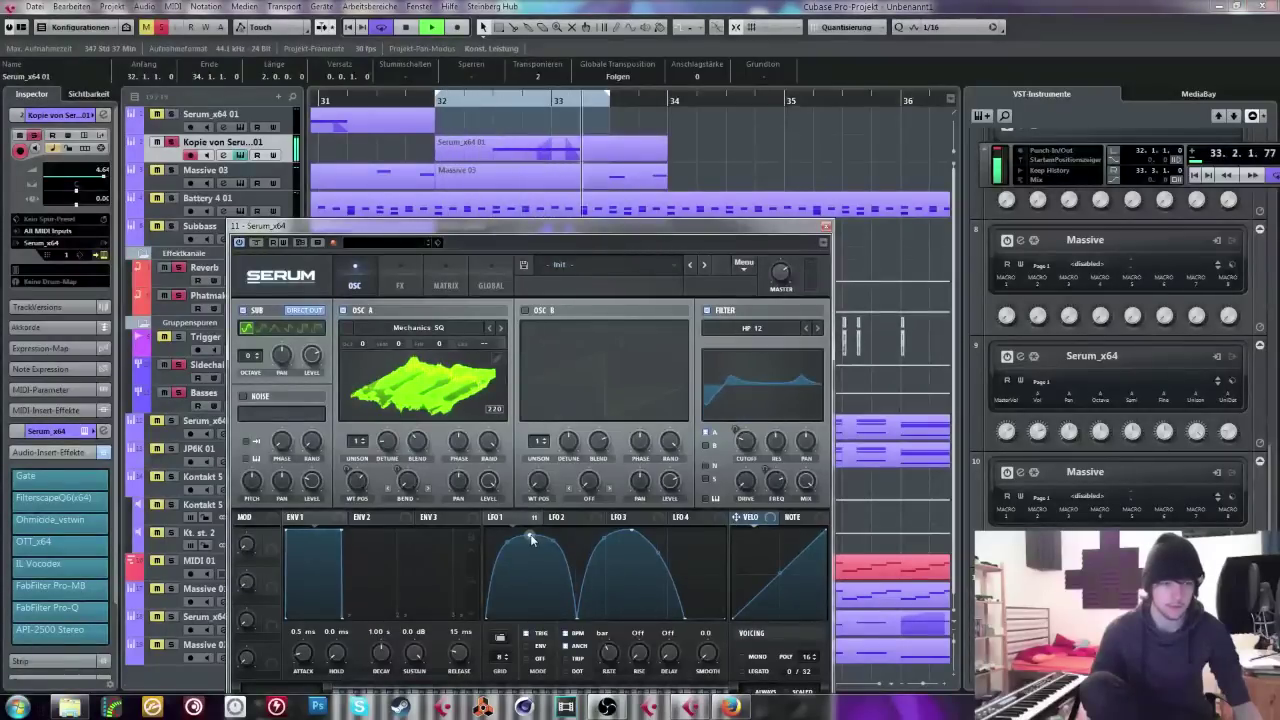
Step: Try a lower peak for the first hump of LFO 1 while playing the phrase, and raise it back up
{"action": "key", "text": "space"}
{"action": "mouse_move", "coordinate": [529, 540]}
{"action": "left_mouse_down"}
{"action": "mouse_move", "coordinate": [531, 575]}
{"action": "mouse_move", "coordinate": [533, 527]}
{"action": "mouse_move", "coordinate": [531, 538]}
{"action": "left_mouse_up"}
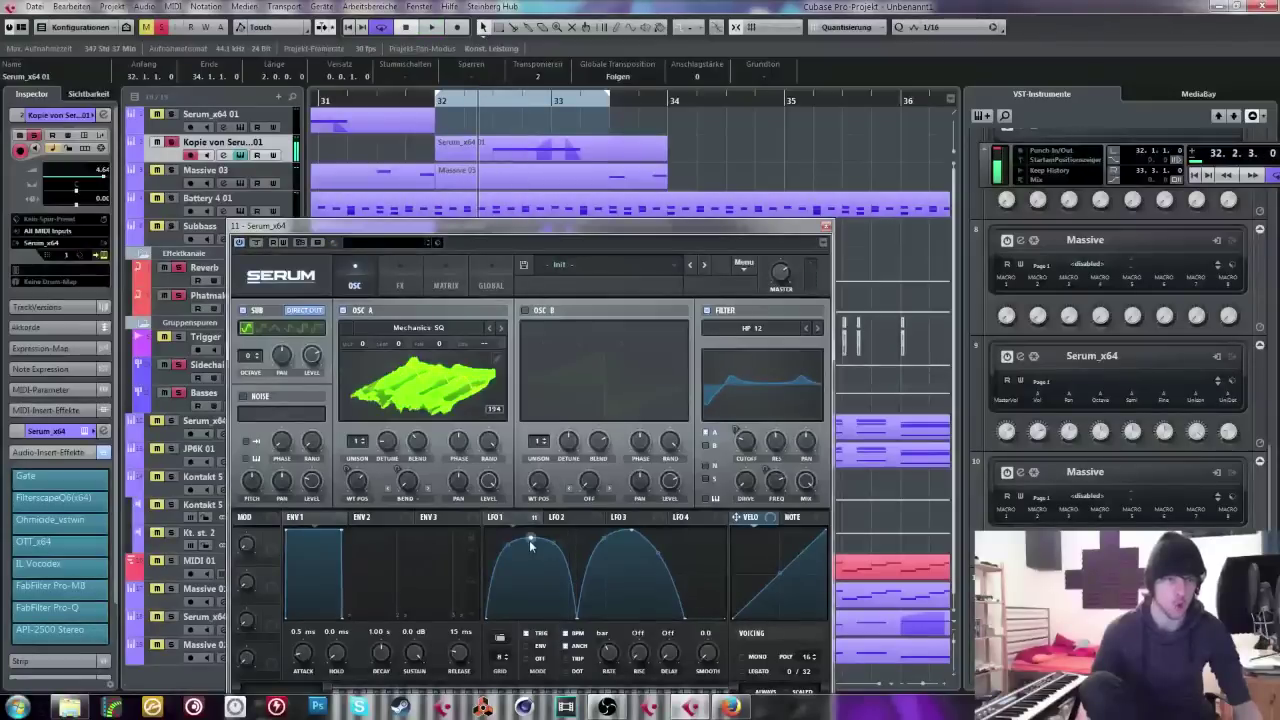
{"action": "left_click_drag", "start_coordinate": [530, 543], "coordinate": [529, 556]}
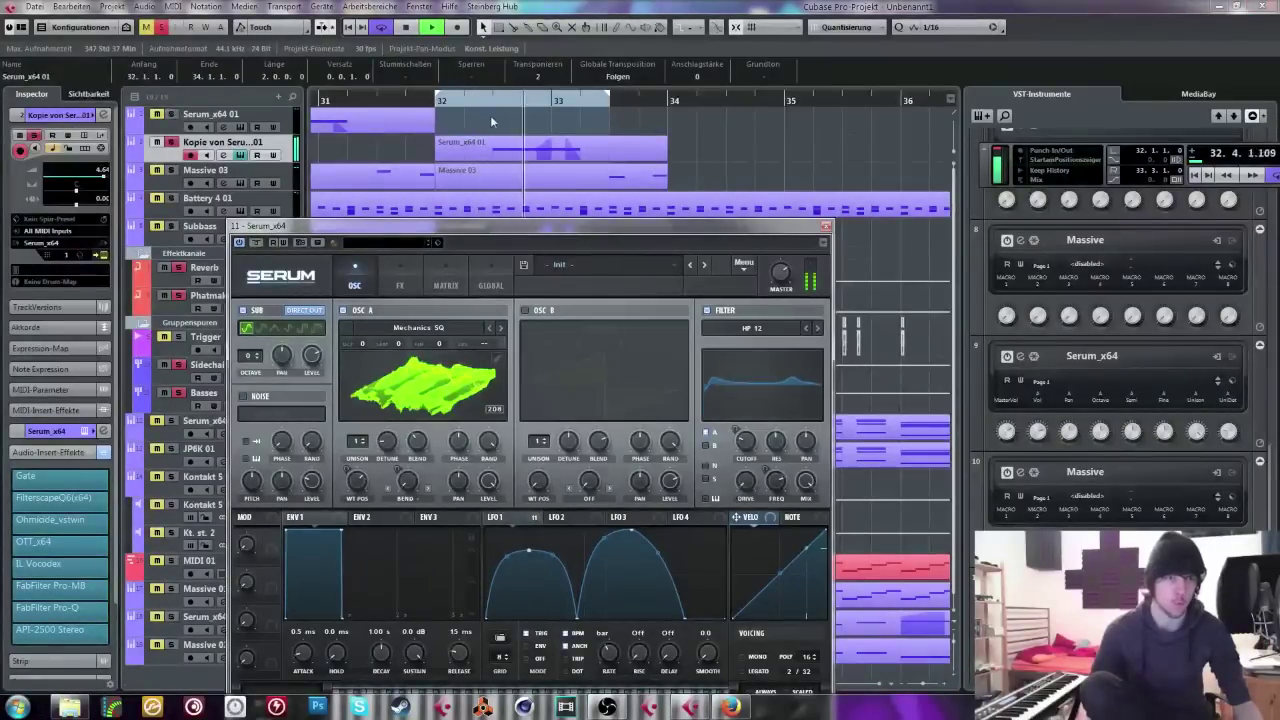
{"action": "left_click_drag", "start_coordinate": [529, 549], "coordinate": [530, 535]}
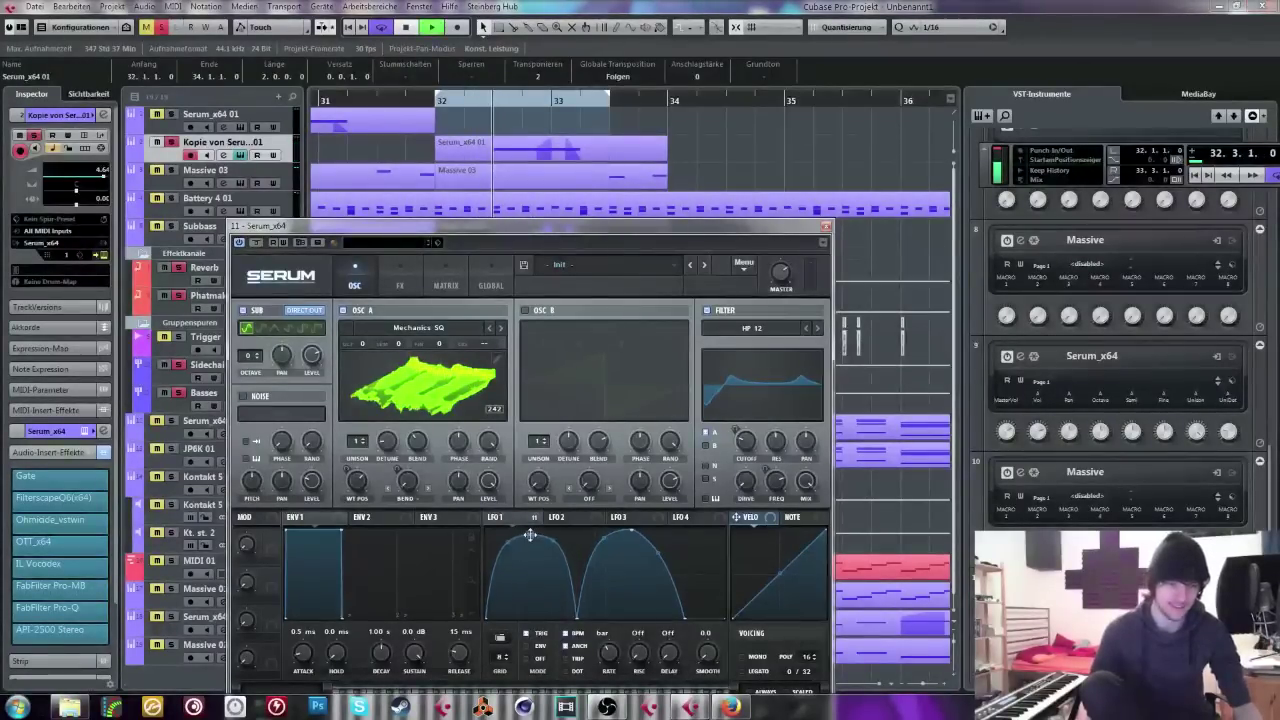
{"action": "key", "text": "space"}
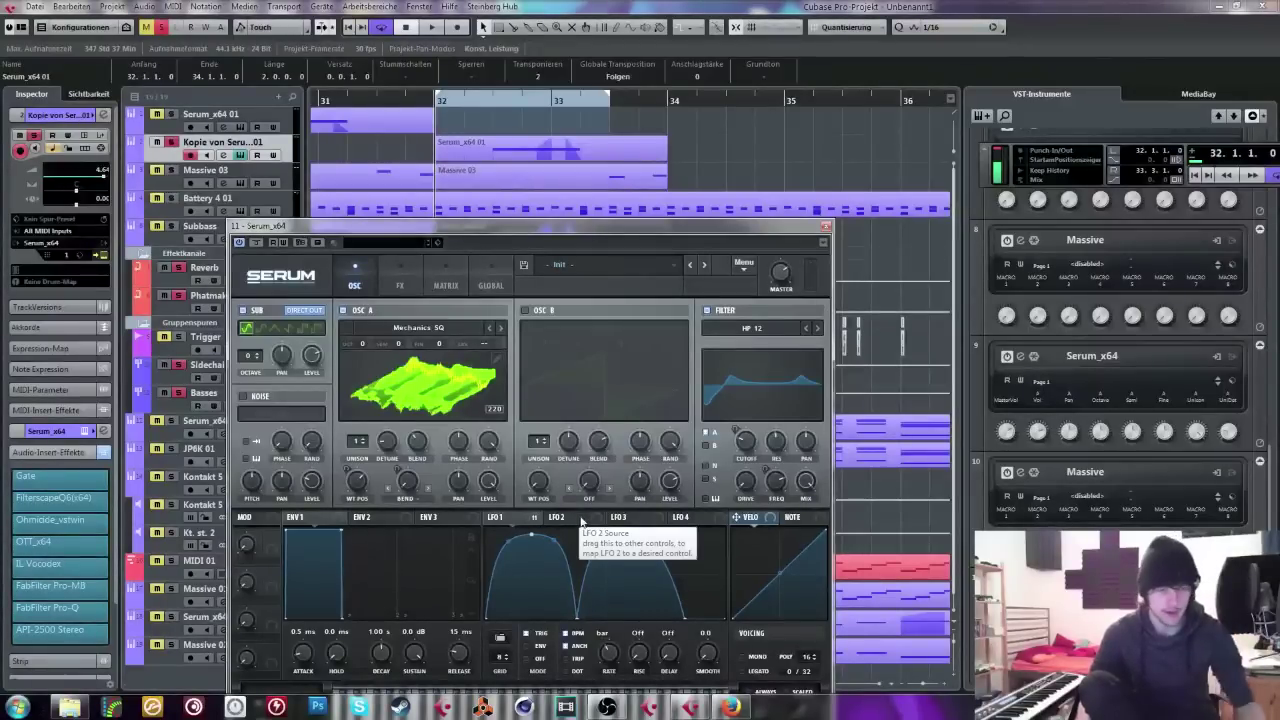
Step: Remove all modulators from oscillator A's wavetable position and assign LFO 2 to it instead
{"action": "right_click", "coordinate": [357, 478]}
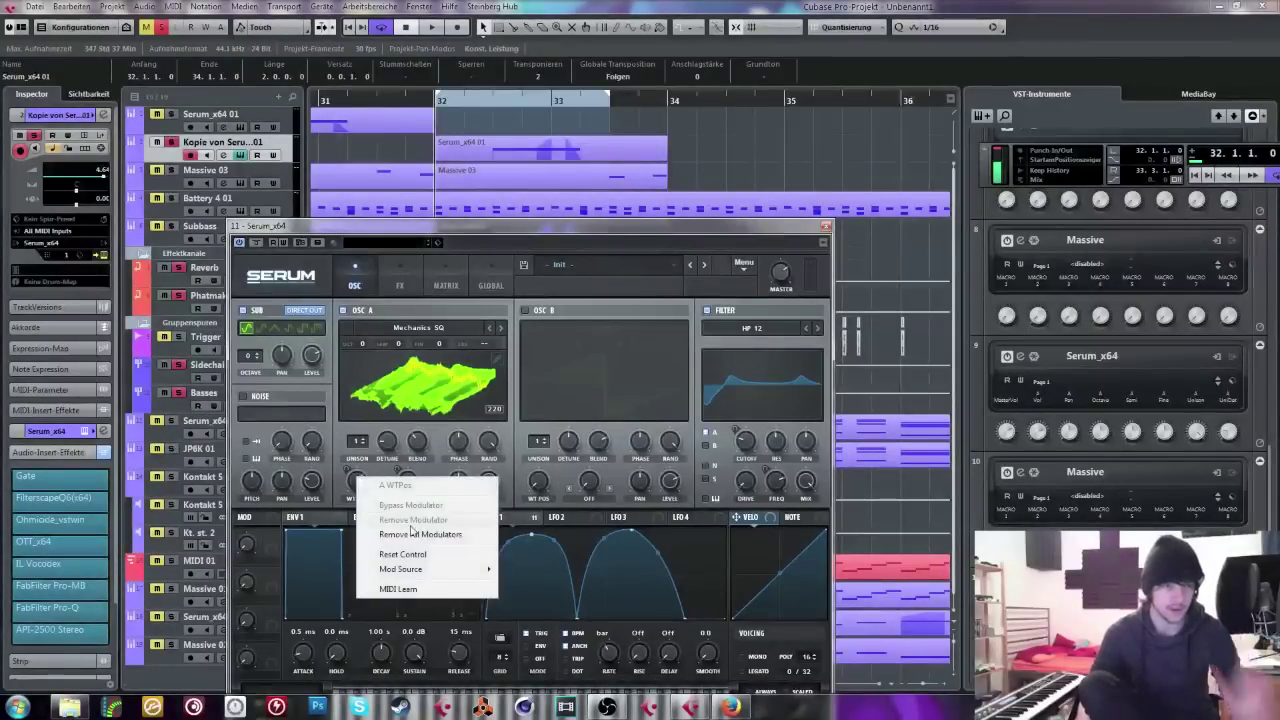
{"action": "left_click_drag", "start_coordinate": [533, 517], "coordinate": [357, 480]}
{"action": "right_click", "coordinate": [357, 478]}
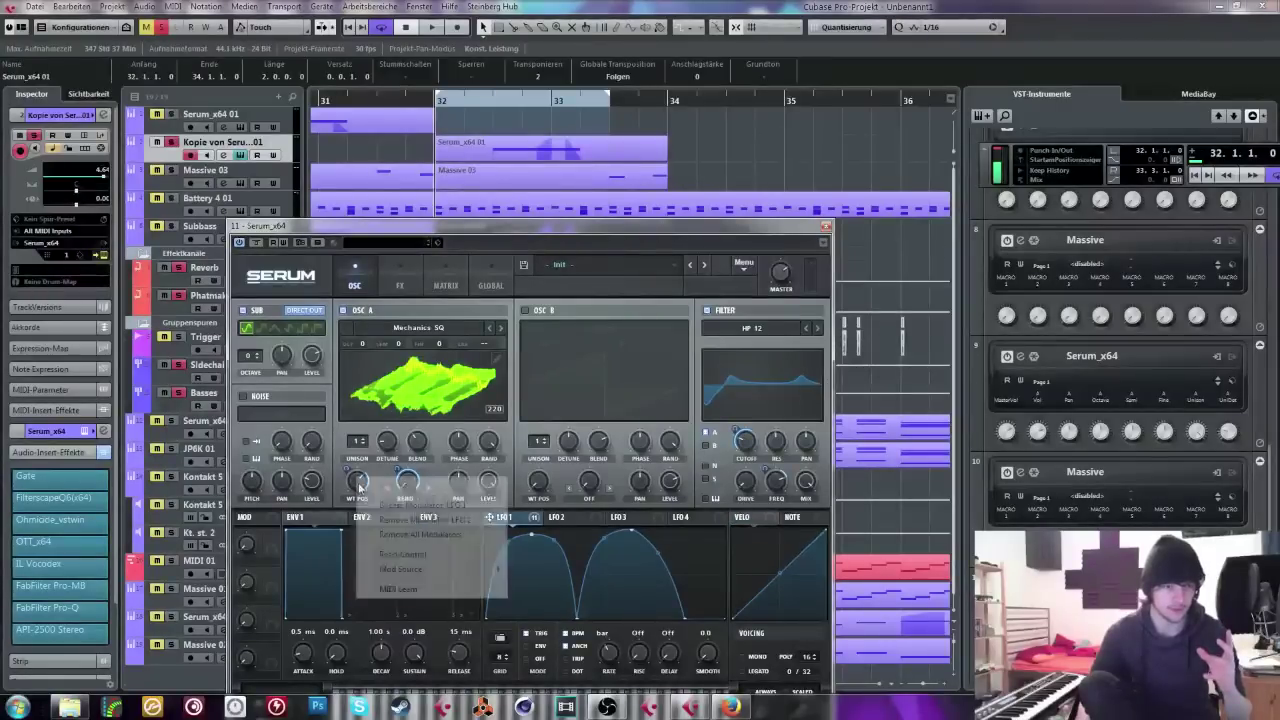
{"action": "left_click", "coordinate": [417, 536]}
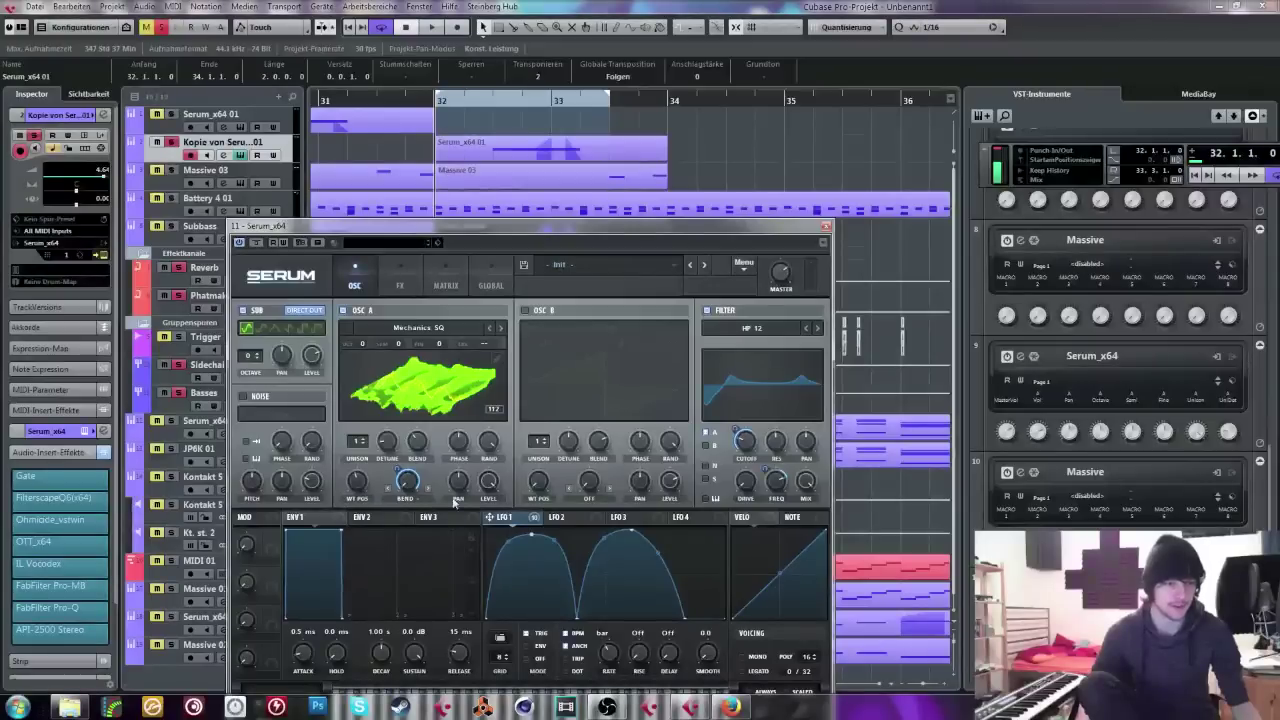
{"action": "left_click_drag", "start_coordinate": [357, 482], "coordinate": [357, 488]}
{"action": "left_click", "coordinate": [558, 517]}
{"action": "left_click_drag", "start_coordinate": [605, 530], "coordinate": [725, 530]}
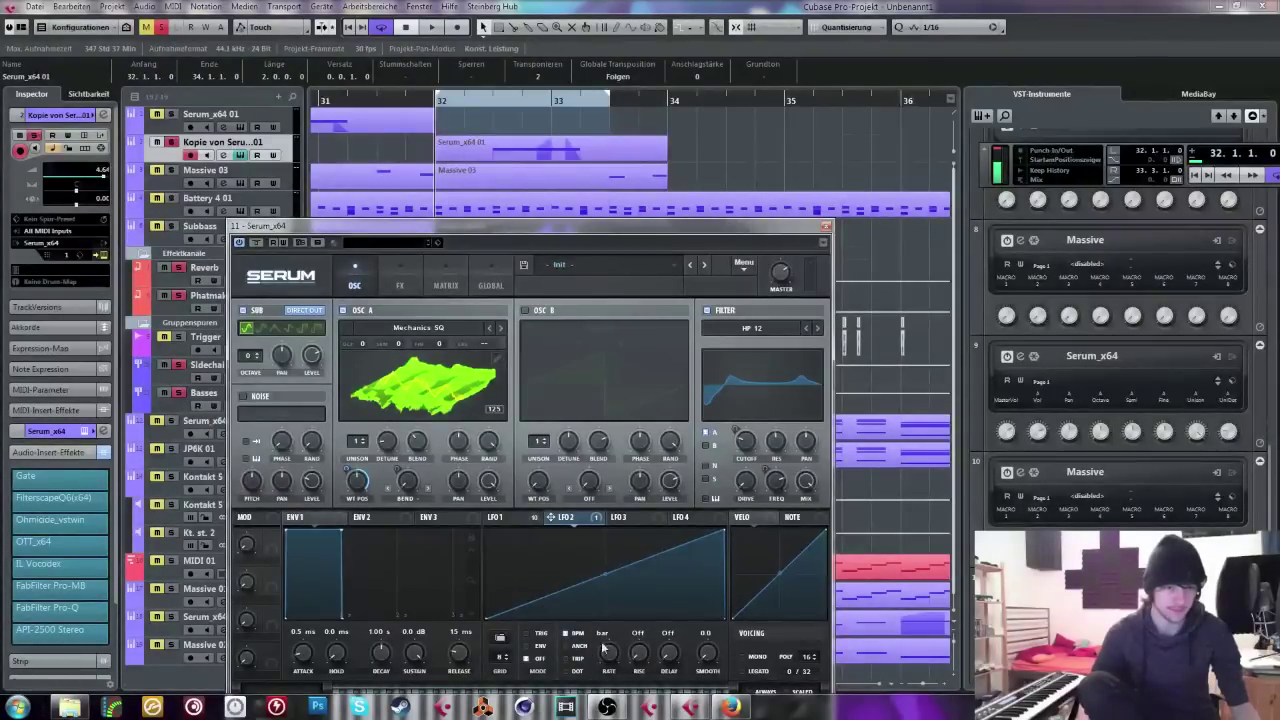
{"action": "left_click", "coordinate": [533, 521]}
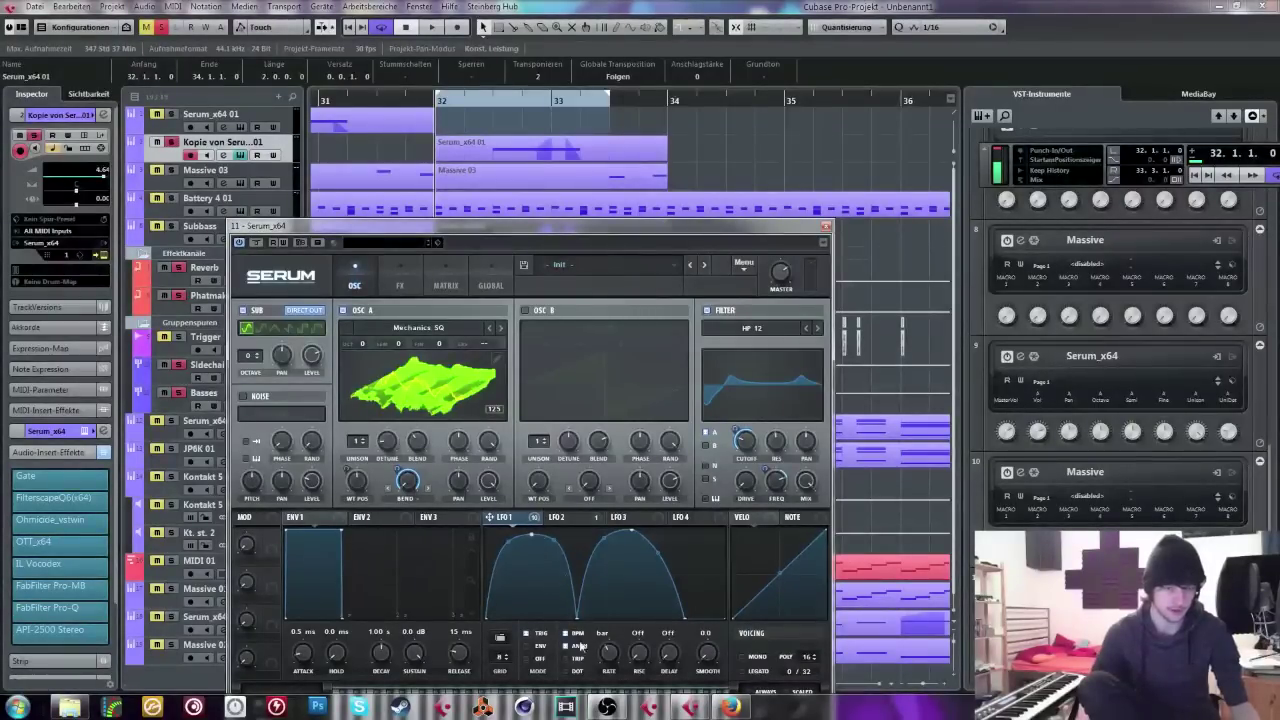
Step: Try the faster LFO 2 rates 1/8 and 1/2 while playing the phrase
{"action": "key", "text": "space"}
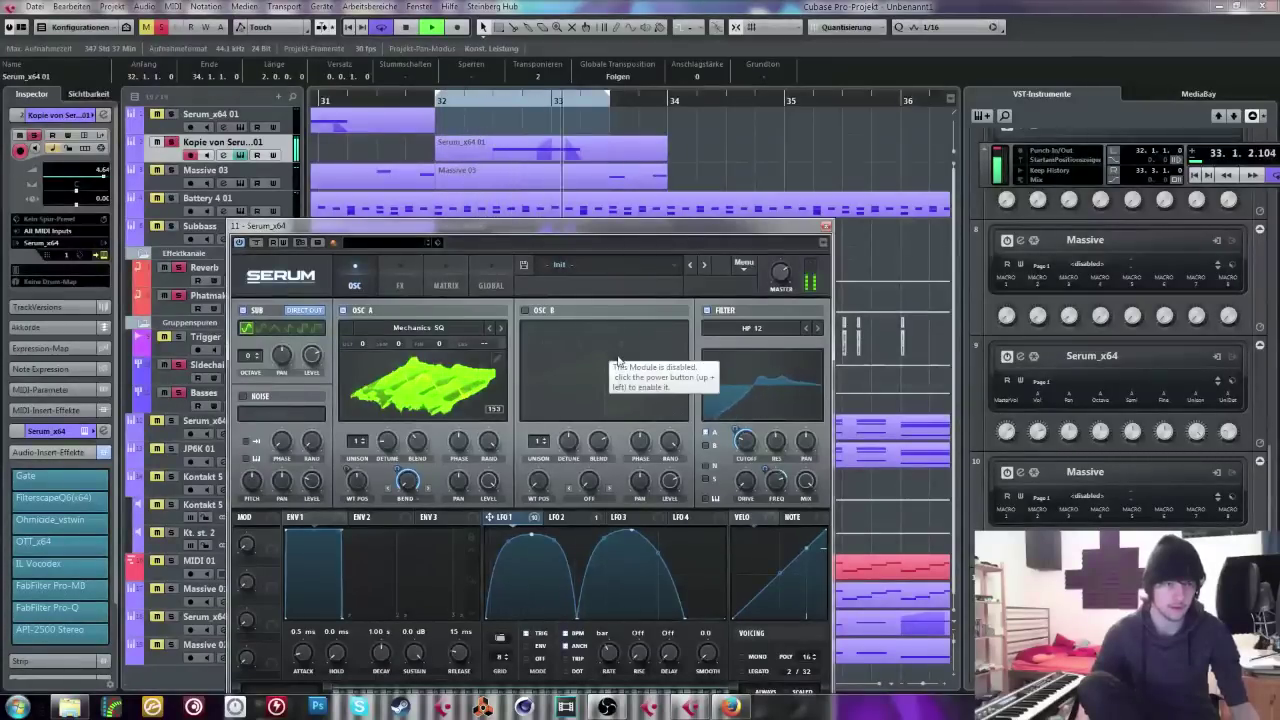
{"action": "left_click", "coordinate": [572, 522]}
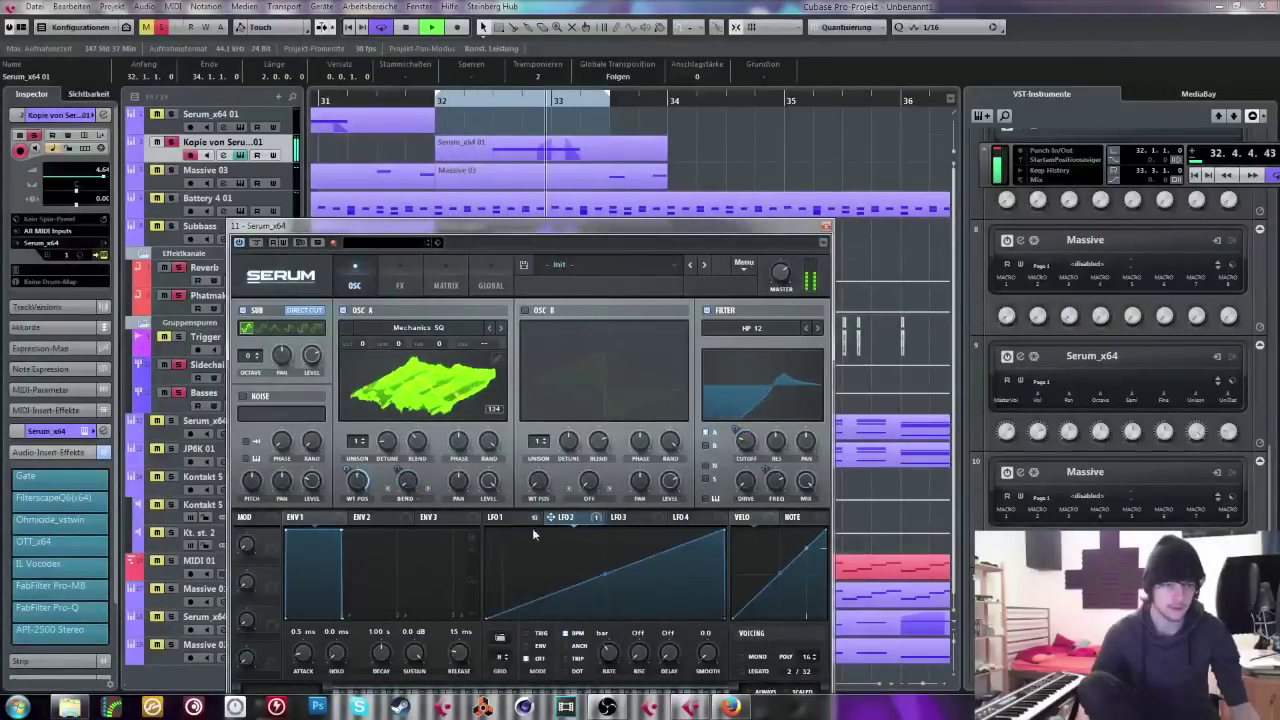
{"action": "left_click_drag", "start_coordinate": [611, 662], "coordinate": [613, 658]}
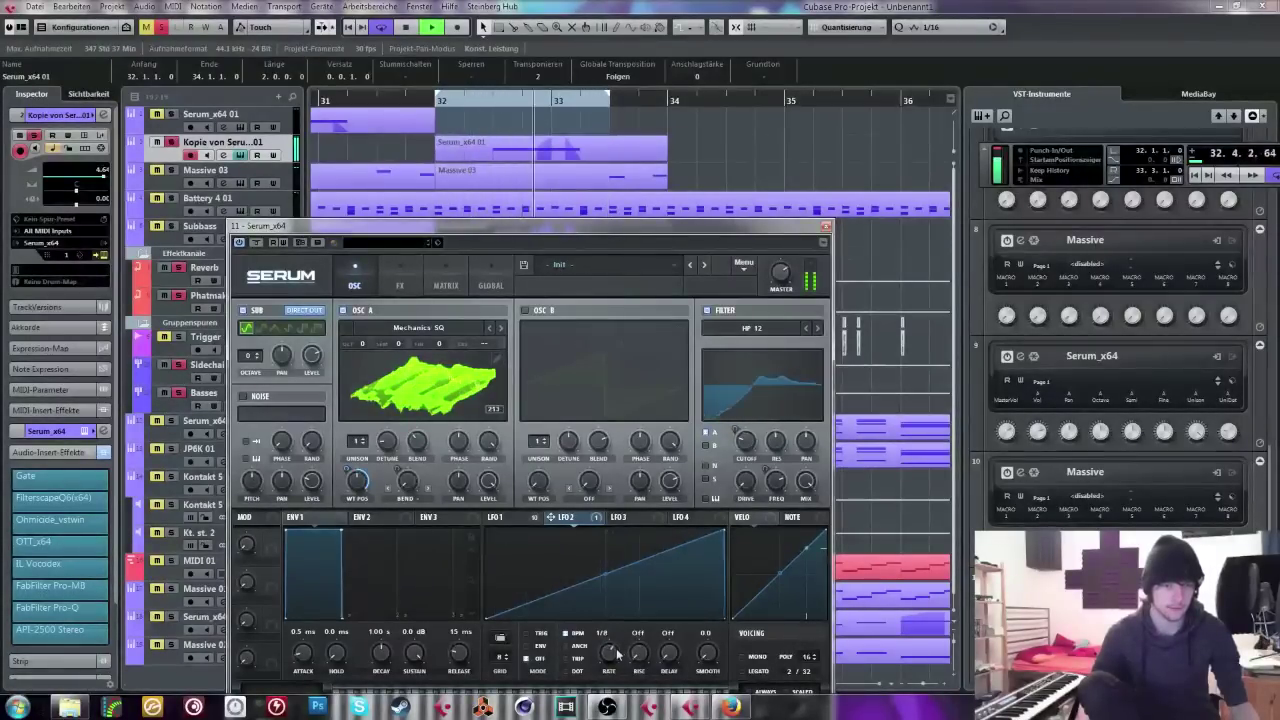
{"action": "key", "text": "space"}
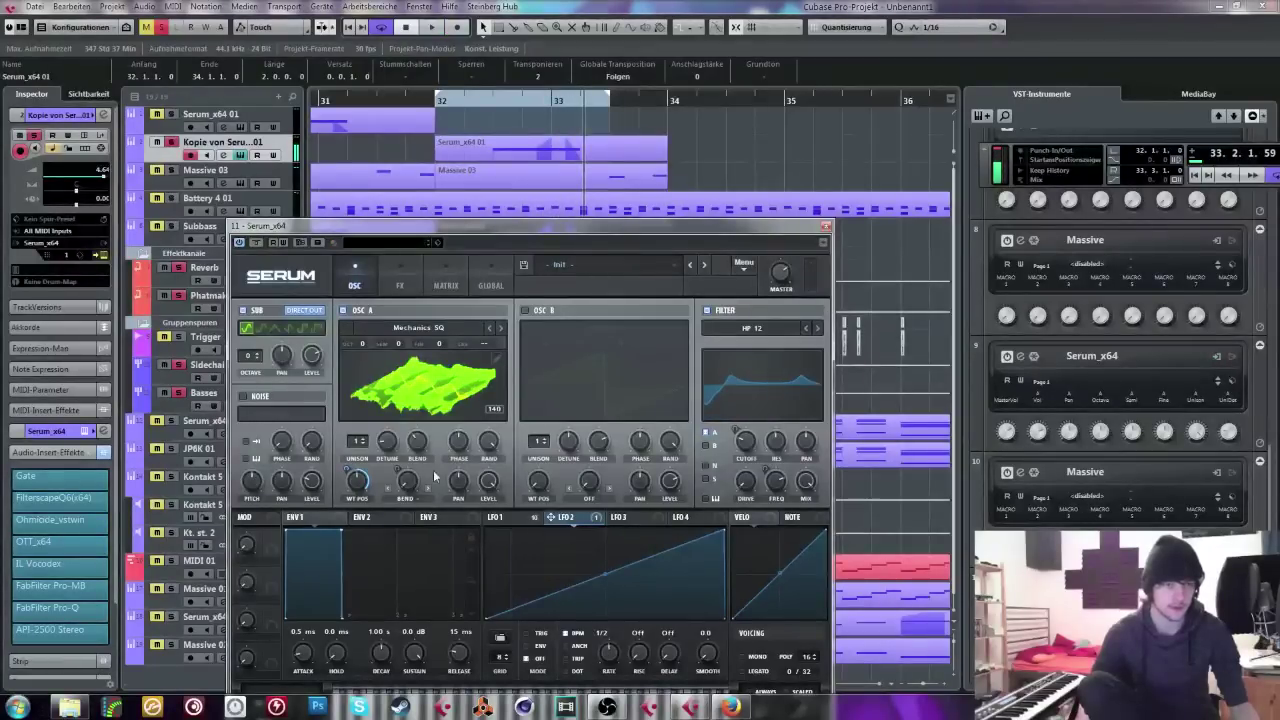
Step: Remove the modulation from oscillator A's bend control and assign LFO 2 to it instead
{"action": "left_click", "coordinate": [527, 517]}
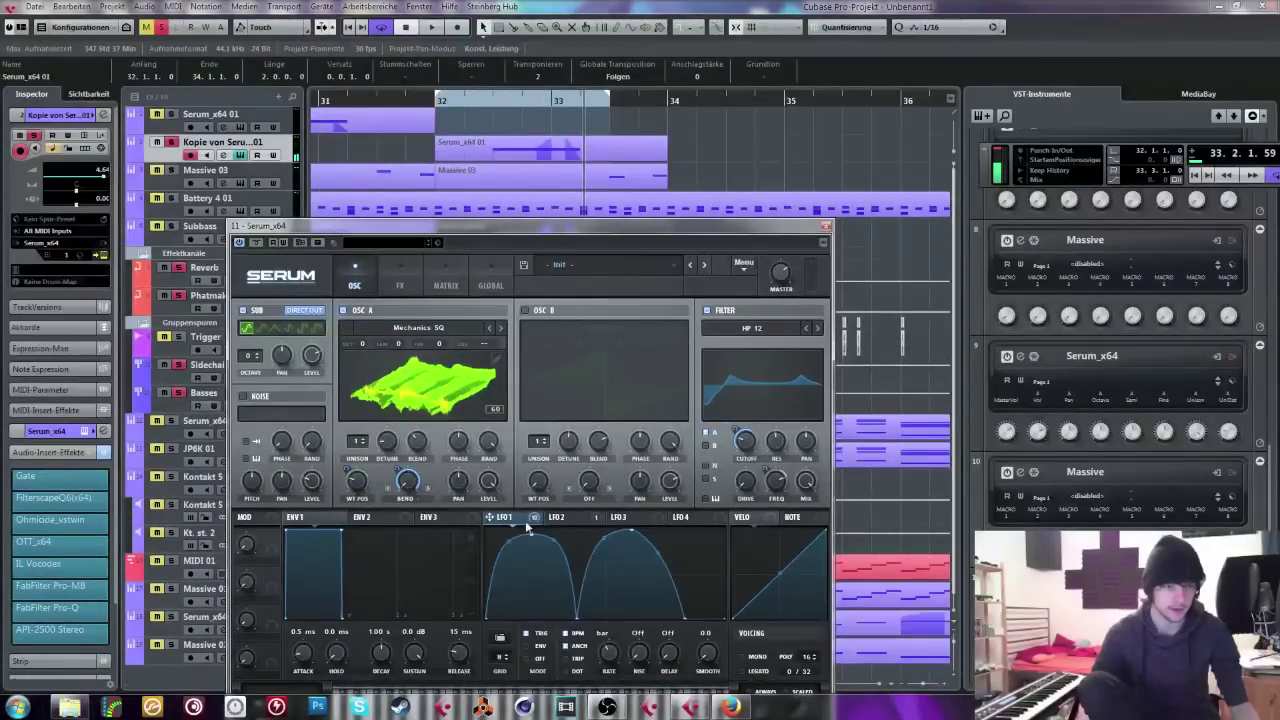
{"action": "right_click", "coordinate": [408, 480]}
{"action": "left_click", "coordinate": [452, 521]}
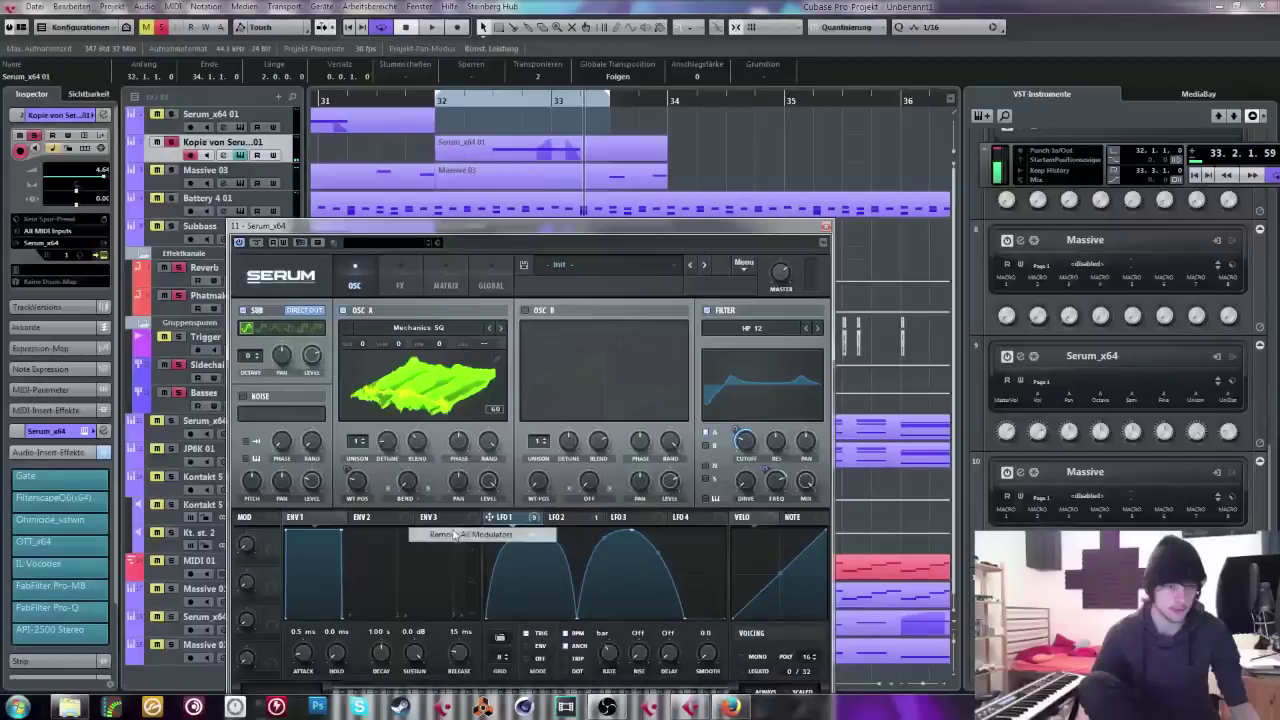
{"action": "left_click", "coordinate": [566, 517]}
{"action": "left_click_drag", "start_coordinate": [408, 484], "coordinate": [408, 485]}
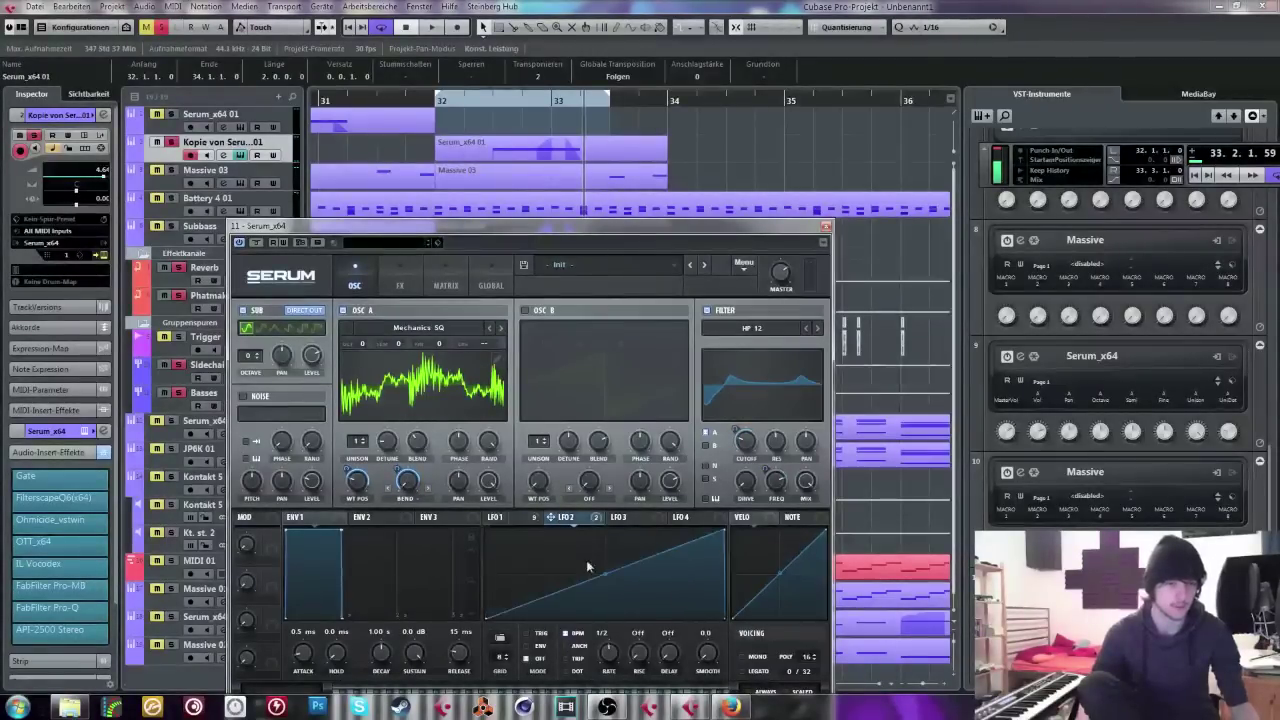
Step: Set the LFO 2 rate to bar and audition the phrase
{"action": "key", "text": "space"}
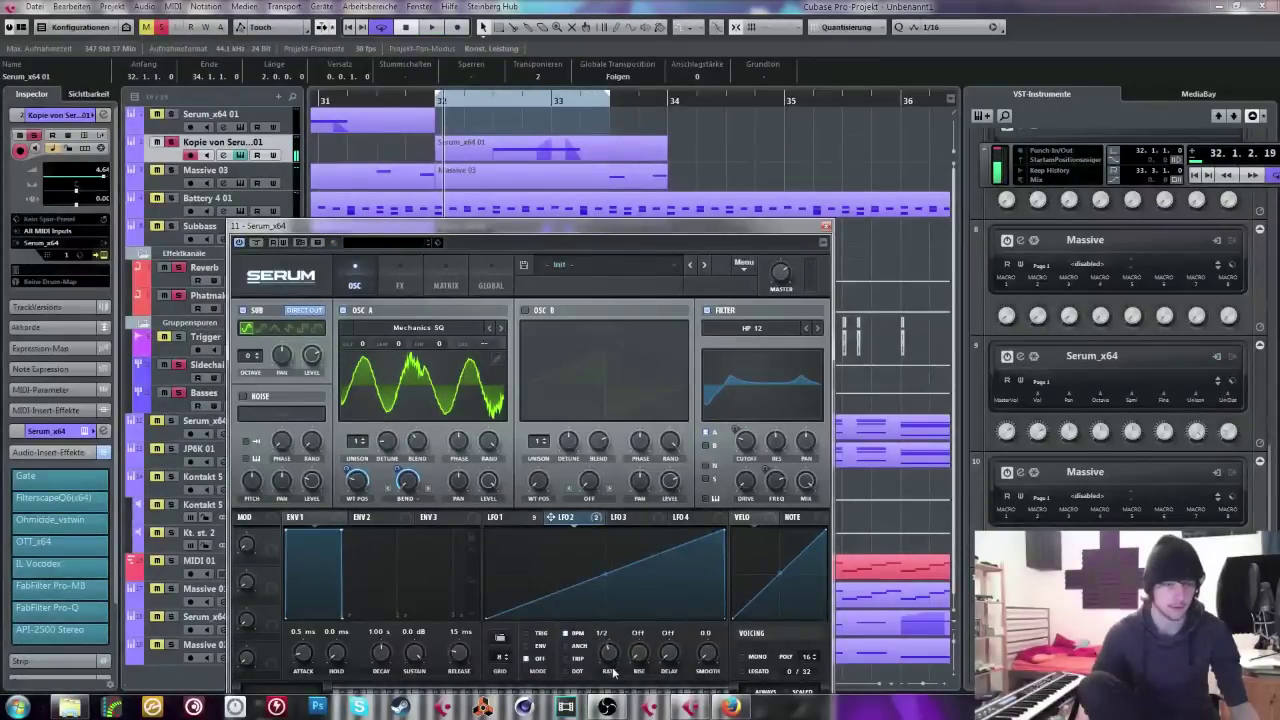
{"action": "left_click_drag", "start_coordinate": [613, 672], "coordinate": [614, 684]}
{"action": "key", "text": "space"}
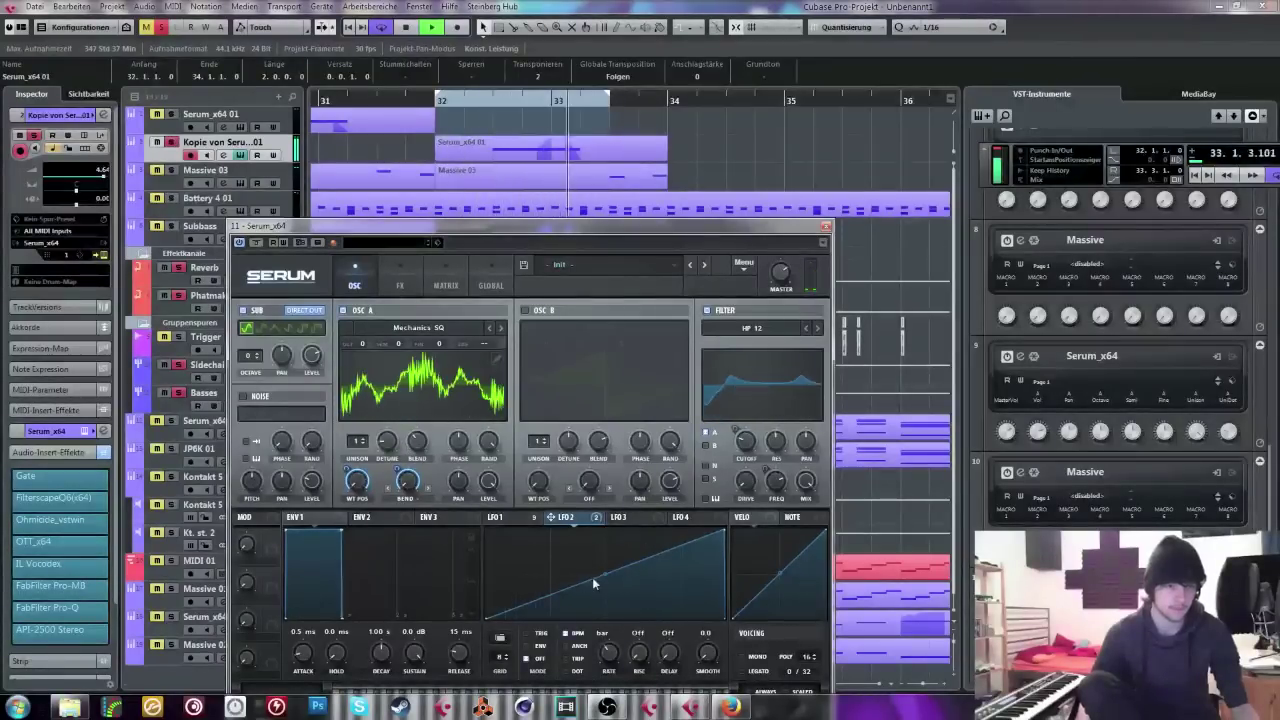
{"action": "key", "text": "space"}
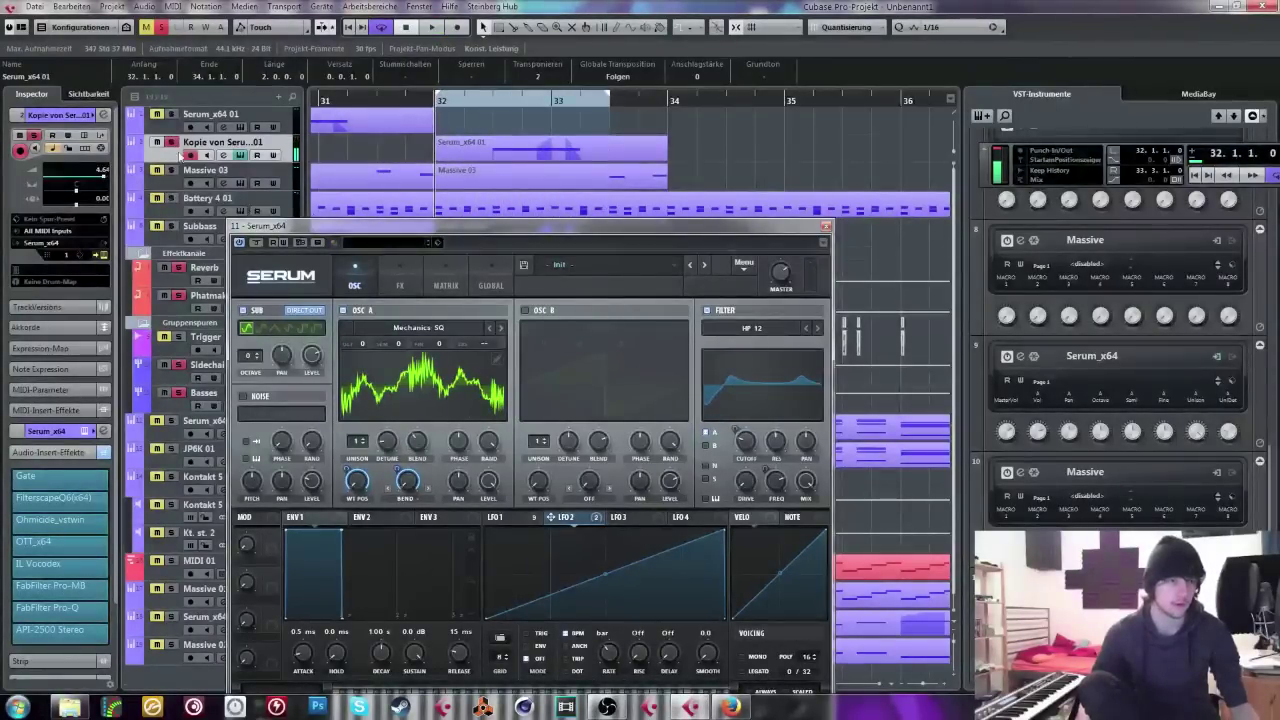
Step: Check the phrase in the full mix, solo the track again, and assign LFO 1 to oscillator A's level while auditioning it
{"action": "key", "text": "space"}
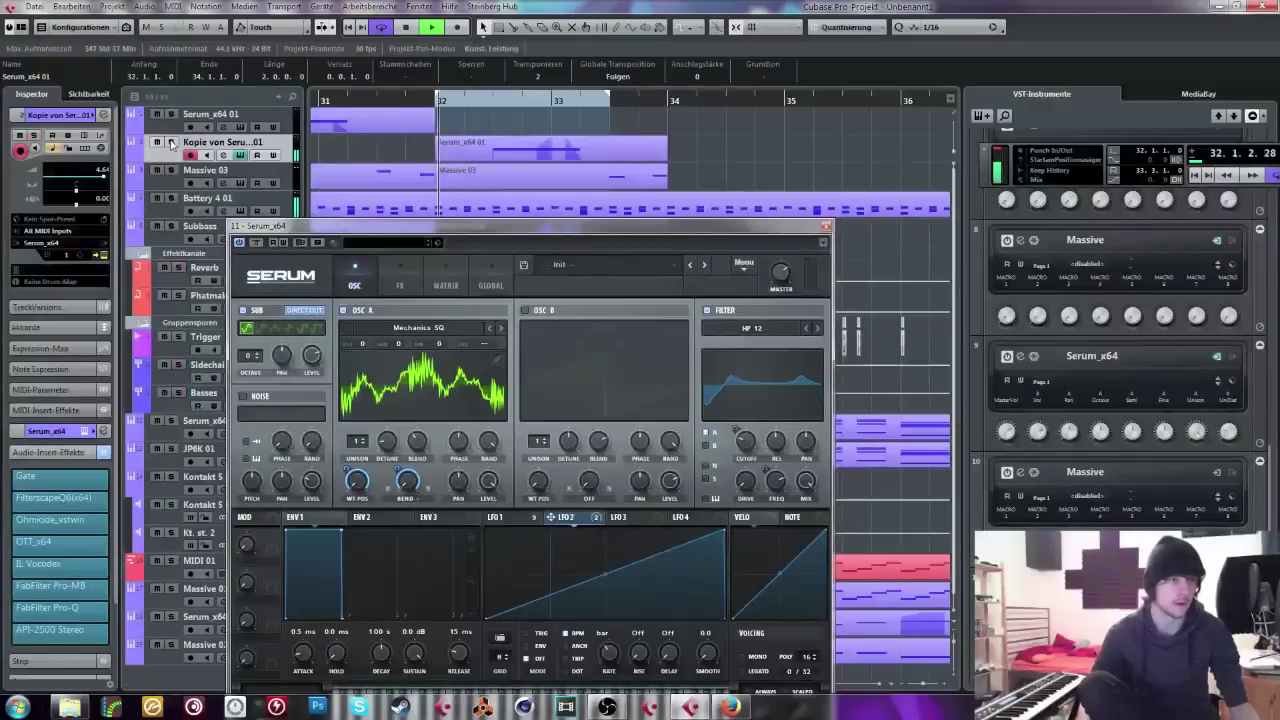
{"action": "left_click", "coordinate": [506, 517]}
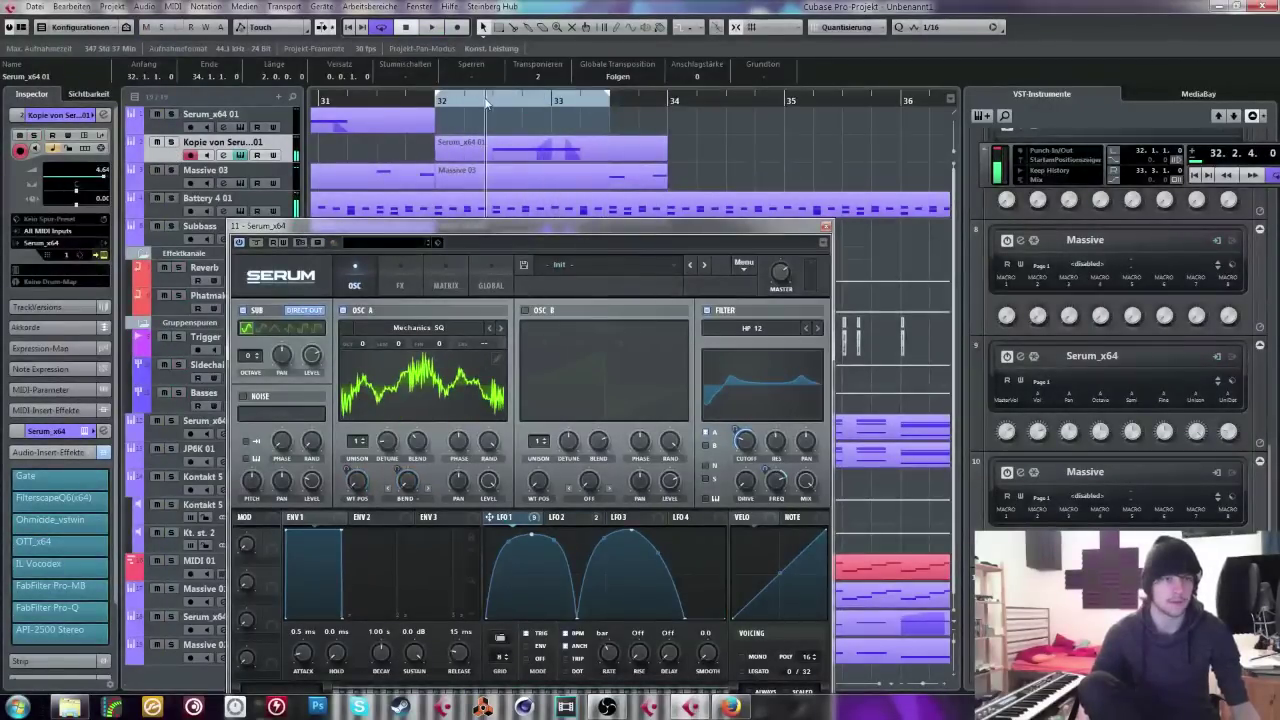
{"action": "left_click", "coordinate": [172, 143]}
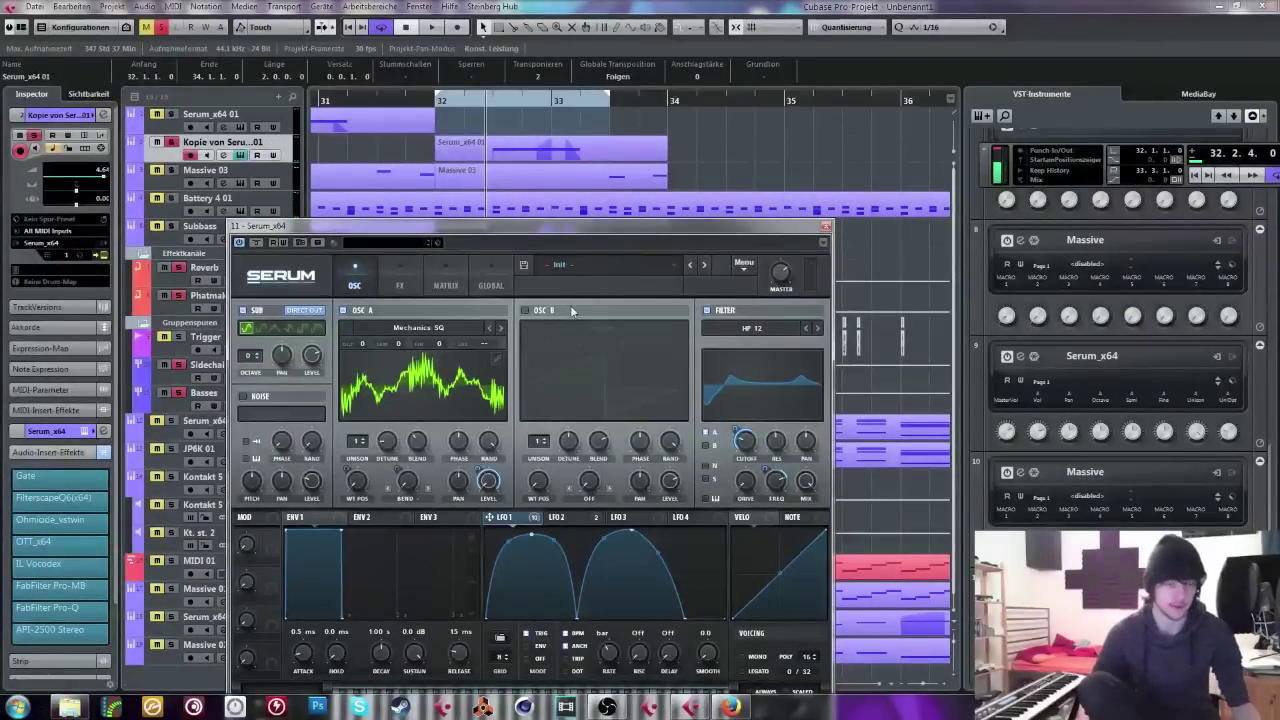
{"action": "key", "text": "space"}
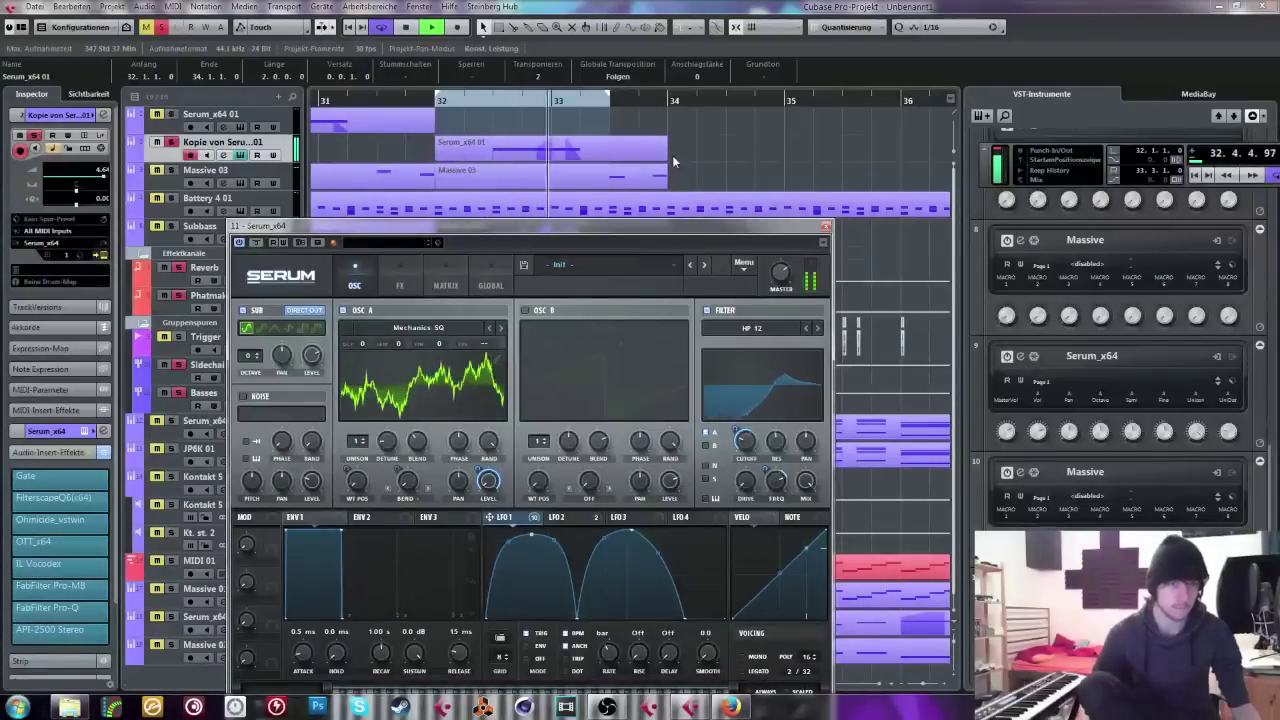
{"action": "key", "text": "space"}
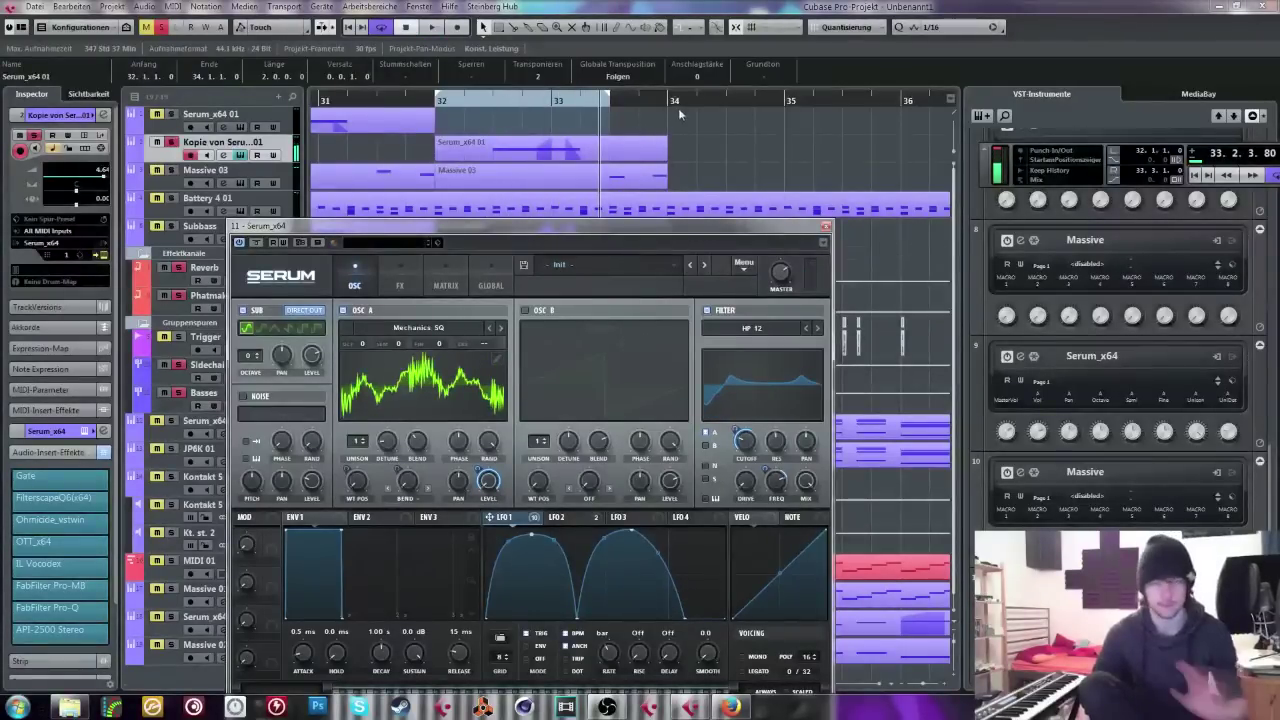
{"action": "left_click", "coordinate": [825, 226]}
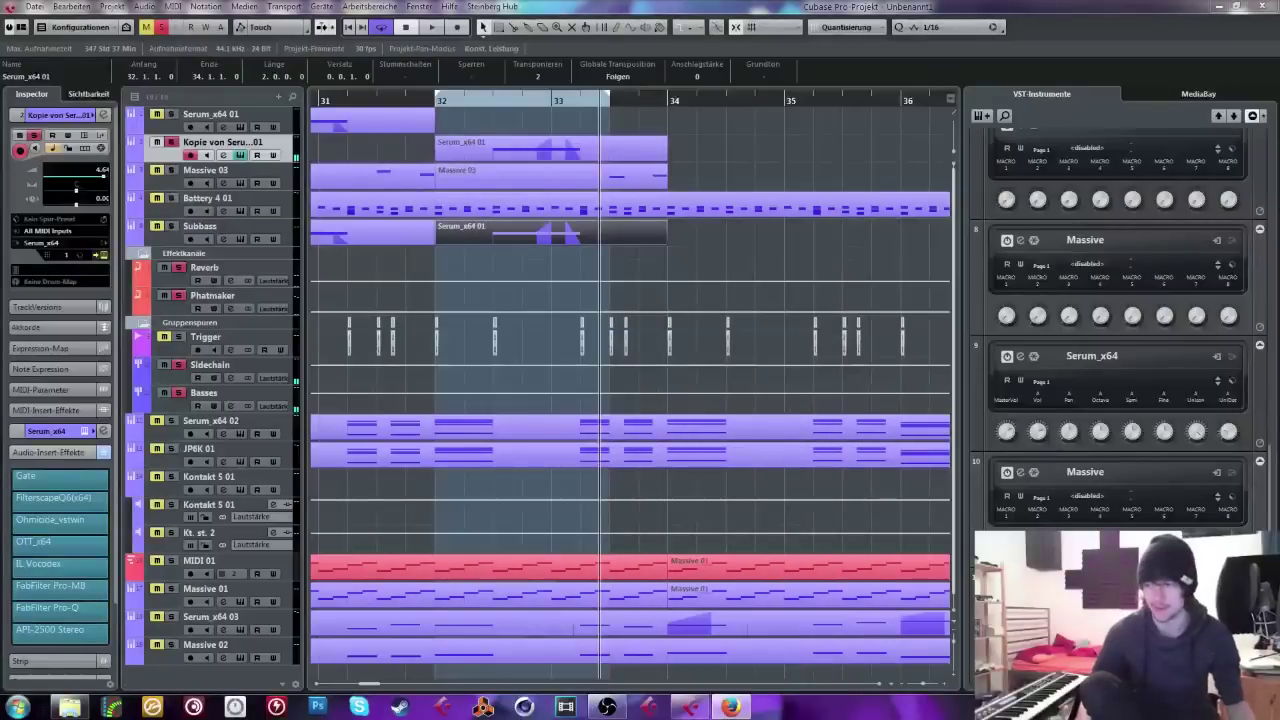
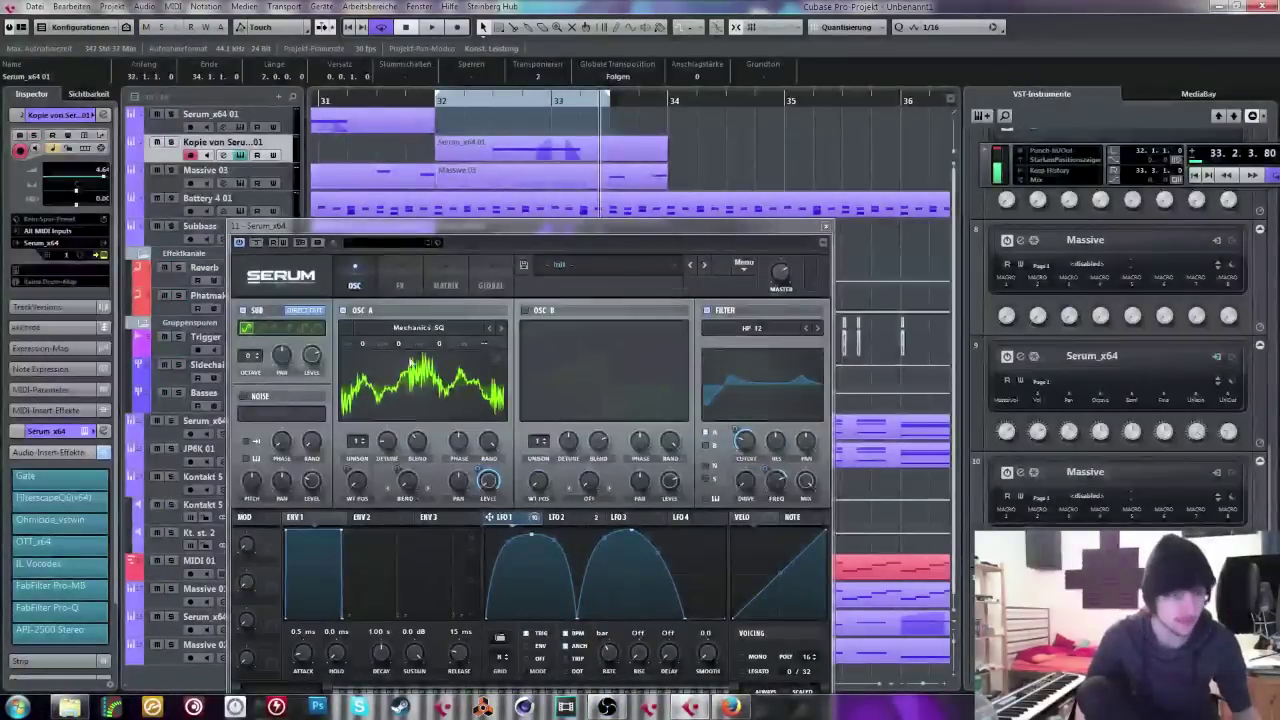
Step: Switch oscillator A's wavetable display to the 3D view and close the Serum window
{"action": "left_click", "coordinate": [445, 362]}
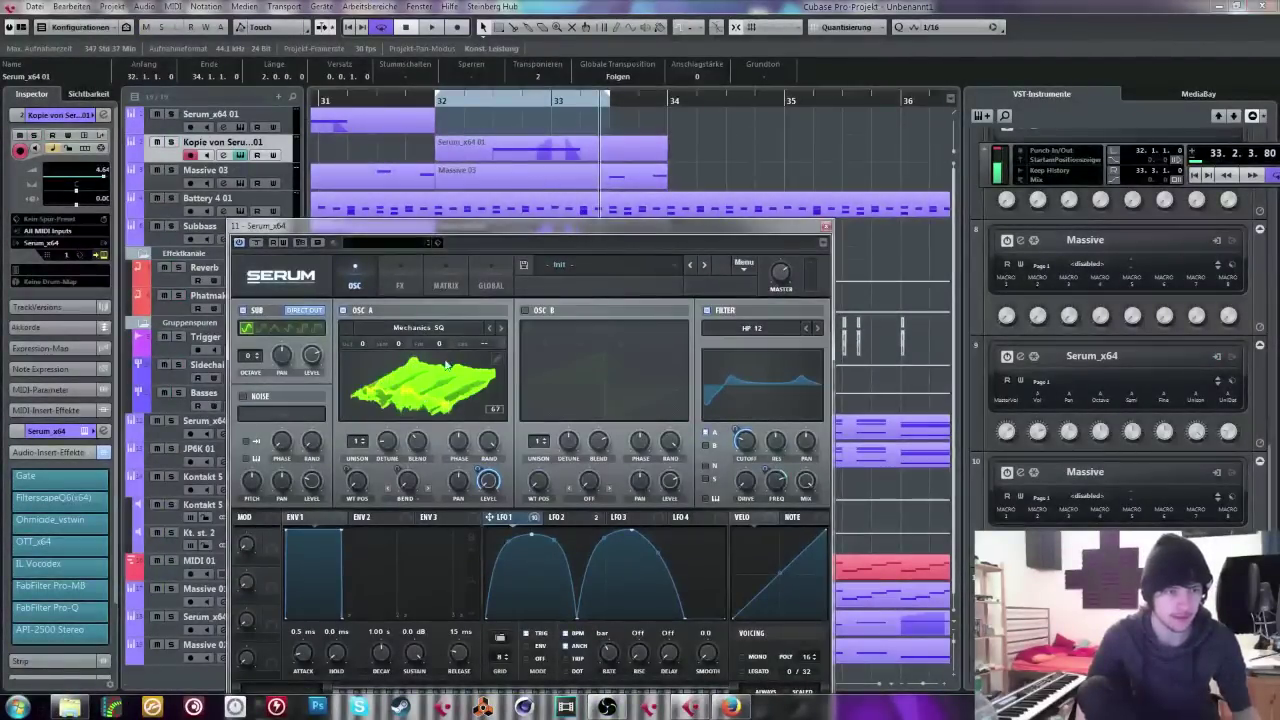
{"action": "key", "text": "ctrl+s"}
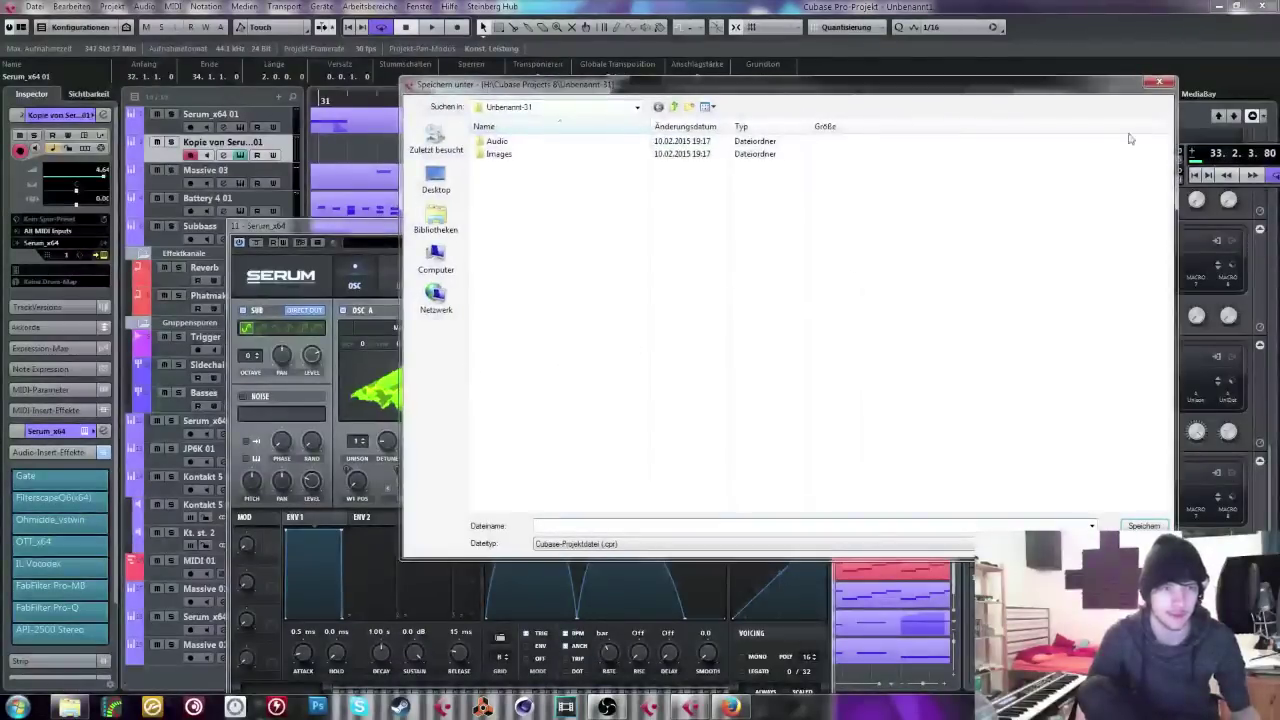
{"action": "key", "text": "Escape"}
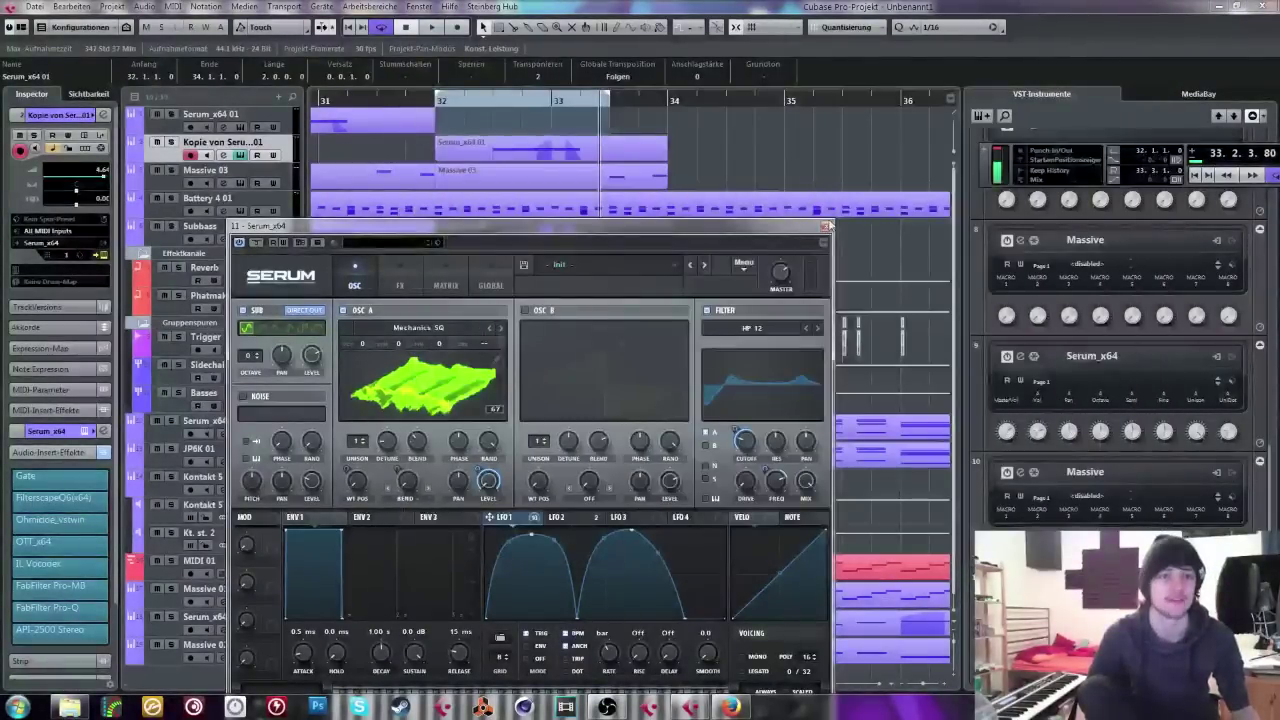
{"action": "left_click", "coordinate": [825, 226]}
Step: Save the project as "Stream Free DL Track"
{"action": "key", "text": "ctrl+s"}
{"action": "type", "text": "Str"}
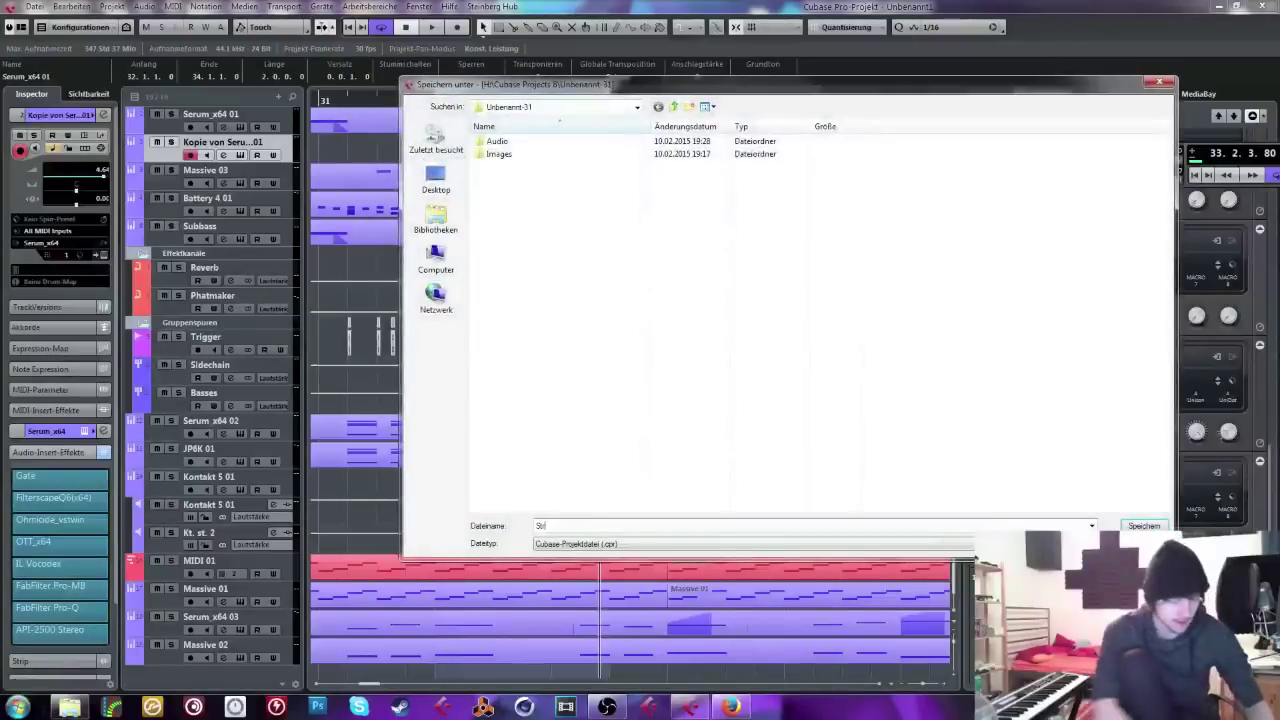
{"action": "type", "text": "eam Free DL"}
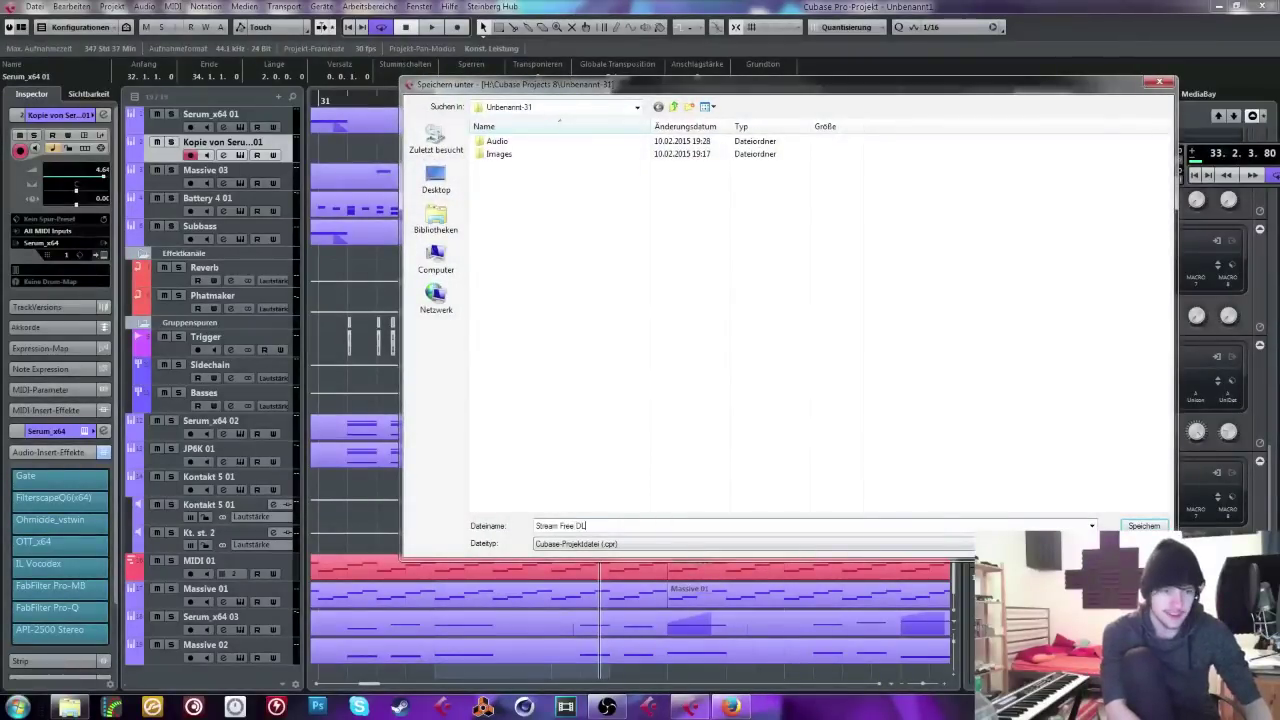
{"action": "type", "text": " Track"}
{"action": "key", "text": "Return"}
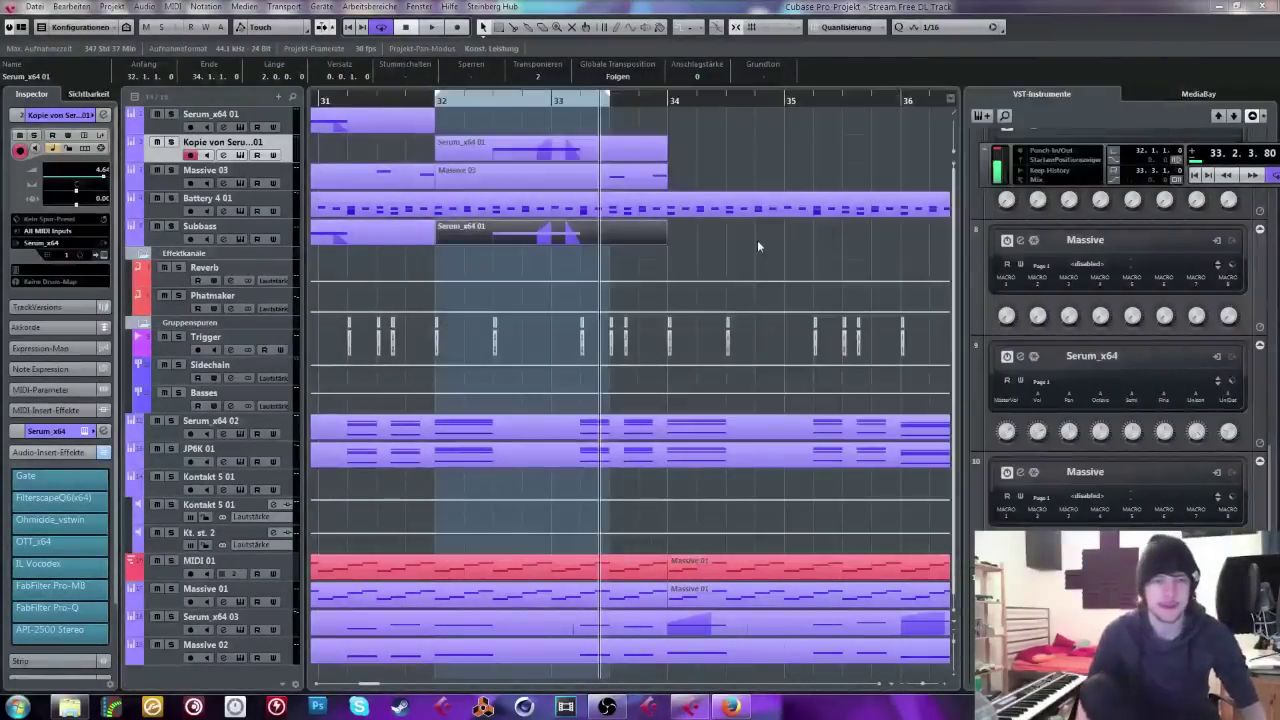
Step: Clear the event selection and move the project cursor to the start of bar 30
{"action": "left_click", "coordinate": [757, 240]}
{"action": "scroll", "coordinate": [757, 240], "scroll_direction": "down", "scroll_amount": 1}
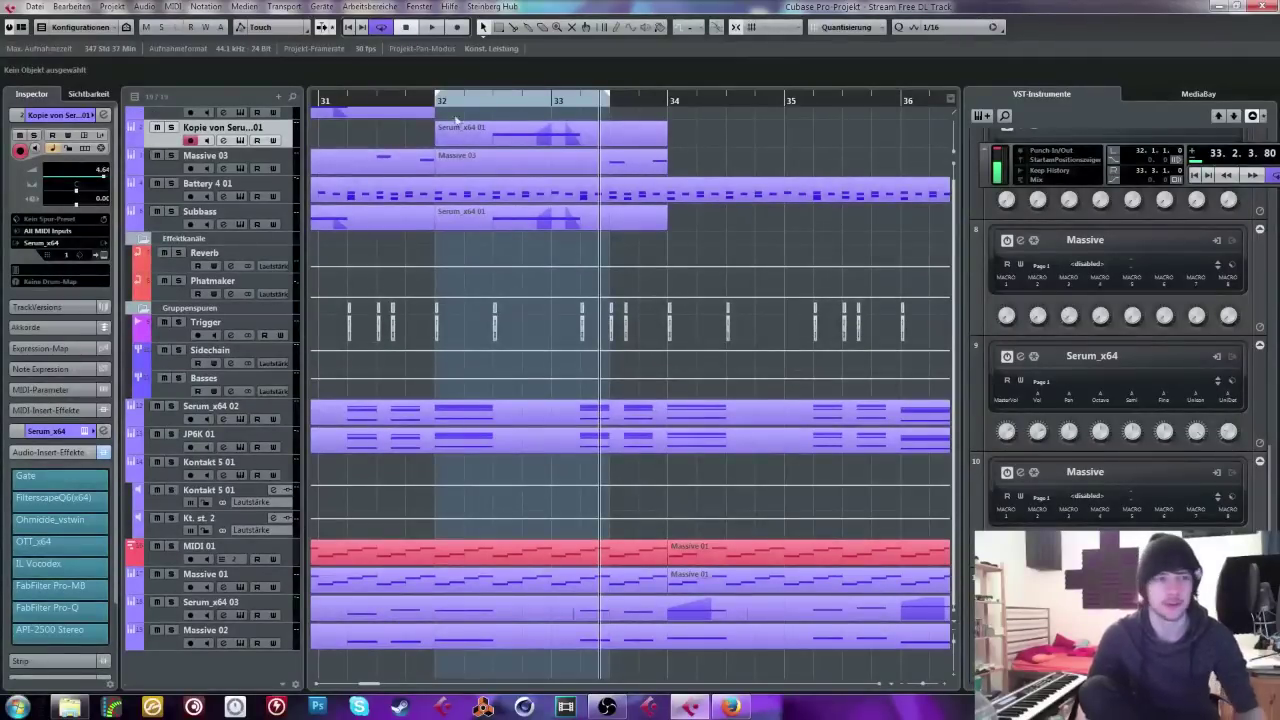
{"action": "left_click_drag", "start_coordinate": [409, 101], "coordinate": [353, 105]}
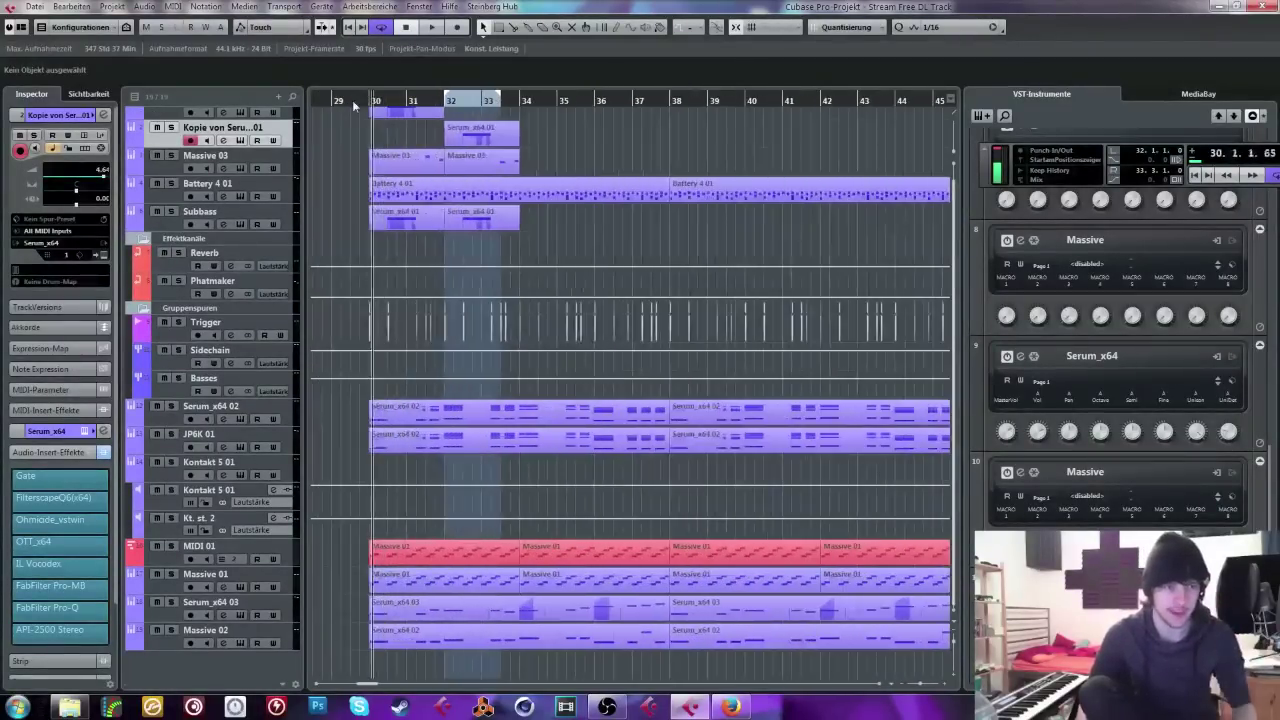
{"action": "scroll", "coordinate": [641, 224], "scroll_direction": "up", "scroll_amount": 1}
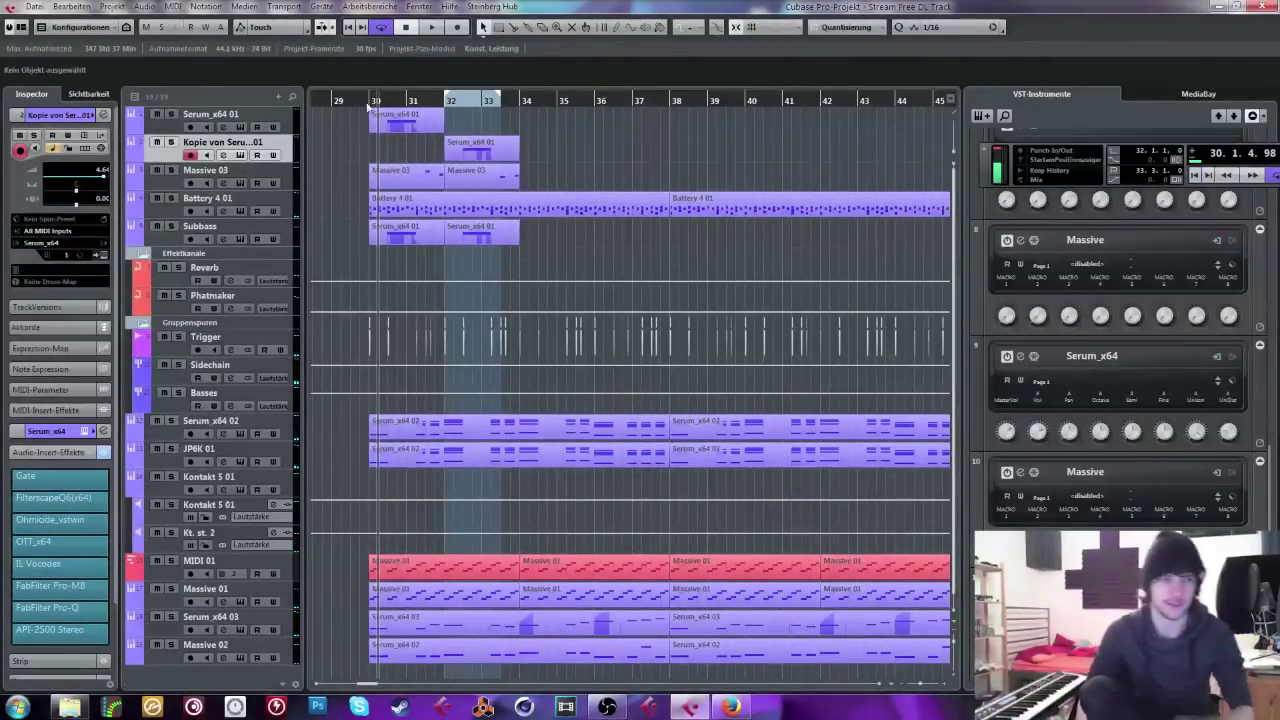
Step: Briefly play the track, then add a new instrument track loaded with Serum_x64
{"action": "key", "text": "space"}
{"action": "key", "text": "space"}
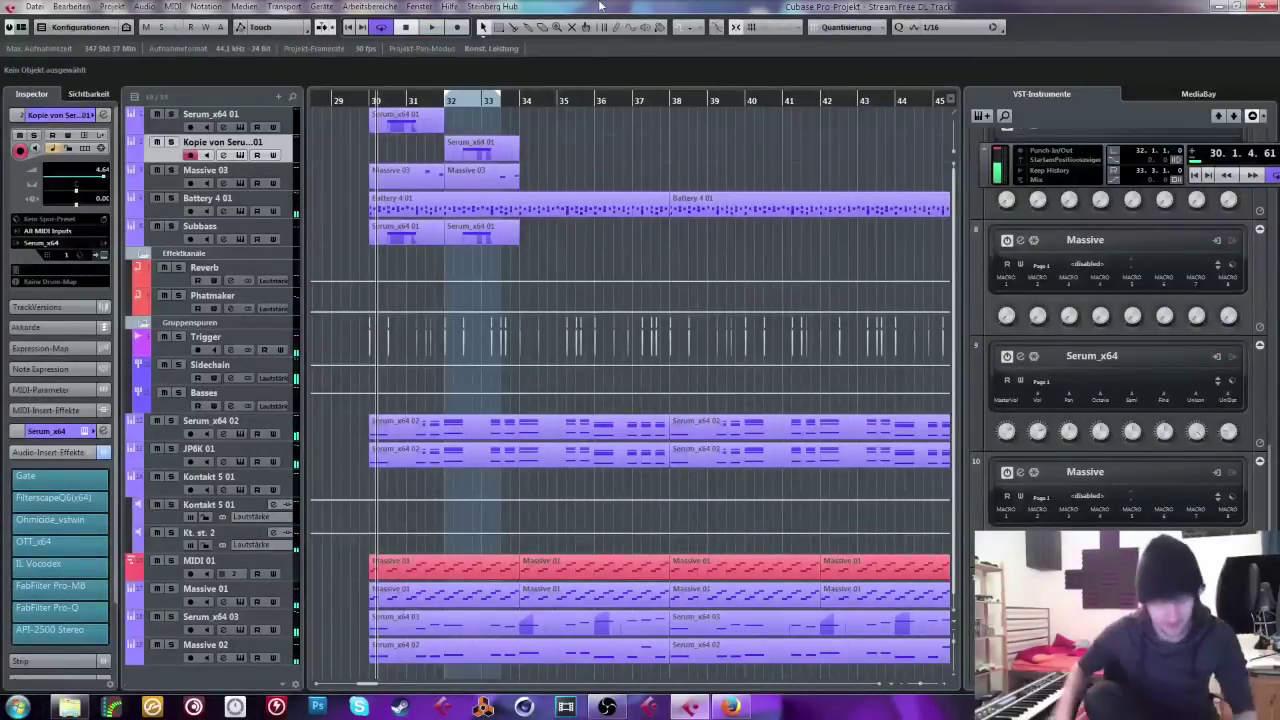
{"action": "key", "text": "F11"}
{"action": "left_click", "coordinate": [767, 153]}
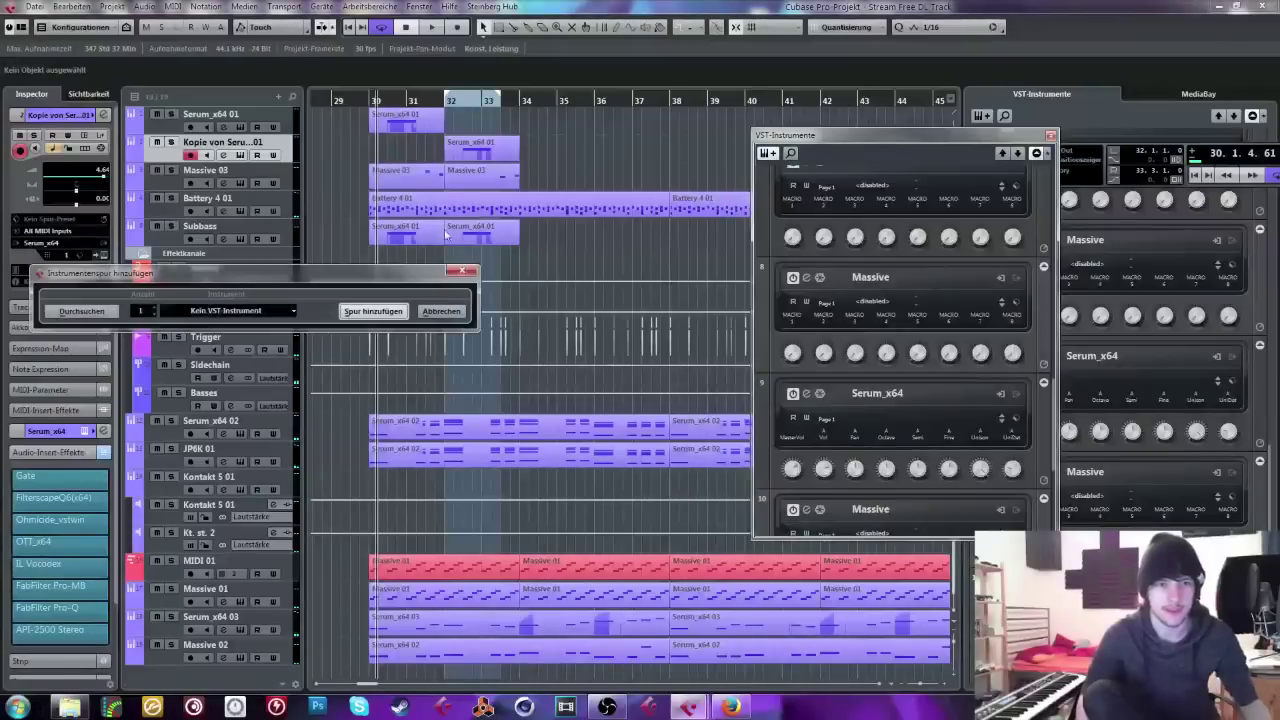
{"action": "left_click", "coordinate": [210, 311]}
{"action": "type", "text": "serum"}
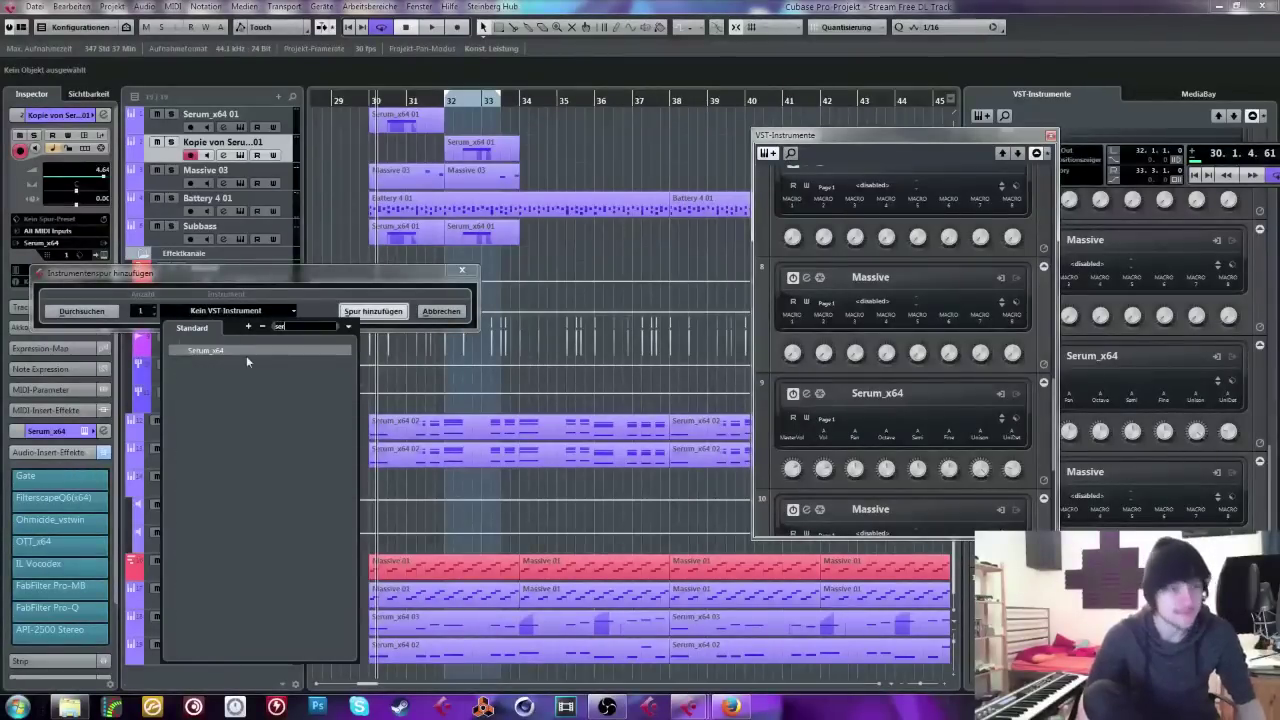
{"action": "left_click", "coordinate": [241, 351]}
{"action": "left_click", "coordinate": [386, 311]}
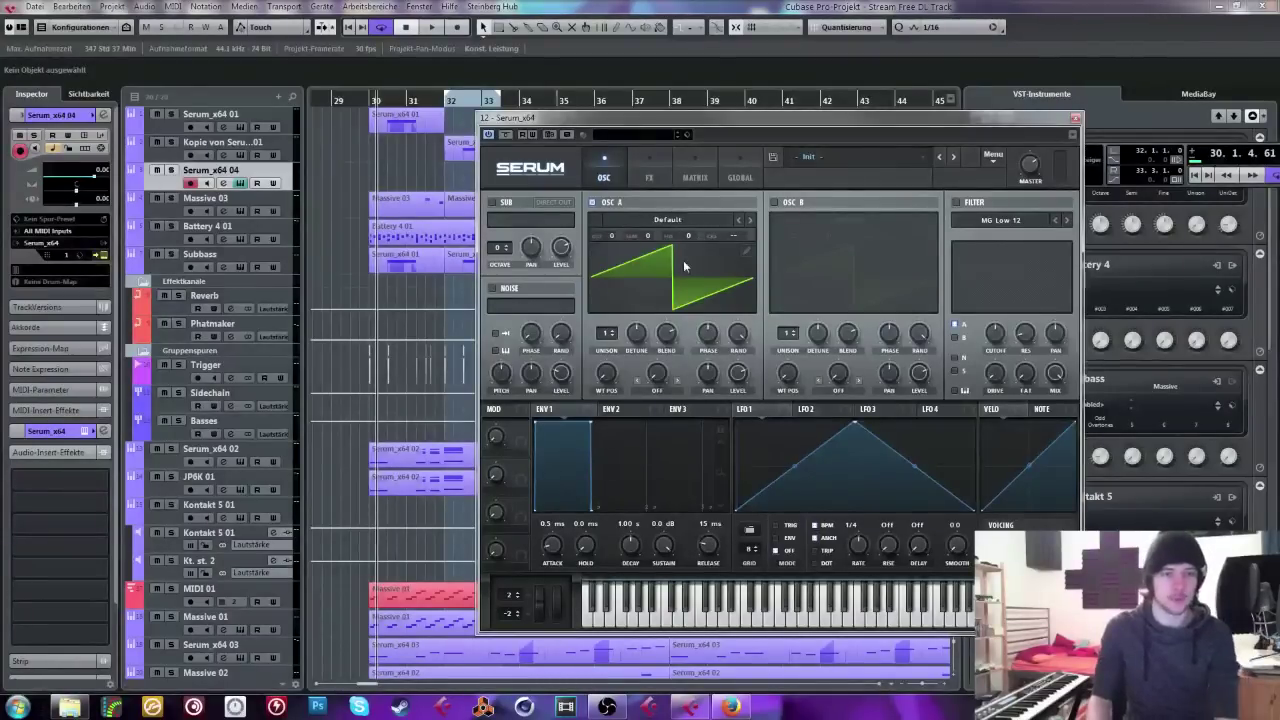
Step: Assign the mod wheel to oscillator A's wavetable position in the new Serum instance
{"action": "left_click", "coordinate": [745, 250]}
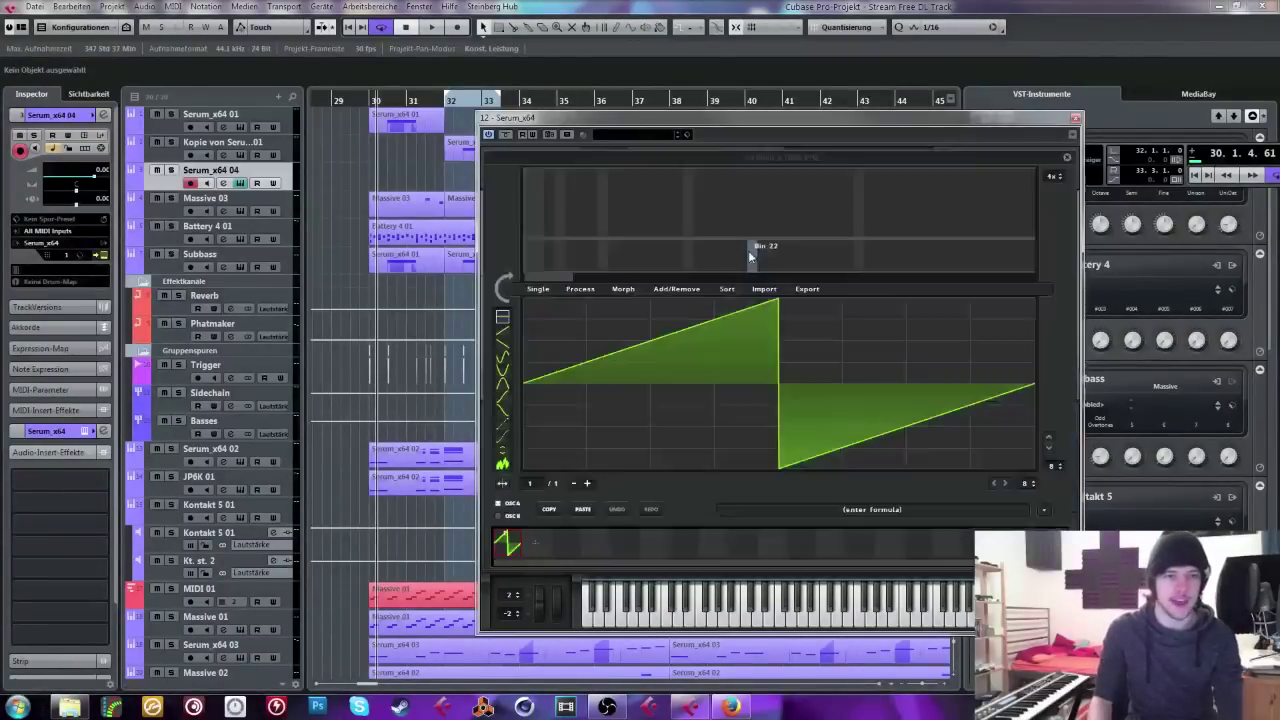
{"action": "left_click", "coordinate": [1066, 157]}
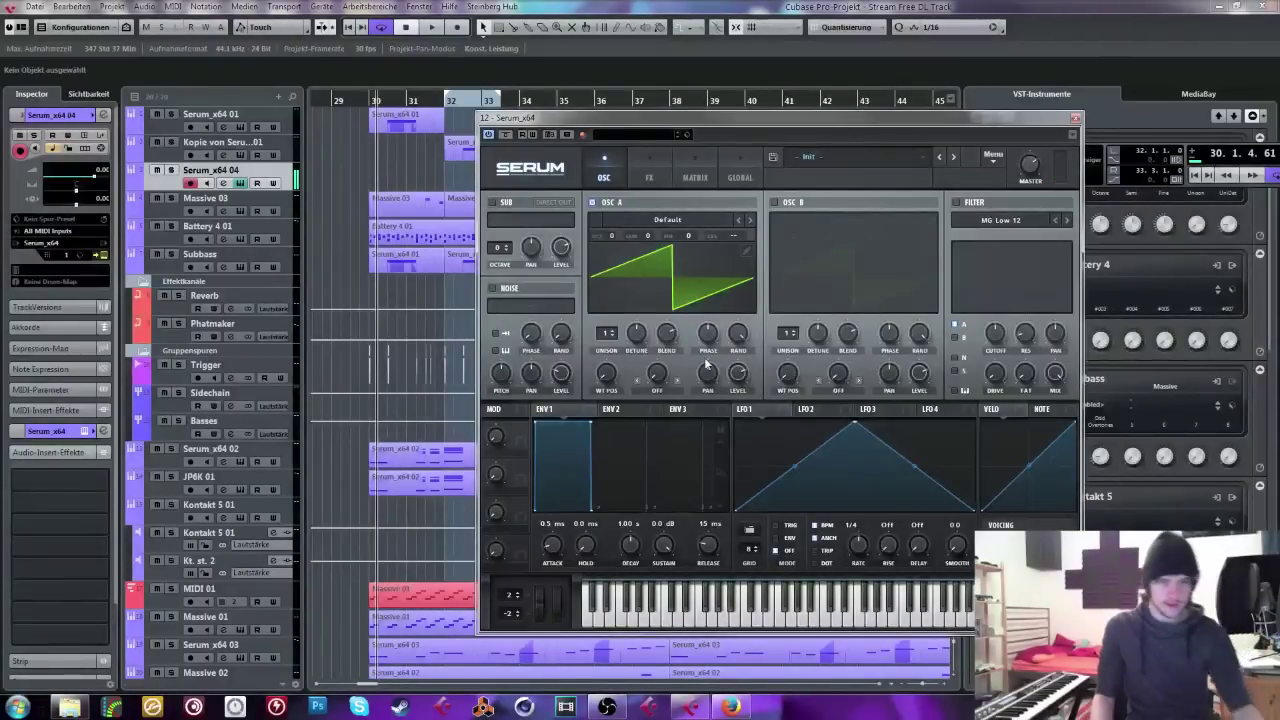
{"action": "left_click_drag", "start_coordinate": [528, 418], "coordinate": [606, 374]}
{"action": "right_click", "coordinate": [606, 376]}
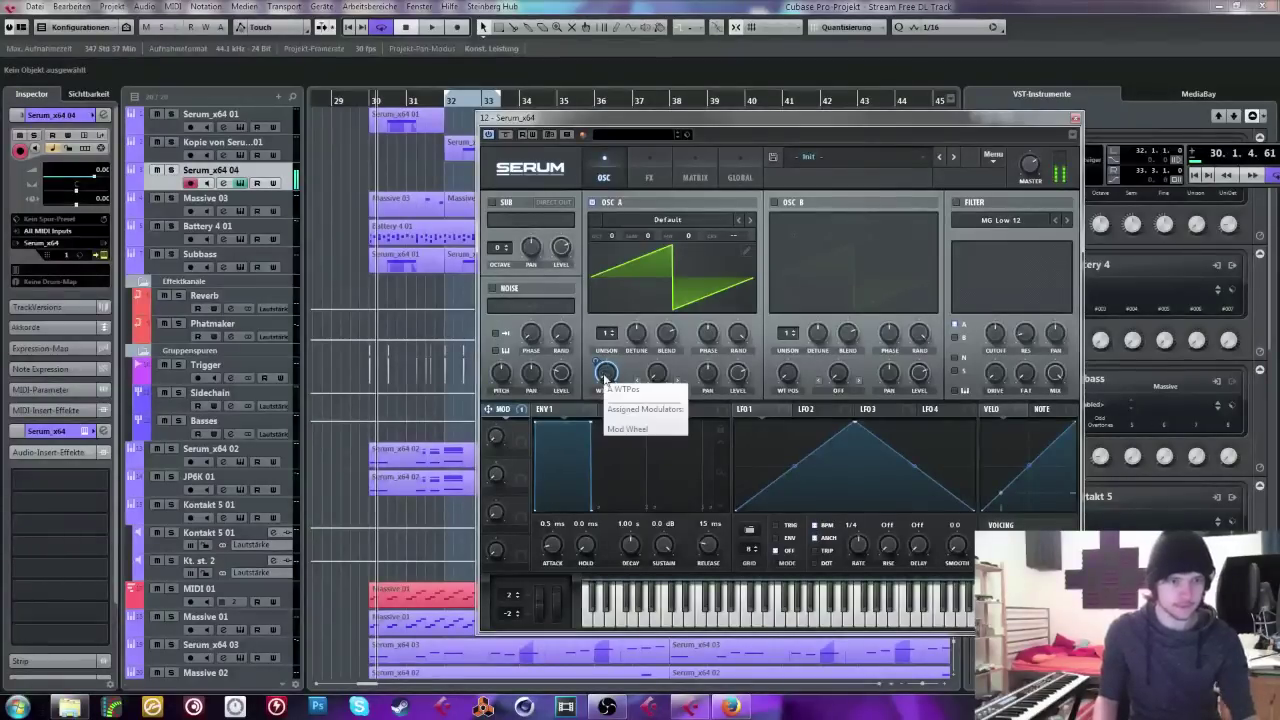
{"action": "left_click", "coordinate": [602, 400]}
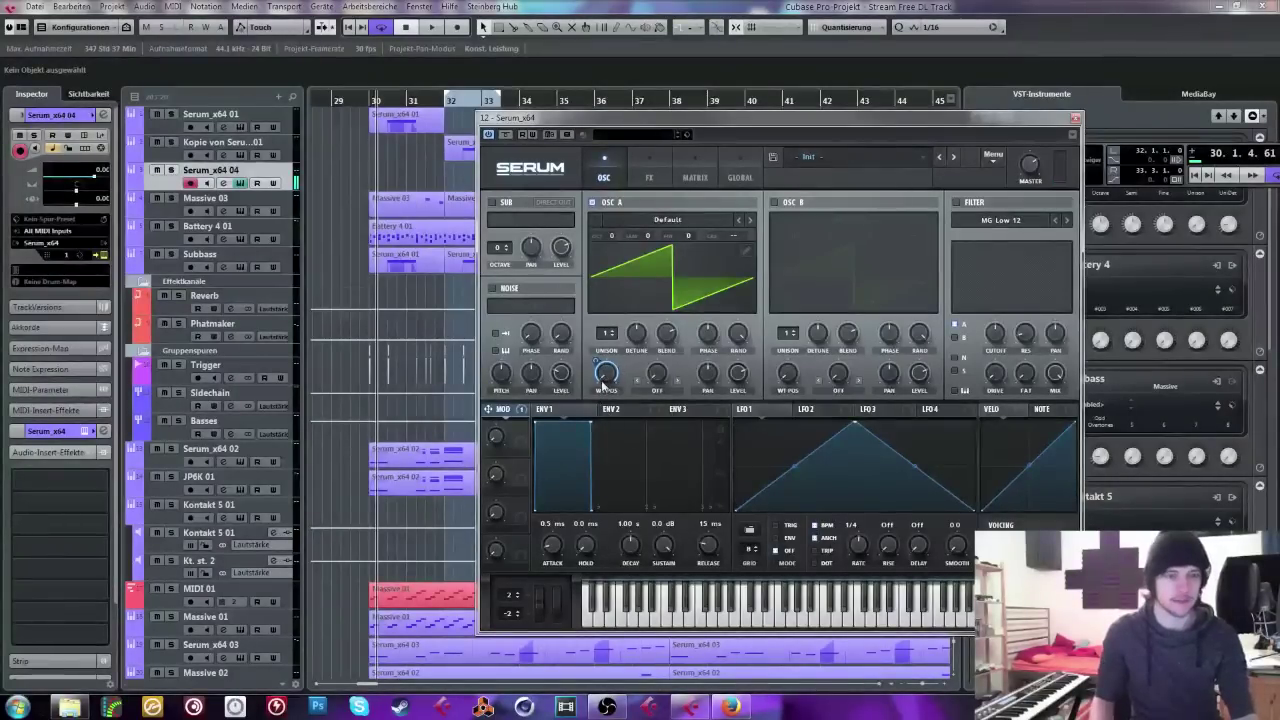
Step: Load the Monster 5 [SL] wavetable from the Spectral category into oscillator A
{"action": "left_click", "coordinate": [666, 222]}
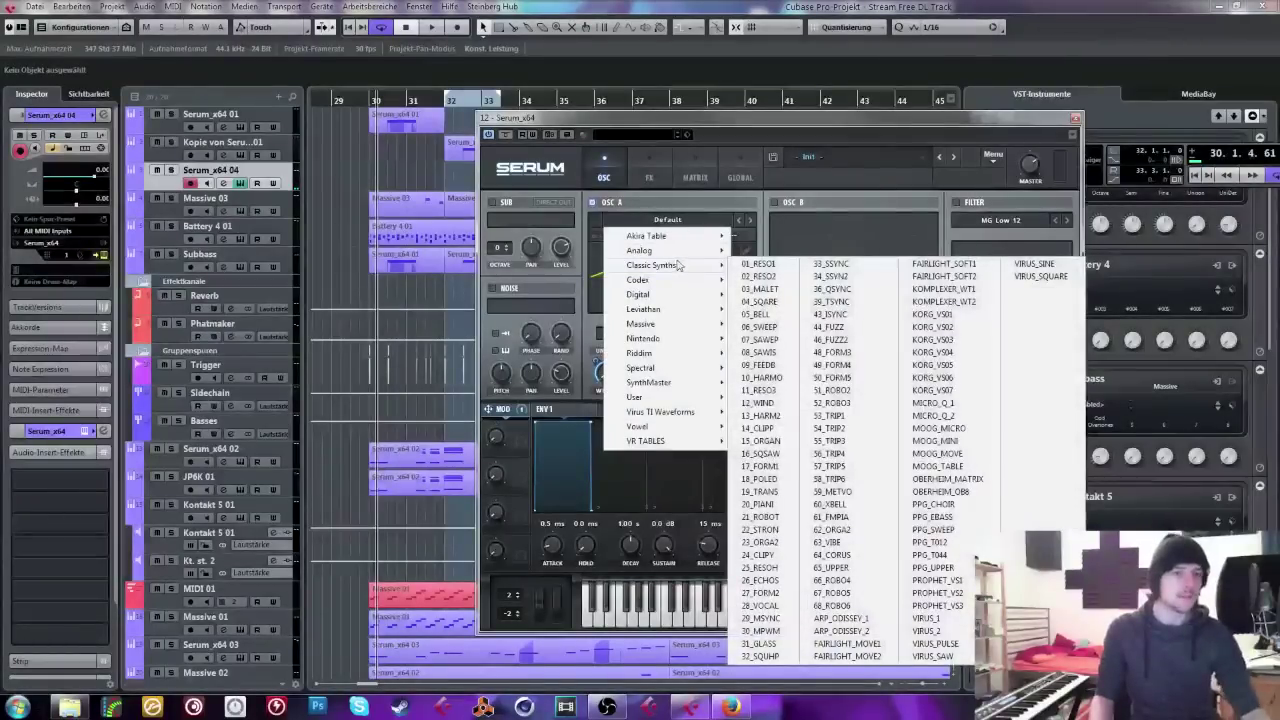
{"action": "mouse_move", "coordinate": [676, 297]}
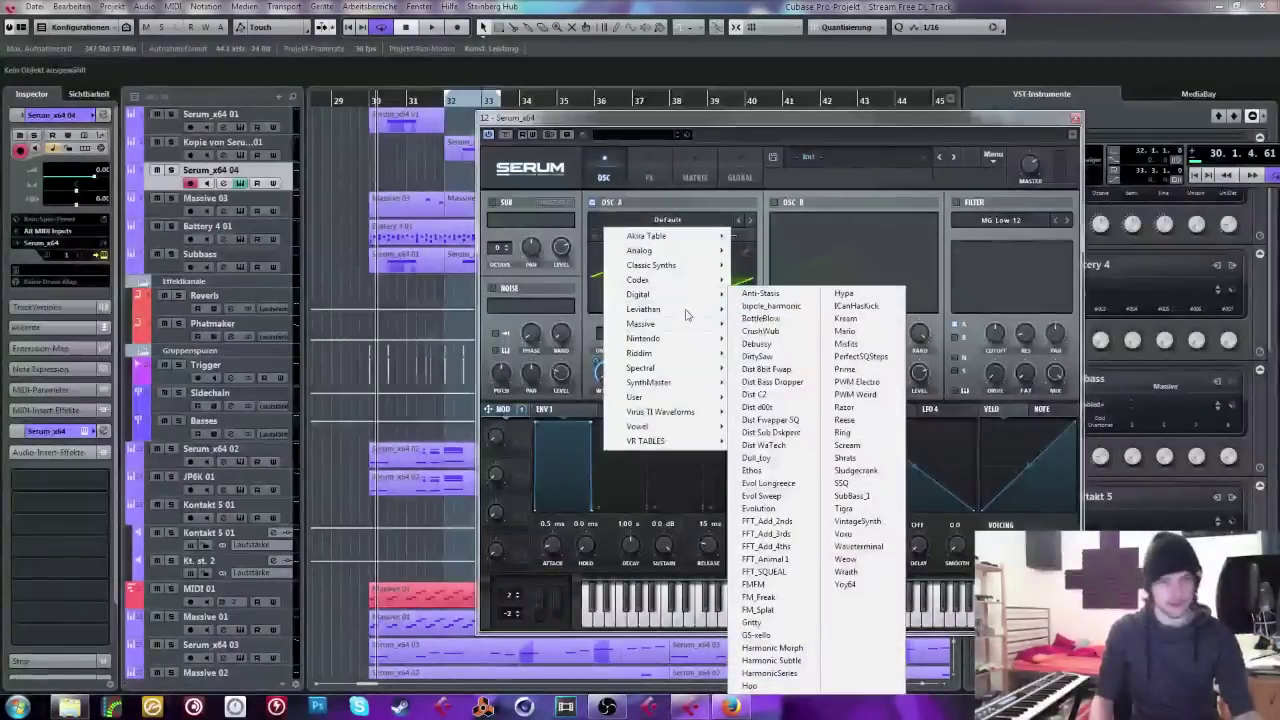
{"action": "mouse_move", "coordinate": [669, 370]}
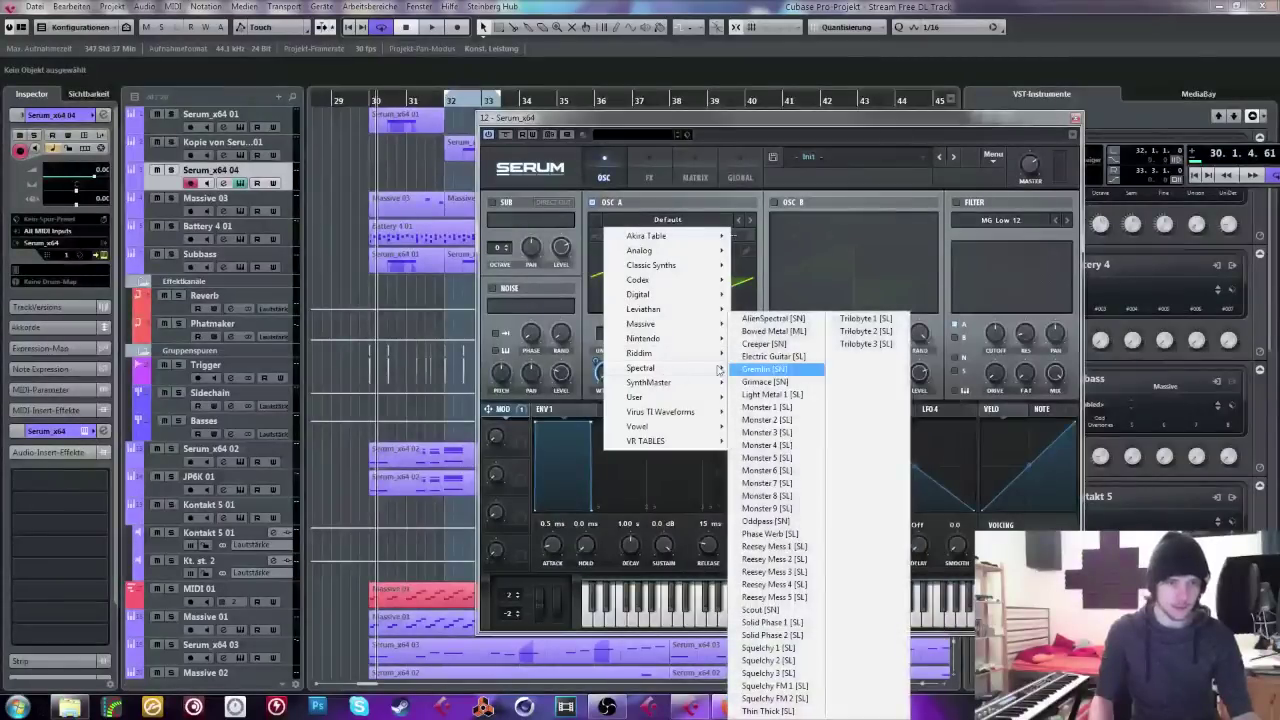
{"action": "left_click", "coordinate": [768, 457]}
Step: Switch oscillator A's wavetable display to the 3D view and open the wavetable editor
{"action": "left_click", "coordinate": [686, 294]}
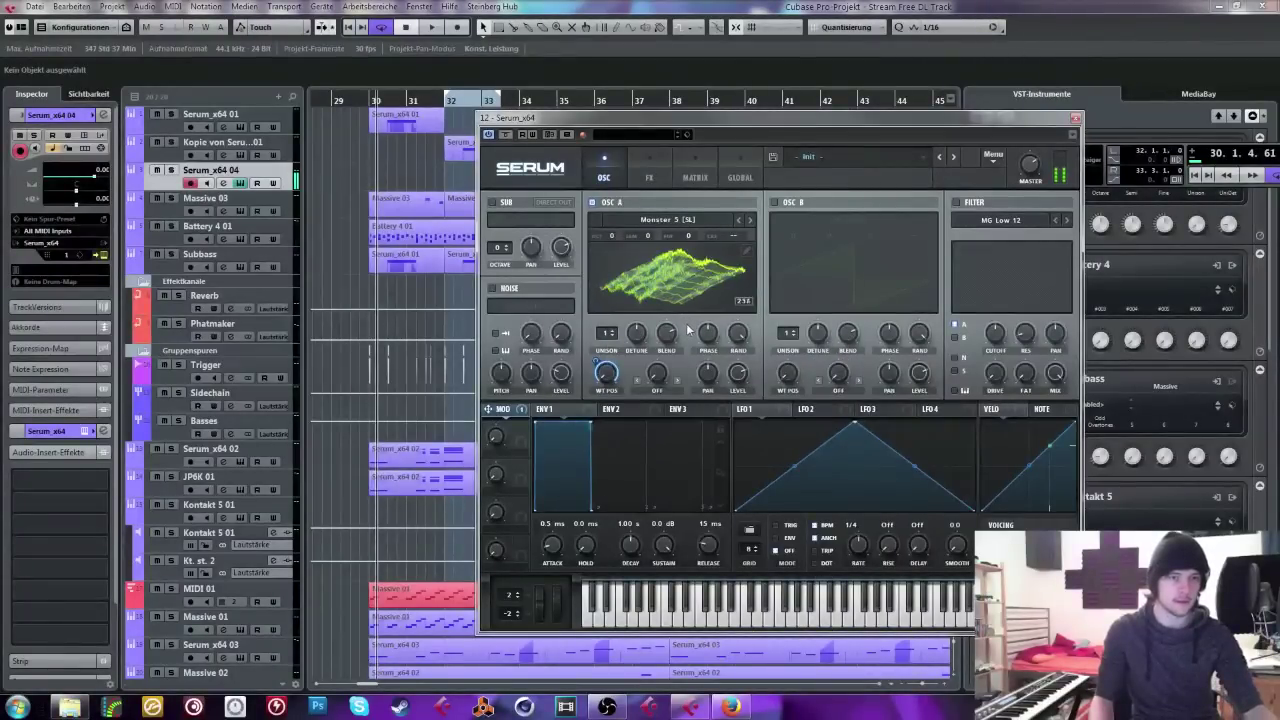
{"action": "left_click", "coordinate": [693, 276]}
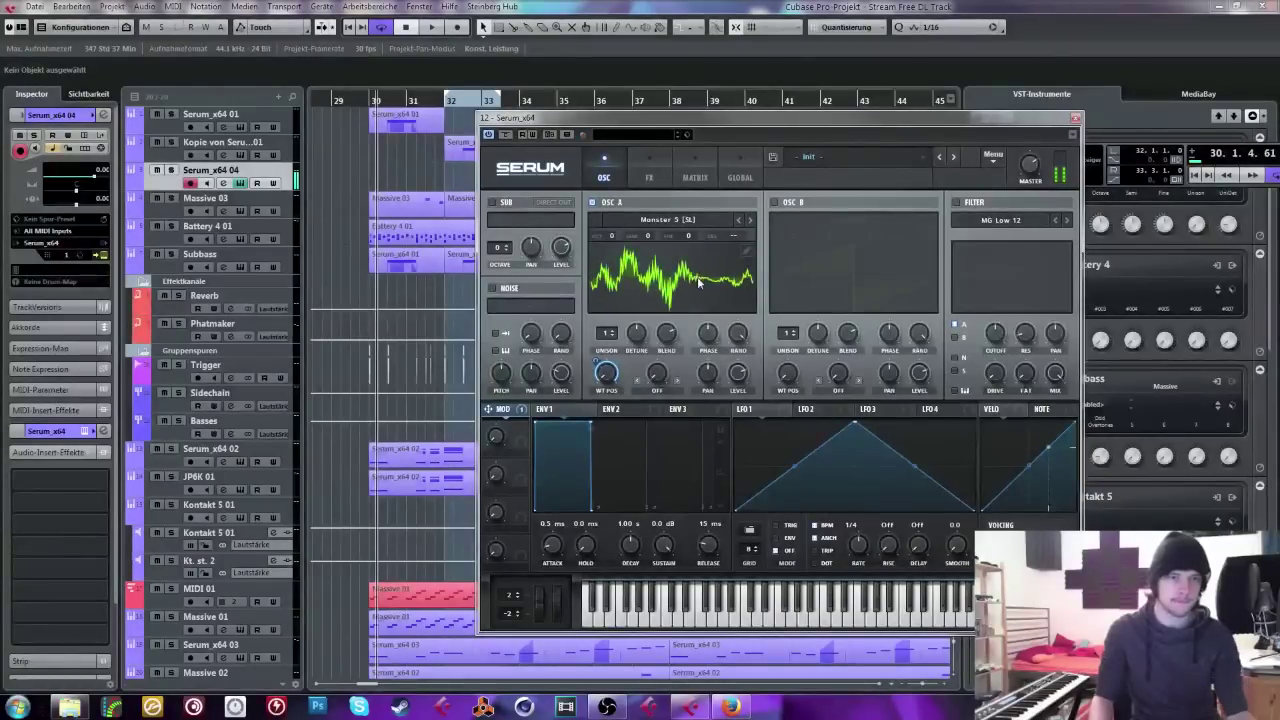
{"action": "left_click", "coordinate": [696, 274]}
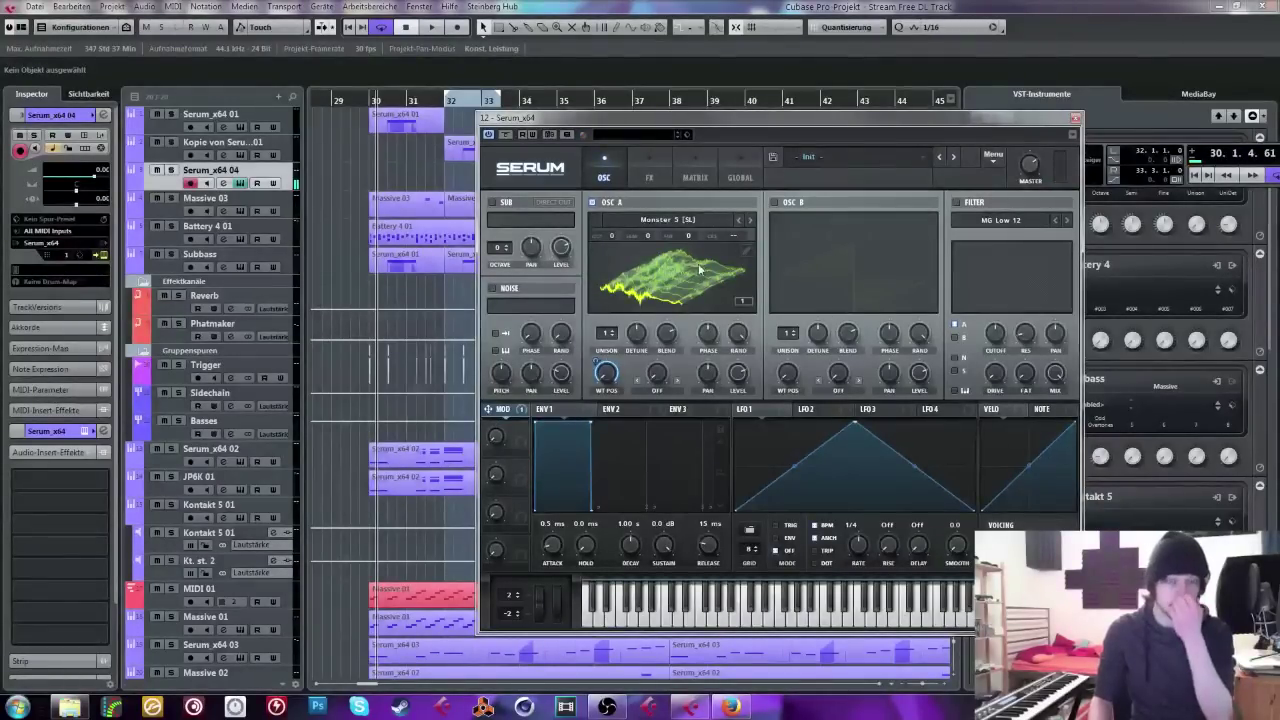
{"action": "left_click", "coordinate": [745, 250]}
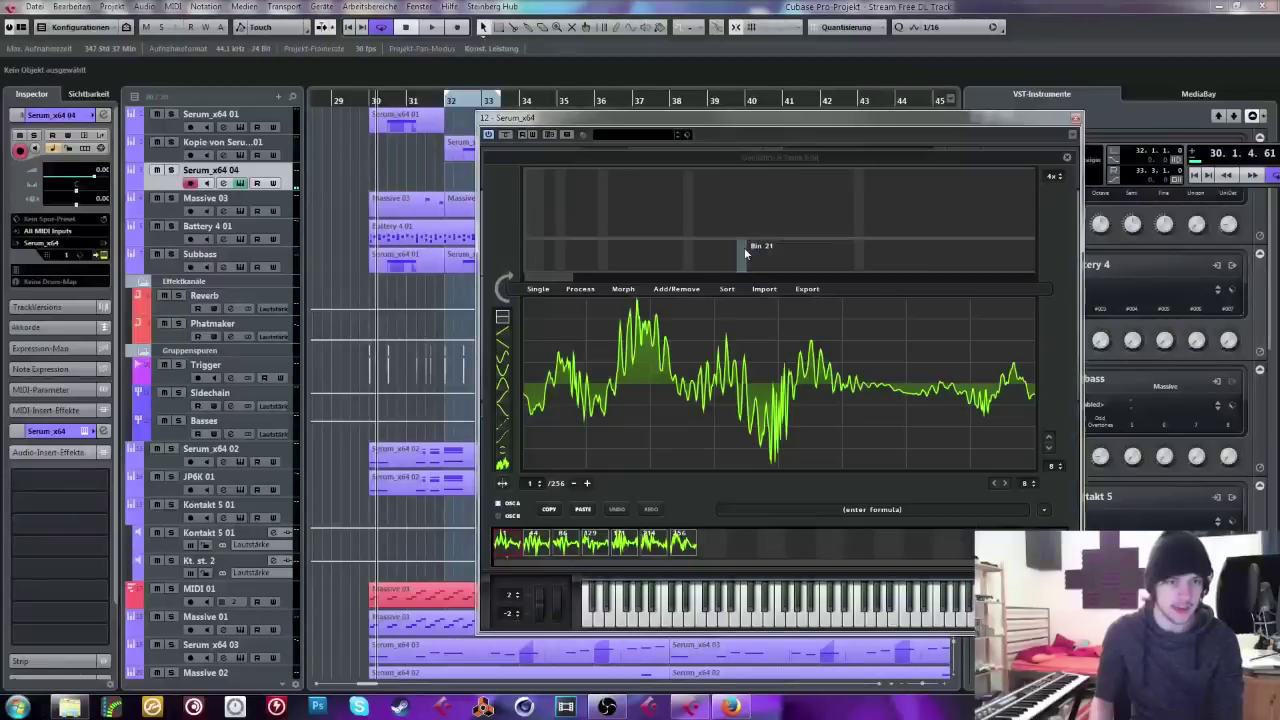
{"action": "left_click", "coordinate": [761, 288]}
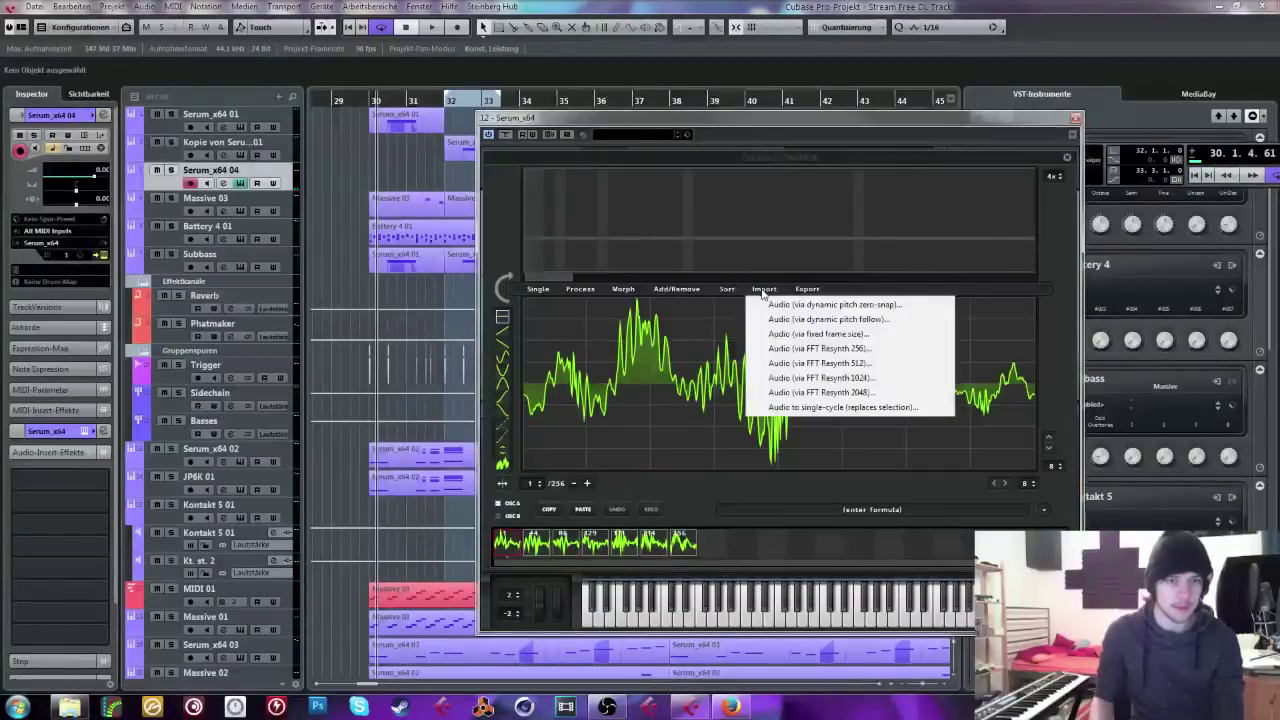
{"action": "left_click", "coordinate": [830, 338]}
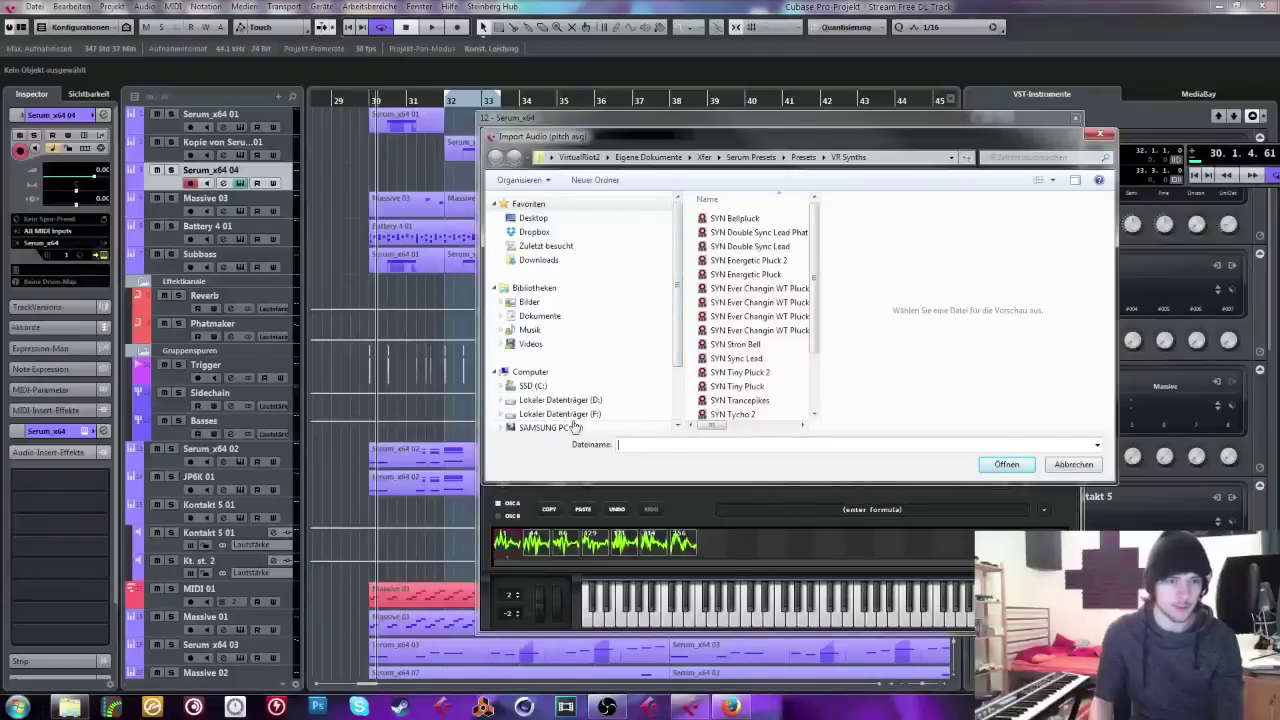
{"action": "left_click", "coordinate": [575, 427]}
{"action": "left_click_drag", "start_coordinate": [1035, 130], "coordinate": [947, 310]}
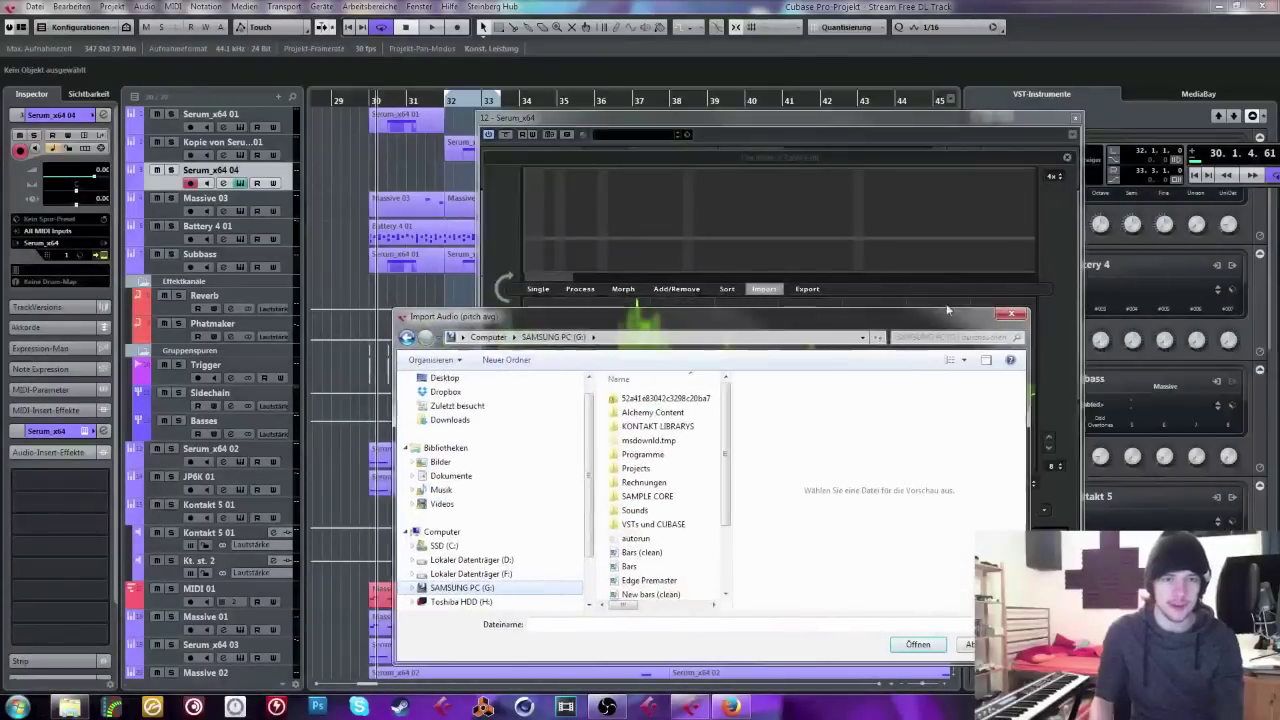
{"action": "left_click", "coordinate": [1011, 314]}
Step: Start an audio import via fixed frame size and open the SAMPLE CORE folder on the SAMSUNG PC (G:) drive
{"action": "left_click", "coordinate": [764, 288]}
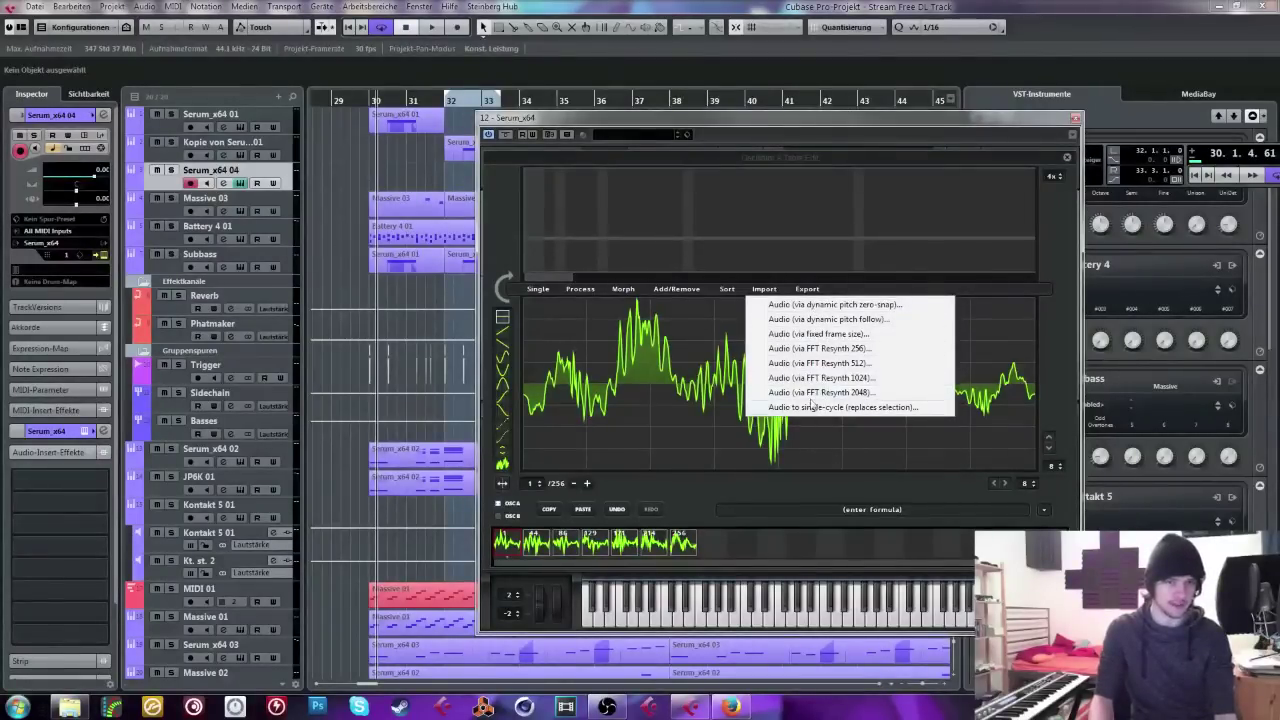
{"action": "left_click", "coordinate": [800, 336]}
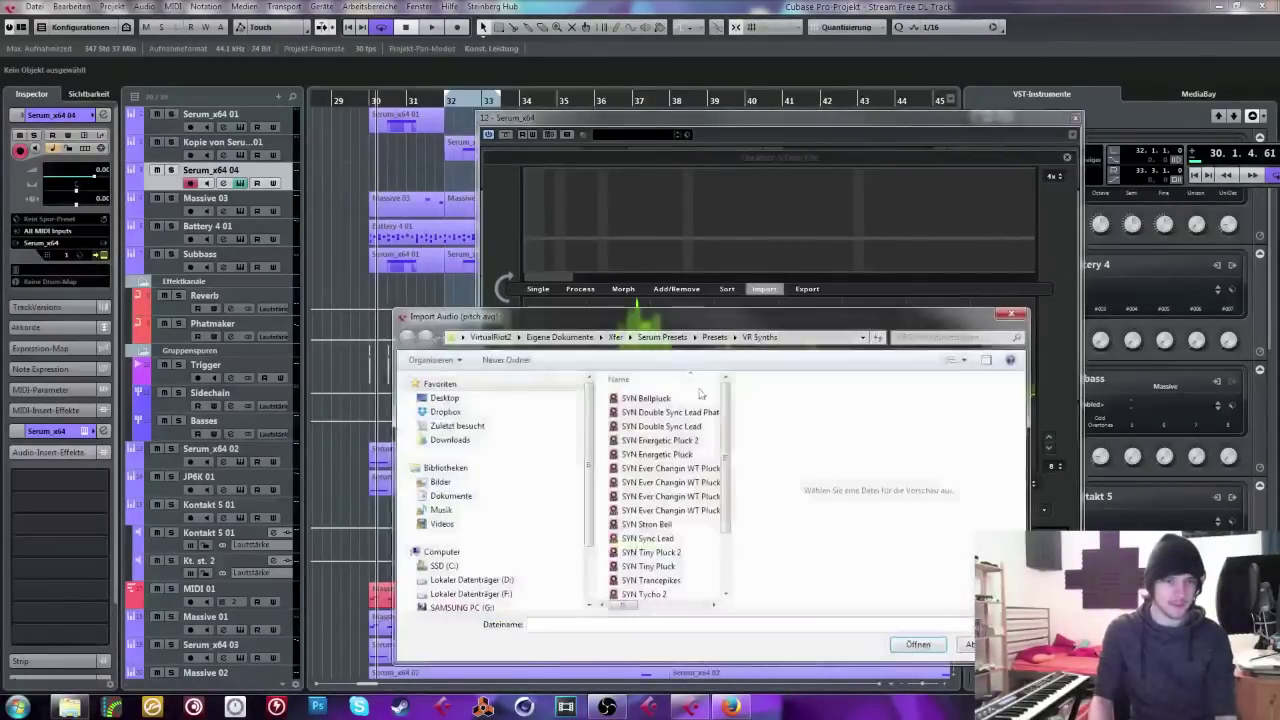
{"action": "scroll", "coordinate": [588, 500], "scroll_direction": "down", "scroll_amount": 2}
{"action": "left_click", "coordinate": [479, 532]}
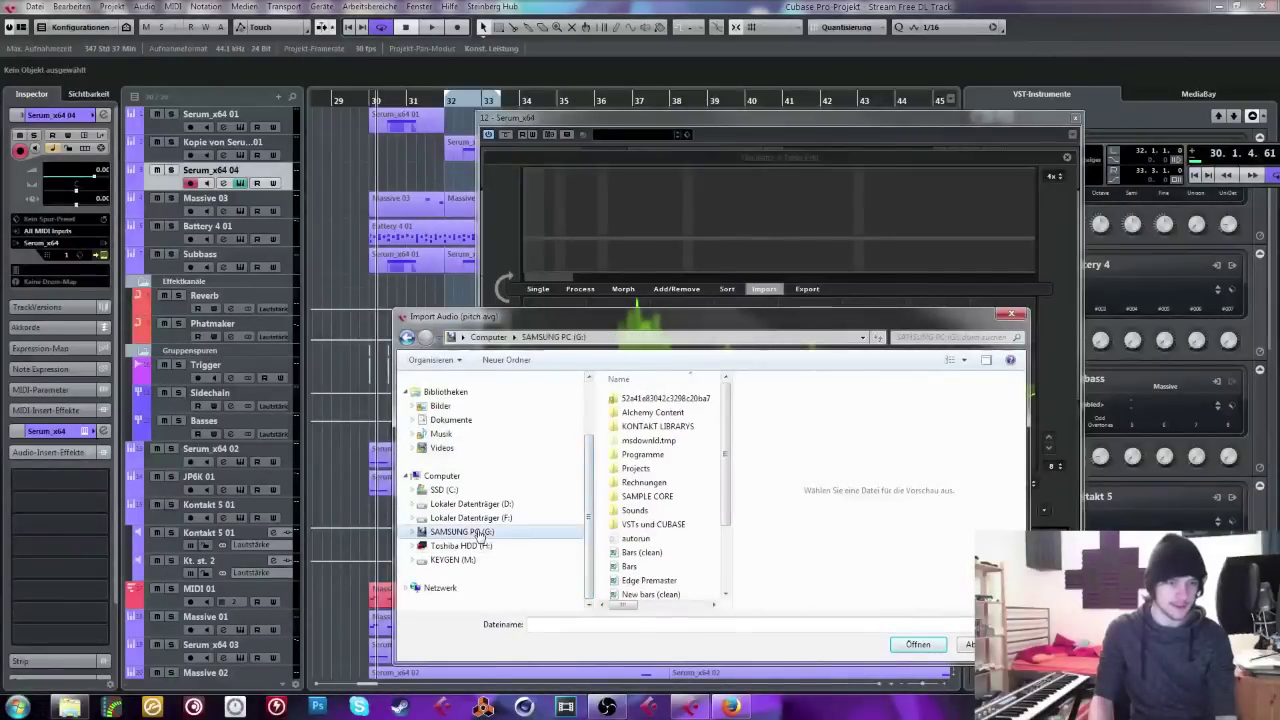
{"action": "double_click", "coordinate": [648, 497]}
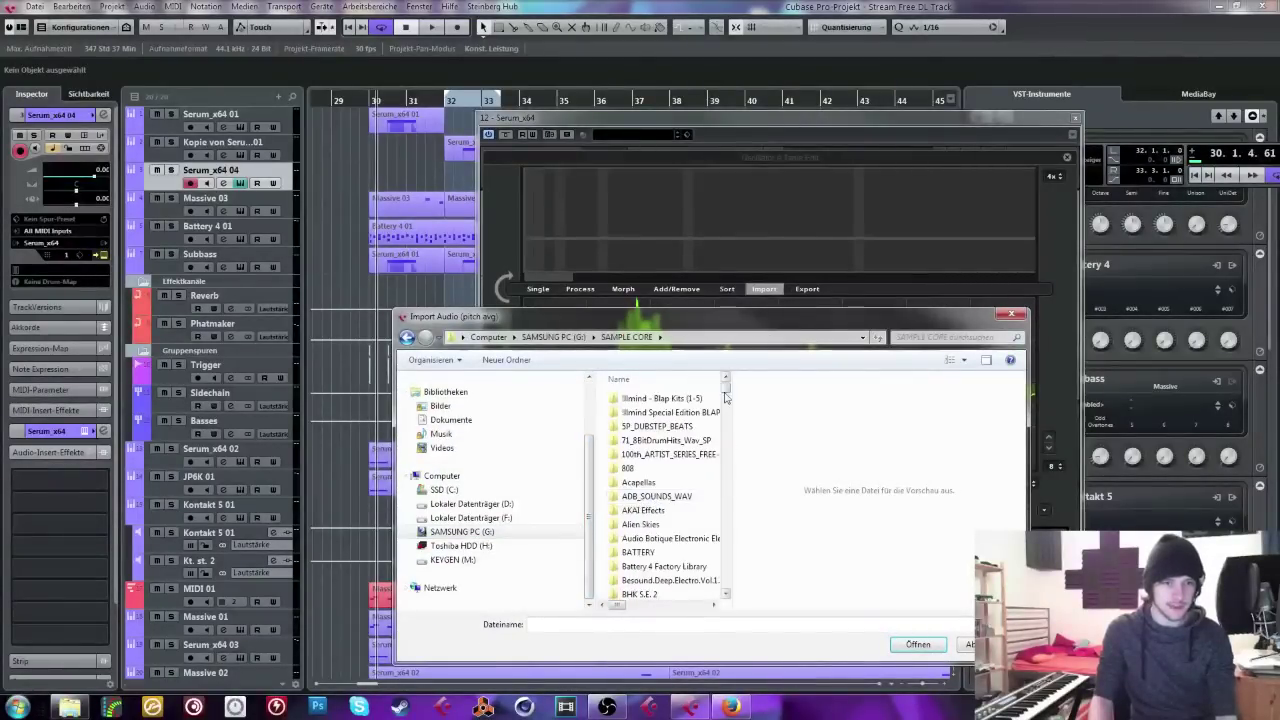
Step: Look through the sample packs in SAMPLE CORE for a folder with audio suitable for a wavetable
{"action": "scroll", "coordinate": [737, 447], "scroll_direction": "down", "scroll_amount": 3}
{"action": "left_click_drag", "start_coordinate": [733, 435], "coordinate": [955, 435]}
{"action": "scroll", "coordinate": [783, 473], "scroll_direction": "down", "scroll_amount": 10}
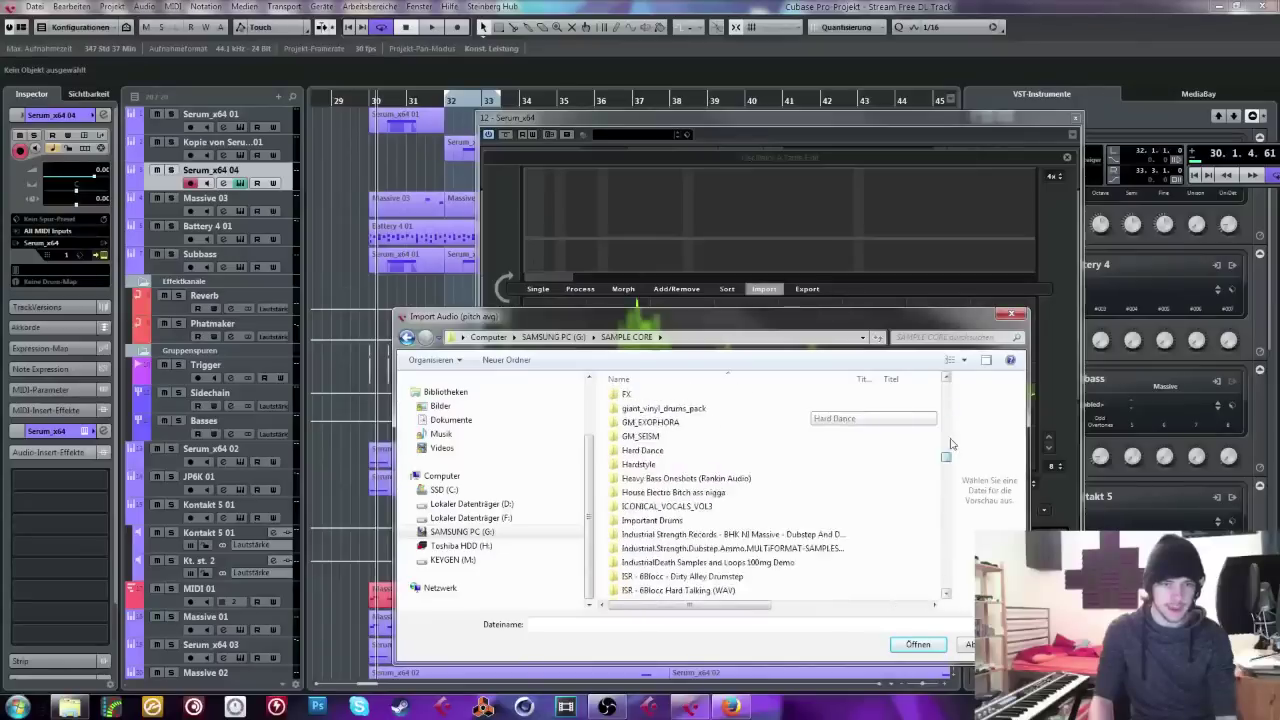
{"action": "scroll", "coordinate": [783, 473], "scroll_direction": "up", "scroll_amount": 5}
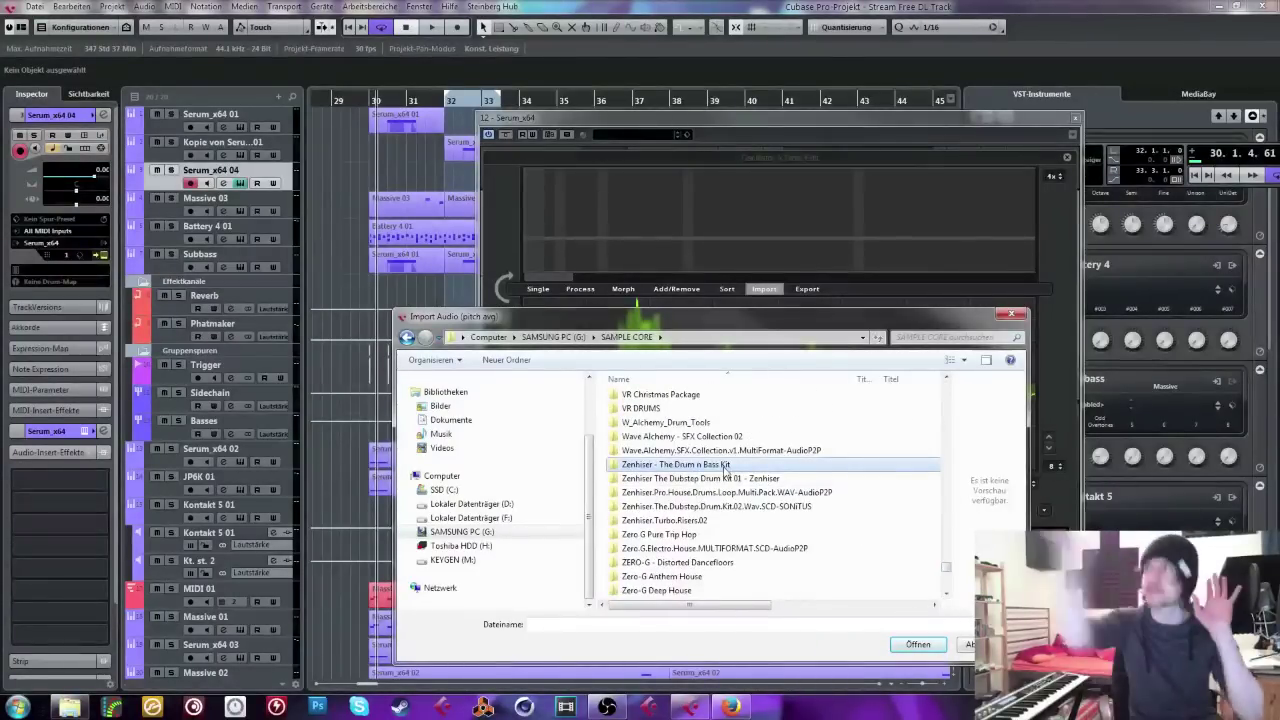
{"action": "left_click", "coordinate": [735, 450]}
{"action": "scroll", "coordinate": [735, 450], "scroll_direction": "down", "scroll_amount": 3}
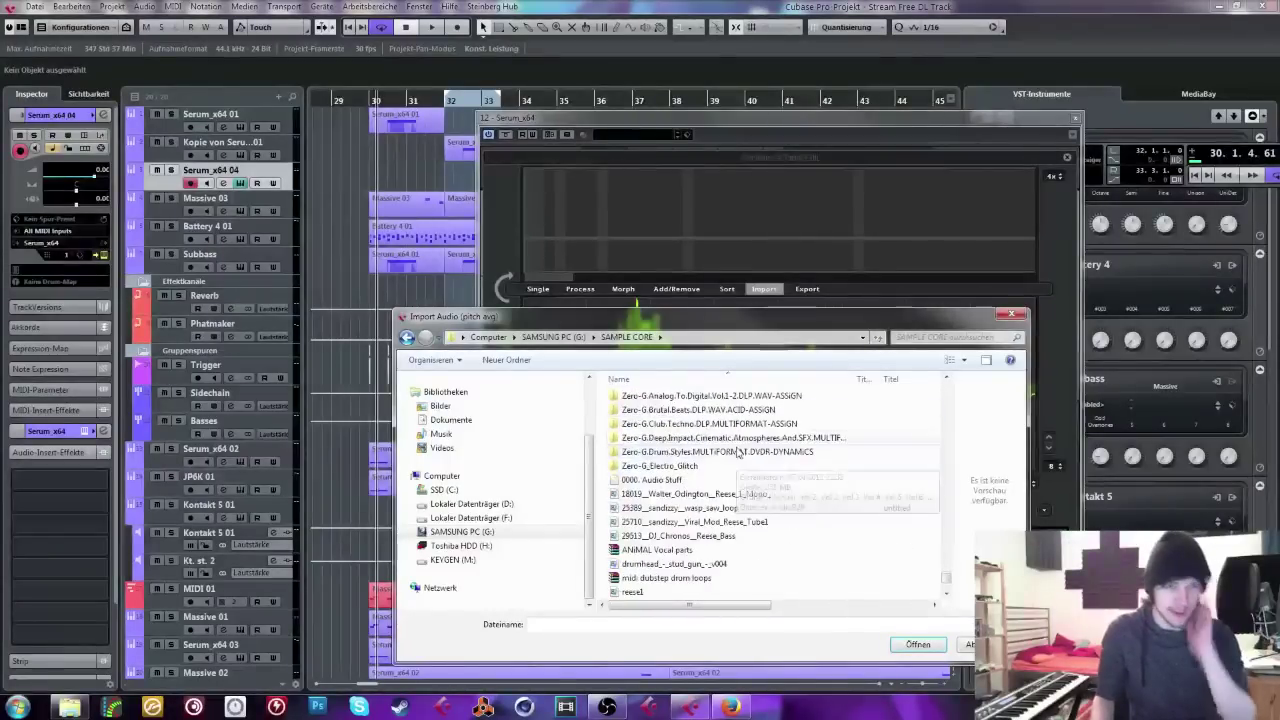
{"action": "scroll", "coordinate": [743, 461], "scroll_direction": "up", "scroll_amount": 4}
{"action": "left_click", "coordinate": [743, 464]}
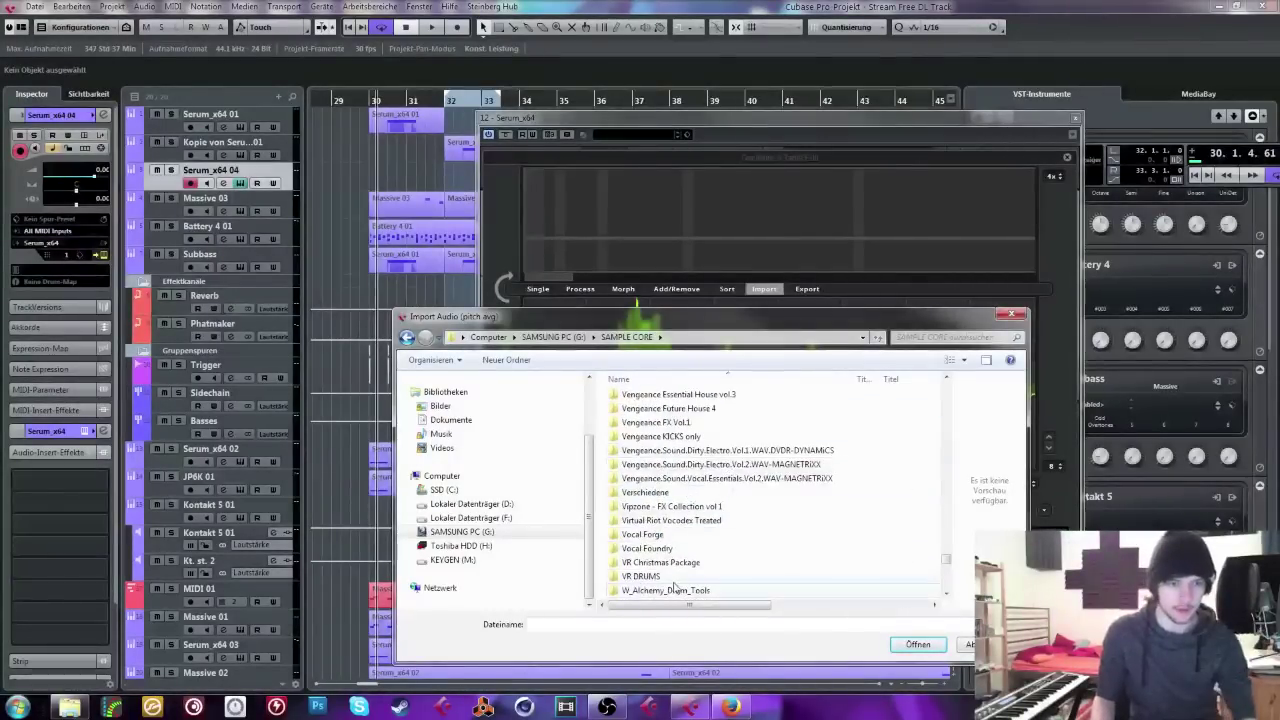
{"action": "scroll", "coordinate": [720, 520], "scroll_direction": "up", "scroll_amount": 2}
{"action": "scroll", "coordinate": [690, 560], "scroll_direction": "down", "scroll_amount": 1}
{"action": "key", "text": "Up"}
{"action": "key", "text": "Up"}
{"action": "key", "text": "Up"}
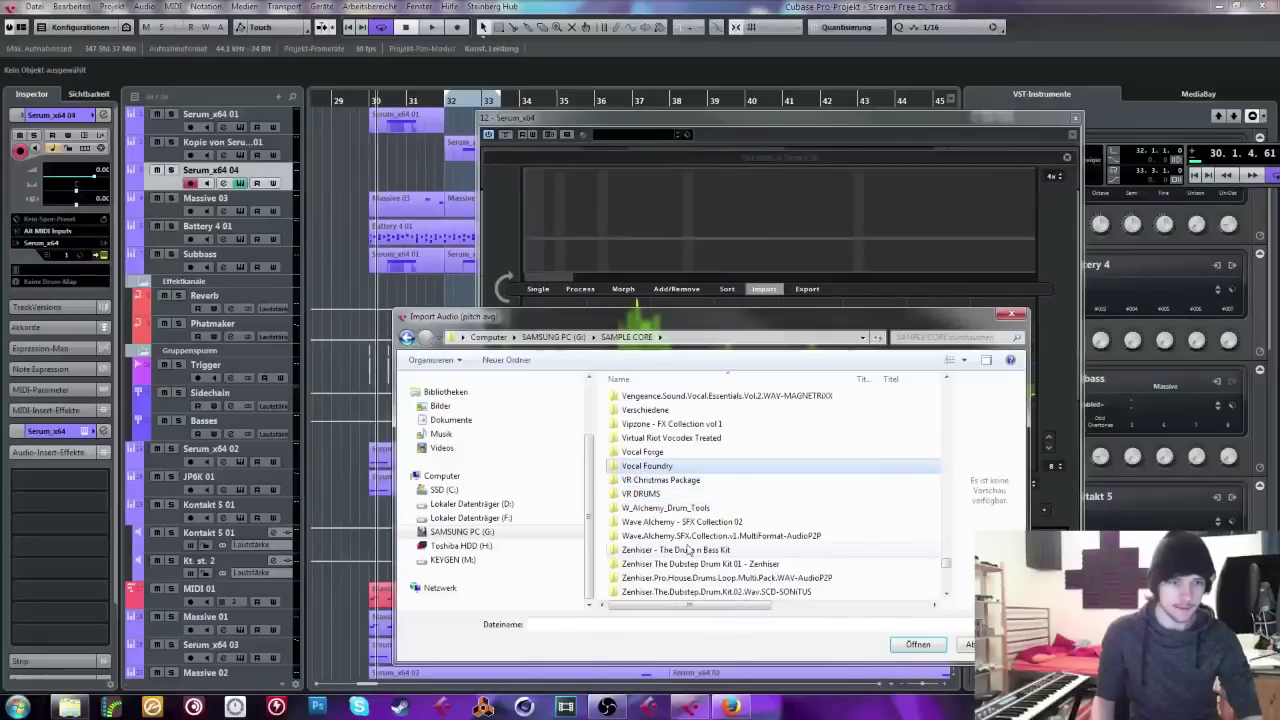
{"action": "key", "text": "Down"}
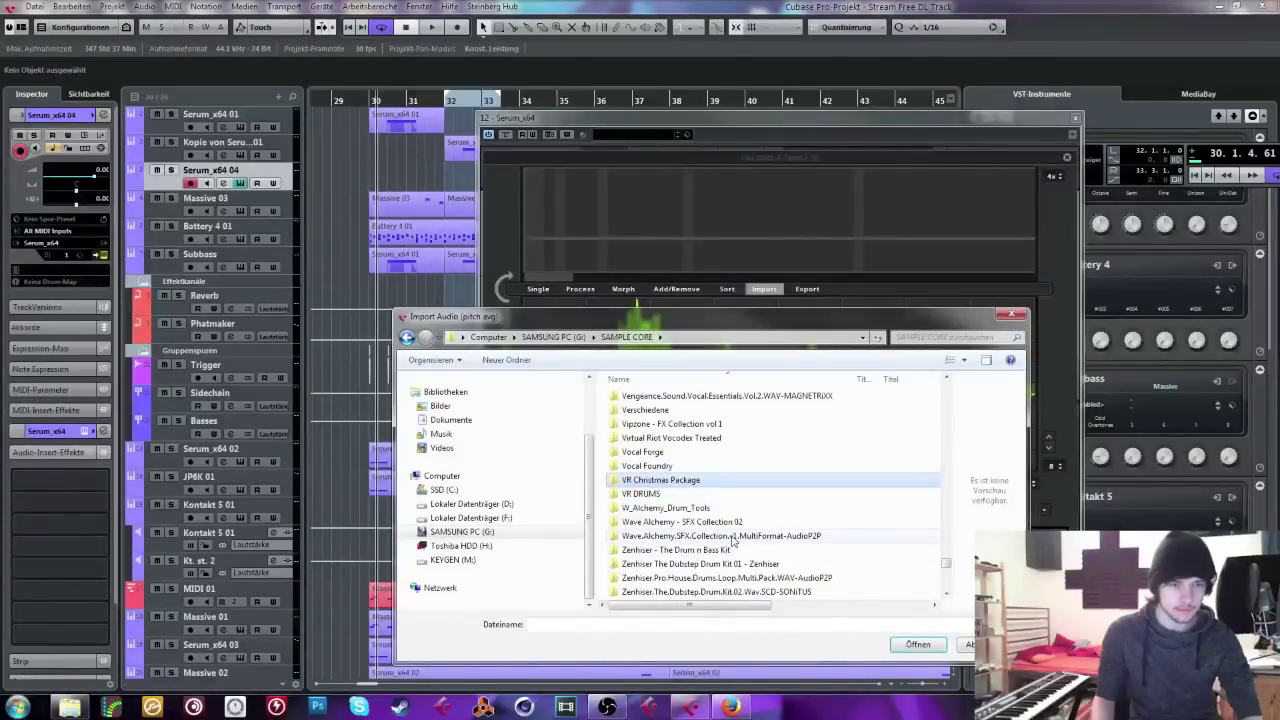
{"action": "key", "text": "Down"}
{"action": "left_click", "coordinate": [700, 410]}
Step: Open the Percussion 2 folder inside Virtual Riot Vocodex Treated
{"action": "left_click", "coordinate": [690, 440]}
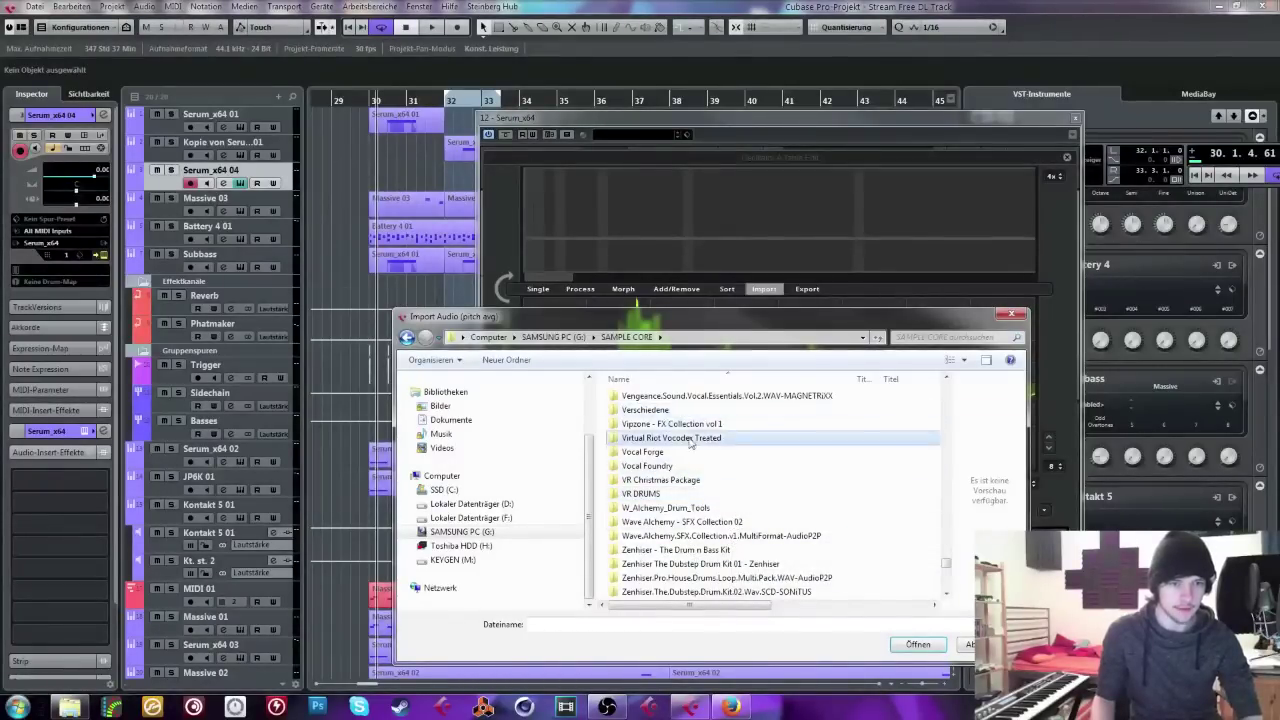
{"action": "double_click", "coordinate": [690, 440]}
{"action": "left_click", "coordinate": [690, 412]}
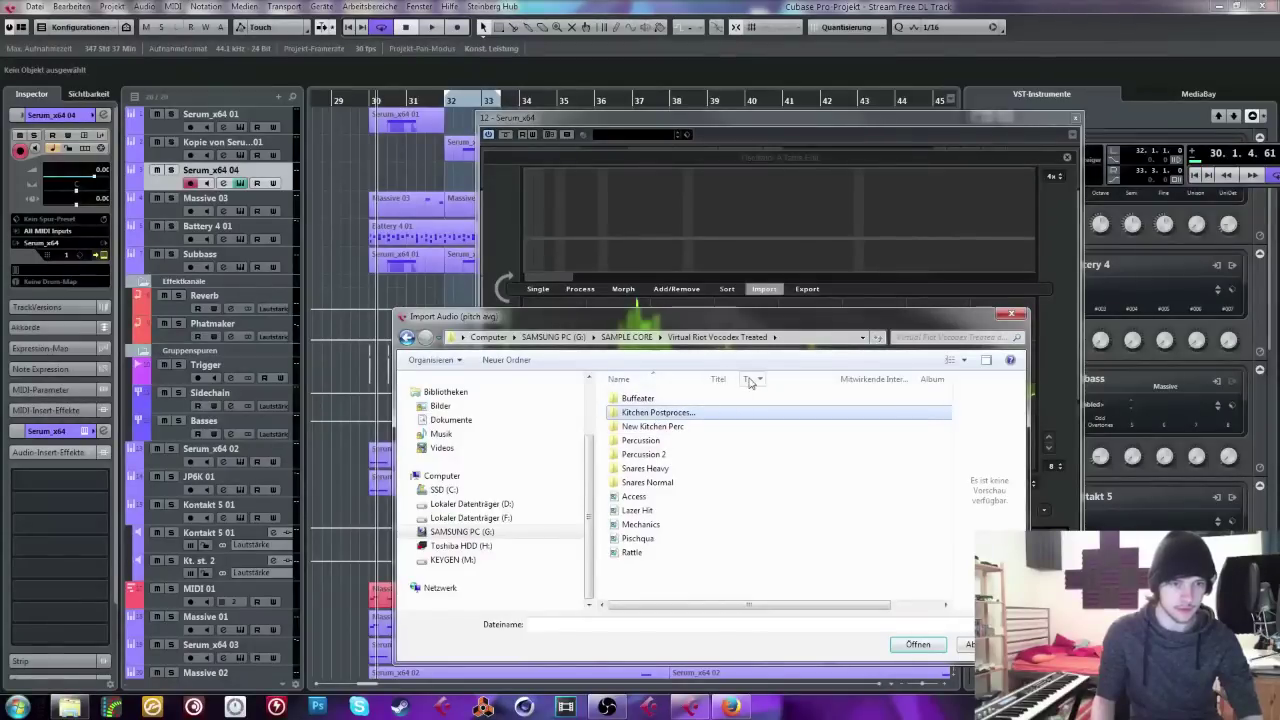
{"action": "left_click", "coordinate": [700, 454]}
{"action": "double_click", "coordinate": [700, 454]}
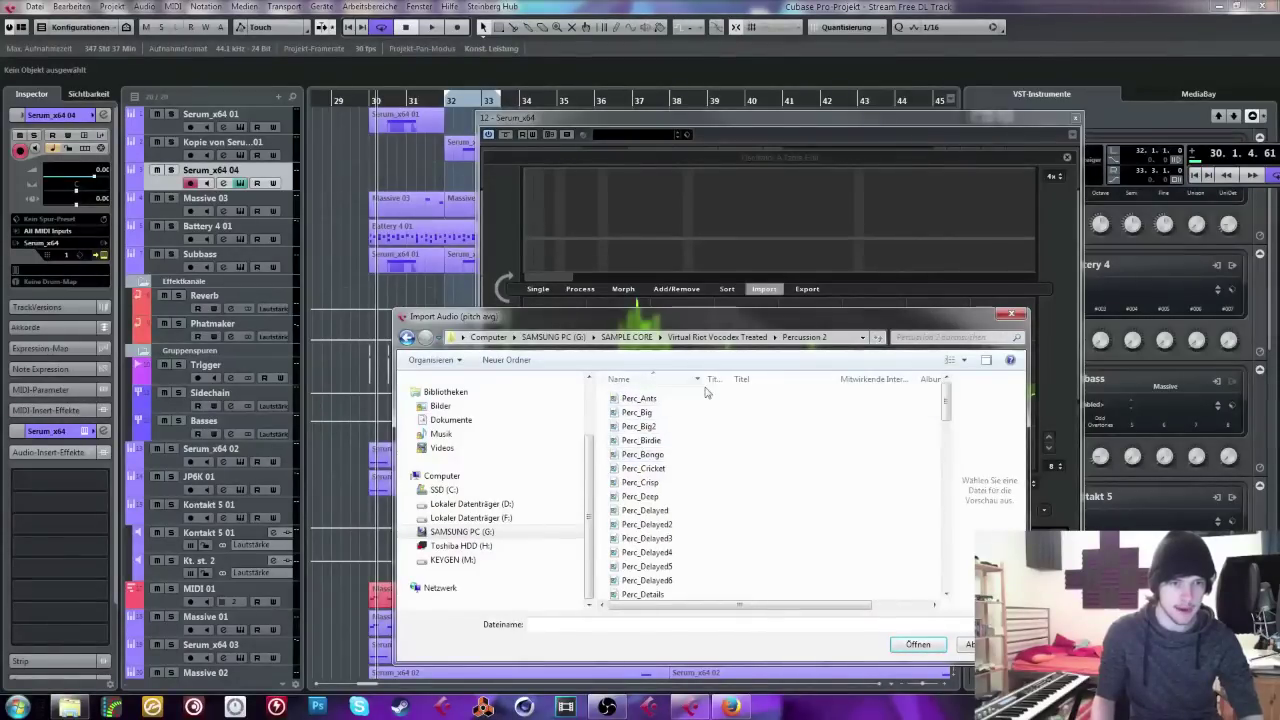
Step: Audition the Perc_Scrapyard and Perc_Second samples in the Percussion 2 folder
{"action": "scroll", "coordinate": [686, 557], "scroll_direction": "down", "scroll_amount": 9}
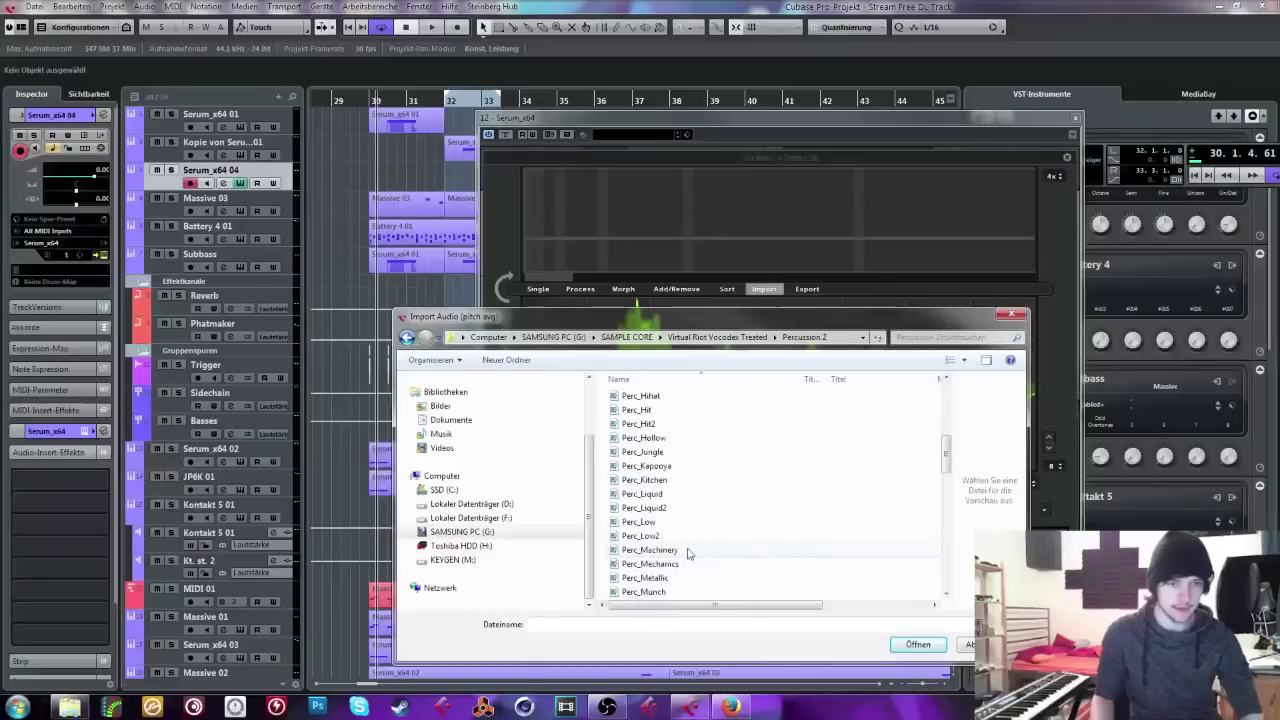
{"action": "scroll", "coordinate": [640, 560], "scroll_direction": "down", "scroll_amount": 4}
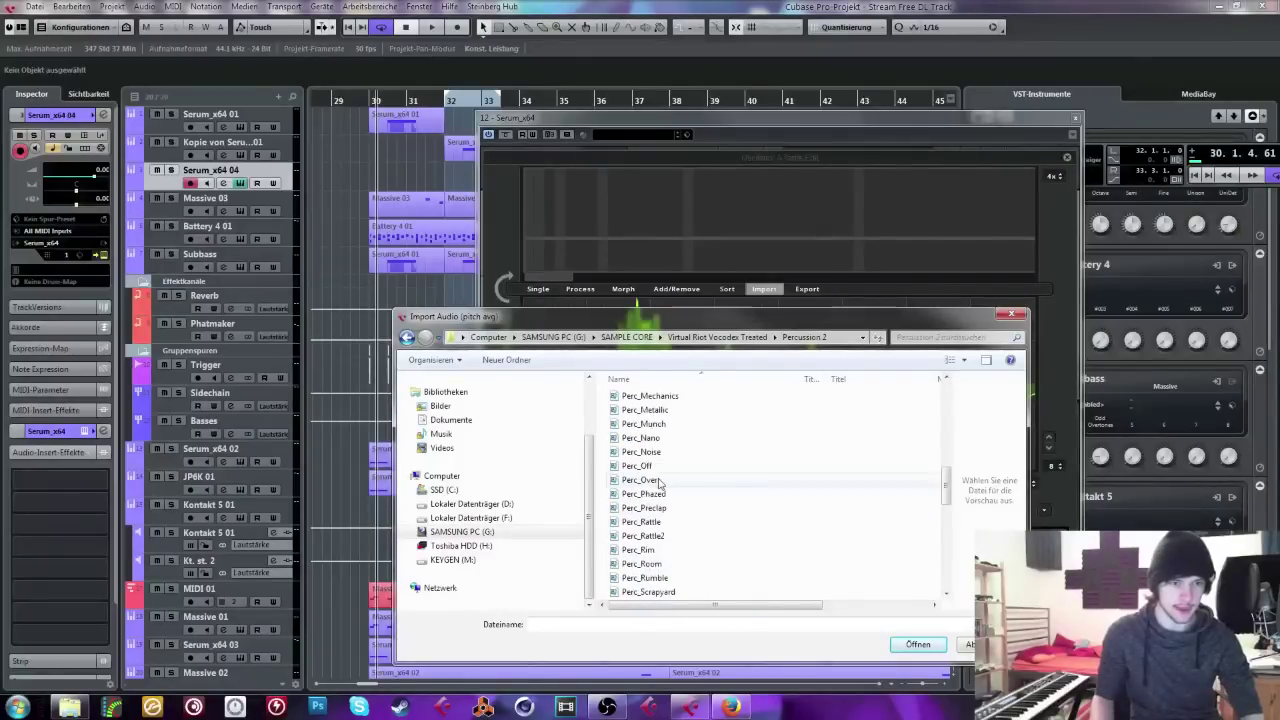
{"action": "scroll", "coordinate": [648, 553], "scroll_direction": "down", "scroll_amount": 2}
{"action": "left_click", "coordinate": [628, 511]}
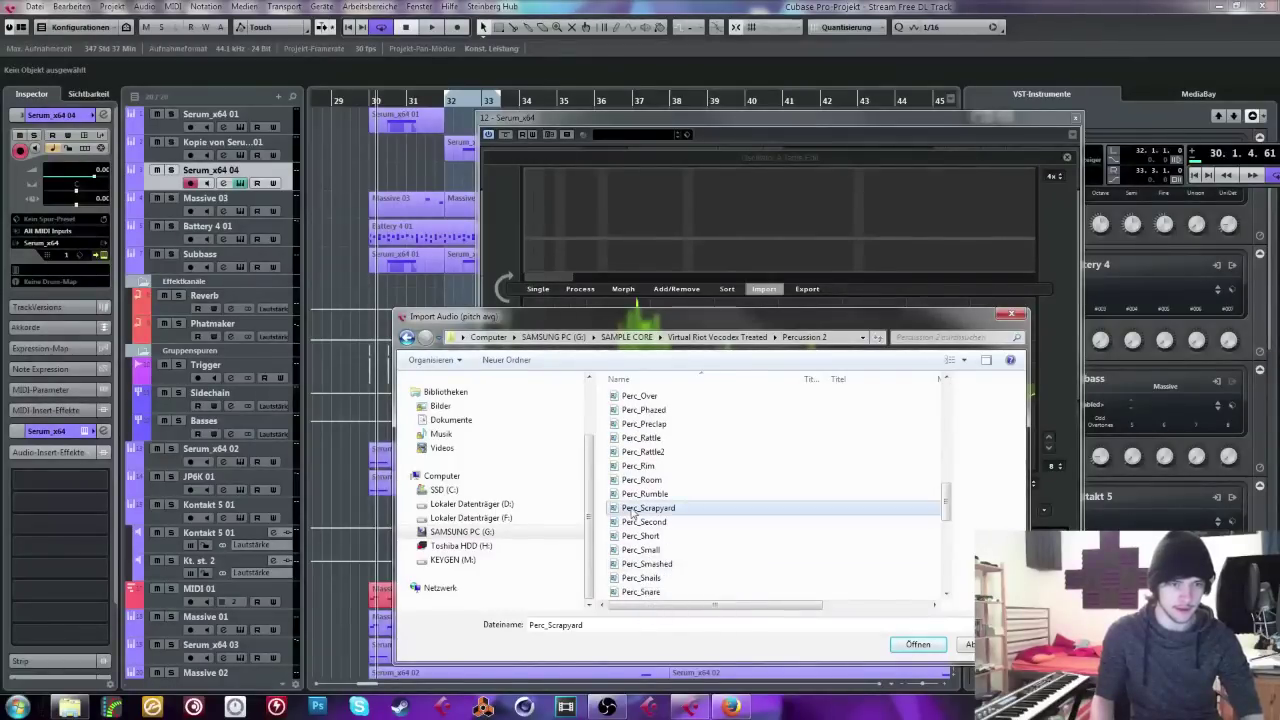
{"action": "right_click", "coordinate": [627, 512]}
{"action": "left_click", "coordinate": [697, 240]}
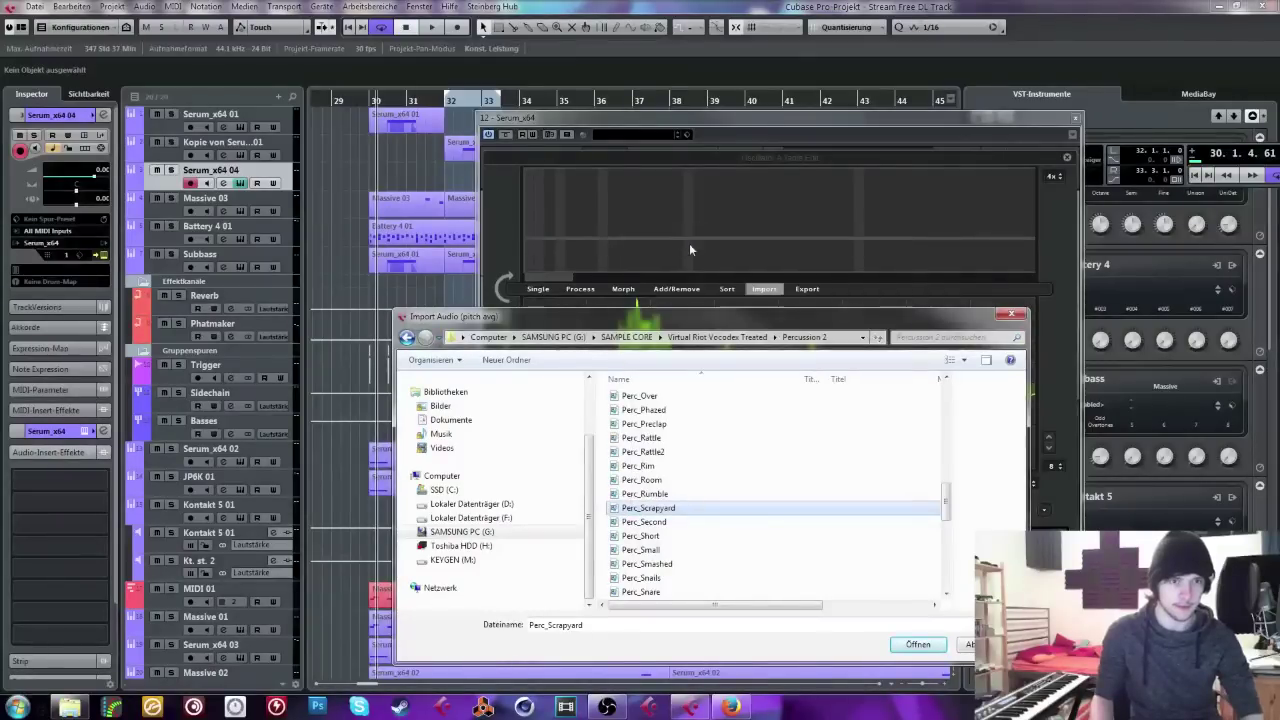
{"action": "left_click", "coordinate": [790, 238]}
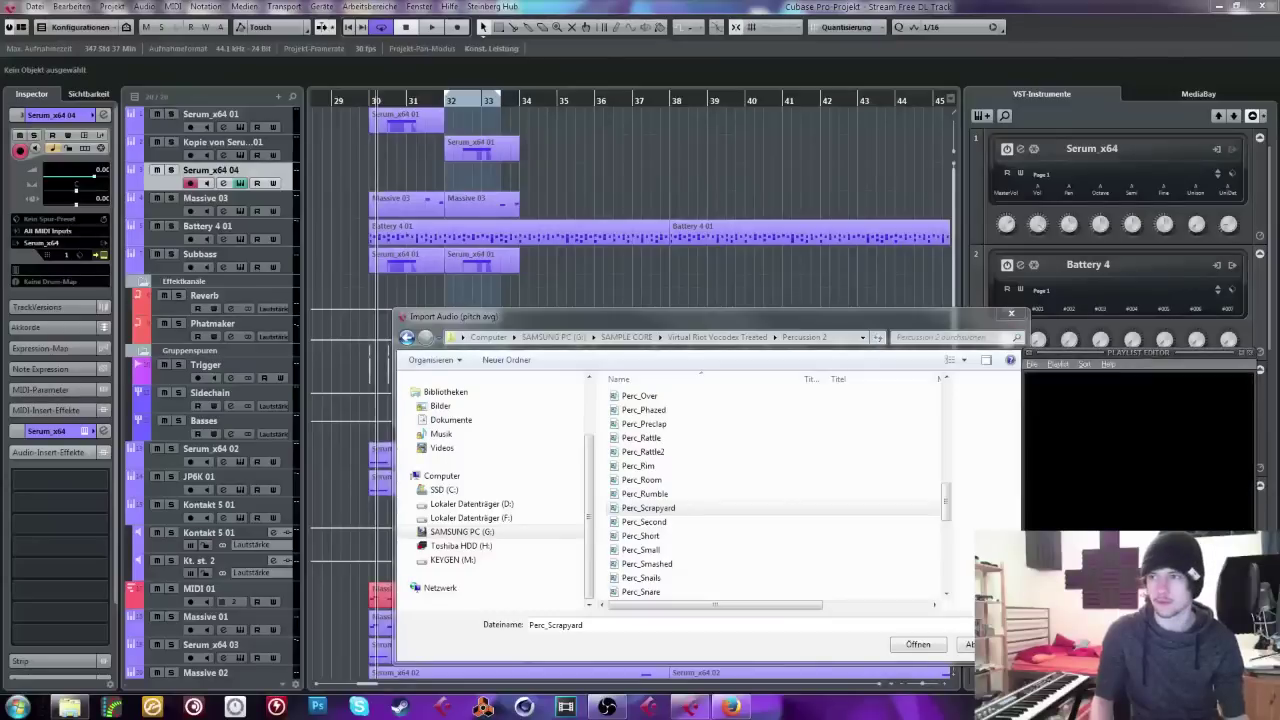
{"action": "left_click", "coordinate": [645, 522]}
{"action": "right_click", "coordinate": [647, 521]}
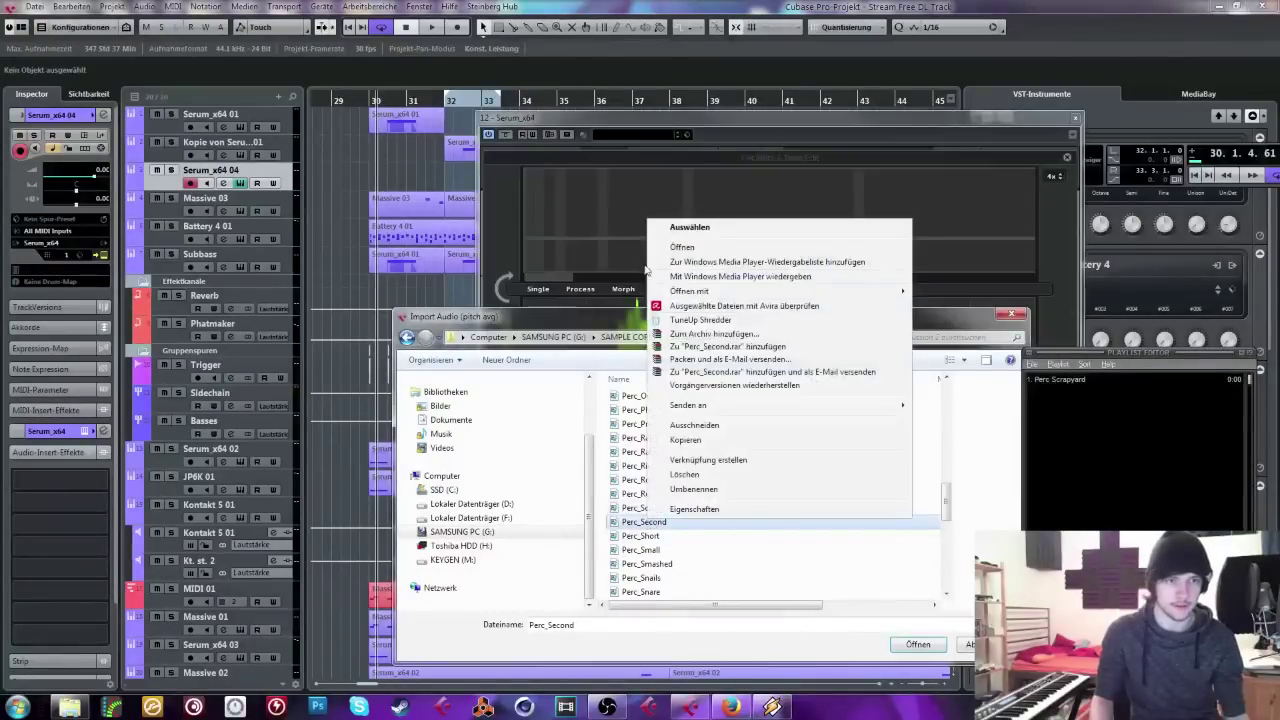
{"action": "left_click", "coordinate": [692, 248]}
Step: Audition the Perc_Smashed, Perc_Snails and Perc_Snare samples as wavetable candidates
{"action": "right_click", "coordinate": [638, 541]}
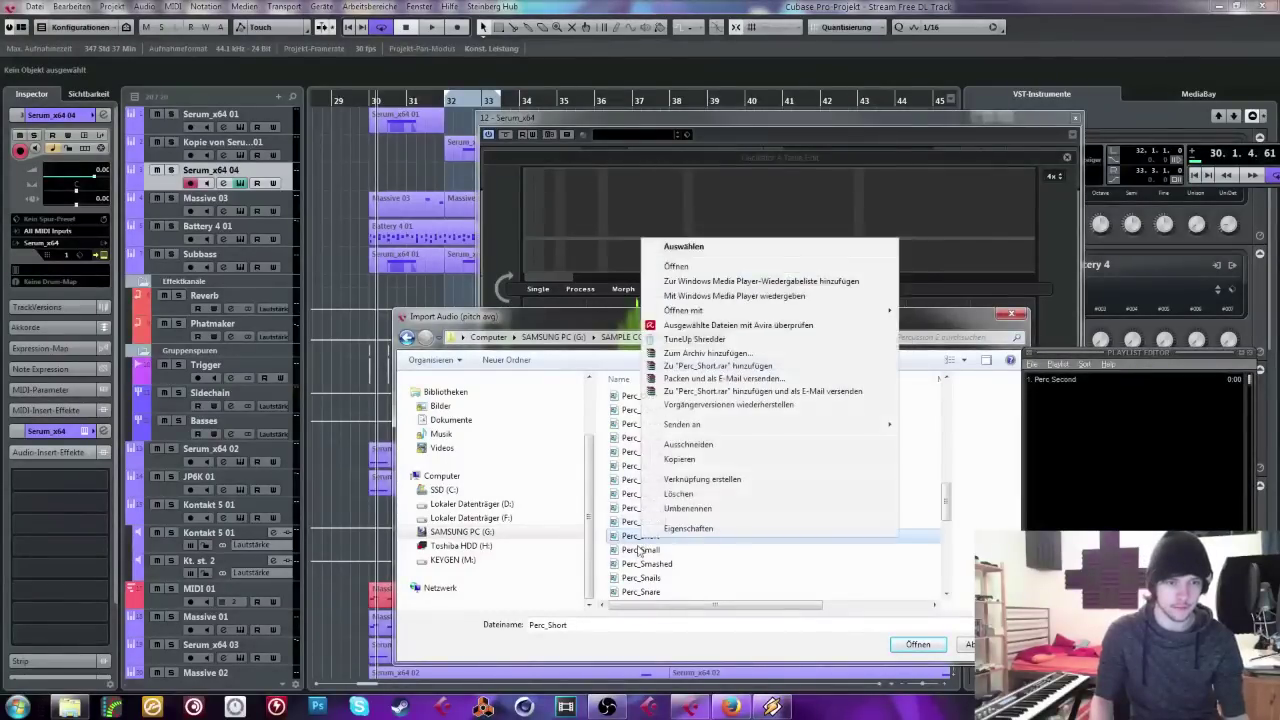
{"action": "left_click", "coordinate": [638, 565]}
{"action": "right_click", "coordinate": [634, 568]}
{"action": "left_click", "coordinate": [665, 298]}
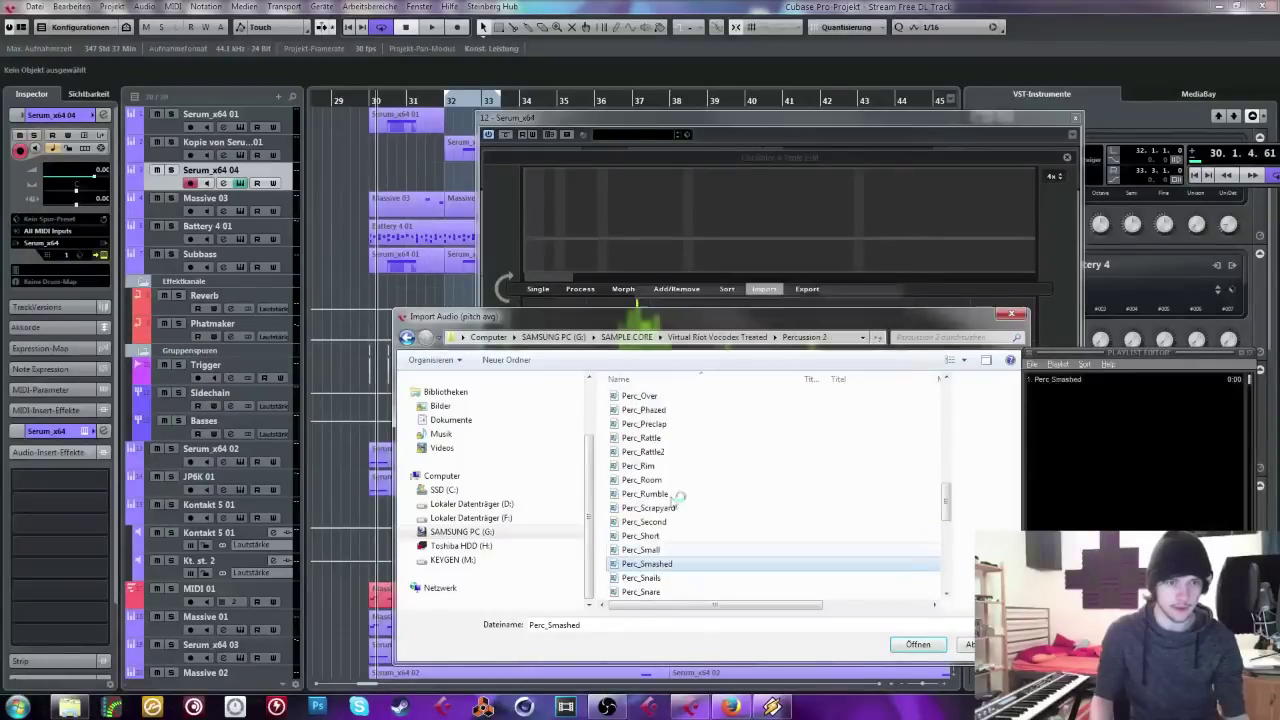
{"action": "left_click", "coordinate": [638, 578]}
{"action": "right_click", "coordinate": [638, 578]}
{"action": "left_click", "coordinate": [665, 298]}
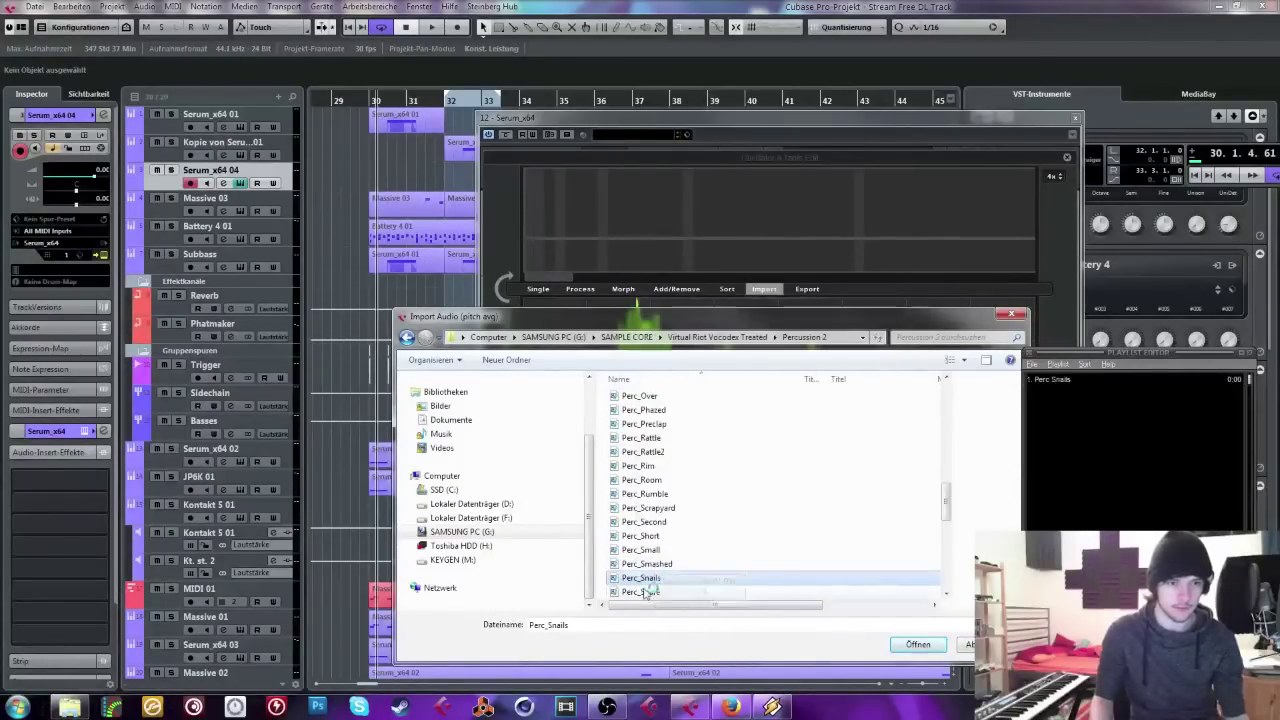
{"action": "left_click", "coordinate": [641, 592]}
{"action": "right_click", "coordinate": [641, 592]}
{"action": "left_click", "coordinate": [686, 318]}
Step: Audition the Perc_Rattle2, Perc_Rattle and Perc_Preclap samples from the import file list
{"action": "left_click", "coordinate": [640, 452]}
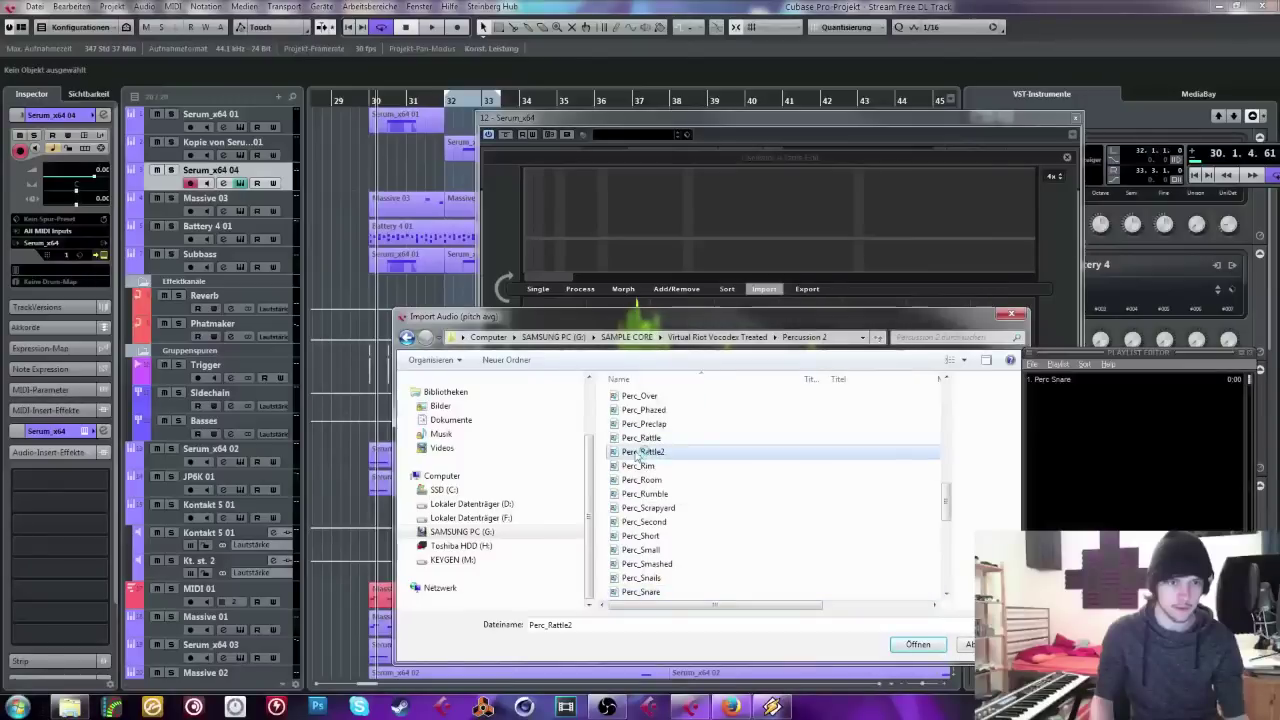
{"action": "right_click", "coordinate": [640, 452]}
{"action": "left_click", "coordinate": [702, 180]}
{"action": "left_click", "coordinate": [652, 438]}
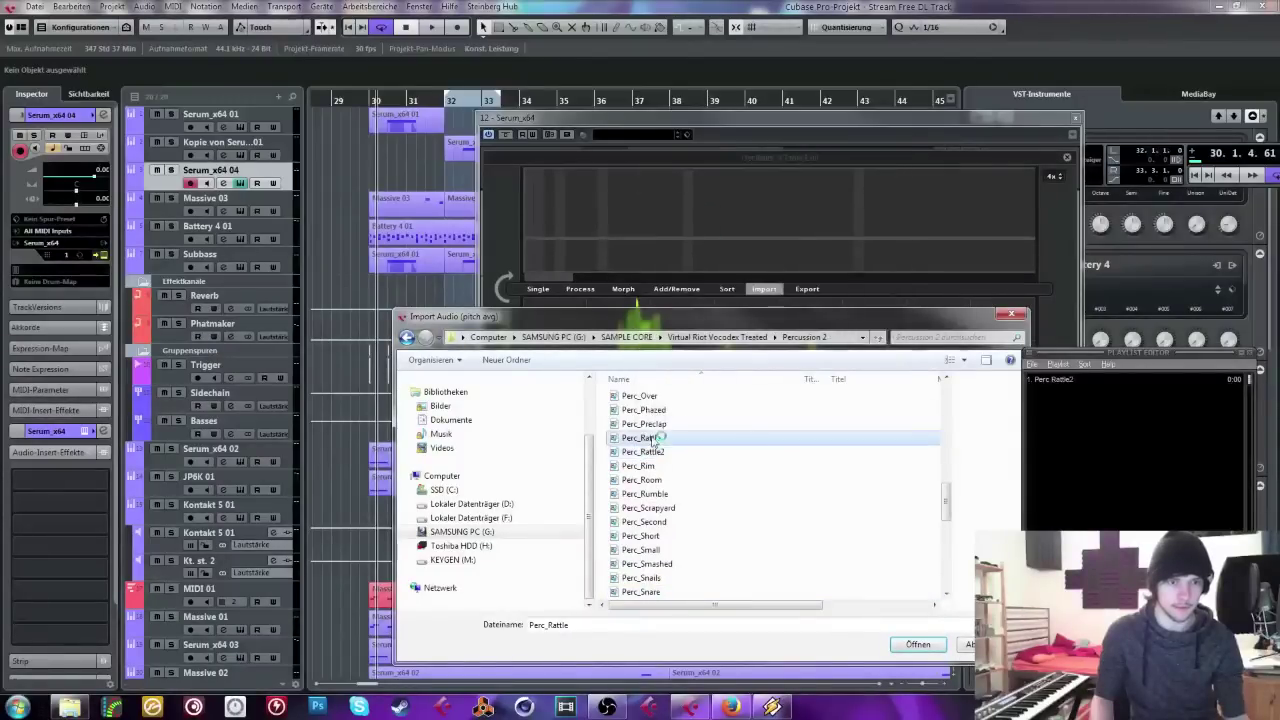
{"action": "right_click", "coordinate": [652, 438]}
{"action": "left_click", "coordinate": [703, 166]}
{"action": "left_click", "coordinate": [643, 424]}
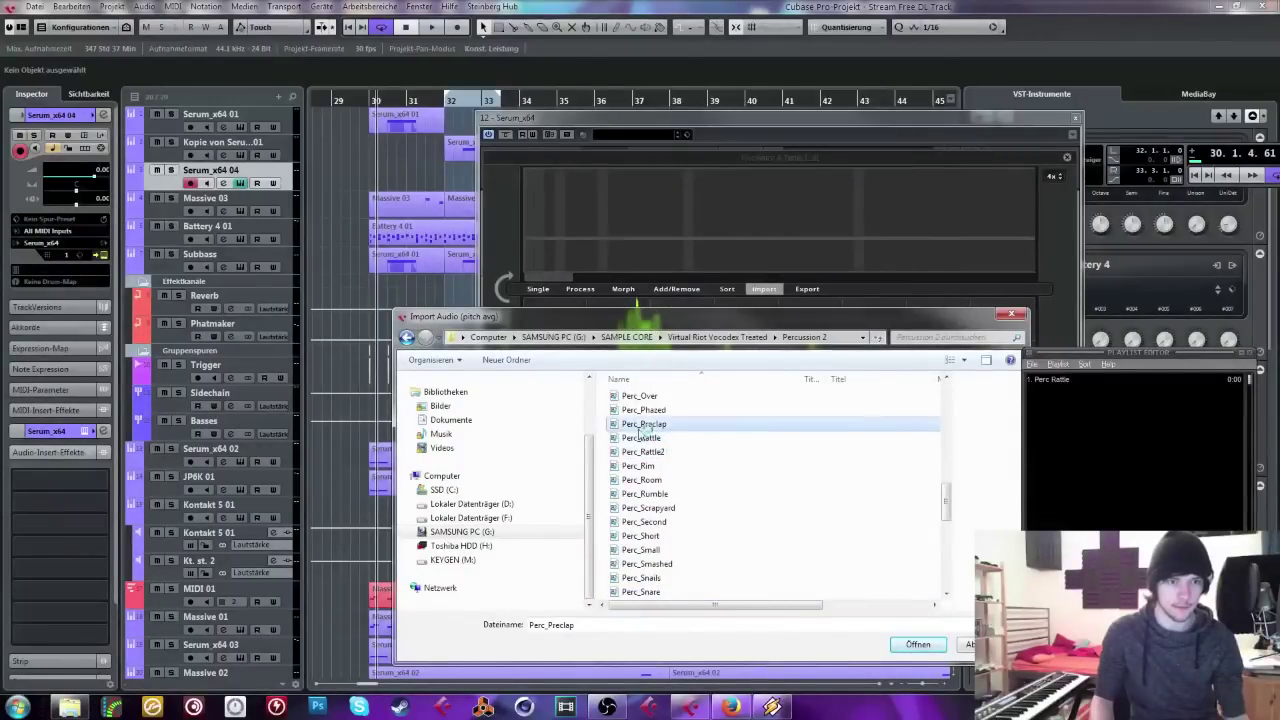
{"action": "right_click", "coordinate": [643, 424]}
{"action": "left_click", "coordinate": [695, 155]}
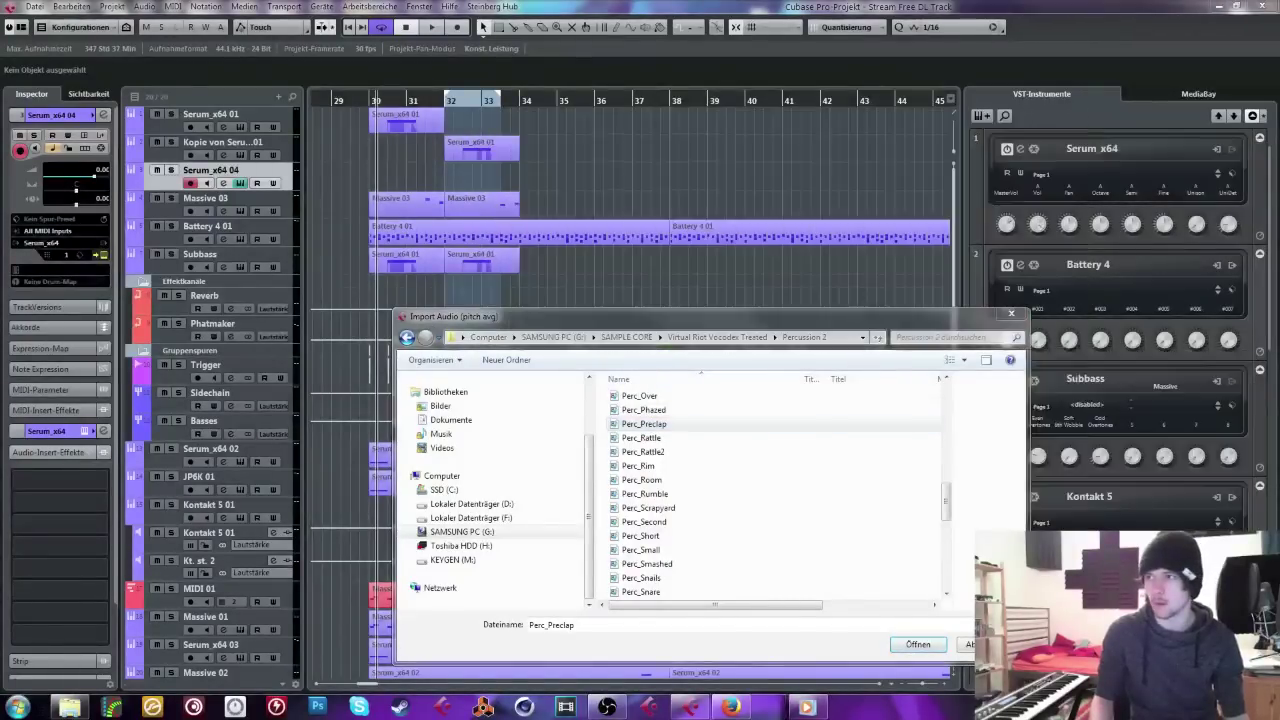
Step: Audition the Perc_Phazed and Perc_Over samples
{"action": "left_click", "coordinate": [643, 410]}
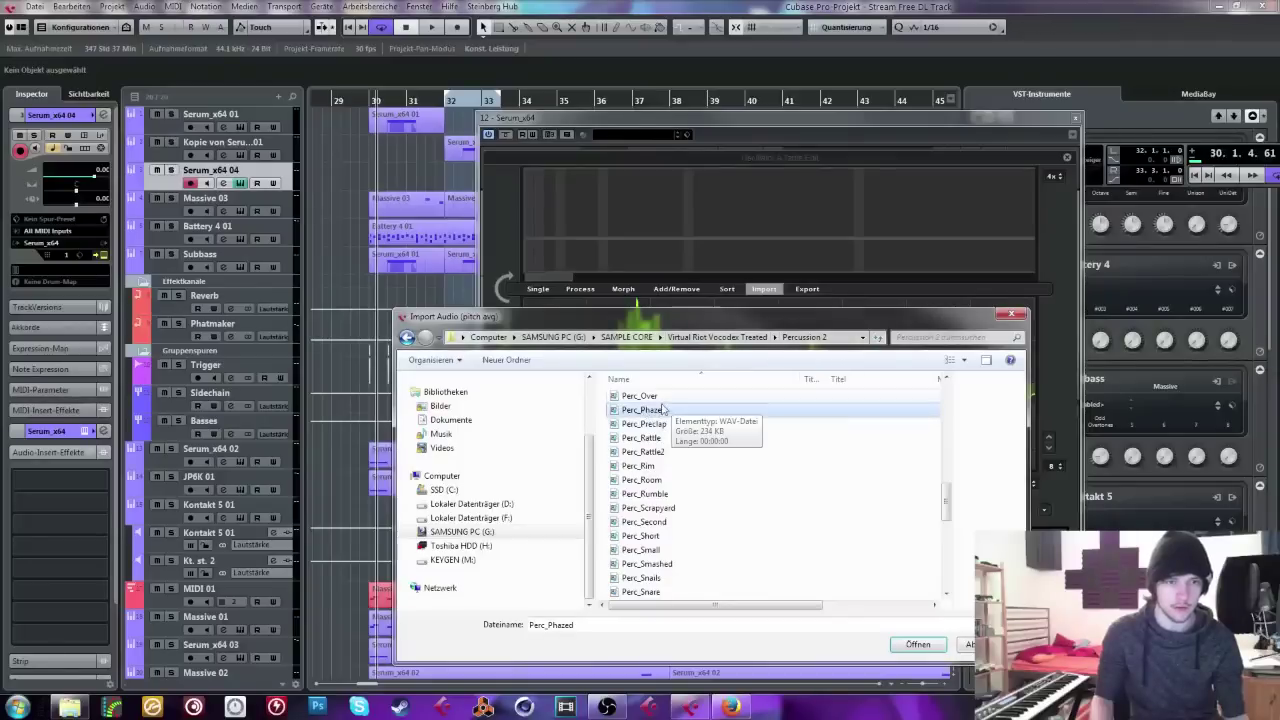
{"action": "right_click", "coordinate": [643, 412]}
{"action": "left_click", "coordinate": [677, 137]}
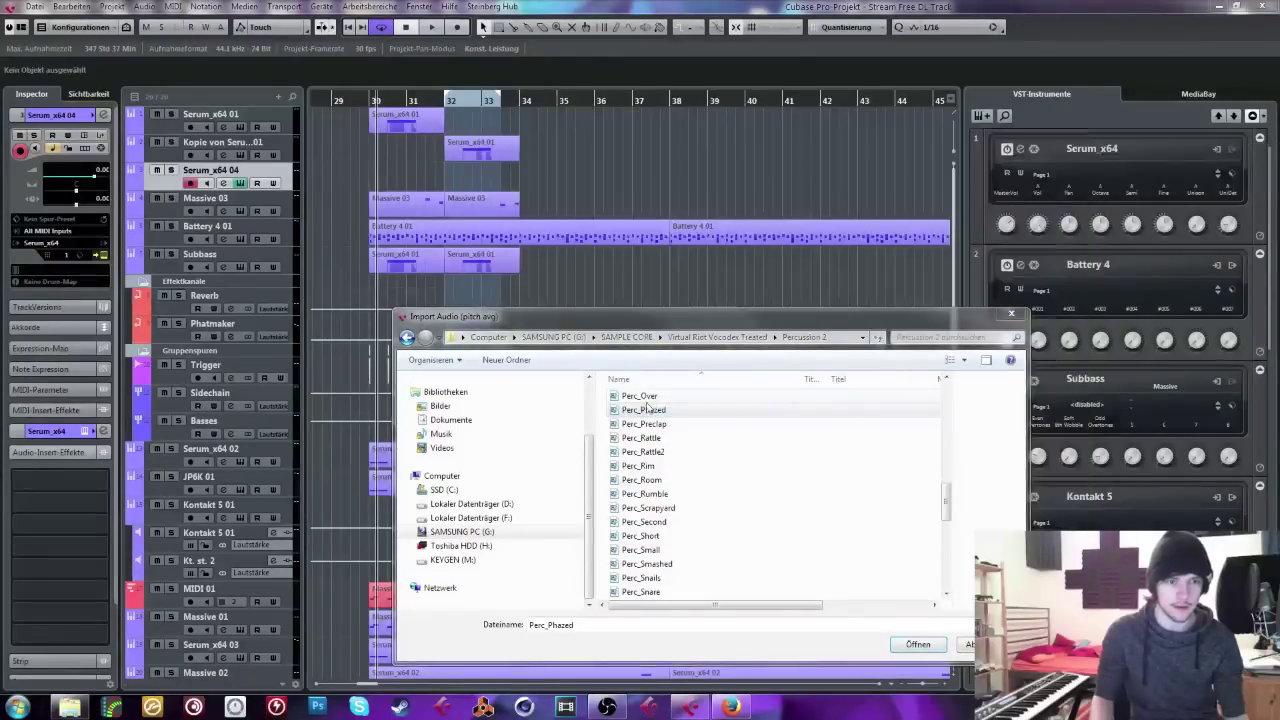
{"action": "left_click", "coordinate": [640, 396]}
{"action": "right_click", "coordinate": [641, 398]}
{"action": "left_click", "coordinate": [677, 125]}
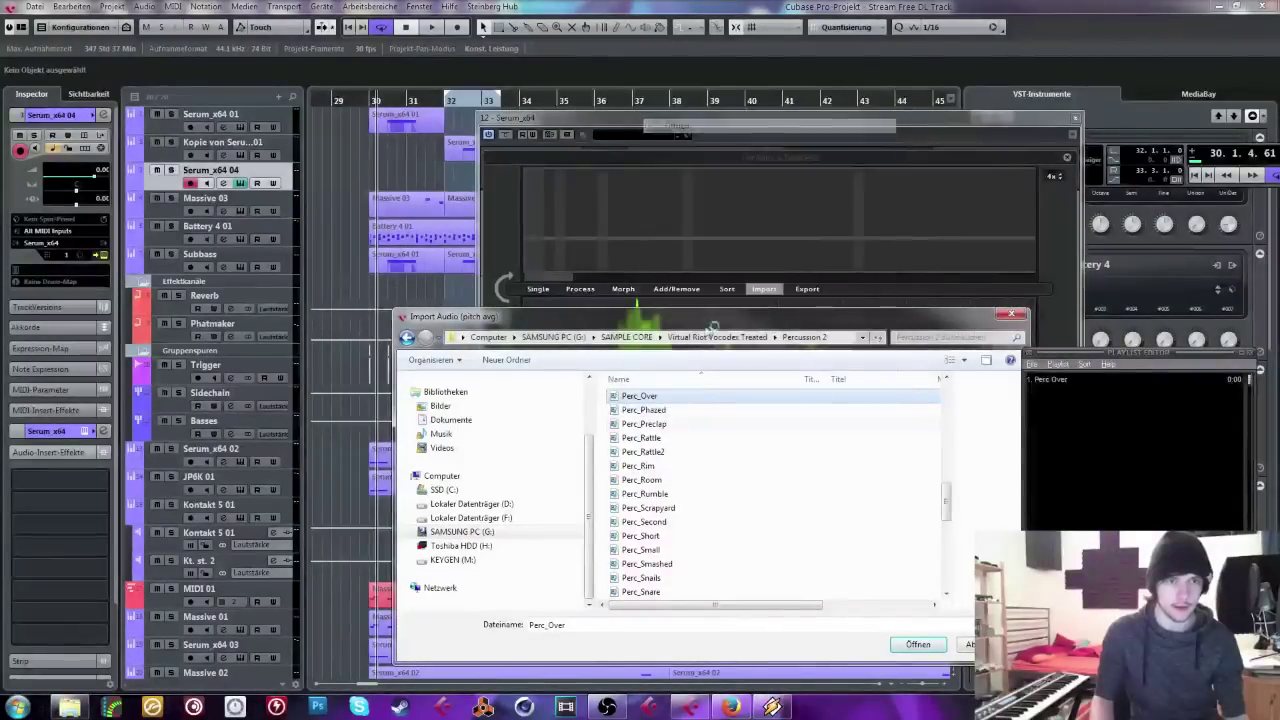
Step: Audition the Perc_Swoosh sample further down the file list and select Perc_Switch
{"action": "left_click", "coordinate": [640, 550]}
{"action": "scroll", "coordinate": [660, 565], "scroll_direction": "down", "scroll_amount": 4}
{"action": "right_click", "coordinate": [632, 564]}
{"action": "right_click", "coordinate": [620, 522]}
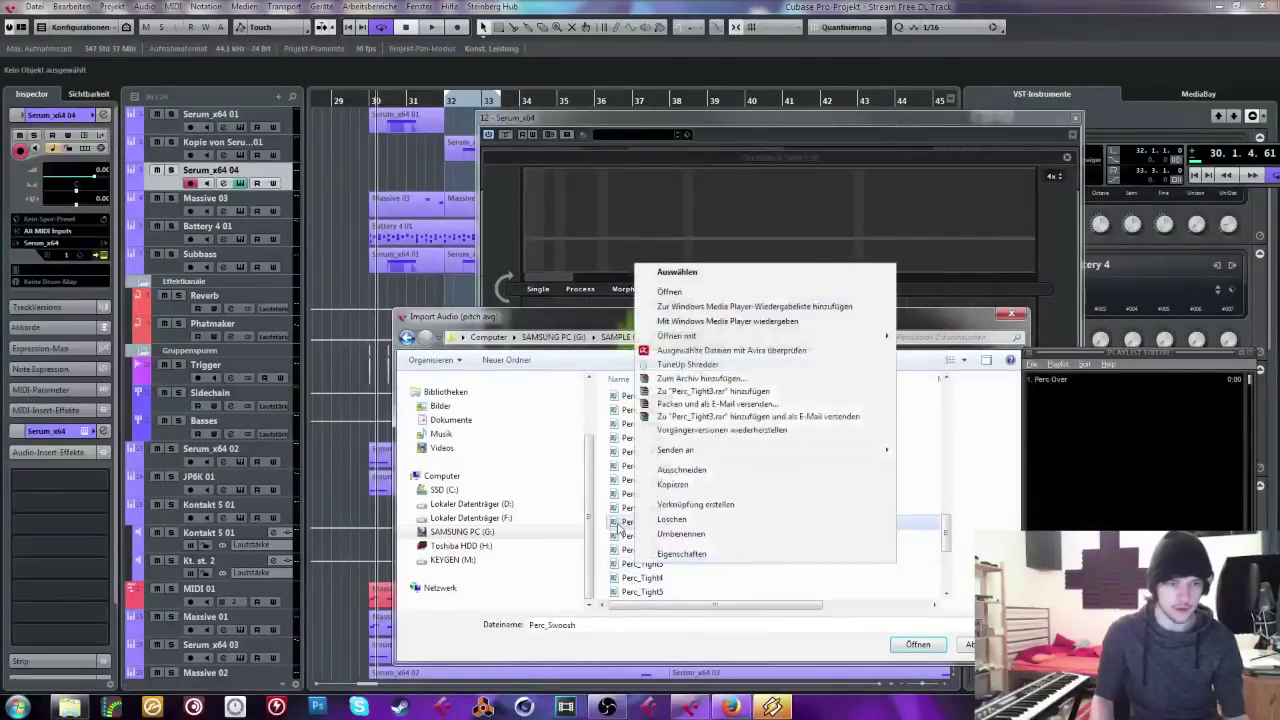
{"action": "left_click", "coordinate": [677, 252]}
{"action": "left_click", "coordinate": [645, 508]}
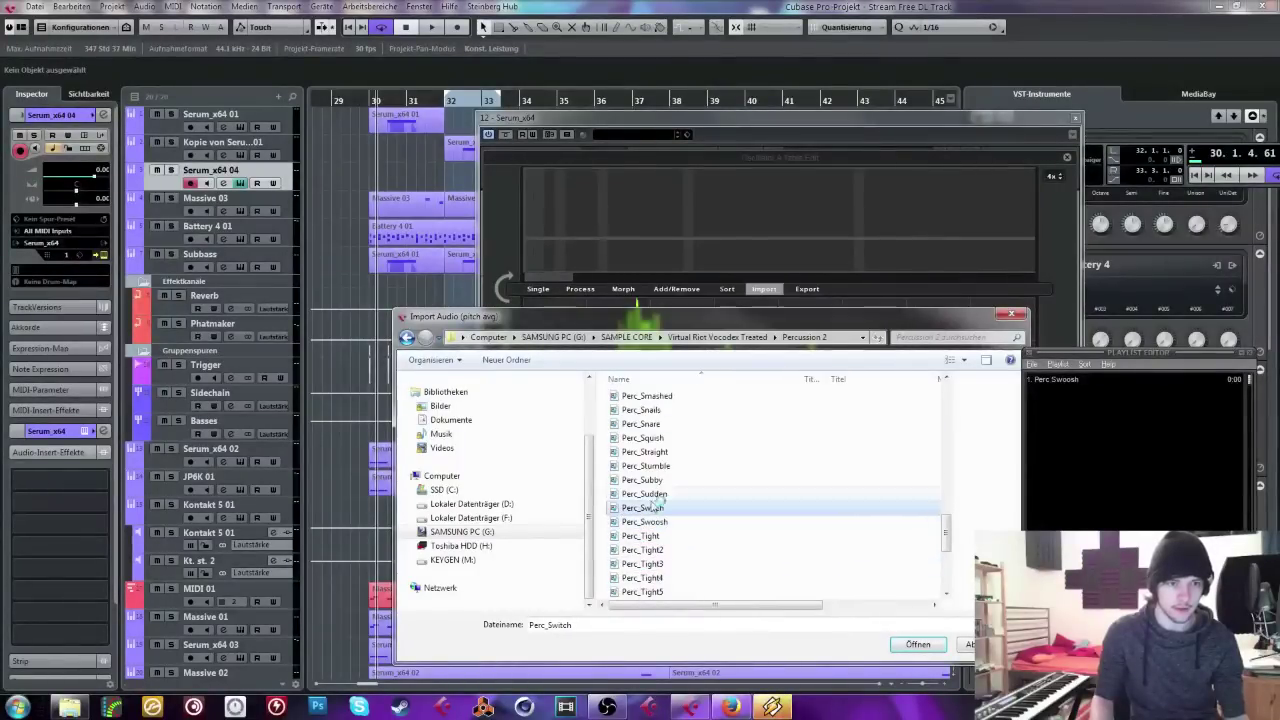
Step: Audition the Perc_Delayed5, Perc_Delayed6 and Perc_Delayed3 samples near the start of the file list
{"action": "scroll", "coordinate": [660, 480], "scroll_direction": "up", "scroll_amount": 8}
{"action": "scroll", "coordinate": [665, 470], "scroll_direction": "down", "scroll_amount": 1}
{"action": "scroll", "coordinate": [665, 500], "scroll_direction": "down", "scroll_amount": 3}
{"action": "left_click", "coordinate": [645, 567]}
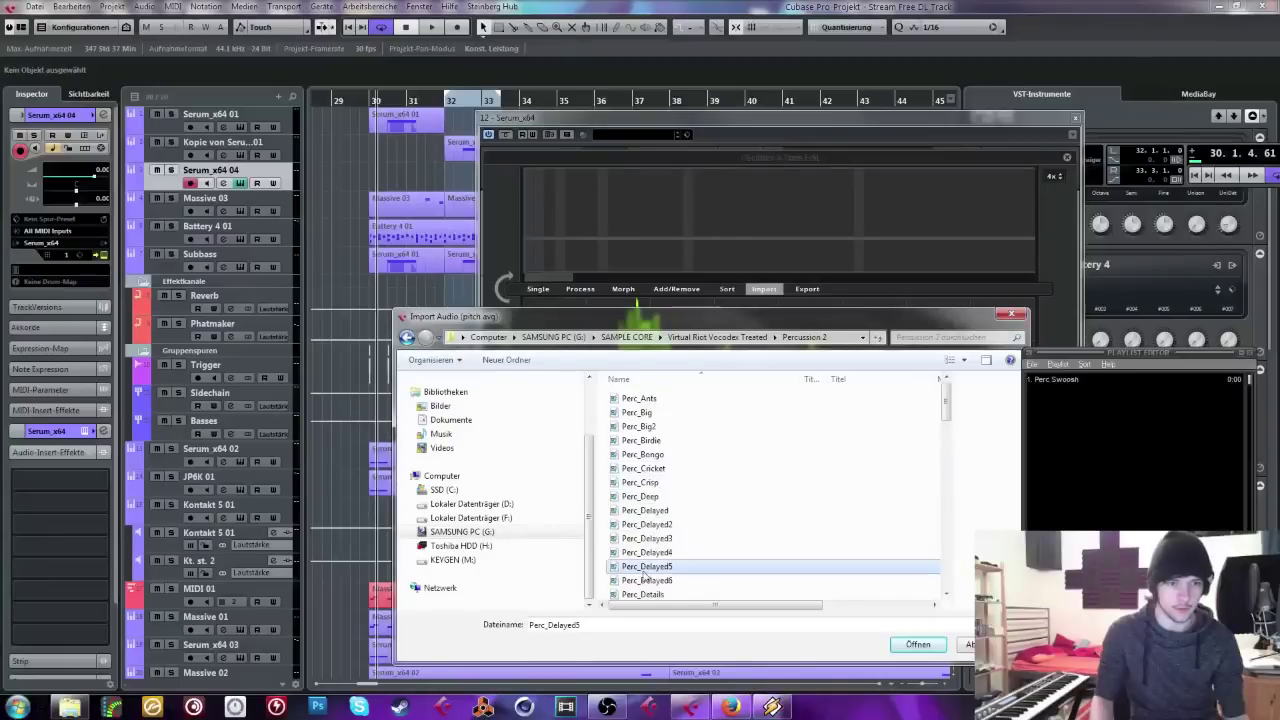
{"action": "right_click", "coordinate": [645, 567]}
{"action": "left_click", "coordinate": [677, 300]}
{"action": "left_click", "coordinate": [645, 580]}
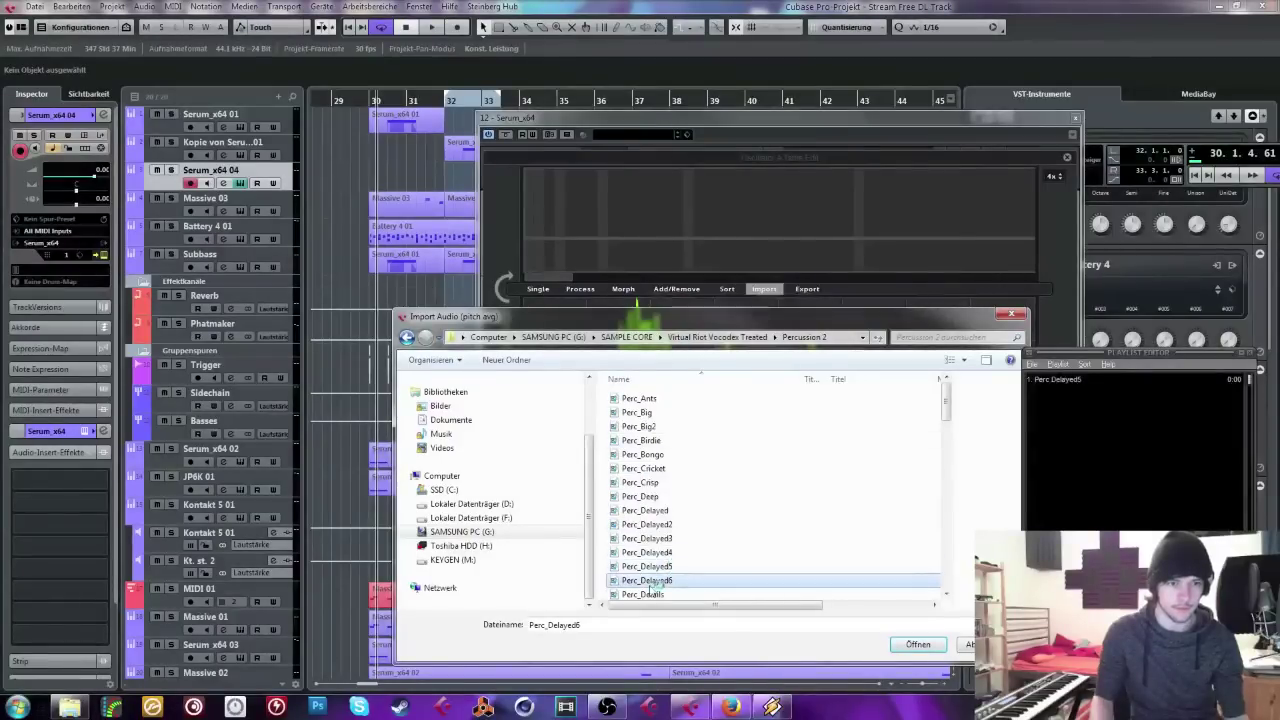
{"action": "right_click", "coordinate": [650, 581]}
{"action": "left_click", "coordinate": [694, 316]}
{"action": "left_click", "coordinate": [645, 538]}
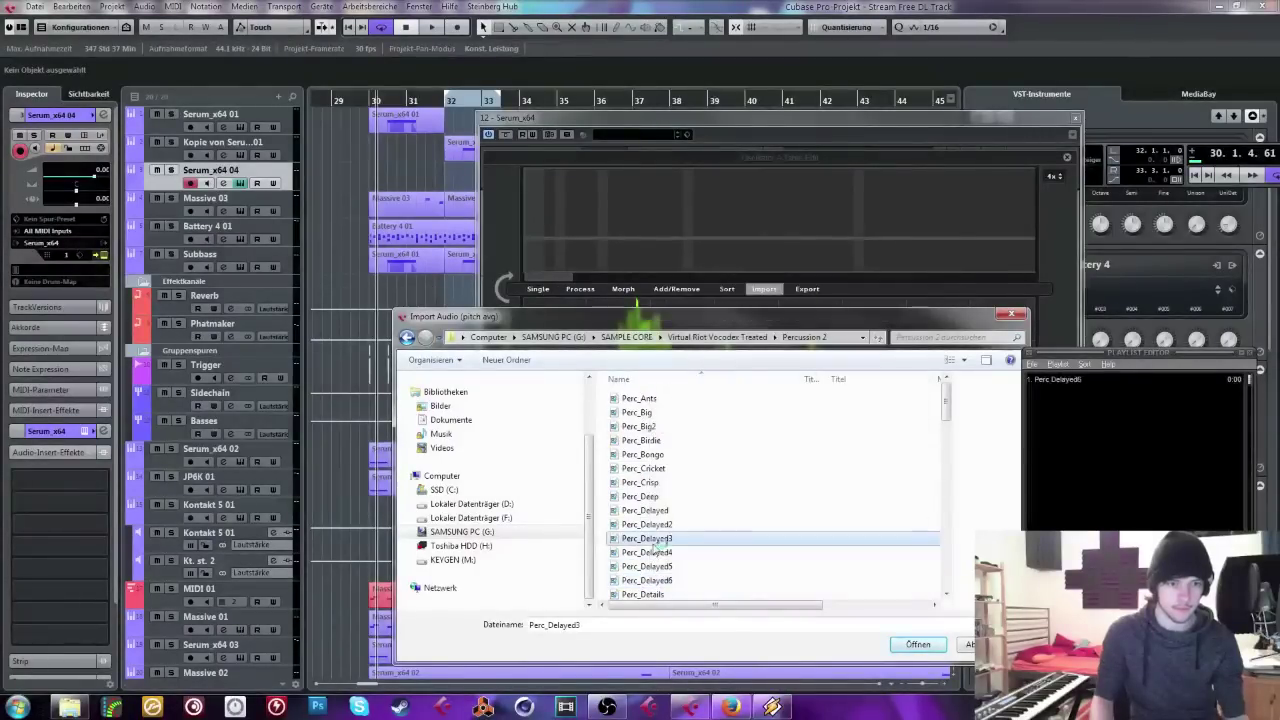
{"action": "right_click", "coordinate": [650, 540]}
{"action": "left_click", "coordinate": [700, 273]}
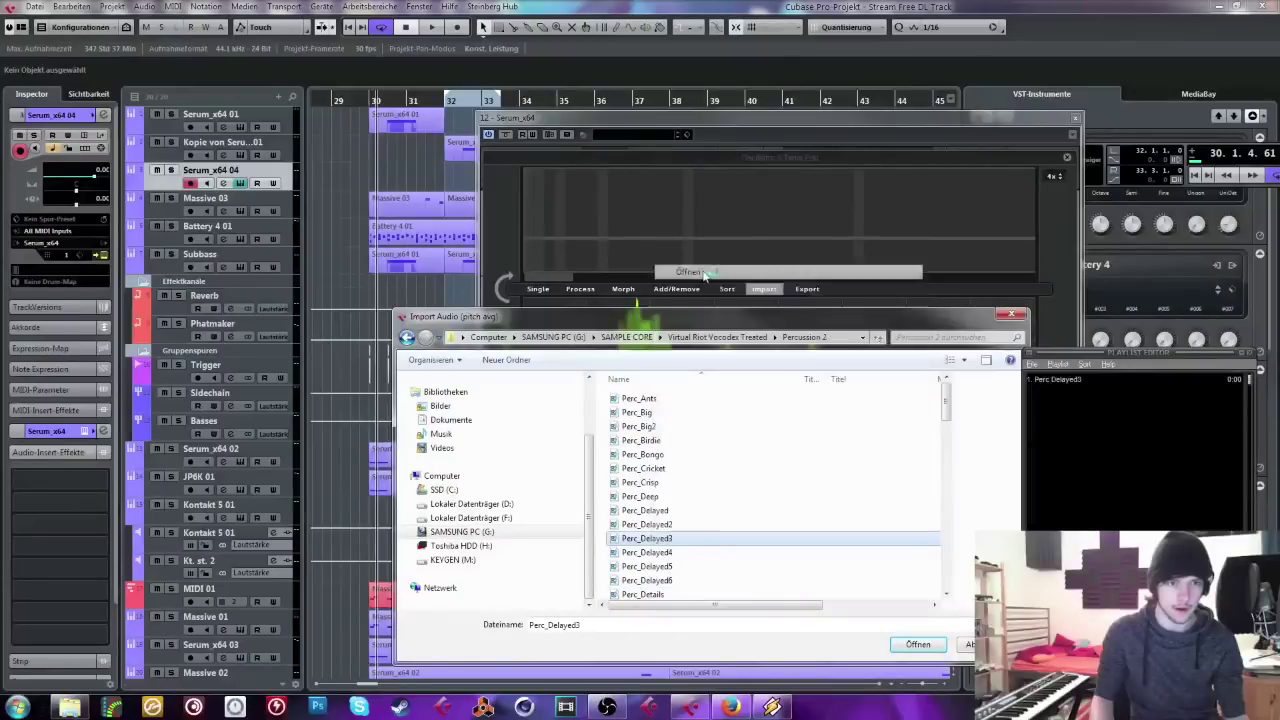
Step: Import Perc_Delayed3 into oscillator A's wavetable with 1000 samples per frame
{"action": "double_click", "coordinate": [645, 543]}
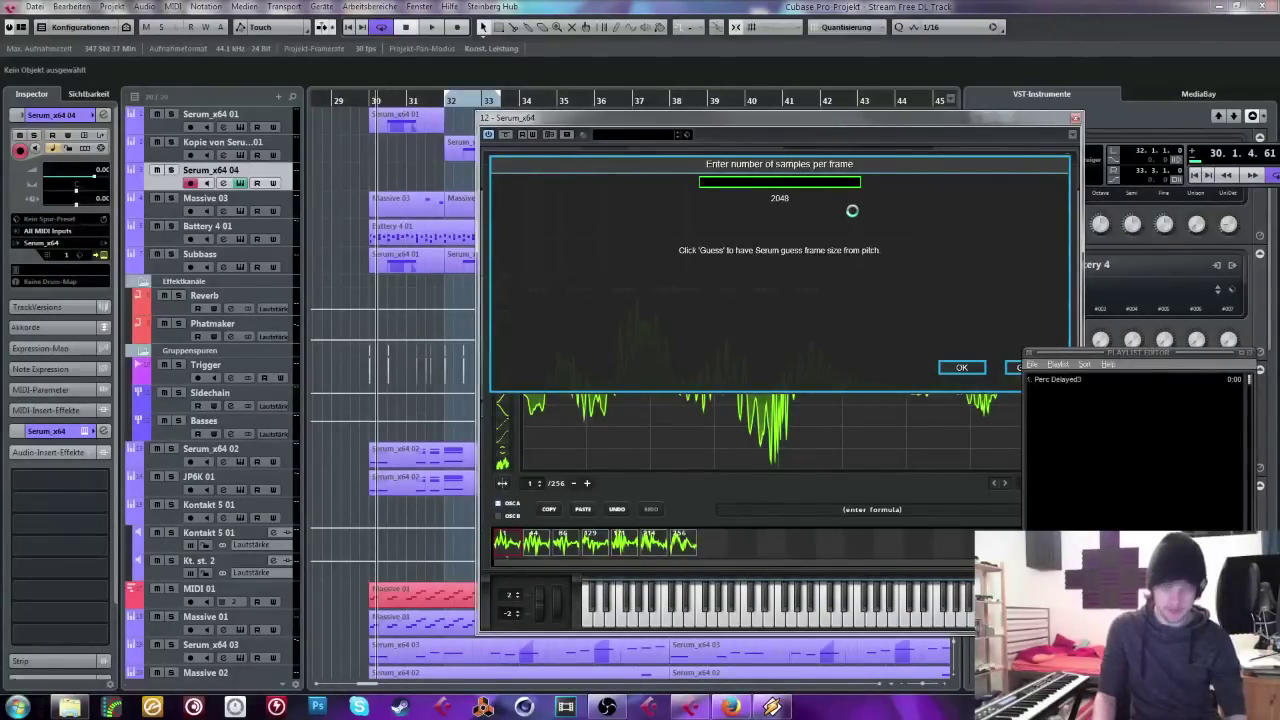
{"action": "type", "text": "1000"}
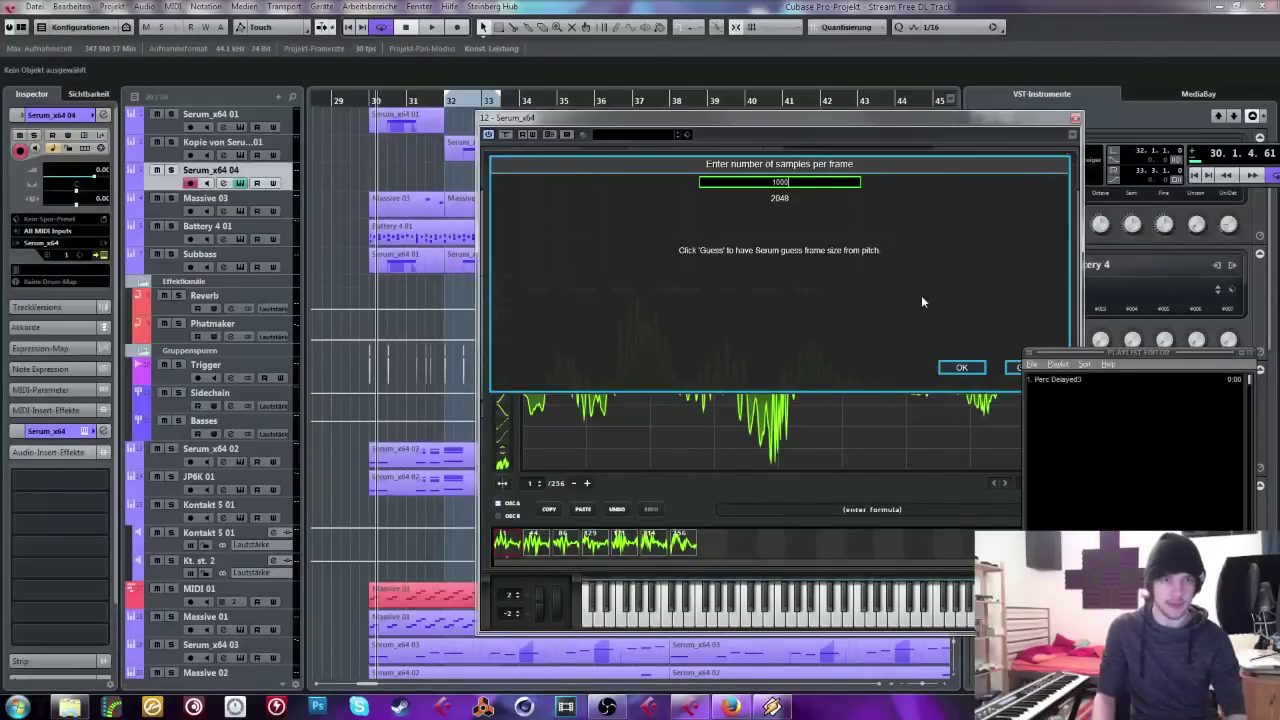
{"action": "left_click", "coordinate": [961, 368]}
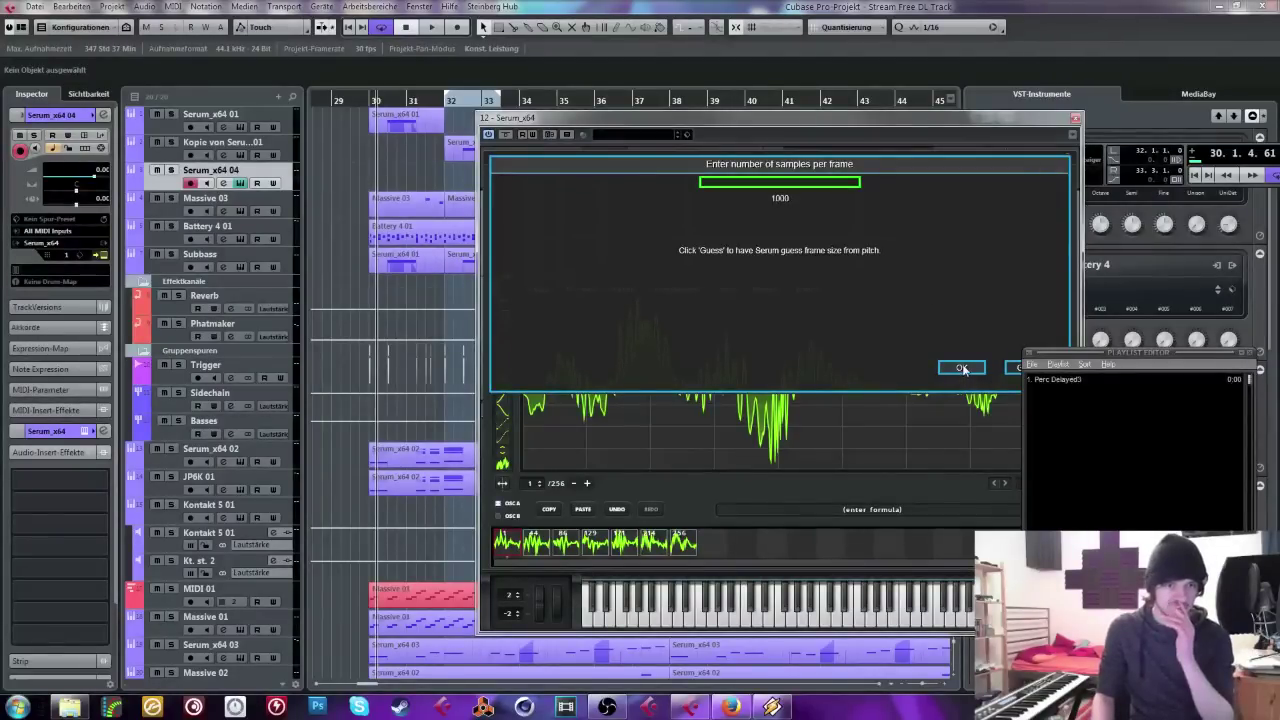
{"action": "left_click", "coordinate": [792, 181]}
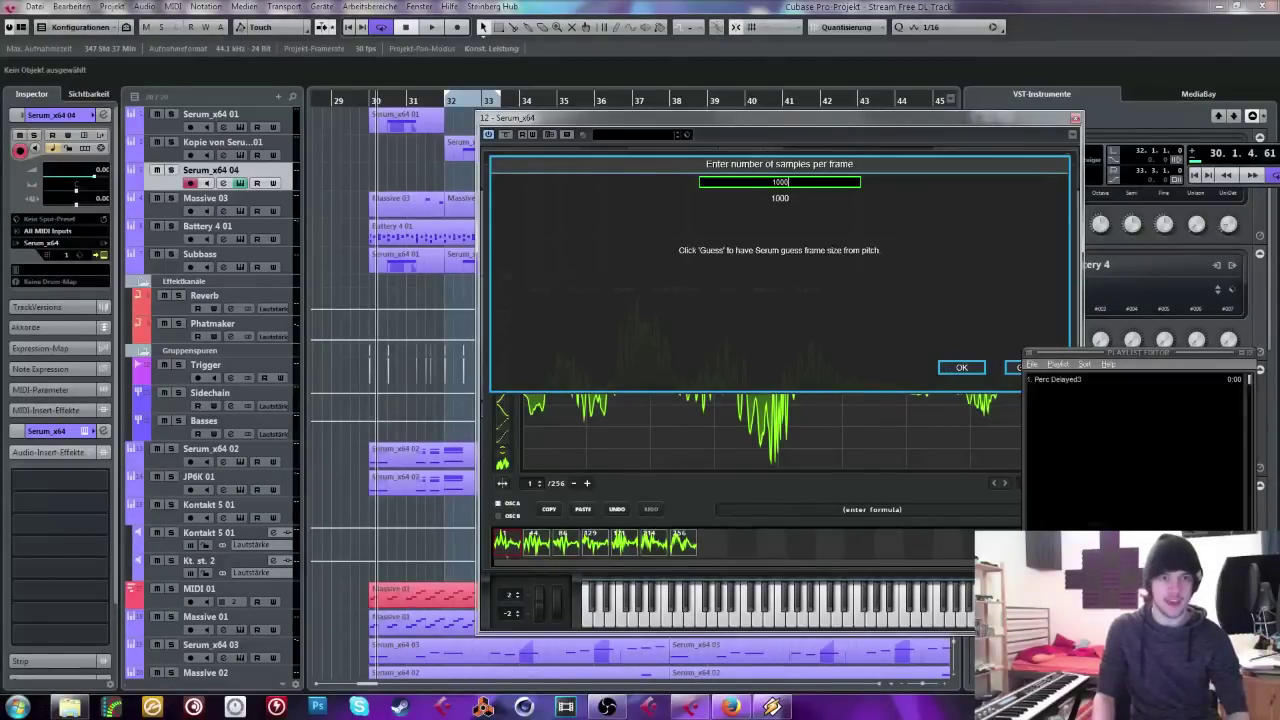
{"action": "left_click", "coordinate": [960, 368]}
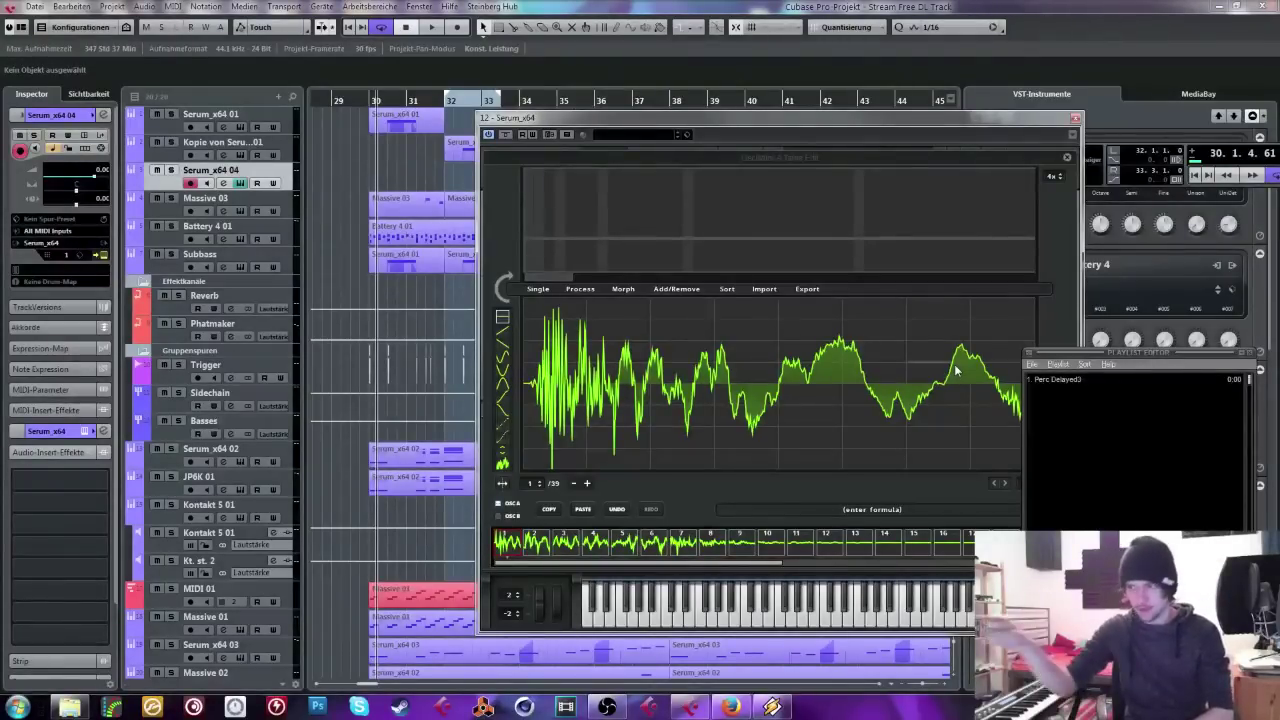
Step: Close Serum and examine the RISE_NOISE WHITE MONO audio event in the sample editor, zoomed in to its individual samples
{"action": "left_click", "coordinate": [1075, 119]}
{"action": "left_click_drag", "start_coordinate": [850, 135], "coordinate": [1016, 105]}
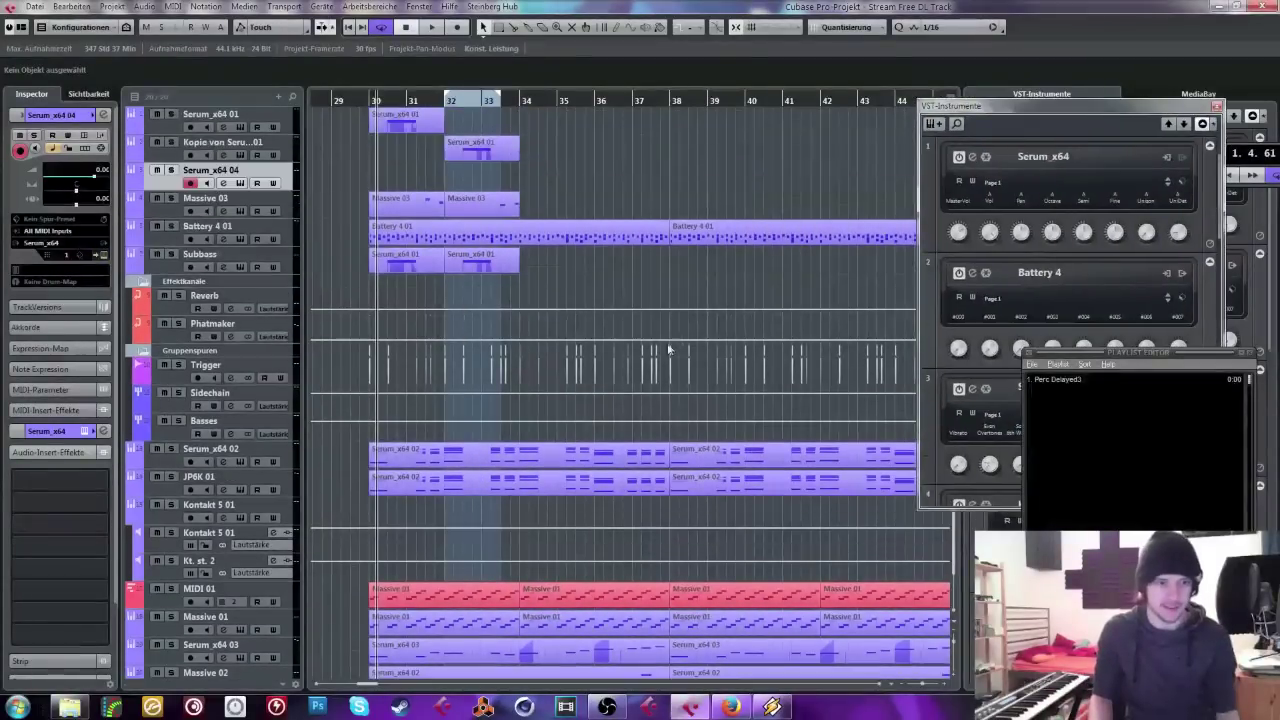
{"action": "left_click_drag", "start_coordinate": [522, 107], "coordinate": [440, 372]}
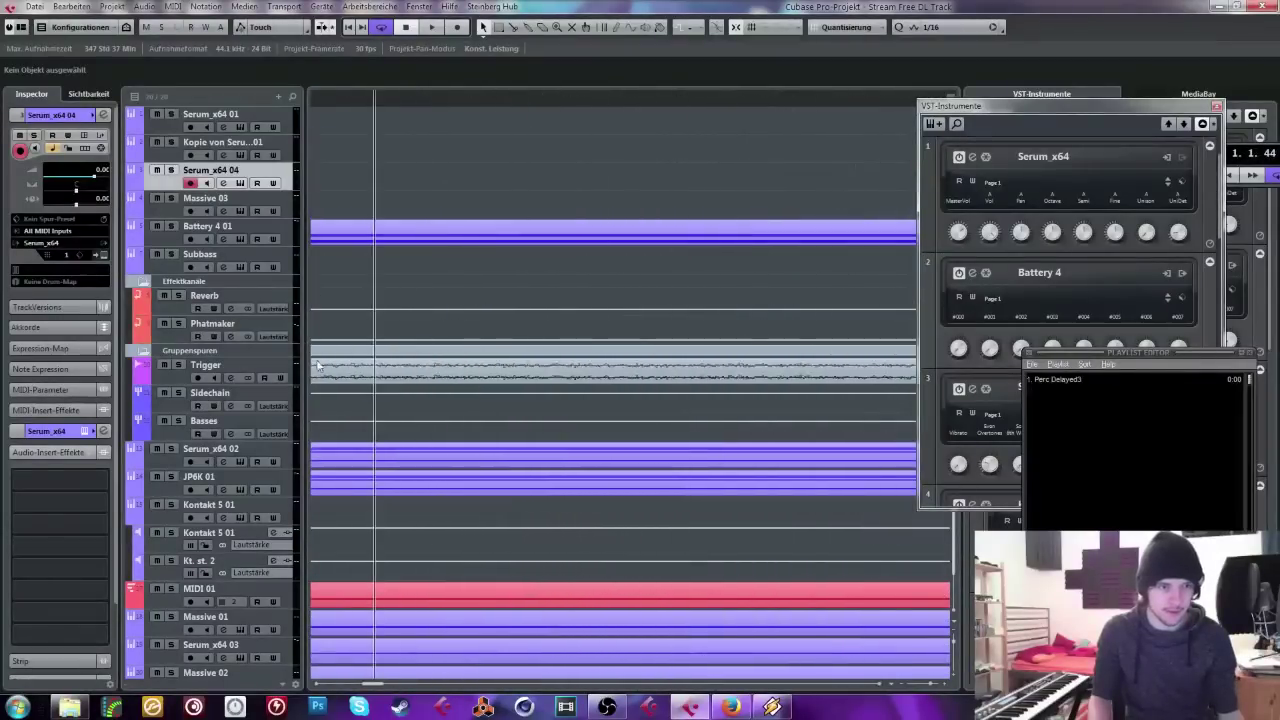
{"action": "double_click", "coordinate": [430, 376]}
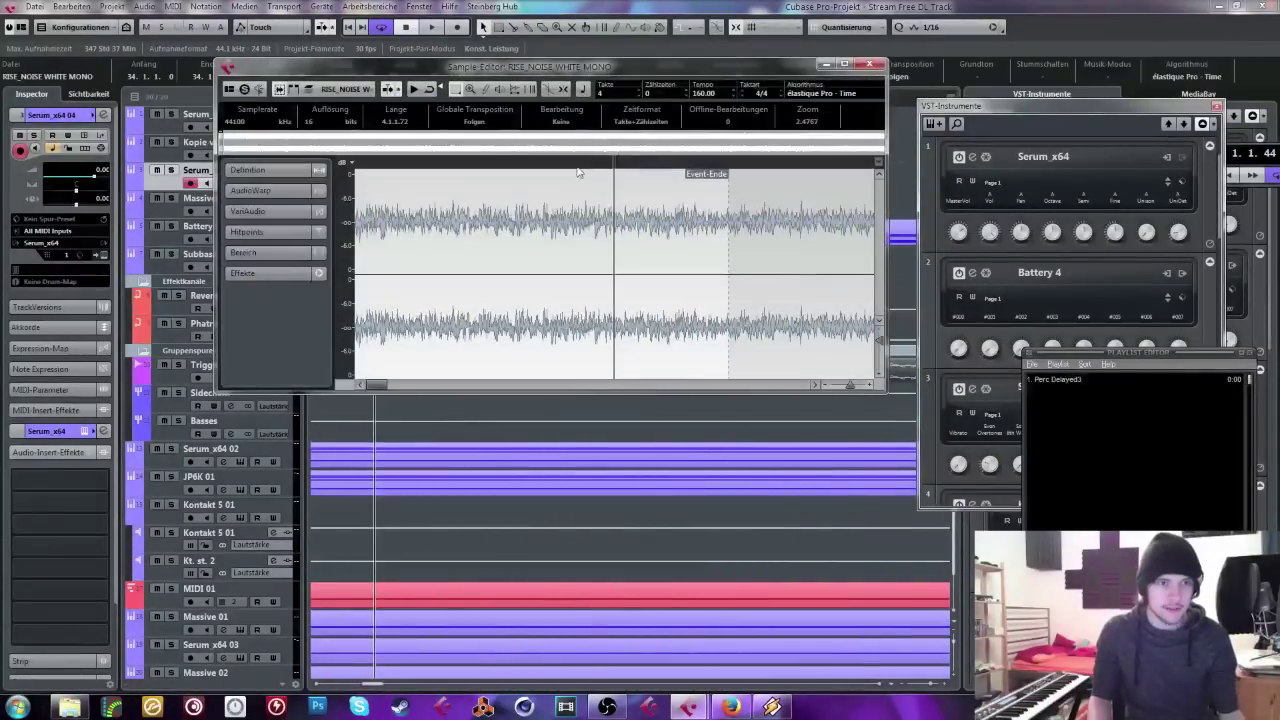
{"action": "left_click_drag", "start_coordinate": [850, 385], "coordinate": [856, 388]}
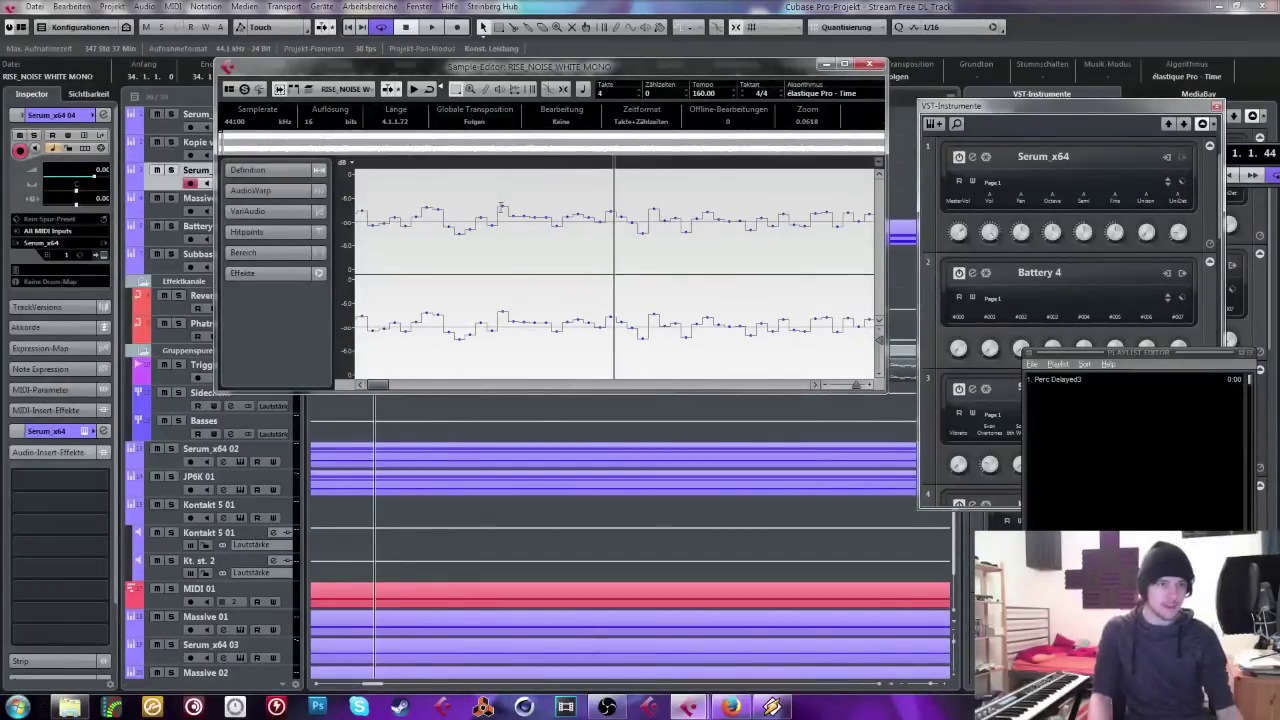
{"action": "left_click_drag", "start_coordinate": [499, 207], "coordinate": [509, 208]}
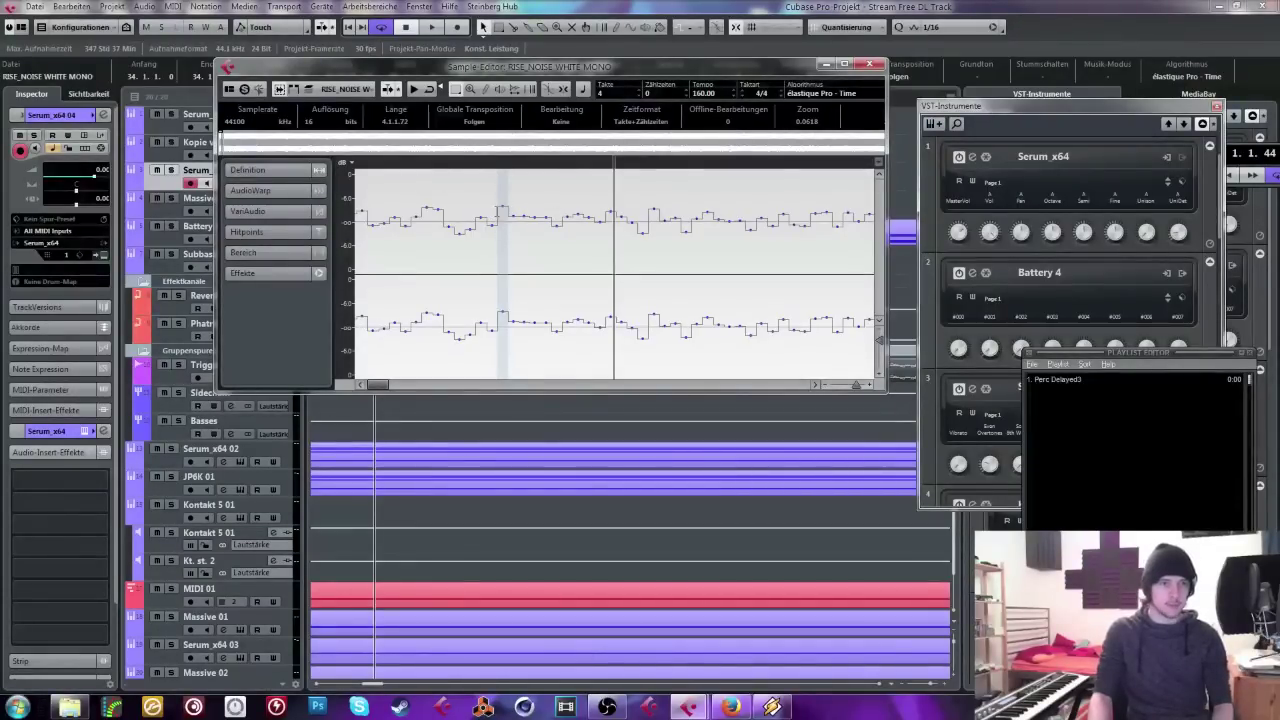
{"action": "left_click", "coordinate": [868, 65]}
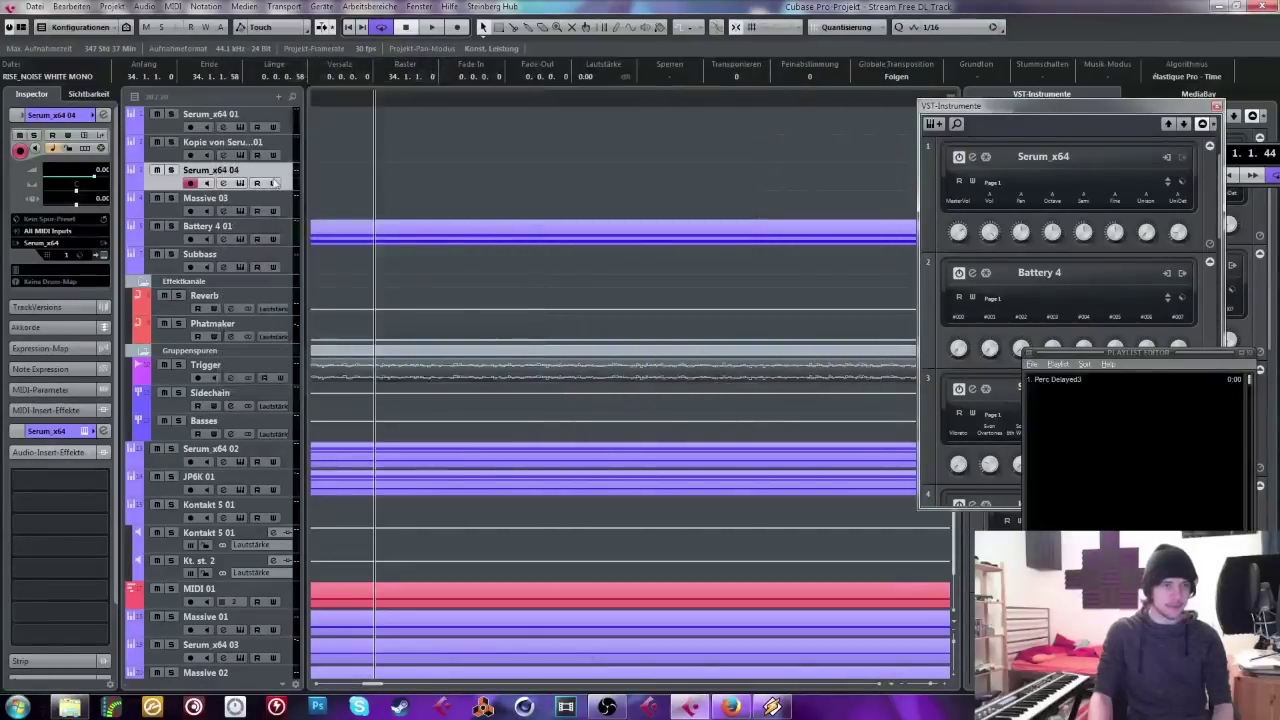
Step: Reopen the Serum instrument of track Serum_x64 04 and bring up oscillator A's wavetable editor
{"action": "left_click", "coordinate": [86, 141]}
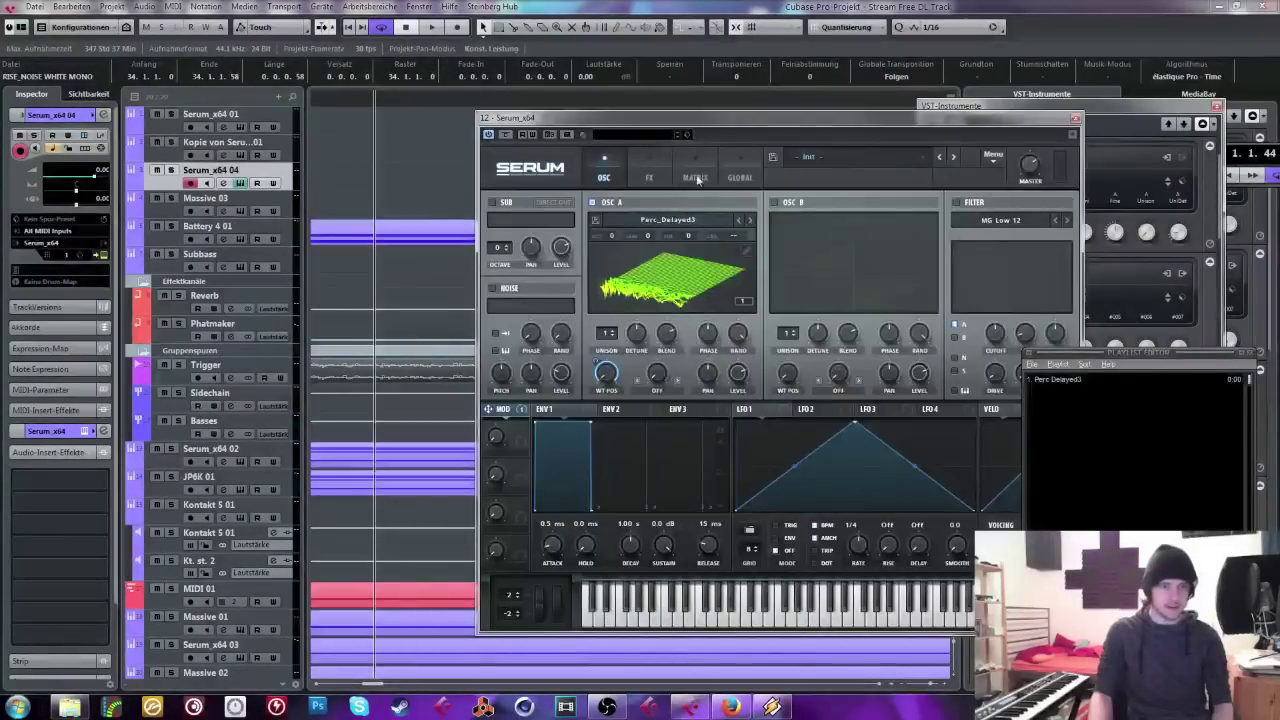
{"action": "left_click", "coordinate": [748, 237]}
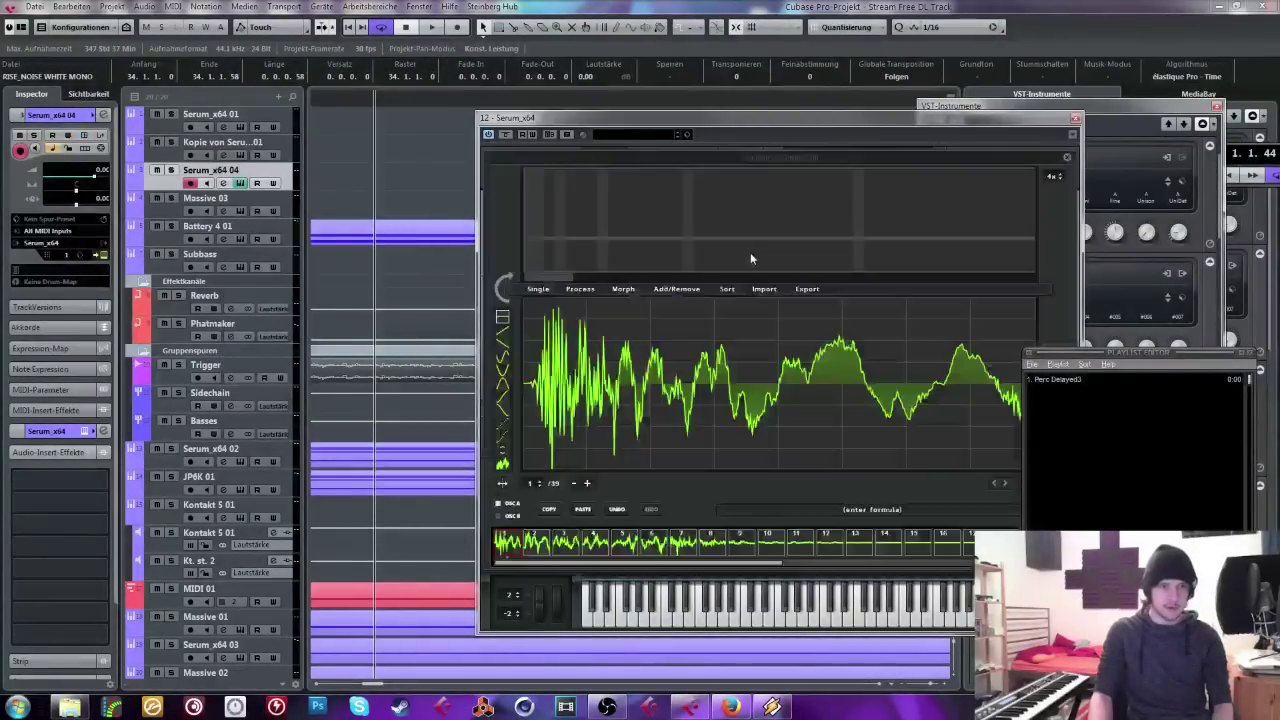
Step: Inspect the waveforms of frames 1 to 7 in oscillator A's imported wavetable, one frame at a time
{"action": "left_click", "coordinate": [572, 546]}
{"action": "left_click", "coordinate": [602, 546]}
{"action": "left_click", "coordinate": [572, 546]}
{"action": "left_click", "coordinate": [538, 546]}
{"action": "left_click", "coordinate": [500, 544]}
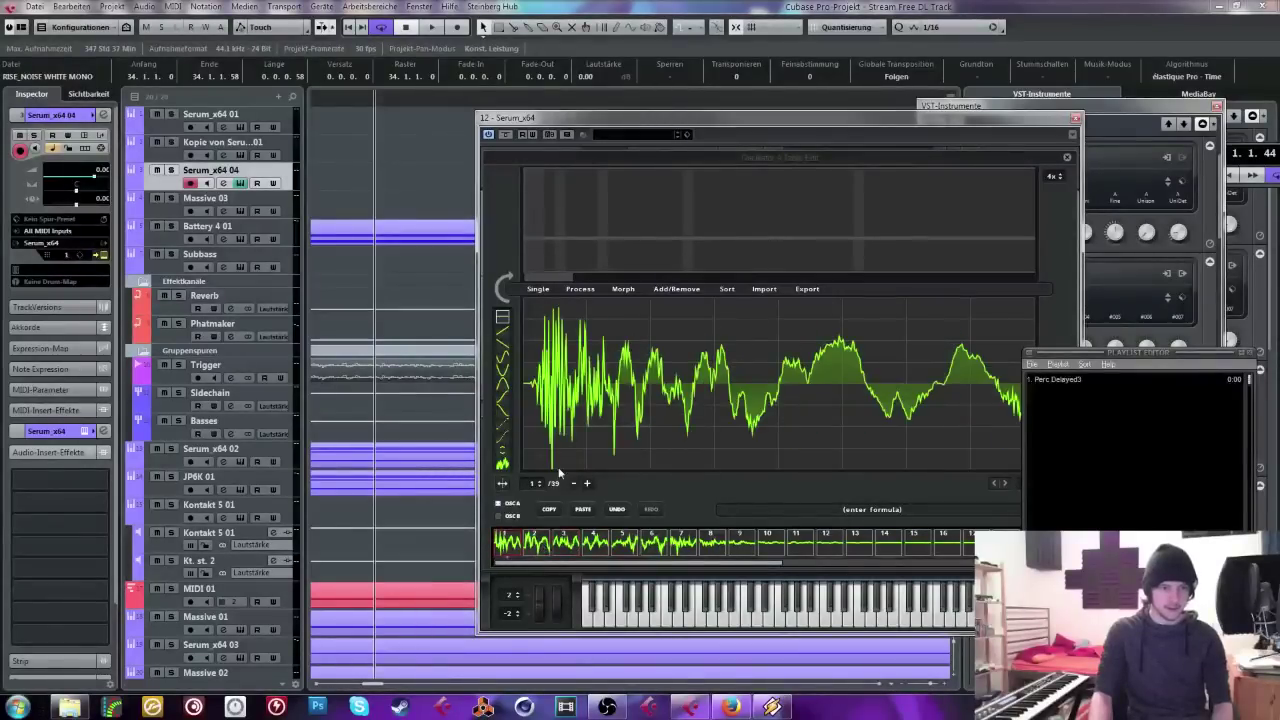
{"action": "left_click", "coordinate": [535, 546]}
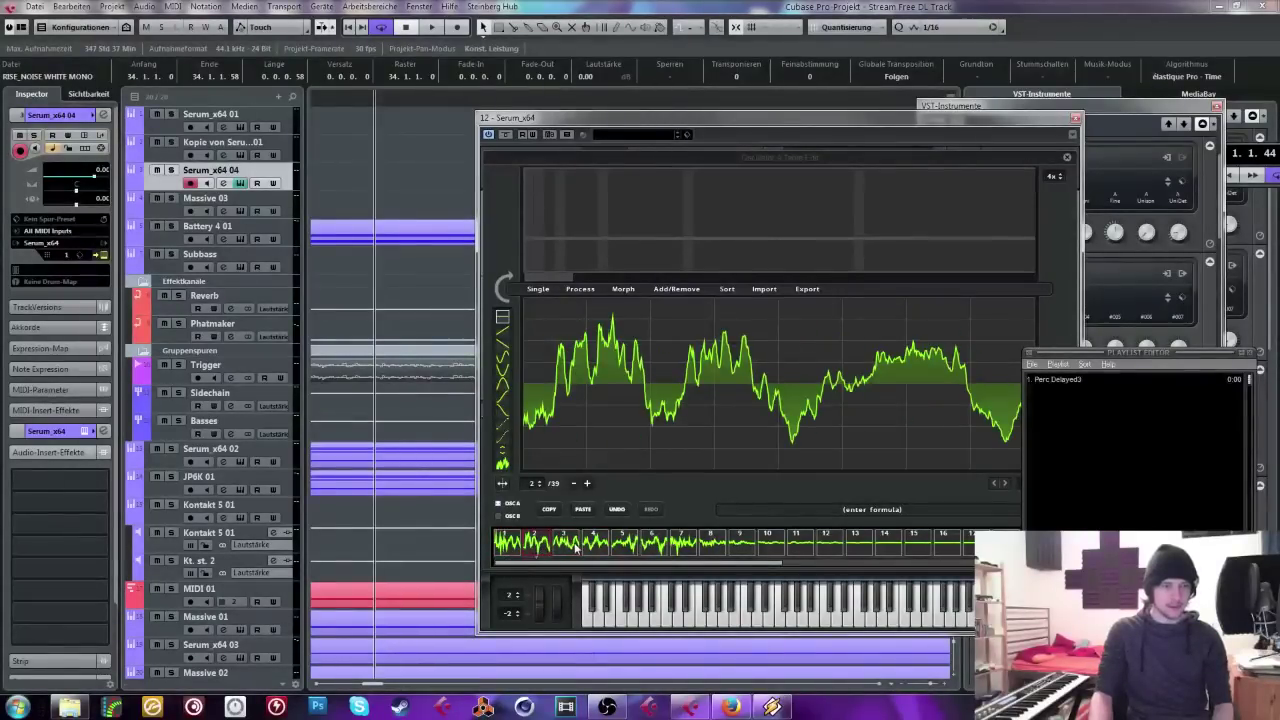
{"action": "left_click", "coordinate": [575, 546]}
{"action": "left_click", "coordinate": [598, 546]}
{"action": "left_click", "coordinate": [627, 546]}
{"action": "left_click", "coordinate": [658, 546]}
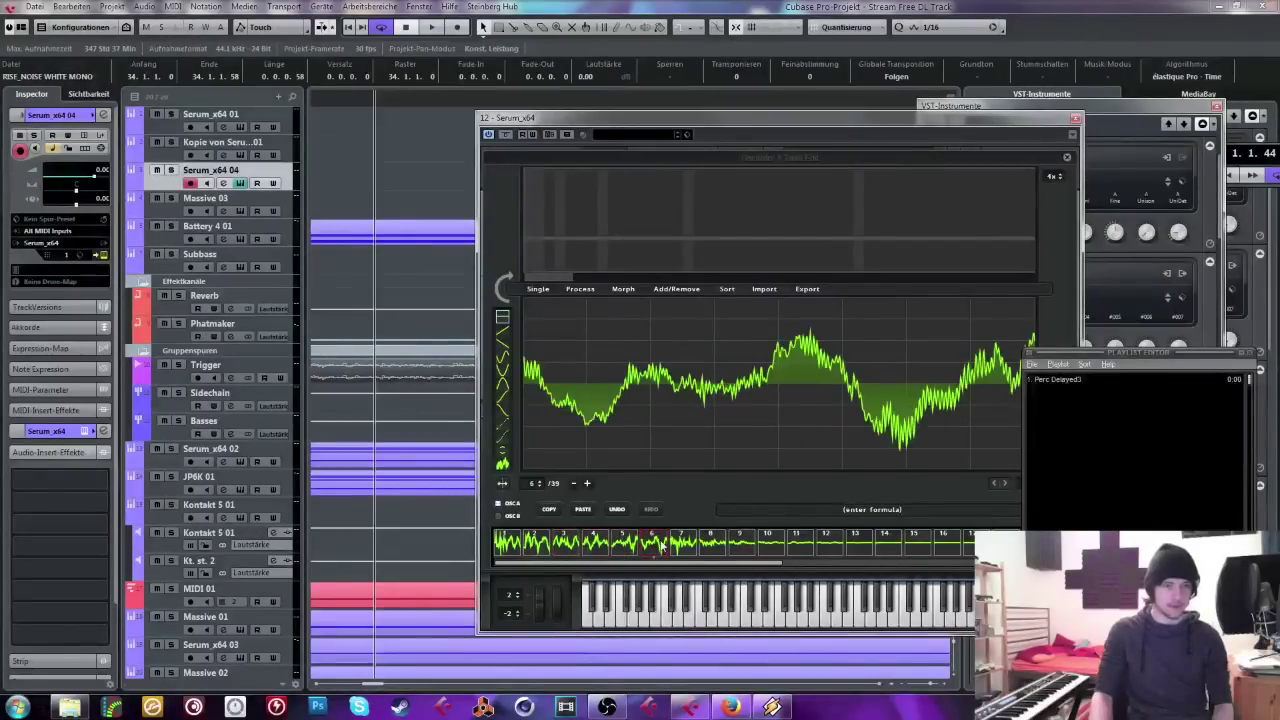
{"action": "left_click", "coordinate": [684, 545]}
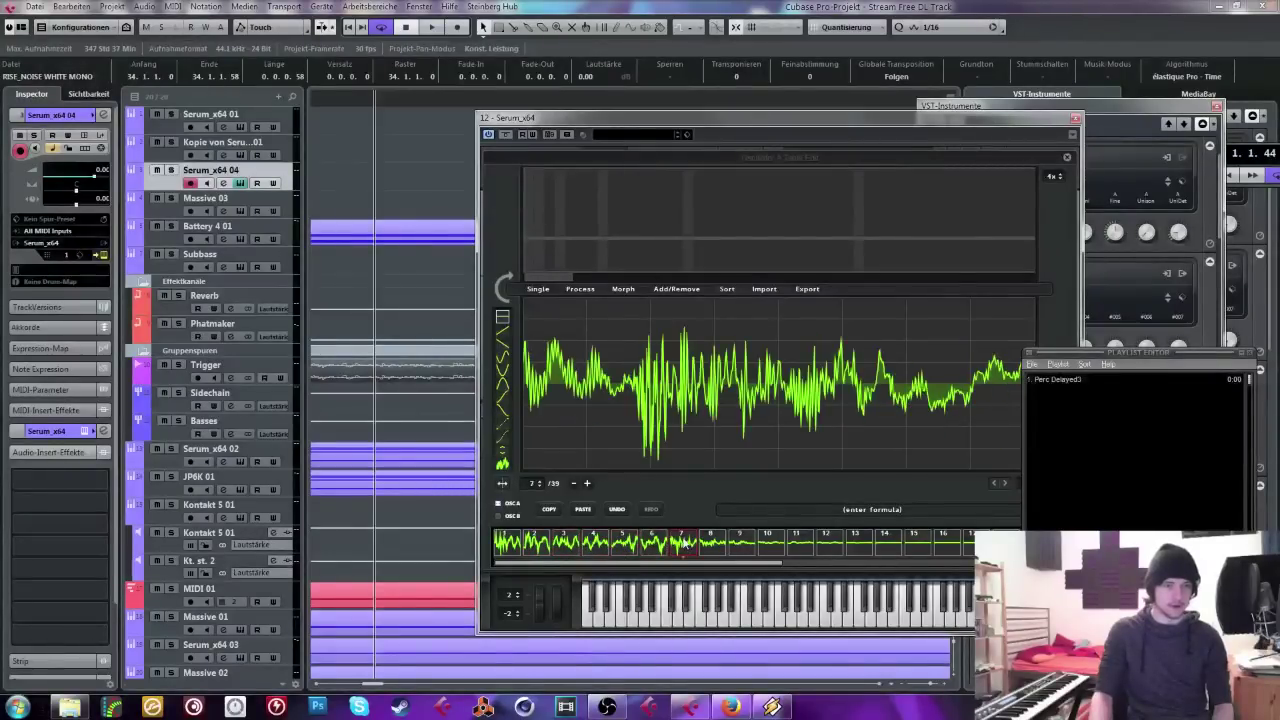
{"action": "left_click", "coordinate": [749, 489]}
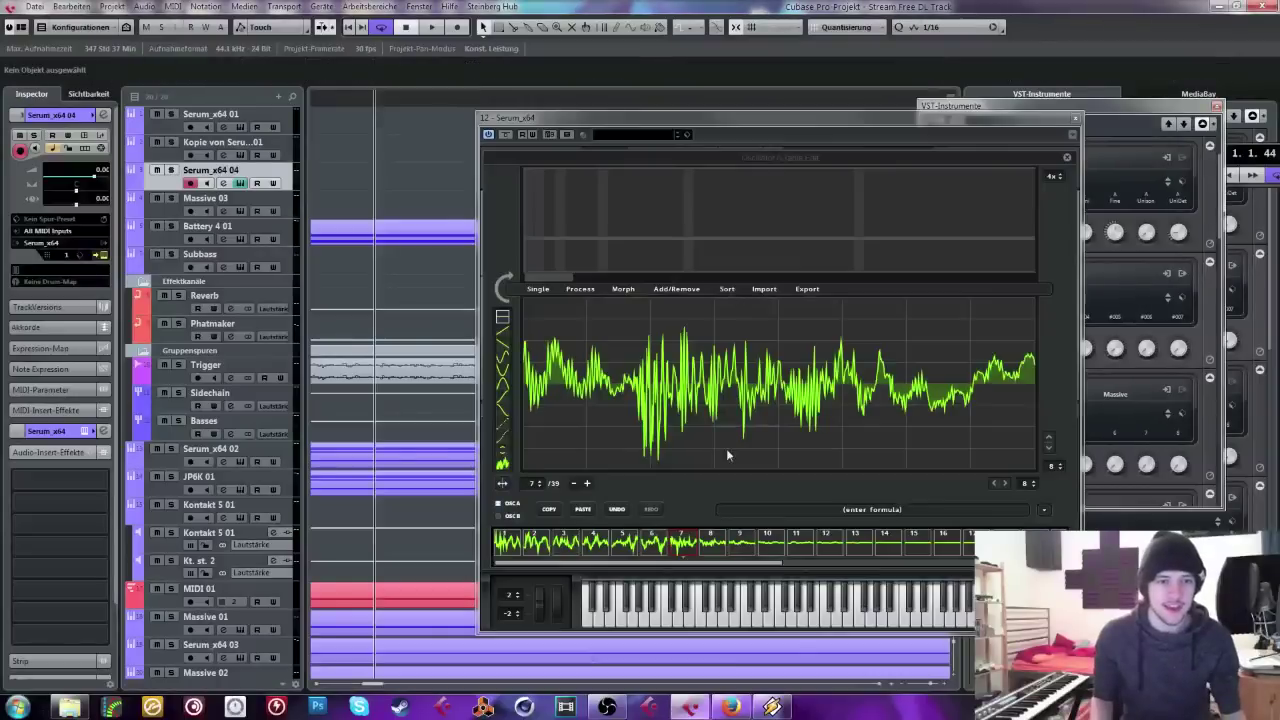
Step: Compare the opening frames of the Perc_Delayed3 wavetable again, returning to frame 1, and close the wavetable editor
{"action": "left_click", "coordinate": [514, 546]}
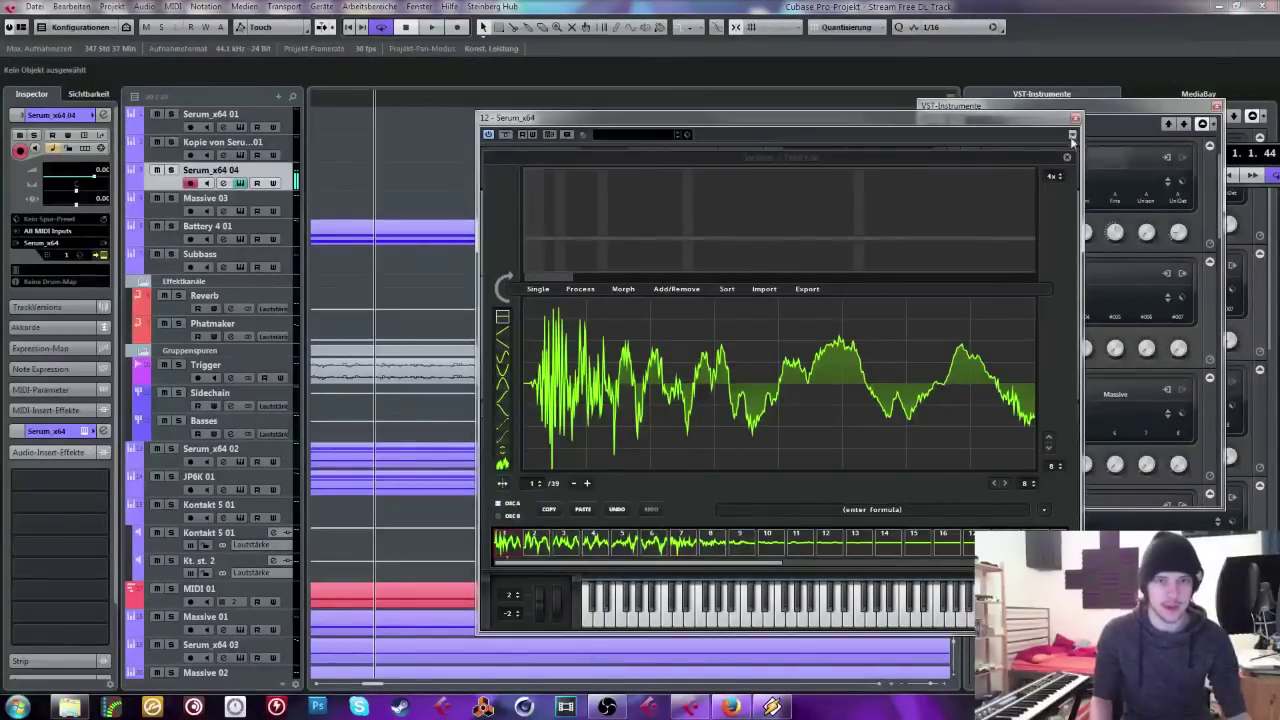
{"action": "left_click", "coordinate": [536, 545]}
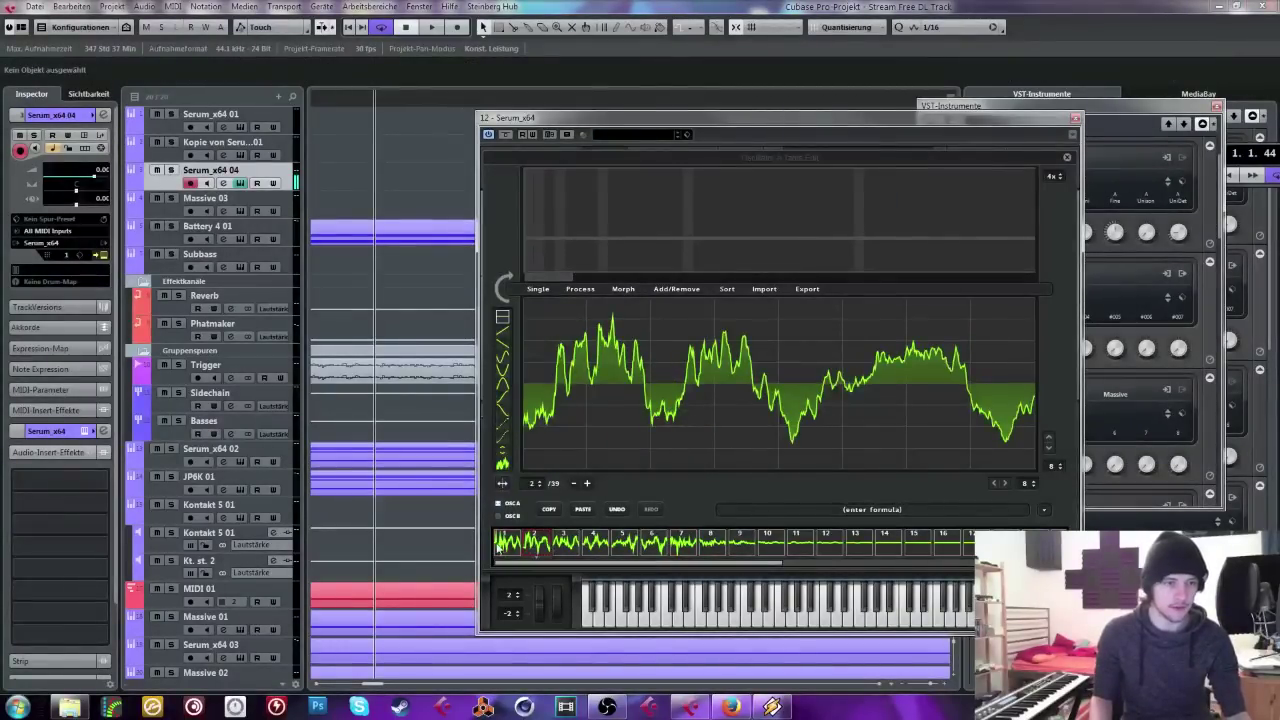
{"action": "left_click", "coordinate": [500, 545]}
{"action": "left_click", "coordinate": [527, 547]}
{"action": "left_click", "coordinate": [556, 545]}
{"action": "left_click", "coordinate": [606, 547]}
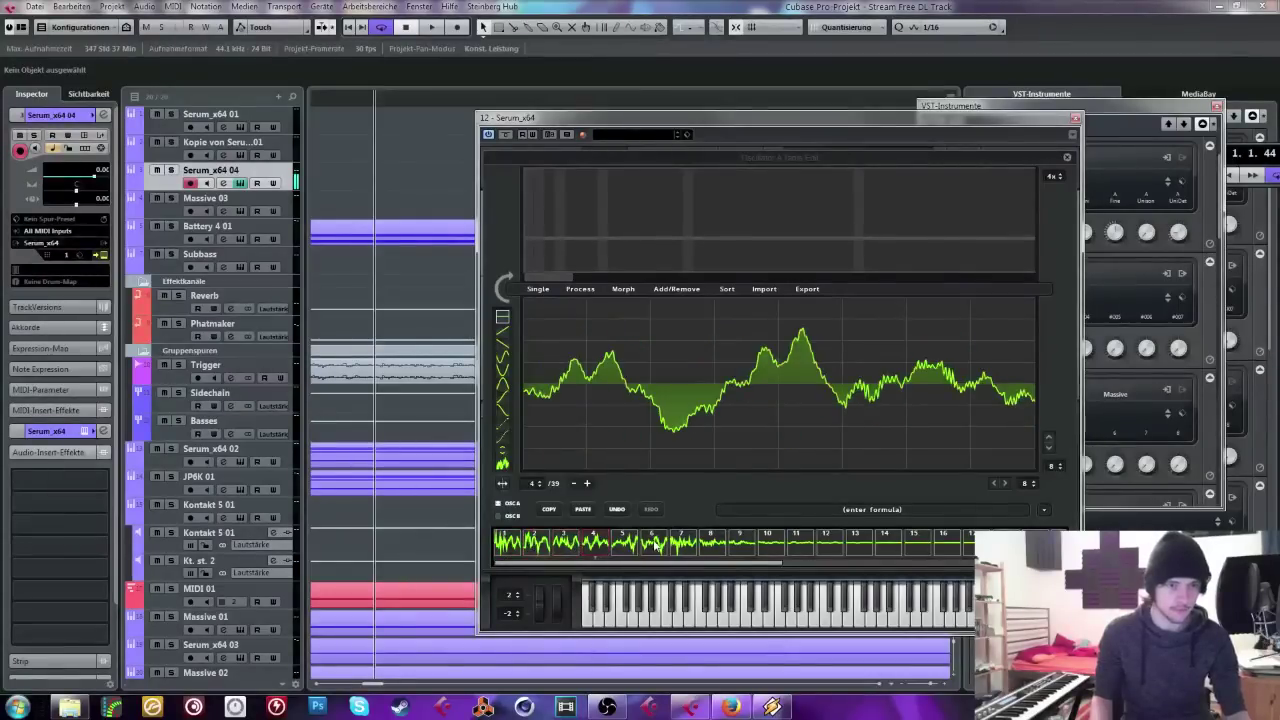
{"action": "left_click", "coordinate": [672, 547]}
{"action": "left_click", "coordinate": [600, 547]}
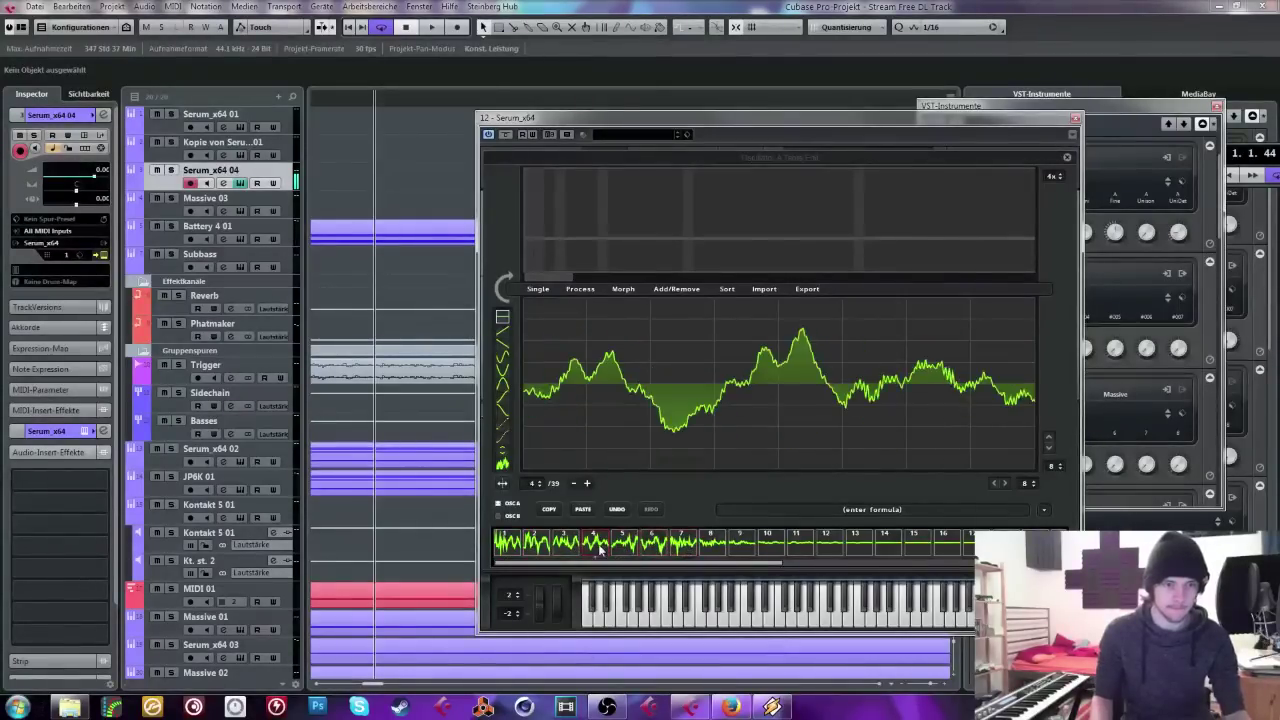
{"action": "left_click", "coordinate": [533, 549]}
{"action": "left_click", "coordinate": [506, 545]}
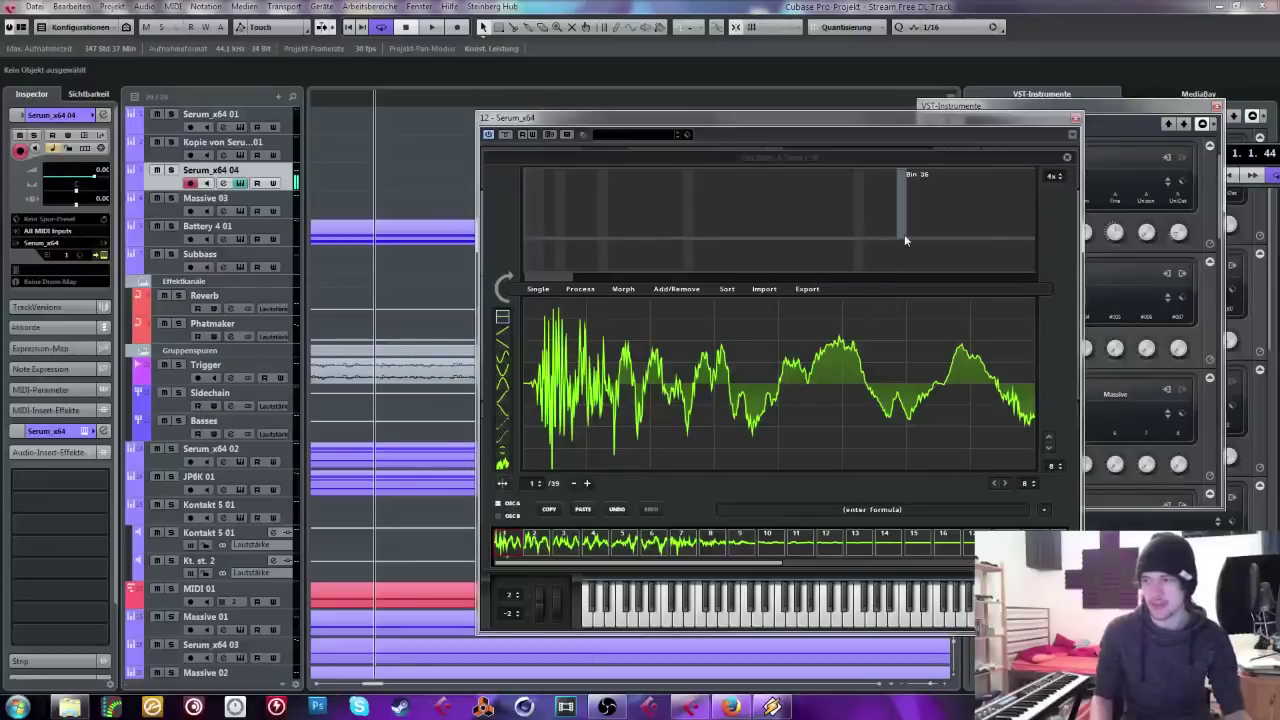
{"action": "left_click", "coordinate": [1066, 157]}
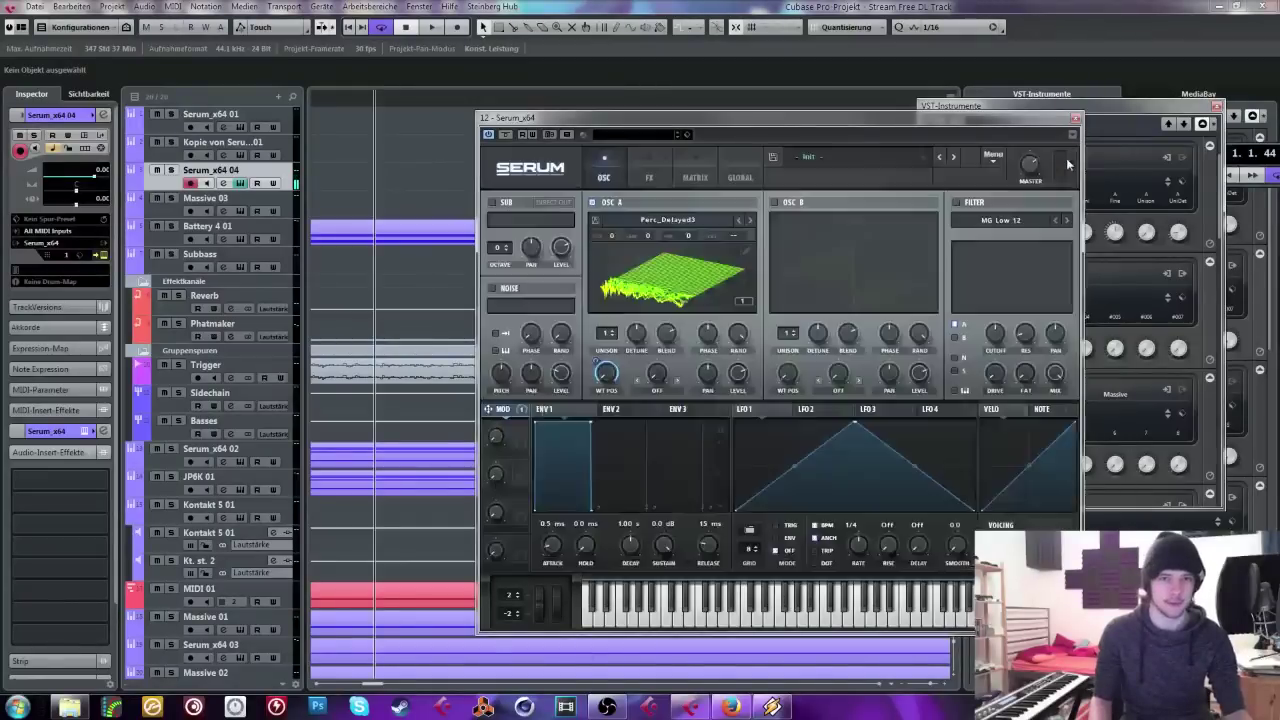
Step: Reopen oscillator A's wavetable editor and remove a multi-selection of the nearly flat frames starting at frame 12
{"action": "left_click", "coordinate": [748, 215]}
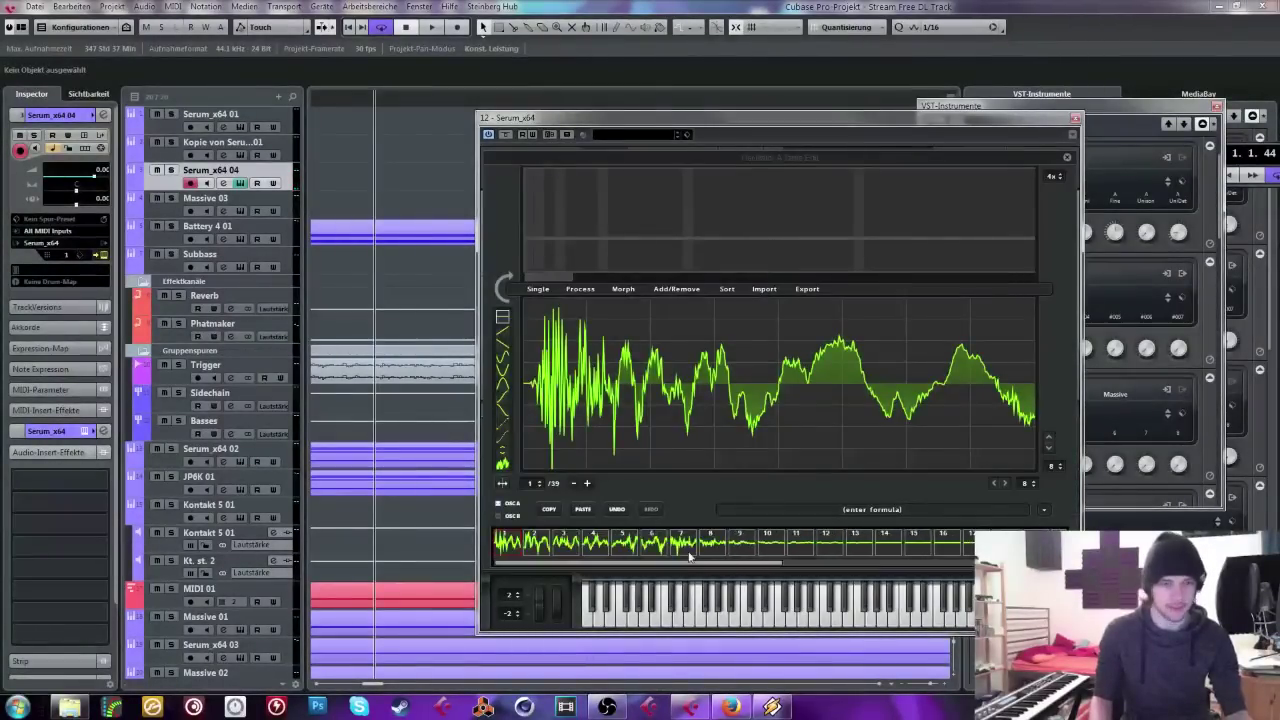
{"action": "left_click", "coordinate": [772, 540]}
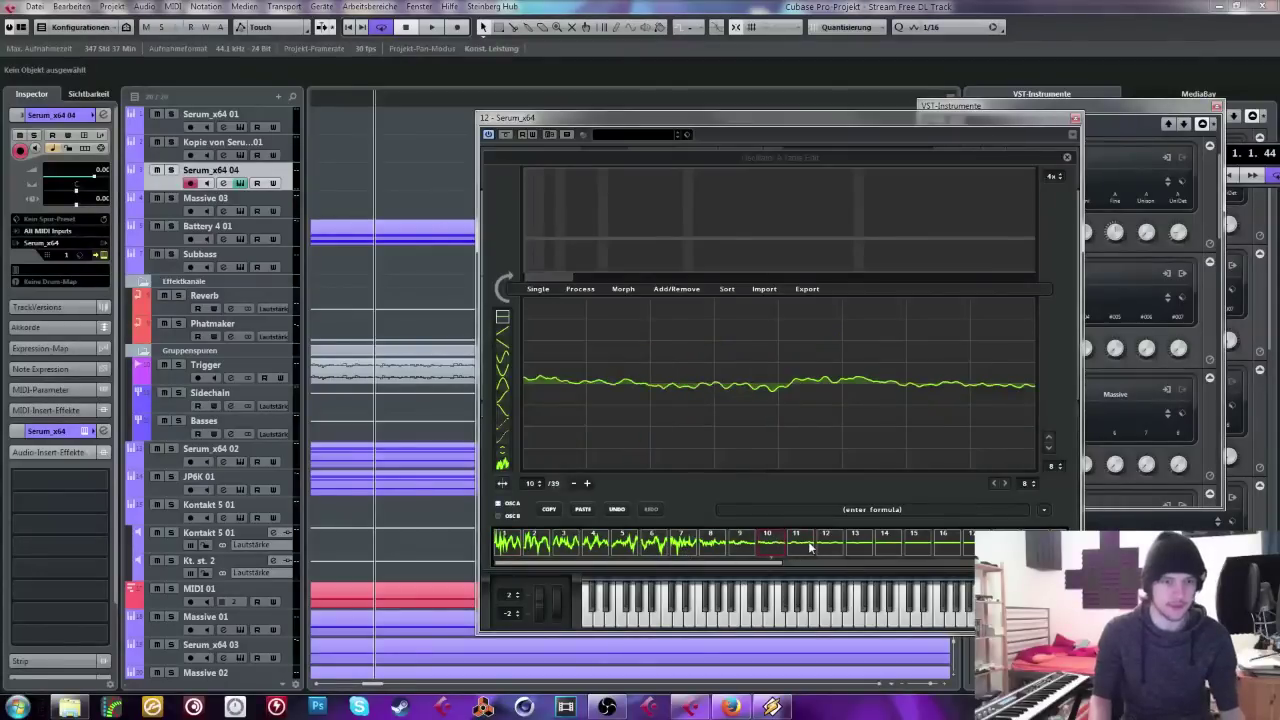
{"action": "left_click", "coordinate": [810, 546]}
{"action": "left_click", "coordinate": [827, 546]}
{"action": "left_click_drag", "start_coordinate": [826, 545], "coordinate": [975, 545]}
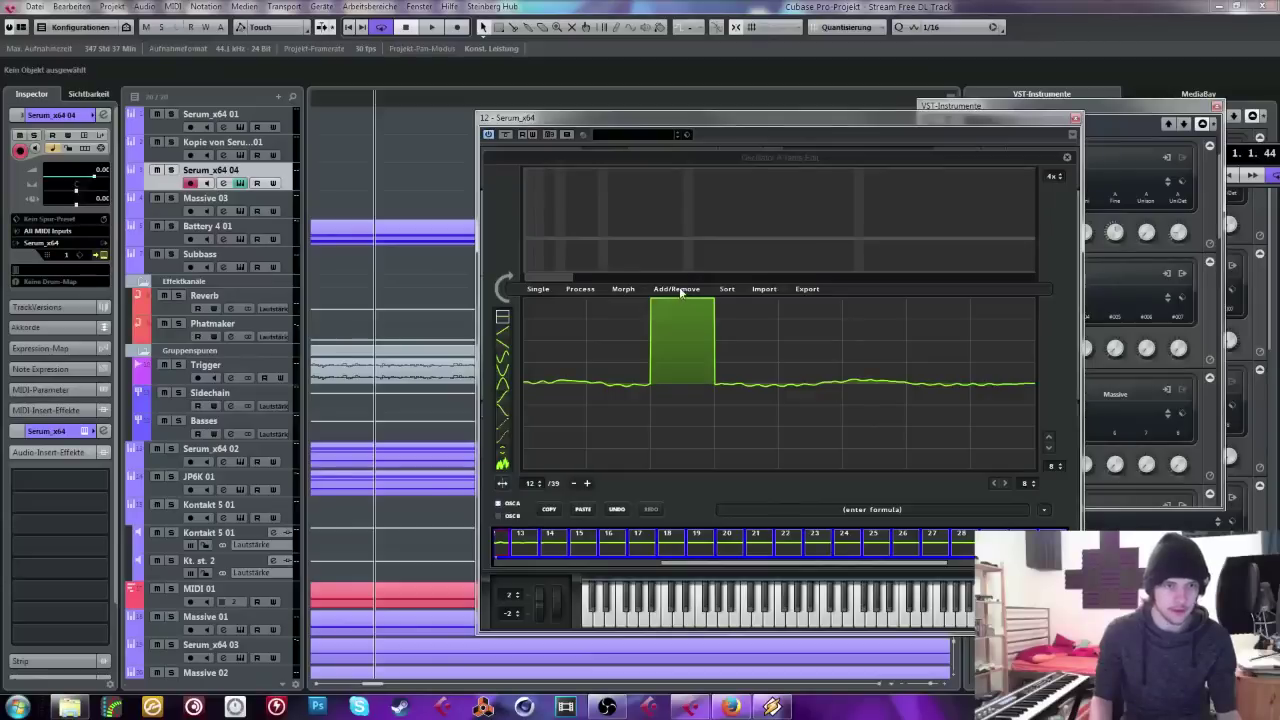
{"action": "left_click", "coordinate": [677, 290]}
{"action": "left_click", "coordinate": [699, 349]}
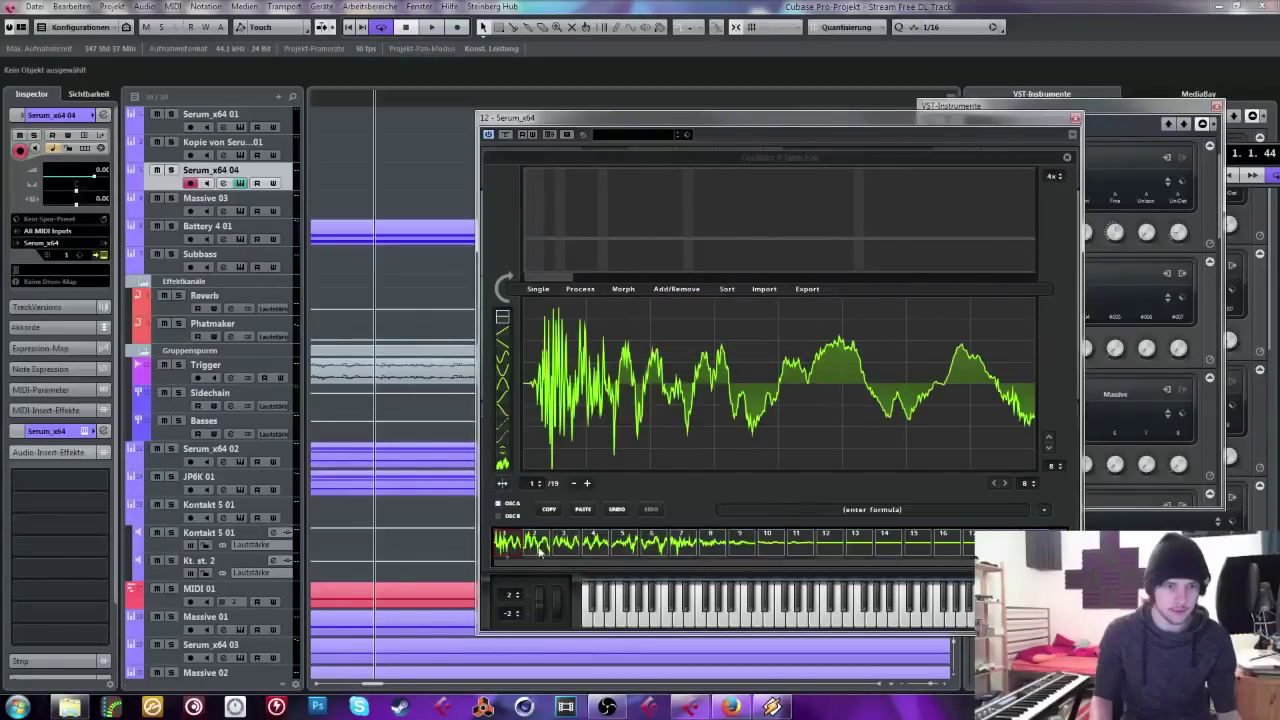
Step: Remove frames 10 through 19 from the wavetable as a multi-selection and return to the oscillator view
{"action": "left_click", "coordinate": [778, 544]}
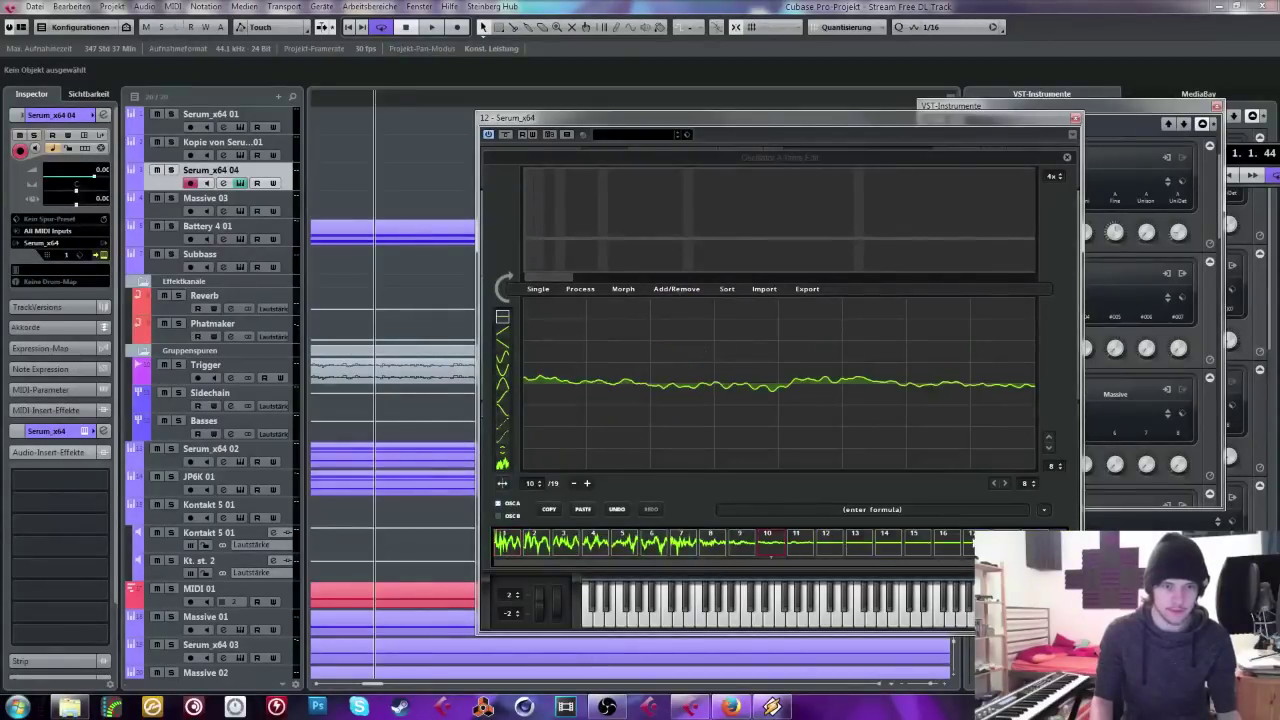
{"action": "left_click", "coordinate": [1035, 544], "text": "shift"}
{"action": "left_click", "coordinate": [675, 289]}
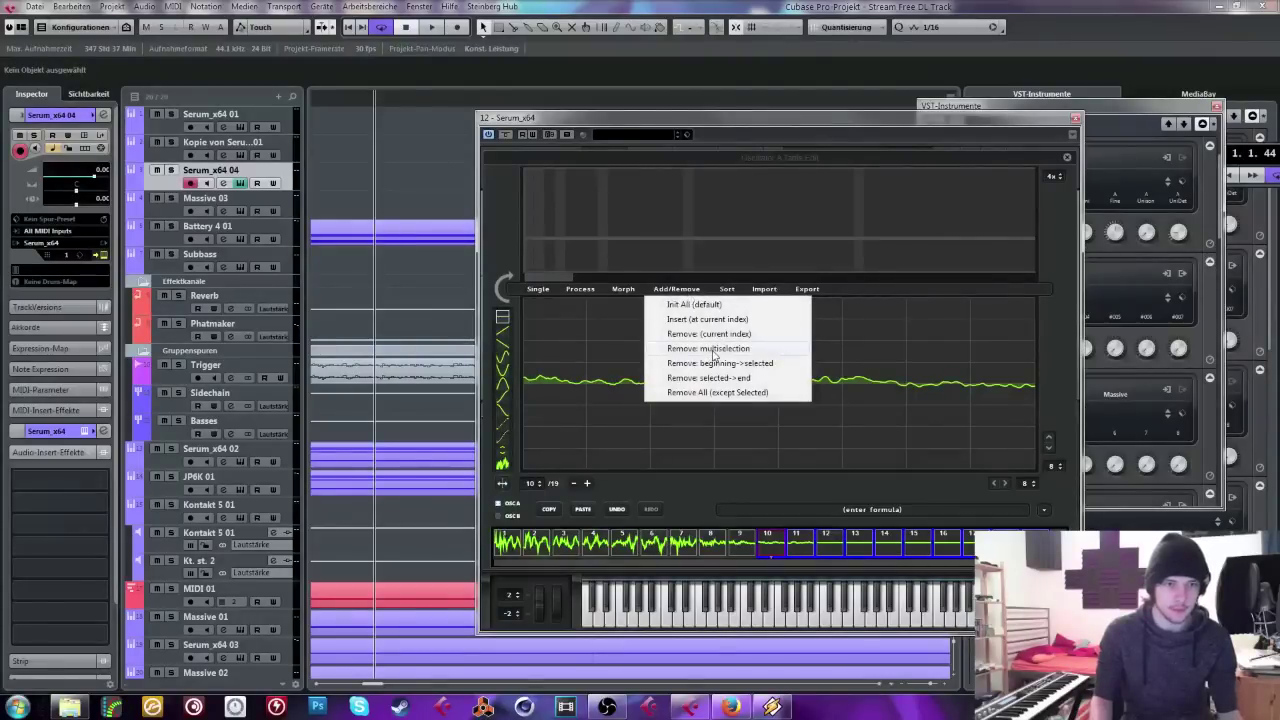
{"action": "left_click", "coordinate": [713, 349]}
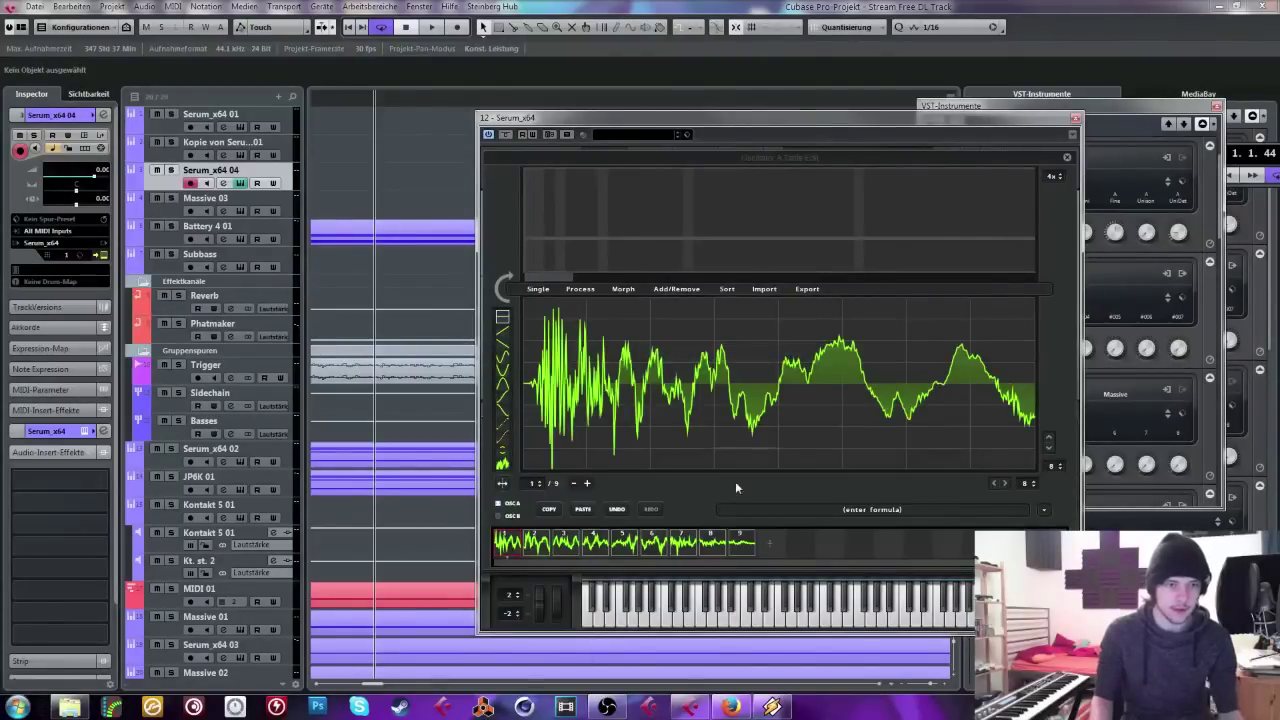
{"action": "left_click", "coordinate": [1069, 157]}
{"action": "left_click", "coordinate": [680, 282]}
{"action": "left_click", "coordinate": [680, 282]}
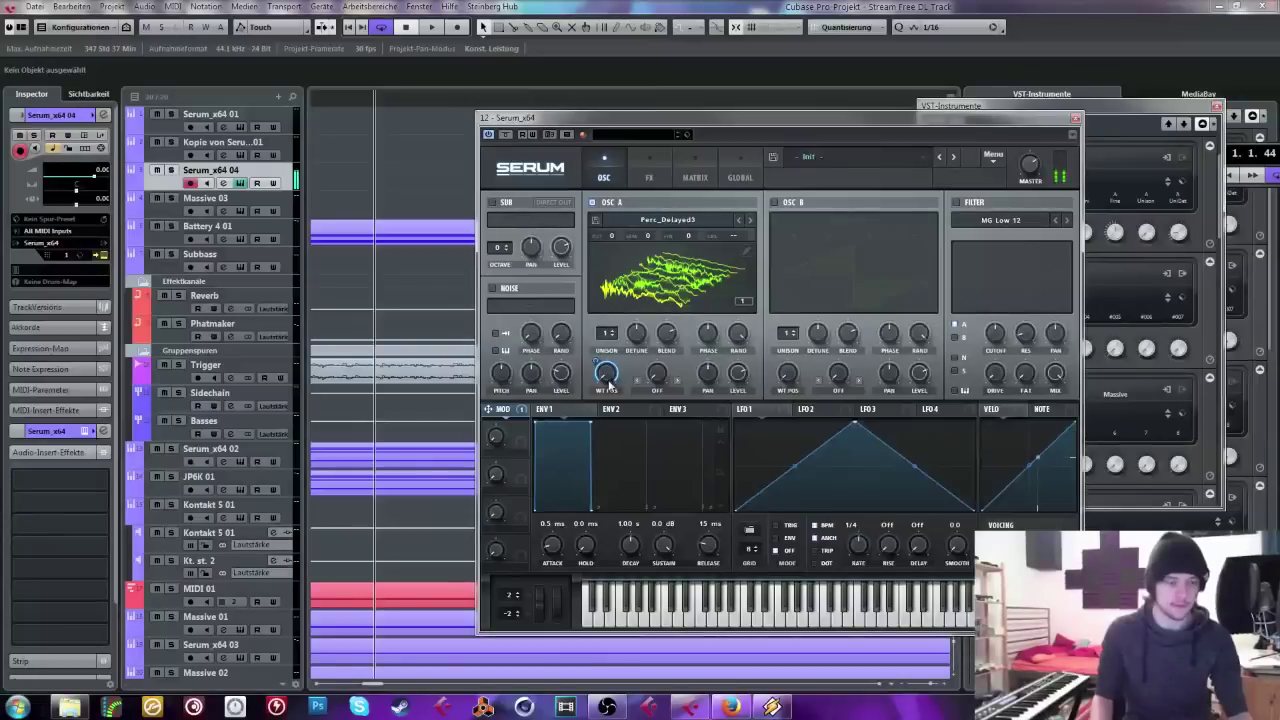
Step: Bring the wavetable editor back up and normalize each frame separately, checking the last frames
{"action": "left_click", "coordinate": [748, 253]}
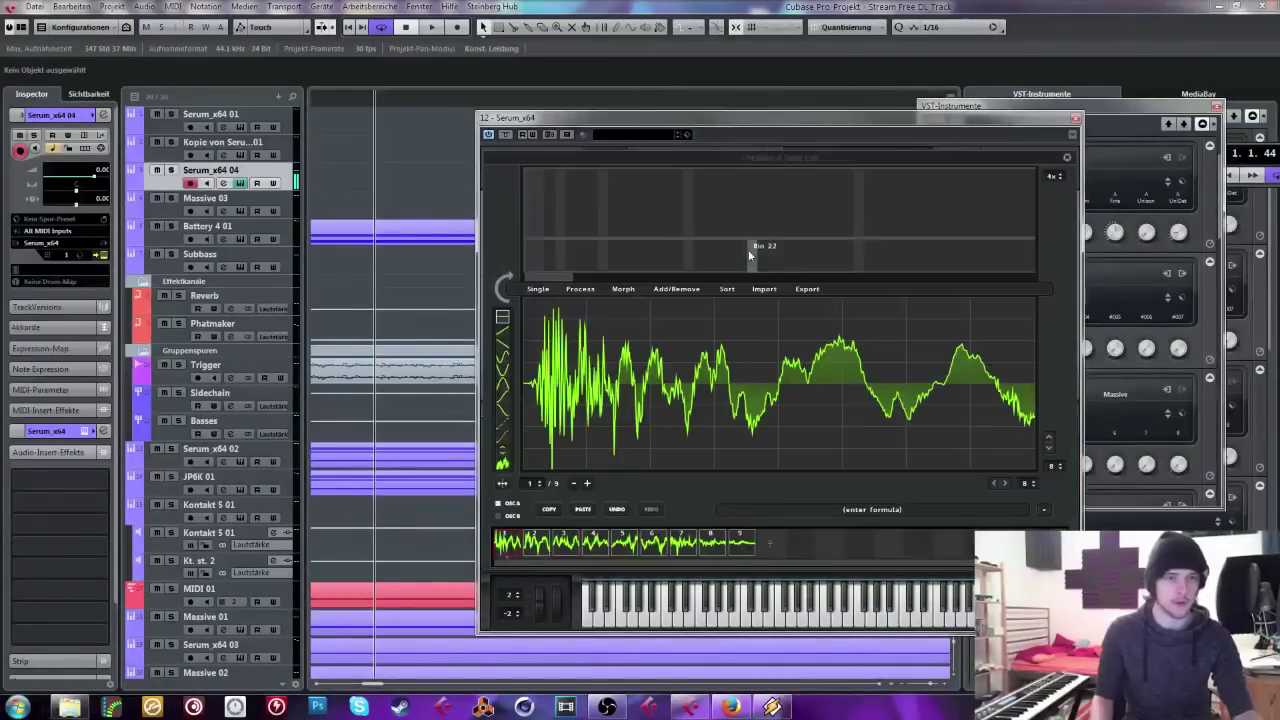
{"action": "left_click", "coordinate": [617, 291]}
{"action": "left_click", "coordinate": [588, 291]}
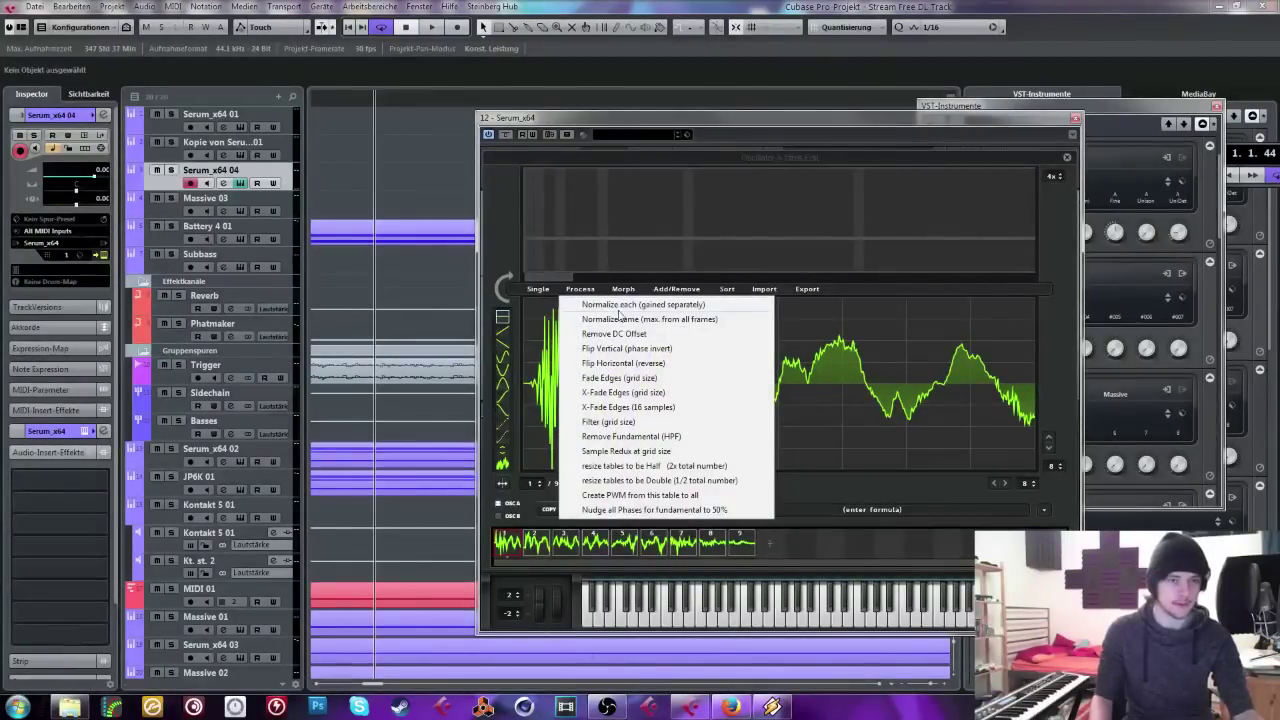
{"action": "left_click", "coordinate": [619, 313]}
{"action": "left_click", "coordinate": [742, 545]}
{"action": "left_click", "coordinate": [702, 545]}
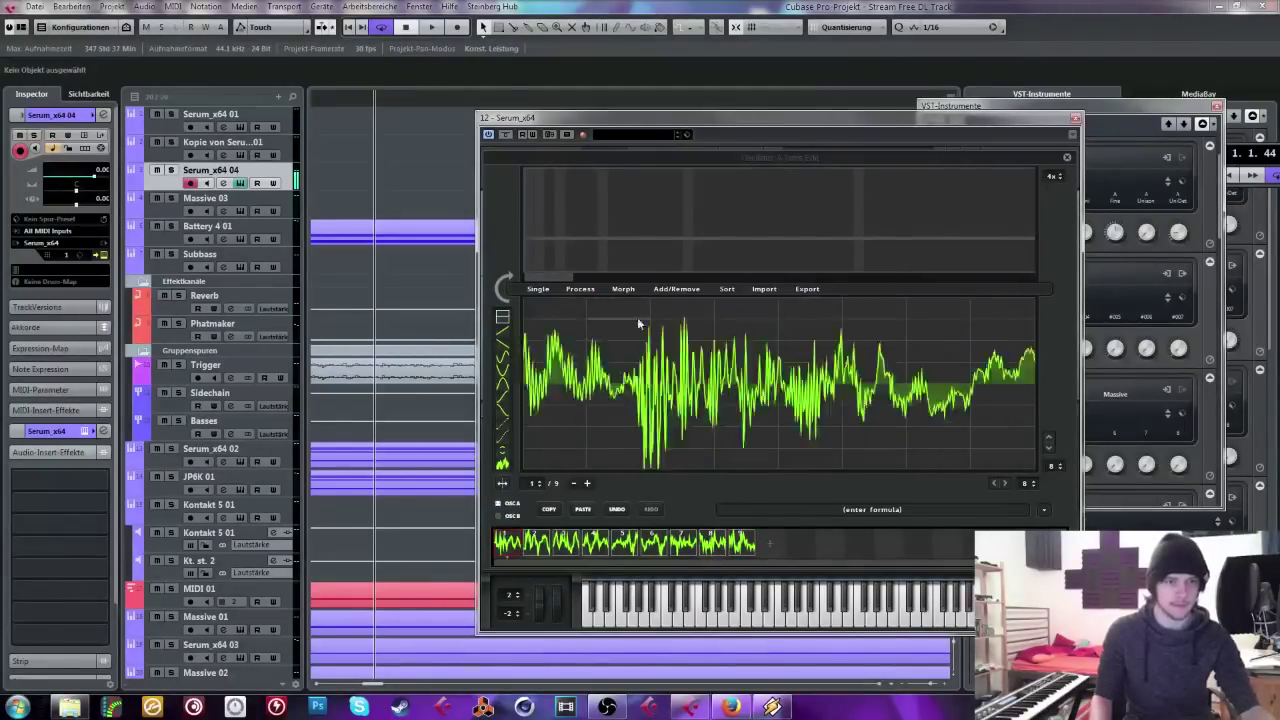
Step: Morph the wavetable frames with Crossfade, close the editor, and view the wavetable save dialog without saving
{"action": "left_click", "coordinate": [619, 289]}
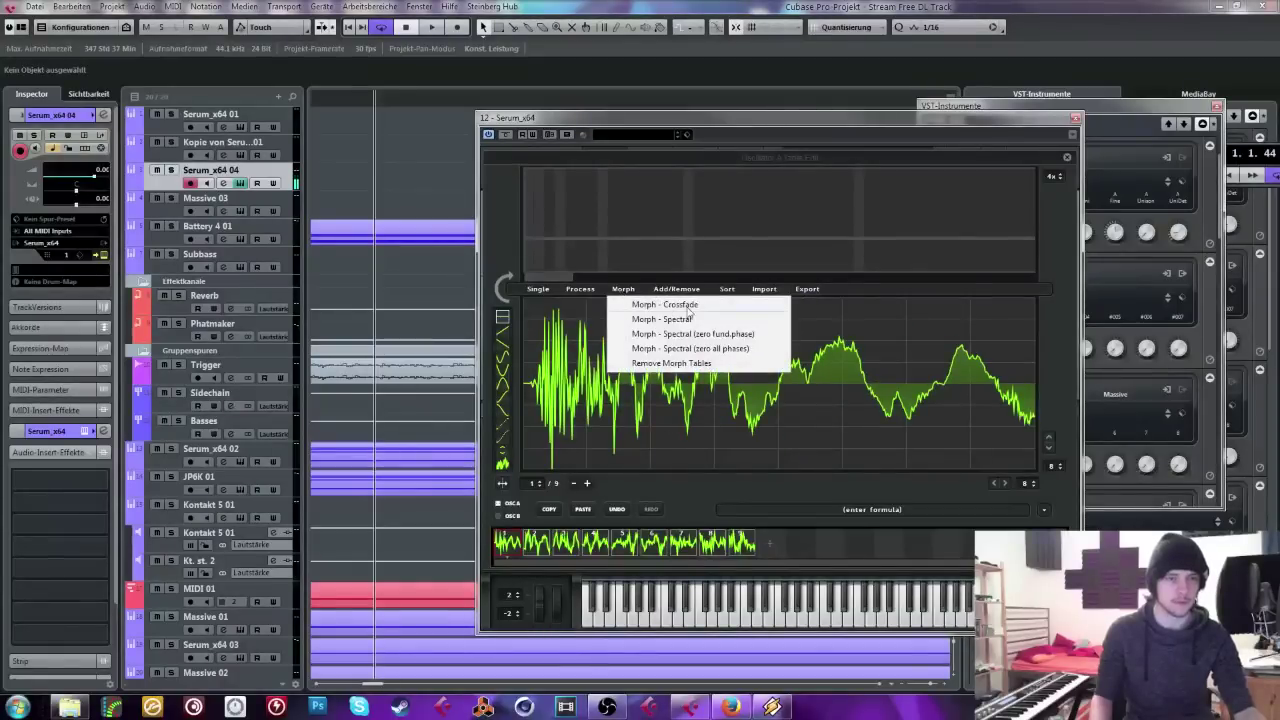
{"action": "left_click", "coordinate": [692, 306]}
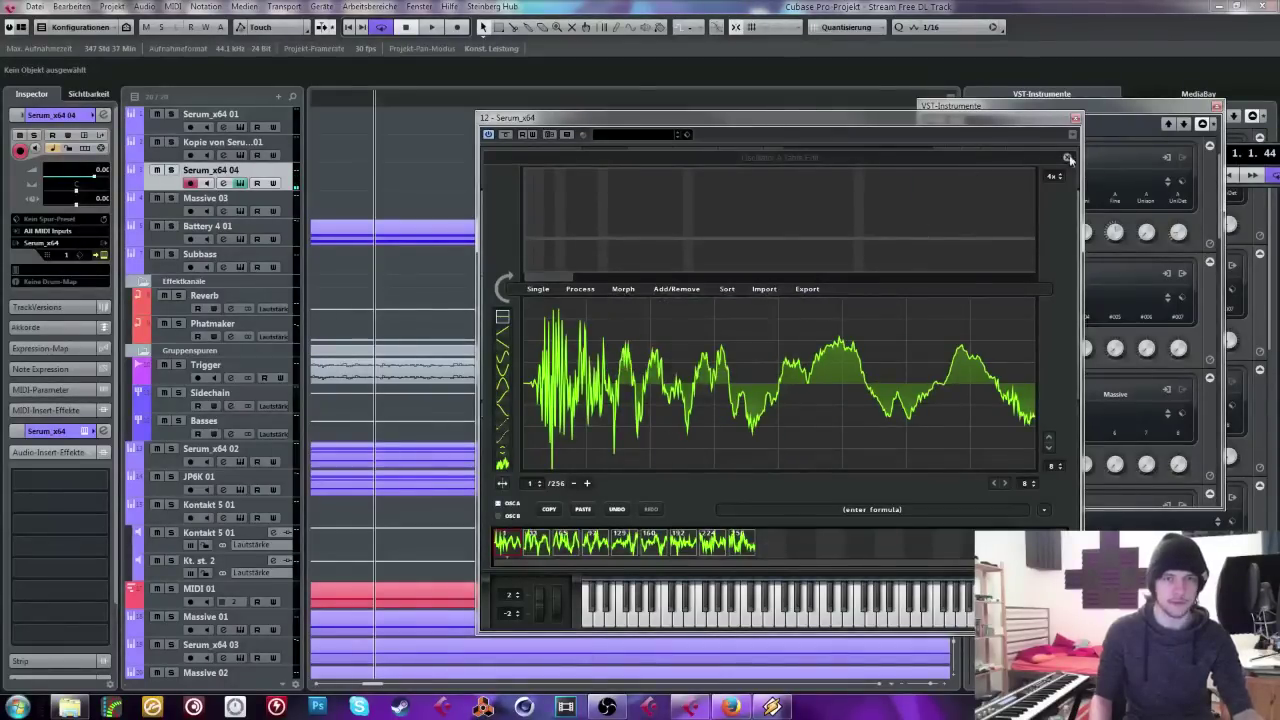
{"action": "left_click", "coordinate": [1066, 157]}
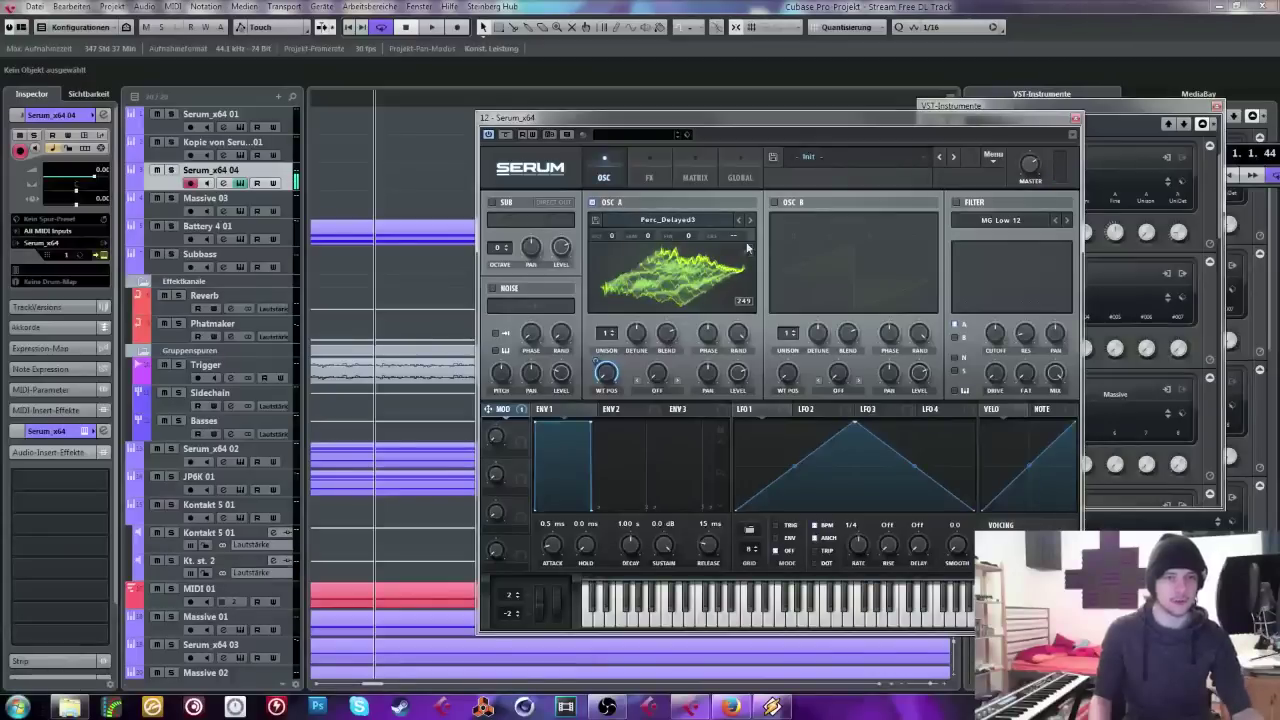
{"action": "left_click", "coordinate": [595, 221]}
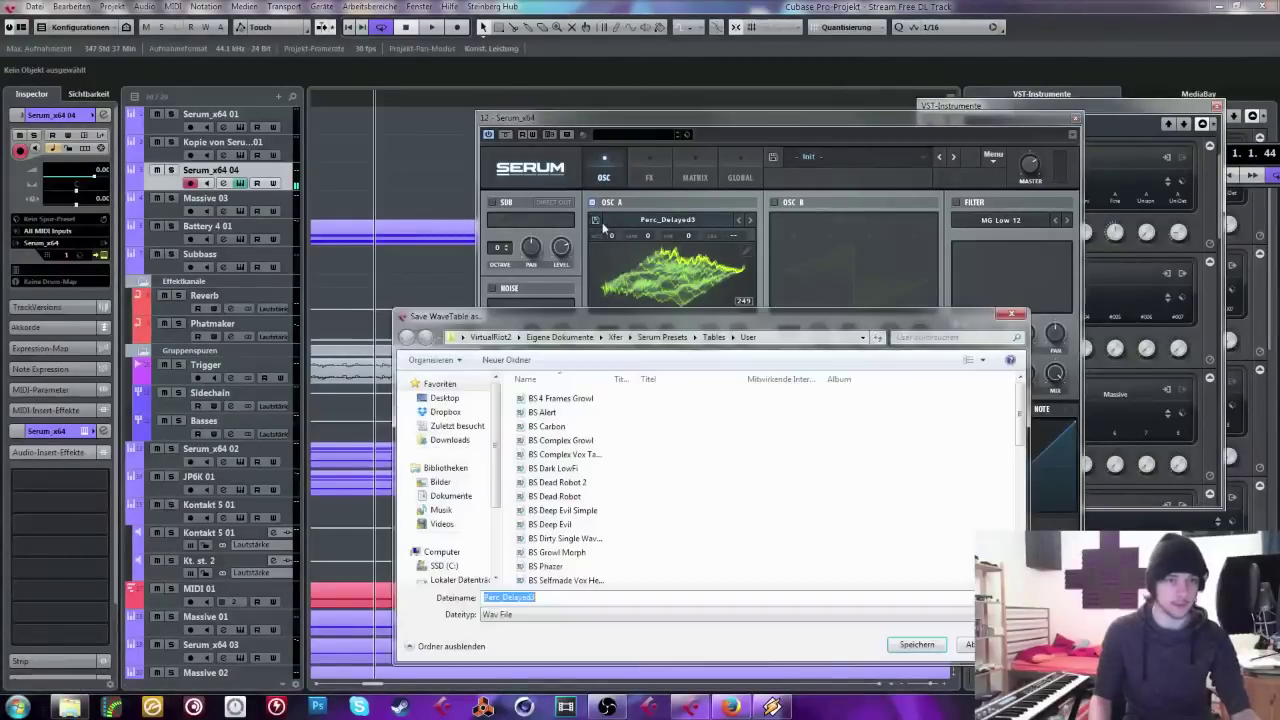
{"action": "left_click", "coordinate": [1011, 316]}
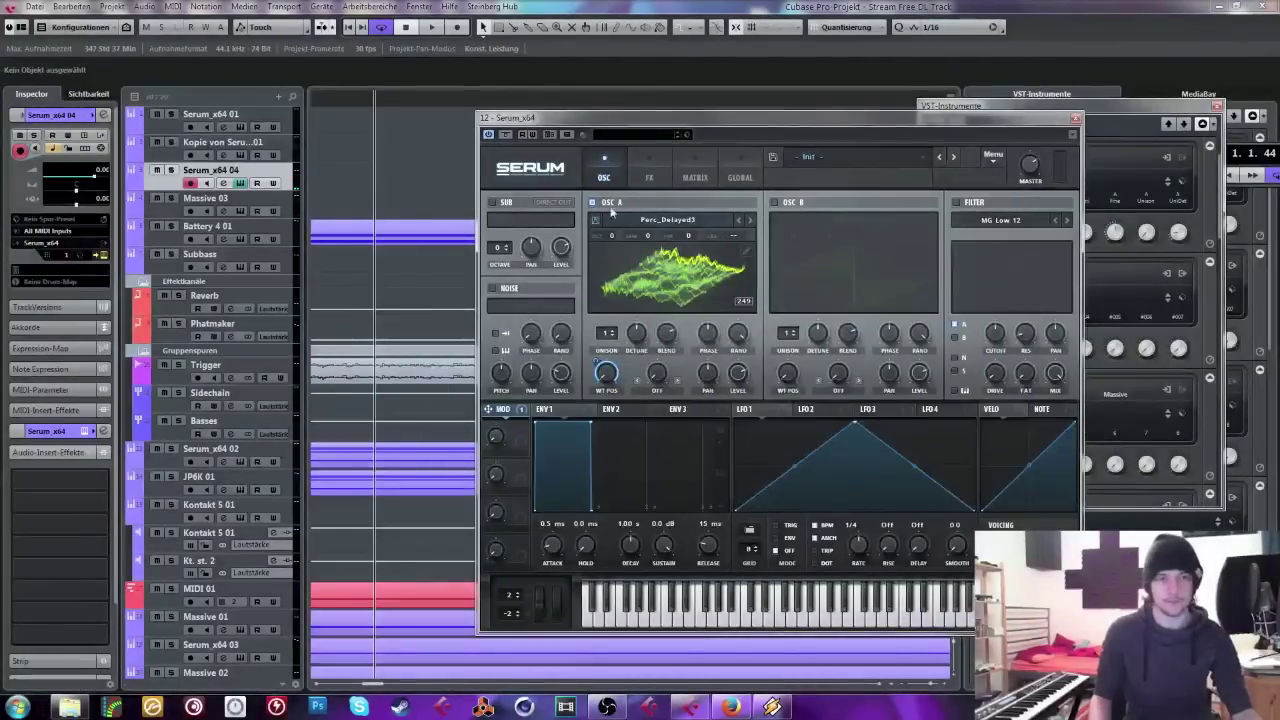
Step: Set oscillator A's warp mode to Bend - and try out its warp amount
{"action": "left_click", "coordinate": [660, 390]}
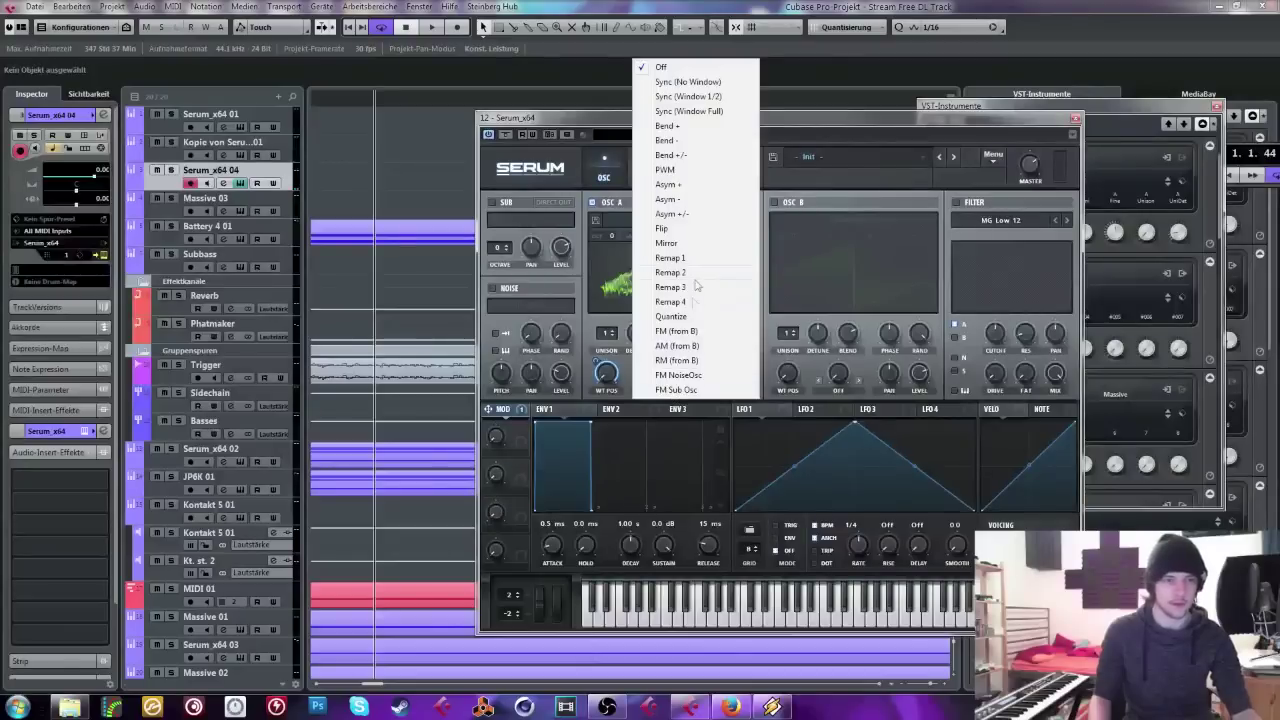
{"action": "left_click", "coordinate": [680, 141]}
{"action": "left_click_drag", "start_coordinate": [655, 373], "coordinate": [665, 328]}
{"action": "left_click", "coordinate": [660, 390]}
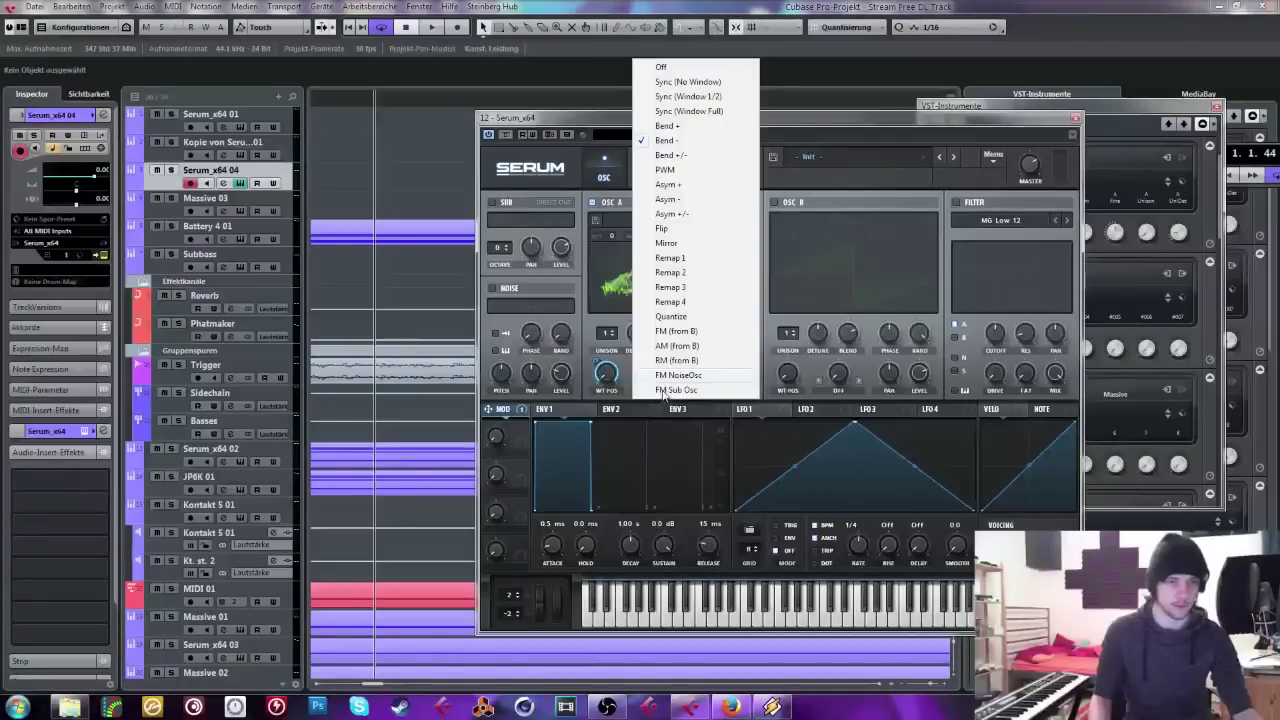
{"action": "left_click", "coordinate": [678, 153]}
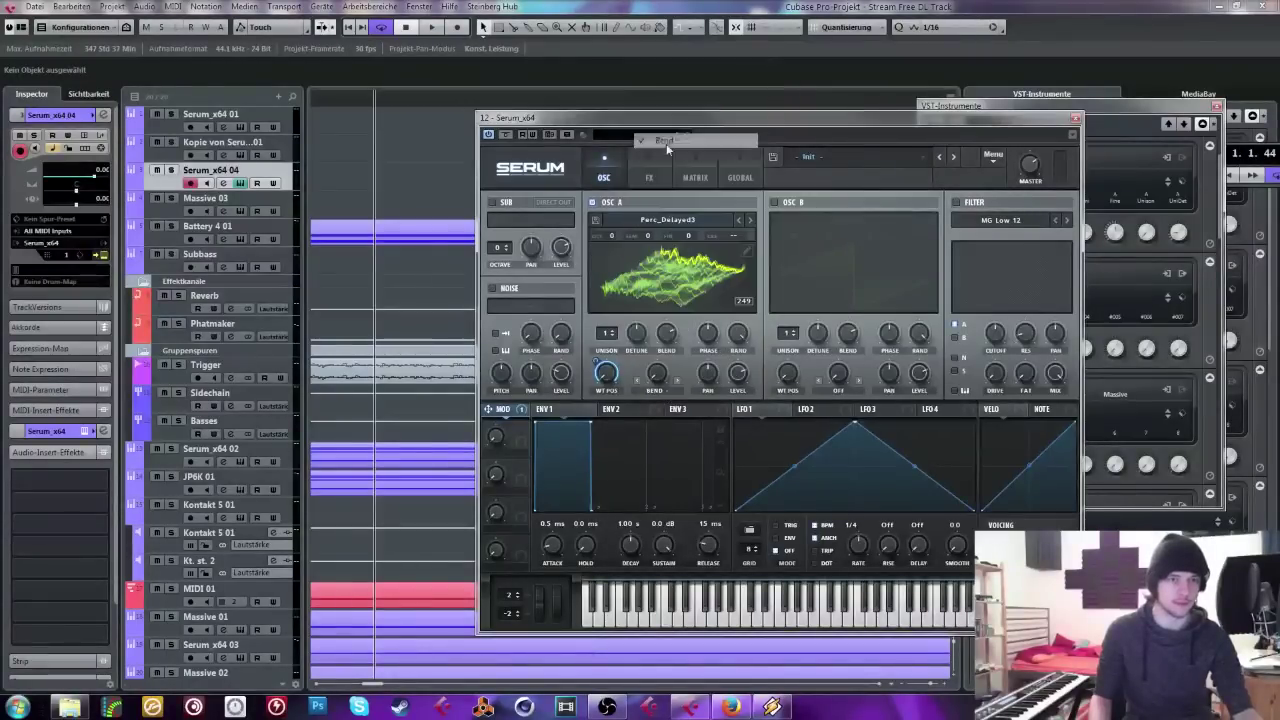
Step: Add modulation to oscillator A's Bend amount, checking the waveform in 2D before returning to the 3D wavetable display
{"action": "left_click", "coordinate": [668, 285]}
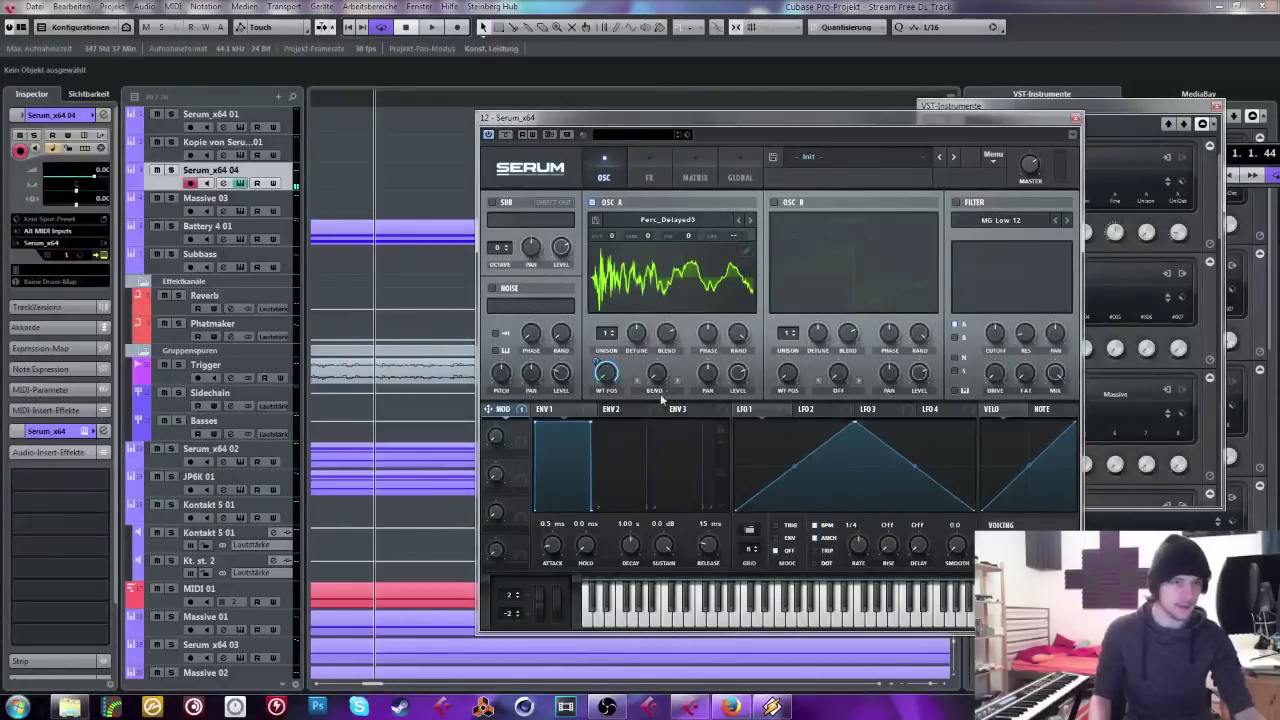
{"action": "double_click", "coordinate": [657, 381]}
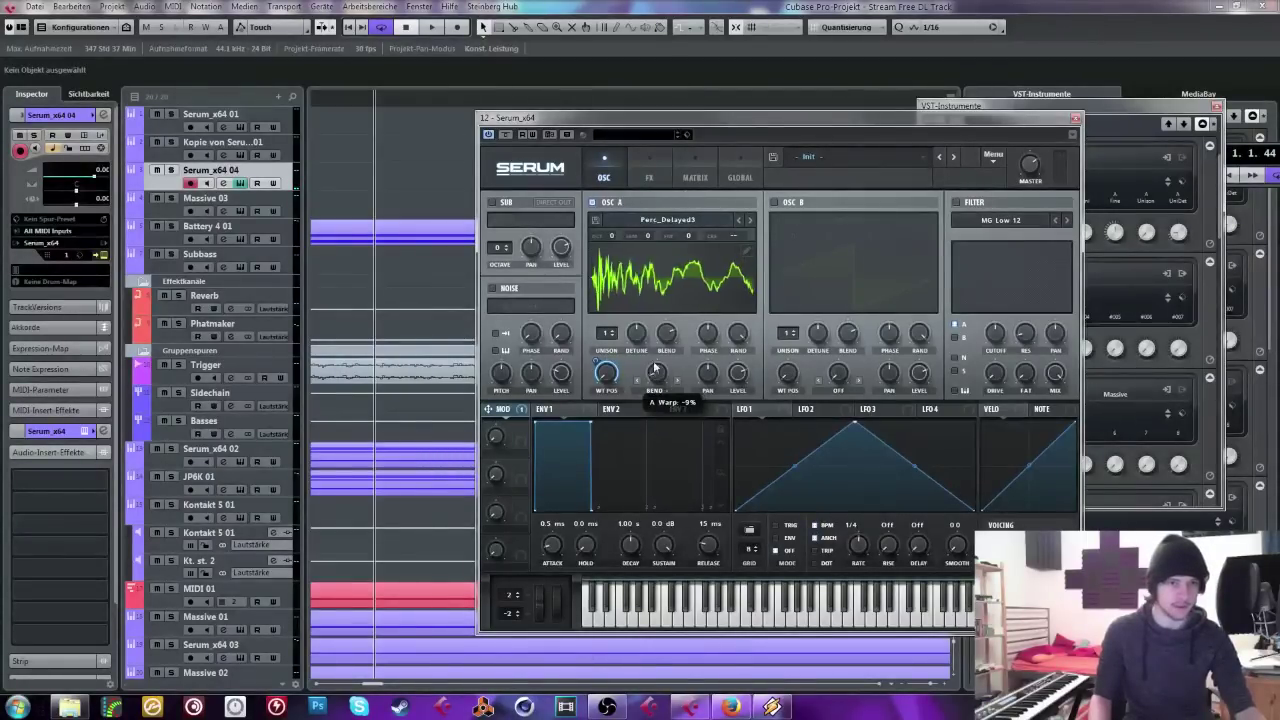
{"action": "left_click_drag", "start_coordinate": [657, 381], "coordinate": [640, 402]}
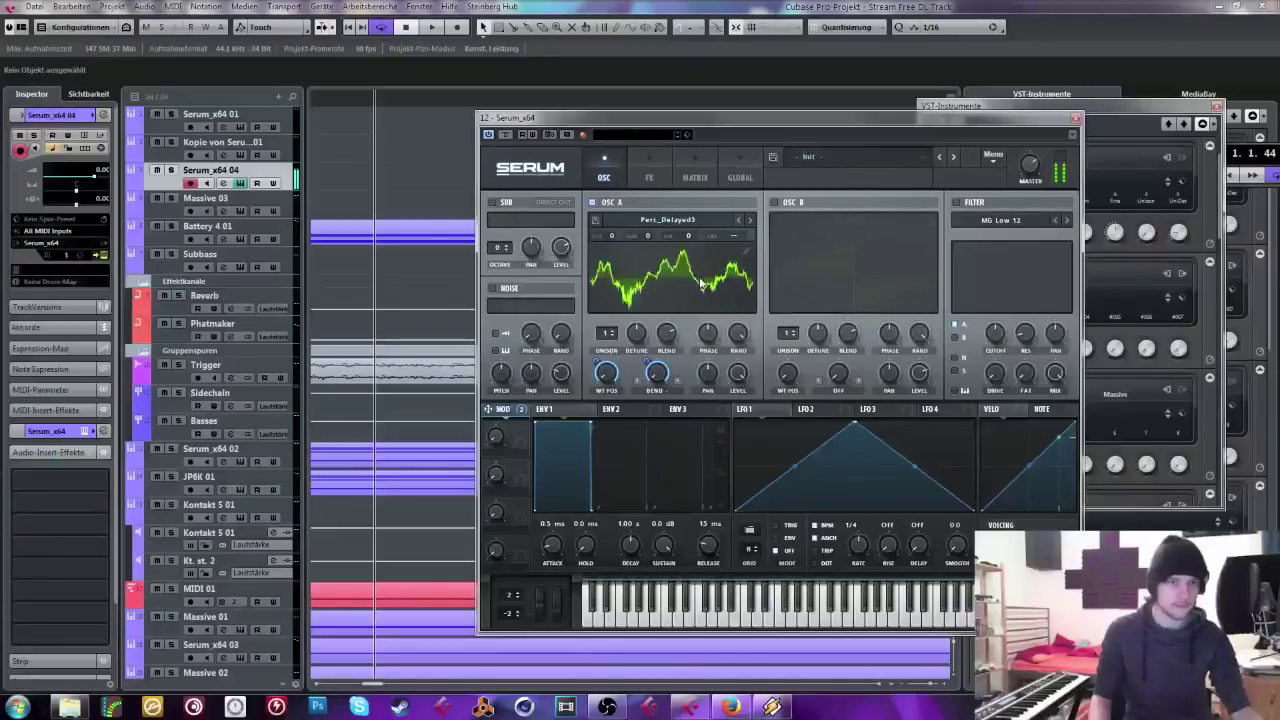
{"action": "left_click", "coordinate": [745, 299]}
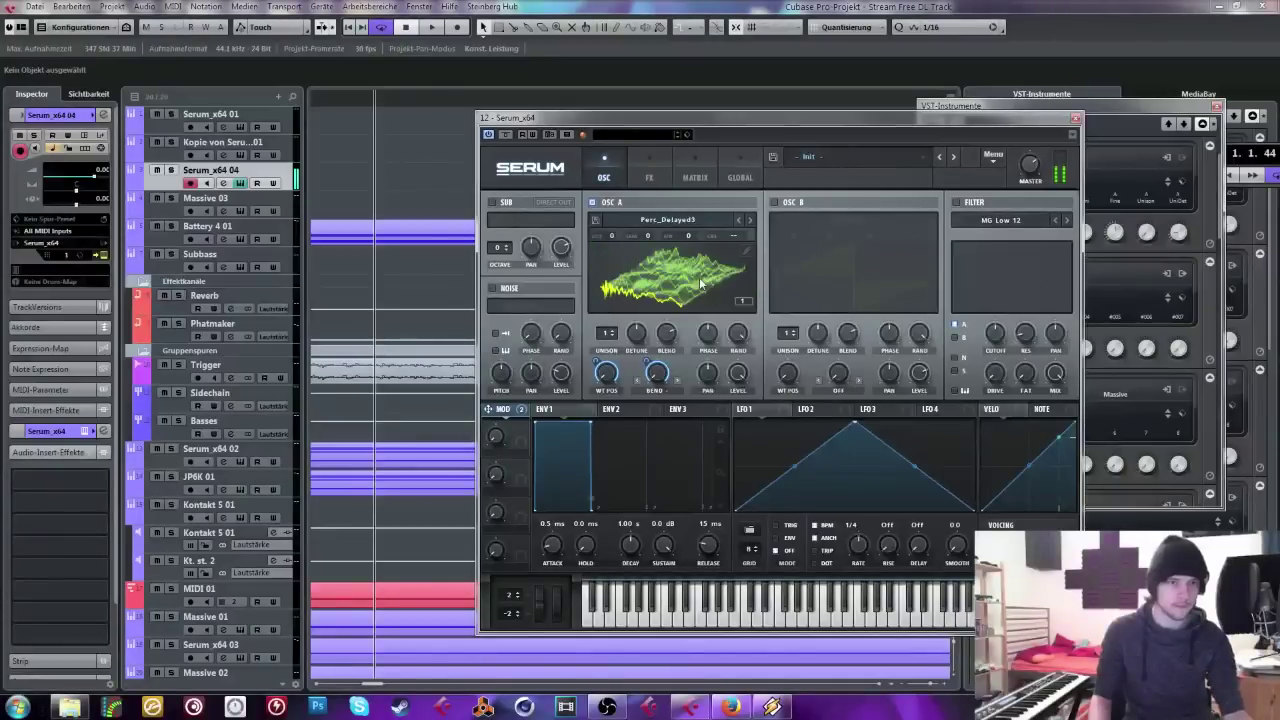
{"action": "right_click", "coordinate": [617, 375]}
{"action": "left_click", "coordinate": [617, 375]}
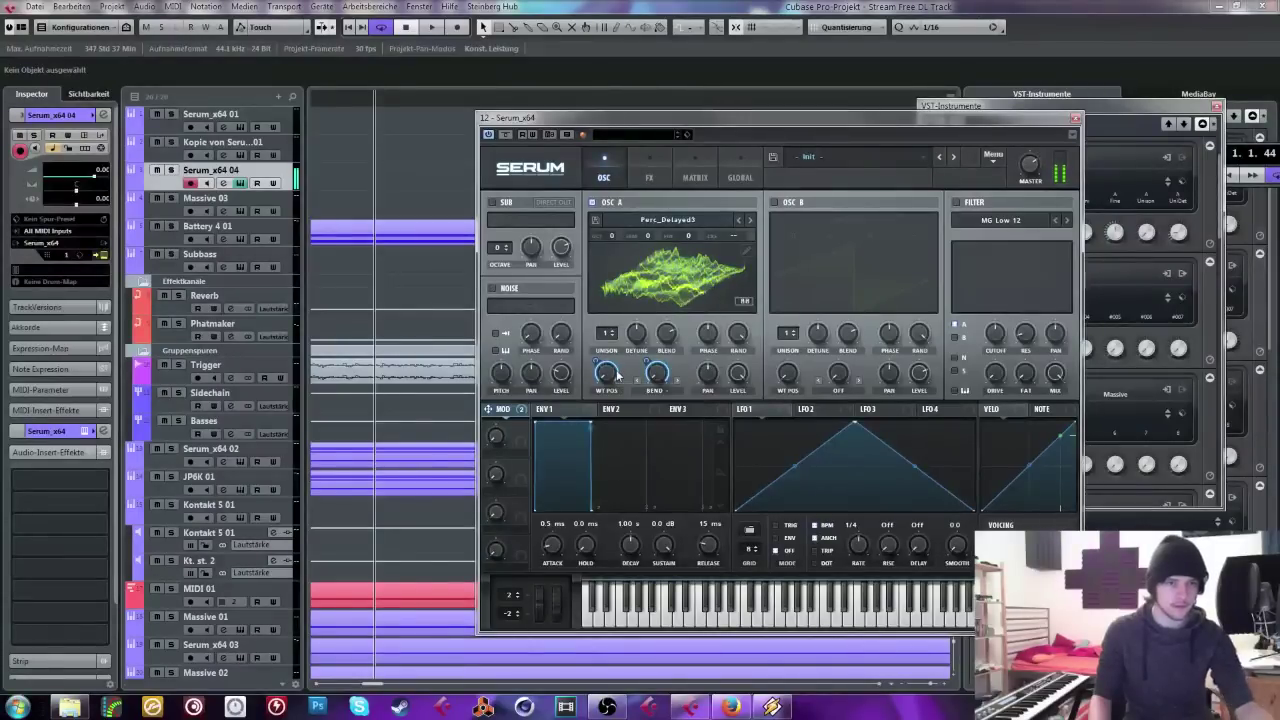
Step: Turn on the sub oscillator and route it to Direct Out
{"action": "left_click_drag", "start_coordinate": [510, 596], "coordinate": [514, 634]}
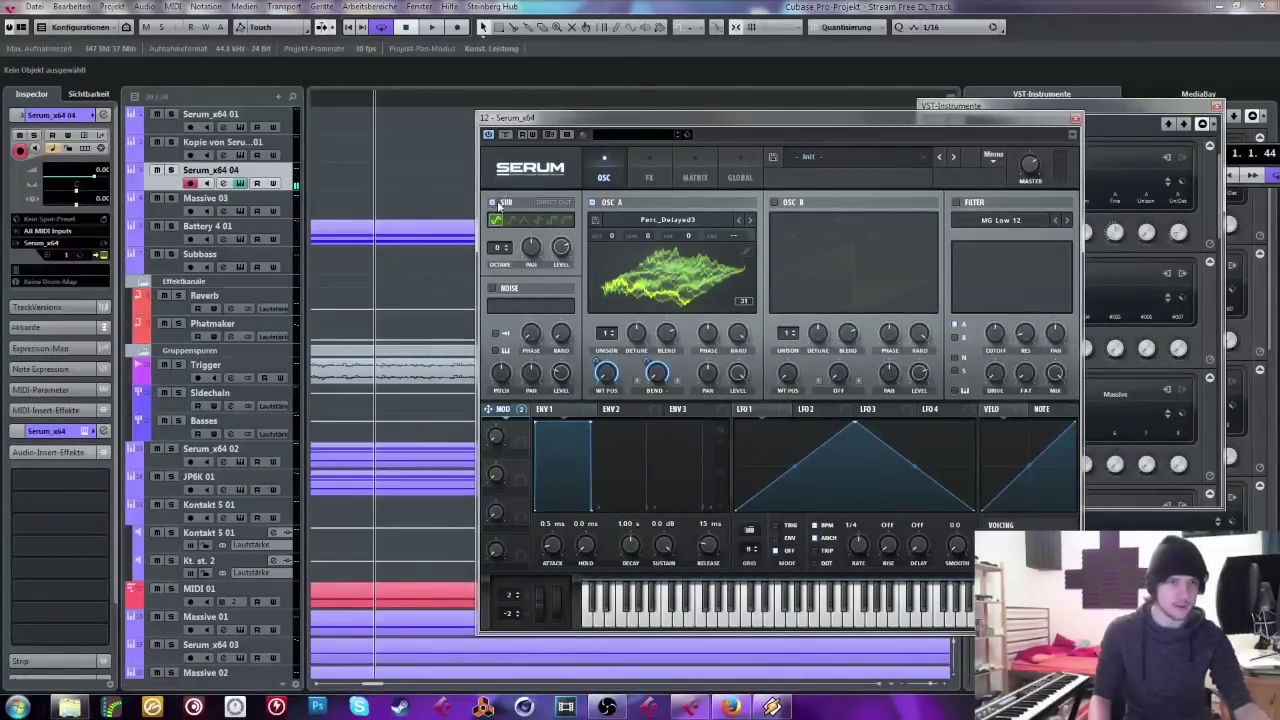
{"action": "left_click", "coordinate": [564, 204]}
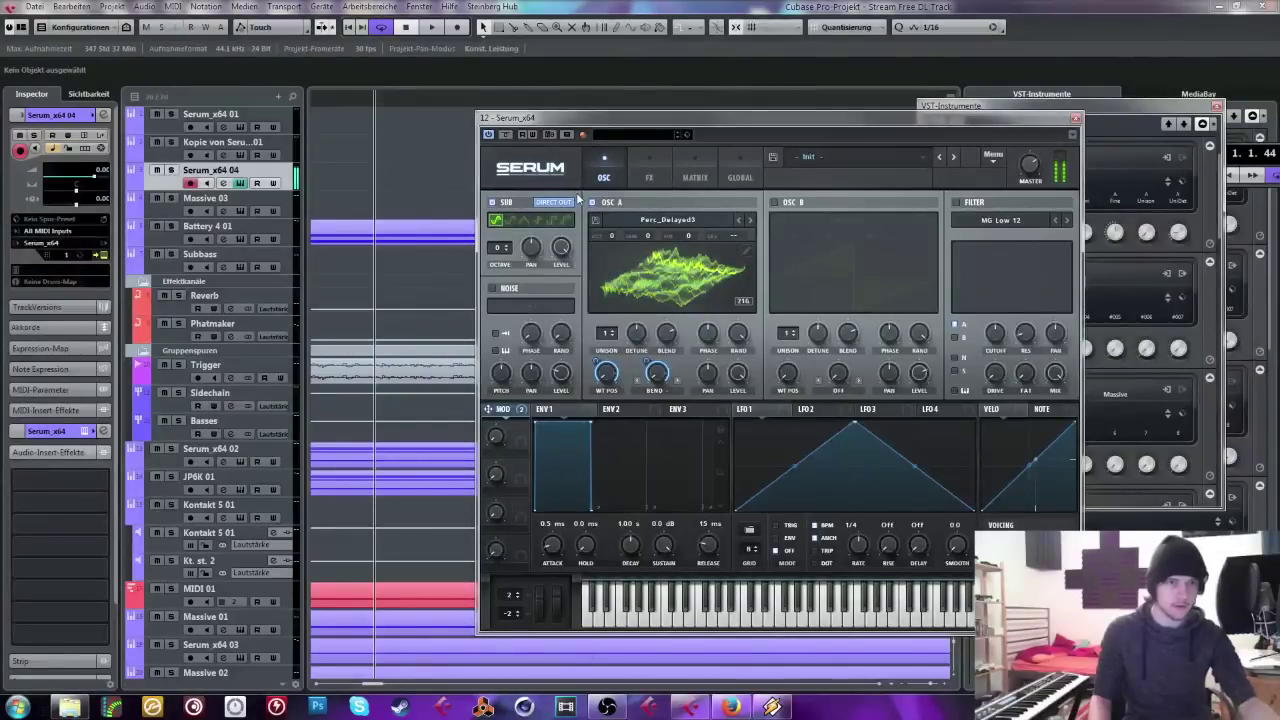
Step: Enable the Hyper/Dimension, Phaser, Chorus and Flanger effects for the bass patch
{"action": "left_click", "coordinate": [645, 162]}
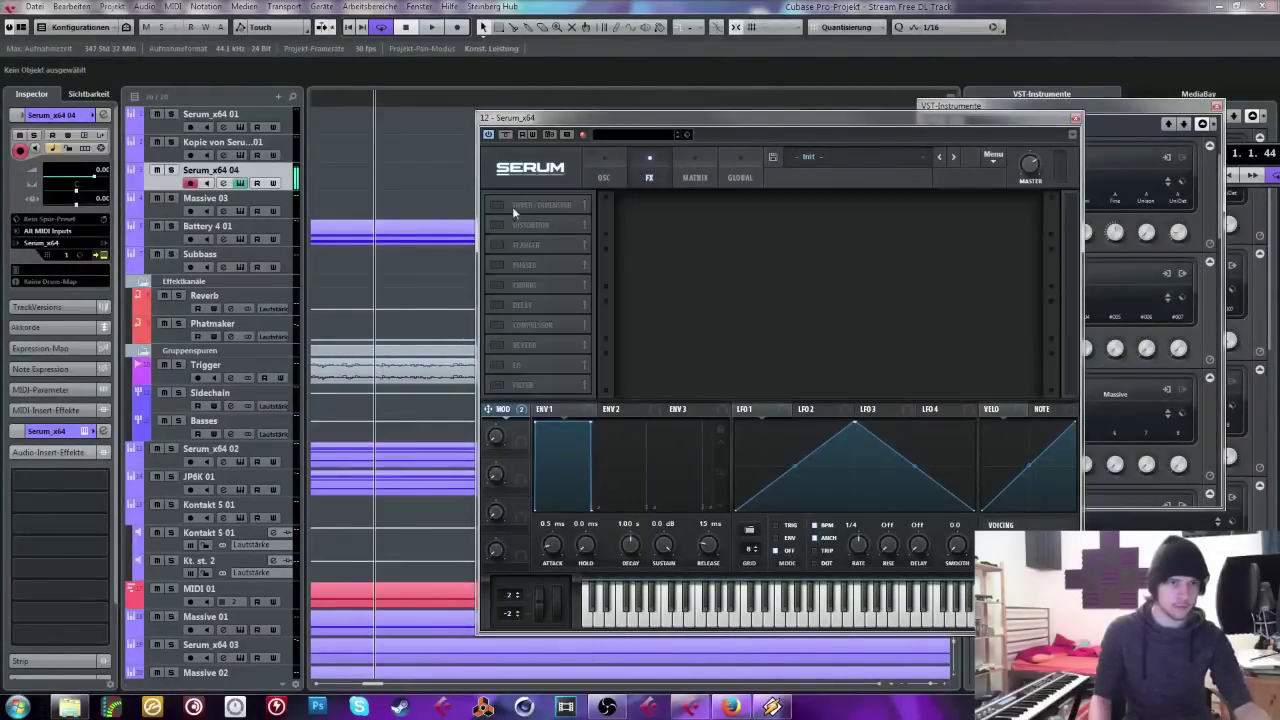
{"action": "left_click", "coordinate": [500, 205]}
{"action": "left_click", "coordinate": [603, 172]}
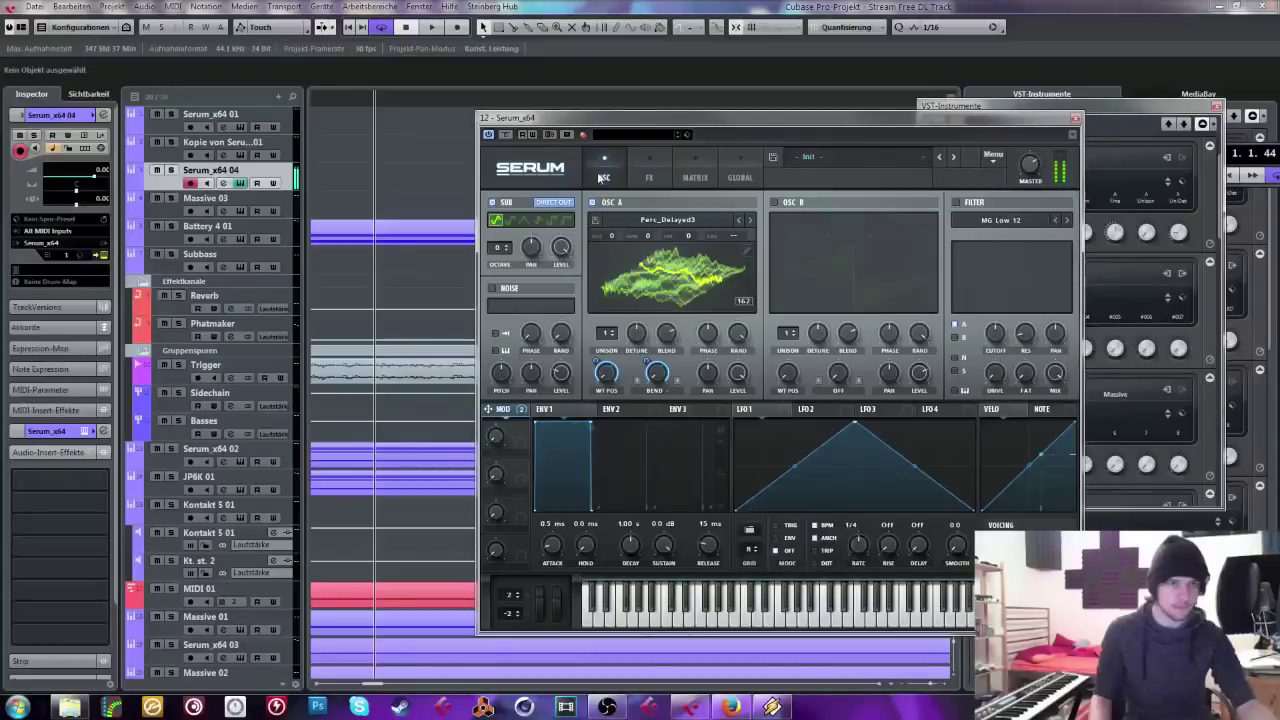
{"action": "left_click", "coordinate": [649, 172]}
{"action": "left_click", "coordinate": [497, 265]}
{"action": "left_click", "coordinate": [497, 285]}
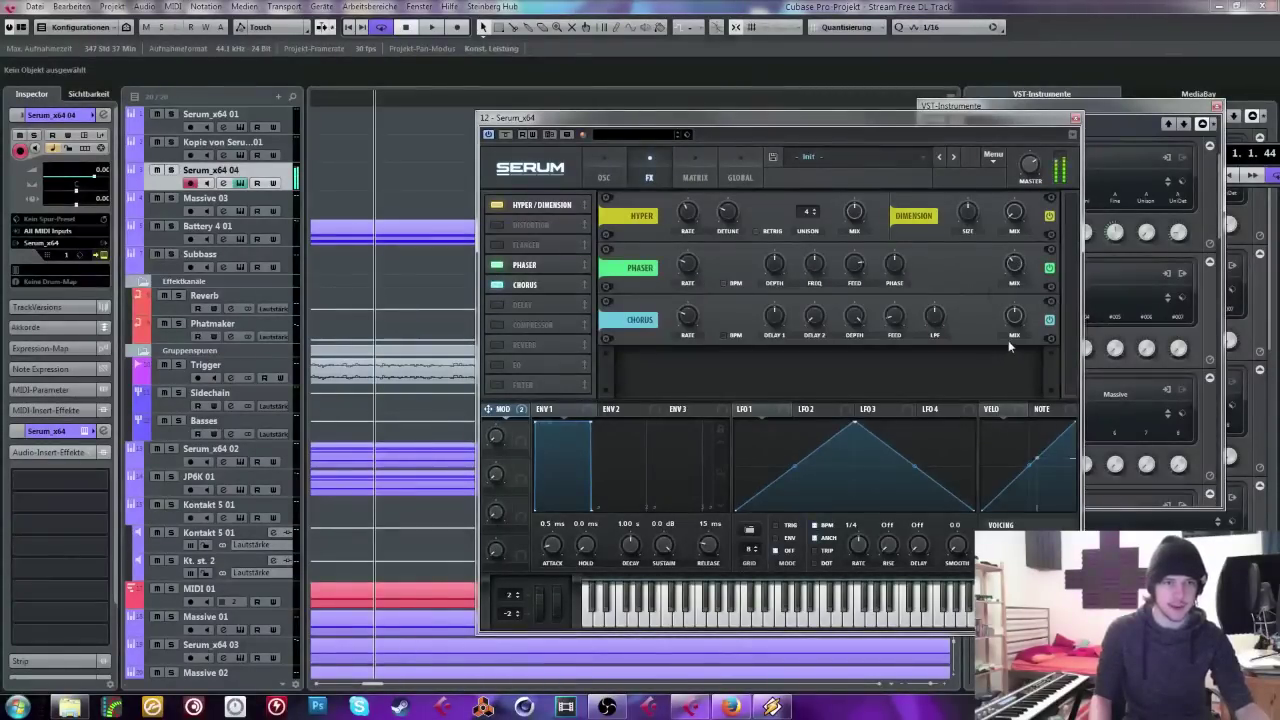
{"action": "left_click", "coordinate": [497, 245]}
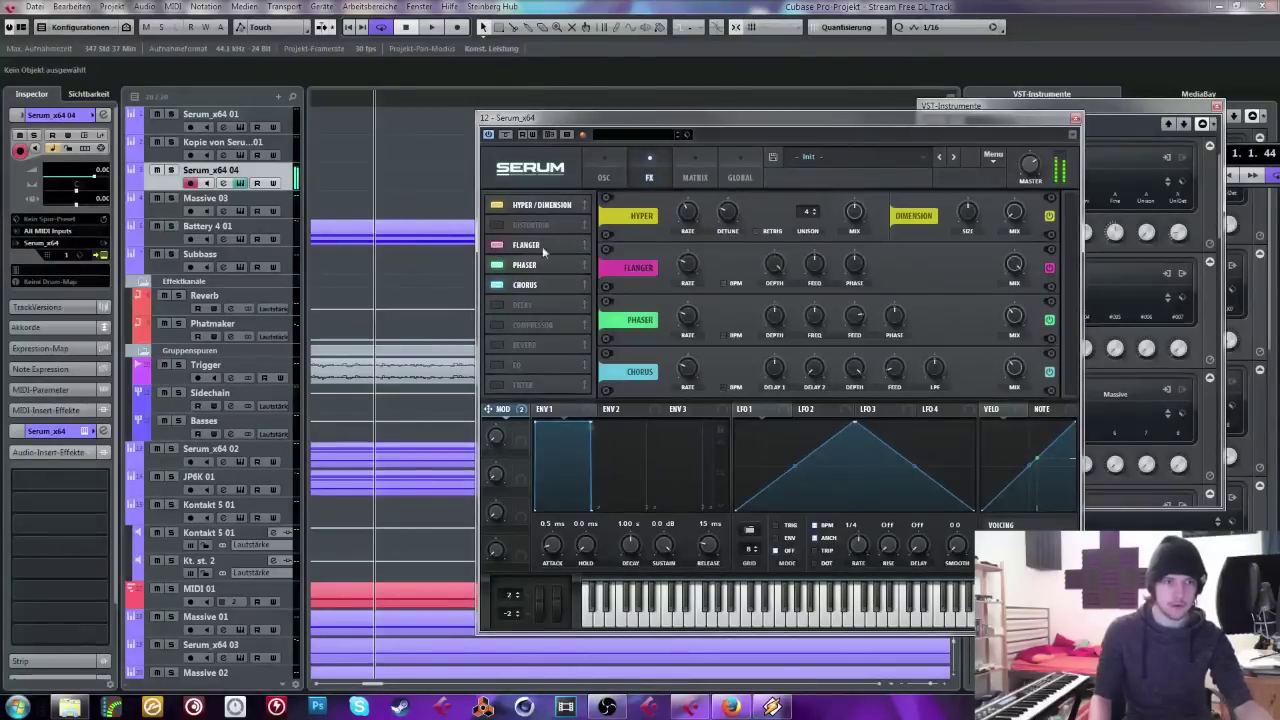
Step: Set the downward pitch bend range to -12 semitones
{"action": "left_click", "coordinate": [603, 165]}
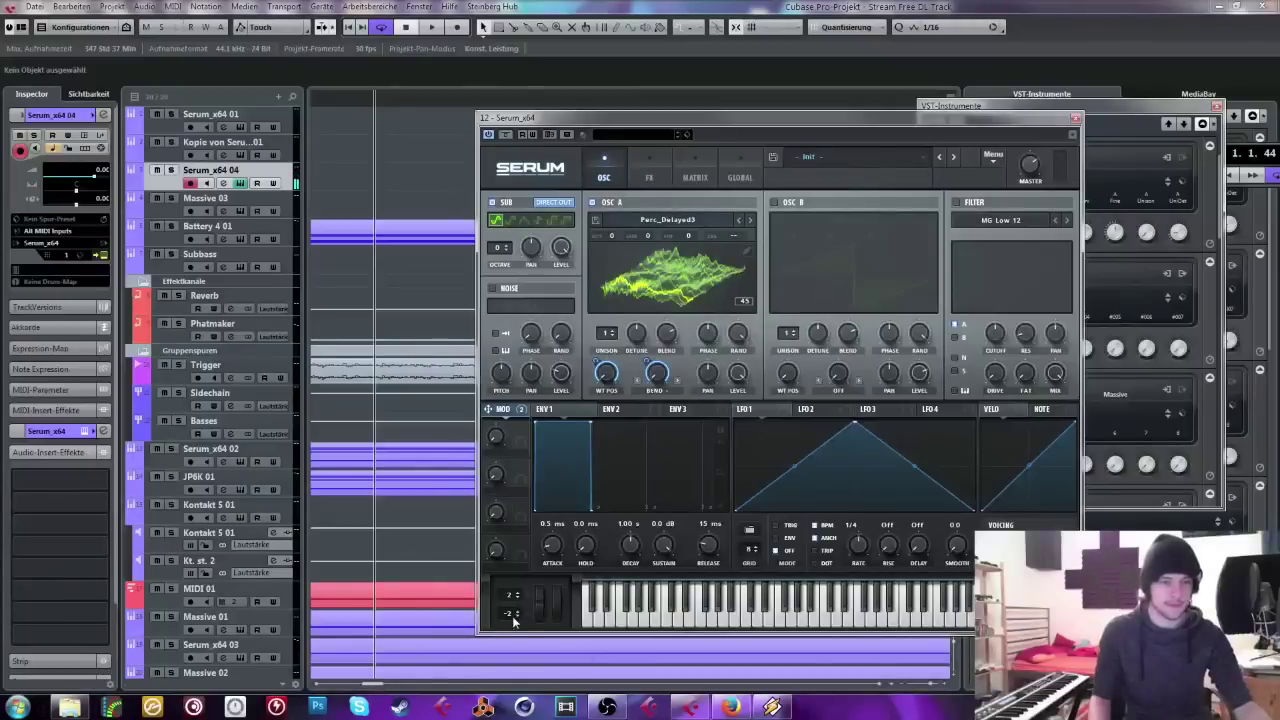
{"action": "left_click_drag", "start_coordinate": [514, 622], "coordinate": [509, 642]}
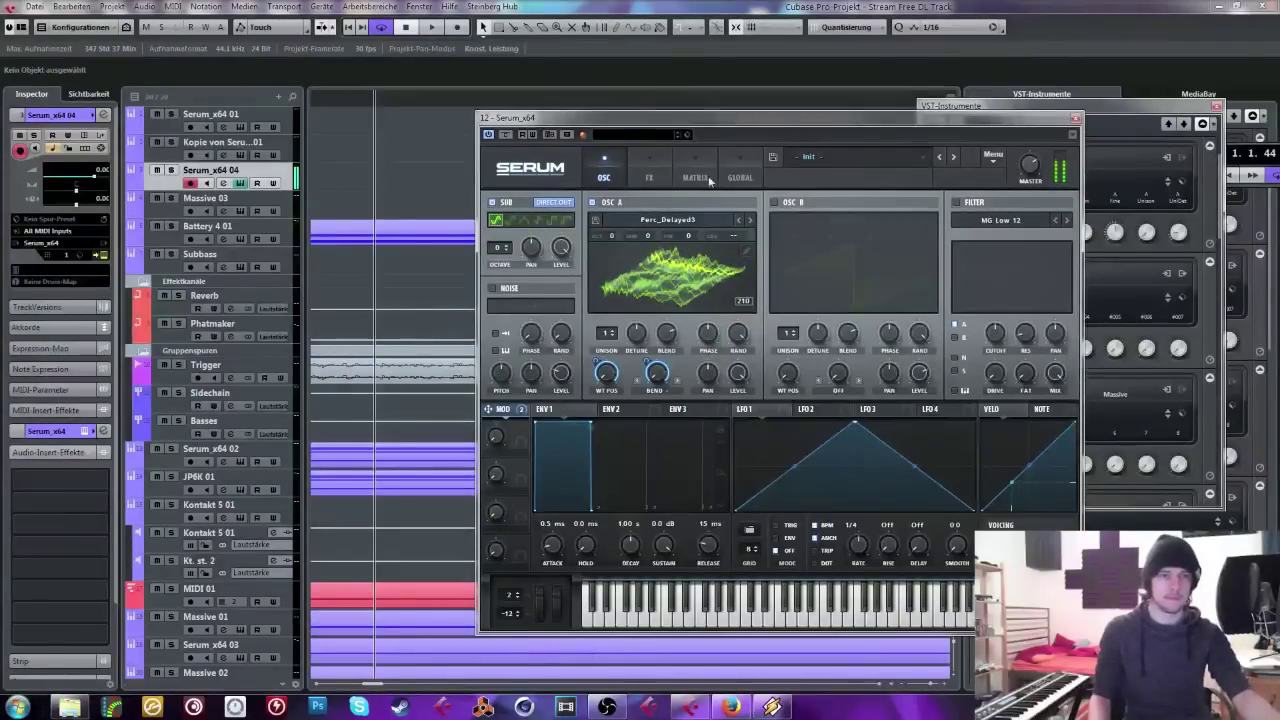
Step: Add the Compressor to the effects chain and raise its makeup gain
{"action": "left_click", "coordinate": [648, 164]}
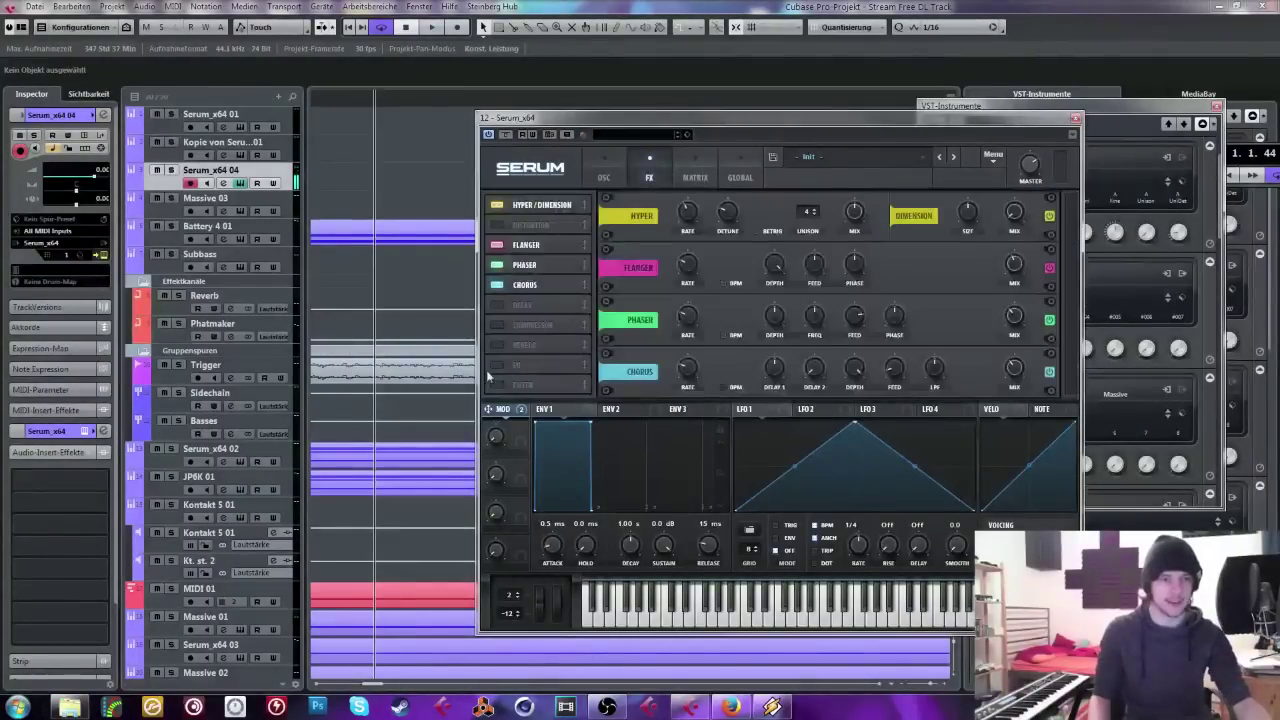
{"action": "left_click", "coordinate": [504, 330]}
{"action": "scroll", "coordinate": [955, 375], "scroll_direction": "down", "scroll_amount": 1}
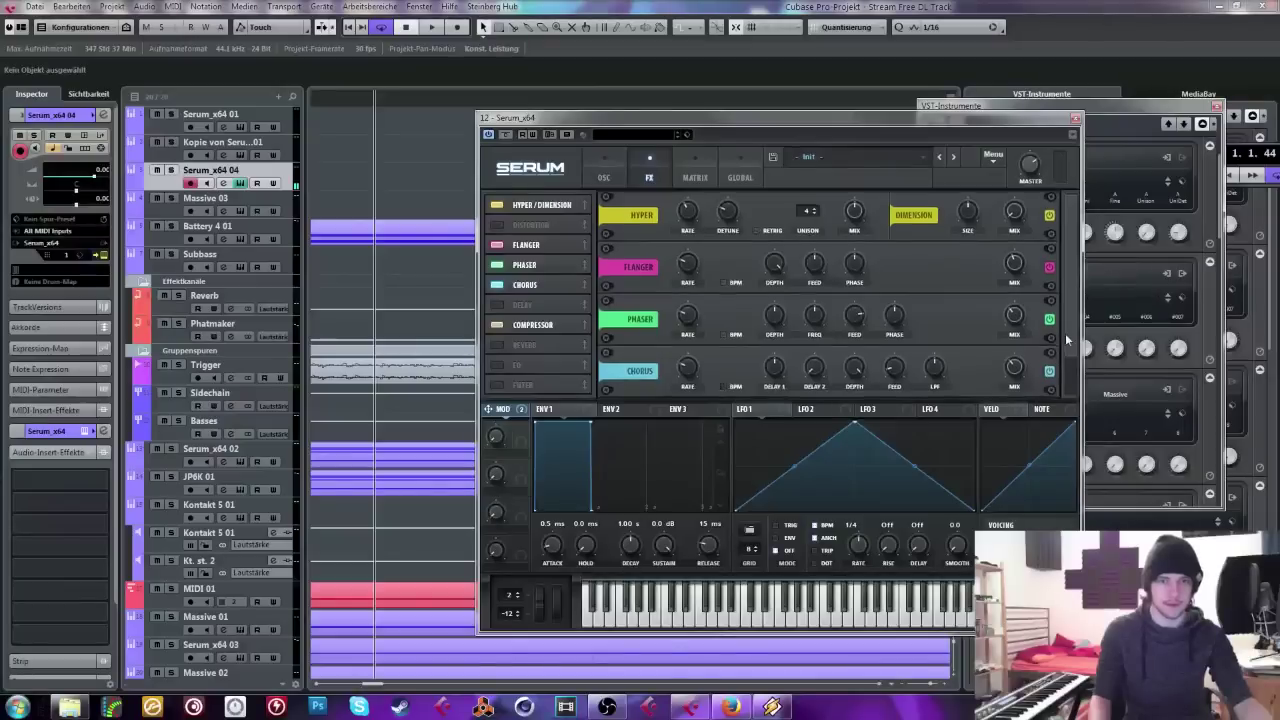
{"action": "left_click_drag", "start_coordinate": [847, 368], "coordinate": [855, 328]}
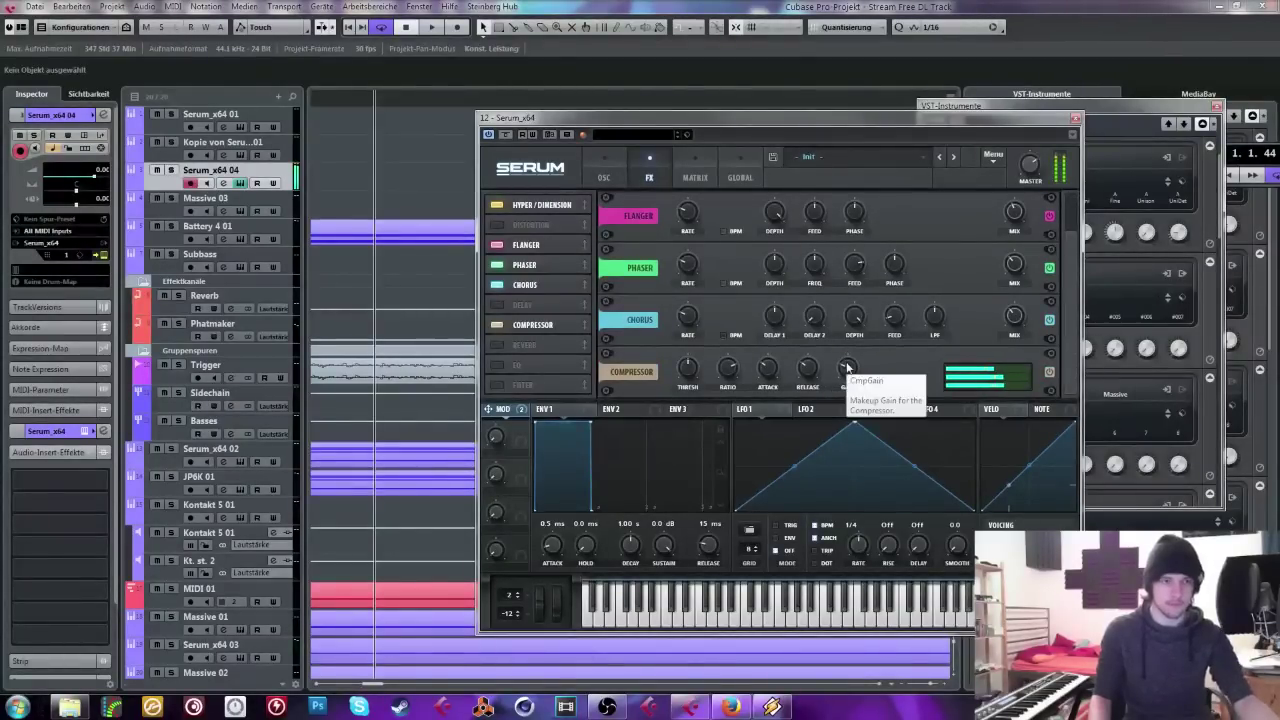
Step: Route LFO 1 to oscillator A's level, turn off its BPM sync and set its rate to about 1.2 Hz
{"action": "left_click", "coordinate": [610, 173]}
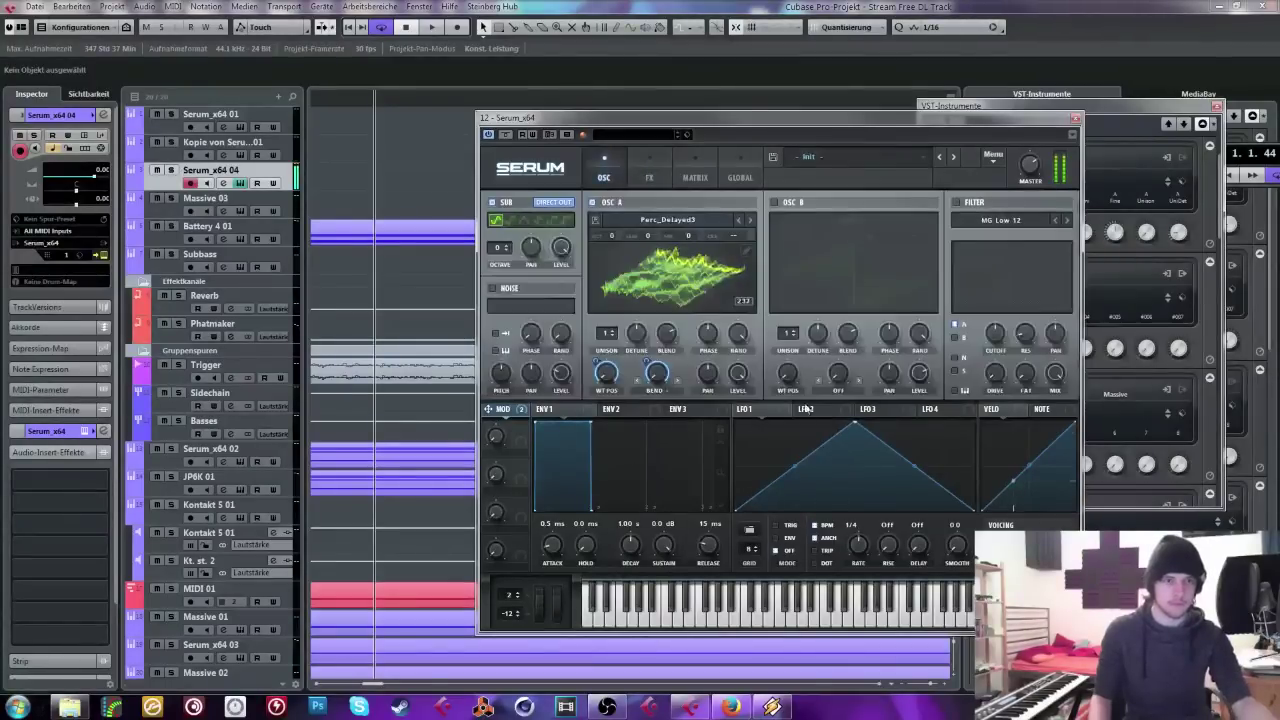
{"action": "left_click_drag", "start_coordinate": [752, 409], "coordinate": [733, 366]}
{"action": "left_click_drag", "start_coordinate": [857, 545], "coordinate": [857, 537]}
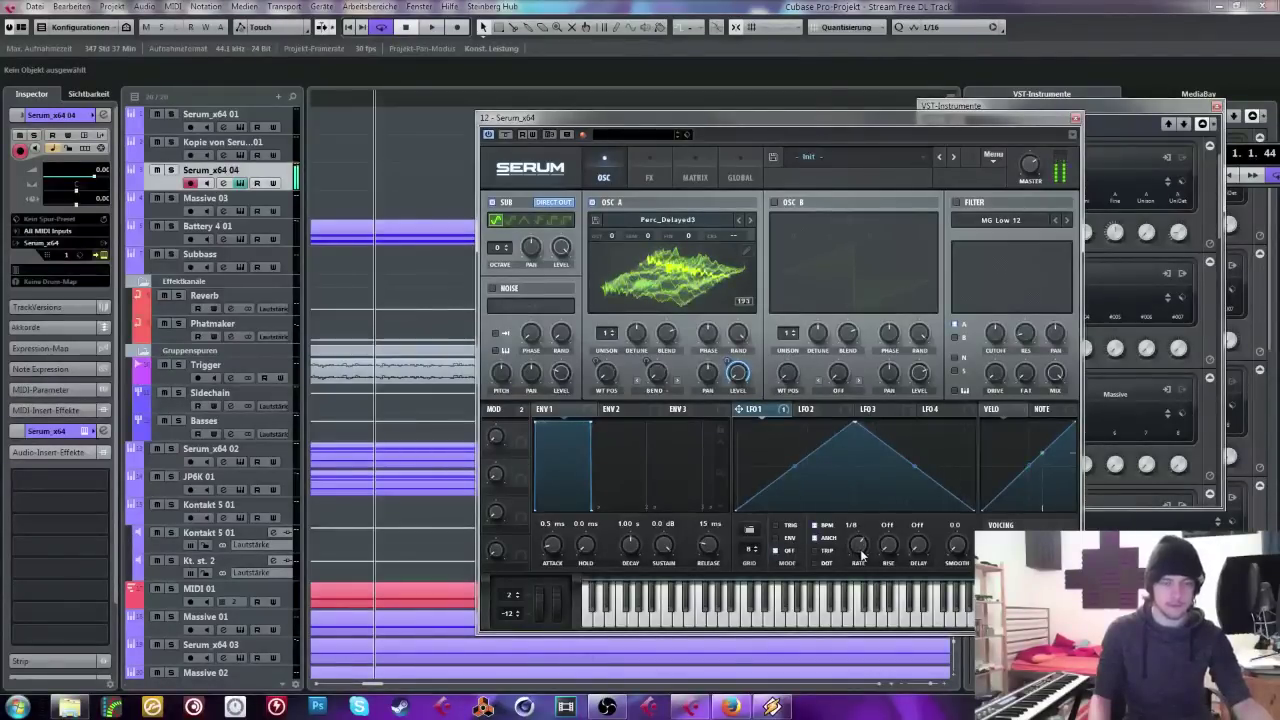
{"action": "left_click", "coordinate": [815, 525]}
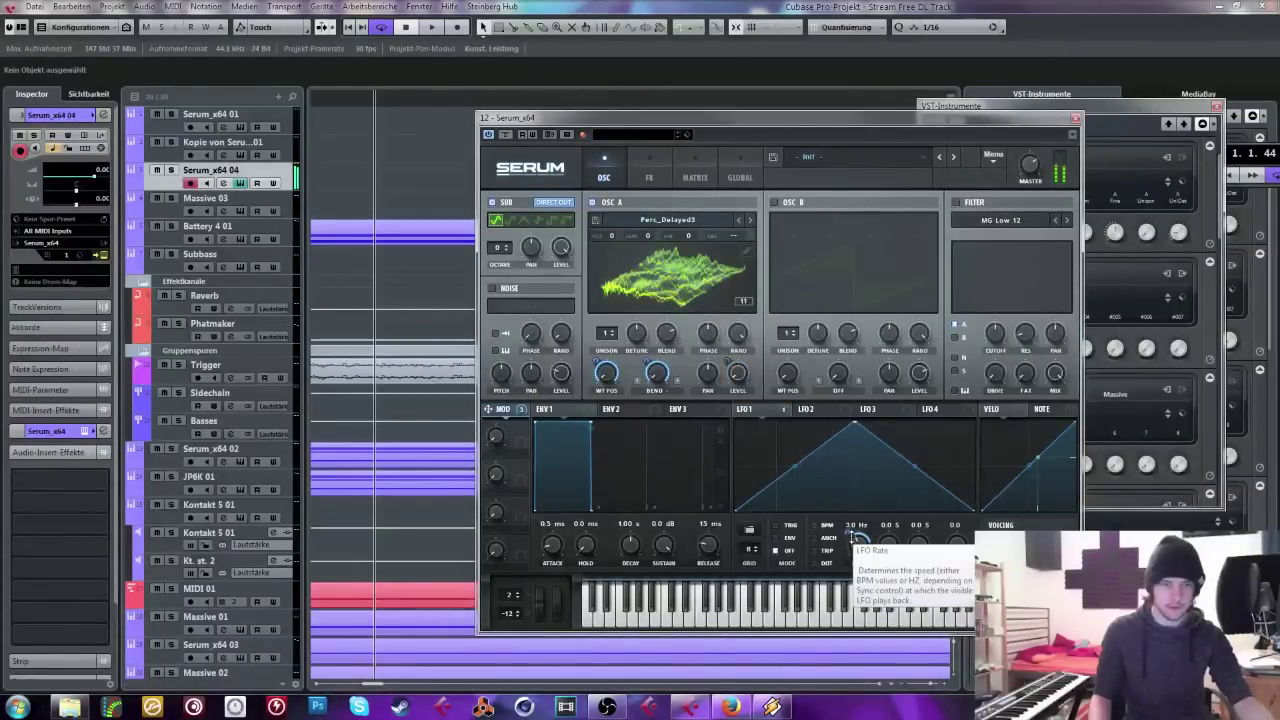
{"action": "left_click_drag", "start_coordinate": [855, 537], "coordinate": [855, 556]}
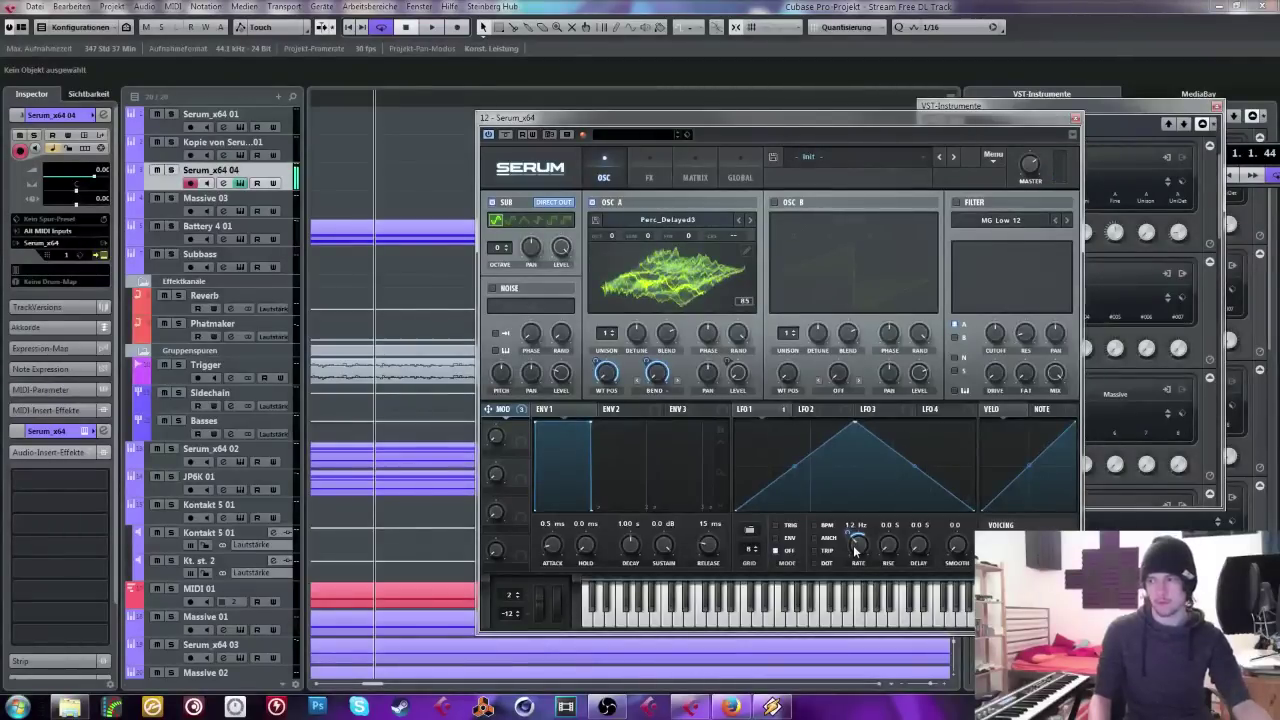
Step: Try two unison voices on oscillator A and set its warp mode to Off
{"action": "left_click", "coordinate": [605, 295]}
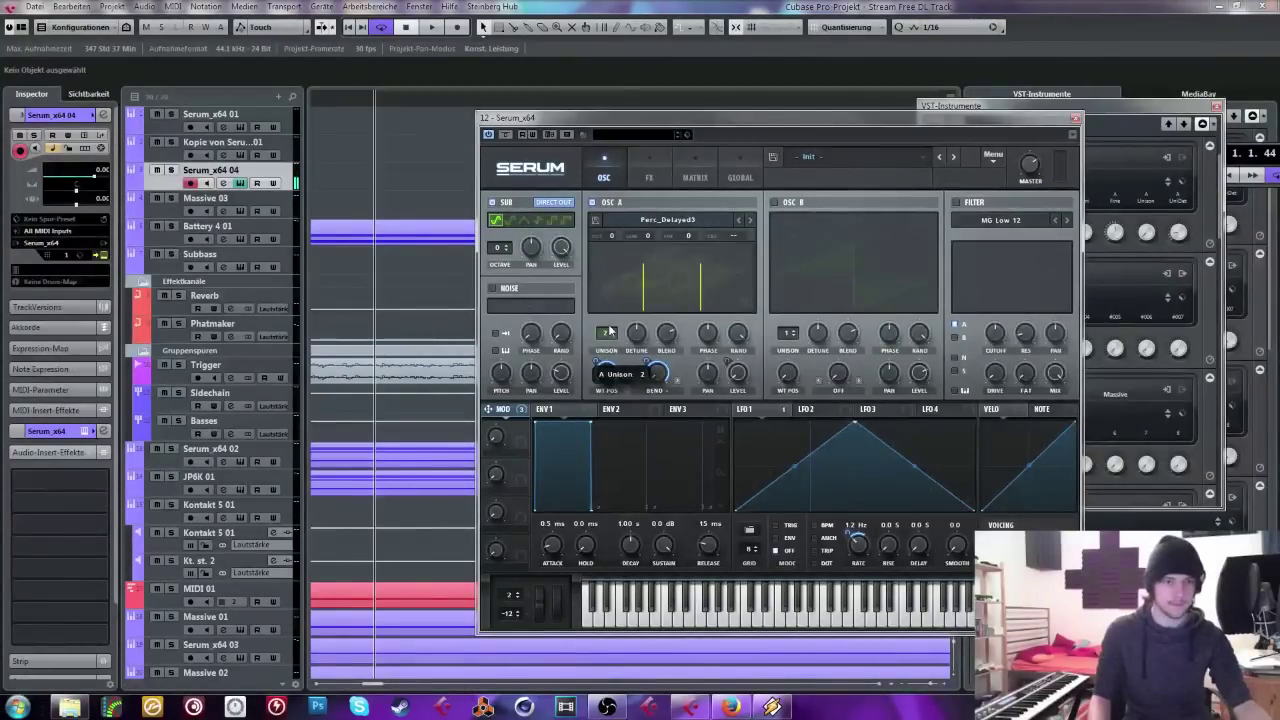
{"action": "right_click", "coordinate": [668, 376]}
{"action": "left_click", "coordinate": [669, 383]}
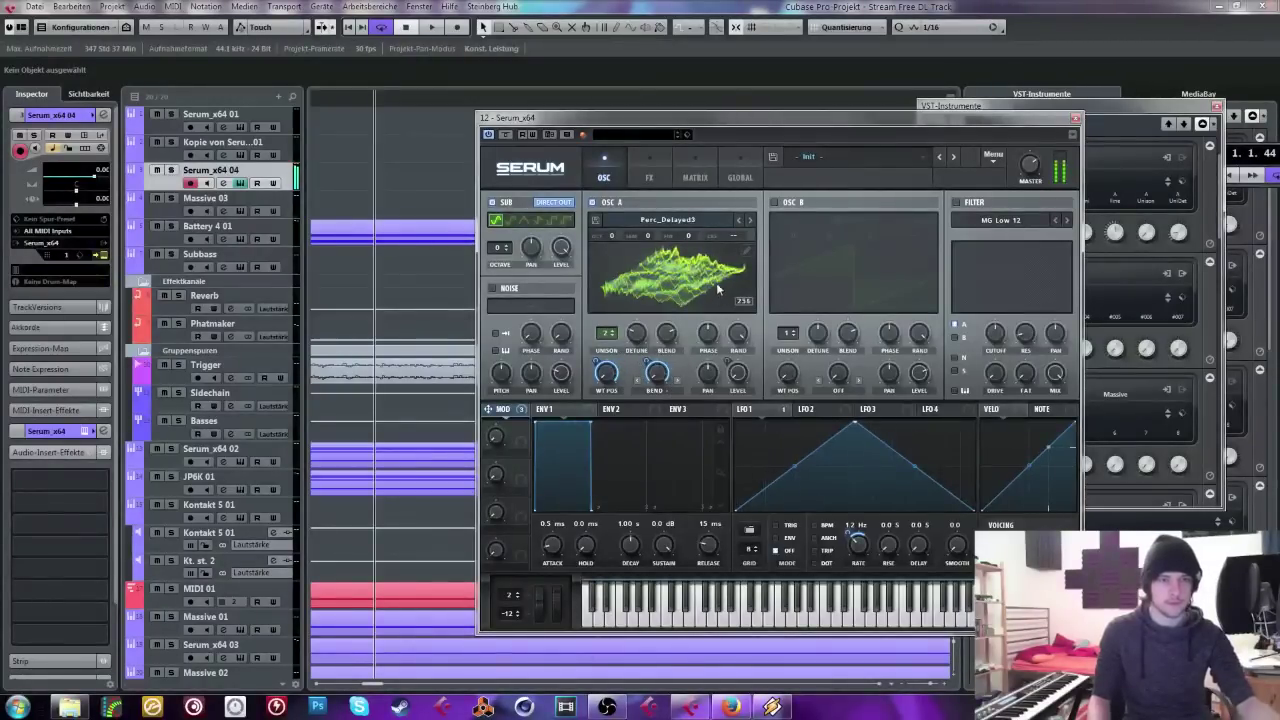
{"action": "left_click", "coordinate": [657, 390]}
{"action": "left_click", "coordinate": [688, 69]}
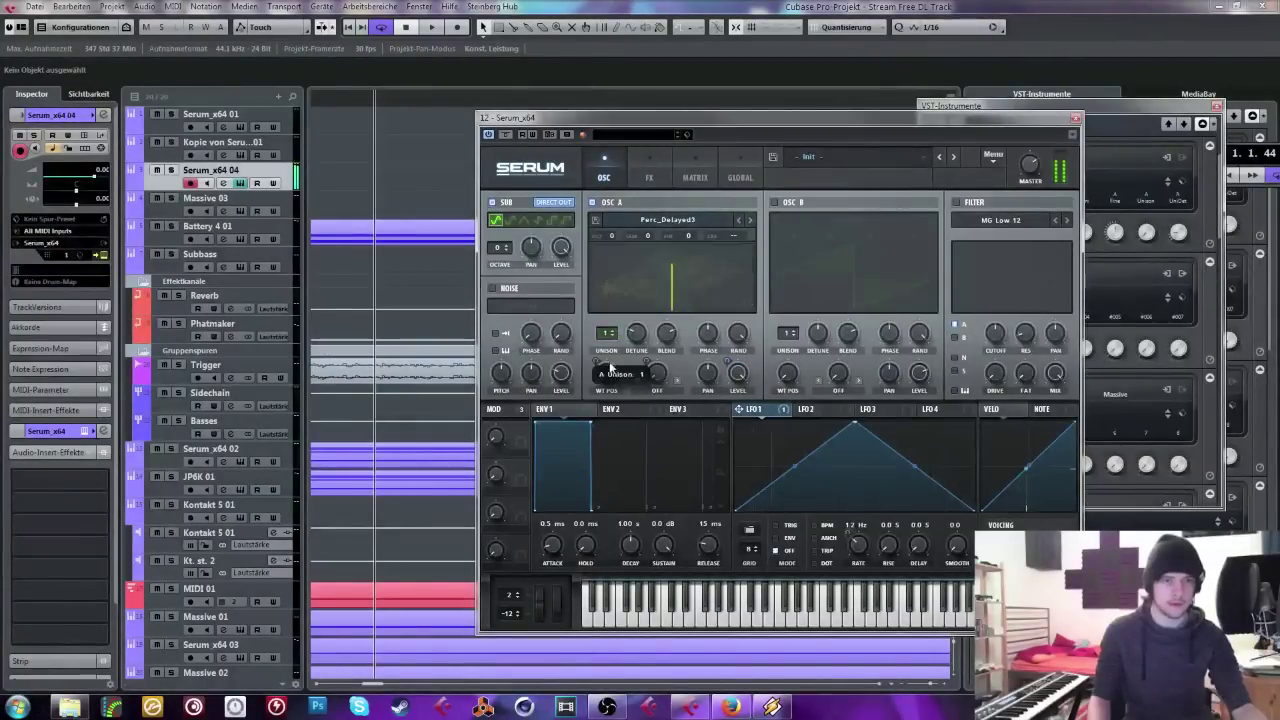
{"action": "left_click", "coordinate": [660, 165]}
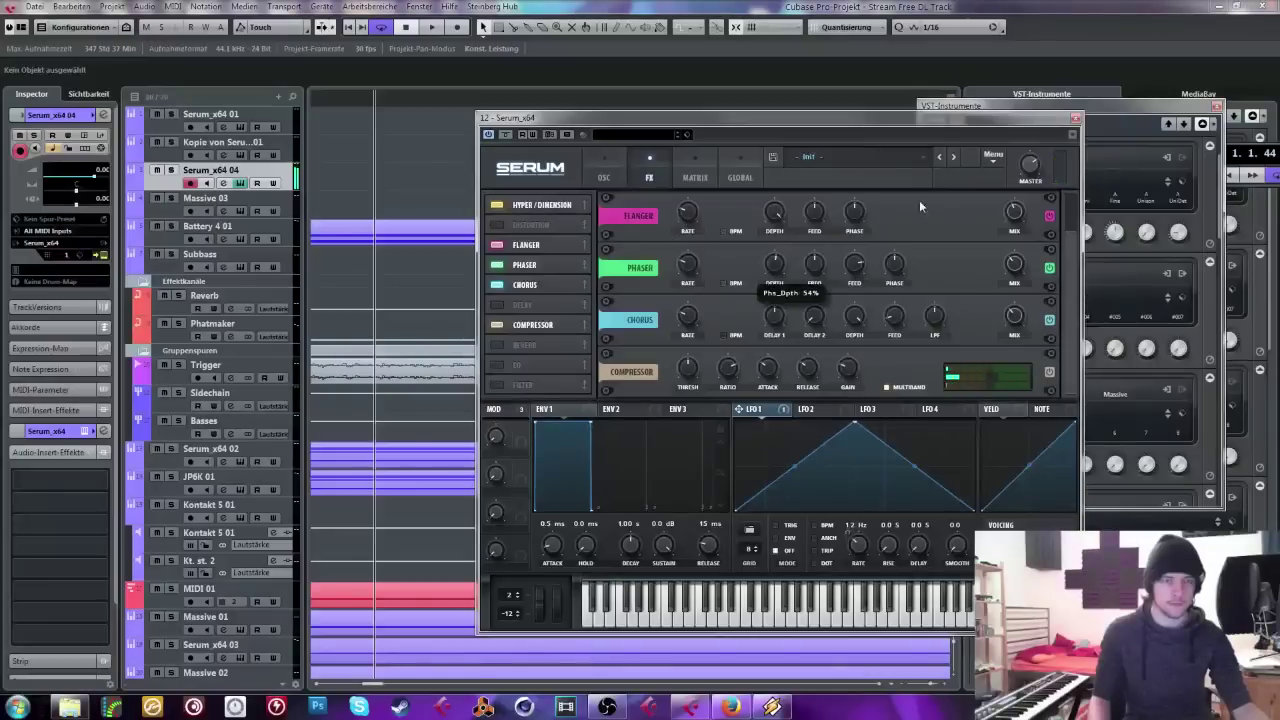
{"action": "scroll", "coordinate": [1077, 247], "scroll_direction": "up", "scroll_amount": 1}
{"action": "scroll", "coordinate": [884, 204], "scroll_direction": "up", "scroll_amount": 1}
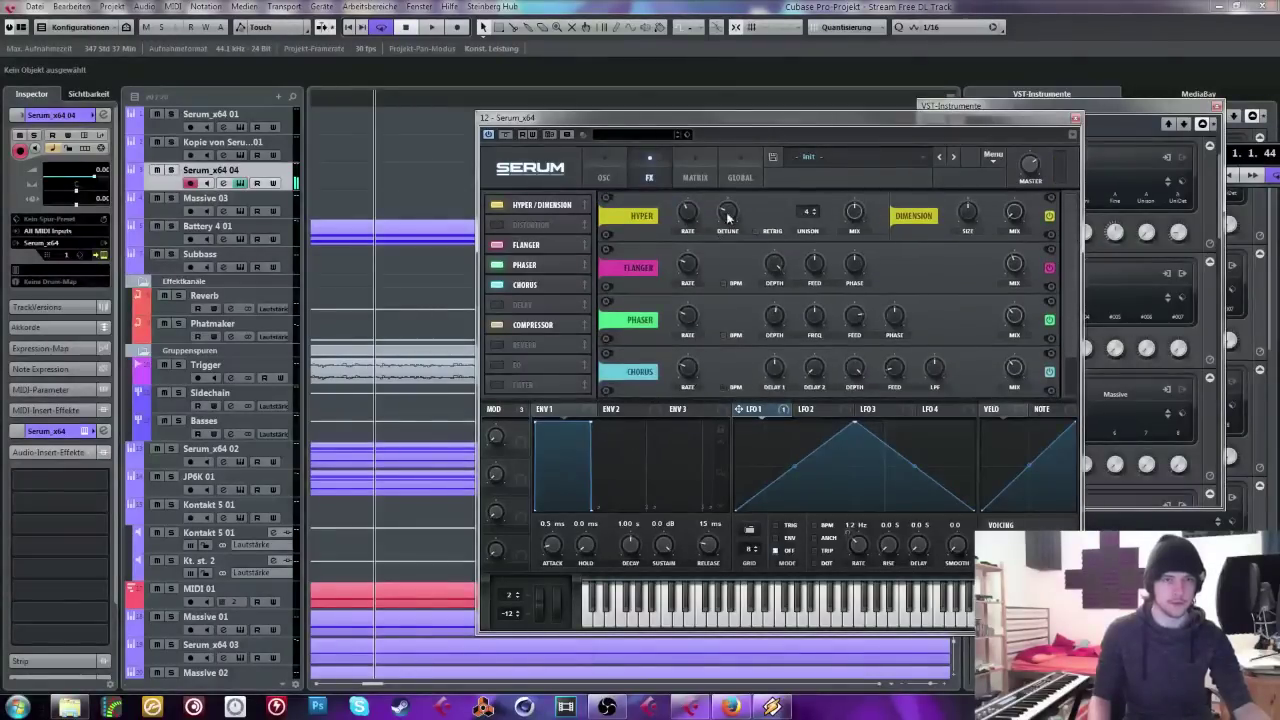
Step: Process oscillator A's wavetable with the Proc:Squarify formula preset in the wavetable editor and close the editor
{"action": "left_click", "coordinate": [604, 170]}
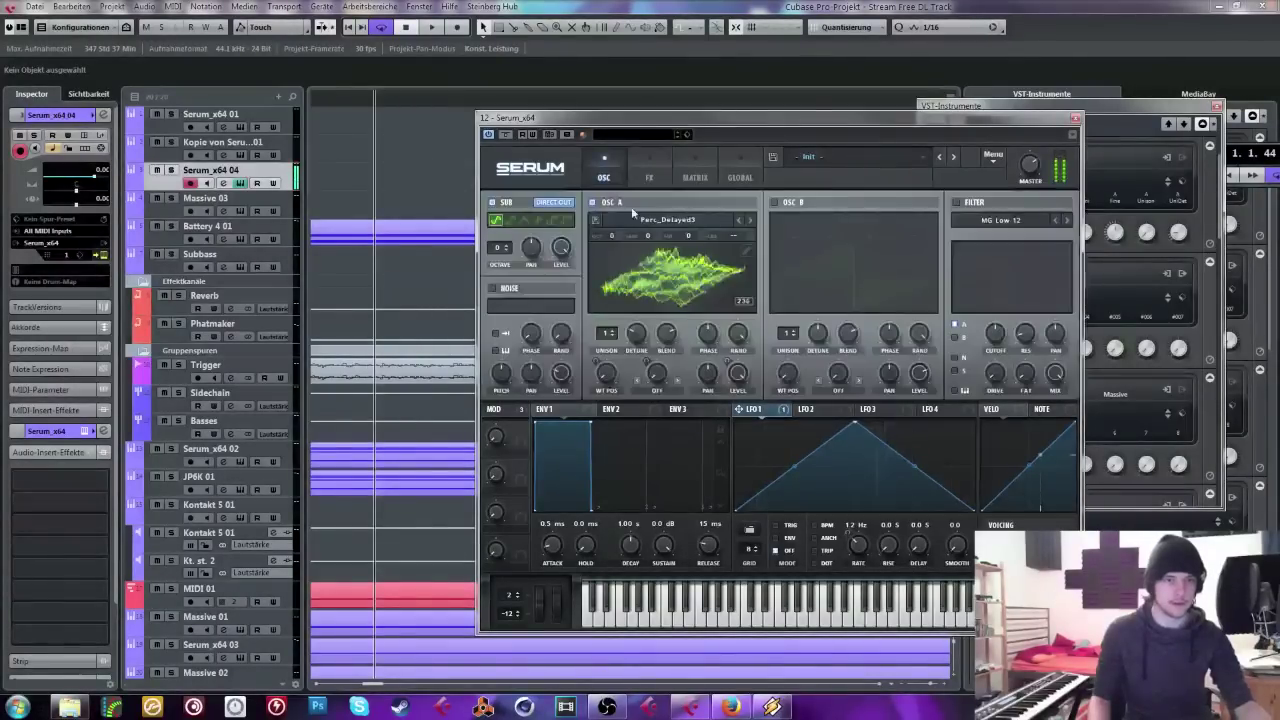
{"action": "left_click", "coordinate": [748, 254]}
{"action": "left_click", "coordinate": [1045, 512]}
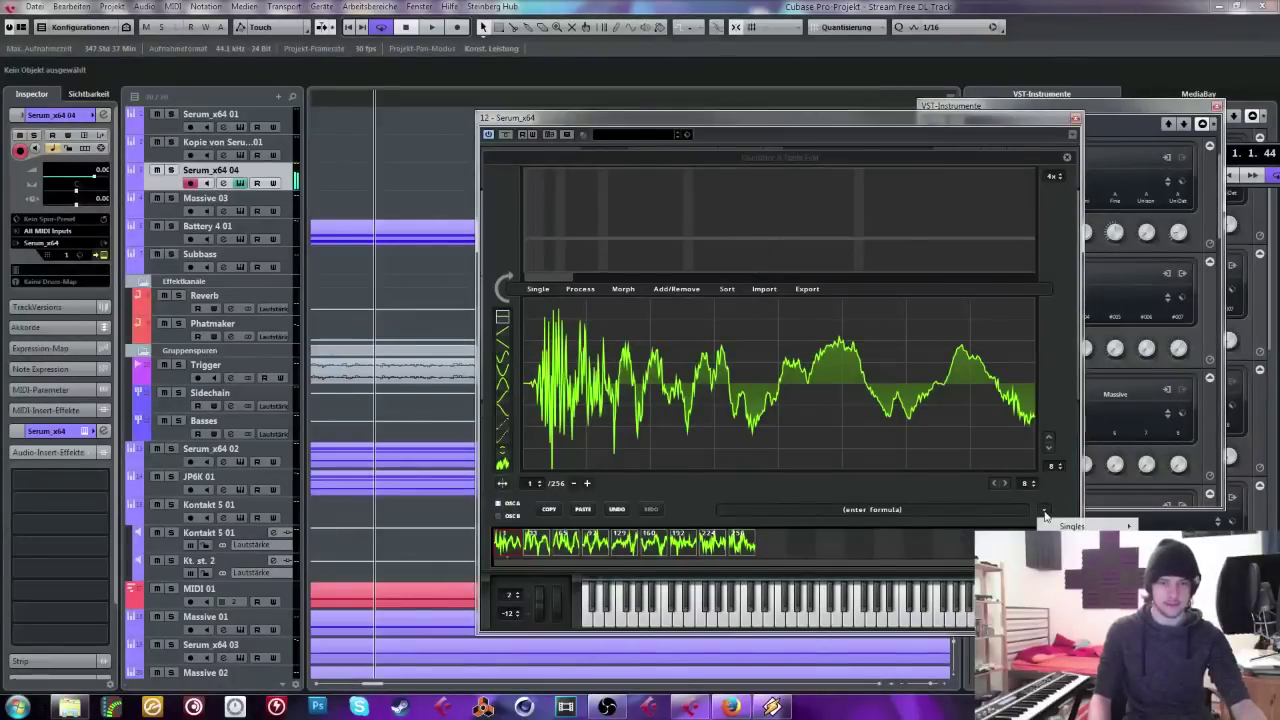
{"action": "mouse_move", "coordinate": [1072, 526]}
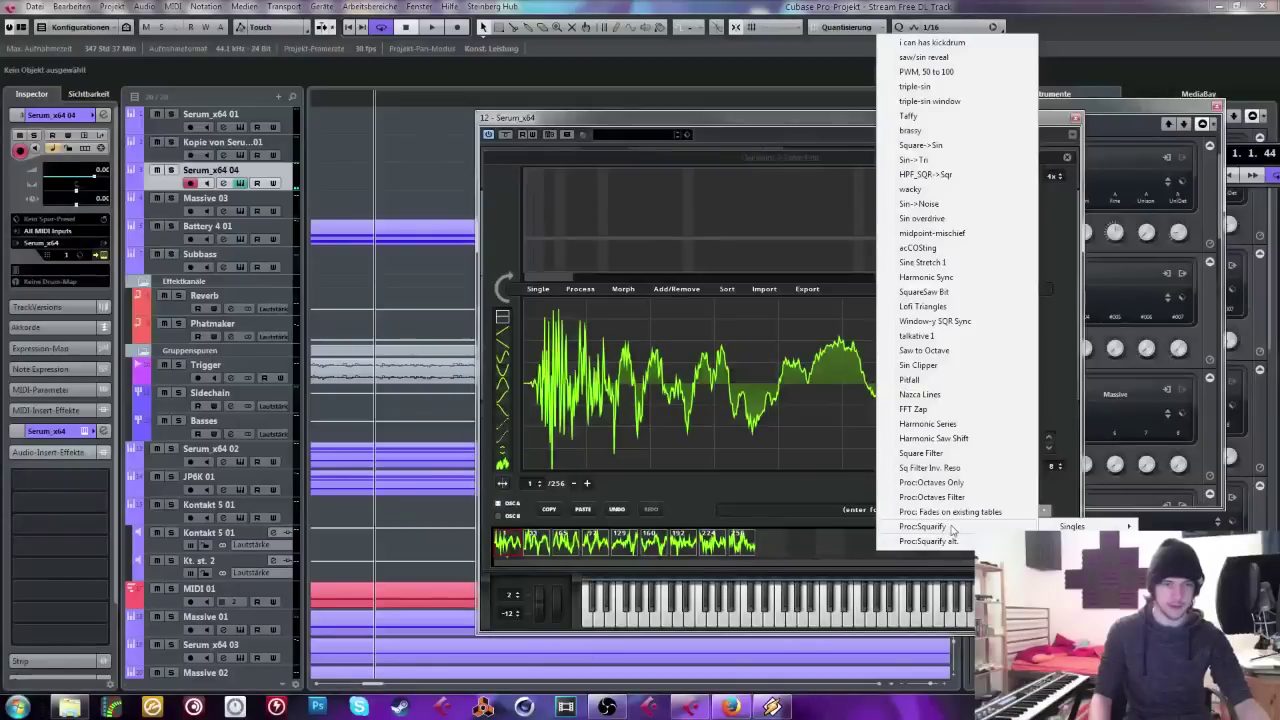
{"action": "key", "text": "Escape"}
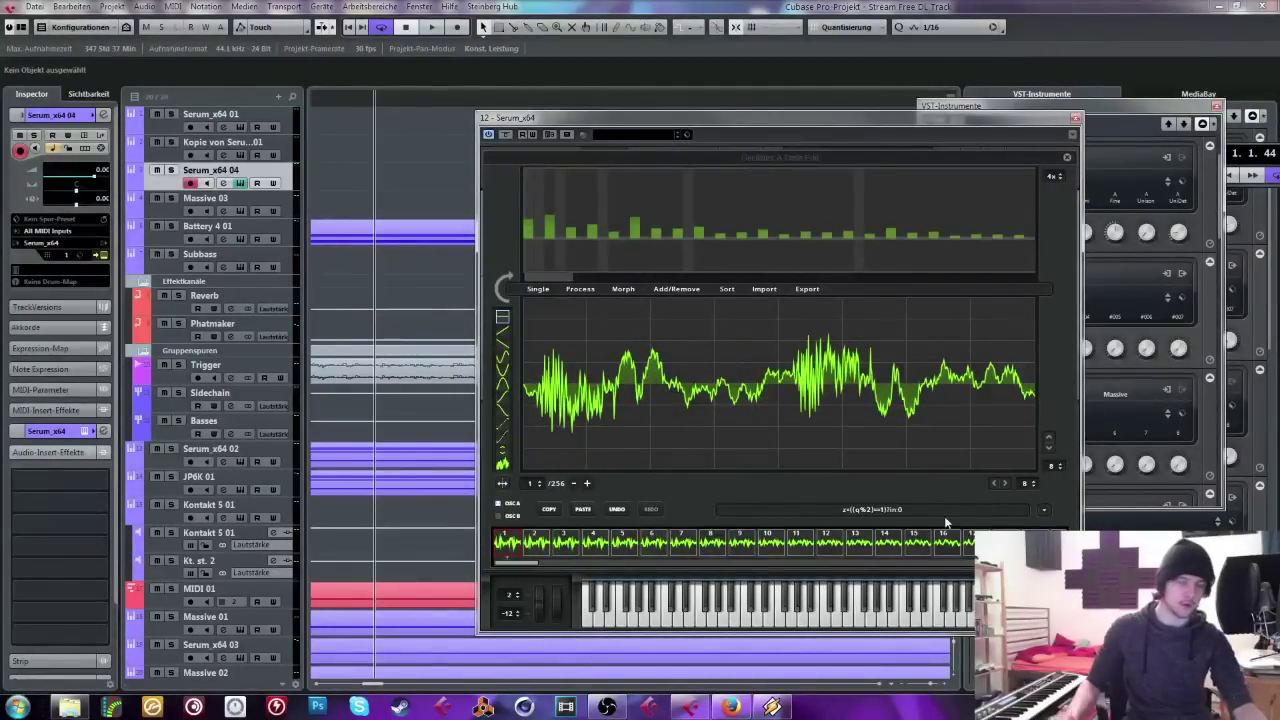
{"action": "left_click", "coordinate": [1067, 158]}
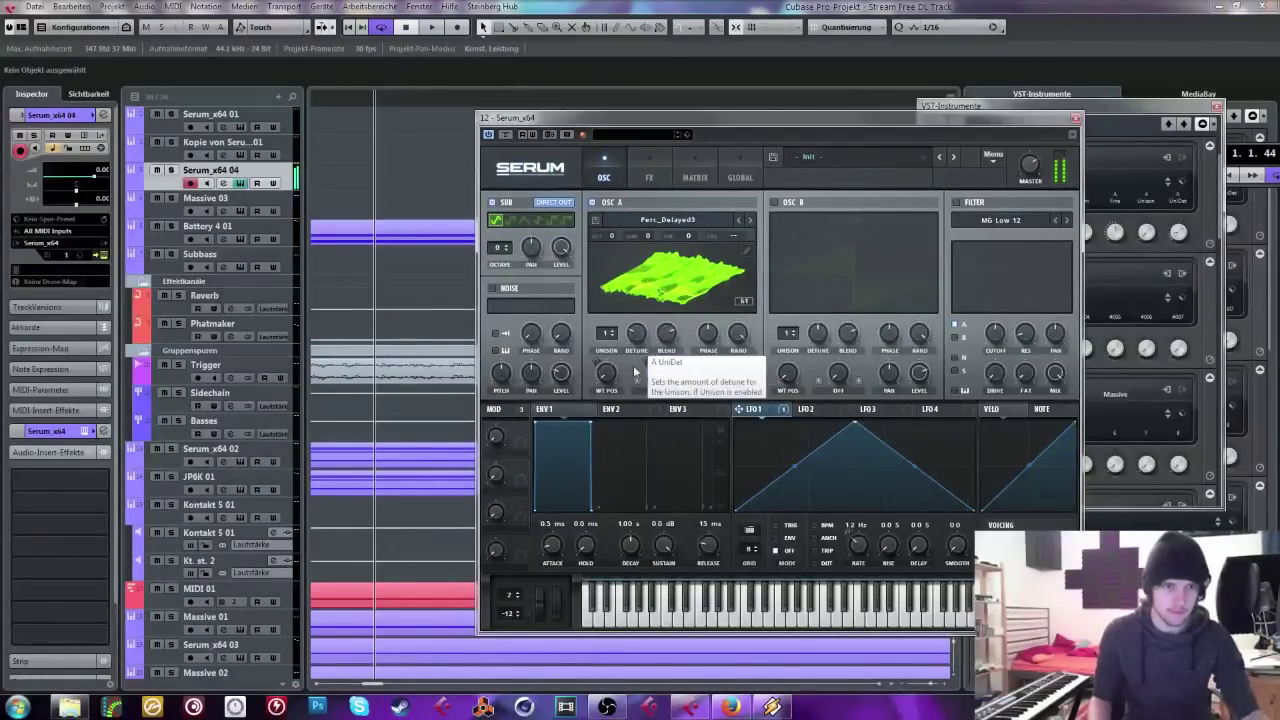
Step: Set oscillator A's unison to 2 voices and return to the oscillator view after checking the effects
{"action": "left_click_drag", "start_coordinate": [608, 338], "coordinate": [610, 333]}
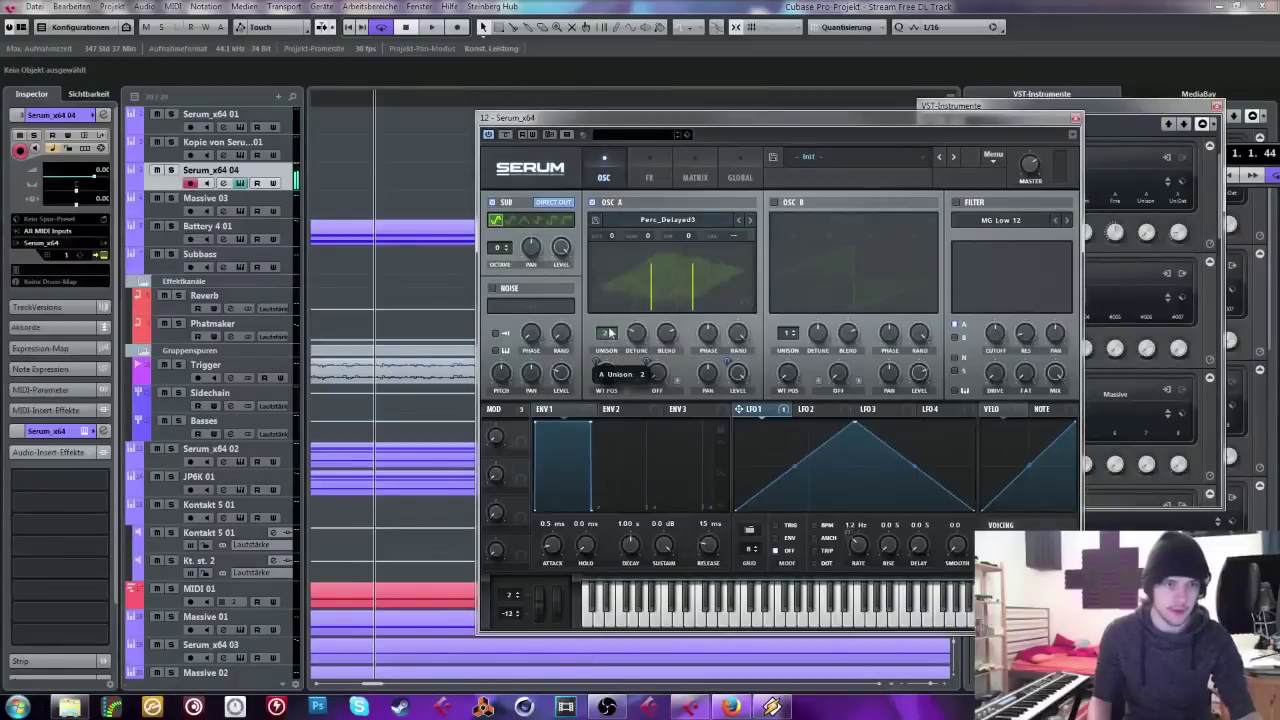
{"action": "left_click", "coordinate": [665, 186]}
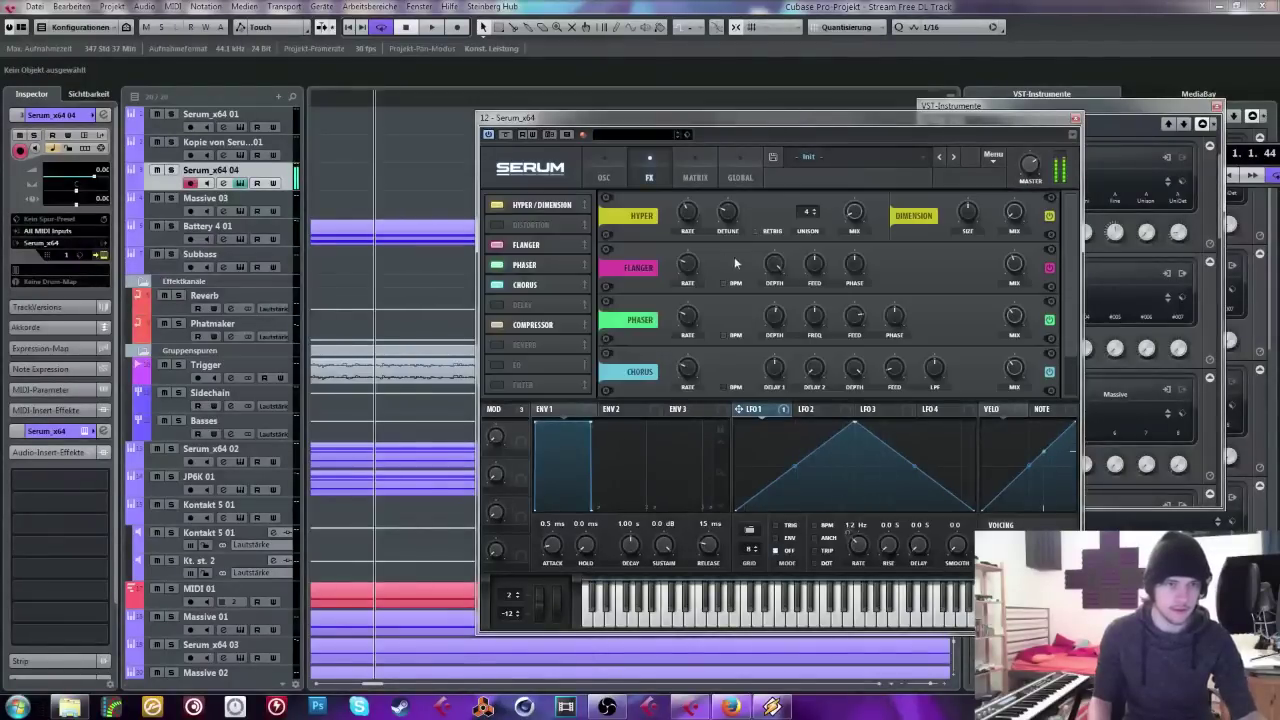
{"action": "left_click", "coordinate": [604, 177]}
Step: Clear all modulation from oscillator A's wavetable position, reassign LFO 1 to it, and set LFO 1's modulation of oscillator A's level to 100
{"action": "left_click_drag", "start_coordinate": [606, 375], "coordinate": [592, 368]}
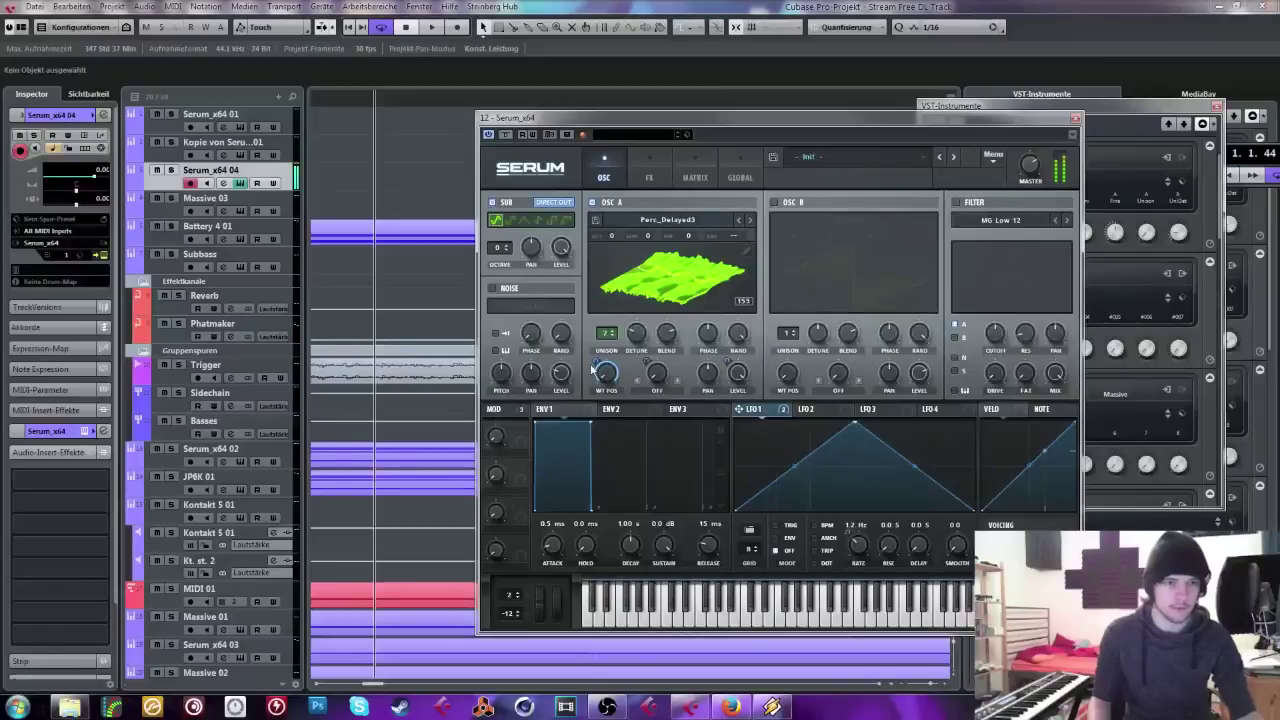
{"action": "right_click", "coordinate": [606, 373]}
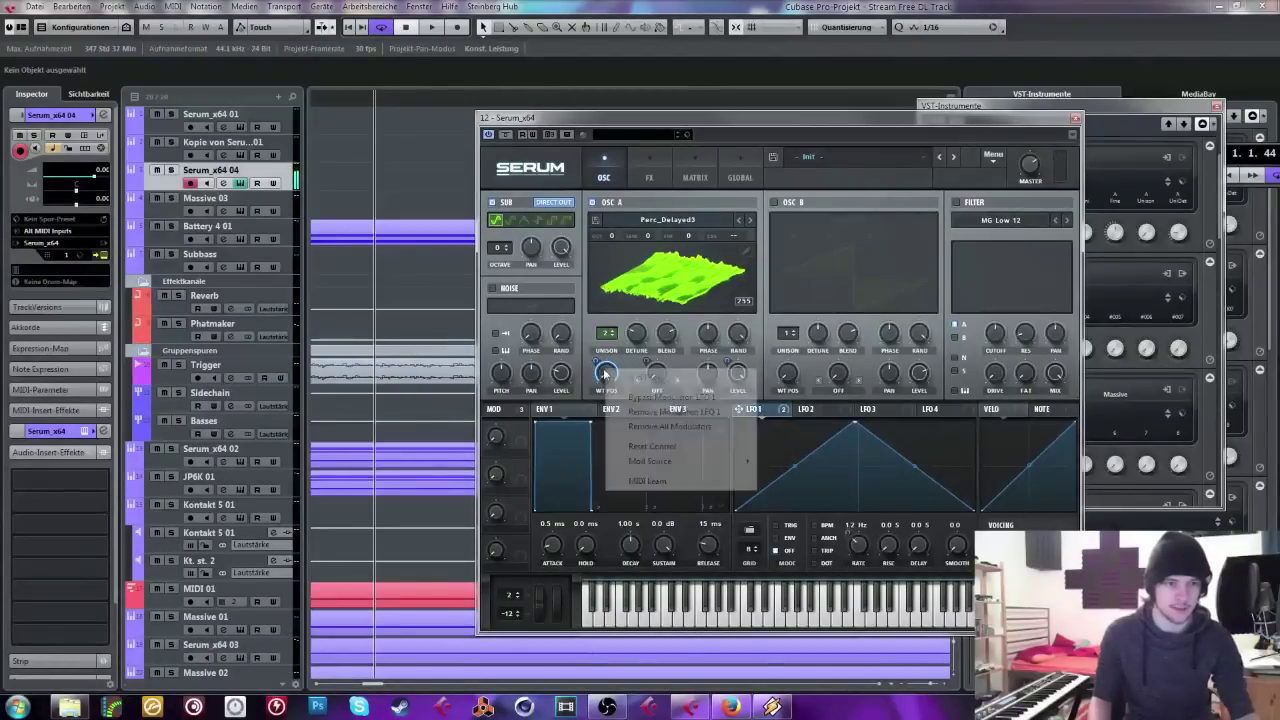
{"action": "left_click", "coordinate": [672, 426]}
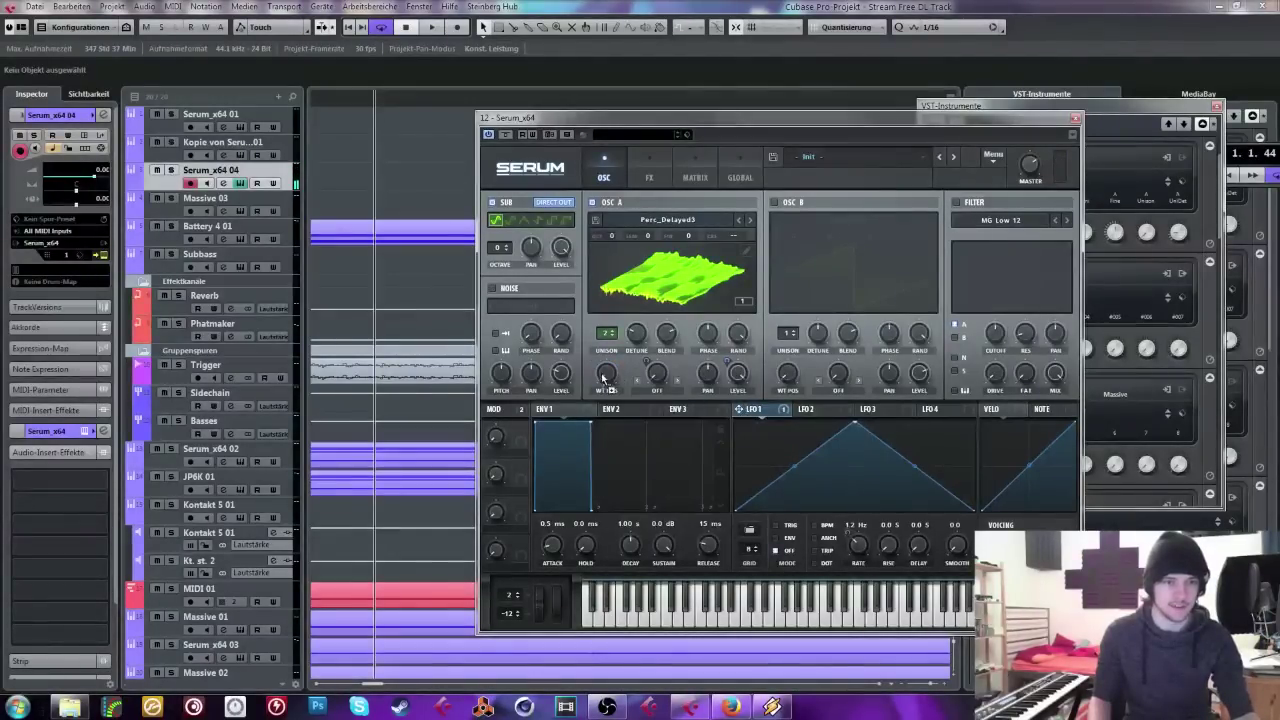
{"action": "left_click_drag", "start_coordinate": [603, 378], "coordinate": [592, 369]}
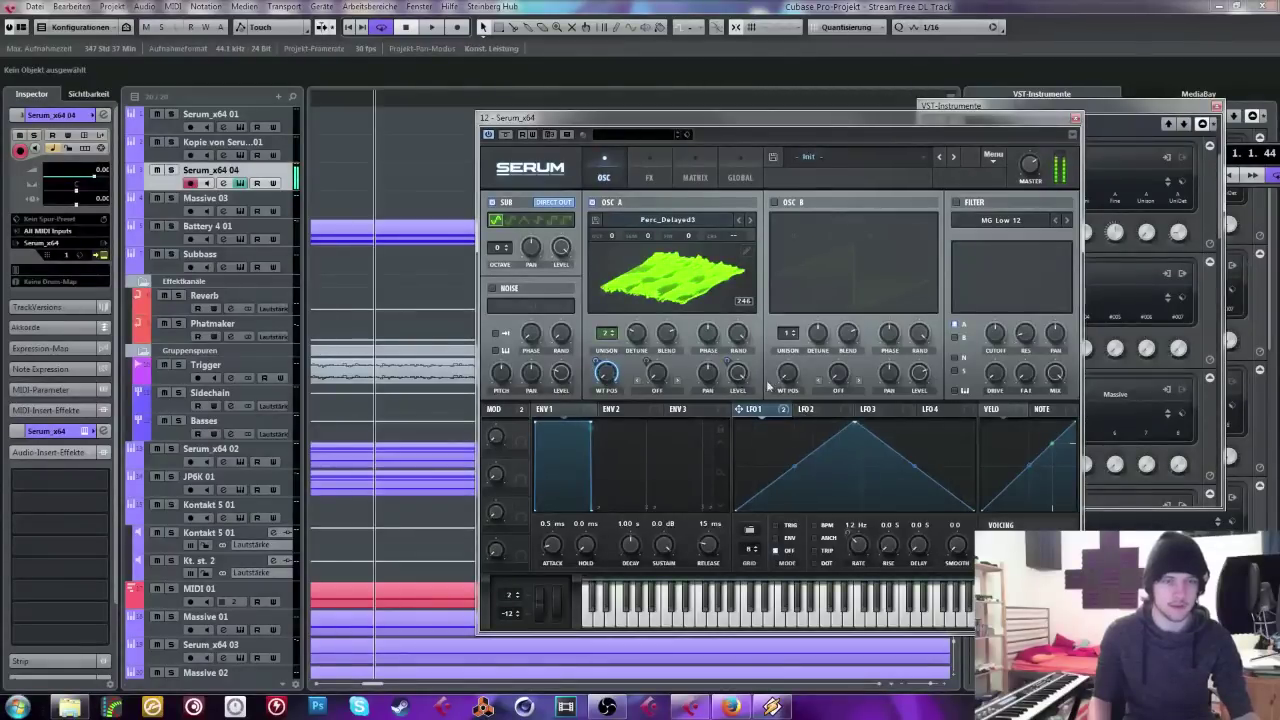
{"action": "left_click_drag", "start_coordinate": [768, 385], "coordinate": [737, 373]}
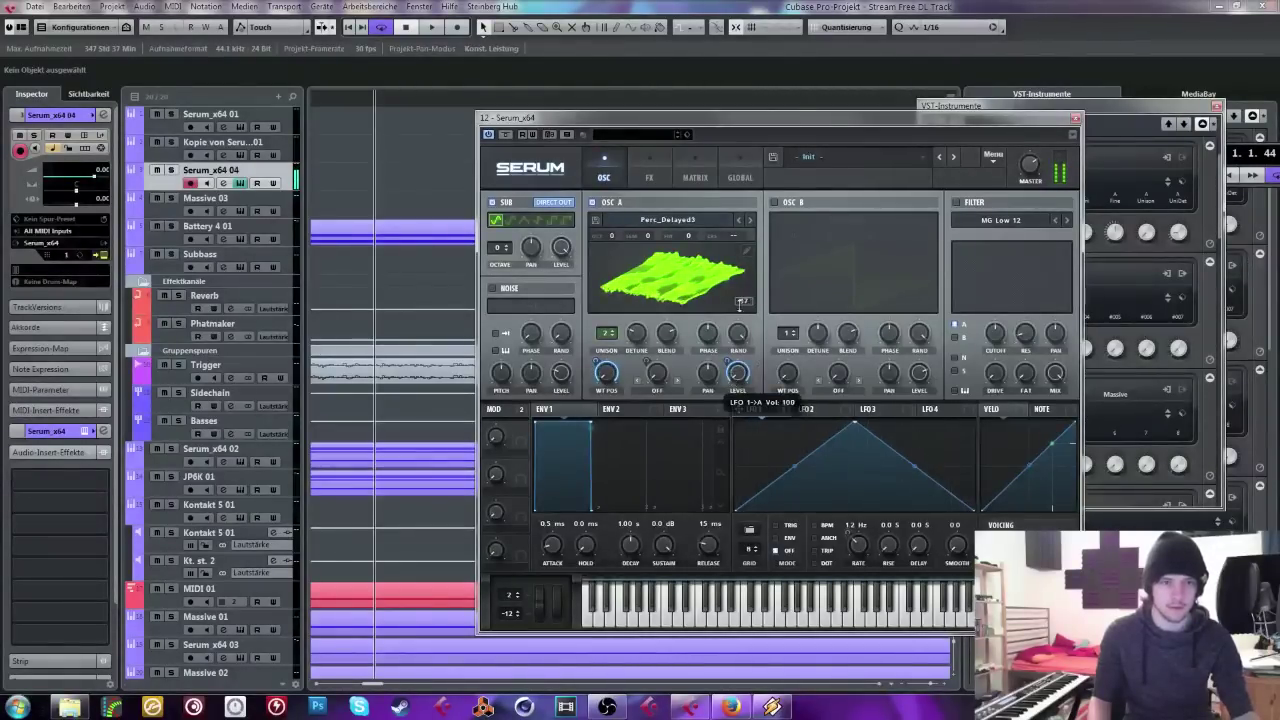
Step: Set LFO 1 to Trig mode with a BPM-synced 1/2 rate and bend both slopes of its triangle into a rounded arch
{"action": "left_click_drag", "start_coordinate": [858, 552], "coordinate": [868, 541]}
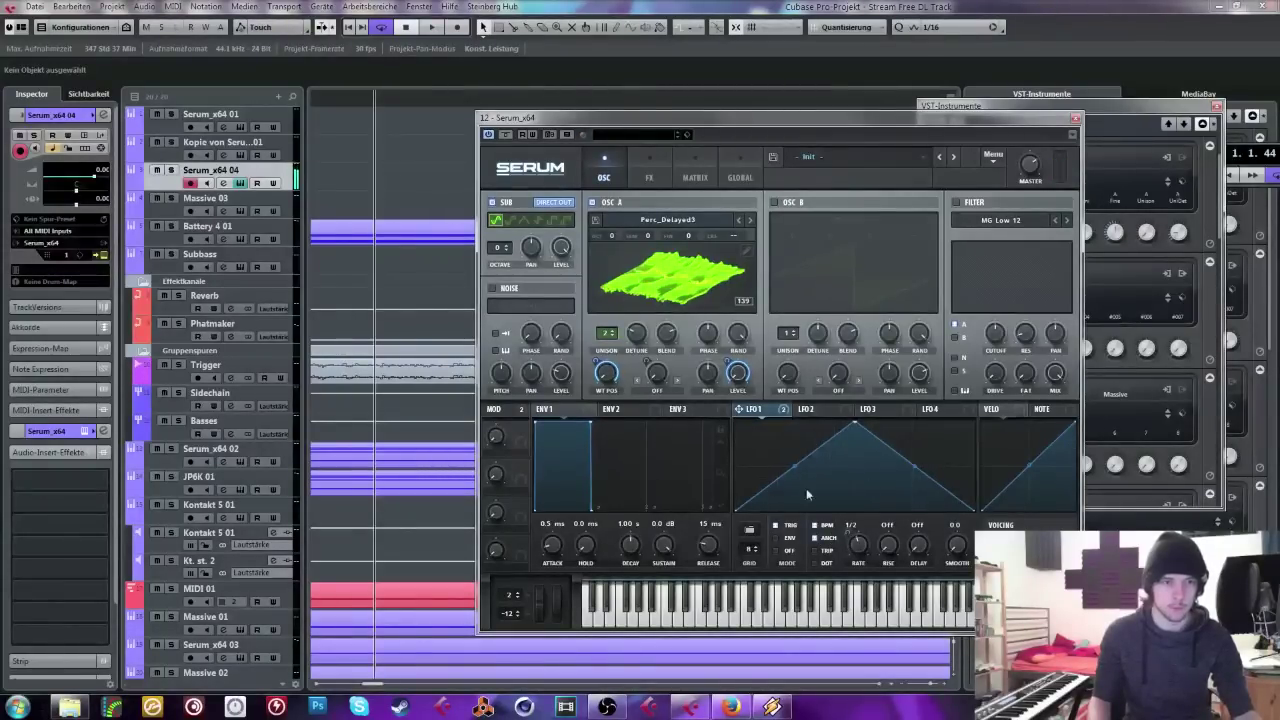
{"action": "left_click_drag", "start_coordinate": [797, 466], "coordinate": [806, 436]}
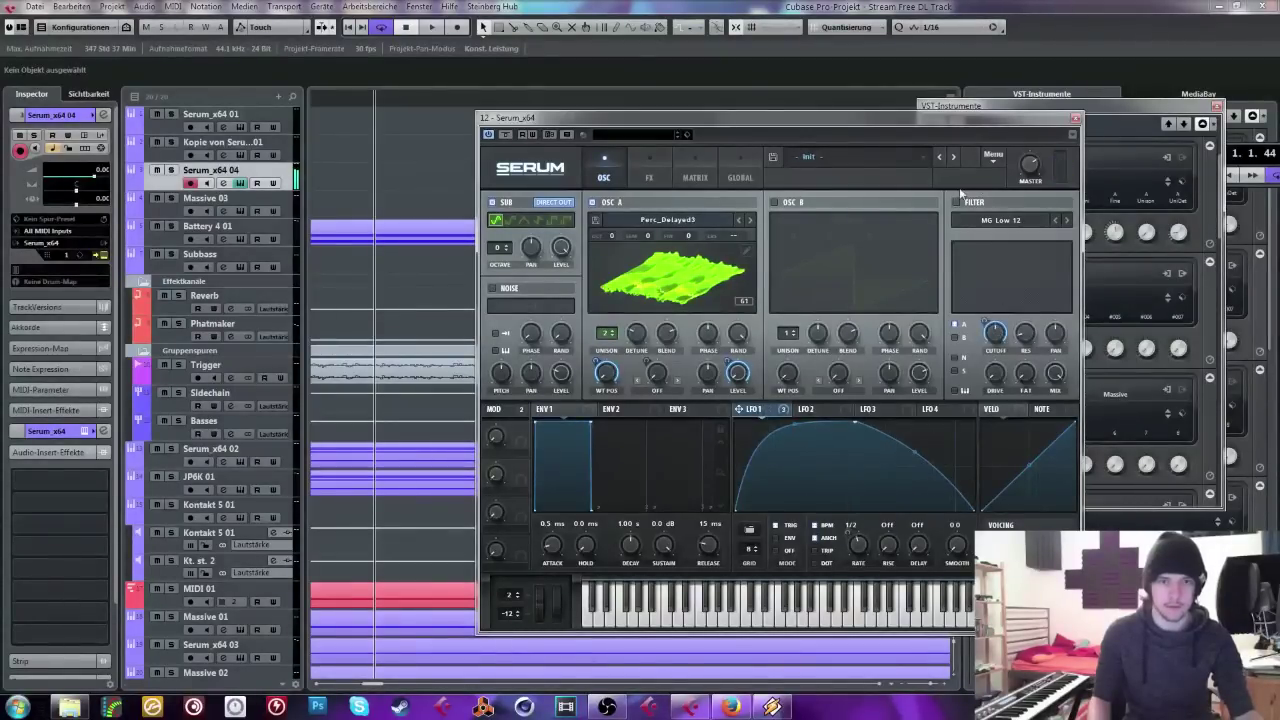
Step: Enable the filter and set its type to HP 12 from the Multi group
{"action": "left_click", "coordinate": [1000, 220]}
{"action": "mouse_move", "coordinate": [1021, 254]}
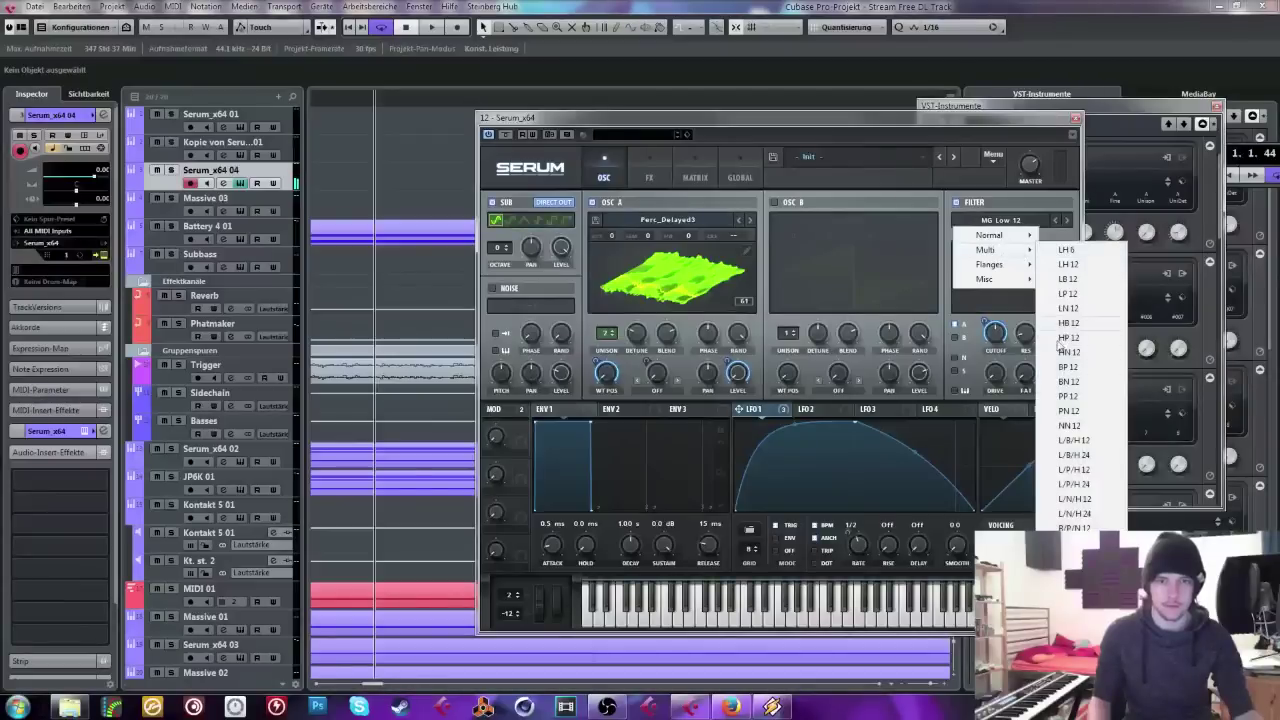
{"action": "left_click", "coordinate": [1068, 337]}
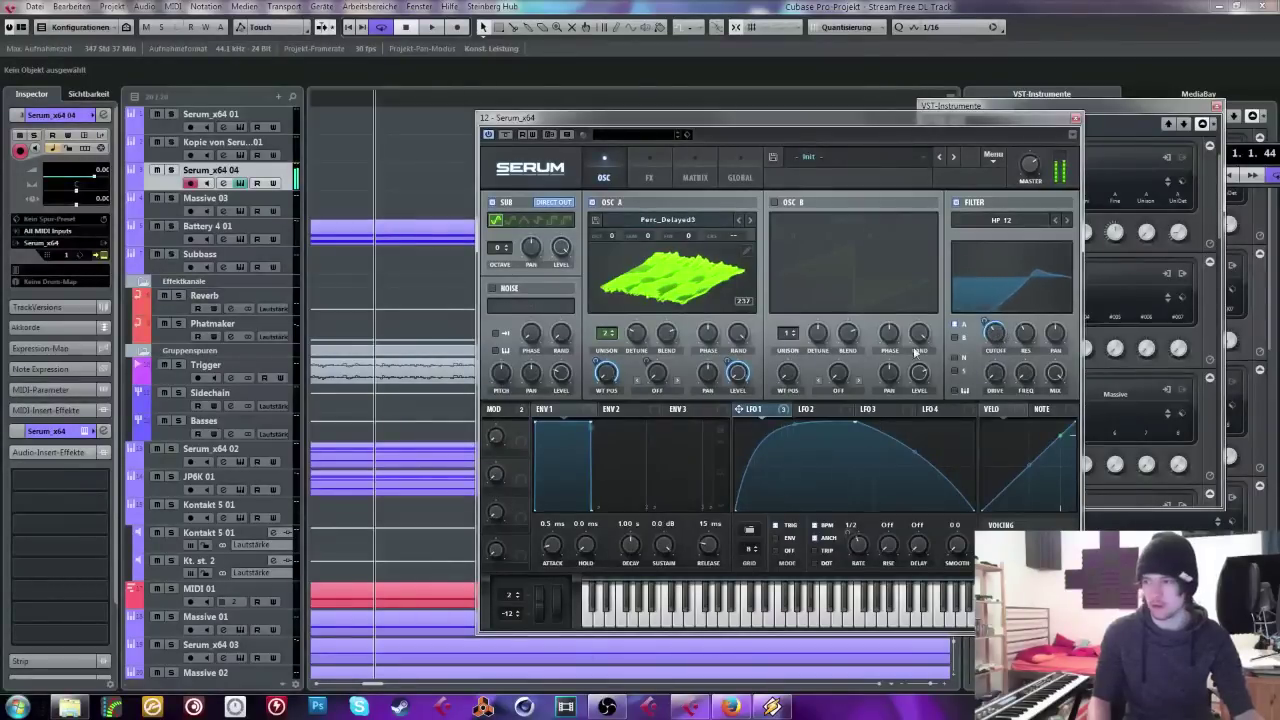
Step: Set oscillator A to 16 unison voices with 0.03 detune, and route LFO 1 to the filter's Freq while adjusting the wavetable position modulation
{"action": "left_click_drag", "start_coordinate": [606, 333], "coordinate": [624, 276]}
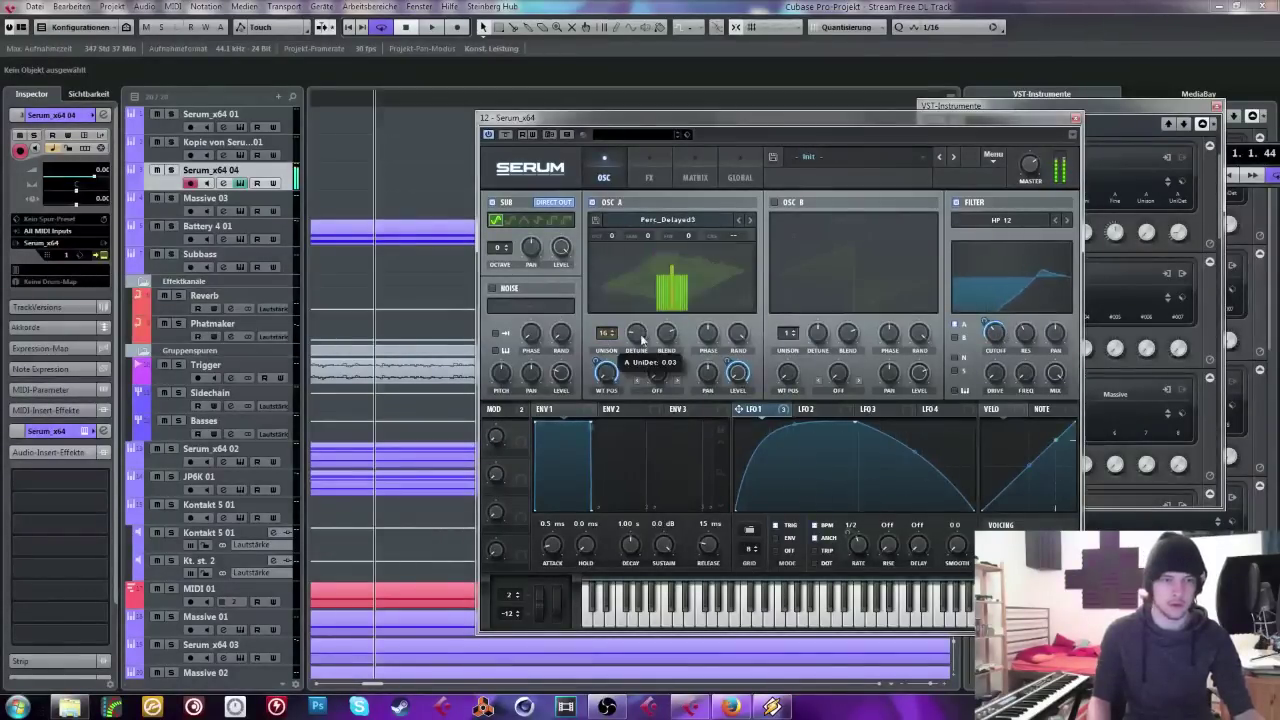
{"action": "left_click_drag", "start_coordinate": [1041, 380], "coordinate": [1030, 376]}
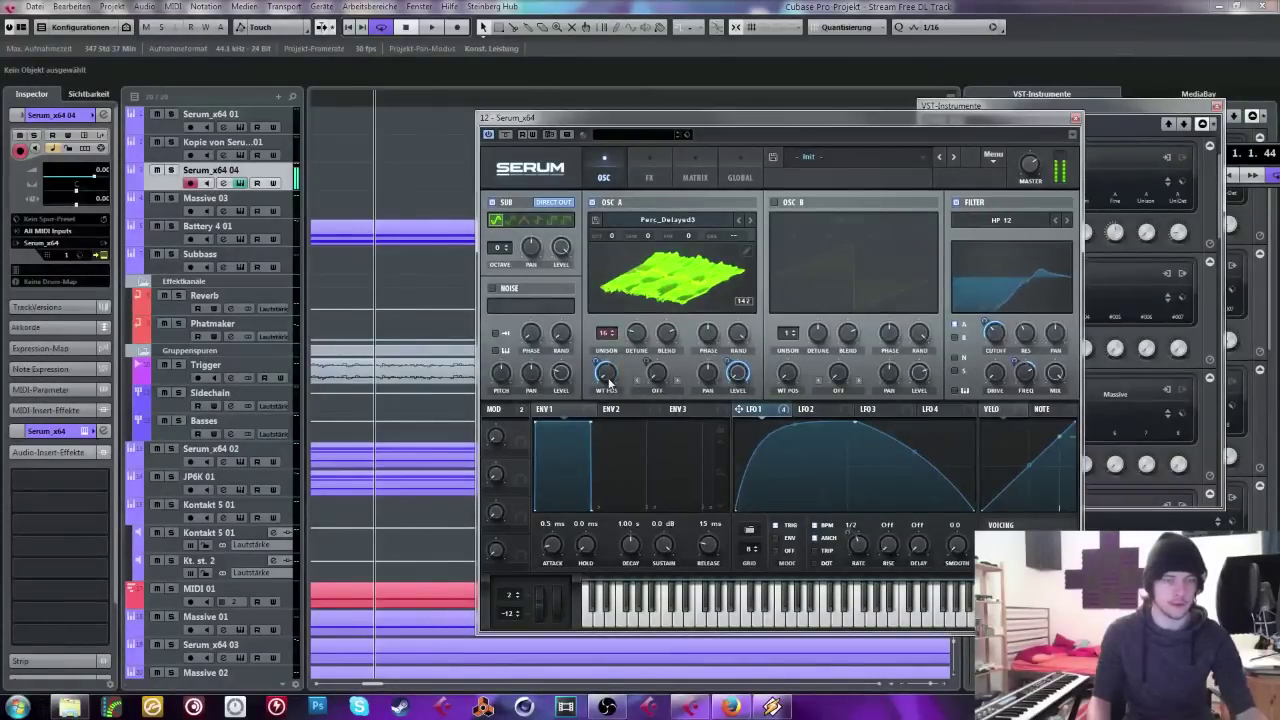
{"action": "mouse_move", "coordinate": [611, 381]}
{"action": "mouse_move", "coordinate": [611, 381]}
{"action": "left_mouse_down"}
{"action": "mouse_move", "coordinate": [628, 344]}
{"action": "mouse_move", "coordinate": [603, 376]}
{"action": "left_mouse_up"}
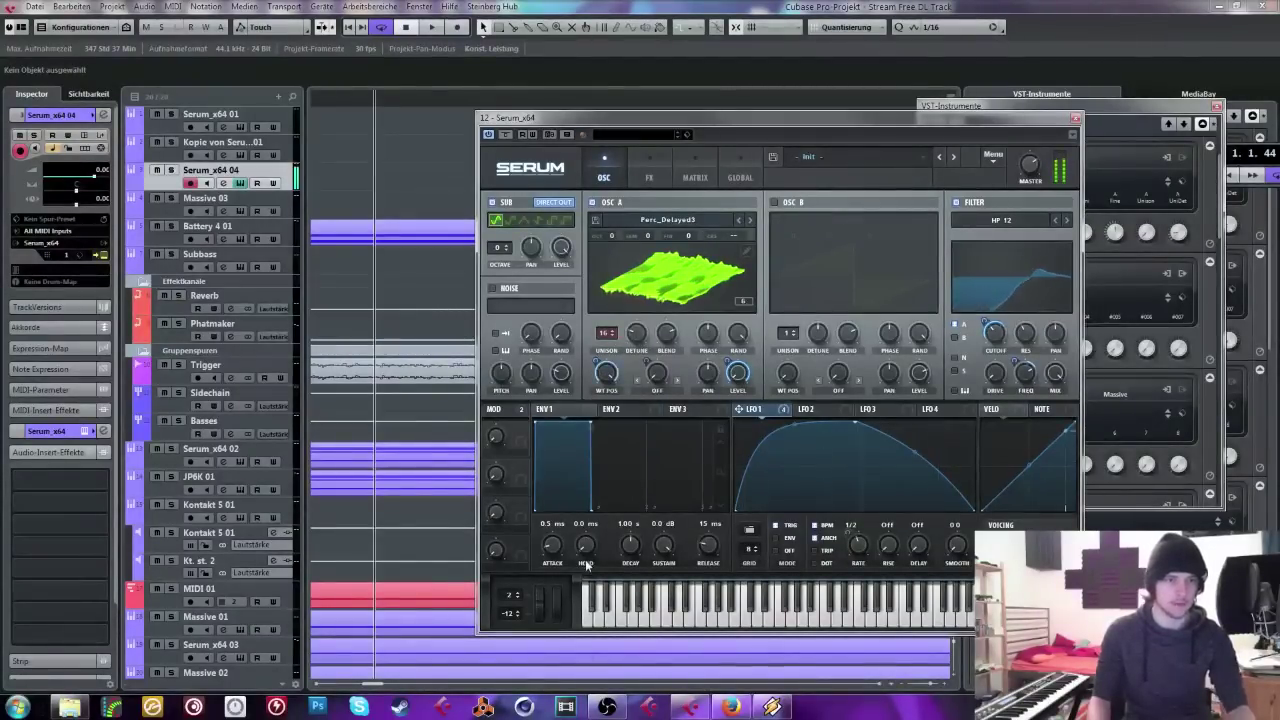
Step: Disable the Flanger, Phaser and Chorus effects, keeping Hyper/Dimension and Compressor enabled
{"action": "left_click", "coordinate": [644, 172]}
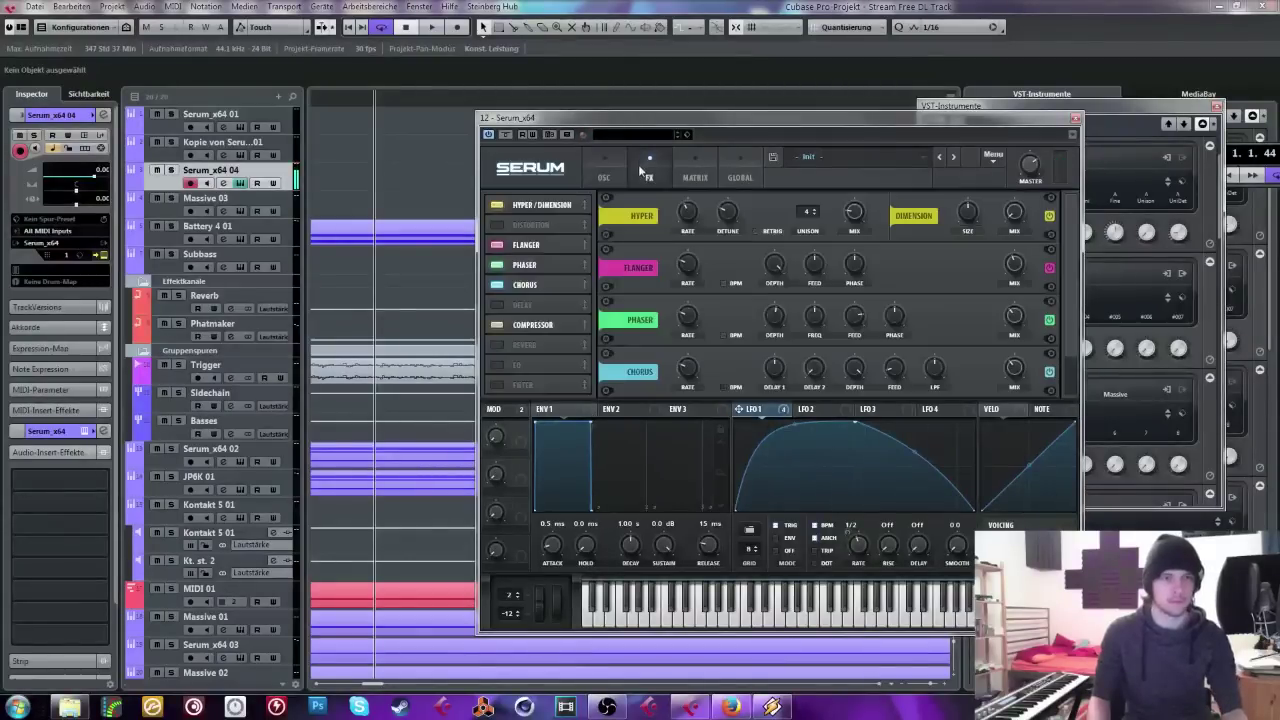
{"action": "left_click", "coordinate": [497, 244]}
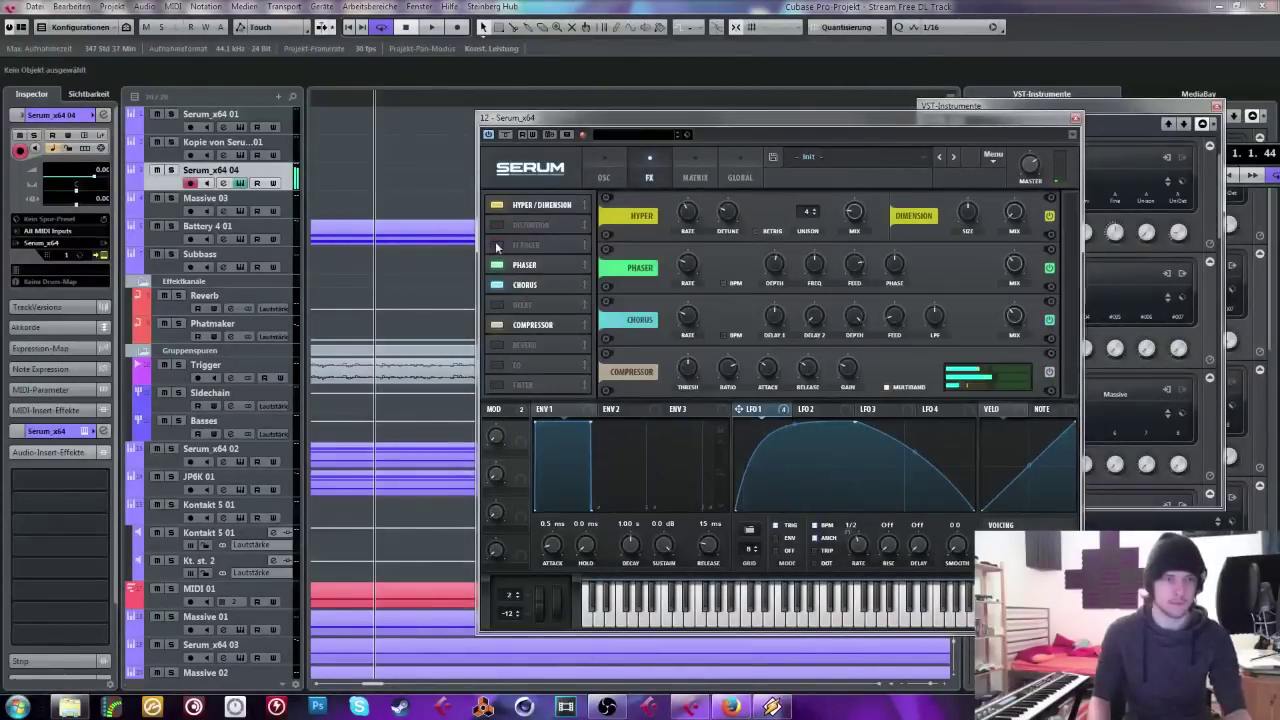
{"action": "left_click", "coordinate": [497, 264]}
{"action": "left_click", "coordinate": [497, 284]}
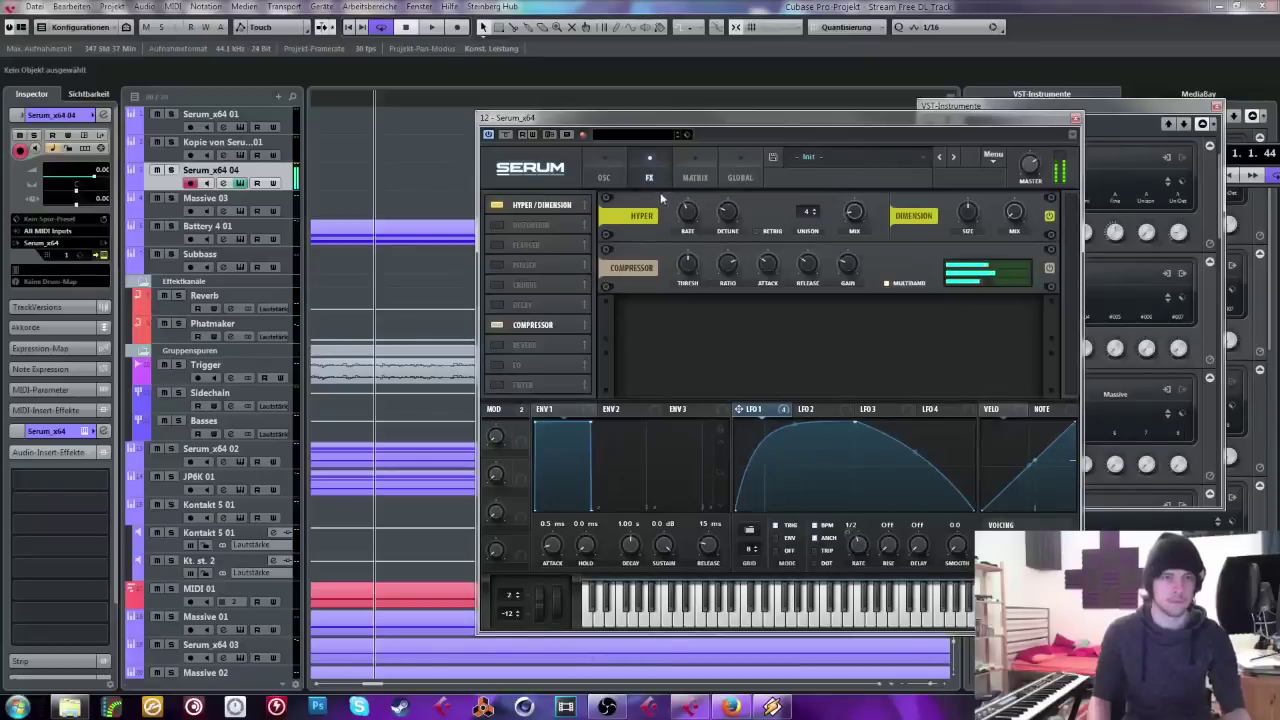
Step: Set LFO 1's rate to 1/8 and raise the HP 12 filter's cutoff
{"action": "left_click", "coordinate": [603, 173]}
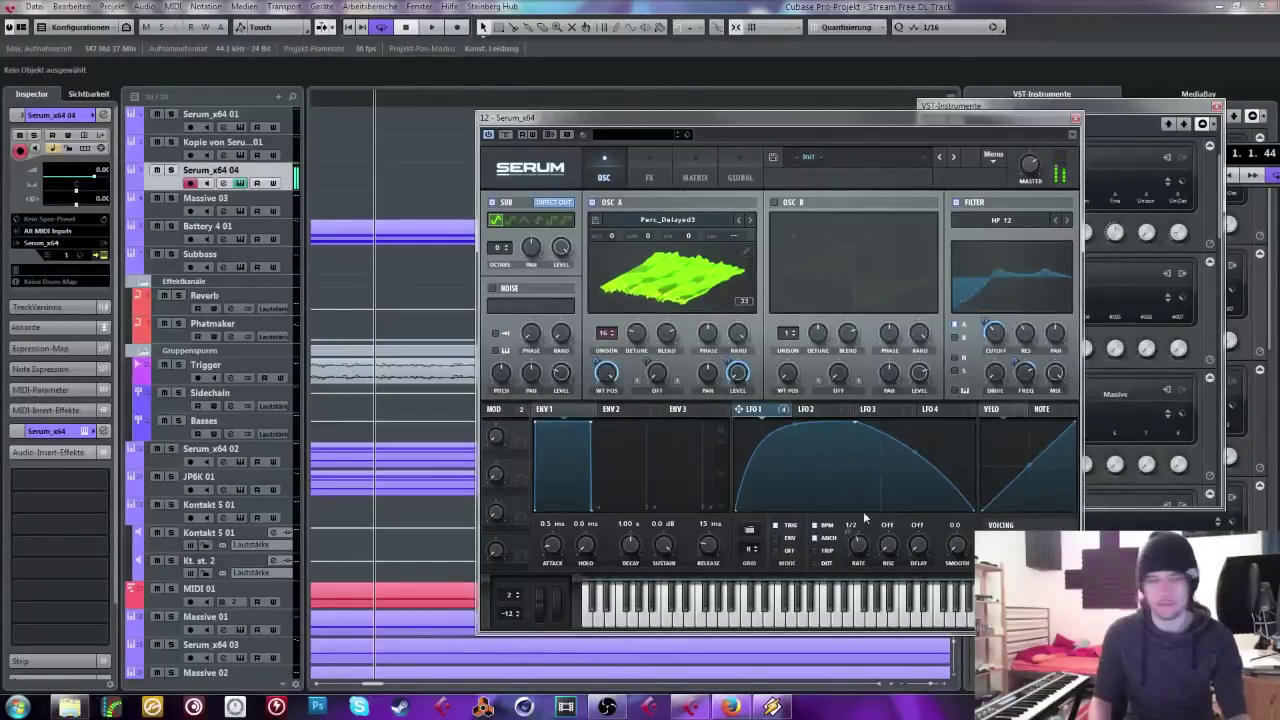
{"action": "left_click_drag", "start_coordinate": [862, 530], "coordinate": [867, 540]}
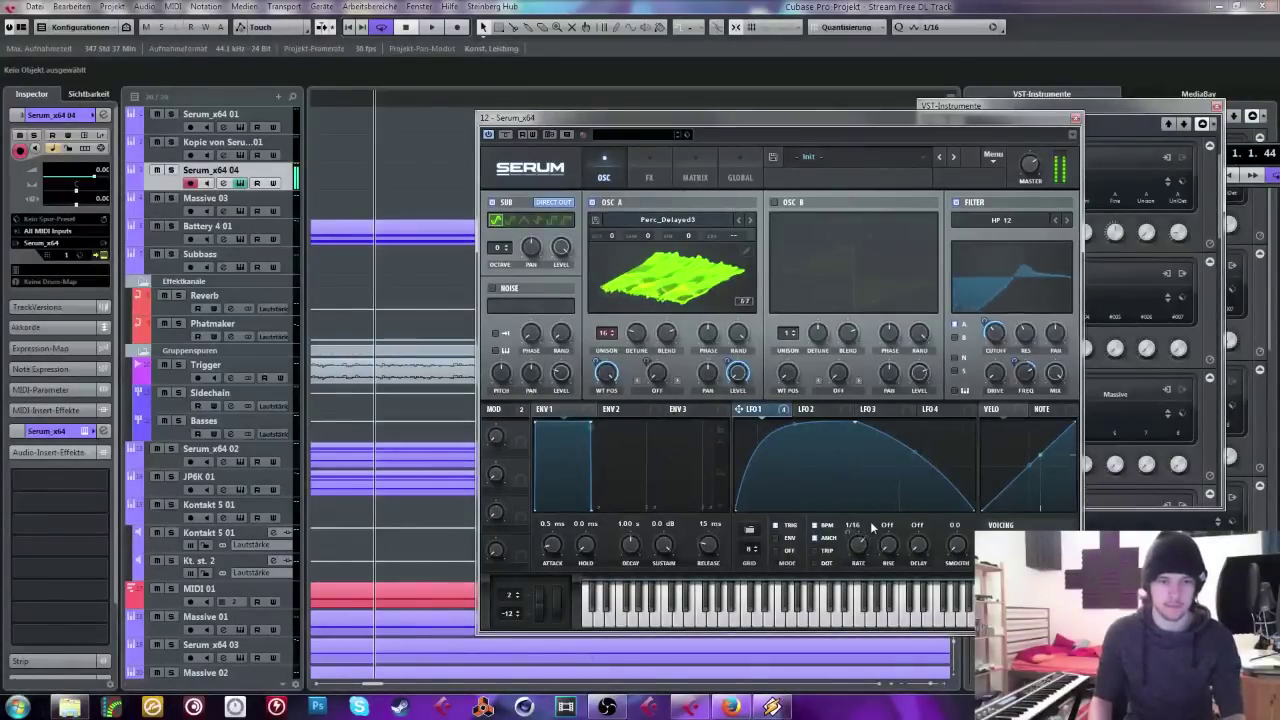
{"action": "mouse_move", "coordinate": [998, 342]}
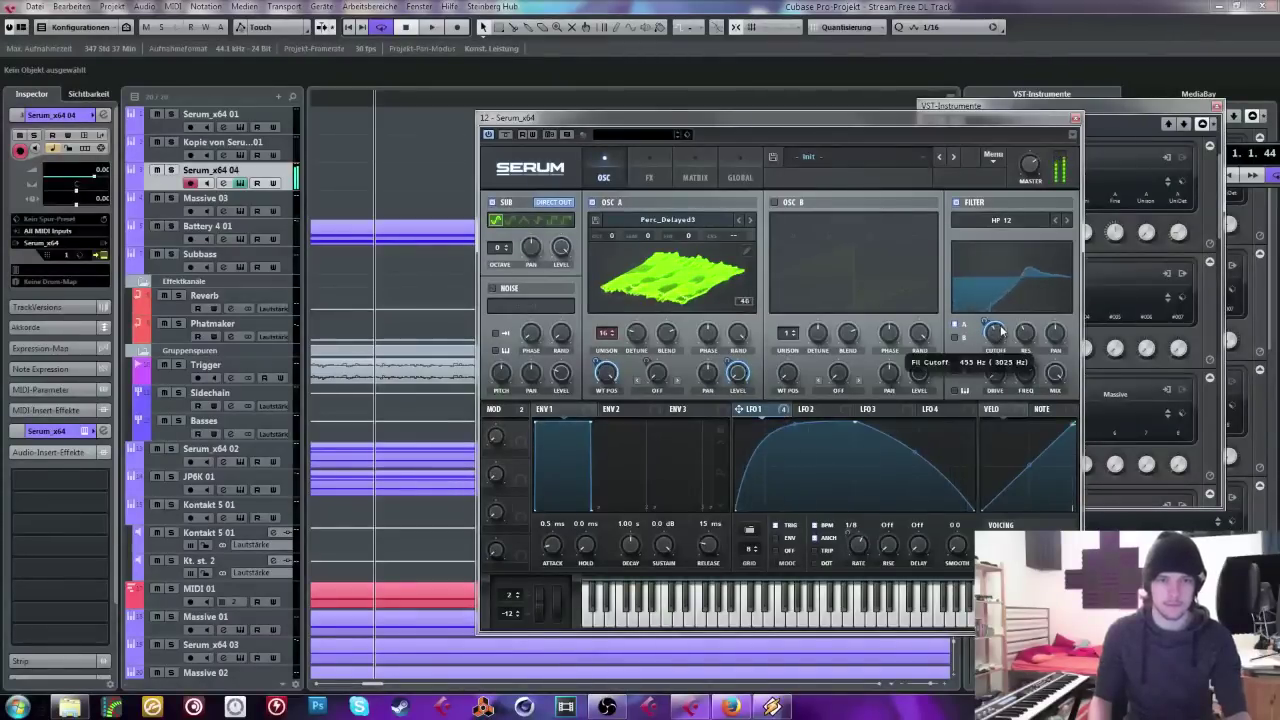
{"action": "scroll", "coordinate": [998, 342], "scroll_direction": "up", "scroll_amount": 2}
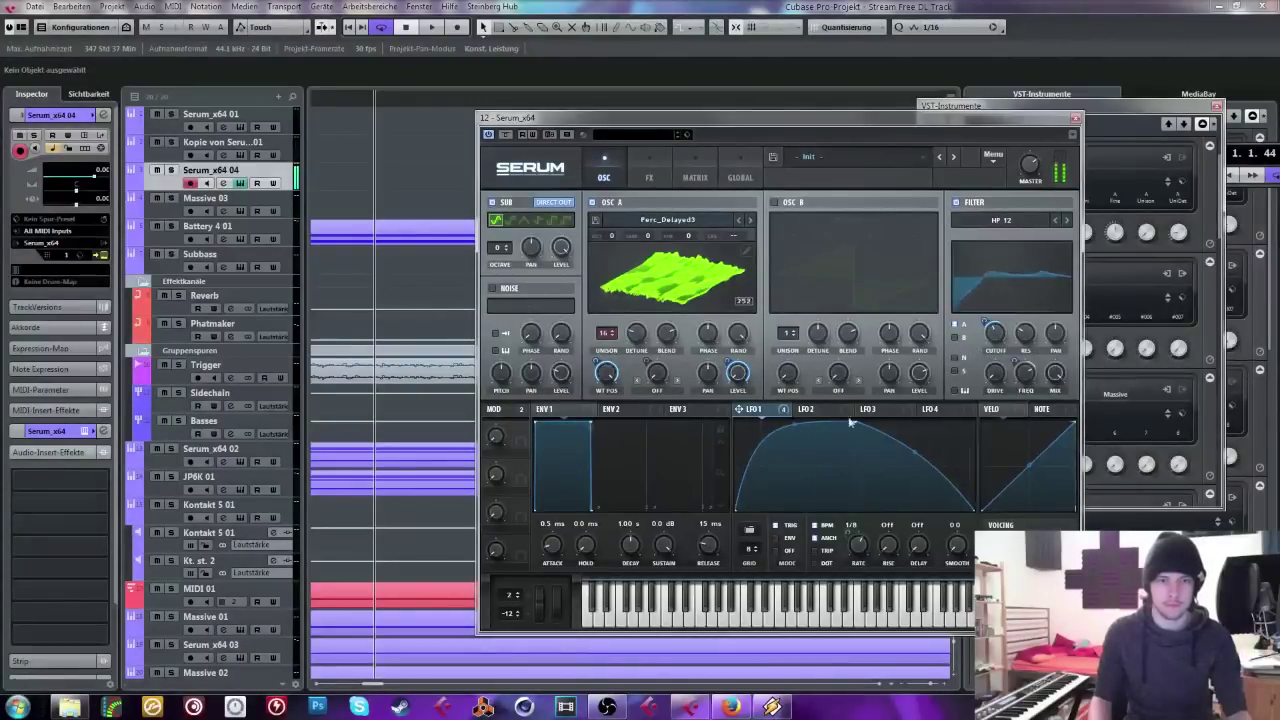
Step: Route LFO 1 to the filter's Mix, and load the BS Strong Automated 2 preset from the VR New Basses folder
{"action": "left_click_drag", "start_coordinate": [739, 409], "coordinate": [1056, 374]}
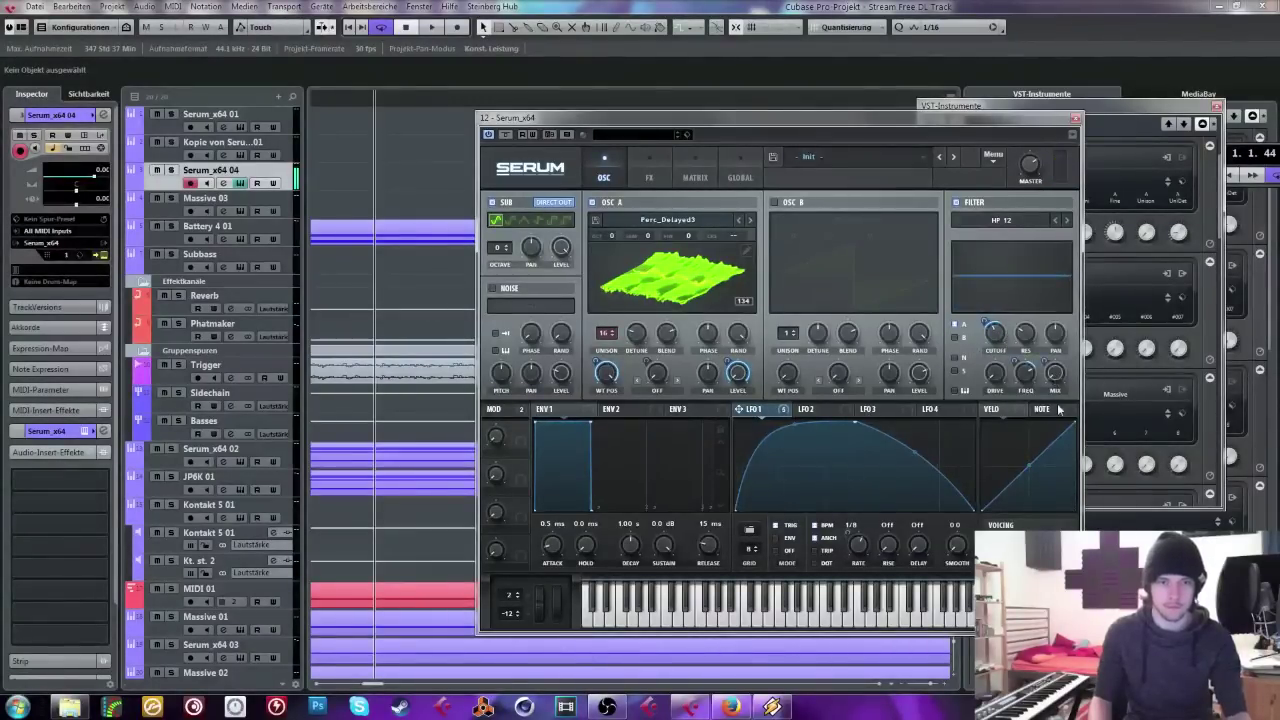
{"action": "left_click", "coordinate": [649, 168]}
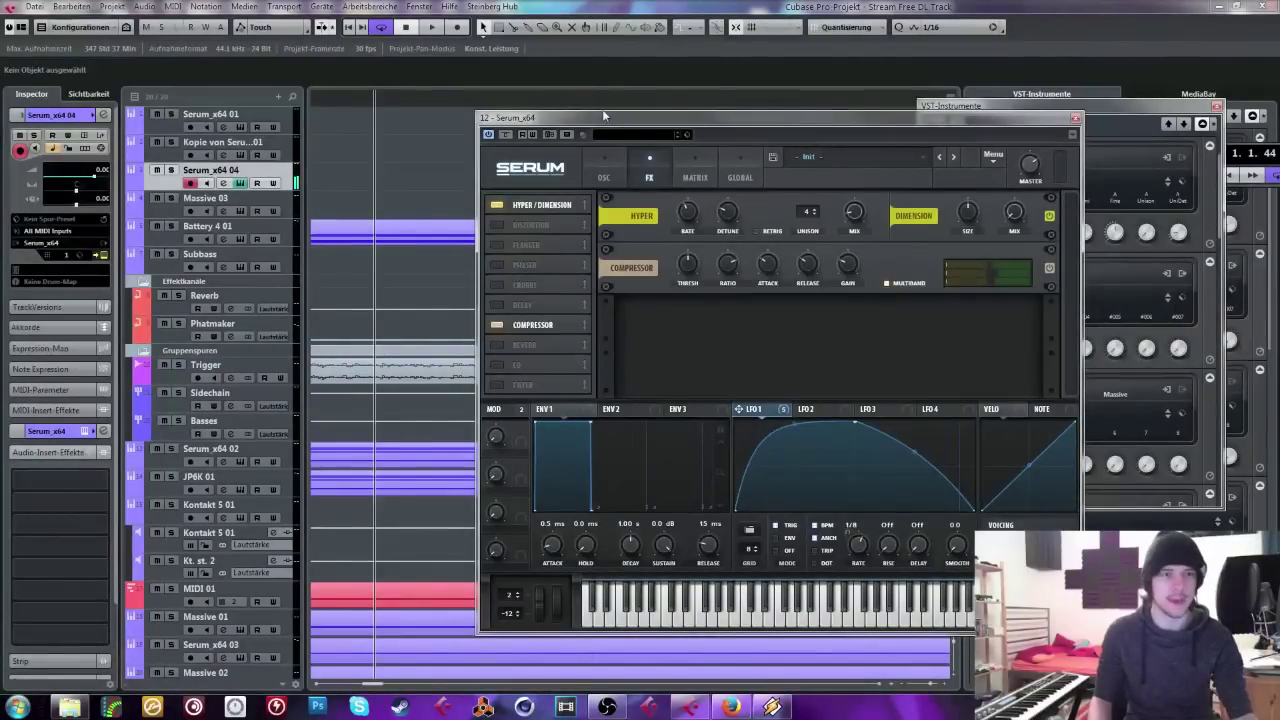
{"action": "left_click_drag", "start_coordinate": [603, 116], "coordinate": [635, 150]}
{"action": "left_click", "coordinate": [893, 184]}
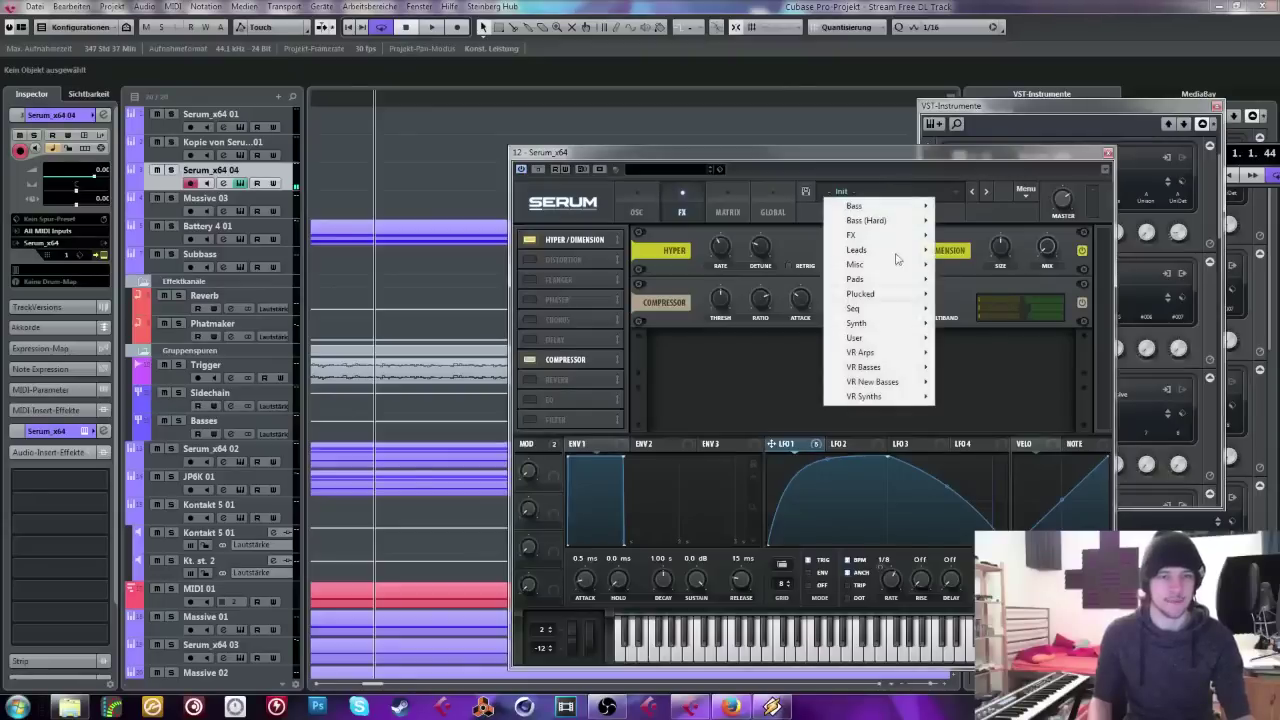
{"action": "mouse_move", "coordinate": [895, 382]}
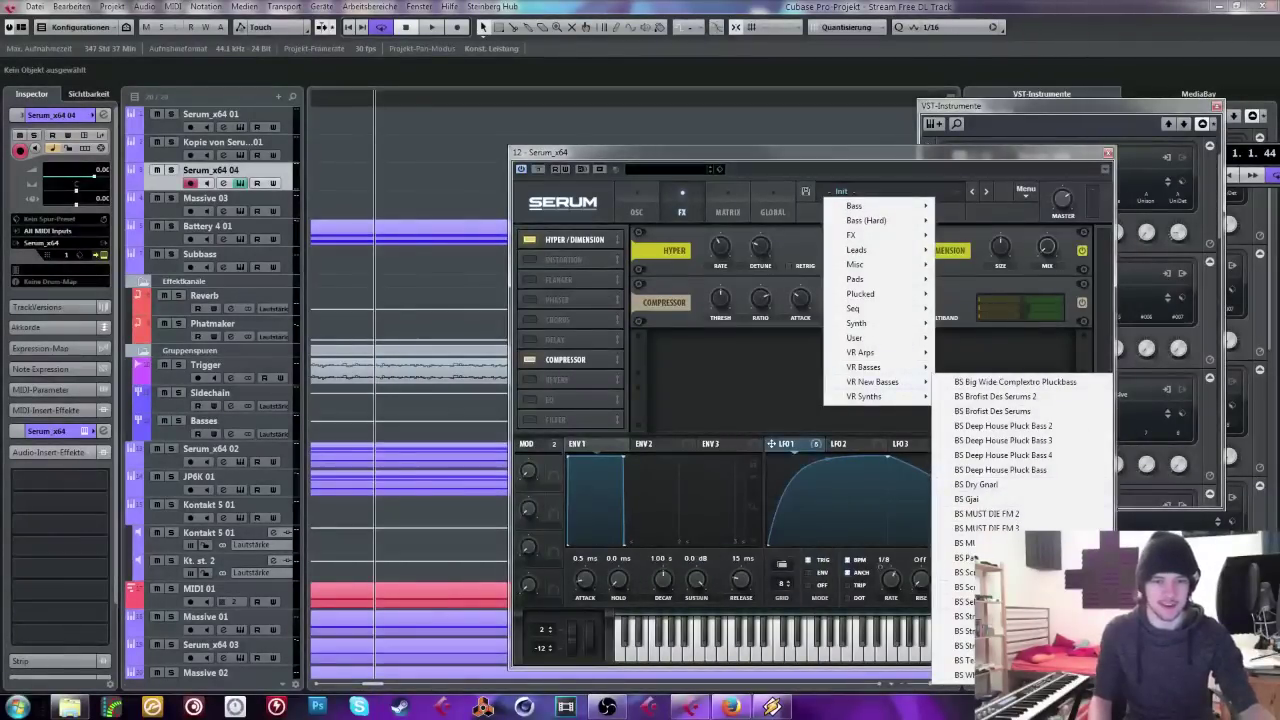
{"action": "left_click", "coordinate": [975, 631]}
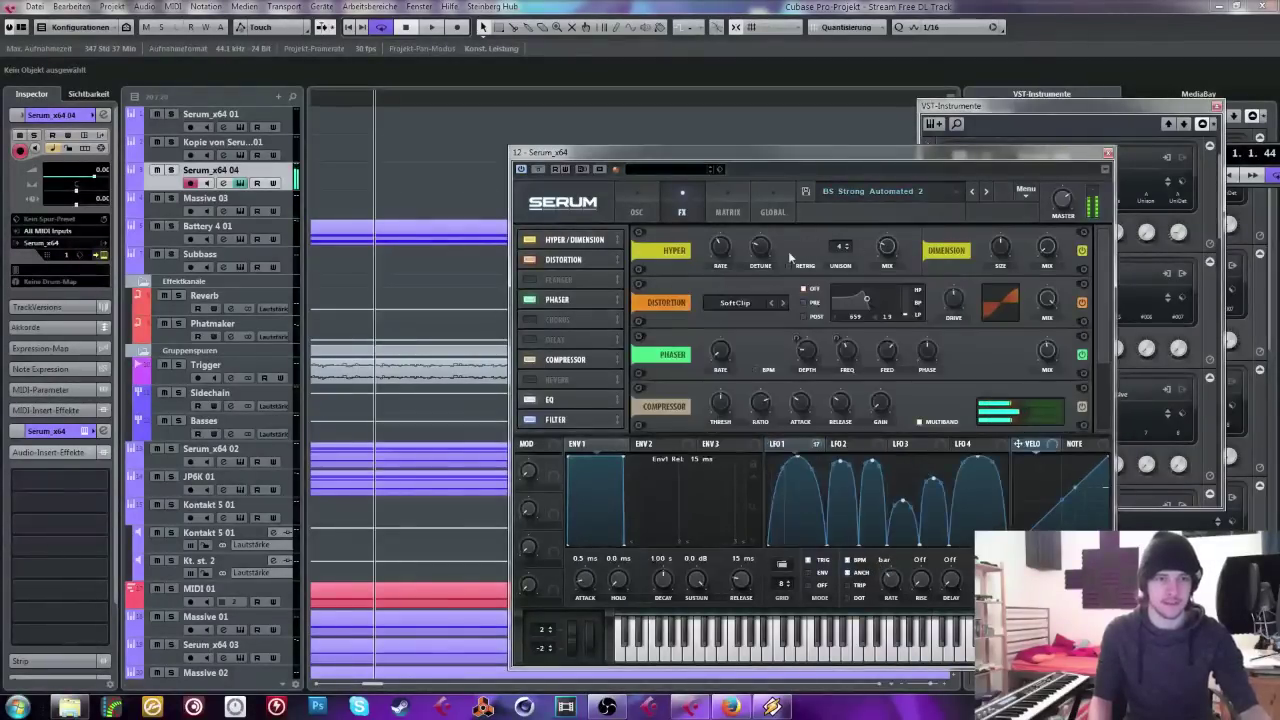
Step: Close the Serum and VST instruments windows and audition the loop at bar 32 with the Kopie von Serum track selected
{"action": "left_click", "coordinate": [1107, 154]}
{"action": "left_click", "coordinate": [1217, 106]}
{"action": "left_click_drag", "start_coordinate": [528, 102], "coordinate": [300, 95]}
{"action": "key", "text": "space"}
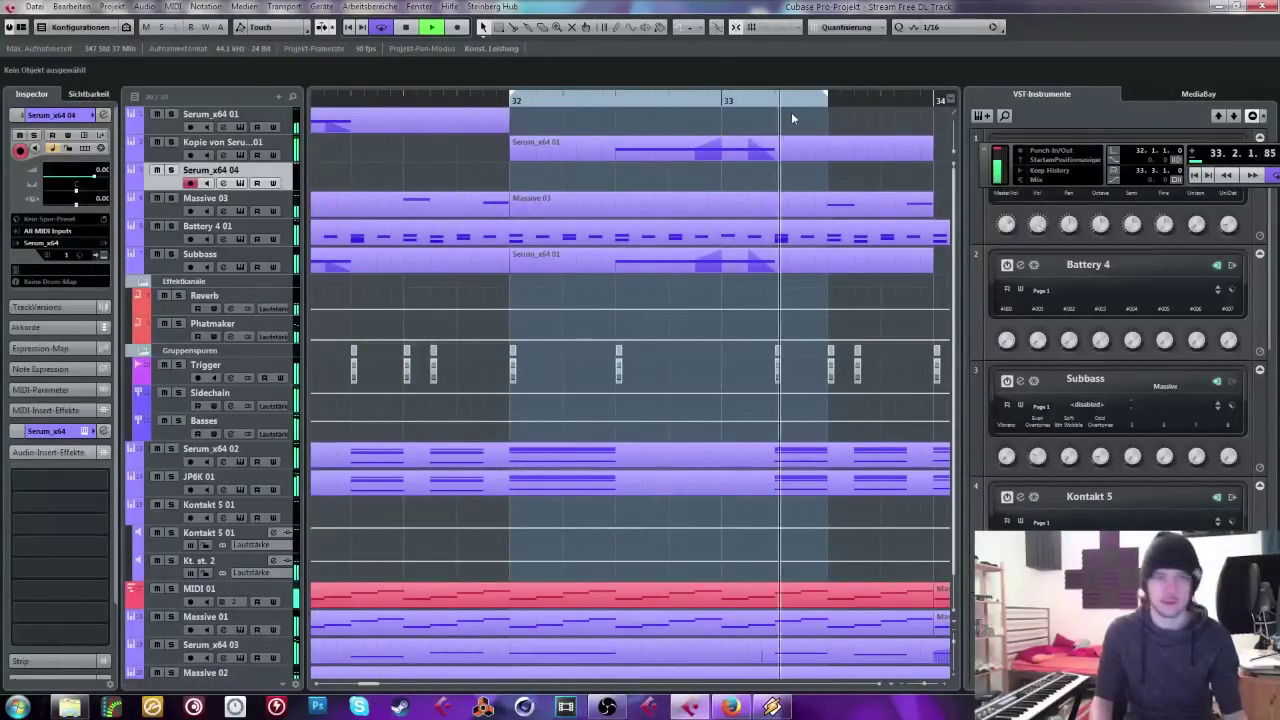
{"action": "left_click", "coordinate": [238, 148]}
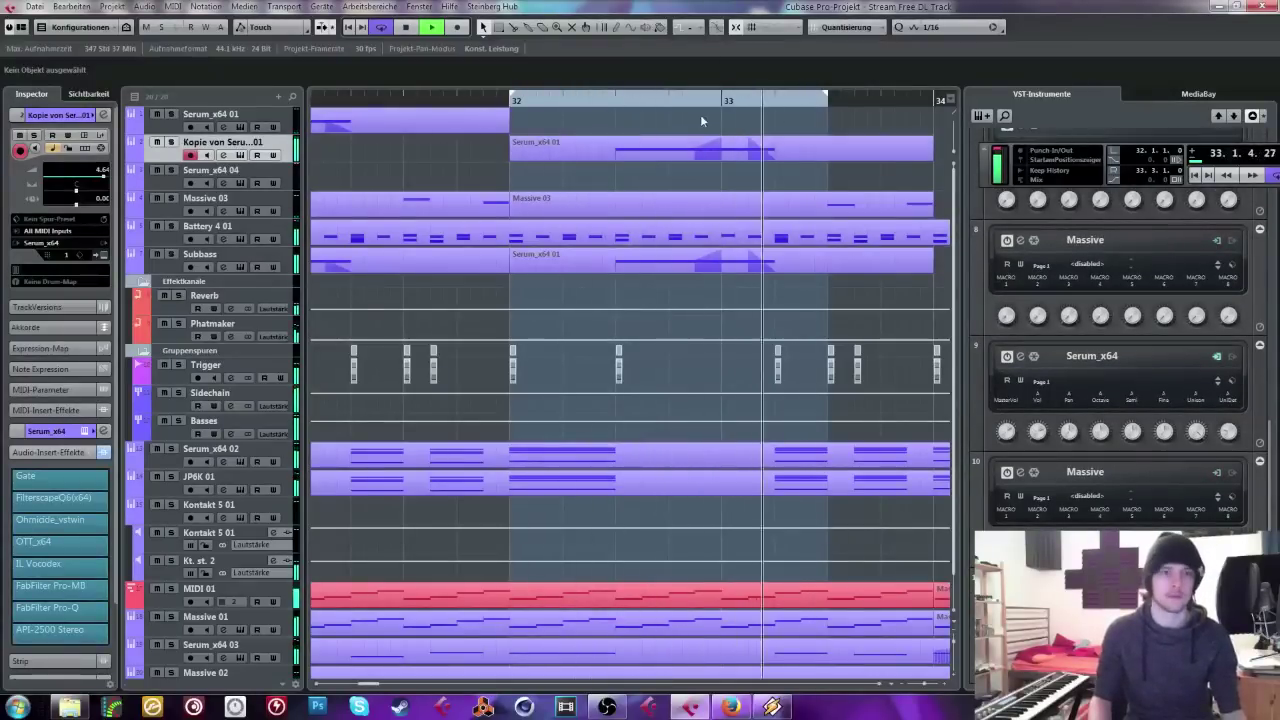
{"action": "key", "text": "space"}
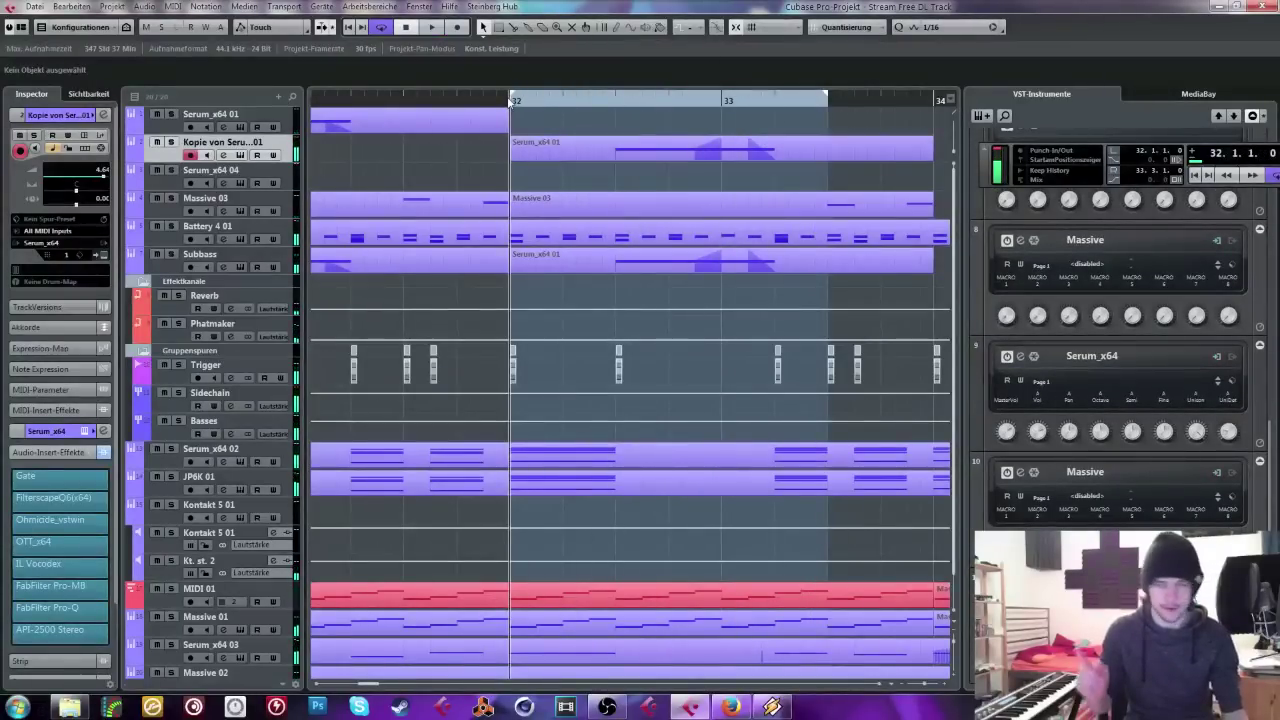
{"action": "key", "text": "space"}
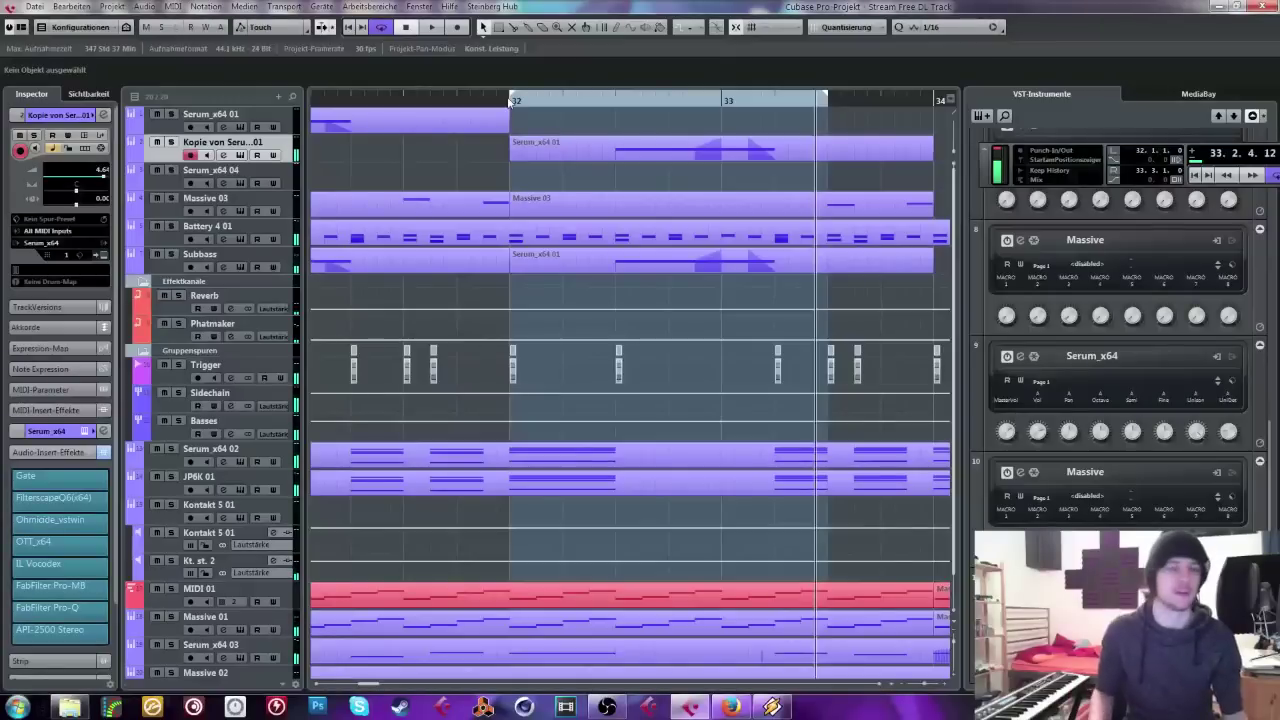
{"action": "left_click", "coordinate": [512, 101]}
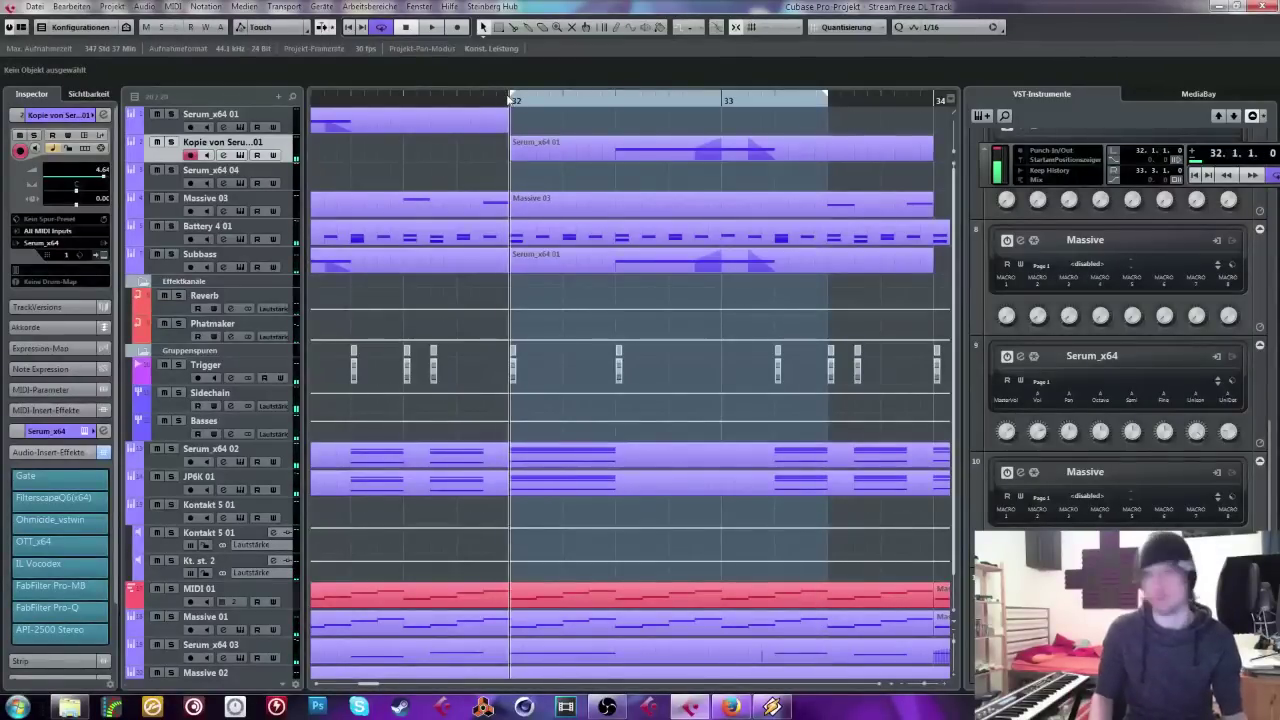
Step: In the Kopie von Serum track's Serum, move LFO 1's second peak and the dip between the humps earlier, and adjust the second hump's falling curve
{"action": "left_click", "coordinate": [238, 155]}
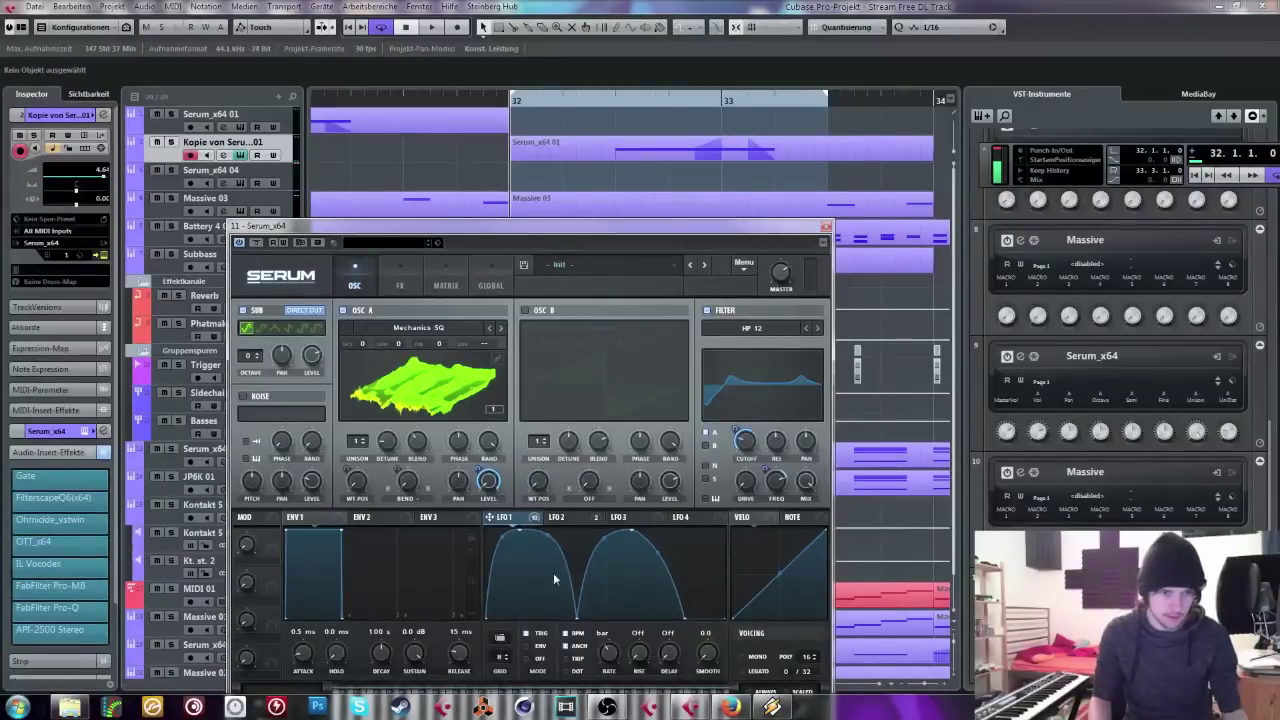
{"action": "mouse_move", "coordinate": [608, 540]}
{"action": "left_mouse_down"}
{"action": "mouse_move", "coordinate": [623, 535]}
{"action": "mouse_move", "coordinate": [608, 528]}
{"action": "left_mouse_up"}
{"action": "key", "text": "space"}
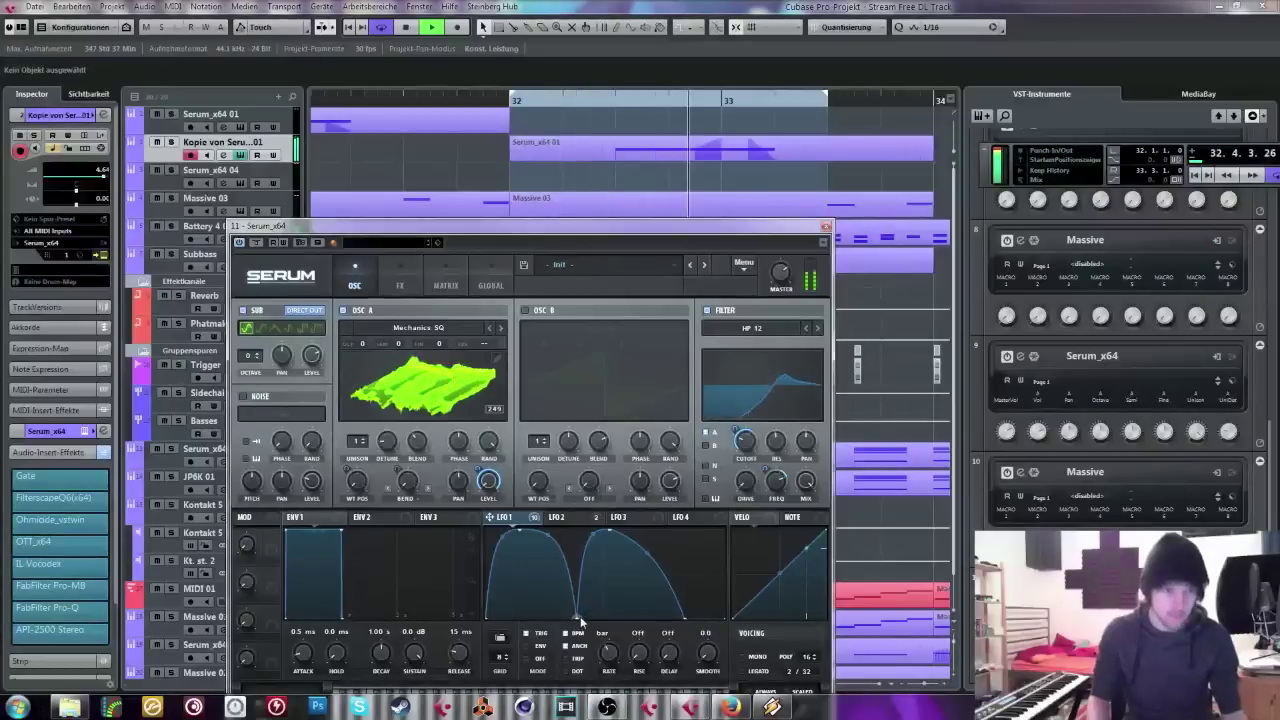
{"action": "left_click_drag", "start_coordinate": [581, 622], "coordinate": [563, 625]}
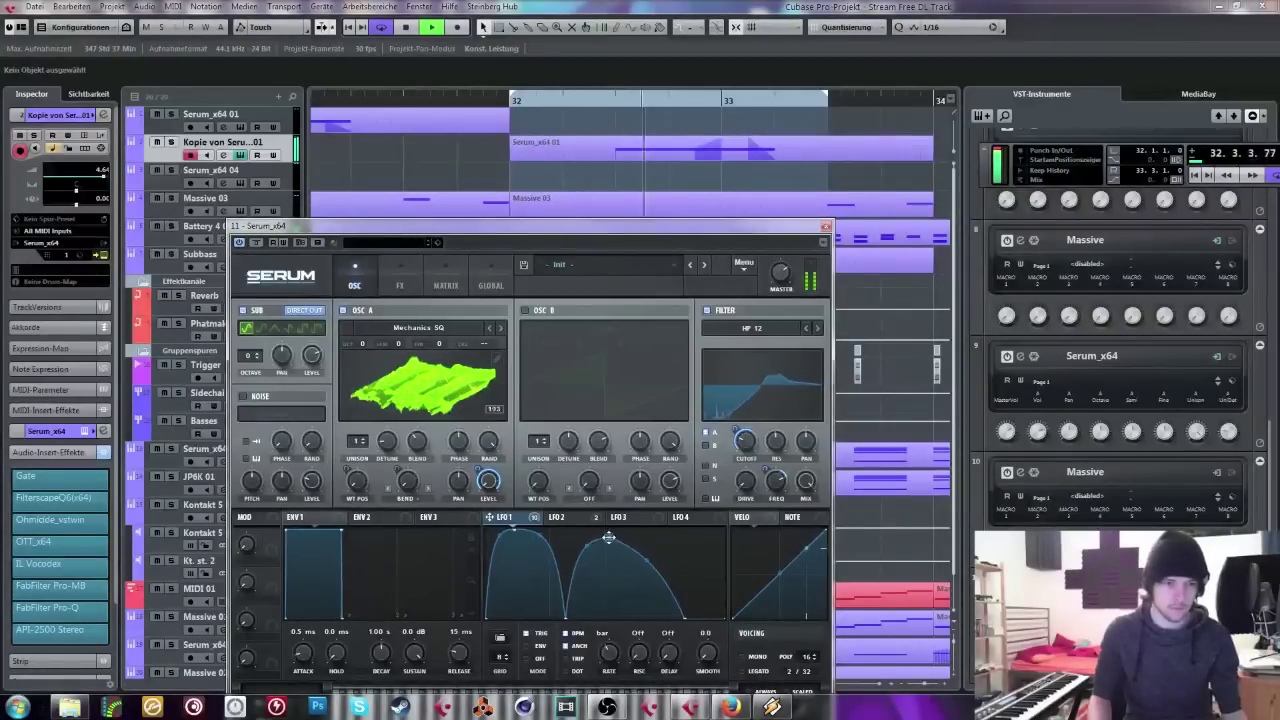
{"action": "double_click", "coordinate": [650, 555]}
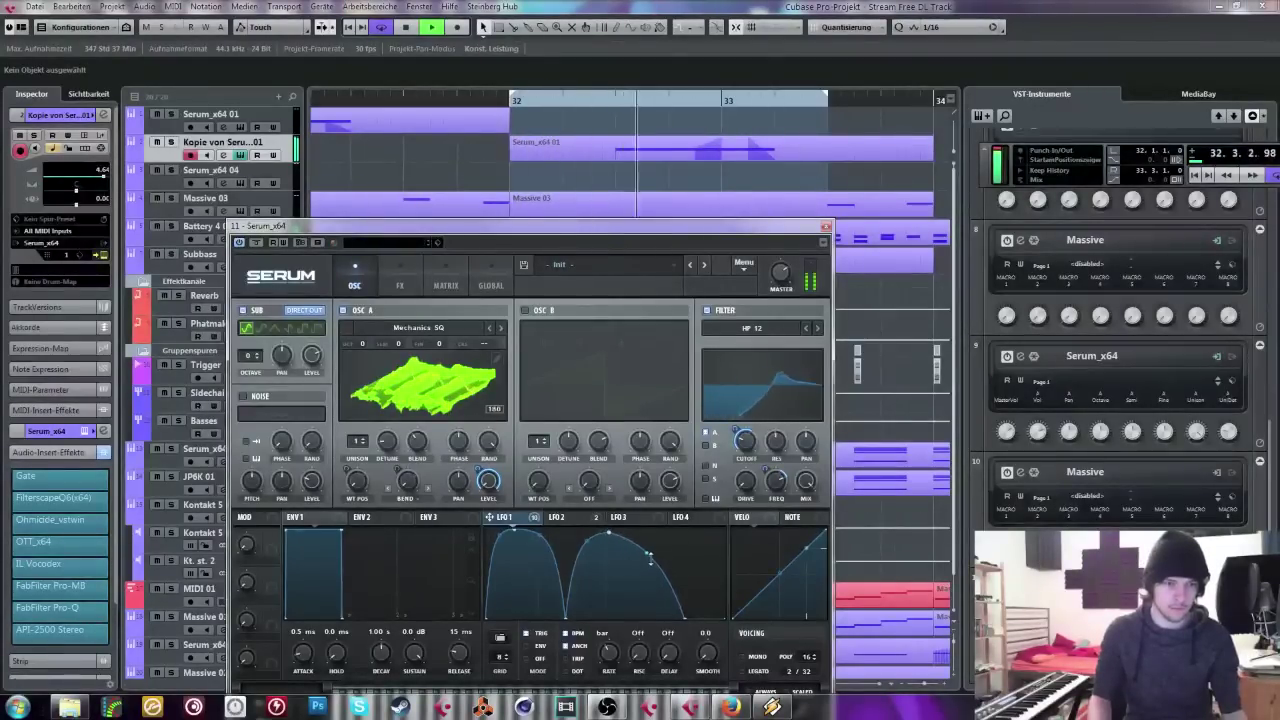
{"action": "key", "text": "space"}
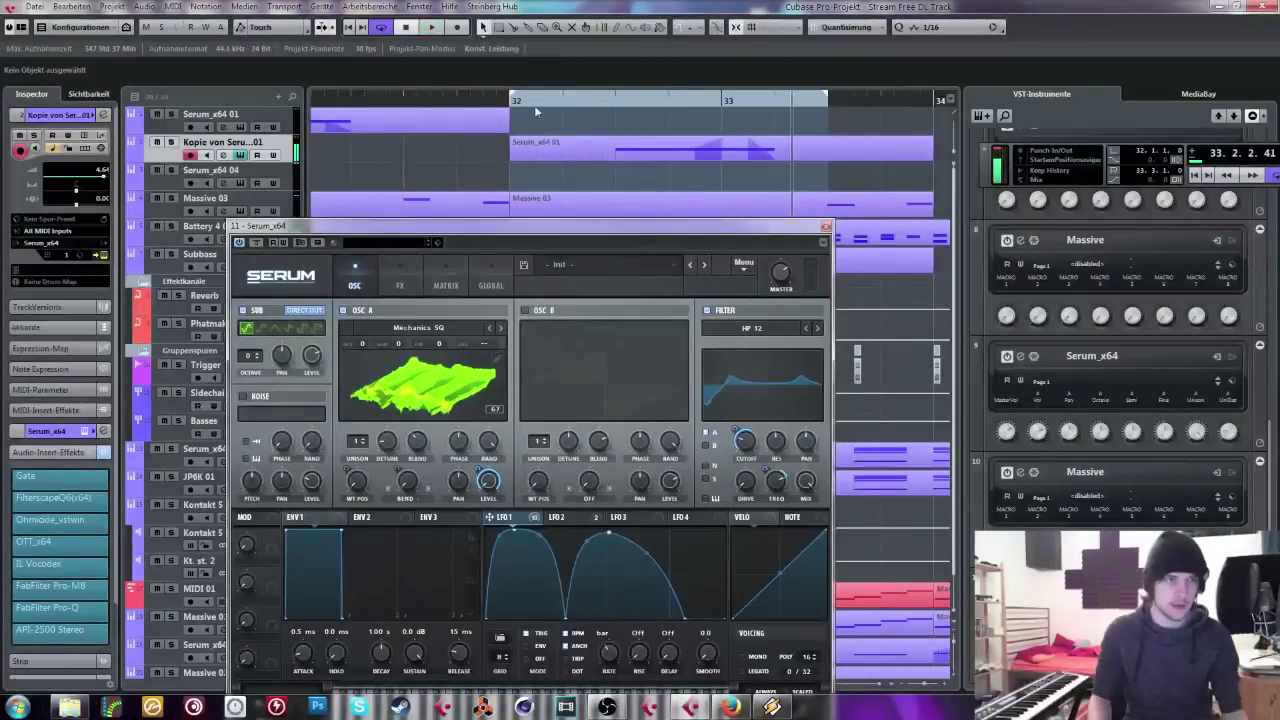
Step: Play the loop with the track soloed, raising LFO 1's second peak to the maximum and slightly lowering its first peak
{"action": "left_click", "coordinate": [553, 102]}
{"action": "key", "text": "space"}
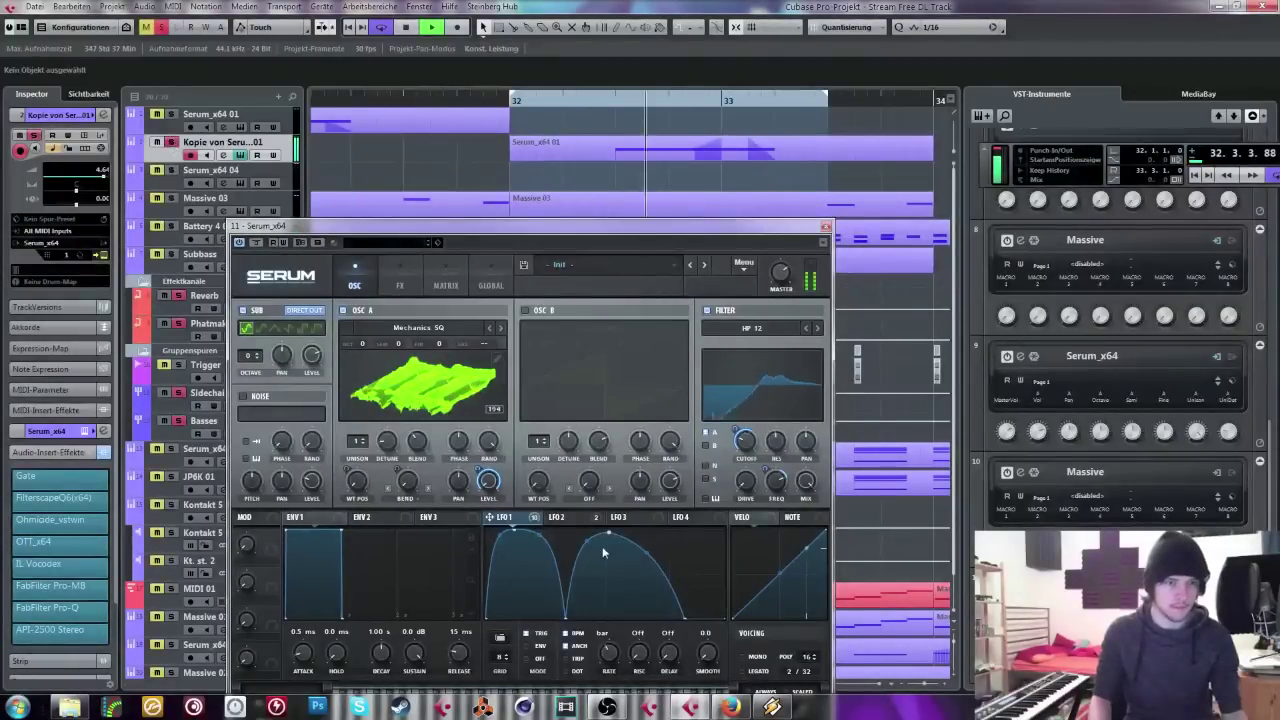
{"action": "left_click_drag", "start_coordinate": [613, 538], "coordinate": [608, 530]}
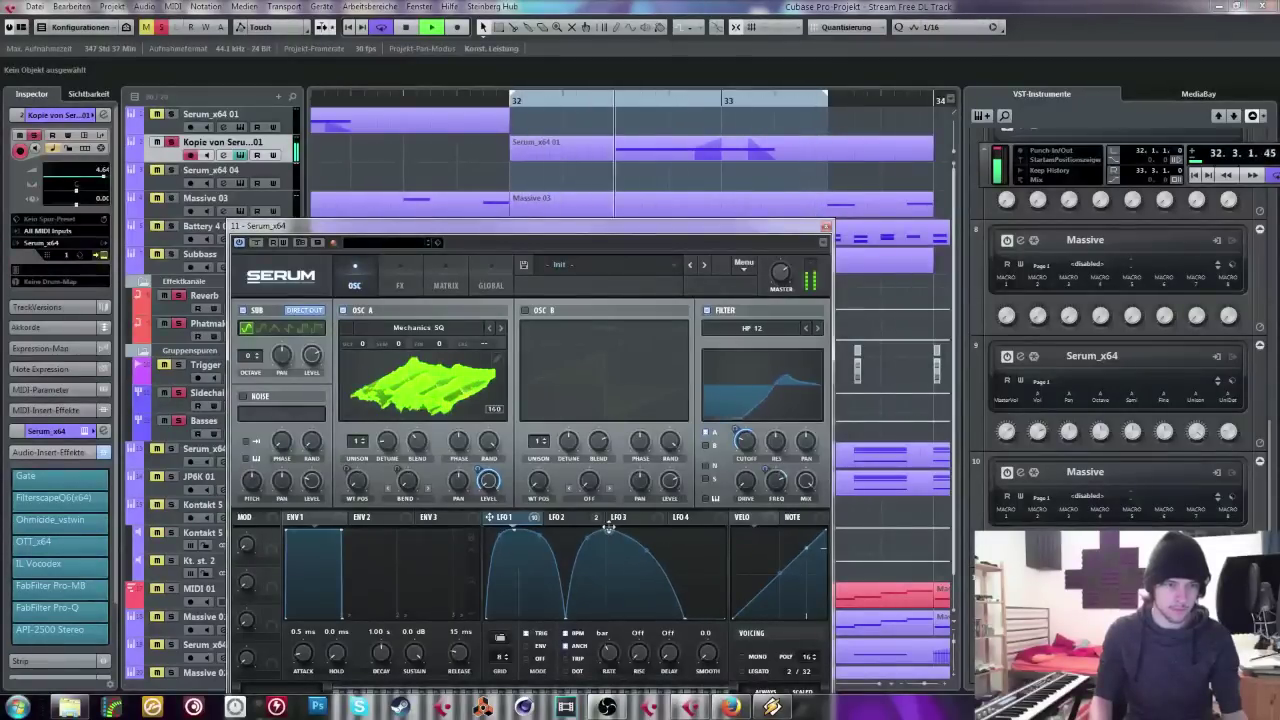
{"action": "left_click_drag", "start_coordinate": [508, 528], "coordinate": [514, 538]}
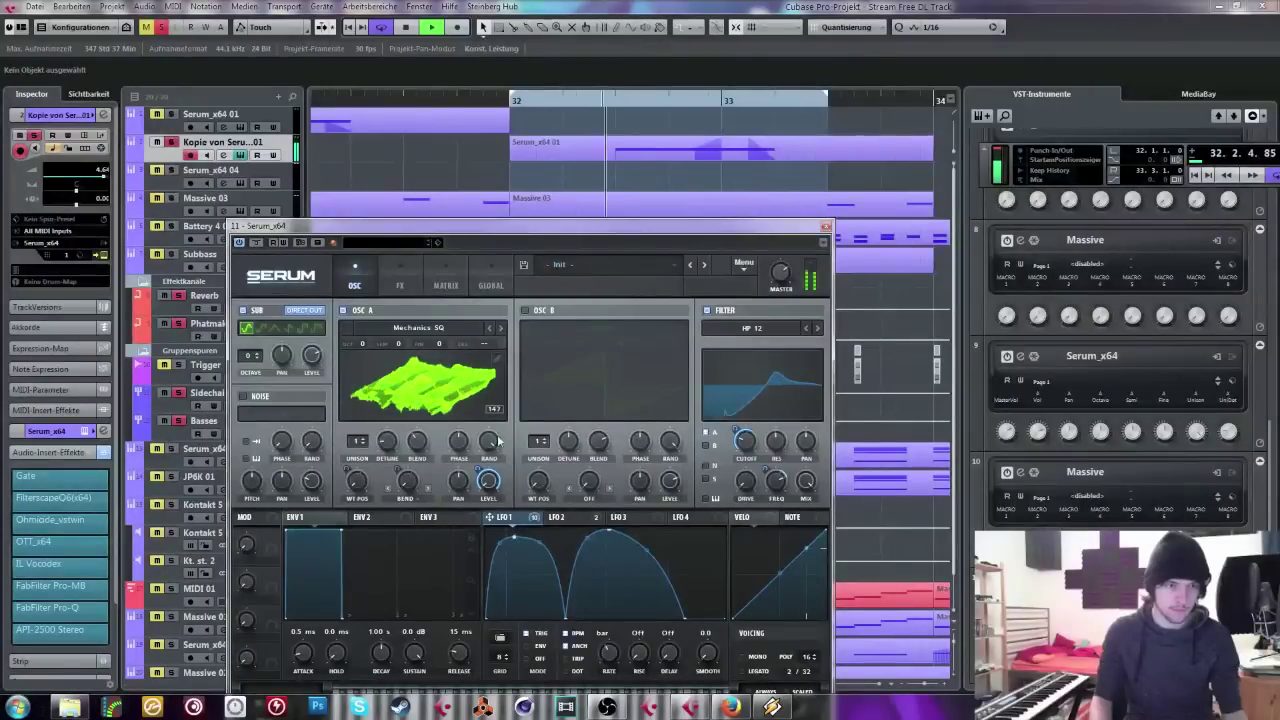
Step: Review LFO 2 and the effects rack, and unsolo the track to hear the loop in the full mix
{"action": "left_click", "coordinate": [558, 517]}
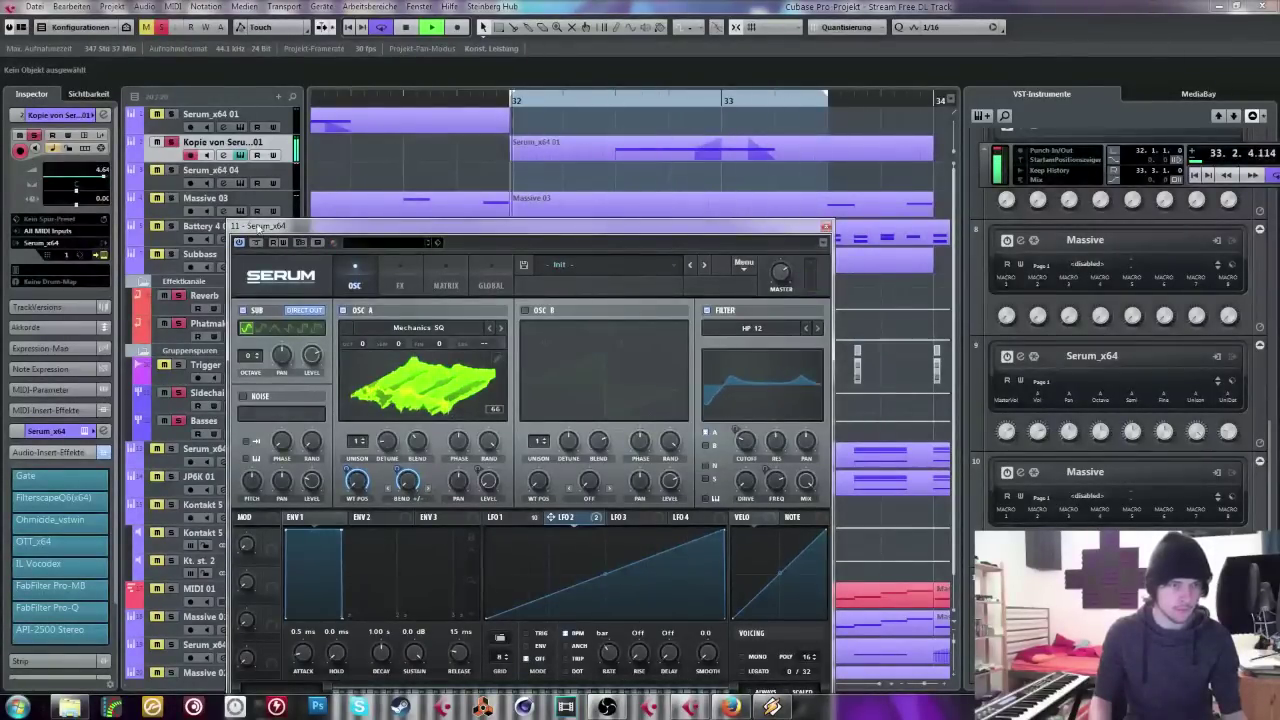
{"action": "left_click", "coordinate": [399, 282]}
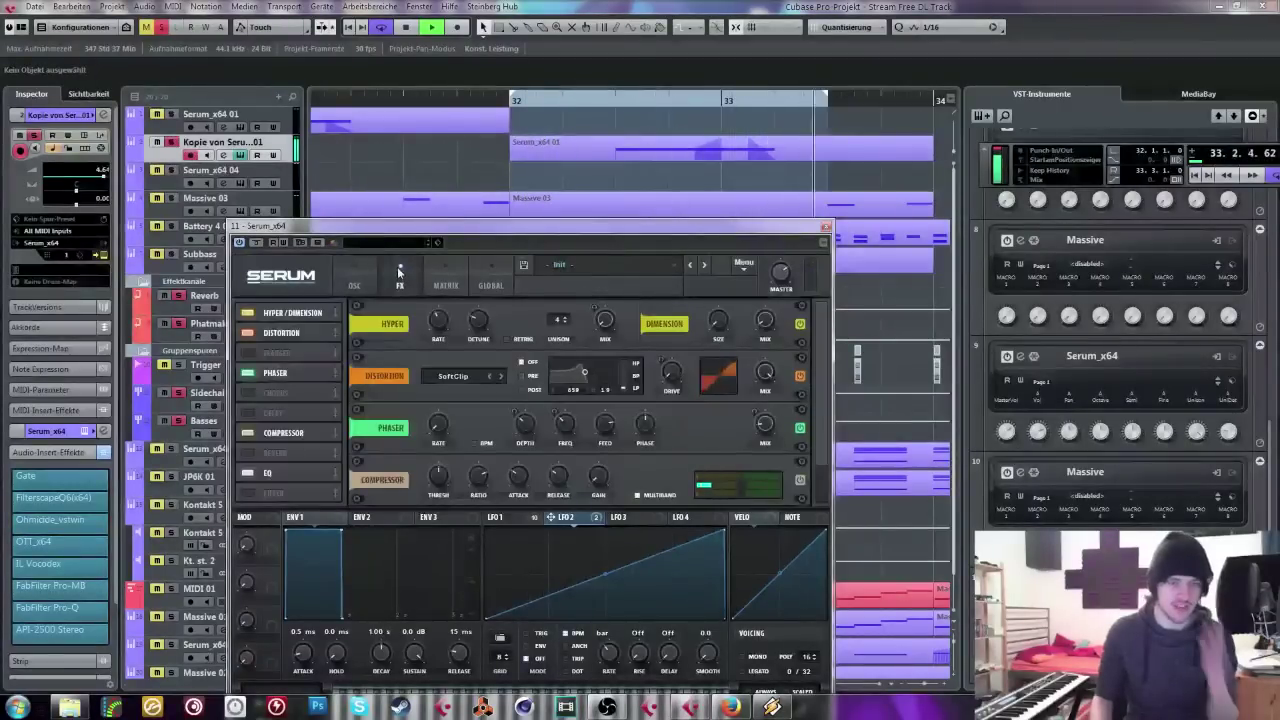
{"action": "left_click", "coordinate": [172, 143]}
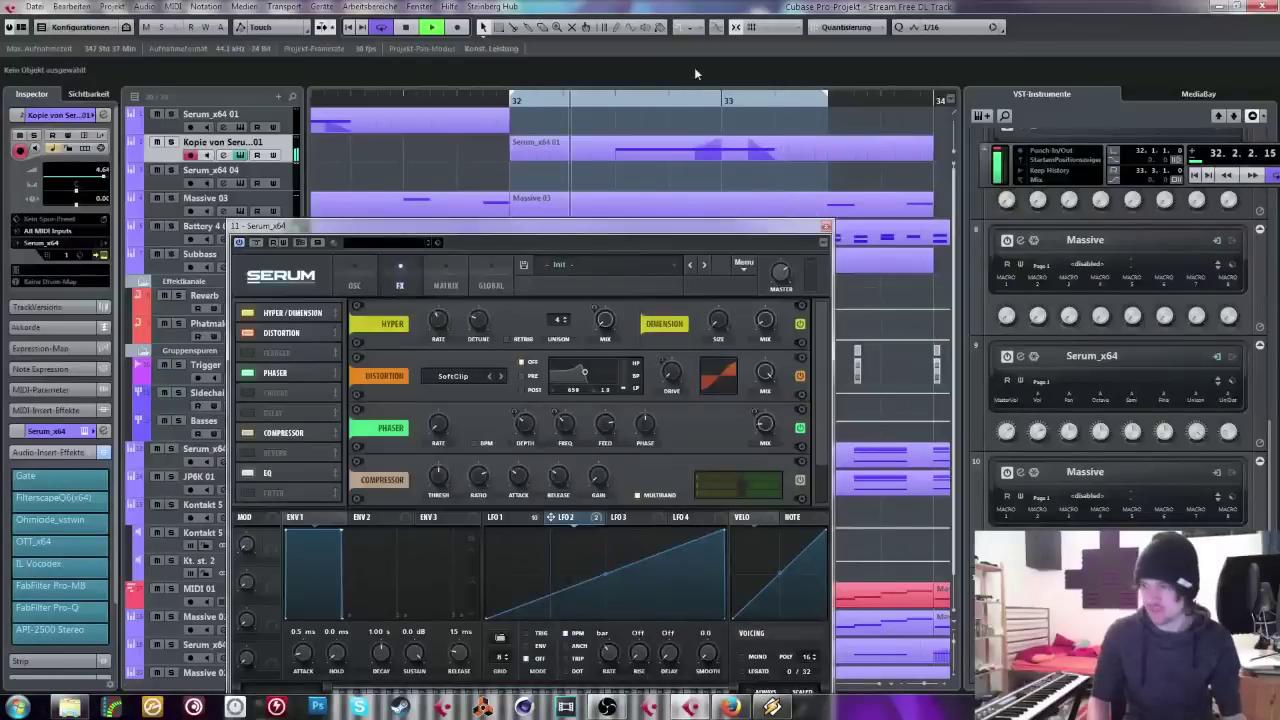
{"action": "key", "text": "space"}
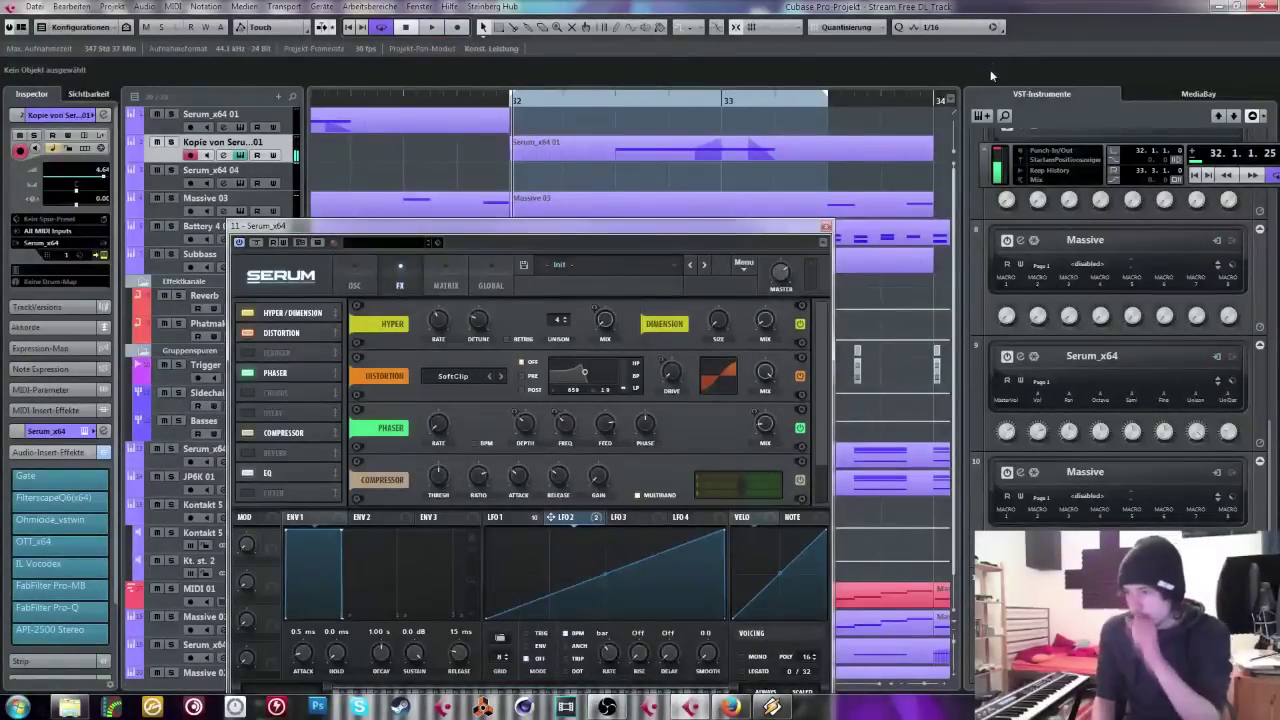
{"action": "left_click", "coordinate": [825, 227]}
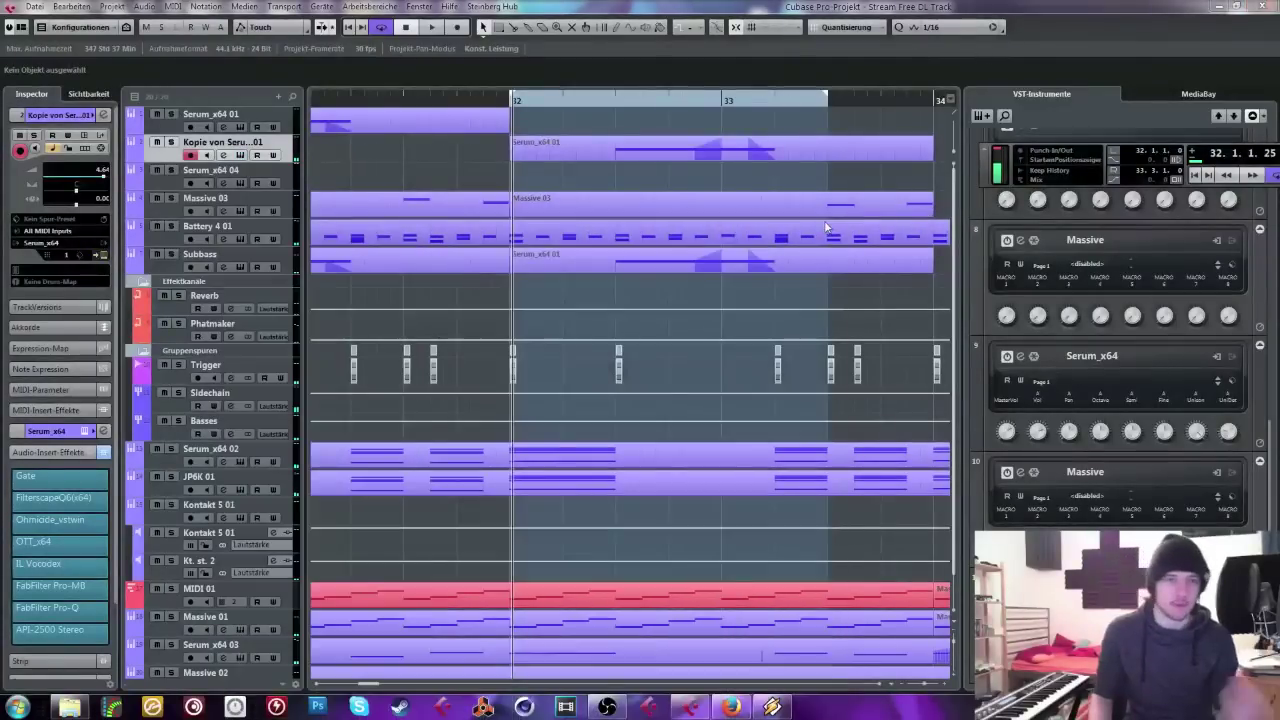
{"action": "key", "text": "space"}
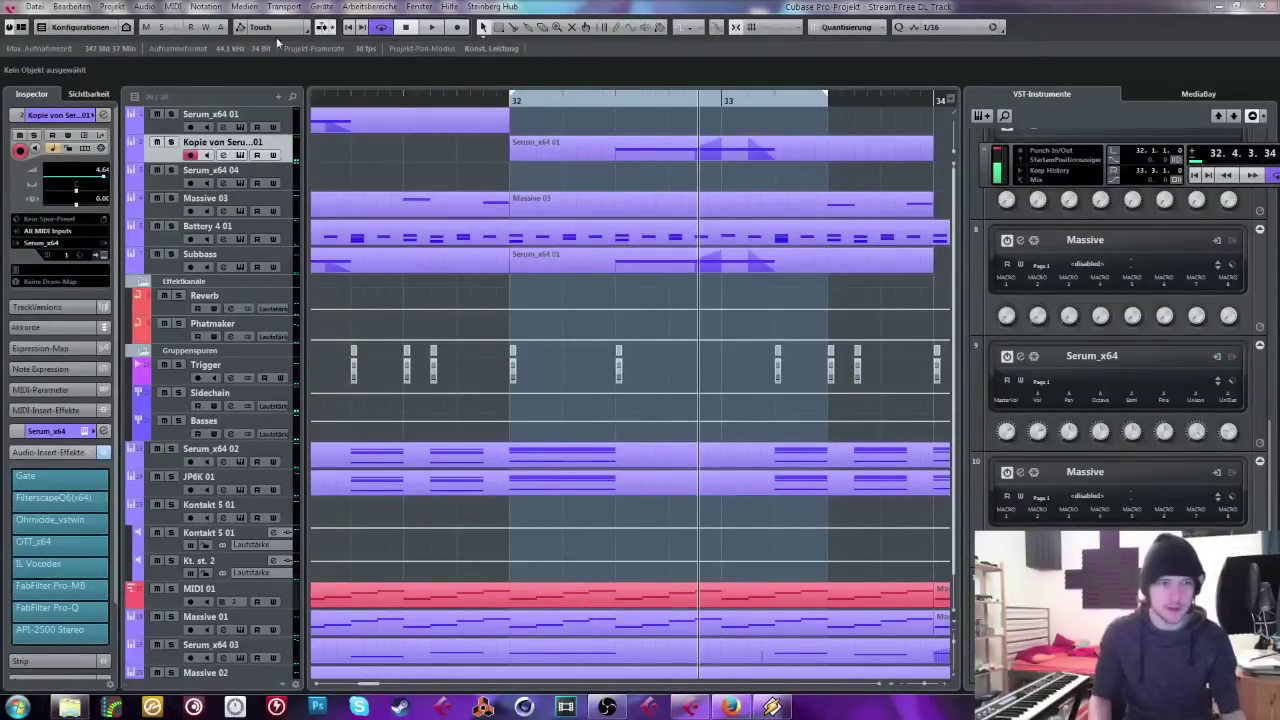
Step: Copy the Trigger event at 32.3 to 32.4.3, and add a matching C1 note at 32.4.3 in the Battery 4 01 part
{"action": "left_click", "coordinate": [512, 101]}
{"action": "left_click_drag", "start_coordinate": [618, 368], "coordinate": [698, 370]}
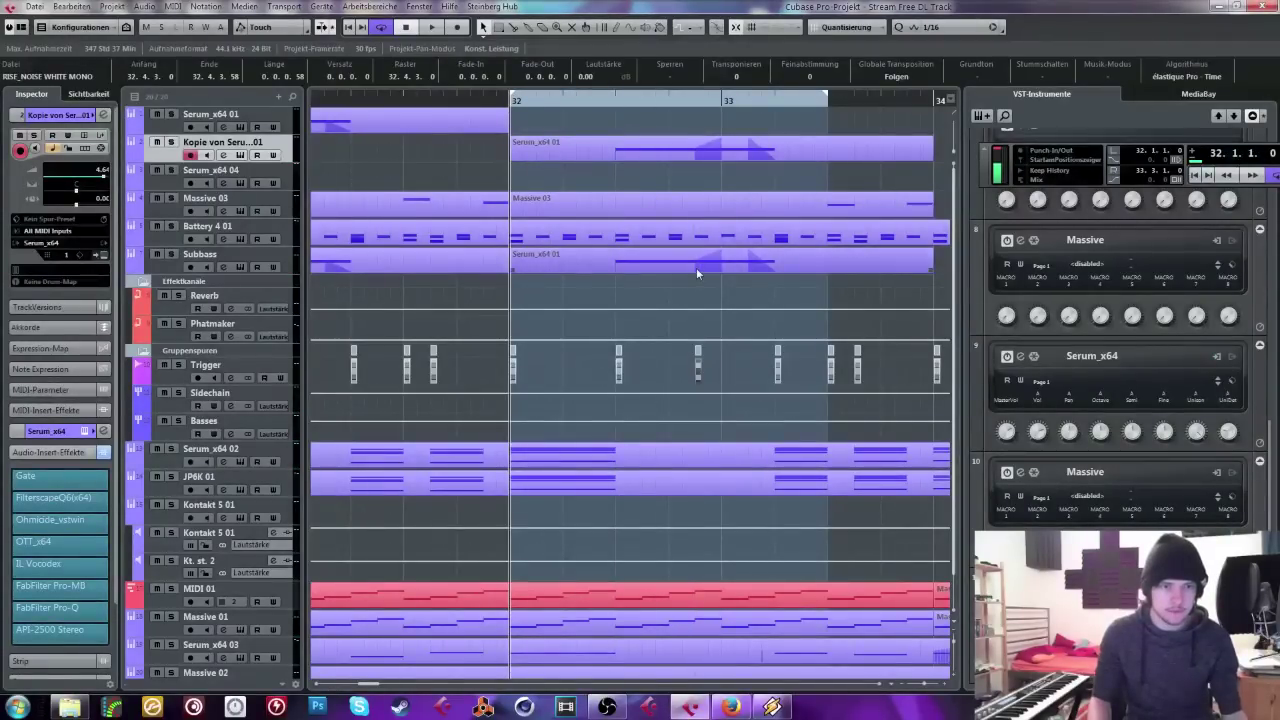
{"action": "double_click", "coordinate": [672, 238]}
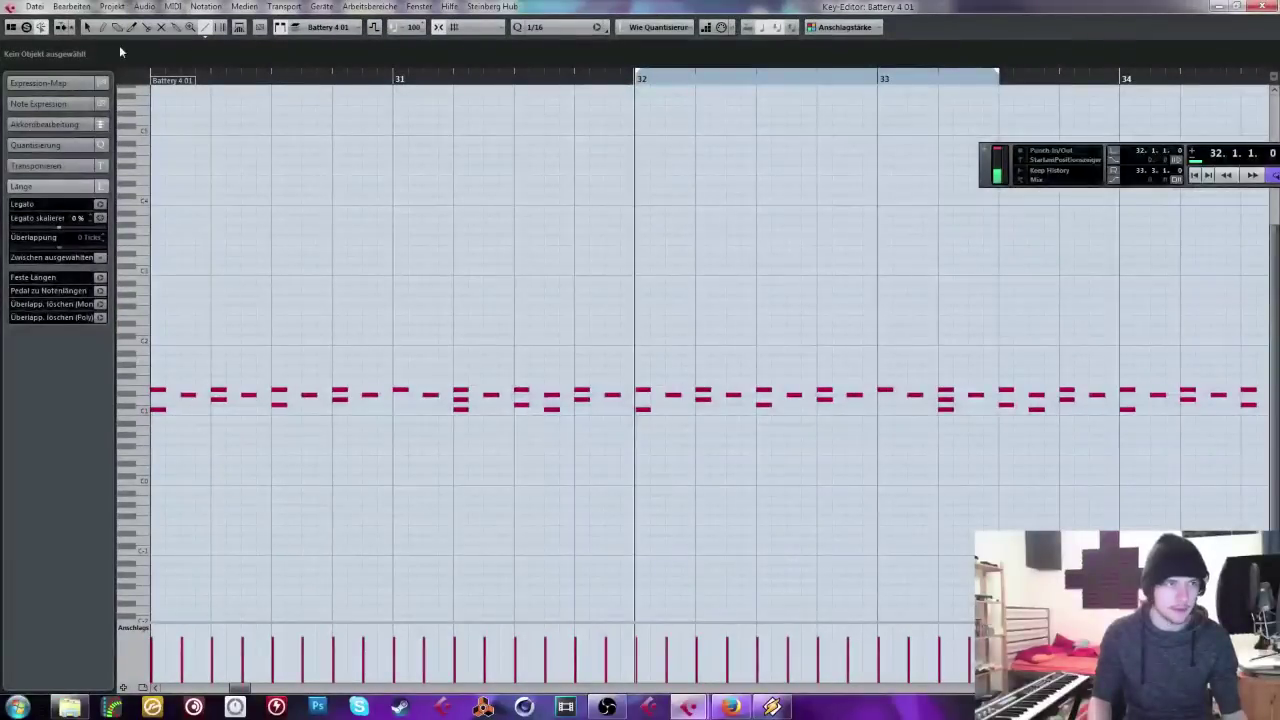
{"action": "left_click", "coordinate": [856, 409]}
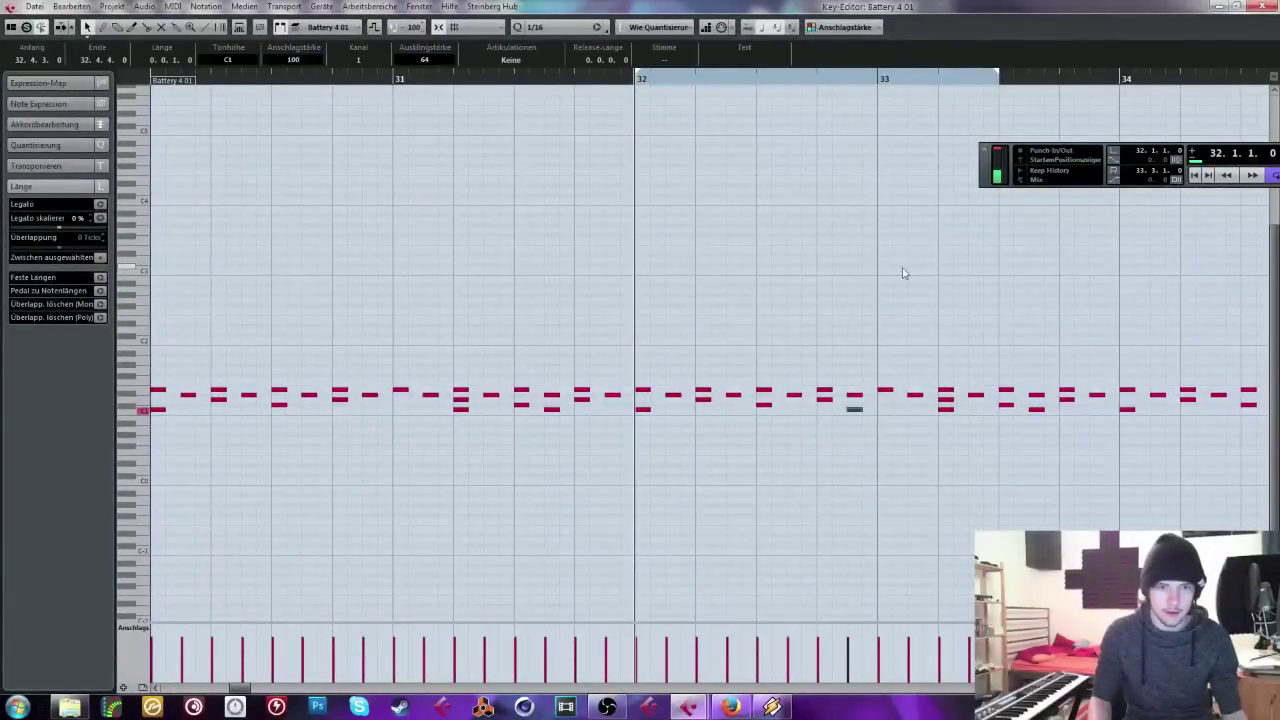
{"action": "key", "text": "space"}
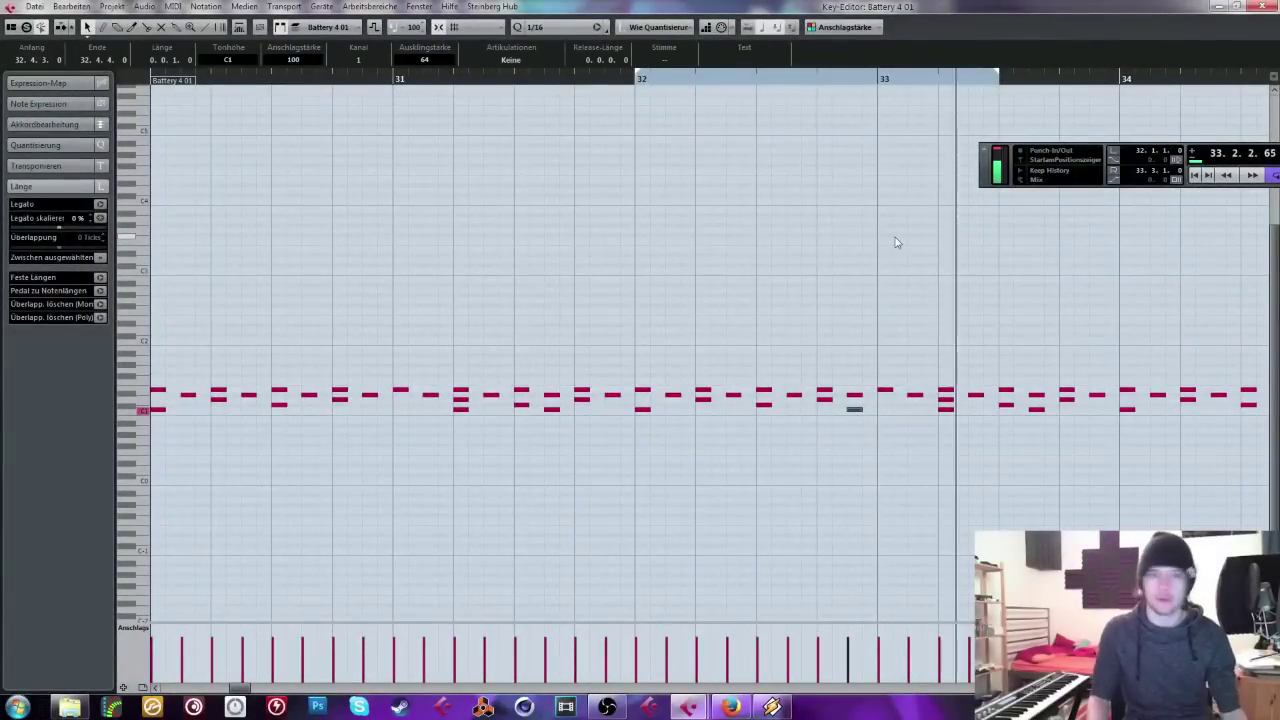
{"action": "left_click", "coordinate": [1263, 6]}
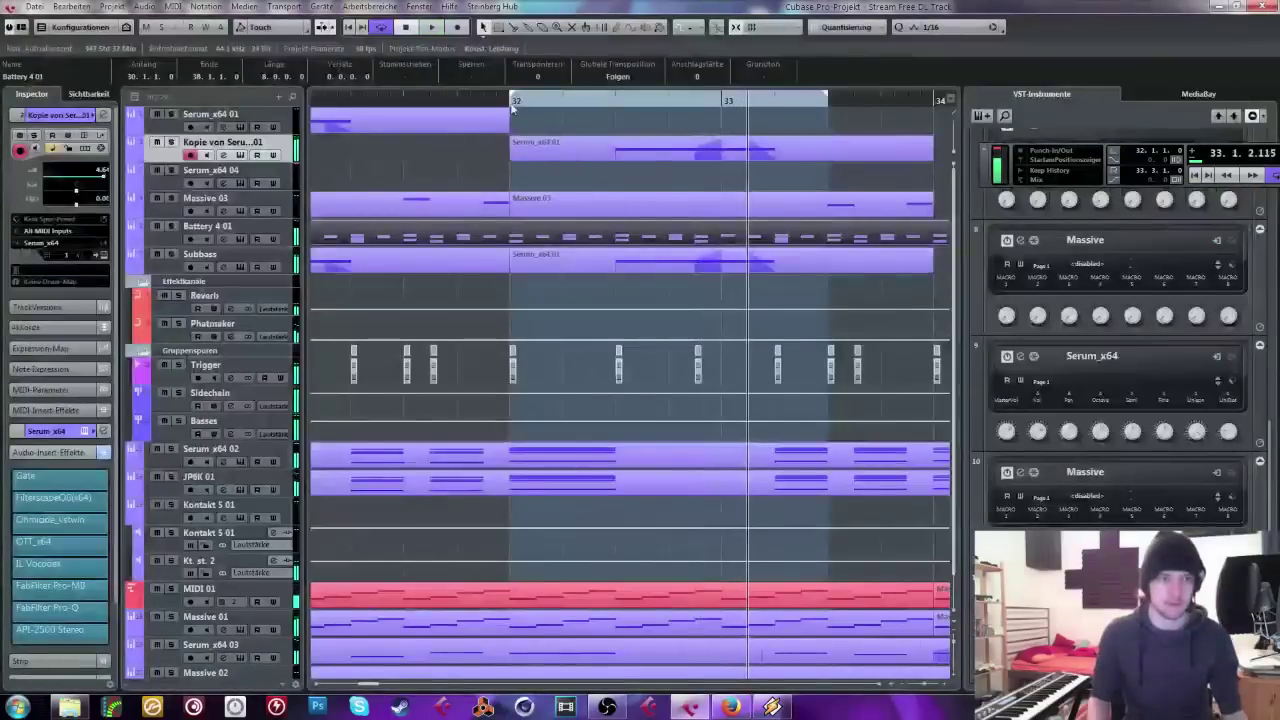
{"action": "key", "text": "space"}
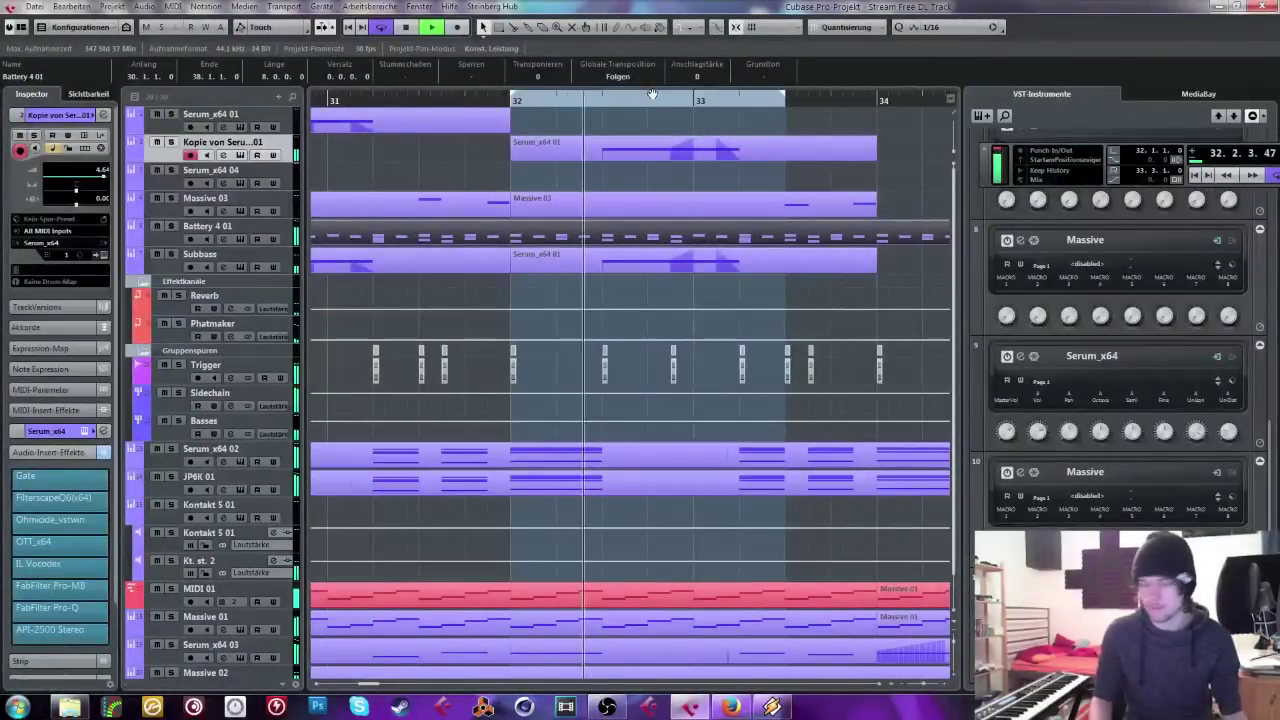
{"action": "key", "text": "space"}
{"action": "left_click", "coordinate": [545, 101]}
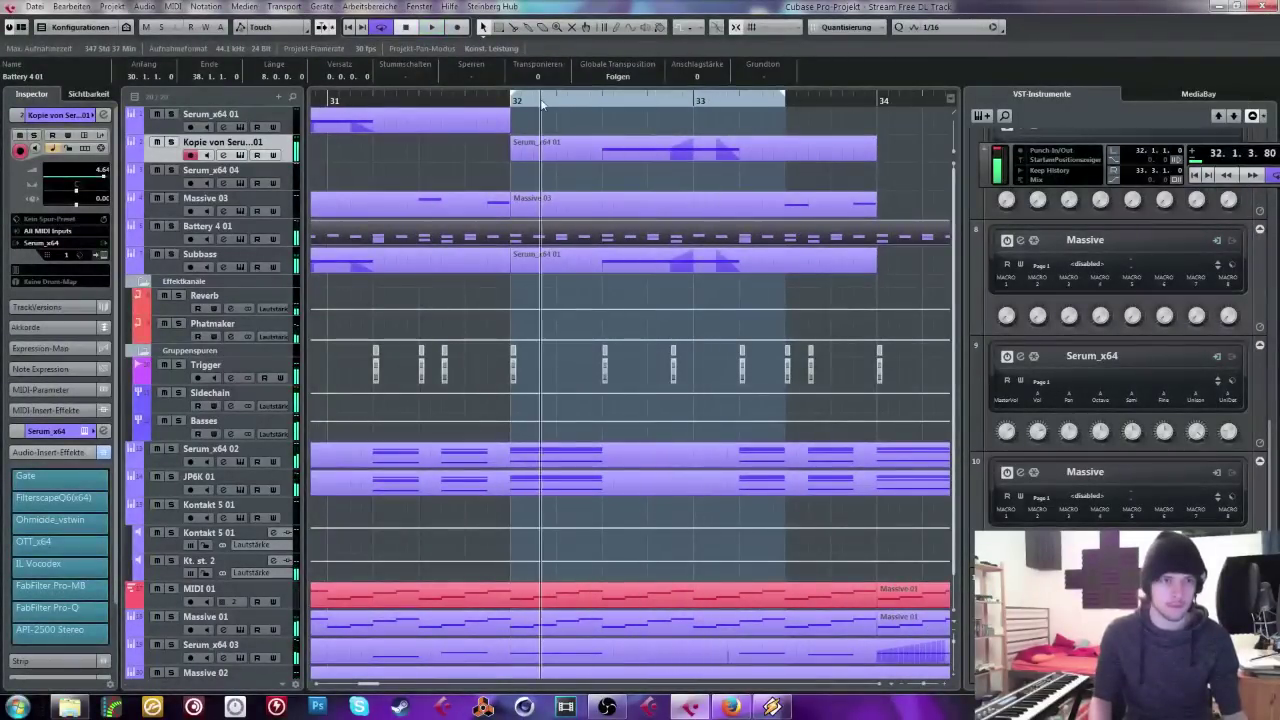
Step: Shift LFO 1's second peak and the dip before it slightly later in the Kopie von Serum track's Serum during playback
{"action": "left_click", "coordinate": [241, 155]}
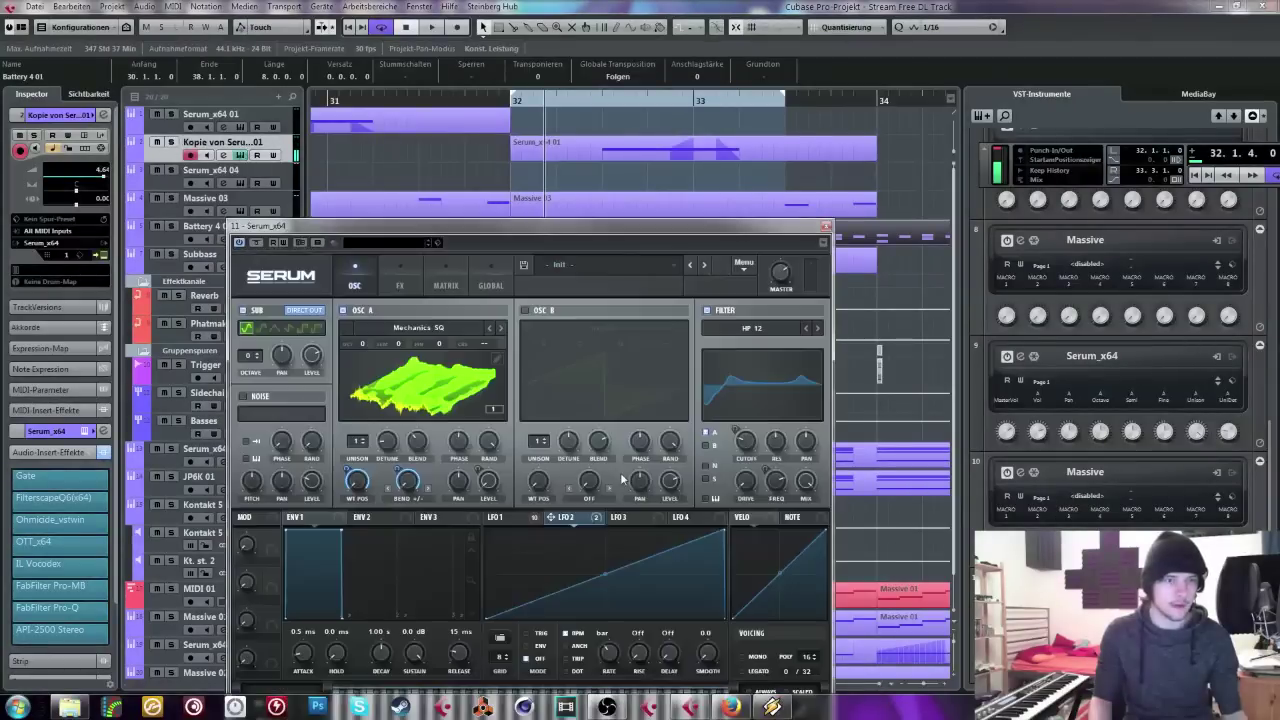
{"action": "key", "text": "space"}
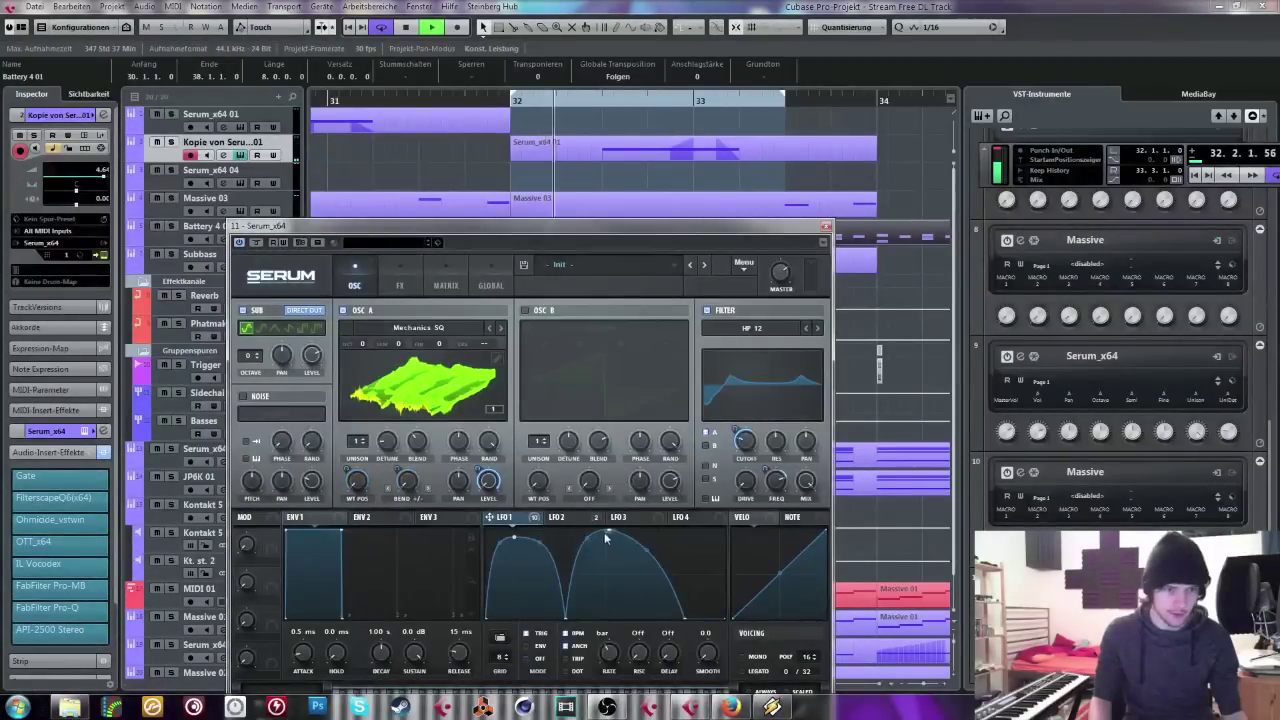
{"action": "left_click_drag", "start_coordinate": [606, 531], "coordinate": [618, 526]}
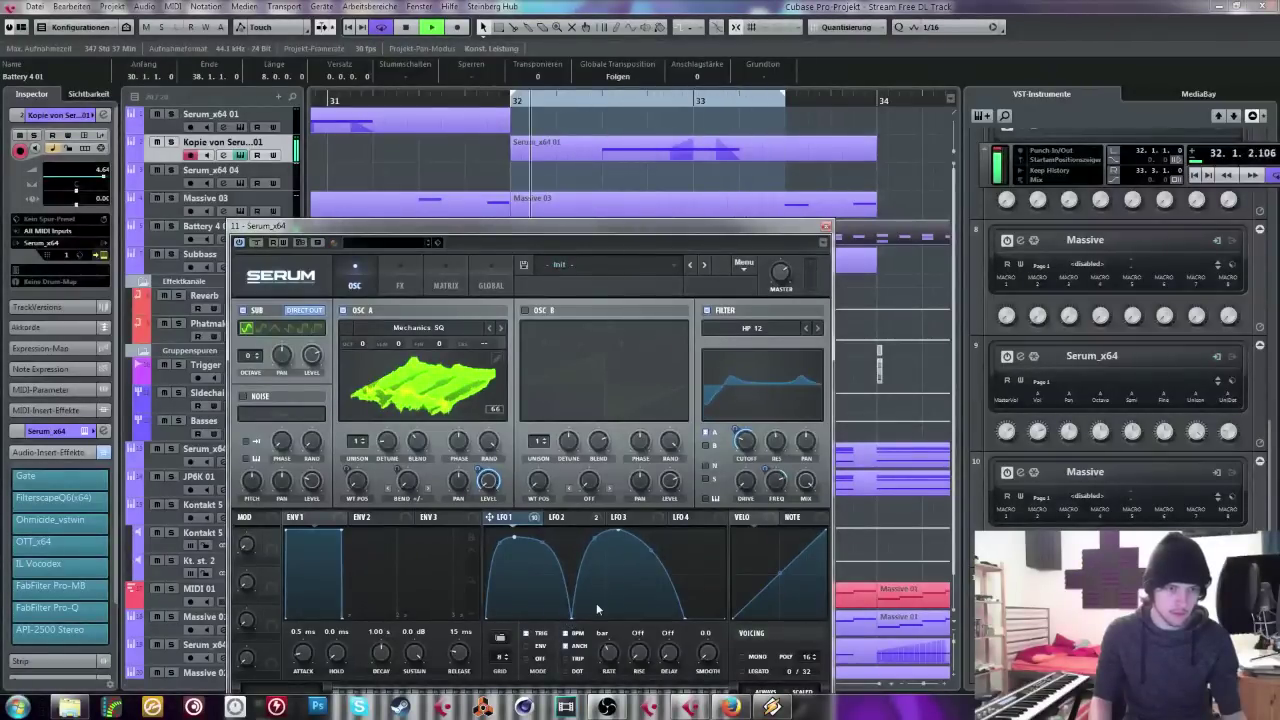
{"action": "key", "text": "space"}
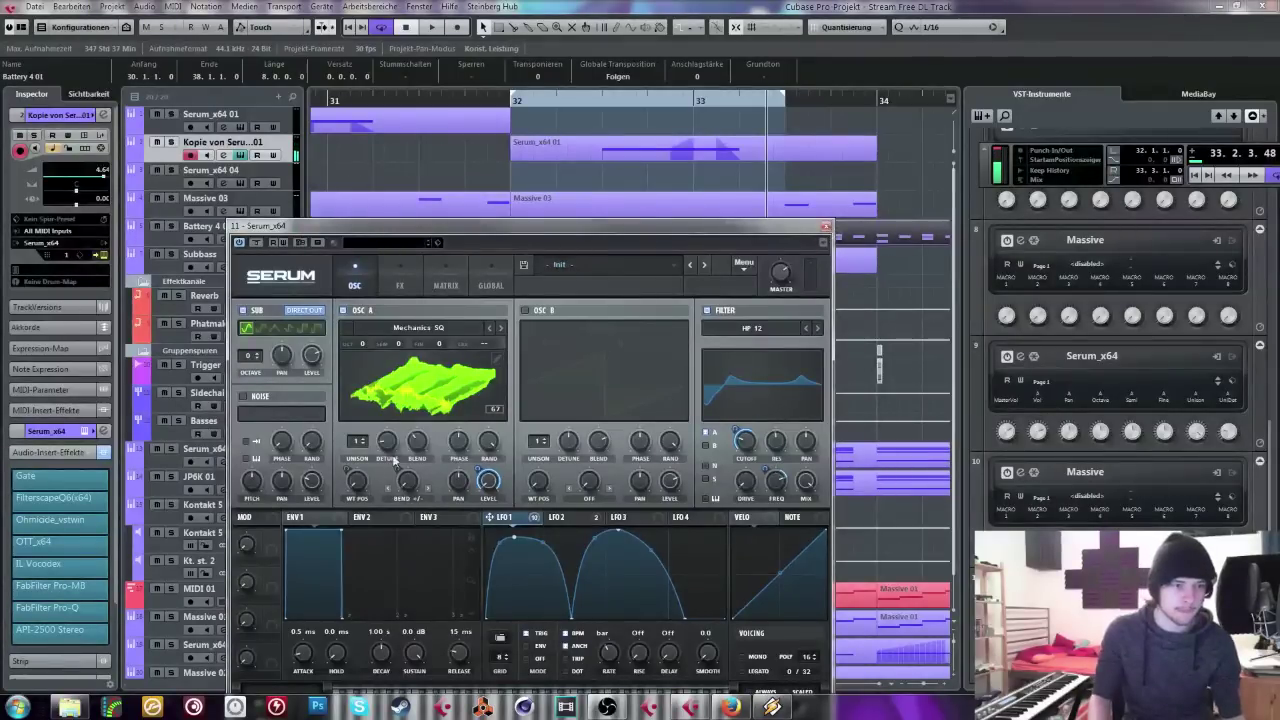
Step: Set the playhead to 32.3 and review the effects rack of the Kopie von Serum track's Serum before returning to its oscillators
{"action": "left_click", "coordinate": [603, 103]}
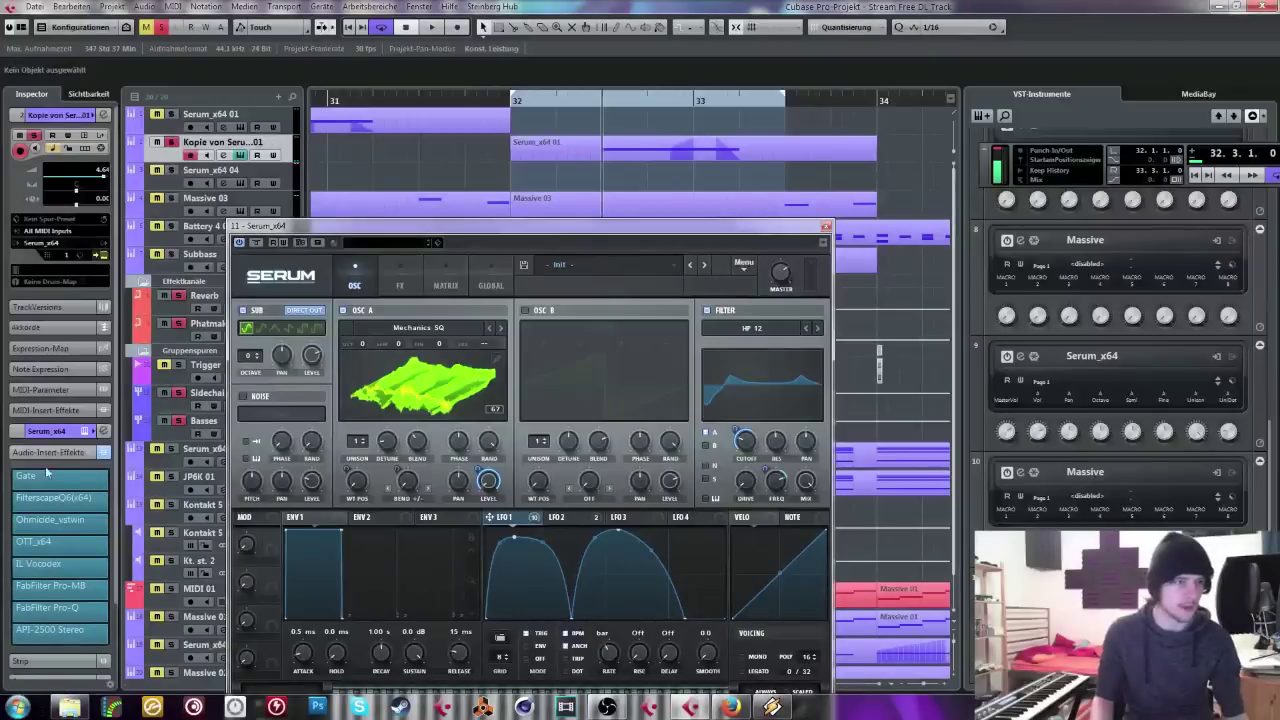
{"action": "left_click", "coordinate": [396, 278]}
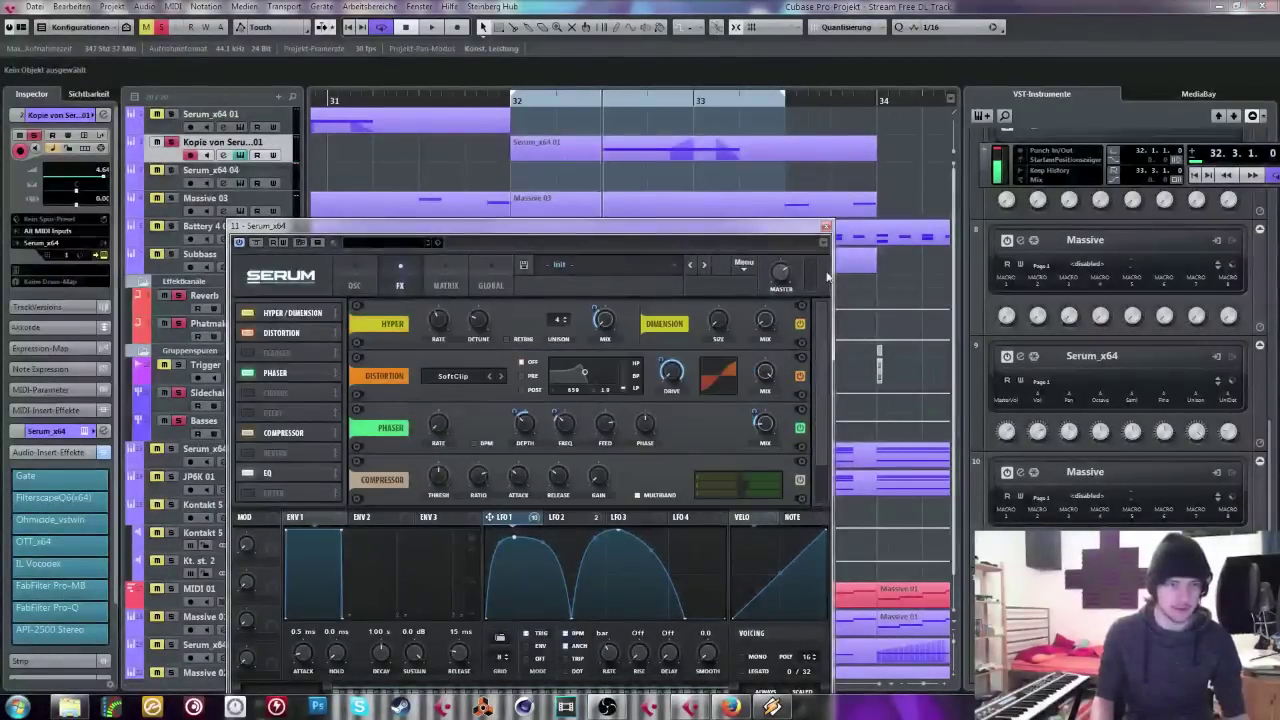
{"action": "left_click", "coordinate": [356, 280]}
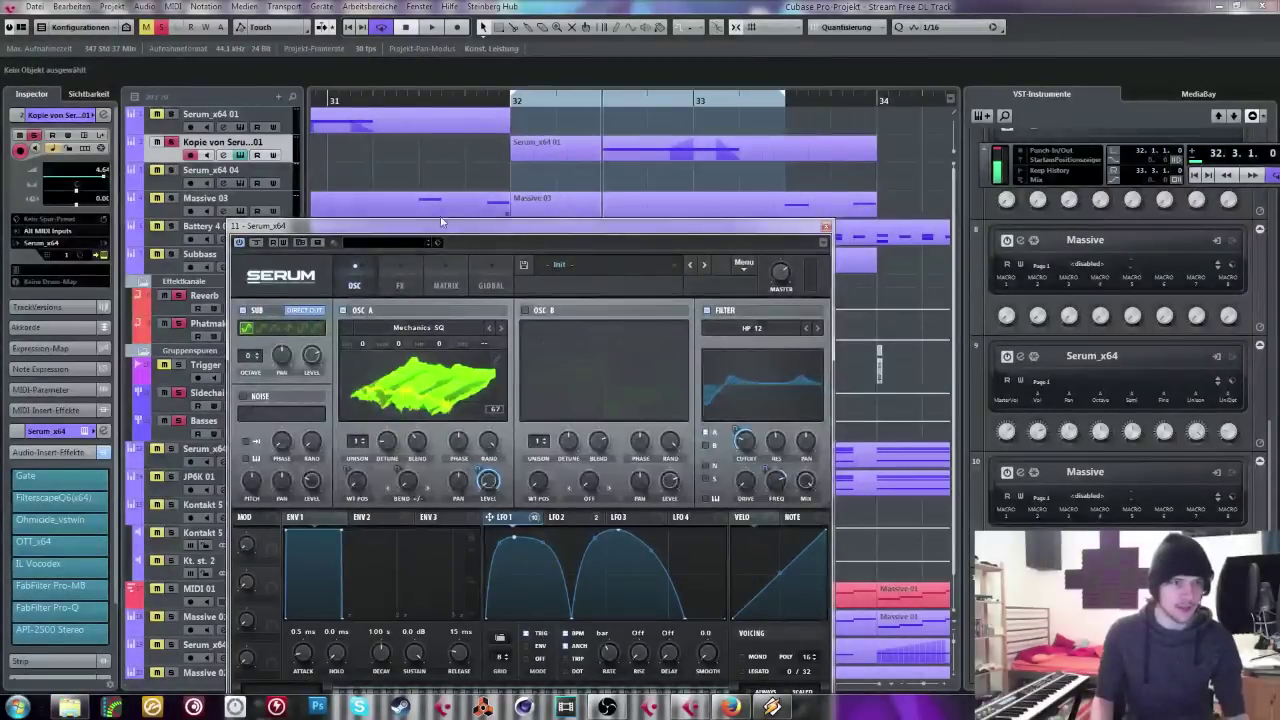
{"action": "left_click_drag", "start_coordinate": [445, 230], "coordinate": [475, 222]}
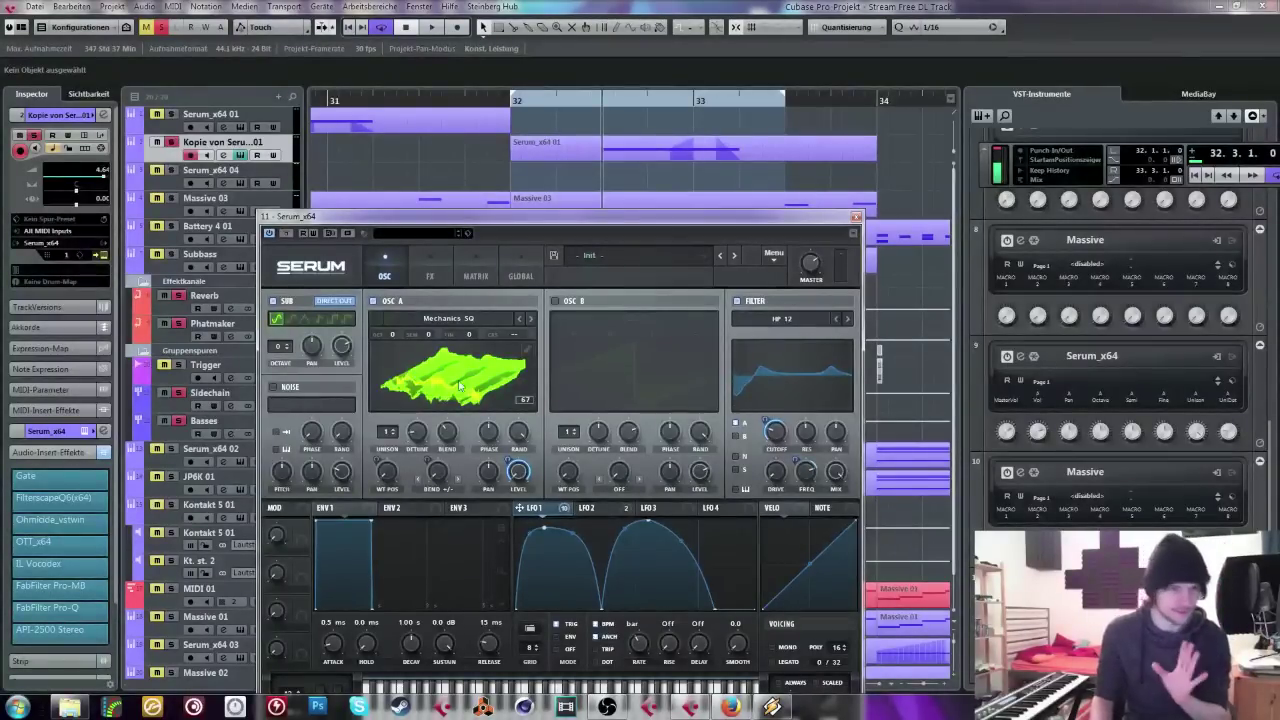
Step: Audition Riddim wavetables such as Metallic SQ and Metallic in OSC A during playback, settling on Percussion Hit Recycled SQ
{"action": "left_click", "coordinate": [531, 318]}
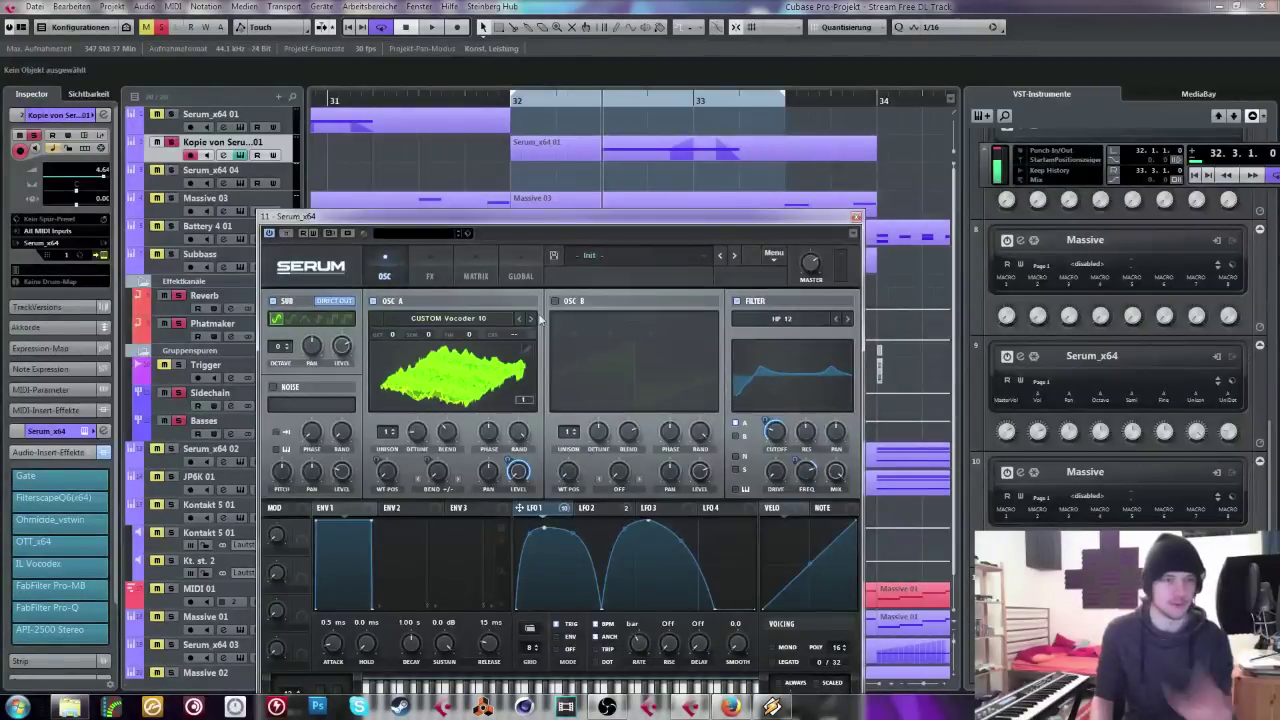
{"action": "left_click", "coordinate": [485, 324]}
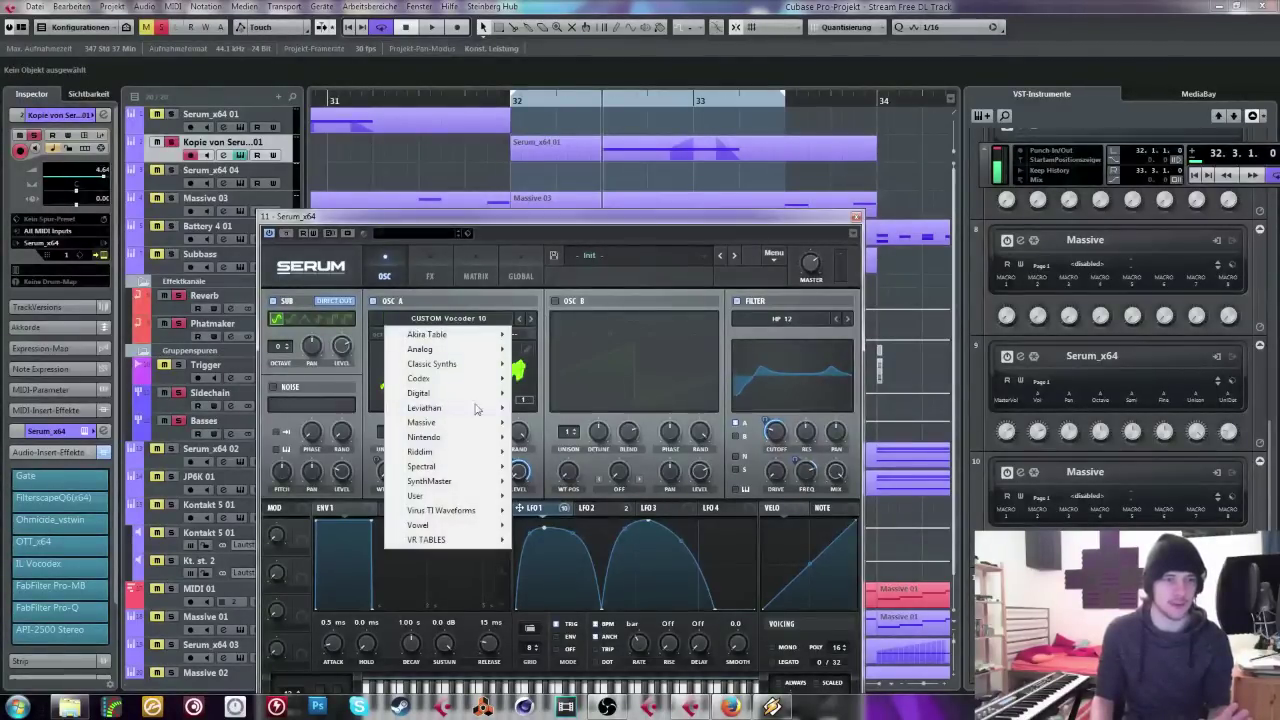
{"action": "mouse_move", "coordinate": [477, 451]}
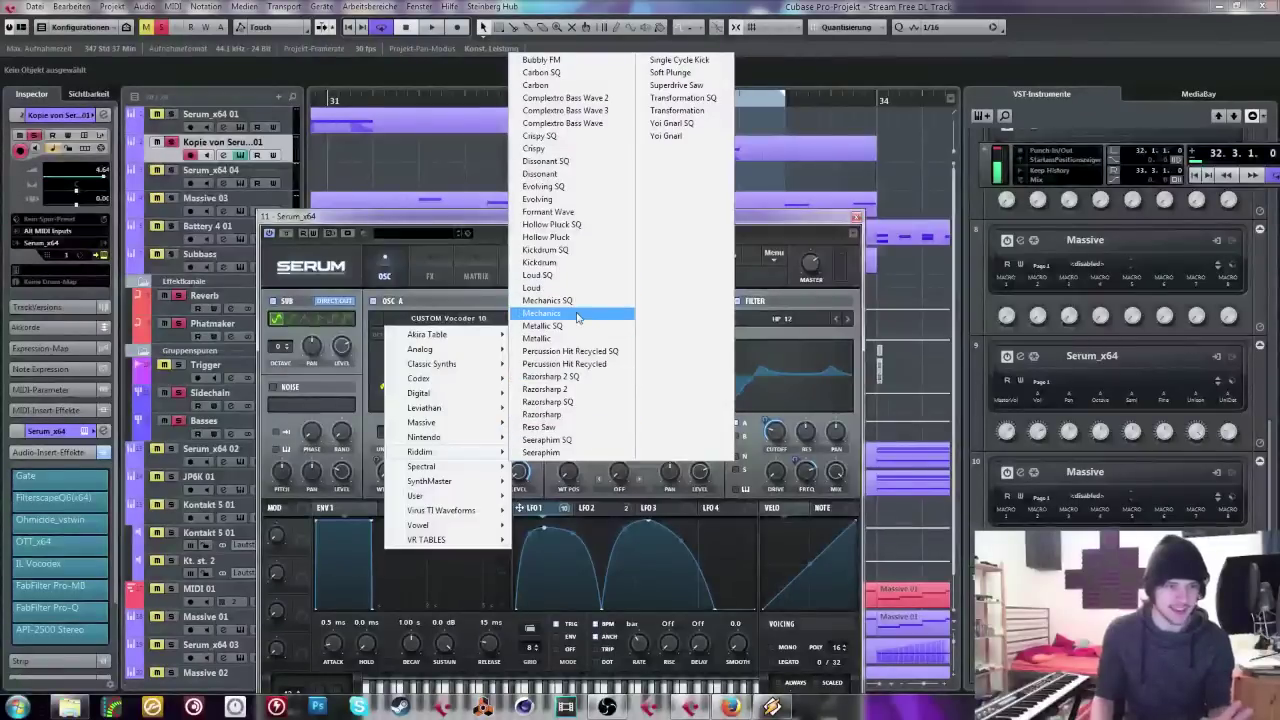
{"action": "left_click", "coordinate": [578, 336]}
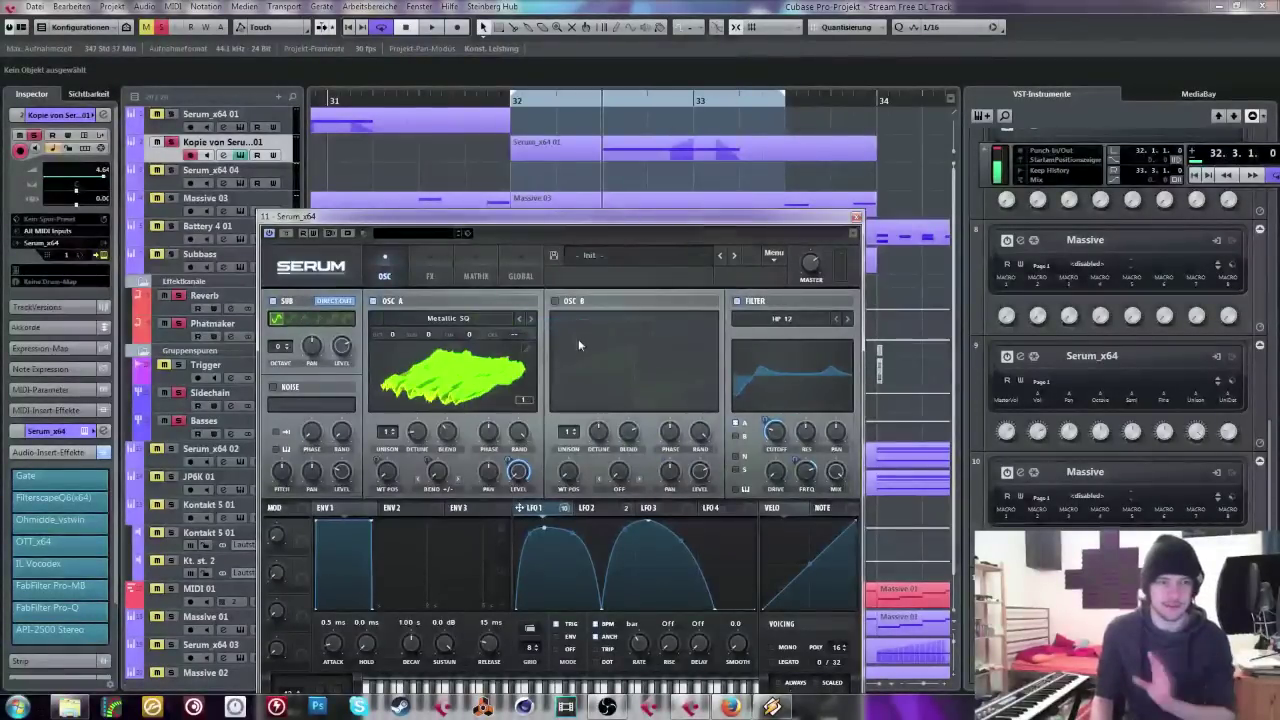
{"action": "left_click", "coordinate": [530, 318]}
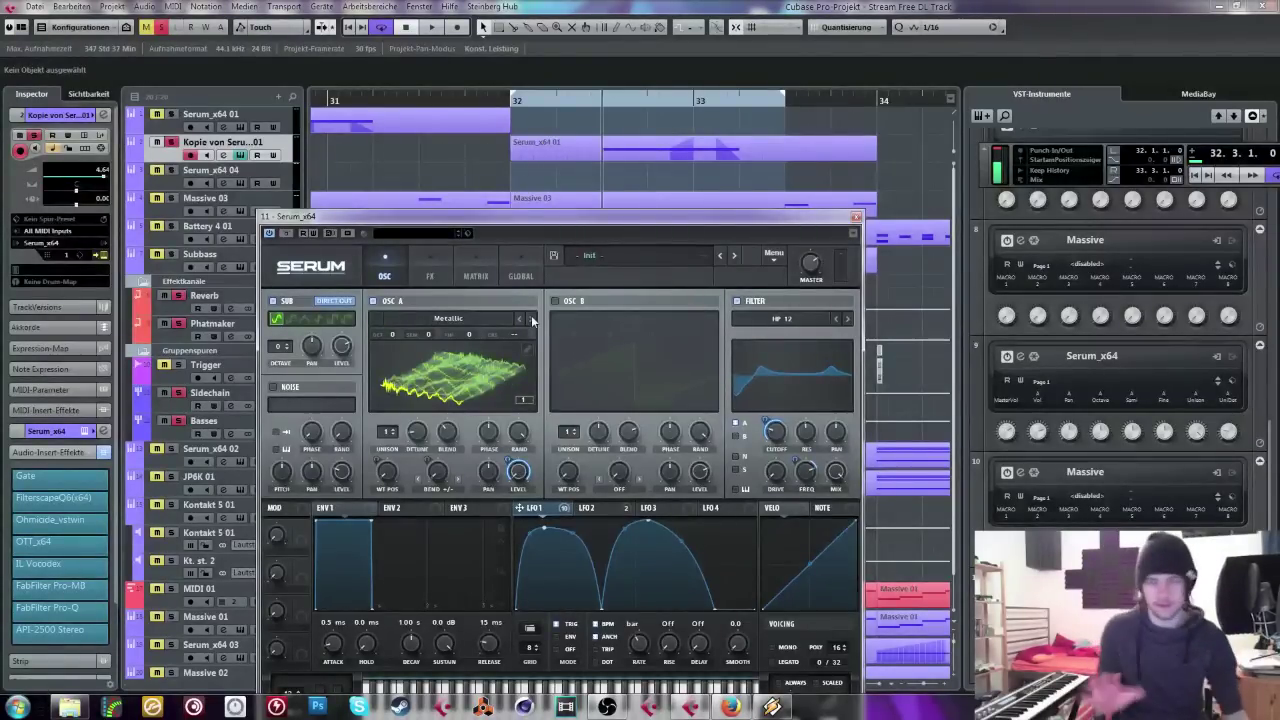
{"action": "key", "text": "space"}
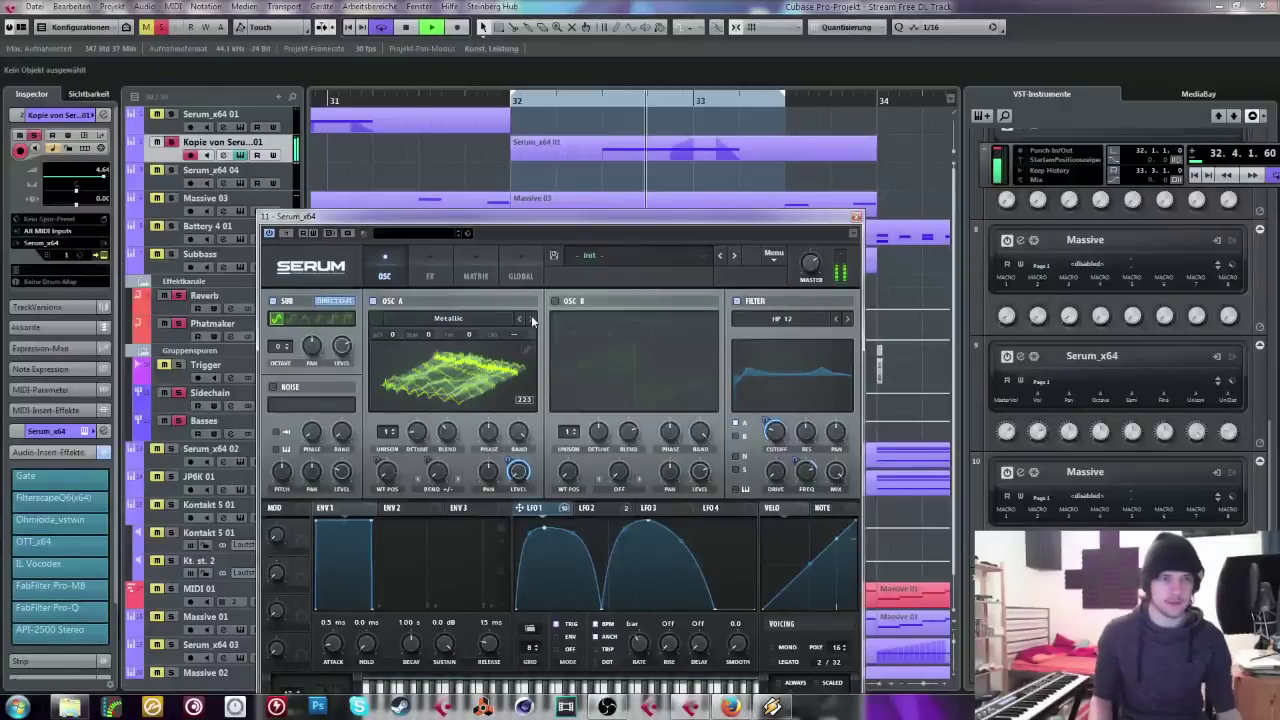
{"action": "left_click", "coordinate": [530, 320]}
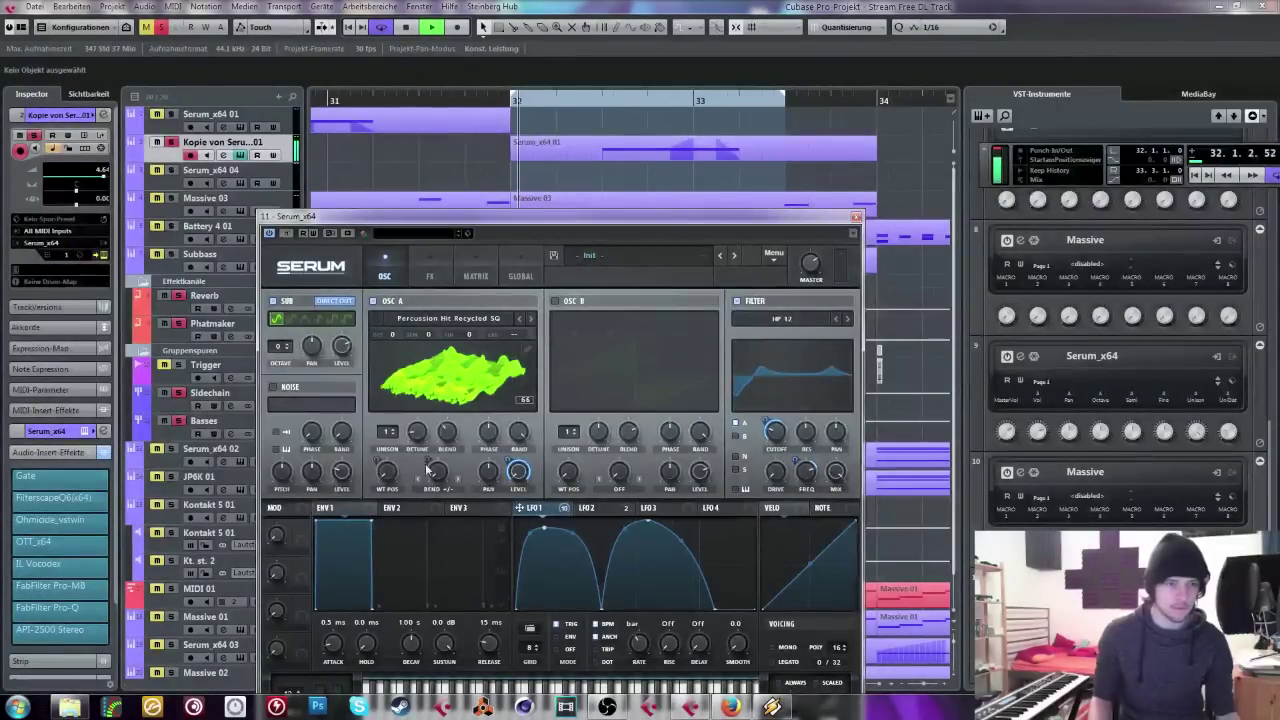
Step: Reshape LFO 2 into a triangle that peaks at mid-cycle while the loop plays
{"action": "left_click", "coordinate": [595, 508]}
{"action": "mouse_move", "coordinate": [386, 468]}
{"action": "left_mouse_down"}
{"action": "mouse_move", "coordinate": [393, 477]}
{"action": "mouse_move", "coordinate": [395, 440]}
{"action": "mouse_move", "coordinate": [396, 474]}
{"action": "left_mouse_up"}
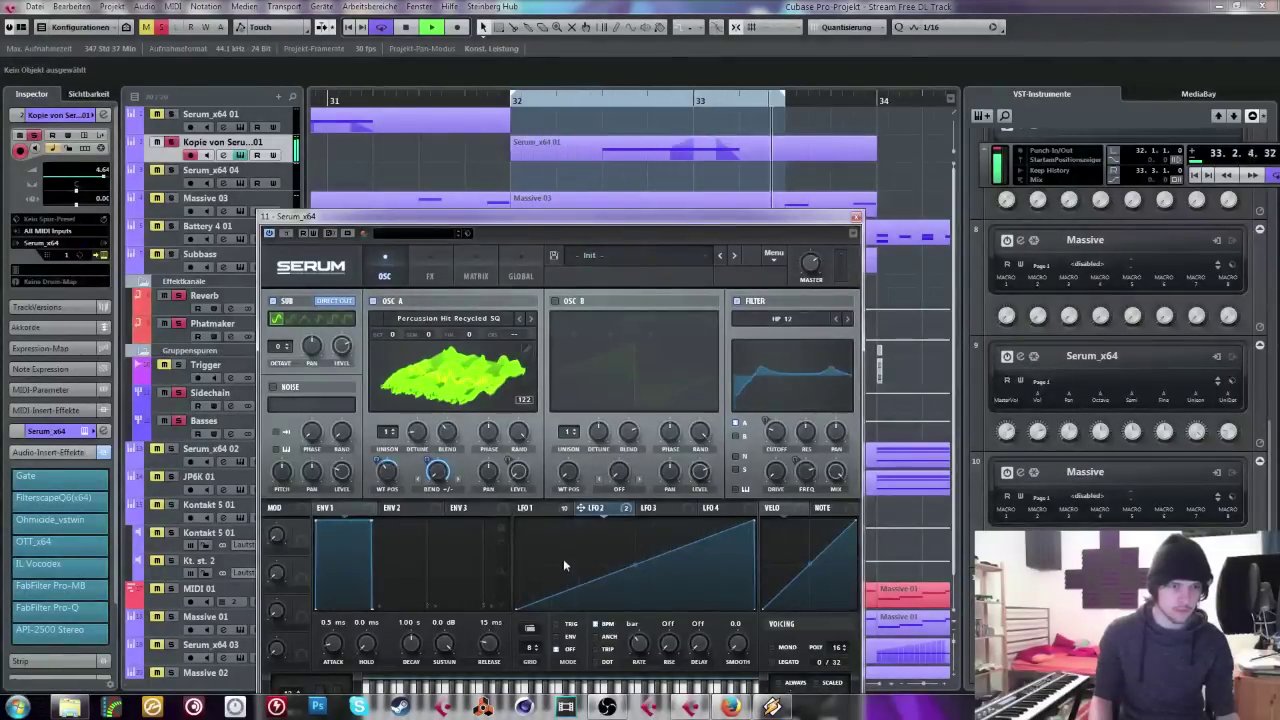
{"action": "left_click_drag", "start_coordinate": [516, 606], "coordinate": [516, 520]}
{"action": "left_click_drag", "start_coordinate": [754, 520], "coordinate": [754, 606]}
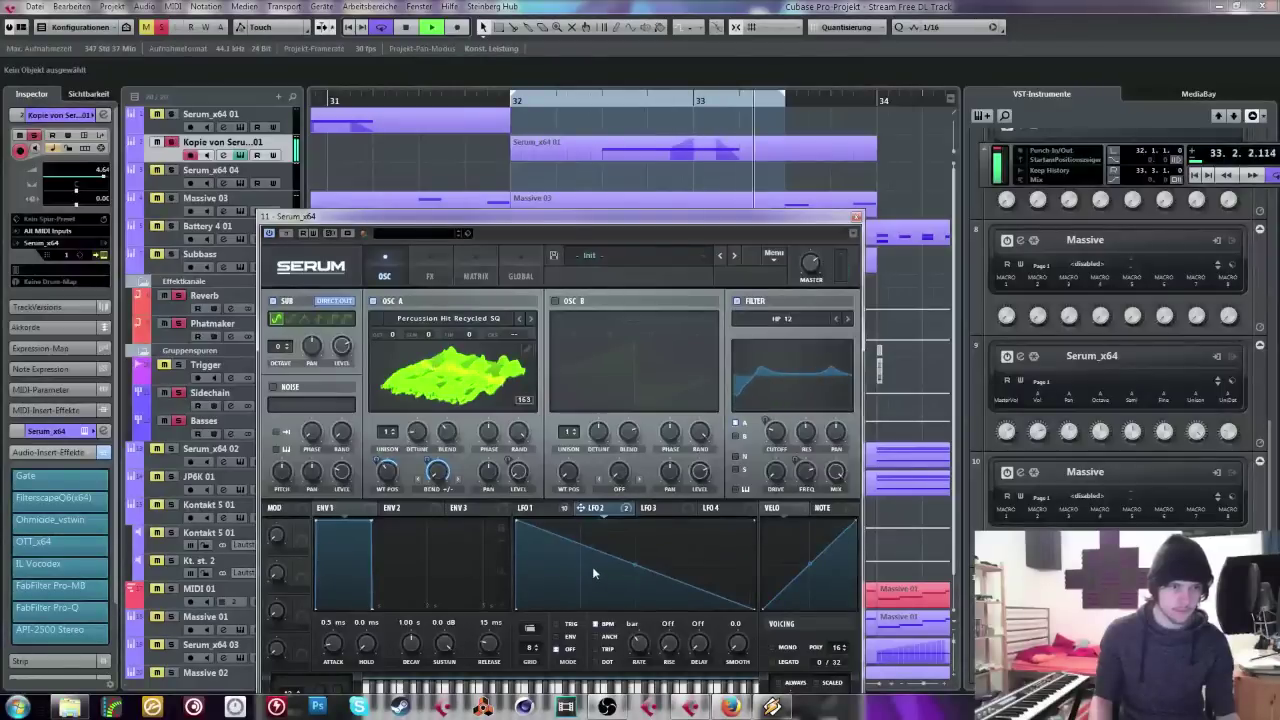
{"action": "left_click_drag", "start_coordinate": [637, 566], "coordinate": [540, 594]}
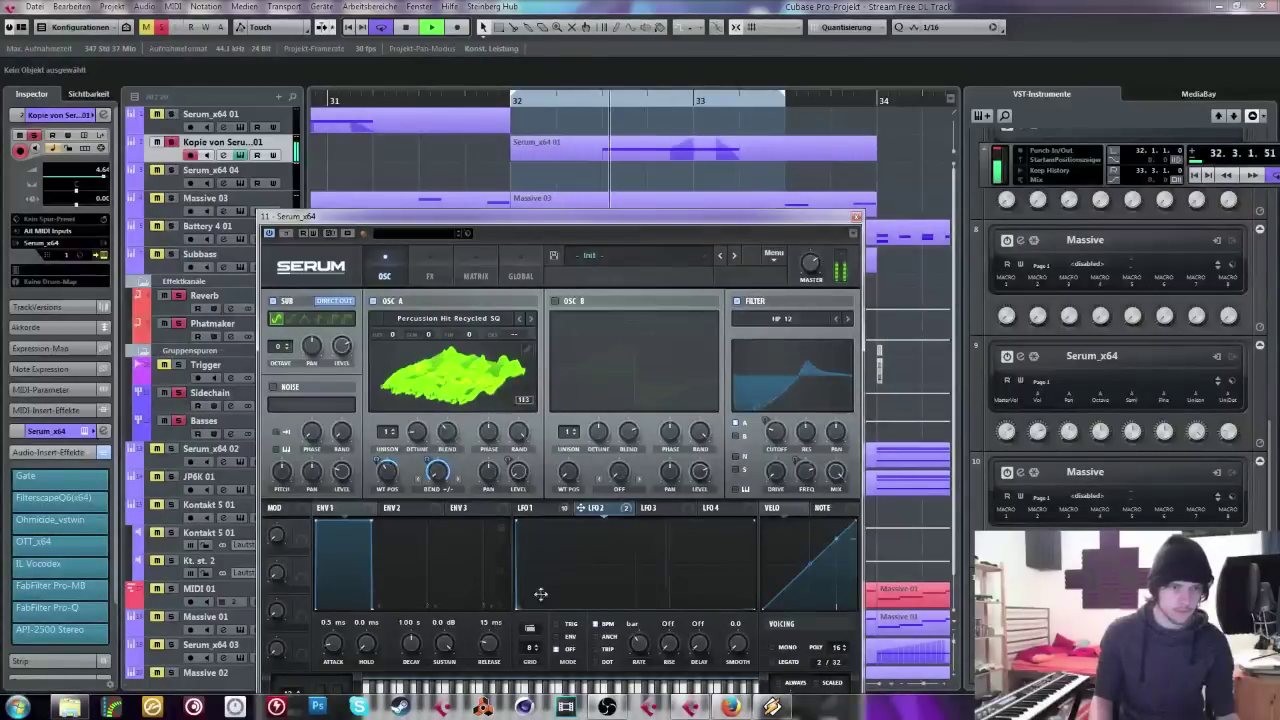
{"action": "double_click", "coordinate": [635, 530]}
{"action": "left_click_drag", "start_coordinate": [635, 526], "coordinate": [635, 518]}
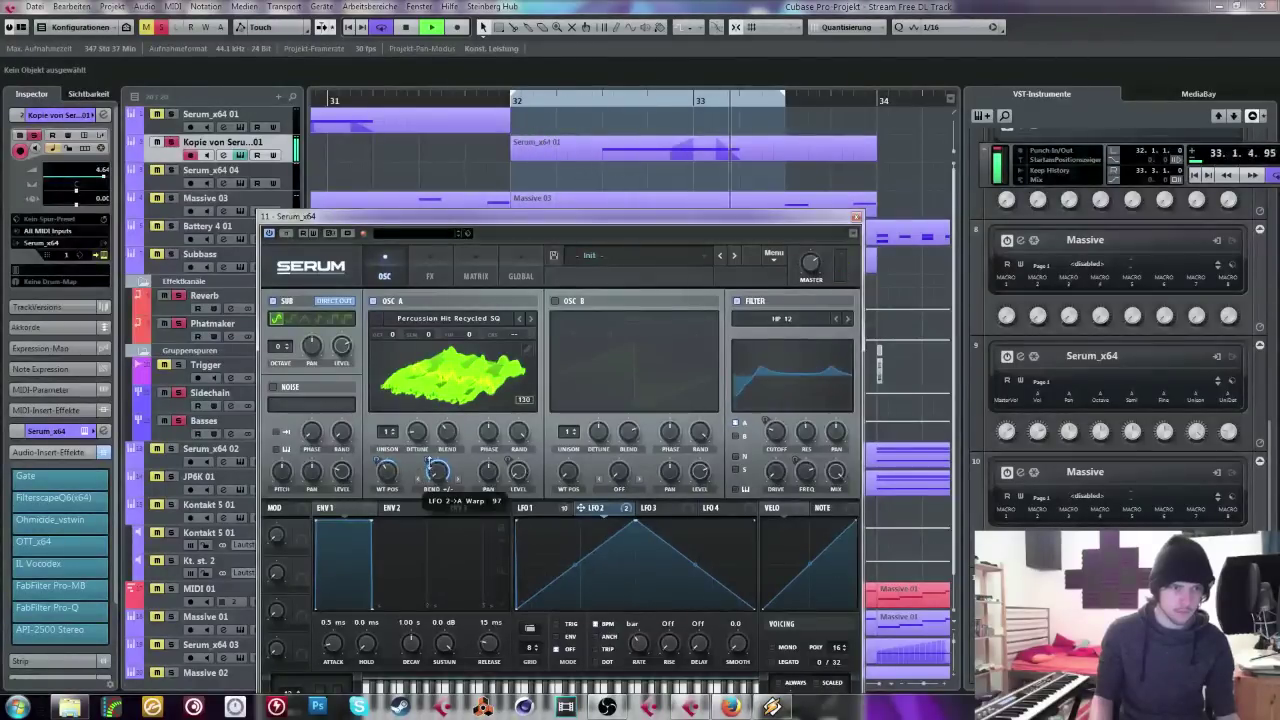
Step: Switch OSC A's warp mode to Bend - and adjust its wavetable position modulation
{"action": "left_click_drag", "start_coordinate": [437, 496], "coordinate": [437, 489]}
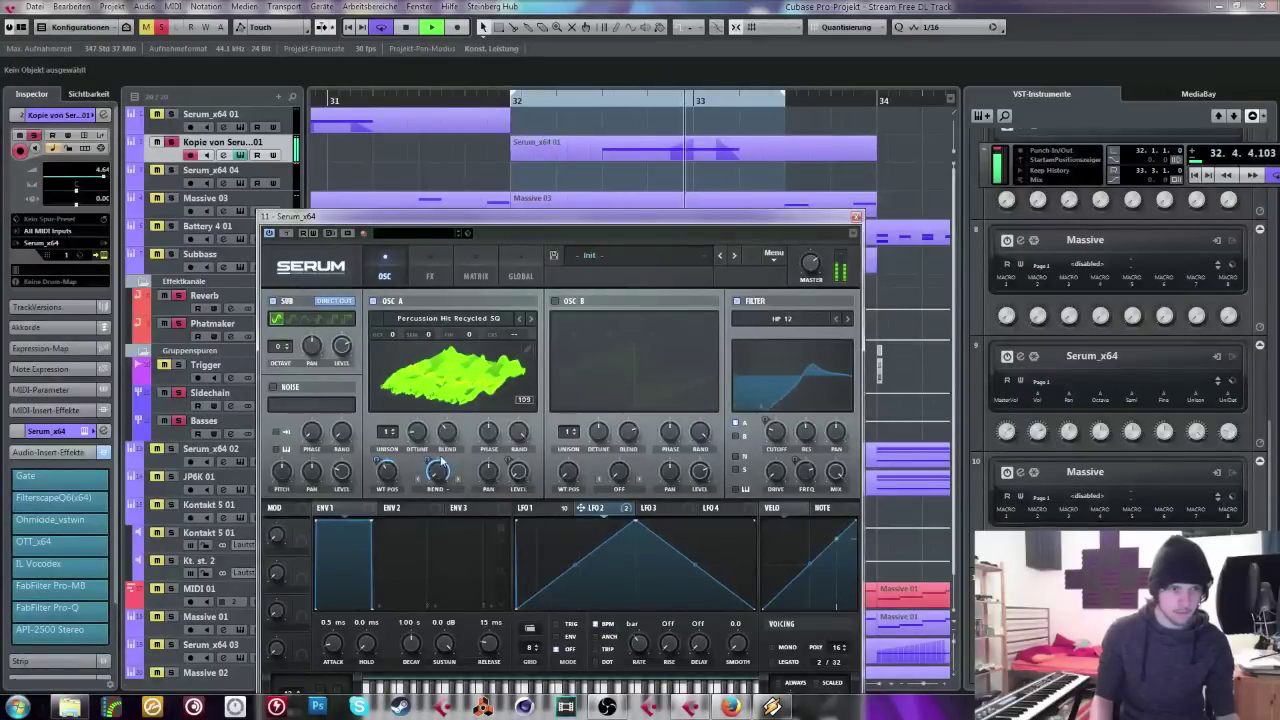
{"action": "scroll", "coordinate": [437, 470], "scroll_direction": "up", "scroll_amount": 5}
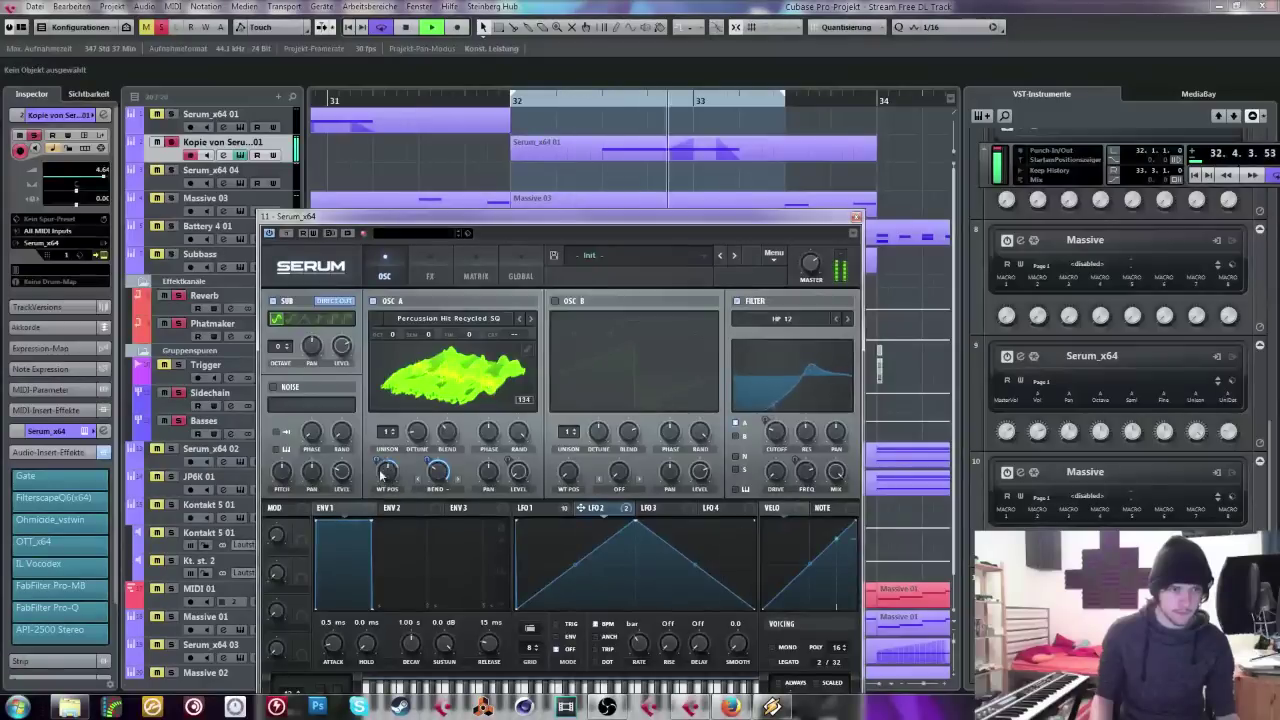
{"action": "mouse_move", "coordinate": [378, 462]}
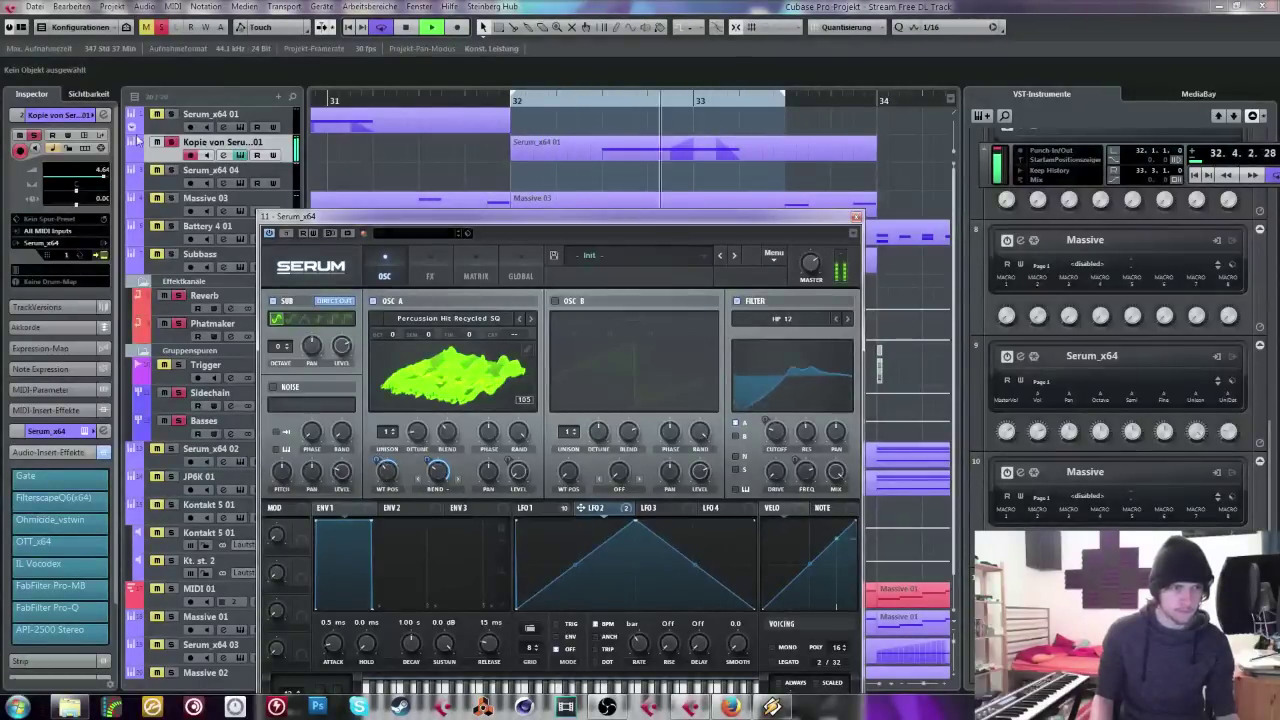
Step: Unsolo the track, check LFO 1's Hyper mix modulation in the effects rack during playback, and close Serum
{"action": "left_click", "coordinate": [172, 143]}
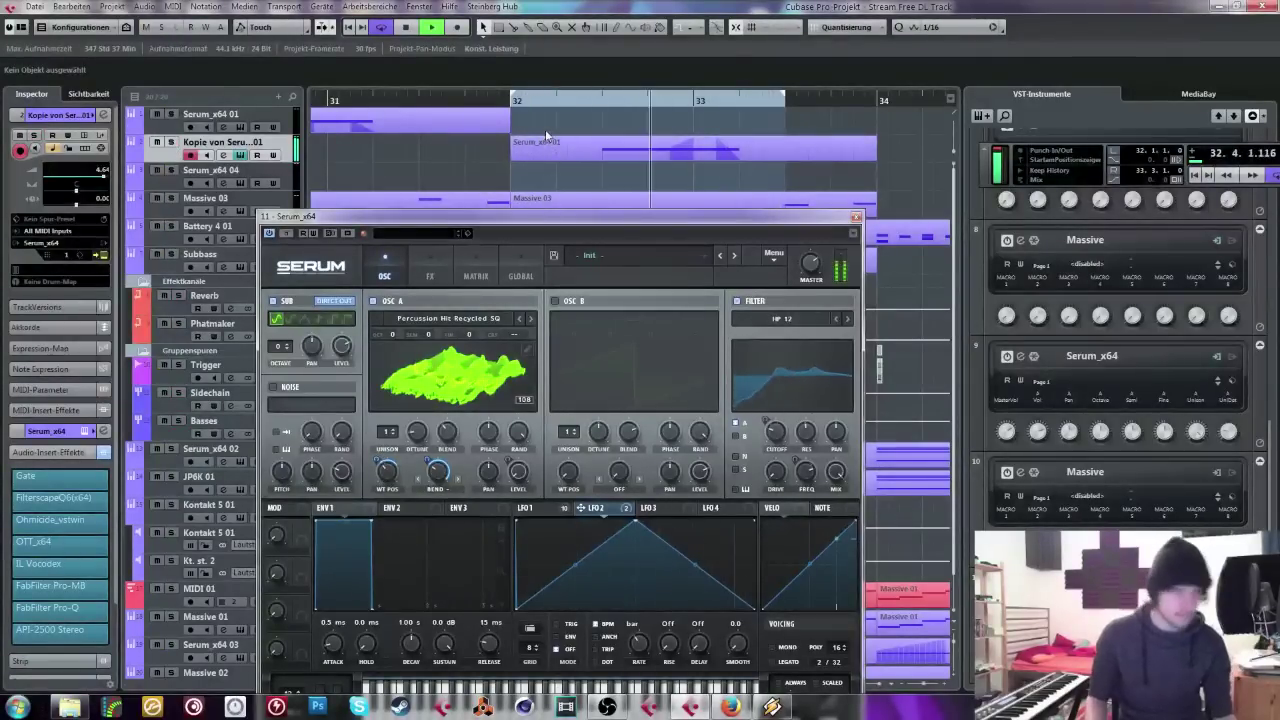
{"action": "key", "text": "space"}
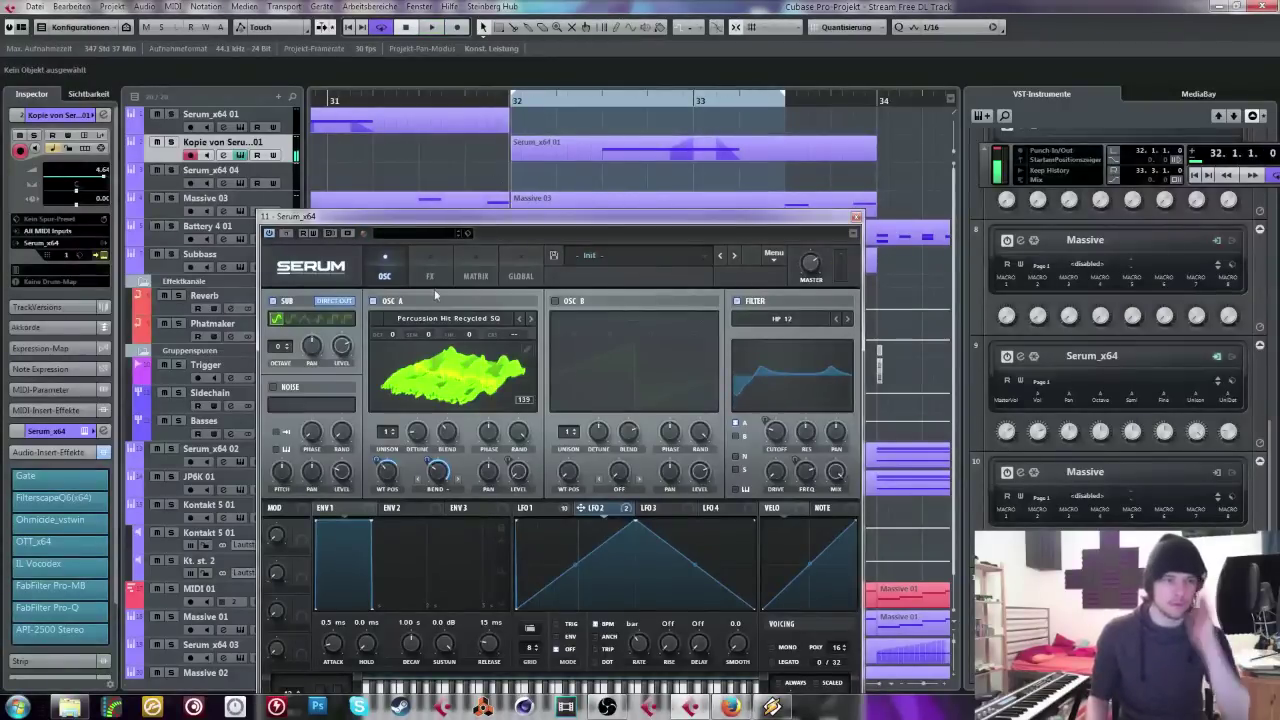
{"action": "left_click", "coordinate": [430, 273]}
{"action": "left_click", "coordinate": [533, 508]}
{"action": "key", "text": "space"}
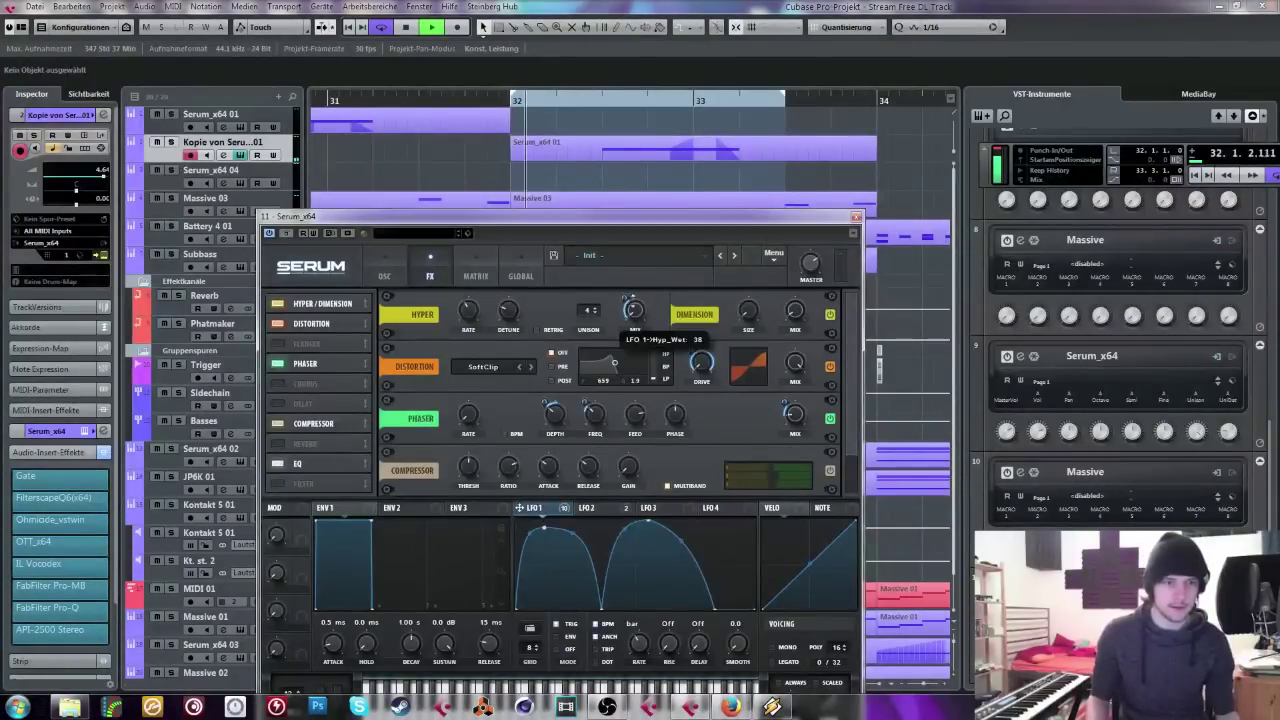
{"action": "left_click", "coordinate": [855, 217]}
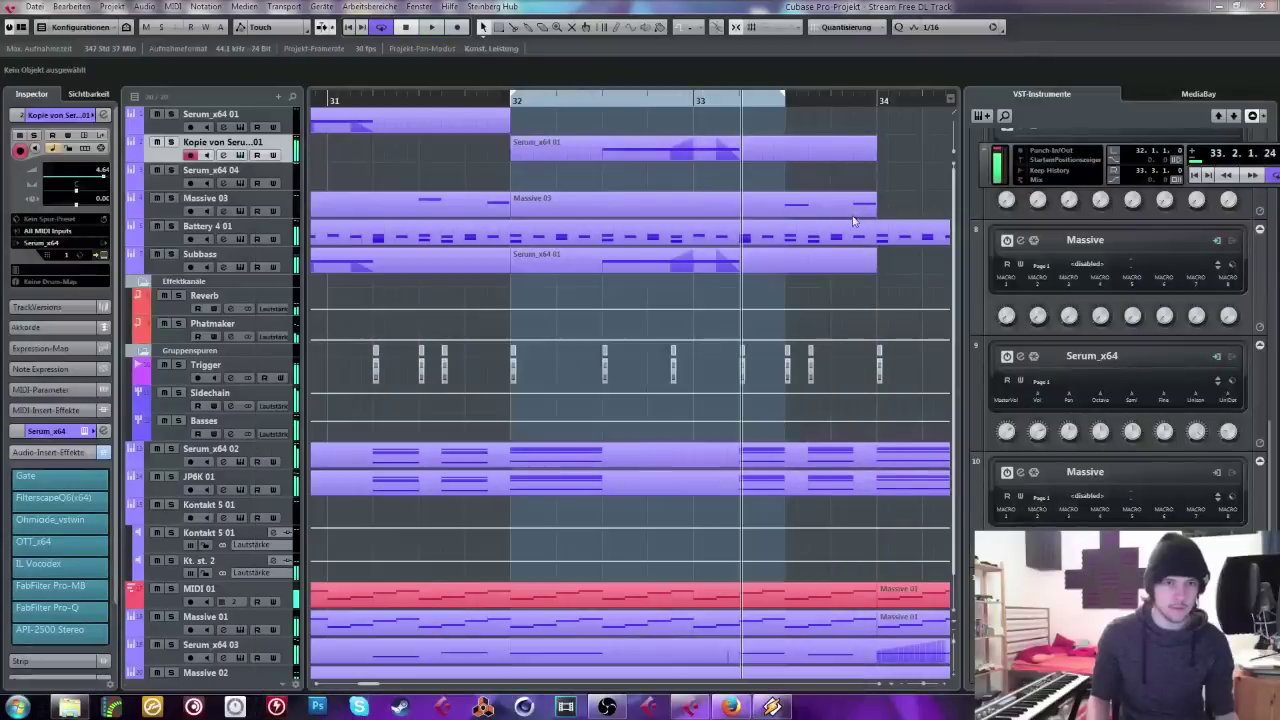
Step: Add a new Serum_x64 instrument track, close the VST instrument rack, and move the new Serum window aside
{"action": "left_click_drag", "start_coordinate": [480, 100], "coordinate": [445, 150]}
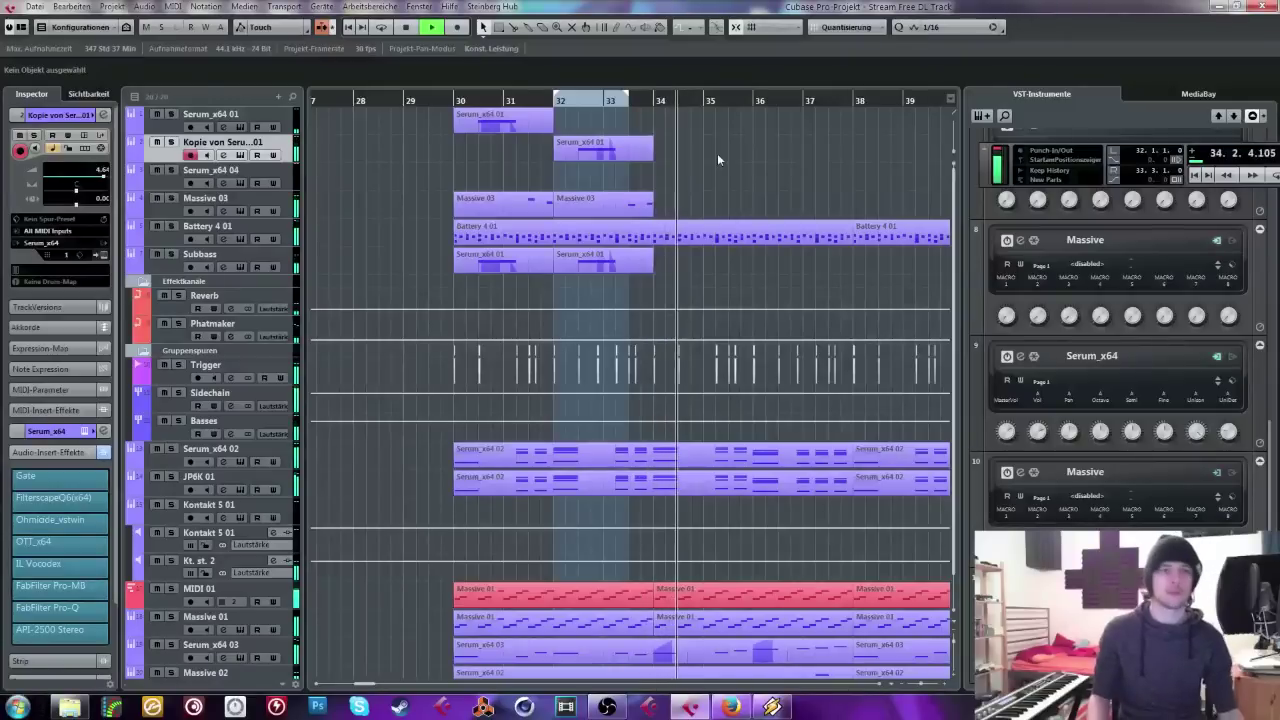
{"action": "scroll", "coordinate": [725, 155], "scroll_direction": "right", "scroll_amount": 3}
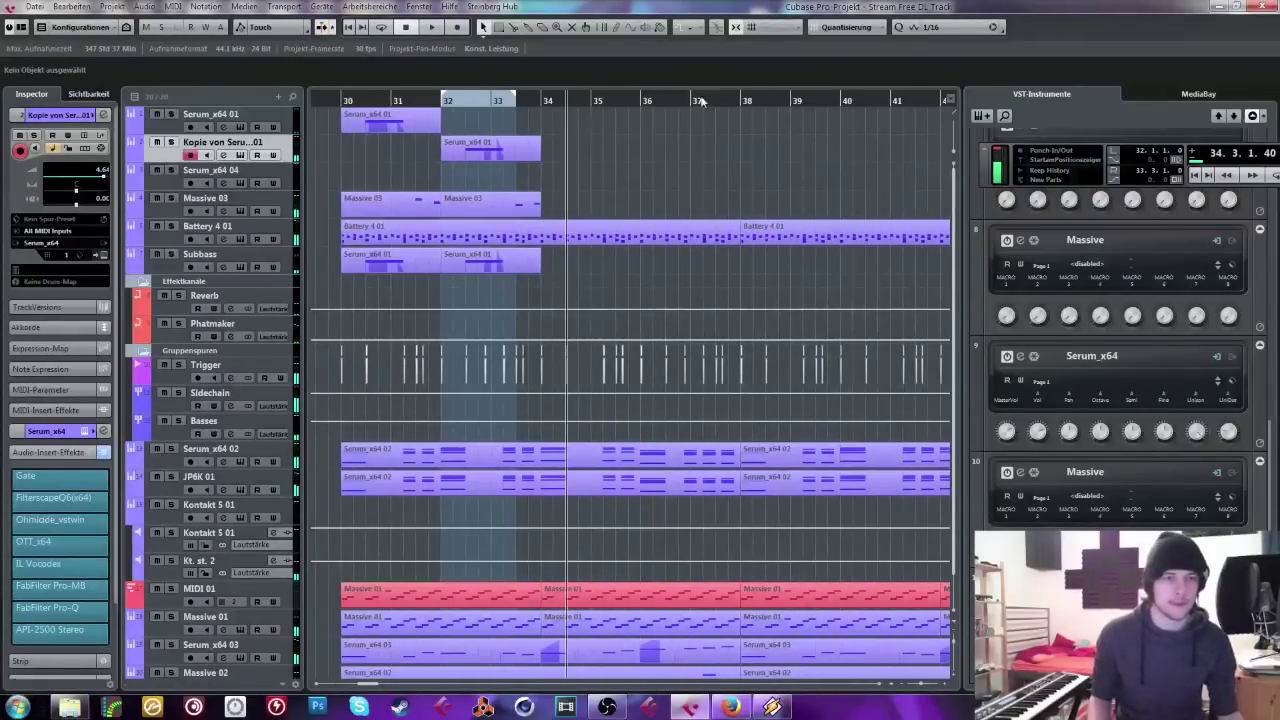
{"action": "left_click", "coordinate": [541, 102]}
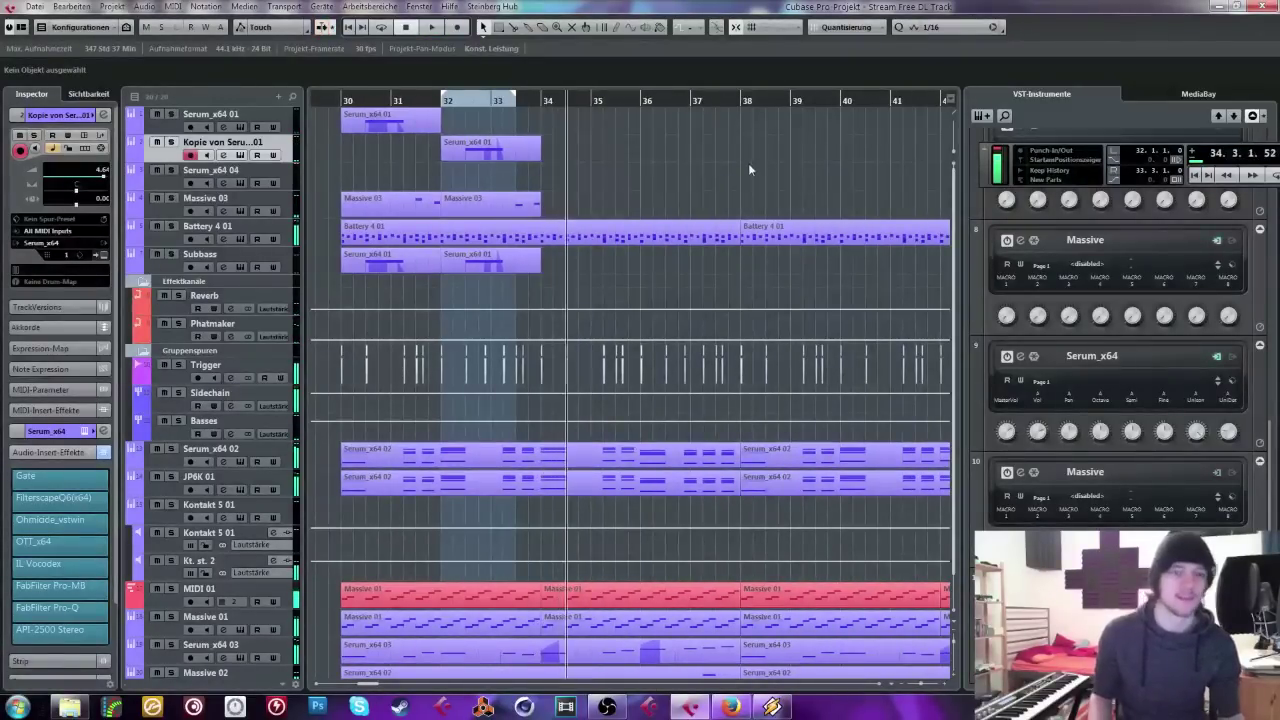
{"action": "key", "text": "F11"}
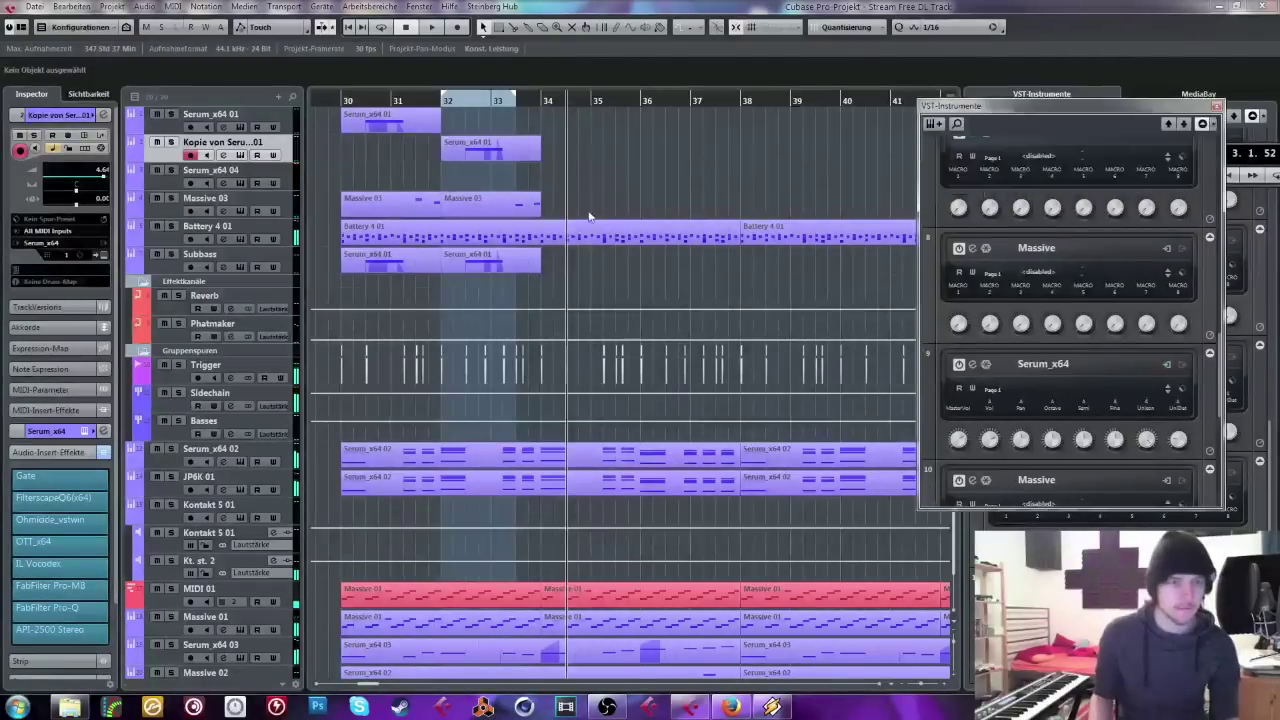
{"action": "left_click", "coordinate": [933, 125]}
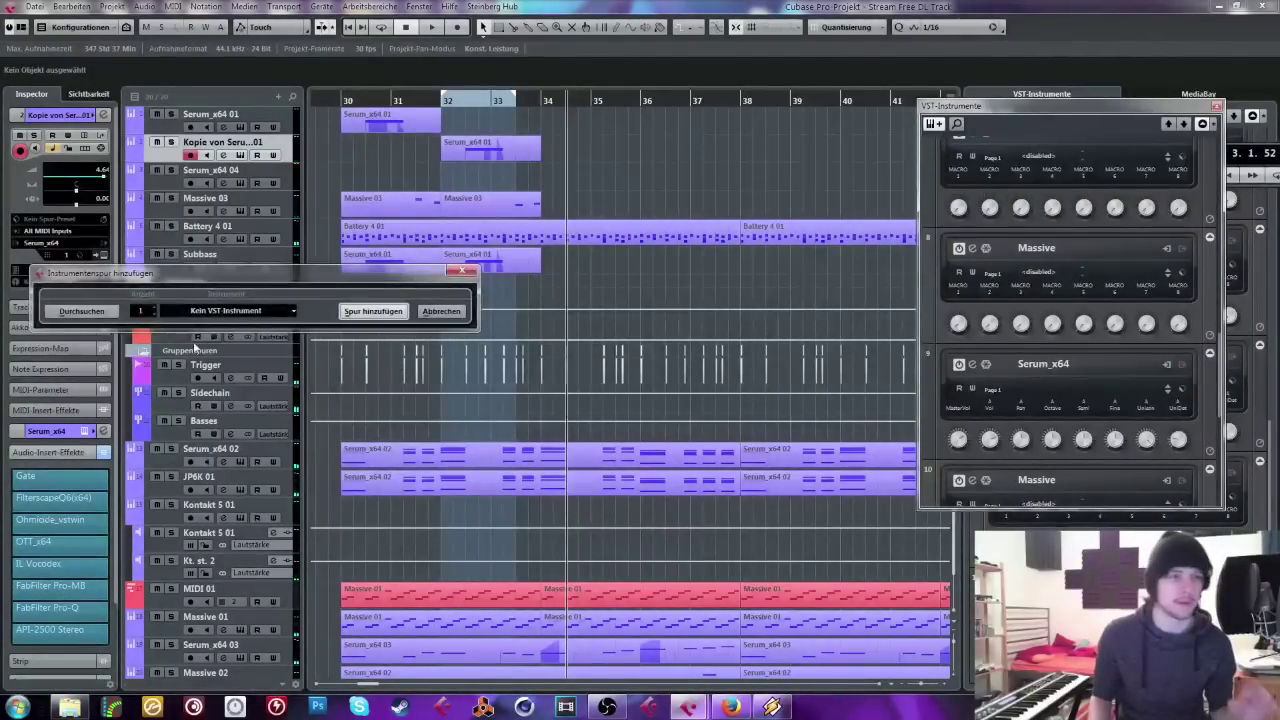
{"action": "left_click", "coordinate": [231, 311]}
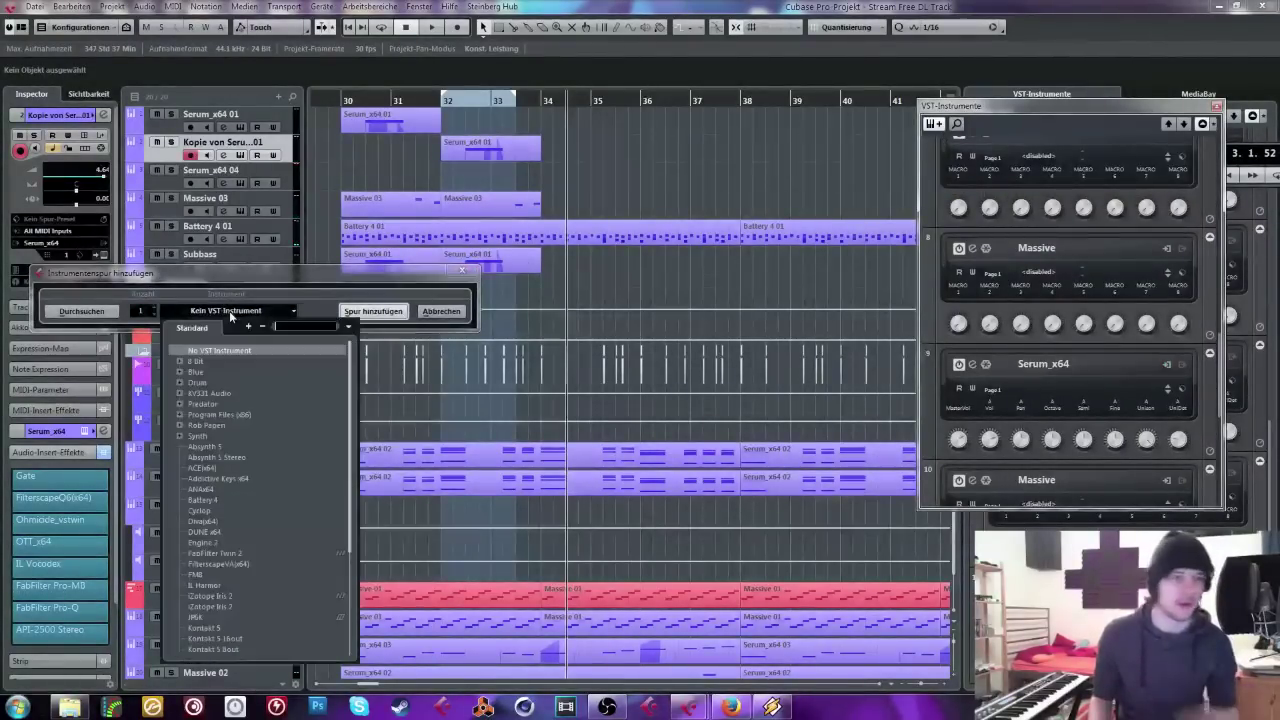
{"action": "type", "text": "serum"}
{"action": "left_click", "coordinate": [209, 366]}
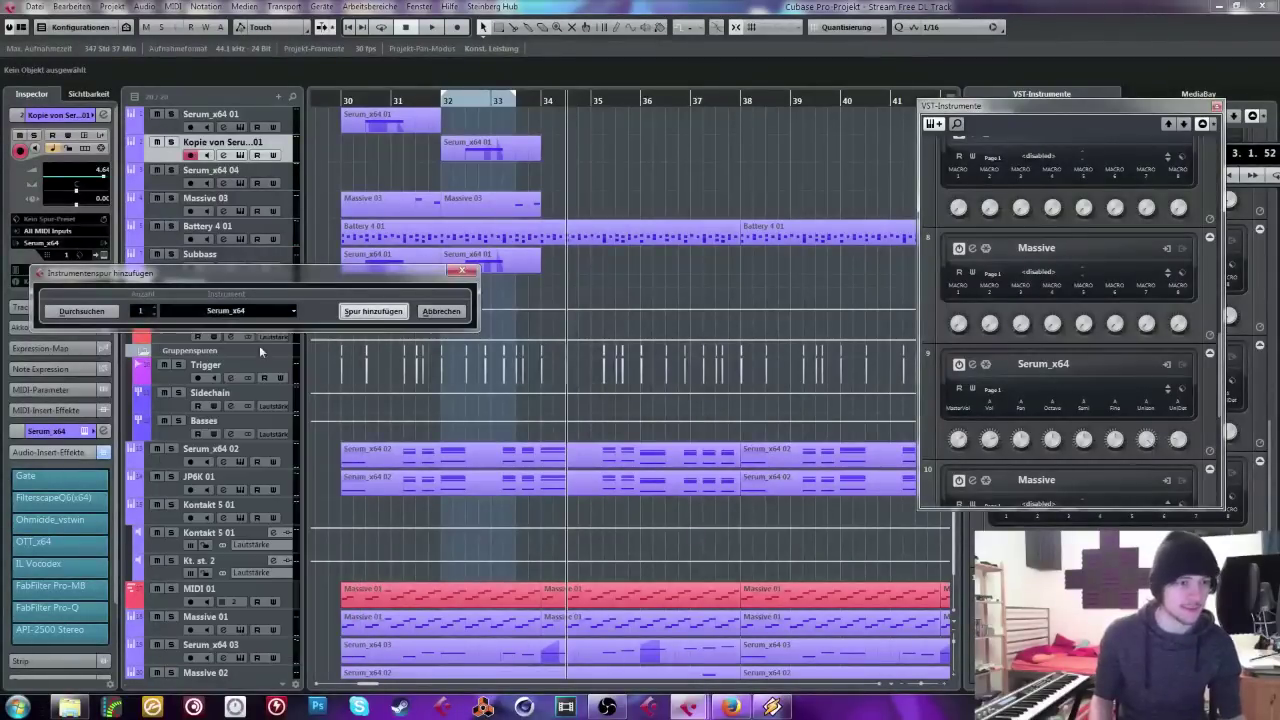
{"action": "left_click", "coordinate": [372, 311]}
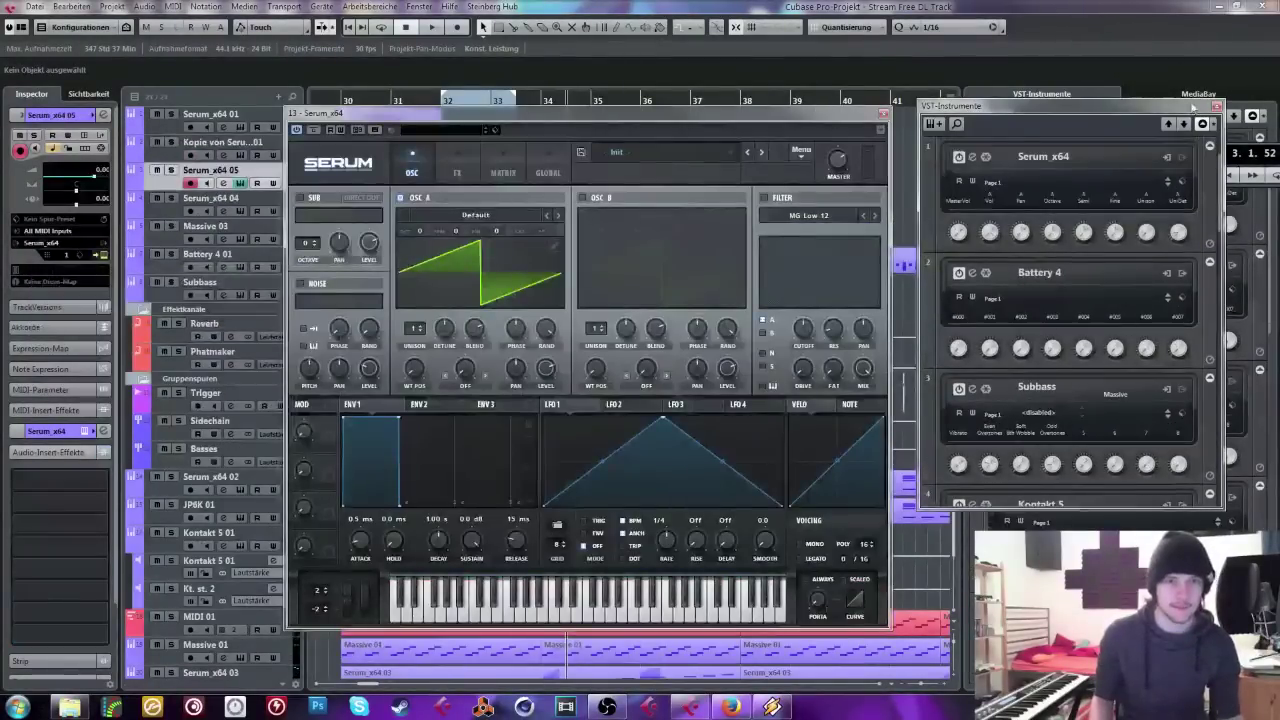
{"action": "left_click", "coordinate": [1217, 106]}
{"action": "left_click_drag", "start_coordinate": [700, 114], "coordinate": [1243, 106]}
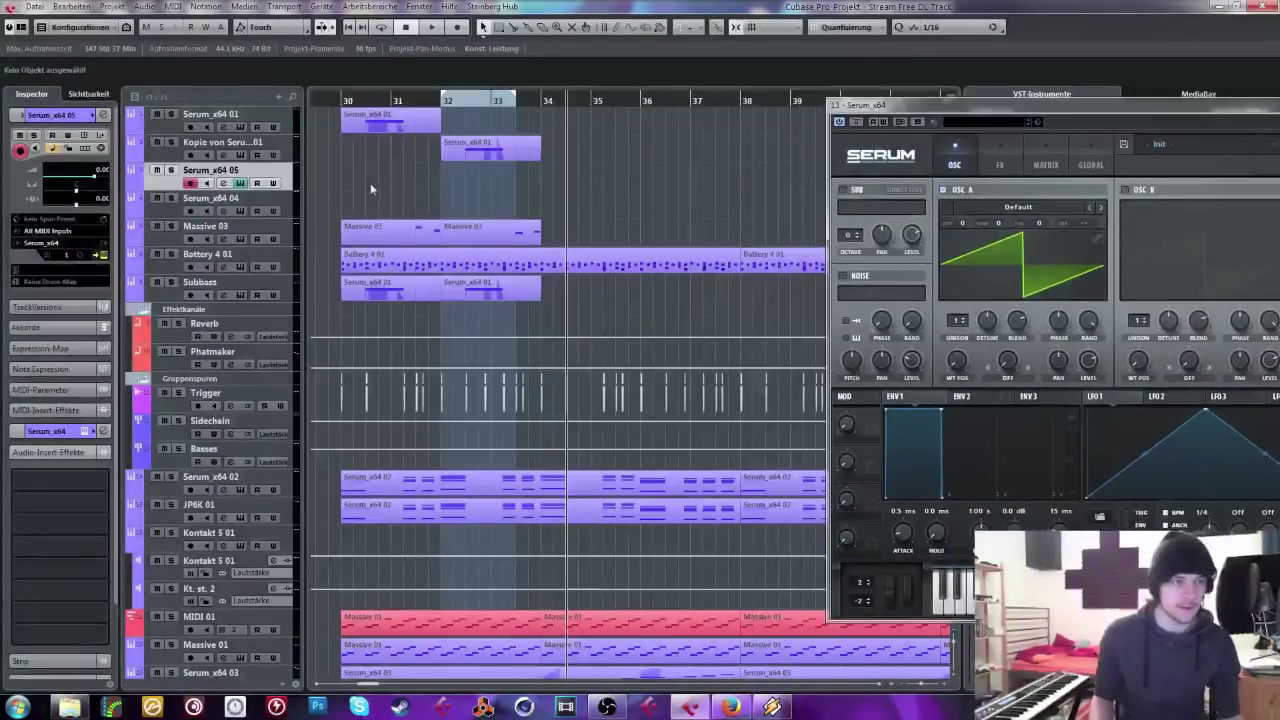
Step: Add an instrument track from the Nightmare Massive track preset
{"action": "scroll", "coordinate": [345, 199], "scroll_direction": "down", "scroll_amount": 2}
{"action": "right_click", "coordinate": [217, 383]}
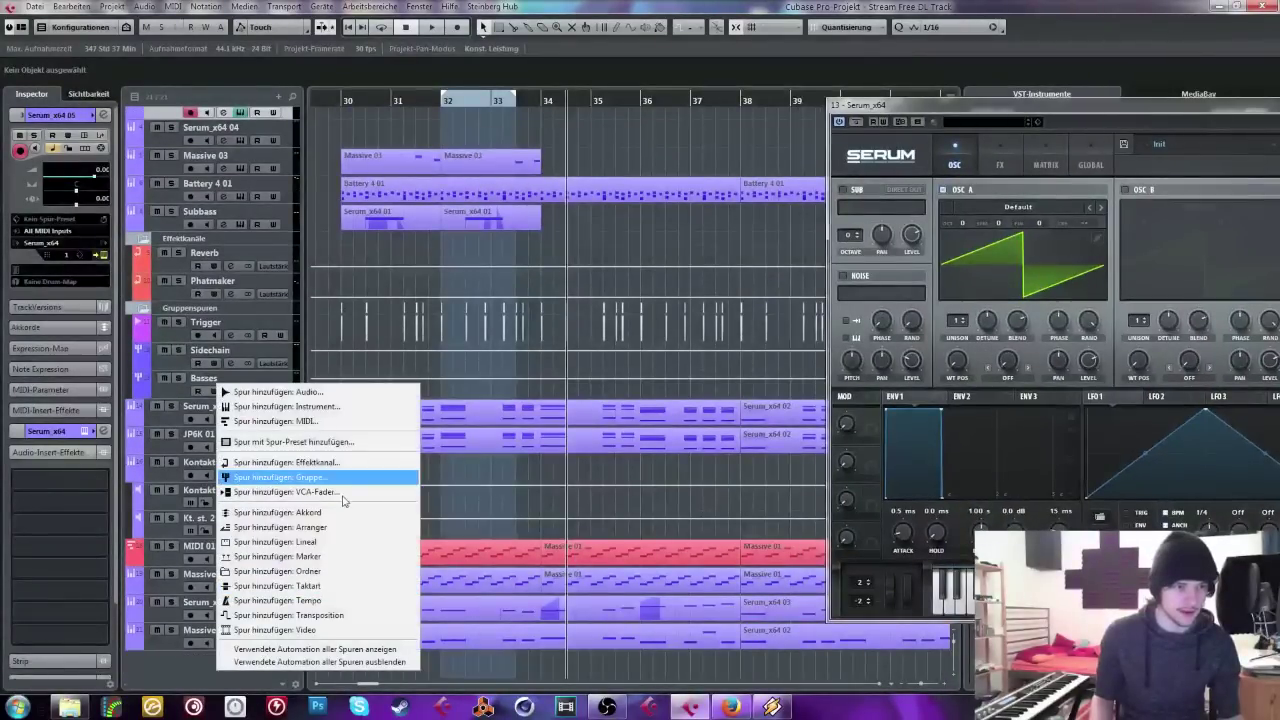
{"action": "left_click", "coordinate": [327, 446]}
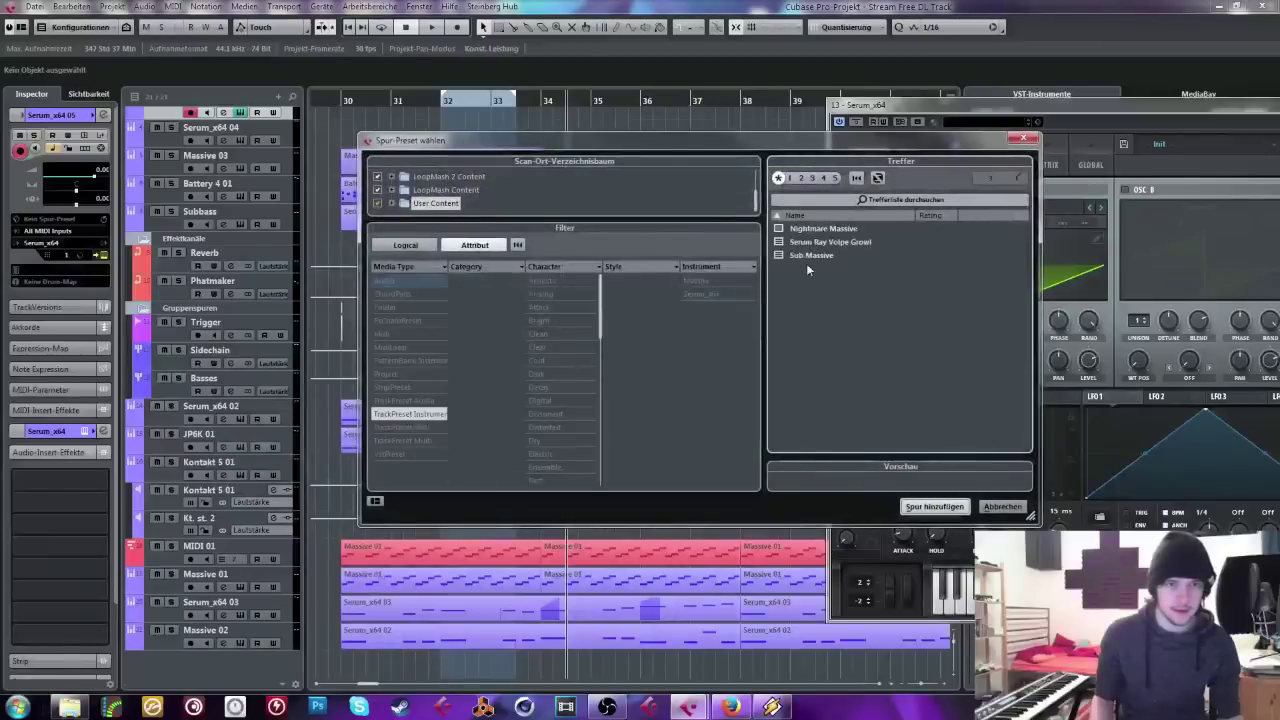
{"action": "double_click", "coordinate": [823, 231]}
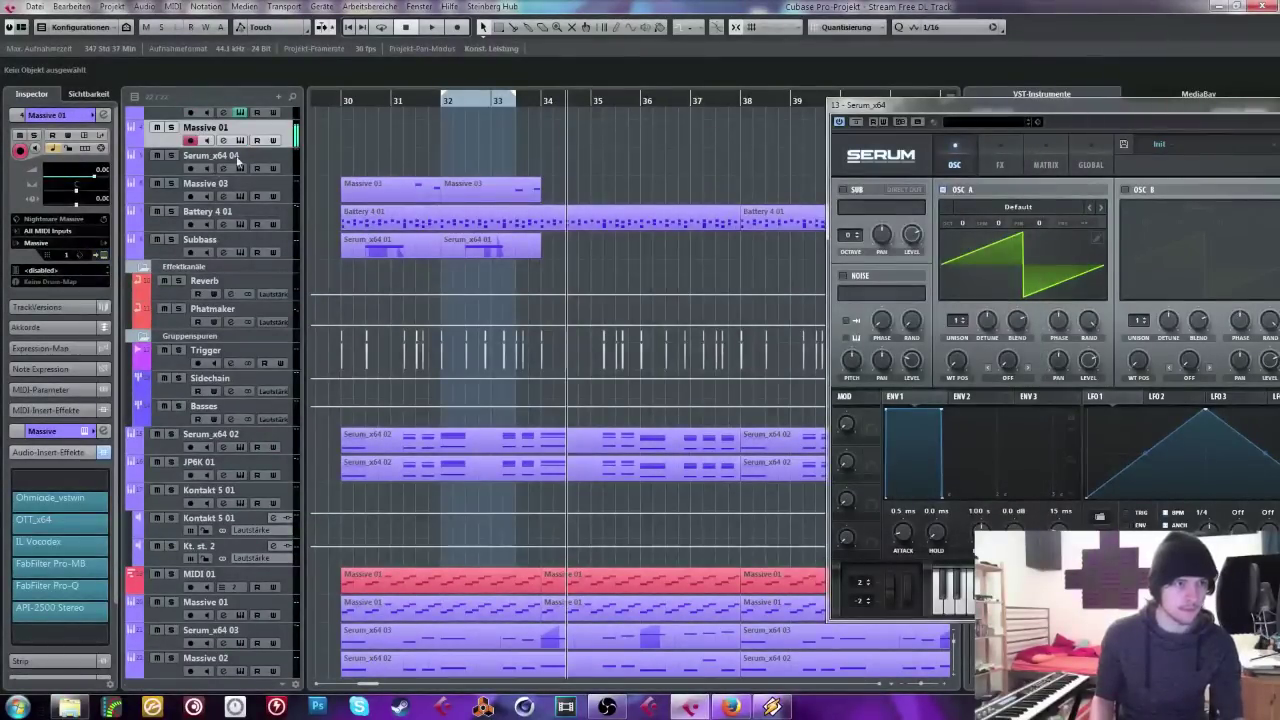
{"action": "scroll", "coordinate": [237, 160], "scroll_direction": "up", "scroll_amount": 3}
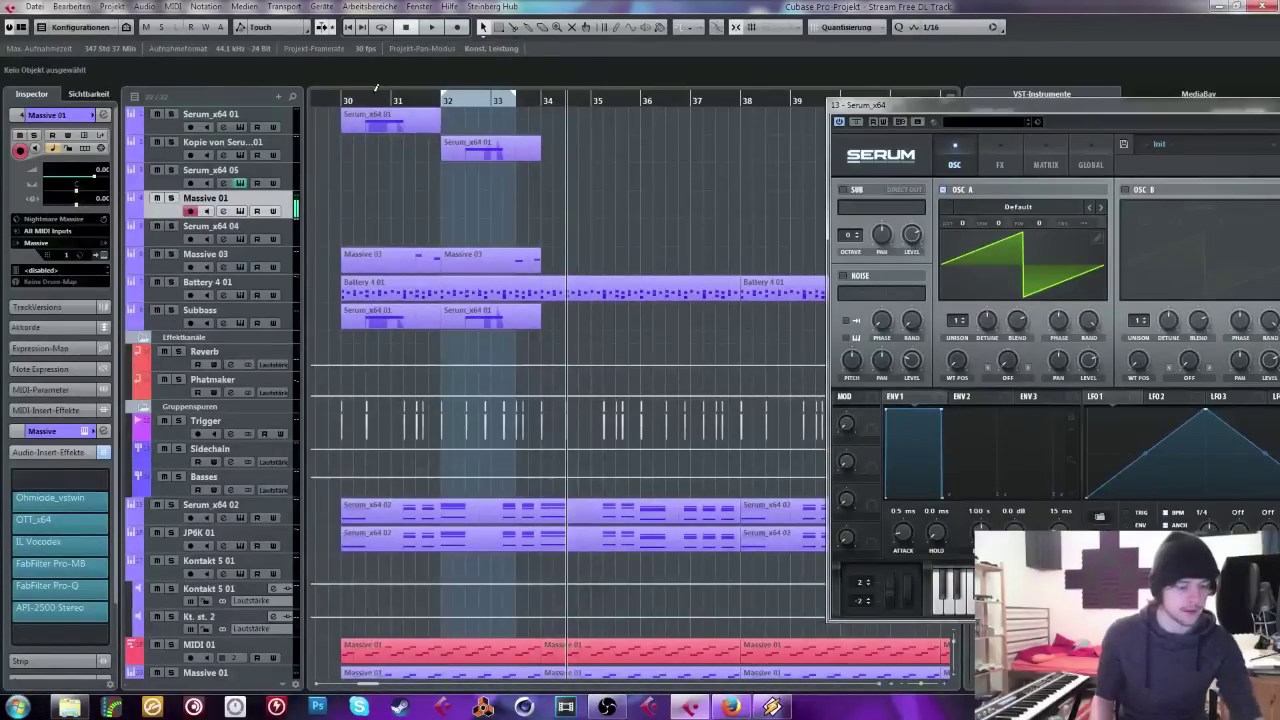
Step: Open the Massive 01 instrument, check its LFO 5 and LFO 6 settings, and set the modulation oscillator's pitch to 0.00
{"action": "left_click", "coordinate": [90, 137]}
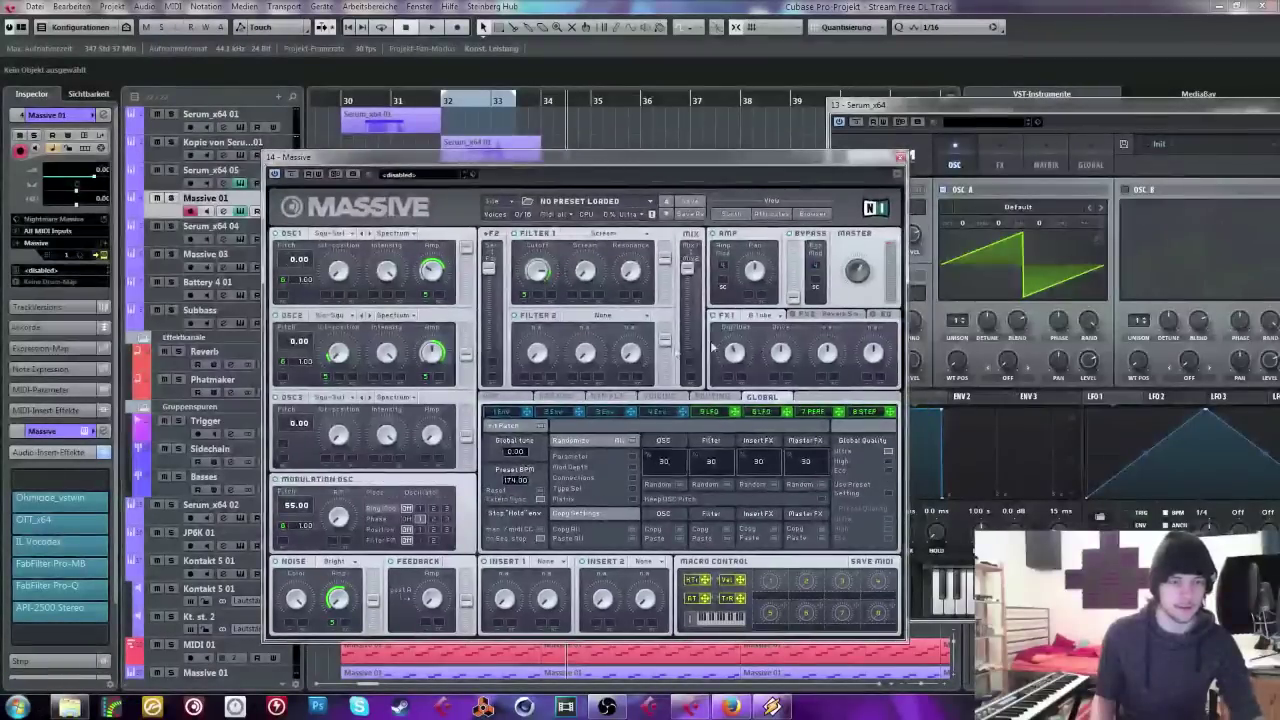
{"action": "left_click", "coordinate": [712, 411]}
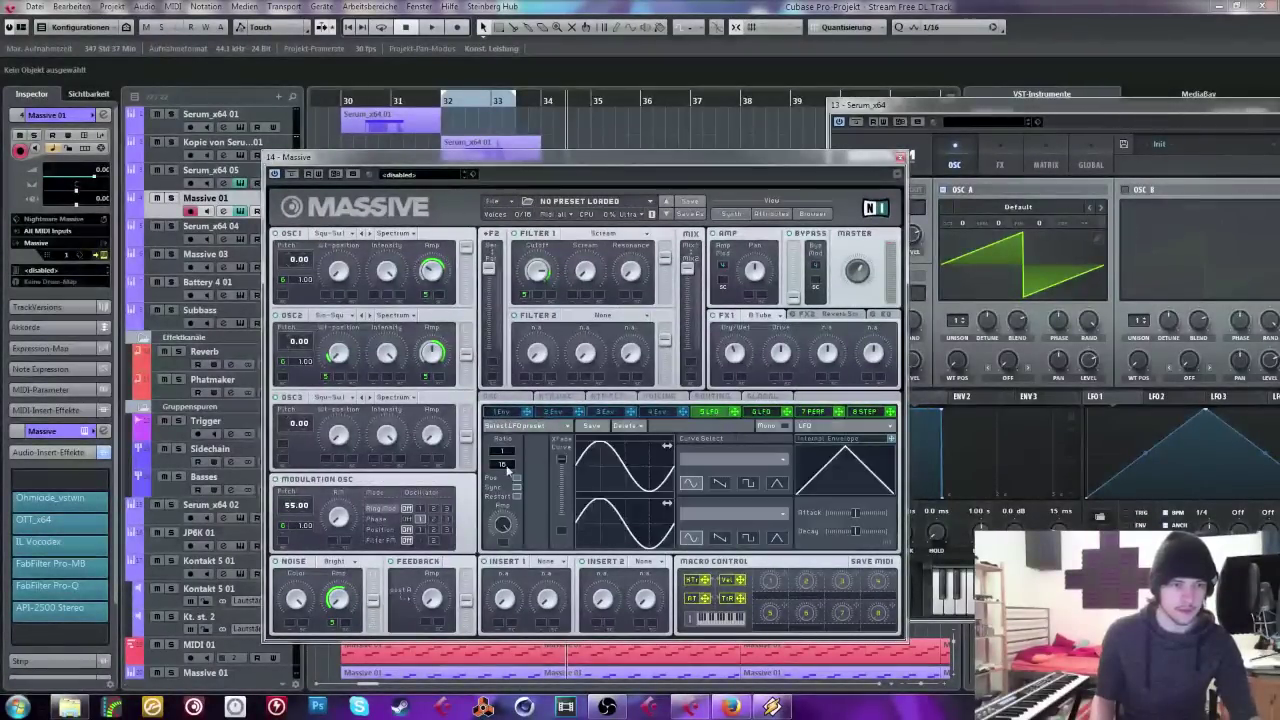
{"action": "left_click", "coordinate": [754, 412]}
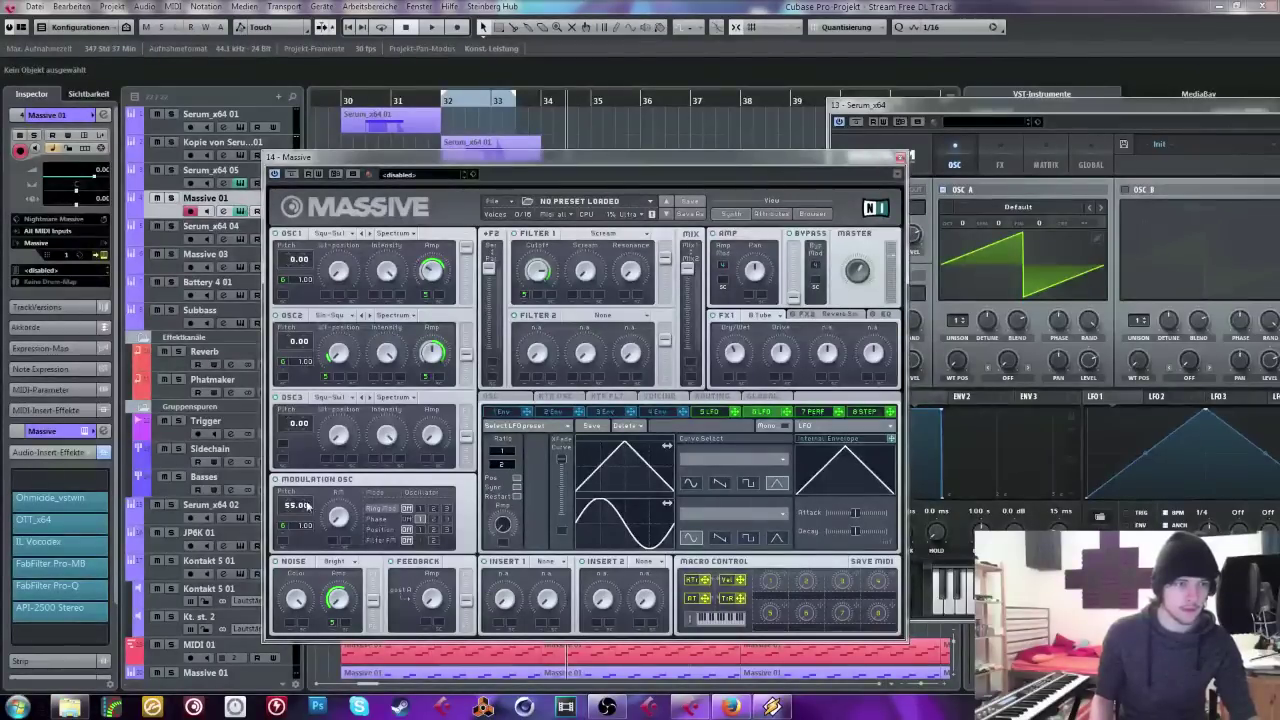
{"action": "left_click_drag", "start_coordinate": [289, 510], "coordinate": [290, 514]}
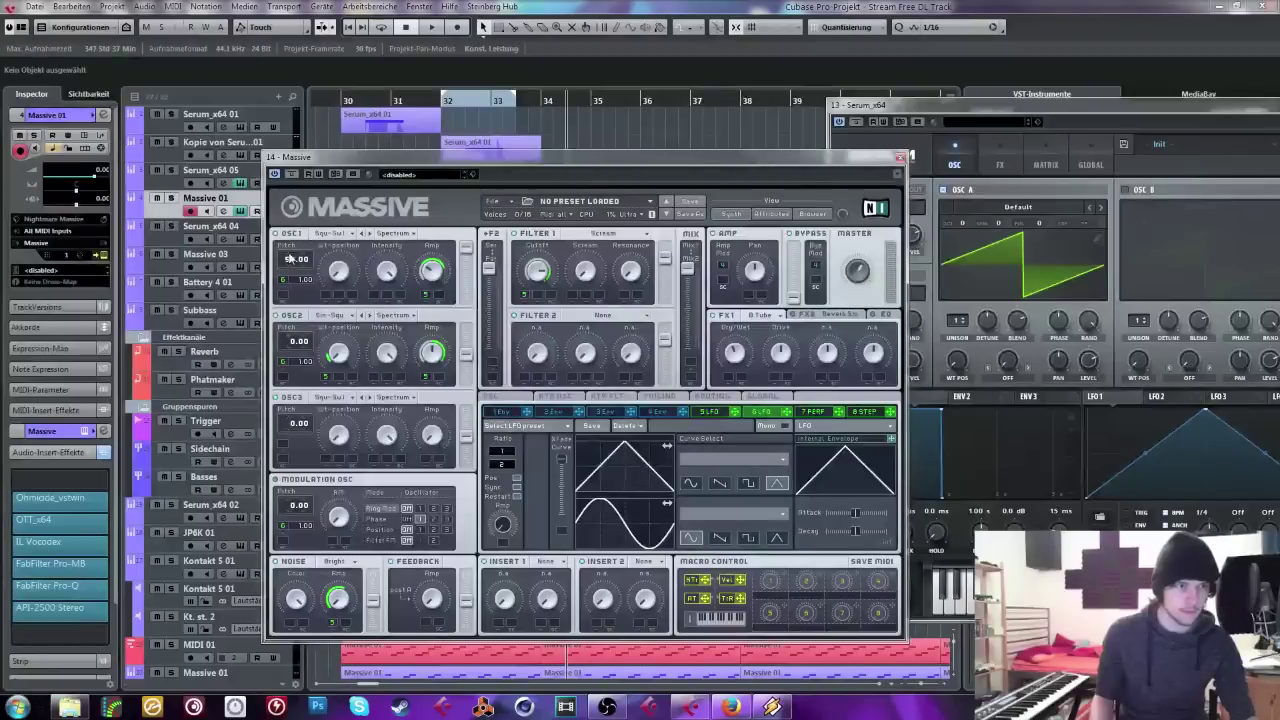
Step: Tune OSC1's pitch to 34.00, checking the sound against arrangement playback from about bar 31
{"action": "left_click_drag", "start_coordinate": [290, 258], "coordinate": [292, 269]}
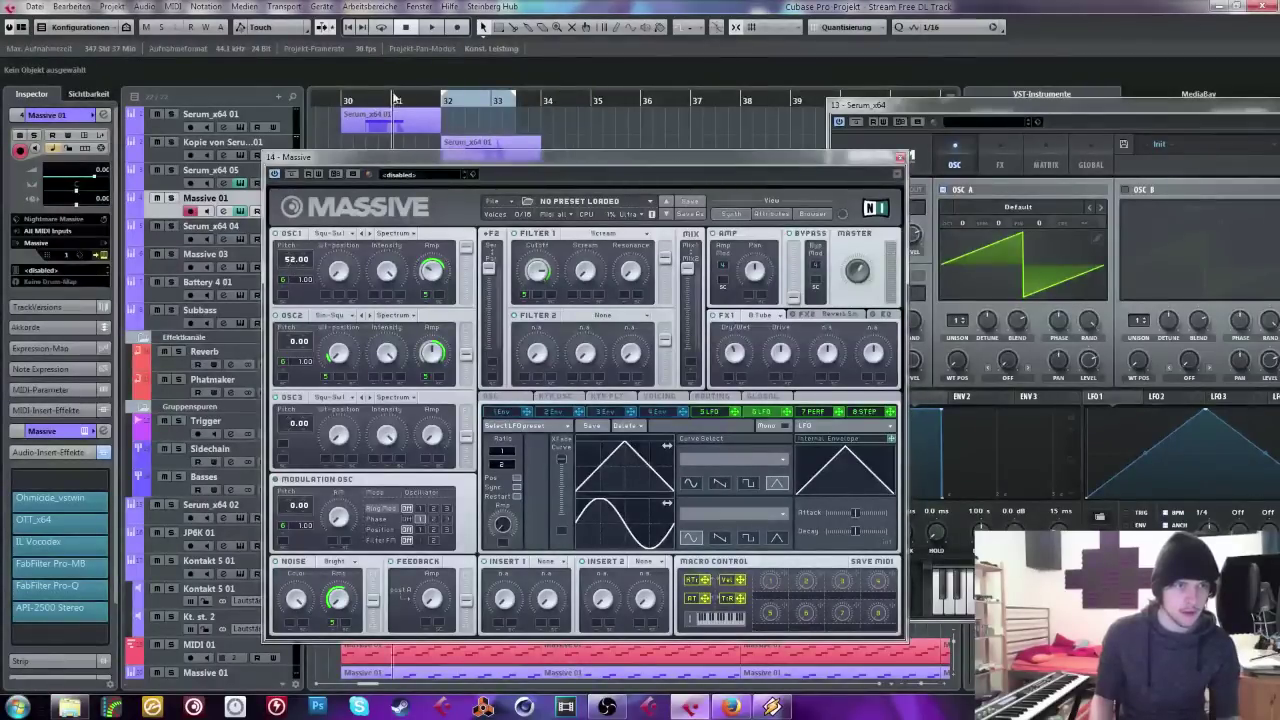
{"action": "key", "text": "space"}
{"action": "scroll", "coordinate": [390, 112], "scroll_direction": "down", "scroll_amount": 2}
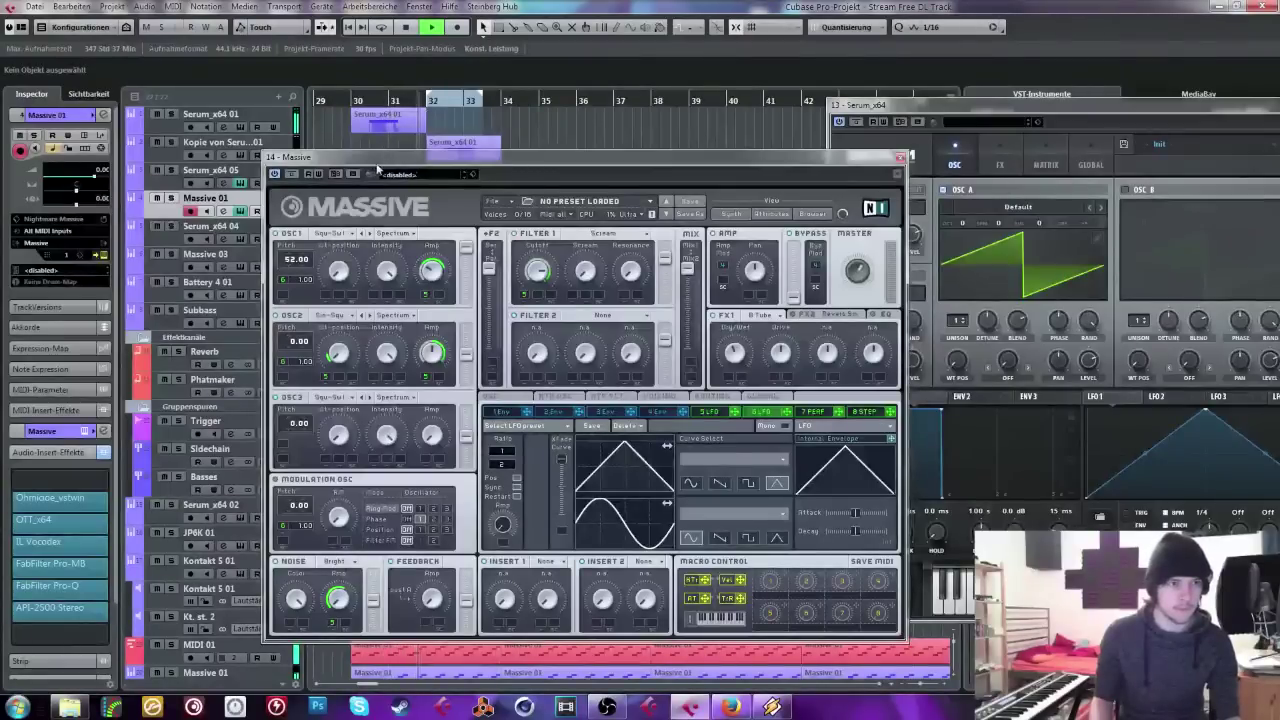
{"action": "left_click_drag", "start_coordinate": [372, 162], "coordinate": [574, 289]}
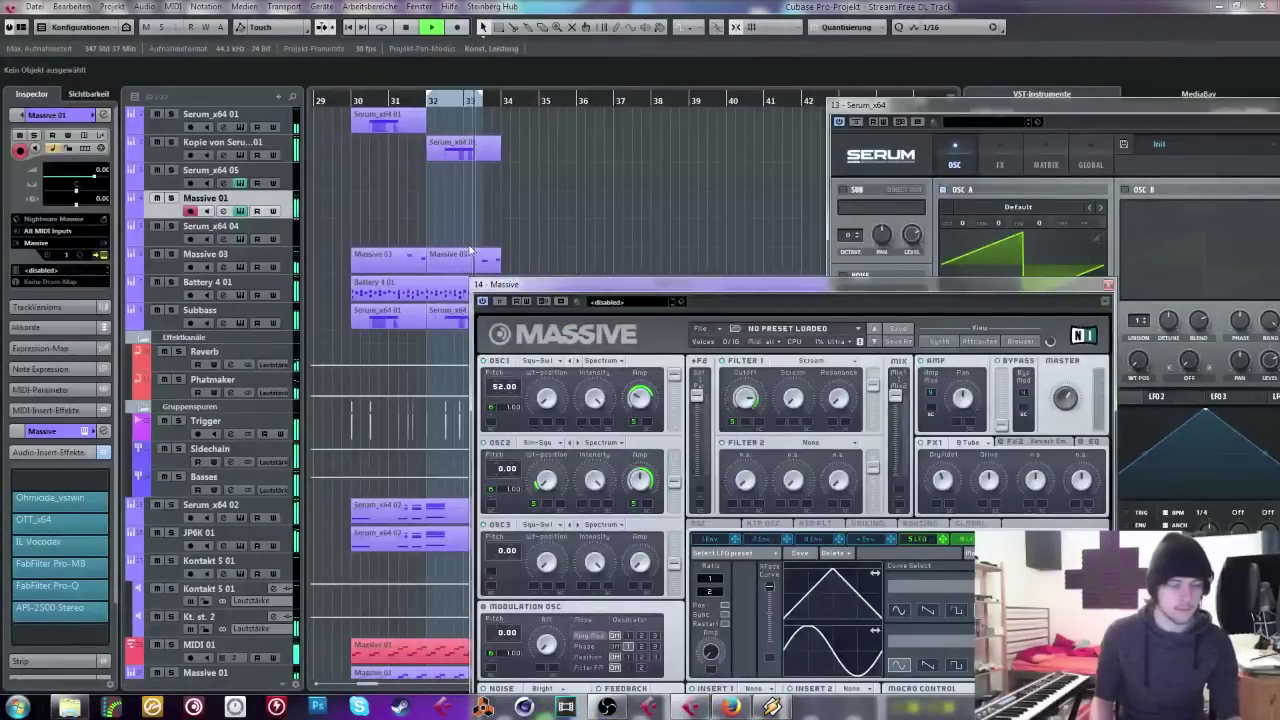
{"action": "key", "text": "space"}
{"action": "left_click_drag", "start_coordinate": [496, 386], "coordinate": [502, 398]}
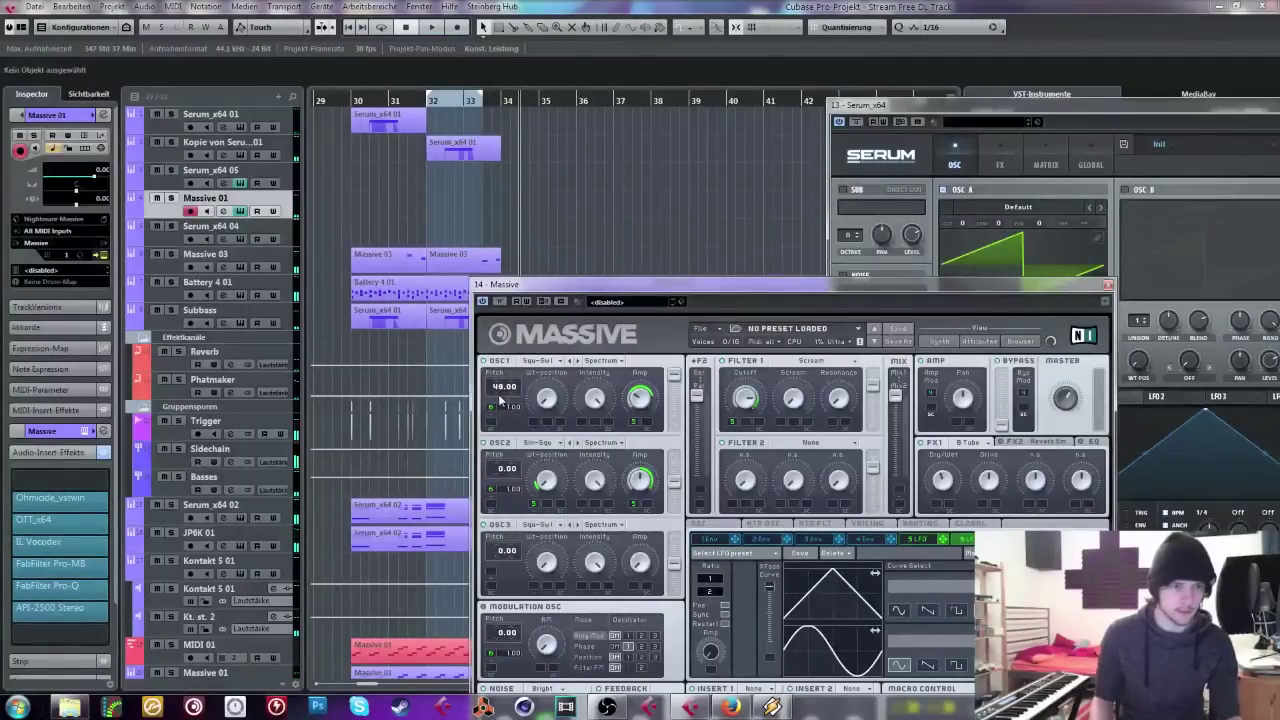
{"action": "left_click_drag", "start_coordinate": [501, 399], "coordinate": [501, 398]}
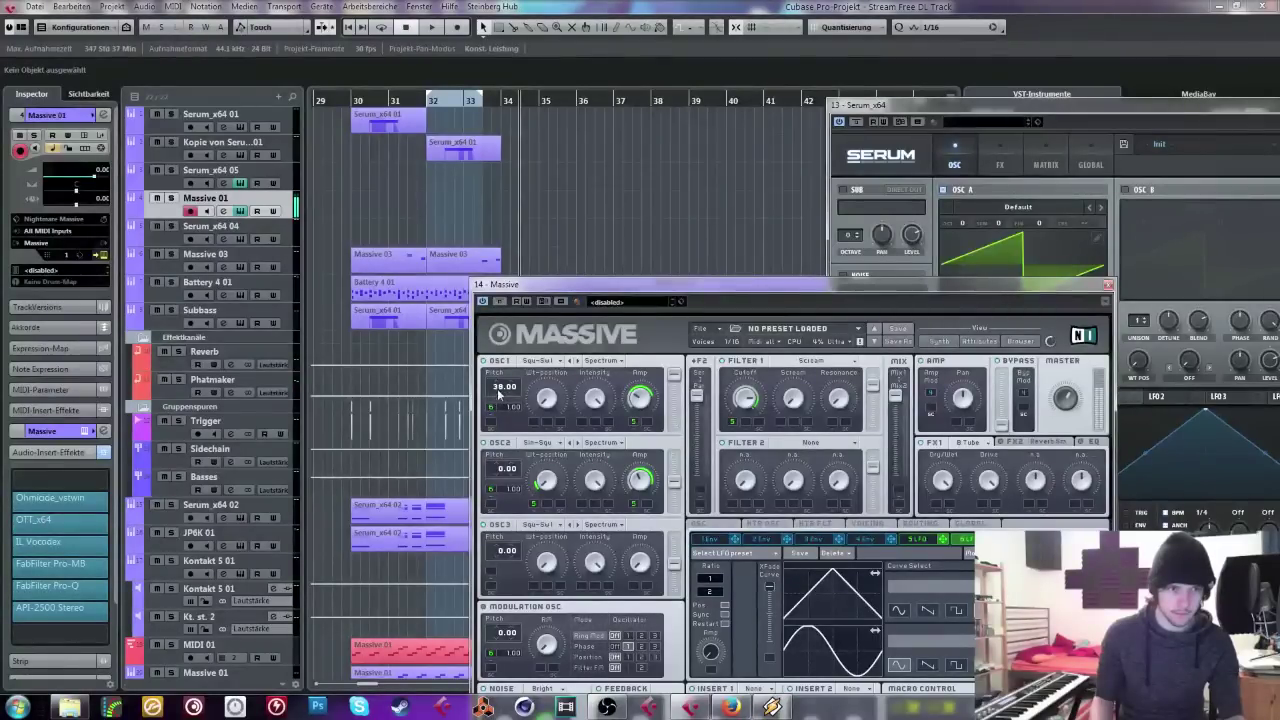
{"action": "scroll", "coordinate": [497, 397], "scroll_direction": "down", "scroll_amount": 3}
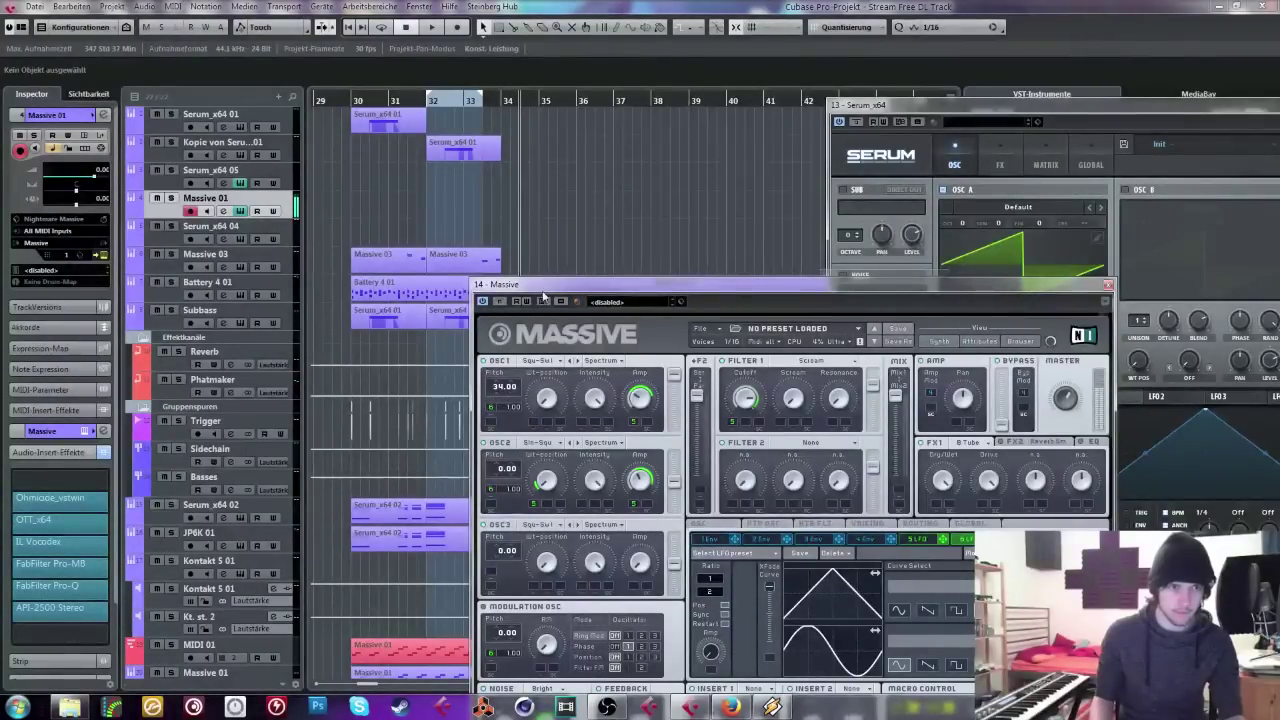
{"action": "left_click_drag", "start_coordinate": [537, 284], "coordinate": [525, 157]}
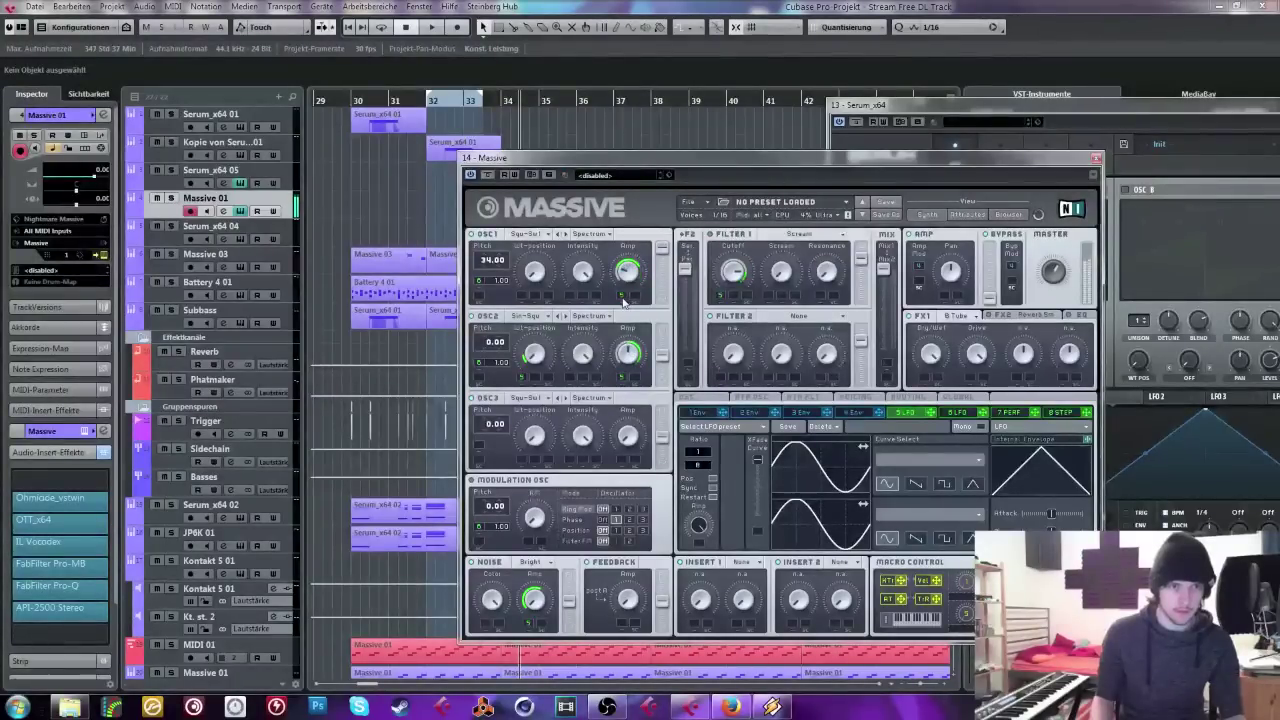
Step: Set LFO 5's first curve to Bending 1 and its ratio to 1/4
{"action": "left_click", "coordinate": [928, 459]}
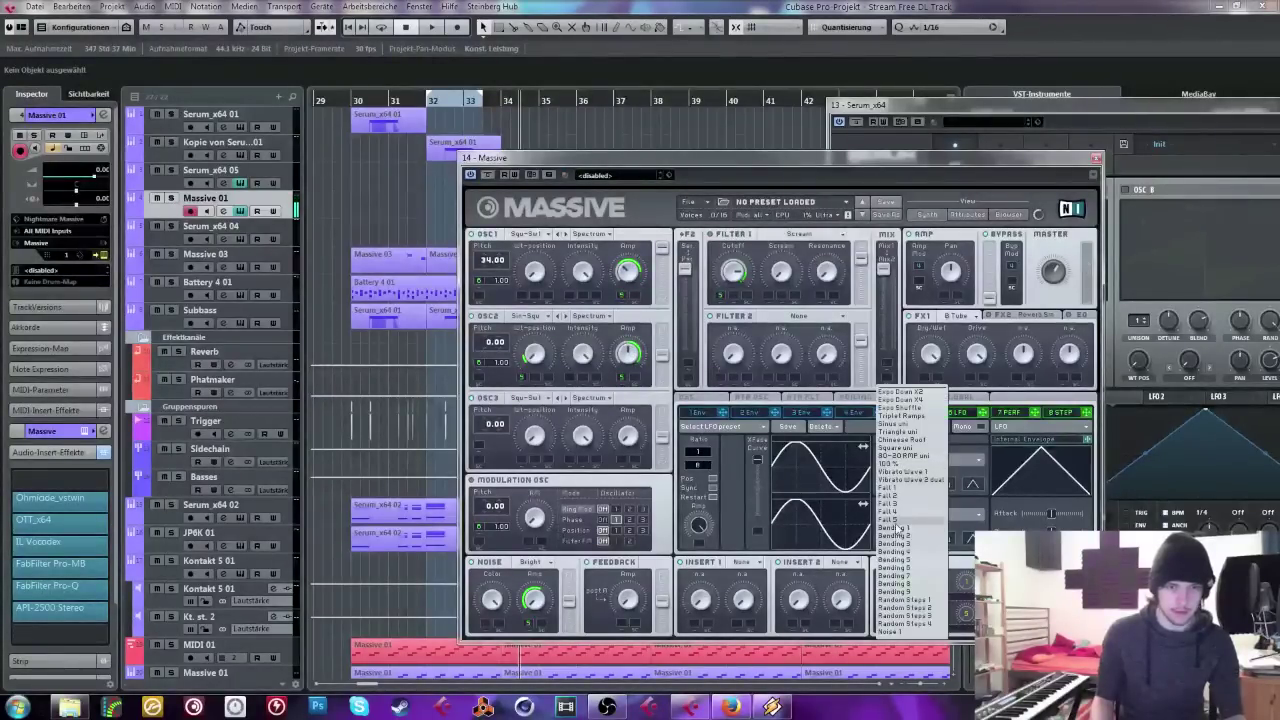
{"action": "left_click", "coordinate": [912, 532]}
{"action": "left_click", "coordinate": [902, 460]}
{"action": "left_click", "coordinate": [907, 530]}
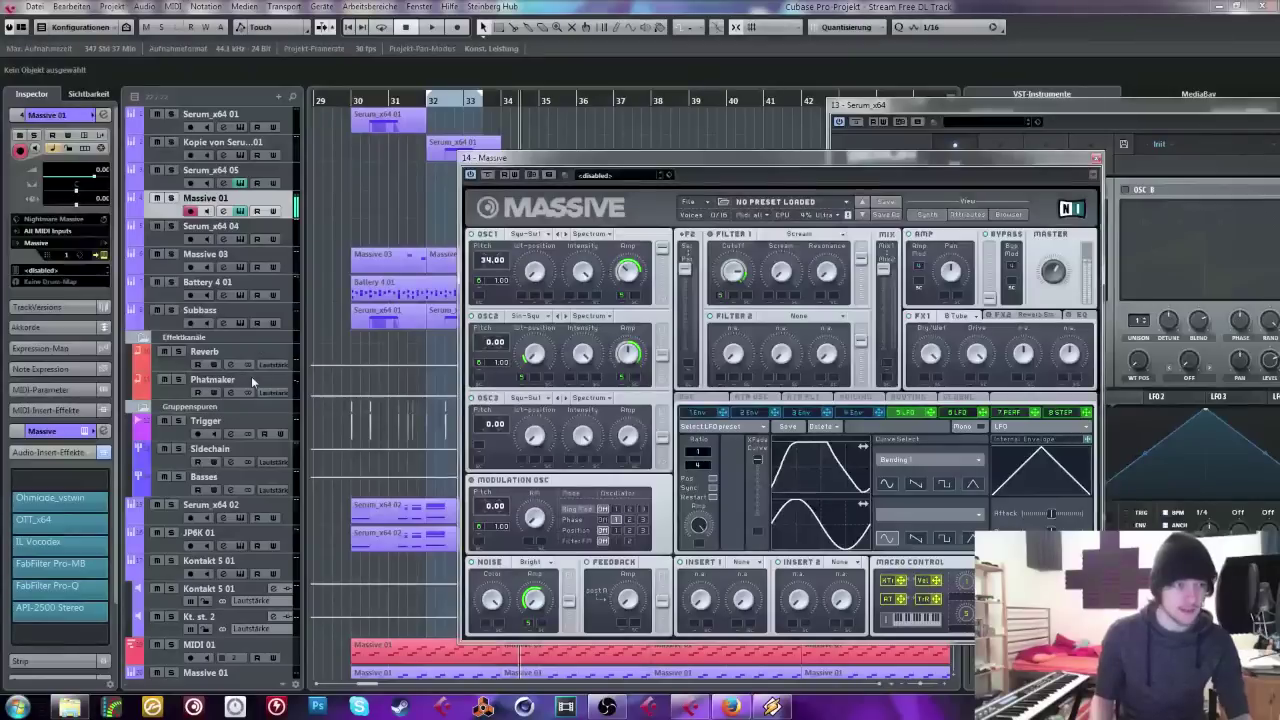
{"action": "left_click_drag", "start_coordinate": [17, 500], "coordinate": [14, 545]}
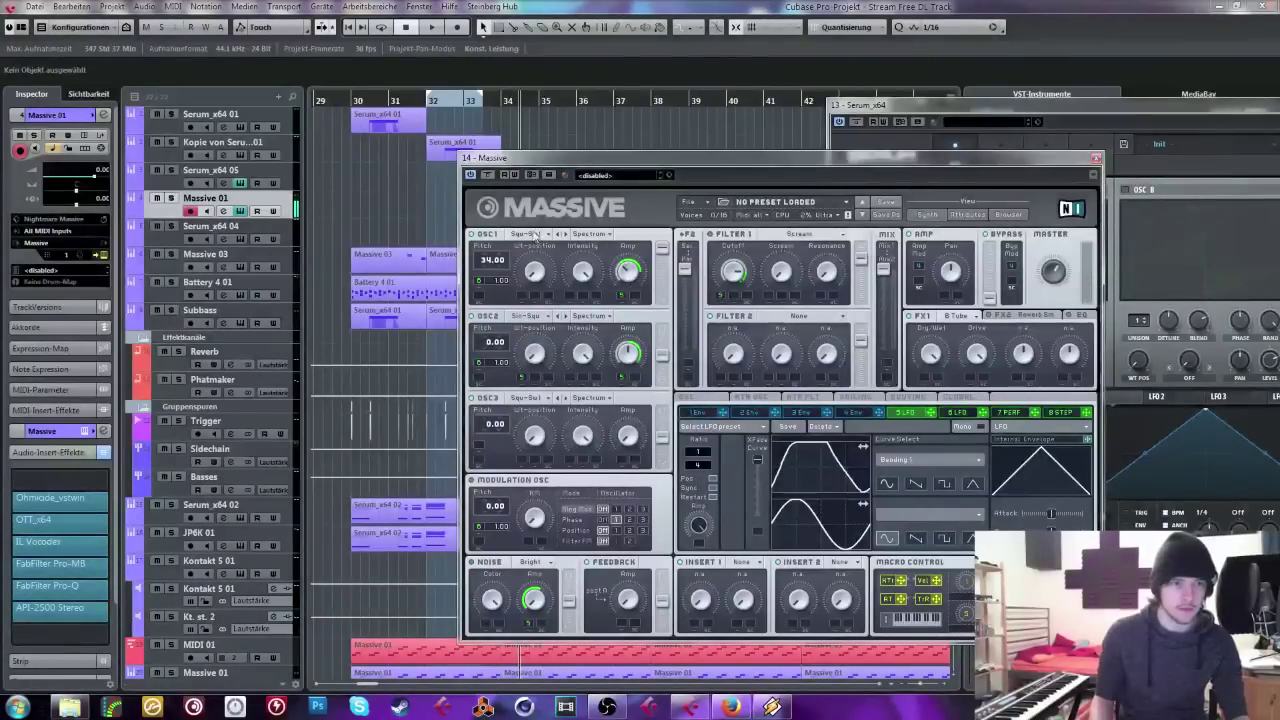
Step: Switch OSC1's wavetable to Sin-Squ and show Massive's EQ settings, leaving the FX1 effect type as it is
{"action": "left_click", "coordinate": [537, 234]}
{"action": "left_click", "coordinate": [501, 512]}
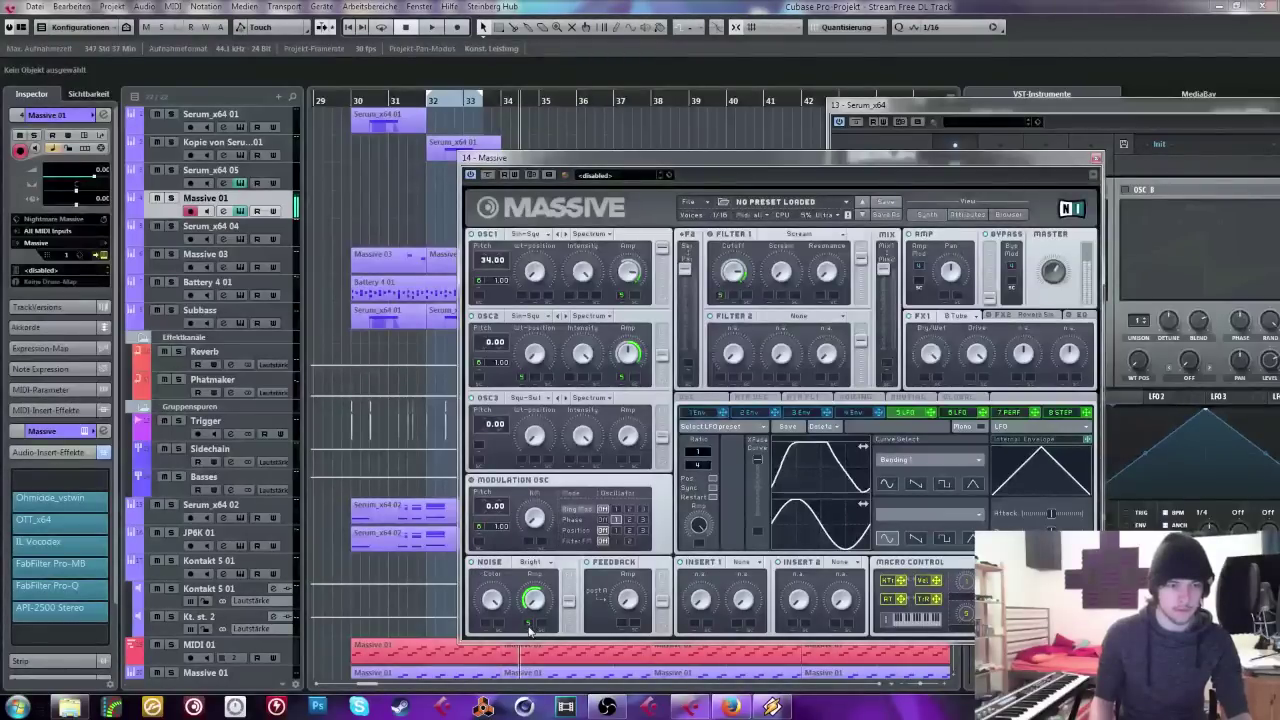
{"action": "left_click", "coordinate": [977, 316]}
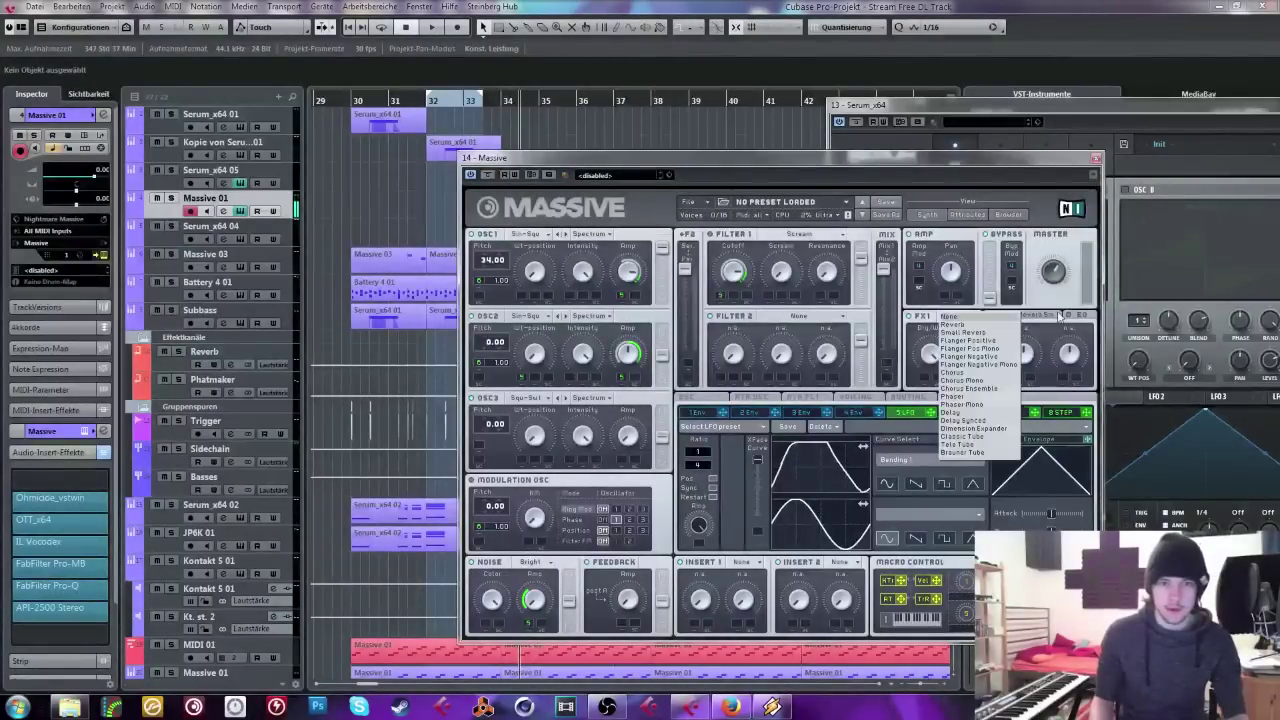
{"action": "left_click", "coordinate": [1070, 318]}
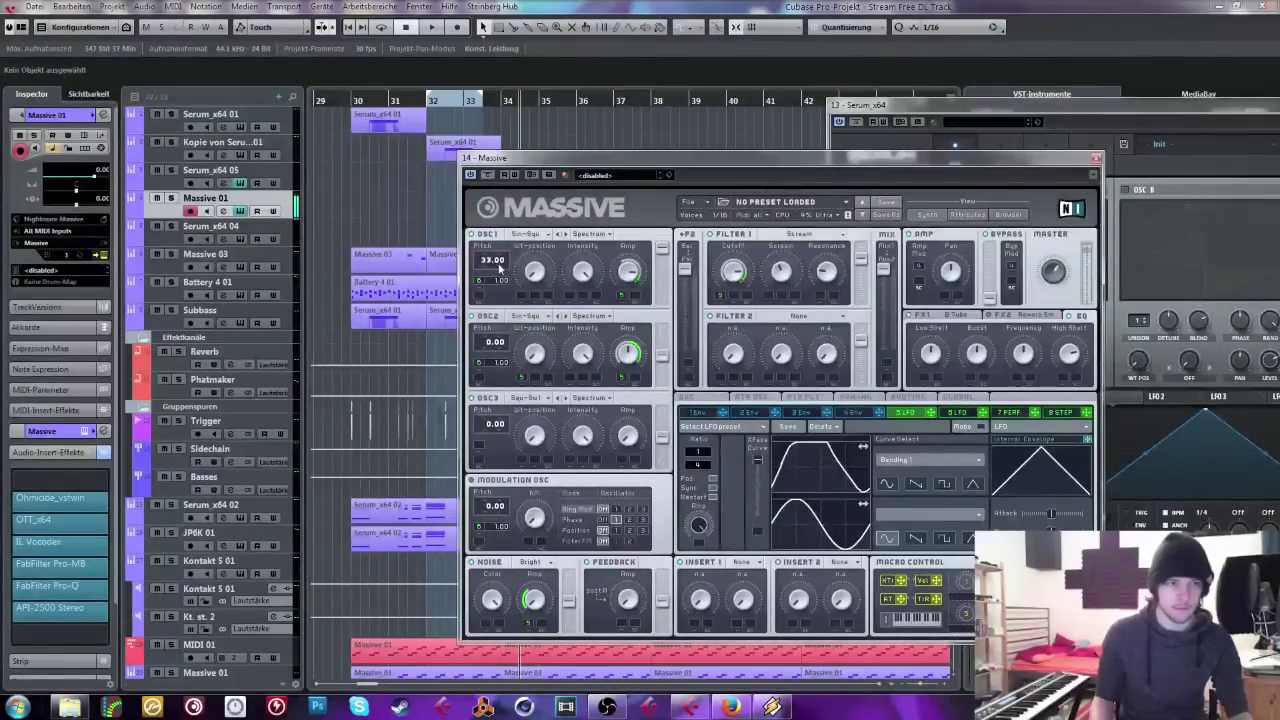
Step: Play from between bars 31 and 32, route the Massive 01 channel's output to the Sidechain group, and close the channel settings
{"action": "left_click", "coordinate": [413, 101]}
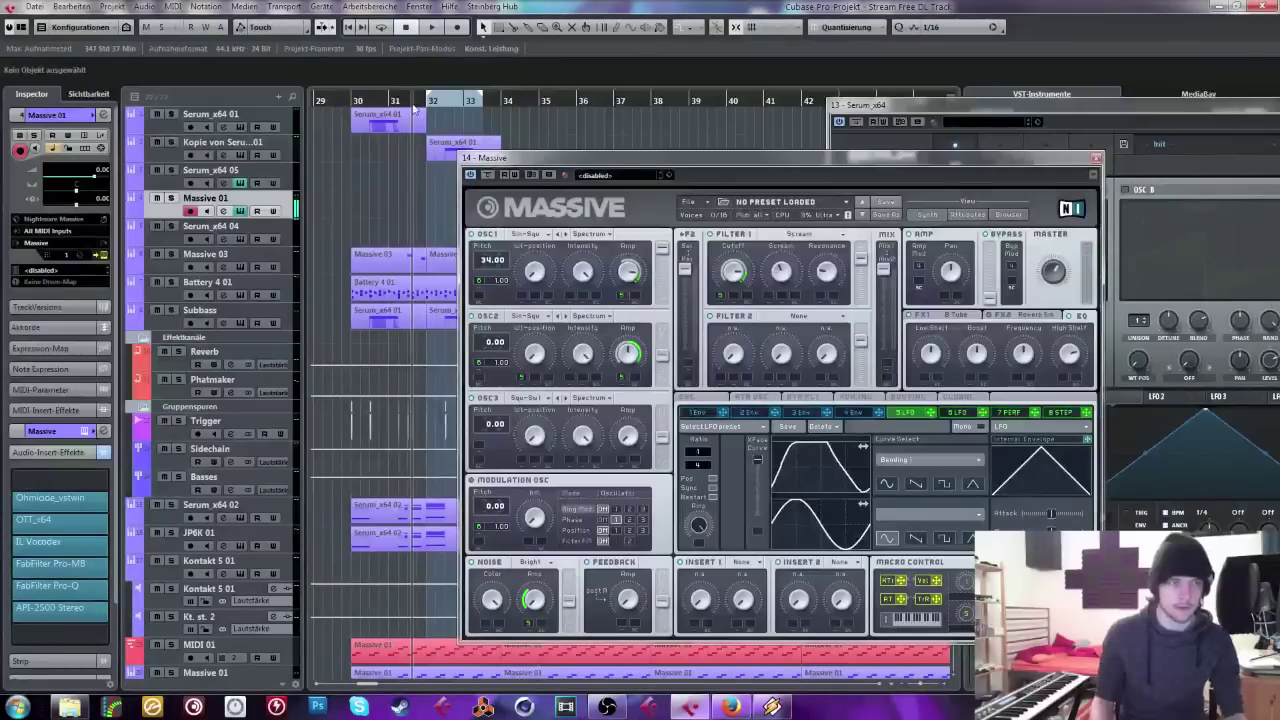
{"action": "left_click", "coordinate": [105, 430]}
{"action": "left_click", "coordinate": [742, 187]}
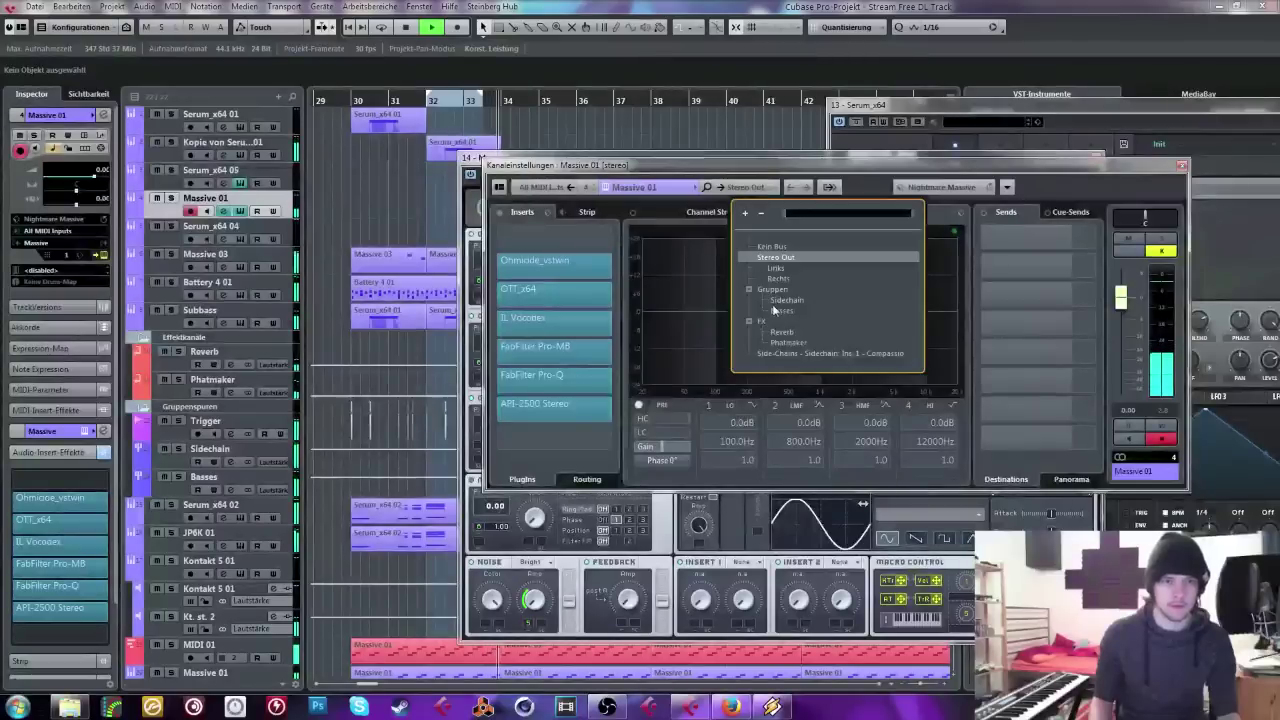
{"action": "left_click", "coordinate": [786, 300]}
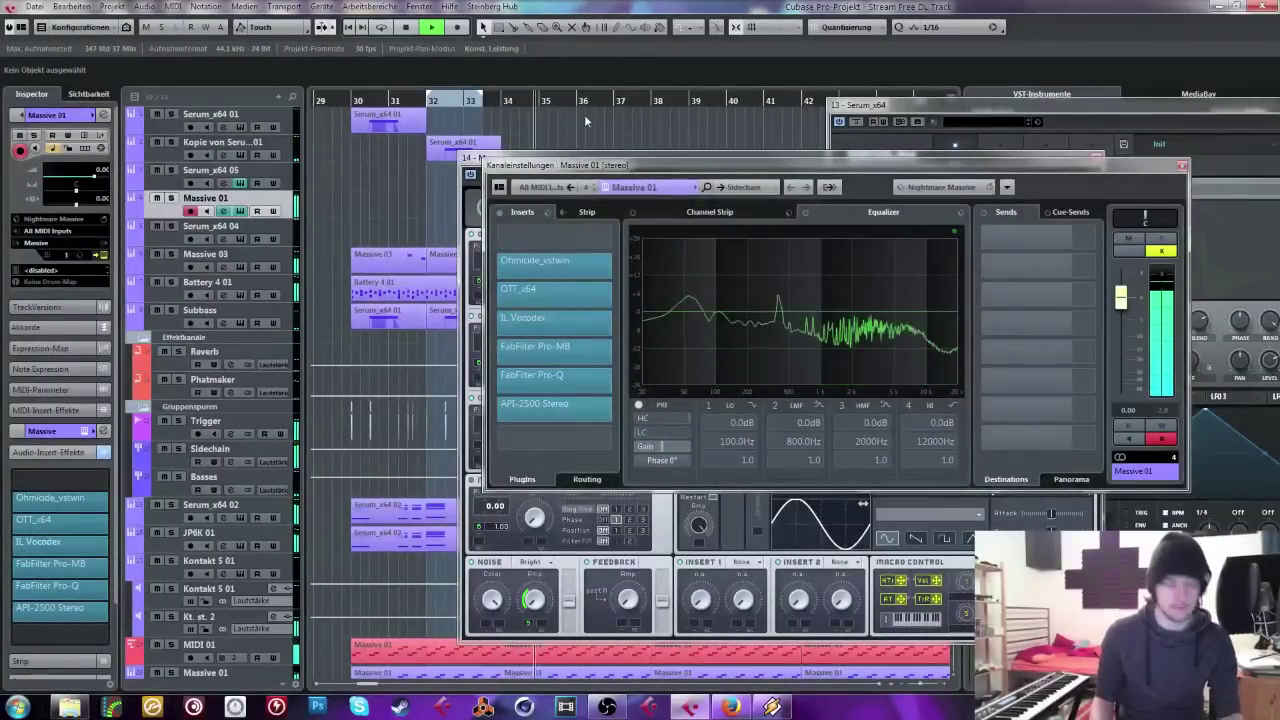
{"action": "left_click", "coordinate": [1182, 165]}
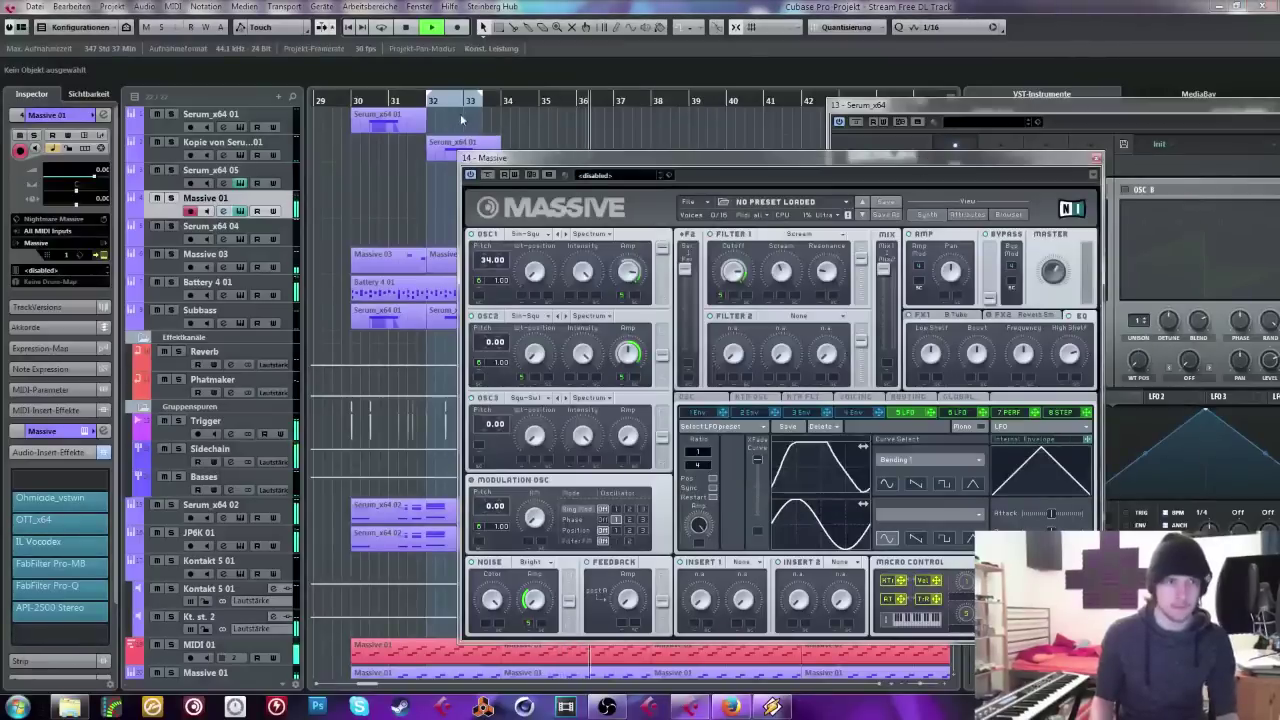
Step: Move the playback position to near bar 33, shift the Massive window aside, and try out LFO 5's ratio
{"action": "left_click", "coordinate": [459, 104]}
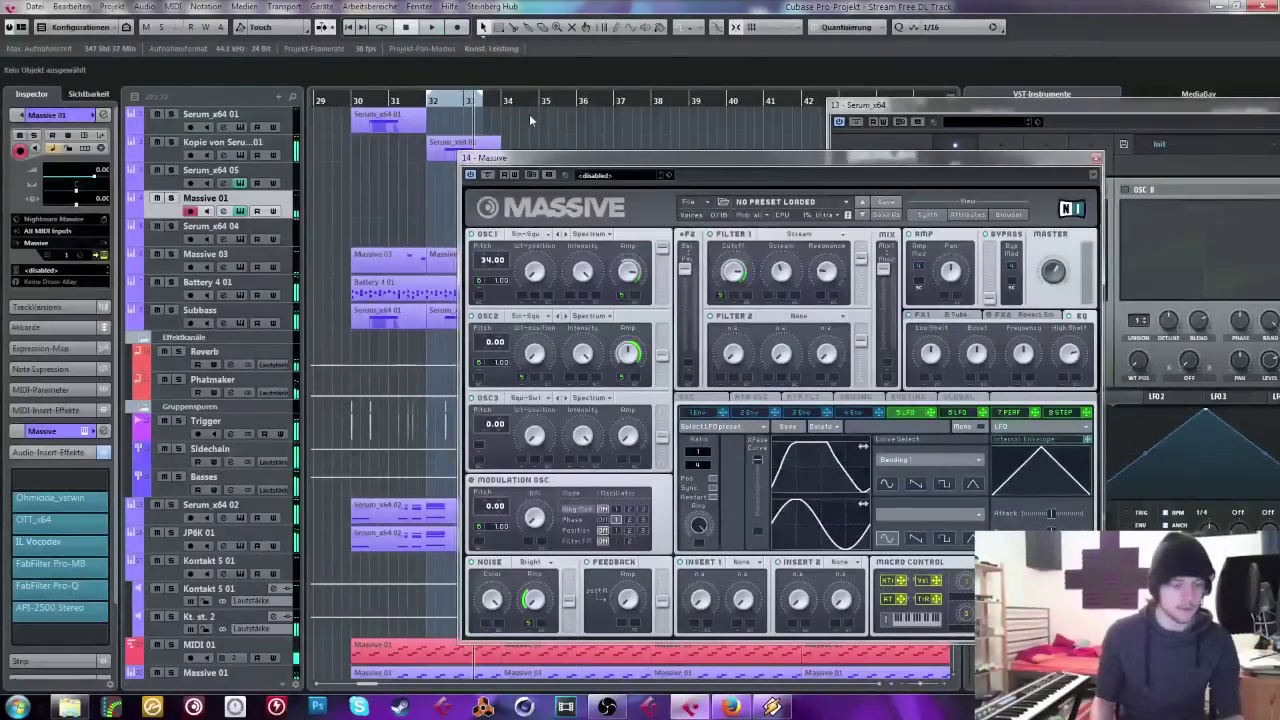
{"action": "left_click_drag", "start_coordinate": [627, 159], "coordinate": [589, 157]}
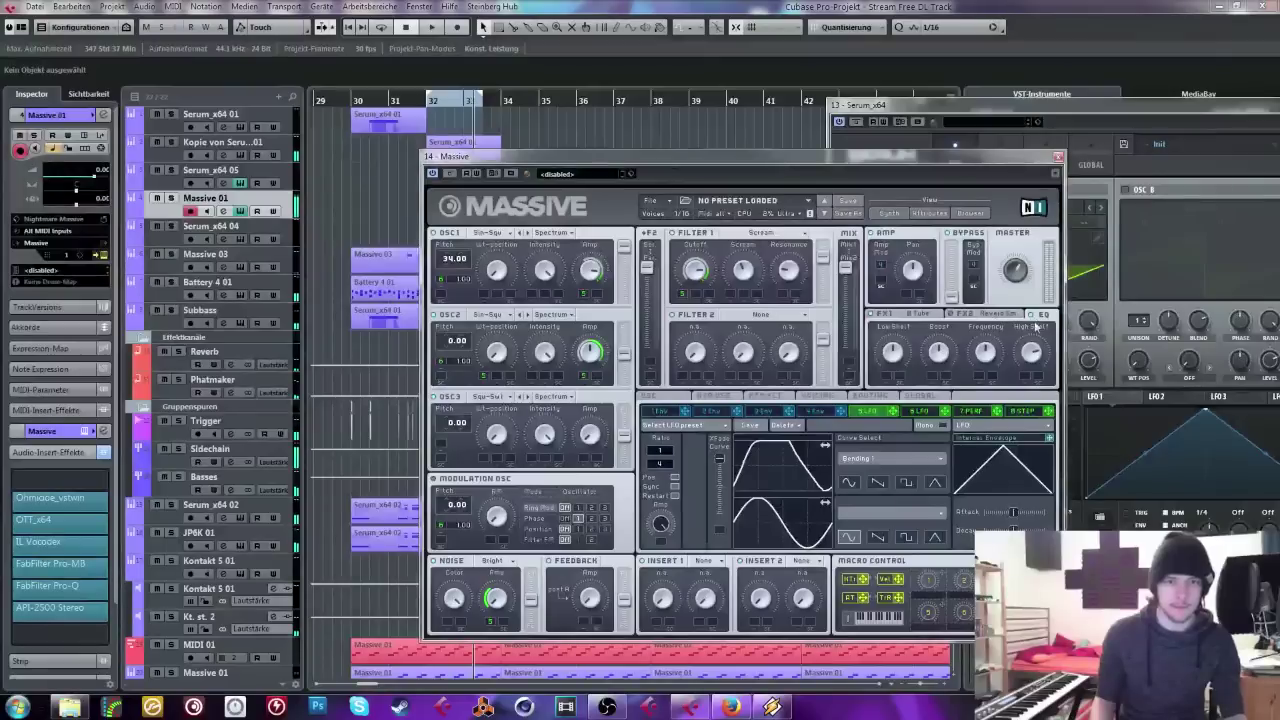
{"action": "left_click_drag", "start_coordinate": [661, 464], "coordinate": [662, 470]}
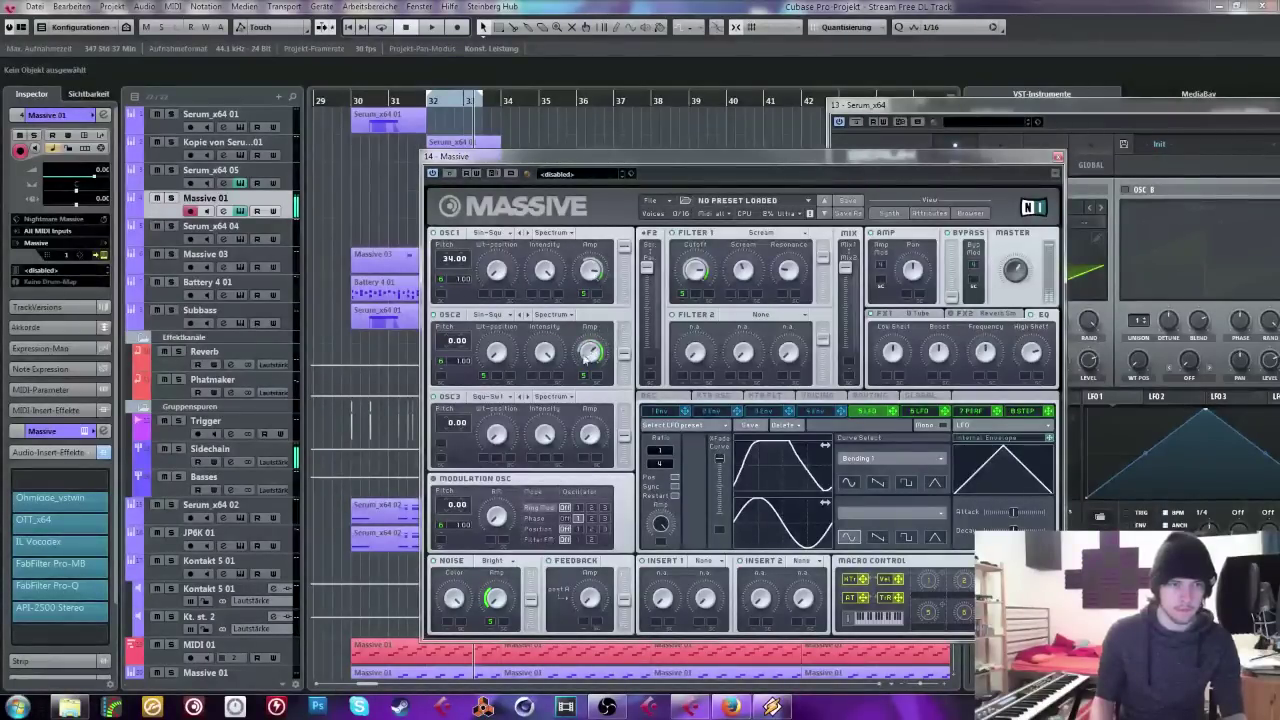
Step: In Massive 01's FabFilter Pro-Q insert, add a high shelf boost and a bell cut of about 1.7 dB near 6 kHz
{"action": "left_click", "coordinate": [60, 585]}
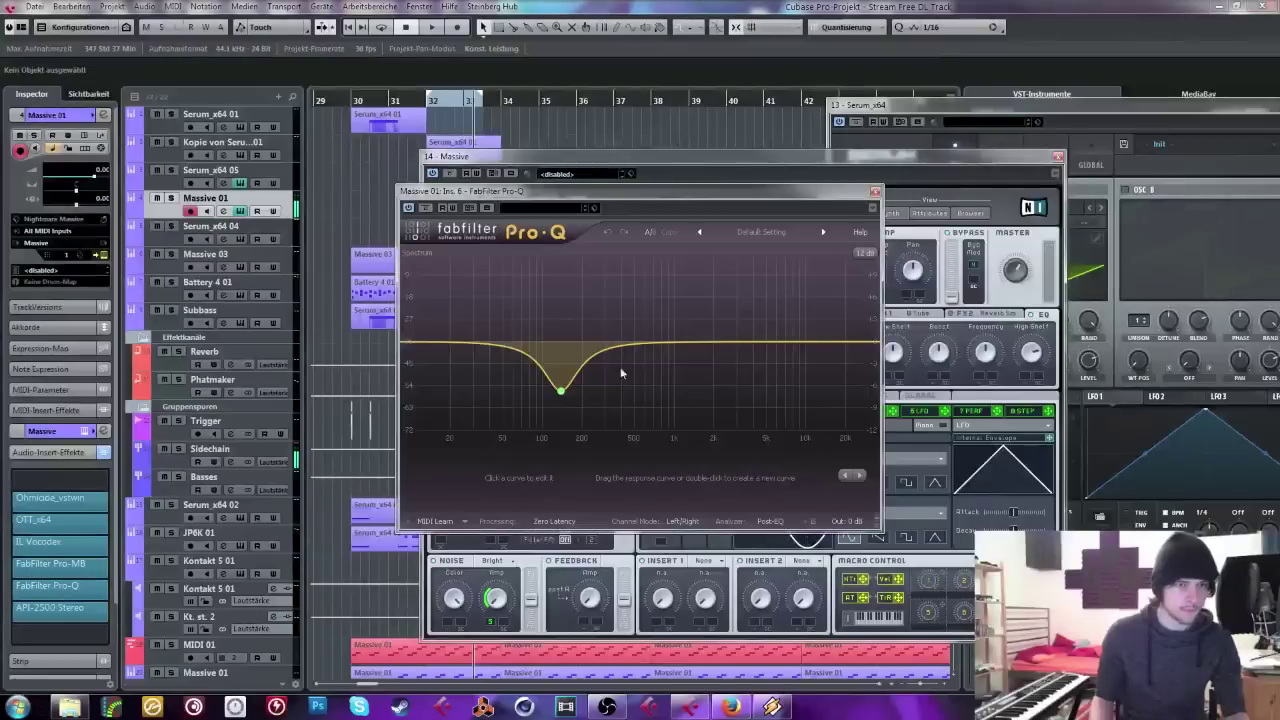
{"action": "double_click", "coordinate": [815, 334]}
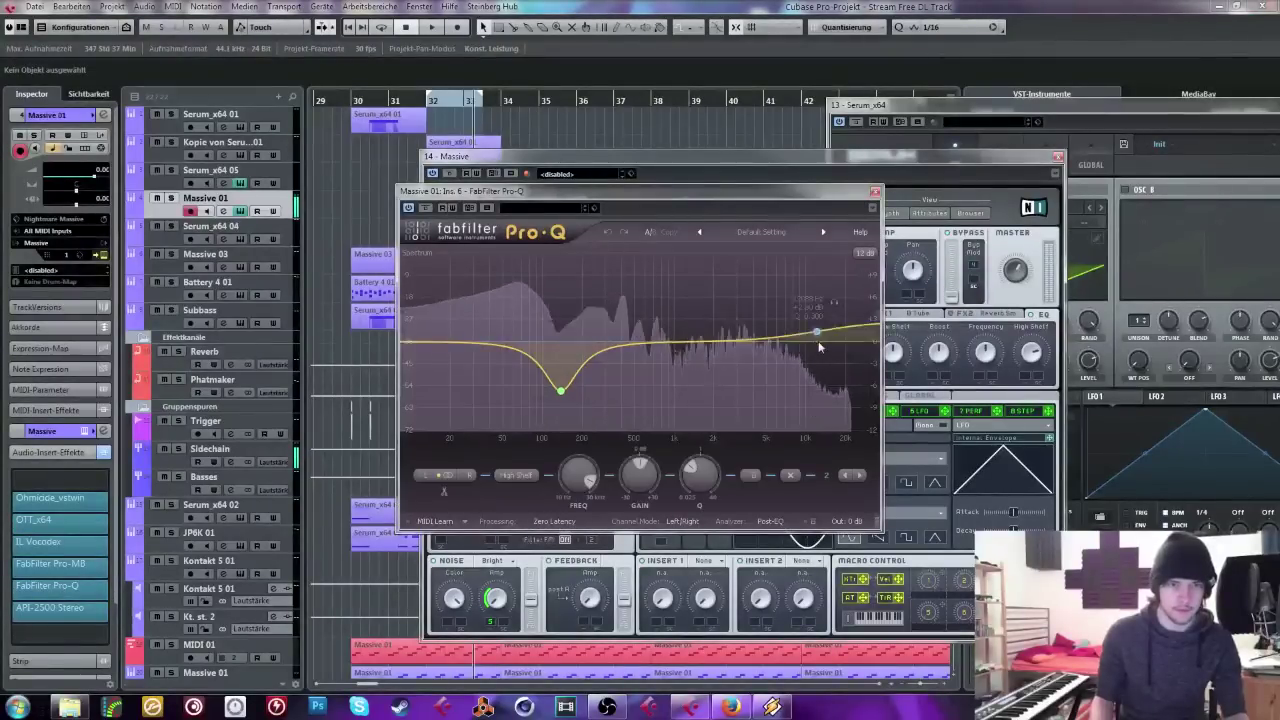
{"action": "left_click_drag", "start_coordinate": [817, 334], "coordinate": [800, 316]}
{"action": "left_click_drag", "start_coordinate": [740, 343], "coordinate": [776, 354]}
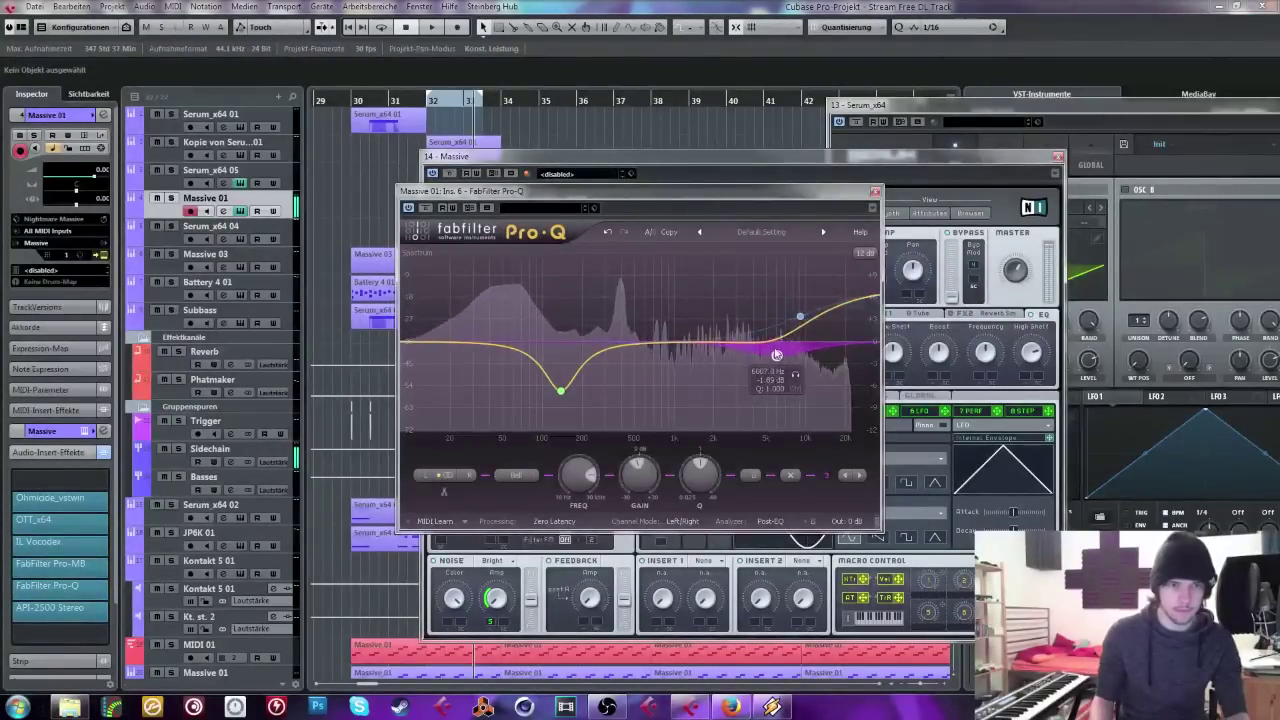
{"action": "left_click", "coordinate": [875, 190]}
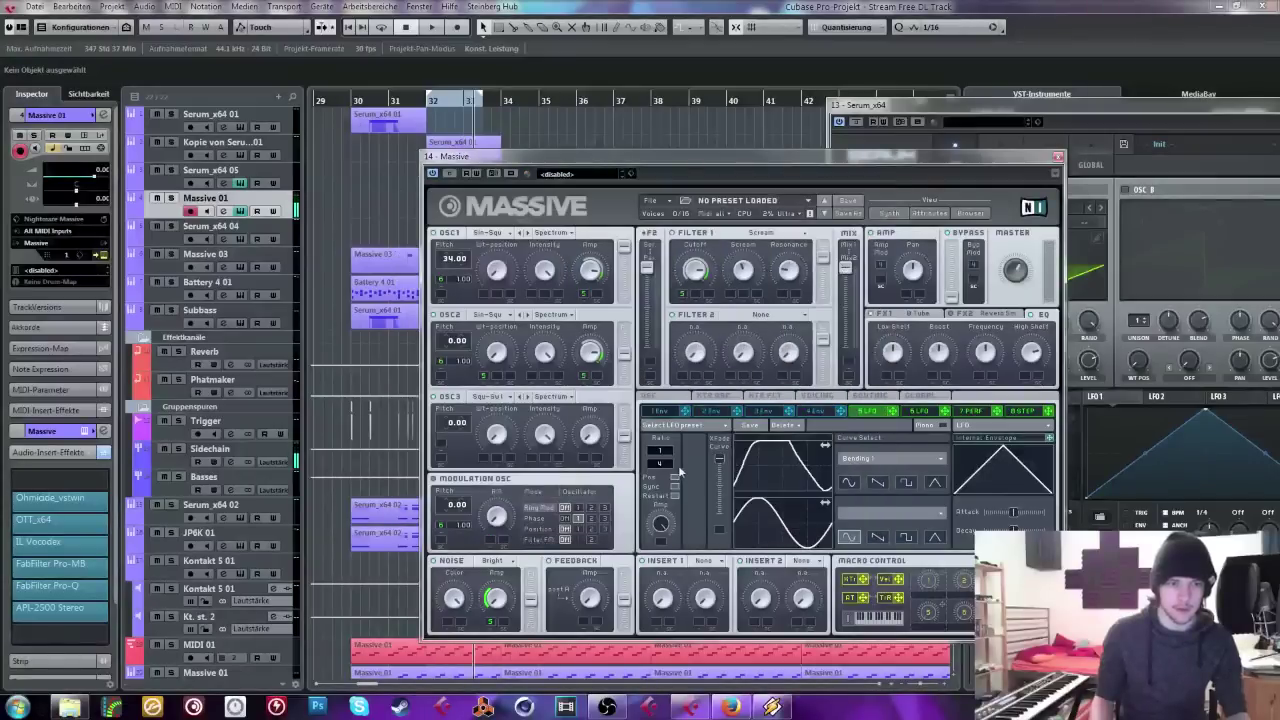
Step: Set LFO 5's ratio to 1/8 and apply its modulation to Filter 1's Scream amount
{"action": "left_click_drag", "start_coordinate": [678, 468], "coordinate": [671, 462]}
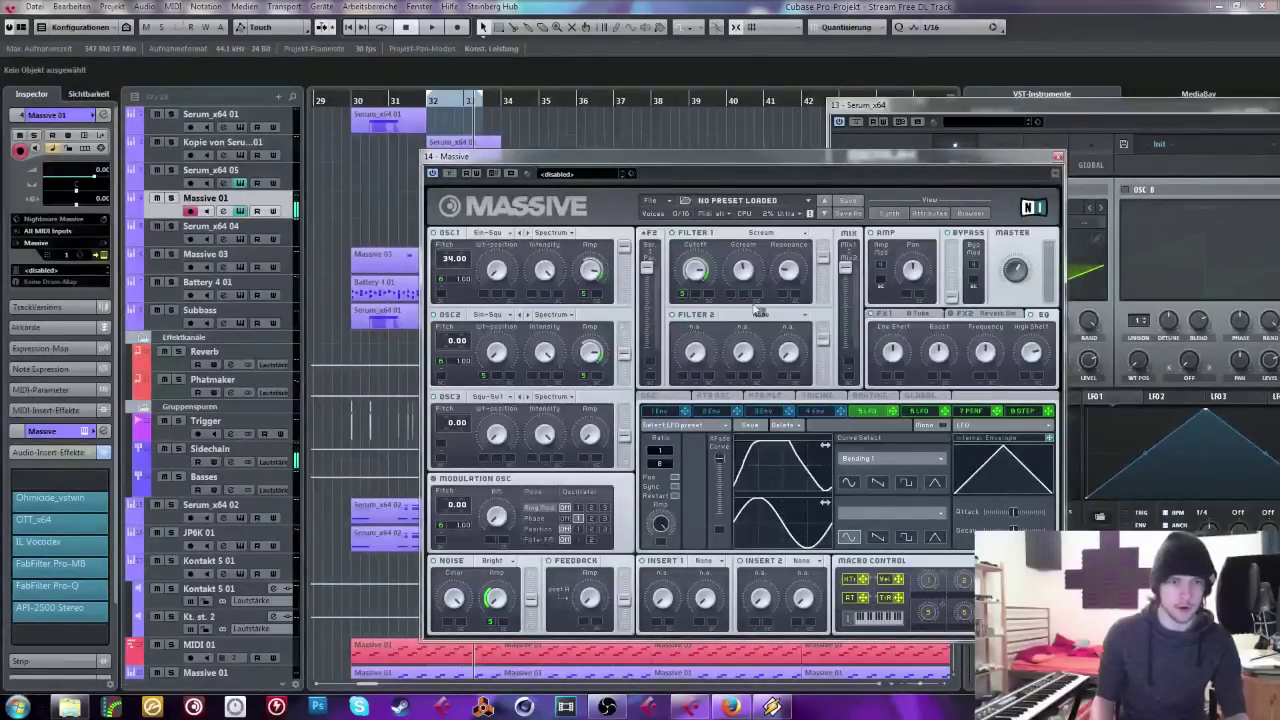
{"action": "left_click_drag", "start_coordinate": [731, 295], "coordinate": [731, 281]}
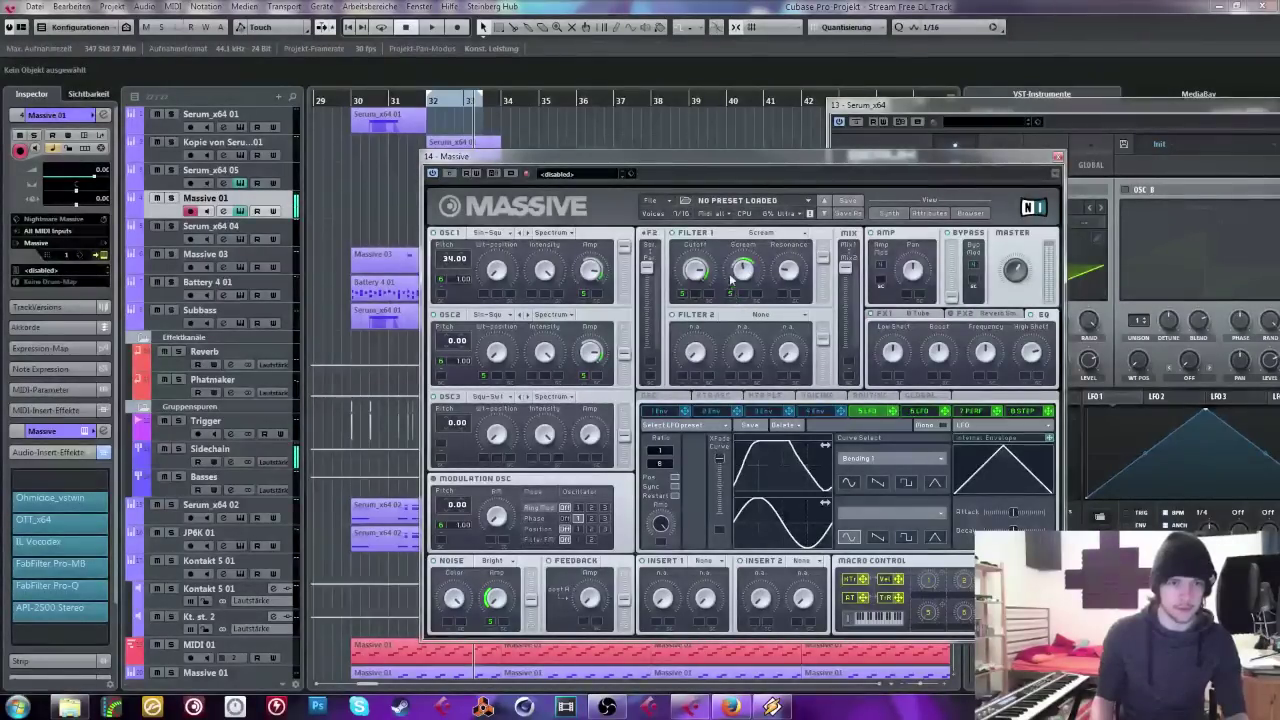
Step: Set Massive's unison voice count to 2 in the voicing settings and close the Massive window
{"action": "left_click", "coordinate": [822, 396]}
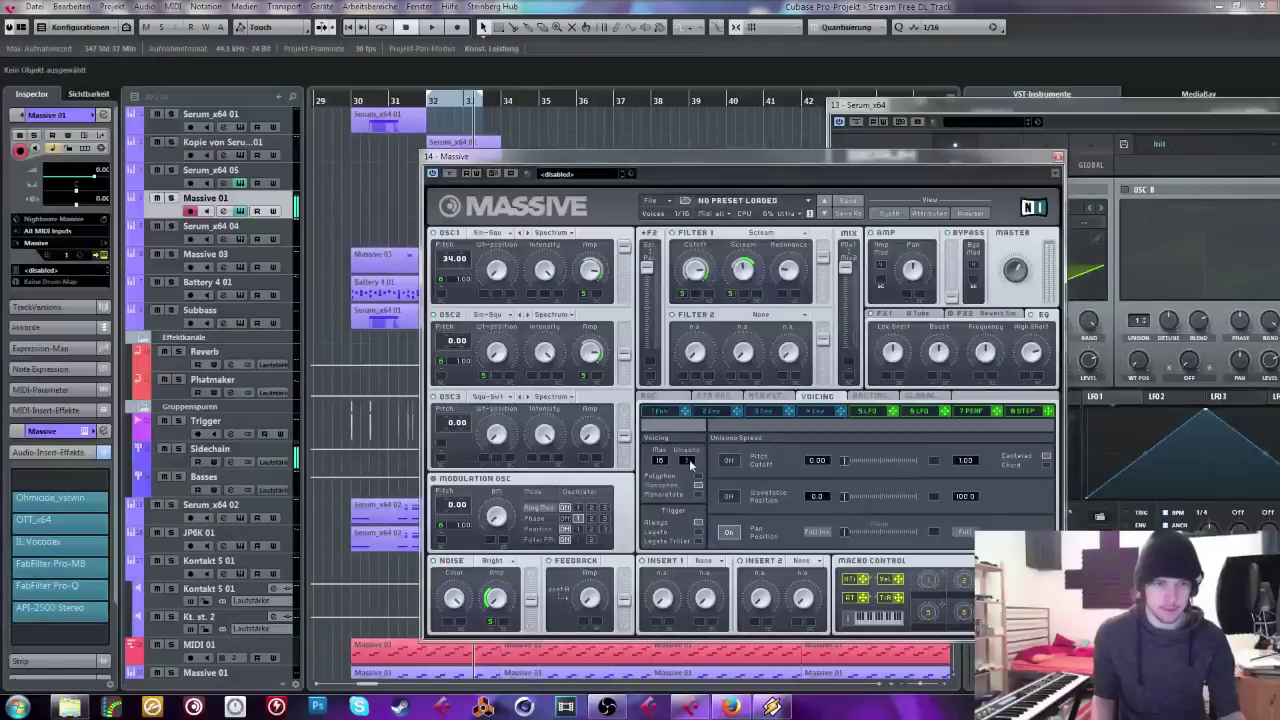
{"action": "left_click_drag", "start_coordinate": [687, 460], "coordinate": [693, 468]}
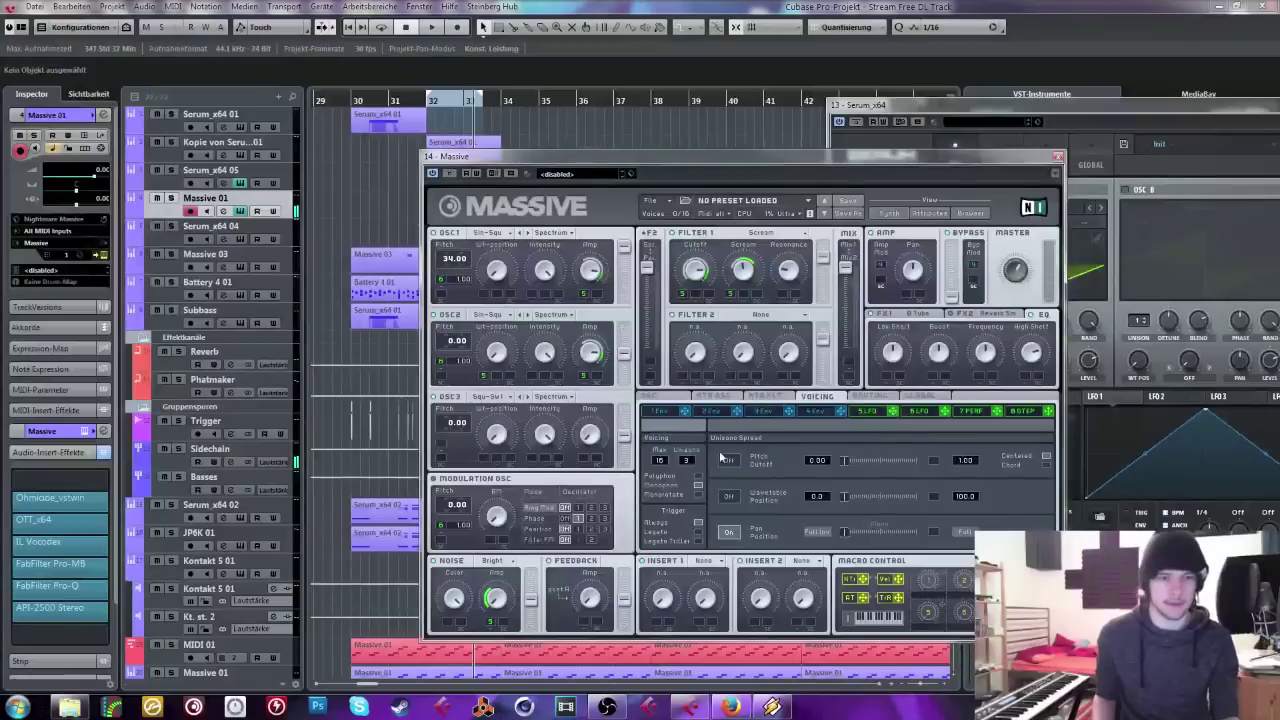
{"action": "left_click", "coordinate": [652, 397]}
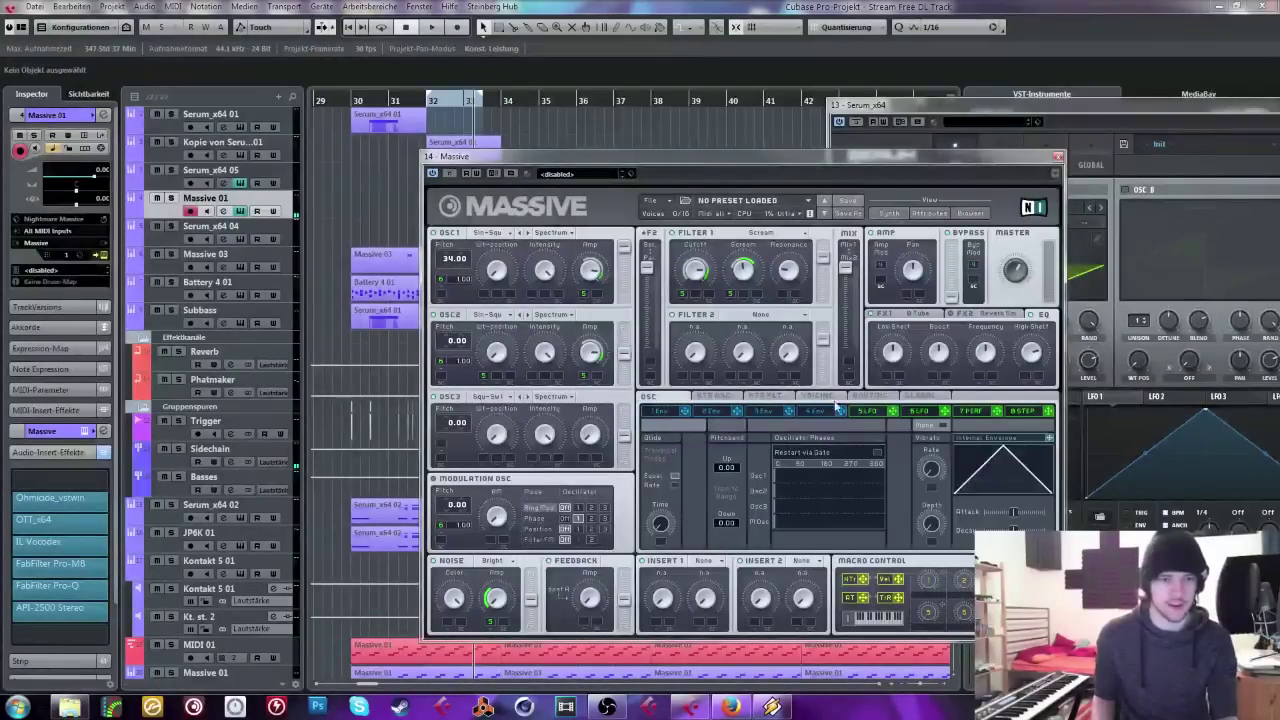
{"action": "left_click", "coordinate": [819, 416]}
{"action": "left_click", "coordinate": [815, 397]}
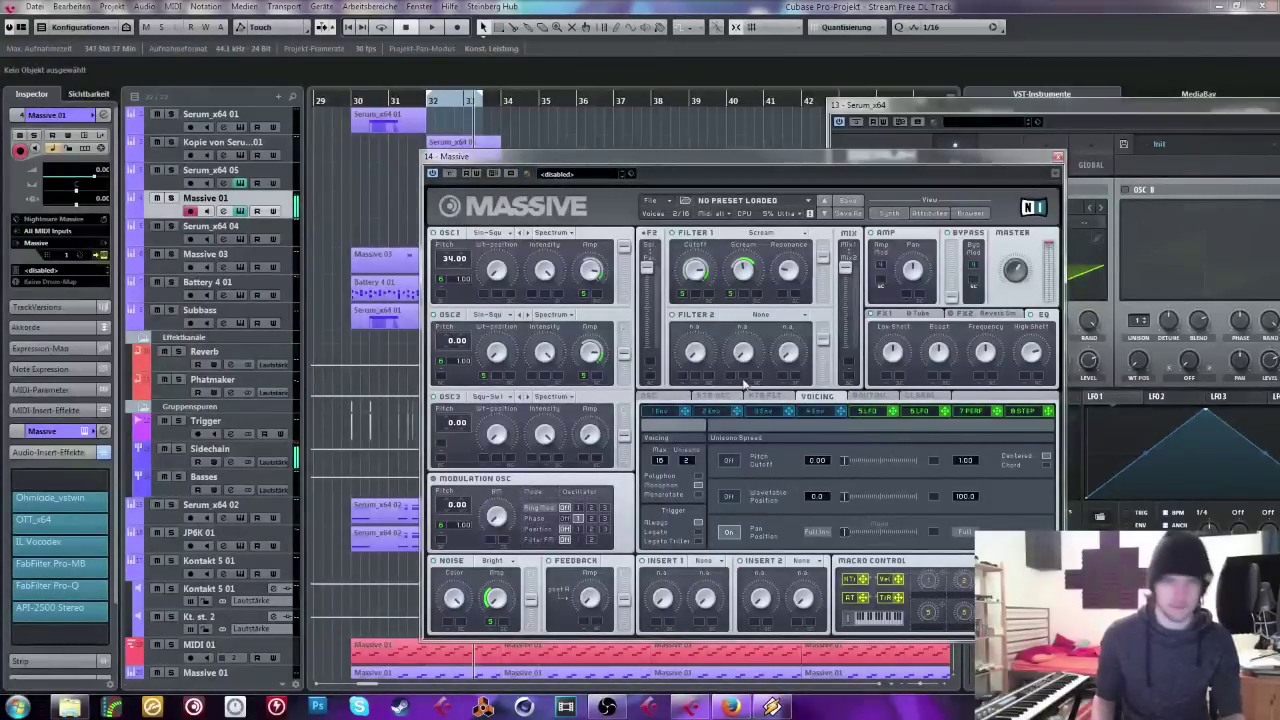
{"action": "left_click", "coordinate": [1057, 156]}
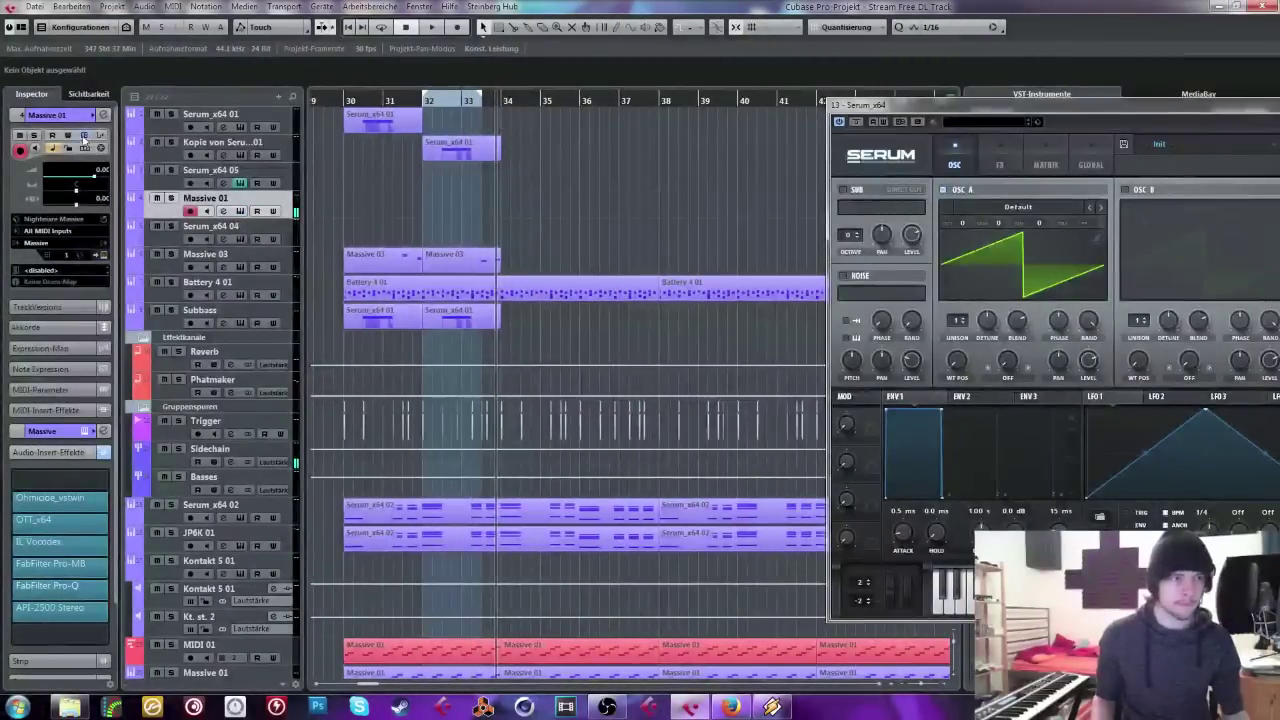
Step: Review the LFO settings in Massive 01 and its FabFilter Pro-Q curve, and play the section around bar 33
{"action": "left_click", "coordinate": [240, 211]}
{"action": "left_click", "coordinate": [862, 411]}
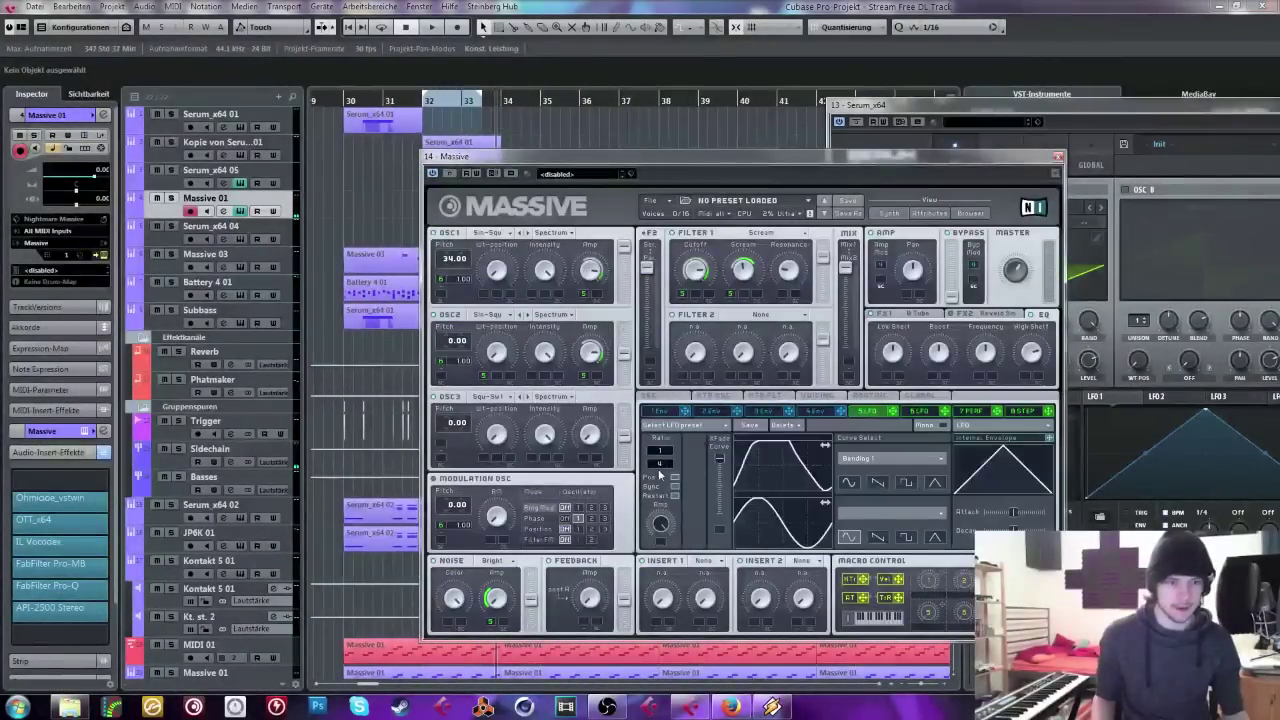
{"action": "left_click", "coordinate": [1057, 156]}
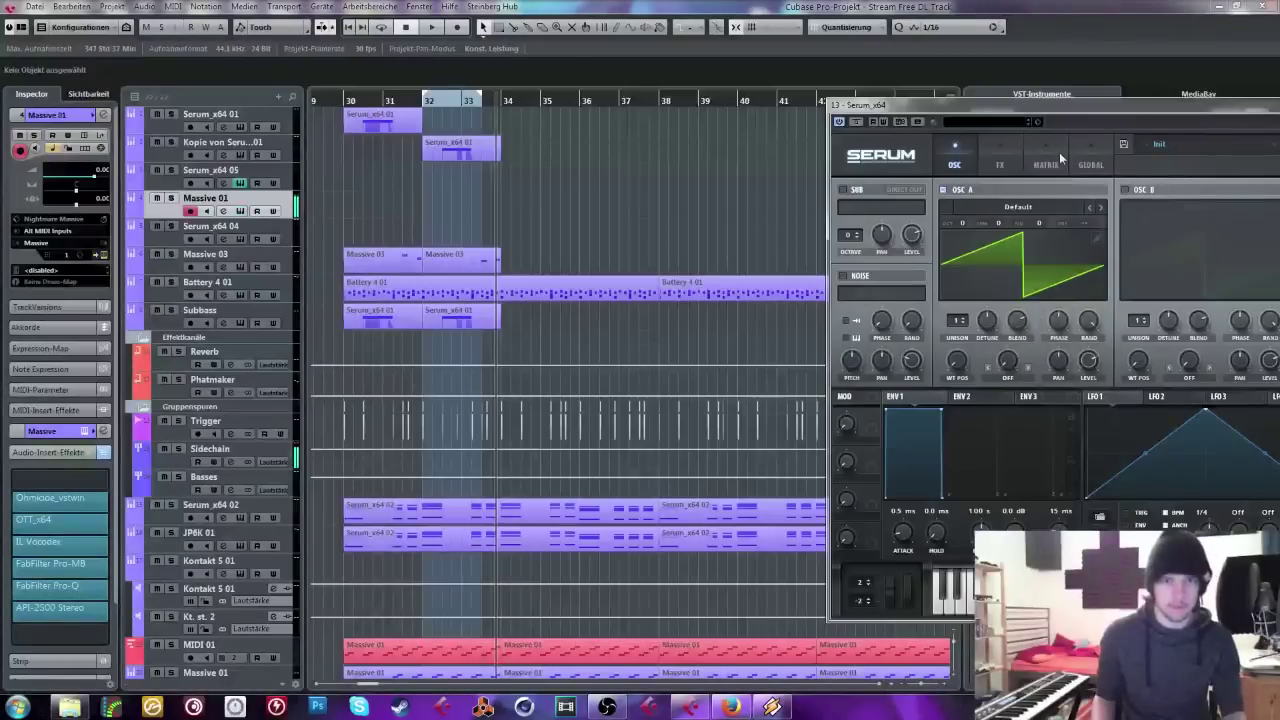
{"action": "left_click", "coordinate": [57, 588]}
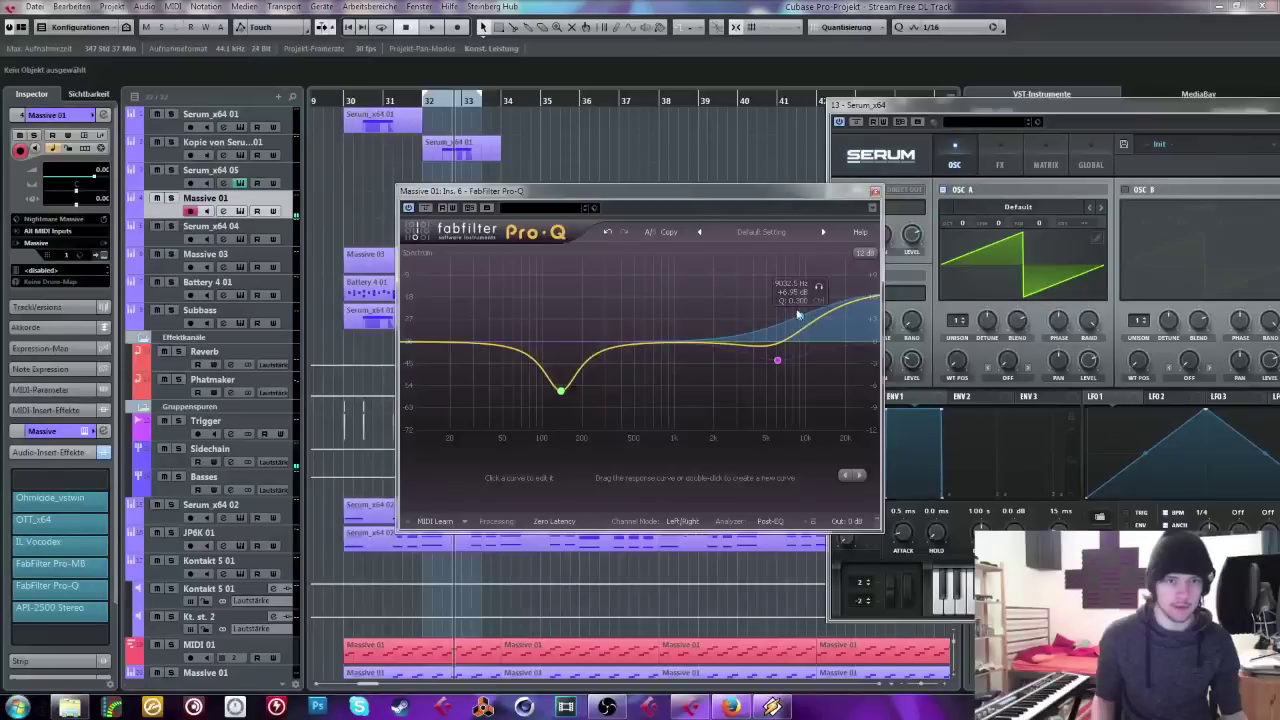
{"action": "key", "text": "space"}
{"action": "left_click", "coordinate": [875, 193]}
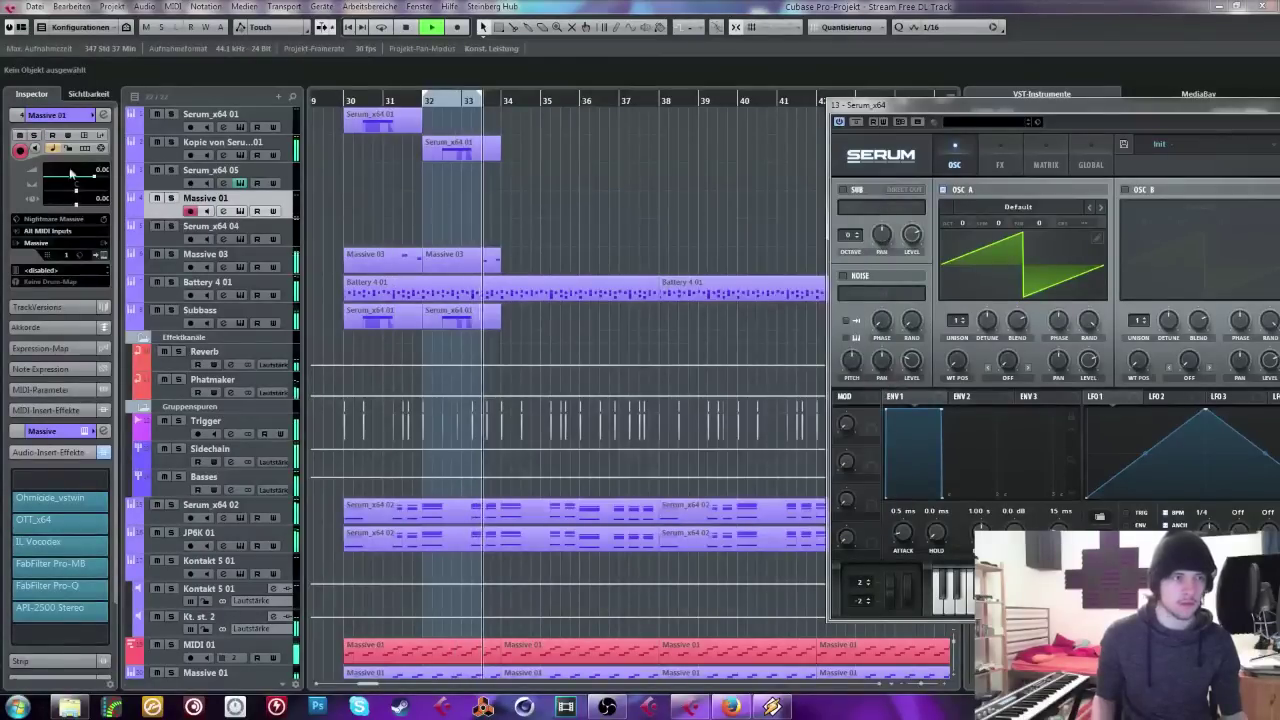
{"action": "key", "text": "space"}
Step: Create a MIDI part from bar 34 to bar 36 on the Massive 01 track and open it in the Key Editor
{"action": "mouse_move", "coordinate": [514, 102]}
{"action": "left_mouse_down"}
{"action": "mouse_move", "coordinate": [493, 198]}
{"action": "mouse_move", "coordinate": [746, 202]}
{"action": "left_mouse_up"}
{"action": "double_click", "coordinate": [710, 200]}
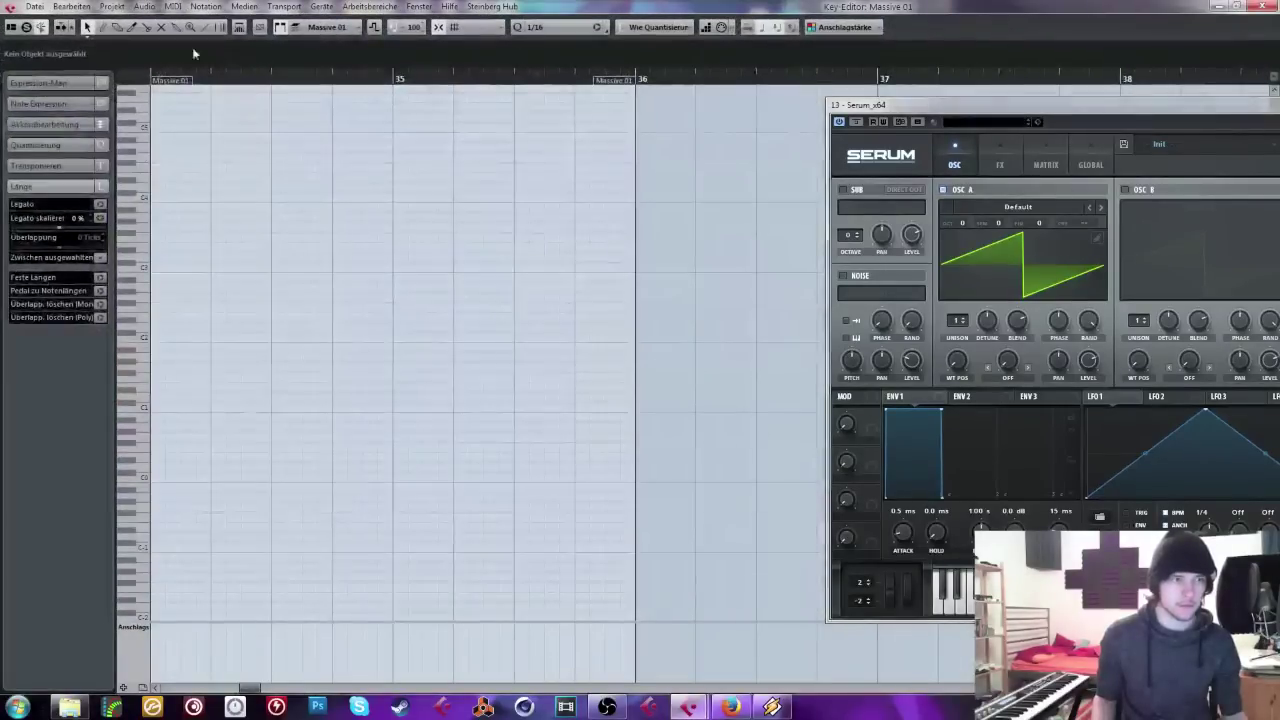
{"action": "left_click", "coordinate": [231, 84]}
{"action": "left_click_drag", "start_coordinate": [287, 295], "coordinate": [340, 286]}
{"action": "left_click", "coordinate": [292, 294]}
{"action": "key", "text": "shift+Down"}
{"action": "key", "text": "shift+Down"}
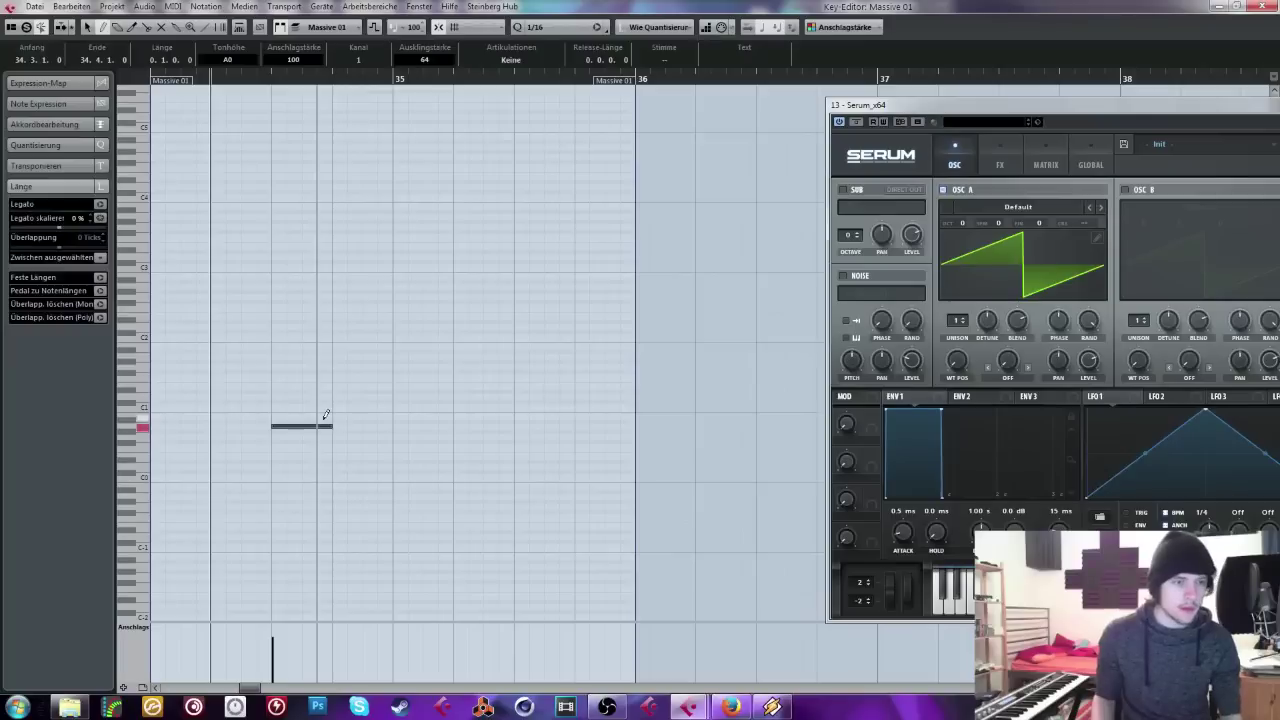
{"action": "key", "text": "Delete"}
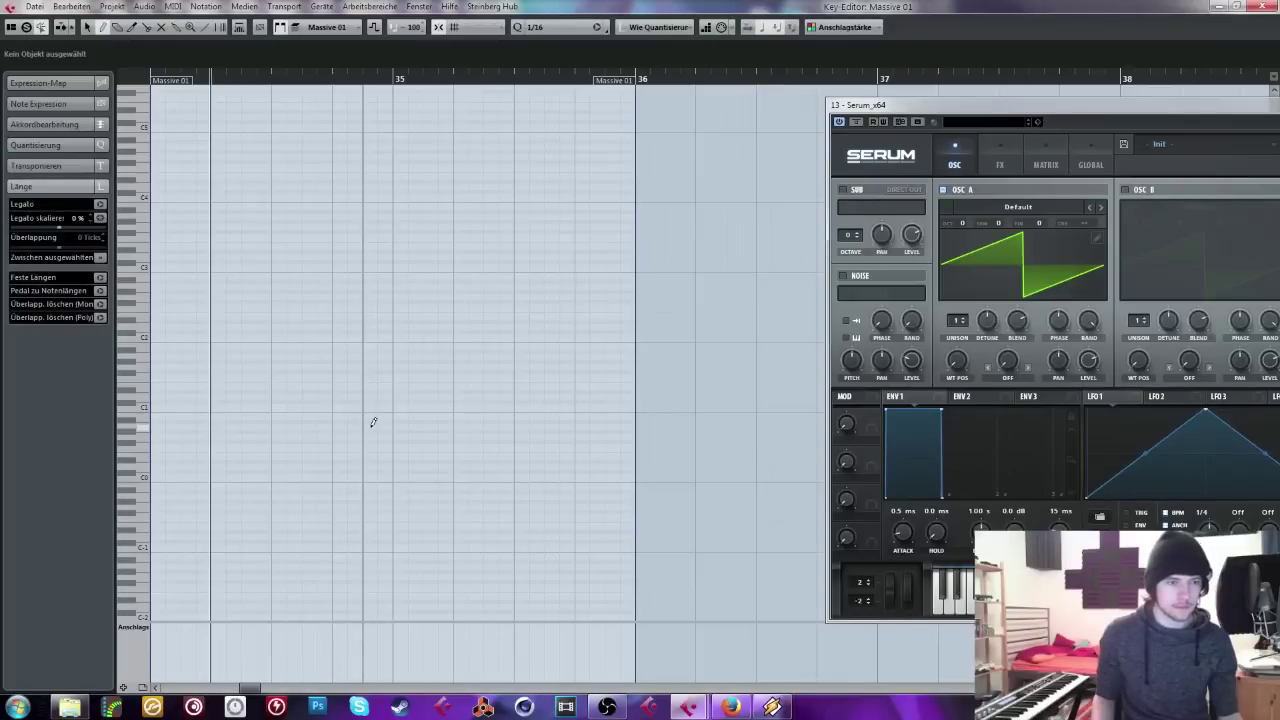
Step: Draw a one-beat A0 note at the start of bar 35 and close the Serum window
{"action": "left_click_drag", "start_coordinate": [390, 426], "coordinate": [452, 425]}
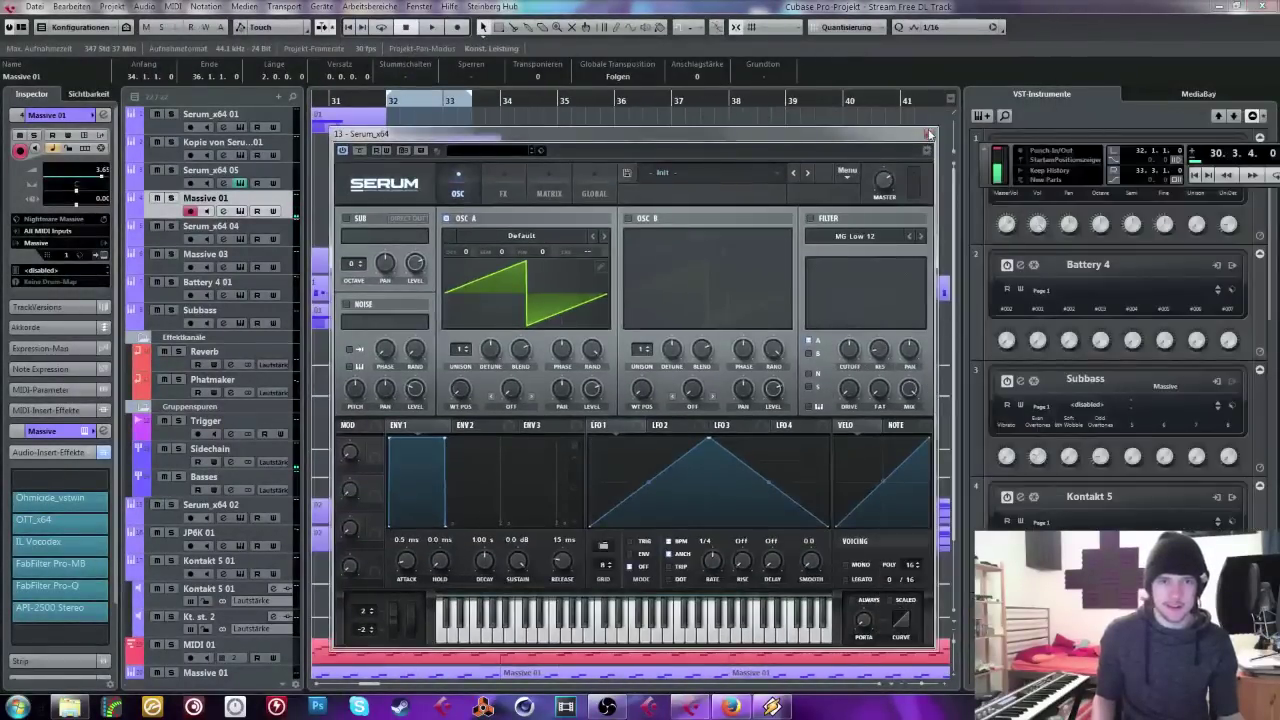
{"action": "left_click", "coordinate": [929, 133]}
Step: Add a new instrument track with Massive as its VST instrument and shift the plugin window slightly aside
{"action": "key", "text": "F11"}
{"action": "left_click", "coordinate": [934, 127]}
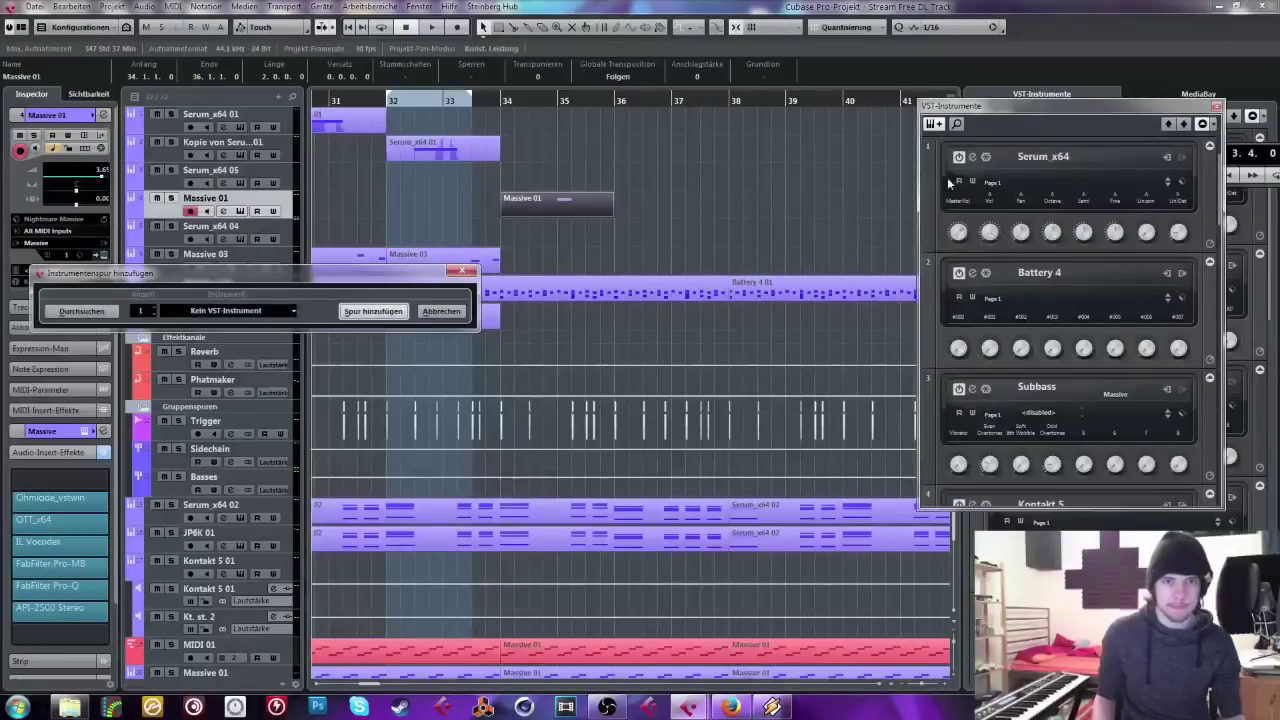
{"action": "left_click", "coordinate": [190, 308]}
{"action": "type", "text": "mass"}
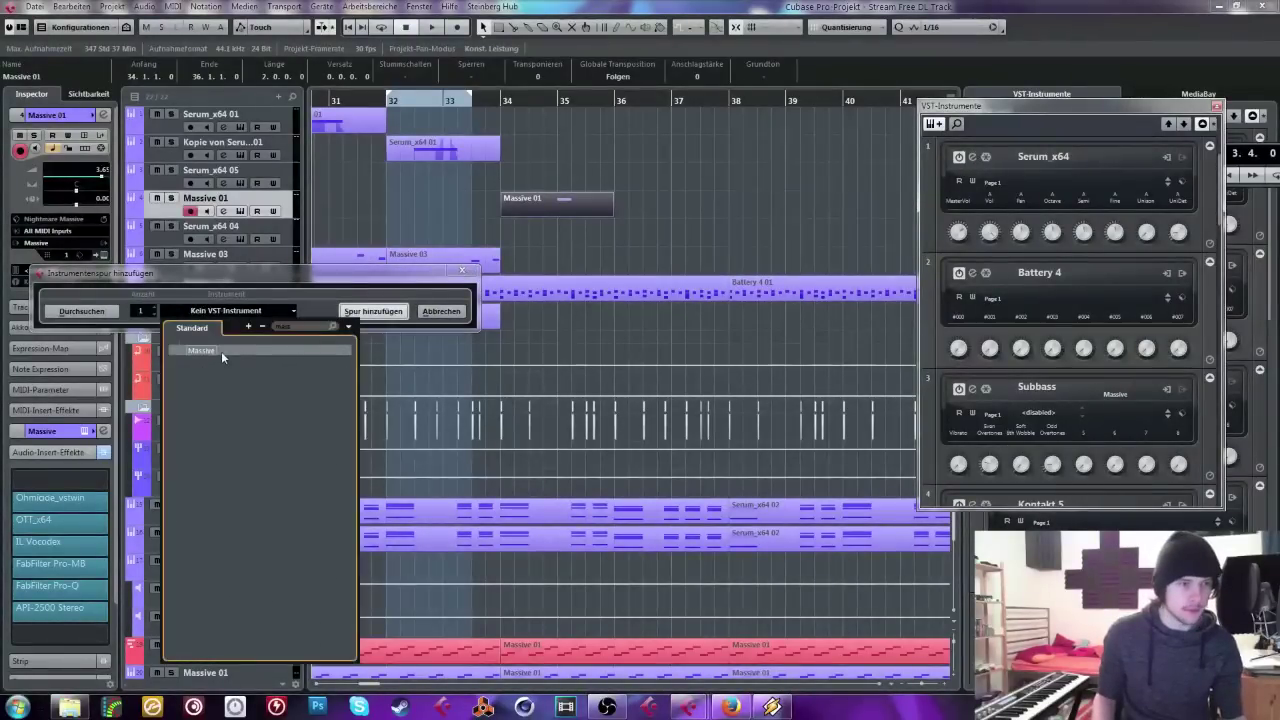
{"action": "left_click", "coordinate": [221, 351]}
{"action": "left_click", "coordinate": [372, 311]}
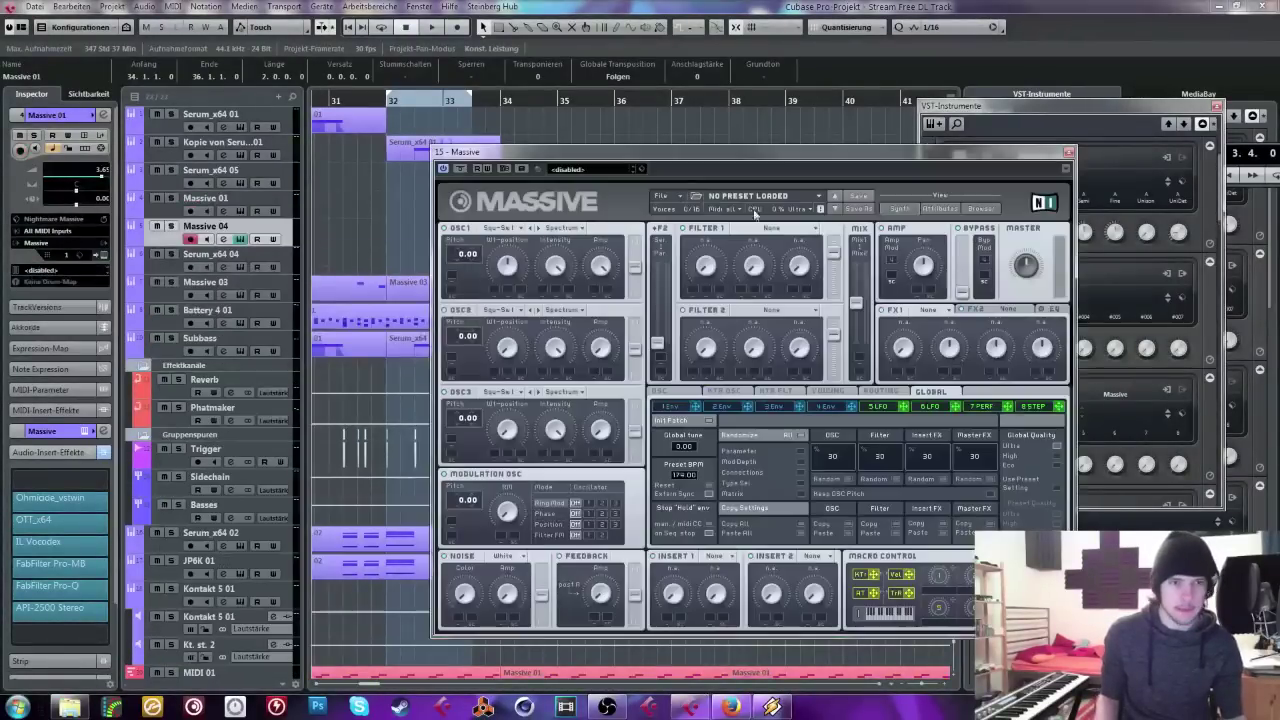
{"action": "left_click_drag", "start_coordinate": [955, 152], "coordinate": [917, 157]}
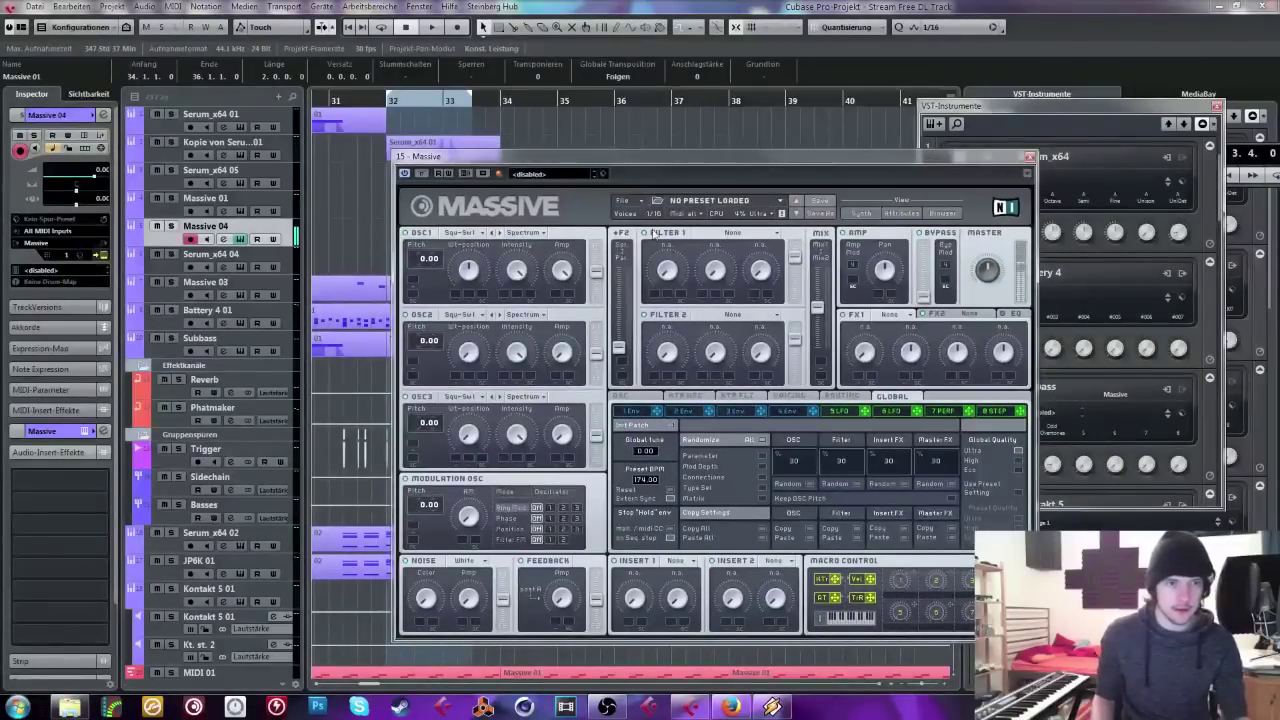
Step: Switch the new Massive's modulator 5 from LFO to Performer mode
{"action": "left_click", "coordinate": [886, 411]}
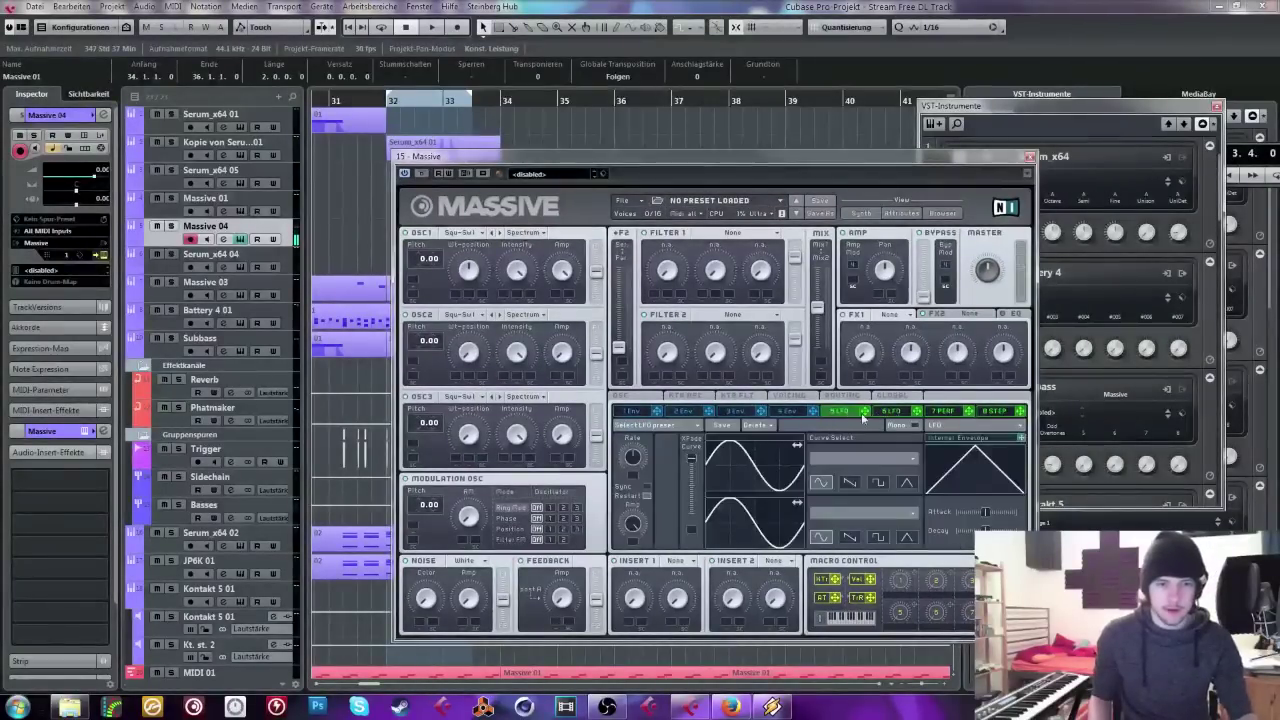
{"action": "left_click", "coordinate": [942, 412]}
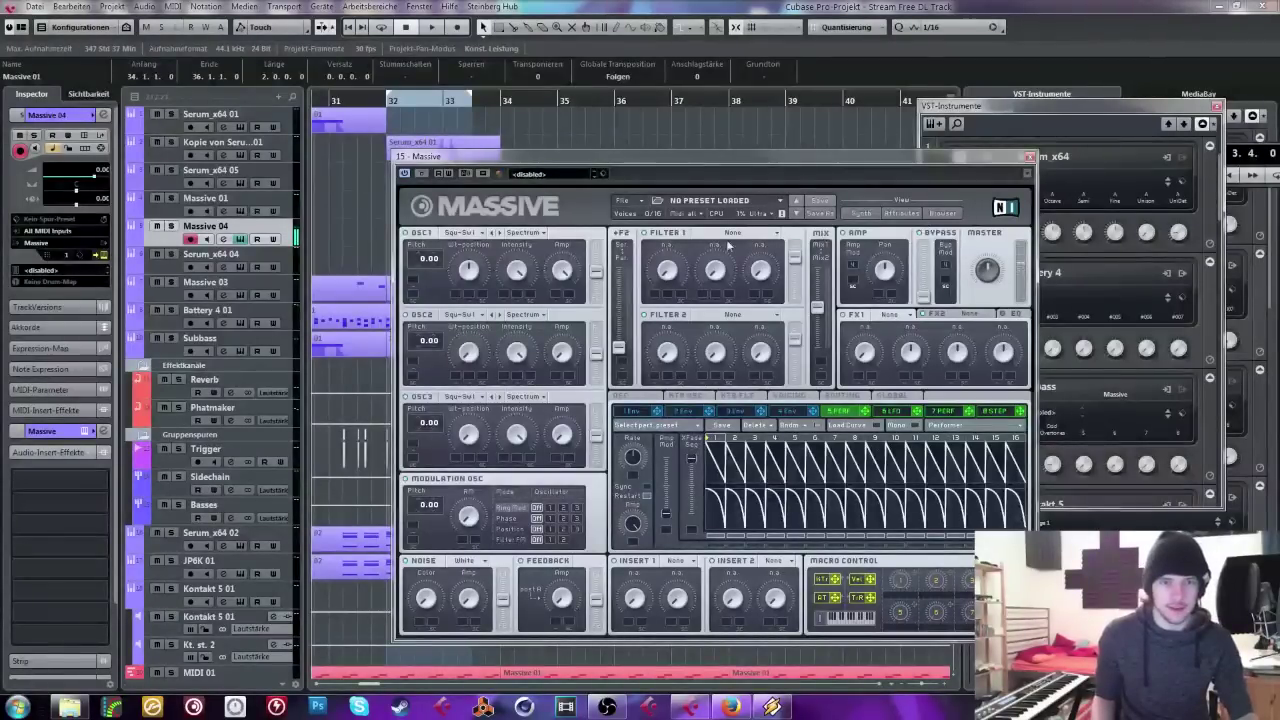
{"action": "key", "text": "g"}
{"action": "key", "text": "g"}
{"action": "key", "text": "g"}
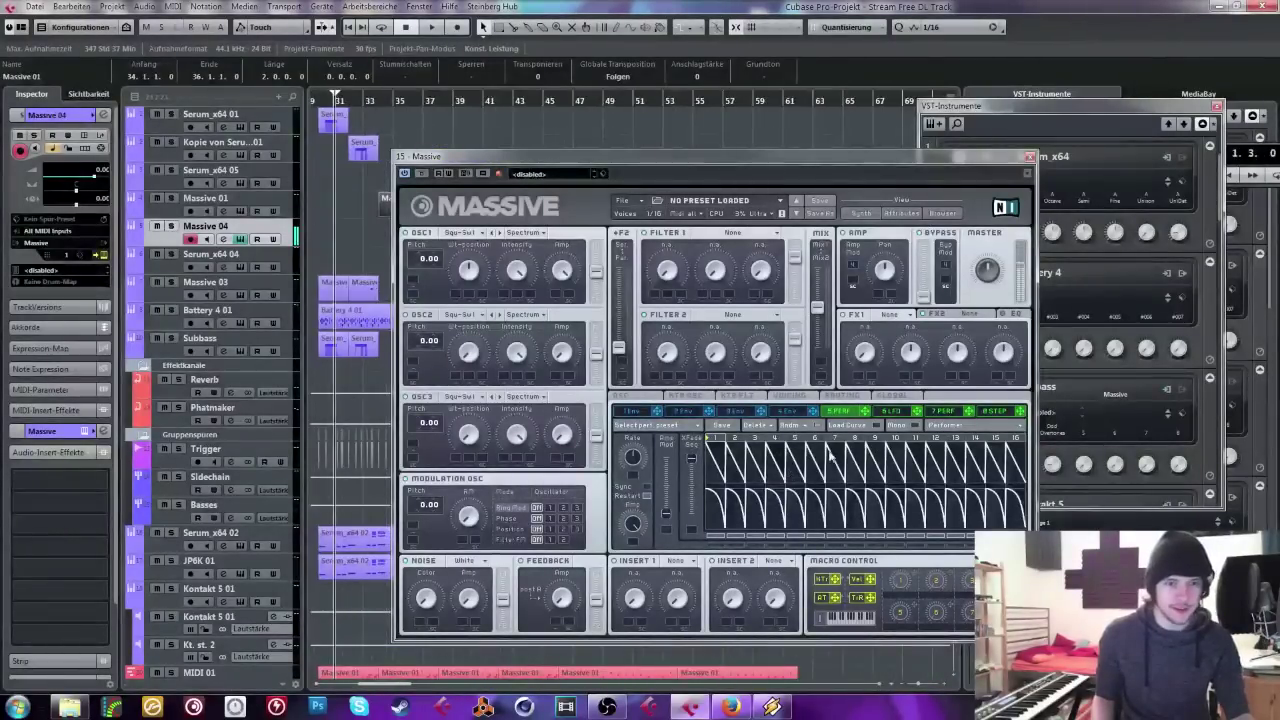
Step: Set OSC1's wavetable to Gentle Speech and load rounded curves into the first steps of Performer 5
{"action": "left_click", "coordinate": [848, 425]}
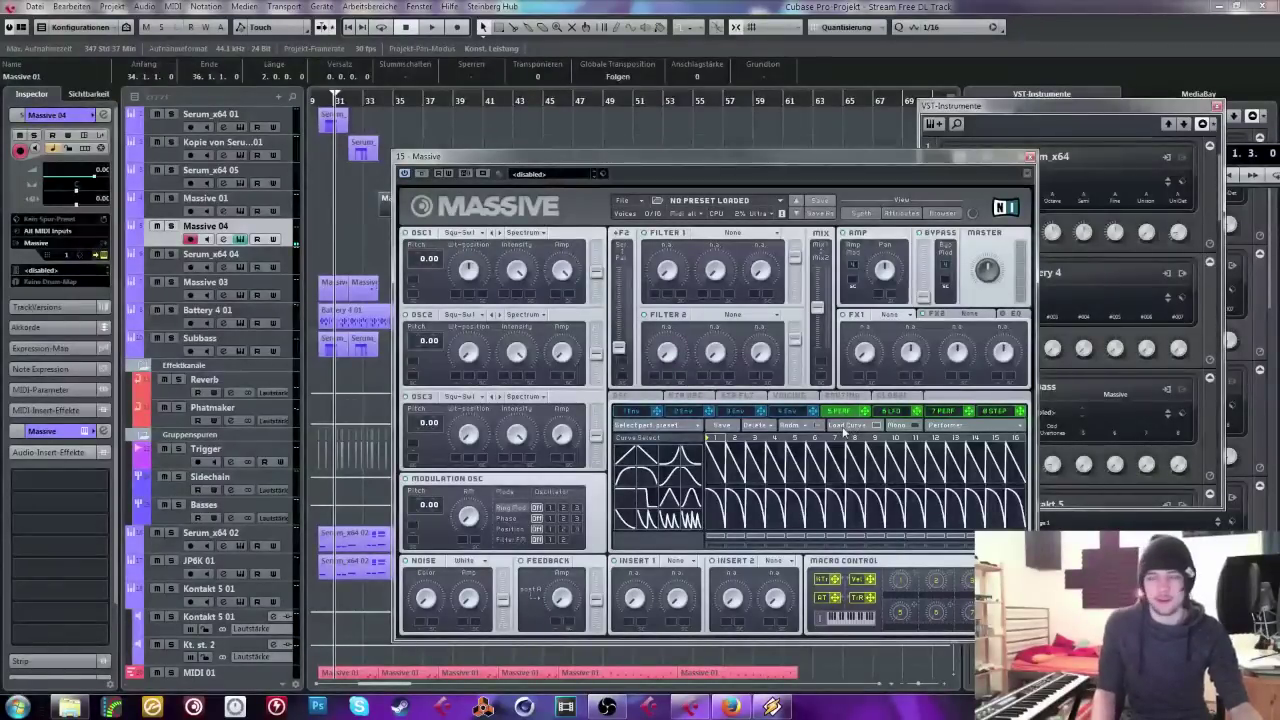
{"action": "left_click", "coordinate": [463, 232]}
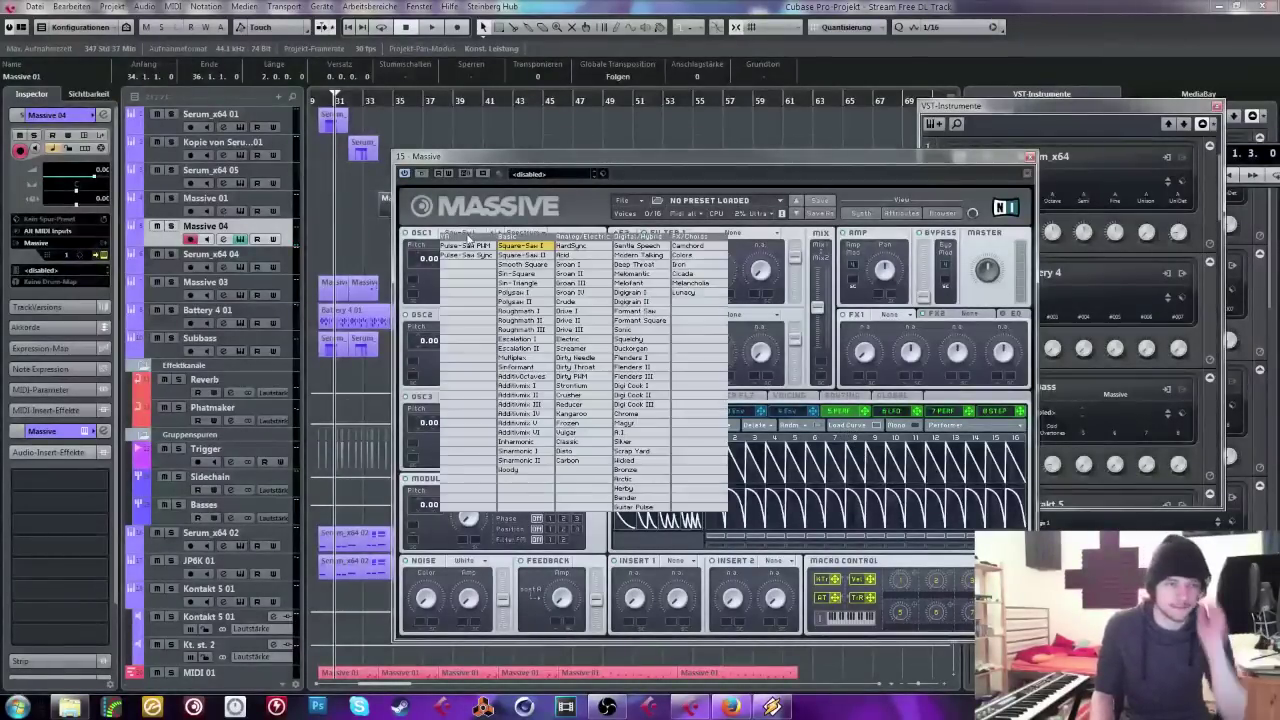
{"action": "left_click", "coordinate": [621, 246]}
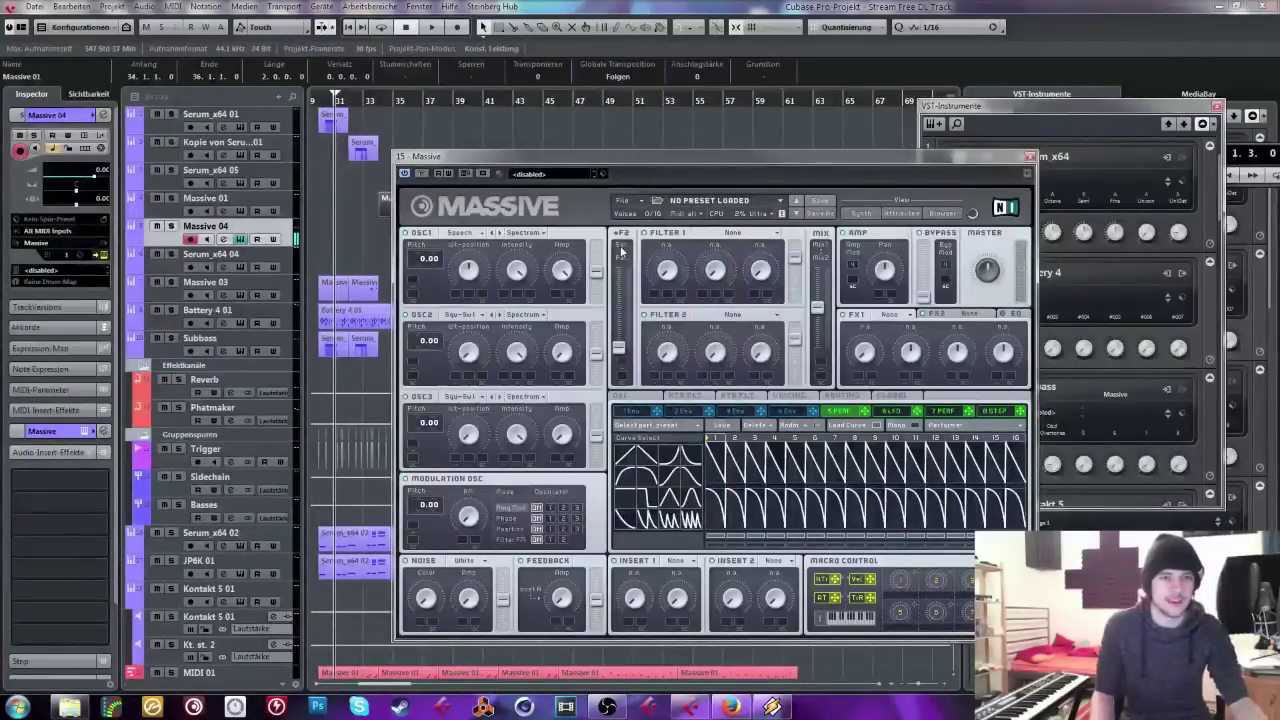
{"action": "left_click", "coordinate": [843, 427]}
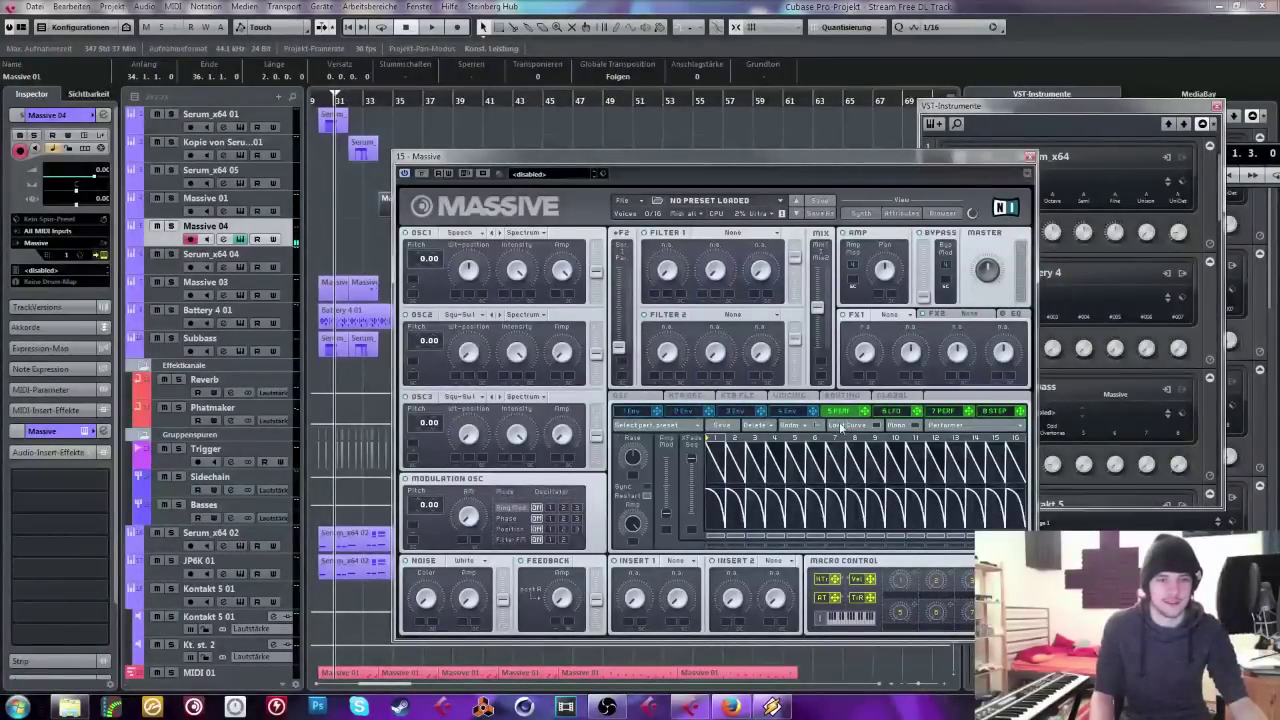
{"action": "left_click", "coordinate": [843, 427]}
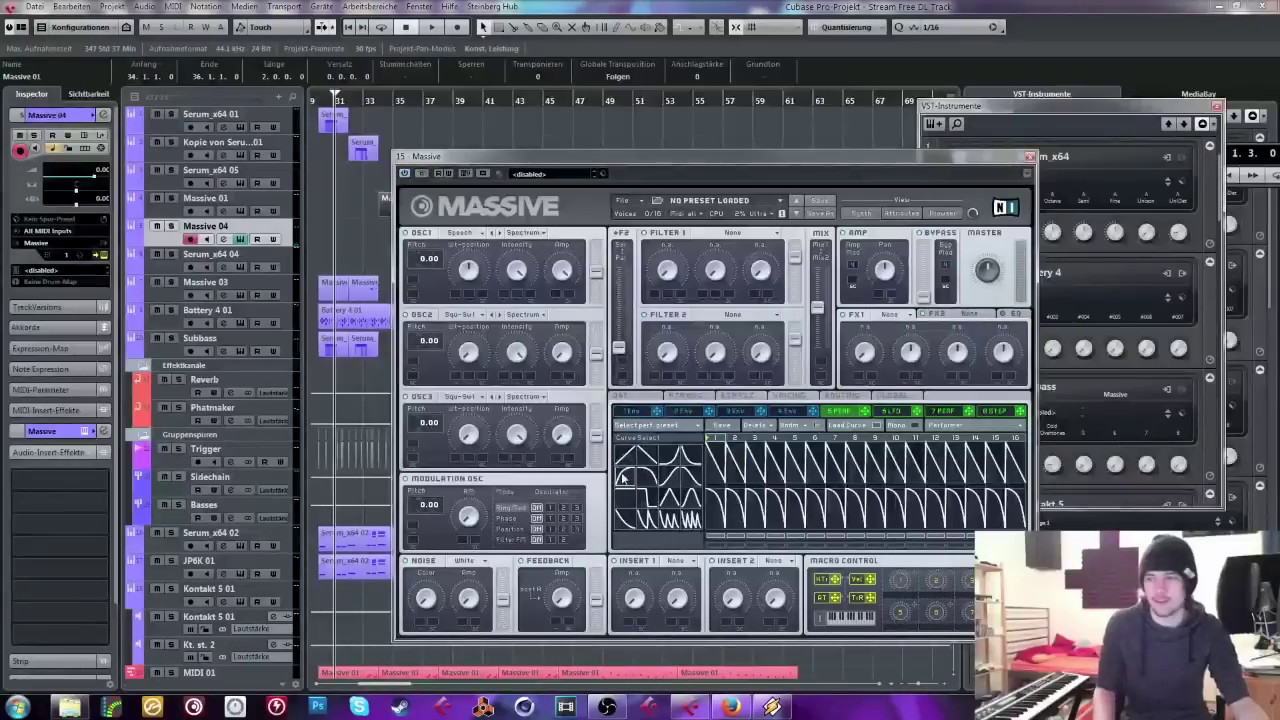
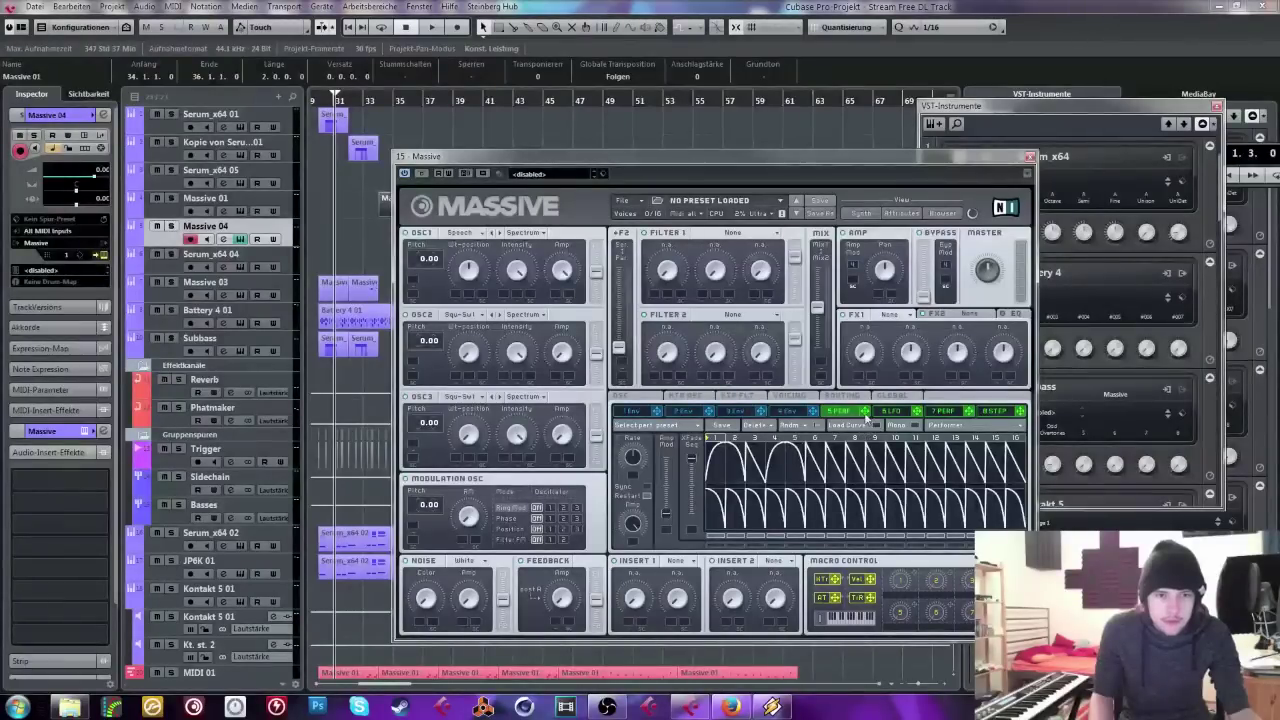
Step: Set Filter 1 to Double Notch with Performer 5 modulating its cutoff, and choose Brauner Tube for FX1
{"action": "left_click", "coordinate": [735, 233]}
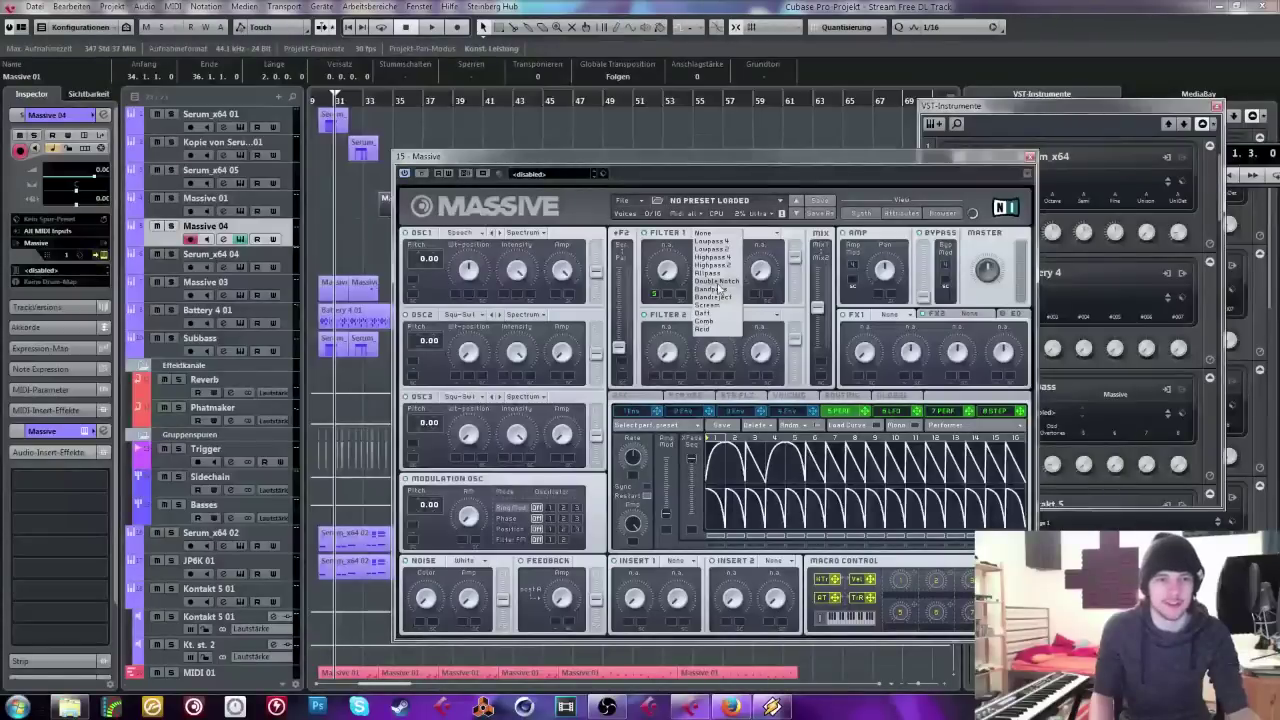
{"action": "left_click", "coordinate": [718, 283]}
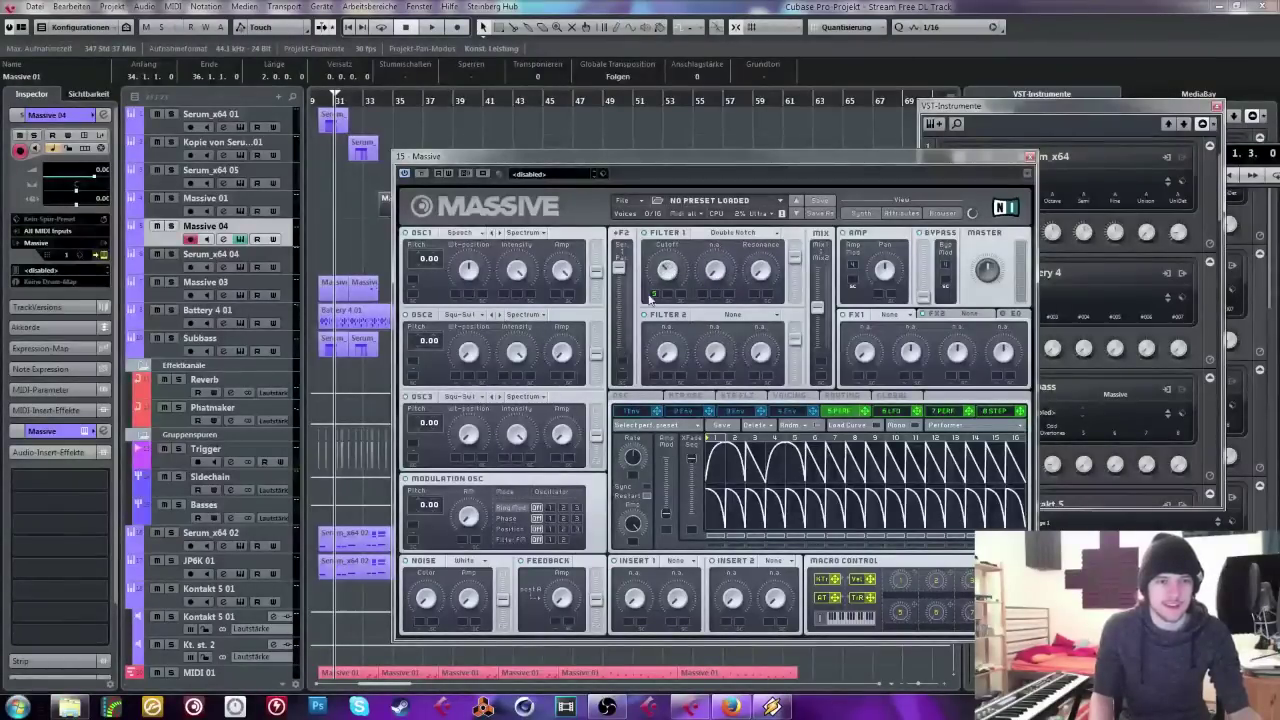
{"action": "left_click", "coordinate": [885, 316]}
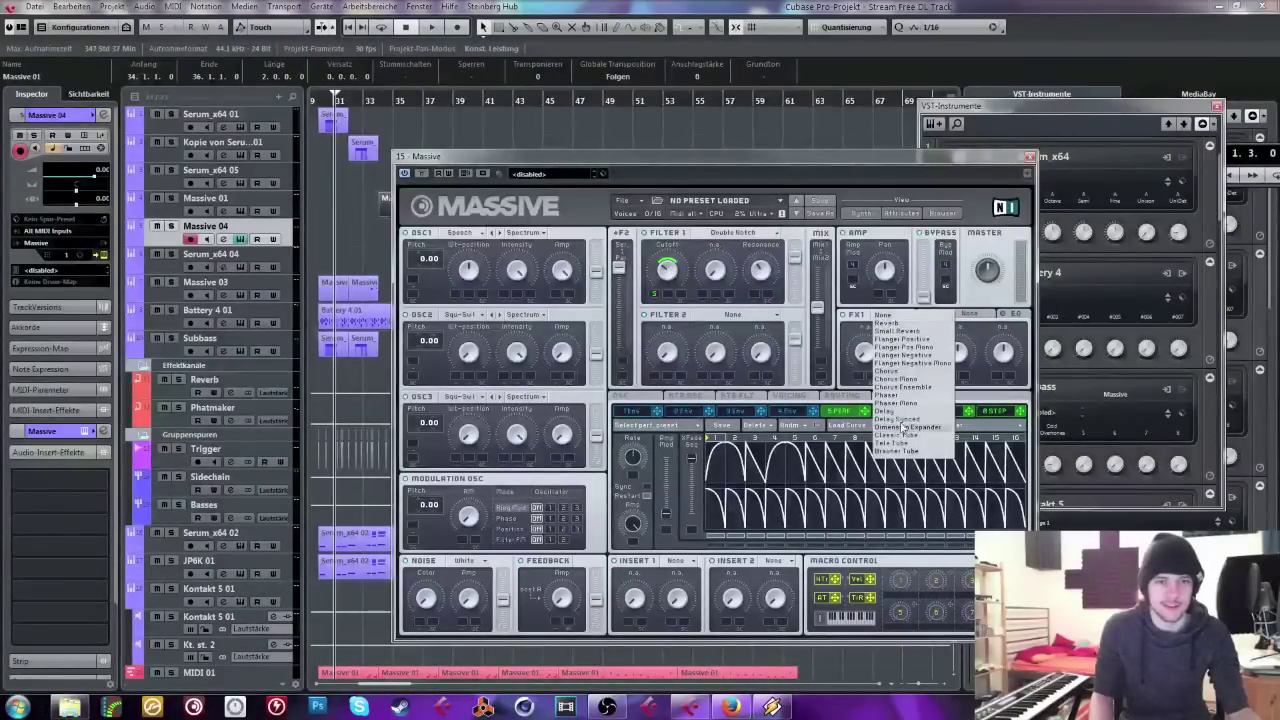
{"action": "left_click", "coordinate": [911, 351]}
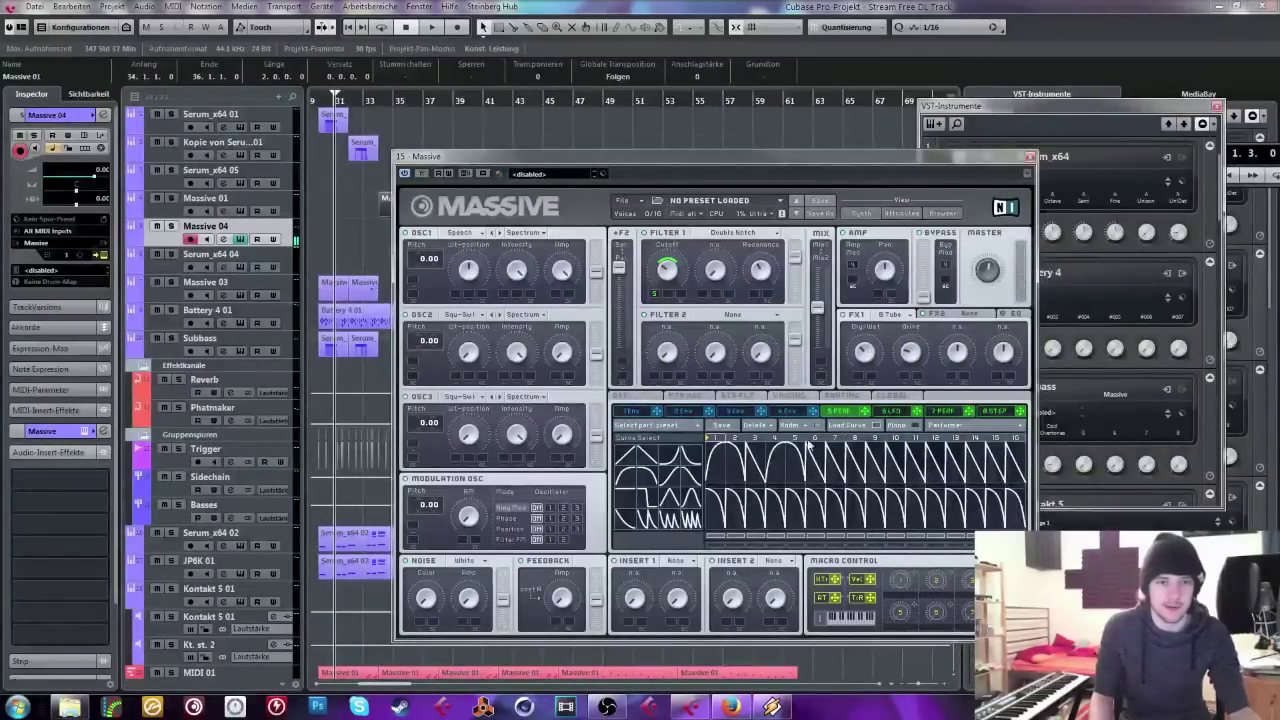
Step: Sync Performer 5 to the tempo at a ratio of 1/8 and check envelope 4
{"action": "left_click", "coordinate": [642, 488]}
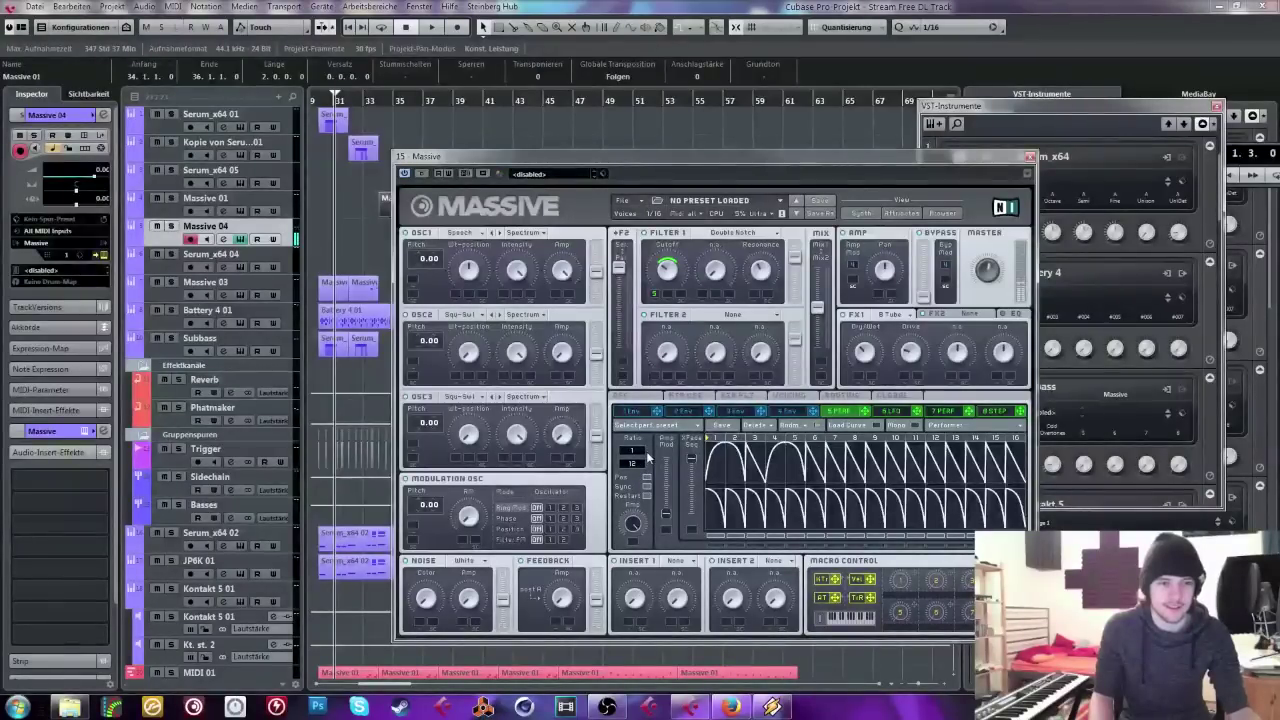
{"action": "scroll", "coordinate": [648, 455], "scroll_direction": "down", "scroll_amount": 1}
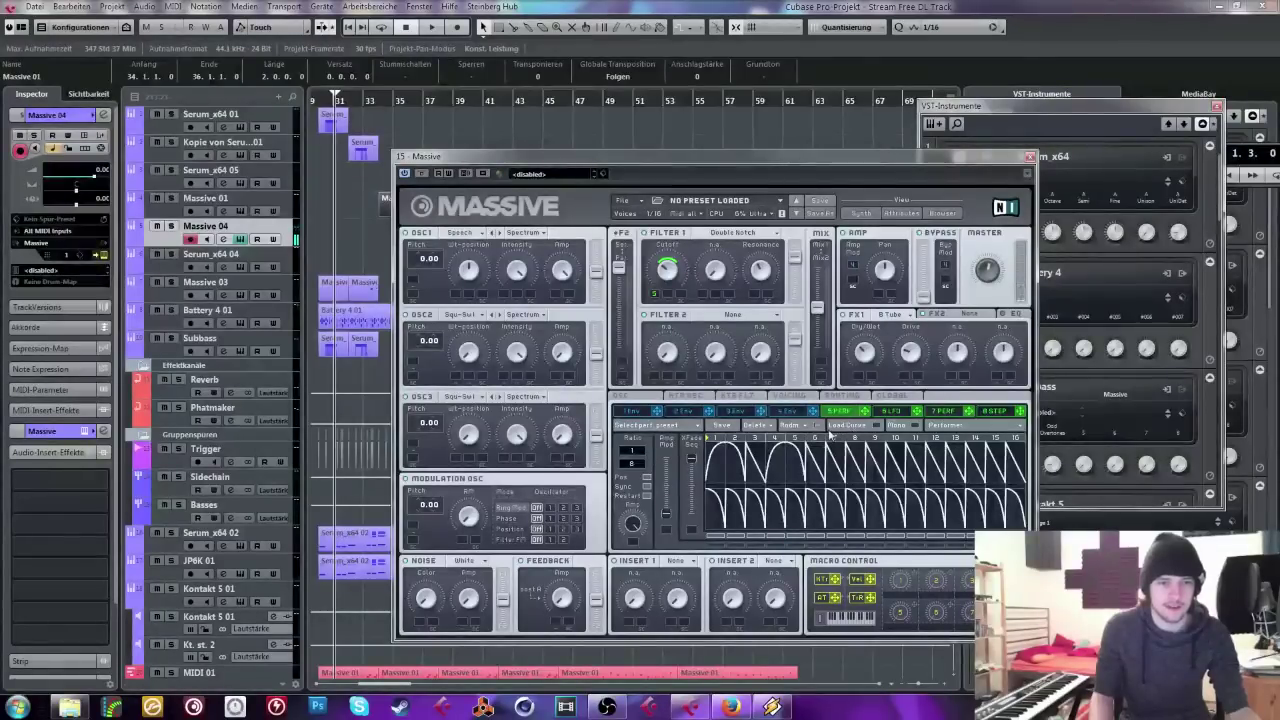
{"action": "left_click", "coordinate": [786, 411]}
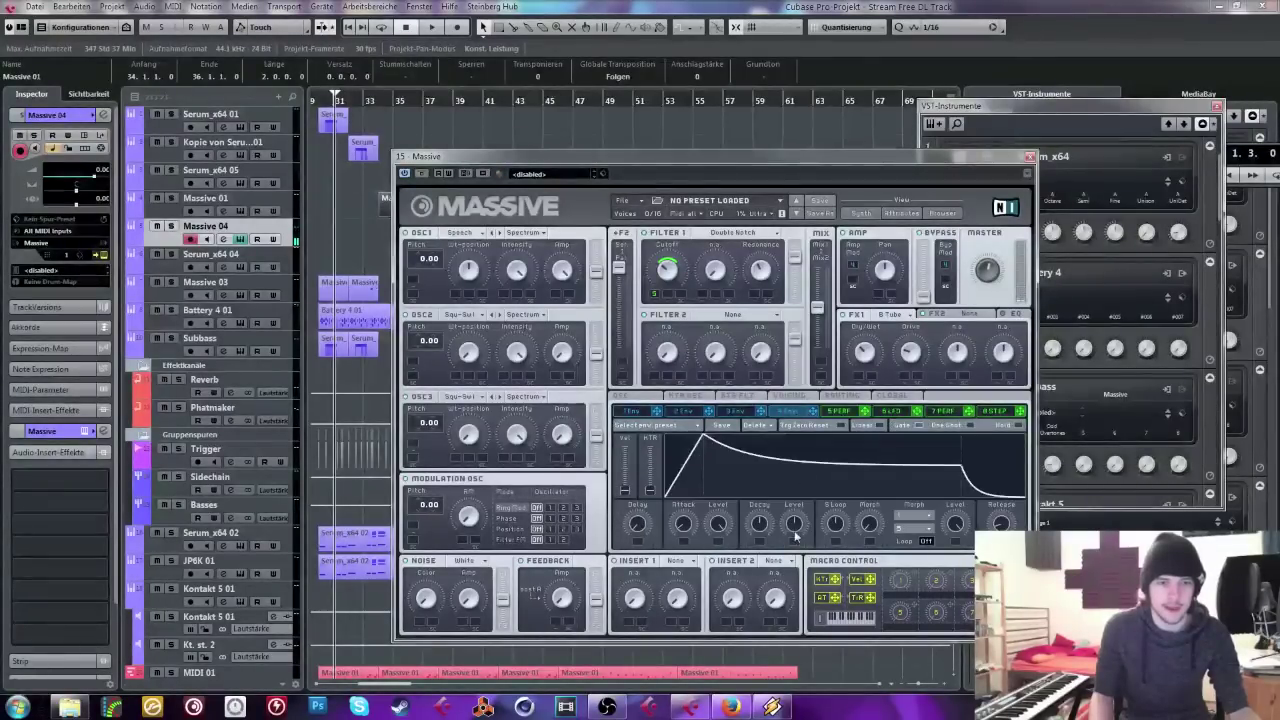
Step: Apply Performer 5's modulation to OSC1's amp and wavetable position
{"action": "left_click", "coordinate": [851, 416]}
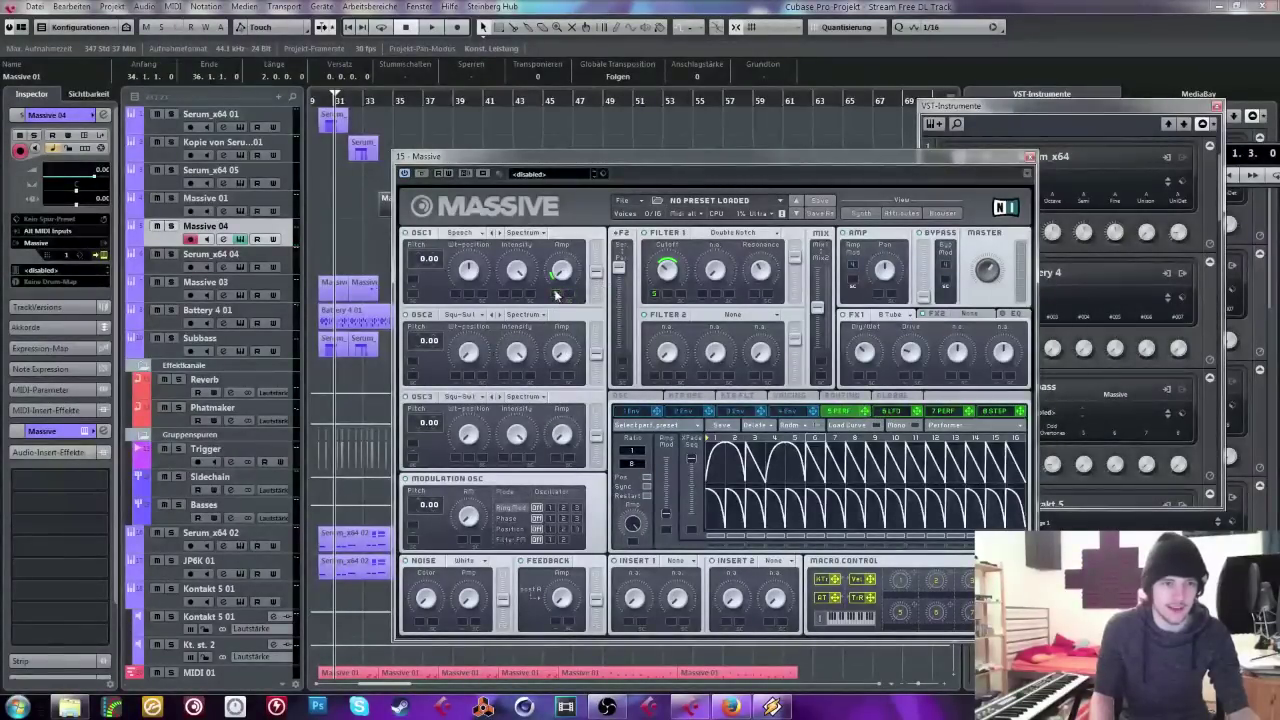
{"action": "left_click_drag", "start_coordinate": [556, 294], "coordinate": [558, 256]}
{"action": "left_click", "coordinate": [463, 233]}
{"action": "left_click", "coordinate": [431, 246]}
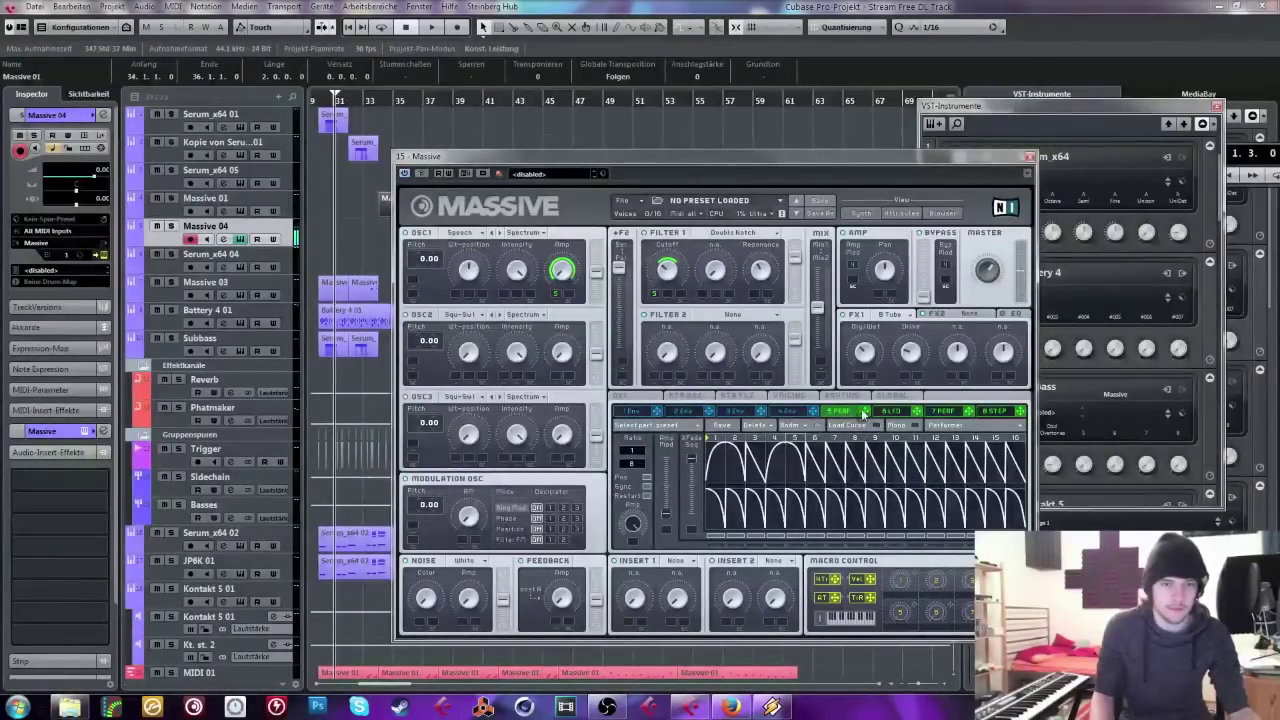
{"action": "left_click_drag", "start_coordinate": [863, 414], "coordinate": [463, 292]}
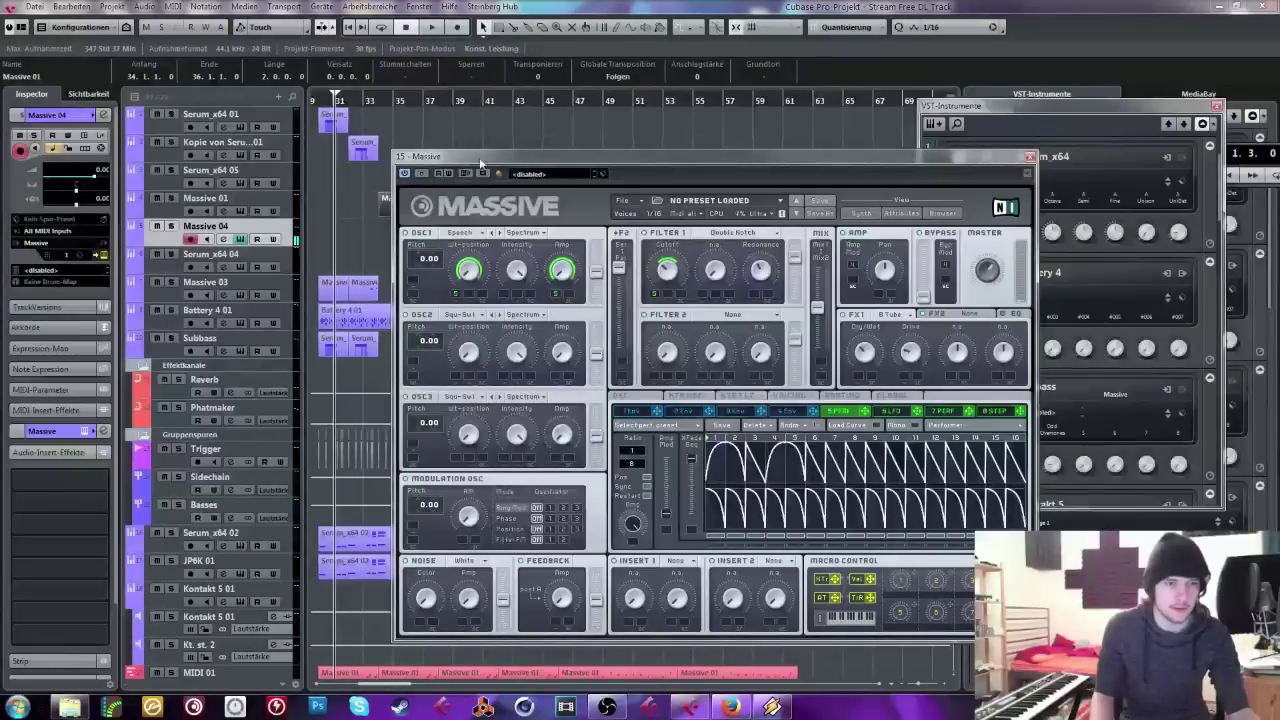
Step: Change OSC1's mode from Spectrum to Bend - and set FX2 to Chorus Ensemble
{"action": "left_click", "coordinate": [531, 240]}
{"action": "left_click", "coordinate": [520, 260]}
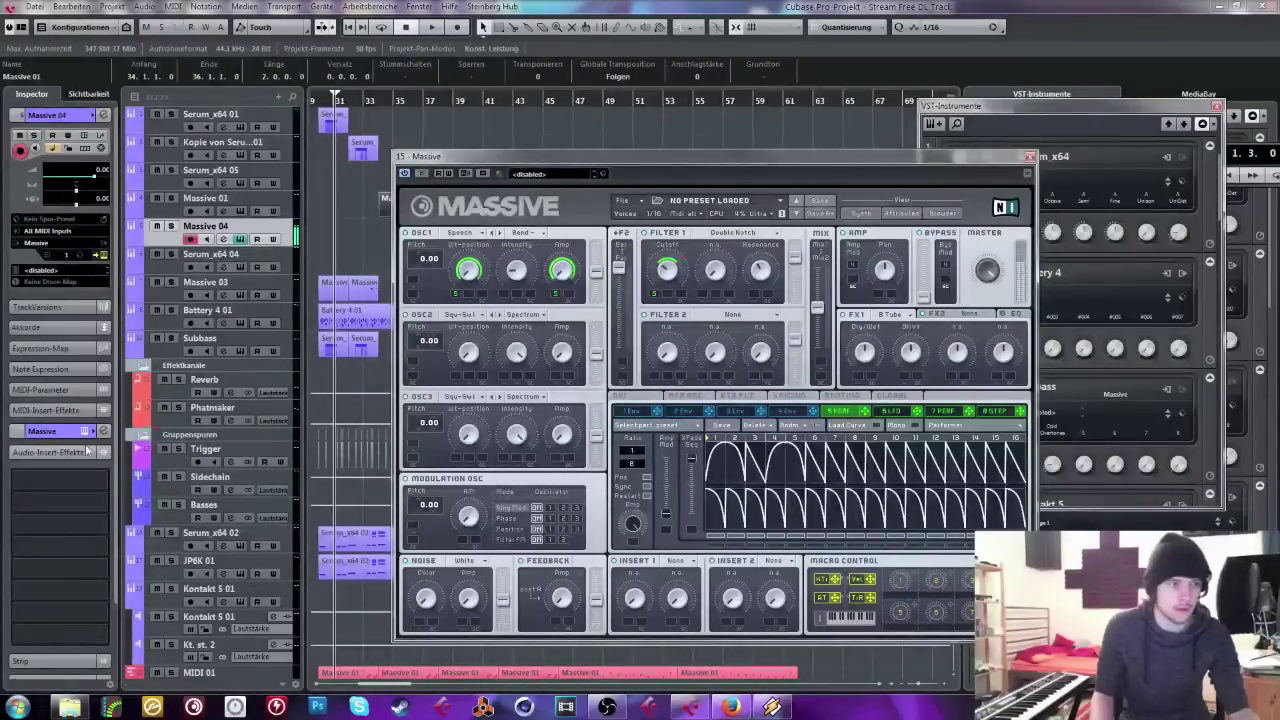
{"action": "left_click", "coordinate": [968, 313]}
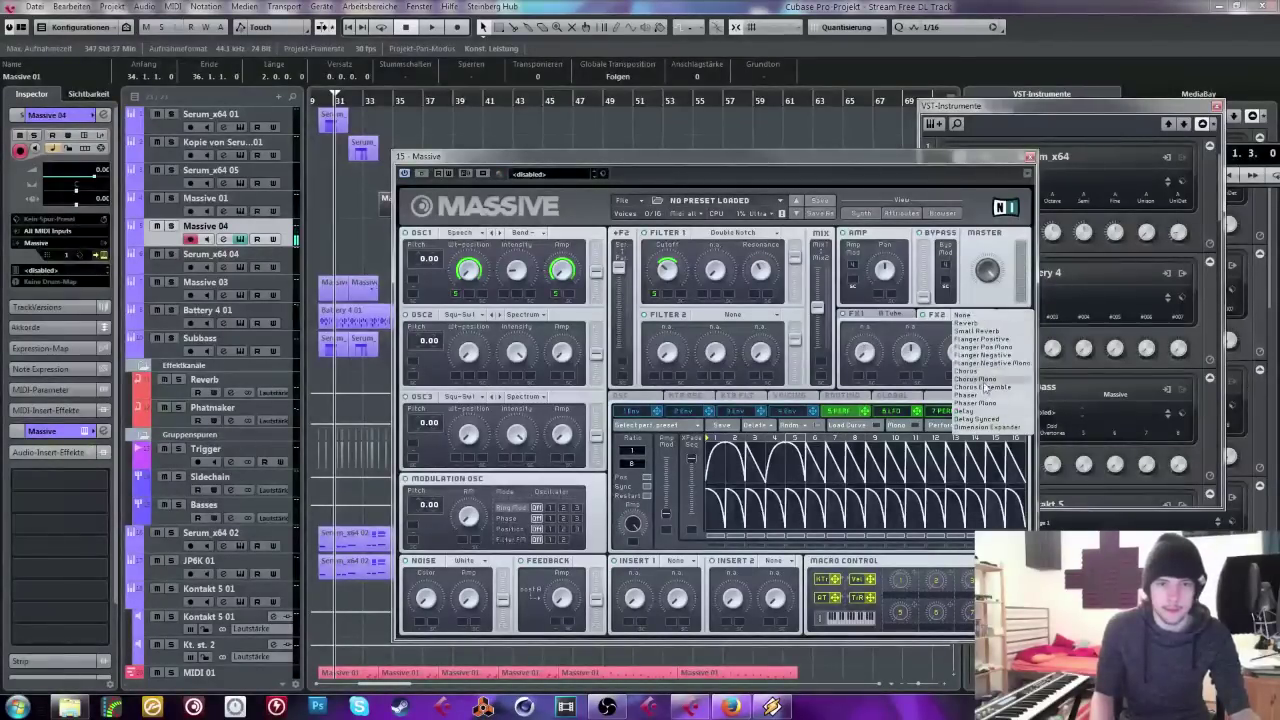
{"action": "left_click", "coordinate": [982, 387]}
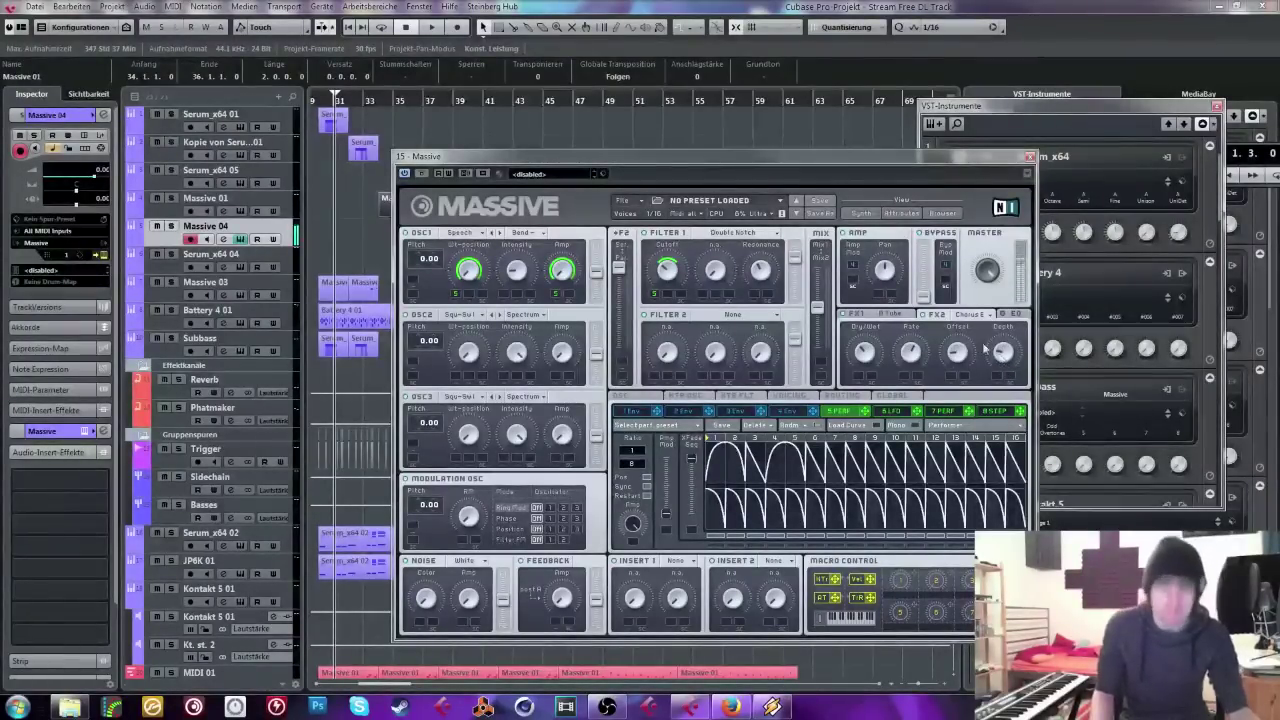
{"action": "left_click", "coordinate": [789, 396]}
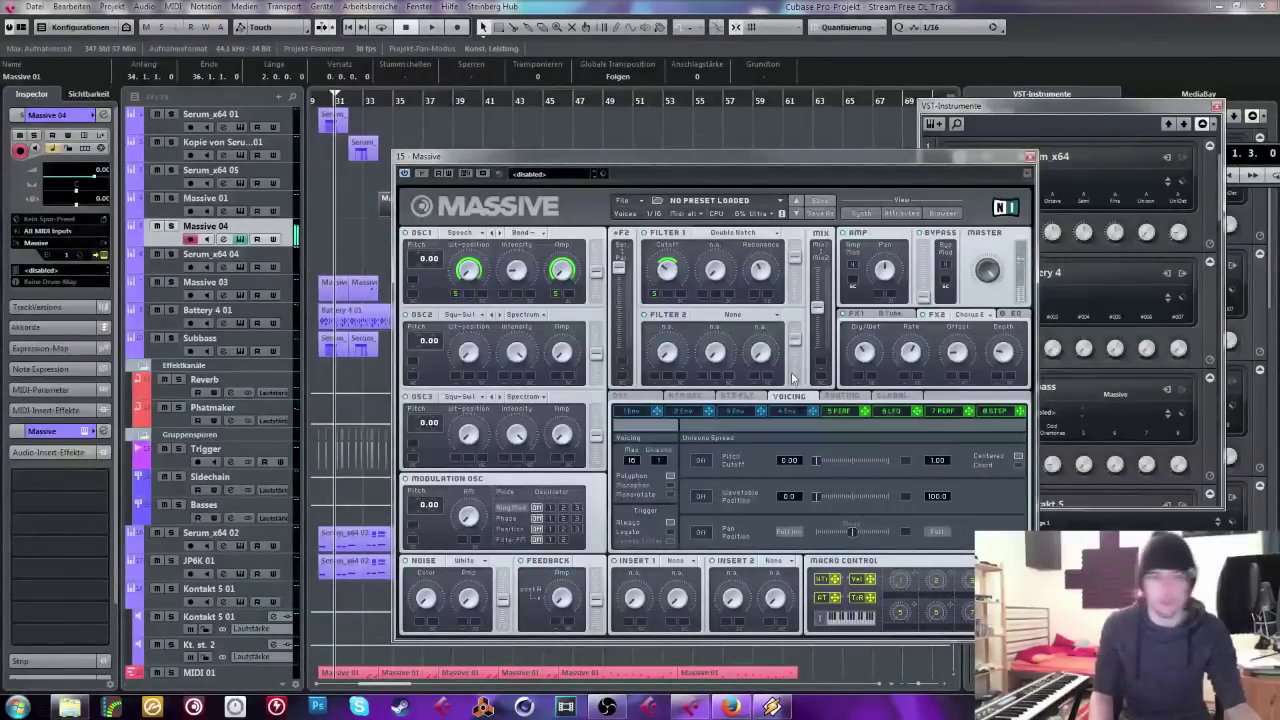
{"action": "left_click", "coordinate": [848, 414]}
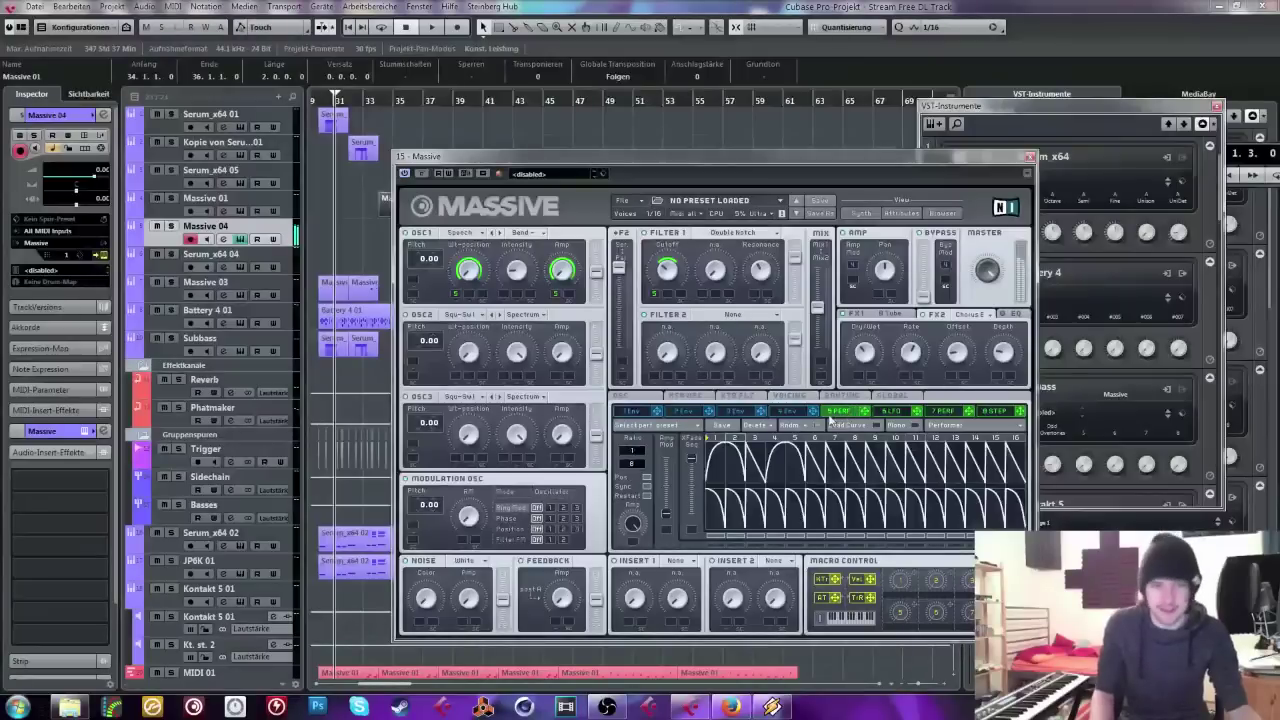
{"action": "left_click", "coordinate": [797, 414]}
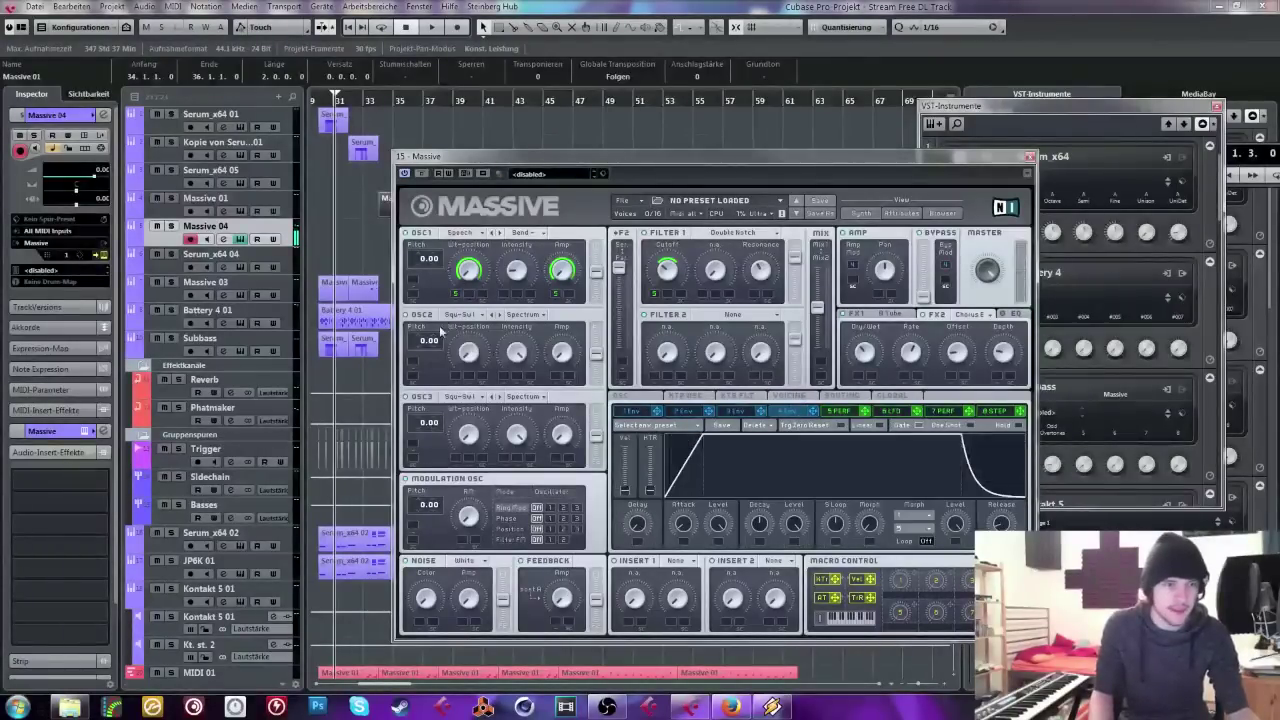
Step: Set OSC2's wavetable to Sketchy and its pitch to 12.00, and apply Performer 5's modulation to its amp
{"action": "left_click", "coordinate": [458, 316]}
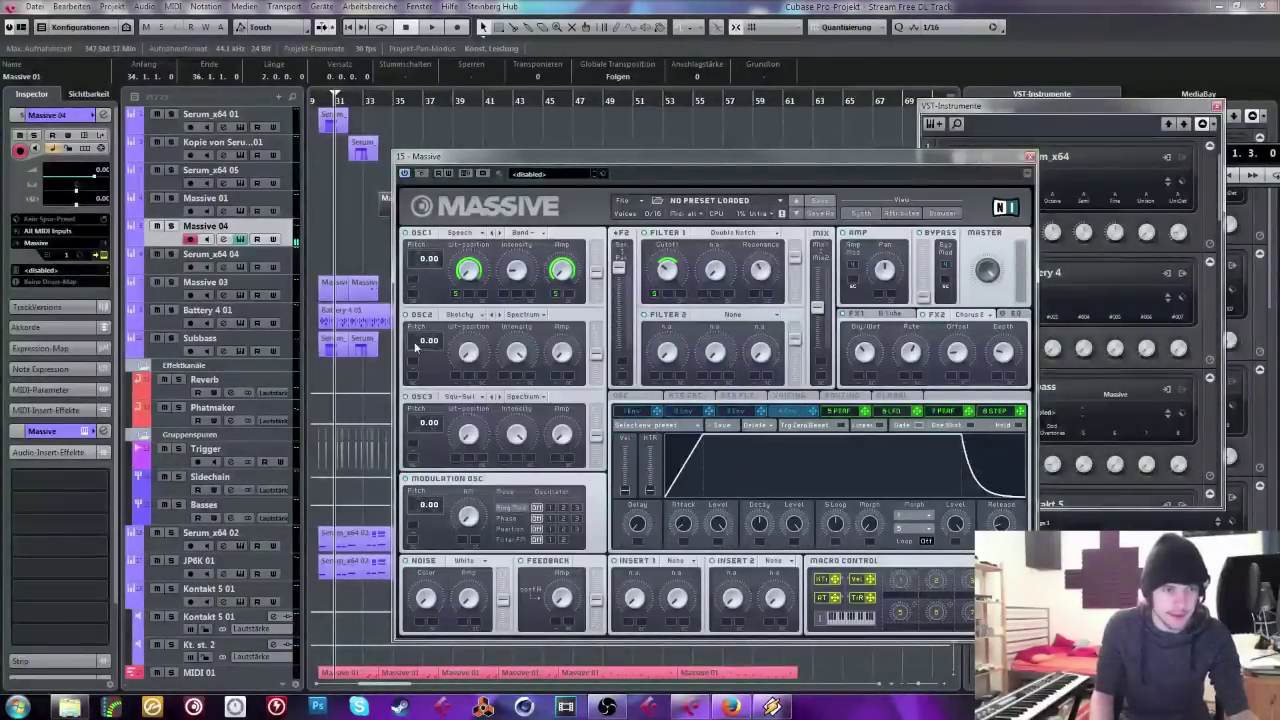
{"action": "left_click_drag", "start_coordinate": [422, 342], "coordinate": [427, 326]}
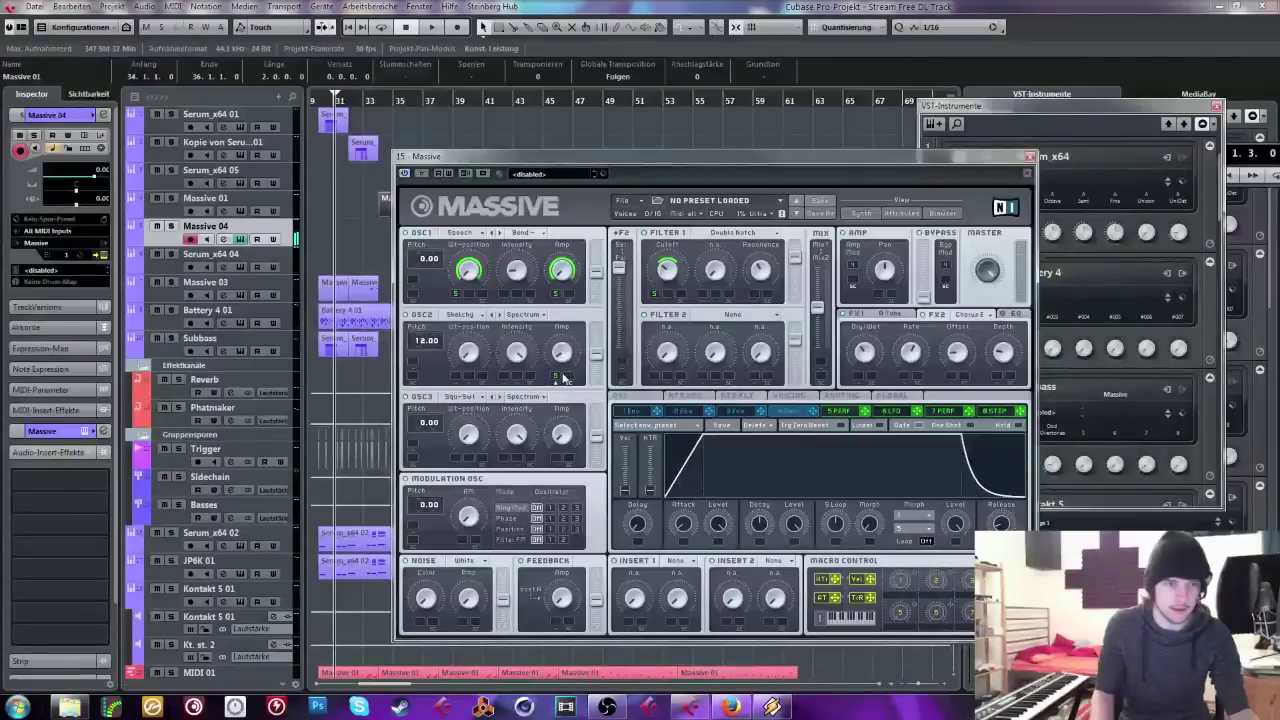
{"action": "left_click_drag", "start_coordinate": [562, 353], "coordinate": [568, 343]}
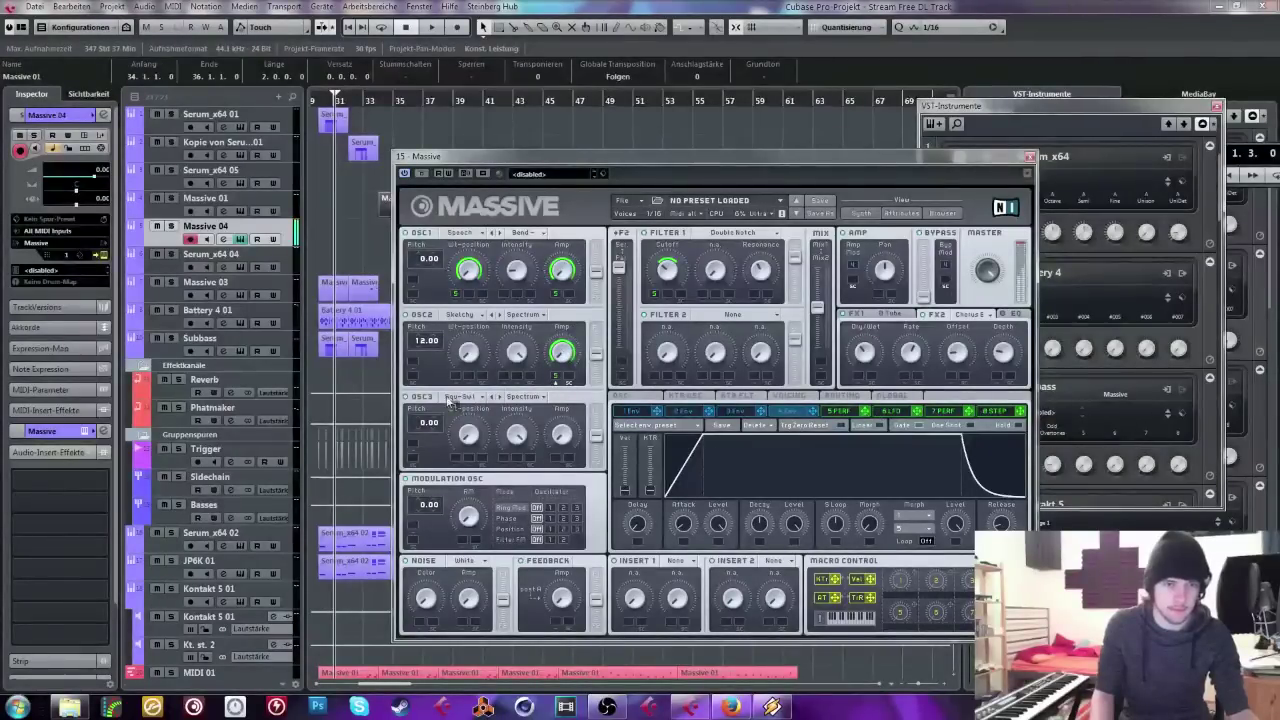
Step: Change OSC2's mode to Bend - and apply Performer 5's modulation to the intensity of OSC2 and OSC1
{"action": "left_click", "coordinate": [522, 314]}
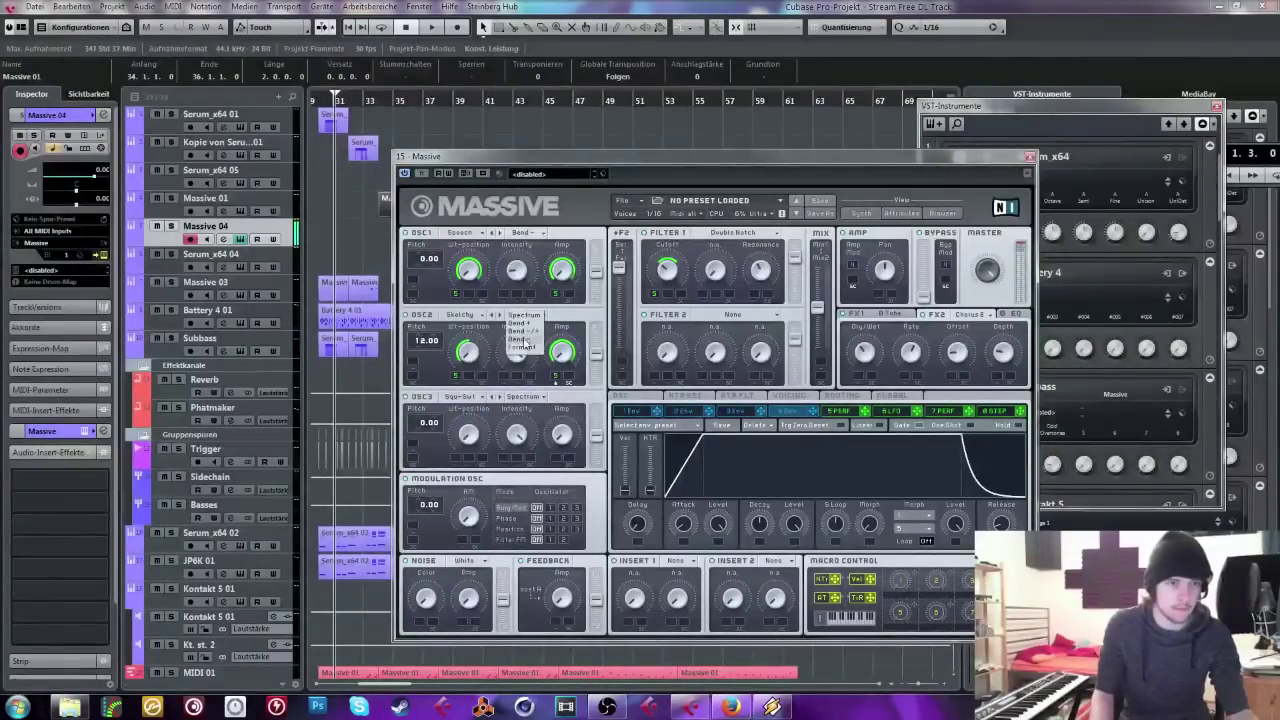
{"action": "left_click", "coordinate": [522, 330]}
{"action": "left_click_drag", "start_coordinate": [858, 418], "coordinate": [503, 377]}
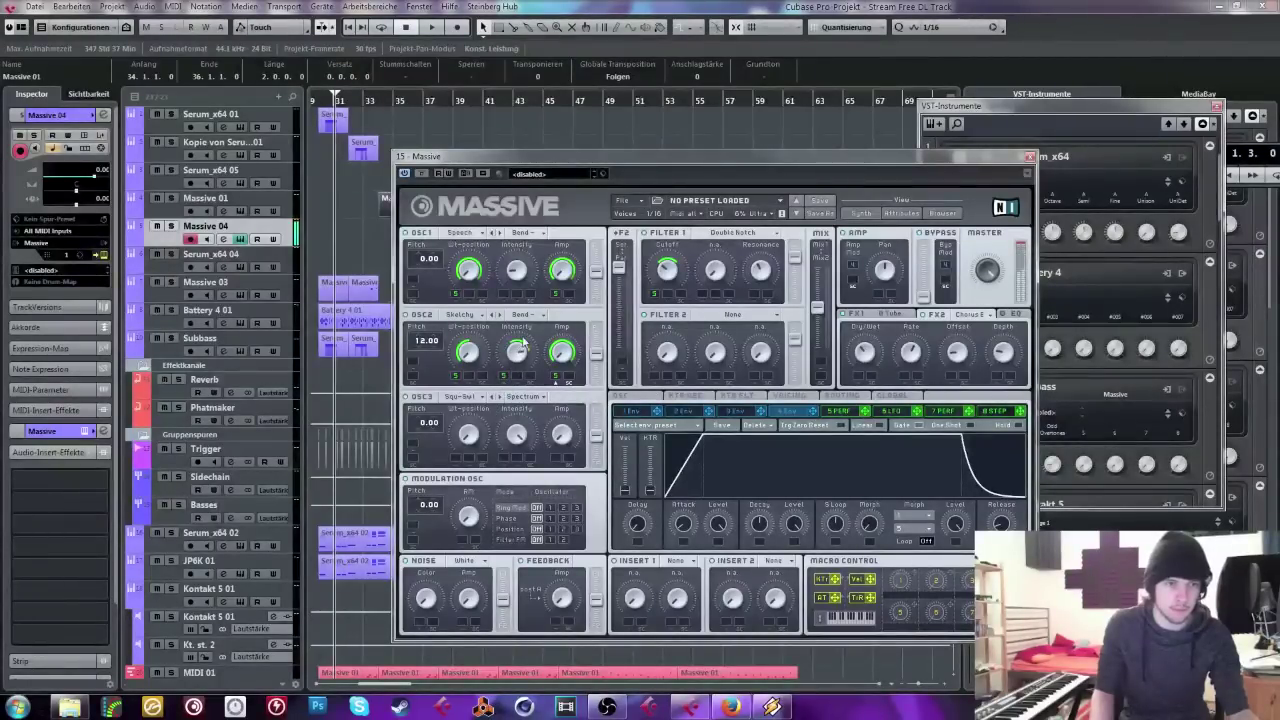
{"action": "left_click_drag", "start_coordinate": [864, 410], "coordinate": [505, 293]}
Step: Set the voicing to monophonic with 16 unison voices and turn on the pan position spread
{"action": "left_click", "coordinate": [799, 398]}
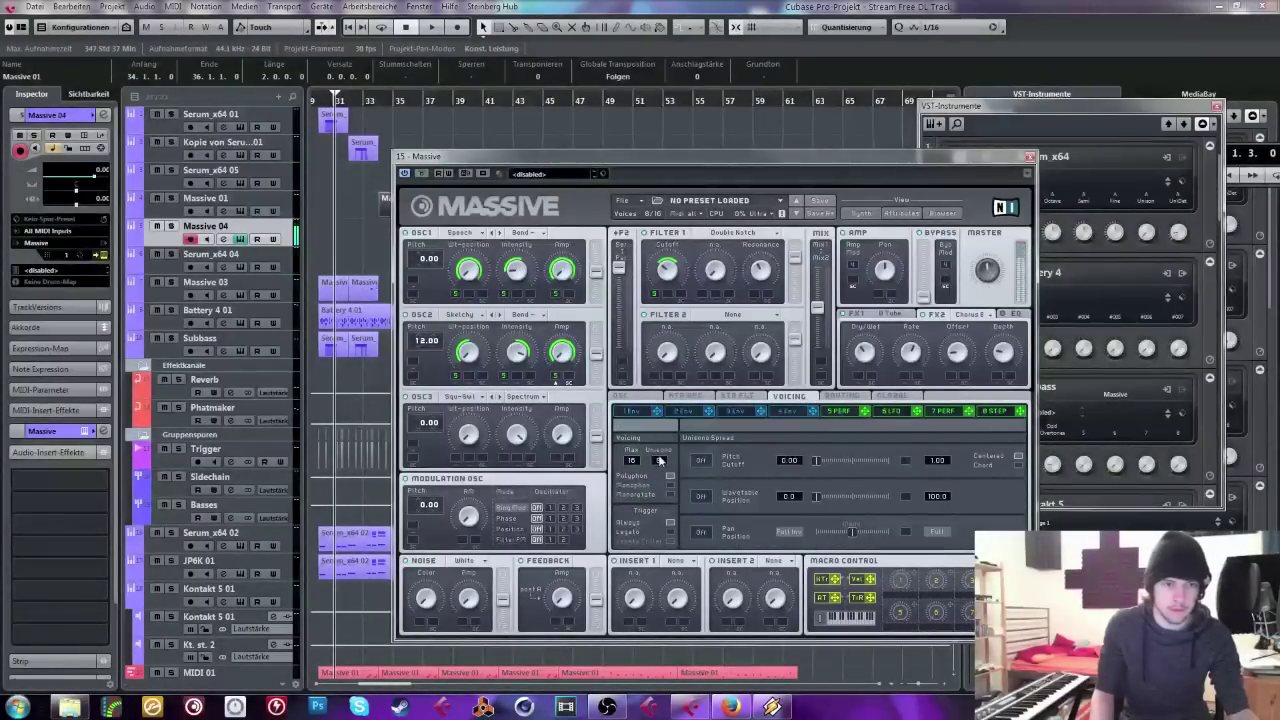
{"action": "left_click_drag", "start_coordinate": [662, 462], "coordinate": [674, 447]}
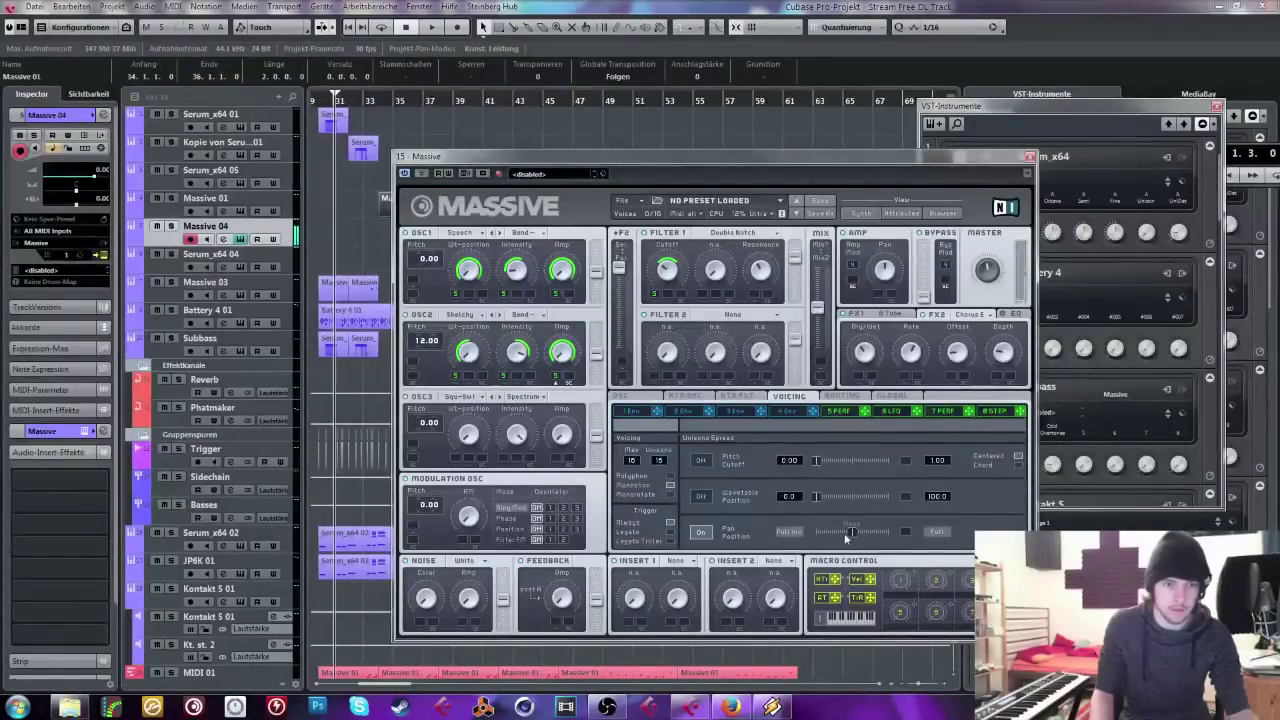
Step: Set OSC3 to the A.I. wavetable in Bend - mode and apply Performer 5's modulation to its amp
{"action": "left_click", "coordinate": [463, 398]}
{"action": "left_click", "coordinate": [652, 541]}
{"action": "left_click", "coordinate": [520, 397]}
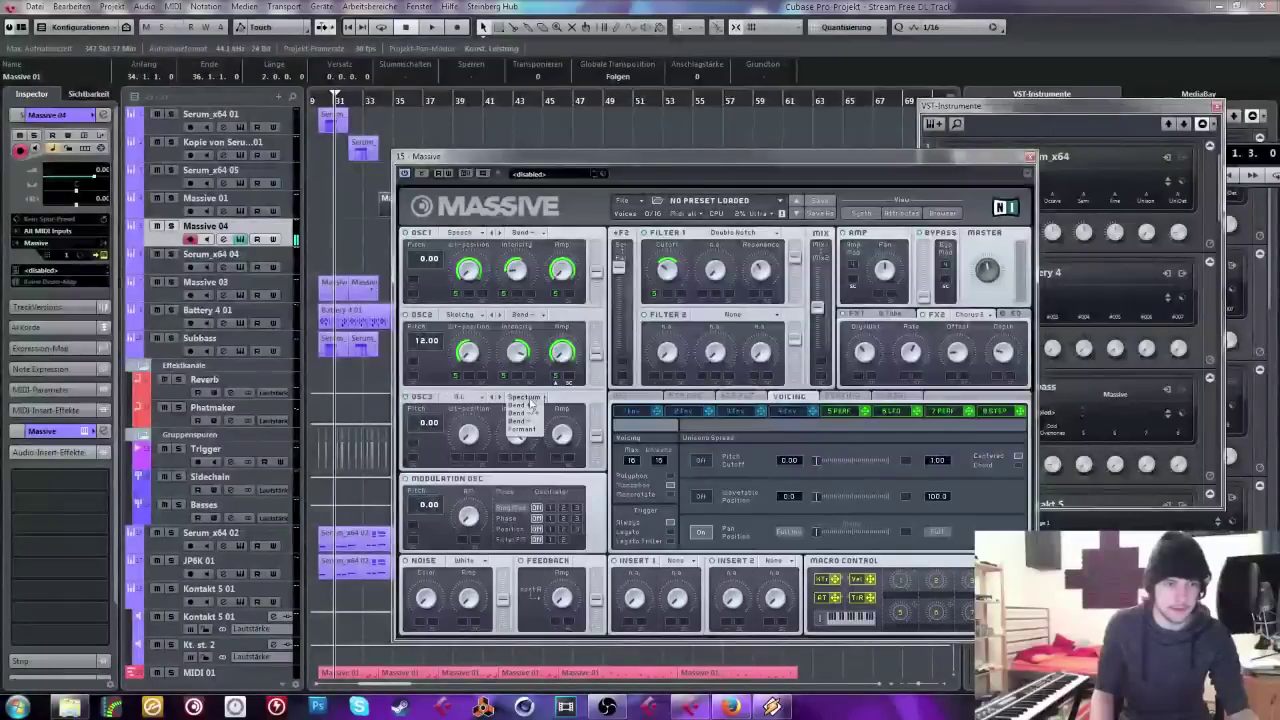
{"action": "left_click", "coordinate": [521, 413]}
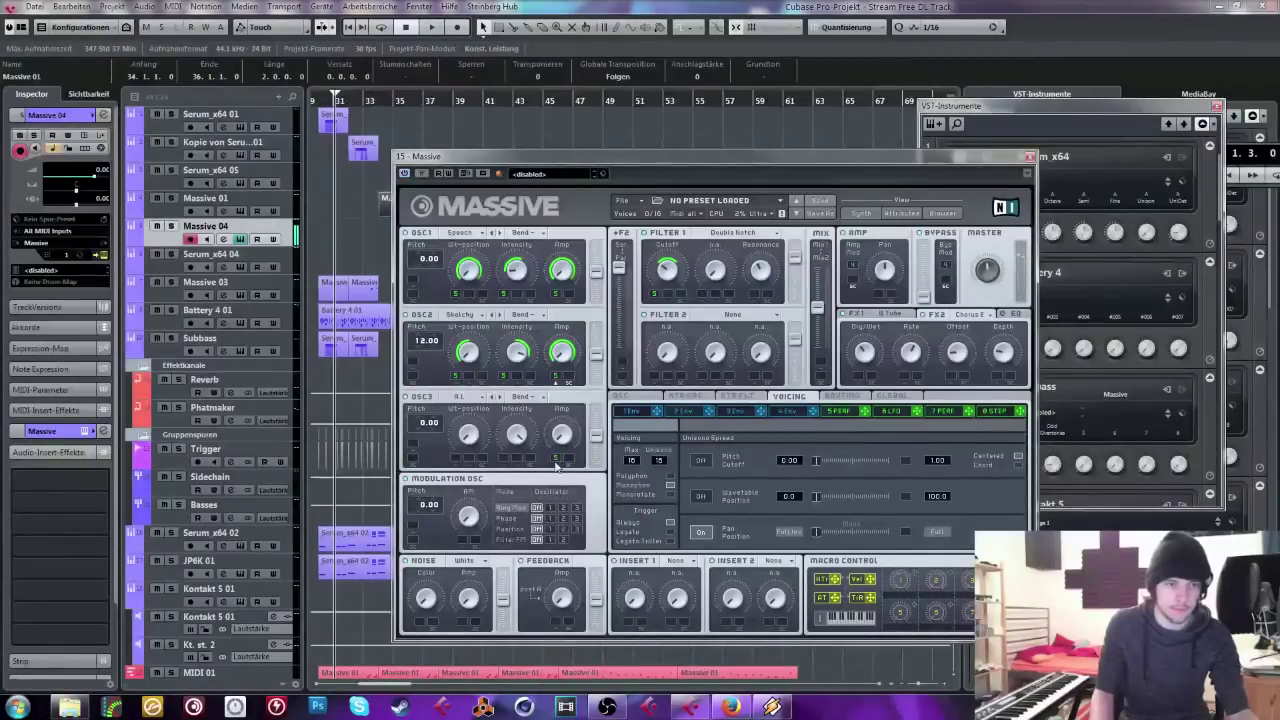
{"action": "left_click_drag", "start_coordinate": [566, 434], "coordinate": [568, 412]}
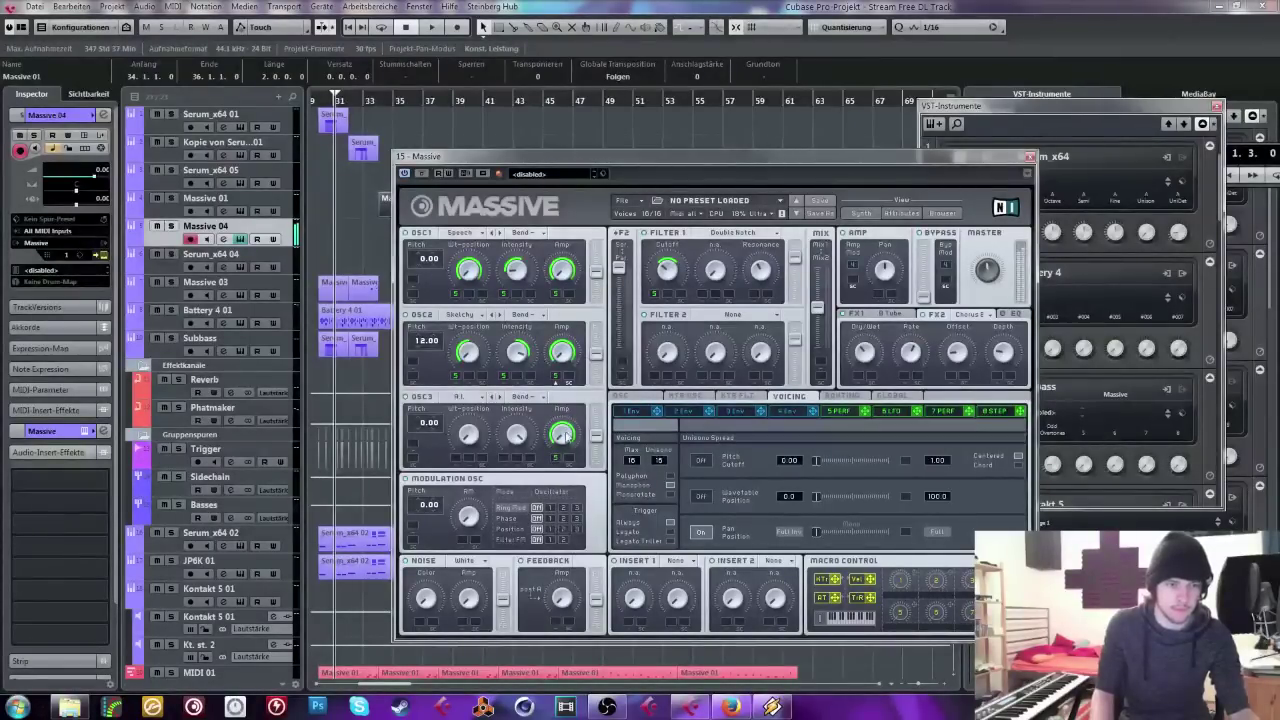
Step: Route the modulation oscillator's phase modulation to OSC3 and move the filter mix fader towards Mix2
{"action": "left_click", "coordinate": [565, 519]}
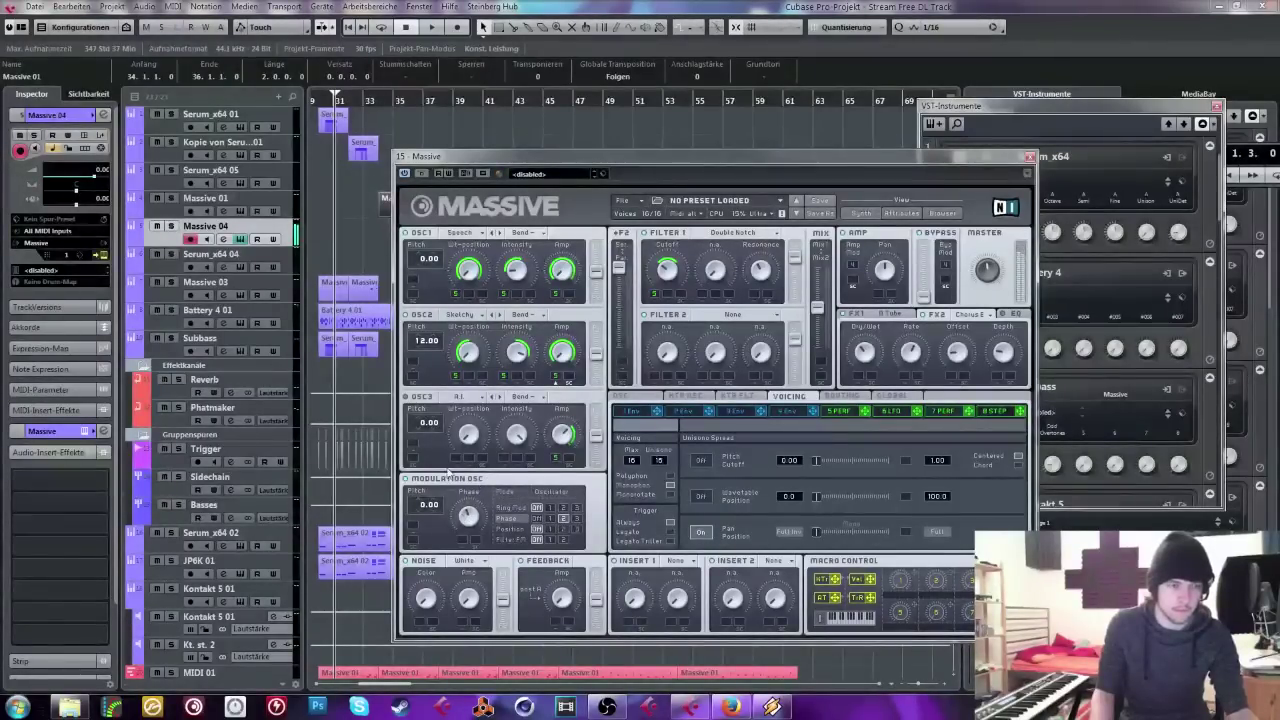
{"action": "left_click", "coordinate": [577, 519]}
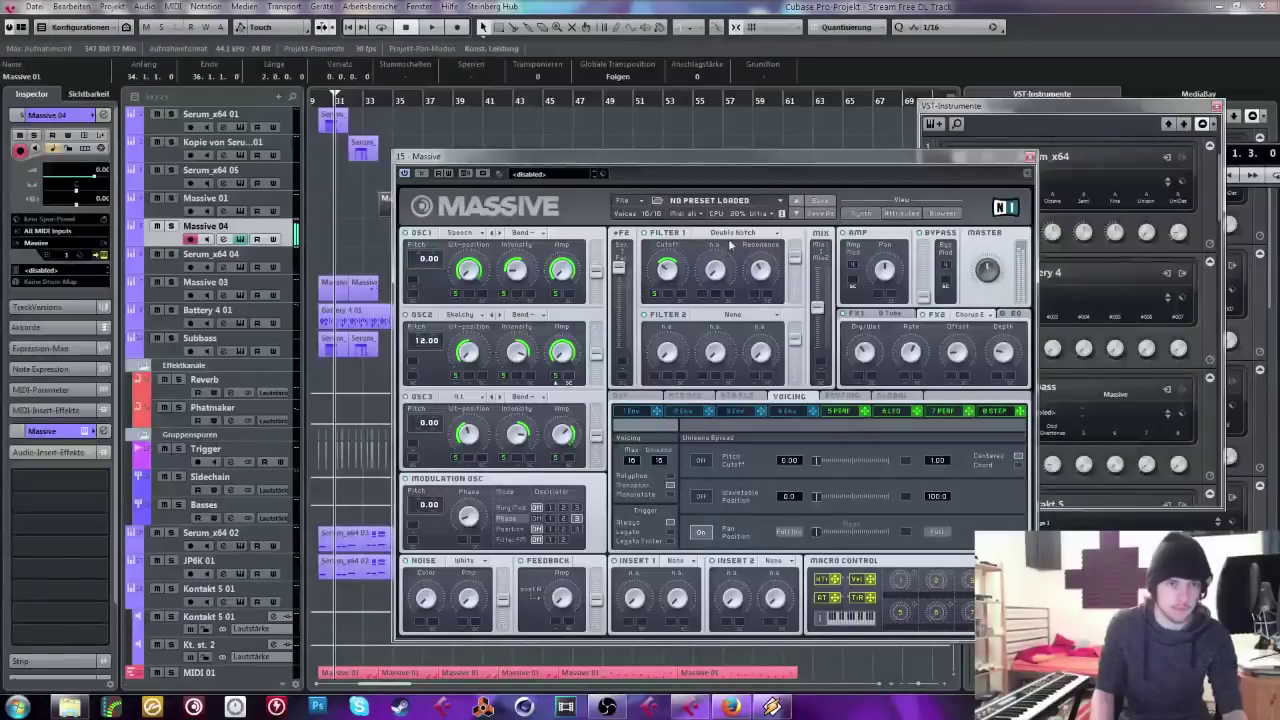
{"action": "left_click_drag", "start_coordinate": [817, 306], "coordinate": [817, 362]}
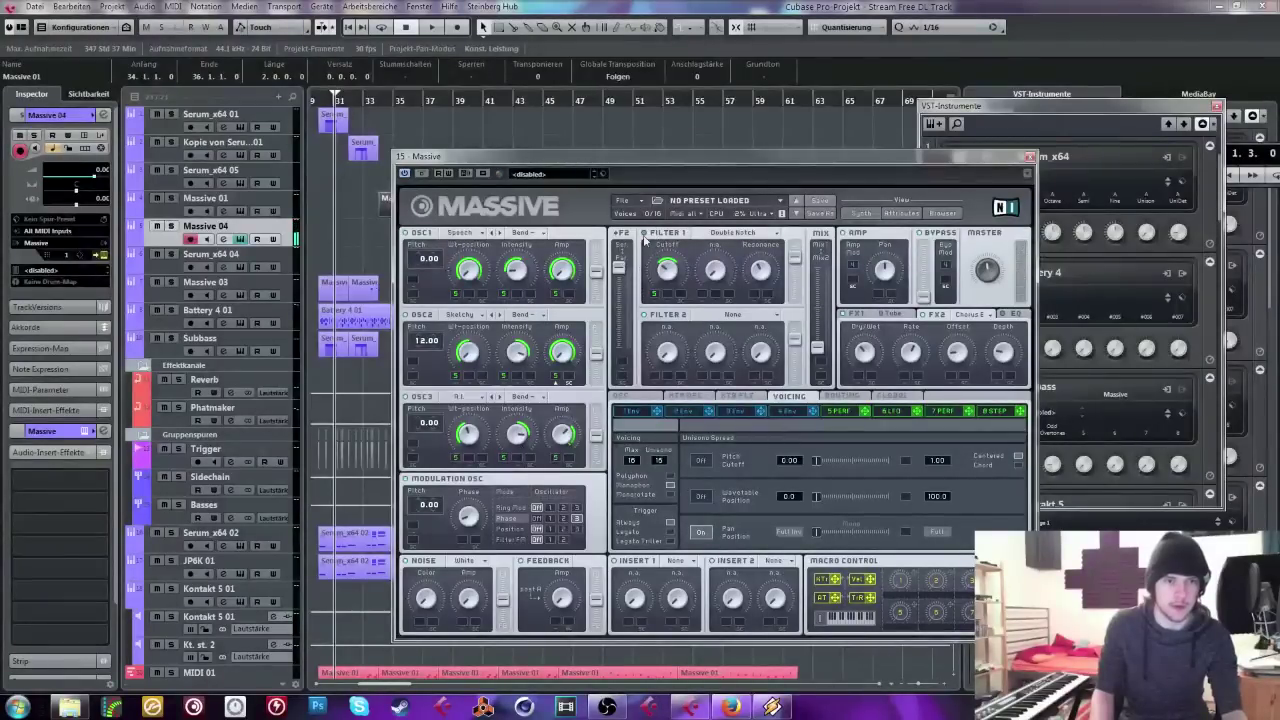
Step: Try Allpass as the Filter 1 type
{"action": "left_click", "coordinate": [732, 315]}
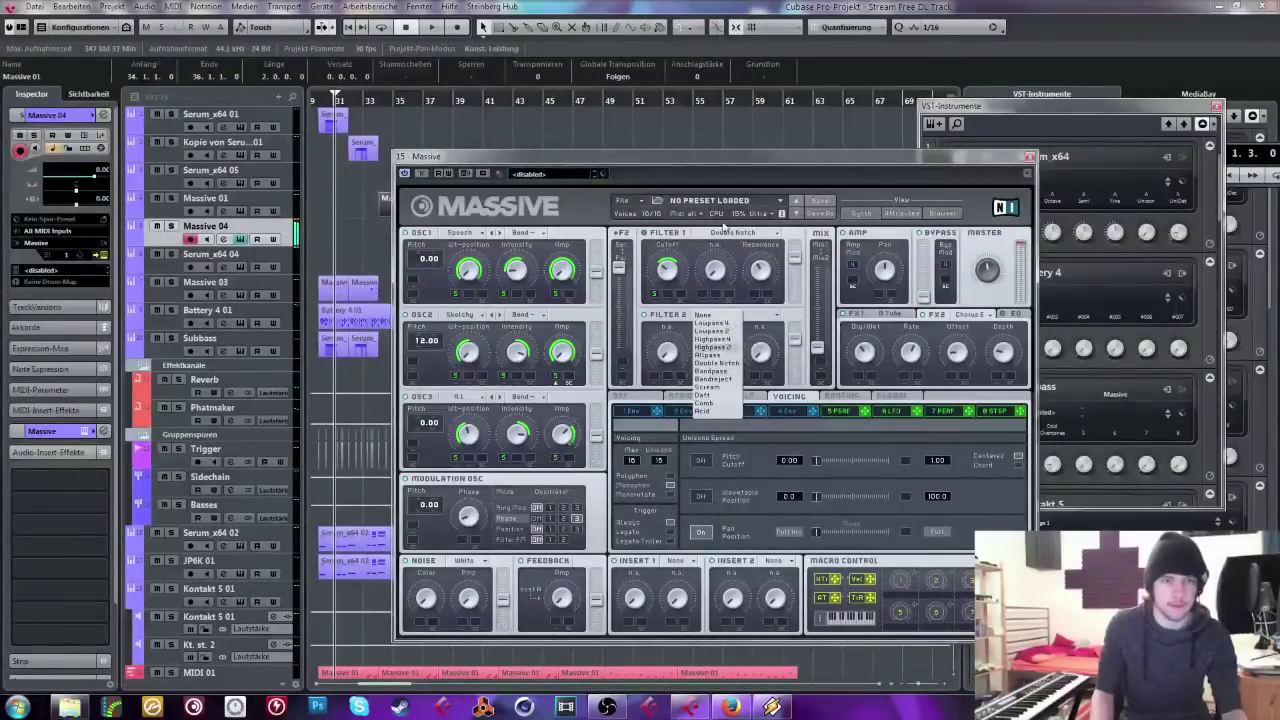
{"action": "left_click", "coordinate": [718, 228]}
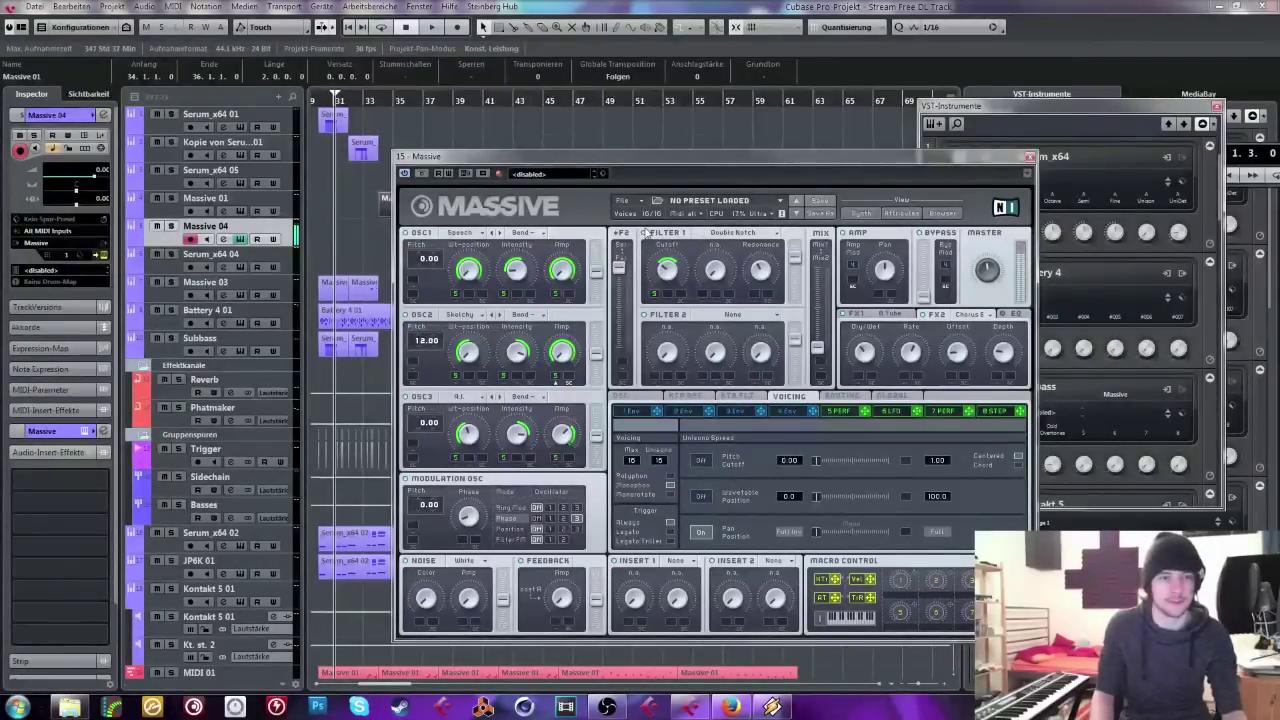
{"action": "left_click", "coordinate": [732, 233]}
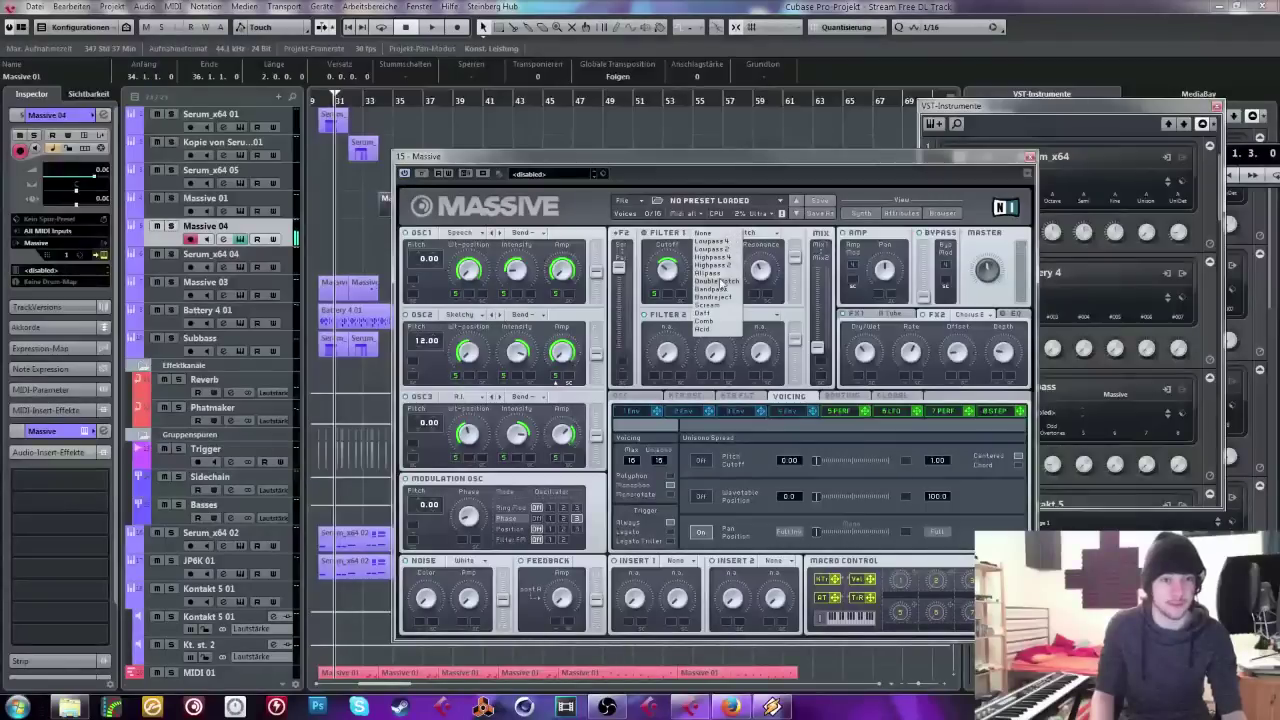
{"action": "left_click", "coordinate": [694, 252]}
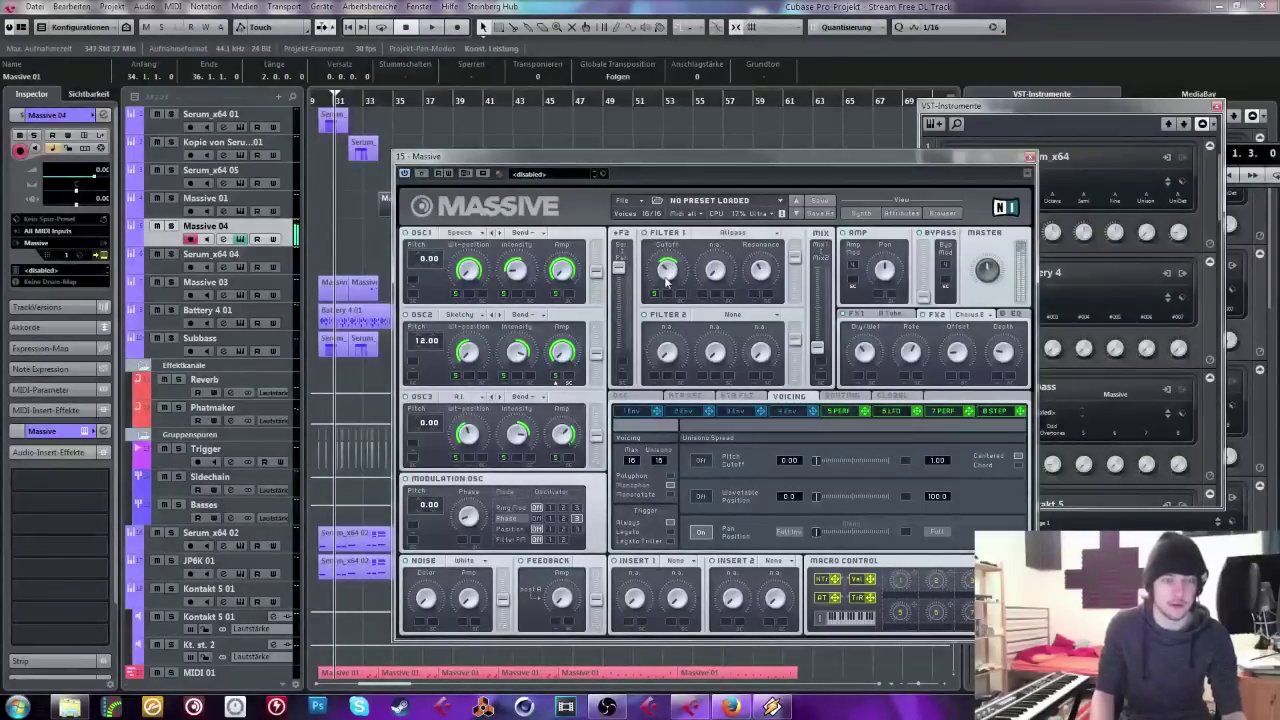
Step: Set Filter 2 to Bandreject with Performer 5 modulating its bandwidth and cutoff, and return Filter 1 to Double Notch
{"action": "left_click", "coordinate": [758, 315]}
{"action": "left_click", "coordinate": [720, 379]}
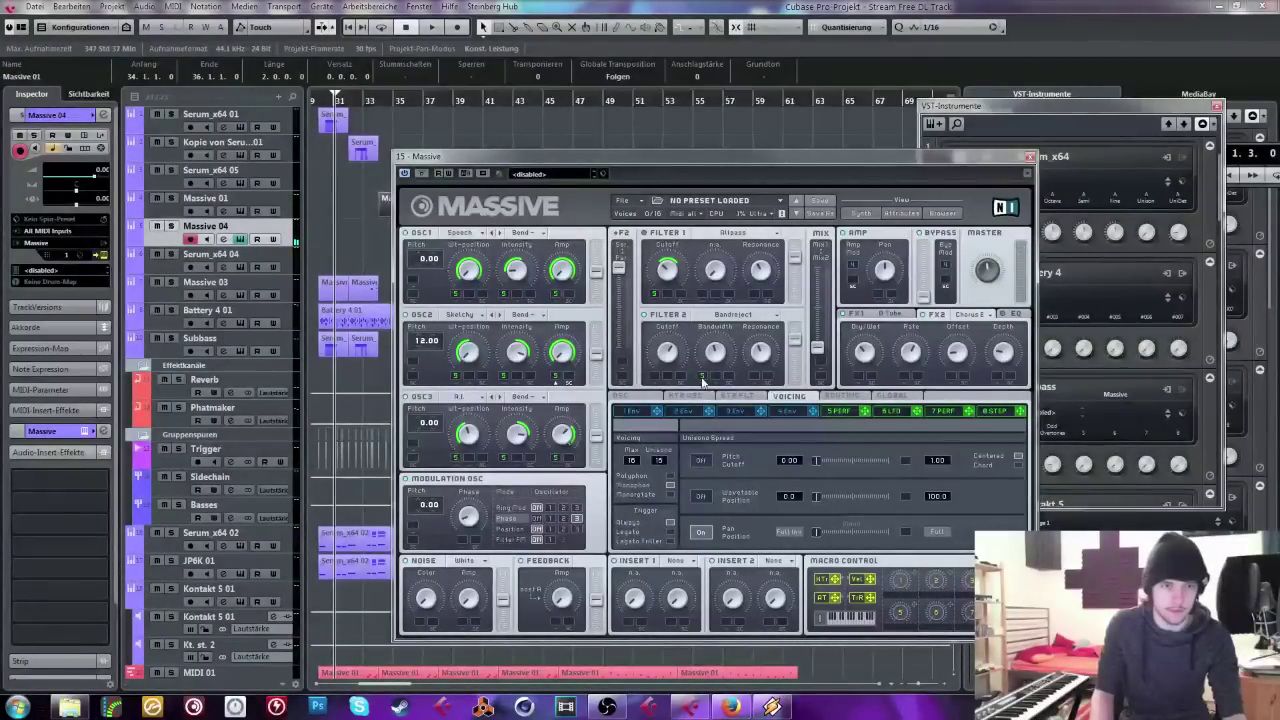
{"action": "left_click_drag", "start_coordinate": [714, 377], "coordinate": [735, 360]}
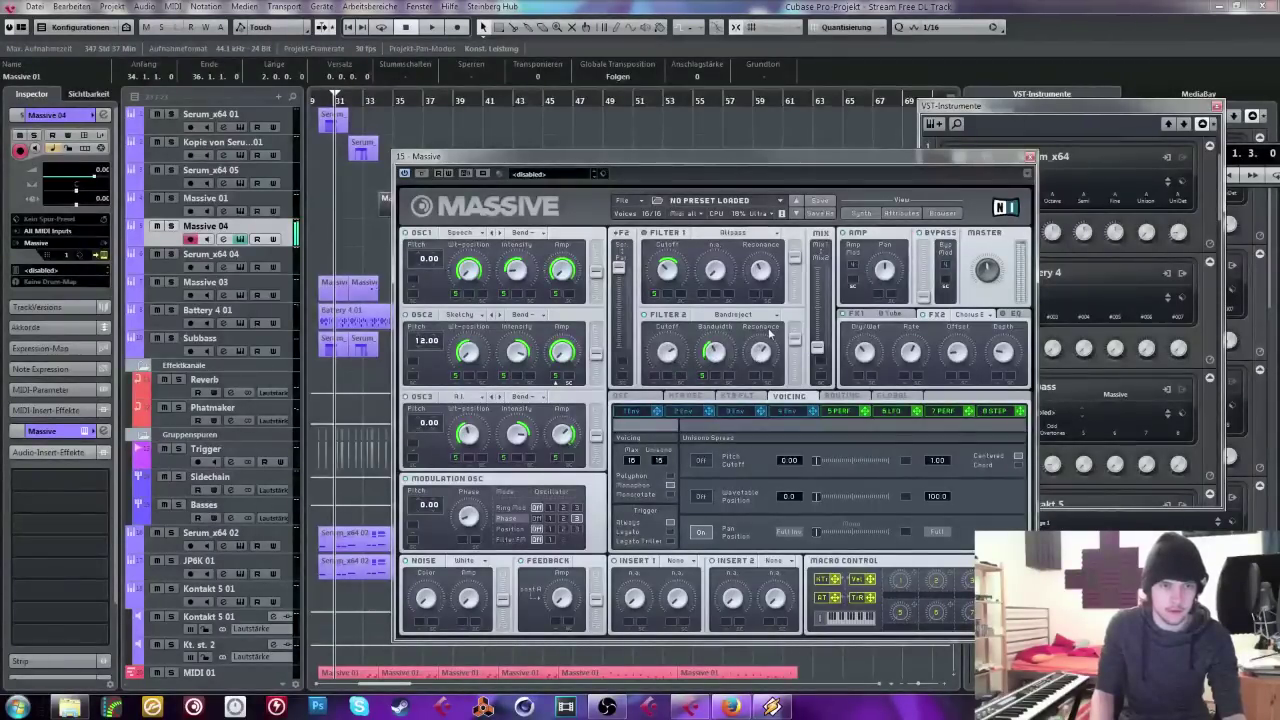
{"action": "left_click_drag", "start_coordinate": [845, 408], "coordinate": [652, 383]}
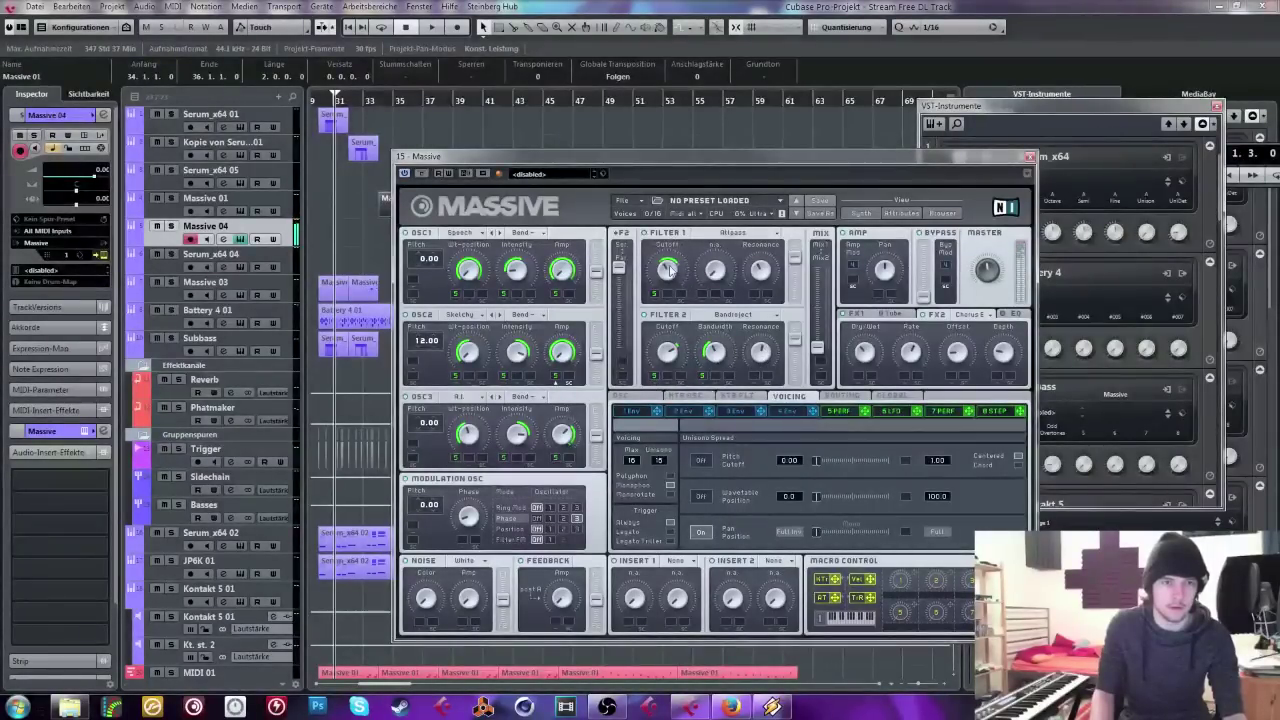
{"action": "left_click", "coordinate": [745, 236]}
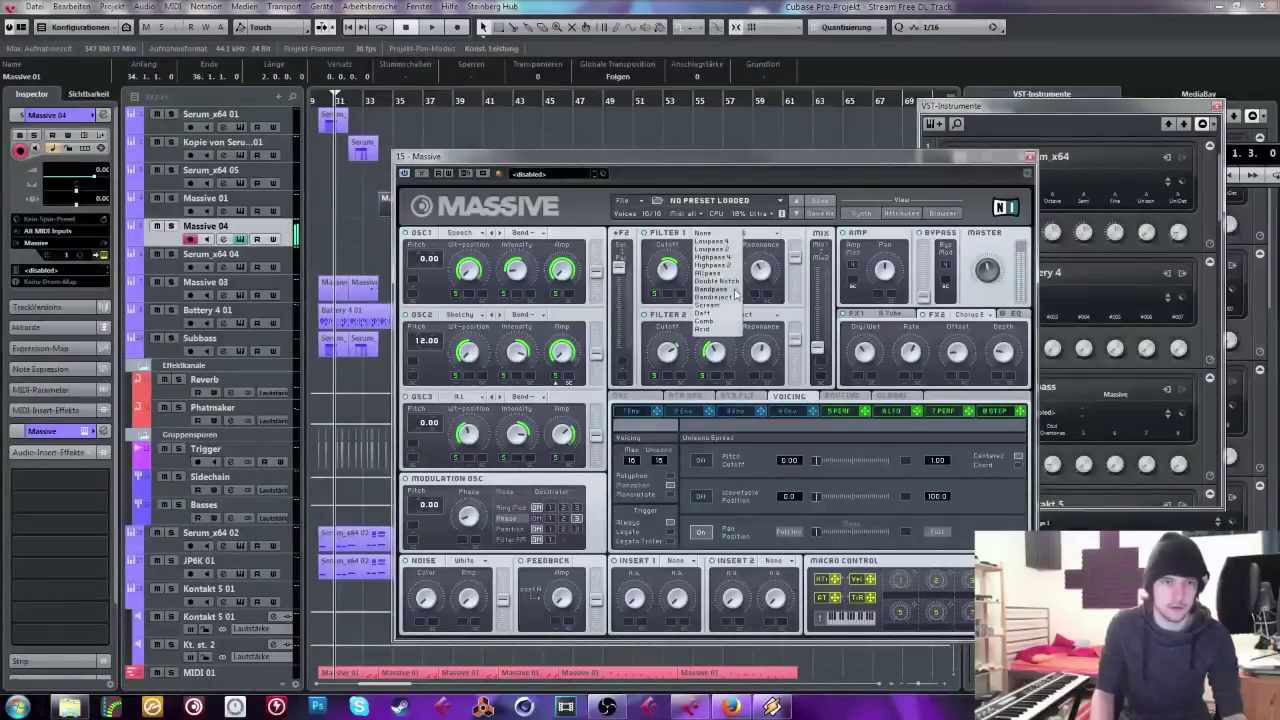
{"action": "left_click", "coordinate": [728, 300]}
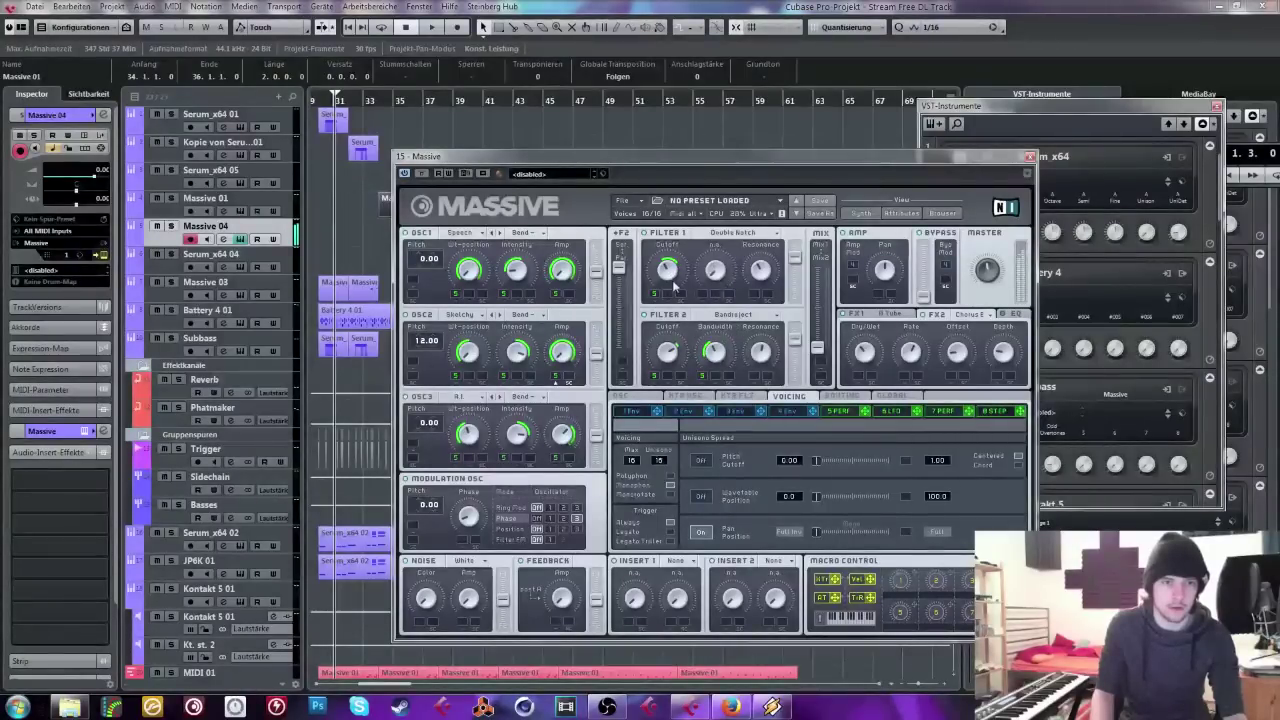
Step: Apply Performer 5's modulation to the EQ's high shelf and frequency
{"action": "left_click", "coordinate": [1015, 316]}
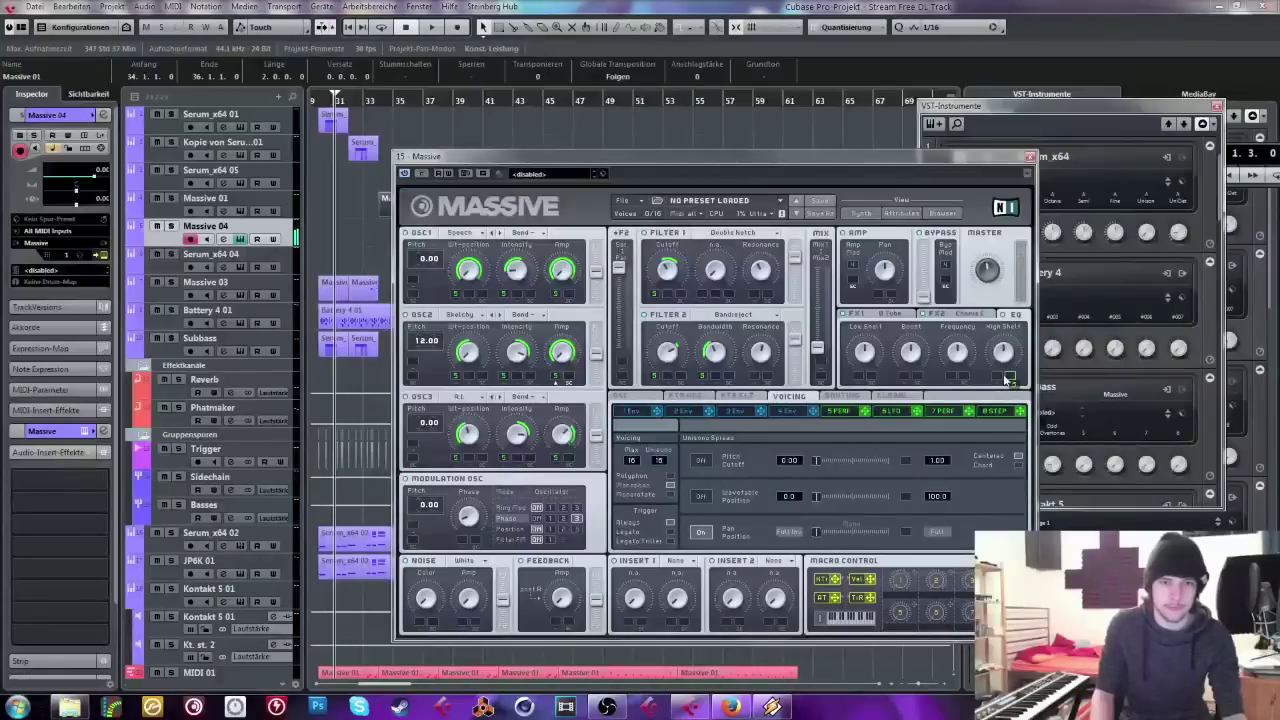
{"action": "left_click_drag", "start_coordinate": [1007, 380], "coordinate": [1003, 362]}
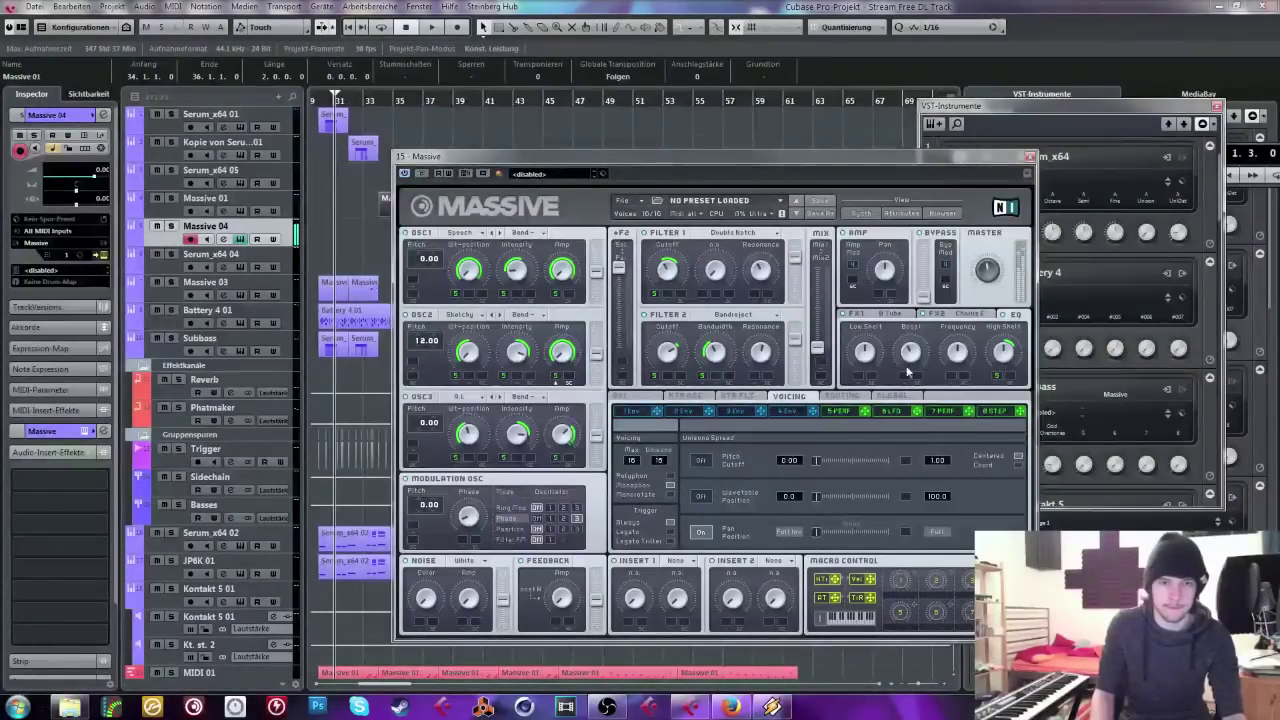
{"action": "left_click_drag", "start_coordinate": [866, 413], "coordinate": [957, 364]}
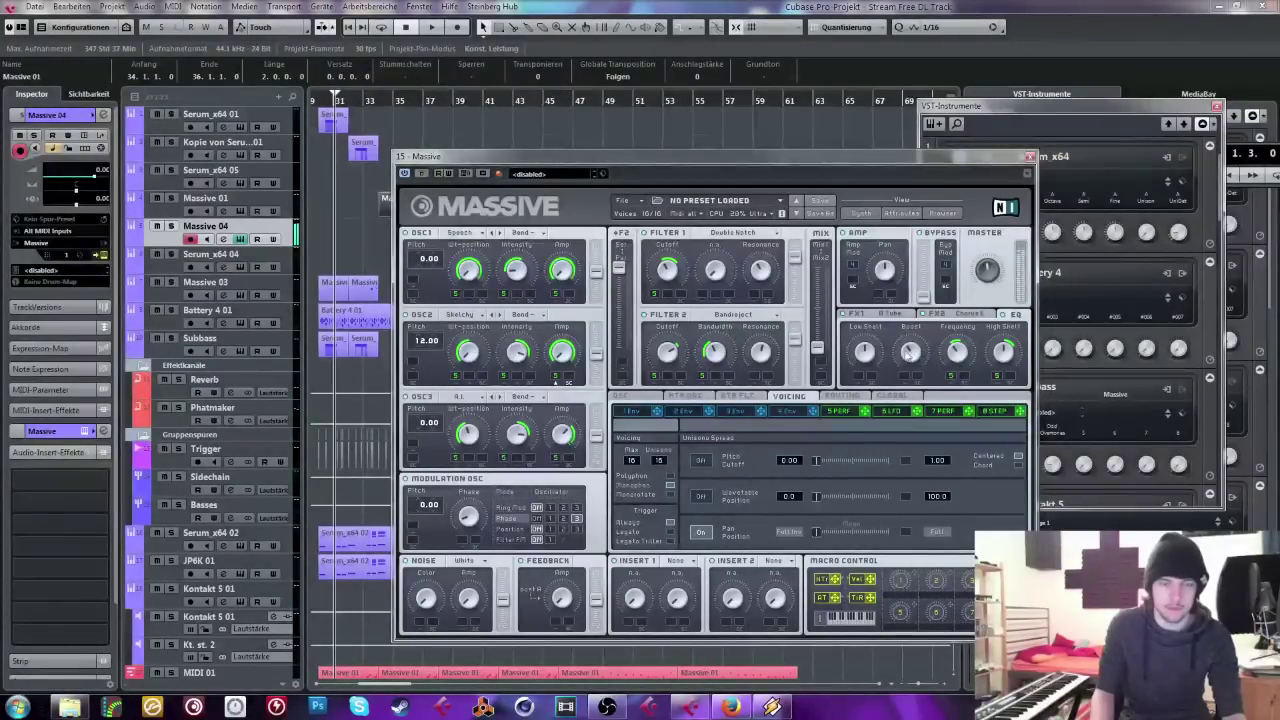
Step: Keep the A.I. wavetable on OSC3 and apply Performer 5's modulation to the unison pan position
{"action": "left_click", "coordinate": [466, 396]}
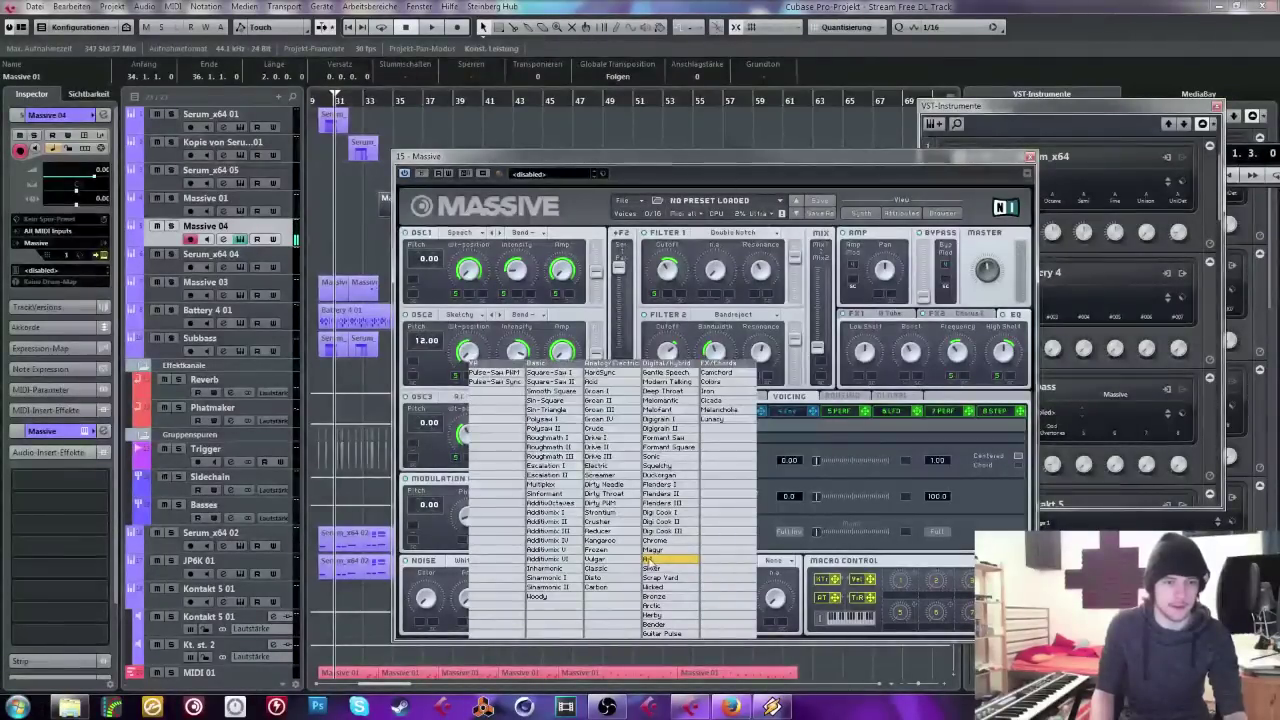
{"action": "left_click", "coordinate": [652, 565]}
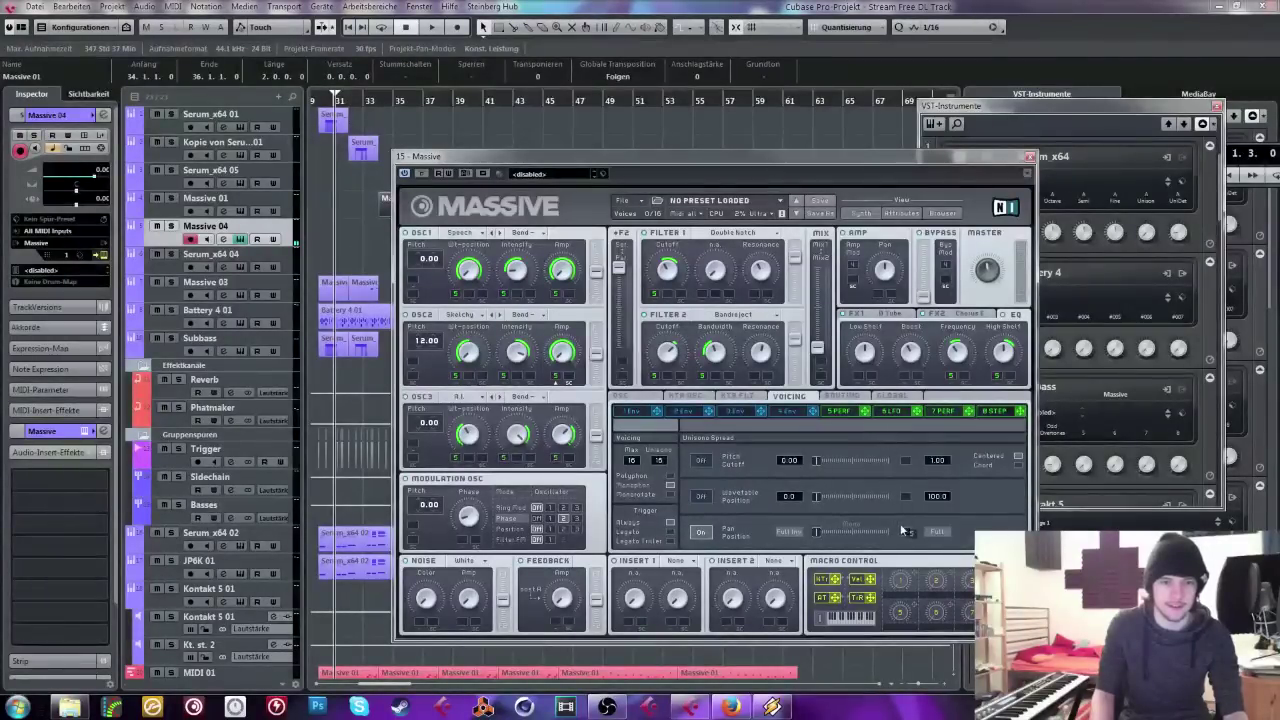
{"action": "left_click_drag", "start_coordinate": [906, 532], "coordinate": [975, 381]}
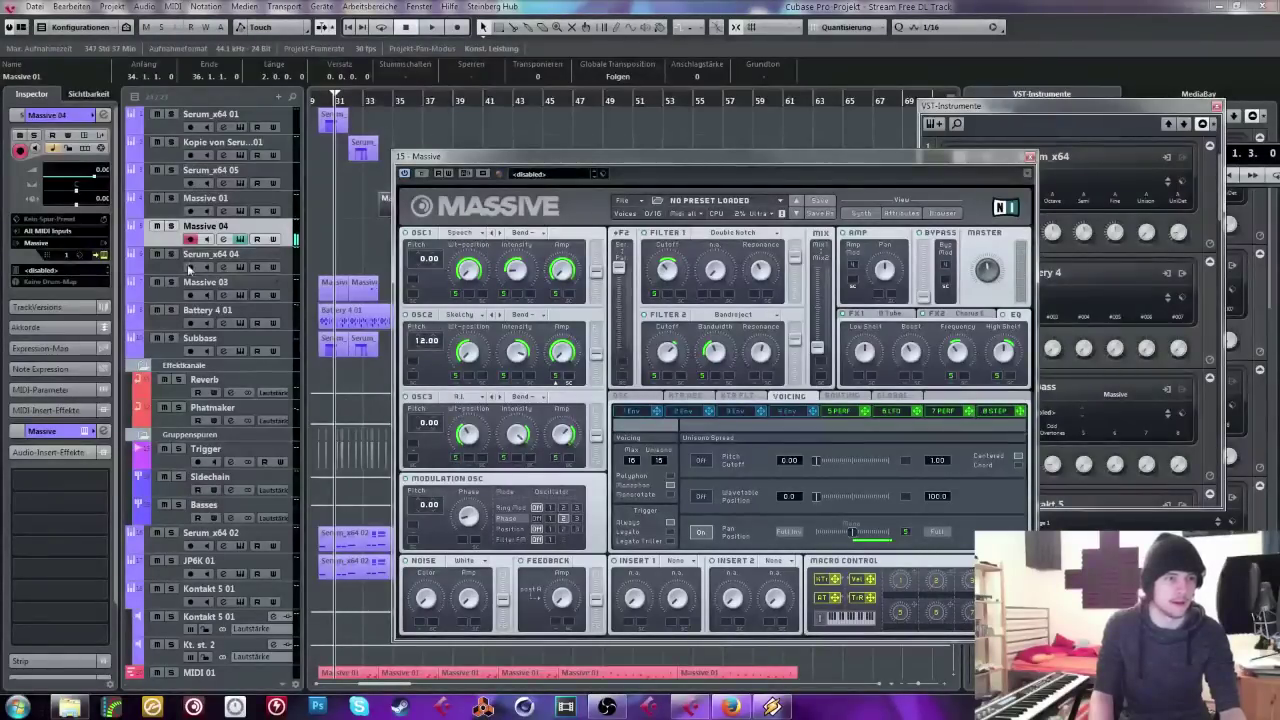
Step: Record-arm the Subbass track together with Massive 04
{"action": "left_click", "coordinate": [190, 341]}
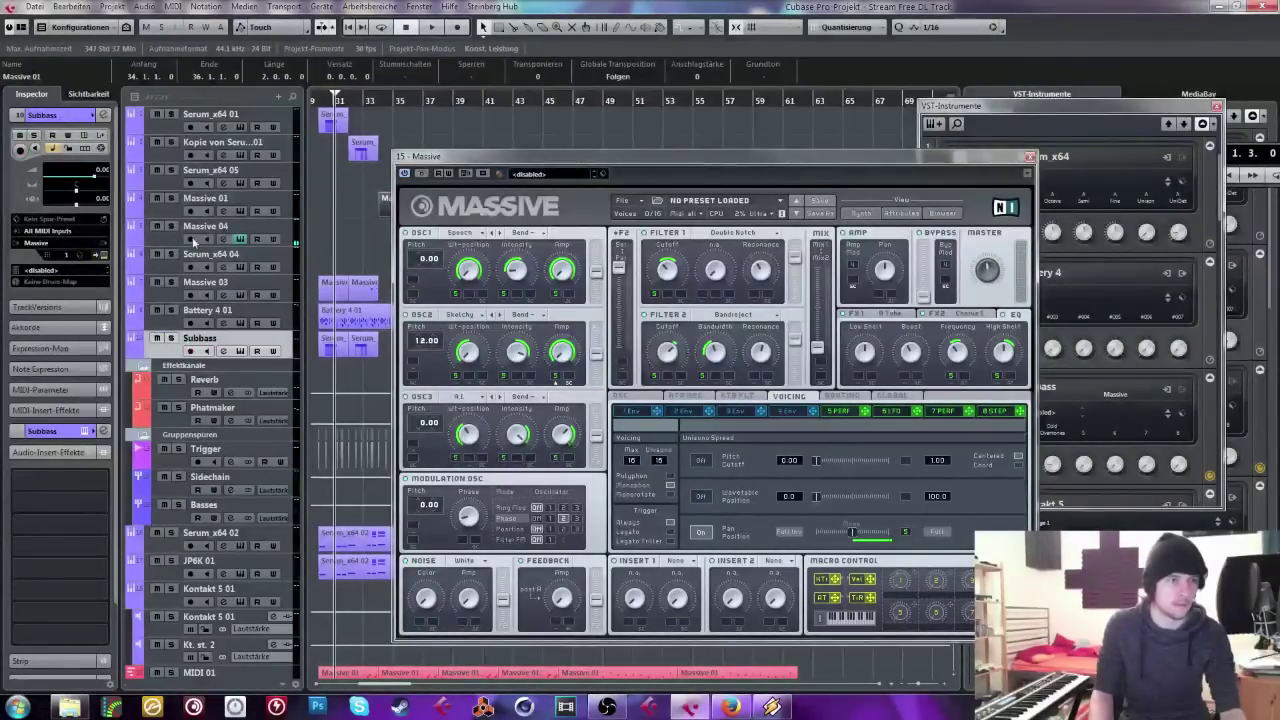
{"action": "left_click", "coordinate": [190, 351]}
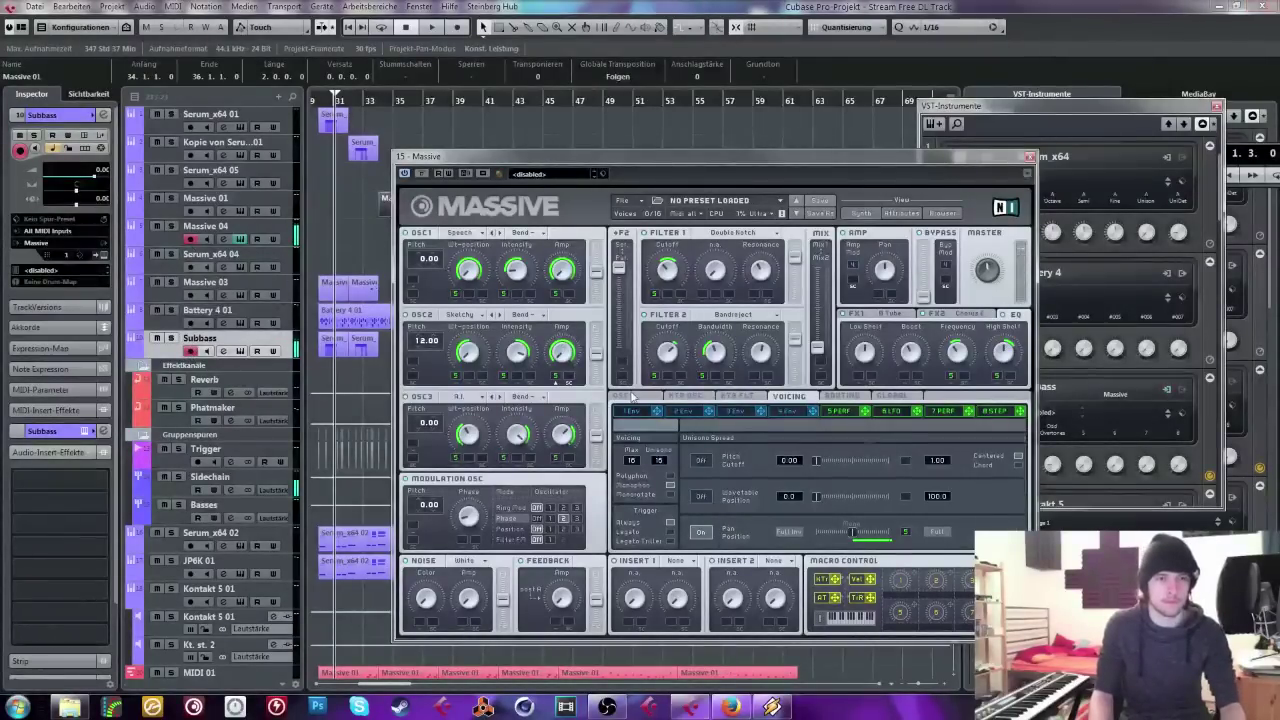
Step: Set Massive's oscillator pitchbend range to 12.00 up and -12.00 down
{"action": "left_click", "coordinate": [620, 396]}
{"action": "left_click_drag", "start_coordinate": [699, 467], "coordinate": [701, 450]}
{"action": "left_click_drag", "start_coordinate": [698, 522], "coordinate": [697, 543]}
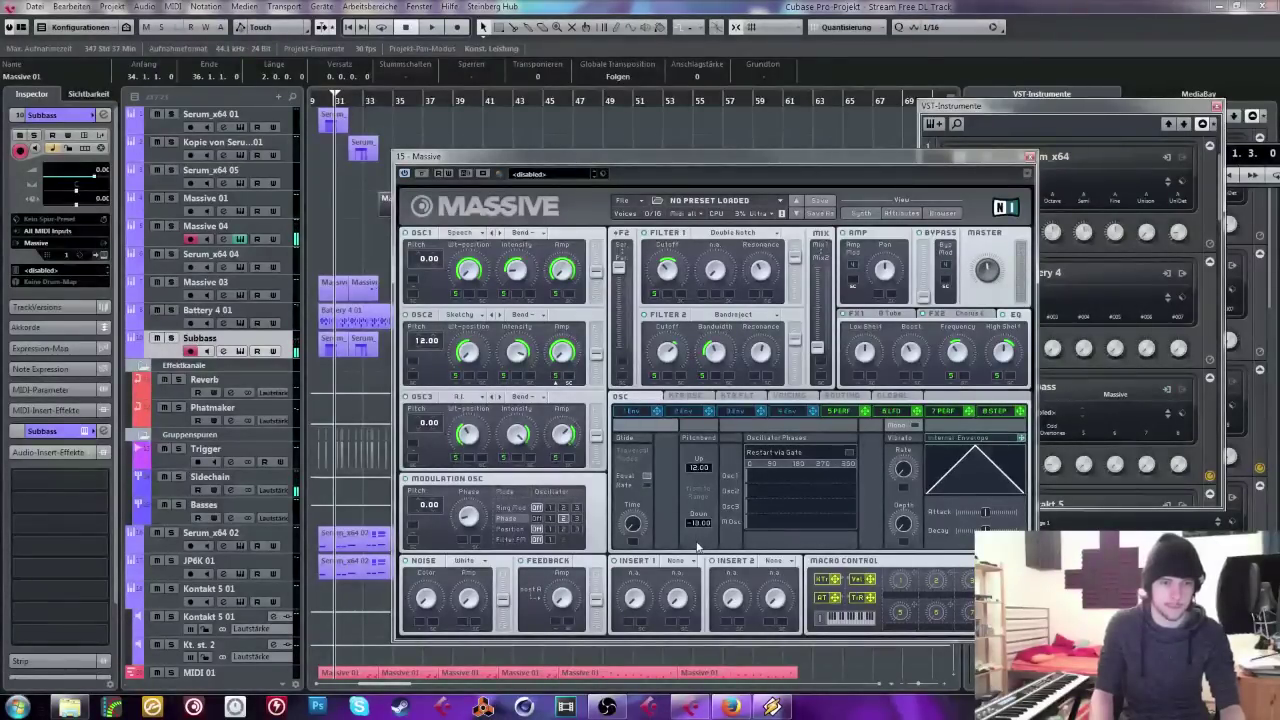
{"action": "double_click", "coordinate": [699, 523]}
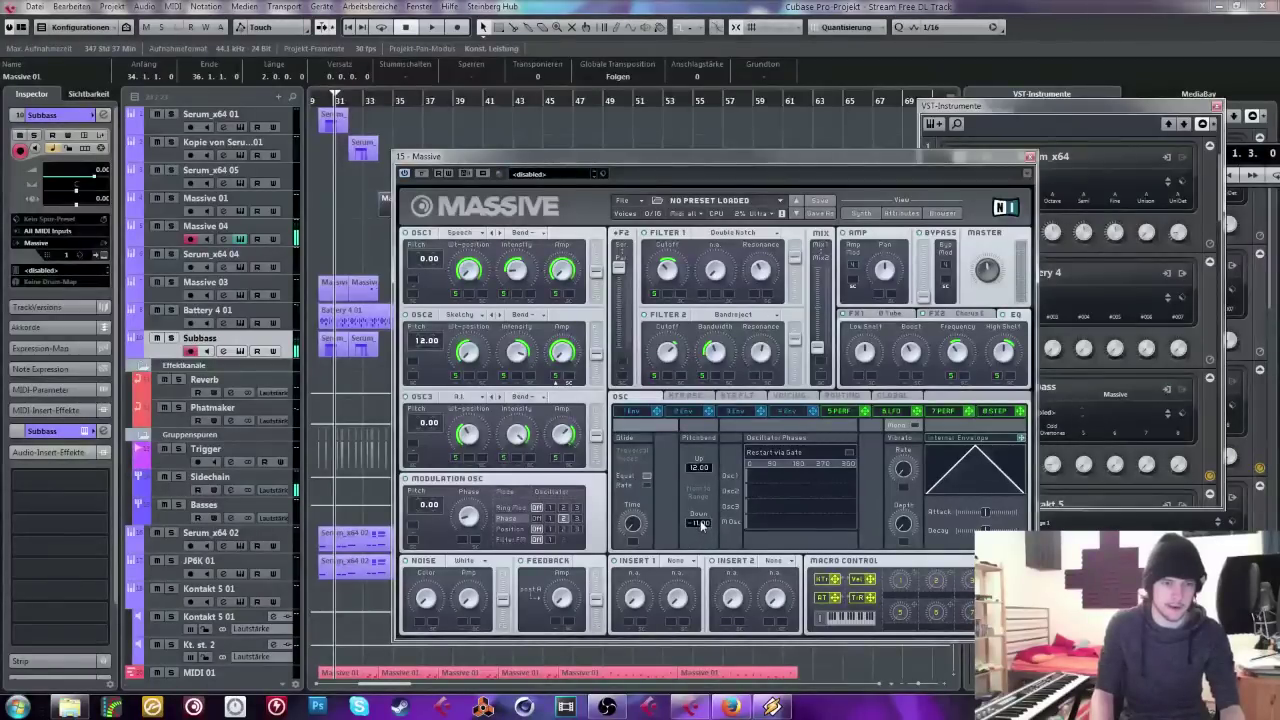
{"action": "key", "text": "Return"}
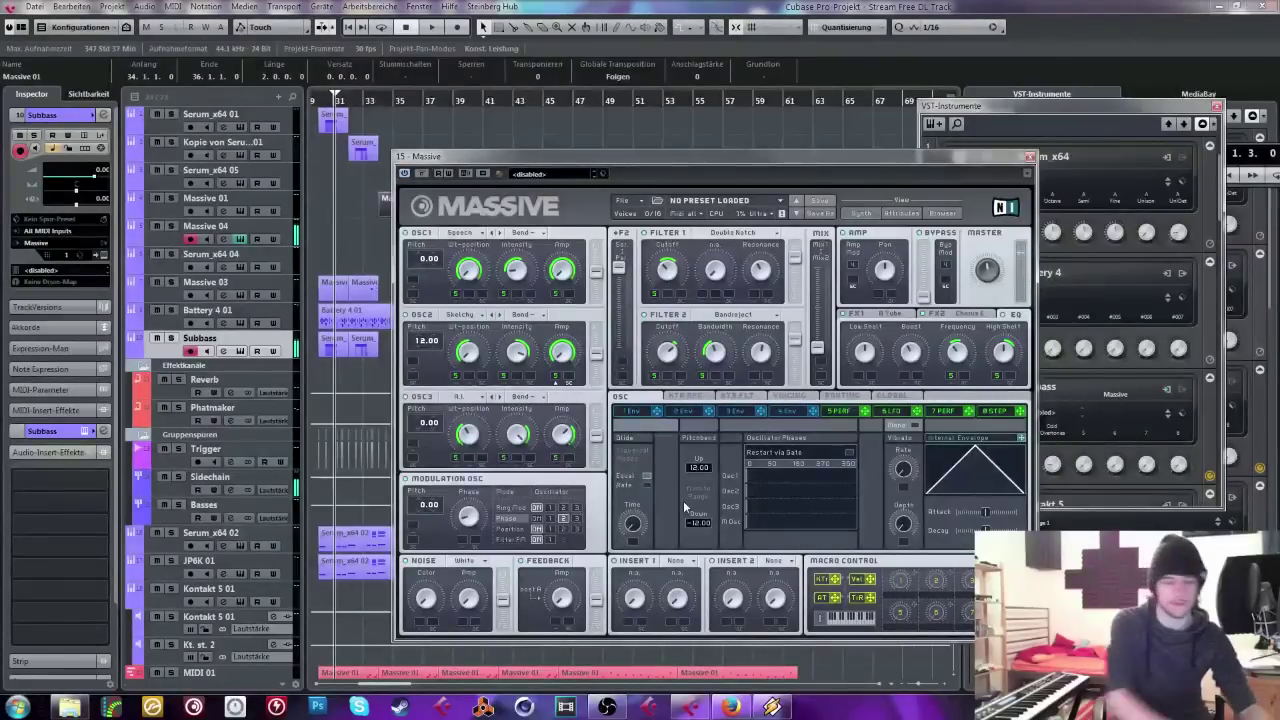
Step: Set the modulation oscillator's pitch to 12.00 after checking the Performer 5 curves and the routing and voicing settings
{"action": "left_click", "coordinate": [834, 412]}
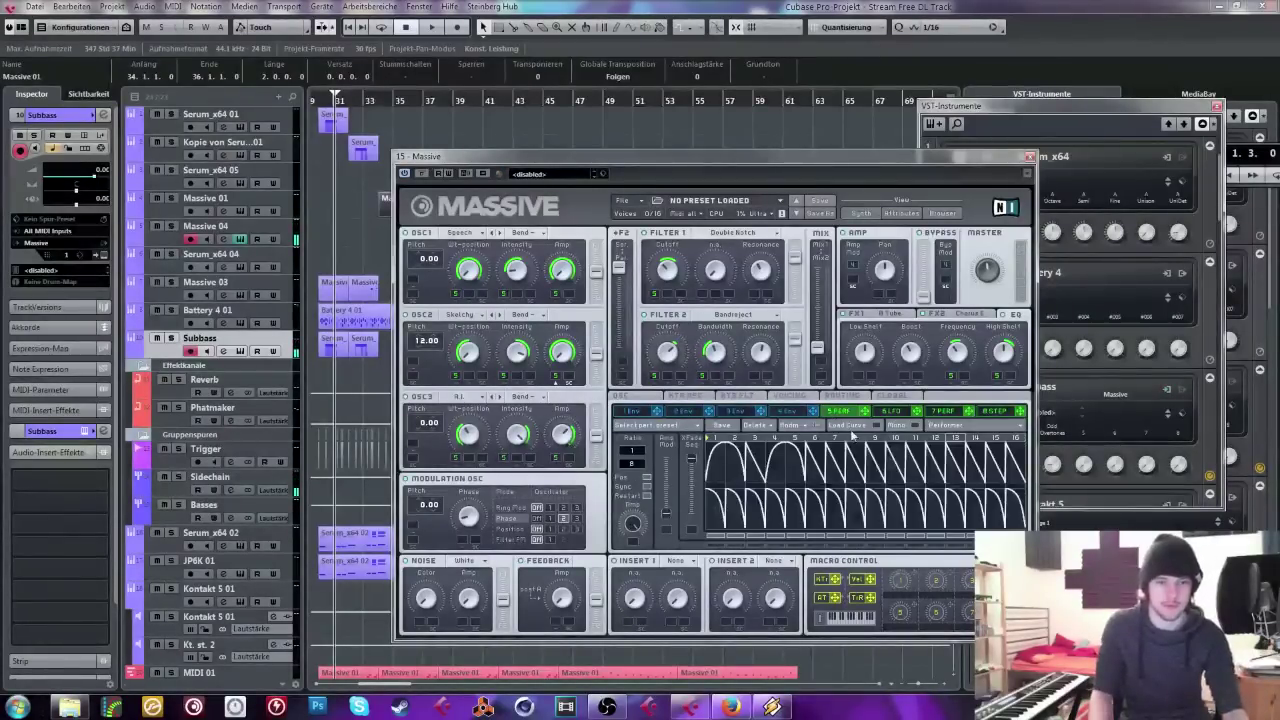
{"action": "left_click", "coordinate": [850, 427]}
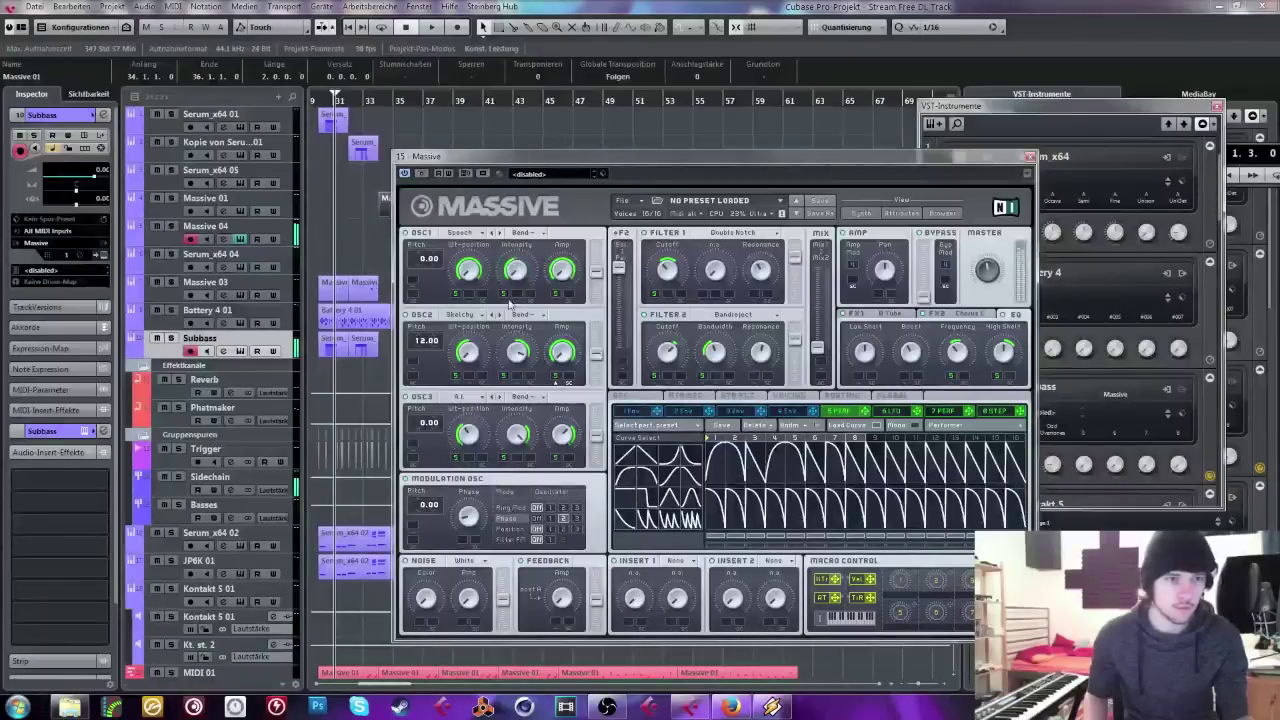
{"action": "left_click", "coordinate": [842, 395]}
{"action": "left_click", "coordinate": [789, 395]}
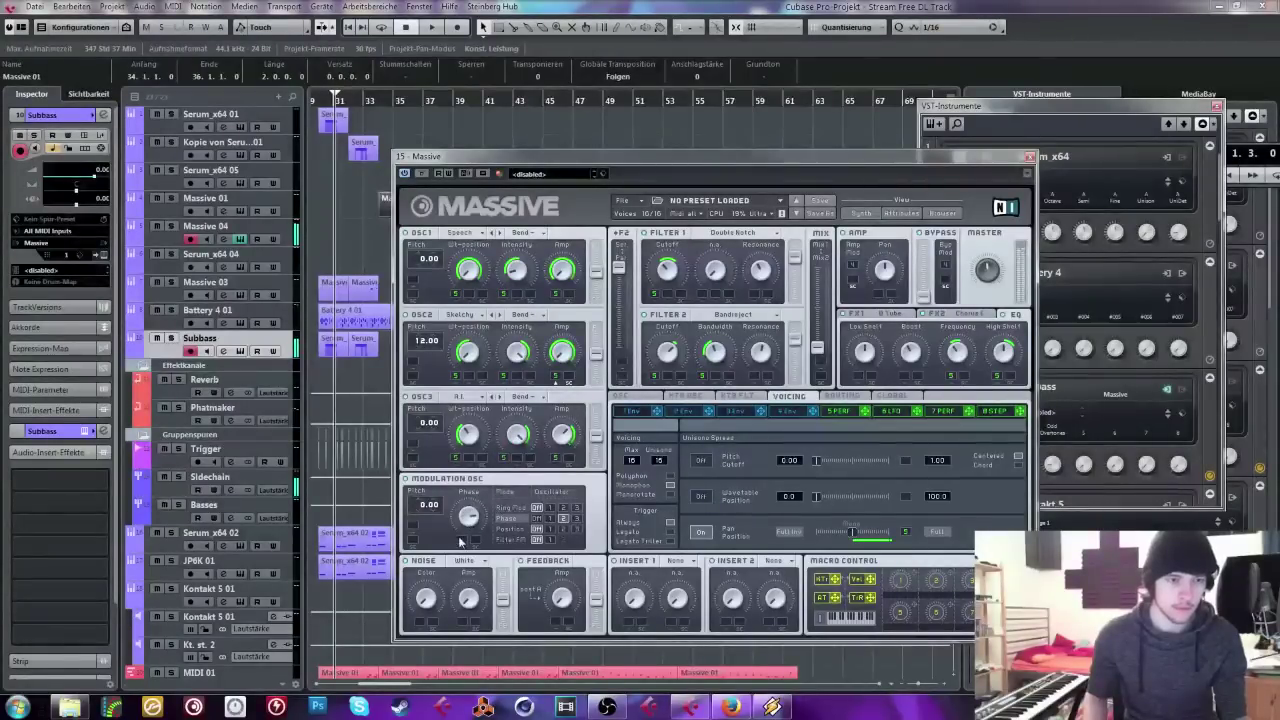
{"action": "left_click_drag", "start_coordinate": [423, 508], "coordinate": [435, 488]}
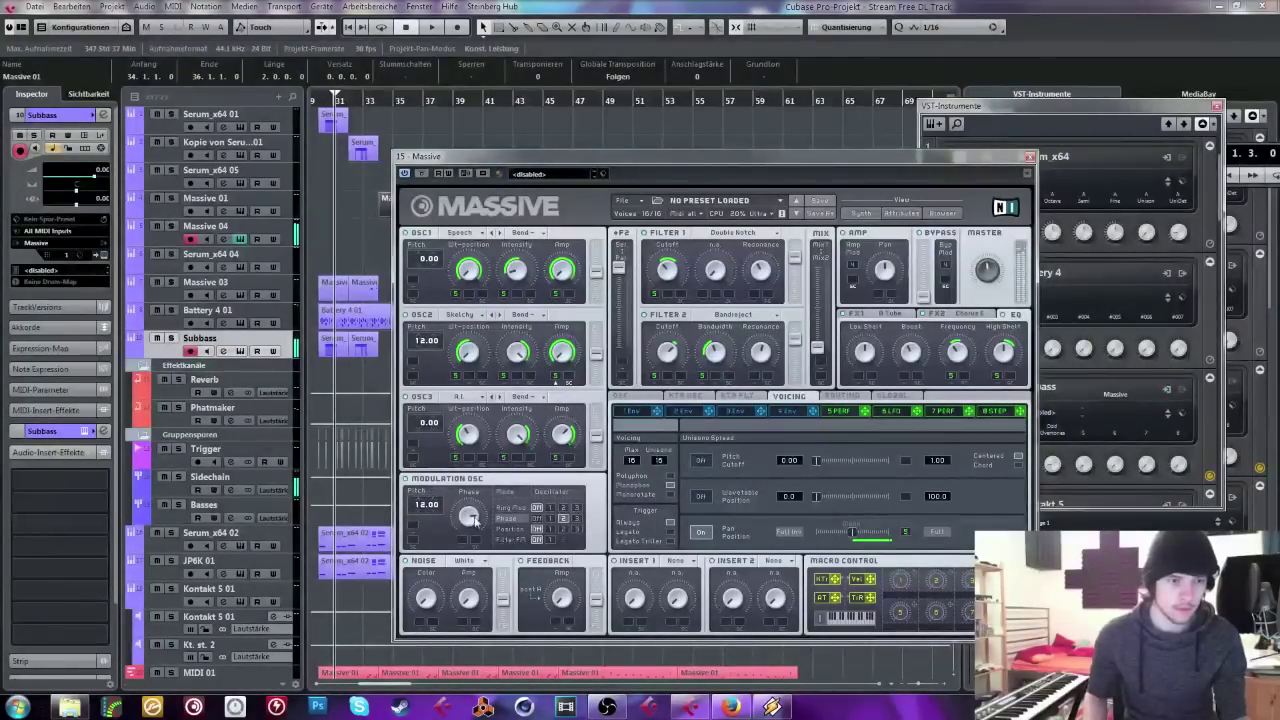
{"action": "left_click", "coordinate": [576, 519]}
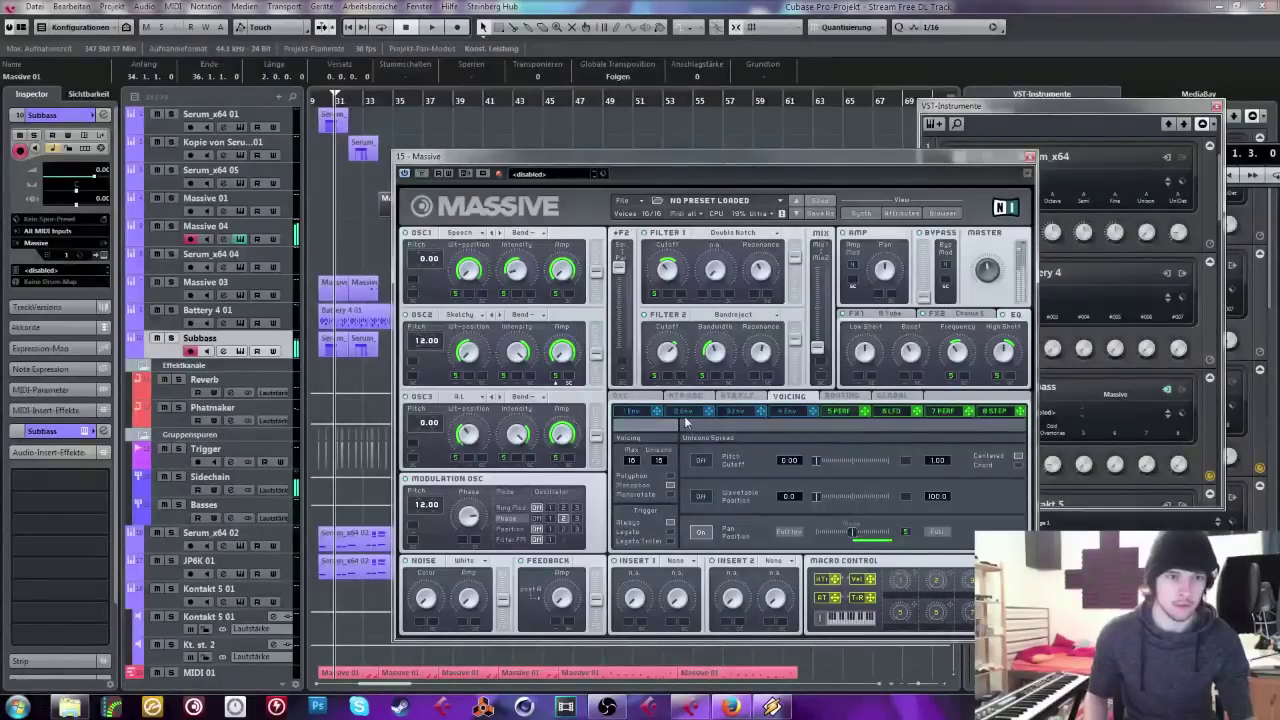
Step: Adjust OSC3's amp level while keeping Performer 5's modulation on it
{"action": "double_click", "coordinate": [555, 457]}
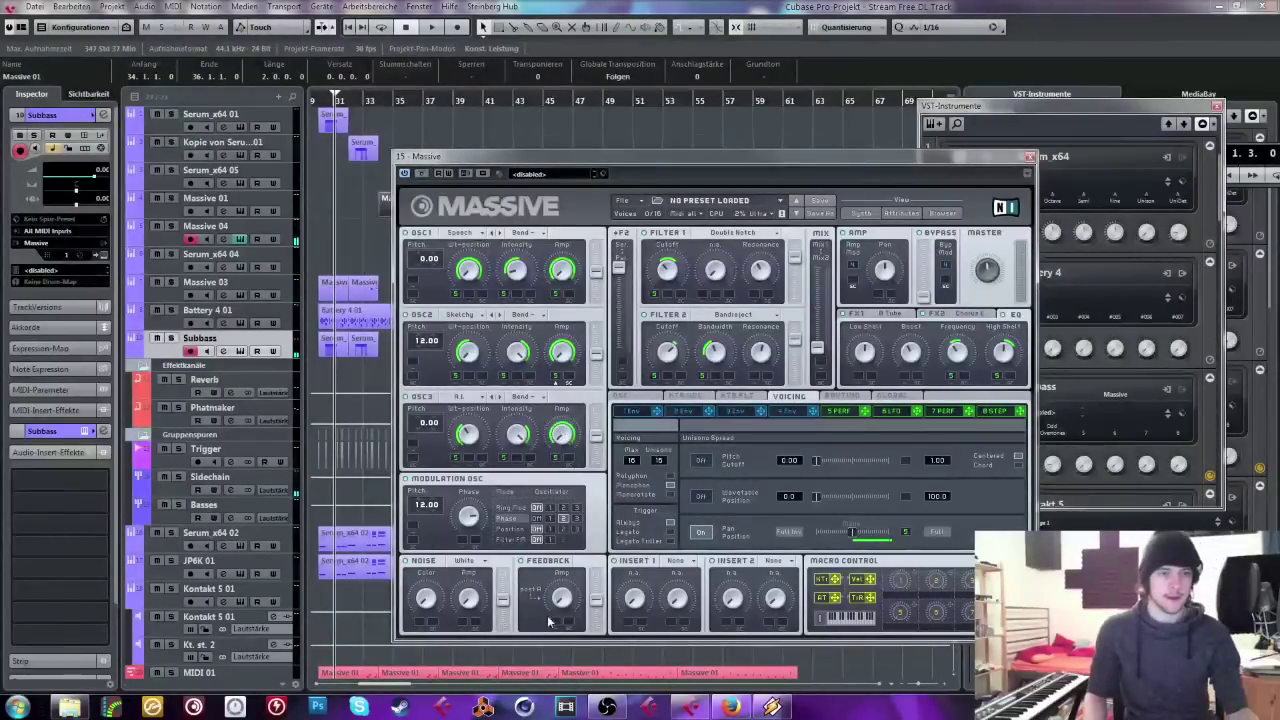
{"action": "left_click", "coordinate": [840, 411]}
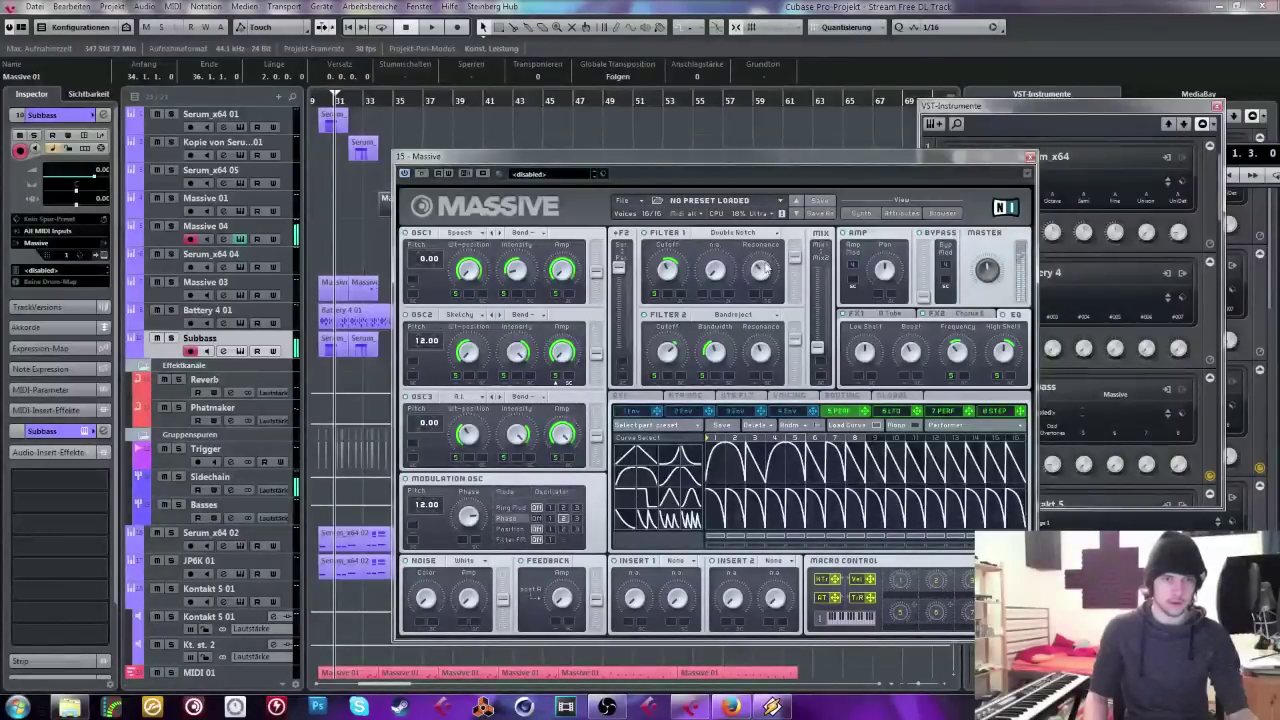
{"action": "left_click_drag", "start_coordinate": [556, 443], "coordinate": [605, 310]}
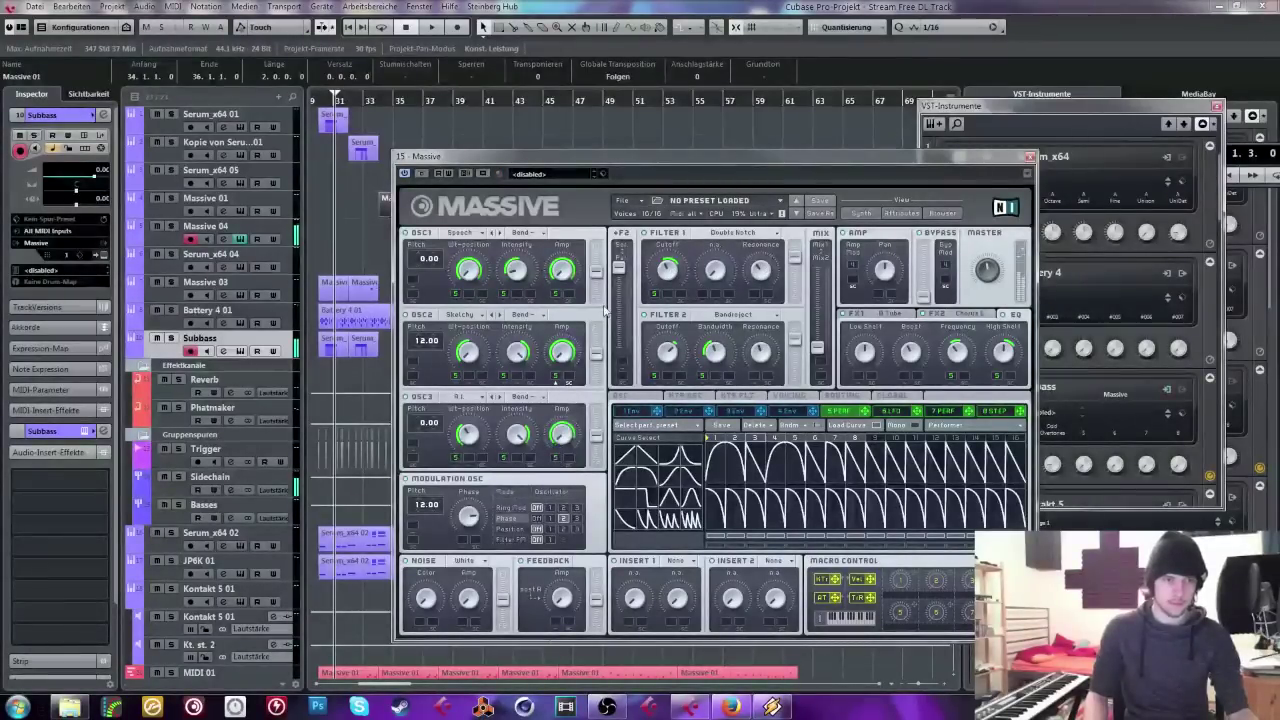
{"action": "left_click_drag", "start_coordinate": [562, 435], "coordinate": [596, 355]}
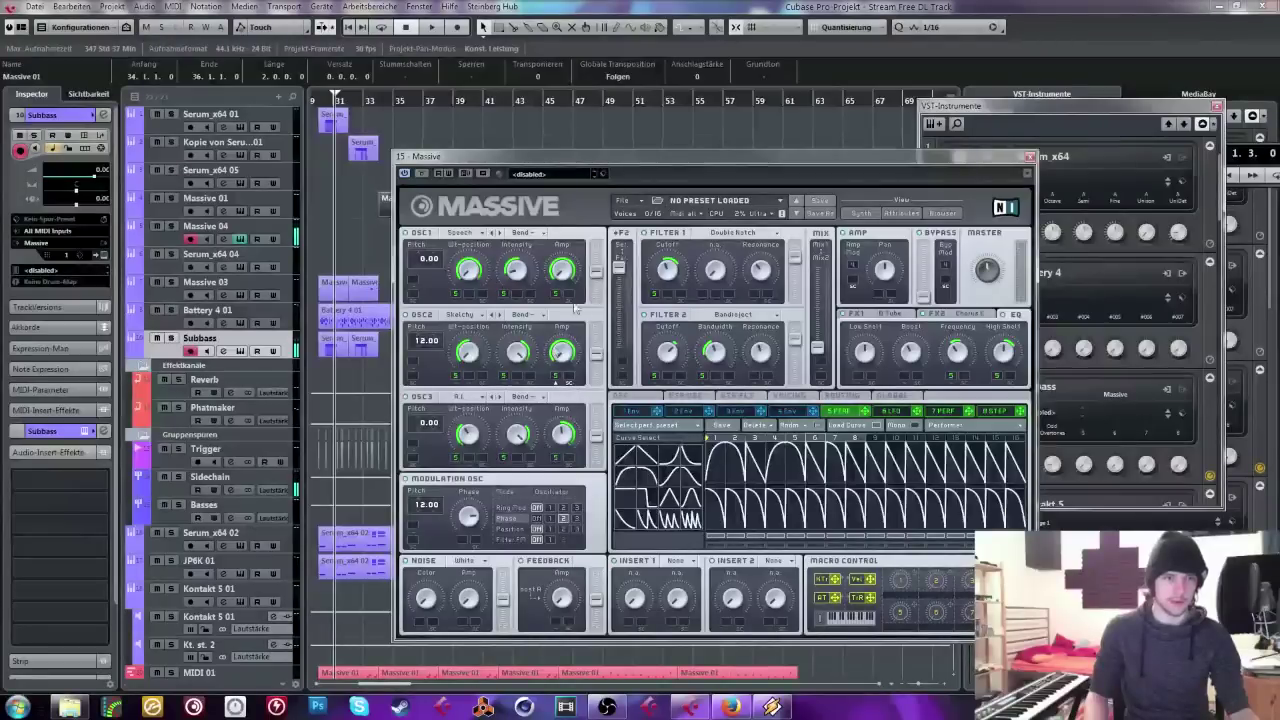
{"action": "left_click", "coordinate": [93, 455]}
{"action": "left_click", "coordinate": [133, 476]}
{"action": "left_click", "coordinate": [544, 392]}
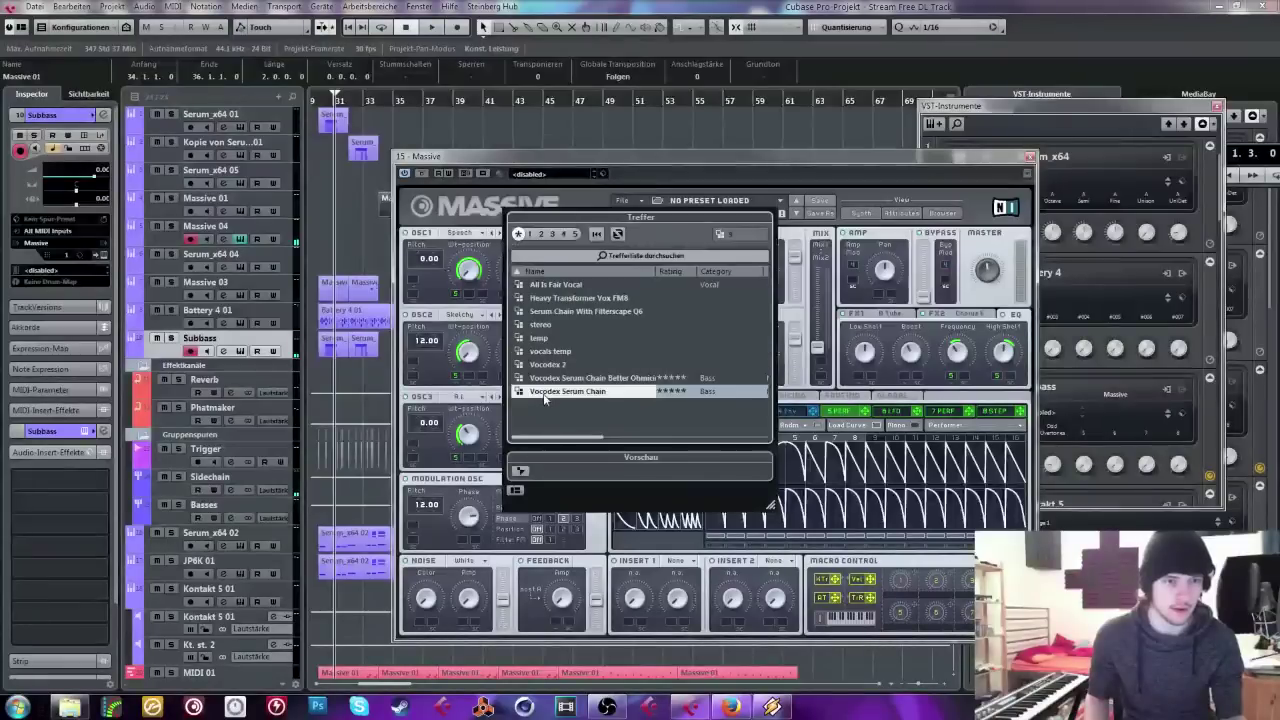
{"action": "double_click", "coordinate": [544, 393]}
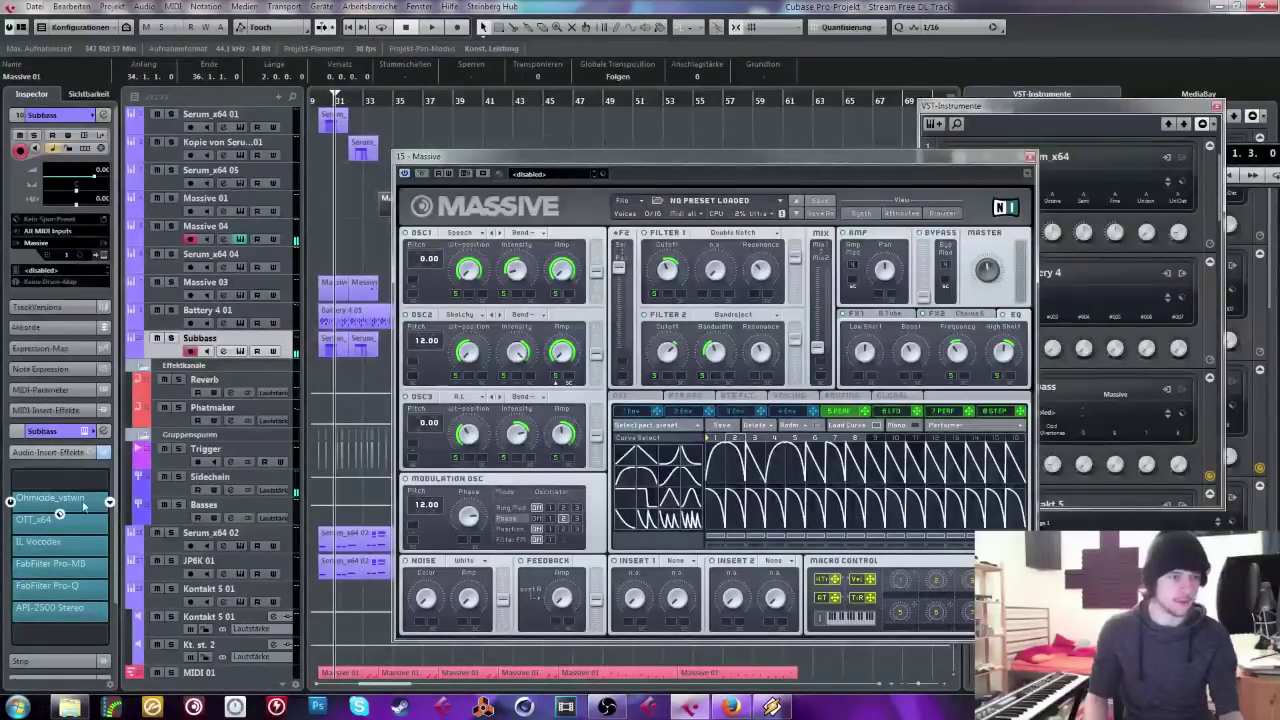
{"action": "left_click_drag", "start_coordinate": [72, 504], "coordinate": [226, 461]}
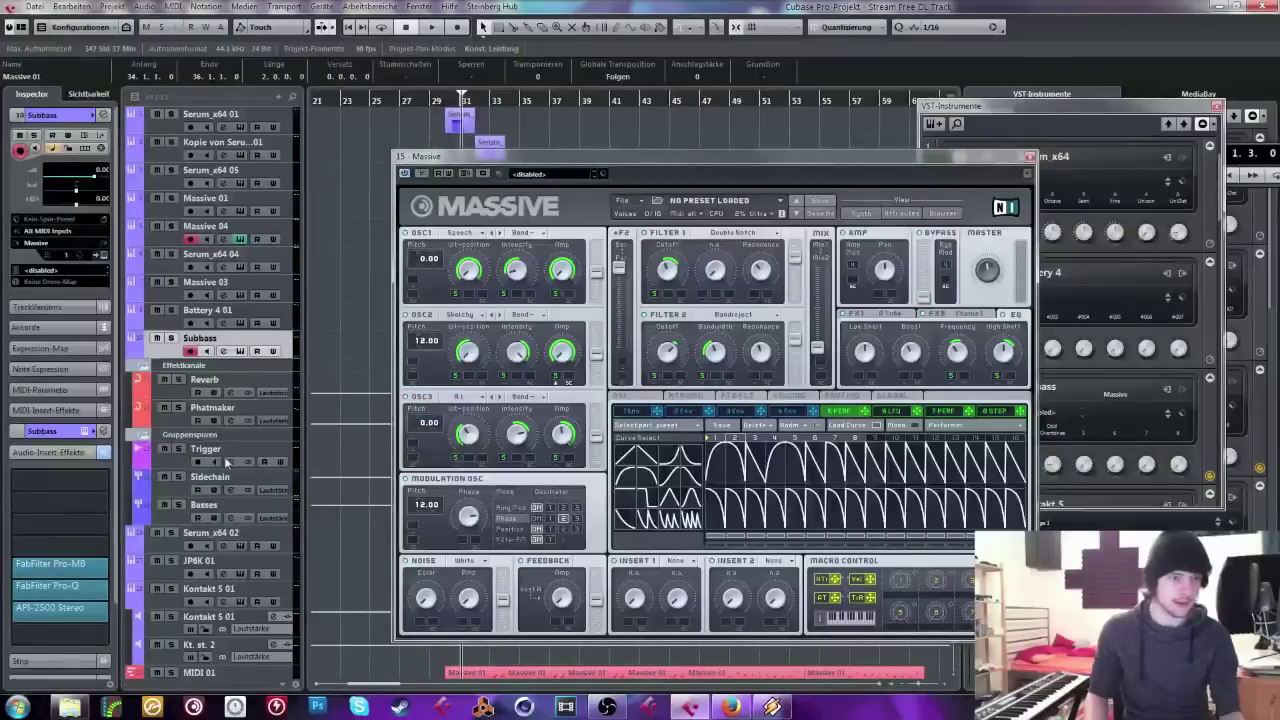
{"action": "left_click_drag", "start_coordinate": [80, 572], "coordinate": [233, 466]}
{"action": "left_click_drag", "start_coordinate": [60, 607], "coordinate": [225, 222]}
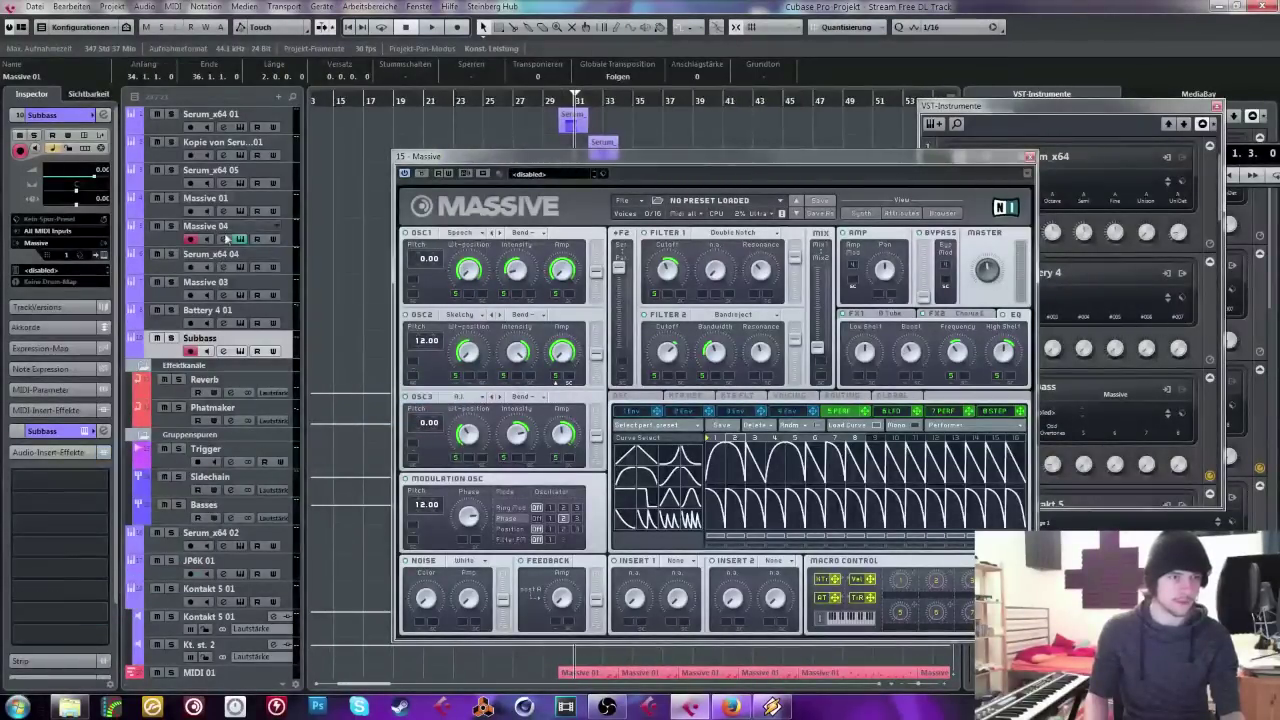
Step: Load the Vocodex Serum Chain effect preset into Massive 04's inserts and route the channel's output to the Basses group
{"action": "left_click", "coordinate": [218, 200]}
{"action": "left_click", "coordinate": [221, 240]}
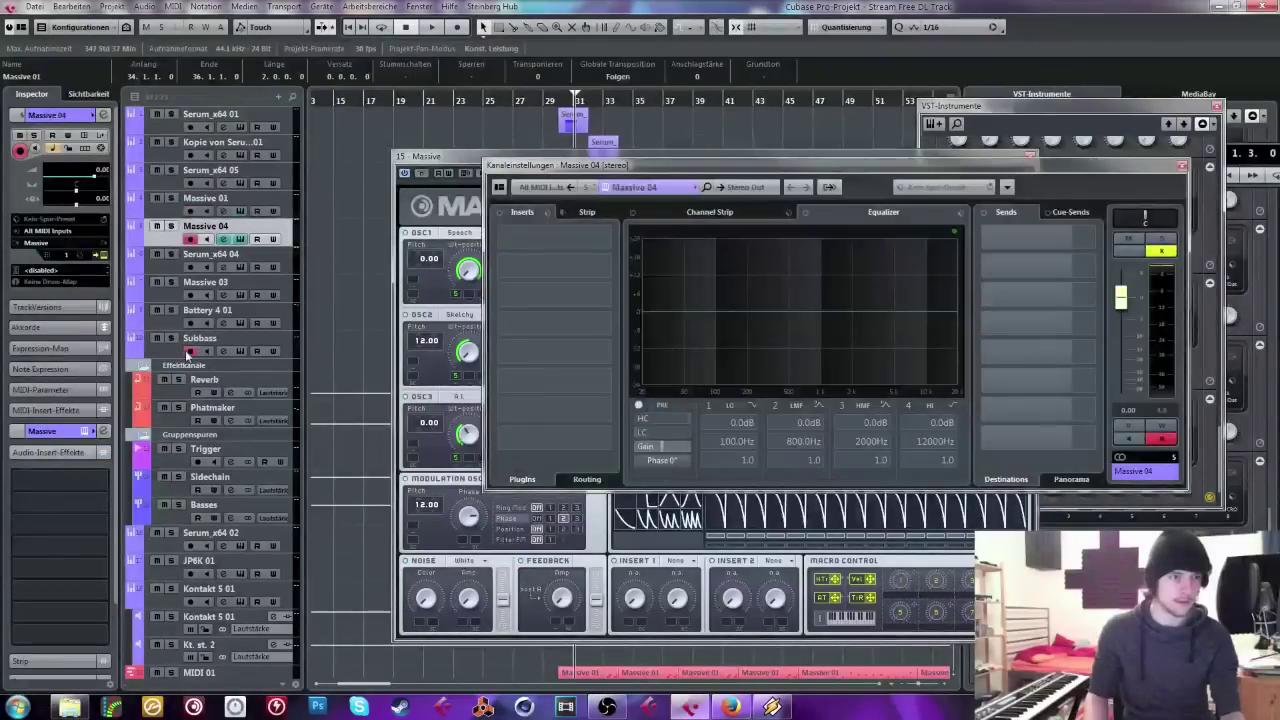
{"action": "left_click", "coordinate": [548, 213]}
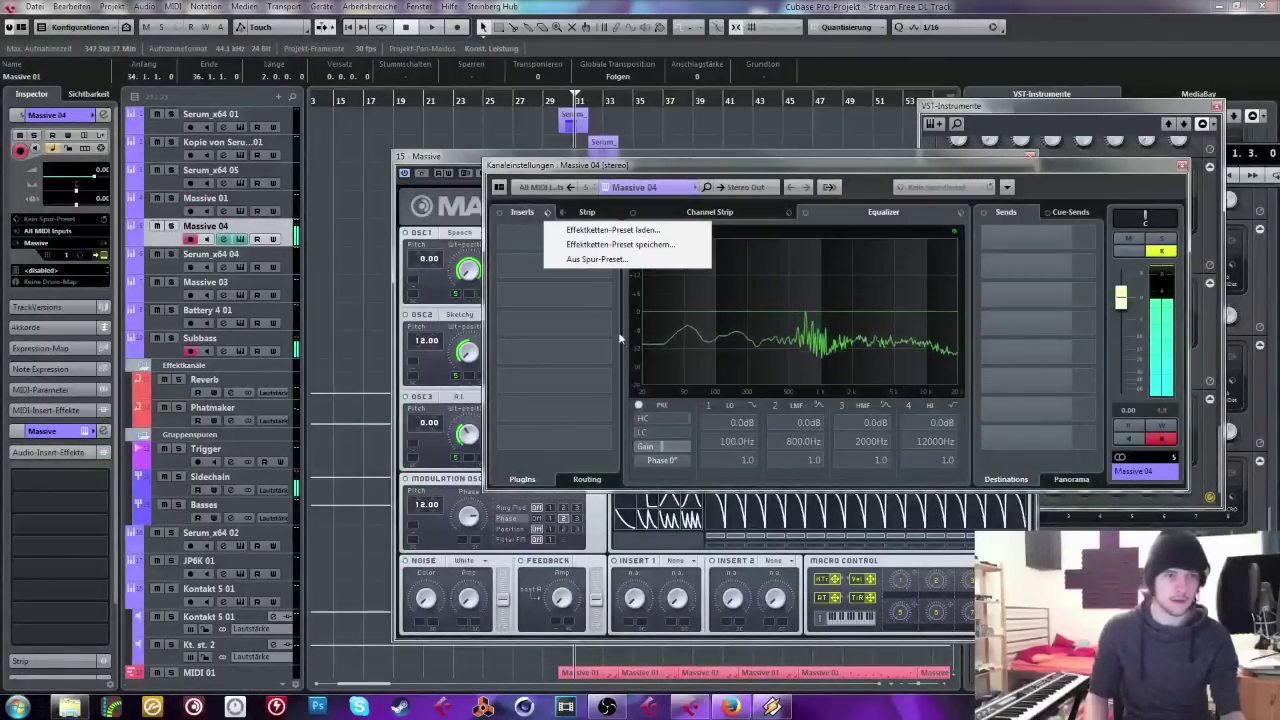
{"action": "left_click", "coordinate": [585, 229]}
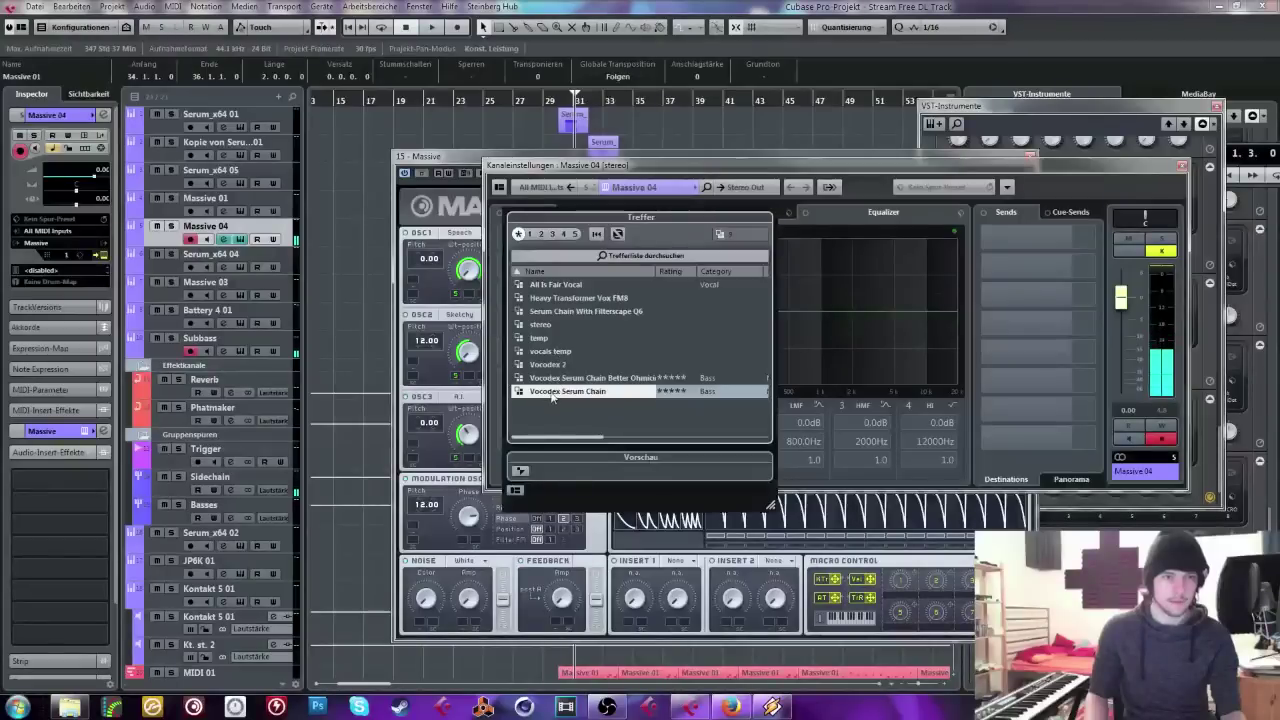
{"action": "double_click", "coordinate": [551, 393]}
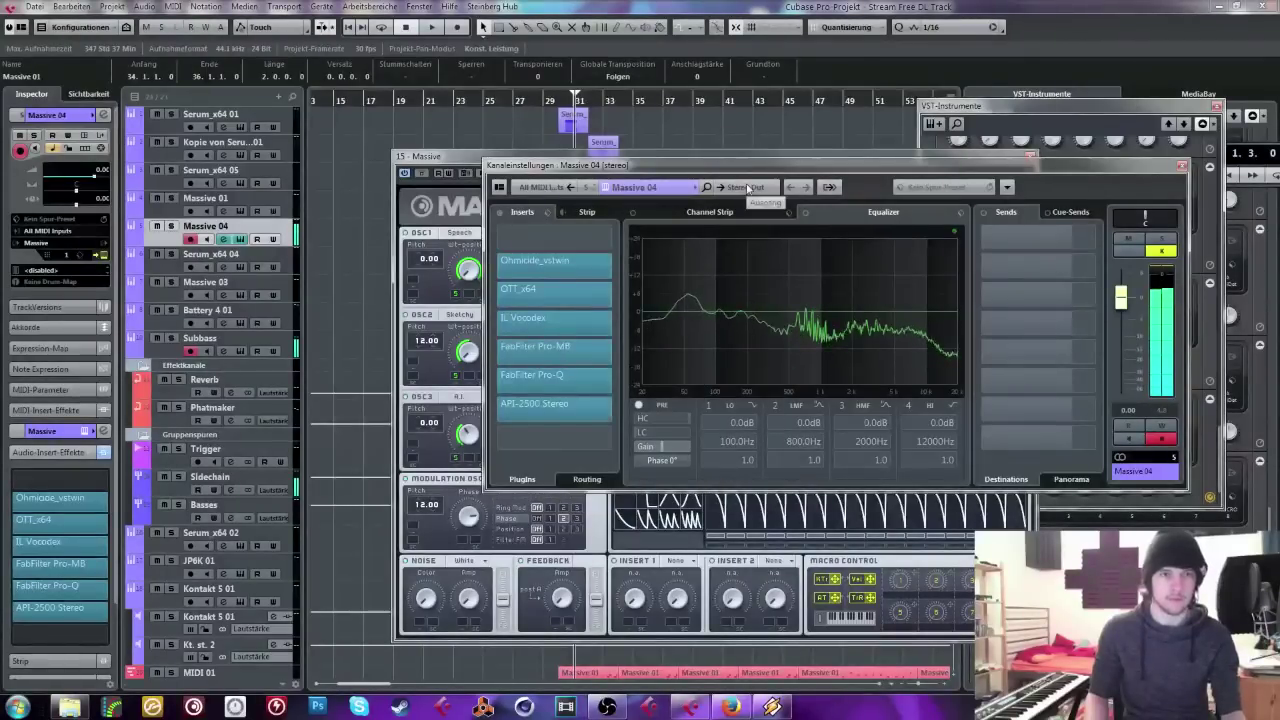
{"action": "left_click", "coordinate": [747, 187]}
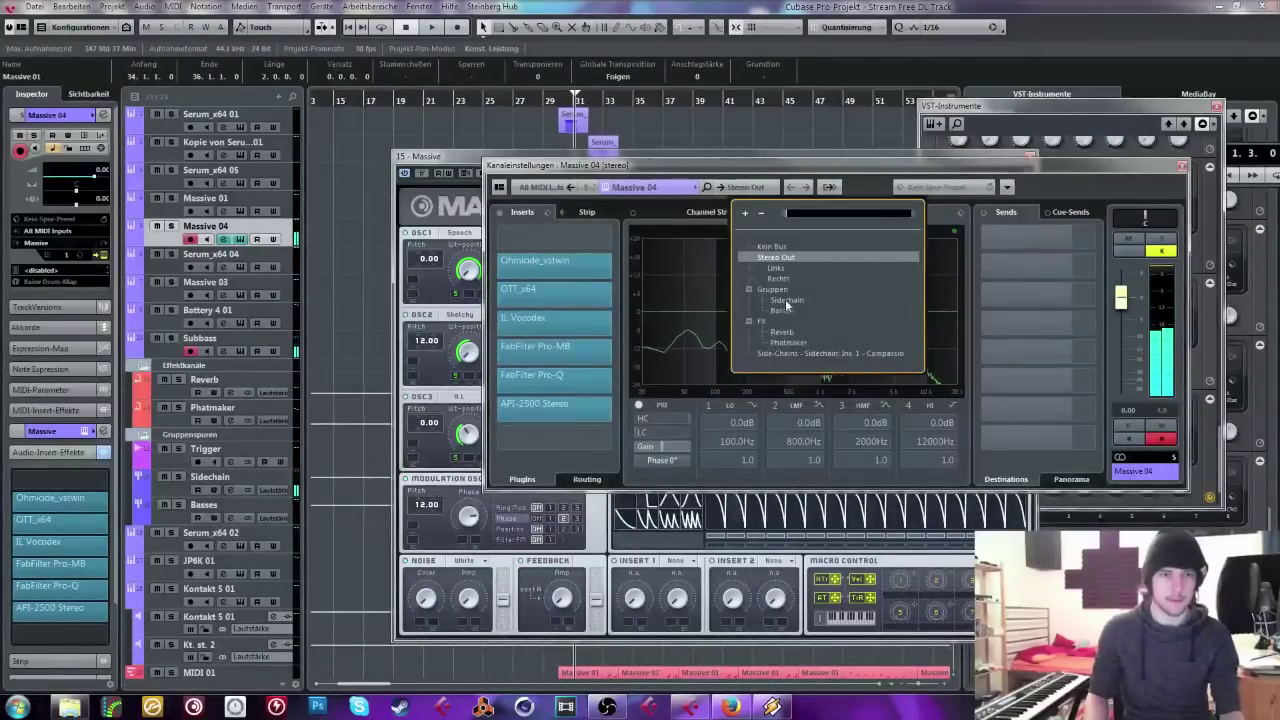
{"action": "left_click", "coordinate": [783, 311]}
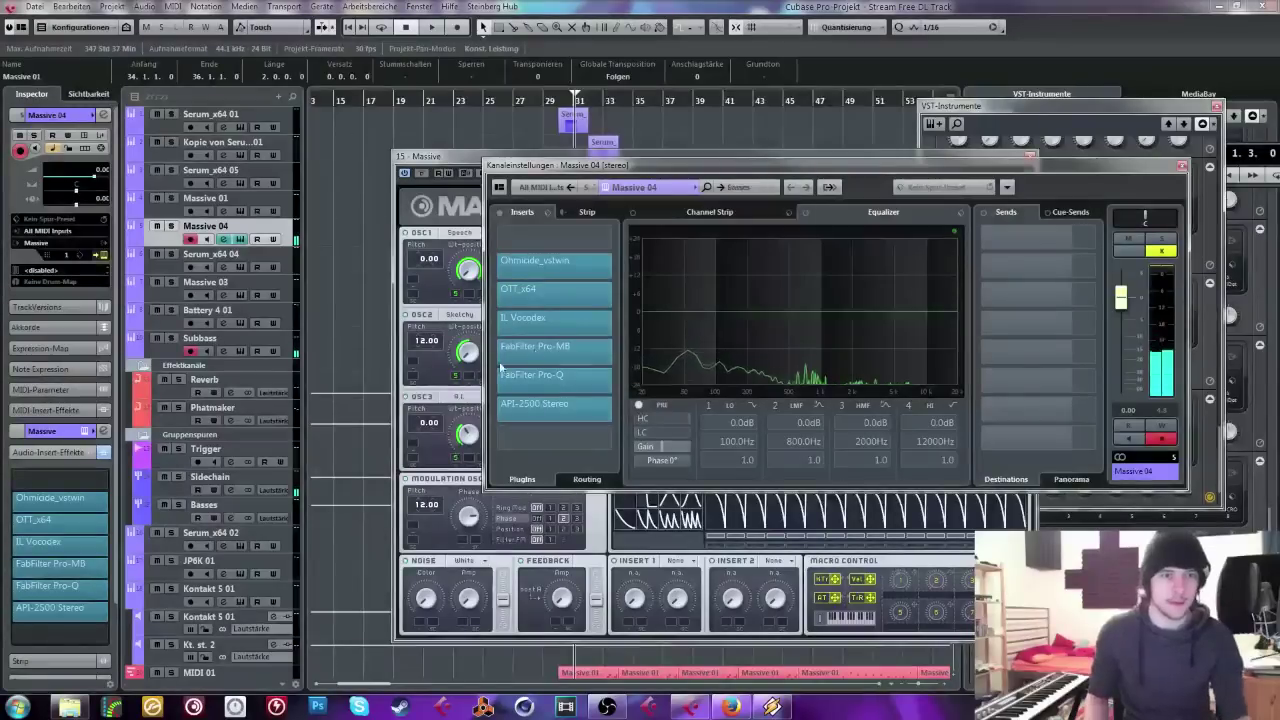
Step: Examine the Ohmicide insert's settings on Massive 04 and bring up the synth's FX1 section
{"action": "left_click", "coordinate": [543, 258]}
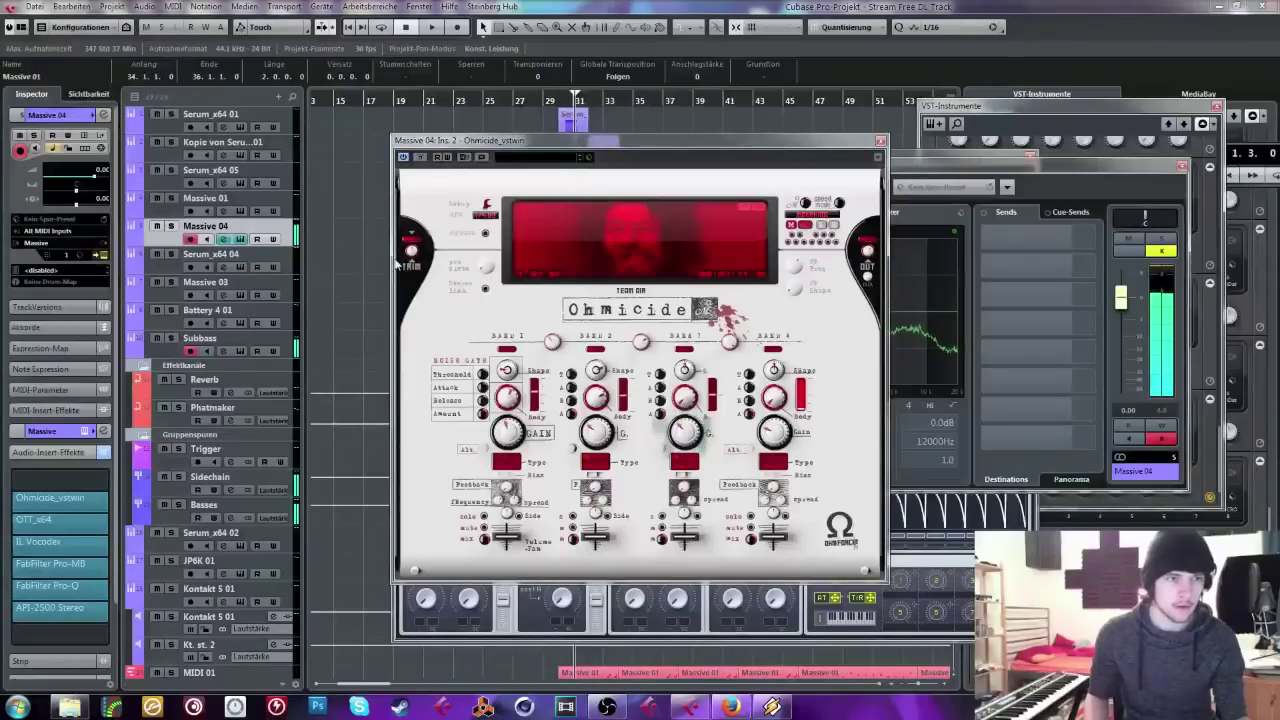
{"action": "left_click", "coordinate": [880, 140]}
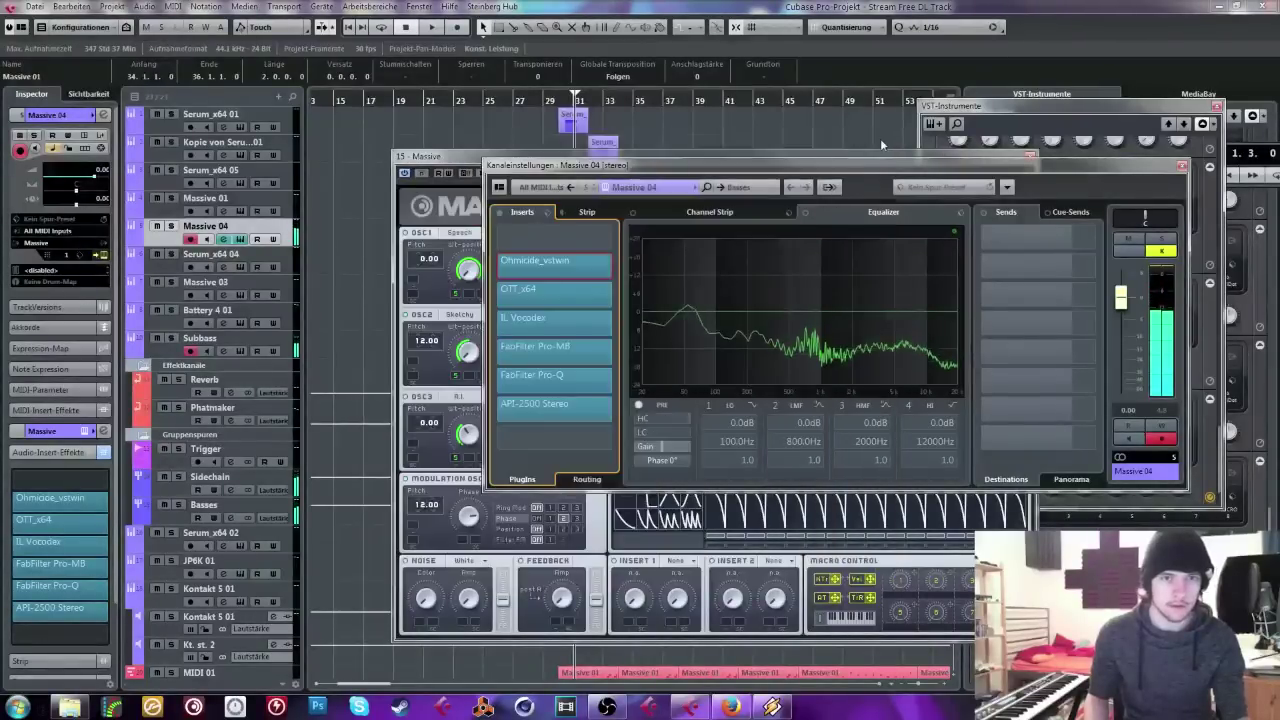
{"action": "left_click_drag", "start_coordinate": [880, 158], "coordinate": [608, 282]}
{"action": "left_click", "coordinate": [892, 340]}
{"action": "left_click", "coordinate": [851, 314]}
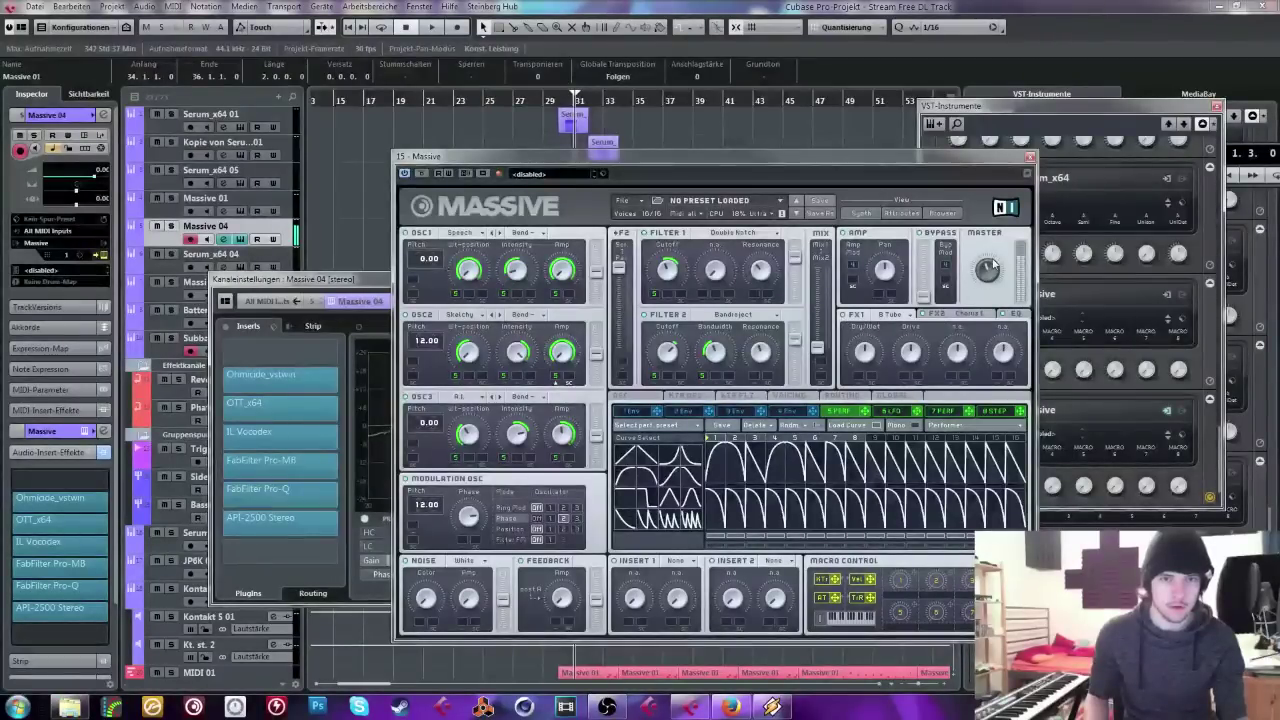
Step: Bypass the IL Vocodex insert on Massive 04 and remove it from the effect chain
{"action": "left_click", "coordinate": [222, 432]}
{"action": "left_click", "coordinate": [222, 432]}
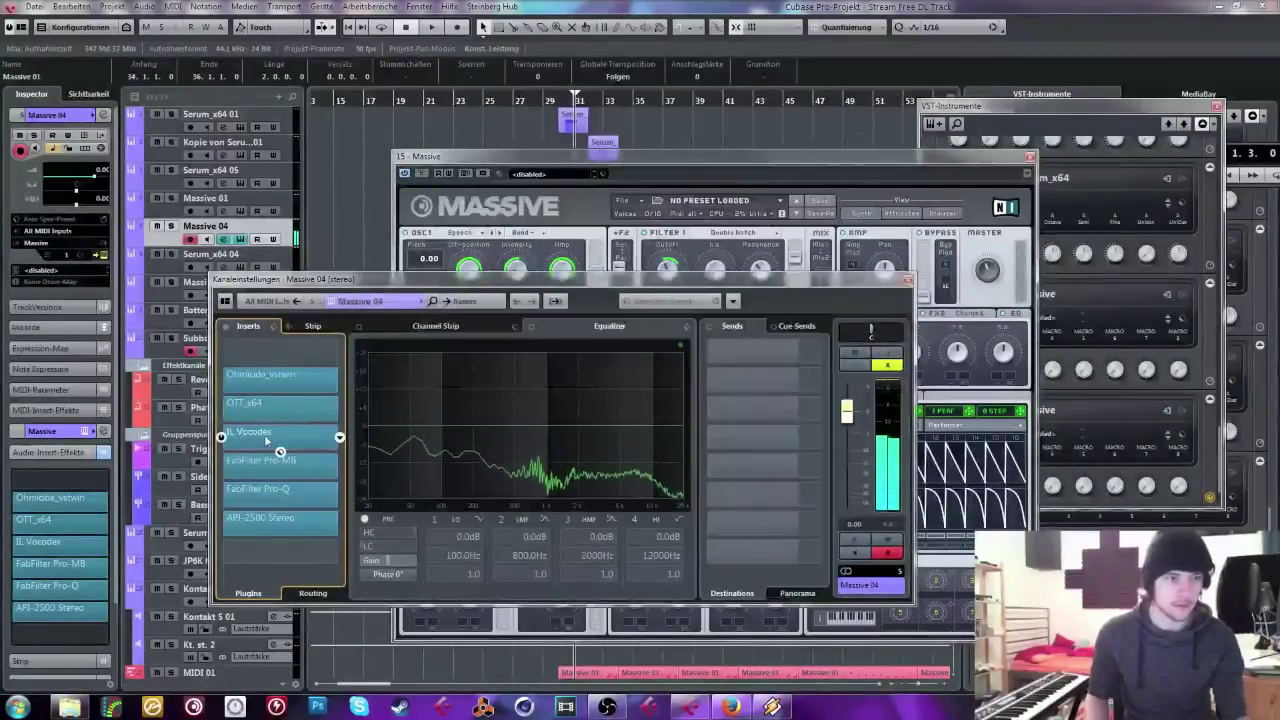
{"action": "left_click", "coordinate": [222, 432]}
{"action": "left_click", "coordinate": [338, 440]}
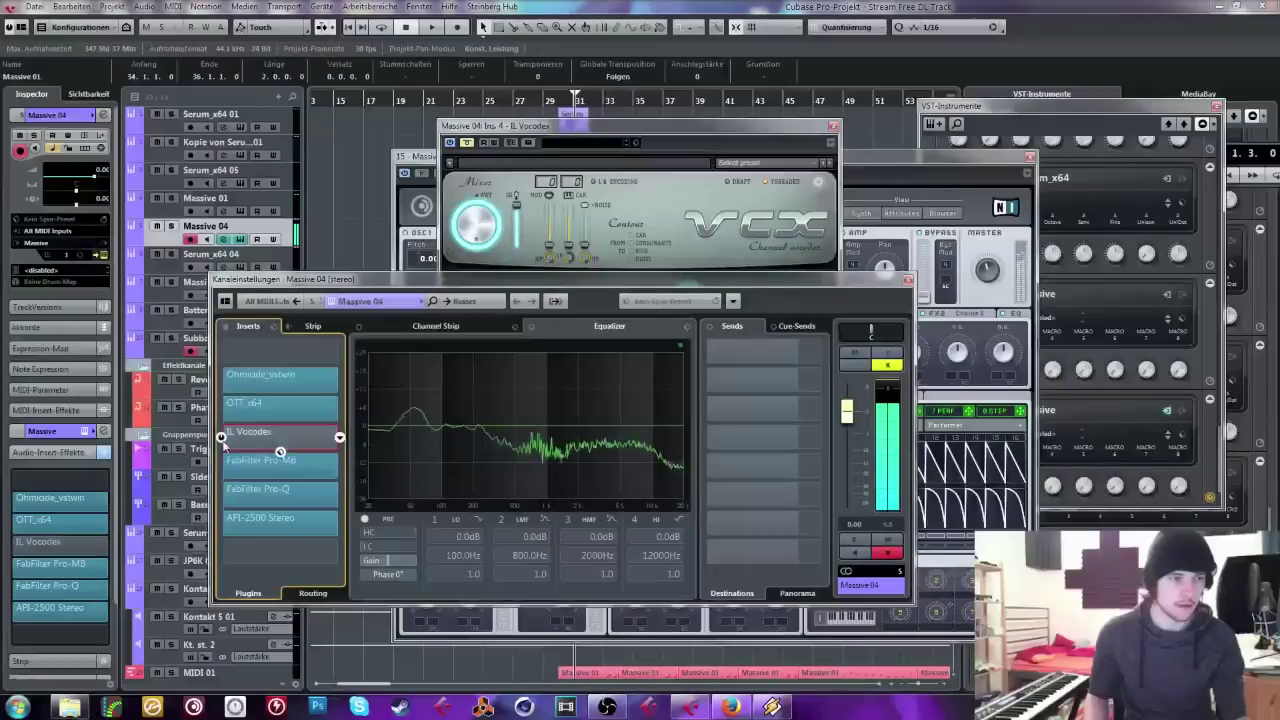
{"action": "left_click", "coordinate": [340, 438]}
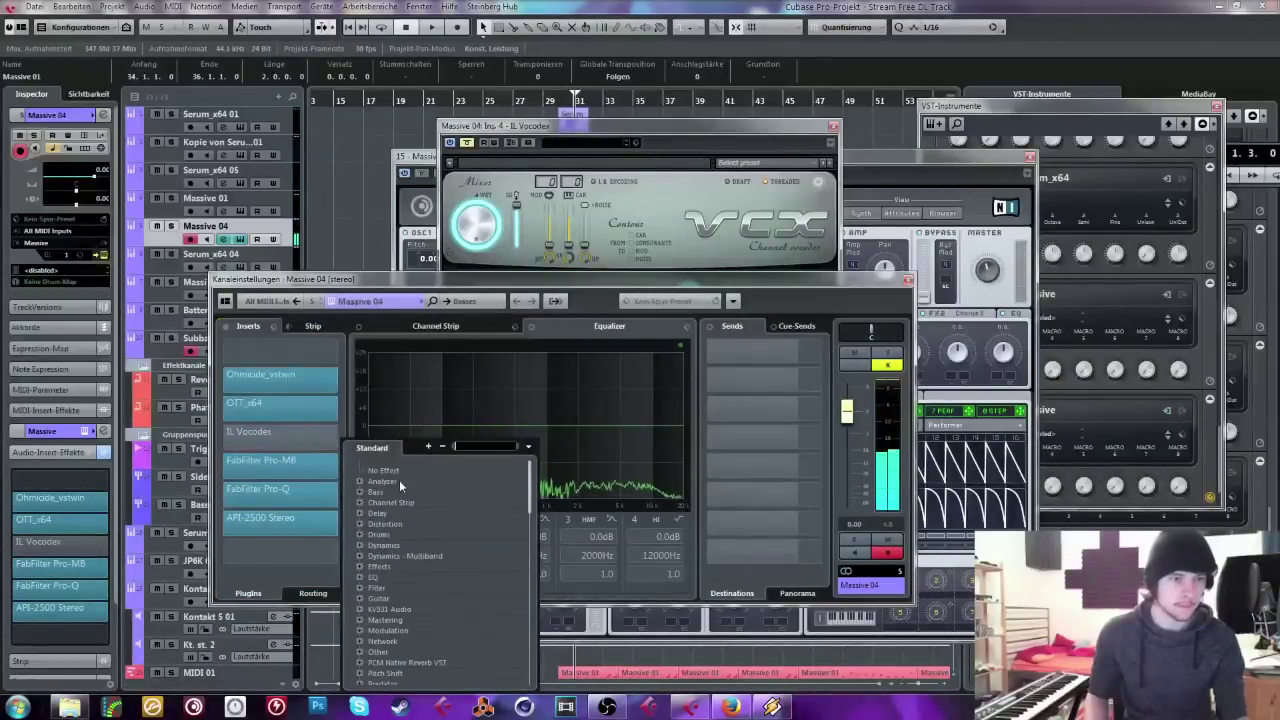
{"action": "left_click", "coordinate": [393, 470]}
Step: Shape Massive 04's FabFilter Pro-Q curve with a cut of about 2.4 dB near 143 Hz
{"action": "left_click", "coordinate": [270, 488]}
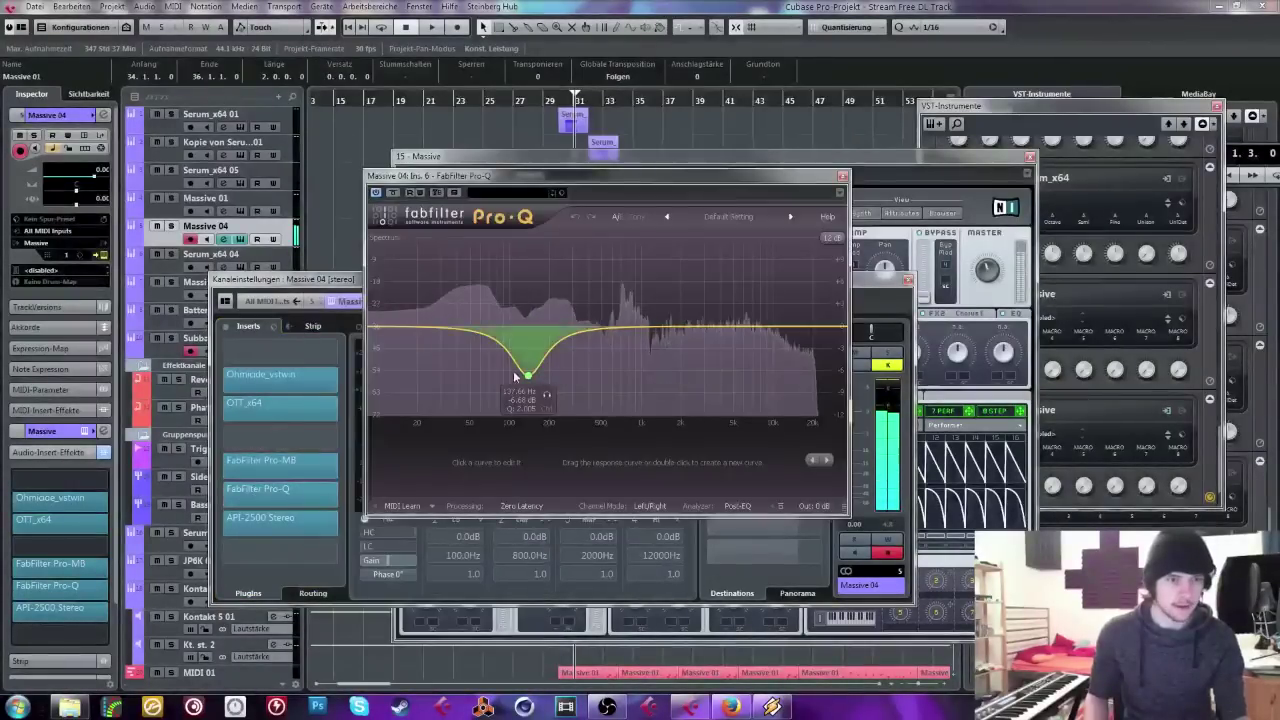
{"action": "mouse_move", "coordinate": [530, 350]}
{"action": "left_mouse_down"}
{"action": "mouse_move", "coordinate": [528, 370]}
{"action": "mouse_move", "coordinate": [530, 343]}
{"action": "left_mouse_up"}
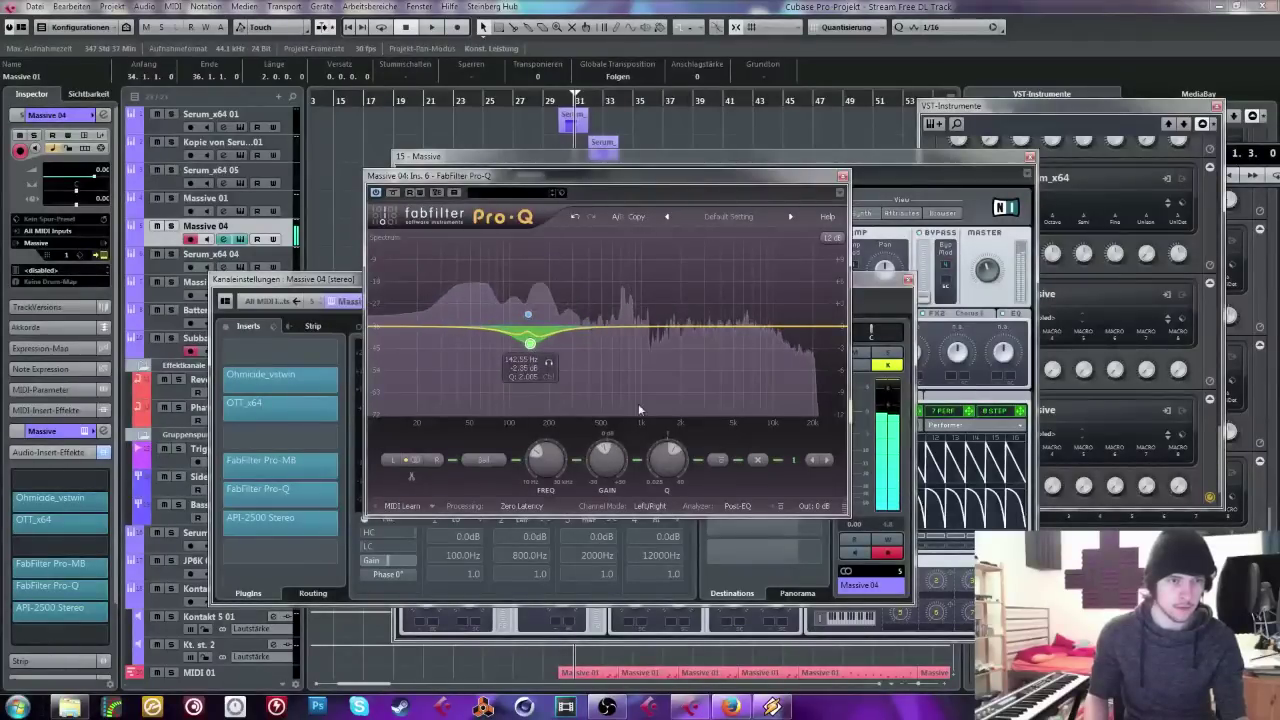
{"action": "left_click_drag", "start_coordinate": [621, 327], "coordinate": [788, 321]}
{"action": "left_click", "coordinate": [842, 176]}
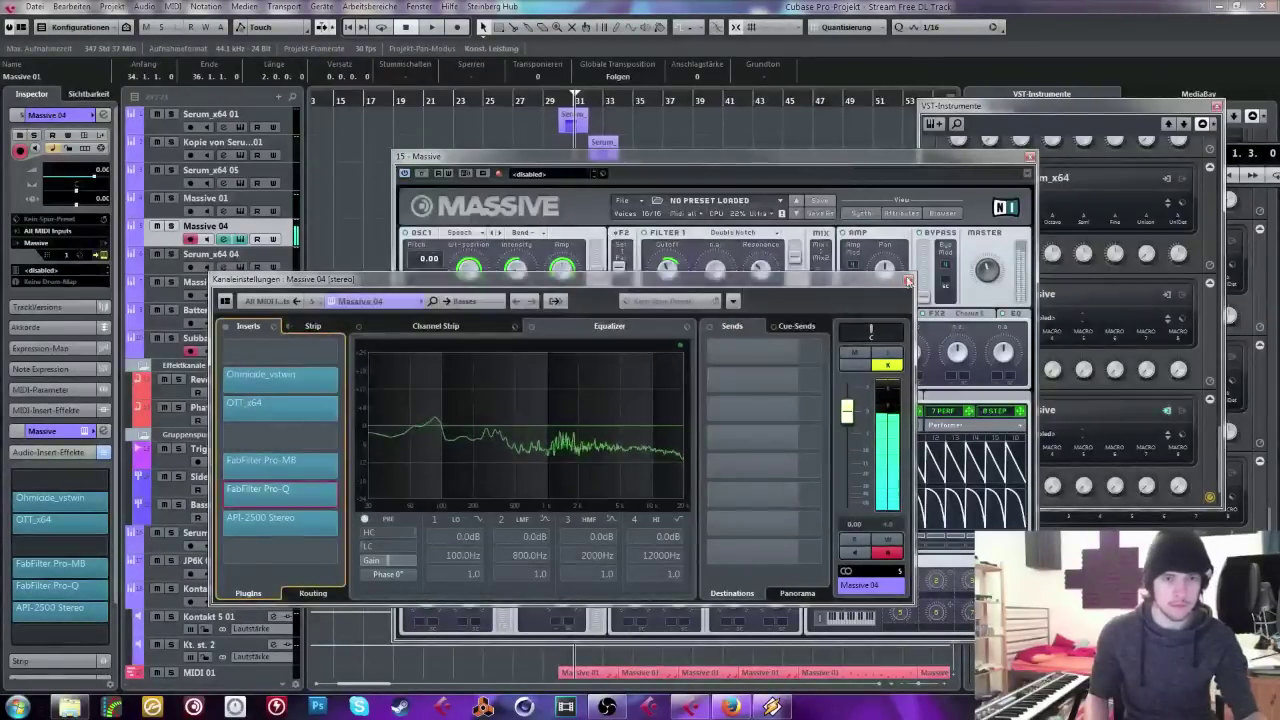
Step: Close the Massive 04 channel settings, synth and VST instruments windows, and deselect the Massive 01 clip in the arrangement
{"action": "left_click", "coordinate": [907, 278]}
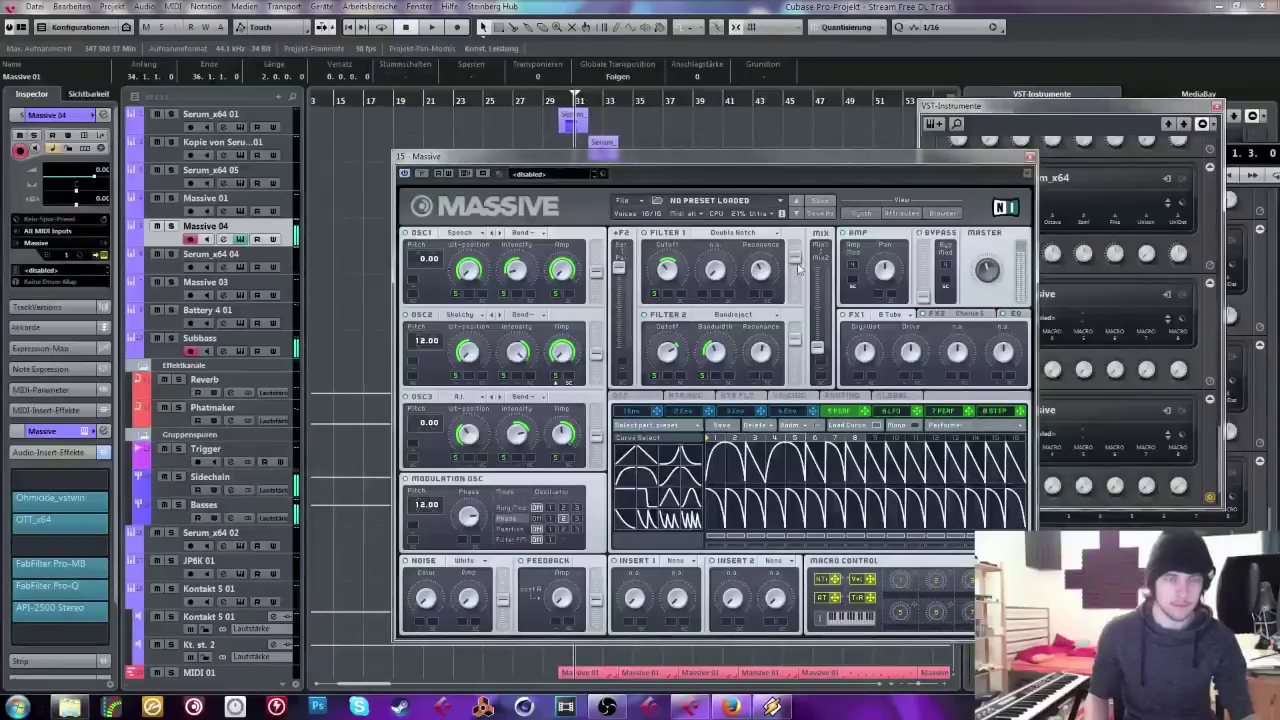
{"action": "left_click", "coordinate": [1029, 157]}
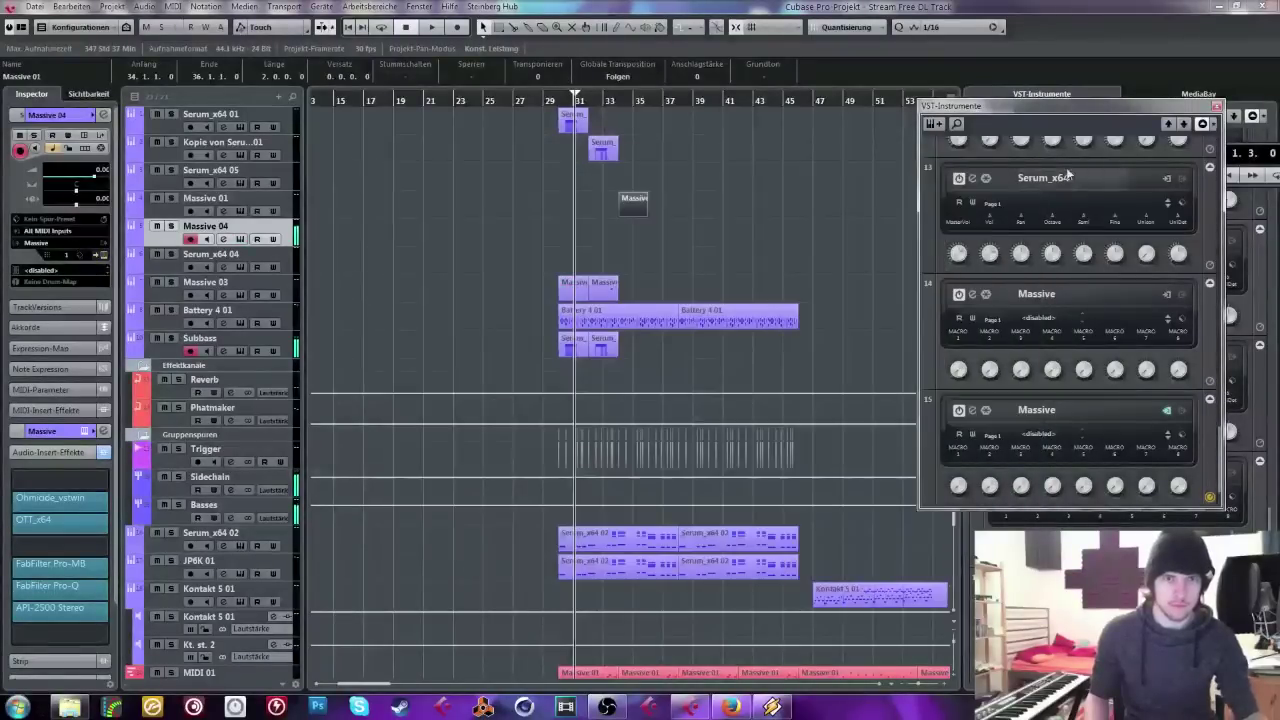
{"action": "left_click", "coordinate": [1216, 106]}
{"action": "left_click", "coordinate": [644, 174]}
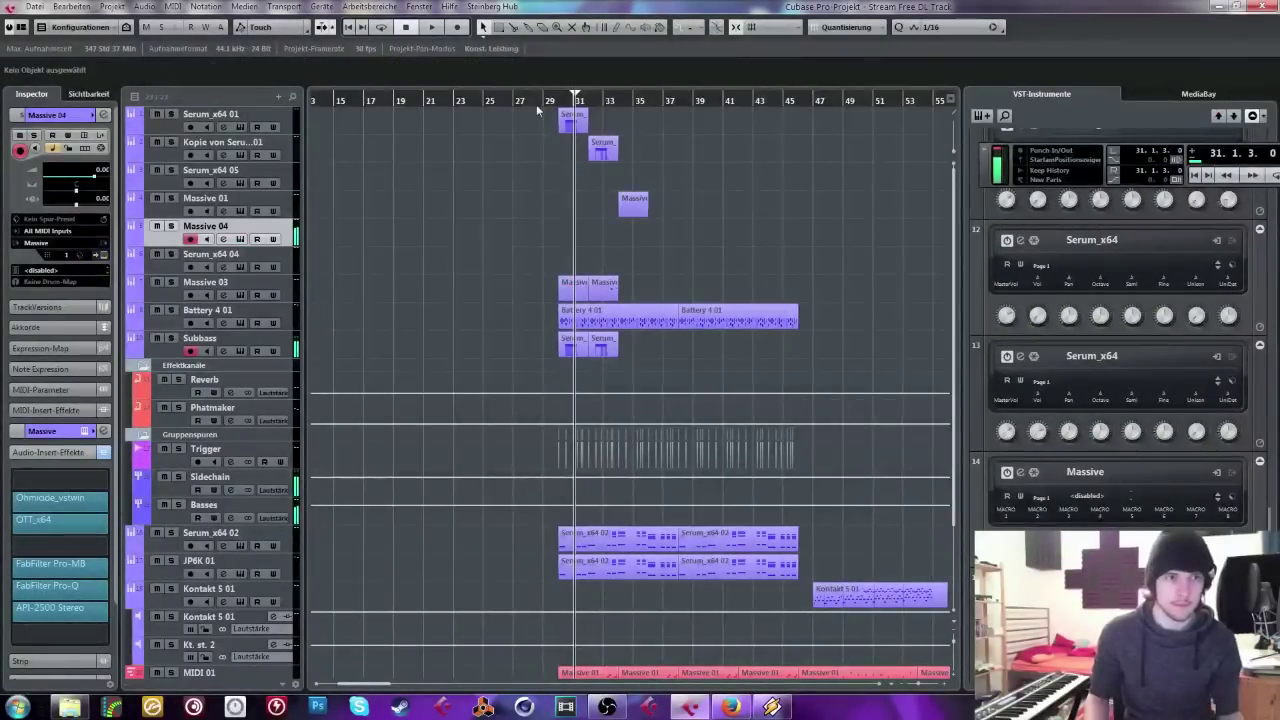
{"action": "scroll", "coordinate": [555, 134], "scroll_direction": "up", "scroll_amount": 2}
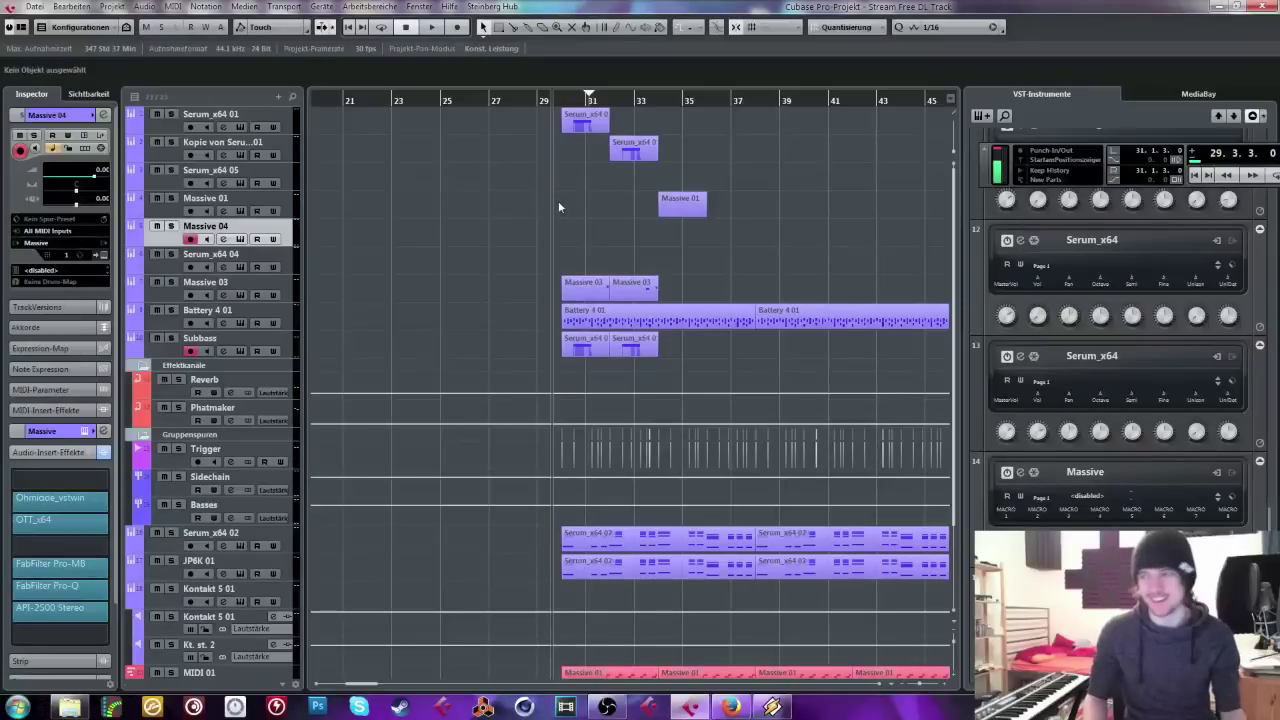
Step: Create a MIDI part on Massive 04 from bar 34 to the middle of bar 36 and open it for note editing
{"action": "key", "text": "space"}
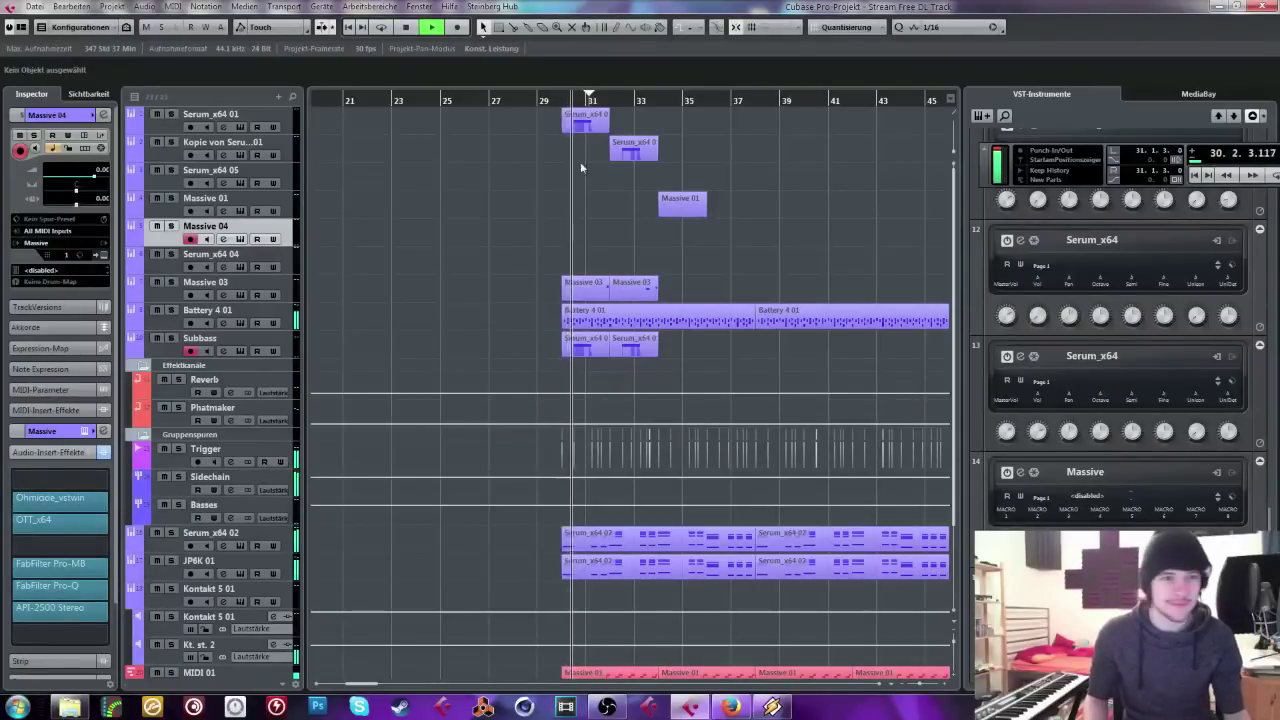
{"action": "left_click", "coordinate": [920, 686]}
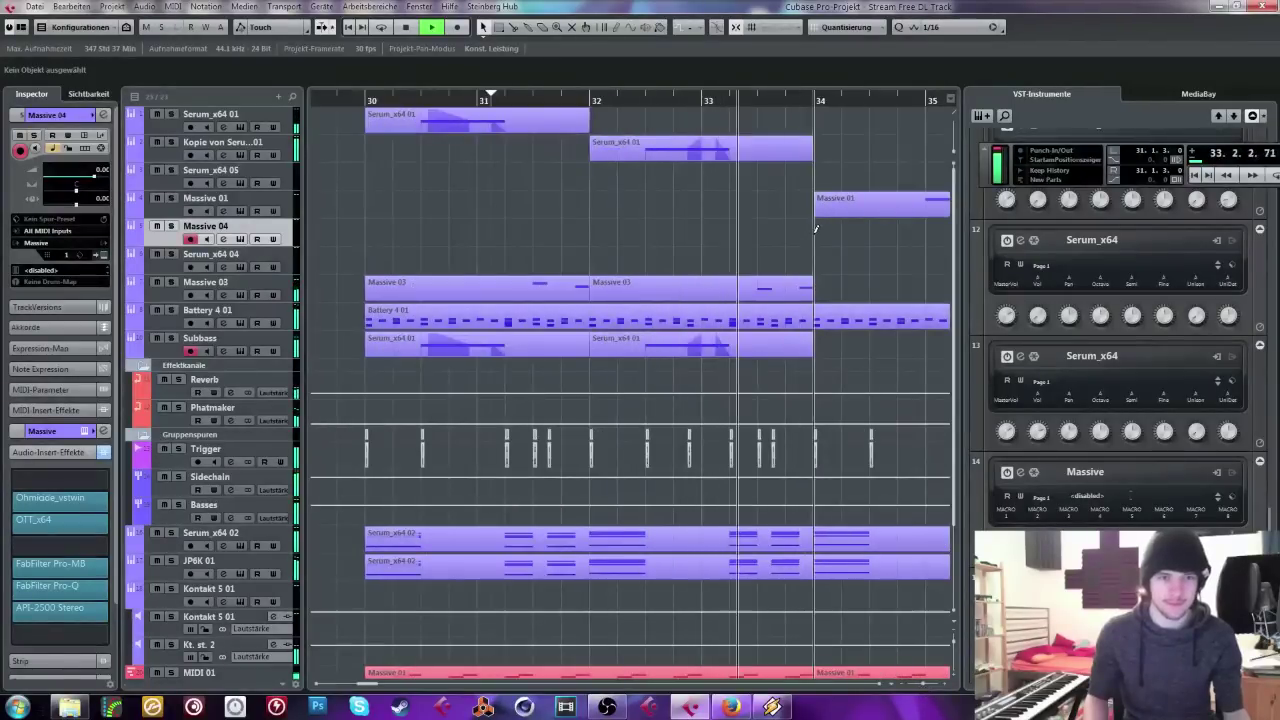
{"action": "left_click_drag", "start_coordinate": [817, 232], "coordinate": [935, 225]}
{"action": "double_click", "coordinate": [718, 234]}
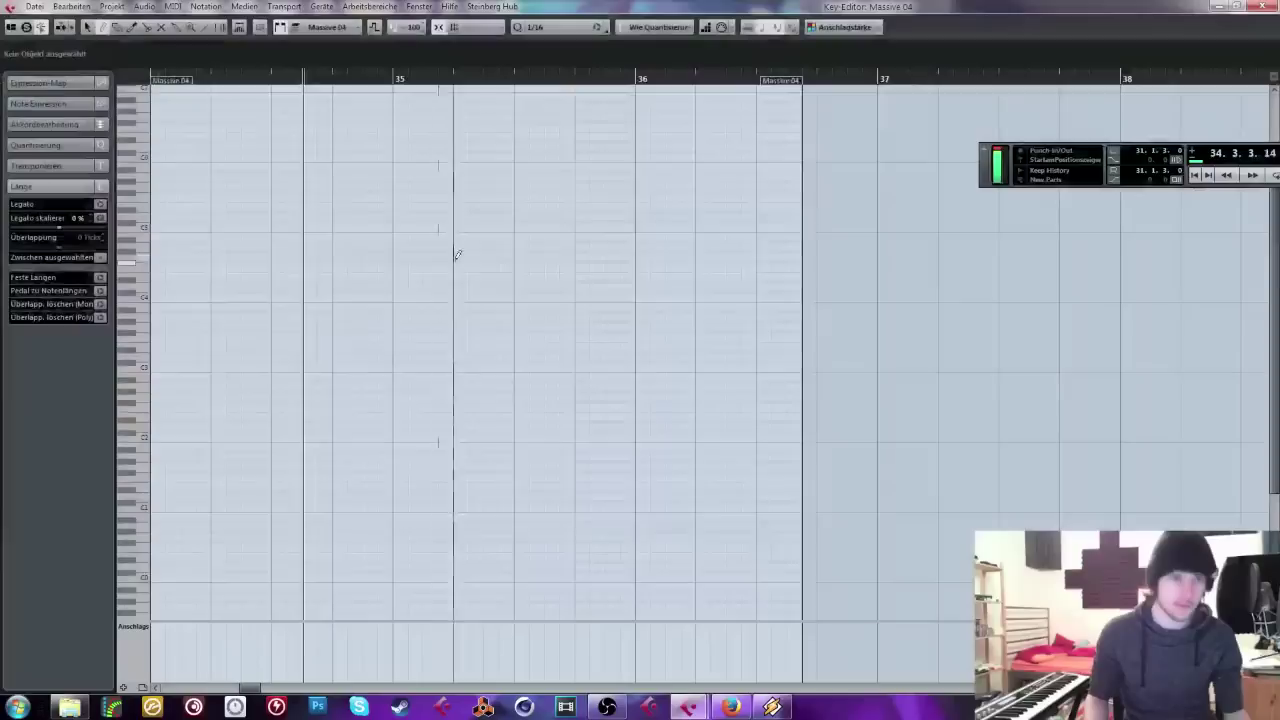
Step: Draw three notes of two sixteenths each in the Massive 04 part: G1 at 34.3.1, A0 at 34.3.3 and G0 at 34.4.1
{"action": "left_click", "coordinate": [102, 27]}
{"action": "left_click", "coordinate": [276, 396]}
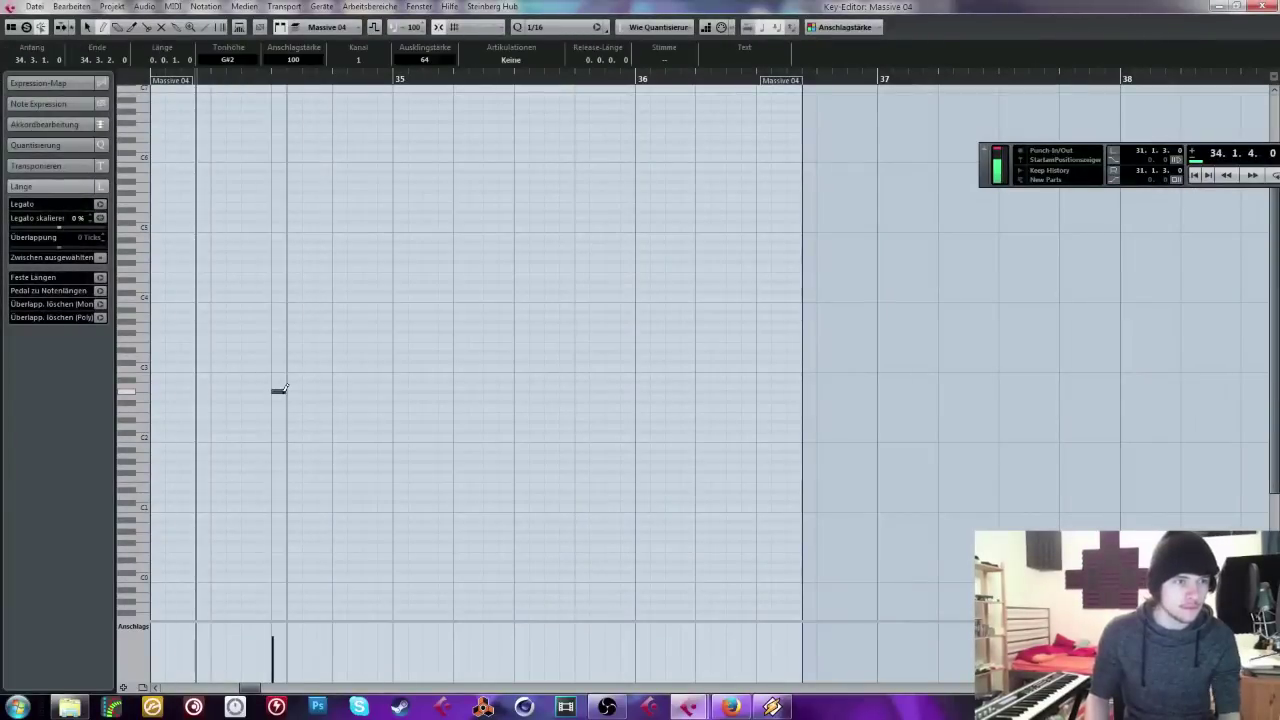
{"action": "left_click_drag", "start_coordinate": [278, 396], "coordinate": [278, 475]}
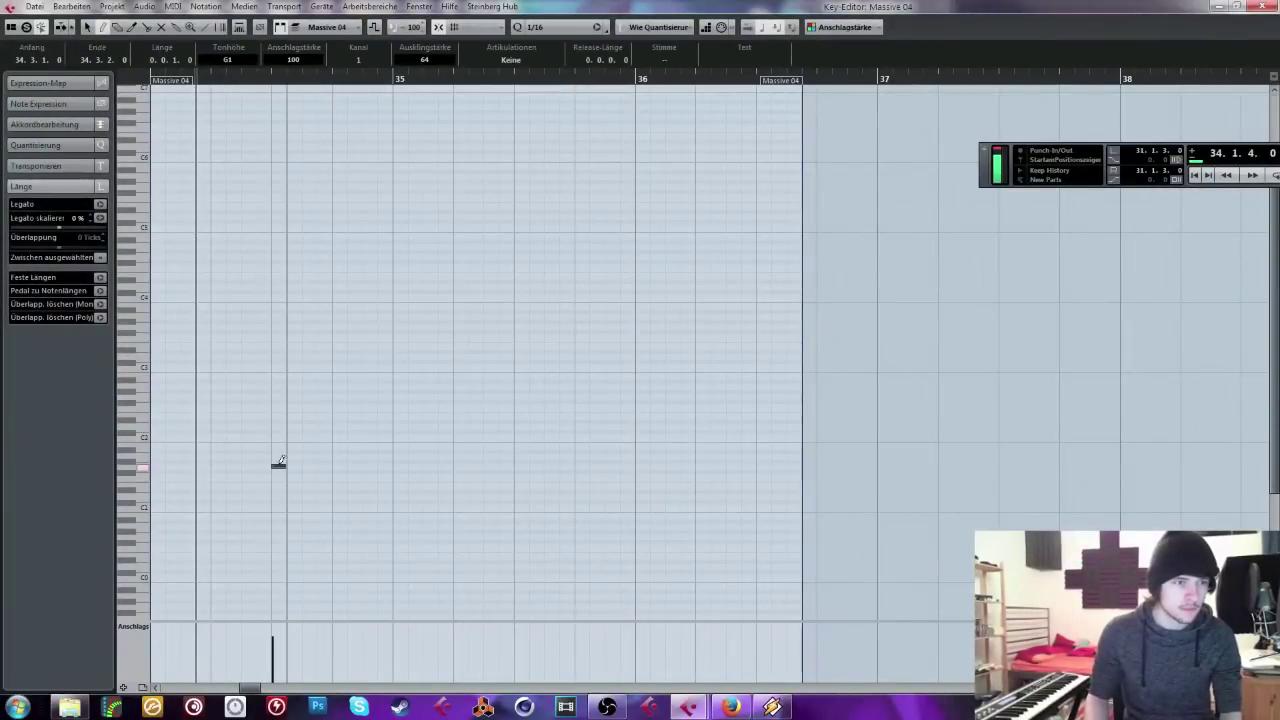
{"action": "scroll", "coordinate": [286, 409], "scroll_direction": "down", "scroll_amount": 3}
{"action": "left_click", "coordinate": [280, 363]}
{"action": "left_click_drag", "start_coordinate": [276, 360], "coordinate": [301, 361]}
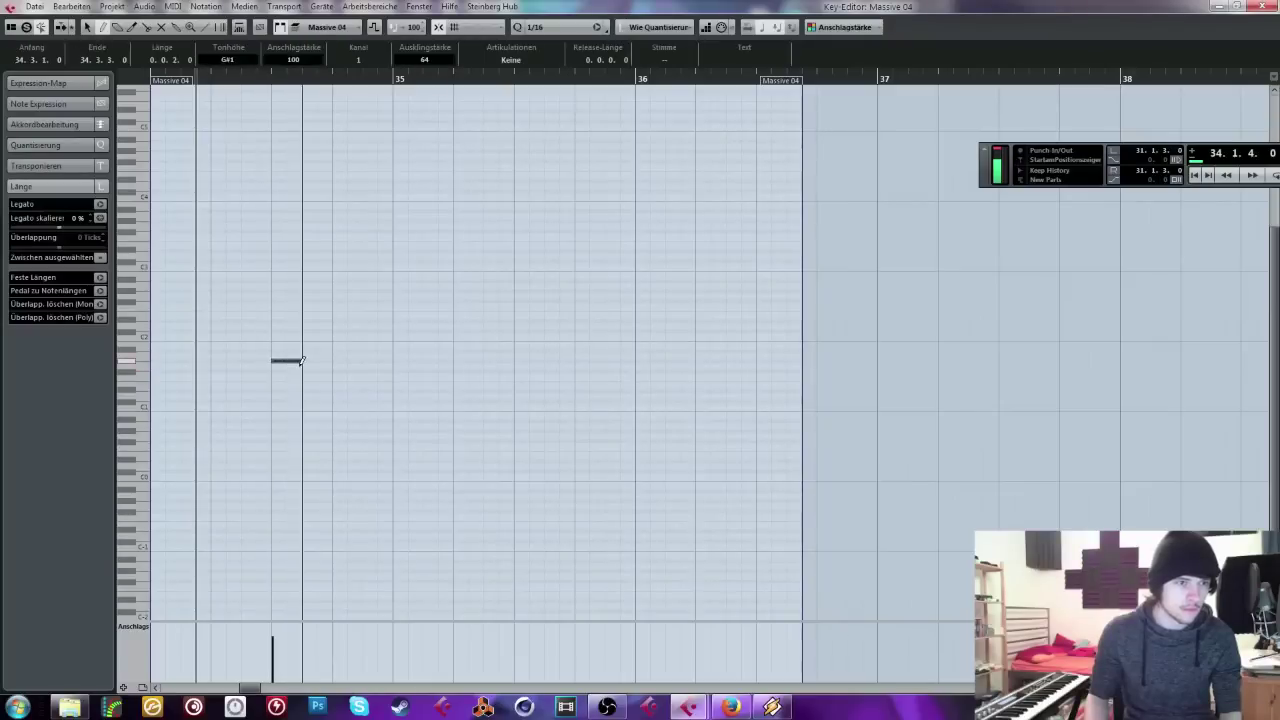
{"action": "left_click_drag", "start_coordinate": [305, 430], "coordinate": [340, 428]}
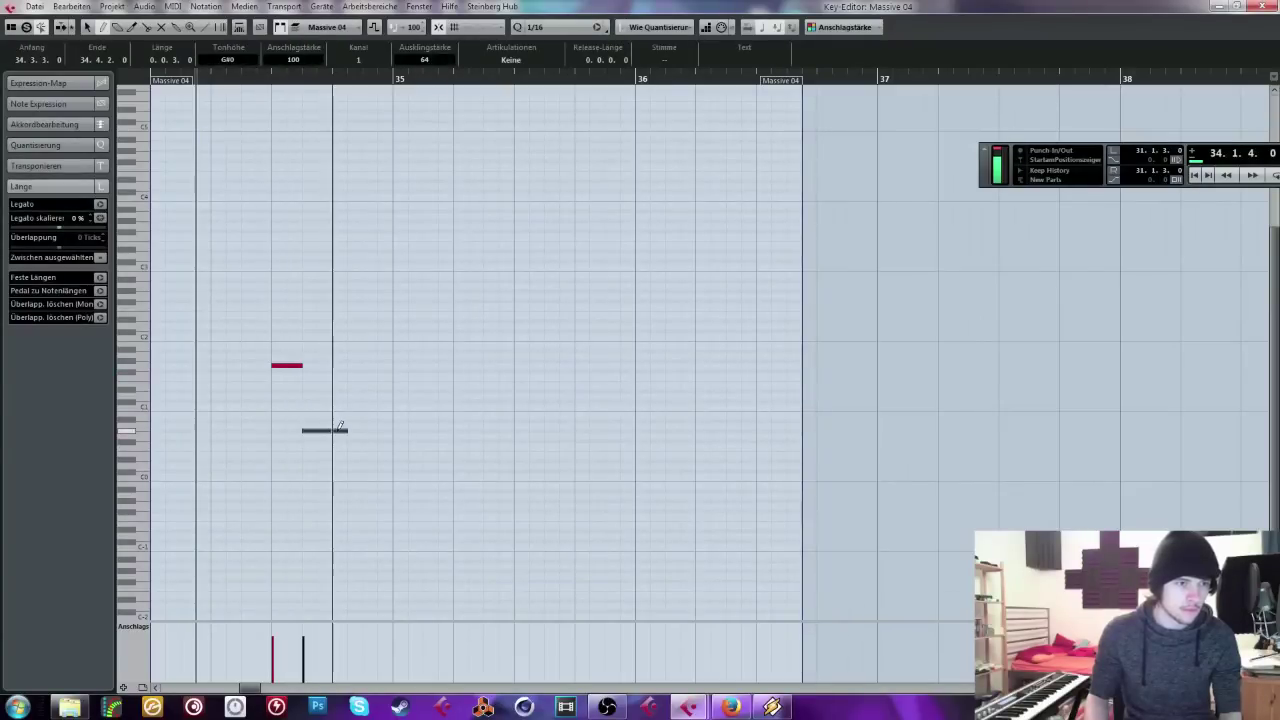
{"action": "left_click", "coordinate": [338, 434]}
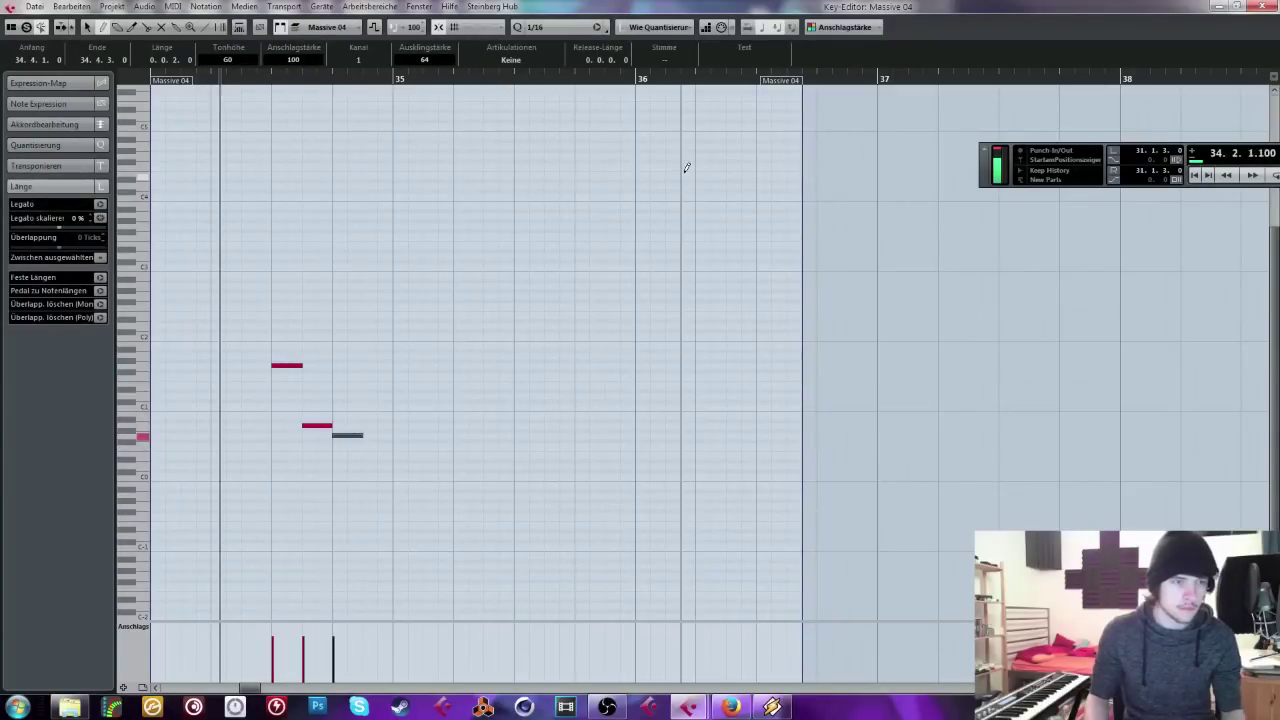
{"action": "left_click", "coordinate": [1259, 6]}
Step: Set the loop range to bar 34 and play it back with Massive 04 soloed
{"action": "left_click", "coordinate": [650, 100]}
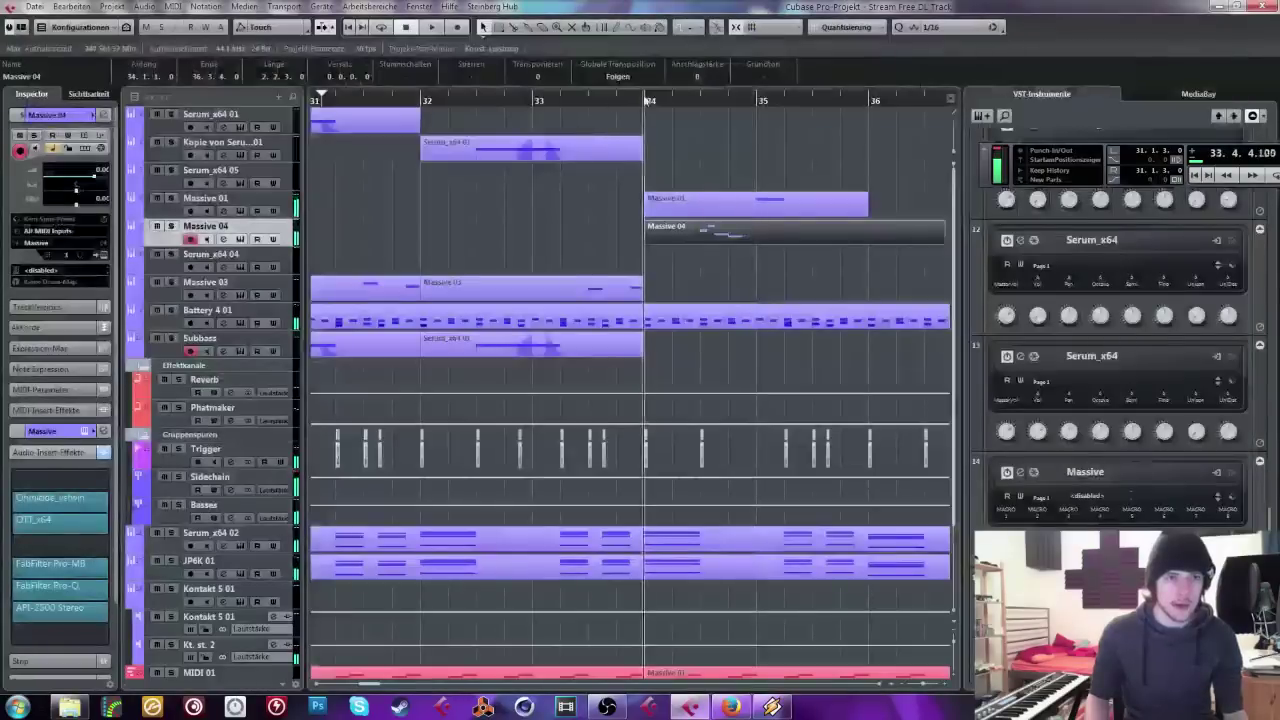
{"action": "left_click", "coordinate": [655, 88]}
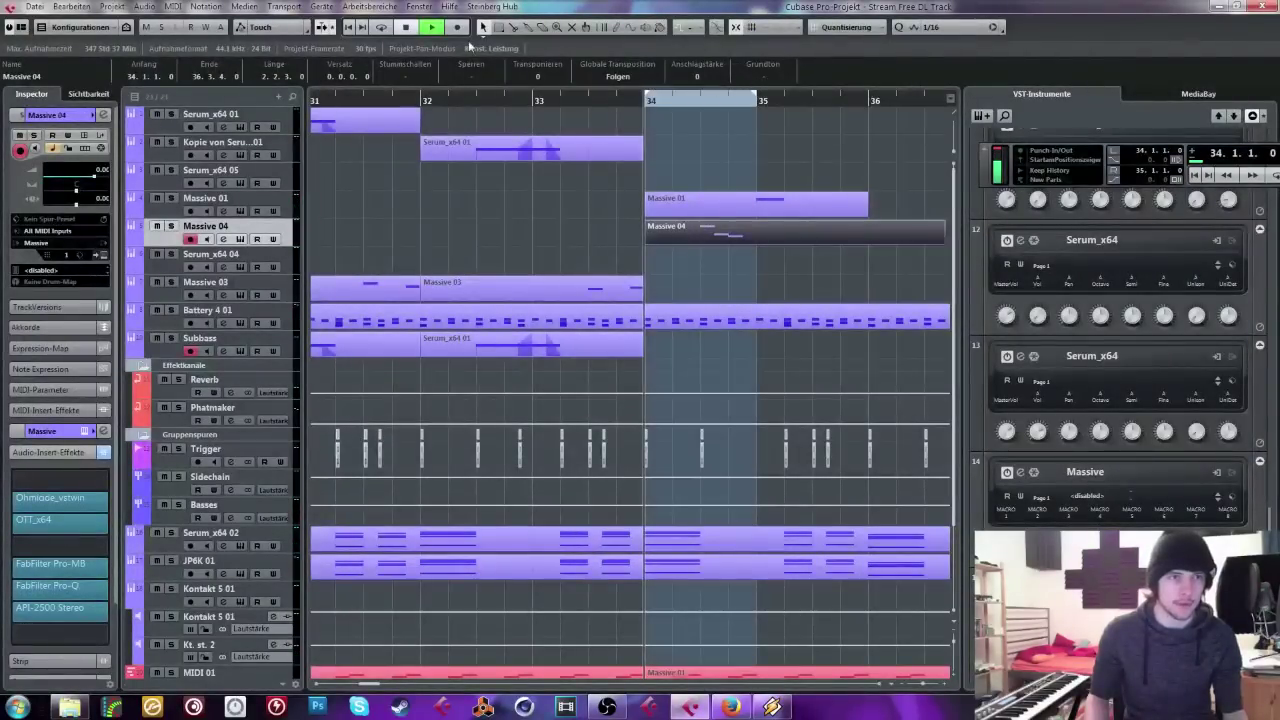
{"action": "key", "text": "space"}
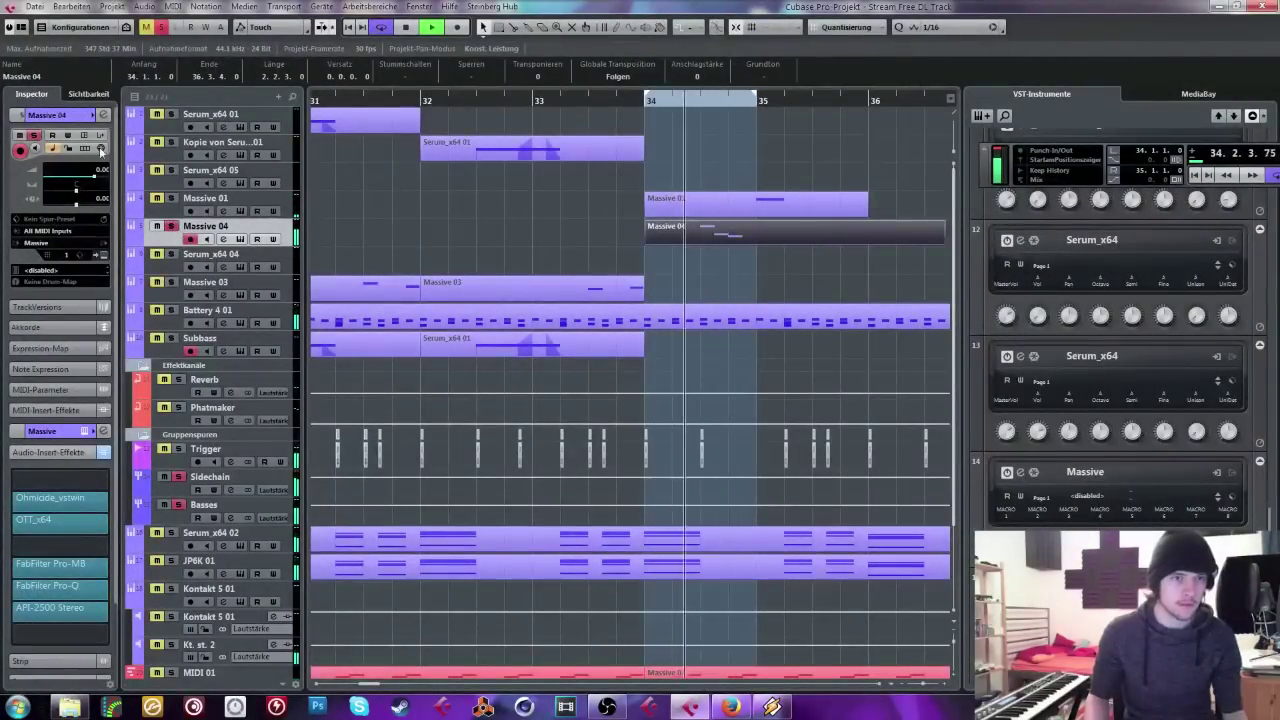
Step: Examine Massive 04's performer curves and voicing settings during looped playback, and close the synth
{"action": "left_click", "coordinate": [240, 239]}
{"action": "left_click", "coordinate": [852, 427]}
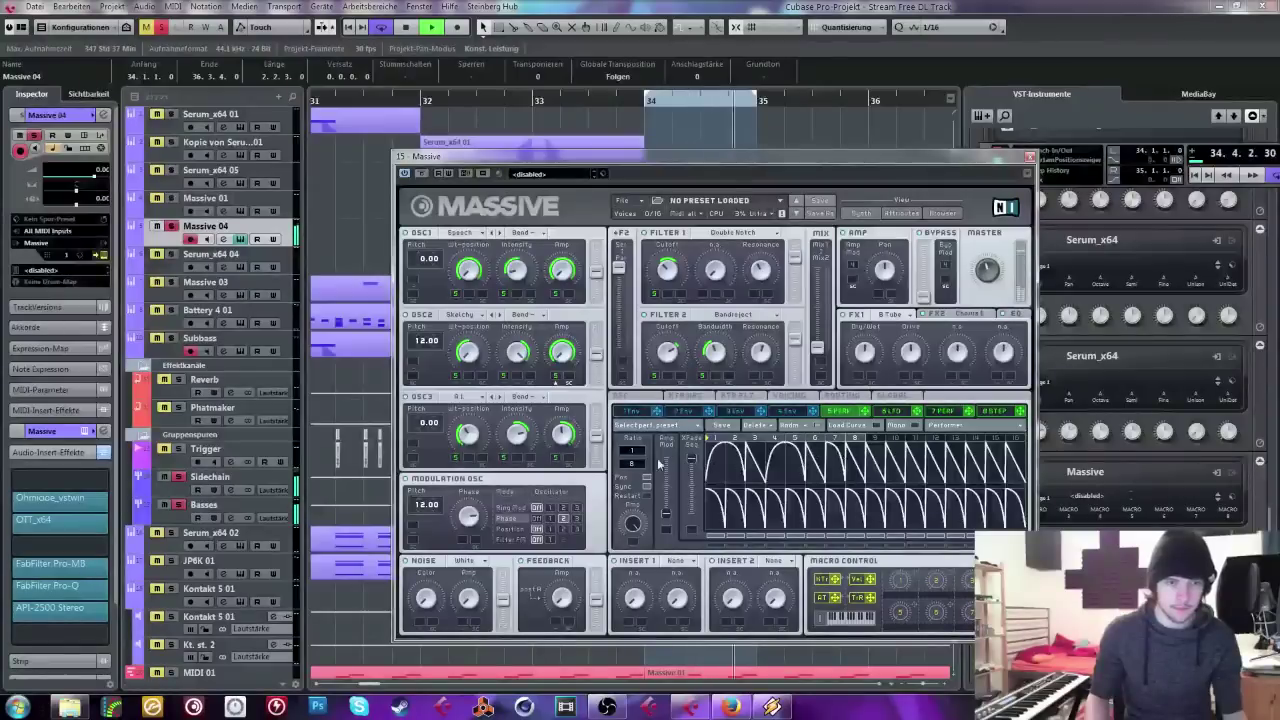
{"action": "left_click", "coordinate": [748, 475]}
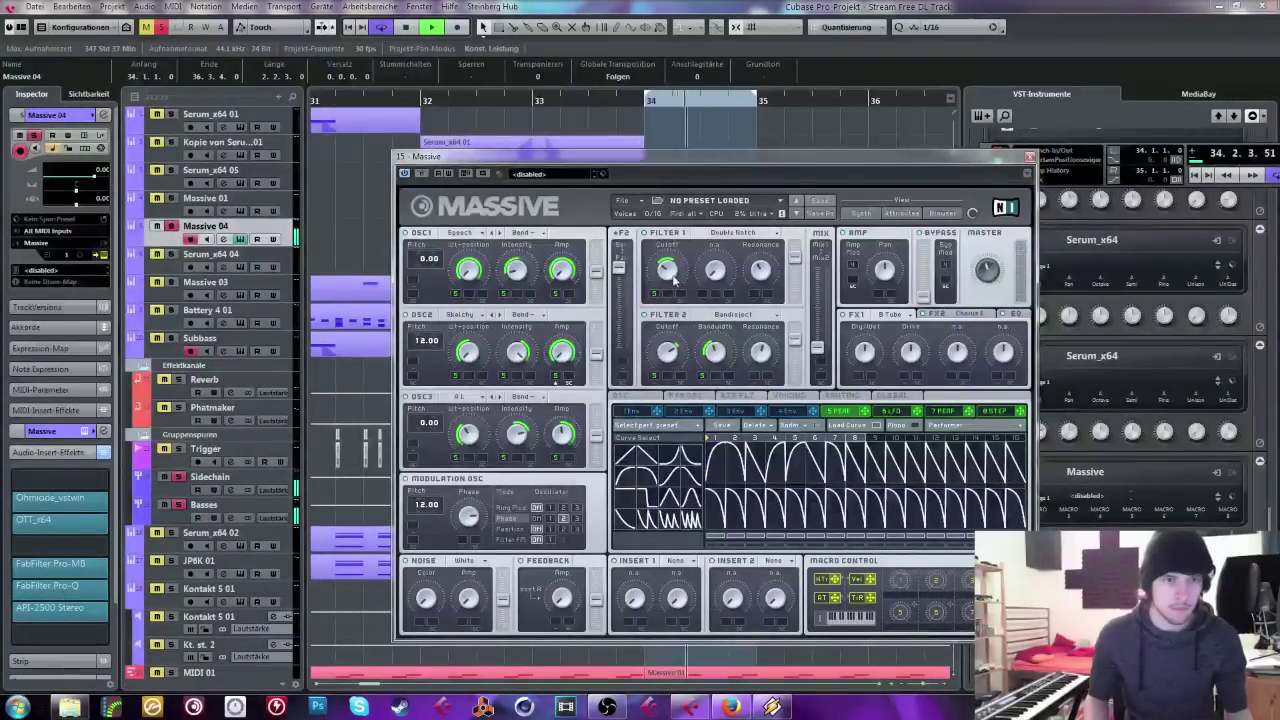
{"action": "left_click", "coordinate": [797, 398]}
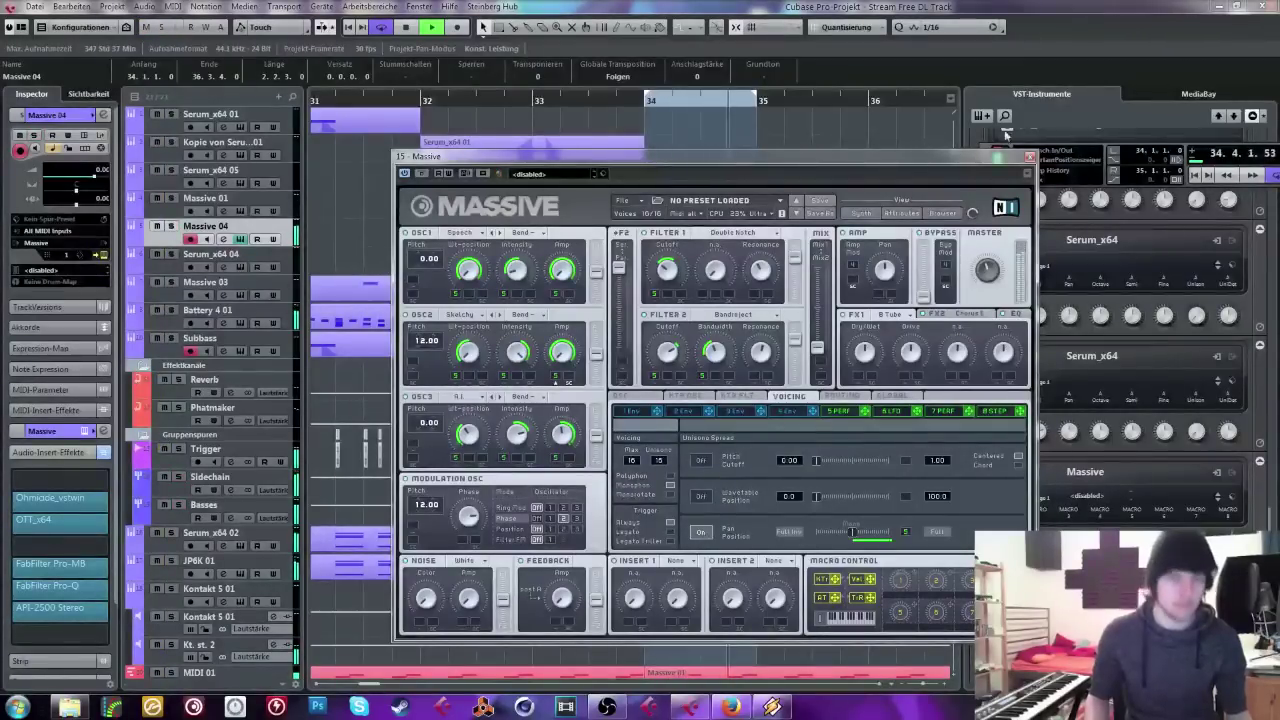
{"action": "key", "text": "space"}
{"action": "left_click", "coordinate": [1030, 156]}
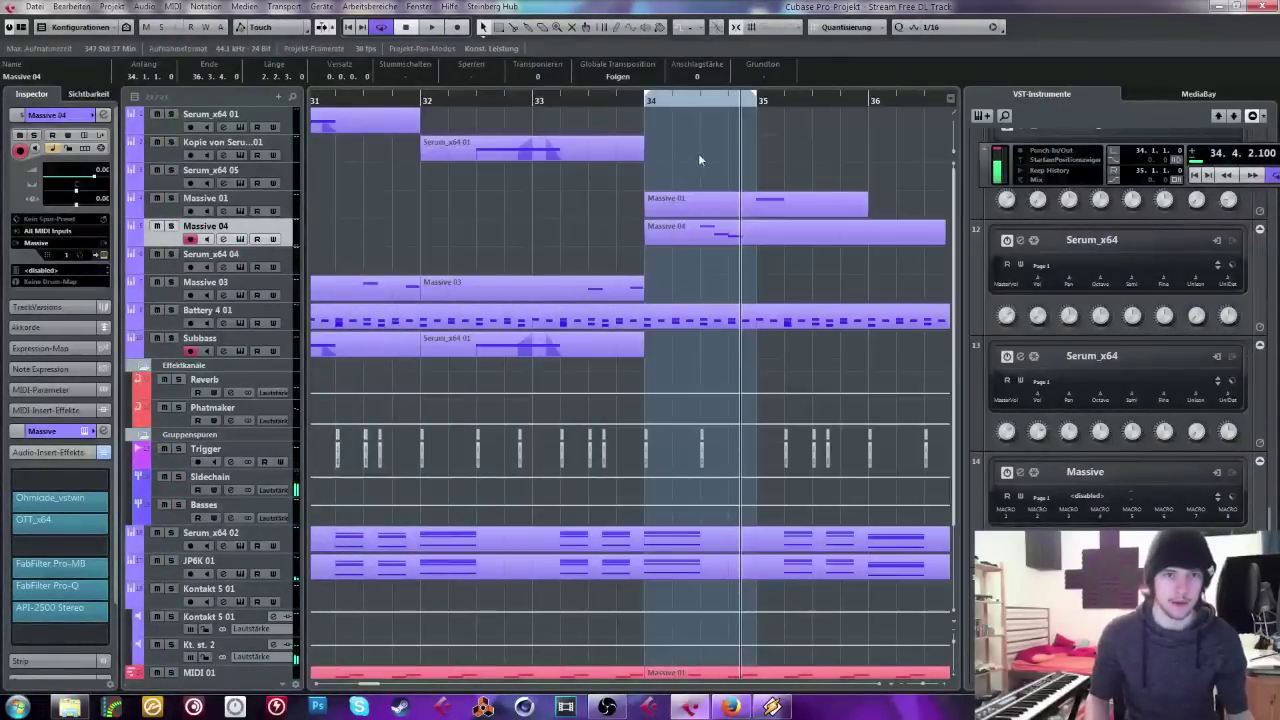
Step: Move the A0 note in the Massive 01 part to start at 34.4.3
{"action": "double_click", "coordinate": [770, 205]}
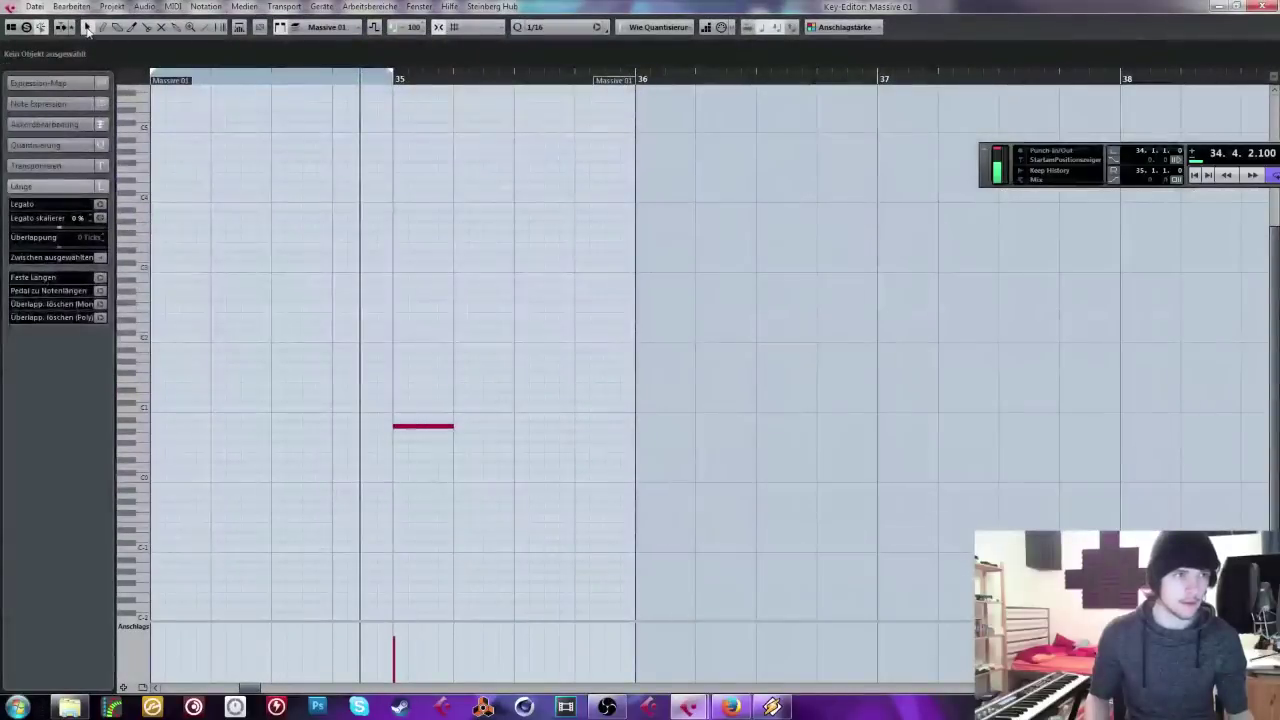
{"action": "mouse_move", "coordinate": [419, 425]}
{"action": "left_mouse_down"}
{"action": "mouse_move", "coordinate": [380, 428]}
{"action": "mouse_move", "coordinate": [425, 426]}
{"action": "left_mouse_up"}
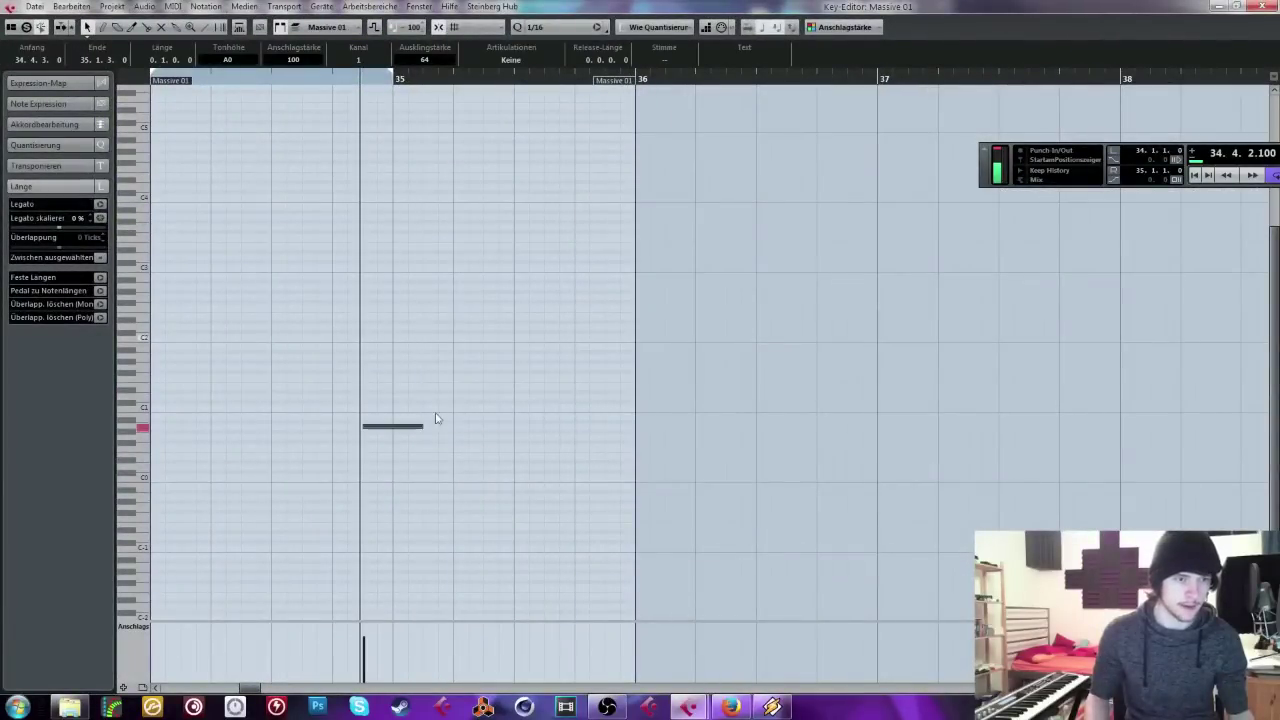
{"action": "left_click", "coordinate": [1258, 8]}
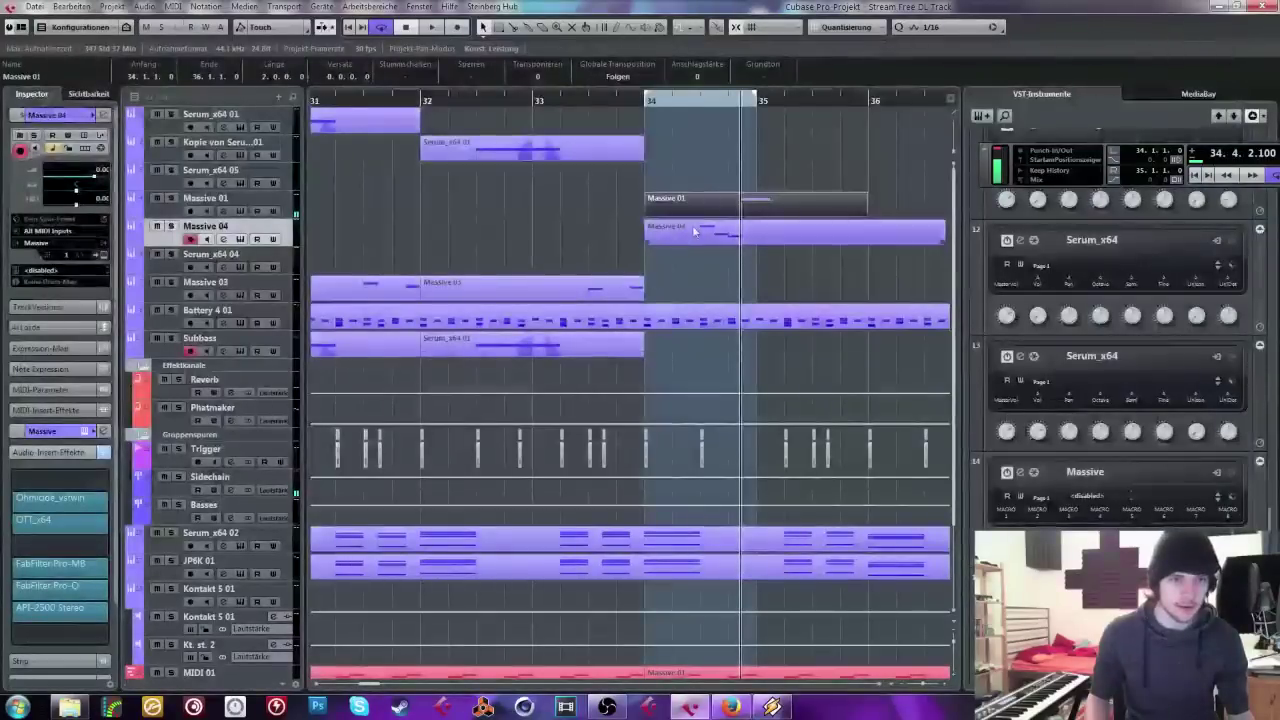
Step: Copy the Massive 04 part onto the Subbass track at bar 34 and extend the loop range to bar 36
{"action": "left_click_drag", "start_coordinate": [691, 230], "coordinate": [694, 344]}
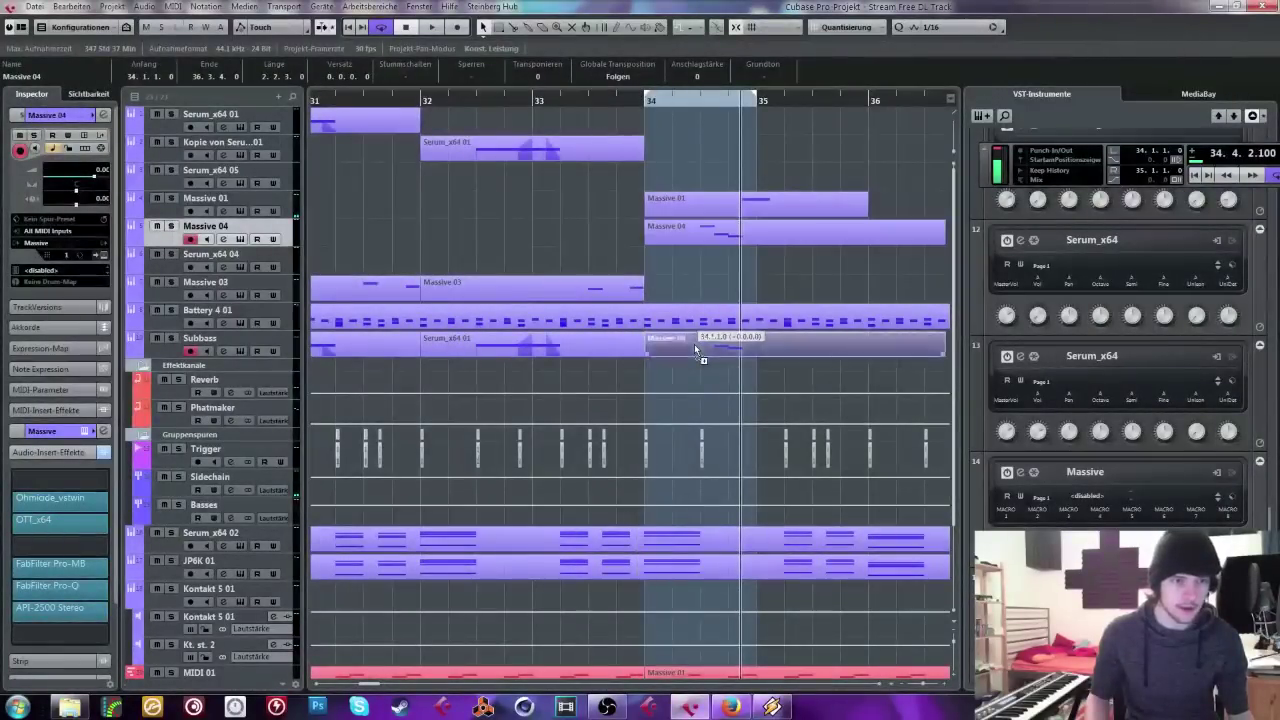
{"action": "left_click", "coordinate": [660, 109]}
{"action": "key", "text": "space"}
{"action": "left_click", "coordinate": [683, 114]}
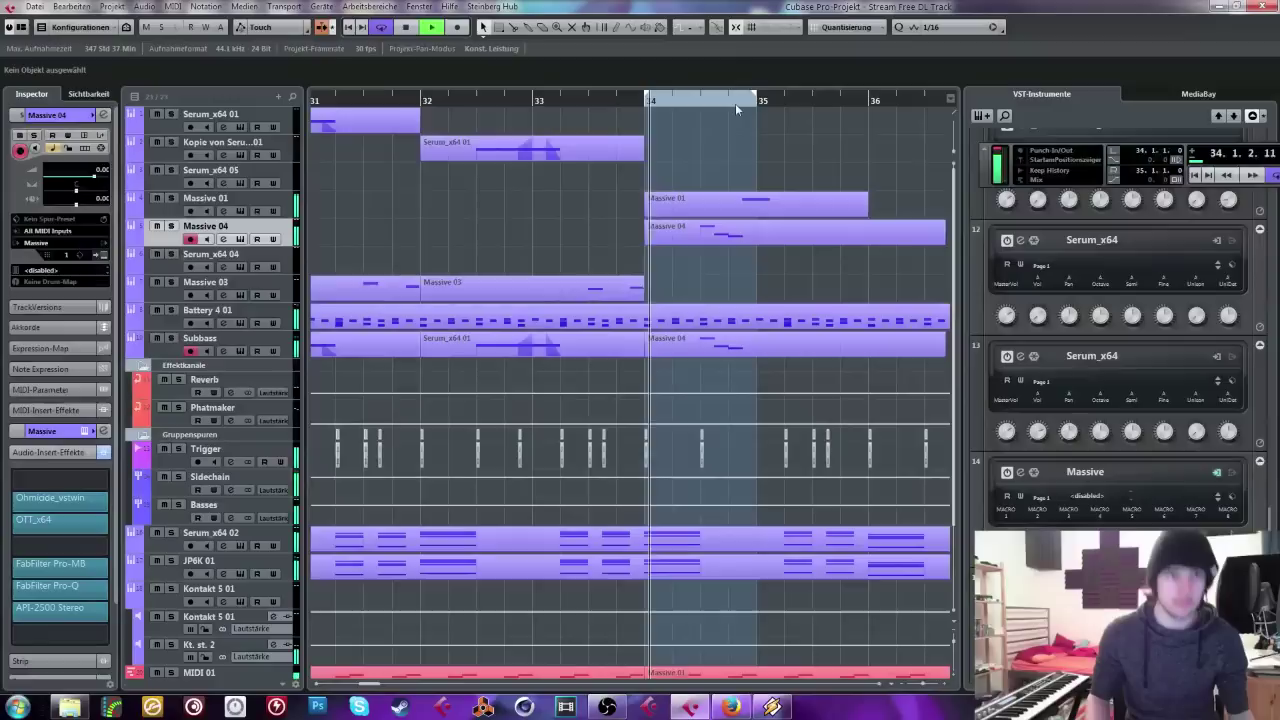
{"action": "left_click_drag", "start_coordinate": [757, 102], "coordinate": [868, 102]}
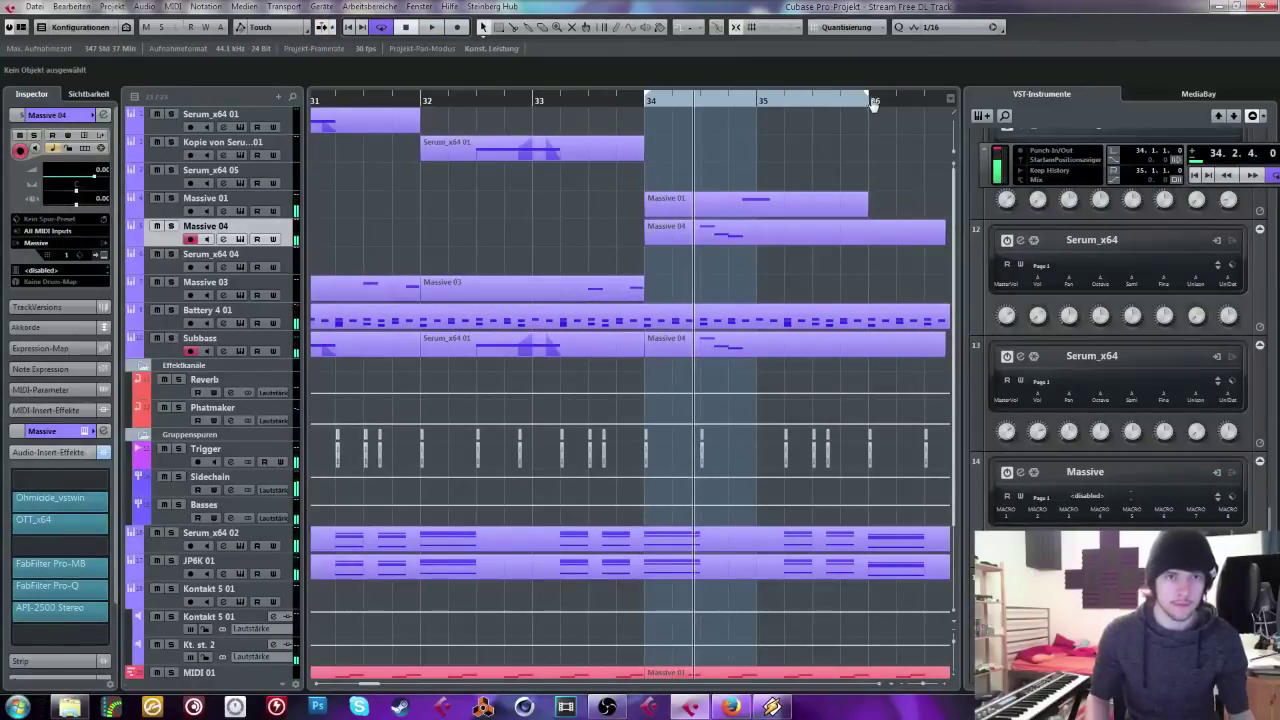
Step: Shorten the Massive 01 note to two sixteenths and add a second A0 note of equal length at 35.1.3
{"action": "double_click", "coordinate": [826, 205]}
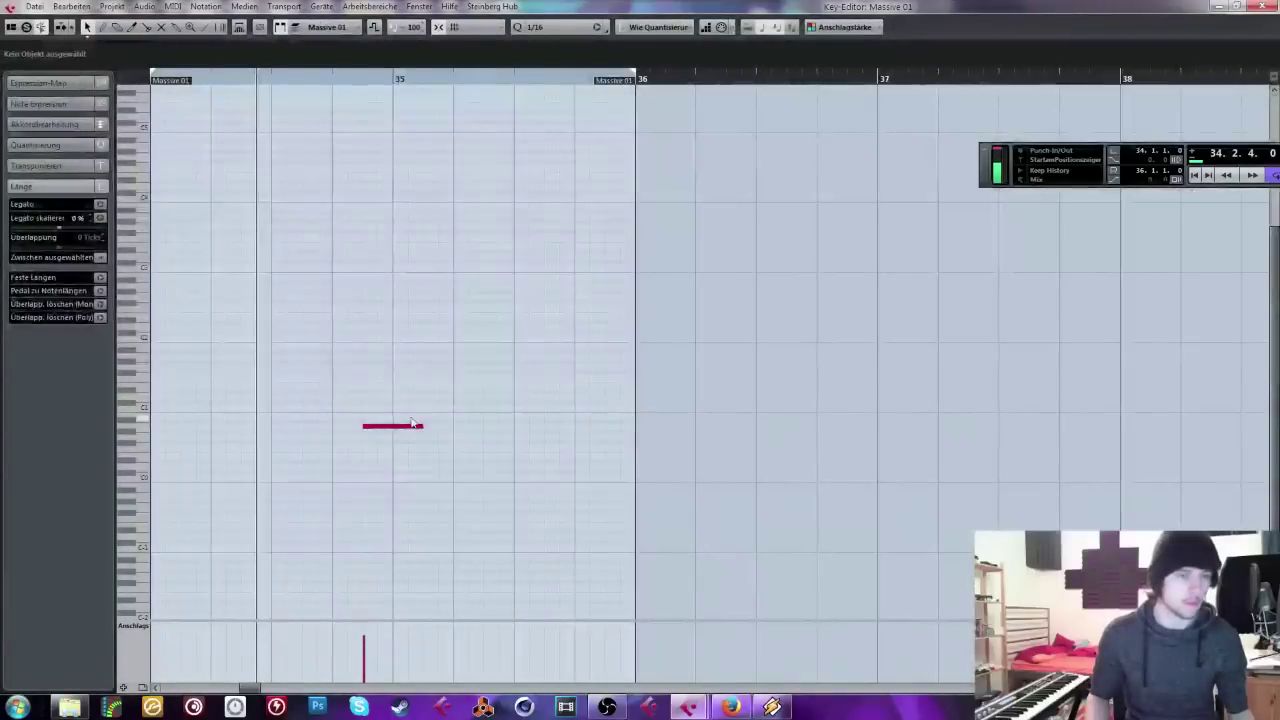
{"action": "mouse_move", "coordinate": [418, 432]}
{"action": "left_mouse_down"}
{"action": "mouse_move", "coordinate": [500, 428]}
{"action": "mouse_move", "coordinate": [393, 428]}
{"action": "mouse_move", "coordinate": [453, 427]}
{"action": "left_mouse_up"}
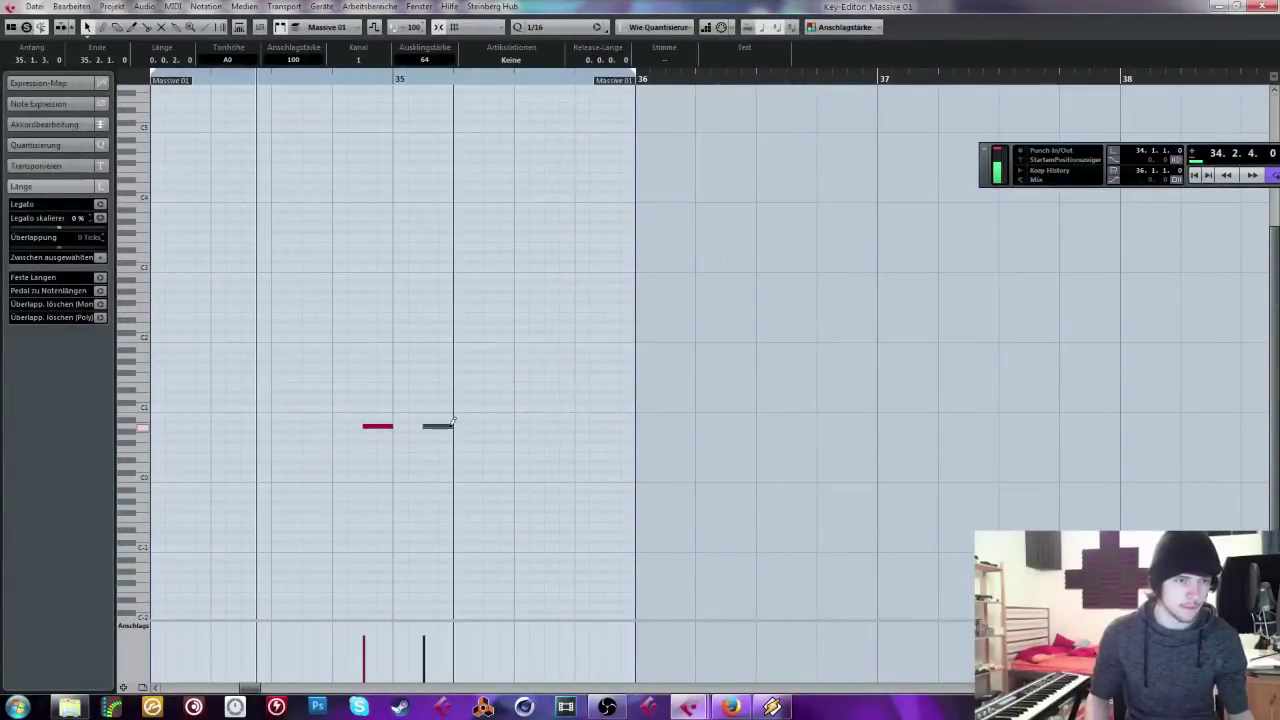
{"action": "left_click", "coordinate": [1258, 8]}
{"action": "left_click", "coordinate": [709, 166]}
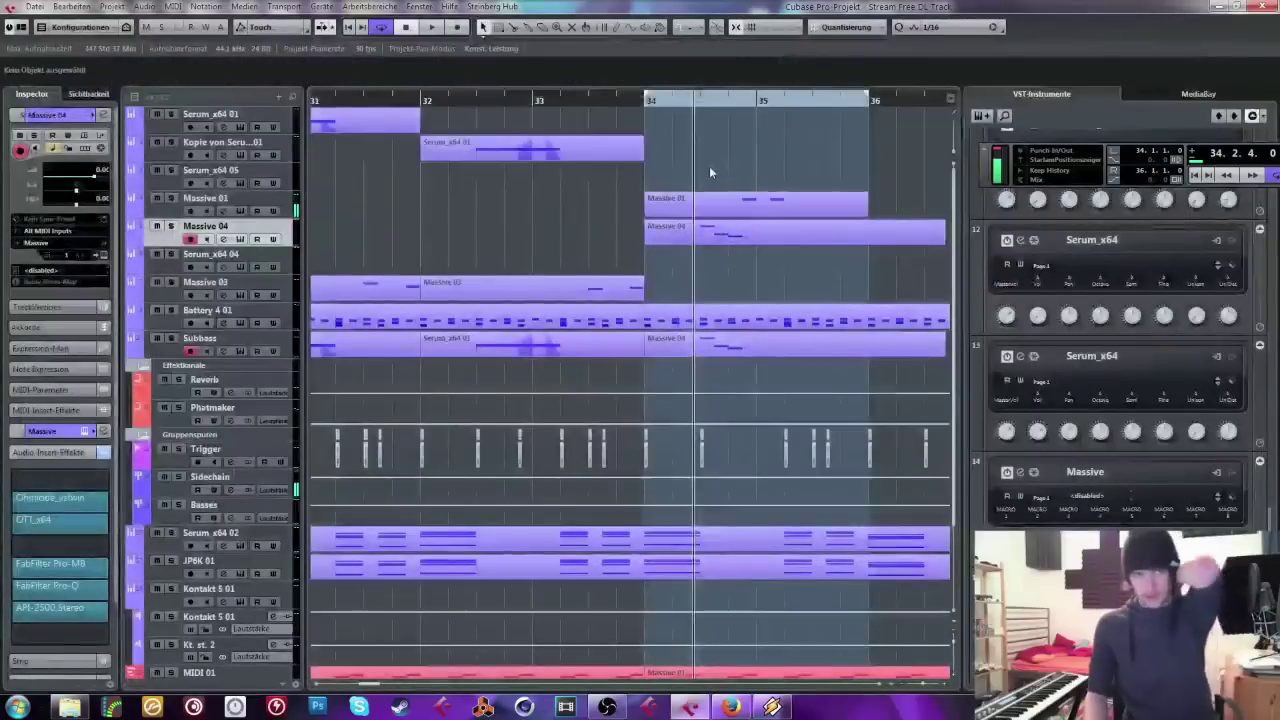
Step: Solo Massive 04 during playback and reduce its FabFilter Pro-MB insert's mix to about 35 %
{"action": "left_click", "coordinate": [171, 226]}
{"action": "key", "text": "space"}
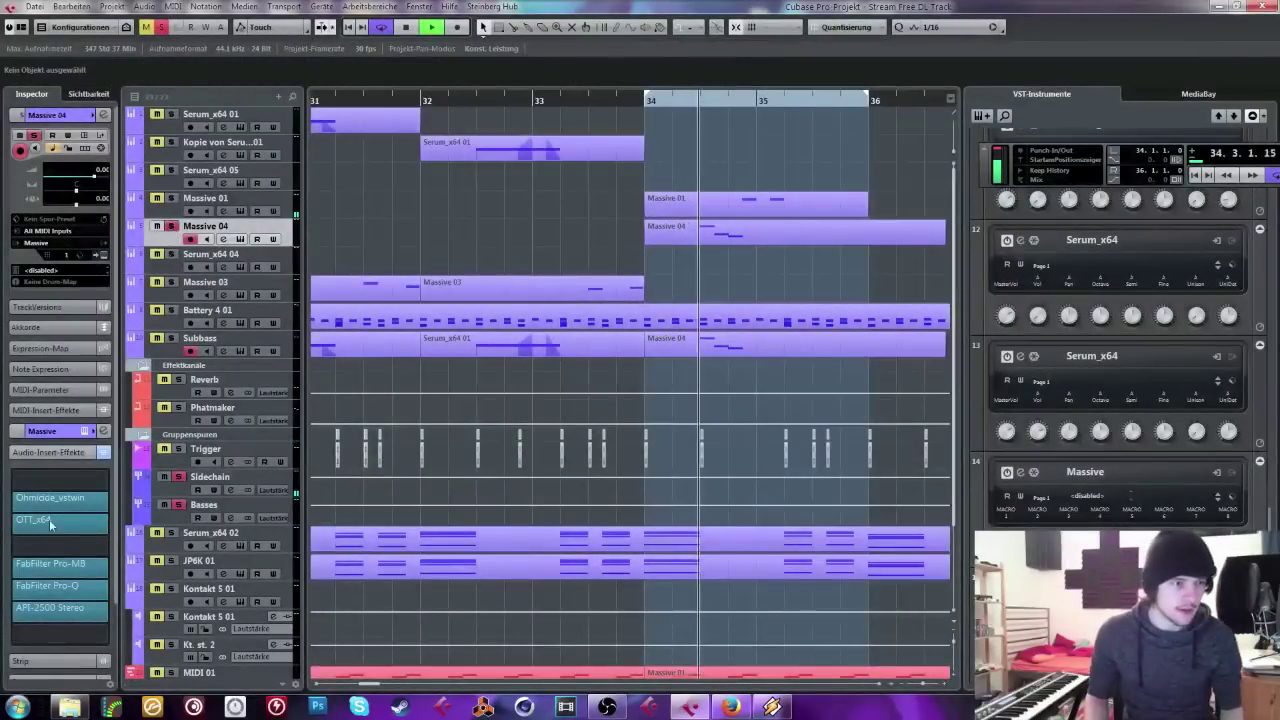
{"action": "left_click", "coordinate": [33, 519]}
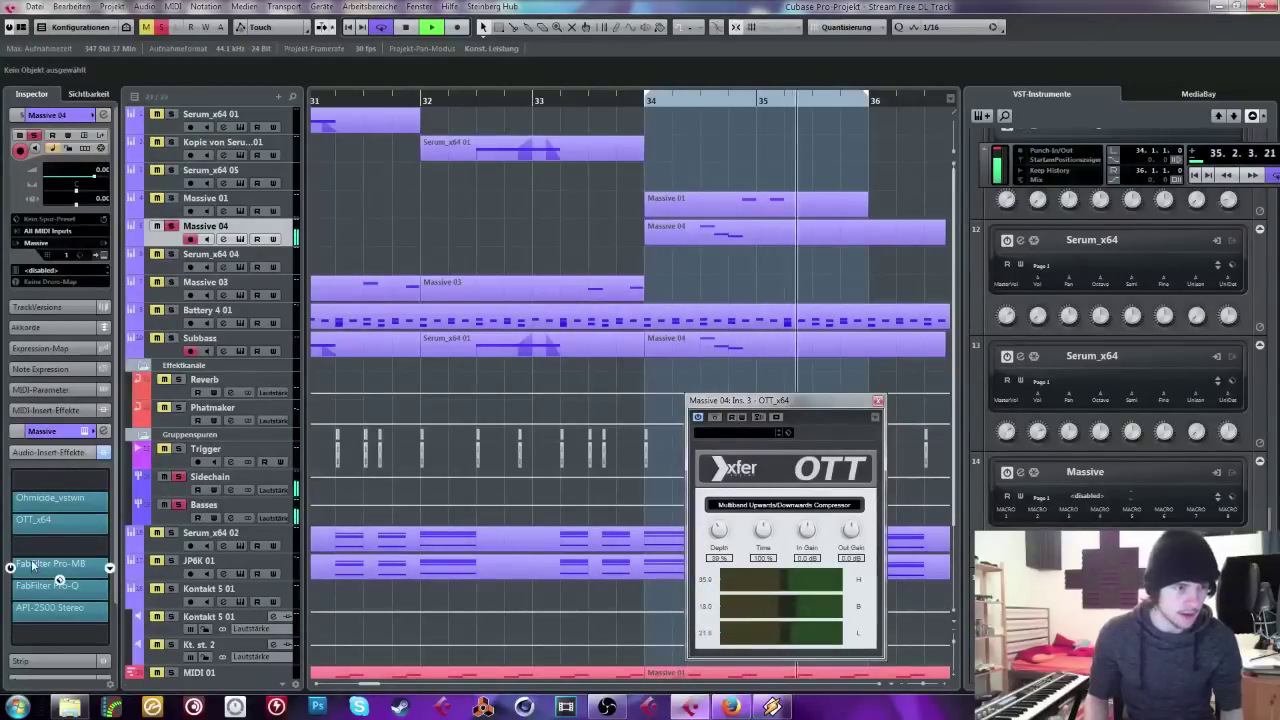
{"action": "left_click", "coordinate": [76, 567]}
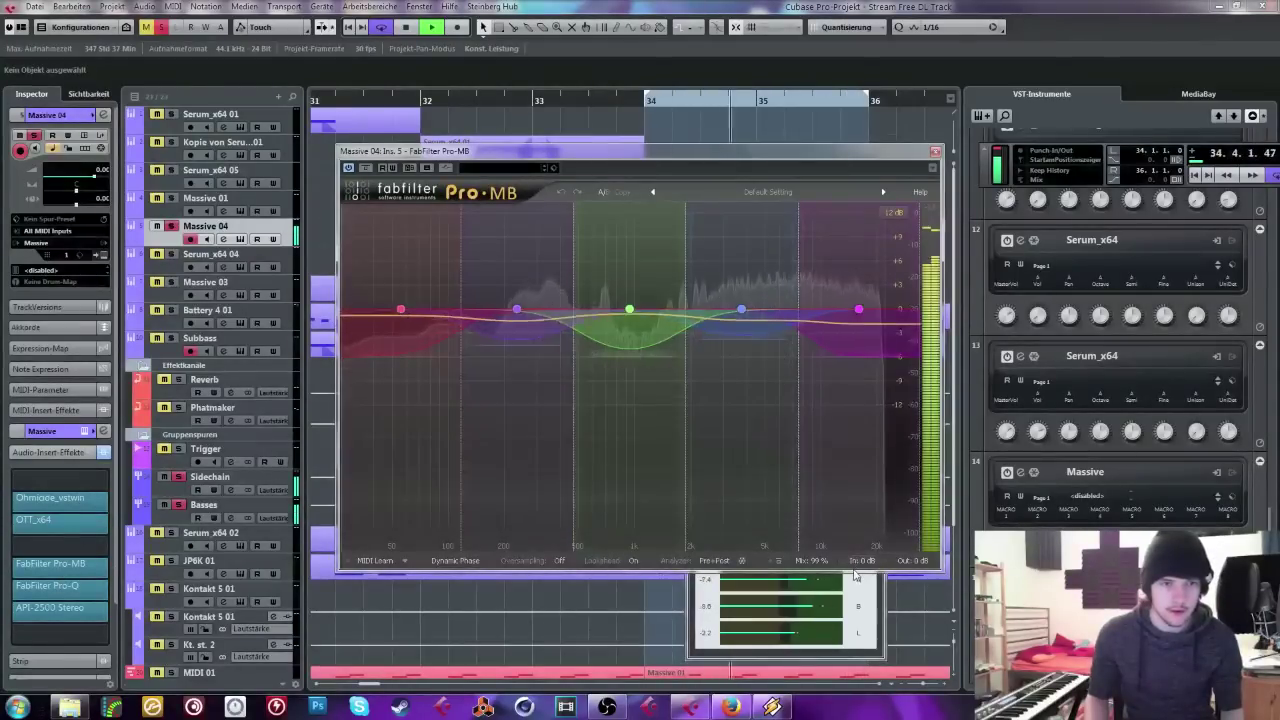
{"action": "left_click_drag", "start_coordinate": [811, 561], "coordinate": [804, 579]}
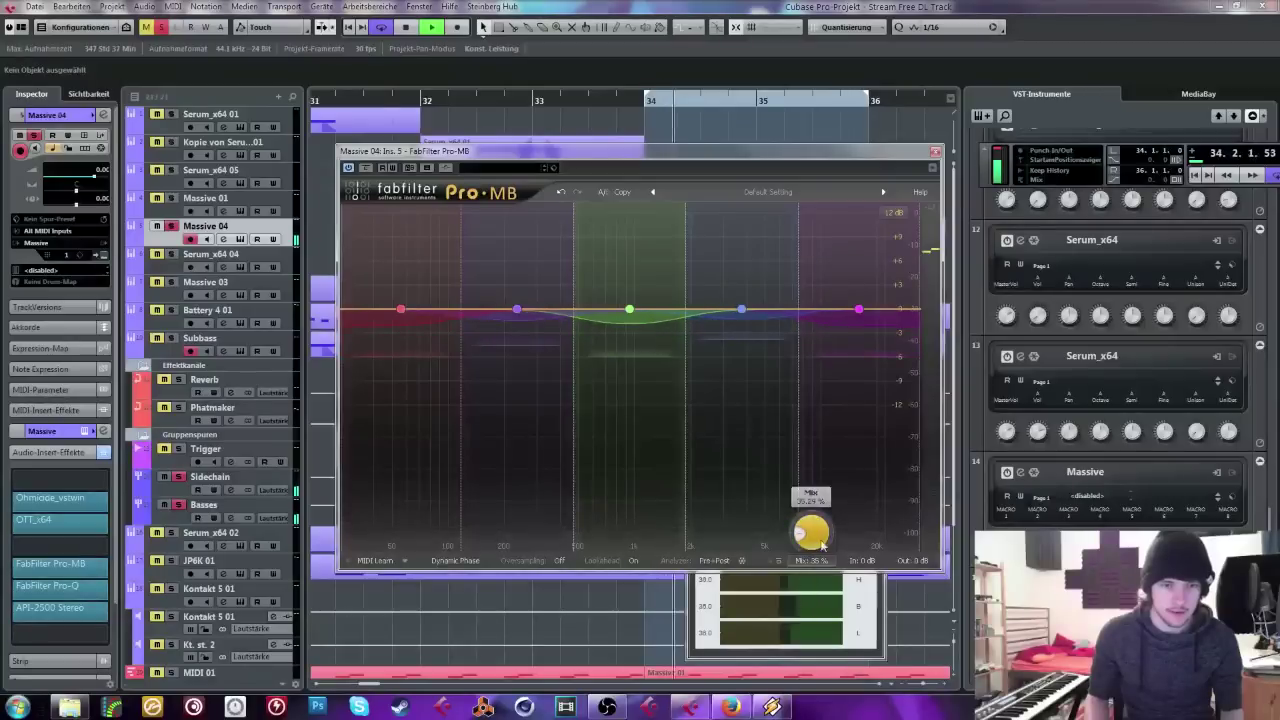
{"action": "left_click", "coordinate": [935, 152]}
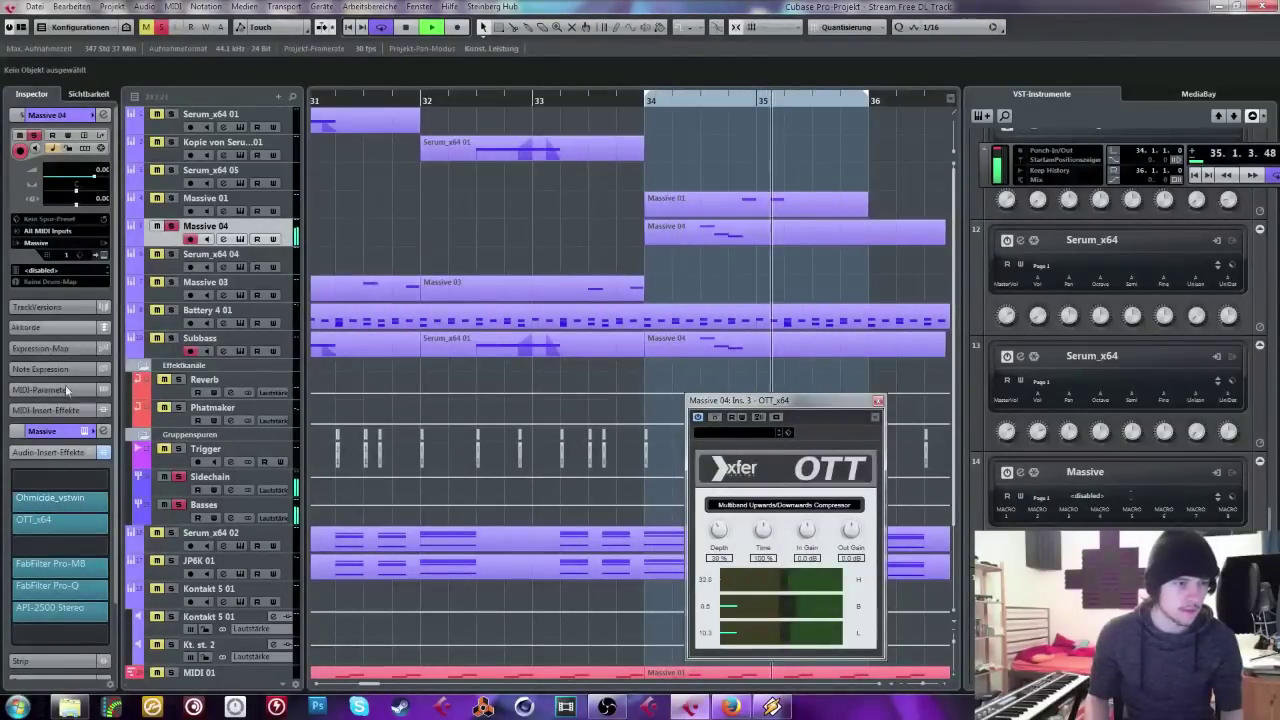
Step: Bring up the EQ section in Massive 04's synth and set the modulation oscillator's pitch to 0.00
{"action": "left_click", "coordinate": [240, 239]}
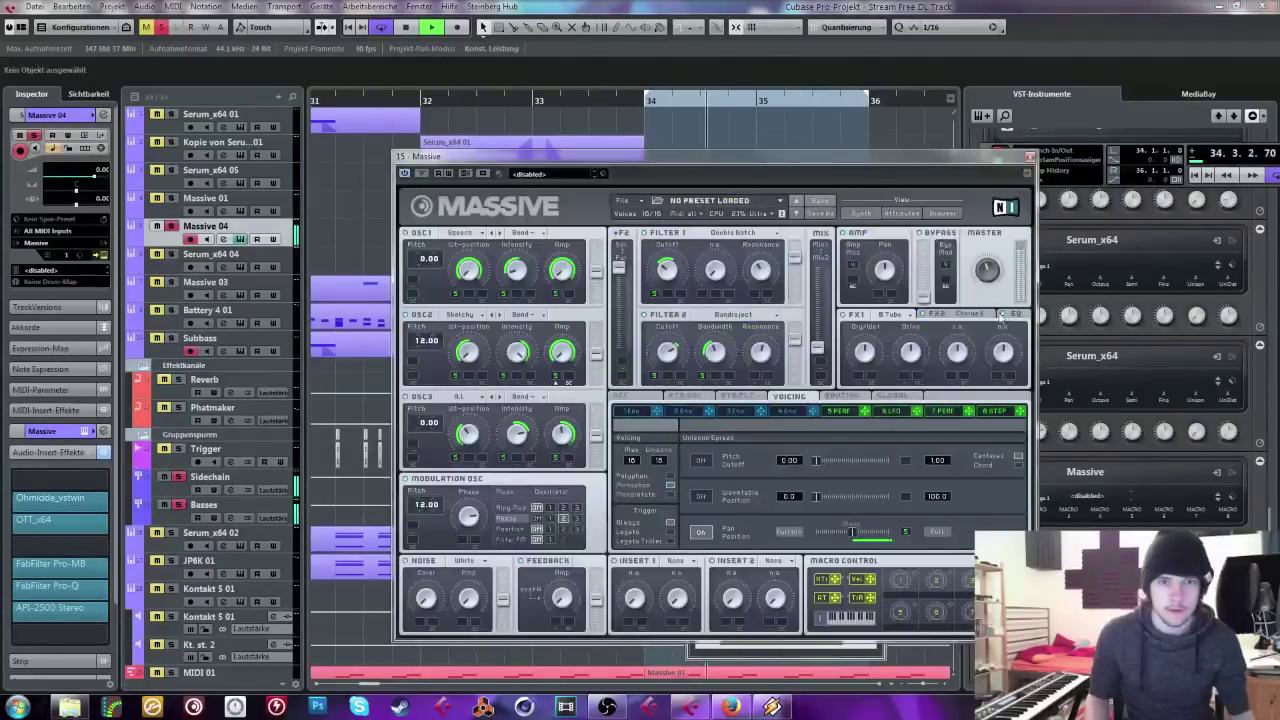
{"action": "left_click", "coordinate": [1012, 313]}
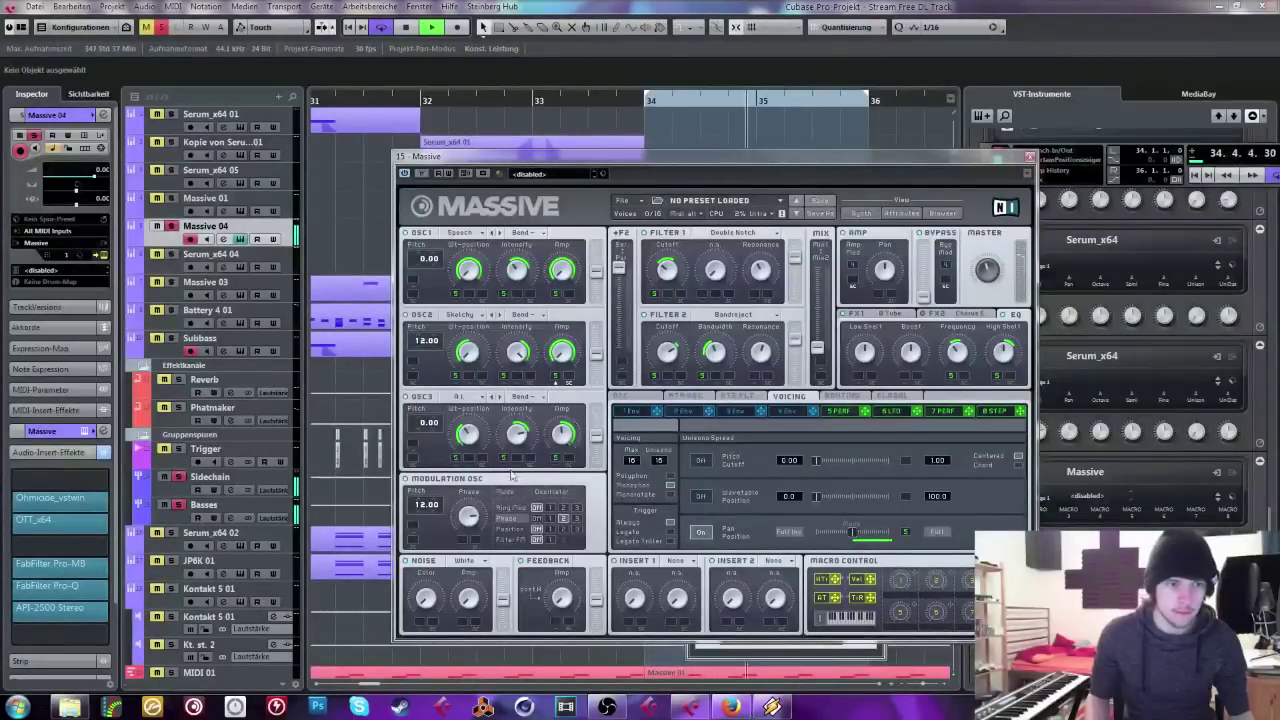
{"action": "left_click_drag", "start_coordinate": [428, 506], "coordinate": [461, 609]}
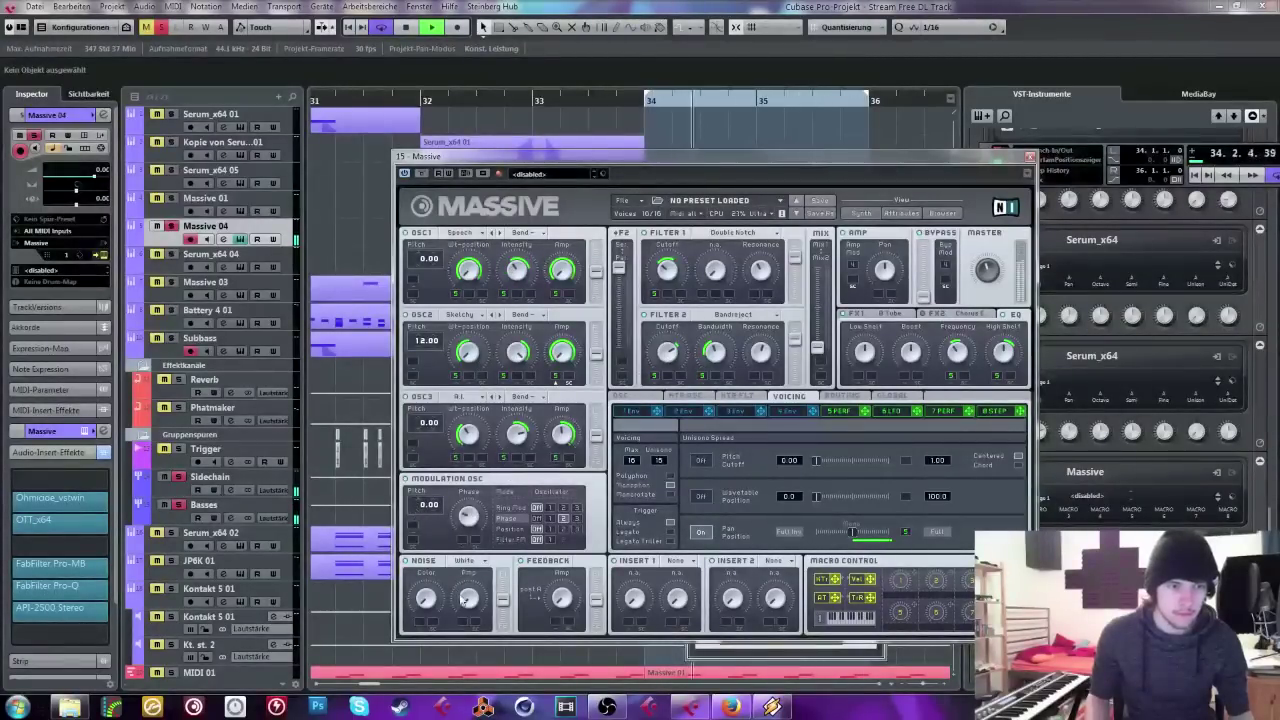
Step: Unsolo Massive 04 and raise its channel volume to about 2.45 dB
{"action": "left_click", "coordinate": [171, 226]}
{"action": "left_click", "coordinate": [190, 239]}
{"action": "left_click", "coordinate": [68, 148]}
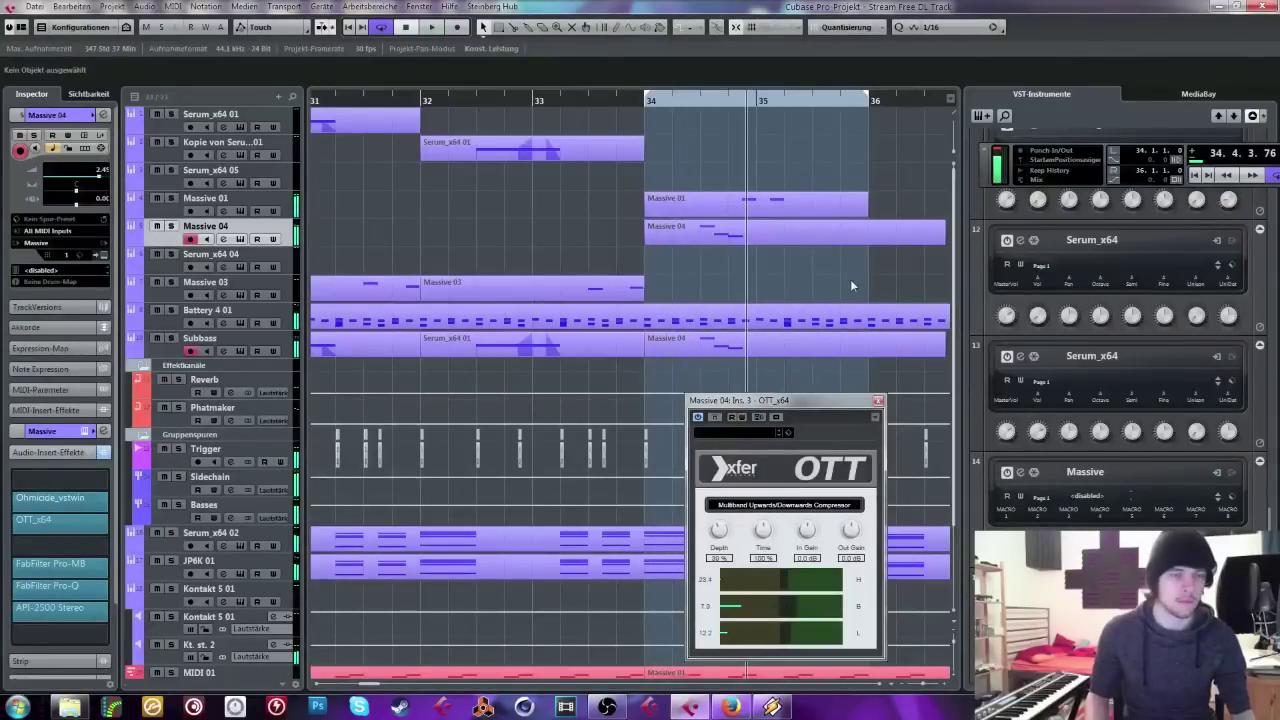
{"action": "left_click", "coordinate": [878, 401]}
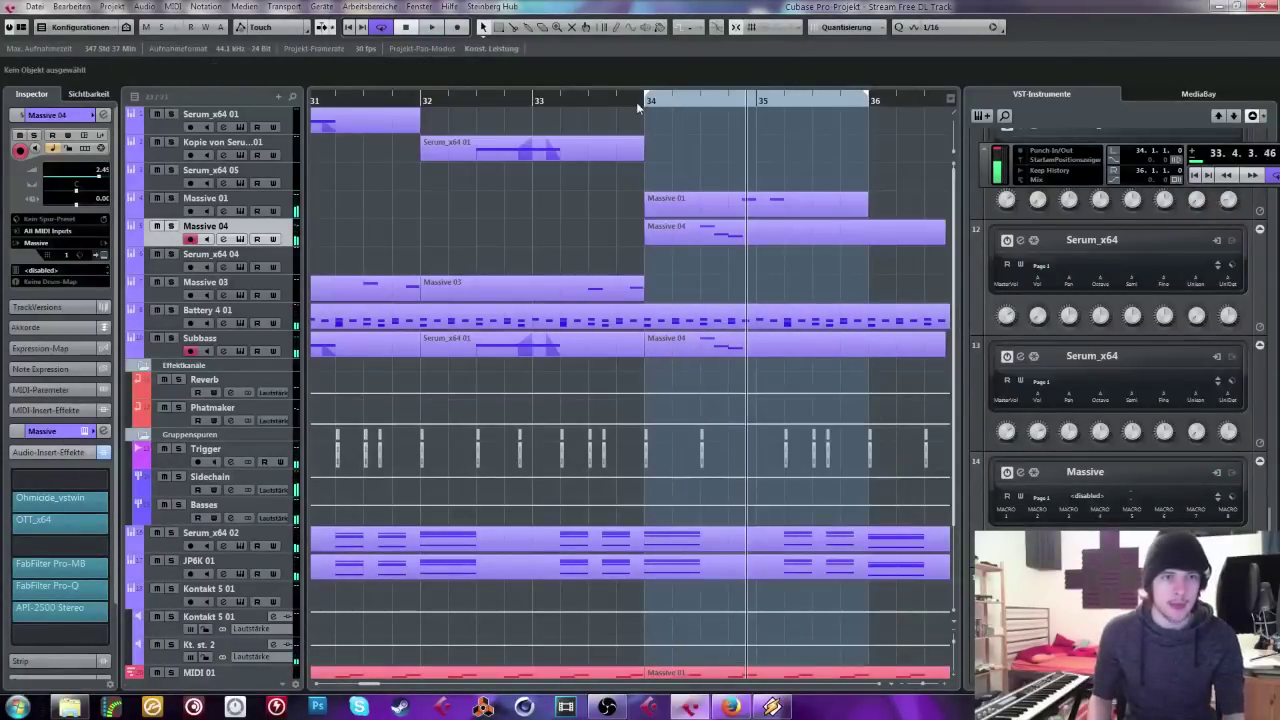
Step: Stop playback and add a new instrument track loaded with Massive
{"action": "key", "text": "space"}
{"action": "key", "text": "g"}
{"action": "key", "text": "g"}
{"action": "key", "text": "F11"}
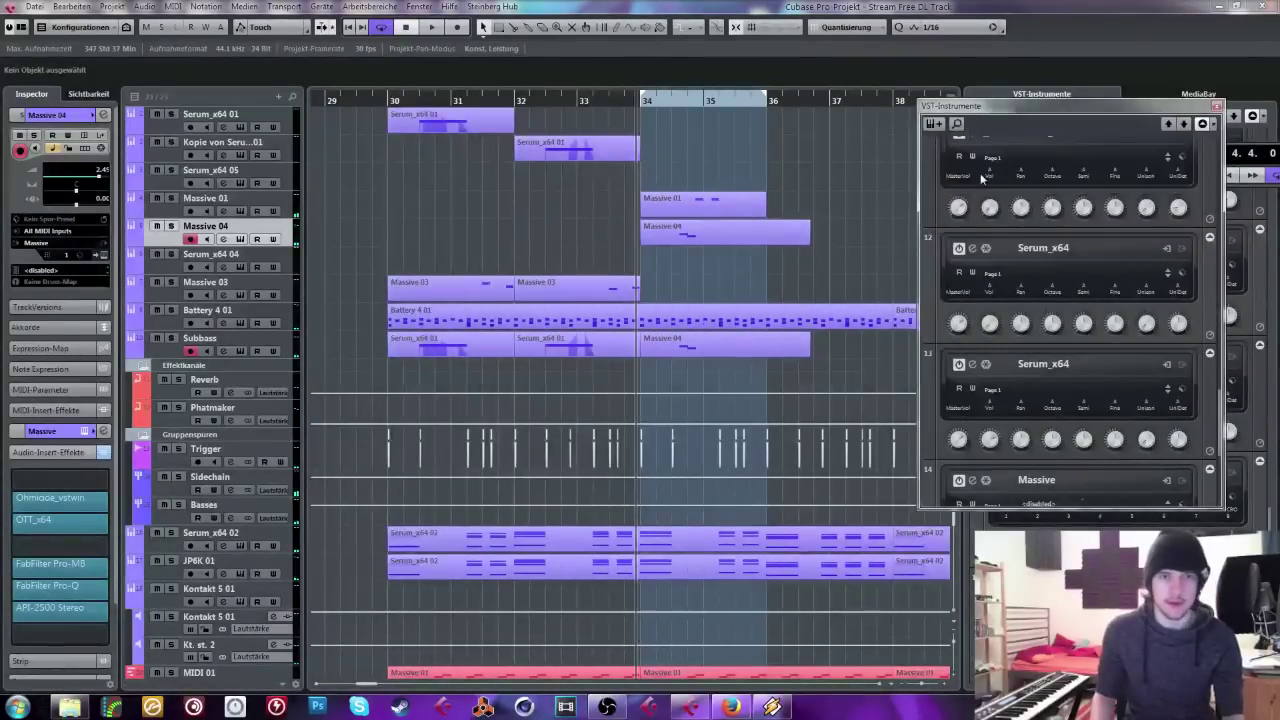
{"action": "left_click", "coordinate": [936, 124]}
{"action": "left_click", "coordinate": [255, 320]}
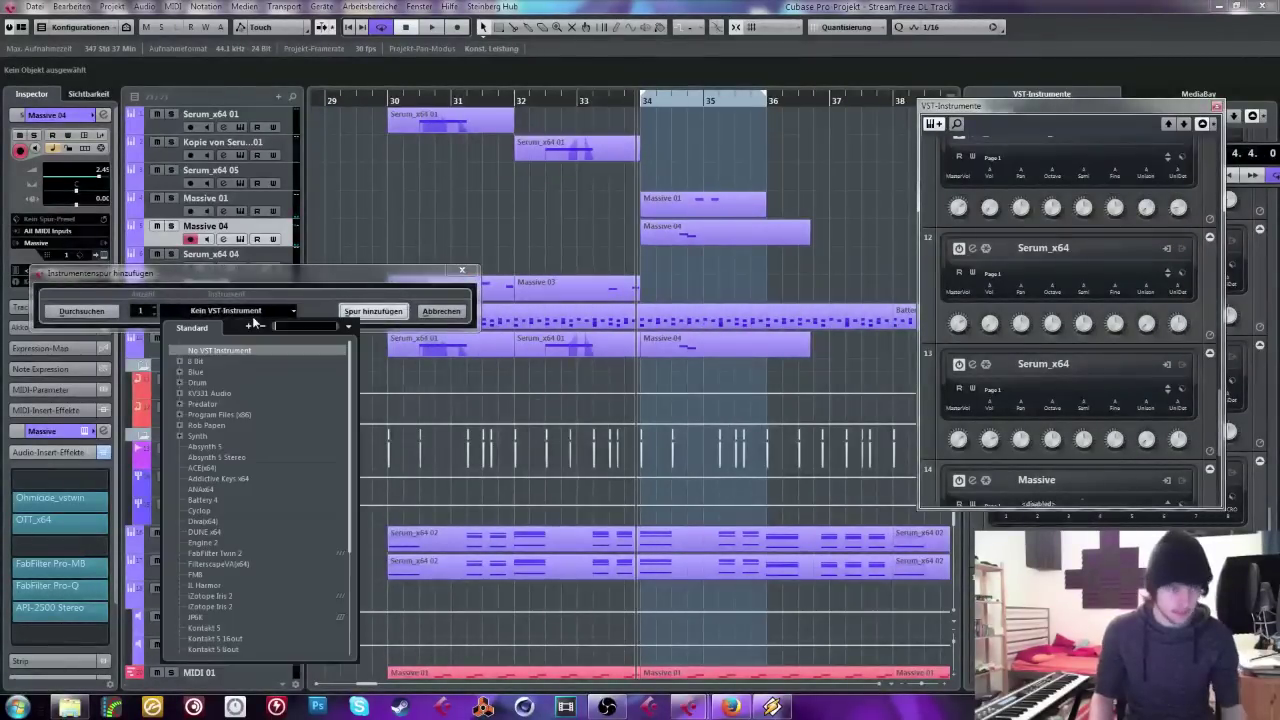
{"action": "scroll", "coordinate": [236, 400], "scroll_direction": "down", "scroll_amount": 2}
{"action": "left_click", "coordinate": [236, 362]}
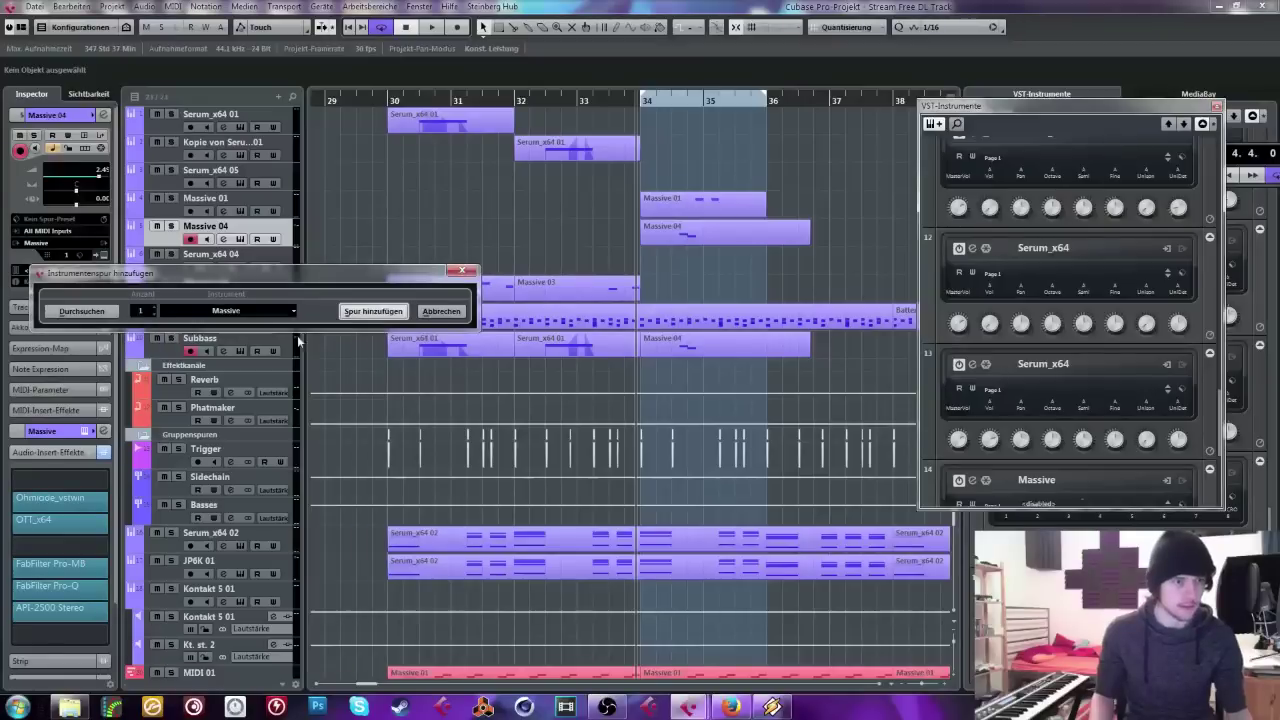
{"action": "key", "text": "Return"}
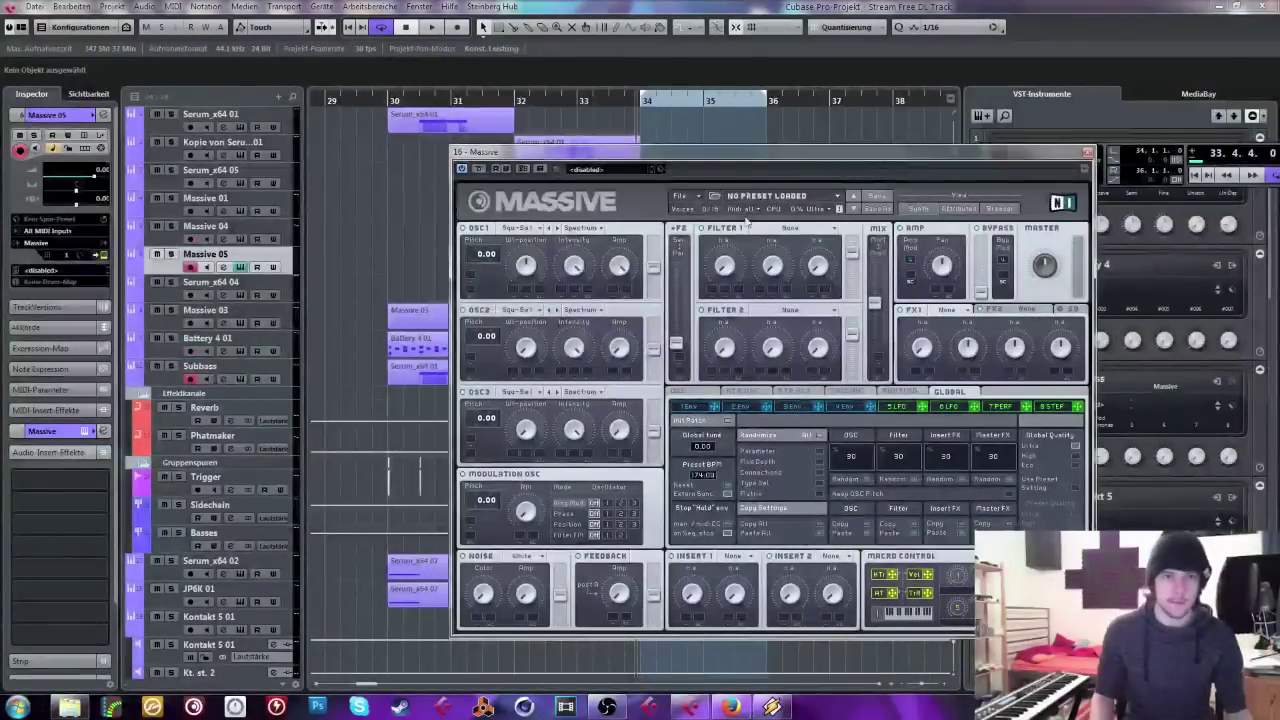
Step: Load Reverb into FX1 and a synced delay into FX2 of the new Massive instance, and close its window
{"action": "left_click", "coordinate": [848, 408]}
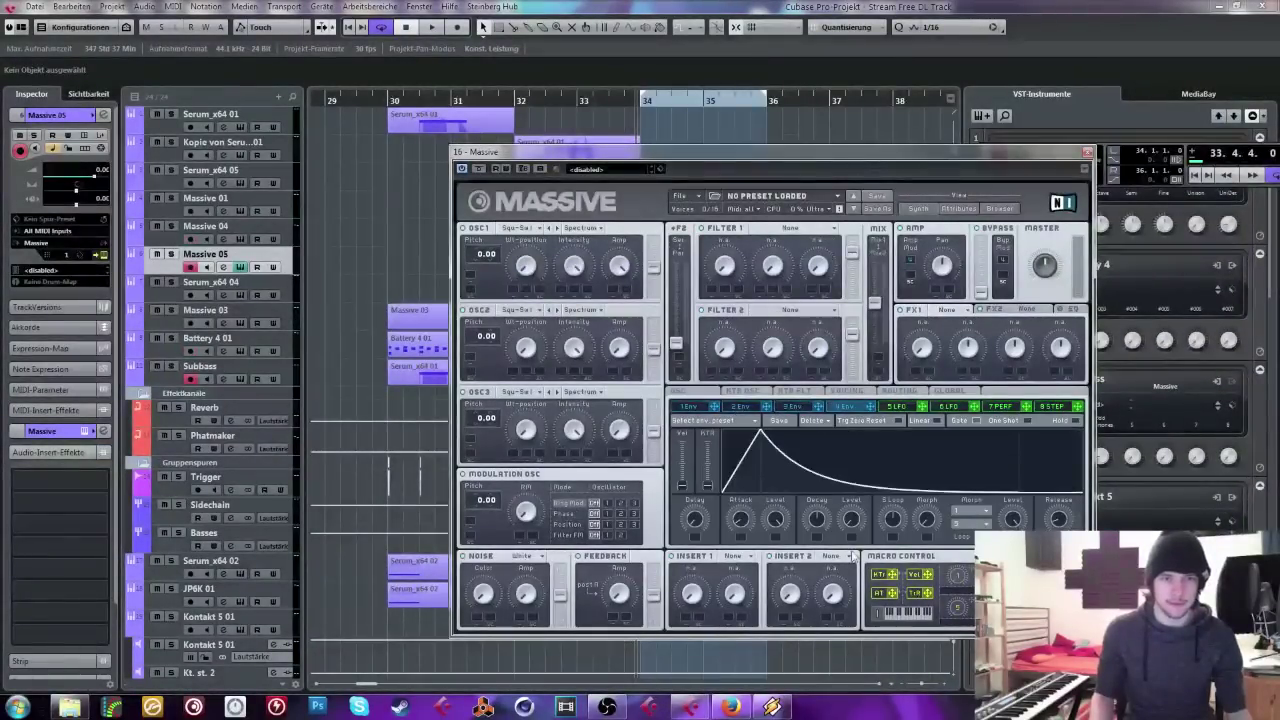
{"action": "left_click", "coordinate": [946, 309]}
{"action": "left_click", "coordinate": [924, 348]}
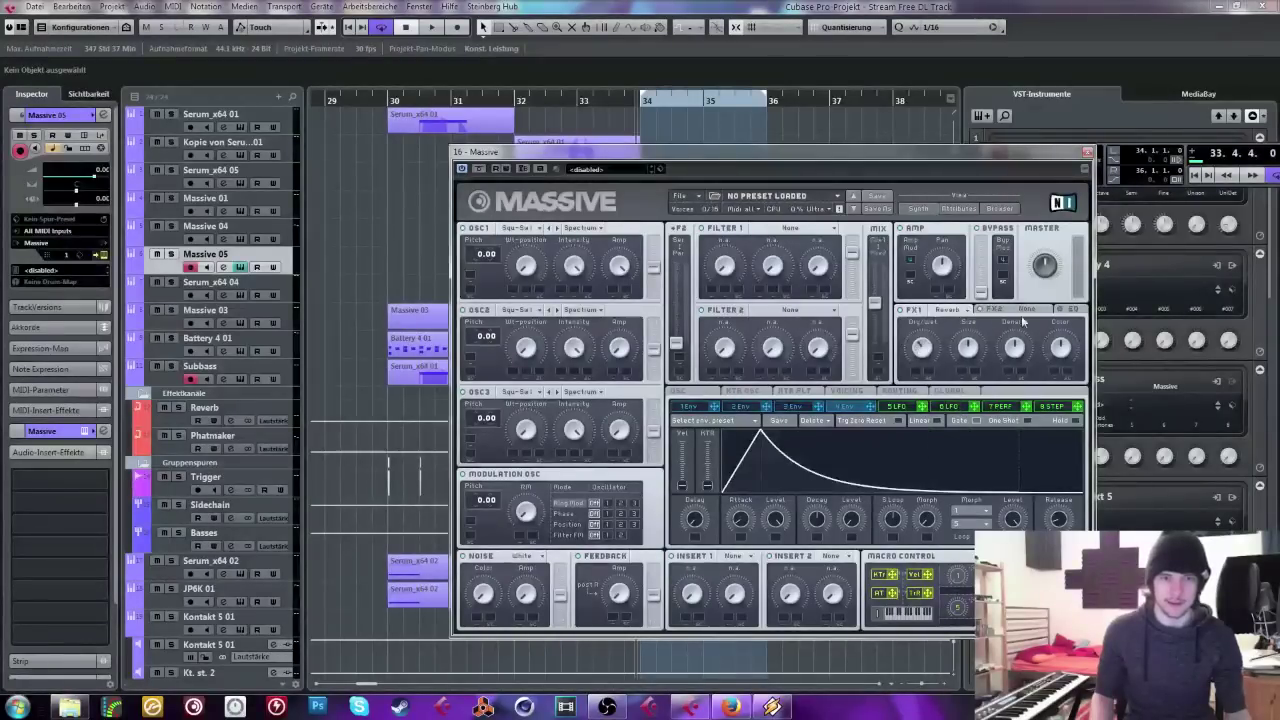
{"action": "left_click", "coordinate": [1025, 310]}
{"action": "left_click", "coordinate": [1040, 377]}
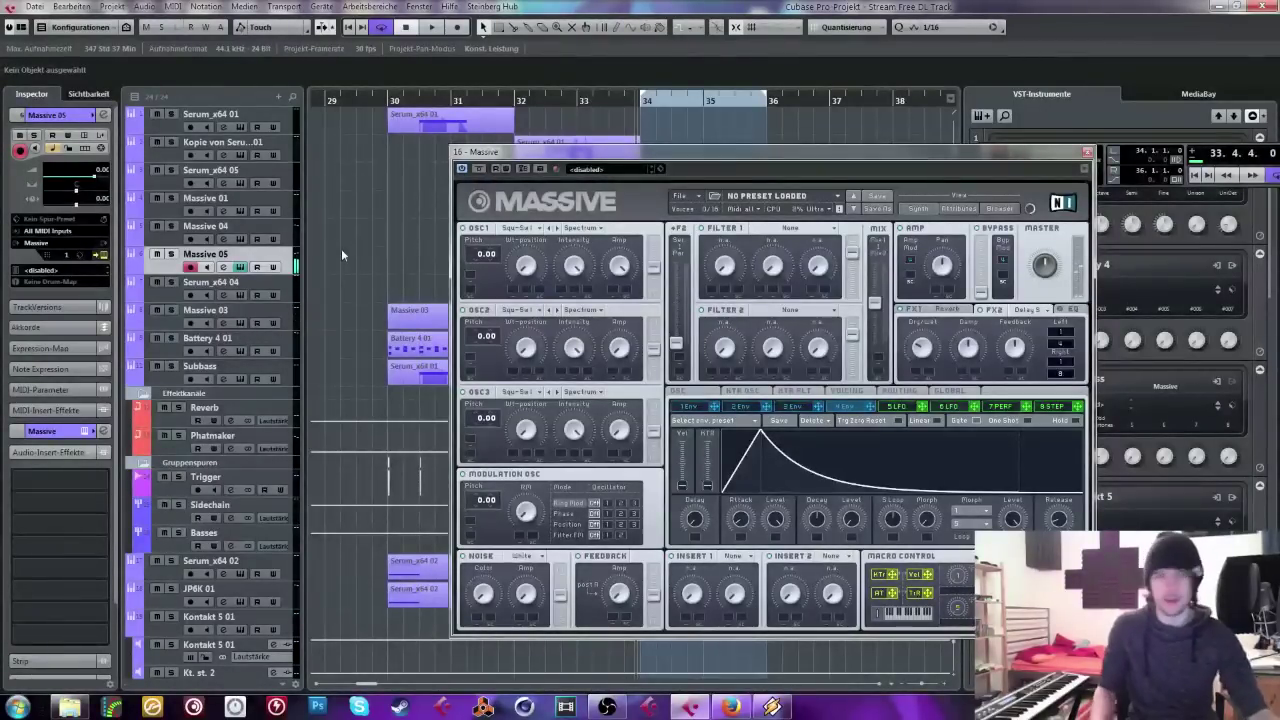
{"action": "left_click", "coordinate": [1088, 152]}
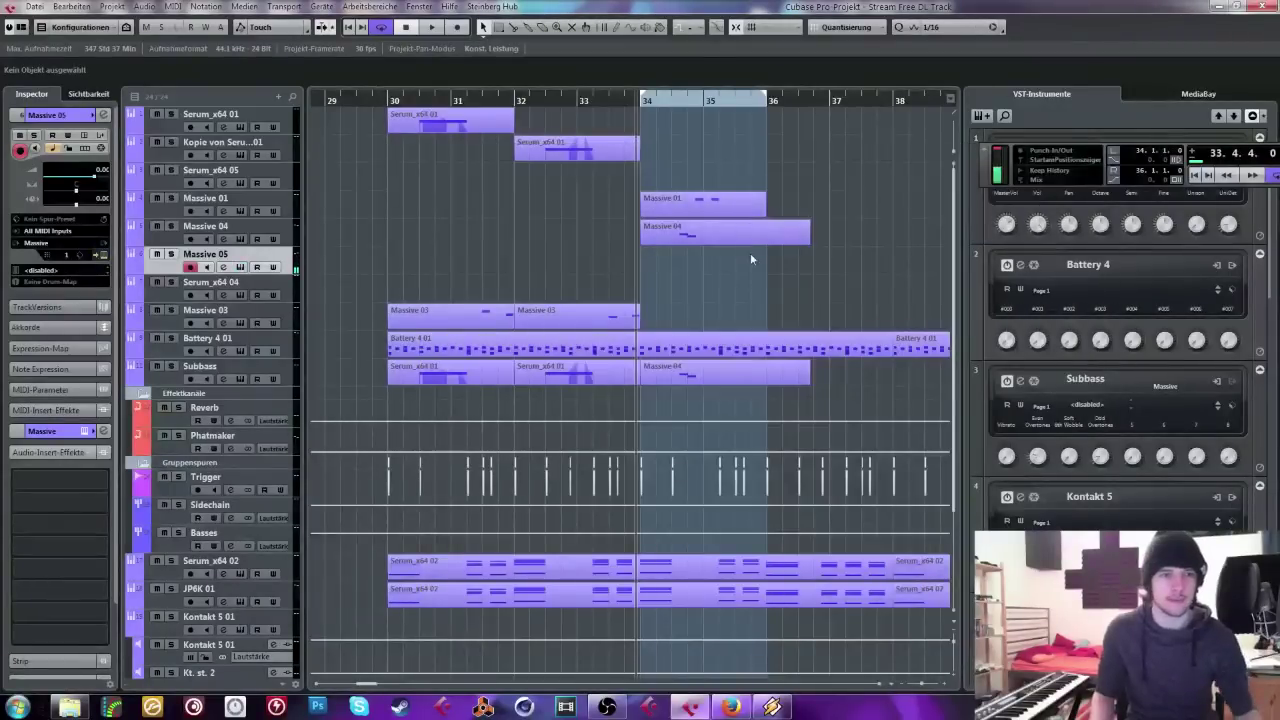
Step: Draw an empty MIDI part from bar 34 to 36 on Massive 05 and open it for note editing
{"action": "left_click_drag", "start_coordinate": [652, 97], "coordinate": [636, 127]}
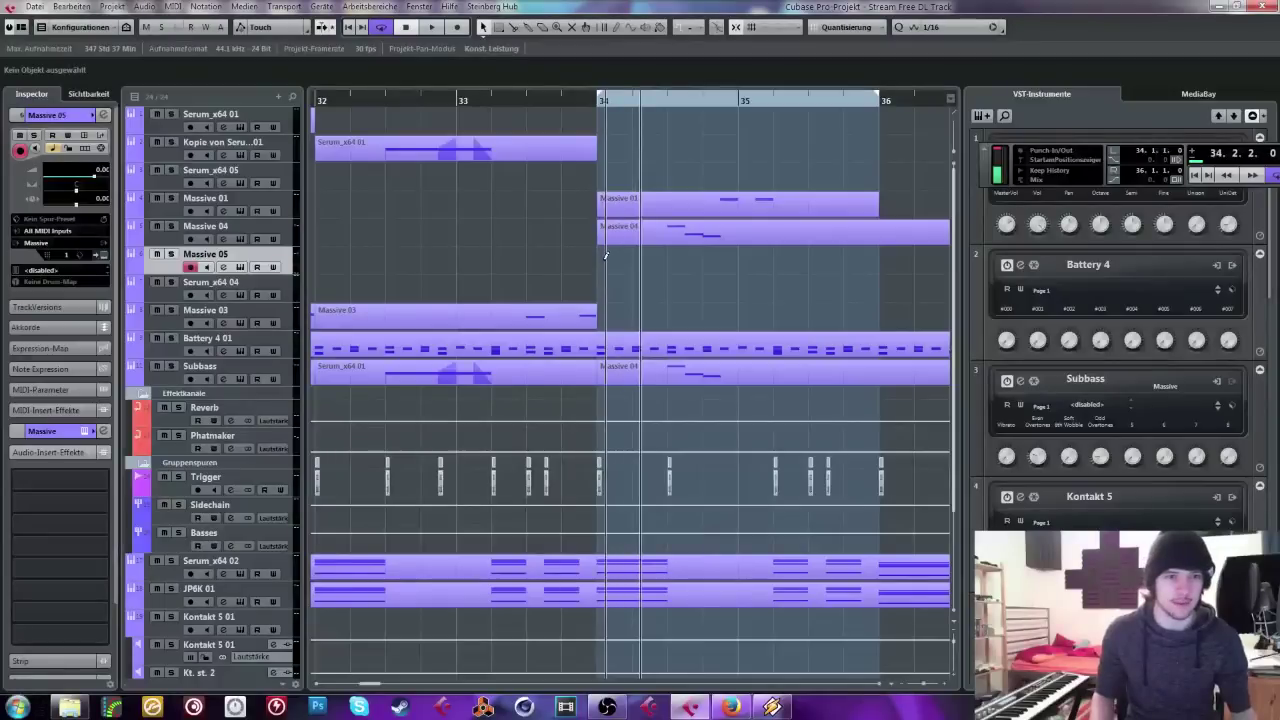
{"action": "mouse_move", "coordinate": [600, 253]}
{"action": "left_mouse_down"}
{"action": "mouse_move", "coordinate": [915, 262]}
{"action": "mouse_move", "coordinate": [848, 252]}
{"action": "left_mouse_up"}
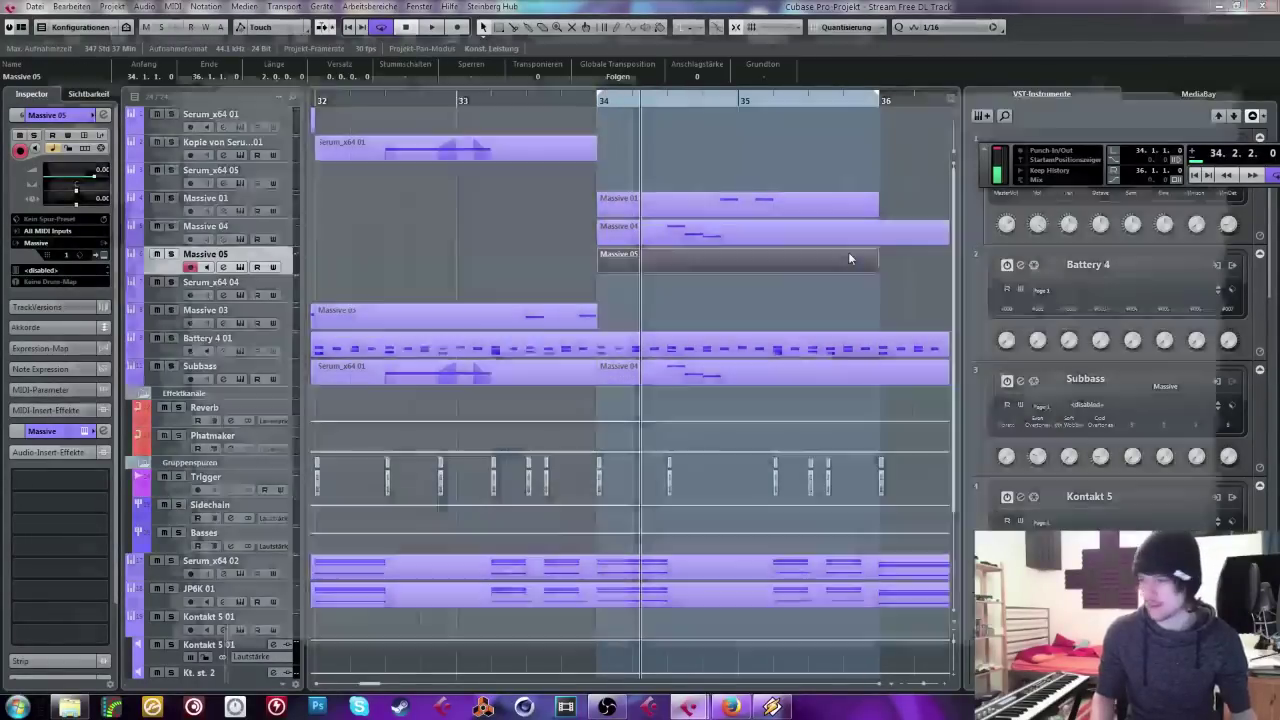
{"action": "double_click", "coordinate": [848, 258]}
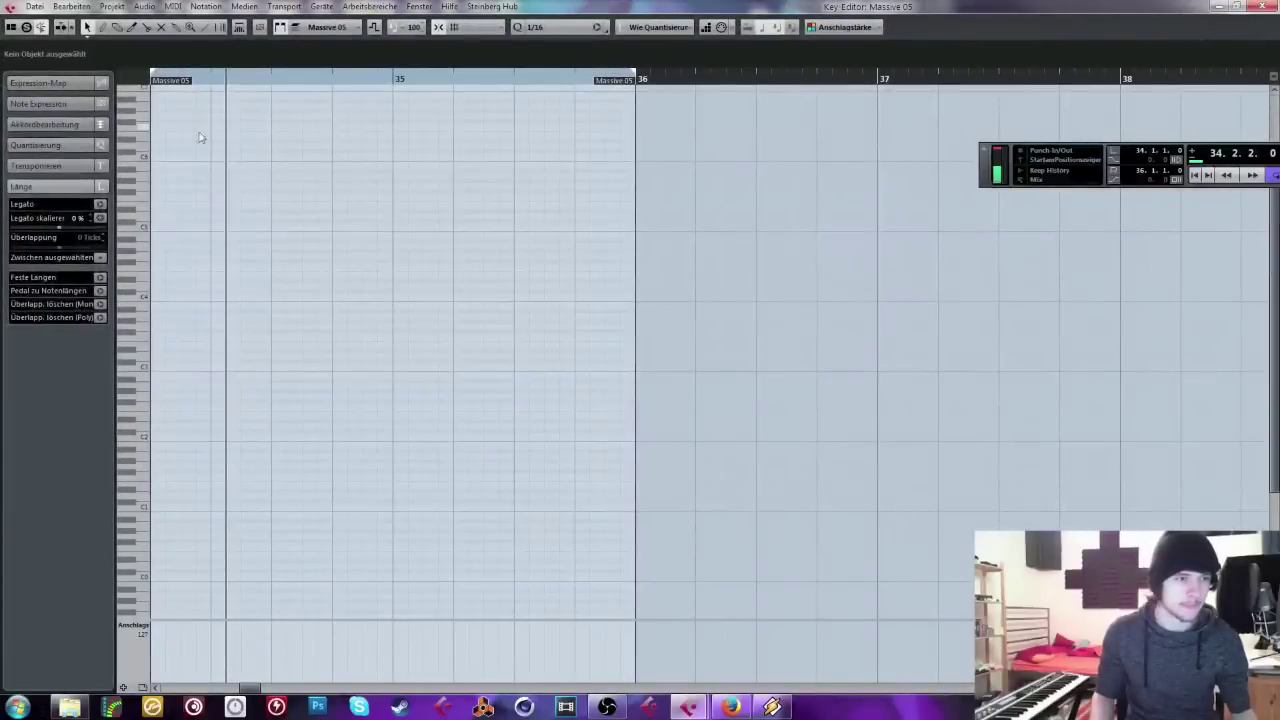
Step: Enter a descending three-note phrase starting on C5 at 34.3.1, with lower notes at 34.3.3 and 34.4.1, and delete the extra C4 note
{"action": "key", "text": "KP_1"}
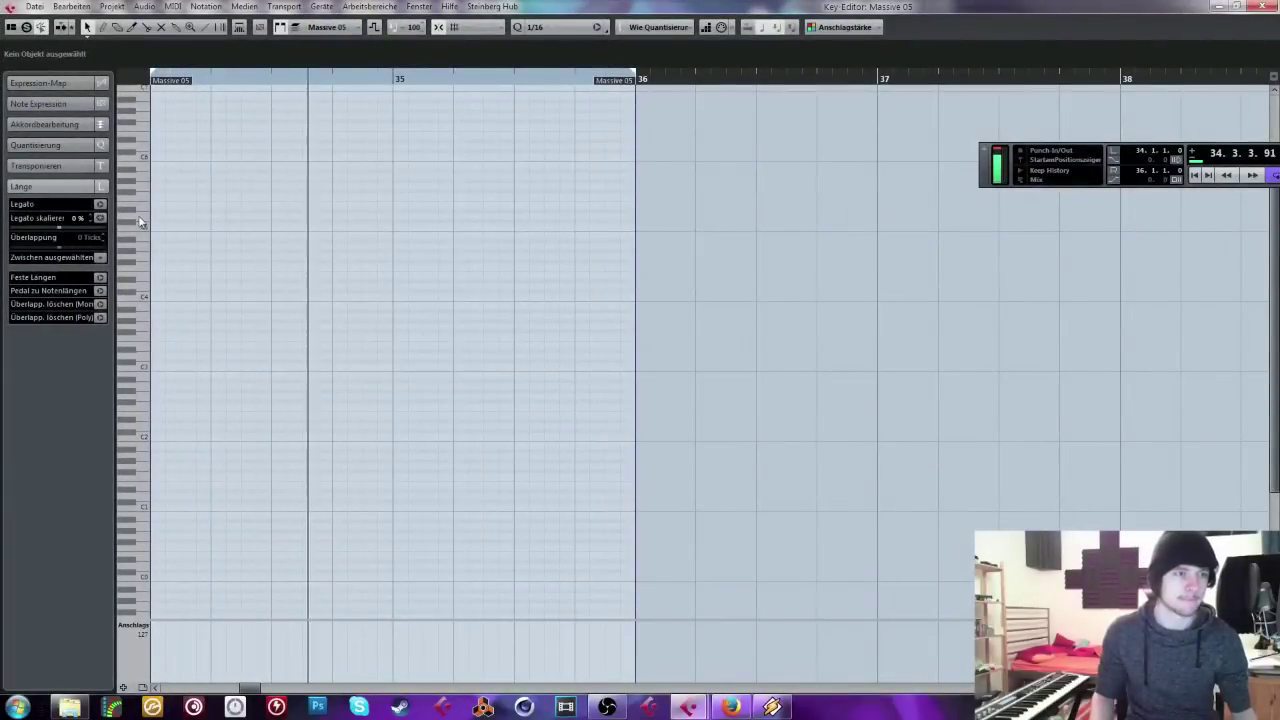
{"action": "key", "text": "space"}
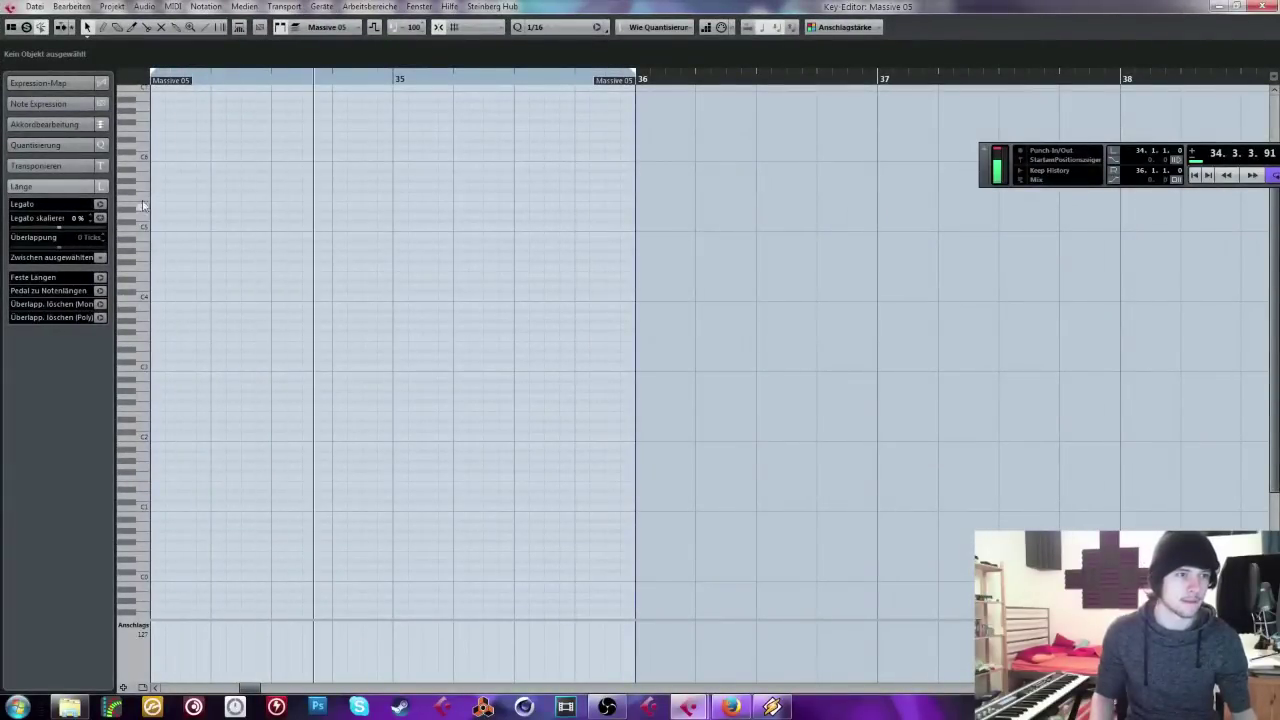
{"action": "left_click", "coordinate": [280, 295]}
{"action": "left_click", "coordinate": [279, 225]}
{"action": "left_click", "coordinate": [309, 235]}
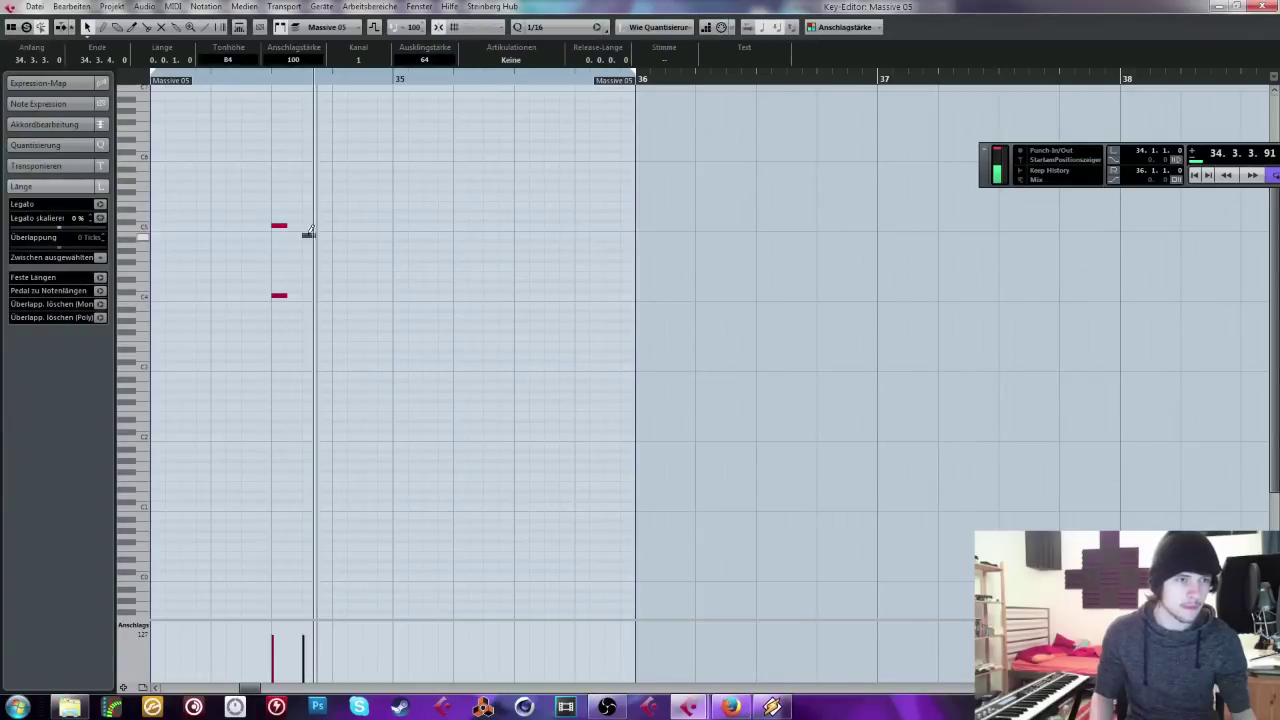
{"action": "left_click", "coordinate": [339, 255]}
{"action": "left_click", "coordinate": [298, 282]}
{"action": "left_click_drag", "start_coordinate": [300, 282], "coordinate": [270, 303]}
{"action": "key", "text": "Delete"}
{"action": "key", "text": "ctrl+a"}
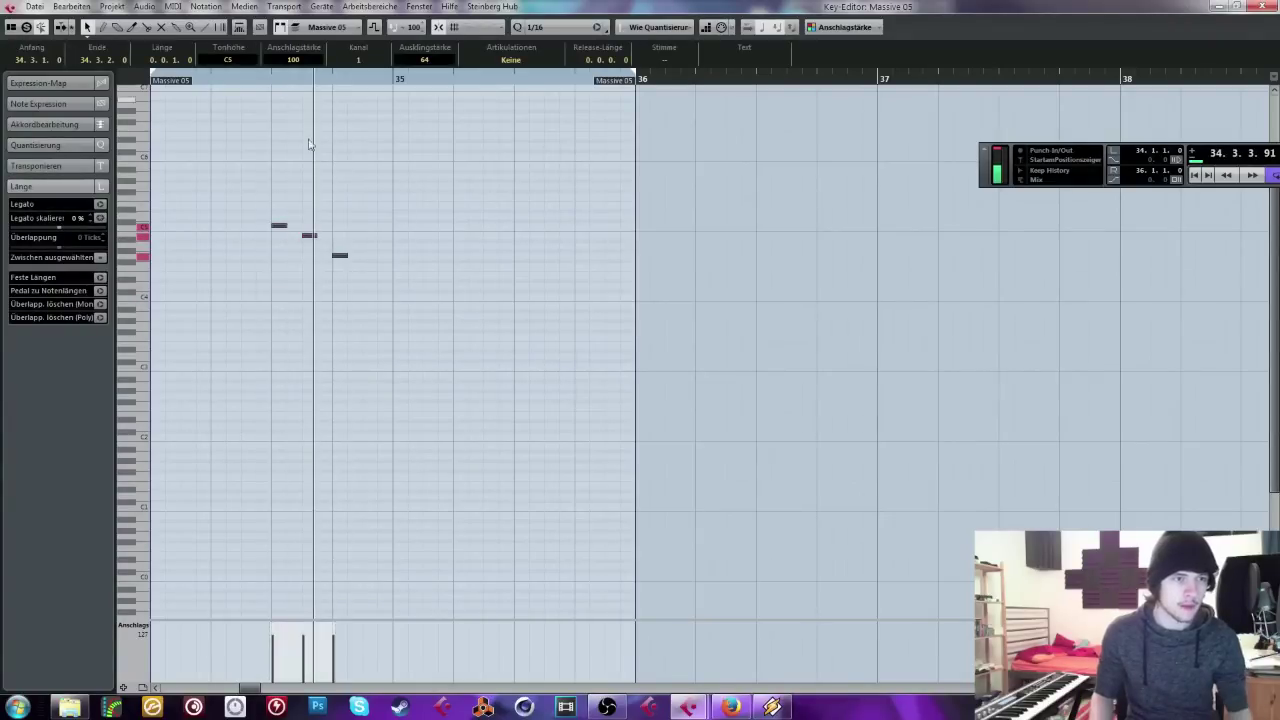
{"action": "key", "text": "Escape"}
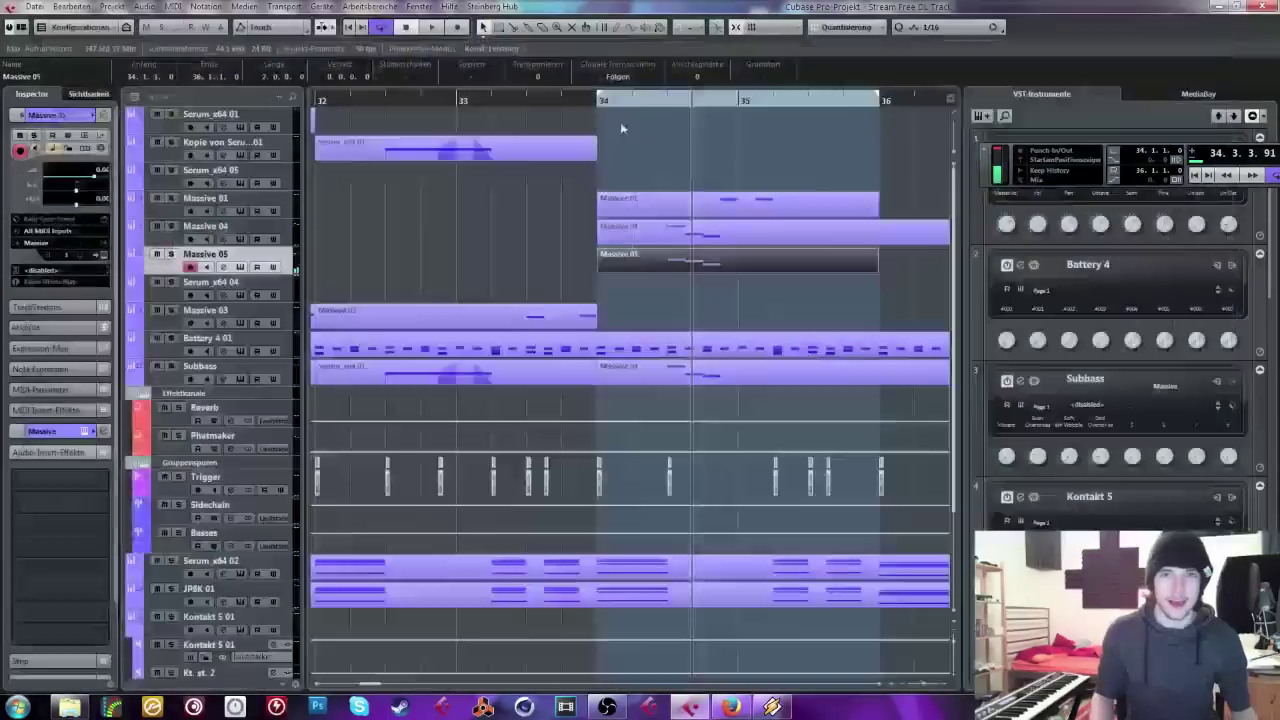
Step: Set the loop range from 34.3.1 to 35.2.1 and audition Massive 05 soloed
{"action": "left_click_drag", "start_coordinate": [879, 94], "coordinate": [516, 96]}
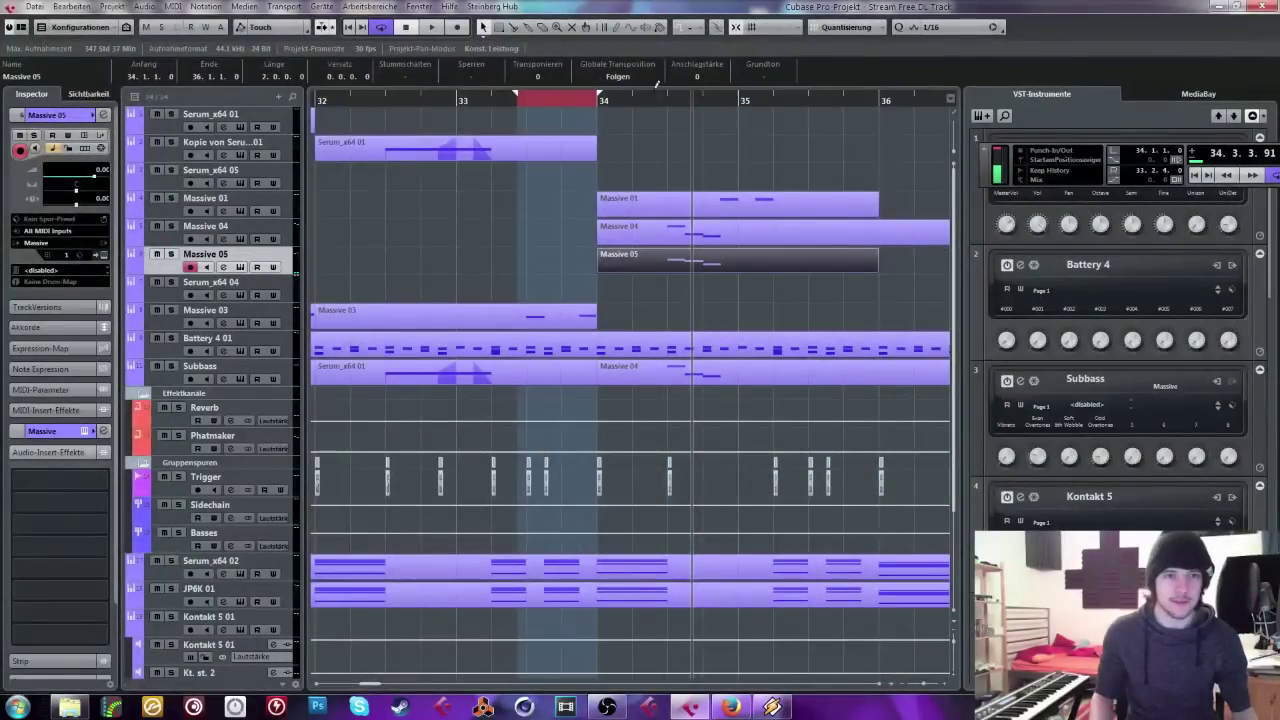
{"action": "left_click_drag", "start_coordinate": [668, 97], "coordinate": [774, 97]}
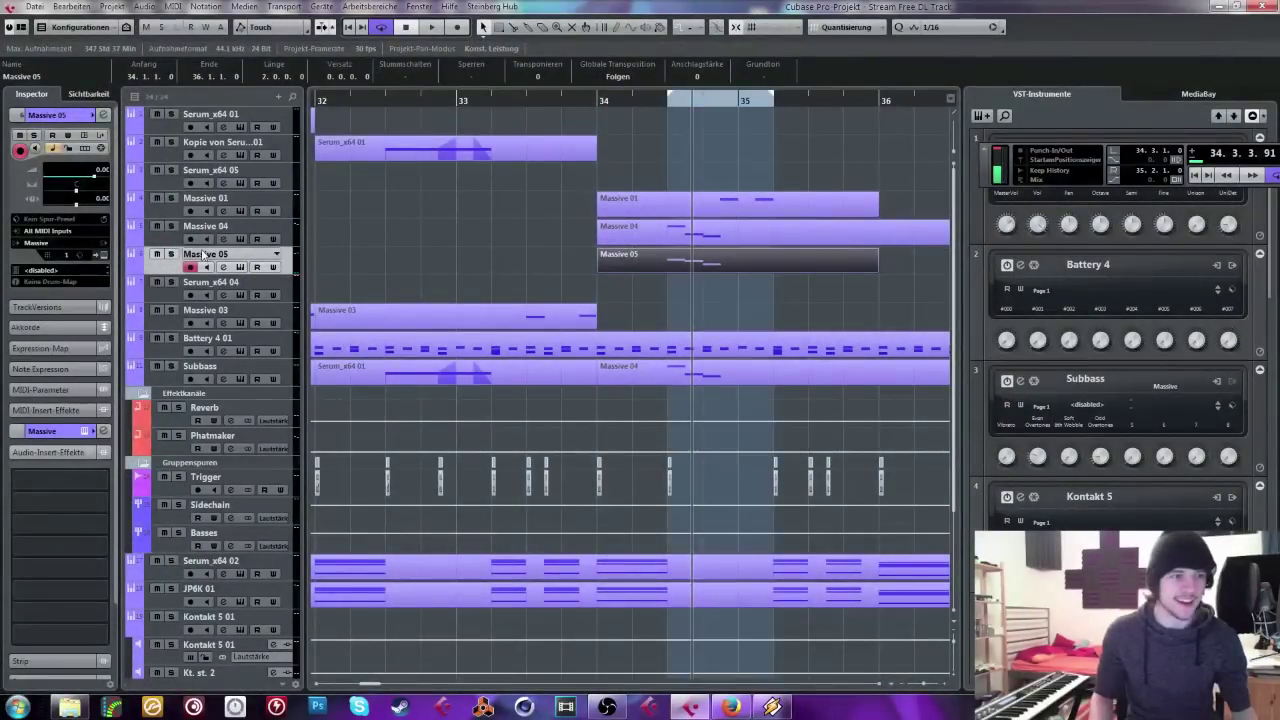
{"action": "left_click", "coordinate": [172, 256]}
{"action": "key", "text": "space"}
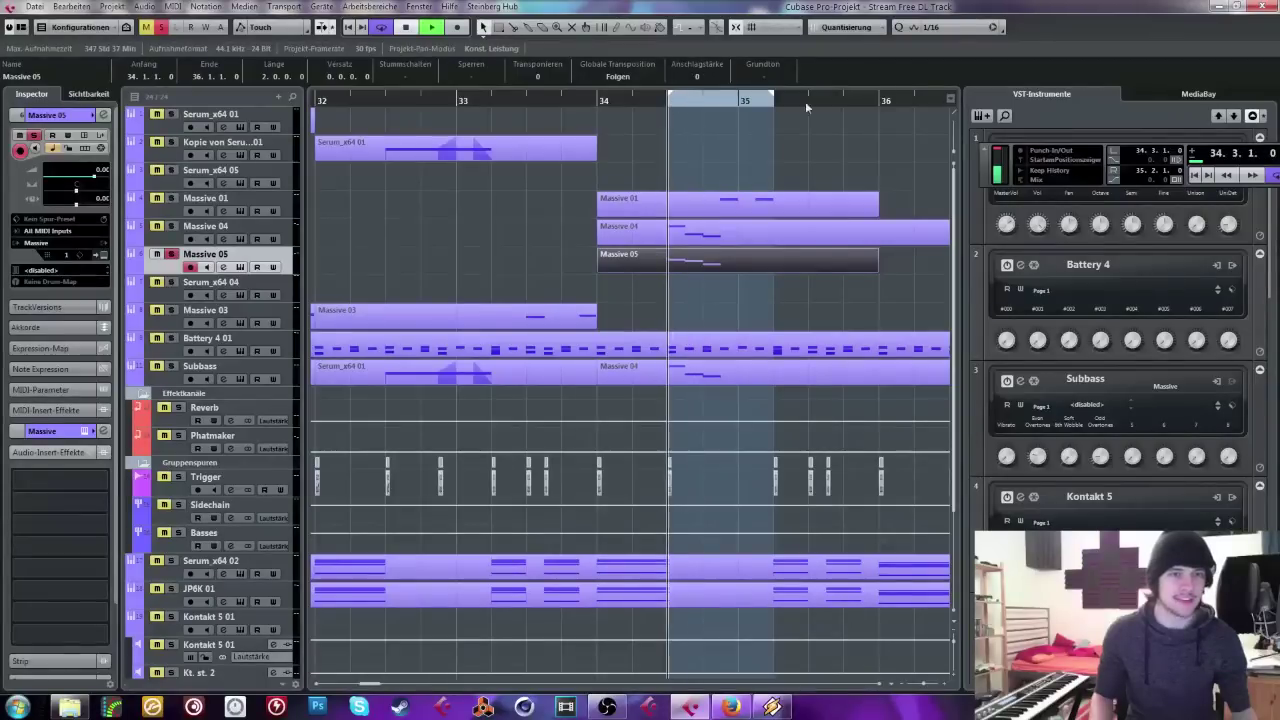
{"action": "key", "text": "space"}
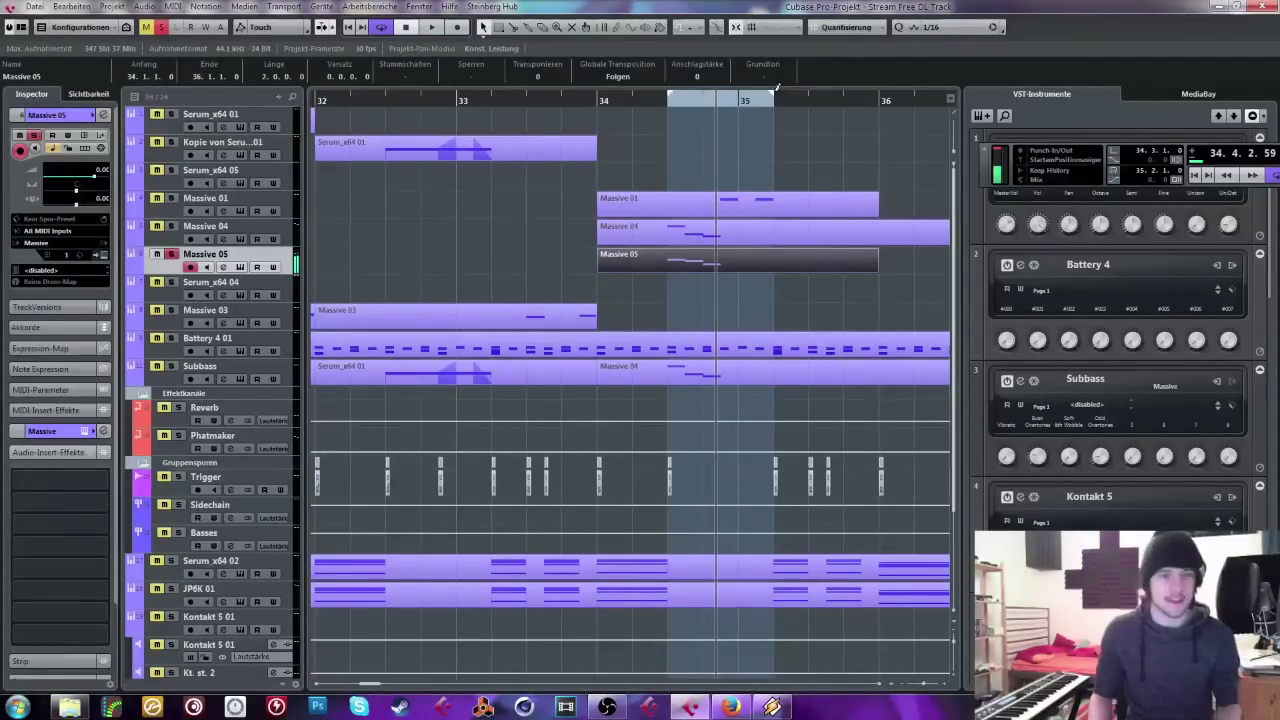
Step: Raise envelope 3 to a full sustain in Massive 05's synth and use it to modulate the FX1 reverb's dry/wet amount
{"action": "left_click", "coordinate": [88, 136]}
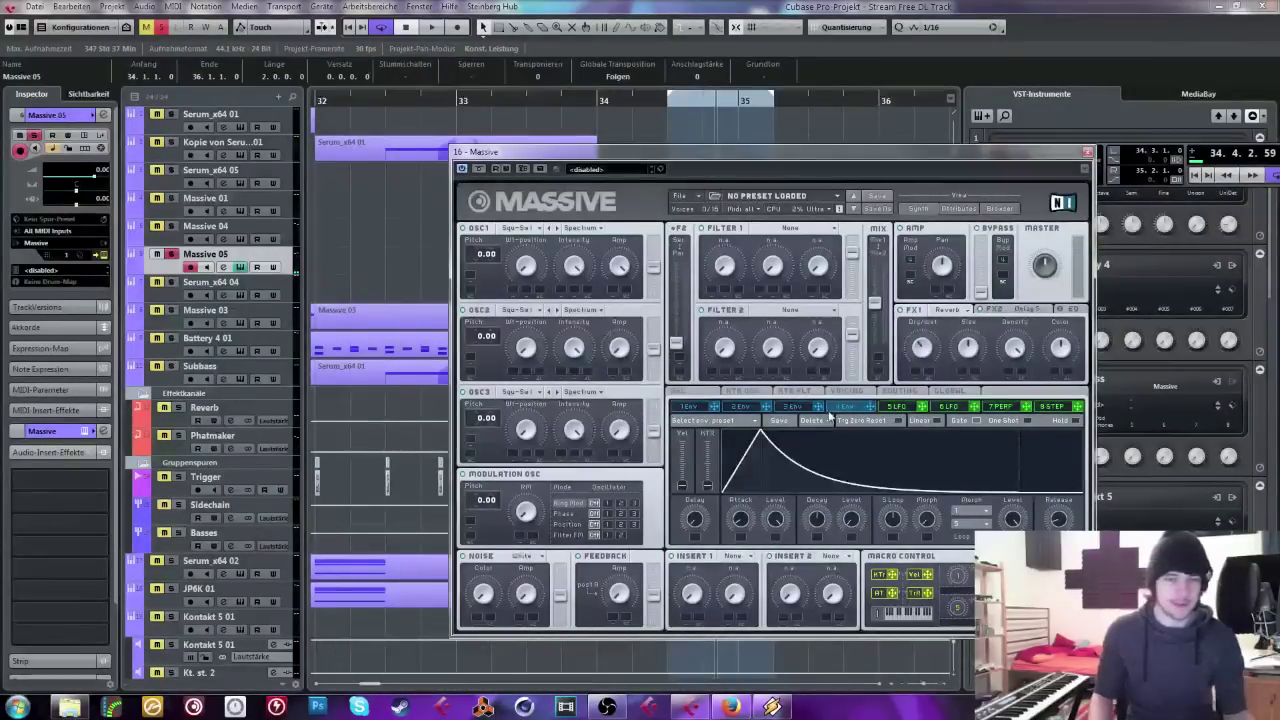
{"action": "left_click", "coordinate": [747, 408]}
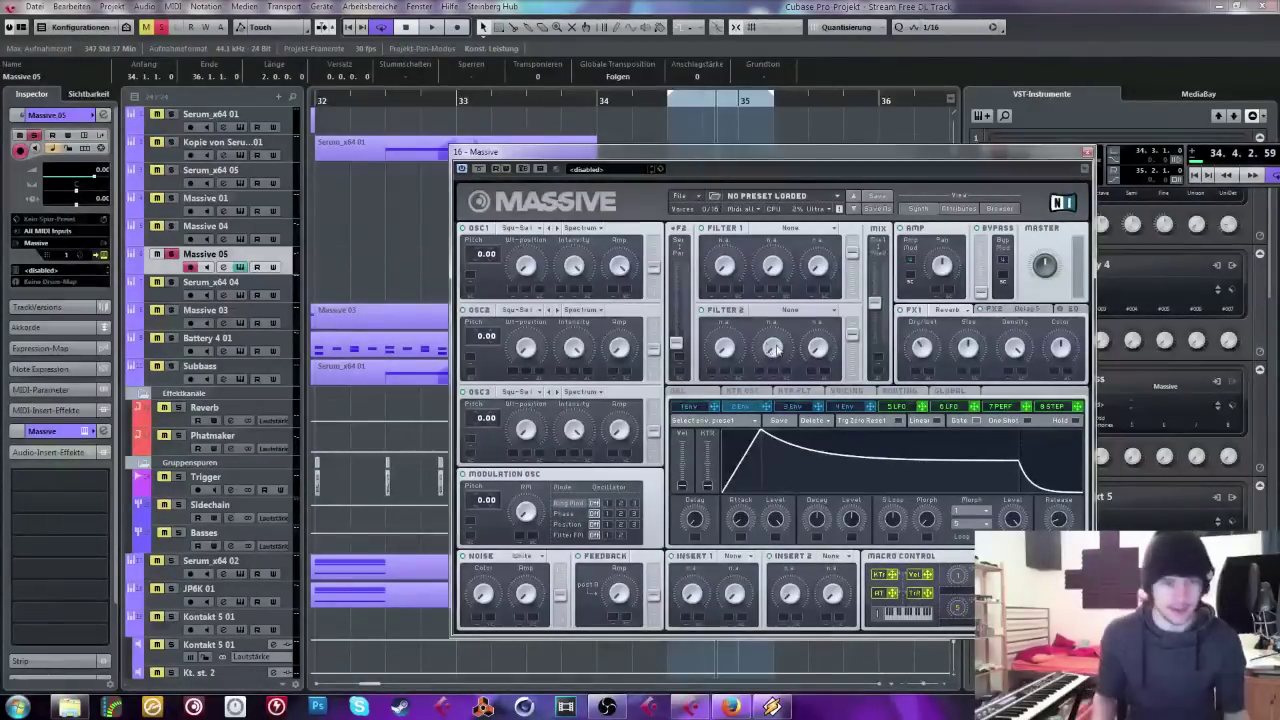
{"action": "left_click", "coordinate": [845, 407]}
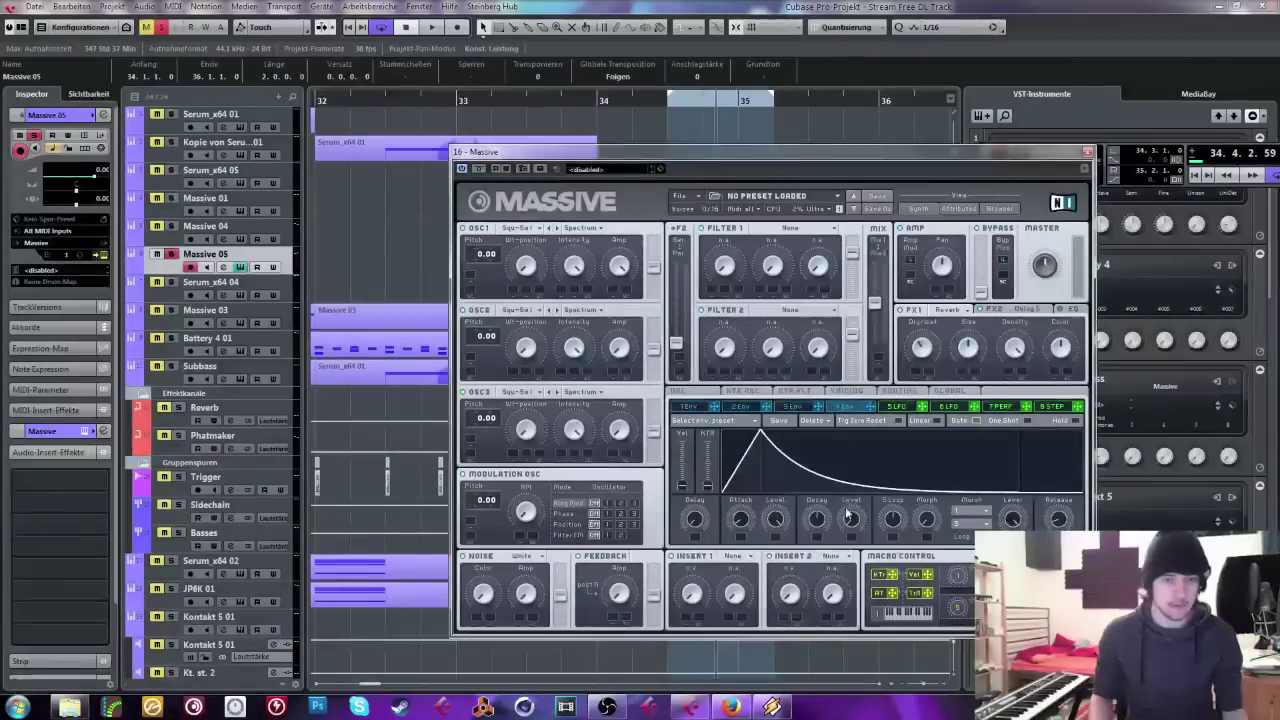
{"action": "left_click", "coordinate": [792, 408]}
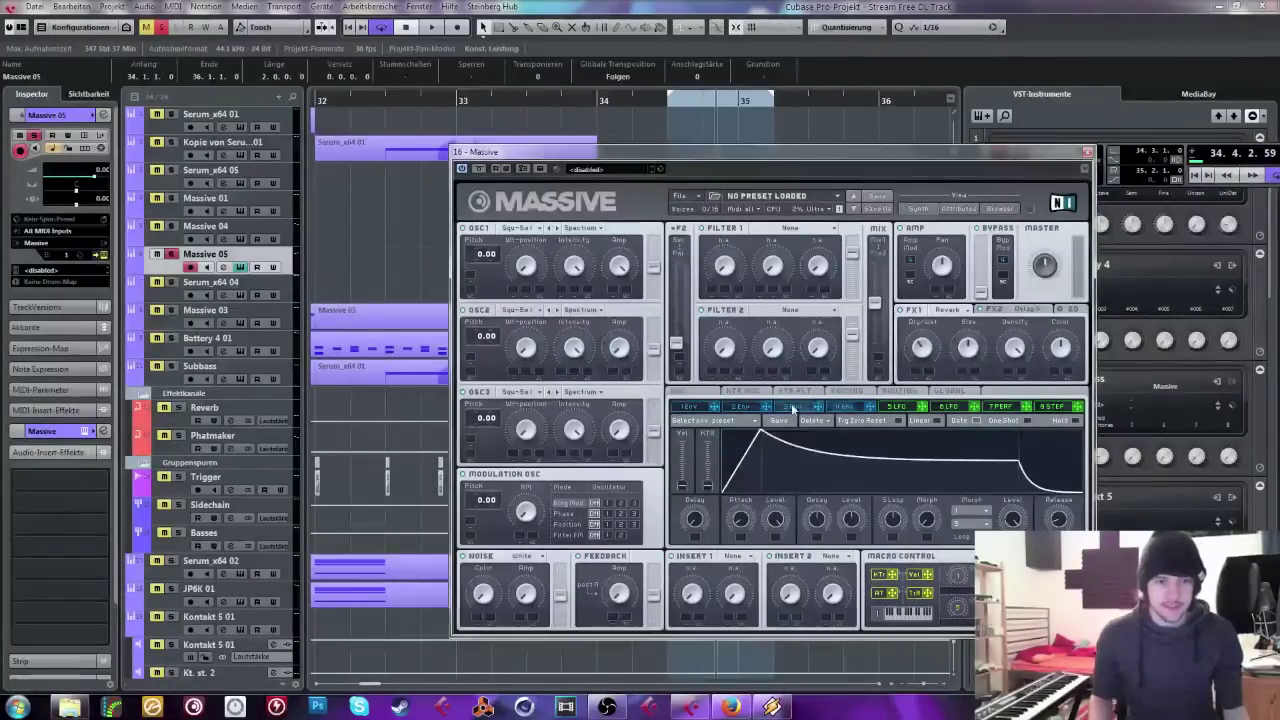
{"action": "left_click_drag", "start_coordinate": [856, 510], "coordinate": [843, 407]}
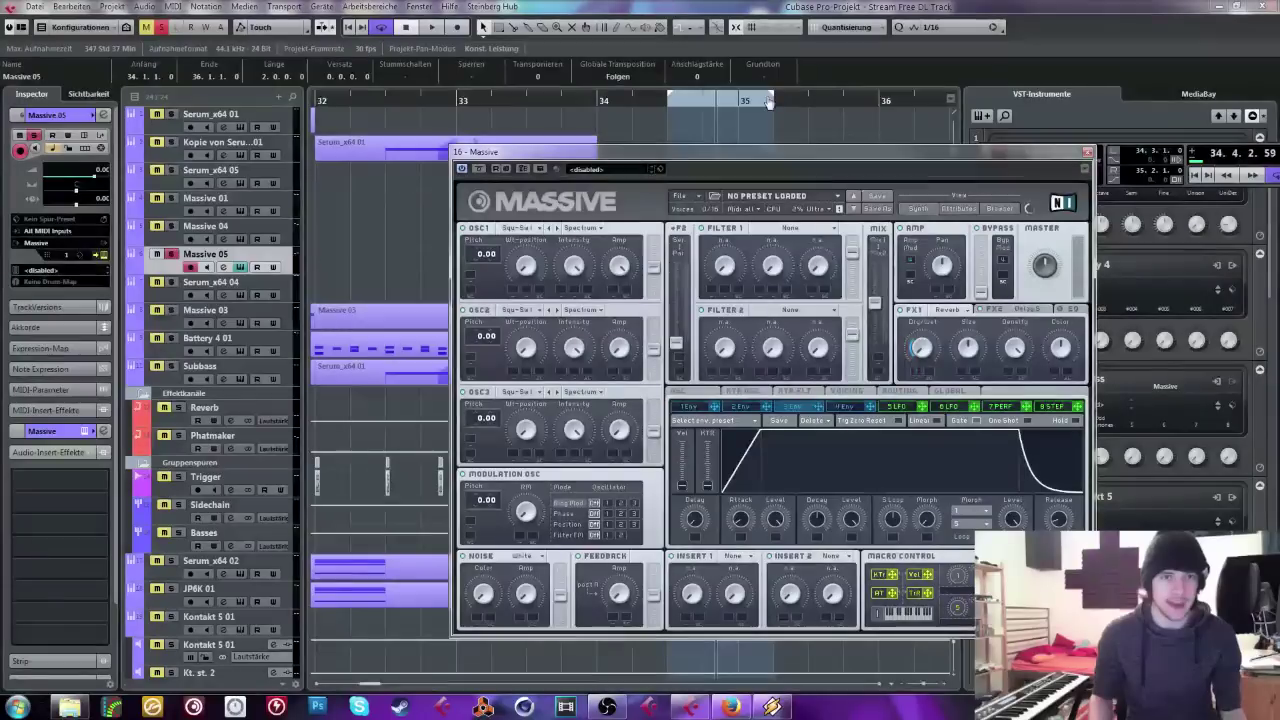
Step: Extend the loop's end to 35.4.1 and play the soloed phrase from 34.2.4
{"action": "left_click_drag", "start_coordinate": [784, 100], "coordinate": [843, 100]}
{"action": "left_click", "coordinate": [657, 101]}
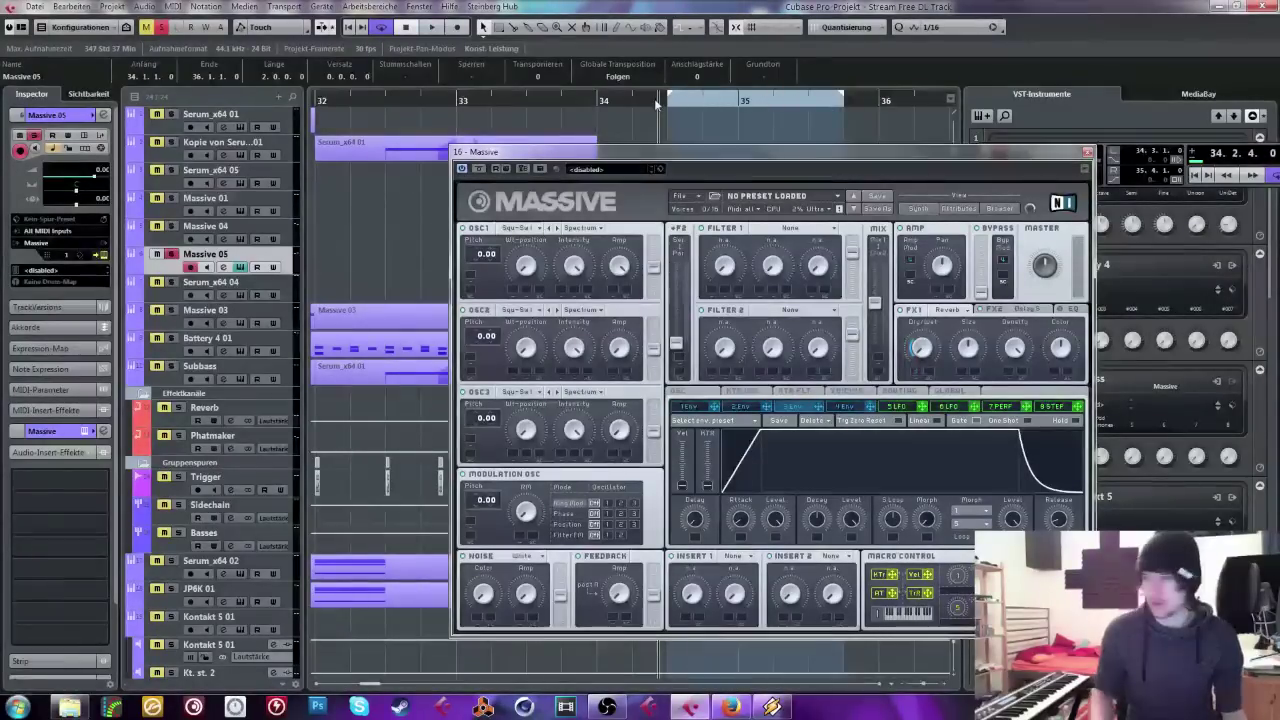
{"action": "key", "text": "space"}
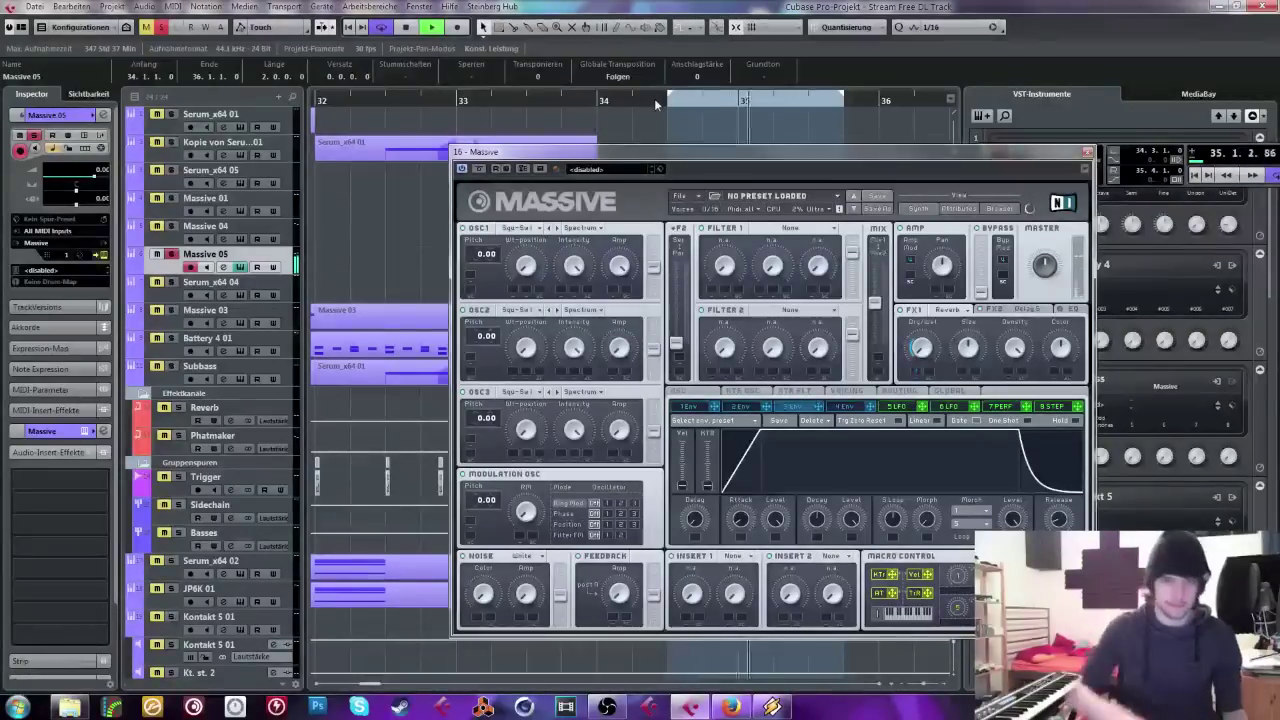
Step: Stop playback and bring up the FX2 delay, modulating its dry/wet amount as well
{"action": "key", "text": "space"}
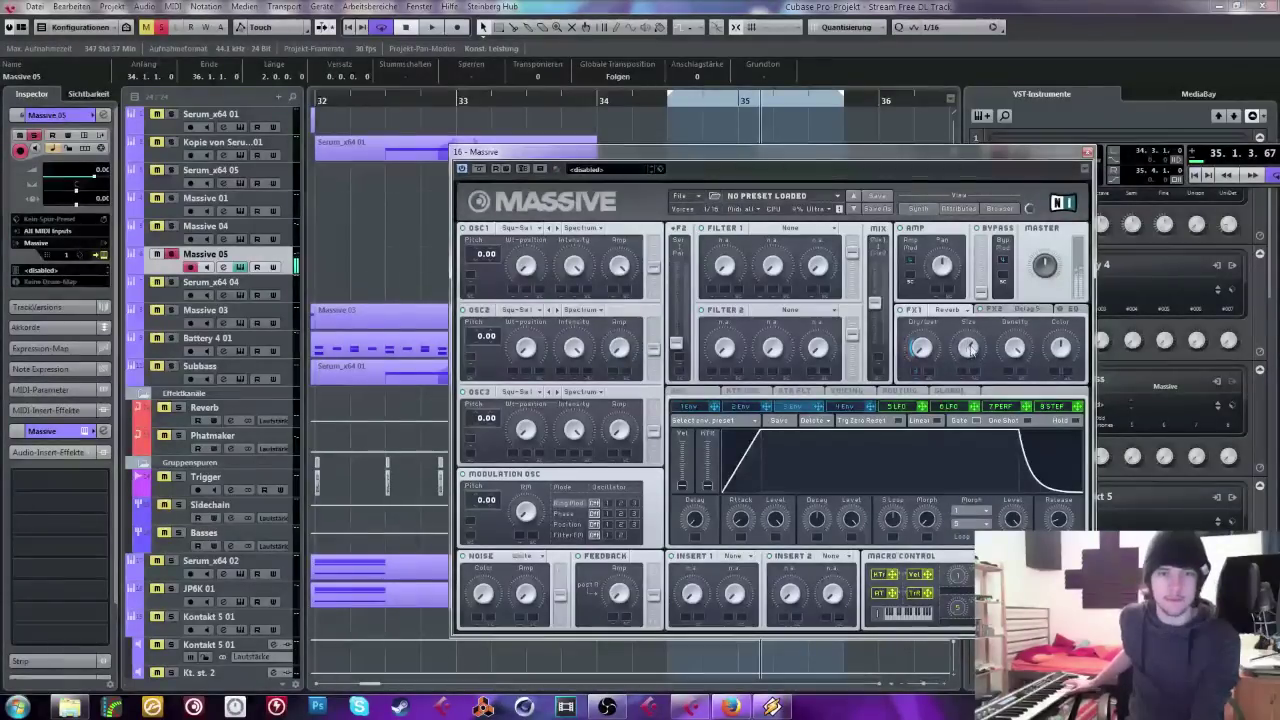
{"action": "left_click", "coordinate": [1036, 311]}
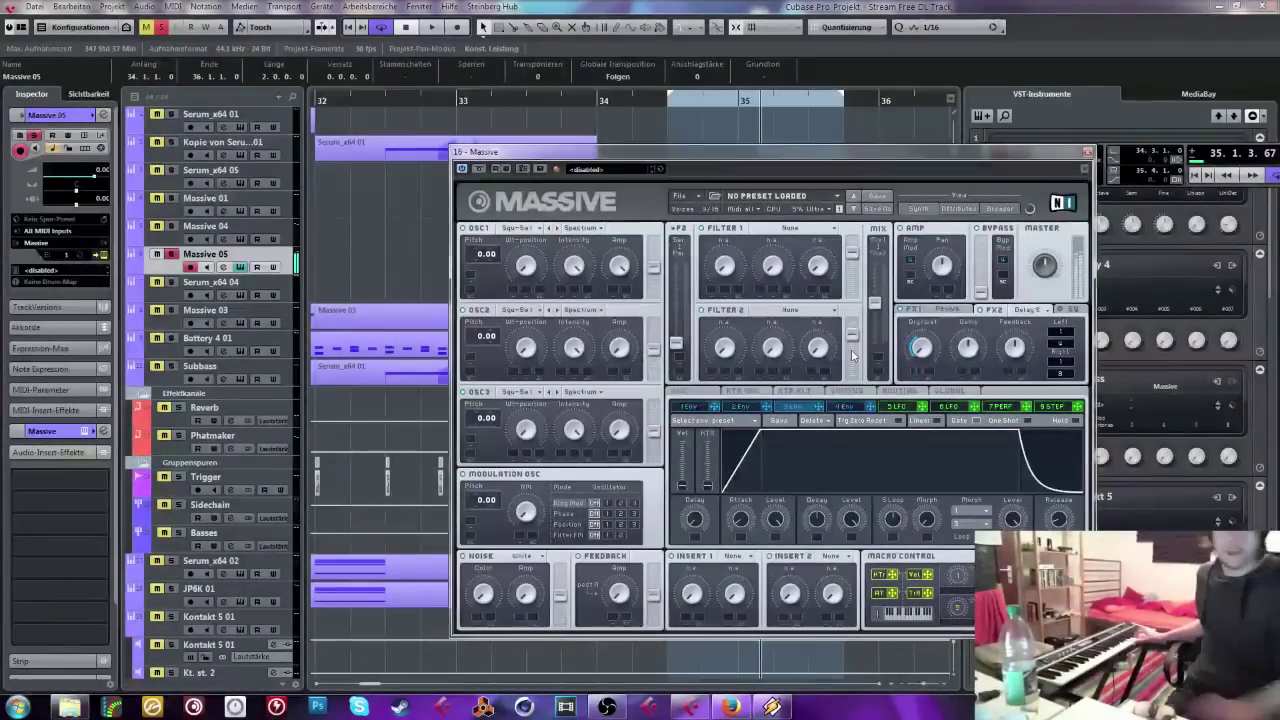
Step: Switch to Open Broadcaster Software to check the stream, and return to the Cubase project
{"action": "key", "text": "alt+Tab"}
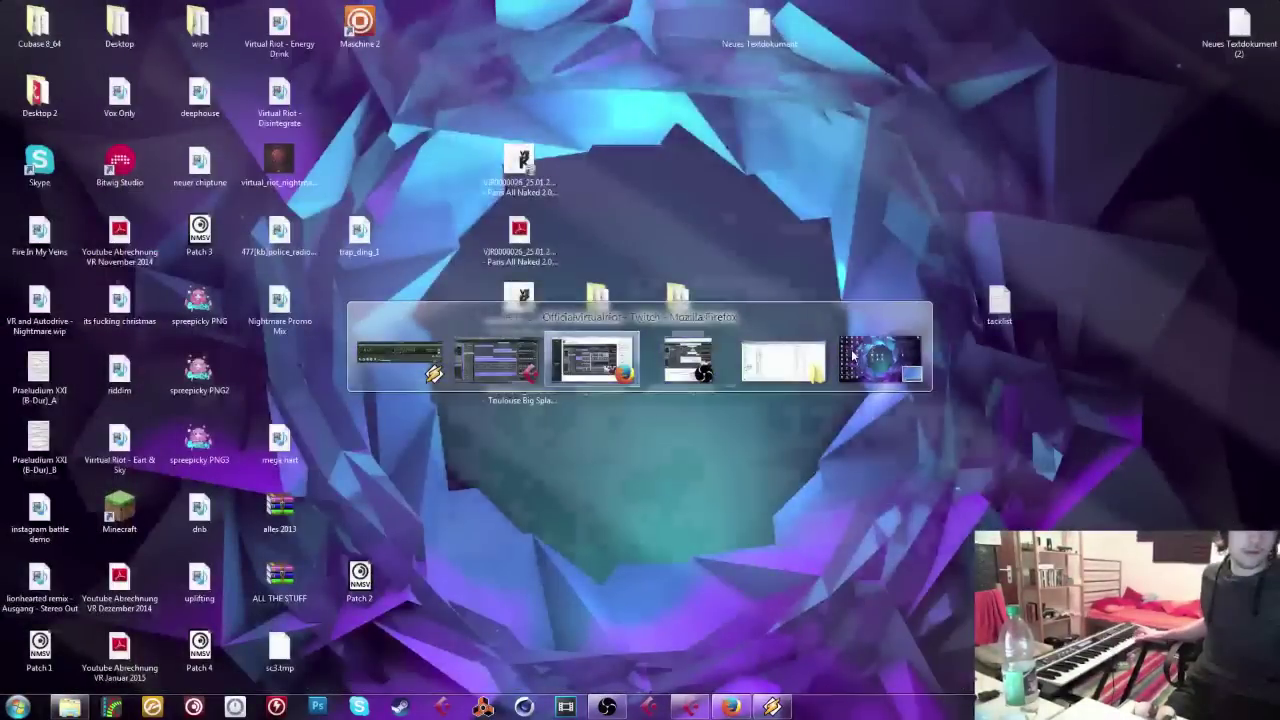
{"action": "key", "text": "alt+Tab"}
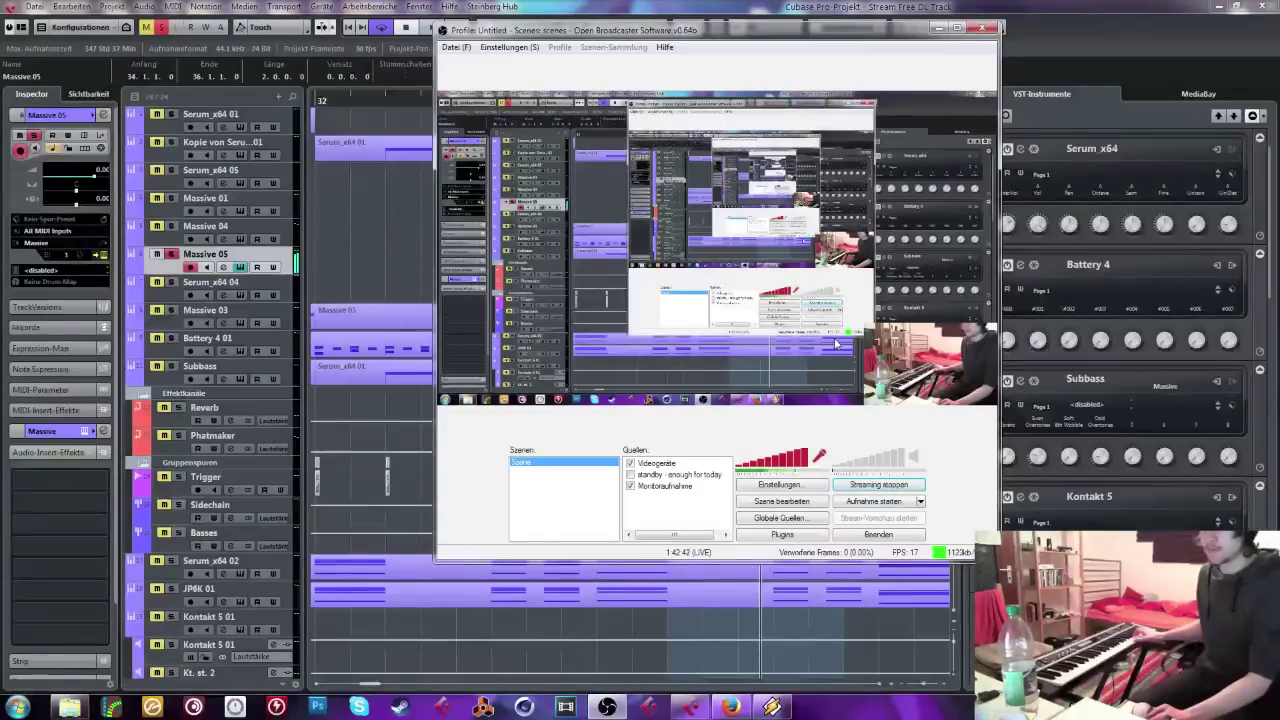
{"action": "left_click", "coordinate": [373, 242]}
Step: Bring up Massive 05's FX1 reverb and oscillator settings during playback, and set oscillator 1's pitch to -12.00
{"action": "left_click", "coordinate": [950, 311]}
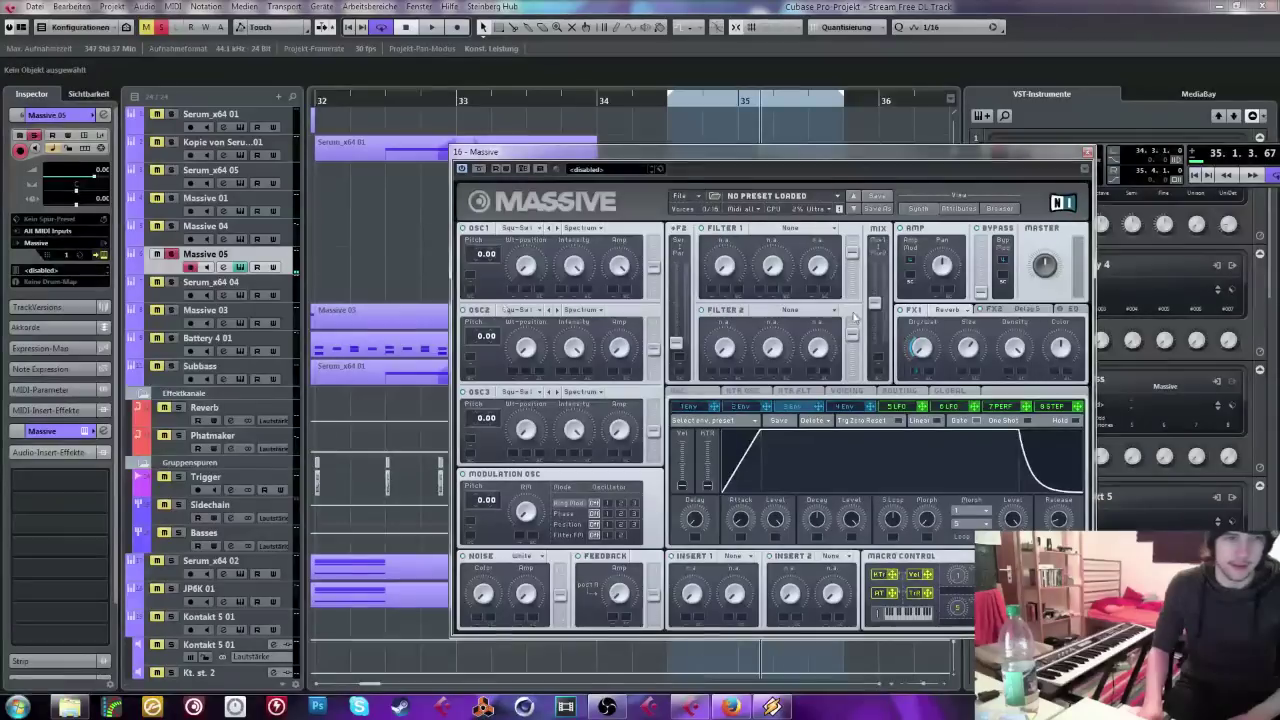
{"action": "key", "text": "space"}
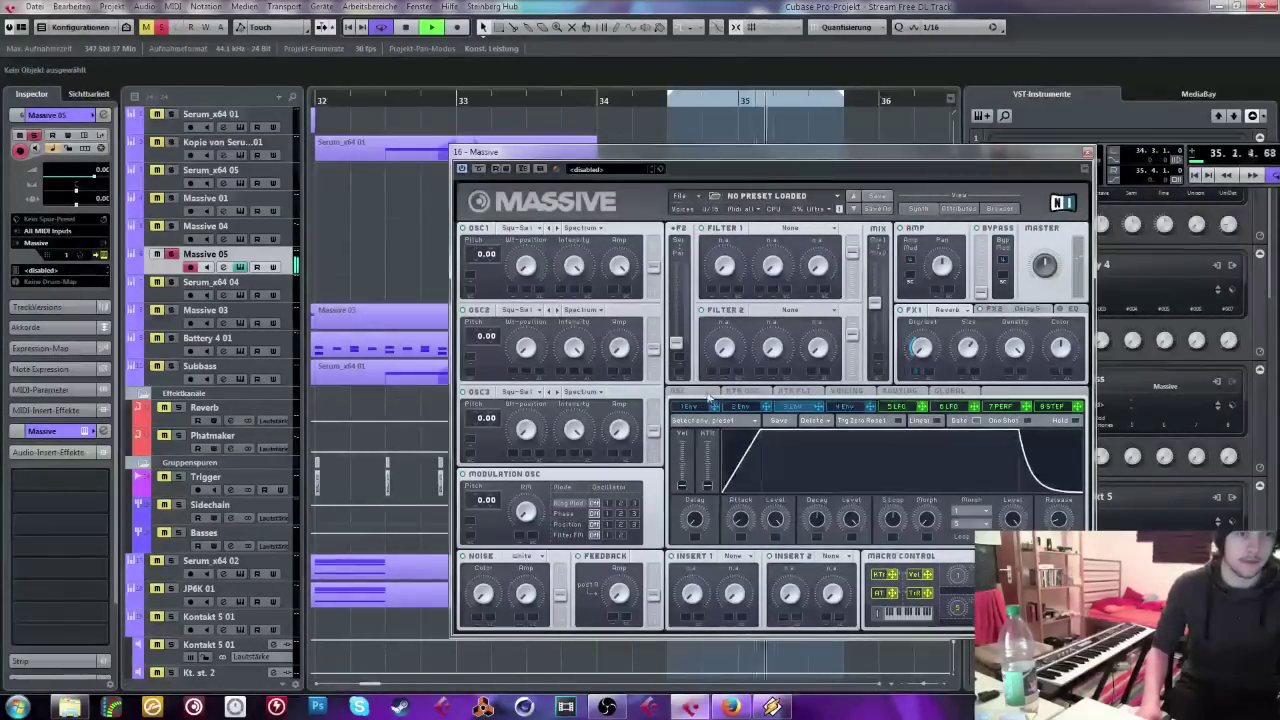
{"action": "left_click", "coordinate": [678, 391]}
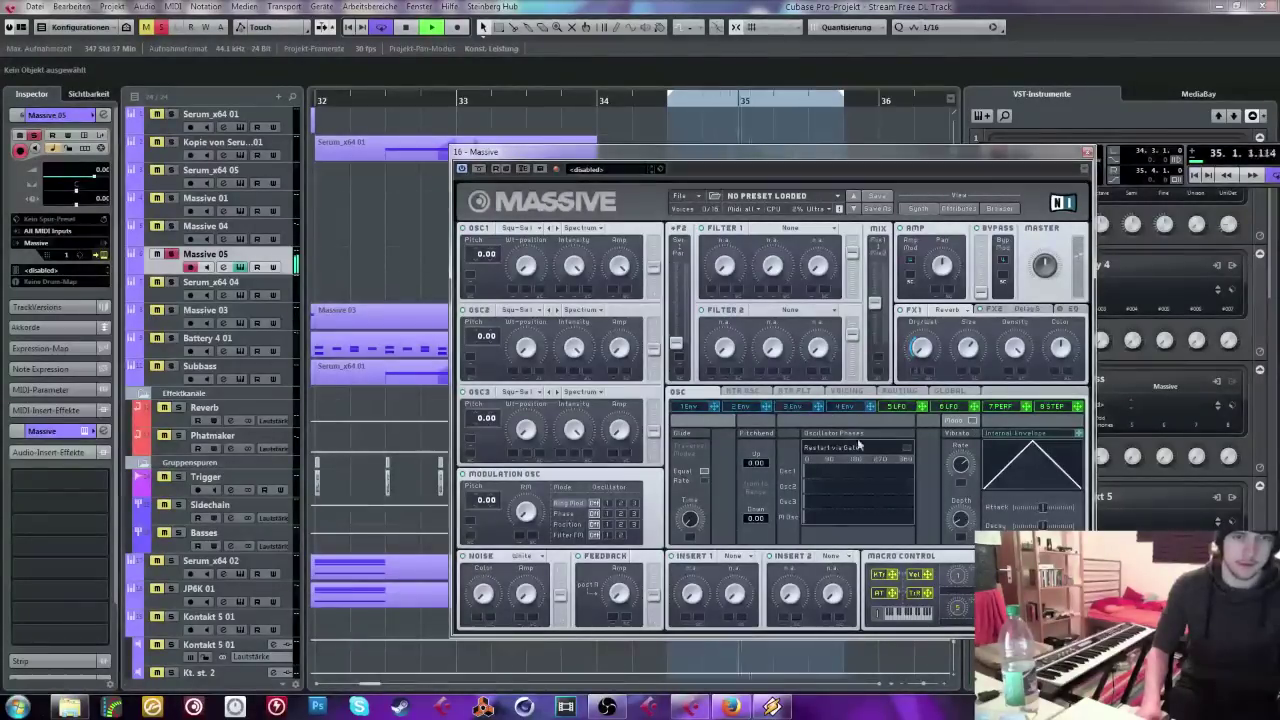
{"action": "left_click_drag", "start_coordinate": [480, 254], "coordinate": [480, 300]}
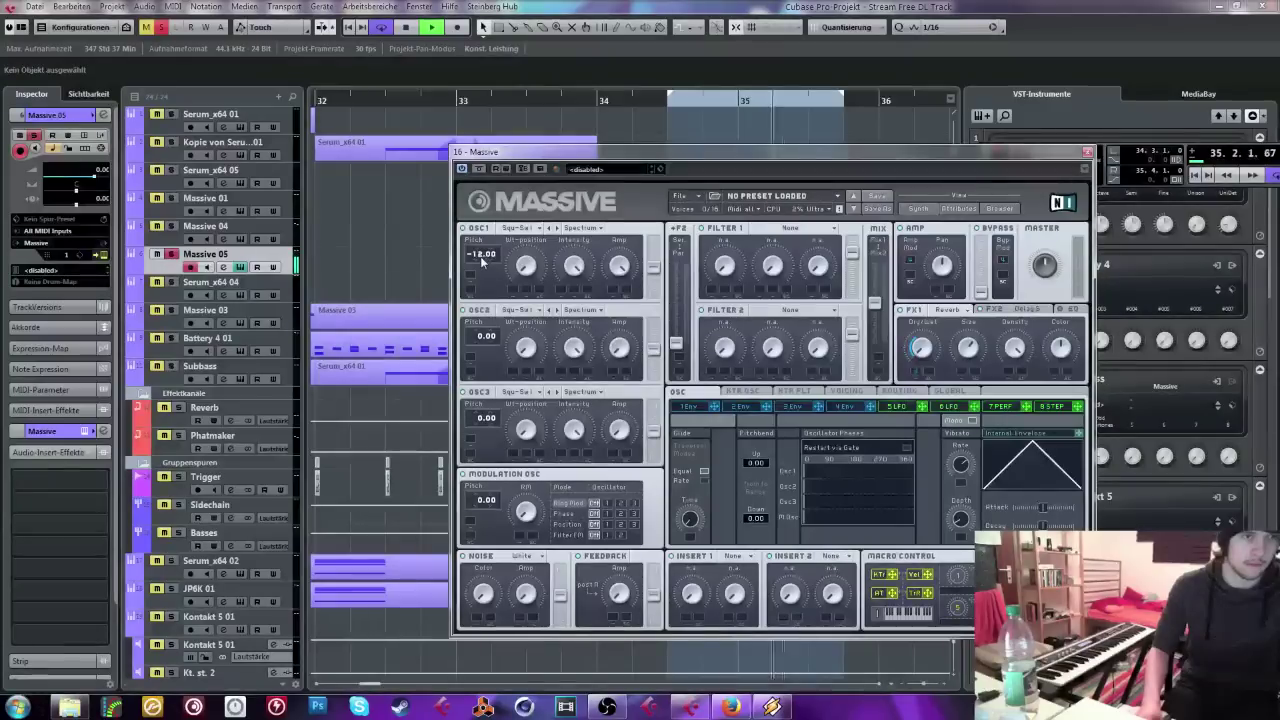
Step: Unsolo Massive 05, close its instrument window and play the full mix from 33.2.2
{"action": "key", "text": "s"}
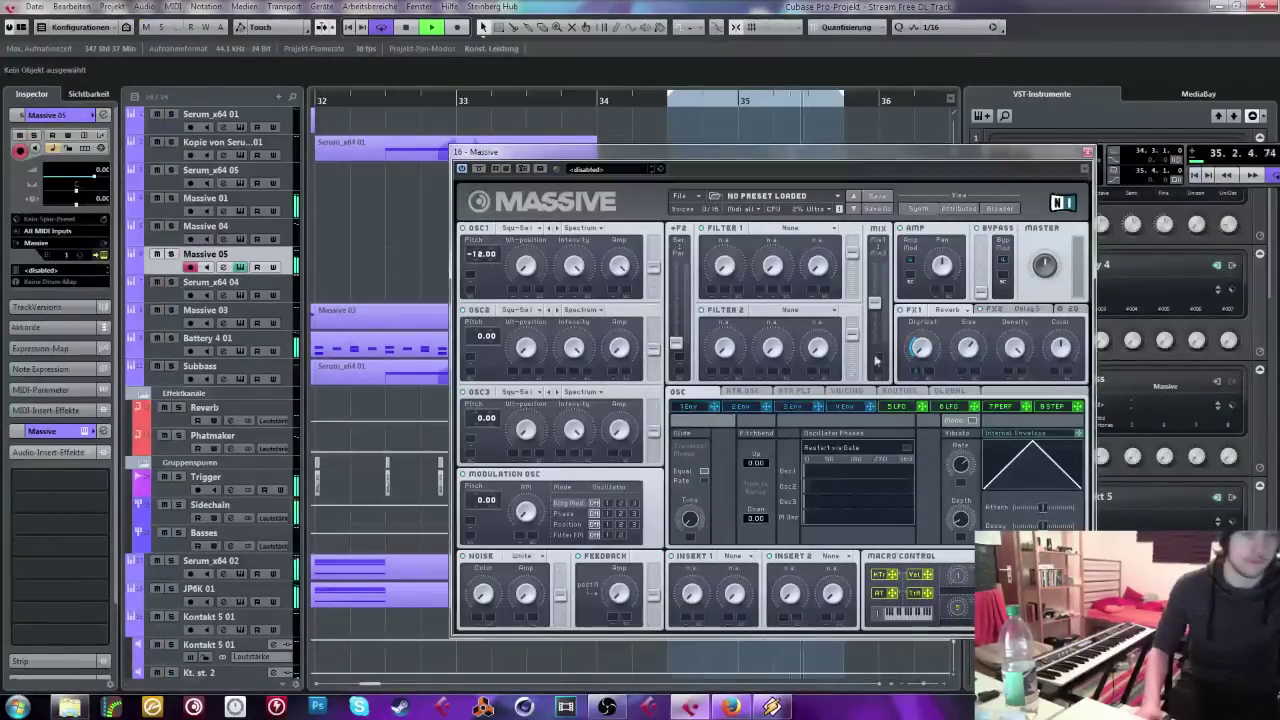
{"action": "left_click", "coordinate": [1088, 154]}
{"action": "key", "text": "space"}
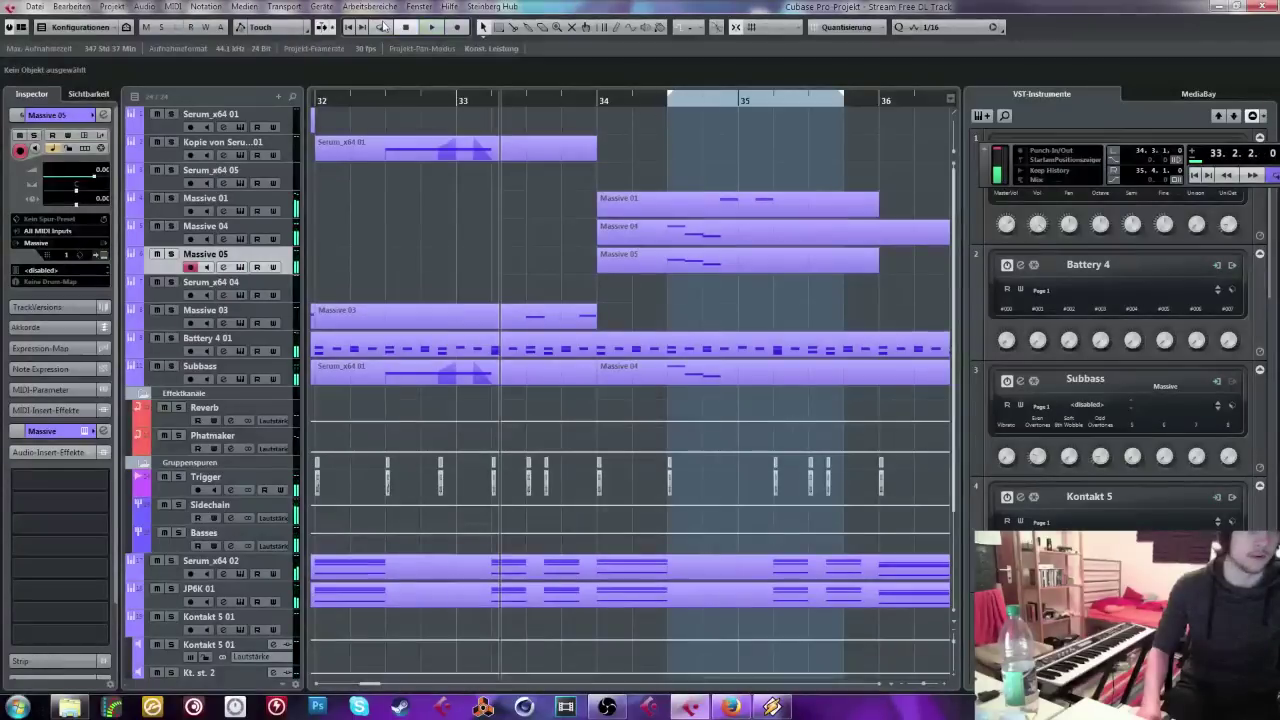
{"action": "key", "text": "space"}
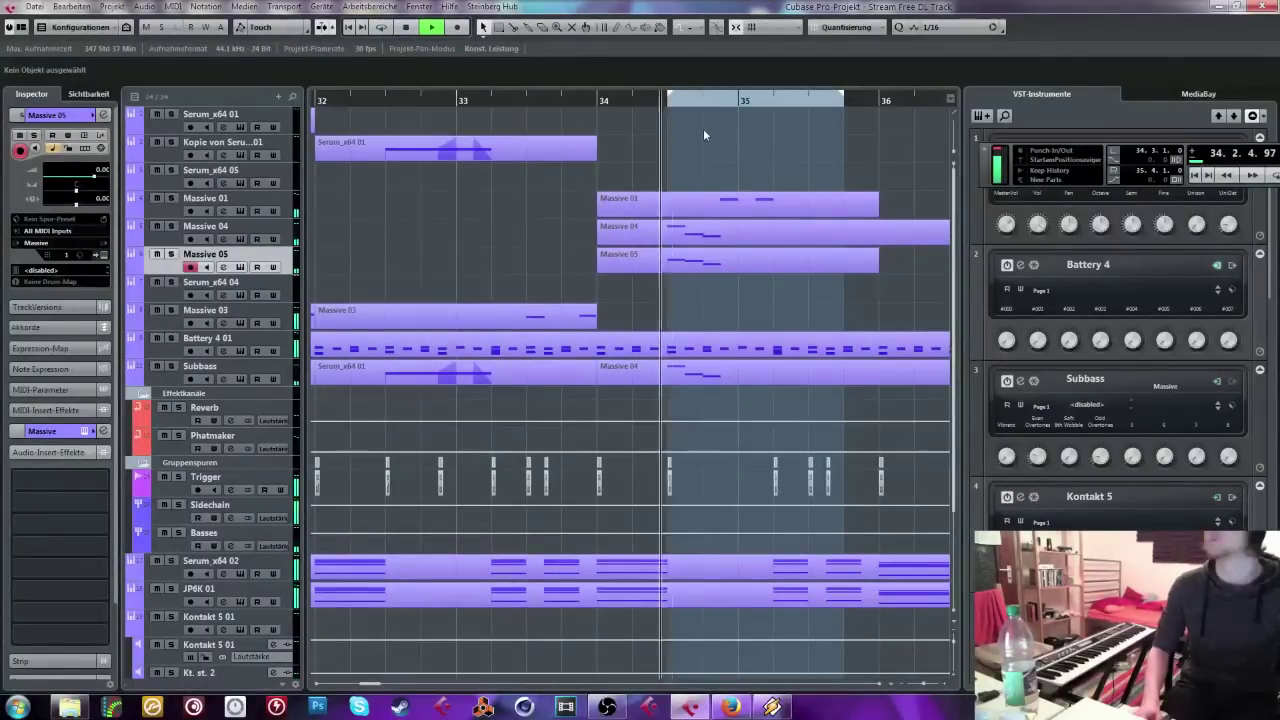
{"action": "key", "text": "space"}
{"action": "left_click", "coordinate": [711, 100]}
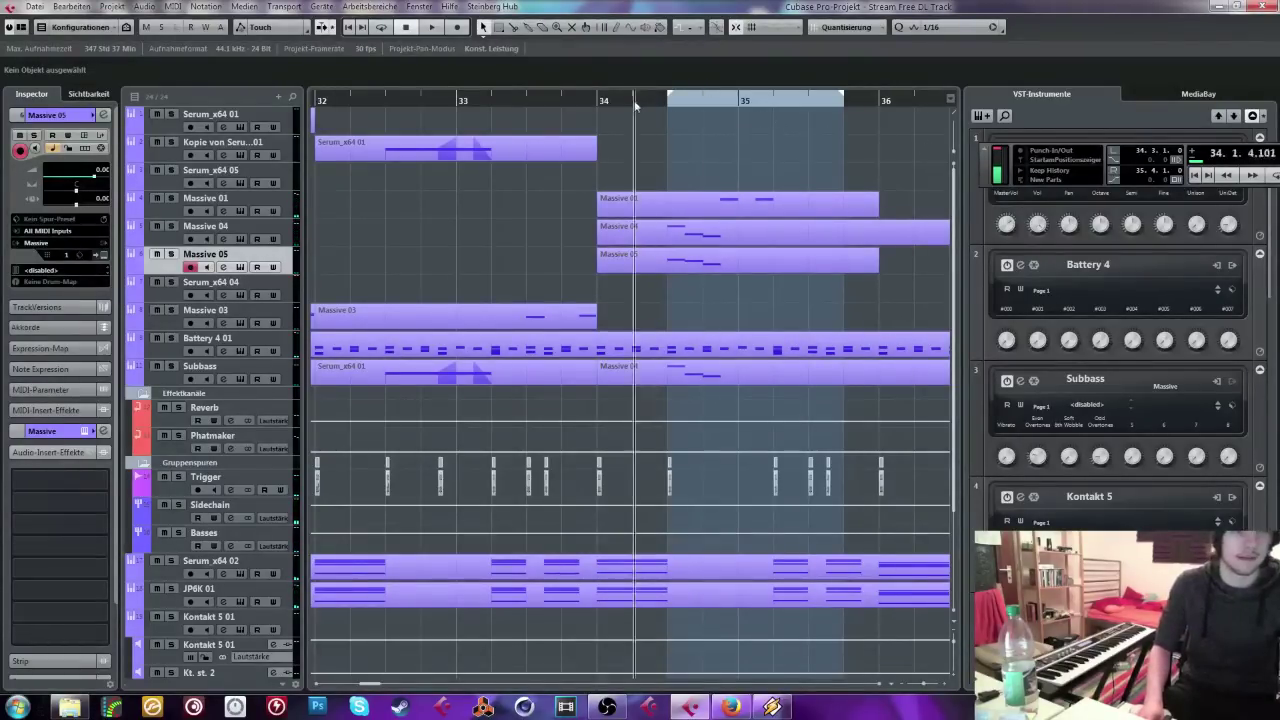
Step: Add two short A0 notes to the Massive 04 part at 35.2.1 and 35.2.3, lengthen both slightly and play them back
{"action": "left_click", "coordinate": [733, 226]}
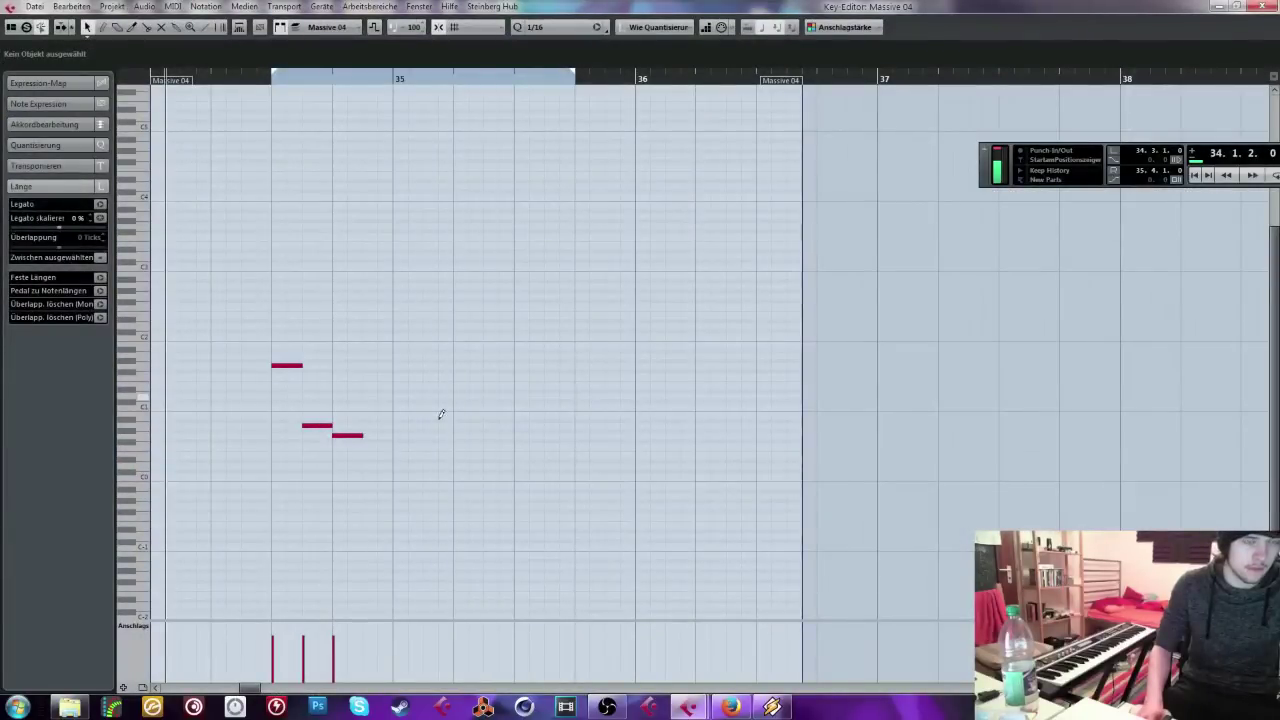
{"action": "key", "text": "space"}
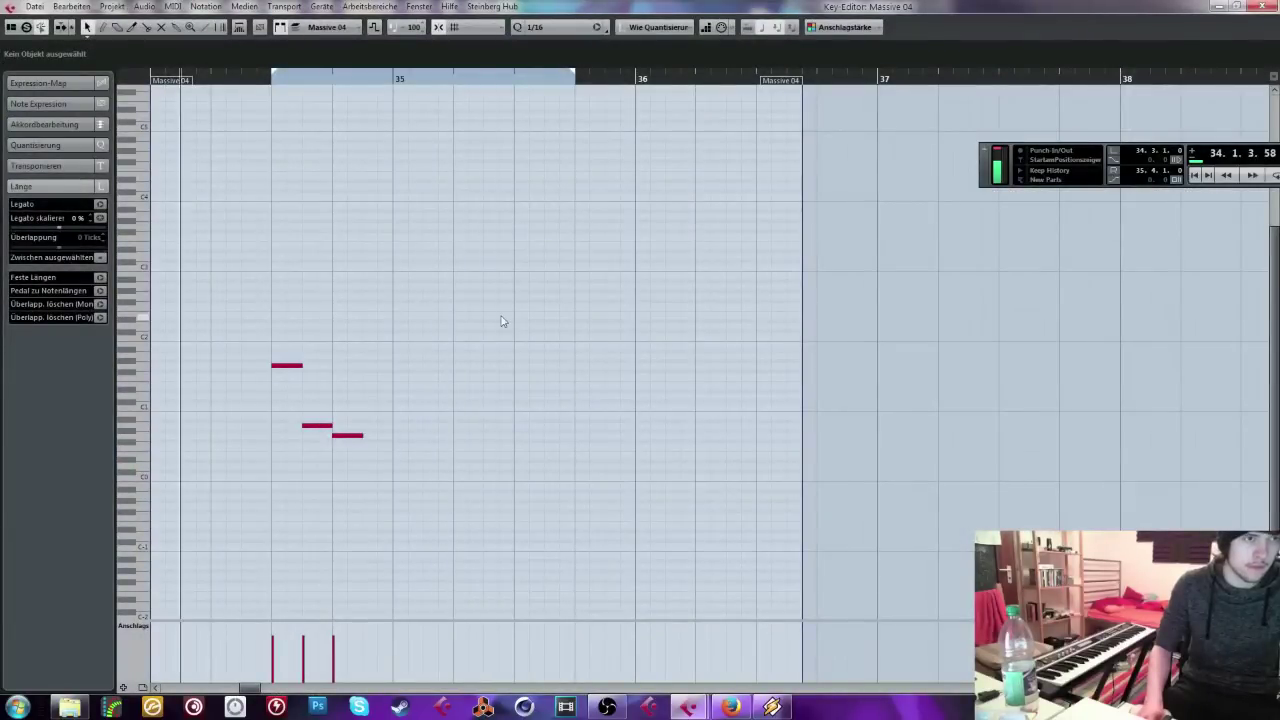
{"action": "left_click", "coordinate": [460, 427], "text": "alt"}
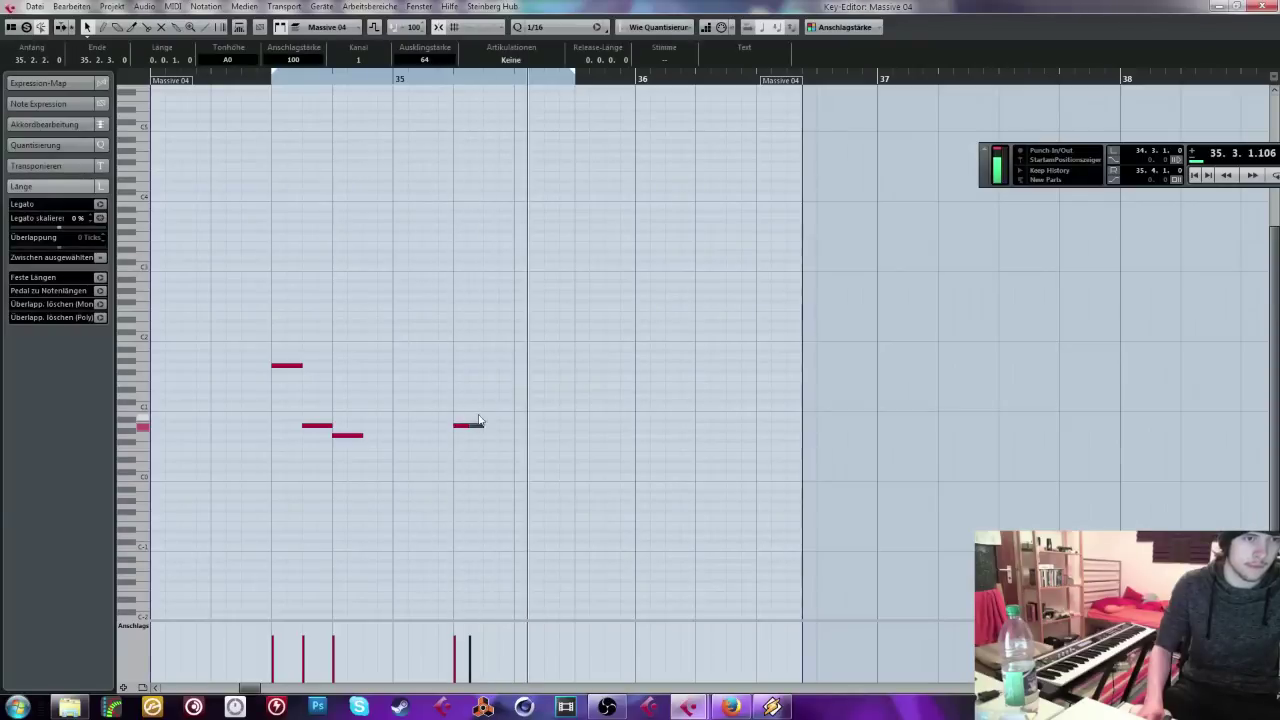
{"action": "left_click_drag", "start_coordinate": [492, 429], "coordinate": [441, 438]}
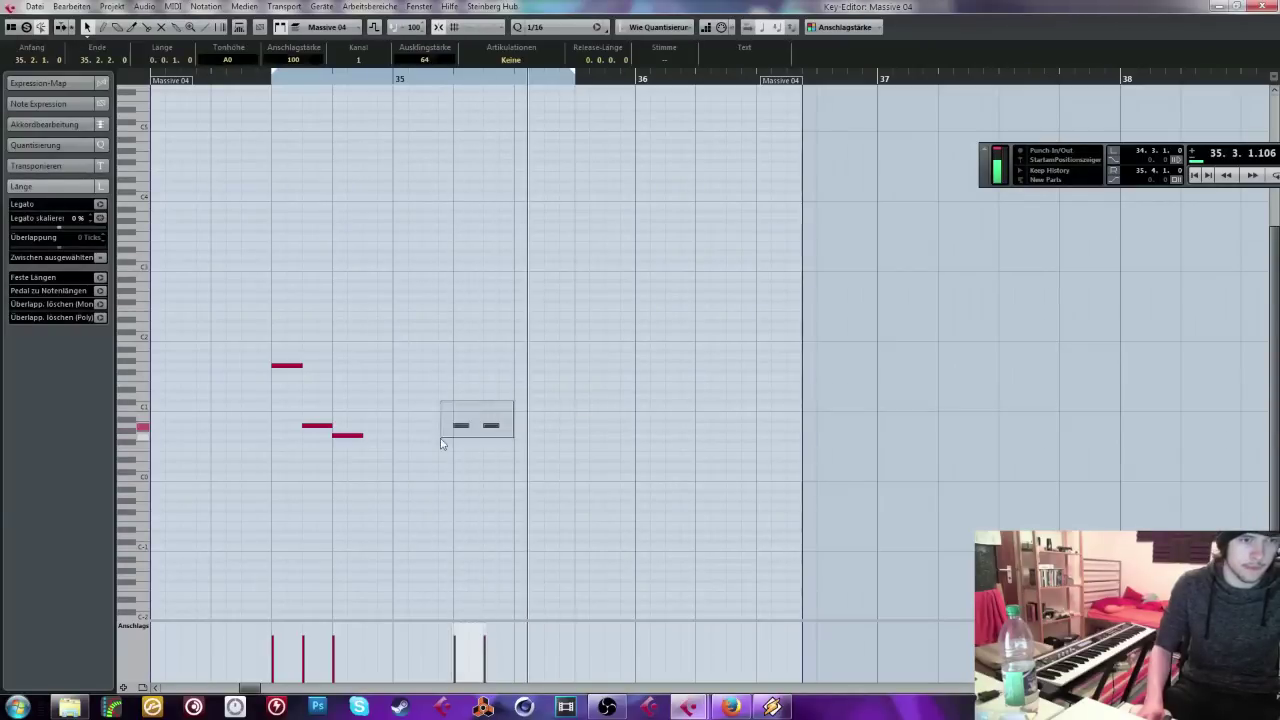
{"action": "left_click_drag", "start_coordinate": [364, 82], "coordinate": [179, 74]}
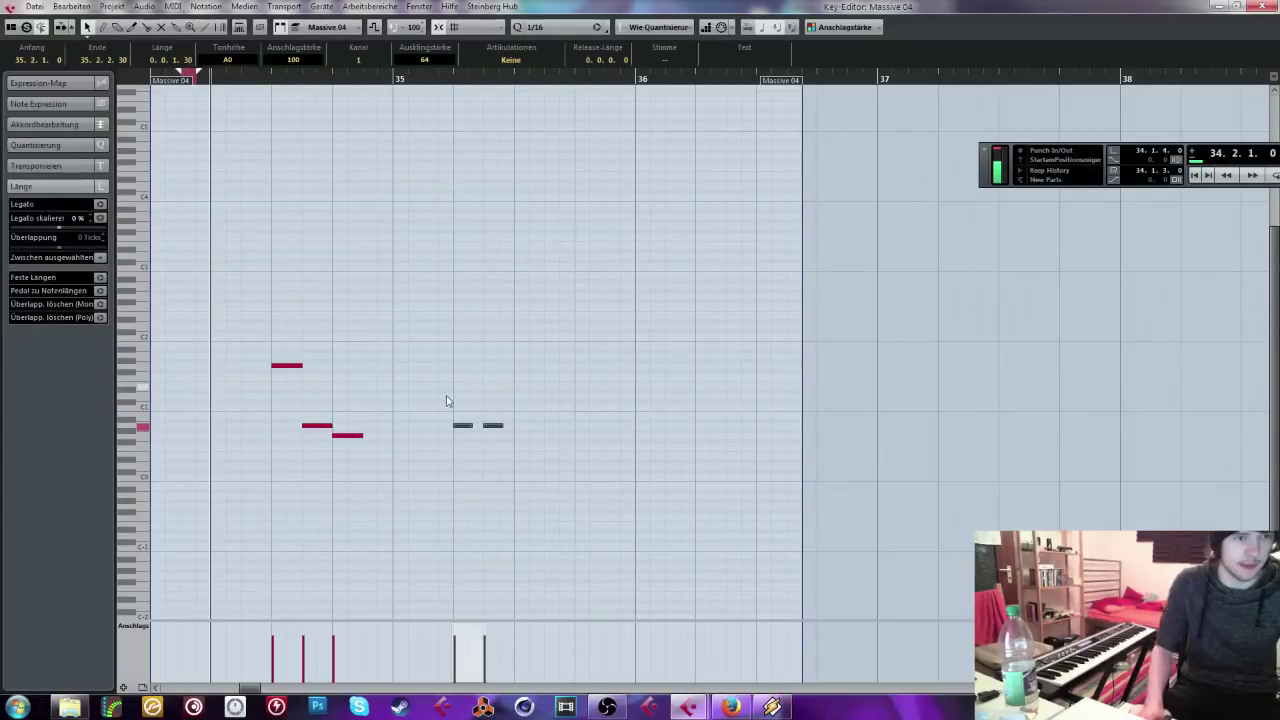
{"action": "left_click", "coordinate": [548, 214]}
{"action": "key", "text": "space"}
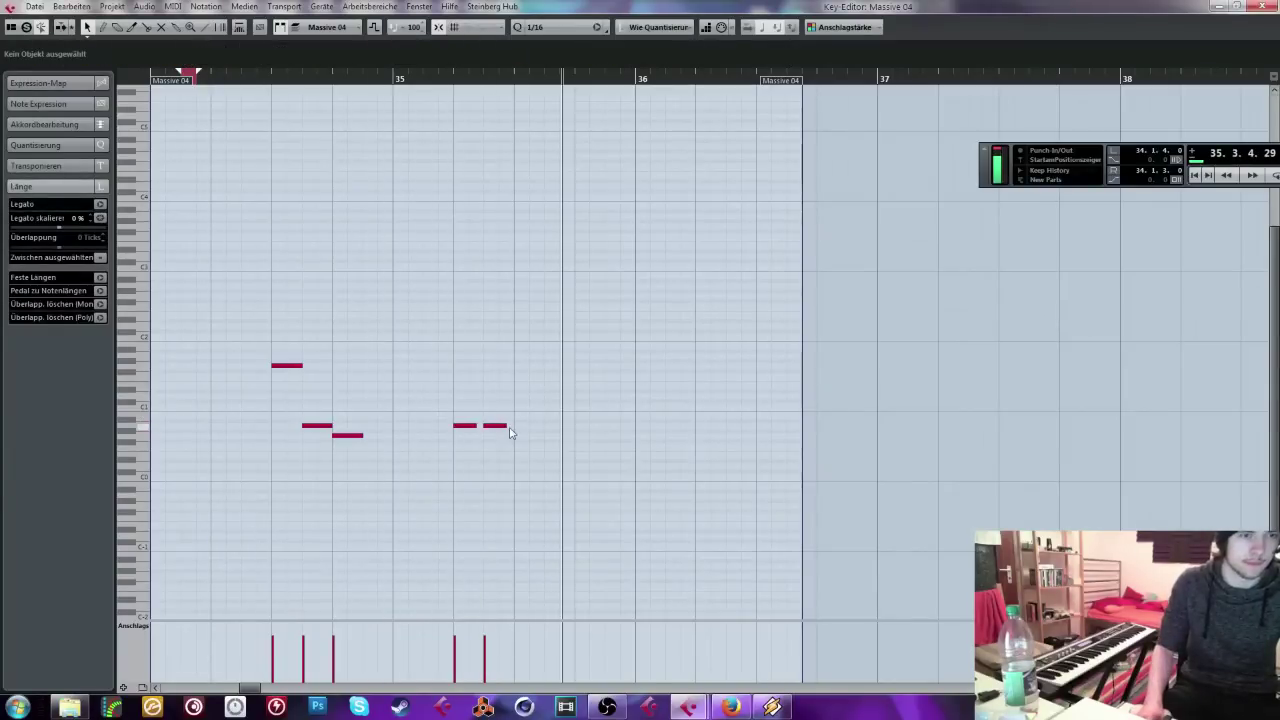
Step: Return to the project arrangement and play the full mix from bar 33 through the drop section
{"action": "left_click", "coordinate": [1240, 5]}
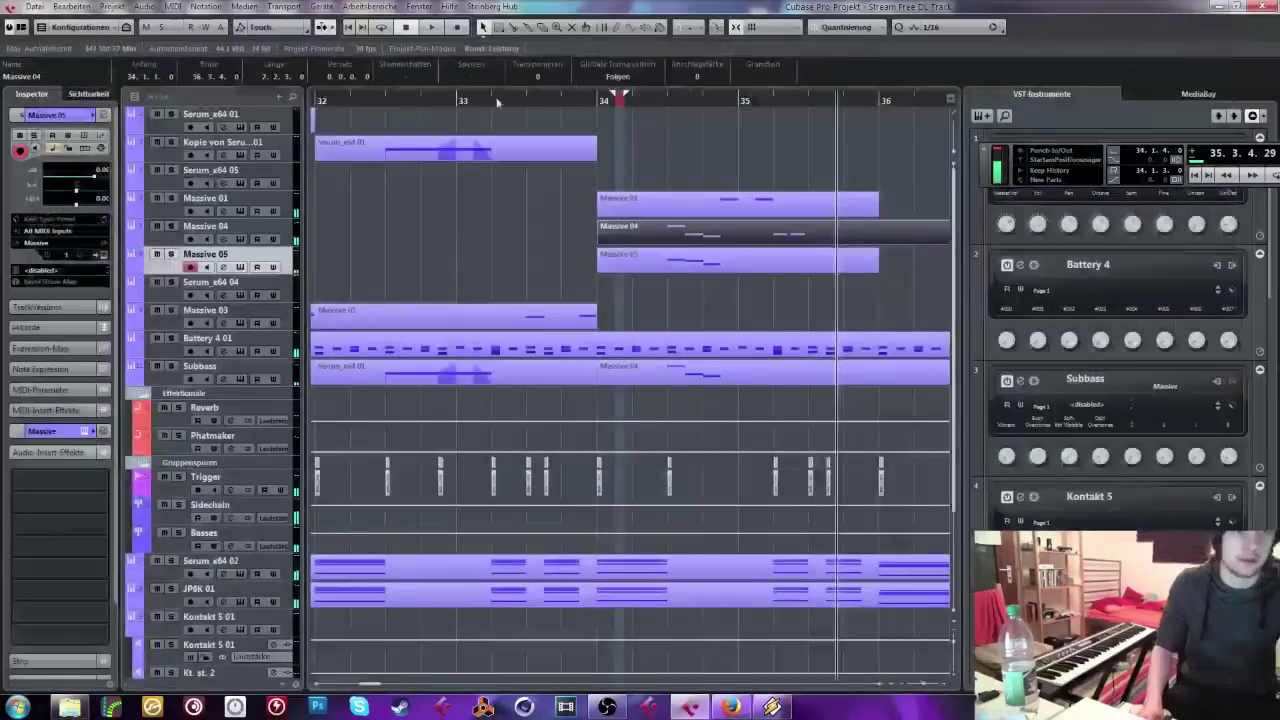
{"action": "scroll", "coordinate": [816, 261], "scroll_direction": "down", "scroll_amount": 5}
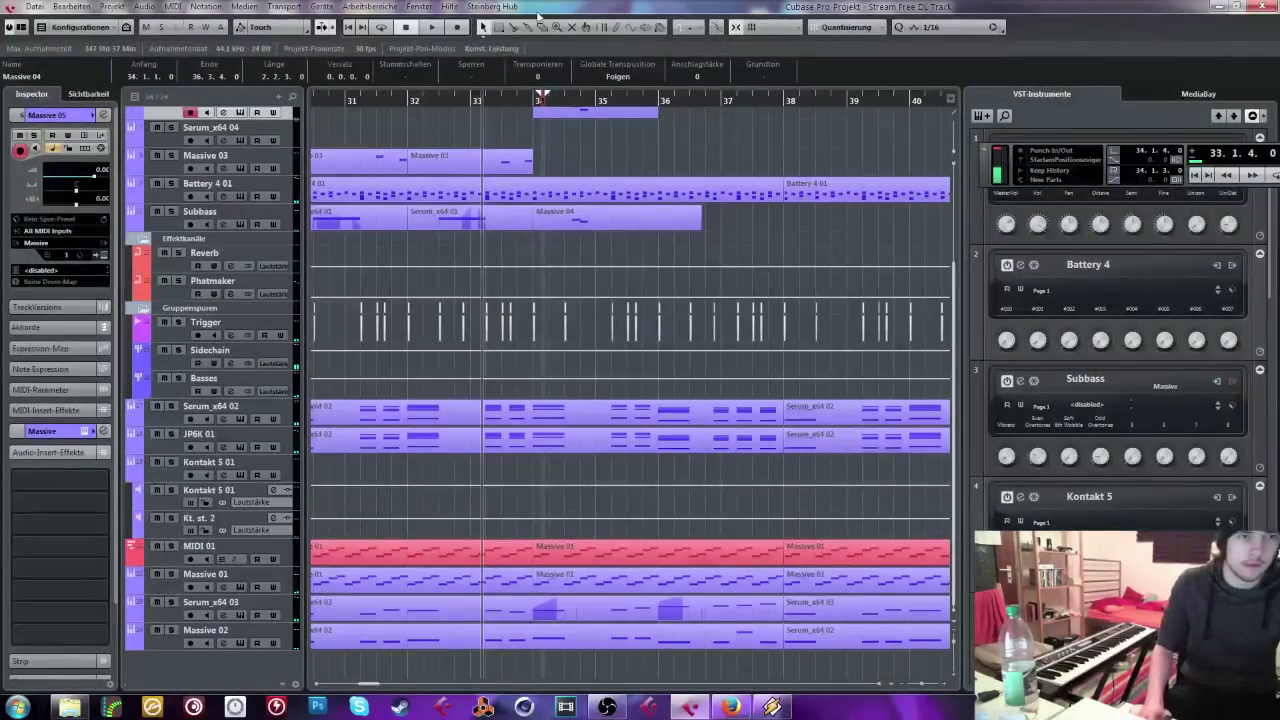
{"action": "left_click_drag", "start_coordinate": [358, 92], "coordinate": [318, 90]}
{"action": "key", "text": "space"}
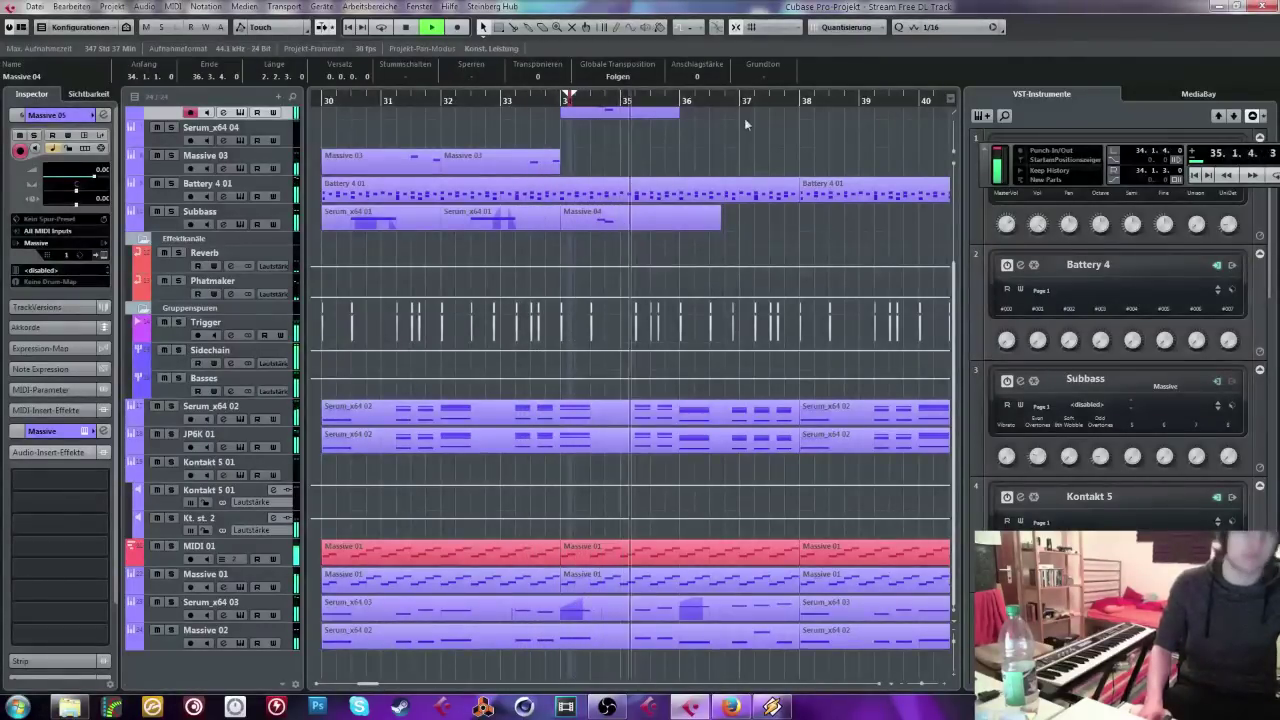
{"action": "left_click_drag", "start_coordinate": [677, 101], "coordinate": [564, 128]}
{"action": "scroll", "coordinate": [625, 180], "scroll_direction": "up", "scroll_amount": 3}
Step: Stop playback, select the Massive 01 part, solo its track and bring up its Massive instrument
{"action": "left_click", "coordinate": [734, 170]}
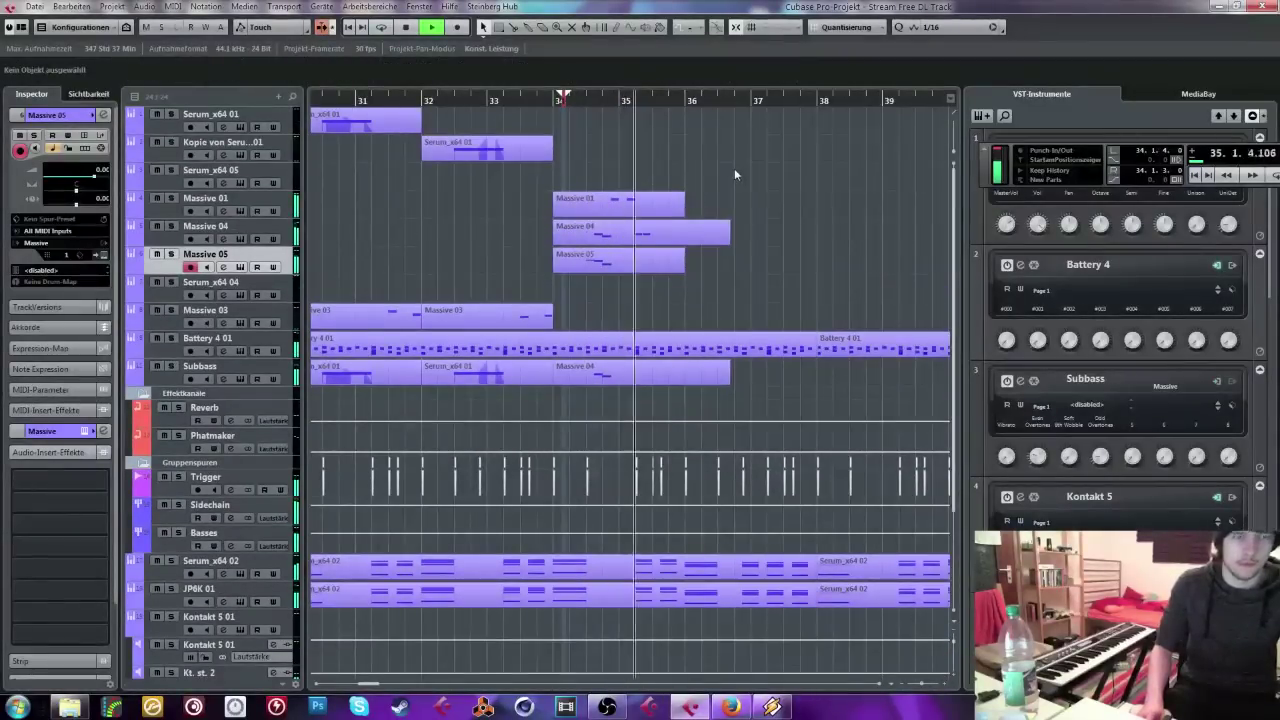
{"action": "left_click", "coordinate": [630, 204]}
{"action": "key", "text": "space"}
{"action": "left_click", "coordinate": [591, 104]}
{"action": "left_click", "coordinate": [221, 206]}
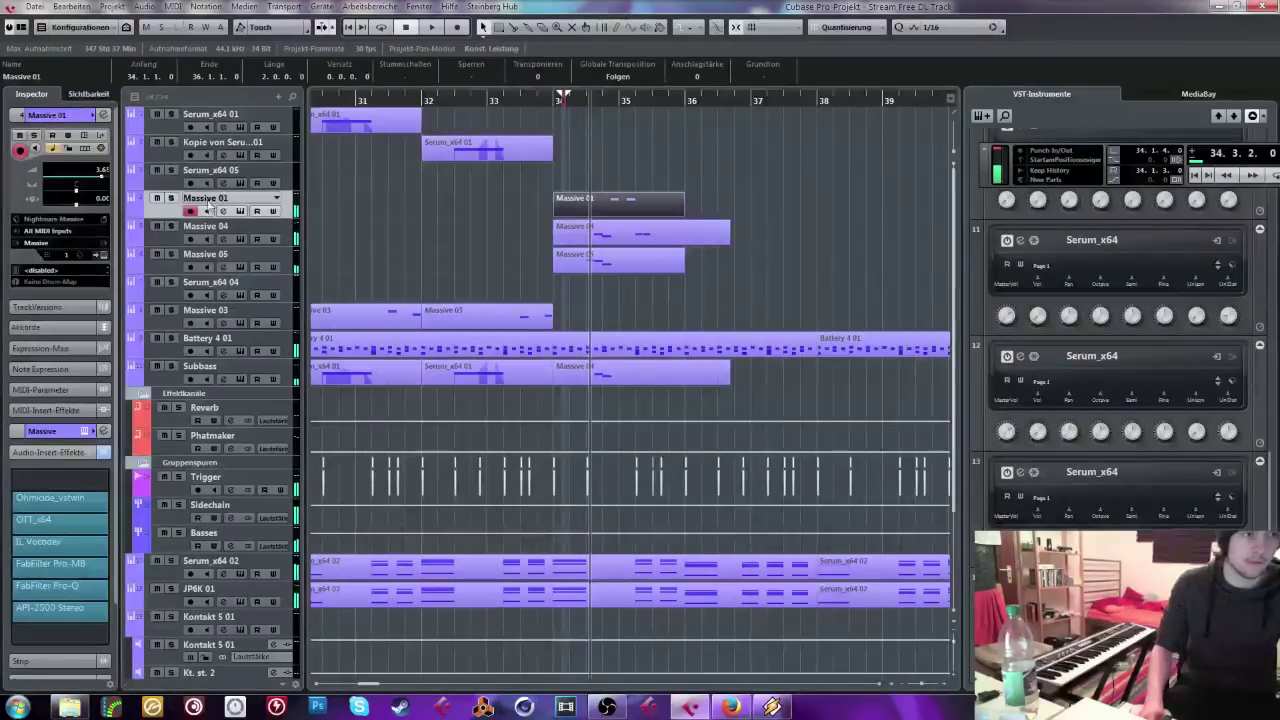
{"action": "left_click", "coordinate": [171, 198]}
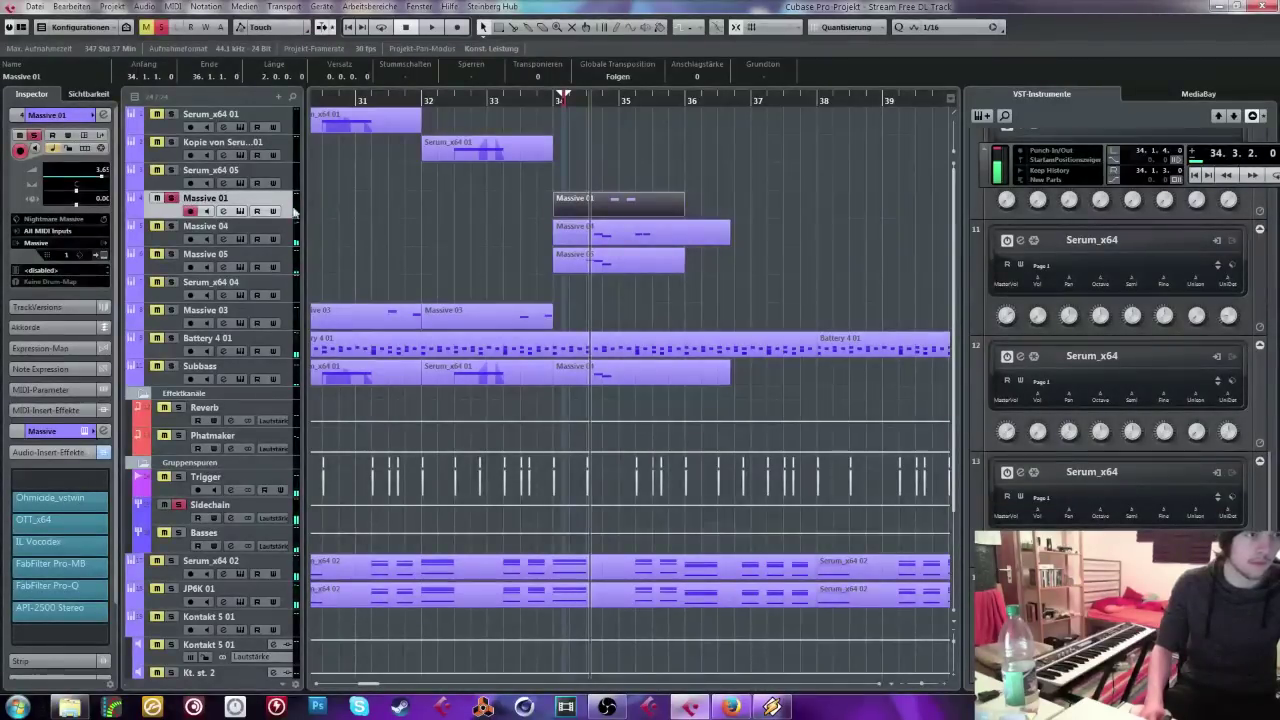
{"action": "left_click", "coordinate": [79, 135]}
Step: Set Massive 01's oscillator 1 pitch to 41.00 and modulate it with Macro 1 by 2.00, checking it in playback
{"action": "left_click_drag", "start_coordinate": [461, 276], "coordinate": [453, 247]}
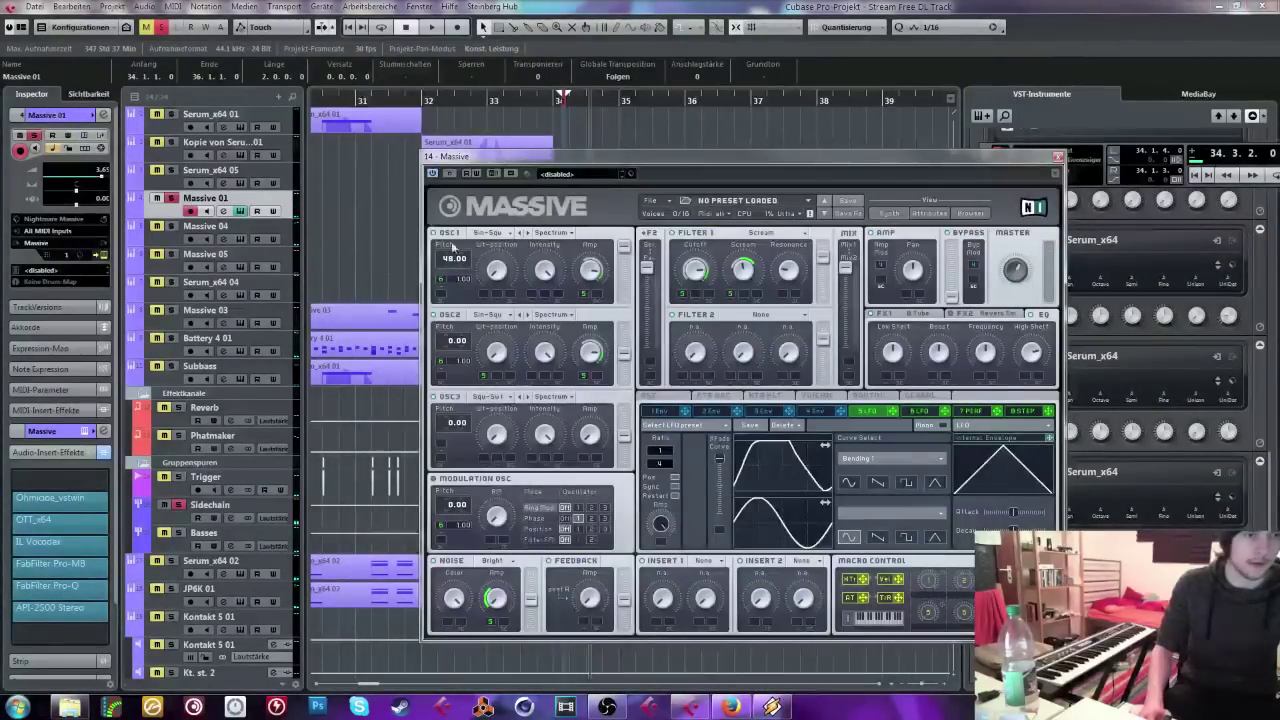
{"action": "key", "text": "space"}
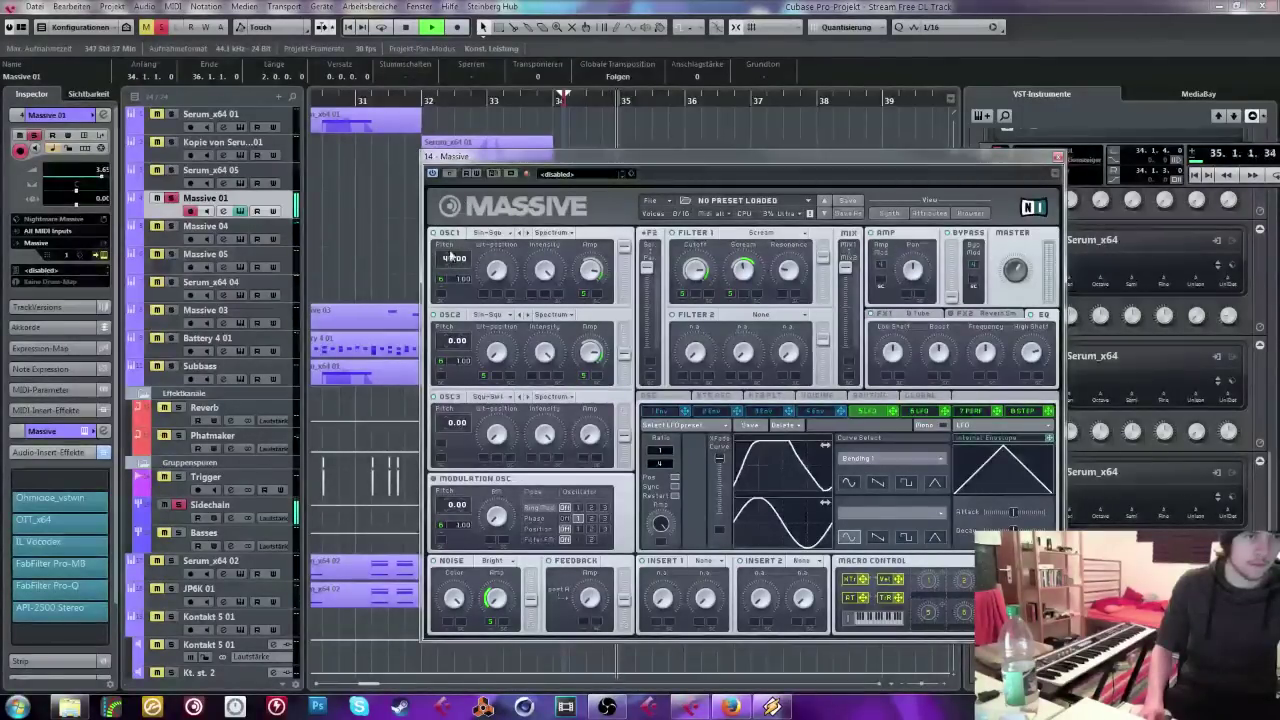
{"action": "key", "text": "space"}
{"action": "key", "text": "space"}
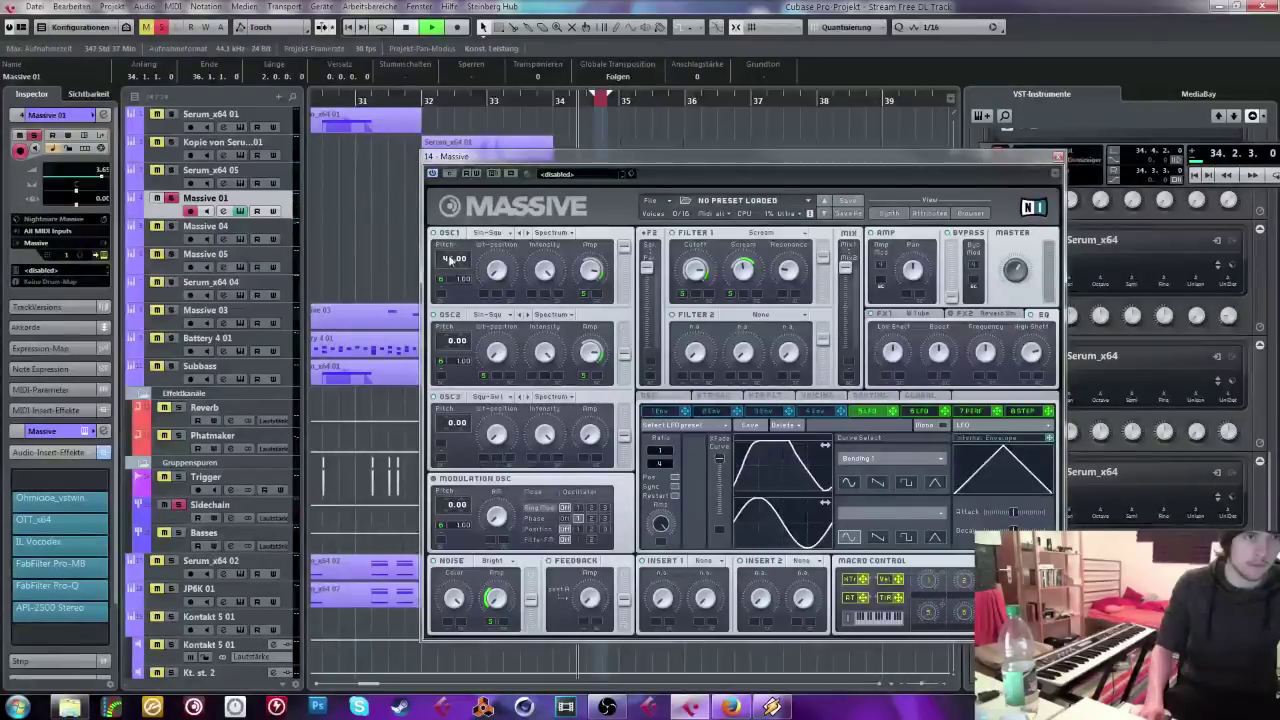
{"action": "left_click_drag", "start_coordinate": [455, 259], "coordinate": [448, 276]}
{"action": "key", "text": "space"}
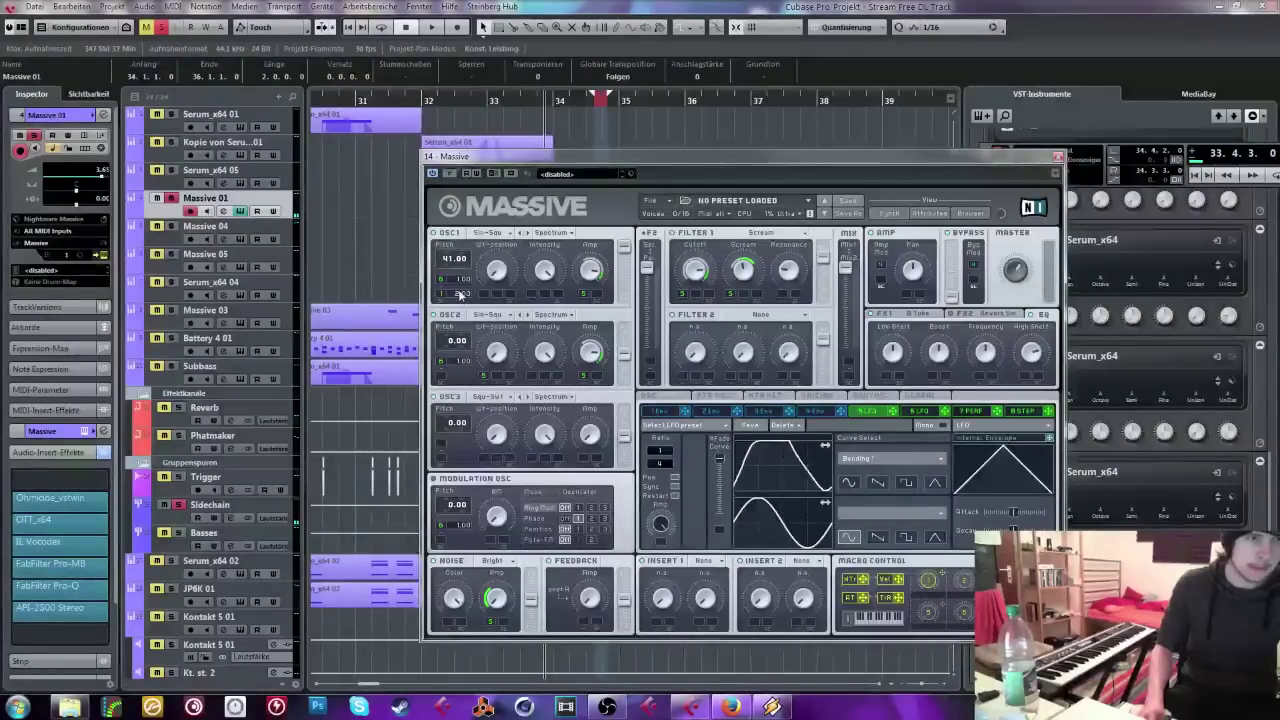
Step: Reveal Massive 01's automation lane, enable automation reading, record a Macro 1 rise near bar 35 and show its curve
{"action": "left_click", "coordinate": [1056, 158]}
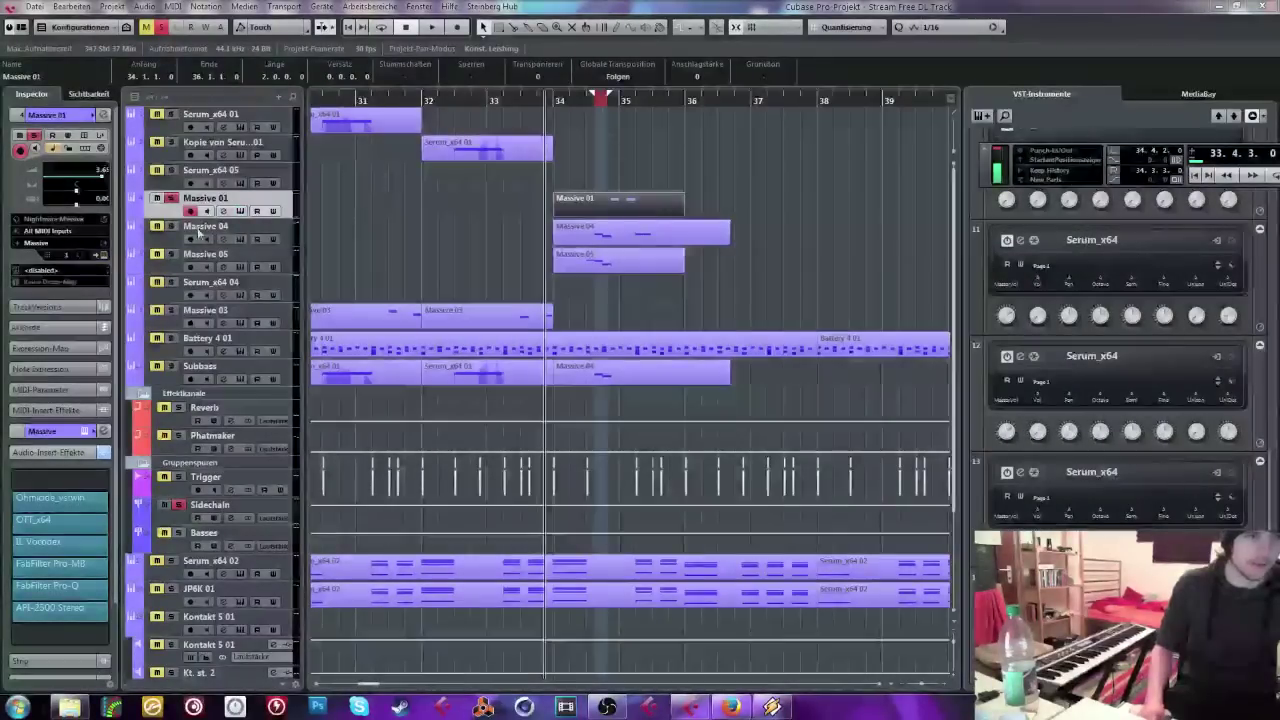
{"action": "left_click_drag", "start_coordinate": [135, 219], "coordinate": [135, 222]}
{"action": "left_click", "coordinate": [156, 227]}
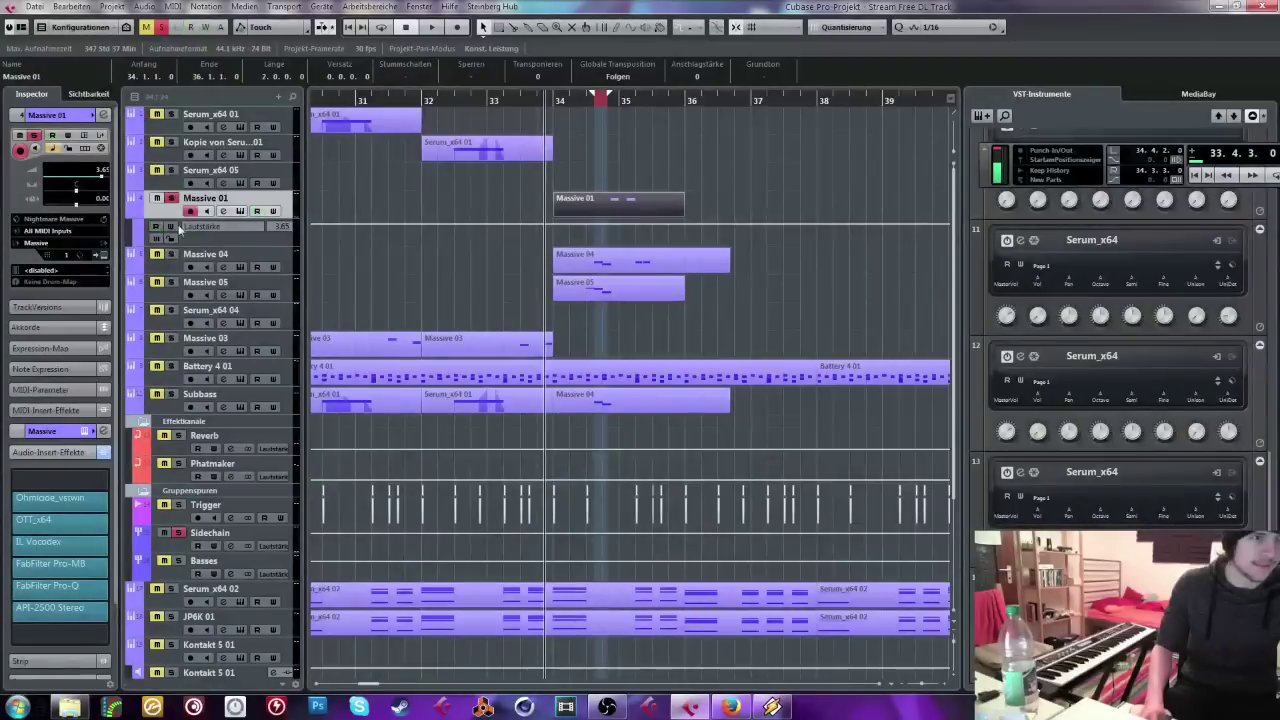
{"action": "left_click", "coordinate": [240, 211]}
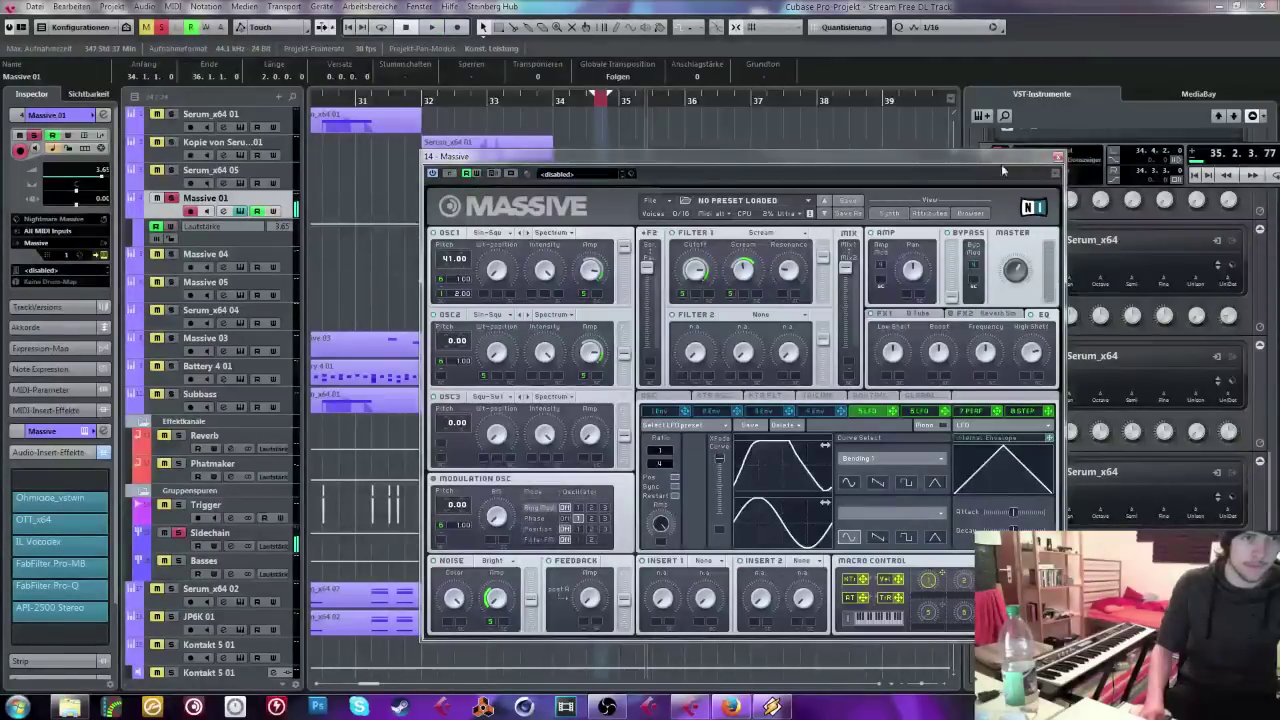
{"action": "left_click", "coordinate": [1056, 158]}
{"action": "left_click", "coordinate": [577, 103]}
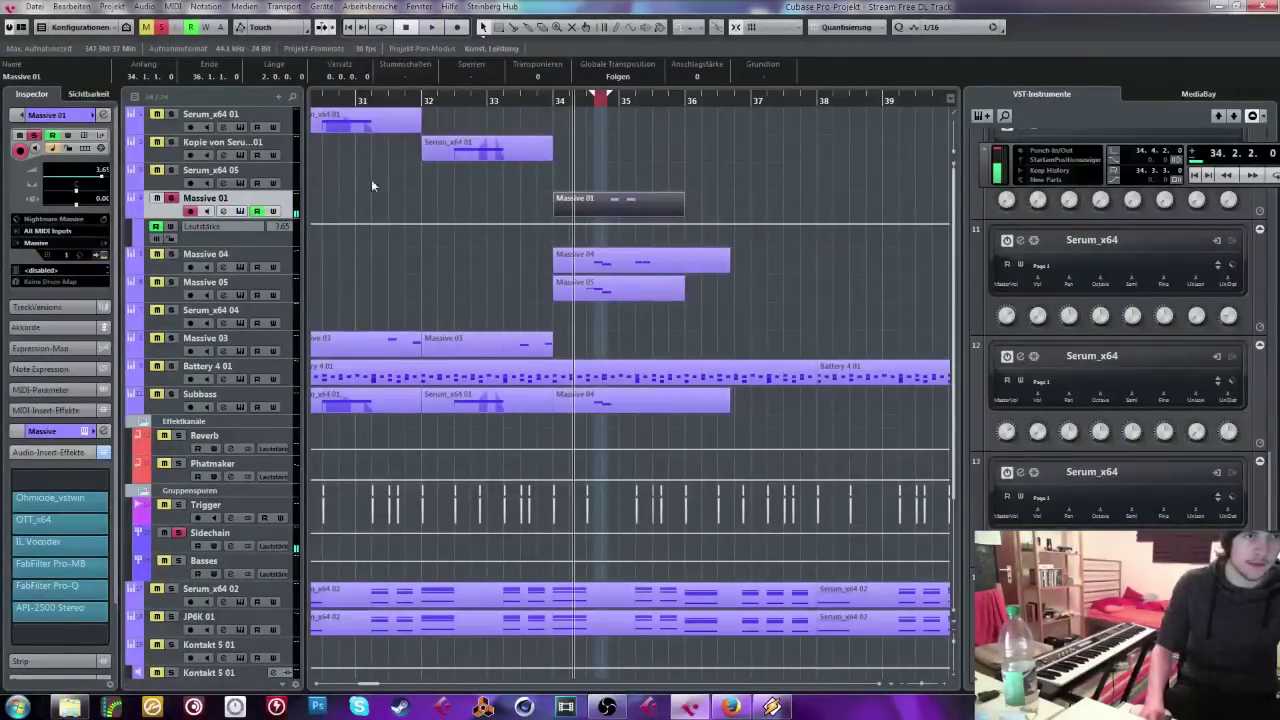
{"action": "left_click", "coordinate": [222, 226]}
{"action": "left_click", "coordinate": [300, 240]}
Step: Clean up the Macro 1 automation into an abrupt jump to 100 just after bar 35 and play it back
{"action": "key", "text": "space"}
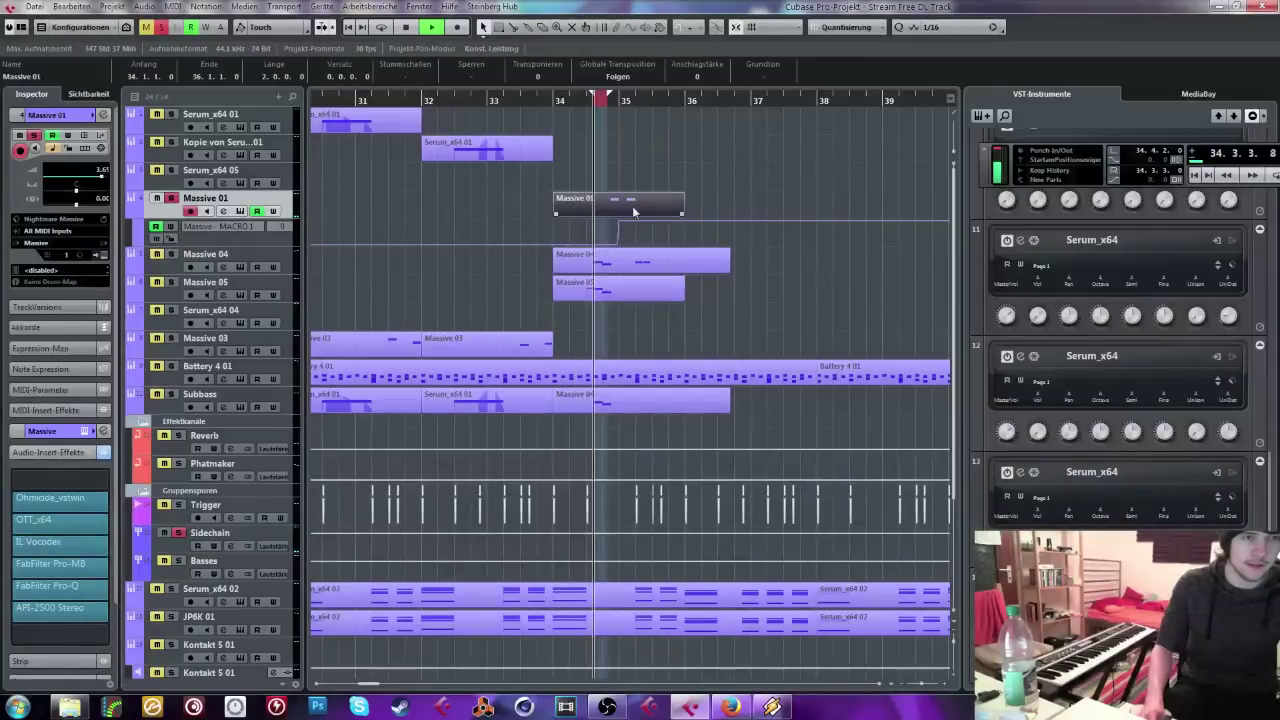
{"action": "key", "text": "h"}
{"action": "key", "text": "h"}
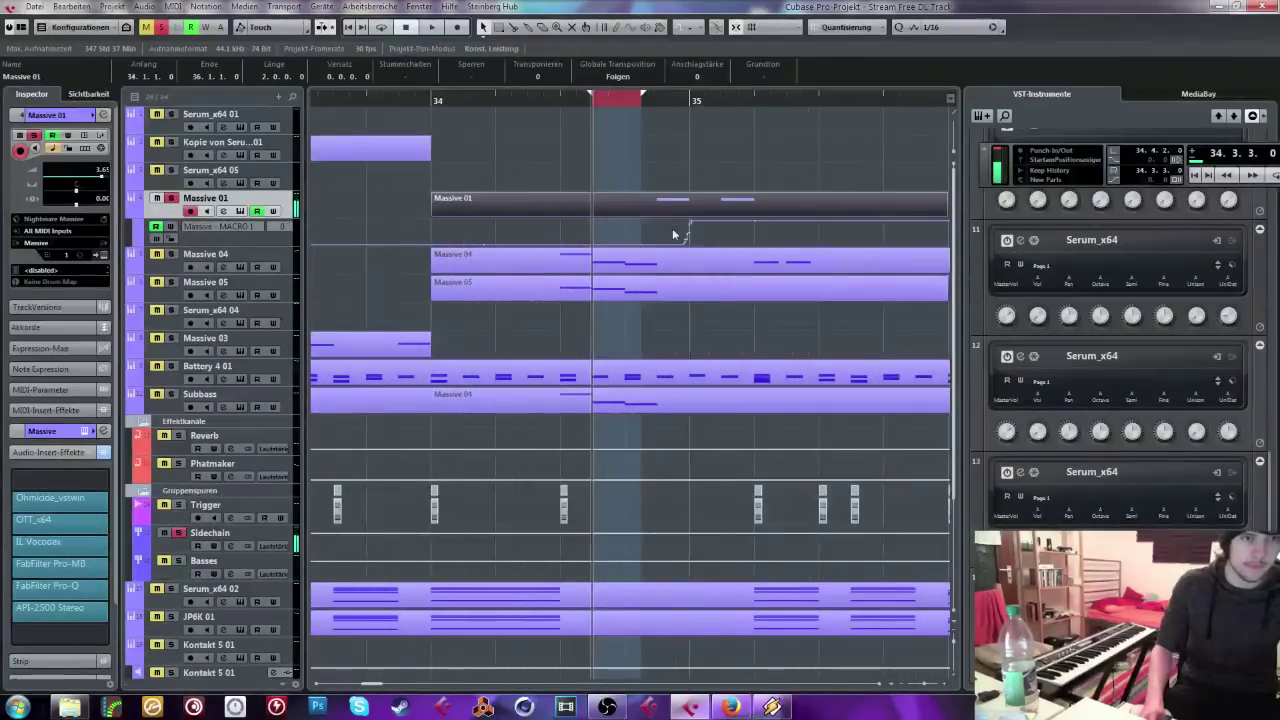
{"action": "left_click", "coordinate": [685, 247]}
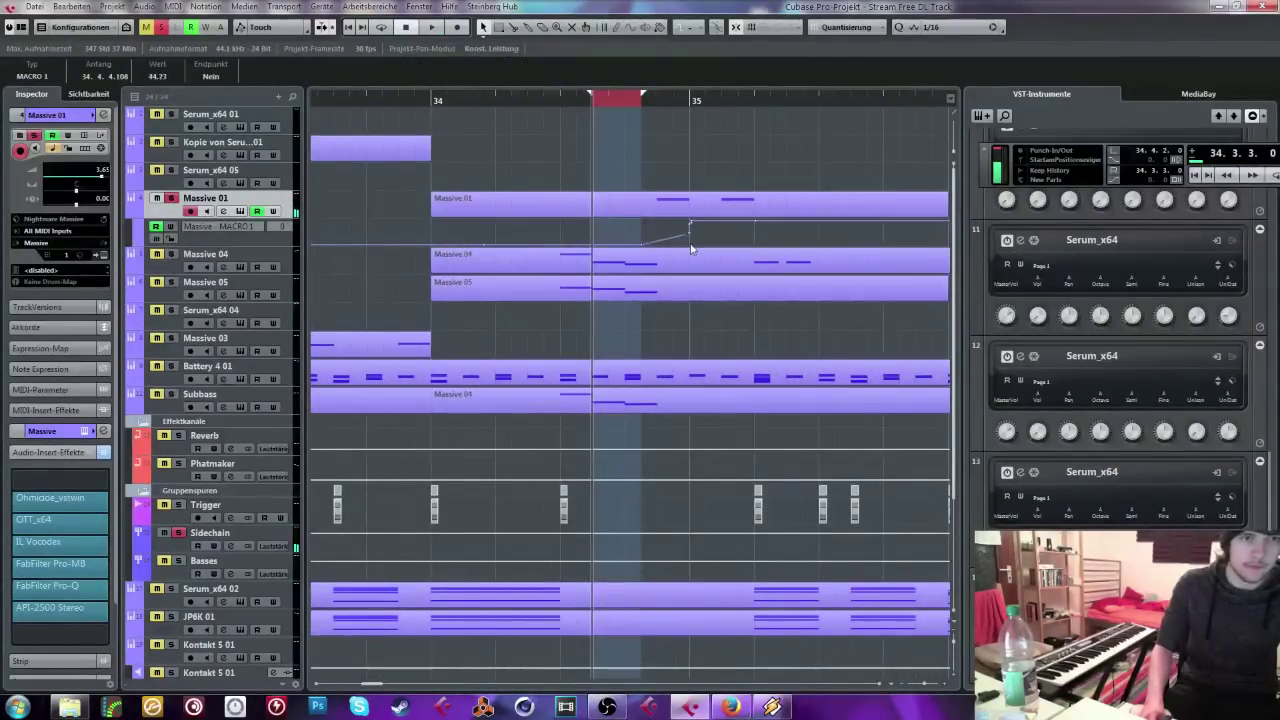
{"action": "left_click_drag", "start_coordinate": [700, 223], "coordinate": [698, 167]}
{"action": "key", "text": "space"}
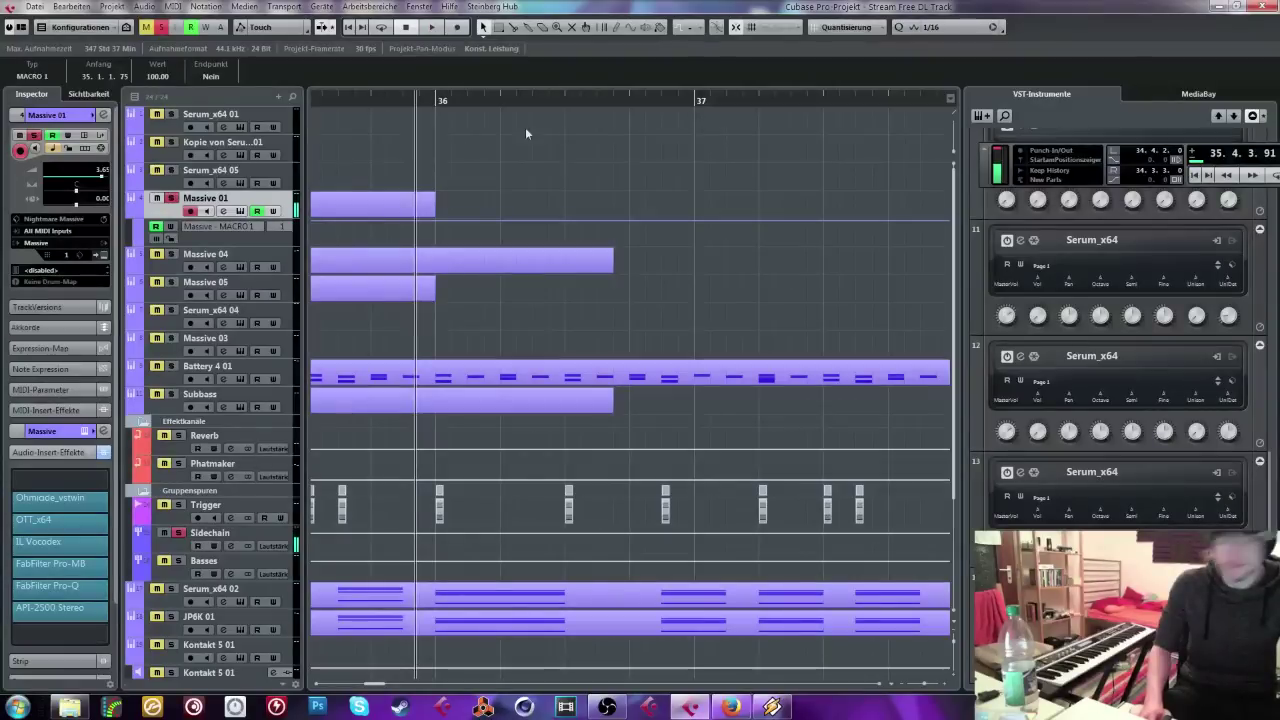
{"action": "key", "text": "space"}
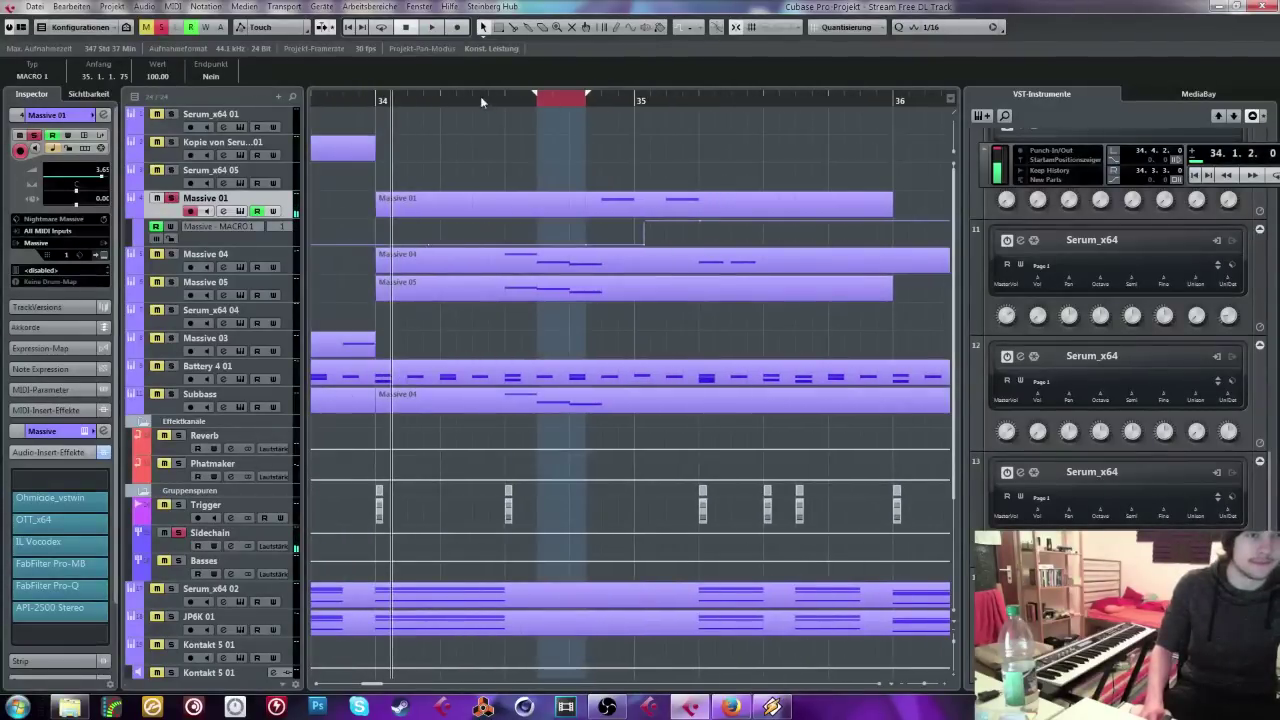
Step: Set the loop range from 34.3.1 to 35.3.1 and turn on cycle playback
{"action": "left_click_drag", "start_coordinate": [474, 96], "coordinate": [764, 96]}
{"action": "left_click", "coordinate": [570, 100]}
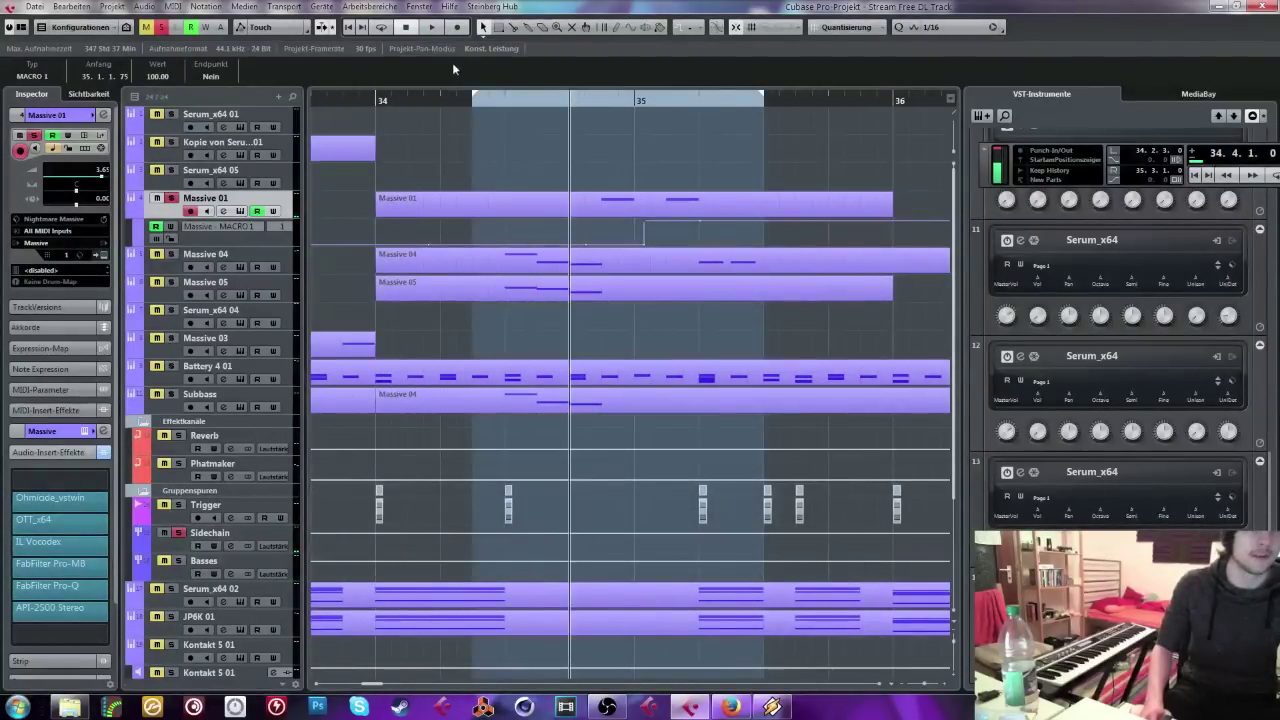
{"action": "left_click", "coordinate": [381, 28]}
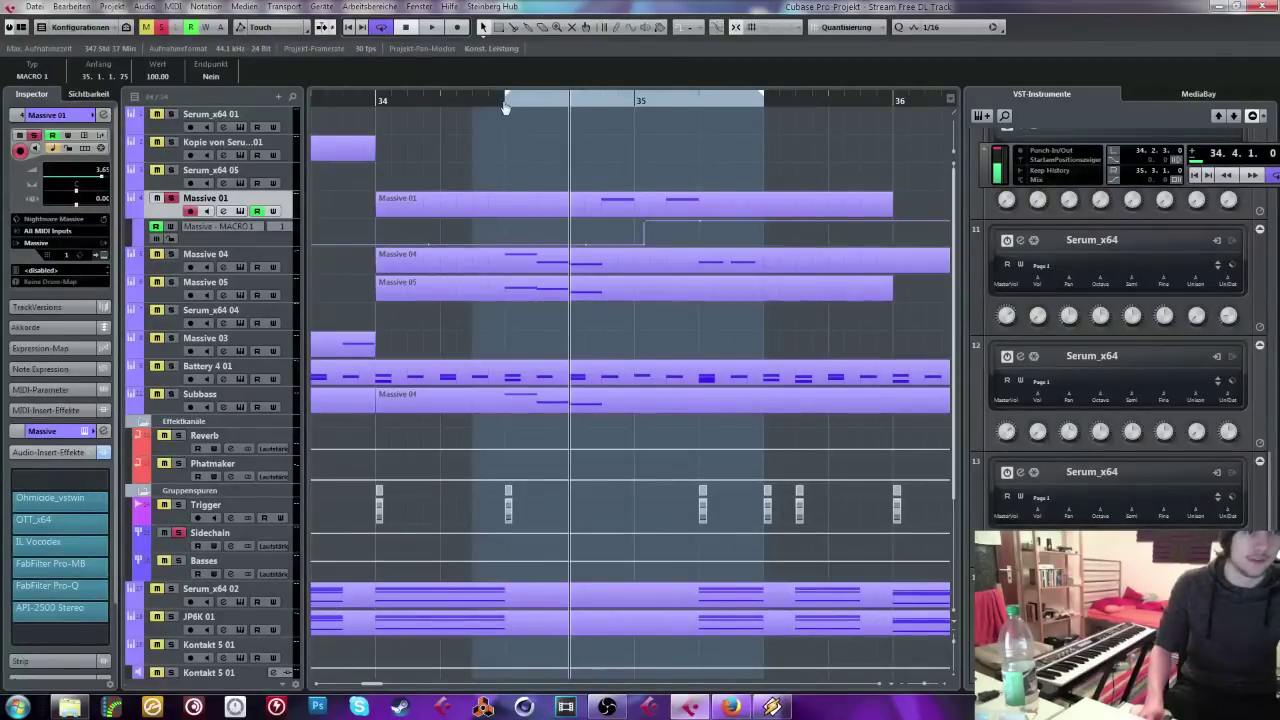
{"action": "left_click_drag", "start_coordinate": [505, 108], "coordinate": [505, 108]}
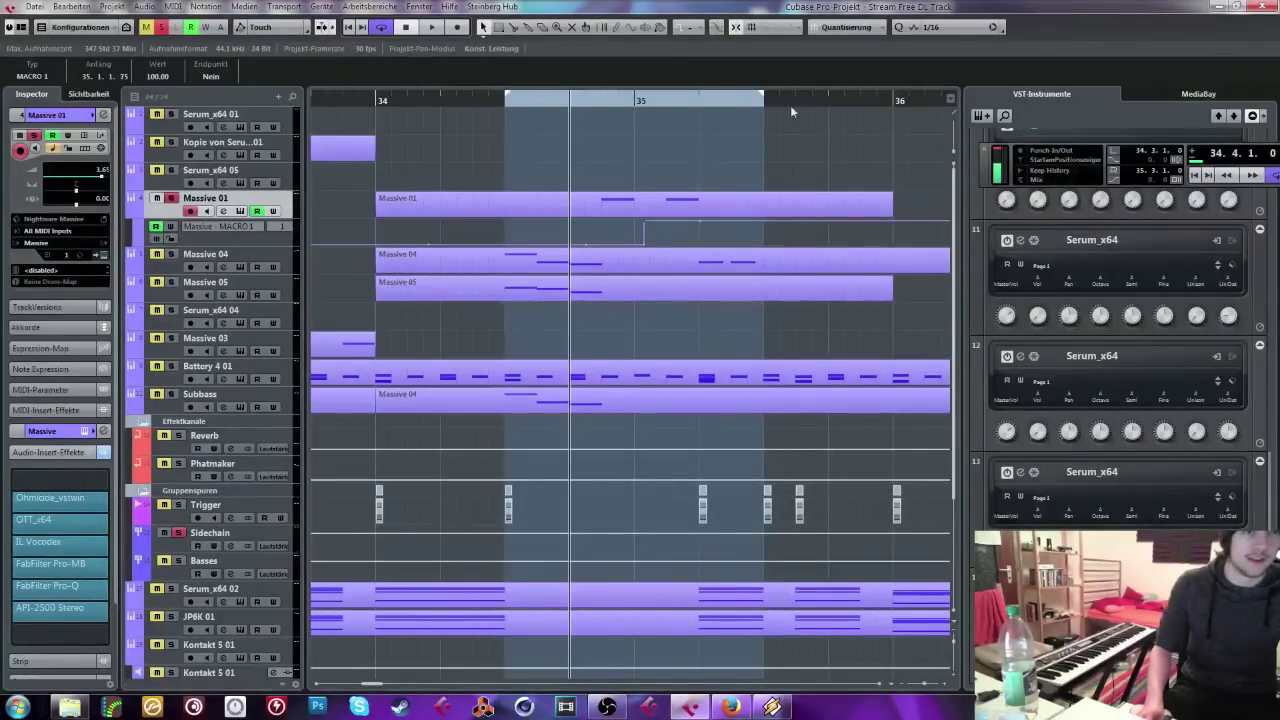
Step: Check Massive 01's FabFilter Pro-Q curve, close it, and unsolo the track to hear the loop in the full mix
{"action": "left_click", "coordinate": [35, 588]}
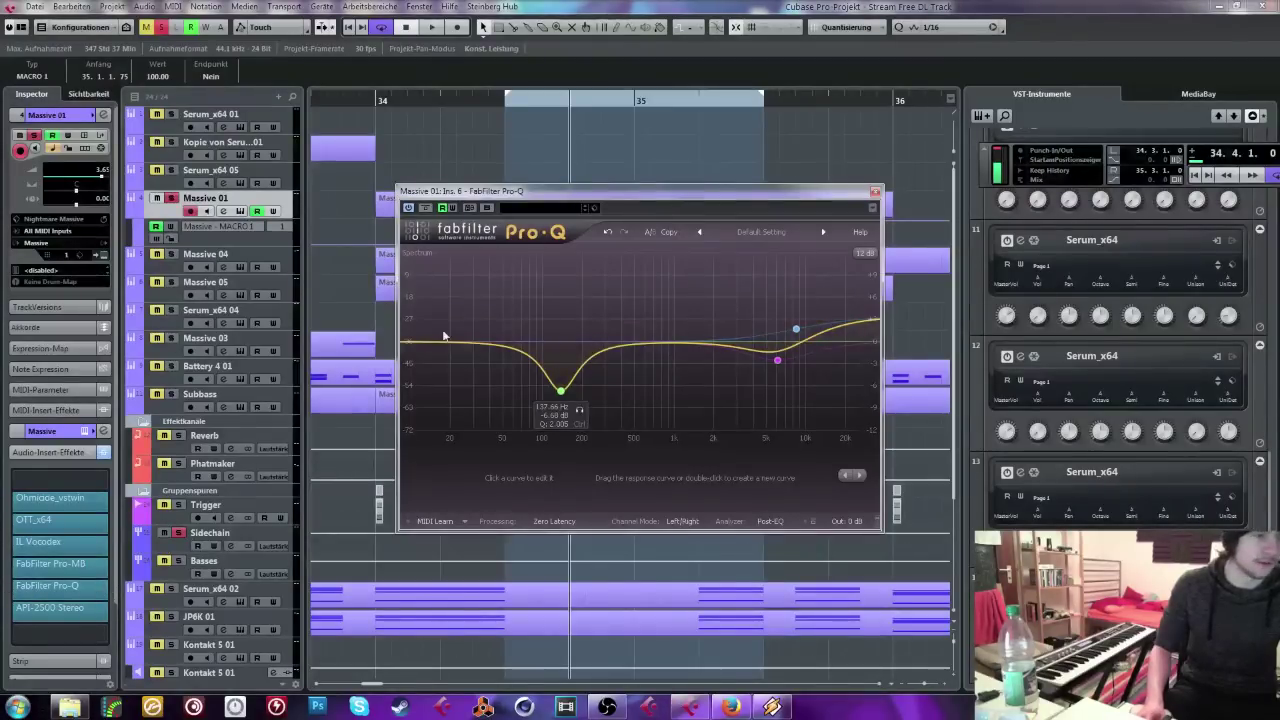
{"action": "left_click", "coordinate": [875, 190]}
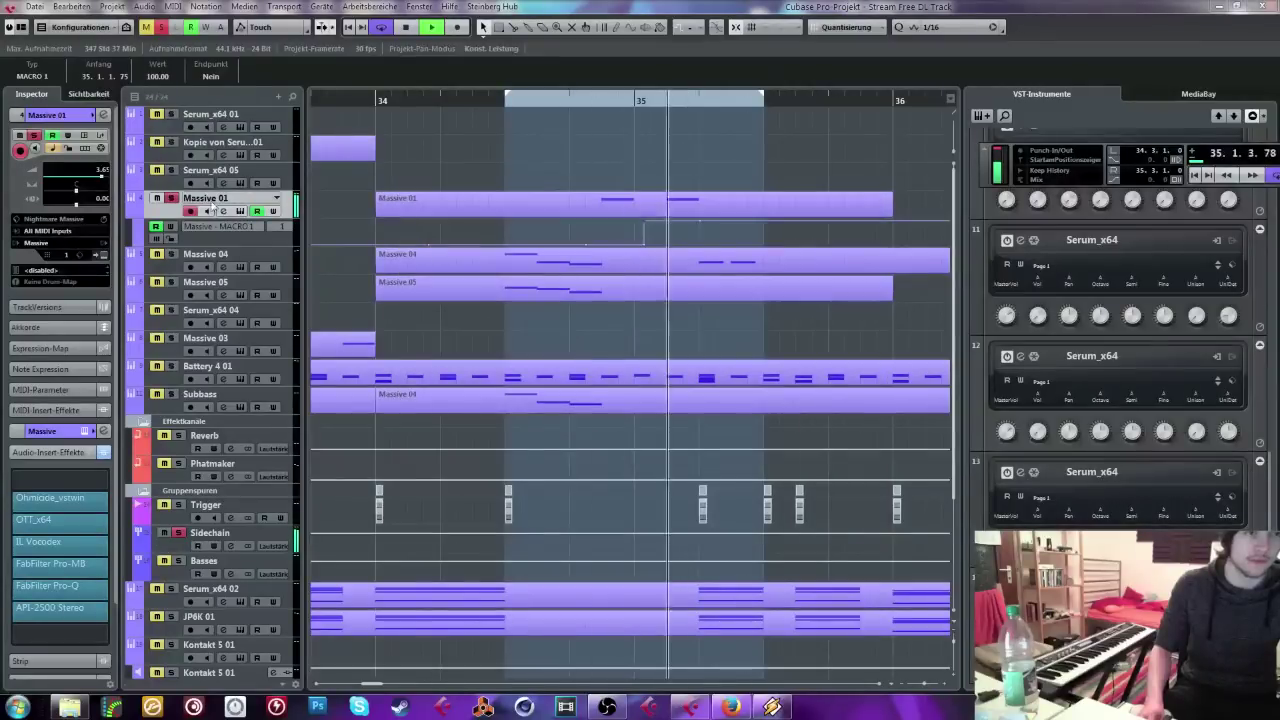
{"action": "left_click", "coordinate": [166, 198]}
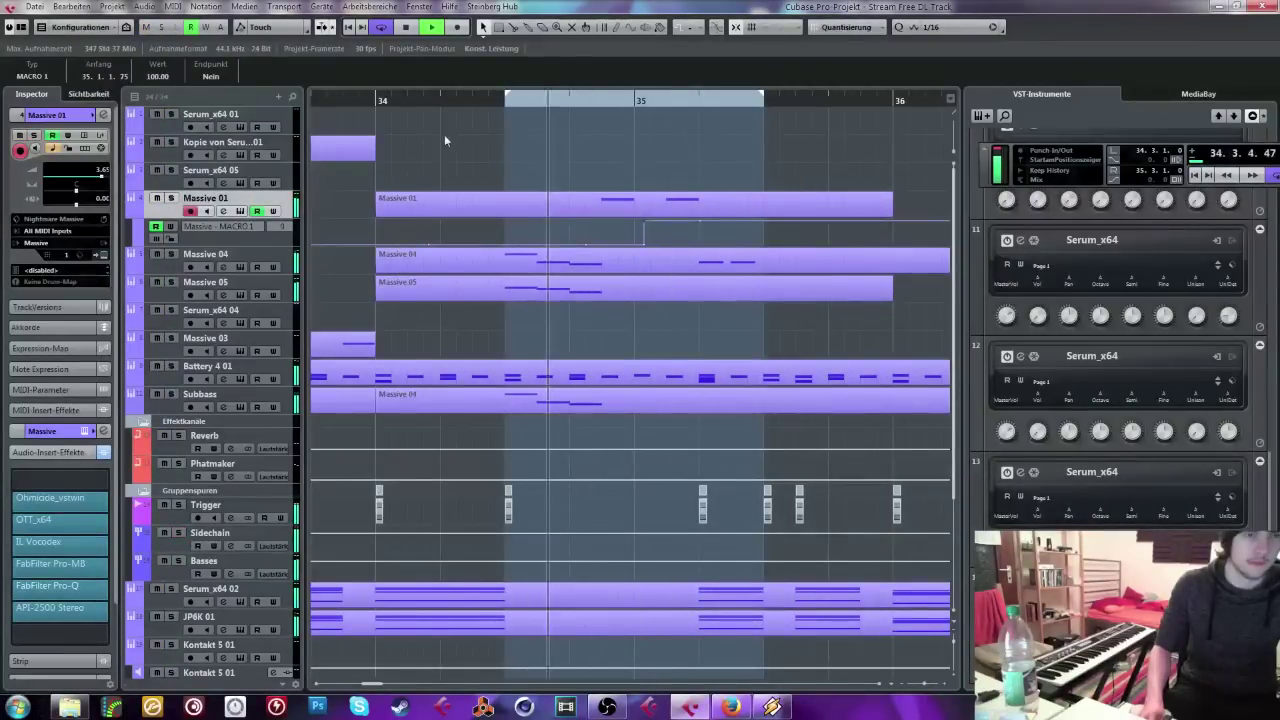
Step: Solo Massive 01 and assign its first send to the Reverb effect channel
{"action": "left_click", "coordinate": [170, 198]}
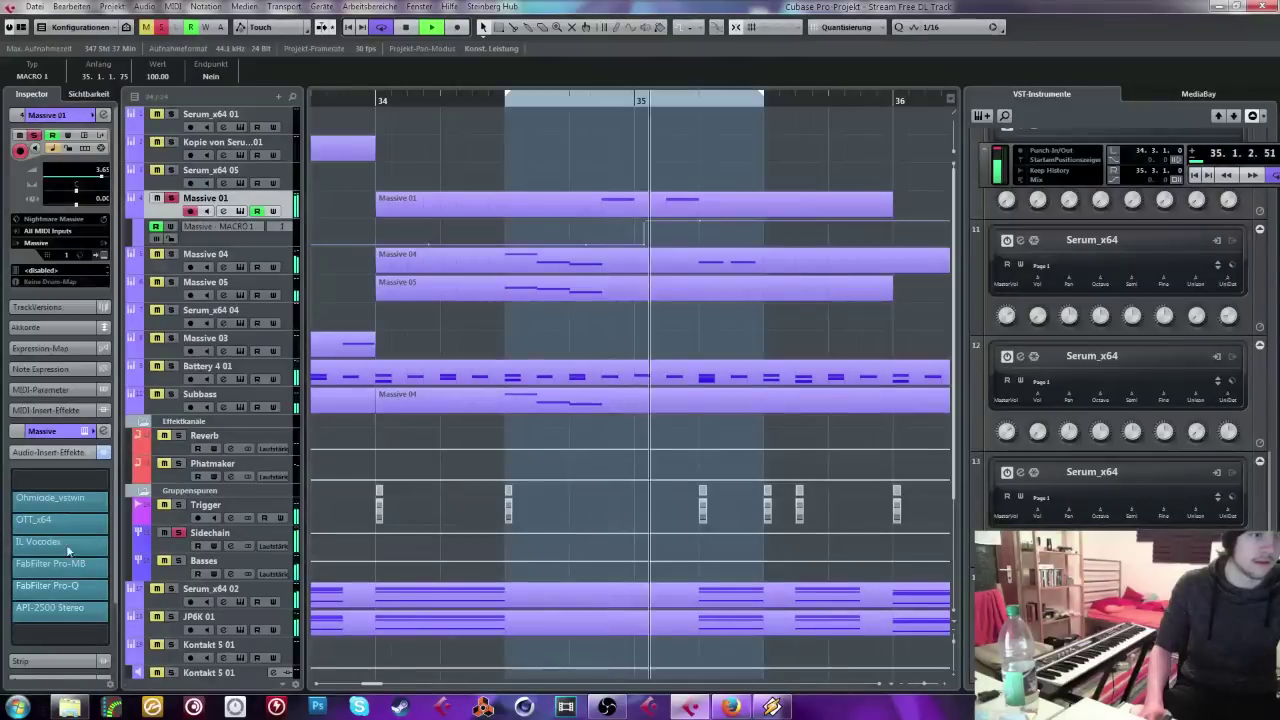
{"action": "left_click", "coordinate": [60, 456]}
{"action": "left_click", "coordinate": [55, 515]}
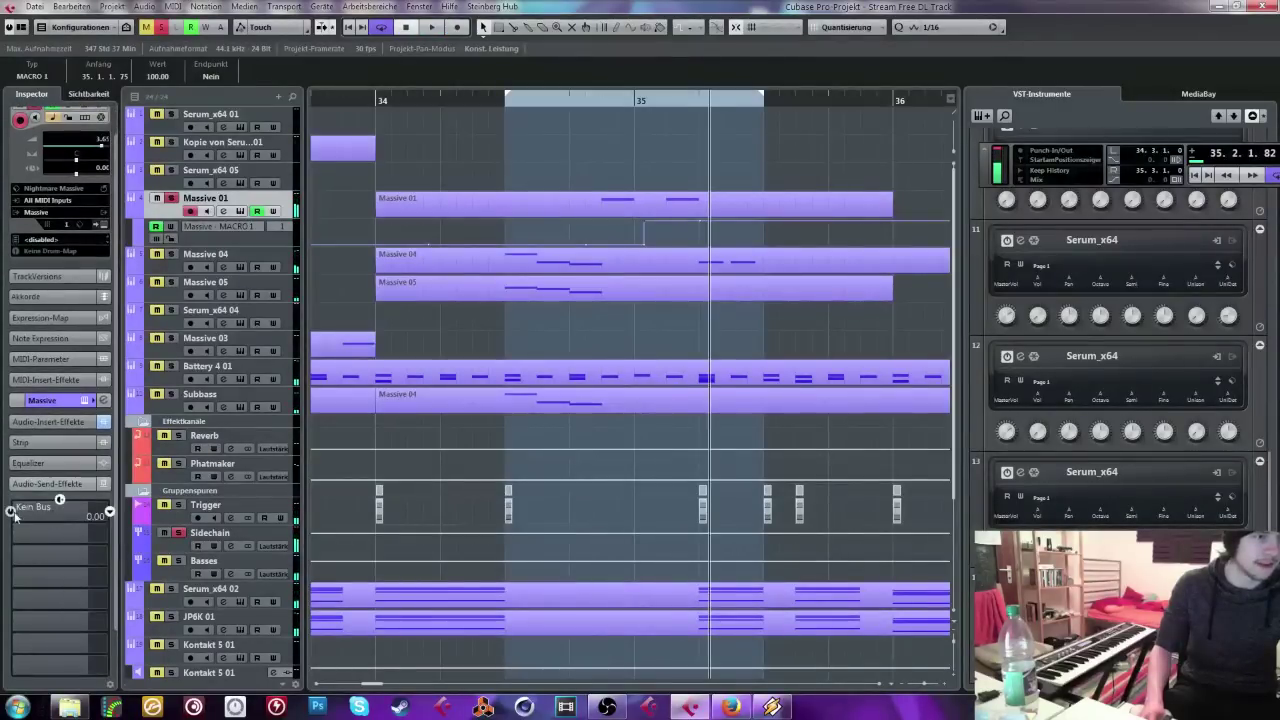
{"action": "left_click", "coordinate": [110, 513]}
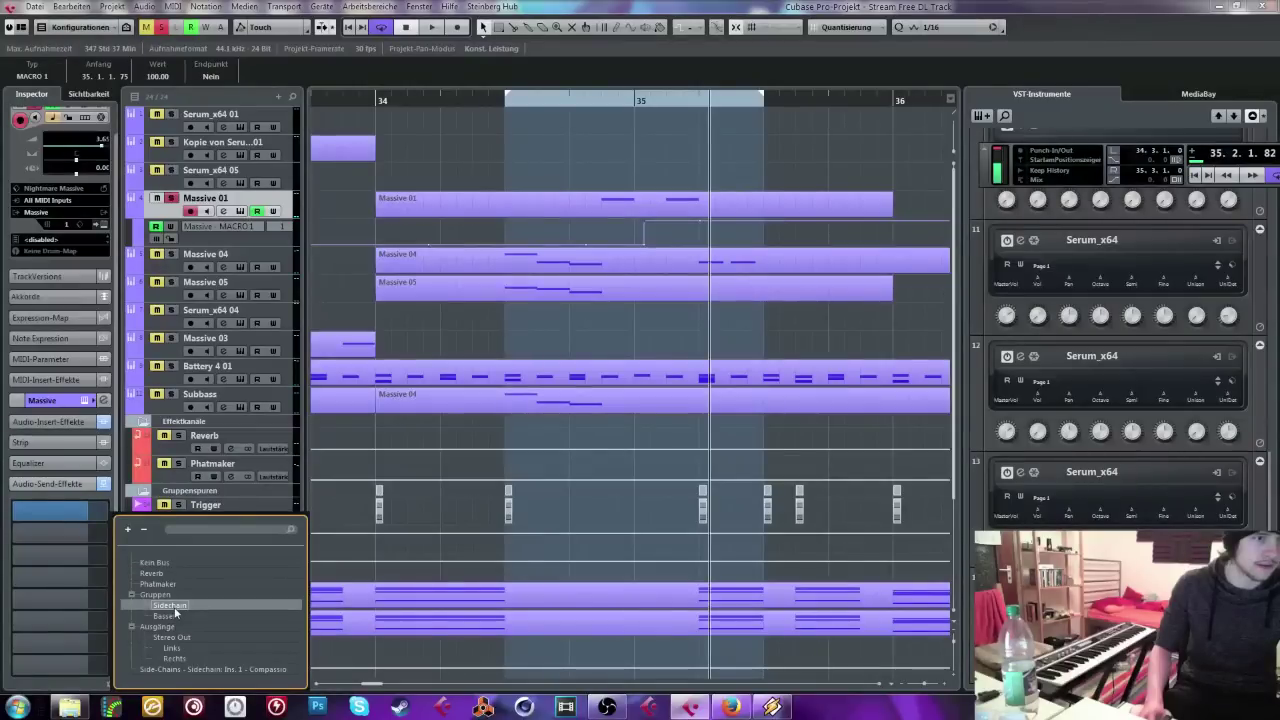
{"action": "left_click", "coordinate": [170, 606]}
{"action": "left_click", "coordinate": [110, 513]}
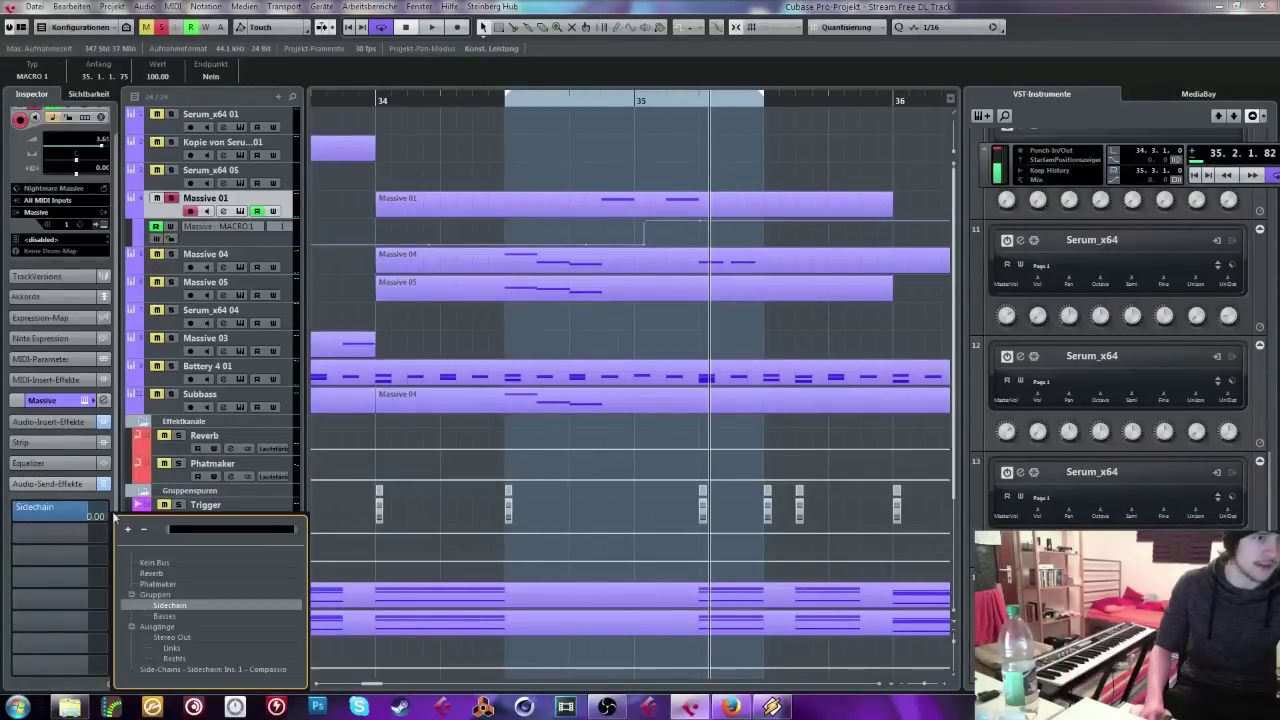
{"action": "left_click", "coordinate": [158, 573]}
Step: Set Massive 01's Reverb send level to 6.02 dB, play it back in solo, and unsolo the track
{"action": "key", "text": "space"}
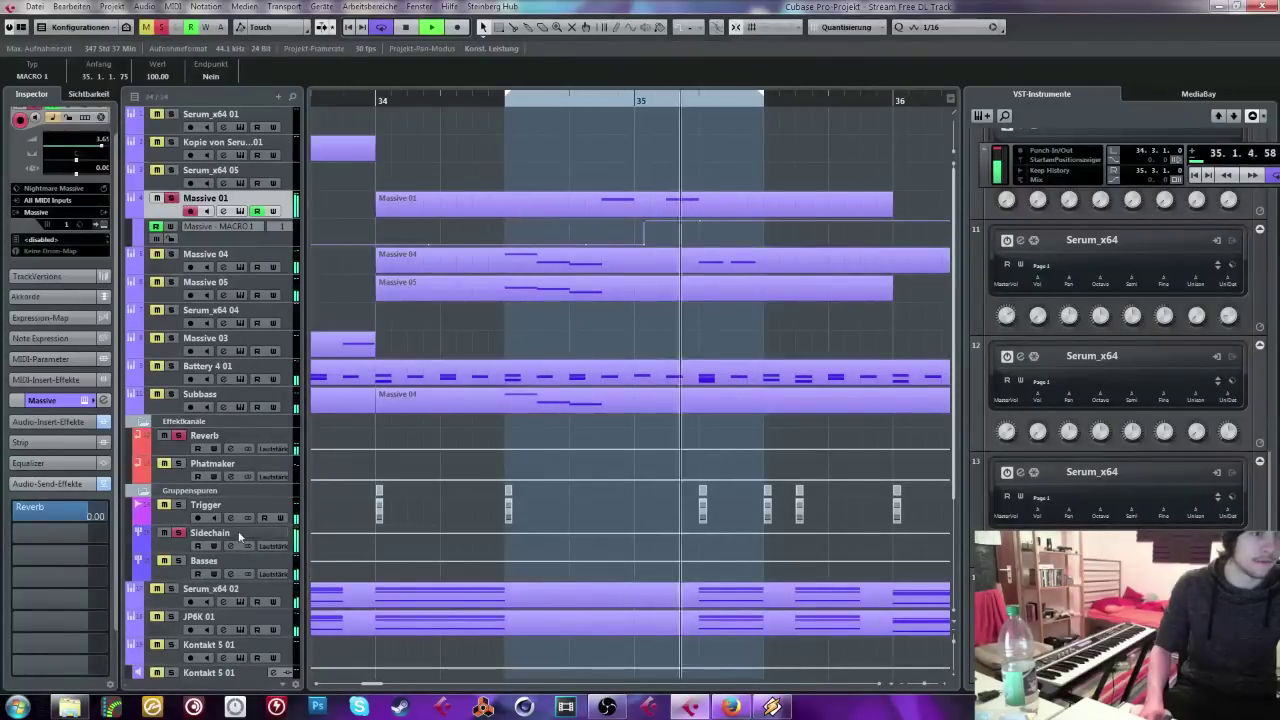
{"action": "left_click", "coordinate": [234, 438]}
{"action": "key", "text": "space"}
{"action": "left_click", "coordinate": [236, 199]}
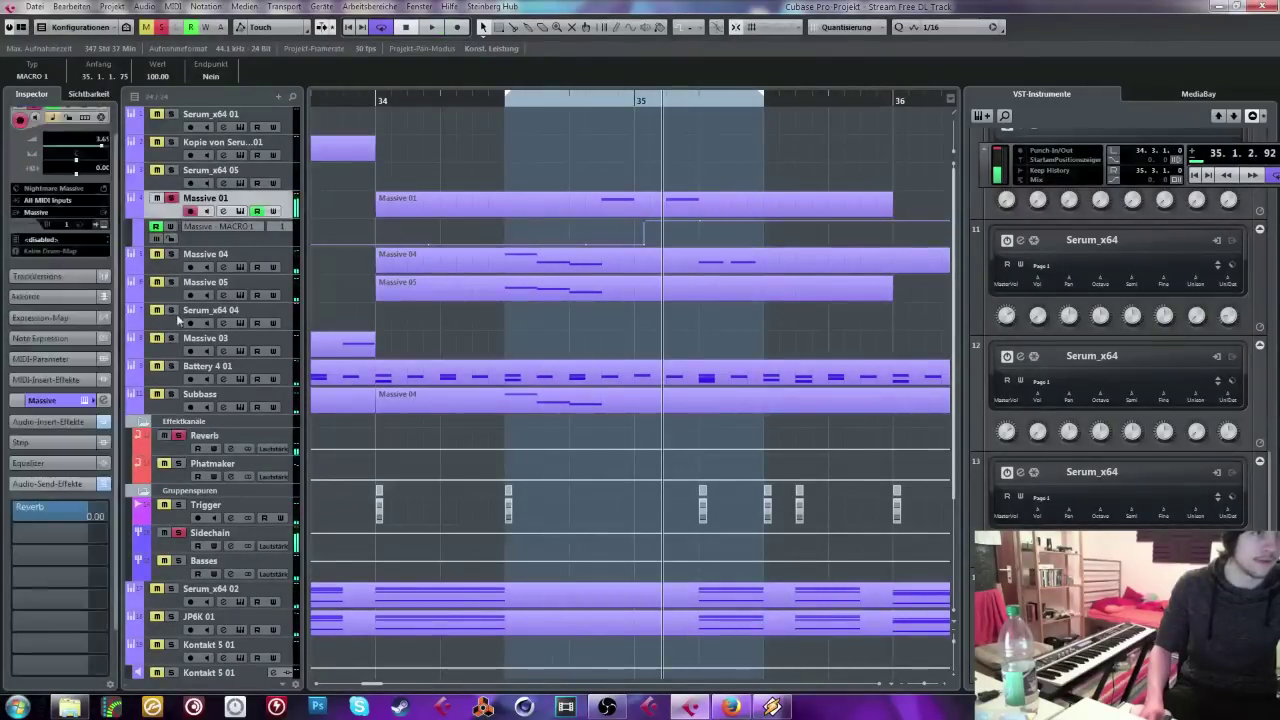
{"action": "left_click_drag", "start_coordinate": [88, 517], "coordinate": [110, 517]}
{"action": "key", "text": "space"}
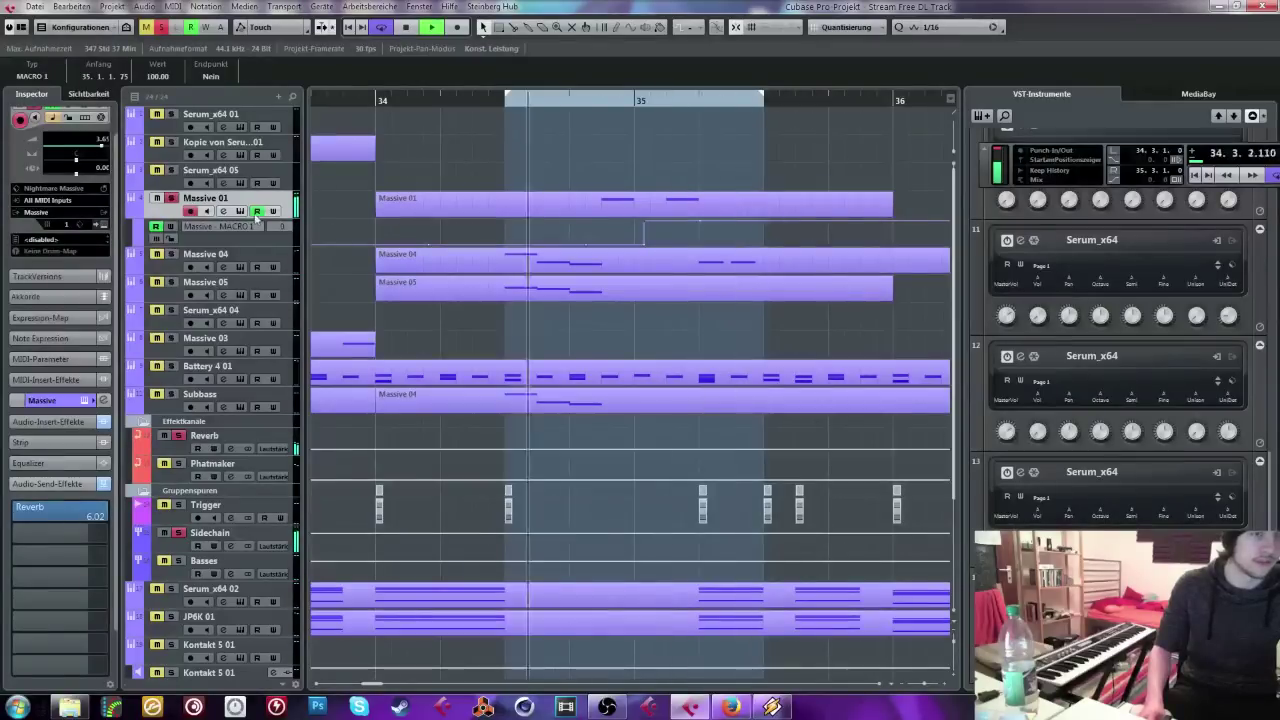
{"action": "left_click", "coordinate": [172, 199]}
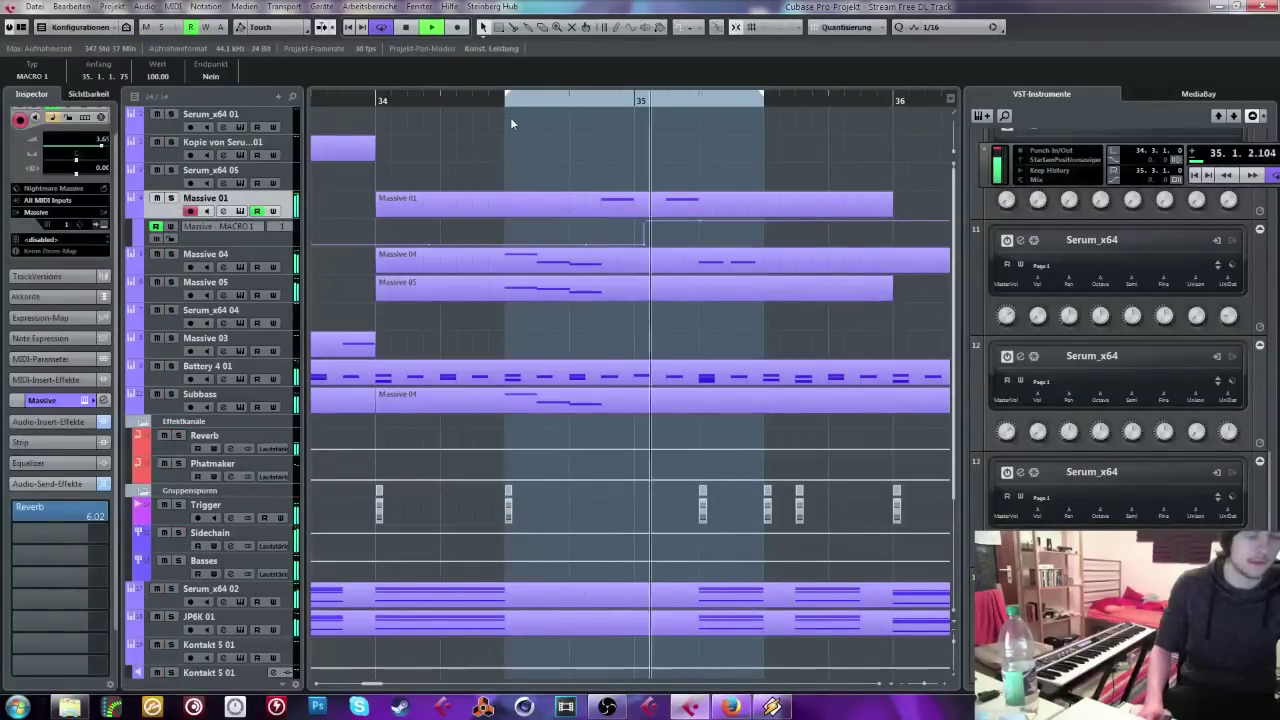
Step: Create a Serum_x64 01 part from 34.4.1 to 35.2.3 and draw an A0 note at 34.4.3 in it
{"action": "left_click_drag", "start_coordinate": [517, 107], "coordinate": [508, 100]}
{"action": "key", "text": "space"}
{"action": "key", "text": "h"}
{"action": "left_click", "coordinate": [430, 99]}
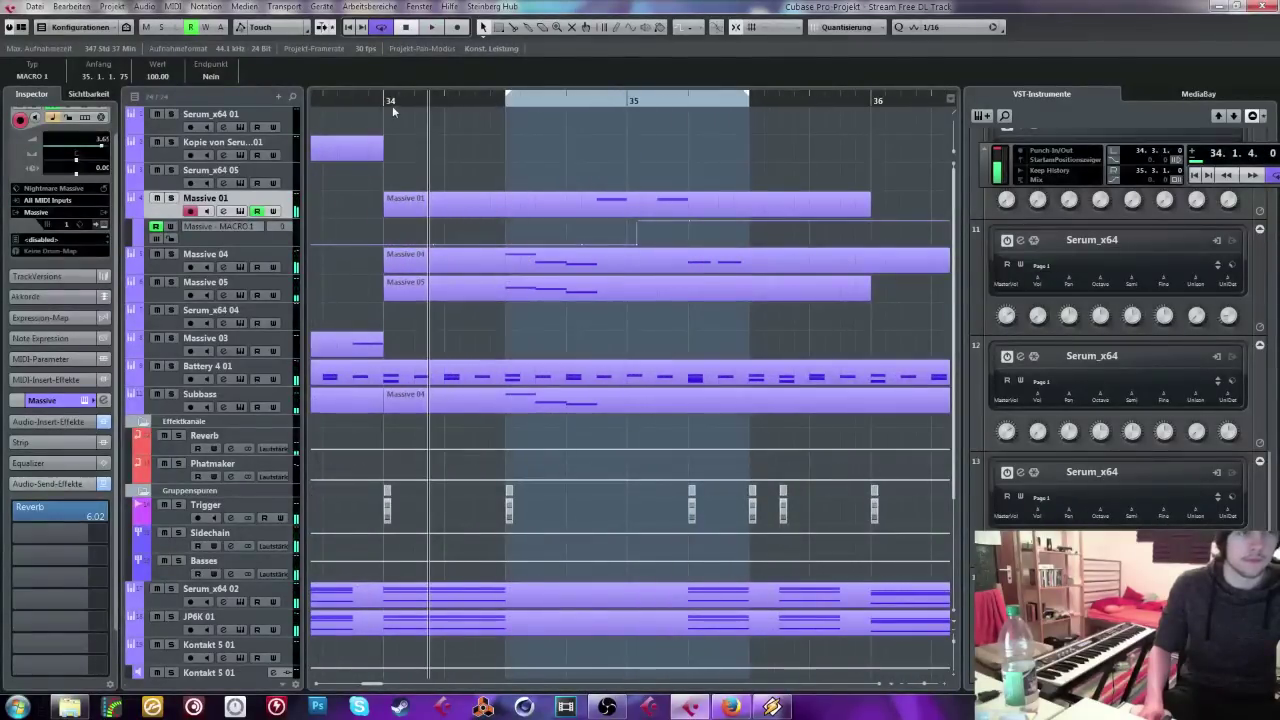
{"action": "left_click_drag", "start_coordinate": [393, 111], "coordinate": [572, 111]}
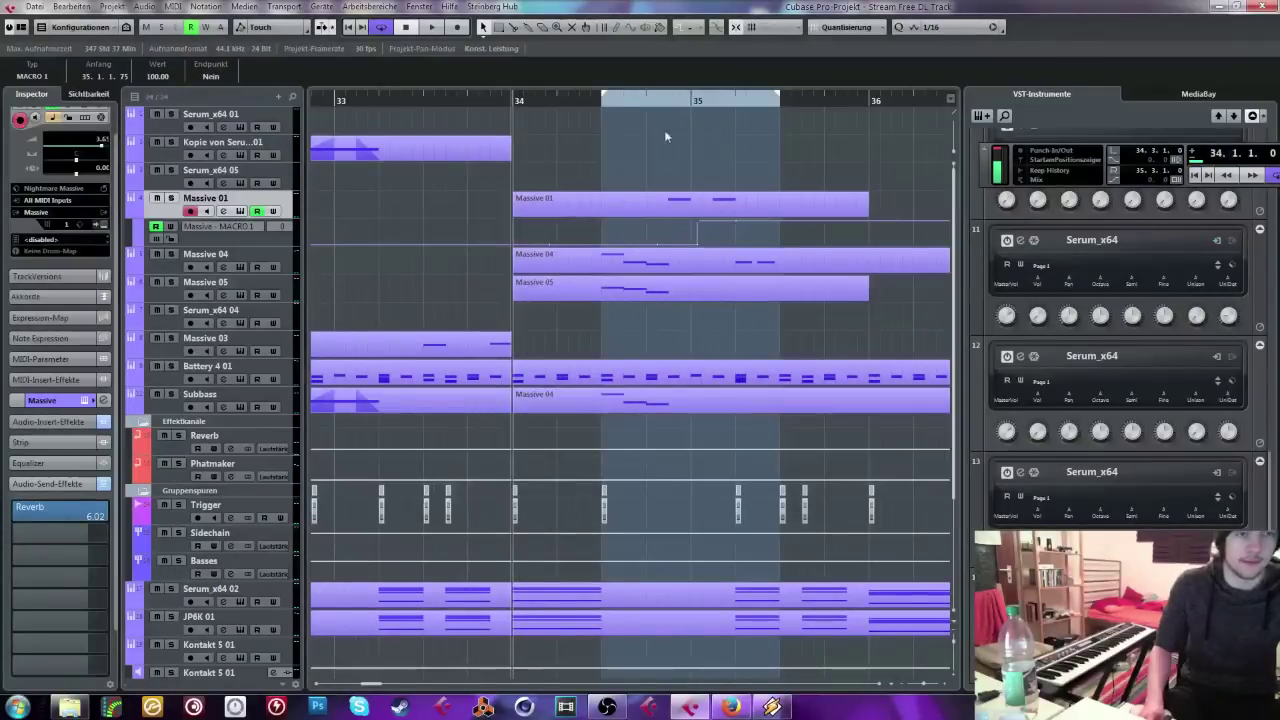
{"action": "double_click", "coordinate": [585, 212]}
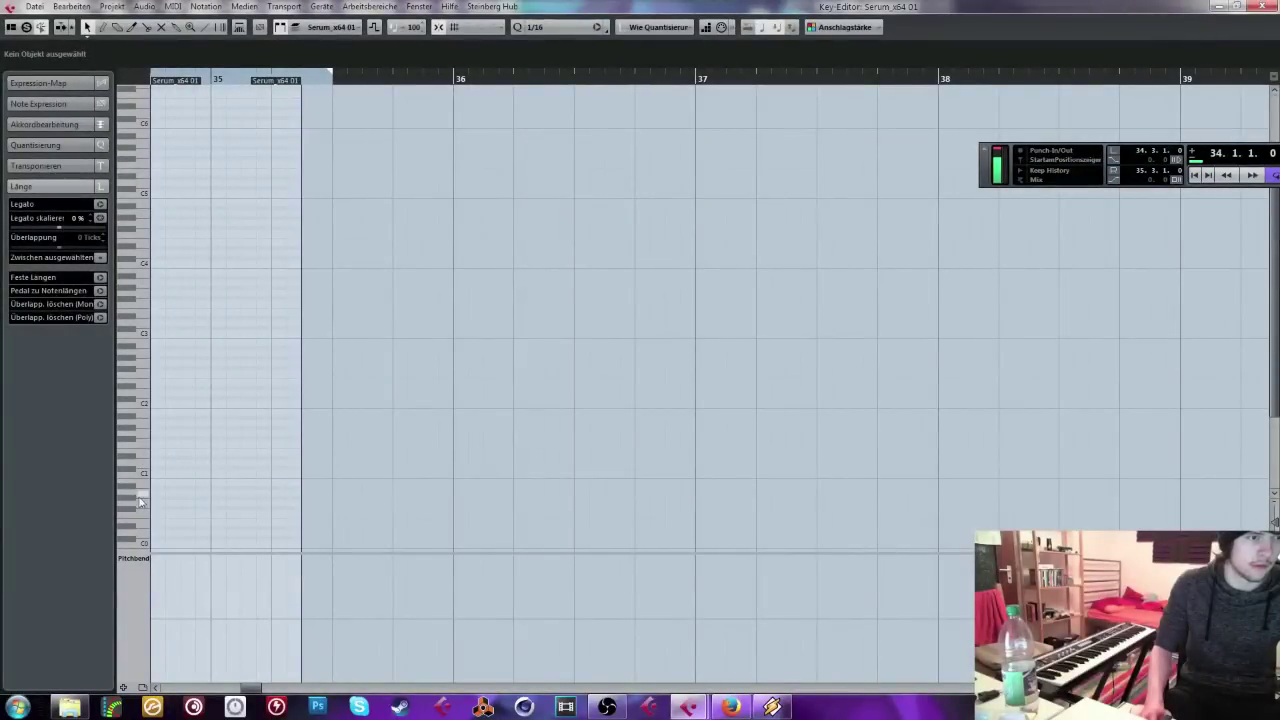
{"action": "key", "text": "space"}
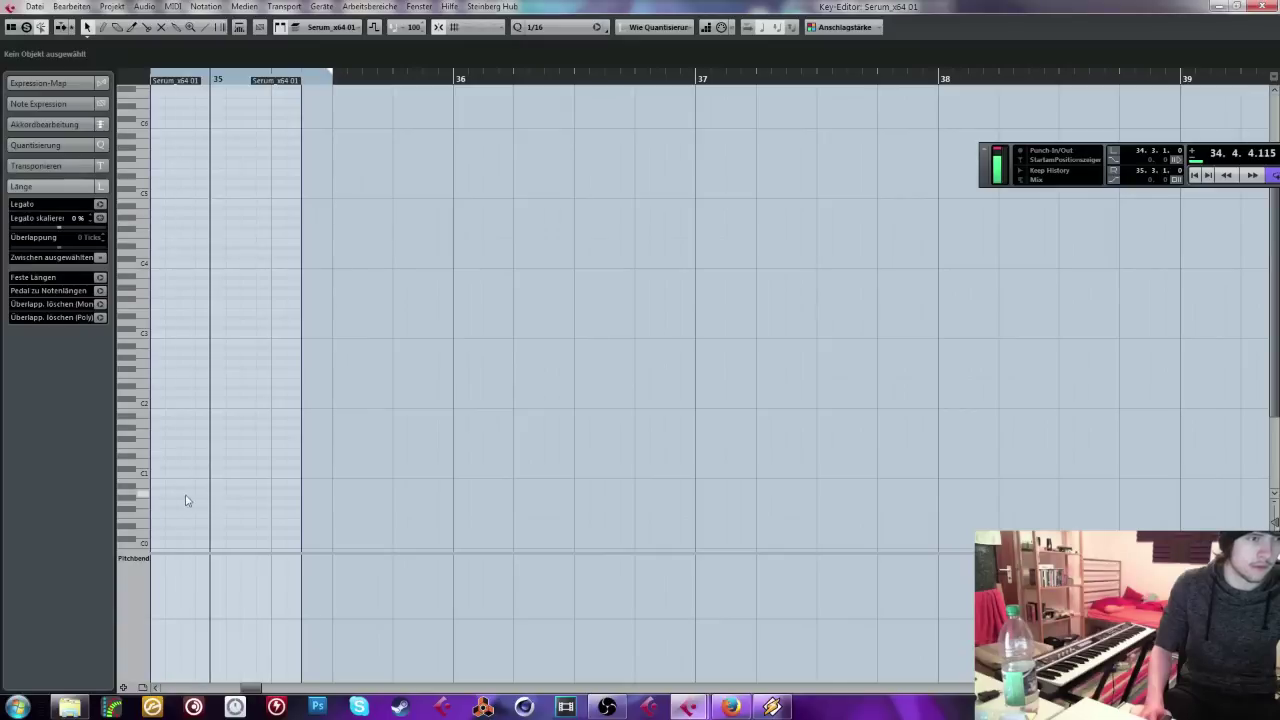
{"action": "left_click_drag", "start_coordinate": [185, 493], "coordinate": [208, 490]}
Step: Play back the new Serum_x64 01 note and try moving it to 35.1.1
{"action": "left_click_drag", "start_coordinate": [188, 80], "coordinate": [72, 86]}
{"action": "key", "text": "space"}
{"action": "left_click", "coordinate": [337, 166]}
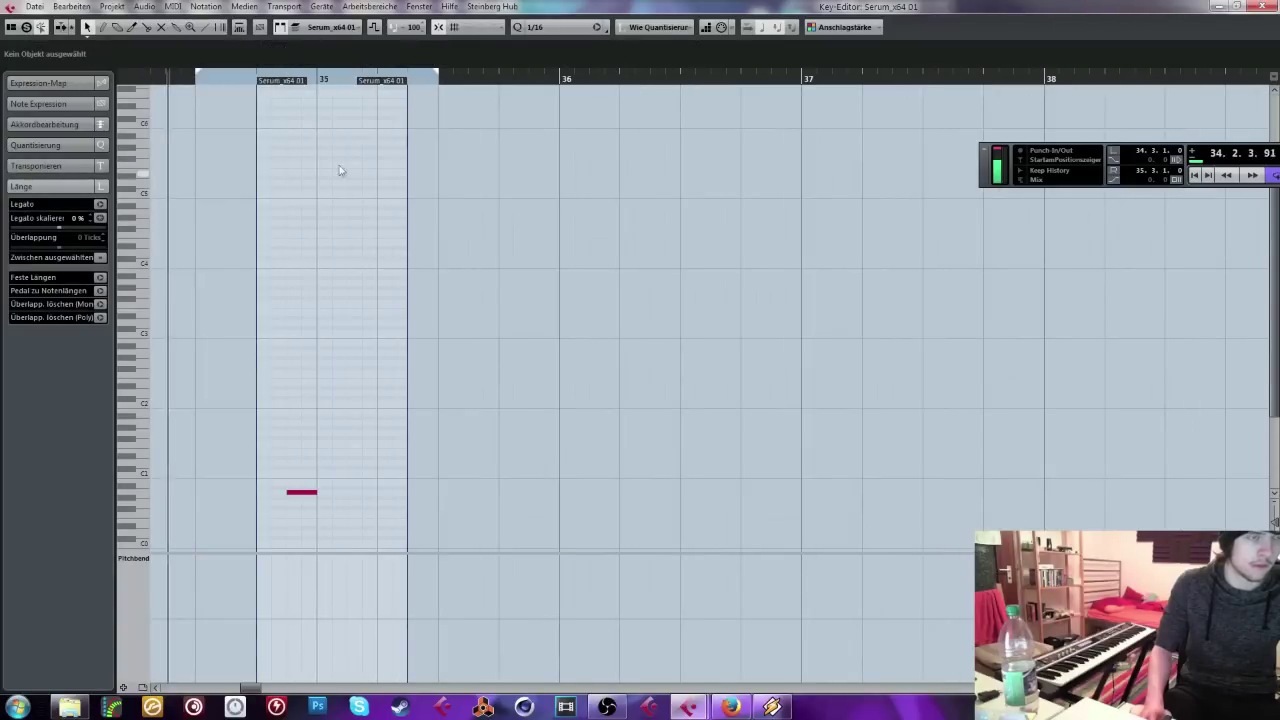
{"action": "key", "text": "space"}
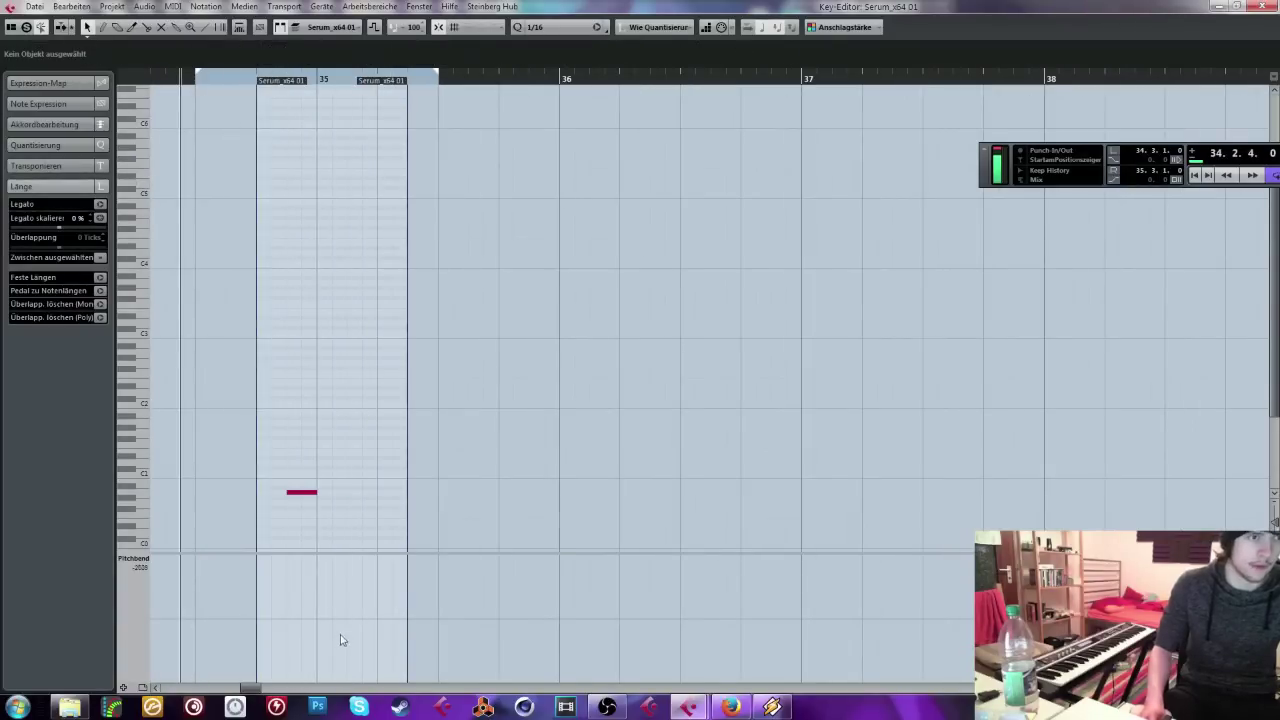
{"action": "left_click", "coordinate": [297, 493]}
{"action": "left_click_drag", "start_coordinate": [300, 498], "coordinate": [331, 499]}
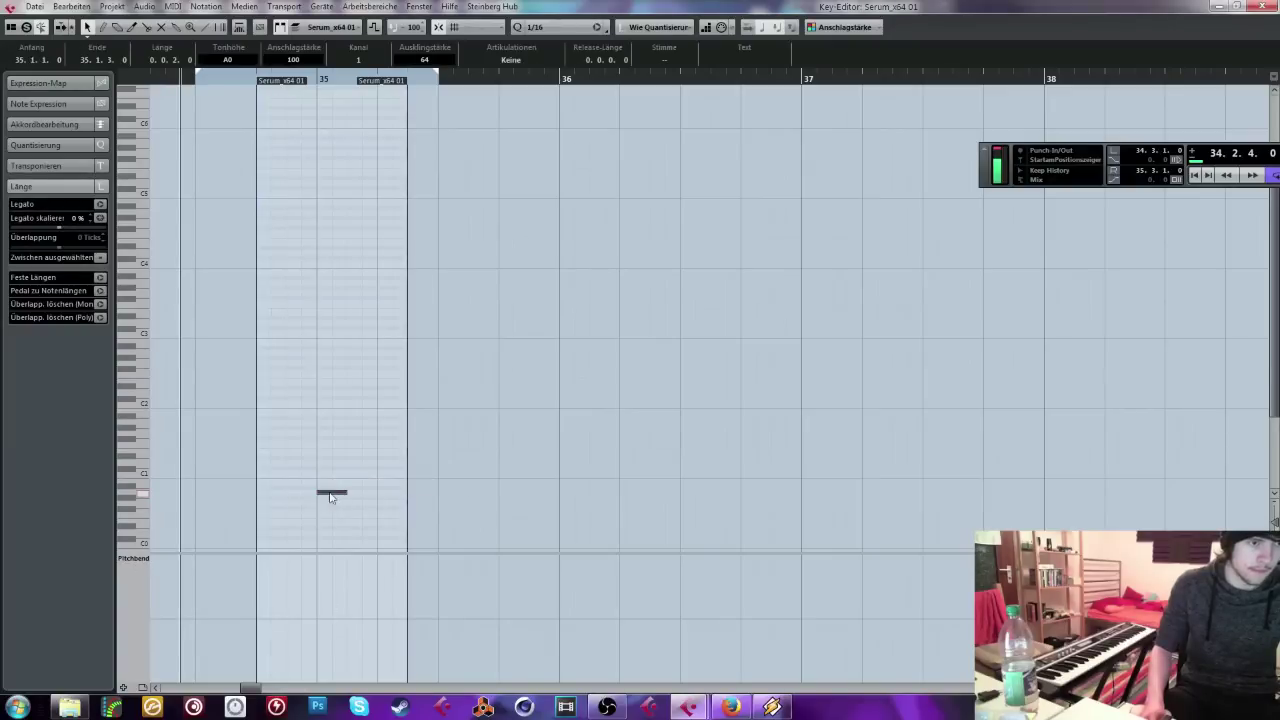
Step: Play back the moved note, replace it with a single A0 note at 35.1.3, and return to the arrangement
{"action": "left_click", "coordinate": [340, 445]}
{"action": "key", "text": "space"}
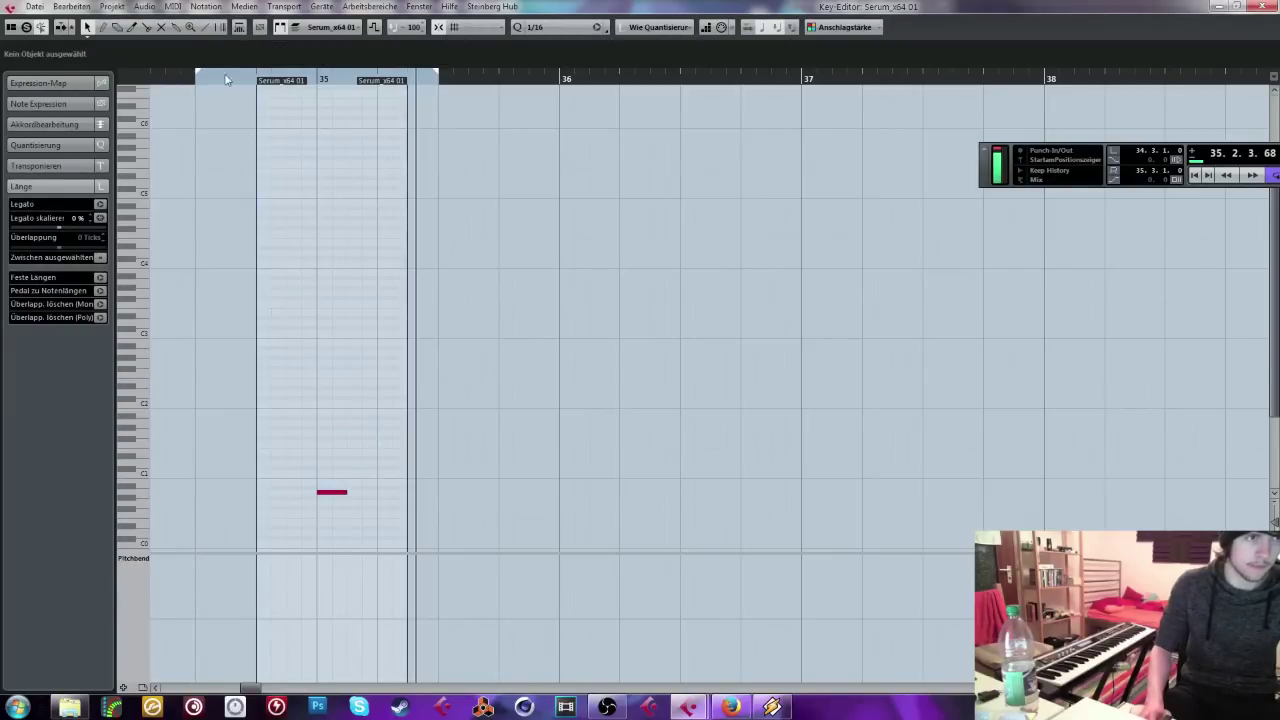
{"action": "key", "text": "space"}
{"action": "left_click_drag", "start_coordinate": [366, 437], "coordinate": [304, 500]}
{"action": "key", "text": "Delete"}
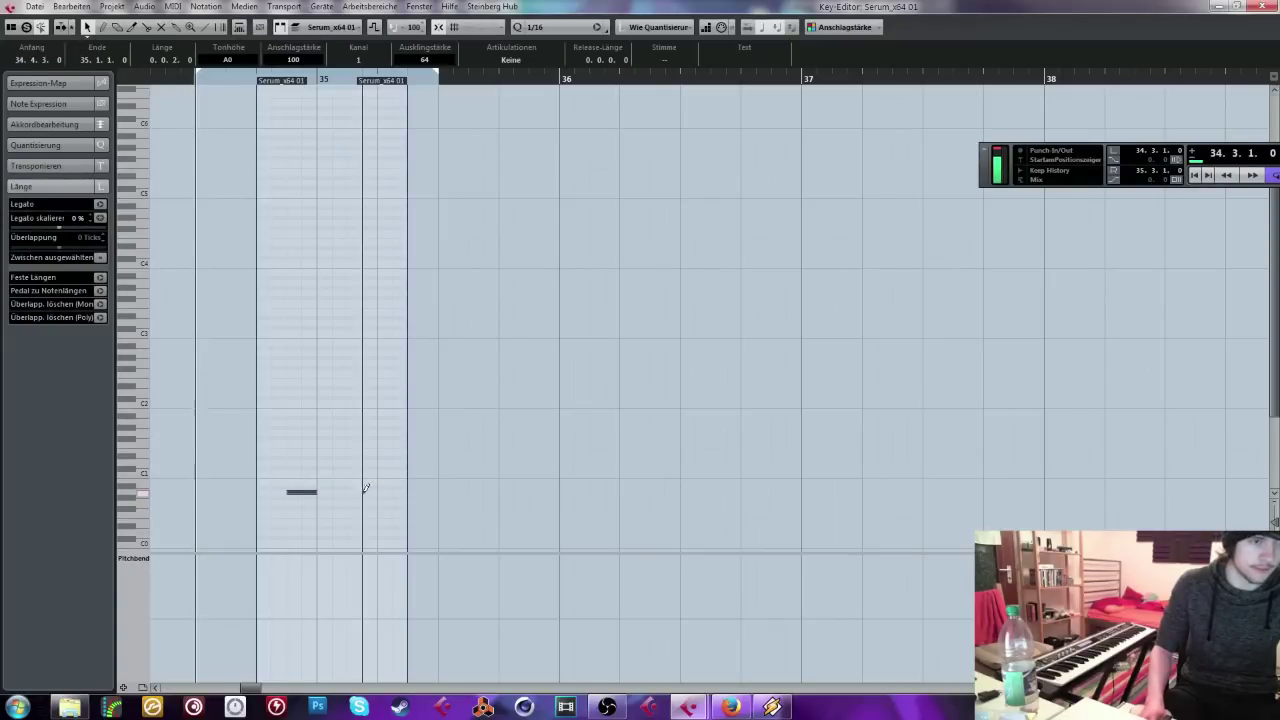
{"action": "left_click", "coordinate": [387, 423]}
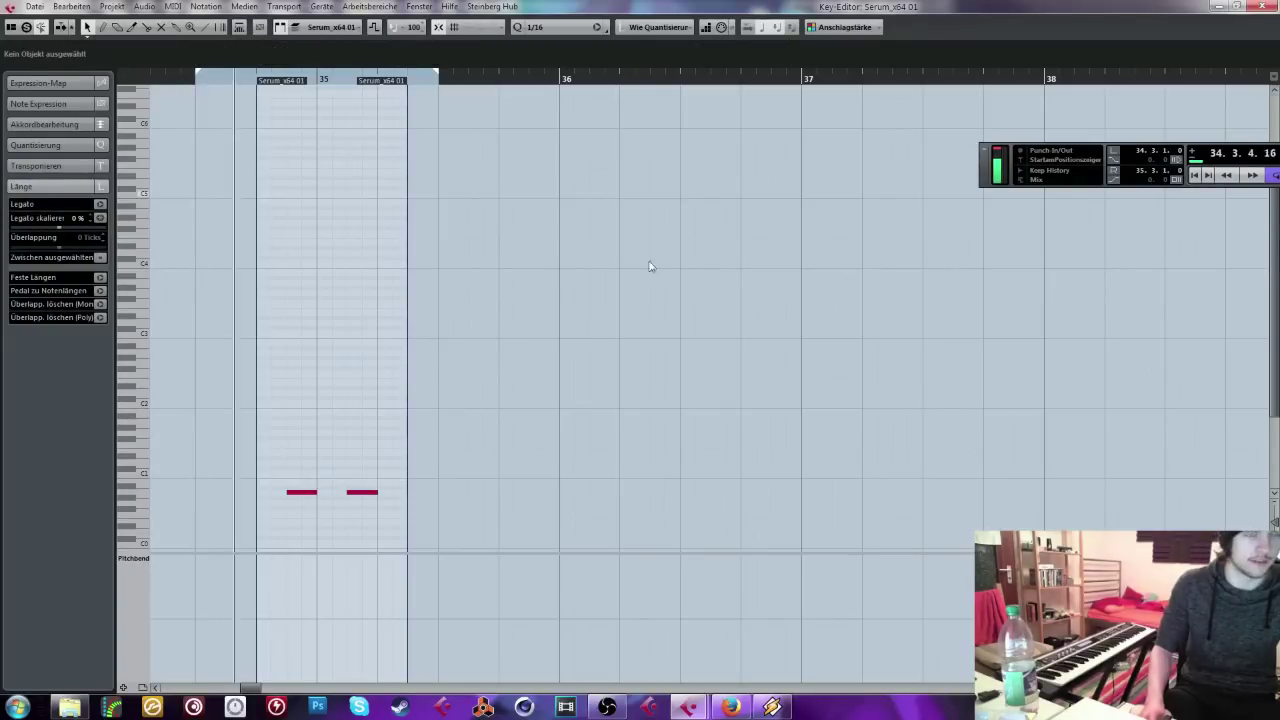
{"action": "key", "text": "Return"}
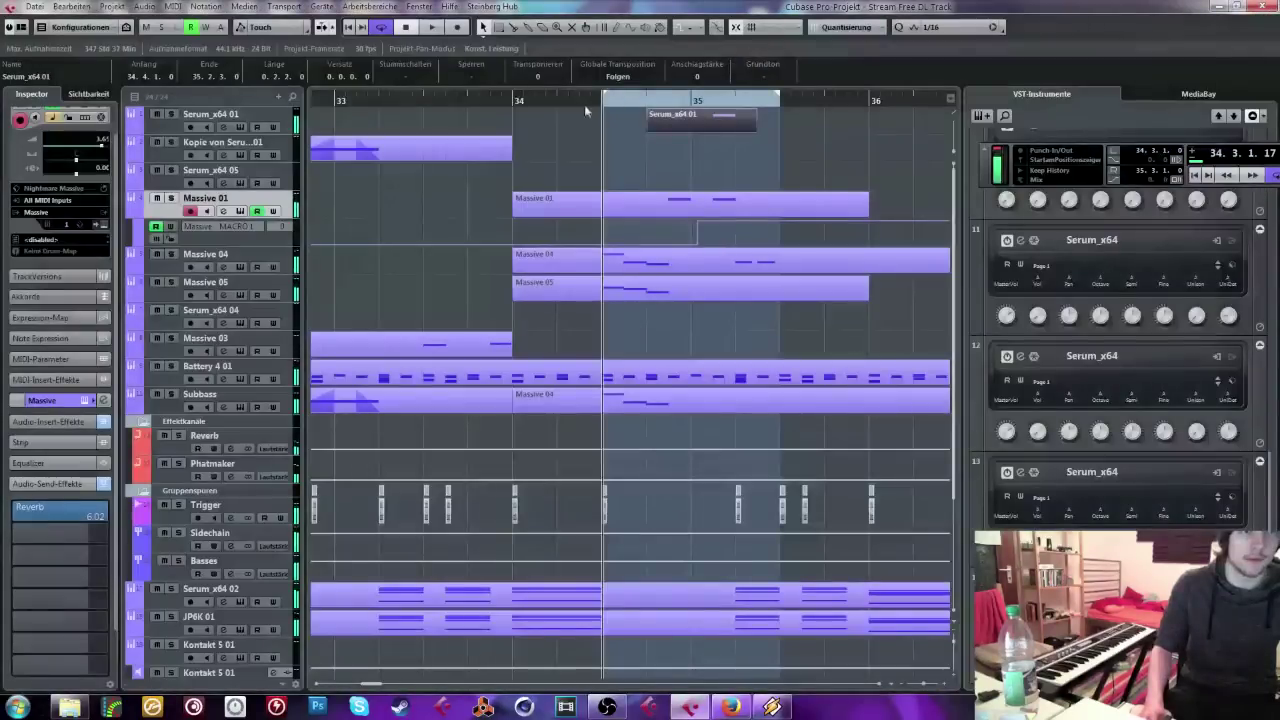
Step: Show Serum_x64 01's volume automation and draw a dip around its part, down to -24.7 dB from 34.3.3
{"action": "left_click", "coordinate": [558, 100]}
{"action": "left_click", "coordinate": [153, 131]}
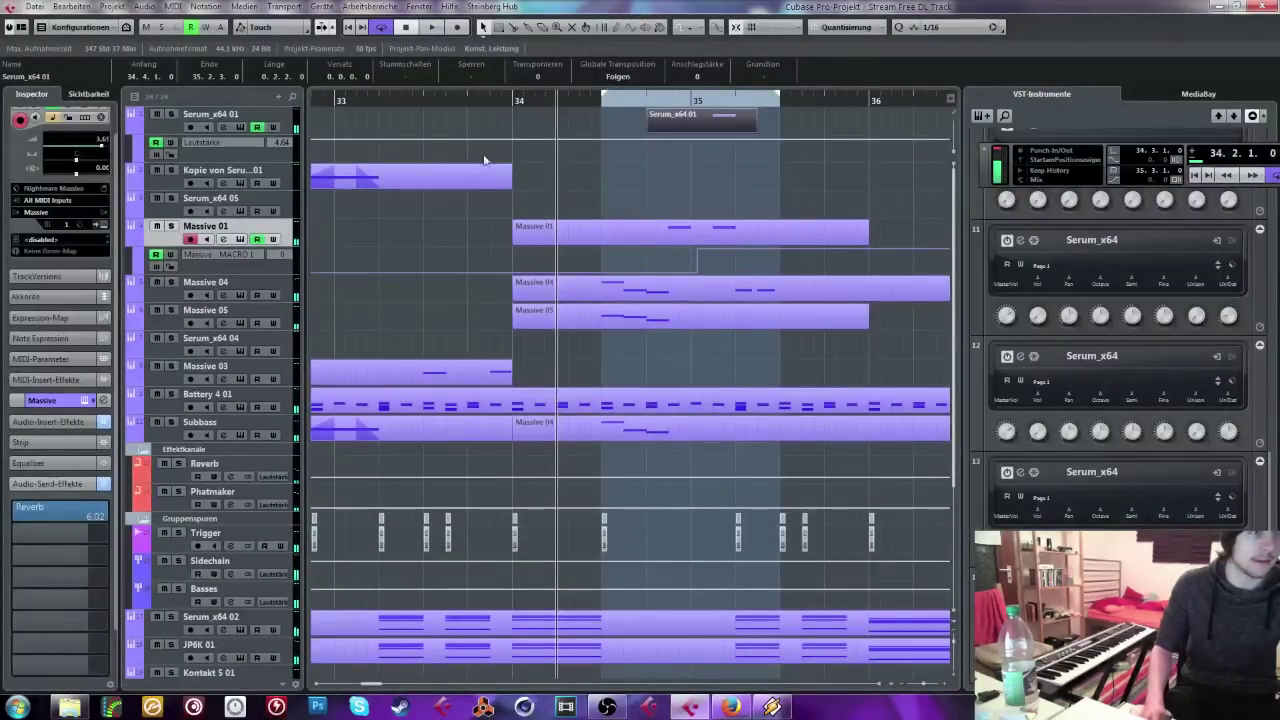
{"action": "left_click", "coordinate": [545, 141]}
{"action": "left_click", "coordinate": [828, 138]}
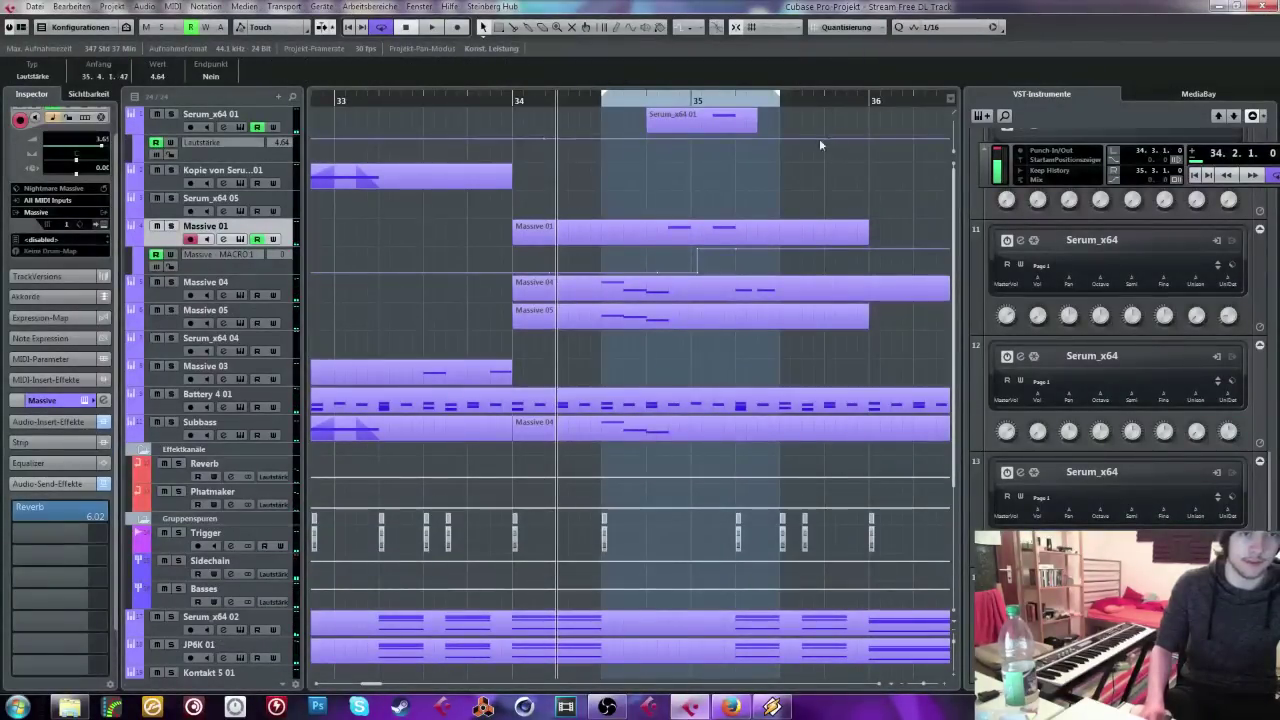
{"action": "mouse_move", "coordinate": [635, 140]}
{"action": "left_mouse_down"}
{"action": "mouse_move", "coordinate": [645, 152]}
{"action": "mouse_move", "coordinate": [623, 146]}
{"action": "mouse_move", "coordinate": [626, 157]}
{"action": "left_mouse_up"}
{"action": "left_click", "coordinate": [778, 146]}
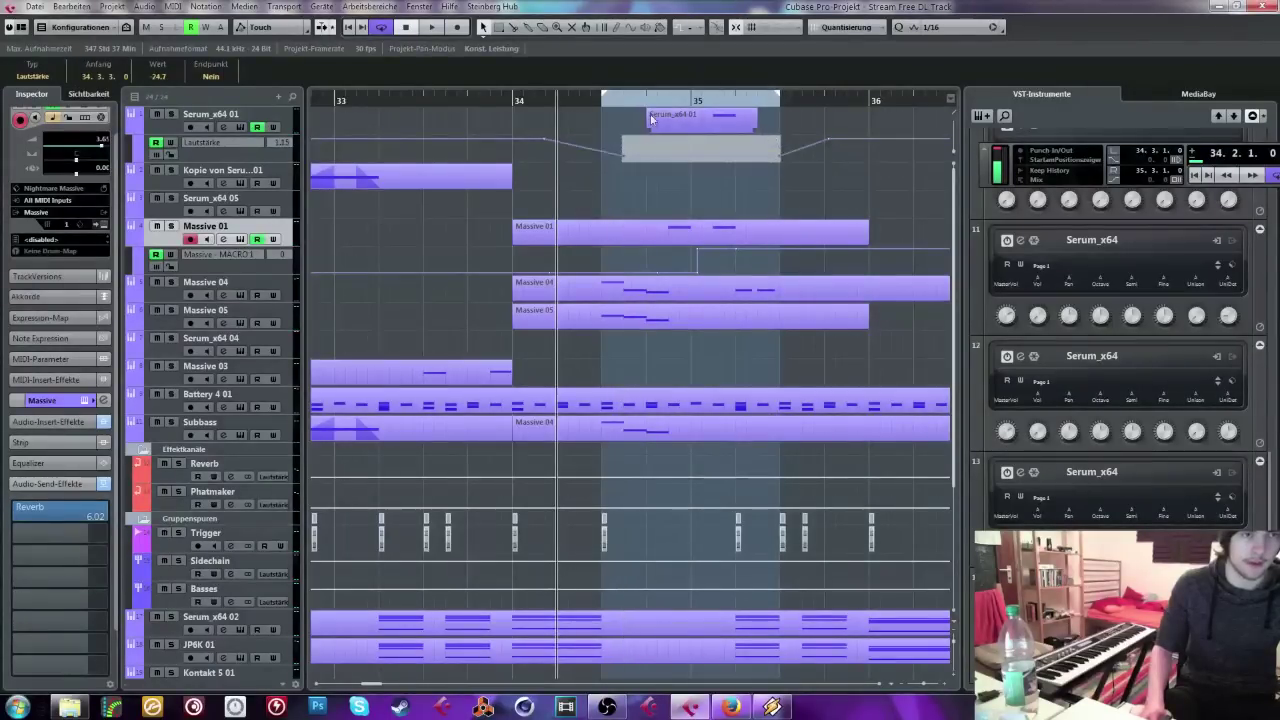
Step: Raise the low section of Serum_x64 01's volume automation to -6.51 dB during loop playback
{"action": "key", "text": "space"}
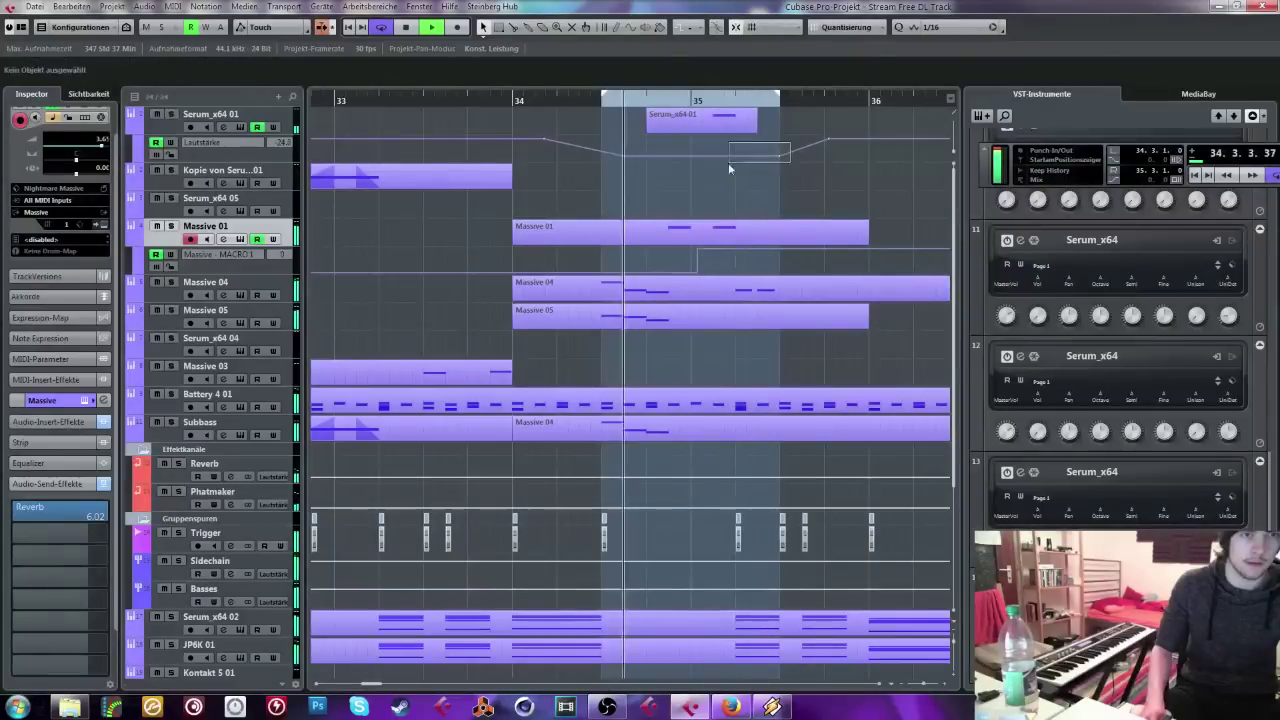
{"action": "scroll", "coordinate": [158, 68], "scroll_direction": "up", "scroll_amount": 5}
{"action": "scroll", "coordinate": [158, 68], "scroll_direction": "up", "scroll_amount": 6}
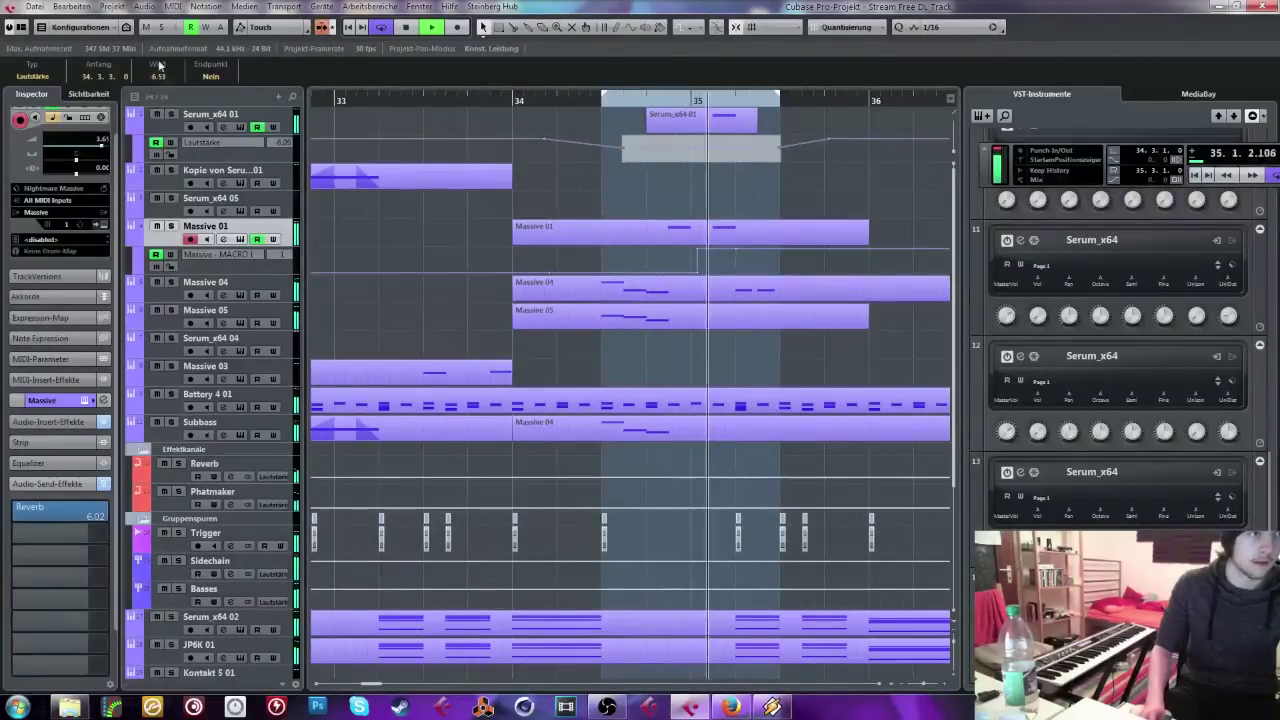
{"action": "left_click", "coordinate": [172, 114]}
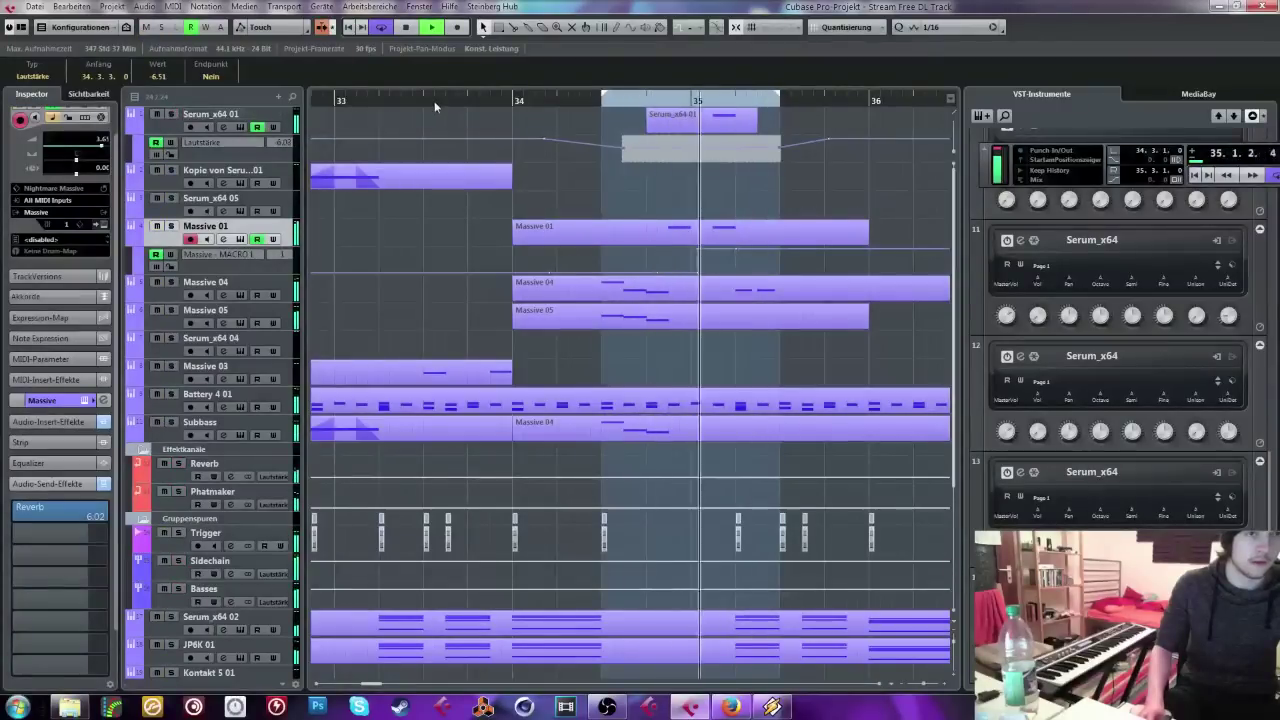
{"action": "left_click", "coordinate": [642, 173]}
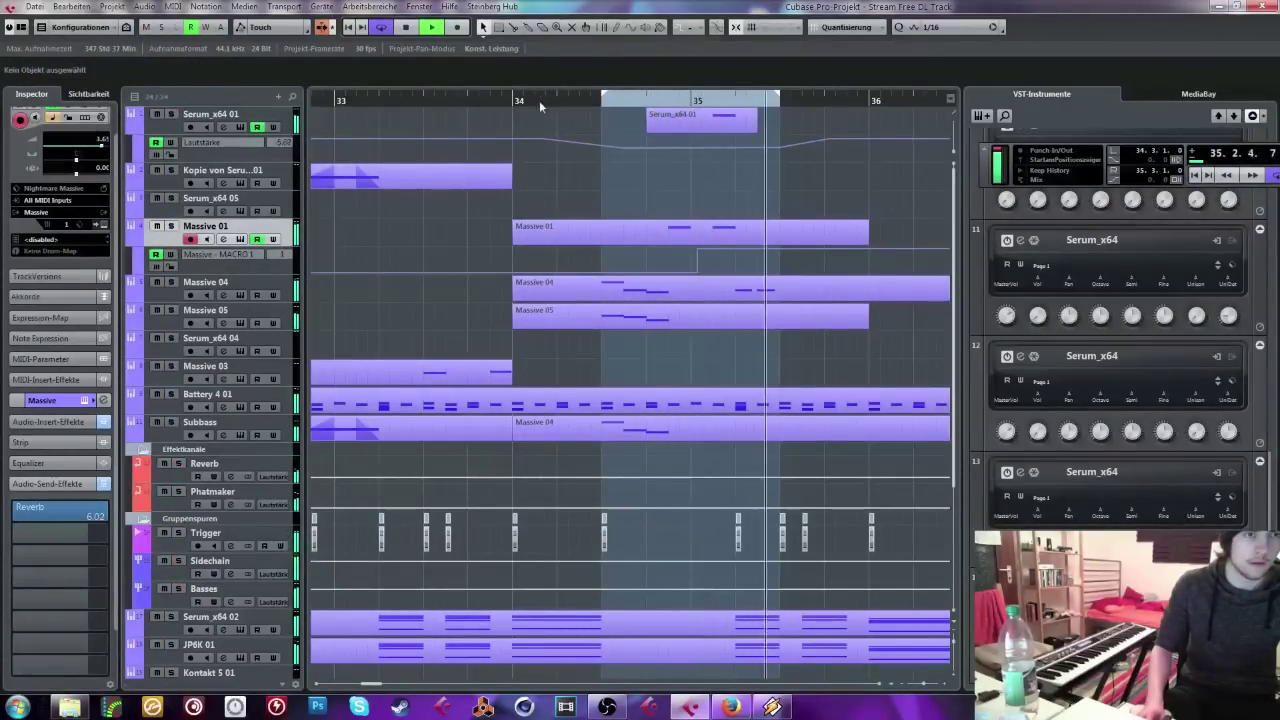
Step: Move the playhead to just before bar 30 and play the arrangement from there
{"action": "key", "text": "space"}
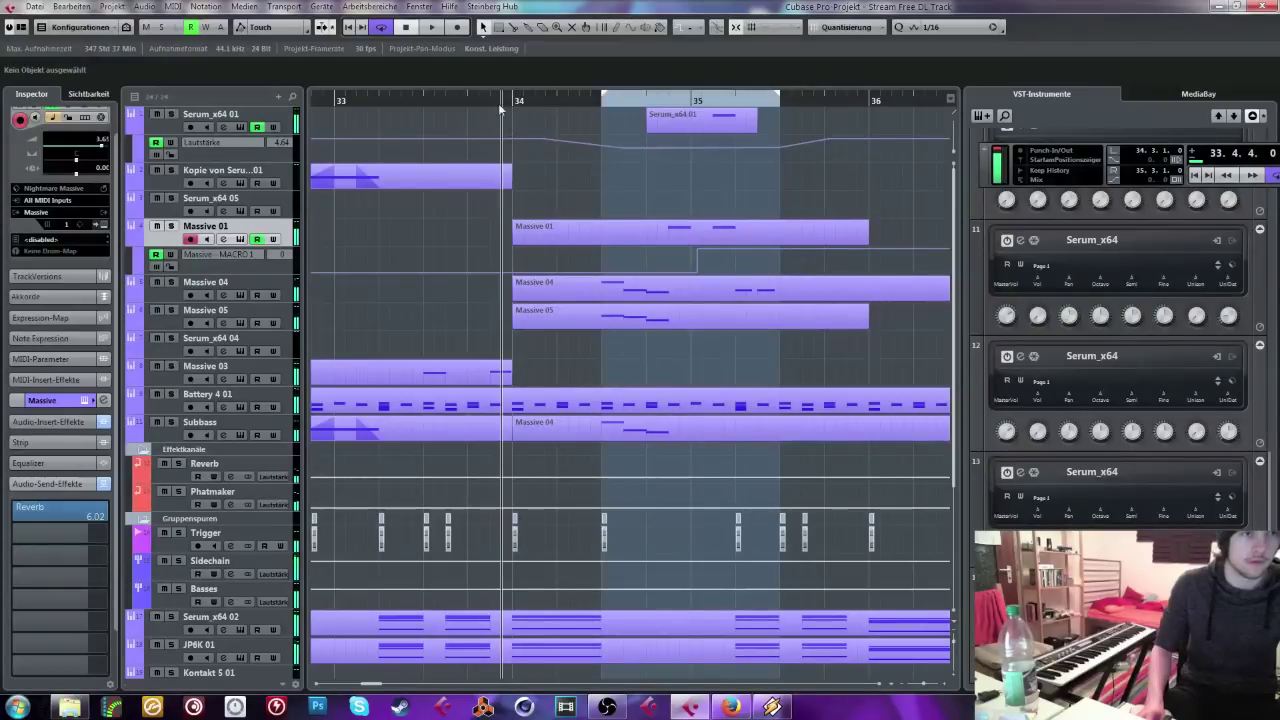
{"action": "left_click_drag", "start_coordinate": [491, 113], "coordinate": [406, 113]}
{"action": "scroll", "coordinate": [485, 205], "scroll_direction": "down", "scroll_amount": 4}
{"action": "left_click", "coordinate": [35, 6]}
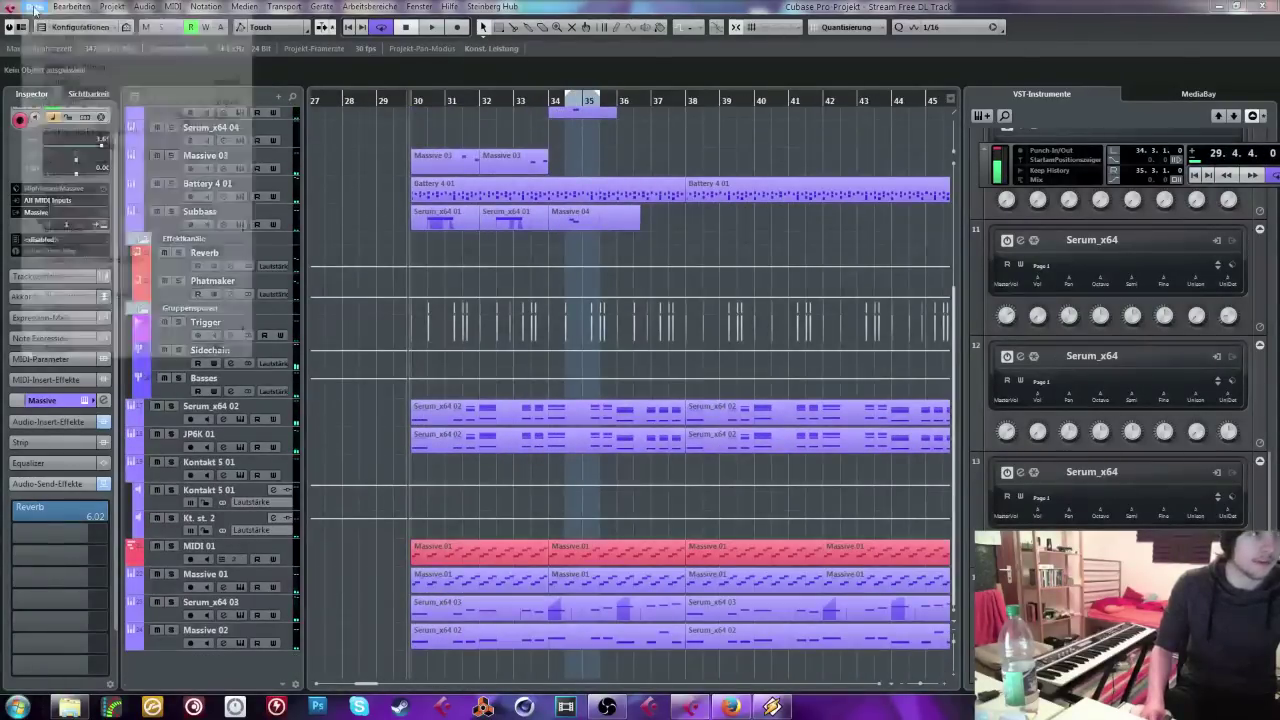
{"action": "left_click", "coordinate": [364, 214]}
{"action": "key", "text": "space"}
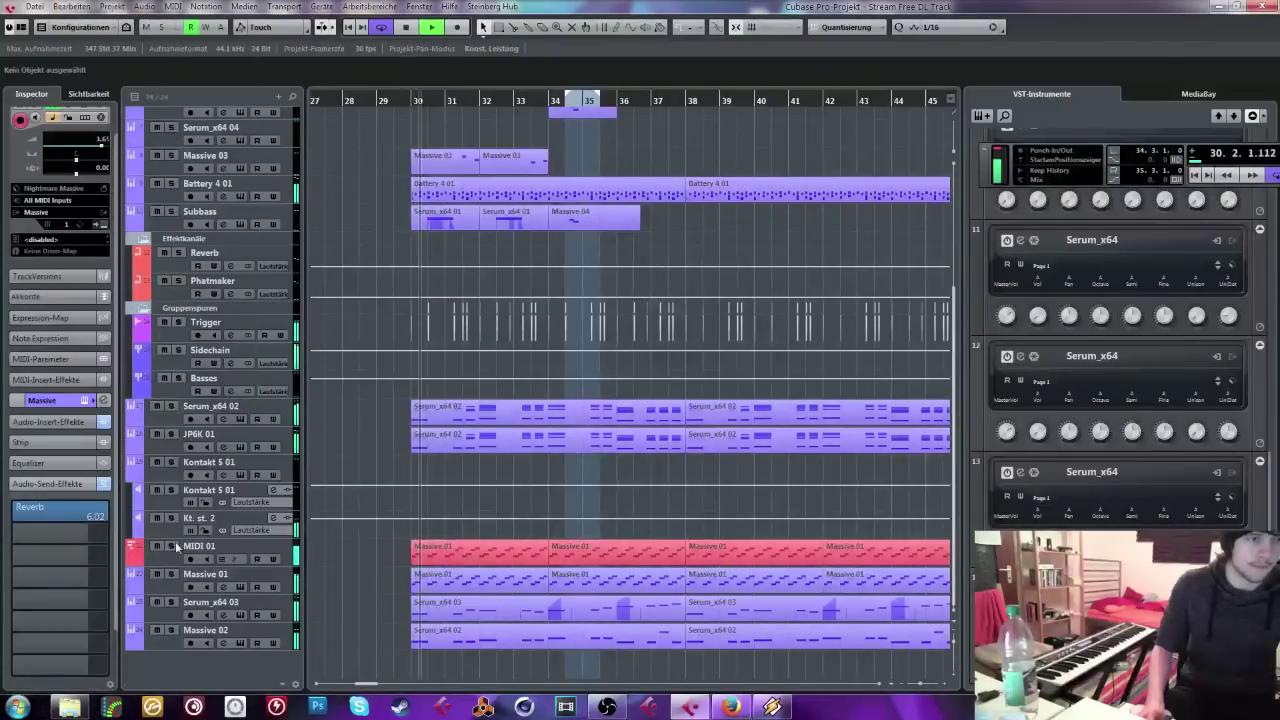
Step: Insert FabFilter Pro-Q 2 on the soloed Massive 01 track below MIDI 01, low-cut it at about 342 Hz, and clear the solo
{"action": "left_click", "coordinate": [172, 576]}
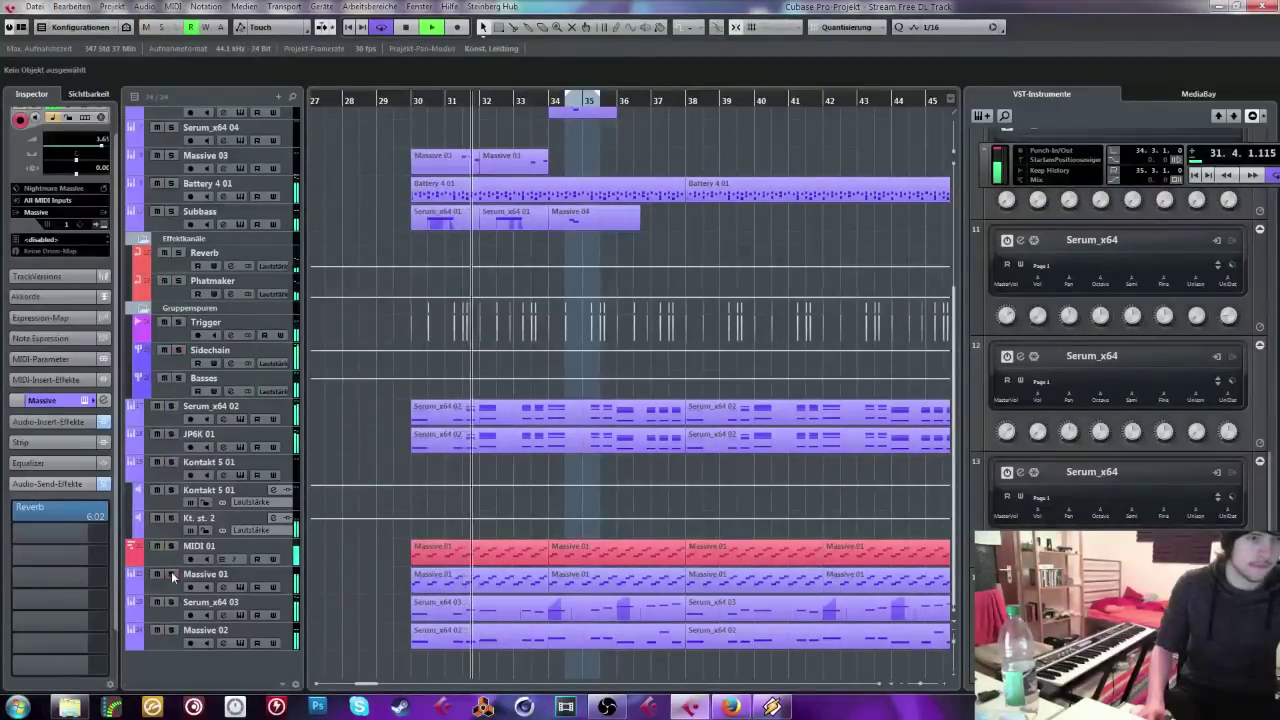
{"action": "left_click", "coordinate": [170, 574]}
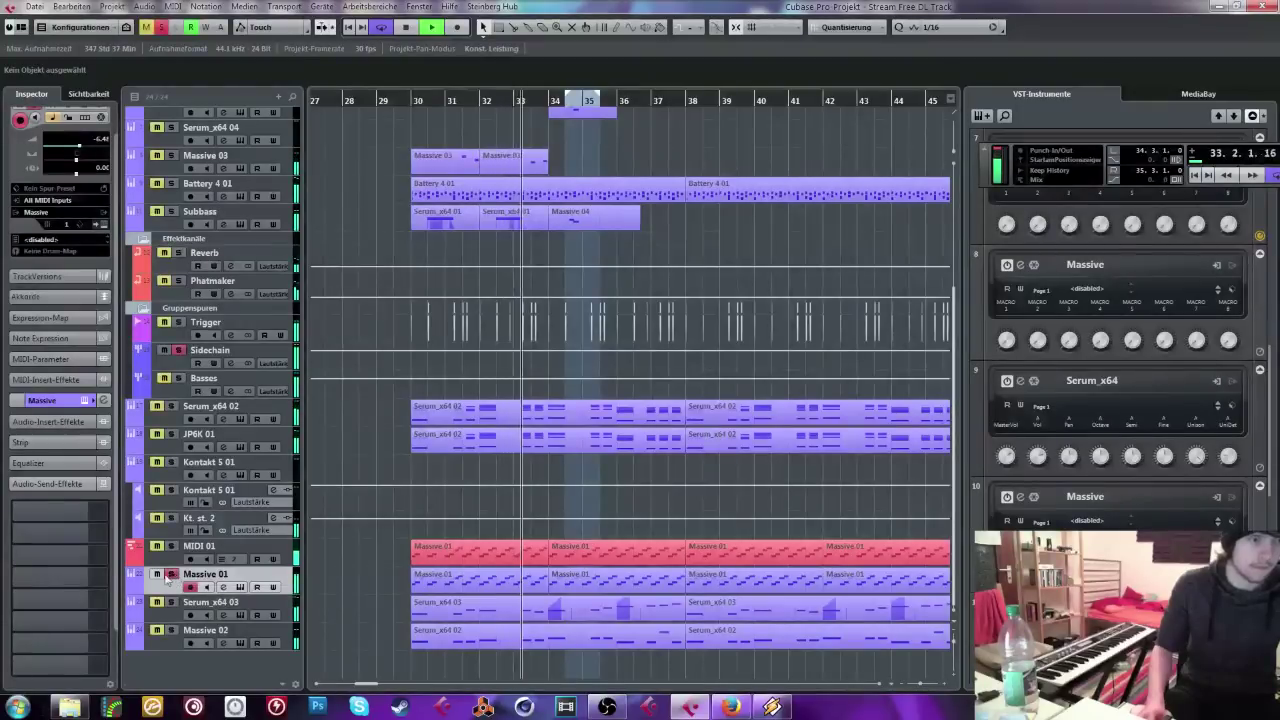
{"action": "left_click", "coordinate": [60, 421]}
{"action": "left_click", "coordinate": [57, 481]}
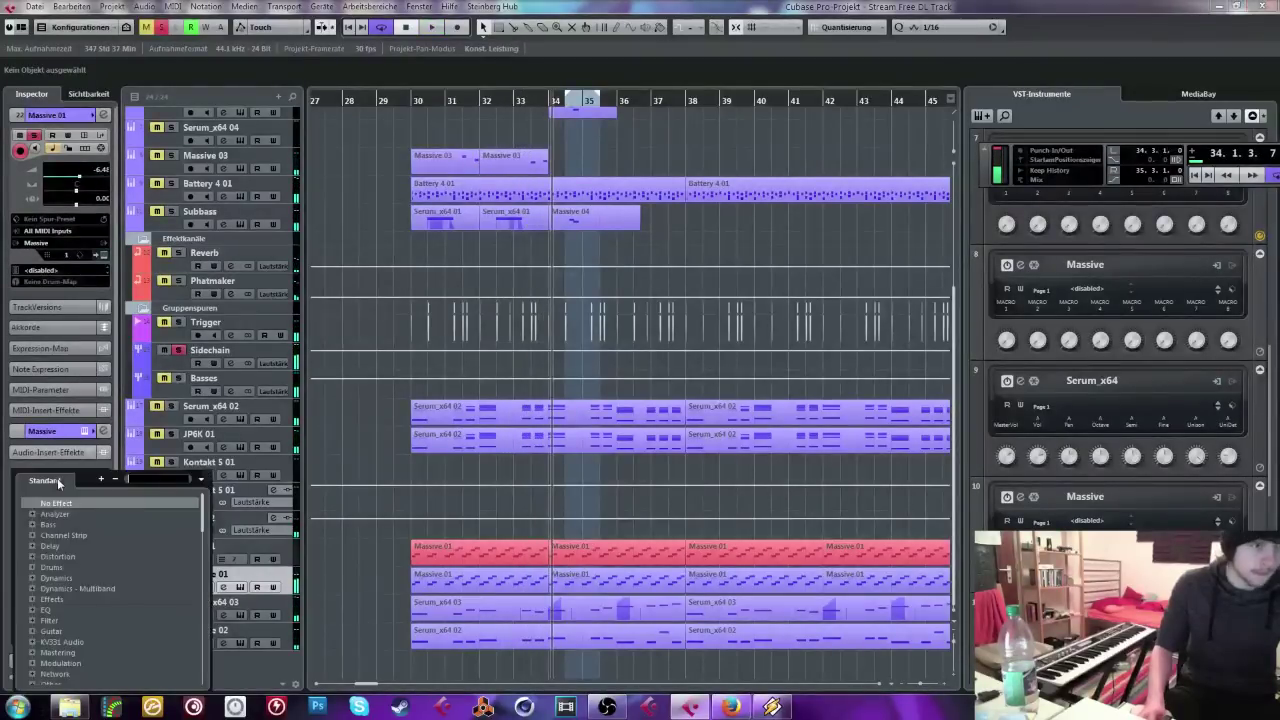
{"action": "left_click", "coordinate": [106, 622]}
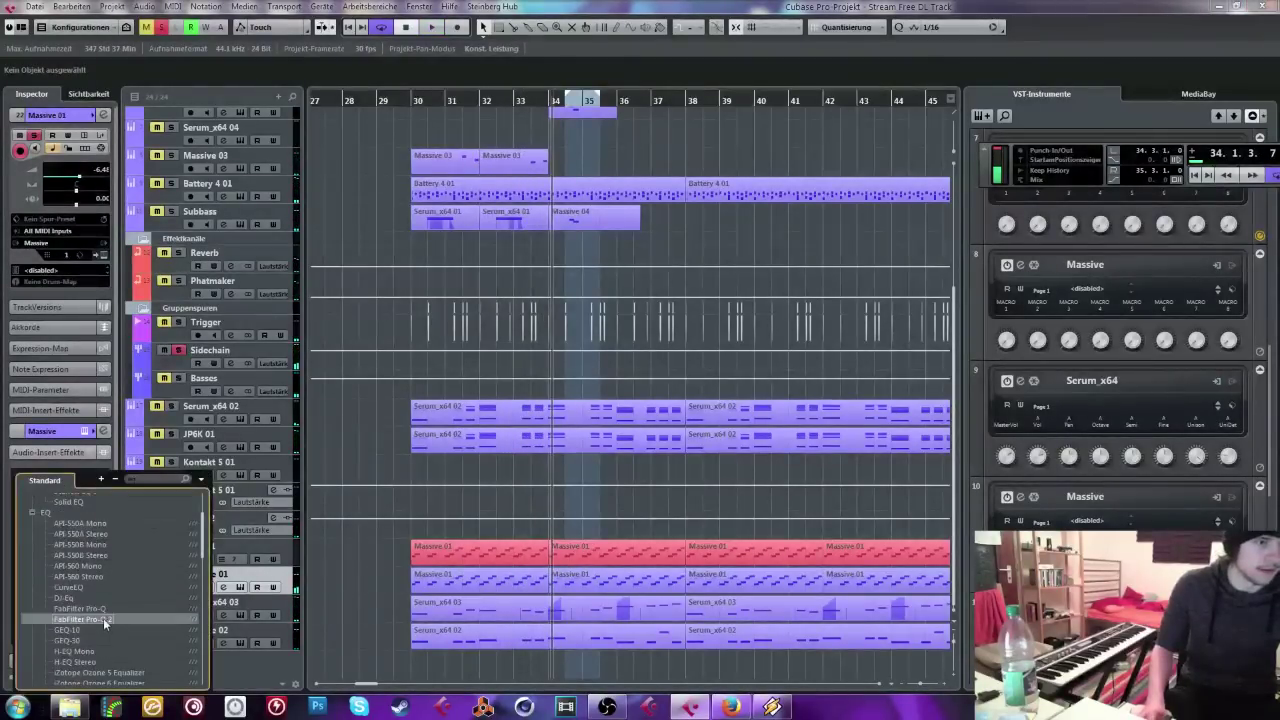
{"action": "left_click", "coordinate": [103, 618]}
{"action": "left_click_drag", "start_coordinate": [251, 322], "coordinate": [432, 327]}
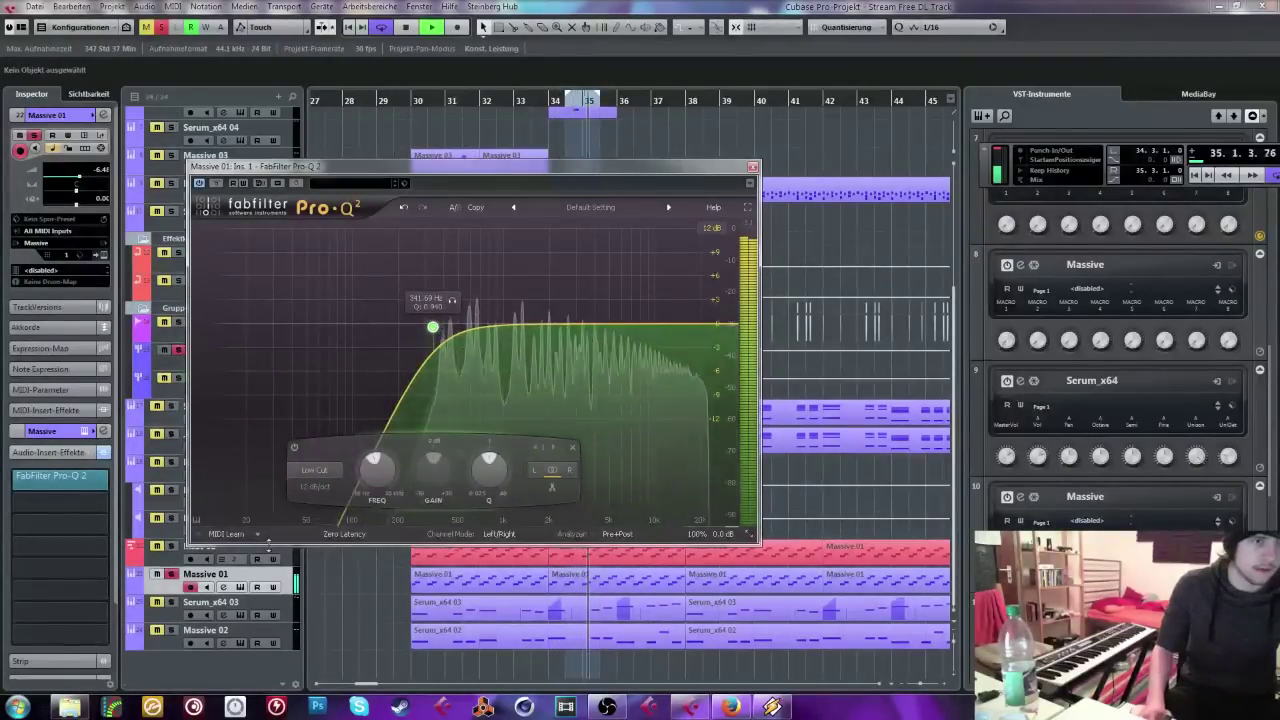
{"action": "left_click", "coordinate": [170, 548]}
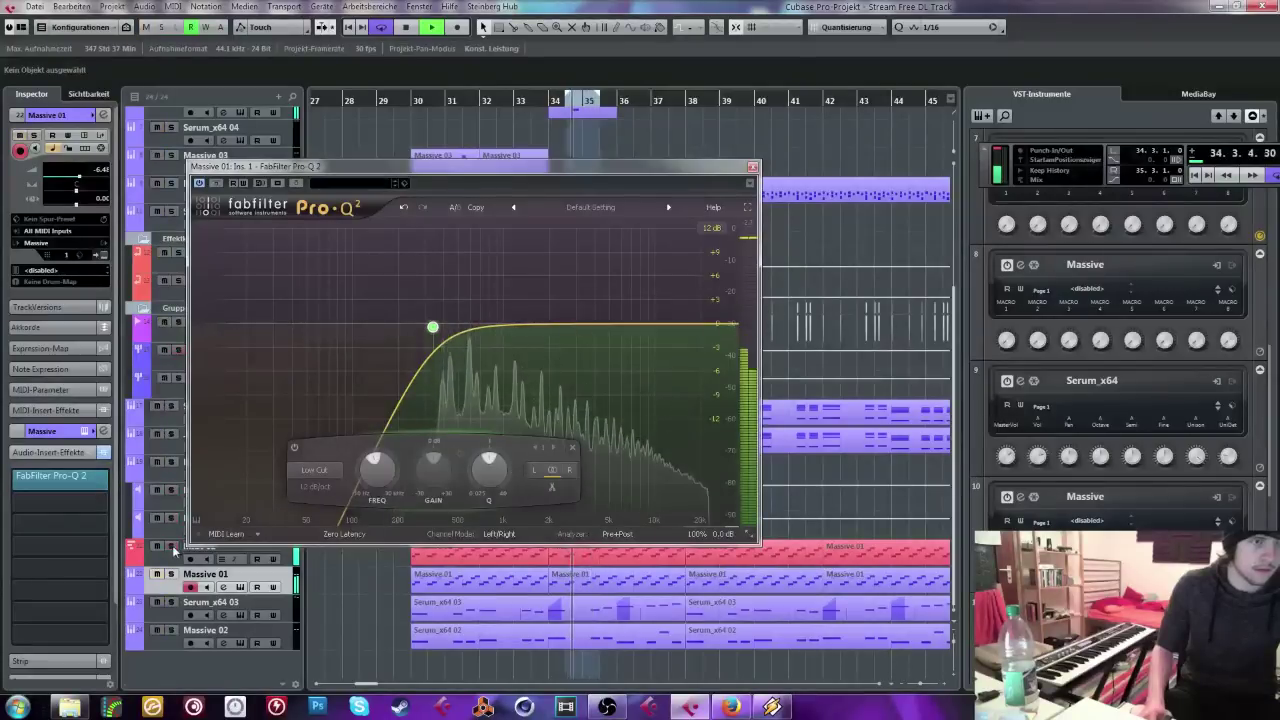
Step: Close the Massive 01 equalizer and insert FabFilter Pro-Q 2 as the first insert on the Kt. st. 2 output track
{"action": "left_click", "coordinate": [752, 166]}
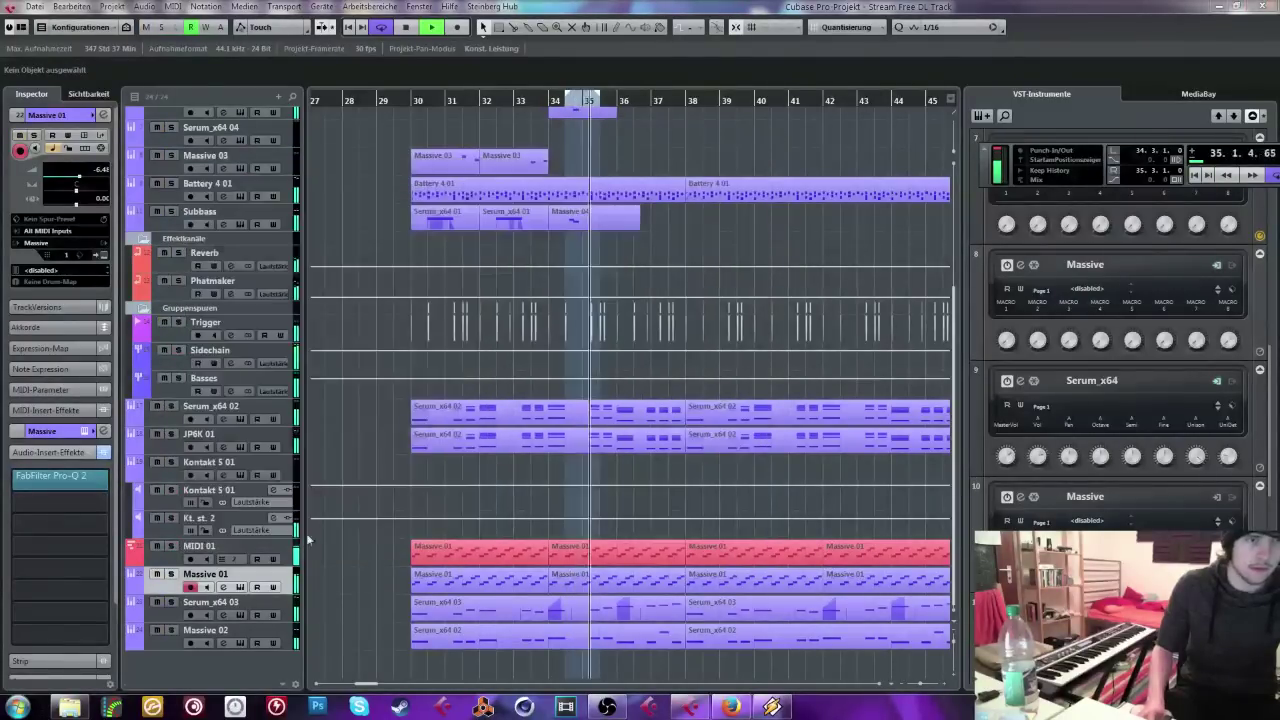
{"action": "left_click", "coordinate": [225, 548]}
{"action": "left_click", "coordinate": [209, 520]}
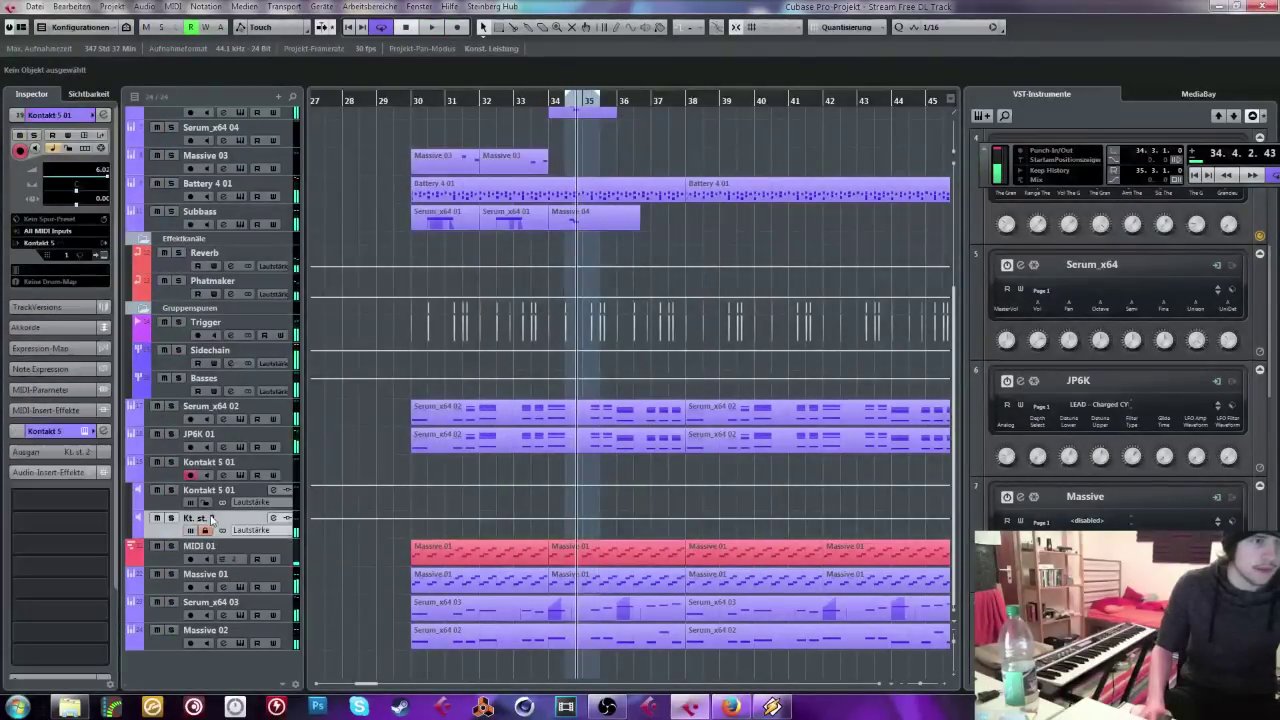
{"action": "left_click", "coordinate": [68, 499]}
{"action": "left_click", "coordinate": [45, 190]}
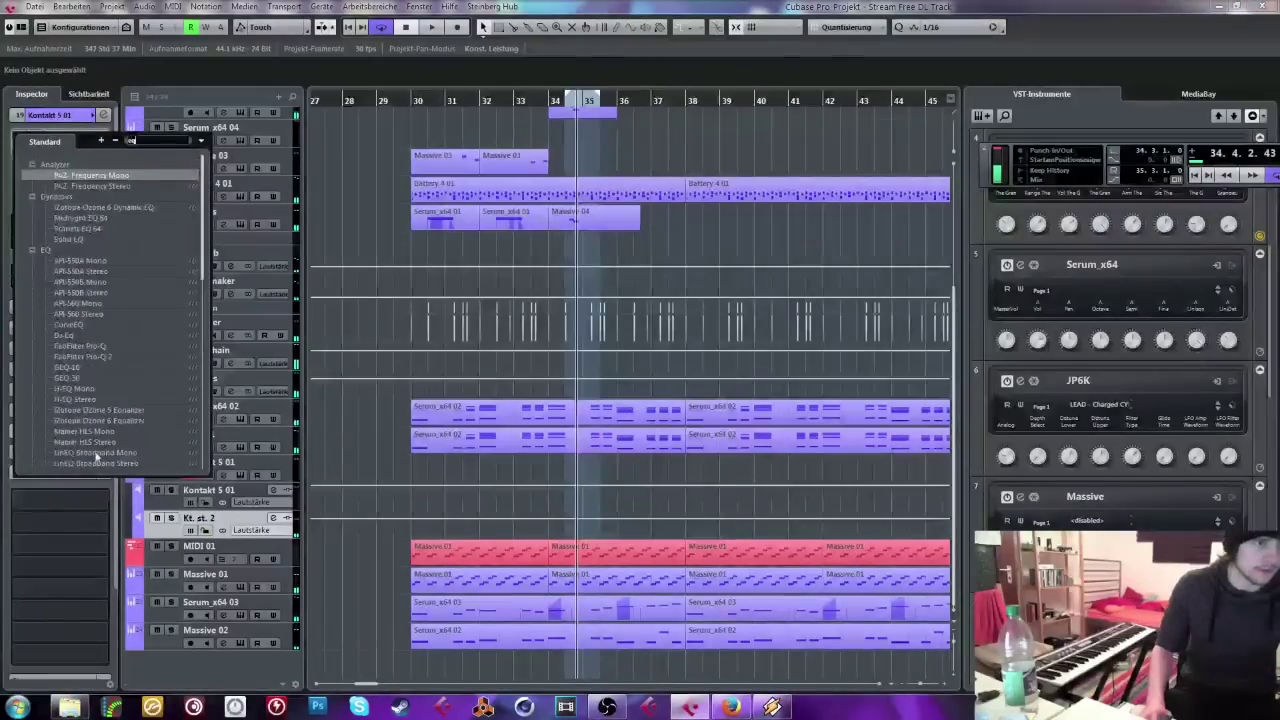
{"action": "scroll", "coordinate": [100, 300], "scroll_direction": "down", "scroll_amount": 3}
{"action": "left_click", "coordinate": [111, 231]}
Step: During loop playback, add a low cut at about 600 Hz to the Kt. st. 2 equalizer and fine-tune it with the track soloed
{"action": "key", "text": "space"}
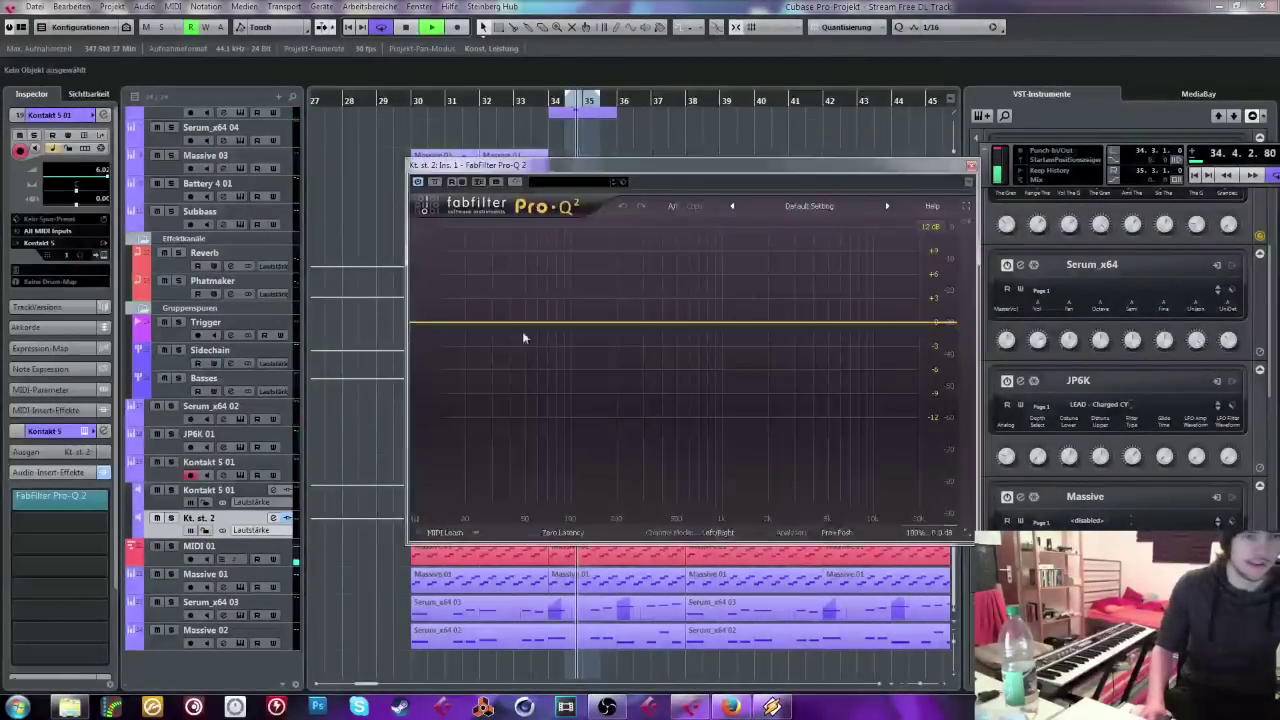
{"action": "left_click_drag", "start_coordinate": [451, 320], "coordinate": [641, 328]}
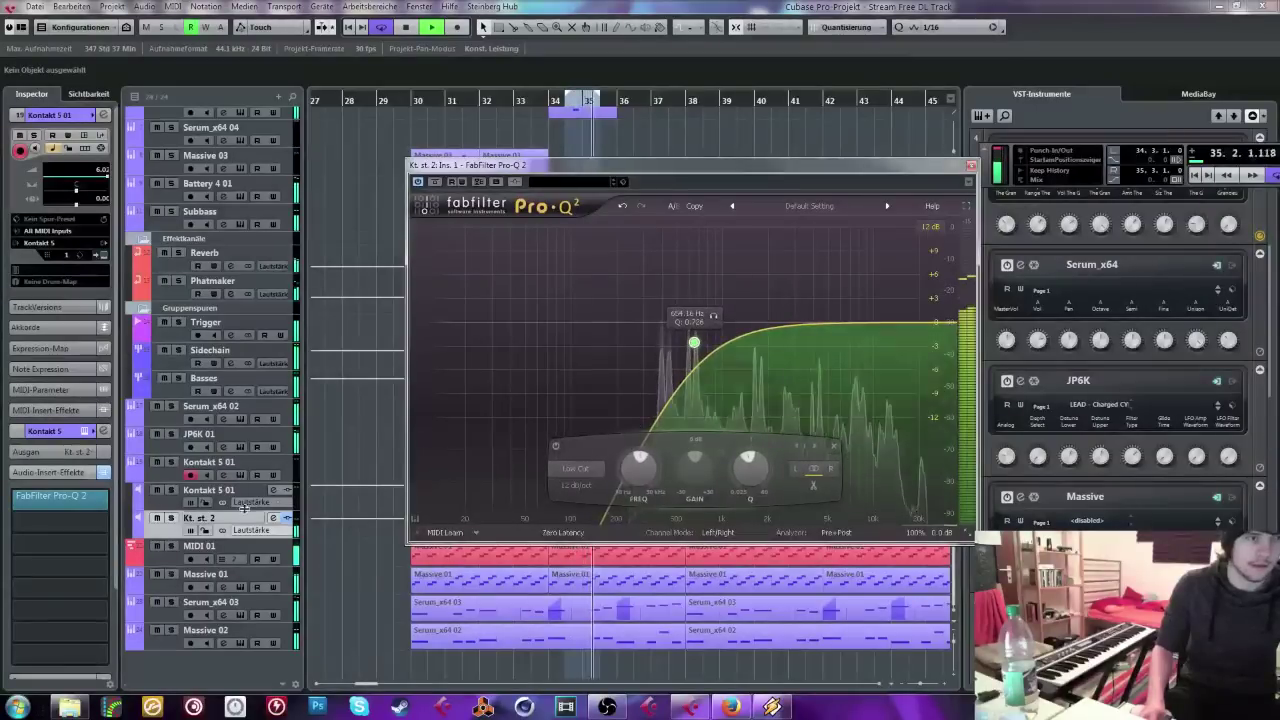
{"action": "left_click", "coordinate": [171, 518]}
{"action": "left_click_drag", "start_coordinate": [703, 345], "coordinate": [693, 343]}
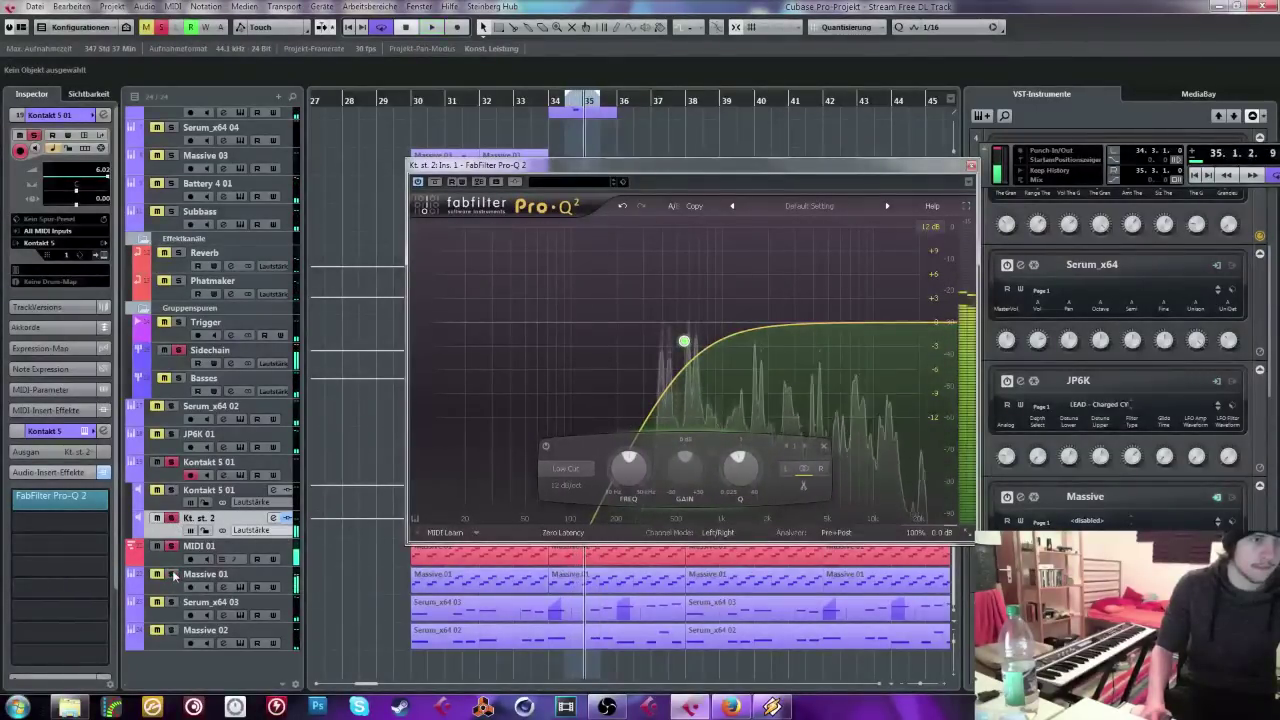
Step: Unsolo the Kt. st. 2 track and close its FabFilter Pro-Q 2 equalizer window
{"action": "left_click", "coordinate": [171, 518]}
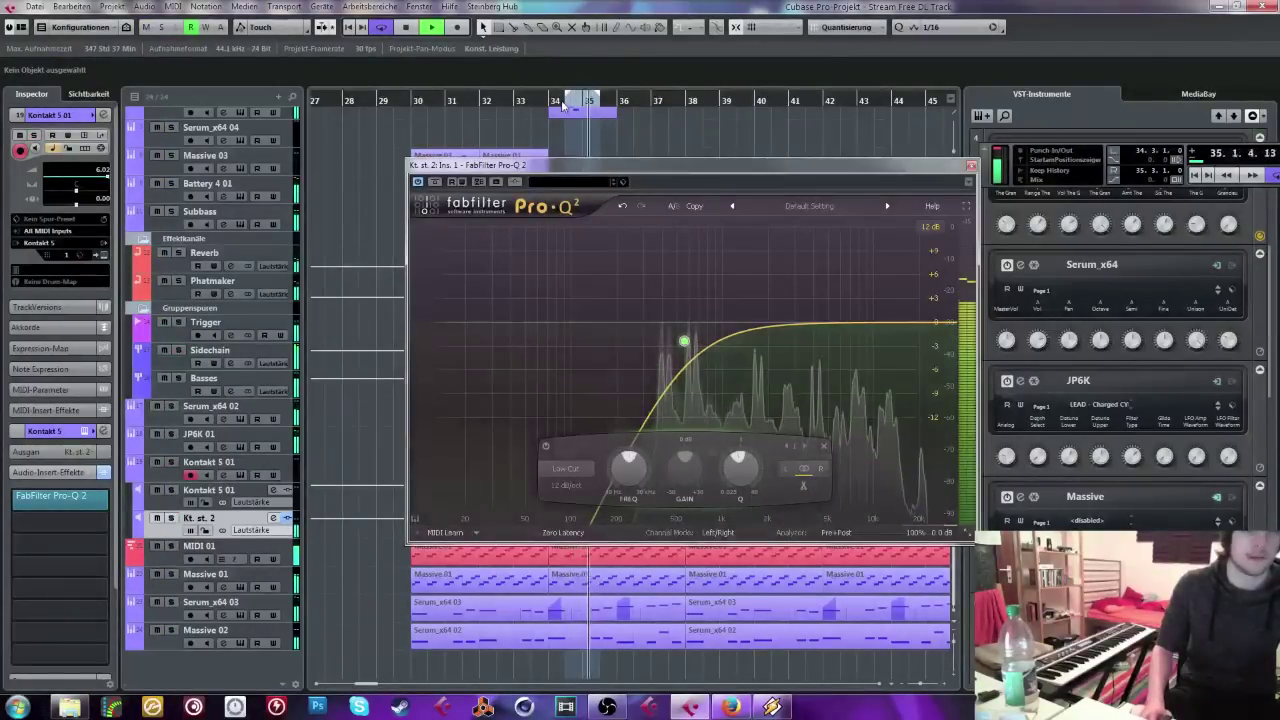
{"action": "left_click", "coordinate": [971, 165]}
{"action": "key", "text": "space"}
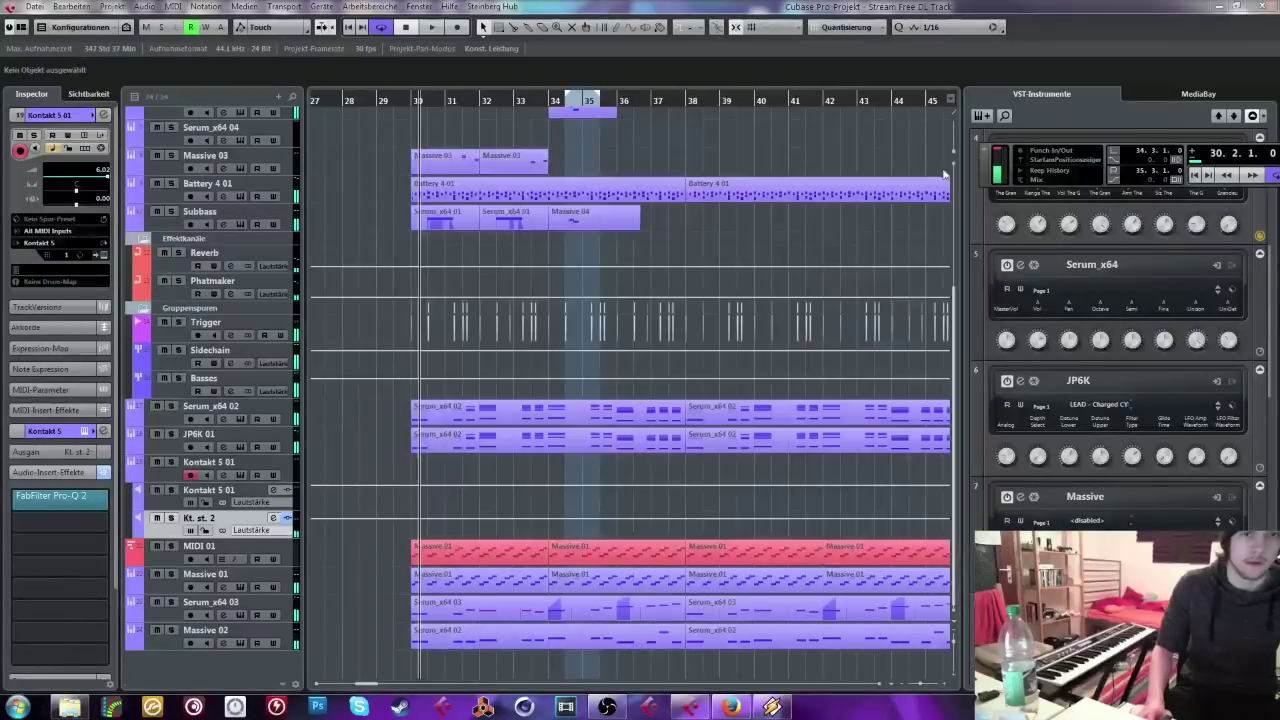
Step: Play the full arrangement briefly from just before bar 34
{"action": "left_click", "coordinate": [534, 103]}
{"action": "key", "text": "space"}
{"action": "scroll", "coordinate": [526, 223], "scroll_direction": "up", "scroll_amount": 4}
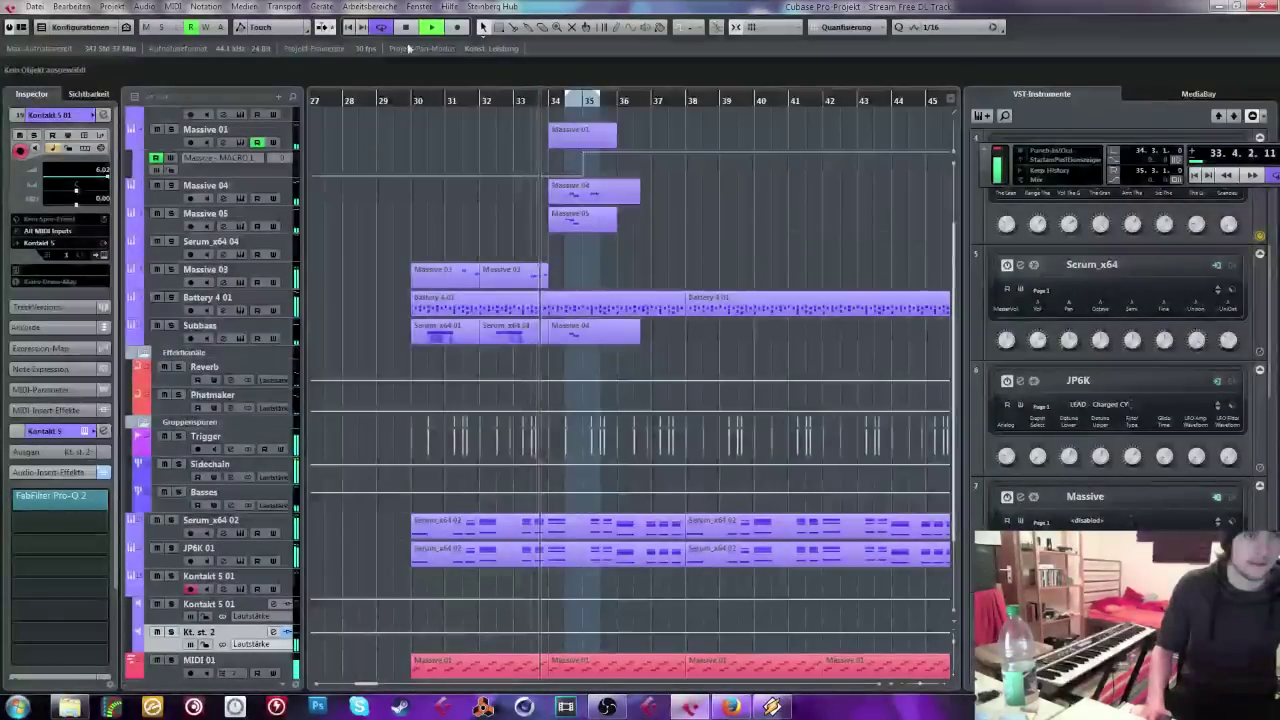
{"action": "key", "text": "h"}
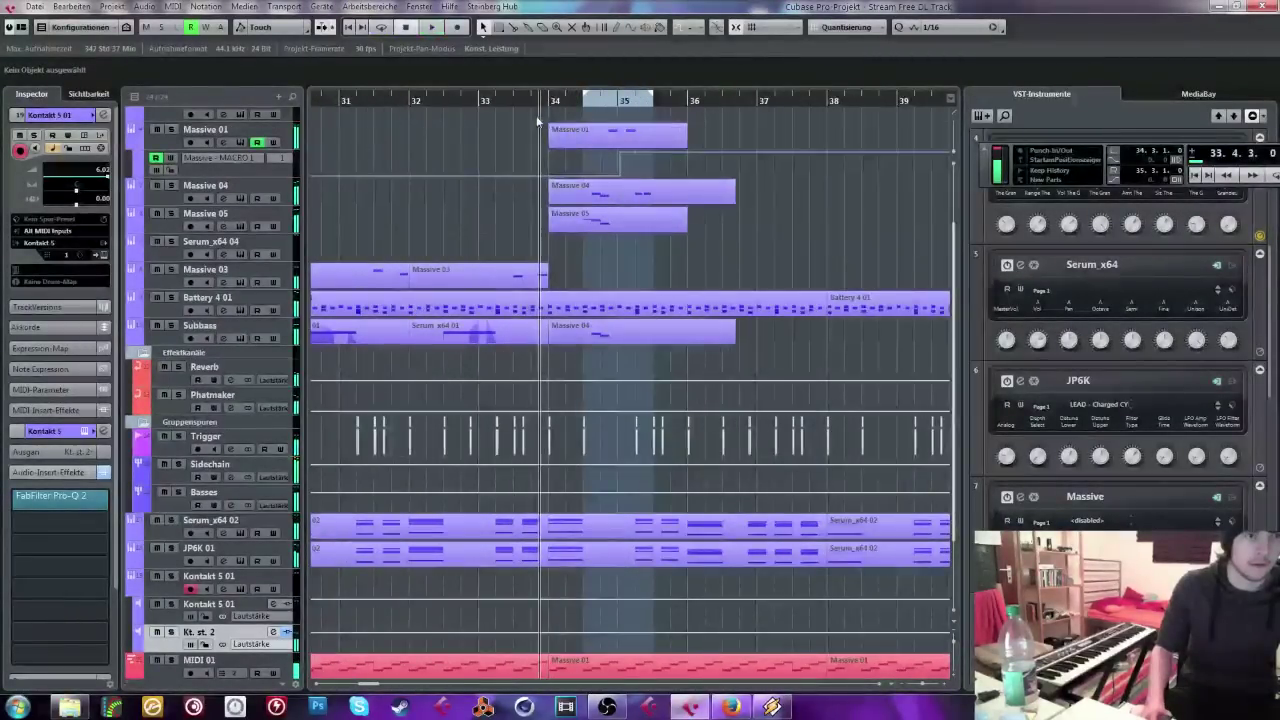
Step: Reset the pitchbend to 0 at 33.3.1 in the Subbass part starting at bar 32 and check it in playback
{"action": "left_click", "coordinate": [171, 325]}
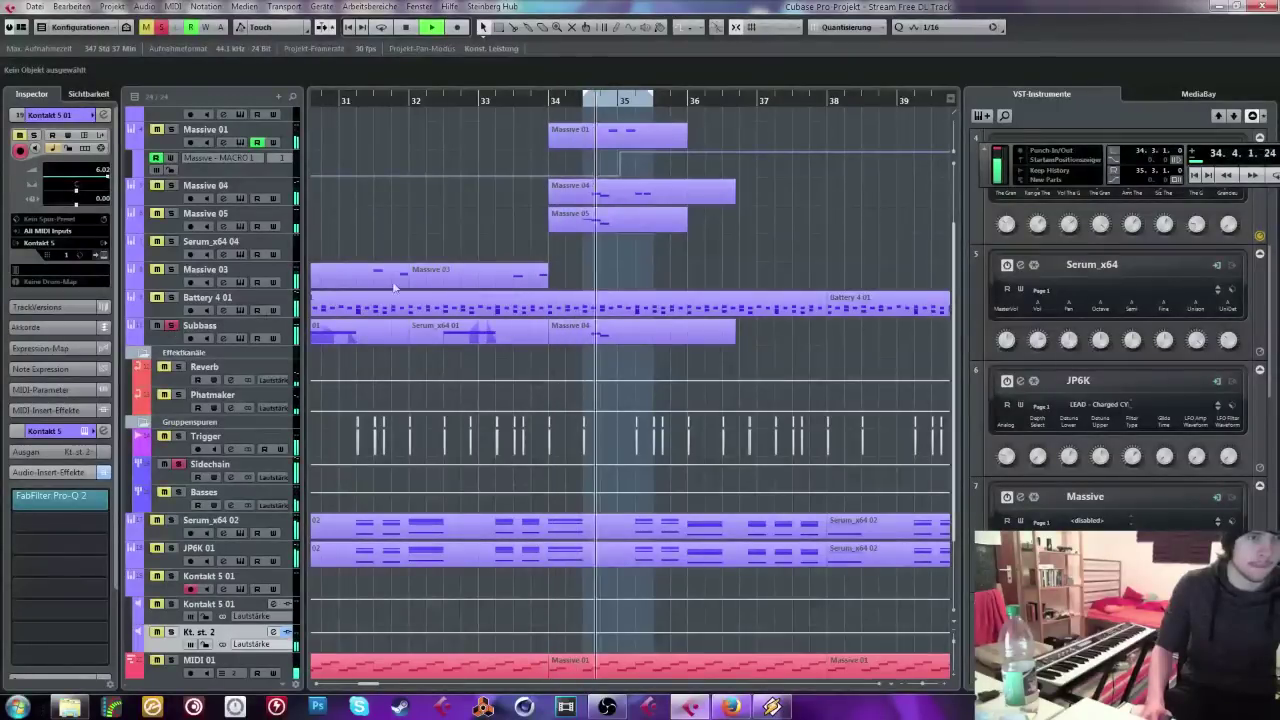
{"action": "left_click", "coordinate": [565, 328]}
{"action": "double_click", "coordinate": [505, 330]}
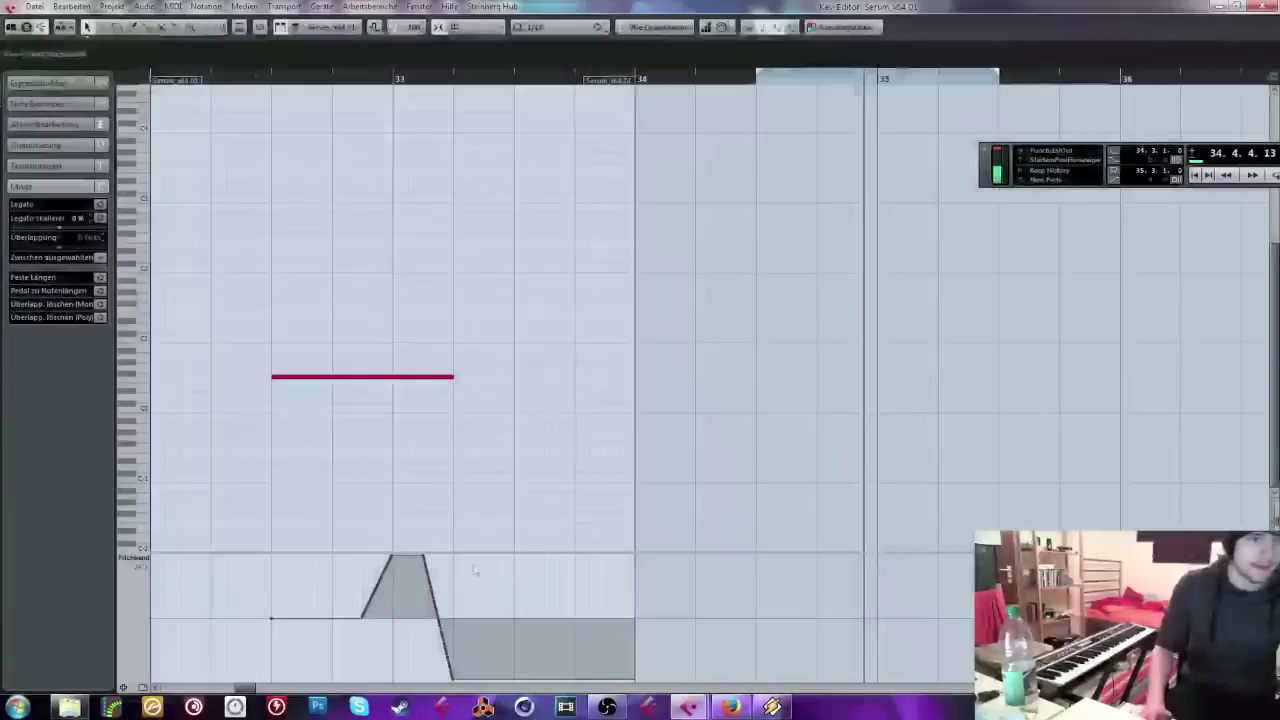
{"action": "left_click", "coordinate": [519, 613]}
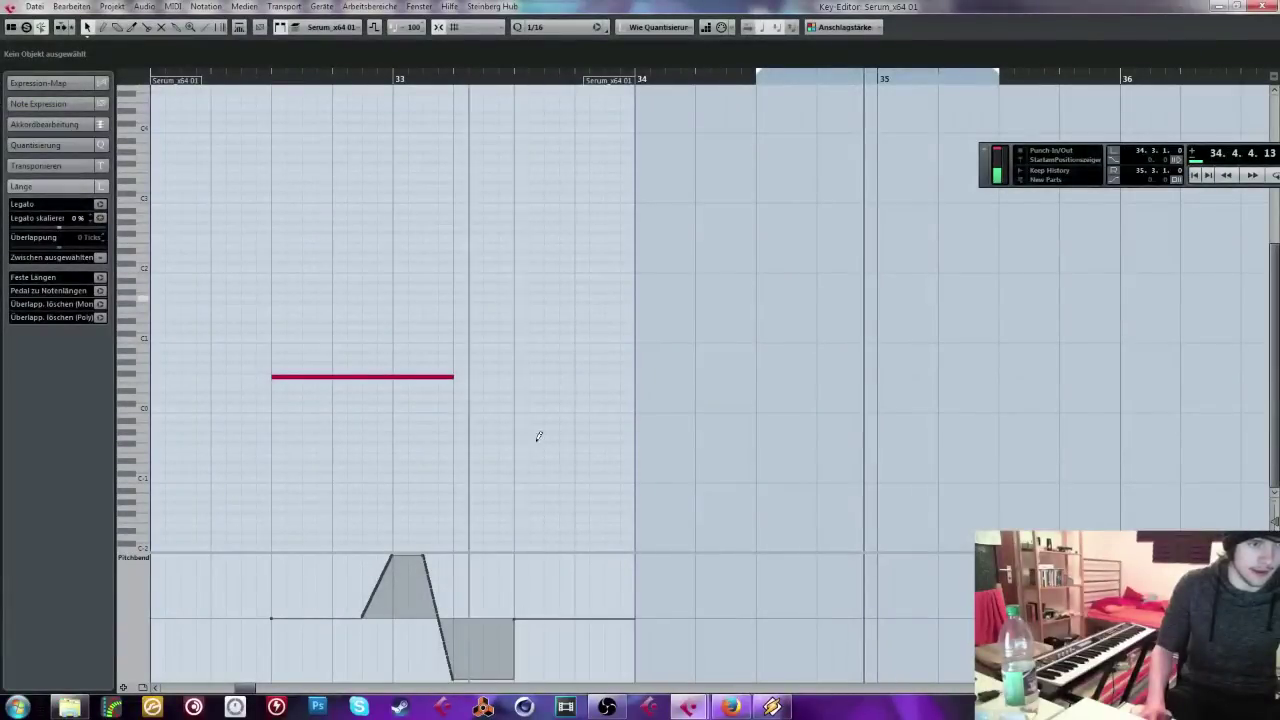
{"action": "left_click", "coordinate": [110, 28]}
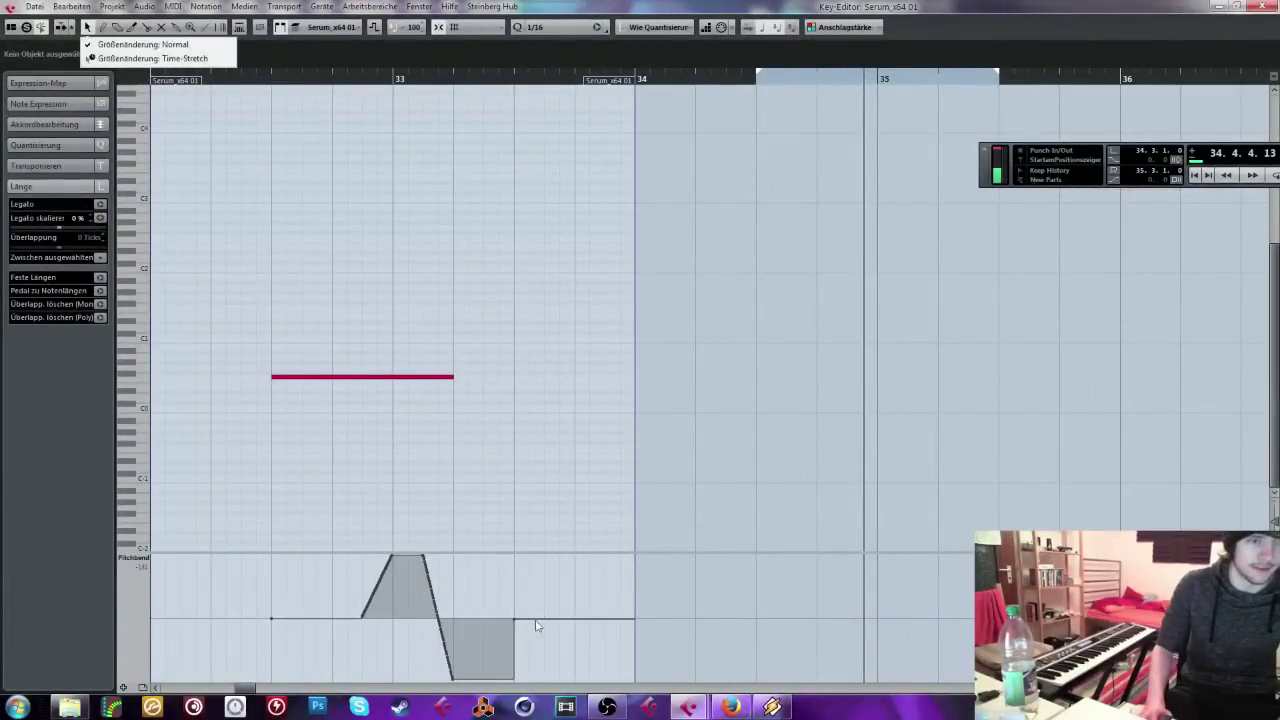
{"action": "left_click", "coordinate": [503, 637]}
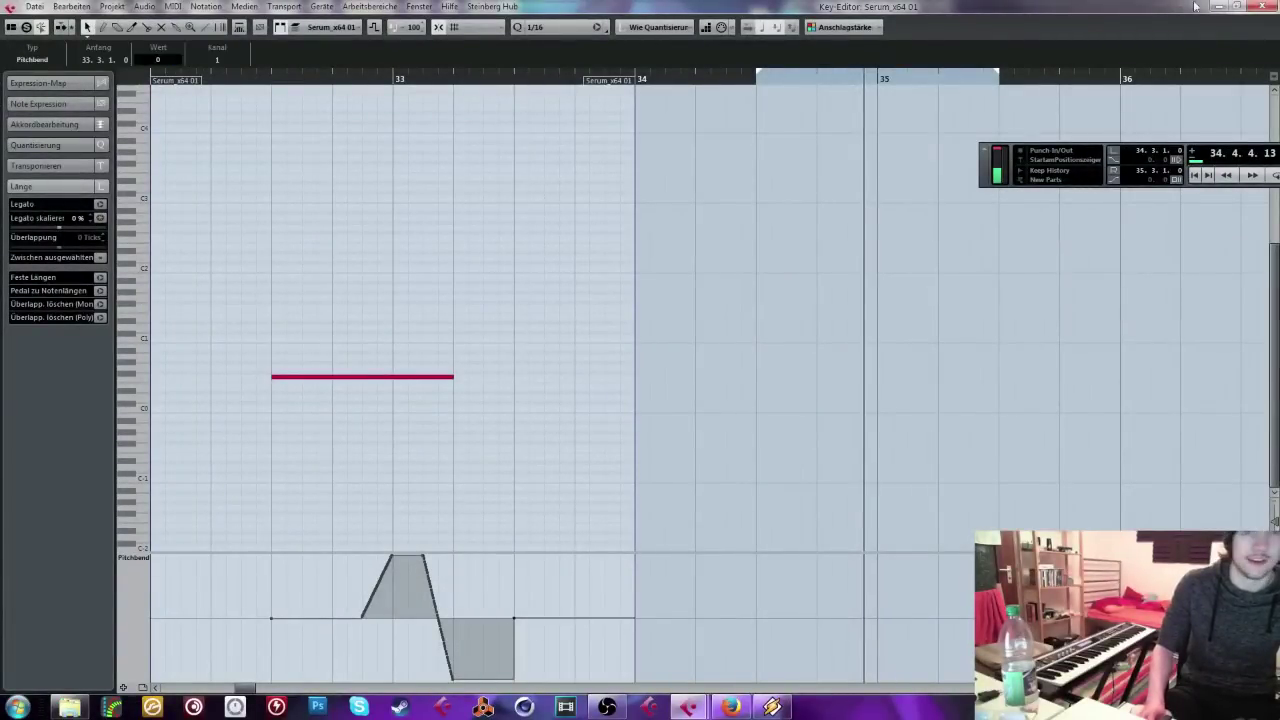
{"action": "key", "text": "Escape"}
{"action": "key", "text": "space"}
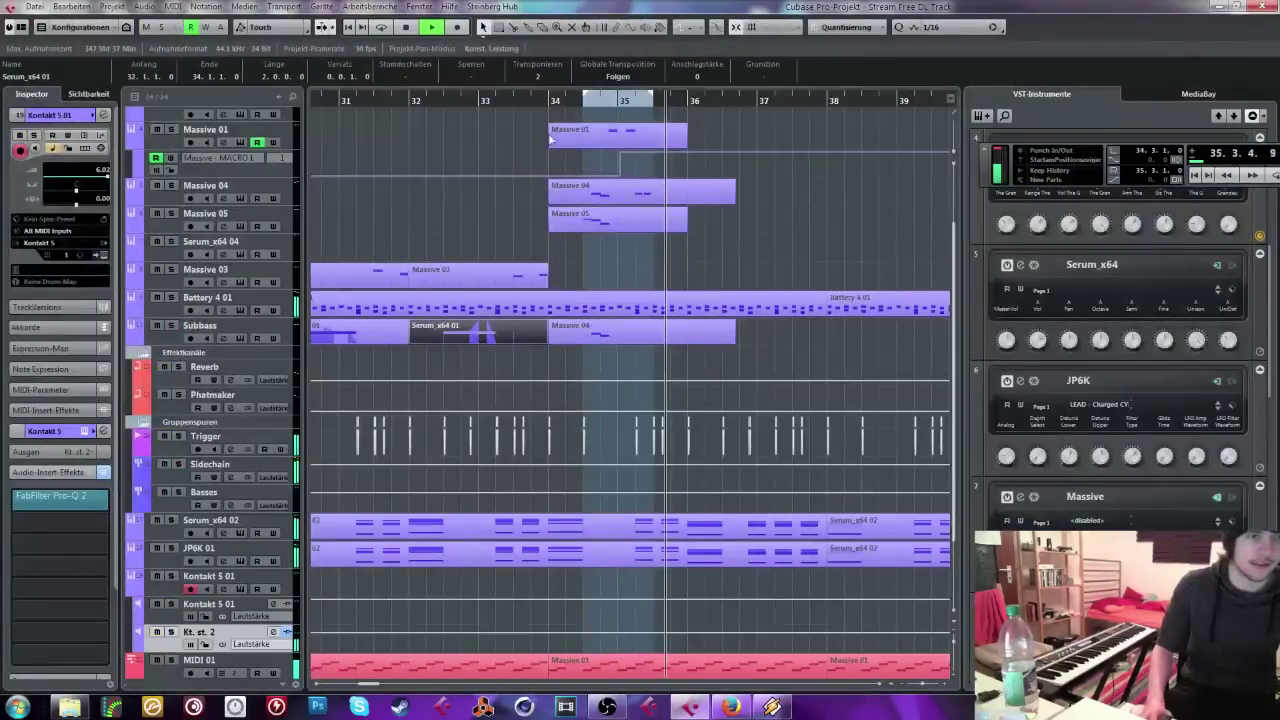
{"action": "key", "text": "space"}
Step: Place the playback cursor at 29.4.2, start an audio file import and go up to the SAMPLE CORE folder
{"action": "left_click", "coordinate": [486, 100]}
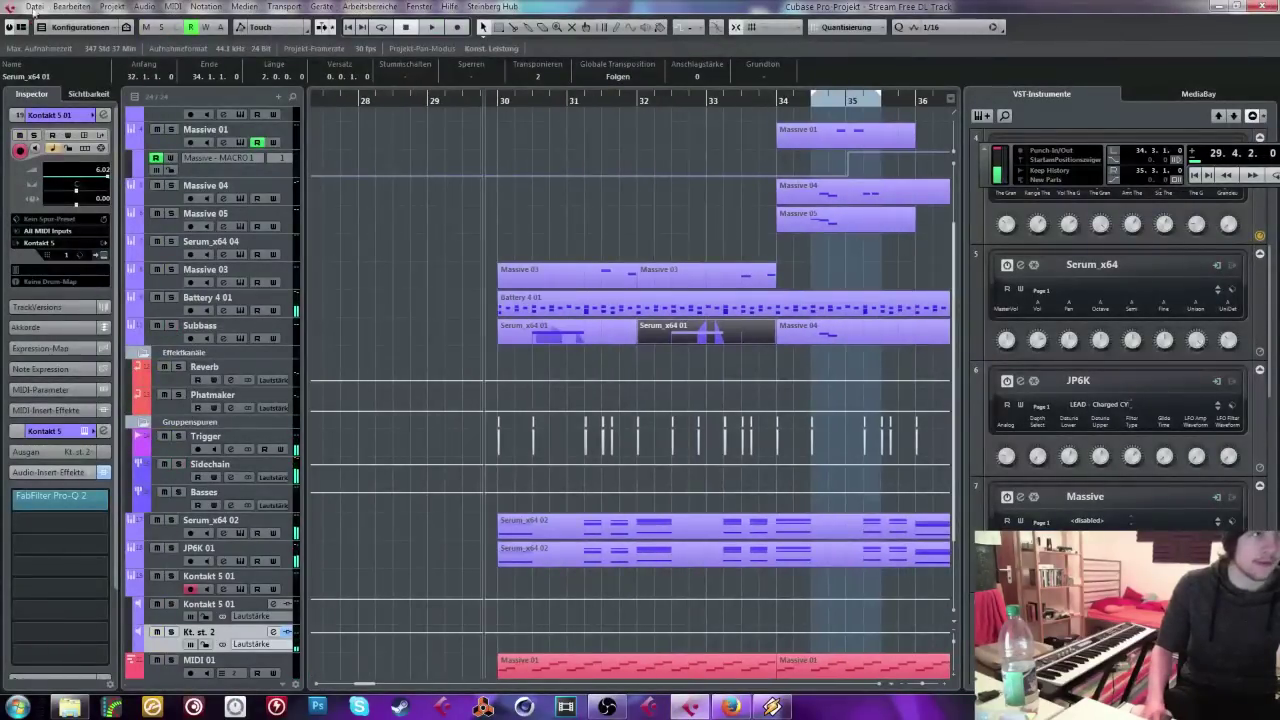
{"action": "left_click", "coordinate": [35, 7]}
{"action": "mouse_move", "coordinate": [85, 229]}
{"action": "left_click", "coordinate": [290, 240]}
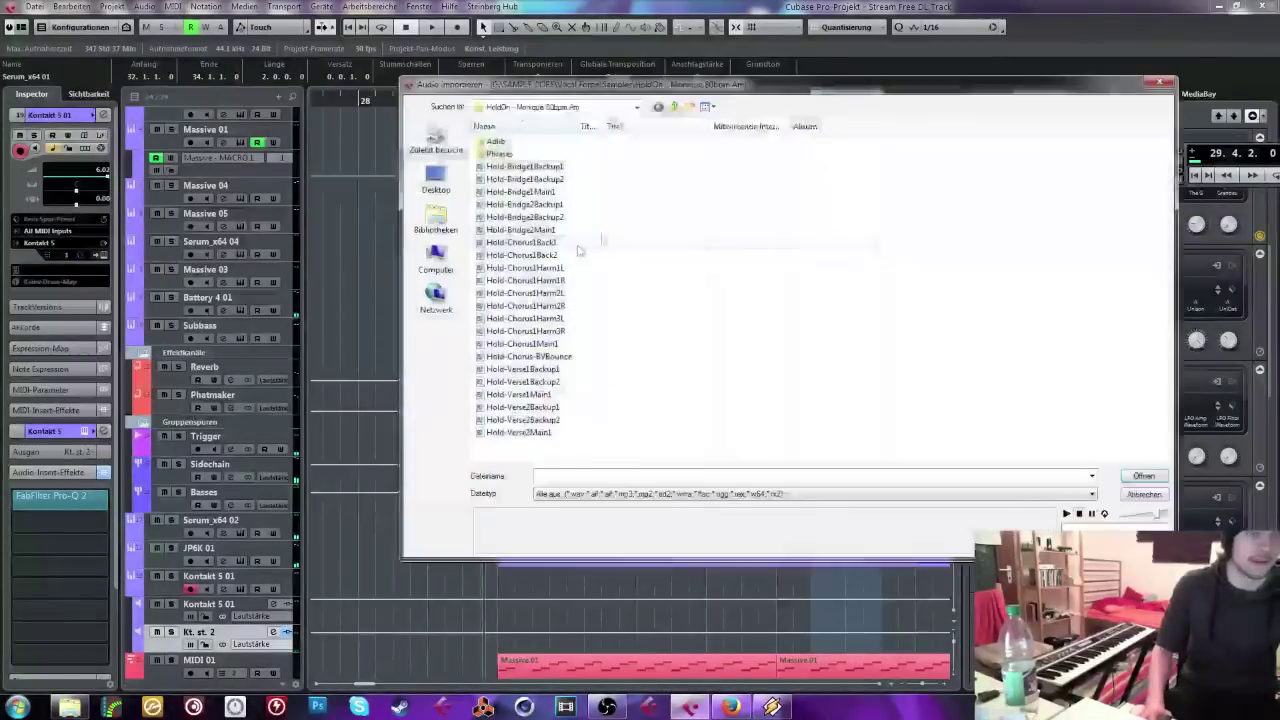
{"action": "left_click", "coordinate": [675, 107]}
{"action": "left_click", "coordinate": [675, 107]}
{"action": "left_click", "coordinate": [675, 107]}
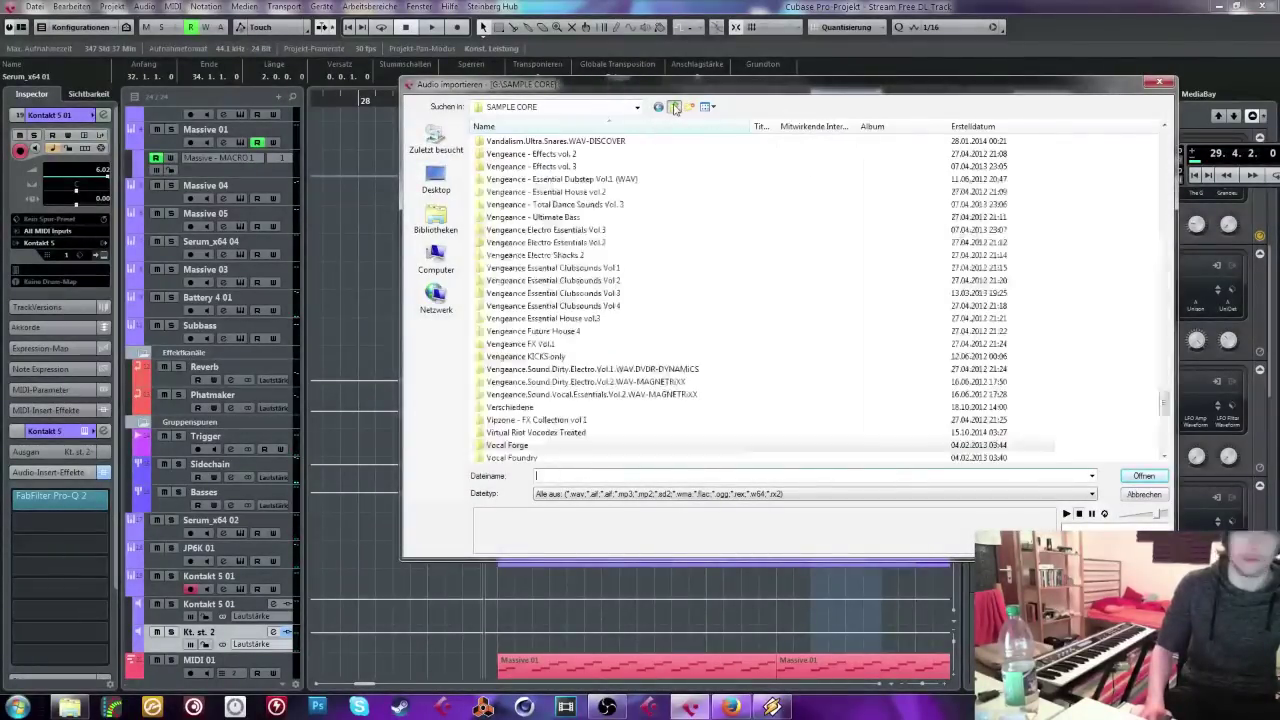
Step: Look through the sample pack folders and open the Light subfolder of SM101 - Impacts & Explosions
{"action": "left_click", "coordinate": [556, 255]}
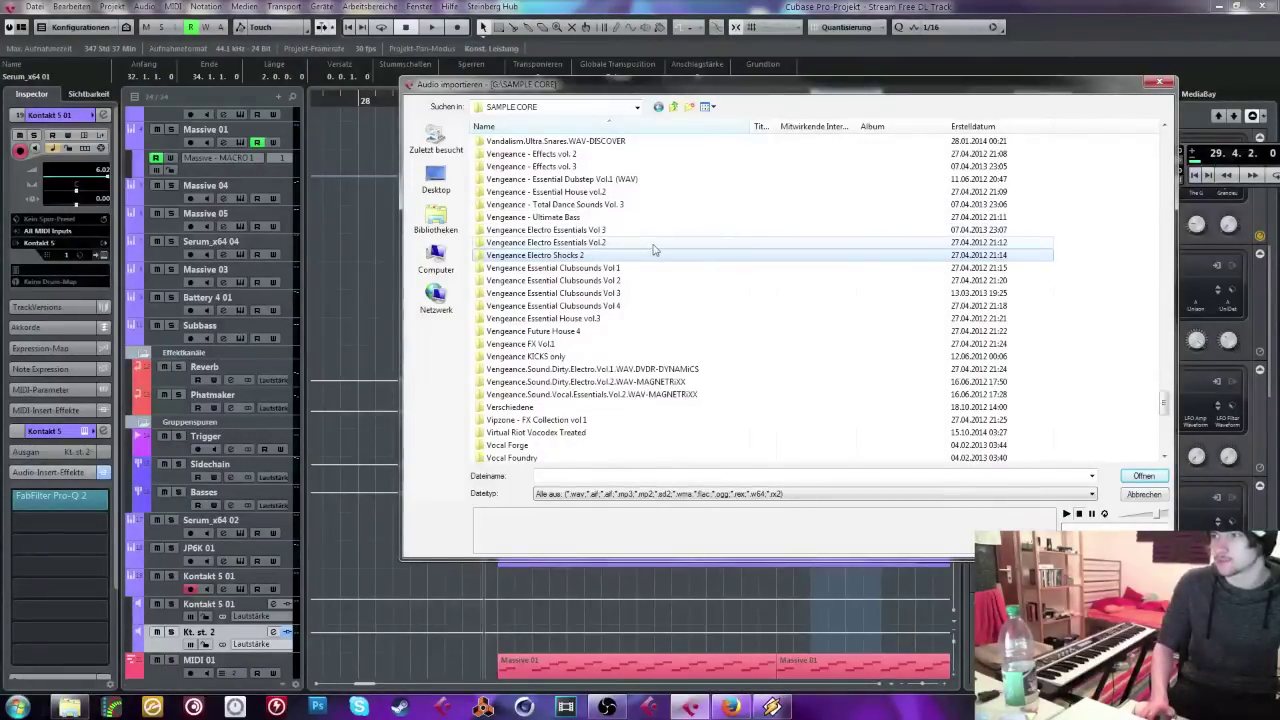
{"action": "scroll", "coordinate": [630, 280], "scroll_direction": "up", "scroll_amount": 2}
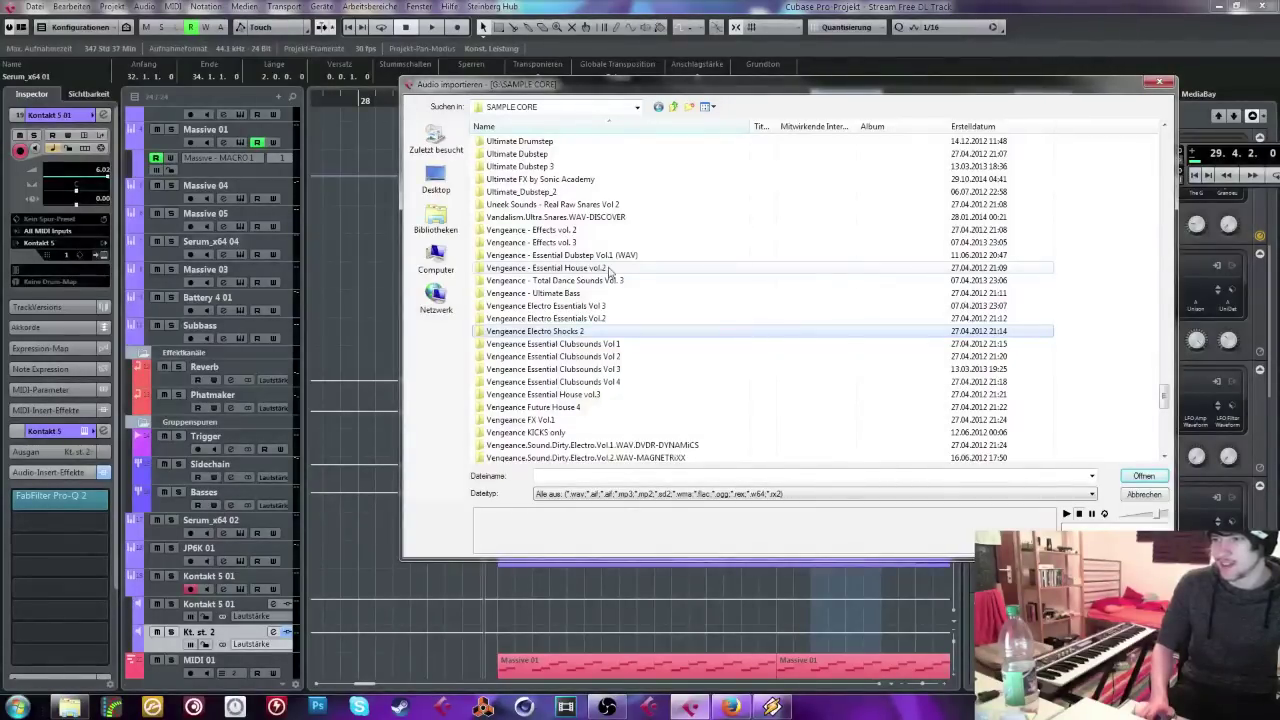
{"action": "key", "text": "Up"}
{"action": "key", "text": "Up"}
{"action": "key", "text": "Up"}
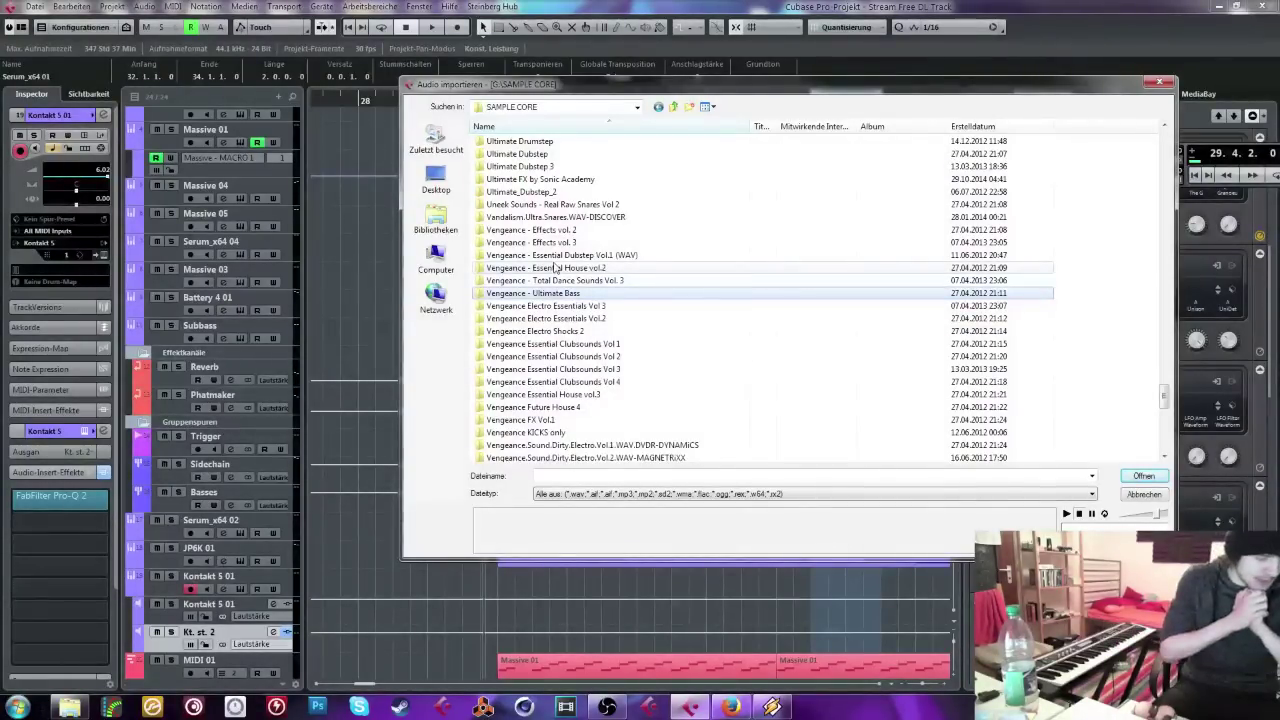
{"action": "key", "text": "s"}
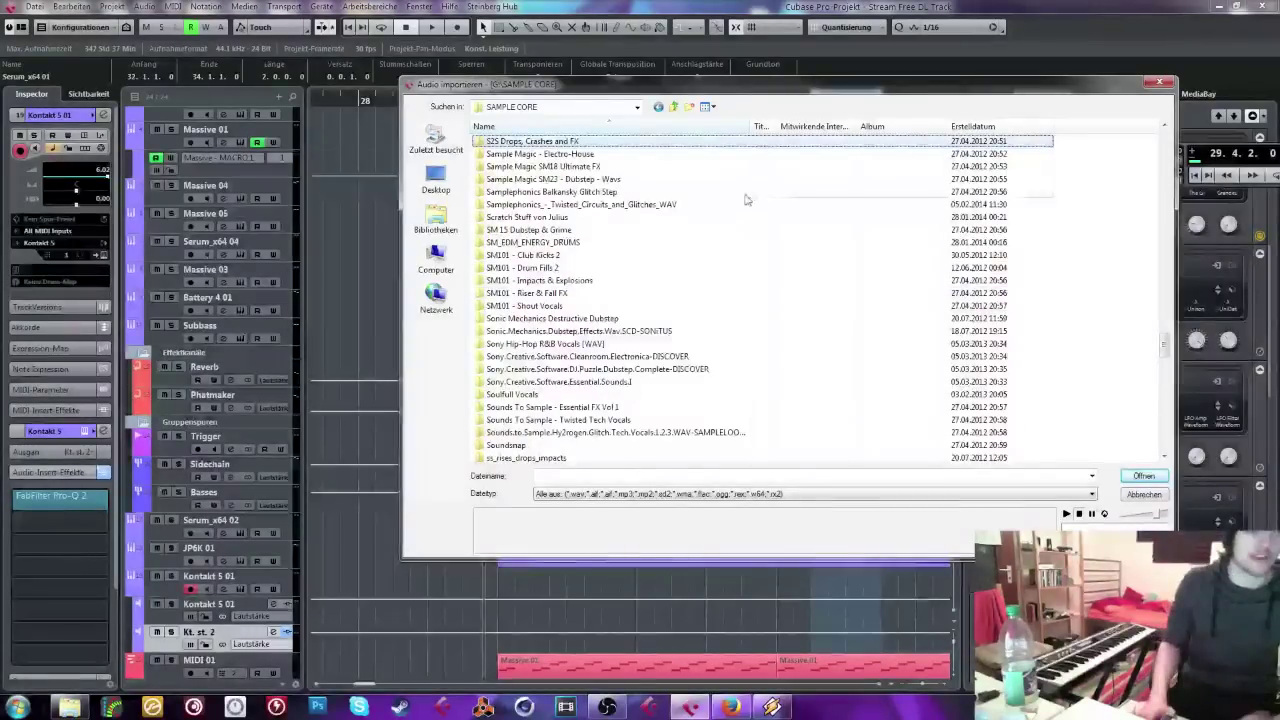
{"action": "double_click", "coordinate": [537, 280]}
{"action": "key", "text": "l"}
{"action": "key", "text": "Return"}
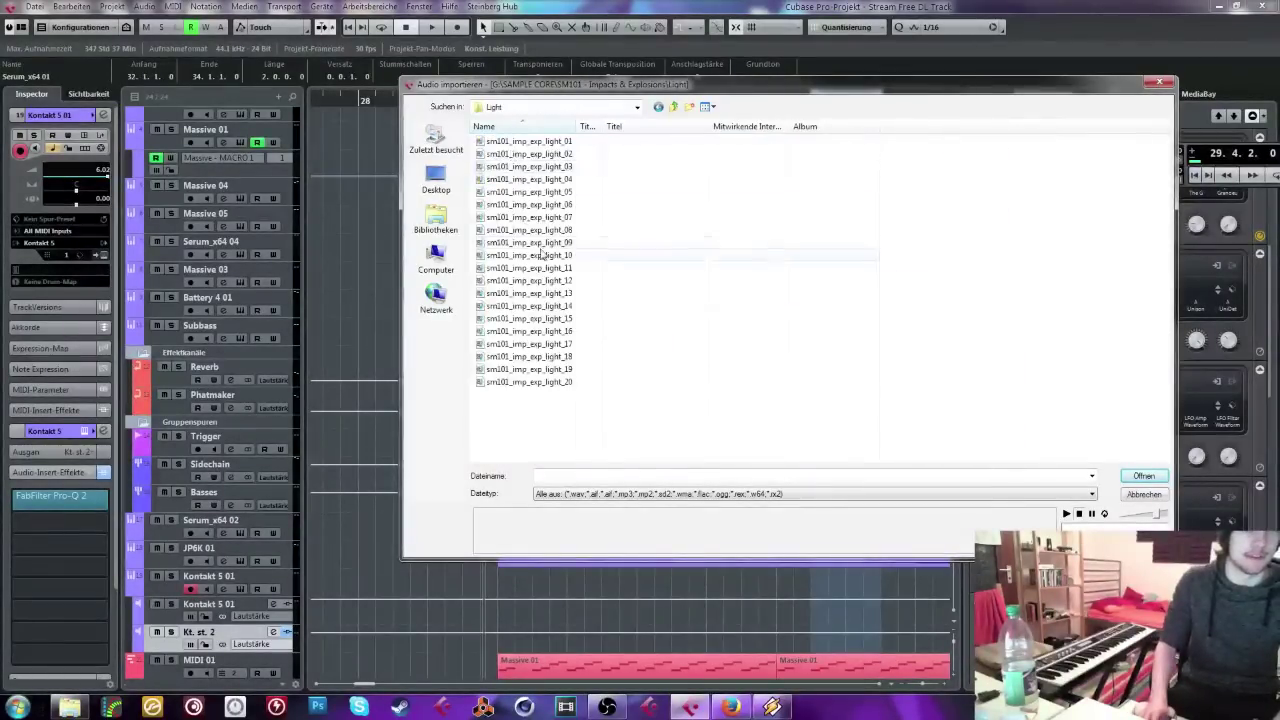
Step: Import the sample sm101_imp_exp_light_19 onto a new audio track
{"action": "left_click", "coordinate": [541, 369]}
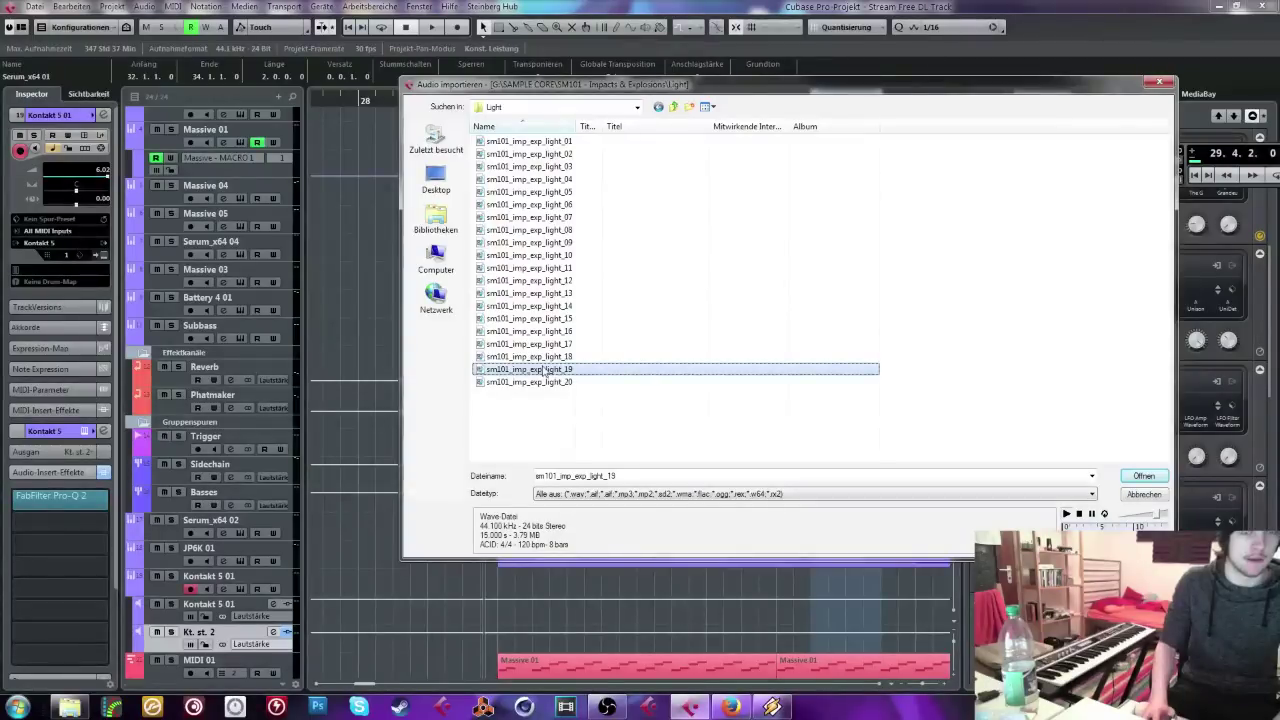
{"action": "double_click", "coordinate": [541, 369]}
{"action": "left_click", "coordinate": [684, 429]}
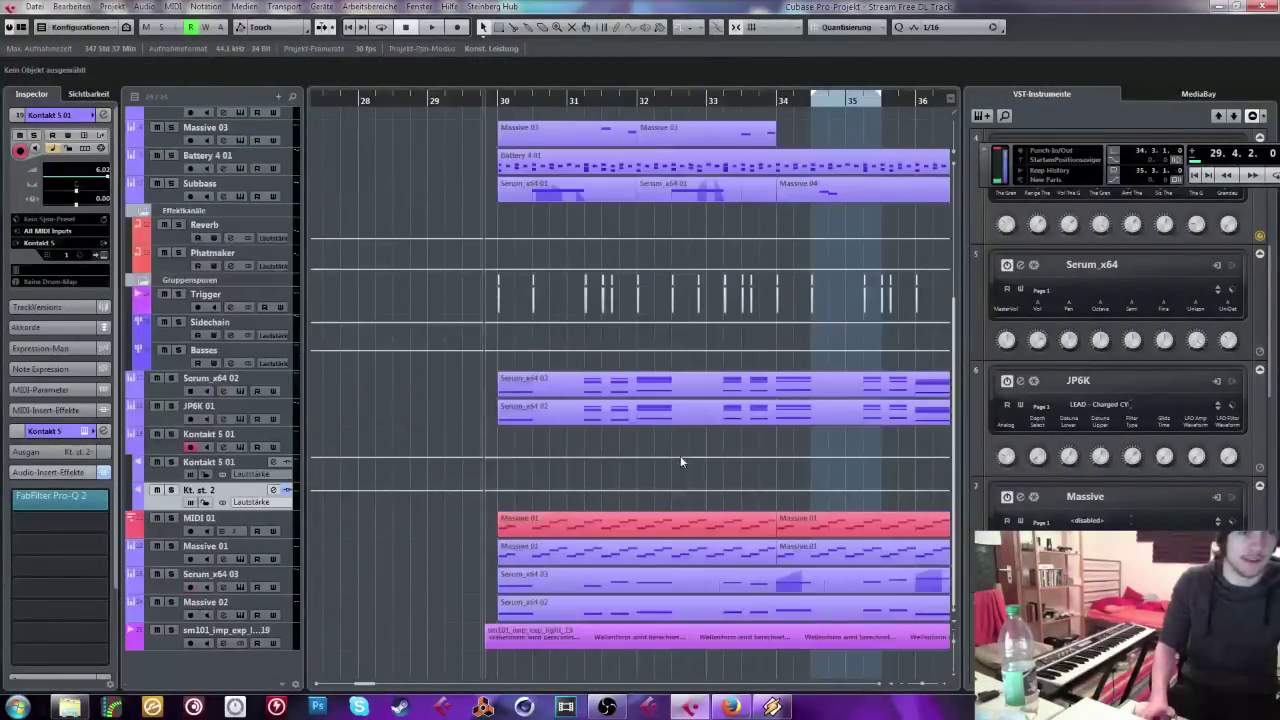
Step: Move the imported impact clip to the start of bar 30 and turn off its musical mode in the Sample Editor
{"action": "left_click_drag", "start_coordinate": [537, 607], "coordinate": [550, 631]}
{"action": "key", "text": "Return"}
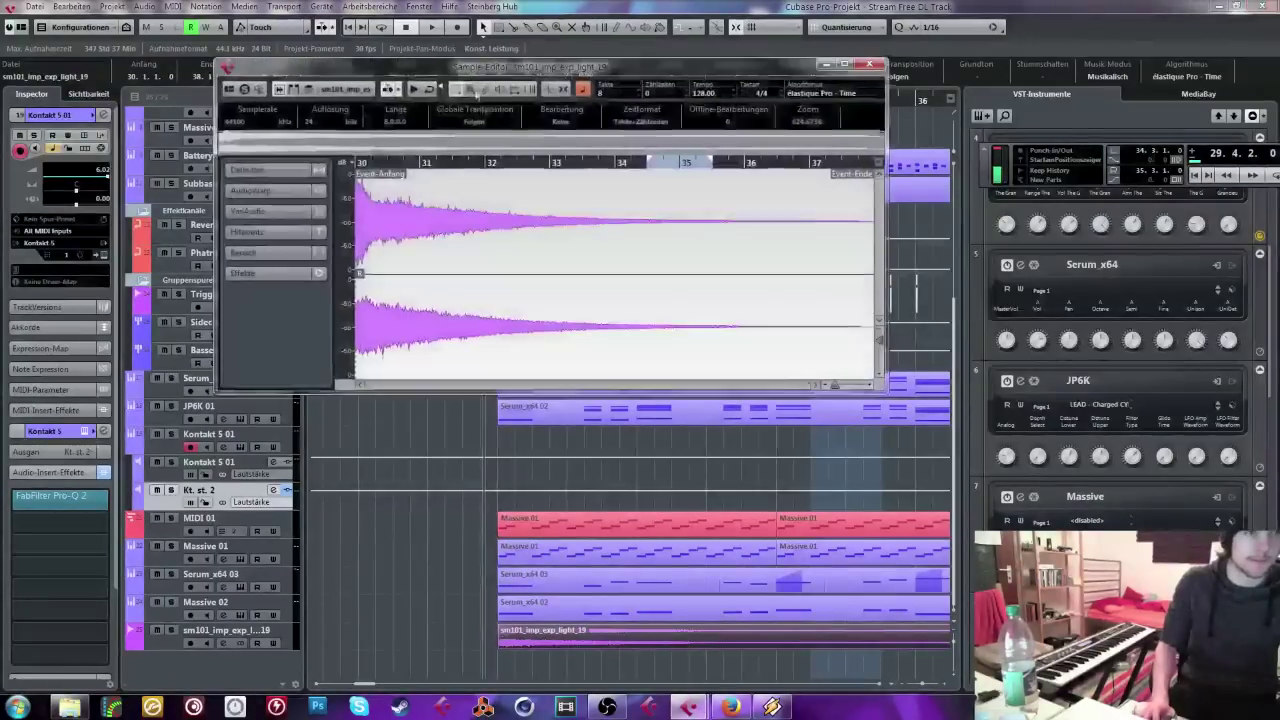
{"action": "key", "text": "Return"}
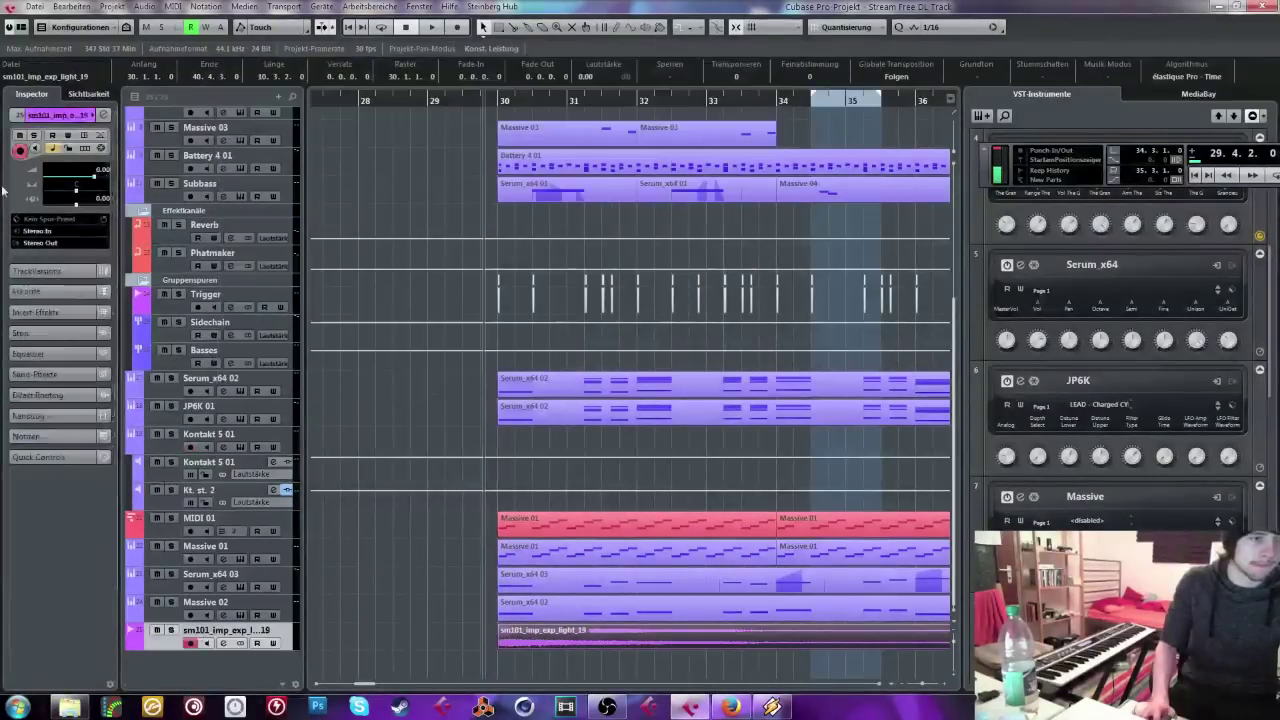
Step: Route the impact track's output to Sidechain and set its volume to -16.1
{"action": "right_click", "coordinate": [20, 246]}
{"action": "left_click", "coordinate": [95, 307]}
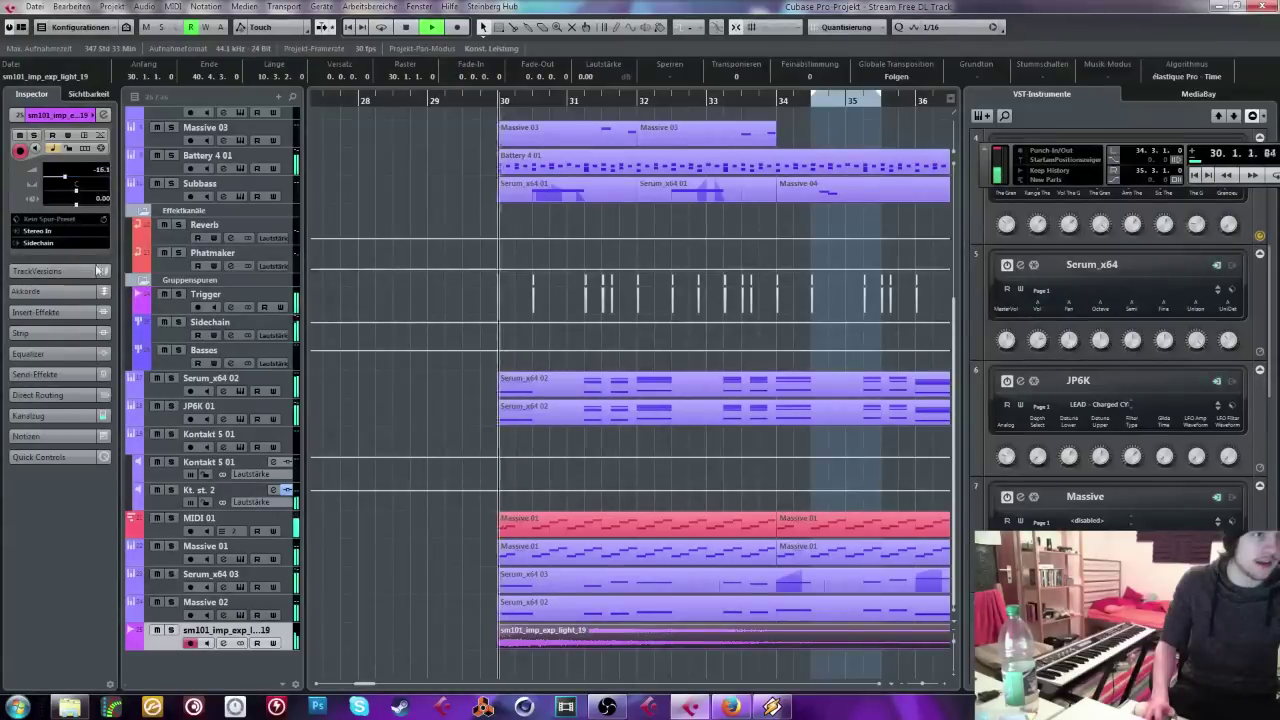
Step: Shorten the impact clip to end at 34.4.3 and give it a fade-out 4.3.2 long
{"action": "key", "text": "g"}
{"action": "key", "text": "g"}
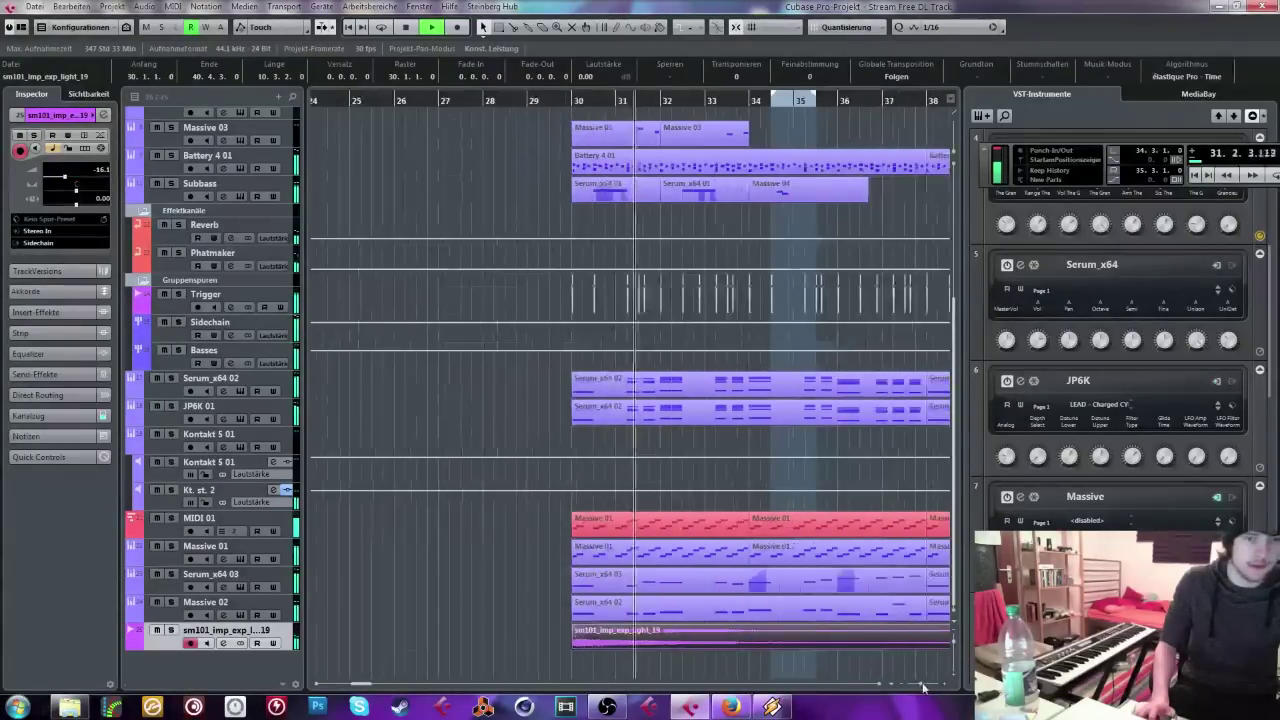
{"action": "left_click_drag", "start_coordinate": [907, 637], "coordinate": [611, 621]}
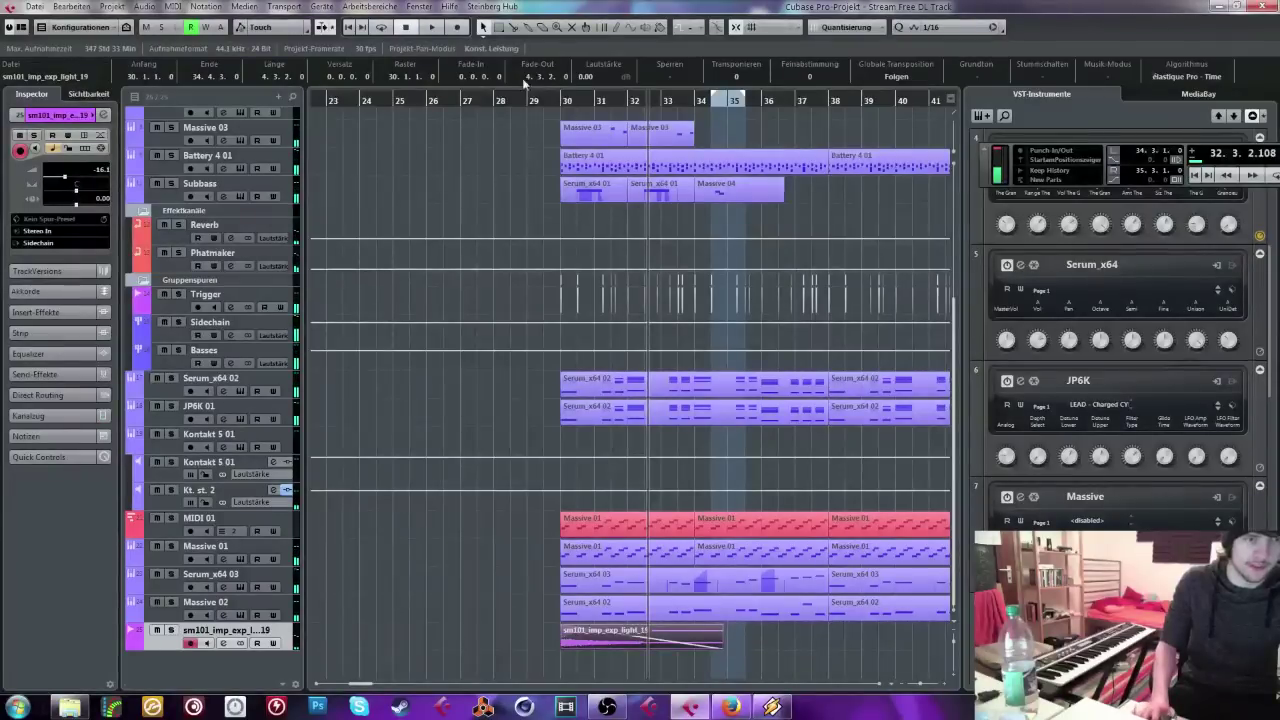
{"action": "key", "text": "space"}
Step: Solo the impact track, give the clip's fade-out a concave falling curve from the curve presets, and unsolo the track
{"action": "key", "text": "s"}
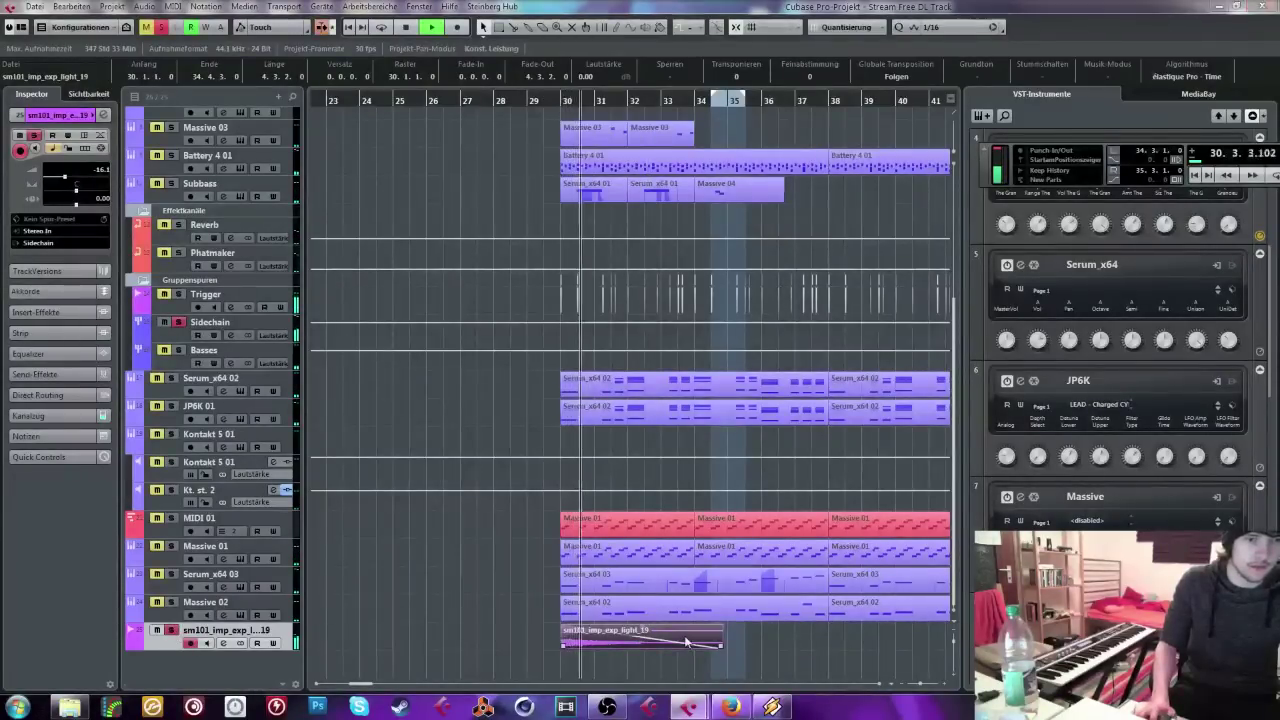
{"action": "double_click", "coordinate": [720, 645]}
{"action": "left_click", "coordinate": [185, 271]}
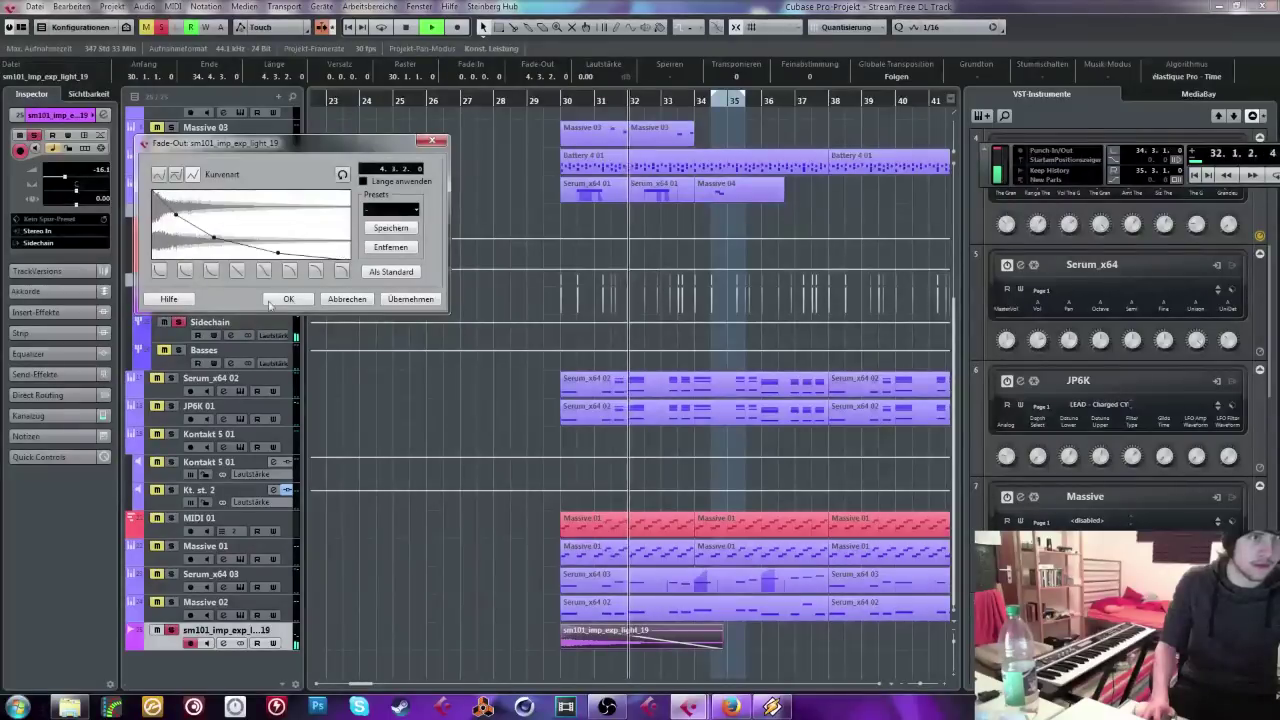
{"action": "left_click", "coordinate": [288, 299]}
{"action": "key", "text": "s"}
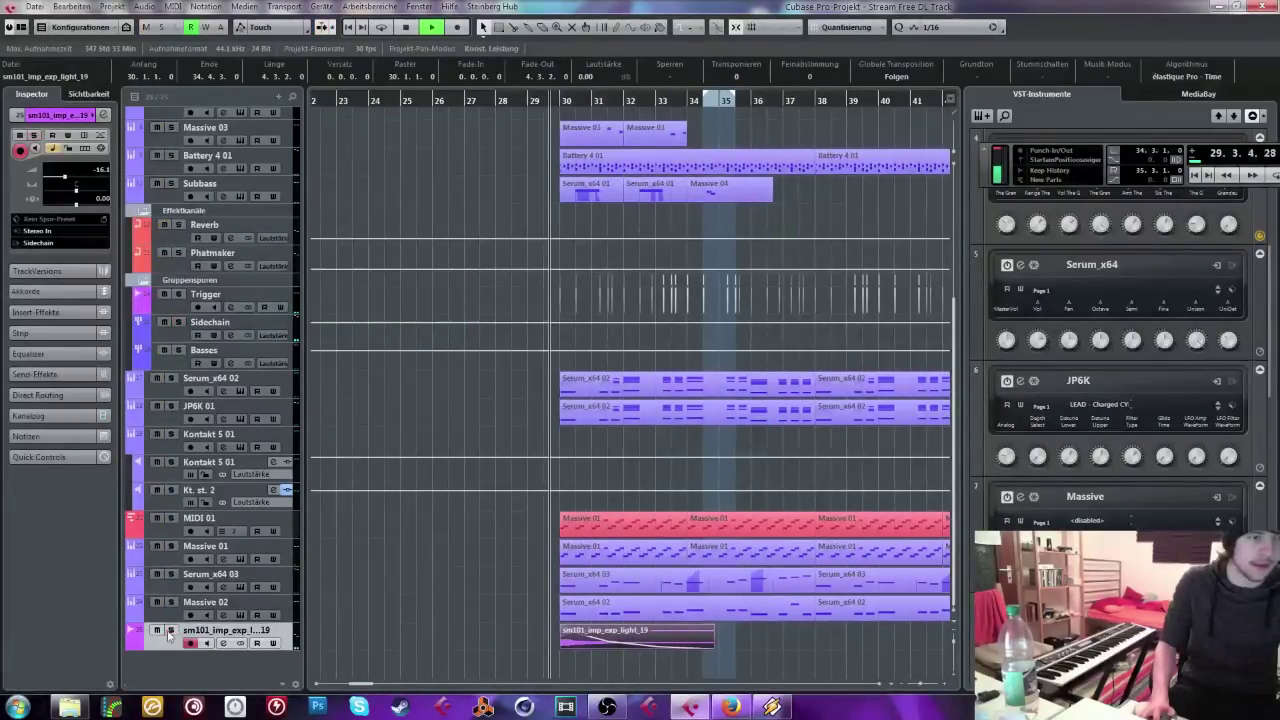
Step: Play the drop with the new impact sample and listen again to the passage around bar 34
{"action": "left_click", "coordinate": [498, 556]}
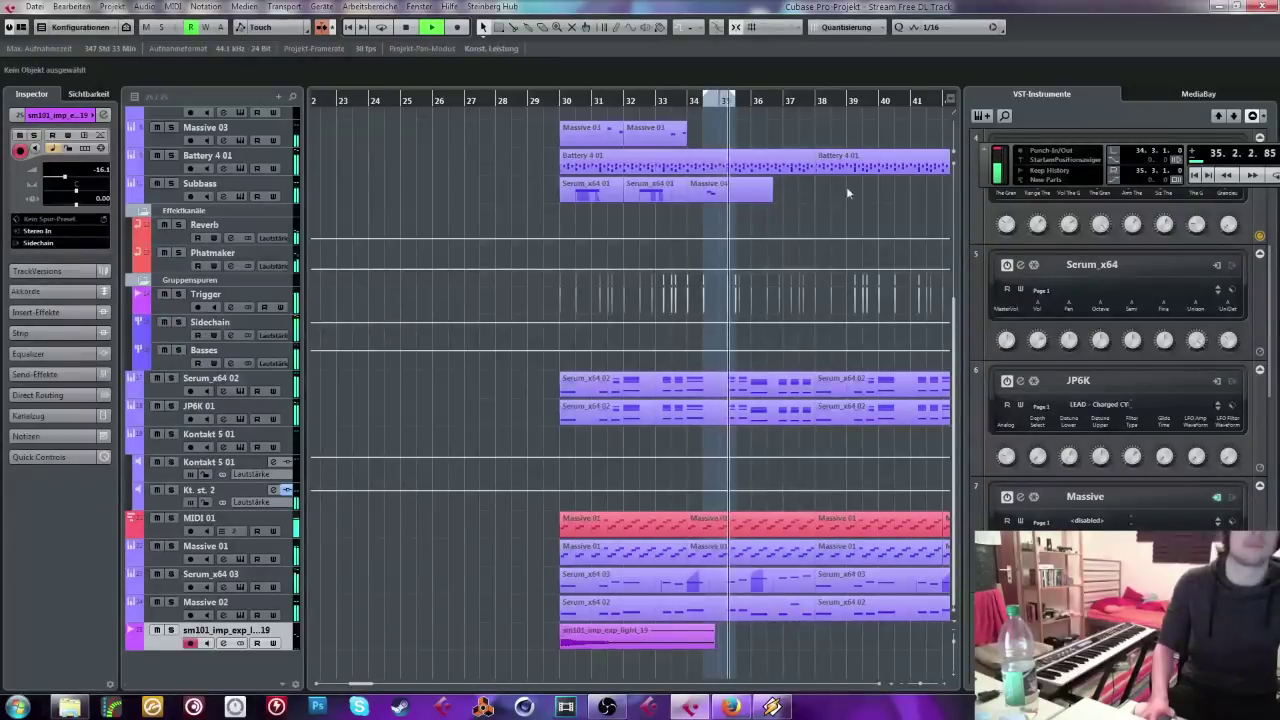
{"action": "left_click_drag", "start_coordinate": [720, 102], "coordinate": [707, 160]}
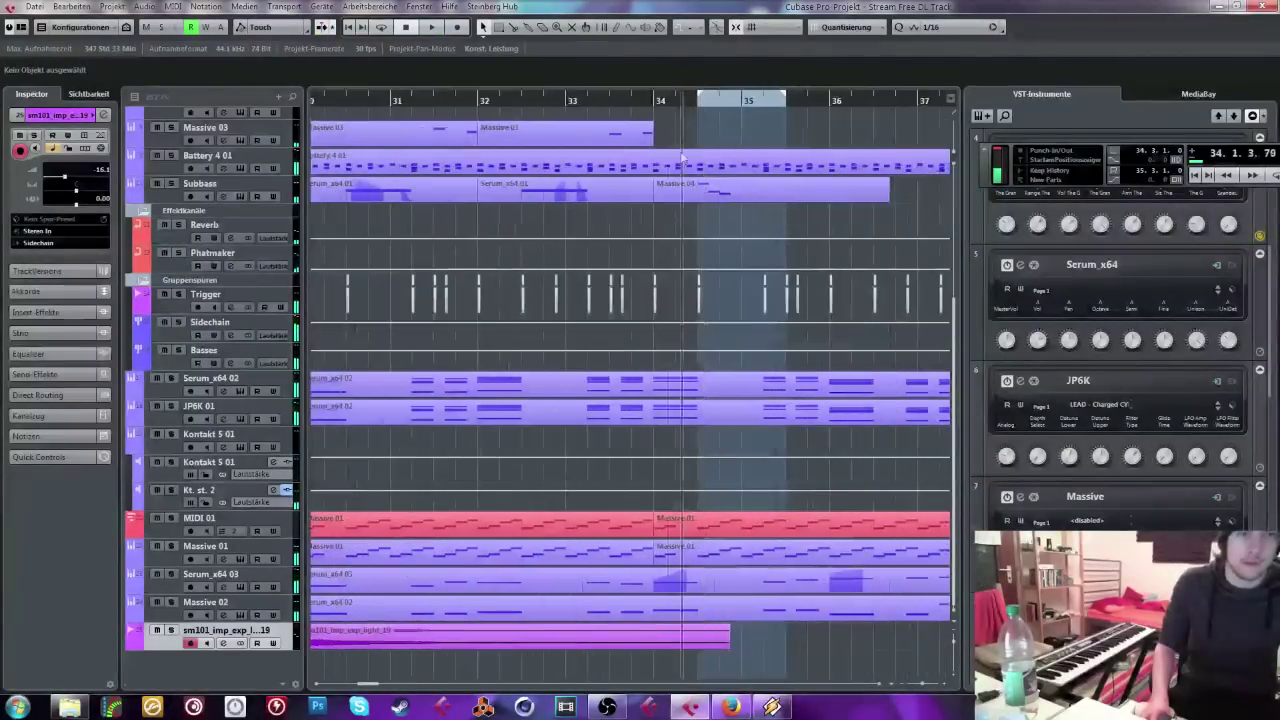
{"action": "key", "text": "space"}
{"action": "scroll", "coordinate": [726, 187], "scroll_direction": "up", "scroll_amount": 5}
{"action": "key", "text": "space"}
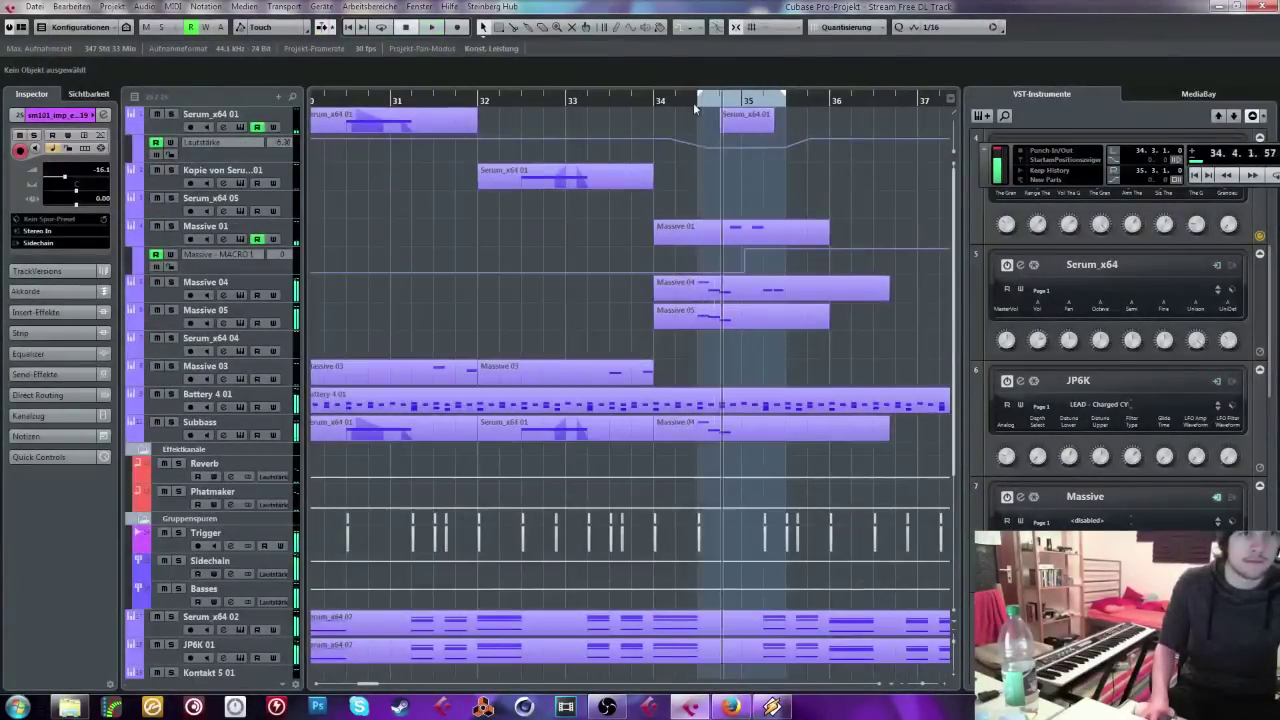
Step: Shift the loop range to 34.1.4 through 35.1.4 and play it with the Massive 05 track soloed
{"action": "left_click_drag", "start_coordinate": [688, 107], "coordinate": [712, 97]}
{"action": "left_click", "coordinate": [171, 310]}
{"action": "key", "text": "space"}
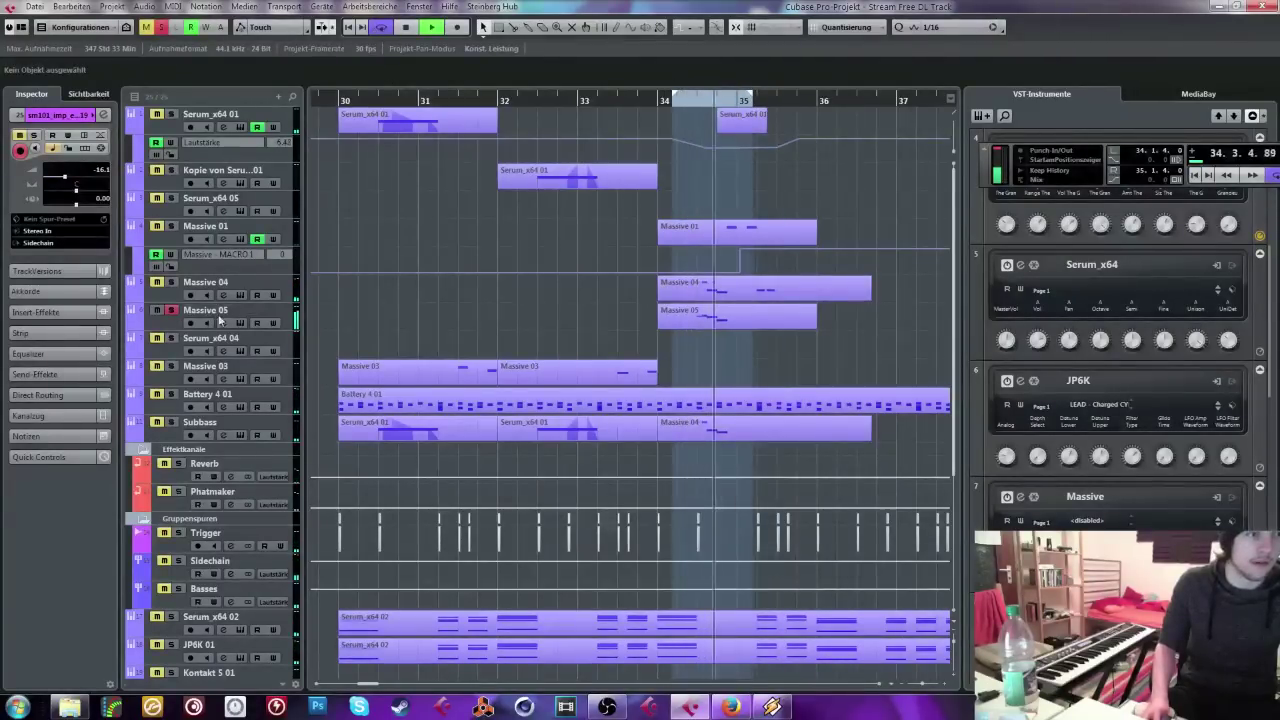
{"action": "key", "text": "space"}
Step: Examine the Massive 05 channel's equalizer and low cut in its channel settings during loop playback
{"action": "left_click", "coordinate": [674, 113]}
{"action": "left_click", "coordinate": [186, 324]}
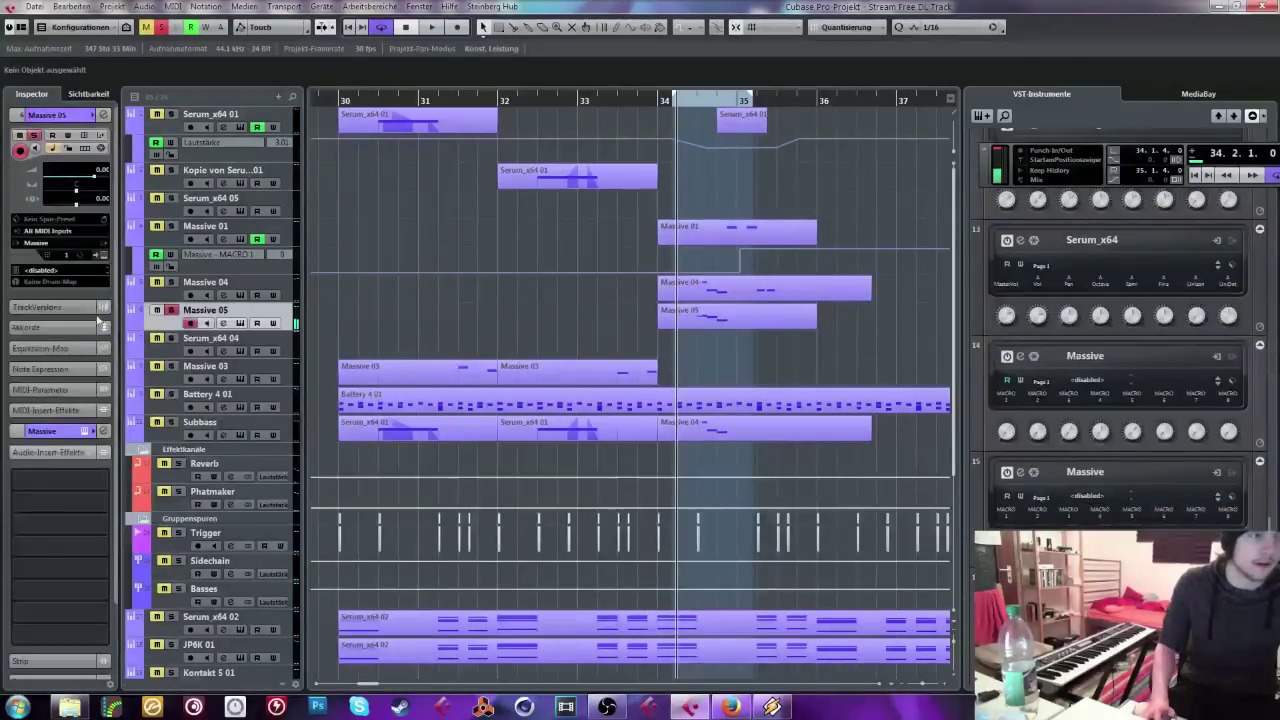
{"action": "left_click", "coordinate": [222, 323]}
{"action": "key", "text": "space"}
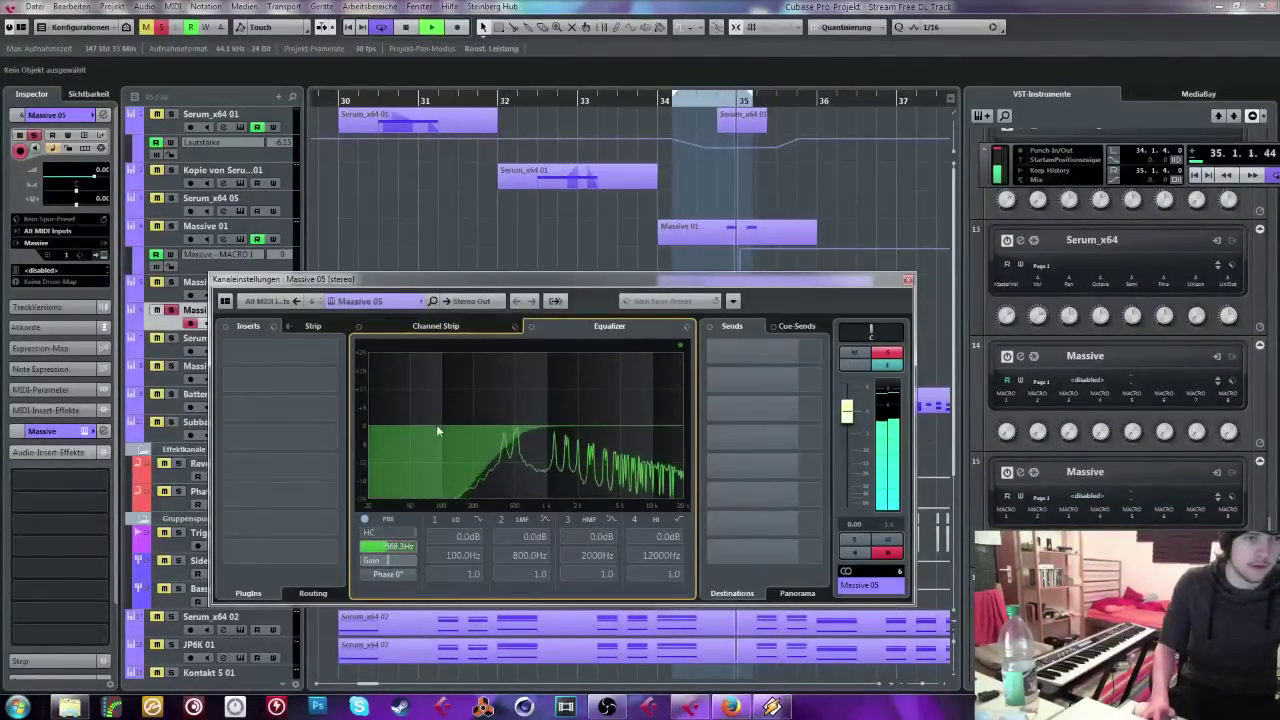
{"action": "left_click", "coordinate": [907, 279]}
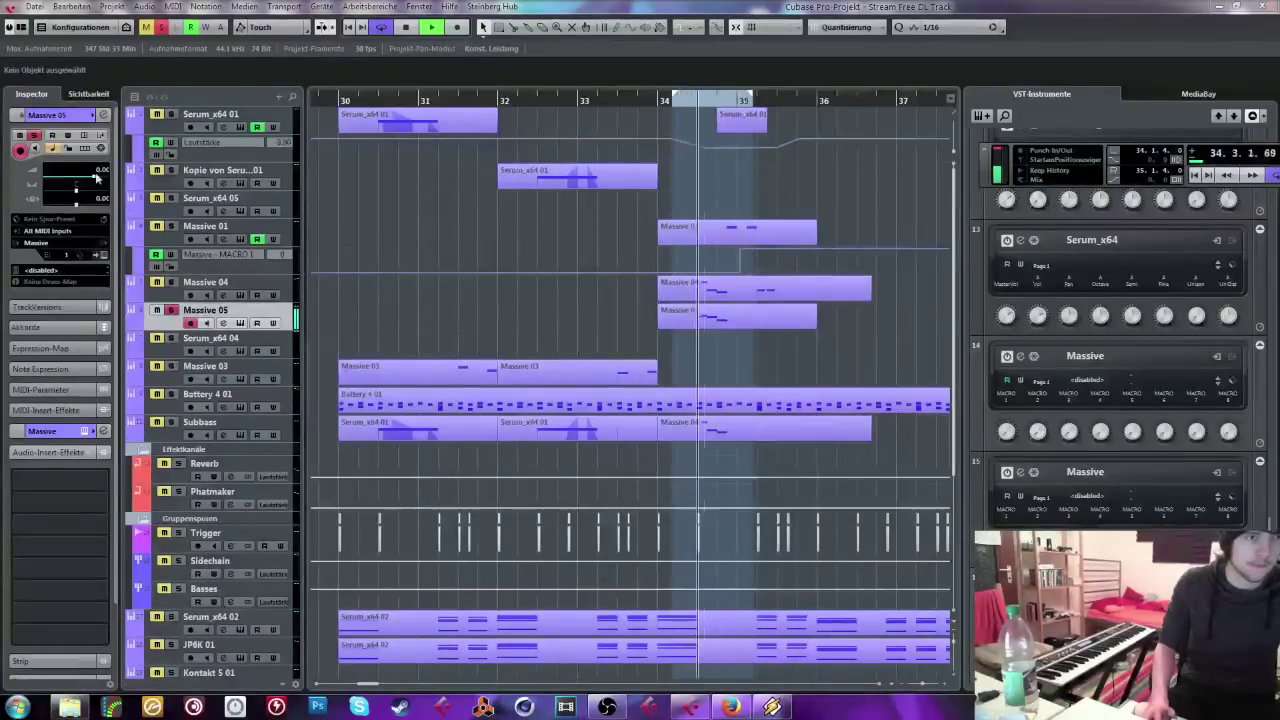
Step: In the Massive 05 track's instrument, set filter 1 to Scream and modulate its cutoff with envelope 2
{"action": "left_click", "coordinate": [86, 134]}
{"action": "left_click", "coordinate": [520, 228]}
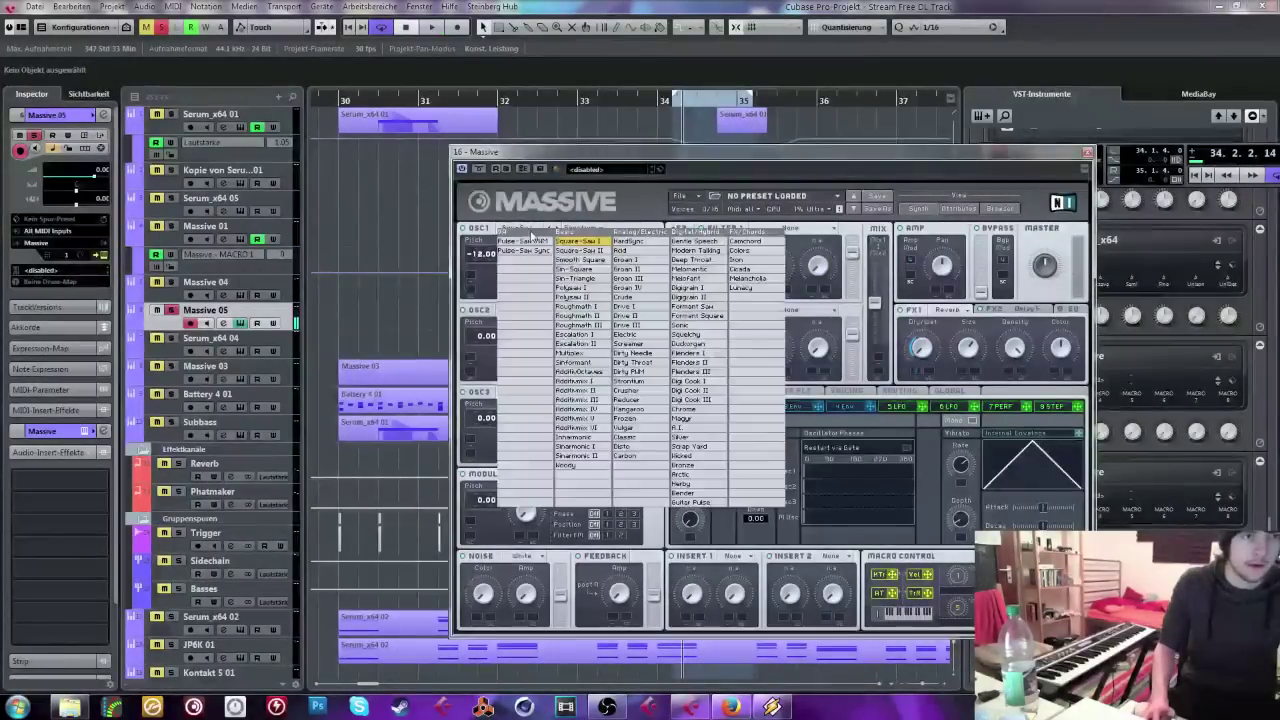
{"action": "left_click", "coordinate": [480, 272]}
{"action": "left_click", "coordinate": [774, 227]}
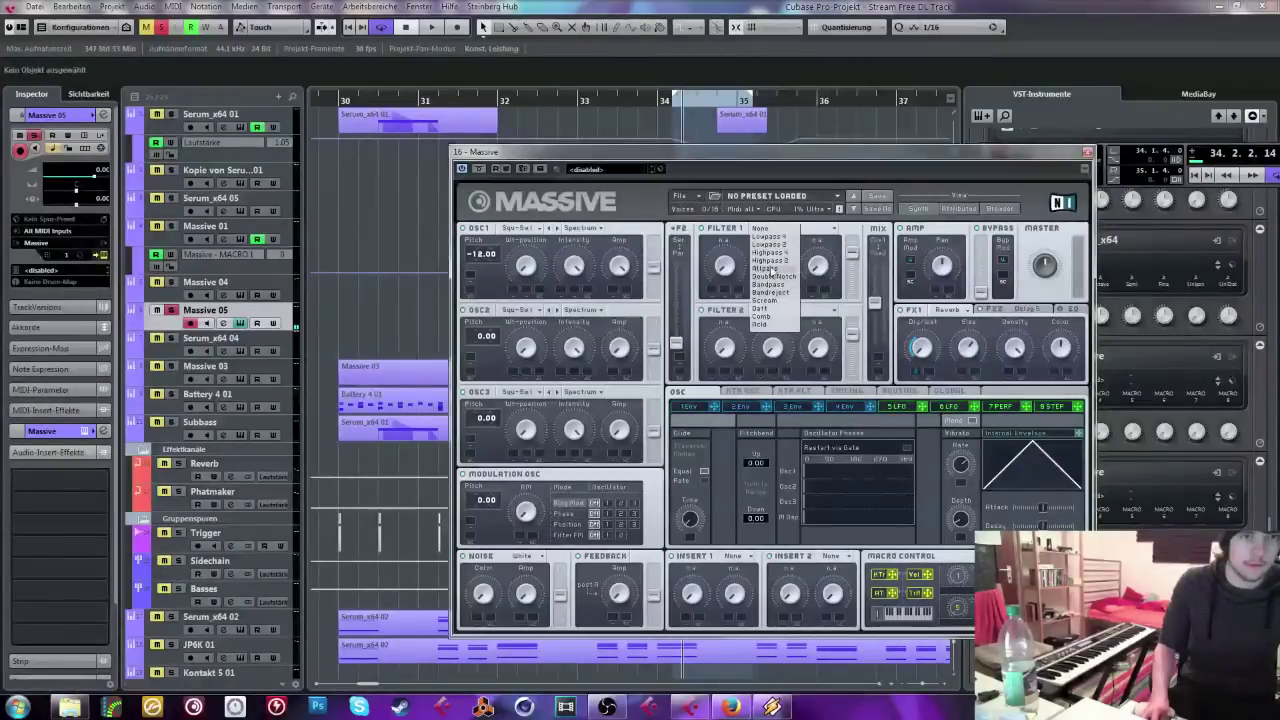
{"action": "left_click", "coordinate": [765, 301]}
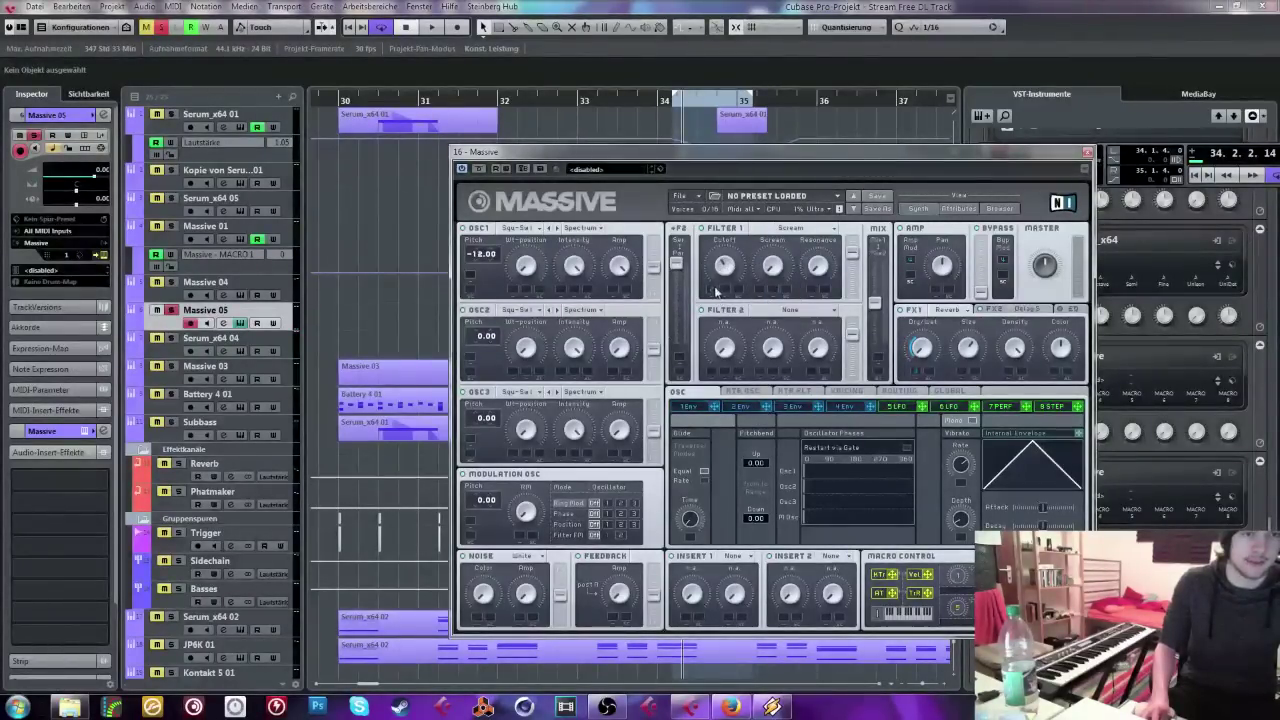
{"action": "left_click", "coordinate": [742, 407]}
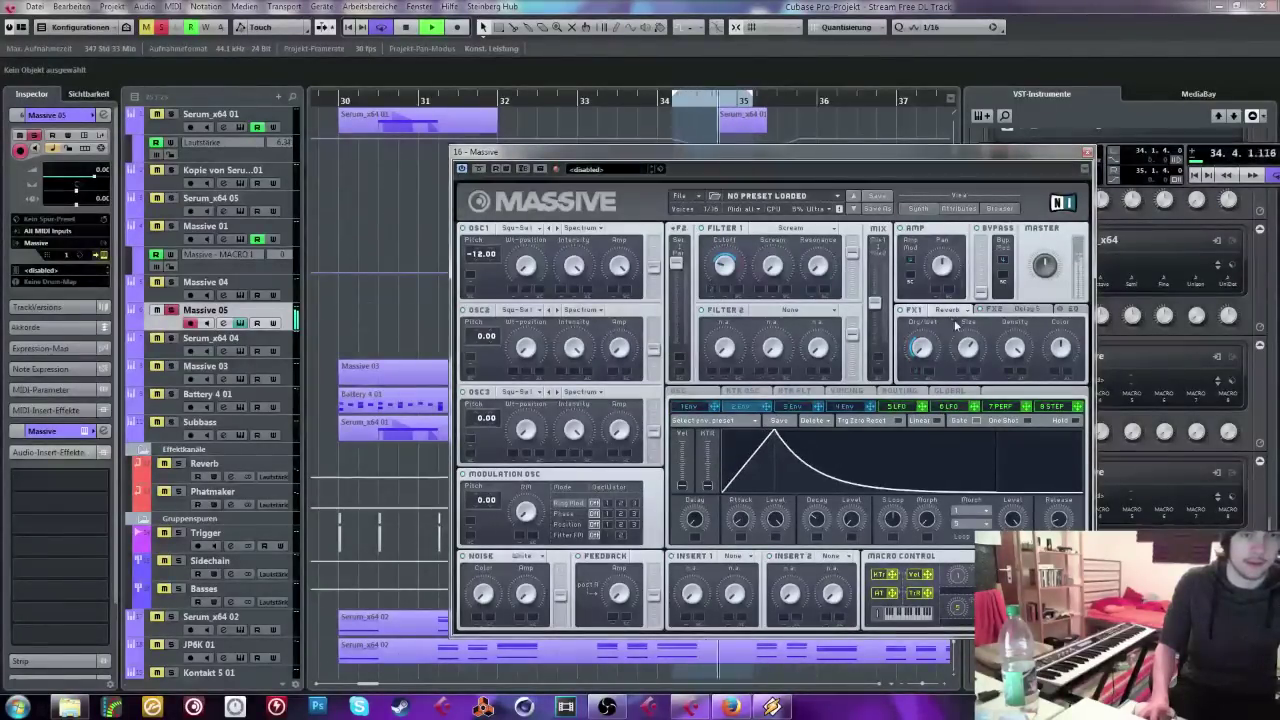
Step: Unsolo Massive 05, insert OTT_x64 in its first insert slot, play the loop with it, and close the plug-in windows
{"action": "left_click", "coordinate": [158, 311]}
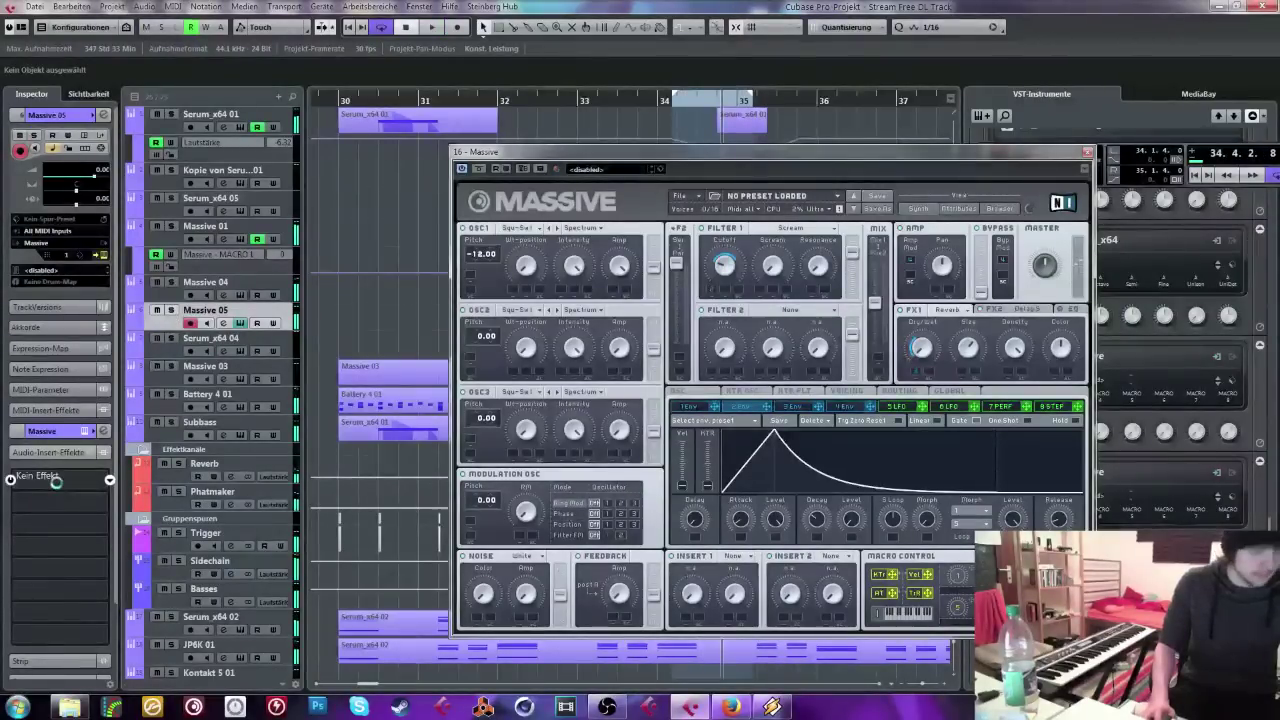
{"action": "left_click", "coordinate": [55, 481]}
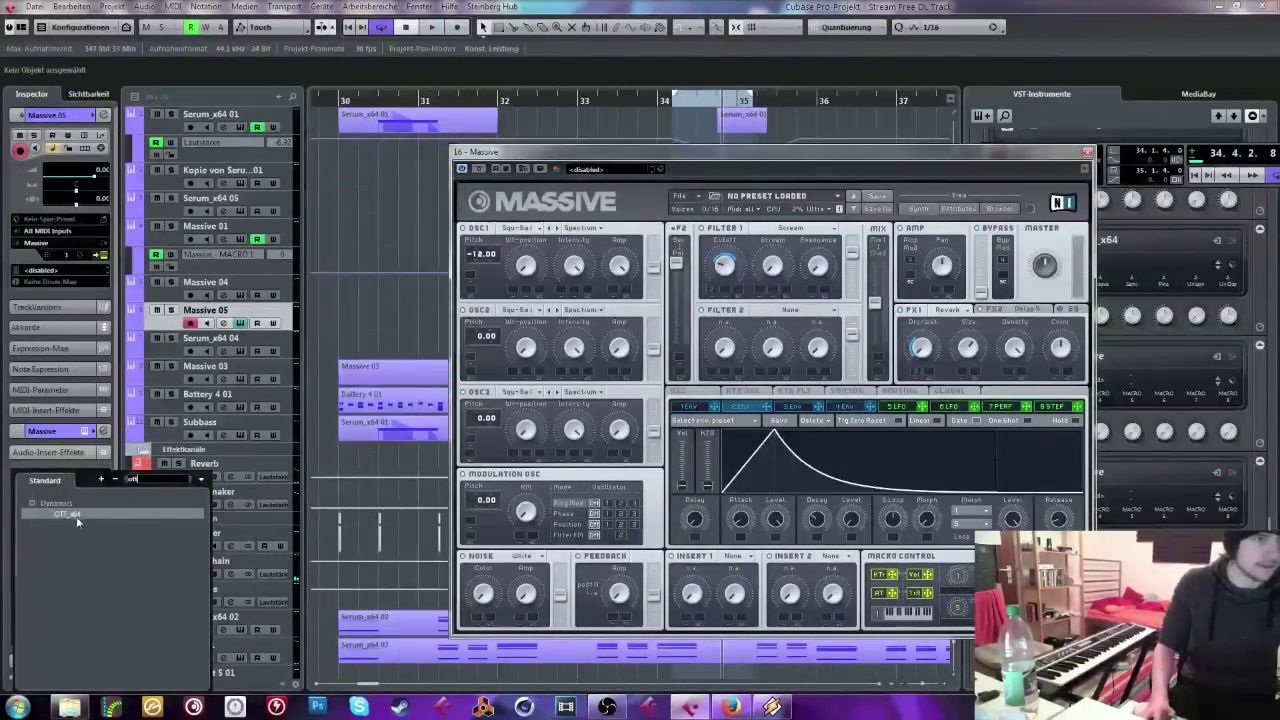
{"action": "left_click", "coordinate": [76, 516]}
{"action": "key", "text": "space"}
{"action": "left_click", "coordinate": [169, 311]}
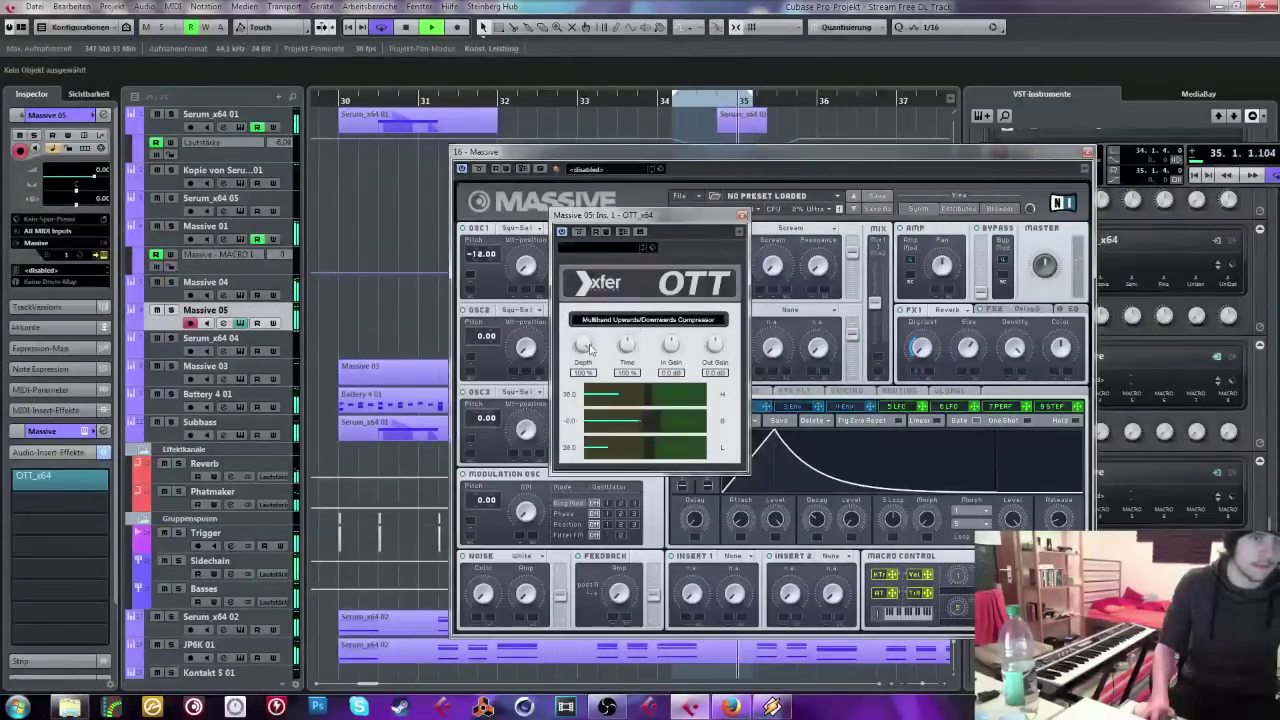
{"action": "left_click", "coordinate": [741, 216]}
{"action": "left_click", "coordinate": [1087, 151]}
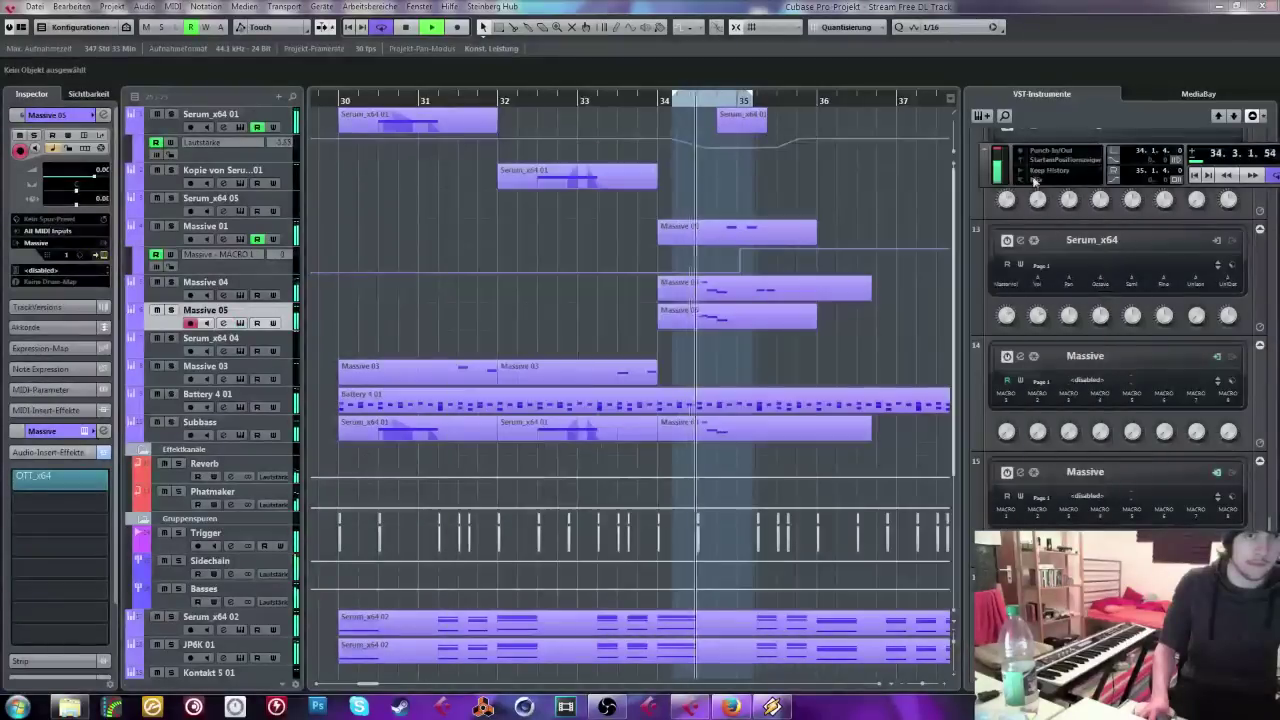
Step: Solo Massive 04 and, in its FabFilter Pro-Q, add a bell boost around 1 kHz and remove the existing low-mid band
{"action": "key", "text": "h"}
{"action": "left_click", "coordinate": [204, 291]}
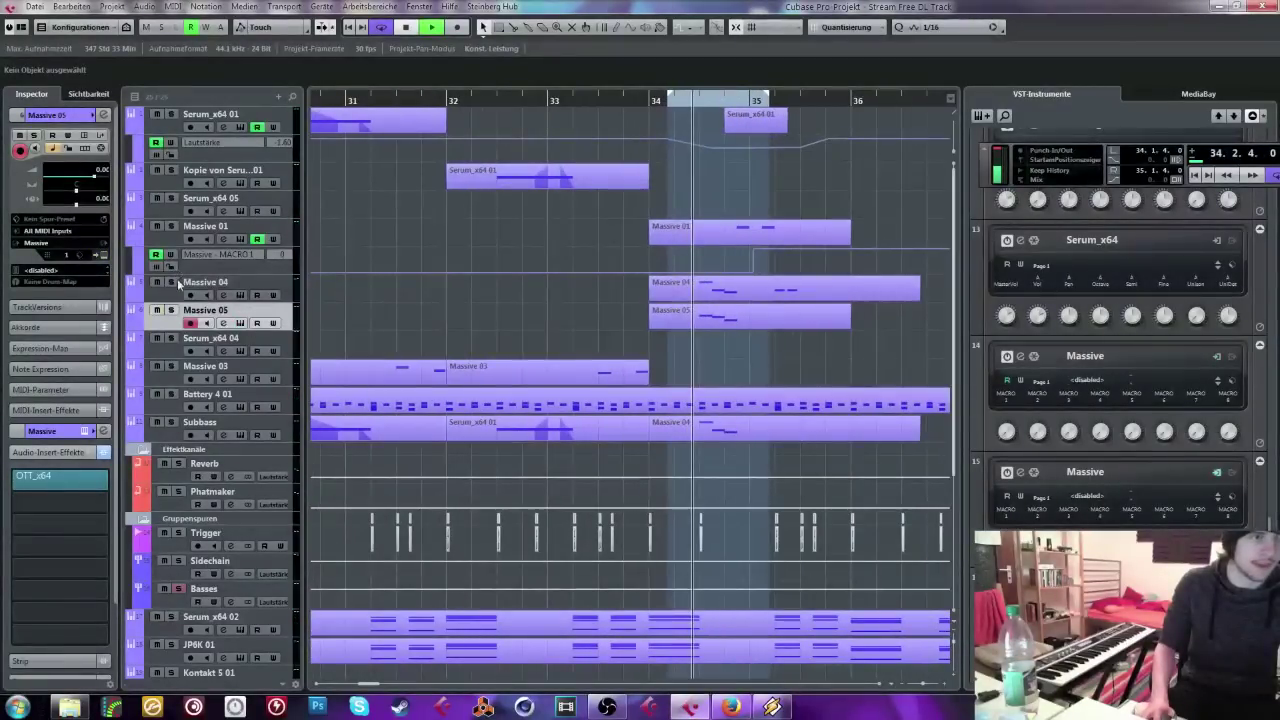
{"action": "left_click", "coordinate": [58, 585]}
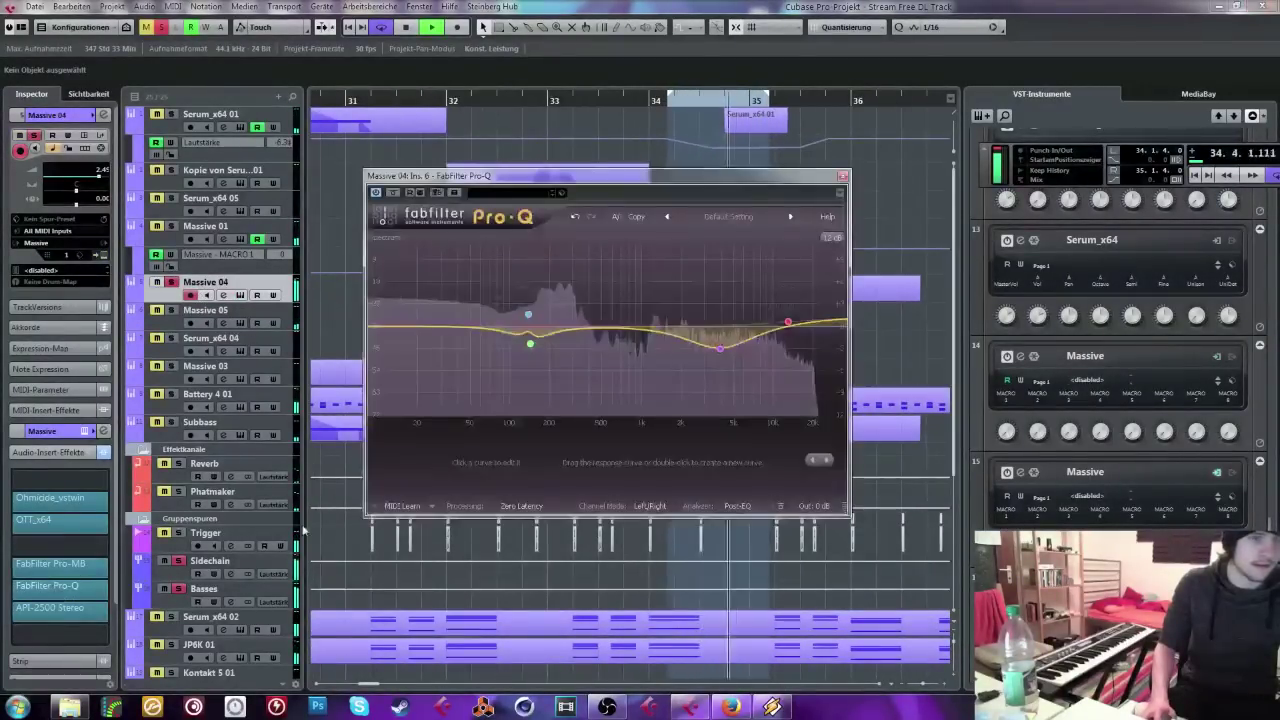
{"action": "left_click_drag", "start_coordinate": [649, 330], "coordinate": [641, 303]}
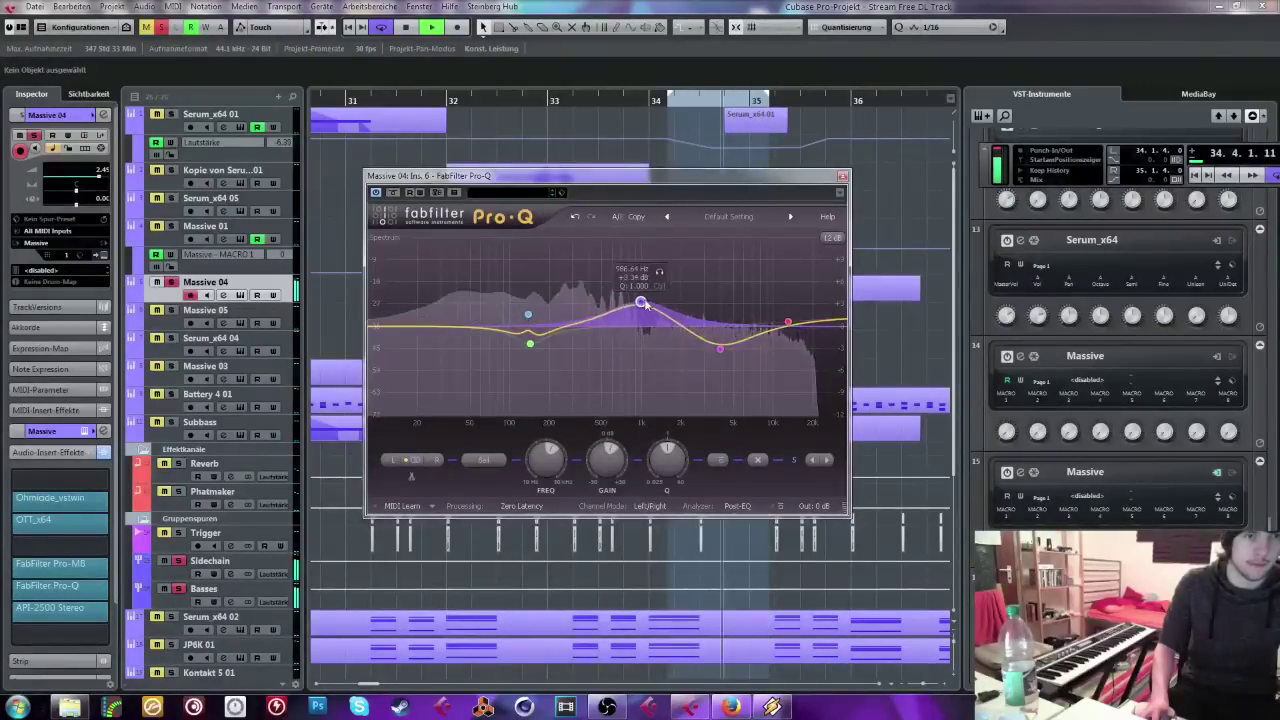
{"action": "left_click", "coordinate": [530, 344]}
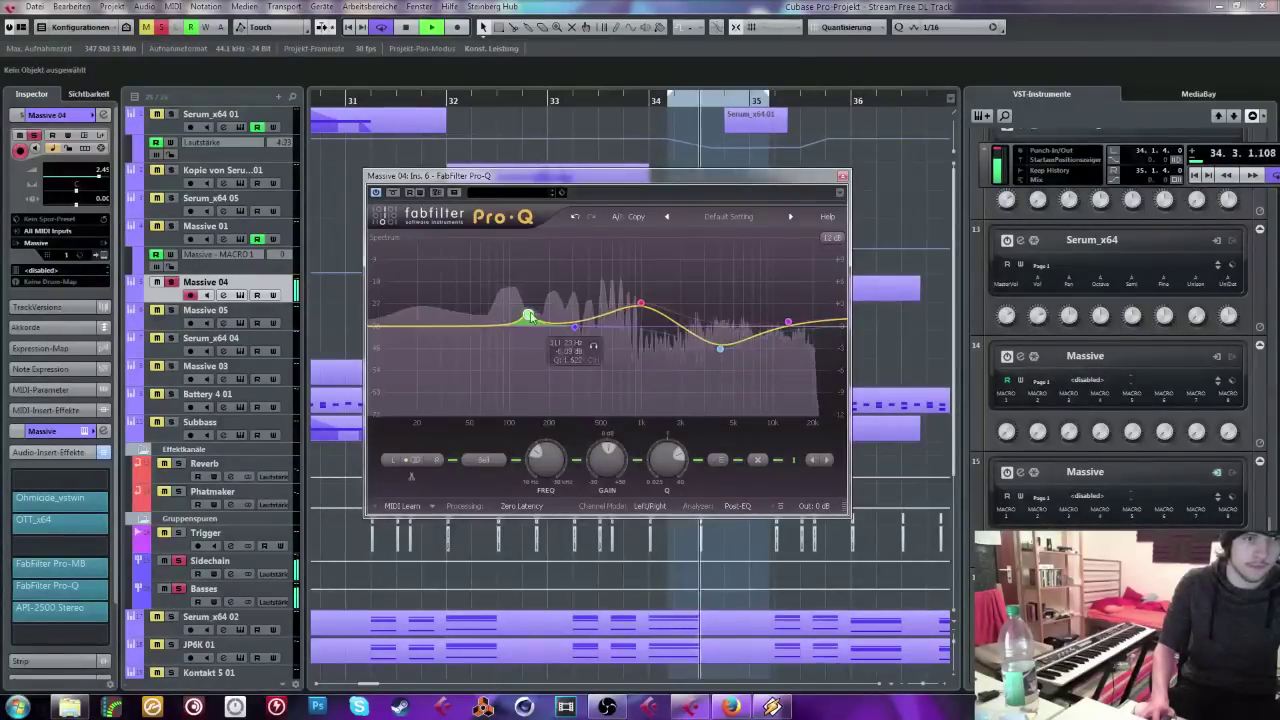
{"action": "left_click", "coordinate": [759, 460]}
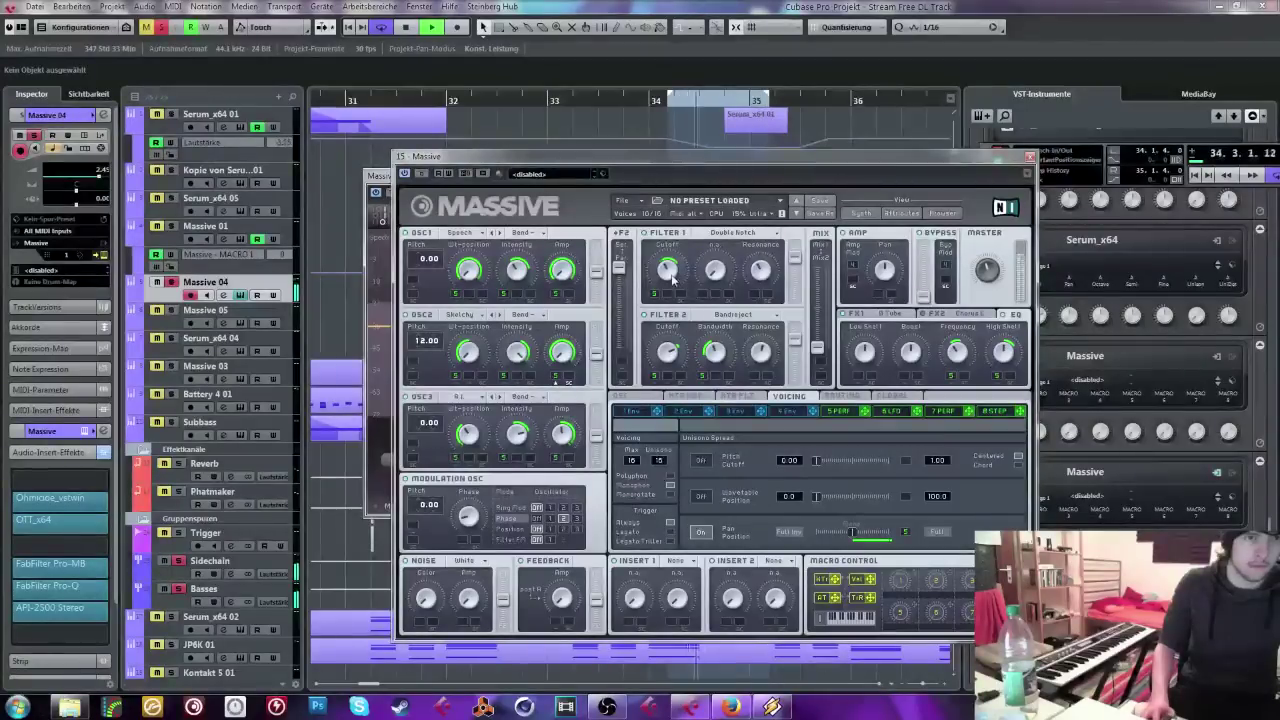
Step: Listen repeatedly to the soloed Massive 04 passage in bar 34 with its synth window open
{"action": "left_click", "coordinate": [699, 103]}
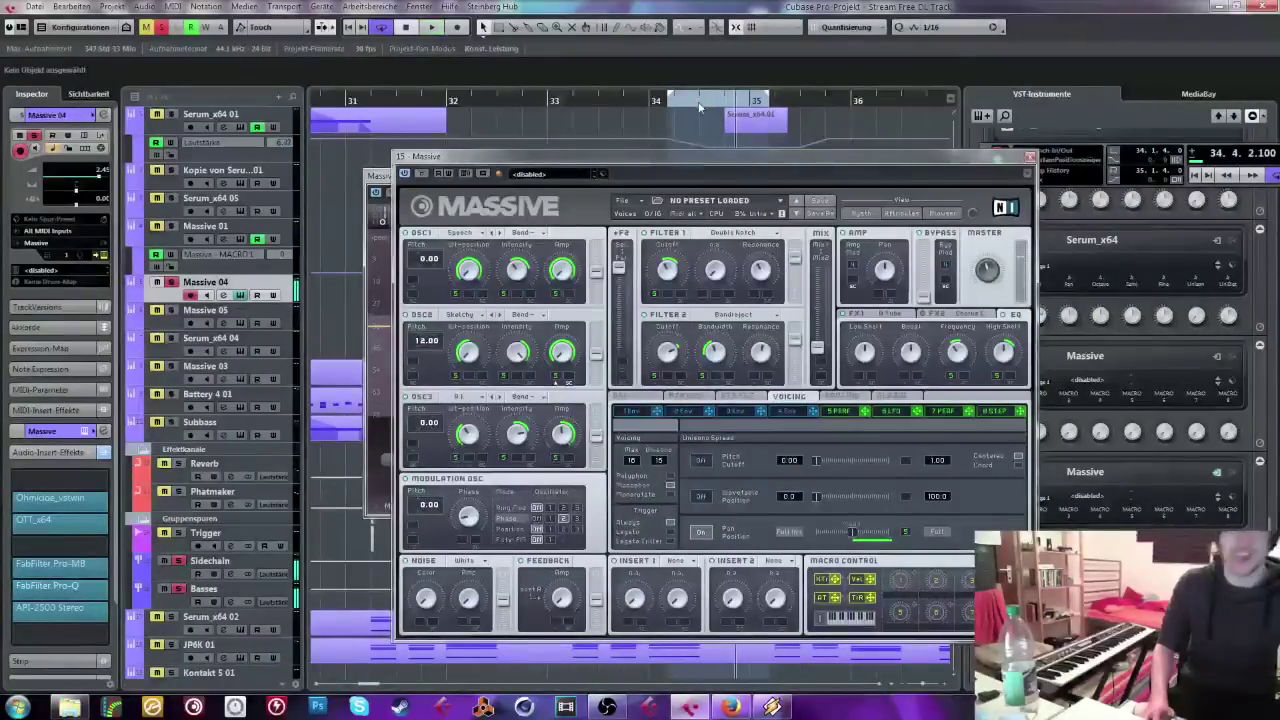
{"action": "scroll", "coordinate": [699, 108], "scroll_direction": "down", "scroll_amount": 1}
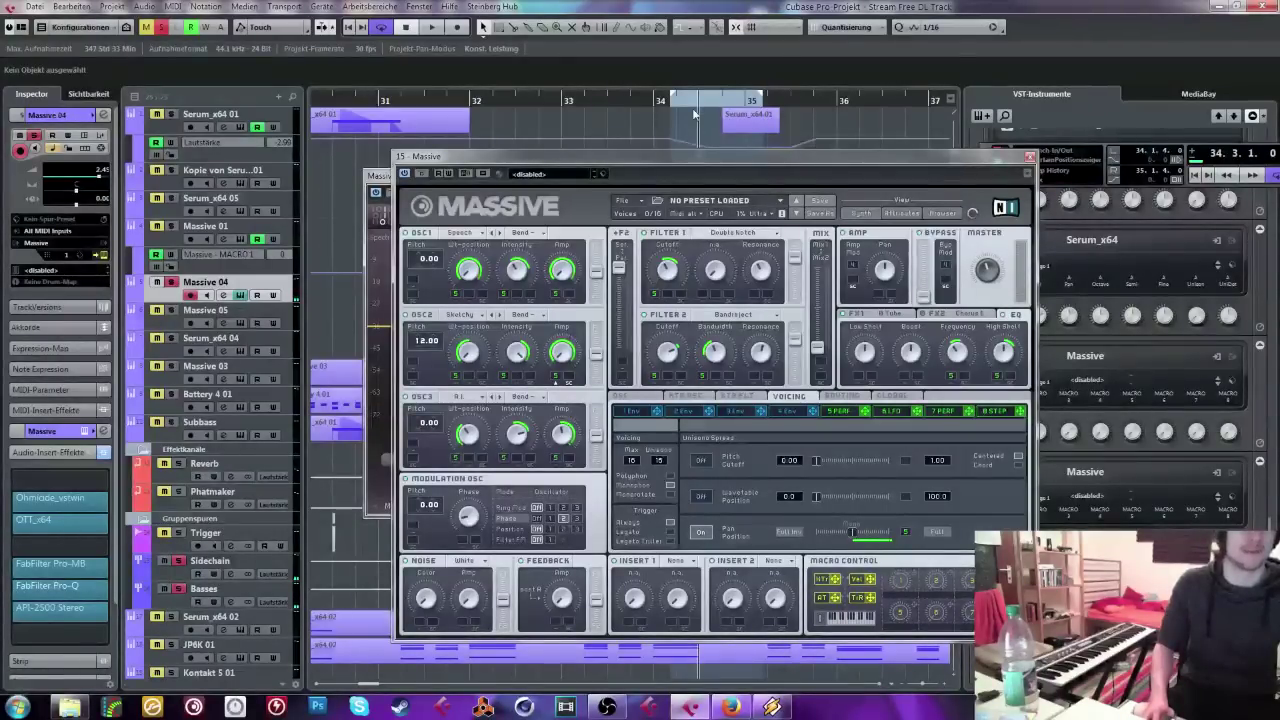
{"action": "key", "text": "space"}
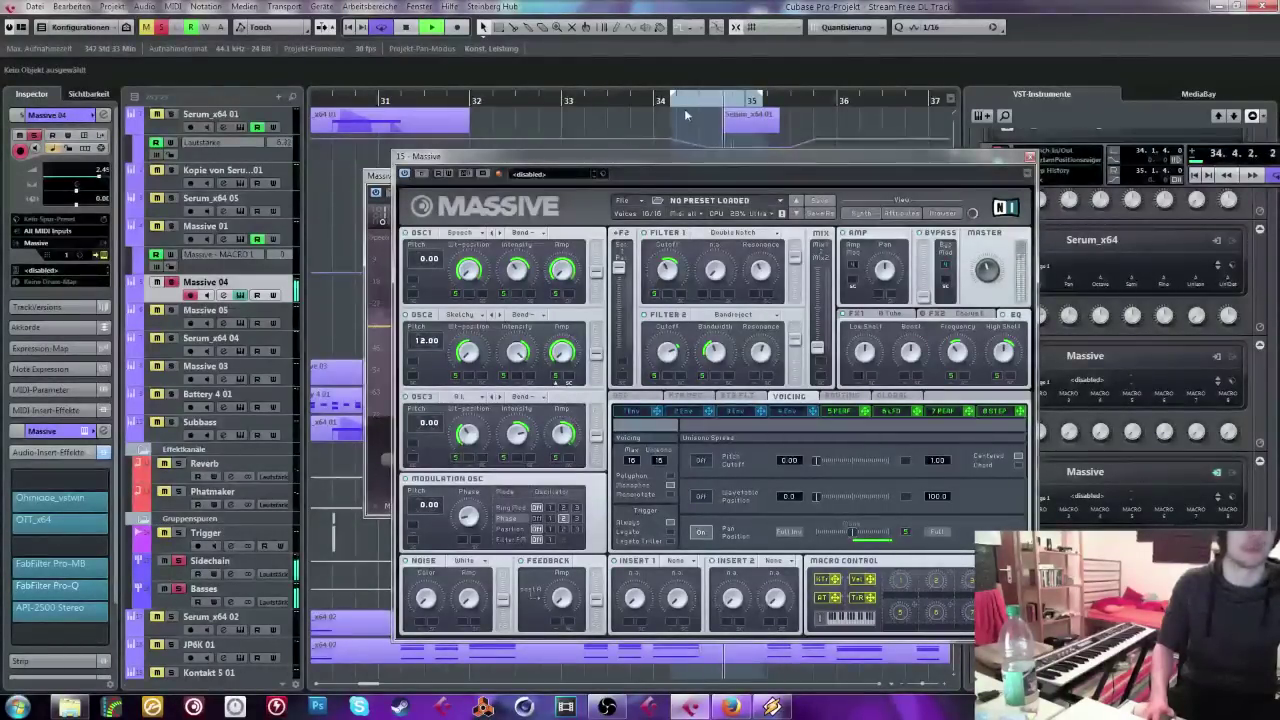
{"action": "left_click", "coordinate": [672, 98]}
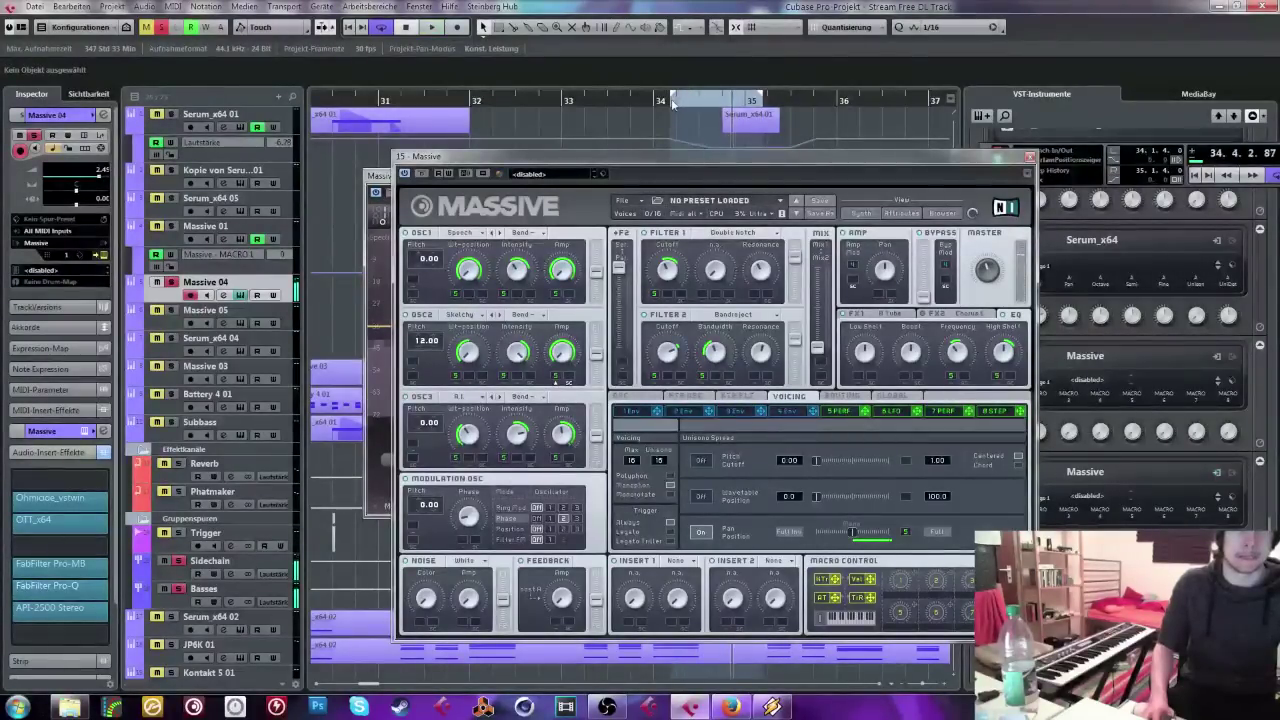
{"action": "key", "text": "space"}
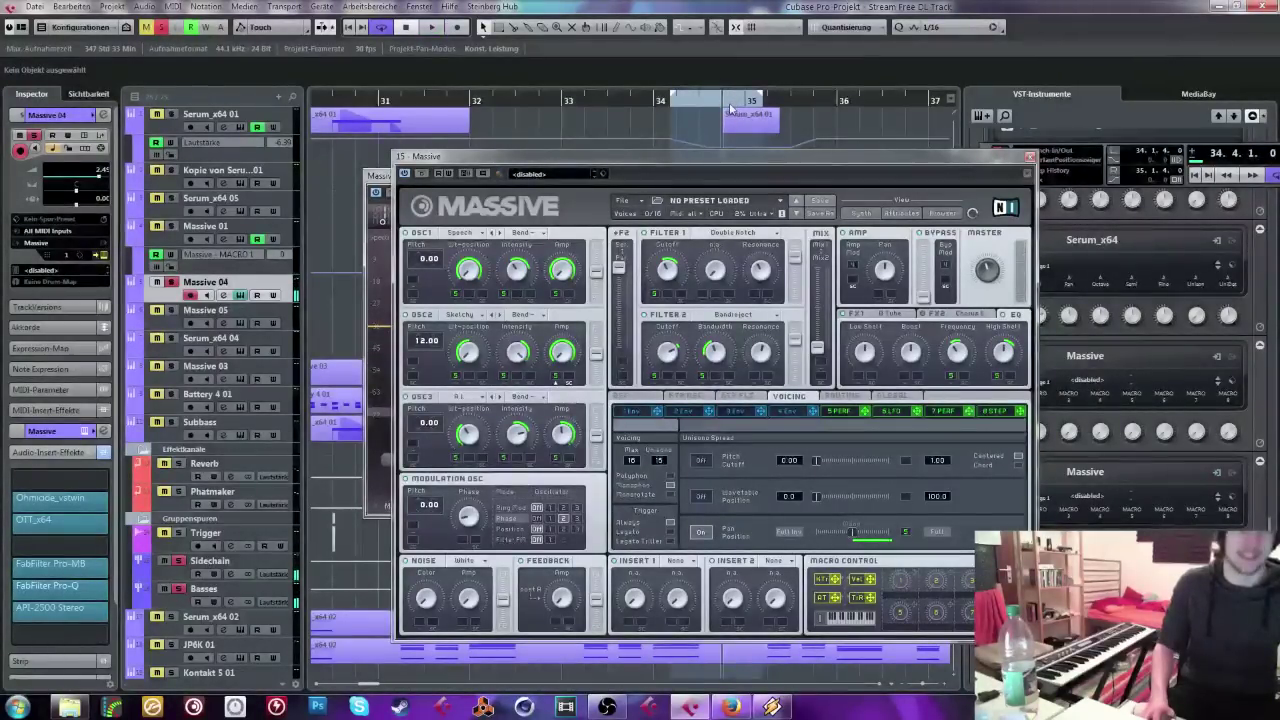
{"action": "left_click", "coordinate": [727, 113]}
{"action": "left_click", "coordinate": [600, 100]}
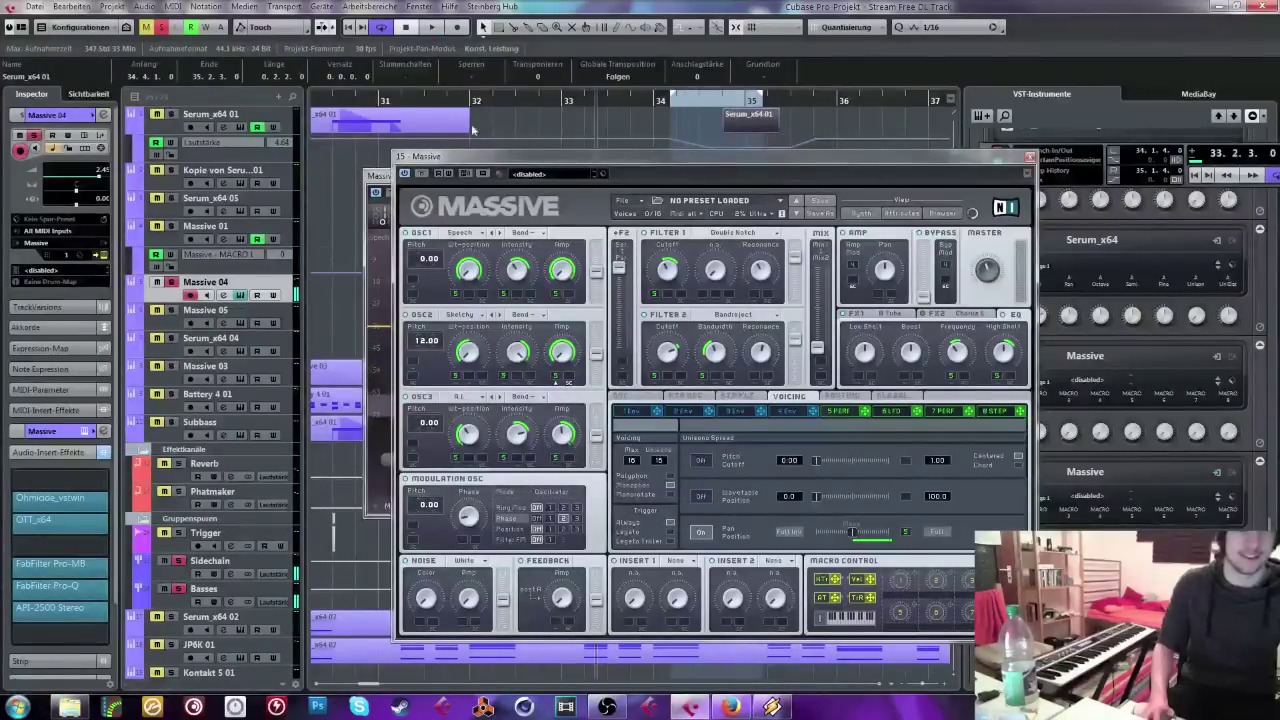
Step: Unsolo Massive 04, turn off cycle playback, play the passage from bar 34 in the full mix, and close its plug-in windows
{"action": "left_click", "coordinate": [172, 283]}
{"action": "key", "text": "space"}
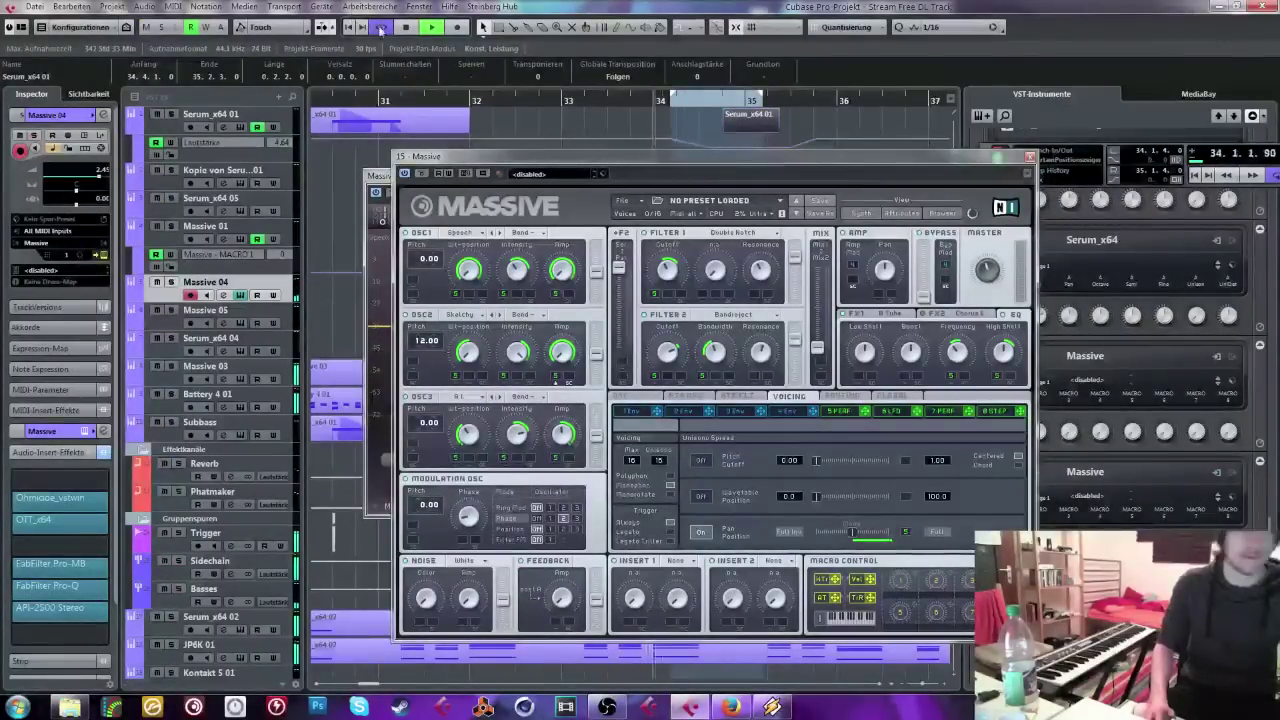
{"action": "key", "text": "space"}
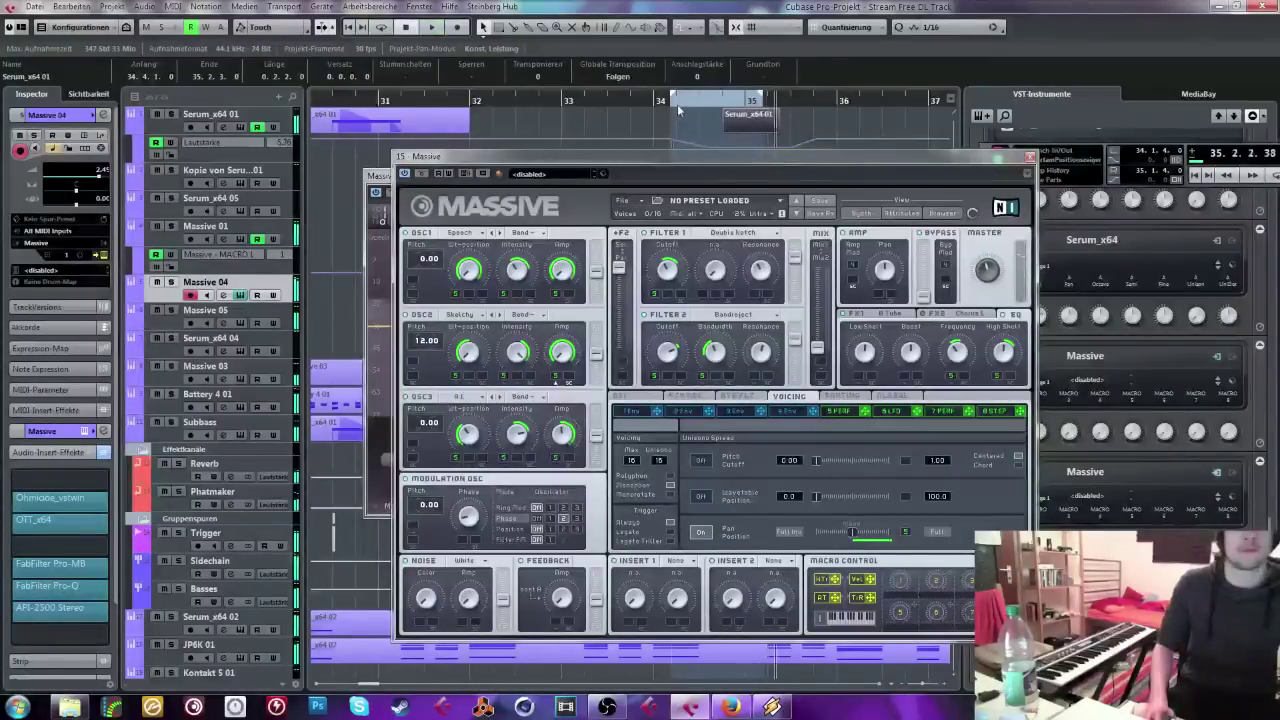
{"action": "left_click", "coordinate": [1029, 156]}
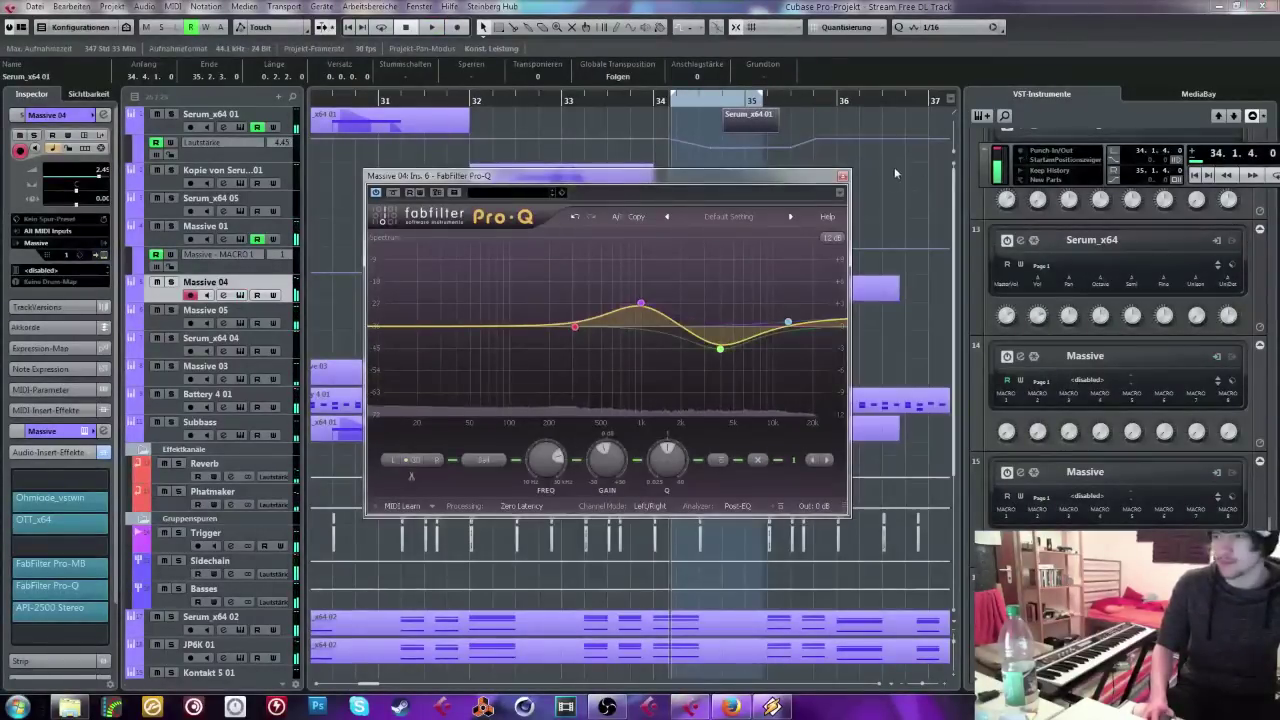
{"action": "left_click", "coordinate": [842, 176]}
Step: Examine the computer's Windows system properties and performance rating, and close the window
{"action": "left_click", "coordinate": [20, 708]}
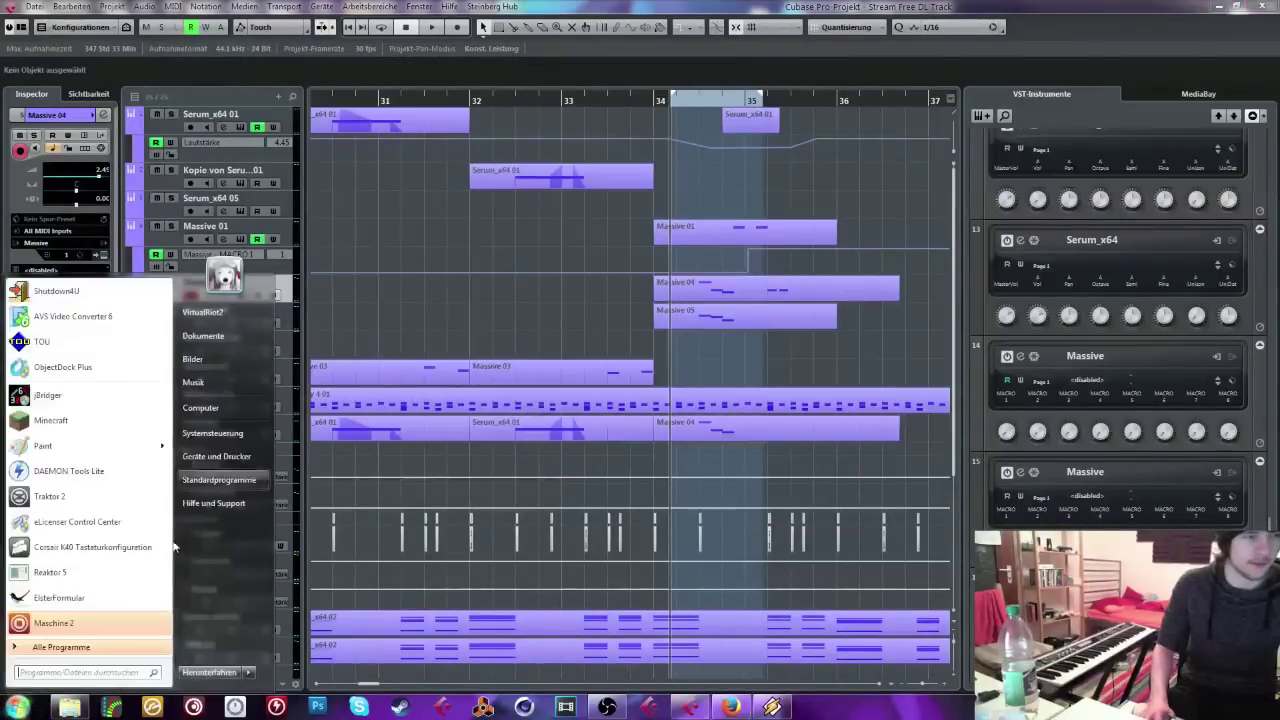
{"action": "right_click", "coordinate": [223, 410]}
{"action": "left_click", "coordinate": [265, 523]}
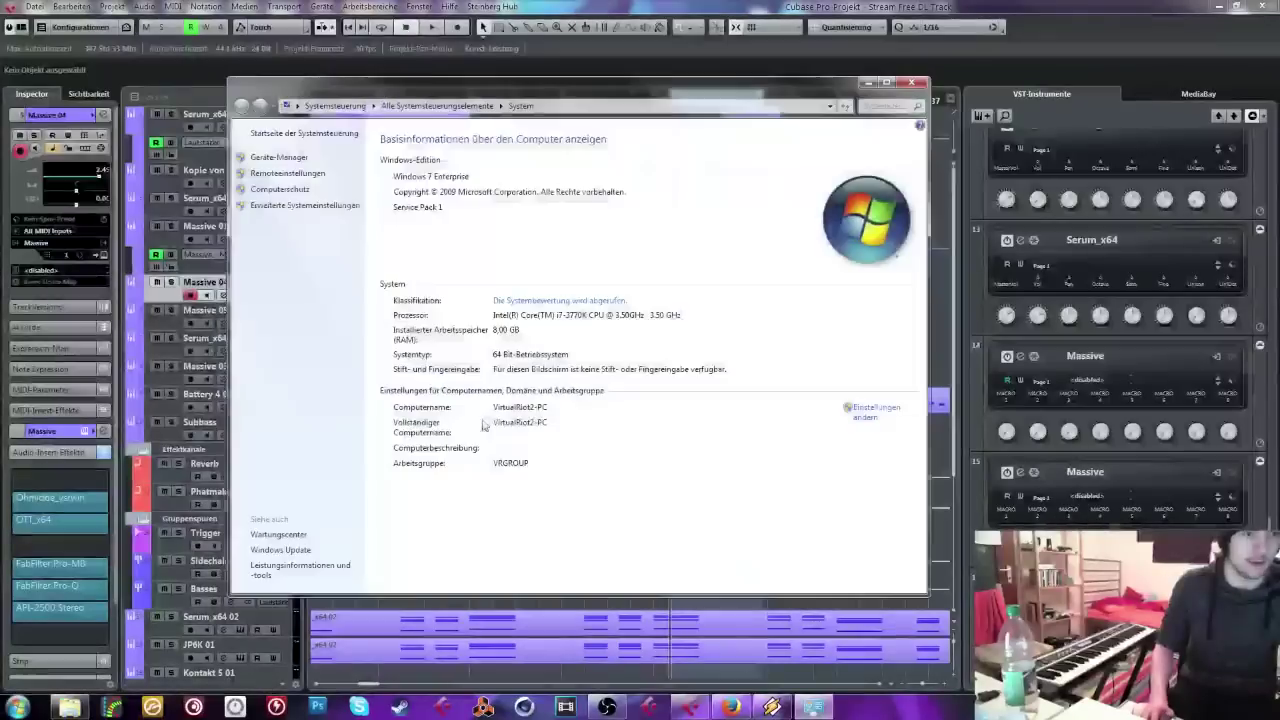
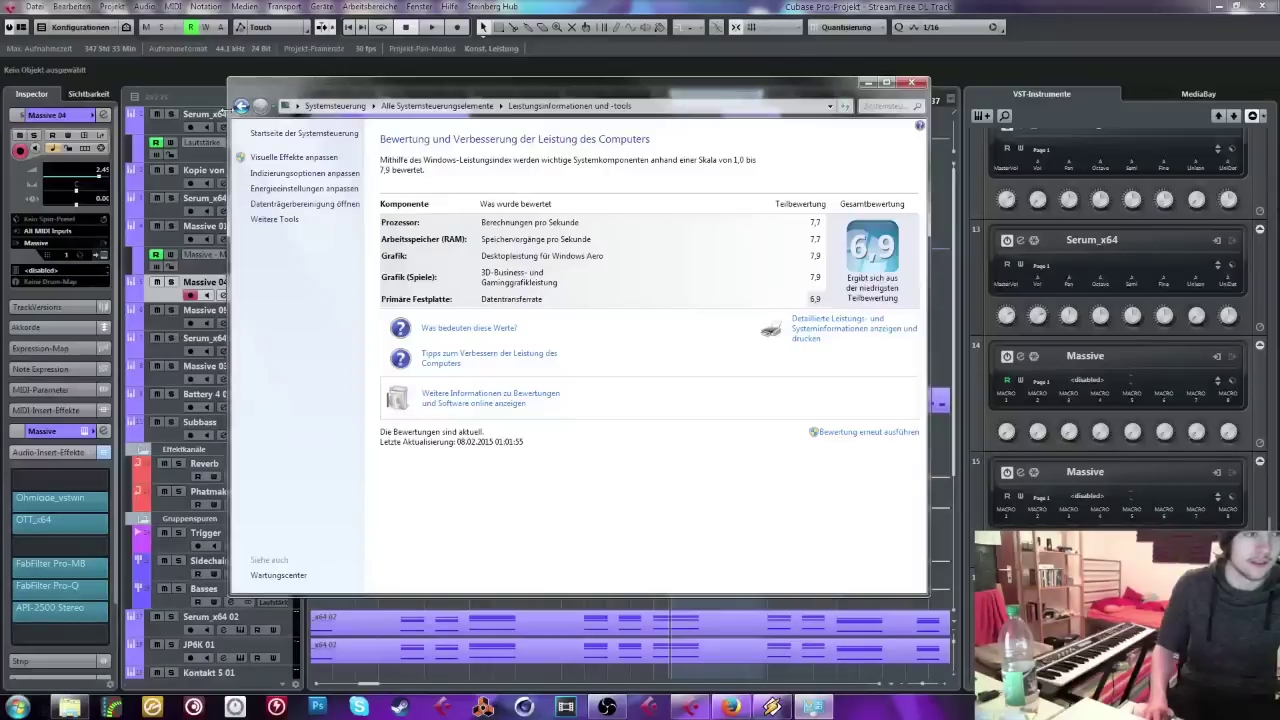
{"action": "key", "text": "alt+Left"}
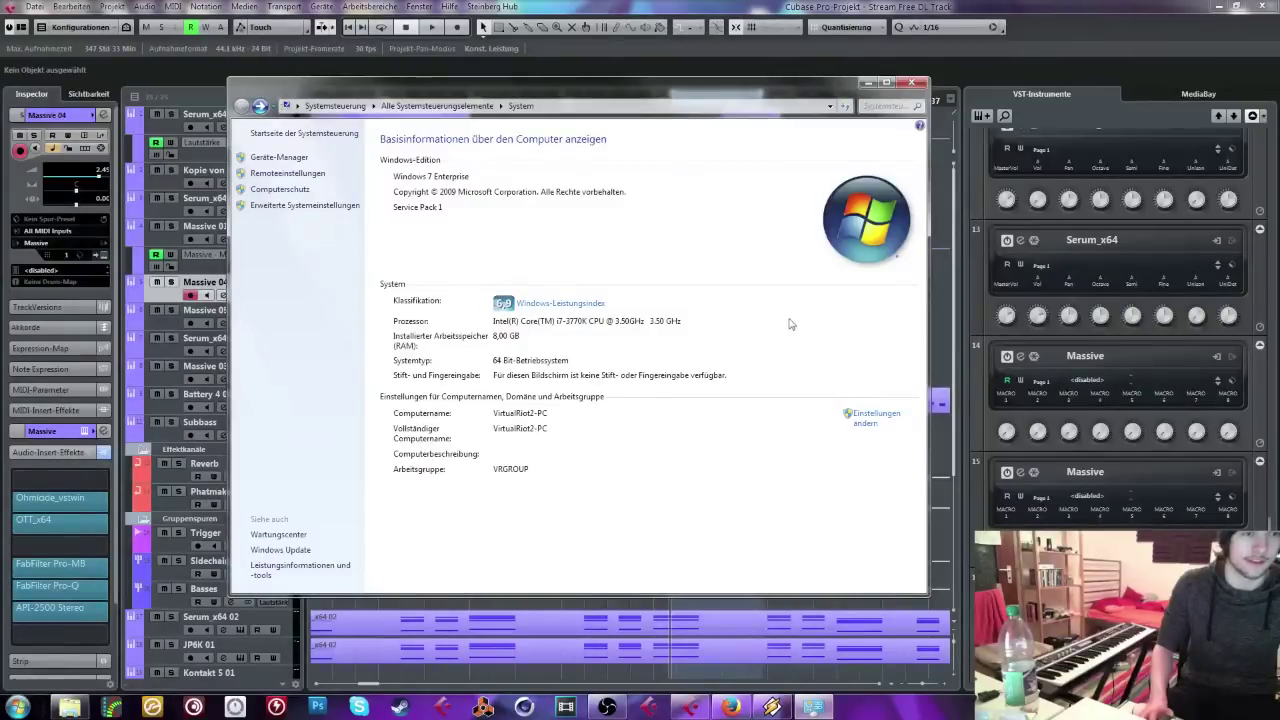
{"action": "left_click", "coordinate": [913, 84]}
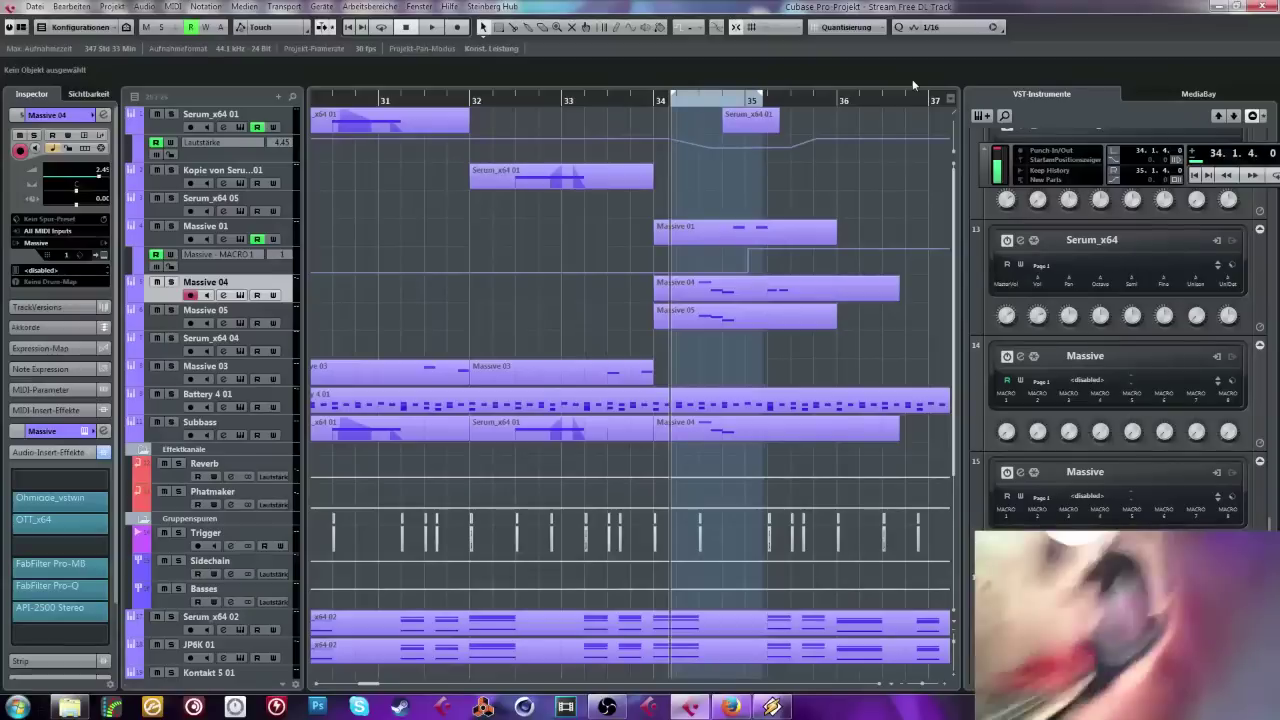
Step: Play the drop in the full mix from bar 34 and again from within that bar
{"action": "left_click", "coordinate": [656, 104]}
{"action": "key", "text": "space"}
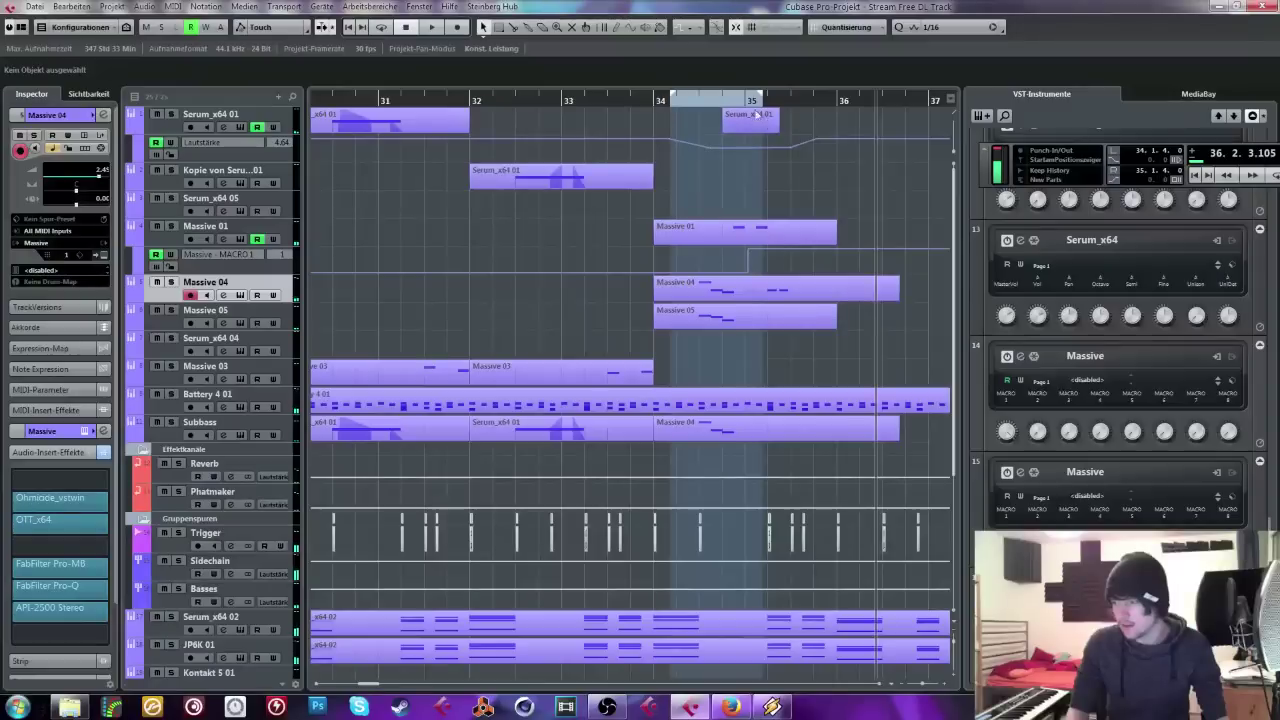
{"action": "left_click", "coordinate": [686, 99]}
{"action": "key", "text": "space"}
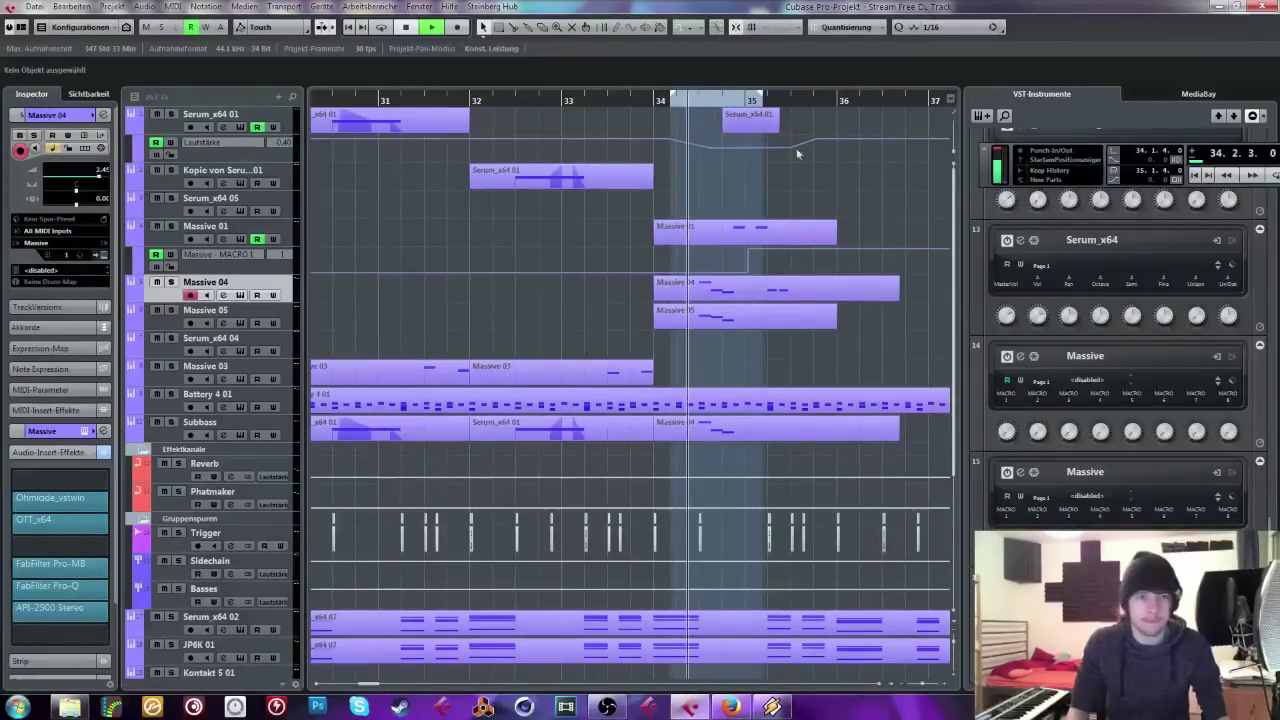
Step: Inspect the two short A0 notes in bar 35 of the Massive 04 clip in the key editor, and close the editor
{"action": "double_click", "coordinate": [810, 288]}
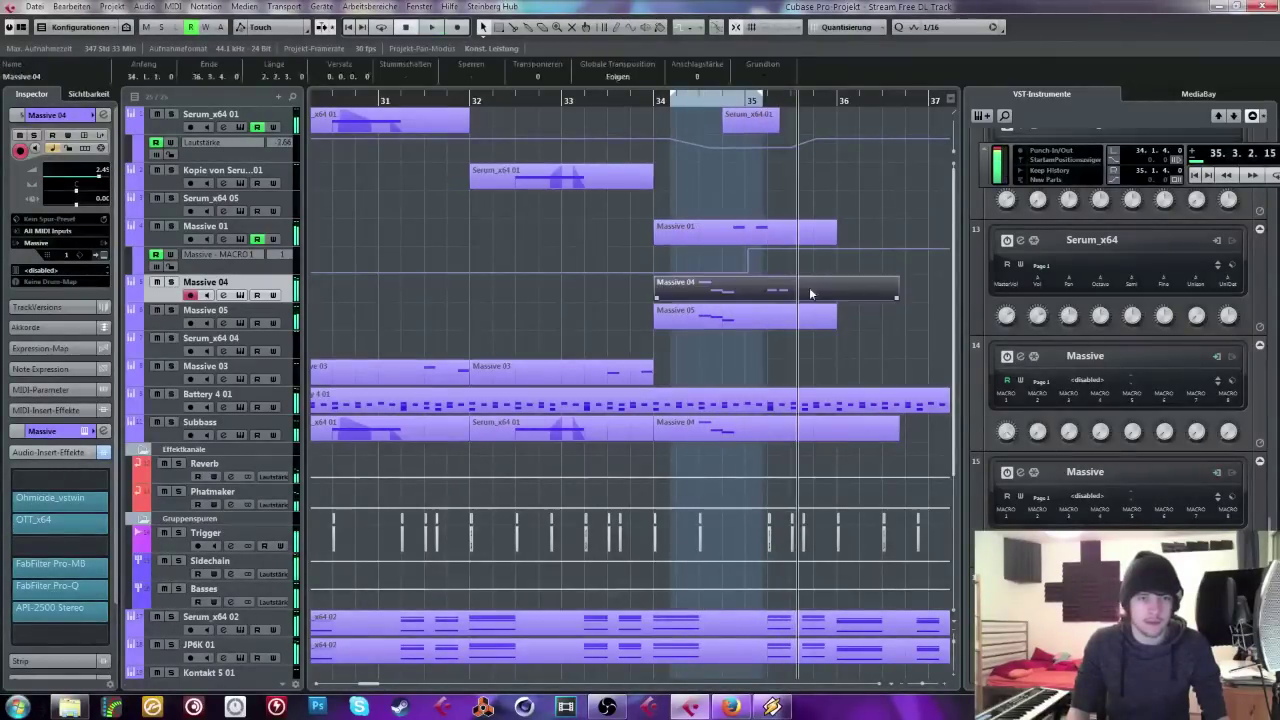
{"action": "left_click", "coordinate": [462, 426]}
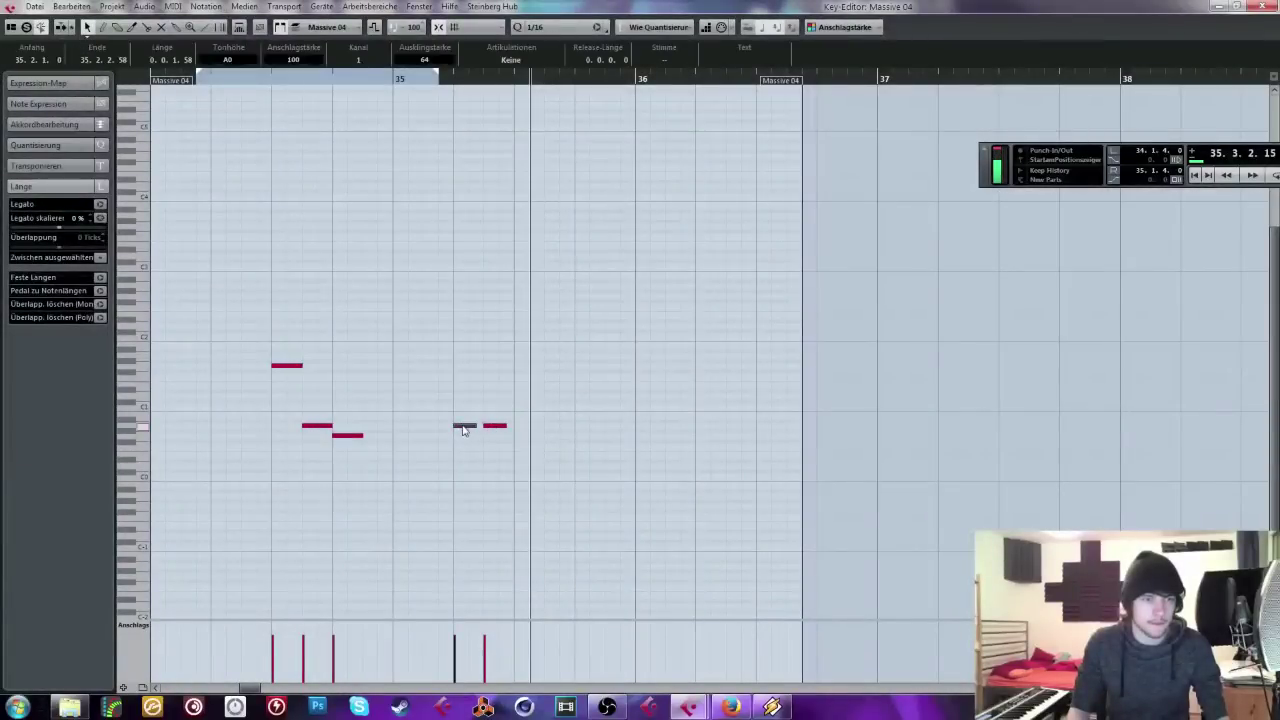
{"action": "key", "text": "space"}
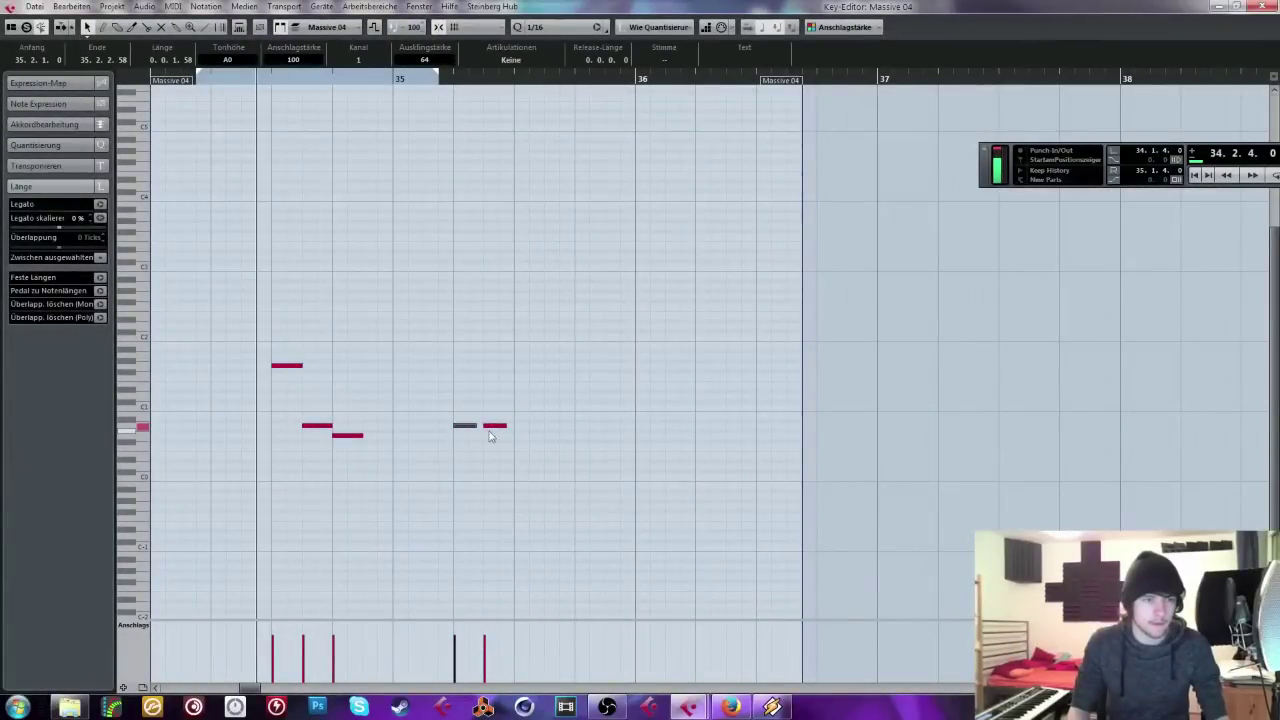
{"action": "left_click", "coordinate": [497, 427]}
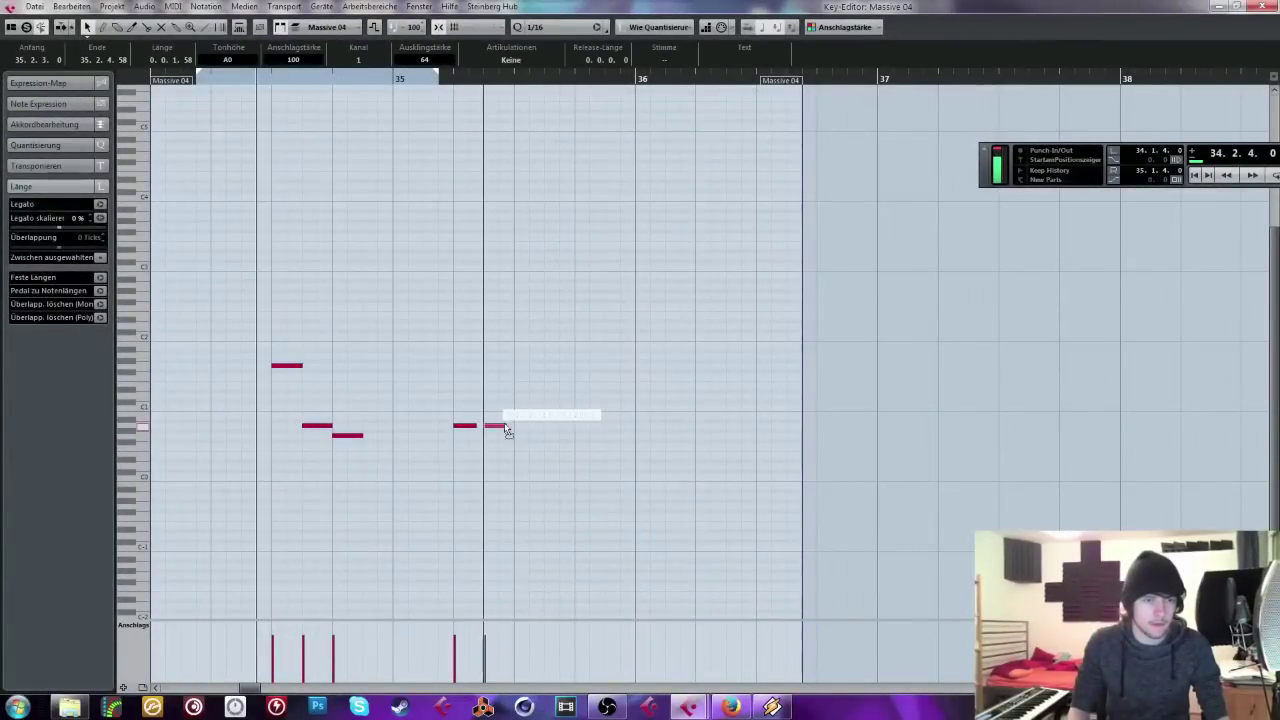
{"action": "left_click", "coordinate": [1261, 6]}
Step: Split the Serum_x64 02, JP6K 01, Serum_x64 03 and Massive 02 clips twice each in bar 35, isolating a short segment per track
{"action": "scroll", "coordinate": [782, 368], "scroll_direction": "down", "scroll_amount": 5}
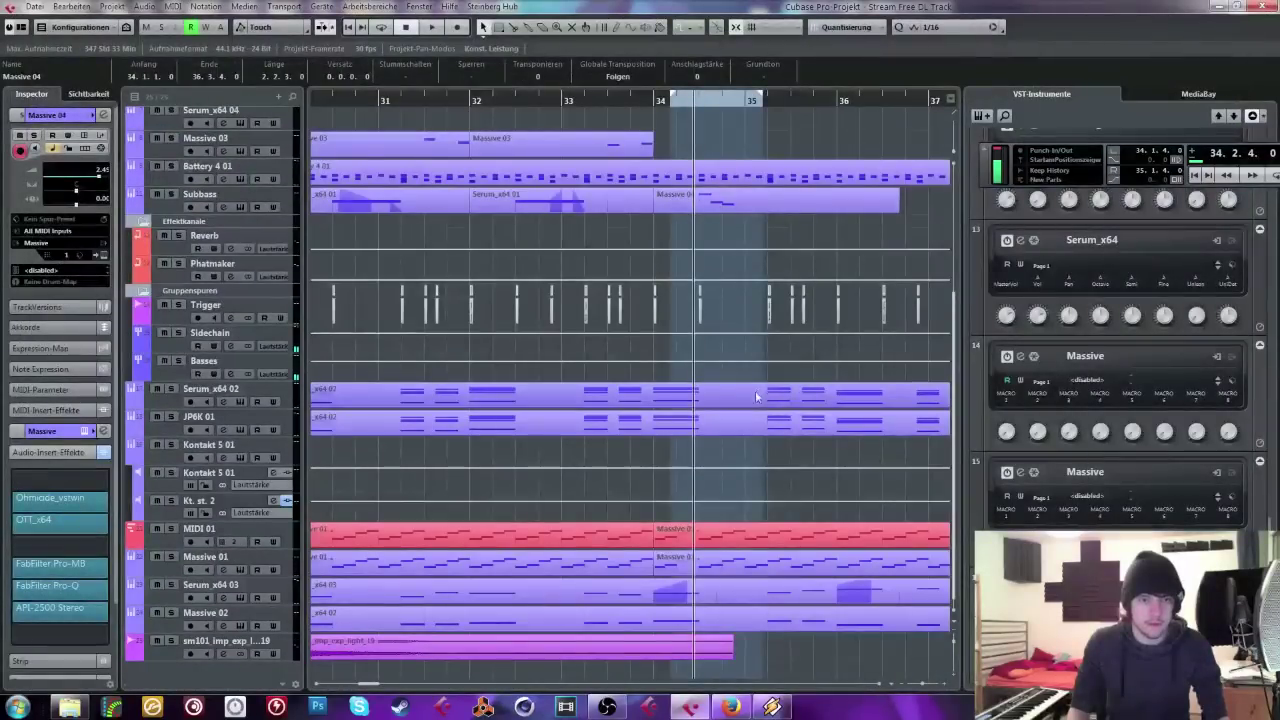
{"action": "key", "text": "3"}
{"action": "left_click", "coordinate": [757, 397]}
{"action": "left_click", "coordinate": [803, 427]}
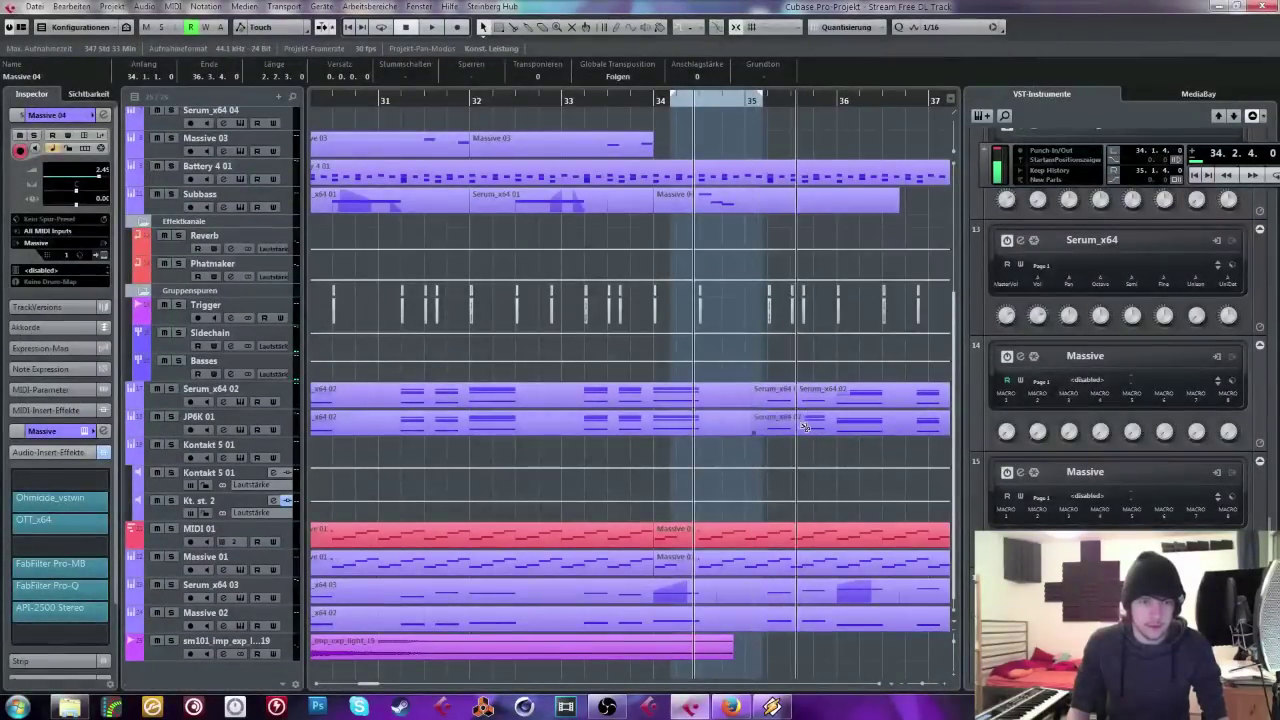
{"action": "left_click", "coordinate": [762, 590]}
{"action": "left_click", "coordinate": [762, 618]}
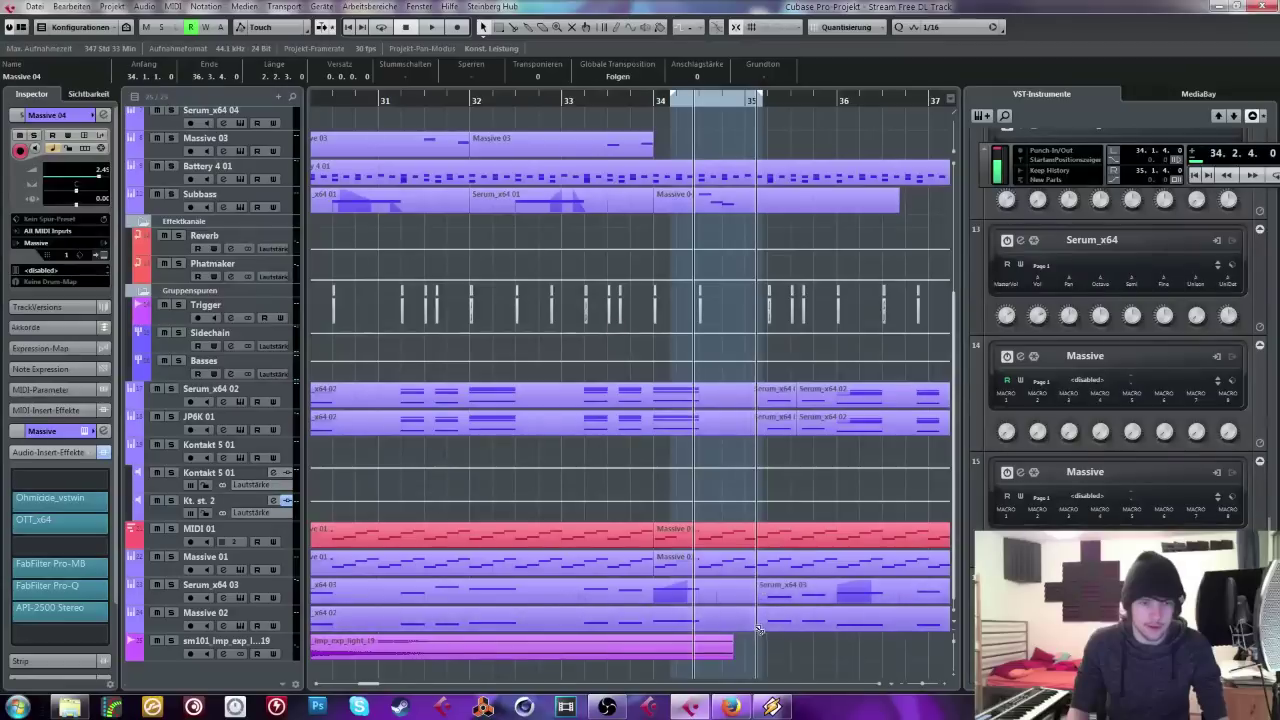
{"action": "left_click", "coordinate": [797, 590]}
{"action": "left_click", "coordinate": [797, 618]}
Step: Mute the short bar 35 segments on the Serum_x64 02, JP6K 01, Serum_x64 03 and Massive 02 tracks and play the passage
{"action": "left_click", "coordinate": [484, 28]}
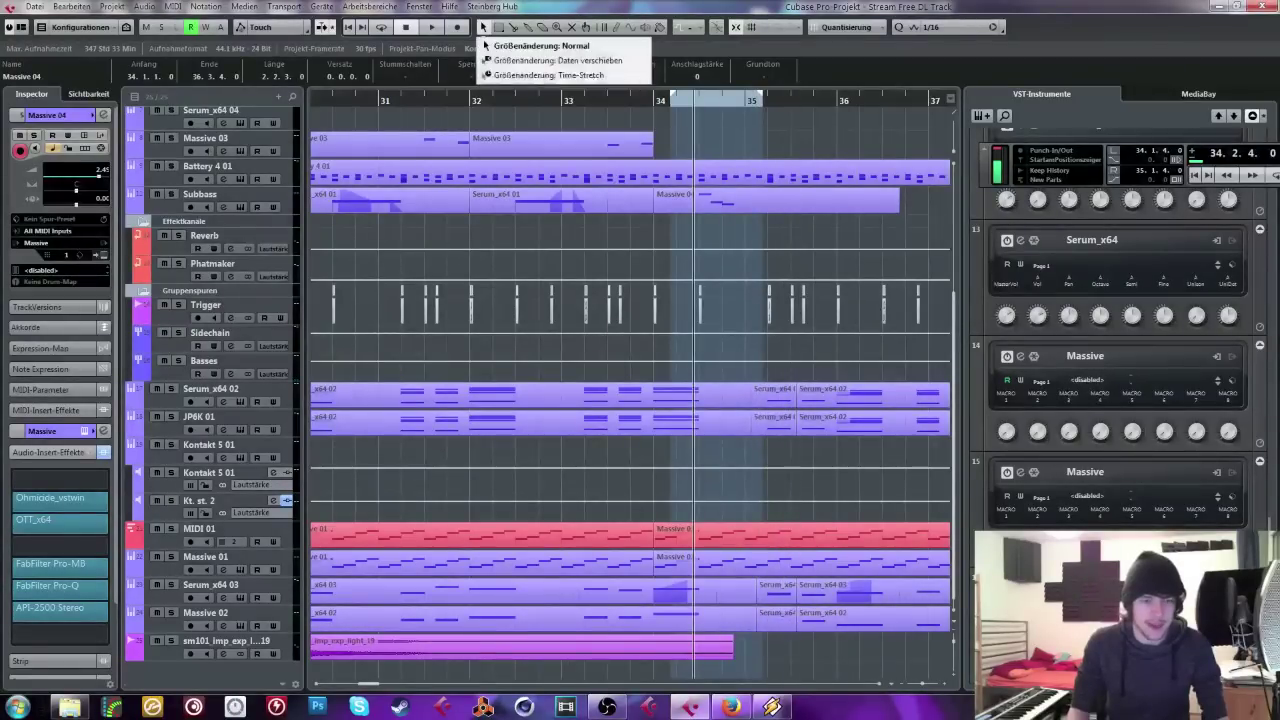
{"action": "left_click", "coordinate": [769, 615]}
{"action": "left_click", "coordinate": [772, 590], "text": "shift"}
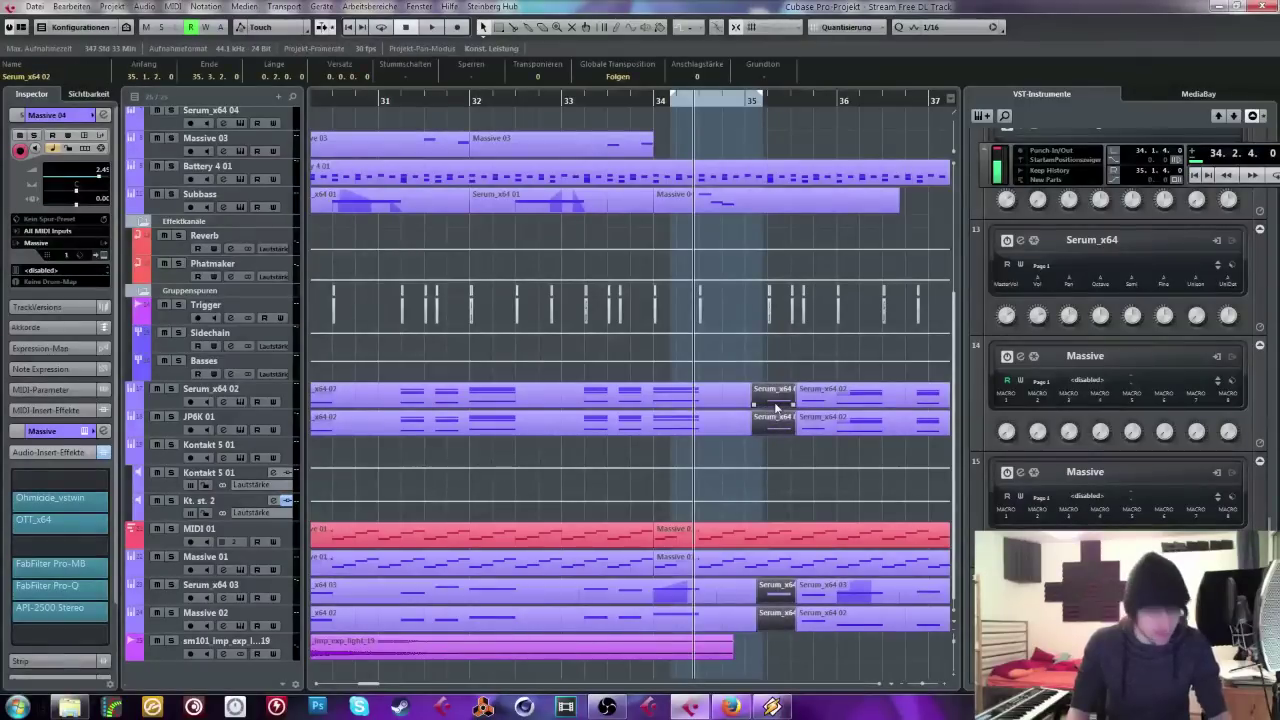
{"action": "left_click", "coordinate": [825, 144]}
{"action": "scroll", "coordinate": [825, 144], "scroll_direction": "up", "scroll_amount": 3}
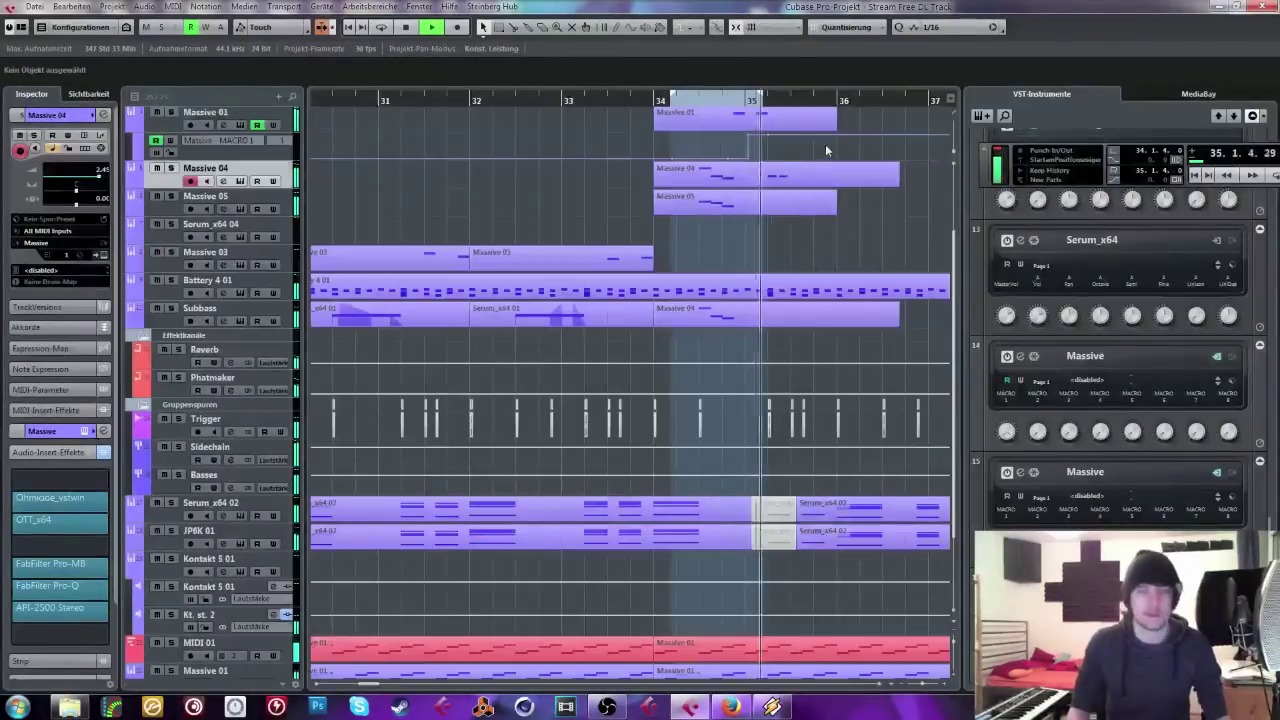
Step: Lengthen the two A0 notes in bar 35 of the Massive 04 clip to 0.0.1.87, play them, and close the editor
{"action": "left_click", "coordinate": [683, 100]}
{"action": "double_click", "coordinate": [768, 170]}
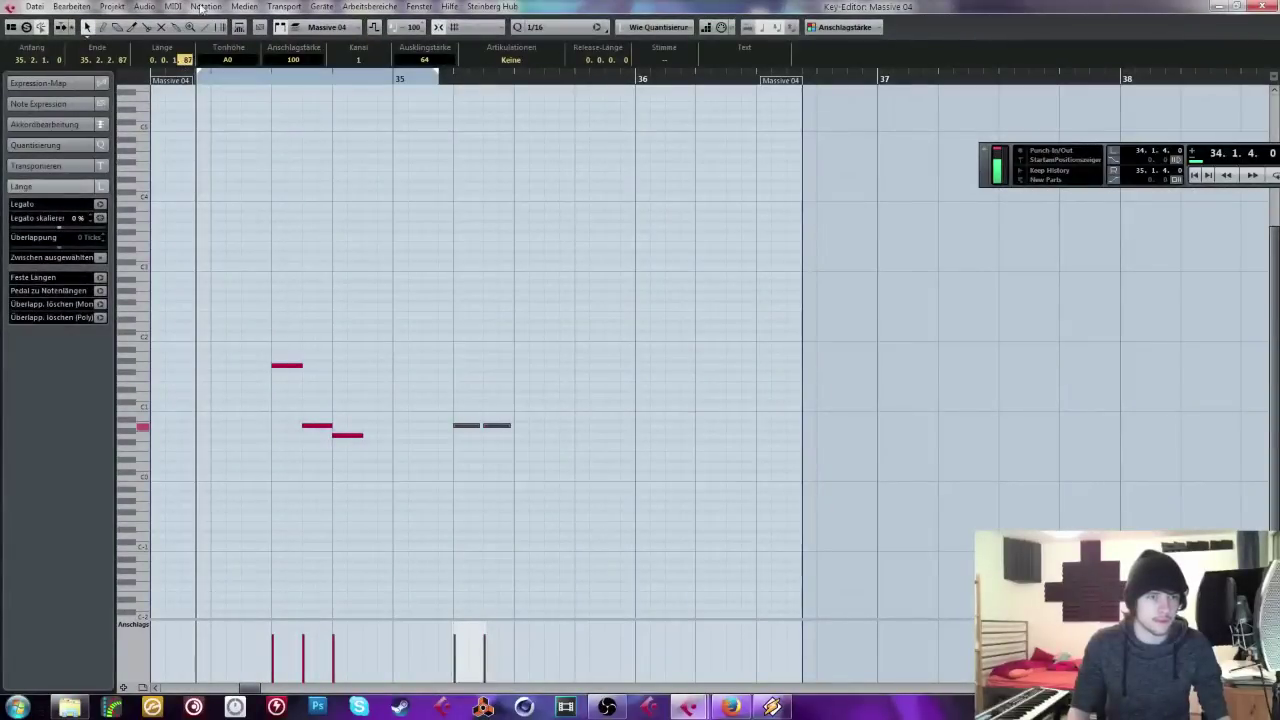
{"action": "left_click", "coordinate": [578, 275]}
{"action": "key", "text": "space"}
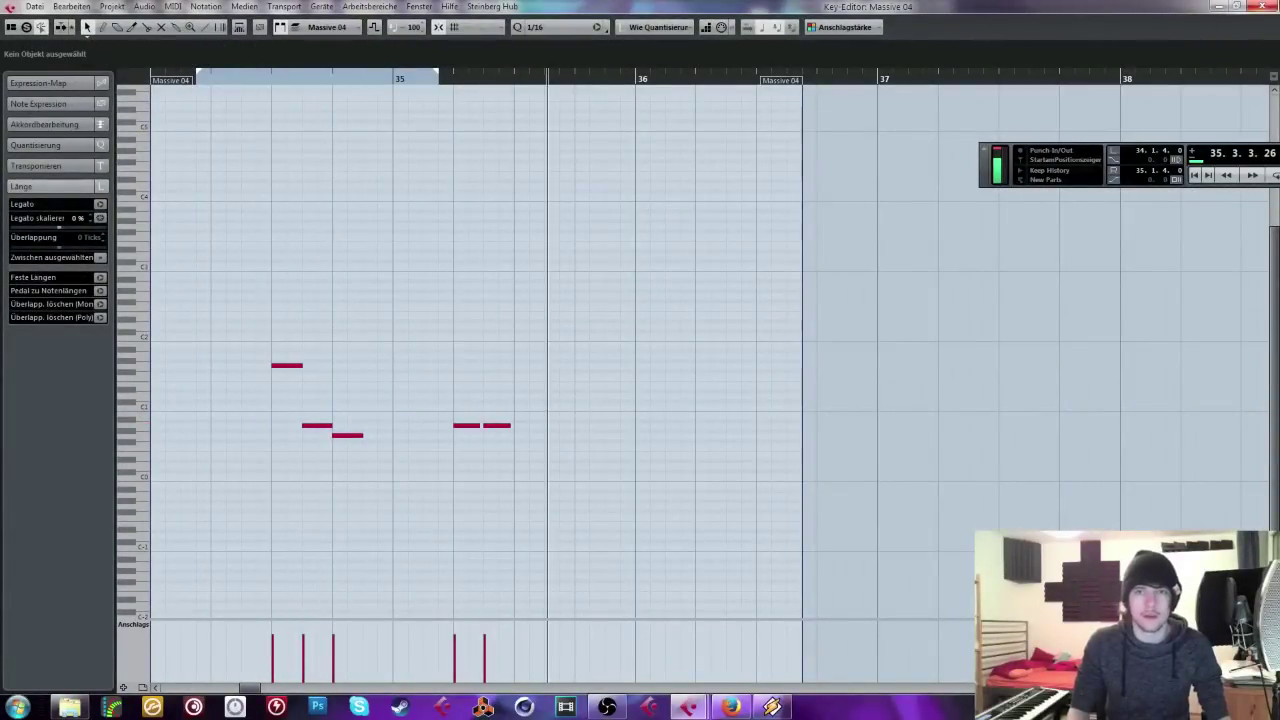
{"action": "left_click", "coordinate": [1268, 6]}
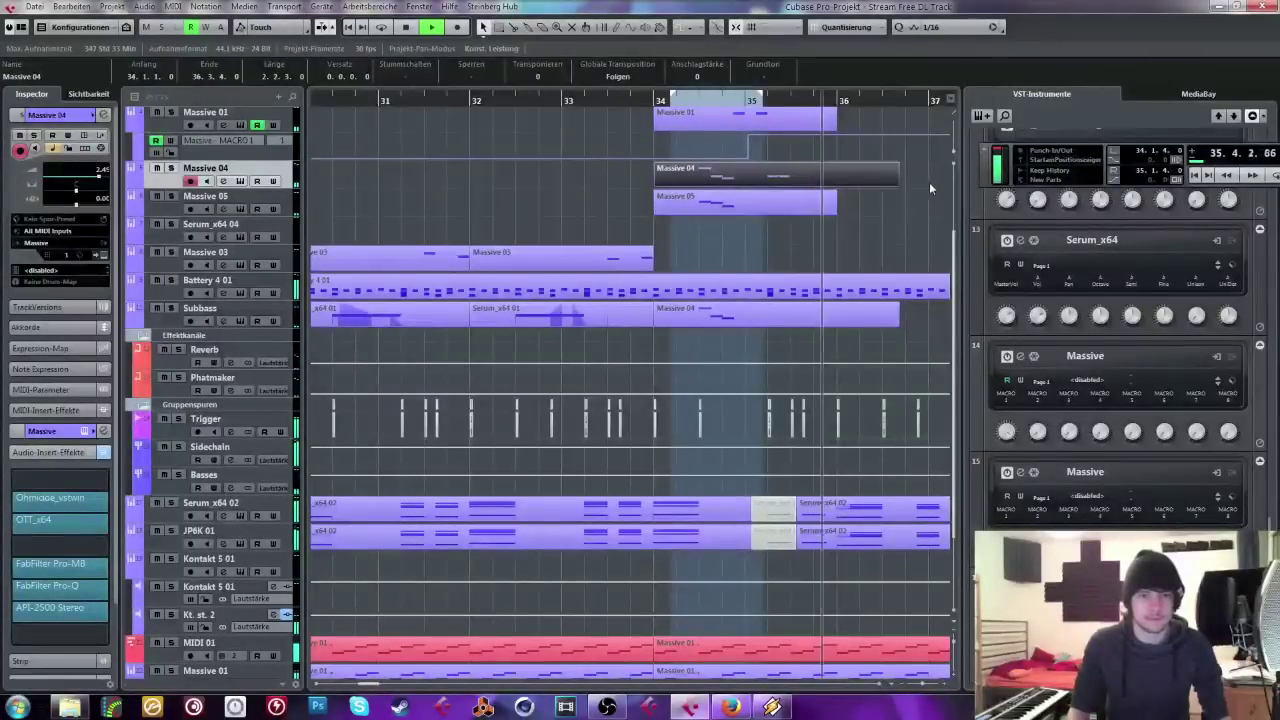
Step: Play the drop from just before bar 34 through bar 35 in the full mix
{"action": "scroll", "coordinate": [929, 182], "scroll_direction": "right", "scroll_amount": 5}
{"action": "key", "text": "space"}
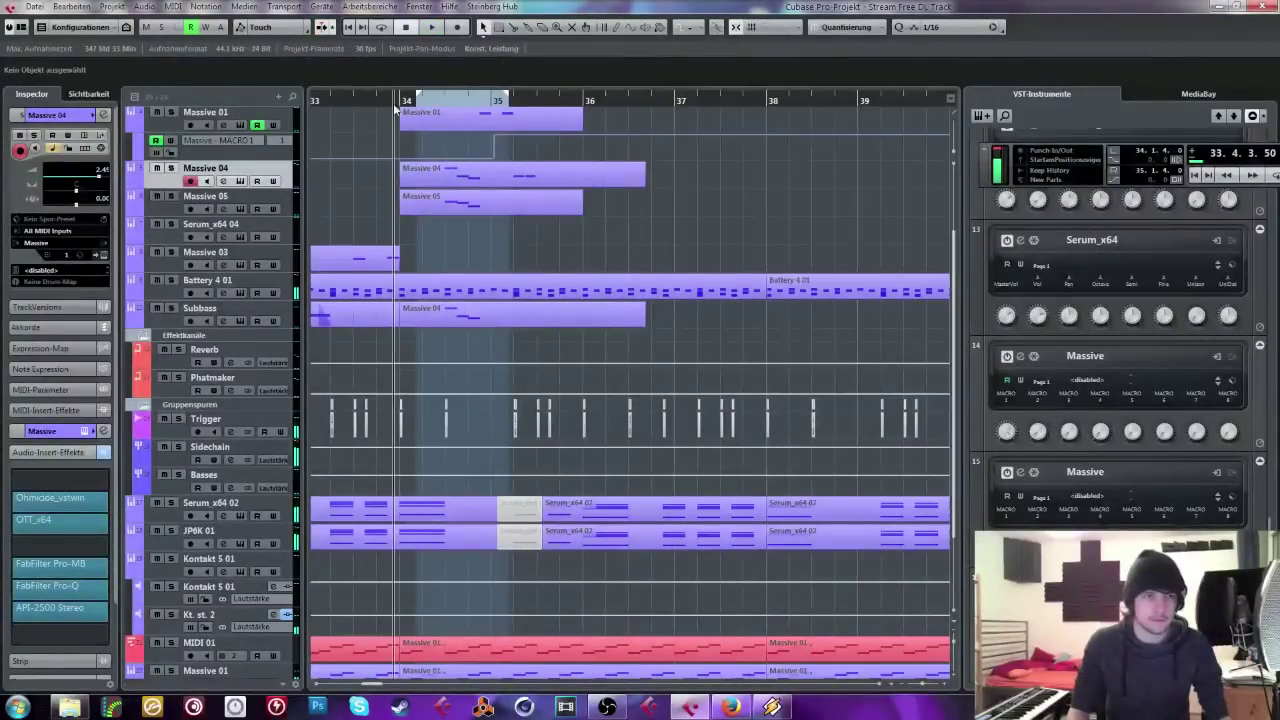
{"action": "scroll", "coordinate": [762, 268], "scroll_direction": "up", "scroll_amount": 3}
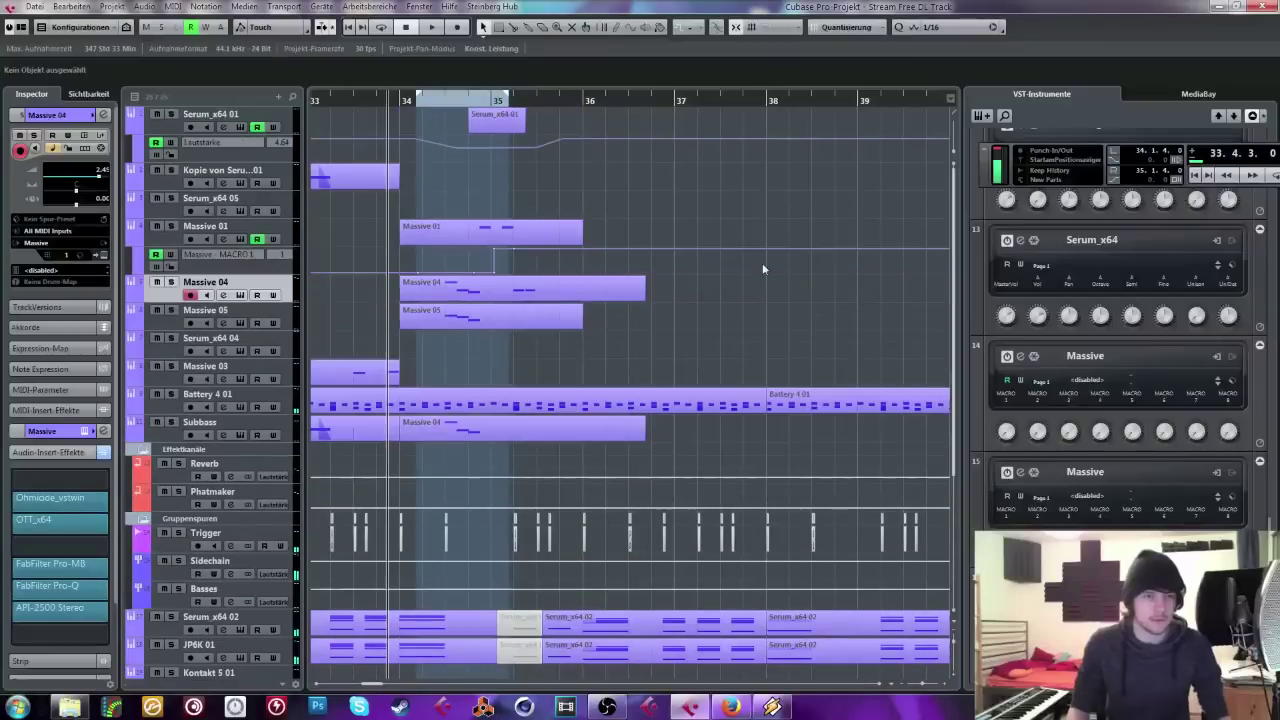
{"action": "key", "text": "space"}
{"action": "left_click", "coordinate": [517, 291]}
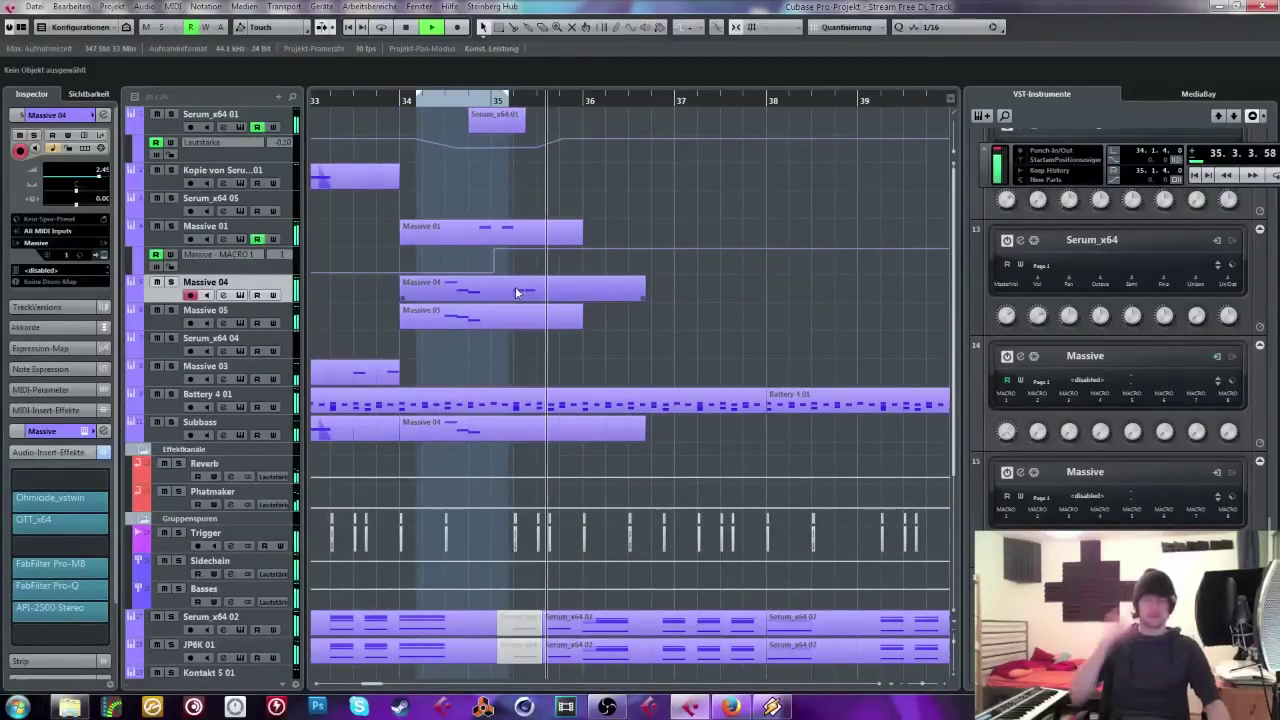
{"action": "key", "text": "space"}
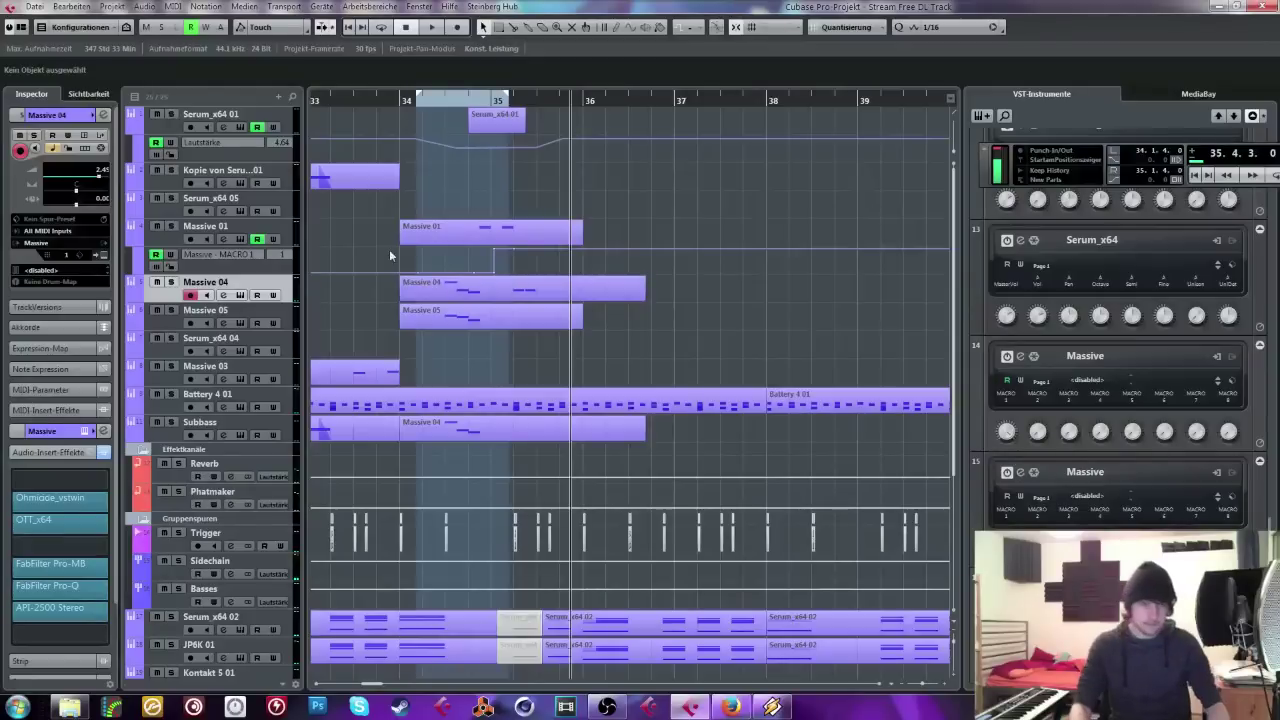
Step: Review the muted segments and replay the transition into bar 35
{"action": "scroll", "coordinate": [810, 298], "scroll_direction": "down", "scroll_amount": 3}
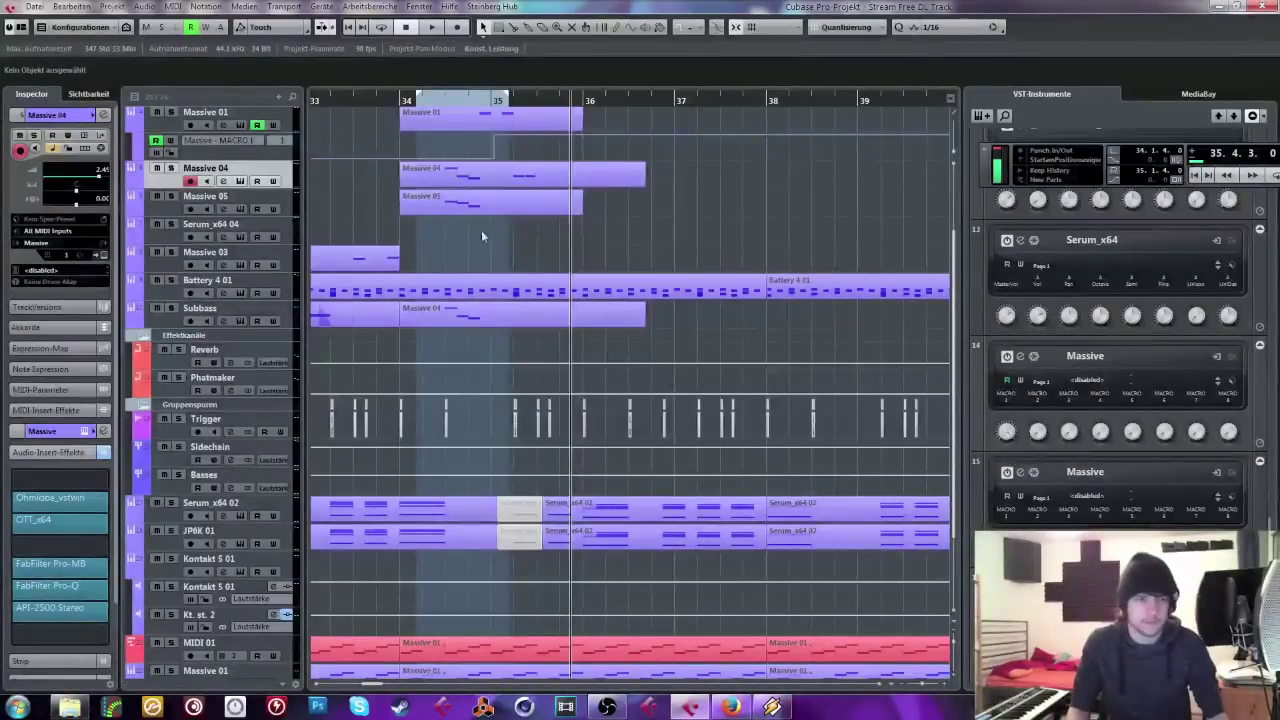
{"action": "left_click", "coordinate": [400, 100]}
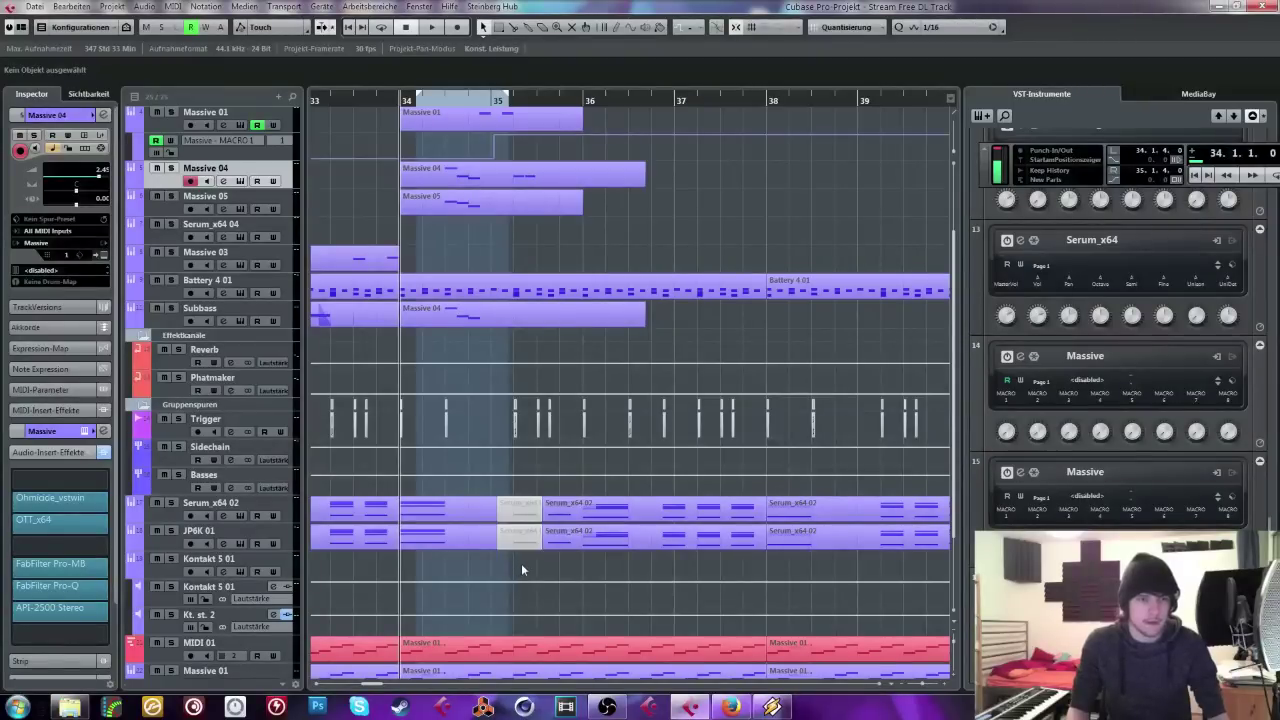
{"action": "left_click", "coordinate": [523, 514]}
{"action": "scroll", "coordinate": [565, 345], "scroll_direction": "up", "scroll_amount": 3}
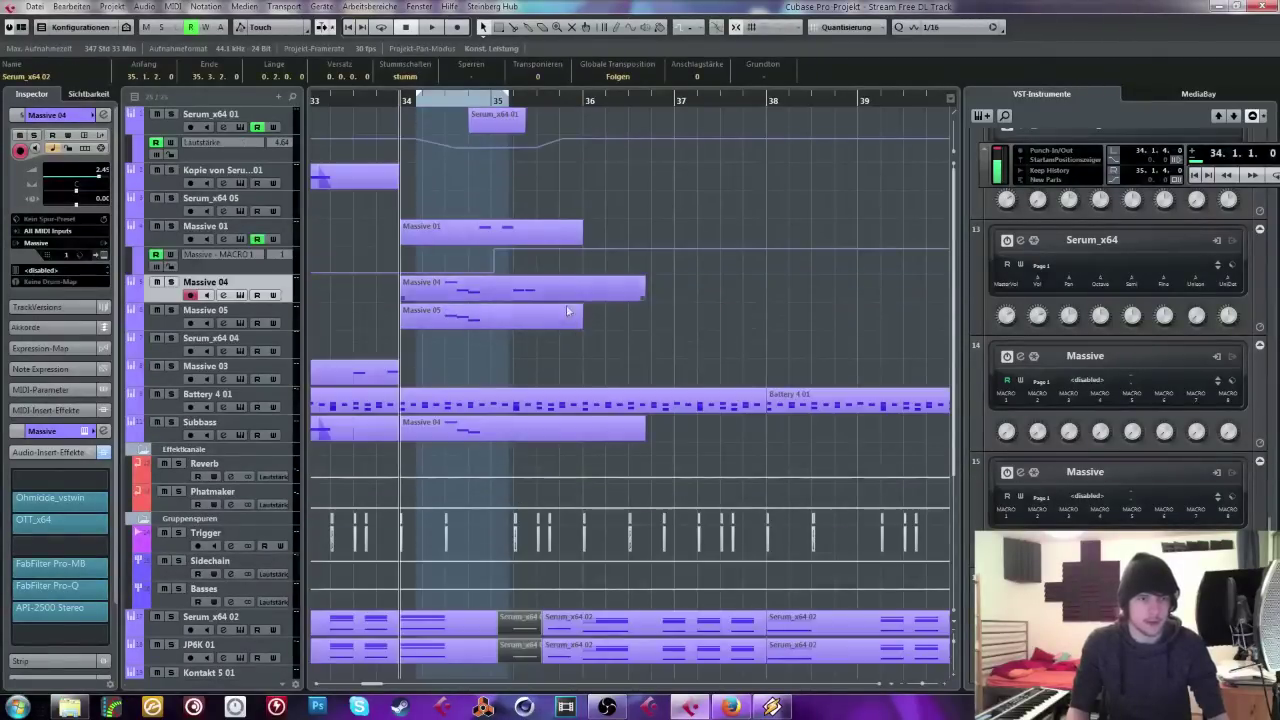
{"action": "left_click", "coordinate": [560, 292]}
{"action": "left_click", "coordinate": [497, 100]}
{"action": "left_click", "coordinate": [644, 203]}
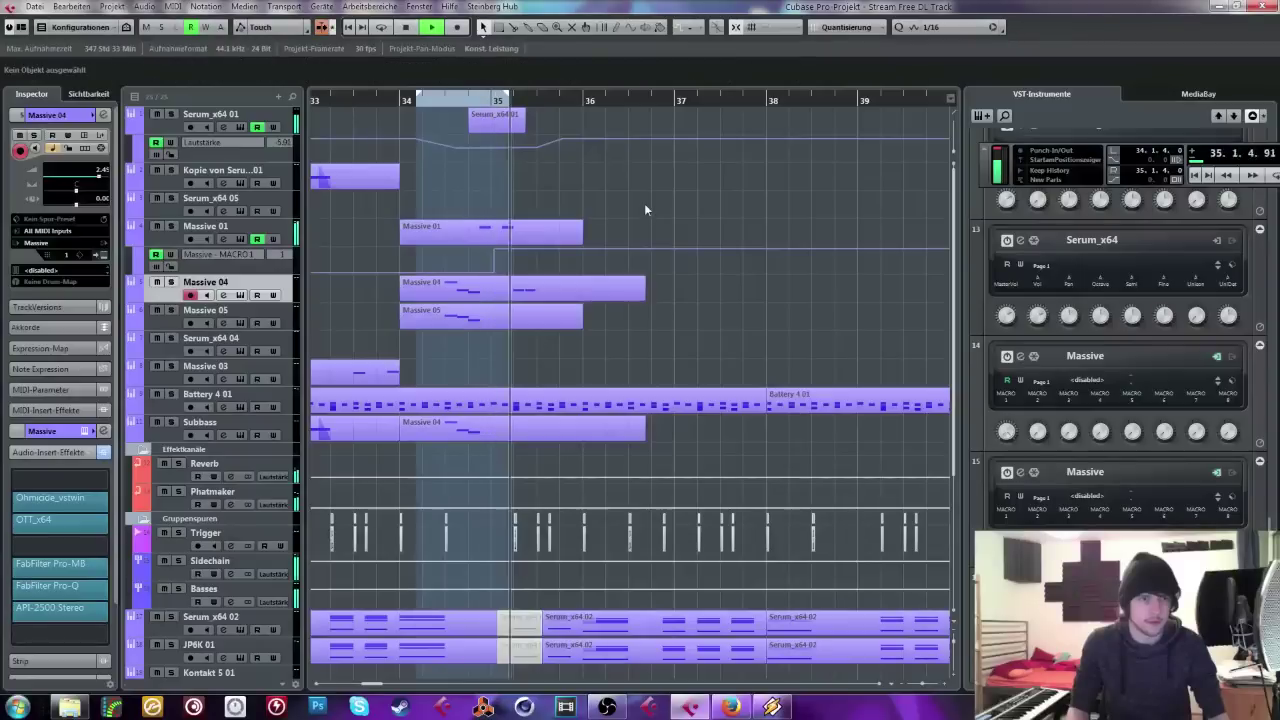
Step: Add two short A0 notes of length 0.0.1.82 from 35.2.1 in the Subbass track's Massive 04 clip
{"action": "double_click", "coordinate": [527, 426]}
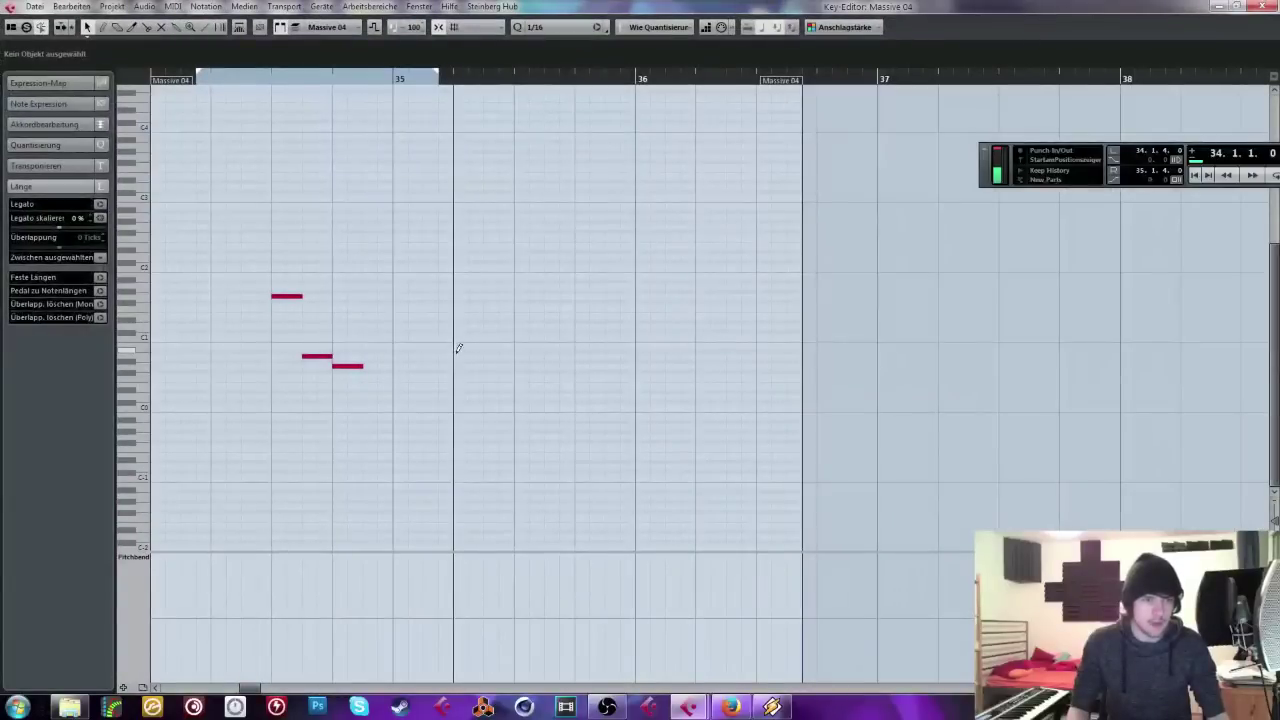
{"action": "left_click_drag", "start_coordinate": [457, 352], "coordinate": [515, 357]}
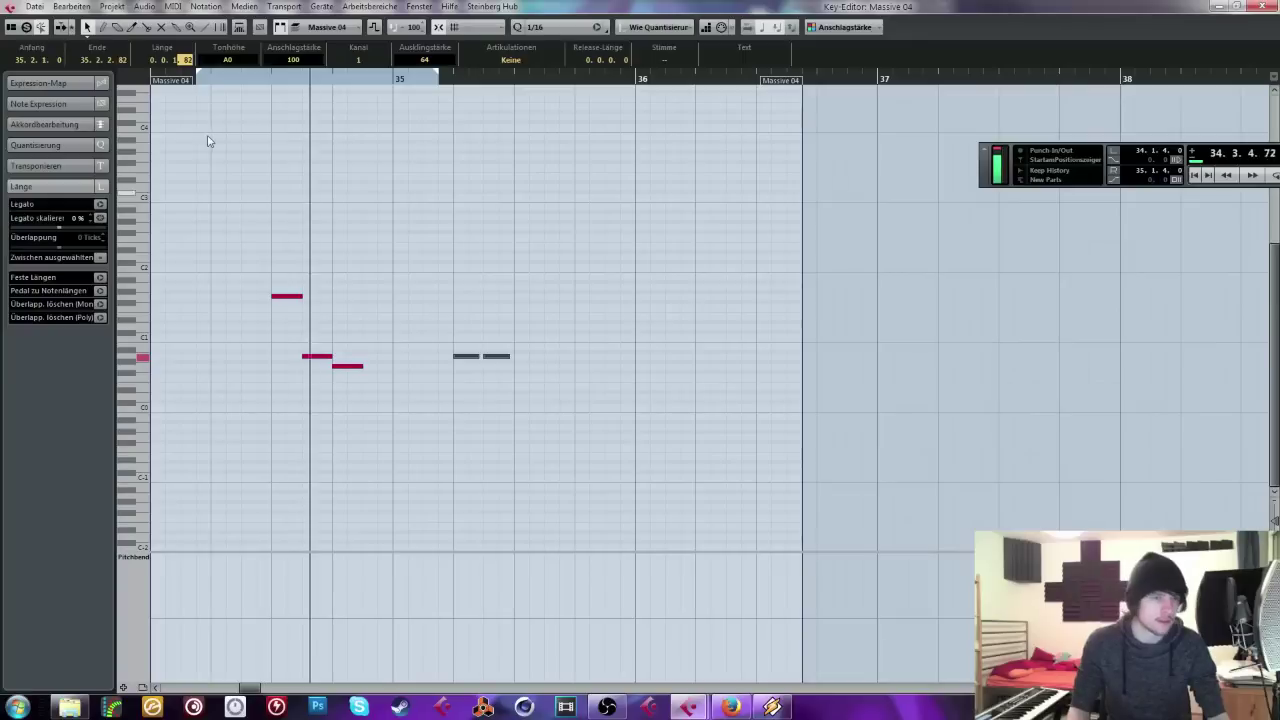
{"action": "left_click", "coordinate": [516, 216]}
Step: Copy the pair of A0 notes into the second half of bar 35 in the Subbass clip and close the editor
{"action": "left_click_drag", "start_coordinate": [440, 362], "coordinate": [560, 268]}
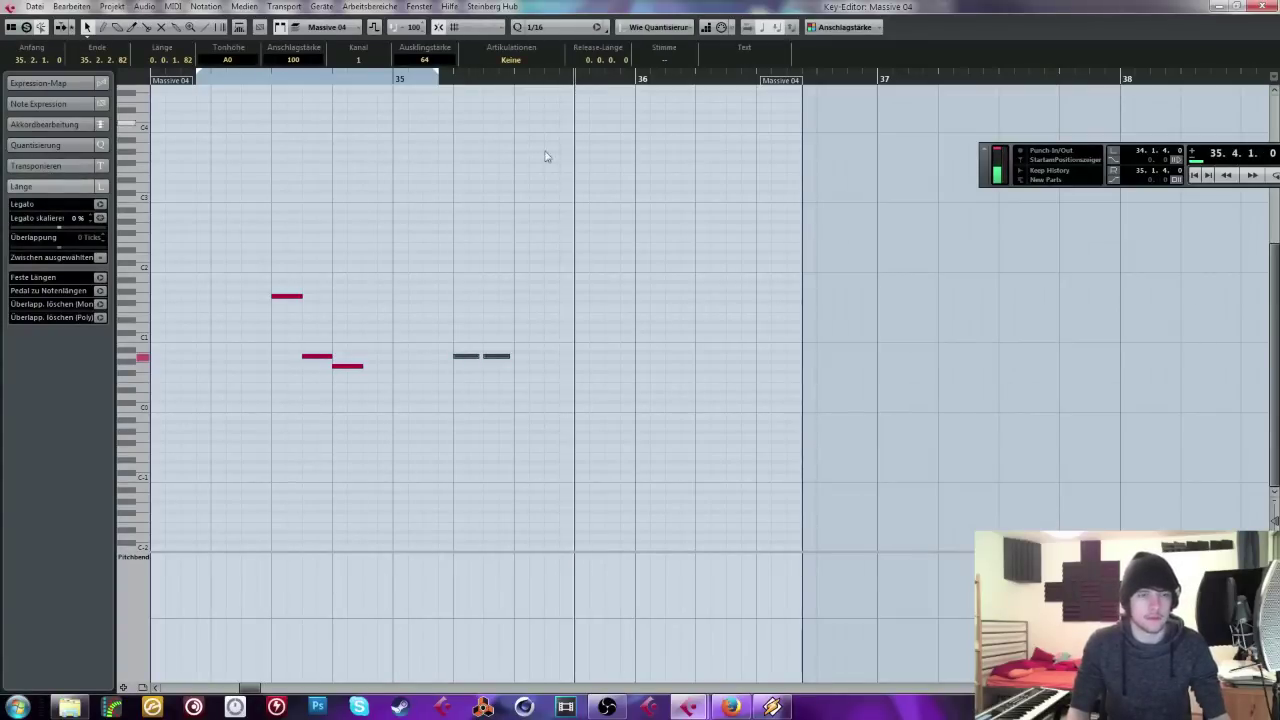
{"action": "left_click", "coordinate": [551, 80]}
{"action": "key", "text": "ctrl+v"}
{"action": "left_click", "coordinate": [443, 120]}
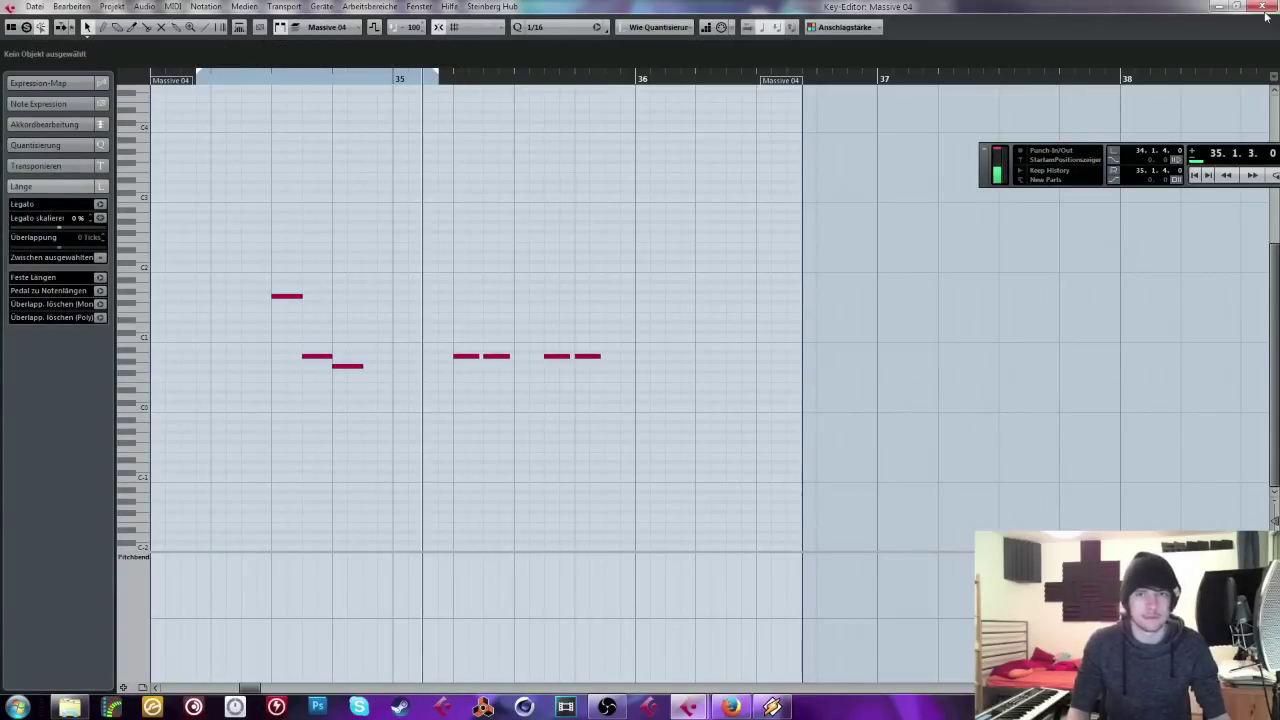
{"action": "left_click", "coordinate": [1264, 8]}
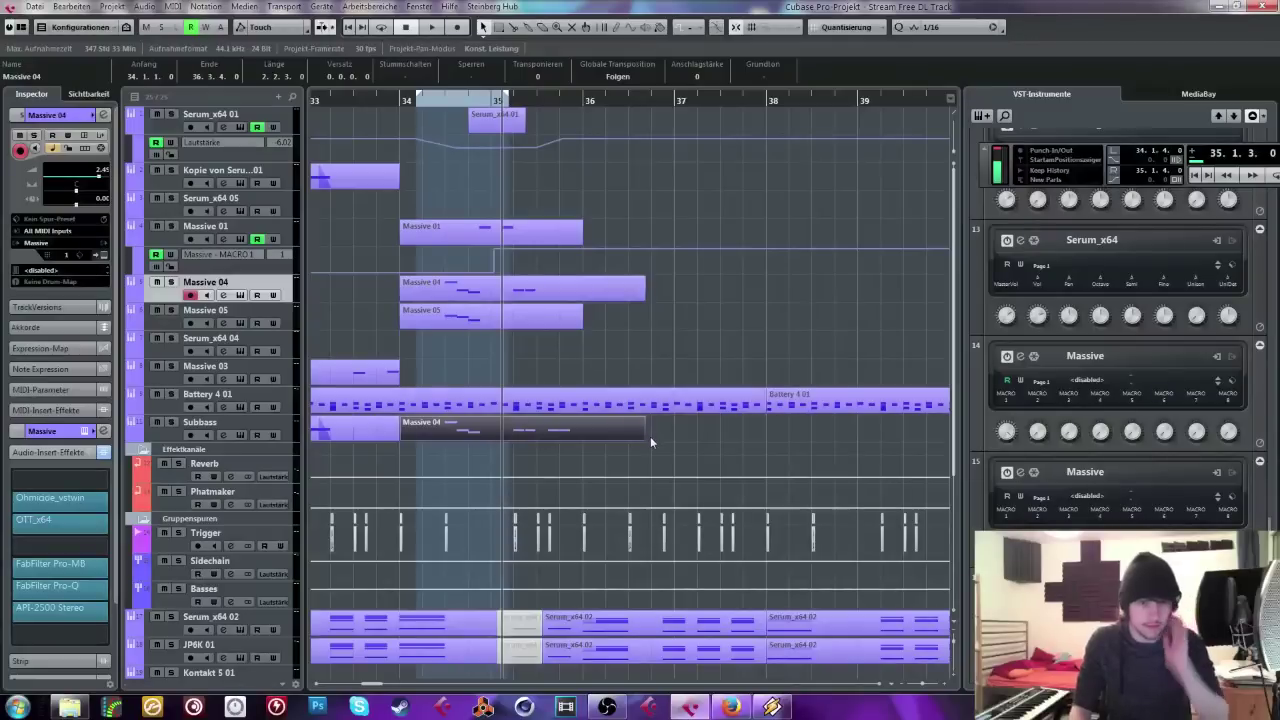
Step: Shorten the Subbass track's Massive 04 clip to end at 35.1.3 and return the playback position to bar 34
{"action": "left_click_drag", "start_coordinate": [650, 436], "coordinate": [498, 434]}
{"action": "left_click", "coordinate": [444, 145]}
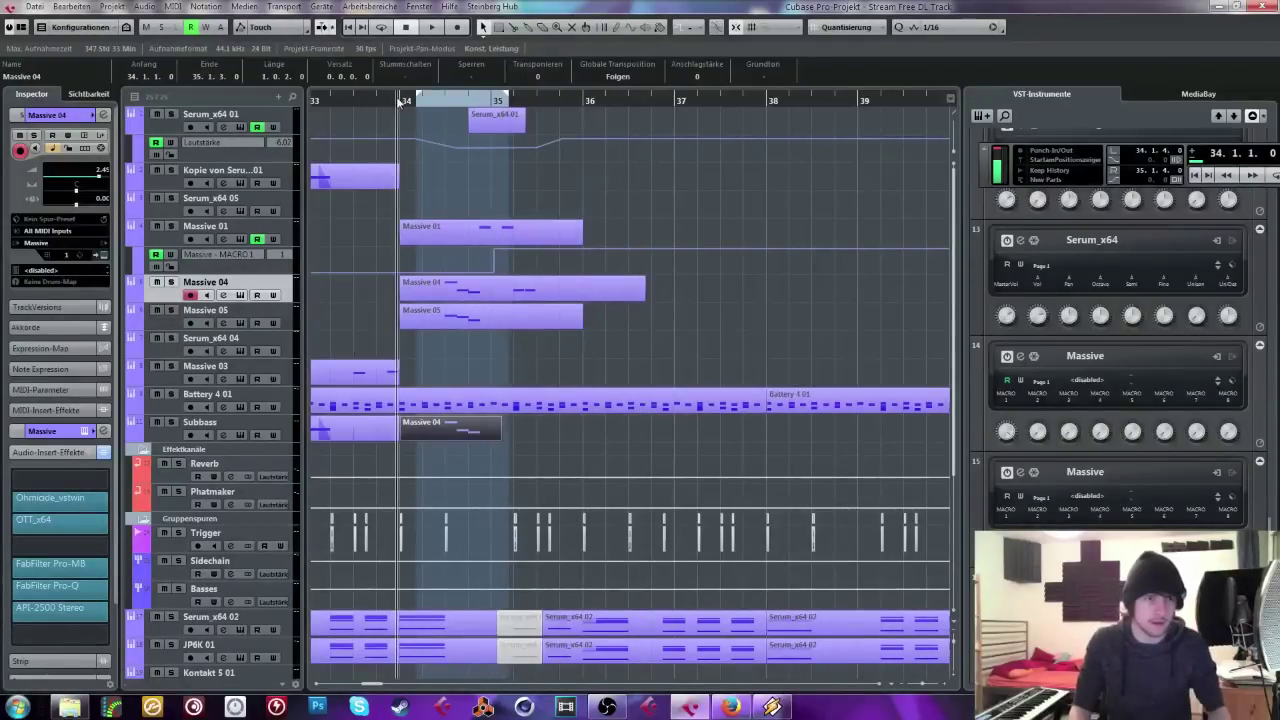
Step: Unmute the short bar 35 segments on the Serum_x64 02, JP6K 01, Serum_x64 03 and Massive 02 tracks
{"action": "scroll", "coordinate": [732, 287], "scroll_direction": "down", "scroll_amount": 3}
{"action": "left_click", "coordinate": [518, 511]}
{"action": "scroll", "coordinate": [530, 530], "scroll_direction": "down", "scroll_amount": 3}
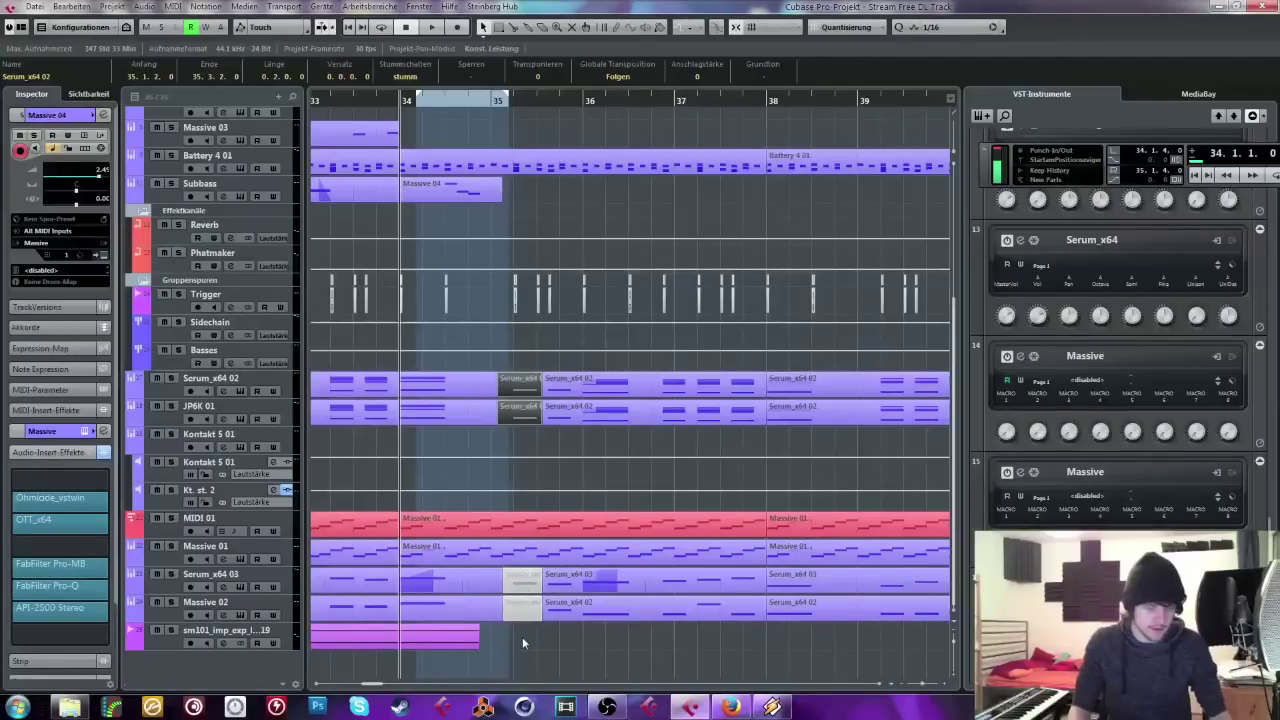
{"action": "left_click_drag", "start_coordinate": [520, 640], "coordinate": [530, 568]}
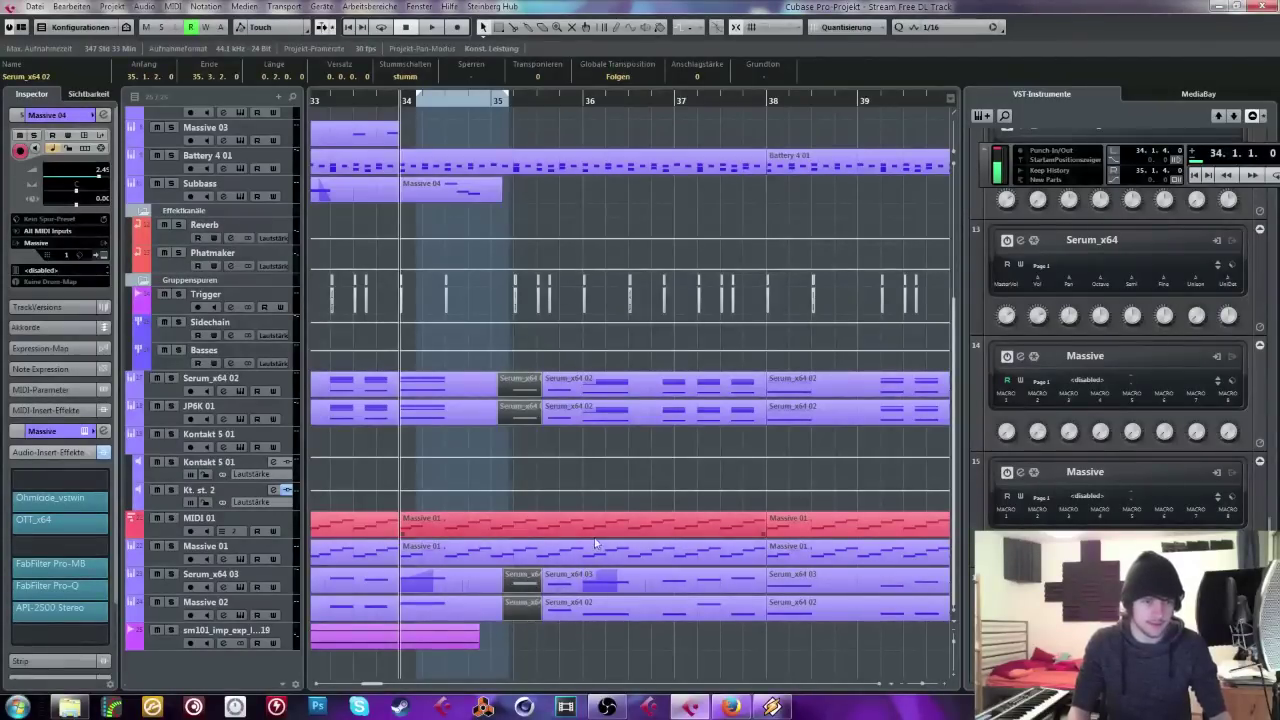
{"action": "scroll", "coordinate": [643, 336], "scroll_direction": "up", "scroll_amount": 6}
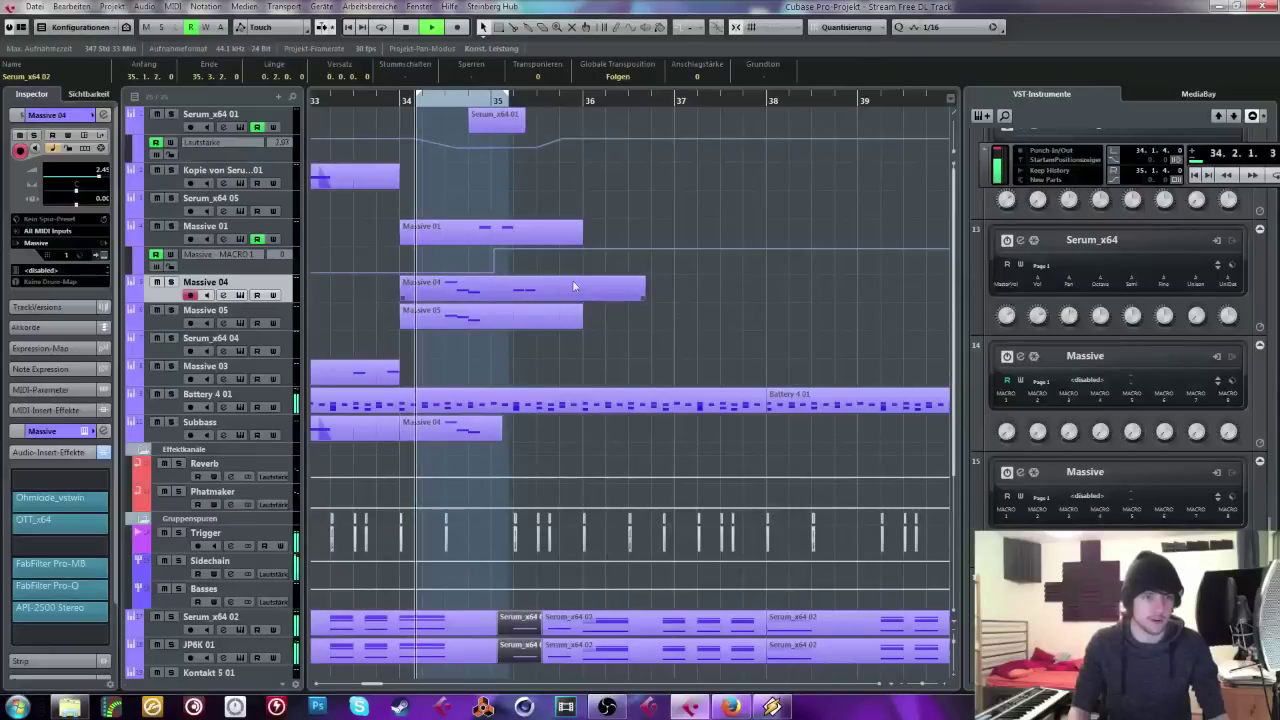
Step: Shorten the Massive 04 track's clip to end at bar 35 and restart playback ahead of the drop
{"action": "left_click_drag", "start_coordinate": [644, 297], "coordinate": [492, 290]}
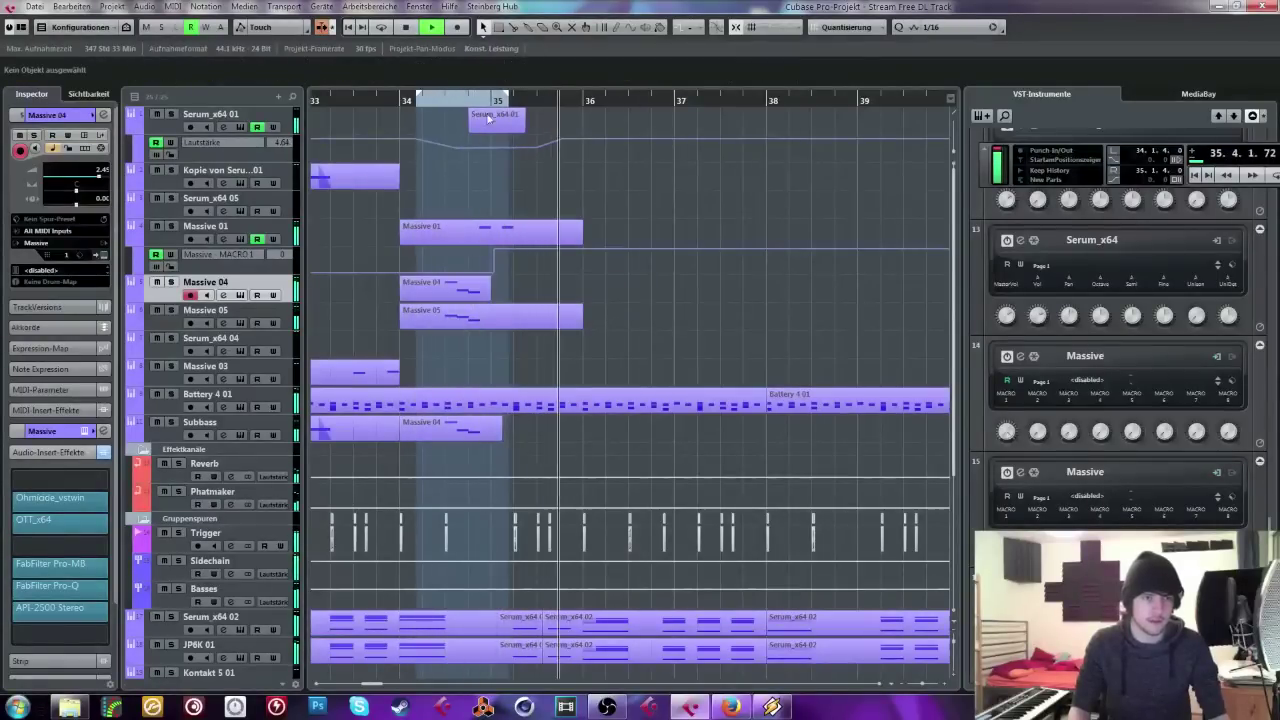
{"action": "left_click", "coordinate": [324, 102]}
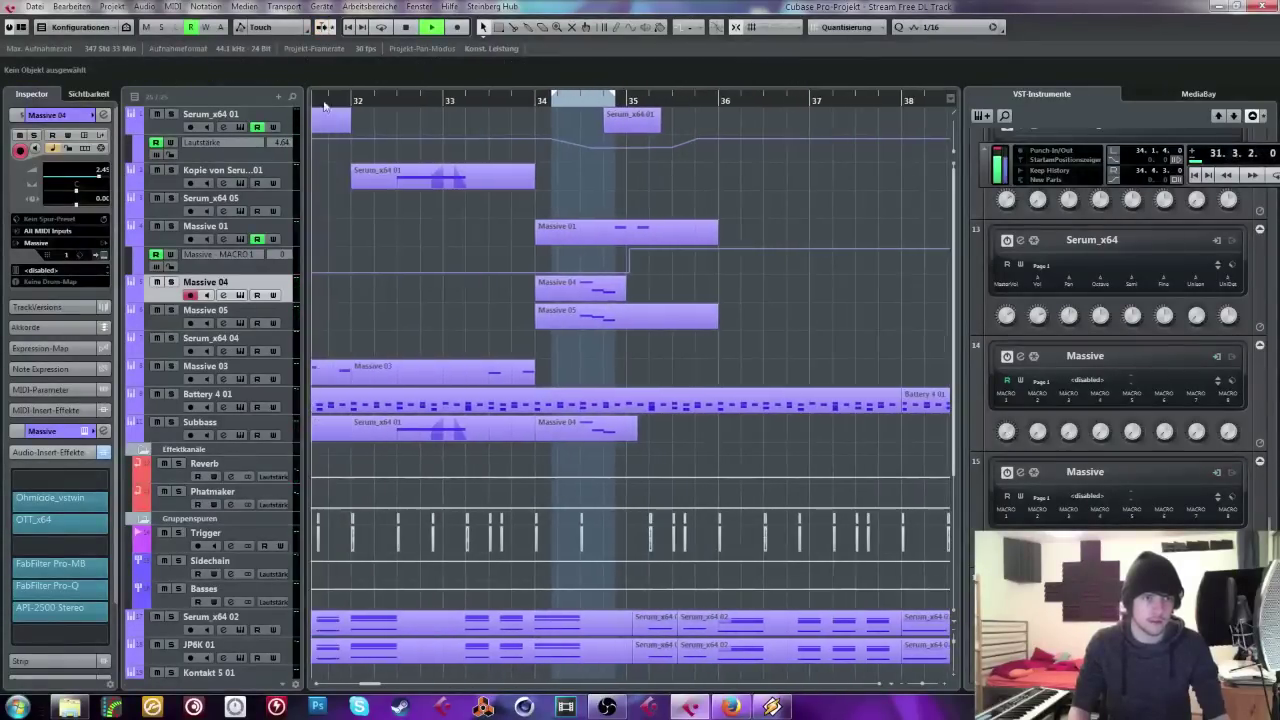
Step: Duplicate the Massive 03 clip of bars 32 and 33 to bar 34 and open the copy in the key editor
{"action": "left_click", "coordinate": [429, 369]}
{"action": "key", "text": "ctrl+d"}
{"action": "double_click", "coordinate": [647, 376]}
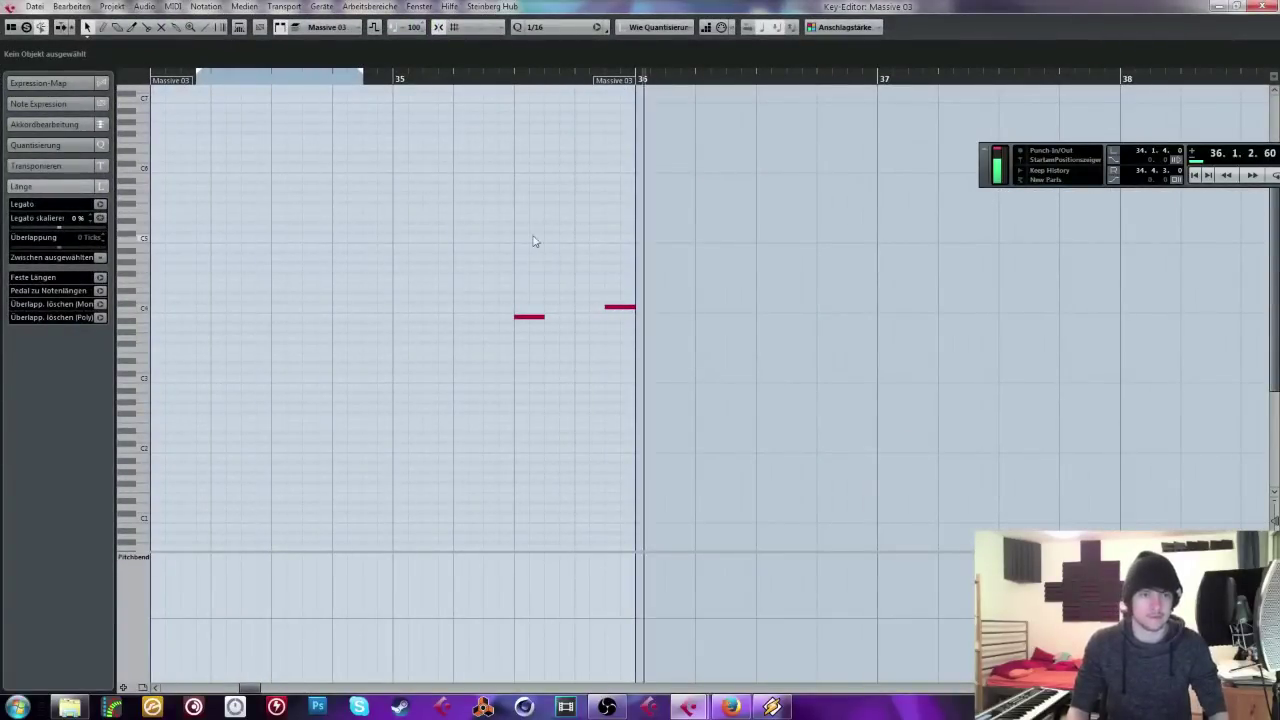
Step: Transpose both notes of the copied Massive 03 clip up three semitones and replay the arrangement from bar 30
{"action": "left_click_drag", "start_coordinate": [468, 171], "coordinate": [576, 338]}
{"action": "key", "text": "Up"}
{"action": "key", "text": "Up"}
{"action": "key", "text": "Up"}
{"action": "left_click_drag", "start_coordinate": [594, 278], "coordinate": [670, 361]}
{"action": "key", "text": "Up"}
{"action": "key", "text": "Up"}
{"action": "key", "text": "Up"}
{"action": "left_click", "coordinate": [580, 389]}
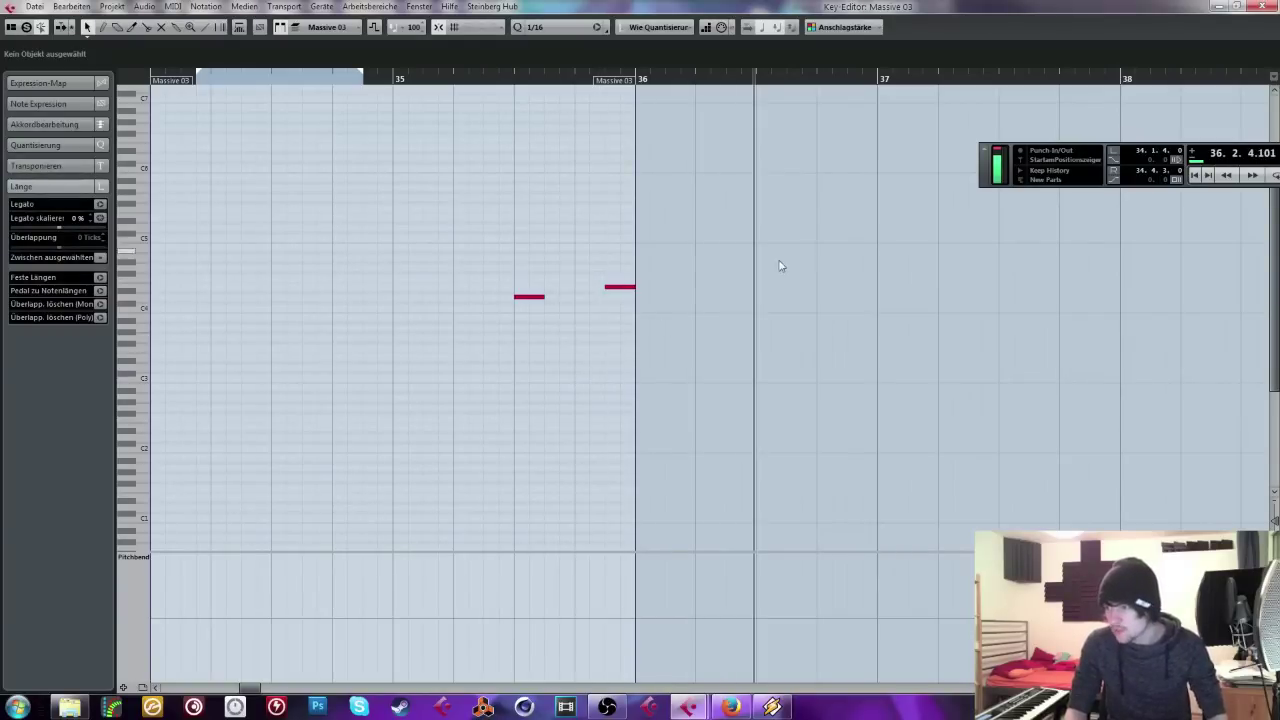
{"action": "left_click", "coordinate": [1265, 8]}
{"action": "left_click_drag", "start_coordinate": [394, 98], "coordinate": [383, 148]}
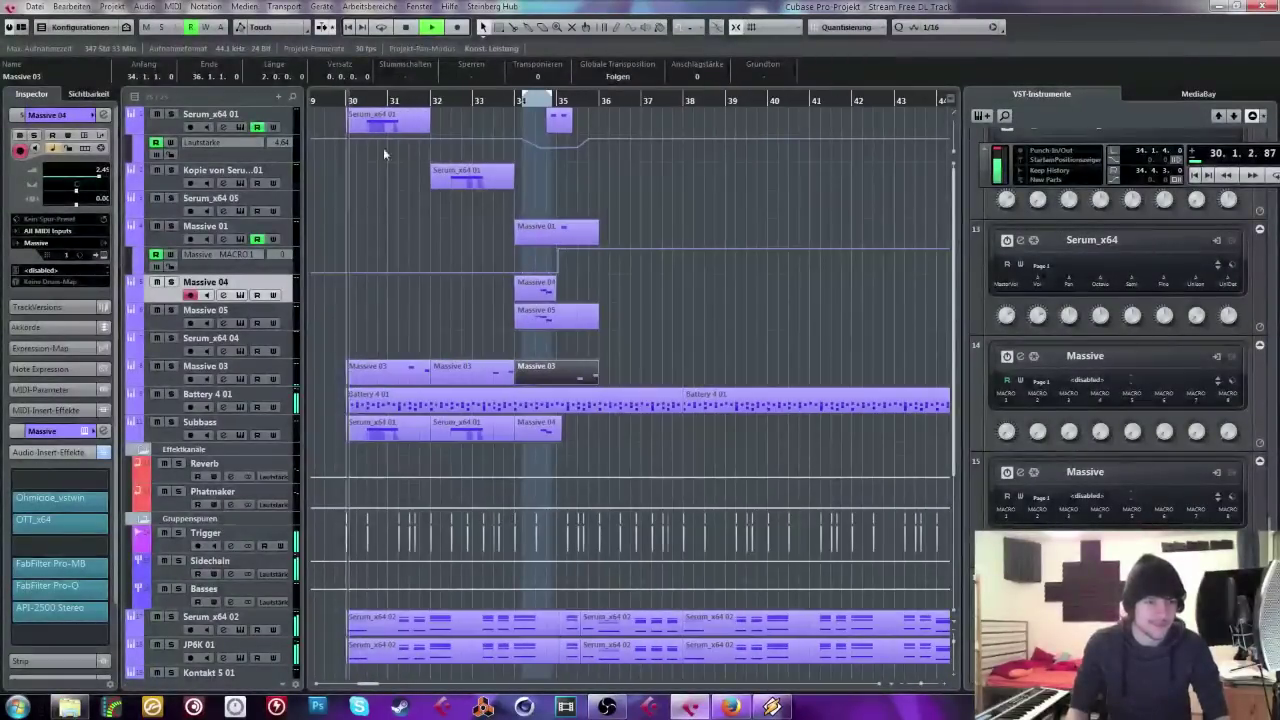
Step: Open the audio file import and browse to the Songs folder in the Vocal Foundry samples inside SAMPLE CORE
{"action": "left_click", "coordinate": [34, 6]}
{"action": "mouse_move", "coordinate": [228, 231]}
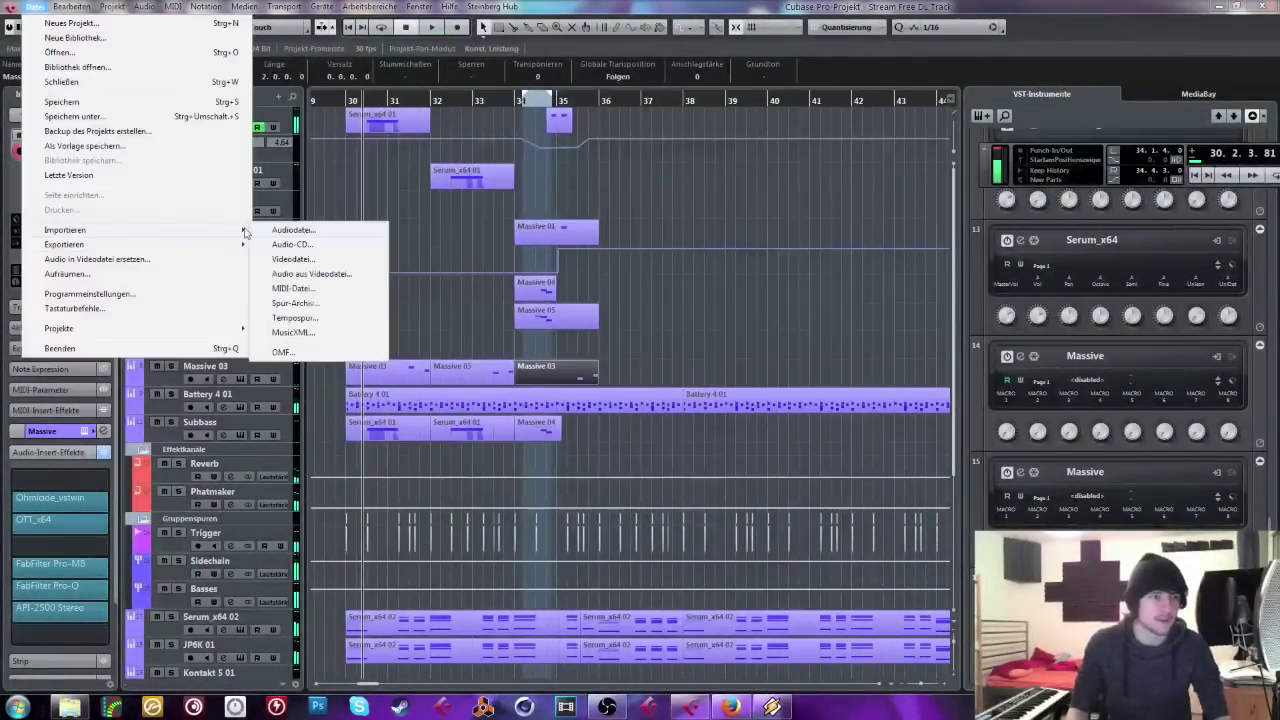
{"action": "left_click", "coordinate": [290, 231]}
{"action": "key", "text": "BackSpace"}
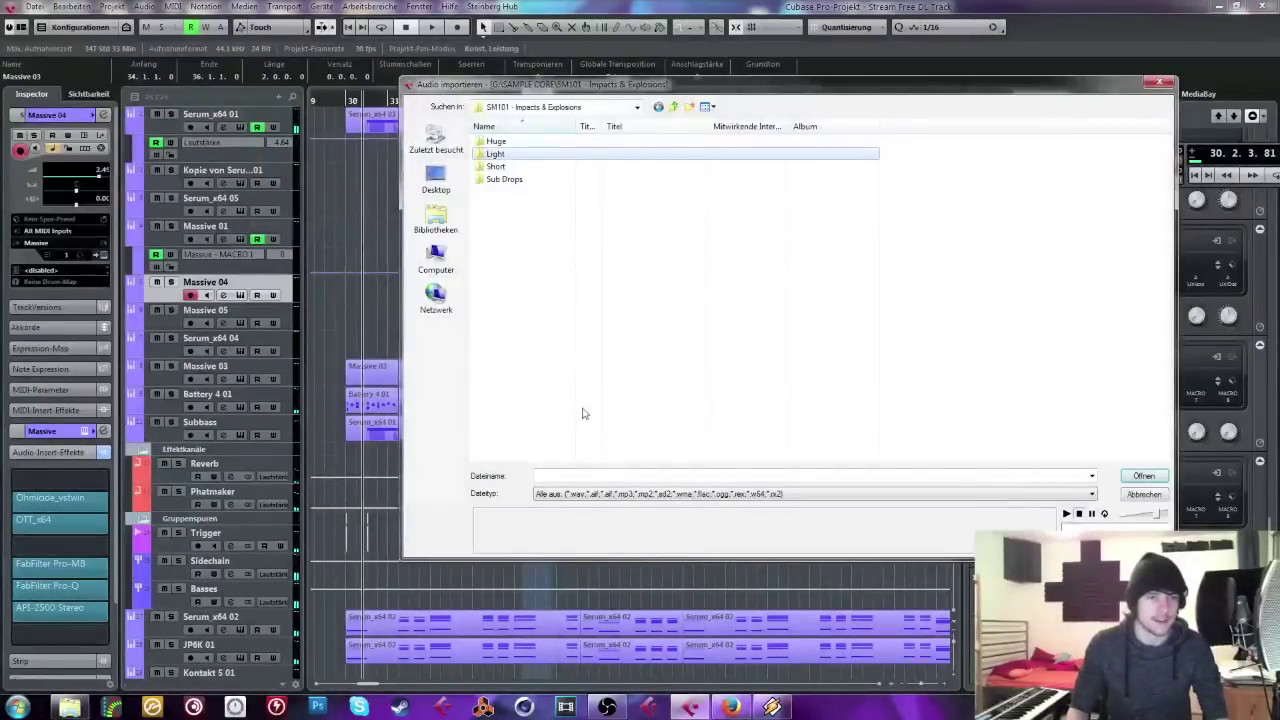
{"action": "key", "text": "BackSpace"}
{"action": "key", "text": "v"}
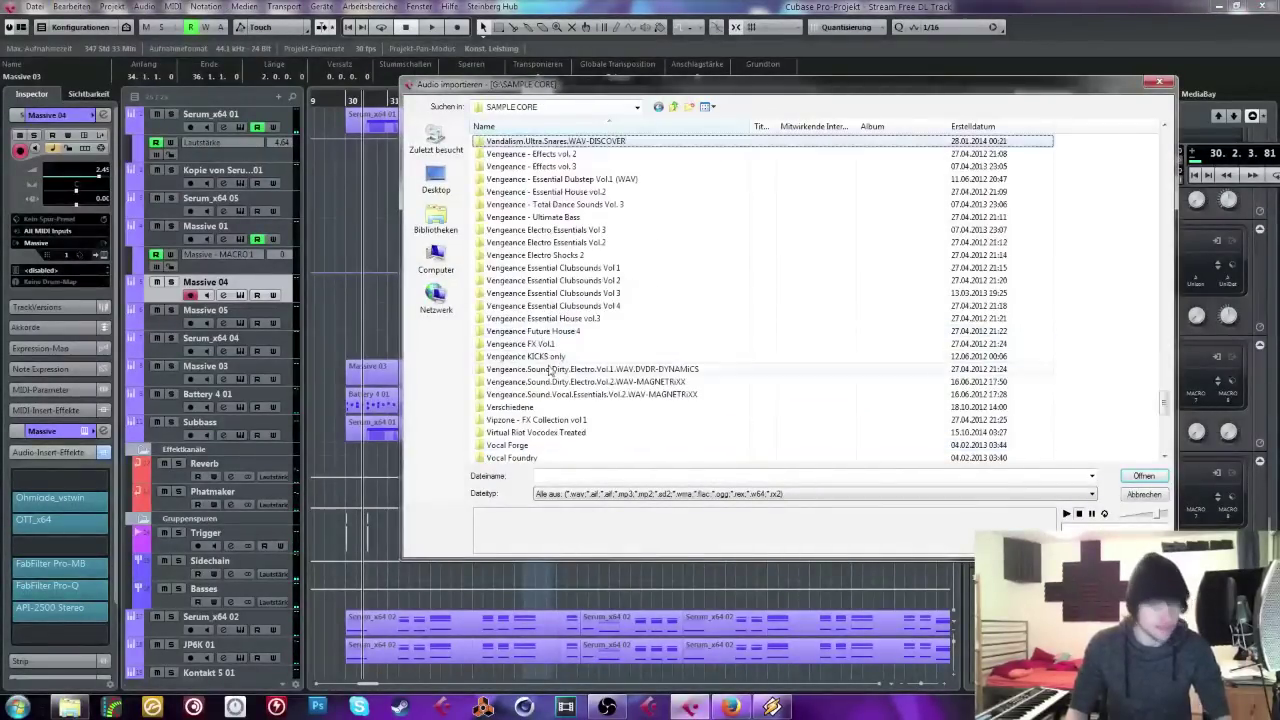
{"action": "scroll", "coordinate": [540, 300], "scroll_direction": "down", "scroll_amount": 2}
{"action": "left_click", "coordinate": [500, 270]}
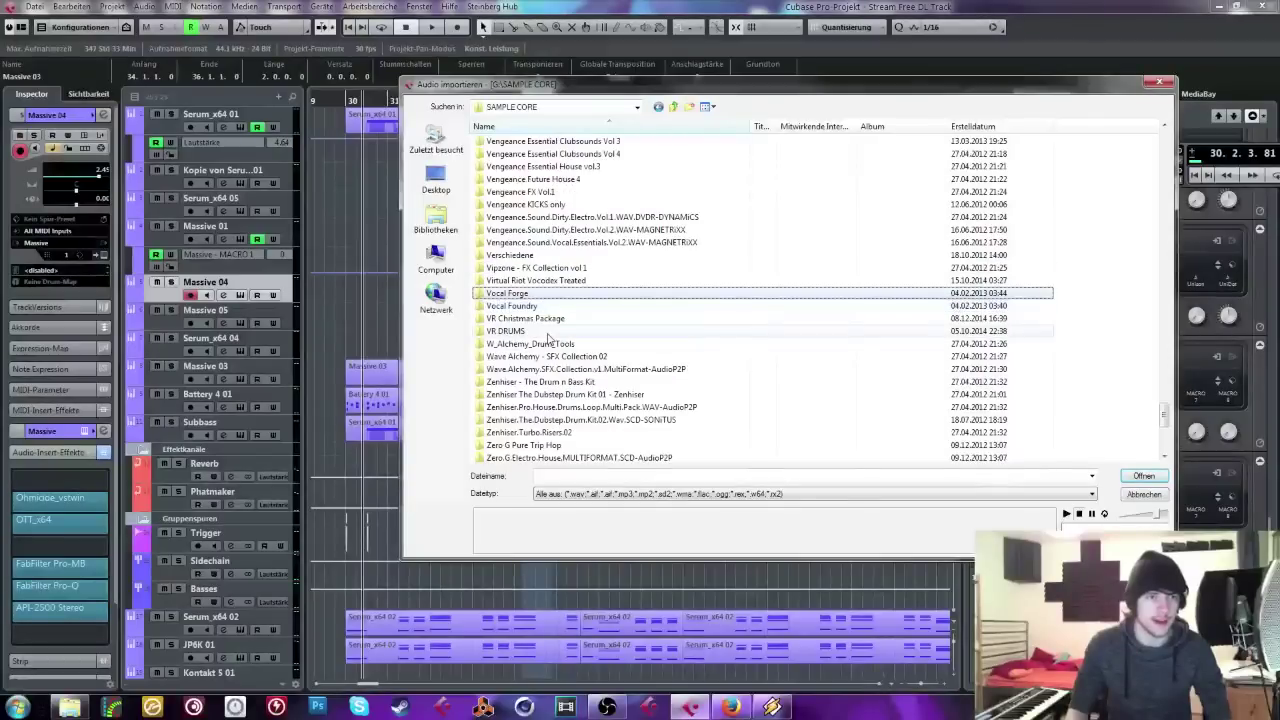
{"action": "key", "text": "Return"}
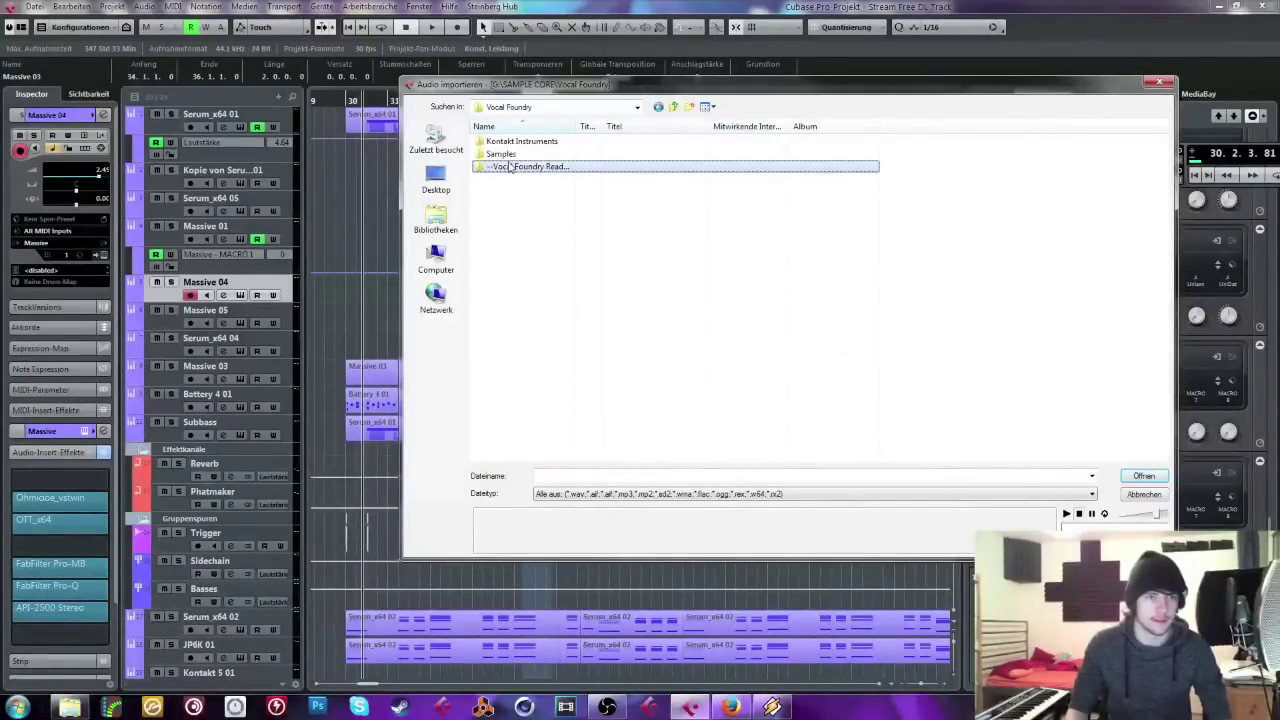
{"action": "double_click", "coordinate": [501, 154]}
{"action": "double_click", "coordinate": [498, 142]}
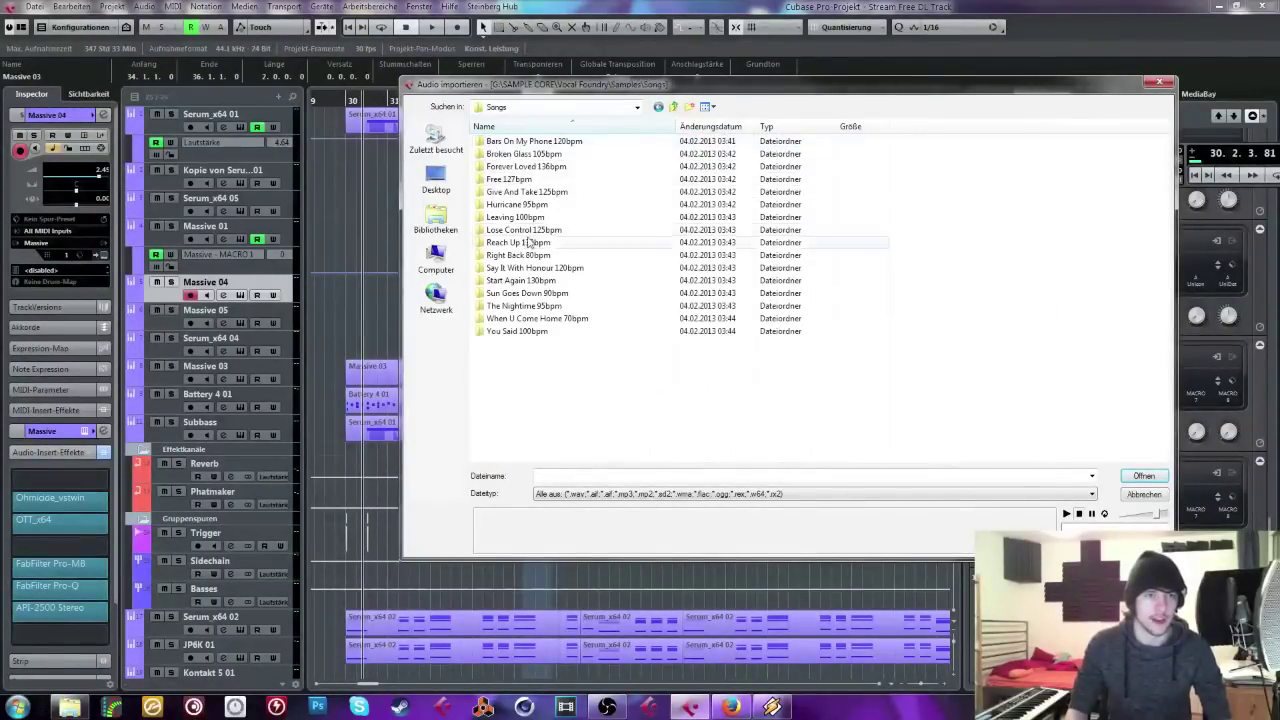
Step: Preview the chorus harmony and bridge vocal files in the Leaving 100bpm folder
{"action": "left_click", "coordinate": [520, 219]}
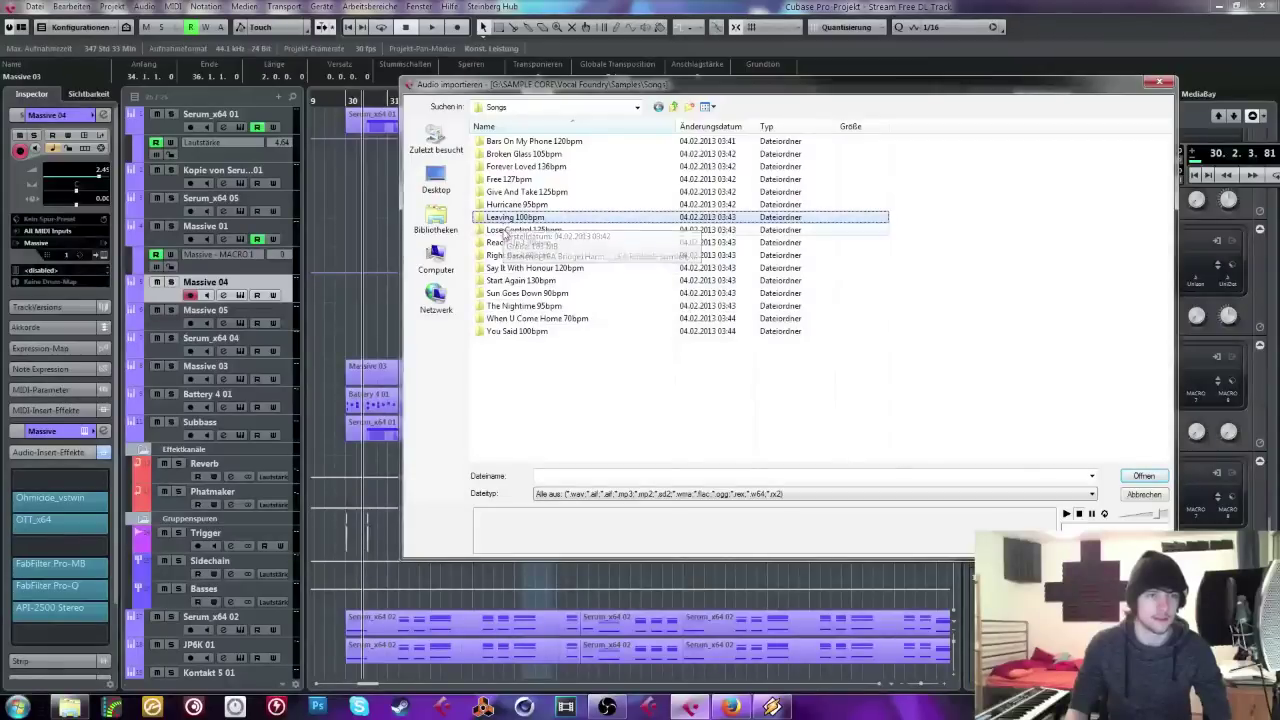
{"action": "double_click", "coordinate": [512, 220]}
{"action": "key", "text": "BackSpace"}
{"action": "double_click", "coordinate": [515, 218]}
{"action": "scroll", "coordinate": [531, 365], "scroll_direction": "down", "scroll_amount": 5}
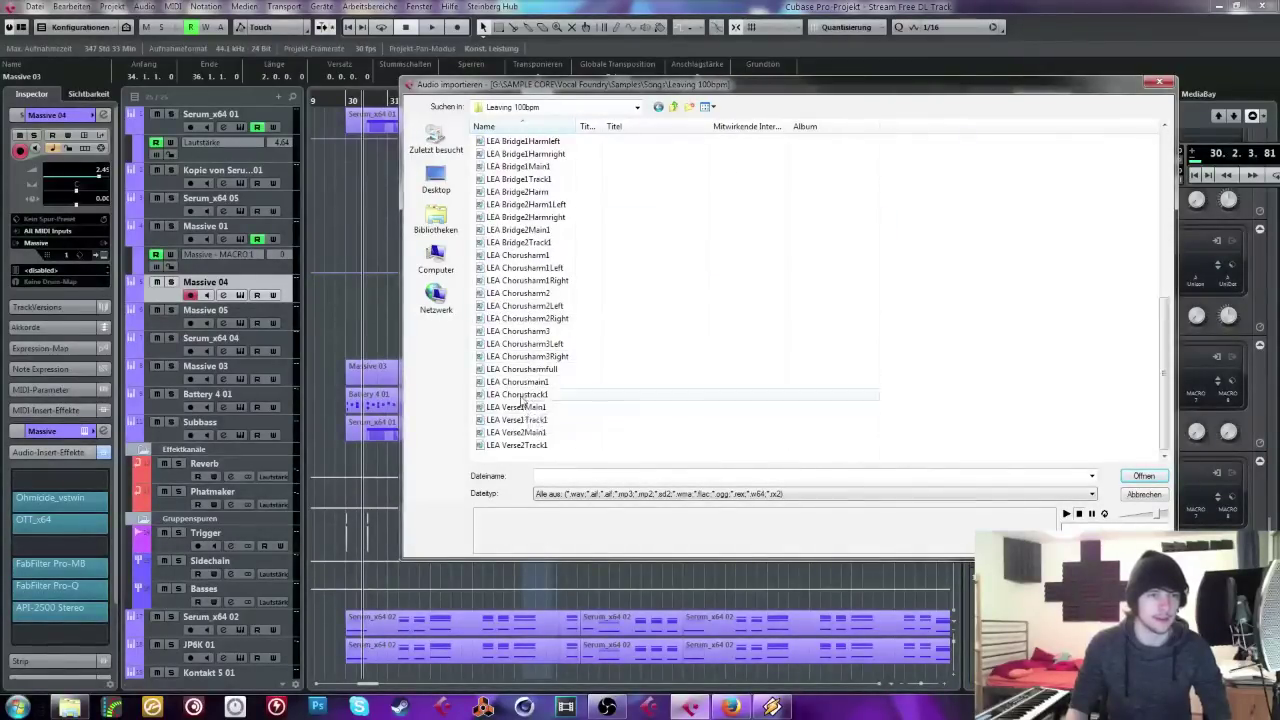
{"action": "left_click", "coordinate": [520, 396]}
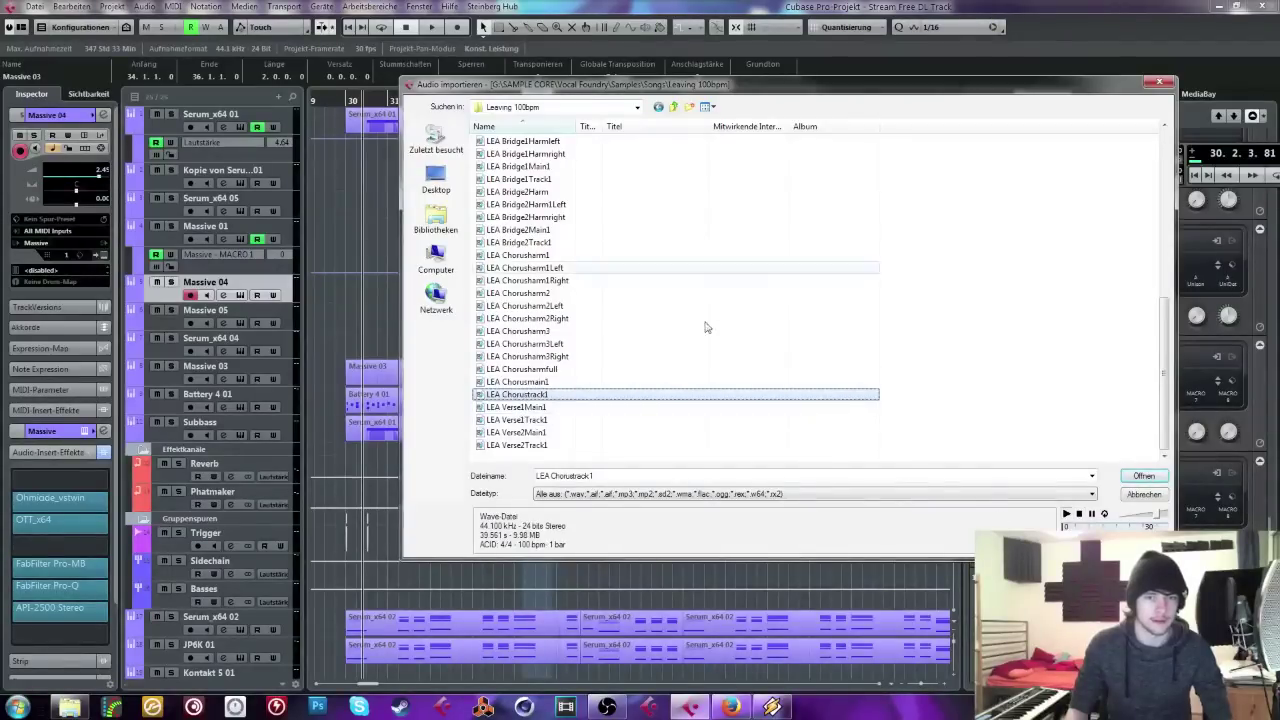
{"action": "left_click", "coordinate": [503, 258]}
{"action": "left_click", "coordinate": [533, 296]}
{"action": "left_click", "coordinate": [541, 306]}
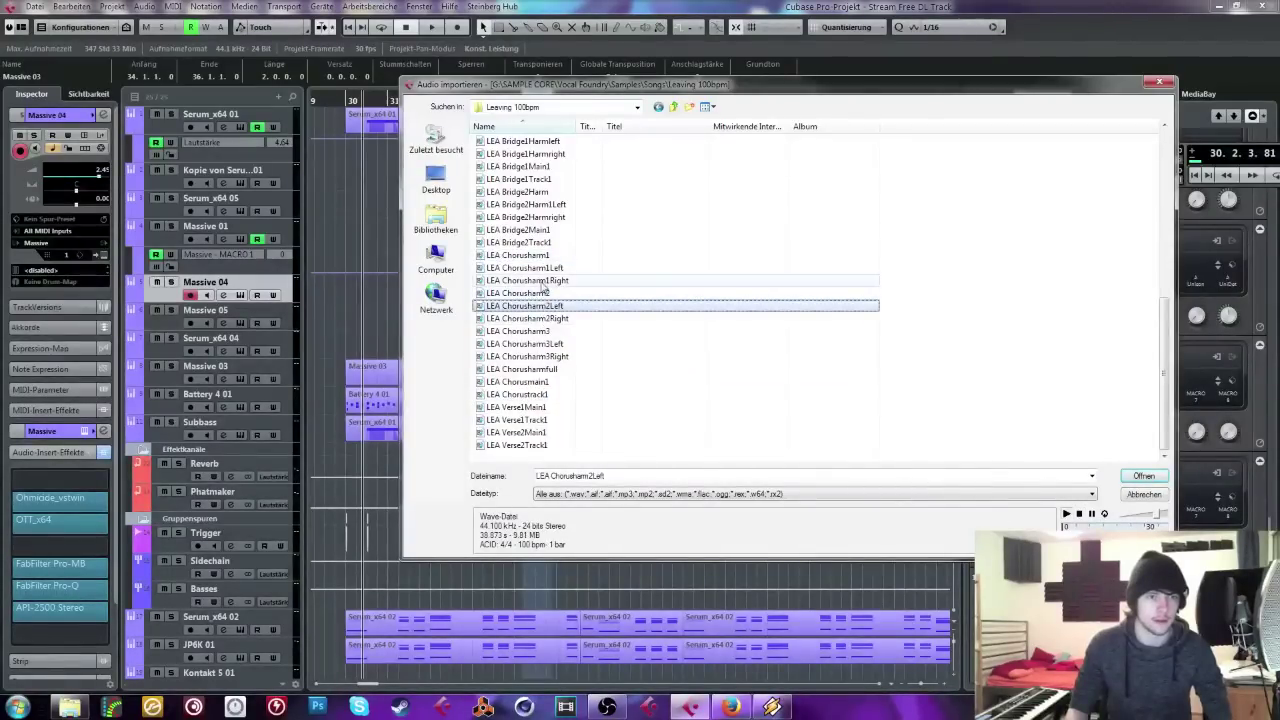
{"action": "left_click", "coordinate": [527, 281]}
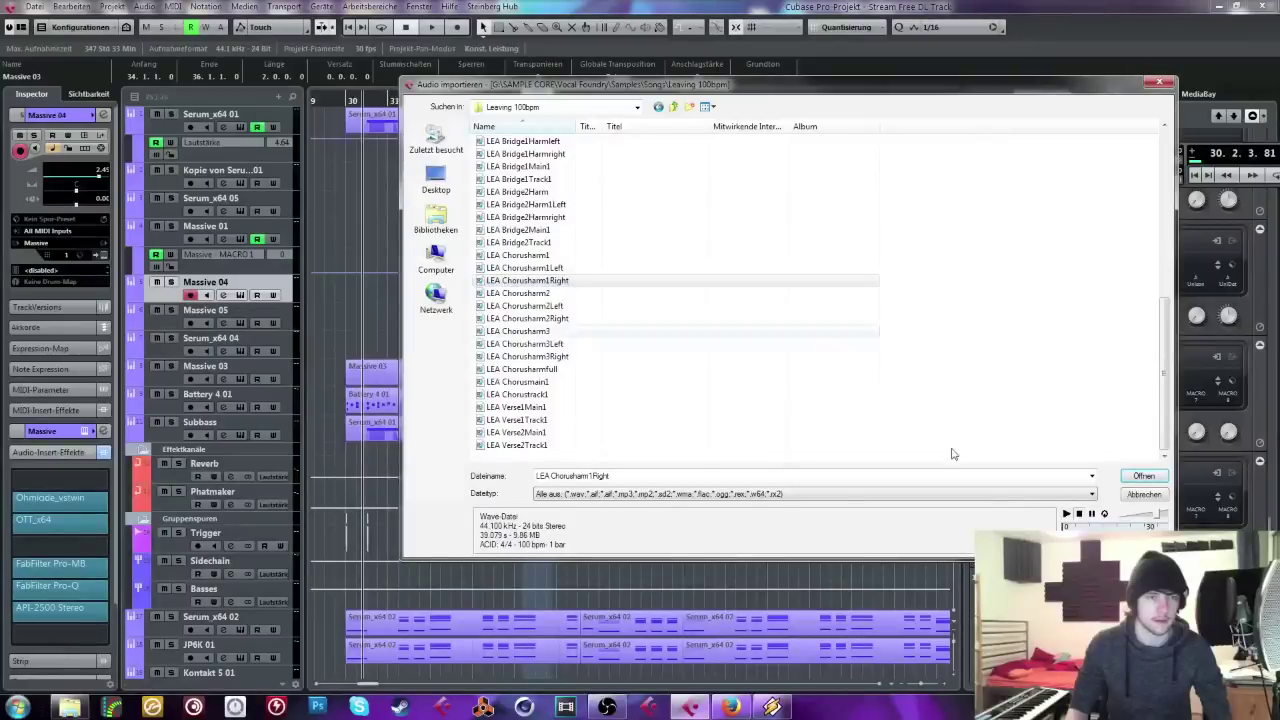
{"action": "left_click", "coordinate": [527, 217]}
{"action": "key", "text": "BackSpace"}
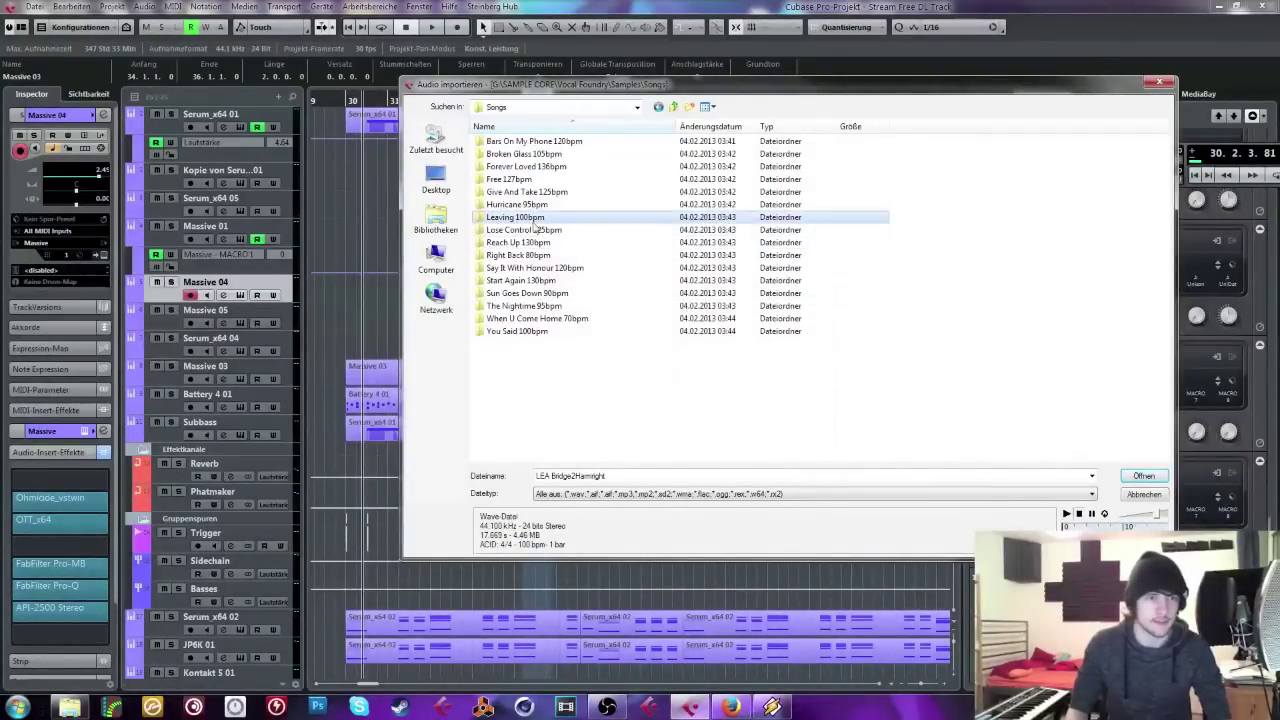
Step: Import LEA Bridge2Harm1Left from the Leaving 100bpm folder, copying the file into the project folder
{"action": "double_click", "coordinate": [528, 220]}
{"action": "scroll", "coordinate": [530, 228], "scroll_direction": "down", "scroll_amount": 8}
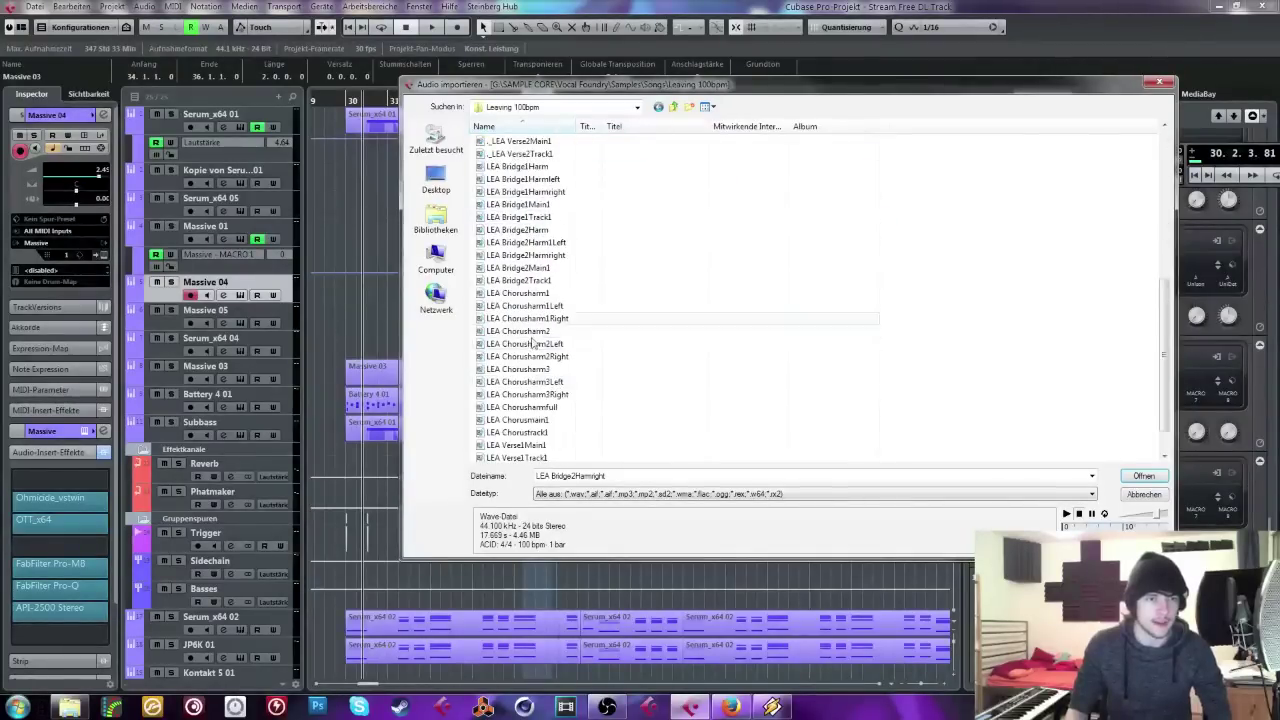
{"action": "left_click", "coordinate": [528, 268]}
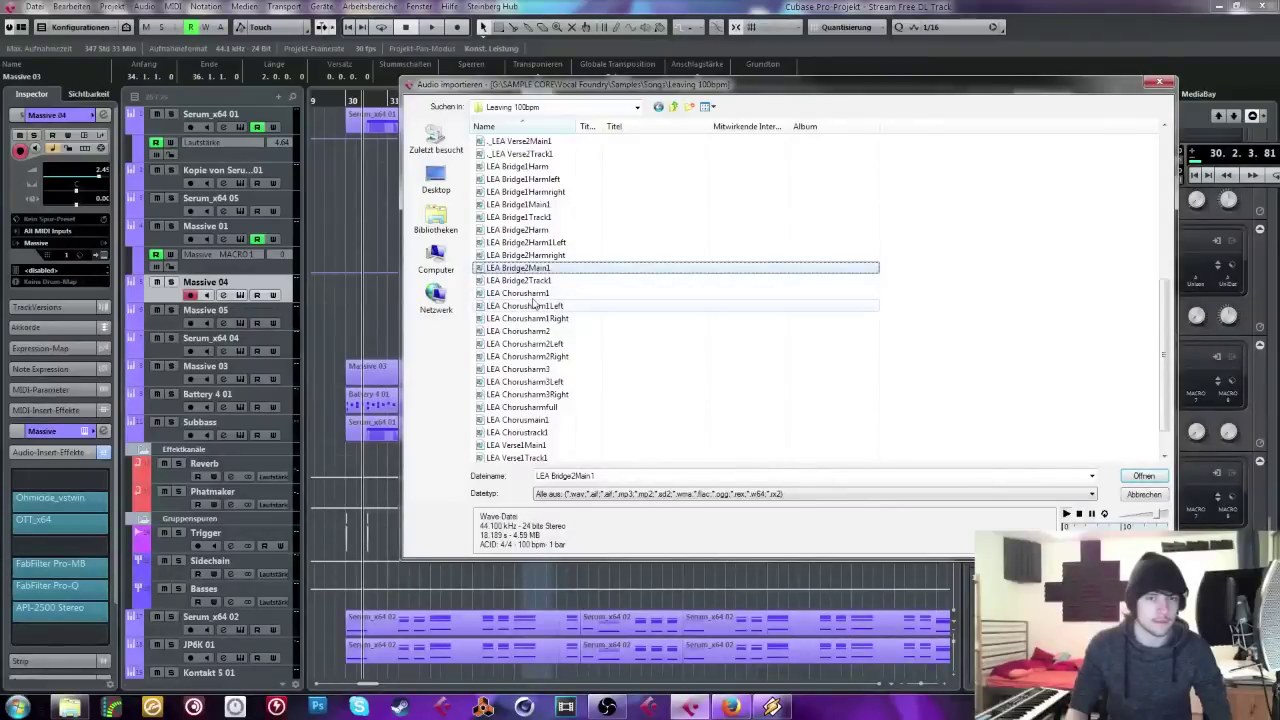
{"action": "key", "text": "Down"}
{"action": "left_click", "coordinate": [535, 243]}
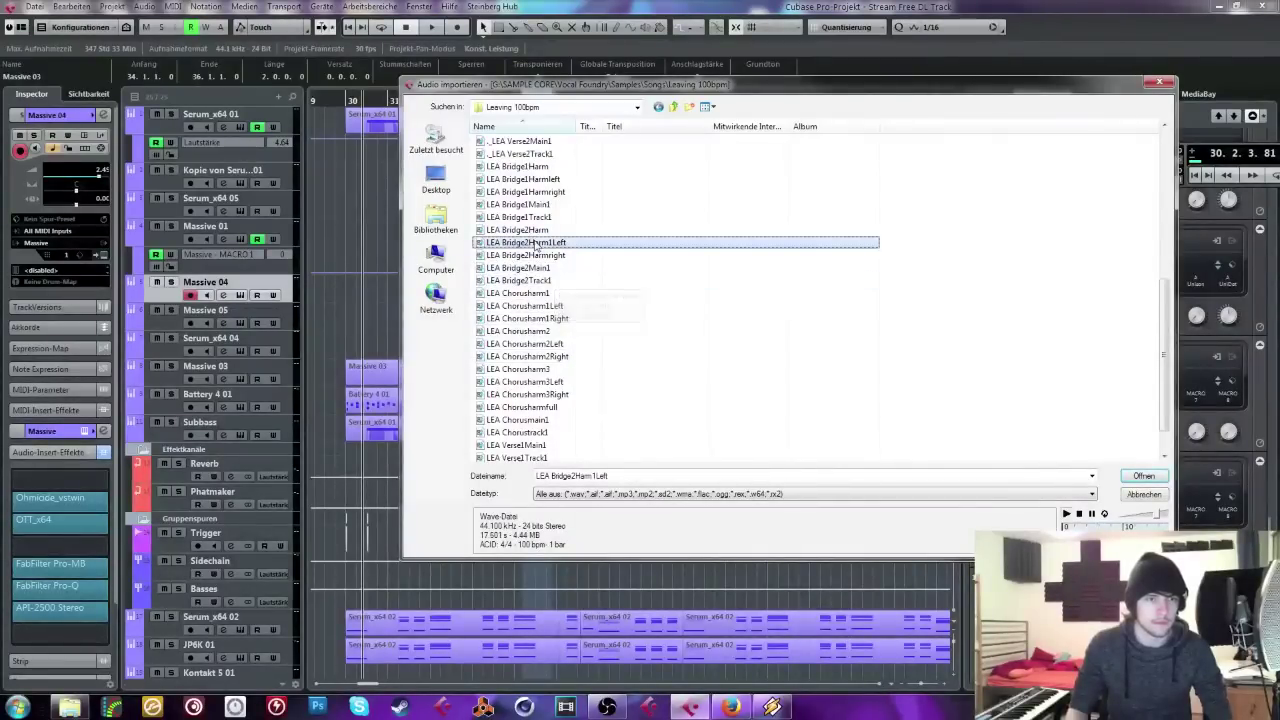
{"action": "key", "text": "Return"}
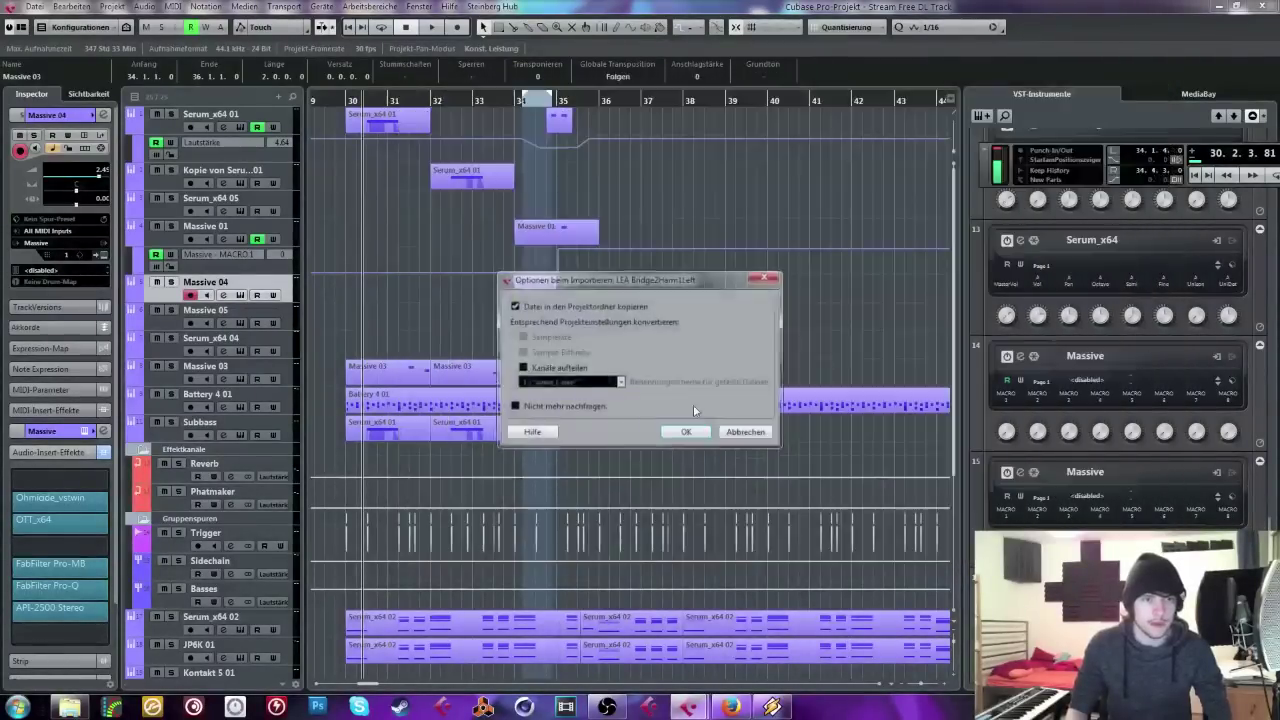
{"action": "left_click", "coordinate": [675, 428]}
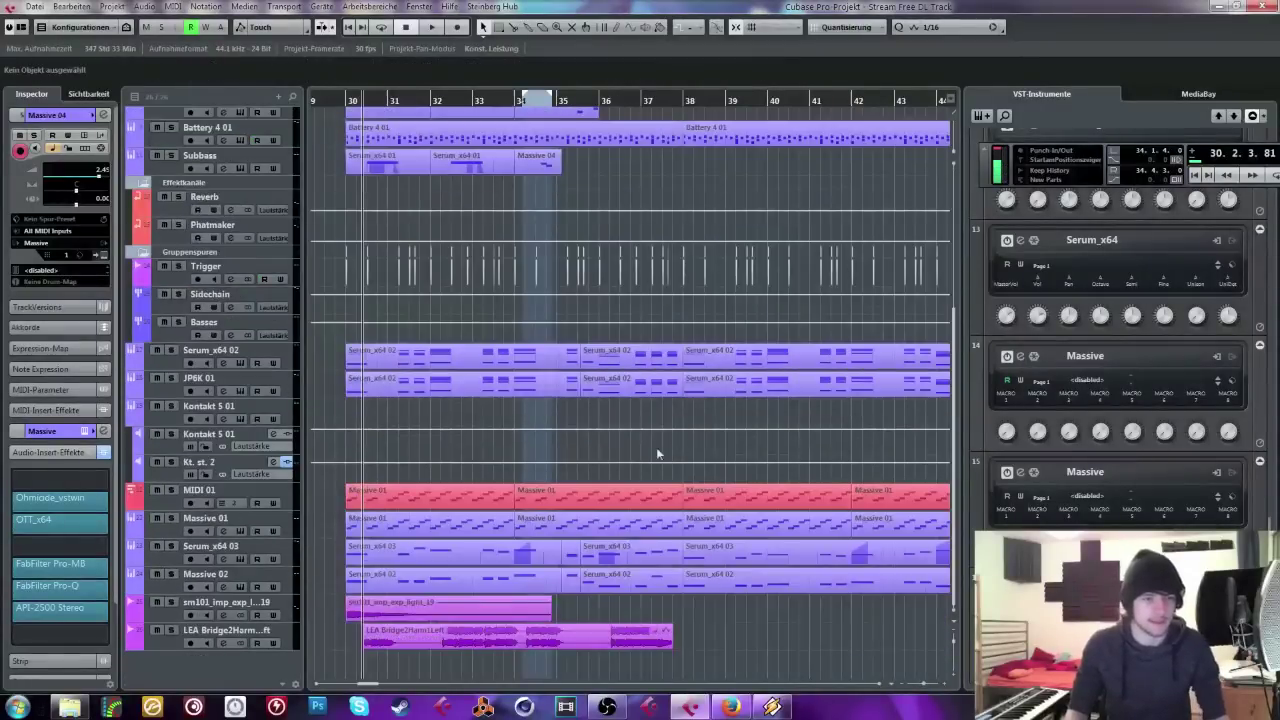
Step: Move the imported vocal clip slightly earlier and enable Musical Mode for it in the sample editor
{"action": "mouse_move", "coordinate": [440, 640]}
{"action": "left_mouse_down"}
{"action": "mouse_move", "coordinate": [446, 630]}
{"action": "mouse_move", "coordinate": [452, 645]}
{"action": "left_mouse_up"}
{"action": "double_click", "coordinate": [452, 638]}
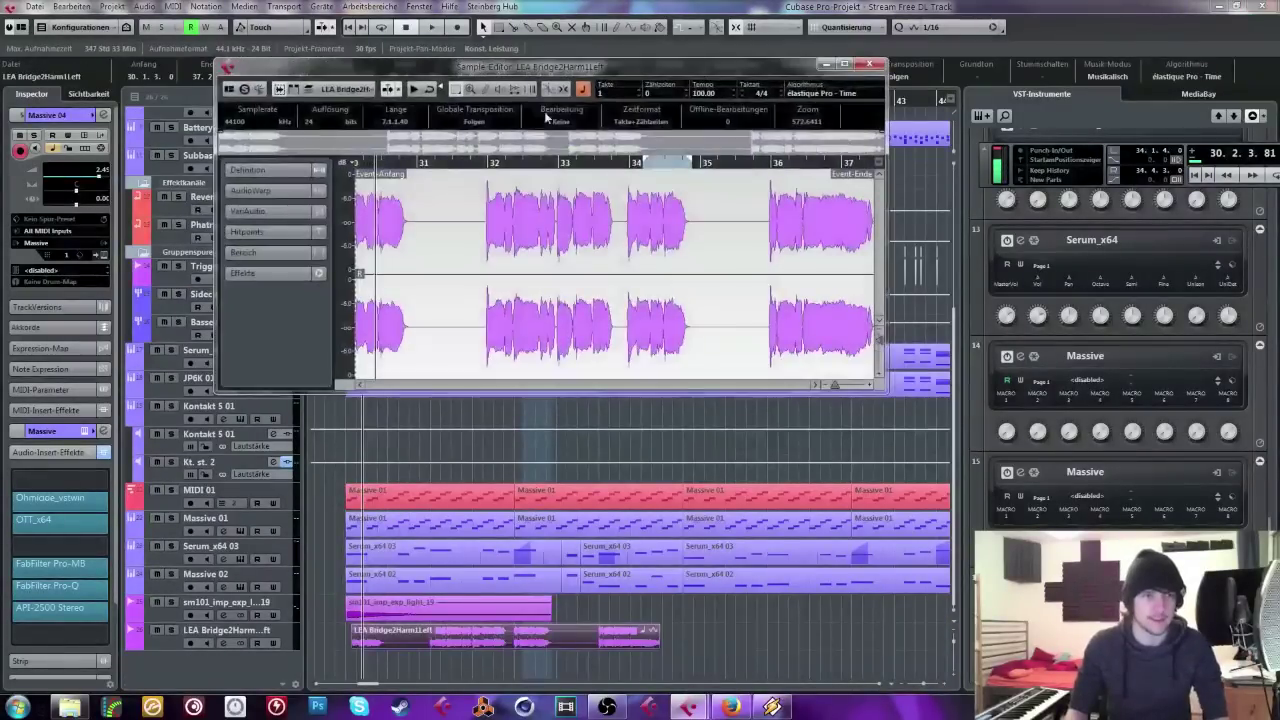
{"action": "left_click", "coordinate": [873, 66]}
Step: Solo the LEA Bridge2Harm1Left track and align its clip with the start of bar 30
{"action": "key", "text": "h"}
{"action": "key", "text": "h"}
{"action": "key", "text": "h"}
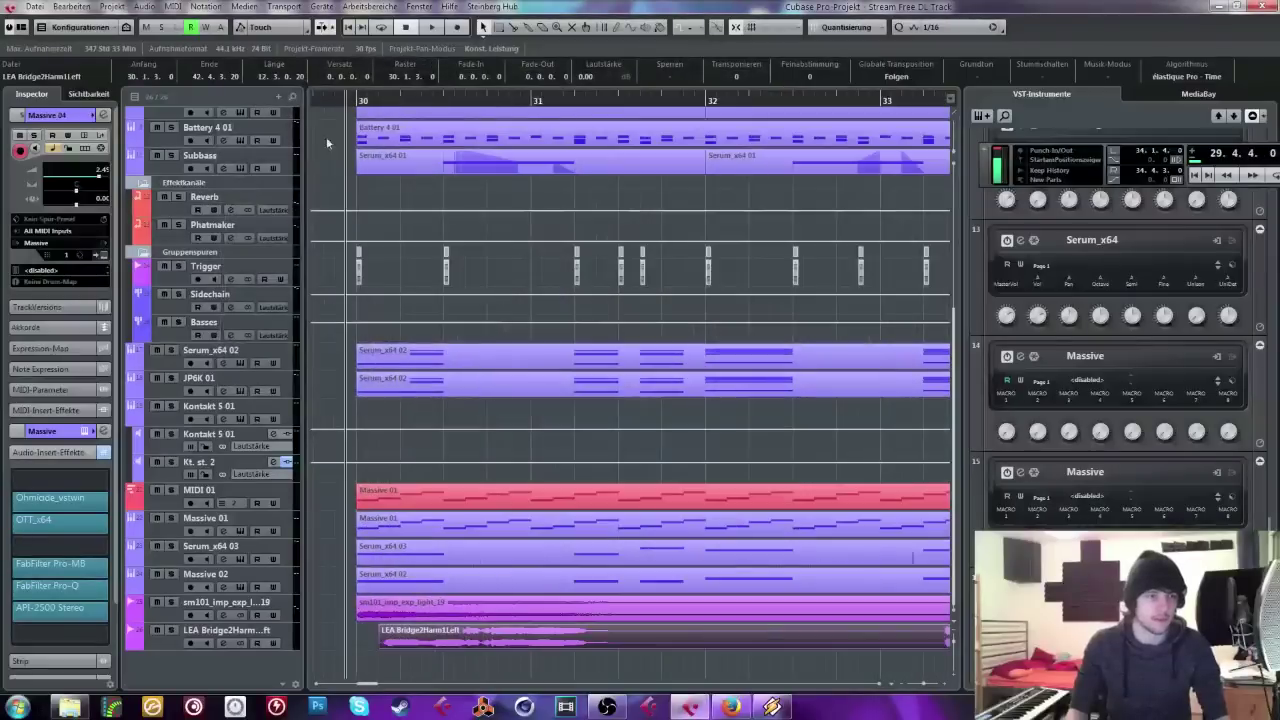
{"action": "left_click", "coordinate": [193, 638]}
{"action": "left_click_drag", "start_coordinate": [440, 638], "coordinate": [417, 638]}
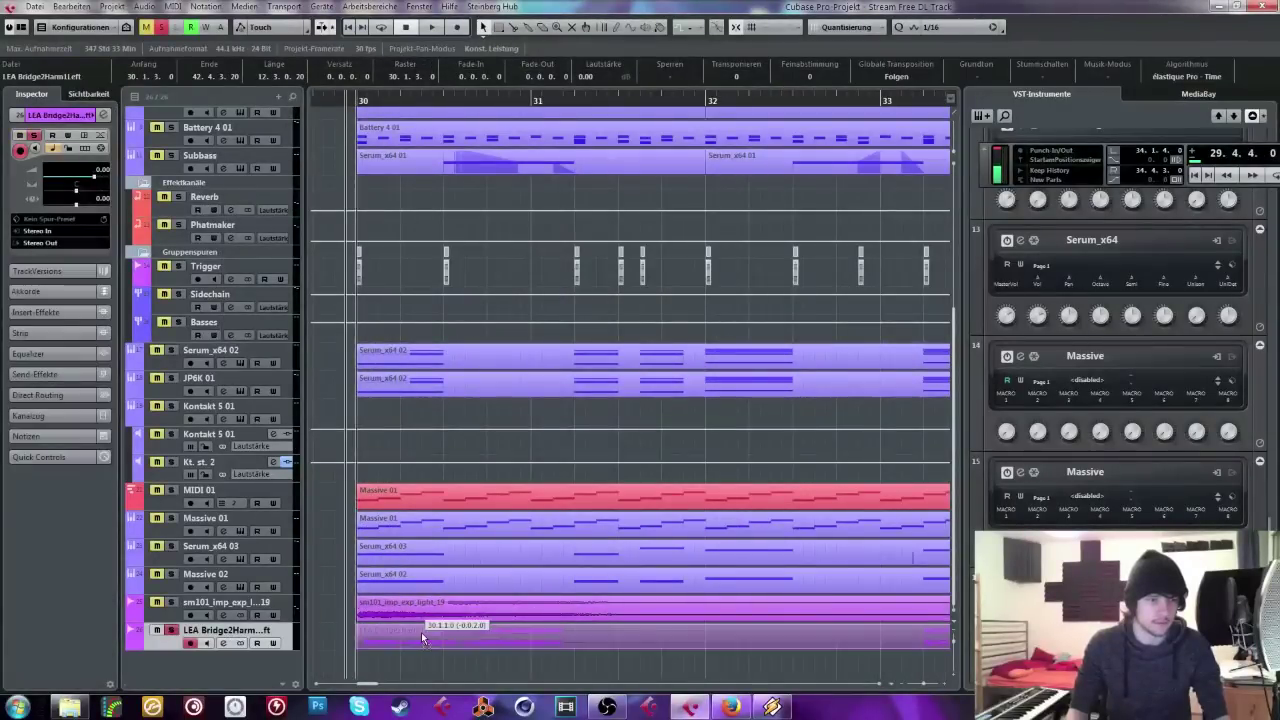
Step: Lower the vocal track's volume to -4.60 and replay the vocal from just before bar 30
{"action": "key", "text": "space"}
{"action": "left_click_drag", "start_coordinate": [94, 176], "coordinate": [83, 176]}
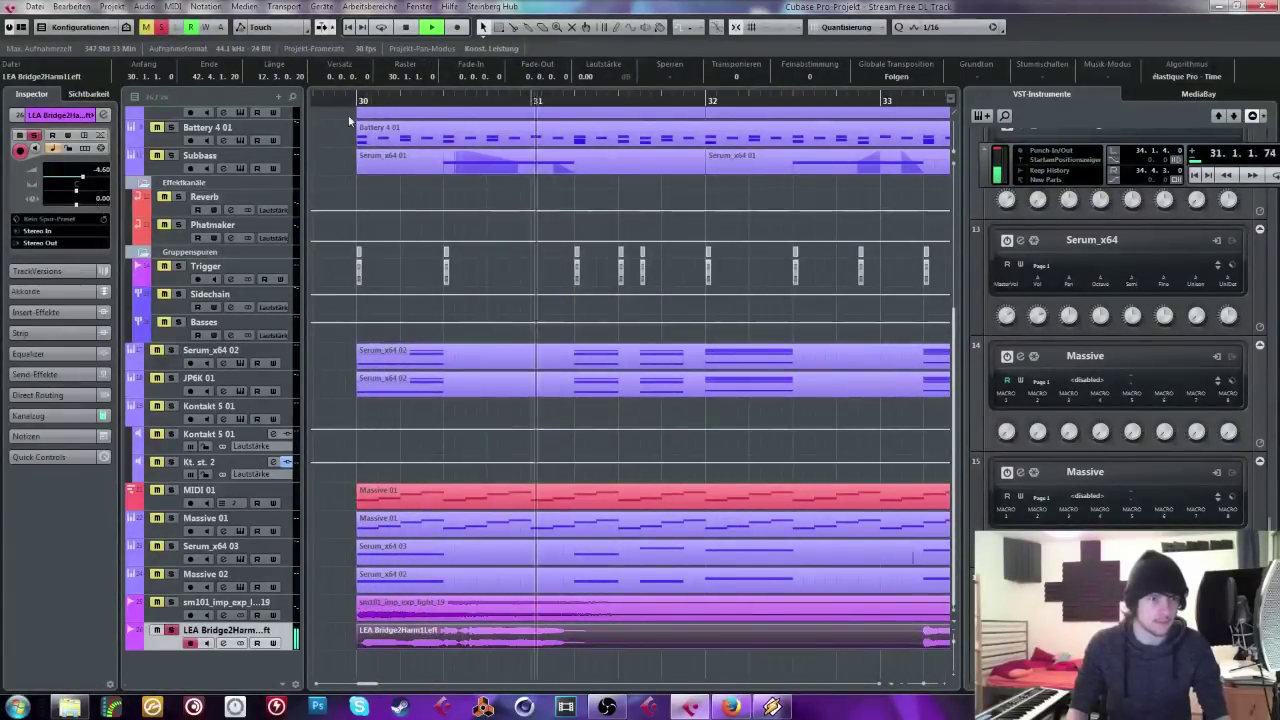
{"action": "key", "text": "space"}
{"action": "left_click", "coordinate": [343, 102]}
{"action": "key", "text": "space"}
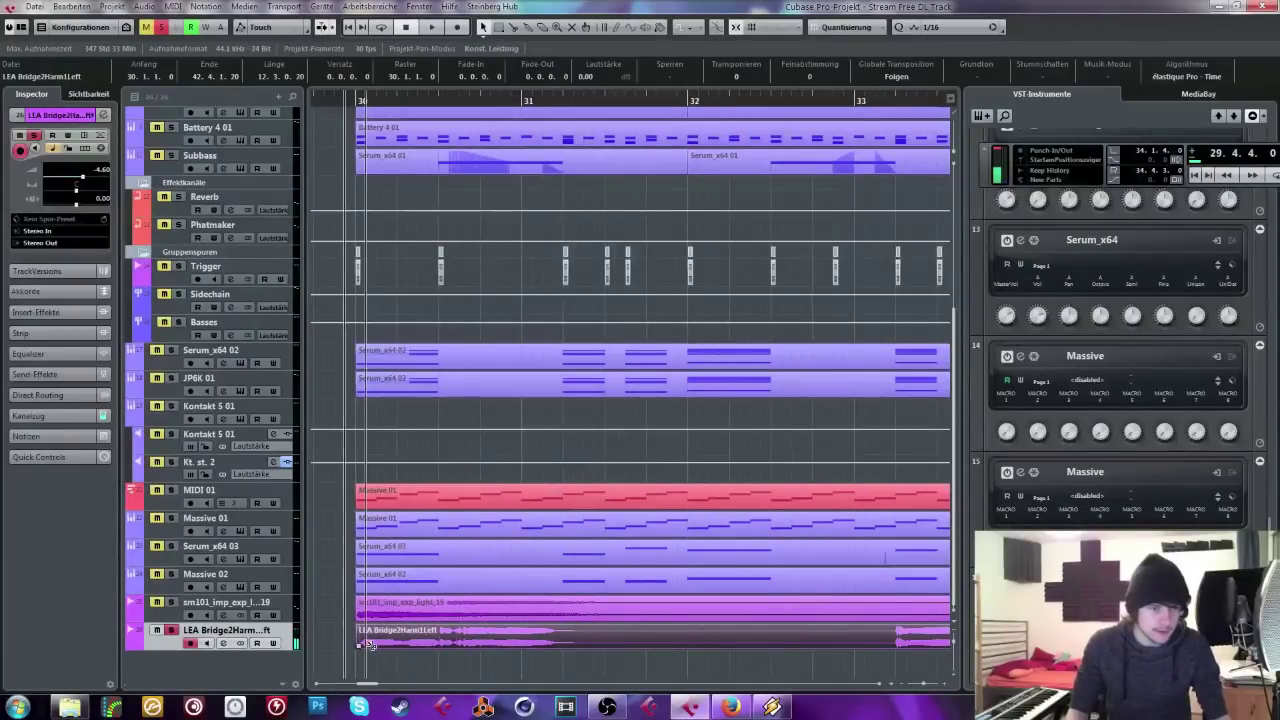
Step: Split the vocal phrases from bar 30 to early bar 31 and from bar 33 to early bar 35 into short slices
{"action": "left_click_drag", "start_coordinate": [368, 645], "coordinate": [553, 641]}
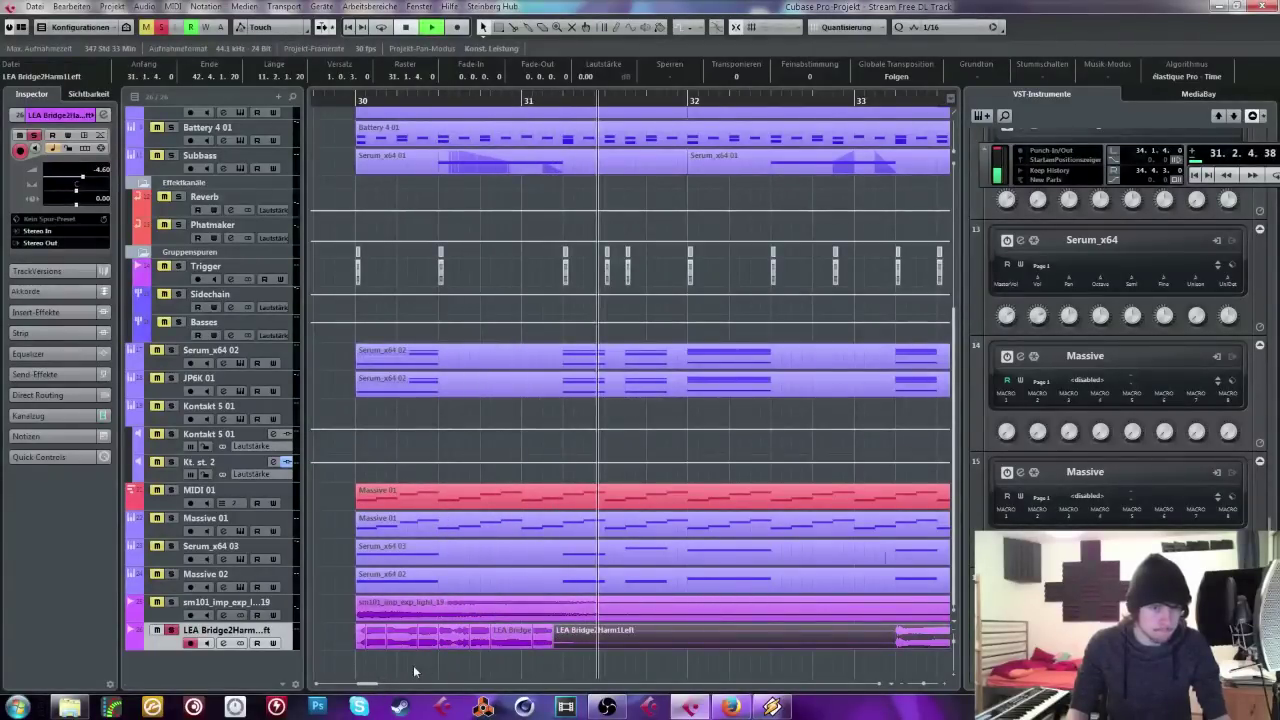
{"action": "left_click_drag", "start_coordinate": [370, 684], "coordinate": [381, 686]}
{"action": "left_click_drag", "start_coordinate": [380, 686], "coordinate": [371, 688]}
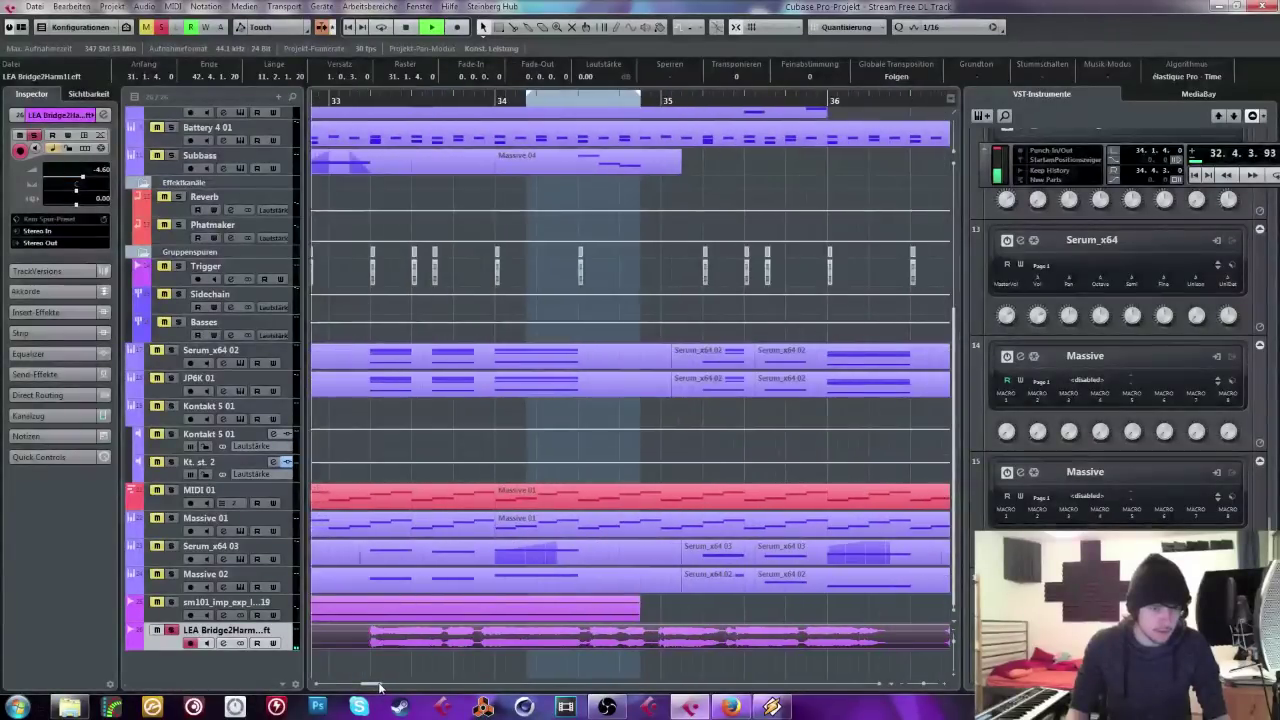
{"action": "key", "text": "space"}
{"action": "left_click_drag", "start_coordinate": [376, 640], "coordinate": [534, 641]}
{"action": "key", "text": "space"}
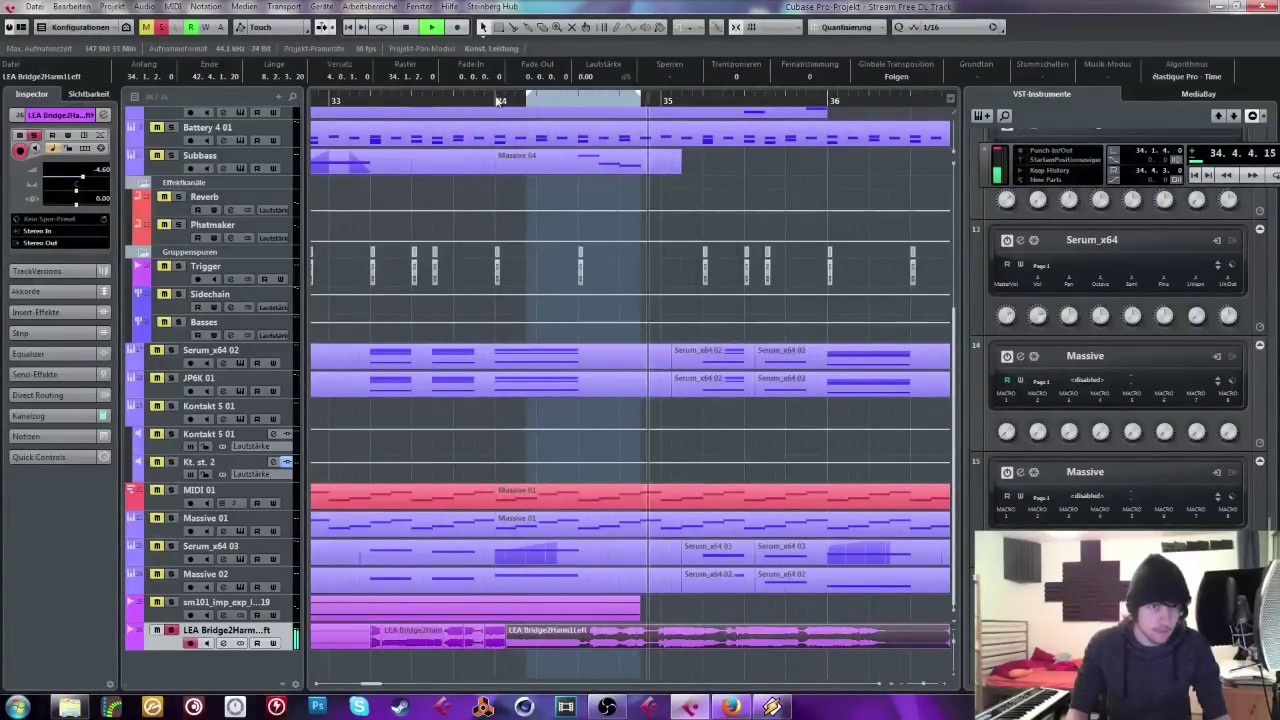
{"action": "key", "text": "space"}
{"action": "left_click_drag", "start_coordinate": [528, 643], "coordinate": [691, 641]}
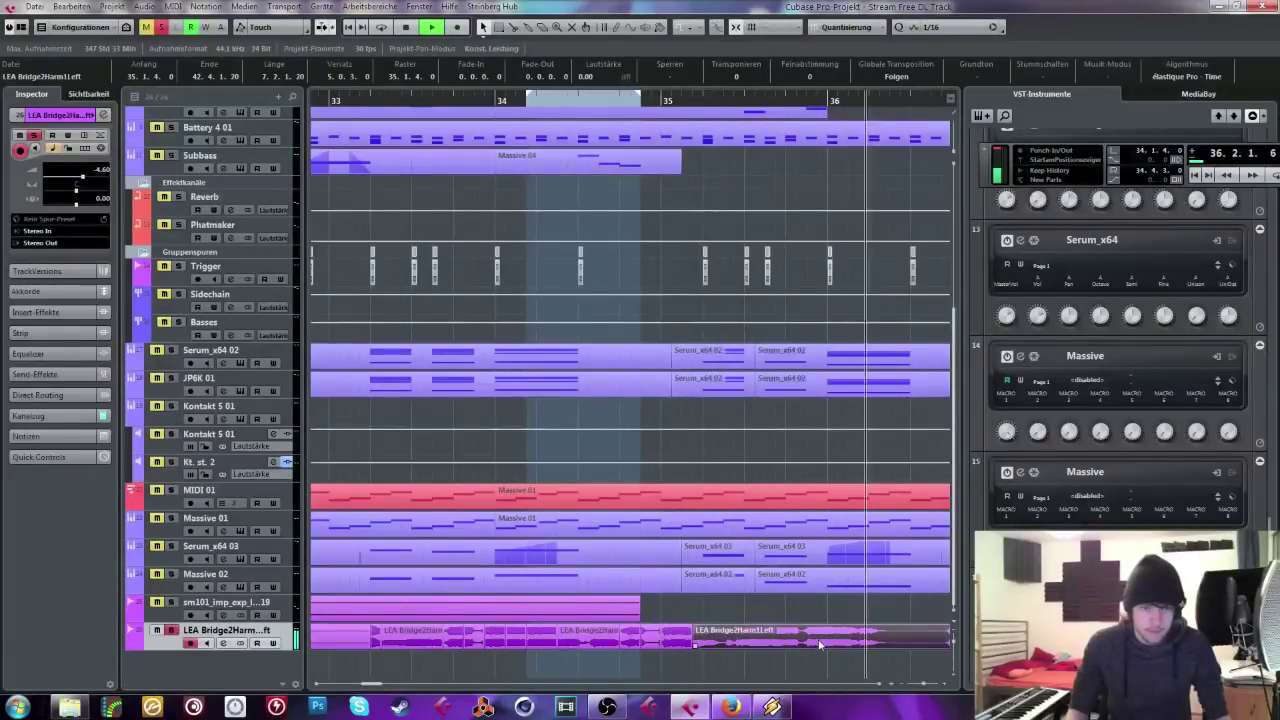
Step: Continue splitting the vocal clip into short slices from bar 35 up to just before bar 38
{"action": "left_click", "coordinate": [924, 688]}
{"action": "left_click", "coordinate": [924, 688]}
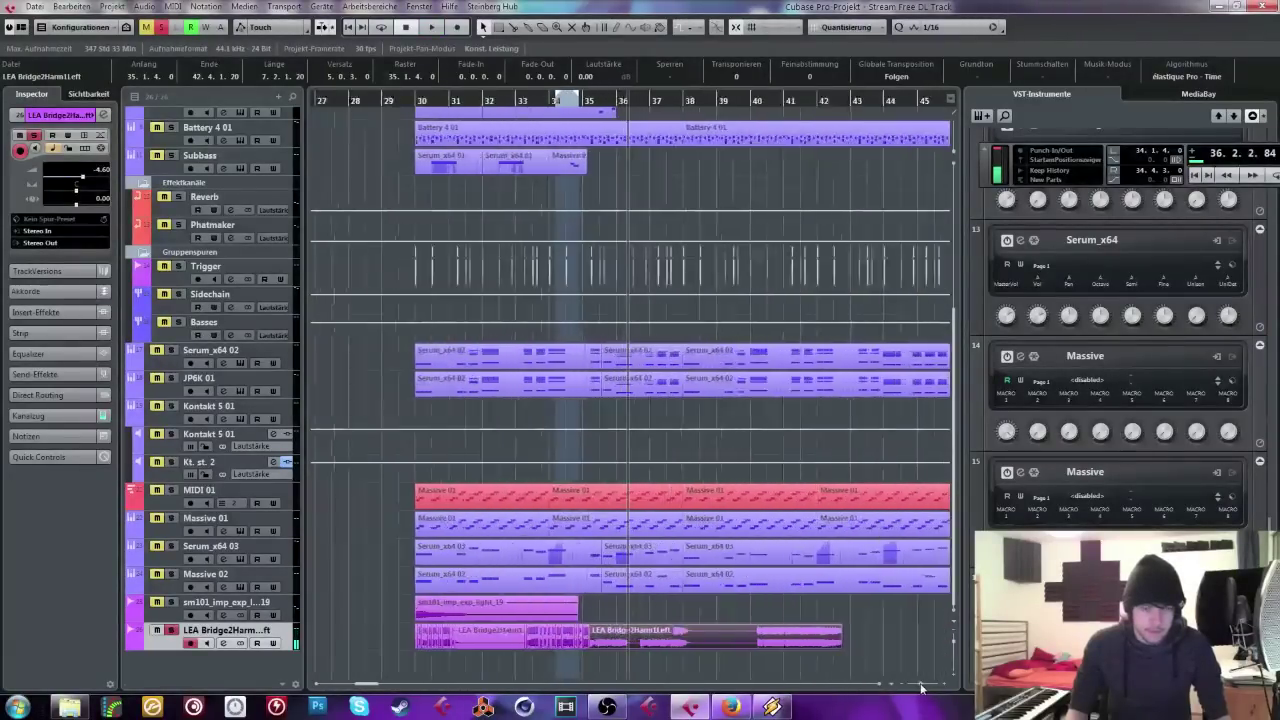
{"action": "left_click", "coordinate": [924, 688]}
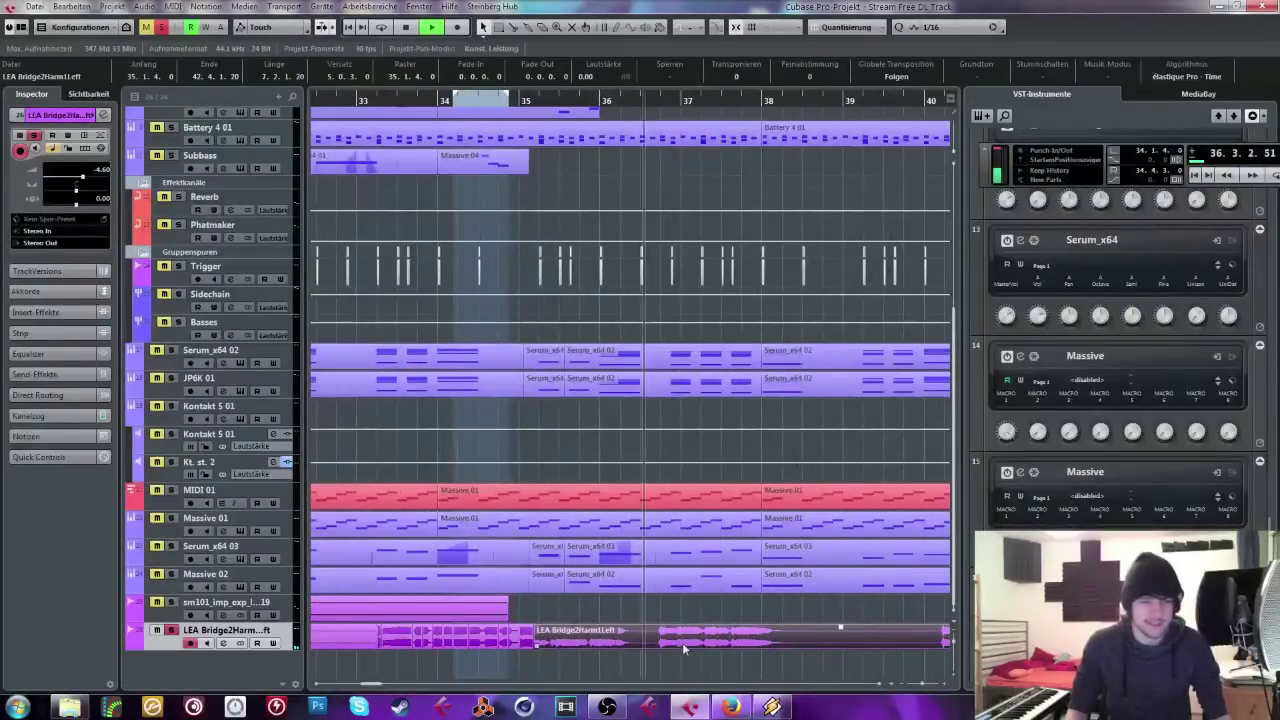
{"action": "left_click_drag", "start_coordinate": [537, 643], "coordinate": [766, 645]}
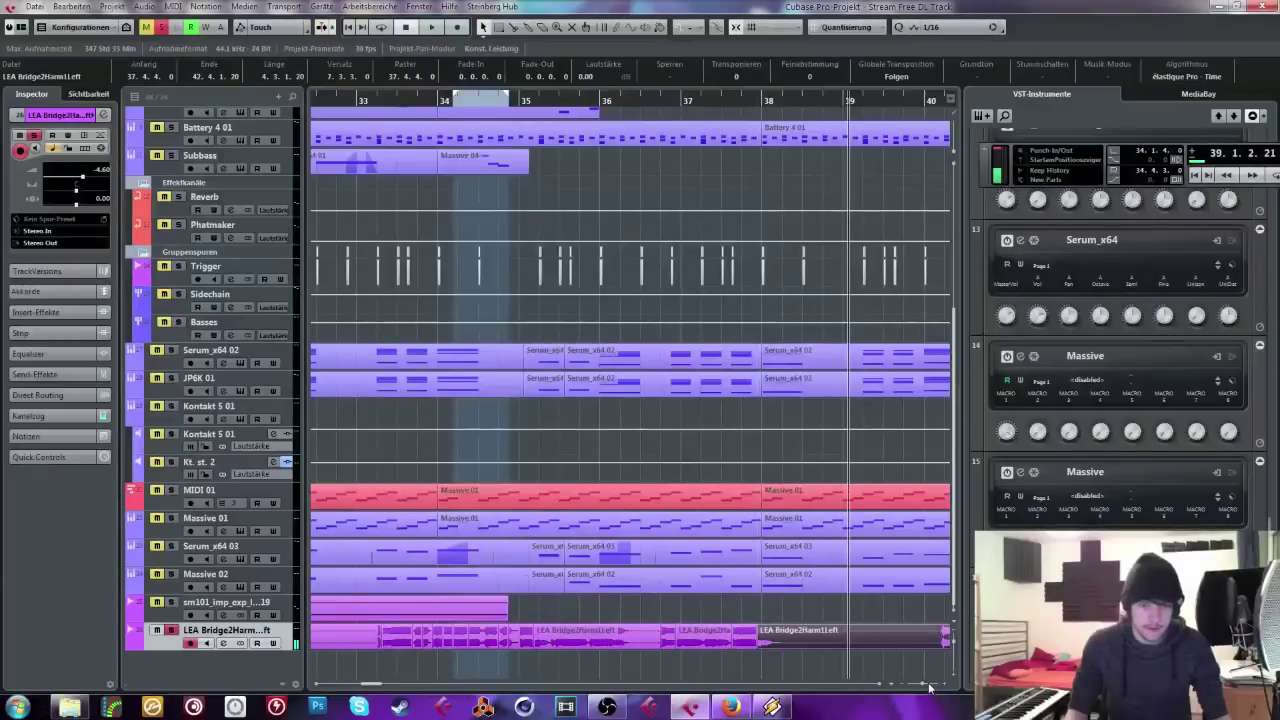
Step: Return to the selection tool and play the sliced vocal from bar 30
{"action": "left_click", "coordinate": [928, 687]}
{"action": "left_click", "coordinate": [497, 28]}
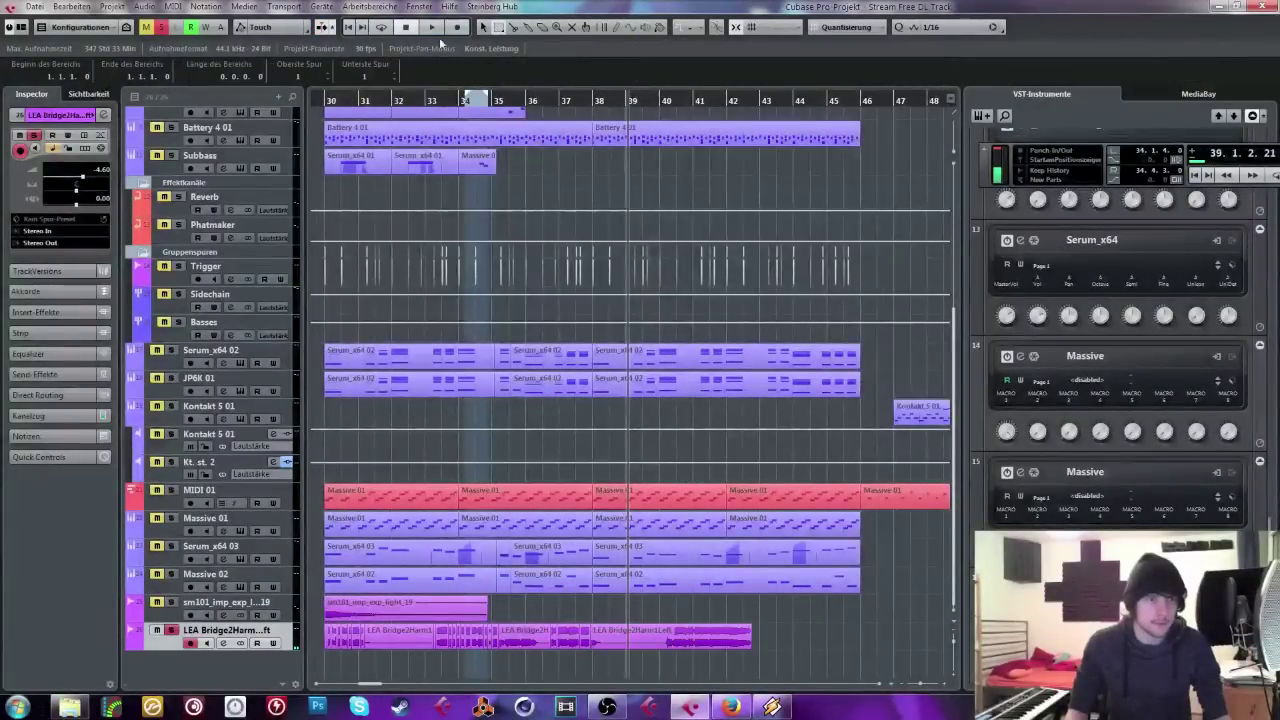
{"action": "key", "text": "1"}
{"action": "left_click", "coordinate": [348, 104]}
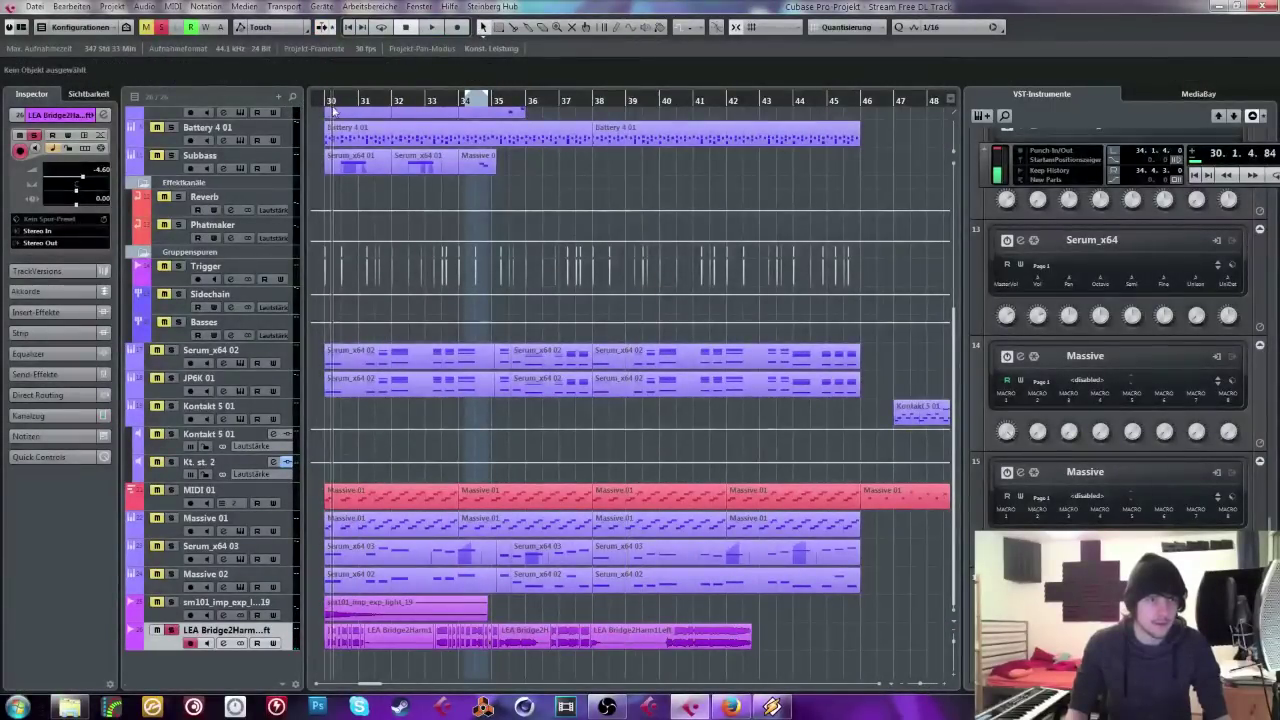
{"action": "key", "text": "h"}
{"action": "key", "text": "space"}
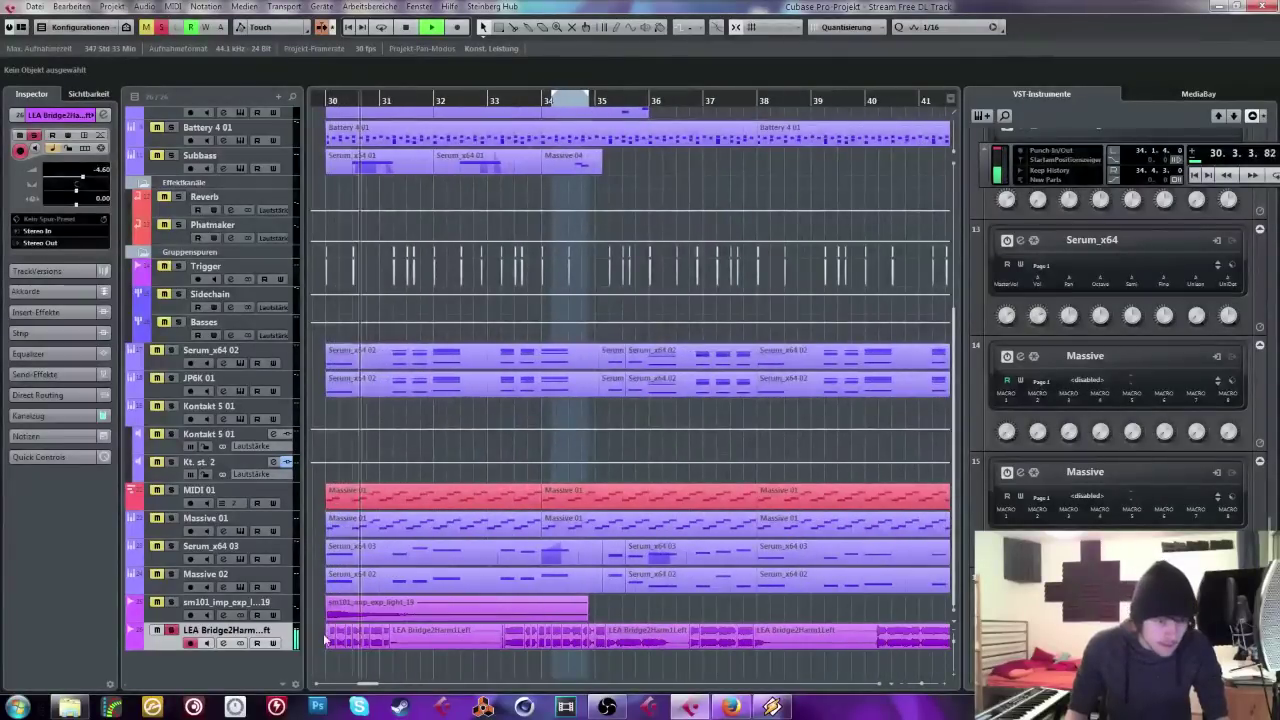
Step: Delete alternating slices of the first vocal phrase and the remaining stretch up to bar 33 to create a gated chop
{"action": "left_click", "coordinate": [340, 642]}
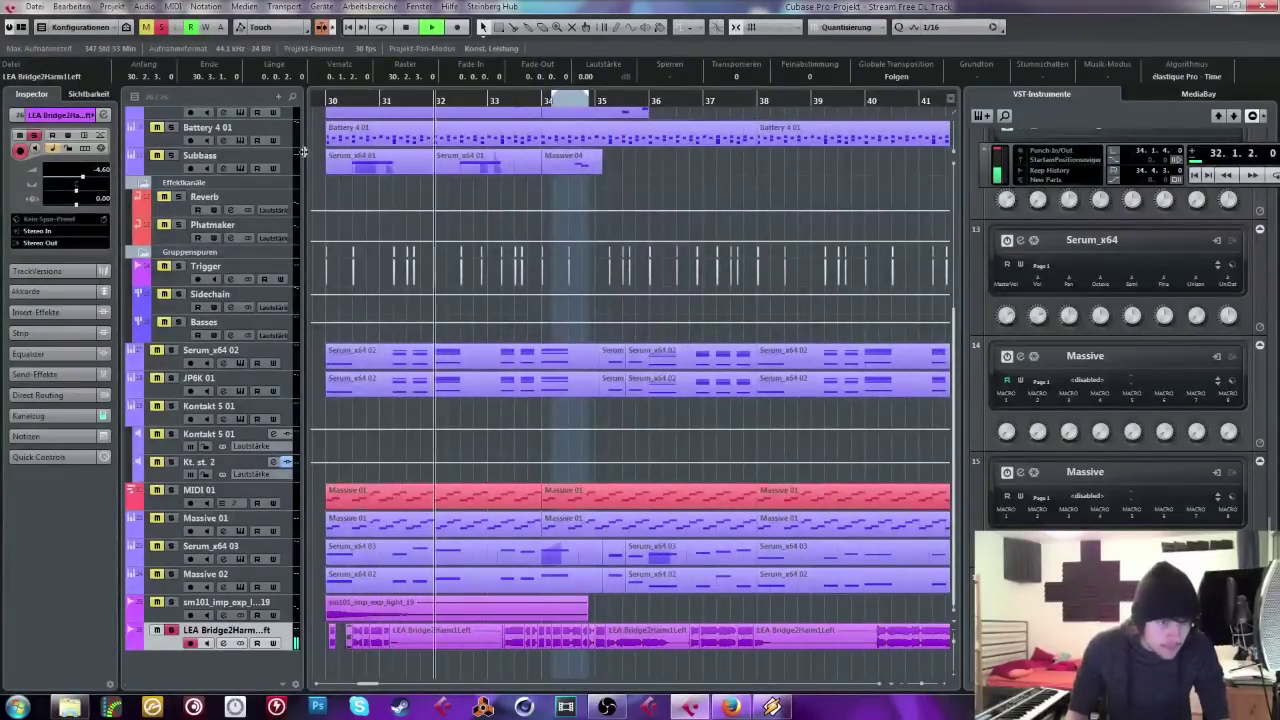
{"action": "key", "text": "space"}
{"action": "key", "text": "space"}
{"action": "key", "text": "g"}
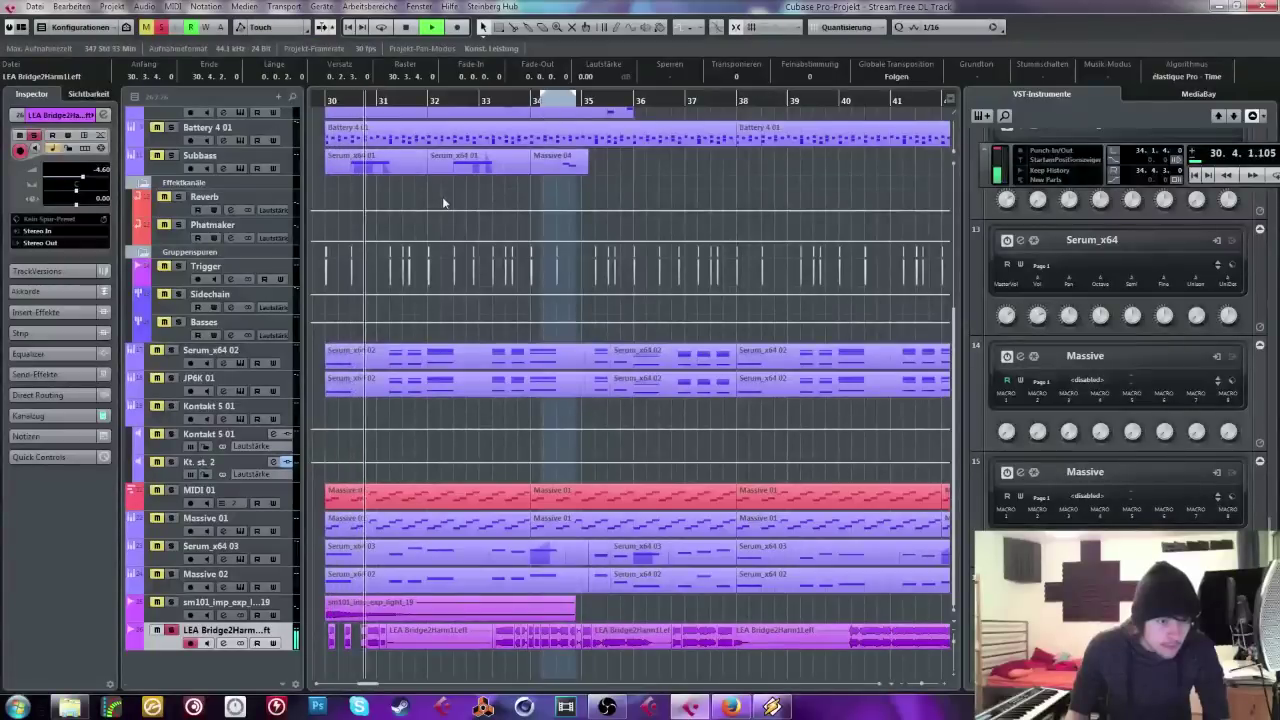
{"action": "key", "text": "Right"}
{"action": "key", "text": "Delete"}
{"action": "key", "text": "Right"}
{"action": "key", "text": "Delete"}
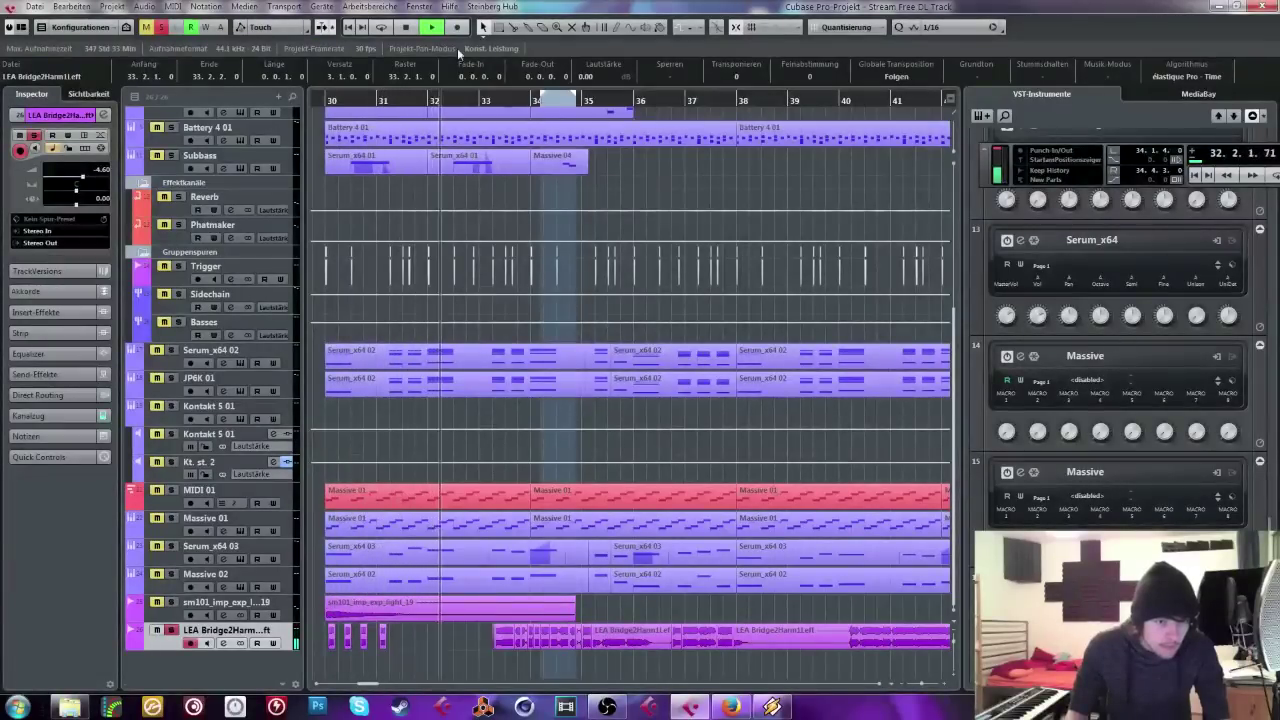
Step: Delete alternating vocal slices from bar 33 up to about bar 35 to continue the gated chop
{"action": "key", "text": "h"}
{"action": "key", "text": "h"}
{"action": "key", "text": "Right"}
{"action": "key", "text": "Delete"}
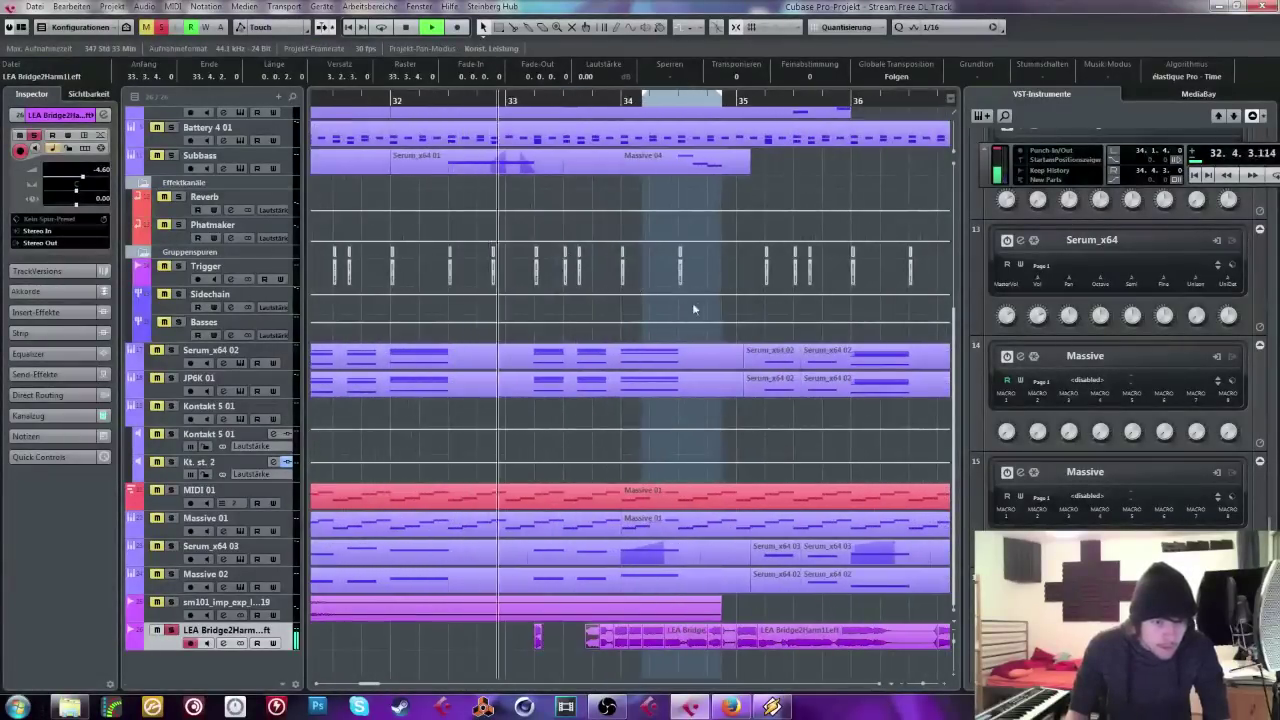
{"action": "key", "text": "Right"}
{"action": "key", "text": "Delete"}
{"action": "key", "text": "Right"}
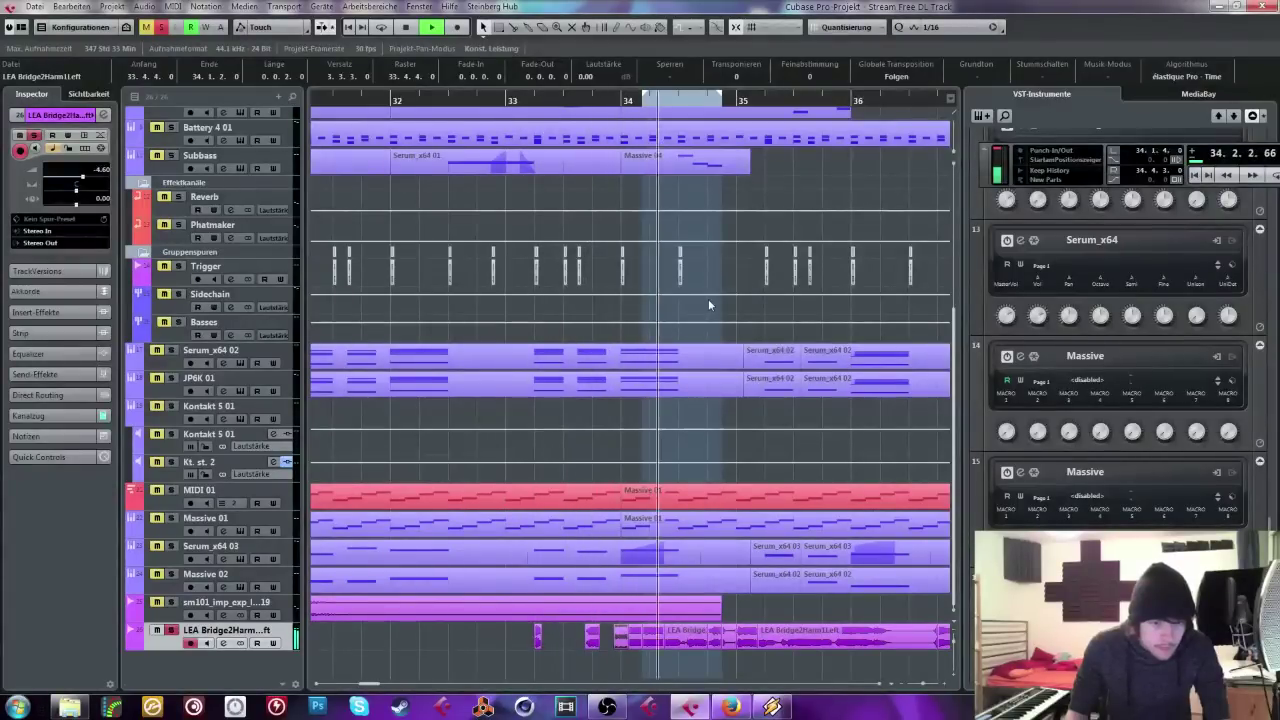
{"action": "key", "text": "Right"}
{"action": "key", "text": "Delete"}
{"action": "key", "text": "Right"}
{"action": "key", "text": "Delete"}
{"action": "key", "text": "Right"}
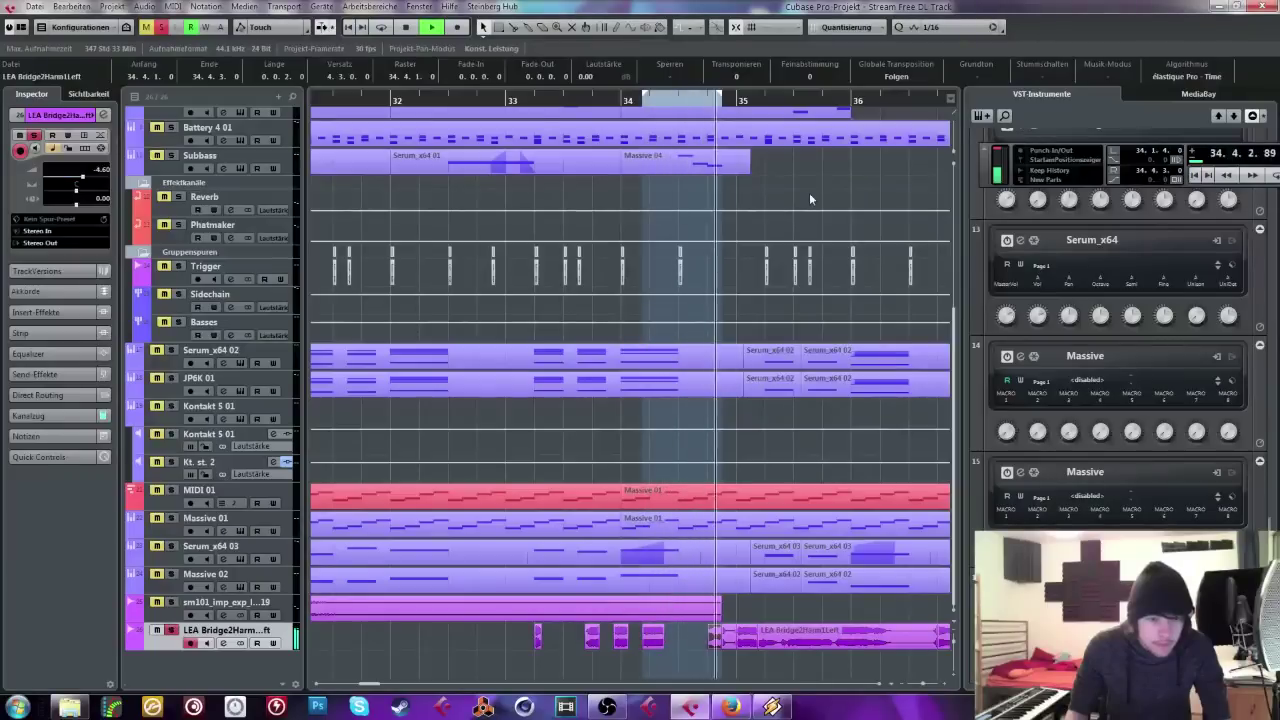
Step: Thin out the vocal slices between bars 35 and 38 and delete the rest of the vocal clip from bar 38 onward
{"action": "key", "text": "Right"}
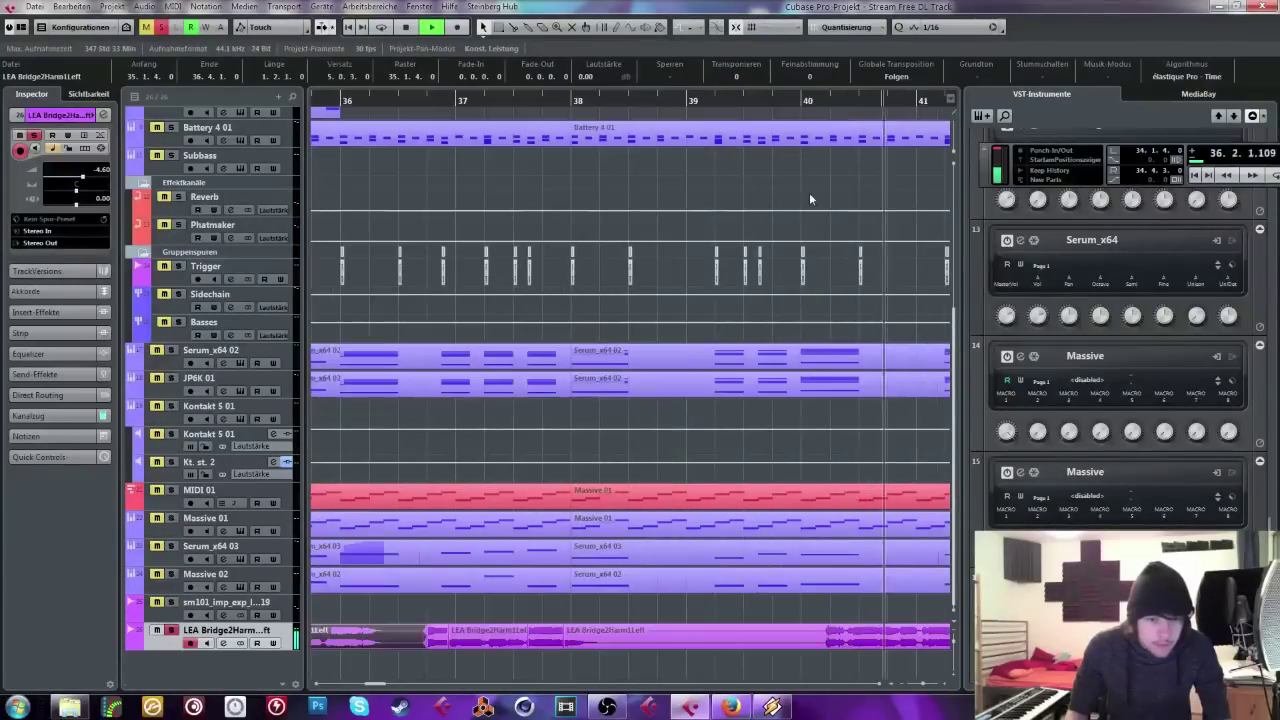
{"action": "key", "text": "Delete"}
{"action": "key", "text": "Right"}
{"action": "key", "text": "Right"}
{"action": "key", "text": "Right"}
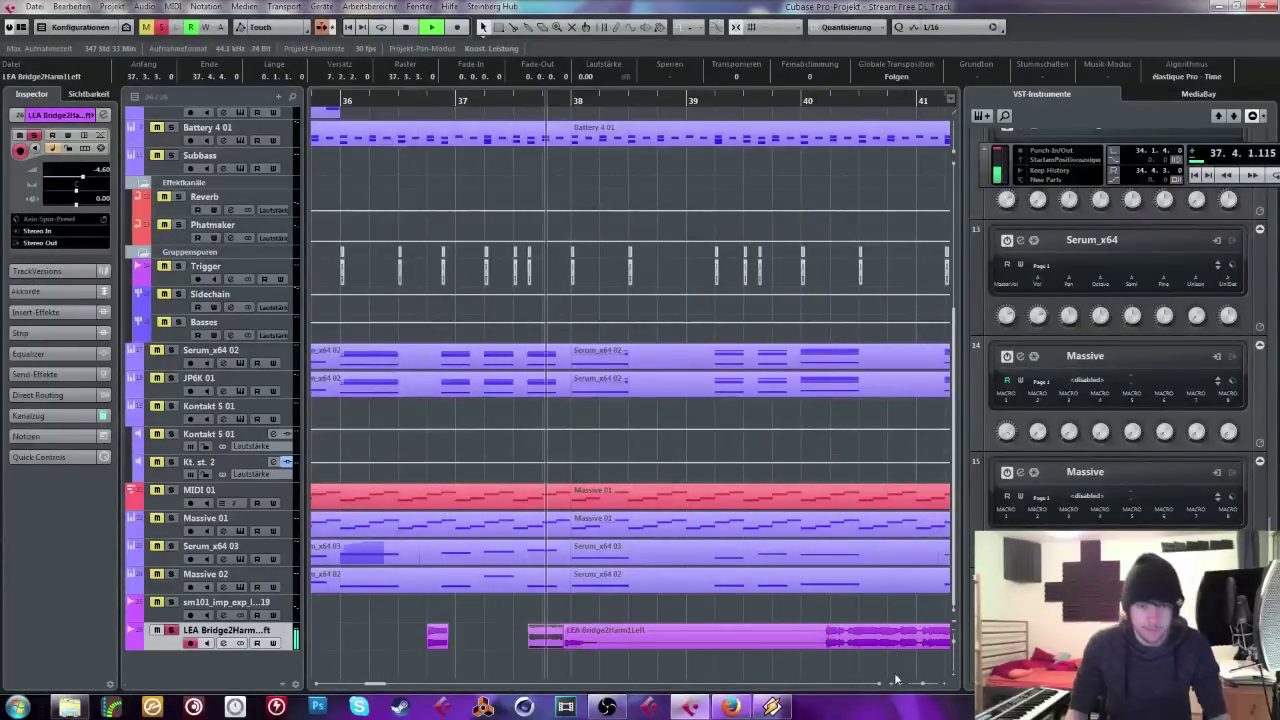
{"action": "key", "text": "Delete"}
Step: Move the two isolated vocal slices from bars 36 and 37 into the gap in bars 31 and 32, then select all slices
{"action": "left_click", "coordinate": [925, 683]}
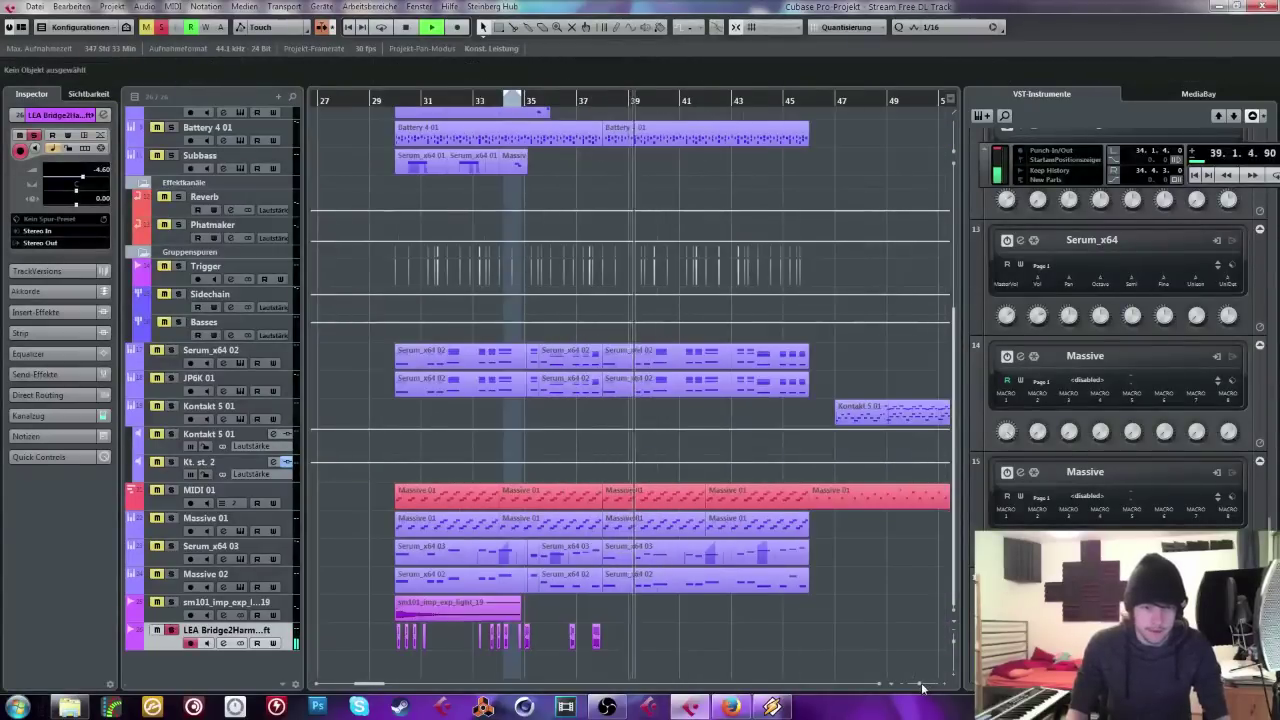
{"action": "left_click", "coordinate": [925, 683]}
{"action": "left_click", "coordinate": [573, 648]}
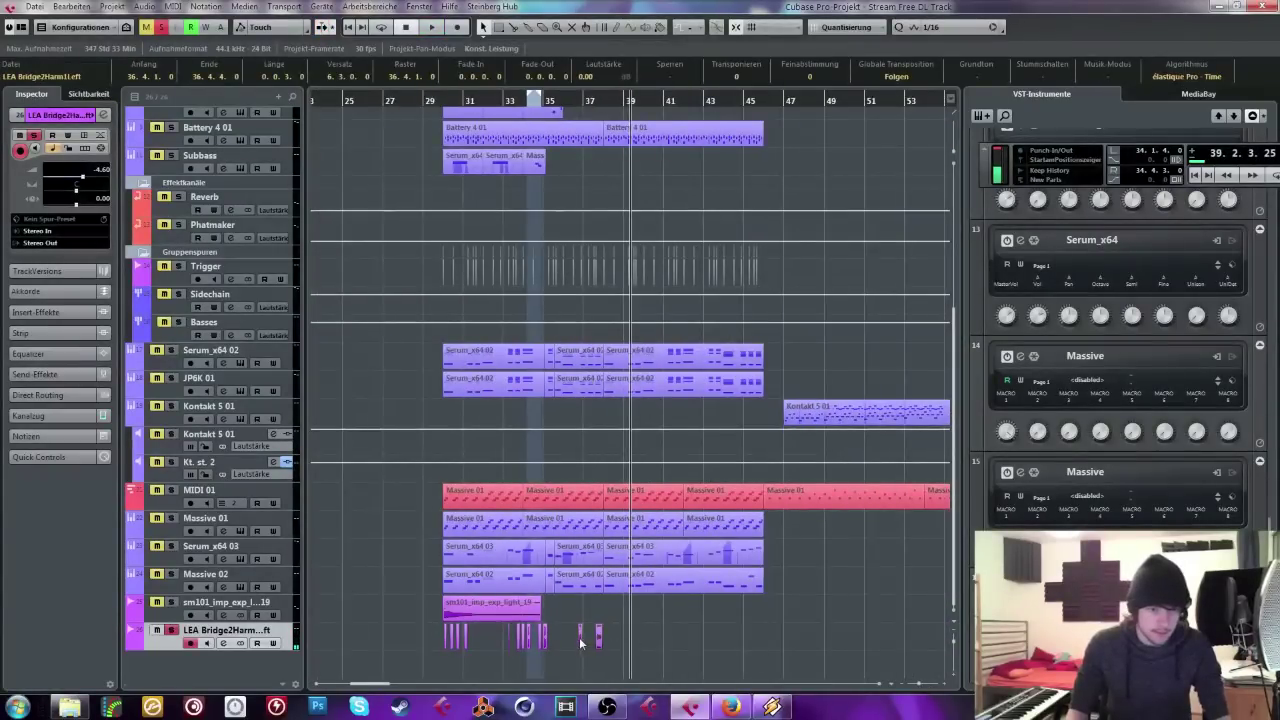
{"action": "left_click_drag", "start_coordinate": [580, 643], "coordinate": [477, 637]}
{"action": "left_click_drag", "start_coordinate": [461, 102], "coordinate": [460, 180]}
{"action": "left_click_drag", "start_coordinate": [766, 644], "coordinate": [374, 648]}
Step: Insert Autotune Evo on the LEA Bridge vocal track and set its input type to Alto/Tenor
{"action": "left_click", "coordinate": [46, 271]}
{"action": "left_click", "coordinate": [74, 137]}
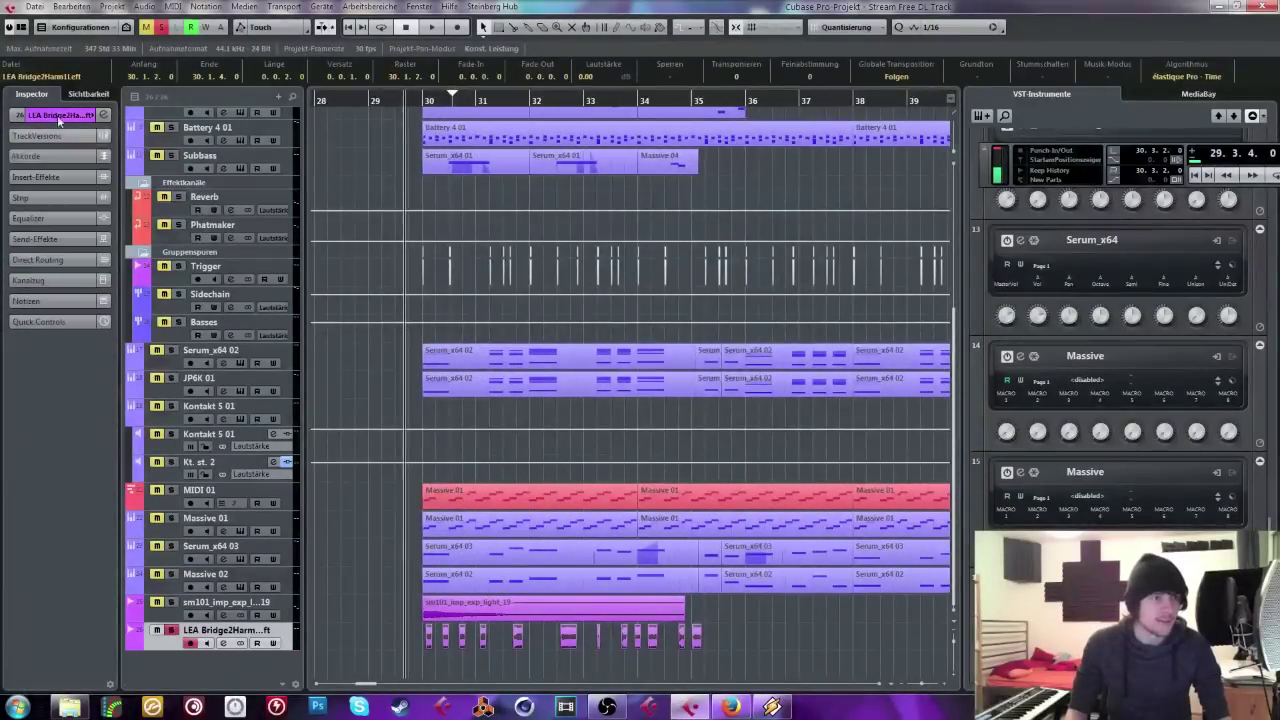
{"action": "left_click", "coordinate": [52, 176]}
{"action": "left_click", "coordinate": [49, 197]}
{"action": "type", "text": "auto"}
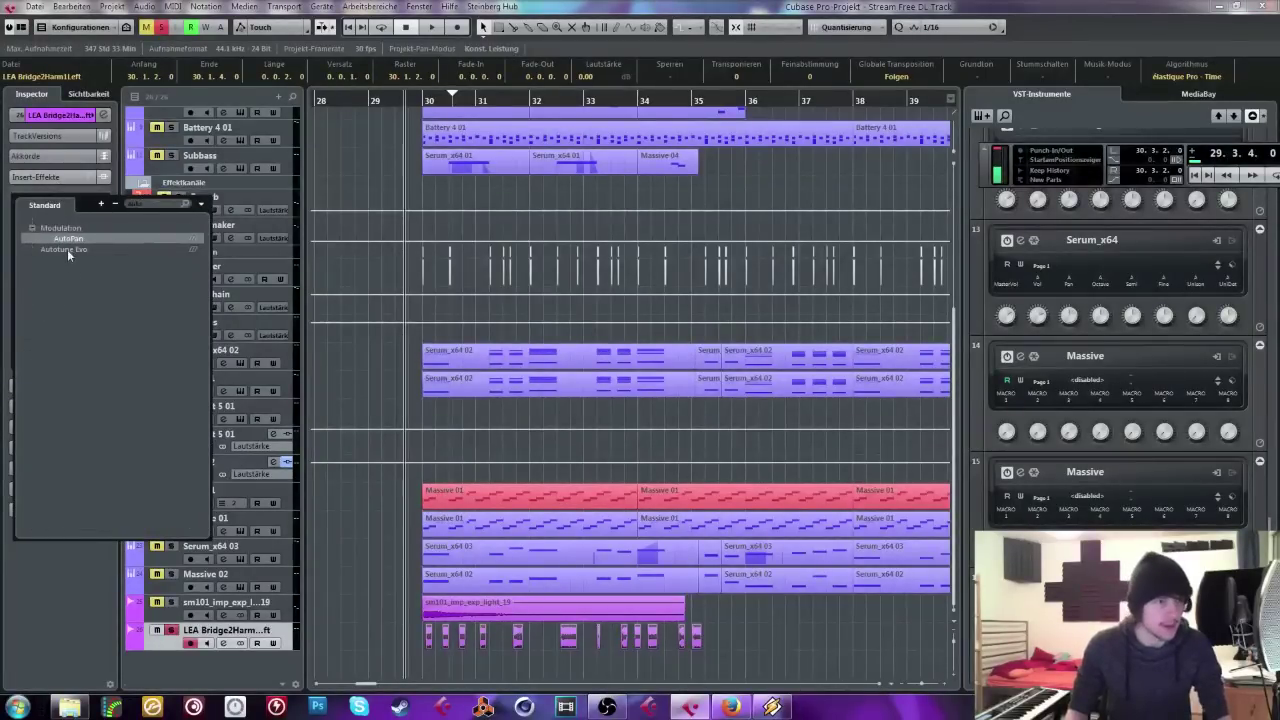
{"action": "left_click", "coordinate": [67, 249]}
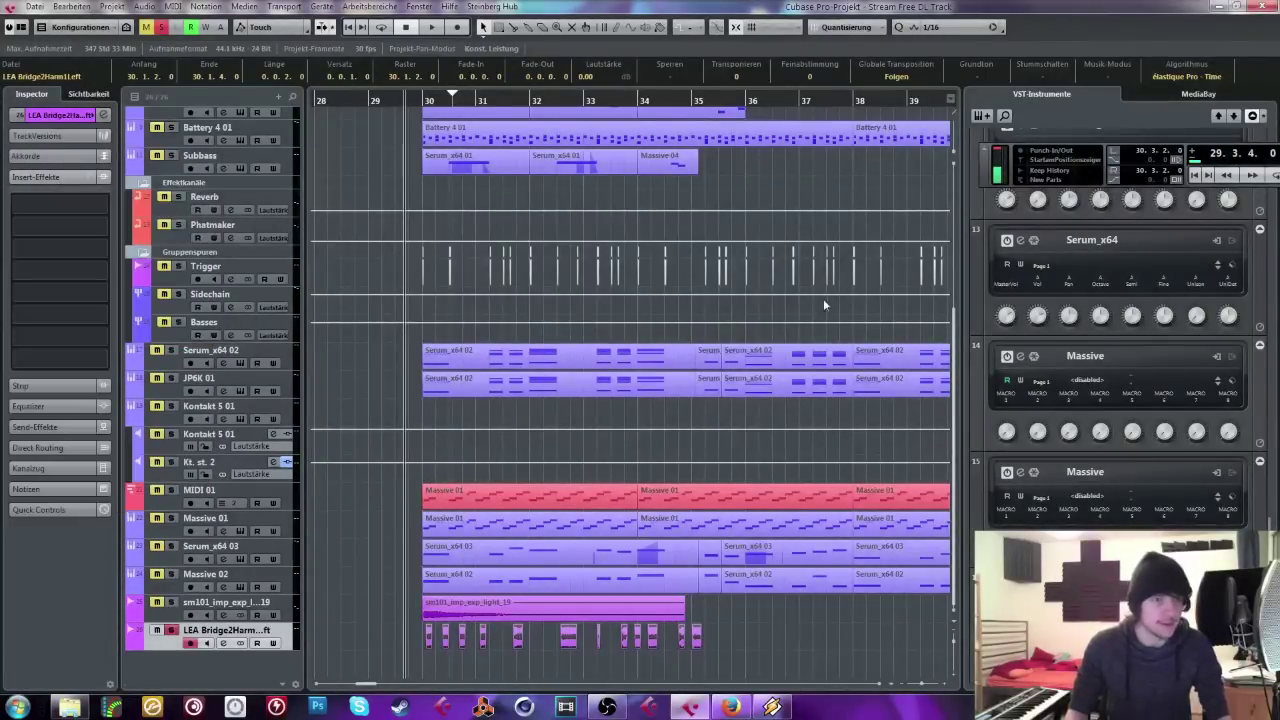
{"action": "left_click", "coordinate": [298, 202]}
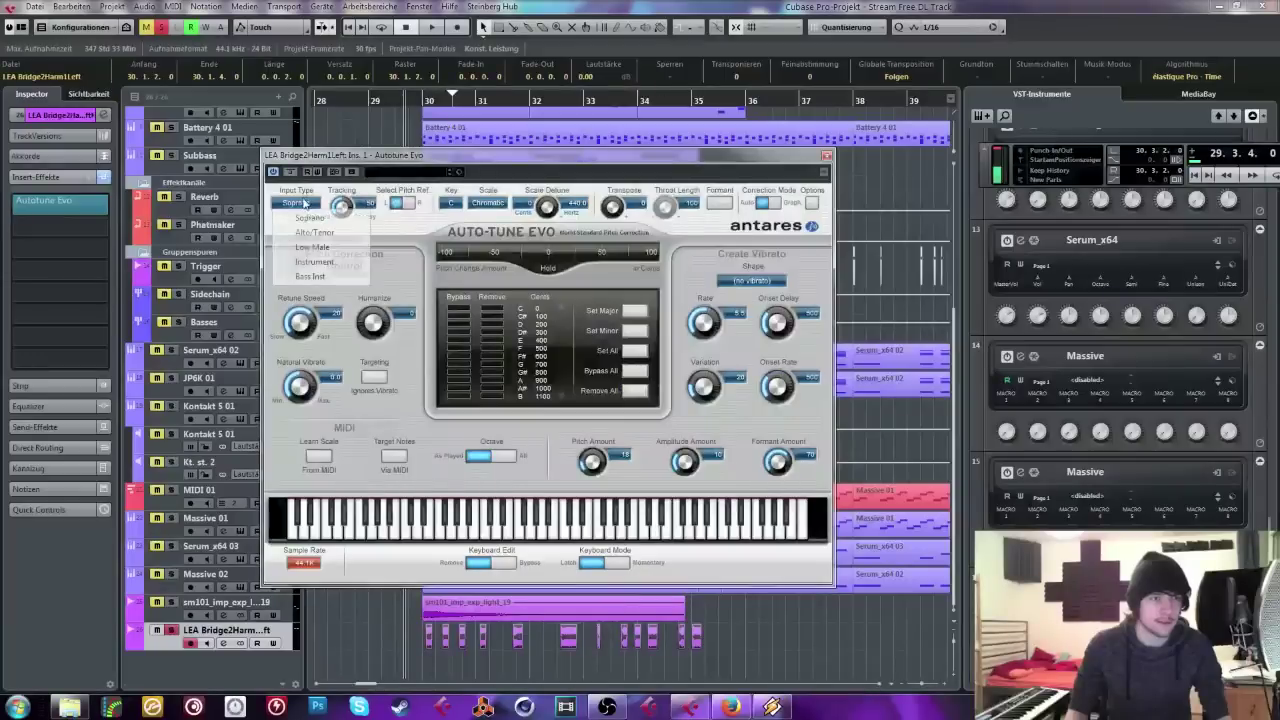
{"action": "left_click", "coordinate": [312, 230]}
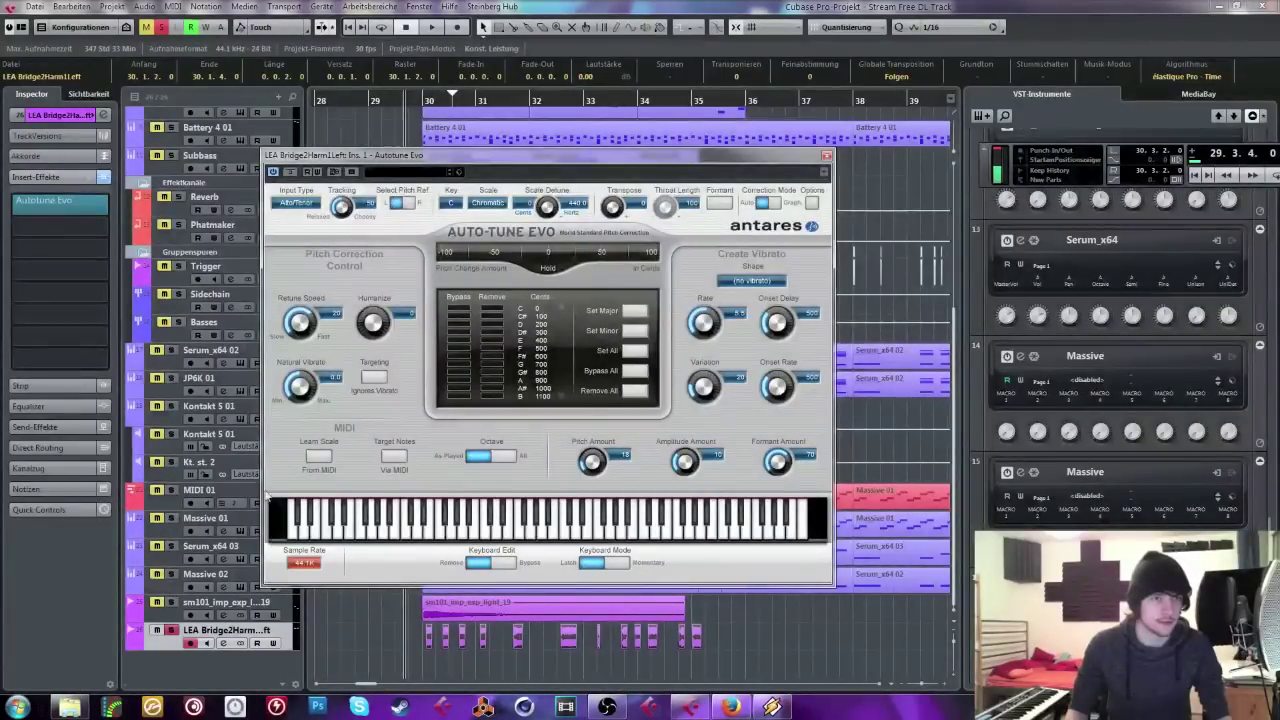
Step: Play the tuned vocal, set Autotune Evo to key A and the Minor scale, and close the plug-in window
{"action": "left_click", "coordinate": [330, 658]}
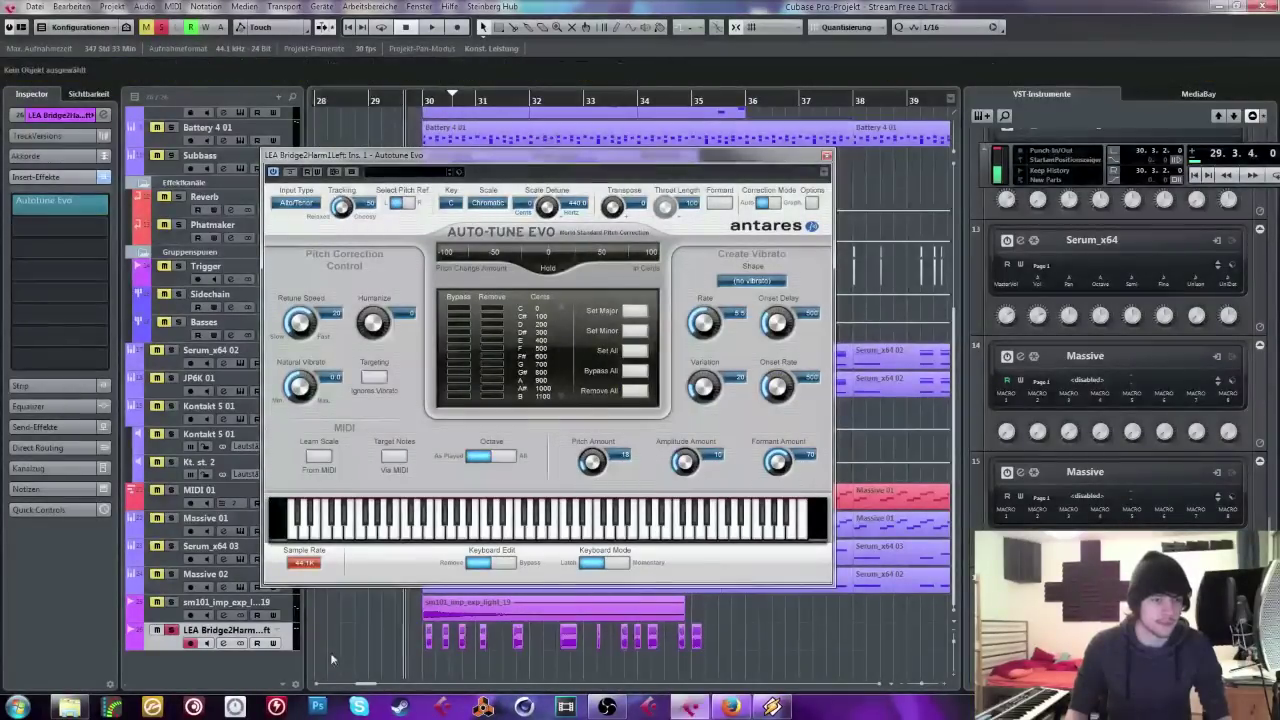
{"action": "left_click", "coordinate": [205, 640]}
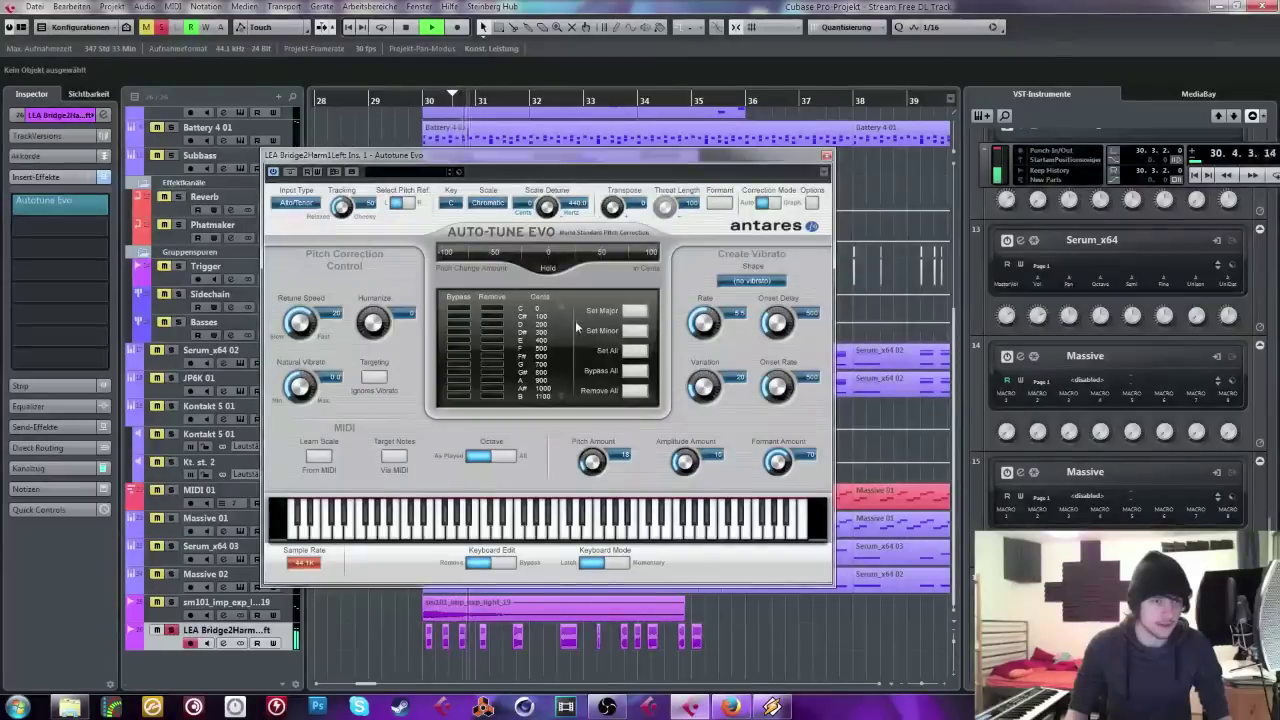
{"action": "left_click", "coordinate": [451, 203]}
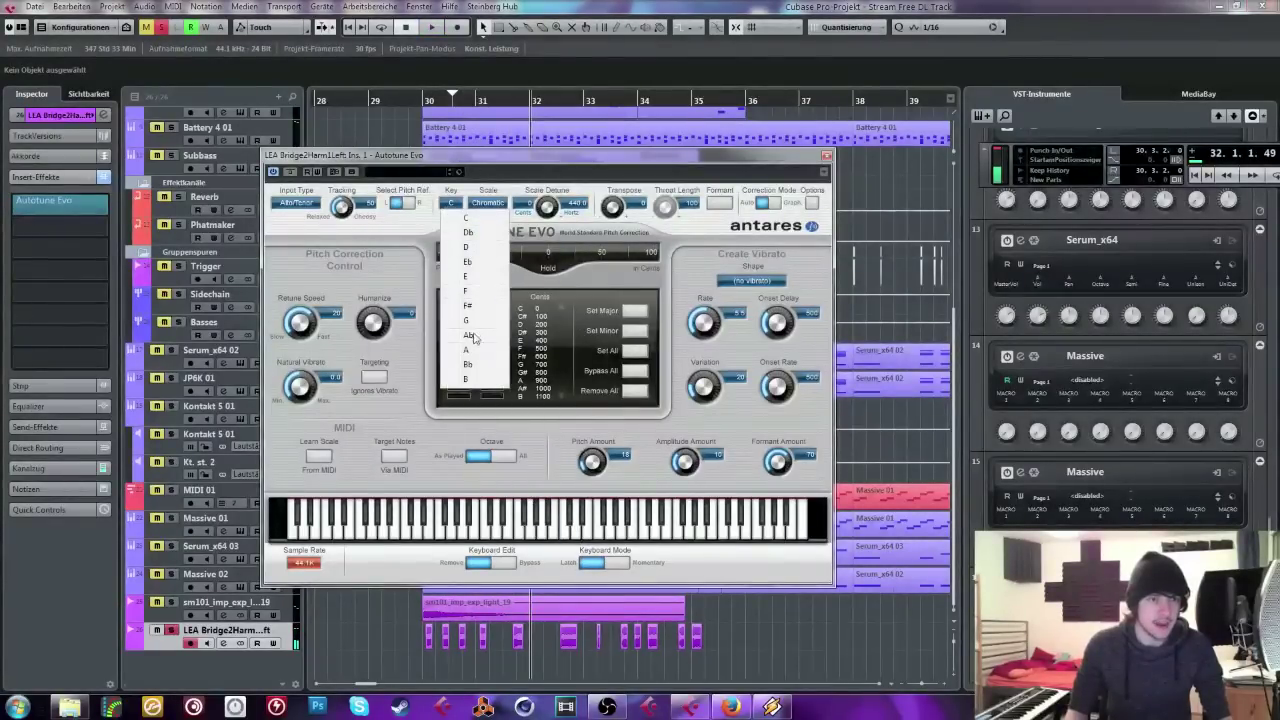
{"action": "left_click", "coordinate": [475, 350]}
{"action": "left_click", "coordinate": [497, 205]}
{"action": "left_click", "coordinate": [530, 215]}
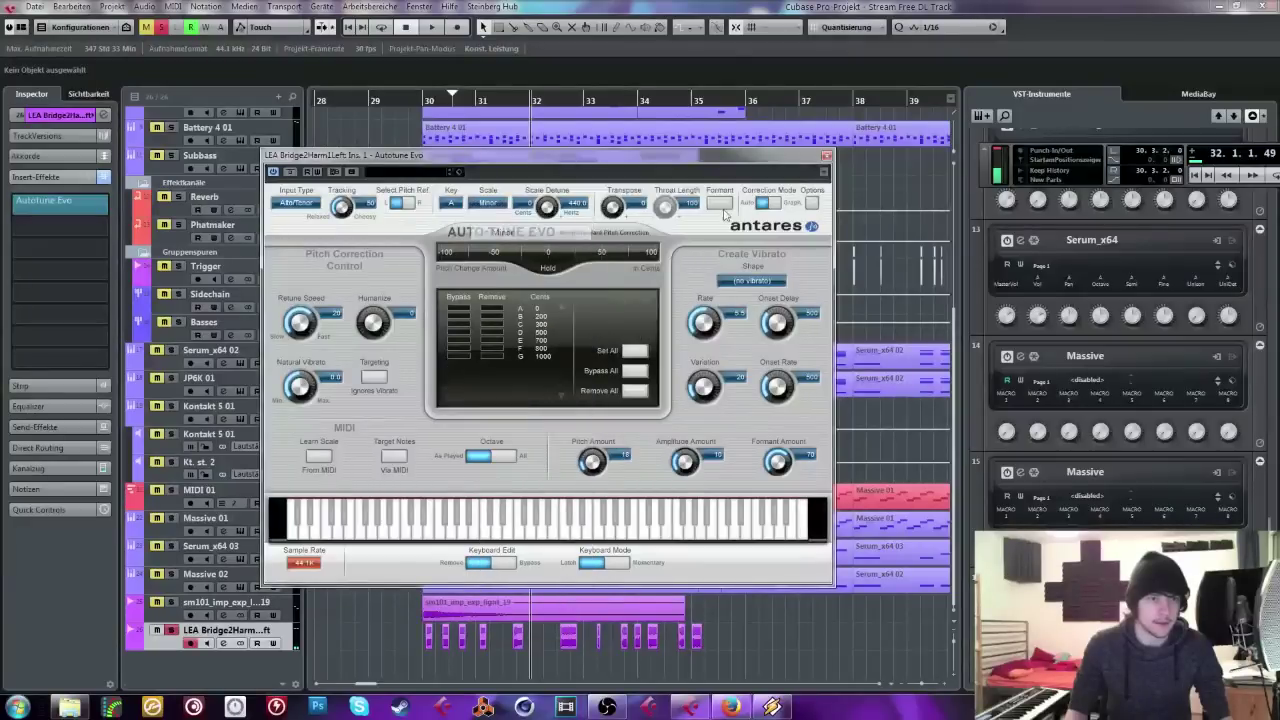
{"action": "left_click", "coordinate": [826, 157]}
Step: Solo Sidechain, Serum_x64 02 and JP6K 01 and play them with the vocal slices from just before bar 30
{"action": "key", "text": "space"}
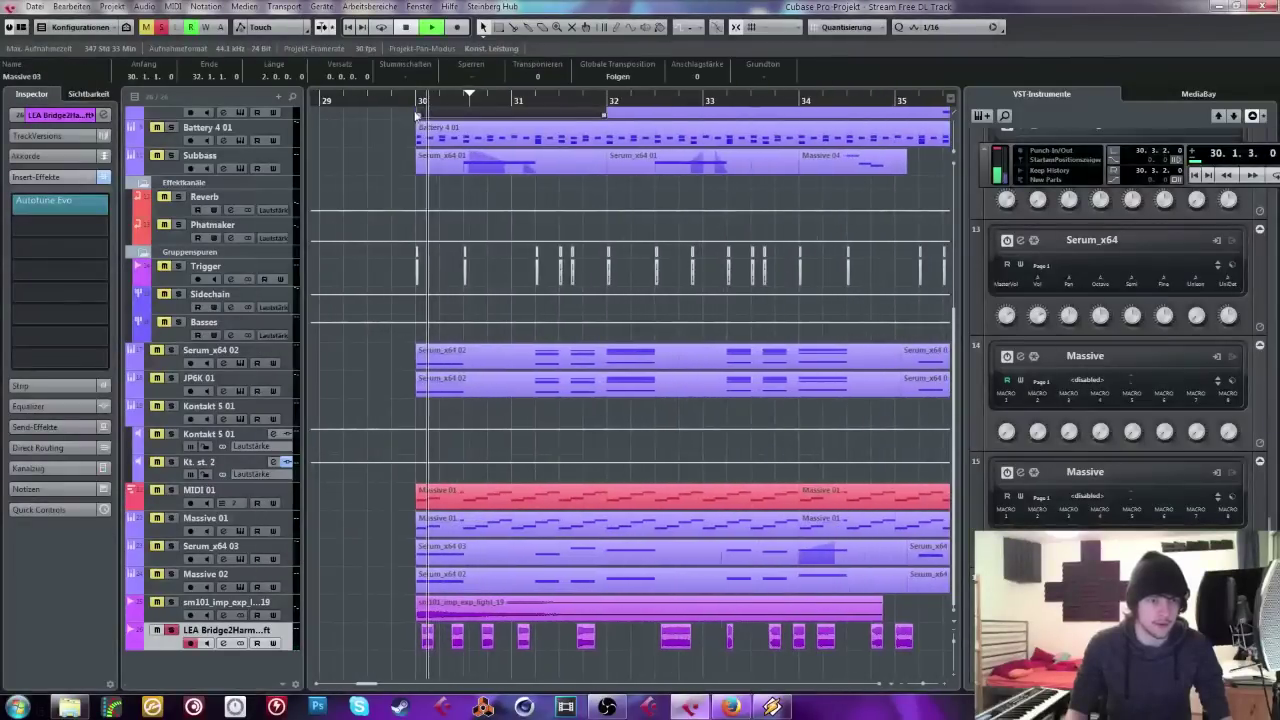
{"action": "left_click", "coordinate": [410, 100]}
{"action": "left_click", "coordinate": [378, 589]}
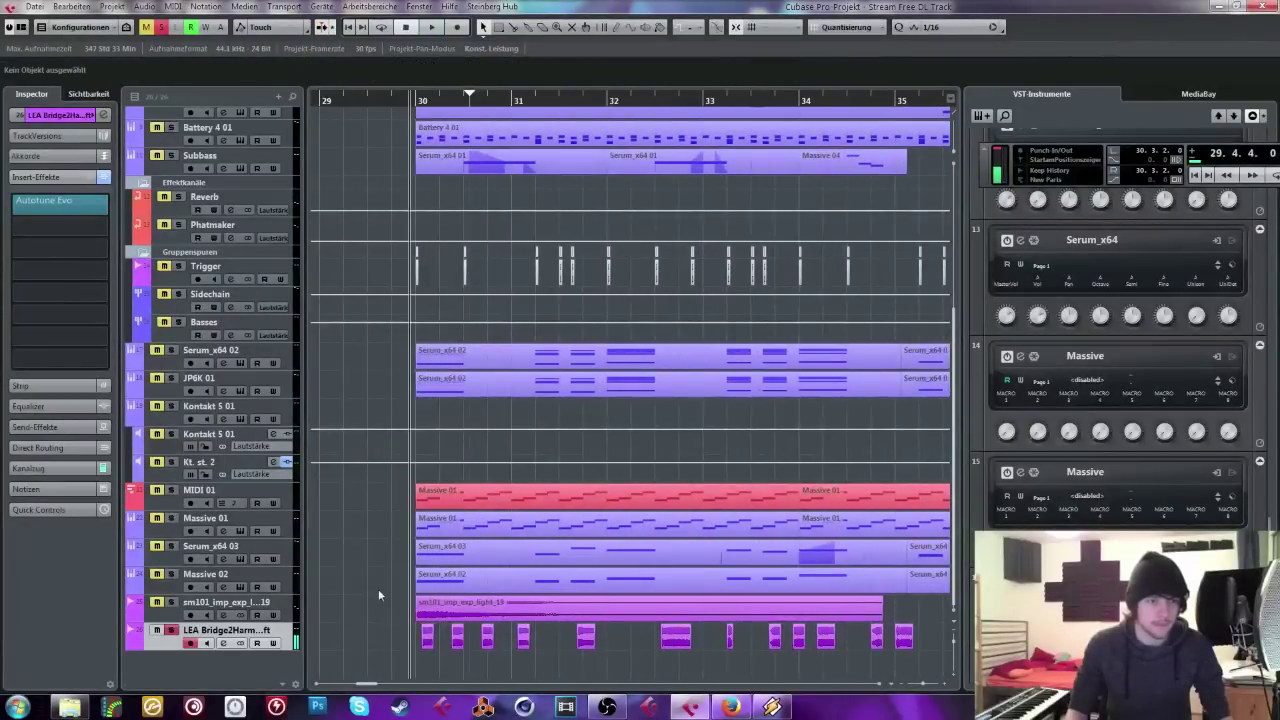
{"action": "scroll", "coordinate": [382, 566], "scroll_direction": "up", "scroll_amount": 3}
{"action": "scroll", "coordinate": [371, 557], "scroll_direction": "down", "scroll_amount": 3}
{"action": "scroll", "coordinate": [415, 369], "scroll_direction": "up", "scroll_amount": 3}
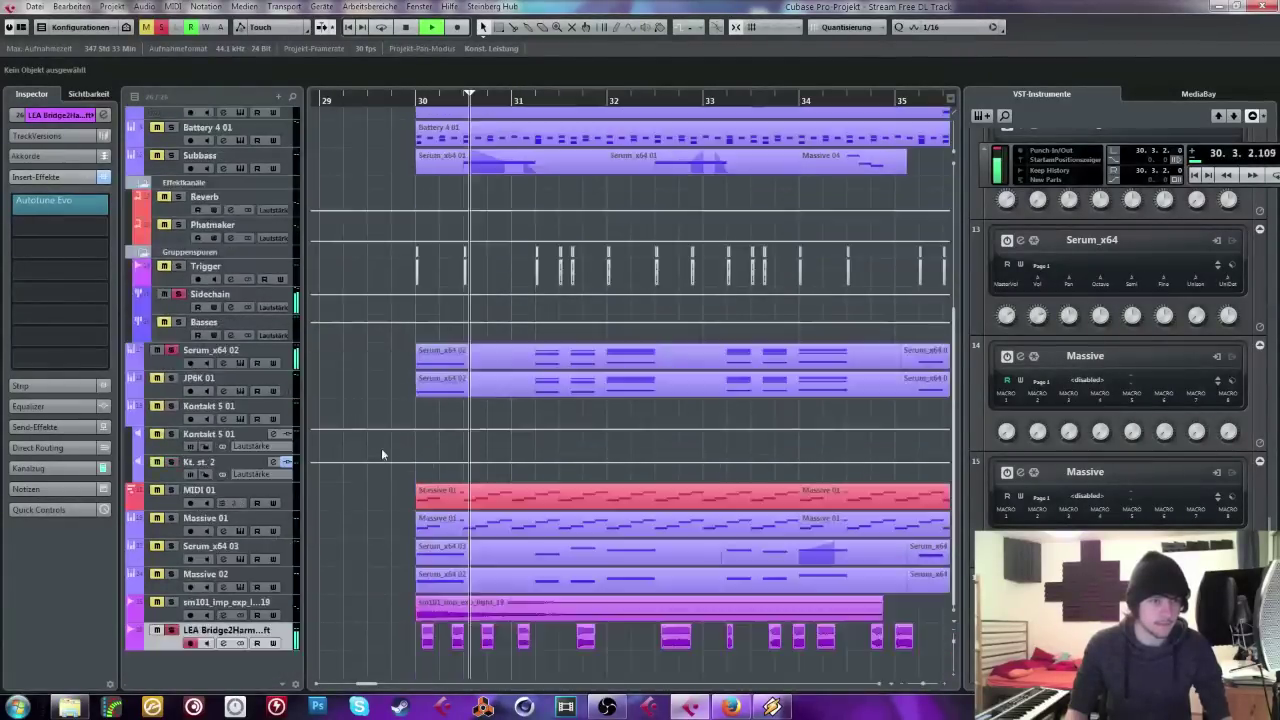
{"action": "scroll", "coordinate": [381, 448], "scroll_direction": "down", "scroll_amount": 3}
{"action": "left_click", "coordinate": [406, 100]}
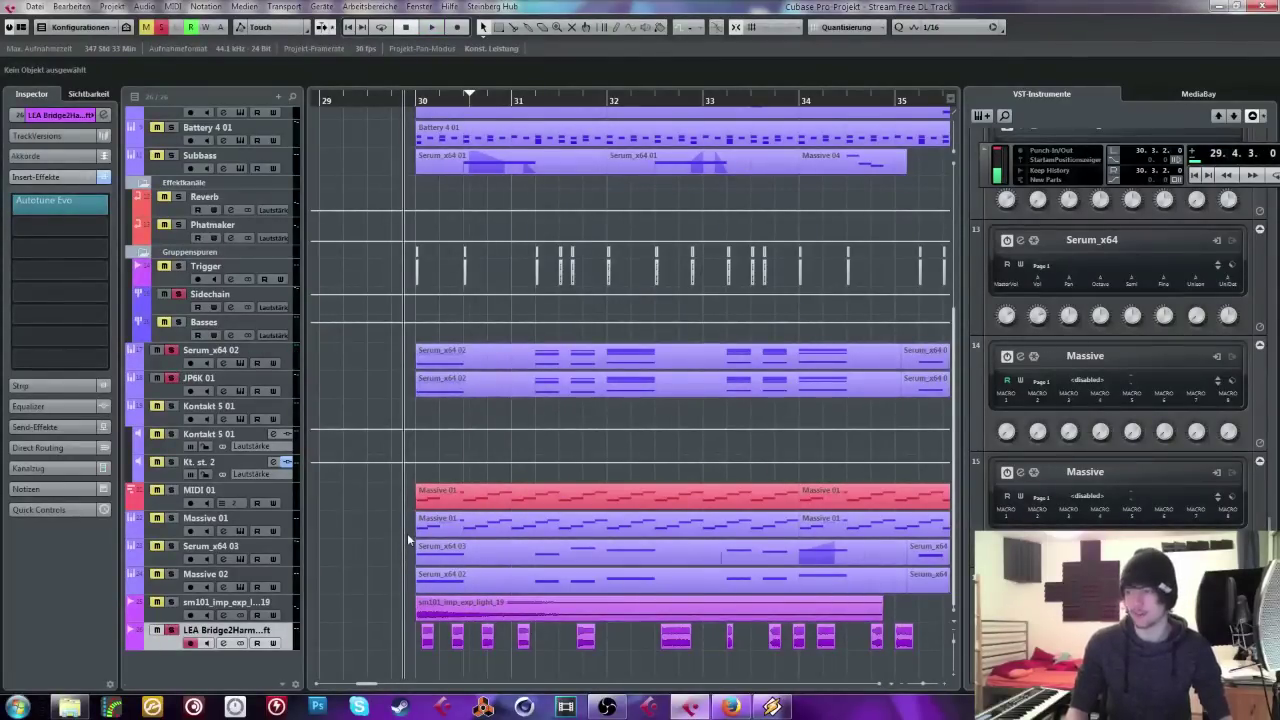
{"action": "key", "text": "space"}
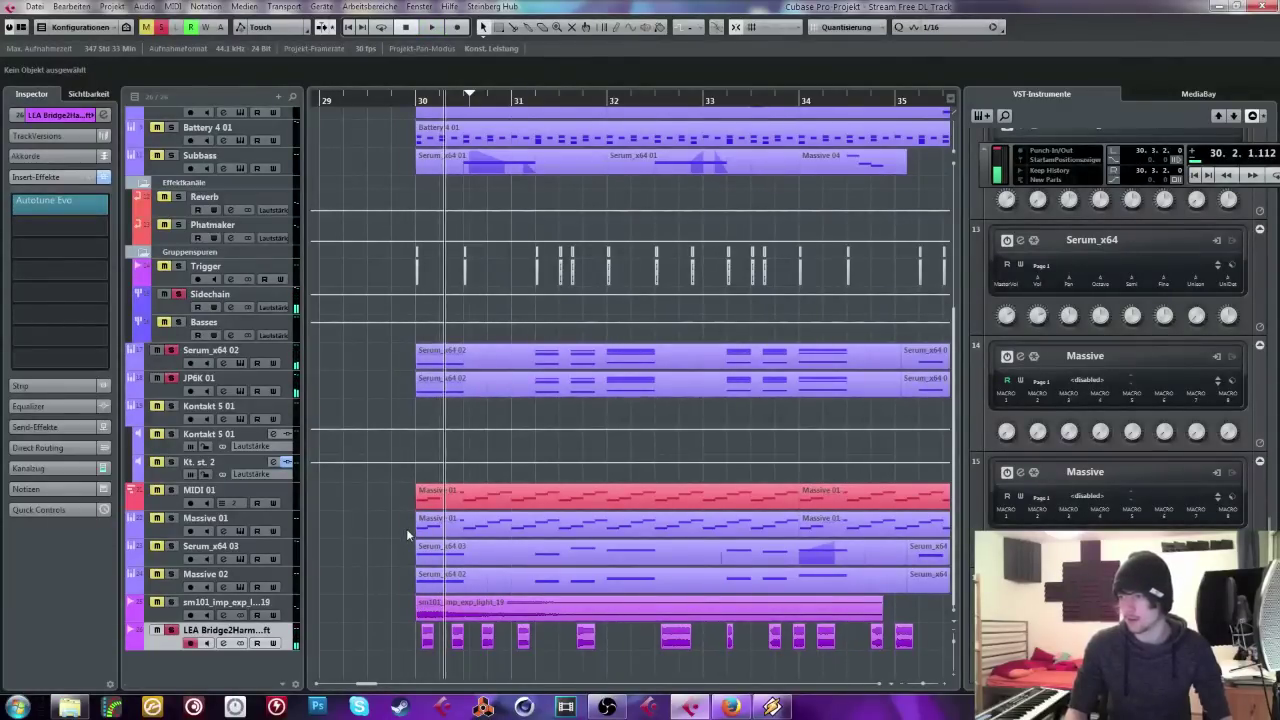
Step: Set the transposition of the first two vocal slices to 1 and play them from just before bar 30
{"action": "left_click", "coordinate": [427, 636]}
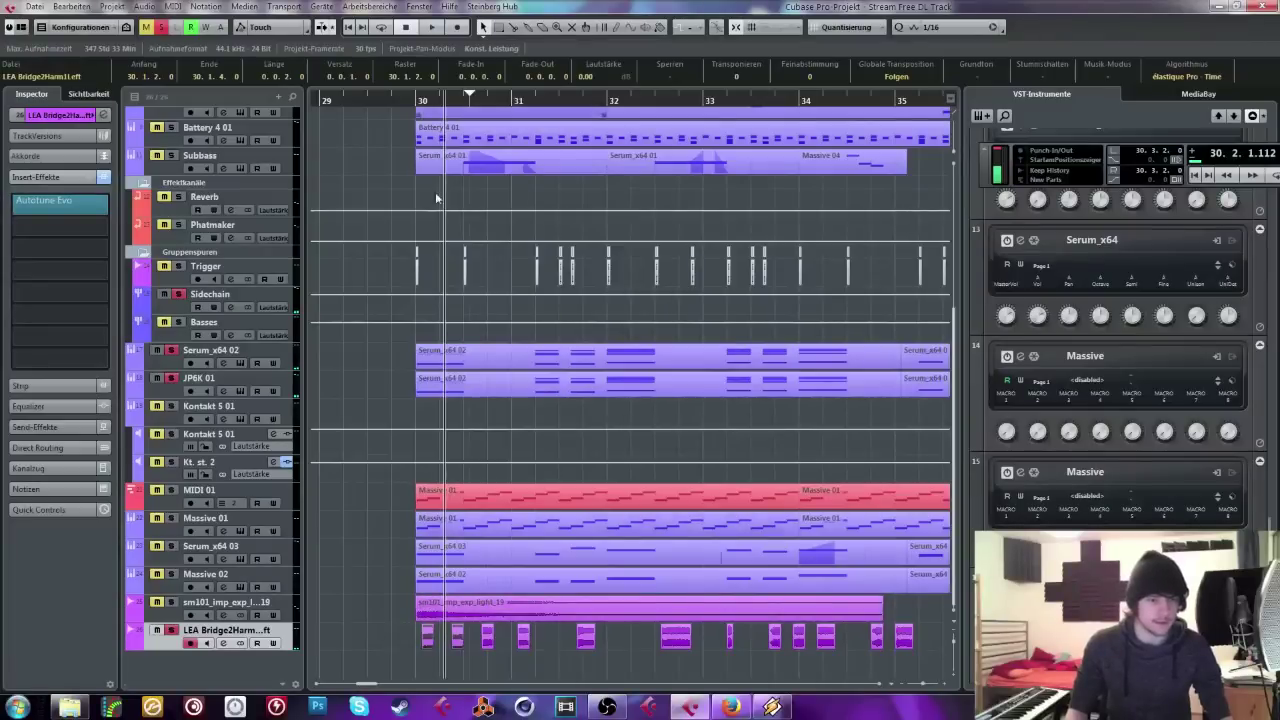
{"action": "key", "text": "space"}
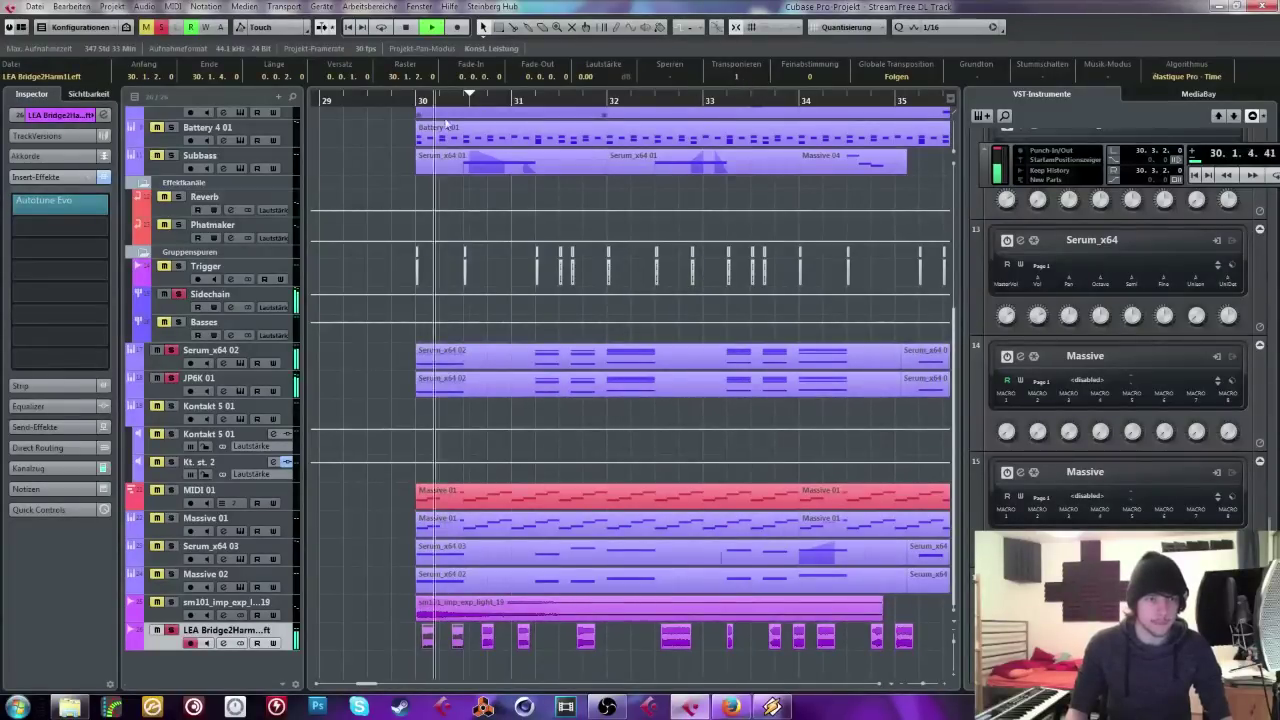
{"action": "left_click", "coordinate": [402, 100]}
{"action": "left_click", "coordinate": [327, 583]}
{"action": "key", "text": "space"}
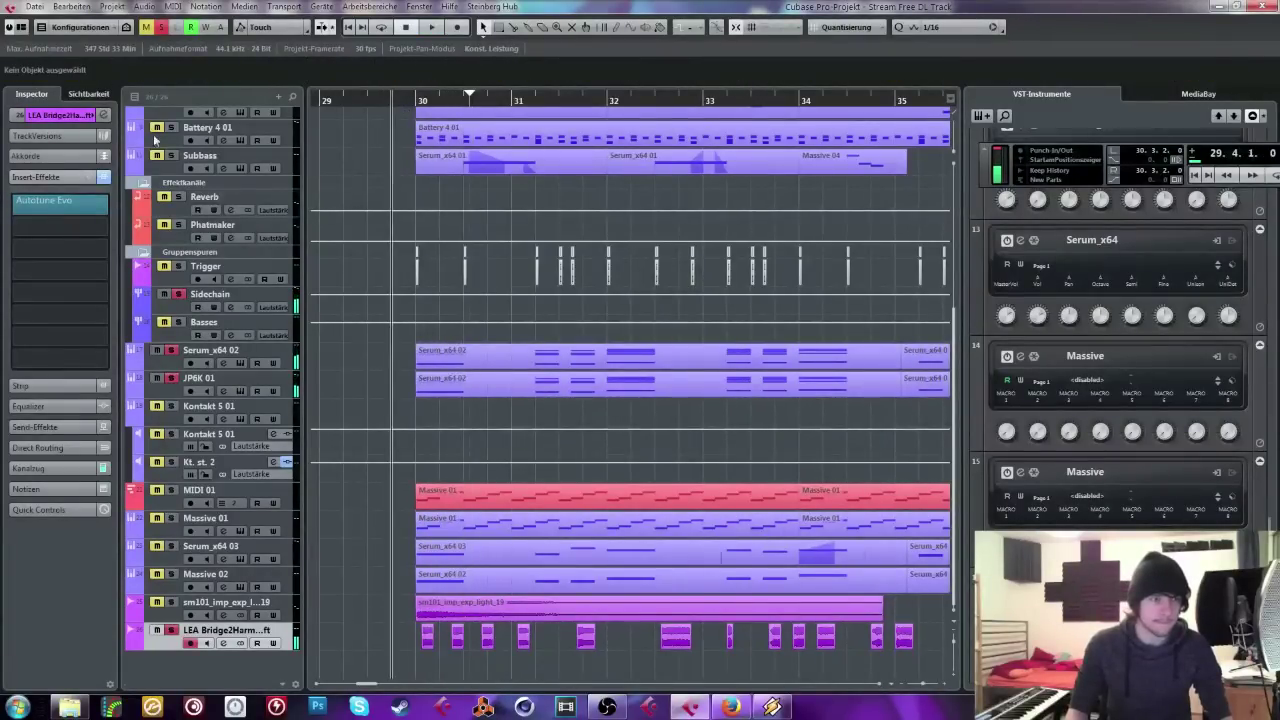
{"action": "key", "text": "space"}
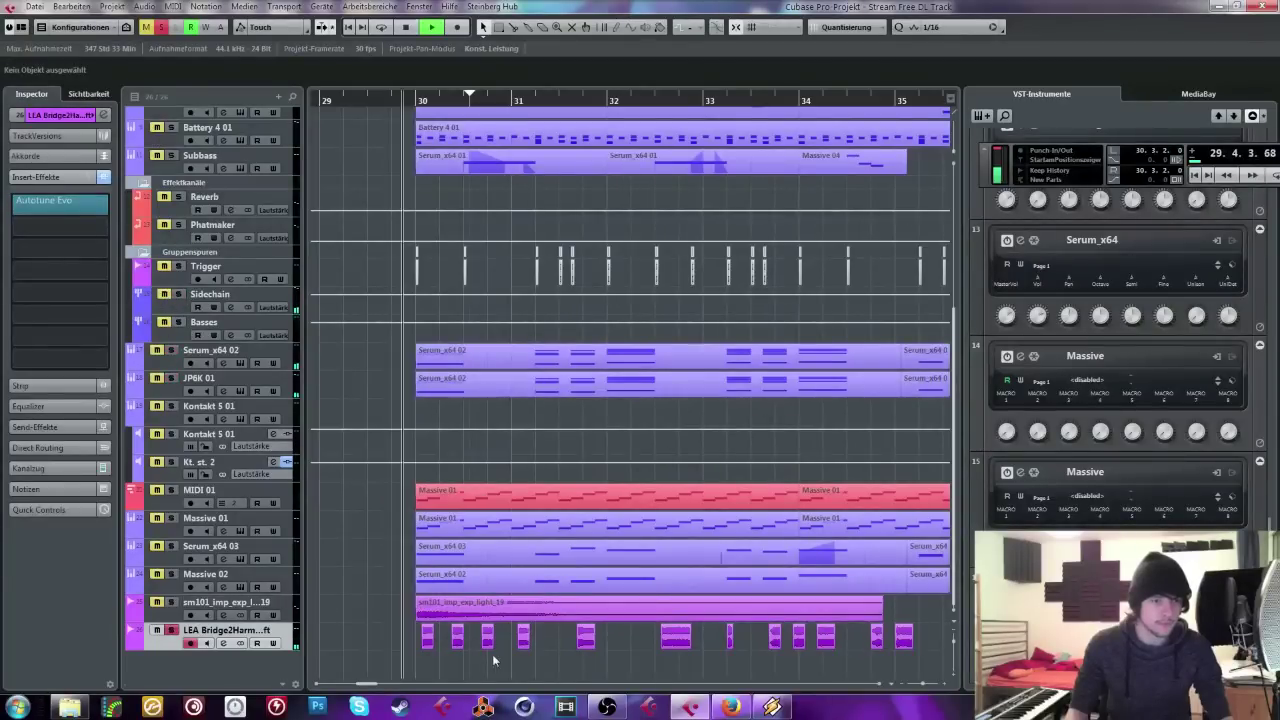
Step: Try a transposition of 5 on the vocal slice late in bar 31 and replay it from mid bar 31
{"action": "left_click", "coordinate": [520, 636]}
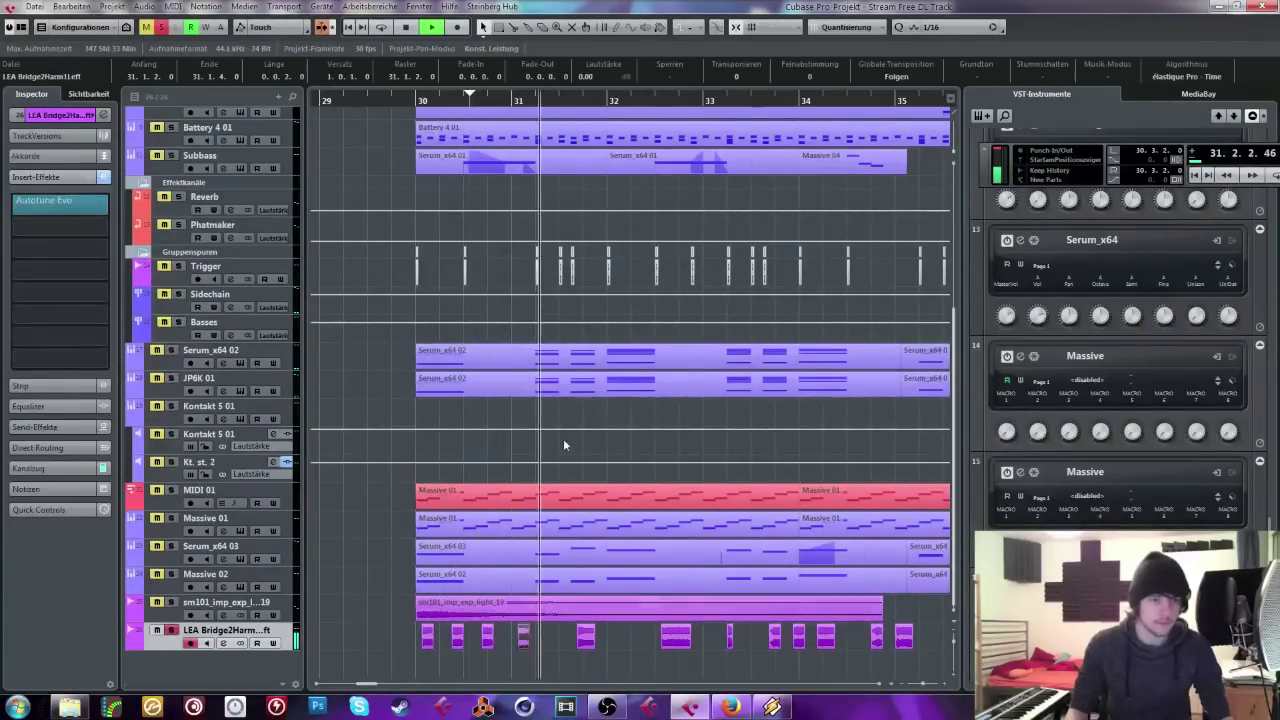
{"action": "key", "text": "space"}
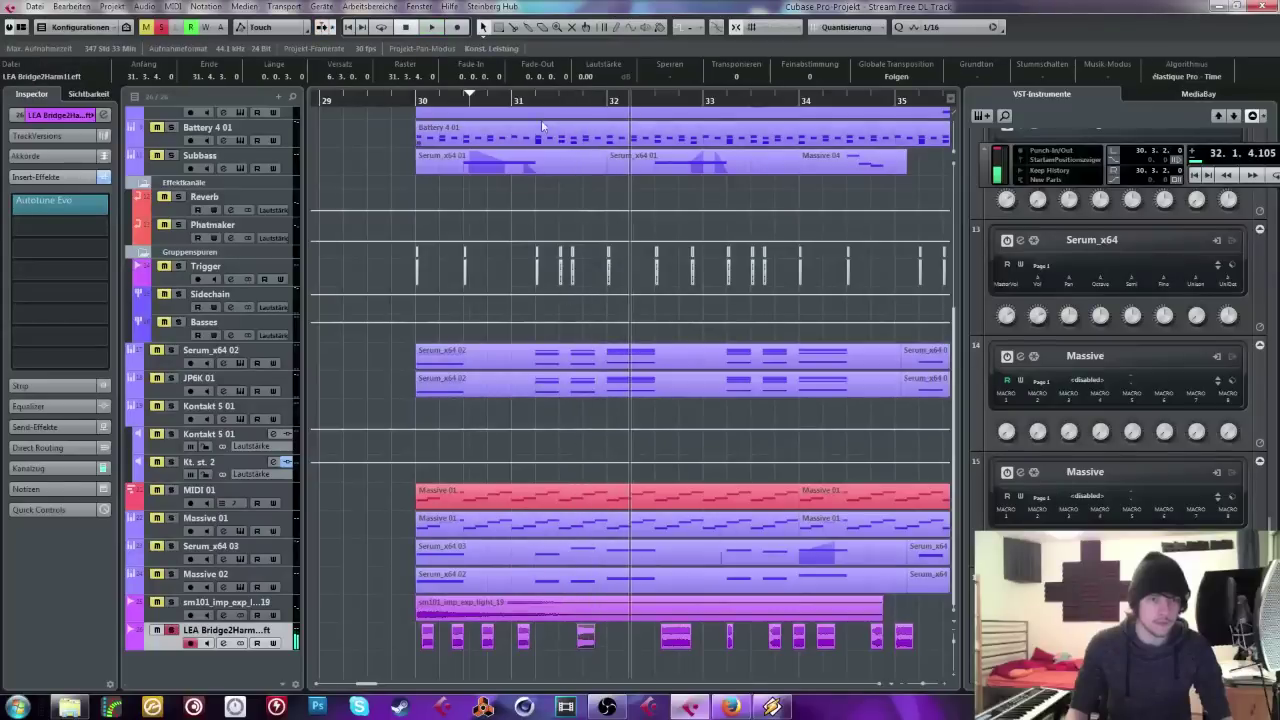
{"action": "left_click", "coordinate": [553, 92]}
{"action": "scroll", "coordinate": [742, 76], "scroll_direction": "up", "scroll_amount": 4}
{"action": "key", "text": "space"}
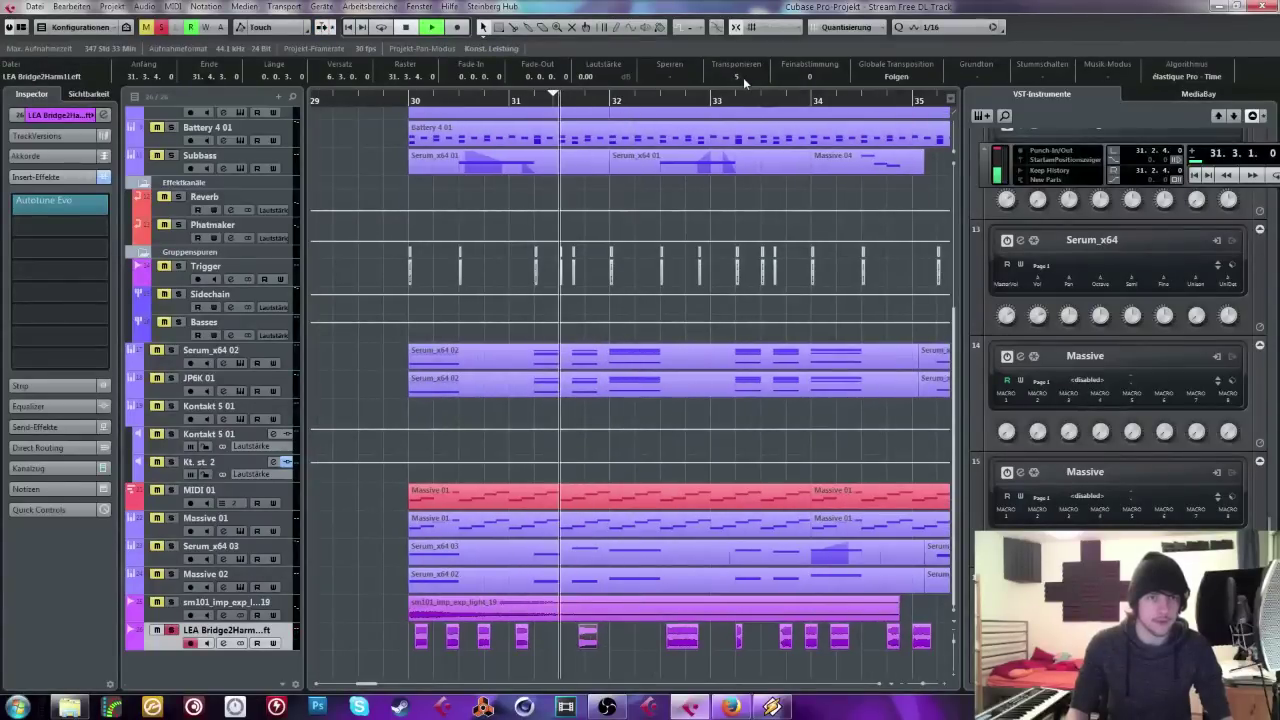
{"action": "left_click", "coordinate": [558, 104]}
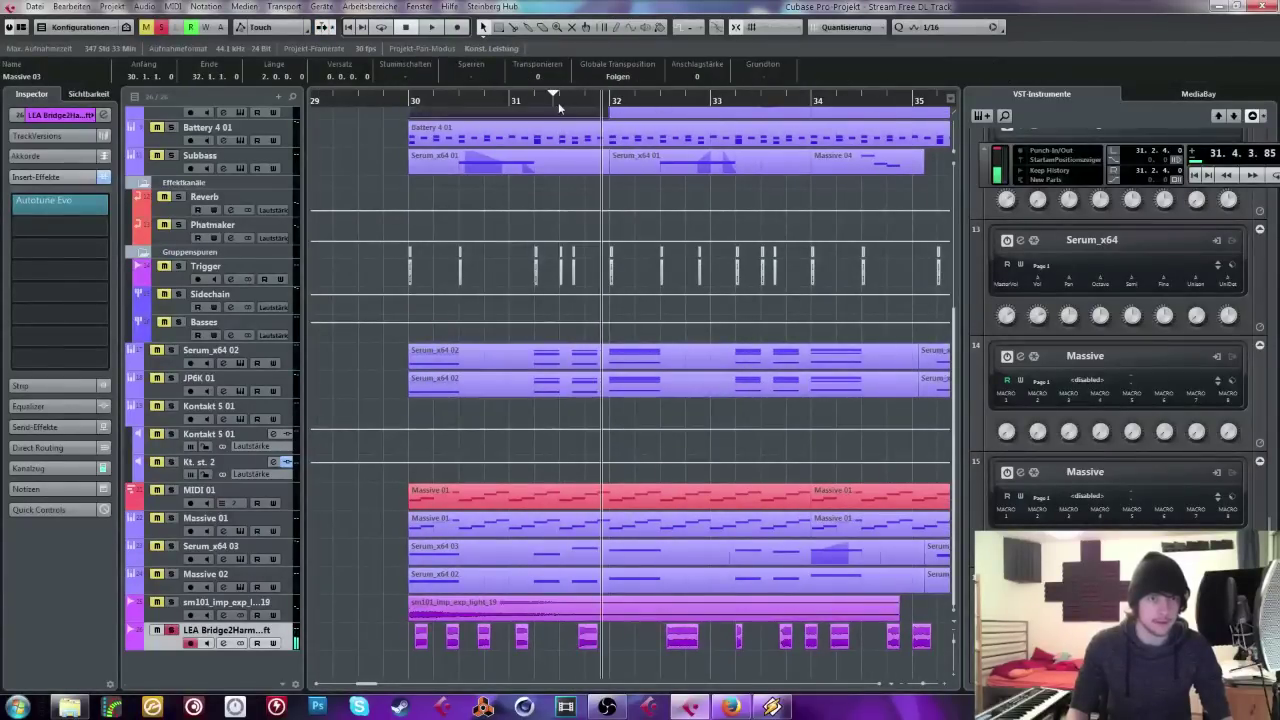
{"action": "key", "text": "space"}
{"action": "key", "text": "space"}
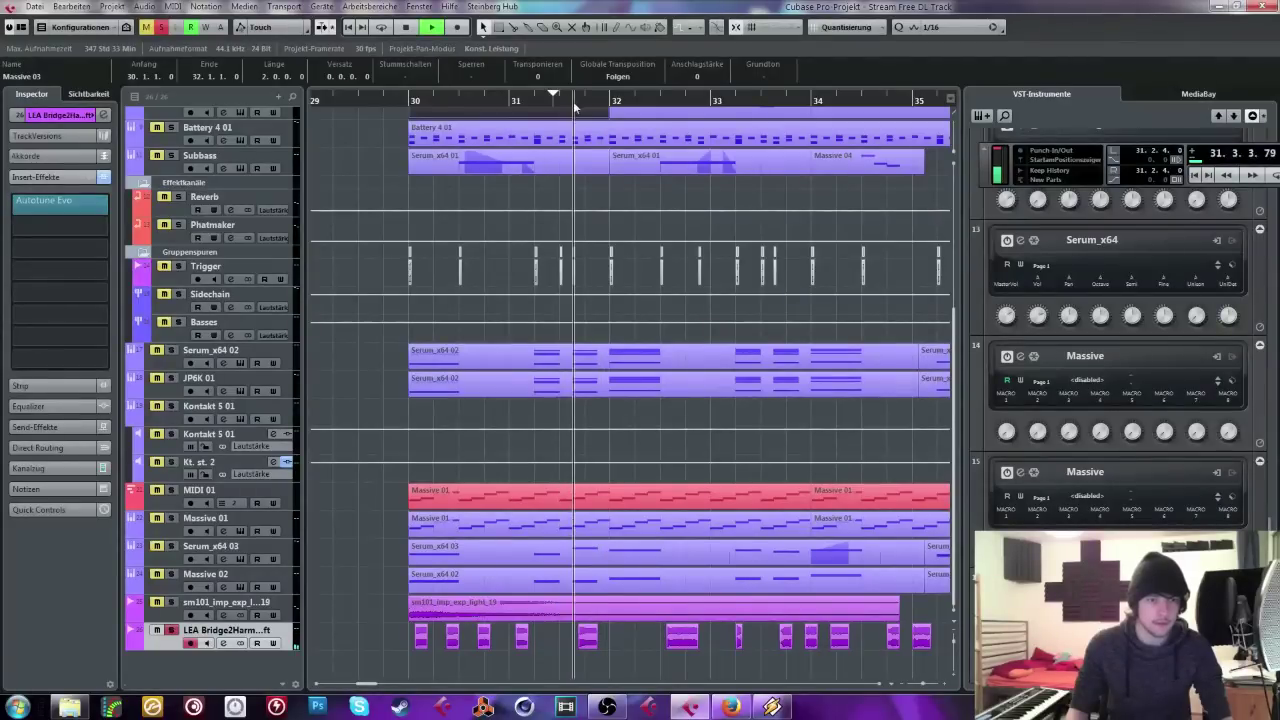
{"action": "key", "text": "space"}
{"action": "key", "text": "space"}
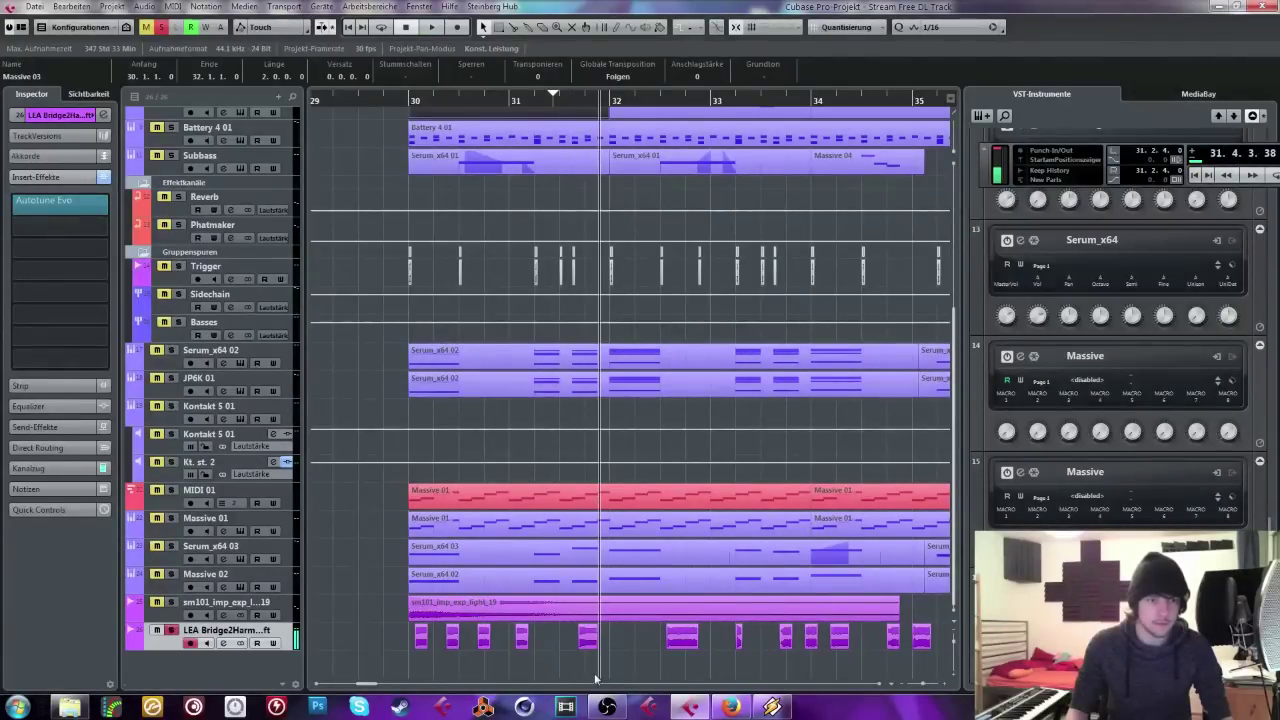
Step: Try a transposition of 9 on the vocal slice late in bar 31 and play it
{"action": "left_click", "coordinate": [588, 634]}
{"action": "scroll", "coordinate": [573, 106], "scroll_direction": "down", "scroll_amount": 1}
{"action": "scroll", "coordinate": [742, 78], "scroll_direction": "up", "scroll_amount": 2}
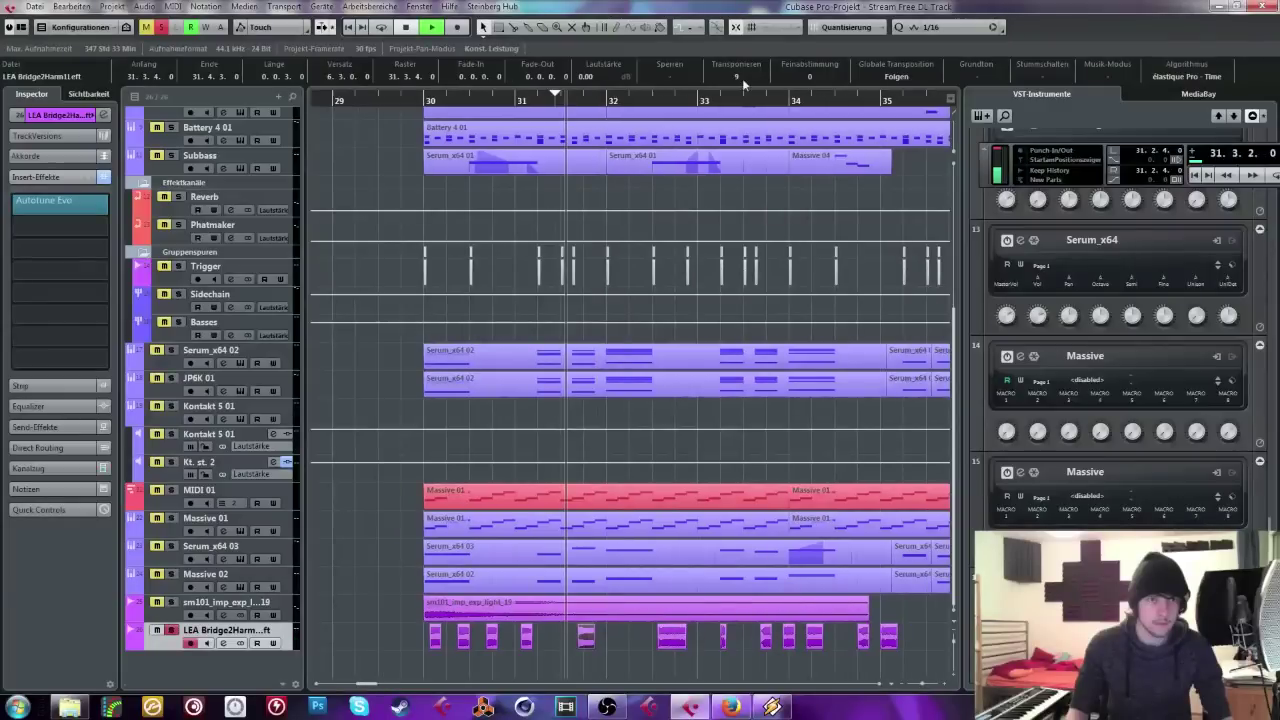
{"action": "key", "text": "space"}
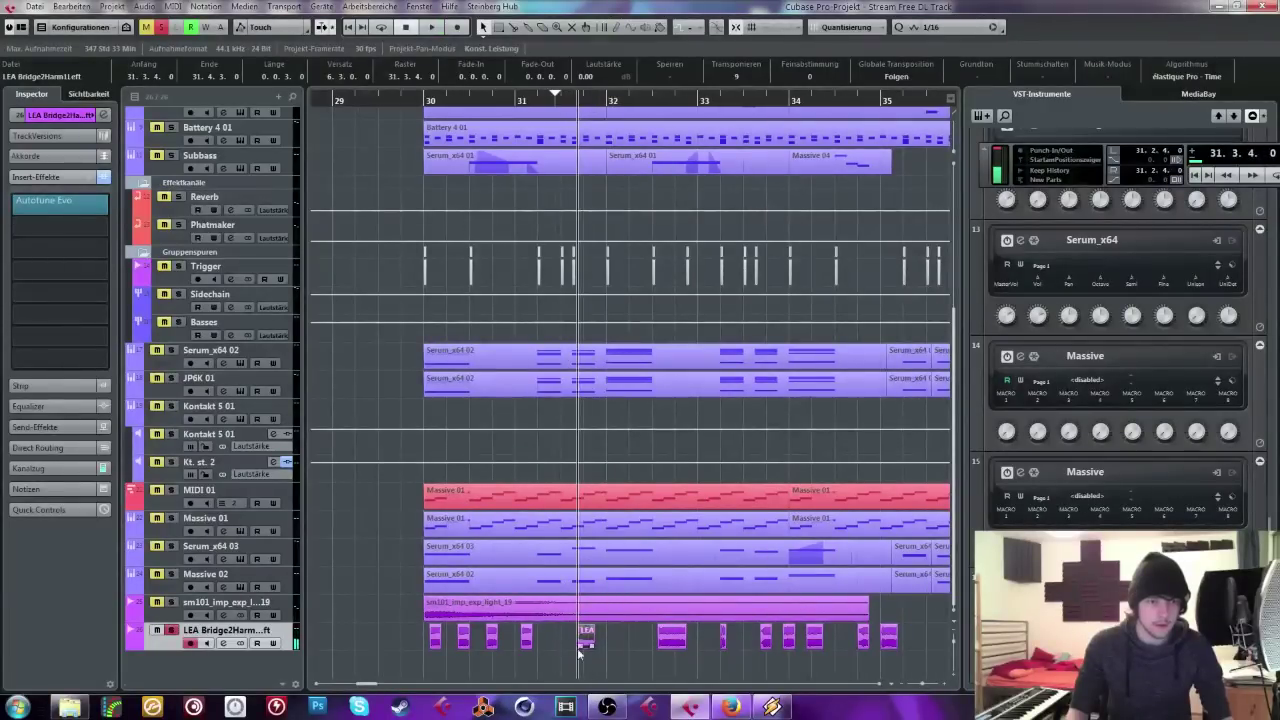
Step: Adjust the late bar 31 vocal slice to run into bar 32, and set its transposition to 4 while replaying it
{"action": "mouse_move", "coordinate": [580, 643]}
{"action": "left_mouse_down"}
{"action": "mouse_move", "coordinate": [626, 643]}
{"action": "mouse_move", "coordinate": [595, 645]}
{"action": "left_mouse_up"}
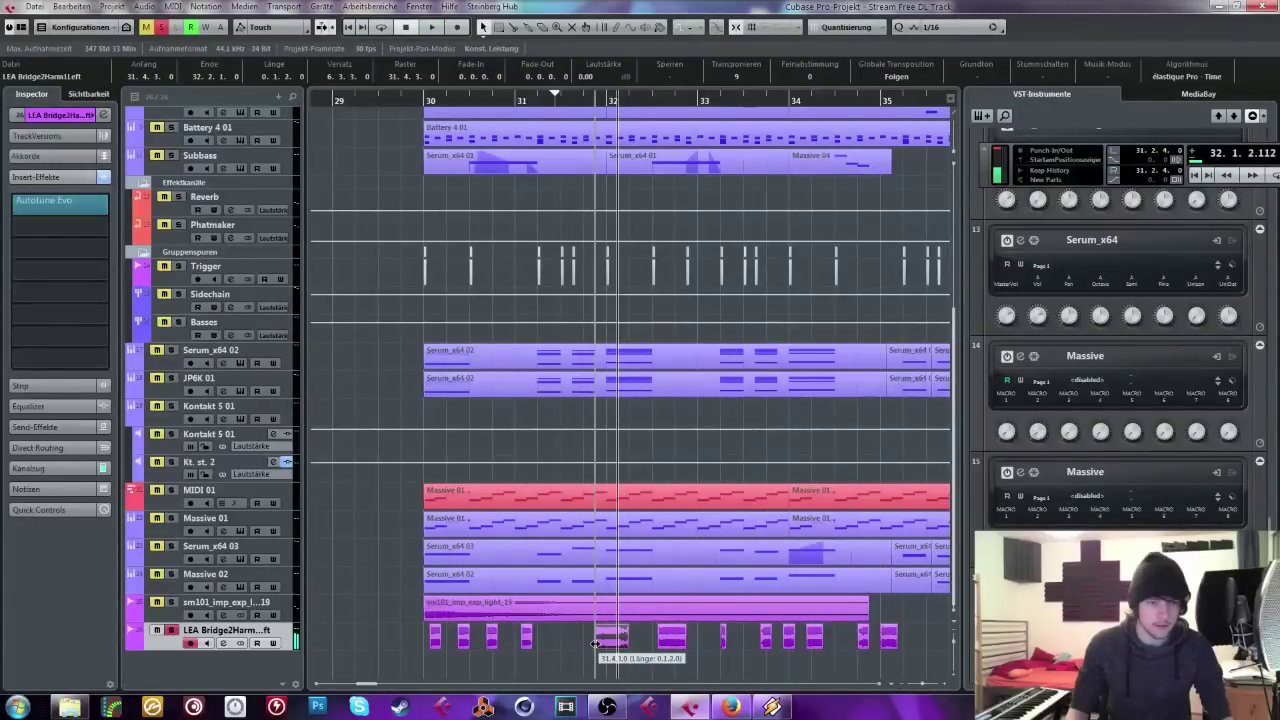
{"action": "left_click", "coordinate": [600, 101]}
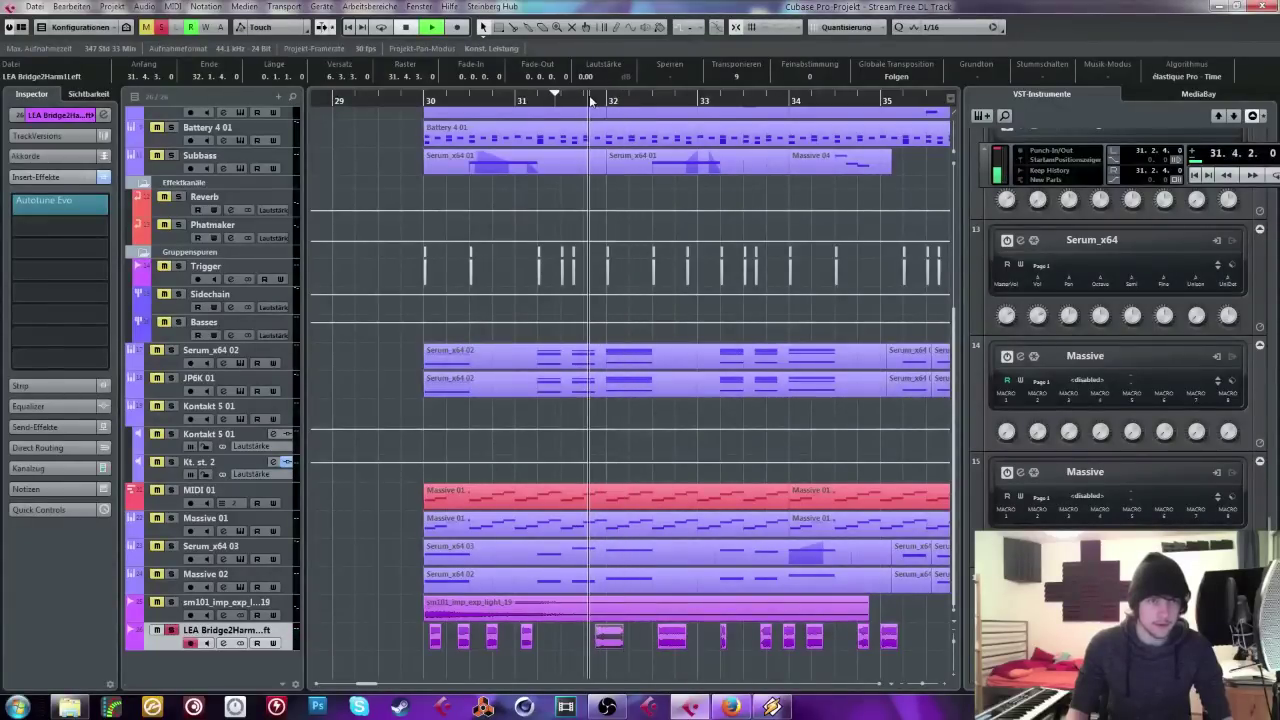
{"action": "key", "text": "space"}
{"action": "key", "text": "space"}
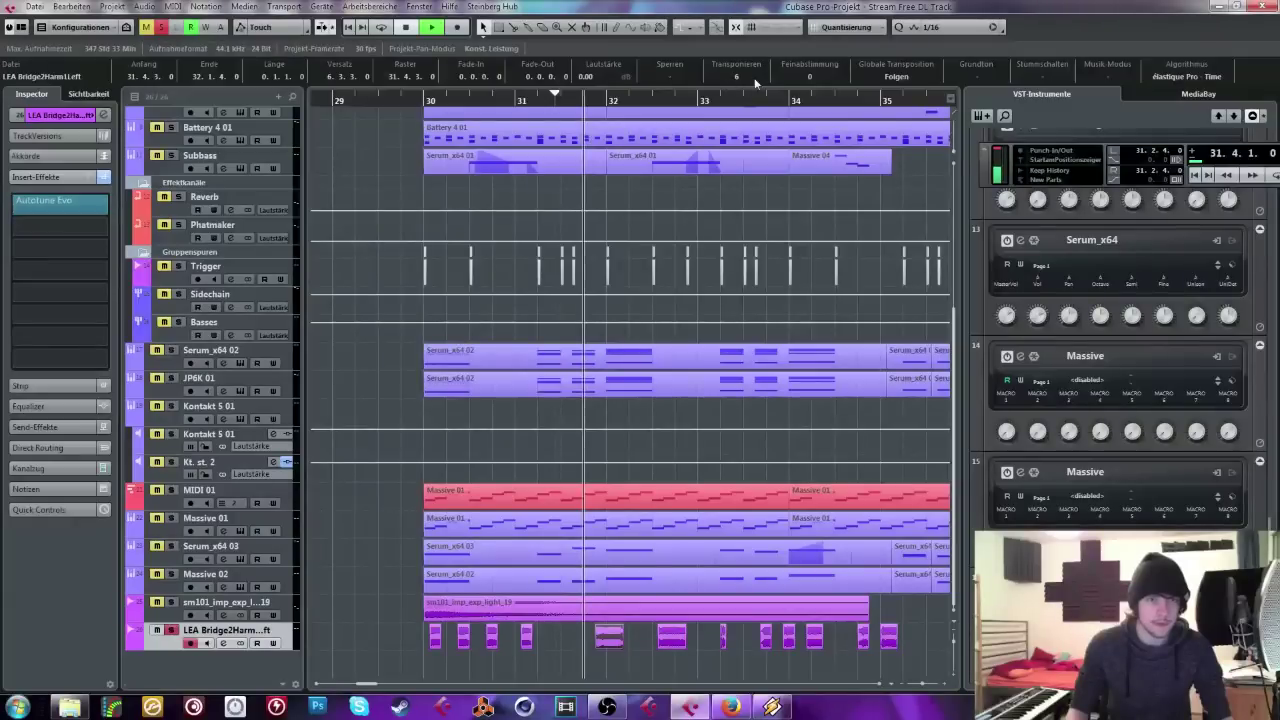
{"action": "key", "text": "space"}
{"action": "key", "text": "space"}
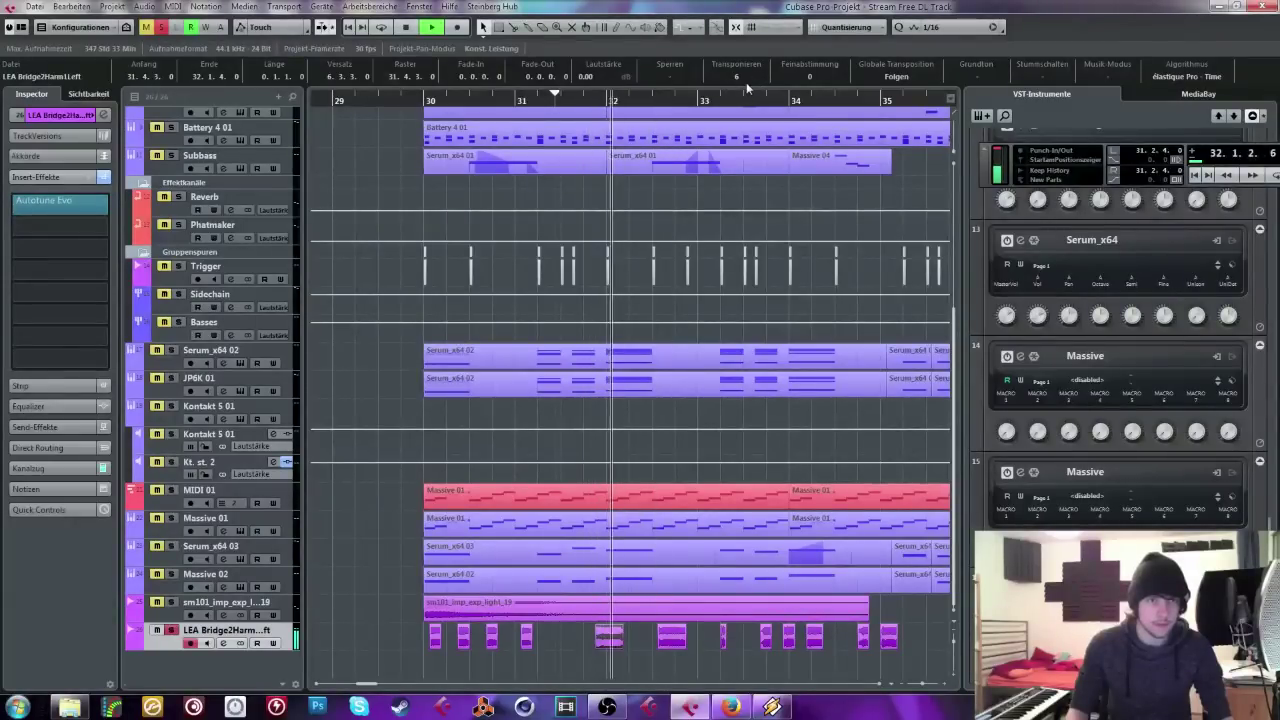
{"action": "scroll", "coordinate": [746, 82], "scroll_direction": "down", "scroll_amount": 2}
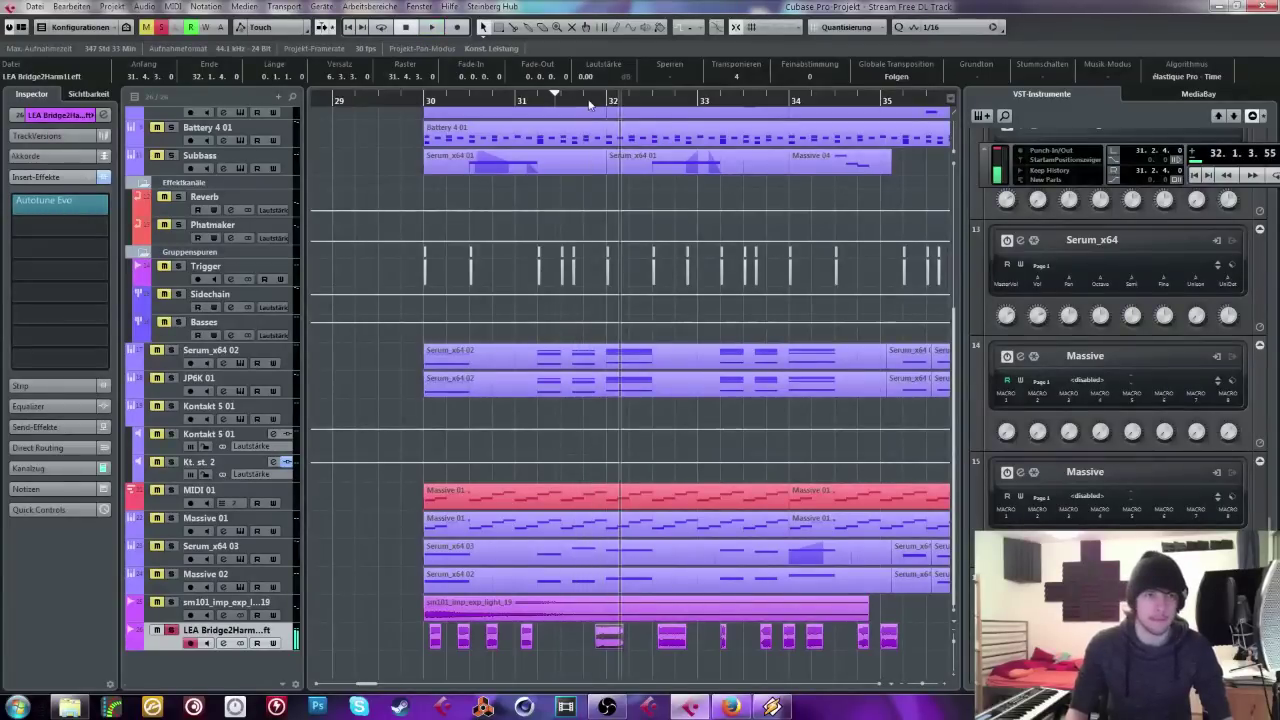
Step: Move that slice back to 31.2.2 and the following one to 32.2.1, then set the latter's transposition to 4 while playing
{"action": "left_click_drag", "start_coordinate": [615, 632], "coordinate": [563, 632]}
{"action": "left_click_drag", "start_coordinate": [686, 645], "coordinate": [657, 647]}
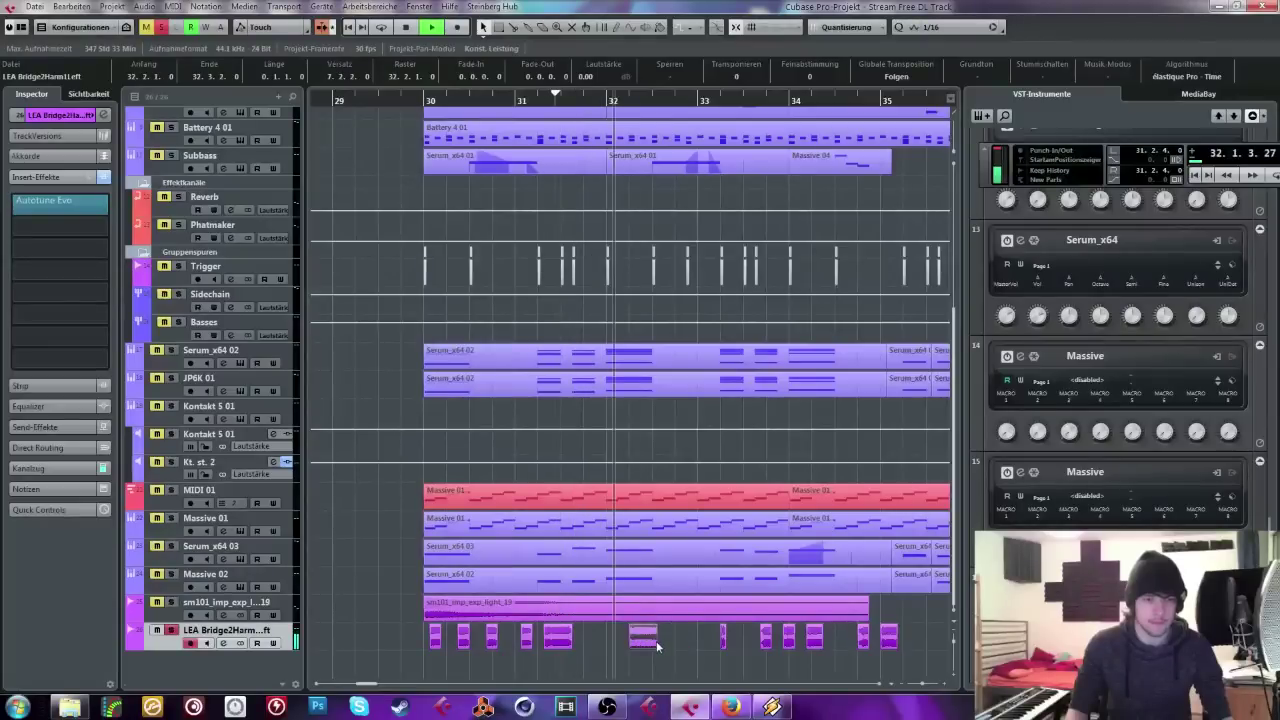
{"action": "key", "text": "space"}
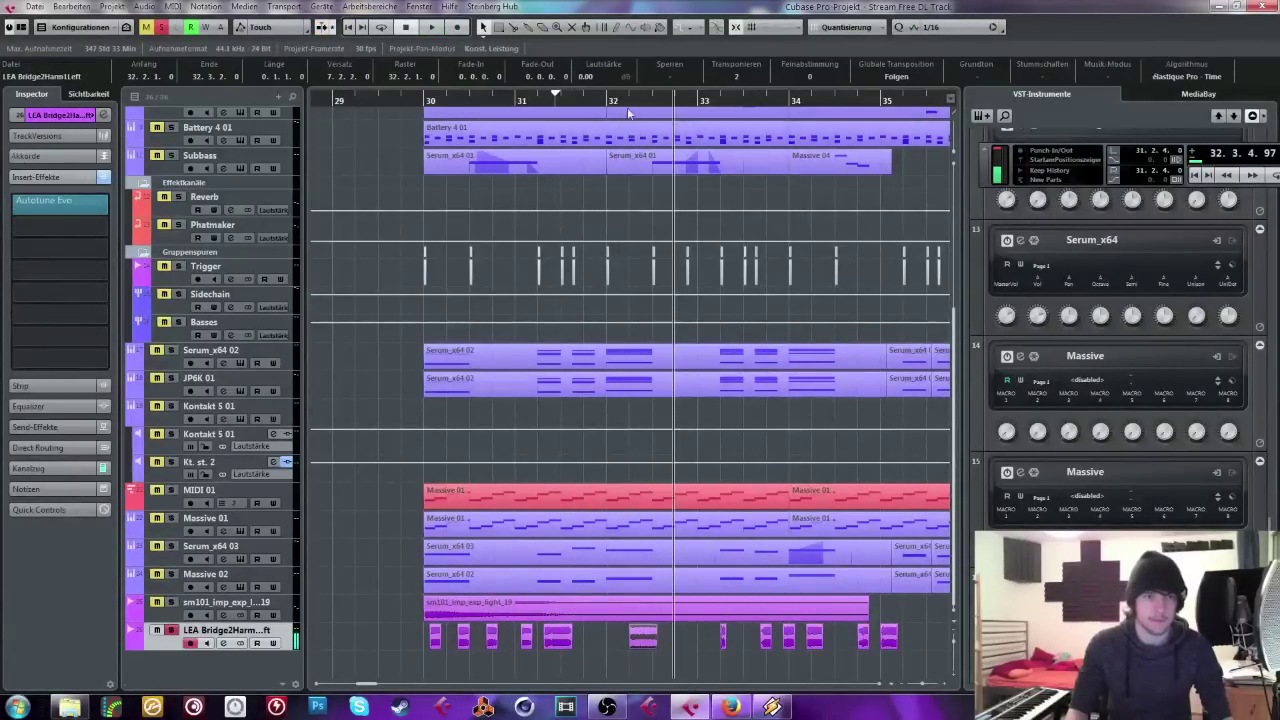
{"action": "key", "text": "space"}
{"action": "scroll", "coordinate": [733, 80], "scroll_direction": "up", "scroll_amount": 1}
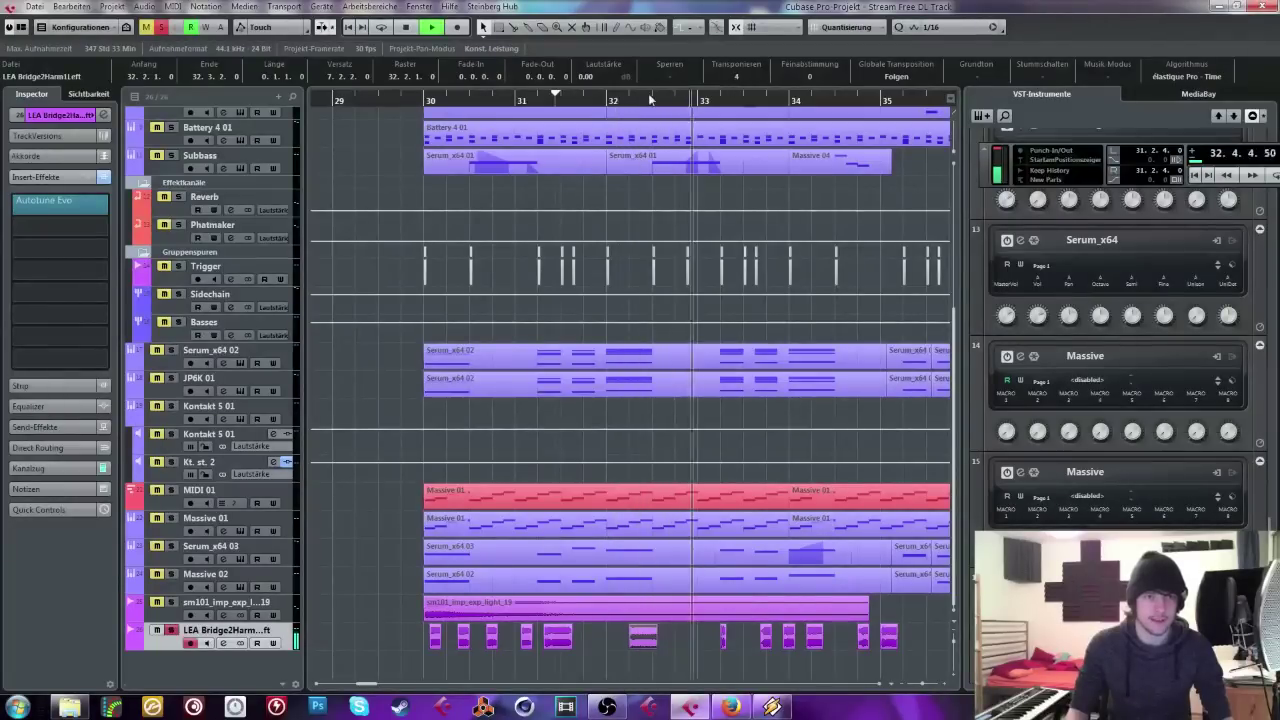
{"action": "key", "text": "space"}
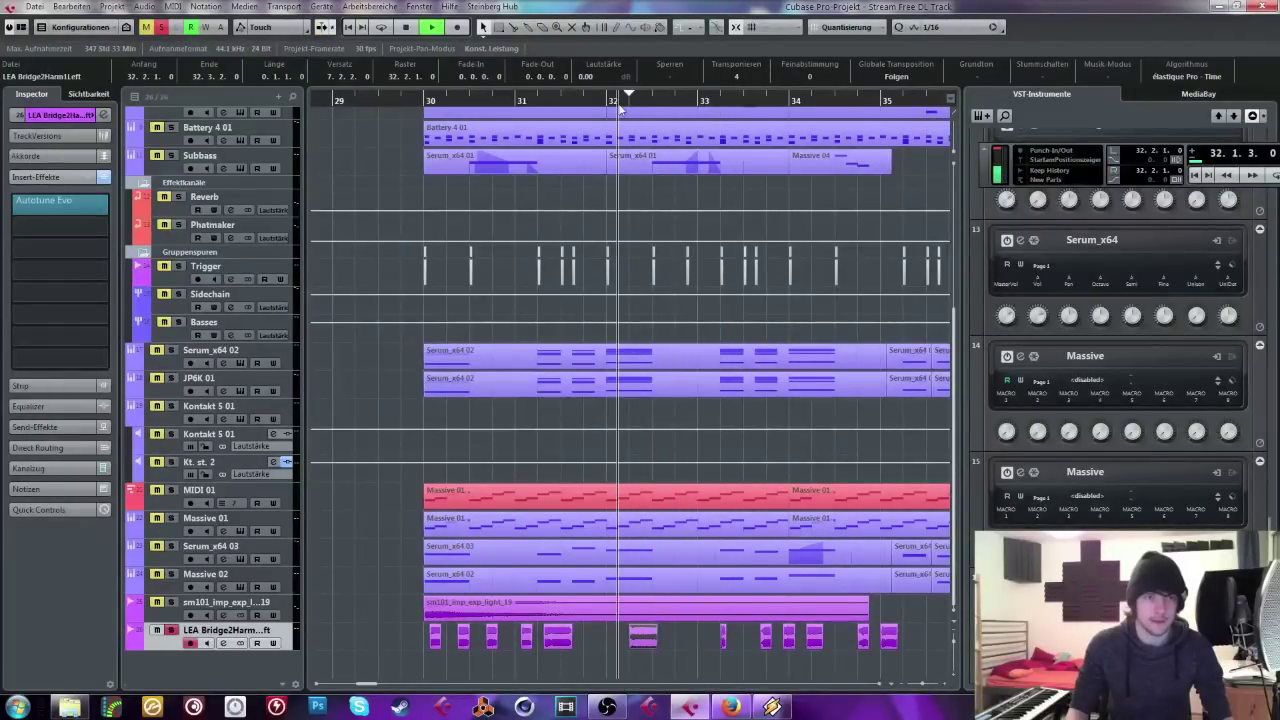
Step: Set the input type of Autotune Evo on the vocal track to Low Male and play the slices
{"action": "key", "text": "g"}
{"action": "left_click", "coordinate": [52, 202]}
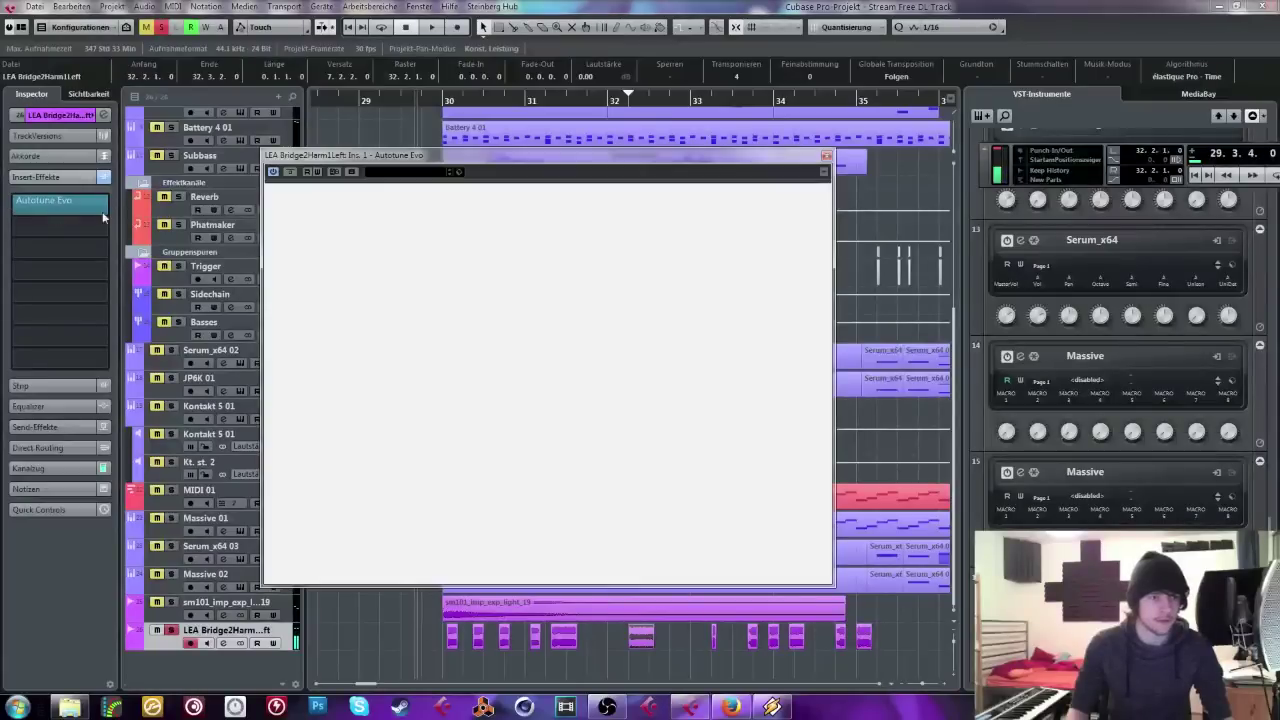
{"action": "left_click", "coordinate": [297, 203]}
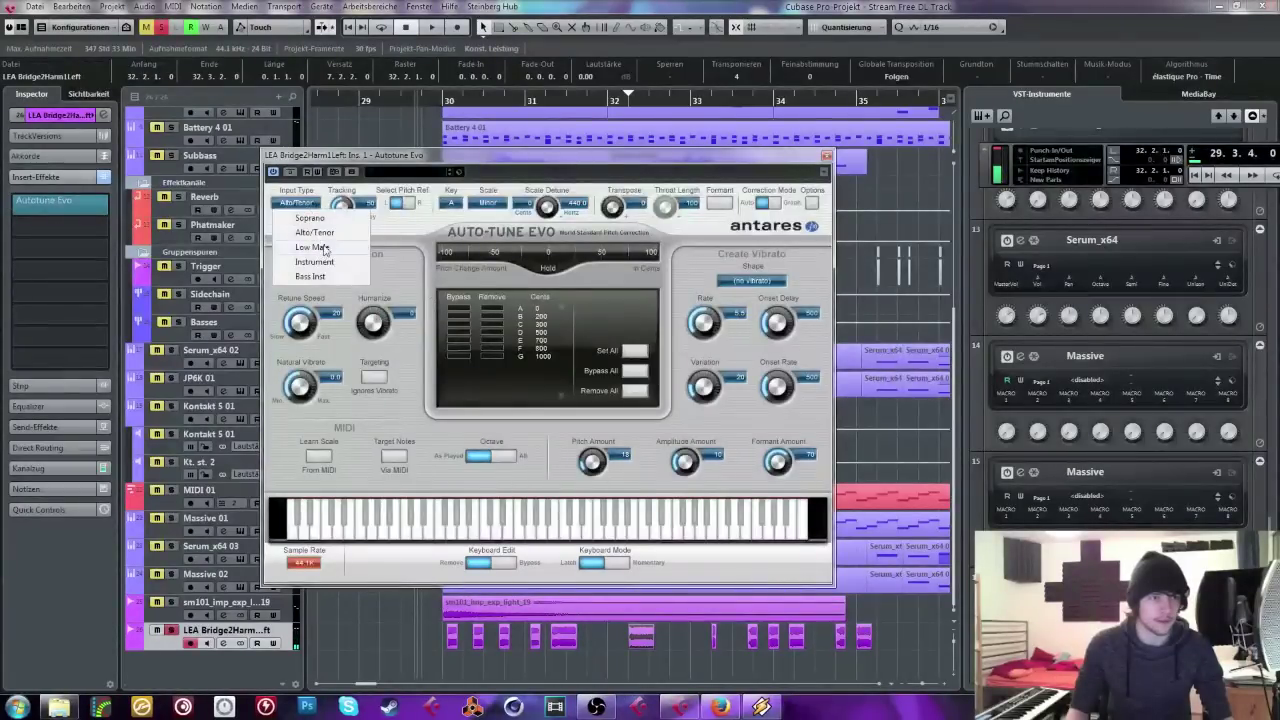
{"action": "left_click", "coordinate": [324, 248]}
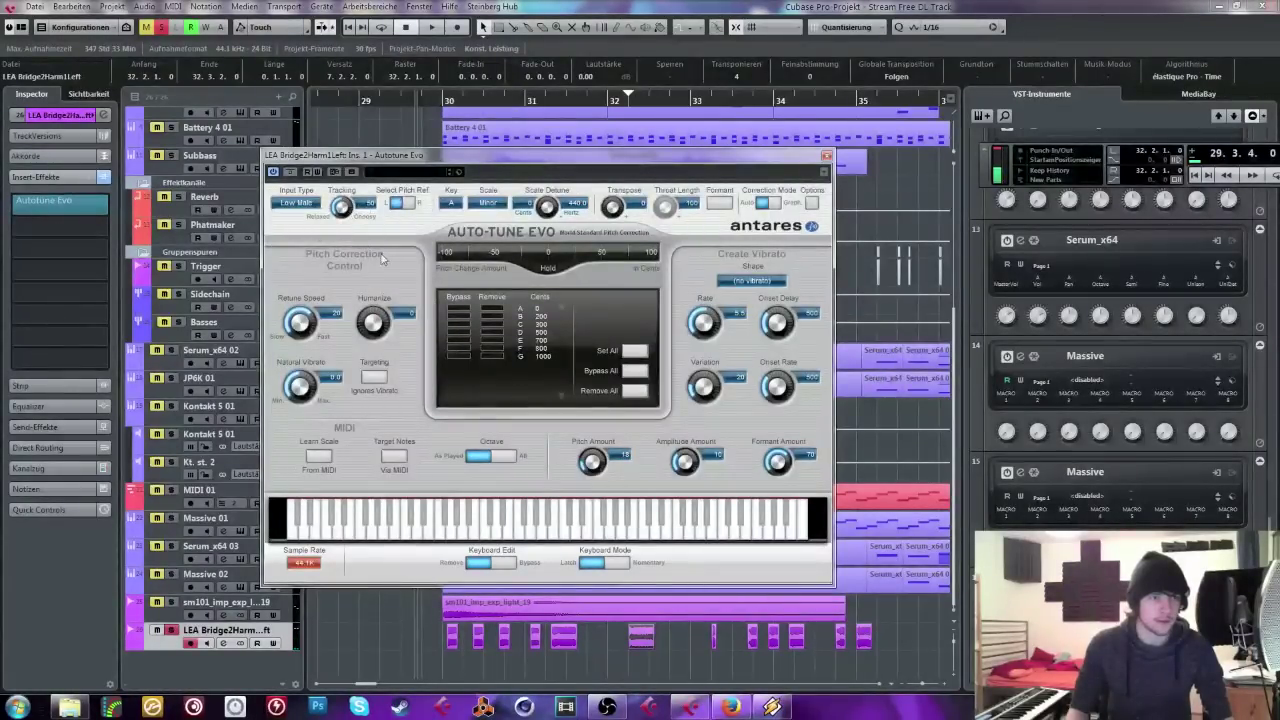
{"action": "key", "text": "space"}
{"action": "scroll", "coordinate": [311, 318], "scroll_direction": "down", "scroll_amount": 2}
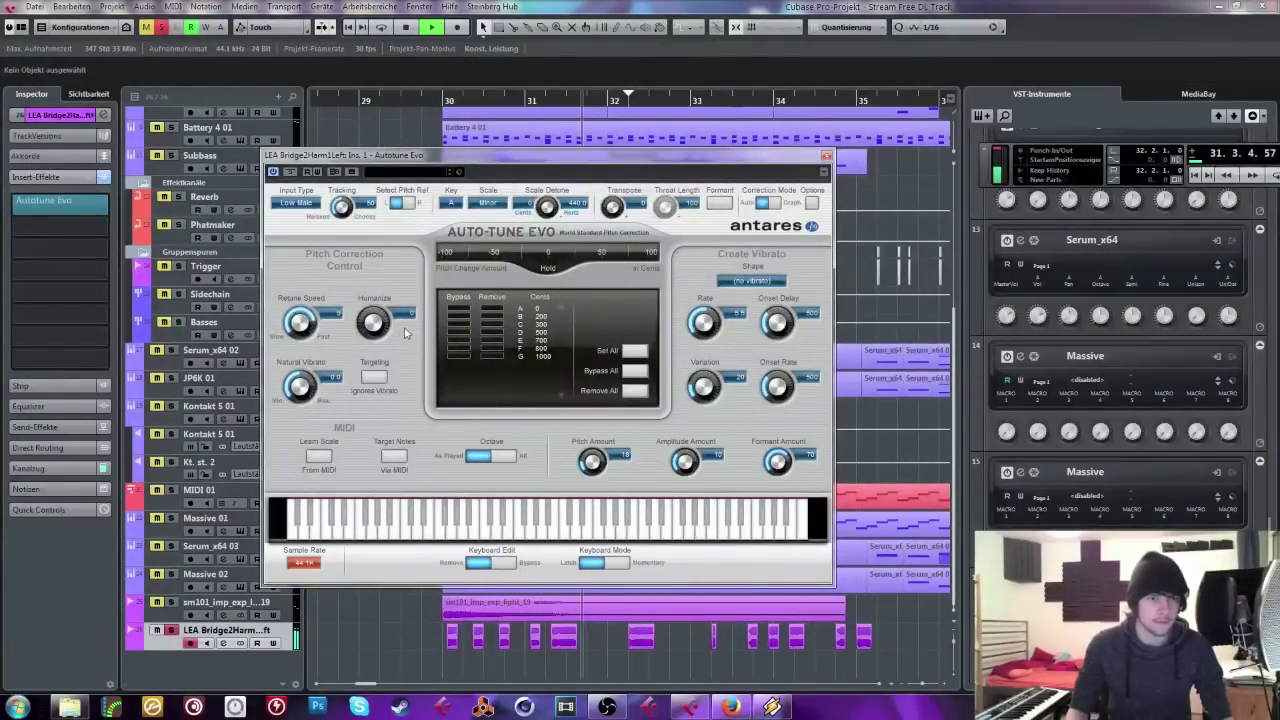
Step: Set the transposition of the vocal slice at 34.4.1 to 2 and of the slice at 35.1.1 to 5
{"action": "left_click", "coordinate": [569, 645]}
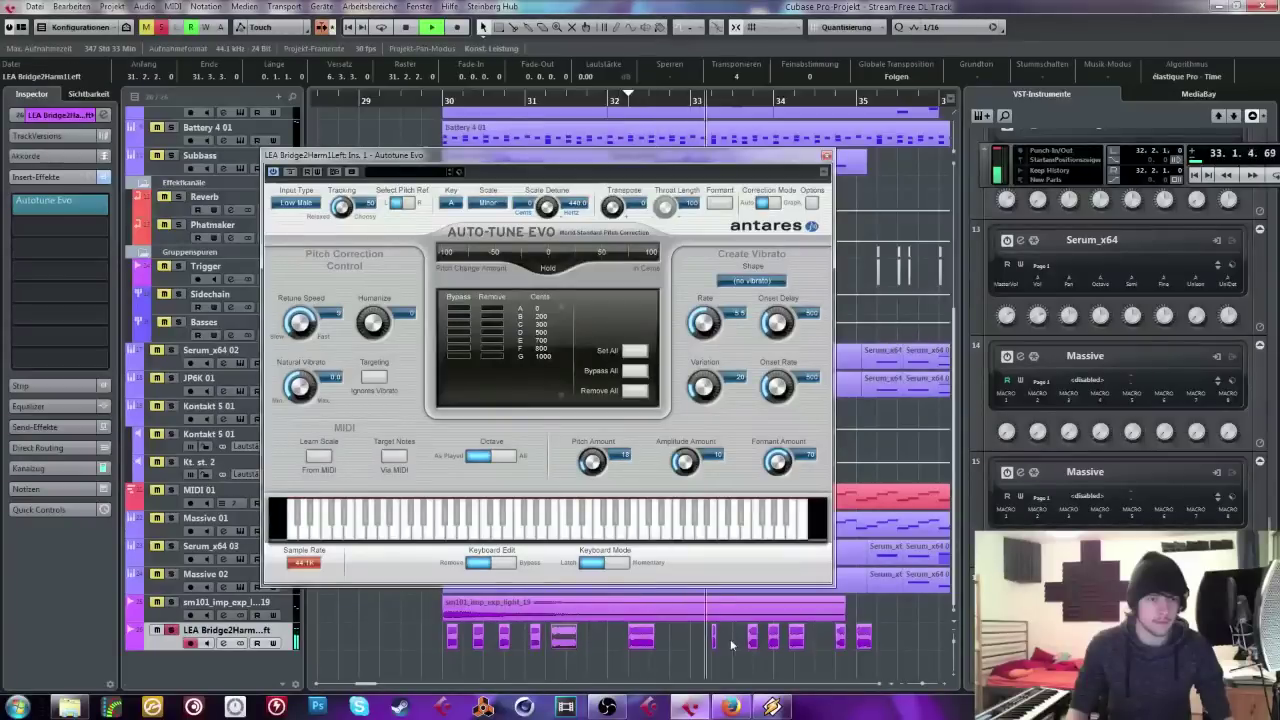
{"action": "left_click", "coordinate": [840, 637]}
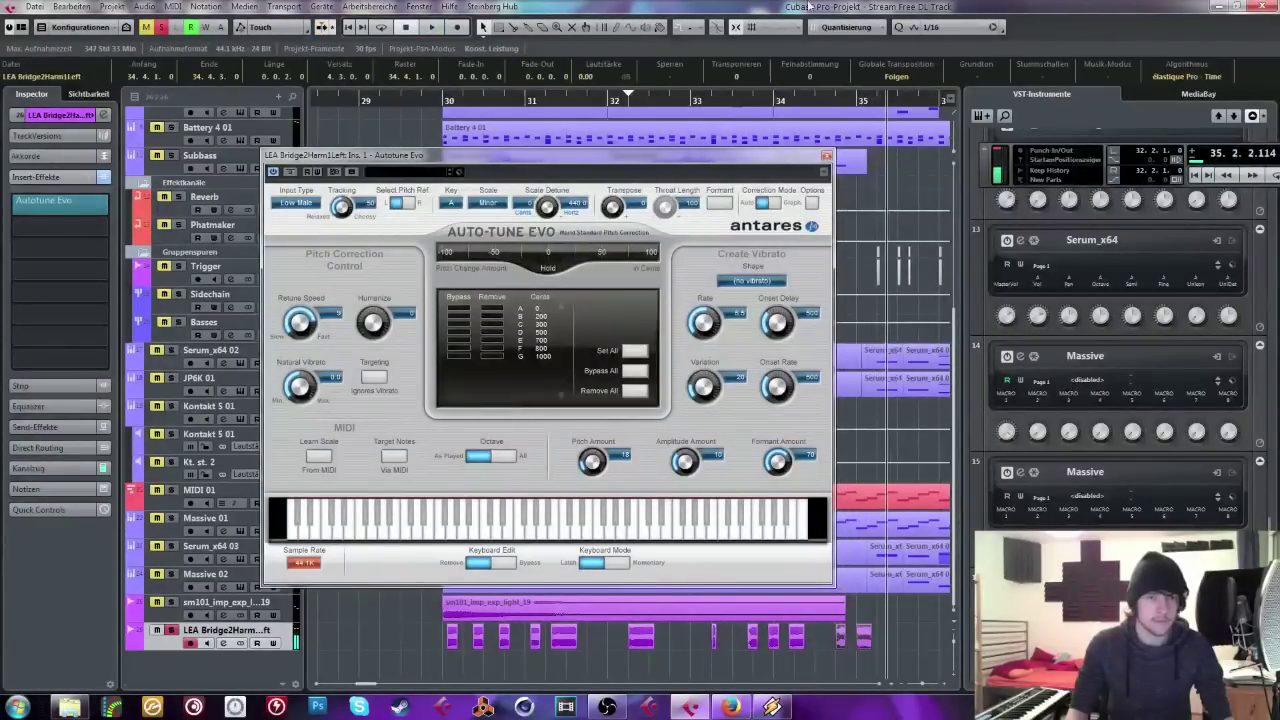
{"action": "scroll", "coordinate": [742, 73], "scroll_direction": "up", "scroll_amount": 2}
{"action": "key", "text": "space"}
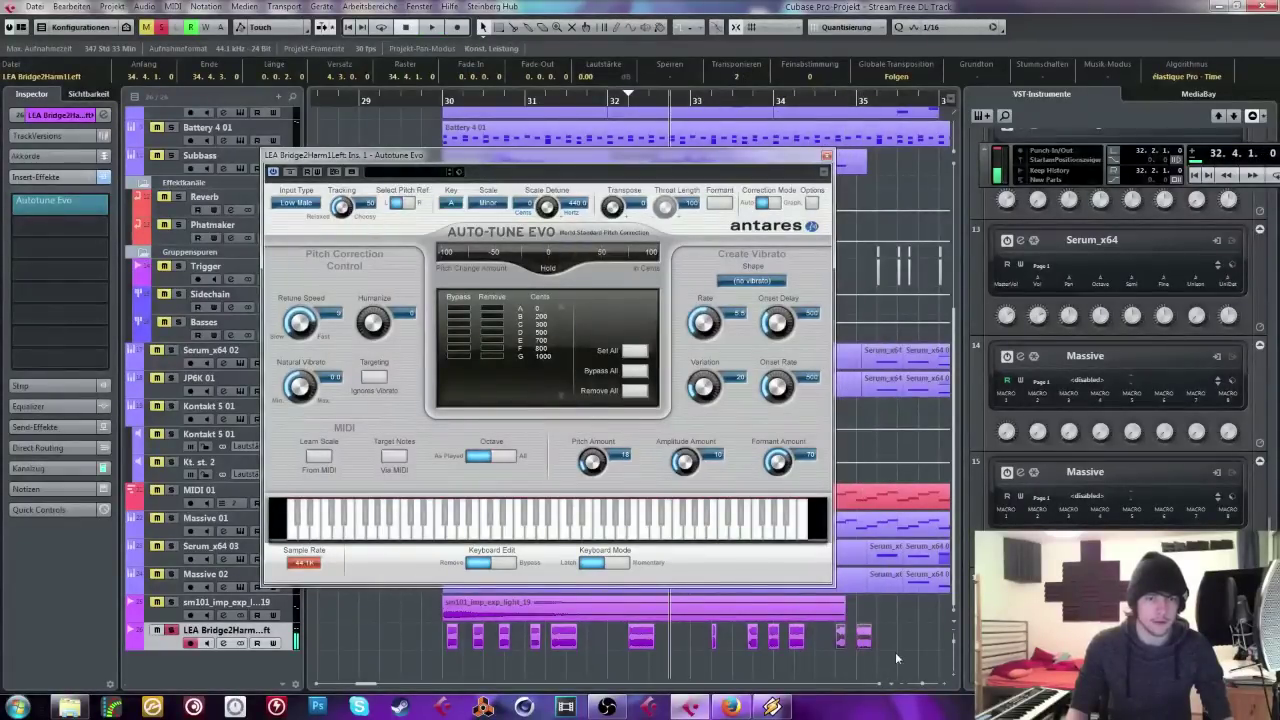
{"action": "left_click", "coordinate": [863, 637]}
{"action": "scroll", "coordinate": [748, 72], "scroll_direction": "up", "scroll_amount": 3}
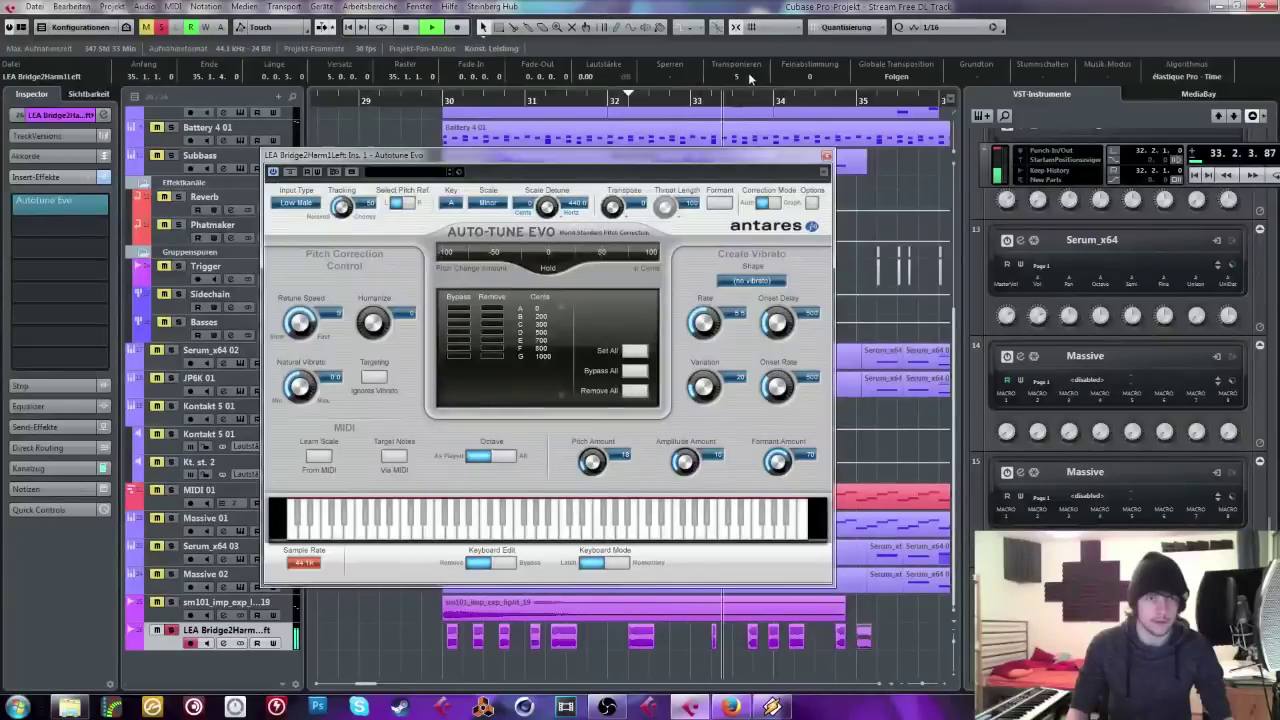
Step: Audition the slices from bar 33 and set the transposition of the vocal slice at the start of bar 34 to 5
{"action": "left_click", "coordinate": [755, 636]}
{"action": "scroll", "coordinate": [745, 100], "scroll_direction": "up", "scroll_amount": 2}
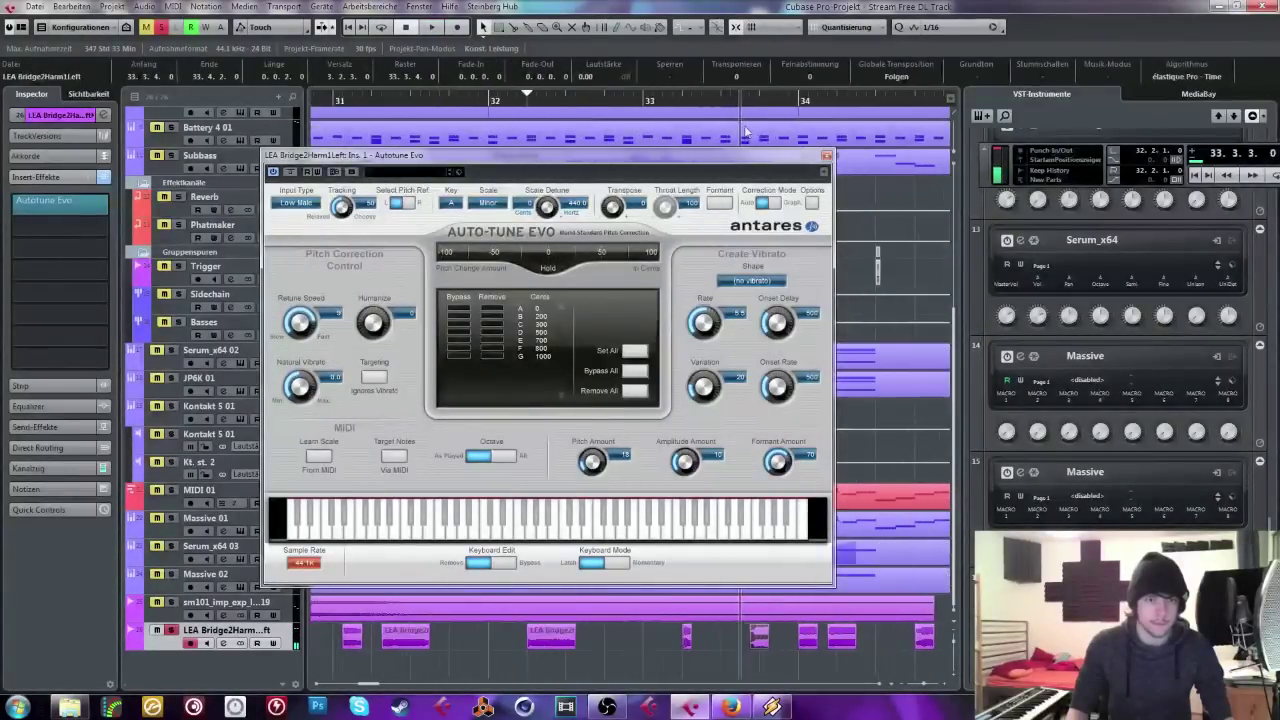
{"action": "key", "text": "space"}
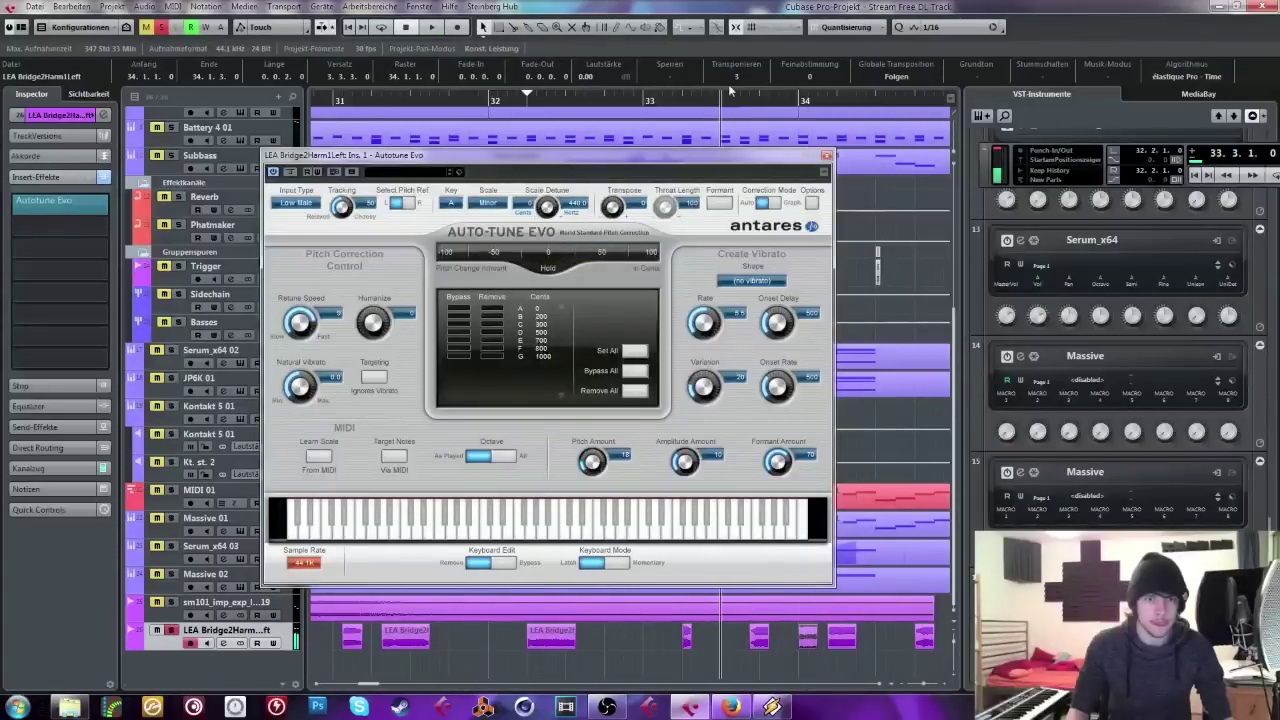
{"action": "key", "text": "space"}
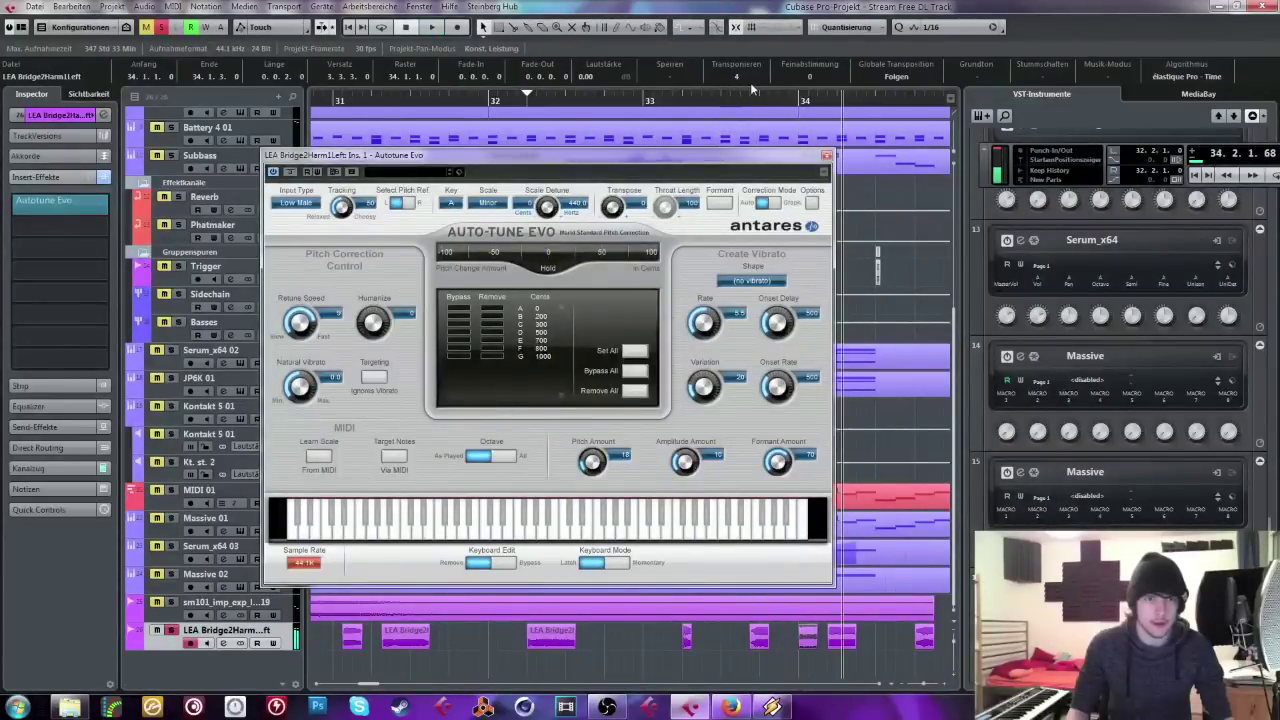
{"action": "left_click", "coordinate": [807, 637]}
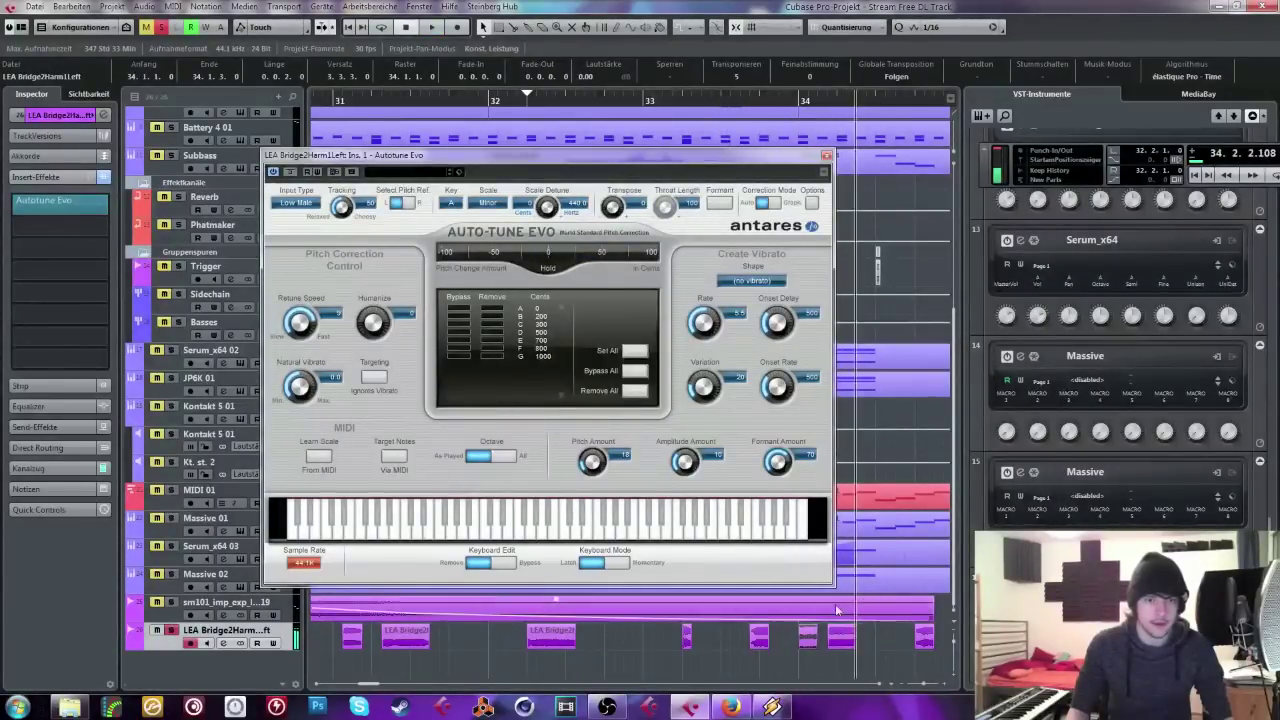
Step: Adjust Autotune Evo's retune speed, turn on Targeting Ignores Vibrato, and replay the slices from mid bar 33
{"action": "left_click_drag", "start_coordinate": [808, 640], "coordinate": [855, 645]}
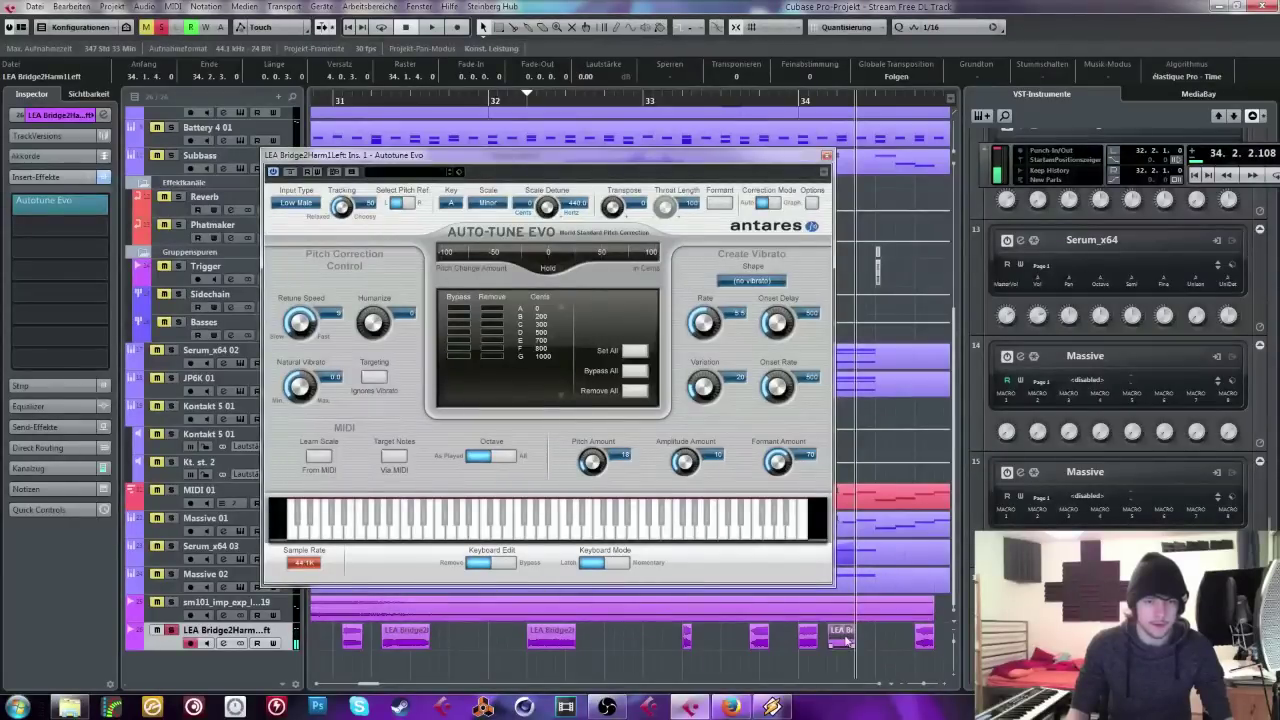
{"action": "left_click_drag", "start_coordinate": [300, 322], "coordinate": [300, 333]}
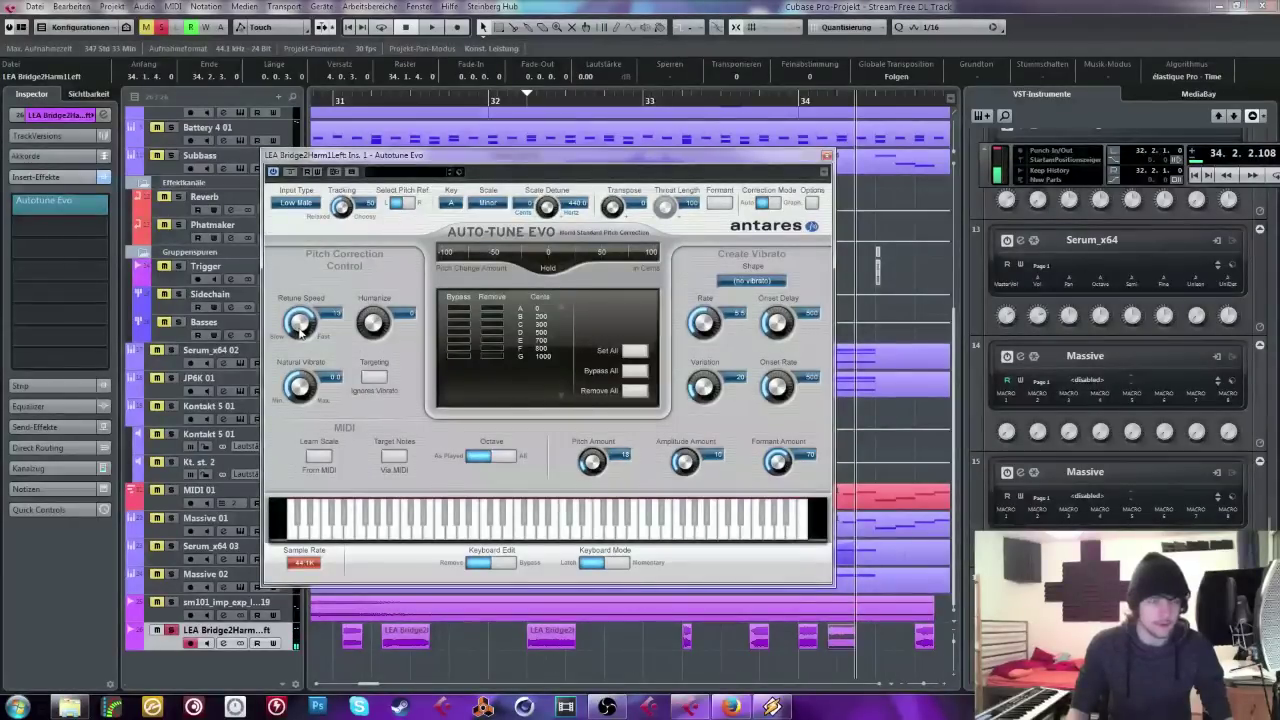
{"action": "double_click", "coordinate": [705, 92]}
{"action": "key", "text": "space"}
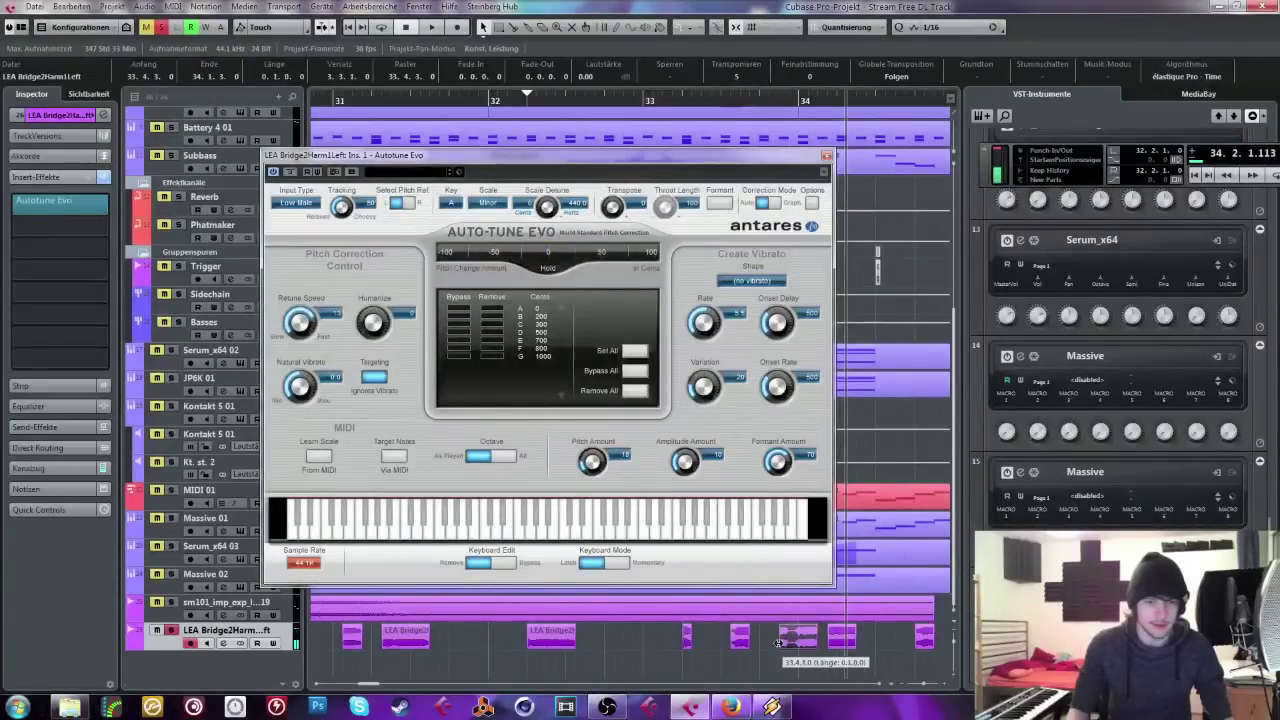
Step: Shift the vocal slice at the start of bar 34 earlier and trim its start to 33.4.4
{"action": "left_click", "coordinate": [728, 98]}
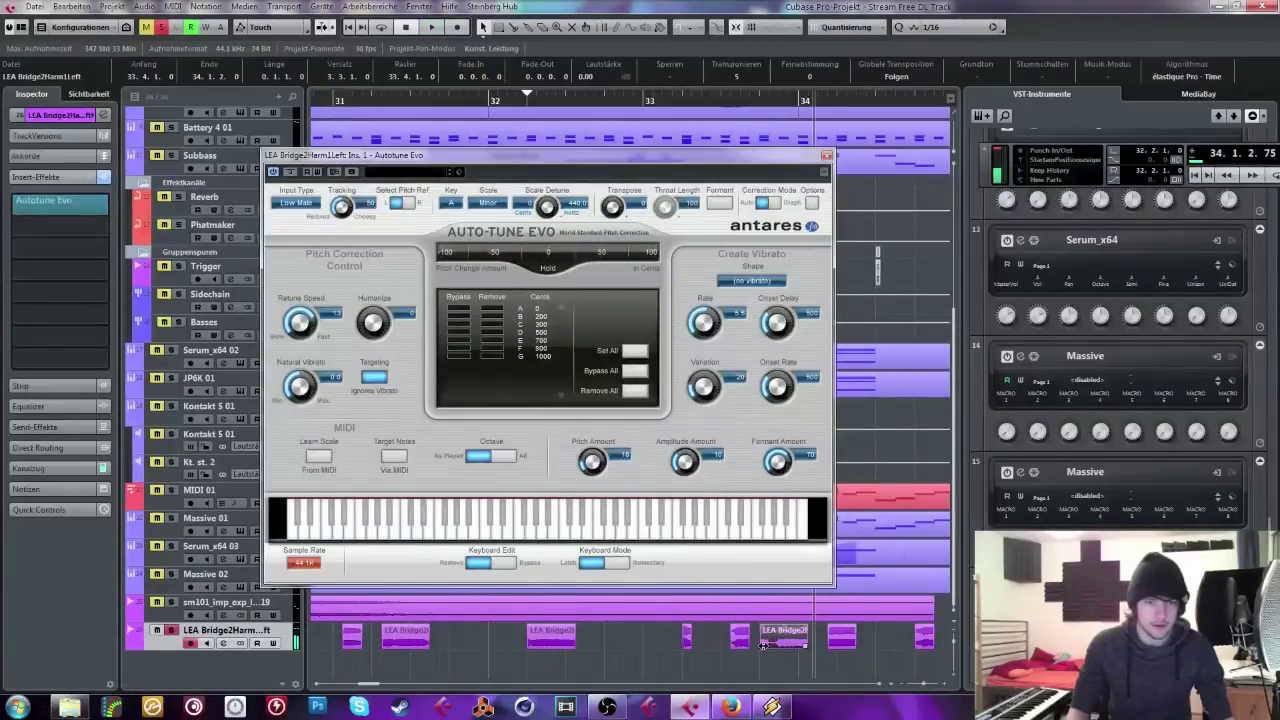
{"action": "left_click_drag", "start_coordinate": [763, 645], "coordinate": [789, 648]}
{"action": "key", "text": "g"}
{"action": "key", "text": "g"}
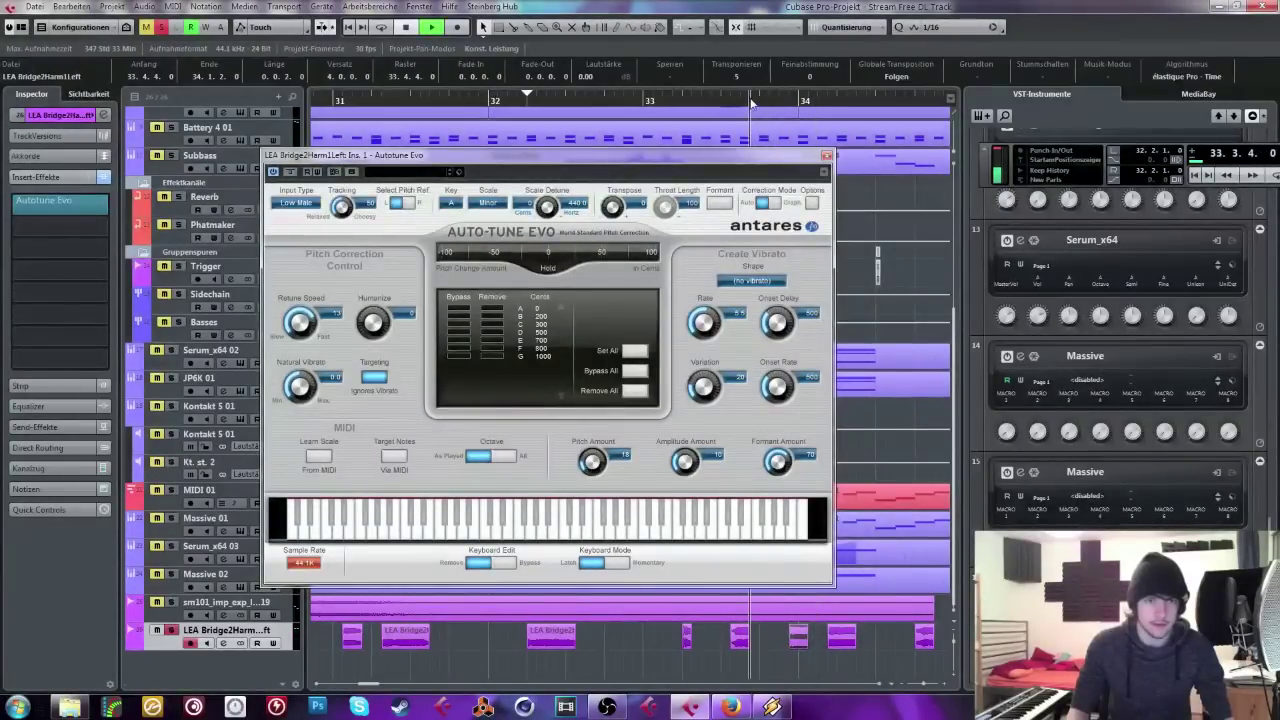
Step: Play the vocal slices from just before bar 30 and close the Autotune Evo window
{"action": "key", "text": "space"}
{"action": "left_click", "coordinate": [641, 100]}
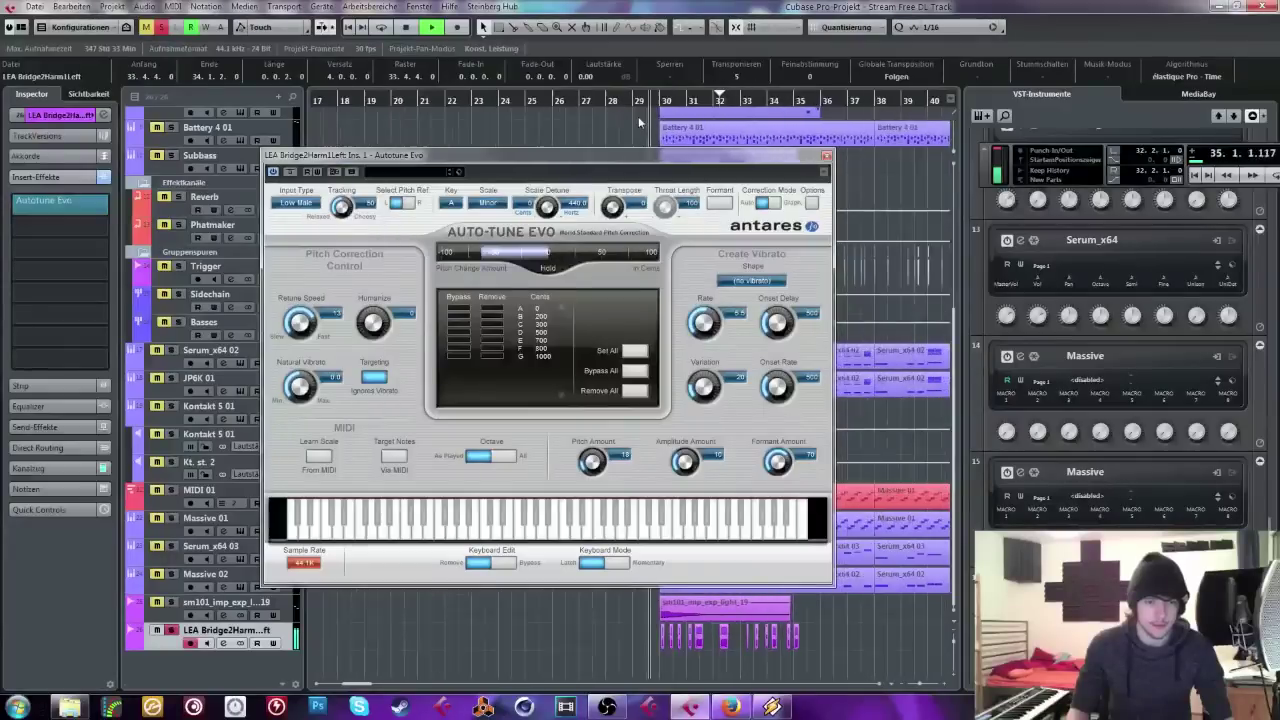
{"action": "left_click", "coordinate": [826, 157]}
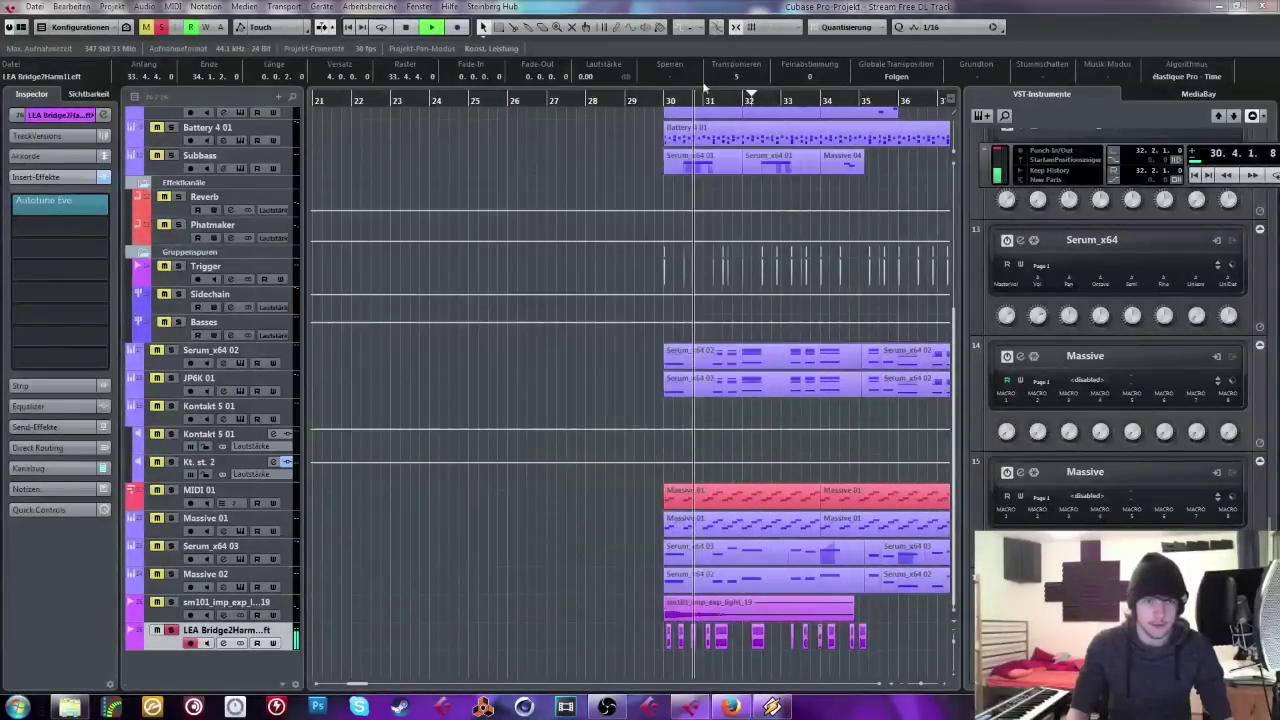
{"action": "key", "text": "space"}
Step: Lengthen the first and third vocal slices of bar 30 and nudge the second one slightly later
{"action": "key", "text": "h"}
{"action": "key", "text": "h"}
{"action": "key", "text": "h"}
{"action": "left_click_drag", "start_coordinate": [702, 645], "coordinate": [727, 645]}
{"action": "key", "text": "space"}
{"action": "left_click_drag", "start_coordinate": [726, 643], "coordinate": [770, 636]}
{"action": "left_click", "coordinate": [832, 636]}
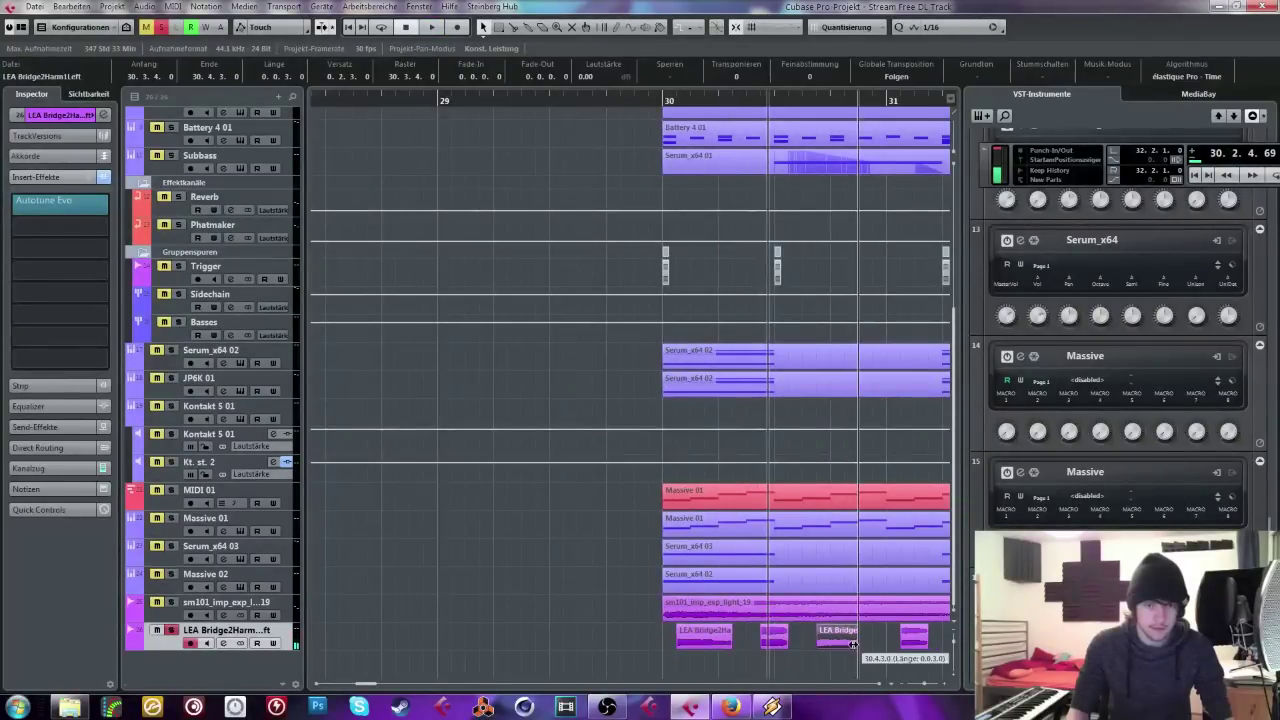
Step: Set the transposition of the third vocal slice in bar 30 to 7 while replaying the bar
{"action": "key", "text": "space"}
{"action": "key", "text": "space"}
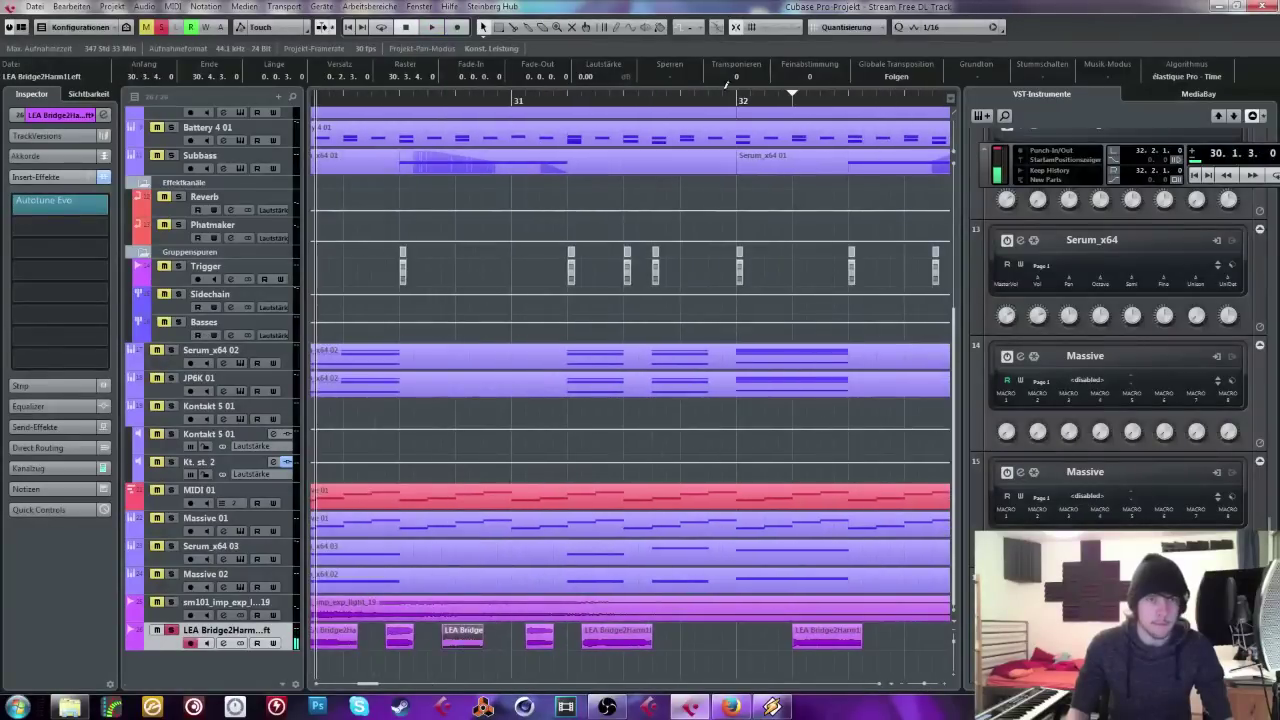
{"action": "scroll", "coordinate": [735, 77], "scroll_direction": "up", "scroll_amount": 1}
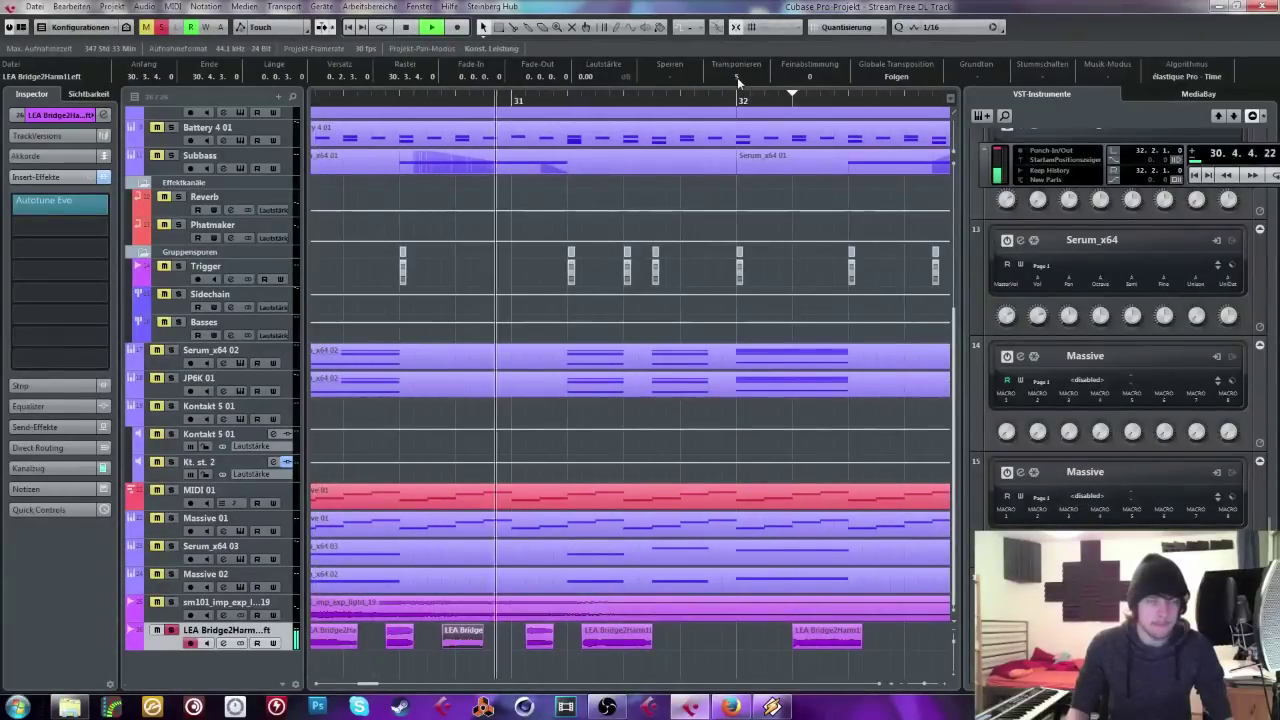
{"action": "key", "text": "space"}
{"action": "key", "text": "space"}
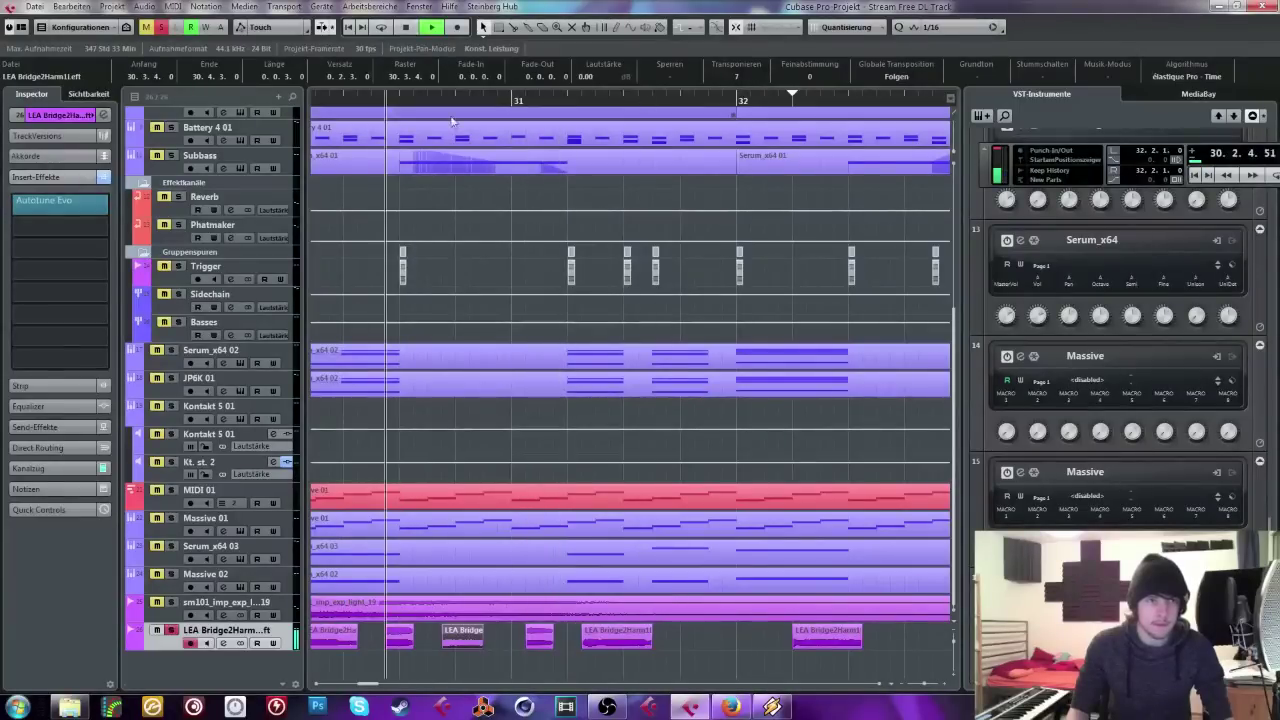
Step: Add OTT_x64 as the second insert effect on the LEA Bridge2Harm1Left vocal track
{"action": "key", "text": "g"}
{"action": "key", "text": "g"}
{"action": "left_click", "coordinate": [43, 226]}
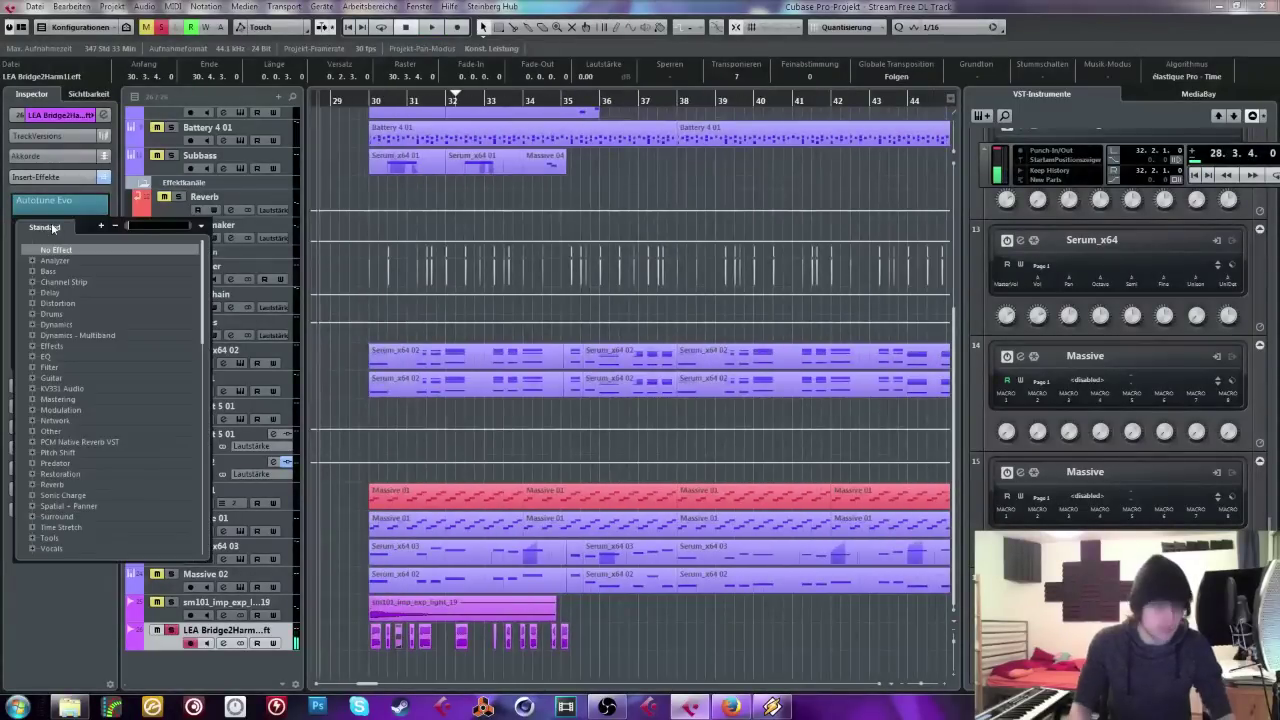
{"action": "type", "text": "ott"}
{"action": "left_click", "coordinate": [73, 260]}
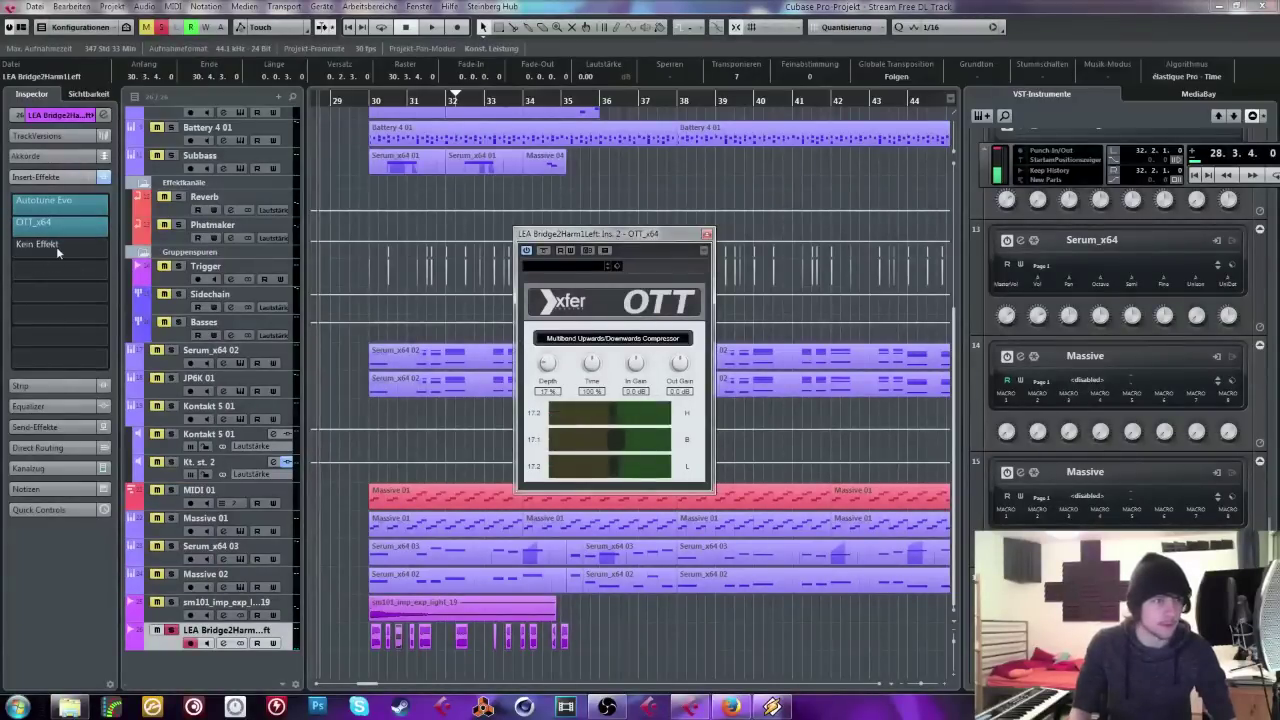
Step: Add JJP-Vocals Stereo as the vocal track's third insert and play the slices from just before bar 30
{"action": "left_click", "coordinate": [56, 251]}
{"action": "type", "text": "pro"}
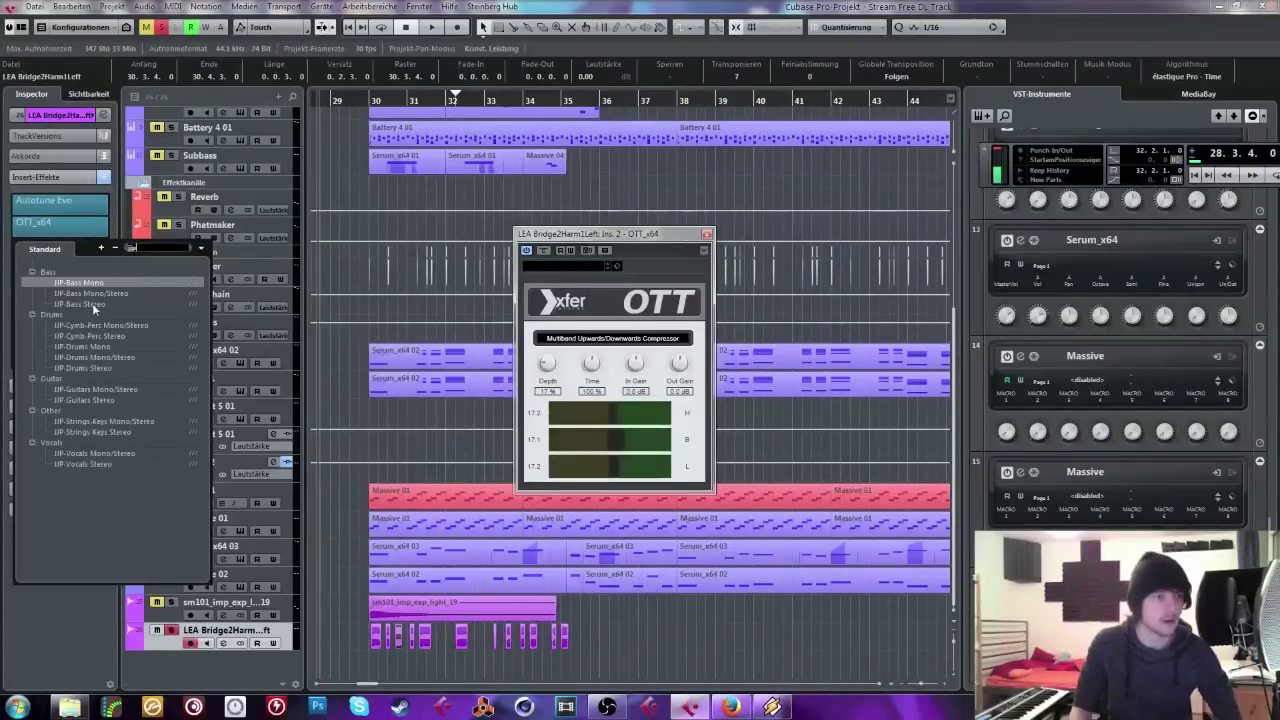
{"action": "left_click", "coordinate": [84, 464]}
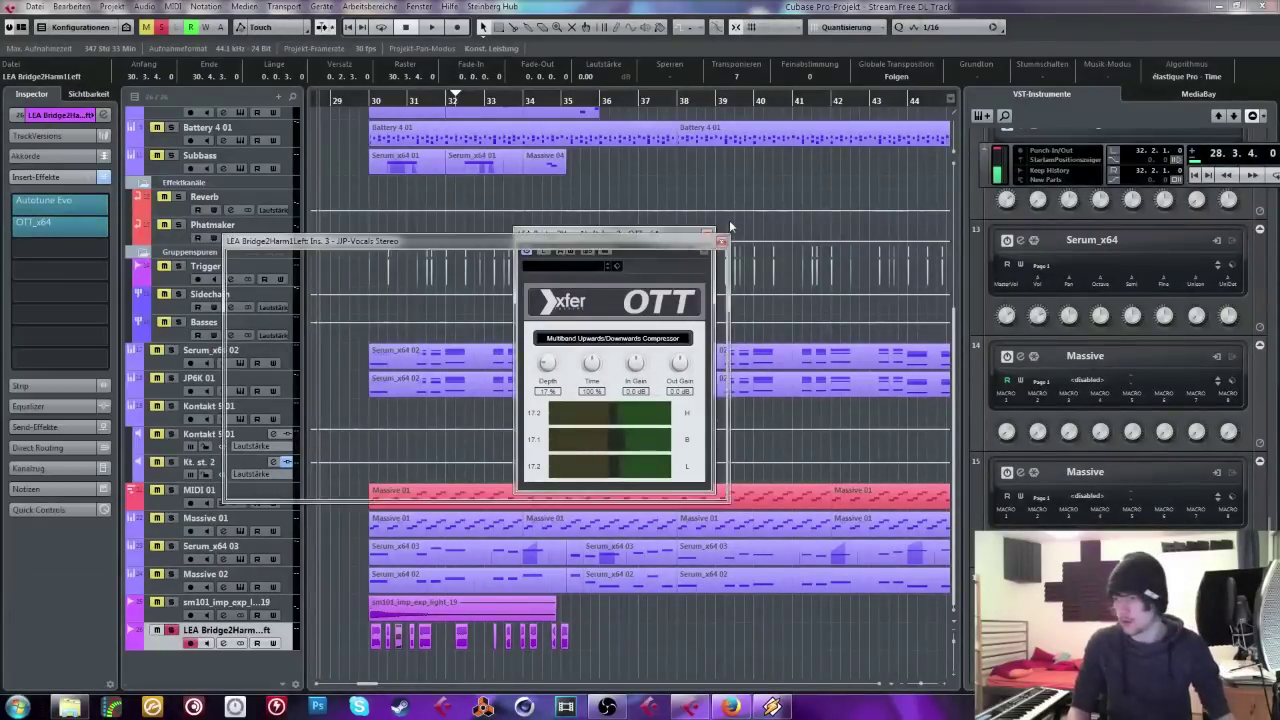
{"action": "key", "text": "space"}
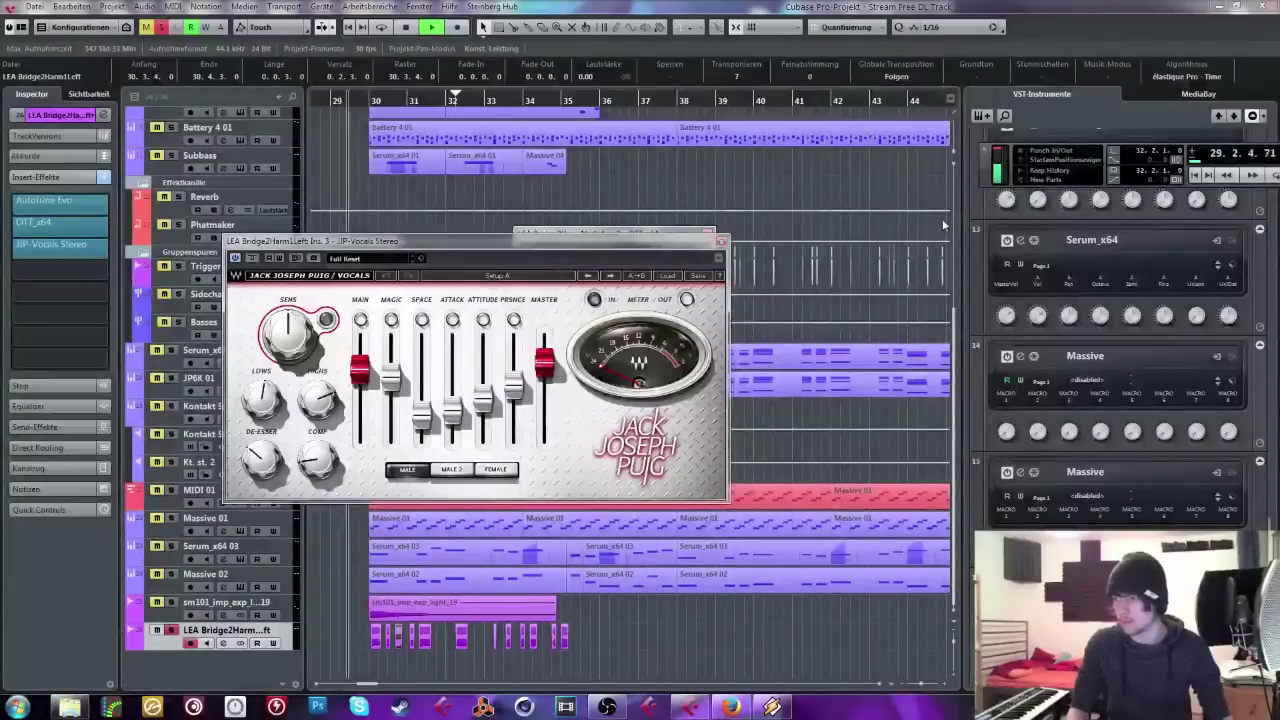
{"action": "left_click_drag", "start_coordinate": [362, 104], "coordinate": [359, 128]}
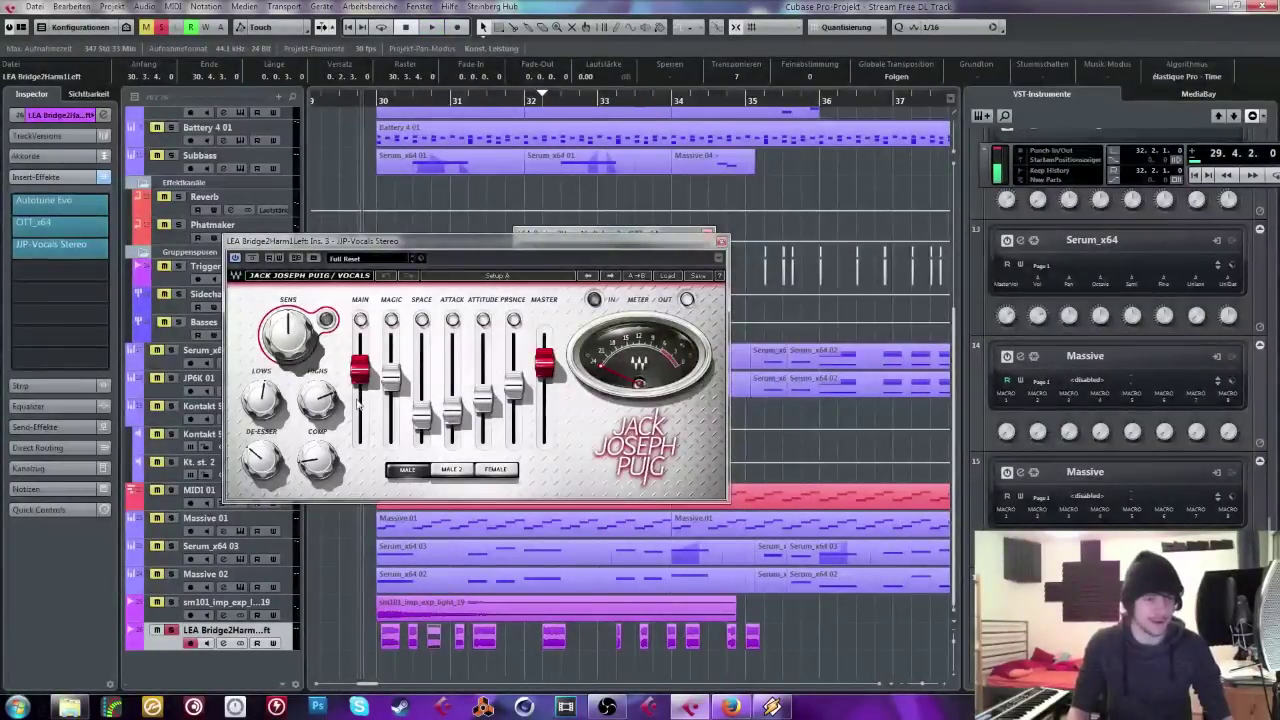
{"action": "key", "text": "space"}
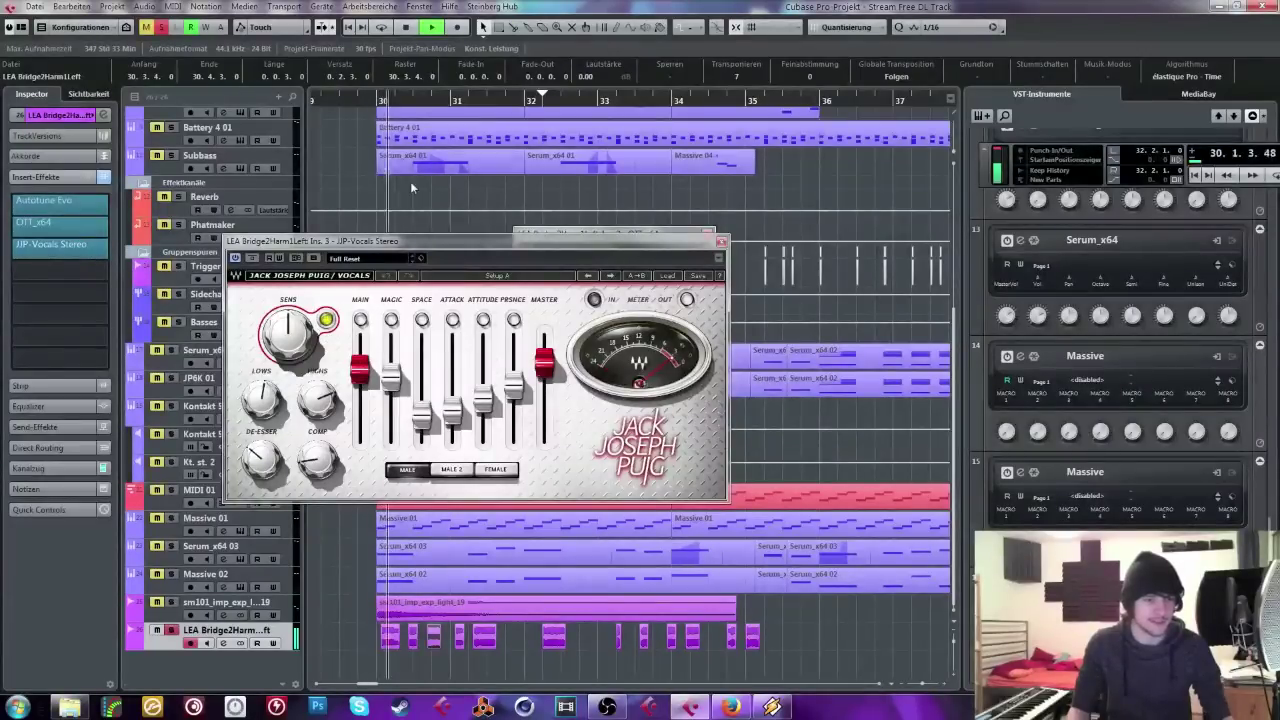
{"action": "key", "text": "space"}
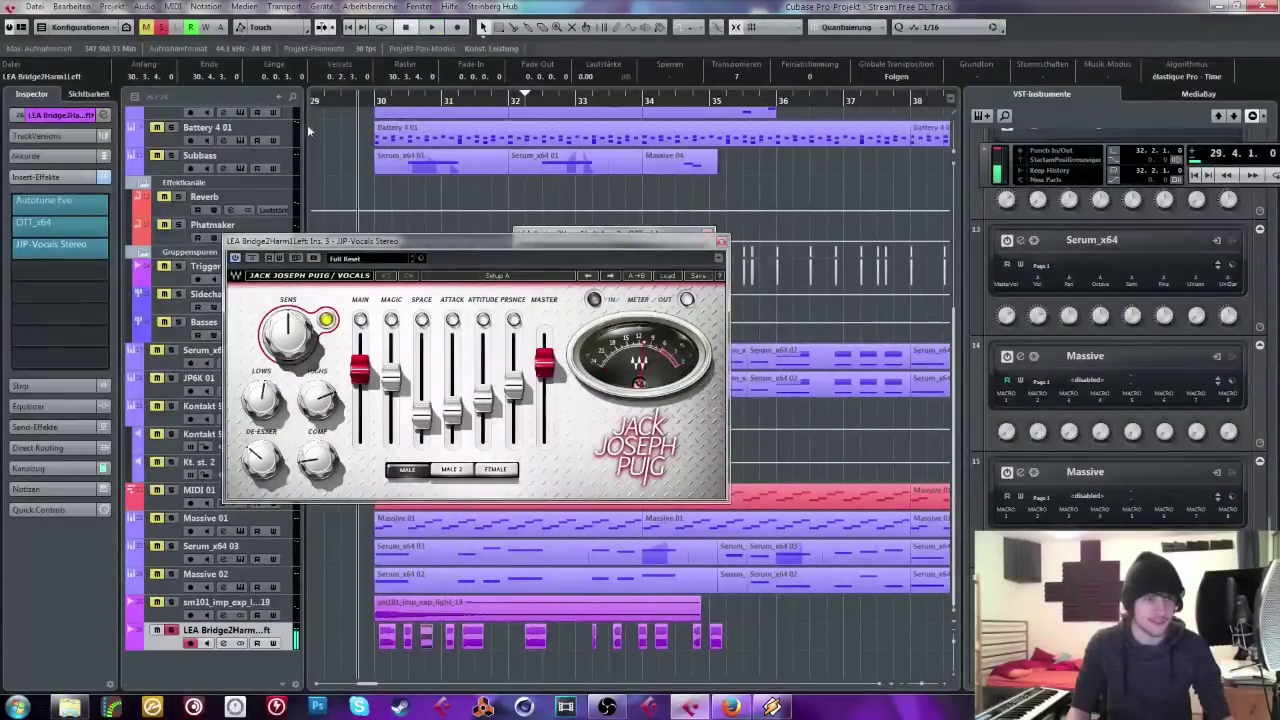
Step: Add H-Delay Stereo as the fourth insert effect on the vocal track
{"action": "left_click", "coordinate": [60, 266]}
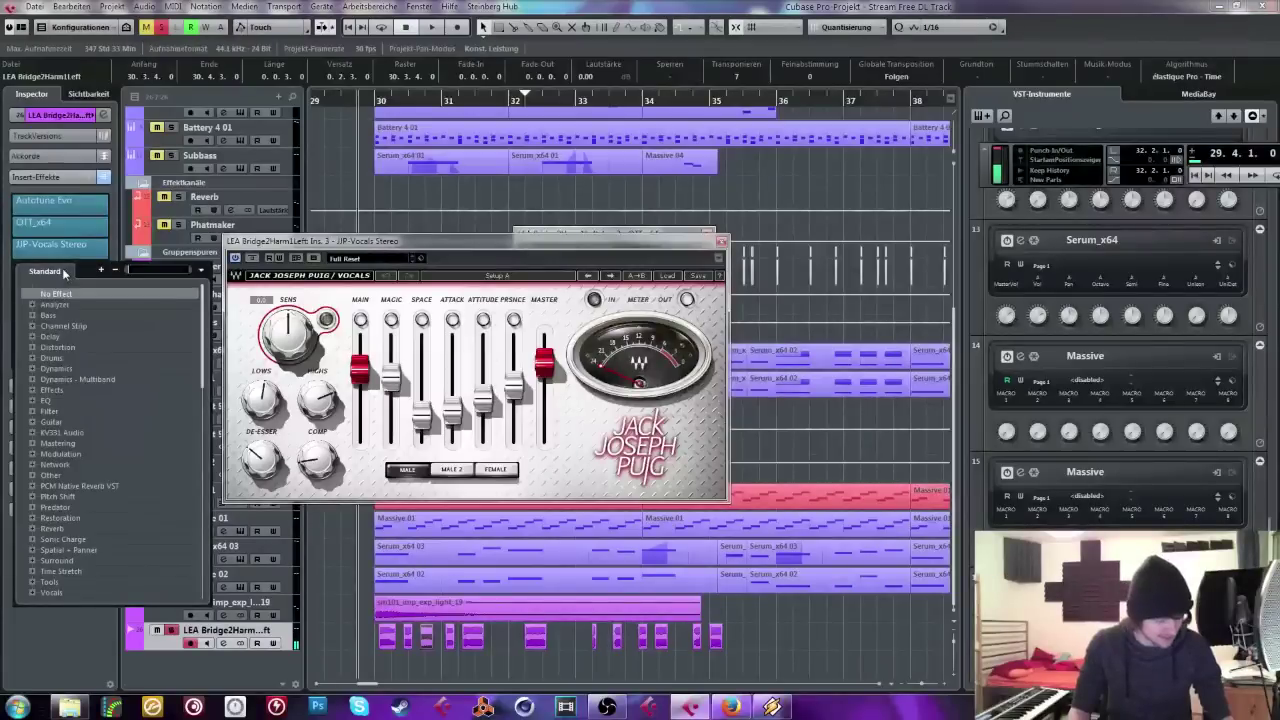
{"action": "type", "text": "delay"}
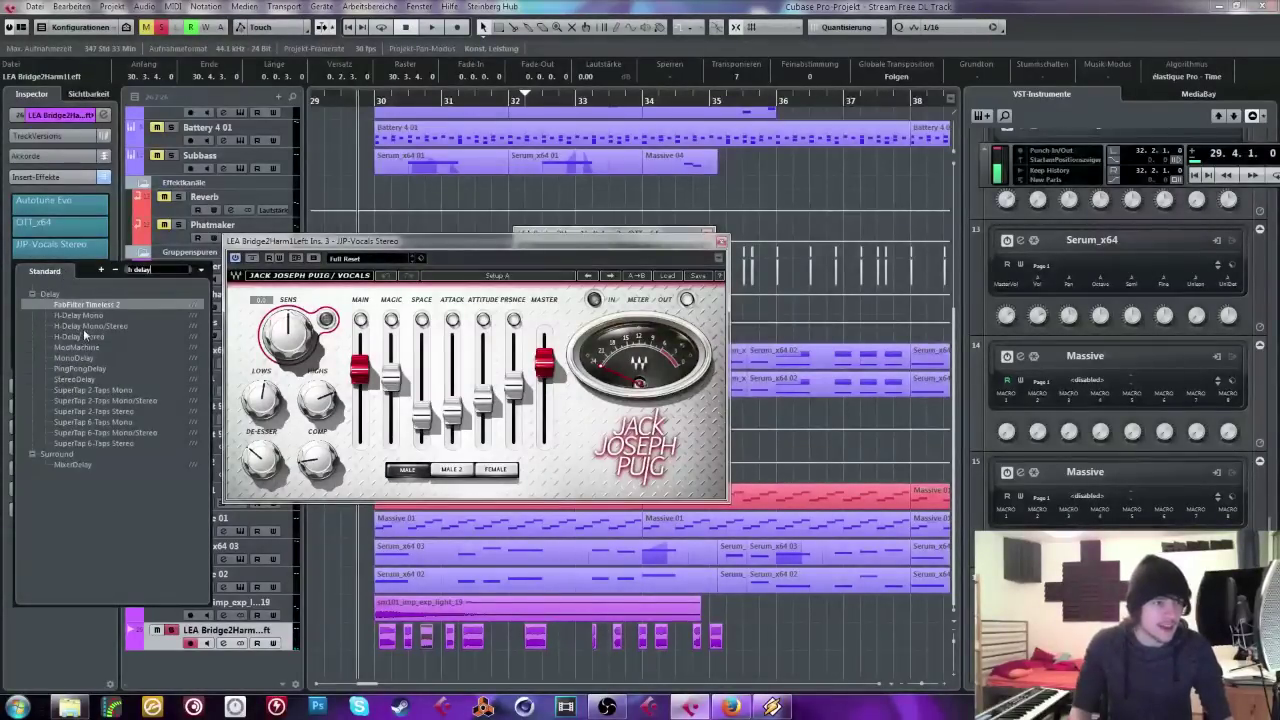
{"action": "left_click", "coordinate": [85, 336]}
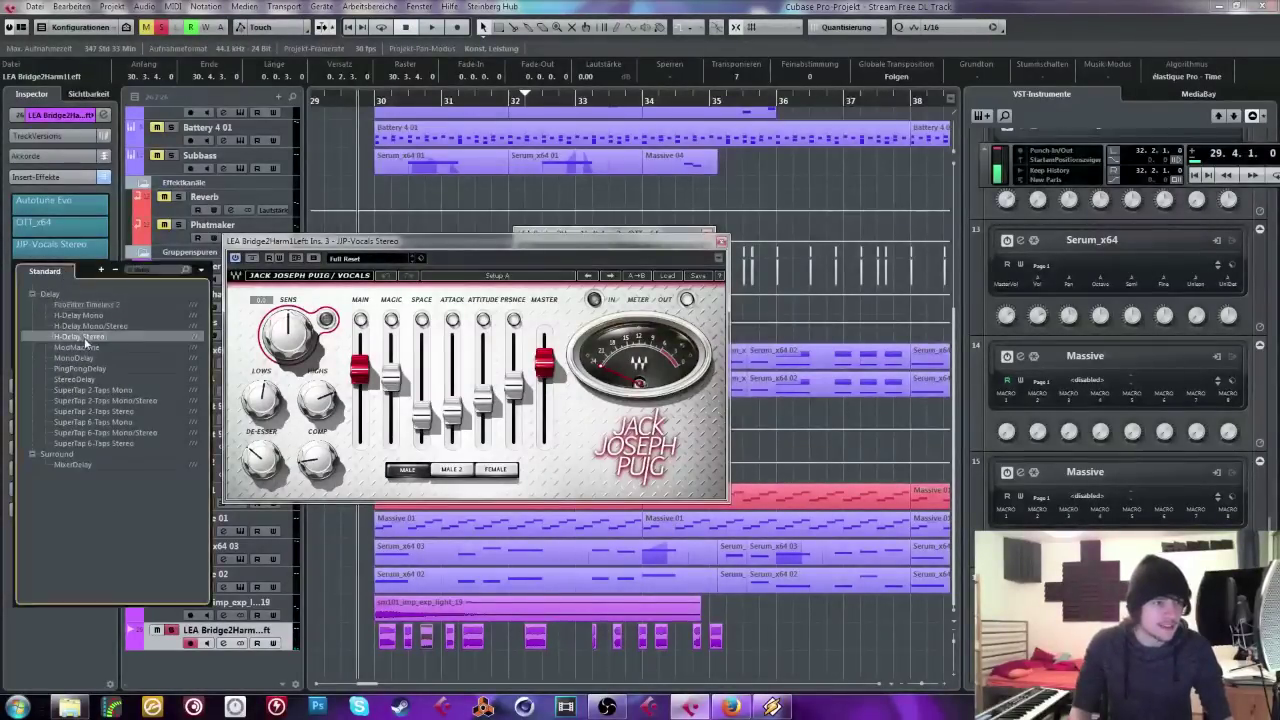
Step: Adjust H-Delay's dry/wet mix, low-pass and high-pass filters, enable Ping Pong, and close the open plug-in windows
{"action": "left_click", "coordinate": [726, 318]}
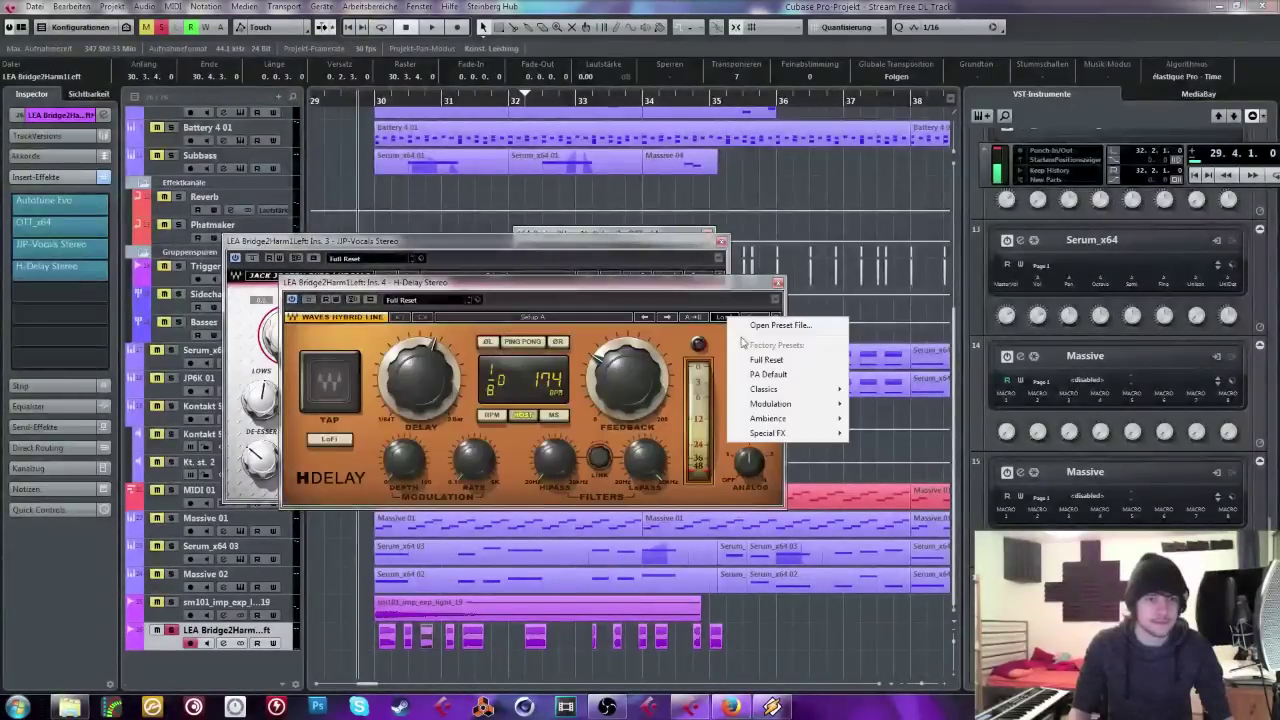
{"action": "left_click", "coordinate": [737, 377]}
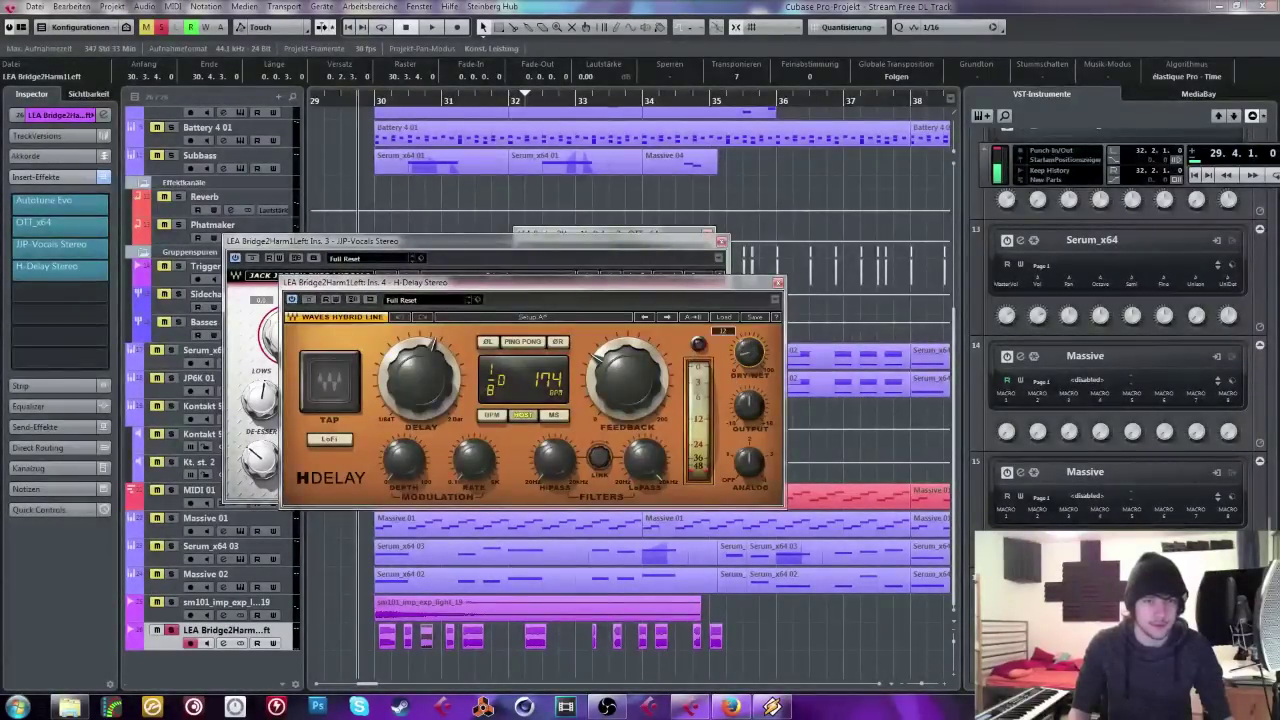
{"action": "left_click", "coordinate": [630, 474]}
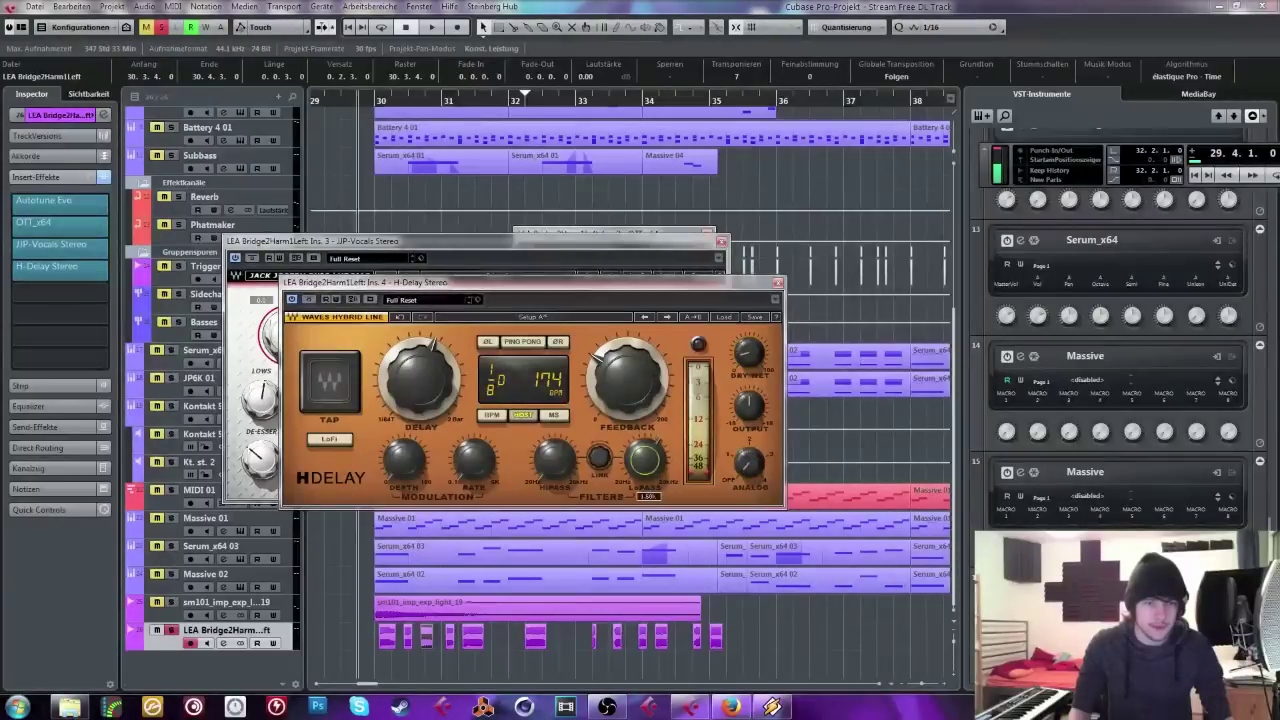
{"action": "left_click", "coordinate": [540, 343]}
{"action": "left_click", "coordinate": [550, 455]}
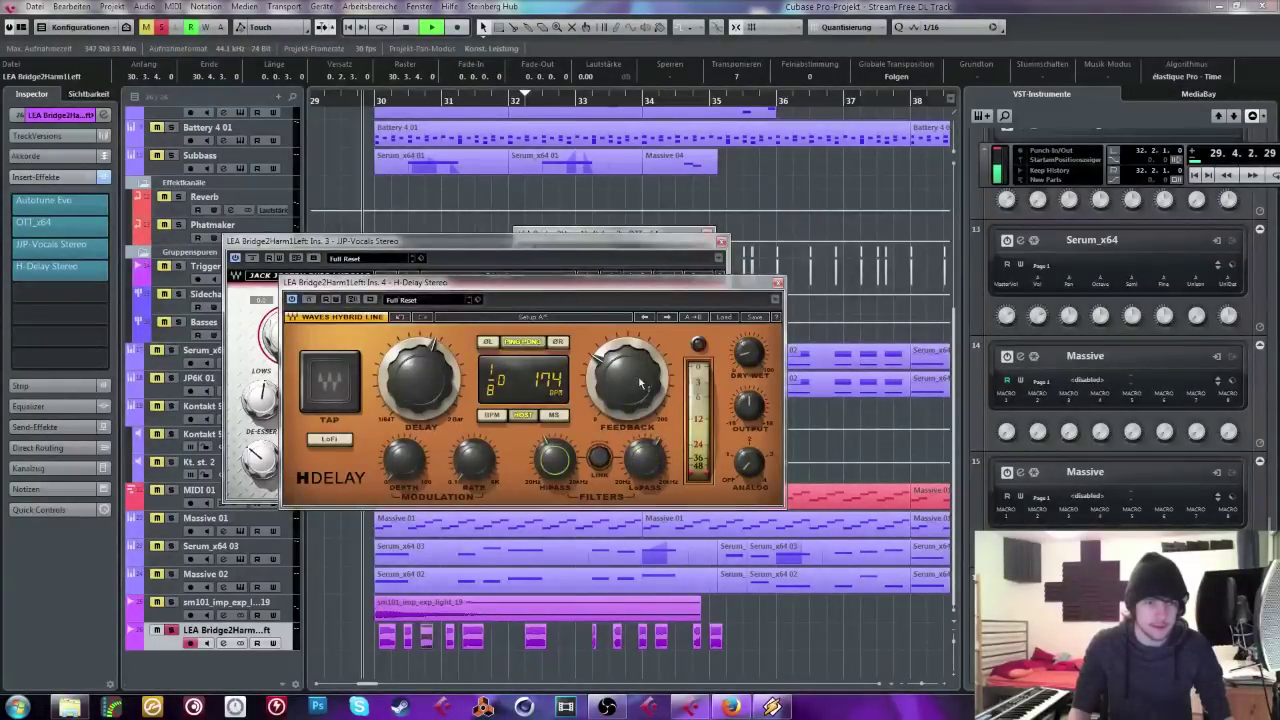
{"action": "left_click", "coordinate": [777, 282]}
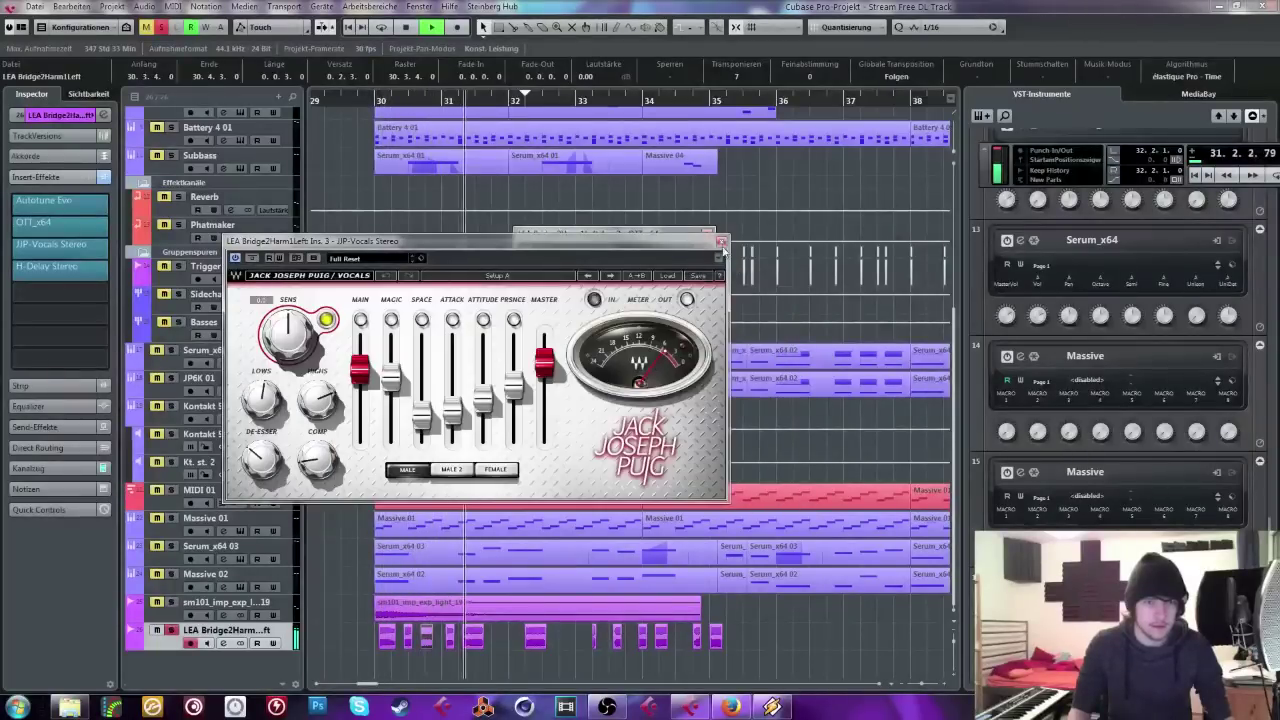
{"action": "left_click", "coordinate": [721, 241]}
{"action": "left_click", "coordinate": [747, 232]}
Step: Move all vocal slices except the first about two bars later and shift the first slice to start at 30.1.1
{"action": "left_click_drag", "start_coordinate": [756, 640], "coordinate": [351, 625]}
{"action": "key", "text": "space"}
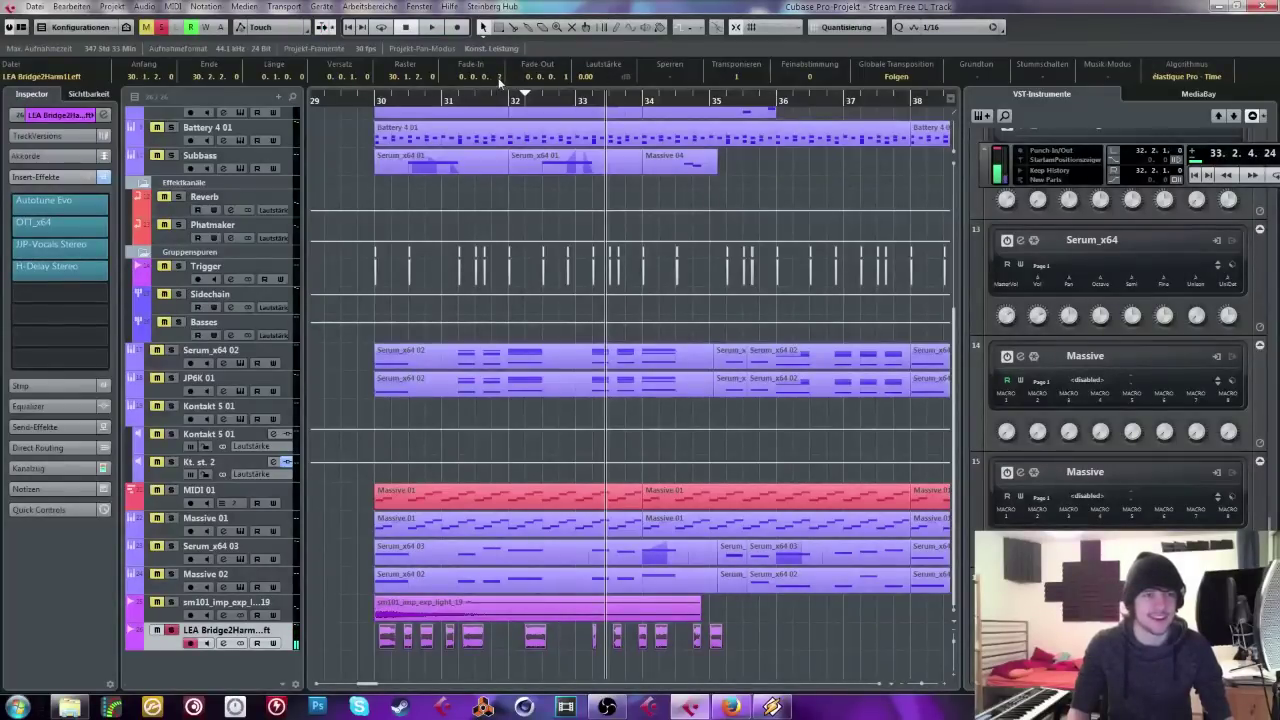
{"action": "left_click", "coordinate": [758, 638]}
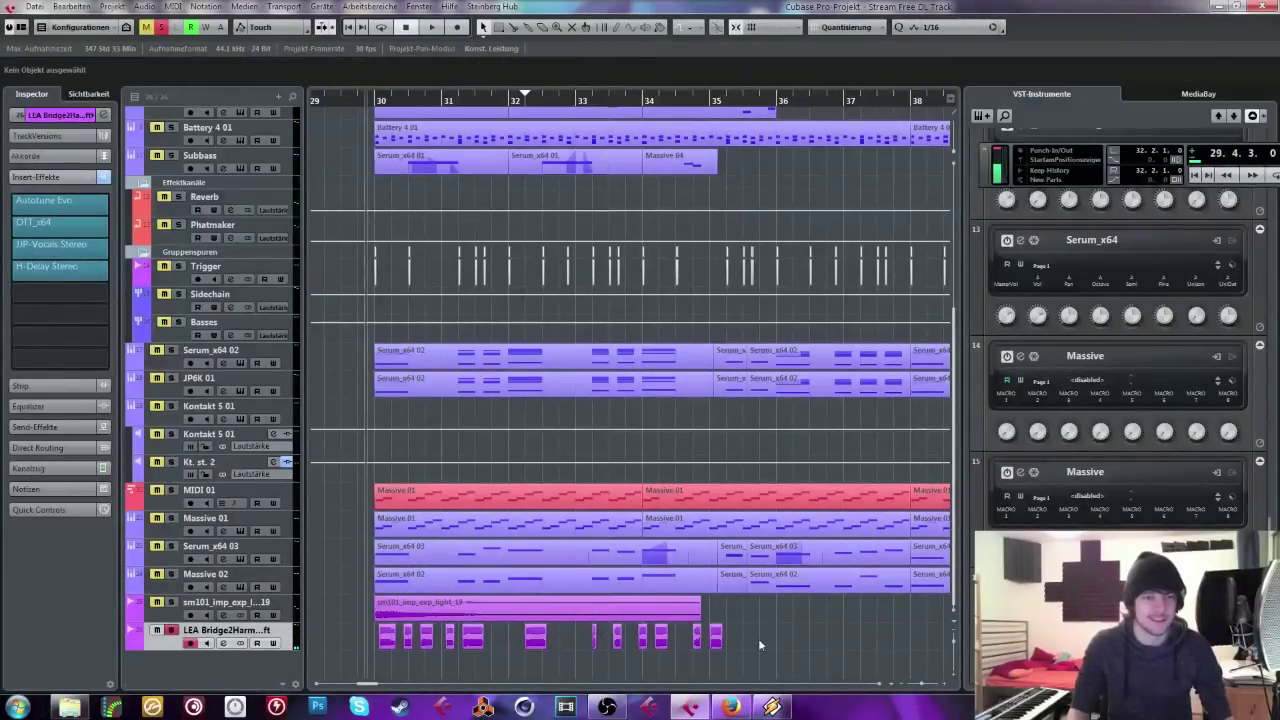
{"action": "left_click", "coordinate": [409, 641]}
{"action": "left_click_drag", "start_coordinate": [409, 641], "coordinate": [556, 641]}
{"action": "left_click", "coordinate": [457, 482]}
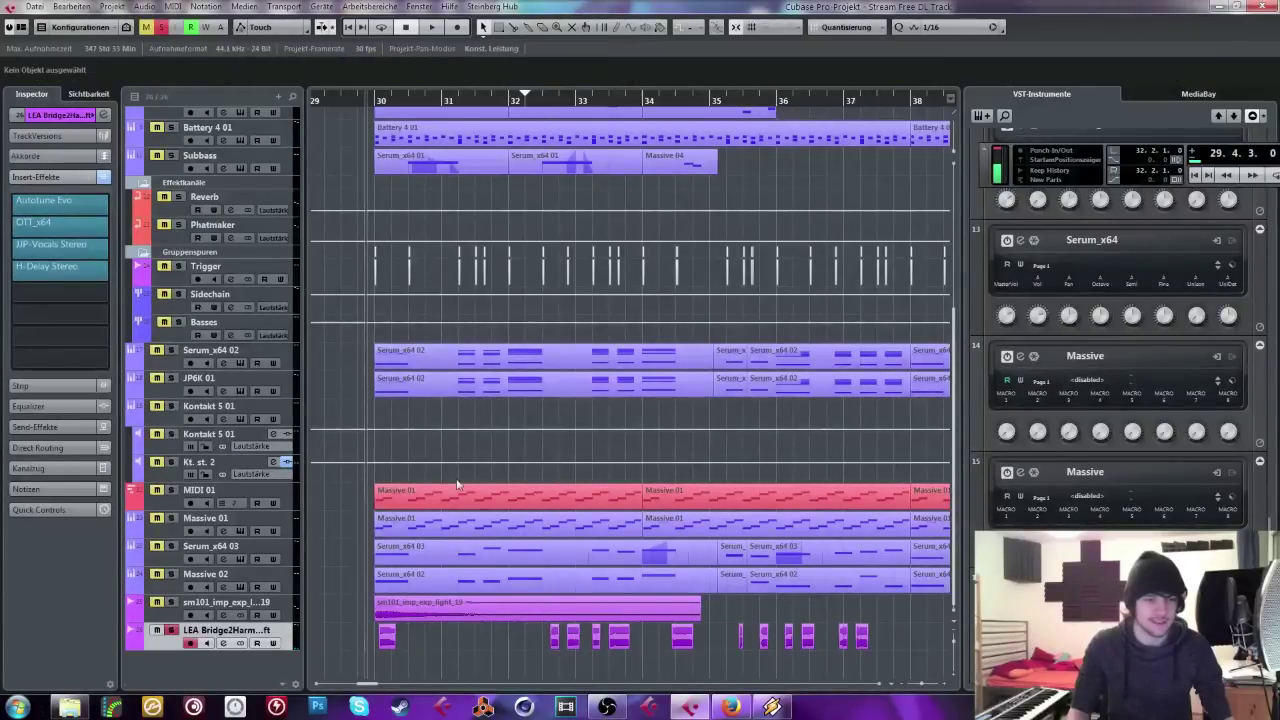
{"action": "scroll", "coordinate": [377, 117], "scroll_direction": "down", "scroll_amount": 1}
{"action": "left_click", "coordinate": [386, 638]}
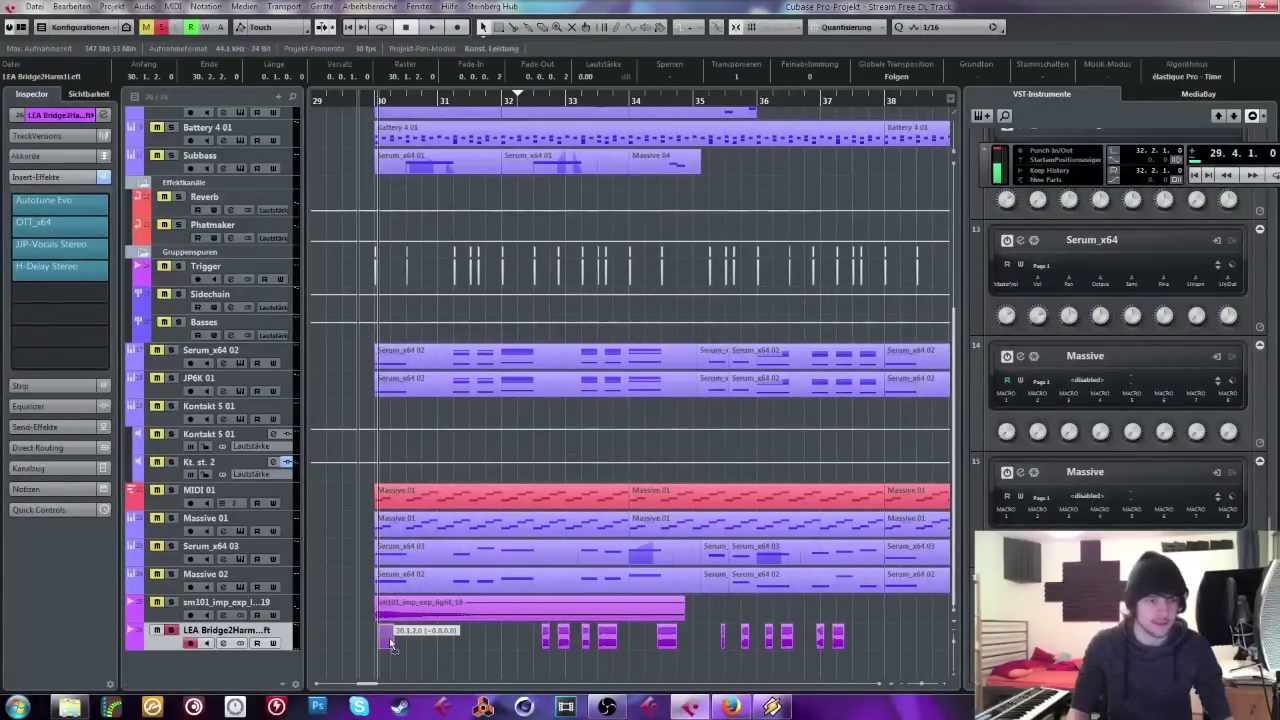
Step: Set the Throat Length in Autotune Evo to 137 during playback and close its window
{"action": "left_click", "coordinate": [55, 203]}
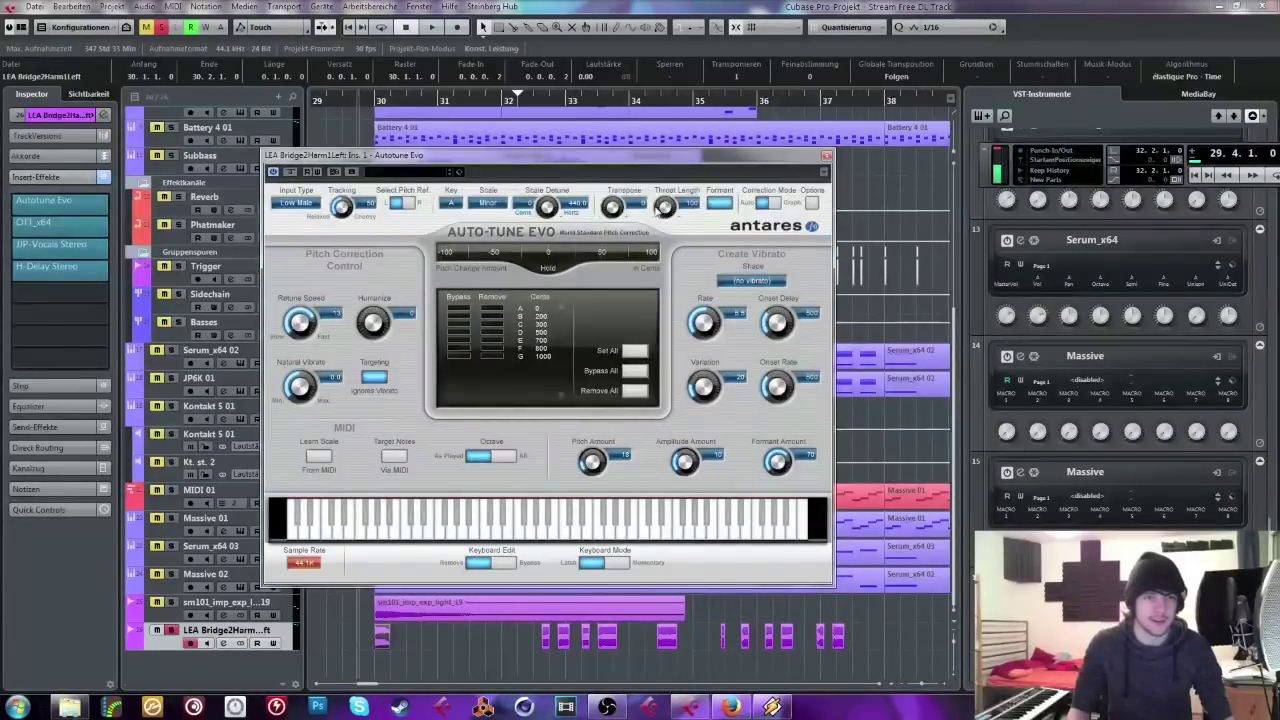
{"action": "key", "text": "space"}
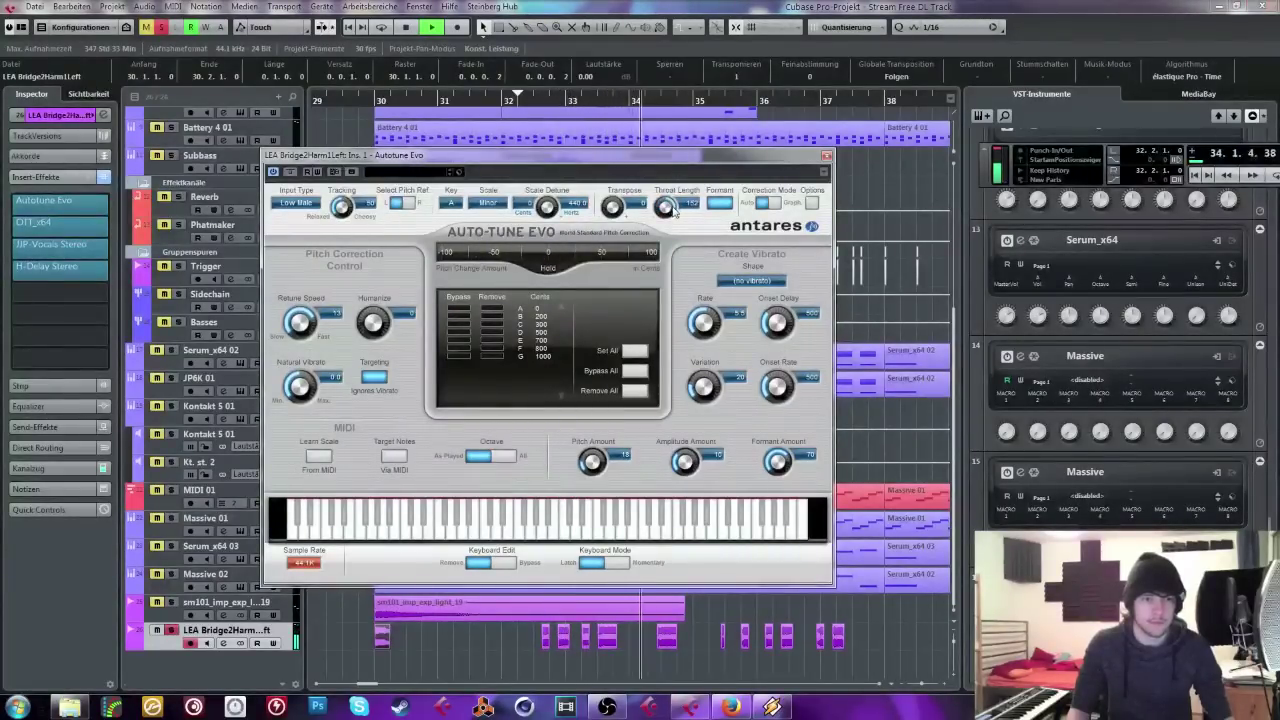
{"action": "left_click_drag", "start_coordinate": [675, 206], "coordinate": [664, 220]}
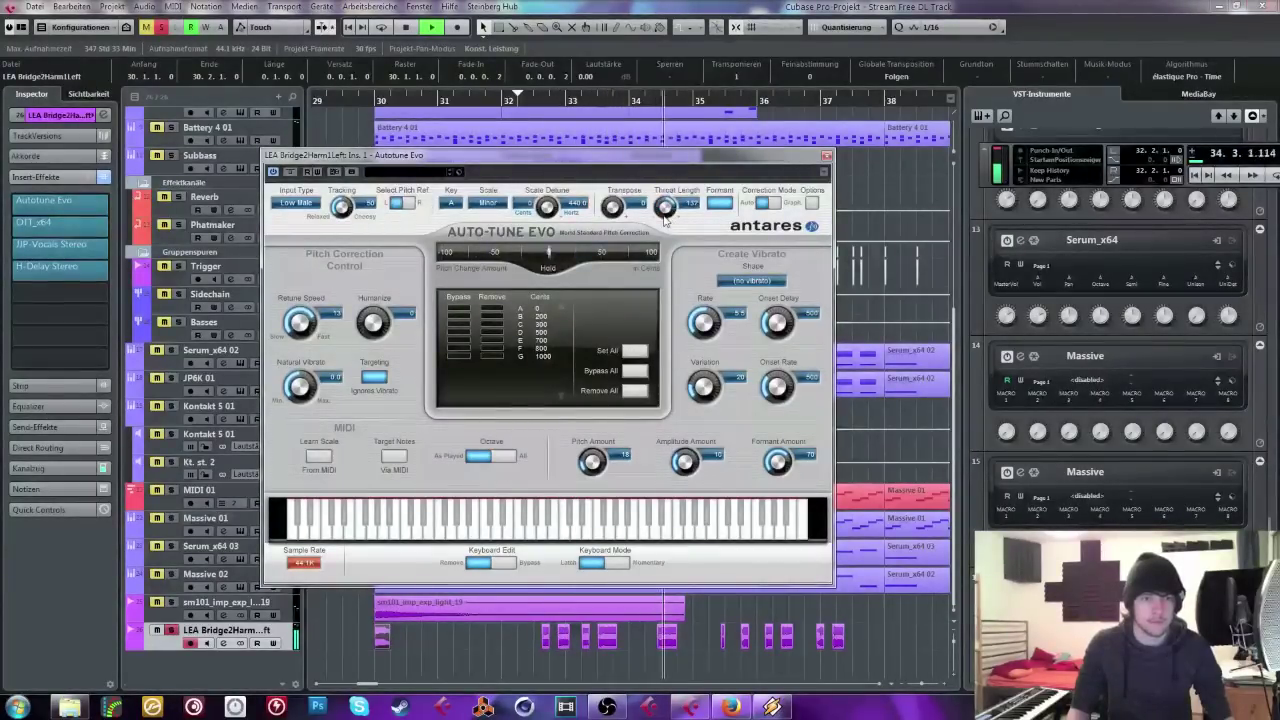
{"action": "left_click", "coordinate": [826, 156]}
Step: Turn off solo on the vocal track and move its second slice to 31.2.4, playing it in the full mix
{"action": "left_click", "coordinate": [357, 186]}
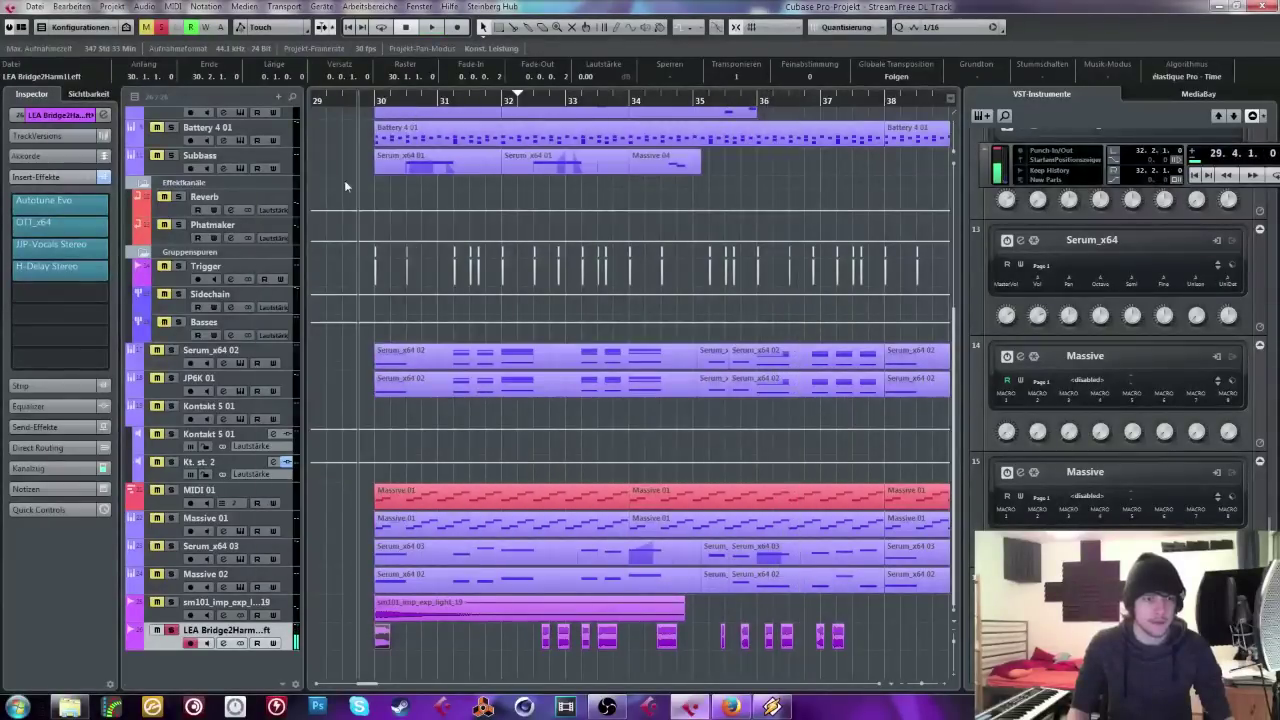
{"action": "key", "text": "s"}
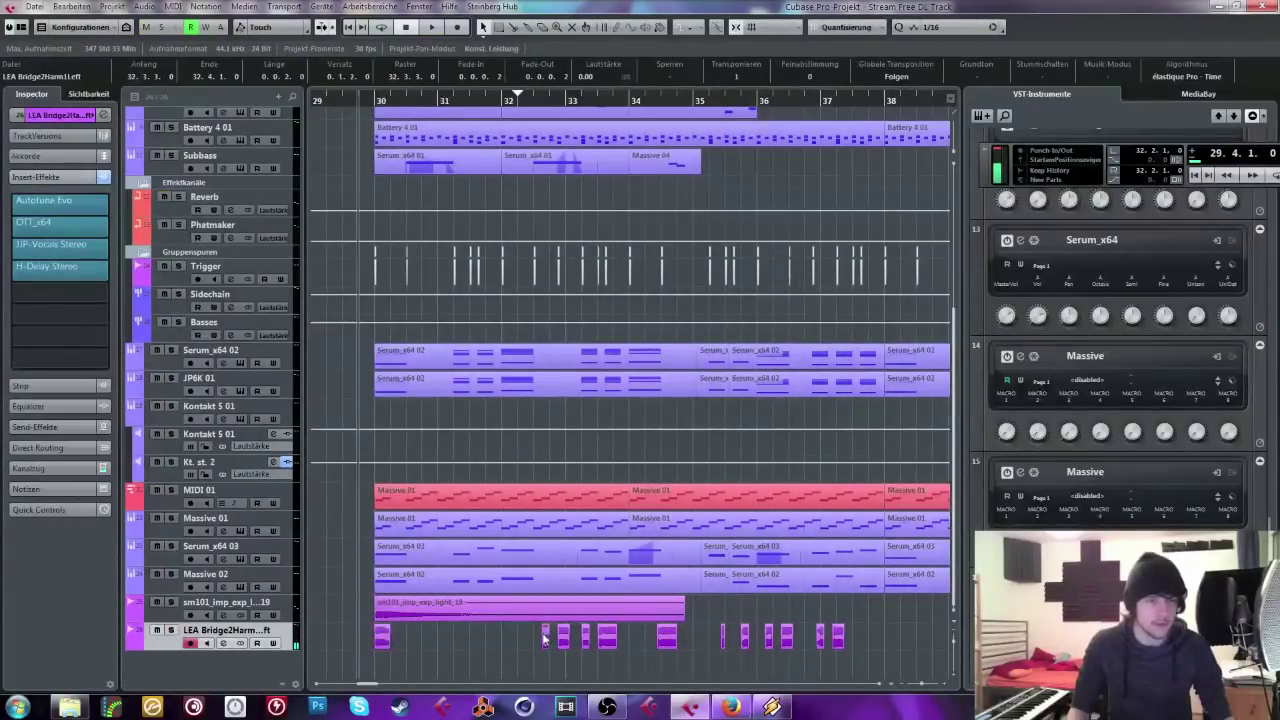
{"action": "left_click_drag", "start_coordinate": [544, 637], "coordinate": [469, 637]}
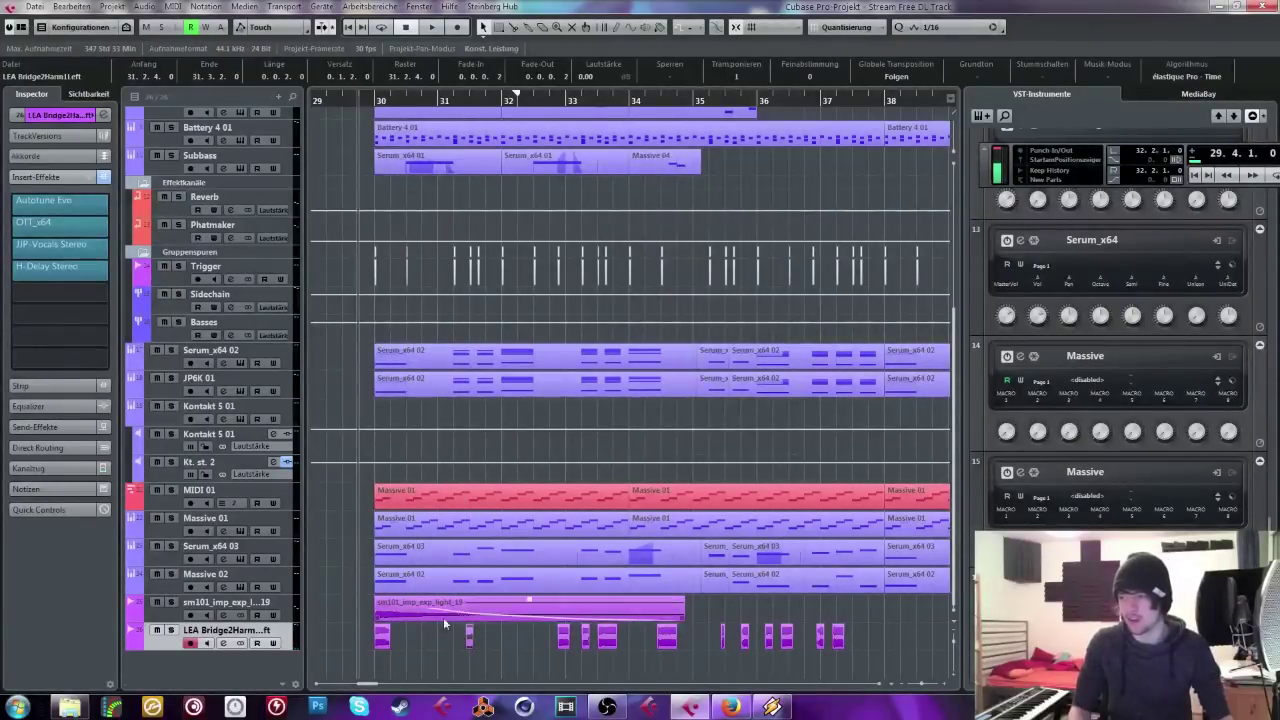
{"action": "key", "text": "space"}
Step: Route the vocal track's output to the Sidechain group
{"action": "left_click", "coordinate": [62, 116]}
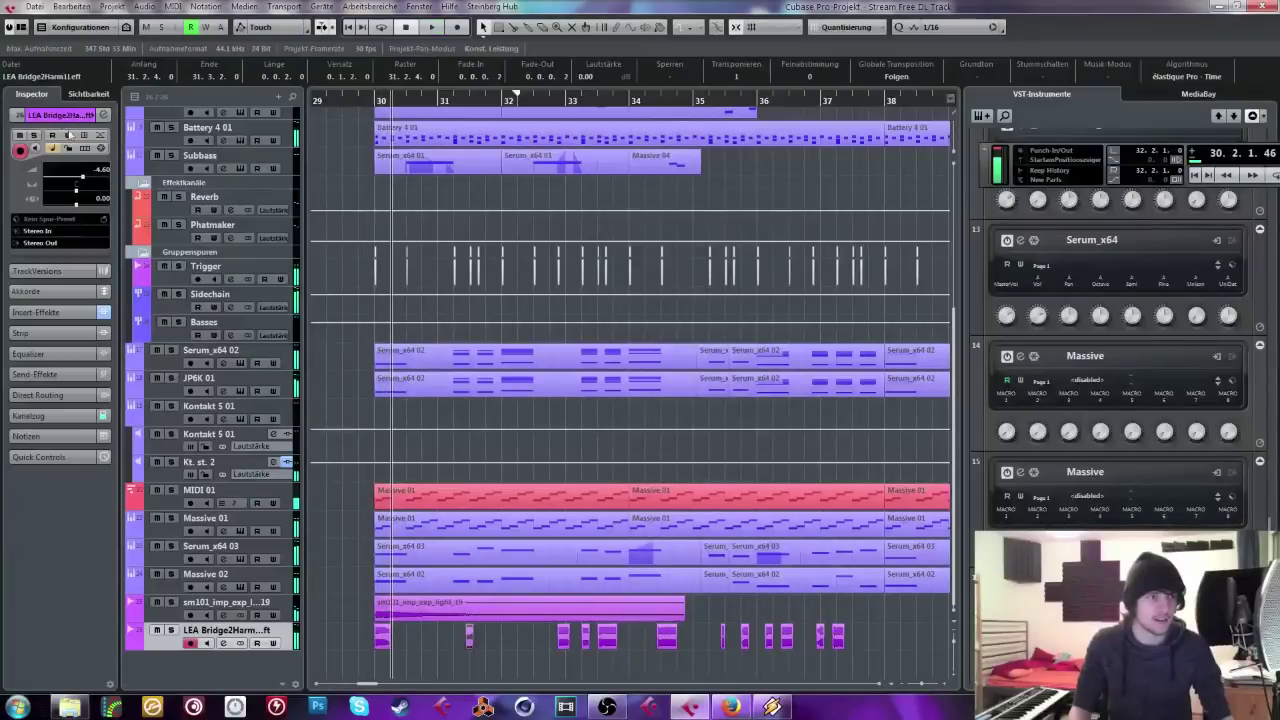
{"action": "left_click", "coordinate": [56, 242]}
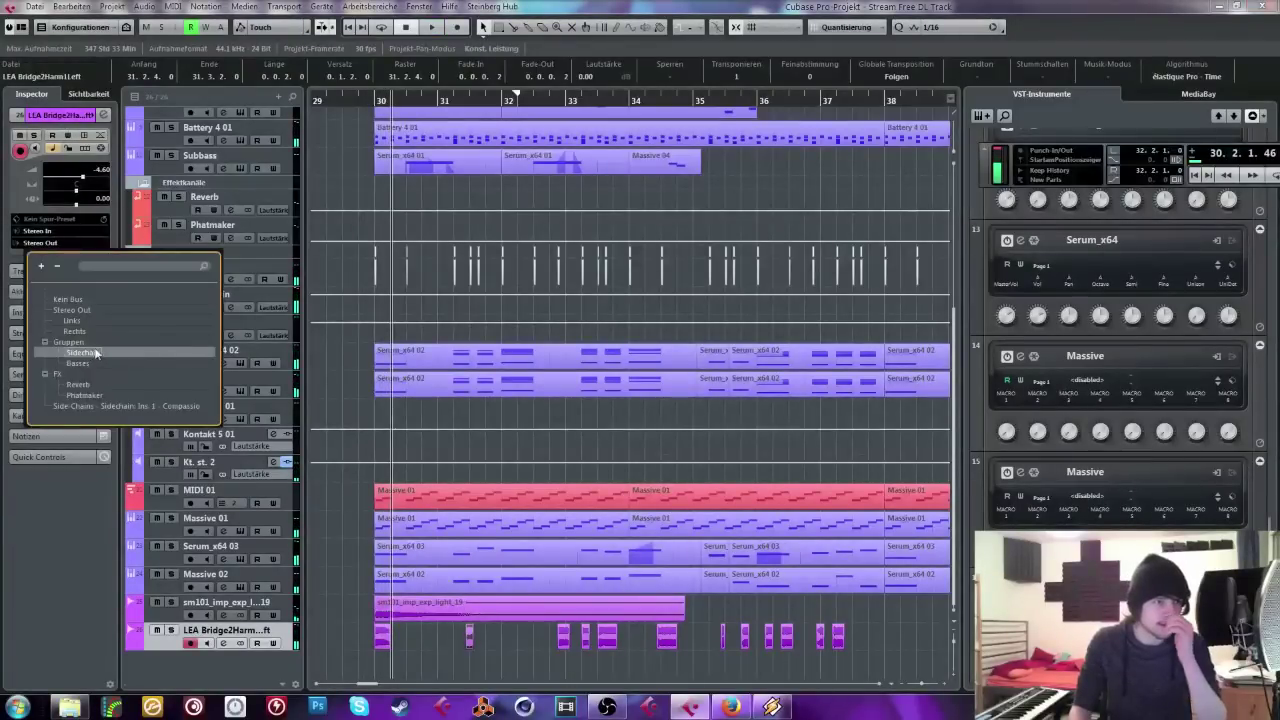
{"action": "left_click", "coordinate": [82, 353]}
Step: Move the vocal slice from mid-bar 33 to the second half of bar 30 and extend the first slice to 30.3.1
{"action": "key", "text": "h"}
{"action": "key", "text": "h"}
{"action": "left_click_drag", "start_coordinate": [937, 645], "coordinate": [460, 645]}
{"action": "key", "text": "Delete"}
{"action": "key", "text": "space"}
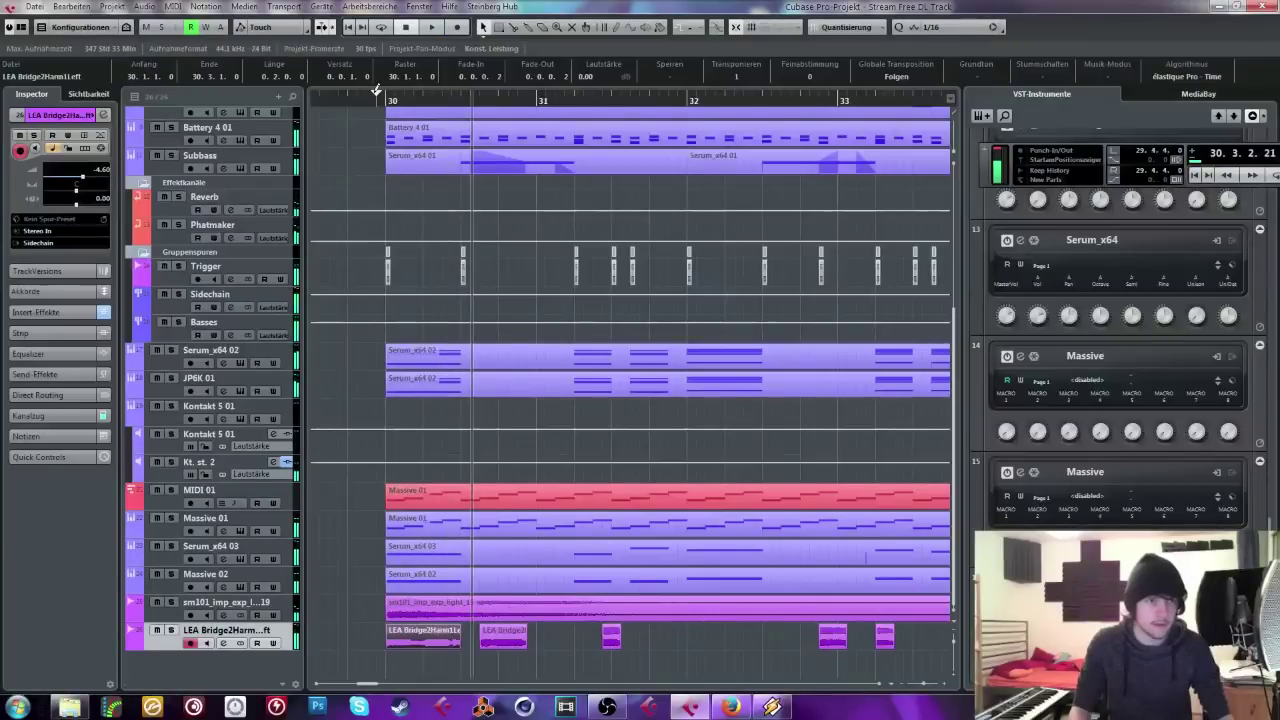
Step: Move the vocal slice at 31.2.4 to the middle of bar 32 and the second slice of bar 30 to 31.2.1
{"action": "mouse_move", "coordinate": [377, 96]}
{"action": "left_mouse_down"}
{"action": "mouse_move", "coordinate": [376, 74]}
{"action": "mouse_move", "coordinate": [376, 92]}
{"action": "left_mouse_up"}
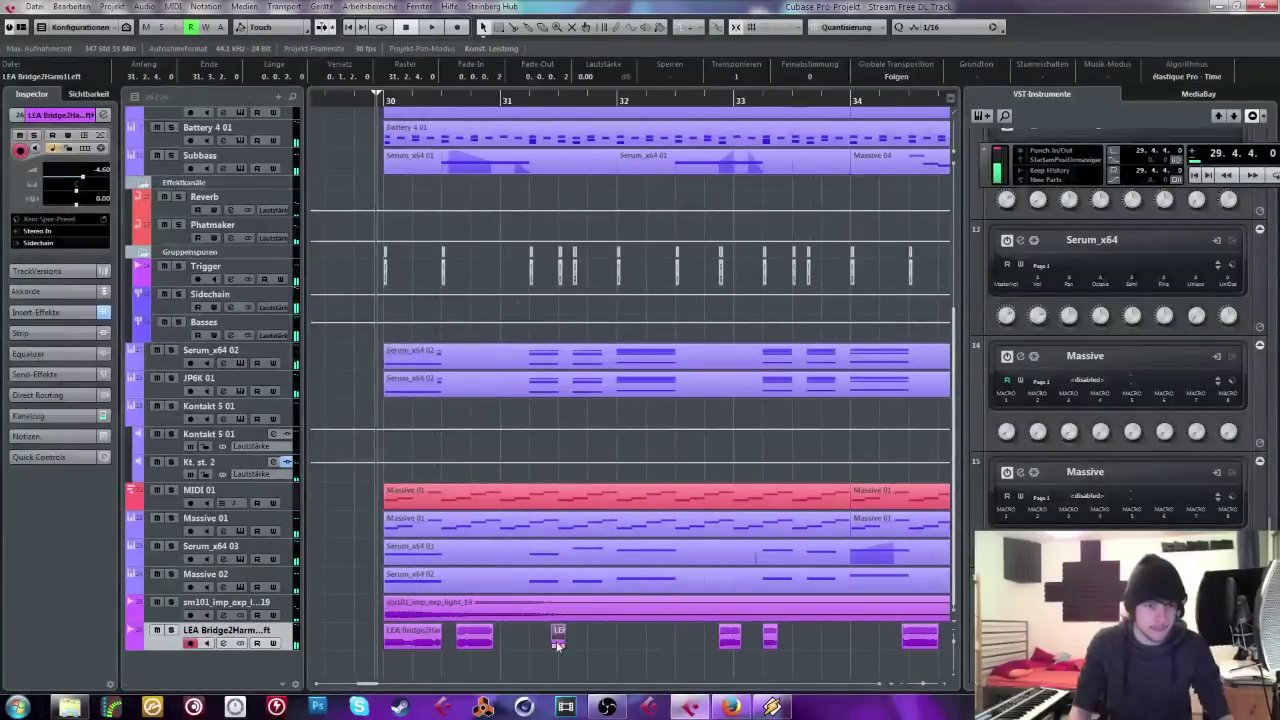
{"action": "left_click_drag", "start_coordinate": [558, 645], "coordinate": [682, 645]}
{"action": "left_click_drag", "start_coordinate": [480, 645], "coordinate": [553, 645]}
Step: Solo the vocal track during playback and trim the slice at 31.2.1 to a length of 0.1.0
{"action": "key", "text": "space"}
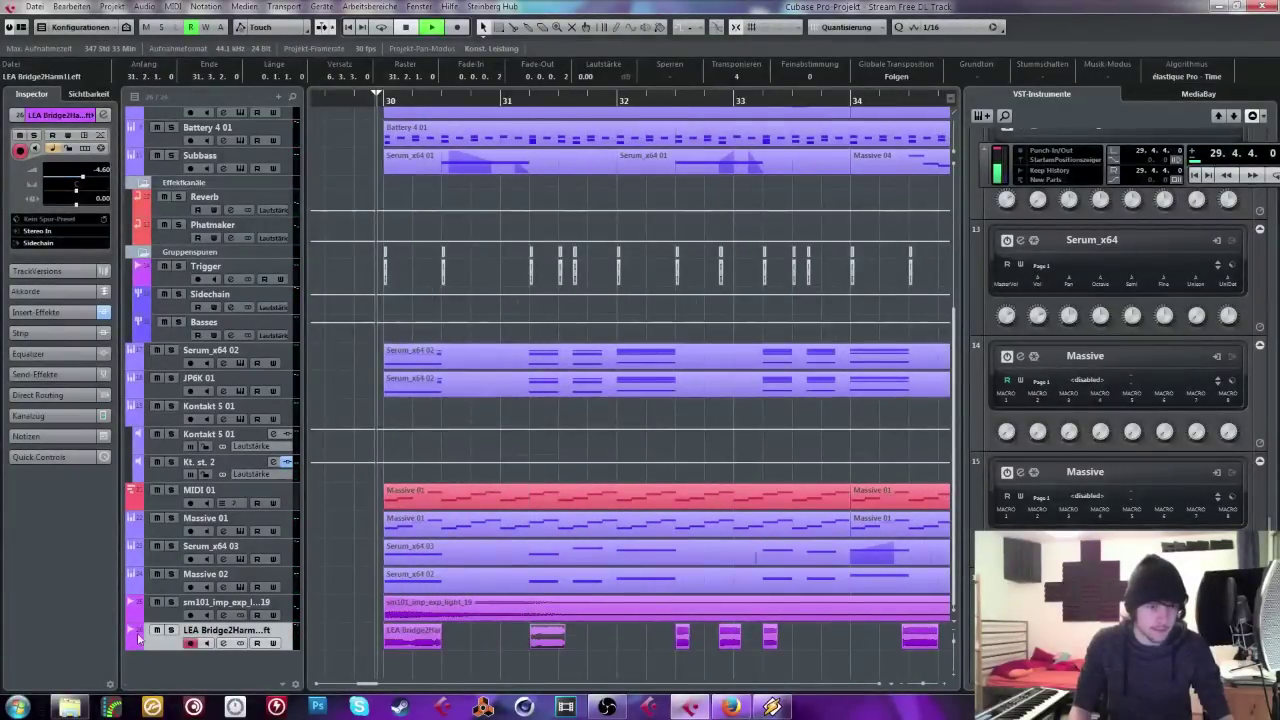
{"action": "key", "text": "s"}
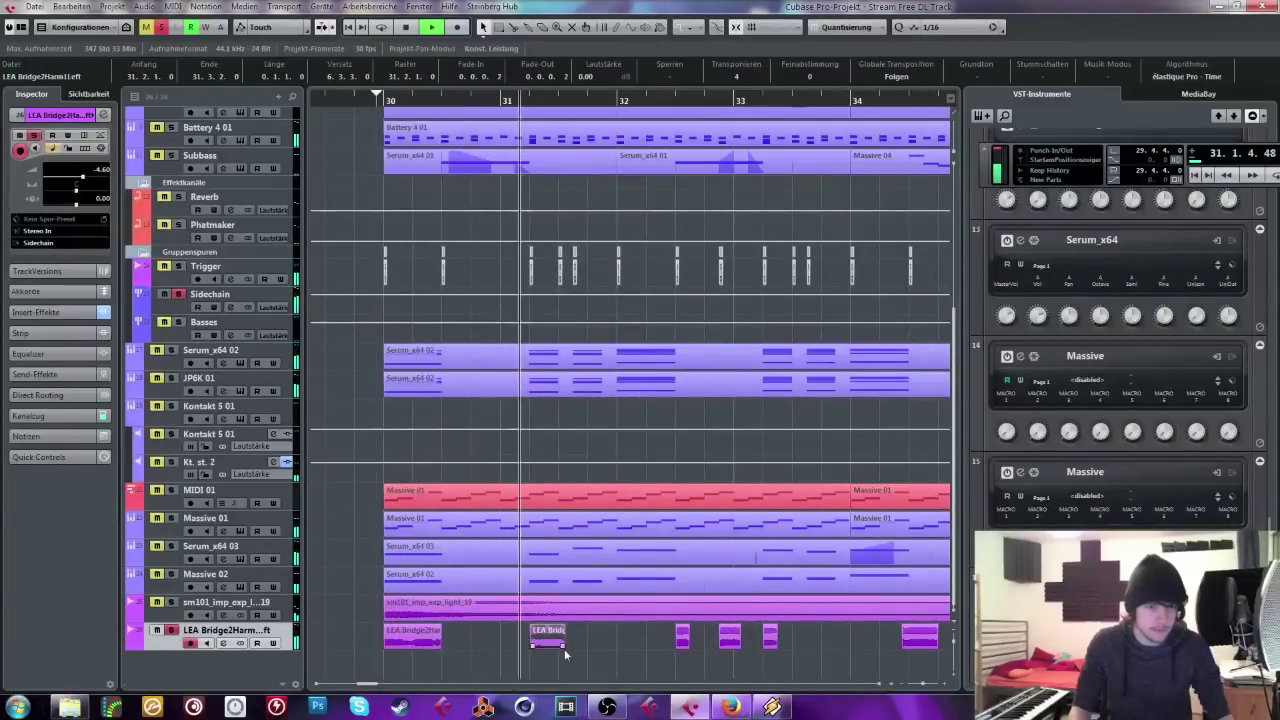
{"action": "key", "text": "space"}
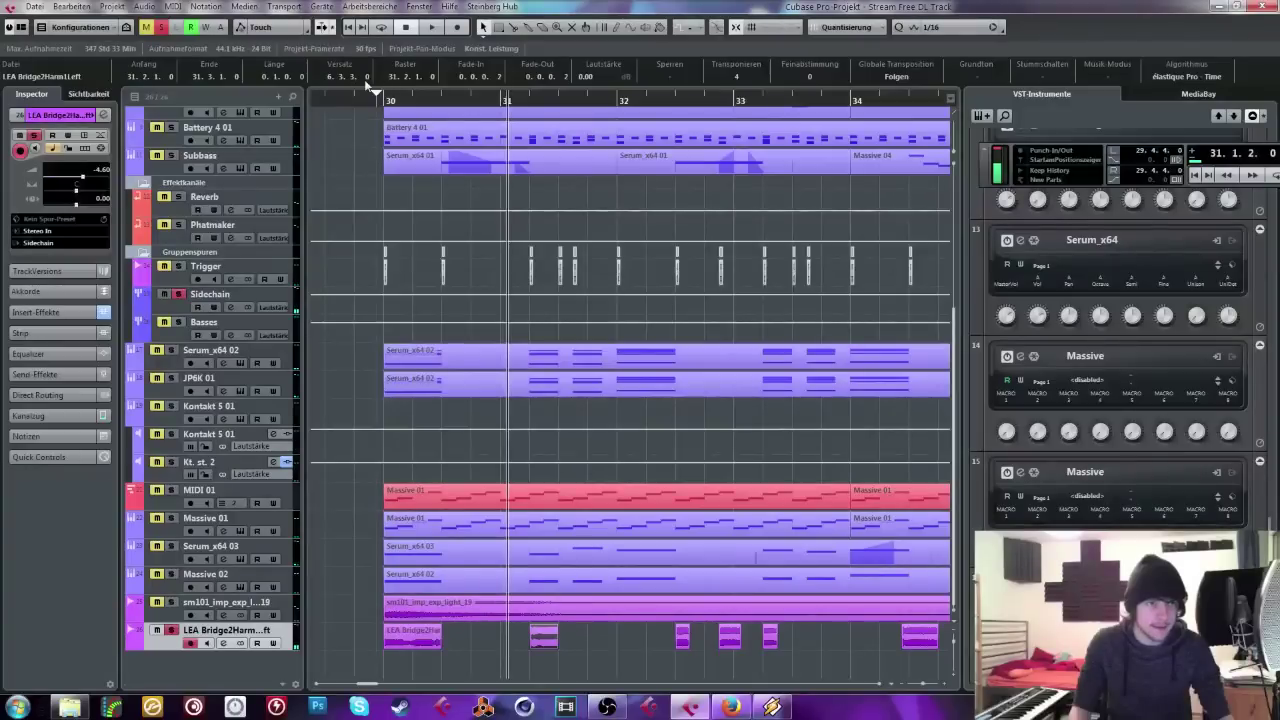
Step: Set the offset of the slice at 31.2.1 to 6.3.3.107 and replay the vocals with Serum_x64 02 soloed alongside
{"action": "left_click_drag", "start_coordinate": [377, 98], "coordinate": [405, 37]}
{"action": "key", "text": "space"}
{"action": "key", "text": "space"}
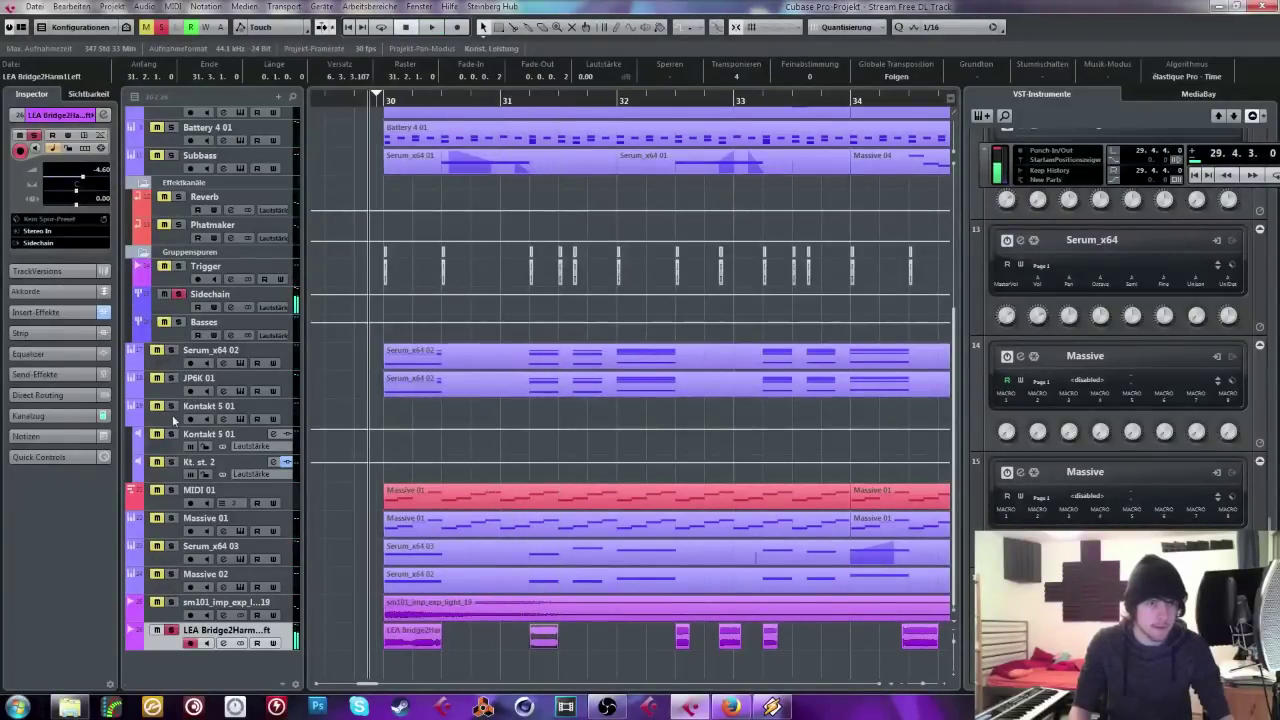
{"action": "left_click", "coordinate": [170, 350]}
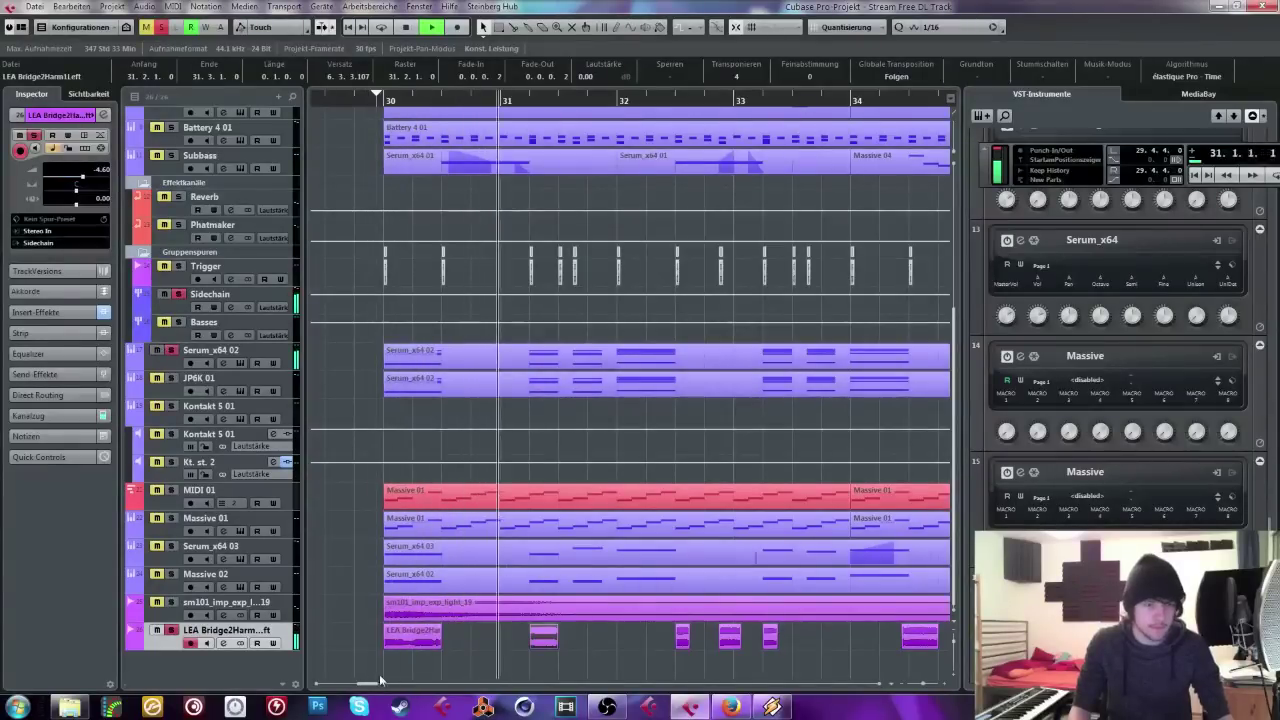
Step: Move the vocal slice from the middle of bar 32 to 31.3.3, extend it to 31.4.3 and play it back
{"action": "key", "text": "space"}
{"action": "left_click", "coordinate": [682, 632]}
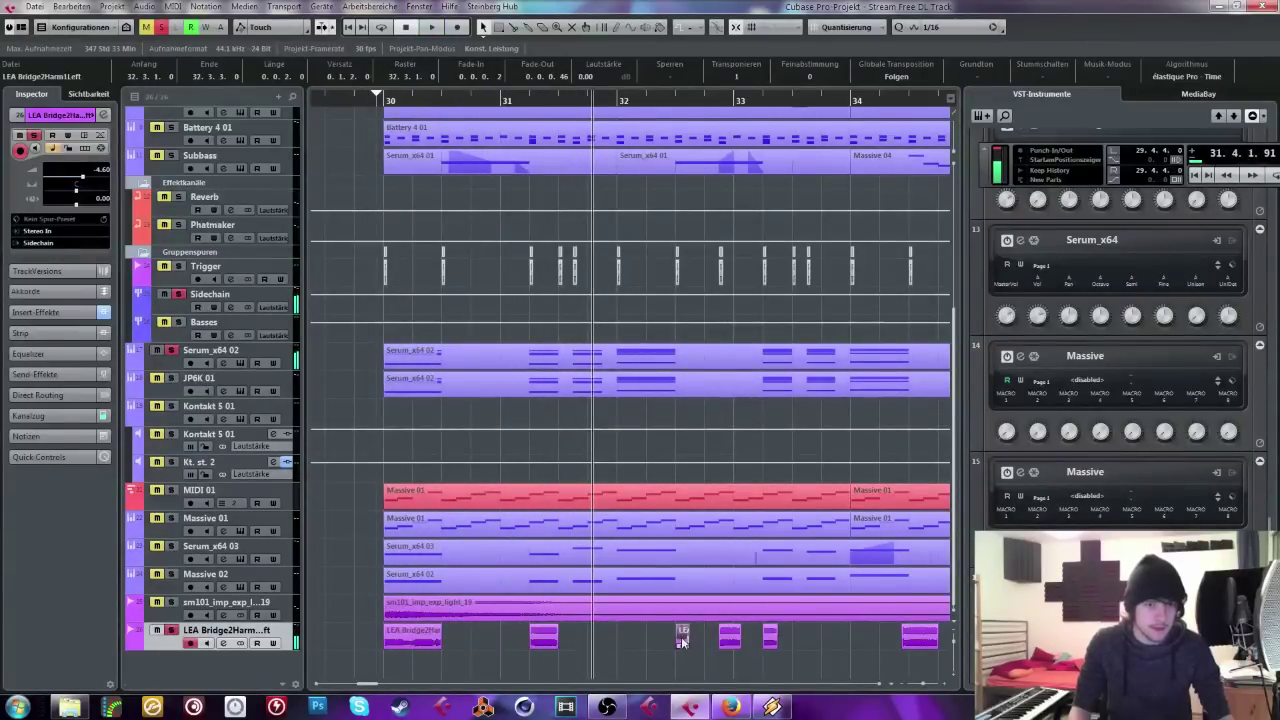
{"action": "left_click_drag", "start_coordinate": [682, 640], "coordinate": [593, 645]}
{"action": "left_click", "coordinate": [536, 107]}
{"action": "key", "text": "space"}
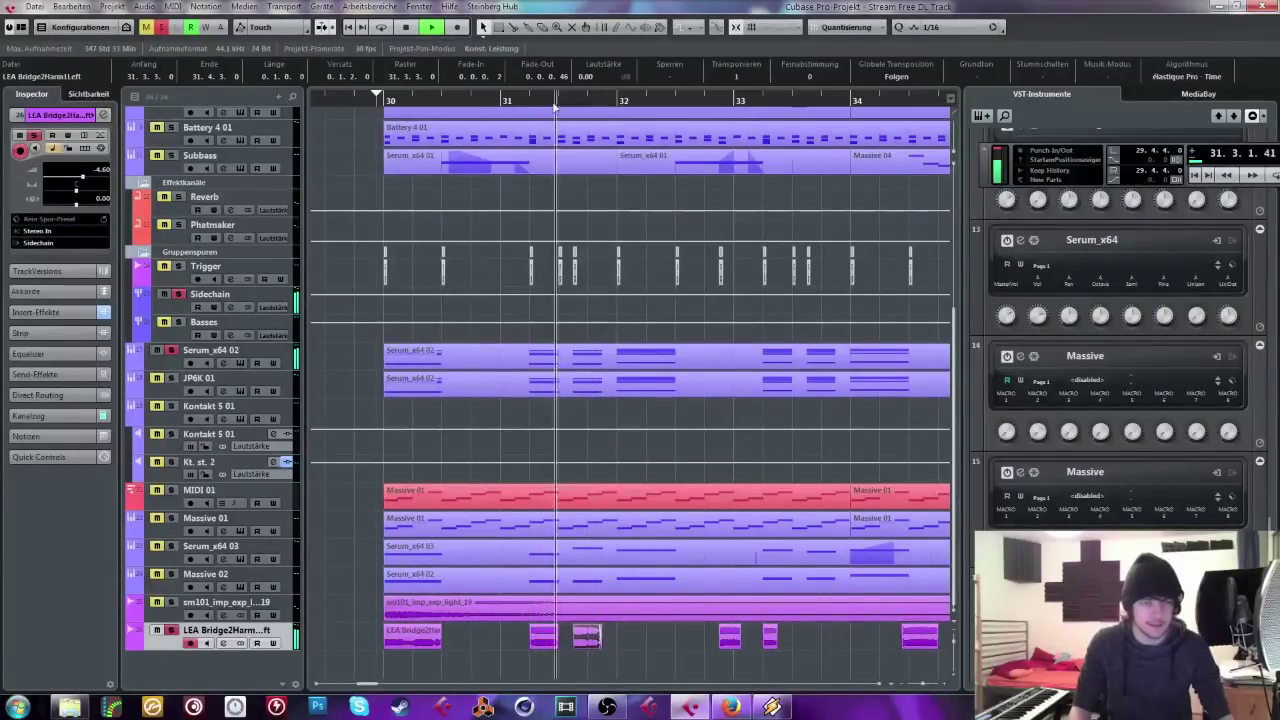
Step: Adjust the offset of the vocal slice at 31.3.3 and transpose it to 7, checking it against the synth
{"action": "key", "text": "space"}
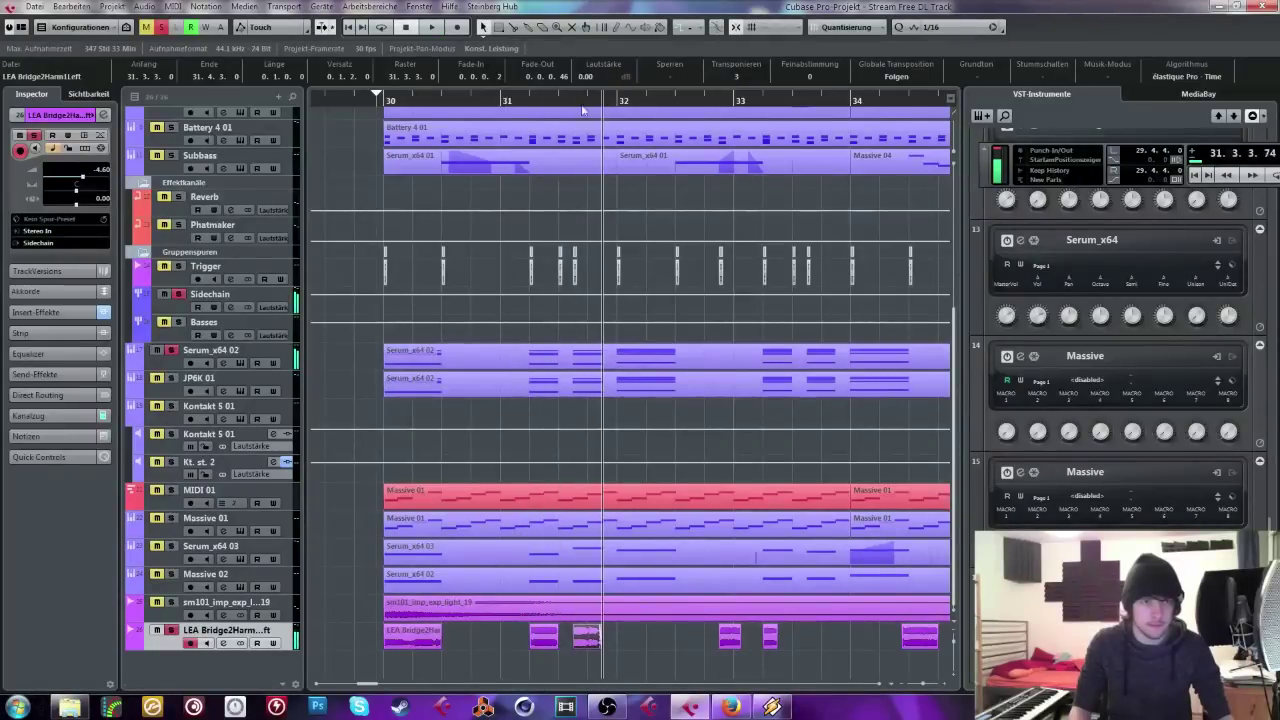
{"action": "key", "text": "space"}
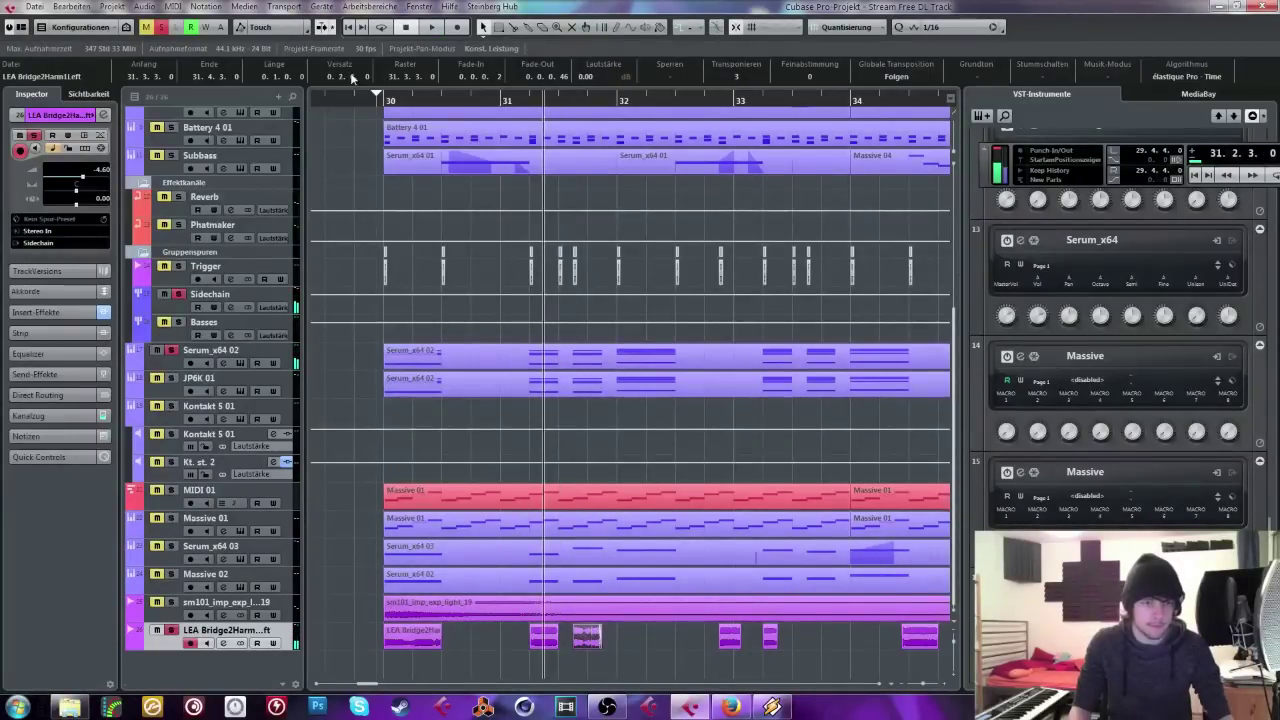
{"action": "key", "text": "space"}
{"action": "left_click", "coordinate": [514, 101]}
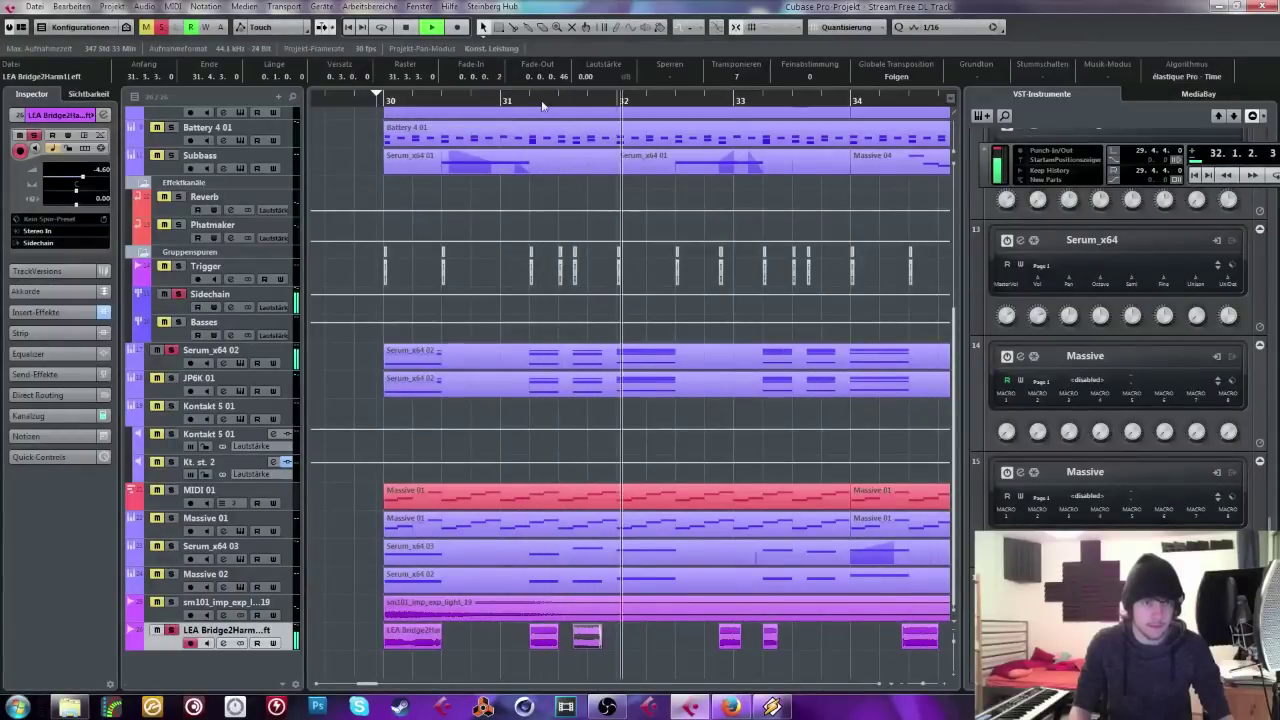
{"action": "key", "text": "space"}
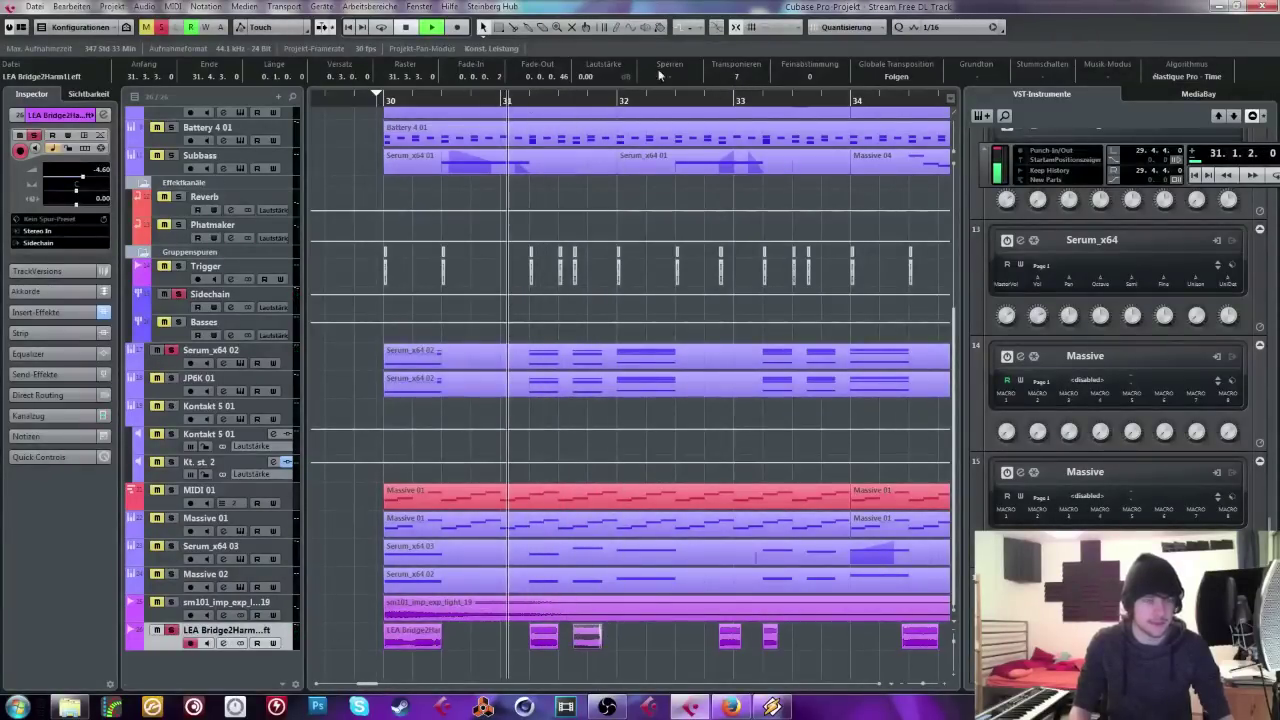
{"action": "key", "text": "space"}
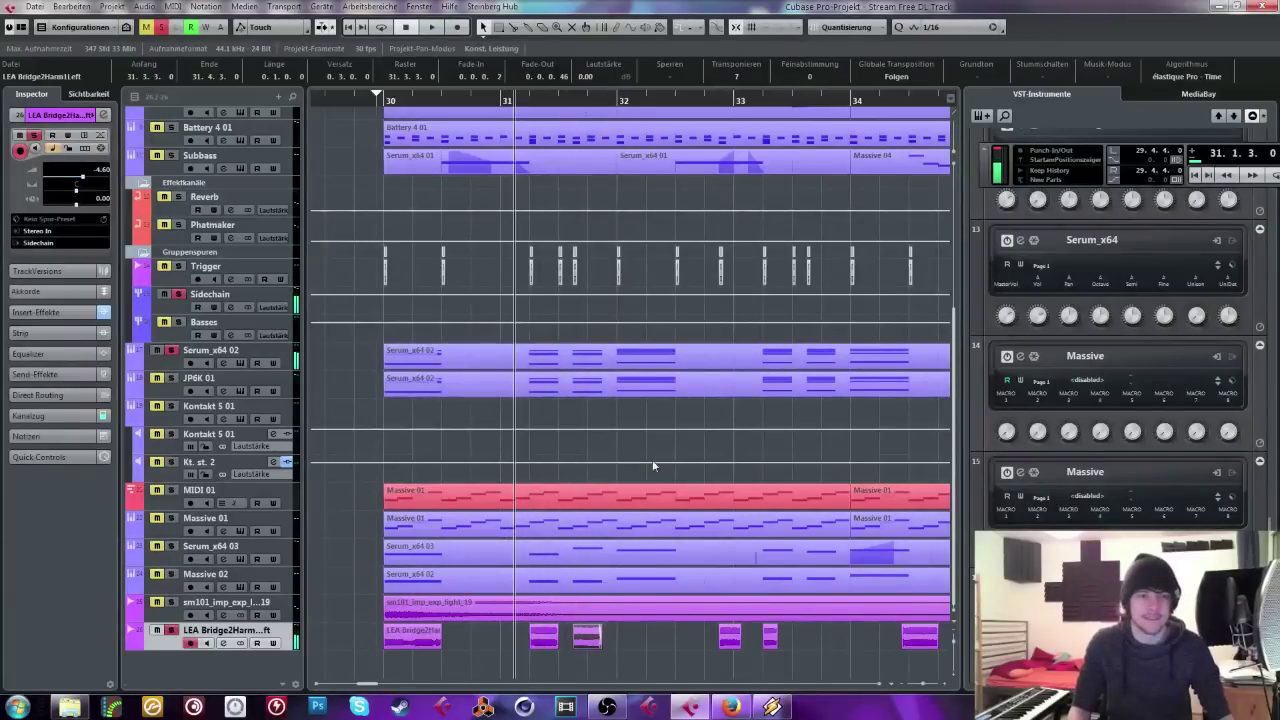
Step: Move the vocal slice from the end of bar 32 to 32.1.1, extend it to 32.3.1 and transpose it to 11
{"action": "left_click_drag", "start_coordinate": [730, 646], "coordinate": [634, 656]}
{"action": "key", "text": "space"}
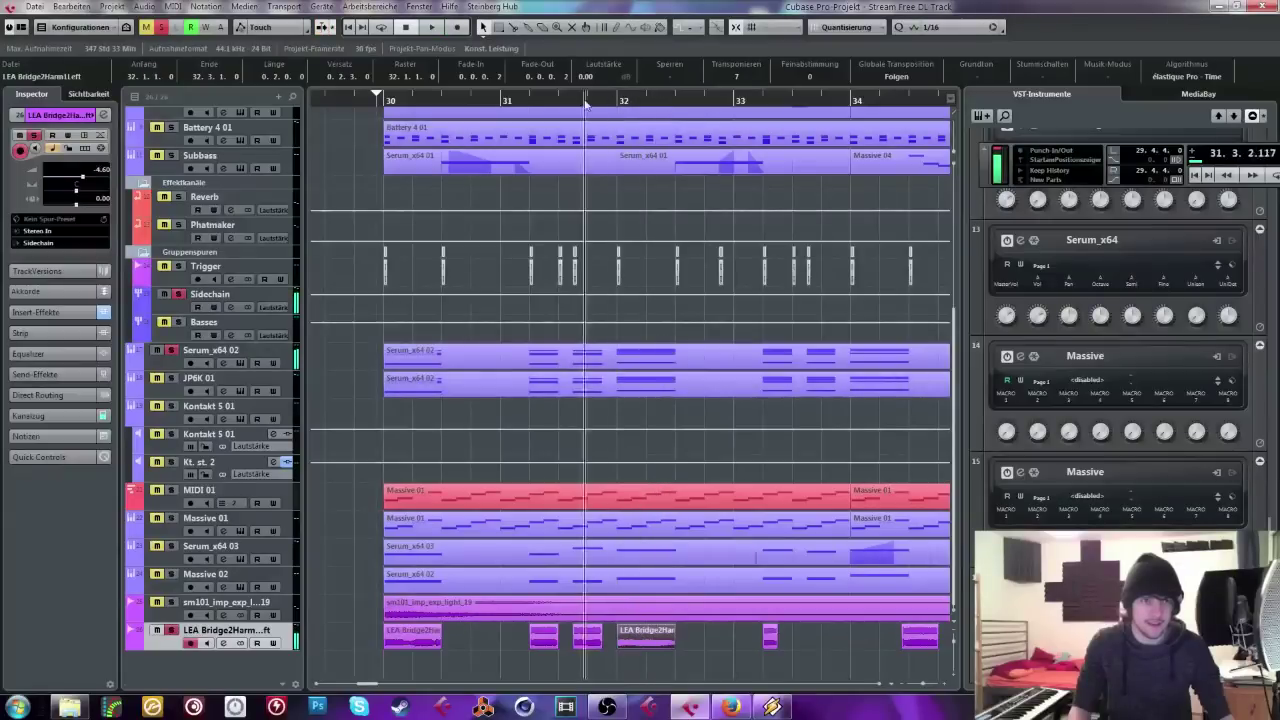
{"action": "key", "text": "space"}
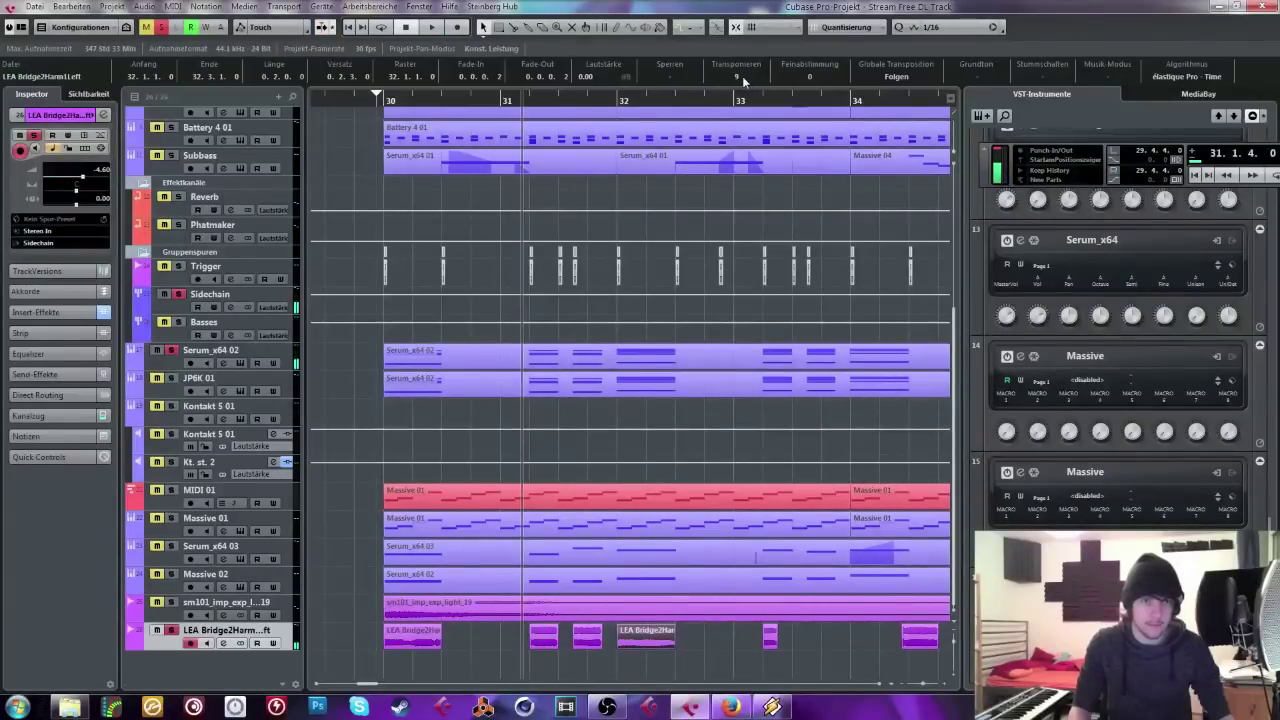
{"action": "key", "text": "space"}
{"action": "scroll", "coordinate": [742, 76], "scroll_direction": "up", "scroll_amount": 2}
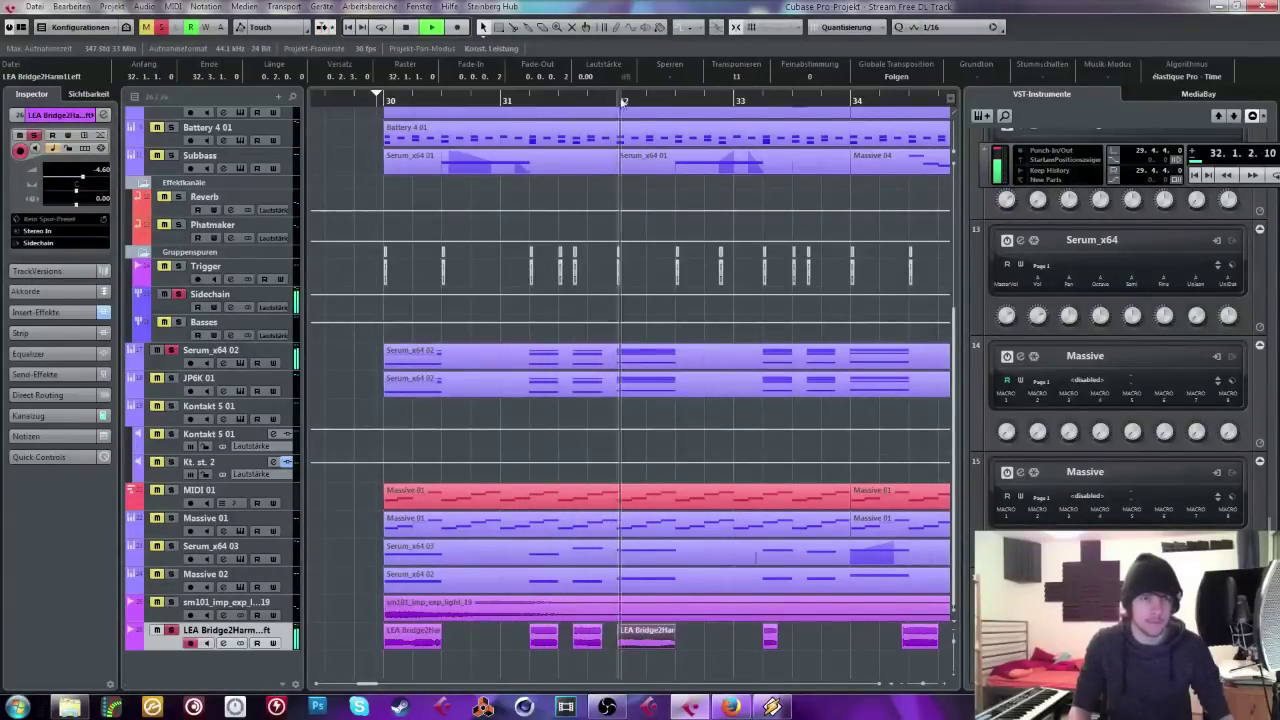
{"action": "key", "text": "space"}
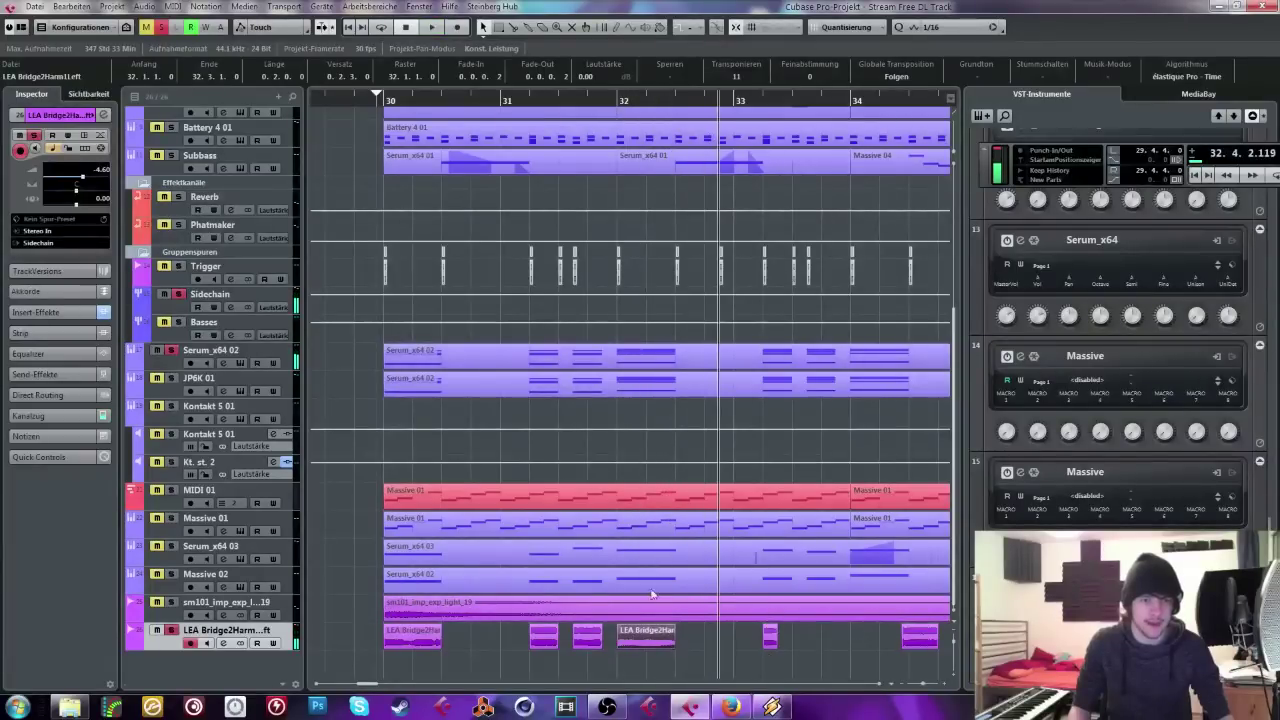
Step: Fine-tune the offset of the vocal slice at 32.1.1 while replaying the passage
{"action": "key", "text": "KP_1"}
{"action": "key", "text": "space"}
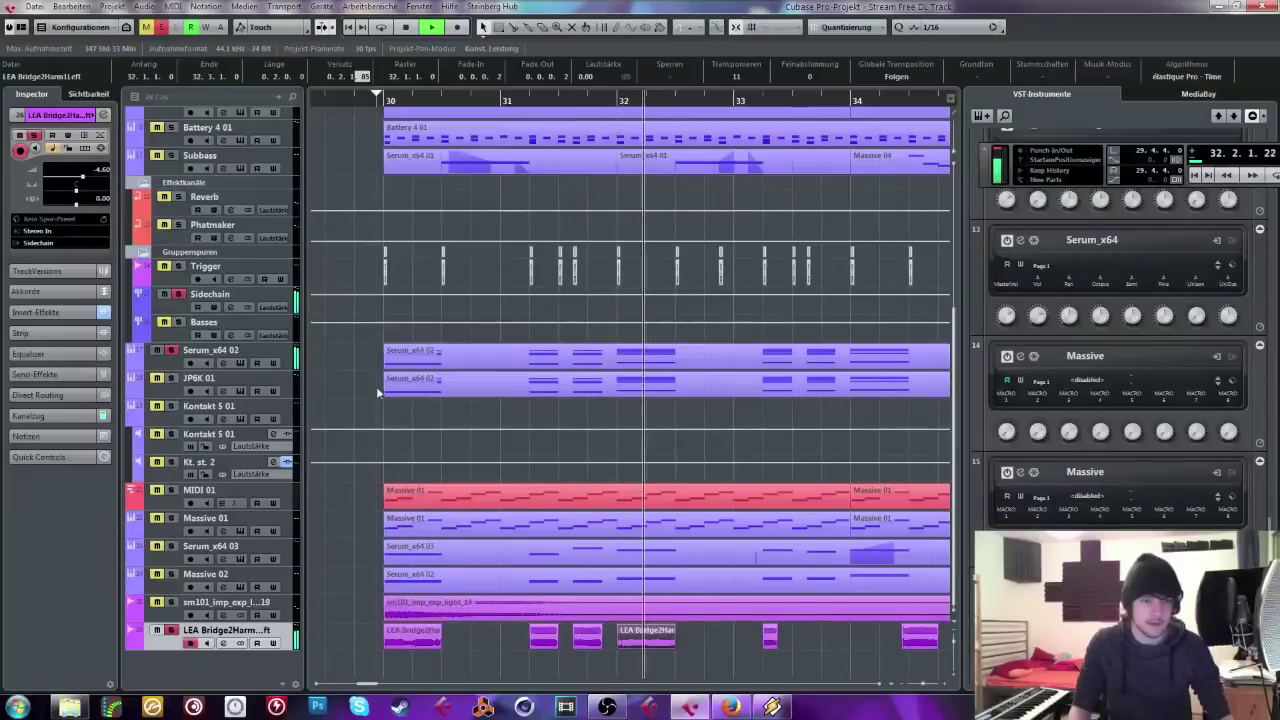
{"action": "key", "text": "space"}
{"action": "left_click", "coordinate": [567, 103]}
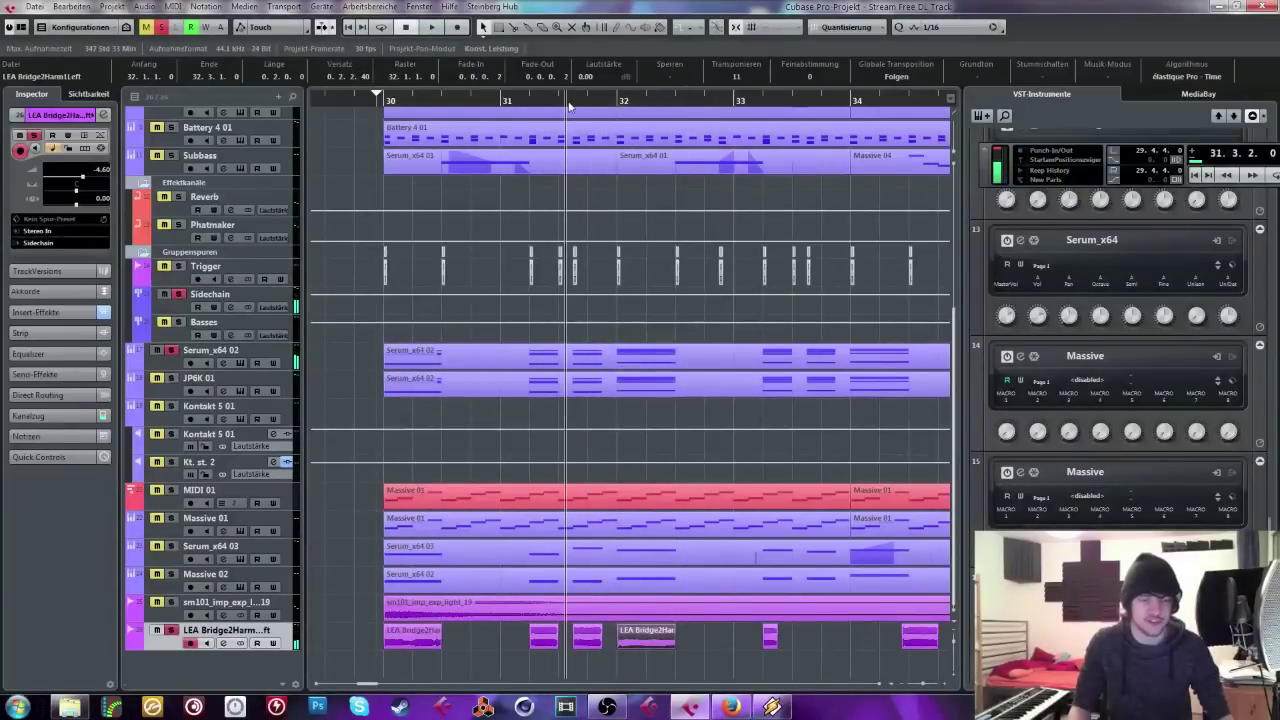
Step: Extend the vocal slice at 33.2.1 to a length of 0.1.0 and set its offset to 0.3.3.0
{"action": "left_click", "coordinate": [721, 643]}
{"action": "left_click_drag", "start_coordinate": [776, 648], "coordinate": [791, 648]}
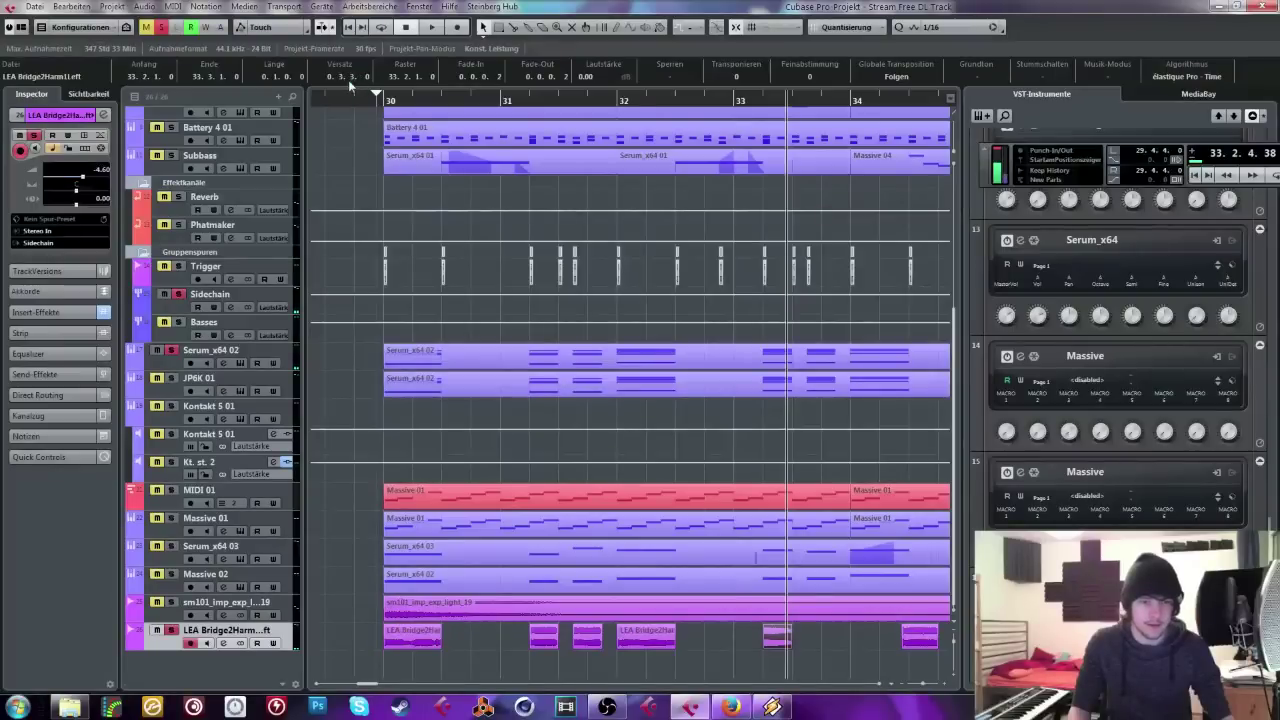
{"action": "left_click", "coordinate": [775, 665]}
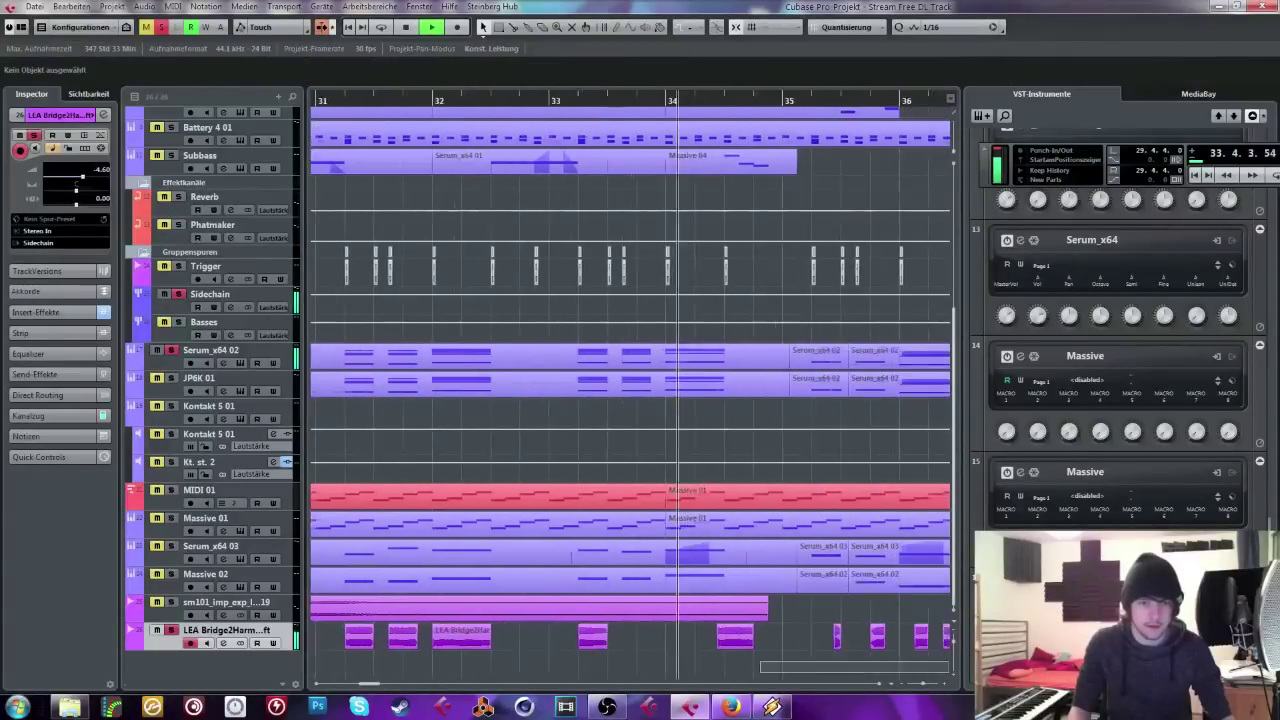
Step: Move the vocal slice from mid-bar 34 to 33.3.3, ending at 33.4.3, and replay from the start of bar 33
{"action": "left_click_drag", "start_coordinate": [695, 645], "coordinate": [598, 647]}
{"action": "left_click", "coordinate": [512, 100]}
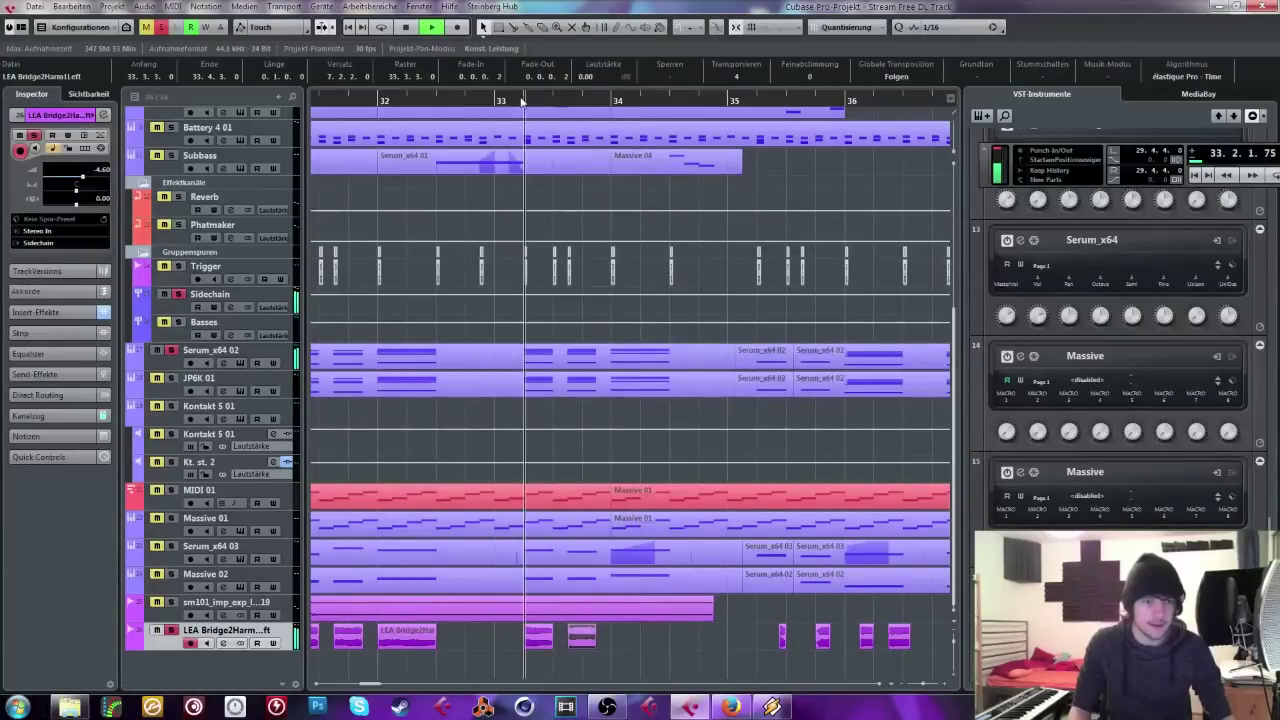
{"action": "left_click", "coordinate": [512, 100]}
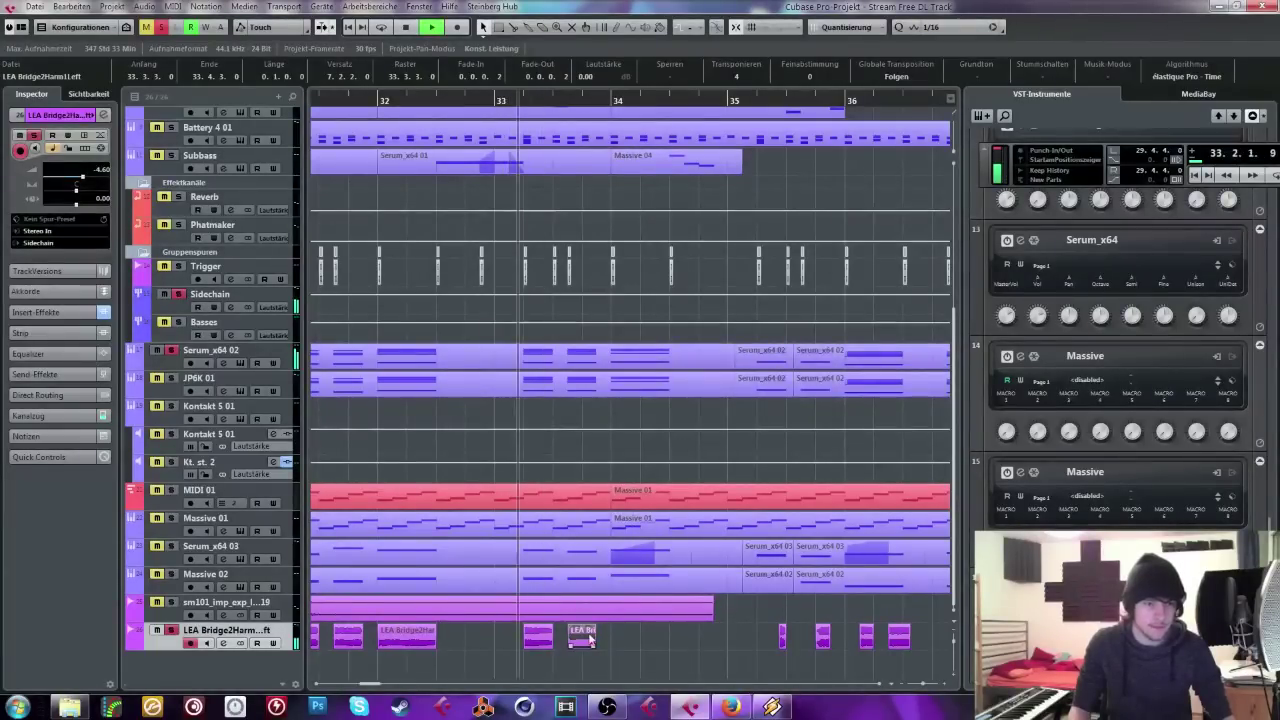
Step: Transpose the vocal slice at 33.3.3 to 2 and shift its offset, replaying the passage to check the fit
{"action": "key", "text": "space"}
{"action": "left_click_drag", "start_coordinate": [553, 95], "coordinate": [548, 94]}
{"action": "left_click", "coordinate": [549, 100]}
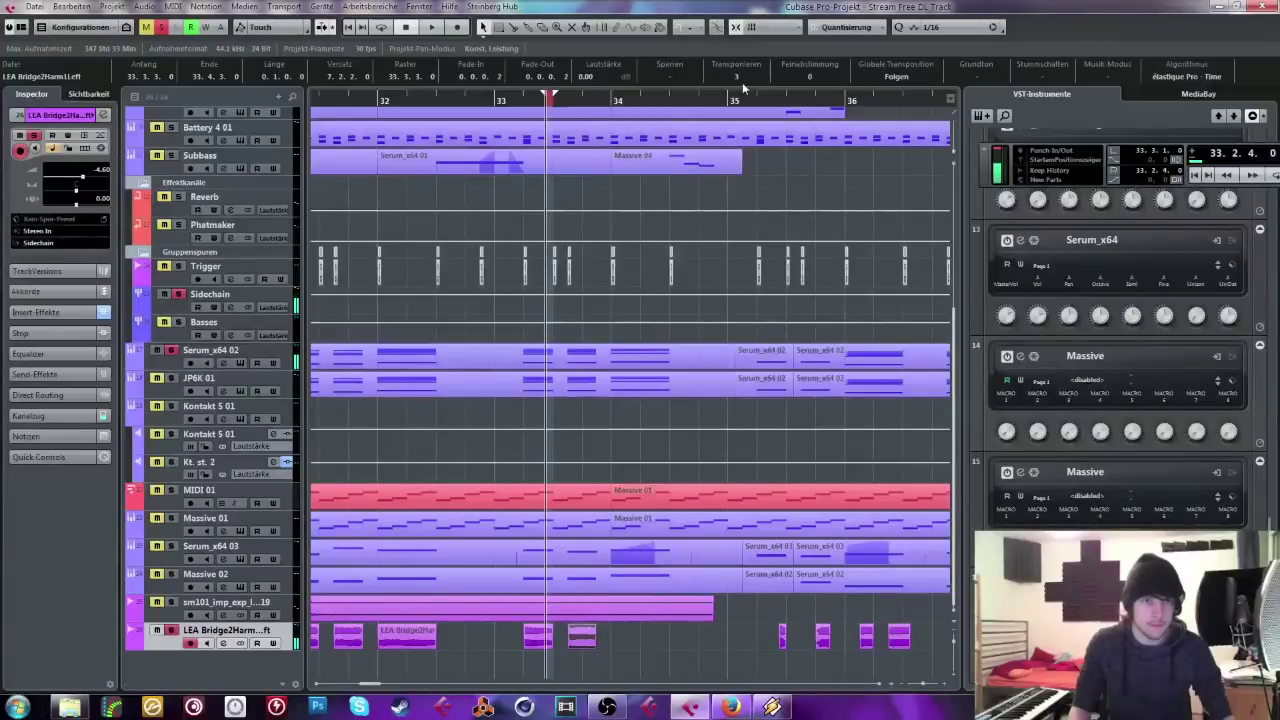
{"action": "scroll", "coordinate": [742, 82], "scroll_direction": "down", "scroll_amount": 1}
{"action": "key", "text": "space"}
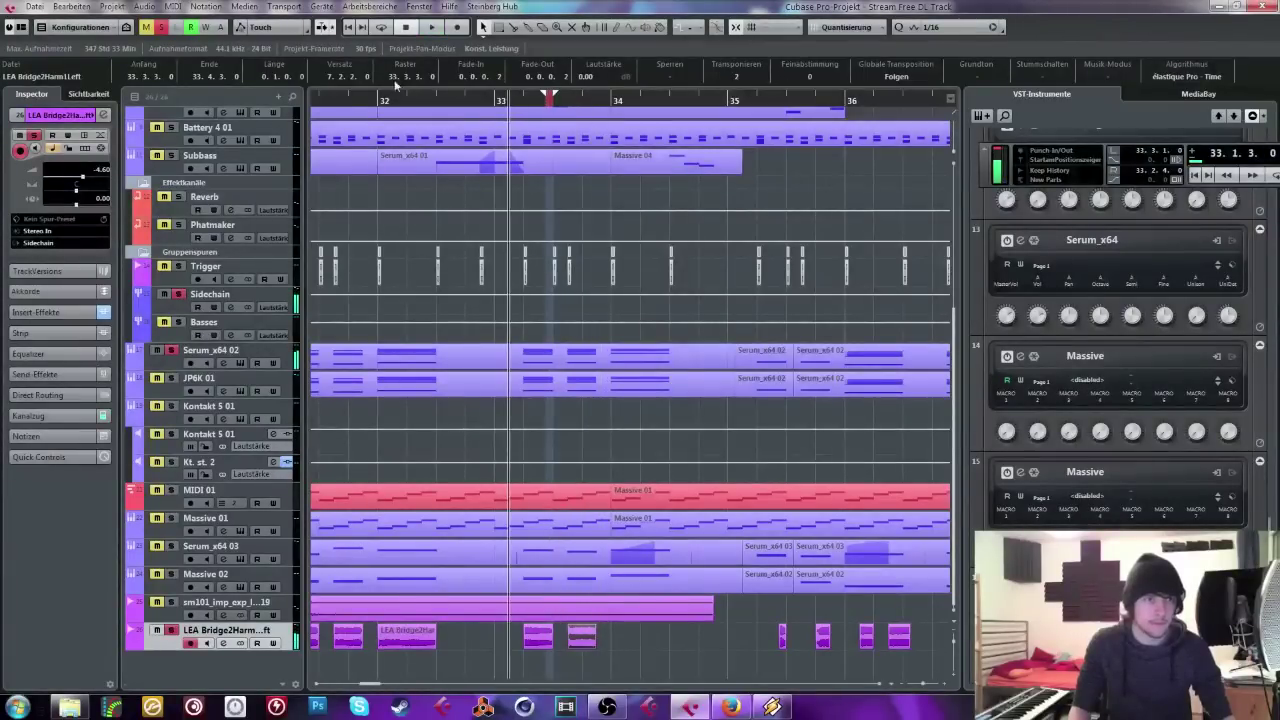
{"action": "scroll", "coordinate": [345, 75], "scroll_direction": "up", "scroll_amount": 2}
{"action": "key", "text": "space"}
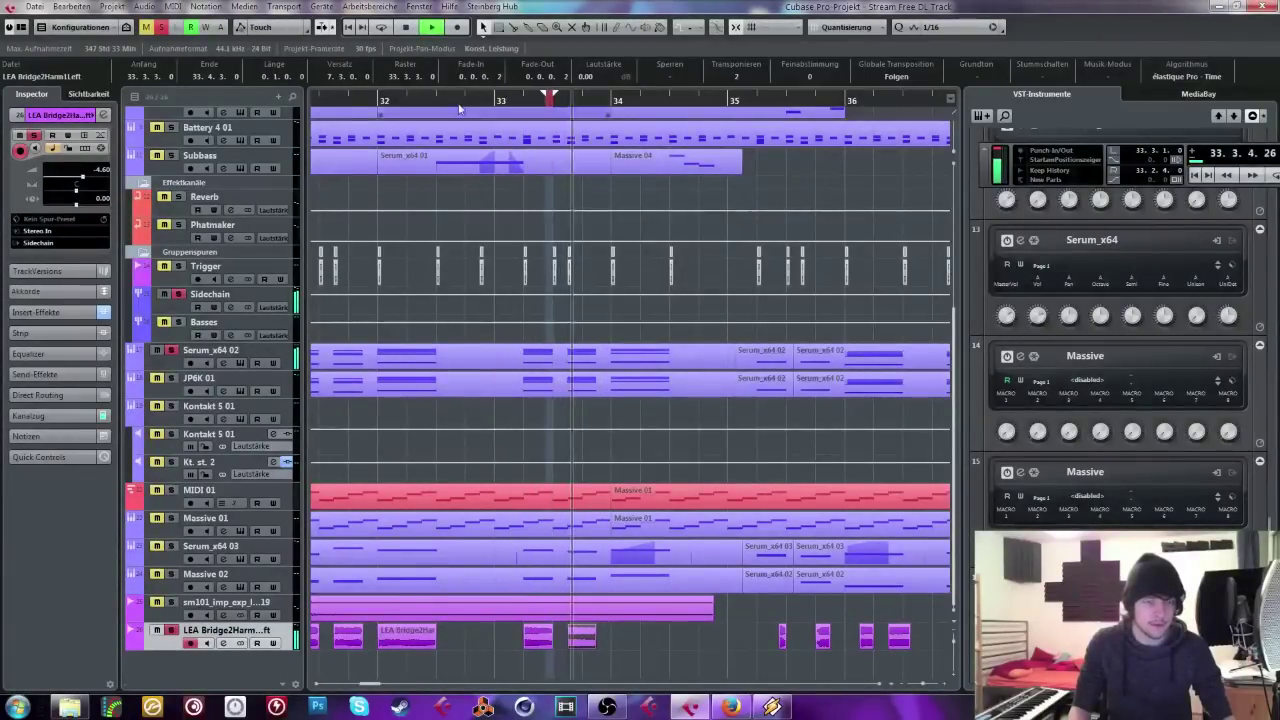
{"action": "key", "text": "space"}
Step: Move the vocal slice from mid-bar 36 to 34.1.1, extend it to 34.3.1 and transpose it to -1
{"action": "left_click_drag", "start_coordinate": [901, 637], "coordinate": [668, 645]}
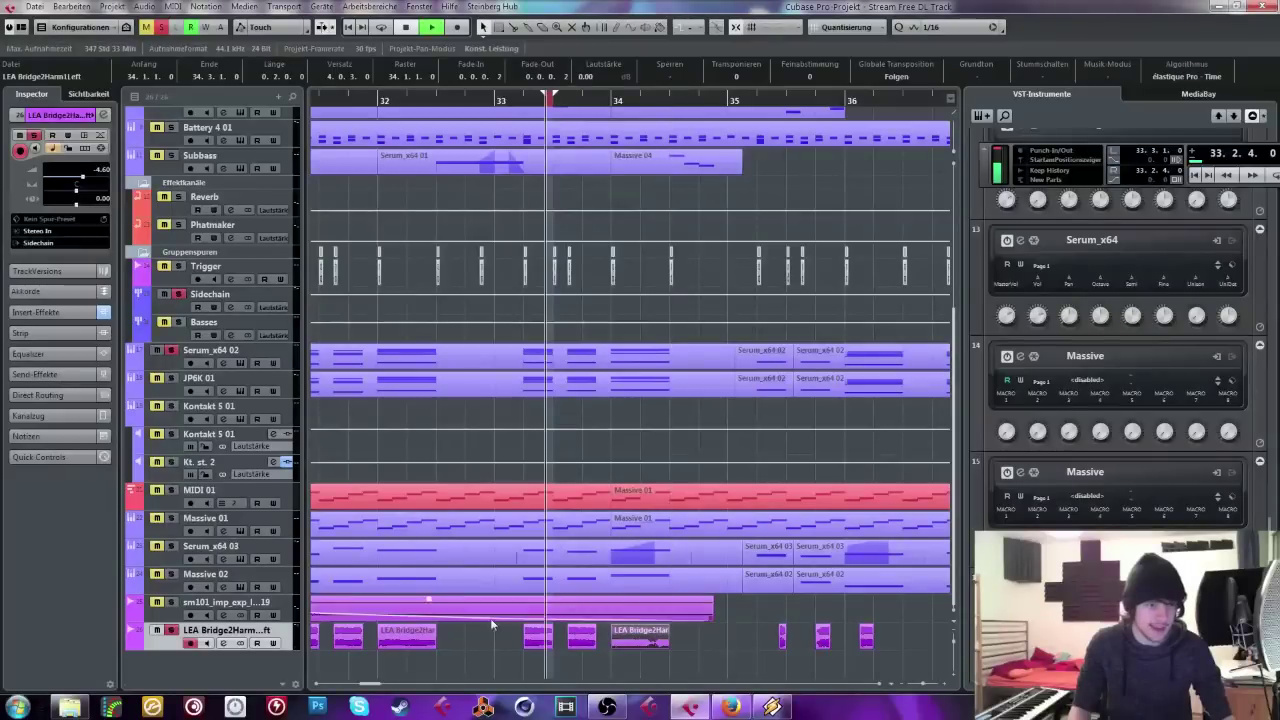
{"action": "key", "text": "space"}
{"action": "key", "text": "space"}
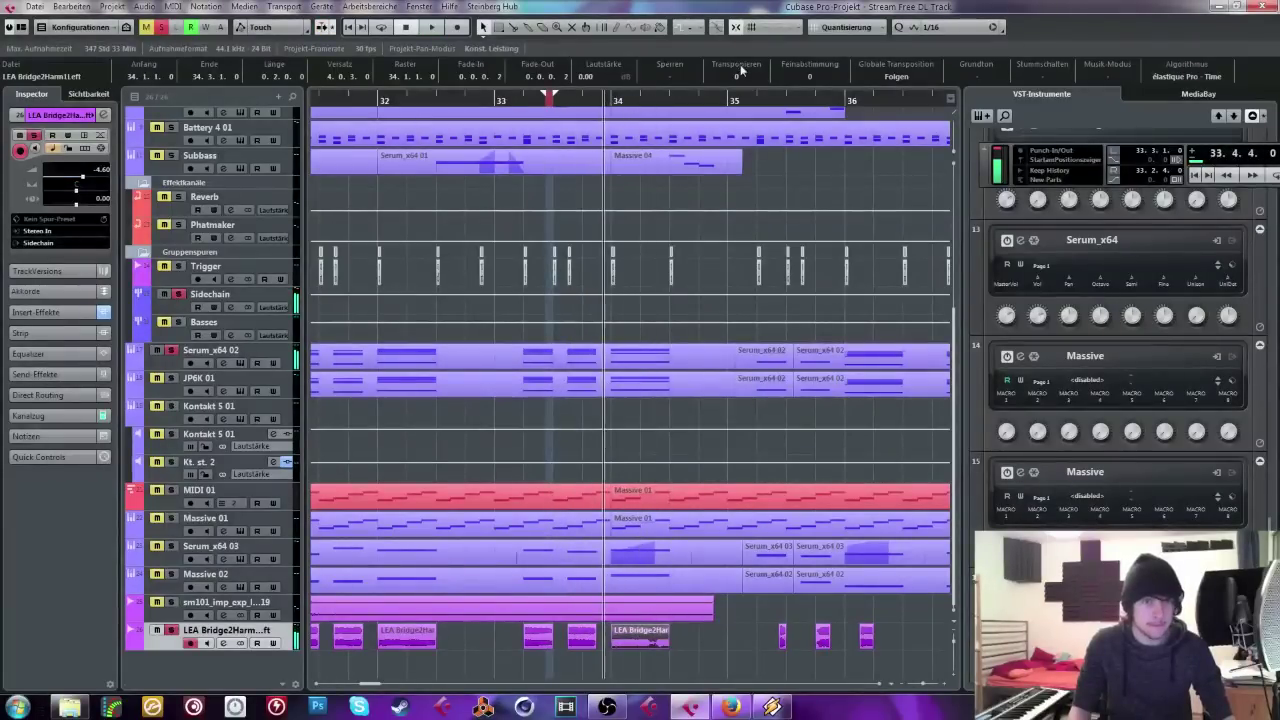
{"action": "key", "text": "space"}
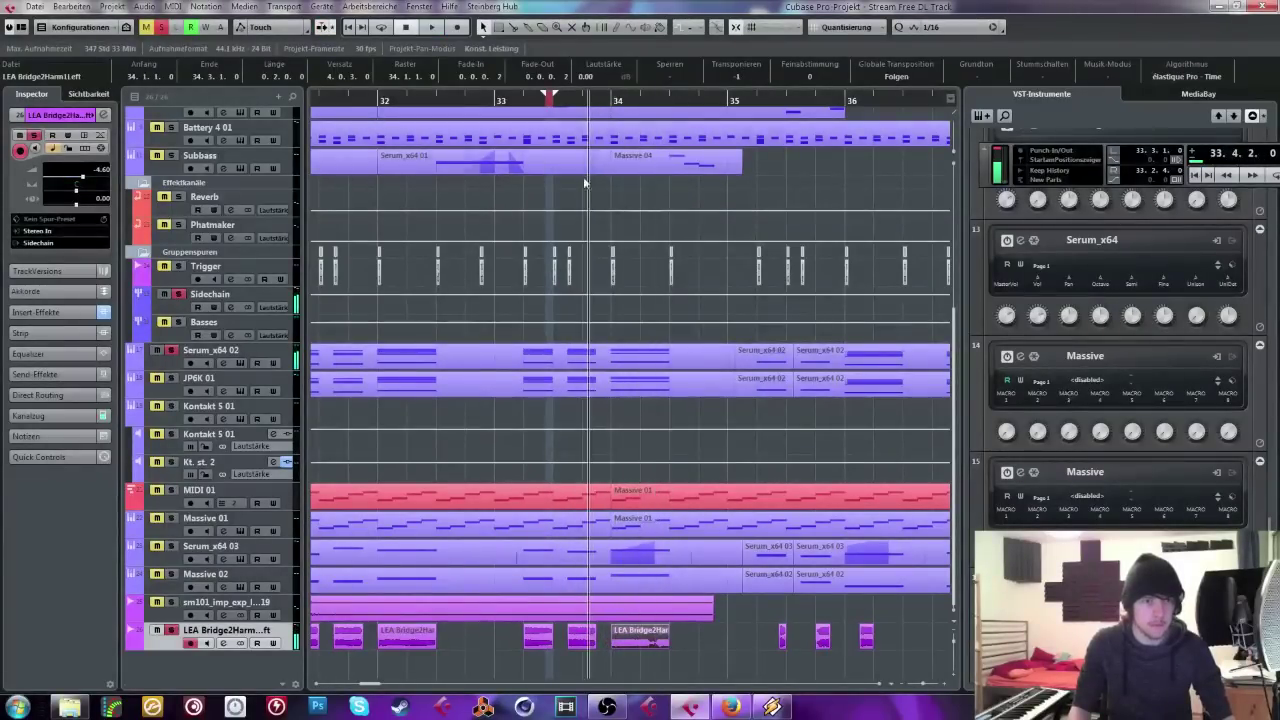
{"action": "key", "text": "space"}
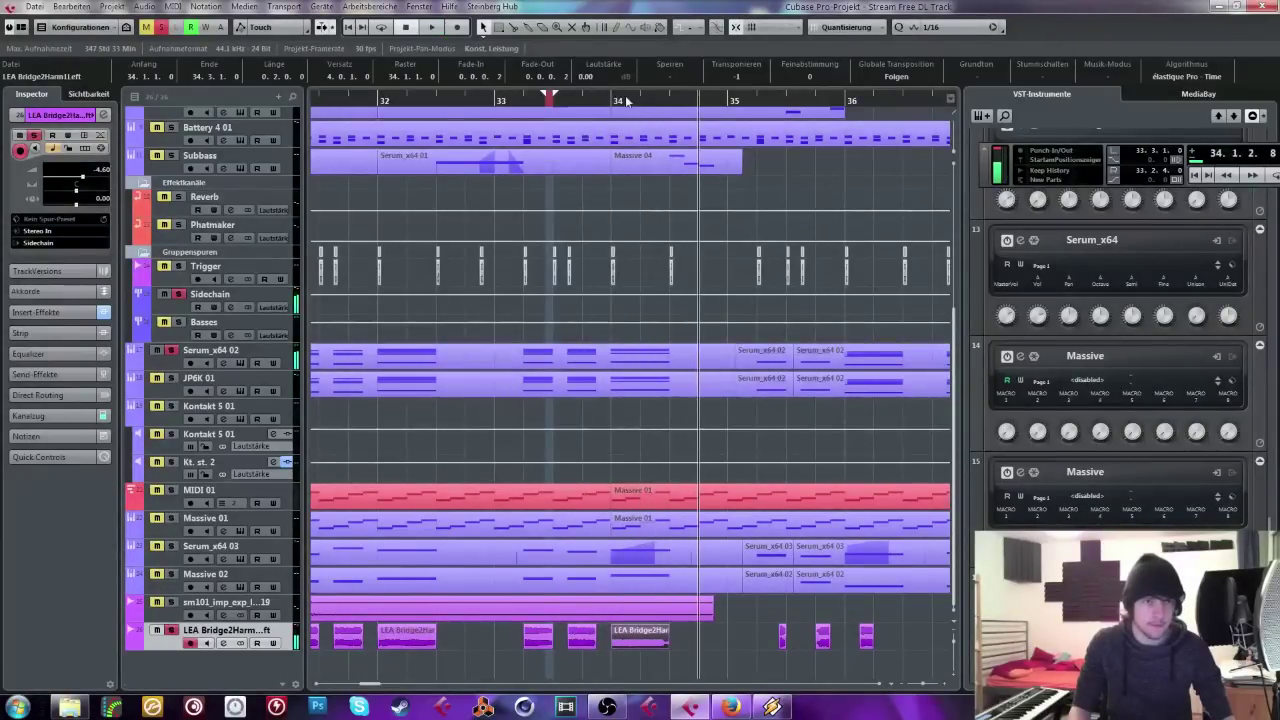
{"action": "key", "text": "space"}
Step: Clear all solos, solo only the LEA Bridge2Harm vocal track and replay the slice at 34.1.1
{"action": "left_click", "coordinate": [161, 27]}
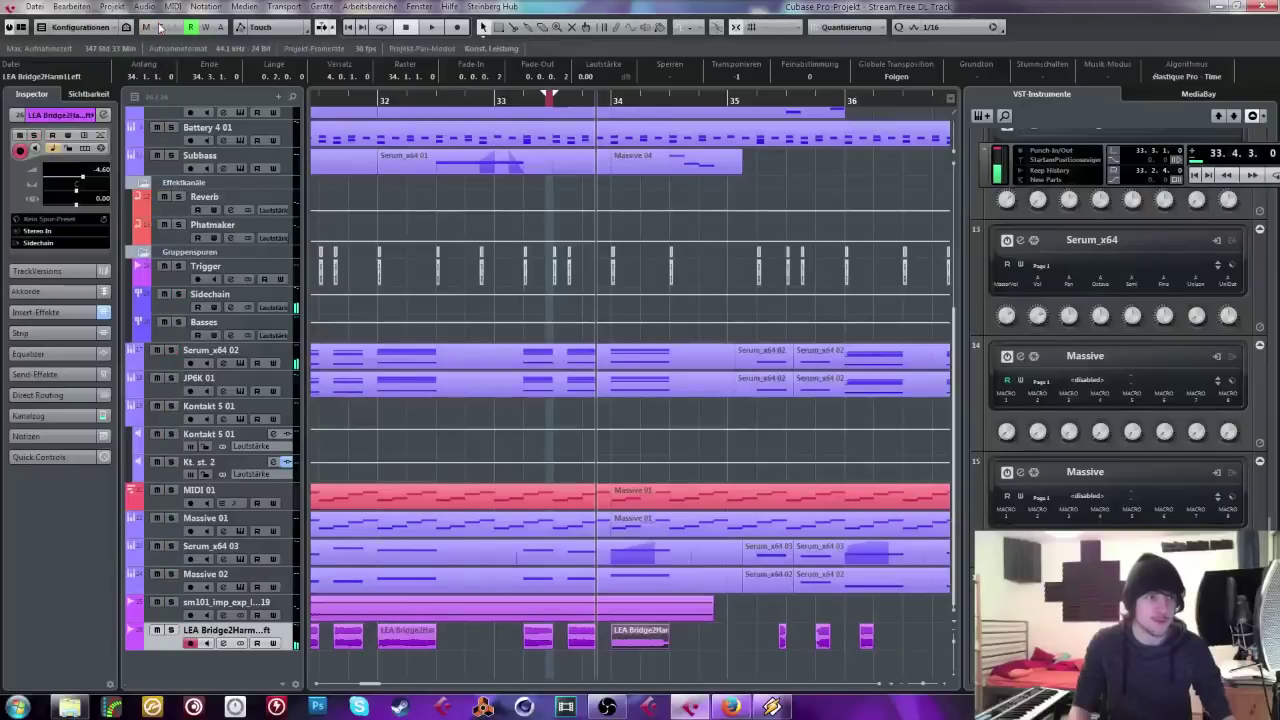
{"action": "left_click", "coordinate": [171, 630]}
{"action": "key", "text": "space"}
{"action": "key", "text": "space"}
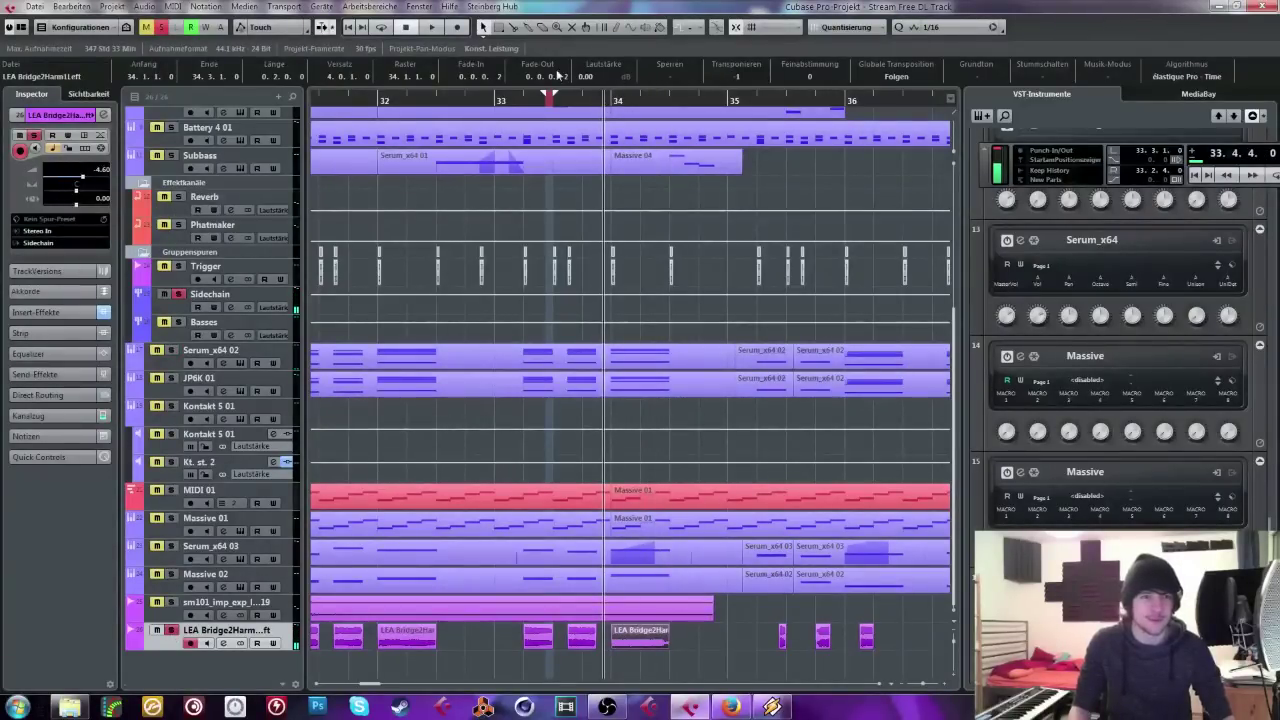
Step: Set the offset of the vocal slice at 34.1.1 to 5.3.2.0, auditioning different parts of the recording
{"action": "key", "text": "space"}
{"action": "scroll", "coordinate": [350, 77], "scroll_direction": "down", "scroll_amount": 3}
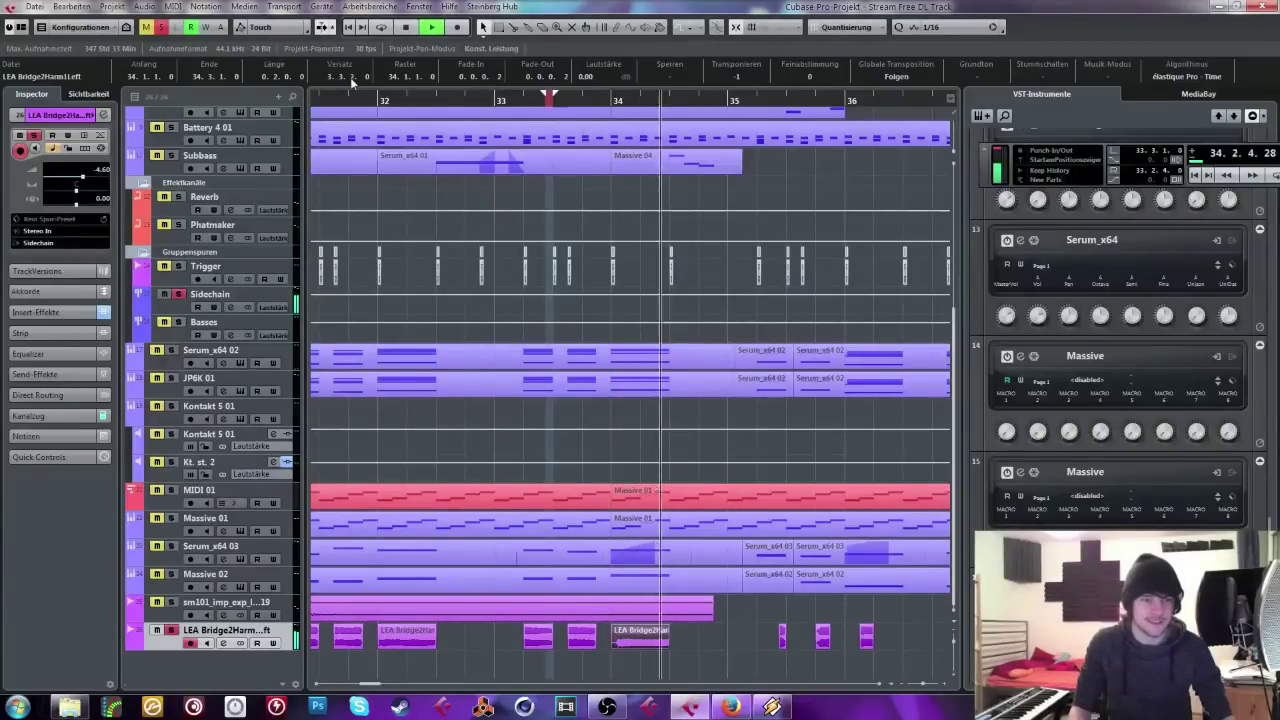
{"action": "key", "text": "space"}
{"action": "left_click_drag", "start_coordinate": [603, 102], "coordinate": [574, 100]}
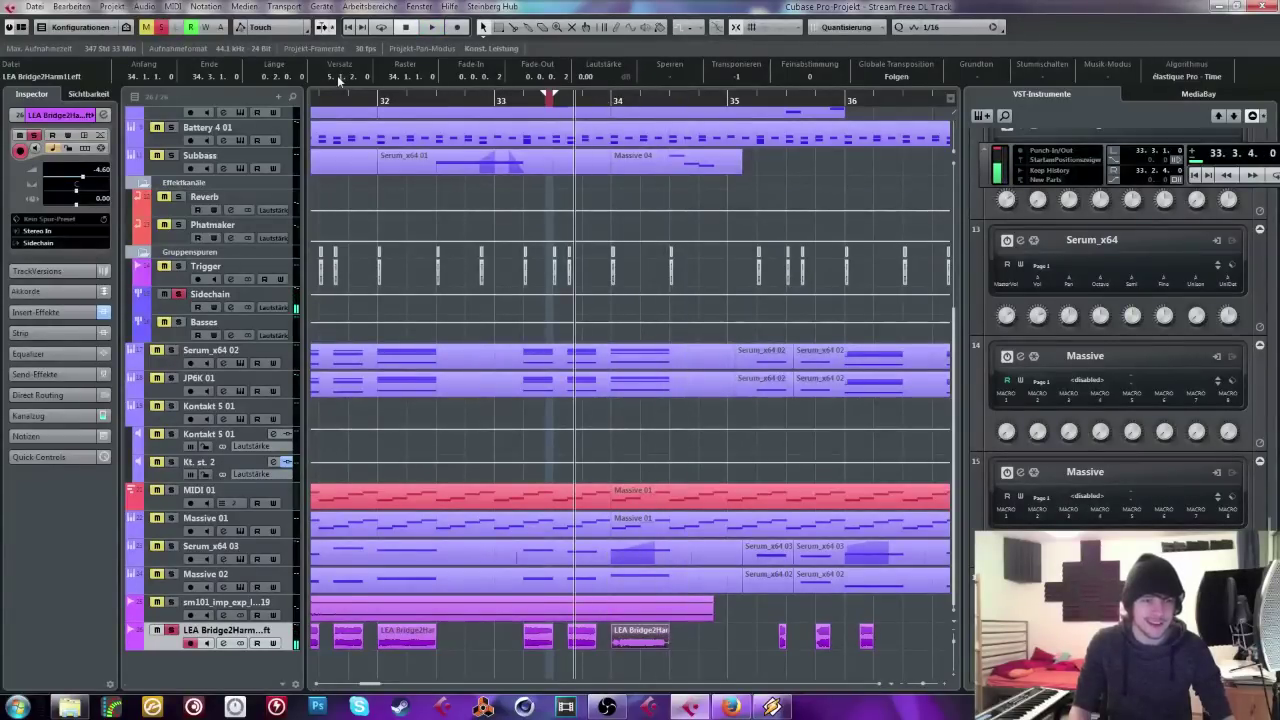
{"action": "key", "text": "space"}
{"action": "left_click", "coordinate": [610, 100]}
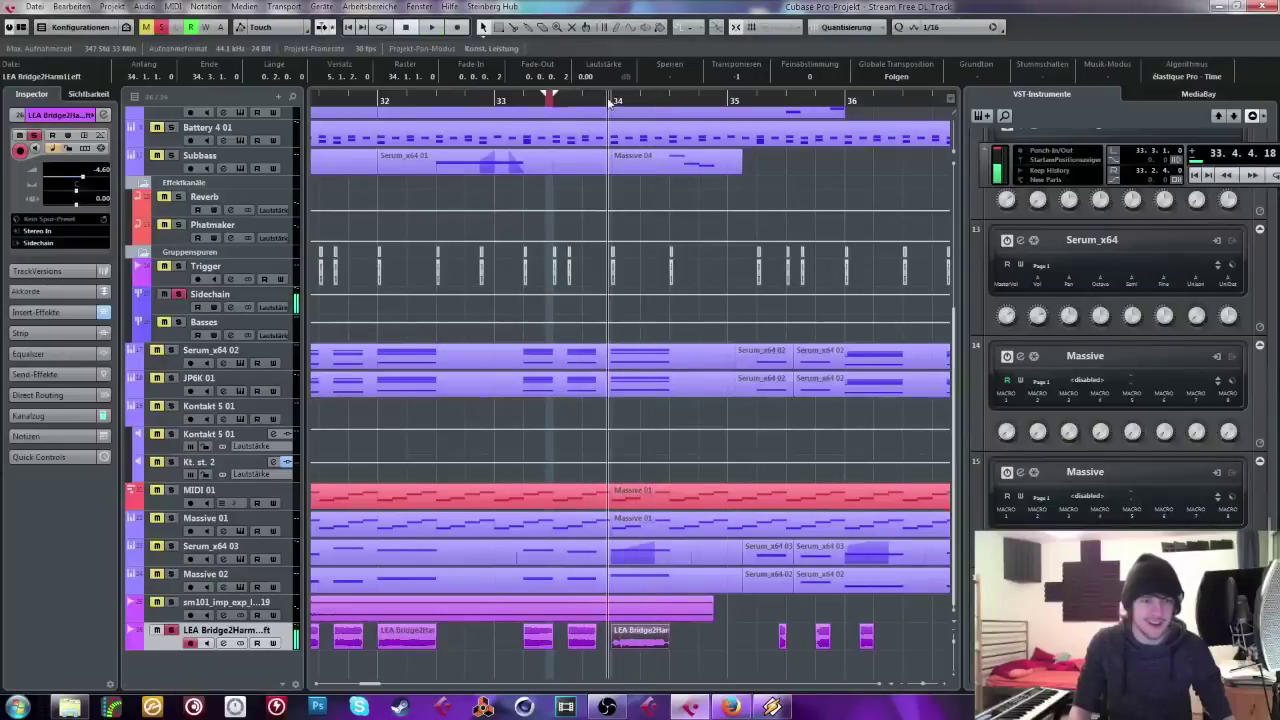
{"action": "key", "text": "space"}
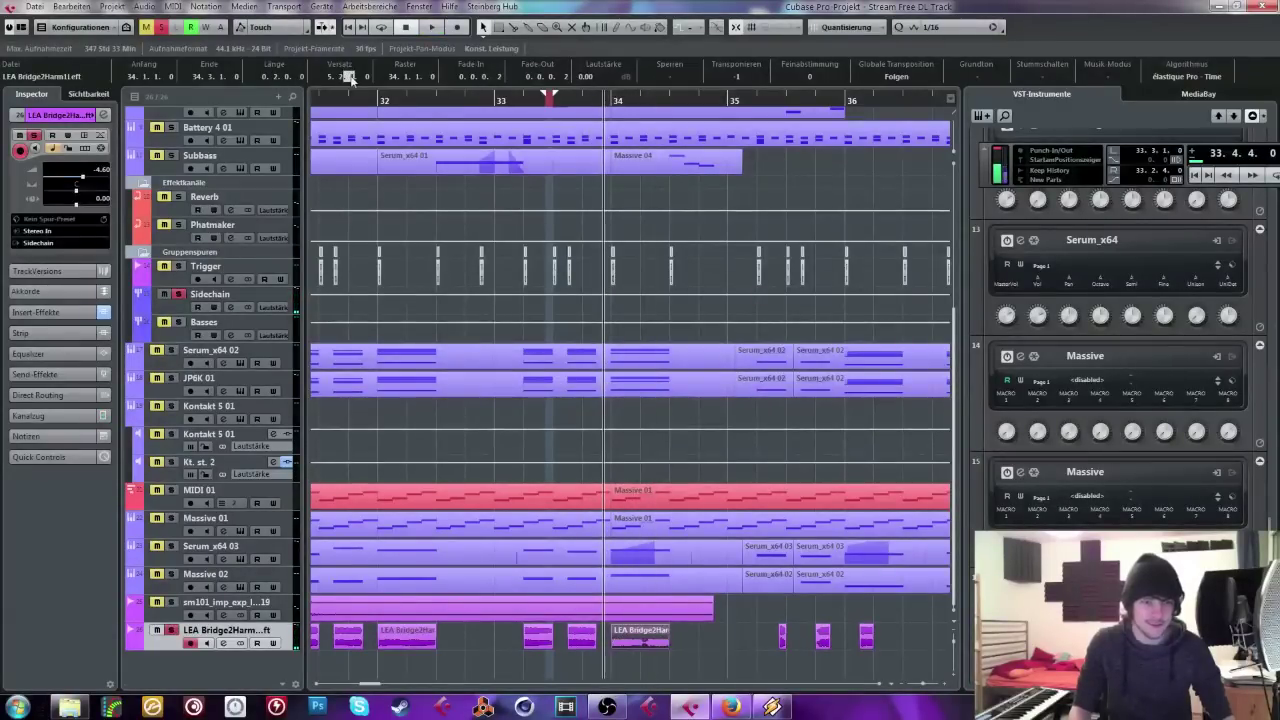
{"action": "key", "text": "space"}
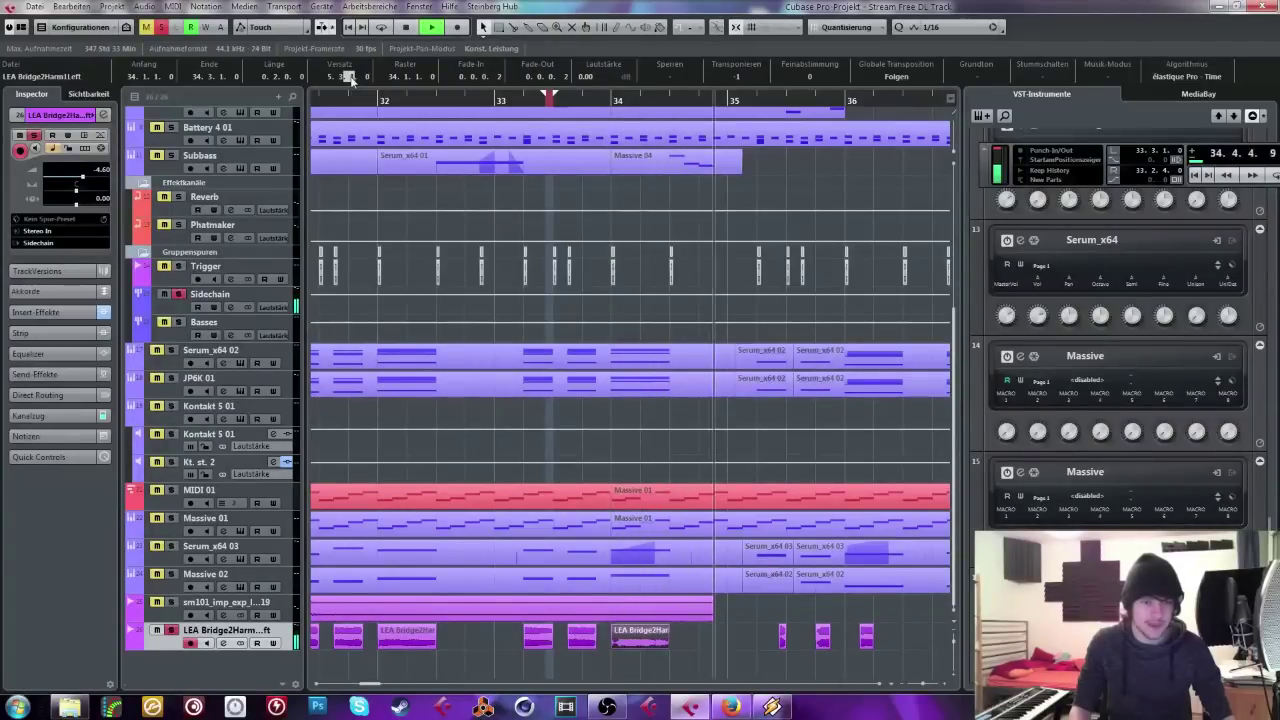
Step: Transpose the vocal slice at 34.1.1 to 1 and replay the vocals from bar 33
{"action": "left_click", "coordinate": [598, 100]}
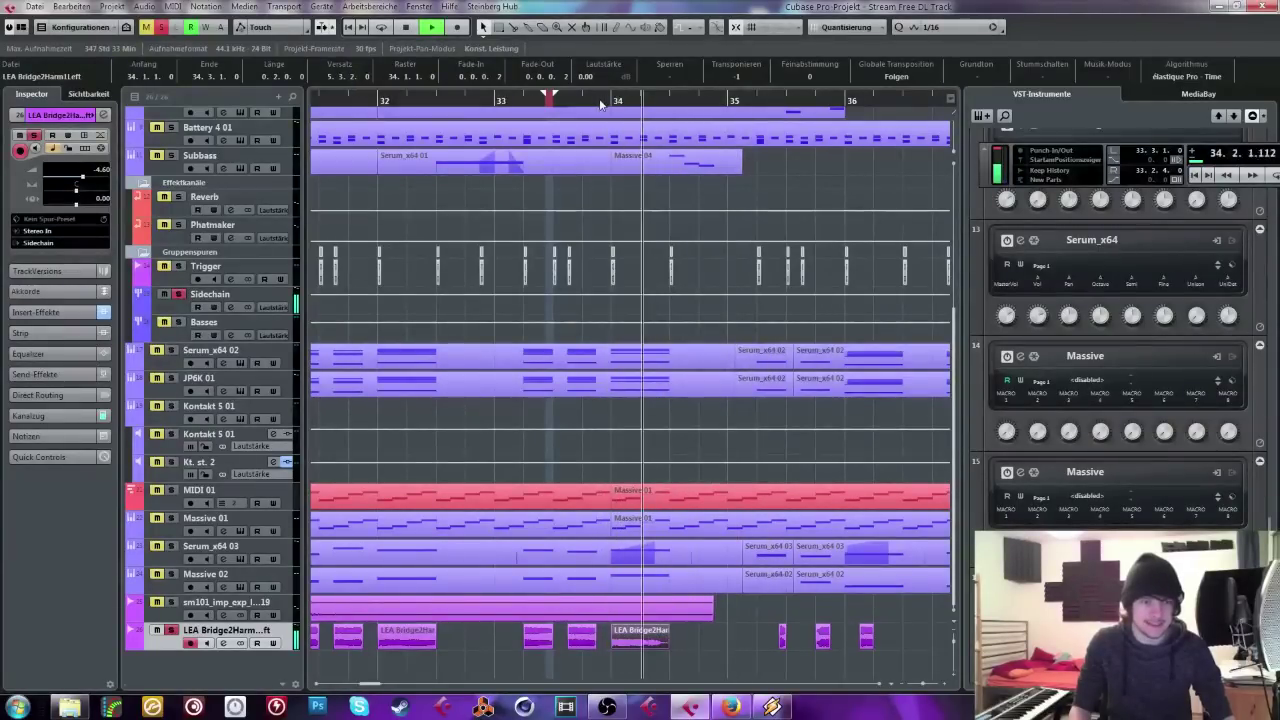
{"action": "left_click", "coordinate": [595, 101]}
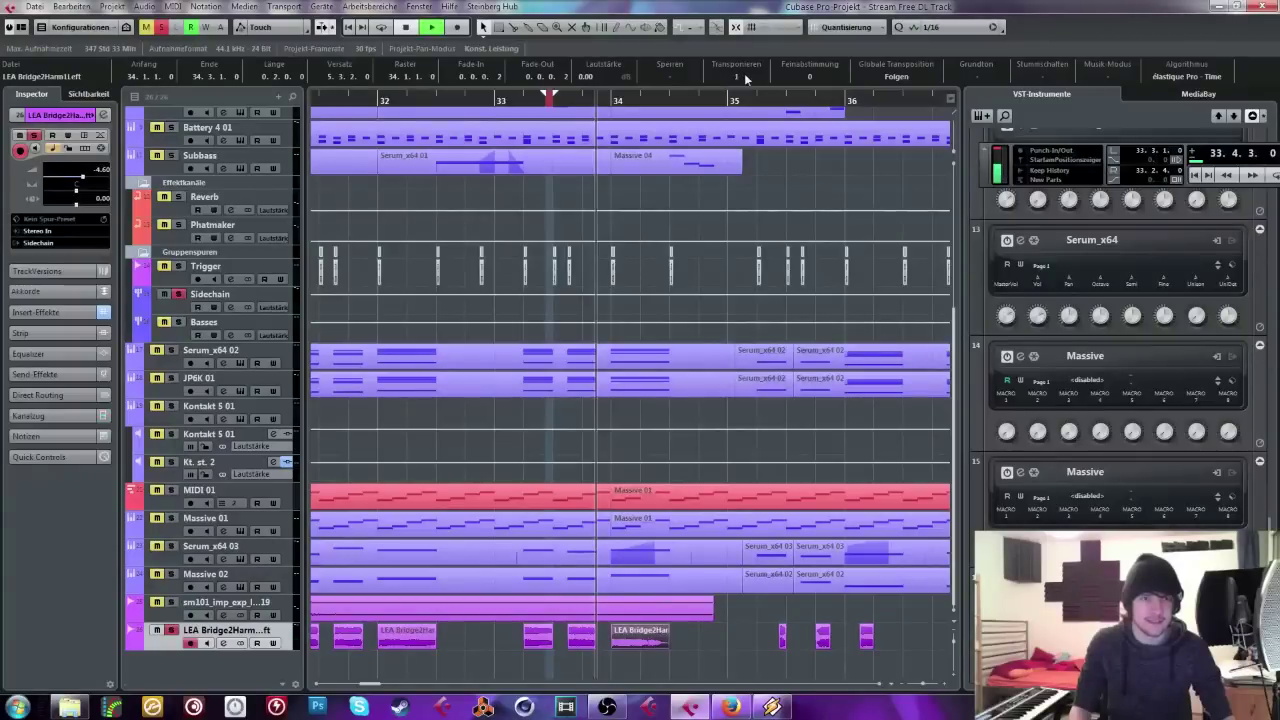
{"action": "left_click", "coordinate": [478, 100]}
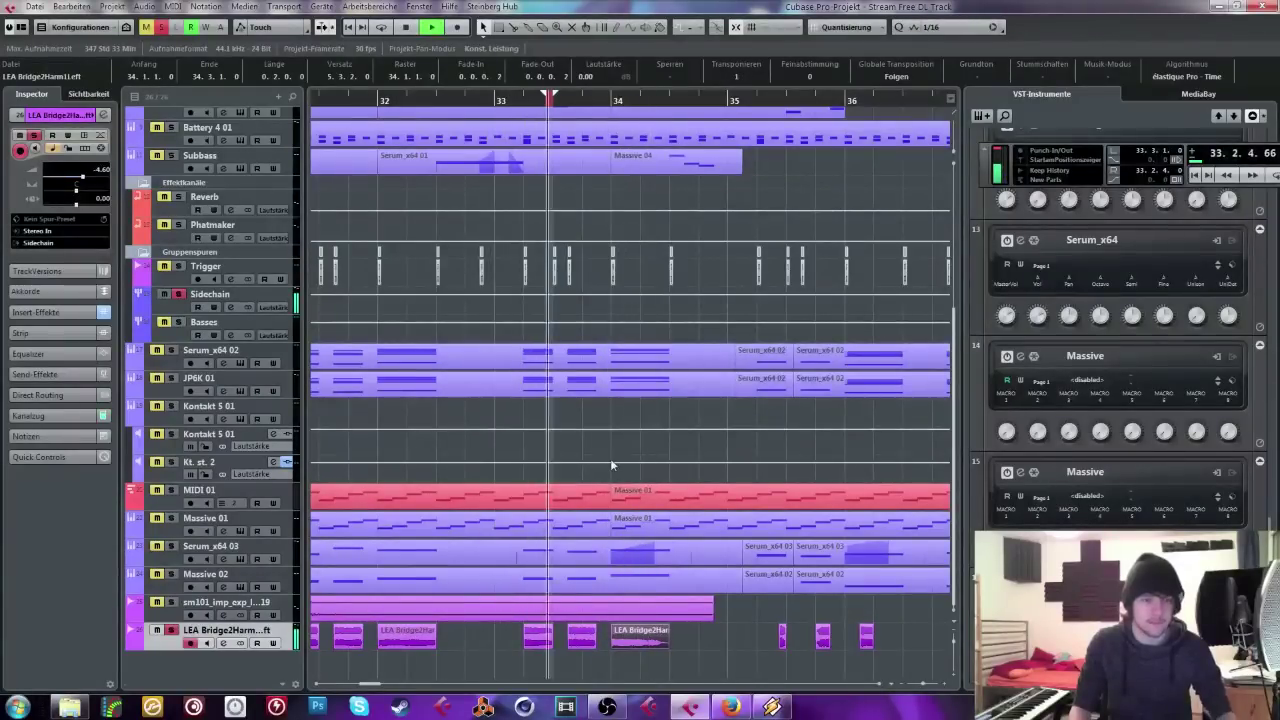
{"action": "key", "text": "space"}
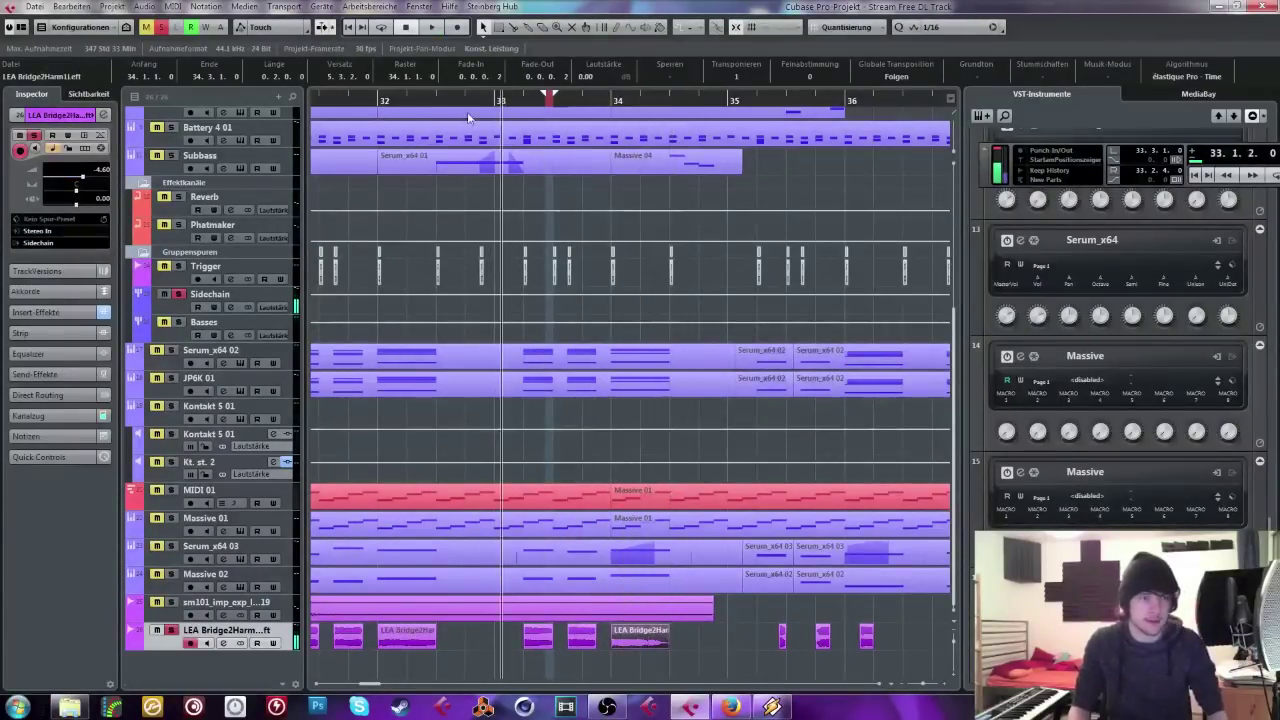
Step: Try fine-tuning the vocal slice at 34.1.1 to -24 with the track's Auto-Tune Evo insert open, replaying it to compare
{"action": "left_click", "coordinate": [35, 312]}
{"action": "left_click", "coordinate": [40, 207]}
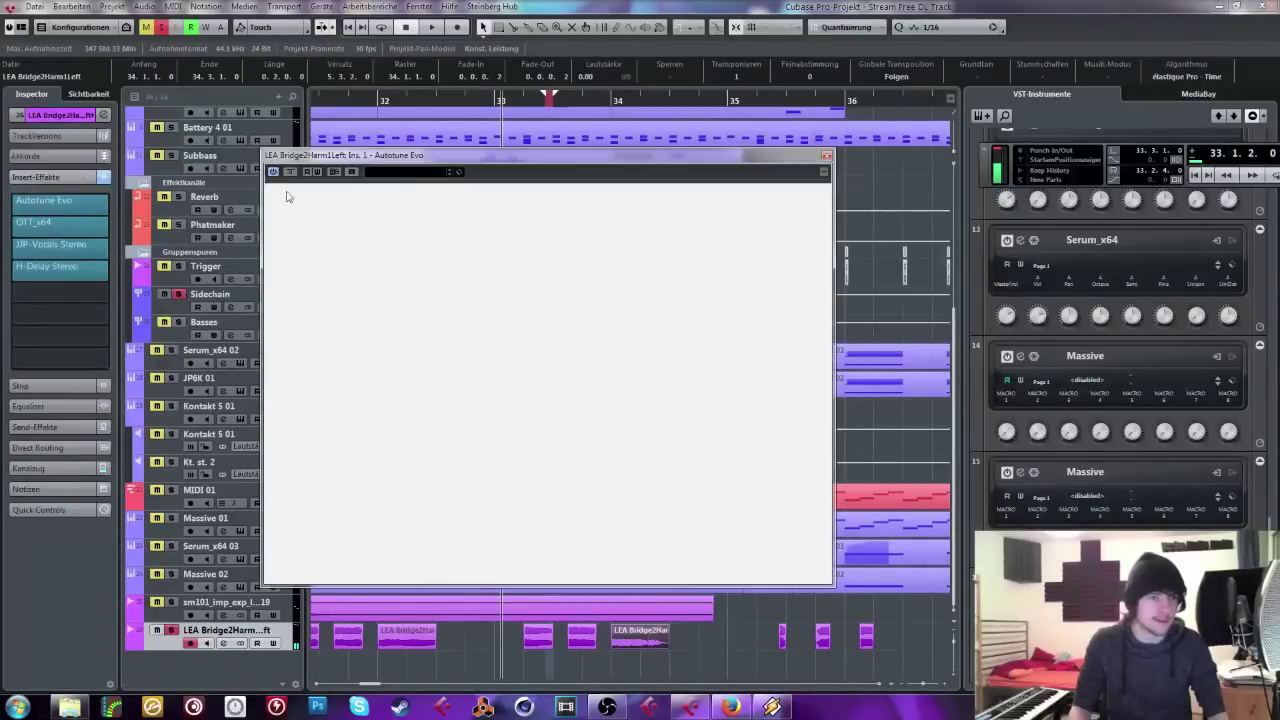
{"action": "key", "text": "space"}
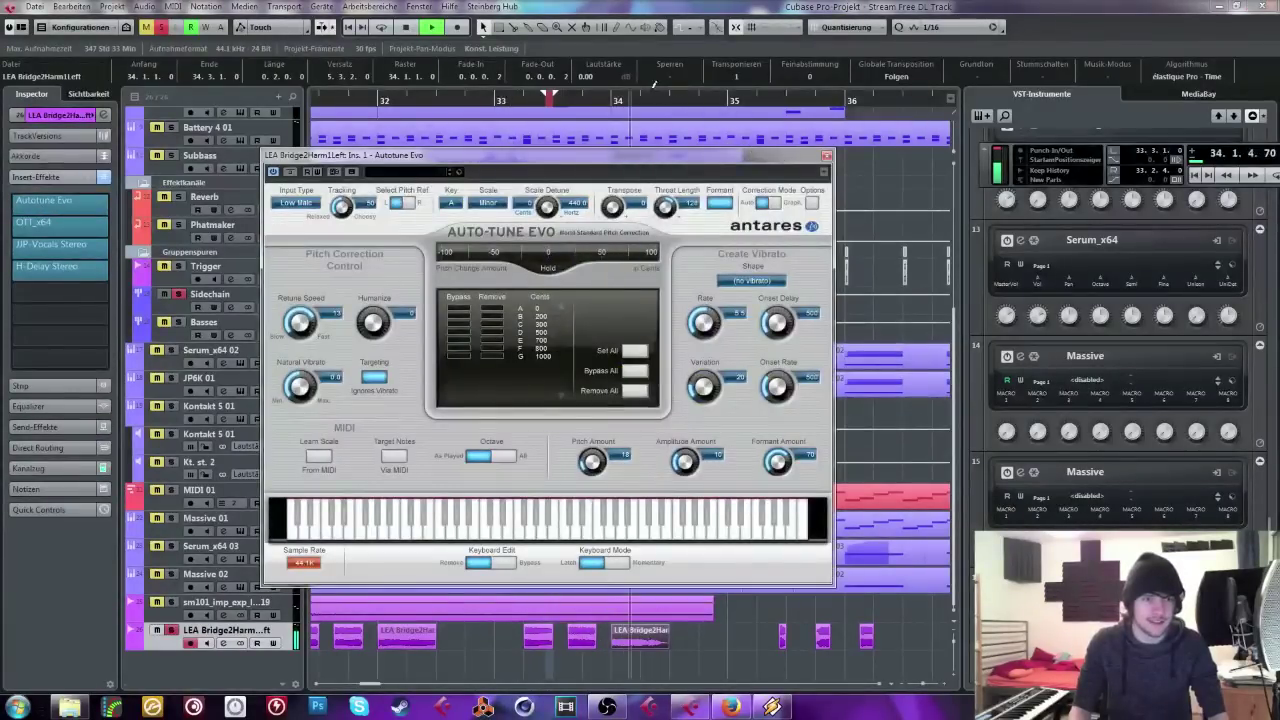
{"action": "key", "text": "space"}
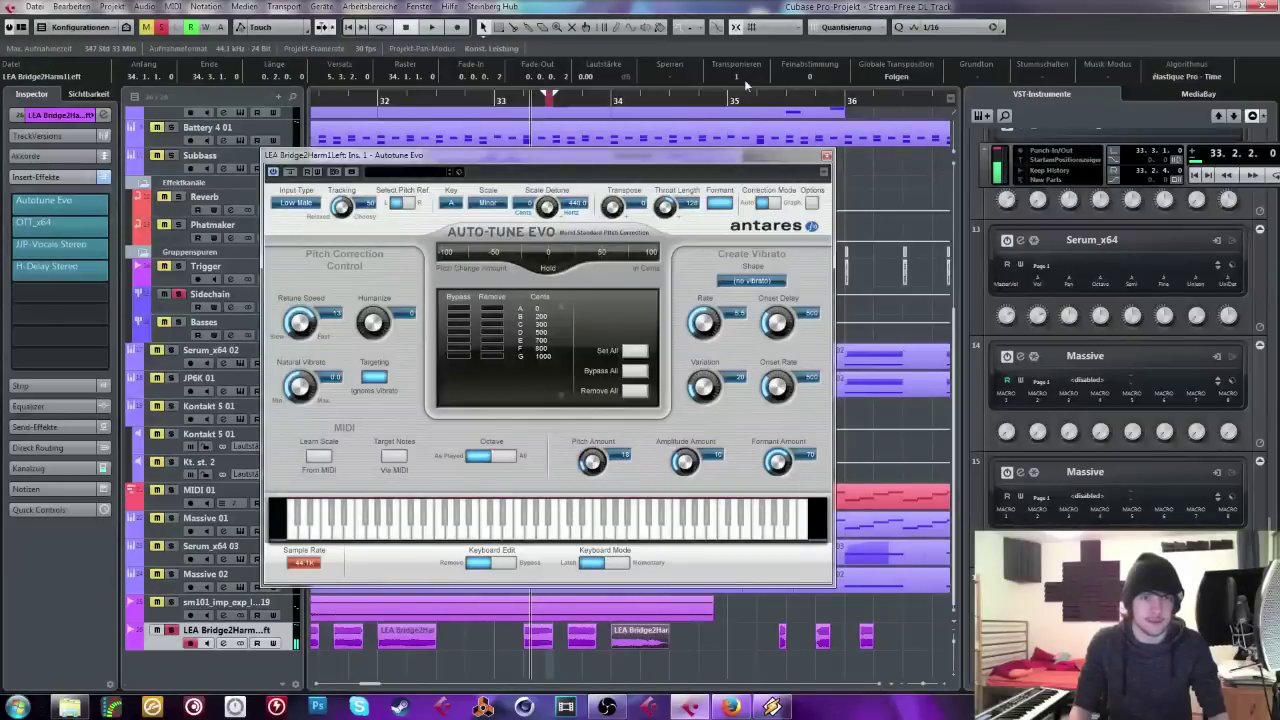
{"action": "key", "text": "space"}
{"action": "left_click_drag", "start_coordinate": [812, 78], "coordinate": [711, 77]}
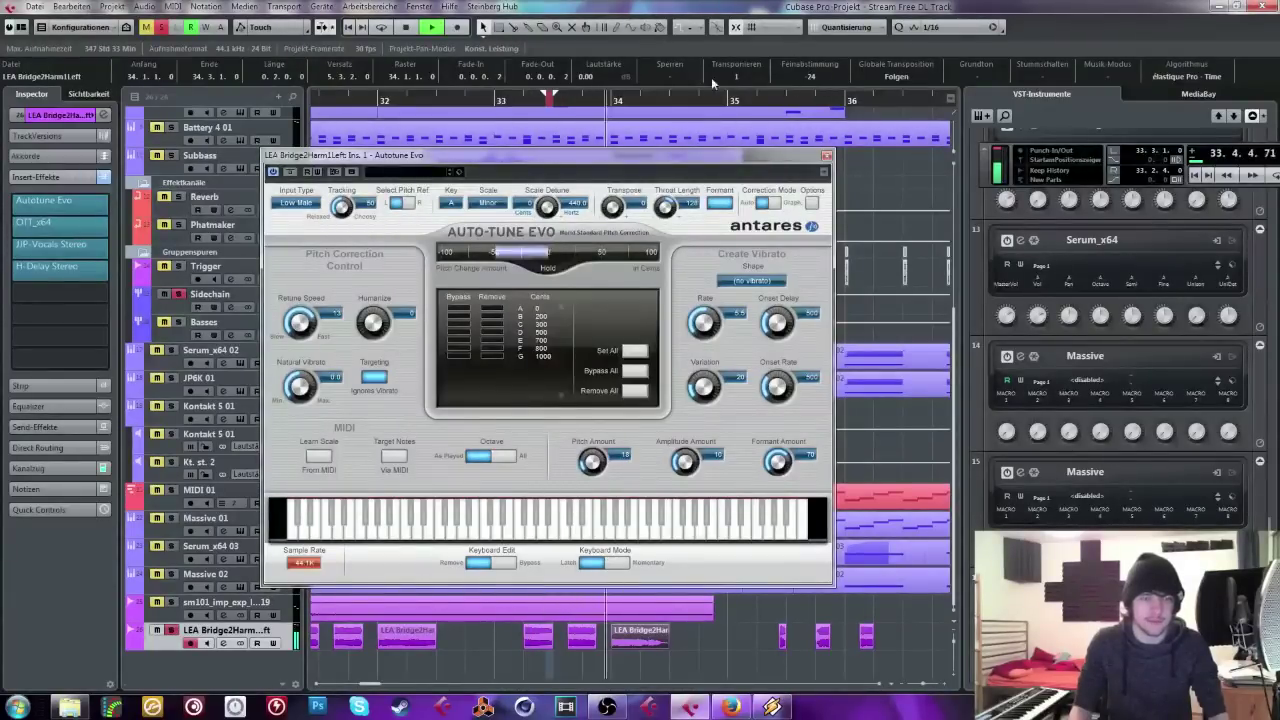
{"action": "left_click", "coordinate": [812, 77], "text": "ctrl"}
{"action": "left_click", "coordinate": [826, 157]}
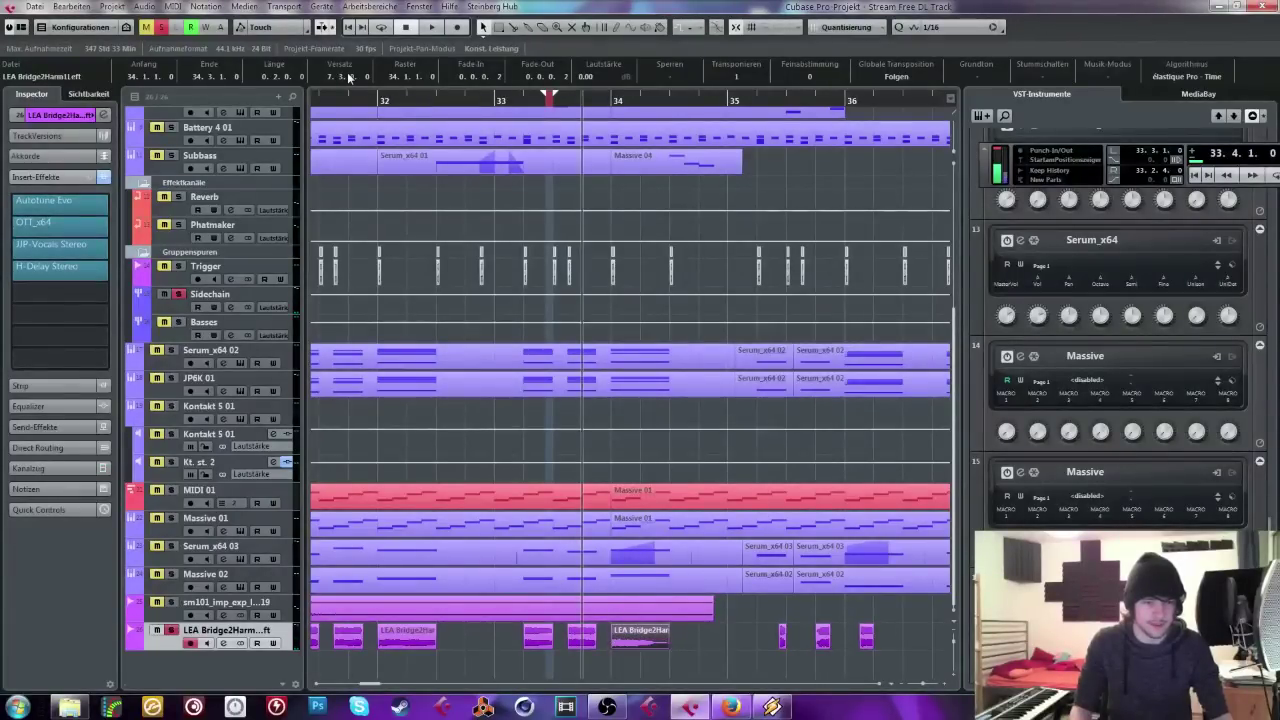
Step: Set the offset of the vocal slice at 34.1.1 to 10.1.3.0, auditioning other parts of the recording
{"action": "key", "text": "space"}
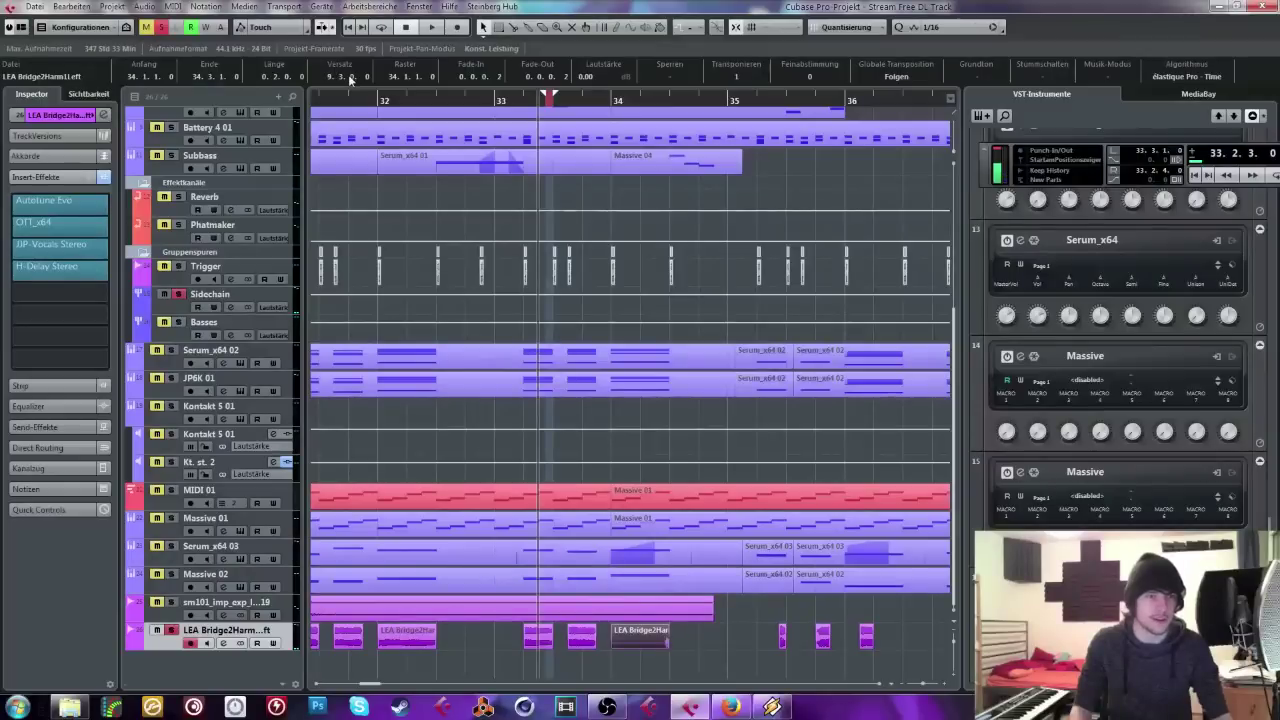
{"action": "scroll", "coordinate": [348, 74], "scroll_direction": "up", "scroll_amount": 5}
{"action": "key", "text": "space"}
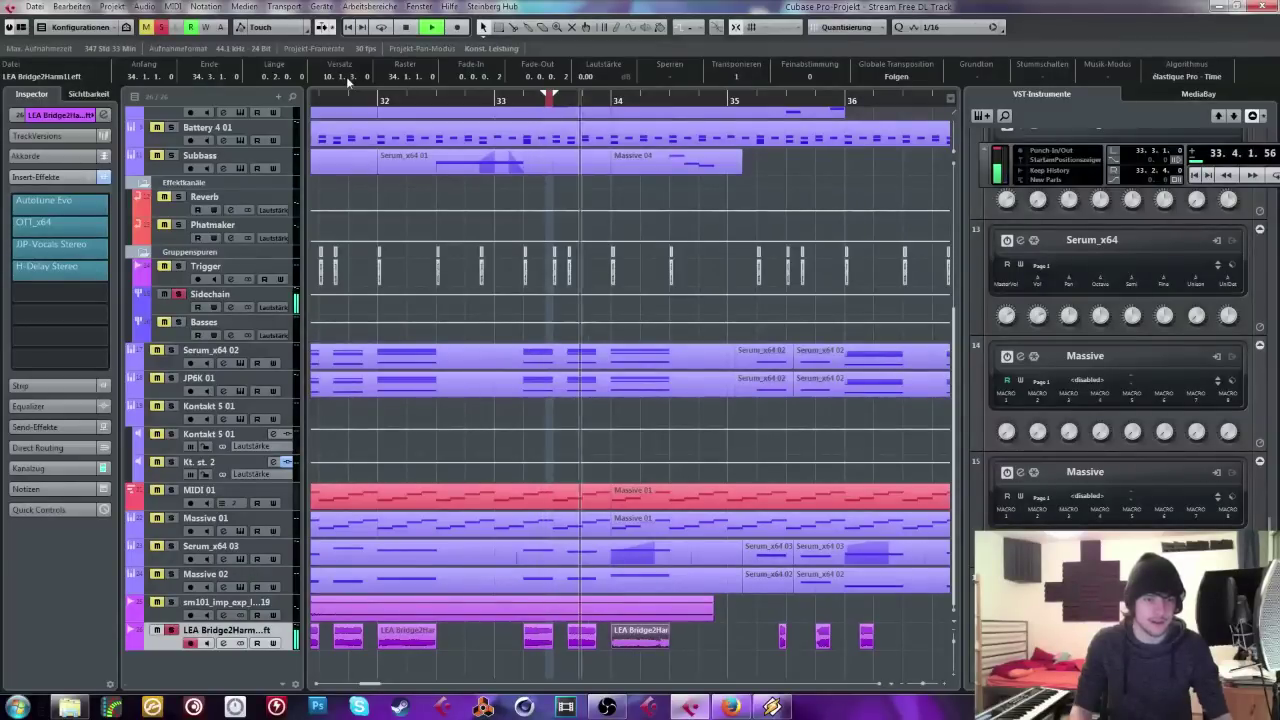
{"action": "key", "text": "space"}
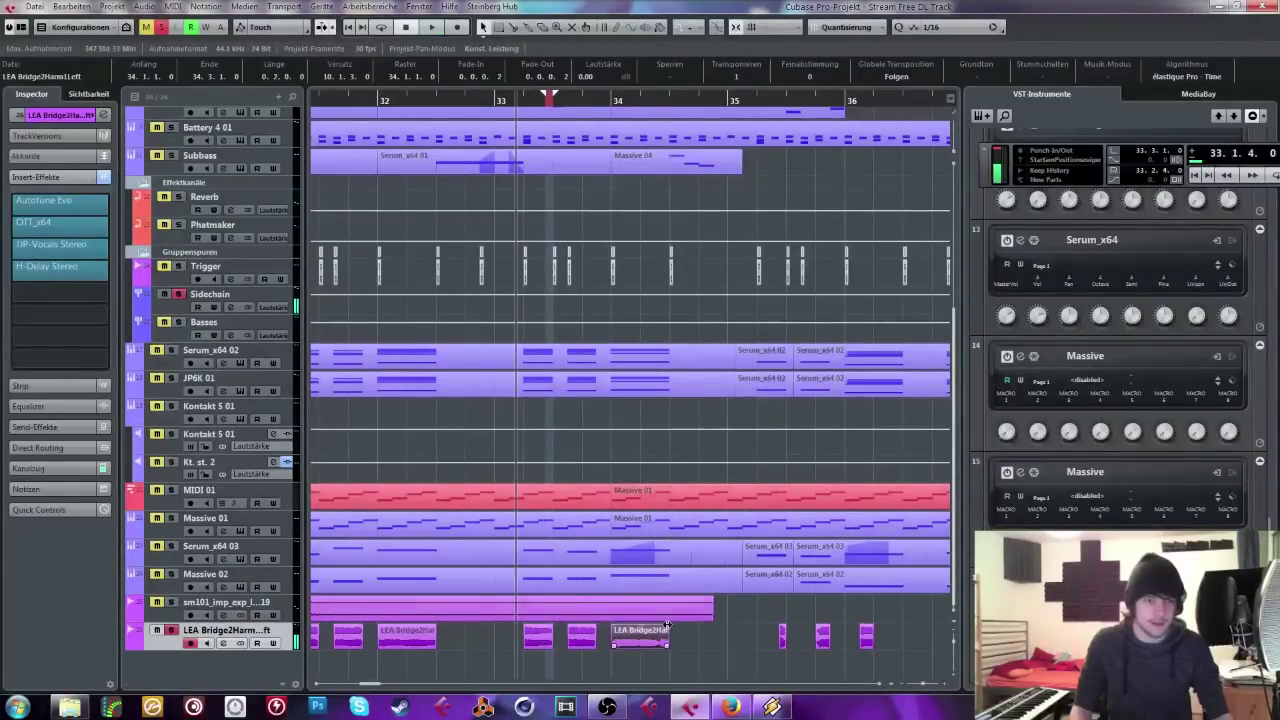
Step: Shorten the vocal slice at 34.1.1 to end at 34.2.1, time-stretch it out to 34.3.1 and replay it
{"action": "left_click_drag", "start_coordinate": [665, 645], "coordinate": [634, 642]}
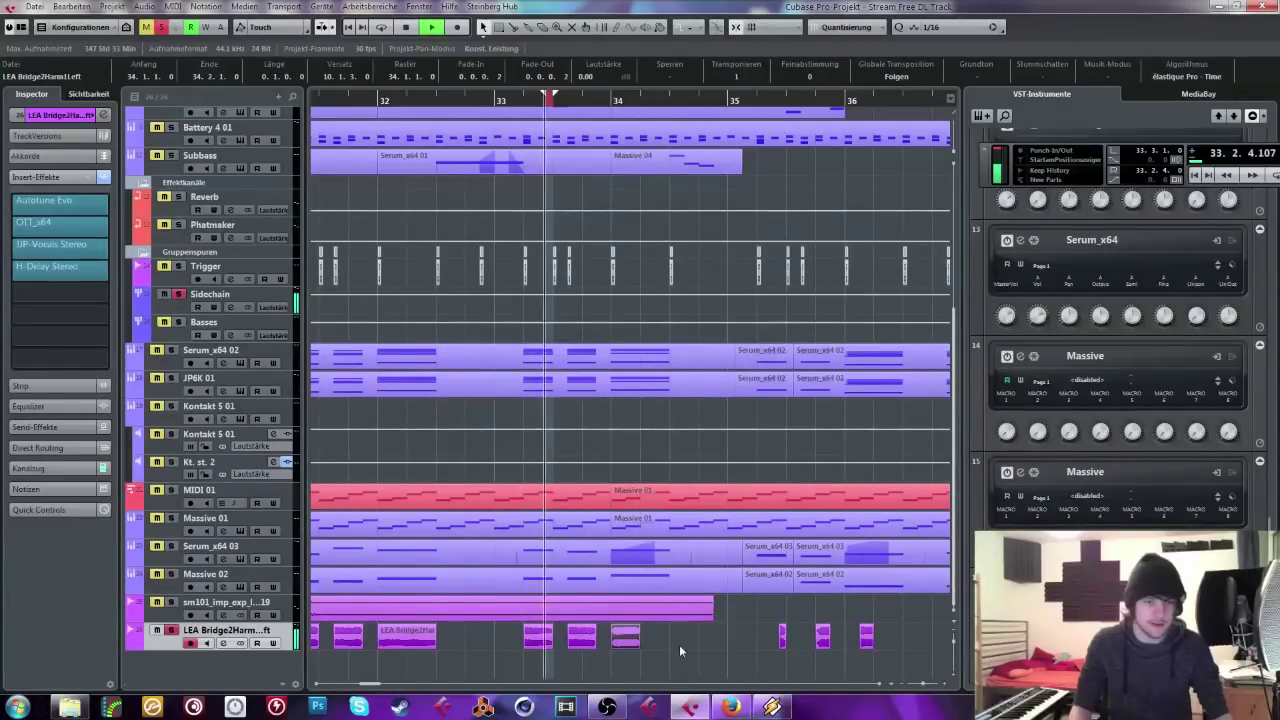
{"action": "key", "text": "space"}
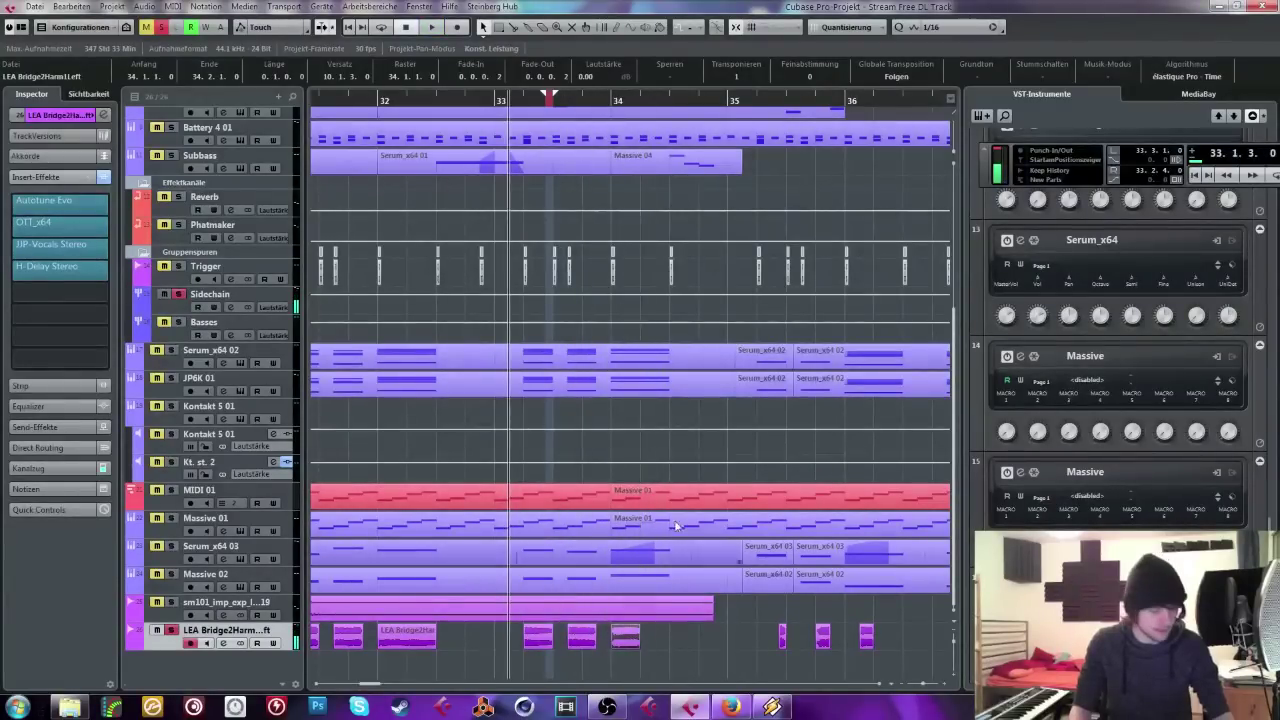
{"action": "left_click_drag", "start_coordinate": [638, 648], "coordinate": [668, 645]}
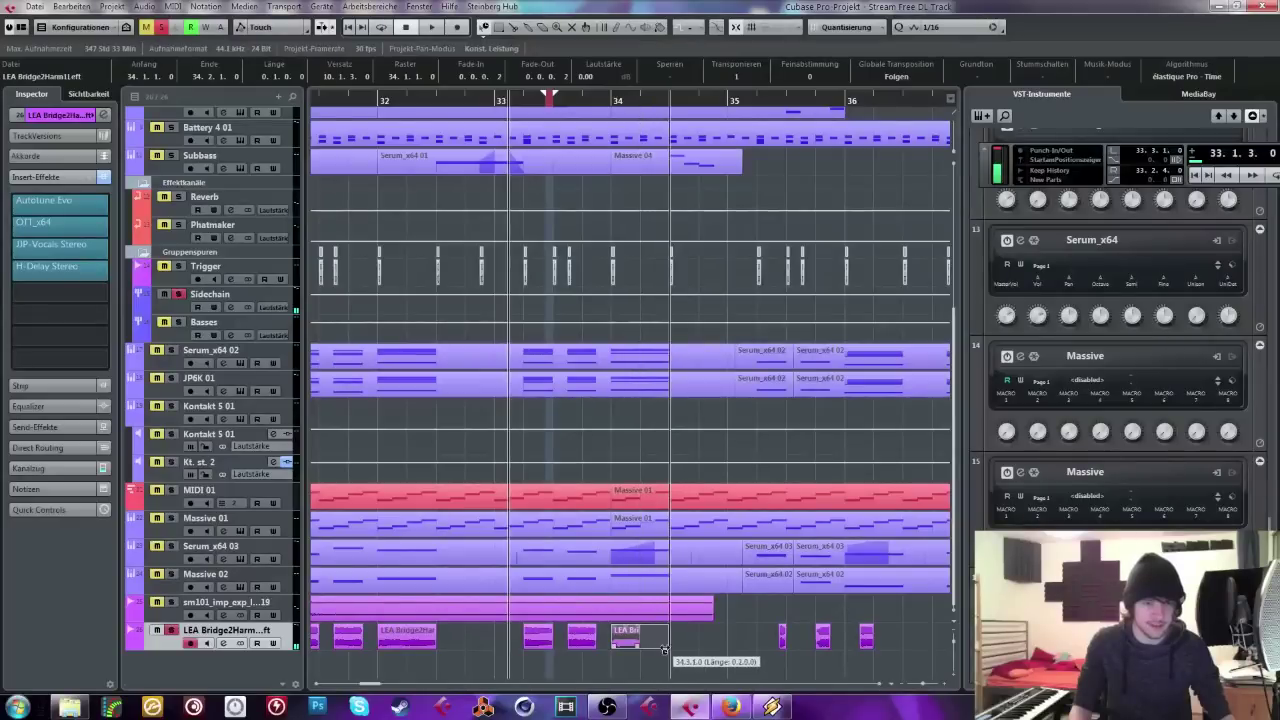
{"action": "key", "text": "space"}
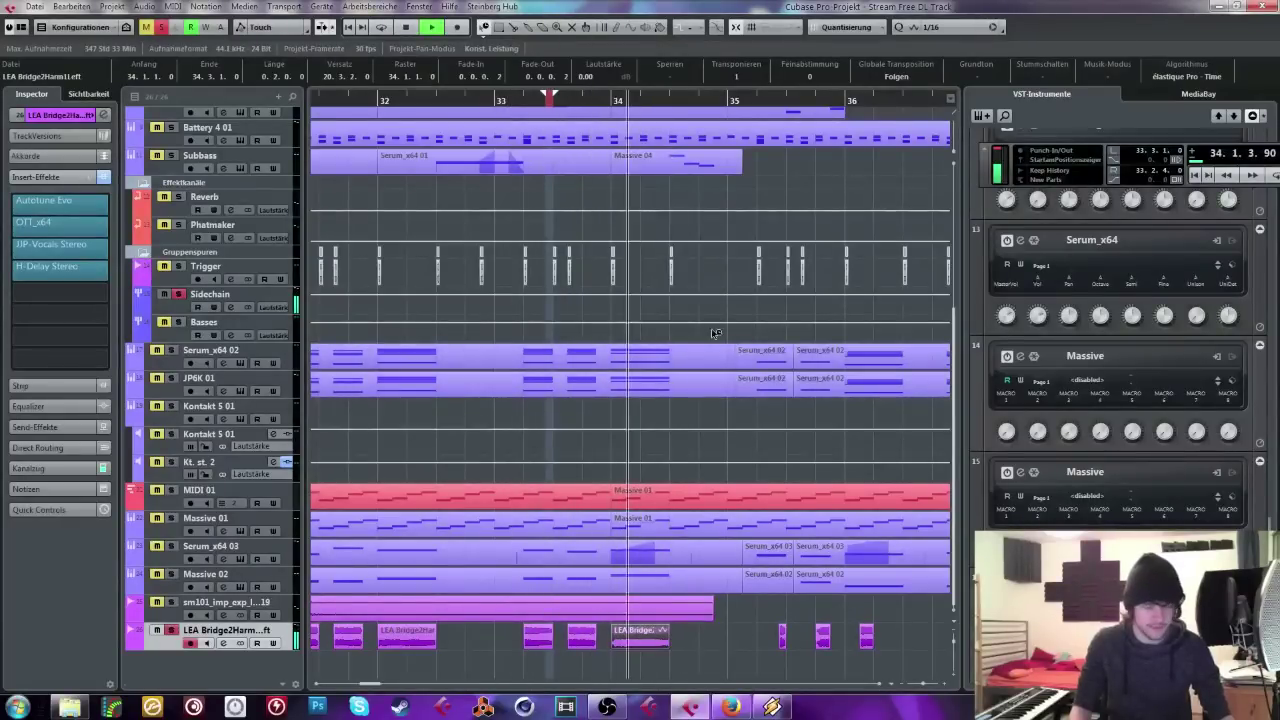
{"action": "key", "text": "space"}
Step: Insert FabFilter Pro-Q 2 ahead of H-Delay Stereo on the vocal track and add a low cut at about 299 Hz
{"action": "left_click_drag", "start_coordinate": [425, 101], "coordinate": [413, 80]}
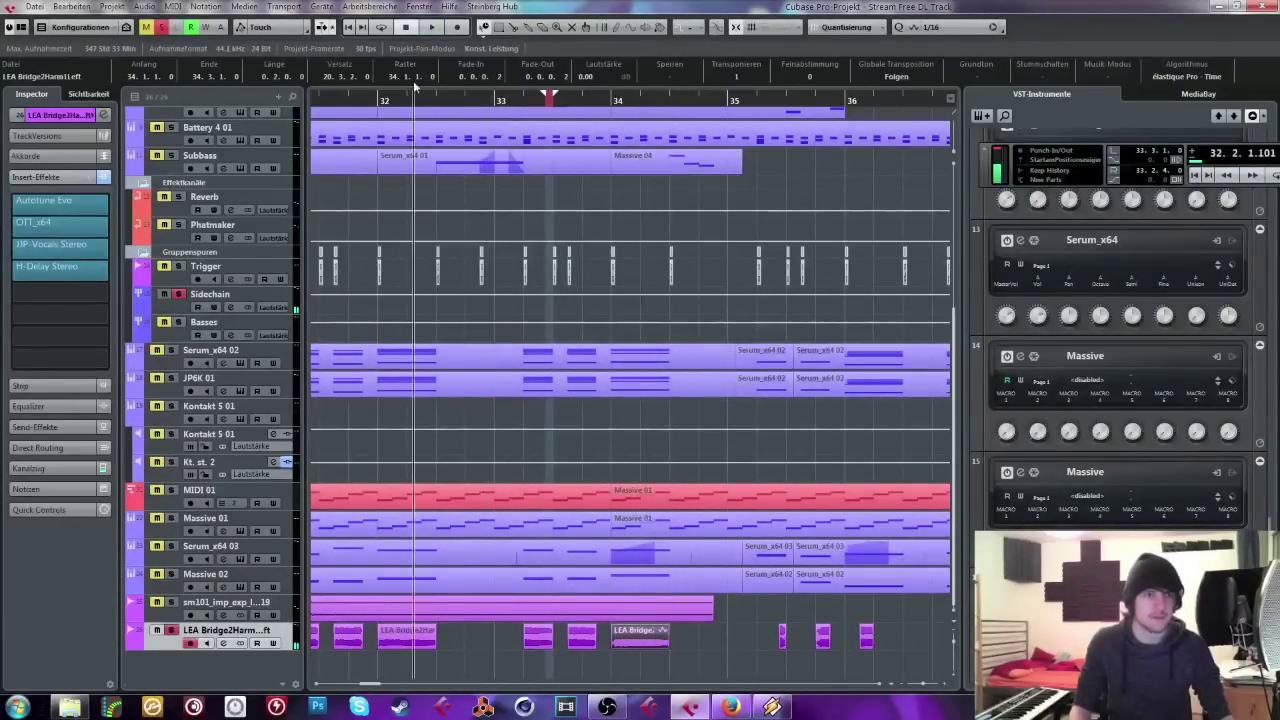
{"action": "left_click", "coordinate": [46, 291]}
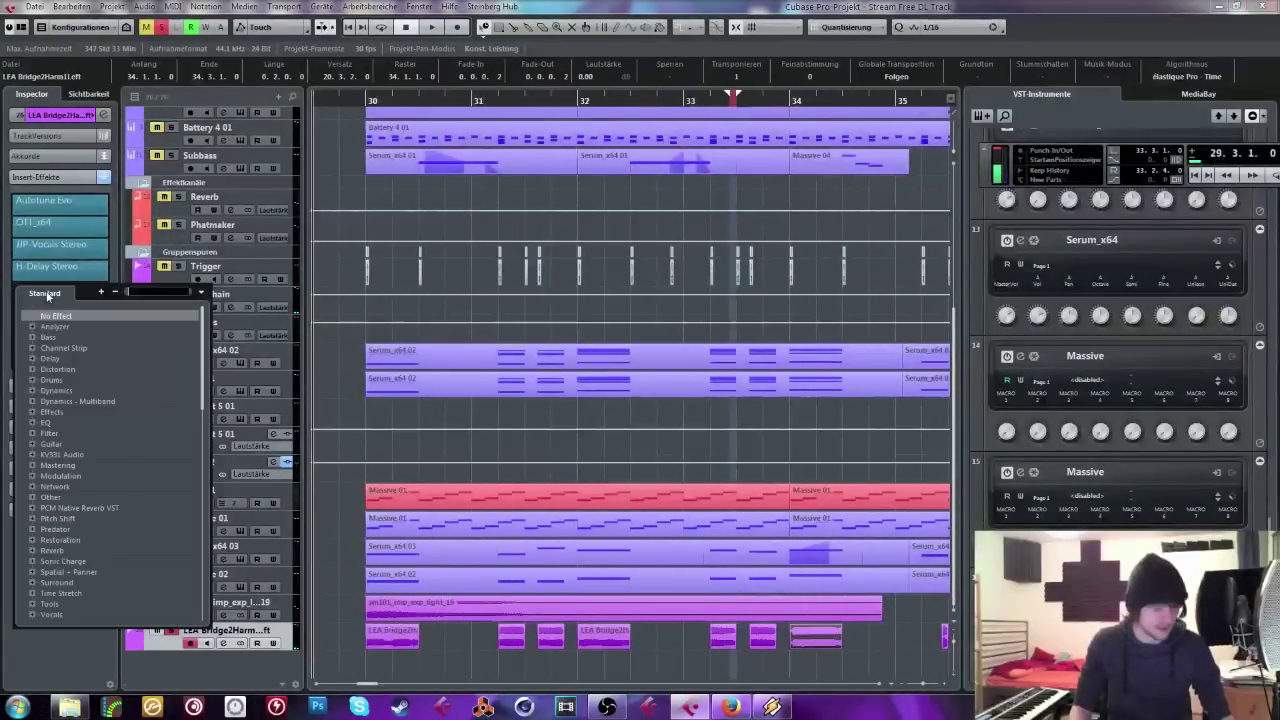
{"action": "type", "text": "eq"}
{"action": "left_click", "coordinate": [92, 508]}
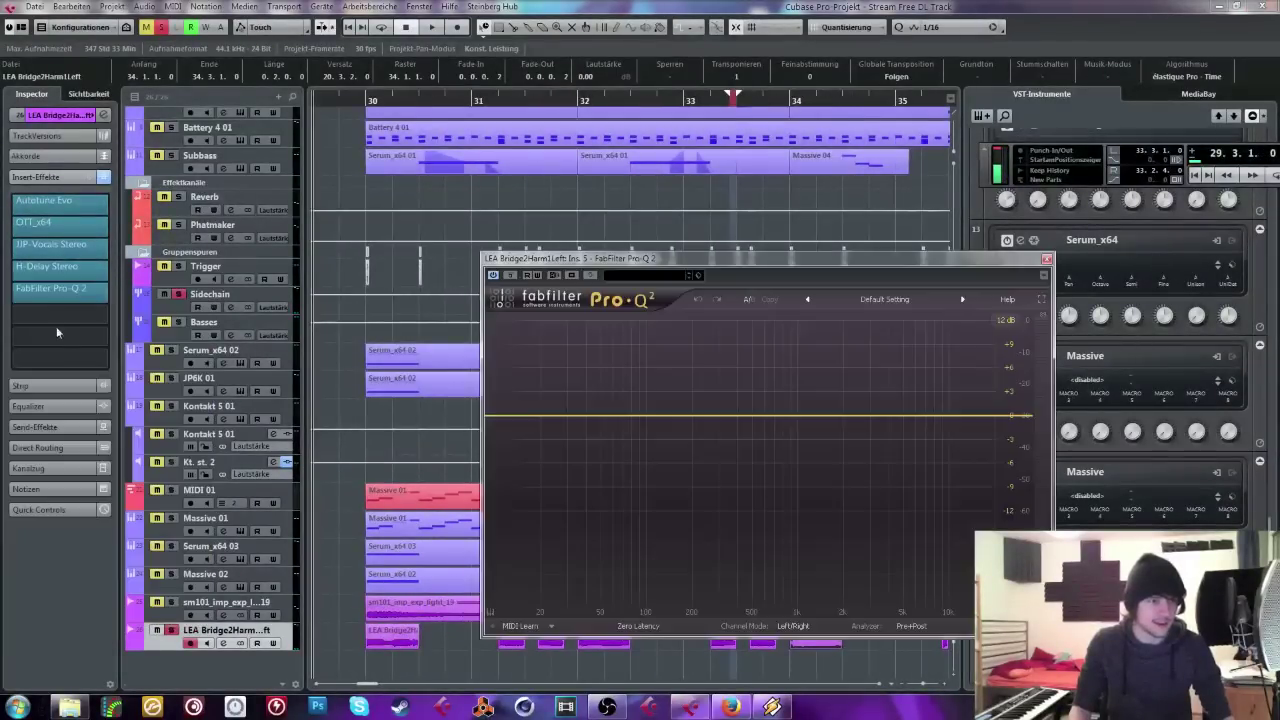
{"action": "left_click_drag", "start_coordinate": [56, 288], "coordinate": [56, 250]}
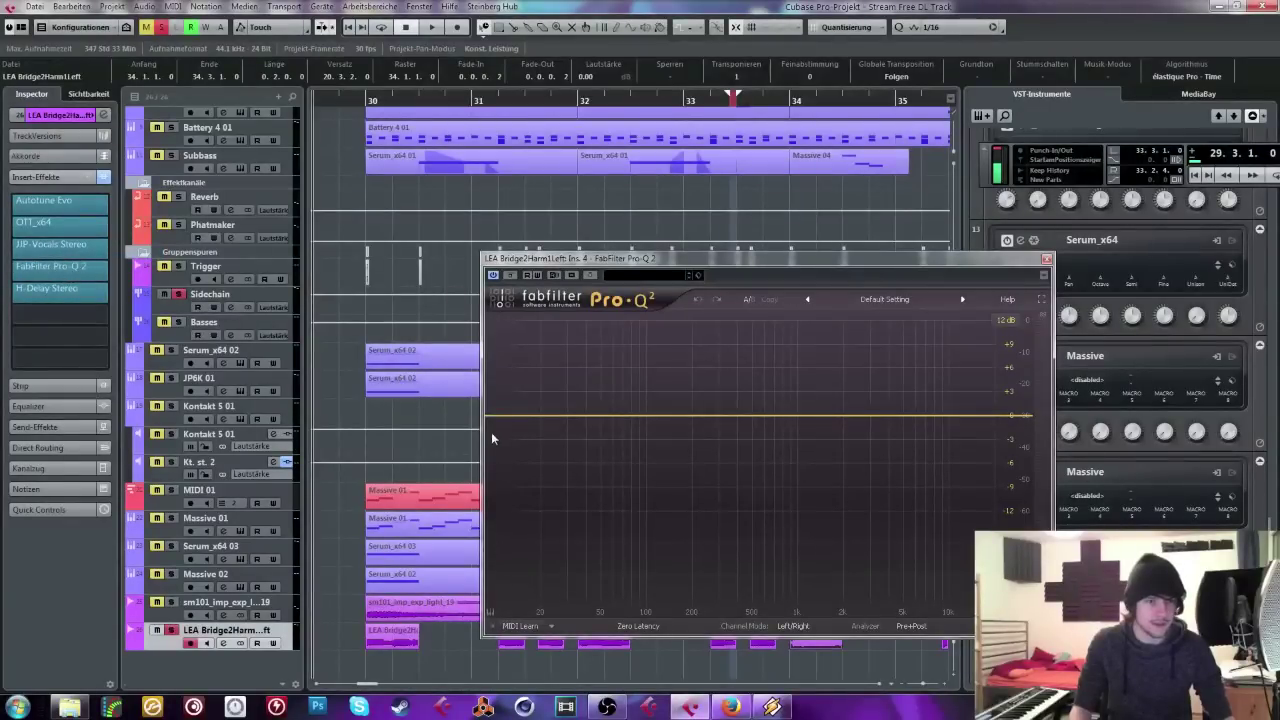
{"action": "left_click_drag", "start_coordinate": [492, 438], "coordinate": [706, 417]}
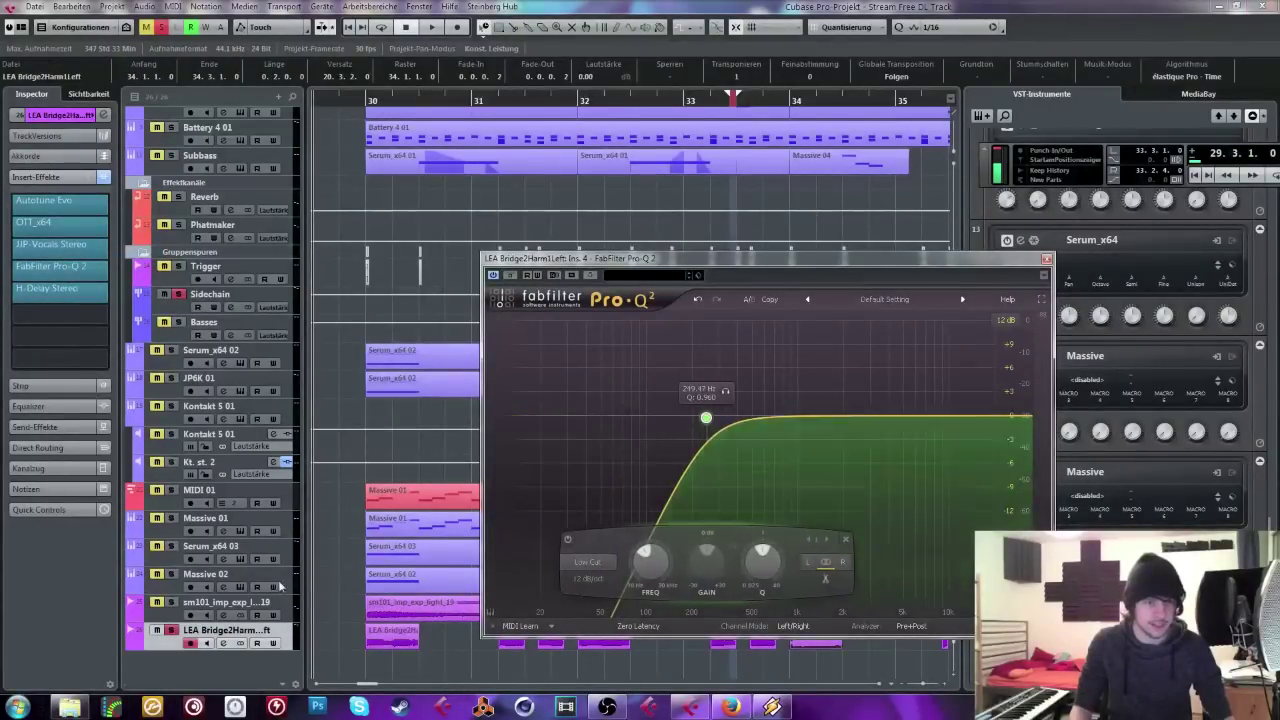
Step: Unsolo the vocal track and raise its volume to -2.78 while playing the full mix from around bar 30
{"action": "left_click", "coordinate": [171, 630]}
{"action": "key", "text": "space"}
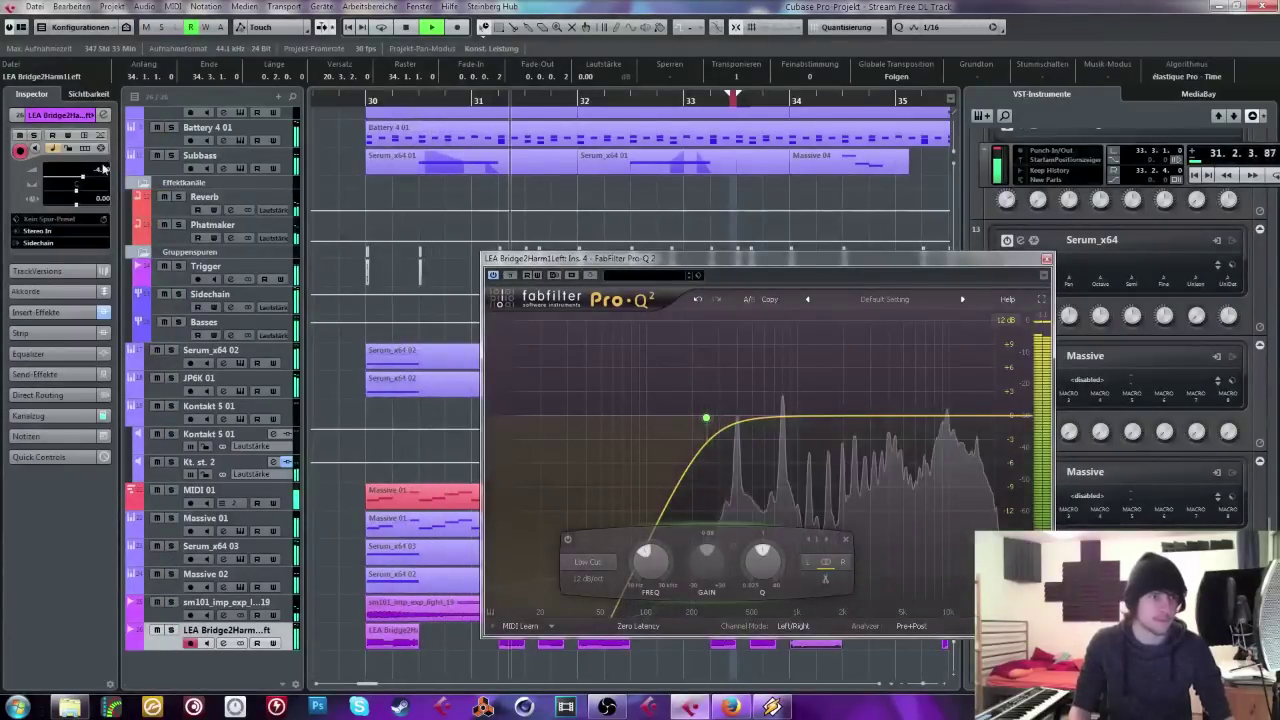
{"action": "left_click", "coordinate": [1046, 262]}
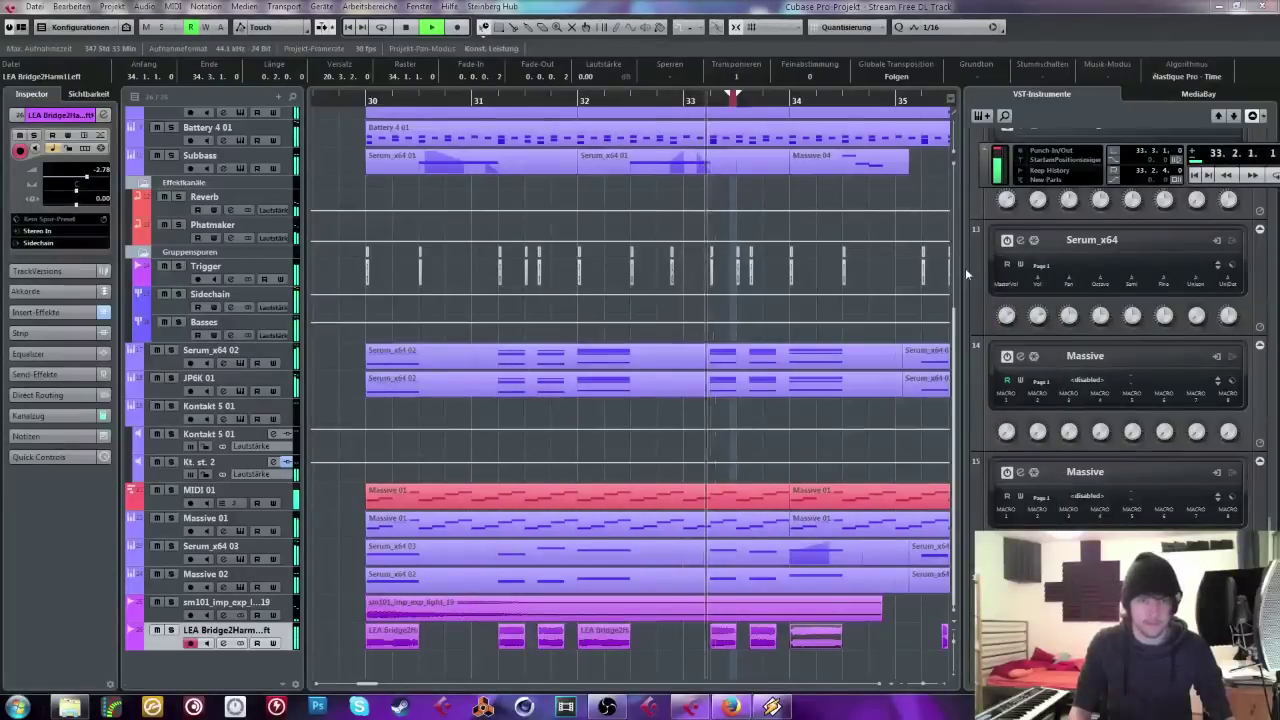
{"action": "left_click", "coordinate": [370, 102]}
Step: Solo the vocal track together with Serum_x64 02 and Massive 02 and play the drop from just before bar 30
{"action": "key", "text": "s"}
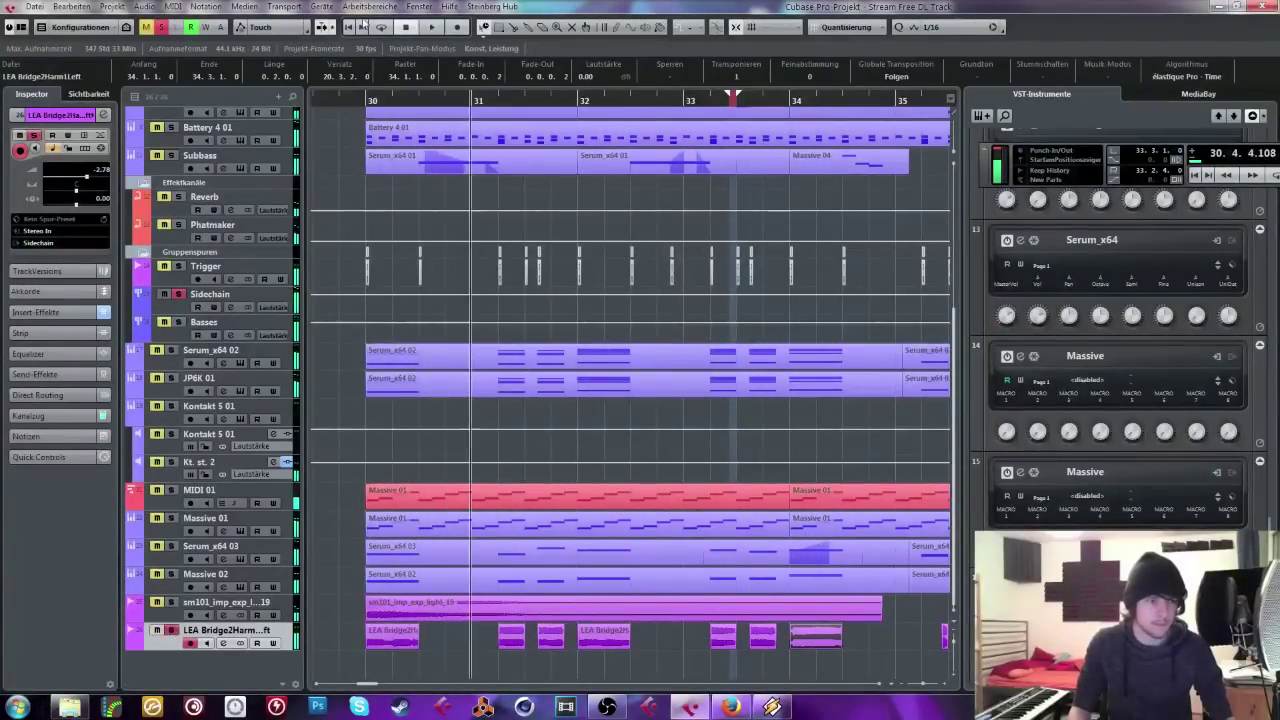
{"action": "key", "text": "space"}
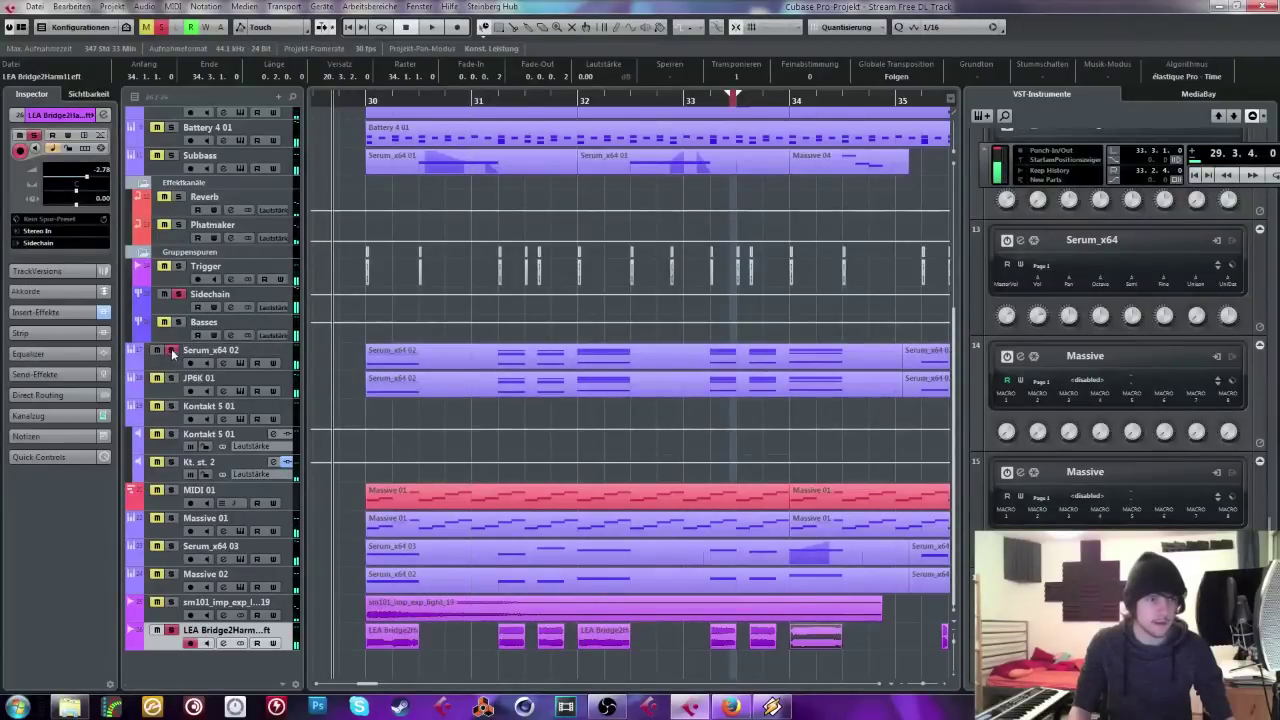
{"action": "key", "text": "space"}
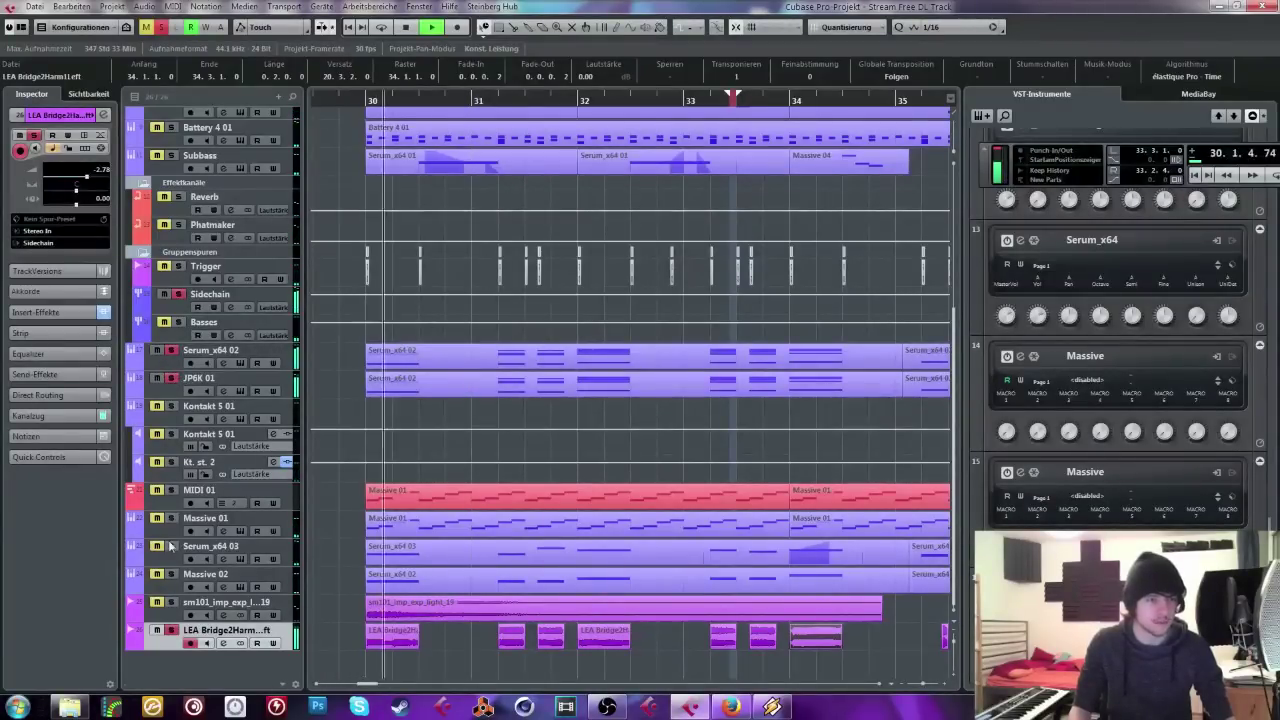
{"action": "left_click", "coordinate": [172, 575]}
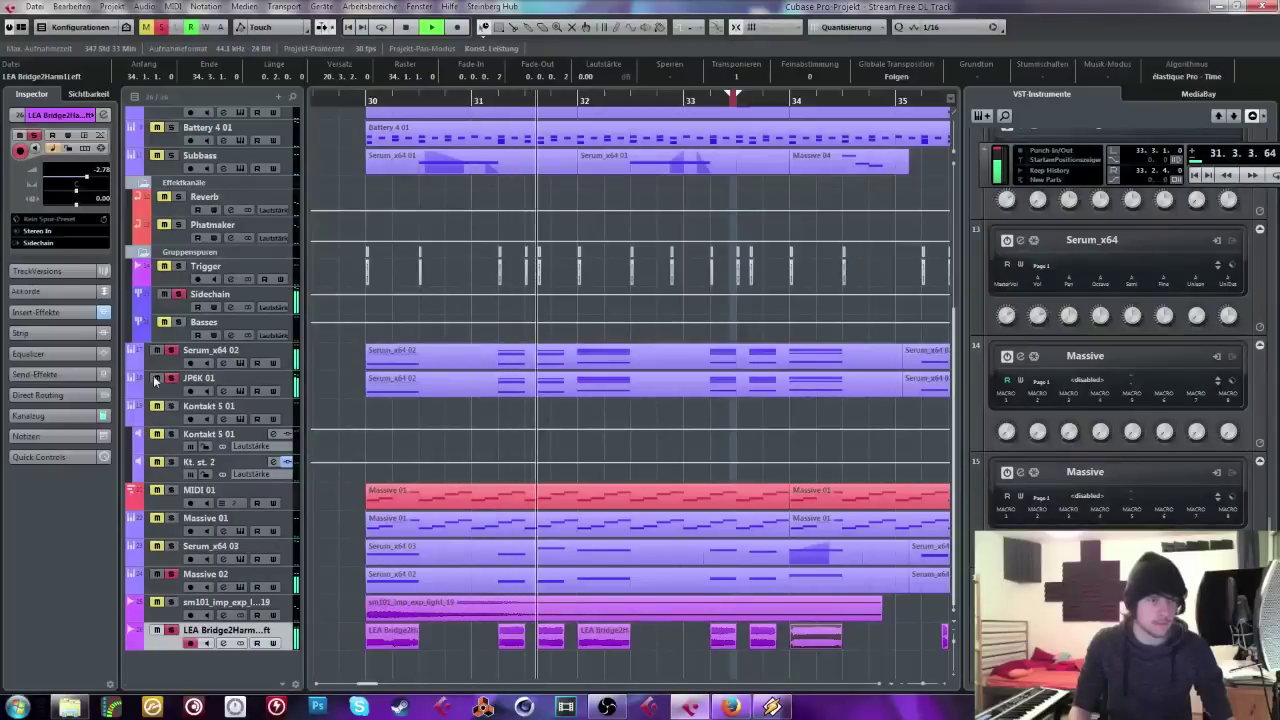
Step: Place the first vocal slice in bar 35 at 35.2.1 and extend it to 35.3.1 to match the synth note
{"action": "scroll", "coordinate": [420, 620], "scroll_direction": "right", "scroll_amount": 4}
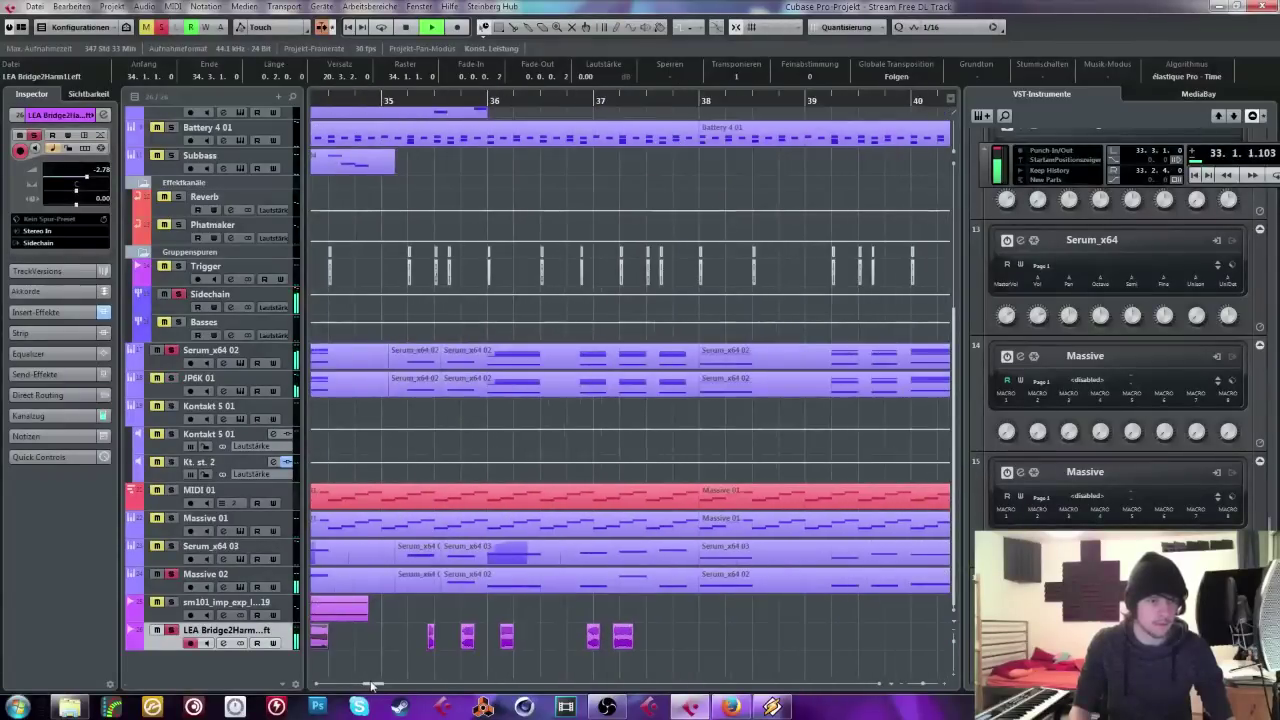
{"action": "left_click", "coordinate": [466, 660]}
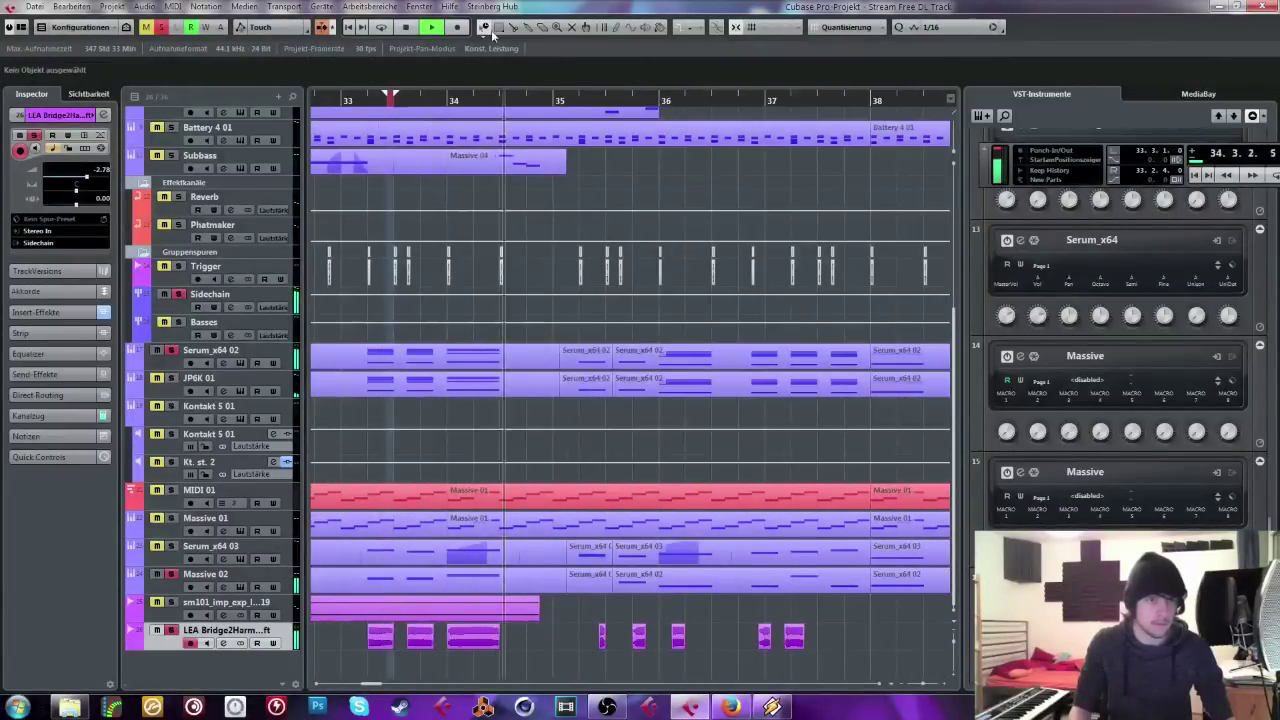
{"action": "left_click", "coordinate": [600, 637]}
{"action": "left_click_drag", "start_coordinate": [598, 643], "coordinate": [600, 647]}
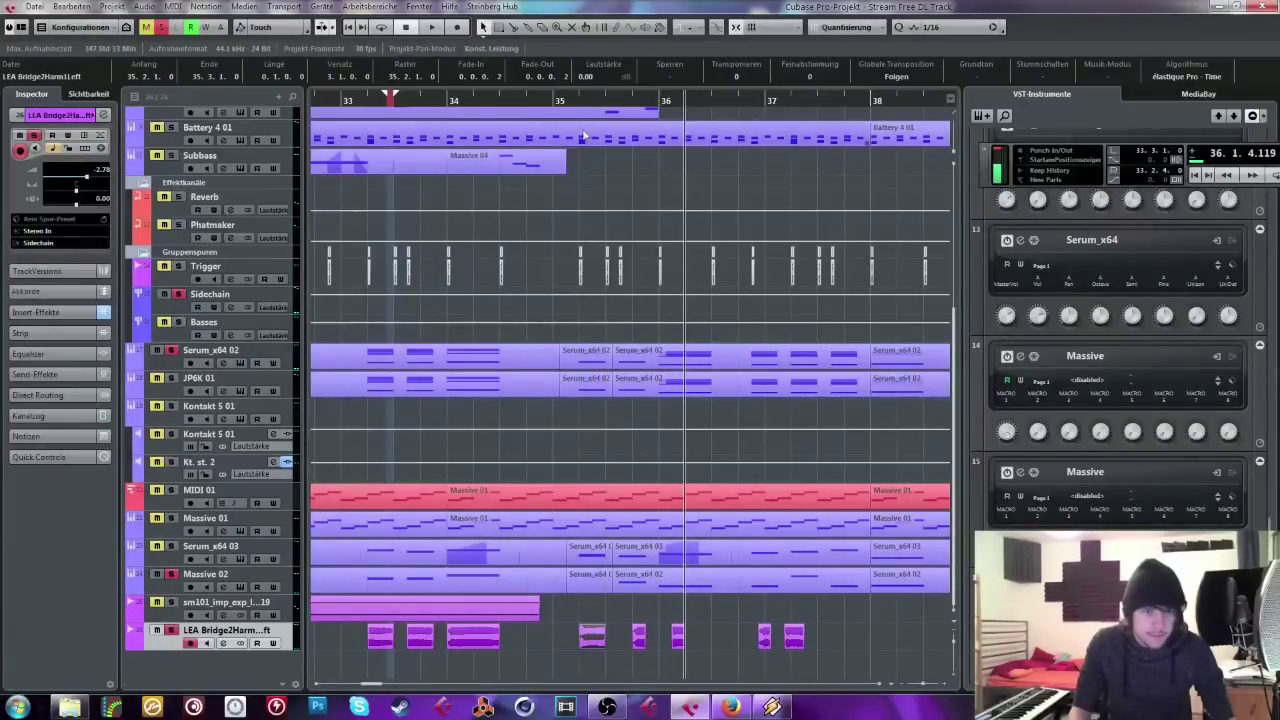
{"action": "key", "text": "space"}
Step: Move the next vocal slice to 35.3.3, extend it to 35.4.3 and set its offset to 3.2.2.80, replaying bar 35
{"action": "key", "text": "space"}
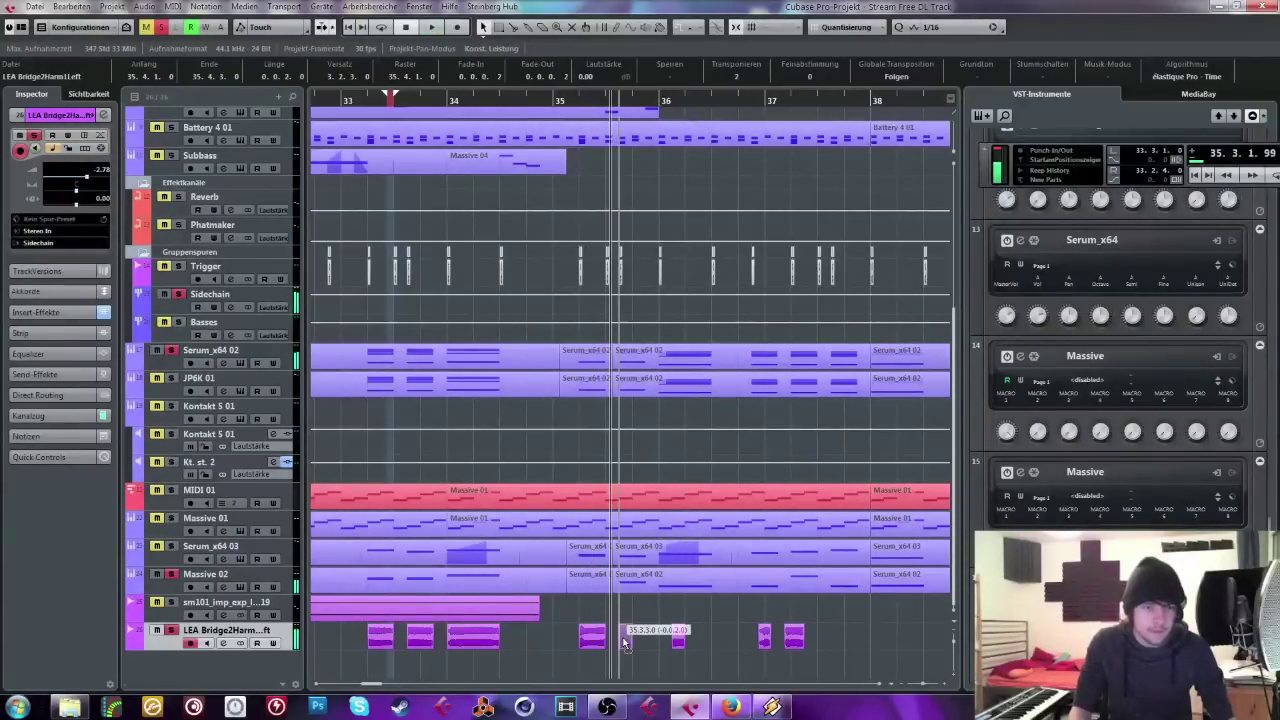
{"action": "left_click_drag", "start_coordinate": [625, 645], "coordinate": [628, 645]}
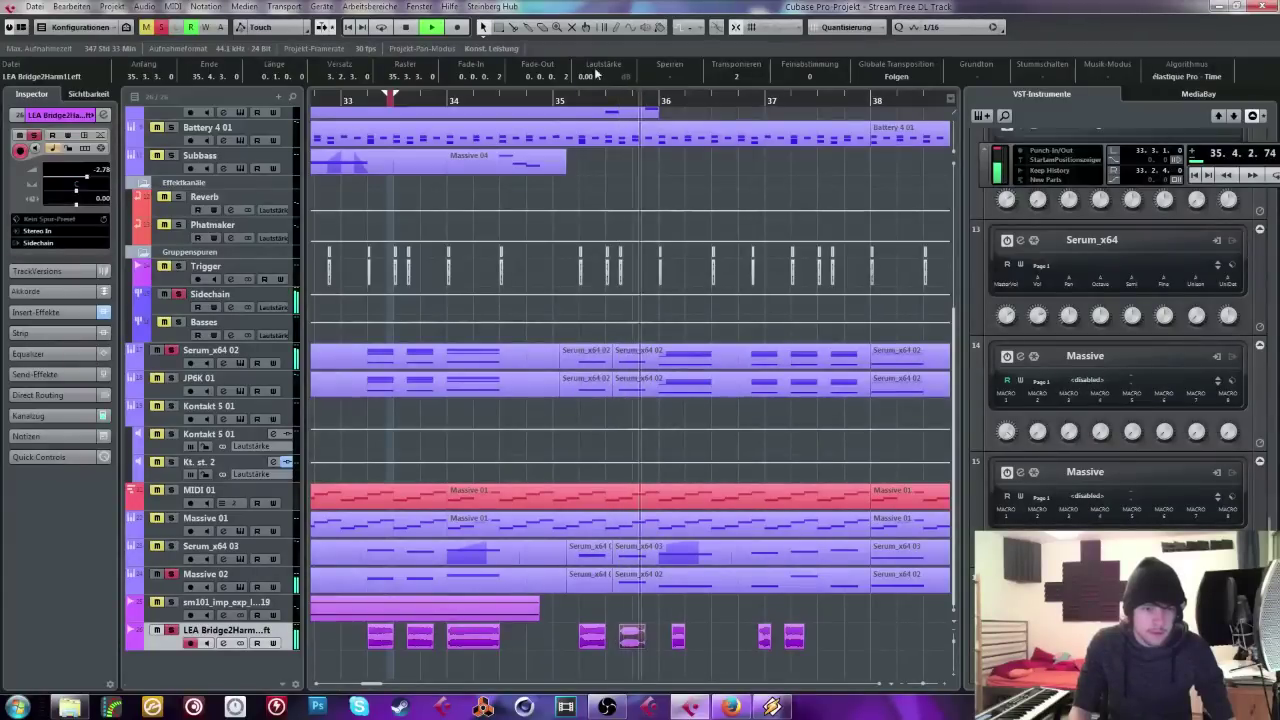
{"action": "key", "text": "space"}
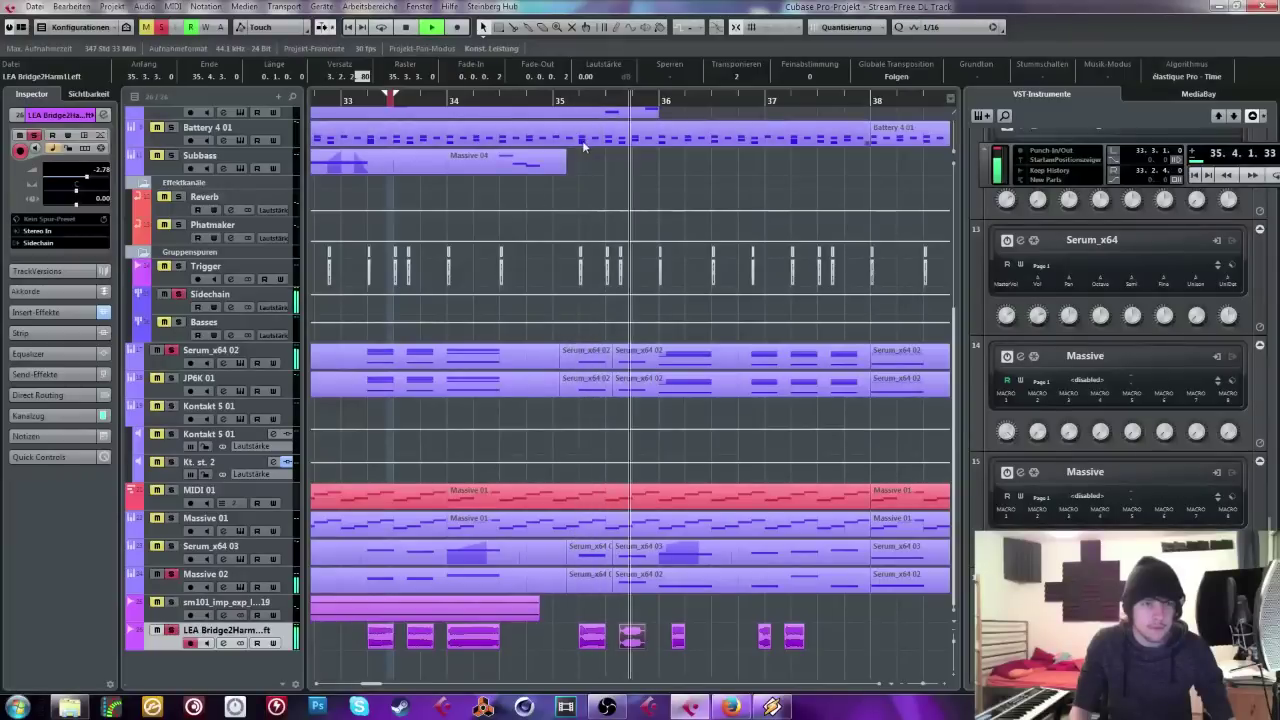
{"action": "key", "text": "space"}
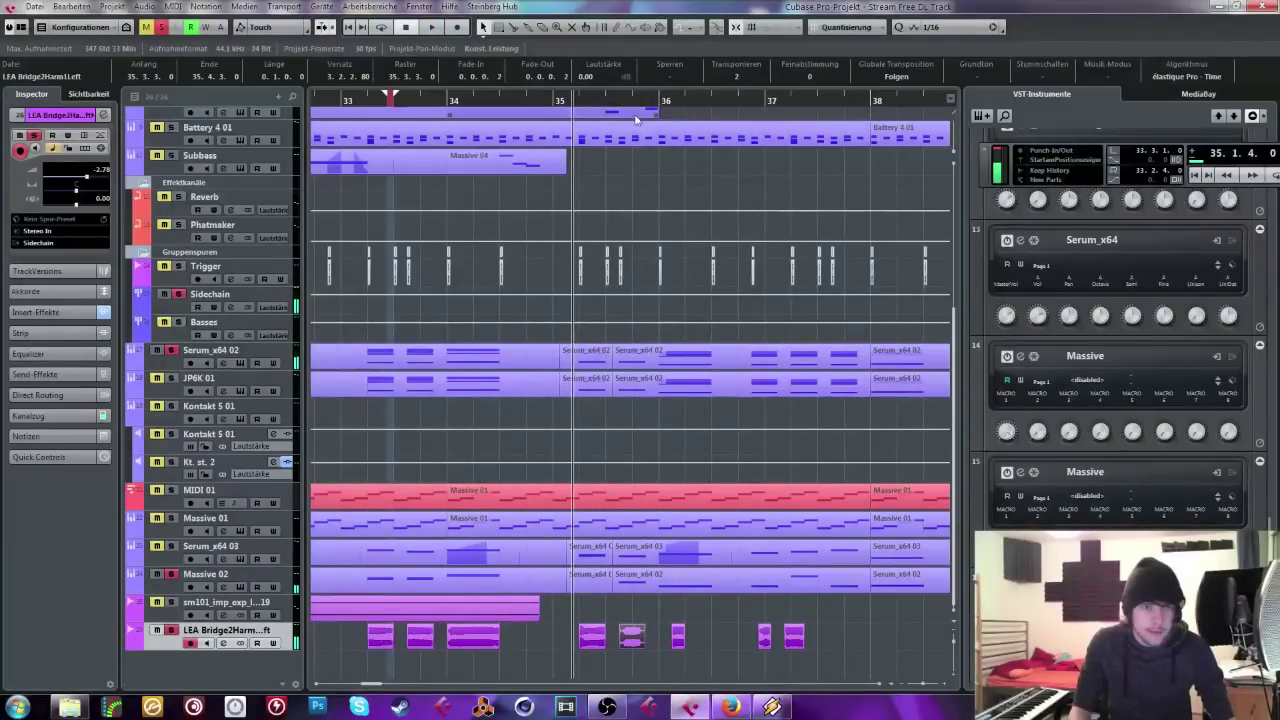
Step: Set the offset of the vocal slice at 35.3.3 to 3.2.2.37, trim its end to just before 35.4.2 and time-stretch it to 35.4.3
{"action": "left_click_drag", "start_coordinate": [618, 100], "coordinate": [660, 657]}
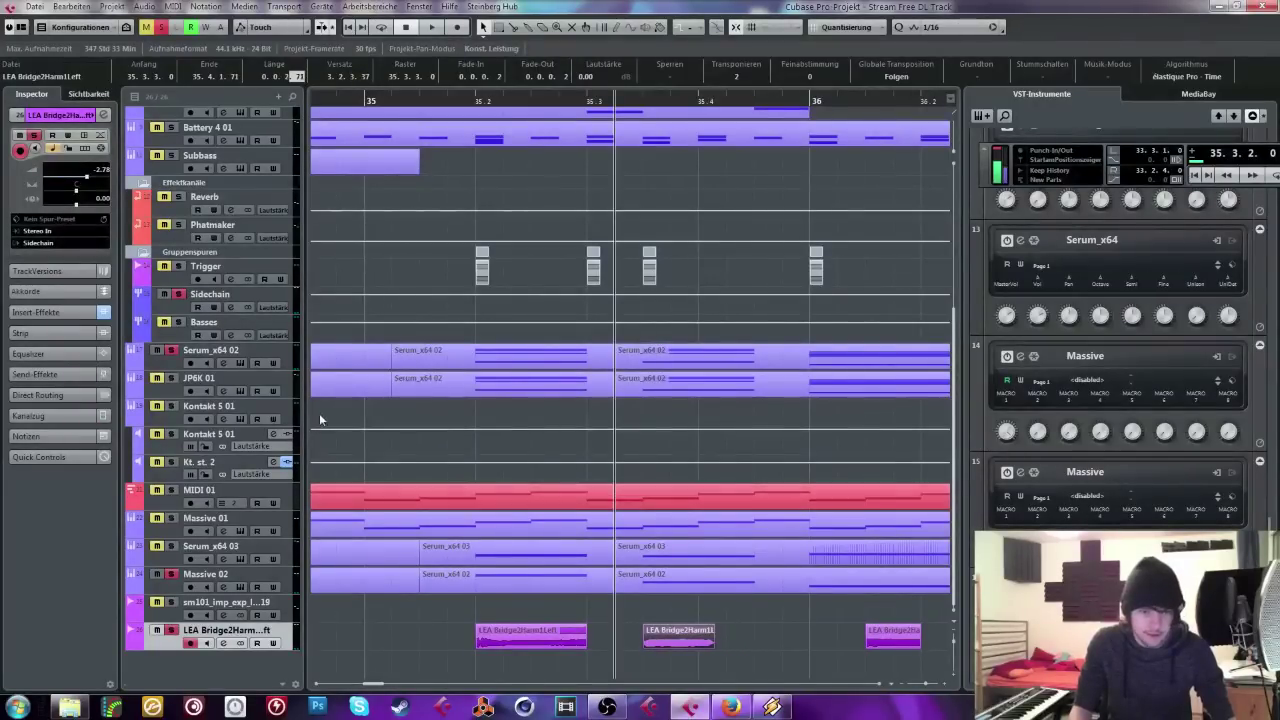
{"action": "left_click_drag", "start_coordinate": [726, 640], "coordinate": [706, 645]}
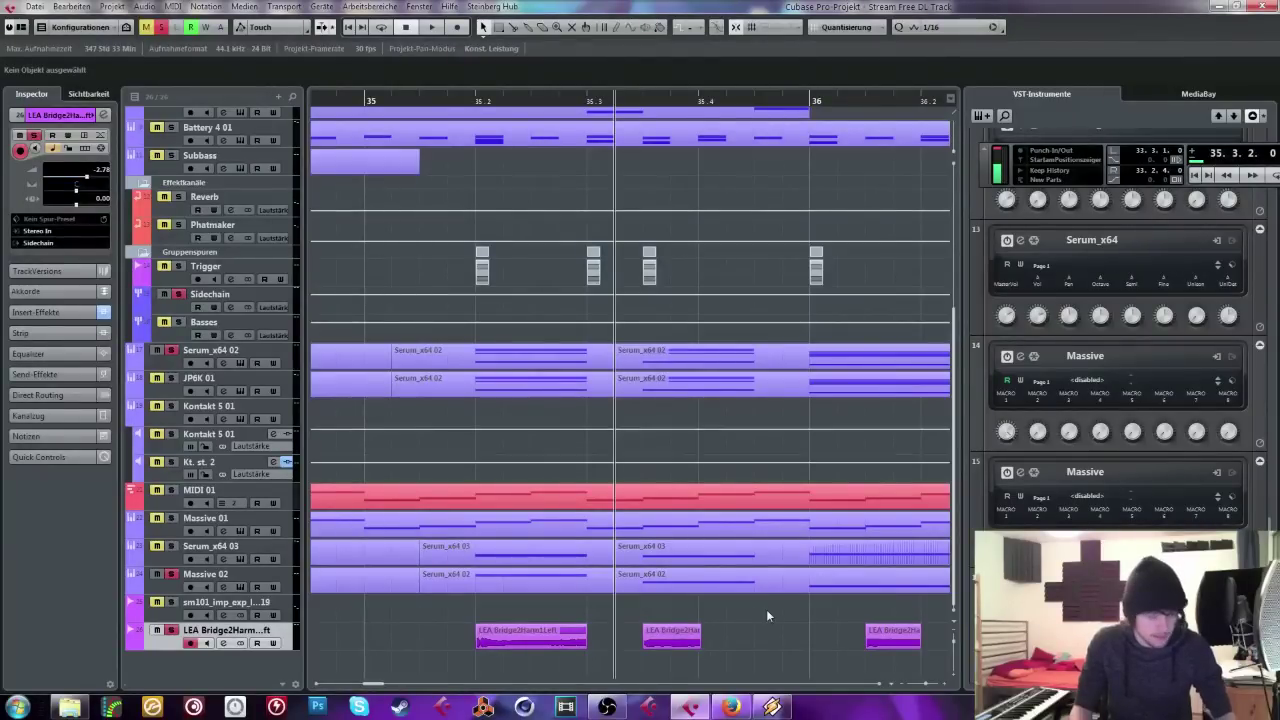
{"action": "mouse_move", "coordinate": [706, 646]}
{"action": "left_mouse_down"}
{"action": "mouse_move", "coordinate": [752, 643]}
{"action": "mouse_move", "coordinate": [726, 643]}
{"action": "left_mouse_up"}
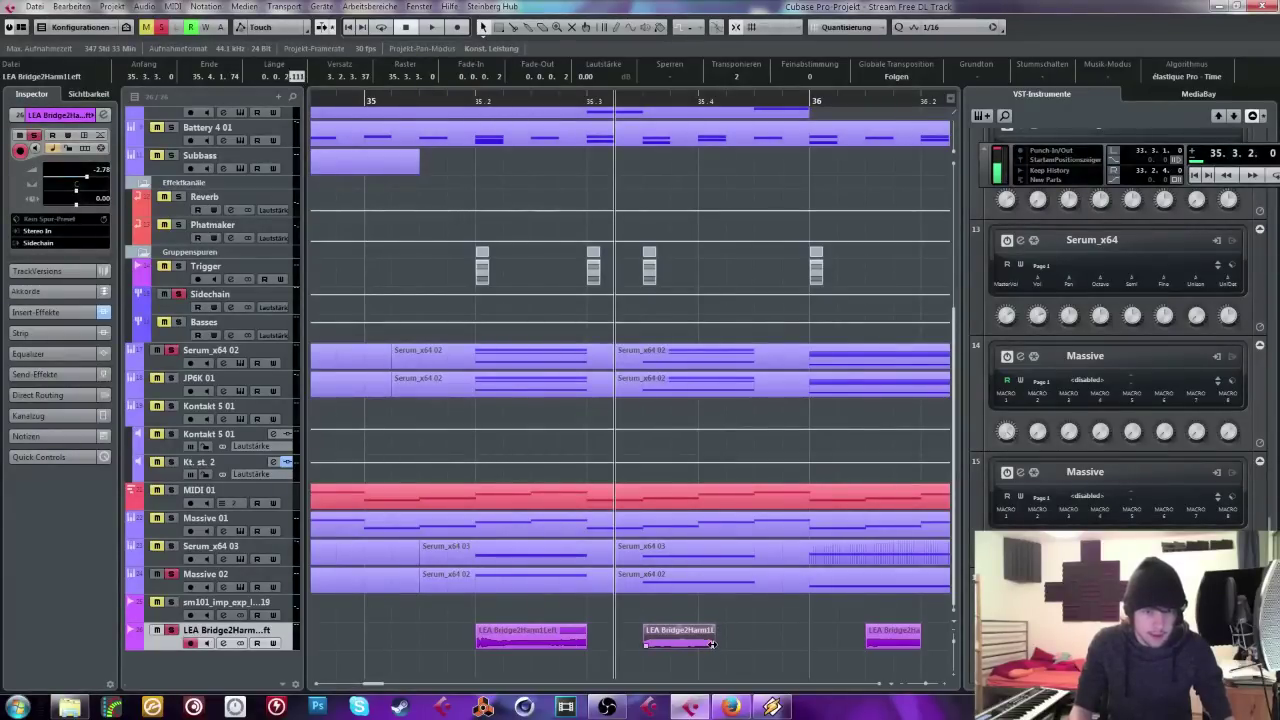
{"action": "left_click_drag", "start_coordinate": [712, 645], "coordinate": [724, 645]}
{"action": "left_click", "coordinate": [802, 643]}
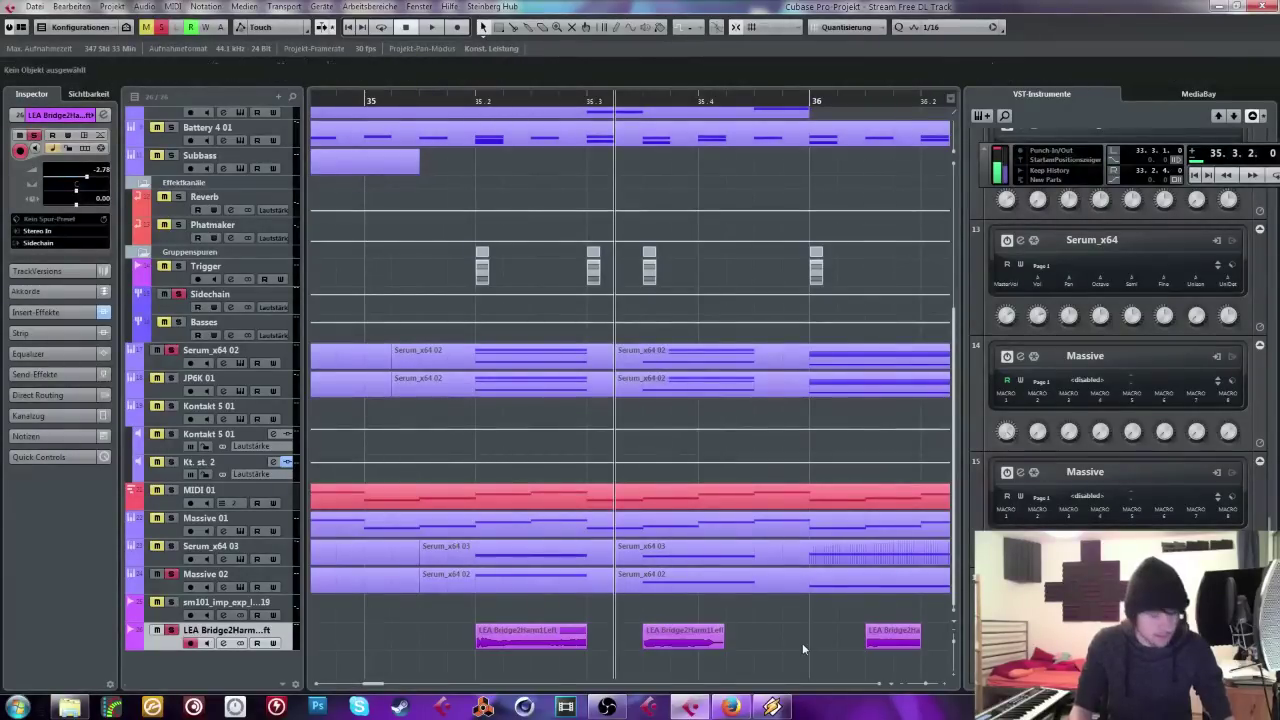
{"action": "left_click", "coordinate": [722, 647]}
{"action": "left_click_drag", "start_coordinate": [720, 648], "coordinate": [752, 646]}
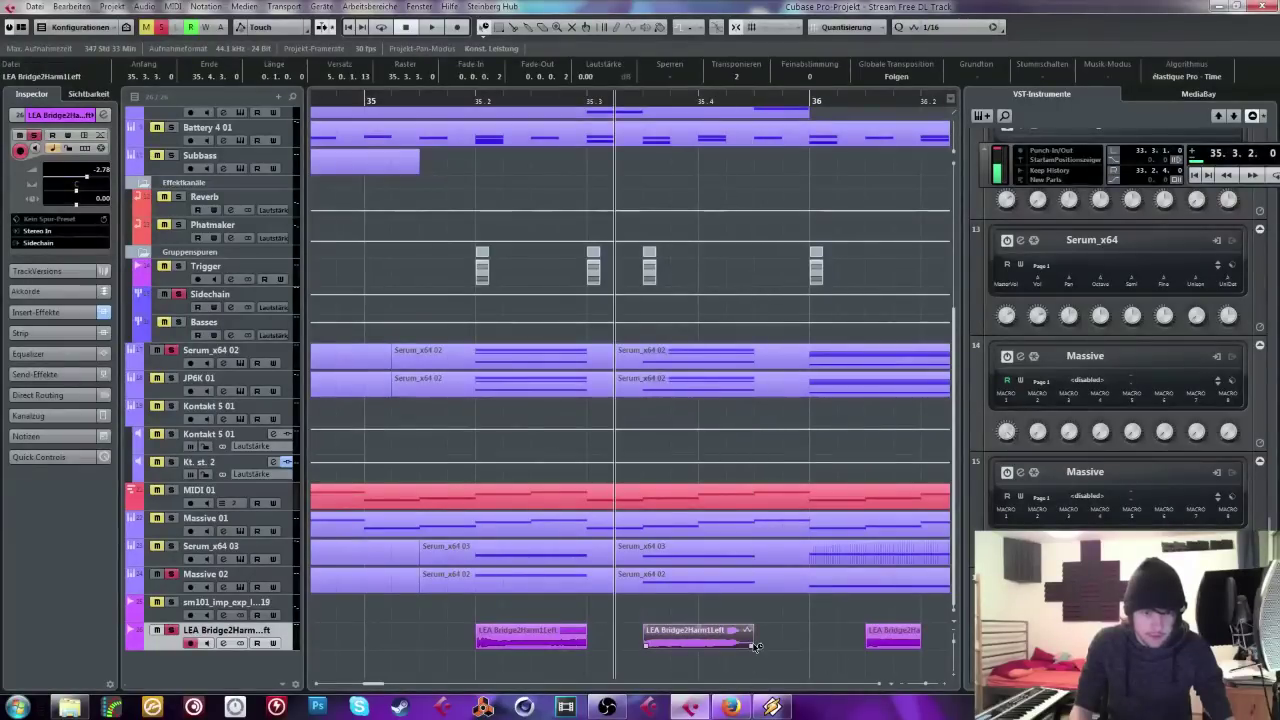
Step: Replay bar 35 from 35.2.1, switch the selection tool's sizing mode to normal and select the first vocal slice in that bar
{"action": "left_click", "coordinate": [477, 100]}
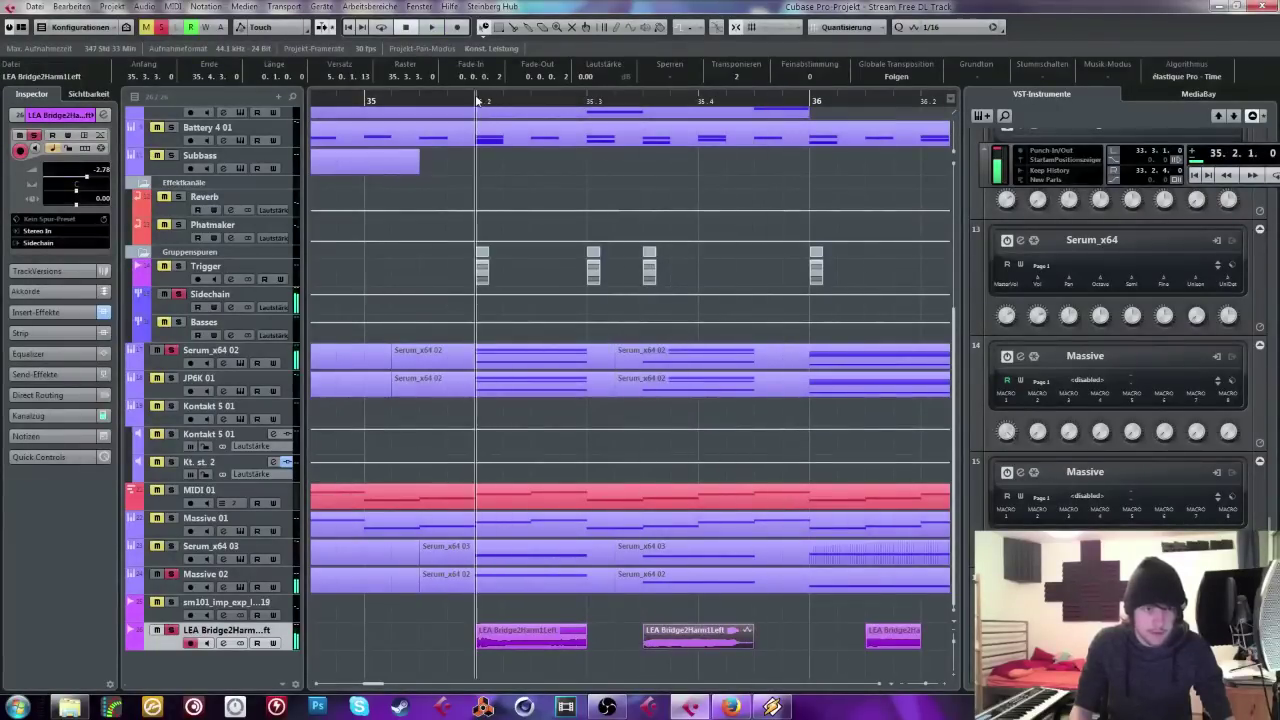
{"action": "key", "text": "space"}
{"action": "key", "text": "space"}
{"action": "left_click", "coordinate": [420, 598]}
{"action": "left_click", "coordinate": [482, 27]}
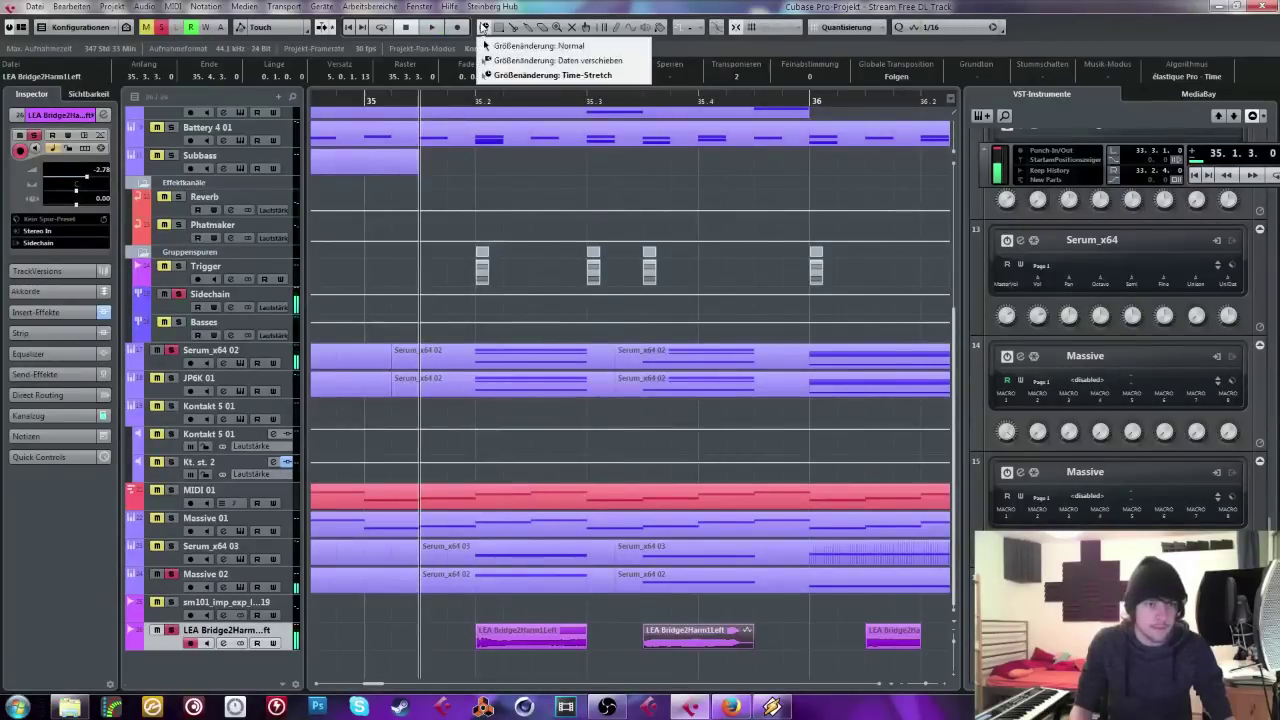
{"action": "left_click", "coordinate": [485, 45]}
{"action": "left_click", "coordinate": [549, 644]}
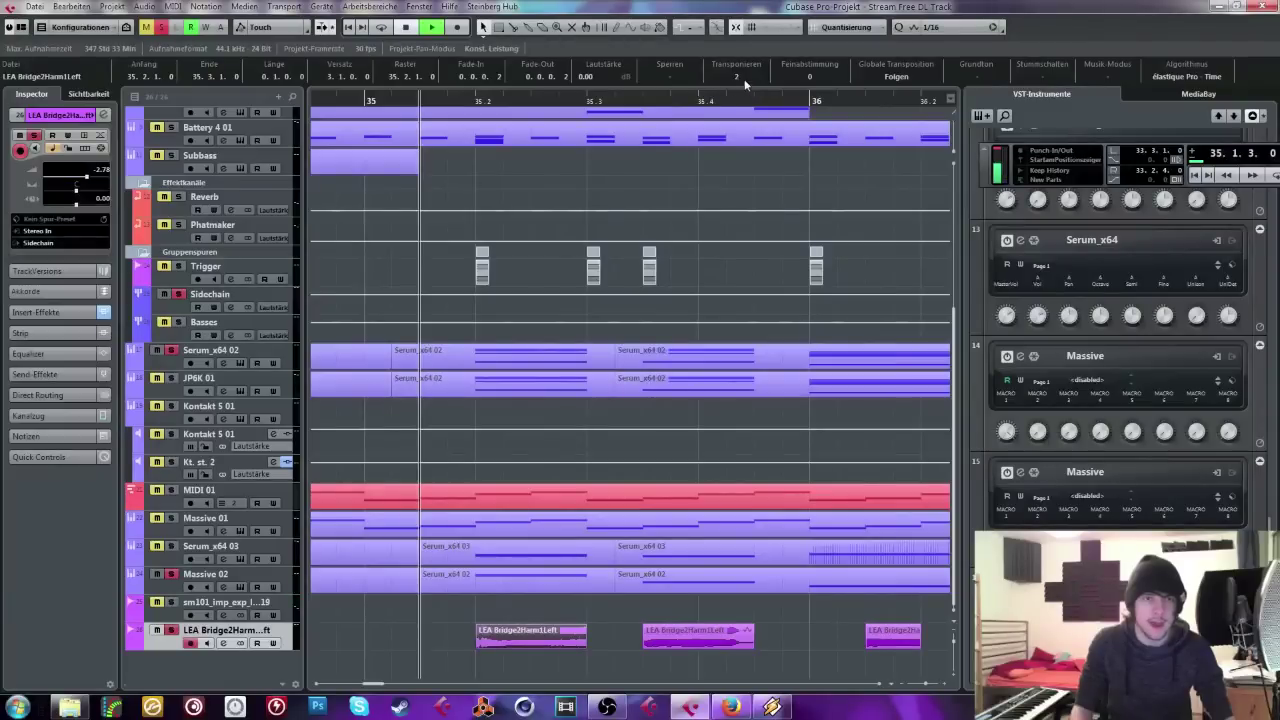
Step: Listen to the vocal slices from 35.2.1 several times, toggling solo off and on again to check them against the synths
{"action": "key", "text": "space"}
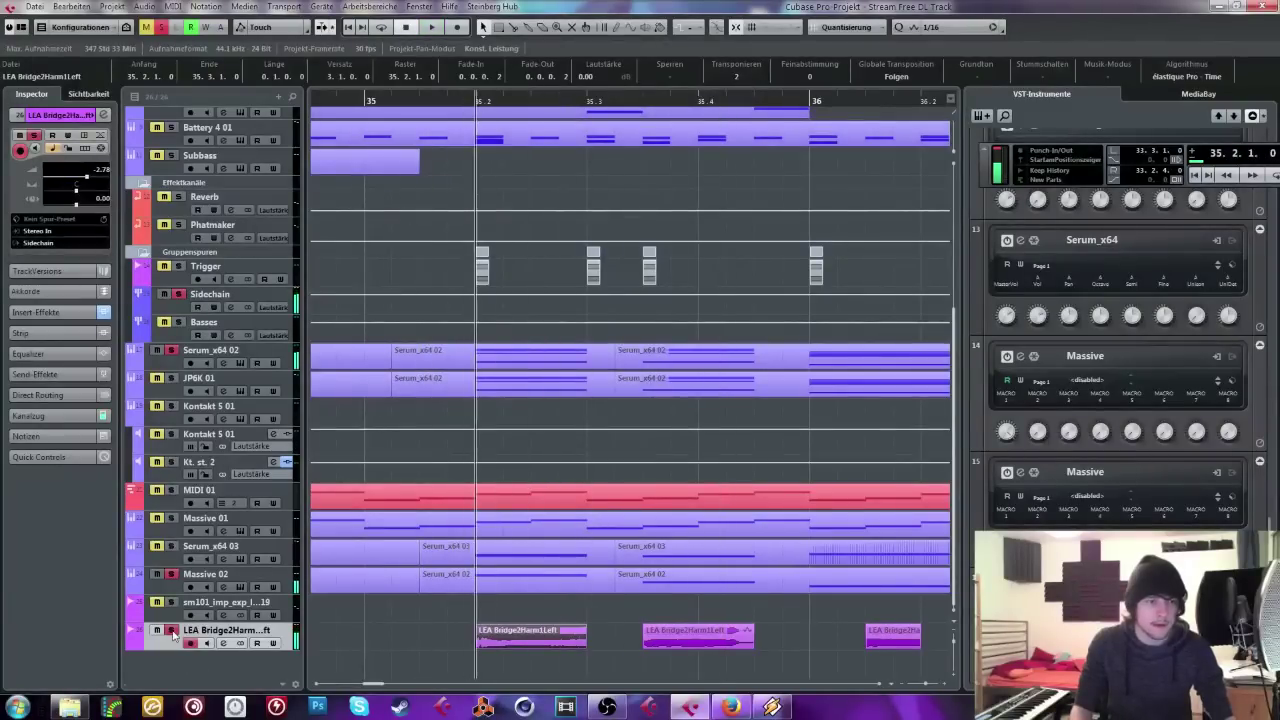
{"action": "key", "text": "s"}
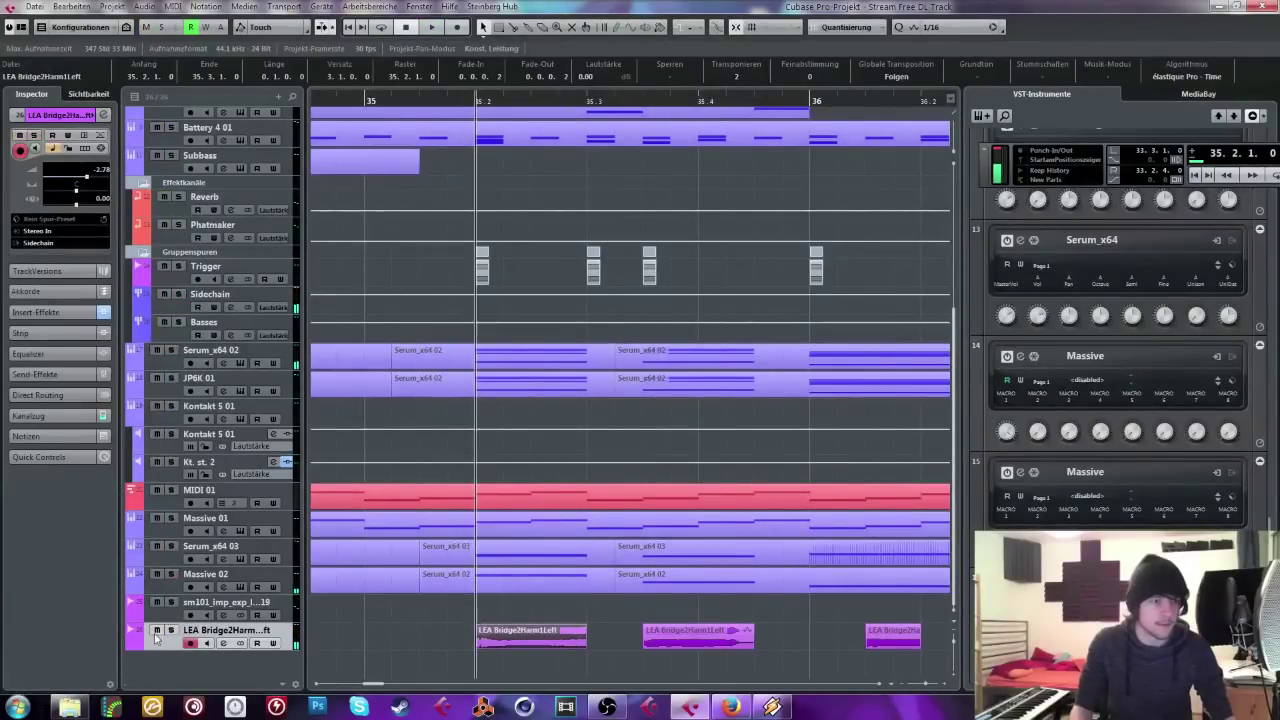
{"action": "key", "text": "s"}
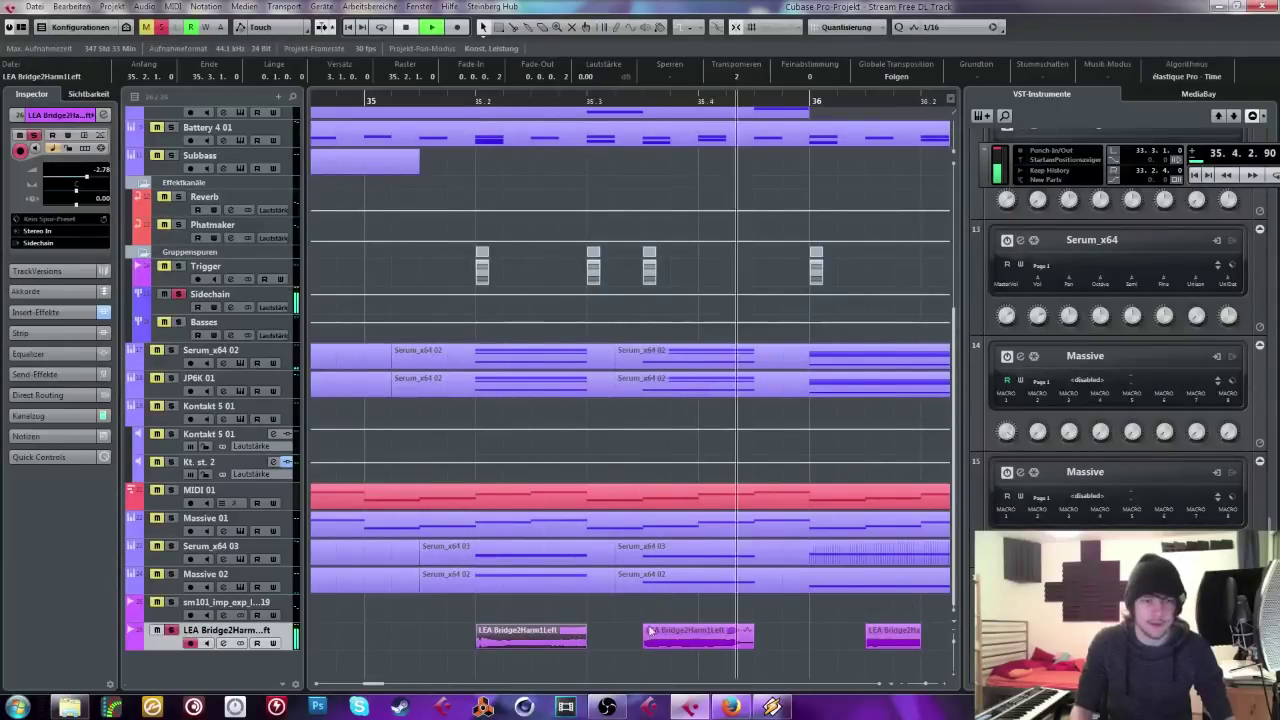
{"action": "key", "text": "space"}
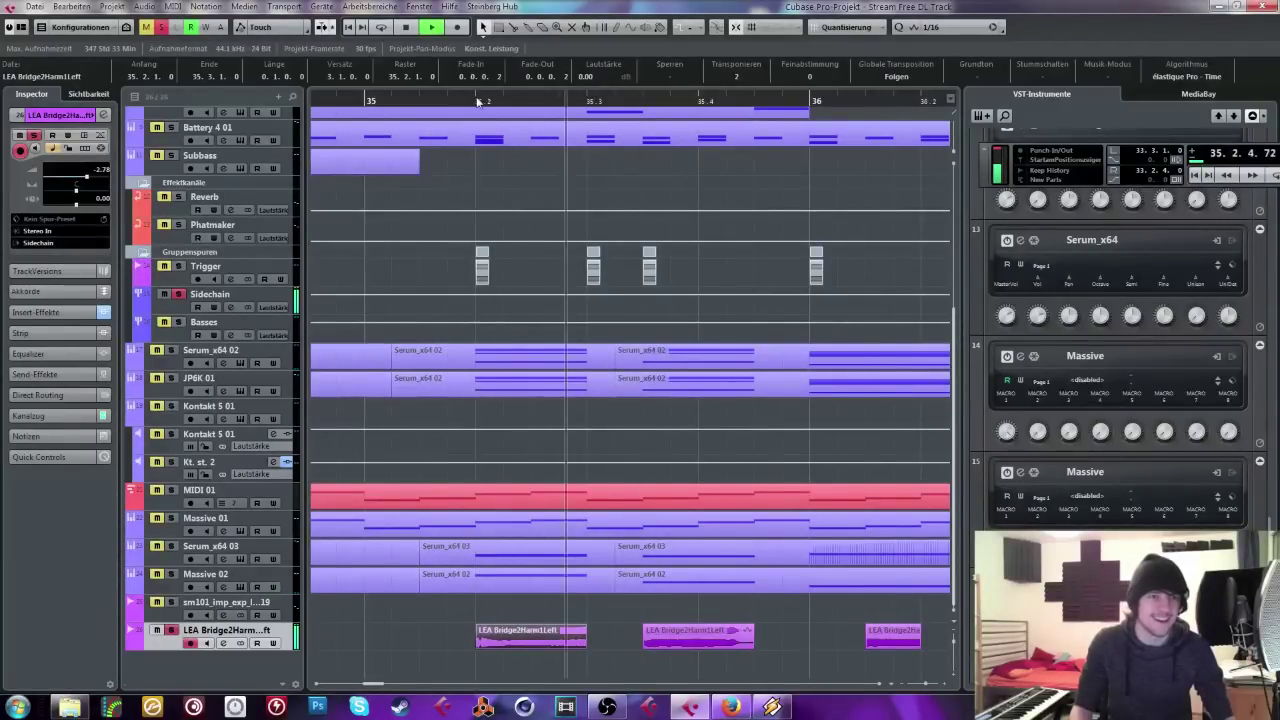
{"action": "key", "text": "space"}
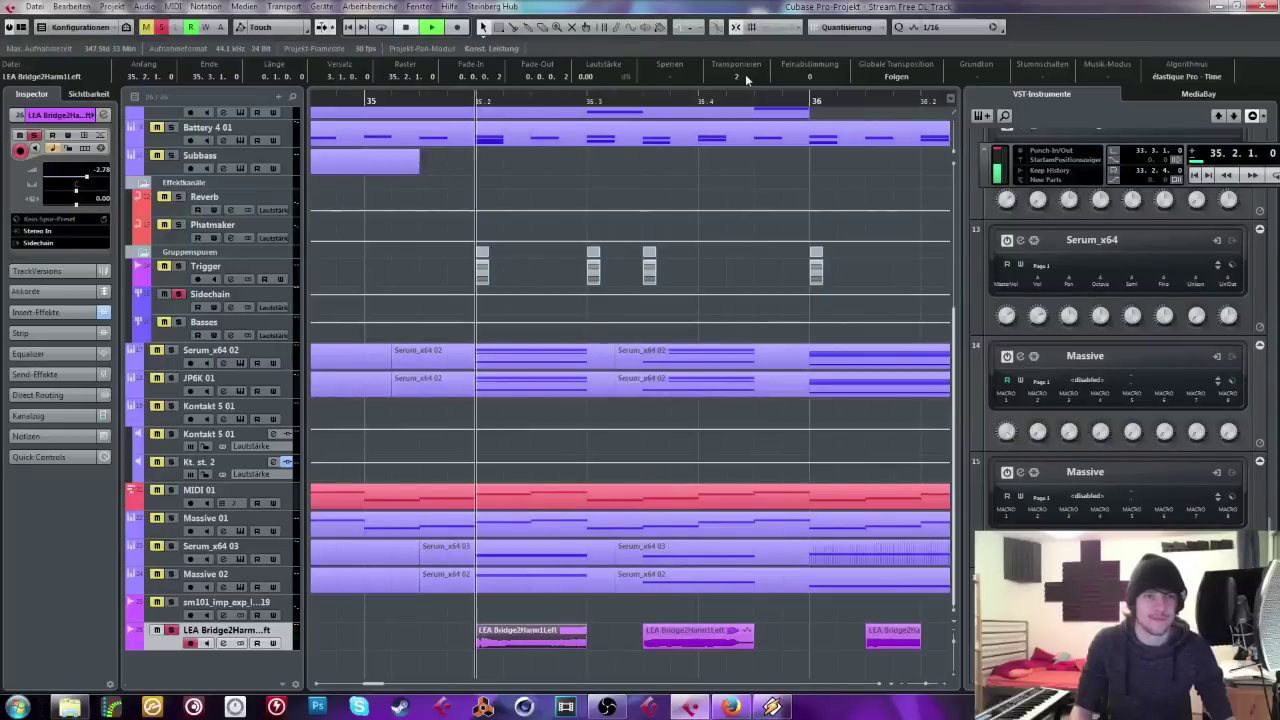
{"action": "key", "text": "space"}
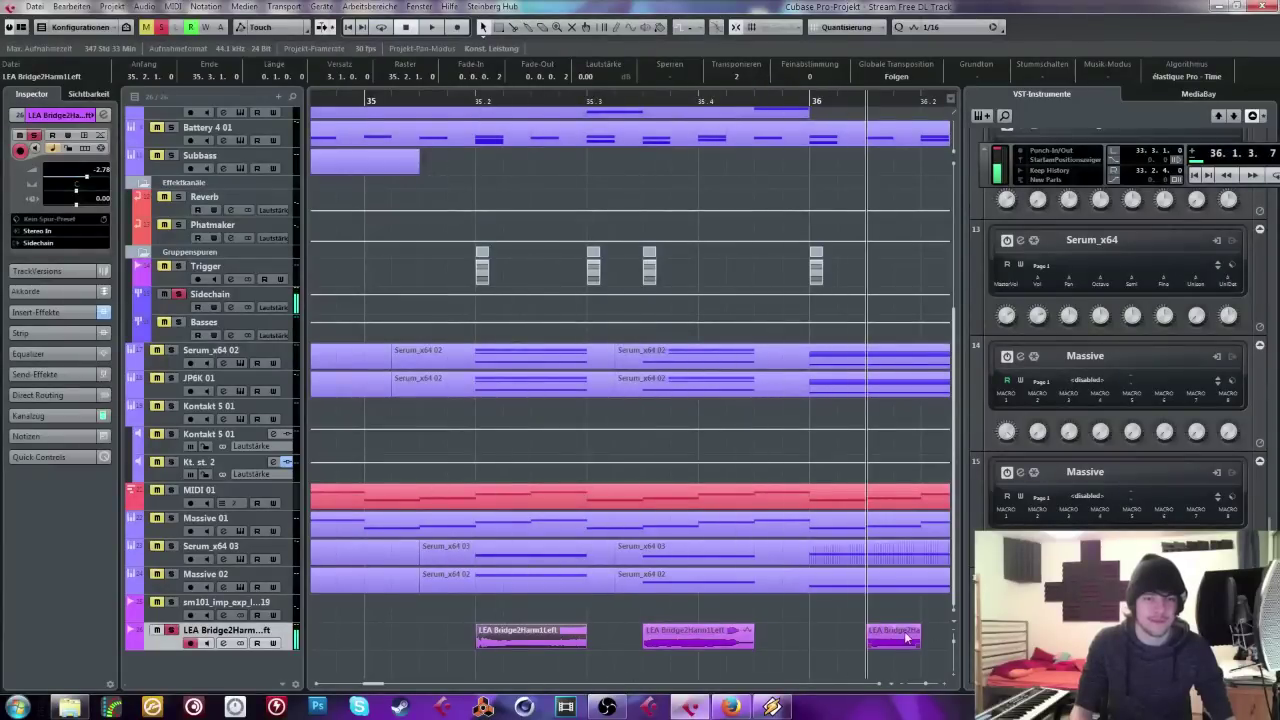
Step: Try the next vocal slice at 36.1.1 with its end extended to 36.3.1, playing it from bar 35
{"action": "left_click", "coordinate": [924, 688]}
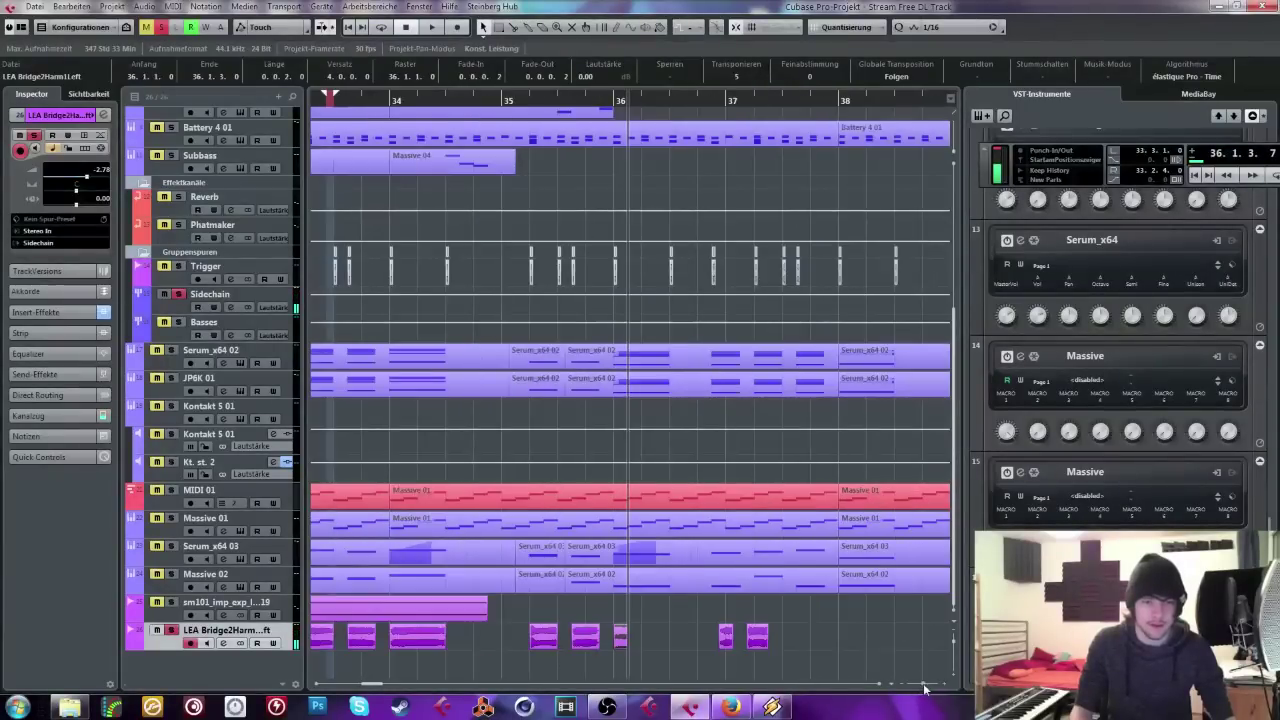
{"action": "key", "text": "h"}
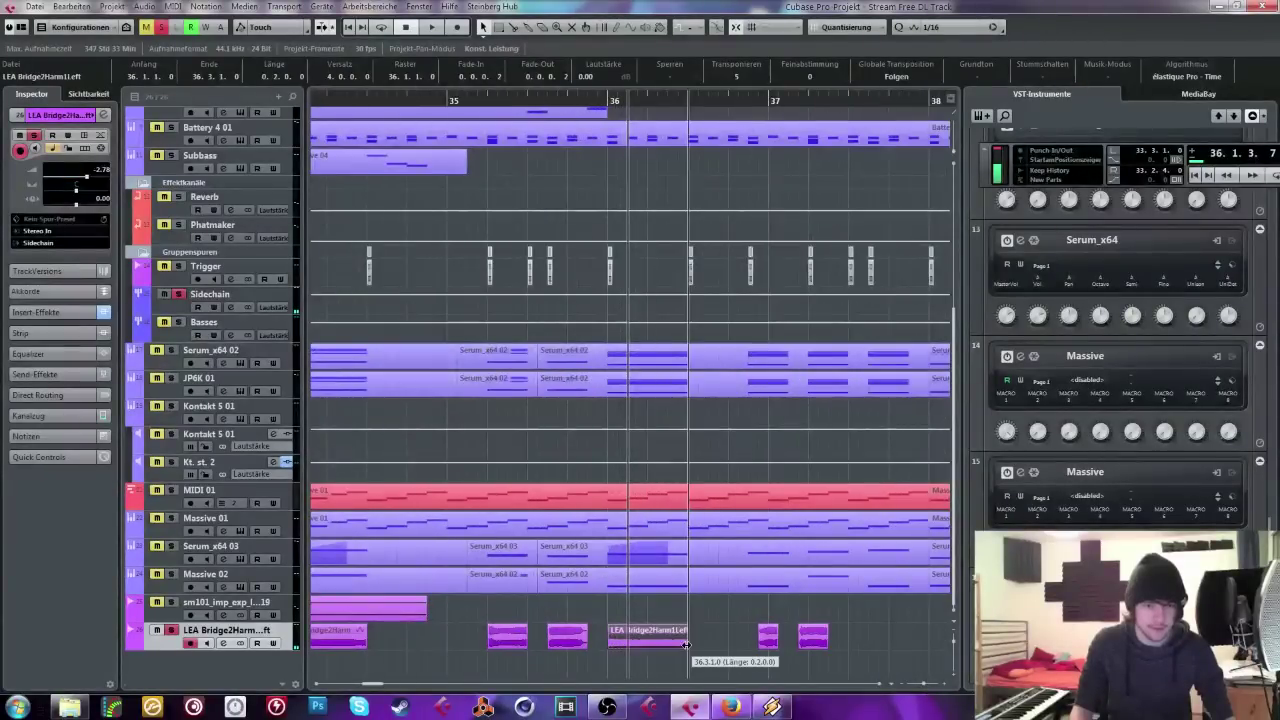
{"action": "left_click", "coordinate": [606, 94]}
{"action": "left_click", "coordinate": [521, 93]}
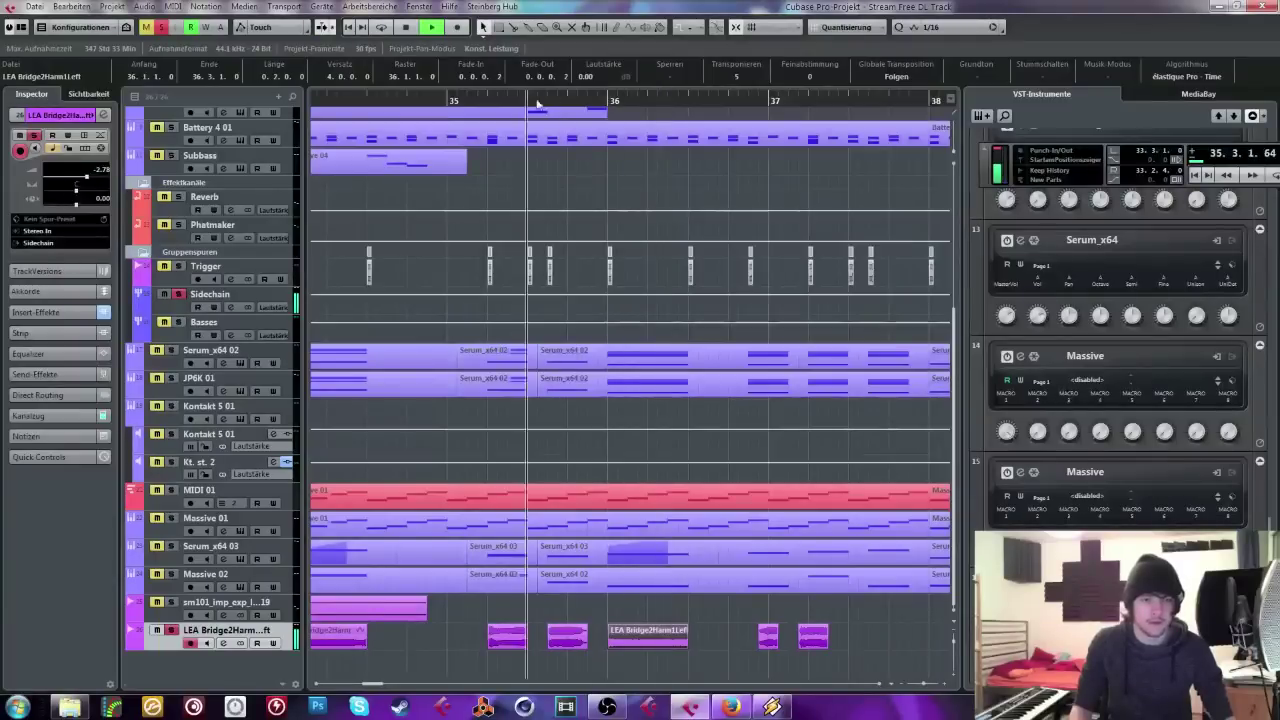
Step: Try different offsets for the vocal slice at 36.1.1, such as 4.1.1.0, replaying the passage after each change
{"action": "key", "text": "space"}
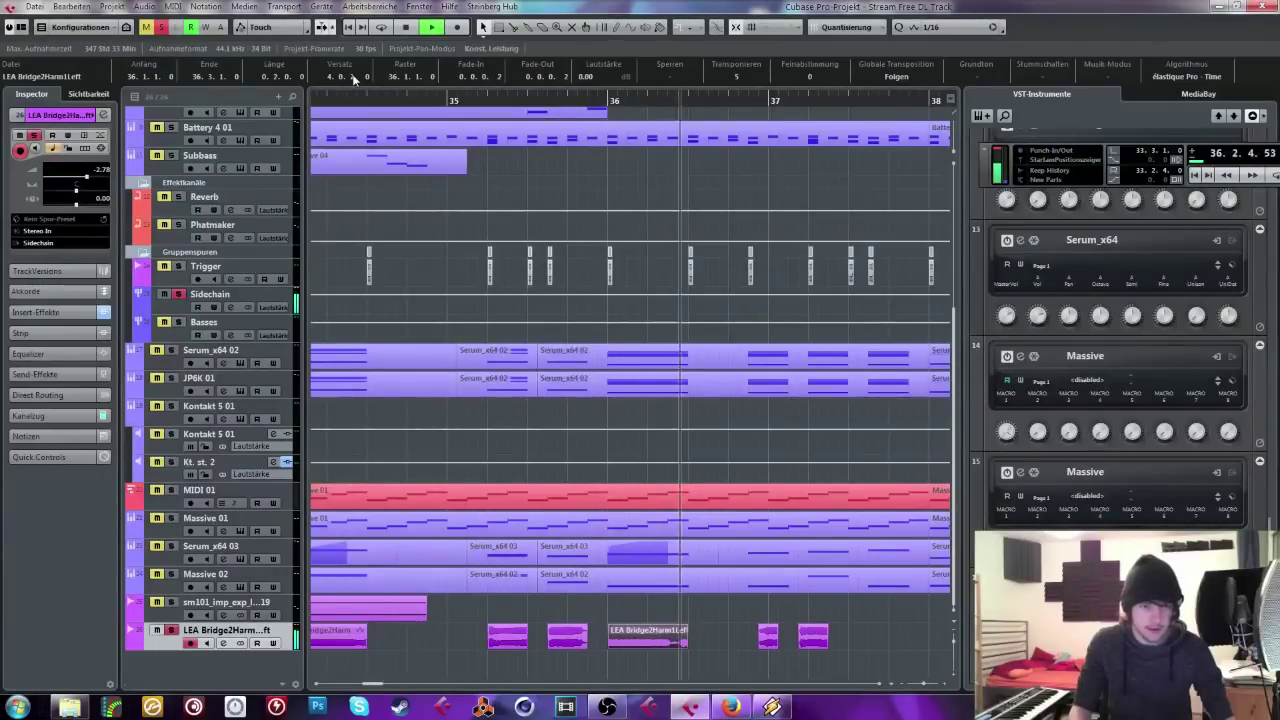
{"action": "left_click", "coordinate": [606, 100]}
{"action": "key", "text": "space"}
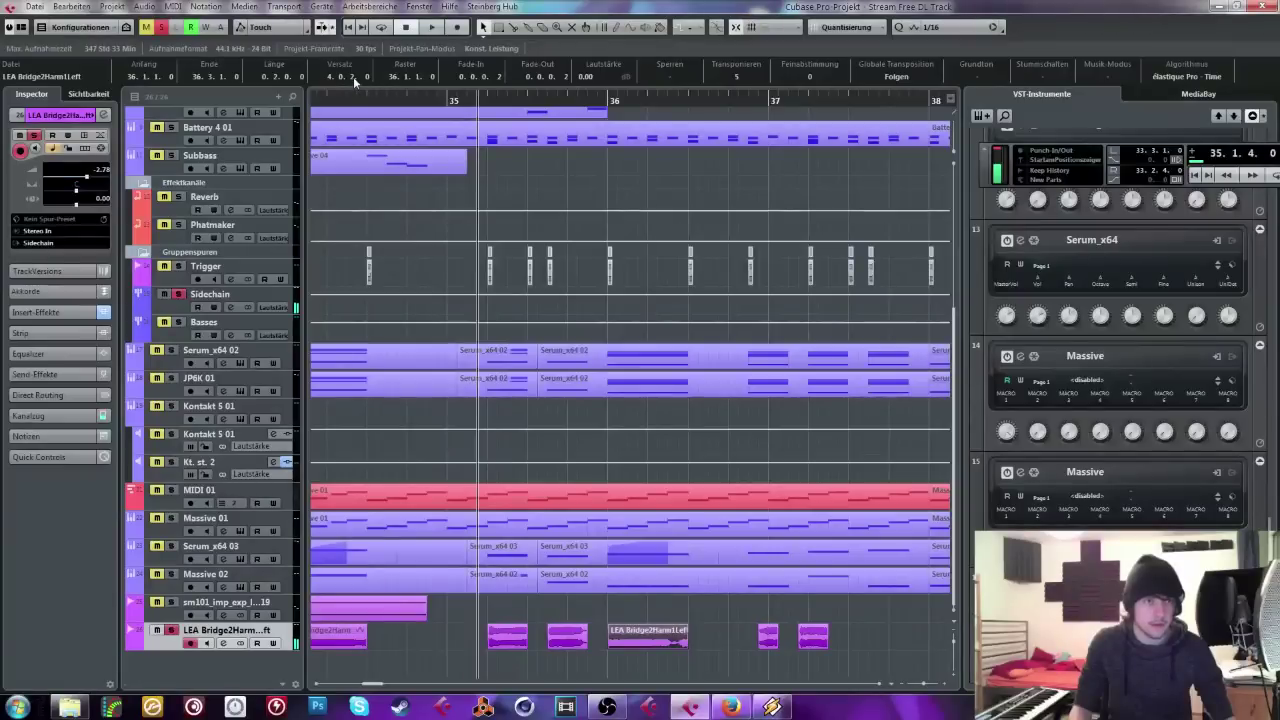
{"action": "key", "text": "space"}
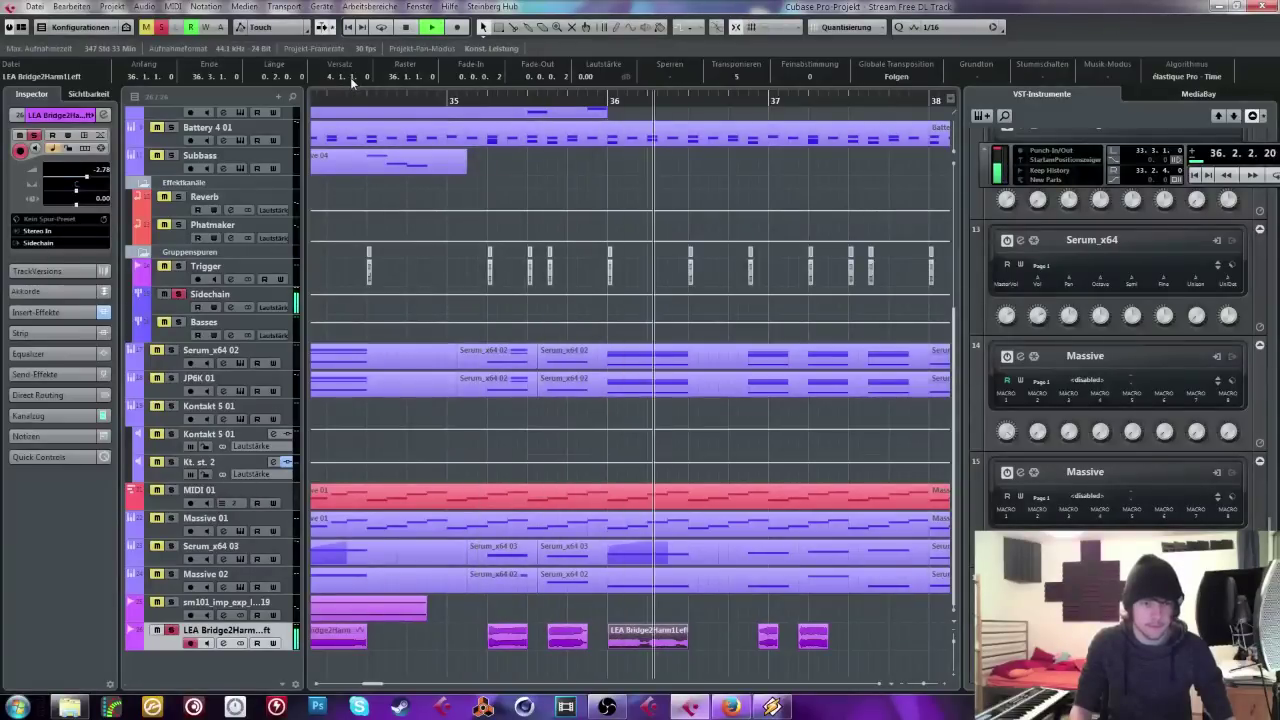
{"action": "key", "text": "space"}
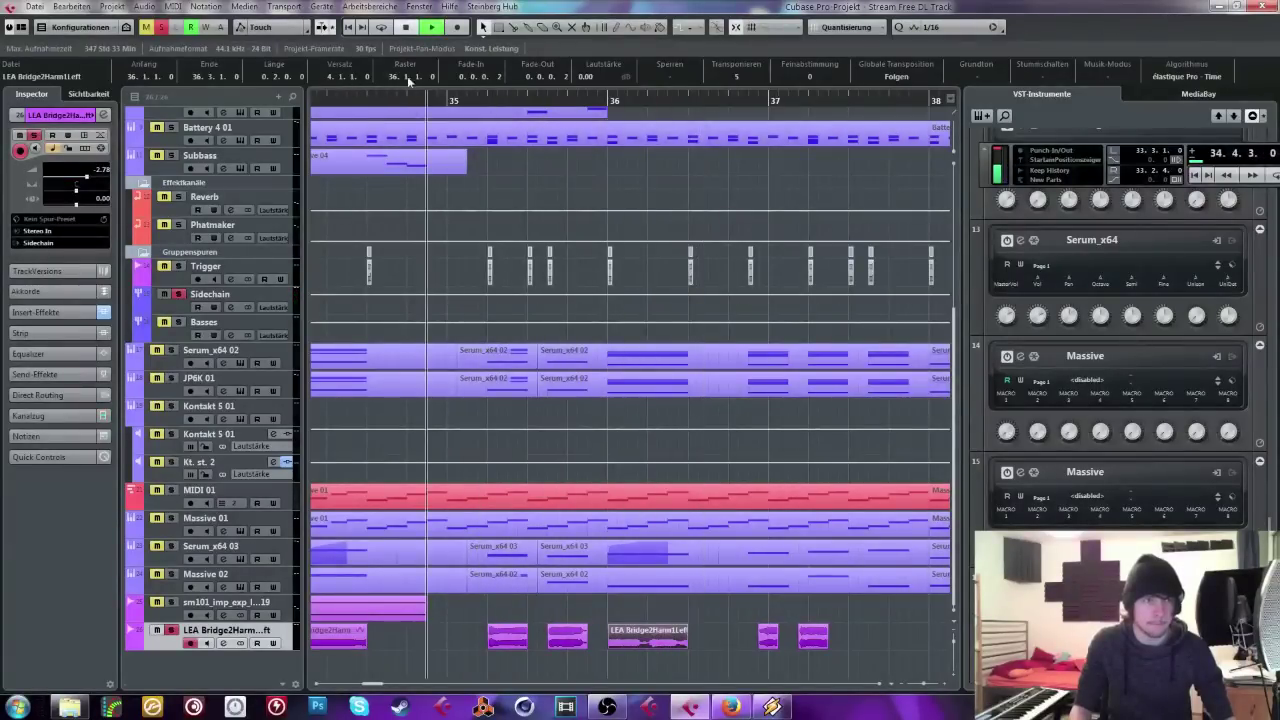
{"action": "key", "text": "space"}
{"action": "key", "text": "space"}
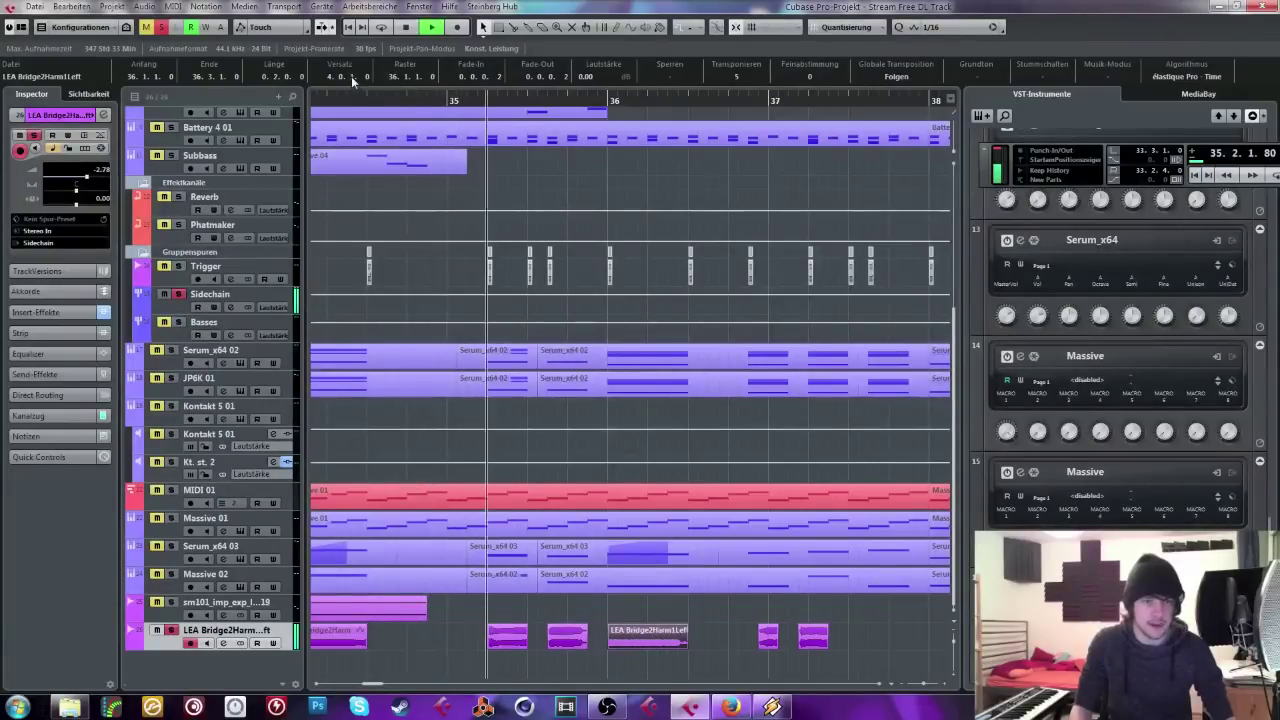
Step: Turn off all track solos, replay the full mix from bar 35 and remove the vocal slice at 36.1.1
{"action": "left_click", "coordinate": [455, 101]}
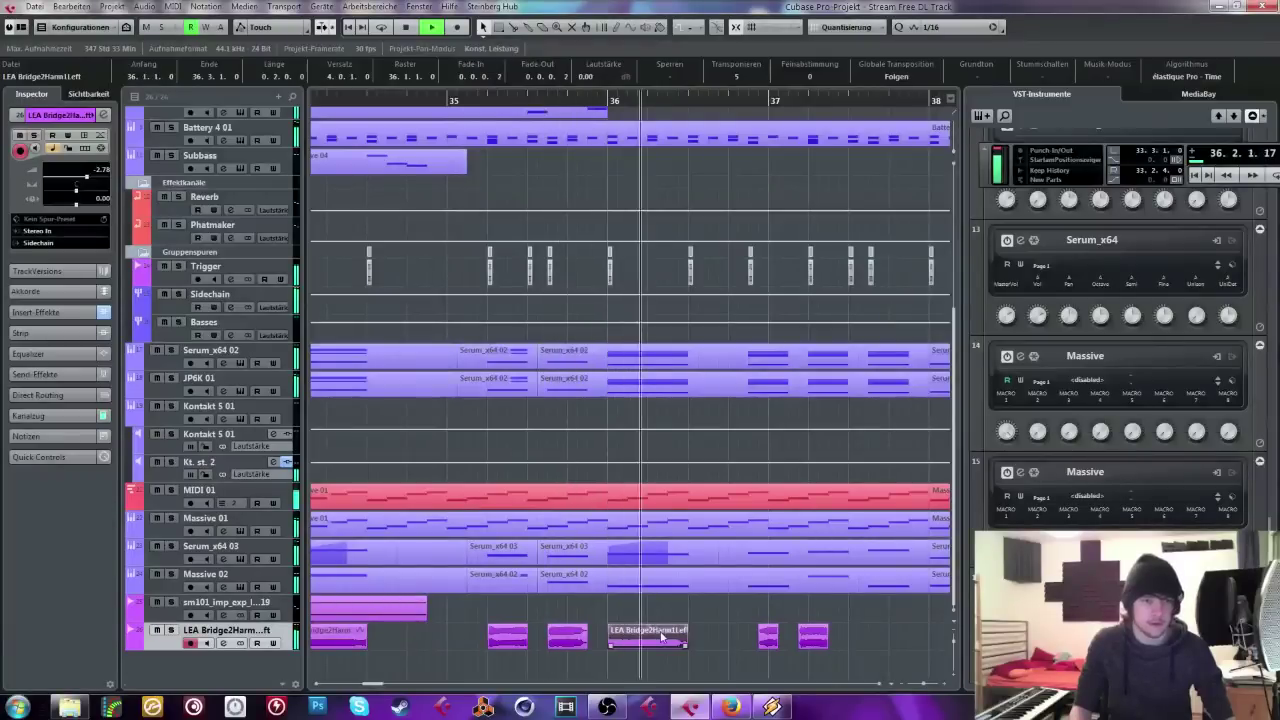
{"action": "key", "text": "space"}
{"action": "left_click", "coordinate": [500, 95]}
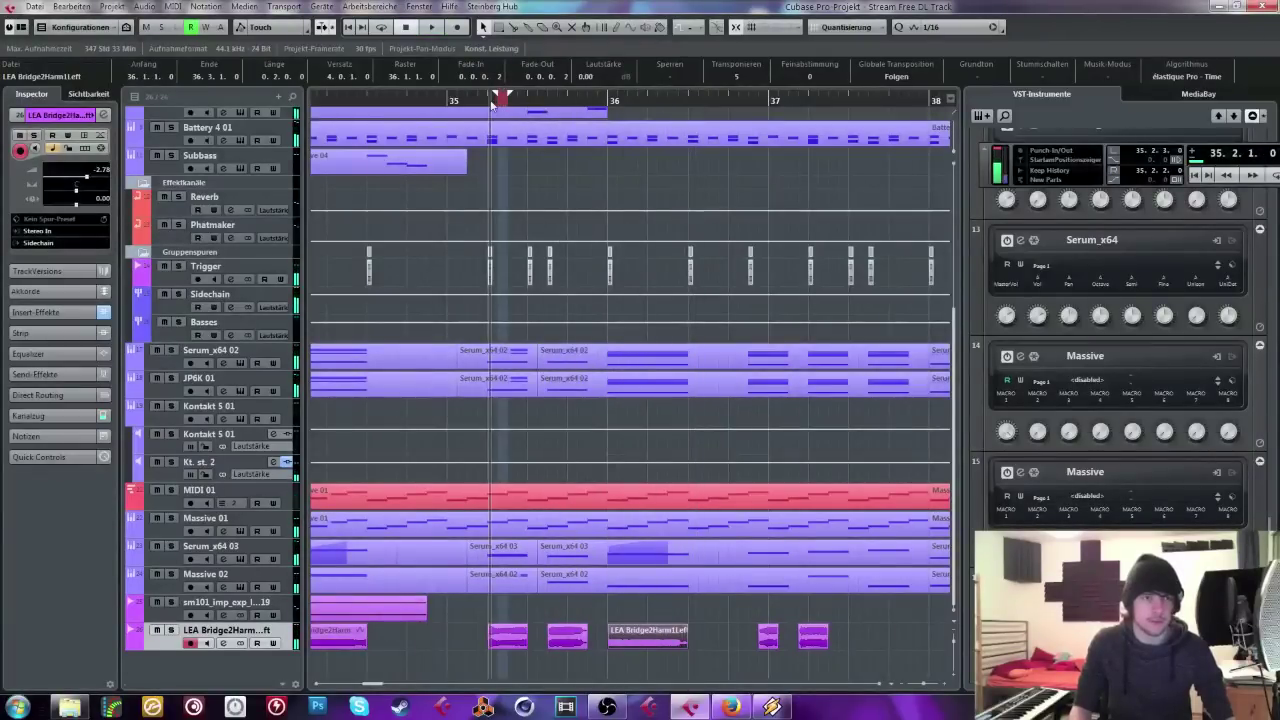
{"action": "key", "text": "space"}
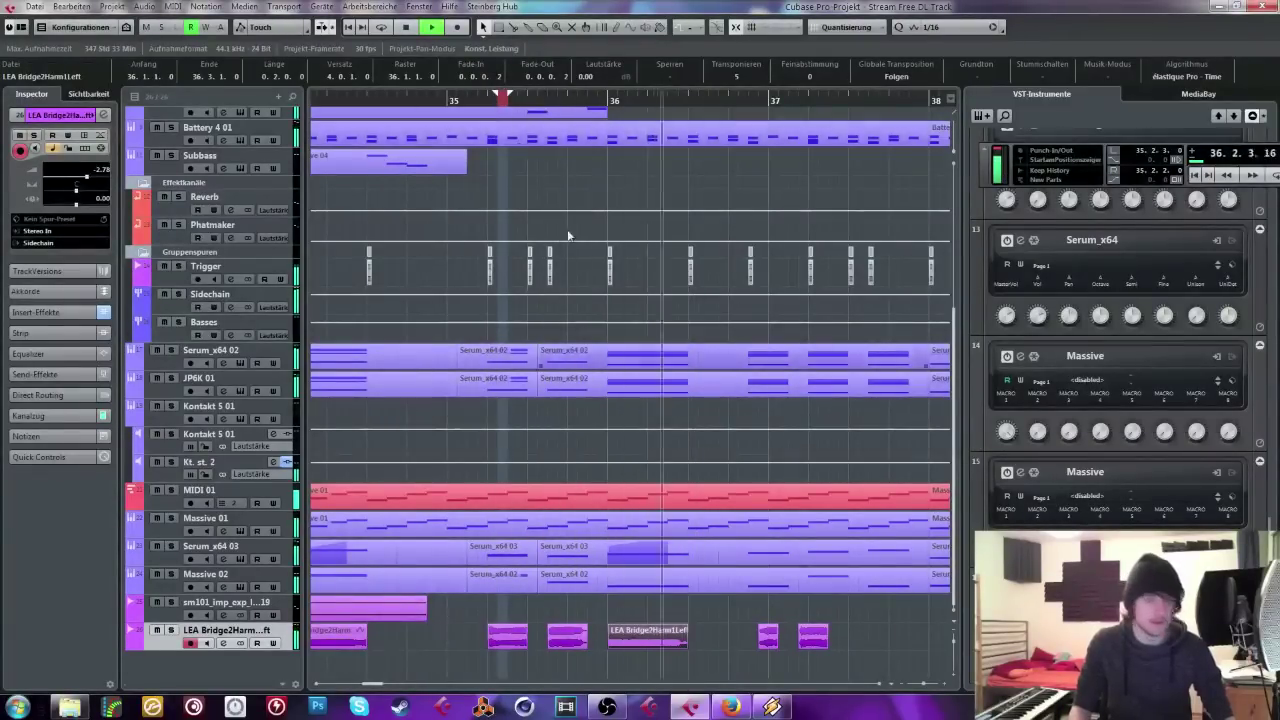
{"action": "key", "text": "space"}
{"action": "key", "text": "ctrl+z"}
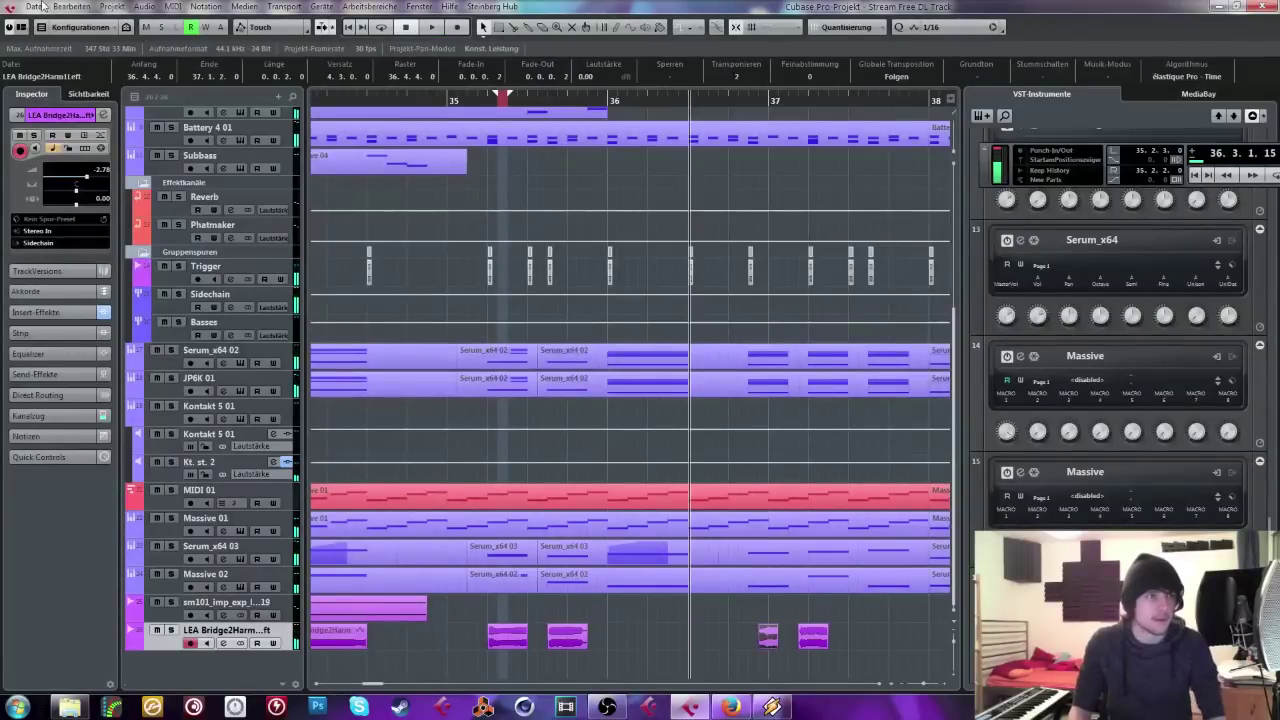
Step: Open the audio file import and preview the vocal samples LEA Verse1Track1 and LEA Chorusharm1Left in the Leaving 100bpm folder
{"action": "left_click", "coordinate": [41, 6]}
{"action": "mouse_move", "coordinate": [60, 229]}
{"action": "left_click", "coordinate": [300, 232]}
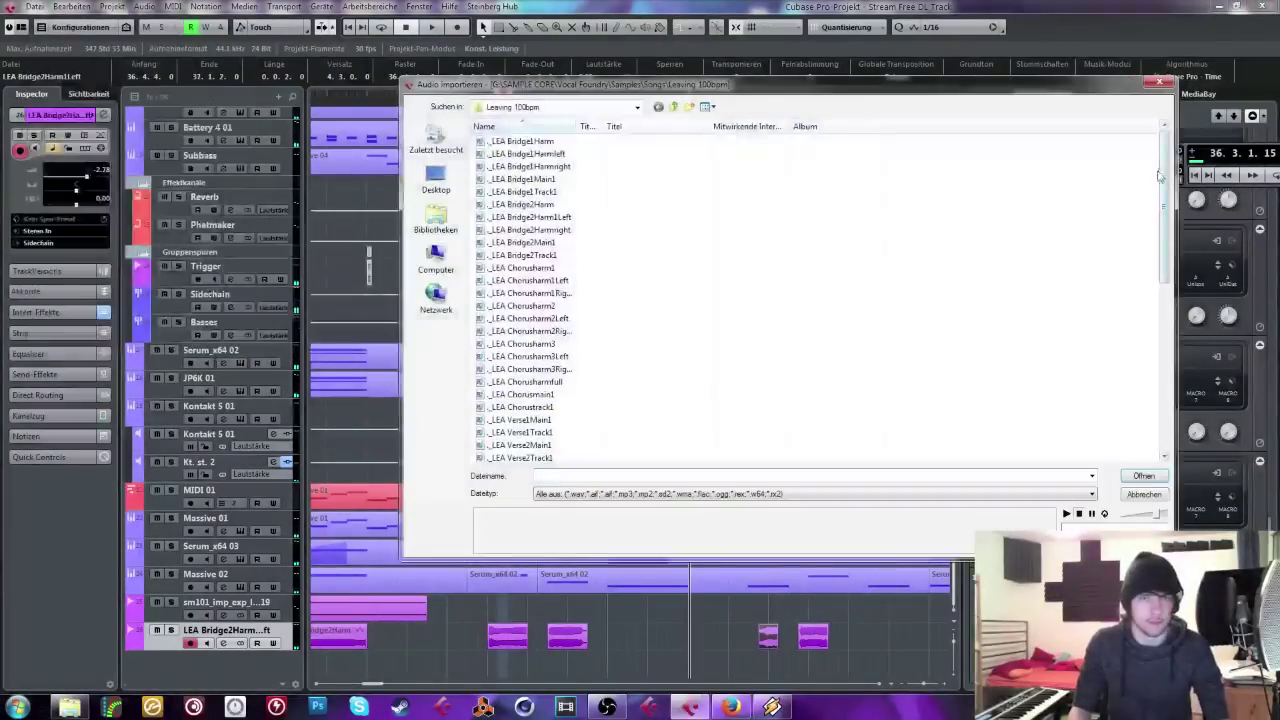
{"action": "left_click_drag", "start_coordinate": [1160, 175], "coordinate": [1163, 340]}
{"action": "left_click", "coordinate": [517, 420]}
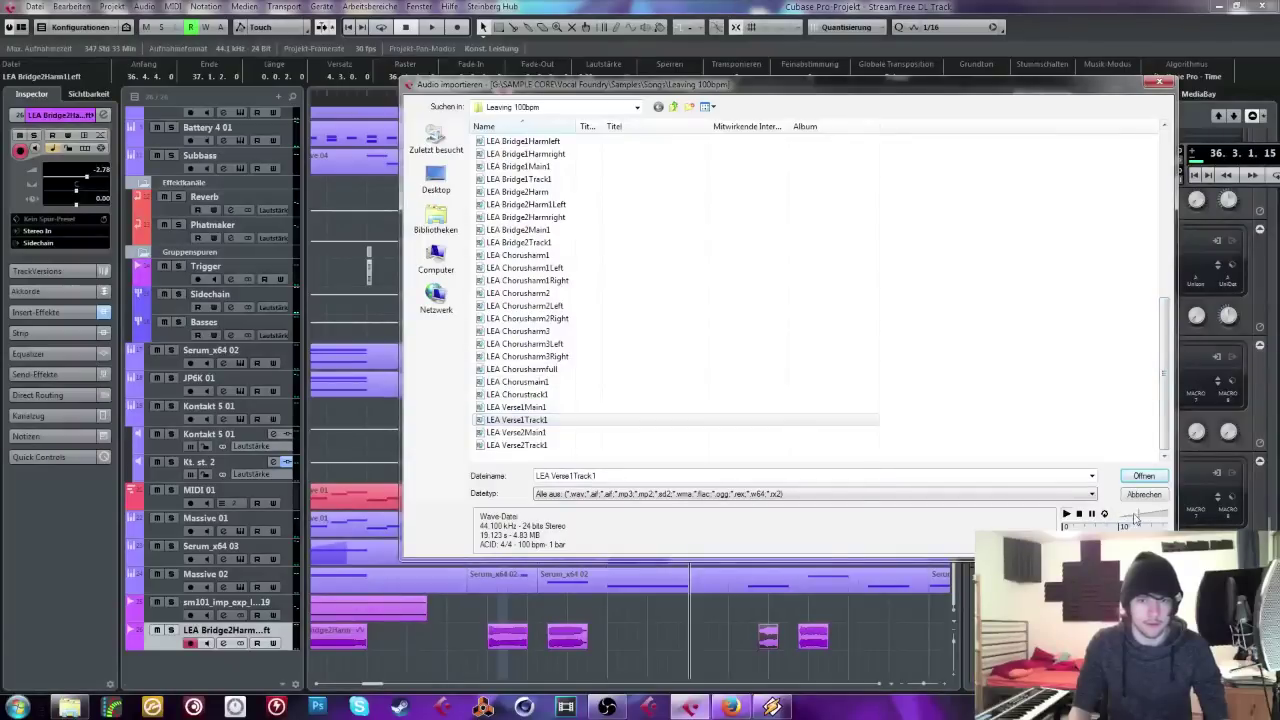
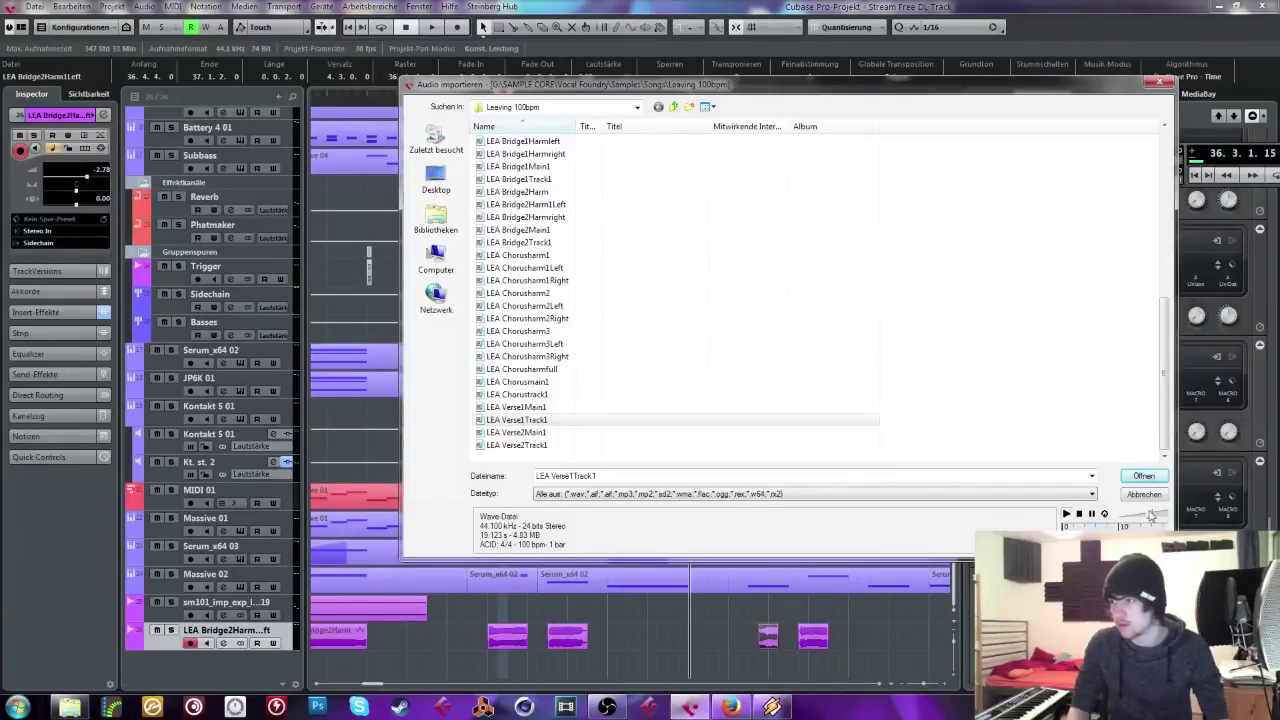
{"action": "left_click", "coordinate": [525, 268]}
Step: Browse the Hurricane 95bpm folder and preview its vocal samples, including HUR Bv6Left1 and HUR Chorus1Track1
{"action": "key", "text": "BackSpace"}
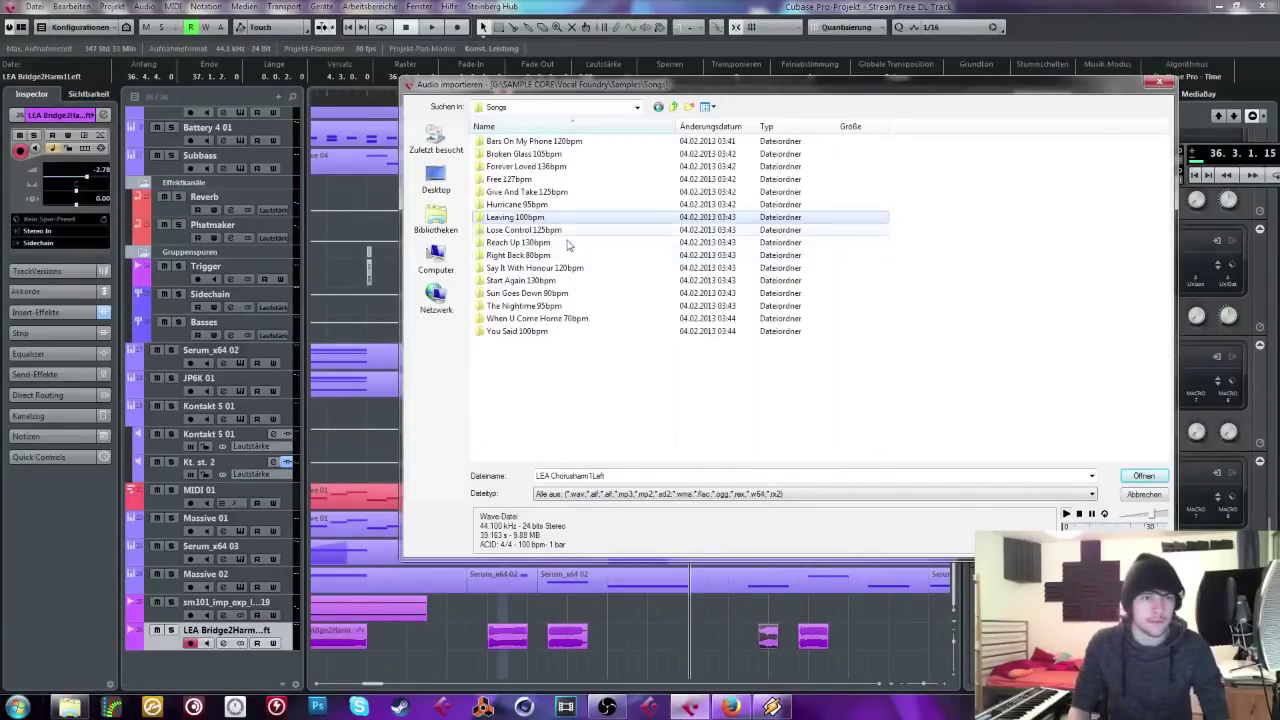
{"action": "double_click", "coordinate": [535, 217]}
{"action": "left_click", "coordinate": [543, 216]}
{"action": "scroll", "coordinate": [540, 400], "scroll_direction": "down", "scroll_amount": 3}
{"action": "left_click", "coordinate": [540, 420]}
{"action": "scroll", "coordinate": [560, 400], "scroll_direction": "down", "scroll_amount": 6}
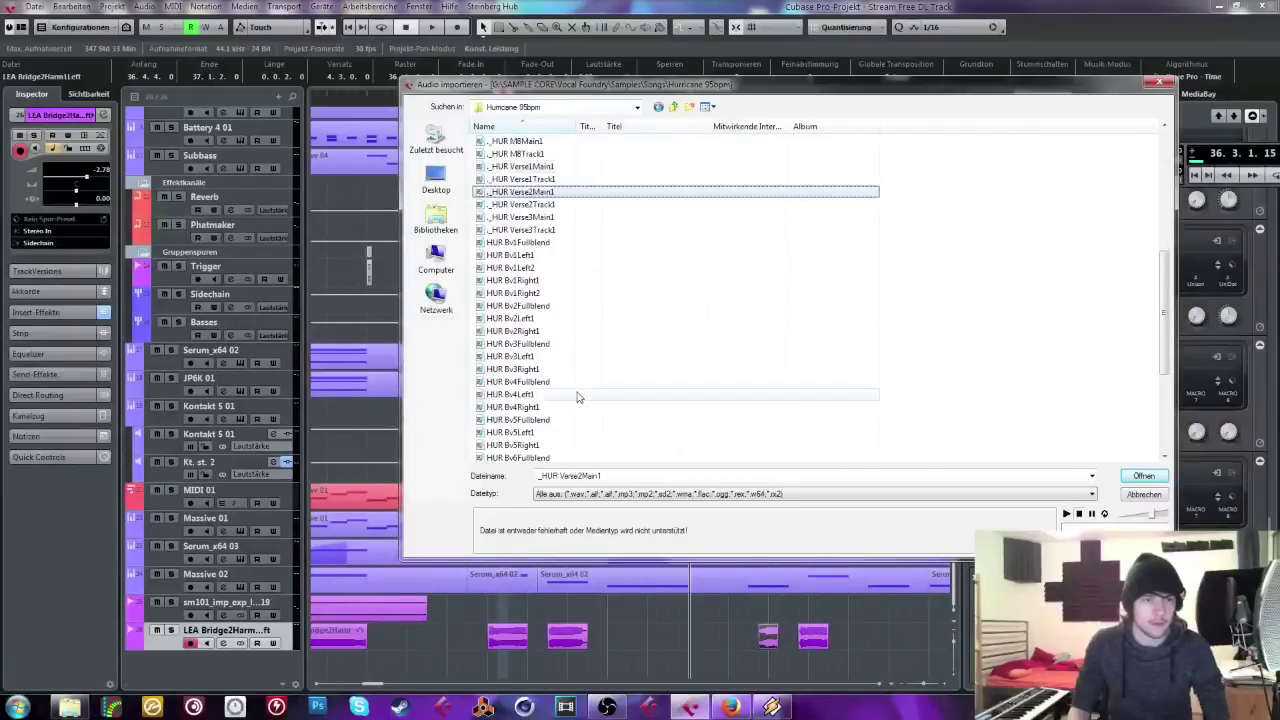
{"action": "left_click", "coordinate": [534, 395]}
{"action": "scroll", "coordinate": [592, 368], "scroll_direction": "down", "scroll_amount": 1}
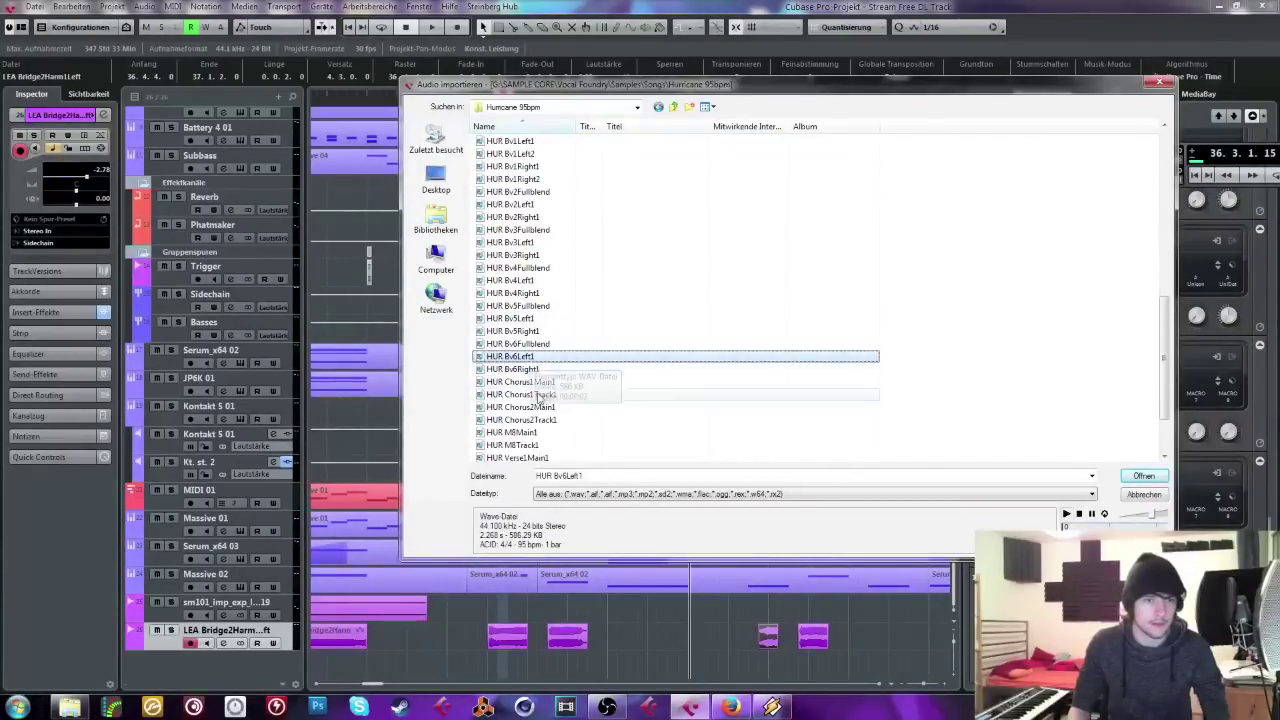
{"action": "left_click", "coordinate": [538, 395]}
Step: Import GAT Adlib5 from the Give And Take 125bpm folder and move it onto a new track below the vocal, starting at 36.2.4
{"action": "key", "text": "BackSpace"}
{"action": "double_click", "coordinate": [527, 191]}
{"action": "scroll", "coordinate": [560, 400], "scroll_direction": "down", "scroll_amount": 8}
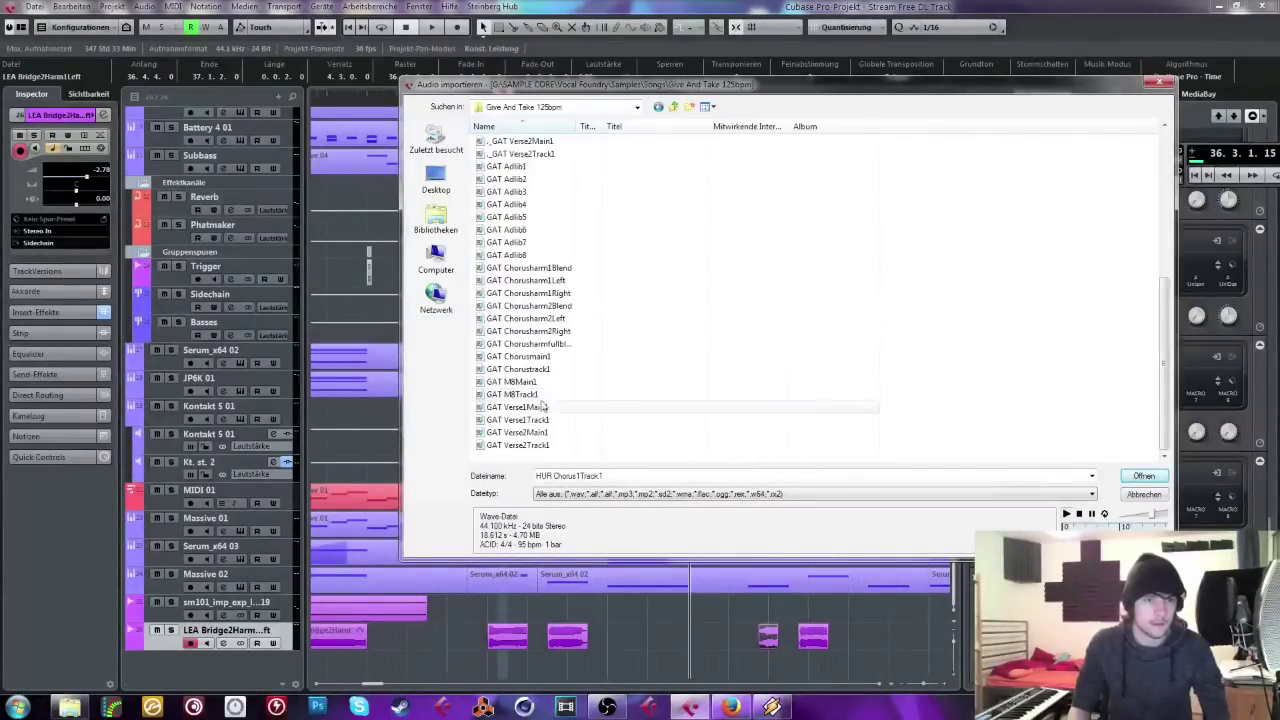
{"action": "left_click", "coordinate": [548, 408]}
{"action": "scroll", "coordinate": [555, 380], "scroll_direction": "up", "scroll_amount": 2}
{"action": "left_click", "coordinate": [565, 293]}
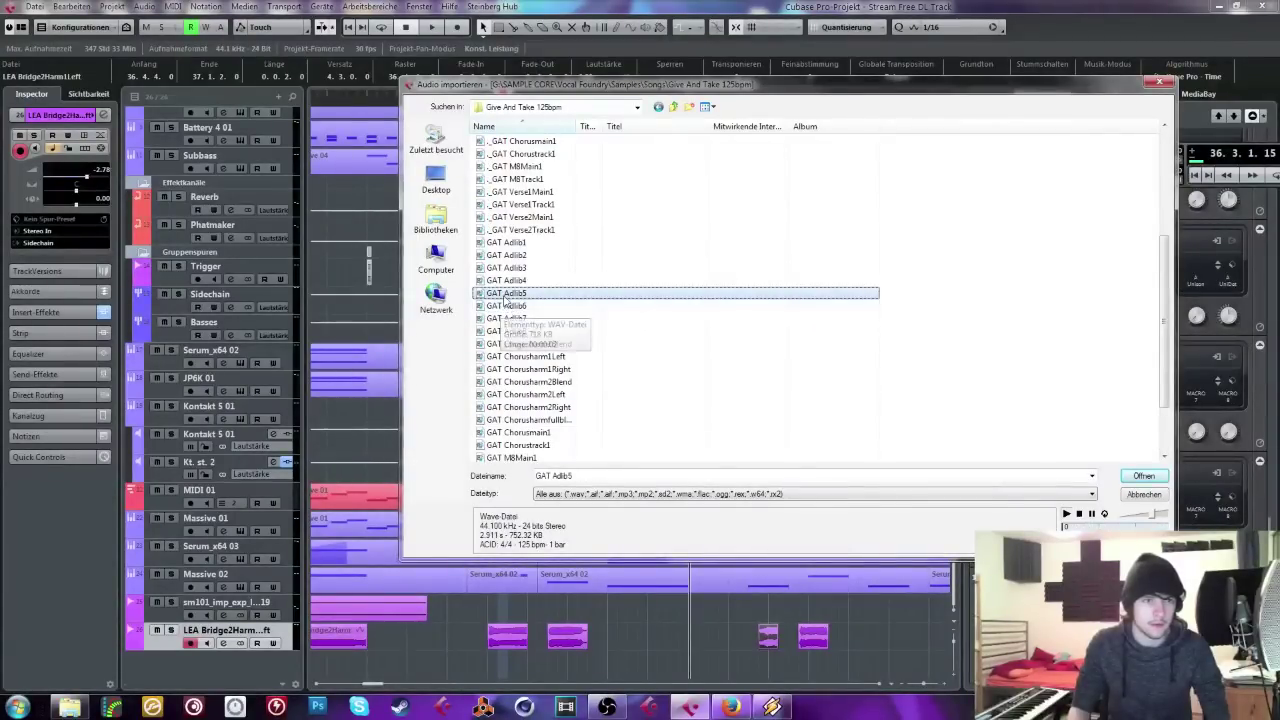
{"action": "double_click", "coordinate": [508, 293]}
{"action": "left_click", "coordinate": [686, 432]}
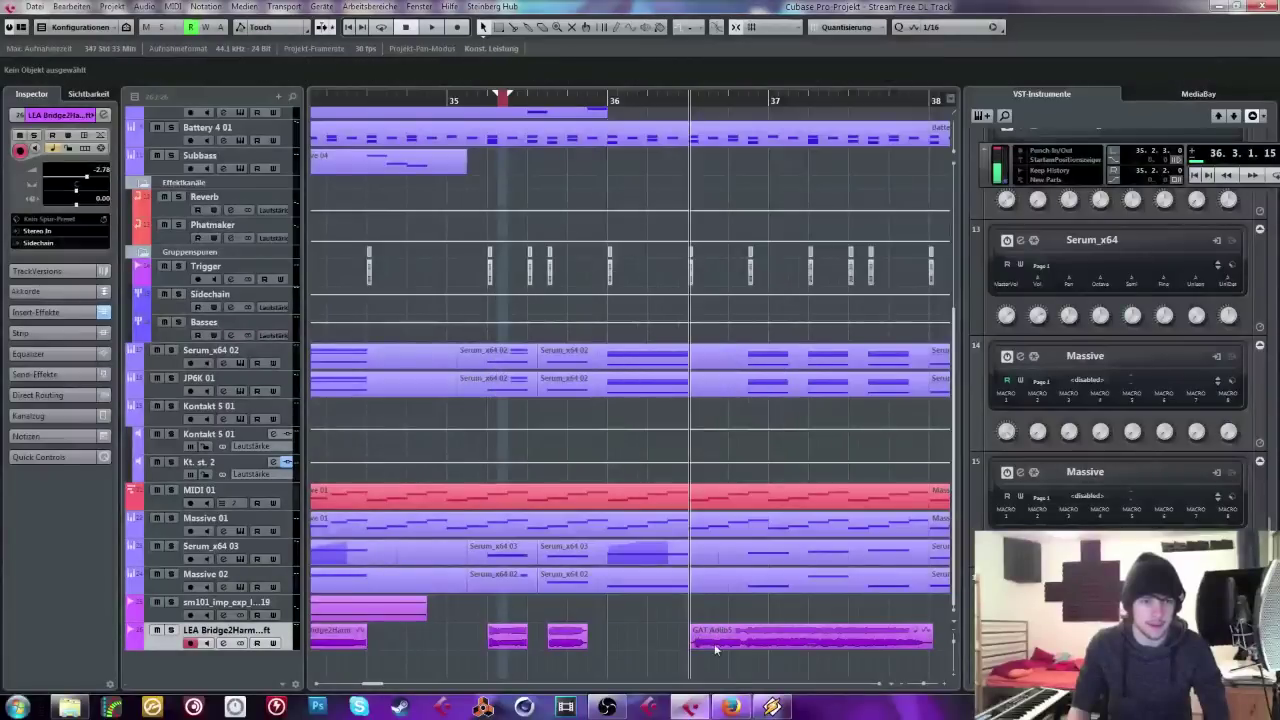
{"action": "left_click_drag", "start_coordinate": [738, 668], "coordinate": [728, 668]}
Step: Import GAT Adlib6 from the Give And Take 125bpm folder onto a new audio track below GAT Adlib5, near 36.3.1
{"action": "left_click_drag", "start_coordinate": [250, 648], "coordinate": [247, 658]}
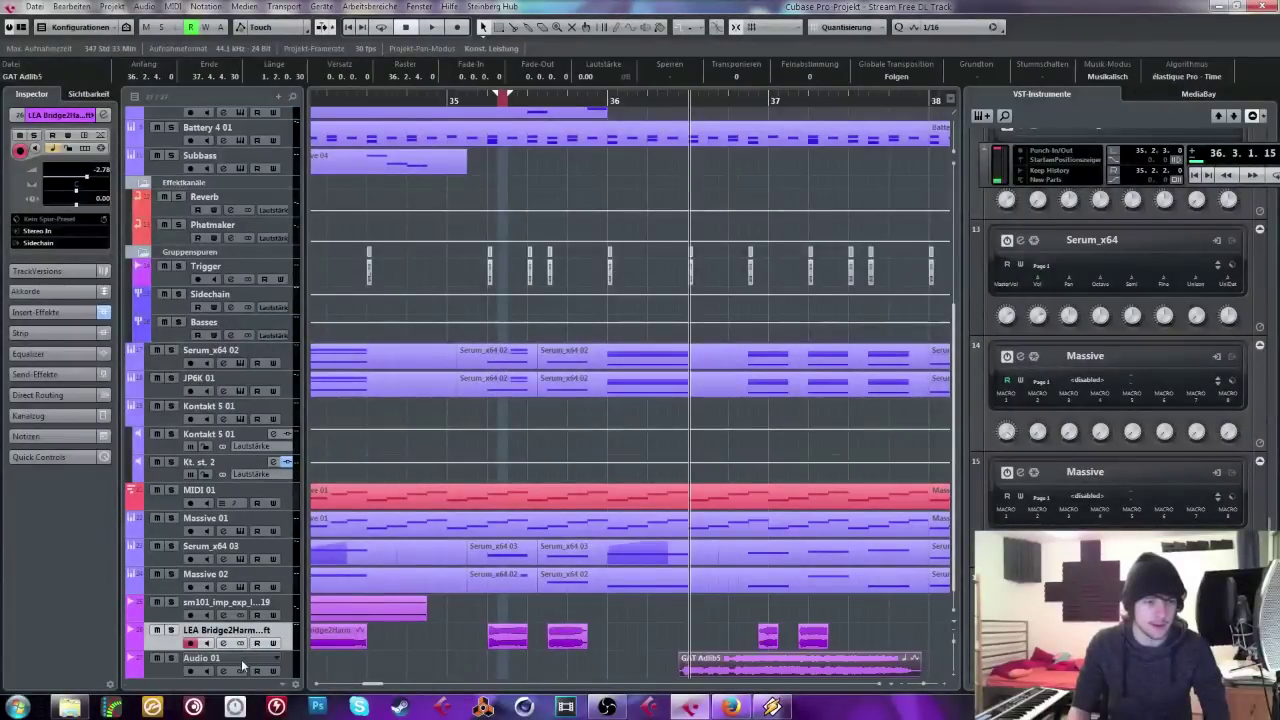
{"action": "left_click", "coordinate": [34, 6]}
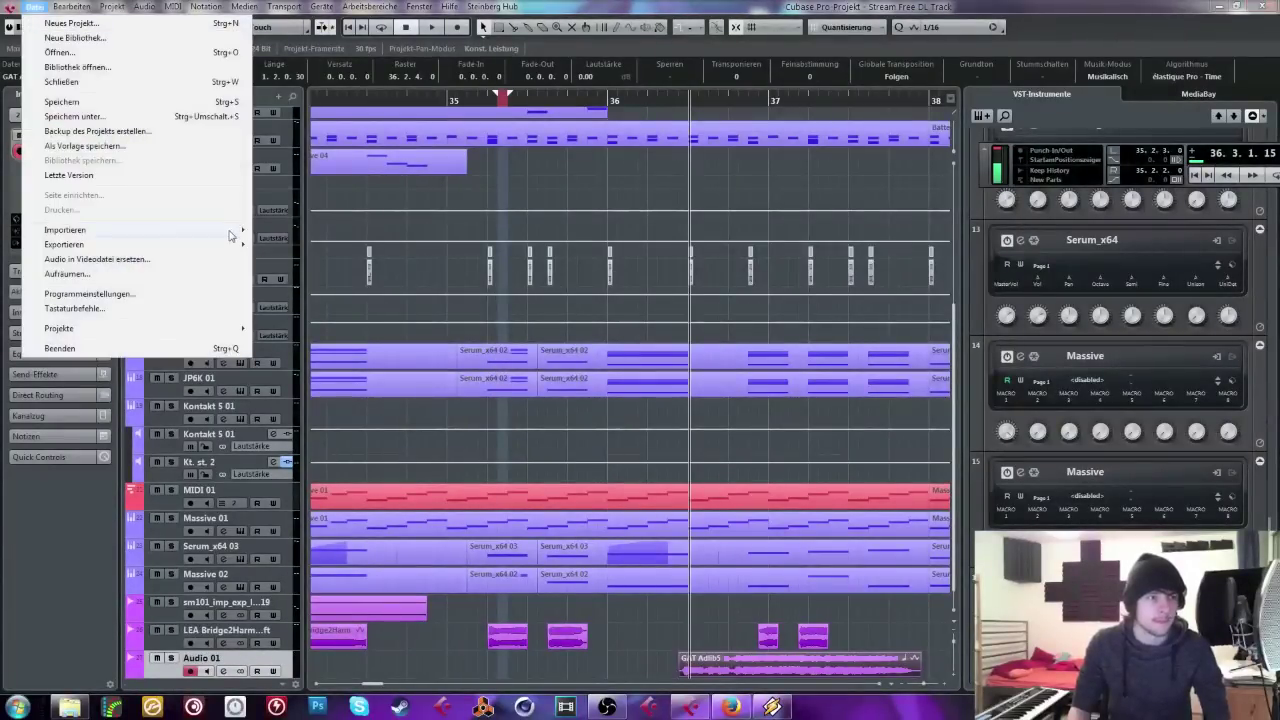
{"action": "mouse_move", "coordinate": [230, 232]}
{"action": "left_click", "coordinate": [290, 229]}
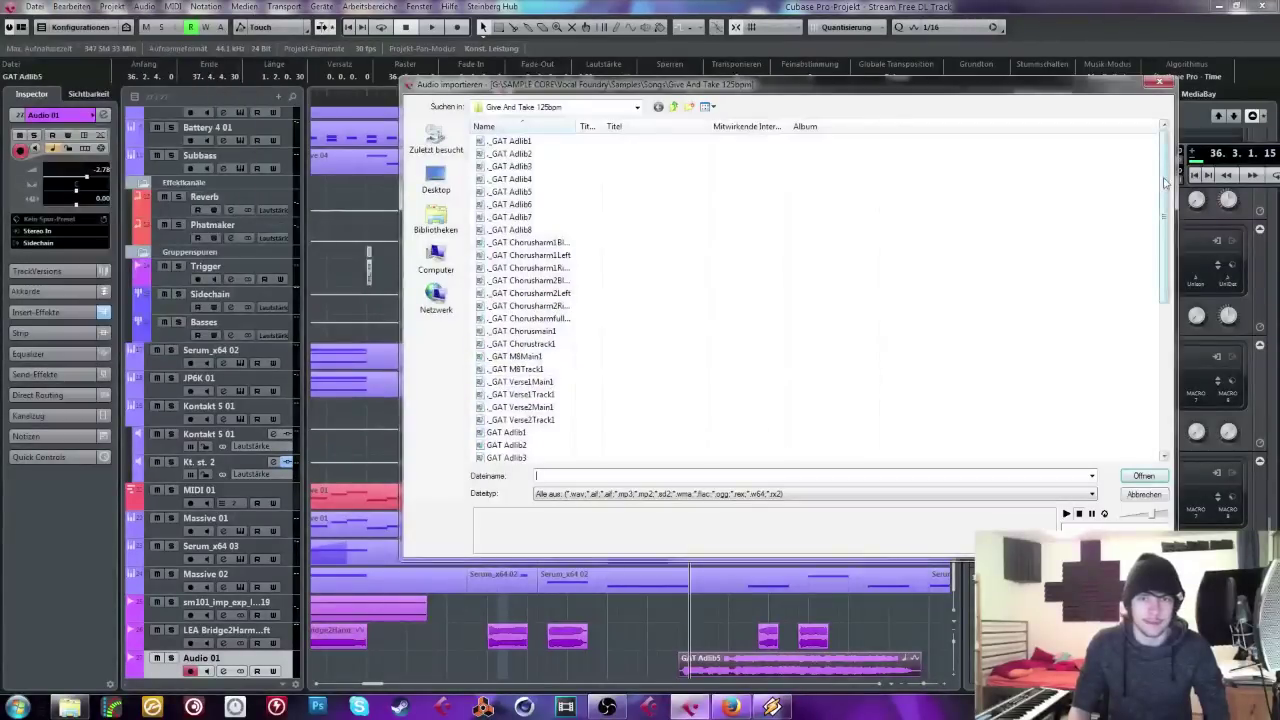
{"action": "left_click_drag", "start_coordinate": [1165, 182], "coordinate": [1165, 317]}
{"action": "left_click", "coordinate": [555, 259]}
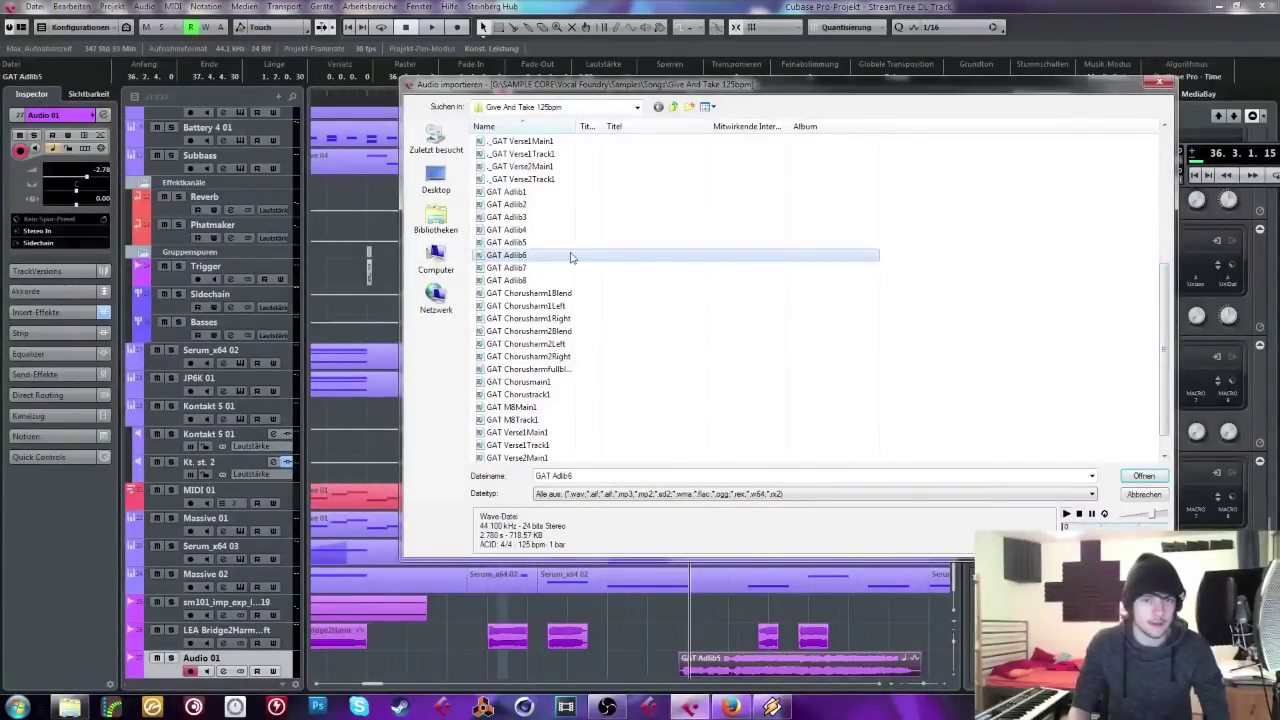
{"action": "double_click", "coordinate": [571, 258]}
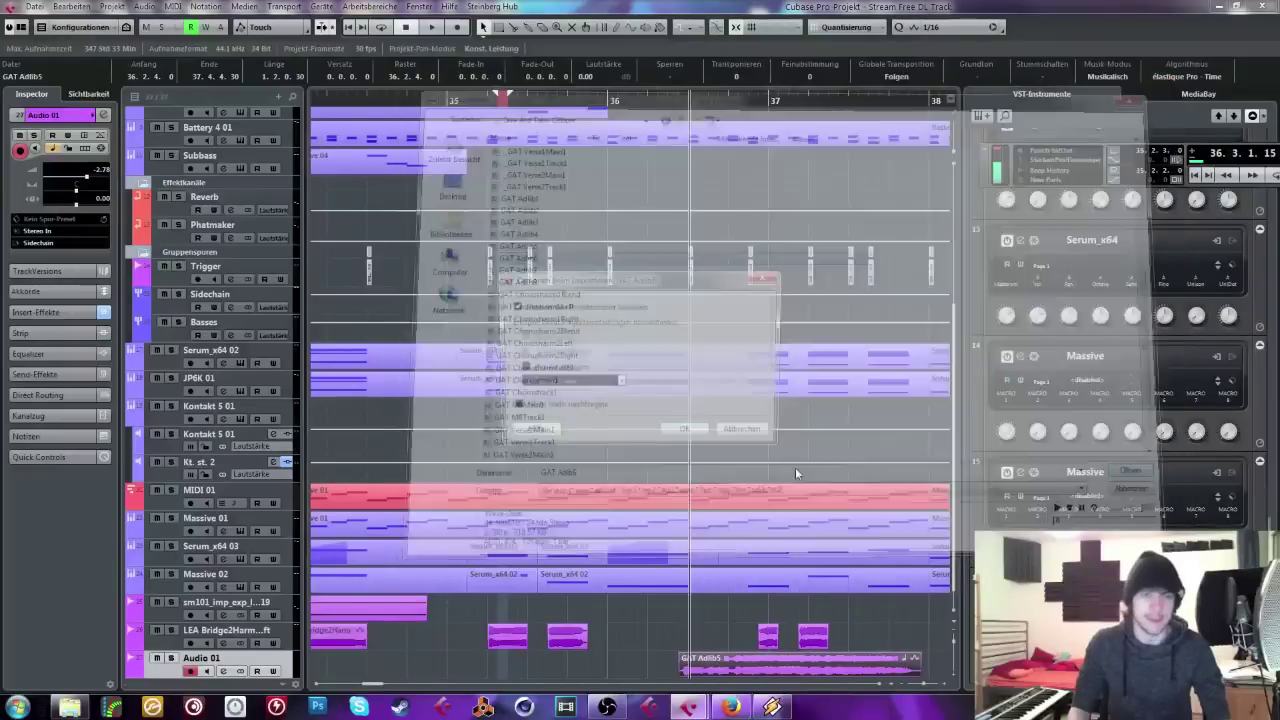
{"action": "key", "text": "Return"}
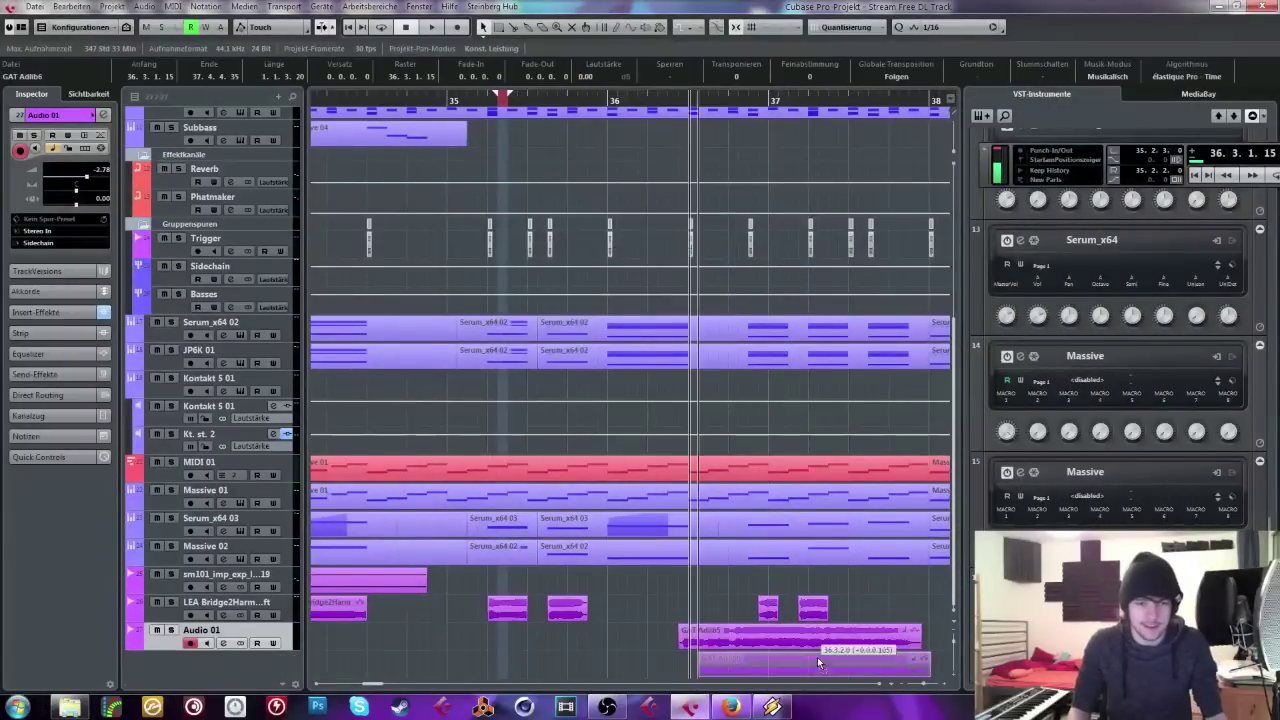
Step: Switch off musical mode for the GAT Adlib5 and GAT Adlib6 clips in the sample editor
{"action": "double_click", "coordinate": [888, 663]}
{"action": "key", "text": "Escape"}
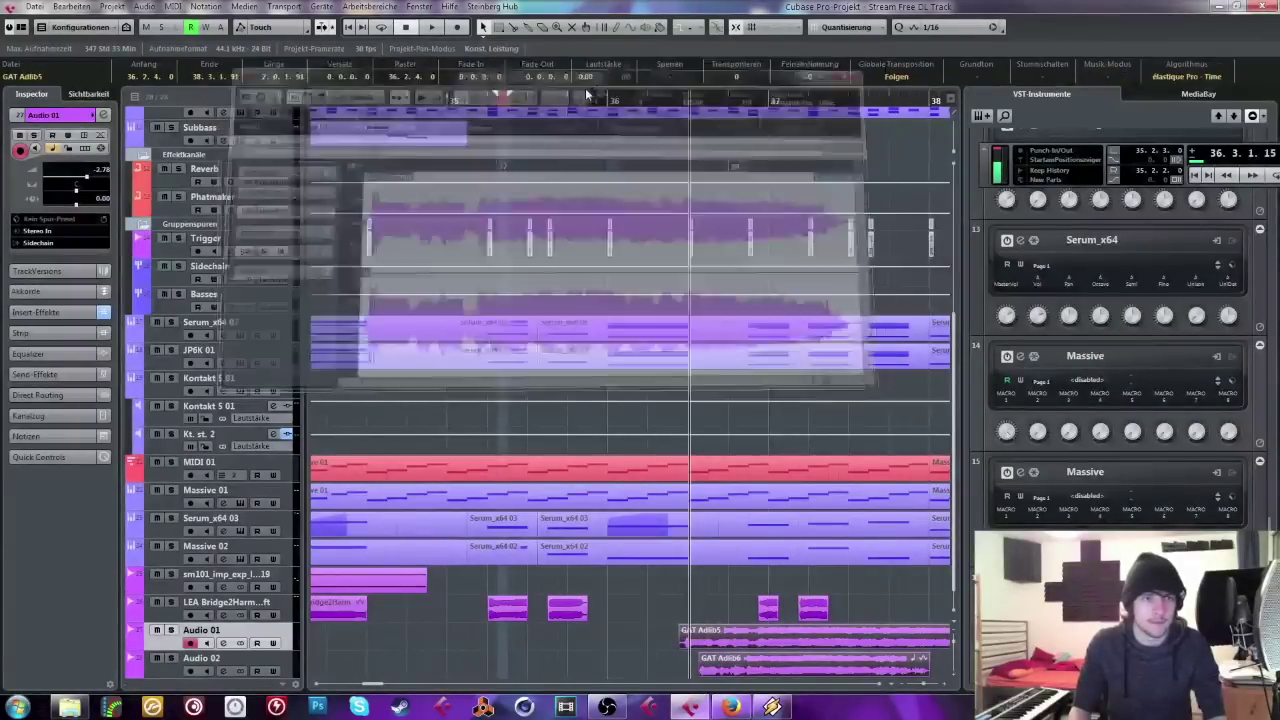
{"action": "double_click", "coordinate": [924, 636]}
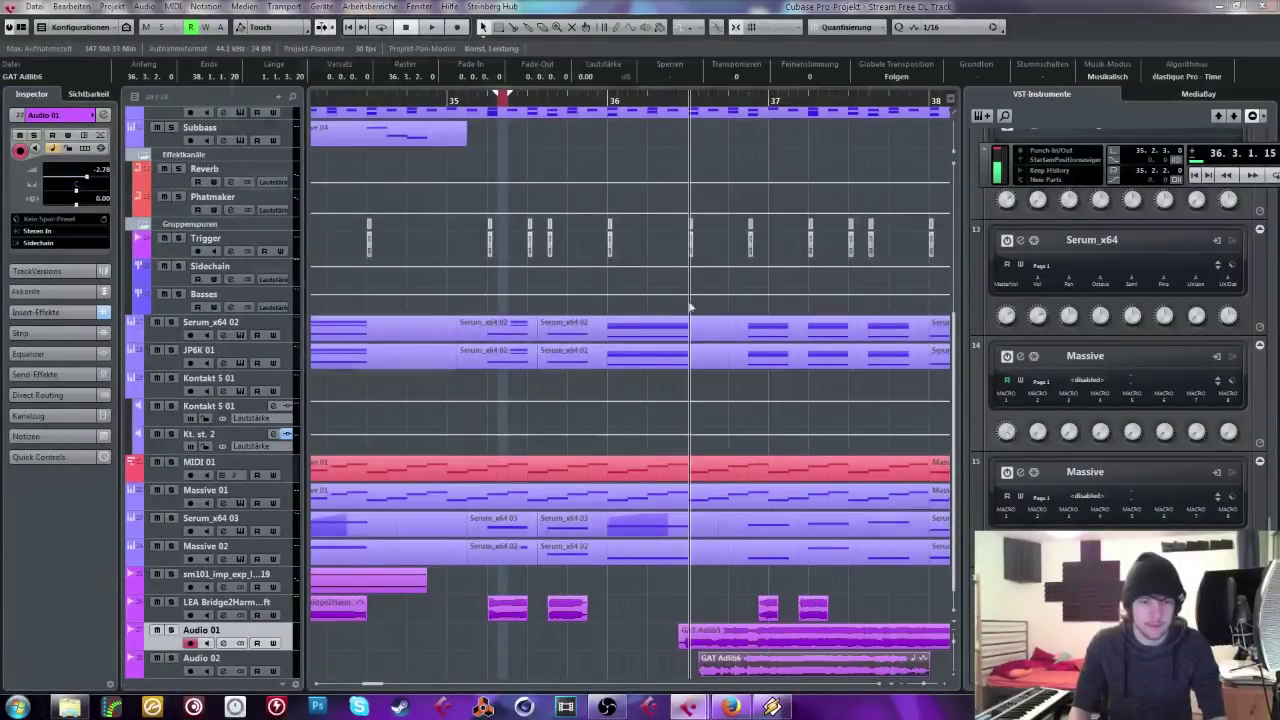
{"action": "key", "text": "Escape"}
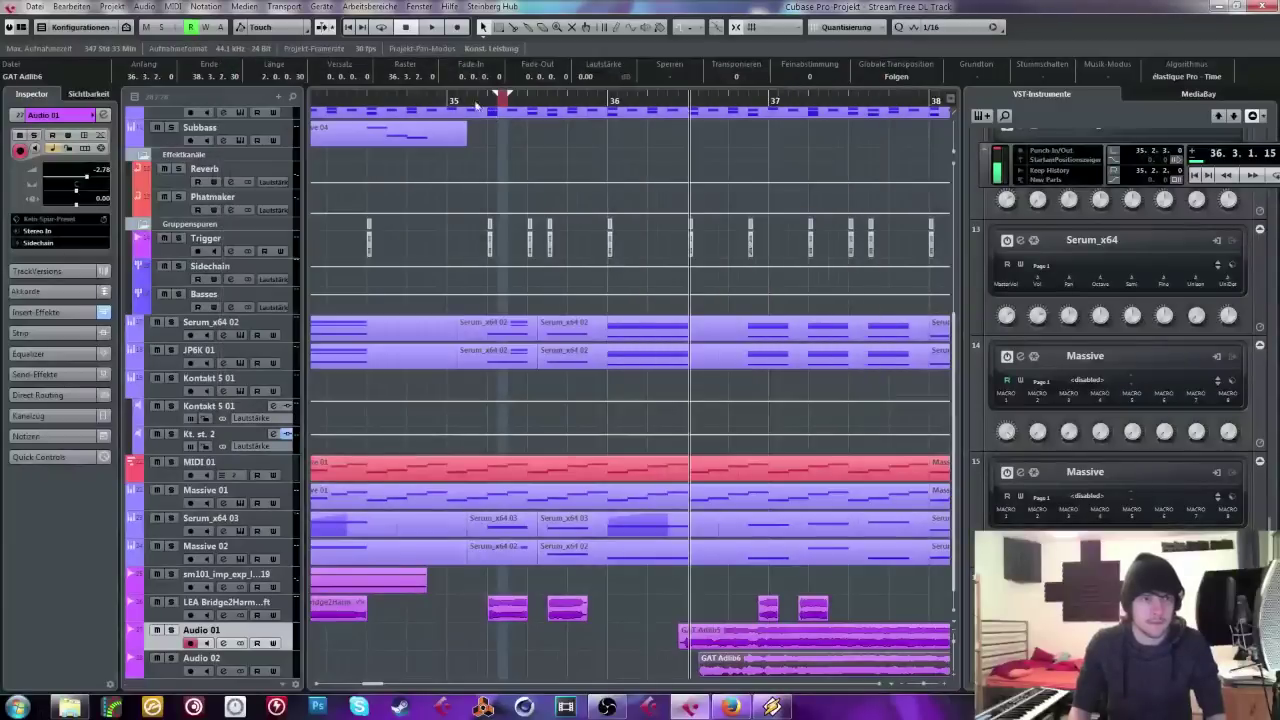
Step: Play the passage from bar 35 and move both GAT adlib clips onto the LEA Bridge2Harm vocal track, starting around 37.3
{"action": "double_click", "coordinate": [477, 102]}
{"action": "scroll", "coordinate": [892, 570], "scroll_direction": "right", "scroll_amount": 3}
{"action": "scroll", "coordinate": [905, 590], "scroll_direction": "down", "scroll_amount": 1}
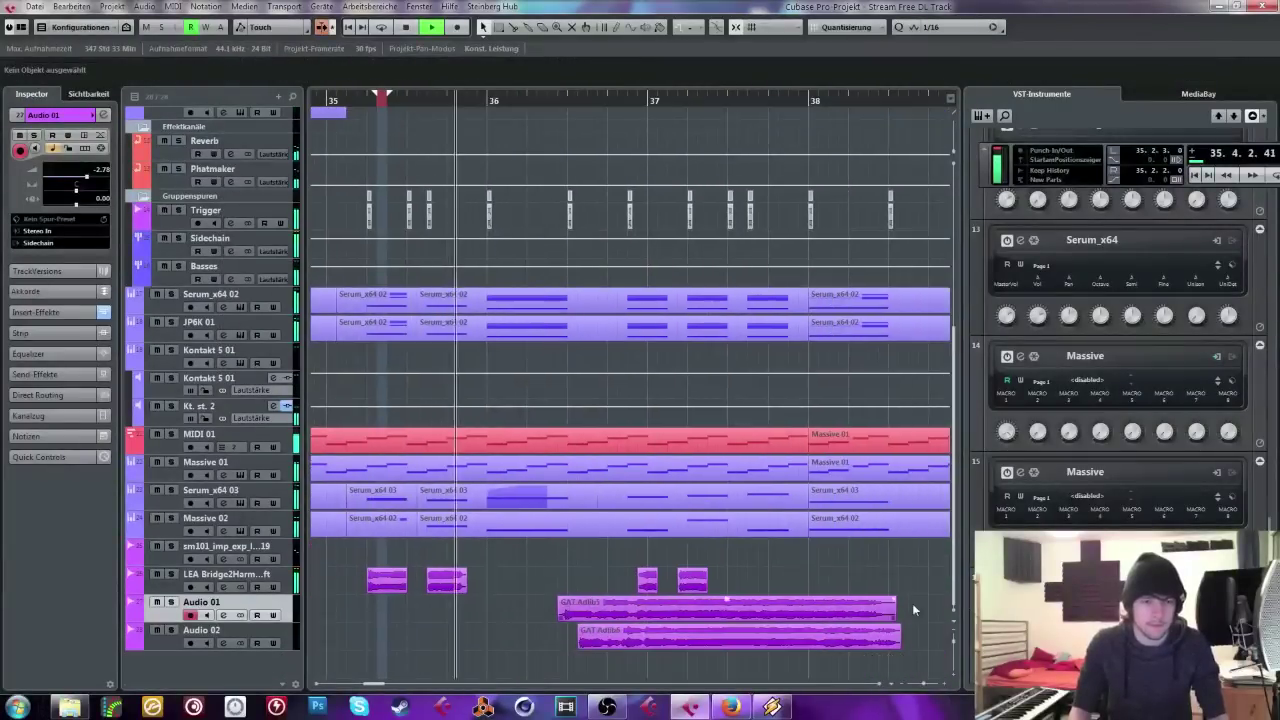
{"action": "key", "text": "space"}
{"action": "left_click_drag", "start_coordinate": [681, 638], "coordinate": [861, 610]}
Step: Remove the empty tracks Audio 01 and Audio 02
{"action": "left_click", "coordinate": [460, 633]}
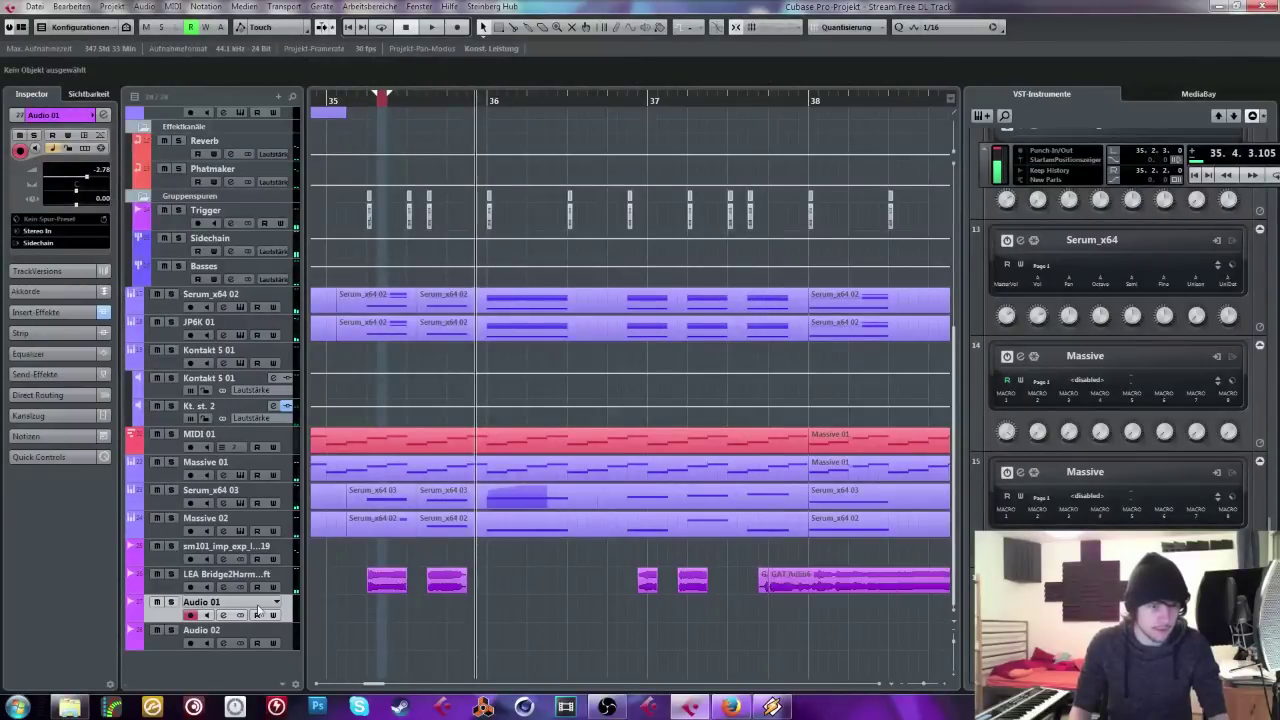
{"action": "scroll", "coordinate": [257, 612], "scroll_direction": "up", "scroll_amount": 1}
{"action": "left_click", "coordinate": [257, 606]}
{"action": "left_click", "coordinate": [257, 641]}
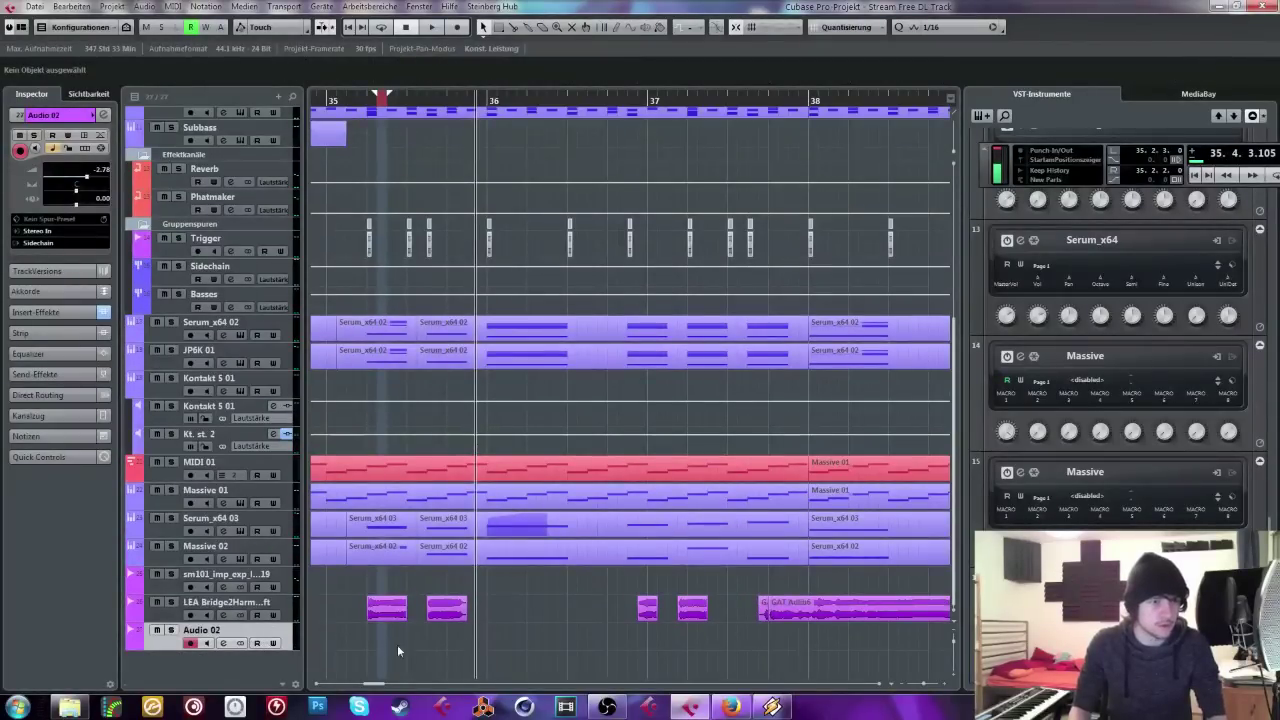
Step: Move the GAT Adlib6 clip aside to about bar 40 and shorten GAT Adlib5 to its later part, starting near 37.3
{"action": "scroll", "coordinate": [525, 152], "scroll_direction": "up", "scroll_amount": 1}
{"action": "left_click", "coordinate": [367, 100]}
{"action": "key", "text": "g"}
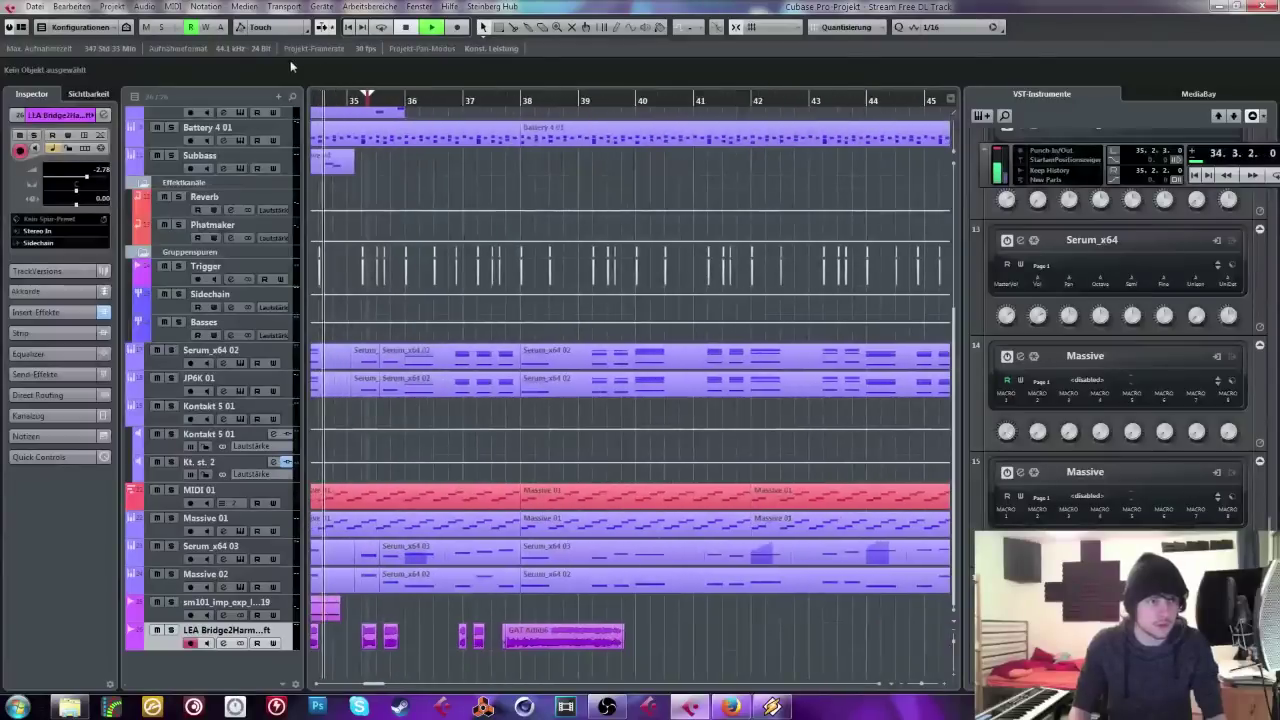
{"action": "key", "text": "space"}
{"action": "left_click_drag", "start_coordinate": [548, 638], "coordinate": [685, 641]}
{"action": "left_click_drag", "start_coordinate": [588, 645], "coordinate": [513, 649]}
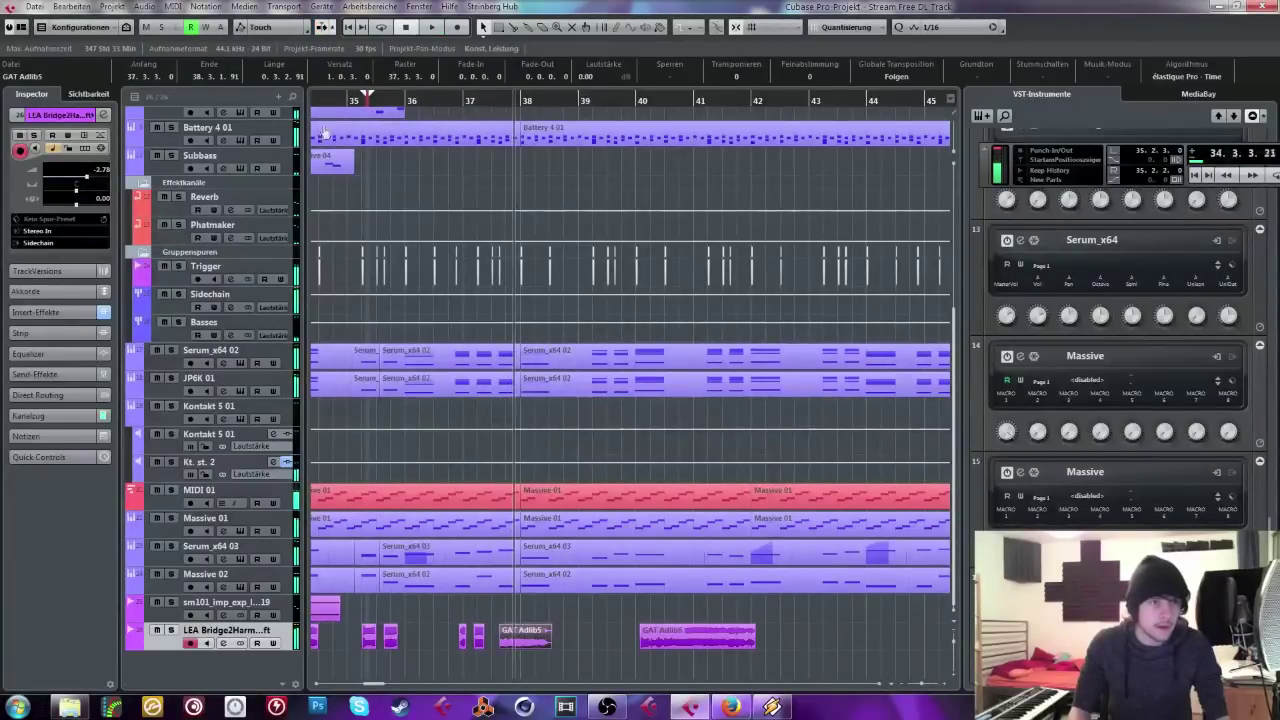
Step: Move the shortened GAT Adlib5 clip to 36.1.1 and trim its end to 36.3.1 while playing the soloed vocal track
{"action": "key", "text": "h"}
{"action": "key", "text": "h"}
{"action": "key", "text": "h"}
{"action": "key", "text": "g"}
{"action": "key", "text": "g"}
{"action": "key", "text": "g"}
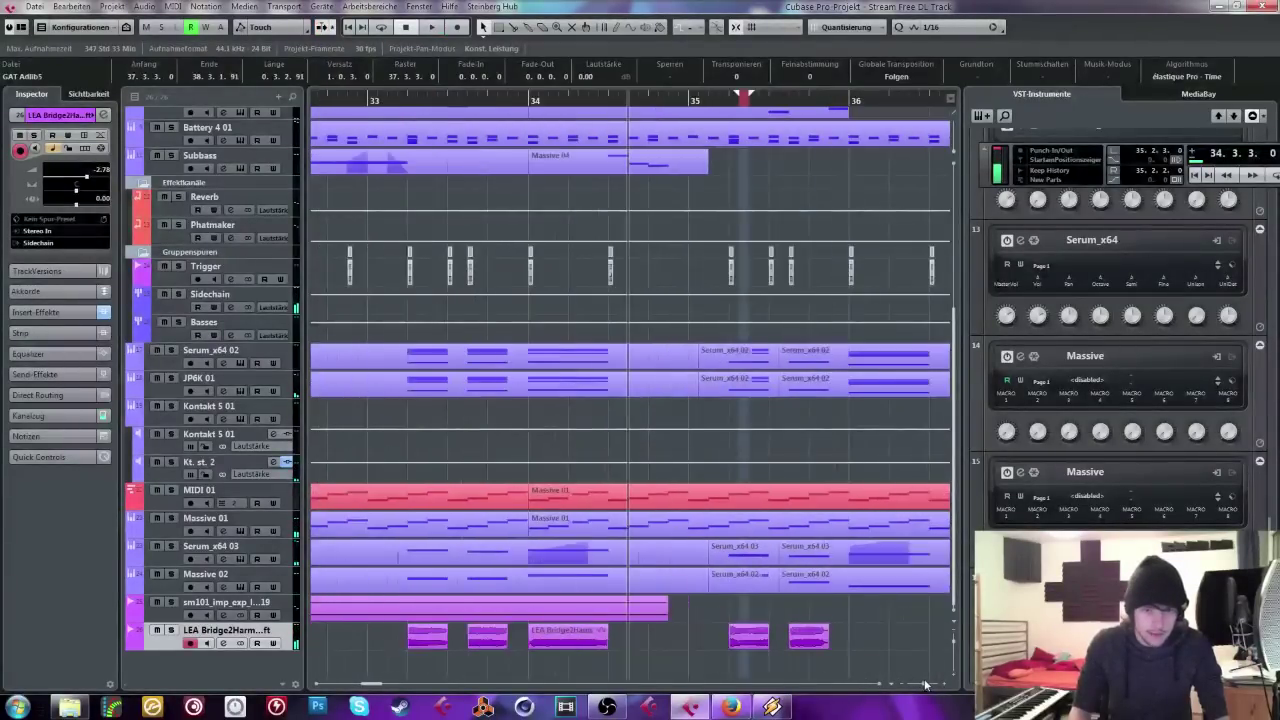
{"action": "left_click_drag", "start_coordinate": [809, 637], "coordinate": [547, 645]}
{"action": "key", "text": "space"}
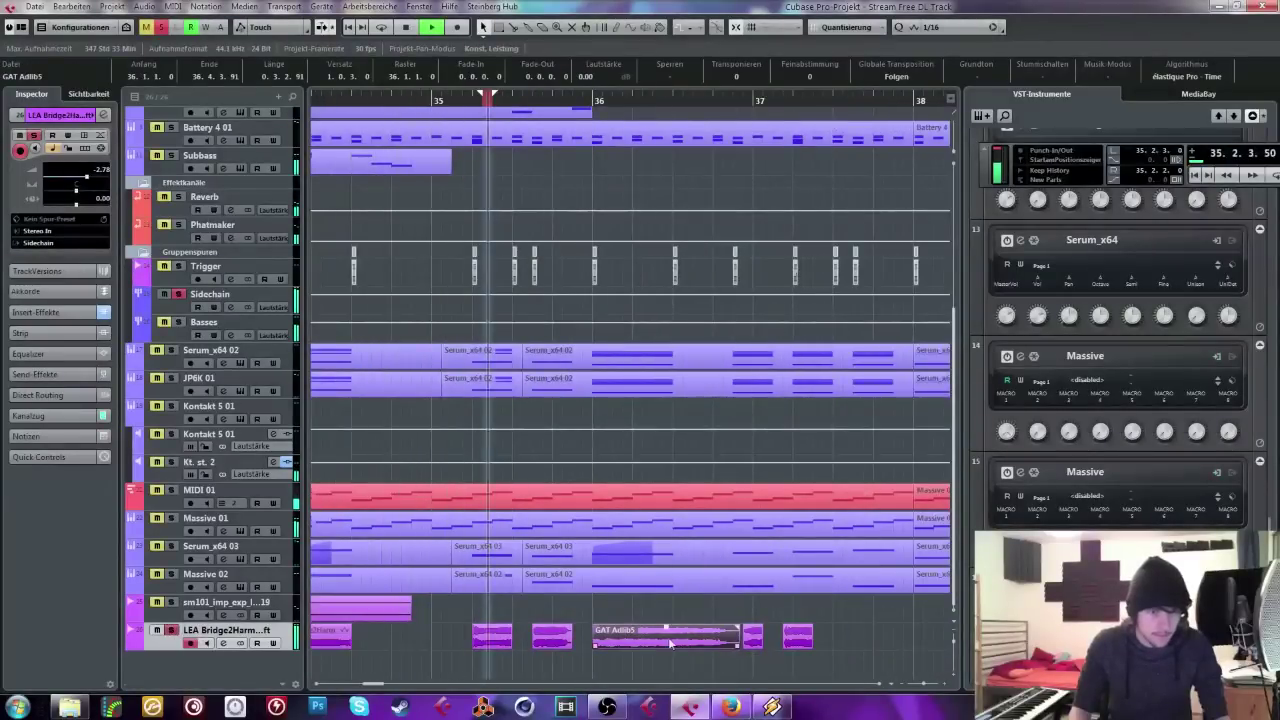
{"action": "left_click_drag", "start_coordinate": [739, 644], "coordinate": [672, 644]}
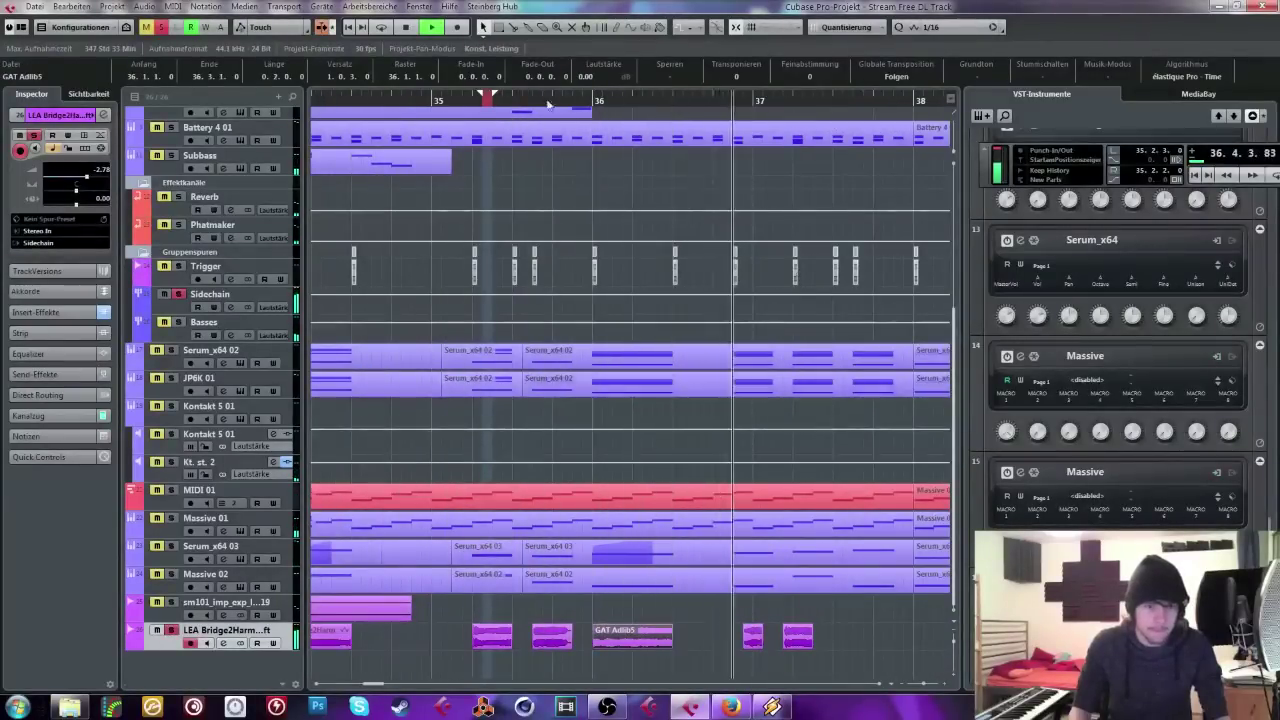
Step: Transpose the GAT Adlib5 clip by 4 semitones, adjust its offset and replay the soloed vocal from about 35.1.3
{"action": "key", "text": "space"}
{"action": "left_click", "coordinate": [449, 101]}
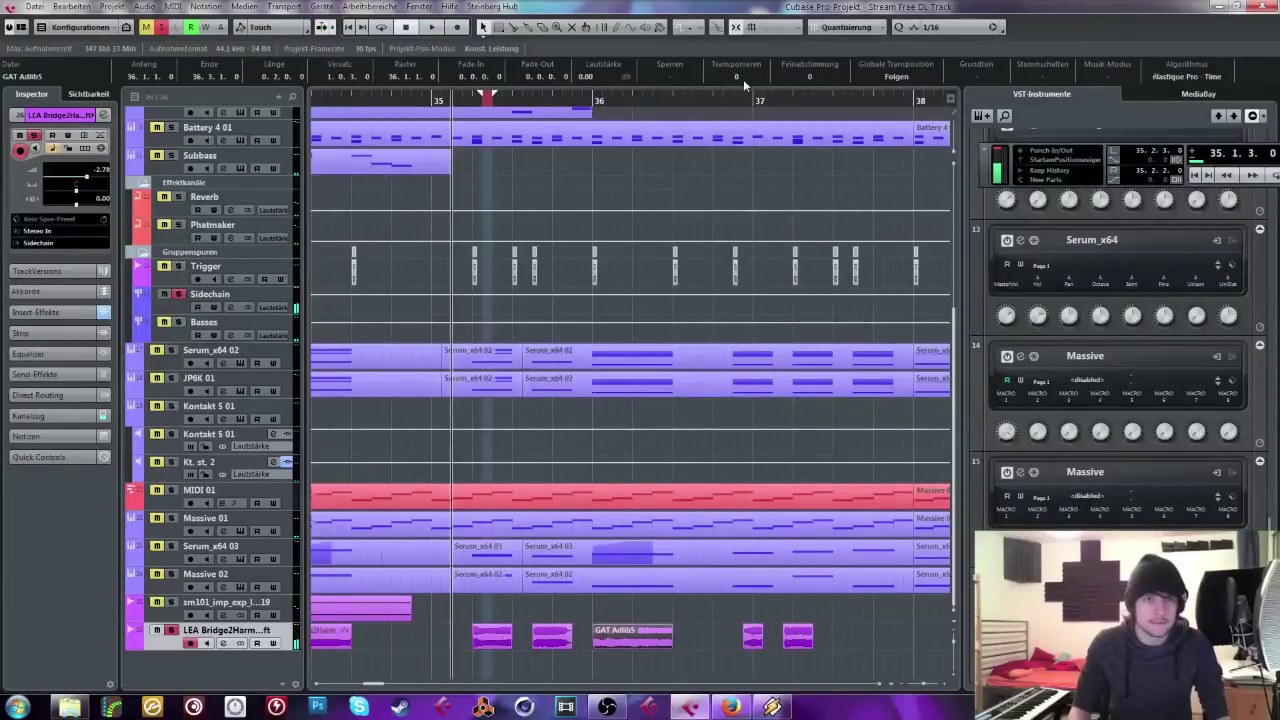
{"action": "scroll", "coordinate": [743, 79], "scroll_direction": "up", "scroll_amount": 2}
{"action": "key", "text": "space"}
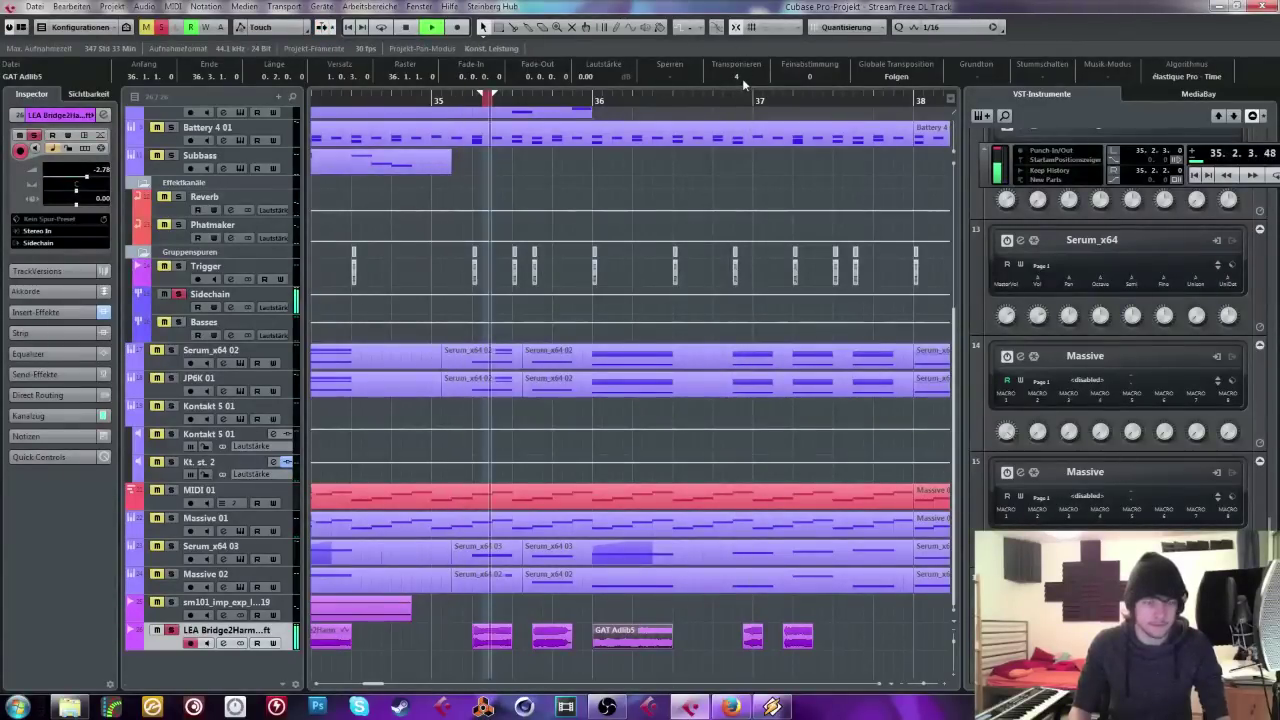
{"action": "key", "text": "space"}
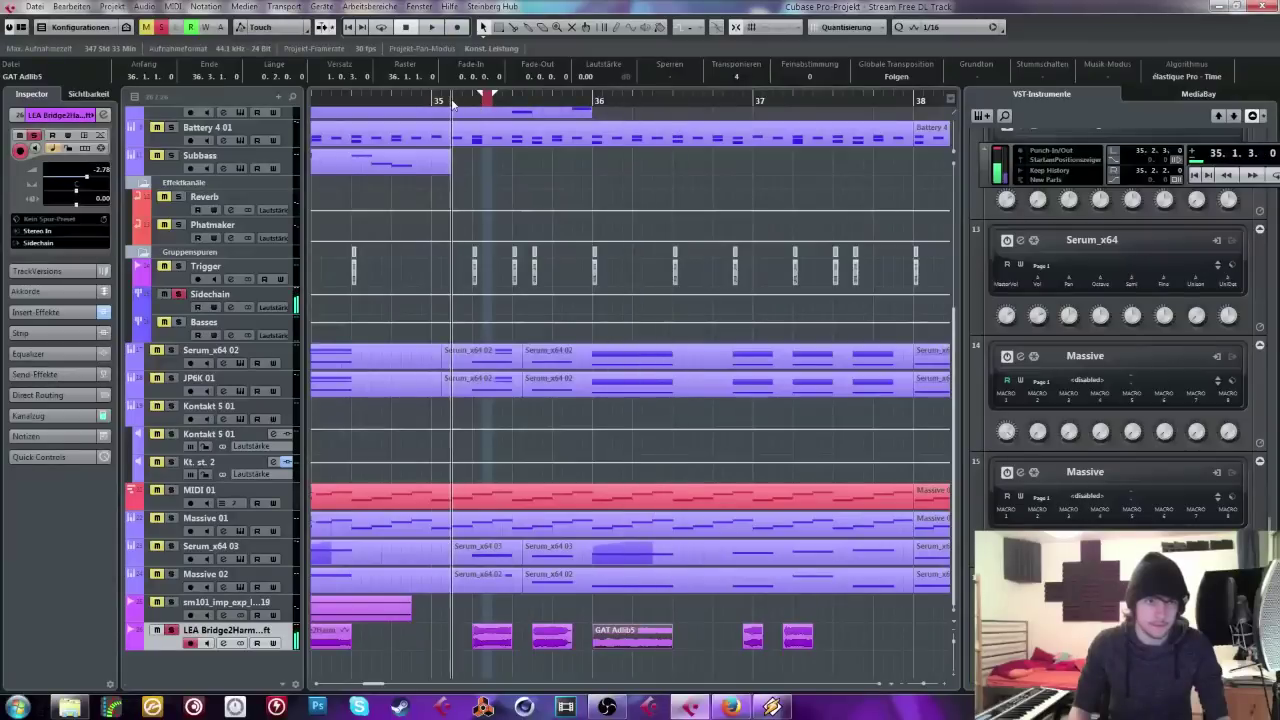
{"action": "key", "text": "space"}
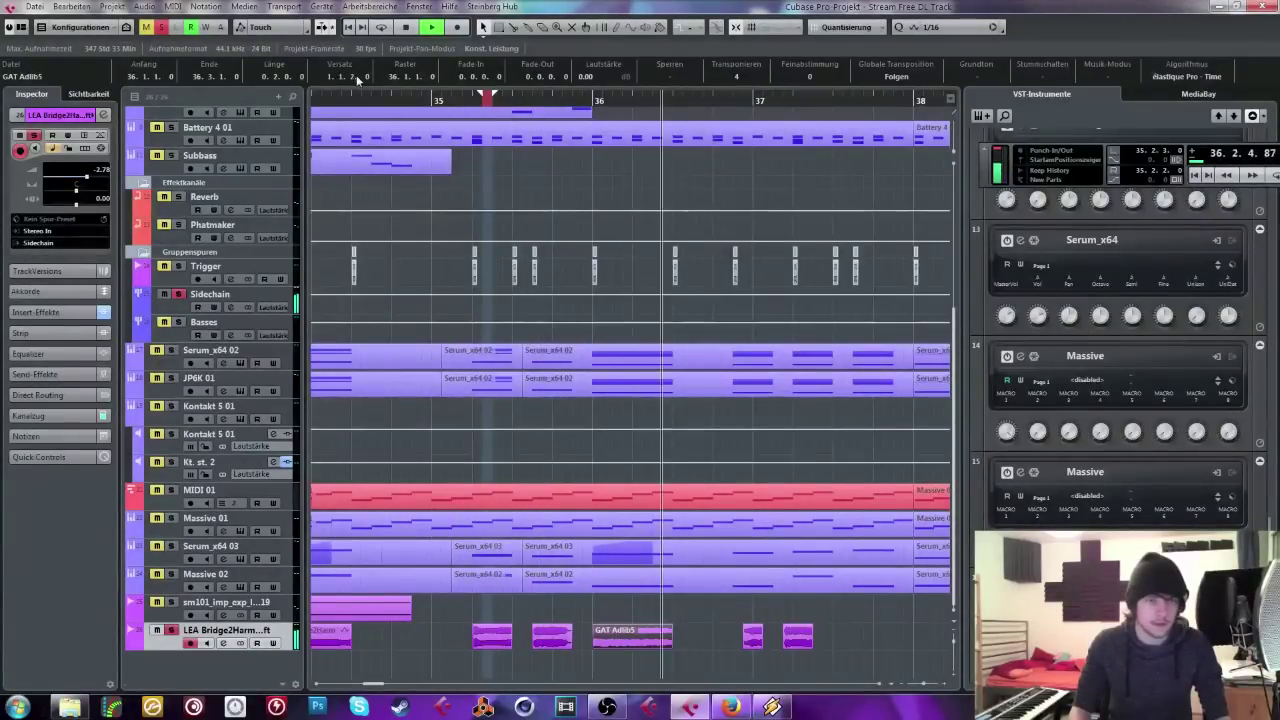
{"action": "left_click", "coordinate": [516, 104]}
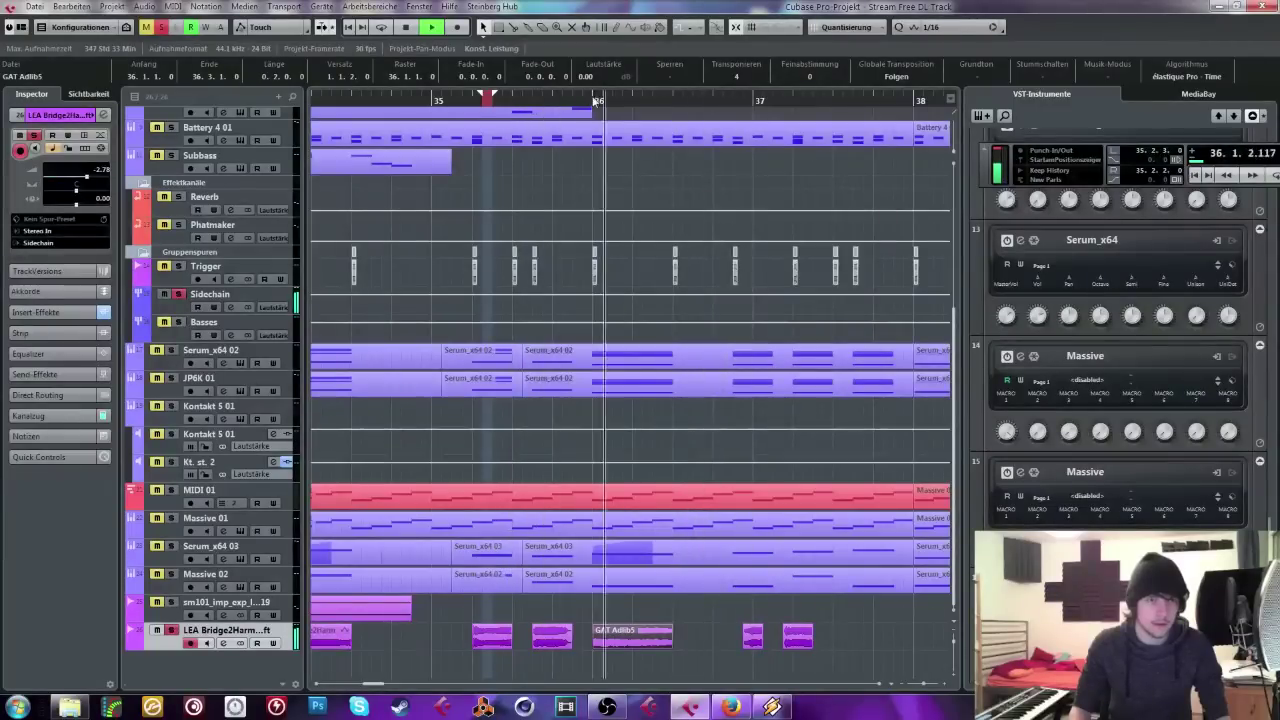
{"action": "key", "text": "space"}
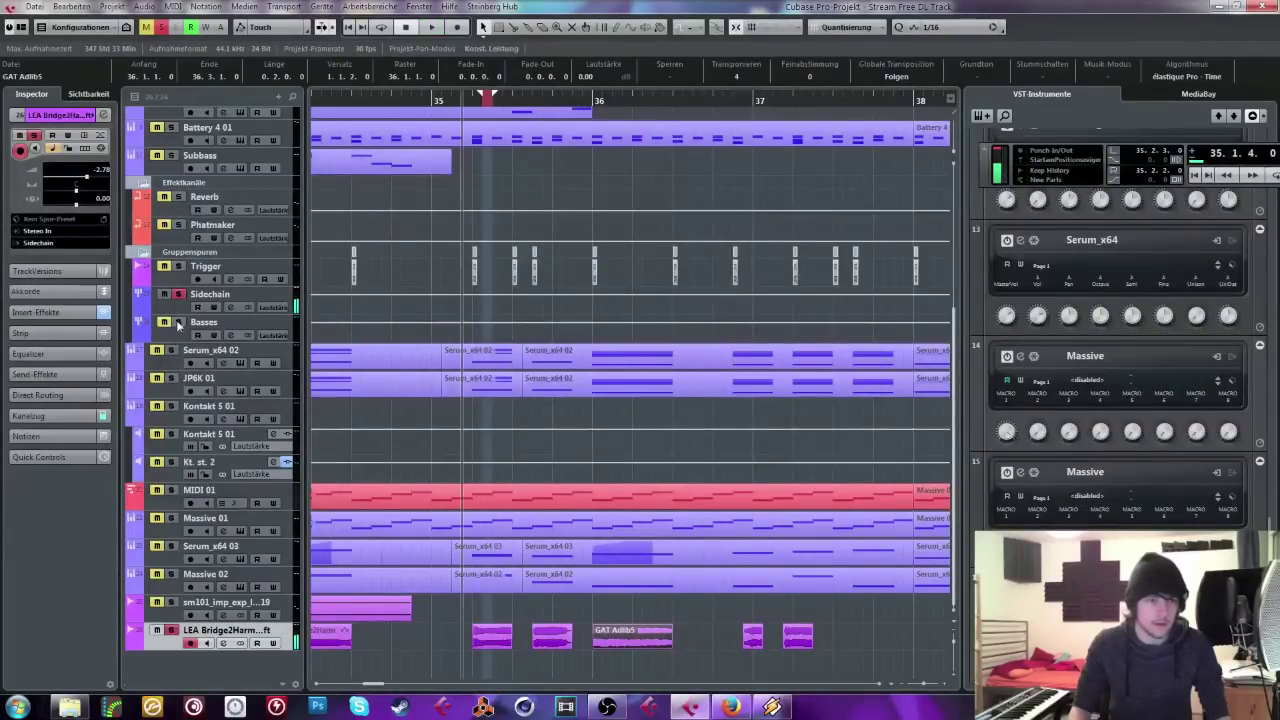
Step: Open Autotune Evo in the vocal track's inserts and adjust its Retune Speed while replaying the soloed vocal
{"action": "left_click", "coordinate": [45, 312]}
{"action": "left_click", "coordinate": [45, 200]}
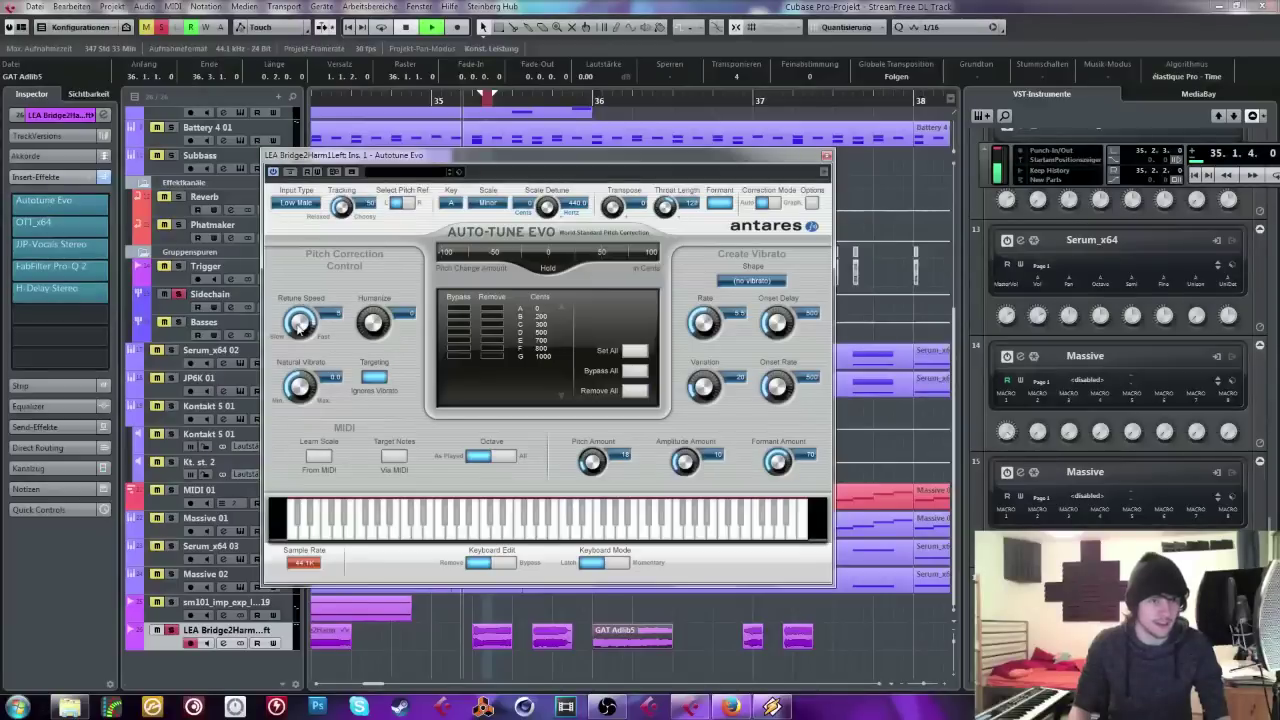
{"action": "key", "text": "space"}
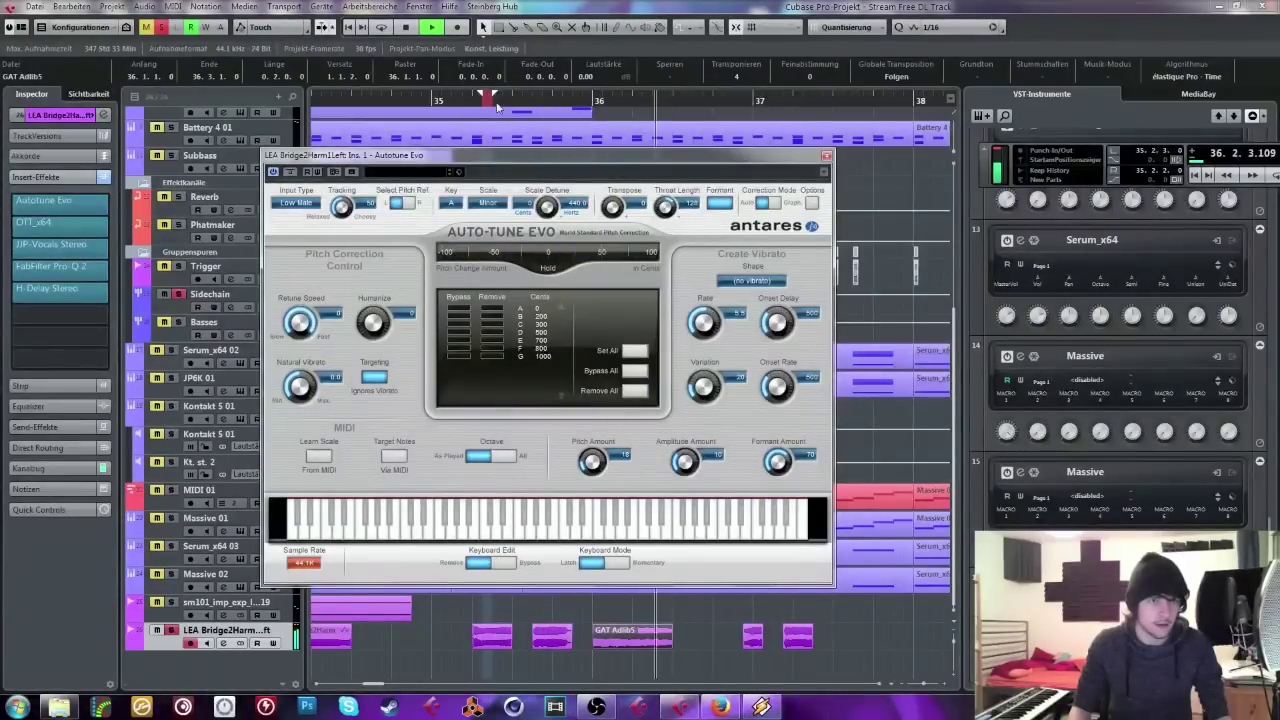
{"action": "left_click", "coordinate": [480, 100]}
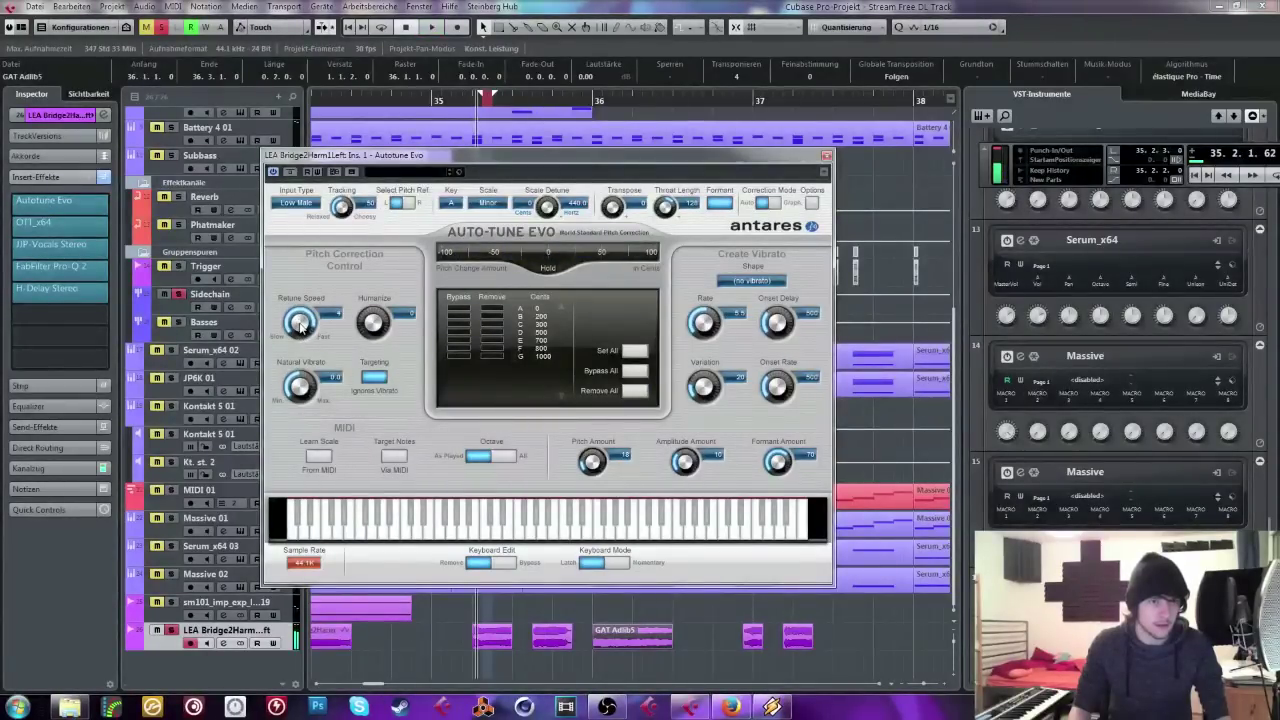
{"action": "left_click", "coordinate": [444, 626]}
{"action": "key", "text": "space"}
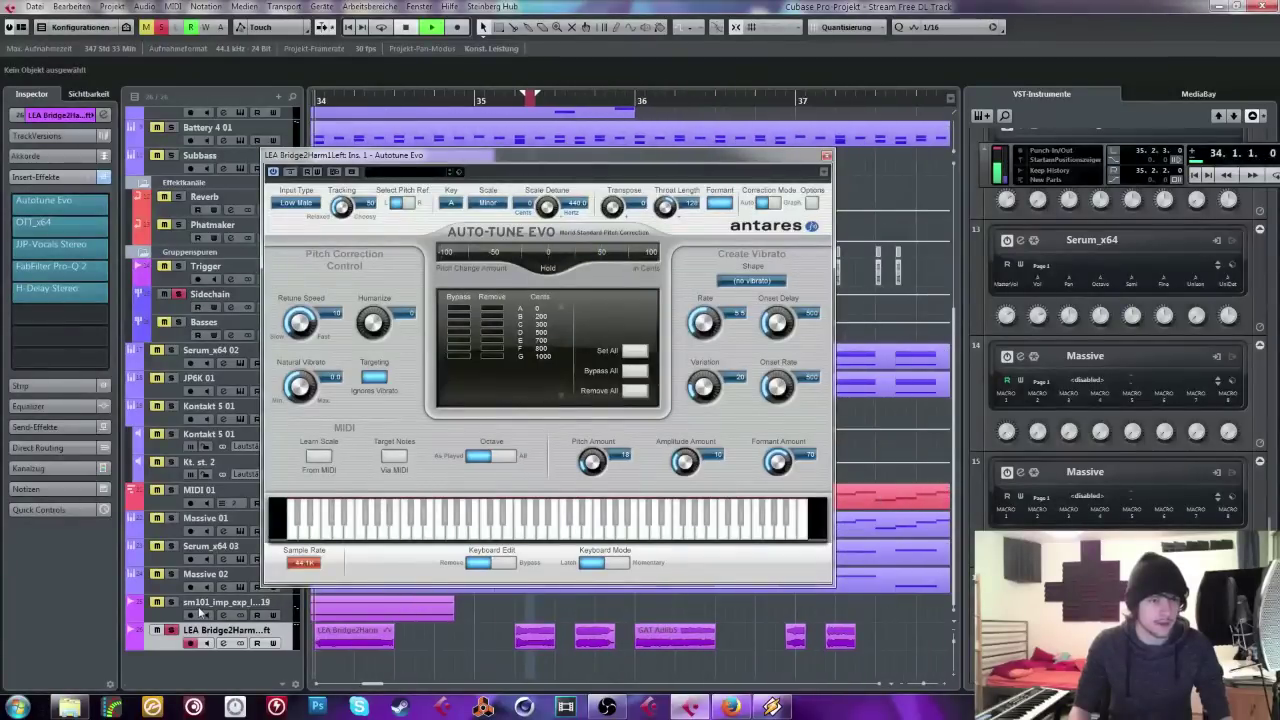
Step: Check the vocal in the full mix, set the GAT Adlib5 clip's transposition to 2 semitones and audition it with and without solo
{"action": "left_click", "coordinate": [170, 630]}
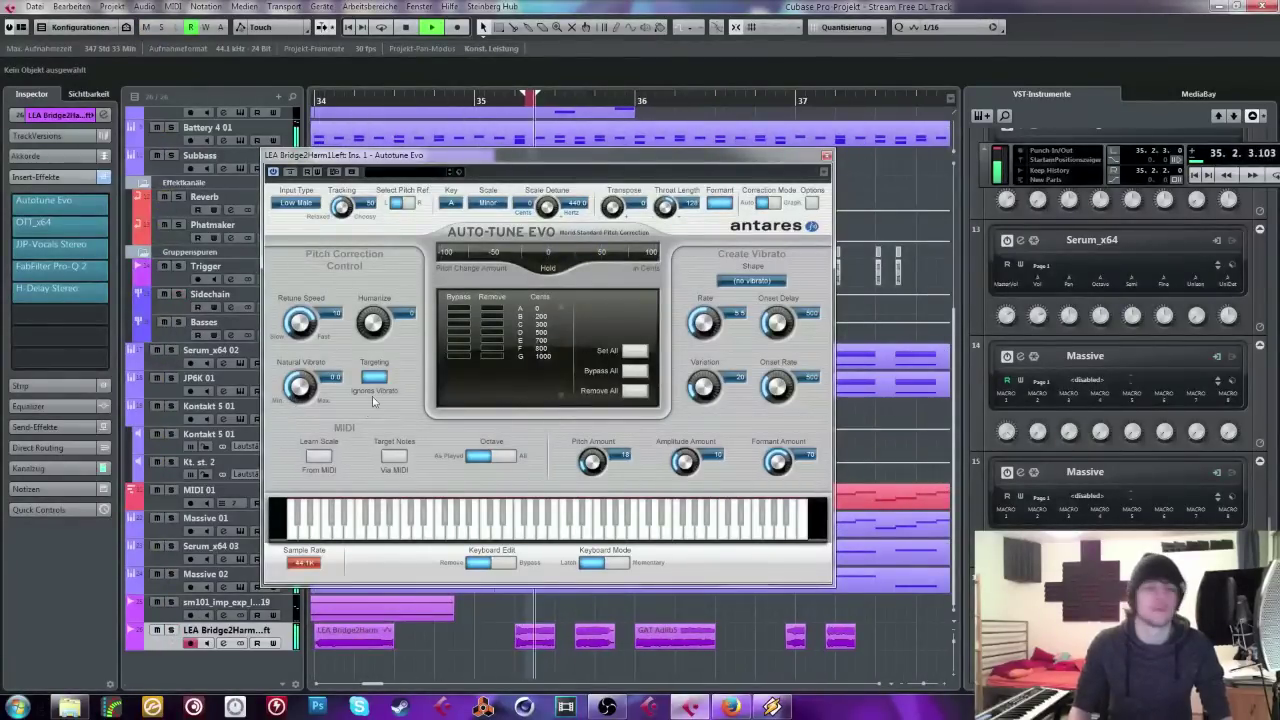
{"action": "key", "text": "space"}
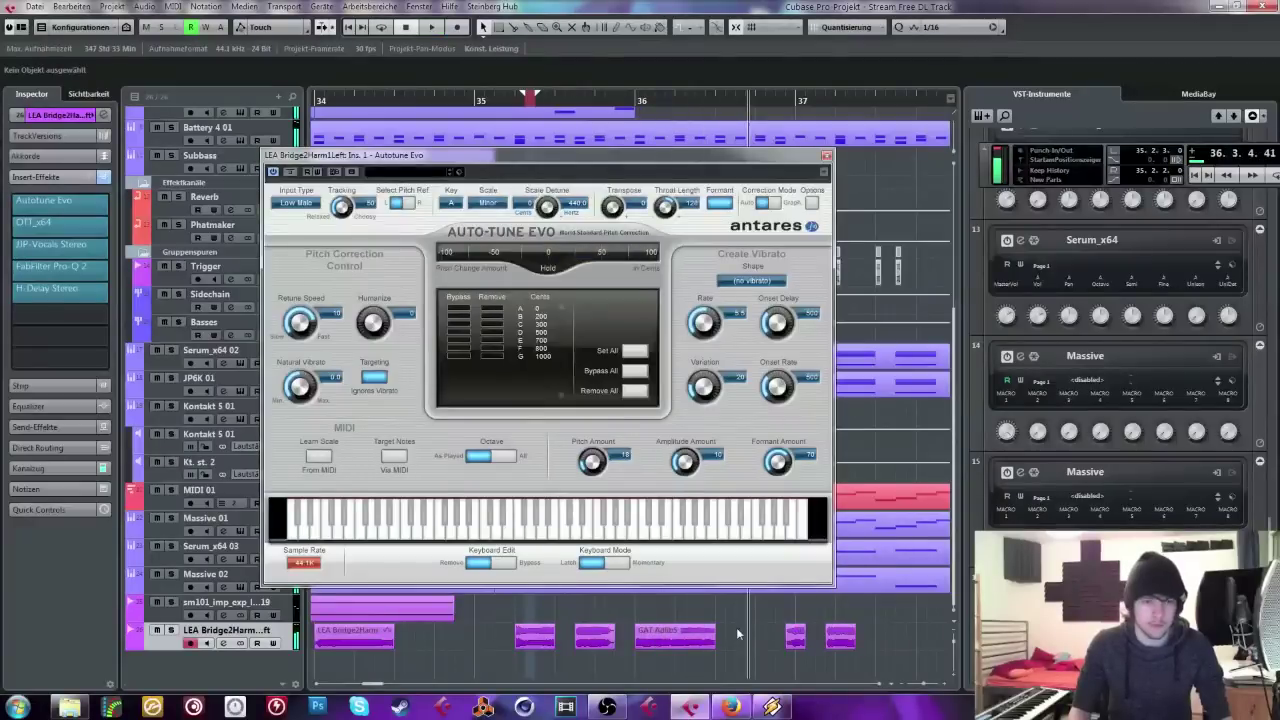
{"action": "left_click", "coordinate": [675, 637]}
{"action": "left_click", "coordinate": [170, 630]}
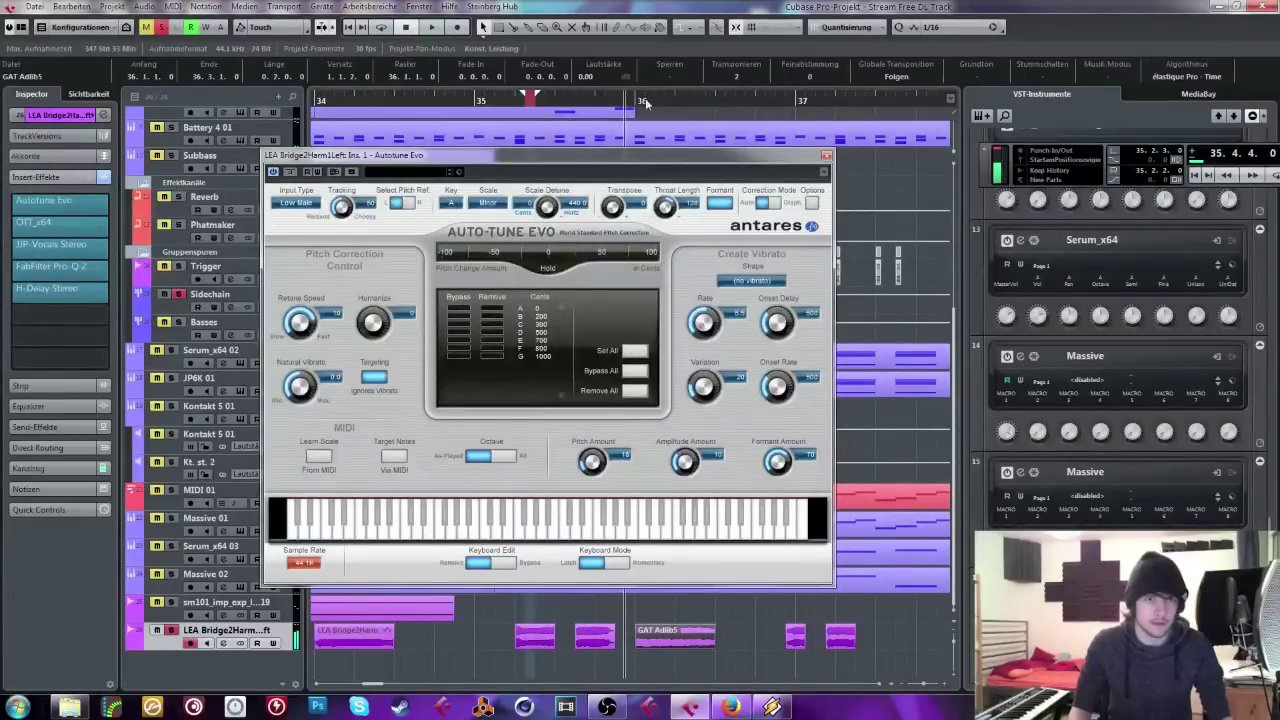
{"action": "left_click", "coordinate": [170, 630]}
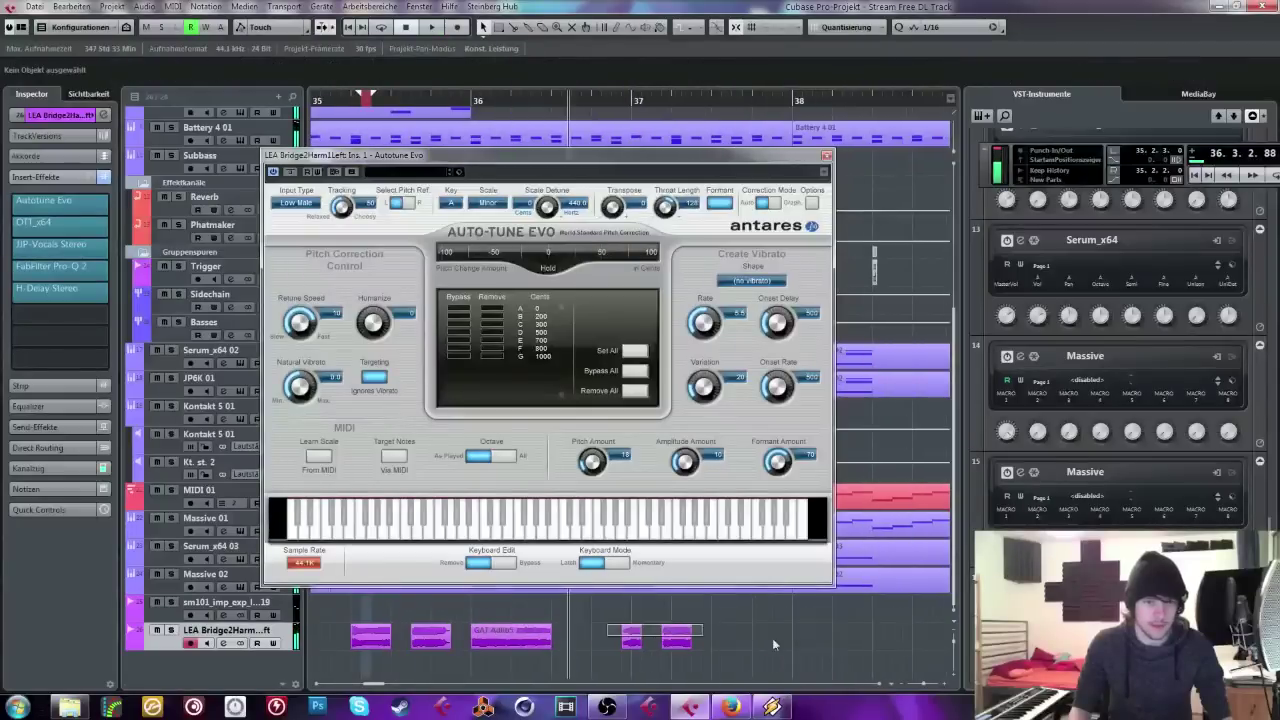
Step: Remove the first of the two vocal slices around bar 37, move the other to 36.4.3 and extend its end to 37.1.3
{"action": "left_click", "coordinate": [668, 640]}
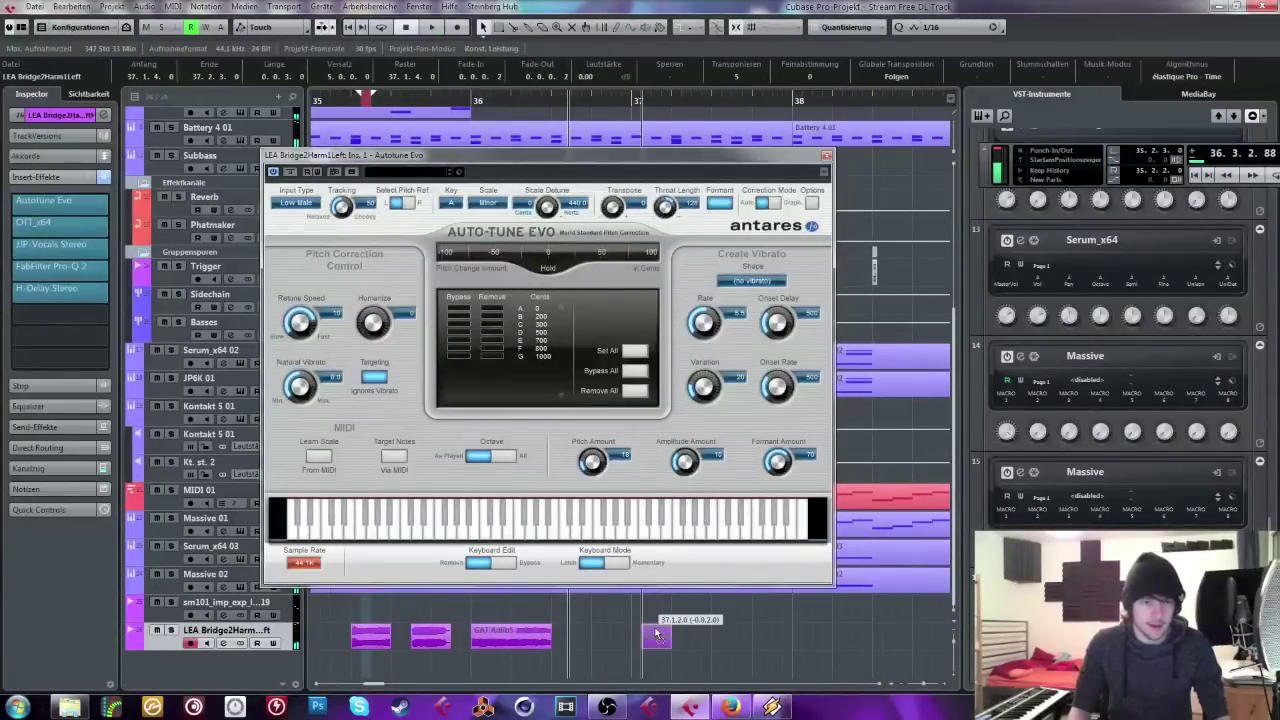
{"action": "left_click_drag", "start_coordinate": [652, 625], "coordinate": [627, 643]}
{"action": "key", "text": "space"}
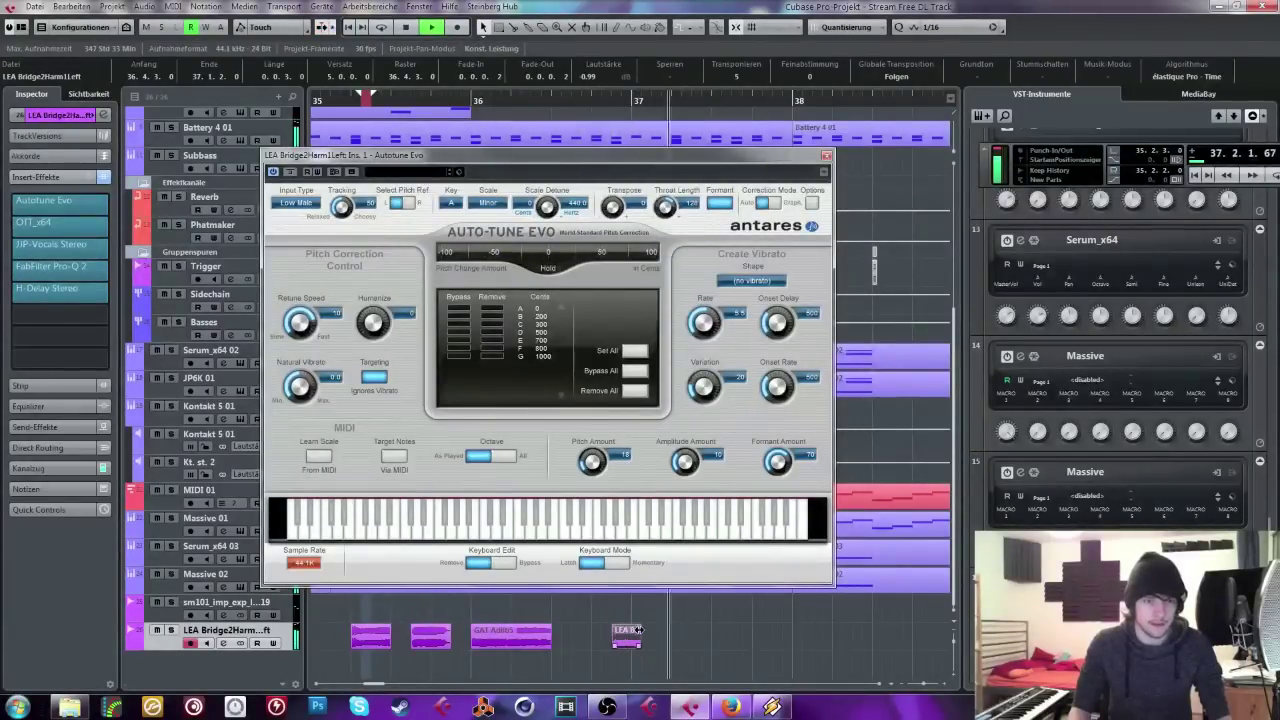
{"action": "left_click_drag", "start_coordinate": [638, 645], "coordinate": [646, 648]}
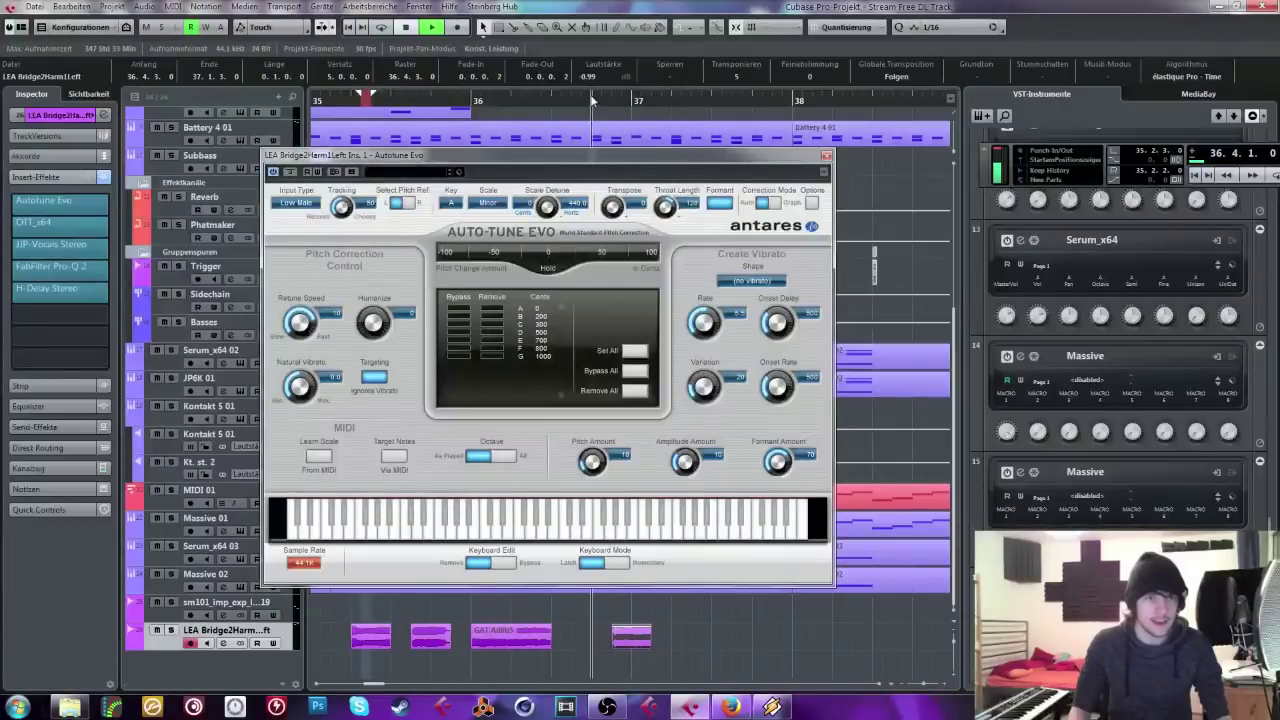
{"action": "left_click", "coordinate": [920, 686]}
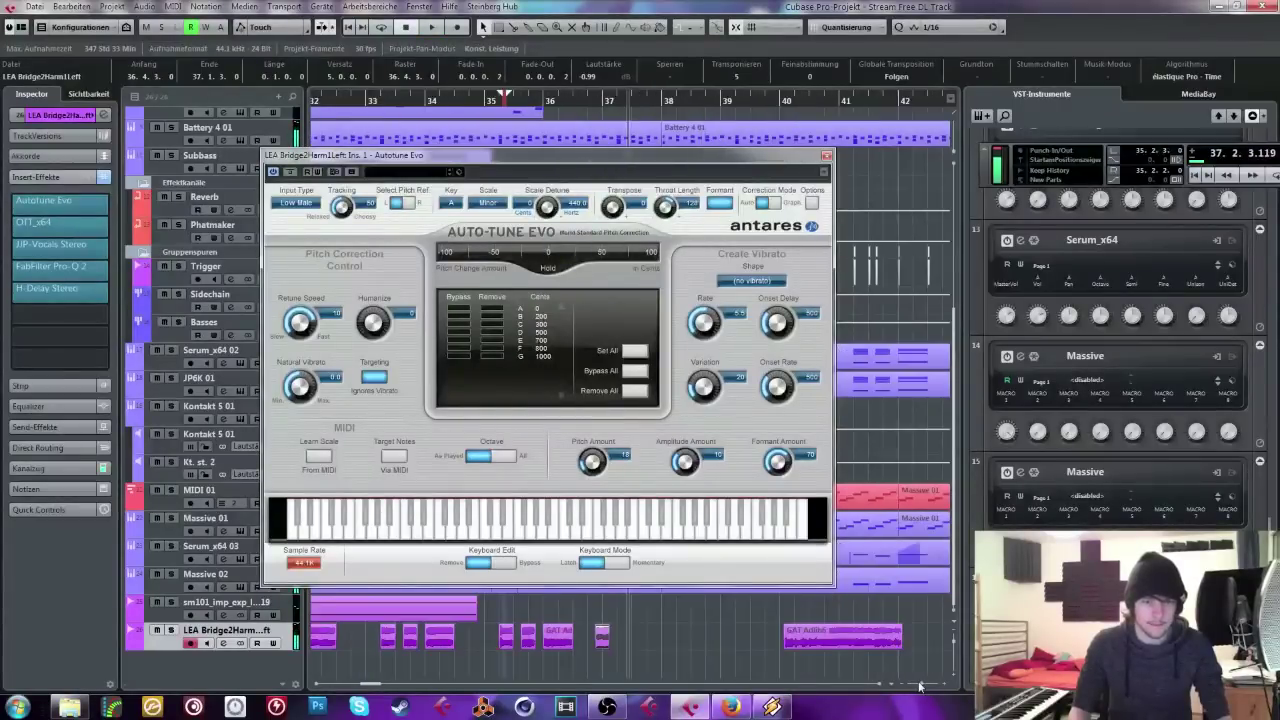
Step: Close the Autotune Evo window, move the GAT Adlib6 clip from bar 40 to about 37.3.3 and audition it soloed
{"action": "left_click", "coordinate": [826, 156]}
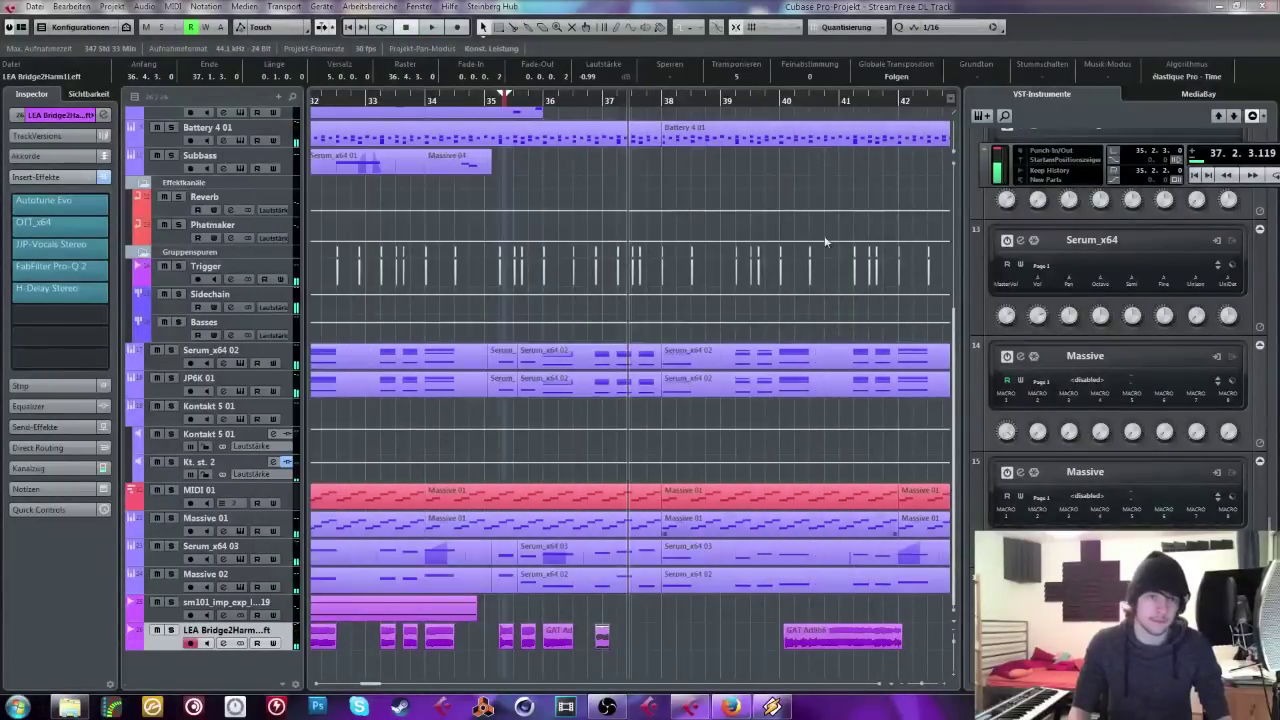
{"action": "left_click_drag", "start_coordinate": [810, 640], "coordinate": [668, 640]}
{"action": "left_click", "coordinate": [655, 178]}
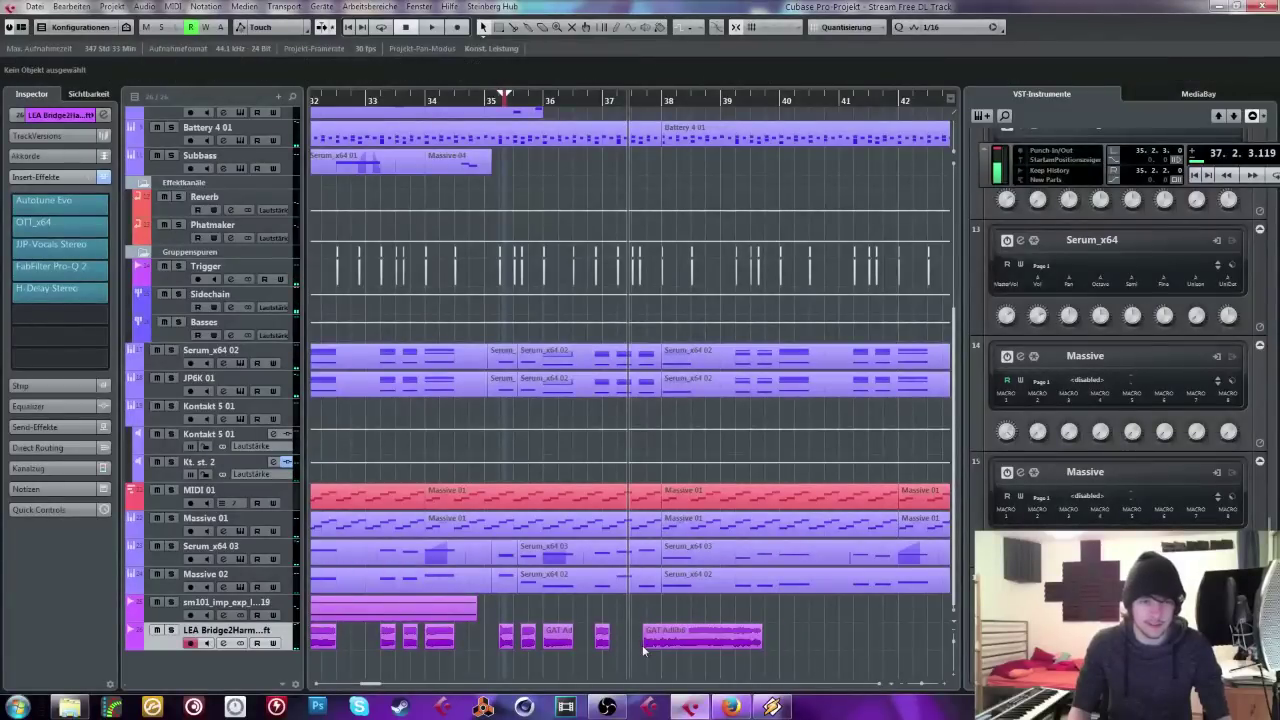
{"action": "key", "text": "h"}
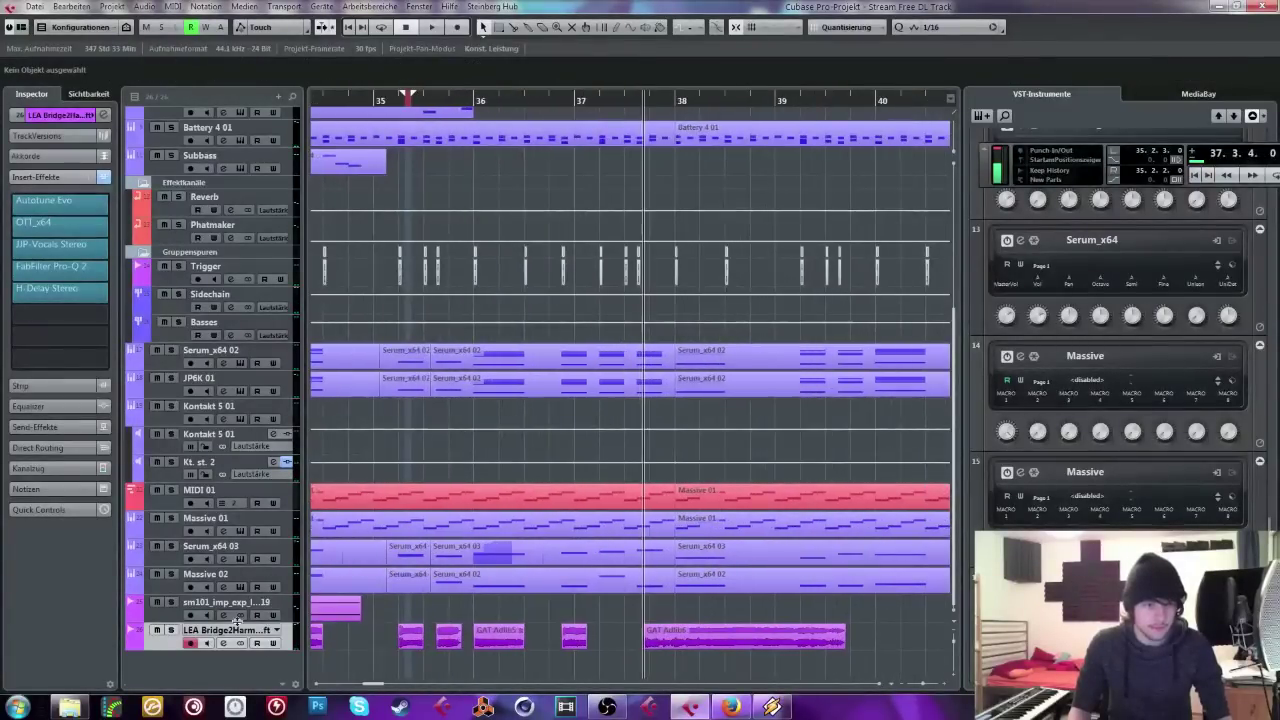
{"action": "left_click", "coordinate": [170, 630]}
{"action": "key", "text": "space"}
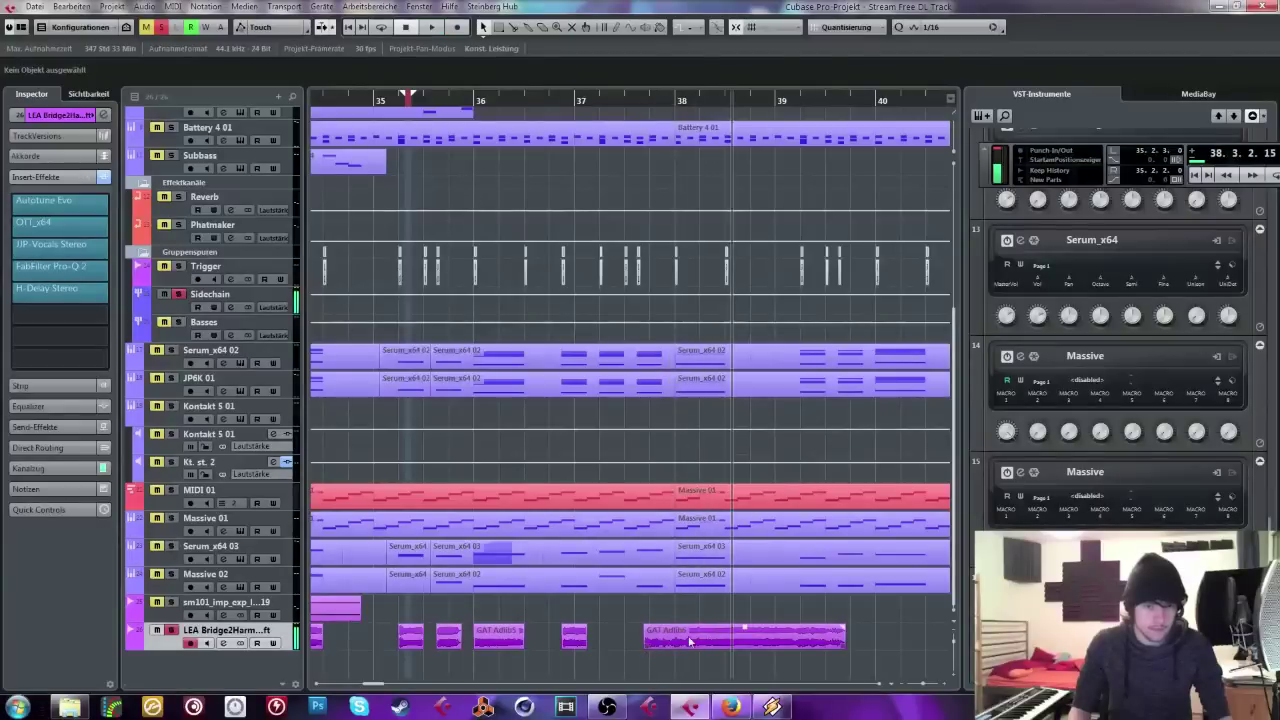
Step: Move the GAT Adlib6 clip to start at 37.2.1, shorten its end to 37.3.1 and replay the soloed vocal
{"action": "left_click_drag", "start_coordinate": [689, 641], "coordinate": [614, 638]}
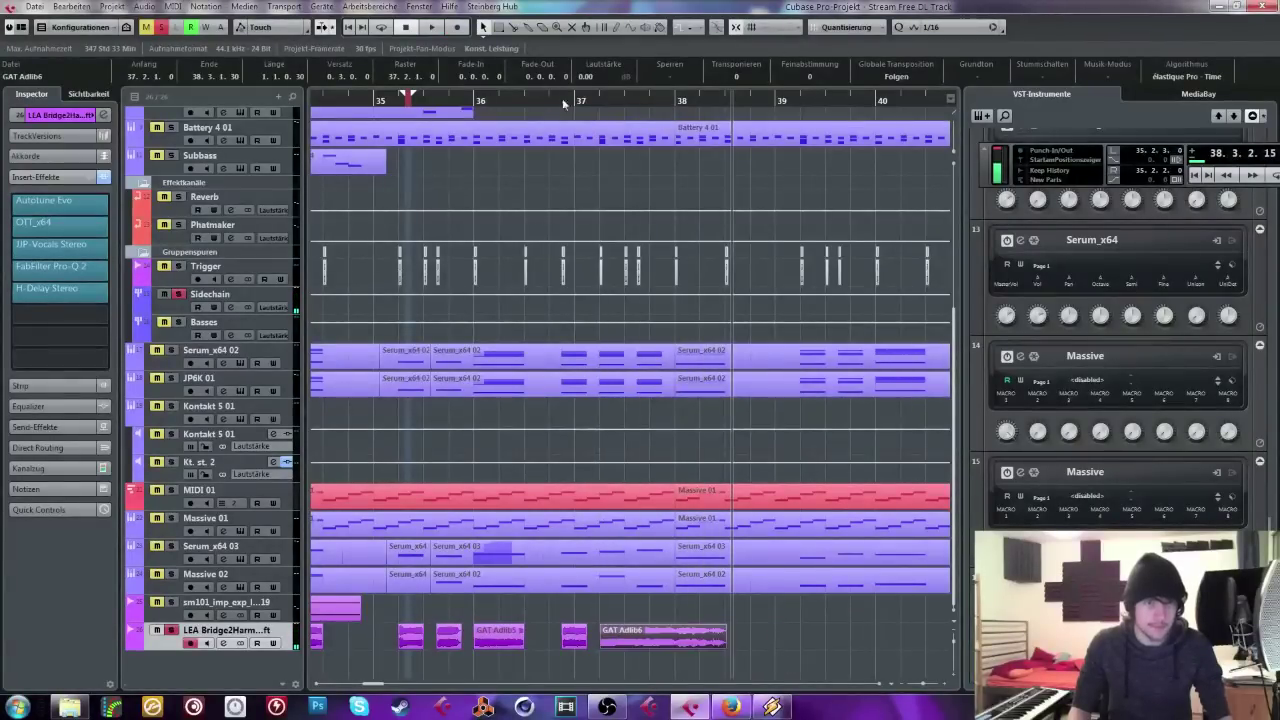
{"action": "left_click_drag", "start_coordinate": [725, 641], "coordinate": [624, 645]}
{"action": "key", "text": "space"}
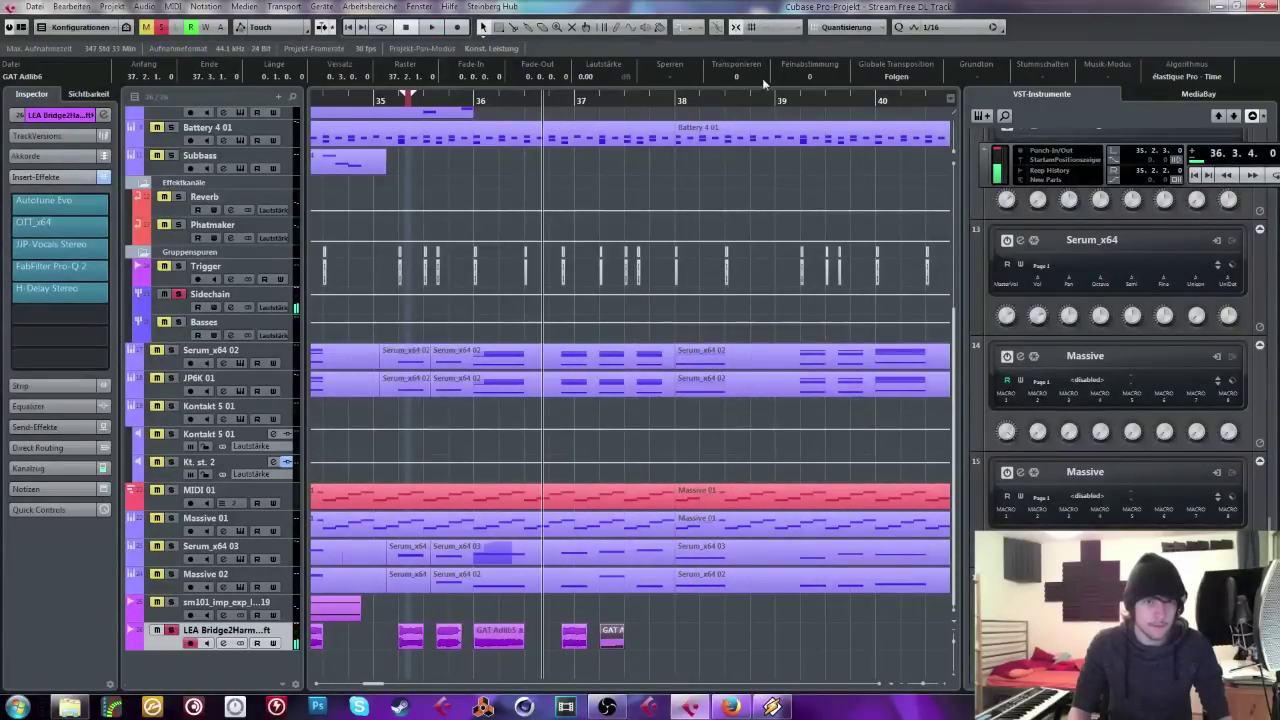
Step: Transpose the shortened GAT Adlib6 slice by -2 semitones and check it in the full mix
{"action": "key", "text": "space"}
{"action": "key", "text": "space"}
{"action": "key", "text": "s"}
{"action": "key", "text": "space"}
{"action": "key", "text": "space"}
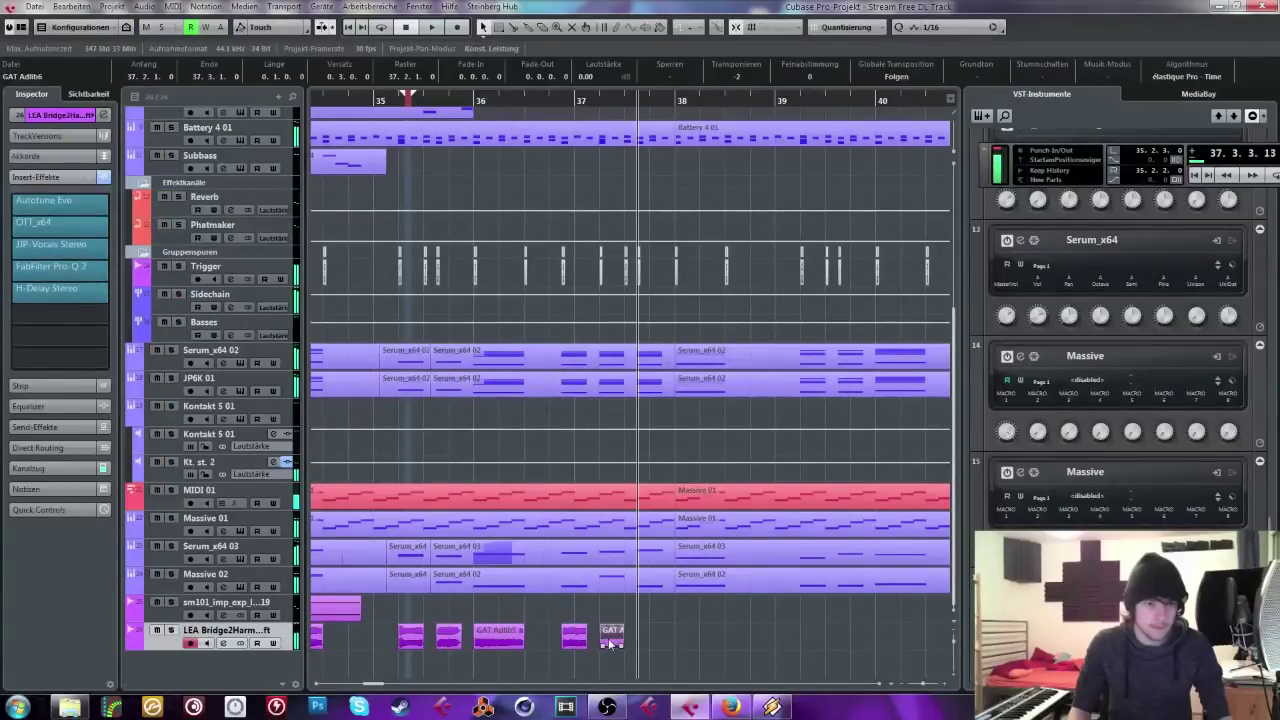
Step: Add a second GAT Adlib6 slice from another part of the recording, running from 37.3.3 to 37.4.3, and audition it soloed
{"action": "left_click_drag", "start_coordinate": [612, 650], "coordinate": [763, 646]}
{"action": "left_click", "coordinate": [171, 630]}
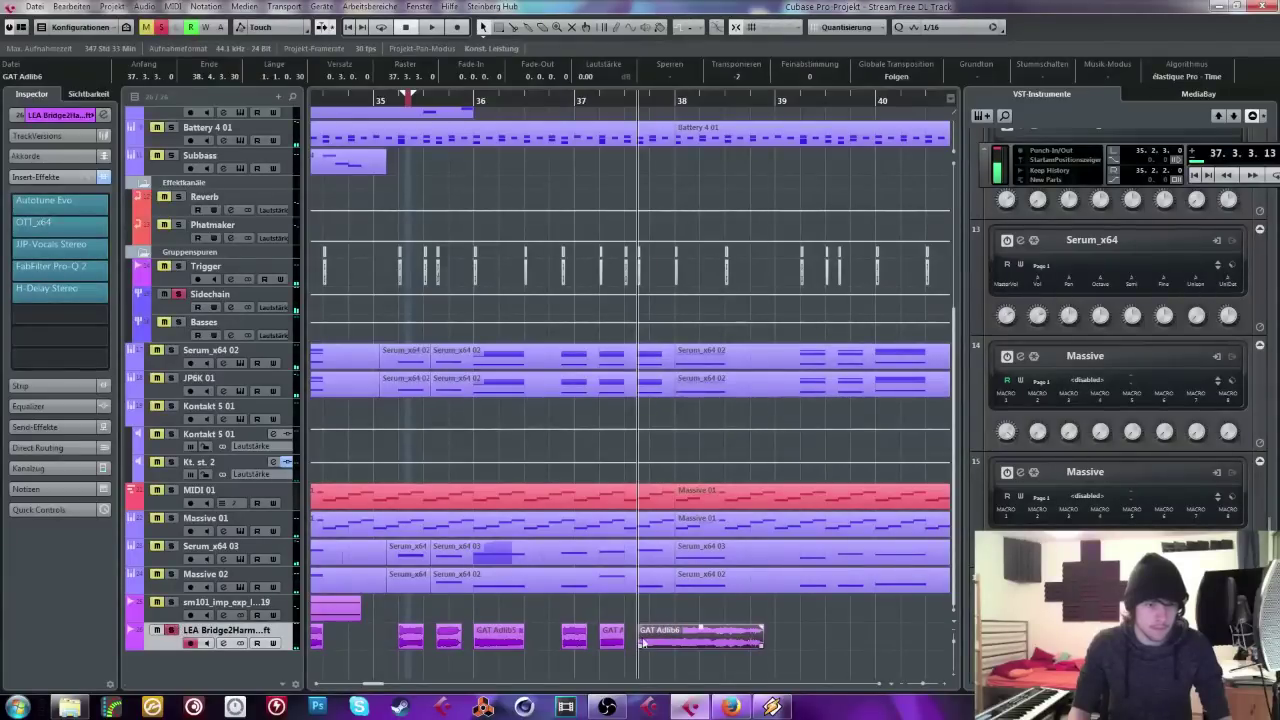
{"action": "left_click_drag", "start_coordinate": [640, 644], "coordinate": [777, 640]}
{"action": "key", "text": "space"}
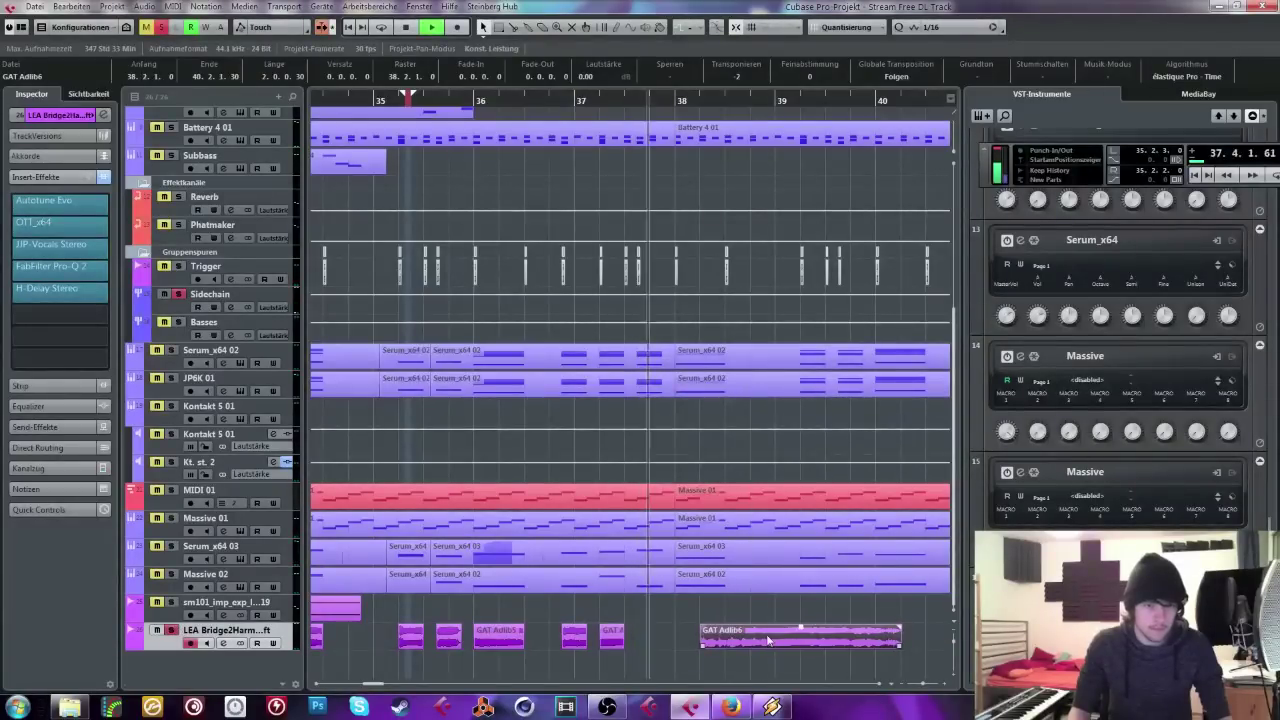
{"action": "left_click_drag", "start_coordinate": [897, 647], "coordinate": [648, 638]}
{"action": "key", "text": "space"}
{"action": "key", "text": "h"}
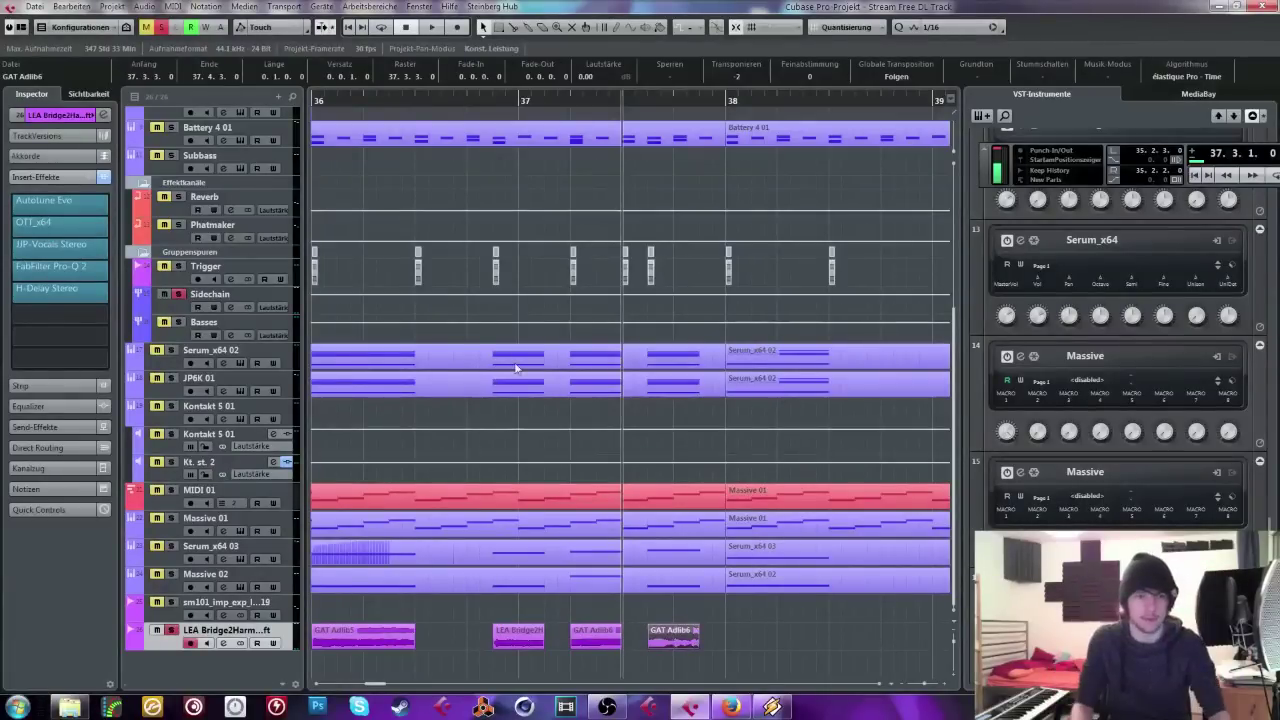
Step: Replay the vocal slices from around 36.4.3, first soloed and then in the full mix
{"action": "left_click", "coordinate": [494, 102]}
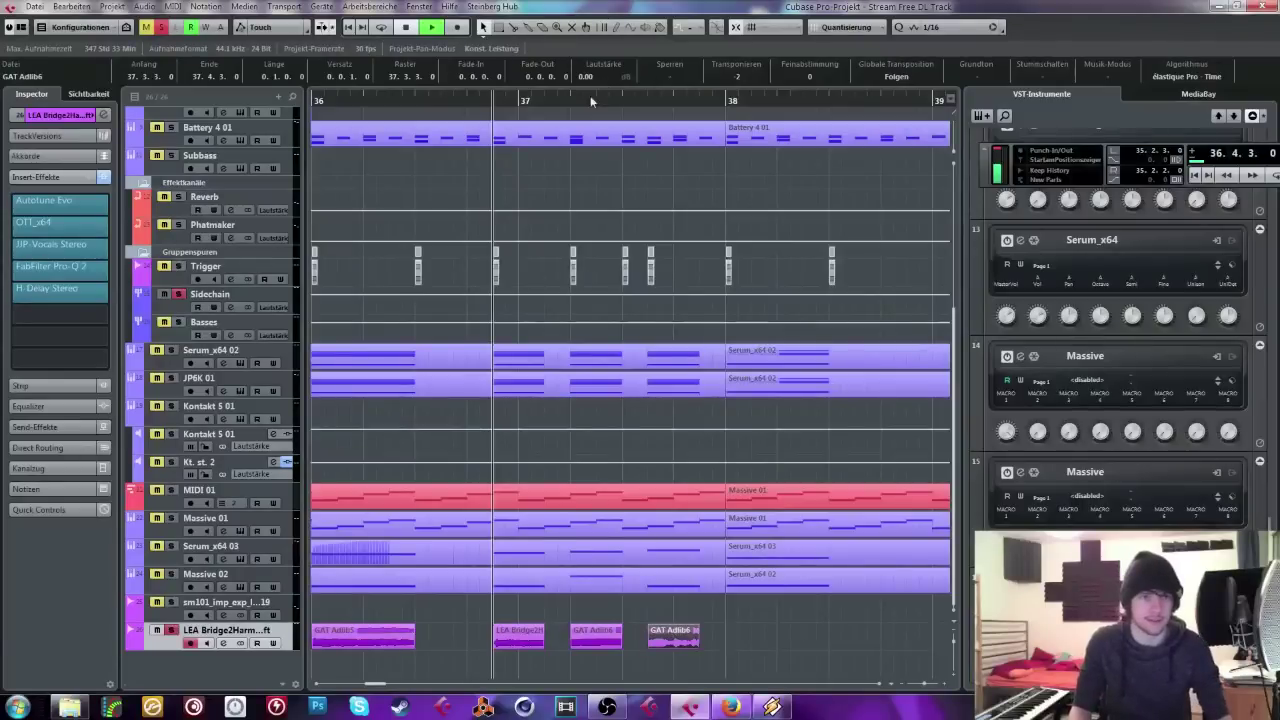
{"action": "key", "text": "space"}
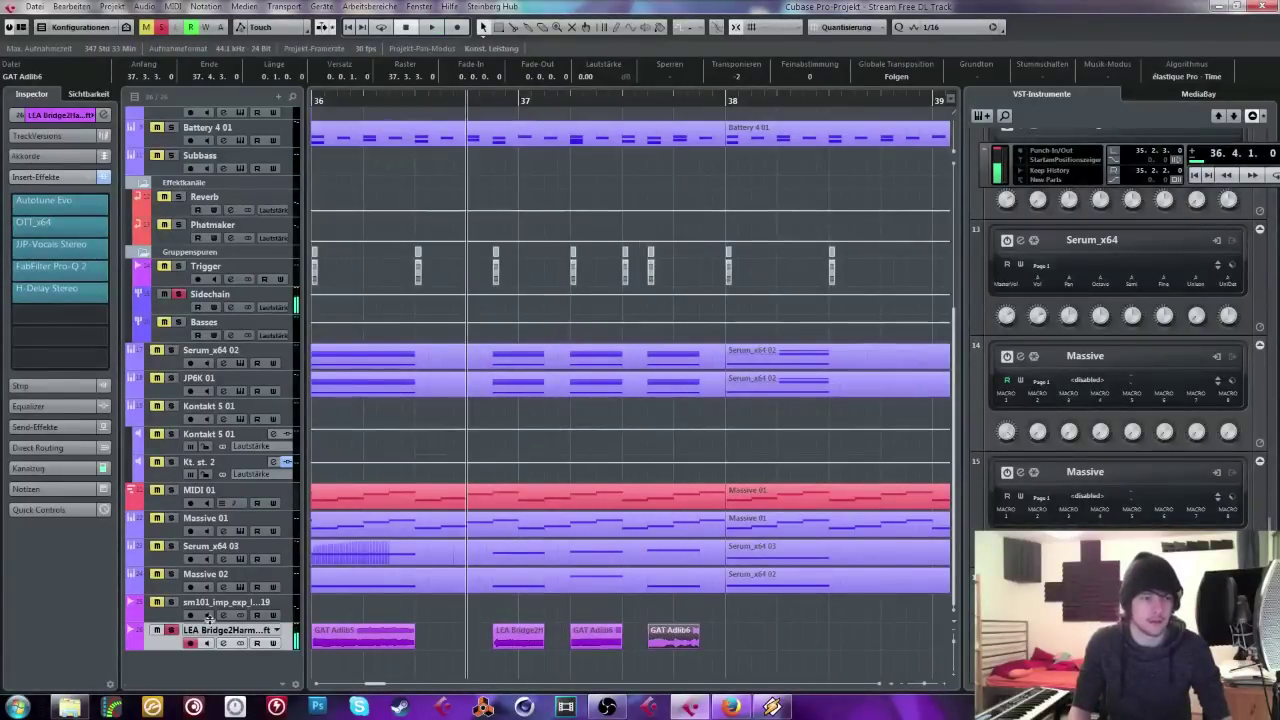
{"action": "key", "text": "space"}
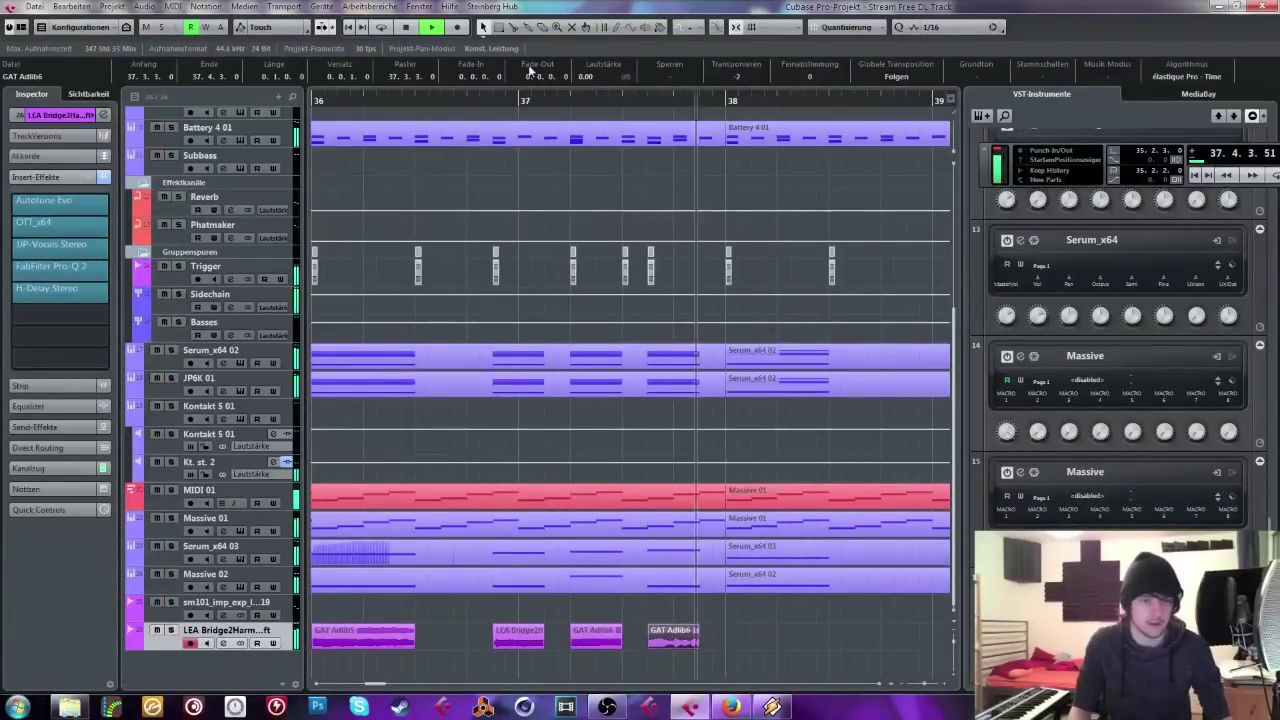
{"action": "key", "text": "space"}
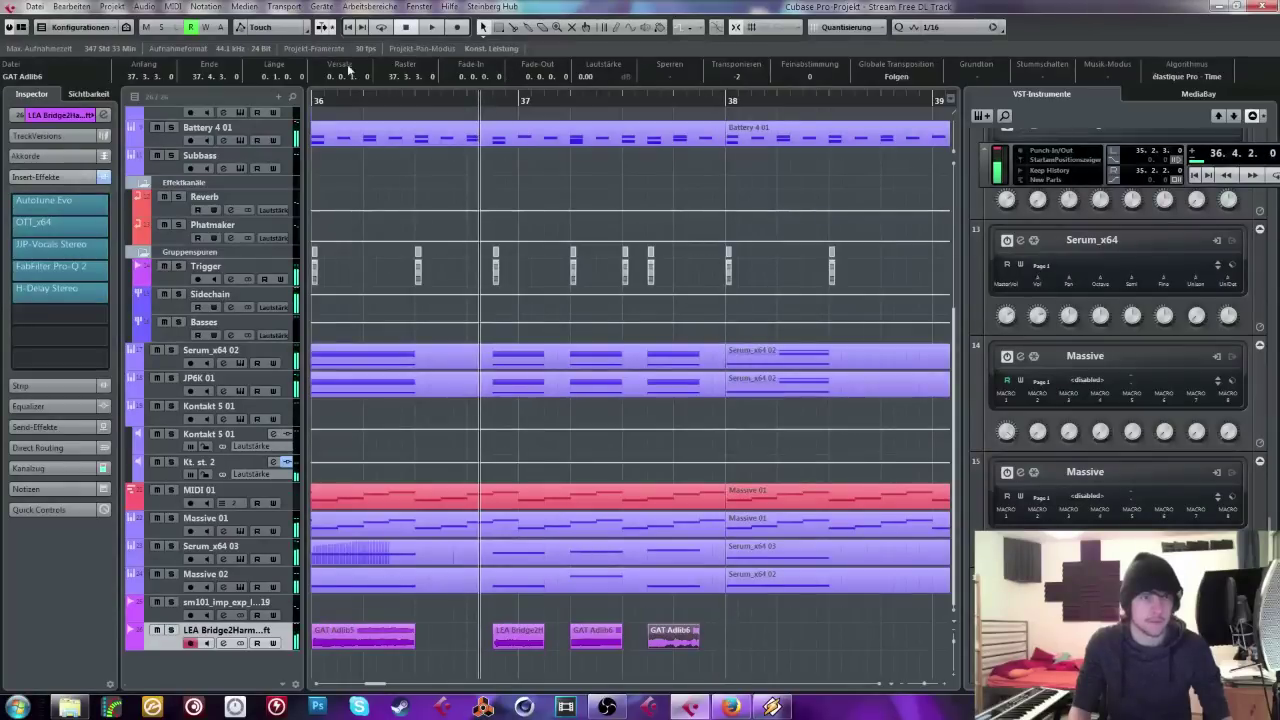
Step: Adjust the offset of the GAT Adlib6 slice at 37.3.3 while replaying the soloed vocal from just before bar 37
{"action": "left_click", "coordinate": [170, 631]}
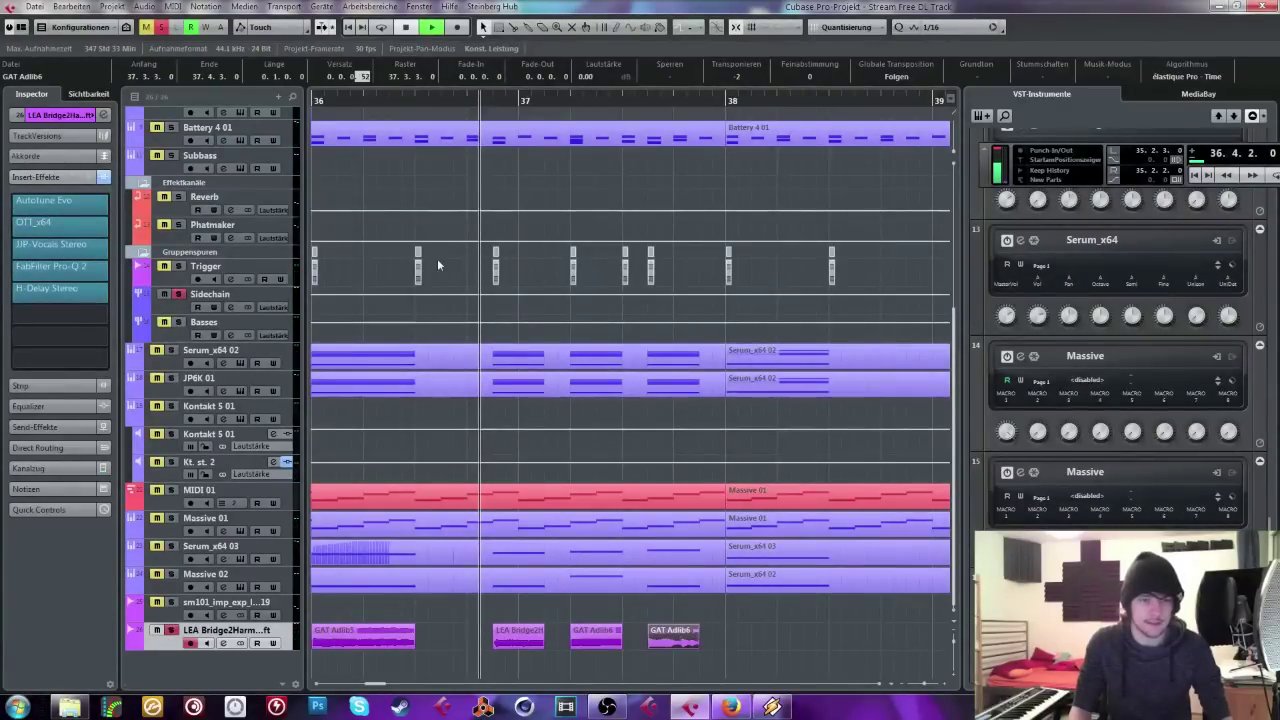
{"action": "key", "text": "space"}
{"action": "left_click", "coordinate": [488, 103]}
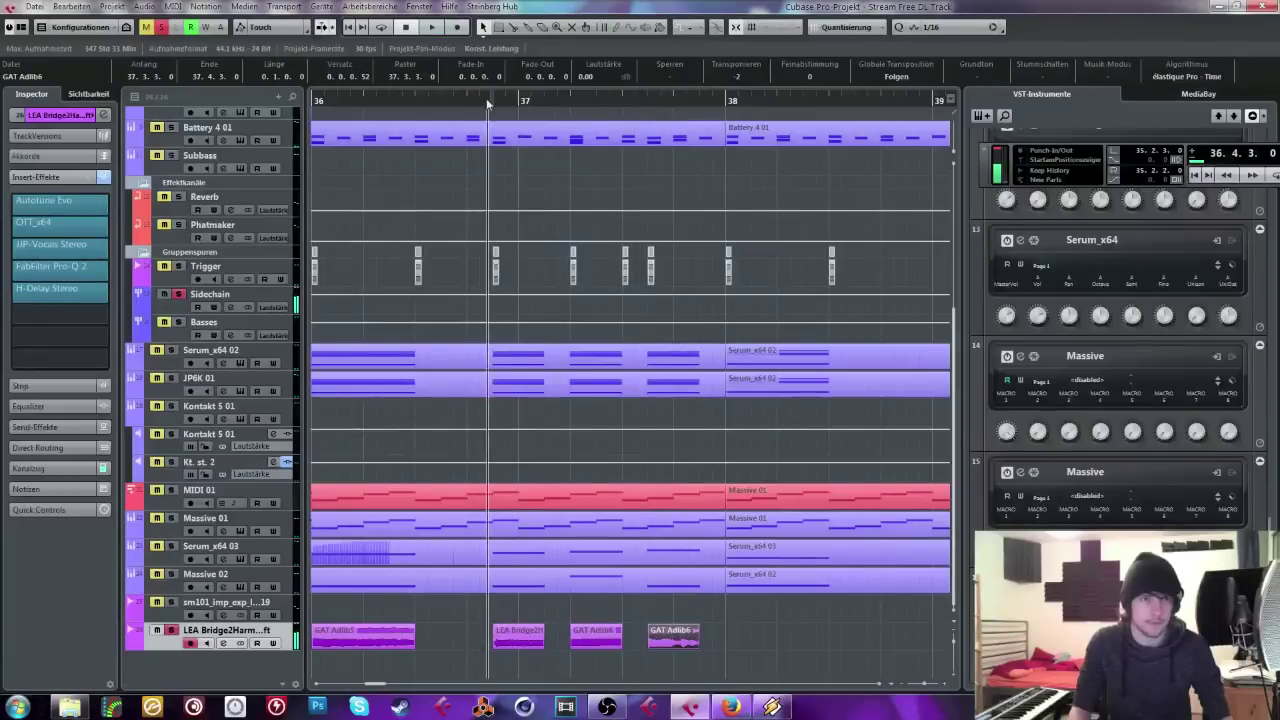
{"action": "key", "text": "space"}
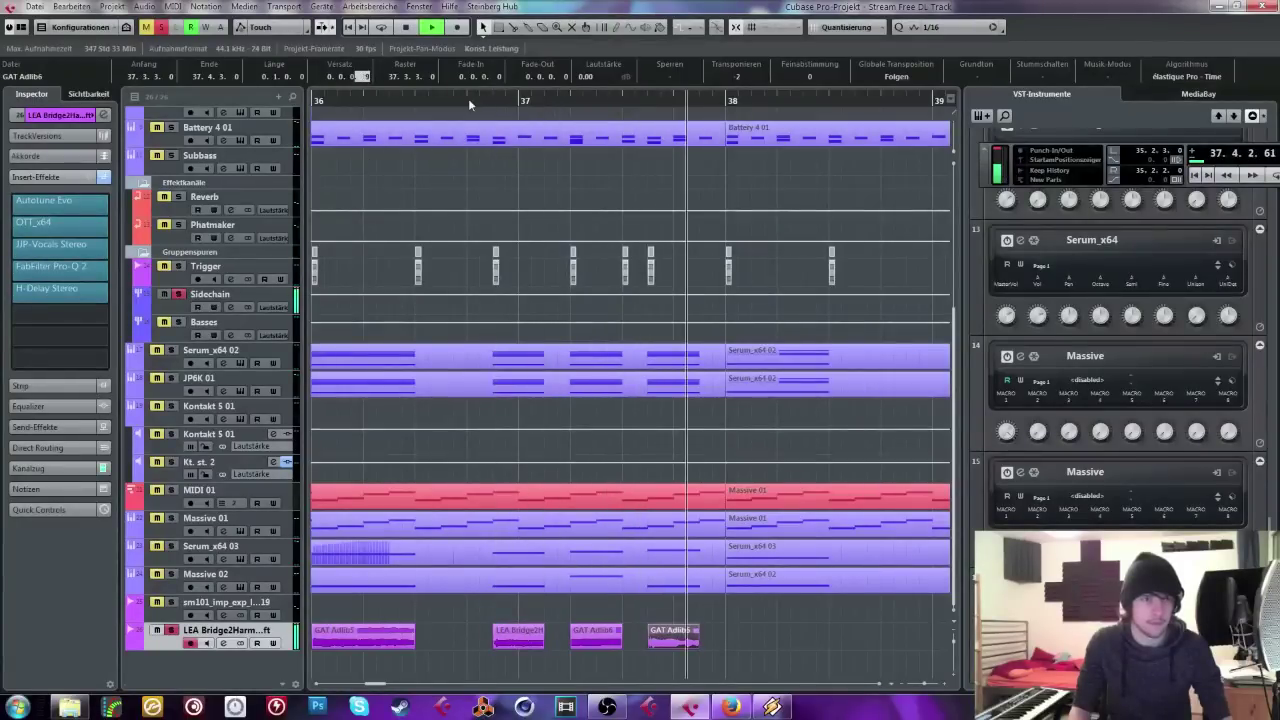
{"action": "key", "text": "space"}
Step: Open Autotune Evo in the vocal track's insert effects
{"action": "left_click", "coordinate": [50, 203]}
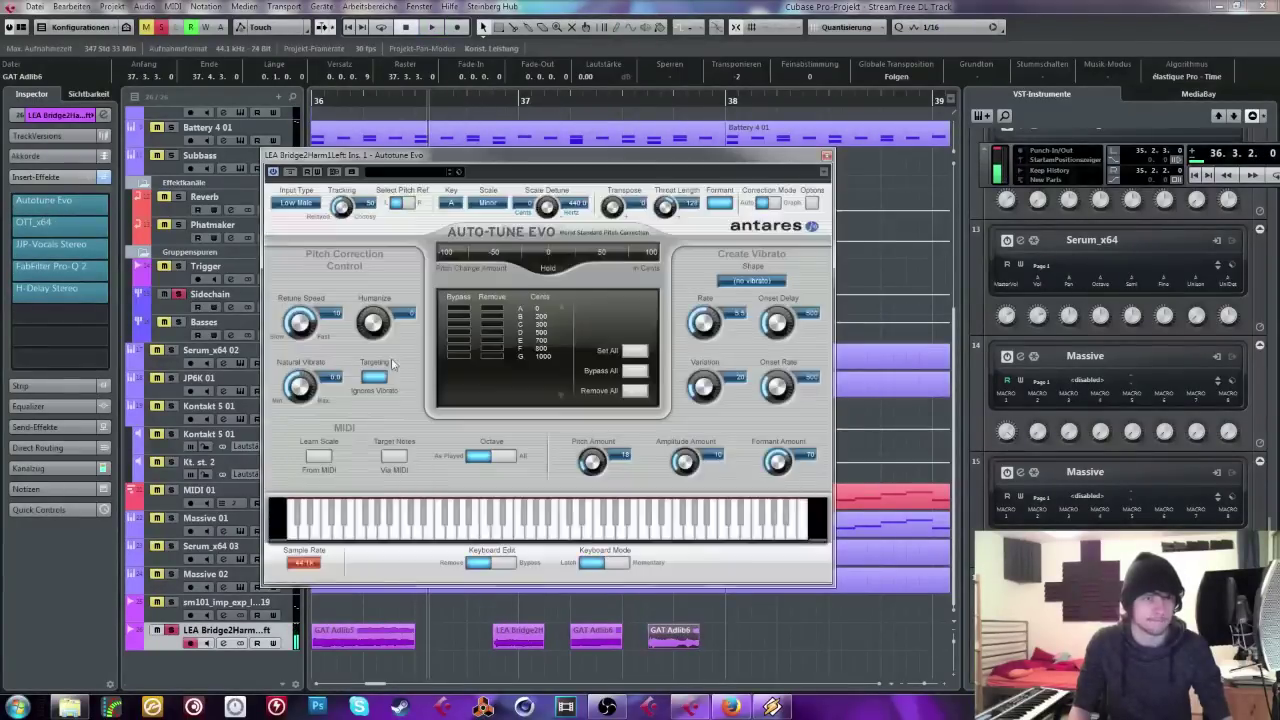
Step: Play back the vocal chops around bar 37, return to an overview of the arrangement, and close the Autotune Evo window
{"action": "key", "text": "space"}
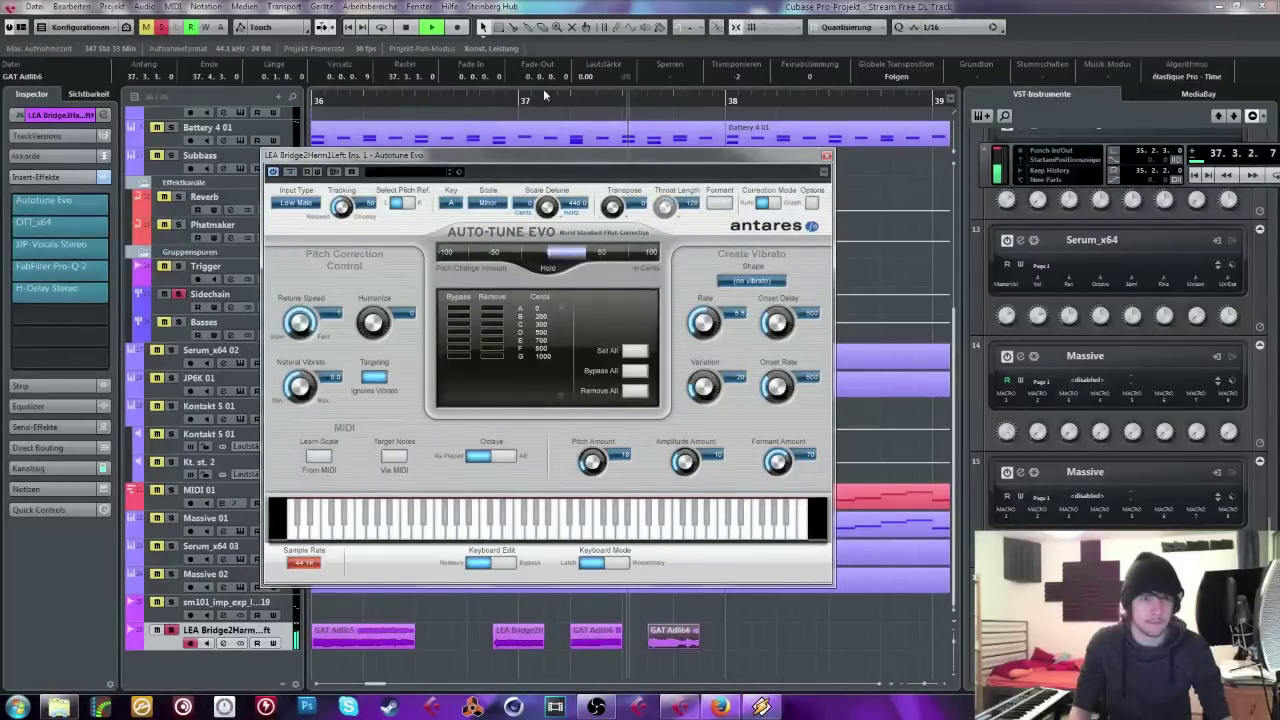
{"action": "key", "text": "space"}
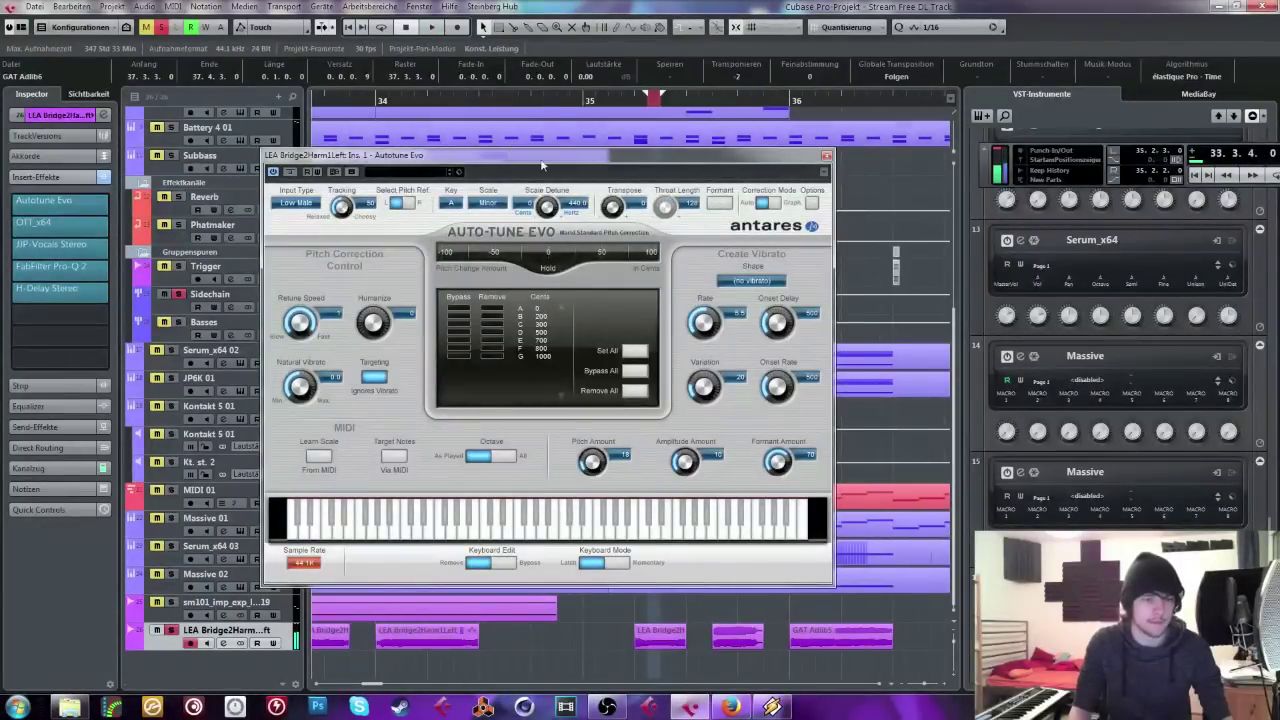
{"action": "left_click_drag", "start_coordinate": [937, 685], "coordinate": [926, 688]}
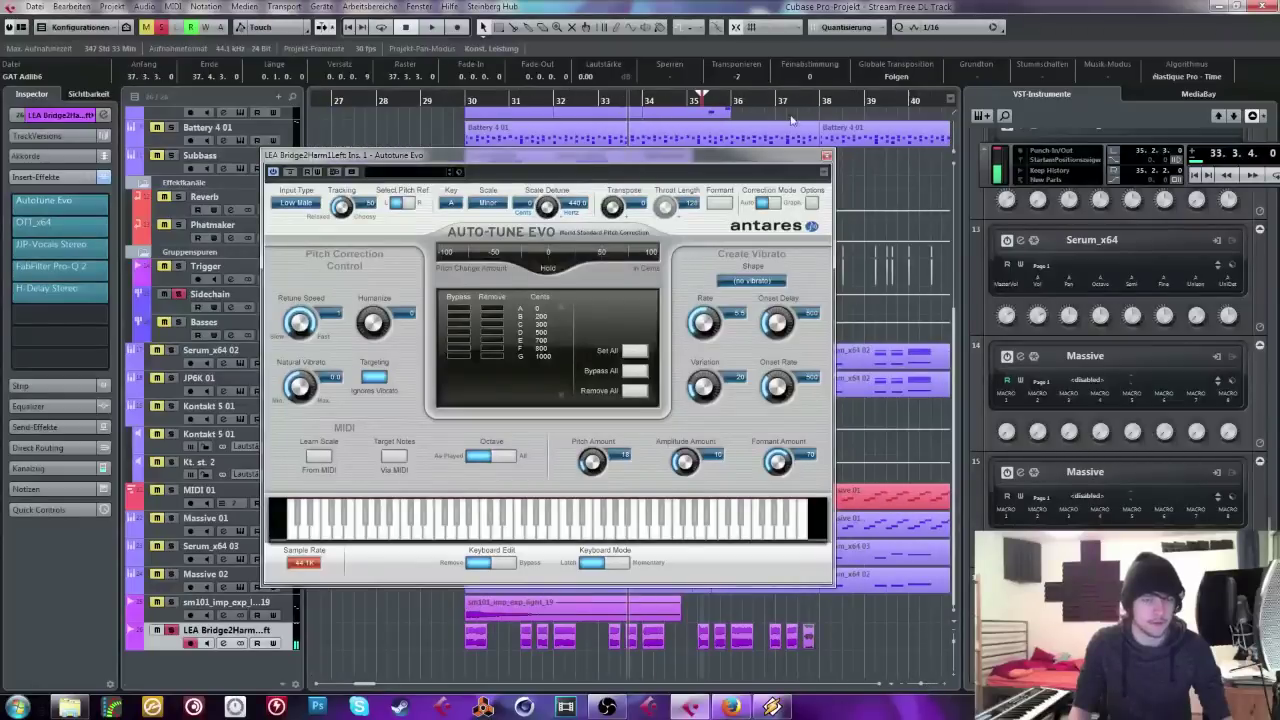
{"action": "left_click", "coordinate": [826, 155]}
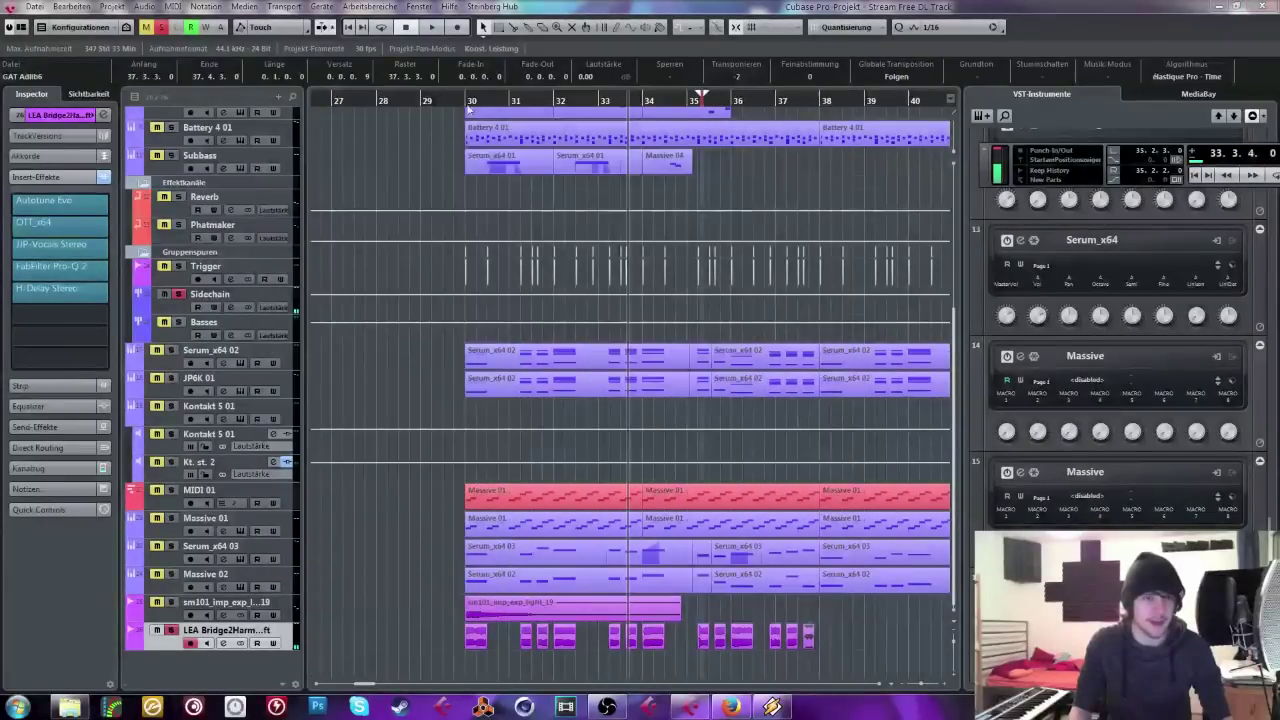
Step: Unsolo the LEA Bridge2Harm1Left vocal track and load ValhallaRoom_x64 into its first empty insert slot
{"action": "left_click", "coordinate": [169, 631]}
{"action": "left_click", "coordinate": [33, 312]}
{"action": "type", "text": "val"}
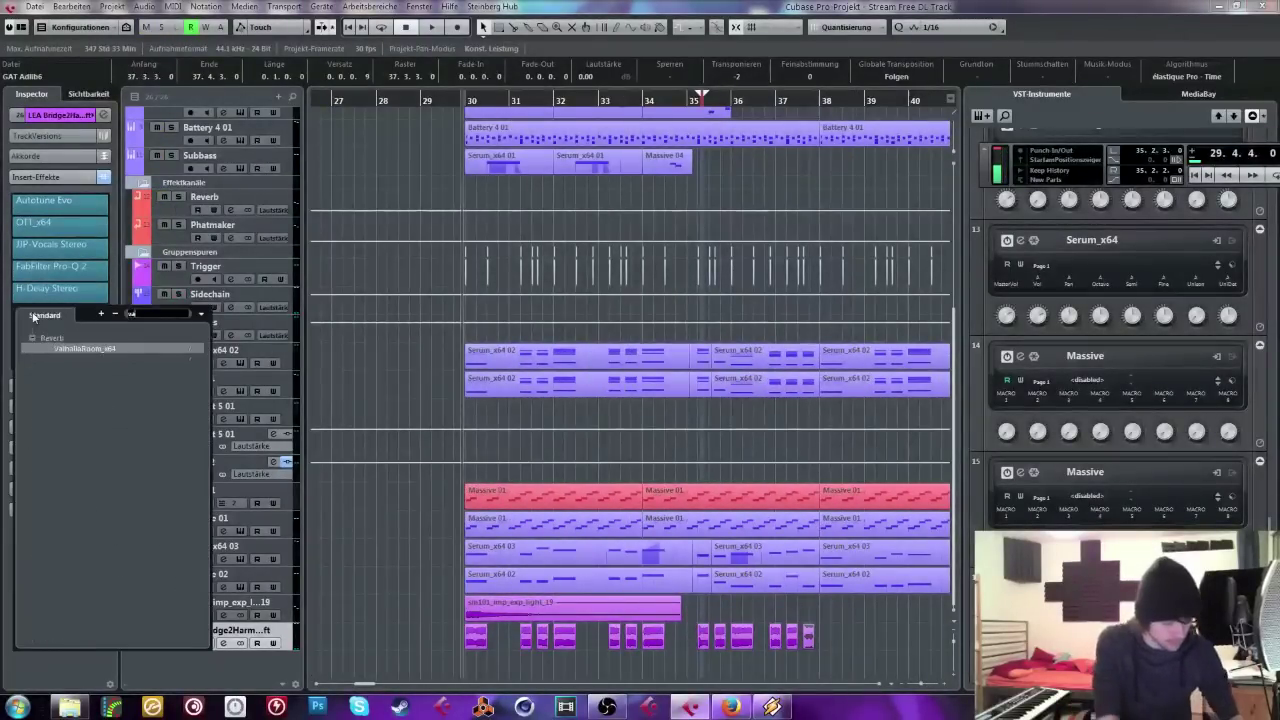
{"action": "left_click", "coordinate": [104, 349]}
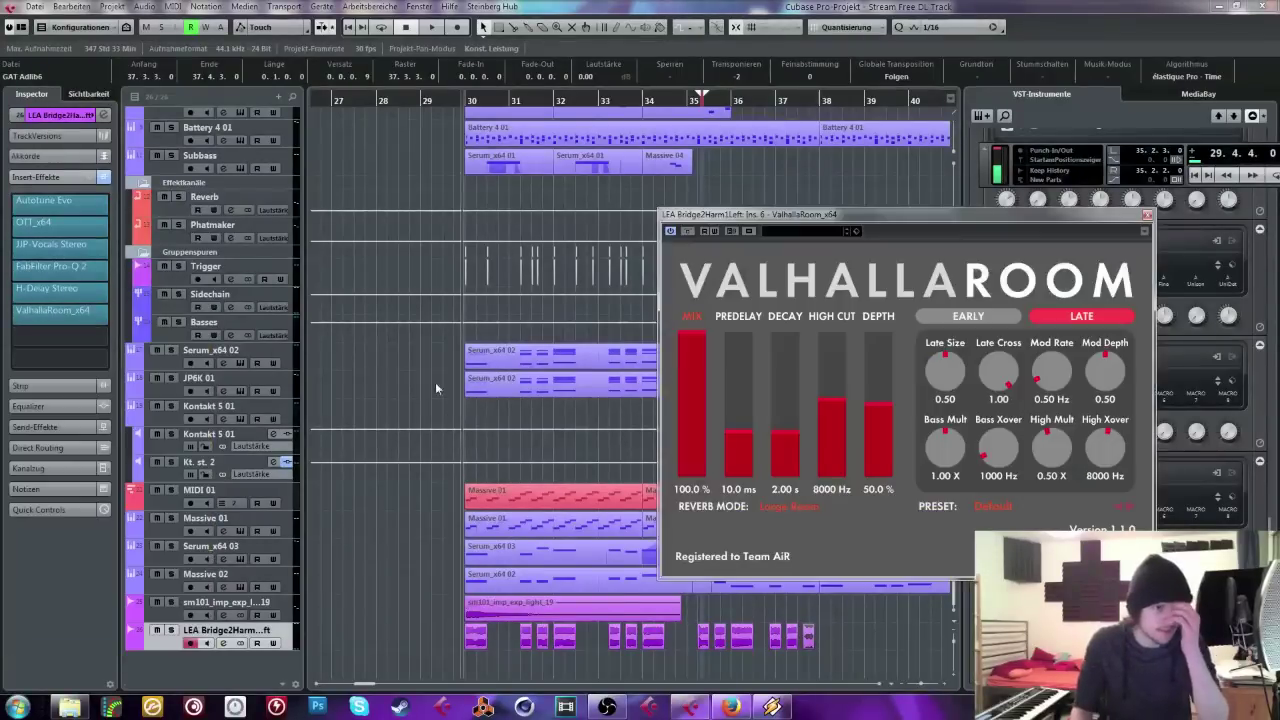
Step: Set ValhallaRoom on the vocal track to 13.8% mix, 0.0 ms predelay, 4430 Hz high cut, 100% depth and 0.50X bass mult, then solo the track
{"action": "left_click_drag", "start_coordinate": [692, 345], "coordinate": [692, 437]}
{"action": "key", "text": "space"}
{"action": "left_click_drag", "start_coordinate": [878, 404], "coordinate": [878, 333]}
{"action": "left_click_drag", "start_coordinate": [831, 400], "coordinate": [830, 433]}
{"action": "left_click_drag", "start_coordinate": [945, 447], "coordinate": [945, 472]}
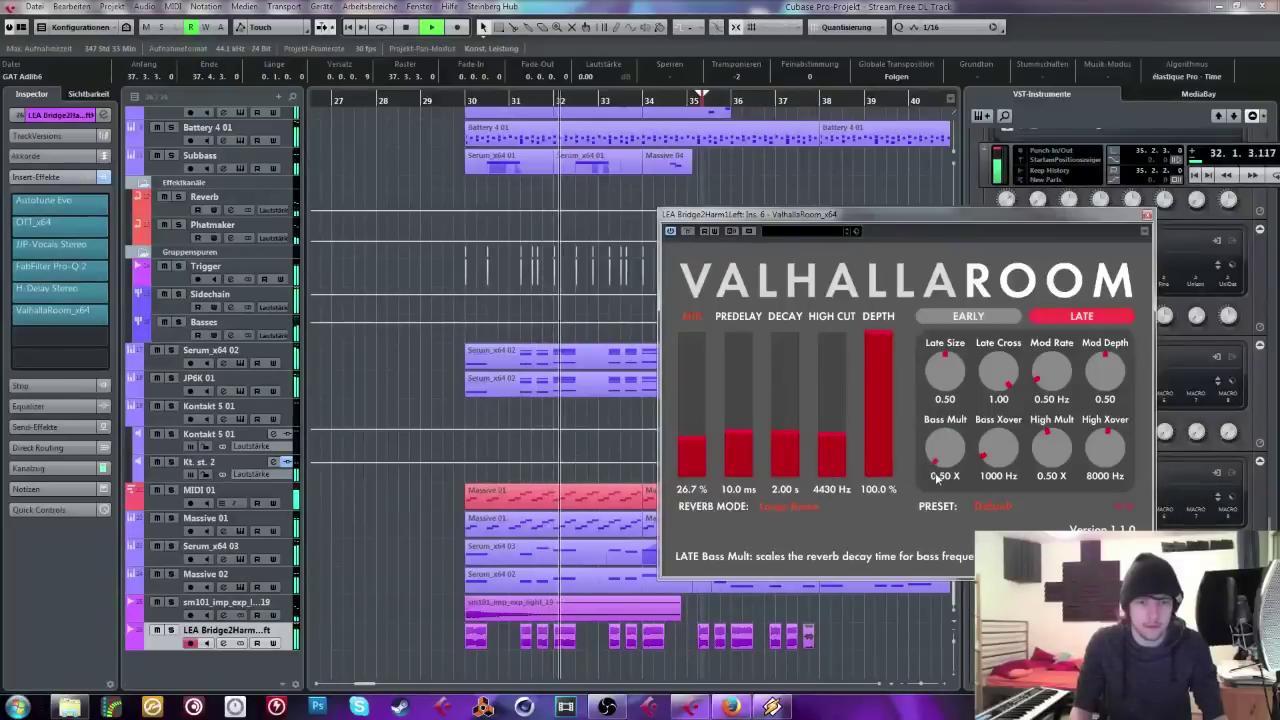
{"action": "left_click_drag", "start_coordinate": [738, 440], "coordinate": [690, 466]}
{"action": "key", "text": "s"}
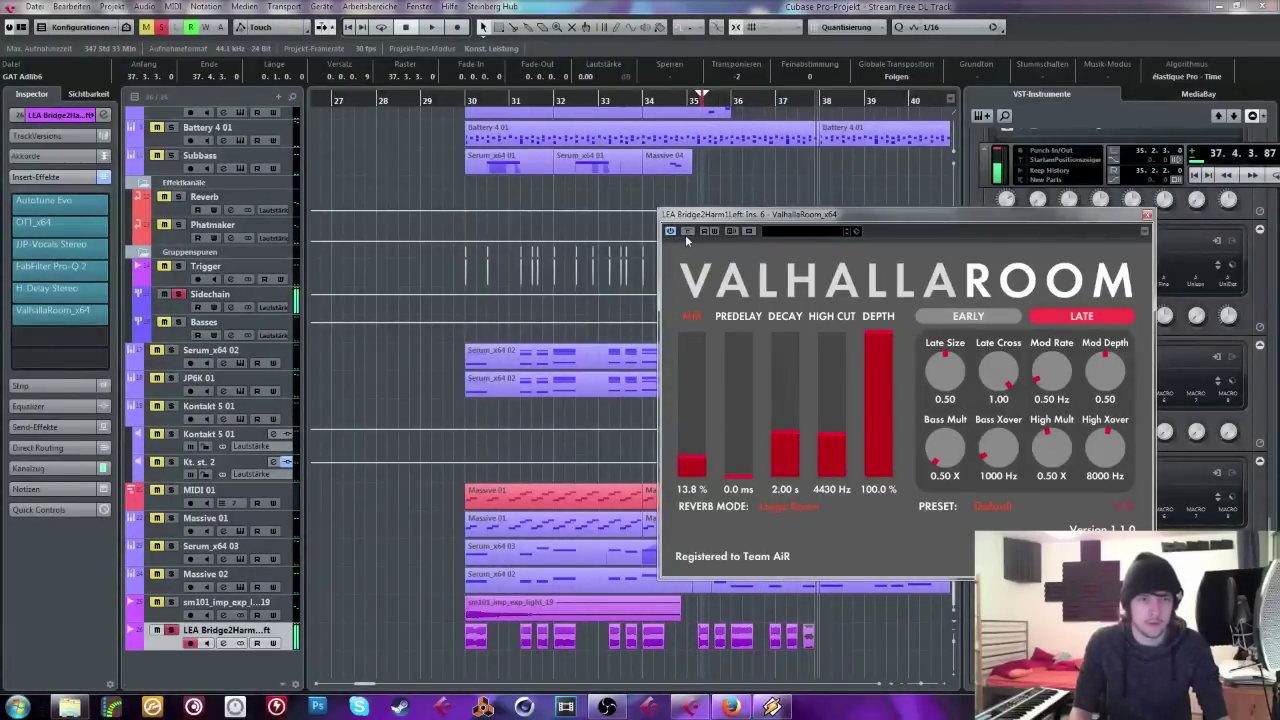
Step: Close the ValhallaRoom window and copy the vocal chops from bars 30–37 so the copies start at bar 38
{"action": "left_click", "coordinate": [1147, 216]}
{"action": "left_click_drag", "start_coordinate": [864, 647], "coordinate": [822, 630]}
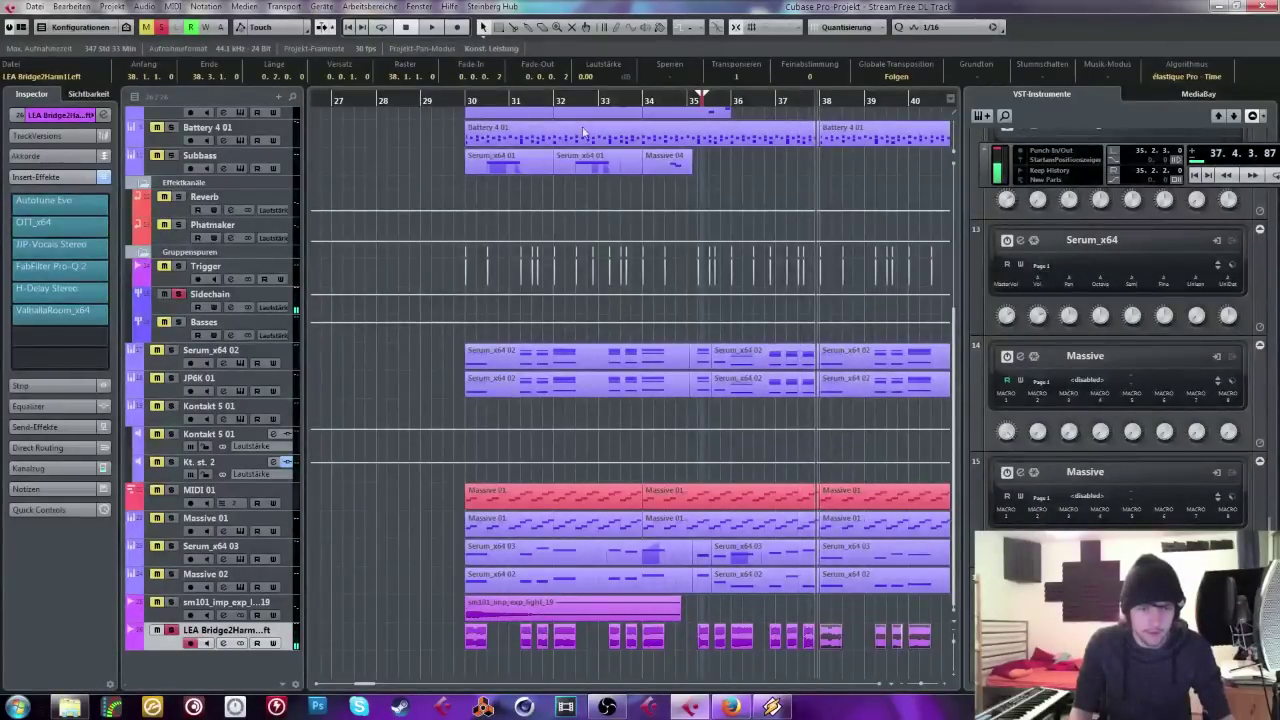
Step: Audition the vocal chops from just before bar 30 with Serum_x64 02, JP6K 01, Serum_x64 03 and Massive 02 soloed alongside them
{"action": "left_click", "coordinate": [452, 100]}
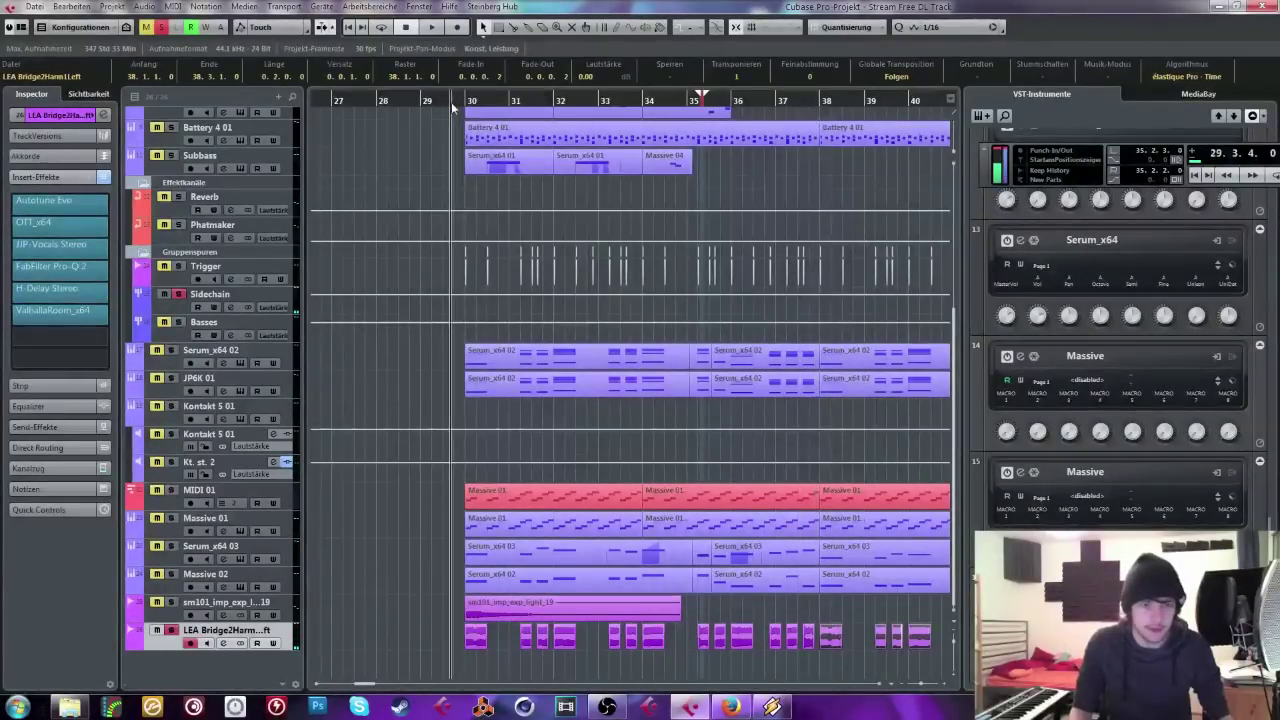
{"action": "left_click", "coordinate": [181, 545]}
{"action": "key", "text": "space"}
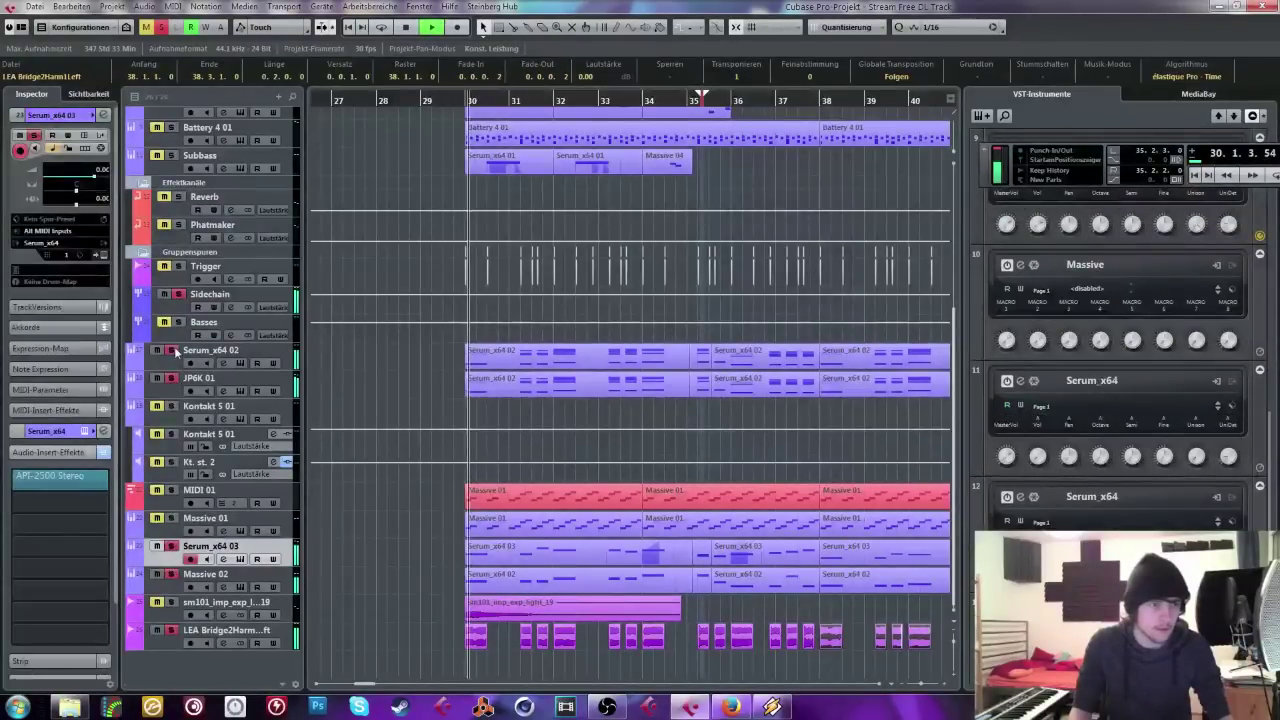
{"action": "left_click", "coordinate": [225, 630]}
{"action": "left_click", "coordinate": [60, 176]}
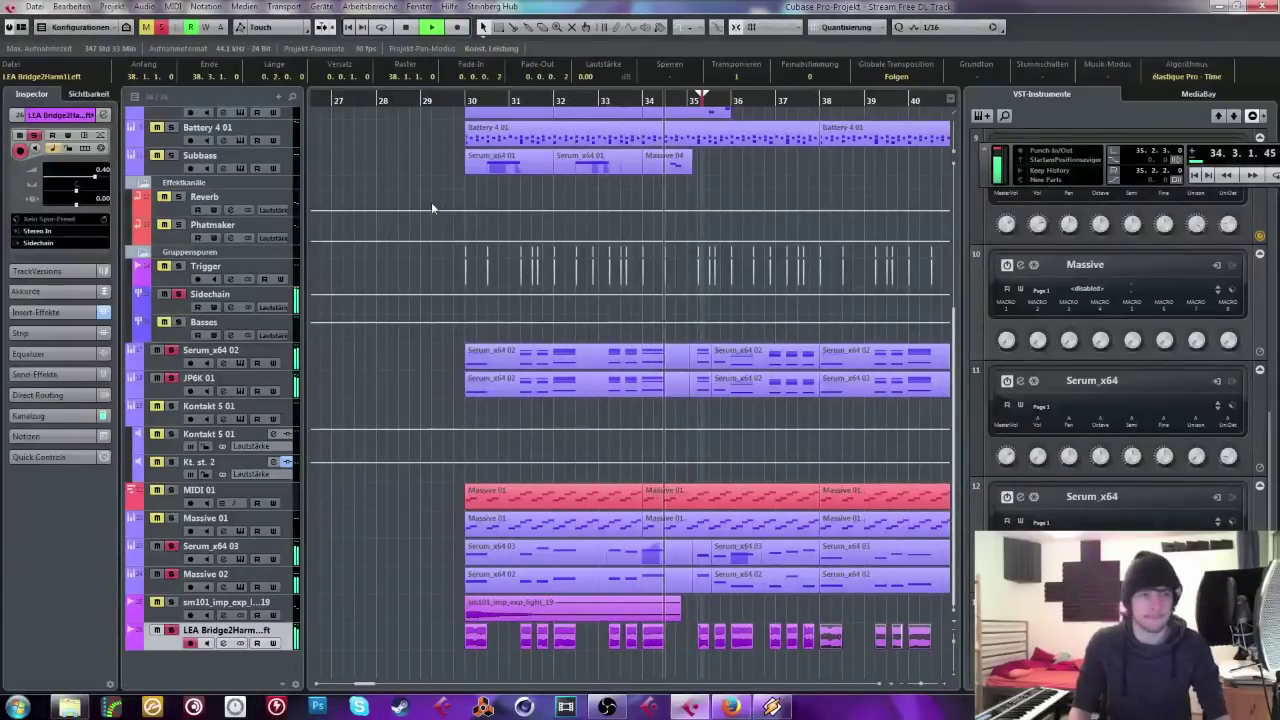
{"action": "key", "text": "space"}
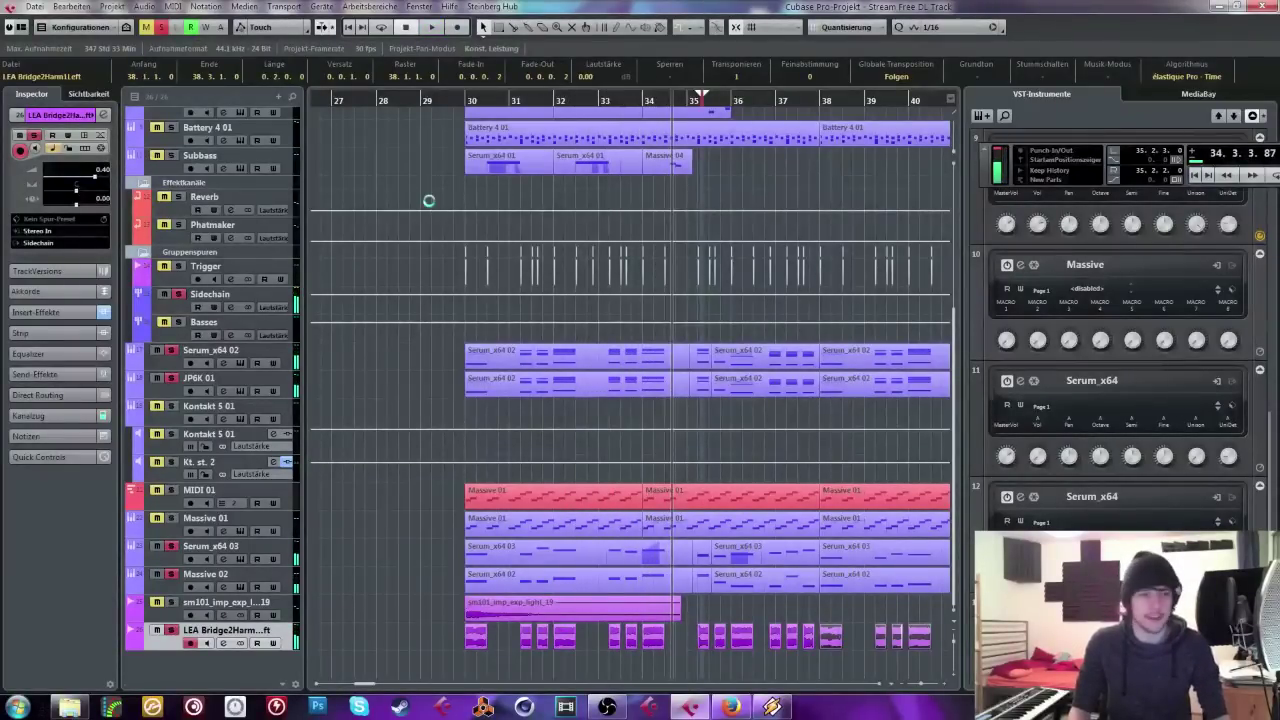
Step: Play back the drop and review the copied vocal chops up to bar 46 in the arrangement
{"action": "key", "text": "h"}
{"action": "key", "text": "h"}
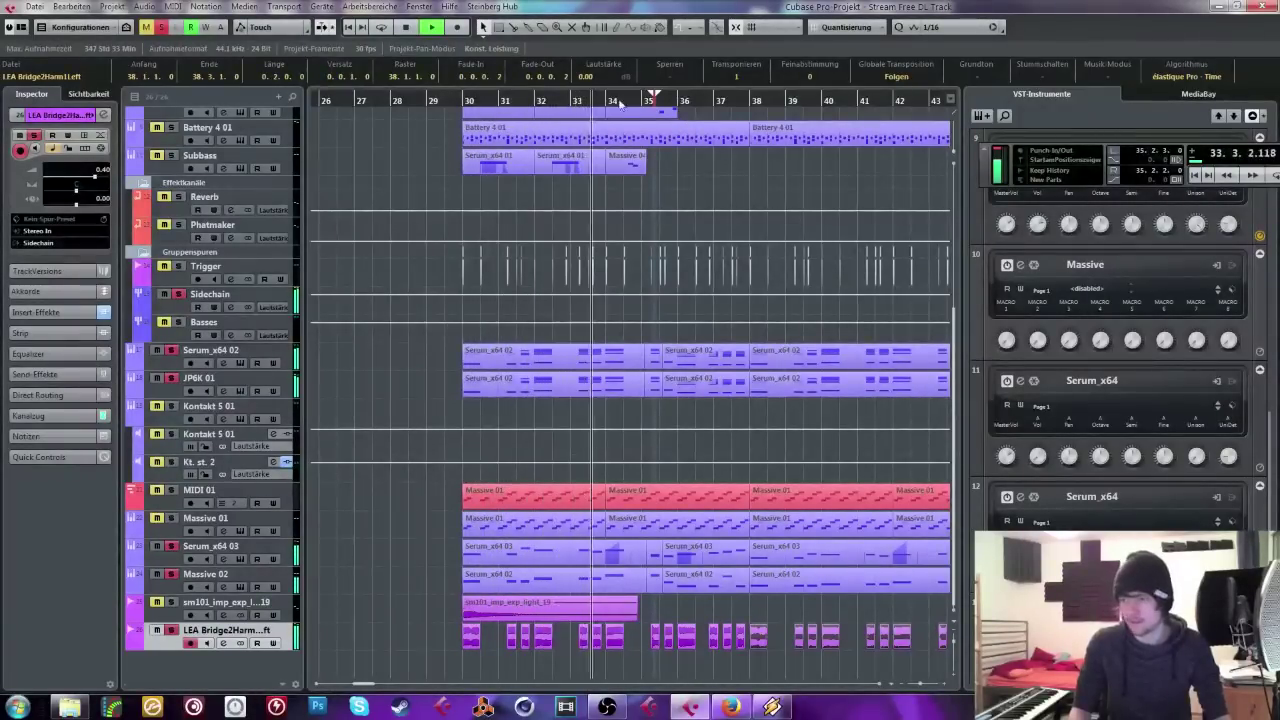
{"action": "left_click_drag", "start_coordinate": [921, 686], "coordinate": [903, 686]}
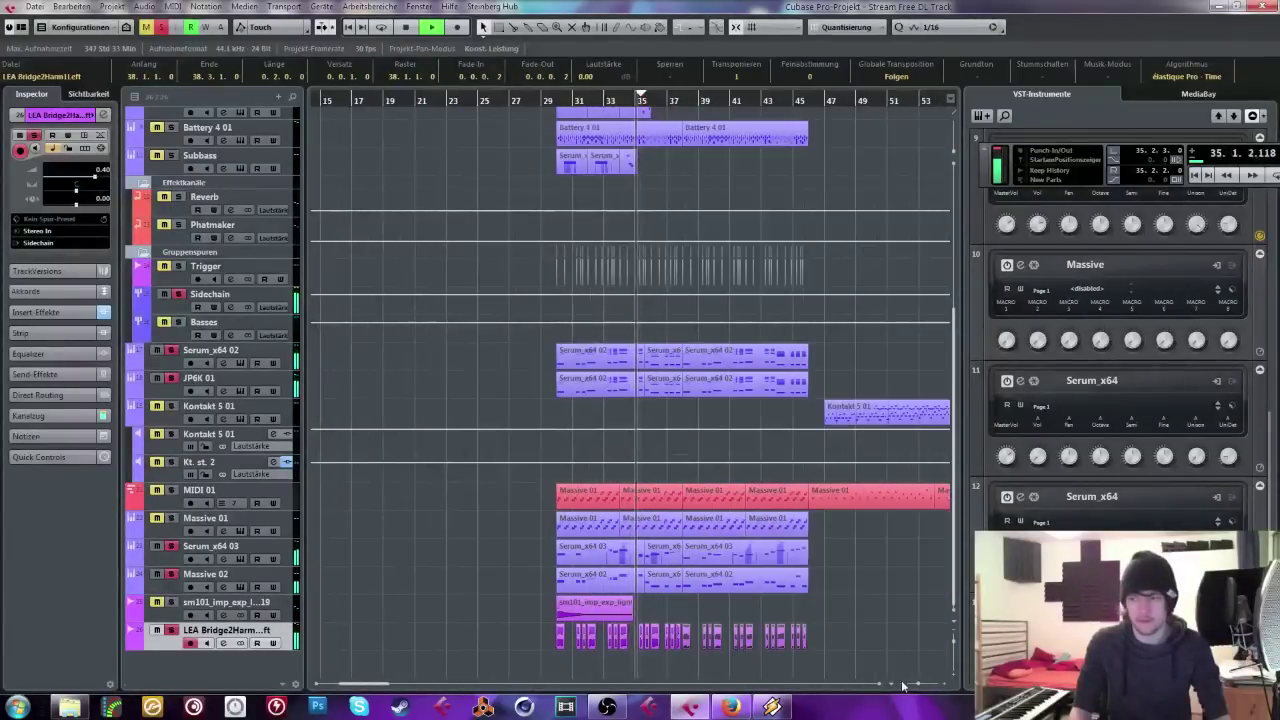
{"action": "left_click_drag", "start_coordinate": [381, 685], "coordinate": [395, 692]}
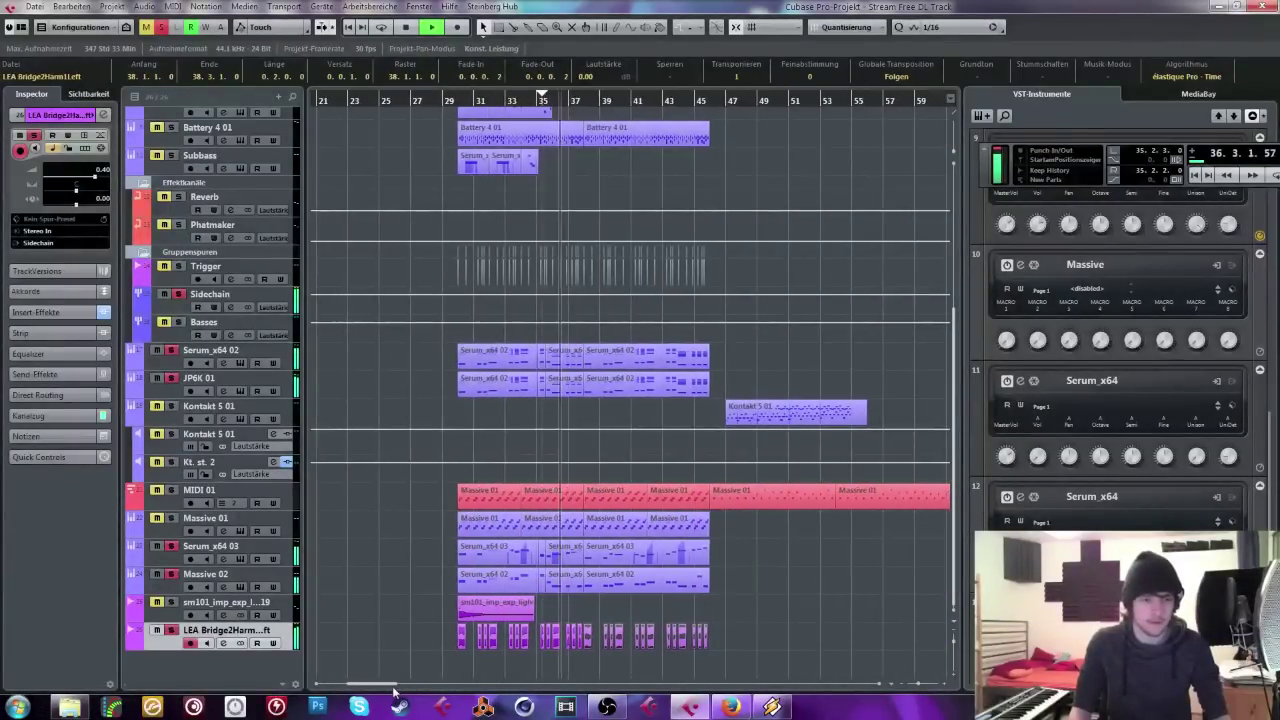
{"action": "left_click", "coordinate": [782, 621]}
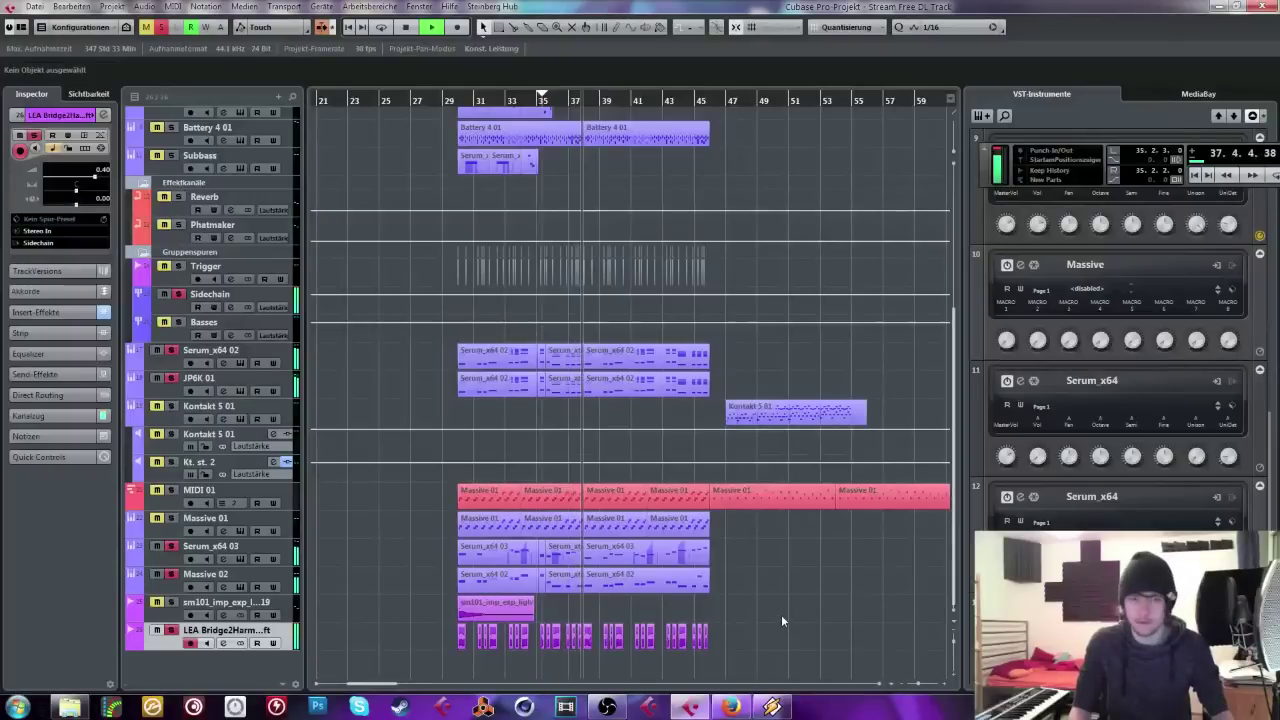
{"action": "left_click", "coordinate": [912, 686]}
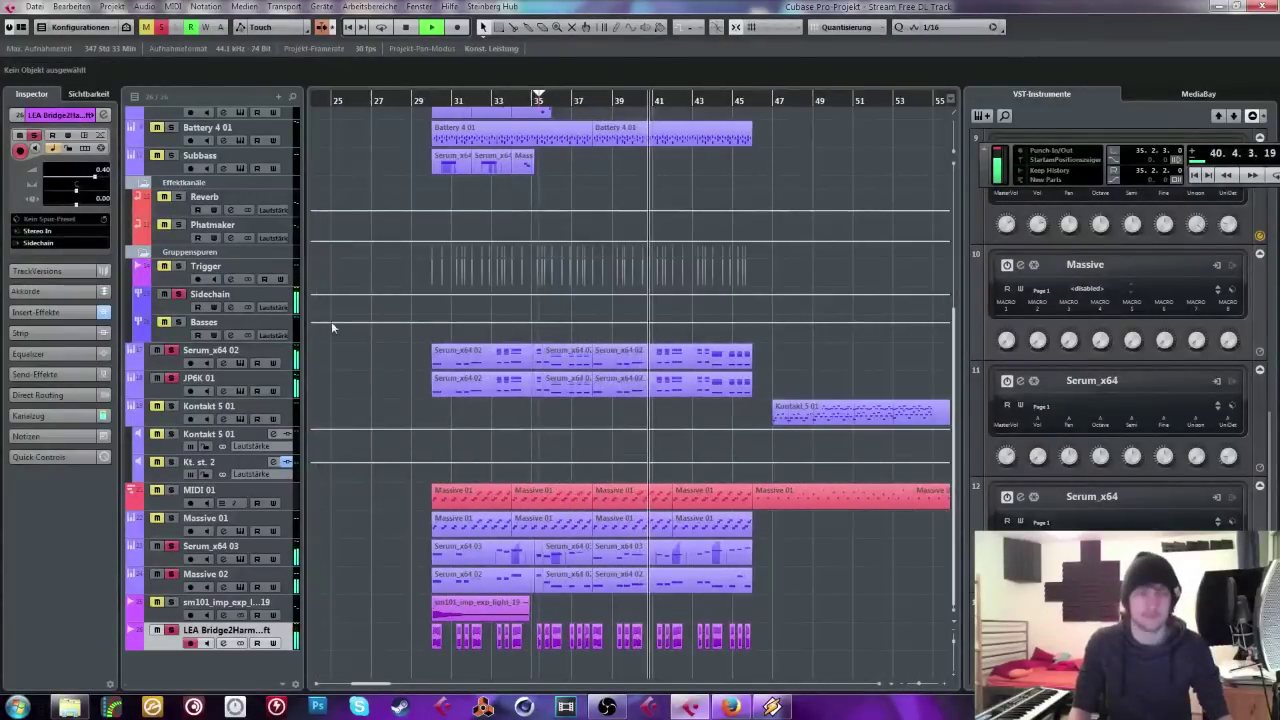
Step: Add the Kontakt, MIDI 01 and Massive 01 tracks to the solo, select the Massive 01 clips from bar 38, and replay from bar 29
{"action": "scroll", "coordinate": [370, 336], "scroll_direction": "up", "scroll_amount": 3}
{"action": "scroll", "coordinate": [366, 357], "scroll_direction": "down", "scroll_amount": 3}
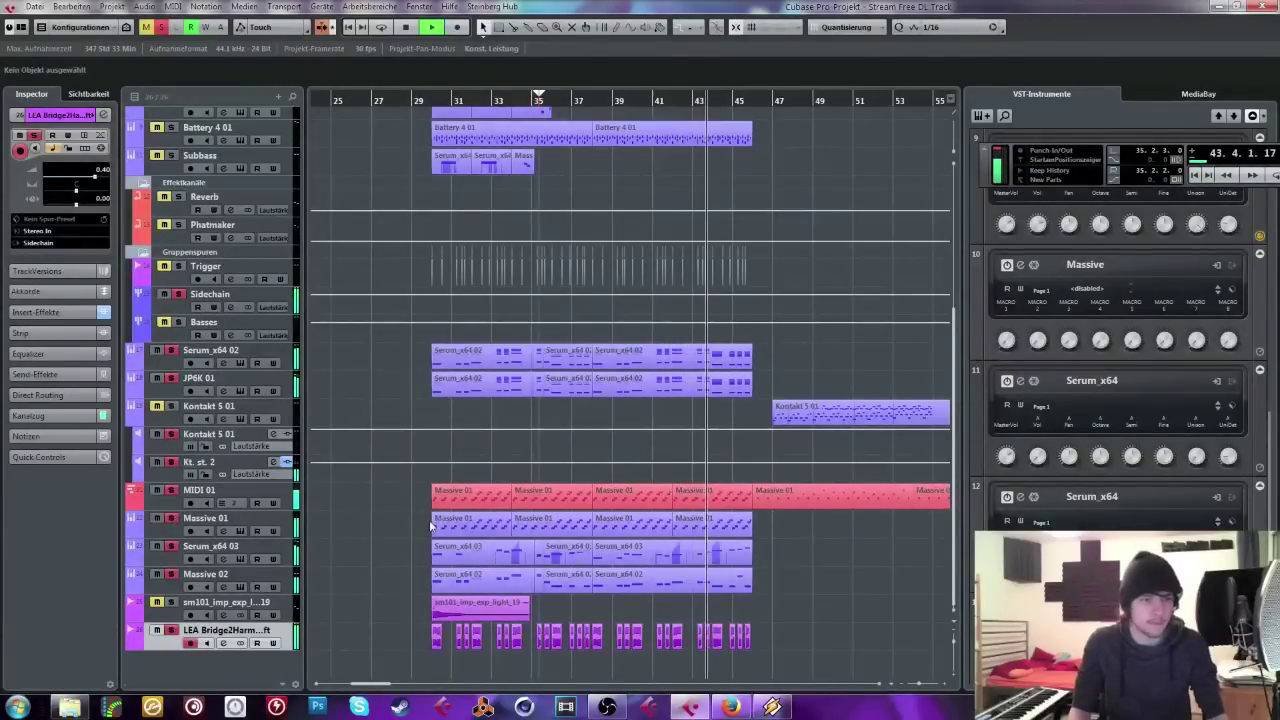
{"action": "left_click_drag", "start_coordinate": [783, 523], "coordinate": [590, 528]}
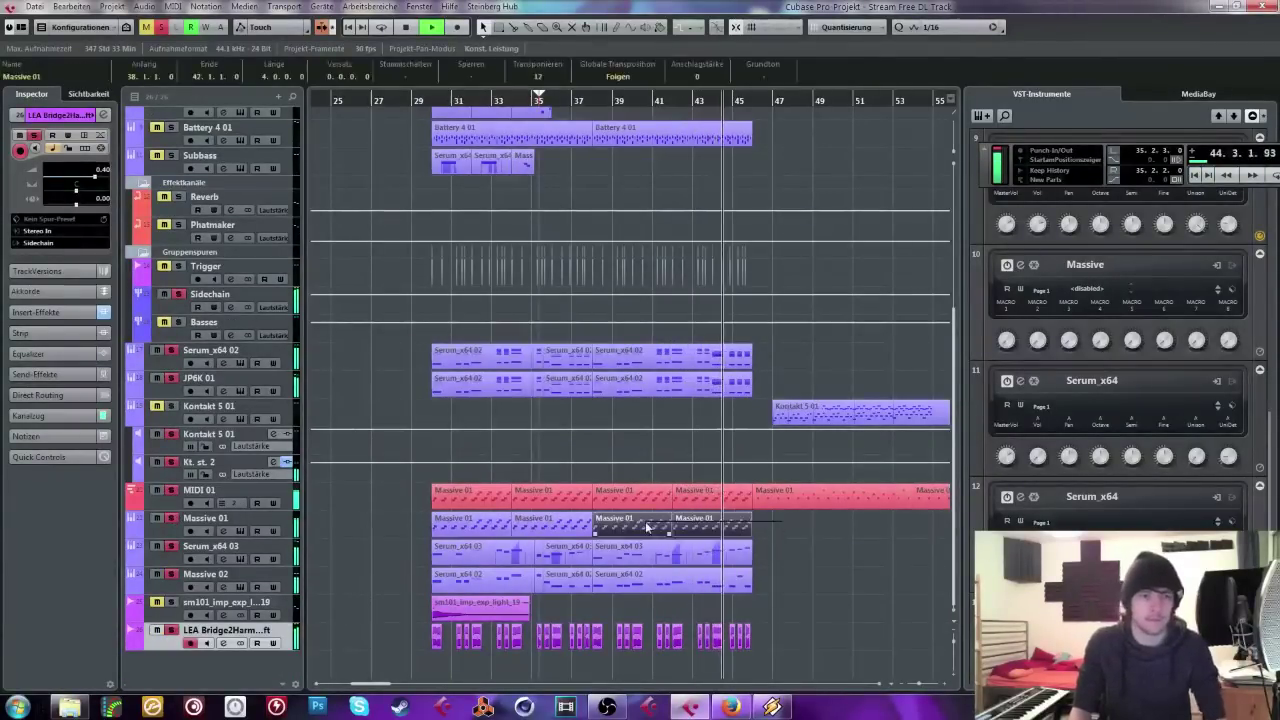
{"action": "left_click", "coordinate": [557, 107]}
{"action": "left_click", "coordinate": [421, 112]}
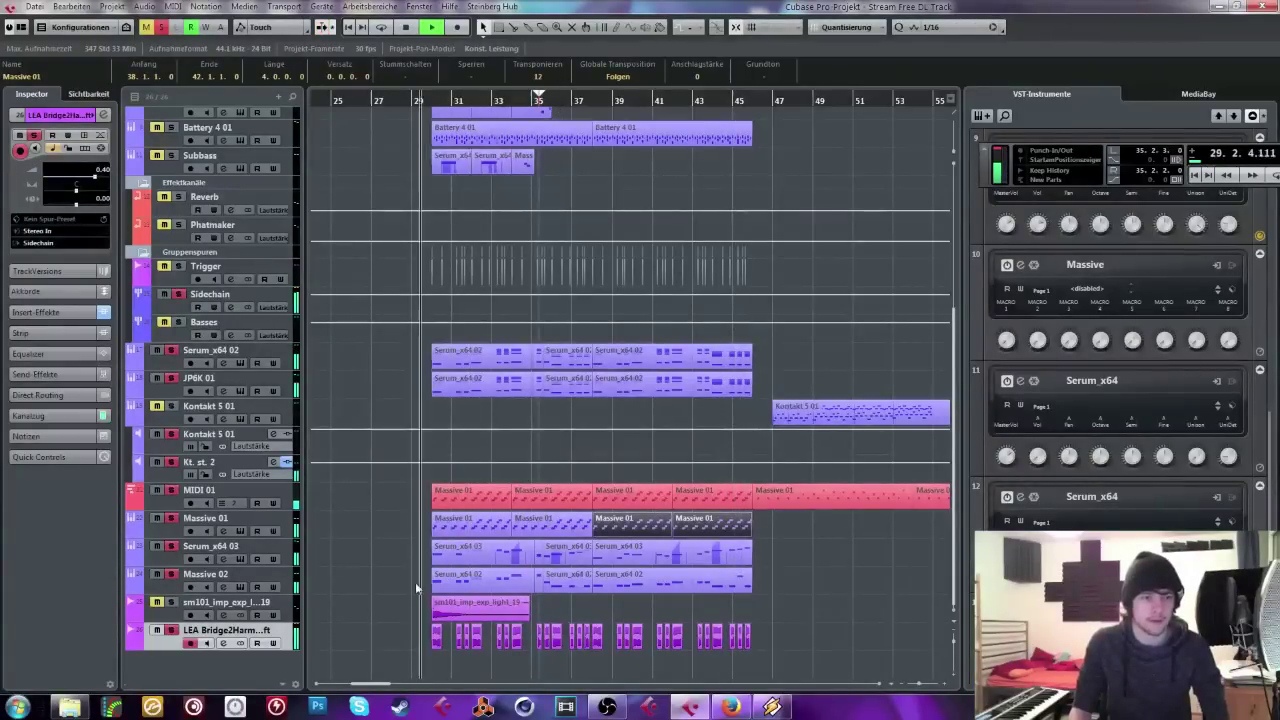
Step: Copy the sm101_imp_exp_light_19 impact clip along its track and align the copy to start at bar 38
{"action": "left_click_drag", "start_coordinate": [474, 612], "coordinate": [650, 612]}
{"action": "key", "text": "h"}
{"action": "key", "text": "h"}
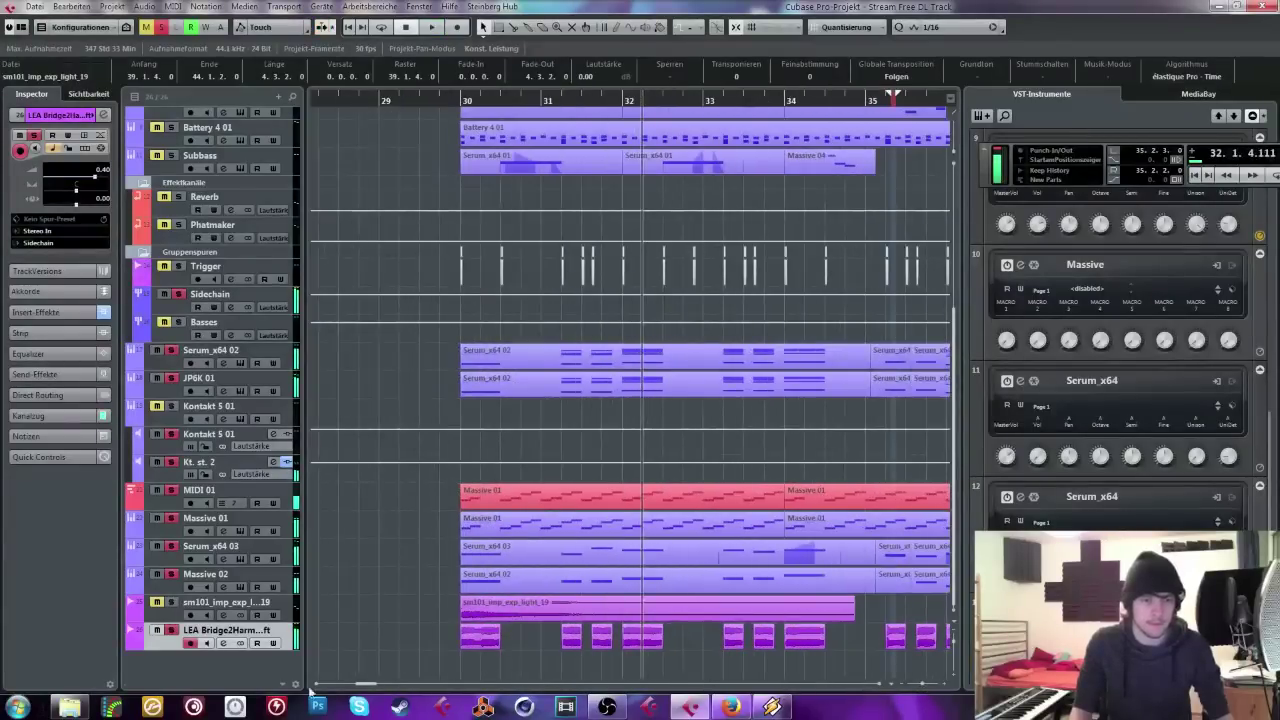
{"action": "left_click_drag", "start_coordinate": [372, 688], "coordinate": [381, 688]}
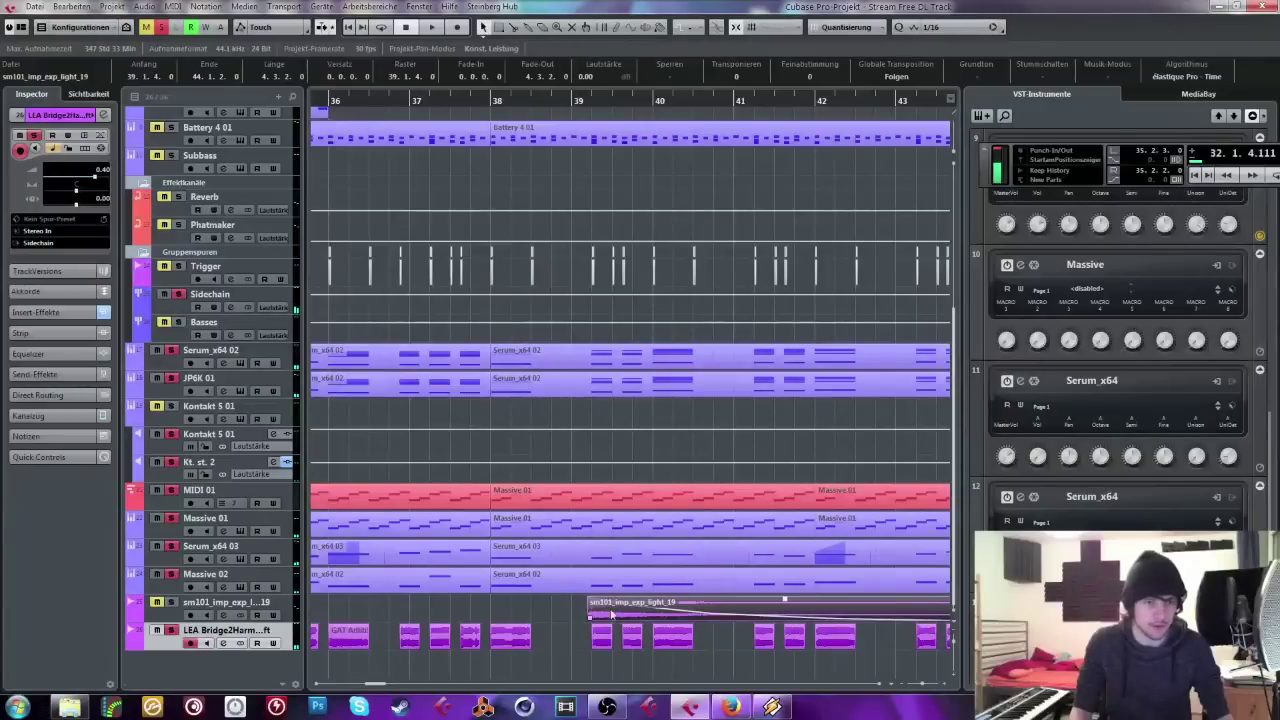
{"action": "left_click_drag", "start_coordinate": [612, 613], "coordinate": [515, 610]}
Step: Play back the section with the copied impact and add the Battery 4 01 and Trigger tracks to the solo
{"action": "key", "text": "space"}
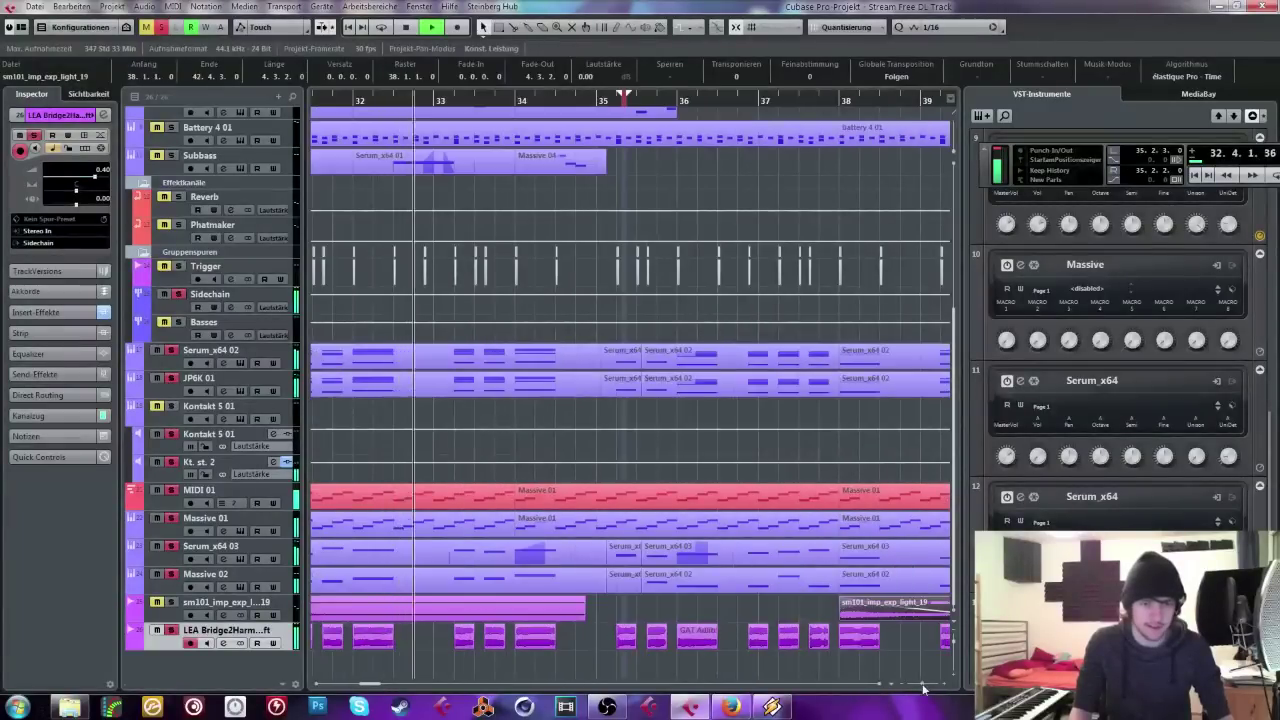
{"action": "left_click", "coordinate": [923, 688]}
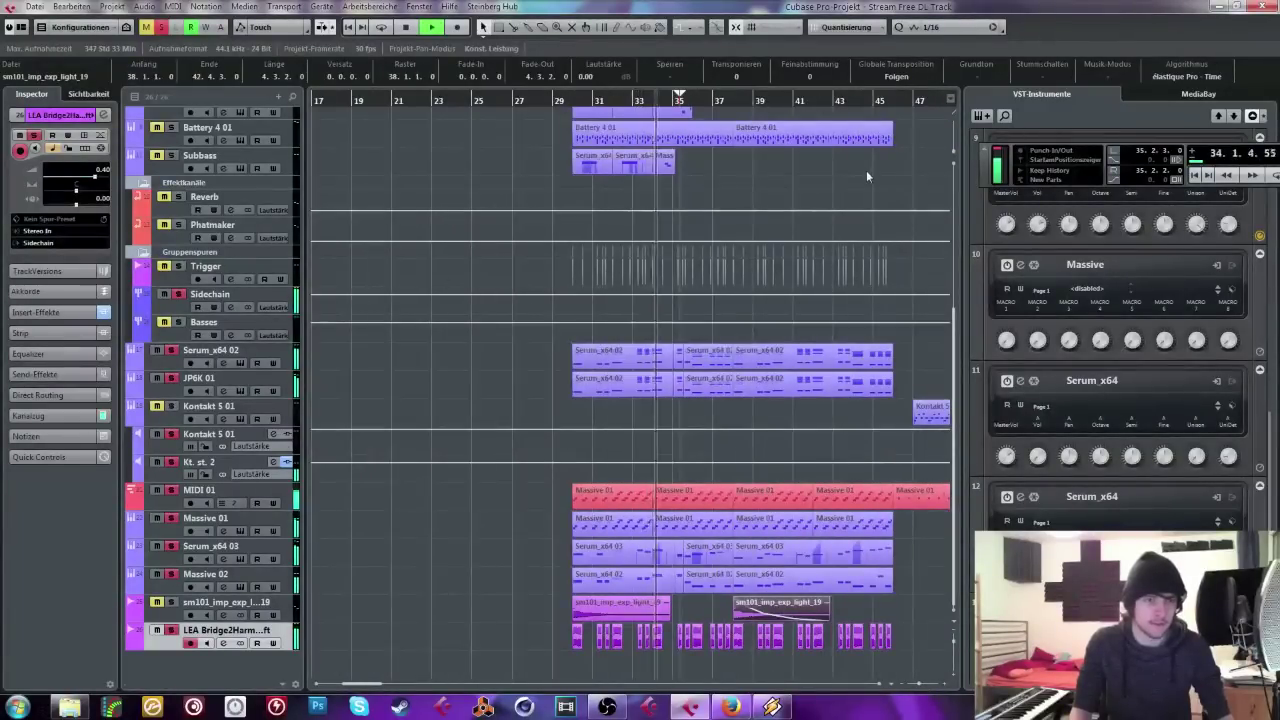
{"action": "scroll", "coordinate": [900, 176], "scroll_direction": "right", "scroll_amount": 5}
{"action": "left_click", "coordinate": [160, 500]}
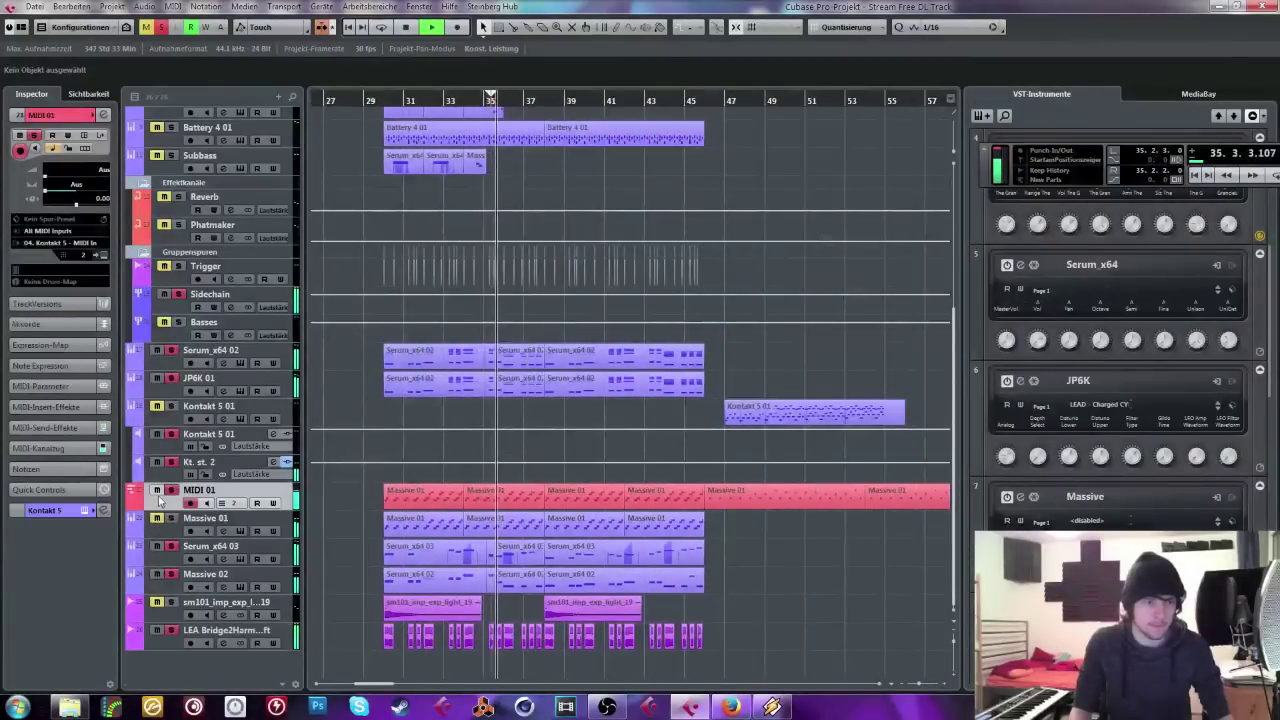
{"action": "scroll", "coordinate": [332, 266], "scroll_direction": "up", "scroll_amount": 4}
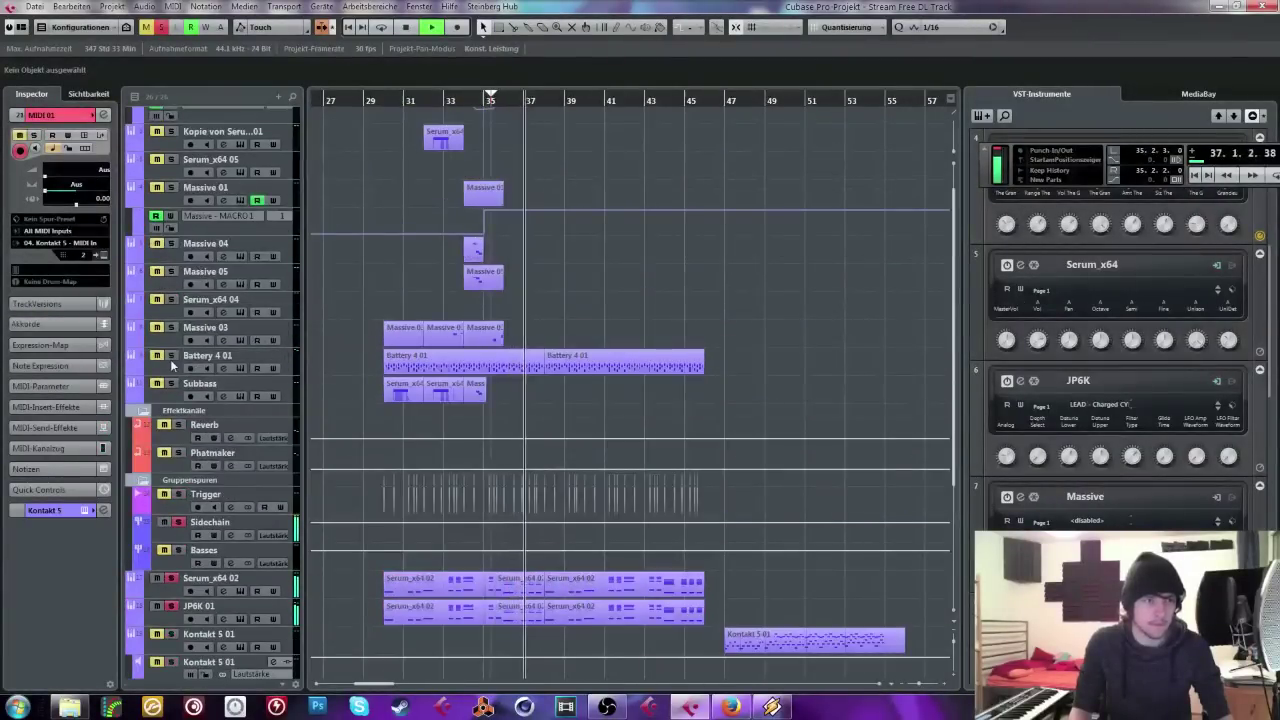
{"action": "left_click", "coordinate": [188, 480]}
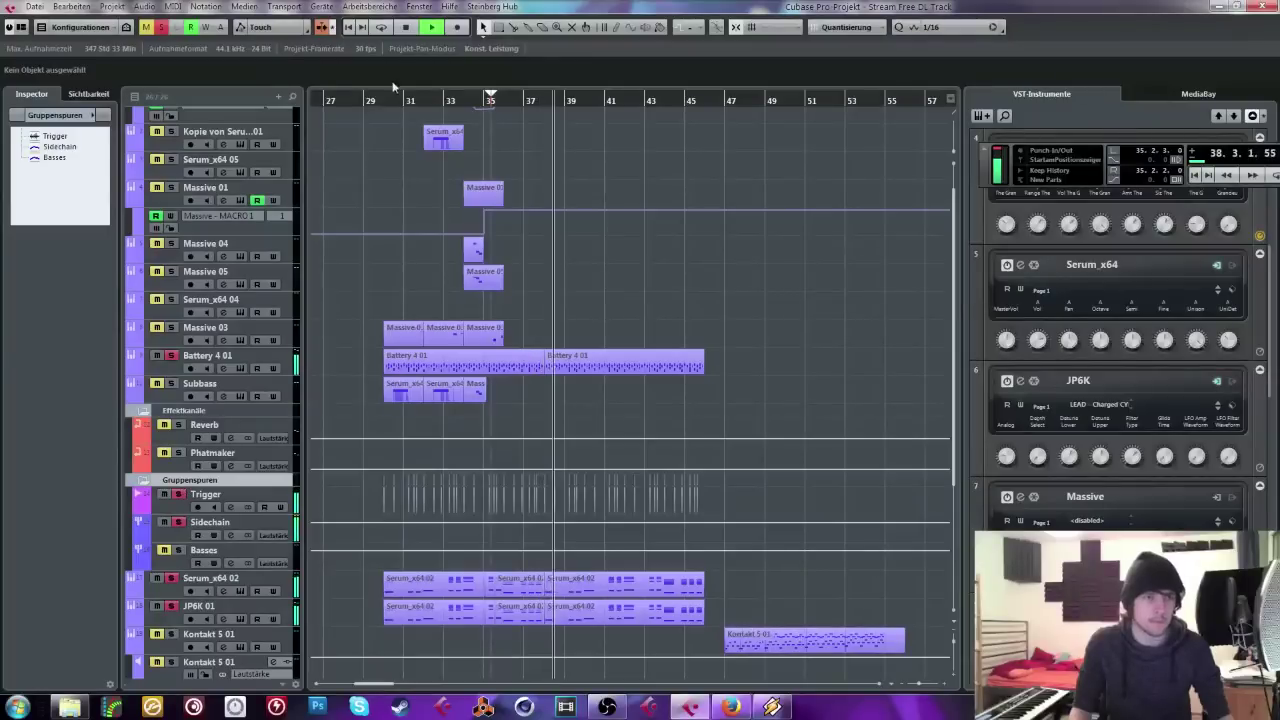
Step: Clear all mute and solo states in the project and play the full mix from just before bar 30
{"action": "left_click", "coordinate": [146, 27]}
{"action": "left_click", "coordinate": [161, 27]}
{"action": "scroll", "coordinate": [386, 136], "scroll_direction": "up", "scroll_amount": 3}
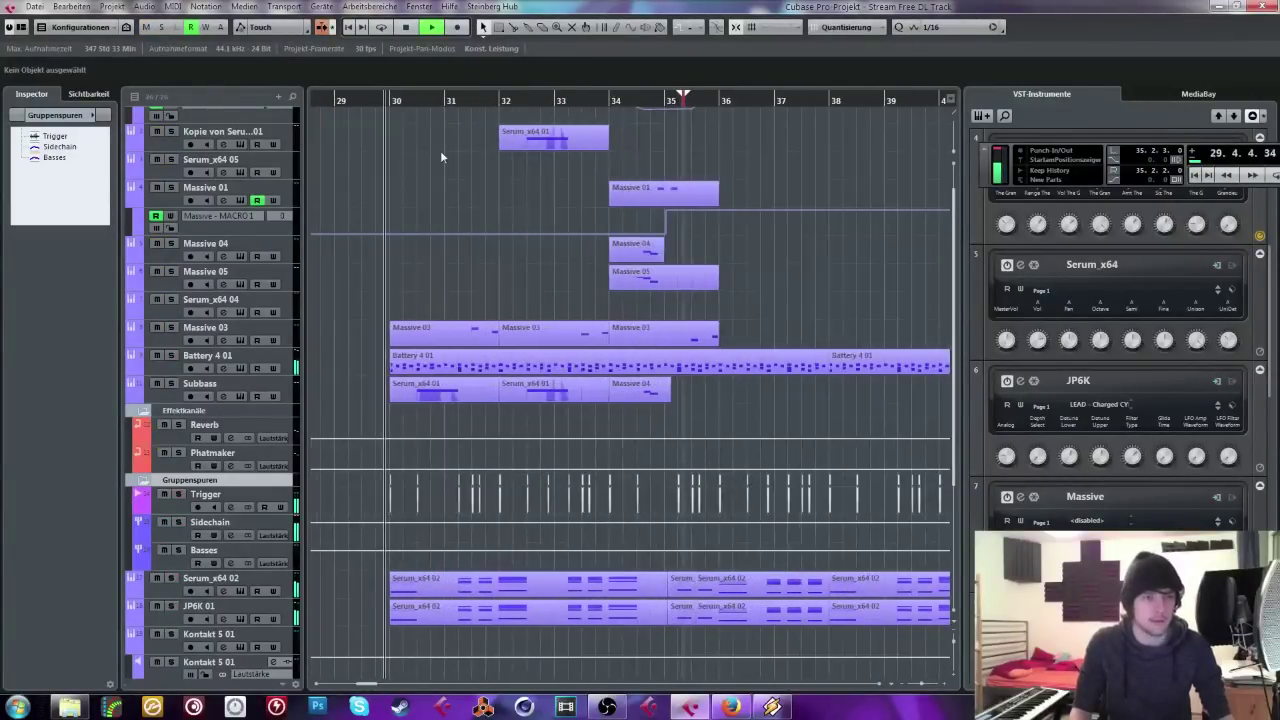
Step: Lower the Subbass track's volume to about 0.4 during playback
{"action": "left_click", "coordinate": [243, 390]}
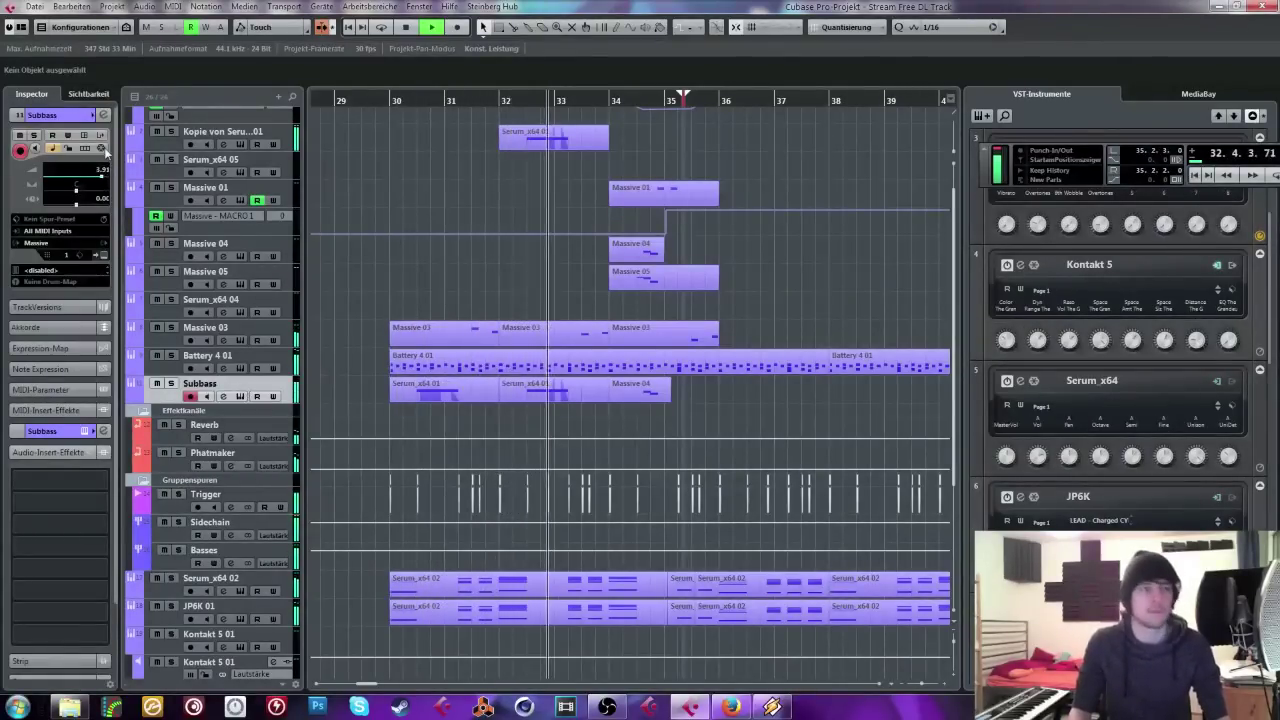
{"action": "left_click_drag", "start_coordinate": [103, 156], "coordinate": [103, 176]}
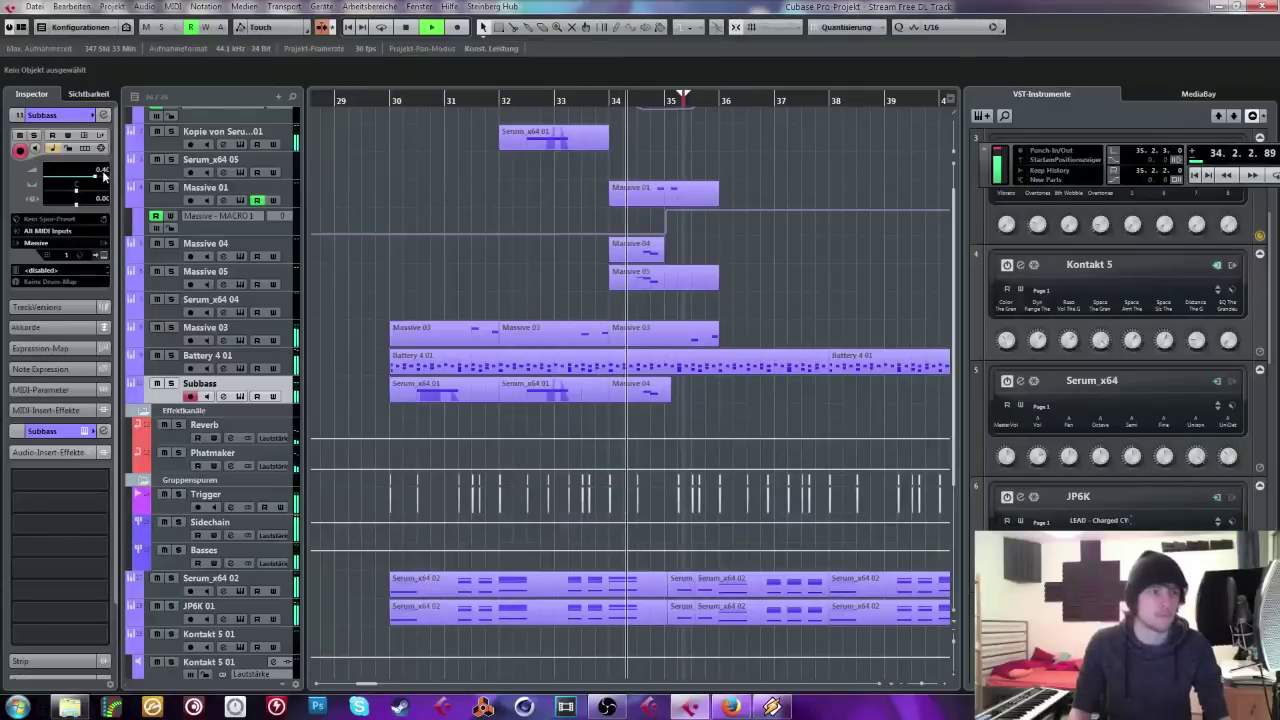
{"action": "scroll", "coordinate": [400, 177], "scroll_direction": "up", "scroll_amount": 1}
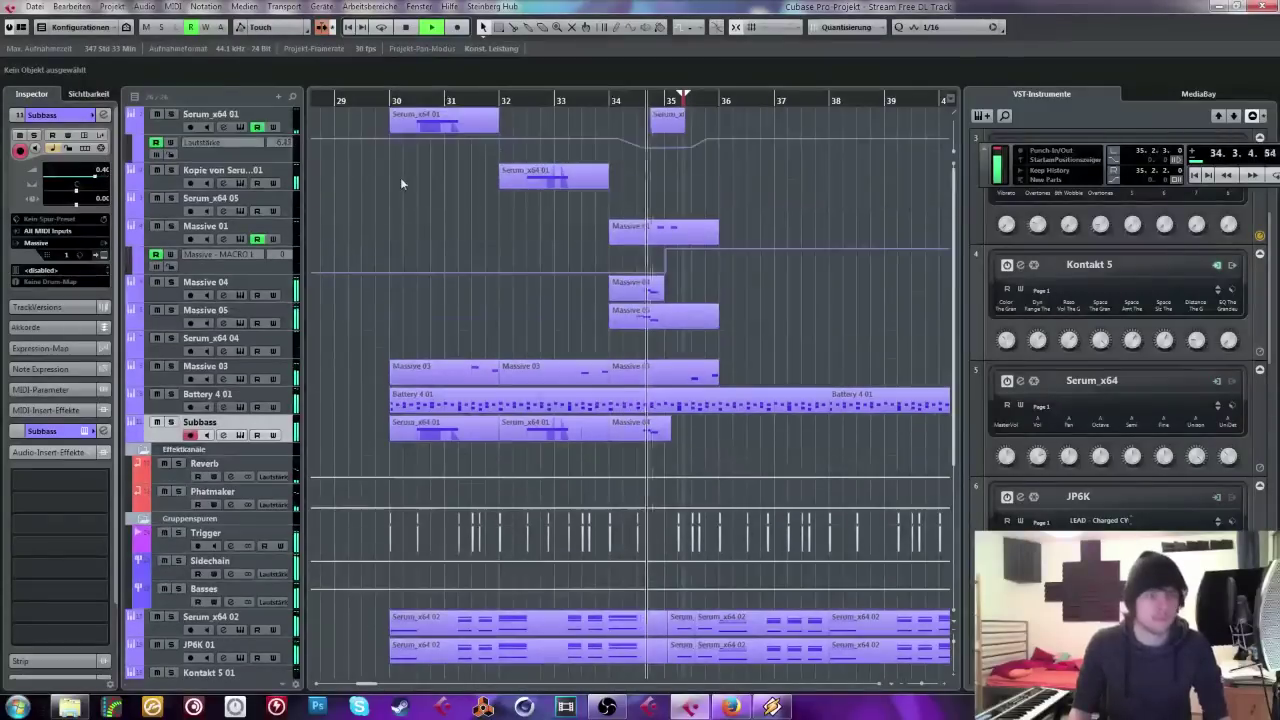
Step: Replay the full mix from bar 30 and select the Serum_x64 01 track and its copy to check their channel settings
{"action": "left_click", "coordinate": [397, 101]}
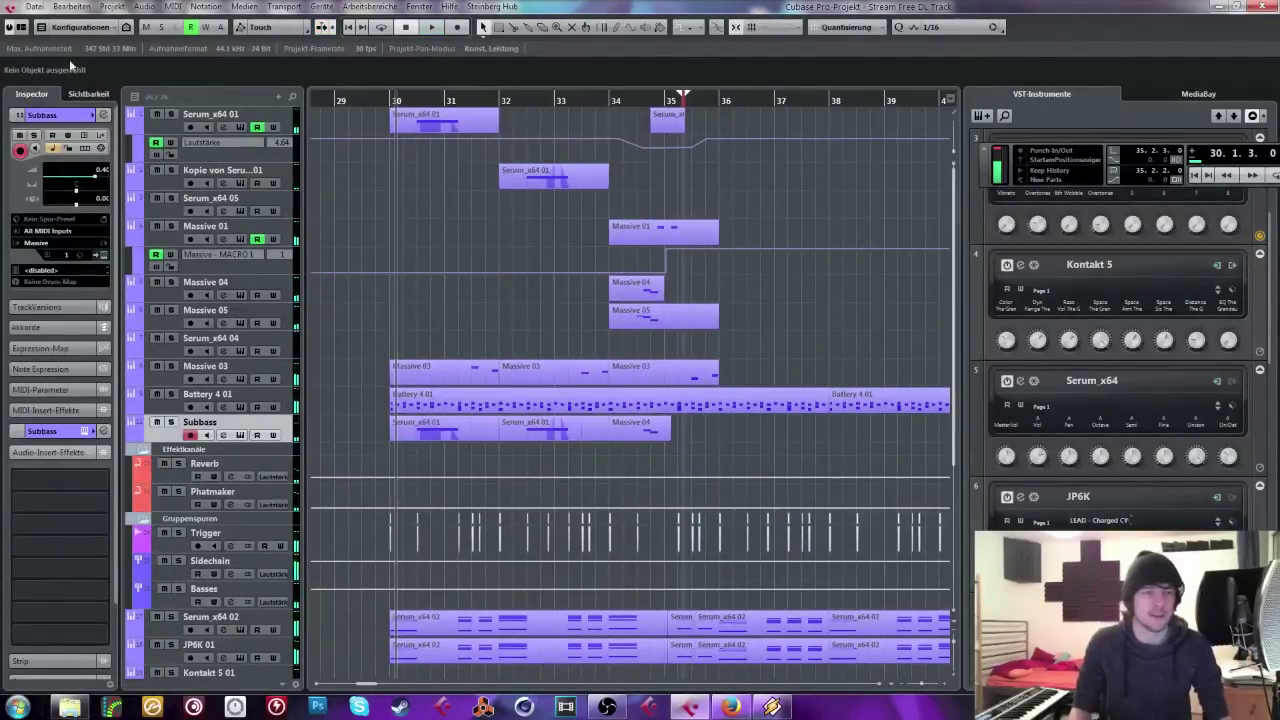
{"action": "left_click", "coordinate": [193, 127]}
{"action": "key", "text": "space"}
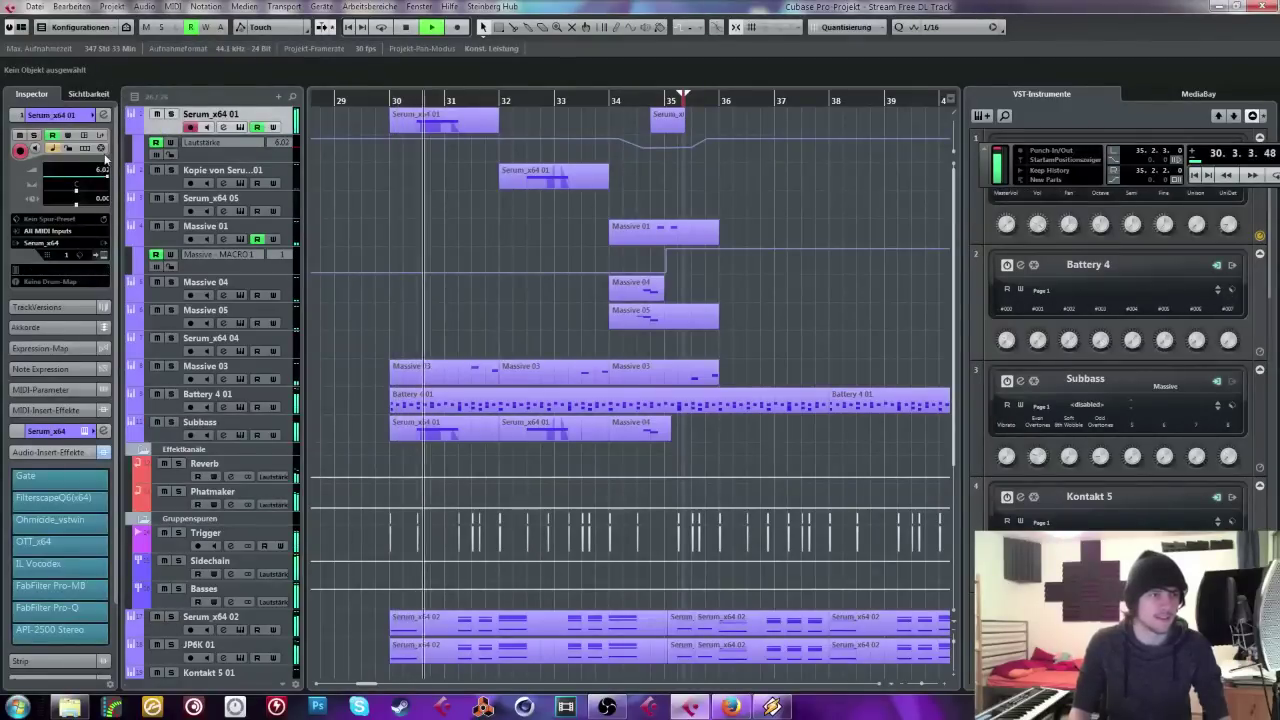
{"action": "left_click", "coordinate": [248, 172]}
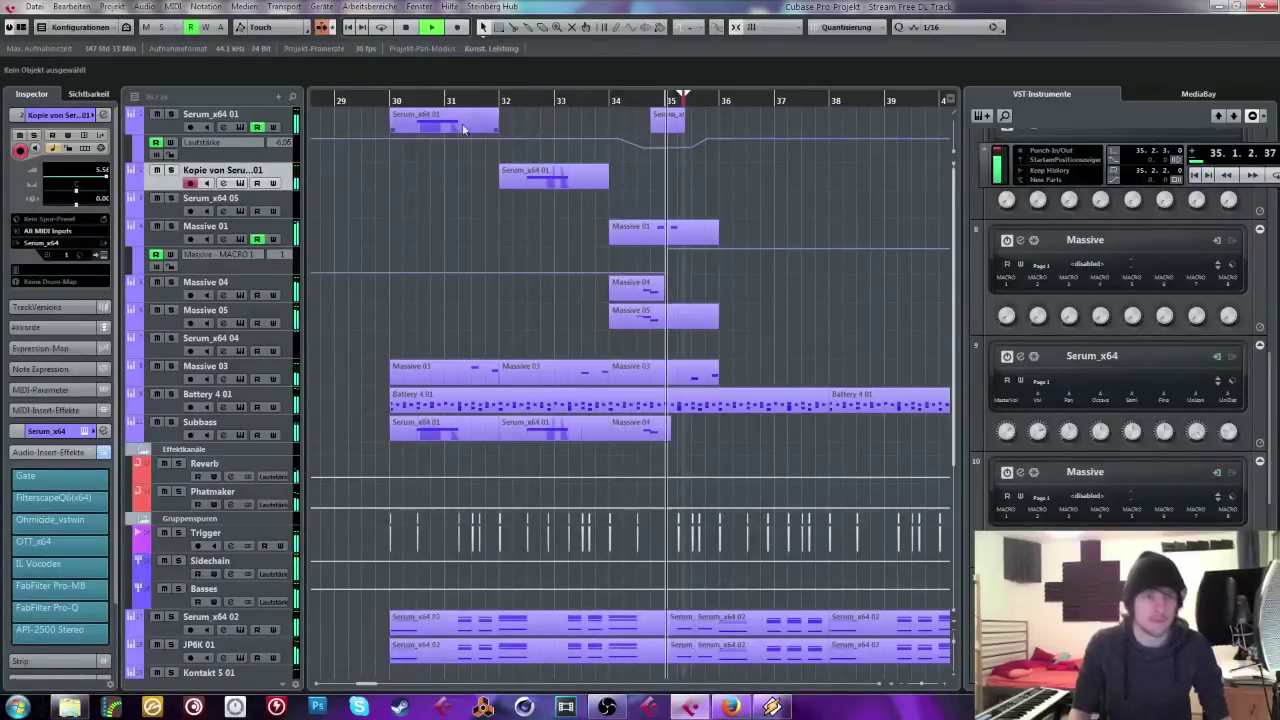
Step: Solo the Massive 01 track and raise the high shelf near 8.4 kHz in its FabFilter Pro-Q
{"action": "left_click", "coordinate": [171, 226]}
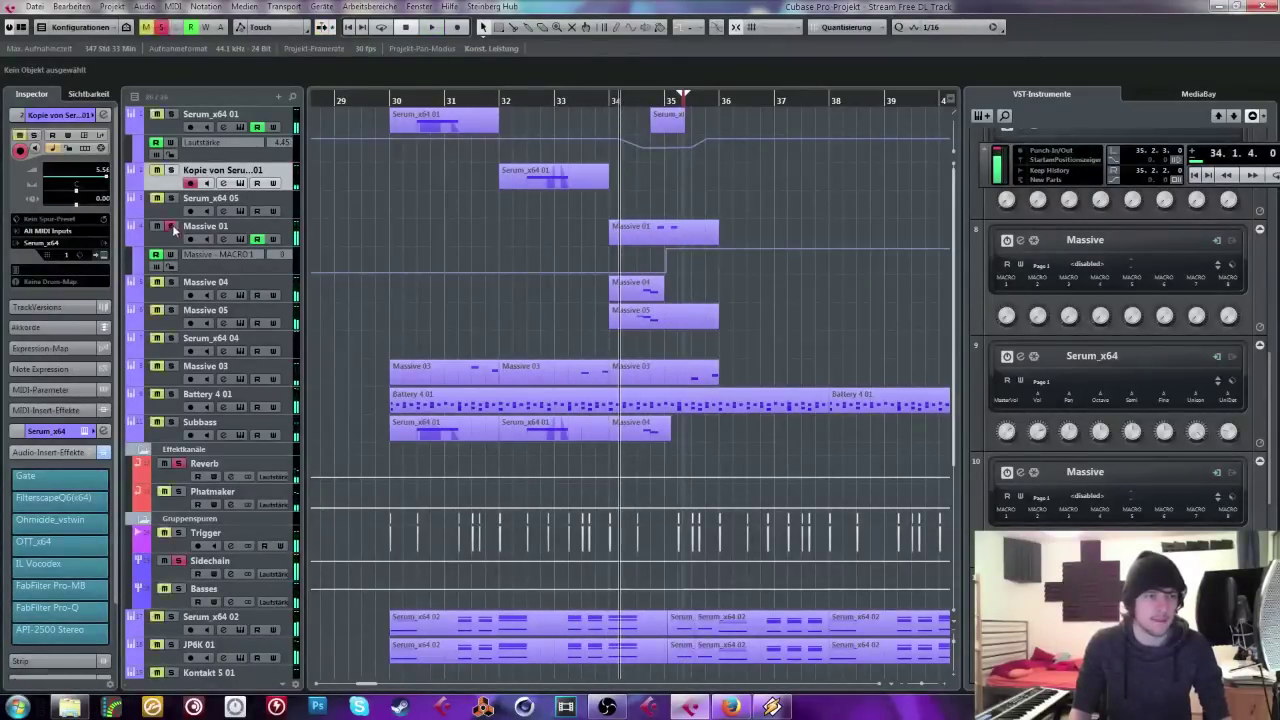
{"action": "left_click", "coordinate": [40, 586]}
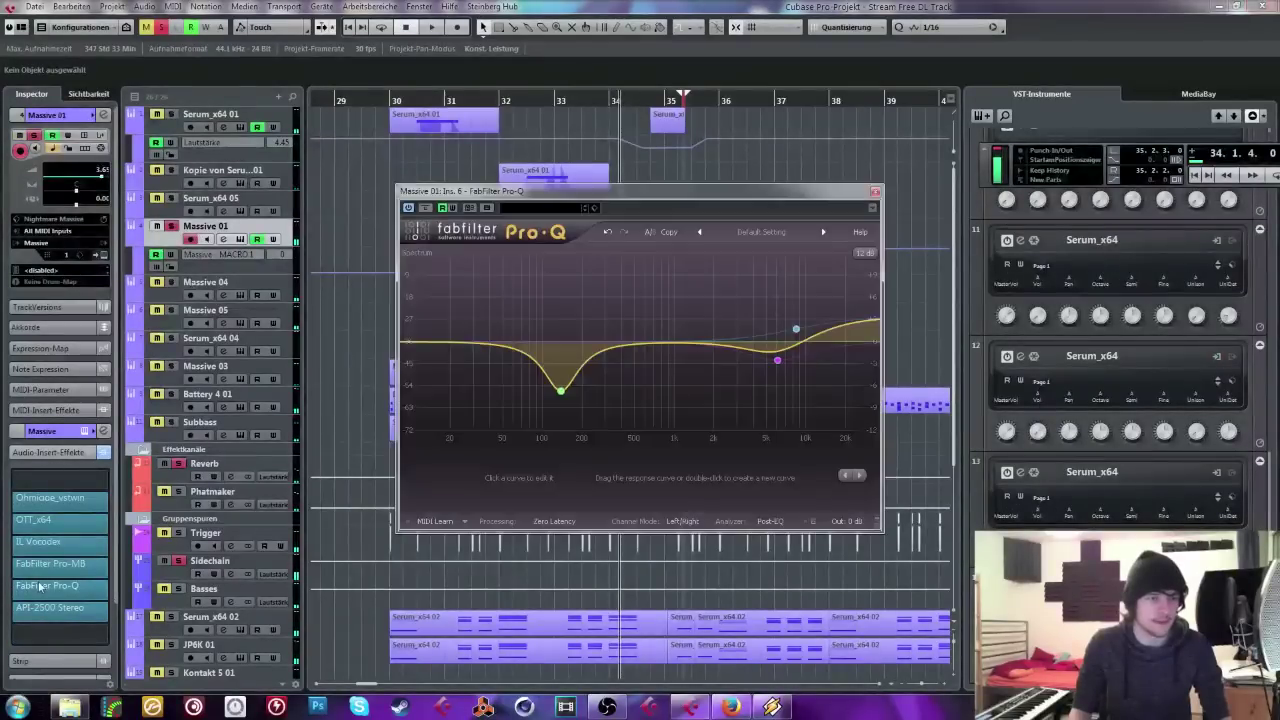
{"action": "left_click_drag", "start_coordinate": [796, 329], "coordinate": [796, 315]}
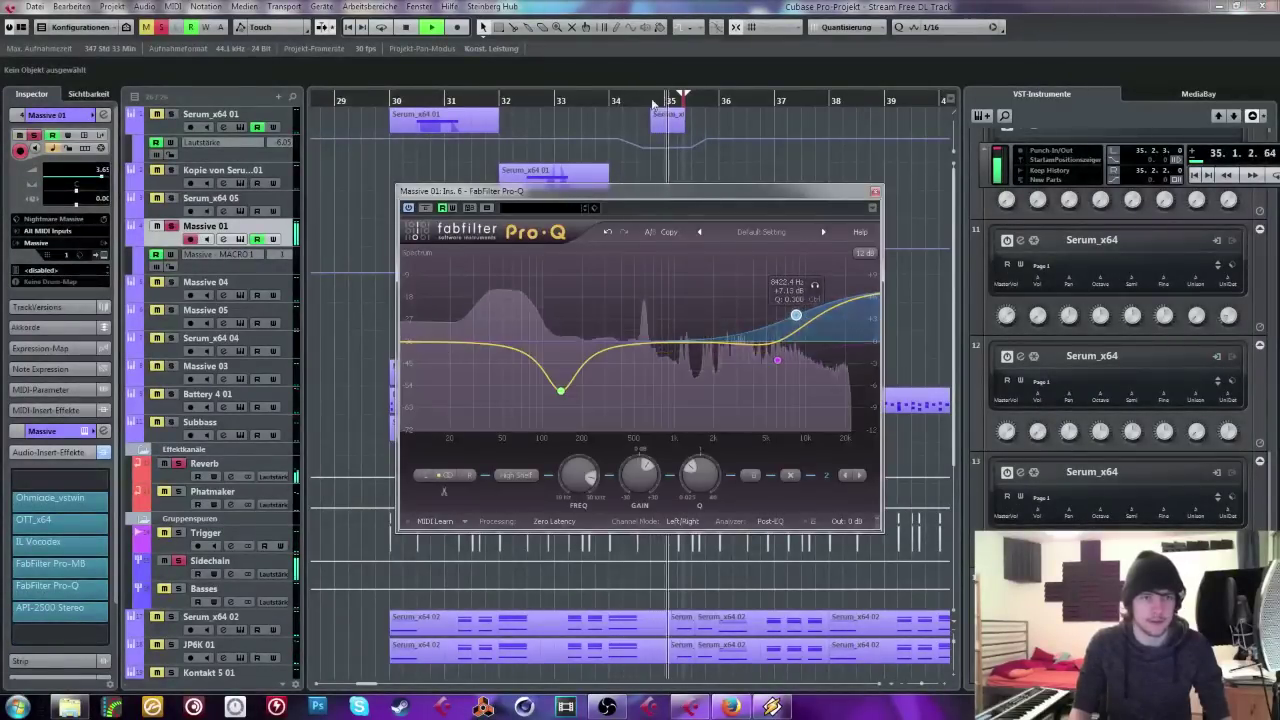
Step: Add a bell cut around 300 Hz to Massive 01's EQ and deepen the existing cut just above 100 Hz
{"action": "left_click_drag", "start_coordinate": [607, 343], "coordinate": [607, 368]}
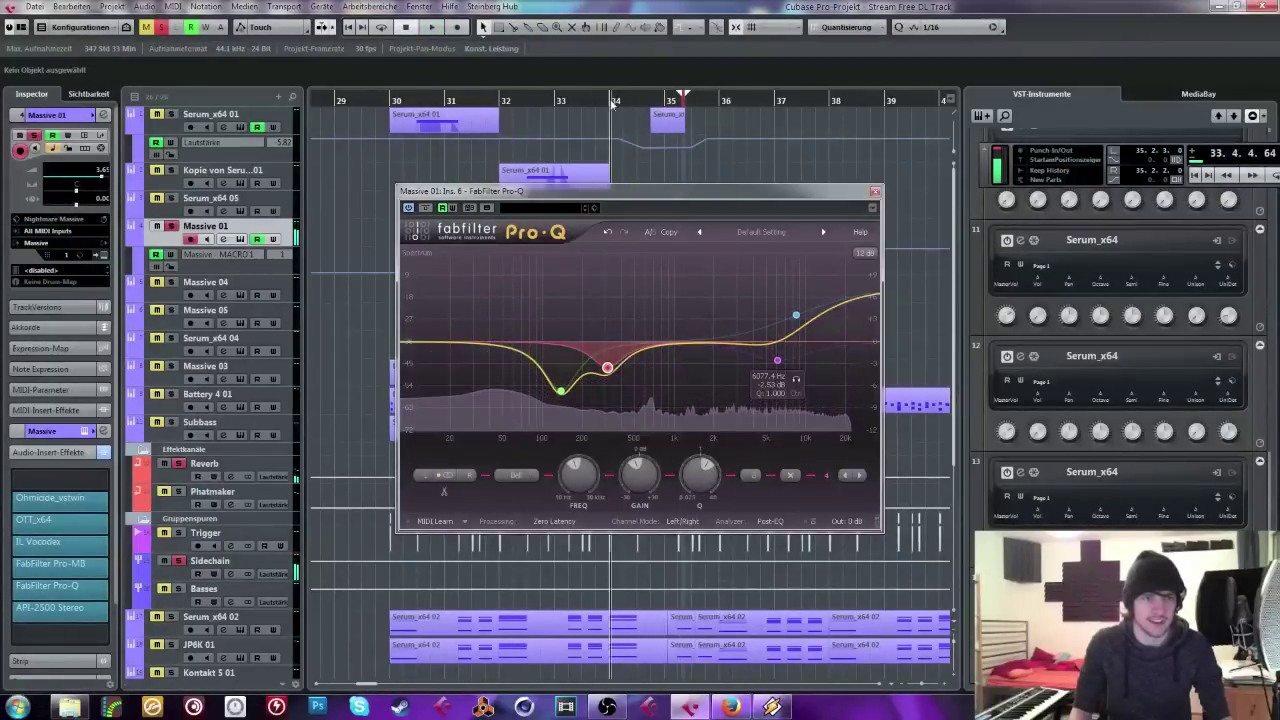
{"action": "mouse_move", "coordinate": [579, 388]}
{"action": "left_click_drag", "start_coordinate": [579, 388], "coordinate": [579, 401]}
{"action": "scroll", "coordinate": [579, 401], "scroll_direction": "up", "scroll_amount": 3}
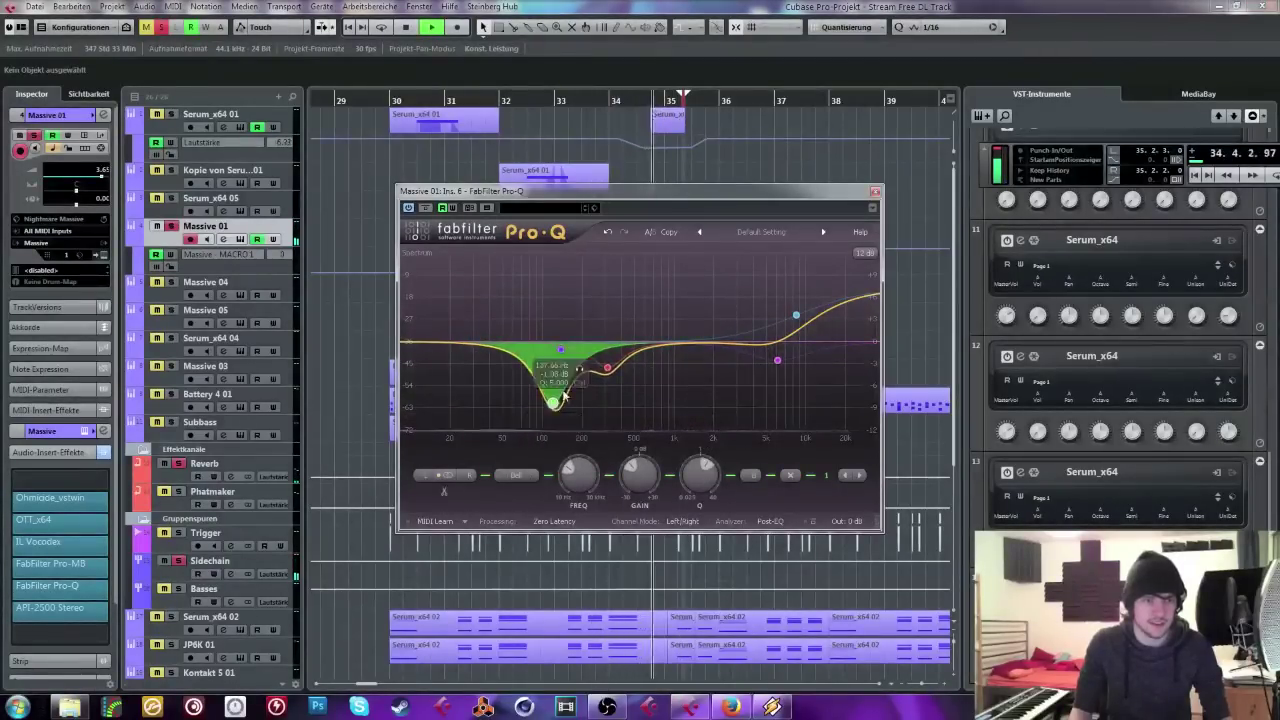
{"action": "left_click", "coordinate": [623, 100]}
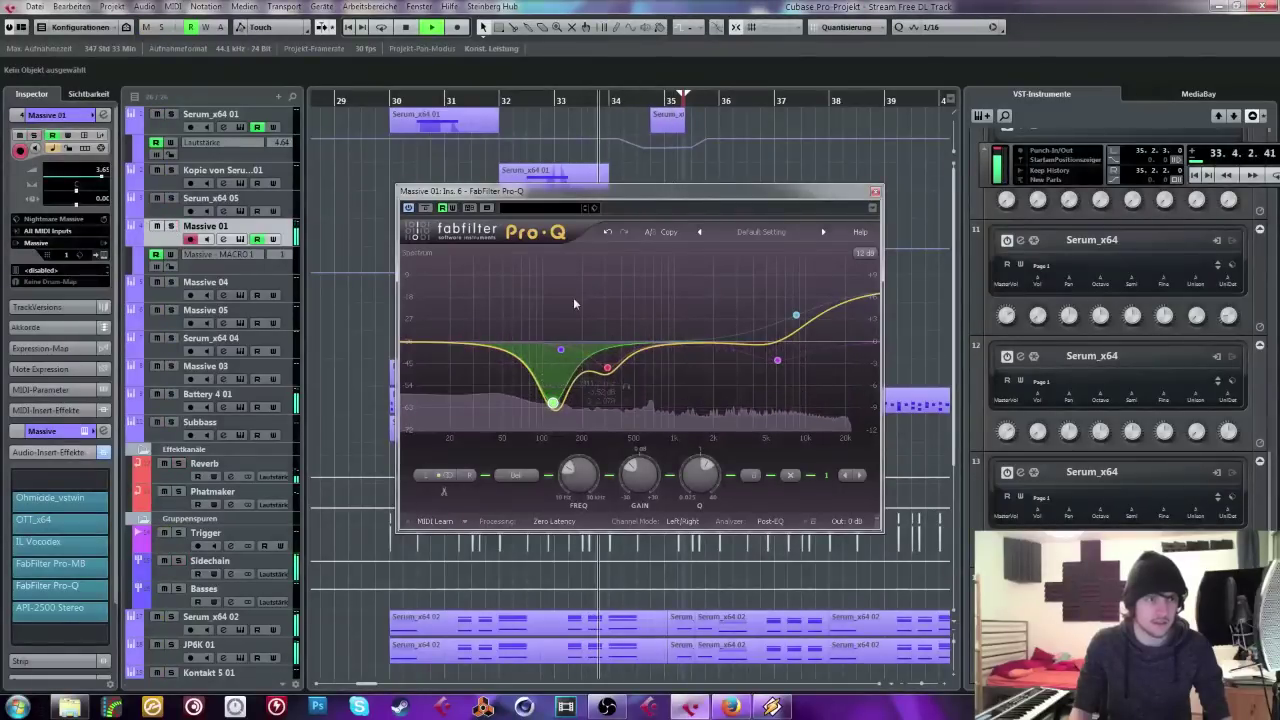
Step: Add a cut of about 2.2 dB near 2.6 kHz and a smaller one just above it, and close the EQ
{"action": "key", "text": "space"}
{"action": "mouse_move", "coordinate": [797, 318]}
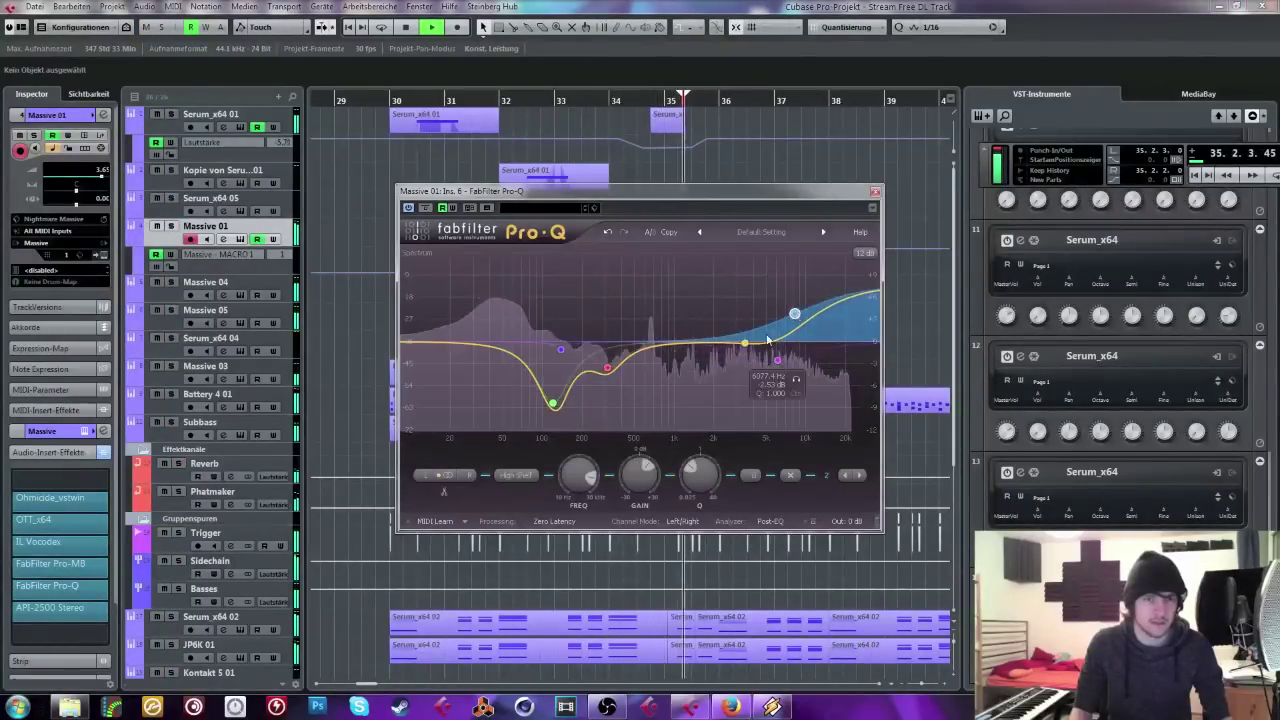
{"action": "double_click", "coordinate": [731, 358]}
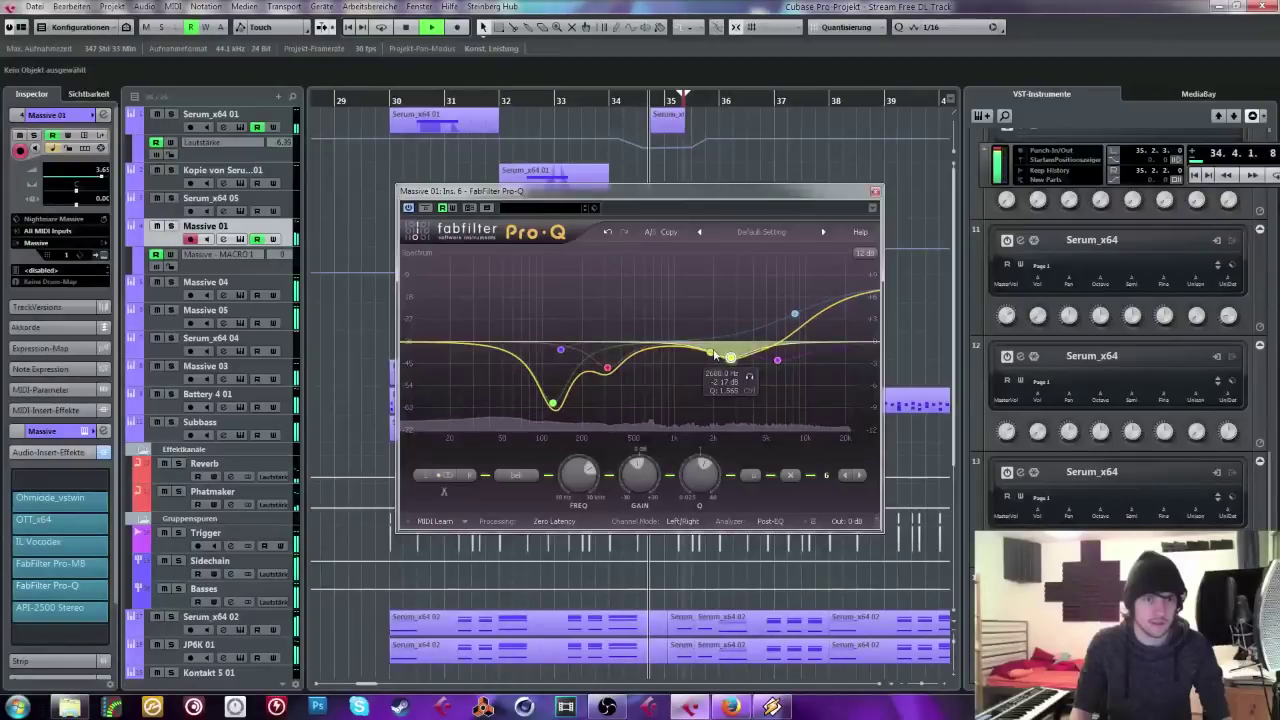
{"action": "left_click_drag", "start_coordinate": [731, 358], "coordinate": [748, 349]}
{"action": "key", "text": "space"}
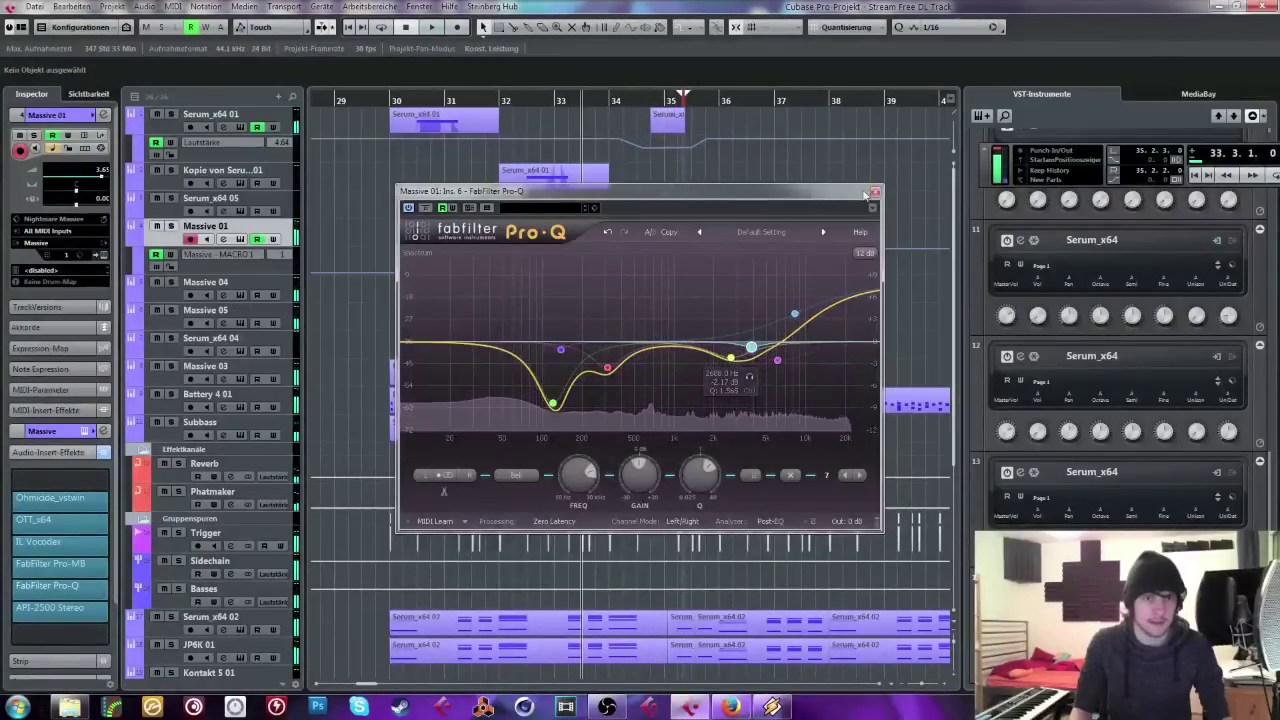
{"action": "left_click", "coordinate": [875, 191]}
Step: Open the Massive 01 track's synth and set the first oscillator's pitch to 41.00 while auditioning from around bar 33
{"action": "left_click", "coordinate": [103, 115]}
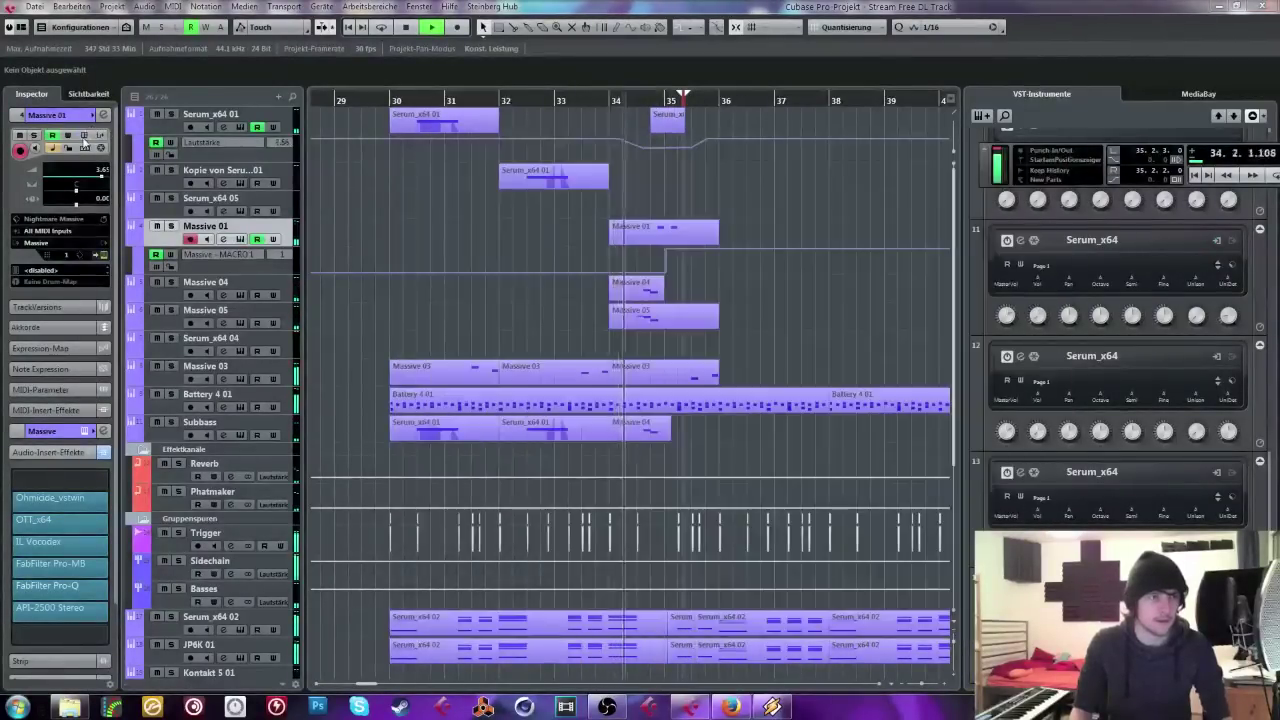
{"action": "left_click", "coordinate": [575, 101]}
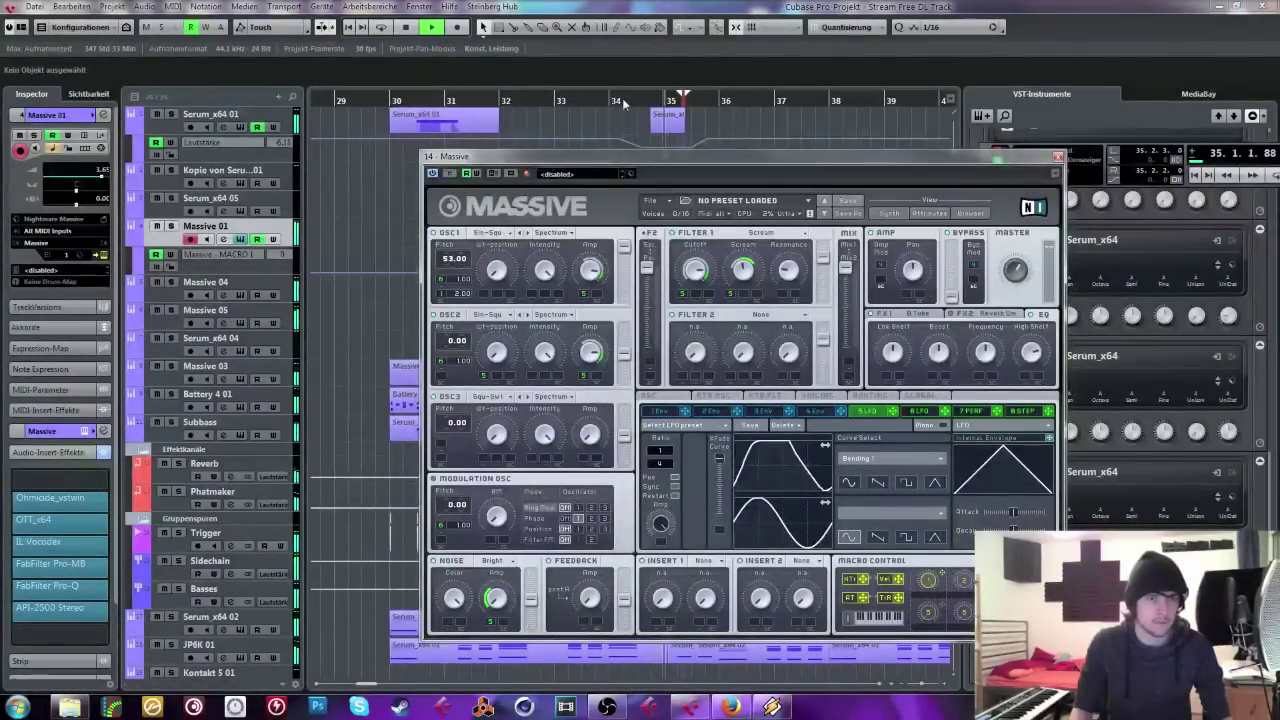
{"action": "key", "text": "space"}
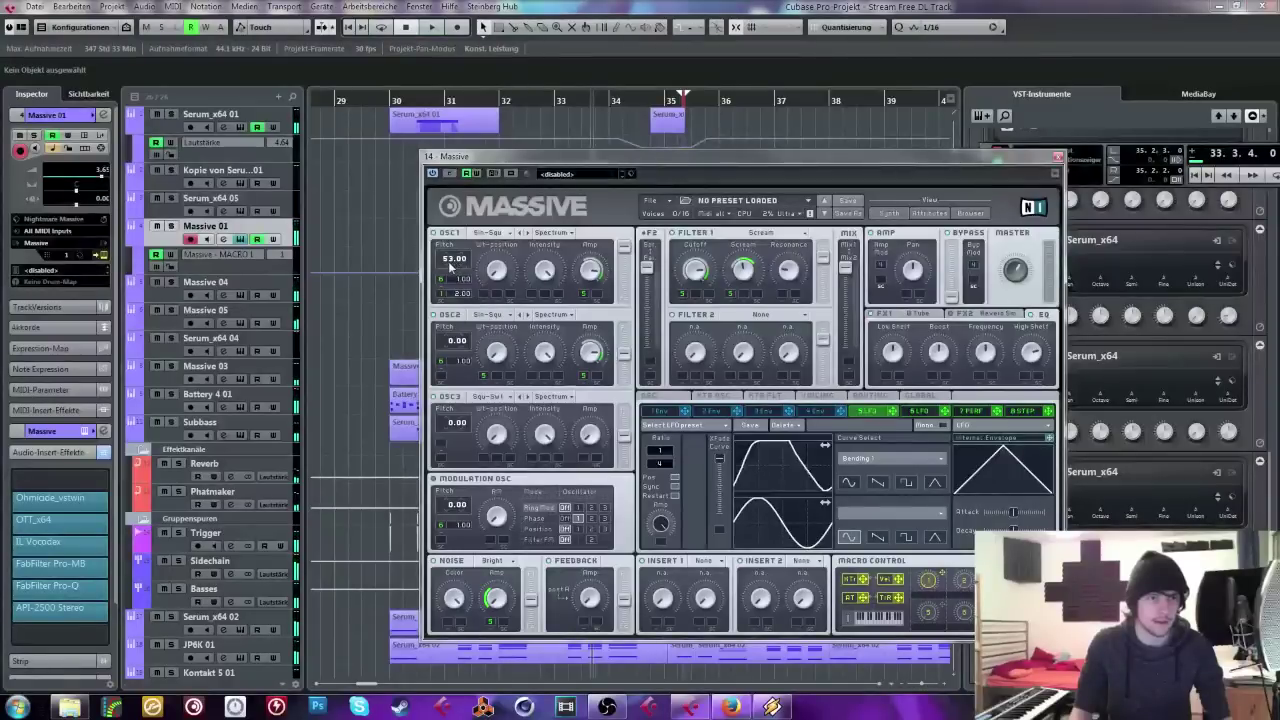
{"action": "left_click_drag", "start_coordinate": [450, 265], "coordinate": [452, 276]}
{"action": "key", "text": "space"}
Step: Mute the short Serum_x64 01 clip just before bar 35 and replay the passage while checking Massive's oscillator page
{"action": "left_click", "coordinate": [676, 119]}
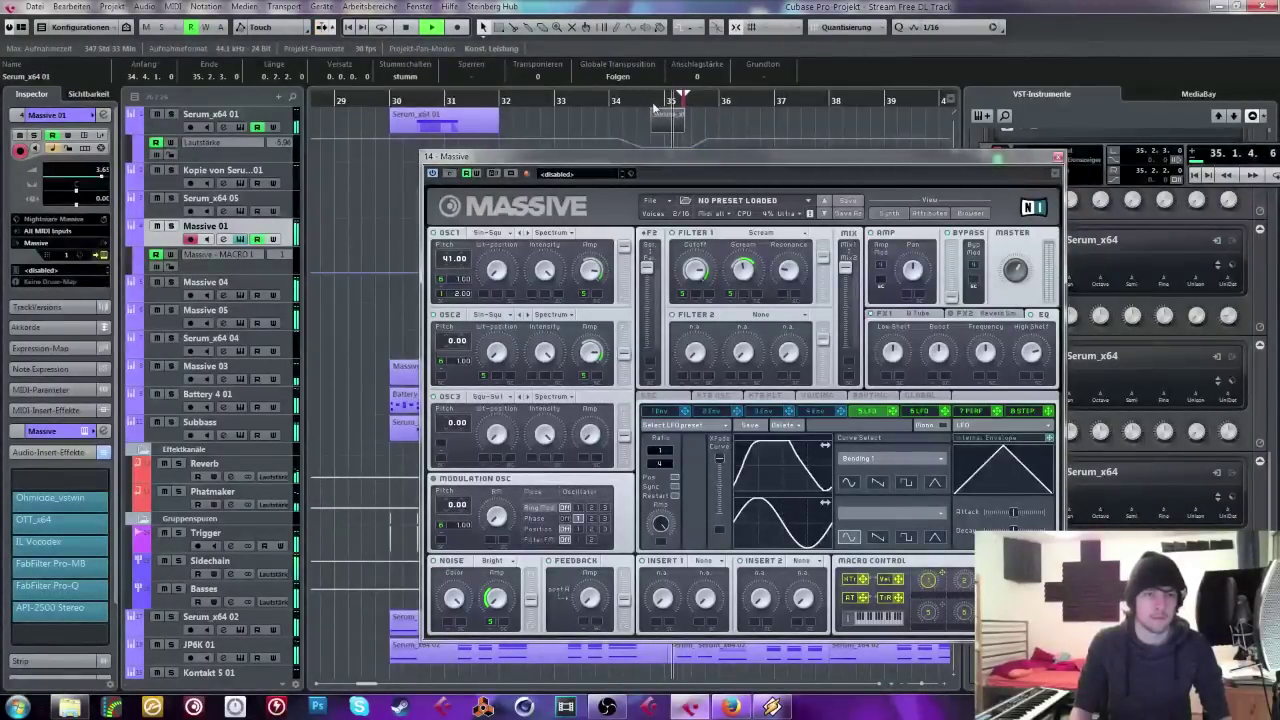
{"action": "key", "text": "space"}
{"action": "left_click", "coordinate": [649, 397]}
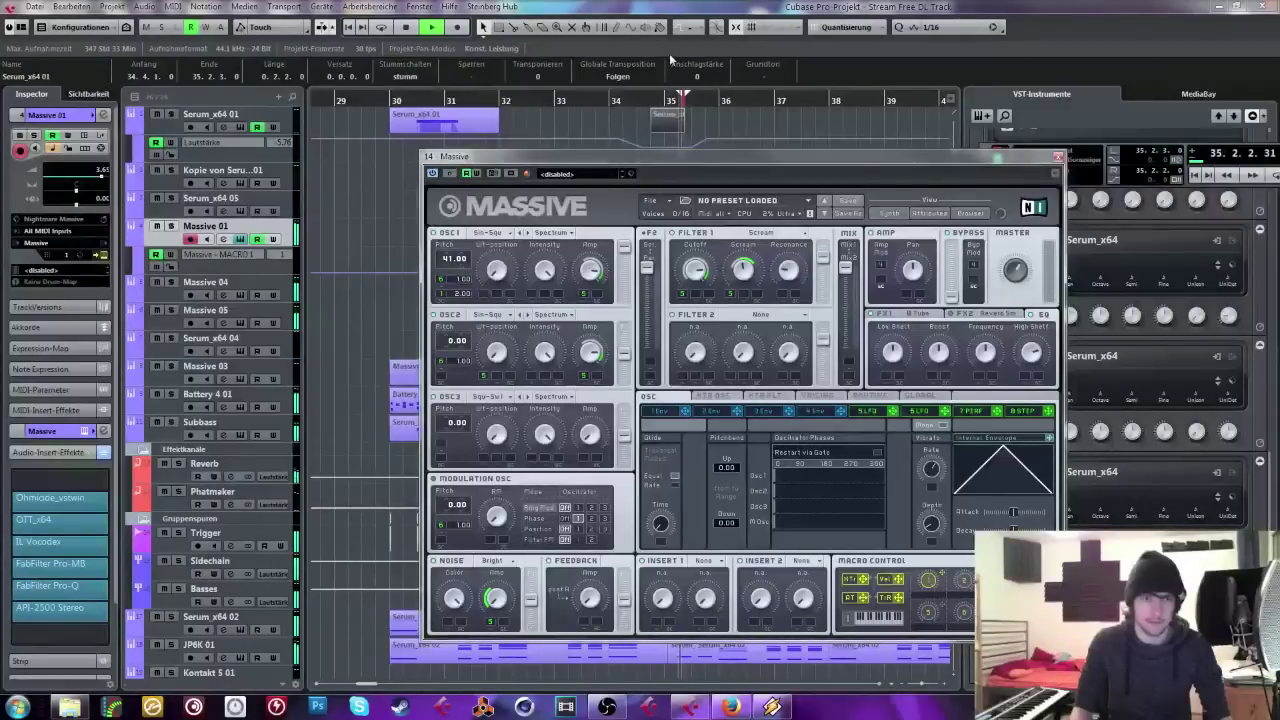
{"action": "key", "text": "space"}
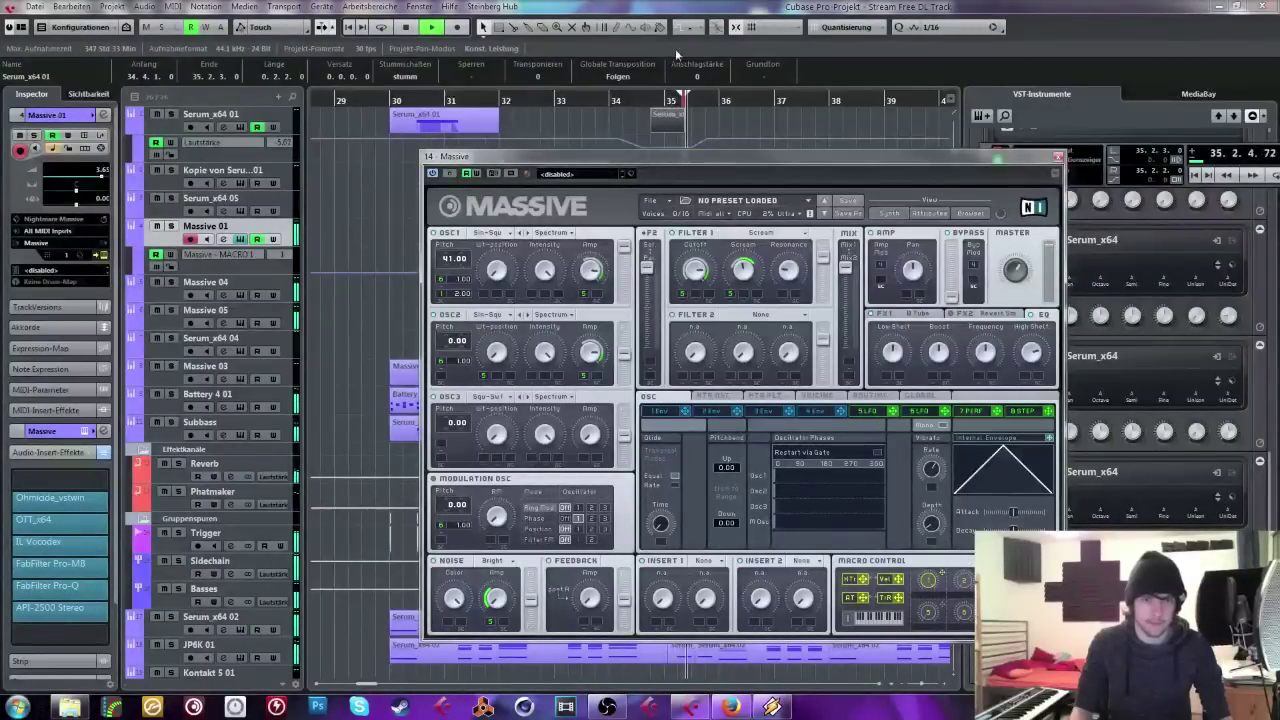
{"action": "key", "text": "space"}
{"action": "key", "text": "space"}
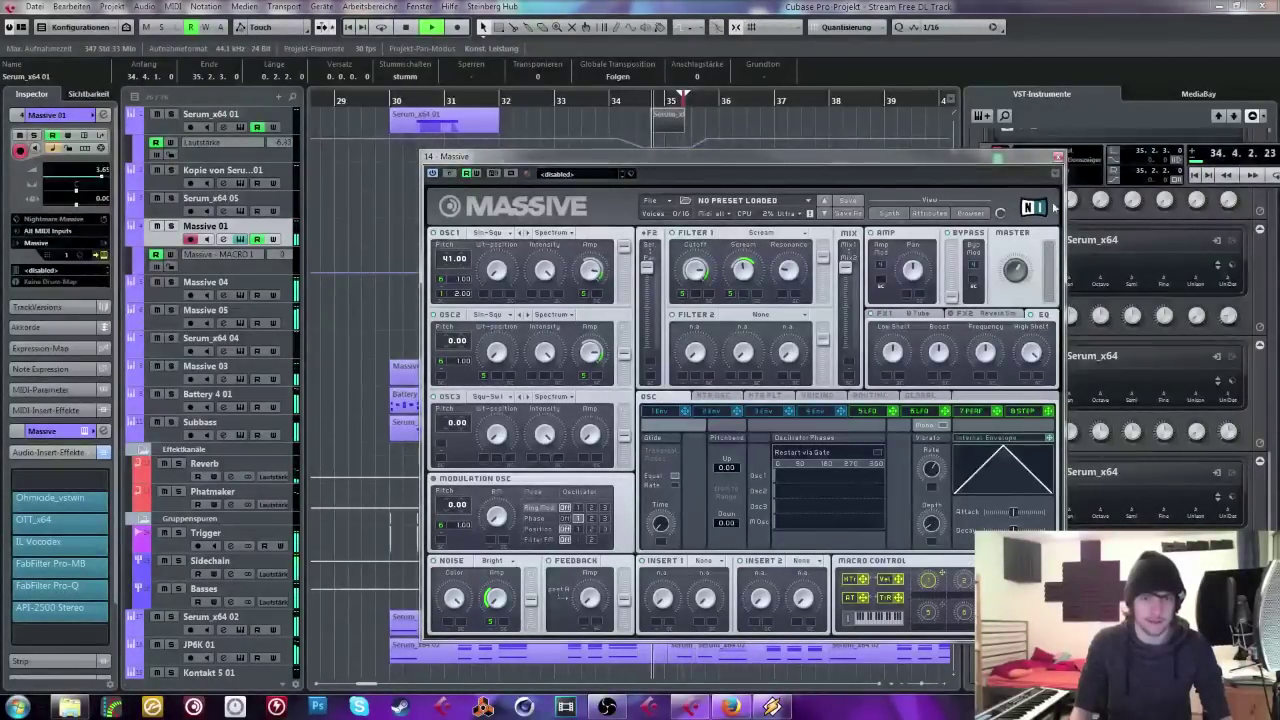
{"action": "left_click", "coordinate": [1058, 156]}
{"action": "key", "text": "space"}
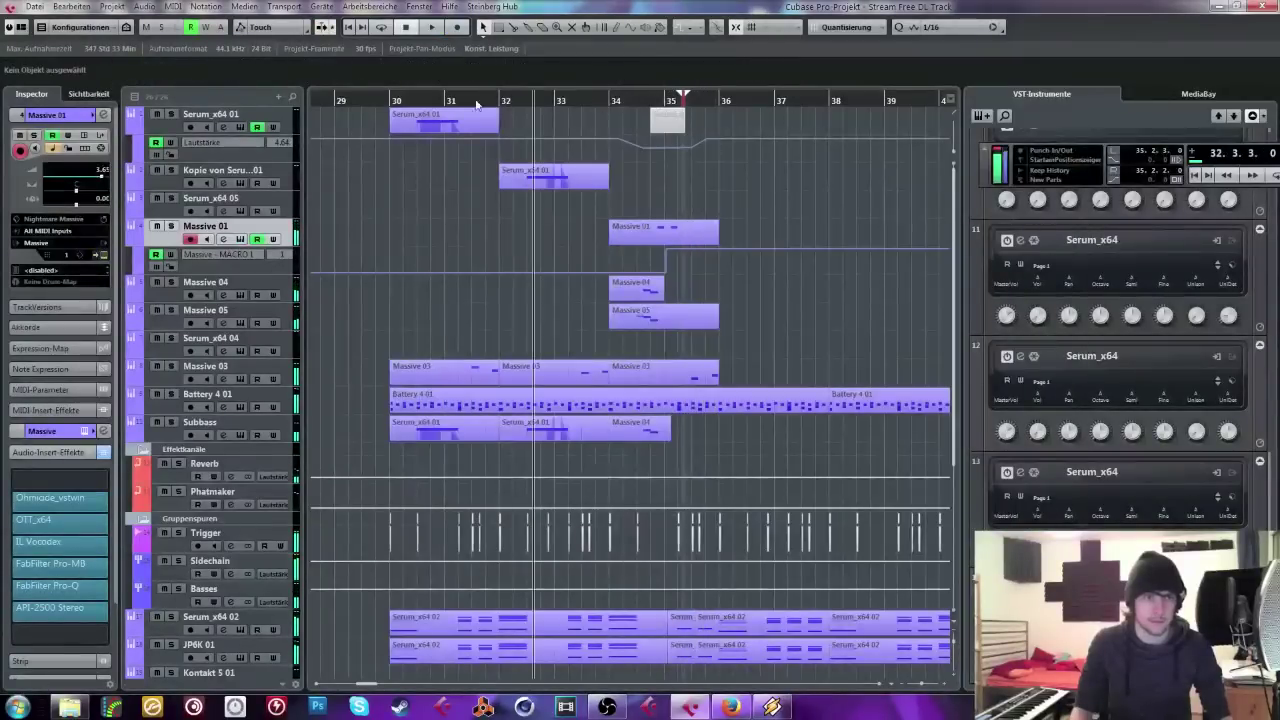
Step: Reopen Massive 01's synth and check its voicing and reverb settings during playback
{"action": "left_click", "coordinate": [240, 240]}
{"action": "left_click", "coordinate": [816, 395]}
{"action": "key", "text": "space"}
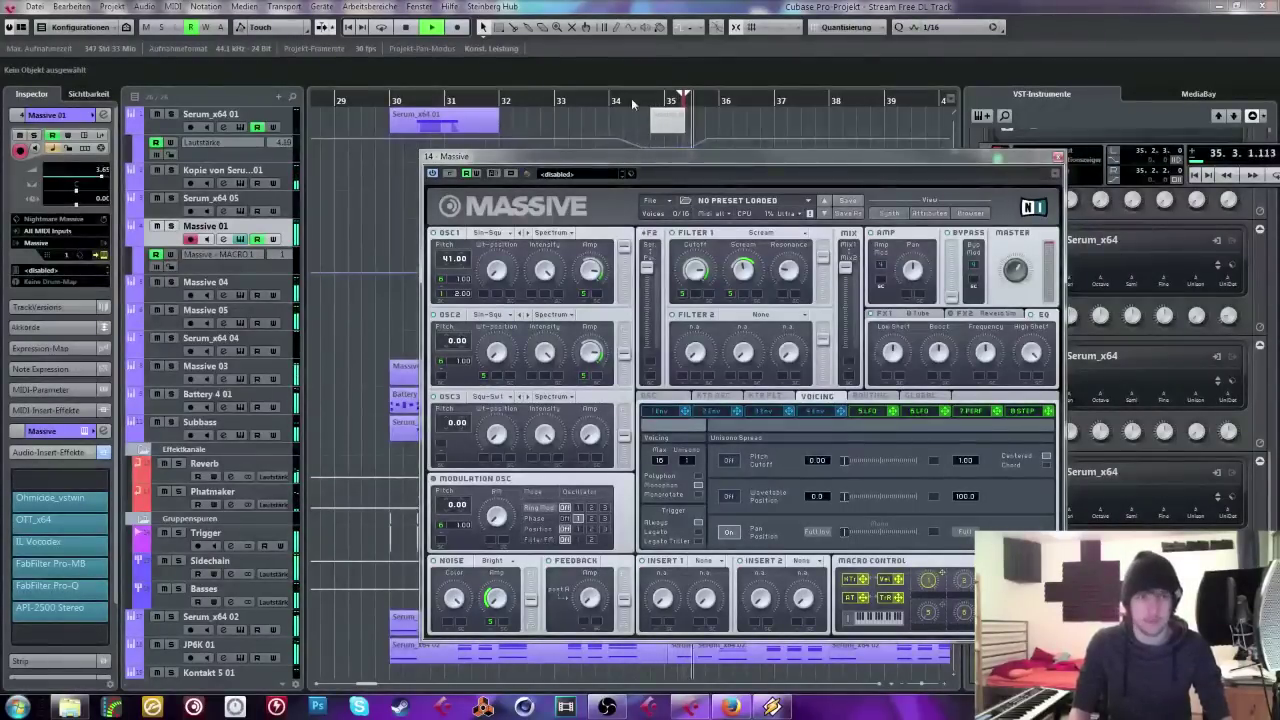
{"action": "key", "text": "space"}
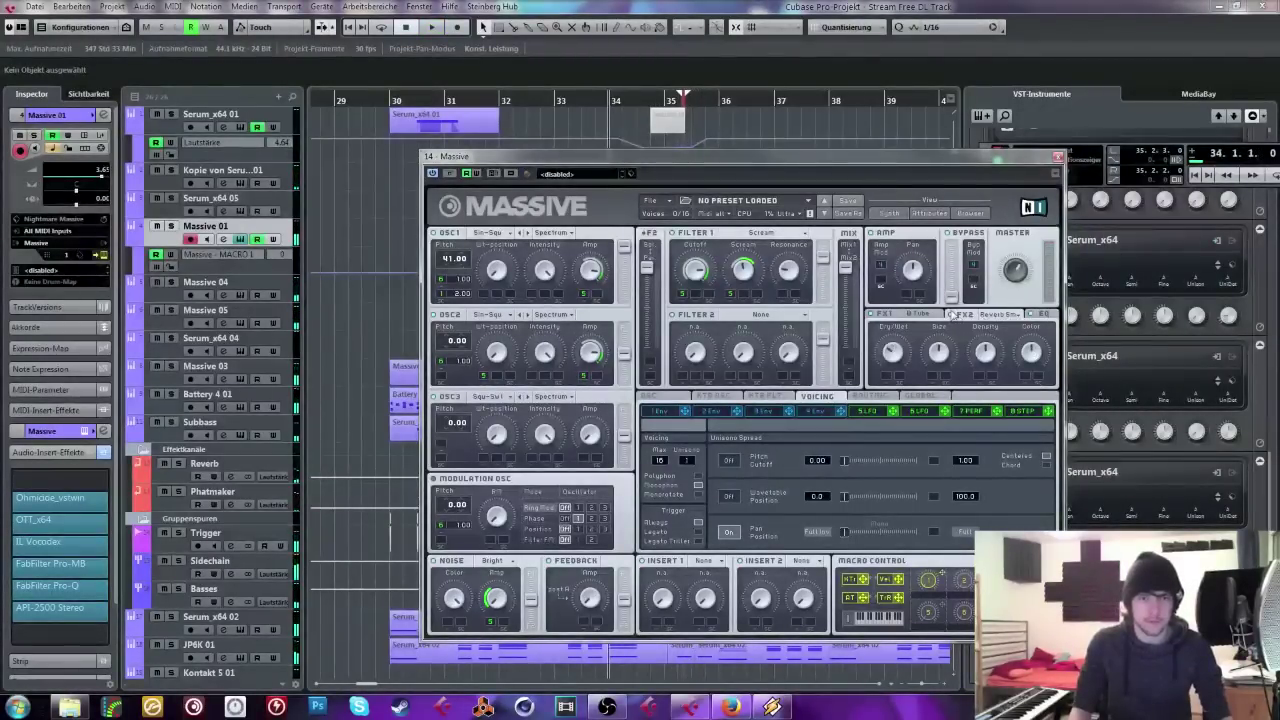
Step: Reduce the highest band's range to about -3.4 dB in Massive 01's FabFilter Pro-MB during playback
{"action": "left_click", "coordinate": [50, 588]}
{"action": "left_click", "coordinate": [50, 588]}
{"action": "left_click", "coordinate": [50, 564]}
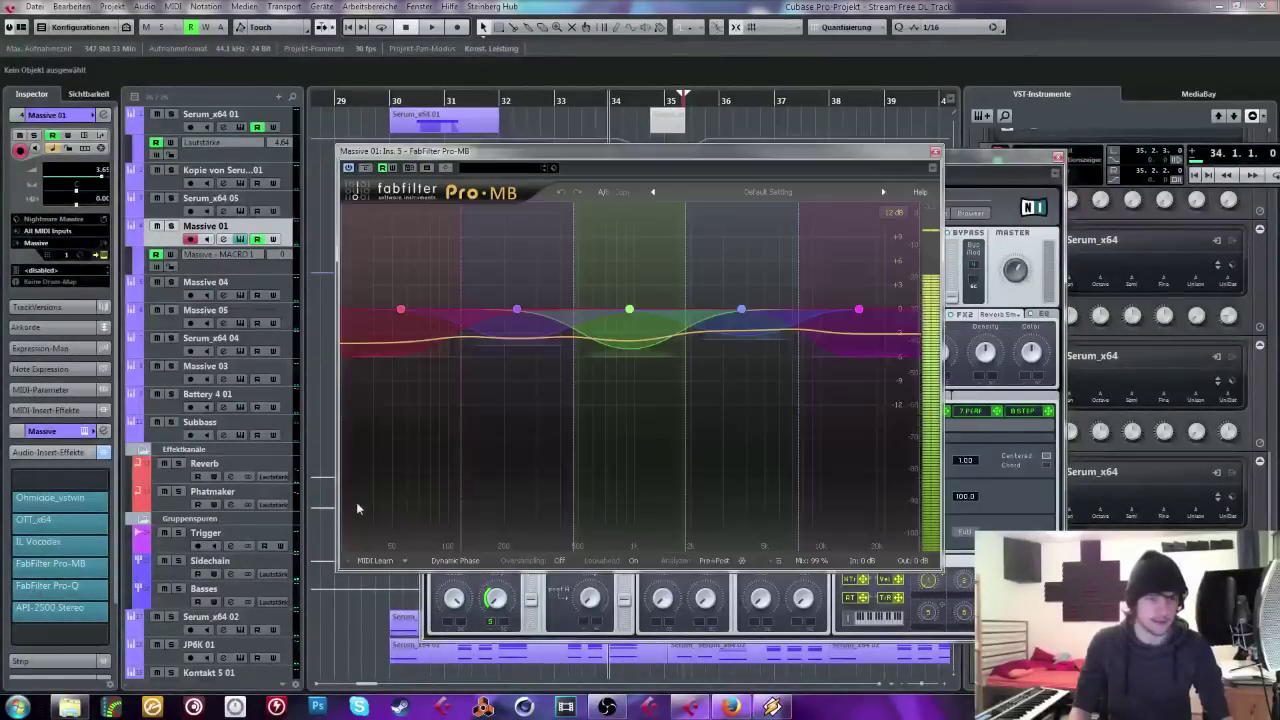
{"action": "key", "text": "space"}
{"action": "mouse_move", "coordinate": [870, 338]}
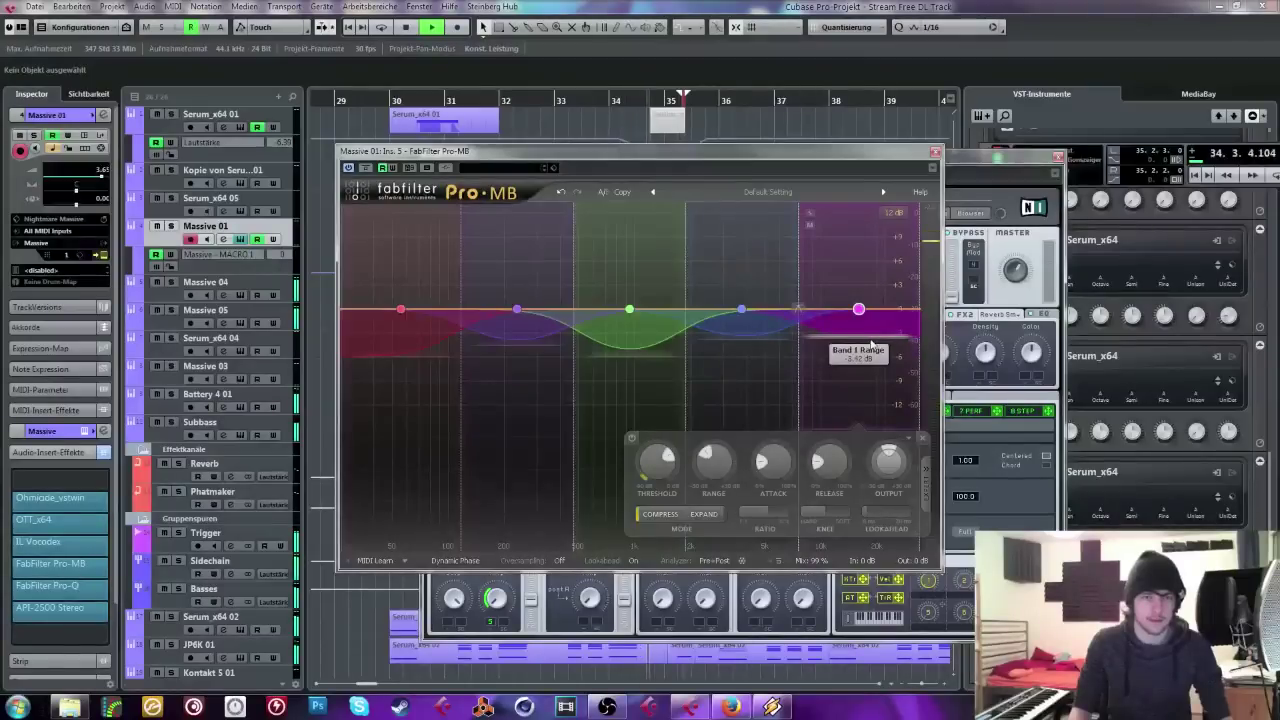
{"action": "left_click", "coordinate": [935, 151]}
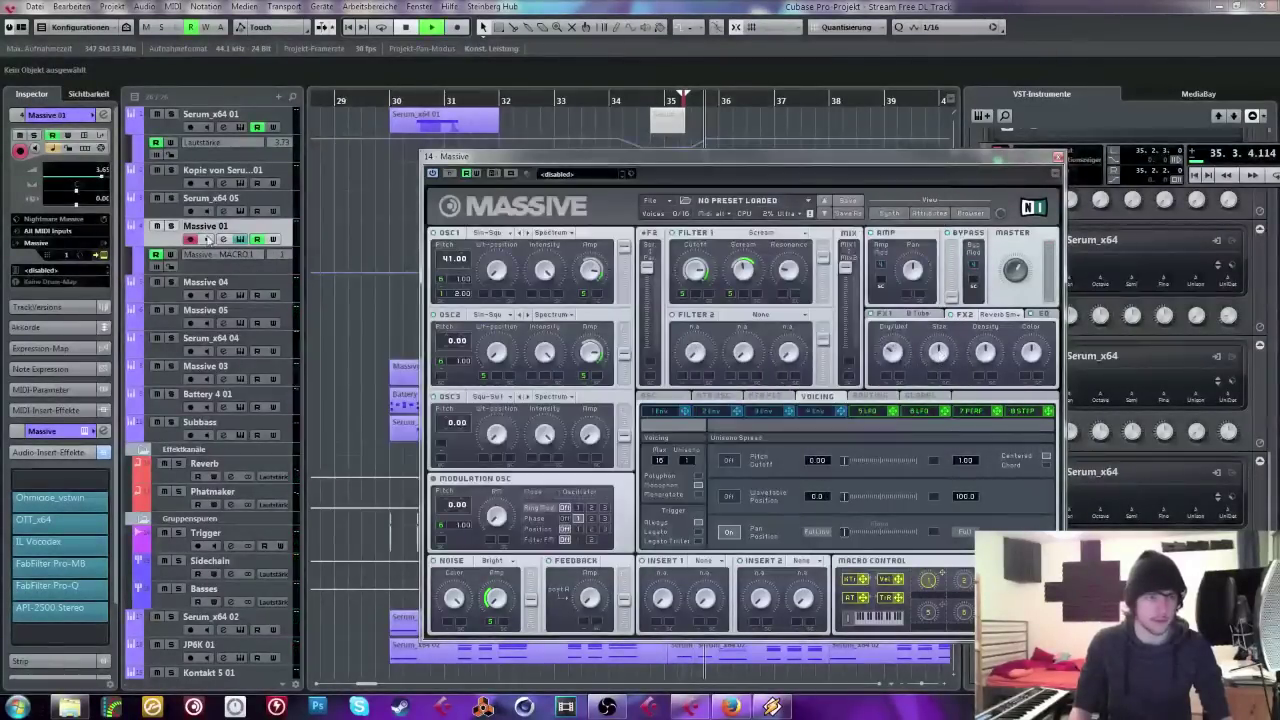
Step: Check Massive 01 in solo, close its synth window and set the playback start just before bar 30
{"action": "left_click", "coordinate": [171, 226]}
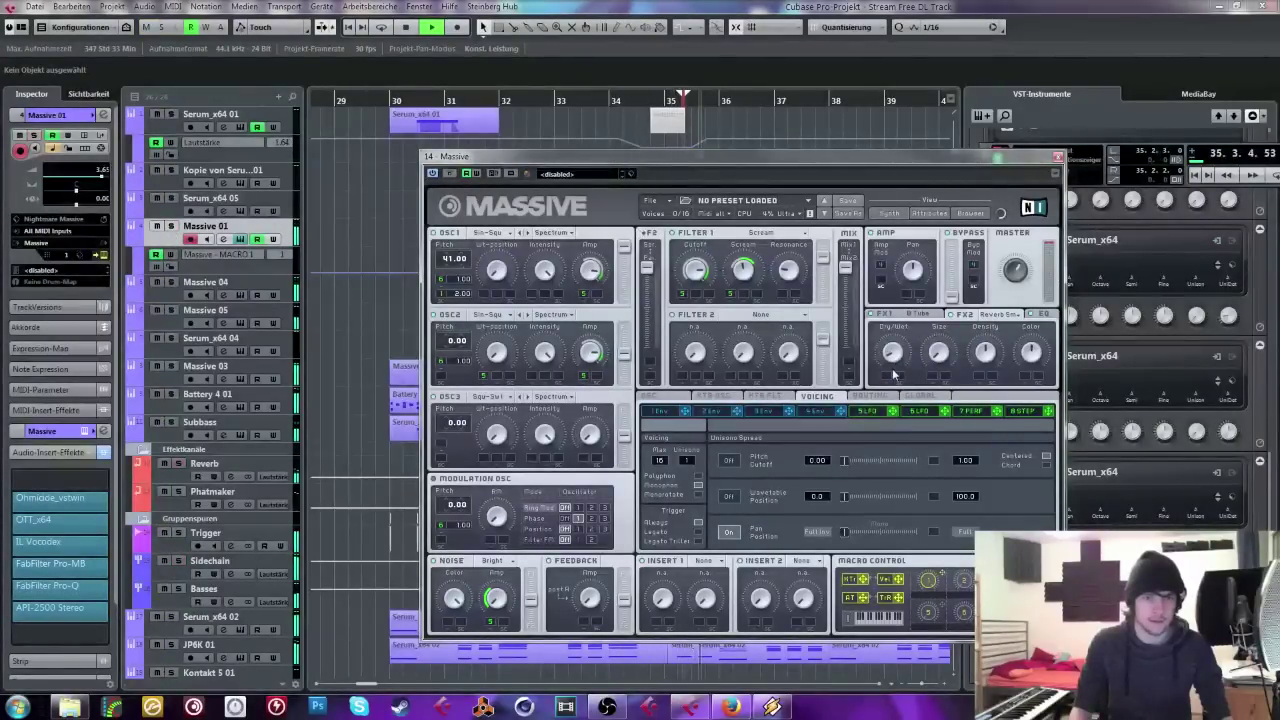
{"action": "left_click", "coordinate": [1058, 157]}
{"action": "key", "text": "space"}
{"action": "left_click_drag", "start_coordinate": [670, 101], "coordinate": [497, 100]}
{"action": "left_click", "coordinate": [385, 97]}
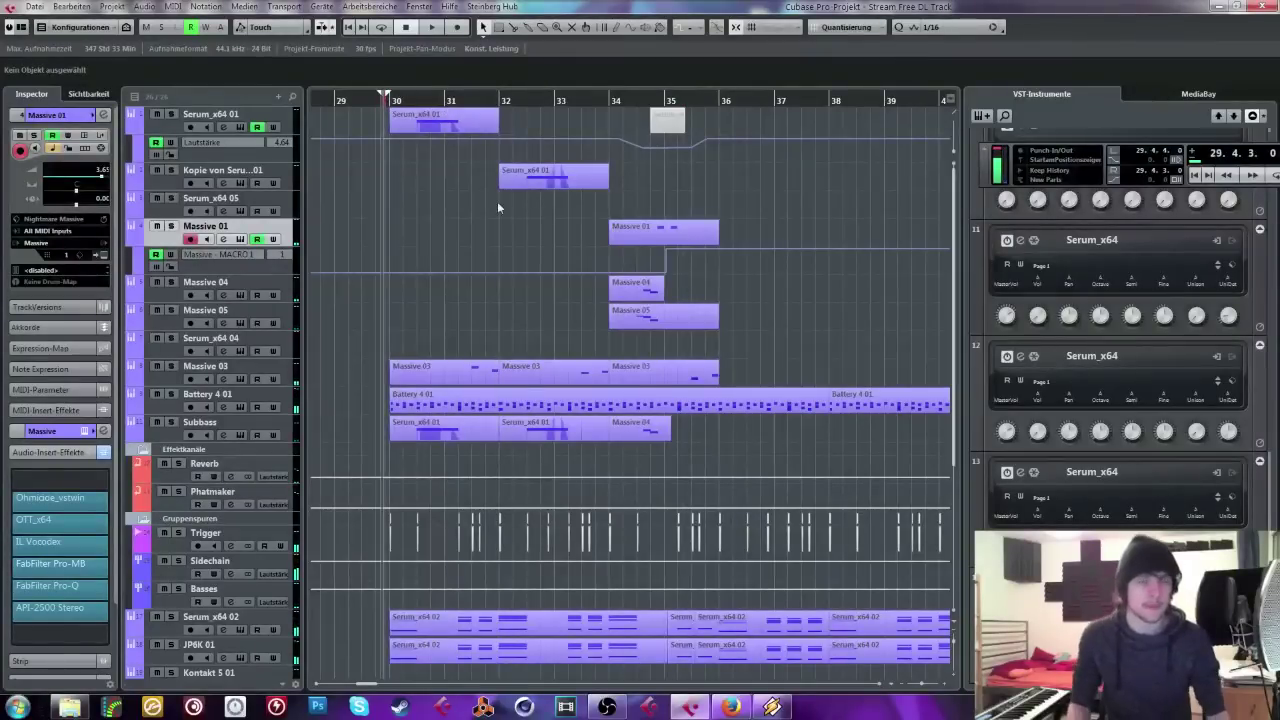
Step: Play the full mix from just before bar 35 with the remaining tracks of the arrangement in view
{"action": "scroll", "coordinate": [805, 208], "scroll_direction": "down", "scroll_amount": 5}
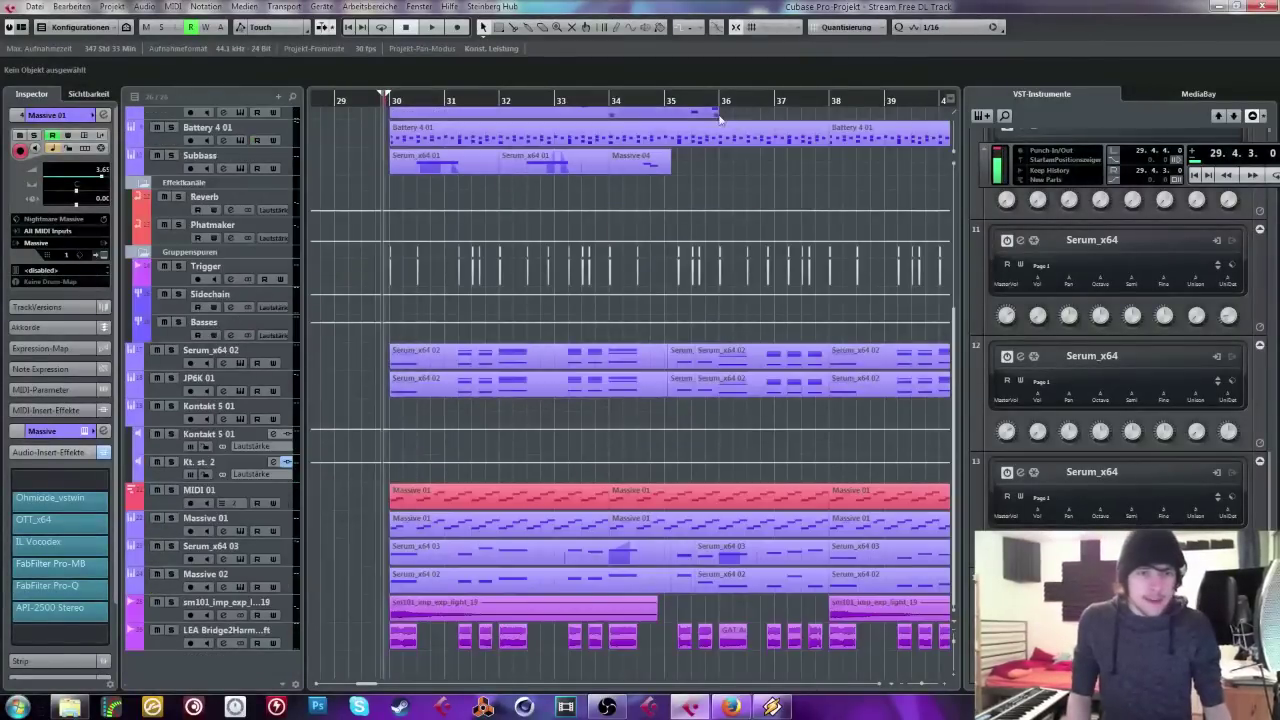
{"action": "left_click", "coordinate": [658, 97]}
{"action": "key", "text": "space"}
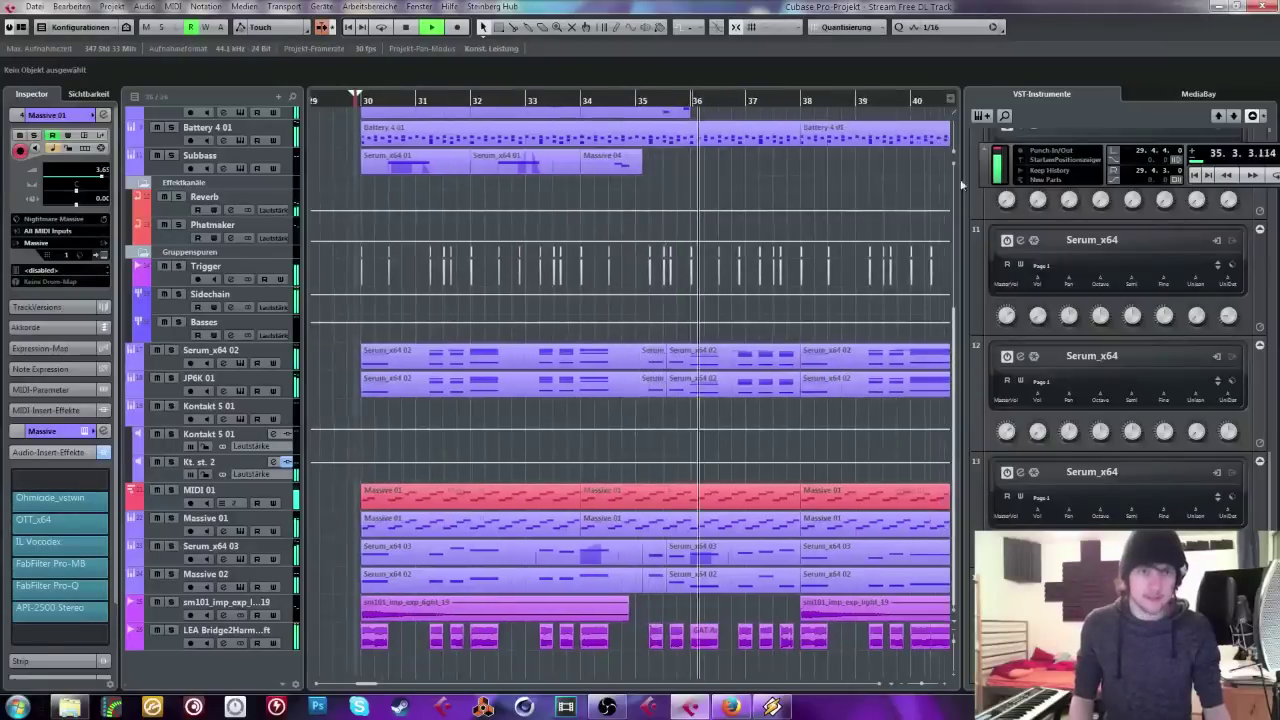
{"action": "key", "text": "space"}
Step: Show the VST instrument rack and start adding a new instrument track
{"action": "left_click_drag", "start_coordinate": [405, 179], "coordinate": [364, 191]}
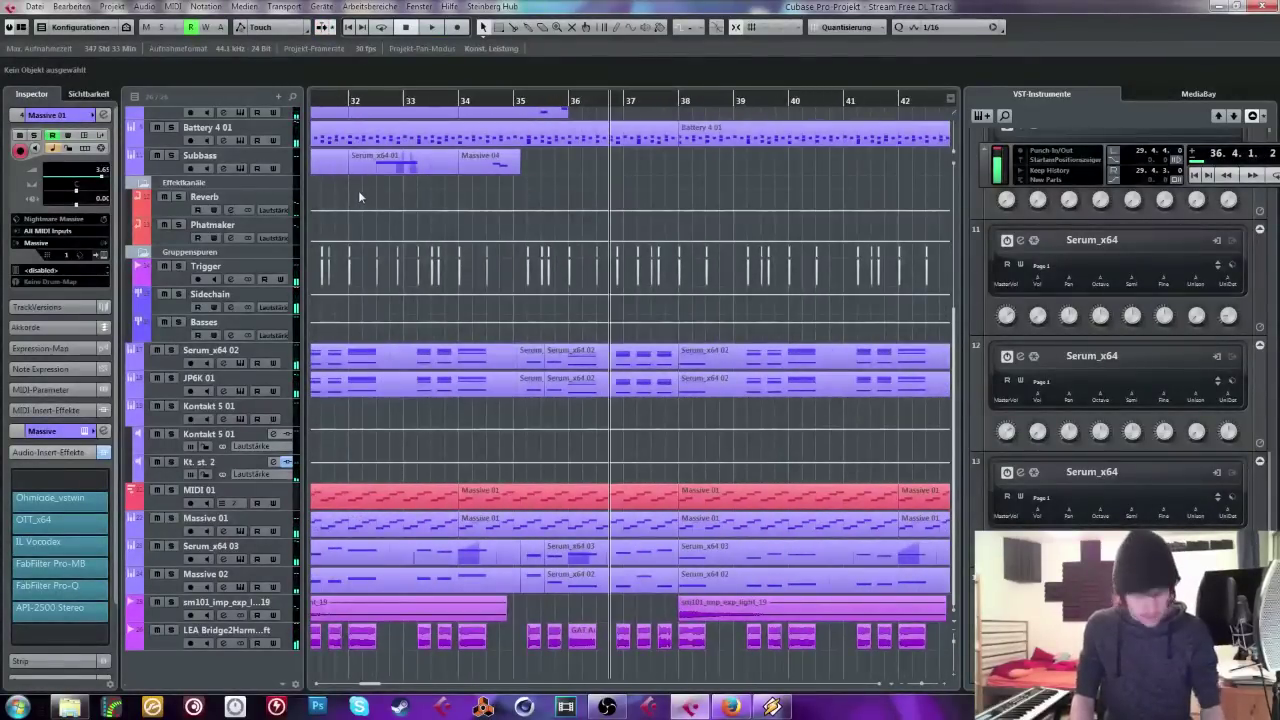
{"action": "key", "text": "F11"}
{"action": "left_click", "coordinate": [938, 122]}
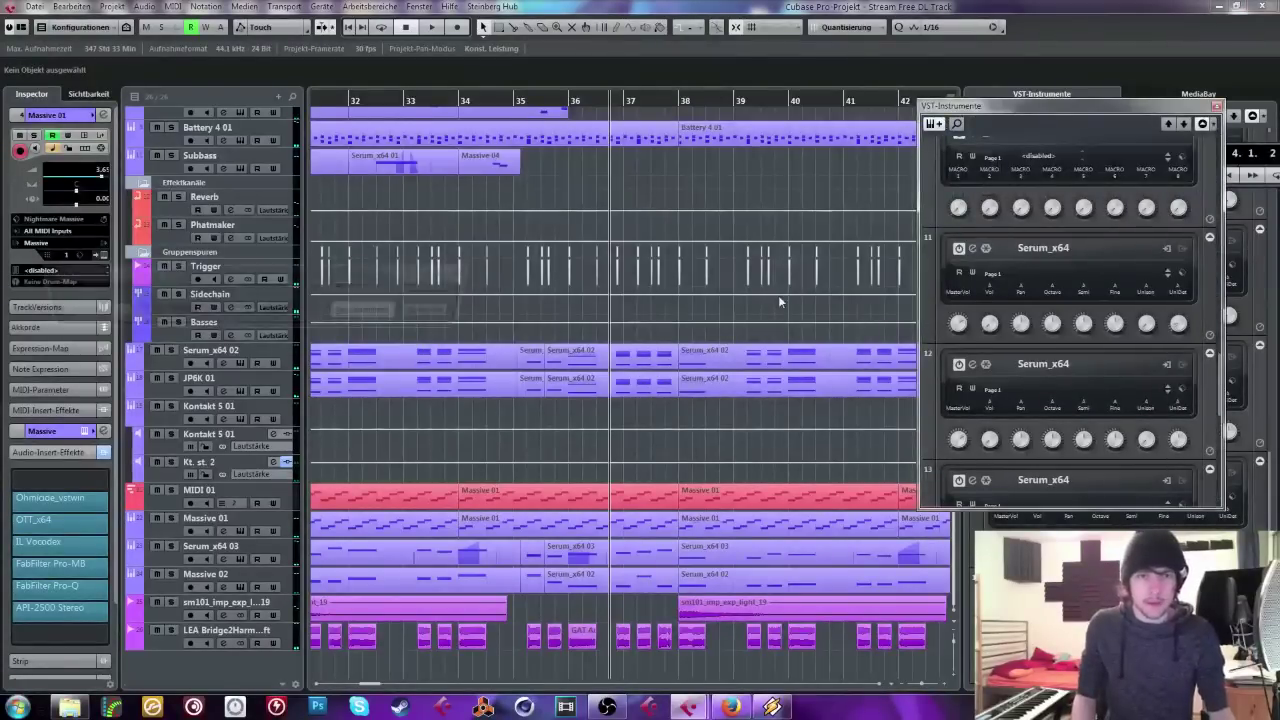
{"action": "left_click", "coordinate": [203, 313]}
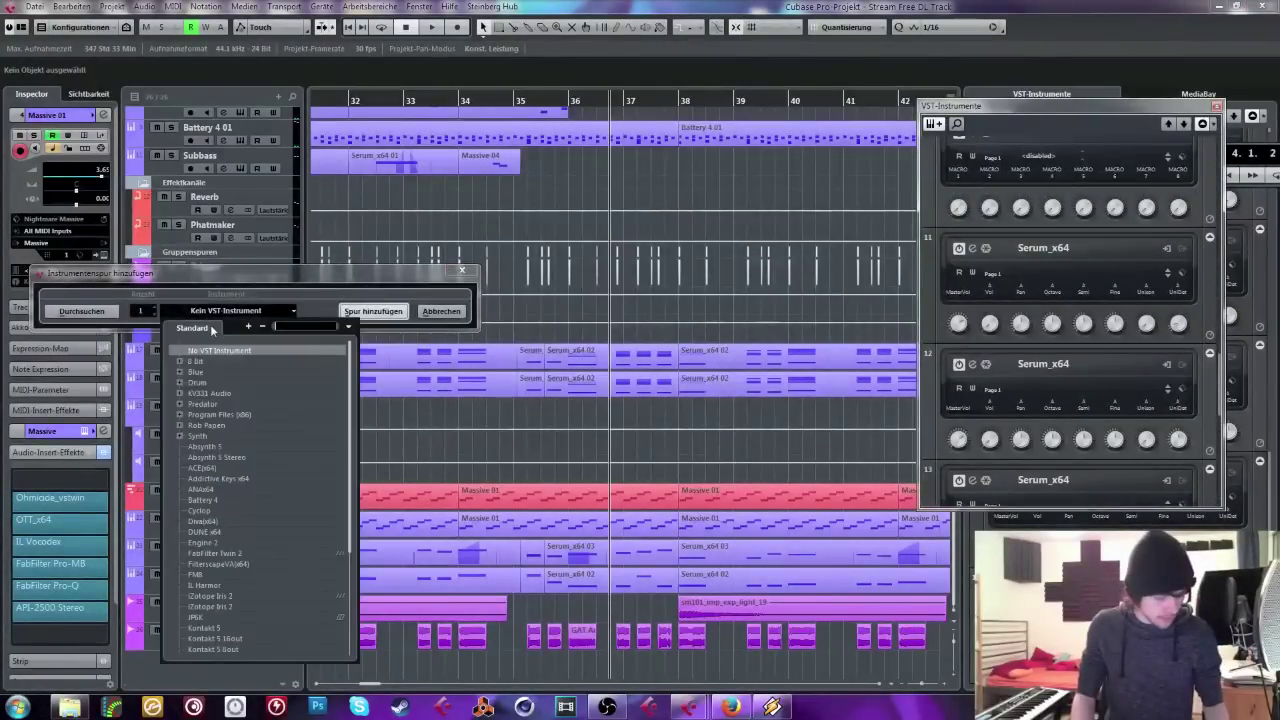
{"action": "type", "text": "ser"}
{"action": "left_click", "coordinate": [444, 311]}
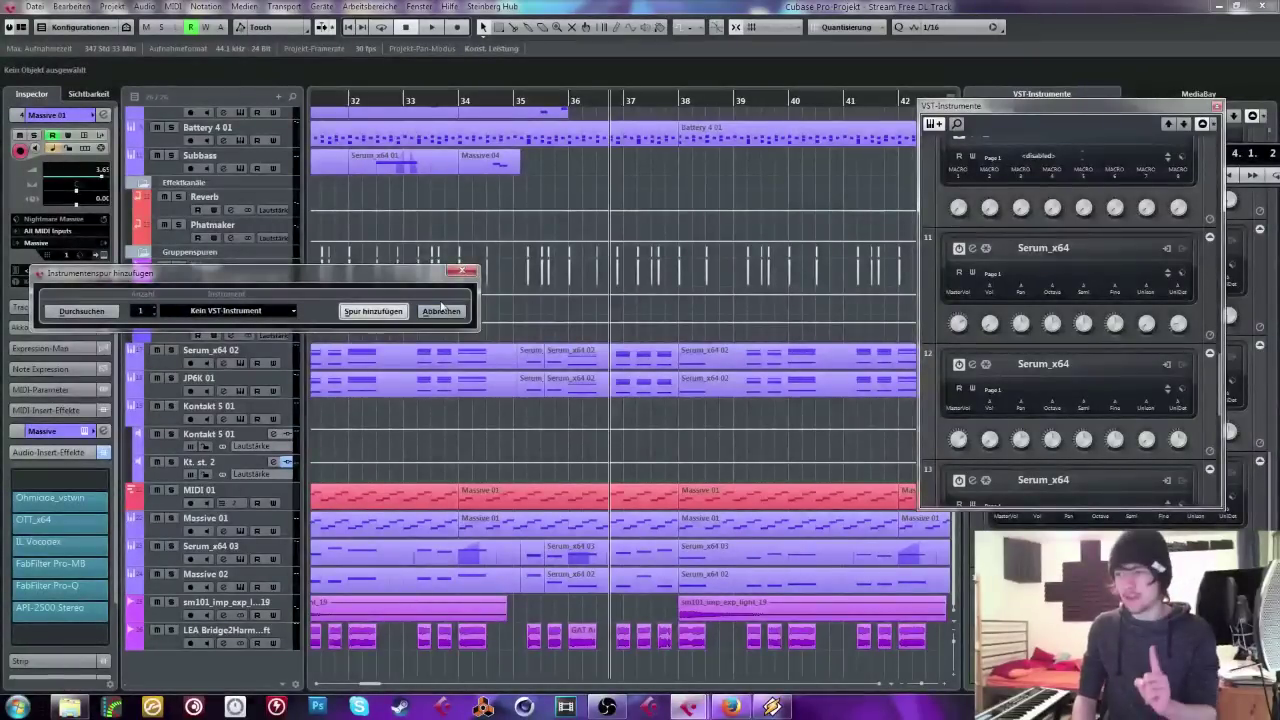
Step: Search the instrument list for "pads", add a Padshop instrument track and reposition its synth window
{"action": "left_click", "coordinate": [268, 315]}
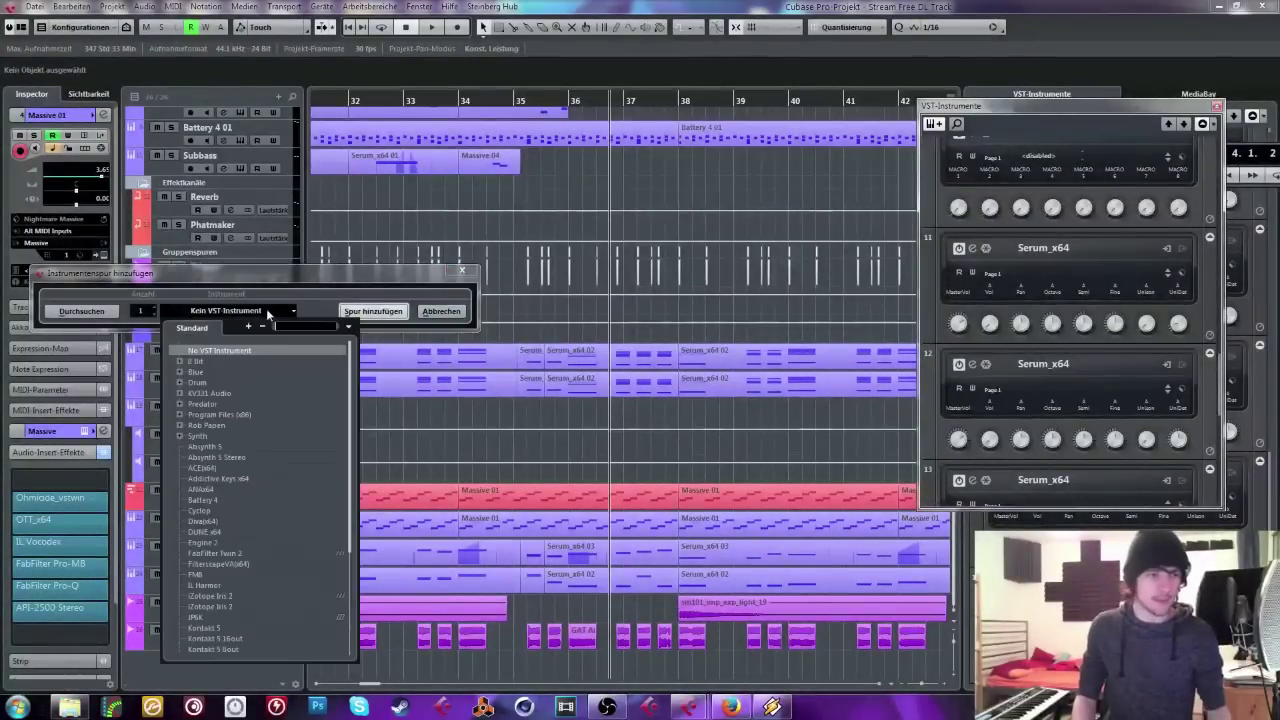
{"action": "type", "text": "pads"}
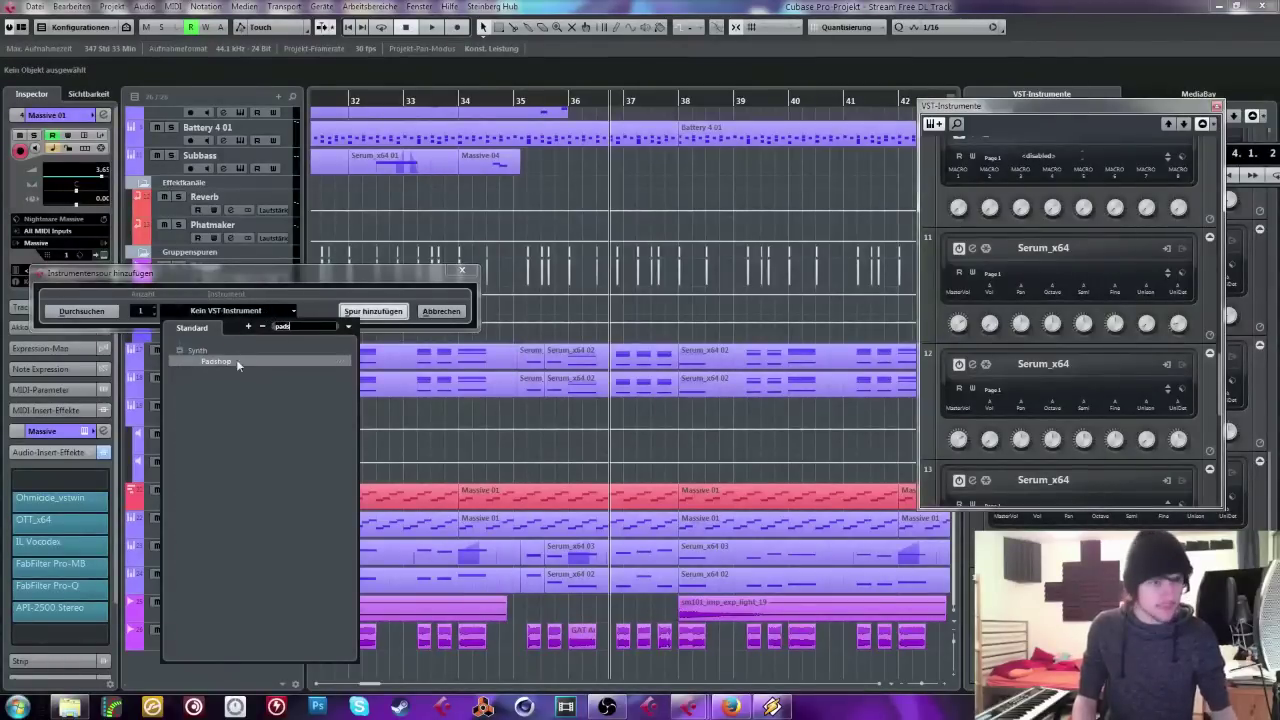
{"action": "left_click", "coordinate": [208, 362]}
{"action": "left_click", "coordinate": [370, 311]}
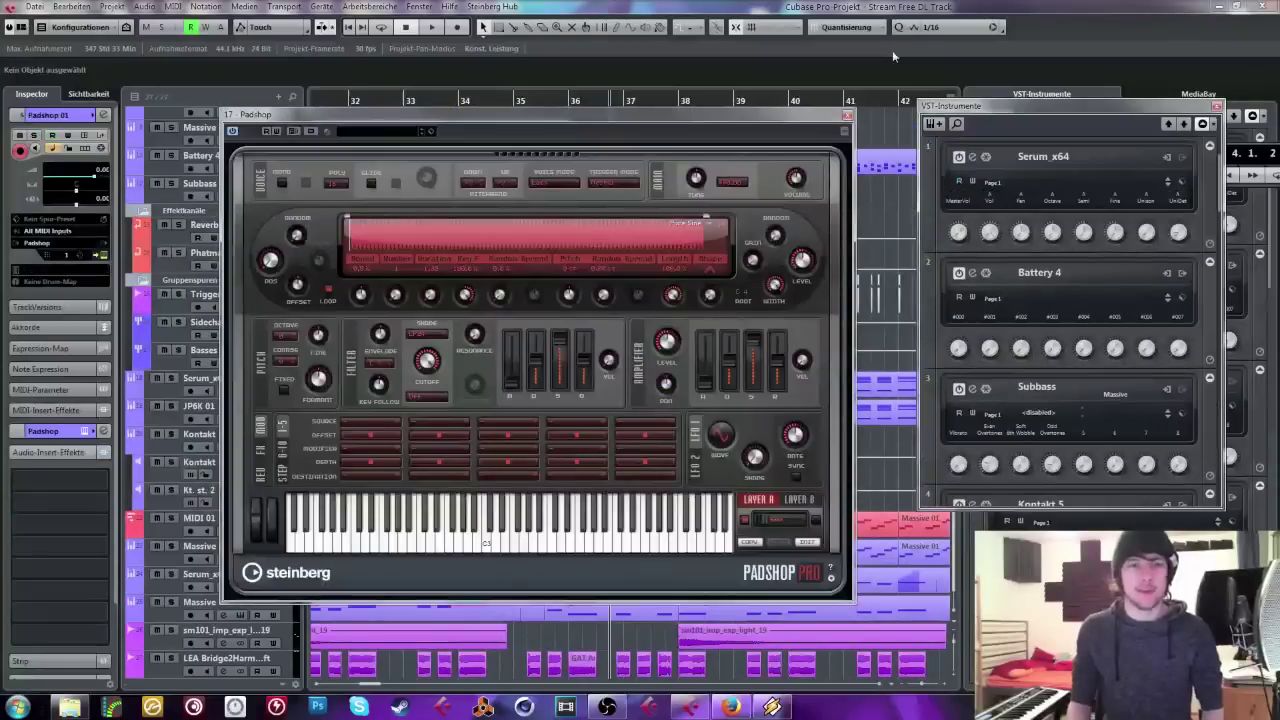
{"action": "left_click_drag", "start_coordinate": [704, 112], "coordinate": [900, 140]}
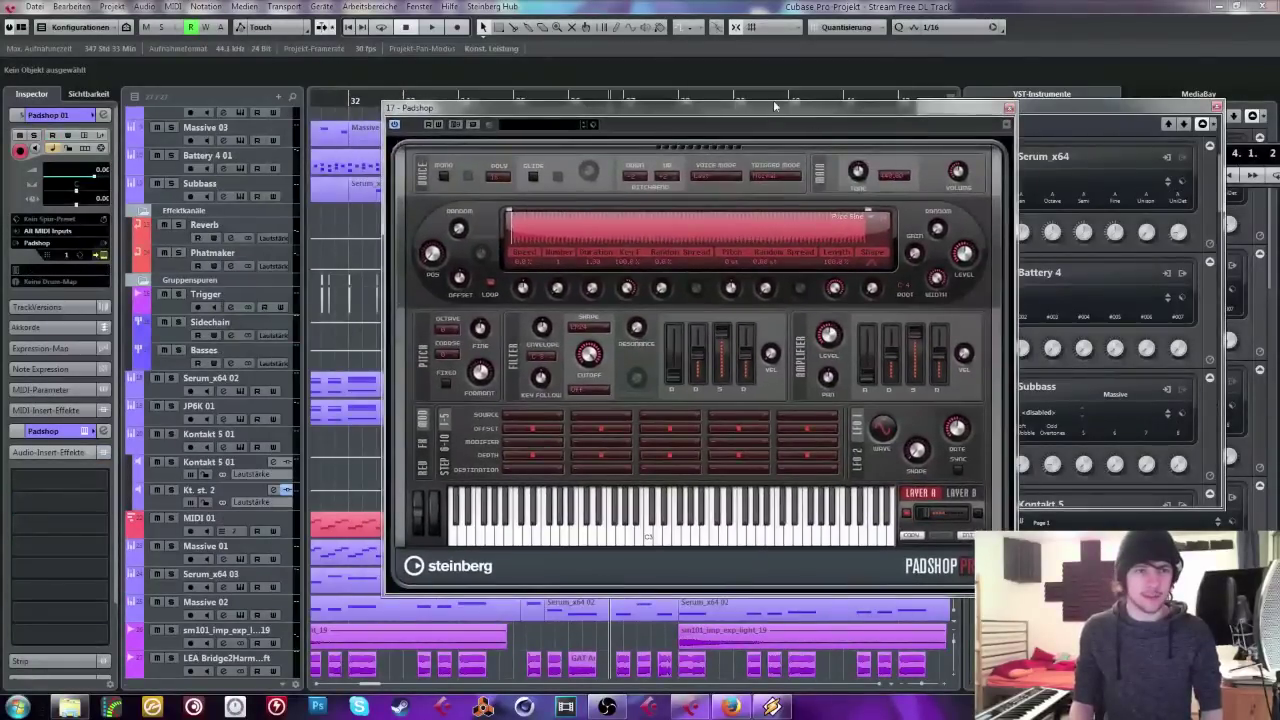
{"action": "mouse_move", "coordinate": [774, 105]}
{"action": "left_mouse_down"}
{"action": "mouse_move", "coordinate": [760, 112]}
{"action": "mouse_move", "coordinate": [809, 122]}
{"action": "mouse_move", "coordinate": [765, 95]}
{"action": "left_mouse_up"}
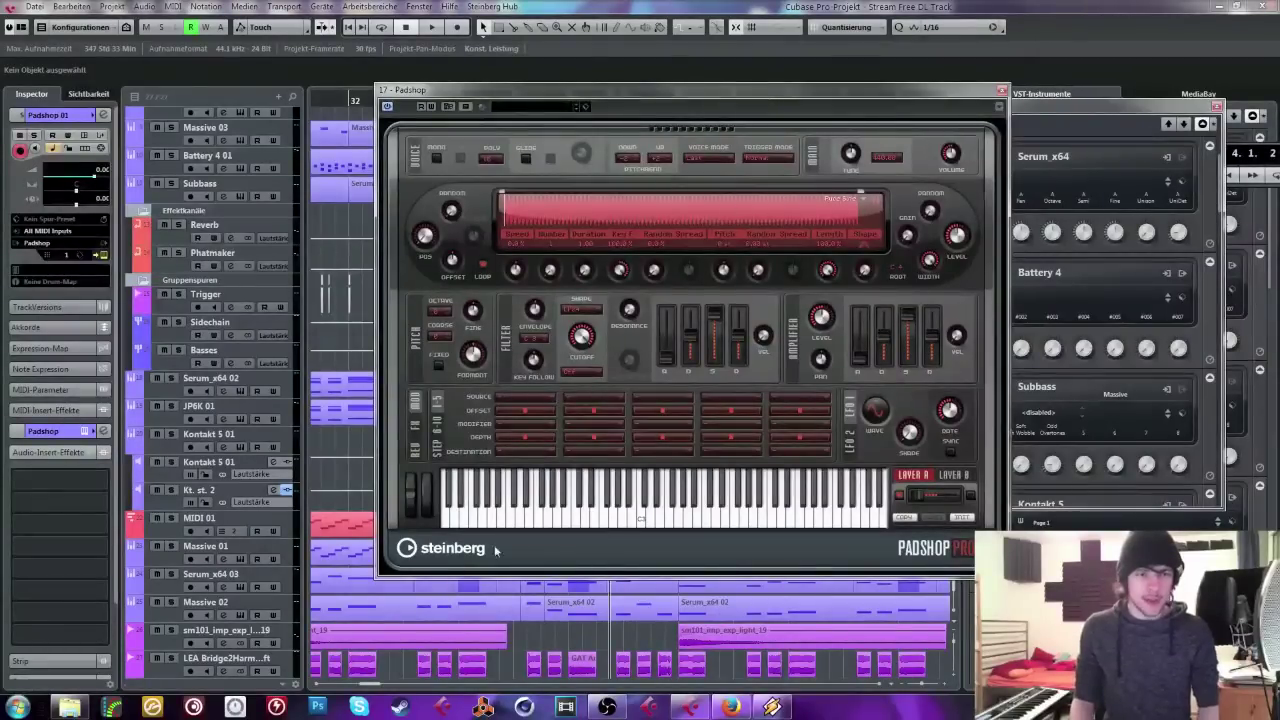
Step: Reposition the Padshop window and load the Bell sample from Padshop's 03 Instruments folder into Layer A
{"action": "left_click_drag", "start_coordinate": [751, 94], "coordinate": [743, 128]}
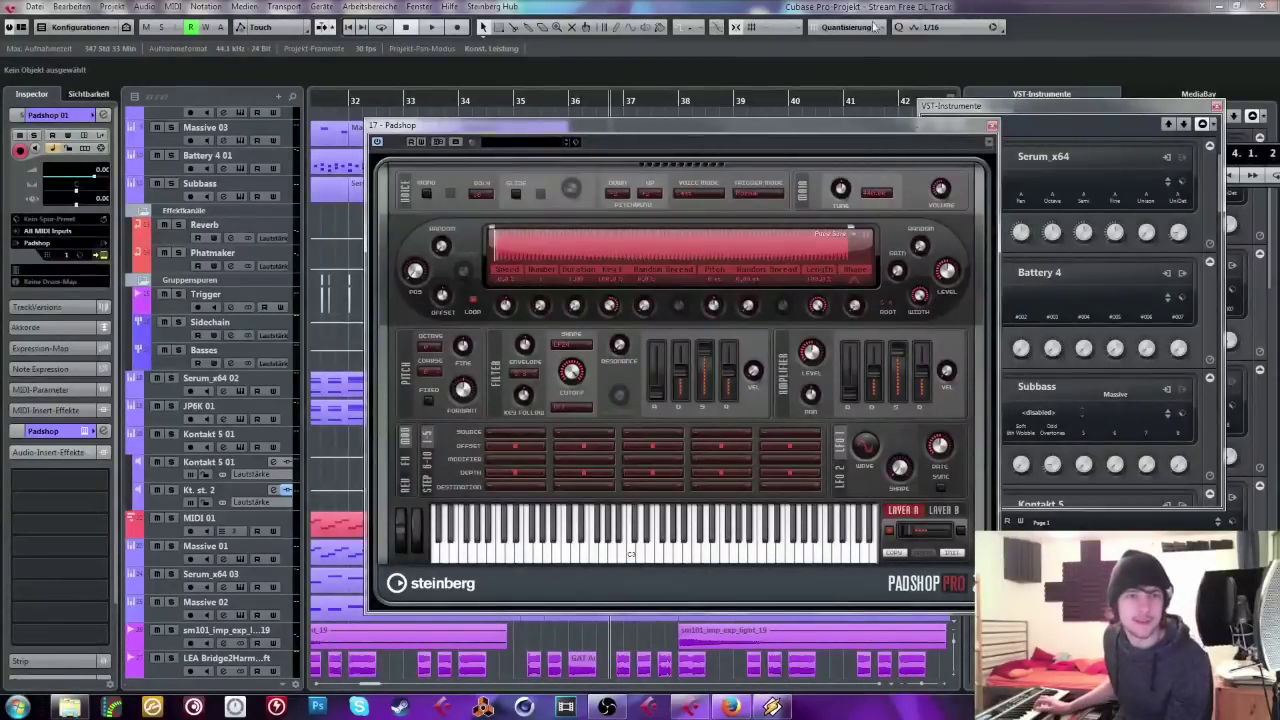
{"action": "left_click_drag", "start_coordinate": [815, 134], "coordinate": [903, 122]}
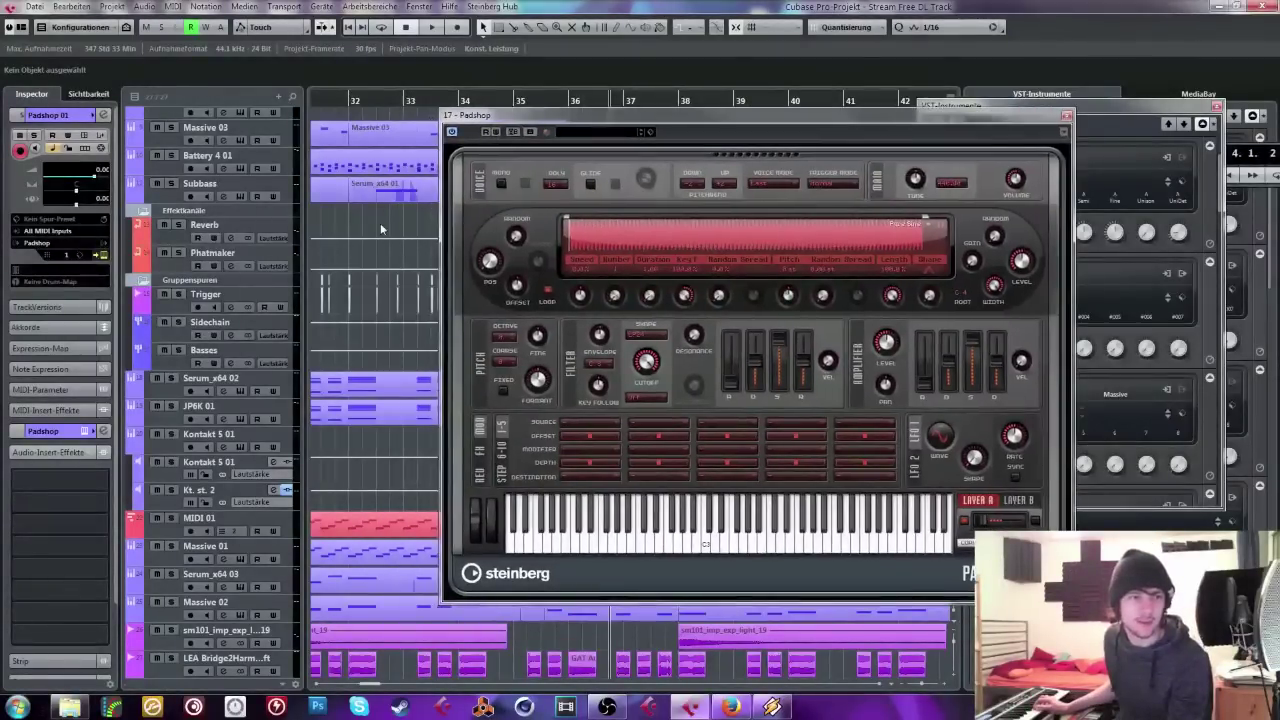
{"action": "scroll", "coordinate": [304, 286], "scroll_direction": "up", "scroll_amount": 5}
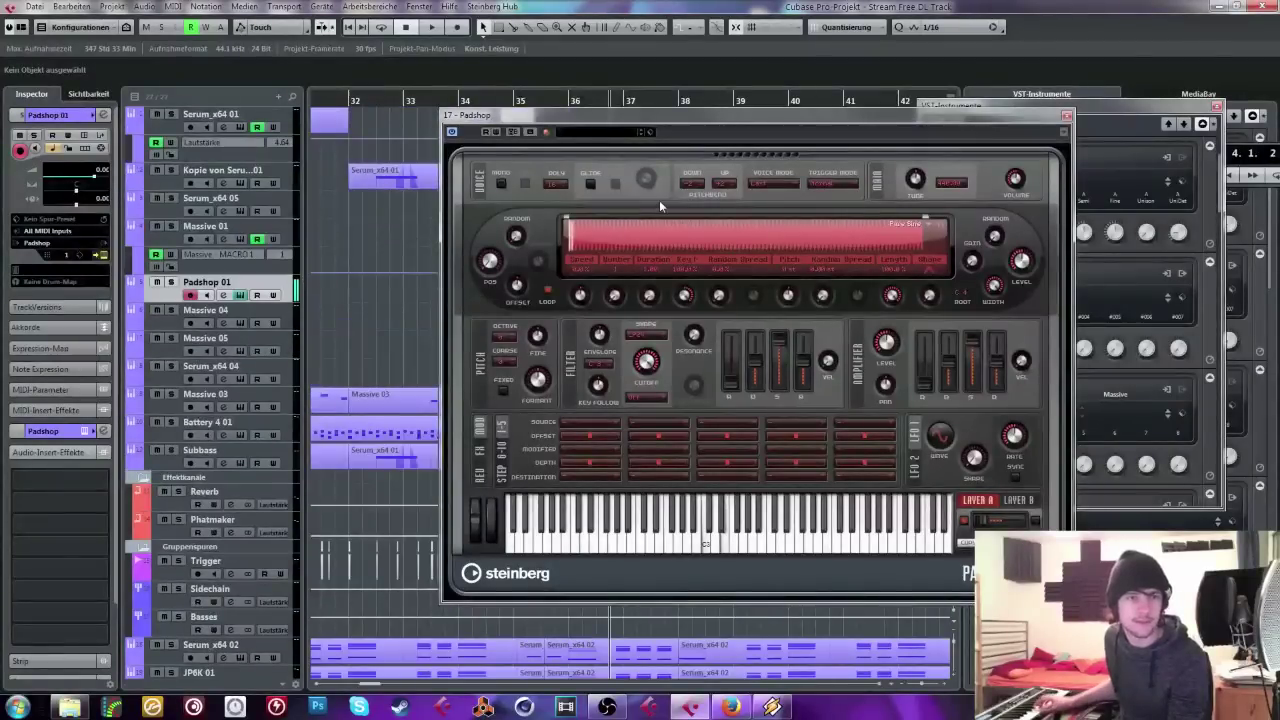
{"action": "left_click", "coordinate": [928, 232]}
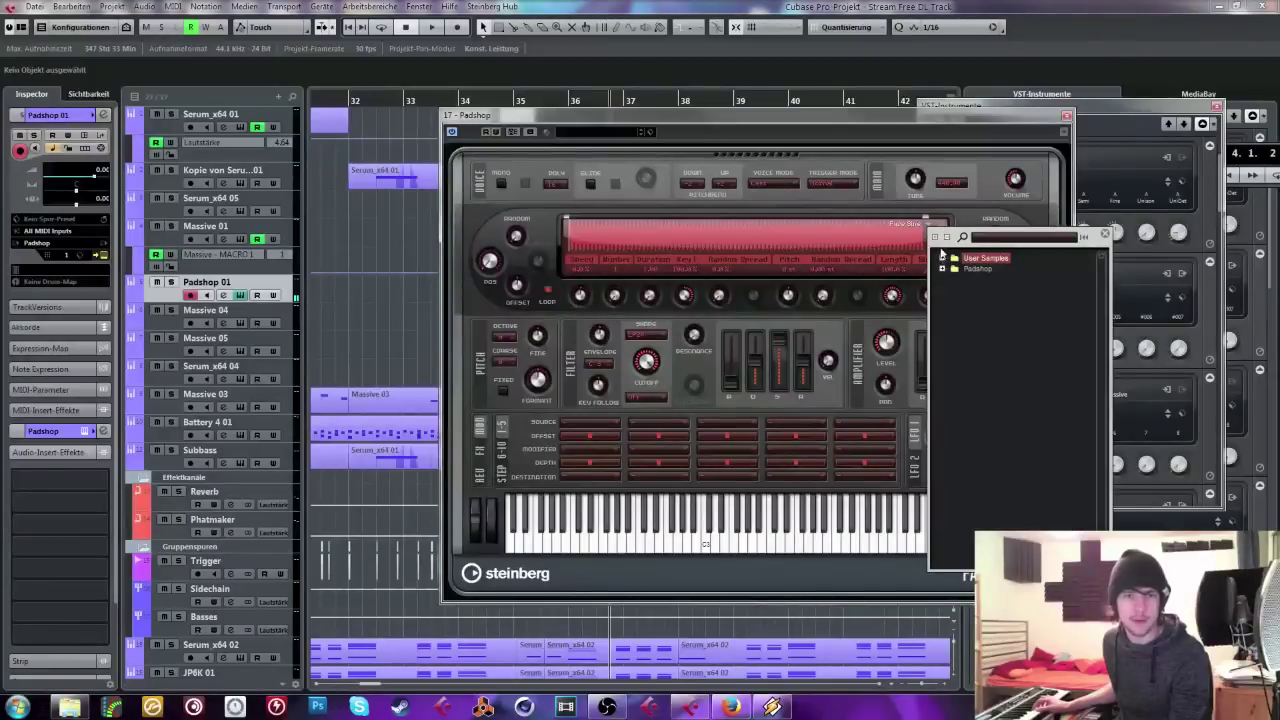
{"action": "left_click", "coordinate": [942, 269]}
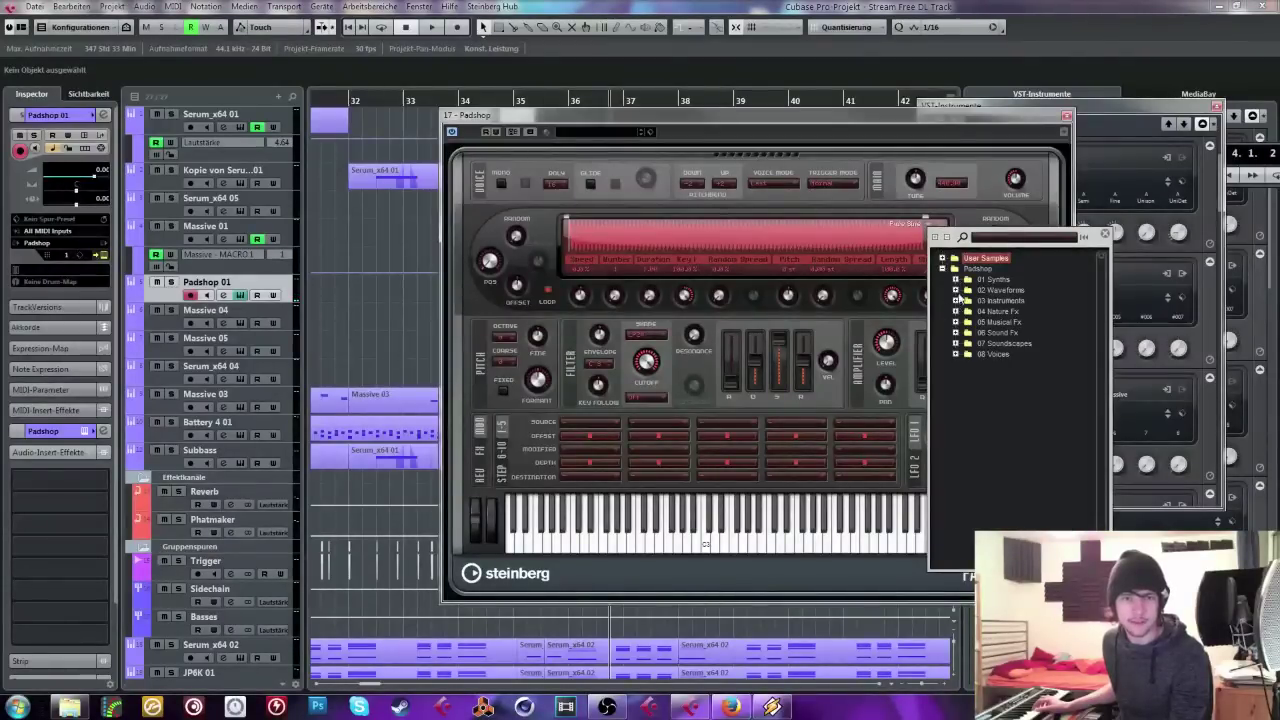
{"action": "left_click", "coordinate": [955, 300]}
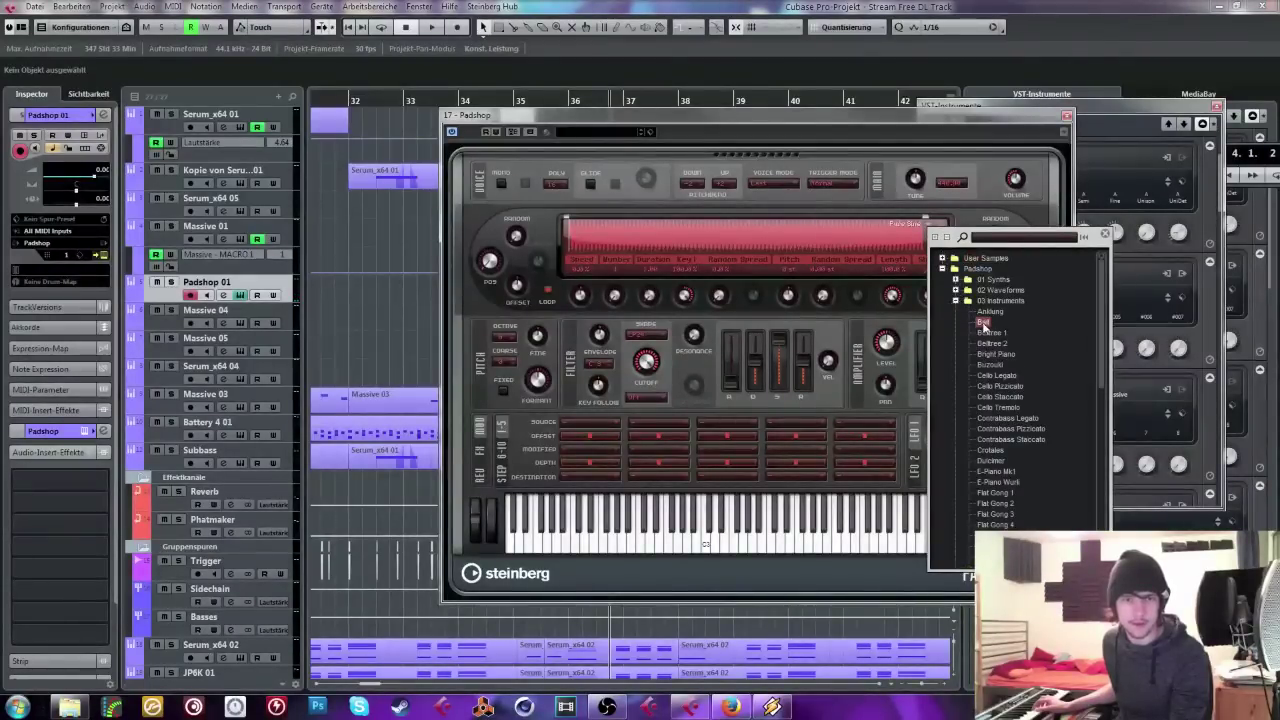
{"action": "left_click", "coordinate": [986, 322]}
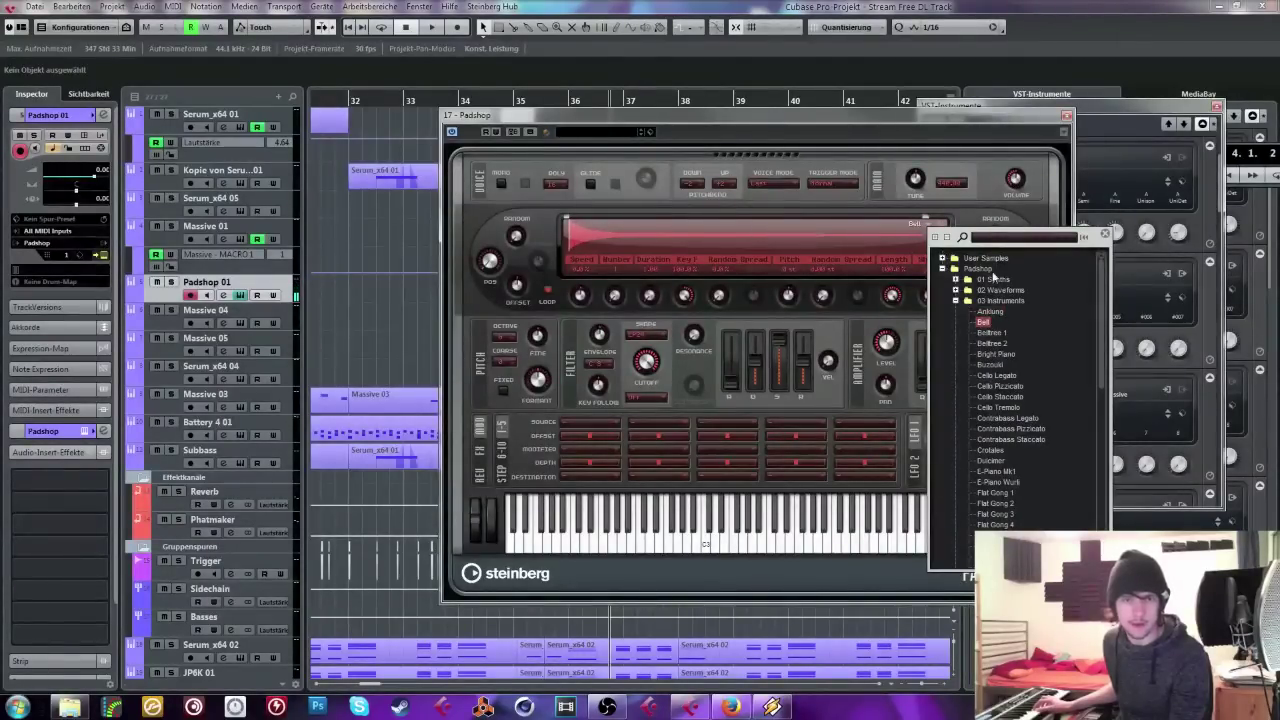
{"action": "left_click", "coordinate": [993, 178]}
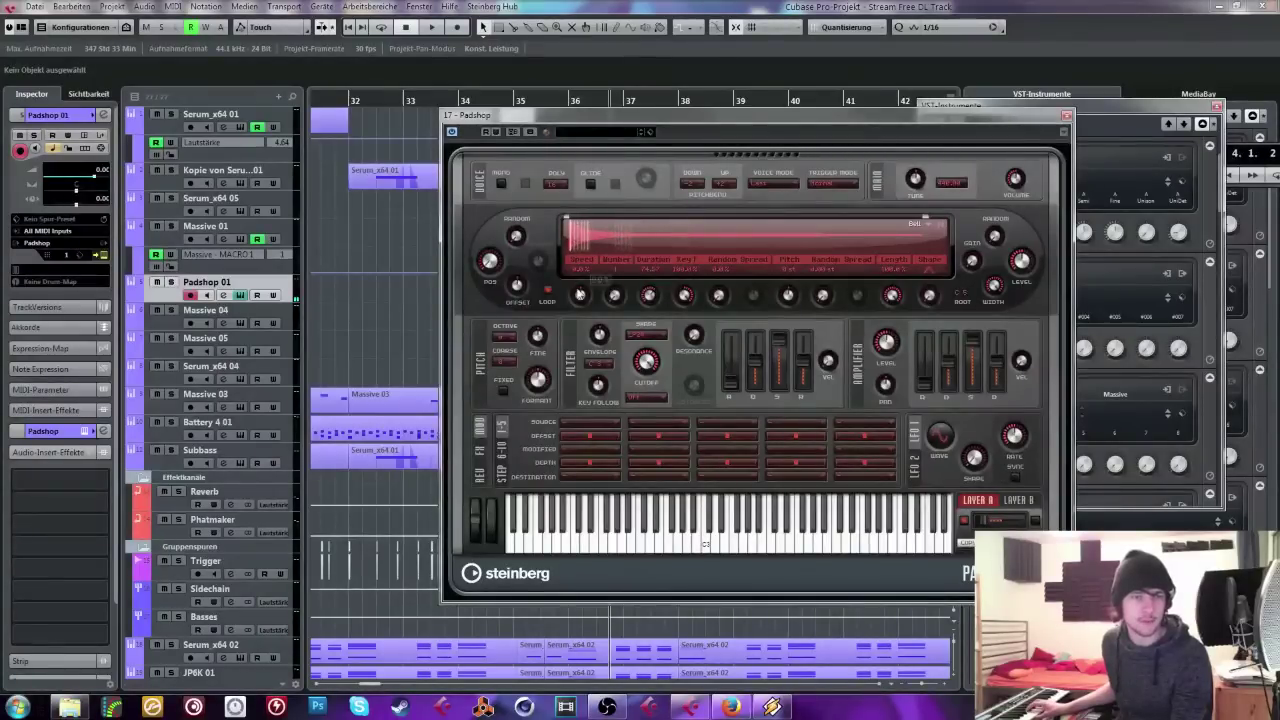
Step: Raise the grain speed, try shorter sample ranges and return the sample end marker to near the end of the waveform
{"action": "mouse_move", "coordinate": [580, 296]}
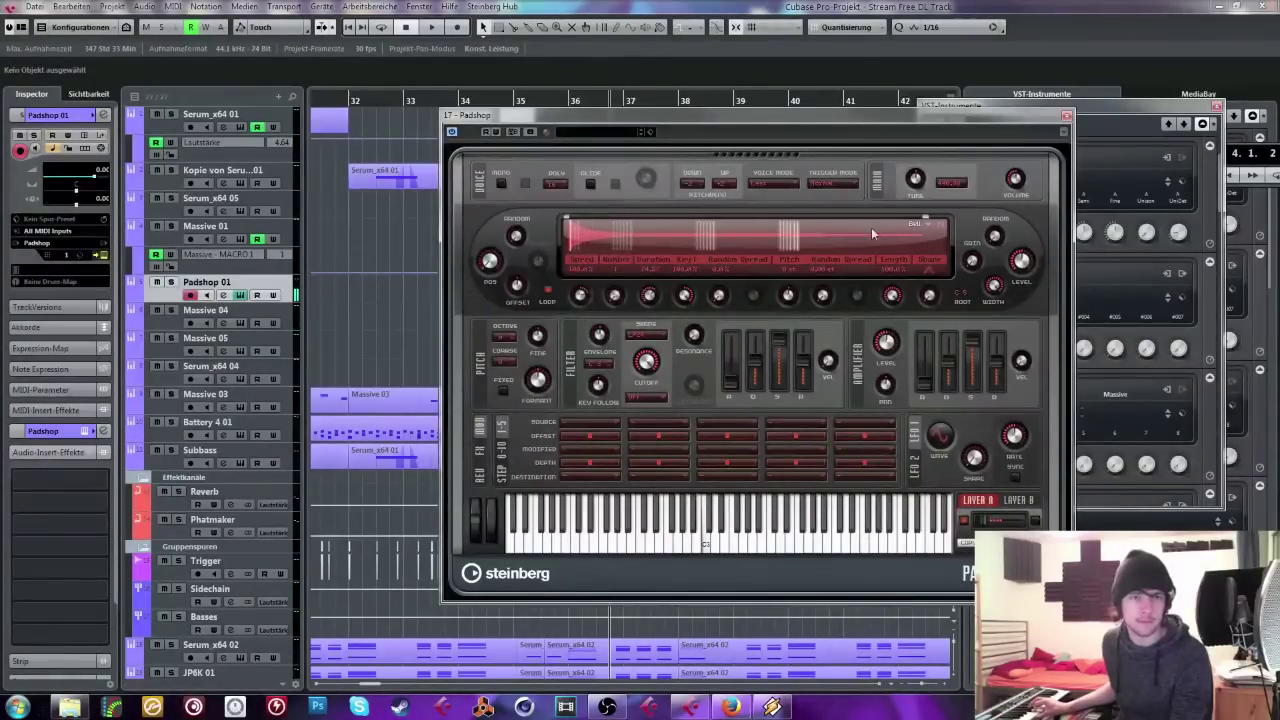
{"action": "mouse_move", "coordinate": [684, 279]}
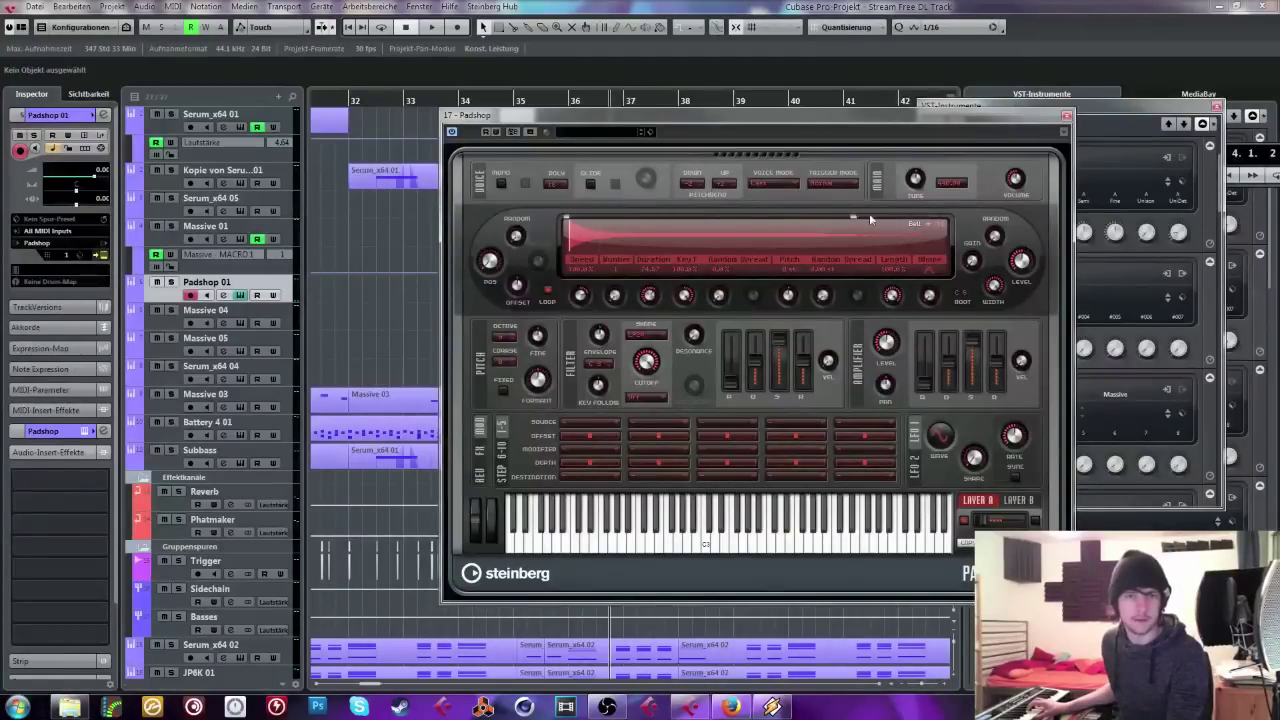
{"action": "left_click_drag", "start_coordinate": [869, 218], "coordinate": [607, 225]}
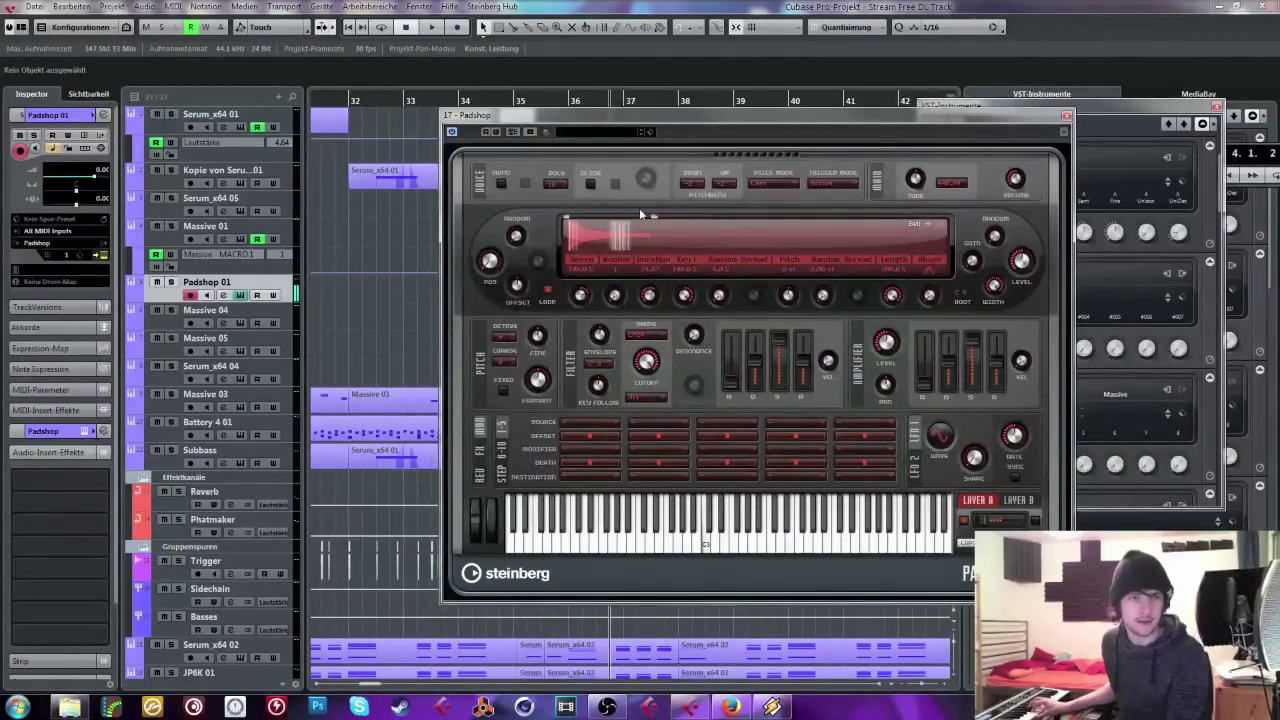
{"action": "left_click", "coordinate": [652, 219]}
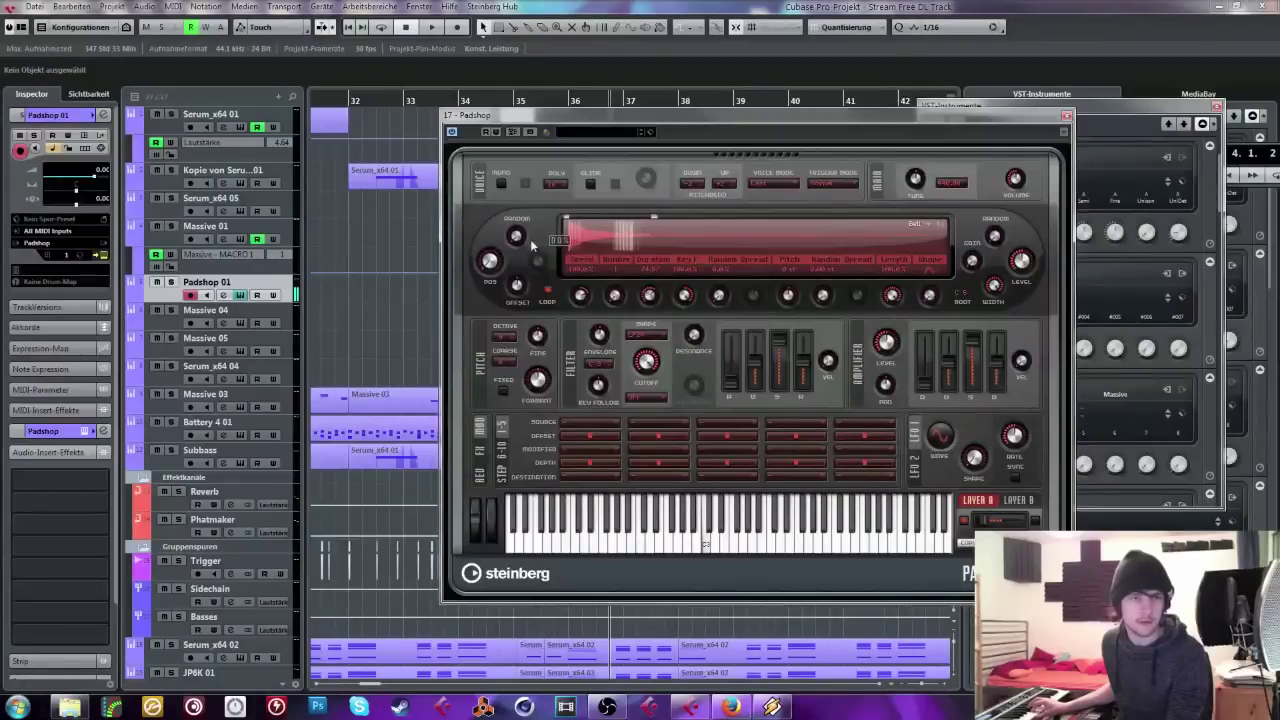
{"action": "mouse_move", "coordinate": [496, 277]}
{"action": "left_click_drag", "start_coordinate": [652, 216], "coordinate": [1056, 220]}
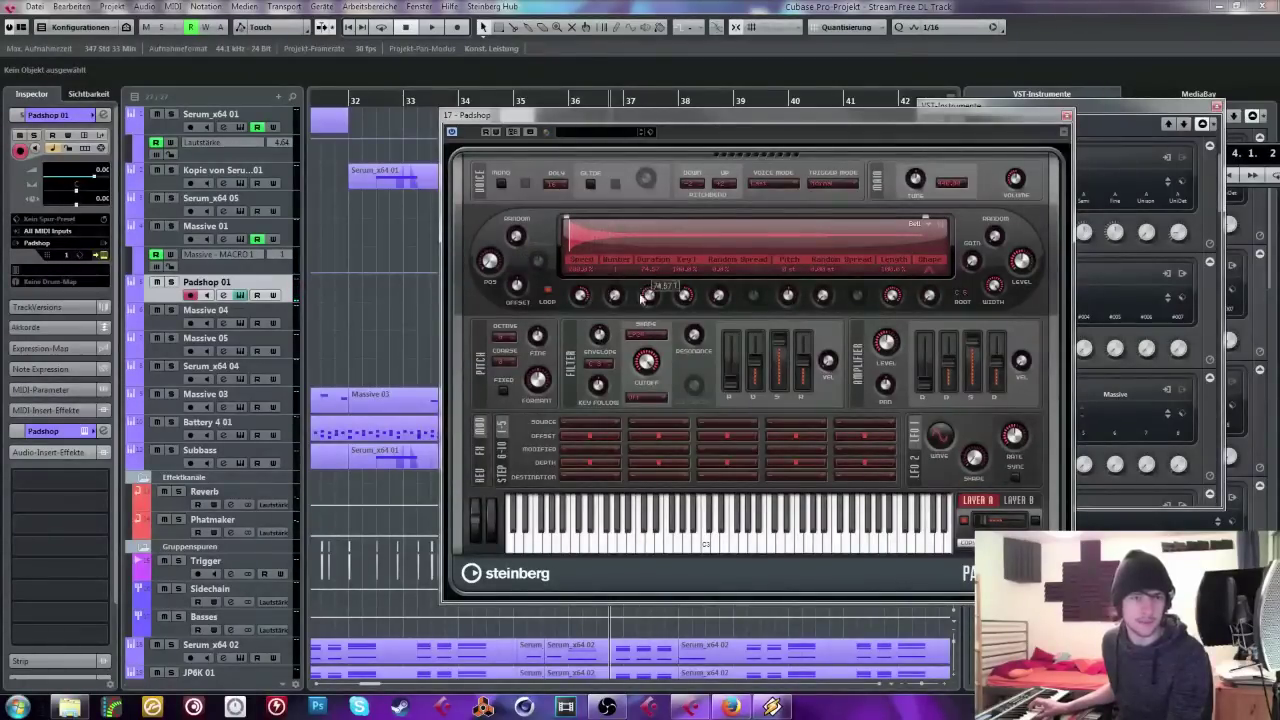
Step: Adjust the grain duration, position randomness and grain level of the bell sound for a denser texture
{"action": "left_click_drag", "start_coordinate": [641, 299], "coordinate": [650, 296]}
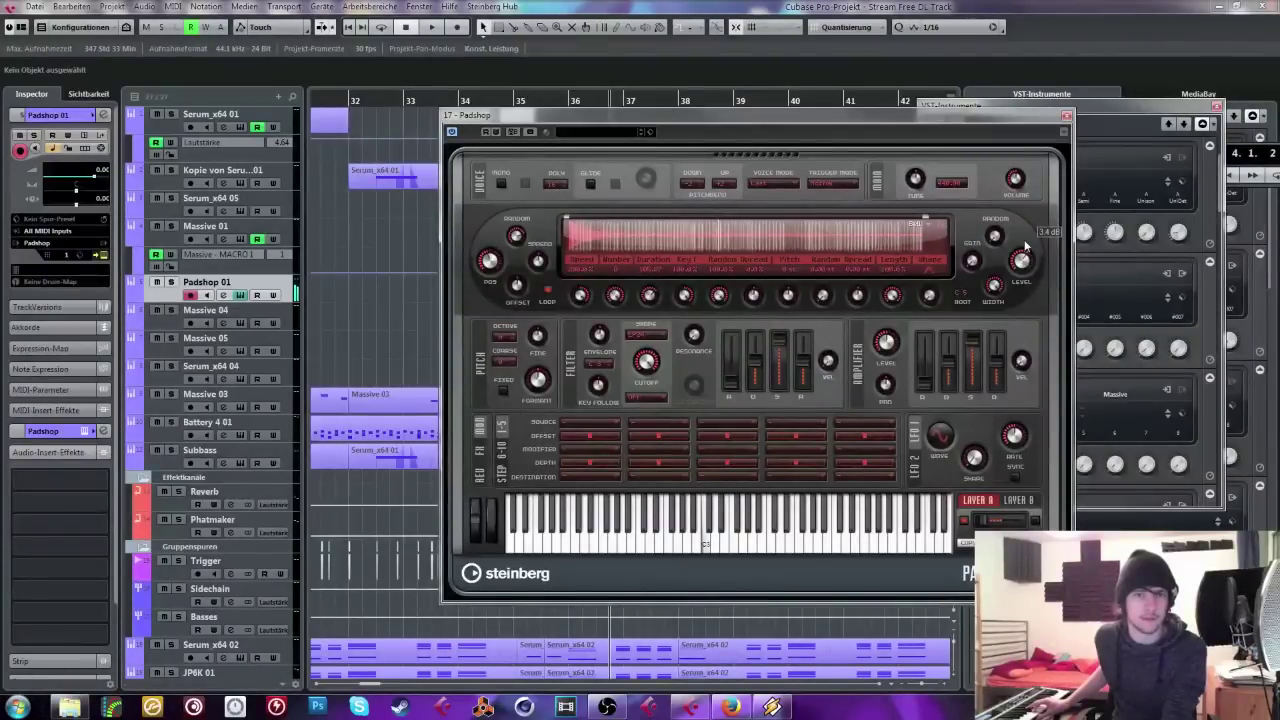
{"action": "mouse_move", "coordinate": [1022, 258]}
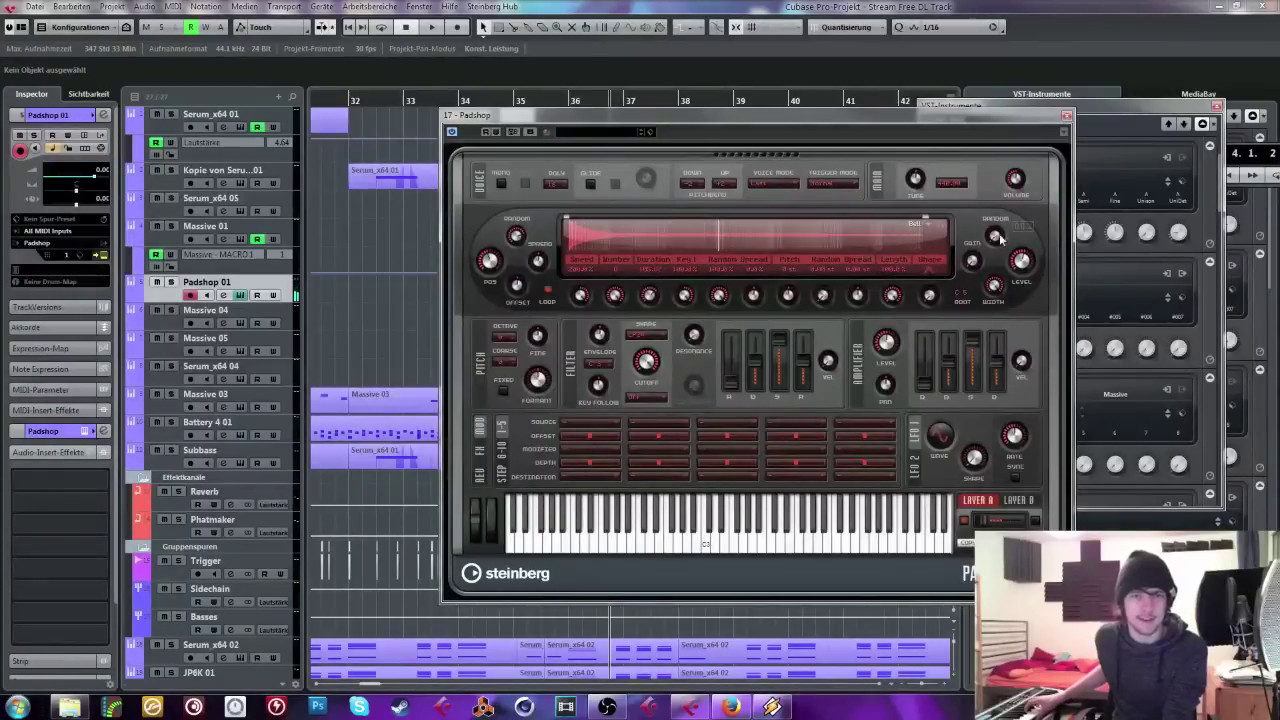
{"action": "mouse_move", "coordinate": [1005, 173]}
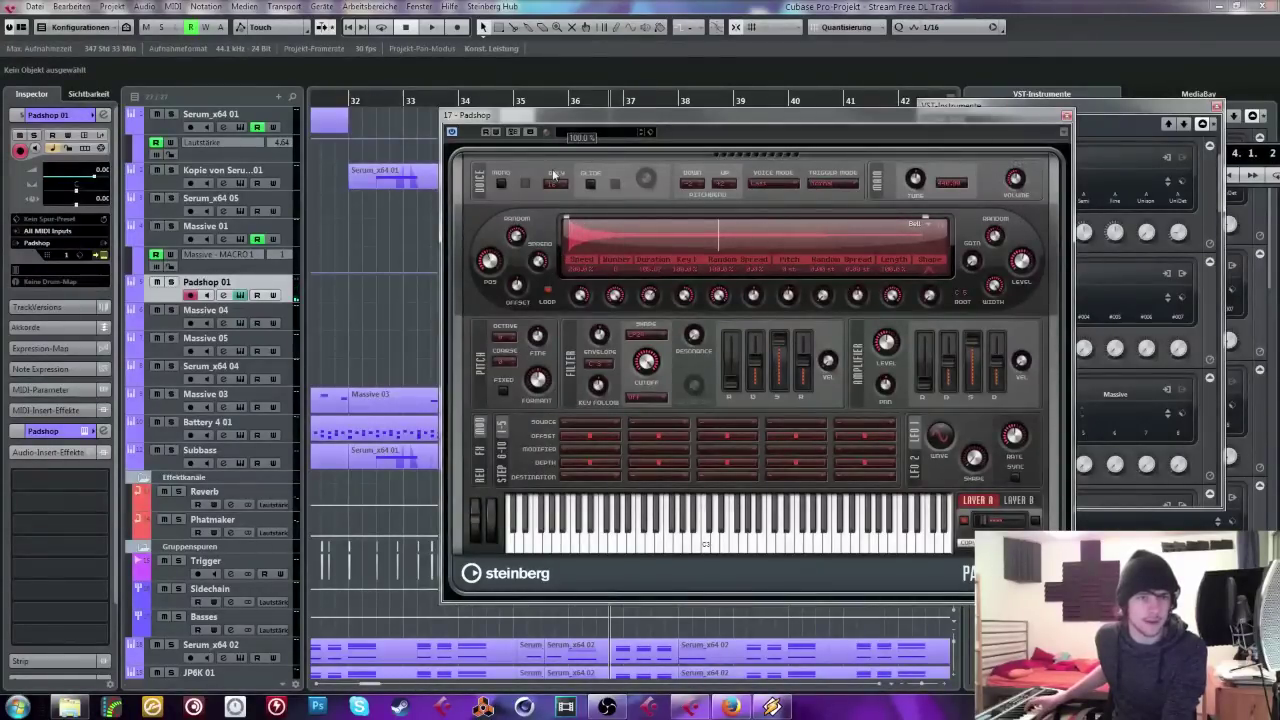
Step: Show Padshop's reverb section, enable the reverb and audition the bell pad
{"action": "left_click", "coordinate": [484, 453]}
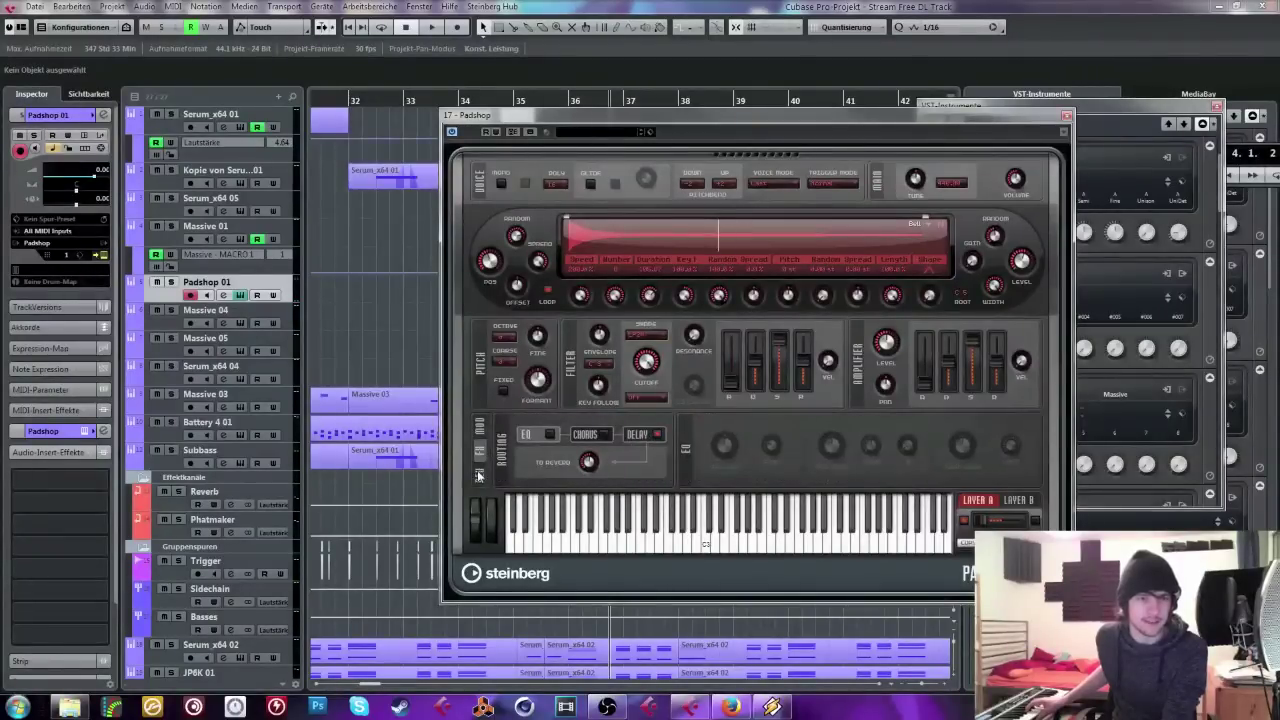
{"action": "left_click", "coordinate": [478, 476]}
{"action": "left_click", "coordinate": [518, 422]}
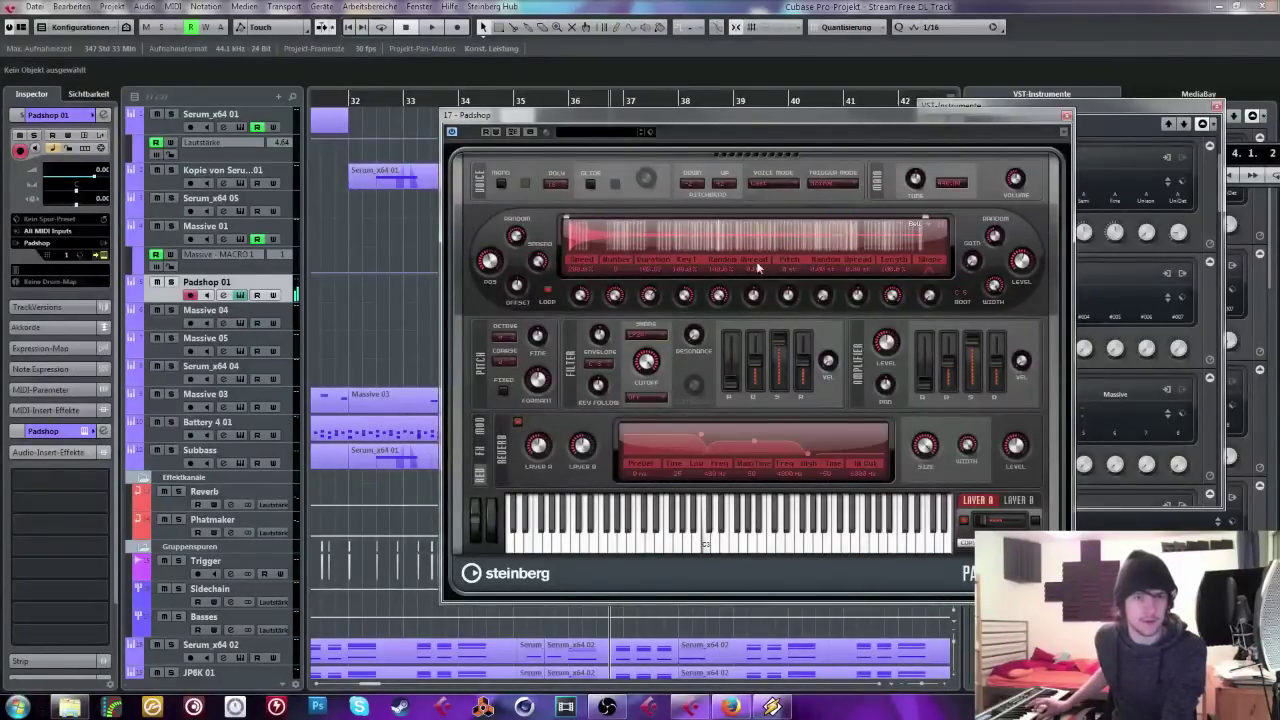
{"action": "mouse_move", "coordinate": [1014, 178]}
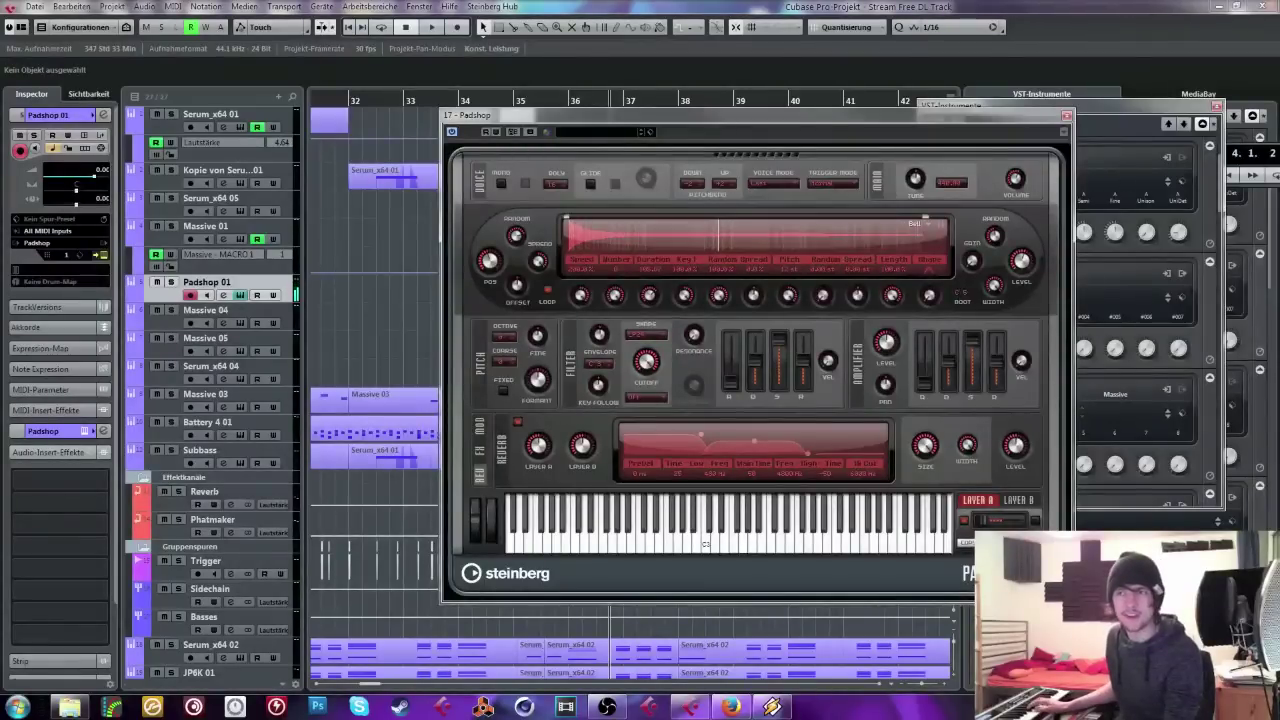
{"action": "key", "text": "Escape"}
{"action": "left_click", "coordinate": [873, 194]}
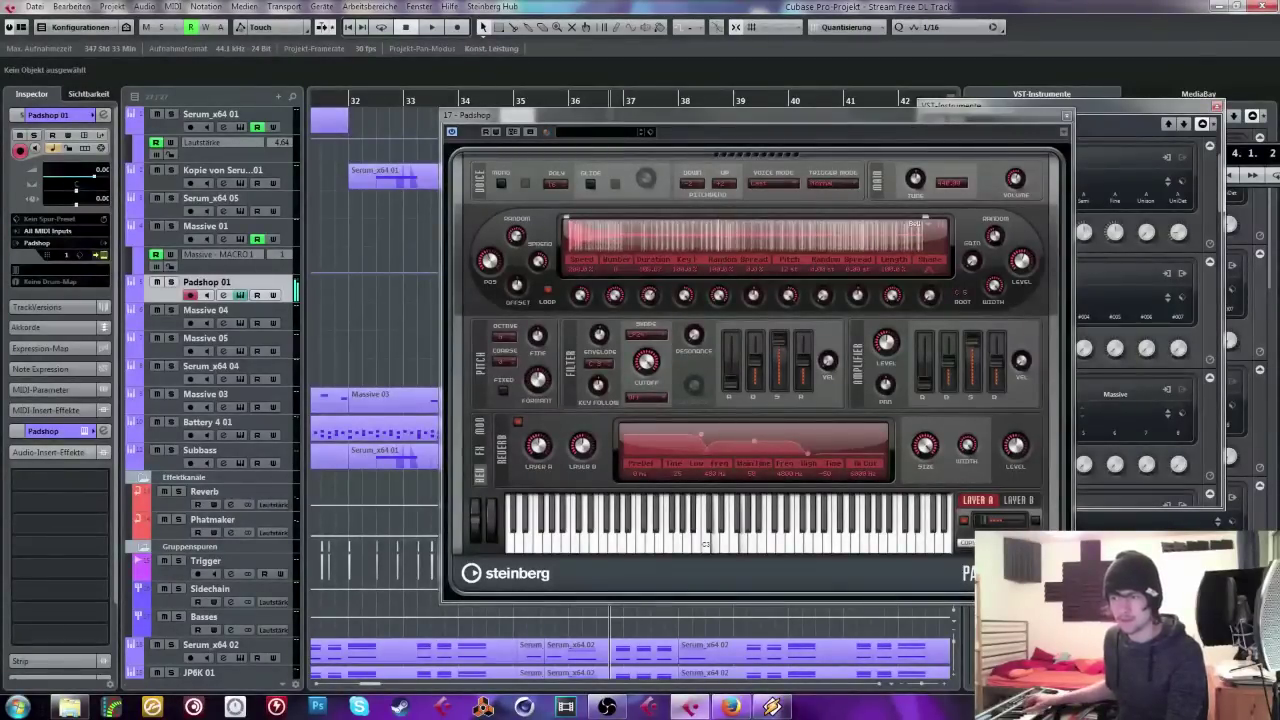
Step: Narrow the sample start and end range to a short section left of the bell waveform's middle
{"action": "left_click", "coordinate": [575, 222]}
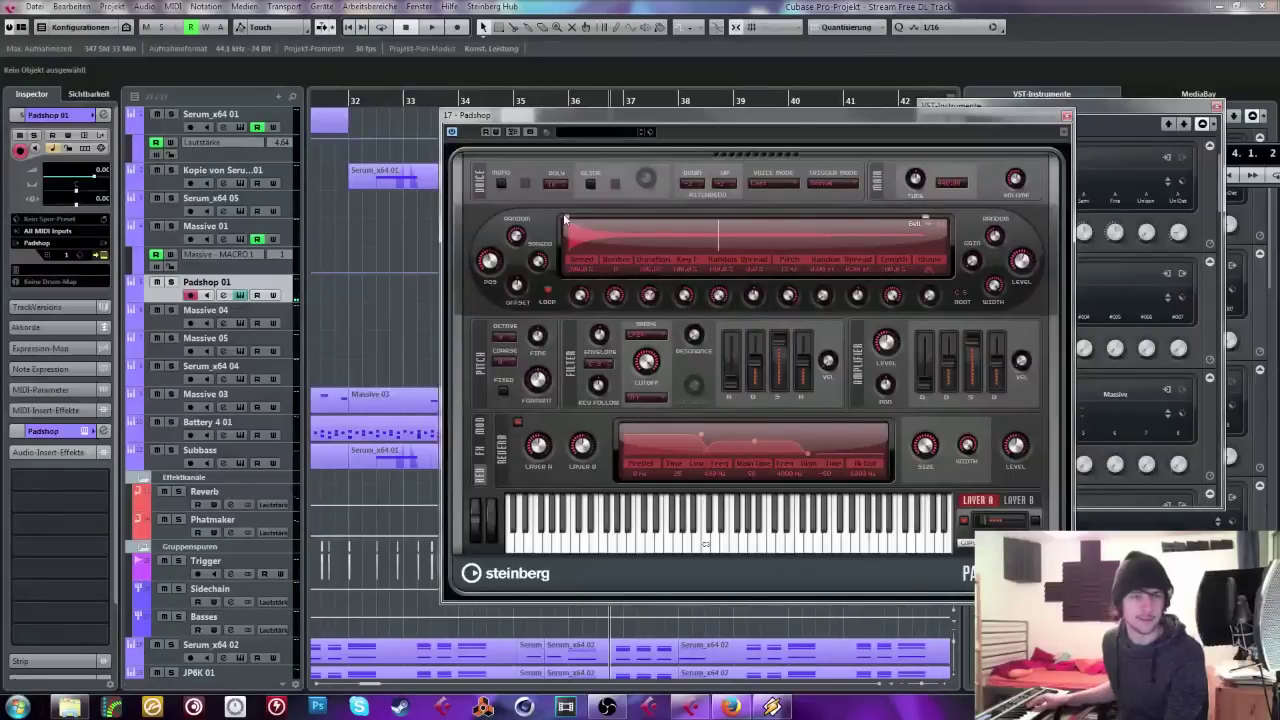
{"action": "left_click_drag", "start_coordinate": [576, 220], "coordinate": [589, 222]}
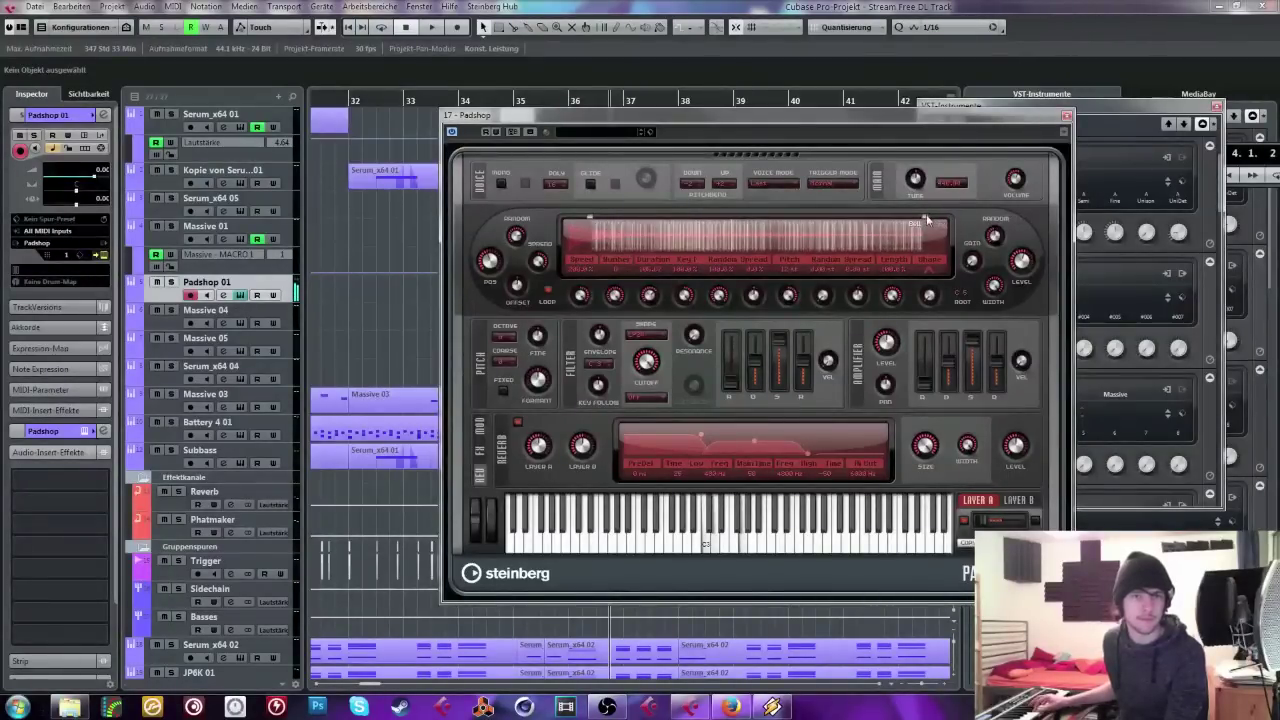
{"action": "left_click_drag", "start_coordinate": [926, 216], "coordinate": [775, 217]}
{"action": "left_click_drag", "start_coordinate": [590, 220], "coordinate": [663, 220]}
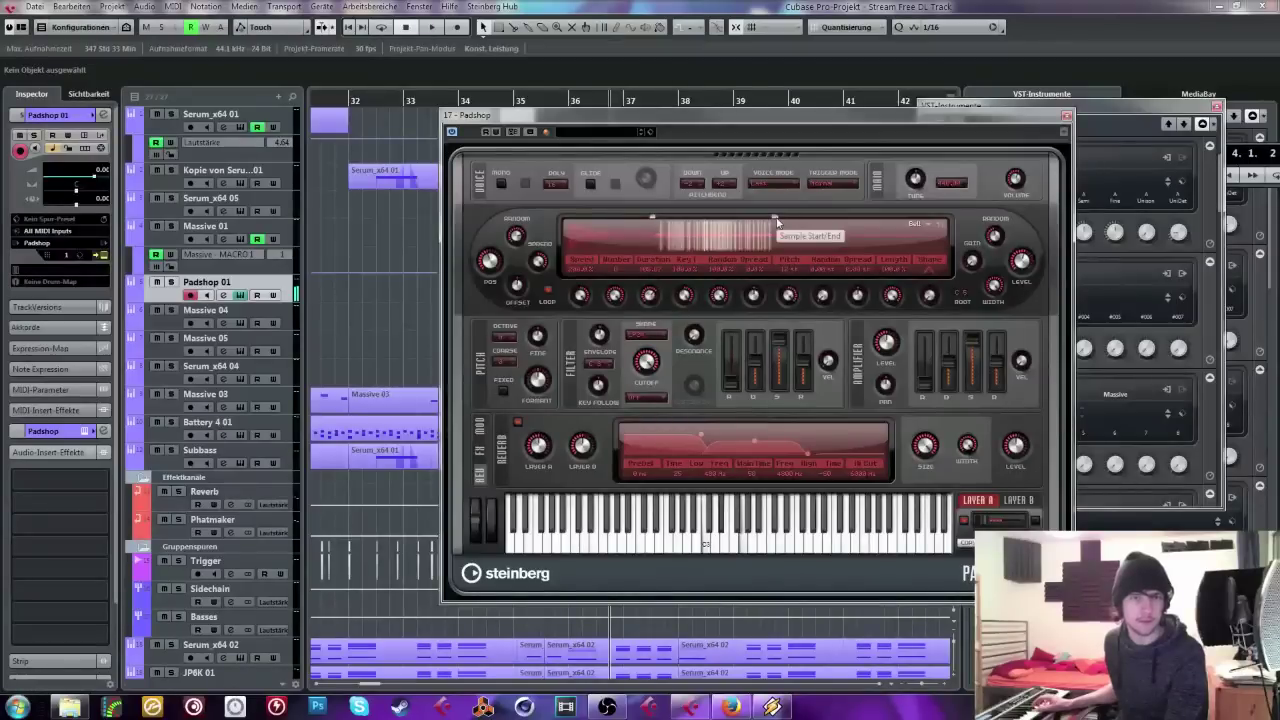
{"action": "left_click_drag", "start_coordinate": [776, 217], "coordinate": [735, 214]}
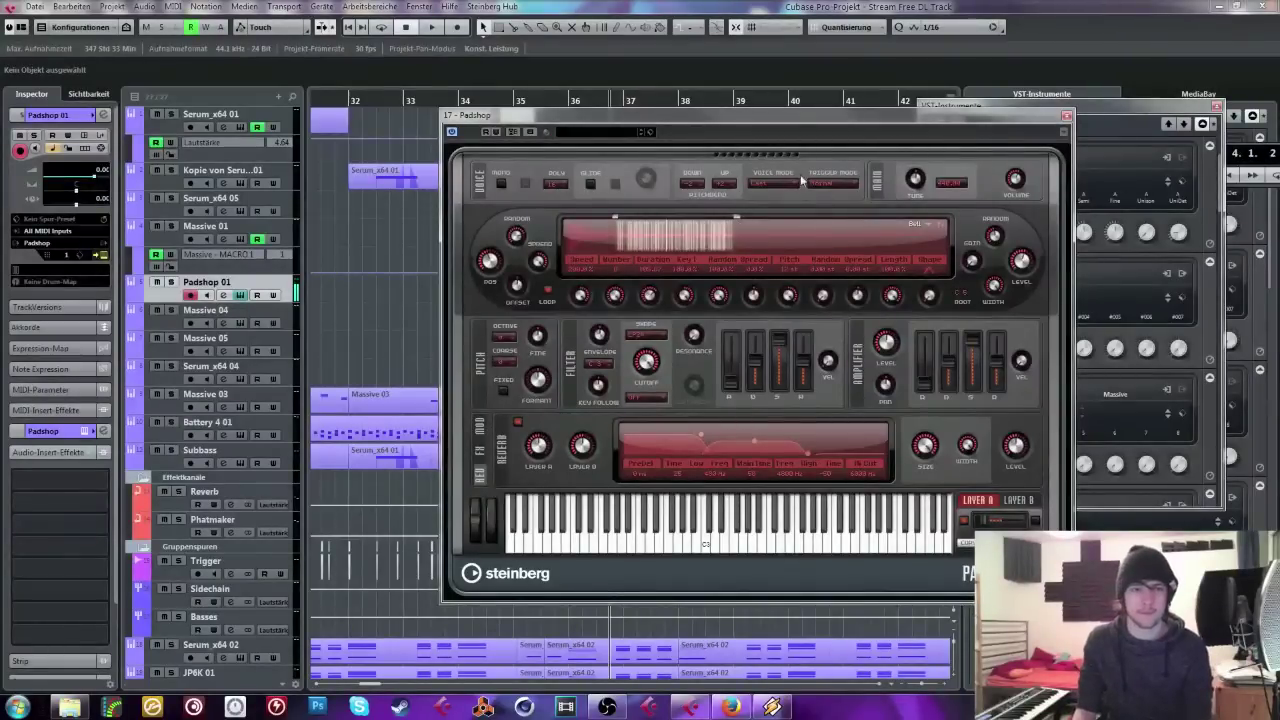
Step: Save the Padshop sound as a new preset named "Bell Pad" with a five-star rating
{"action": "left_click", "coordinate": [650, 135]}
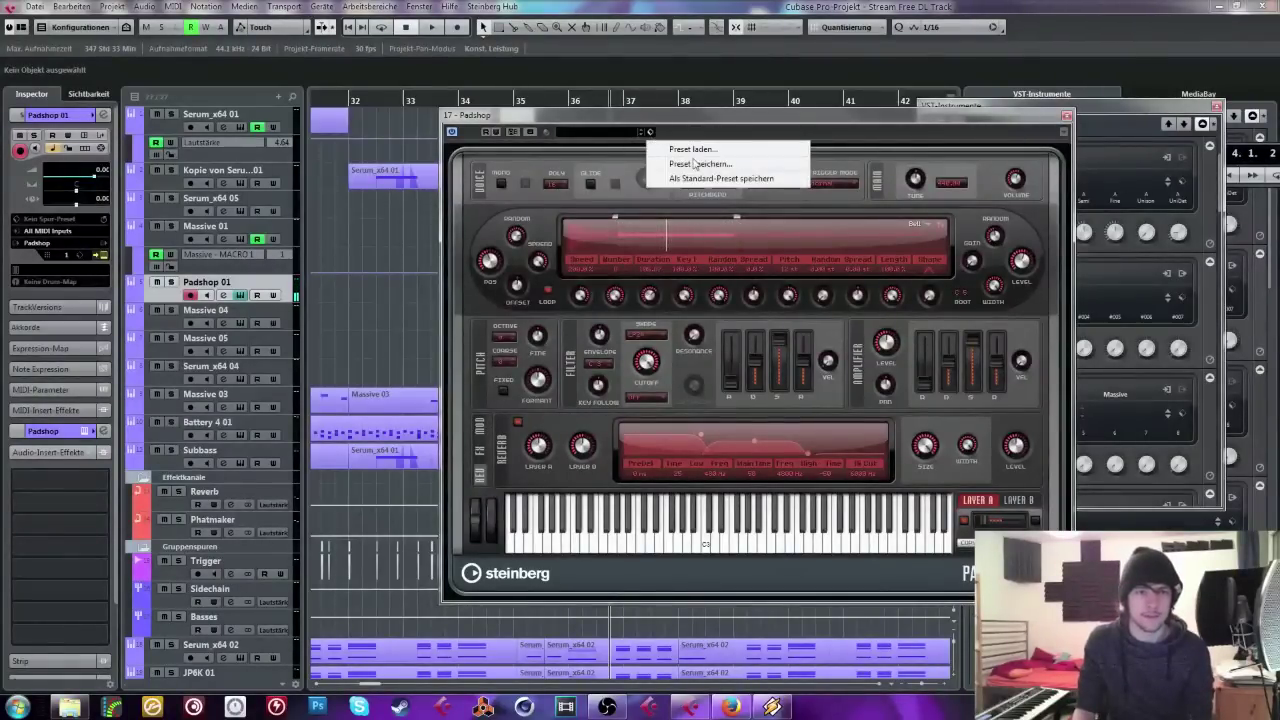
{"action": "left_click", "coordinate": [695, 164]}
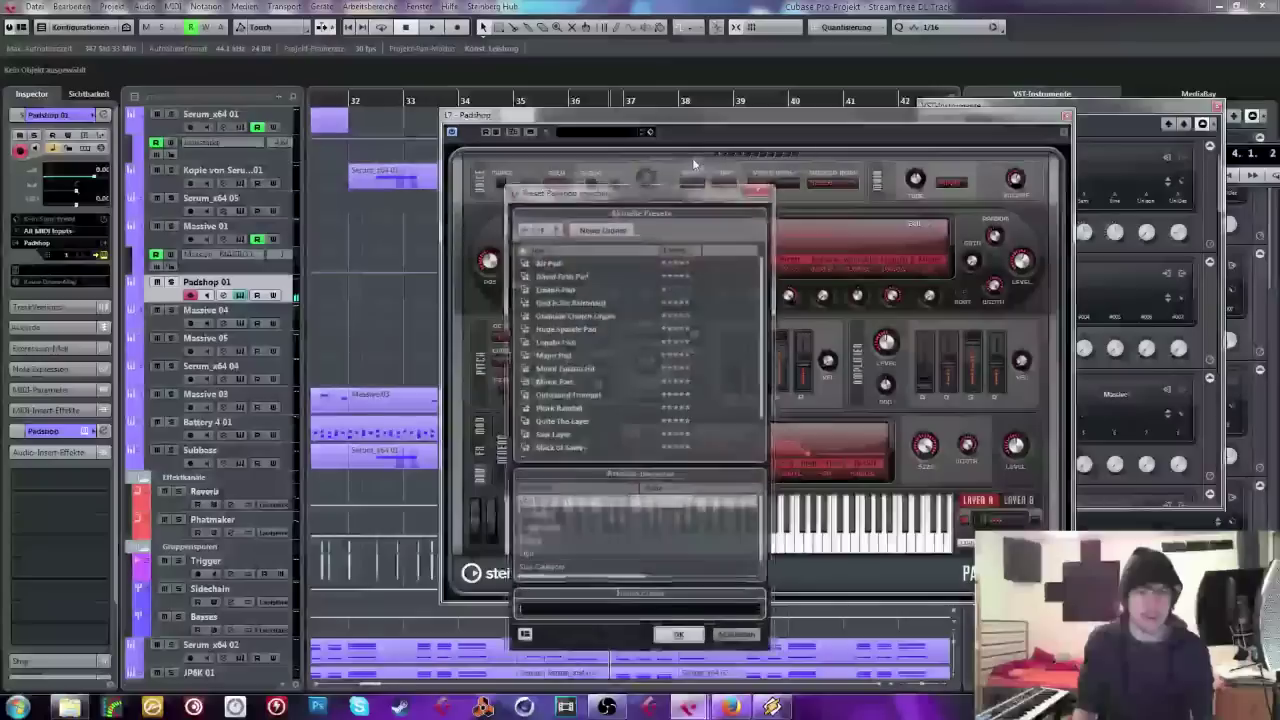
{"action": "left_click", "coordinate": [585, 613]}
{"action": "type", "text": "Bell Pad"}
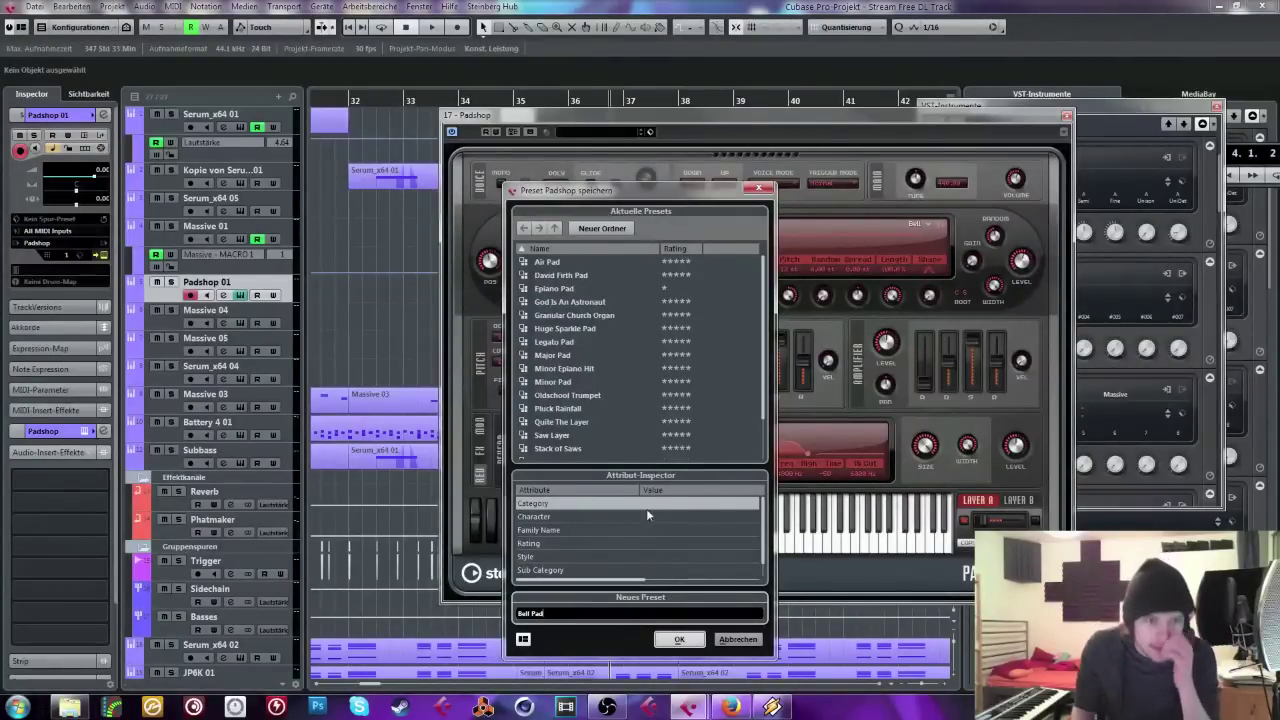
{"action": "left_click", "coordinate": [701, 547]}
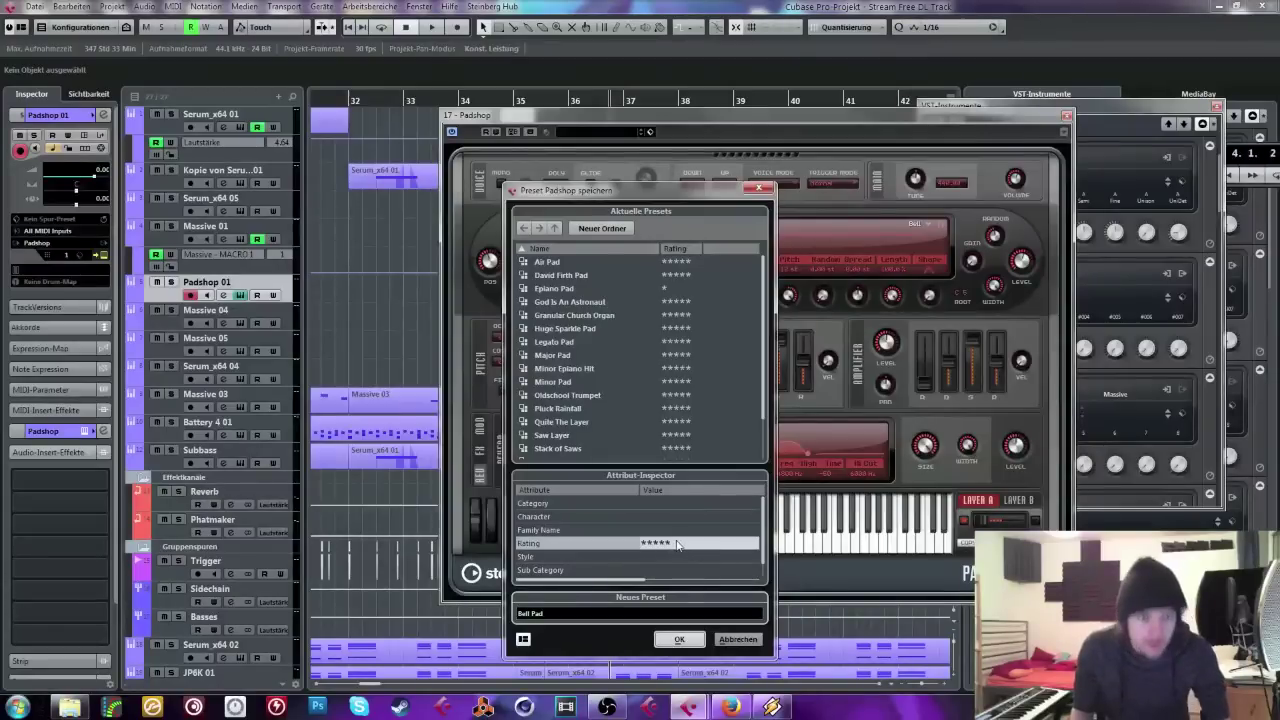
{"action": "left_click", "coordinate": [686, 642]}
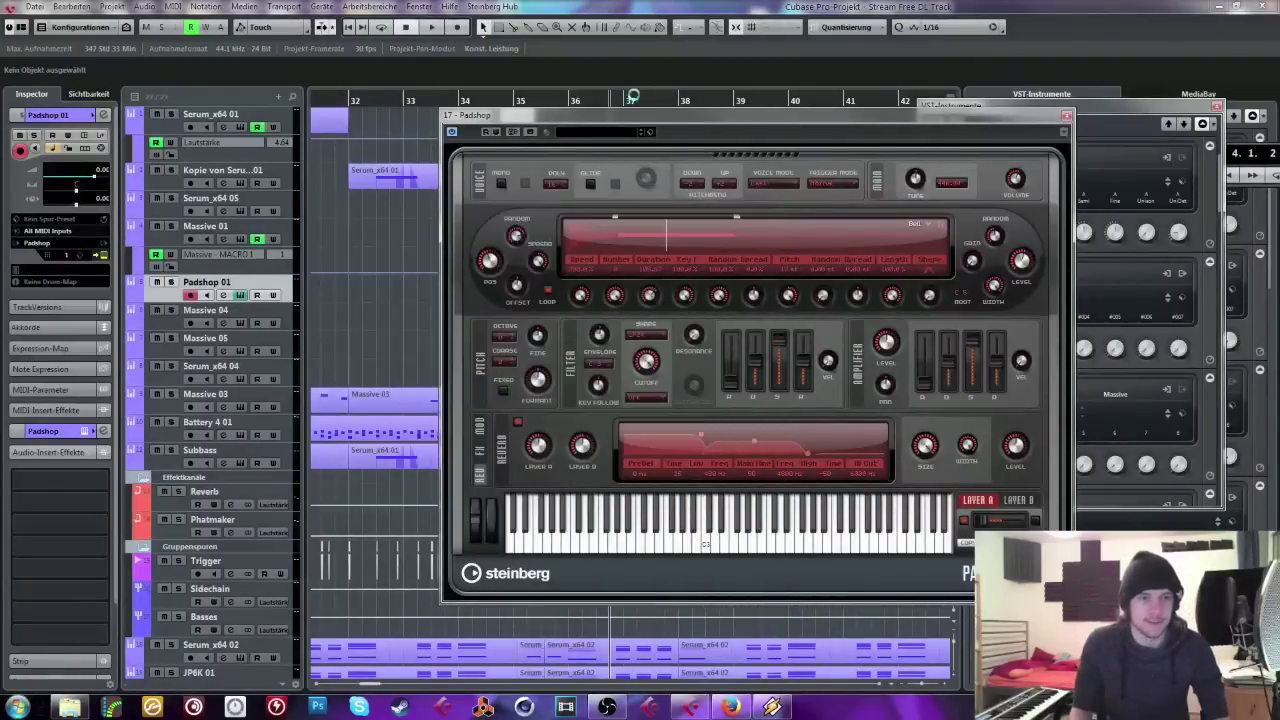
Step: Filter the Padshop presets to five-star ratings and load Bell Pad followed by David Firth Pad for comparison
{"action": "left_click", "coordinate": [649, 131]}
{"action": "left_click", "coordinate": [690, 150]}
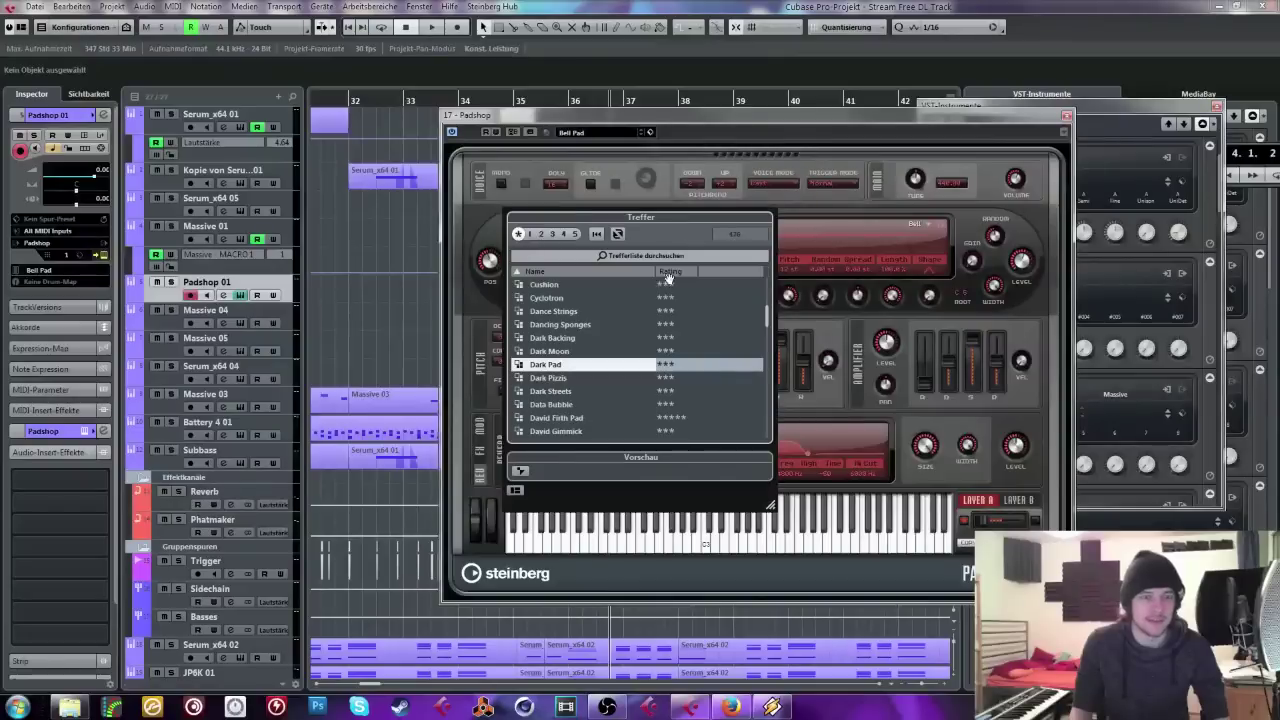
{"action": "left_click", "coordinate": [573, 234]}
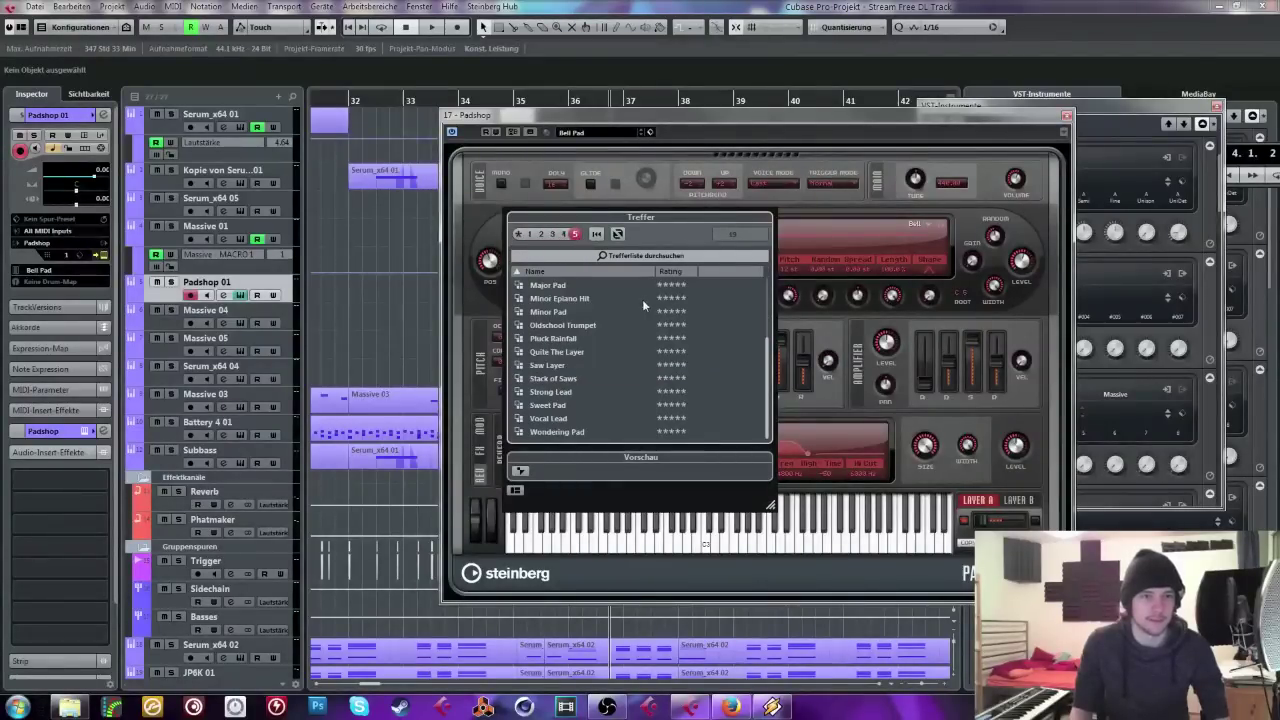
{"action": "scroll", "coordinate": [644, 318], "scroll_direction": "up", "scroll_amount": 3}
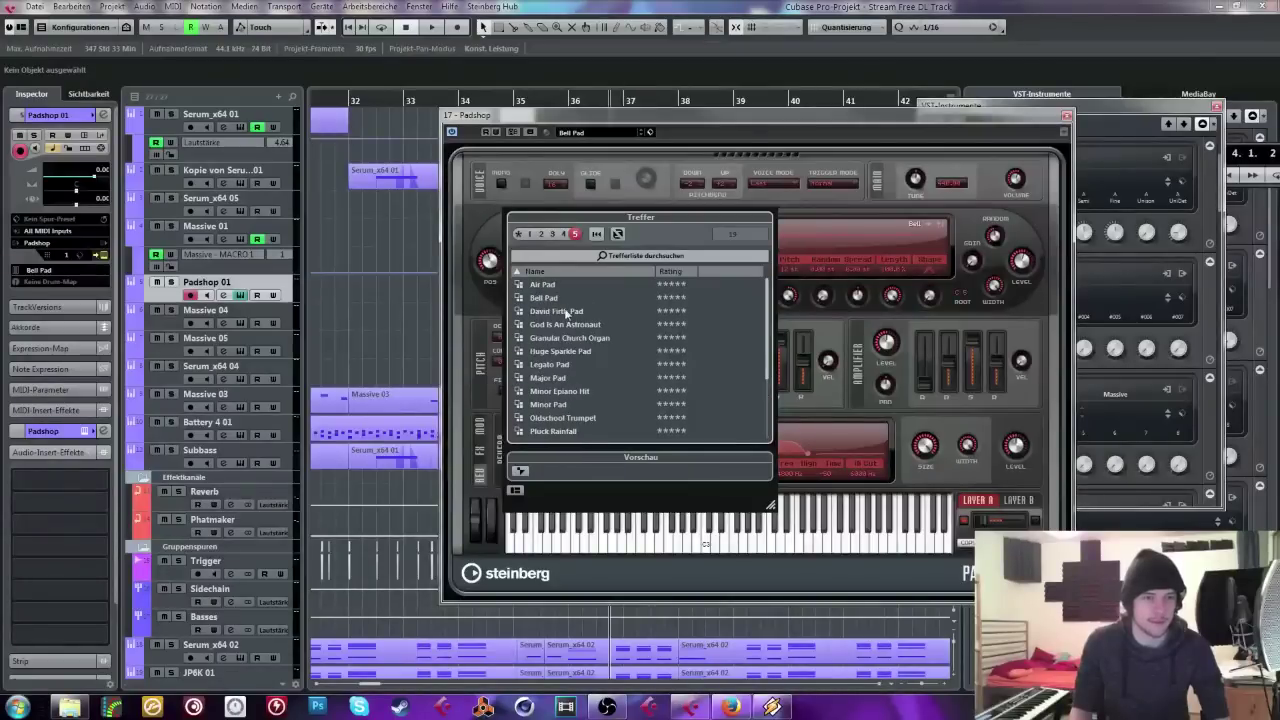
{"action": "scroll", "coordinate": [552, 298], "scroll_direction": "down", "scroll_amount": 5}
{"action": "scroll", "coordinate": [560, 302], "scroll_direction": "up", "scroll_amount": 5}
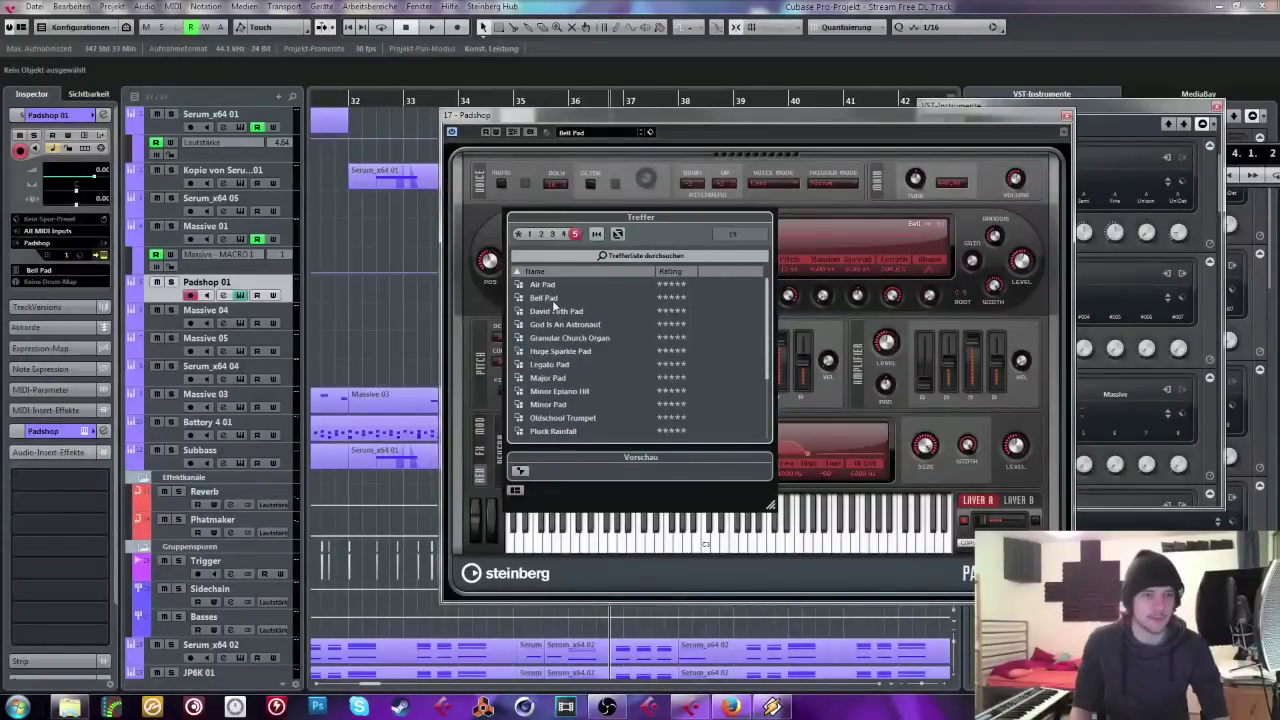
{"action": "left_click", "coordinate": [555, 302]}
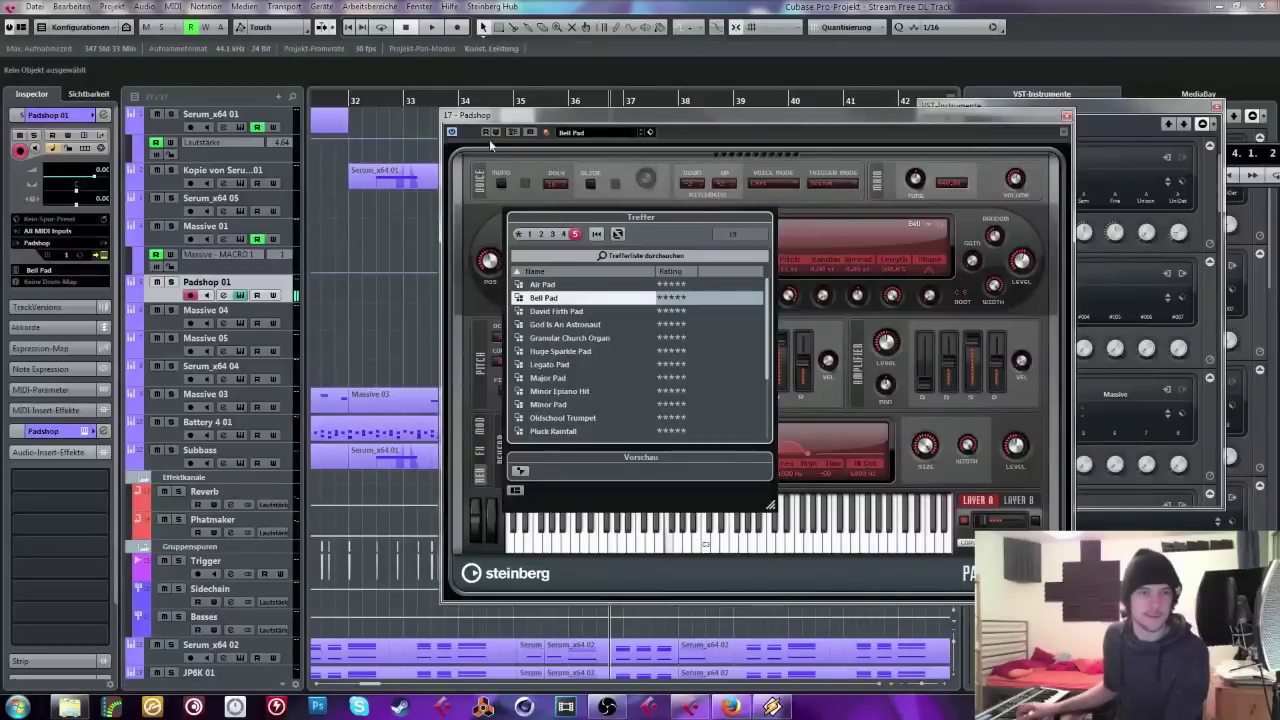
{"action": "left_click", "coordinate": [557, 312]}
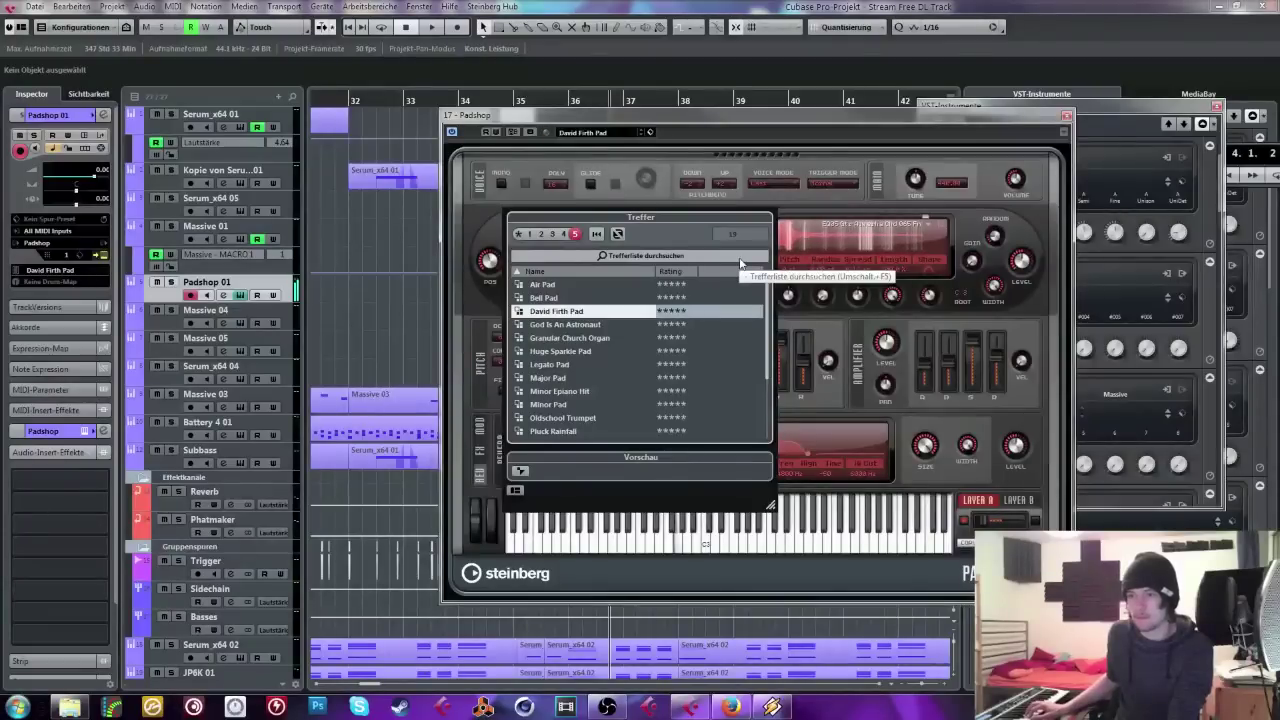
Step: Load the Huge Sparkle Pad preset in Padshop, audition it, and check the factory and user folders in the sample browser
{"action": "left_click", "coordinate": [547, 352]}
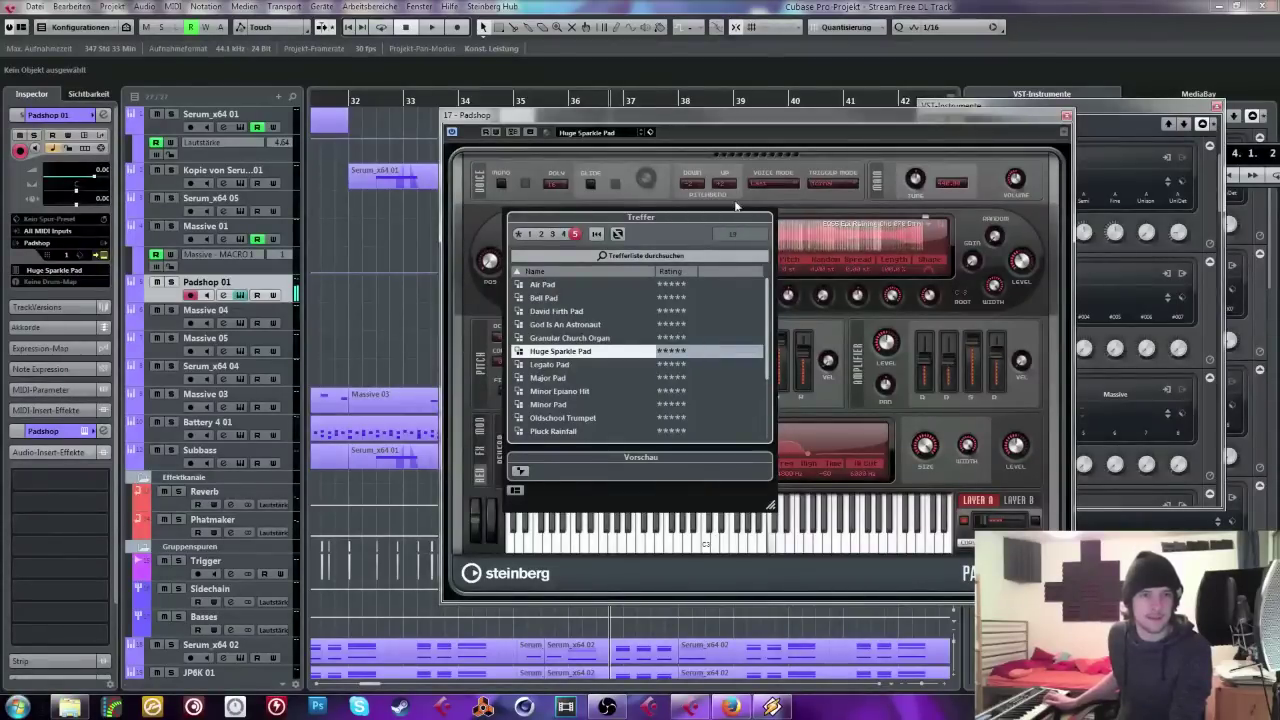
{"action": "mouse_move", "coordinate": [1015, 178]}
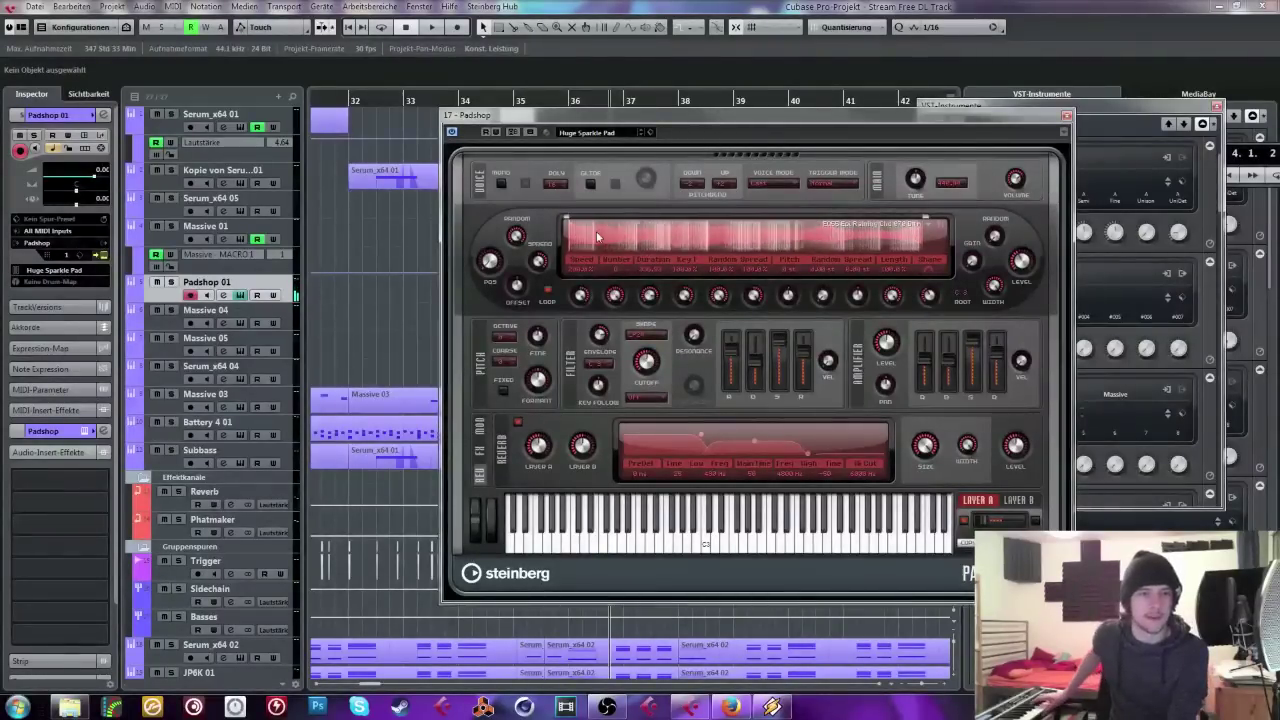
{"action": "left_click", "coordinate": [35, 6]}
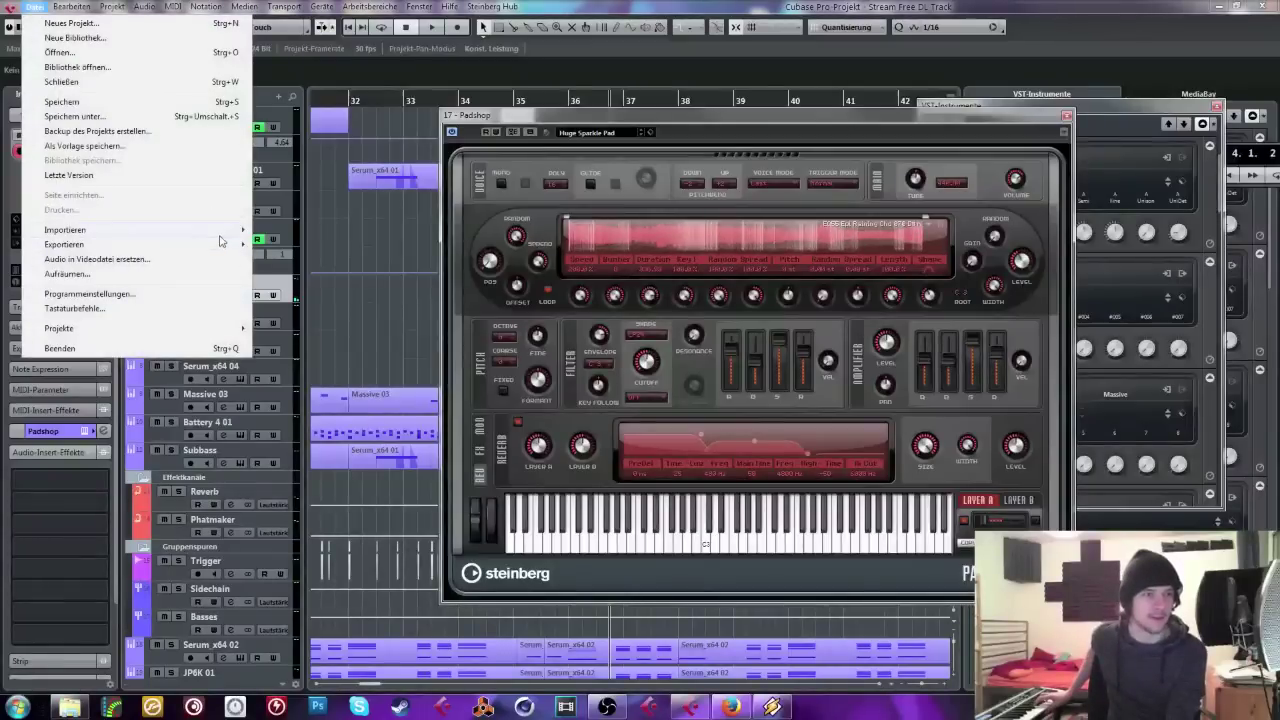
{"action": "left_click", "coordinate": [805, 235]}
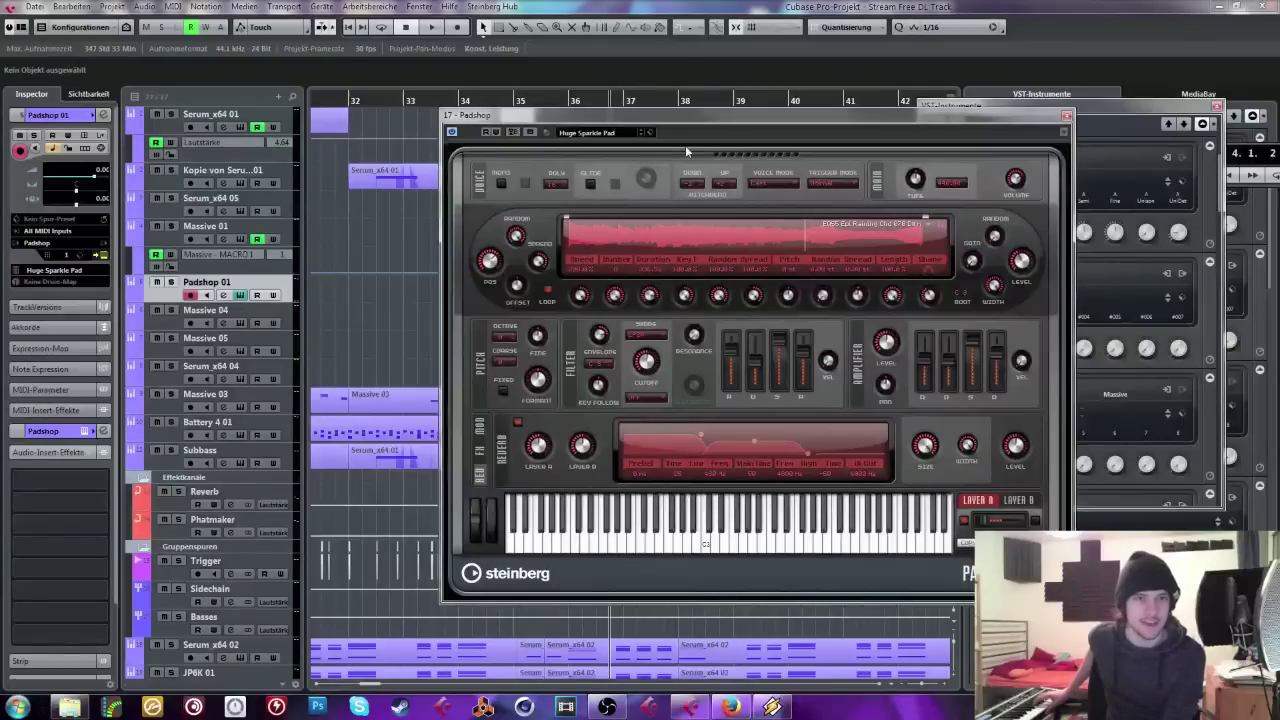
{"action": "left_click", "coordinate": [927, 231]}
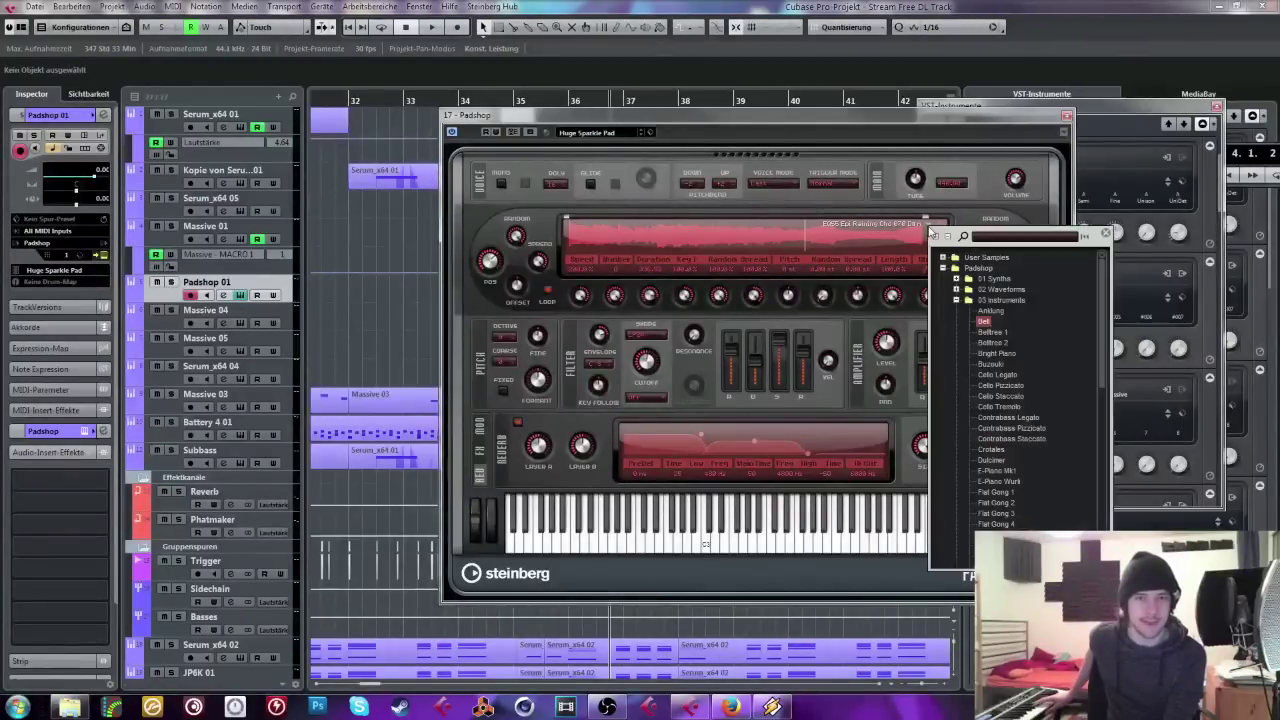
{"action": "left_click", "coordinate": [942, 268]}
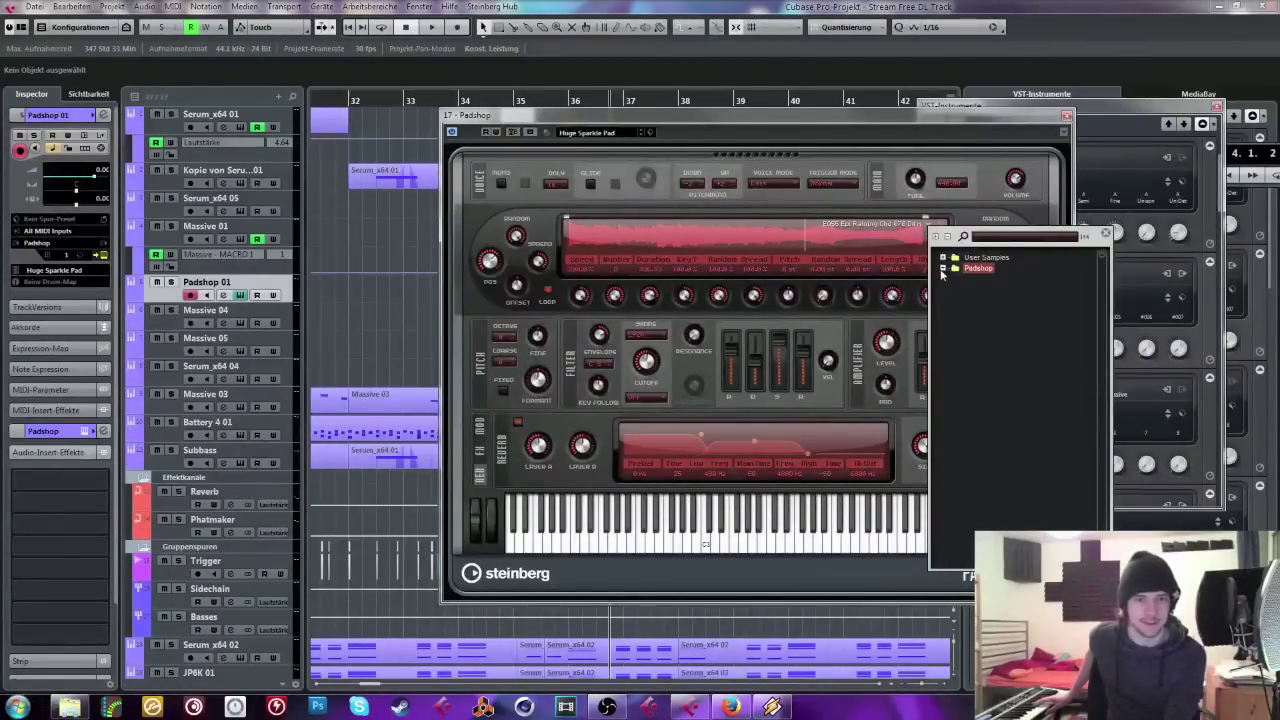
{"action": "left_click", "coordinate": [889, 153]}
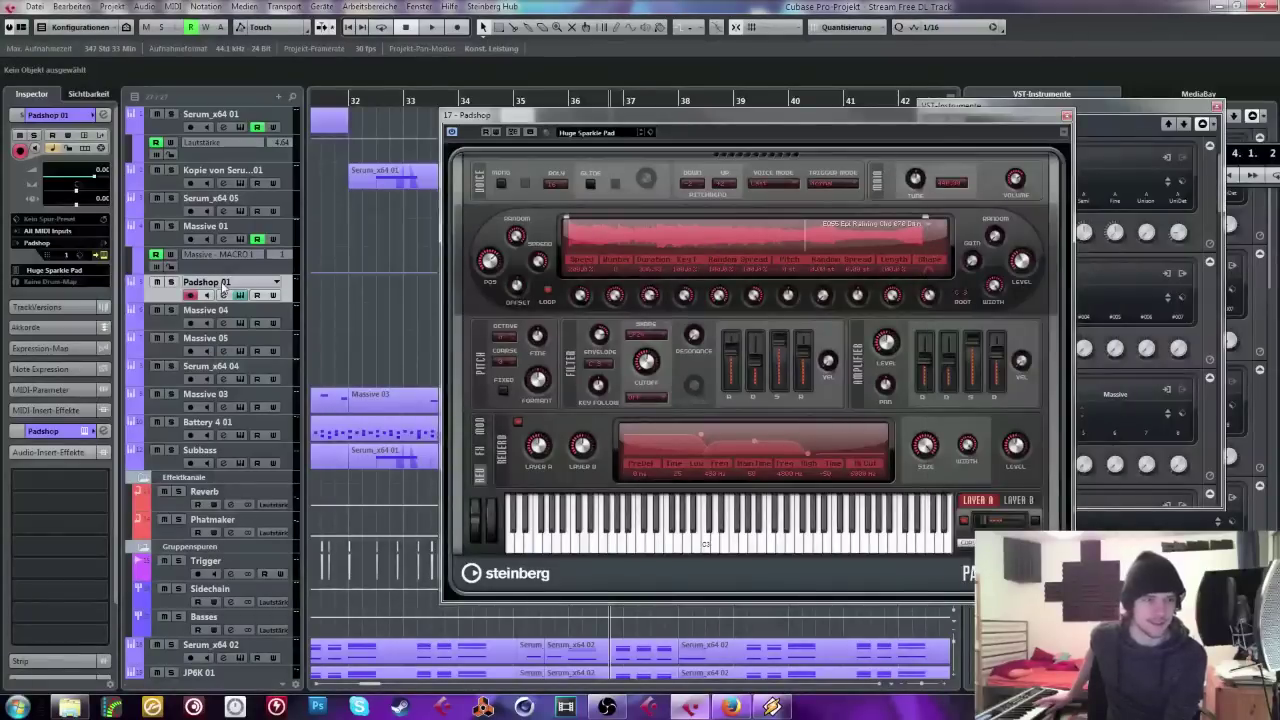
Step: Delete the Padshop 01 track and add a fresh instrument track with Padshop, closing its plug-in window
{"action": "key", "text": "Delete"}
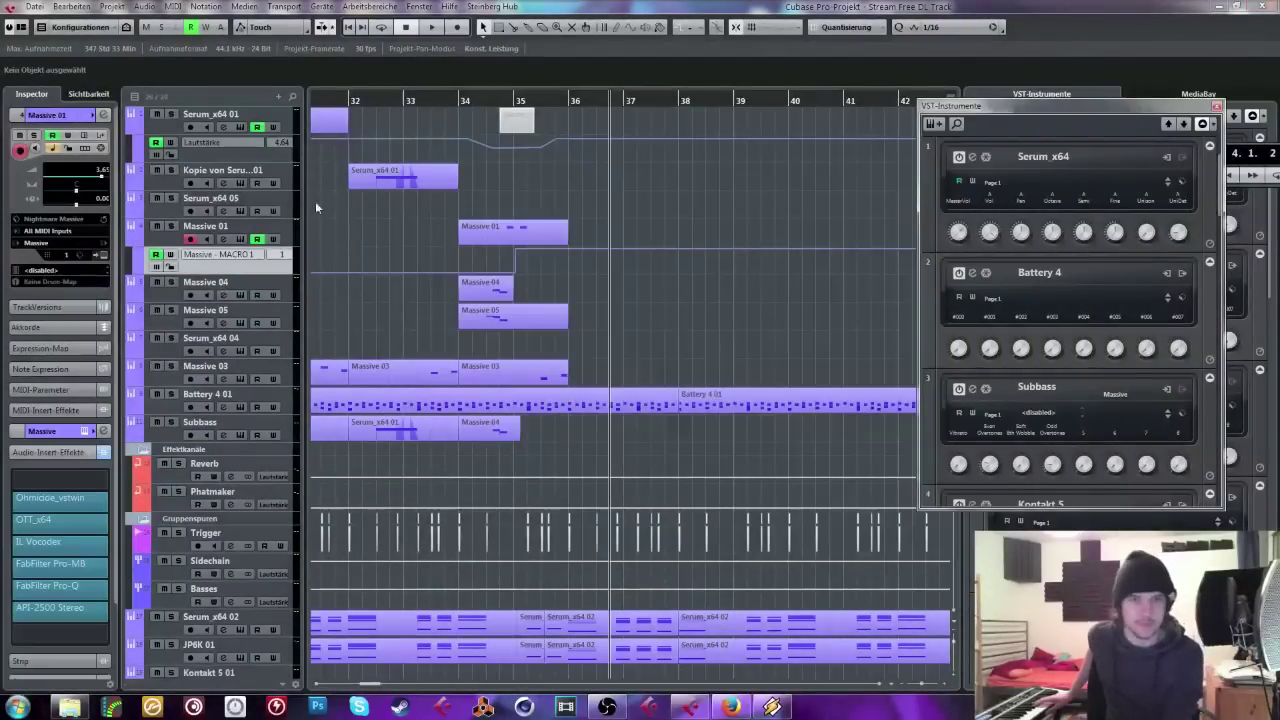
{"action": "left_click", "coordinate": [938, 125]}
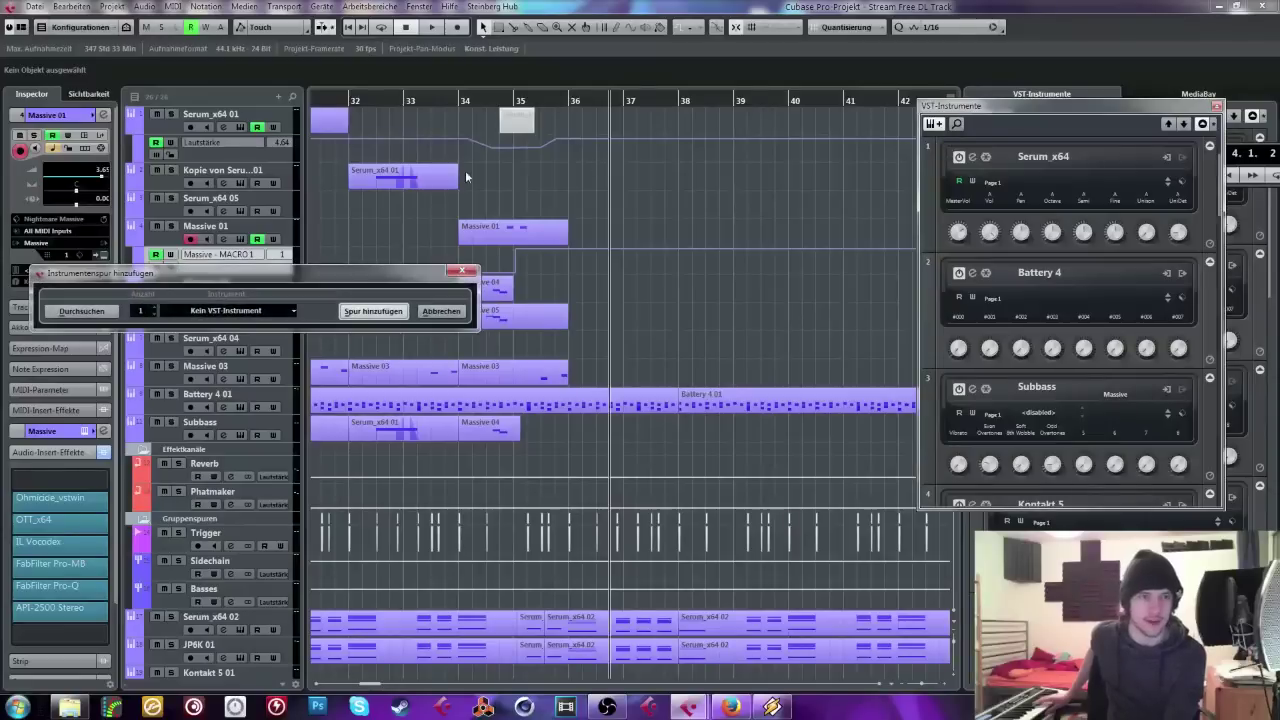
{"action": "left_click", "coordinate": [252, 312]}
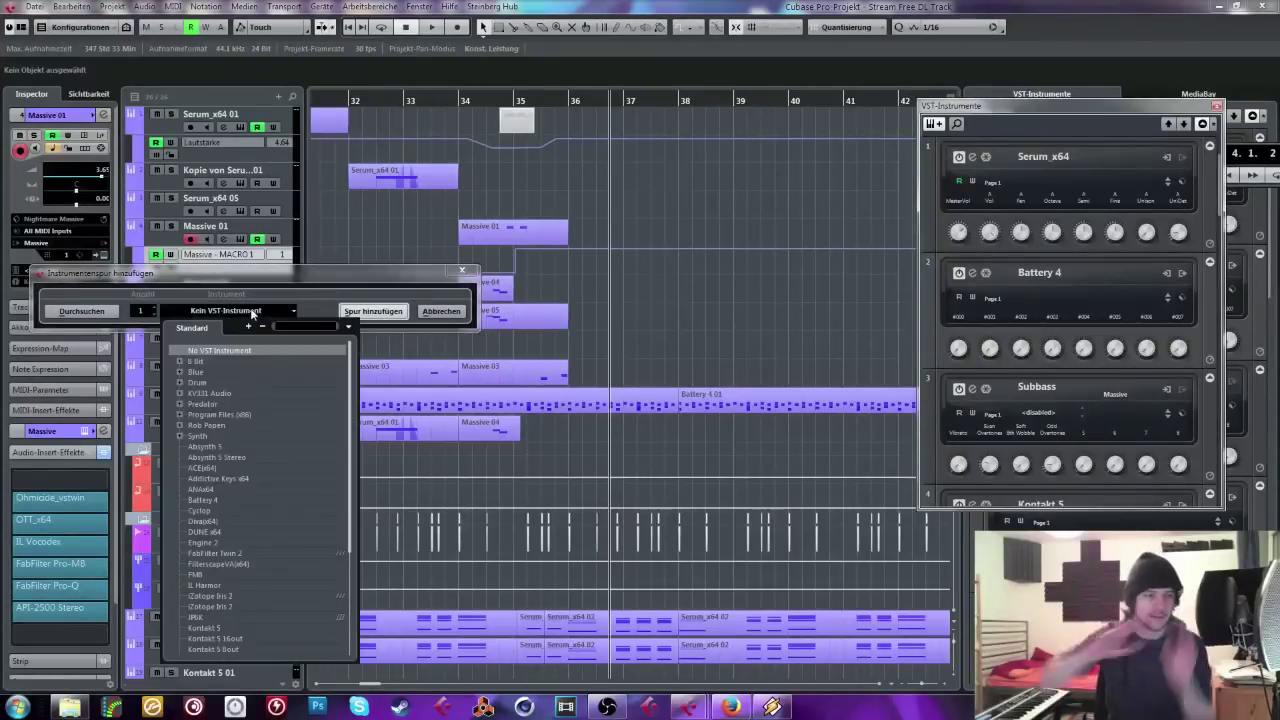
{"action": "type", "text": "pad"}
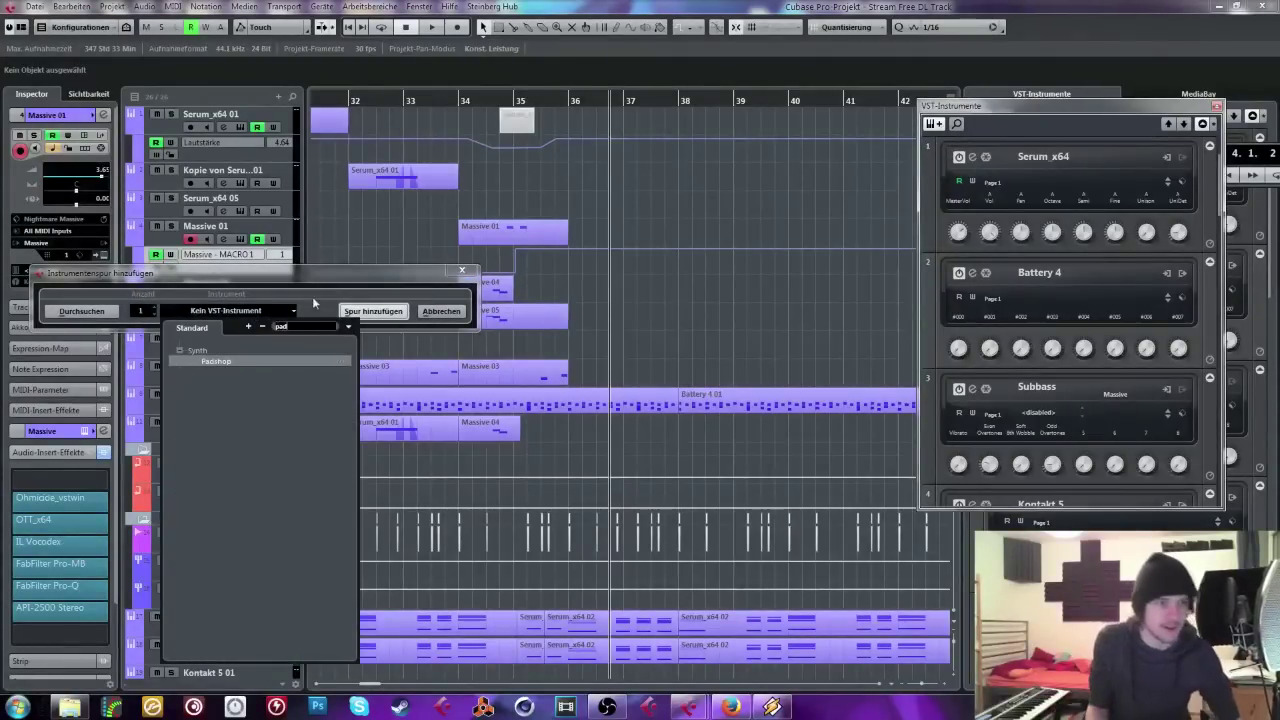
{"action": "left_click", "coordinate": [245, 362]}
{"action": "left_click", "coordinate": [373, 311]}
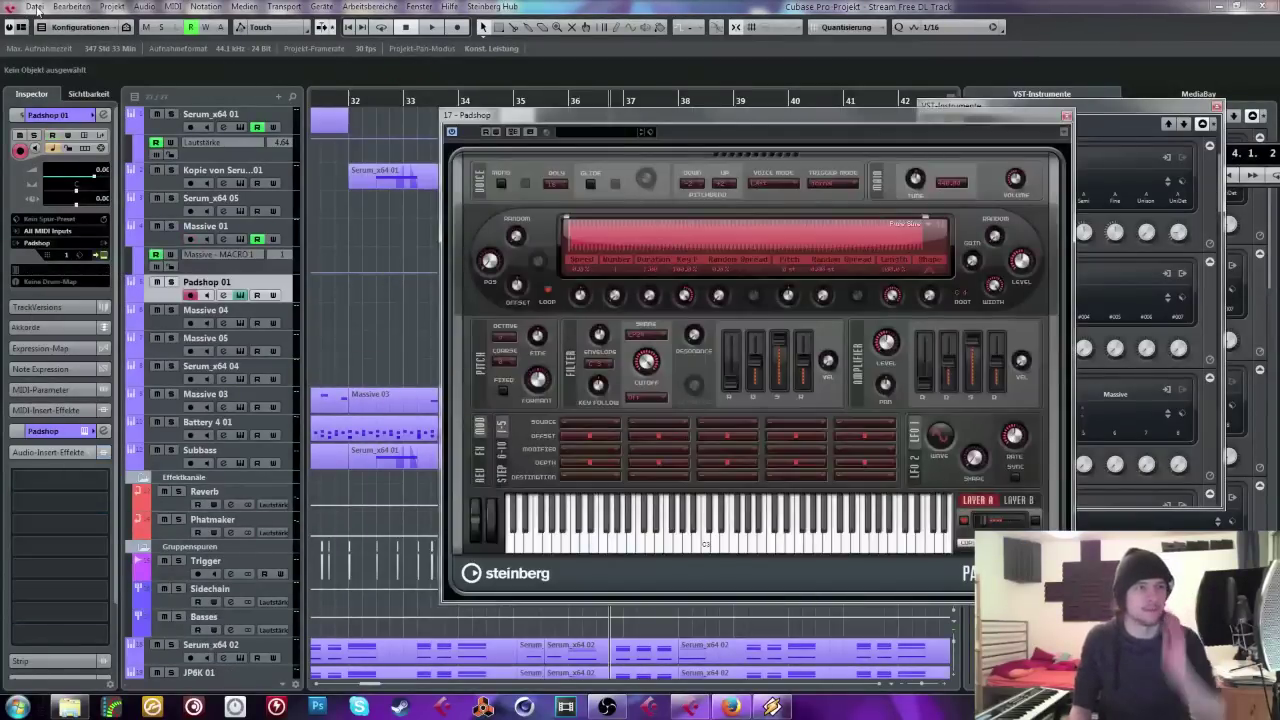
{"action": "key", "text": "Escape"}
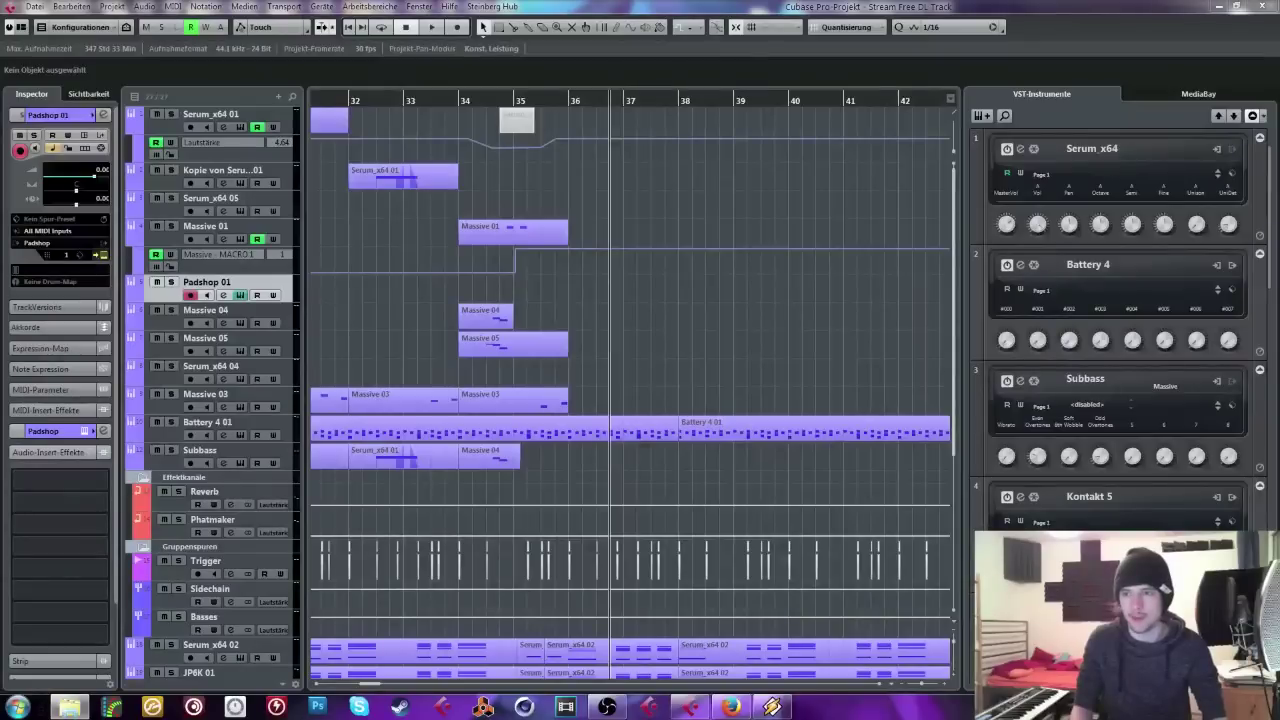
Step: Switch to Windows Explorer and open "02 Tokyo Soundscape Loops 065" within SAMPLE CORE, Tokyo Soundscapes, Slo'motion - Loops Wav
{"action": "key", "text": "super+e"}
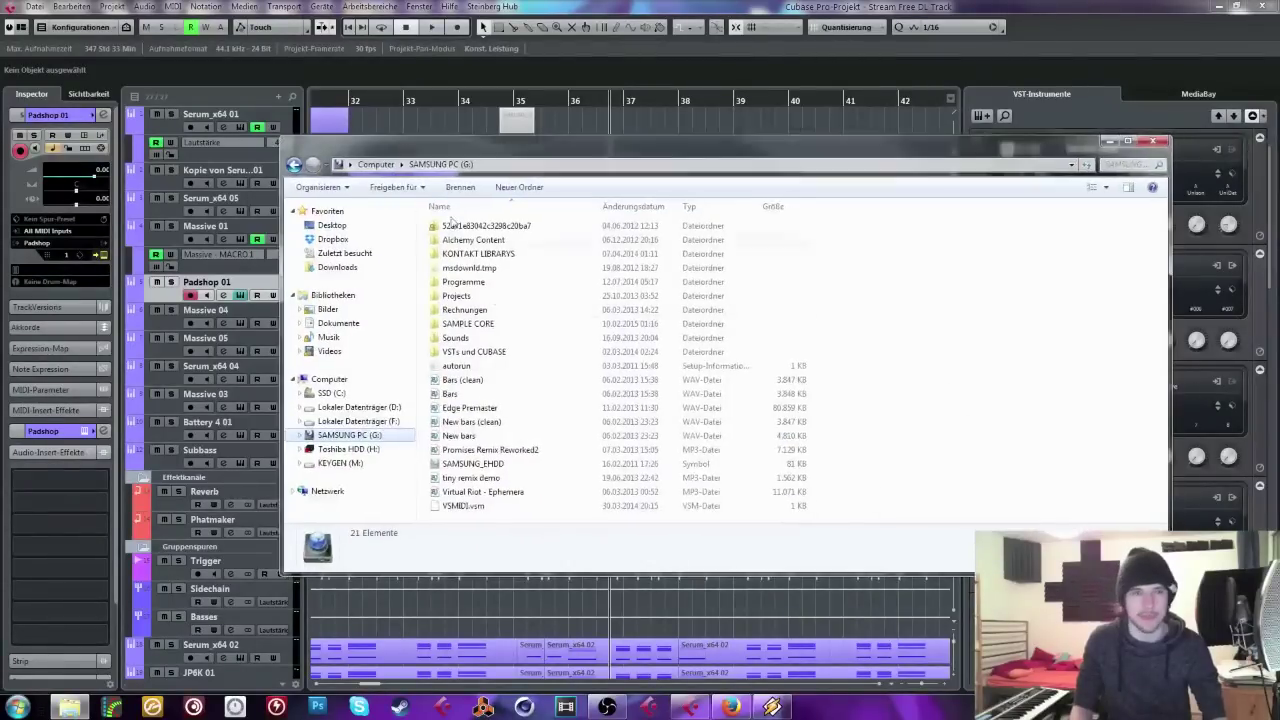
{"action": "double_click", "coordinate": [484, 330]}
{"action": "left_click", "coordinate": [470, 376]}
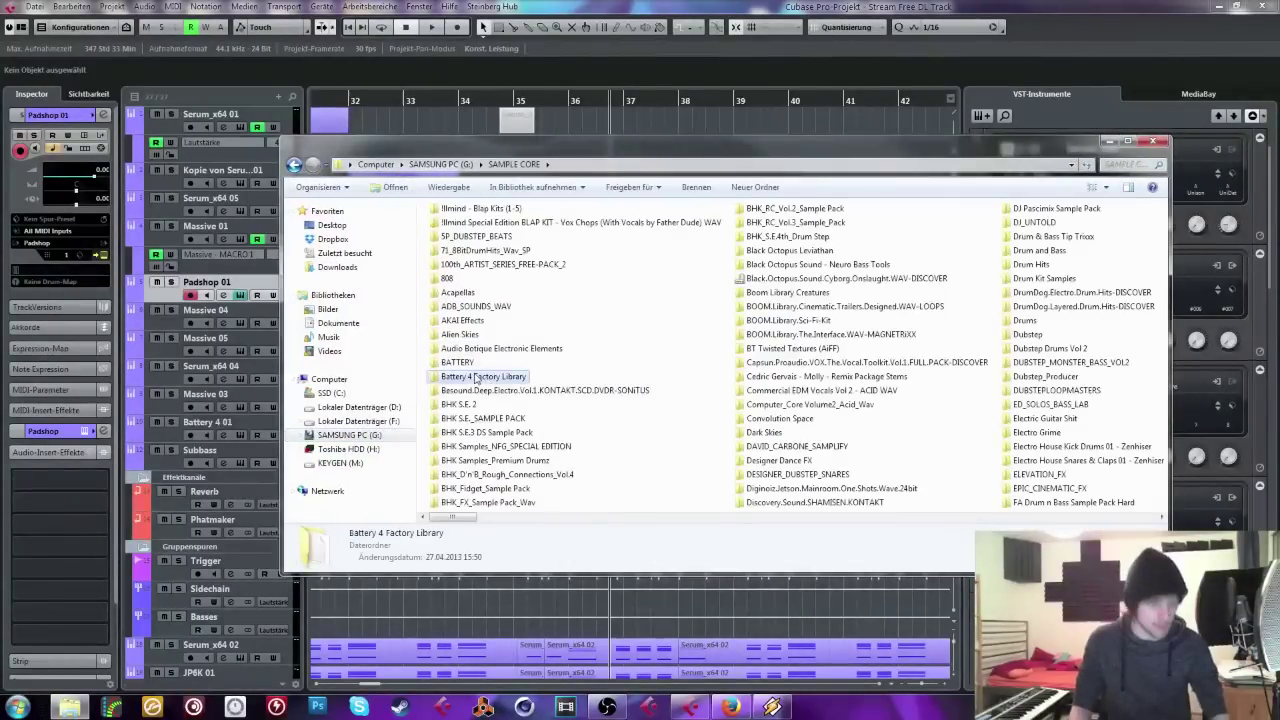
{"action": "key", "text": "t"}
{"action": "key", "text": "t"}
{"action": "key", "text": "o"}
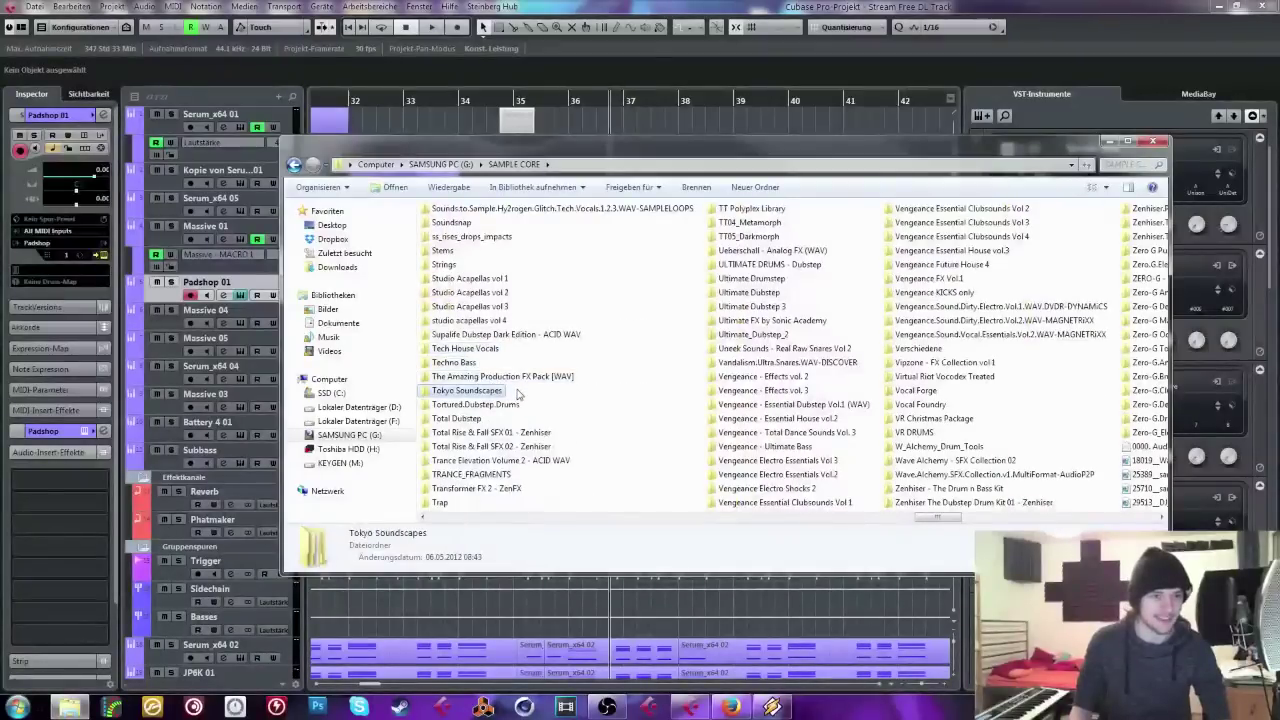
{"action": "key", "text": "Return"}
{"action": "left_click", "coordinate": [465, 255]}
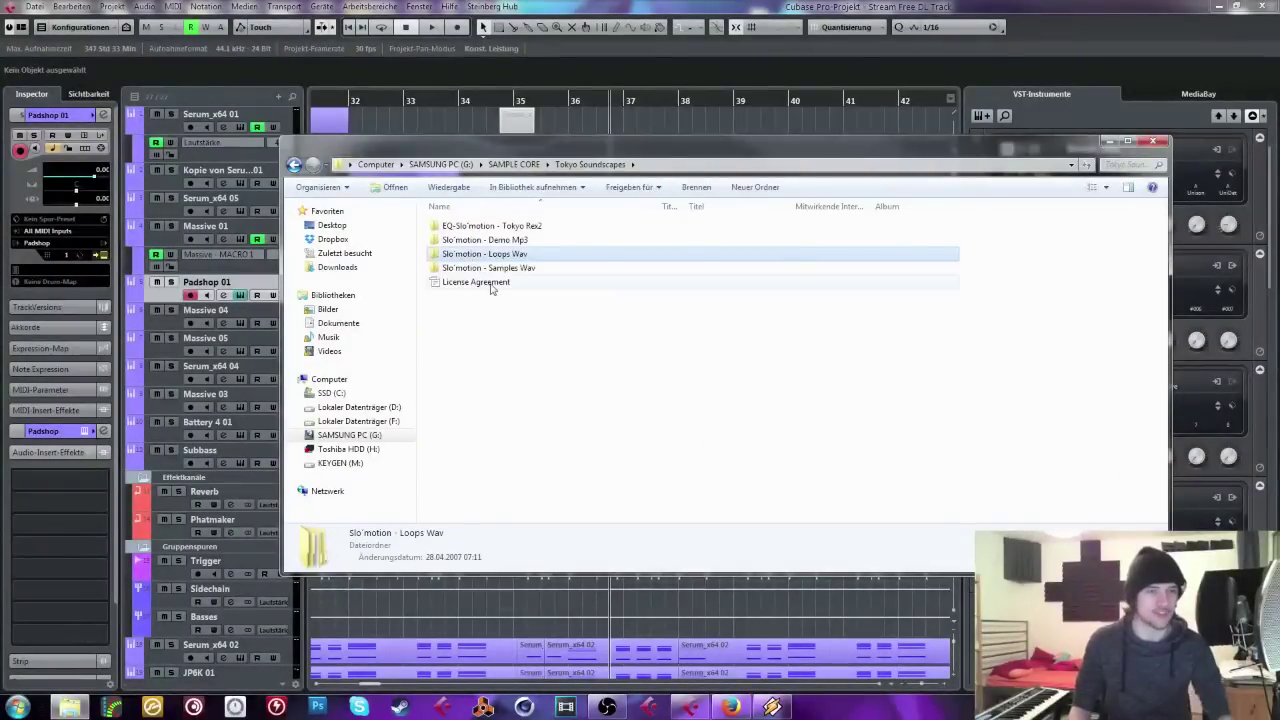
{"action": "key", "text": "Return"}
{"action": "key", "text": "Down"}
{"action": "key", "text": "Return"}
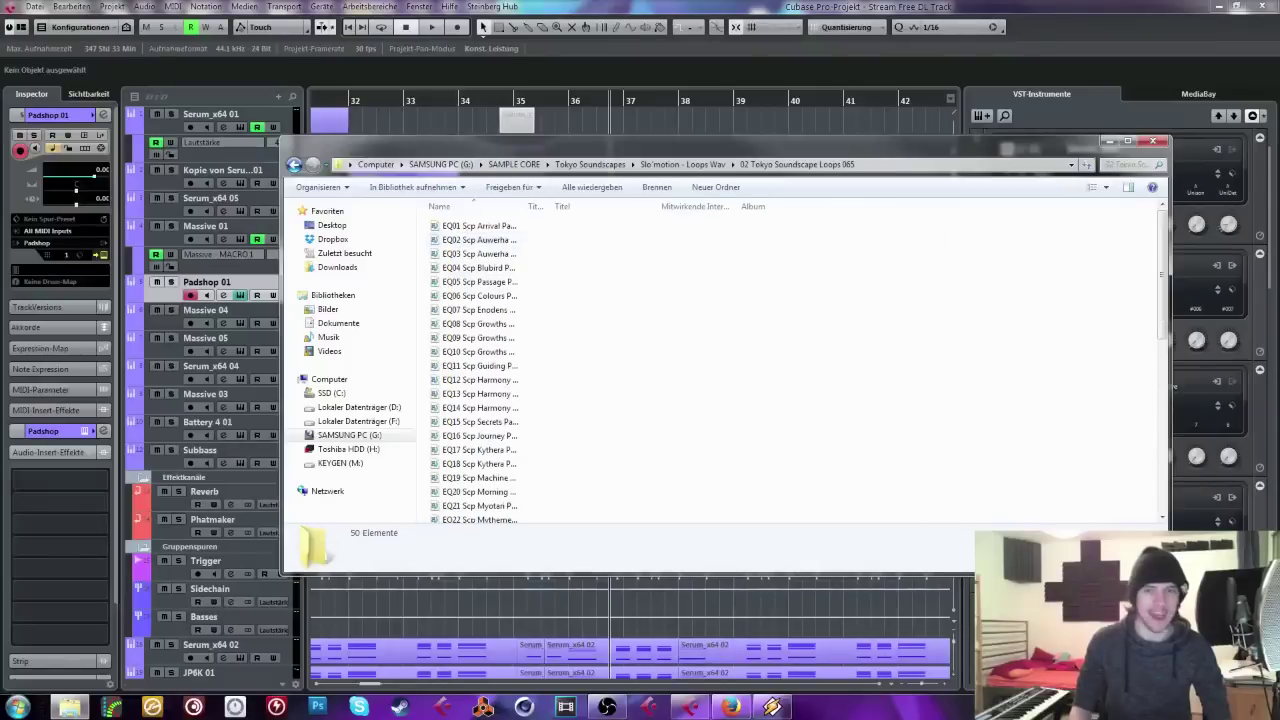
Step: Widen the Name column to show the full pad loop names and select EQ09 Scp Growths Pad2 065 Bbm
{"action": "left_click", "coordinate": [622, 337]}
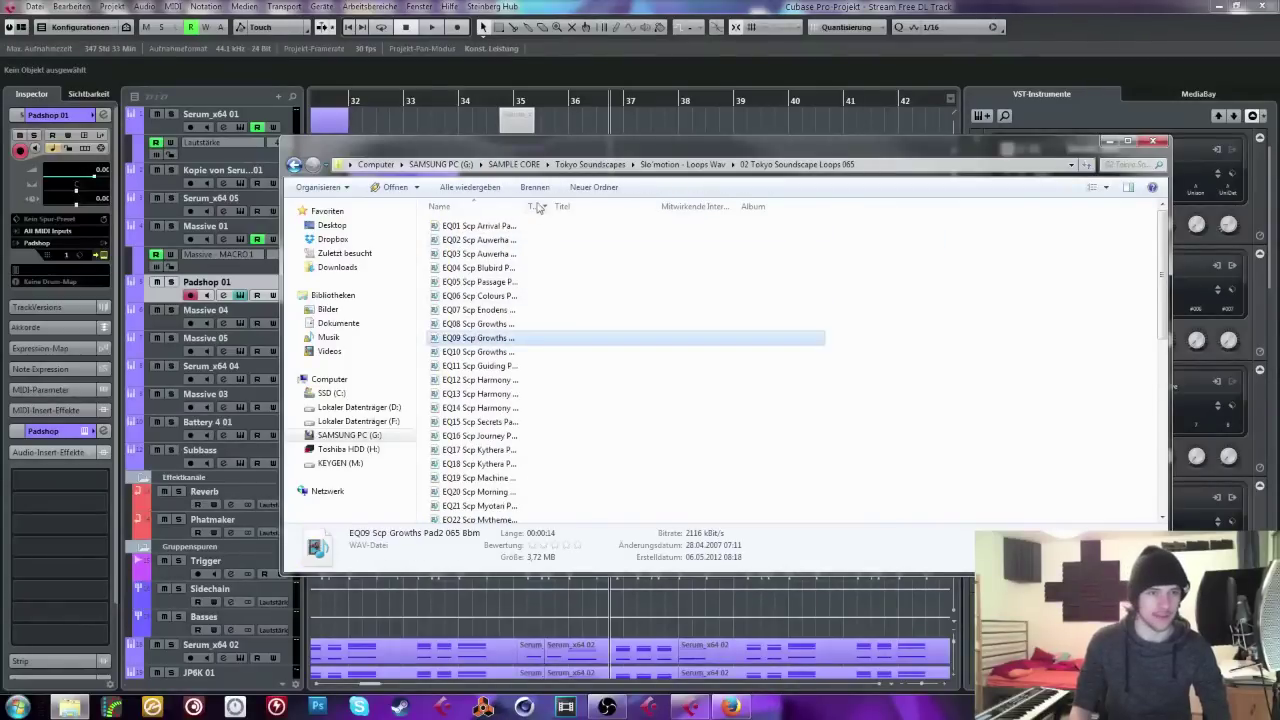
{"action": "double_click", "coordinate": [523, 202]}
{"action": "left_click", "coordinate": [541, 226]}
{"action": "left_click", "coordinate": [541, 254]}
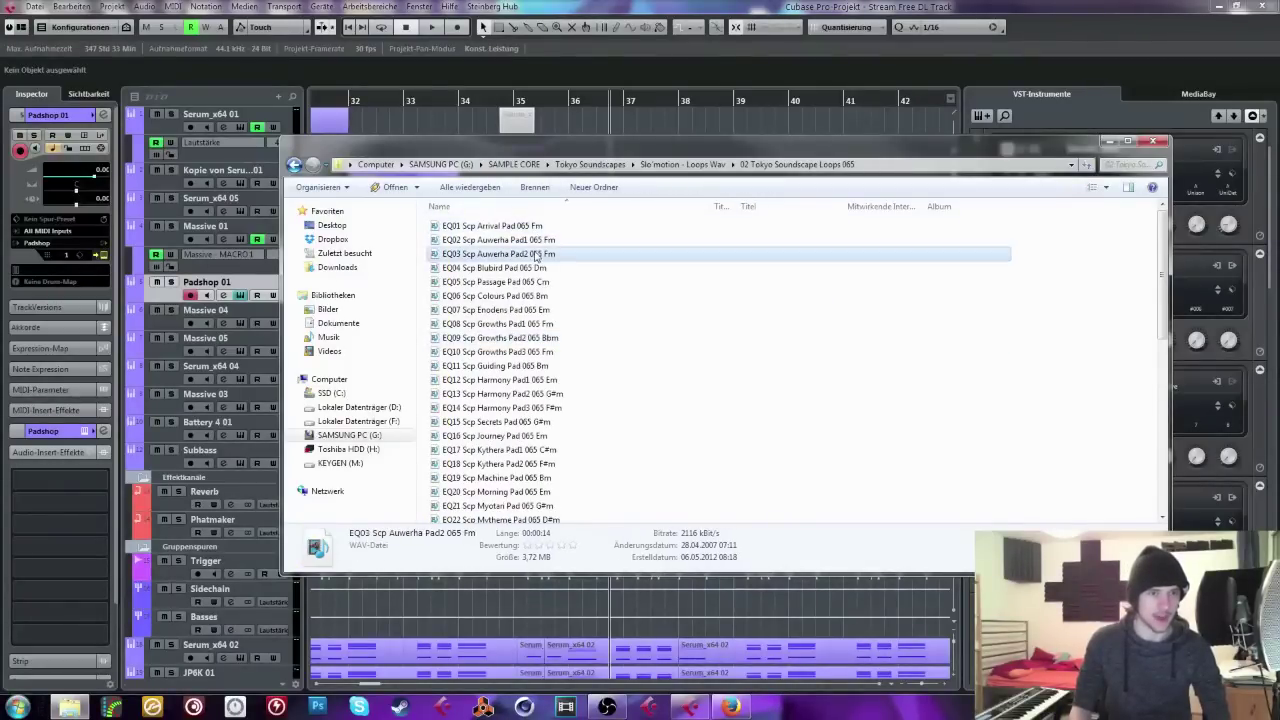
{"action": "left_click", "coordinate": [535, 268]}
{"action": "left_click", "coordinate": [530, 323]}
{"action": "left_click", "coordinate": [530, 337]}
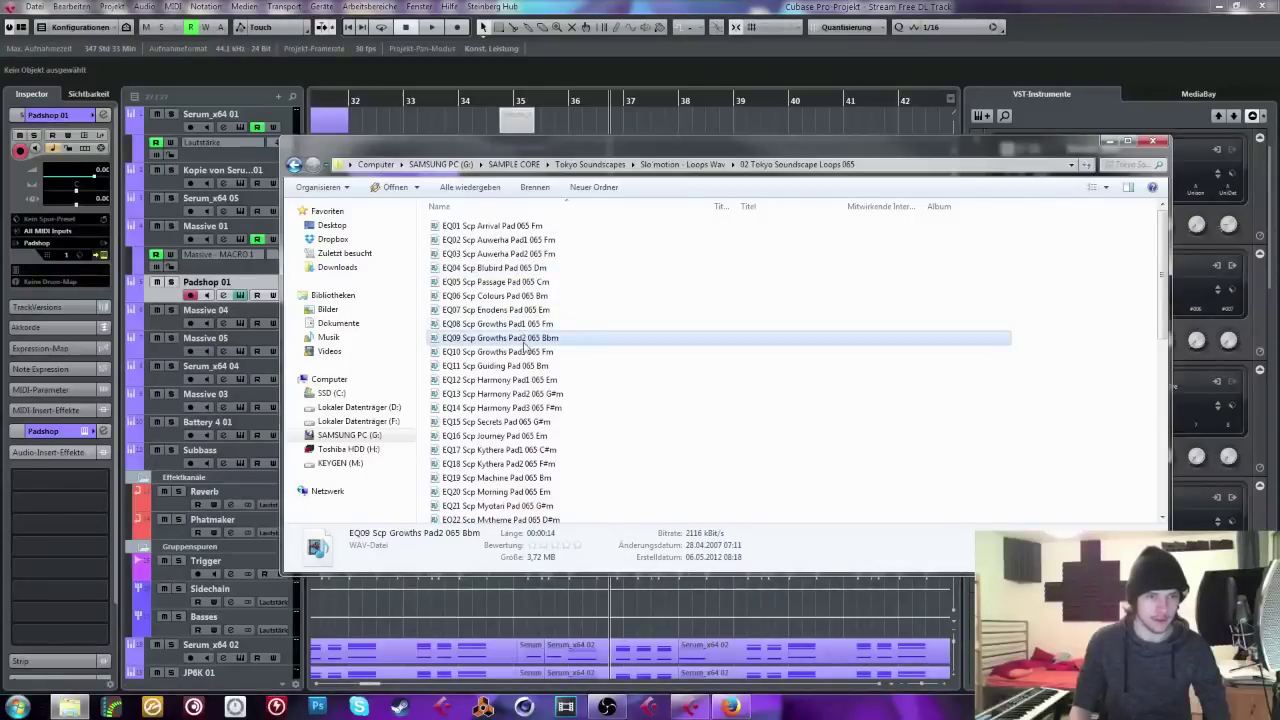
Step: Audition EQ09 Scp Growths Pad2 065 Bbm and EQ10 Scp Growths Pad3 065 Fm in Winamp and close the player
{"action": "key", "text": "Return"}
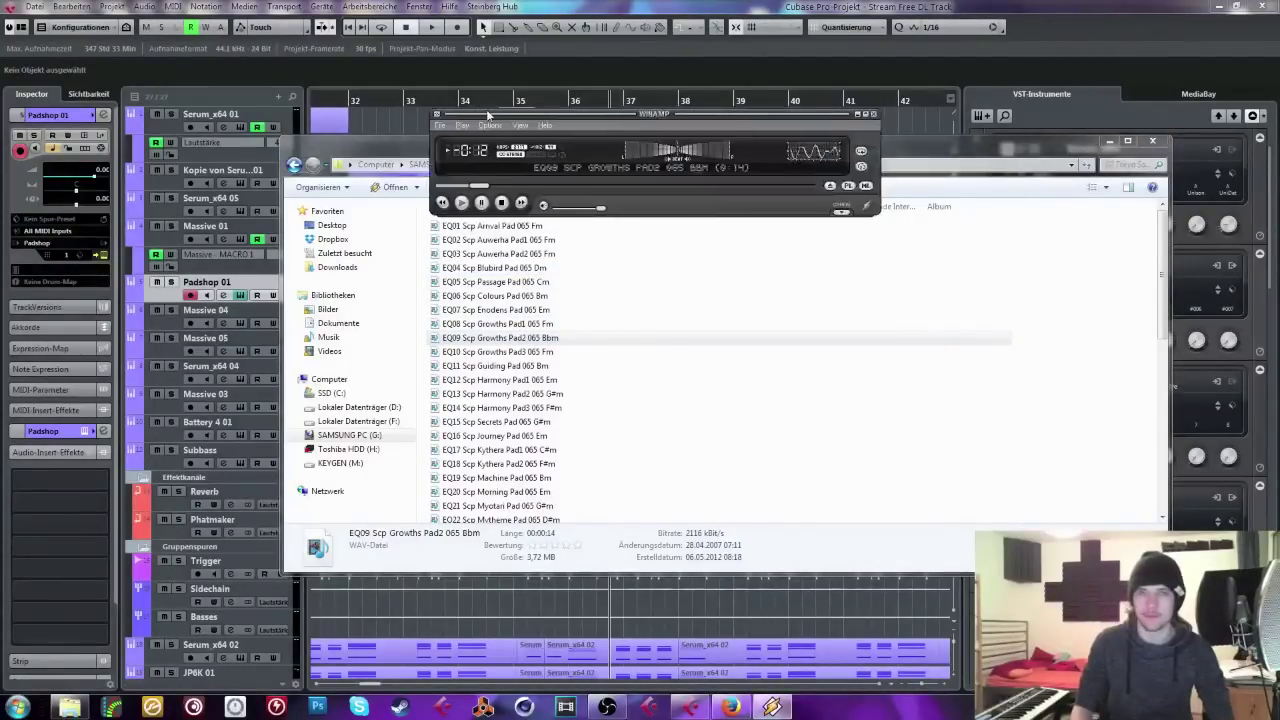
{"action": "key", "text": "Down"}
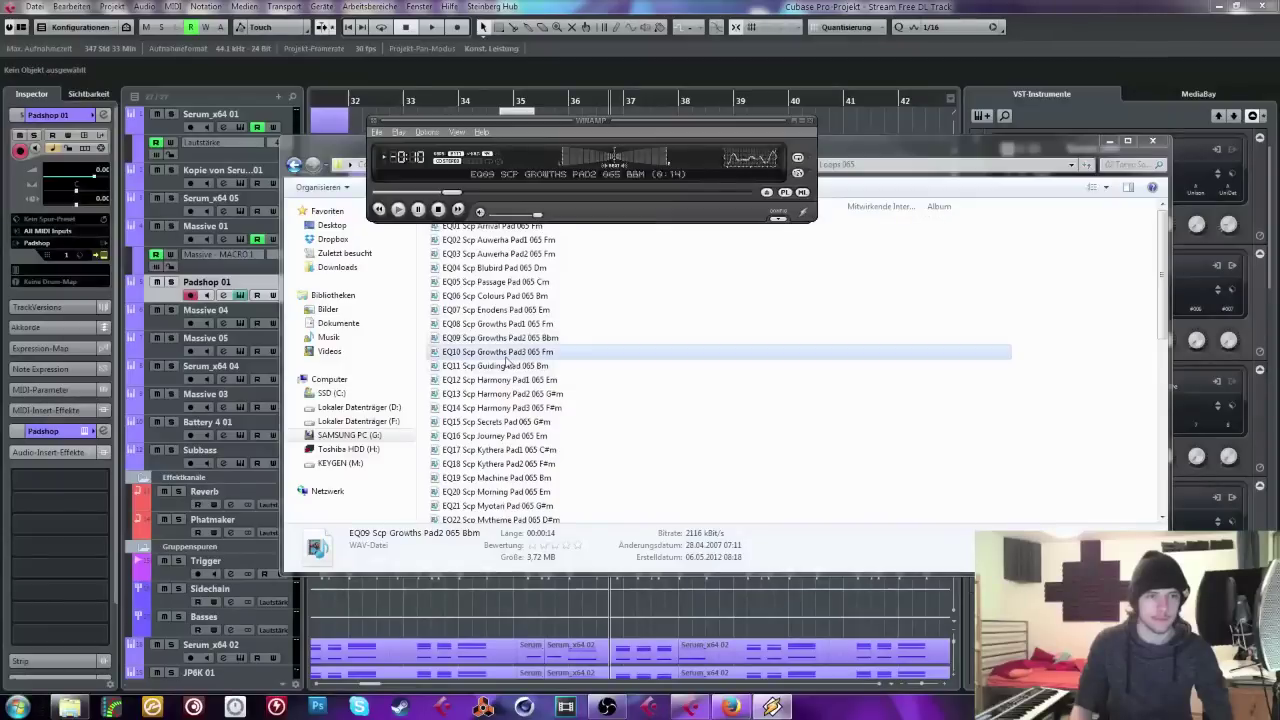
{"action": "key", "text": "Return"}
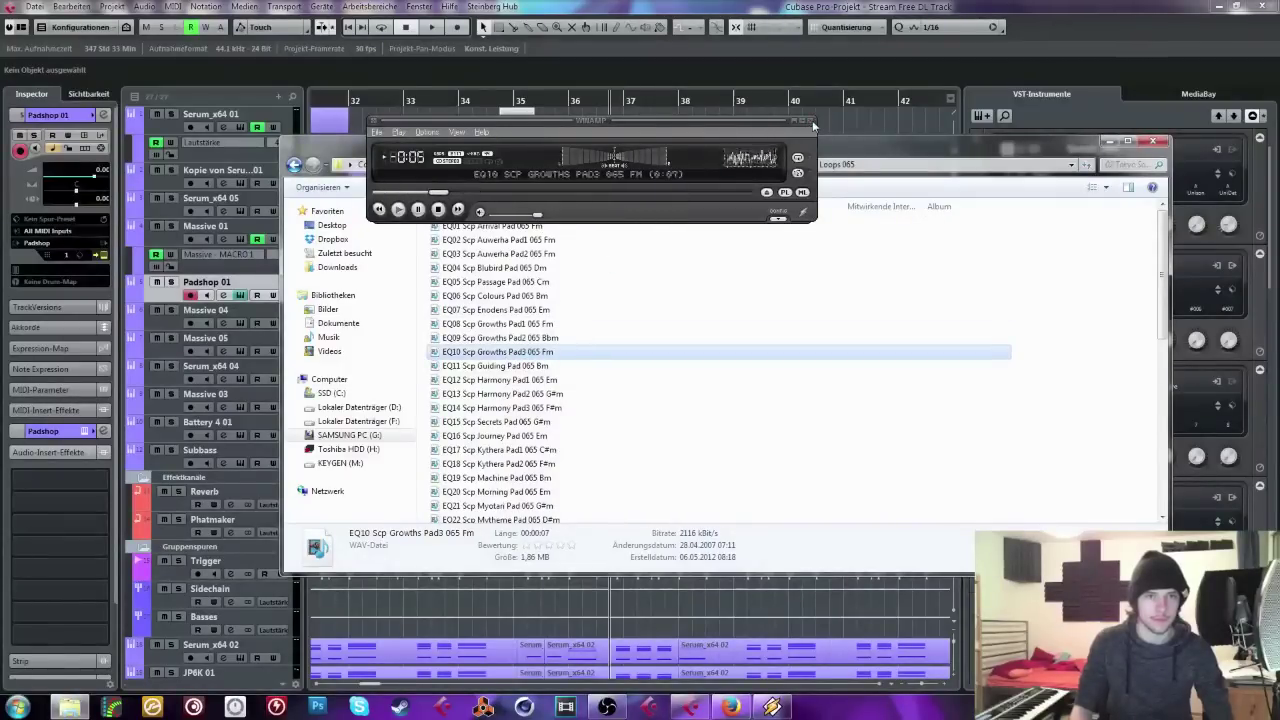
{"action": "left_click", "coordinate": [812, 122]}
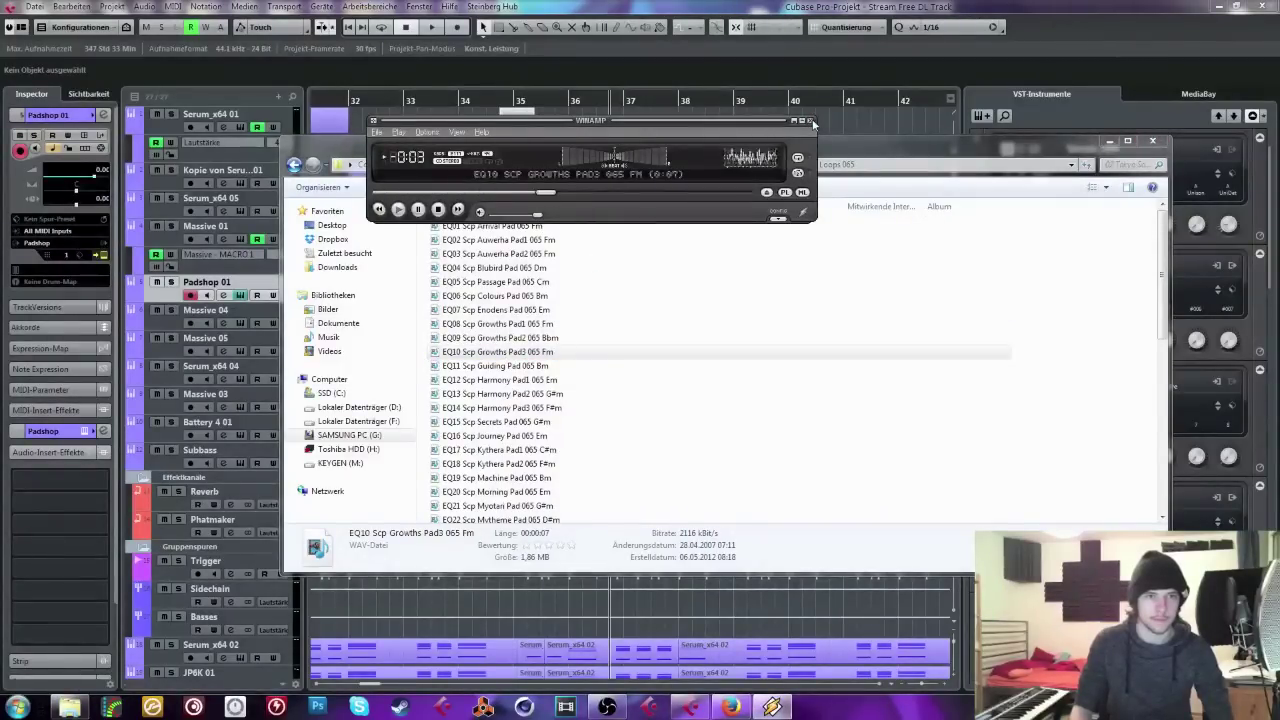
{"action": "left_click", "coordinate": [812, 122]}
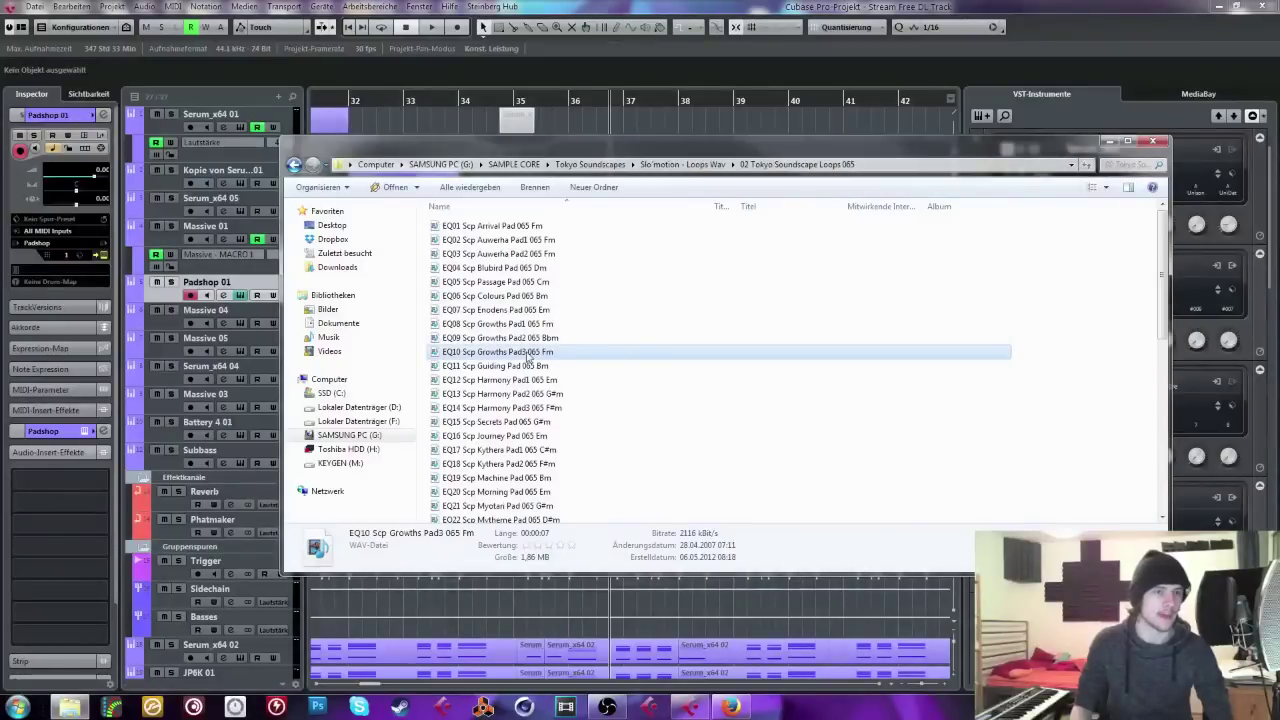
Step: Replay EQ10 Scp Growths Pad3 065 Fm once more and load it into Padshop as the layer's sample
{"action": "left_click", "coordinate": [515, 355]}
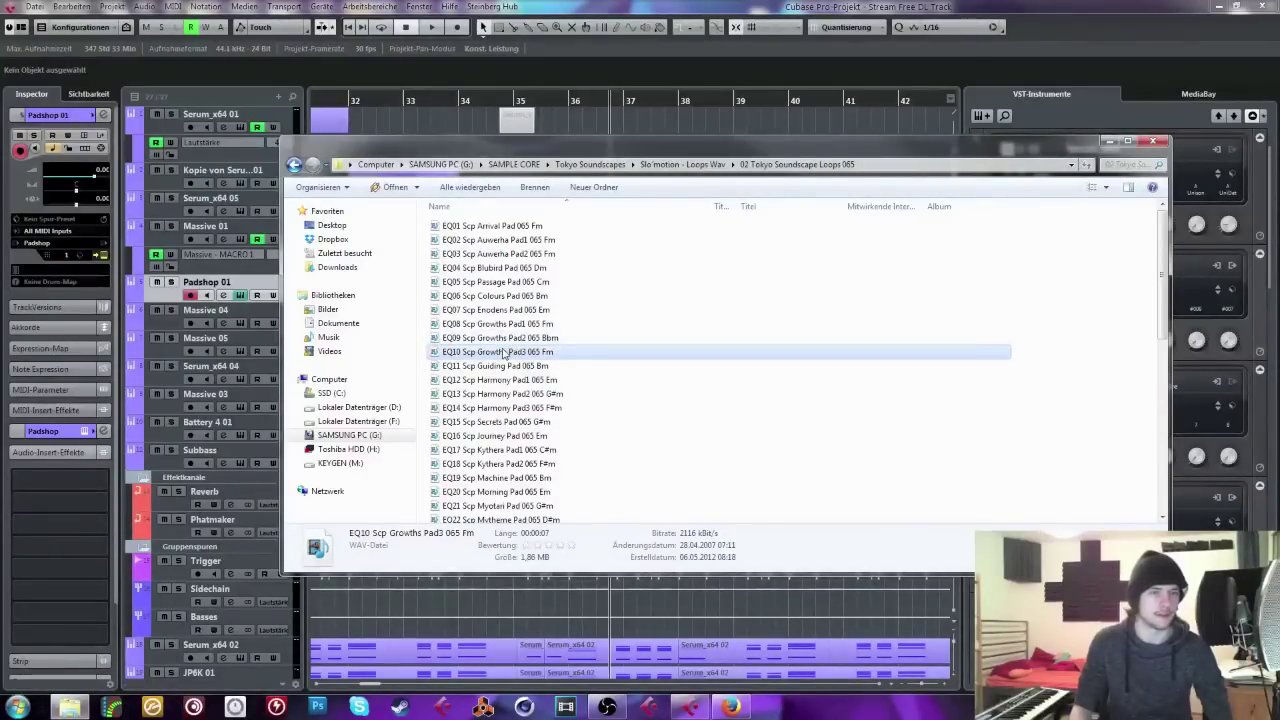
{"action": "double_click", "coordinate": [505, 355]}
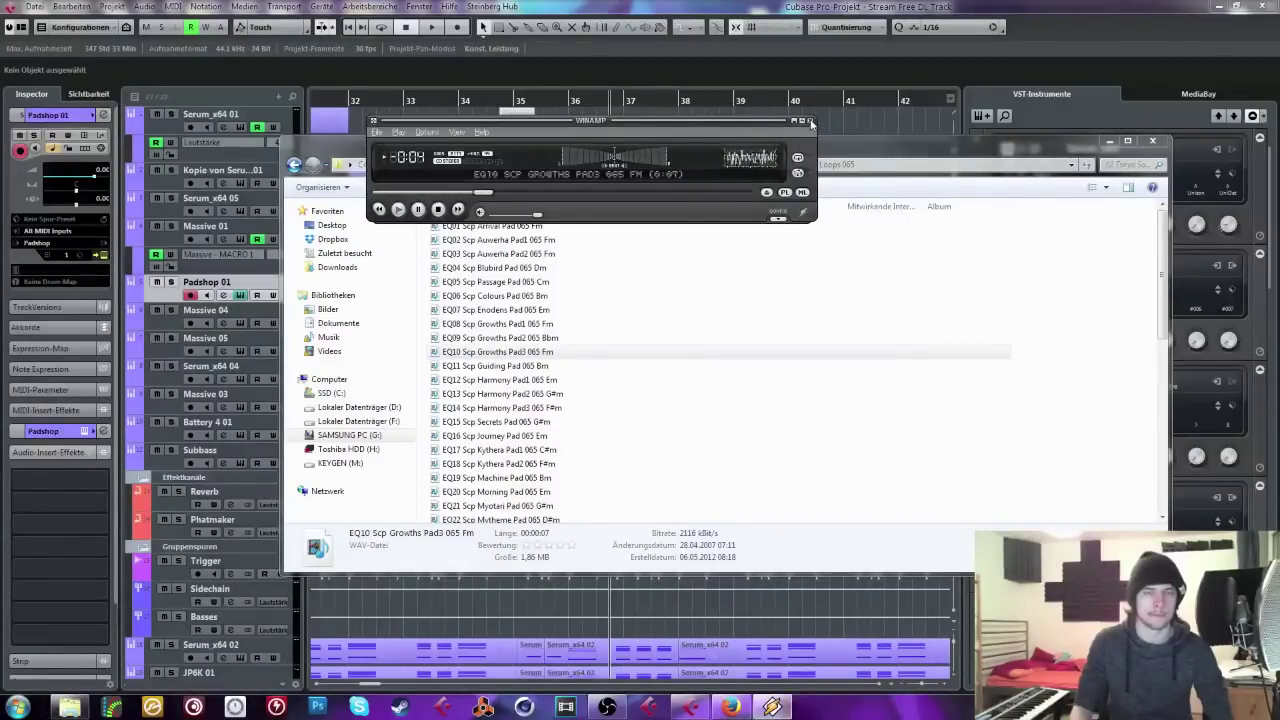
{"action": "left_click", "coordinate": [812, 122]}
{"action": "left_click_drag", "start_coordinate": [812, 142], "coordinate": [1275, 145]}
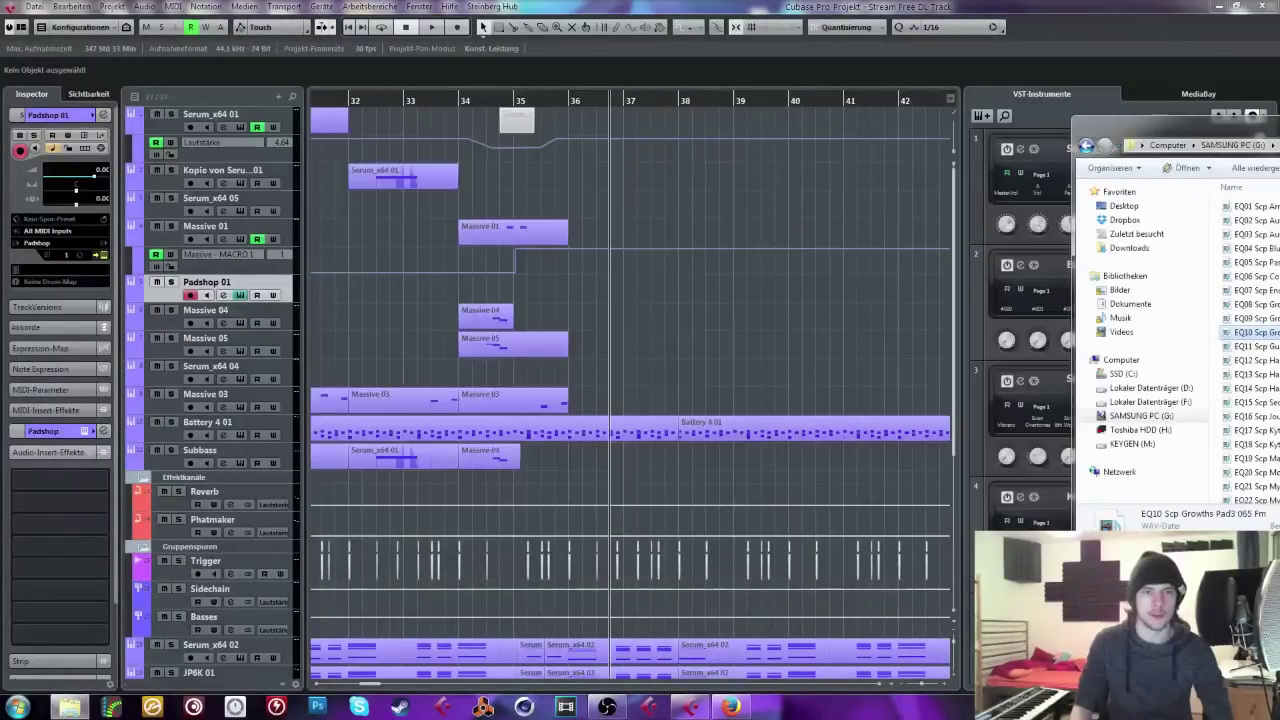
{"action": "left_click_drag", "start_coordinate": [1268, 338], "coordinate": [695, 235]}
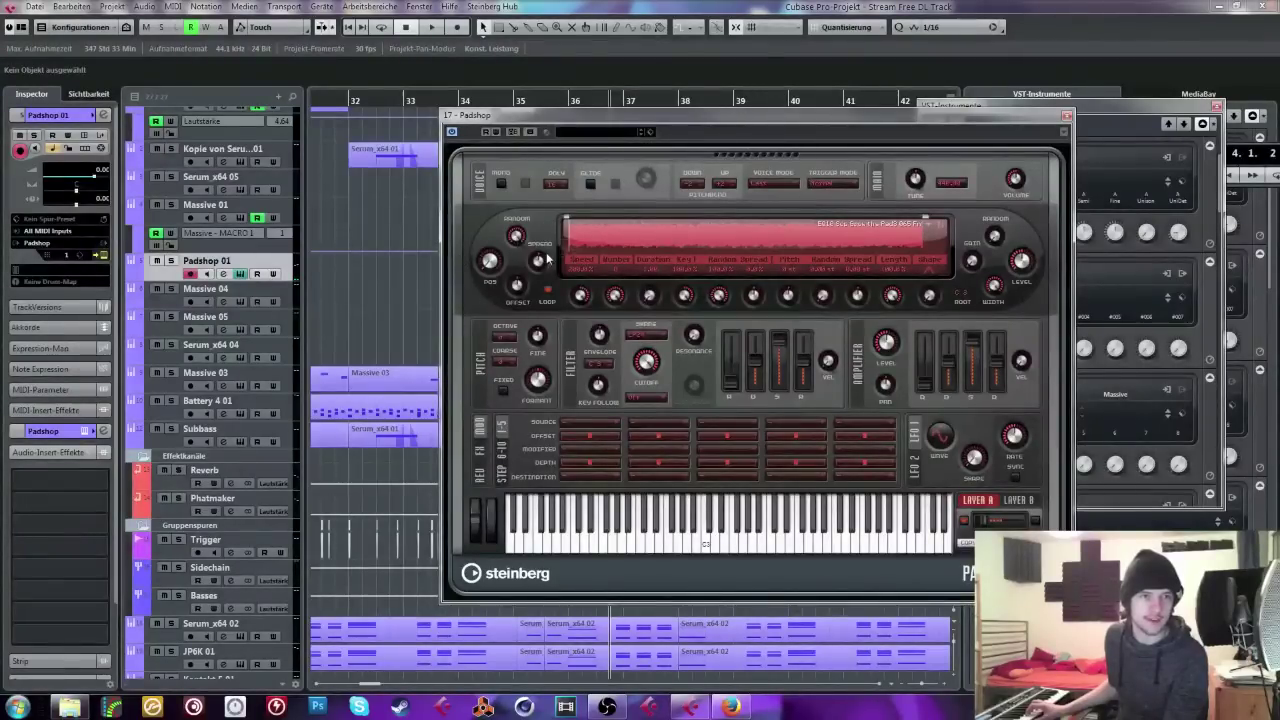
Step: Check Padshop's delay effect section and enable the reverb for the new pad sound
{"action": "left_click", "coordinate": [478, 466]}
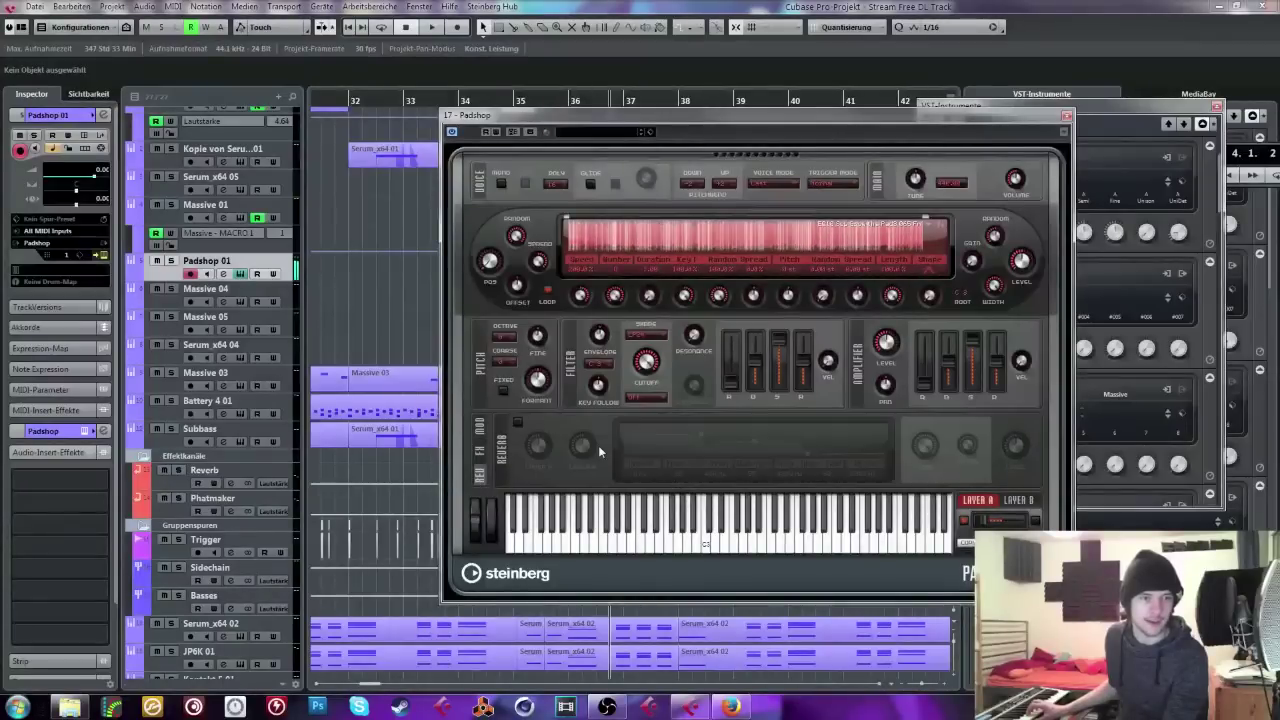
{"action": "left_click", "coordinate": [481, 452]}
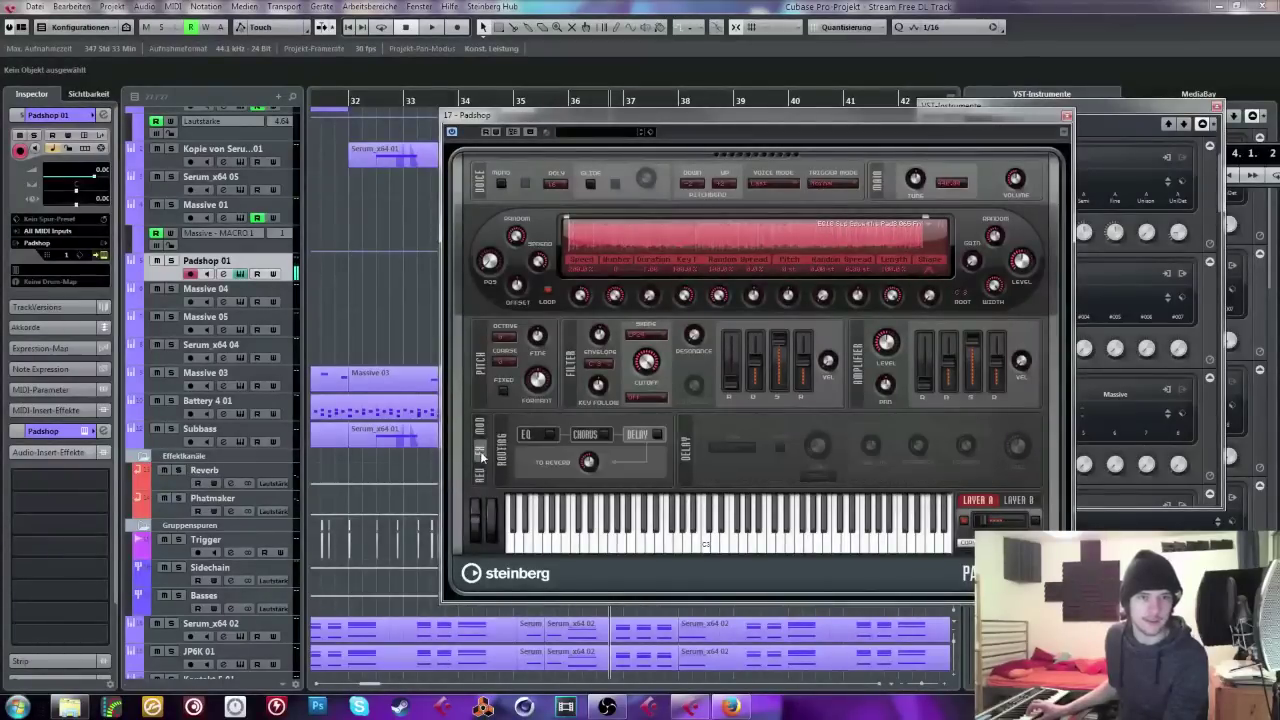
{"action": "left_click", "coordinate": [648, 436]}
{"action": "left_click", "coordinate": [474, 474]}
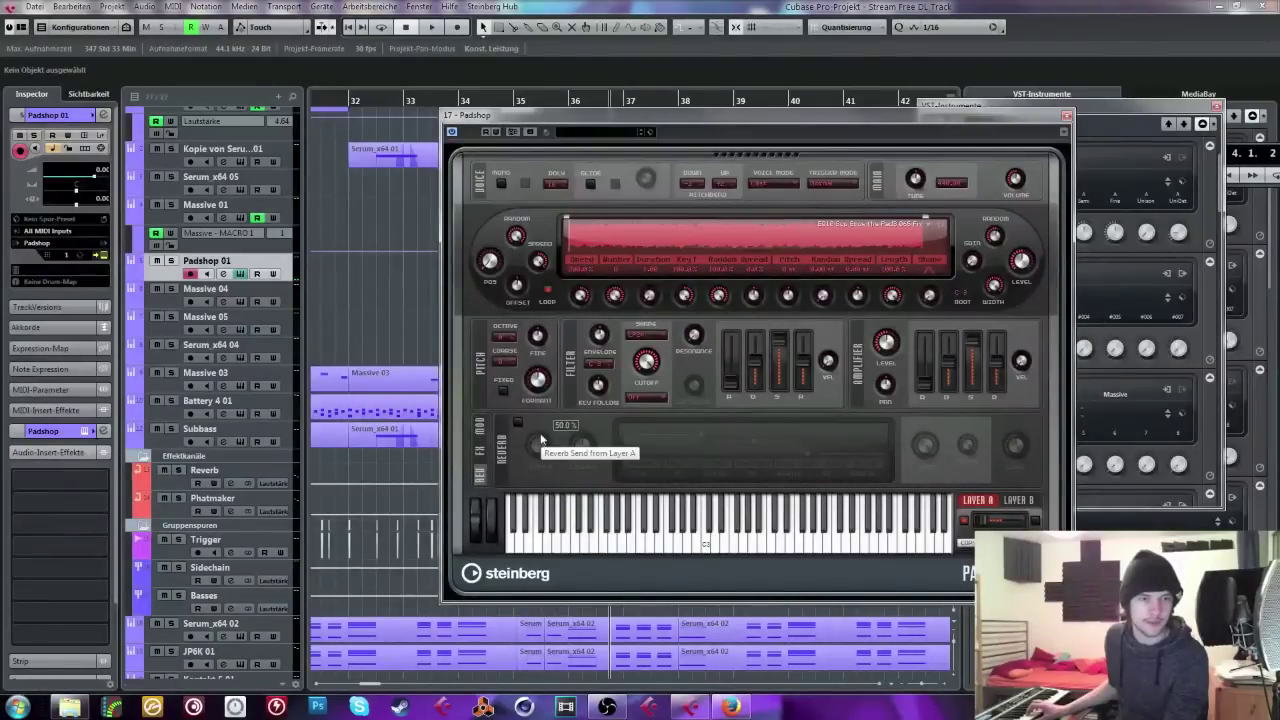
{"action": "left_click", "coordinate": [518, 422]}
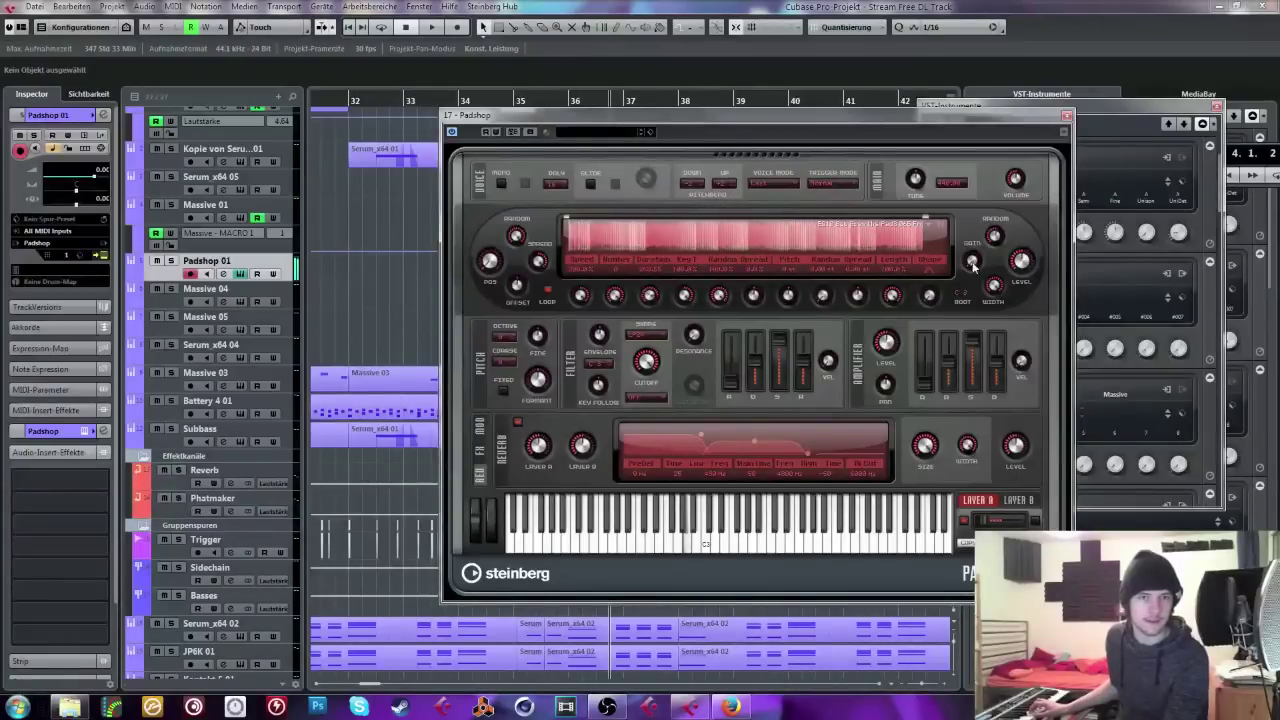
{"action": "mouse_move", "coordinate": [1018, 262]}
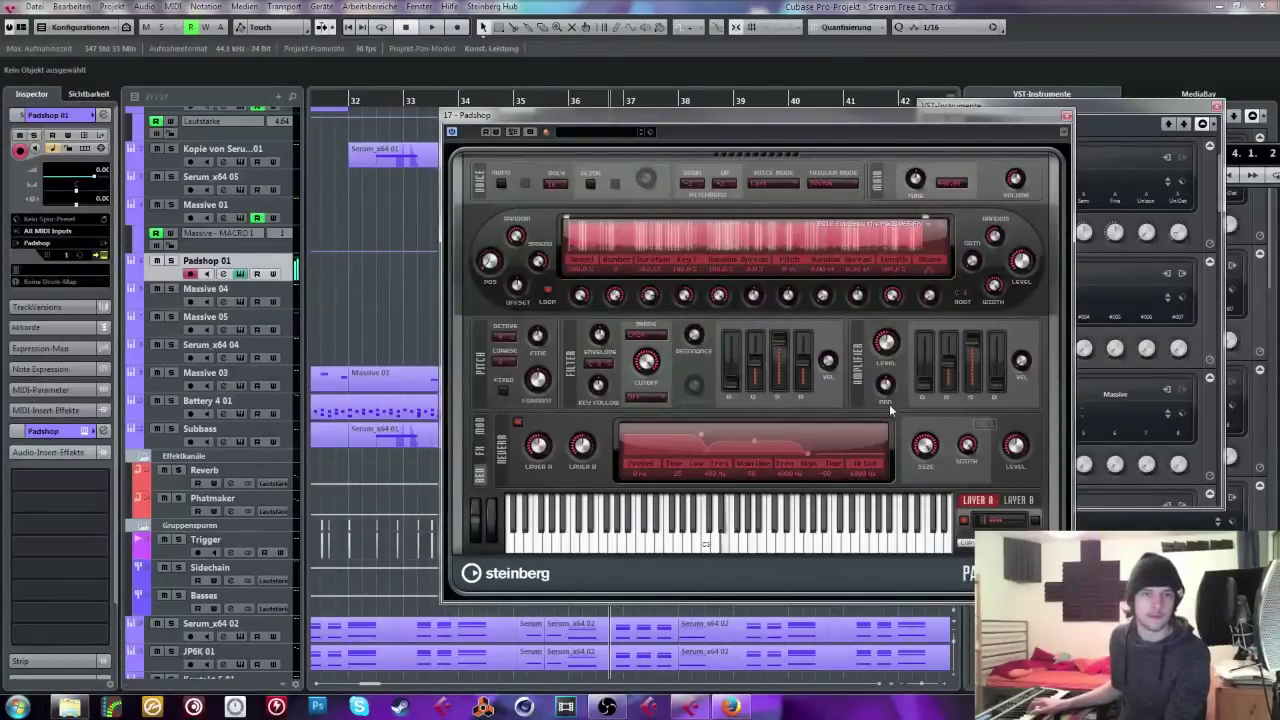
Step: Switch off Padshop's delay effect and return to the reverb section
{"action": "left_click", "coordinate": [481, 449]}
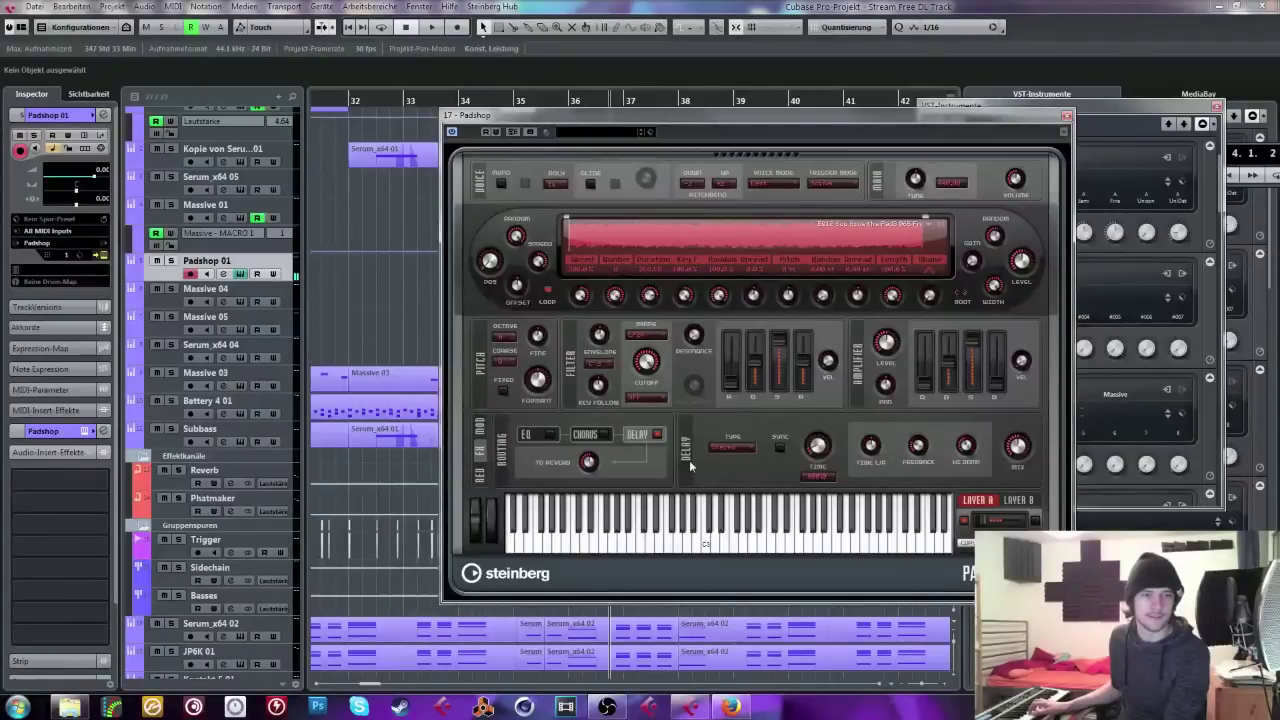
{"action": "left_click", "coordinate": [656, 434]}
{"action": "left_click", "coordinate": [484, 473]}
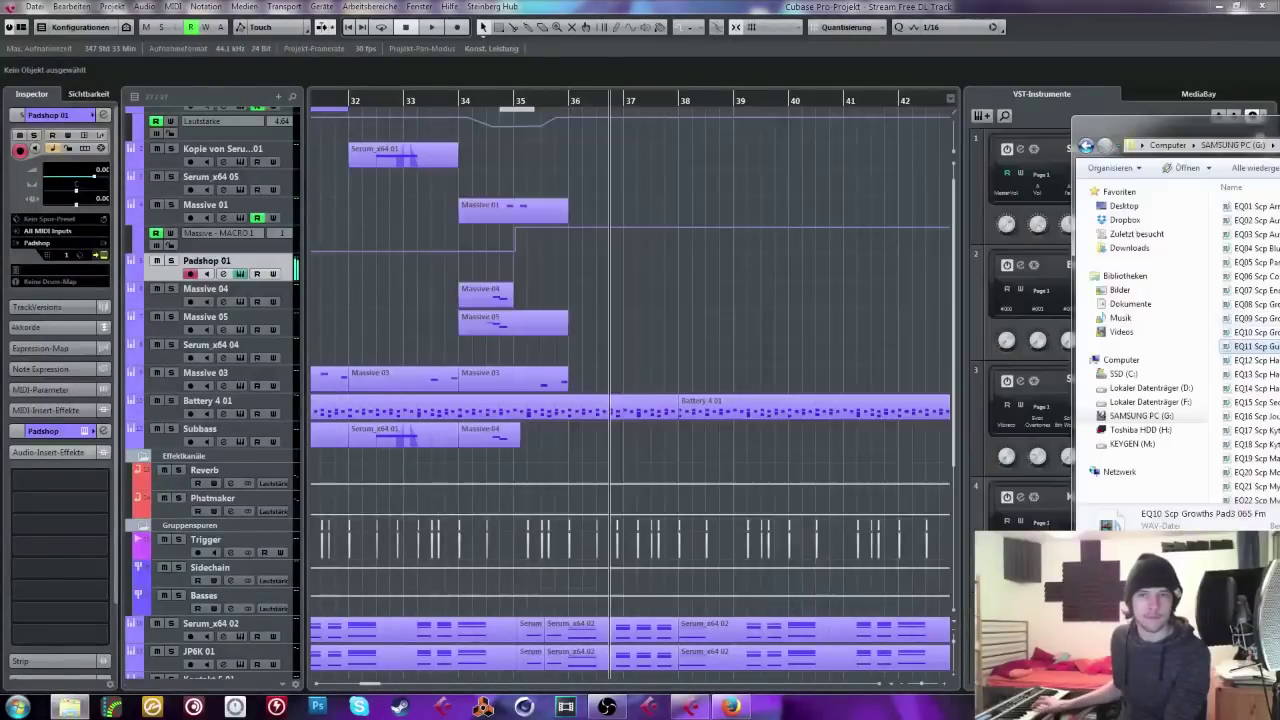
Step: Reposition the Explorer window, open the 05 Chord & Tone Loops 065 folder and widen its Name column
{"action": "left_click_drag", "start_coordinate": [1279, 135], "coordinate": [1128, 93]}
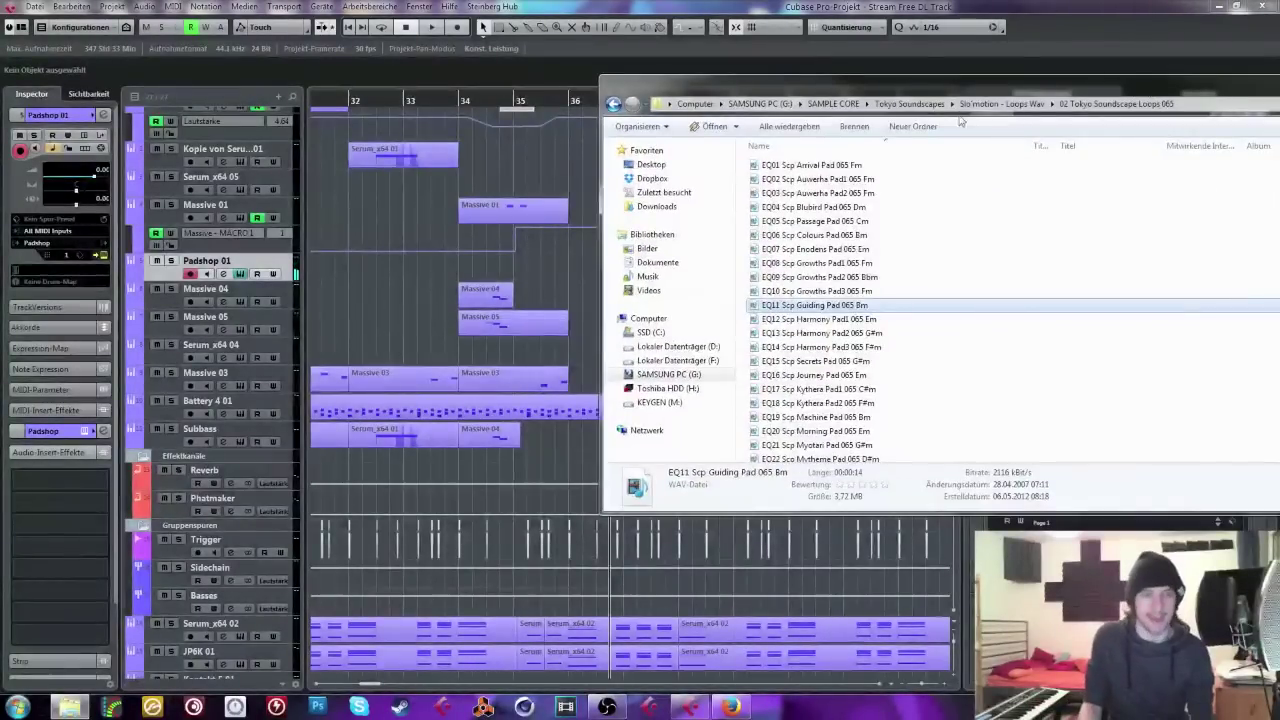
{"action": "key", "text": "BackSpace"}
{"action": "double_click", "coordinate": [828, 221]}
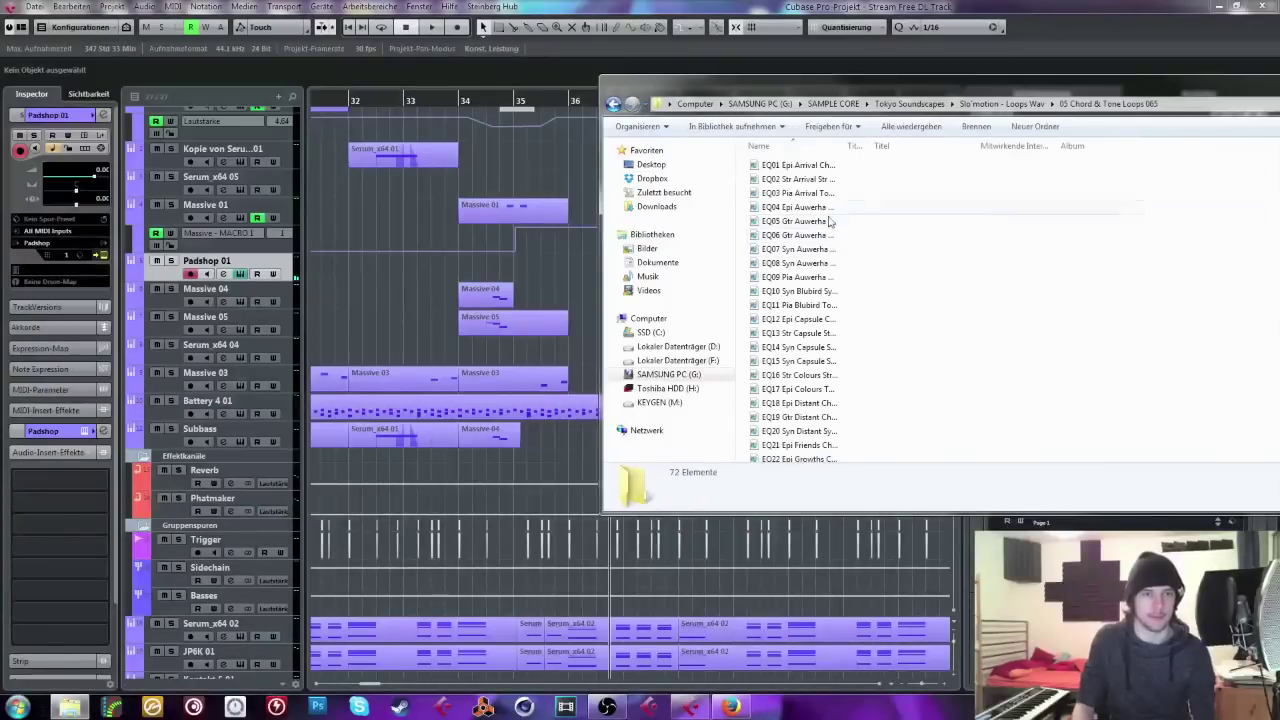
{"action": "left_click_drag", "start_coordinate": [842, 138], "coordinate": [1062, 140]}
Step: Audition EQ04 Epi Auwerha Chd 065 Fm and EQ09 Pia Auwerha Ton 065 Fm in Winamp and close the player
{"action": "left_click", "coordinate": [820, 208]}
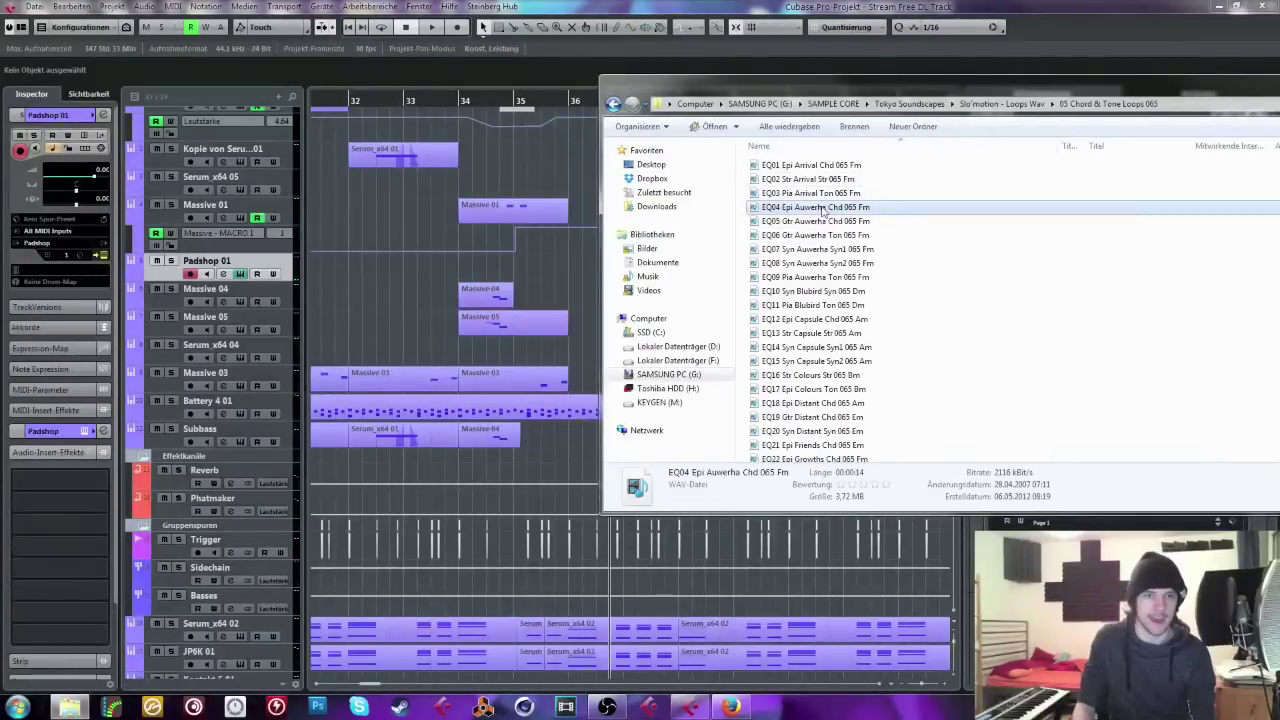
{"action": "double_click", "coordinate": [820, 208]}
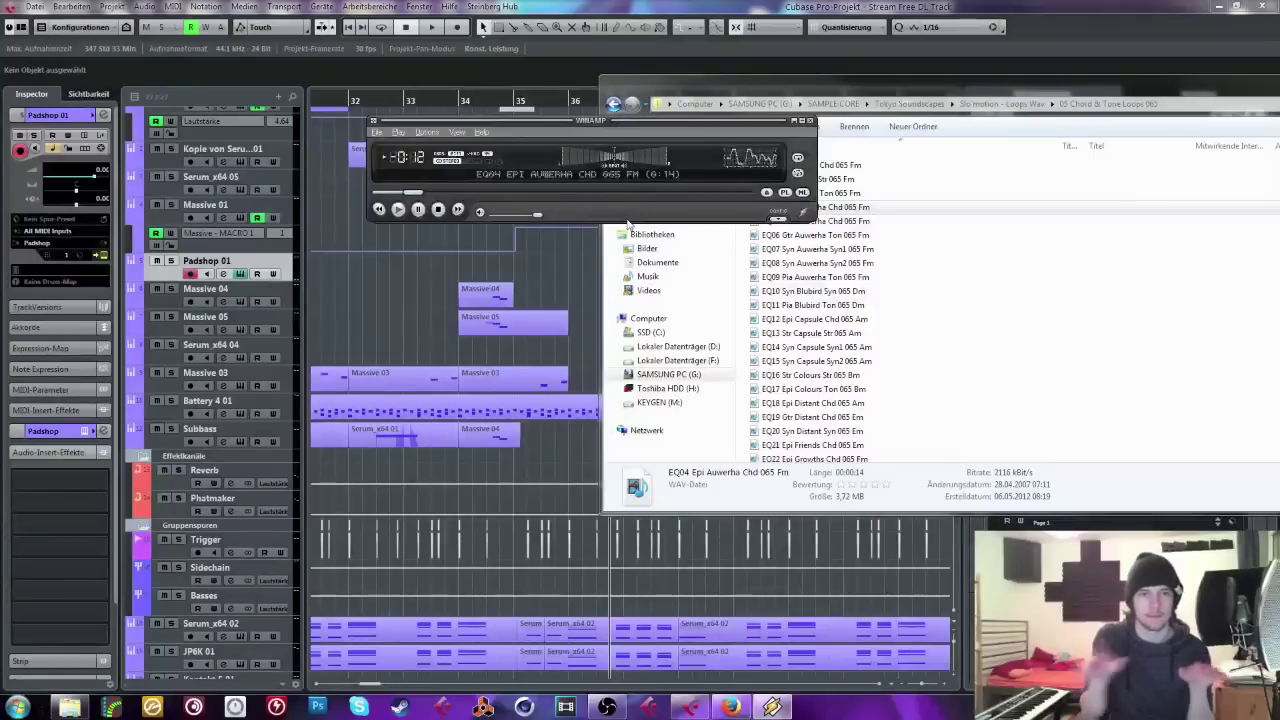
{"action": "double_click", "coordinate": [824, 279]}
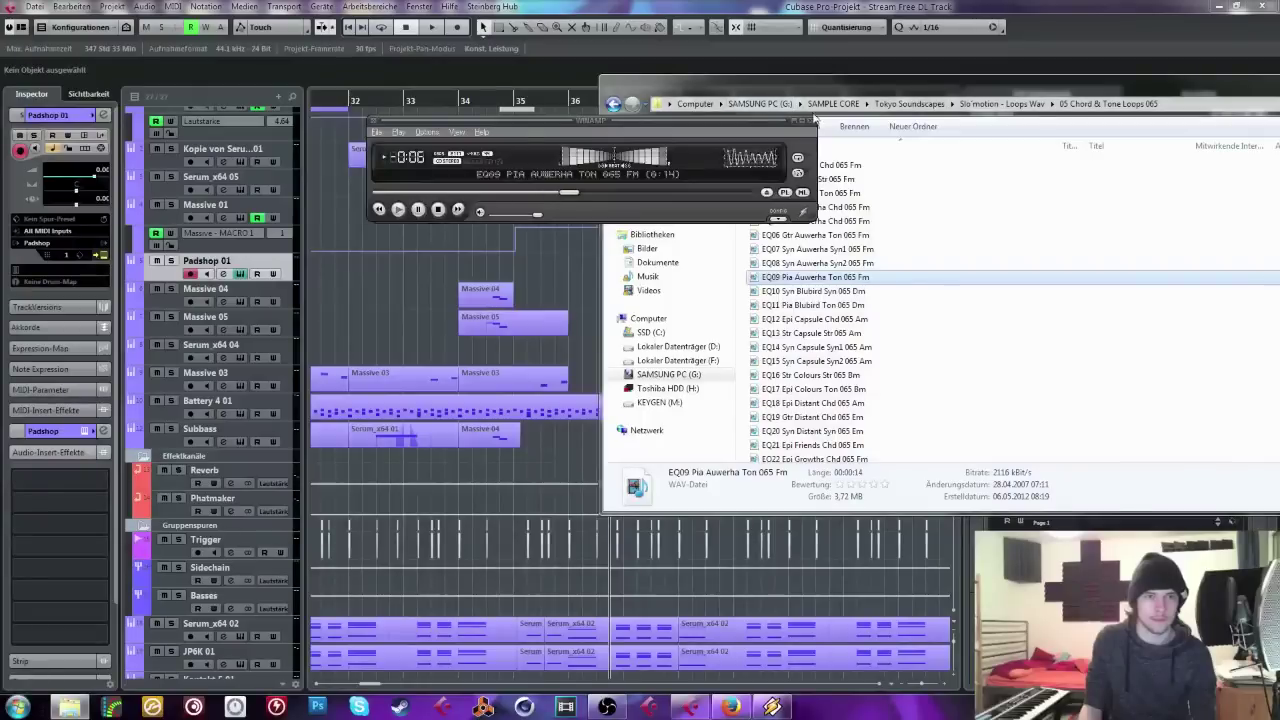
{"action": "left_click", "coordinate": [810, 120]}
Step: Load EQ09 Pia Auwerha Ton 065 Fm into Padshop as the layer's sample and switch the delay effect on
{"action": "left_click_drag", "start_coordinate": [815, 277], "coordinate": [705, 307]}
{"action": "left_click_drag", "start_coordinate": [708, 237], "coordinate": [708, 237]}
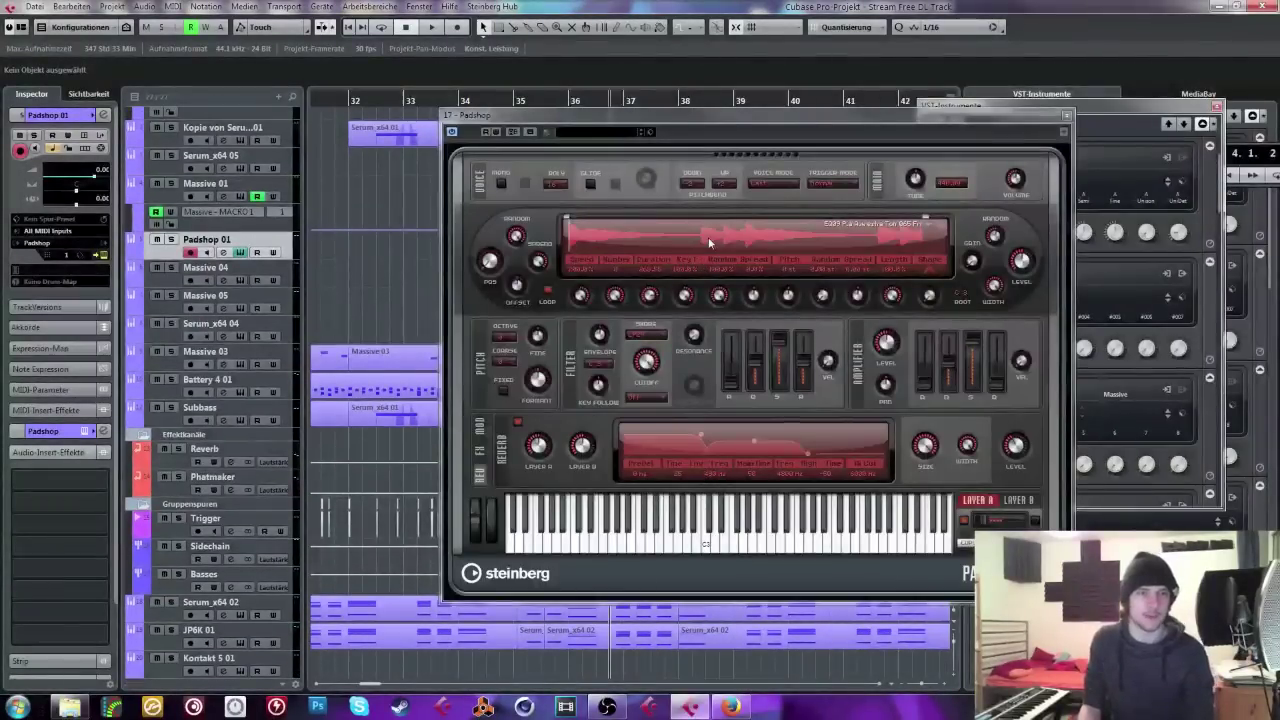
{"action": "left_click", "coordinate": [480, 458]}
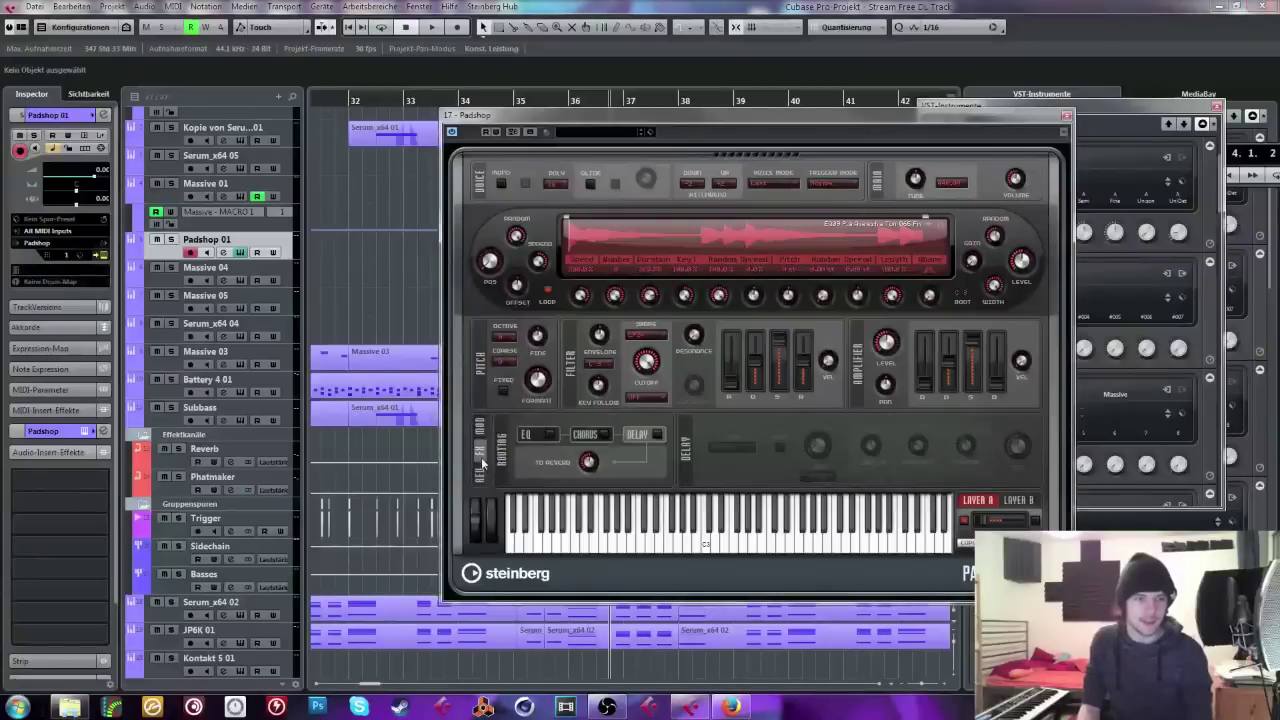
{"action": "left_click", "coordinate": [658, 435]}
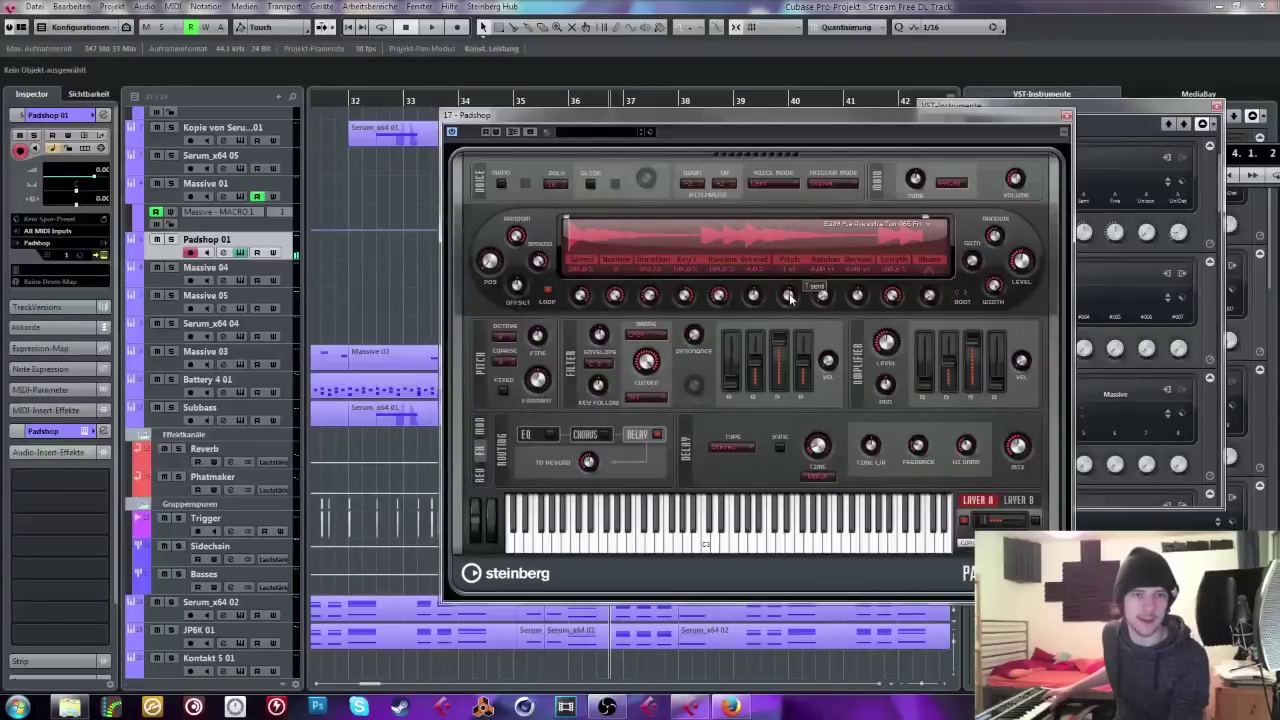
Step: Try pitch intervals of 1 and 2 semitones on the grains and experiment with random pitch and layer level
{"action": "left_click_drag", "start_coordinate": [789, 297], "coordinate": [791, 304]}
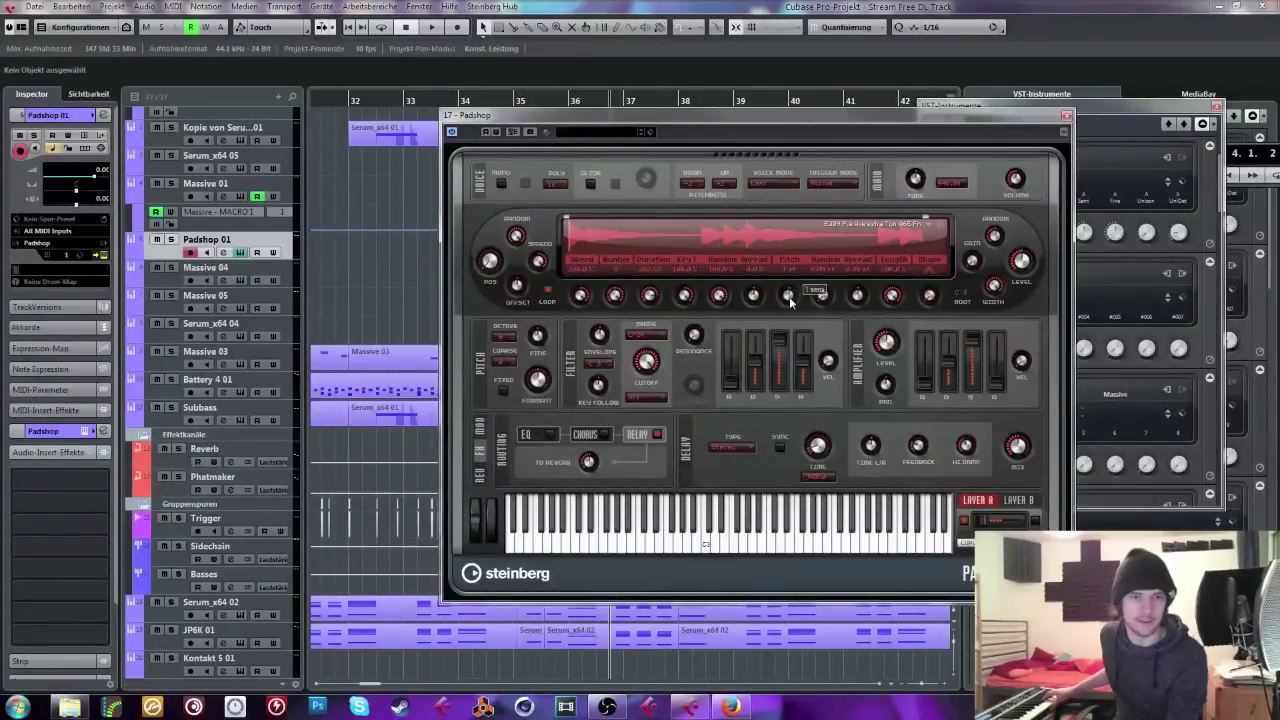
{"action": "left_click_drag", "start_coordinate": [789, 304], "coordinate": [799, 231]}
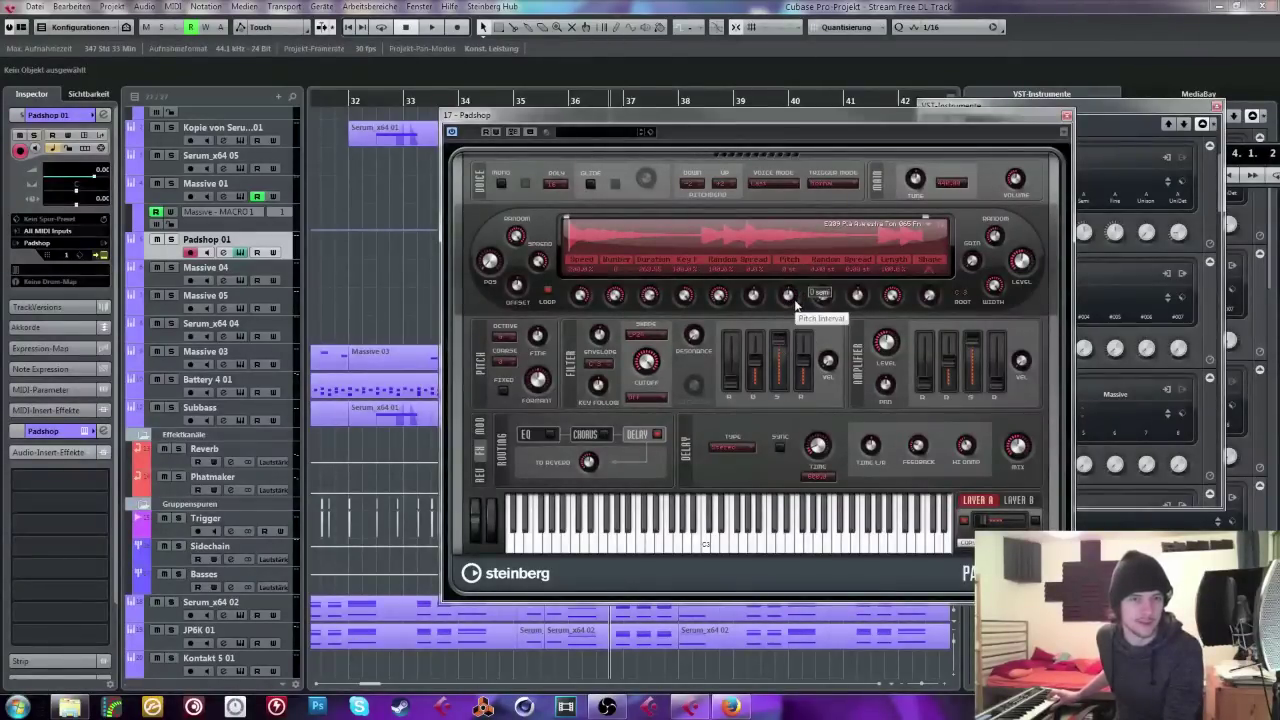
{"action": "left_click_drag", "start_coordinate": [795, 302], "coordinate": [788, 306]}
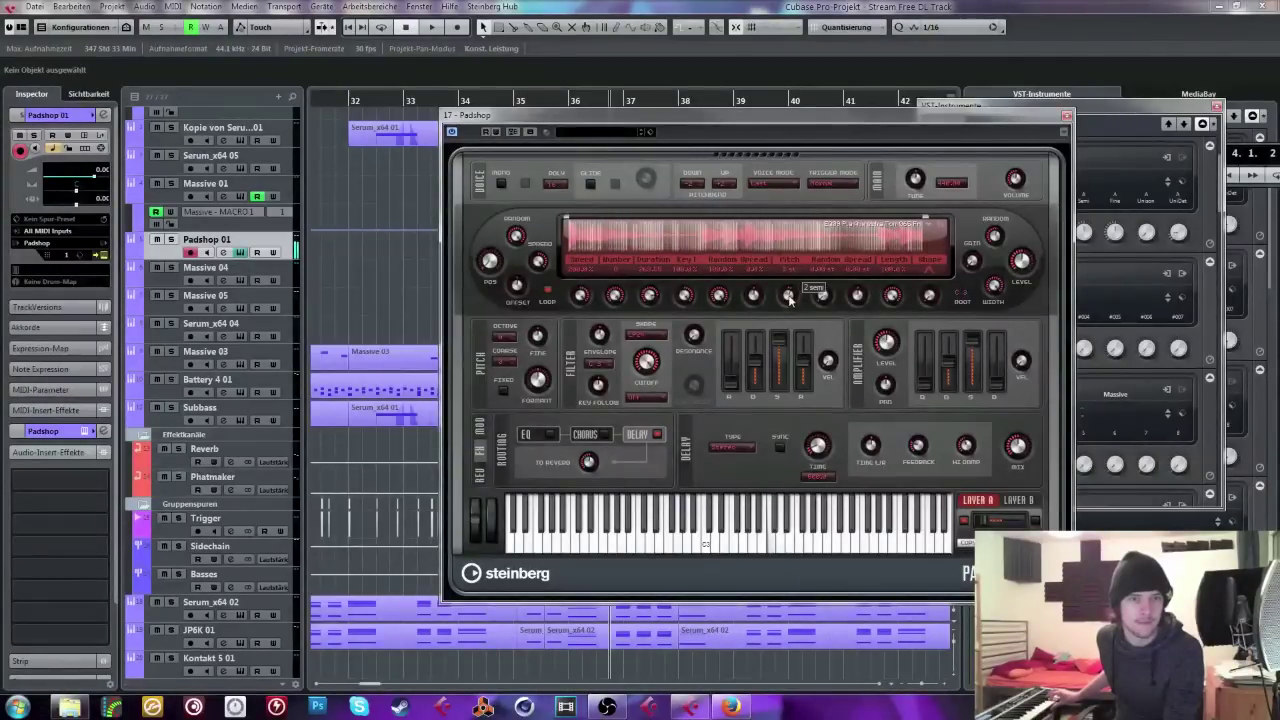
{"action": "mouse_move", "coordinate": [810, 293]}
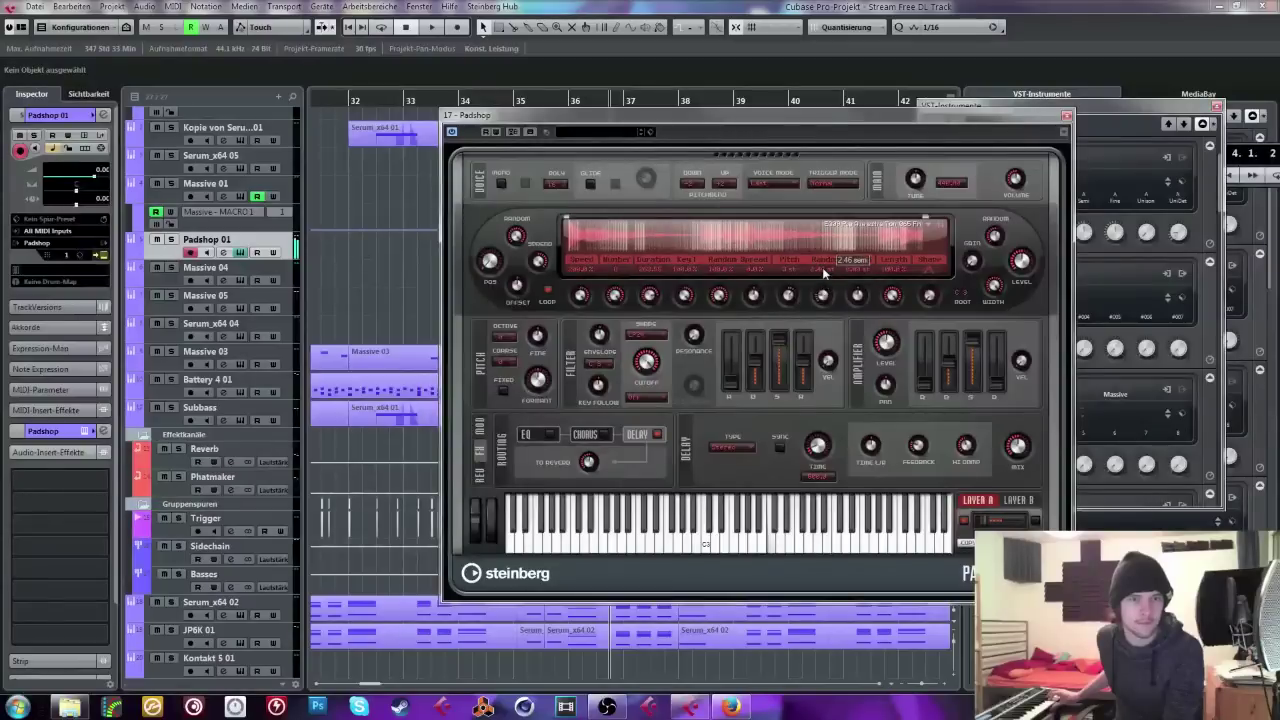
{"action": "mouse_move", "coordinate": [1030, 272]}
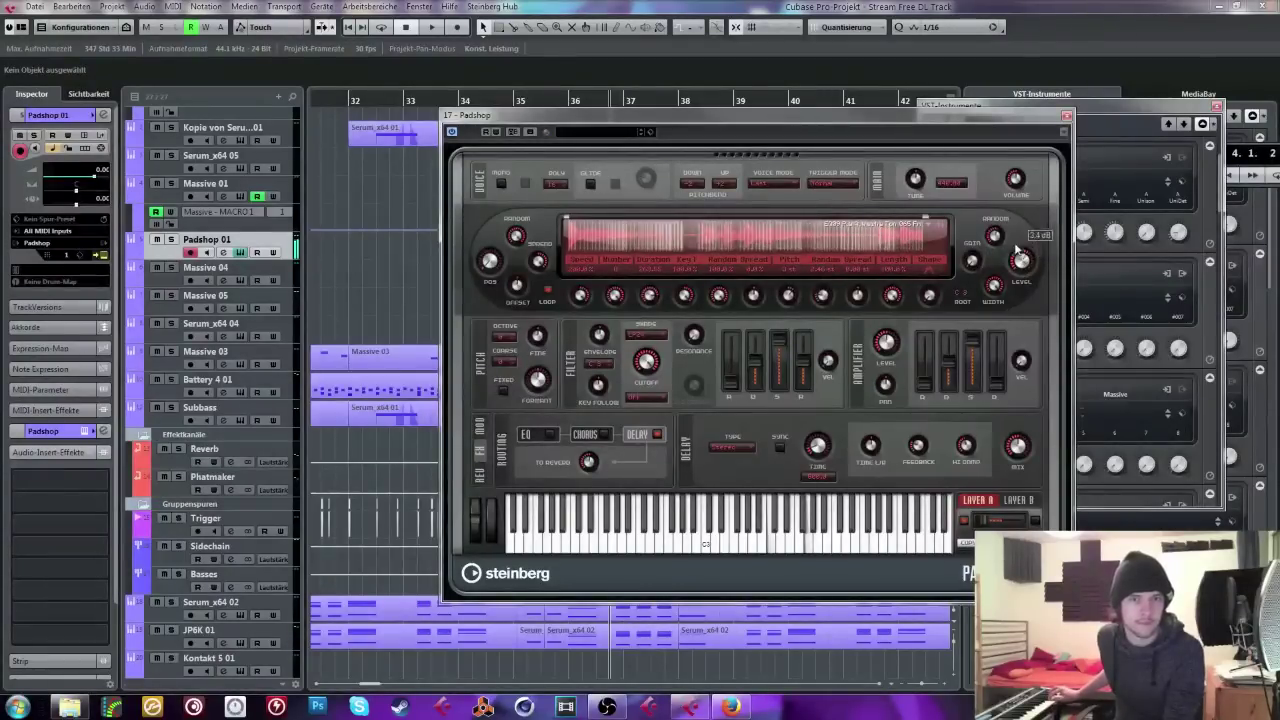
{"action": "left_click_drag", "start_coordinate": [786, 303], "coordinate": [798, 290]}
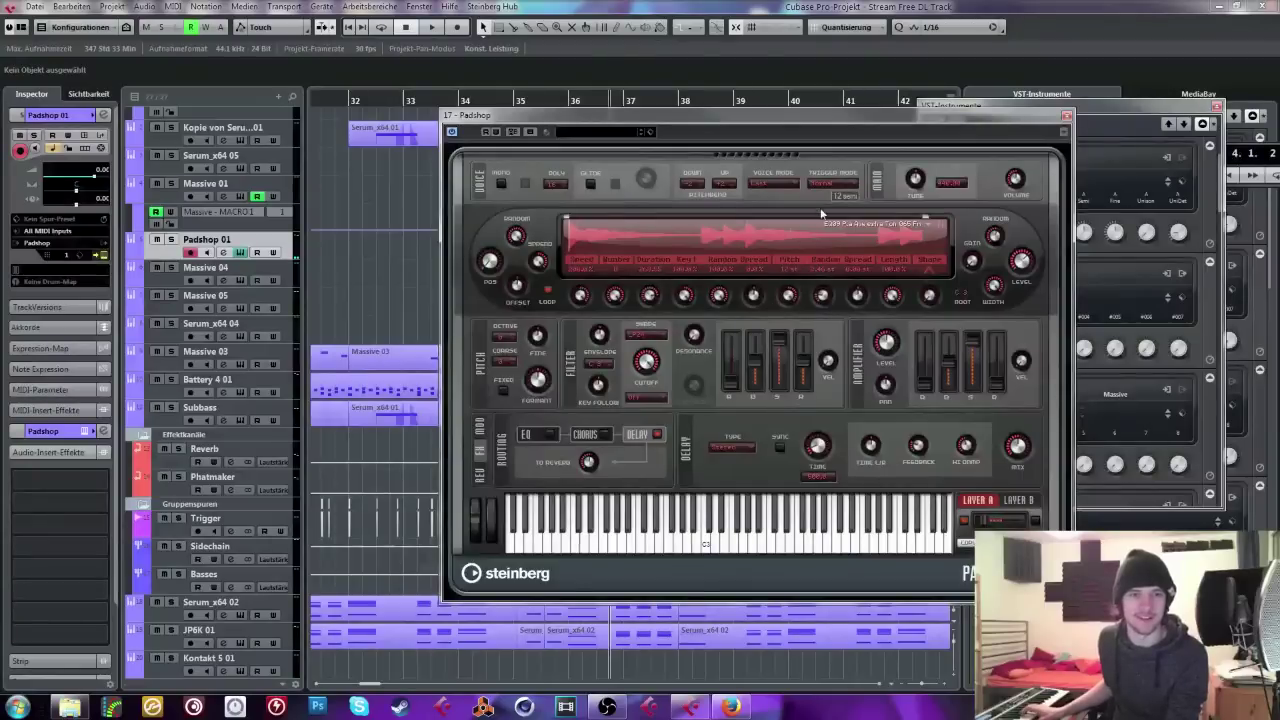
{"action": "mouse_move", "coordinate": [828, 303]}
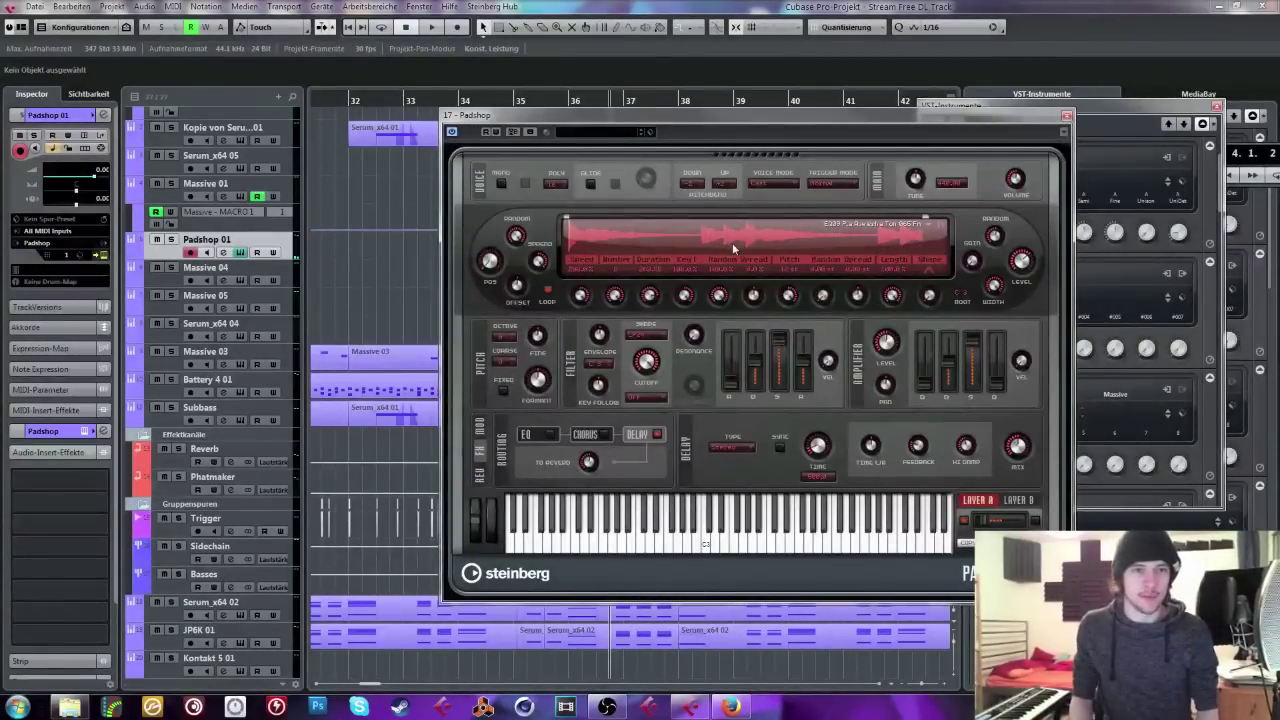
Step: Replace the layer's sample with Detuned Saw from Padshop's built-in 02 Waveforms folder and close the sample browser
{"action": "left_click", "coordinate": [937, 226]}
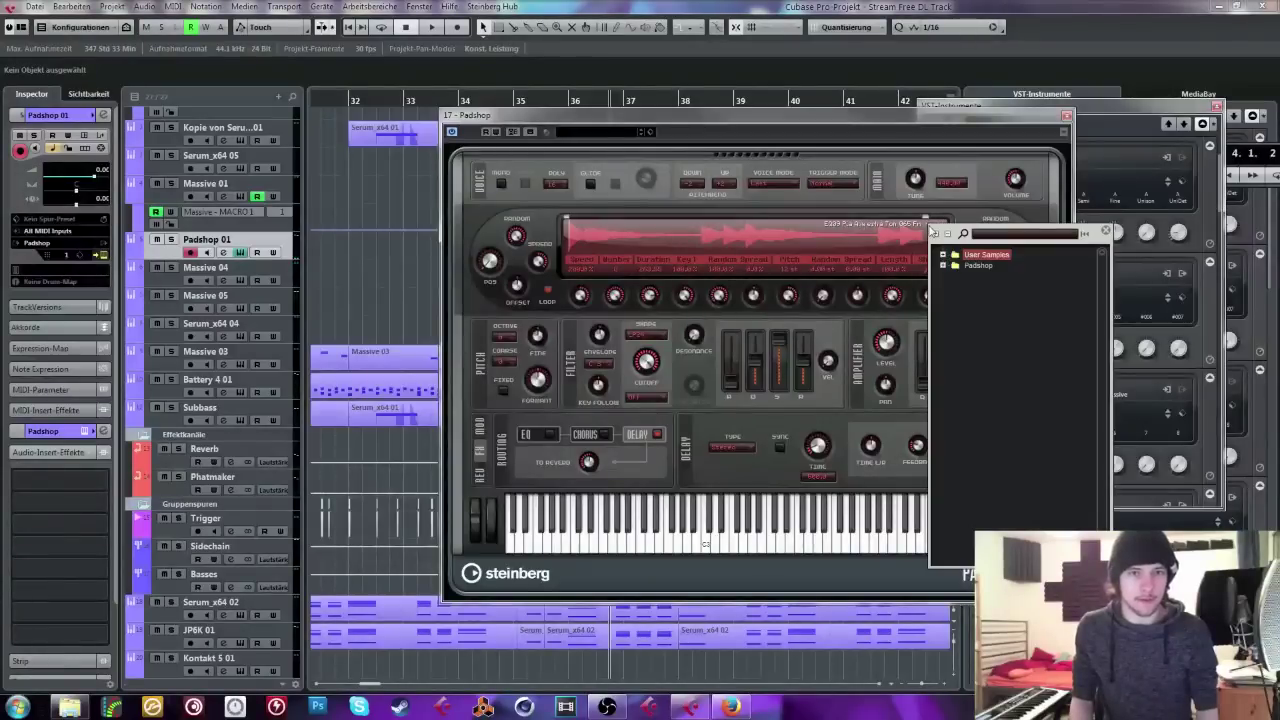
{"action": "left_click", "coordinate": [942, 265]}
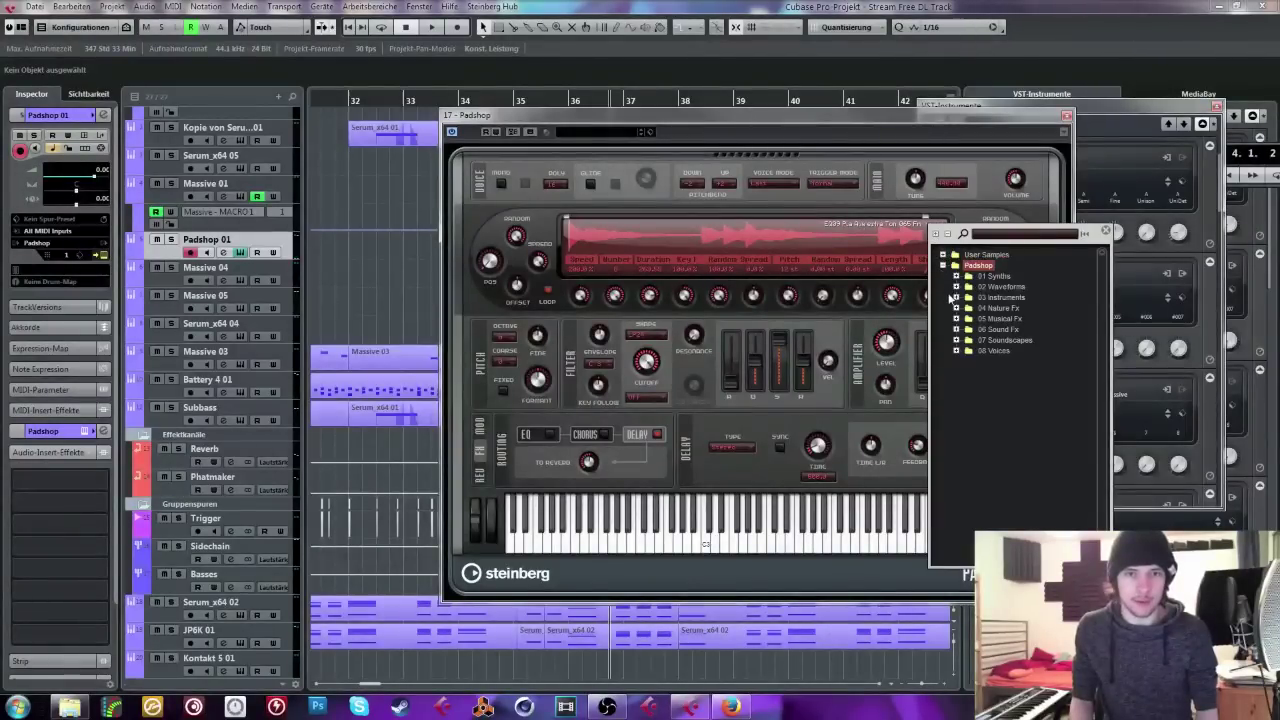
{"action": "left_click", "coordinate": [956, 276]}
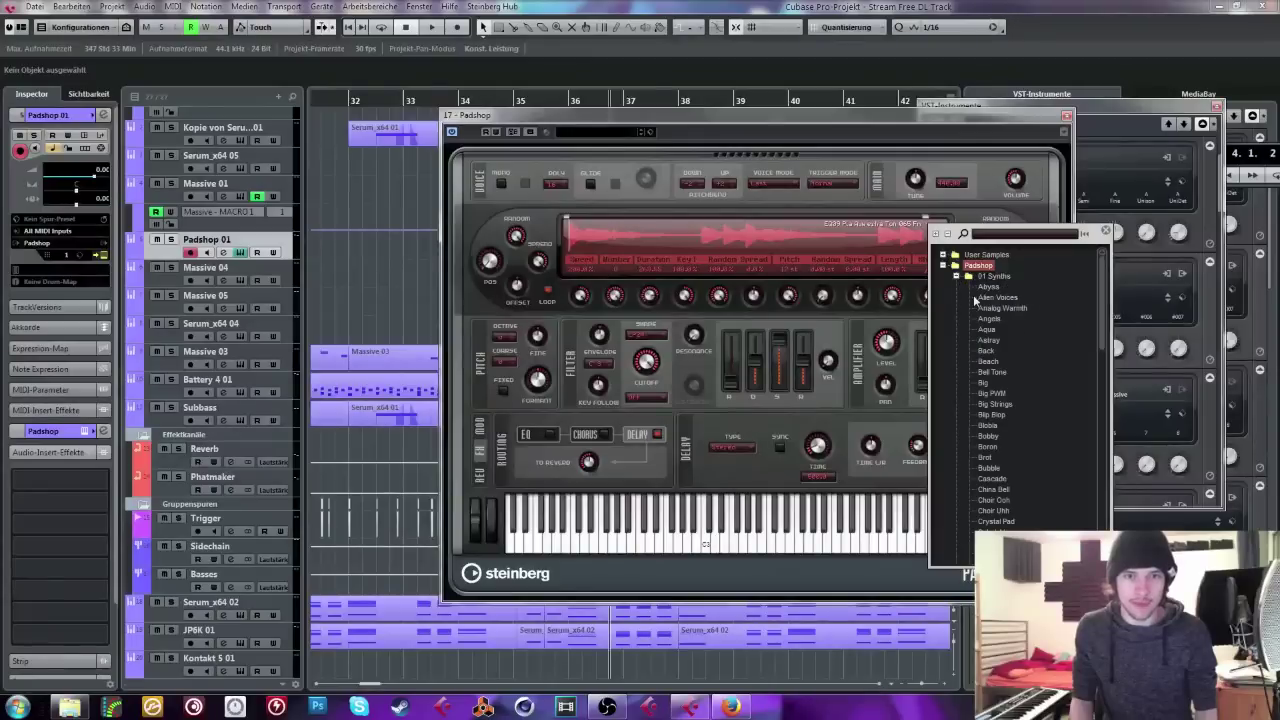
{"action": "scroll", "coordinate": [966, 328], "scroll_direction": "down", "scroll_amount": 15}
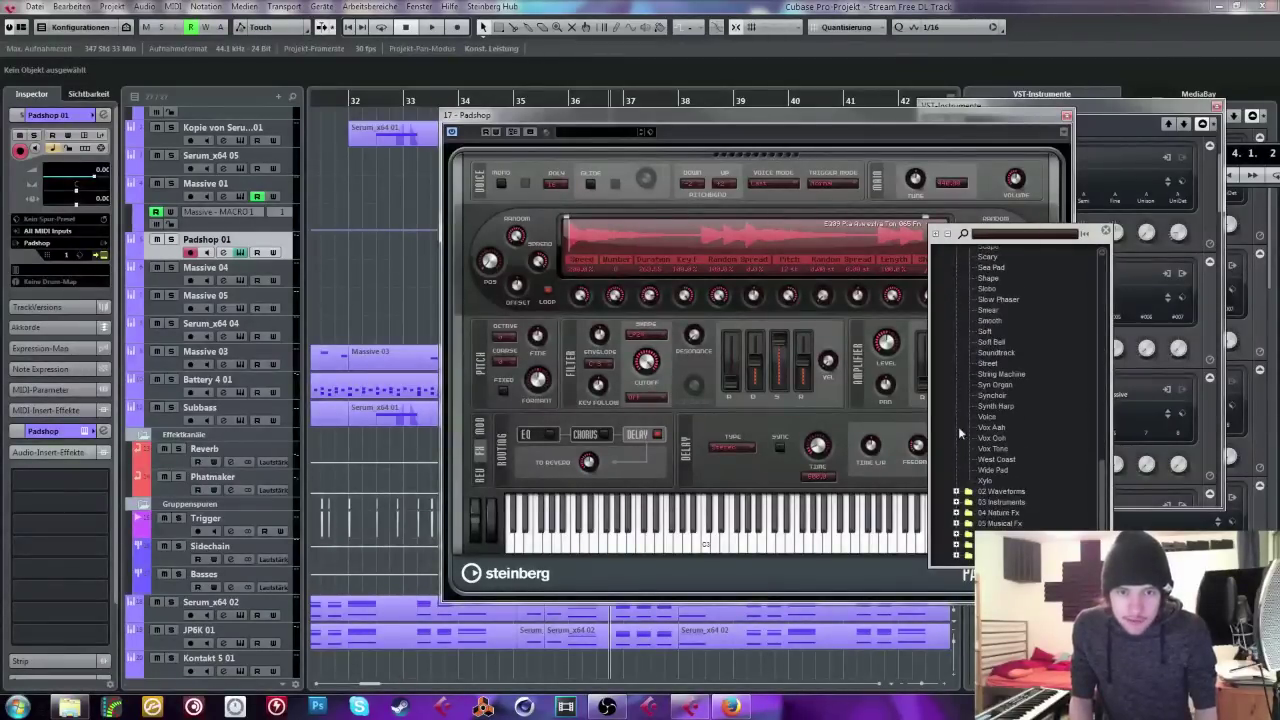
{"action": "left_click", "coordinate": [955, 492]}
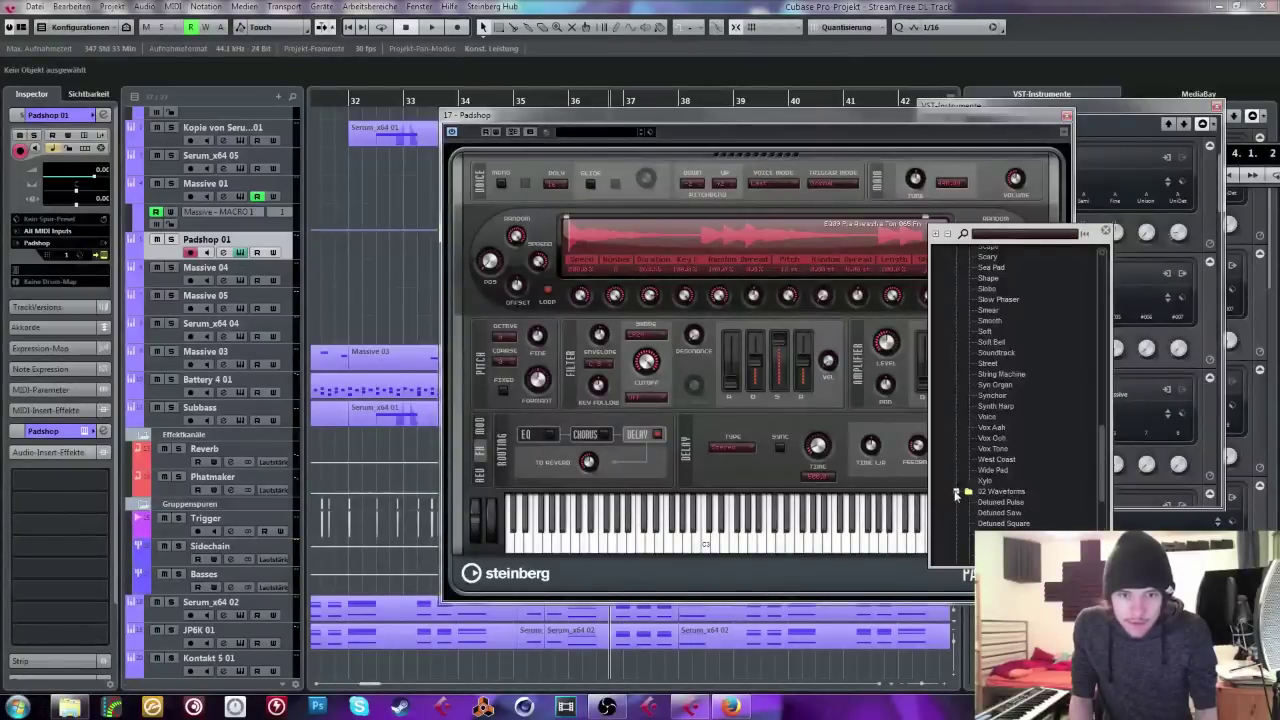
{"action": "scroll", "coordinate": [963, 490], "scroll_direction": "down", "scroll_amount": 6}
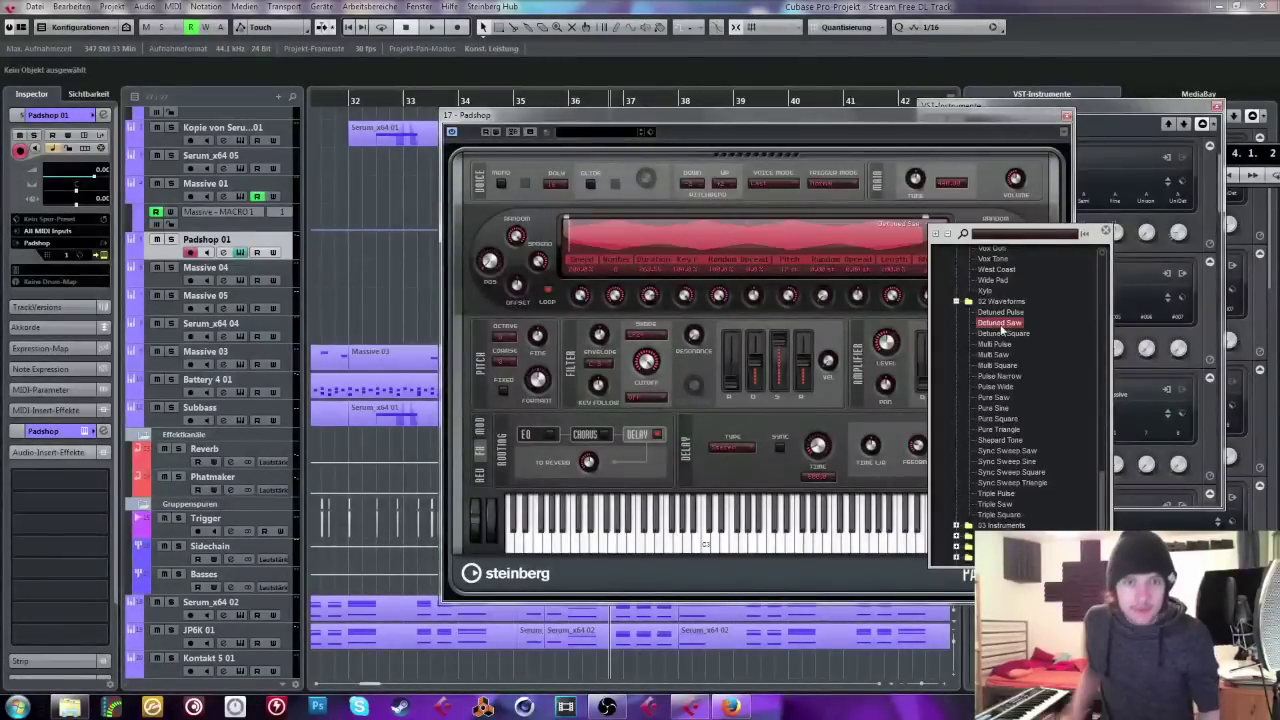
{"action": "left_click", "coordinate": [668, 325]}
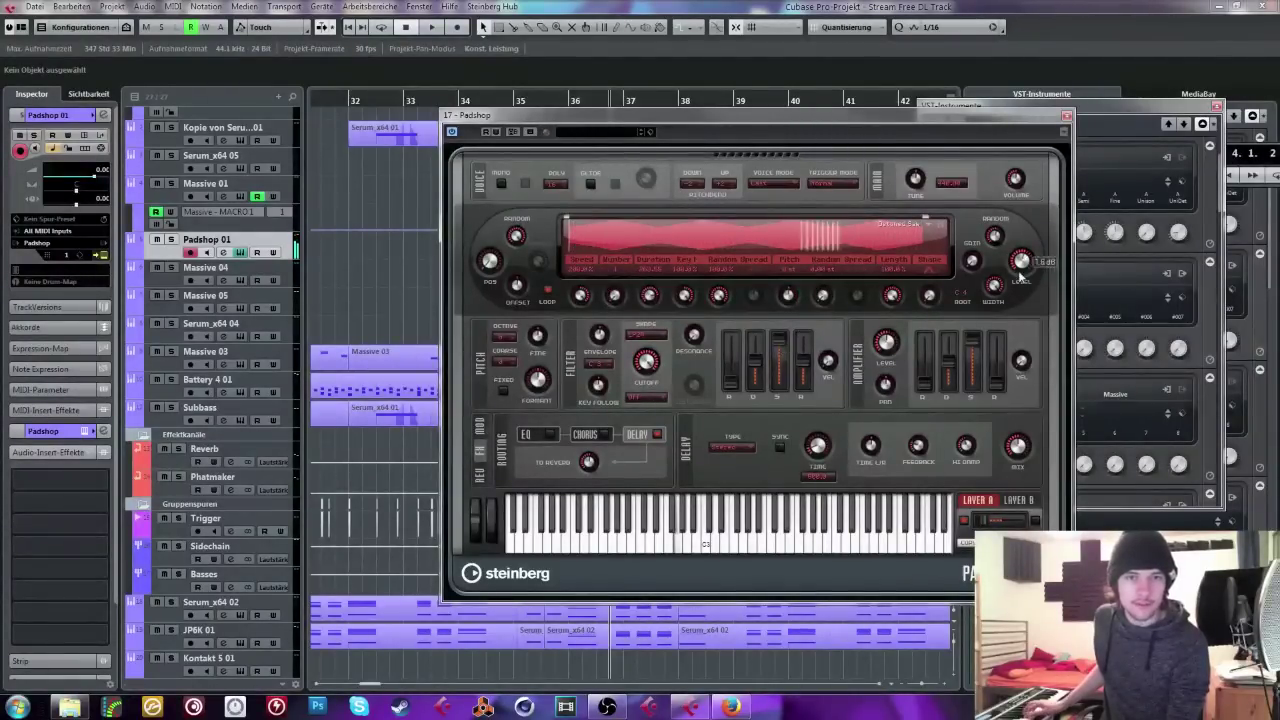
Step: Adjust the Detuned Saw layer's level and reduce the grains' random pitch to about 0.4 semitones
{"action": "left_click_drag", "start_coordinate": [1020, 275], "coordinate": [1013, 278]}
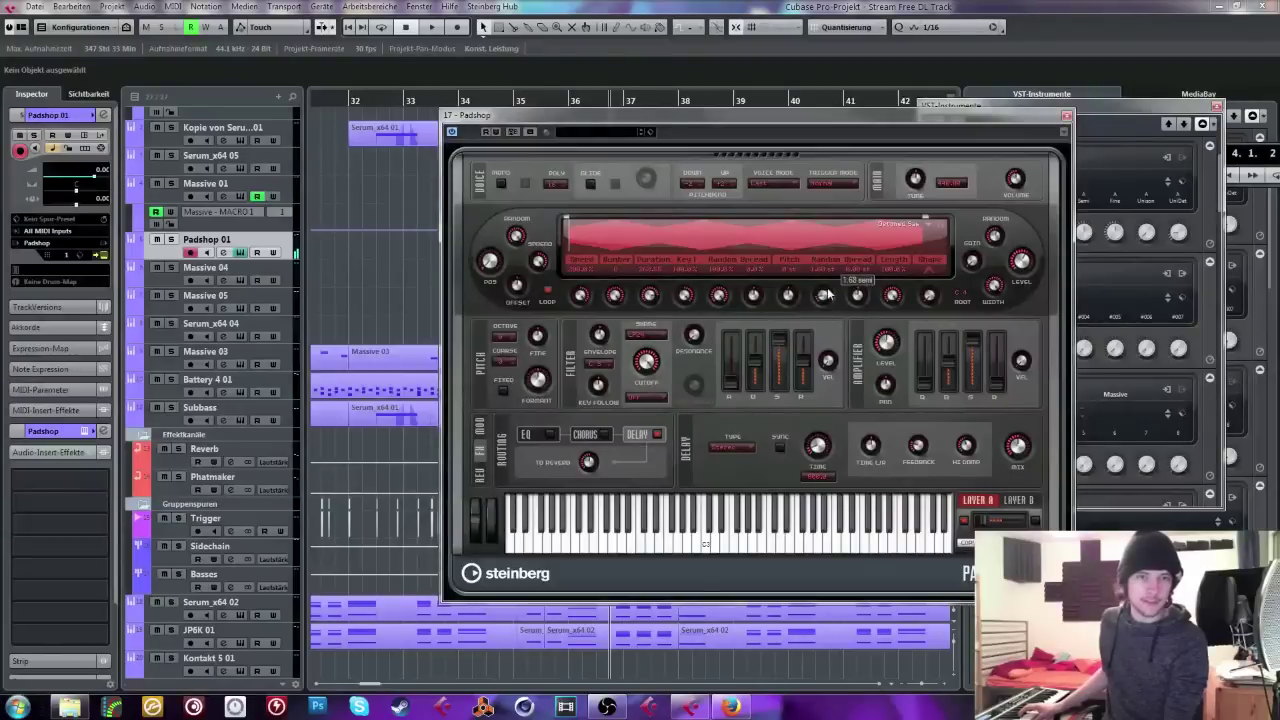
{"action": "left_click_drag", "start_coordinate": [827, 293], "coordinate": [830, 300]}
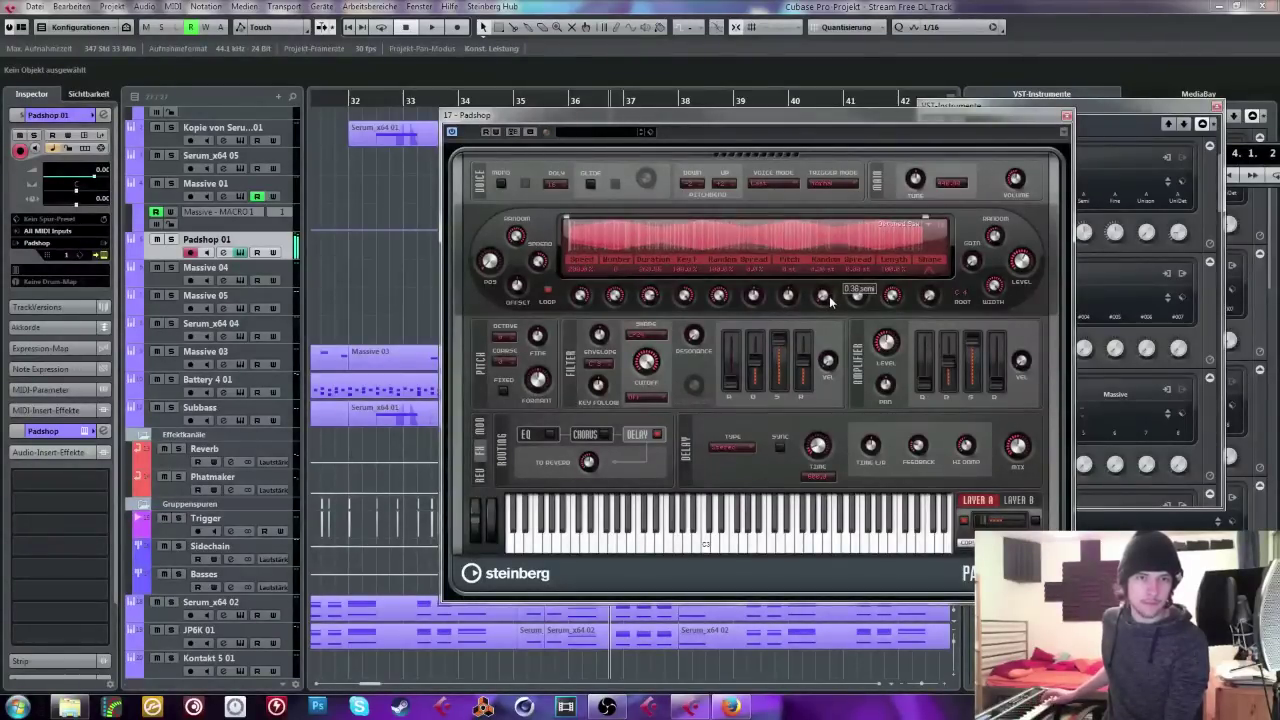
{"action": "mouse_move", "coordinate": [927, 268]}
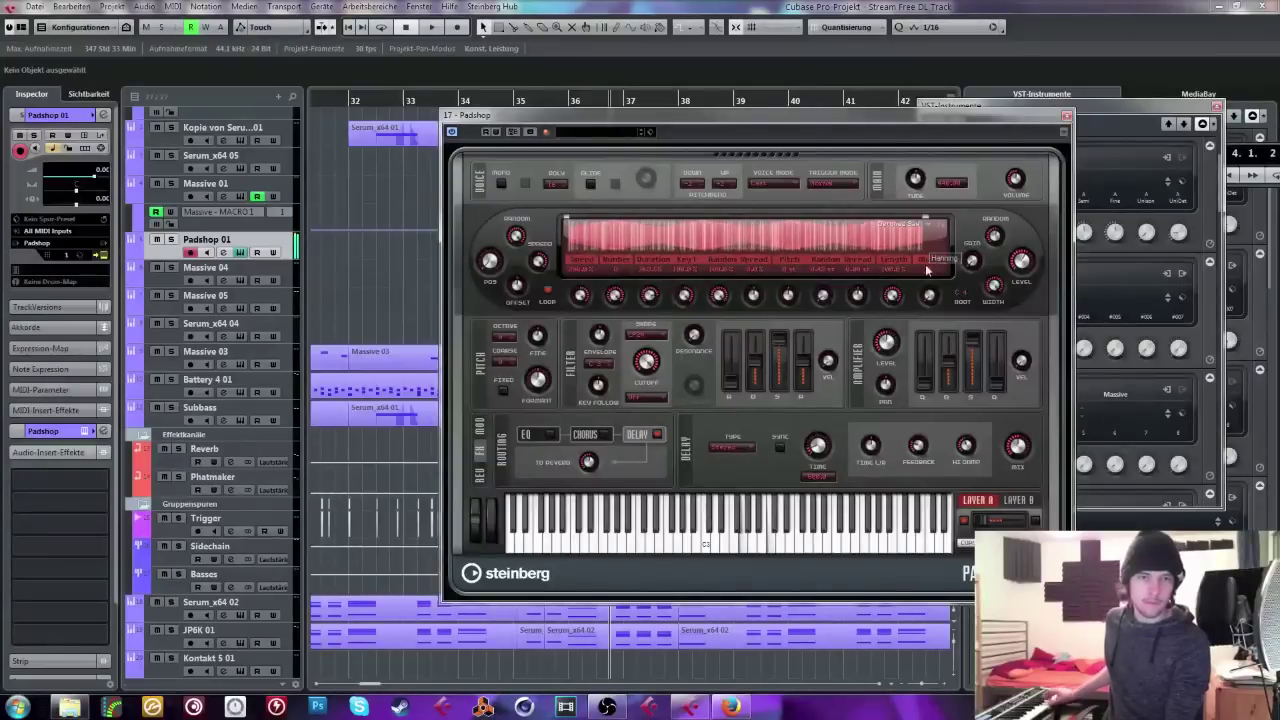
Step: Set the delay mix to about 12 % and fine-tune the reverb and layer level of the pad
{"action": "mouse_move", "coordinate": [1018, 262]}
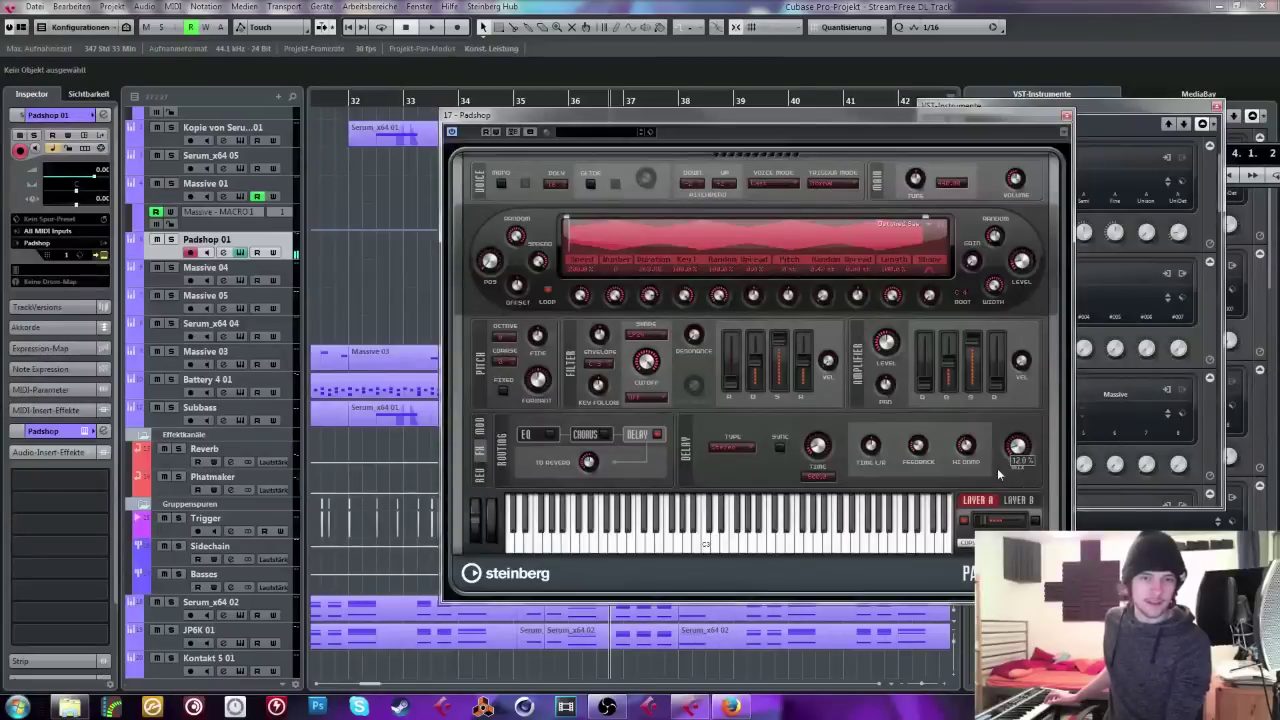
{"action": "left_click", "coordinate": [477, 476]}
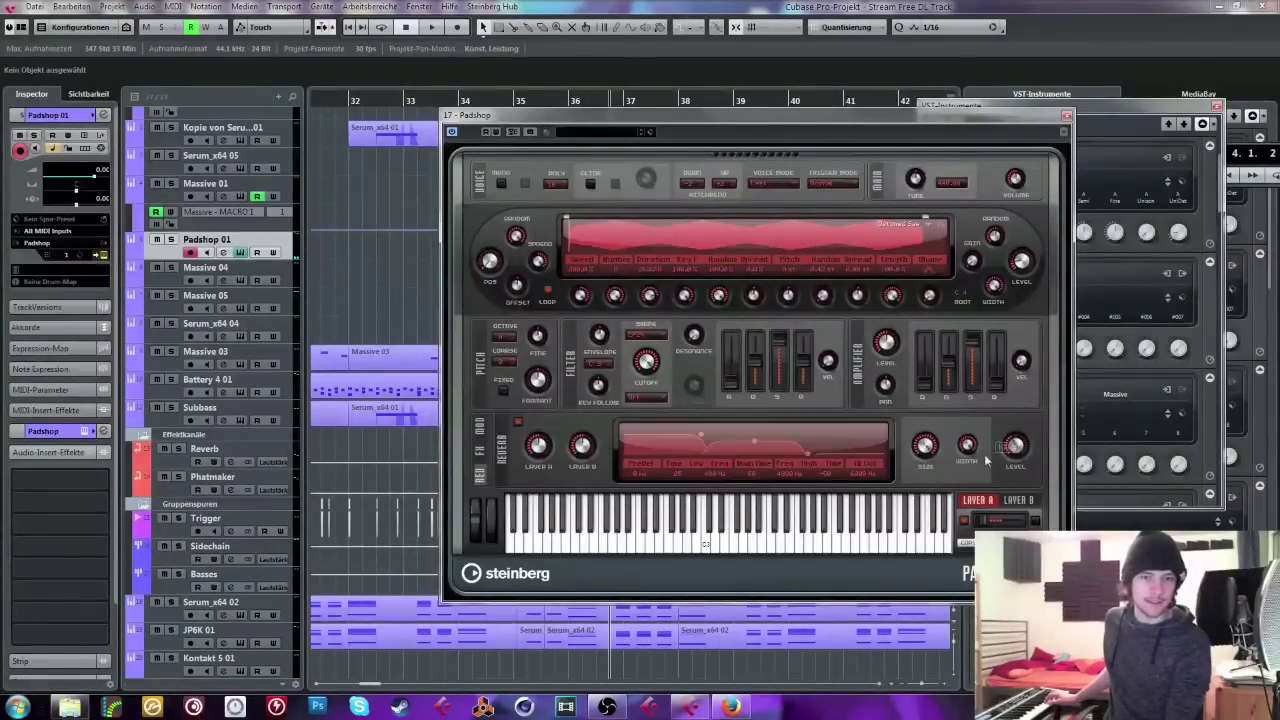
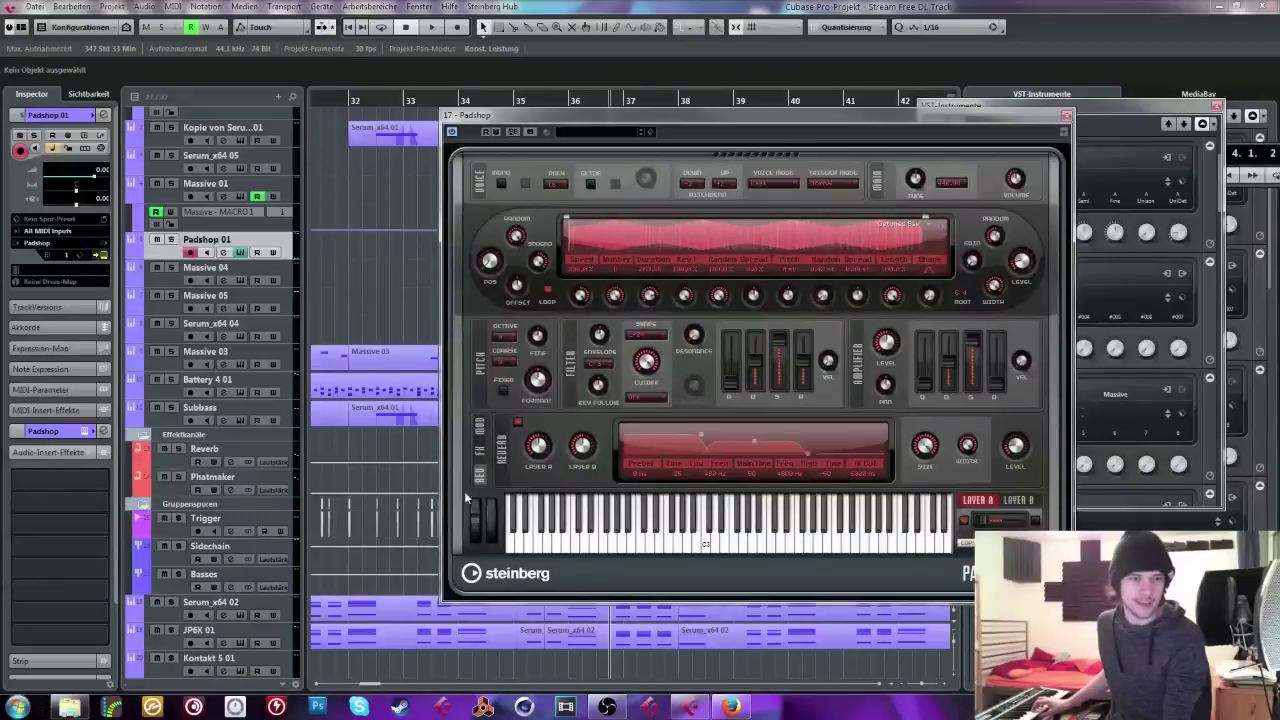
{"action": "left_click", "coordinate": [483, 454]}
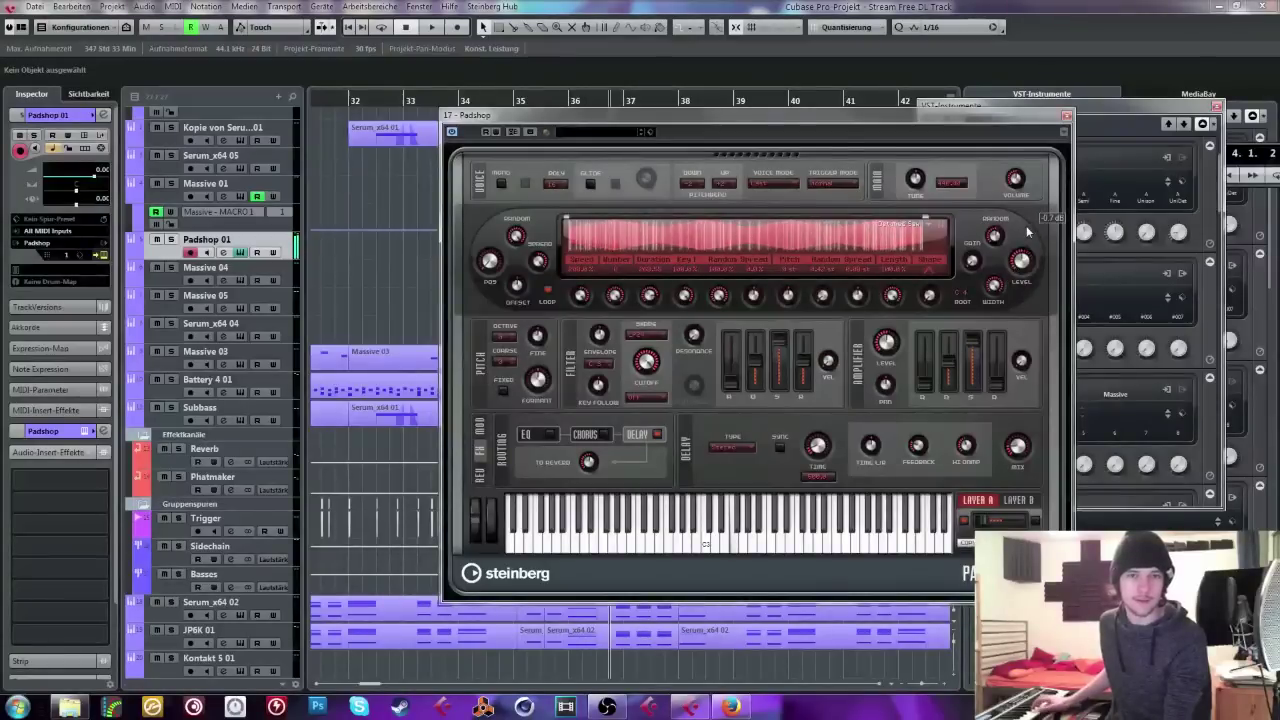
{"action": "mouse_move", "coordinate": [865, 288]}
{"action": "mouse_move", "coordinate": [826, 300]}
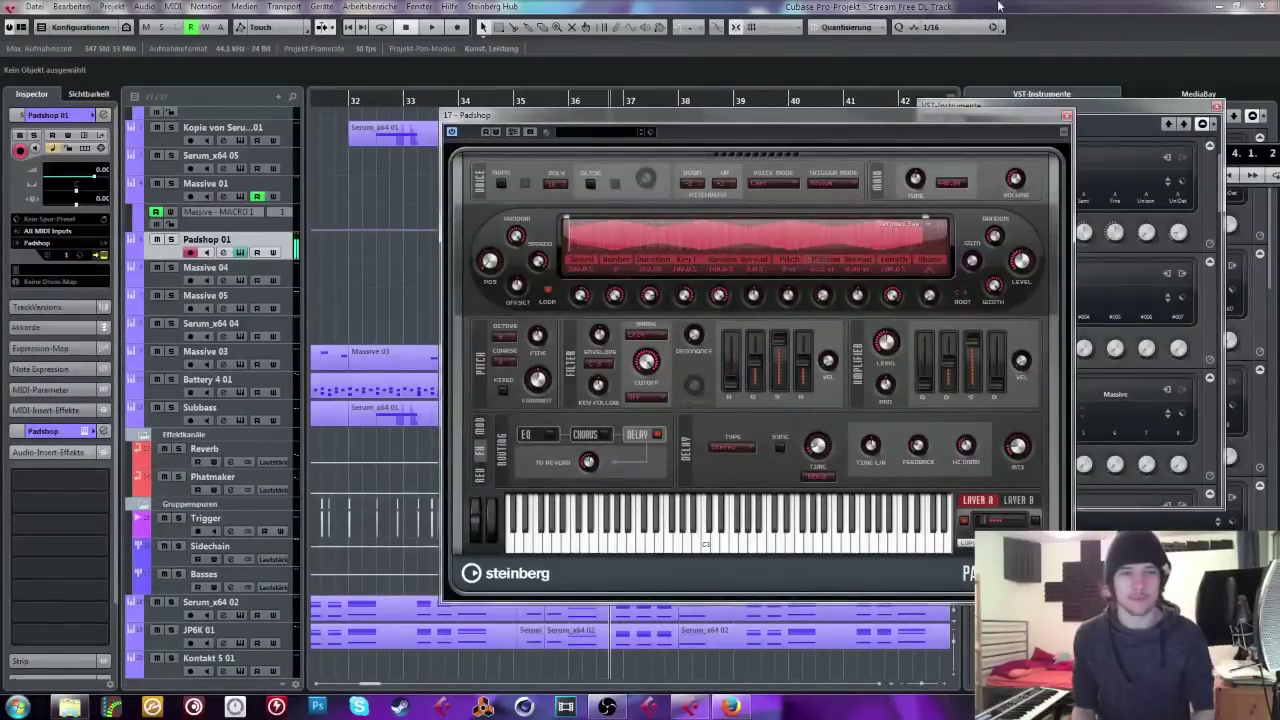
Step: Close the Padshop and VST instruments windows and move the transport panel over the upper tracks of the arrangement
{"action": "left_click", "coordinate": [1066, 115]}
{"action": "scroll", "coordinate": [1150, 295], "scroll_direction": "down", "scroll_amount": 5}
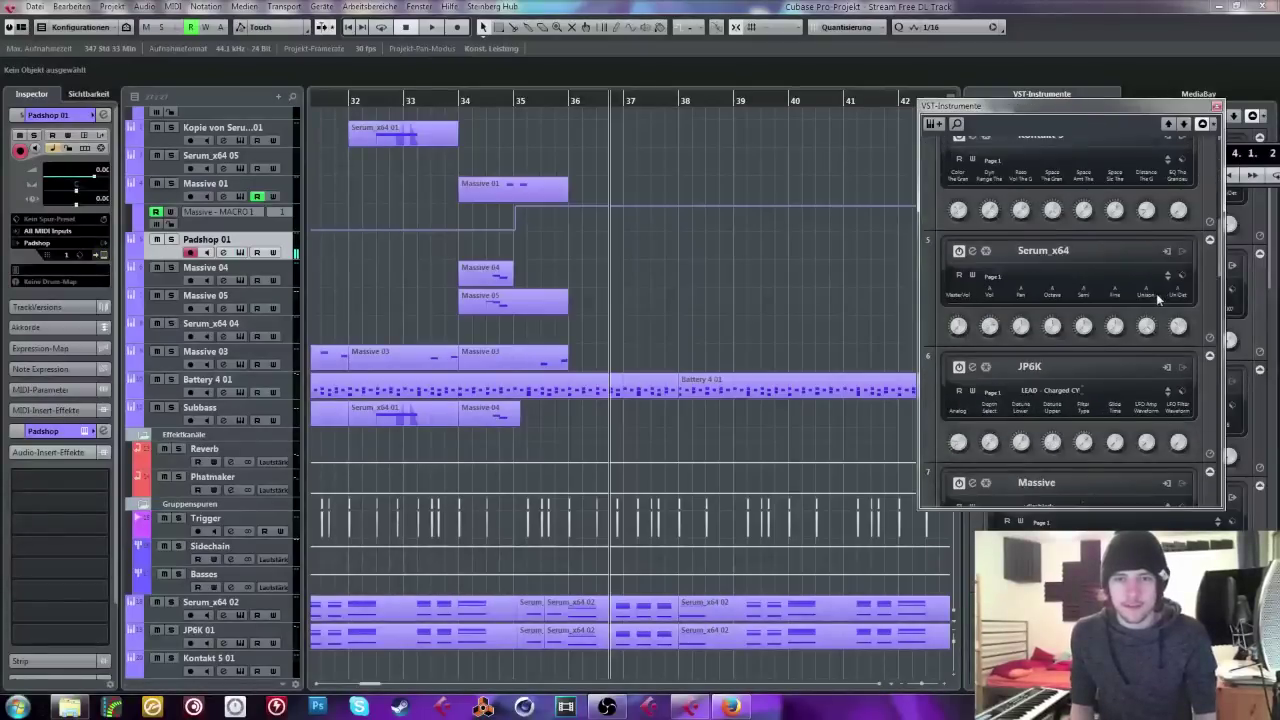
{"action": "left_click", "coordinate": [1216, 105]}
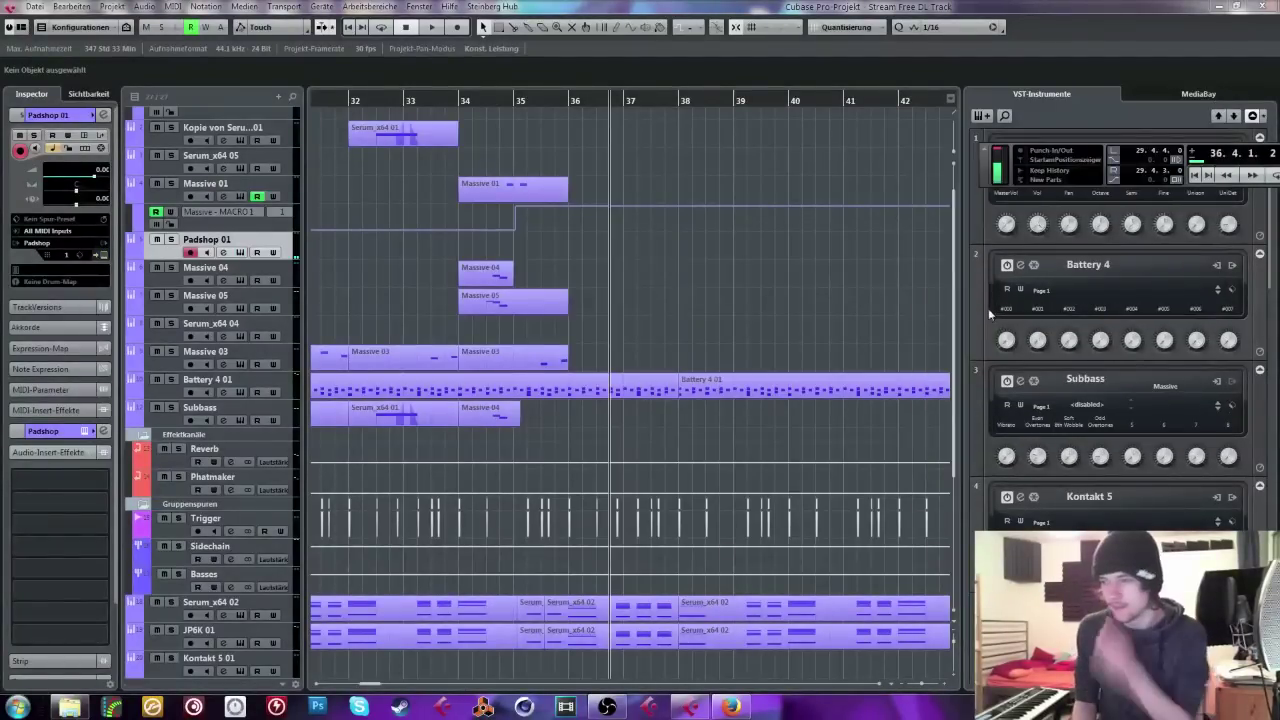
{"action": "left_click_drag", "start_coordinate": [990, 158], "coordinate": [190, 165]}
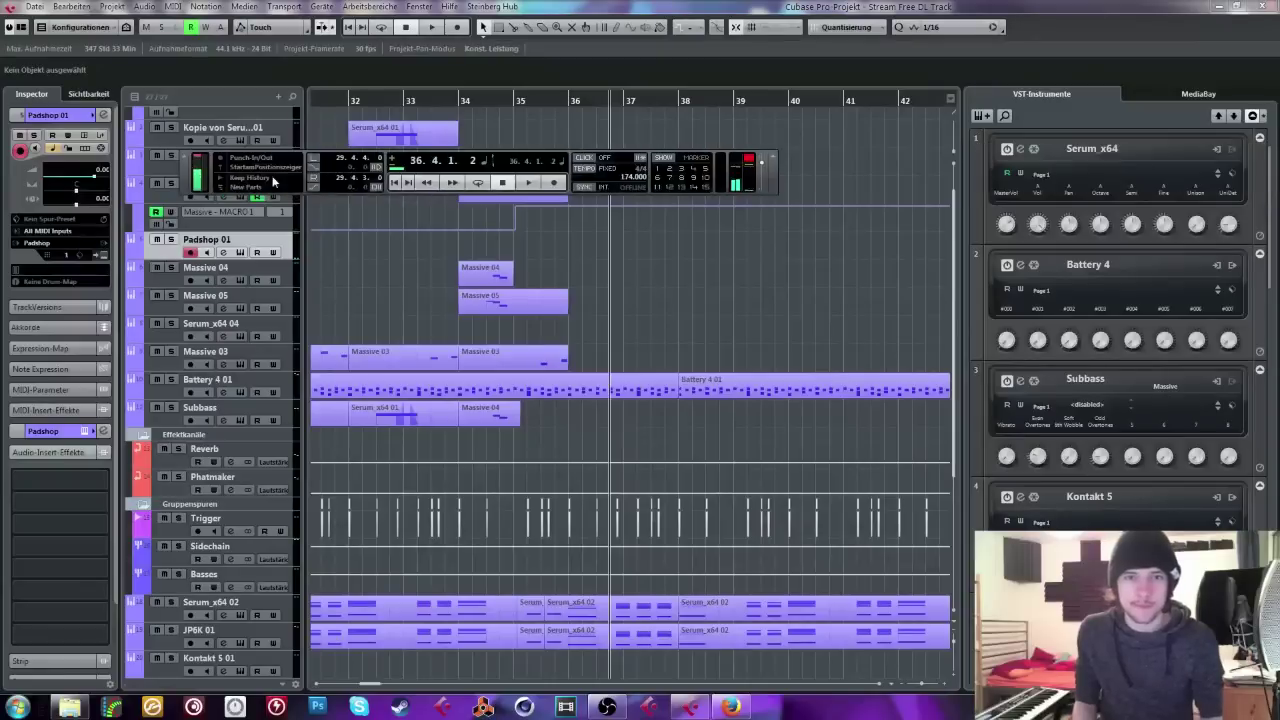
Step: Open the Padshop instrument of the Padshop 01 track and its list of five-star presets
{"action": "scroll", "coordinate": [1240, 200], "scroll_direction": "down", "scroll_amount": 10}
{"action": "left_click", "coordinate": [325, 237]}
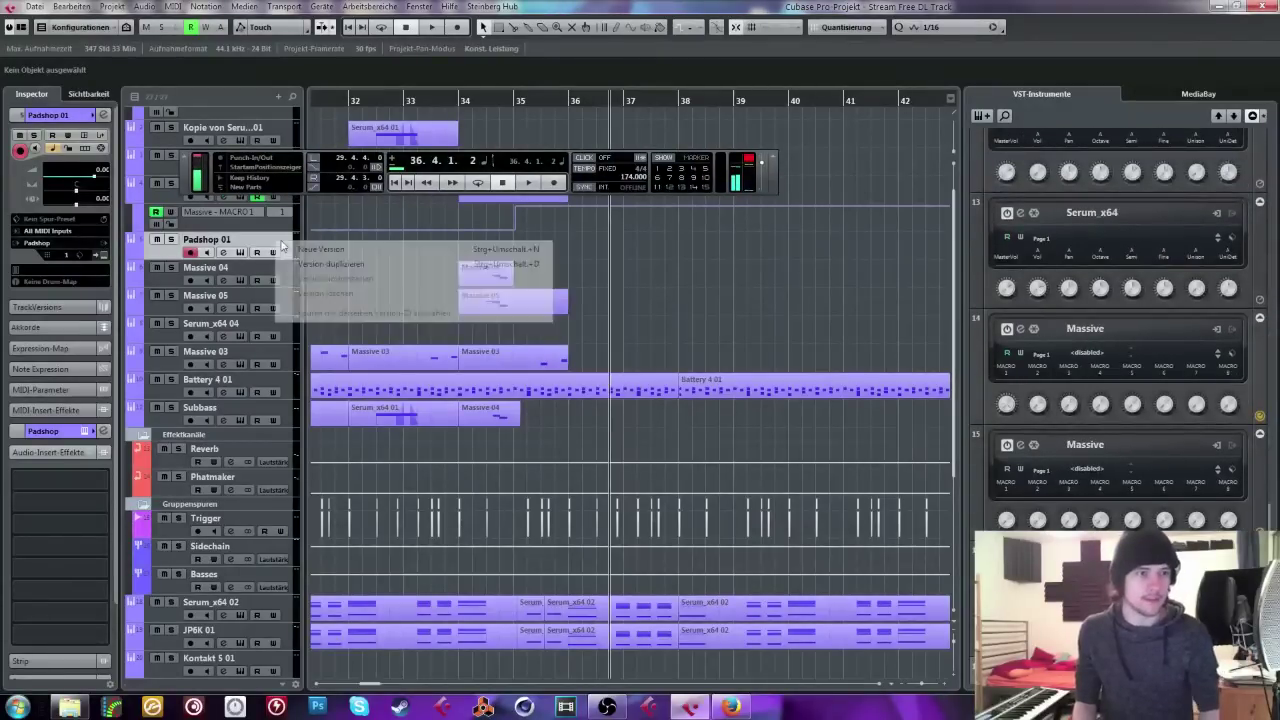
{"action": "left_click", "coordinate": [308, 238]}
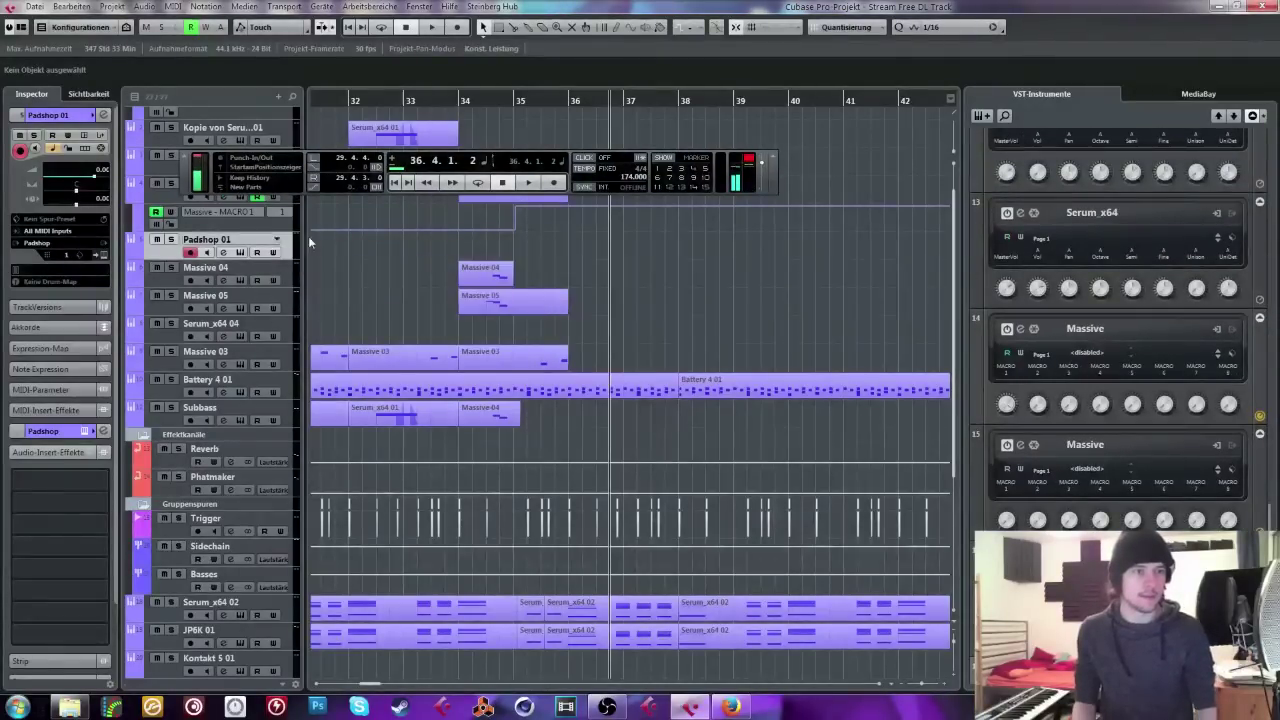
{"action": "left_click", "coordinate": [84, 140]}
{"action": "left_click", "coordinate": [611, 133]}
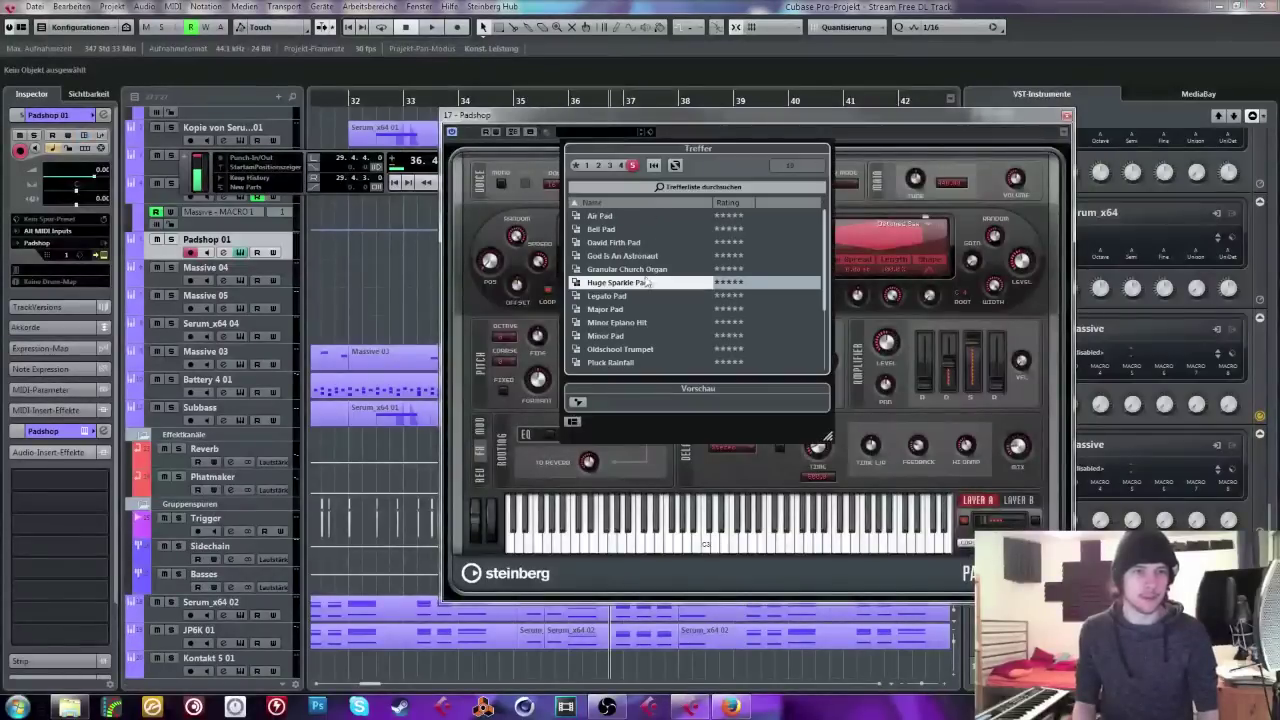
Step: Audition the Padshop presets Pluck Rainfall, Oldschool Trumpet and Minor Pad
{"action": "left_click", "coordinate": [611, 364]}
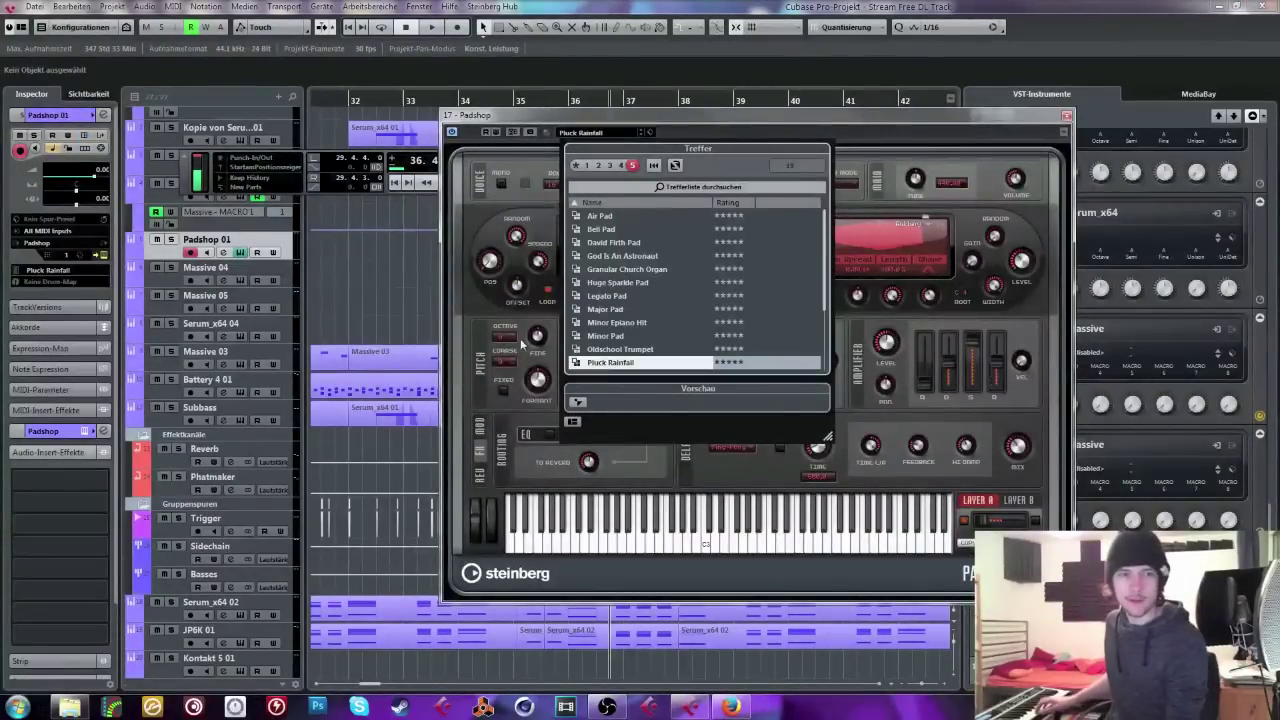
{"action": "left_click", "coordinate": [629, 350]}
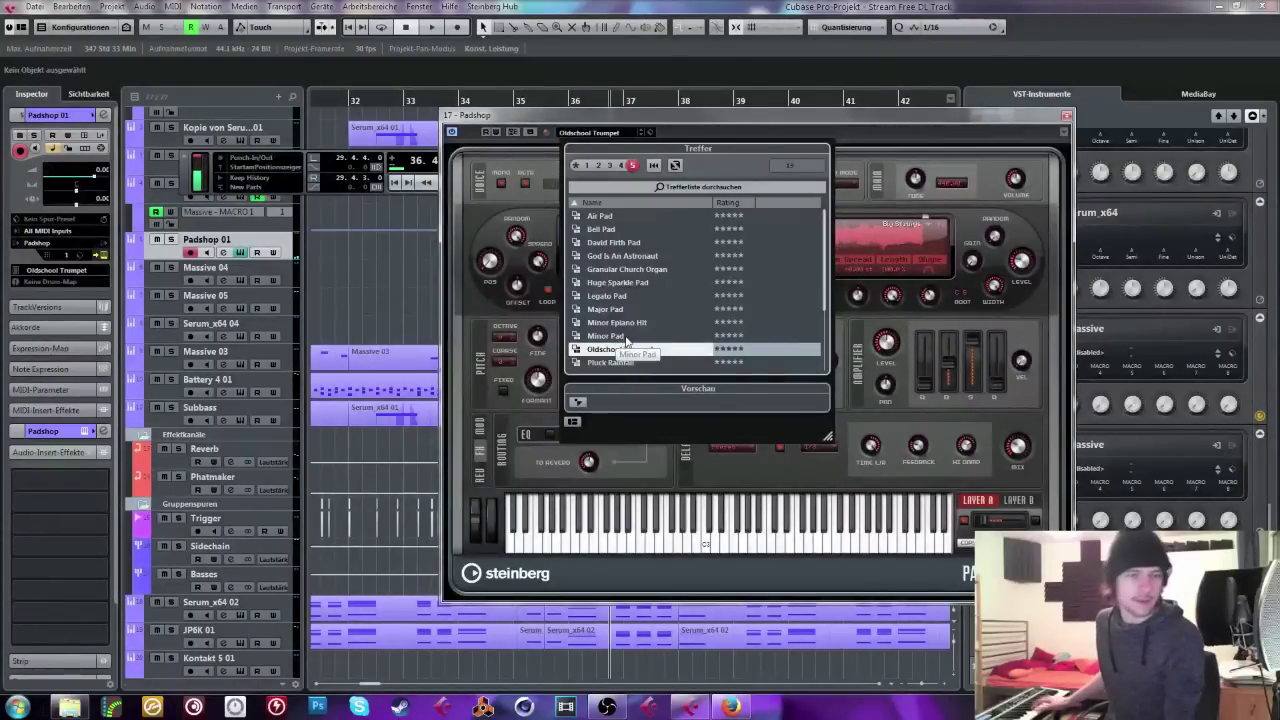
{"action": "left_click", "coordinate": [626, 338]}
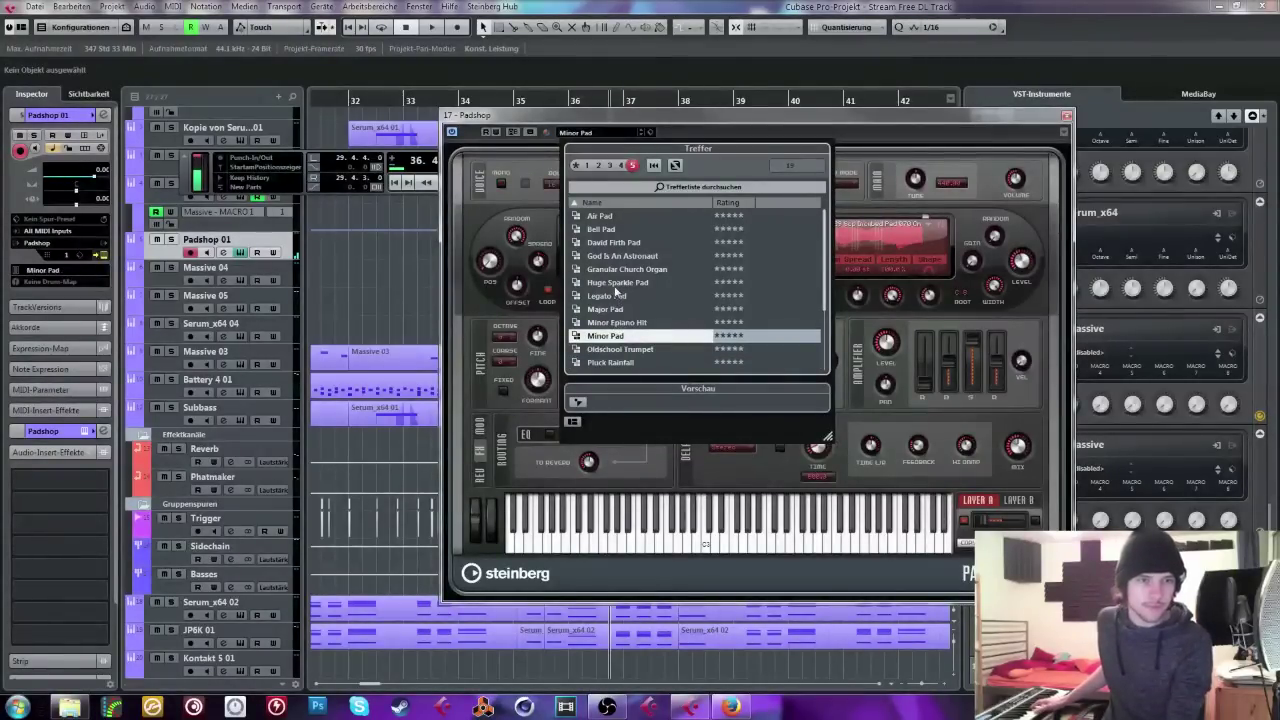
Step: Compare the presets Saw Layer and Quite The Layer, load Saw Layer, and close the Padshop window
{"action": "scroll", "coordinate": [611, 258], "scroll_direction": "down", "scroll_amount": 3}
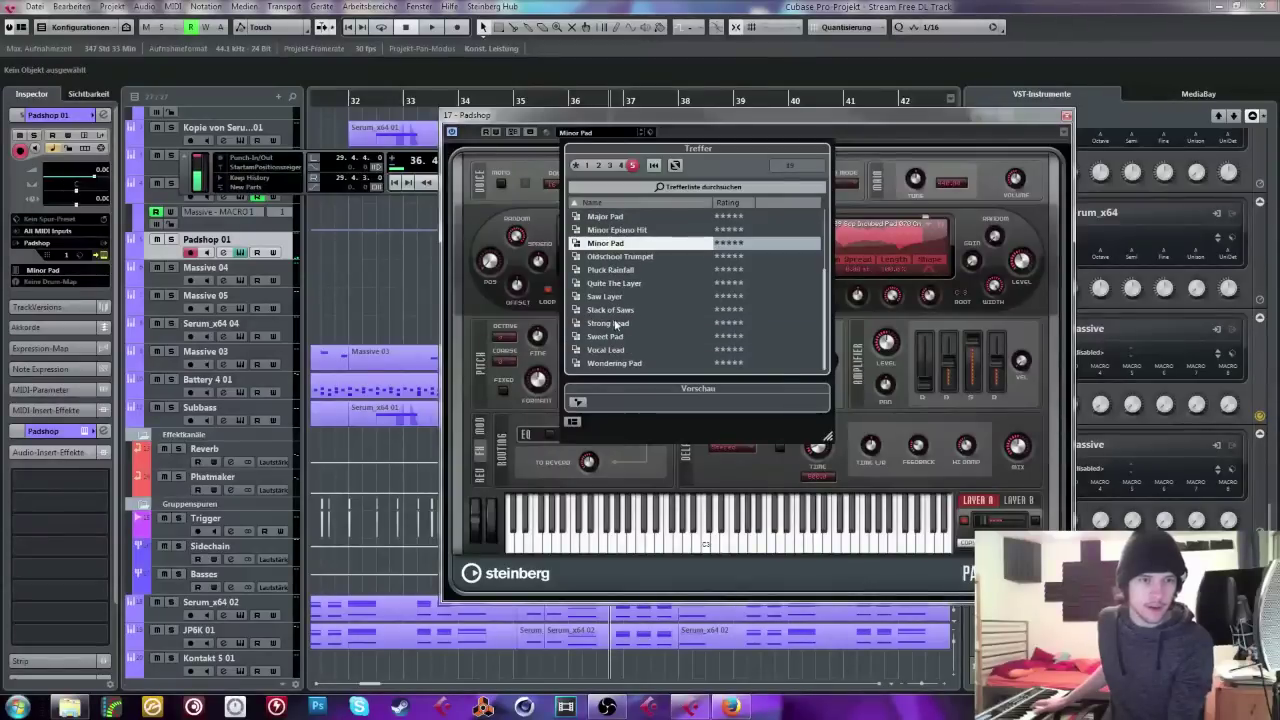
{"action": "left_click", "coordinate": [609, 300]}
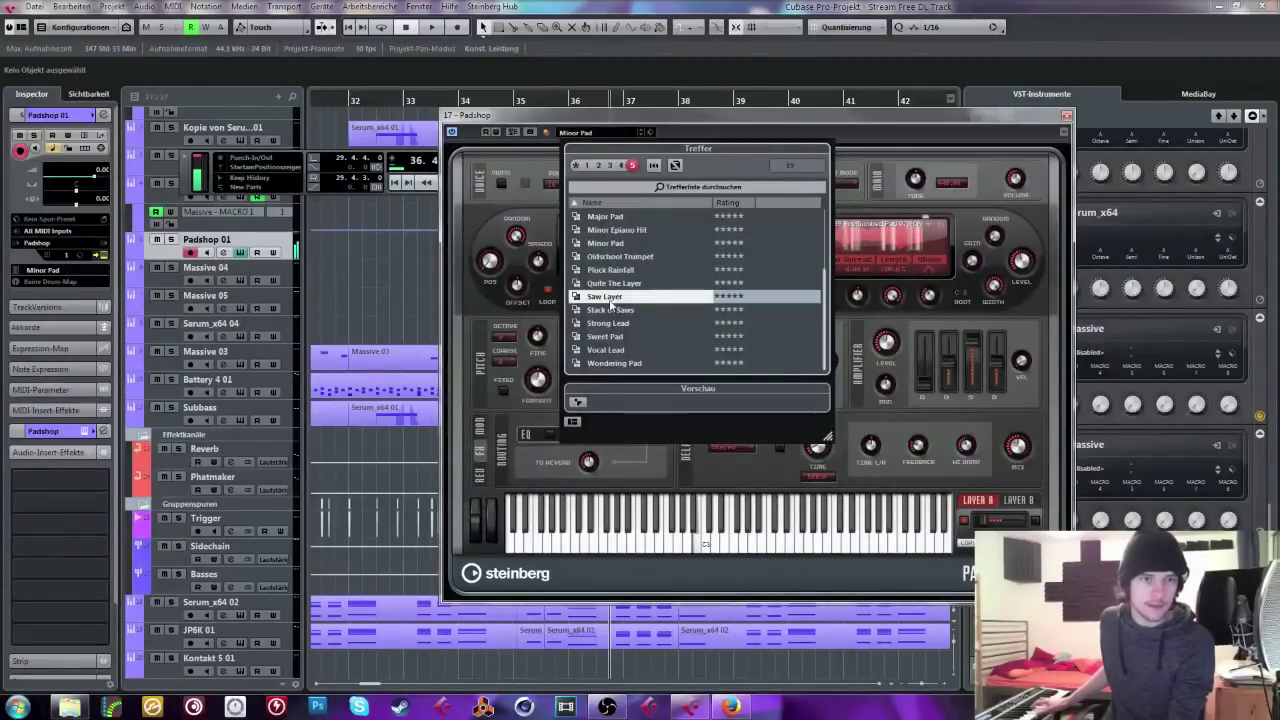
{"action": "left_click", "coordinate": [617, 284]}
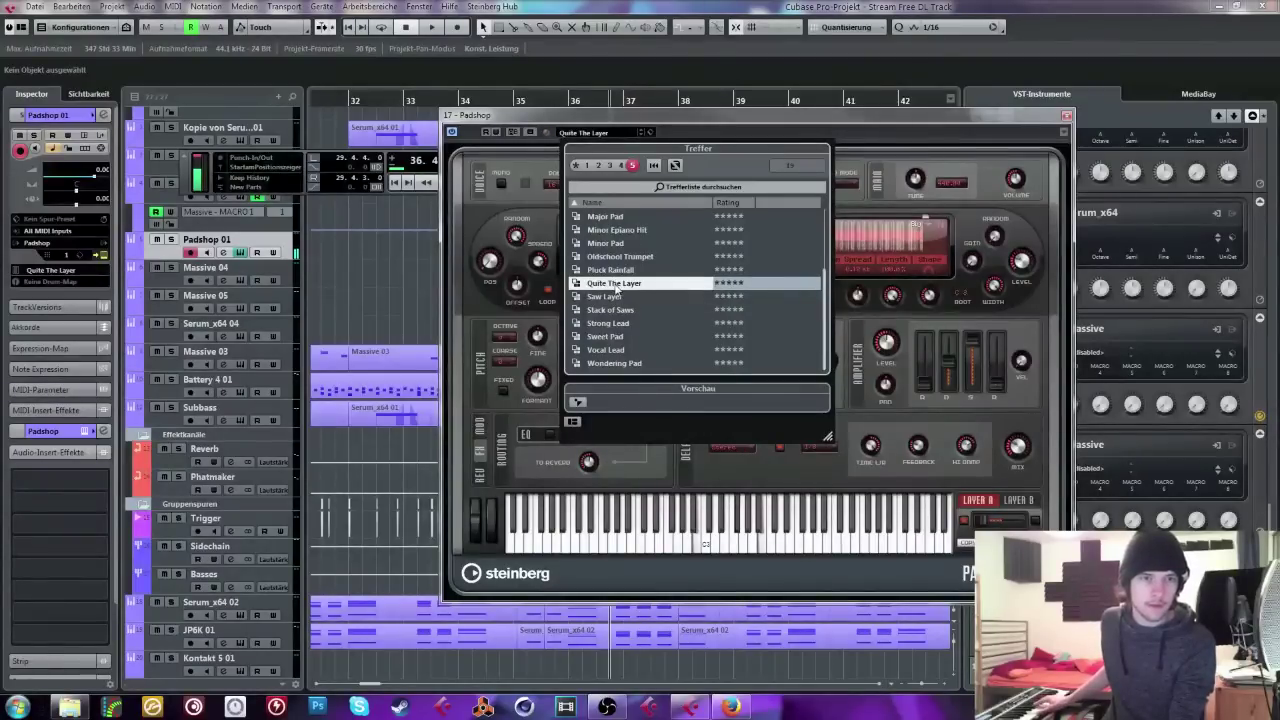
{"action": "left_click", "coordinate": [613, 298]}
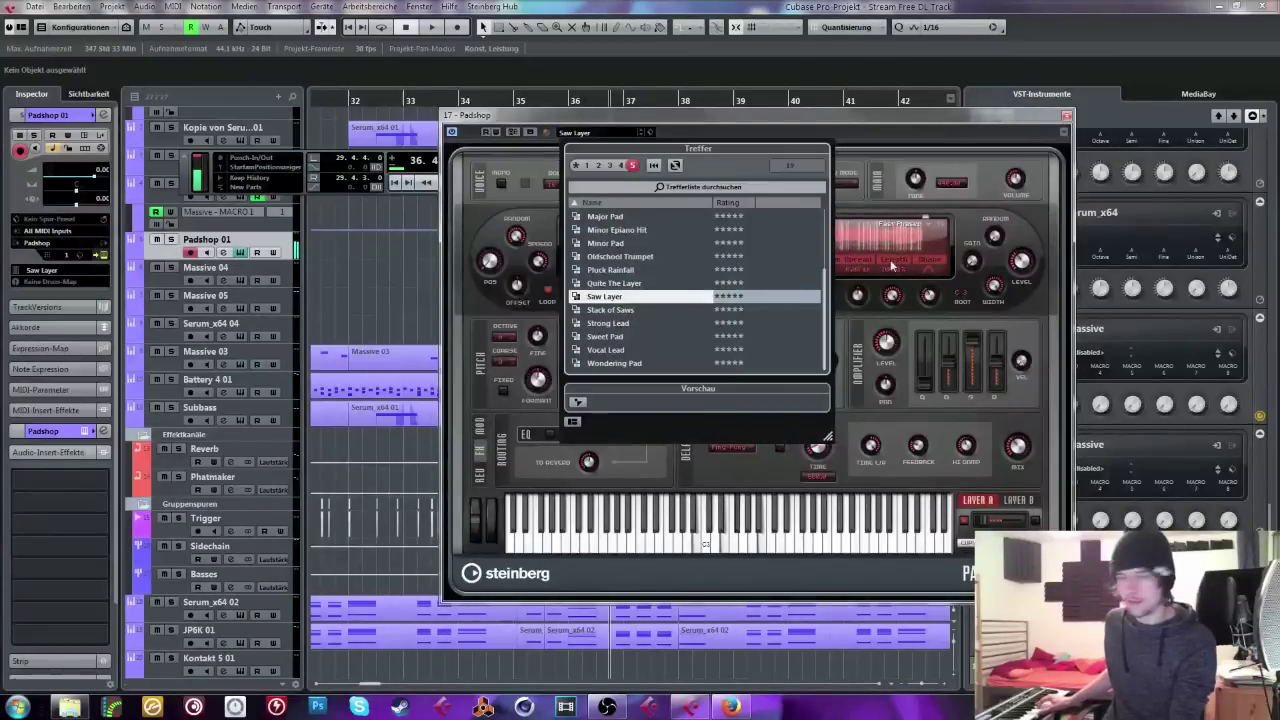
{"action": "left_click", "coordinate": [903, 122]}
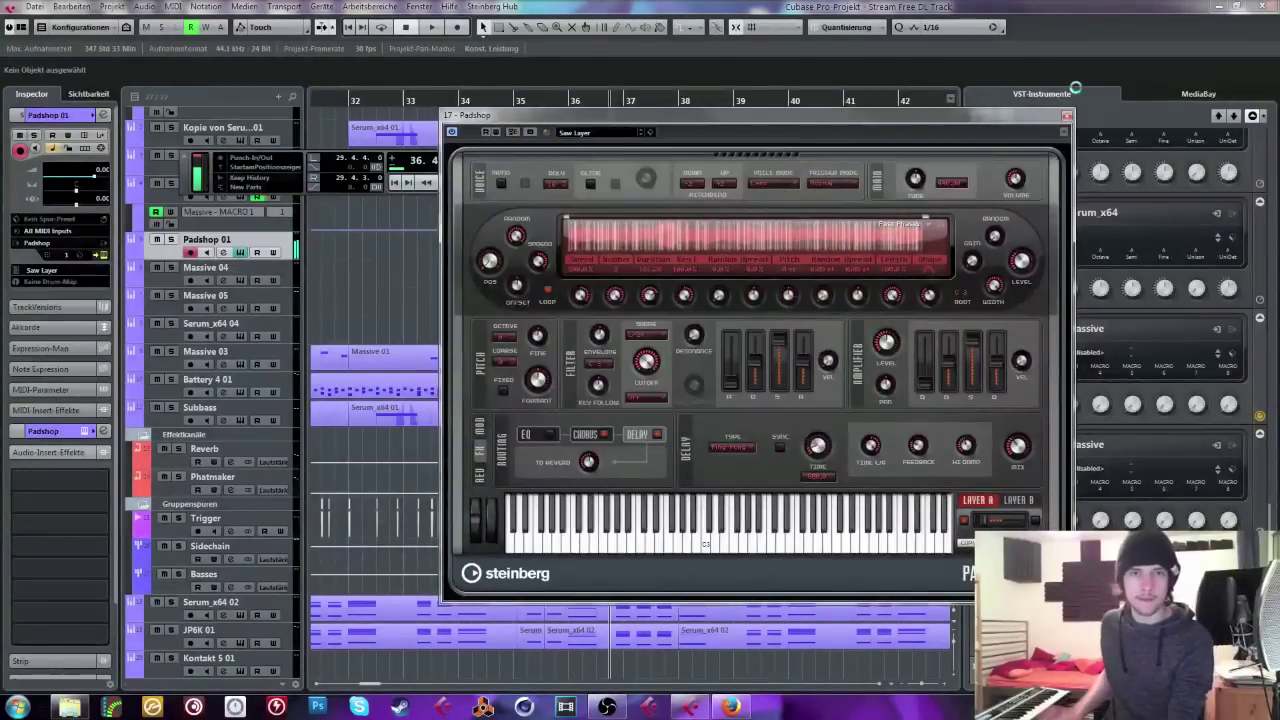
{"action": "left_click", "coordinate": [1066, 116]}
Step: Move the Padshop 01 track down between the Serum_x64 02 and JP6K 01 tracks
{"action": "scroll", "coordinate": [628, 621], "scroll_direction": "down", "scroll_amount": 4}
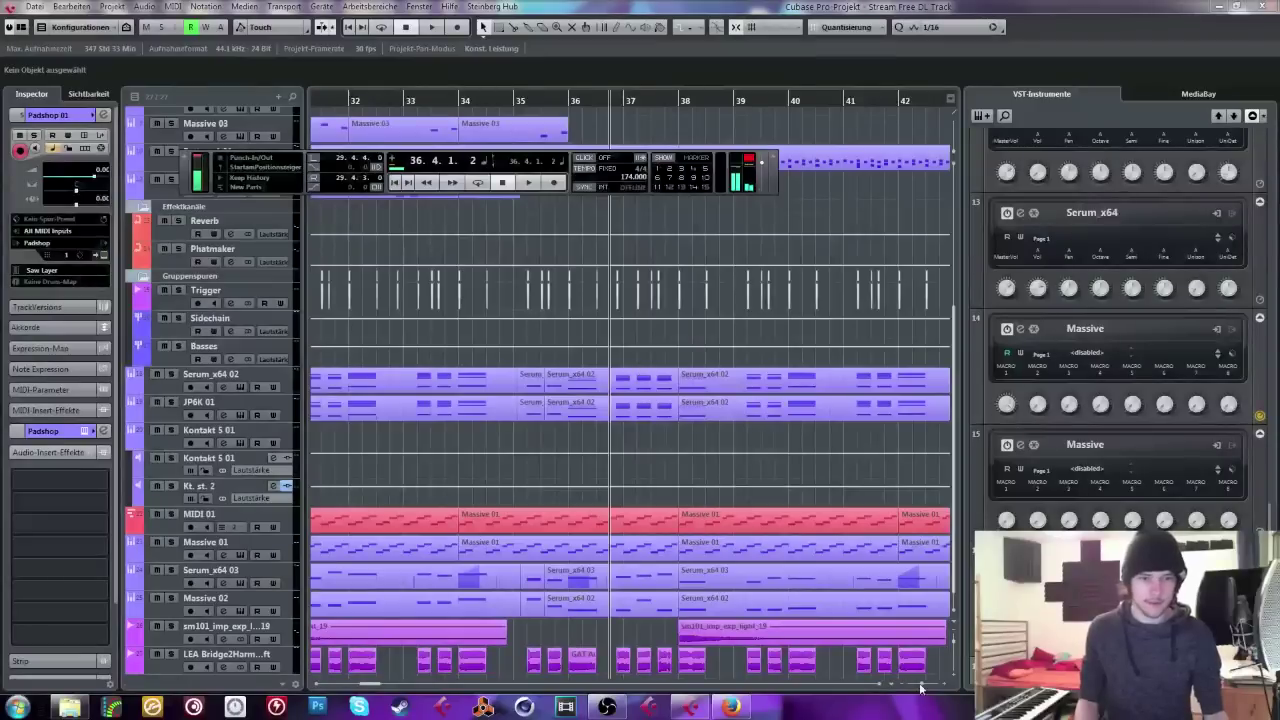
{"action": "key", "text": "g"}
{"action": "key", "text": "g"}
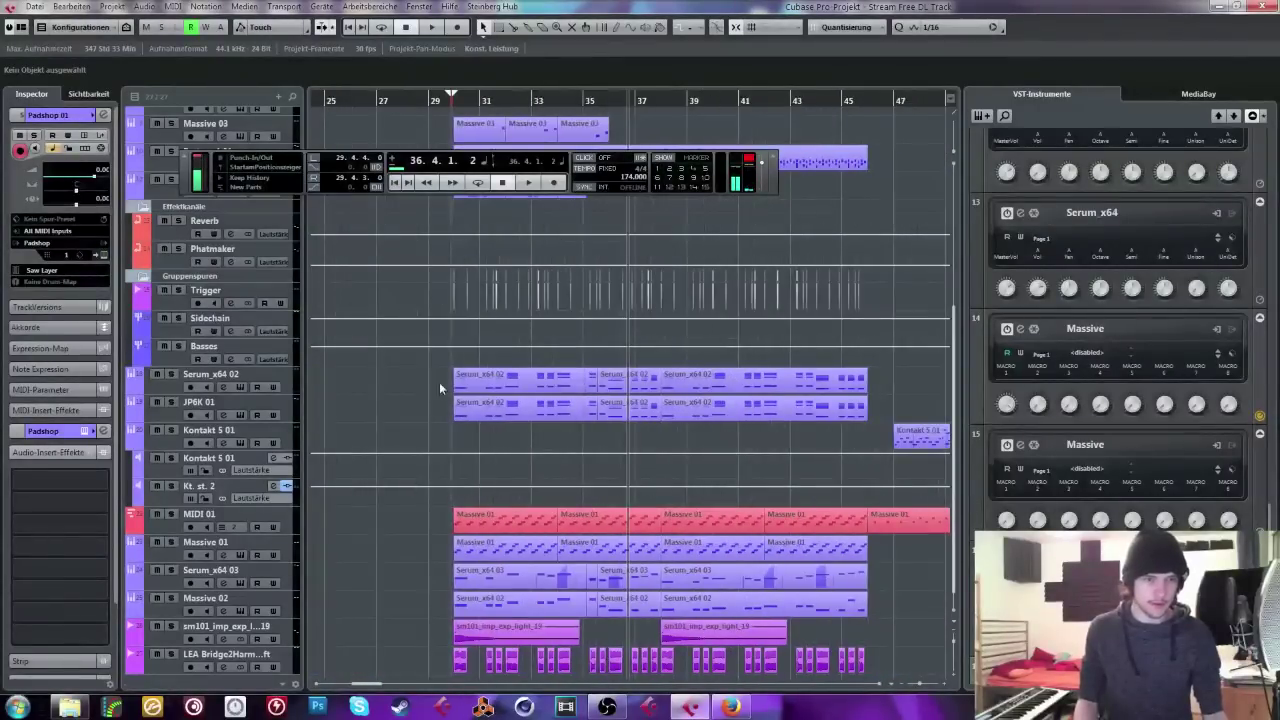
{"action": "left_click", "coordinate": [470, 381]}
{"action": "scroll", "coordinate": [287, 287], "scroll_direction": "up", "scroll_amount": 4}
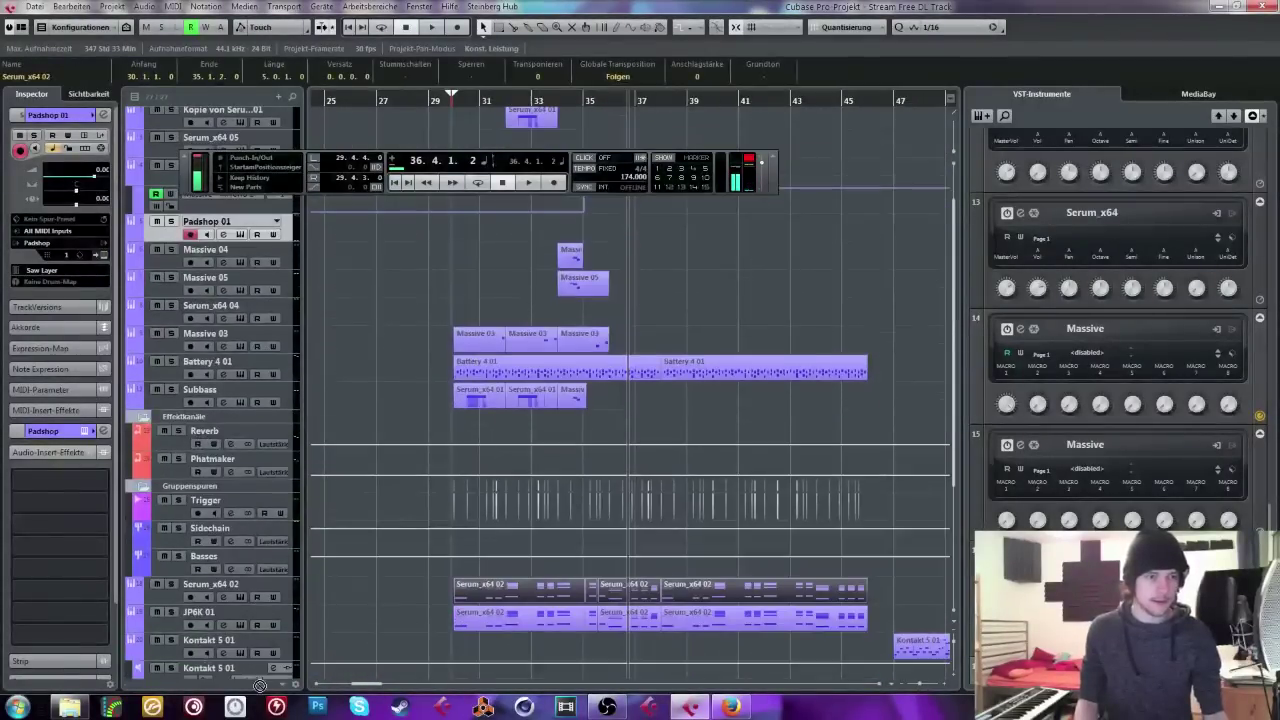
{"action": "scroll", "coordinate": [262, 682], "scroll_direction": "down", "scroll_amount": 5}
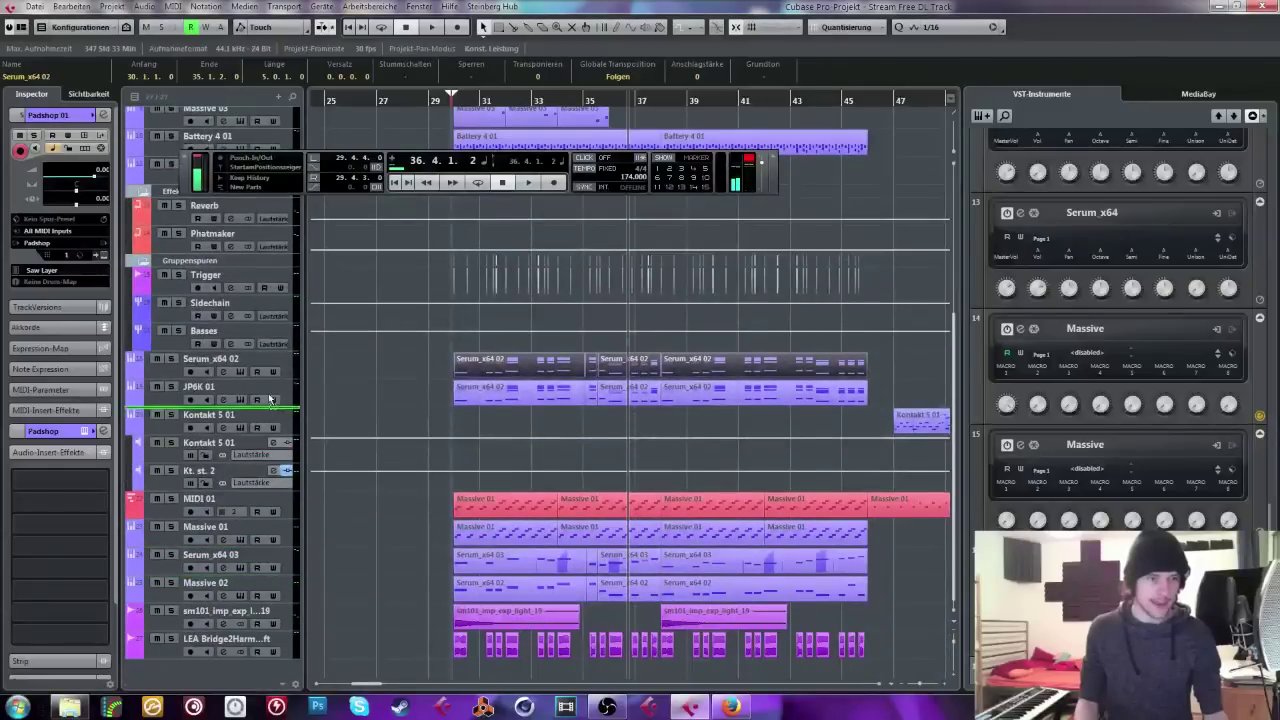
{"action": "left_click_drag", "start_coordinate": [268, 398], "coordinate": [270, 382]}
{"action": "scroll", "coordinate": [473, 347], "scroll_direction": "right", "scroll_amount": 3}
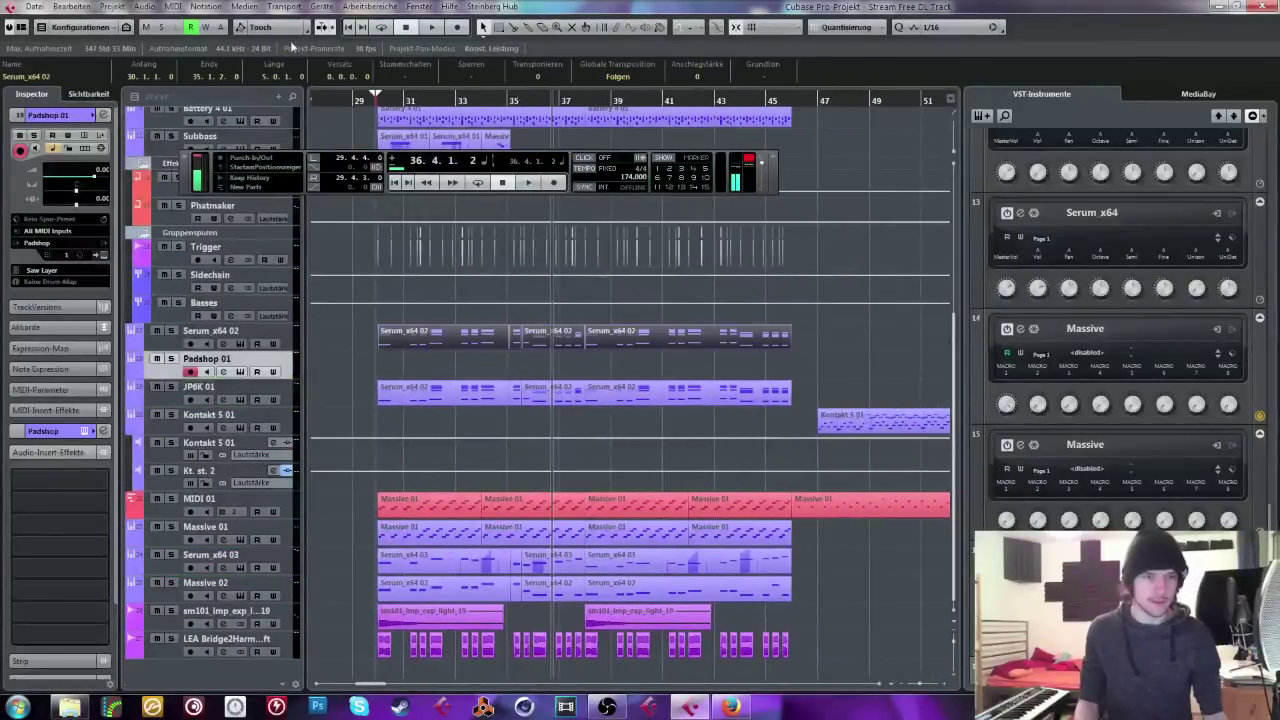
Step: Copy the Serum_x64 02 parts onto the Padshop 01 track and play them soloed from bar 30
{"action": "left_click_drag", "start_coordinate": [383, 103], "coordinate": [385, 210]}
{"action": "left_click_drag", "start_coordinate": [451, 335], "coordinate": [451, 358]}
{"action": "left_click", "coordinate": [170, 358]}
{"action": "key", "text": "space"}
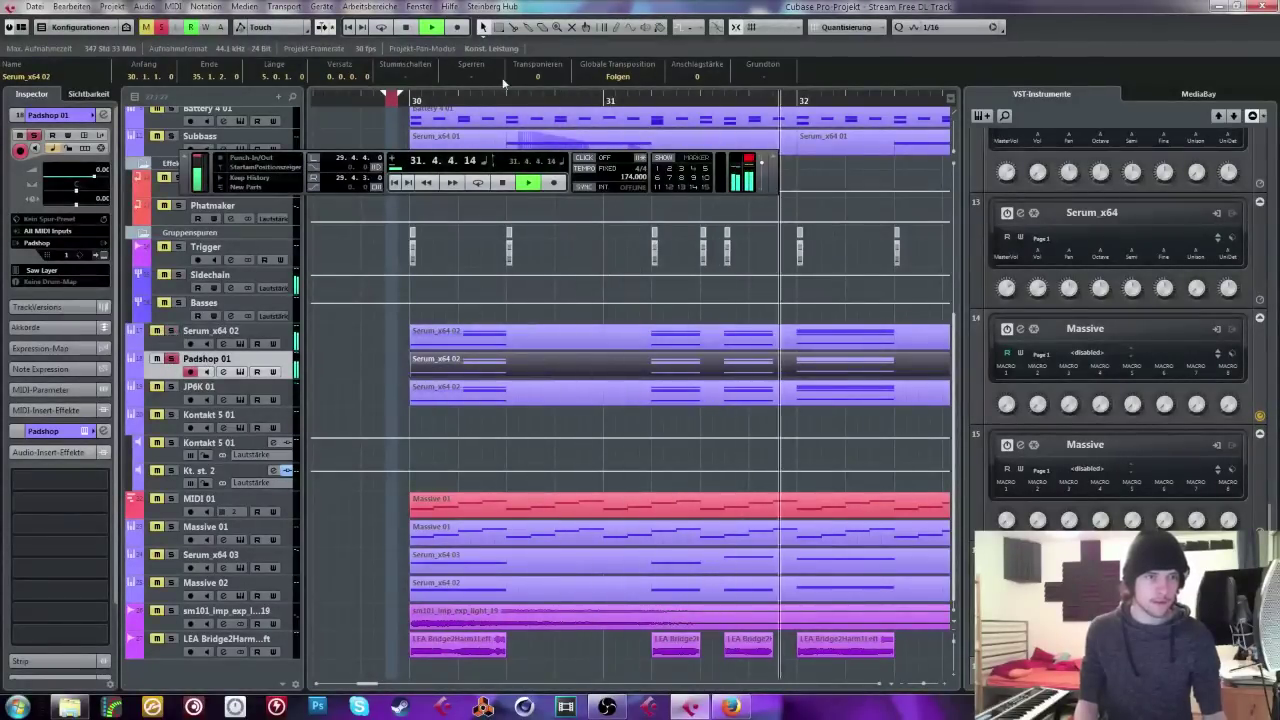
Step: Transpose the copied Padshop 01 parts up 12 semitones and lower the track's volume to about -6.37 dB
{"action": "scroll", "coordinate": [538, 78], "scroll_direction": "up", "scroll_amount": 12}
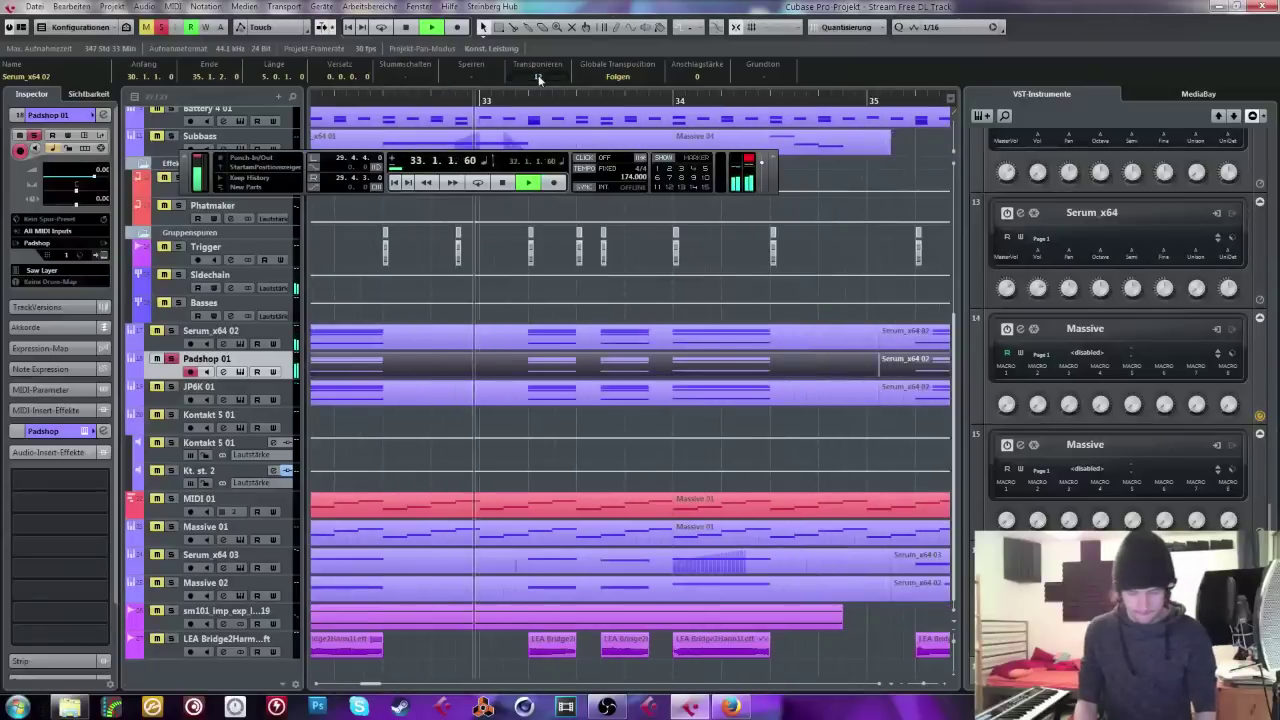
{"action": "left_click", "coordinate": [242, 372]}
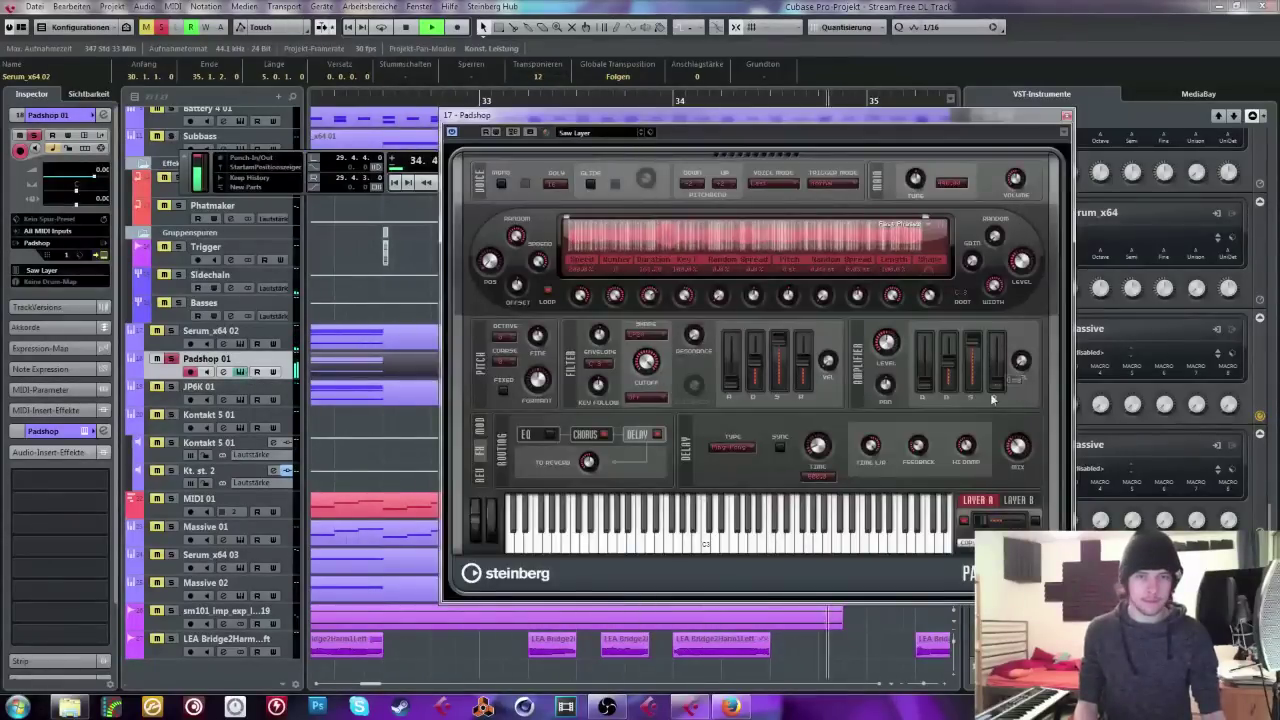
{"action": "left_click", "coordinate": [240, 372]}
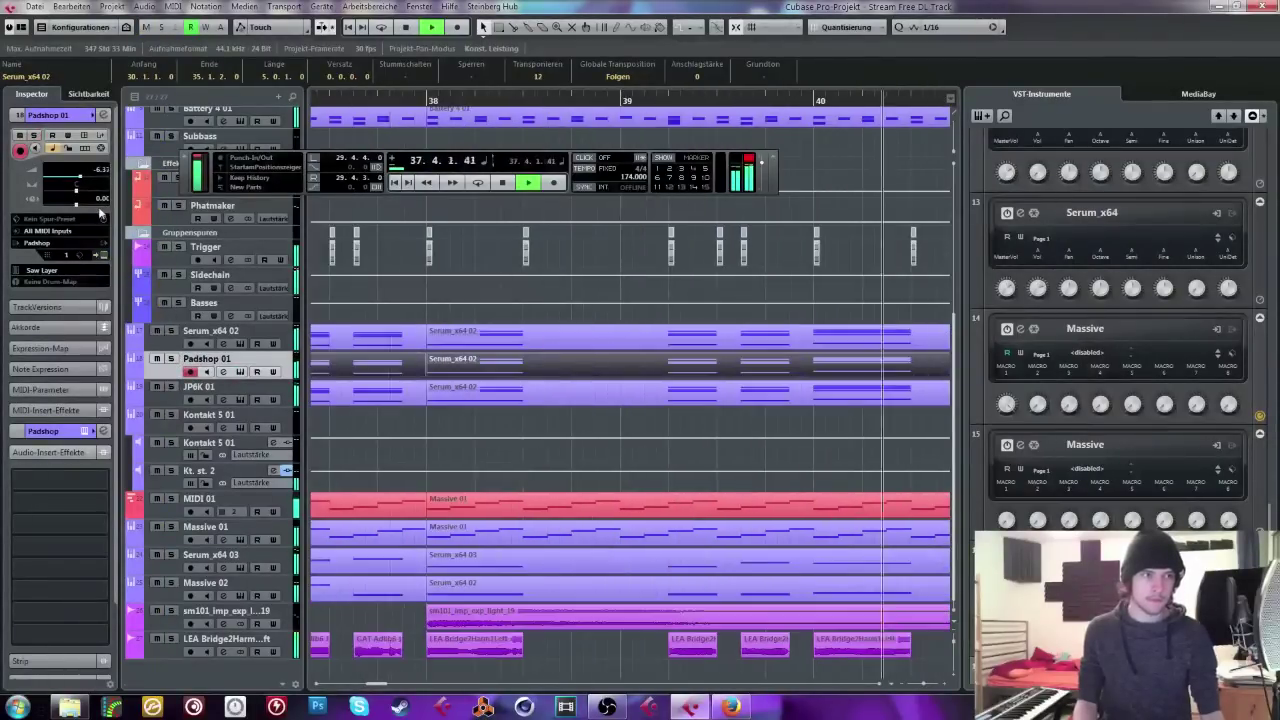
Step: Route the Padshop 01 channel to the Sidechain group and apply a low cut at about 309 Hz
{"action": "left_click", "coordinate": [102, 116]}
{"action": "left_click", "coordinate": [470, 301]}
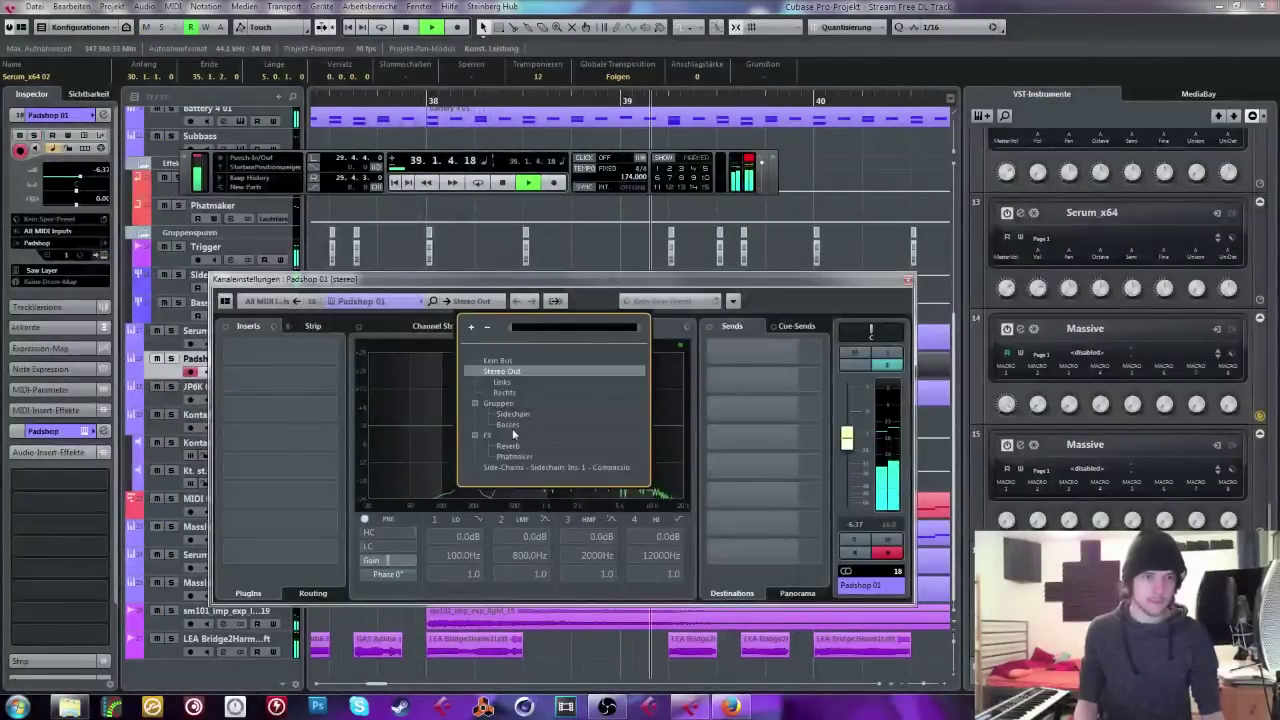
{"action": "left_click", "coordinate": [514, 414]}
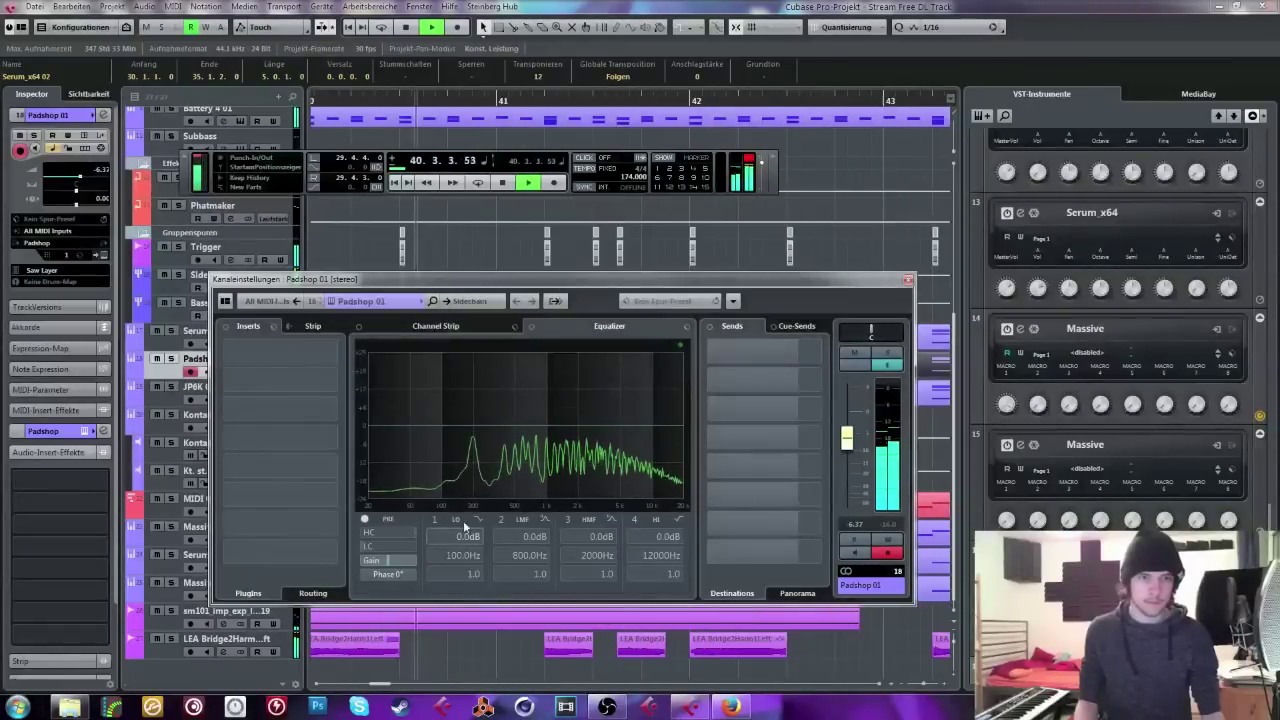
{"action": "left_click", "coordinate": [372, 547]}
{"action": "left_click_drag", "start_coordinate": [400, 428], "coordinate": [495, 430]}
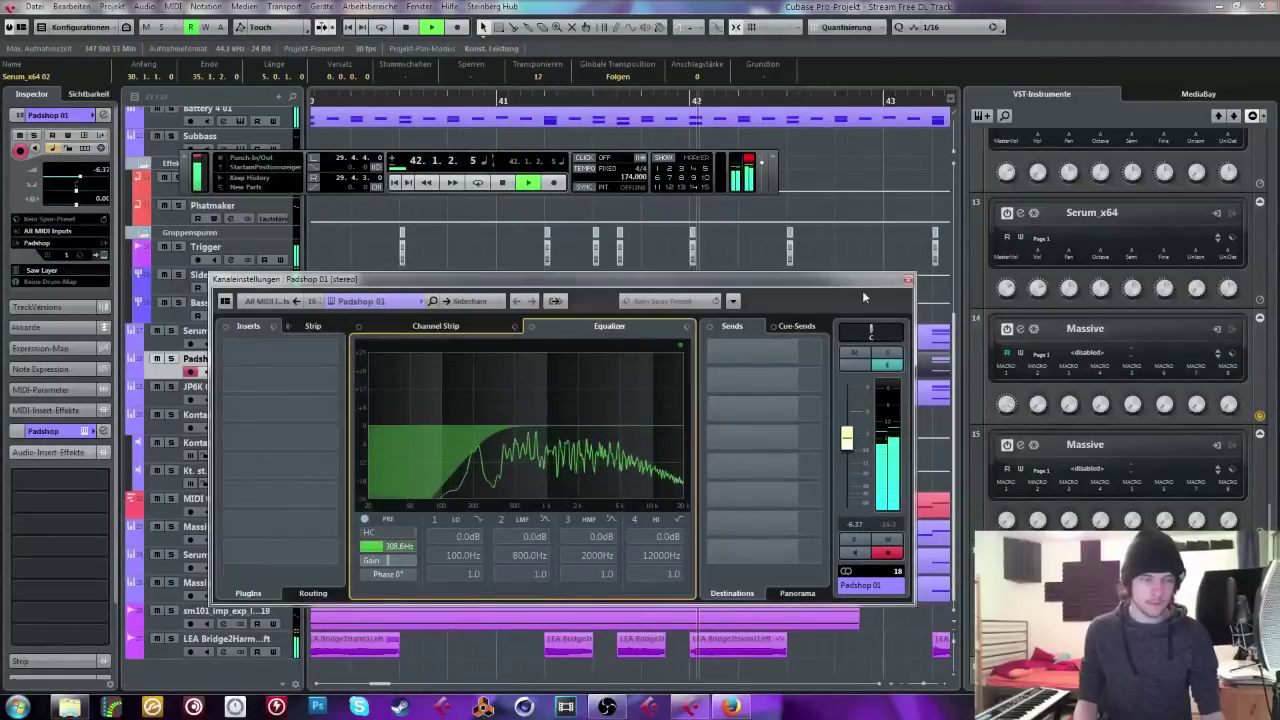
{"action": "left_click", "coordinate": [907, 281]}
Step: Replay the drop from bar 30 and solo the Padshop 01 track to check its sound
{"action": "key", "text": "g"}
{"action": "key", "text": "g"}
{"action": "key", "text": "g"}
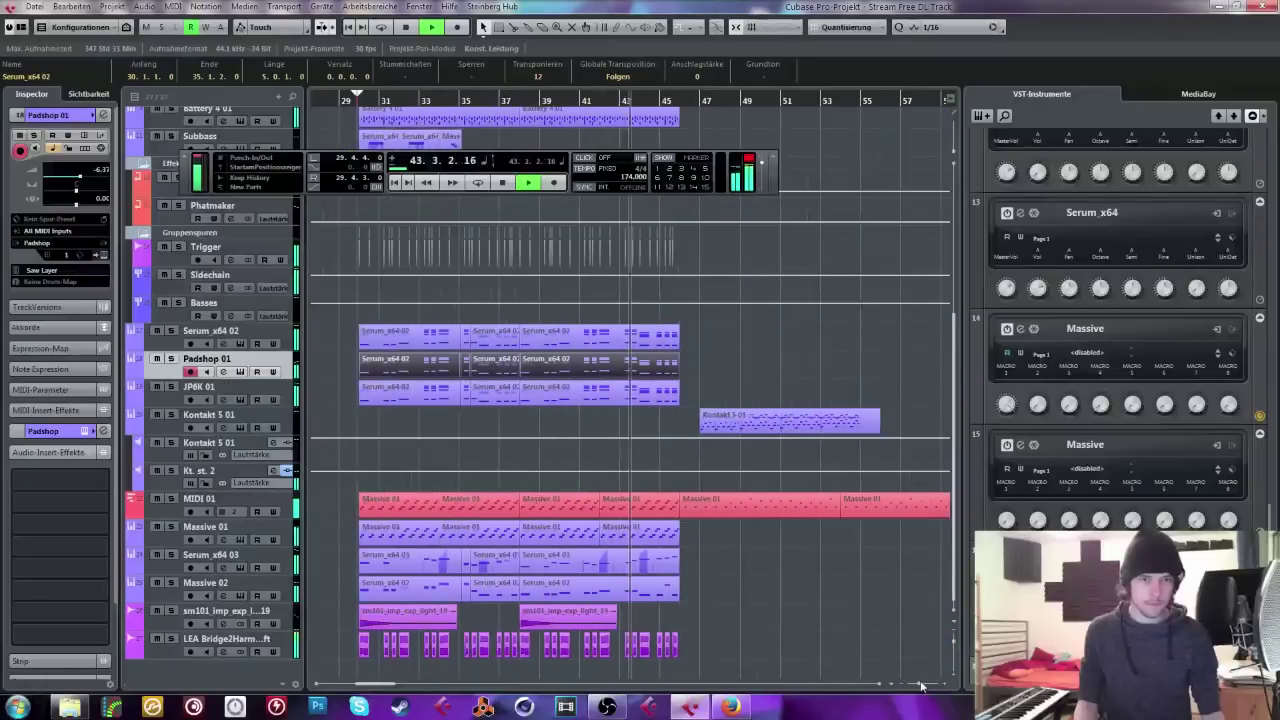
{"action": "left_click_drag", "start_coordinate": [365, 103], "coordinate": [340, 112]}
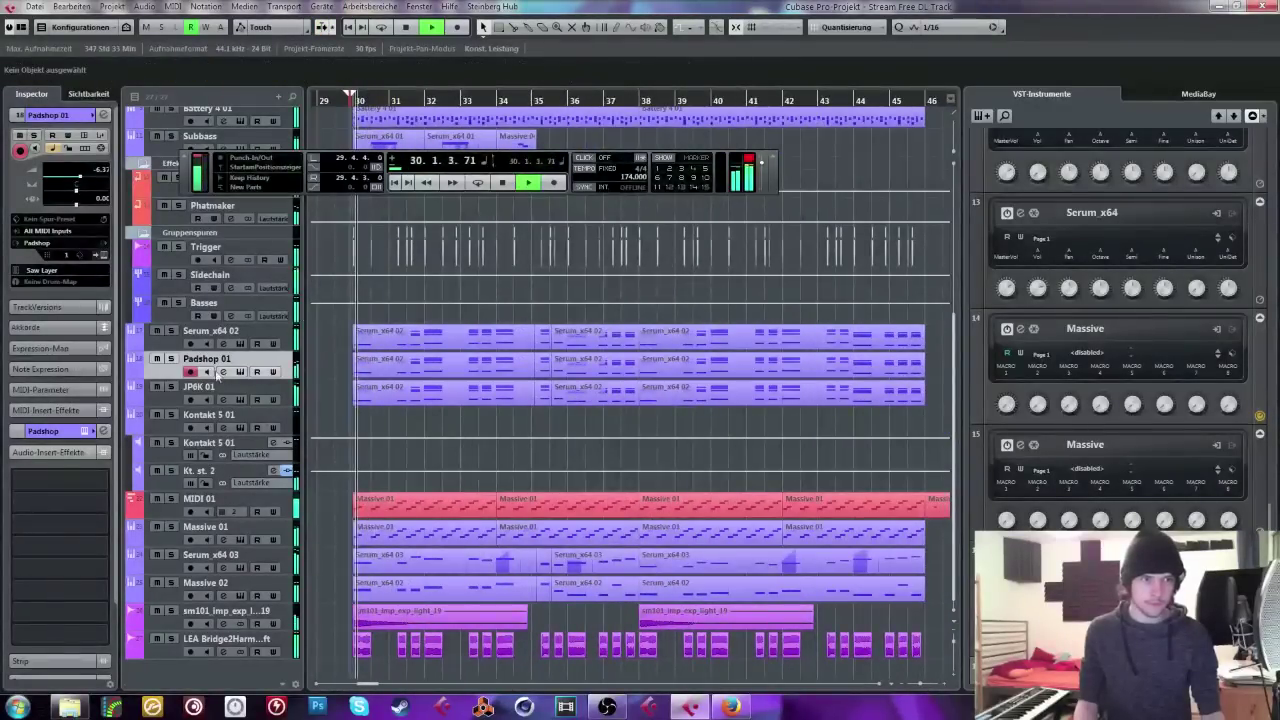
{"action": "left_click", "coordinate": [170, 358]}
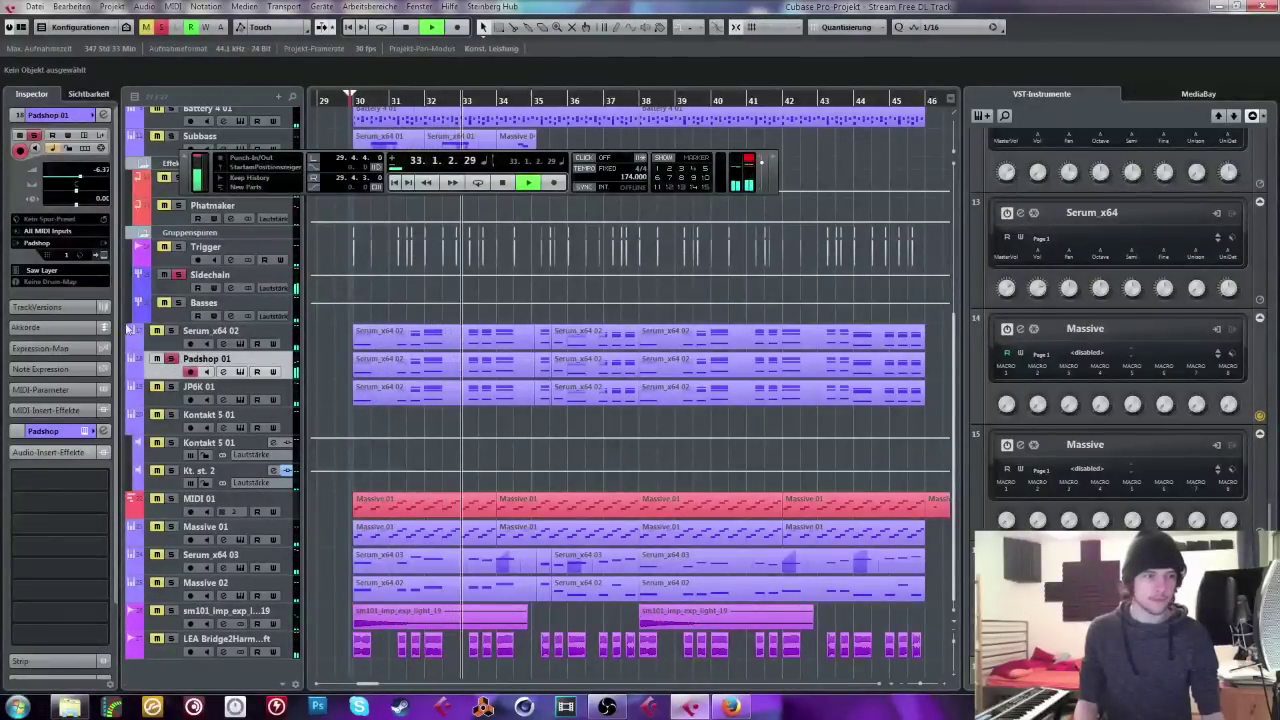
Step: Switch on Padshop's built-in reverb for the Saw Layer sound
{"action": "left_click", "coordinate": [53, 148]}
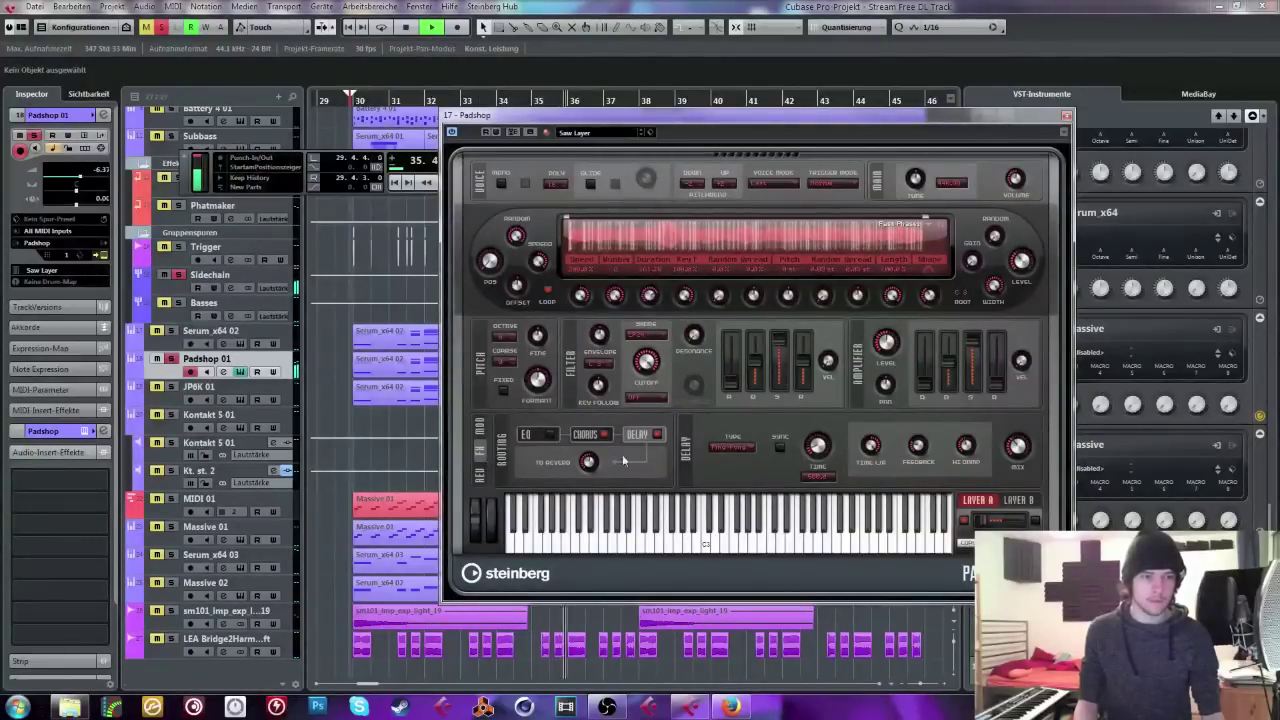
{"action": "mouse_move", "coordinate": [1027, 467]}
{"action": "left_click", "coordinate": [488, 479]}
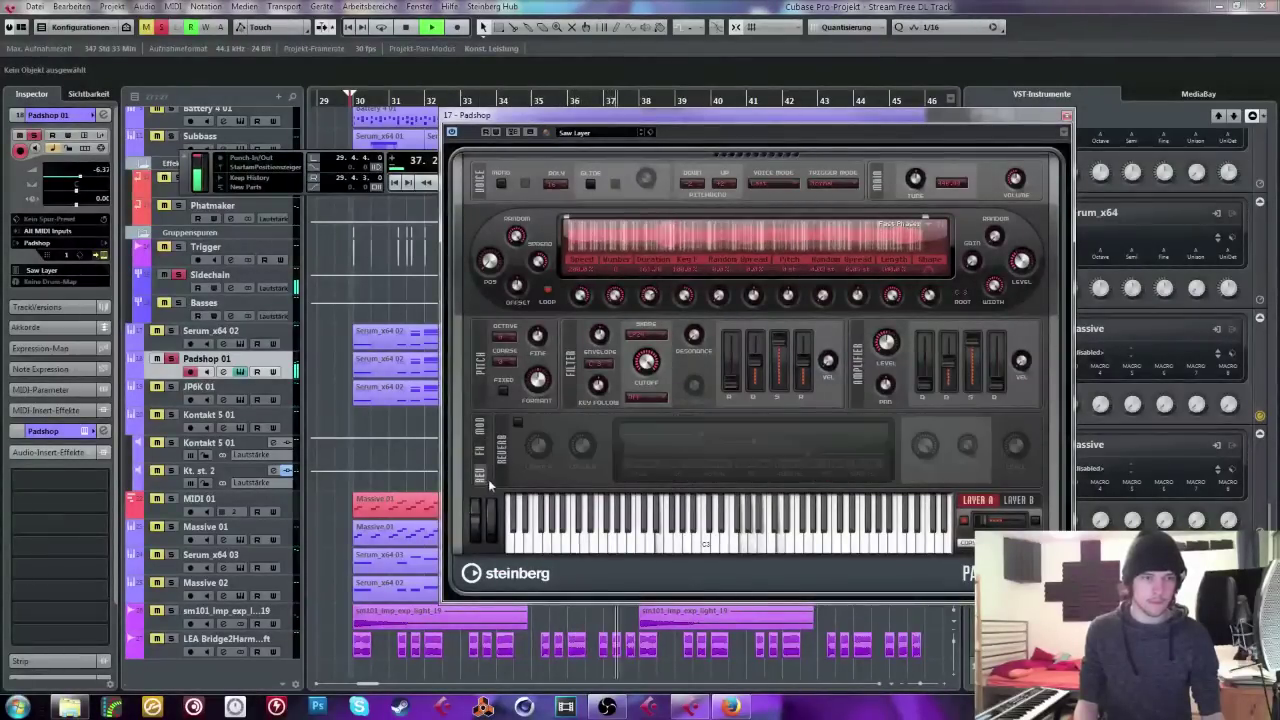
{"action": "left_click", "coordinate": [518, 422]}
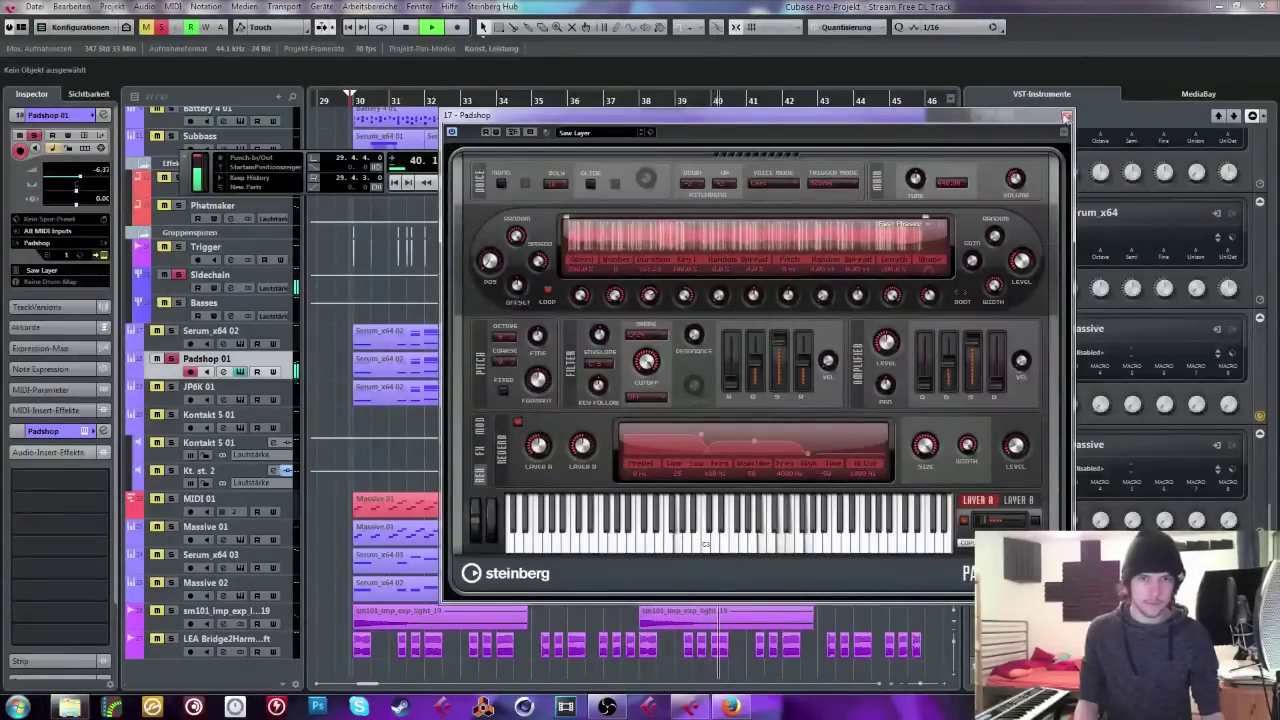
Step: Listen to Padshop 01 soloed together with Serum_x64 02 and JP6K 01 from bar 30, and clear the solos
{"action": "left_click", "coordinate": [408, 308]}
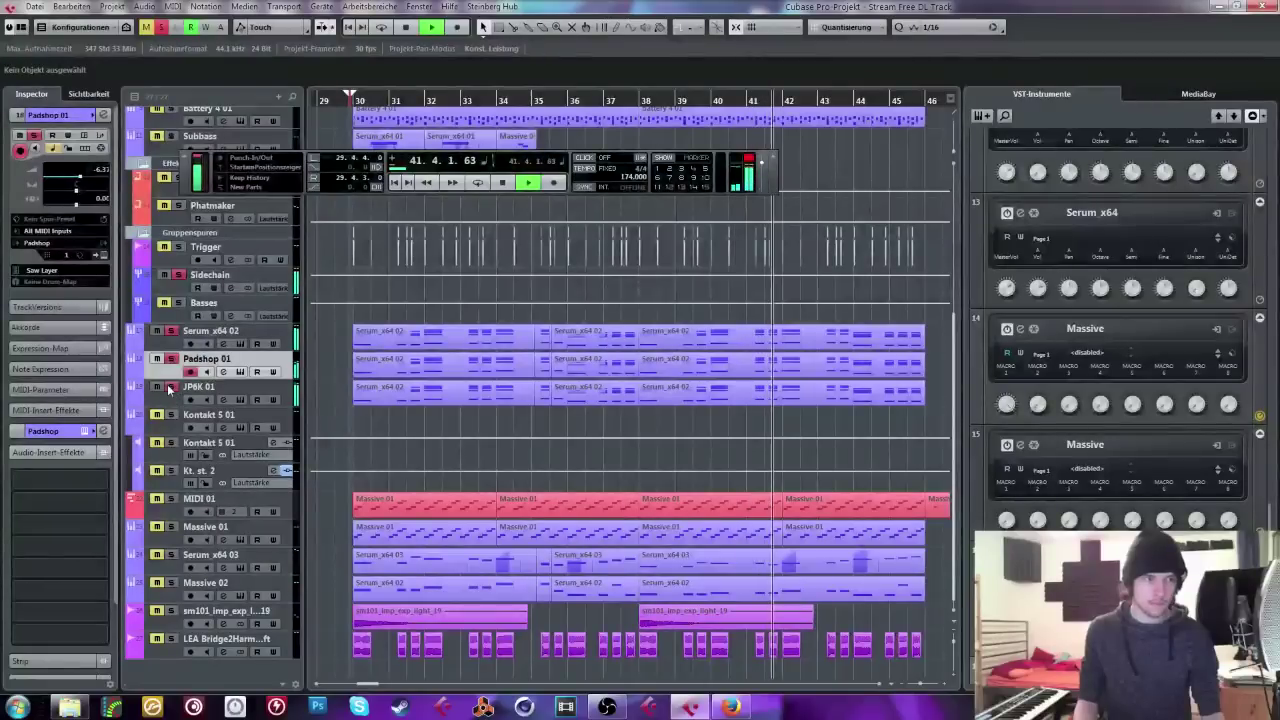
{"action": "key", "text": "space"}
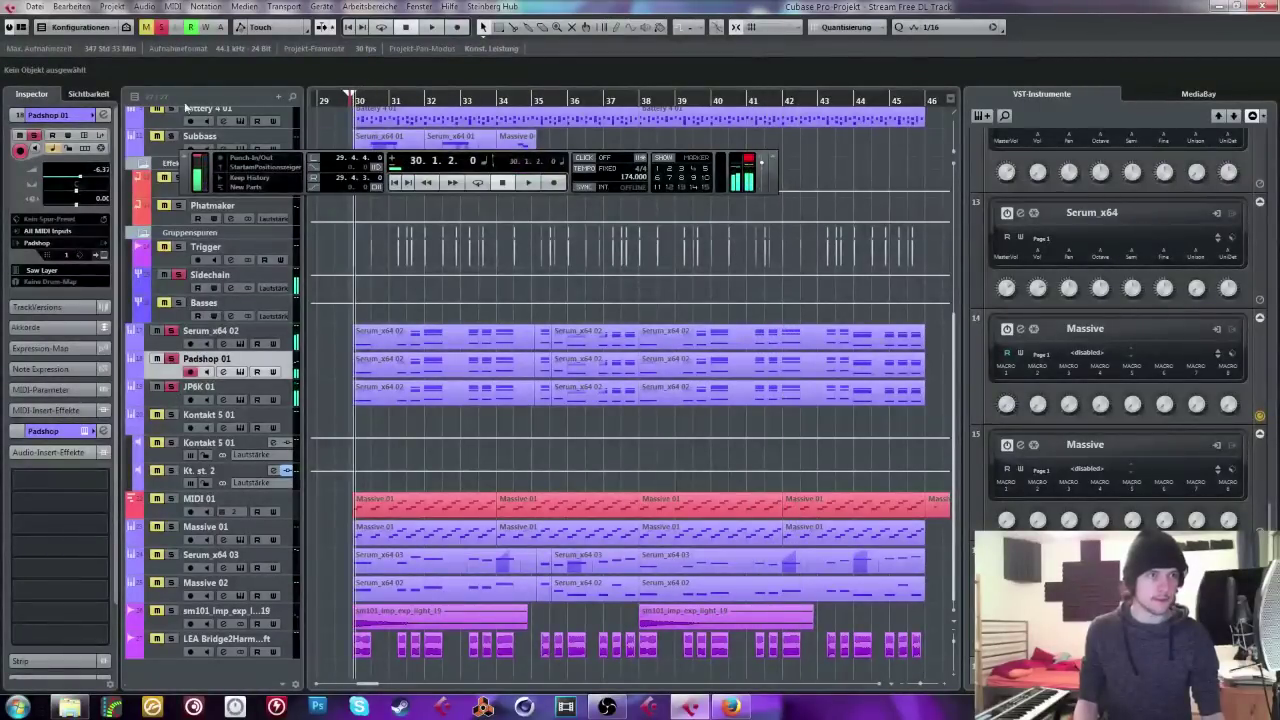
{"action": "key", "text": "space"}
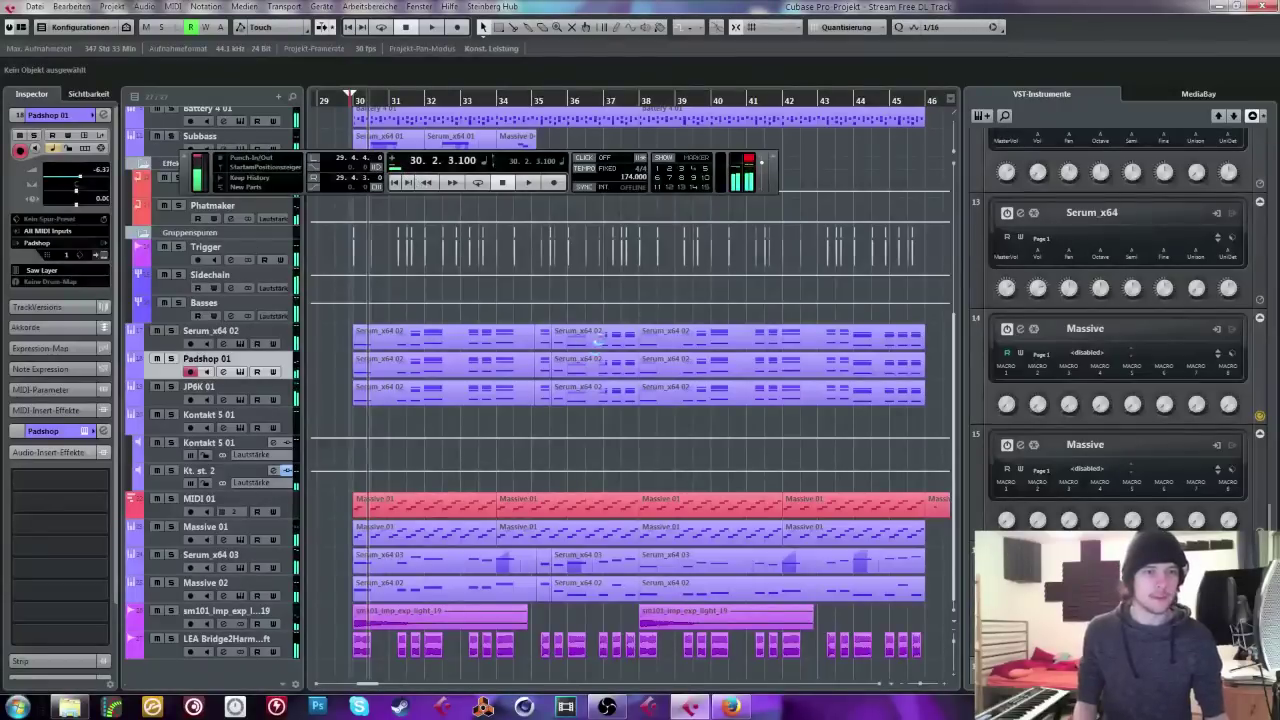
Step: Play the full mix from bar 30 and move the transport panel off the track list to the empty area after bar 36
{"action": "scroll", "coordinate": [647, 306], "scroll_direction": "up", "scroll_amount": 5}
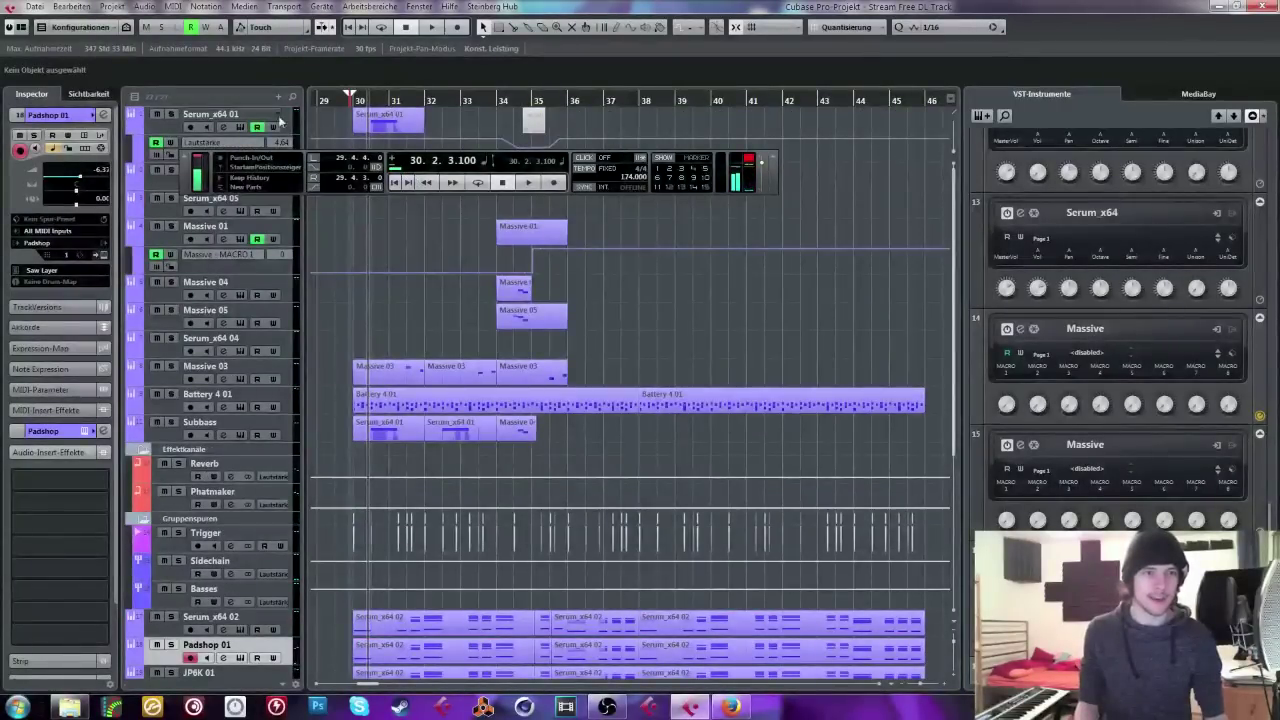
{"action": "mouse_move", "coordinate": [350, 97]}
{"action": "left_mouse_down"}
{"action": "mouse_move", "coordinate": [352, 125]}
{"action": "mouse_move", "coordinate": [352, 113]}
{"action": "left_mouse_up"}
{"action": "left_click_drag", "start_coordinate": [212, 183], "coordinate": [636, 352]}
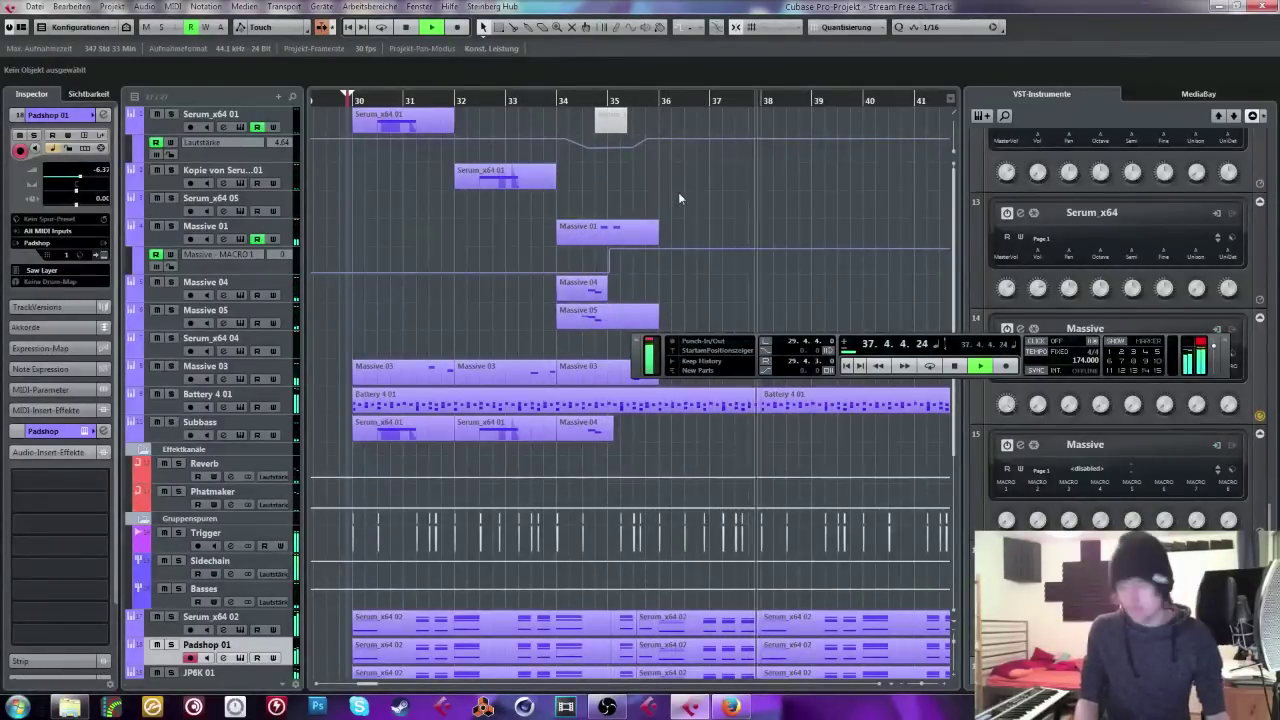
{"action": "left_click_drag", "start_coordinate": [666, 357], "coordinate": [695, 200]}
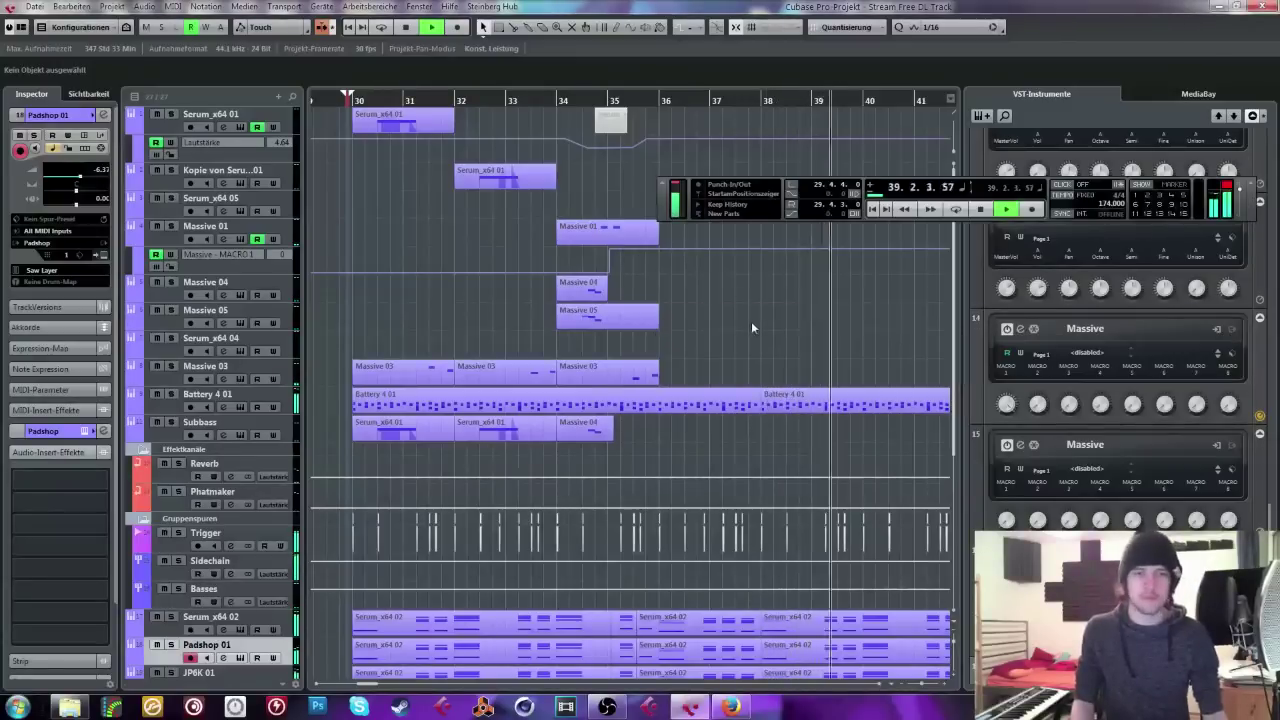
Step: Listen to the LEA Bridge2Harm vocal track soloed from bar 30, show its insert effects, and clear the solo
{"action": "scroll", "coordinate": [751, 320], "scroll_direction": "down", "scroll_amount": 5}
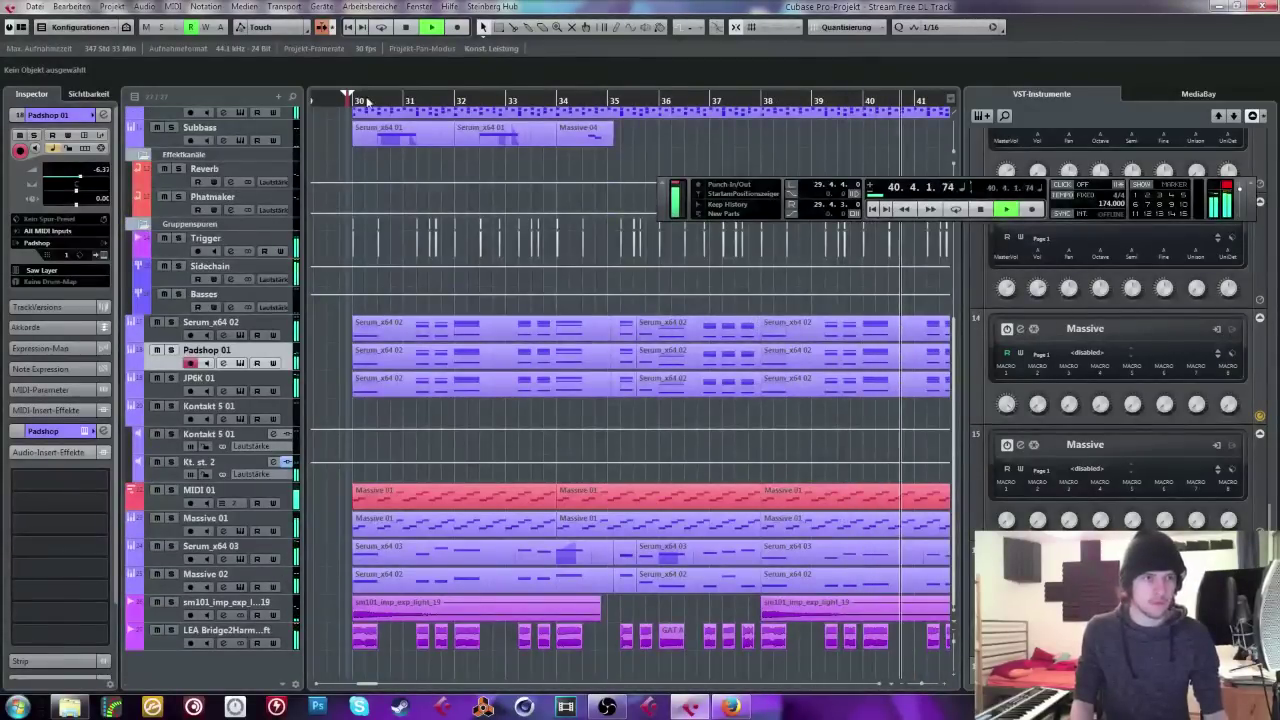
{"action": "left_click", "coordinate": [272, 643]}
{"action": "left_click", "coordinate": [256, 643]}
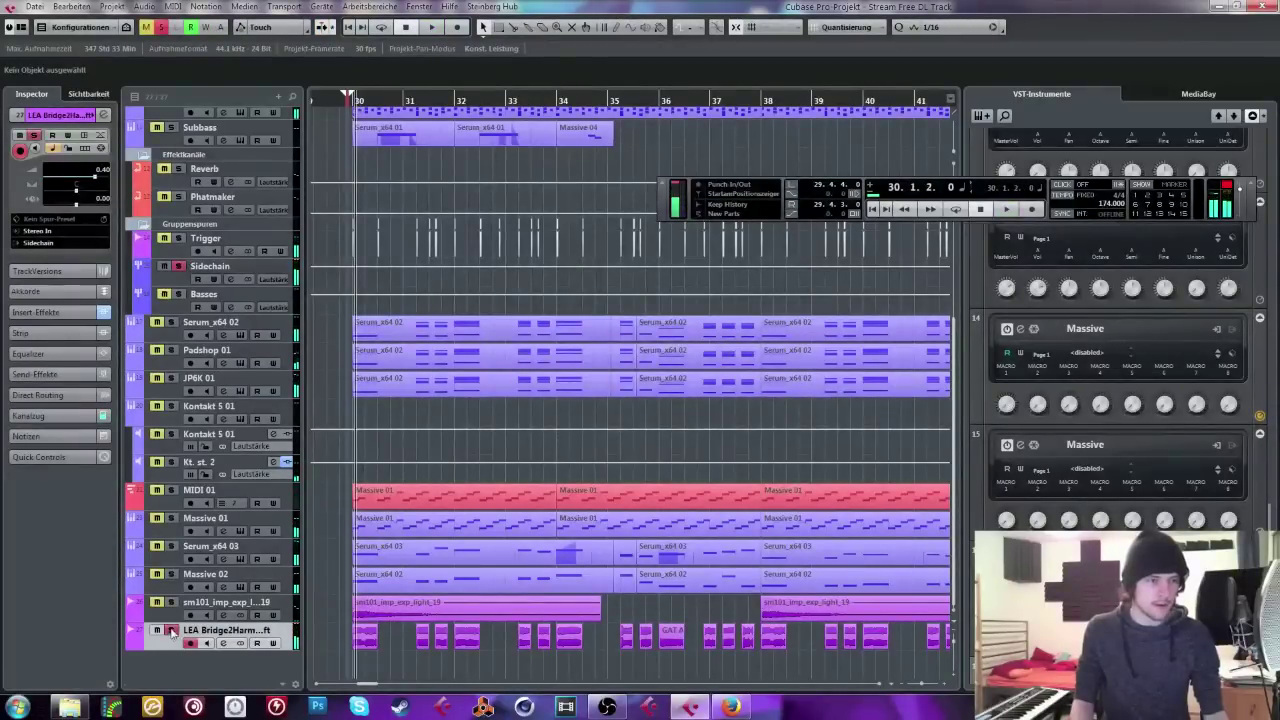
{"action": "key", "text": "space"}
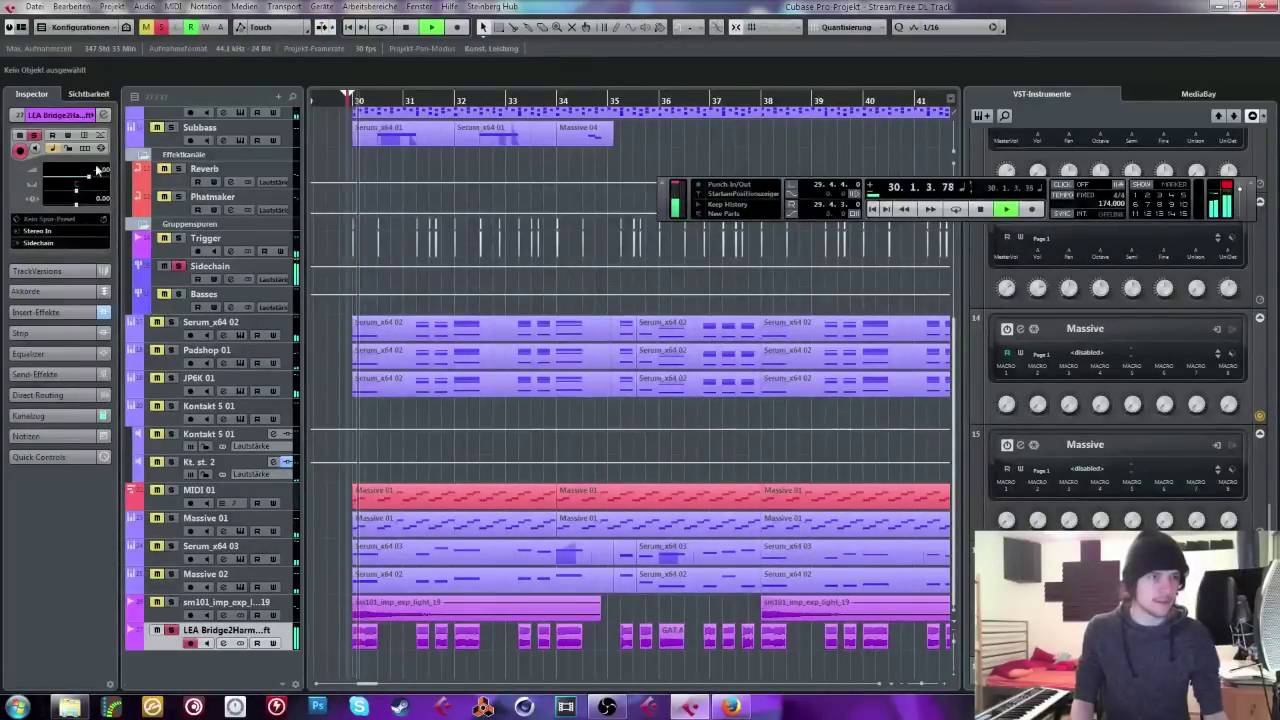
{"action": "left_click", "coordinate": [50, 313]}
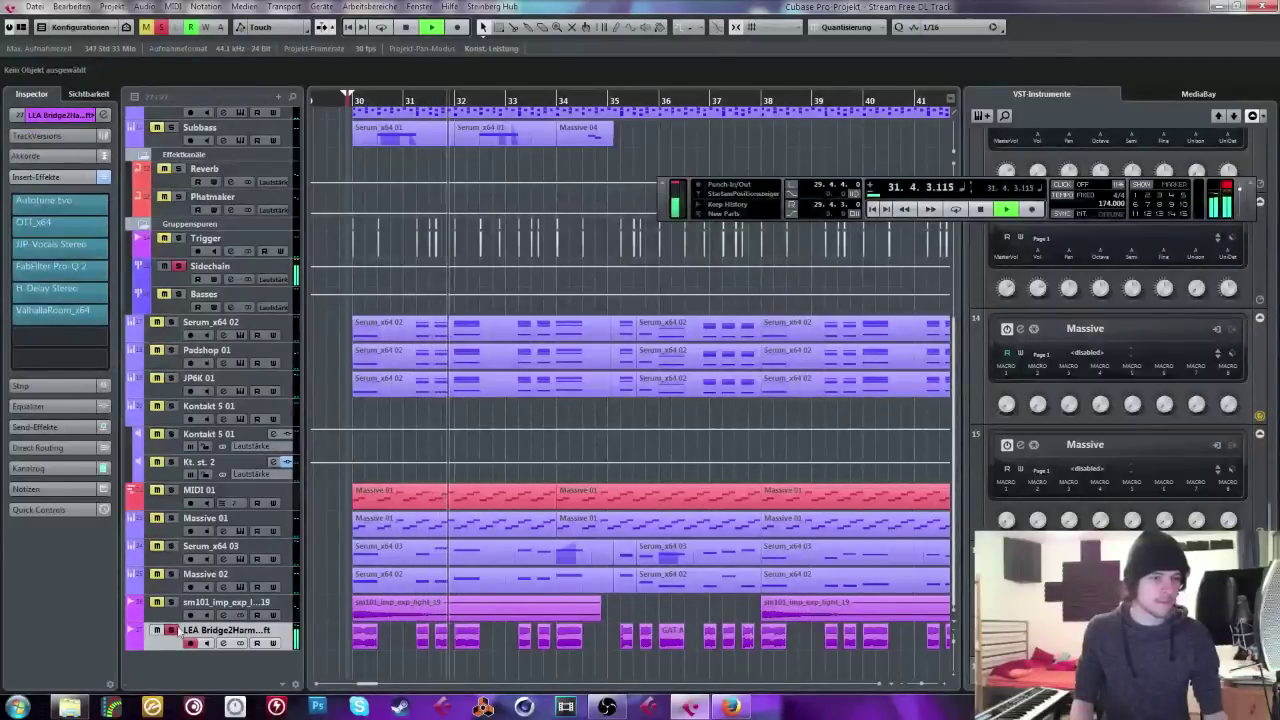
{"action": "key", "text": "s"}
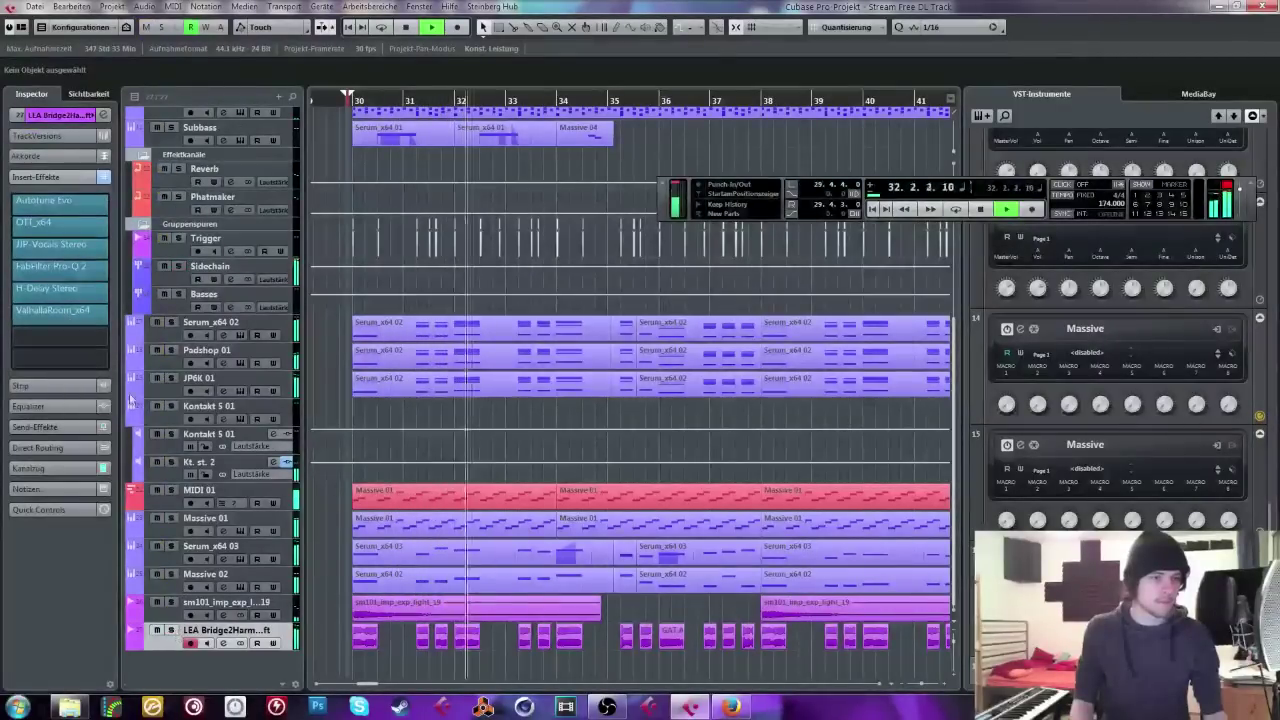
Step: Check the FabFilter Pro-Q 2 insert on the LEA Bridge2Harm vocal track and lower the track's volume to -3.35
{"action": "left_click", "coordinate": [55, 272]}
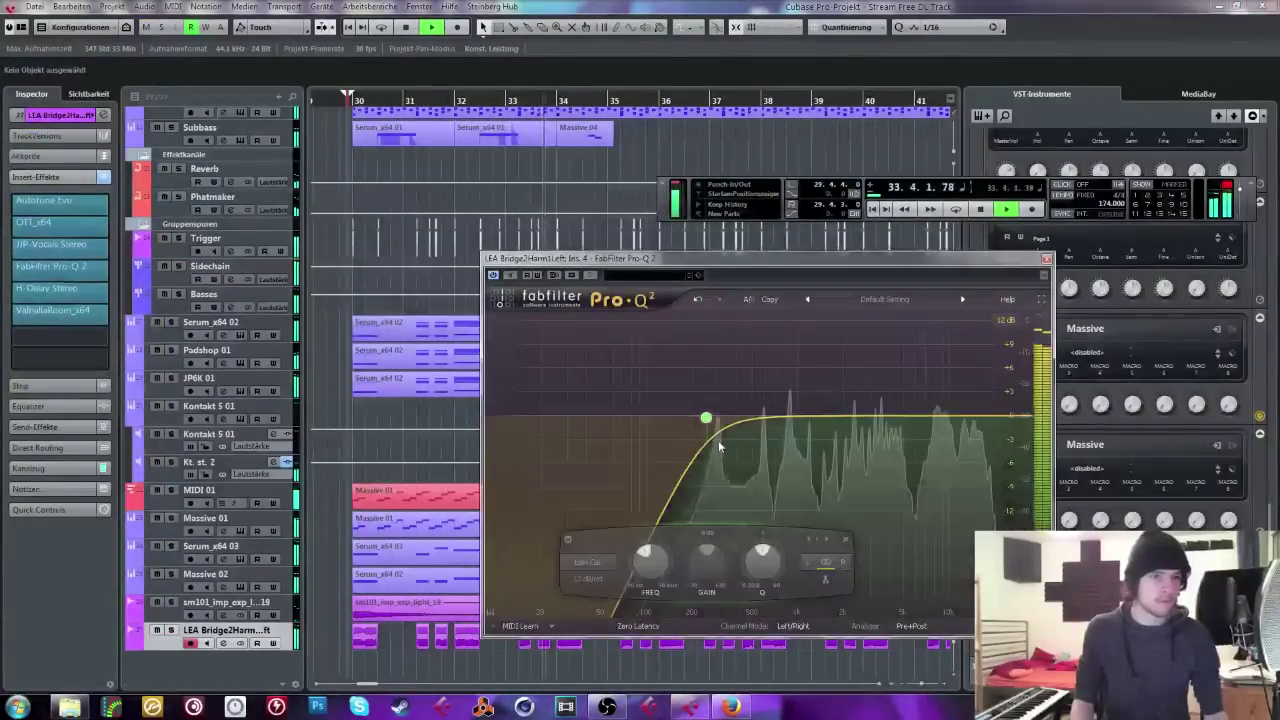
{"action": "left_click", "coordinate": [80, 118]}
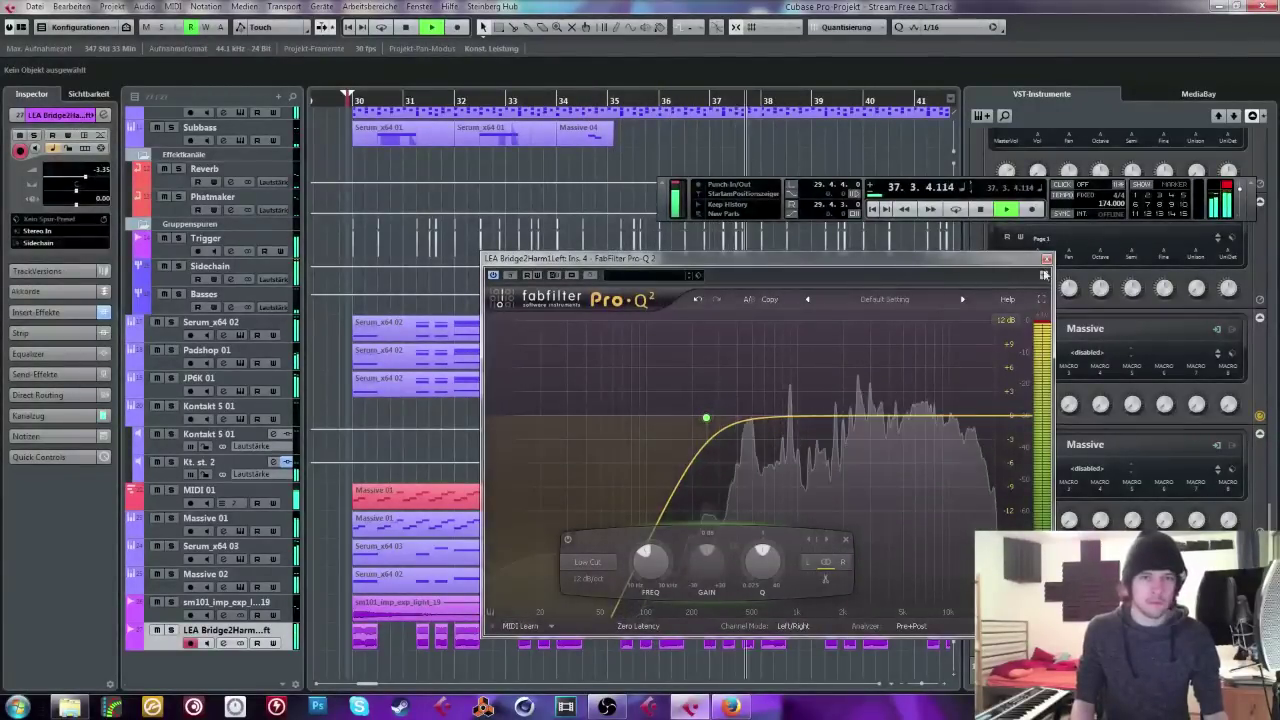
{"action": "left_click", "coordinate": [1047, 258]}
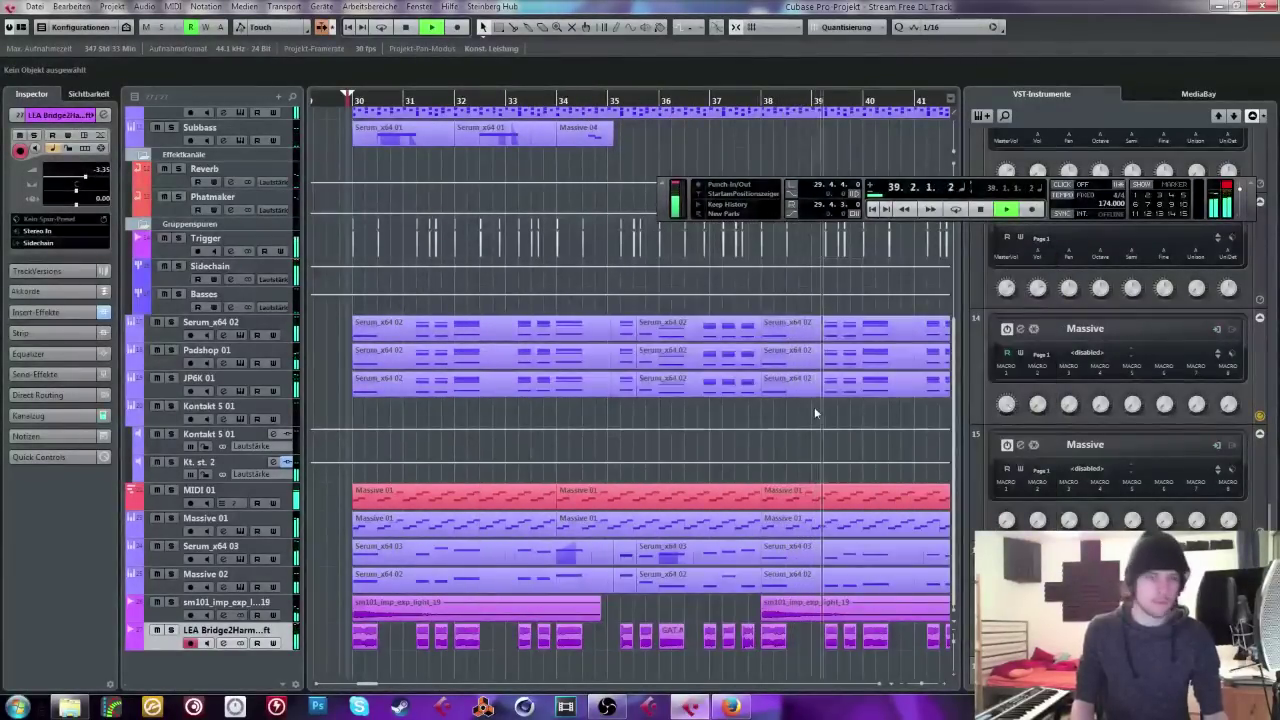
Step: Move the transport panel off the arrangement and onto the VST instrument rack
{"action": "scroll", "coordinate": [814, 407], "scroll_direction": "up", "scroll_amount": 5}
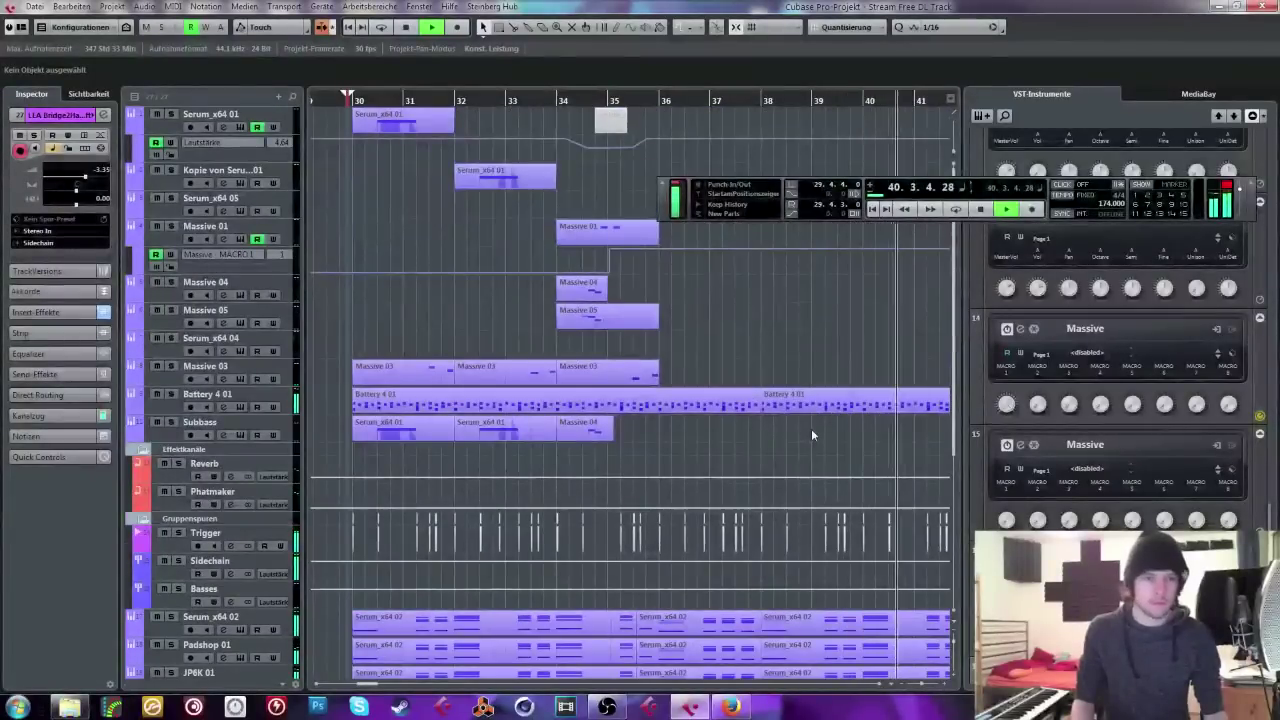
{"action": "left_click_drag", "start_coordinate": [663, 208], "coordinate": [926, 160]}
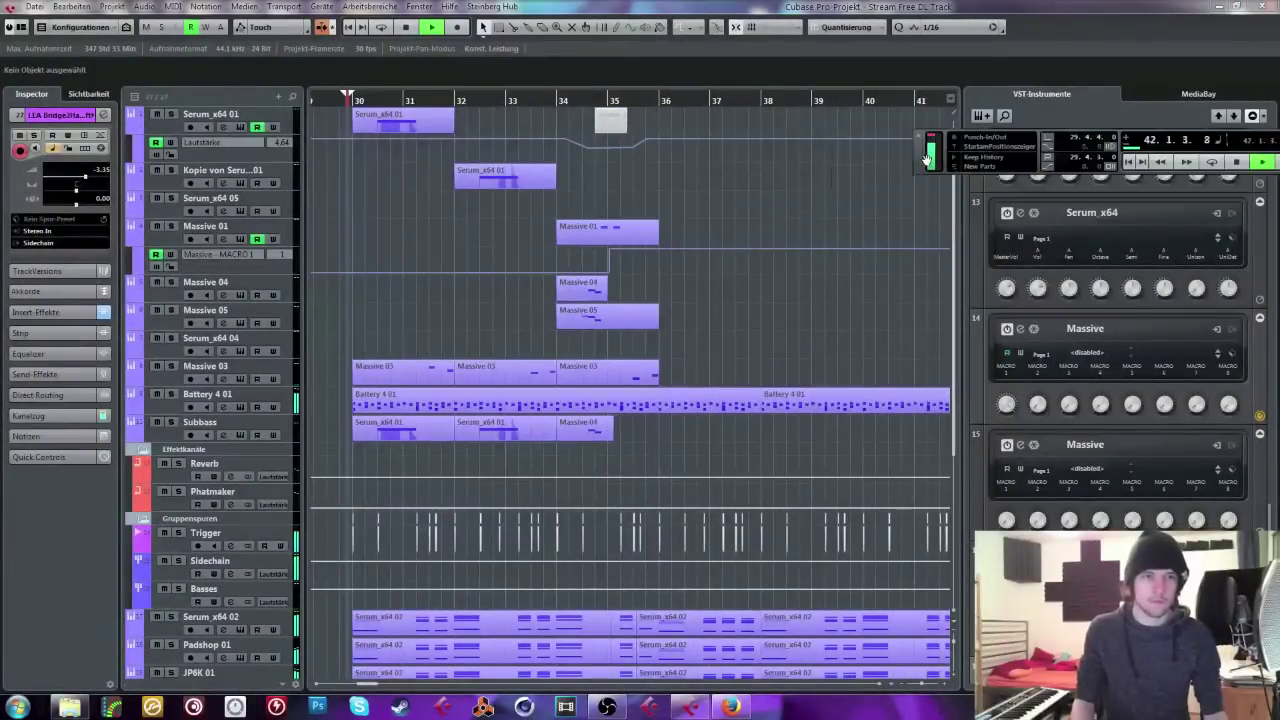
{"action": "scroll", "coordinate": [380, 200], "scroll_direction": "down", "scroll_amount": 5}
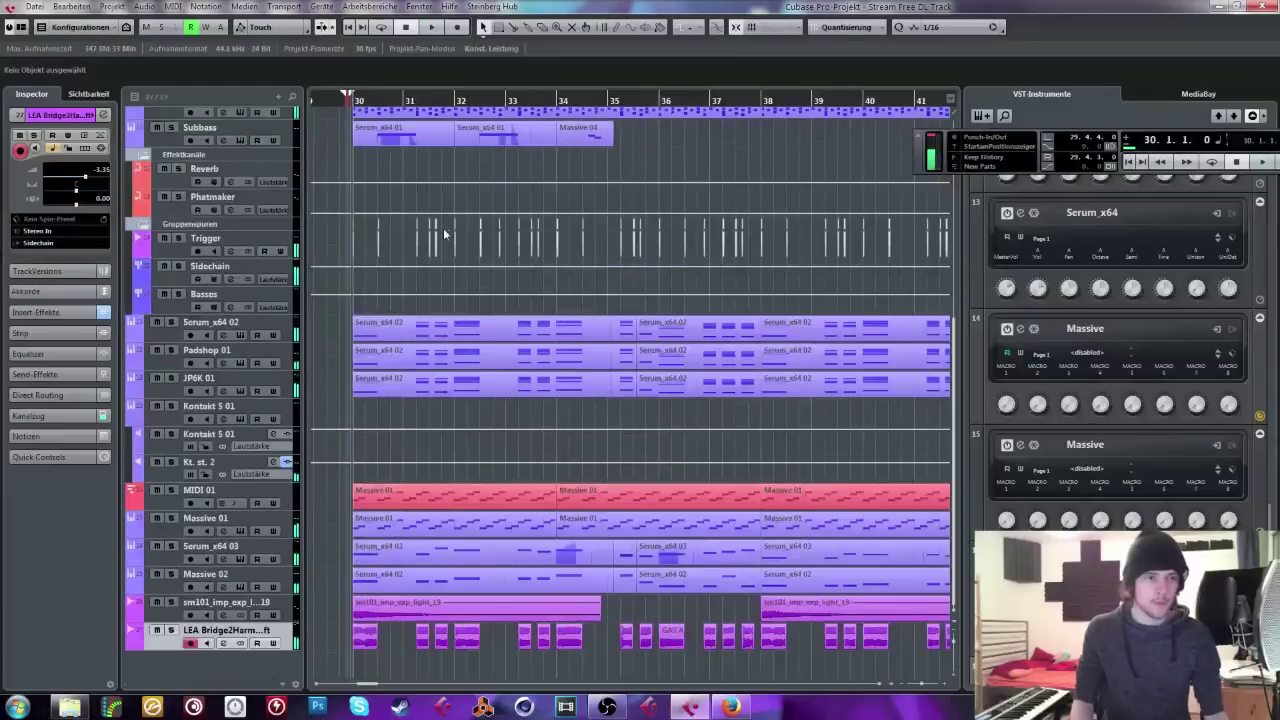
Step: Swap the Terror Squad snare in Battery cell A2 with MBG2_SNARE_02 from B2 and play the full mix from bar 30
{"action": "scroll", "coordinate": [408, 262], "scroll_direction": "up", "scroll_amount": 2}
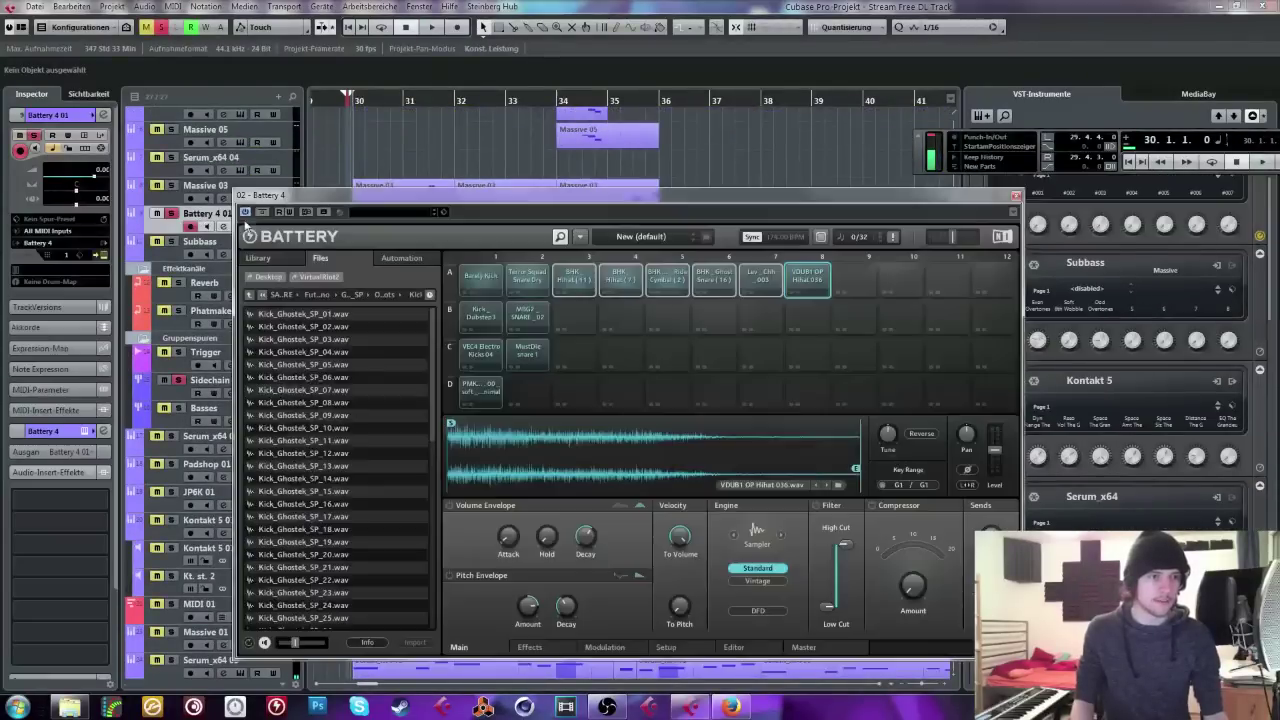
{"action": "left_click", "coordinate": [227, 226]}
{"action": "left_click", "coordinate": [525, 278]}
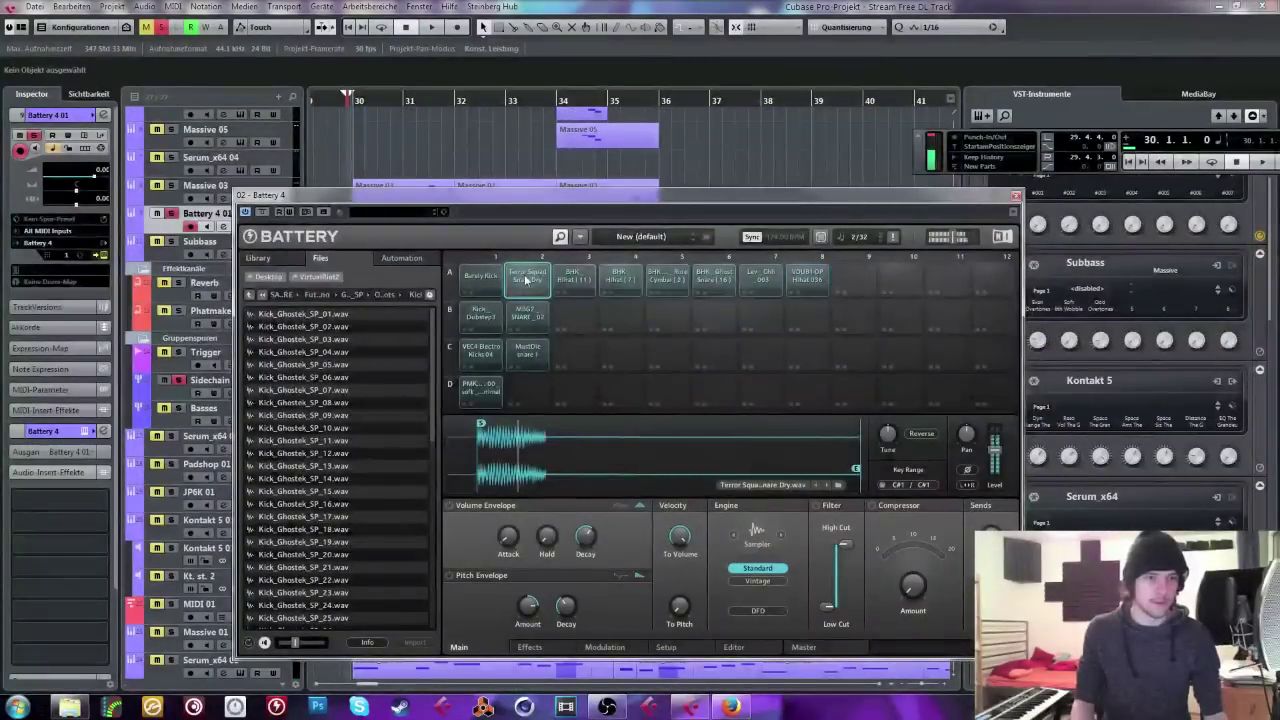
{"action": "left_click", "coordinate": [529, 318]}
{"action": "left_click_drag", "start_coordinate": [525, 325], "coordinate": [522, 291]}
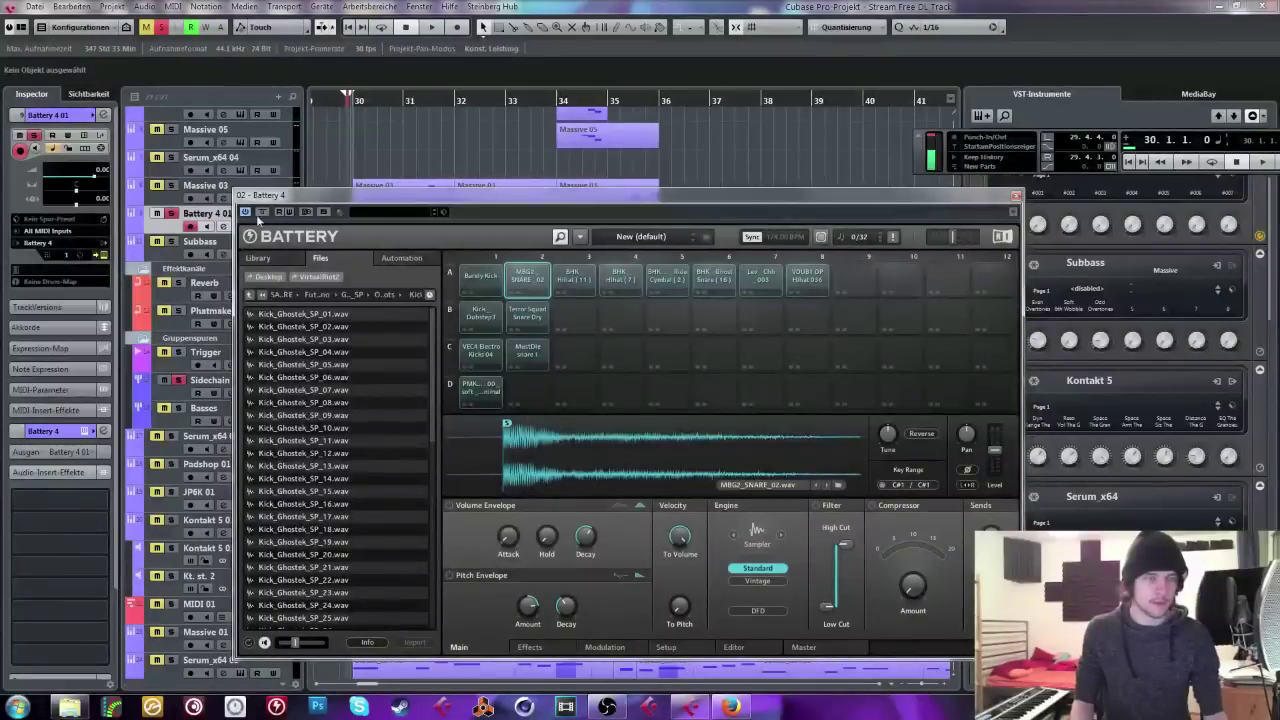
{"action": "key", "text": "space"}
{"action": "left_click", "coordinate": [172, 214]}
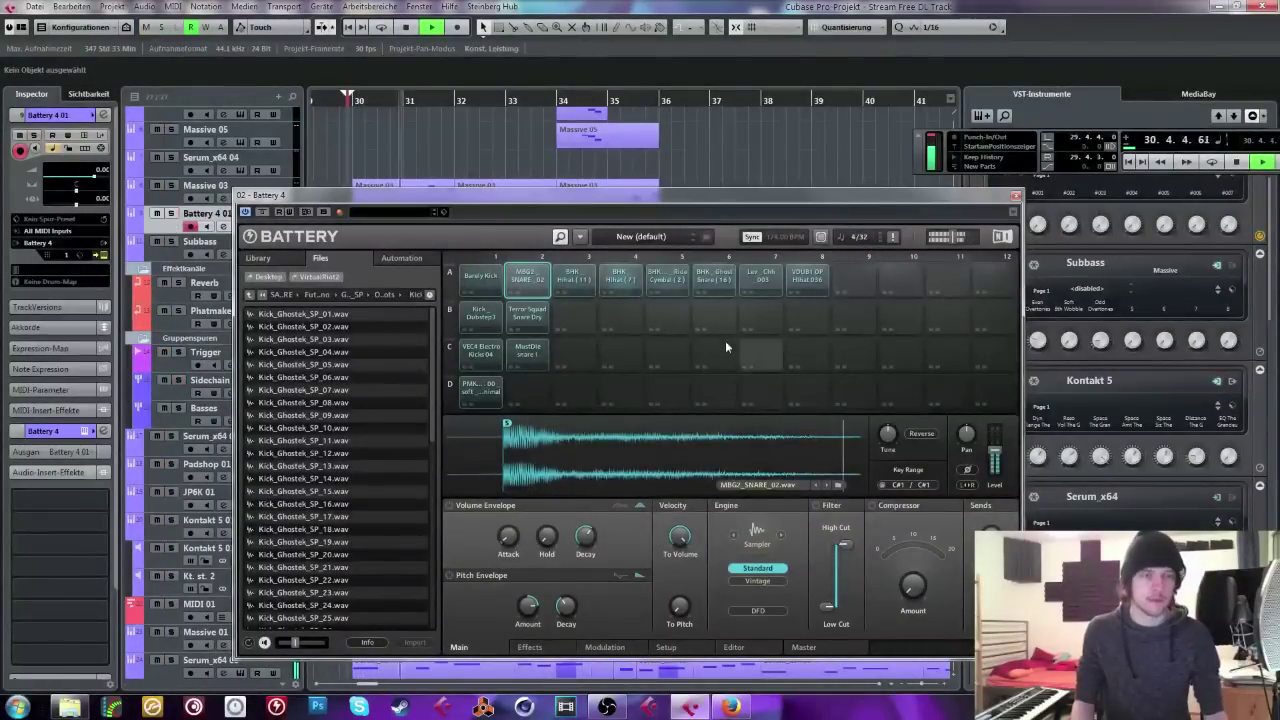
Step: Switch the MBG2_SNARE_02 cell's filter to a 3-band EQ and raise the gain of Band 3 slightly
{"action": "left_click", "coordinate": [525, 646]}
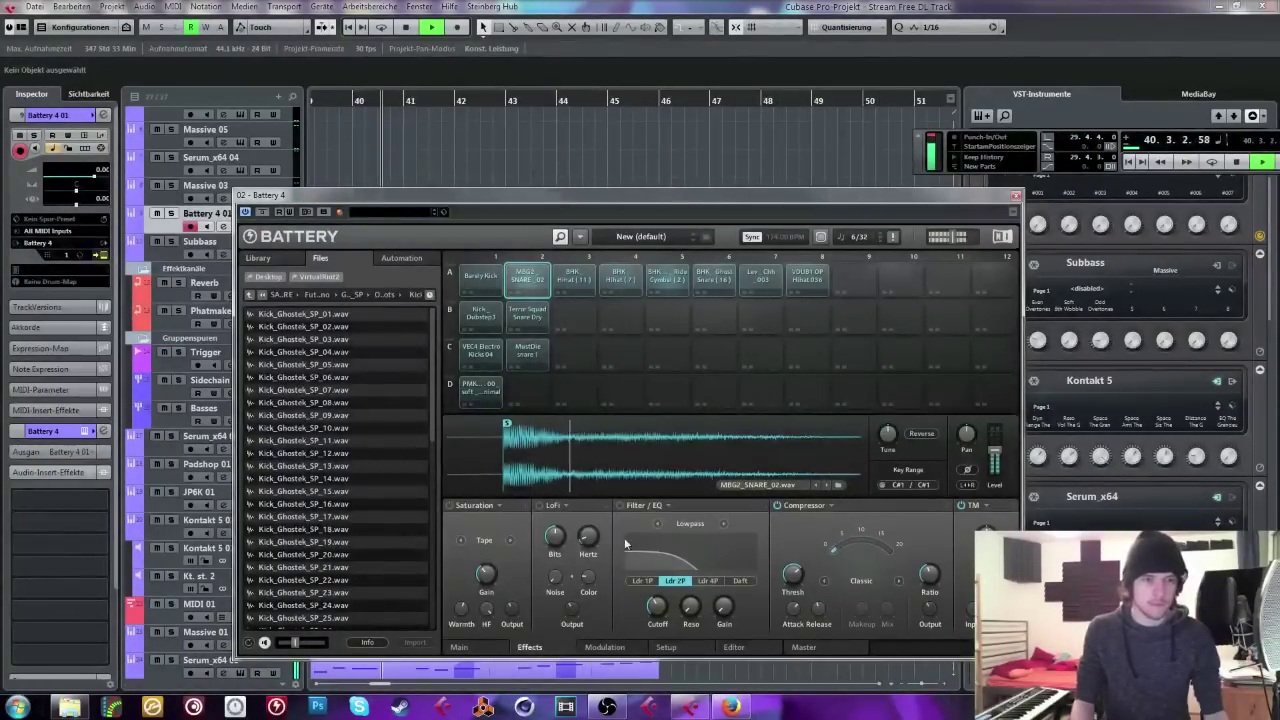
{"action": "left_click", "coordinate": [658, 523]}
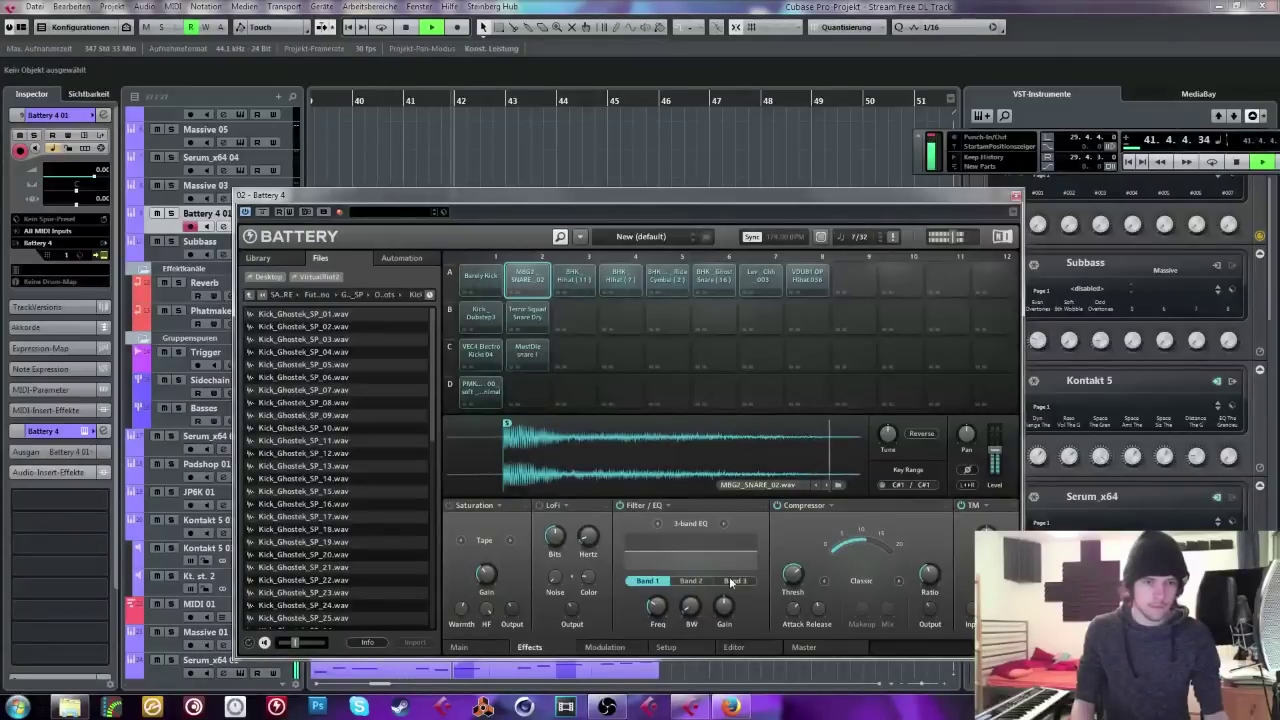
{"action": "left_click_drag", "start_coordinate": [727, 614], "coordinate": [727, 604]}
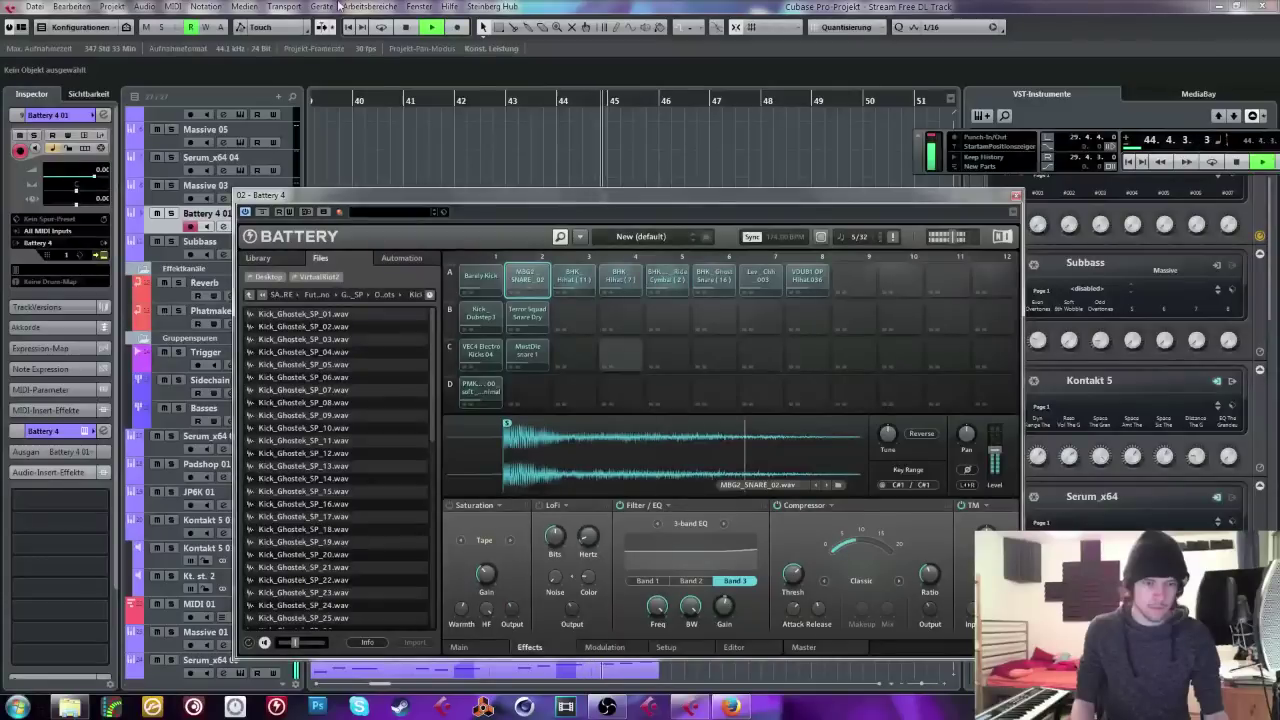
{"action": "key", "text": "space"}
{"action": "key", "text": "KP_0"}
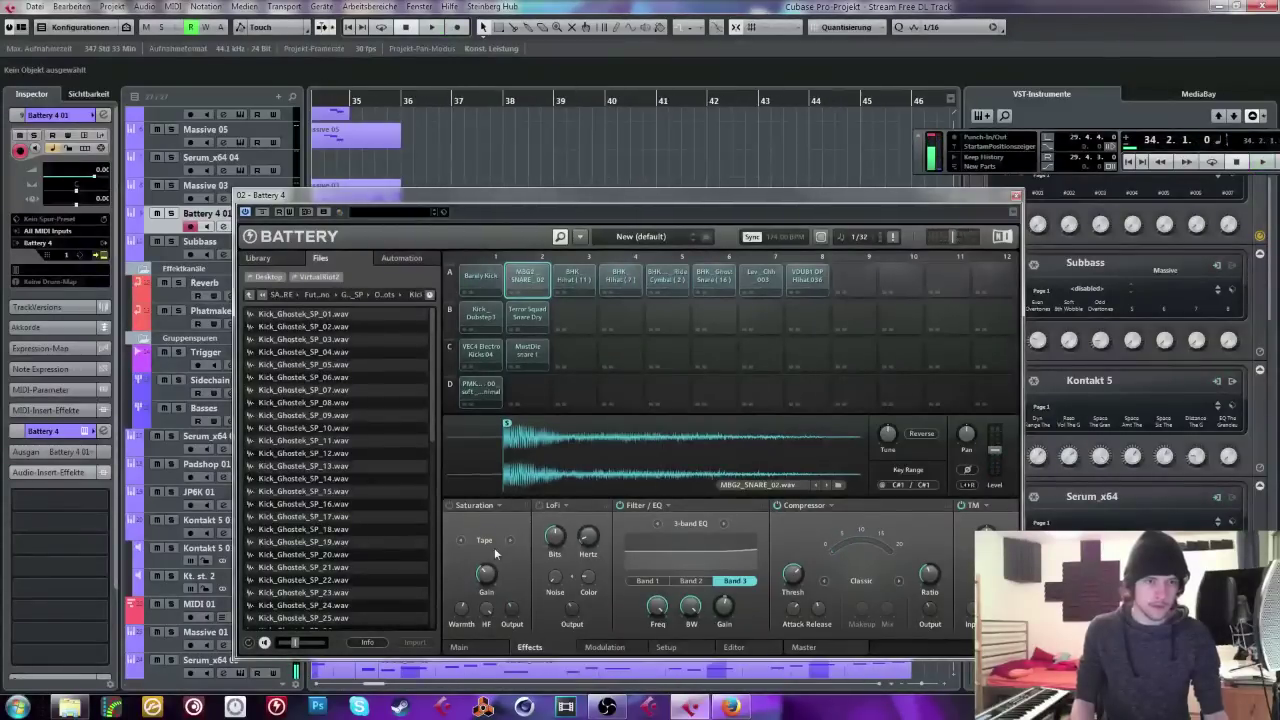
Step: Enable the volume envelope on the MBG2_SNARE_02 cell, adjust its hold time during playback, and close Battery
{"action": "left_click", "coordinate": [460, 647]}
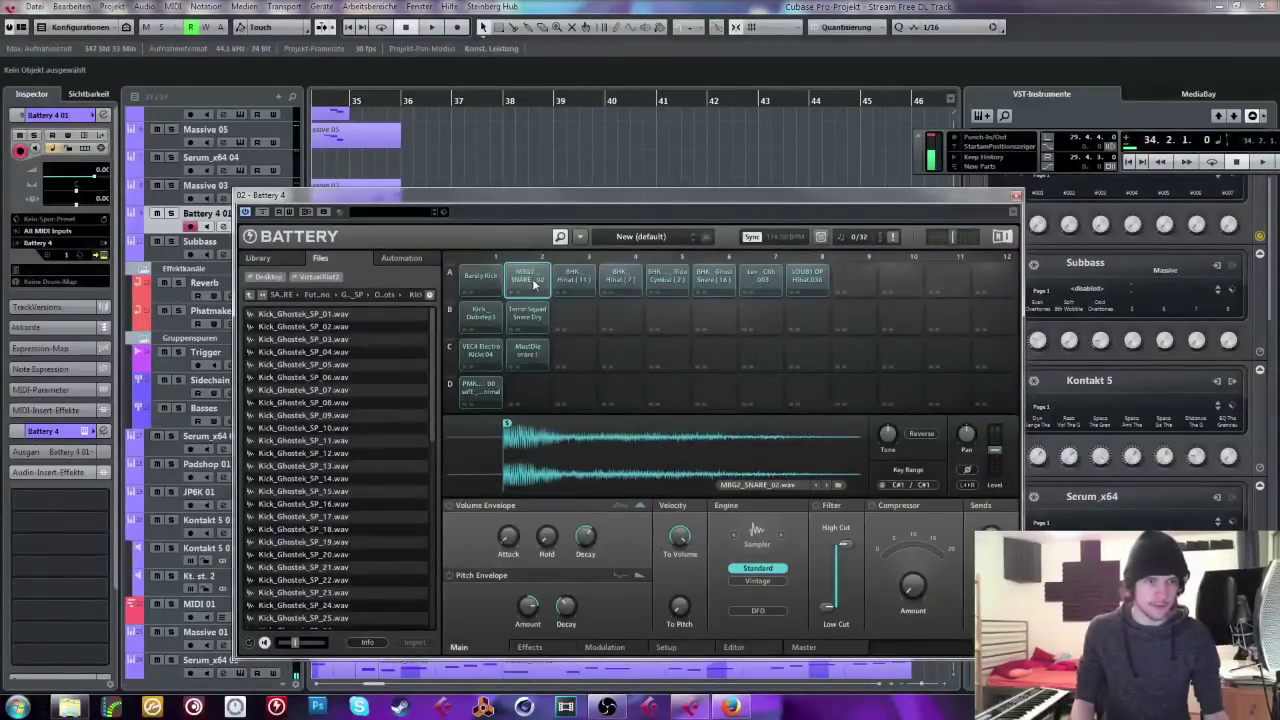
{"action": "left_click", "coordinate": [528, 314]}
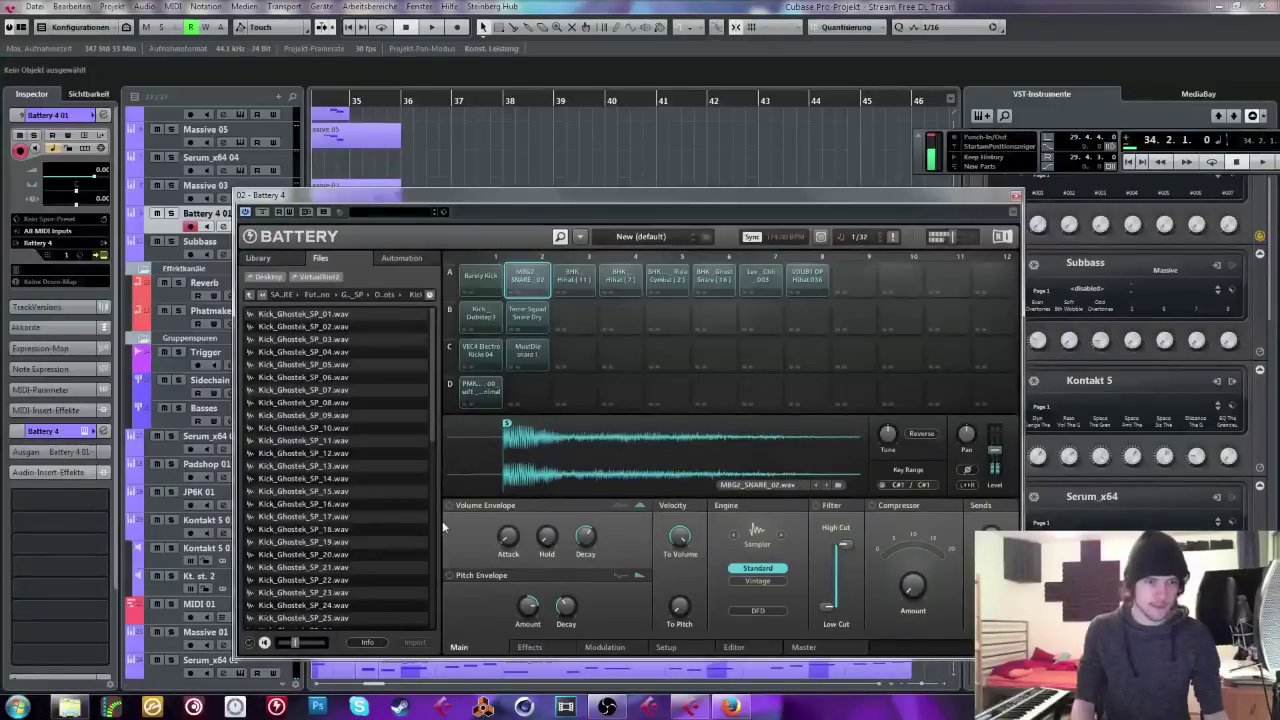
{"action": "left_click", "coordinate": [451, 507]}
{"action": "left_click", "coordinate": [523, 272]}
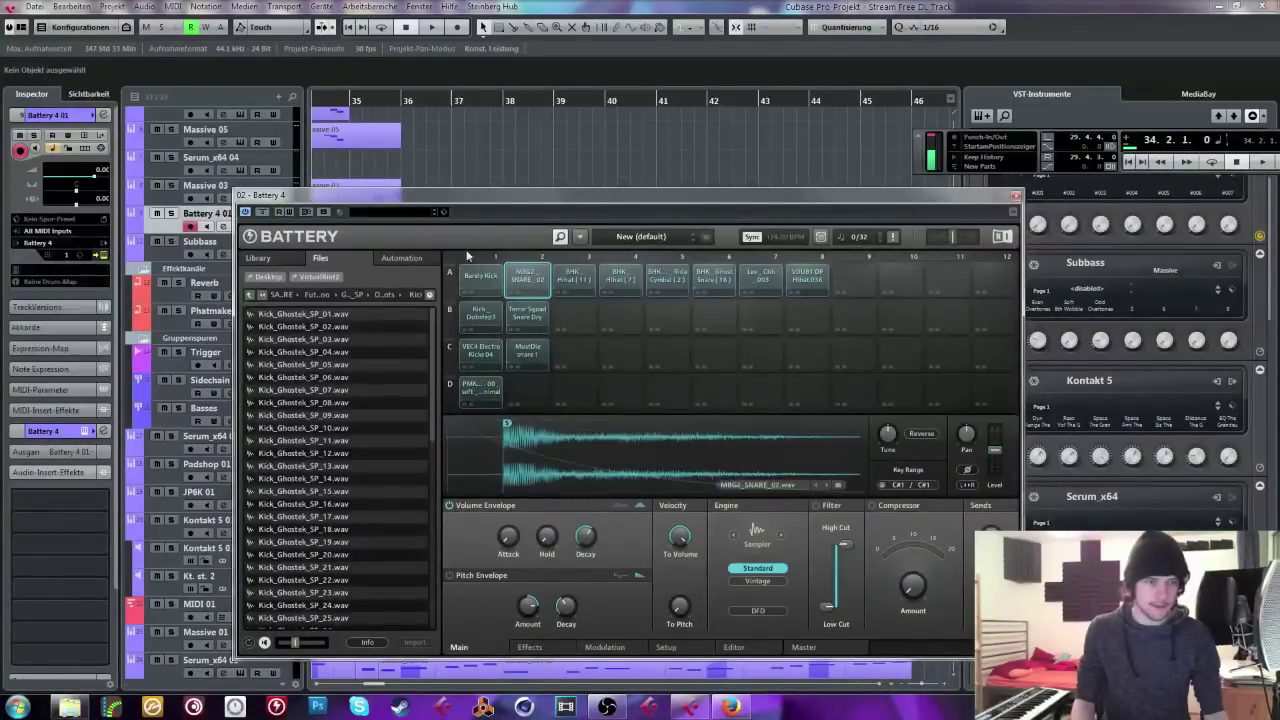
{"action": "mouse_move", "coordinate": [557, 488]}
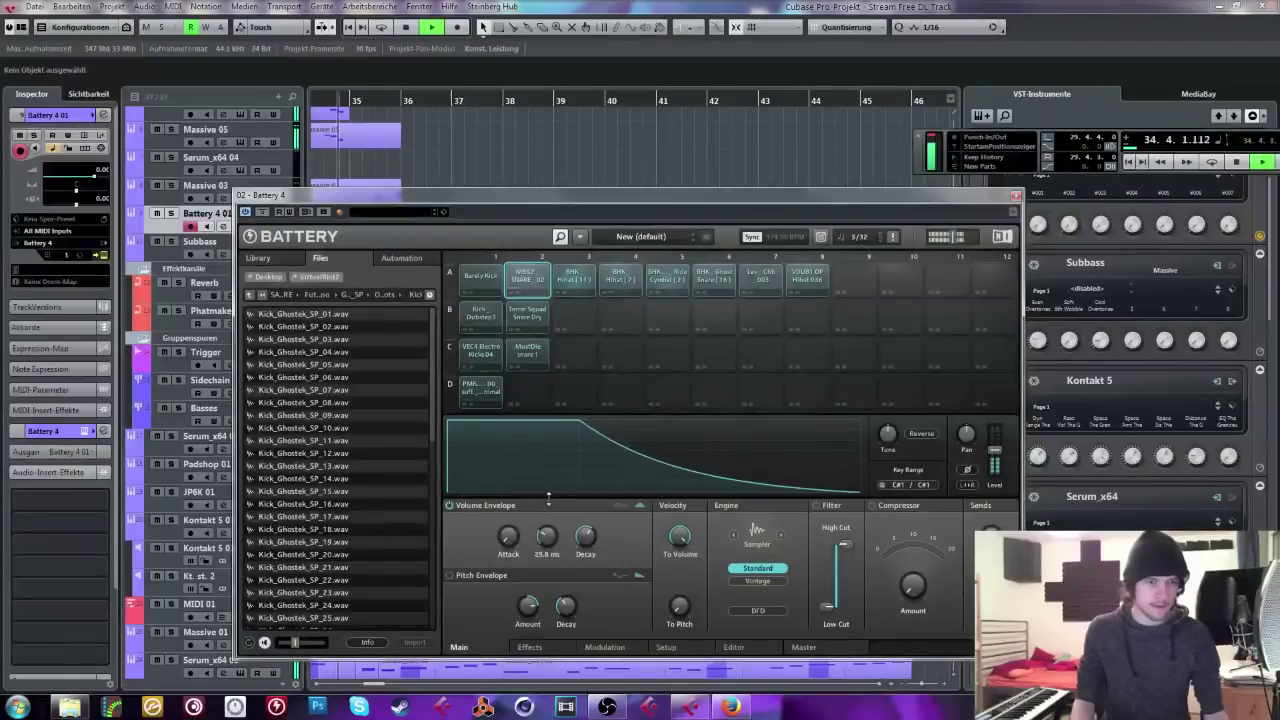
{"action": "left_click_drag", "start_coordinate": [550, 536], "coordinate": [591, 531]}
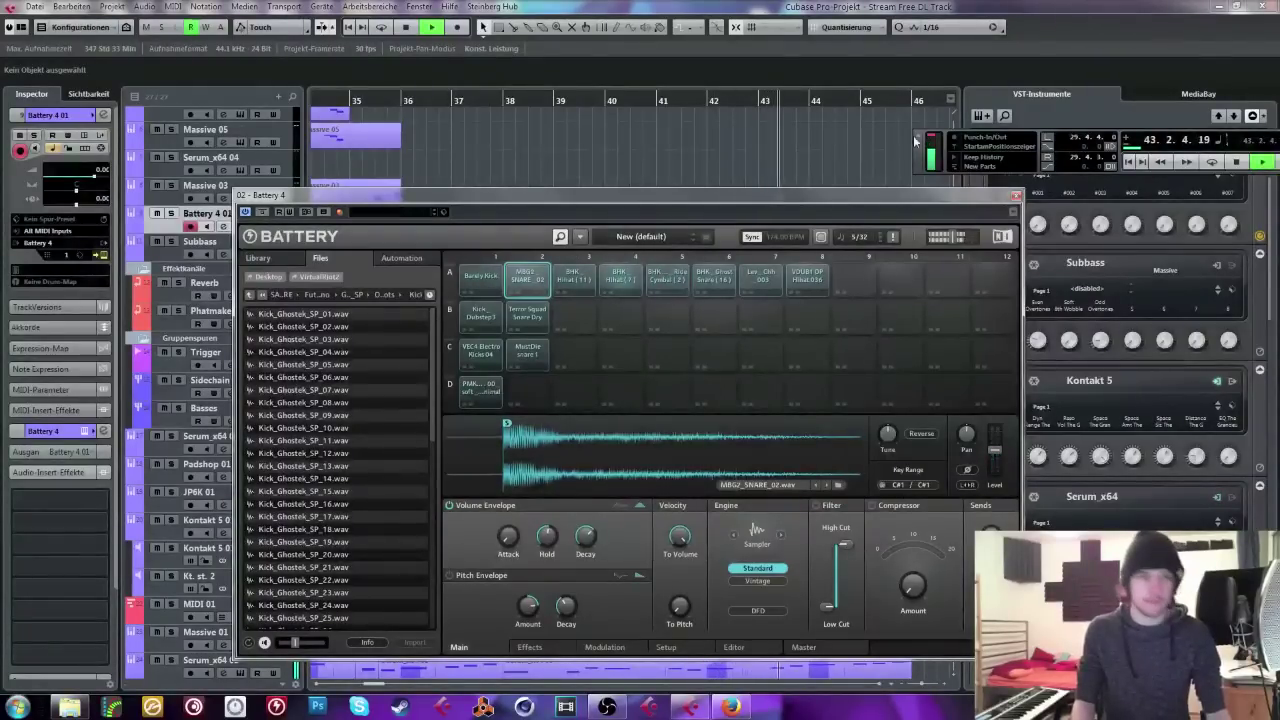
{"action": "left_click", "coordinate": [1015, 199]}
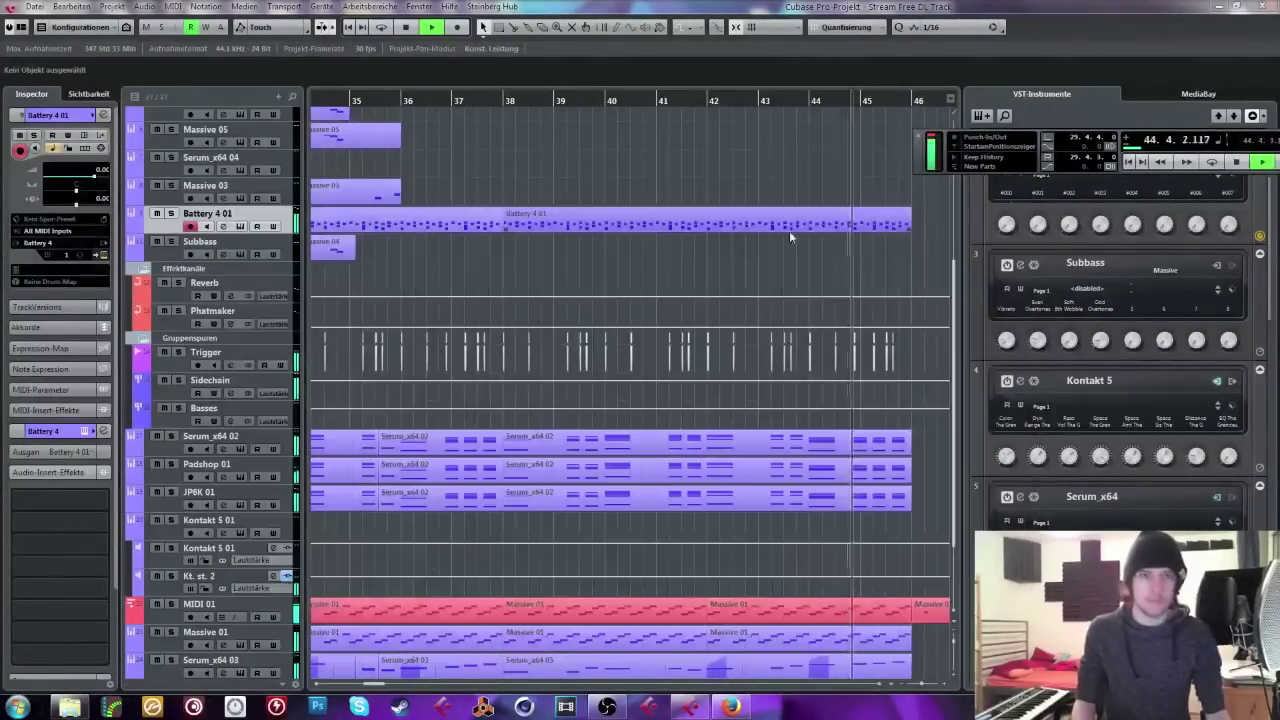
Step: Play the Battery 4 01 track soloed from bar 30 and select its BHK Hihat (11) cell
{"action": "key", "text": "space"}
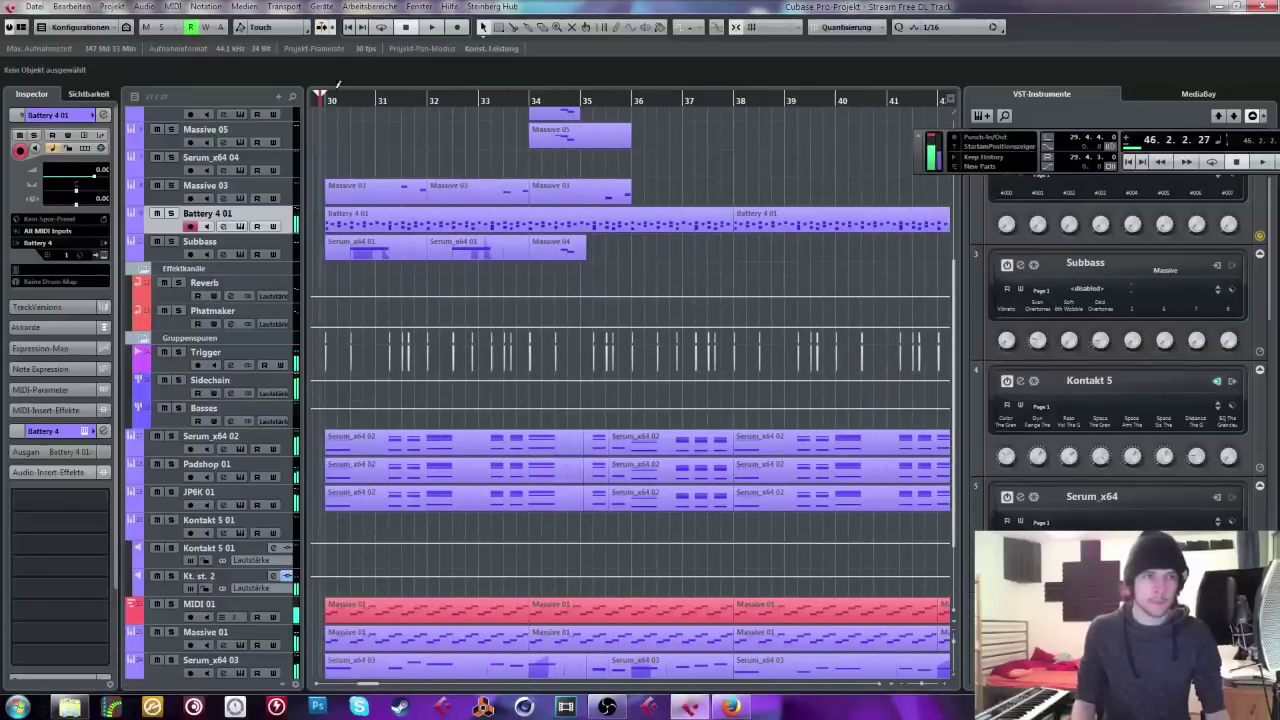
{"action": "left_click", "coordinate": [170, 213]}
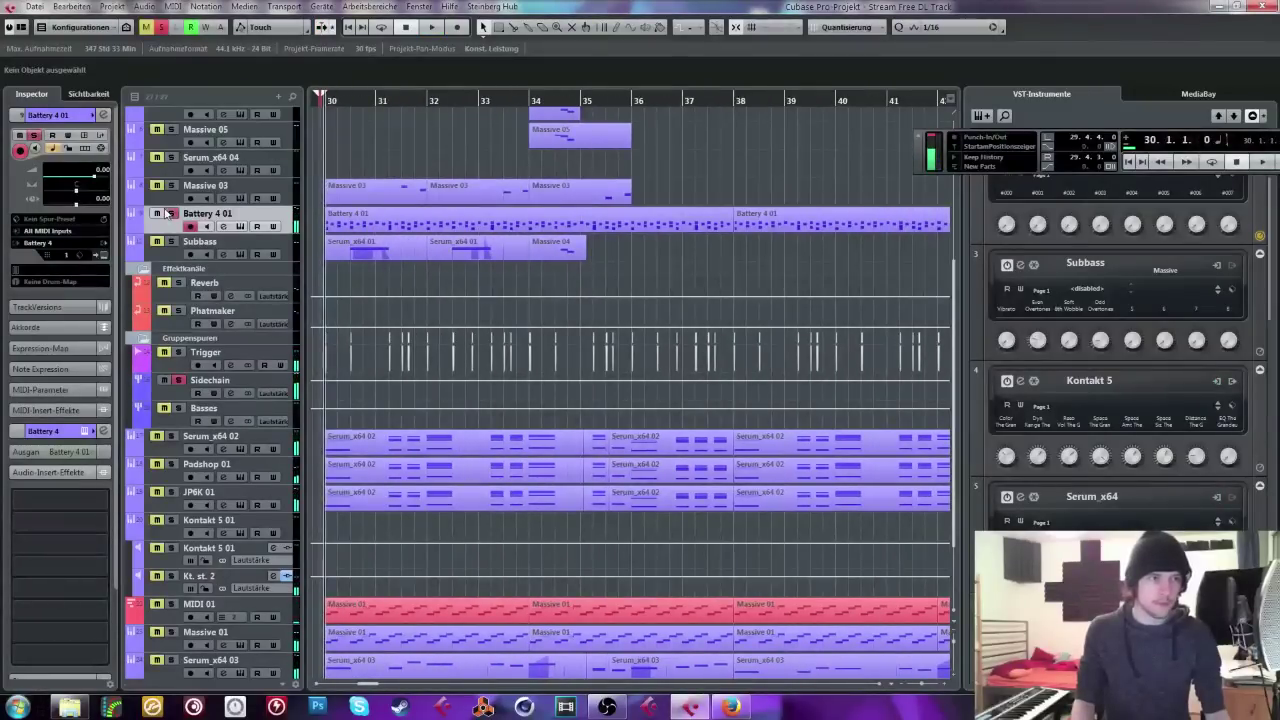
{"action": "left_click", "coordinate": [84, 136]}
{"action": "key", "text": "space"}
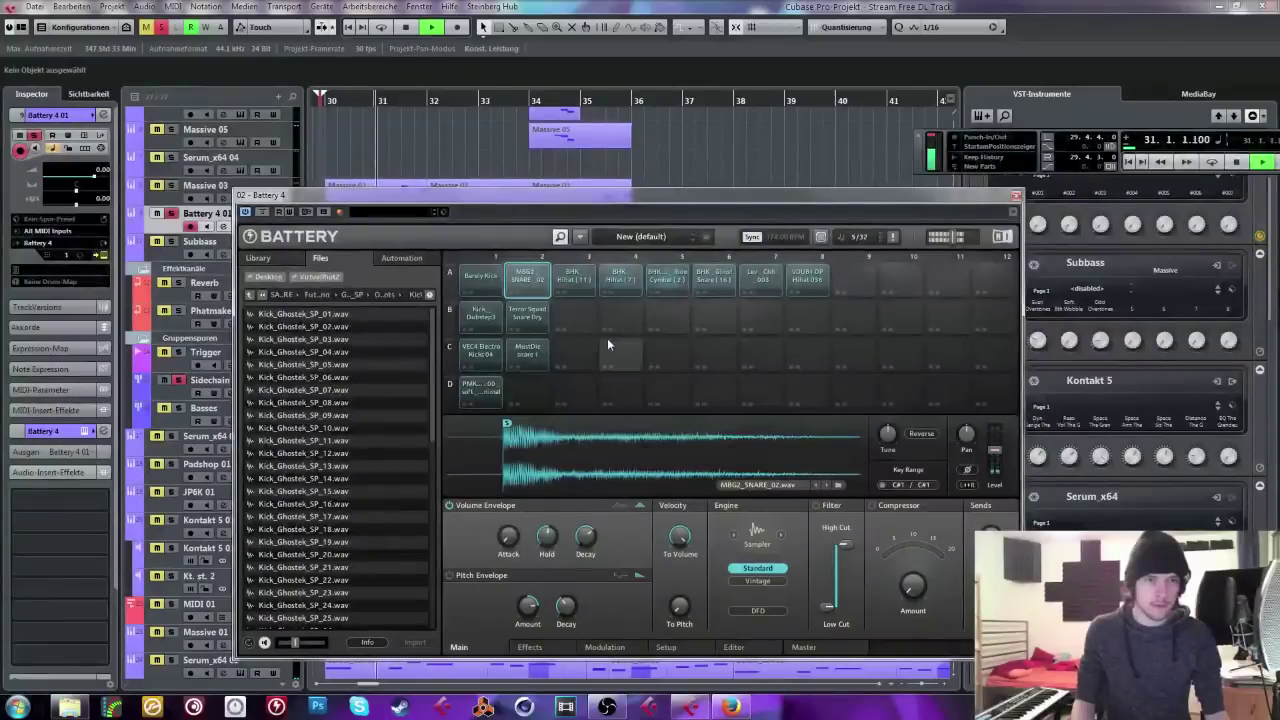
{"action": "left_click", "coordinate": [575, 281]}
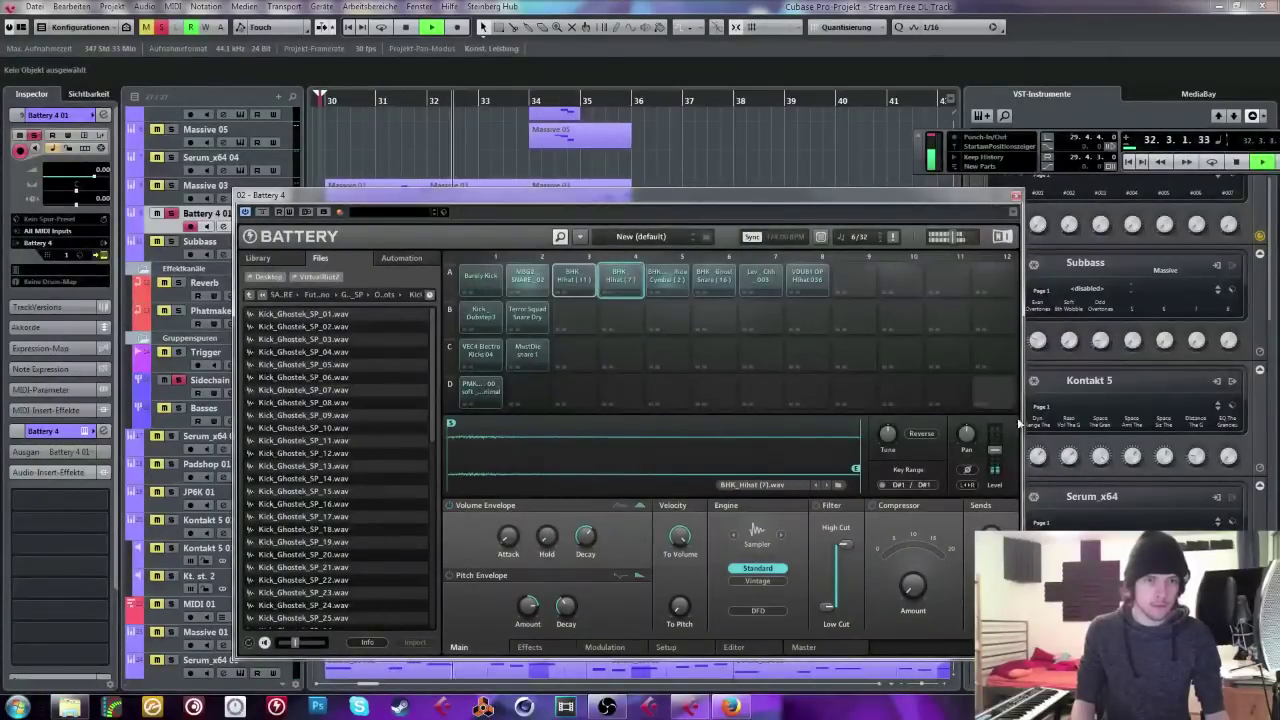
{"action": "left_click", "coordinate": [695, 345]}
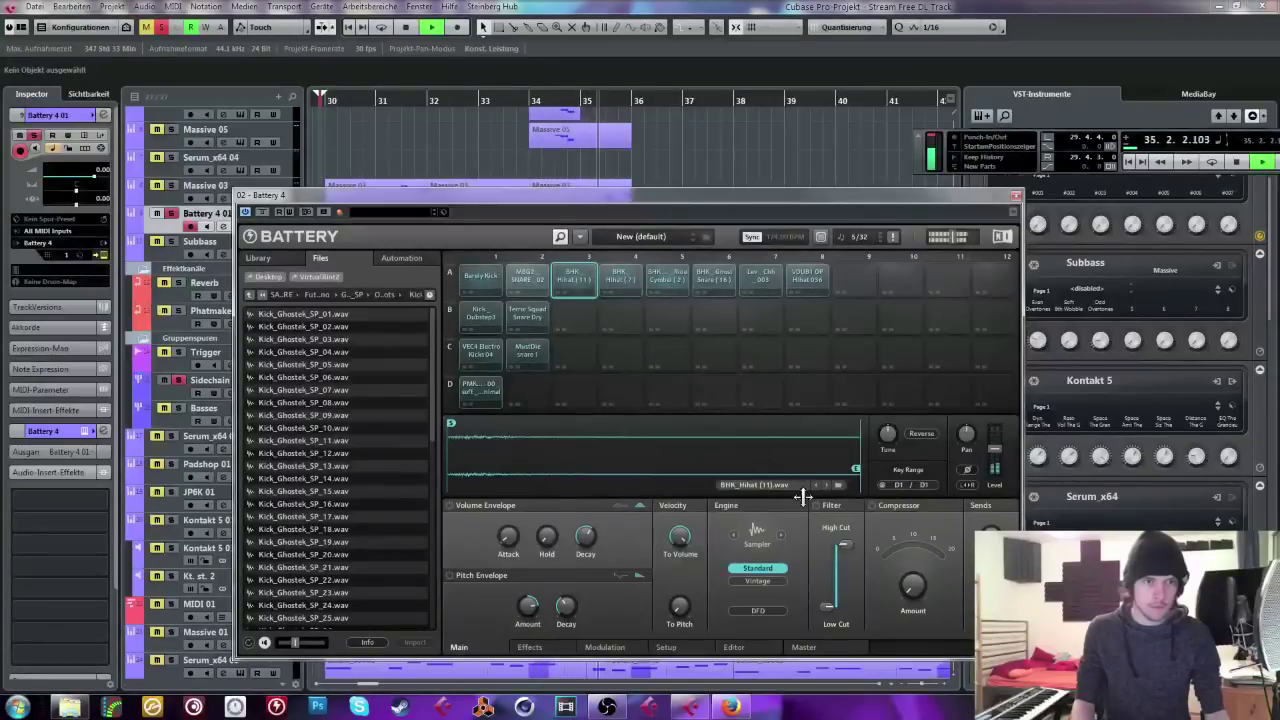
Step: Browse through the BHK hi-hat samples for Battery cell A3 and load BHK_Hihat (19)
{"action": "key", "text": "space"}
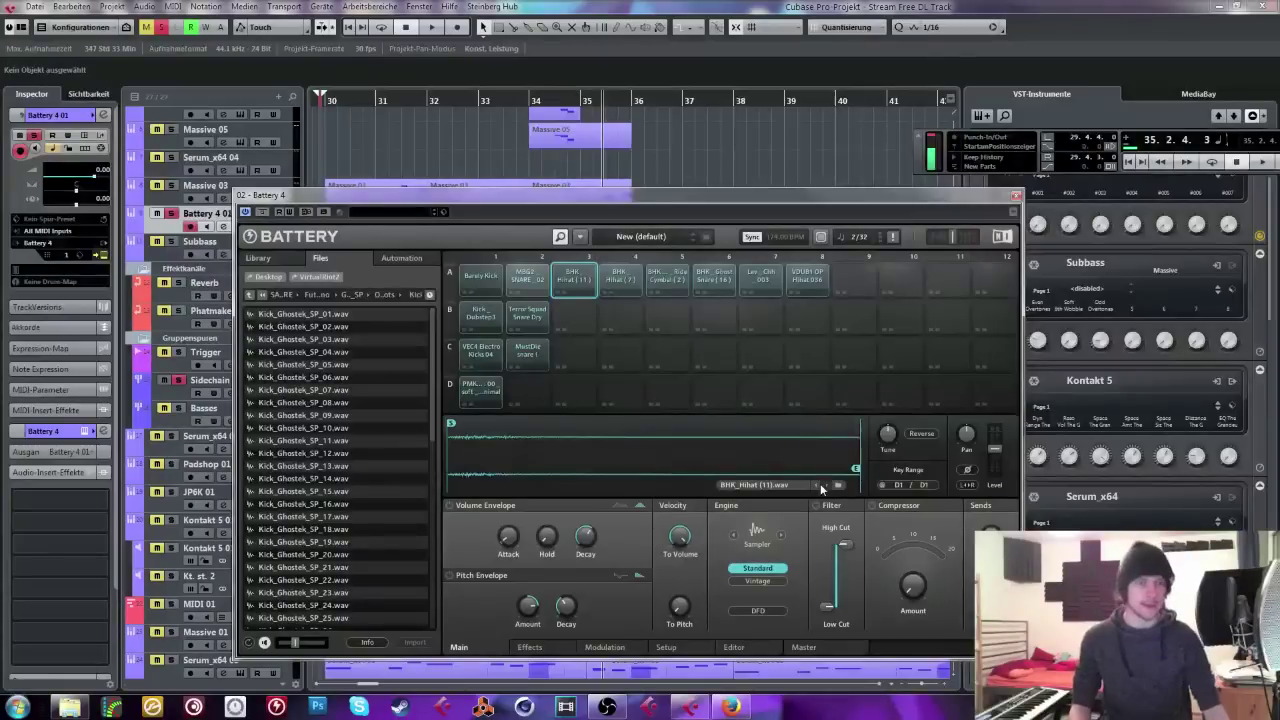
{"action": "left_click", "coordinate": [820, 486]}
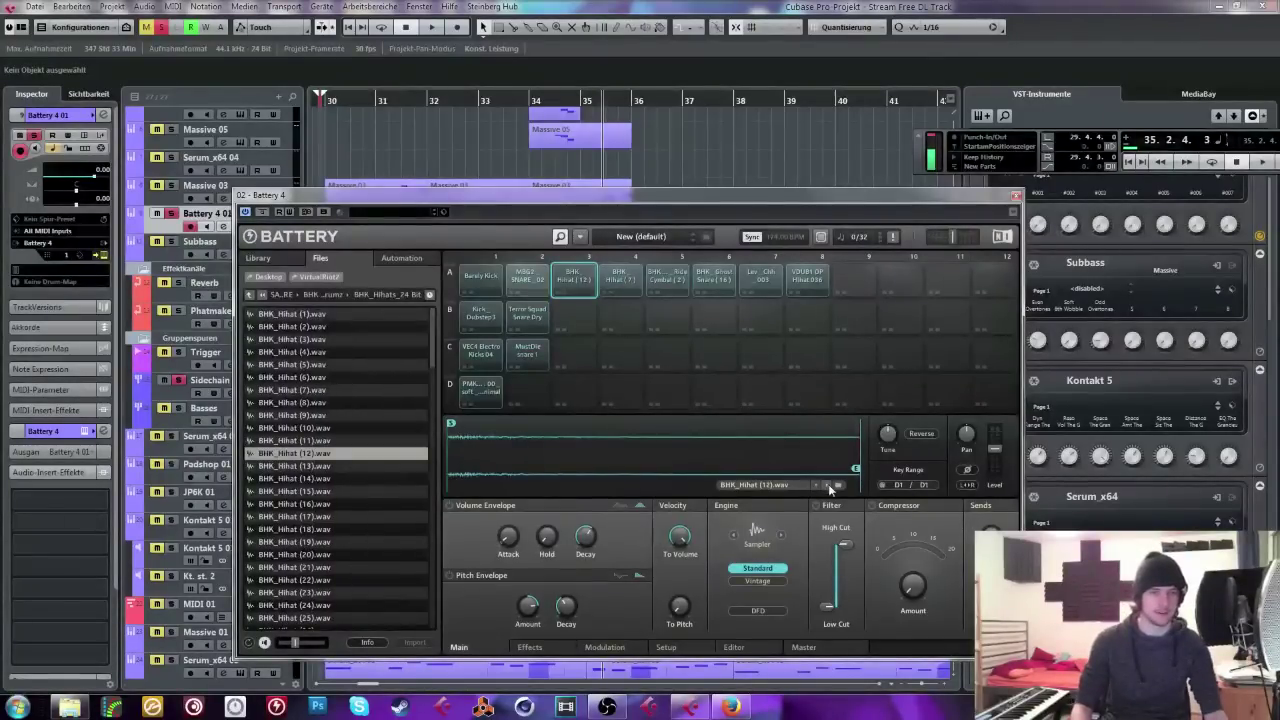
{"action": "left_click", "coordinate": [829, 484]}
{"action": "left_click", "coordinate": [829, 484]}
{"action": "left_click", "coordinate": [829, 484]}
{"action": "left_click", "coordinate": [829, 484]}
{"action": "left_click", "coordinate": [829, 484]}
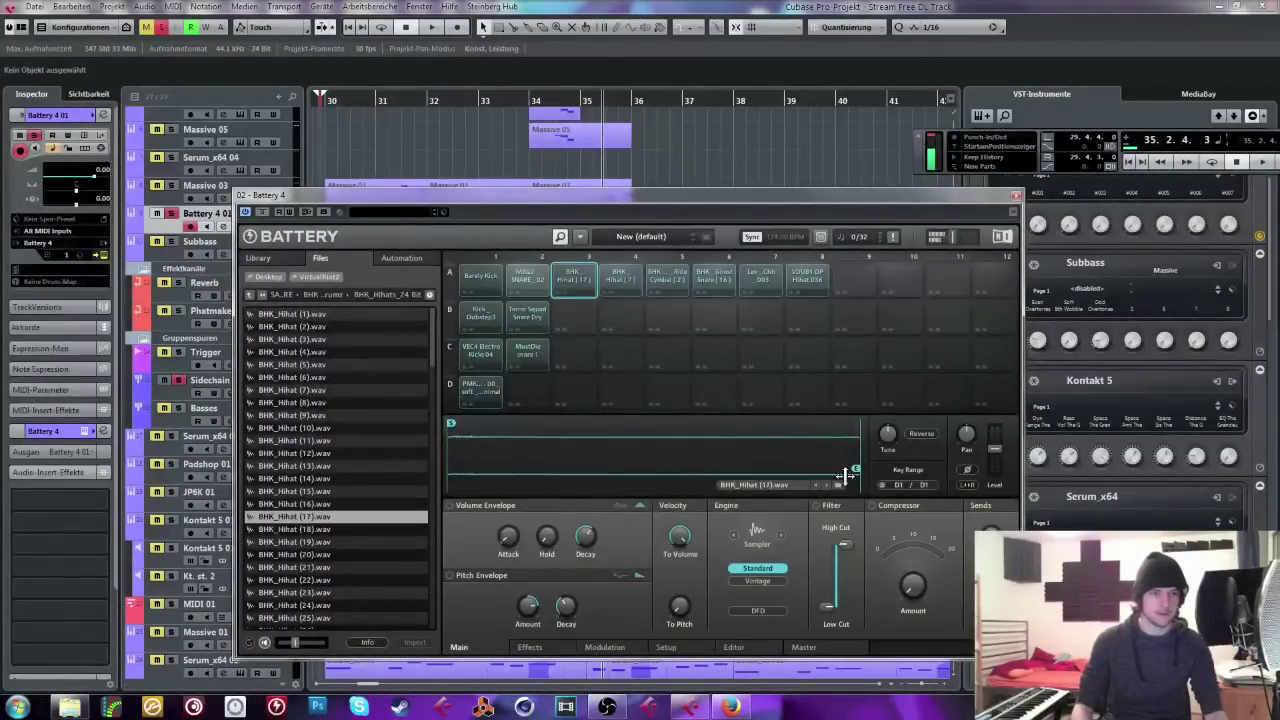
{"action": "left_click", "coordinate": [530, 647]}
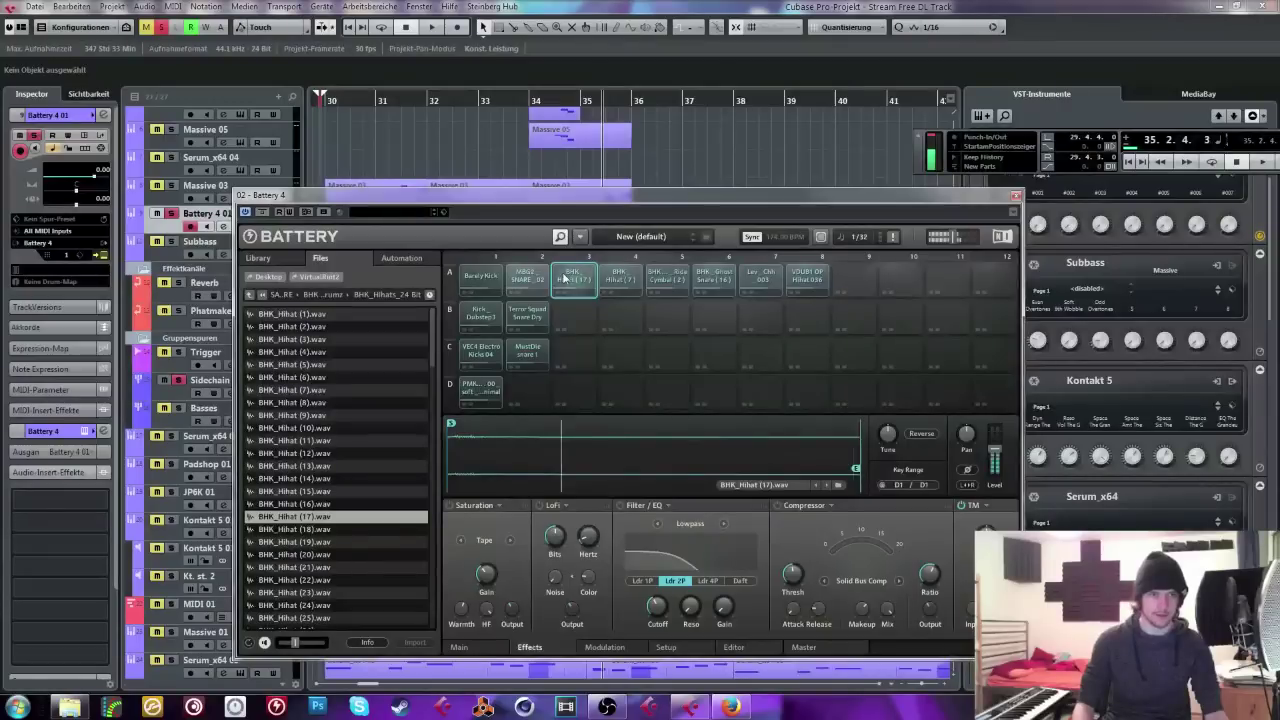
{"action": "left_click", "coordinate": [823, 486]}
{"action": "left_click", "coordinate": [823, 486]}
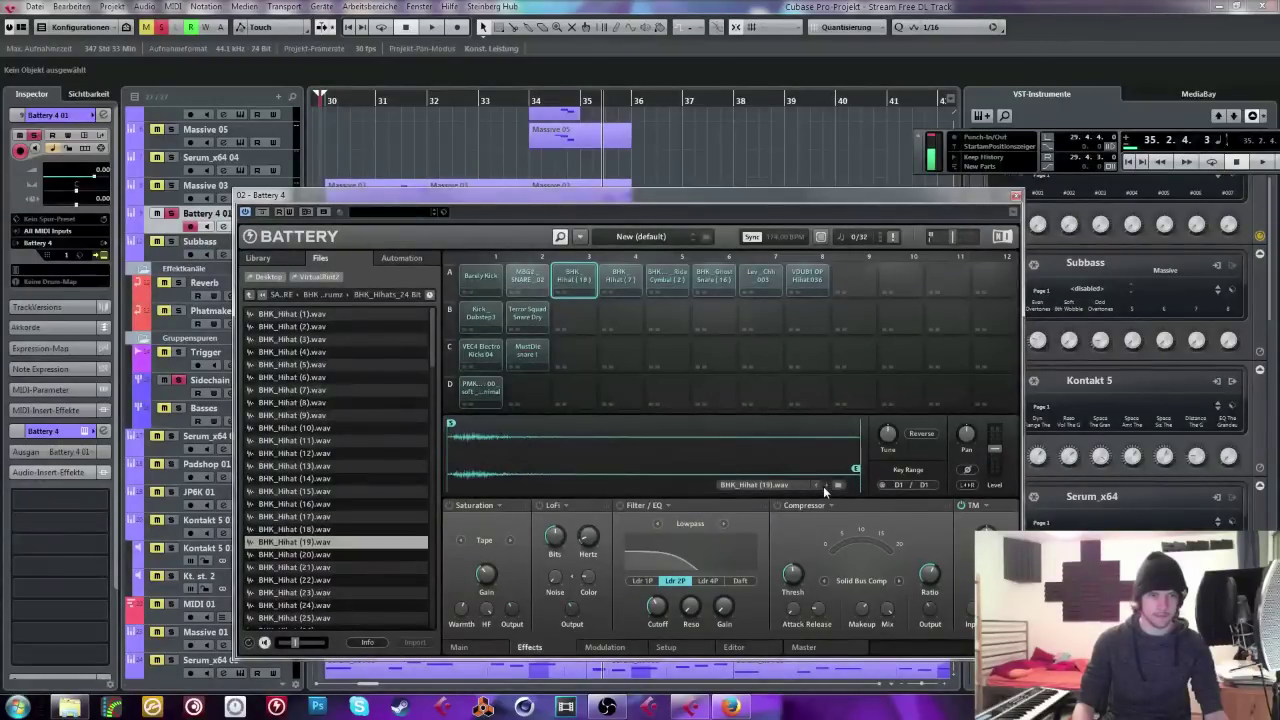
Step: Audition the hi-hat samples that follow in cell A3 during playback, up to BHK_Hihat (29), and stop playback
{"action": "left_click", "coordinate": [823, 486]}
{"action": "left_click", "coordinate": [823, 486]}
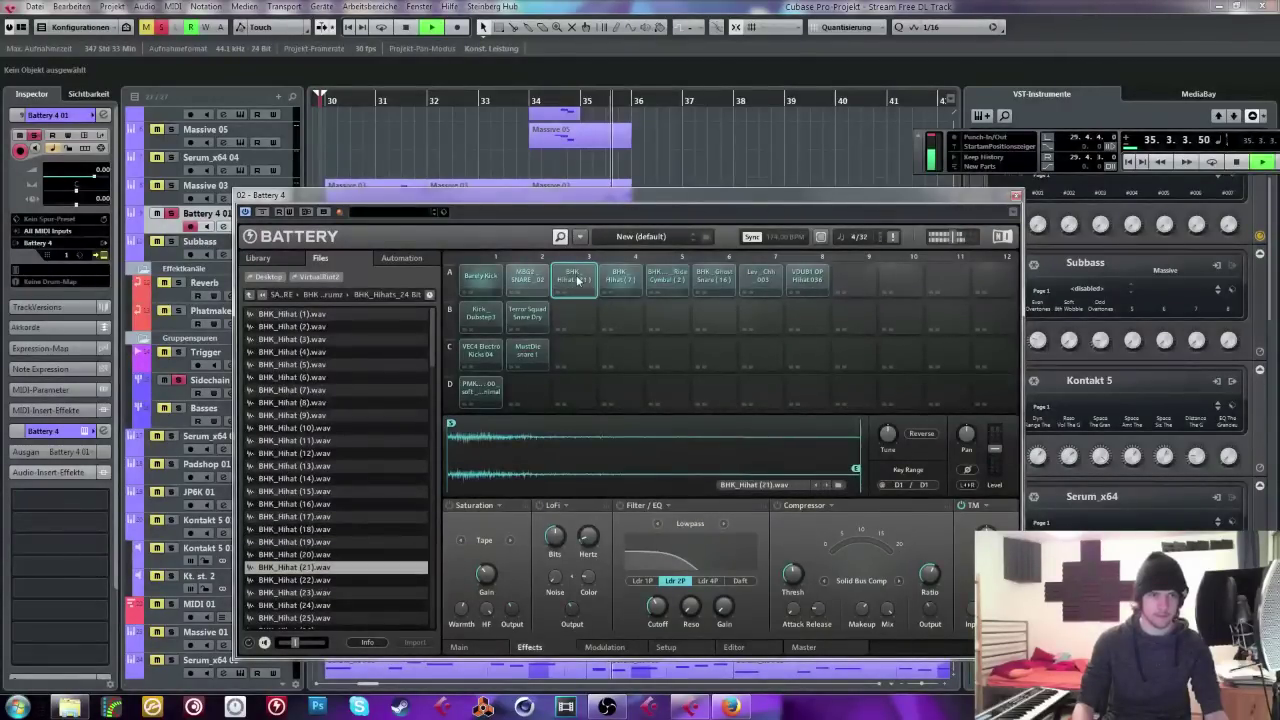
{"action": "left_click", "coordinate": [824, 486]}
{"action": "left_click", "coordinate": [824, 486]}
{"action": "left_click", "coordinate": [824, 486]}
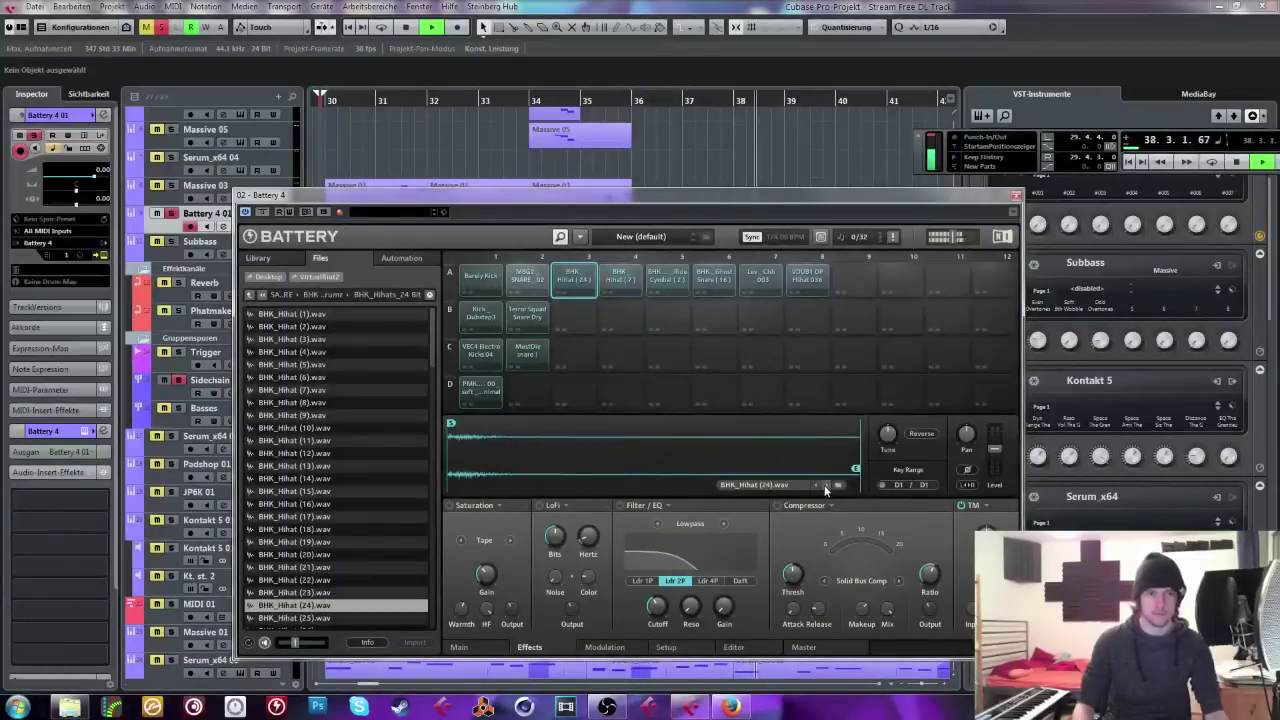
{"action": "left_click", "coordinate": [824, 485]}
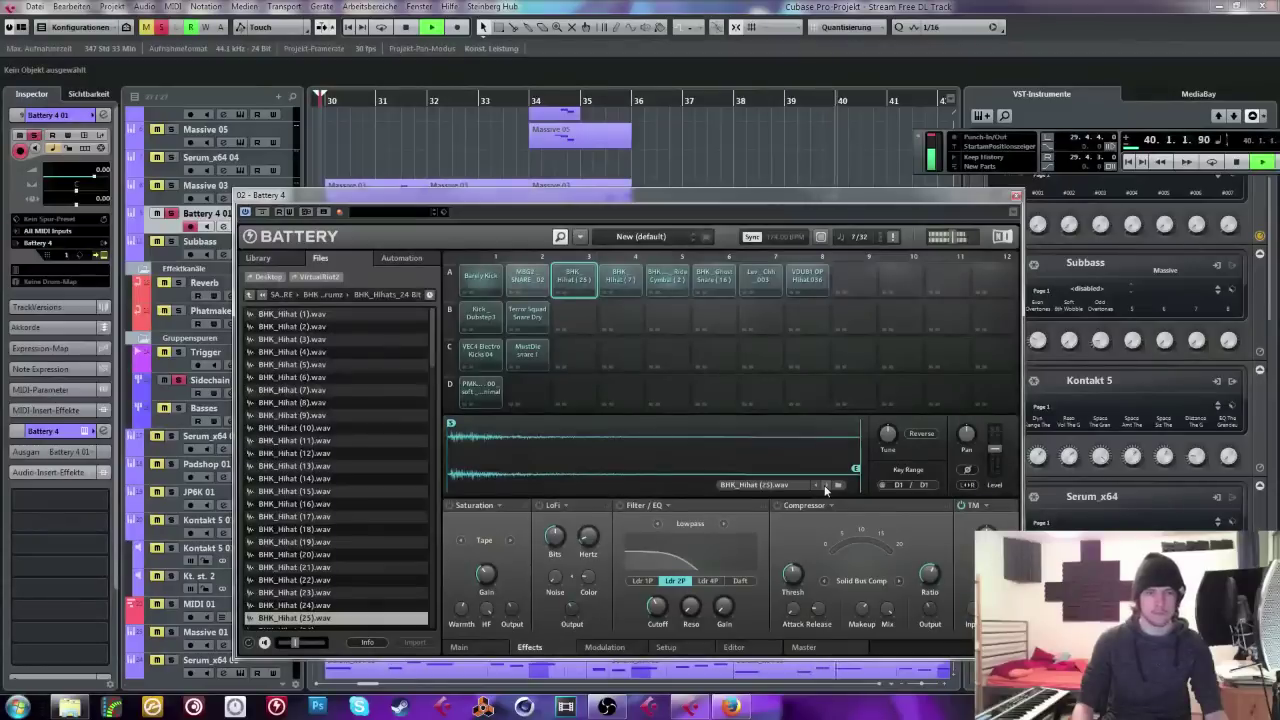
{"action": "left_click", "coordinate": [825, 486]}
{"action": "left_click", "coordinate": [825, 486]}
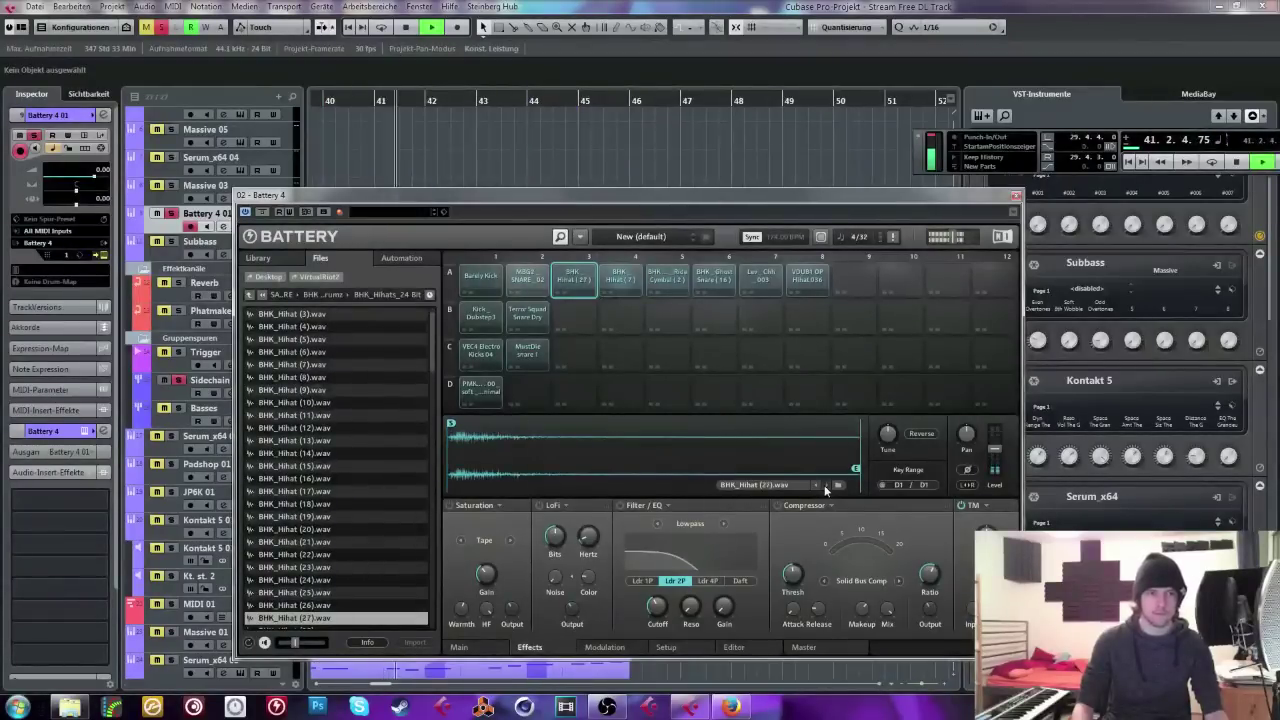
{"action": "left_click", "coordinate": [825, 486]}
{"action": "left_click", "coordinate": [825, 486]}
{"action": "key", "text": "space"}
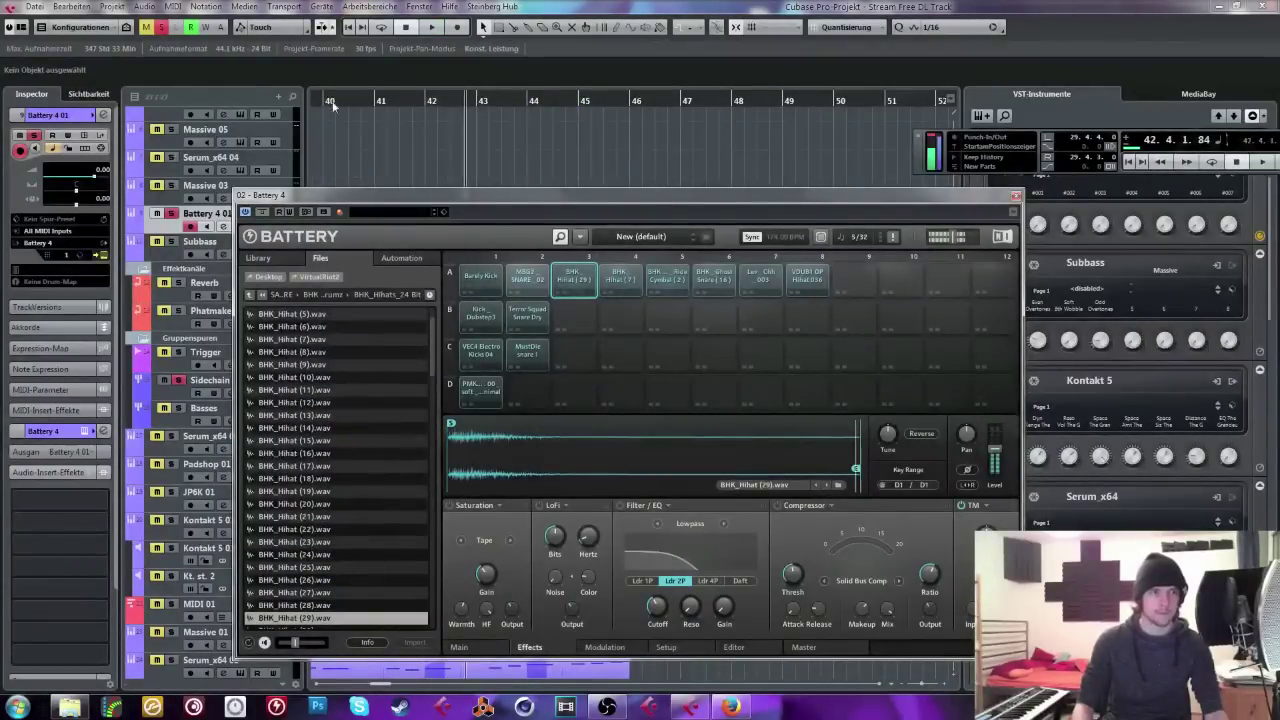
Step: Step the A3 cell's sample forward to BHK_Hihat (37) and play the soloed drum pattern with it
{"action": "left_click", "coordinate": [823, 486]}
{"action": "left_click", "coordinate": [823, 486]}
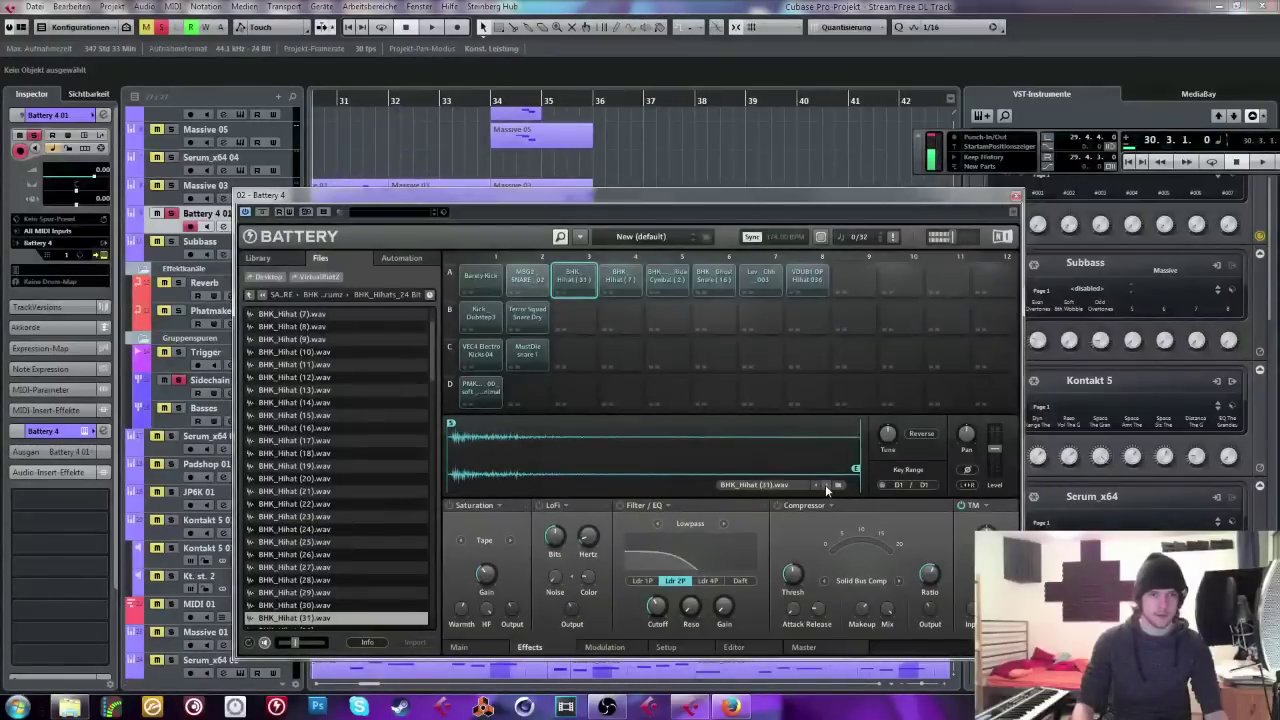
{"action": "left_click", "coordinate": [825, 485]}
{"action": "left_click", "coordinate": [825, 485]}
{"action": "left_click", "coordinate": [825, 486]}
{"action": "left_click", "coordinate": [825, 486]}
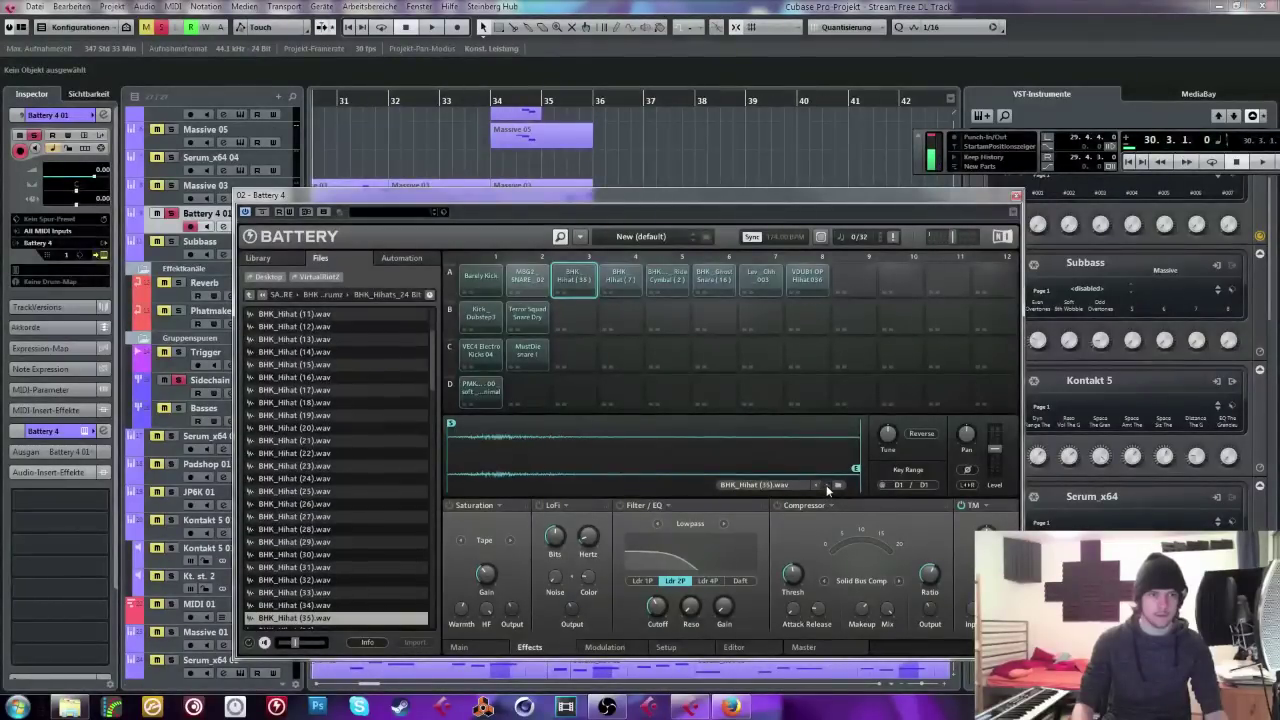
{"action": "left_click", "coordinate": [825, 486]}
{"action": "left_click", "coordinate": [825, 486]}
{"action": "key", "text": "space"}
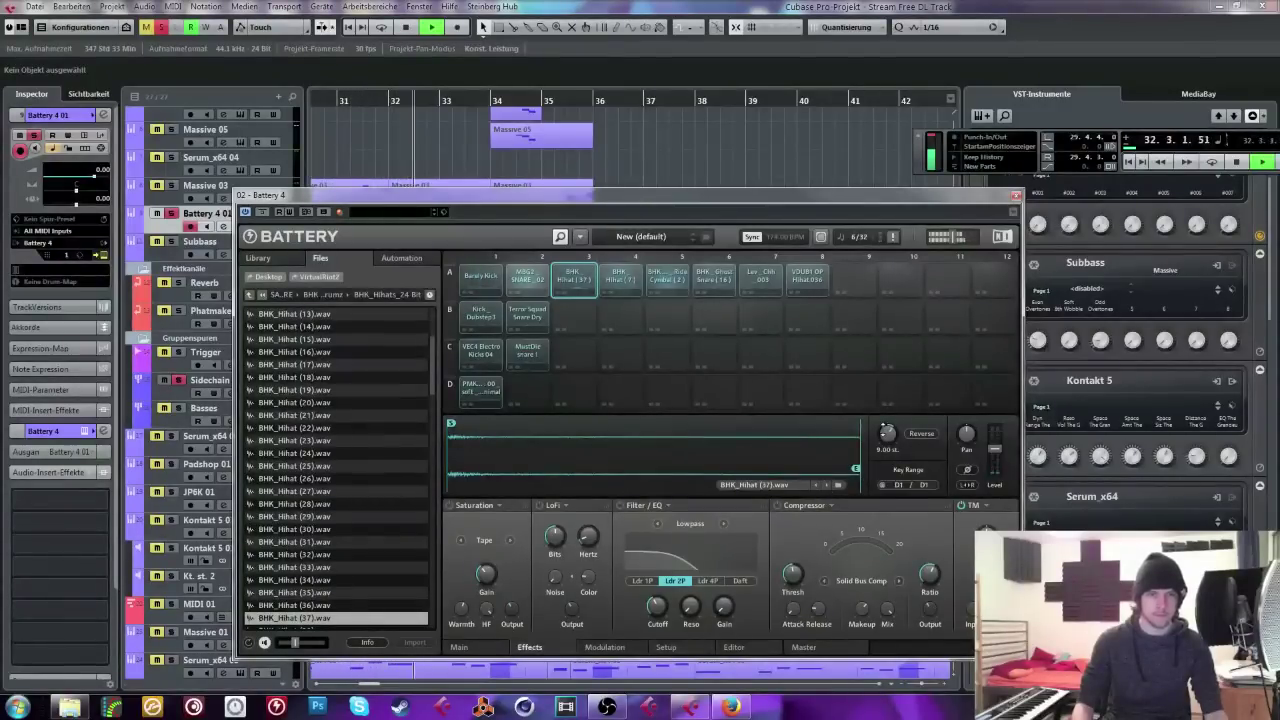
Step: Replace the A3 cell's sample with BHK_Hihat (42) and listen to it in the full mix
{"action": "left_click", "coordinate": [826, 486]}
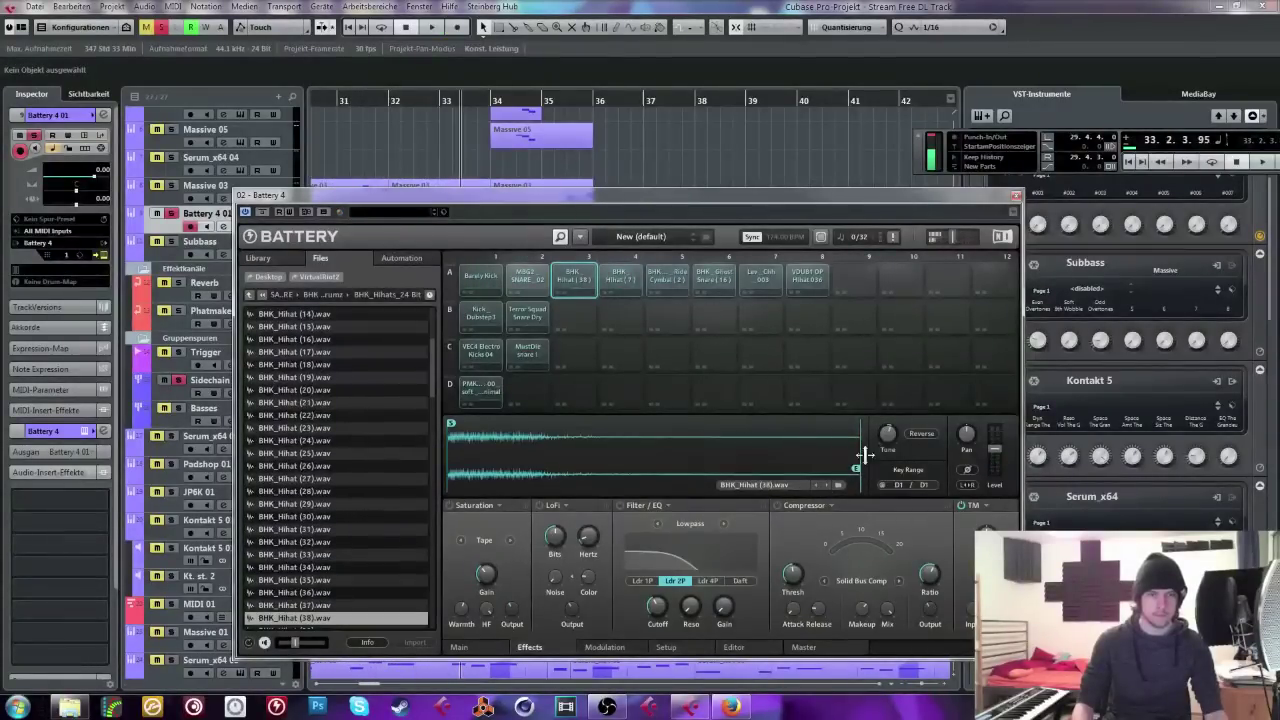
{"action": "left_click", "coordinate": [826, 486]}
{"action": "left_click", "coordinate": [826, 486]}
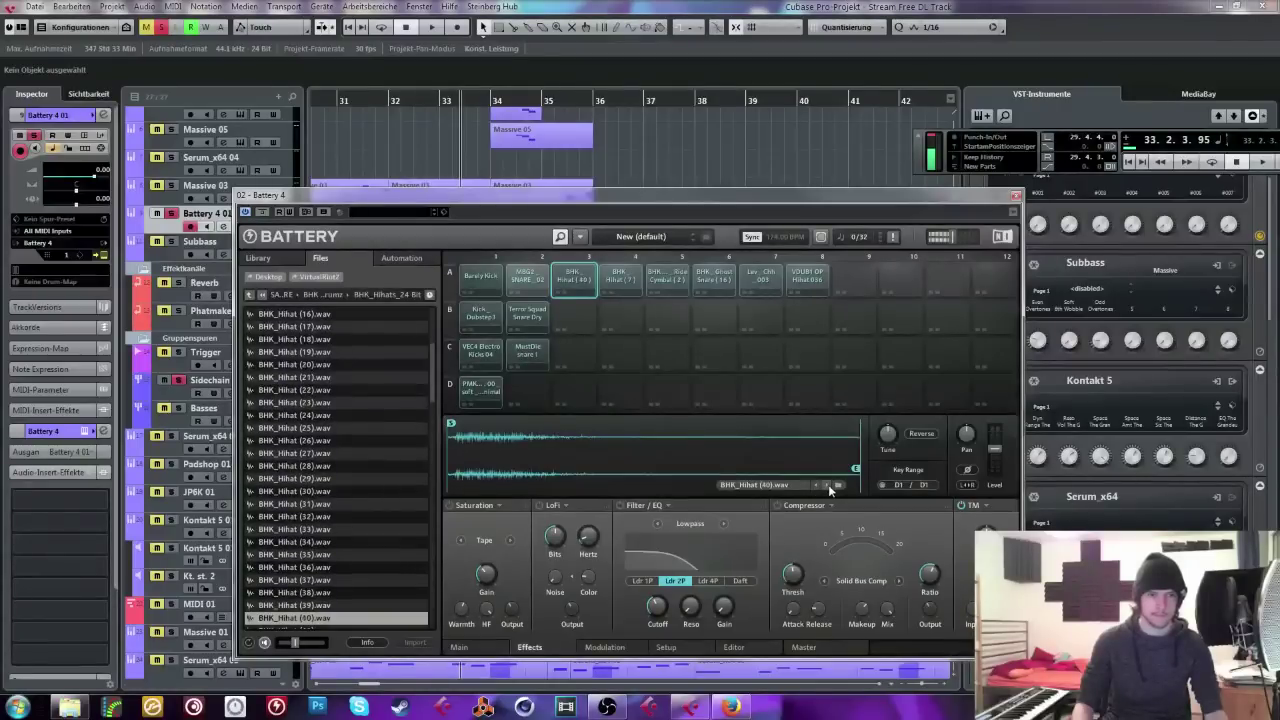
{"action": "left_click", "coordinate": [826, 486]}
{"action": "left_click", "coordinate": [827, 487]}
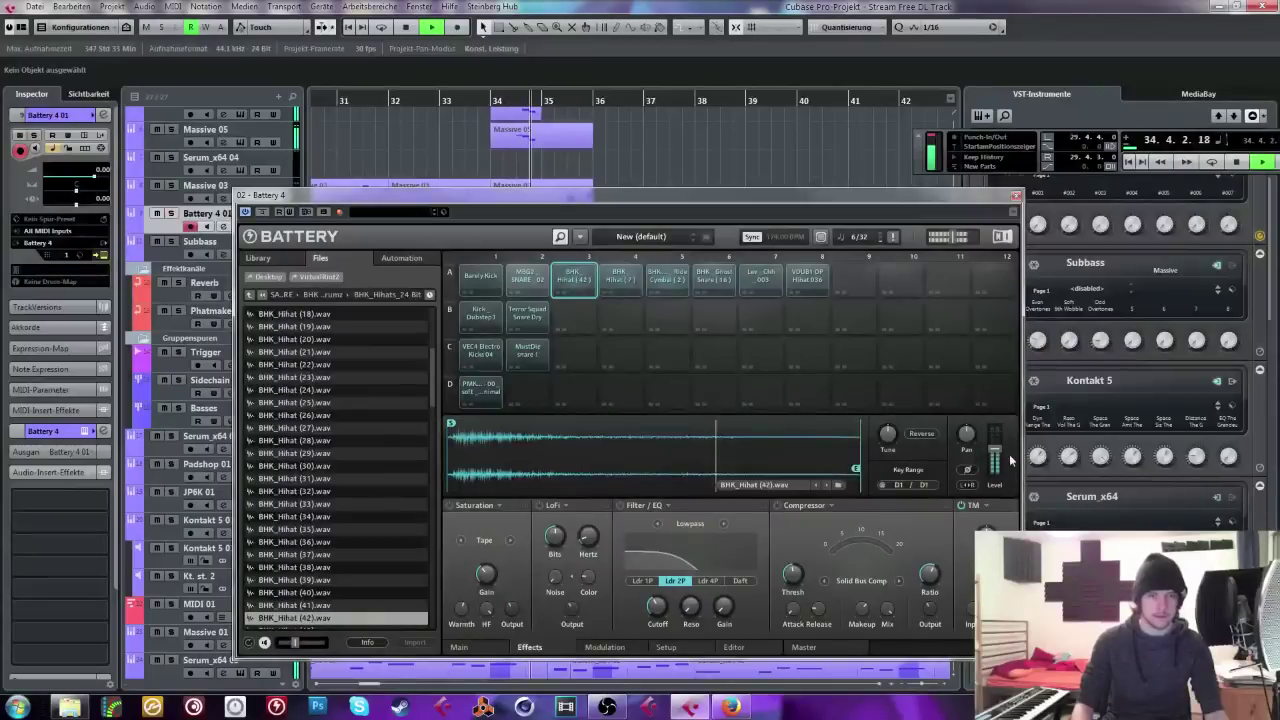
Step: Lower the A3 hi-hat cell's level slightly, try its tuning, and solo the Battery 4 01 track again
{"action": "mouse_move", "coordinate": [994, 452]}
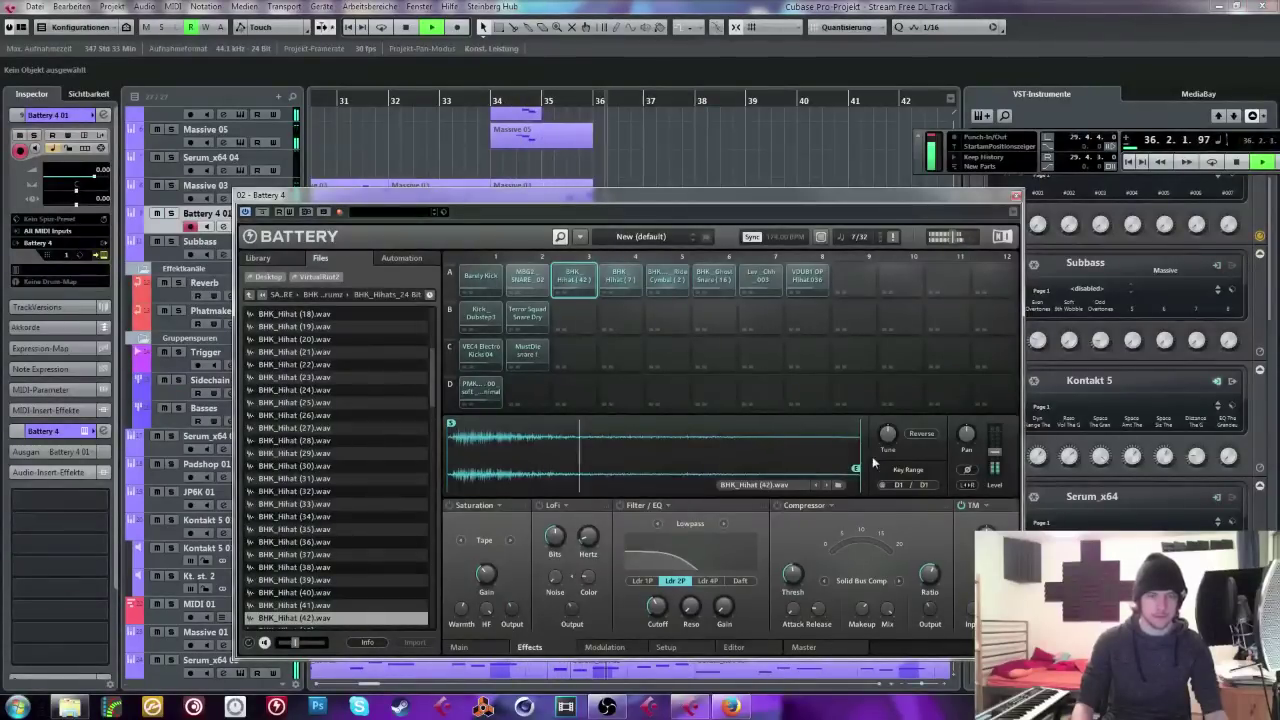
{"action": "left_click_drag", "start_coordinate": [887, 442], "coordinate": [888, 433]}
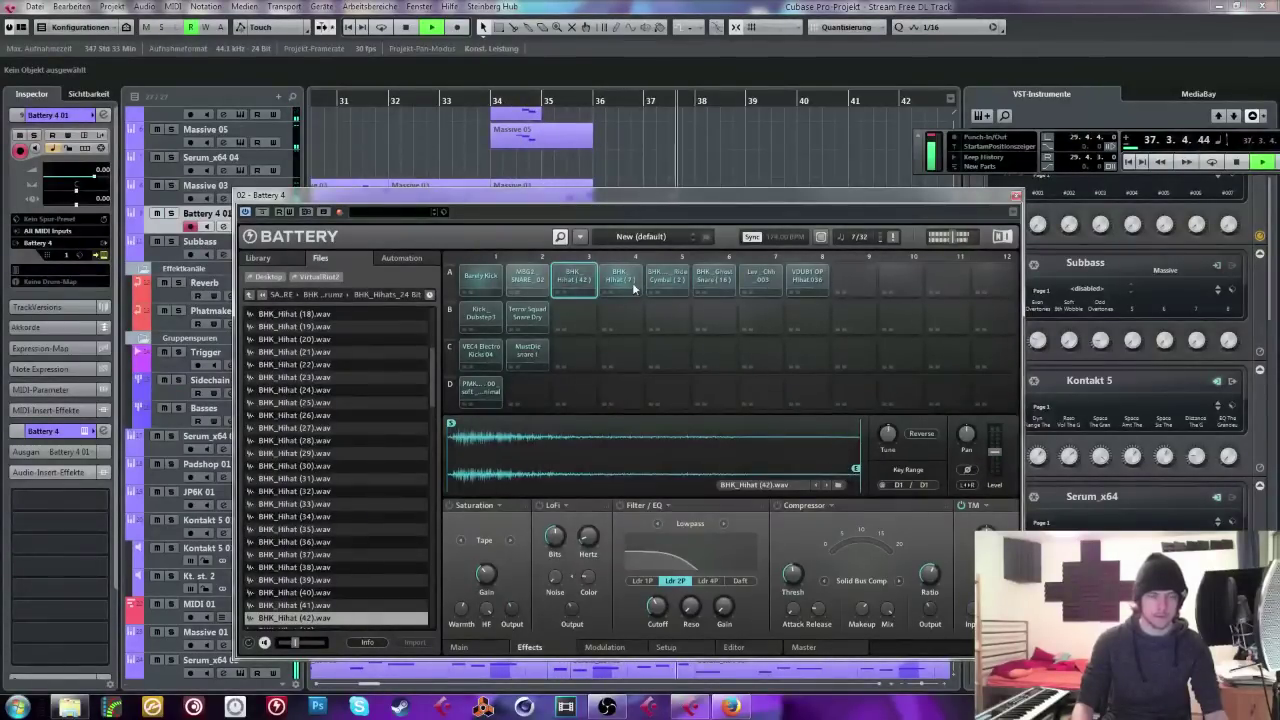
{"action": "left_click", "coordinate": [170, 214]}
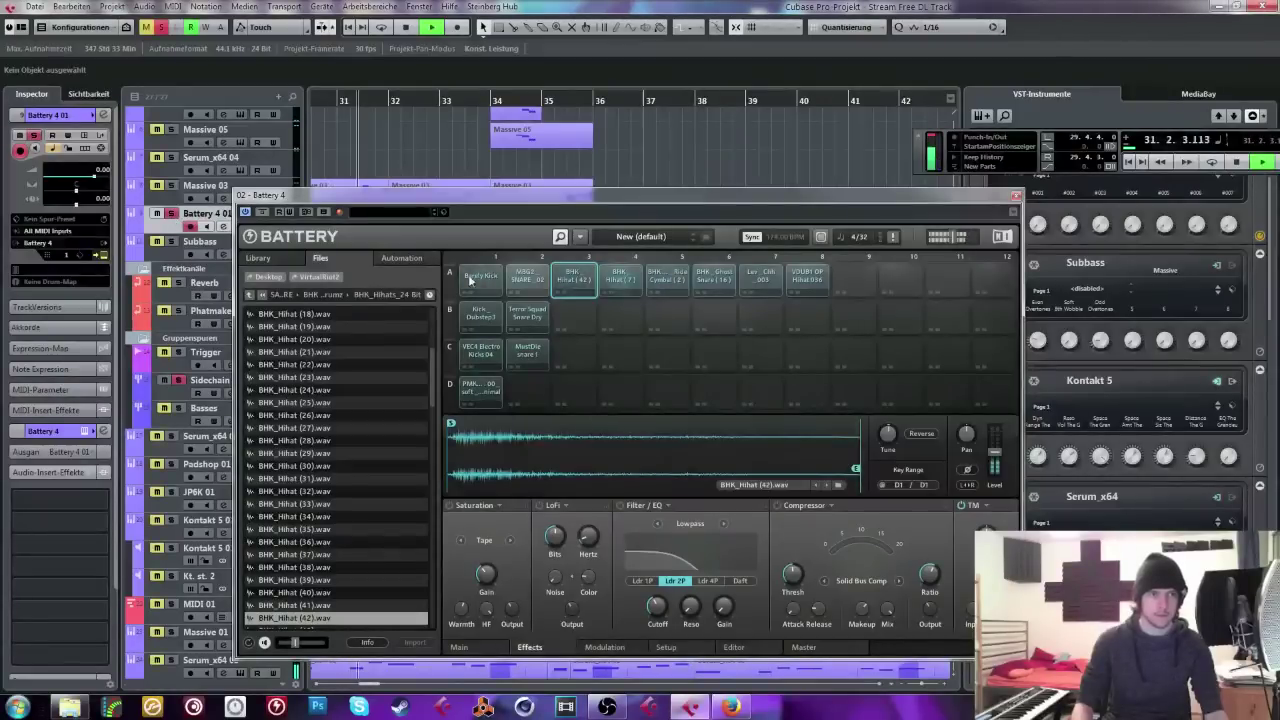
Step: Compare the neighbouring hi-hat samples in cell A3 during soloed playback, going back to (41) and on to BHK_Hihat (51)
{"action": "left_click", "coordinate": [816, 485]}
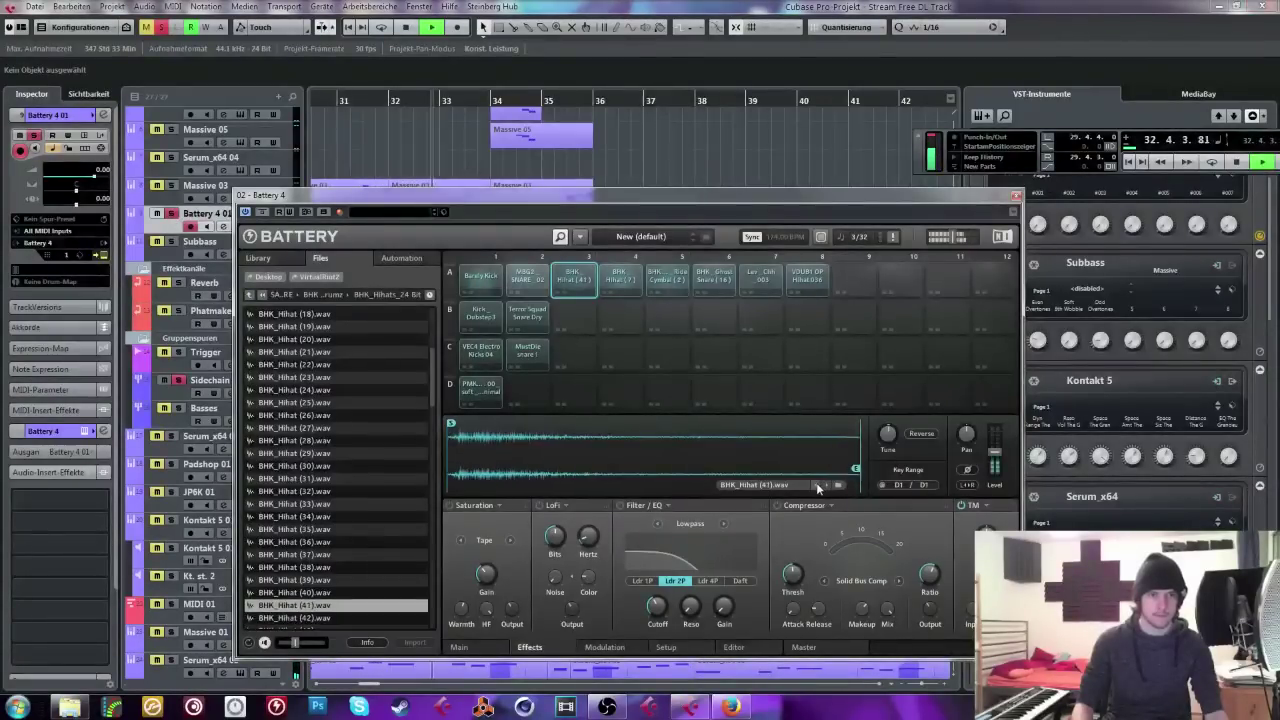
{"action": "left_click", "coordinate": [816, 485]}
{"action": "left_click", "coordinate": [828, 487]}
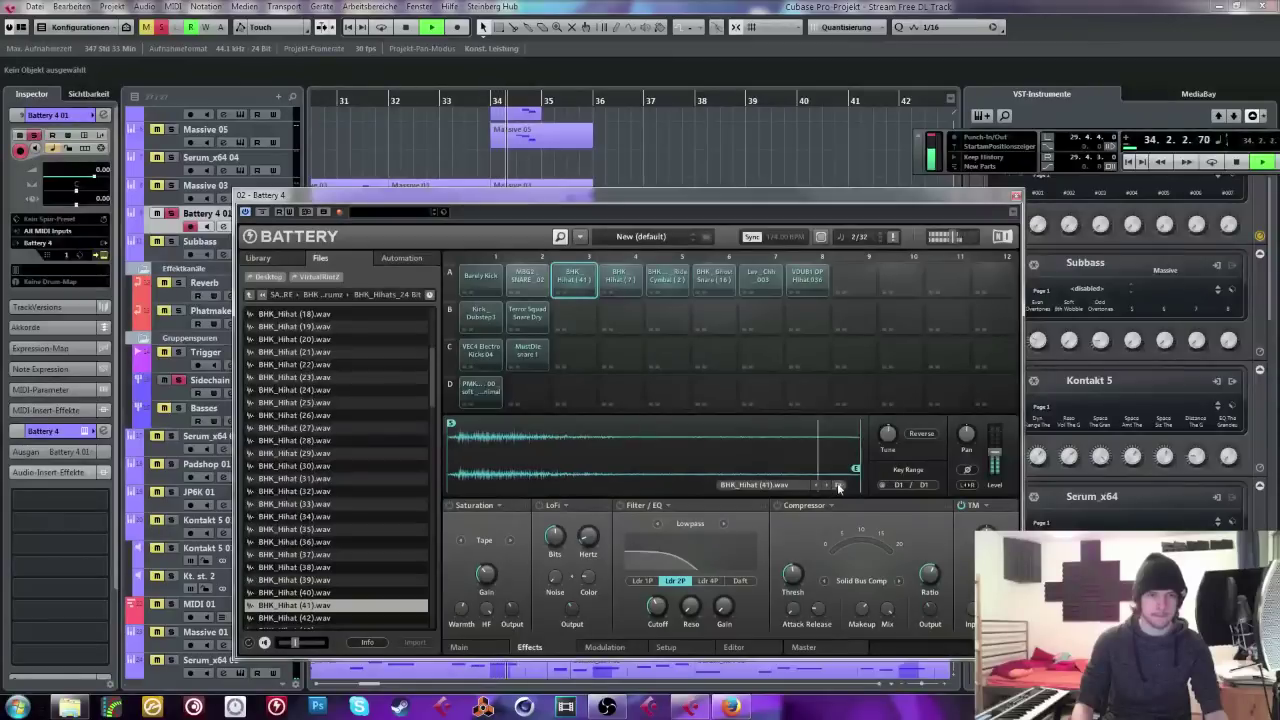
{"action": "left_click", "coordinate": [827, 487]}
{"action": "left_click", "coordinate": [826, 487]}
{"action": "left_click", "coordinate": [826, 487]}
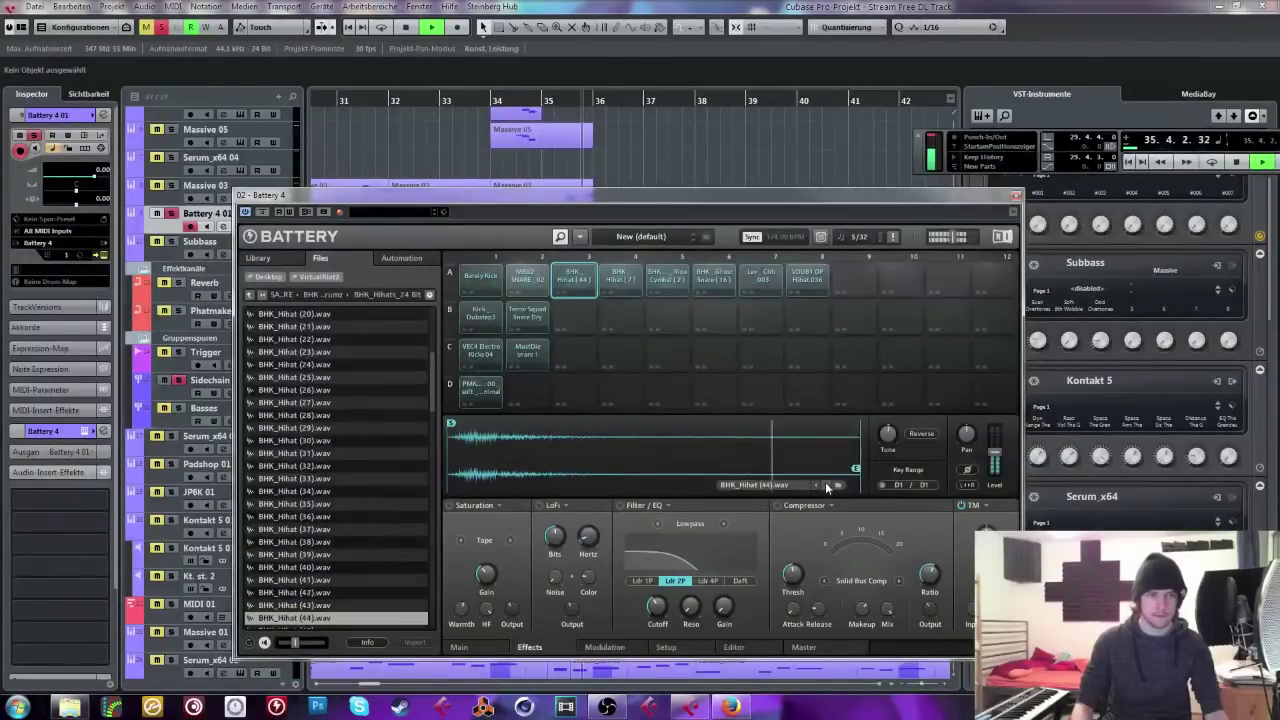
{"action": "left_click", "coordinate": [826, 487]}
{"action": "left_click", "coordinate": [826, 487]}
{"action": "left_click", "coordinate": [826, 487]}
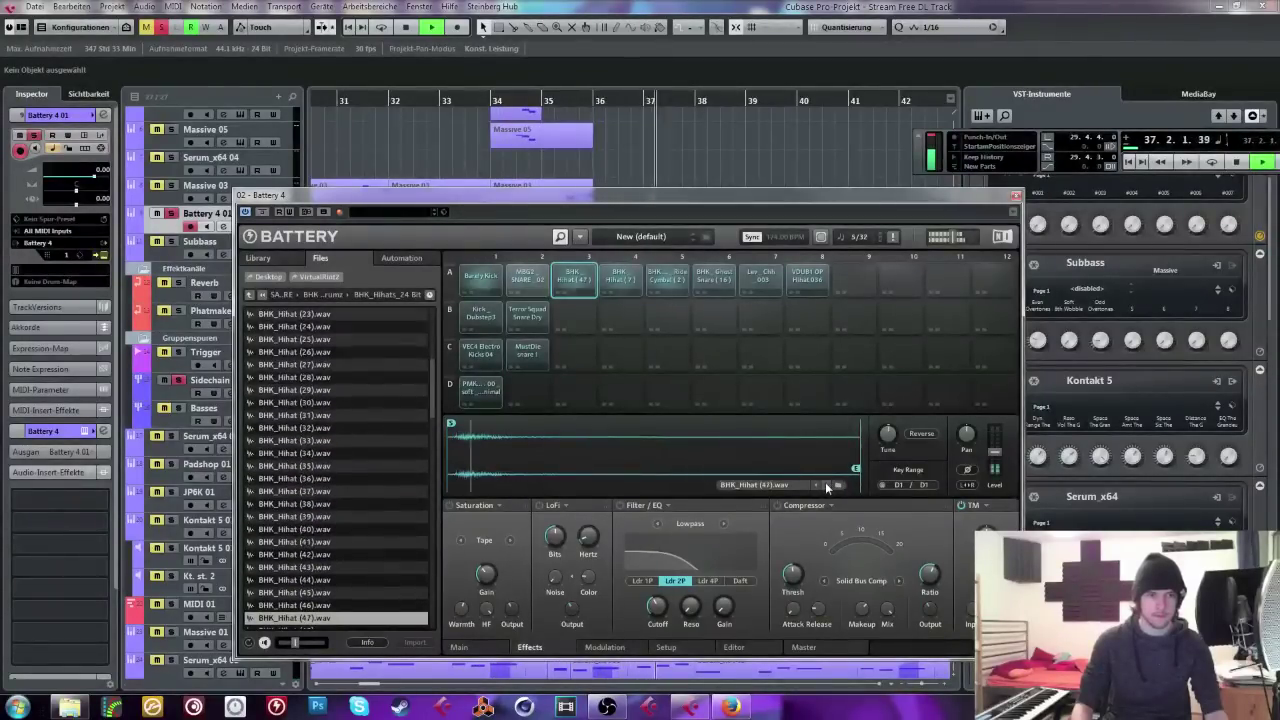
{"action": "left_click", "coordinate": [826, 487]}
{"action": "left_click", "coordinate": [826, 487]}
{"action": "left_click", "coordinate": [826, 487]}
{"action": "left_click", "coordinate": [826, 487]}
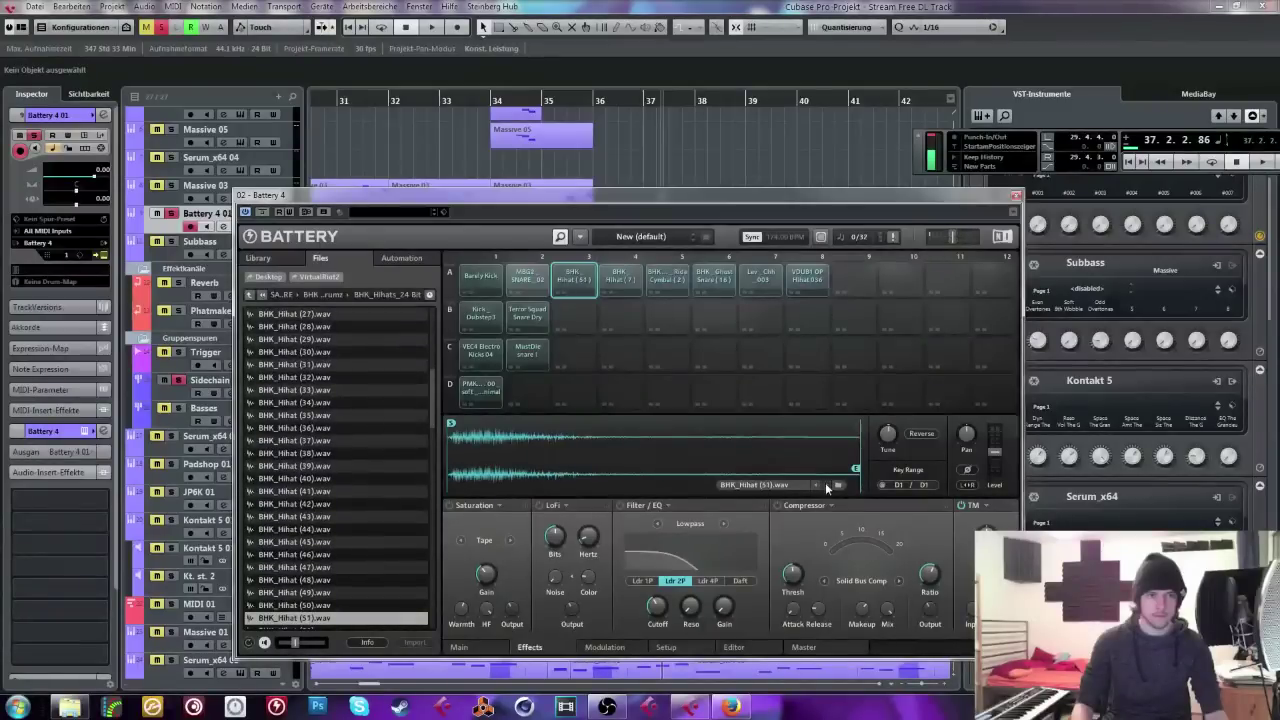
Step: Continue through the hi-hat samples for cell A3 and load BHK_Hihat (71)
{"action": "left_click", "coordinate": [826, 487]}
{"action": "left_click", "coordinate": [826, 487]}
{"action": "left_click", "coordinate": [826, 487]}
{"action": "left_click", "coordinate": [826, 487]}
{"action": "left_click", "coordinate": [826, 487]}
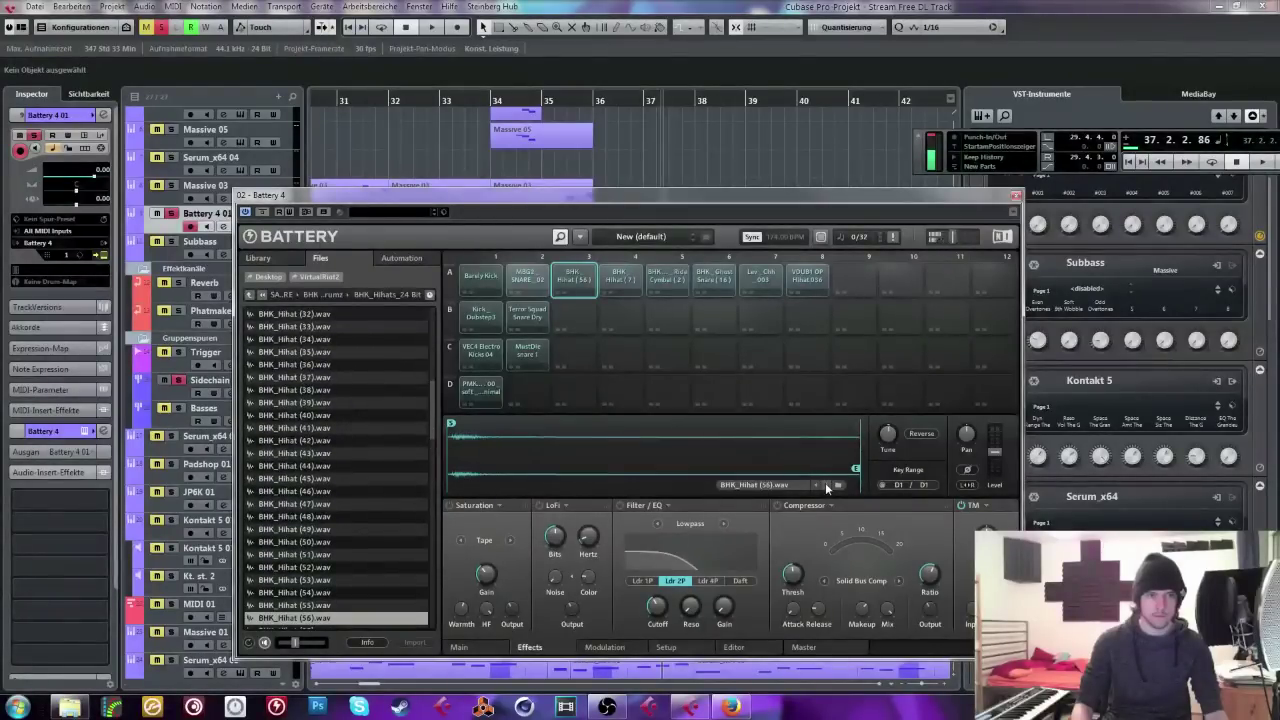
{"action": "left_click", "coordinate": [826, 487]}
{"action": "left_click", "coordinate": [826, 487]}
{"action": "left_click", "coordinate": [826, 487]}
{"action": "left_click", "coordinate": [826, 487]}
{"action": "left_click", "coordinate": [826, 487]}
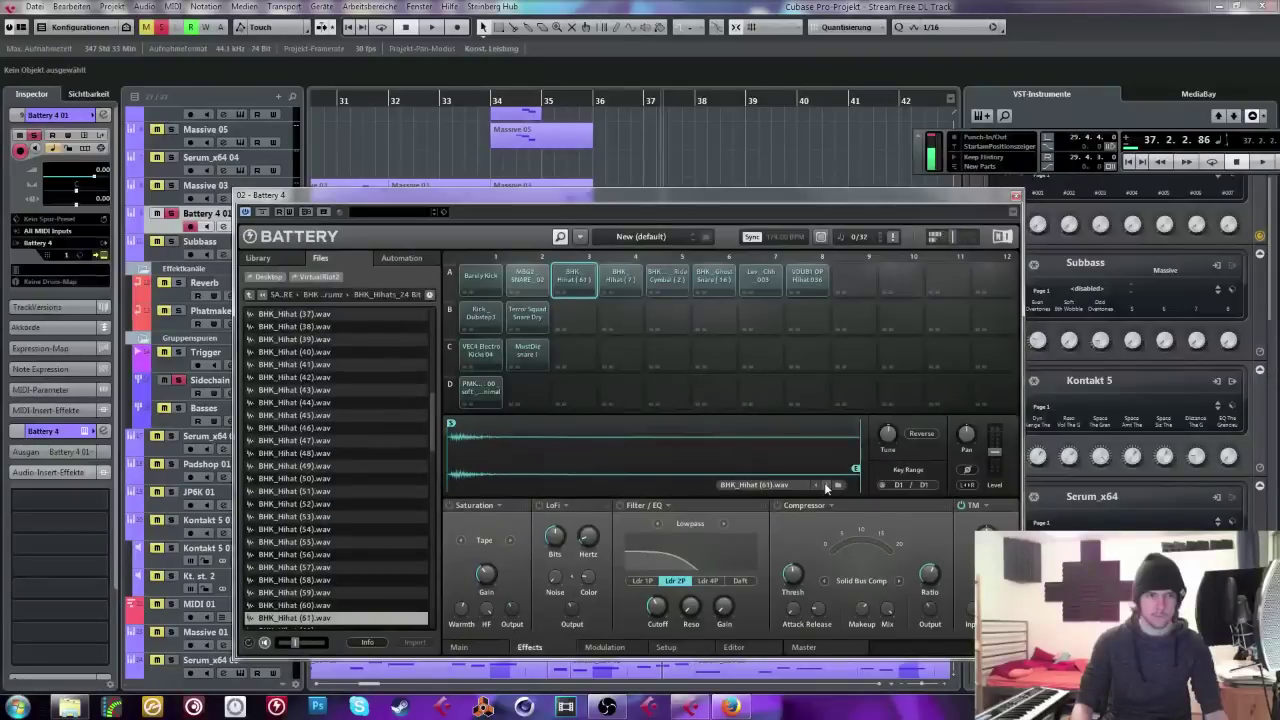
{"action": "left_click", "coordinate": [826, 487]}
{"action": "left_click", "coordinate": [826, 487]}
{"action": "left_click", "coordinate": [826, 487]}
{"action": "left_click", "coordinate": [826, 487]}
{"action": "left_click", "coordinate": [826, 487]}
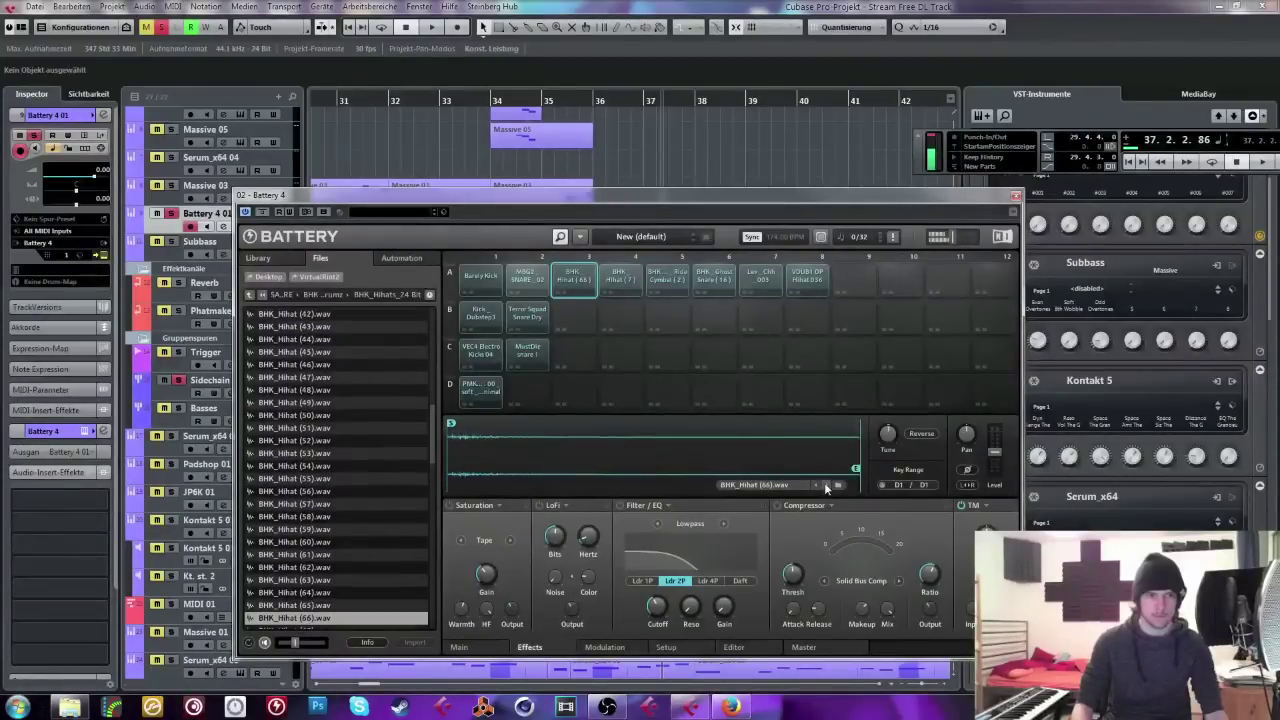
{"action": "left_click", "coordinate": [826, 487]}
{"action": "left_click", "coordinate": [826, 487]}
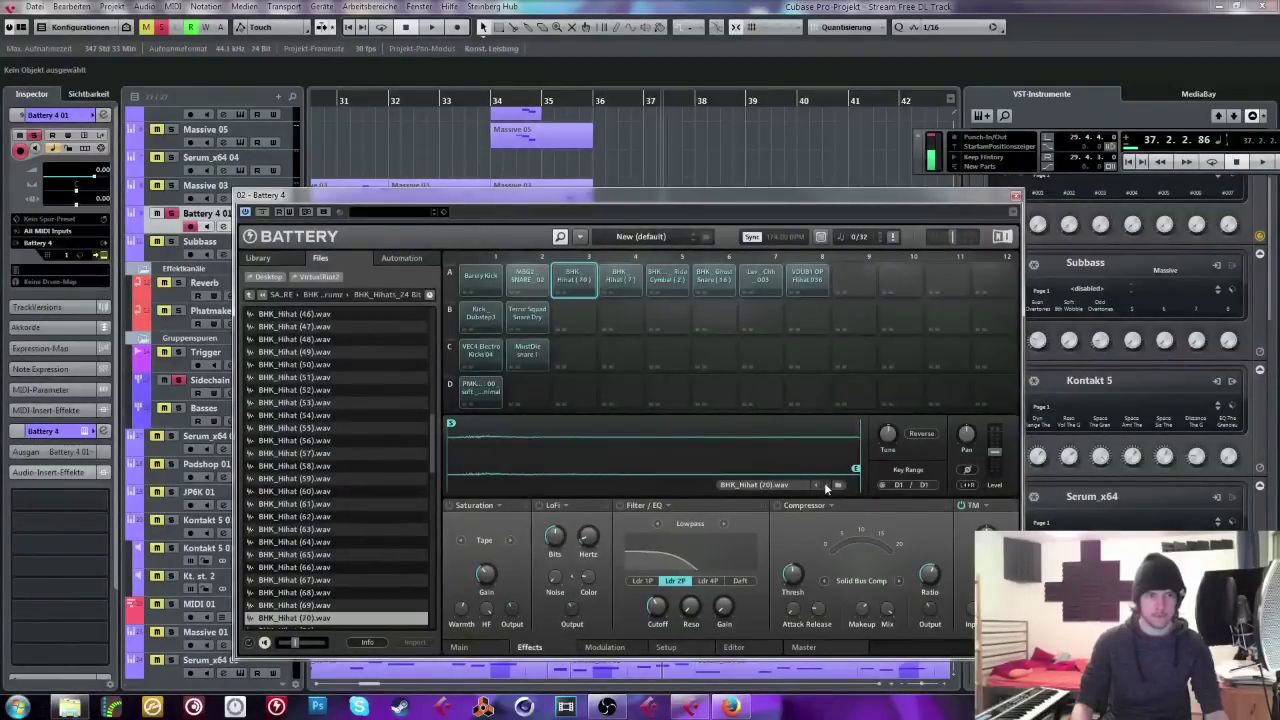
{"action": "left_click", "coordinate": [826, 487]}
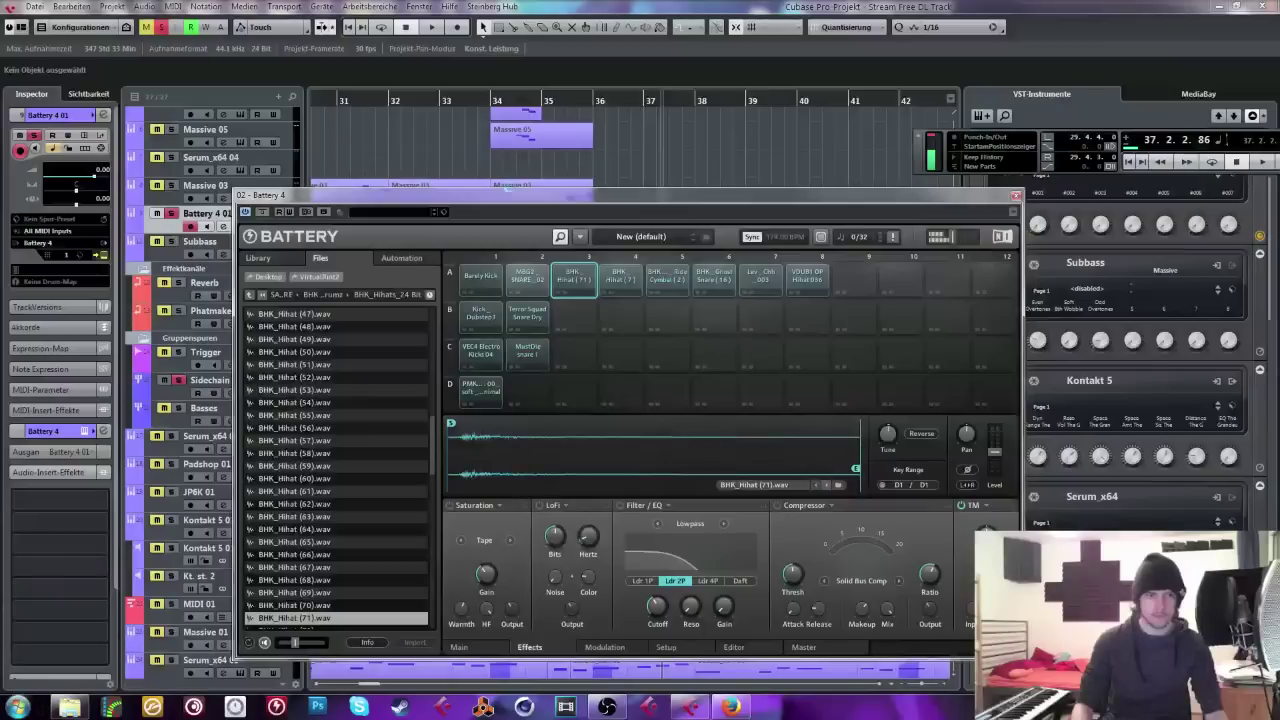
{"action": "right_click", "coordinate": [586, 279]}
{"action": "left_click", "coordinate": [618, 294]}
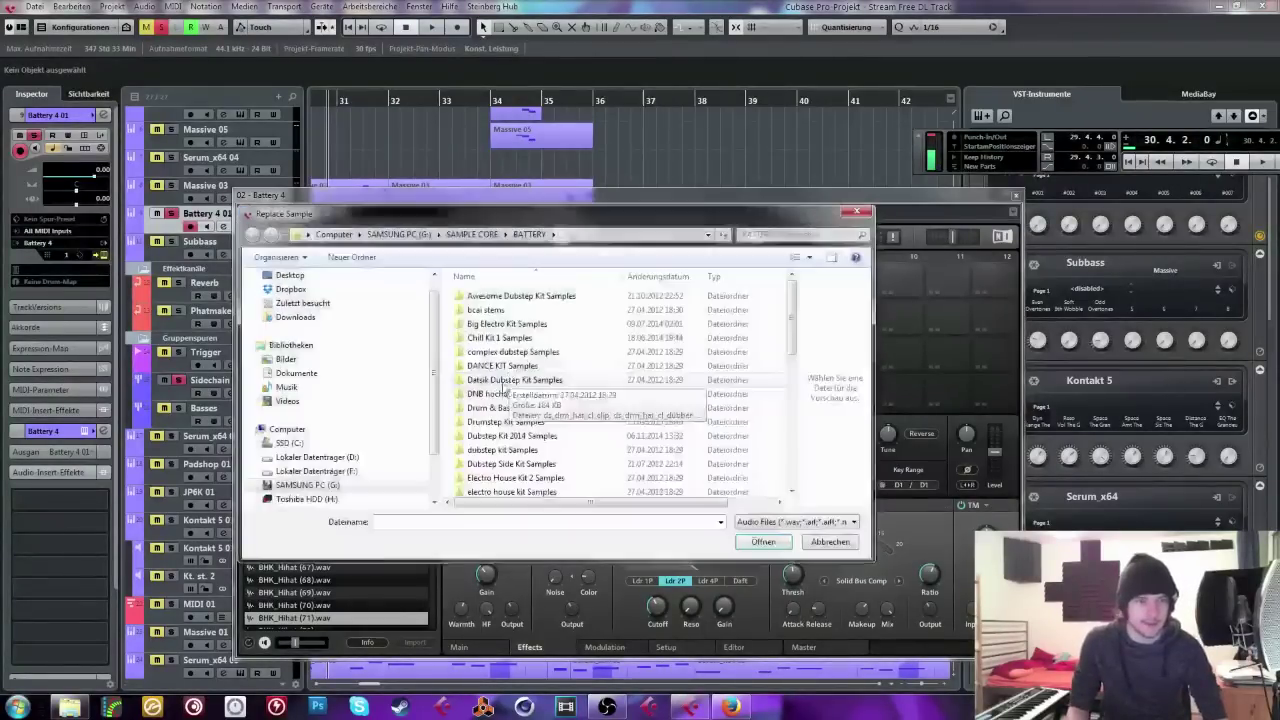
{"action": "left_click", "coordinate": [856, 211]}
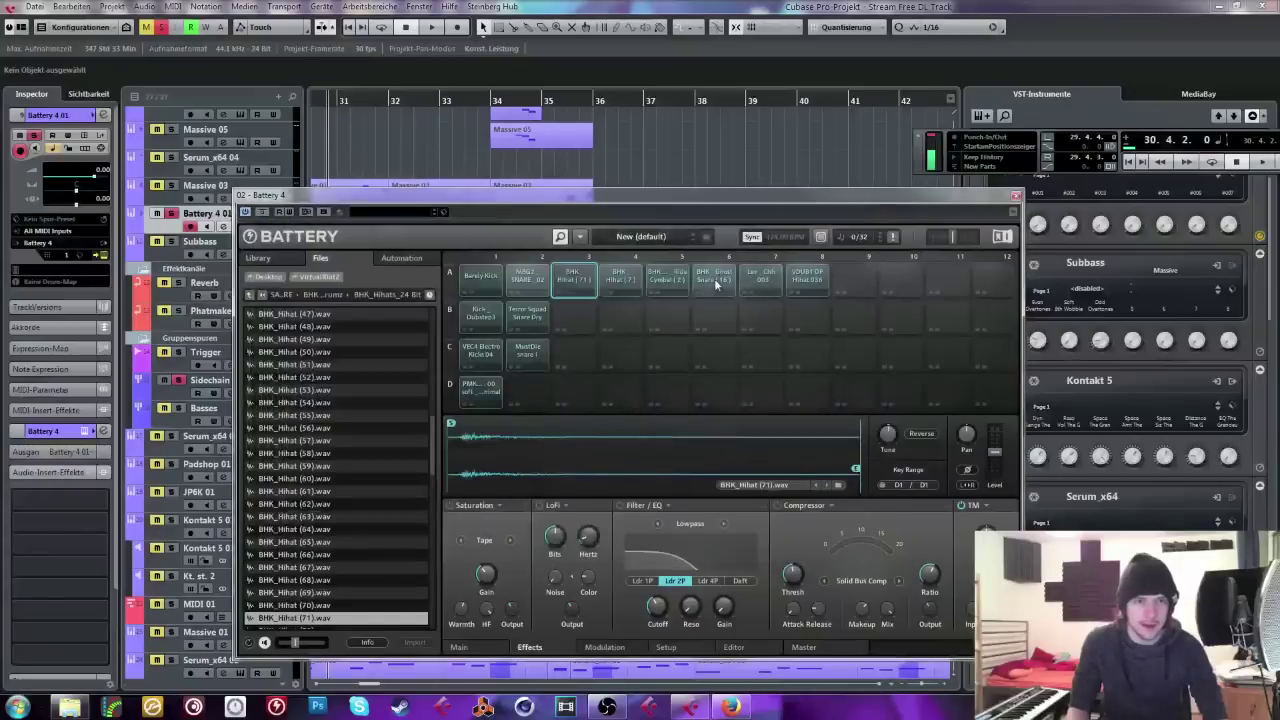
Step: Swap the VDUB1 OP Hihat 036 cell from A8 into A3 and lower its level to about -5.2 dB during playback
{"action": "left_click", "coordinate": [760, 276]}
{"action": "left_click", "coordinate": [800, 279]}
{"action": "left_click_drag", "start_coordinate": [796, 279], "coordinate": [574, 280]}
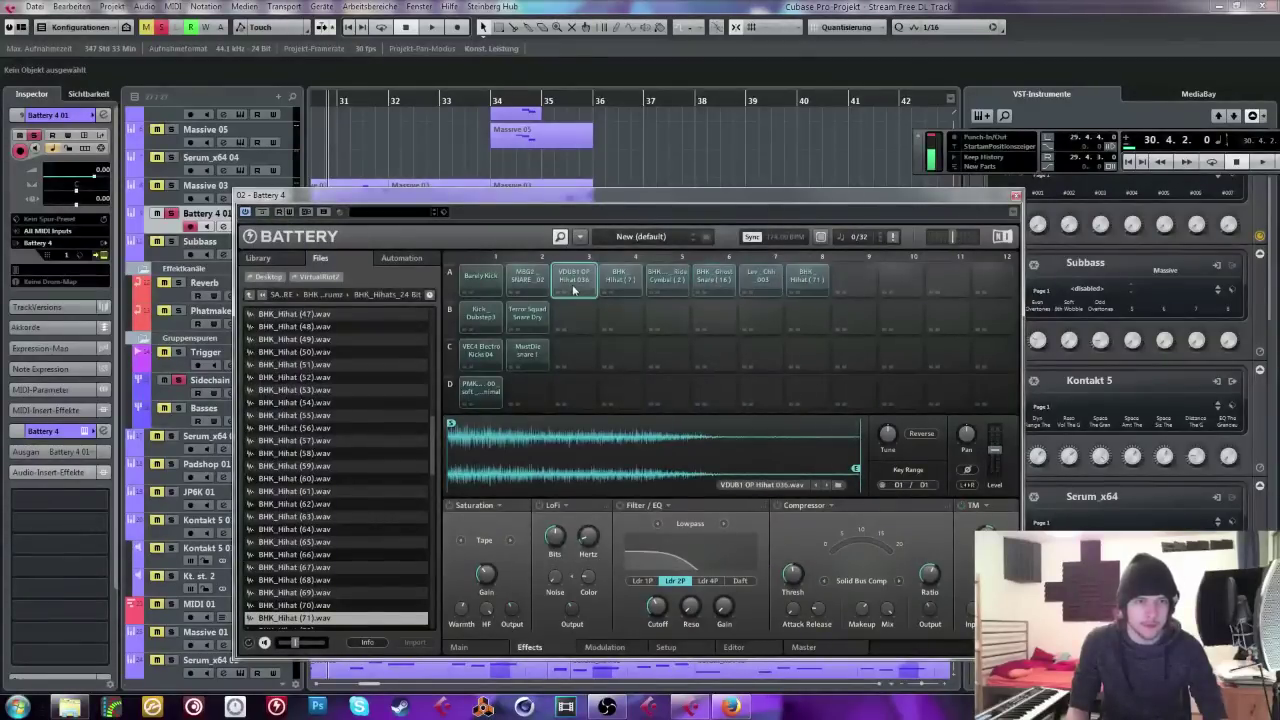
{"action": "key", "text": "space"}
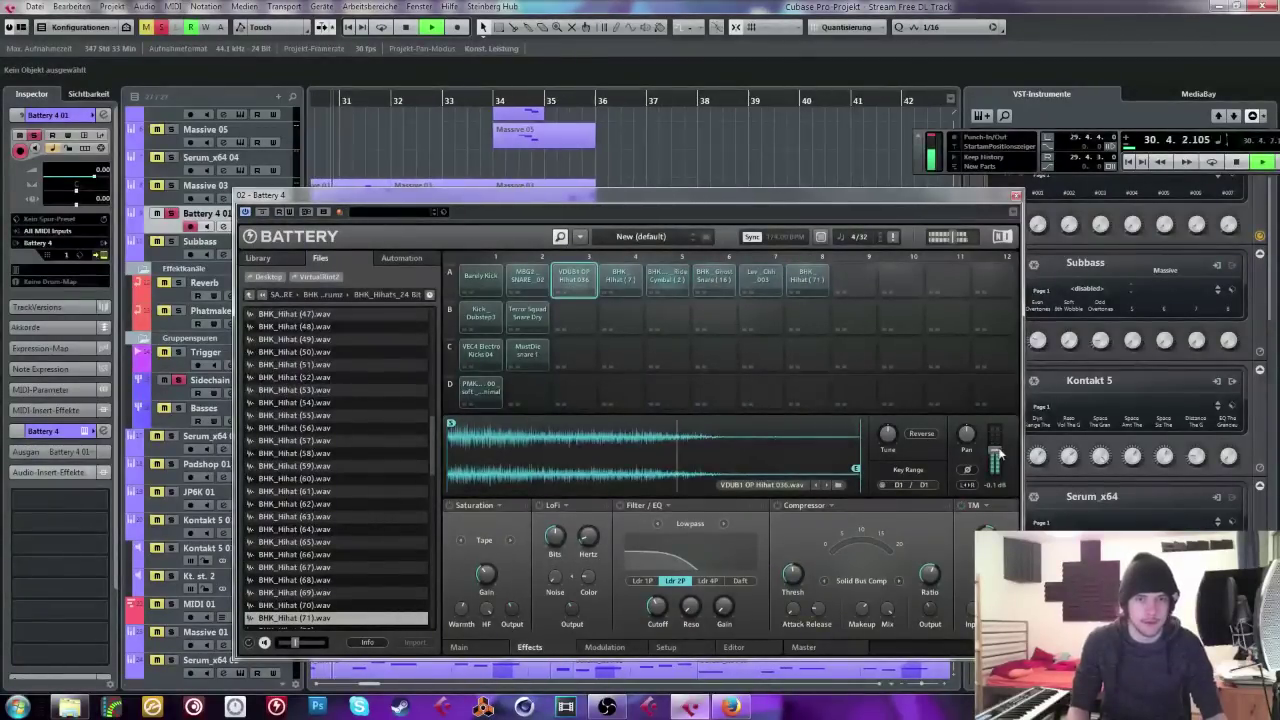
{"action": "left_click_drag", "start_coordinate": [998, 455], "coordinate": [998, 466]}
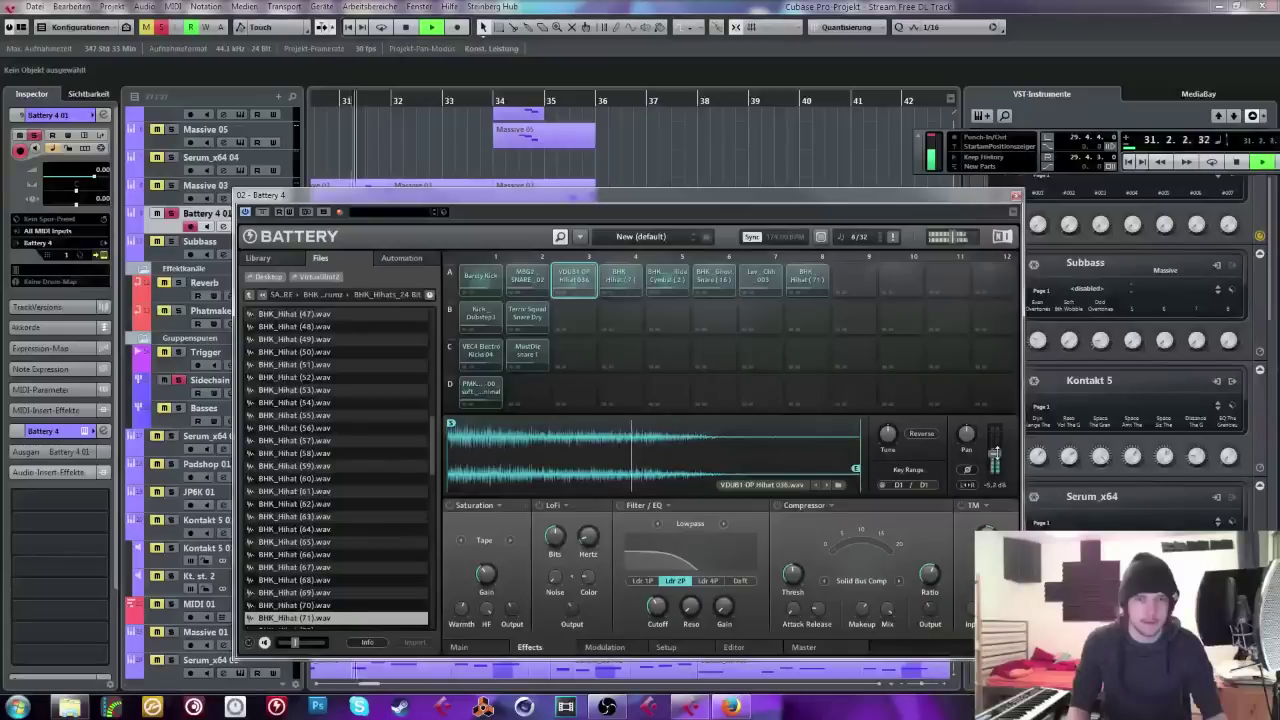
Step: Unsolo the Battery 4 01 track to play the full mix and close Battery
{"action": "left_click", "coordinate": [172, 213]}
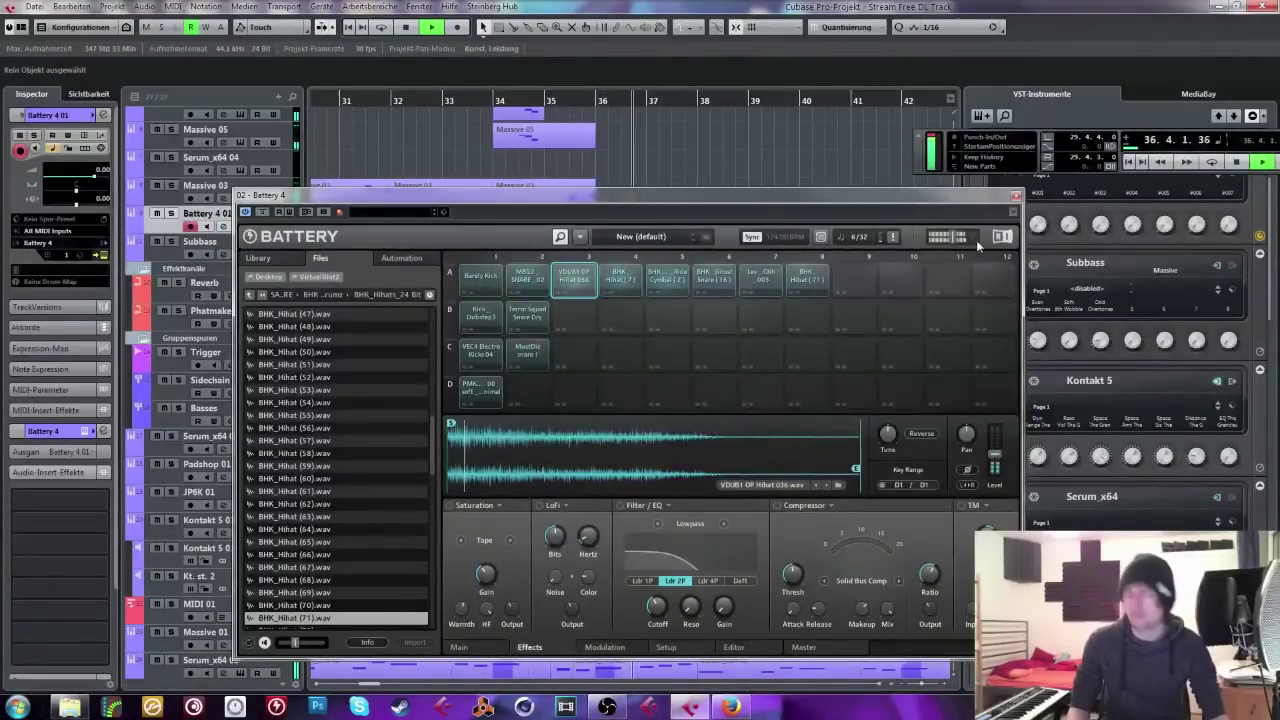
{"action": "left_click", "coordinate": [1014, 196]}
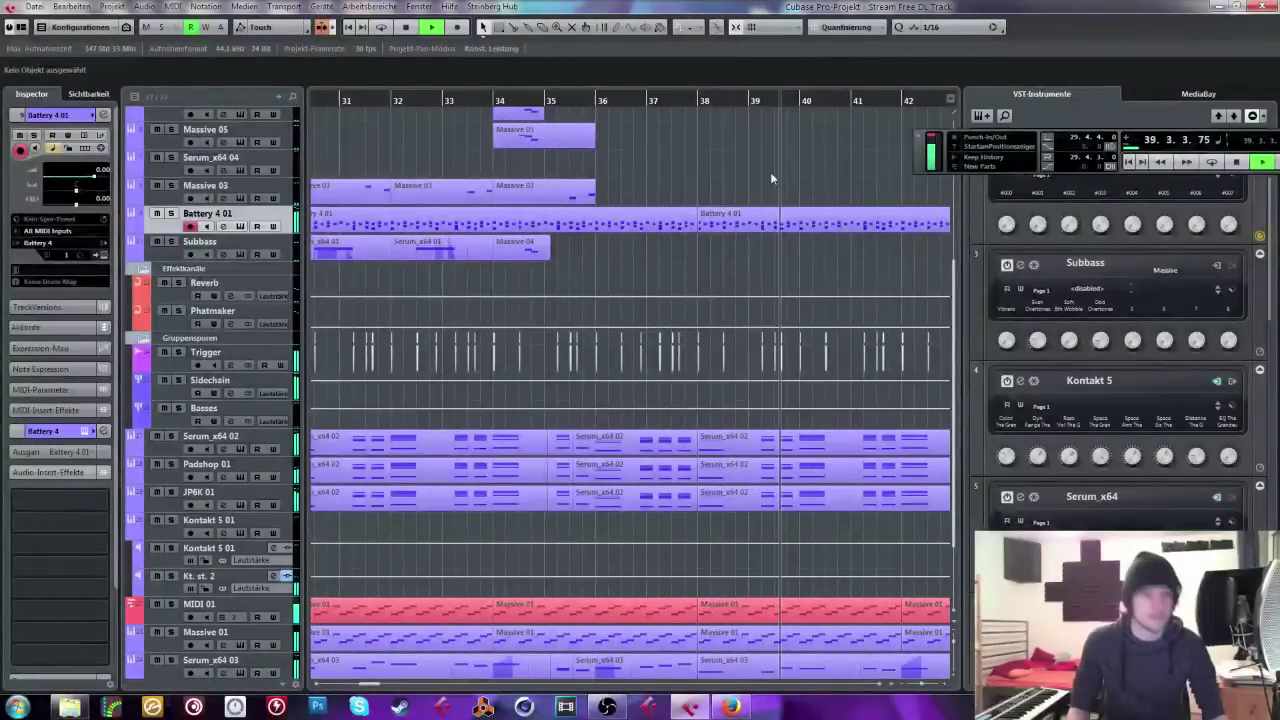
Step: Solo the Massive 01 track, open its Massive synth, and shorten the envelope's decay during playback
{"action": "scroll", "coordinate": [650, 350], "scroll_direction": "down", "scroll_amount": 3}
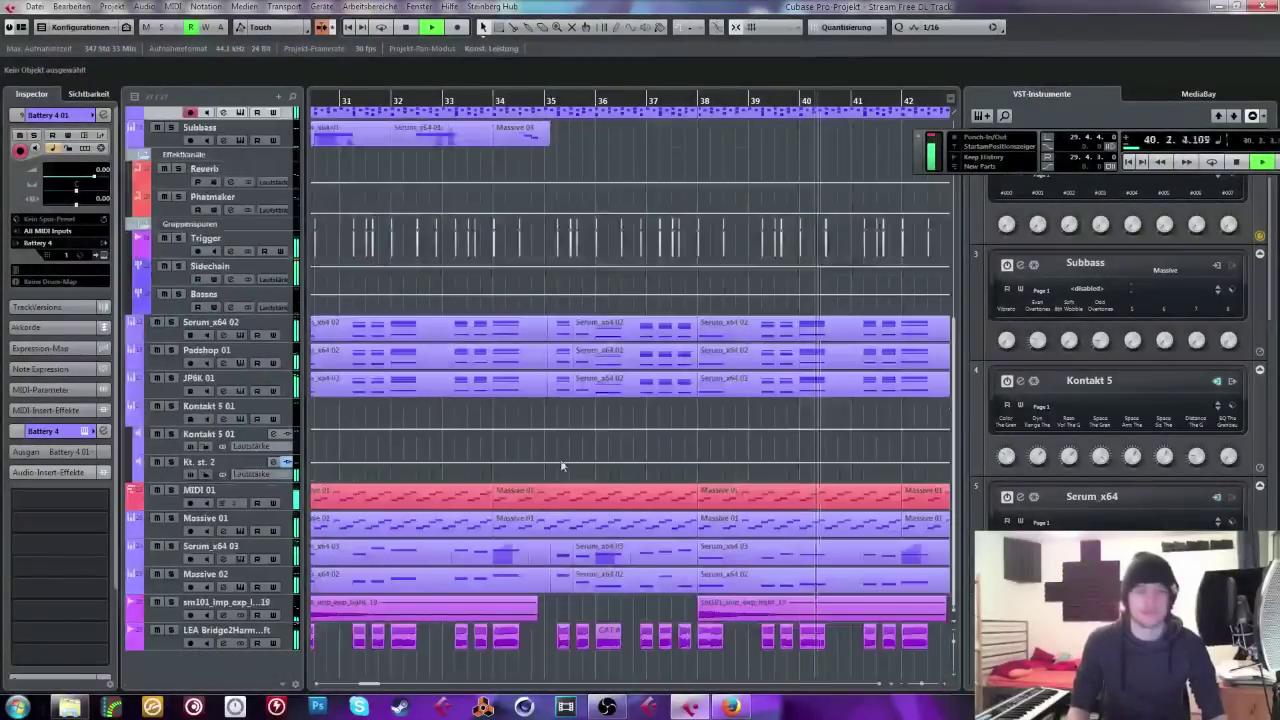
{"action": "left_click", "coordinate": [171, 518]}
{"action": "left_click", "coordinate": [191, 518]}
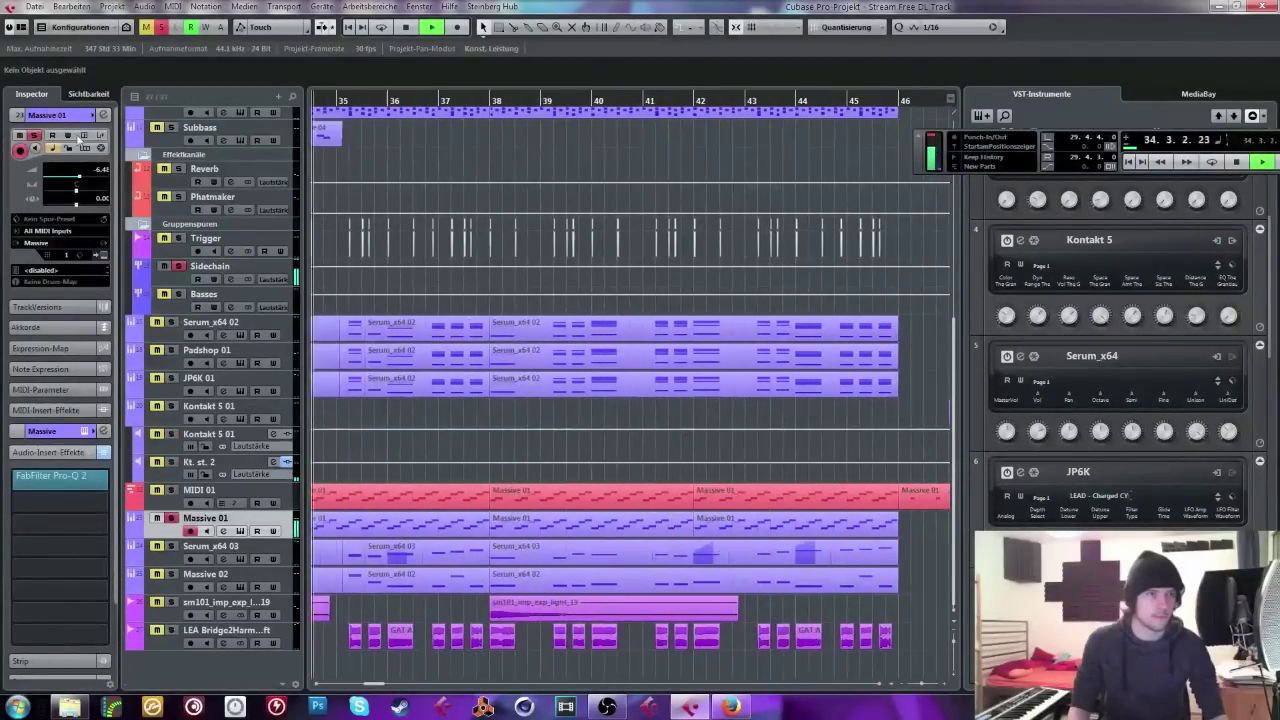
{"action": "left_click", "coordinate": [79, 138]}
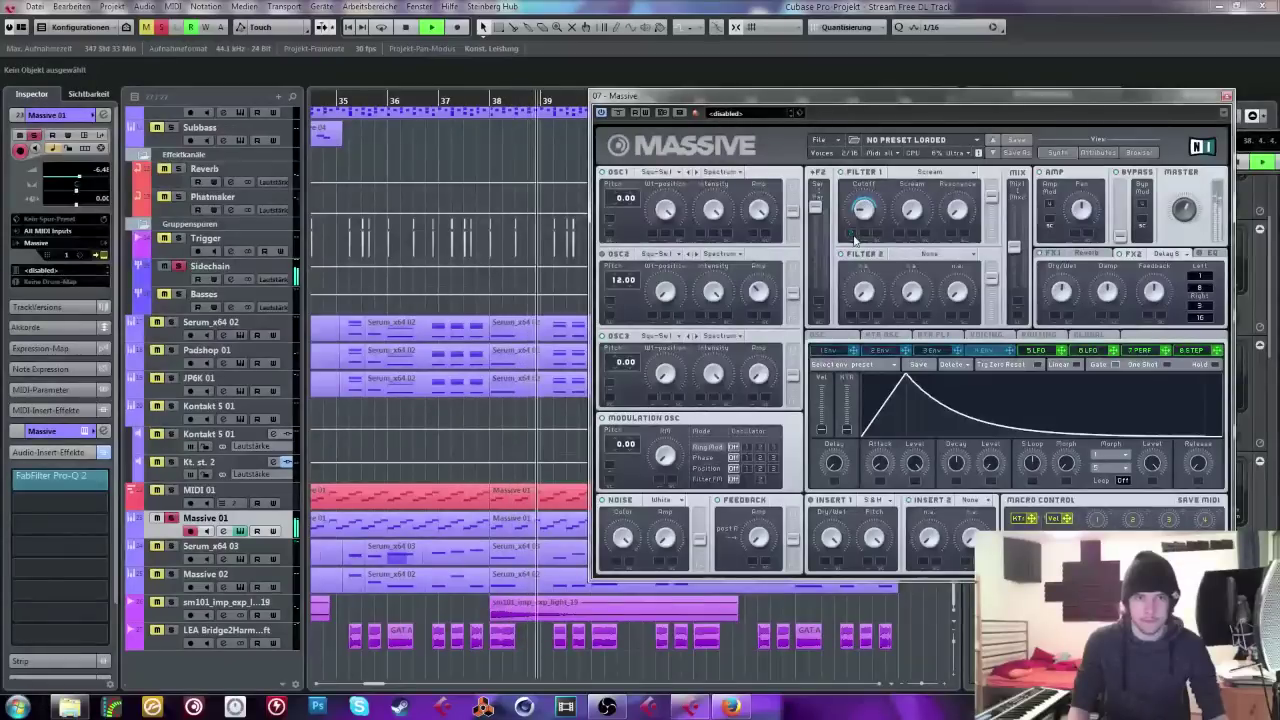
{"action": "left_click_drag", "start_coordinate": [955, 462], "coordinate": [965, 477]}
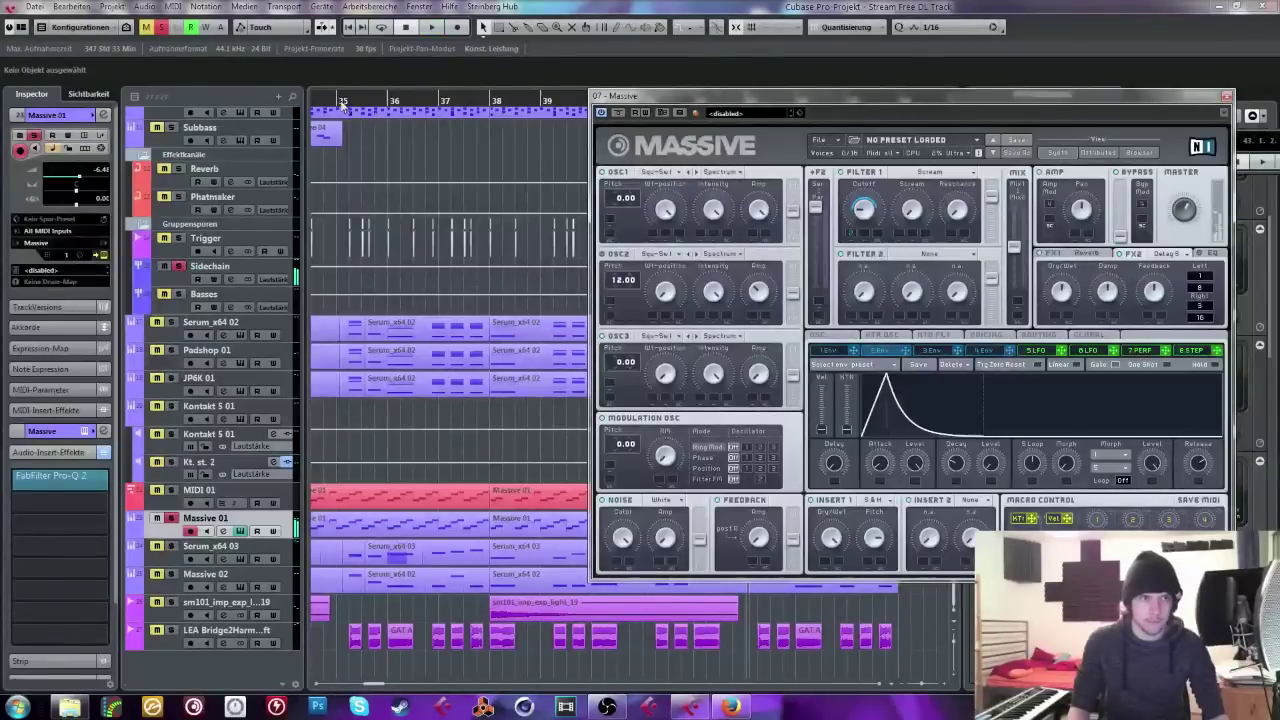
Step: Play the full mix from about bar 33 with the Massive 01 track unsoloed and close the Massive synth
{"action": "left_click_drag", "start_coordinate": [341, 104], "coordinate": [311, 104]}
{"action": "key", "text": "space"}
{"action": "key", "text": "s"}
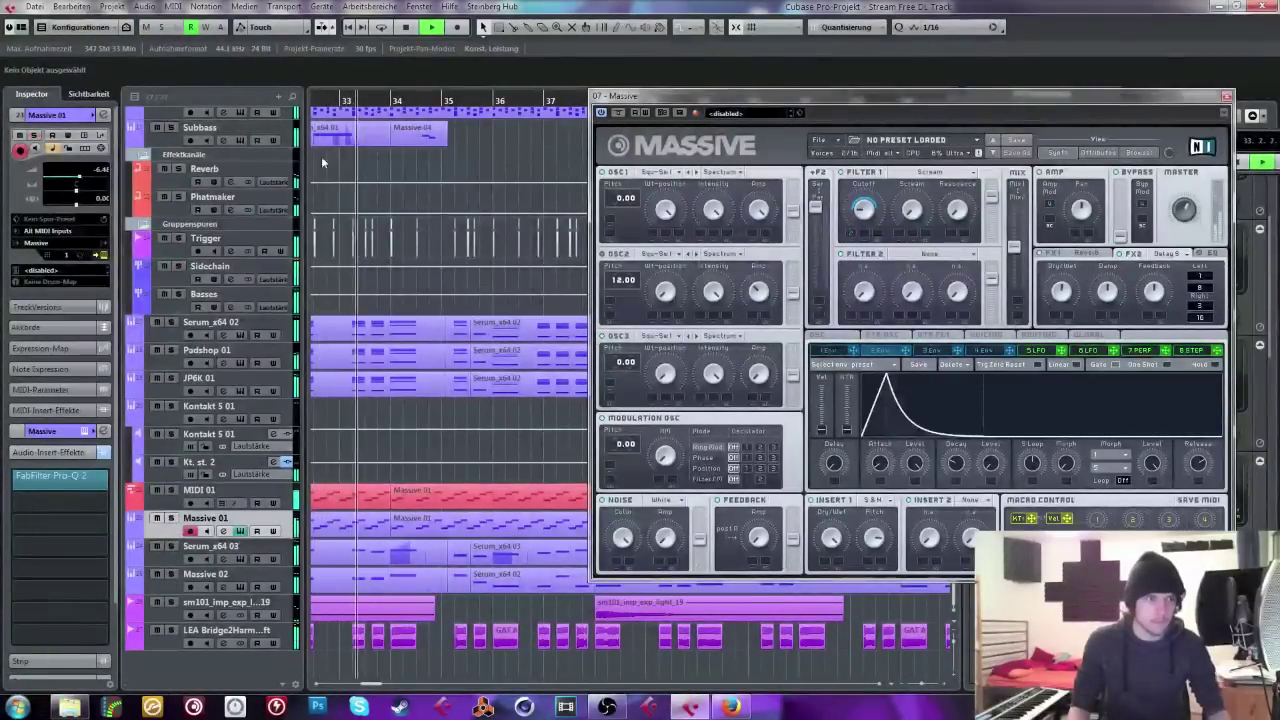
{"action": "left_click", "coordinate": [1226, 96]}
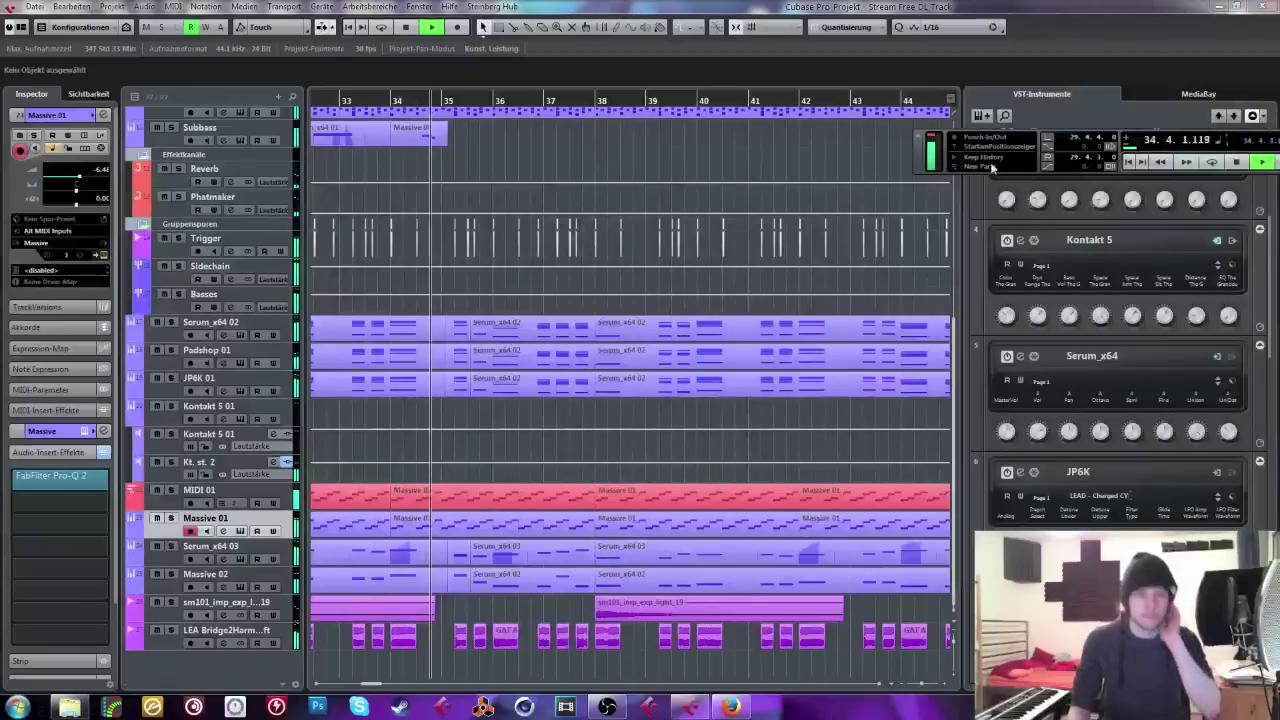
Step: Check the transposition of the Massive 01 clips starting at bars 38 and 42 during playback
{"action": "left_click", "coordinate": [703, 531]}
{"action": "left_click", "coordinate": [872, 519], "text": "shift"}
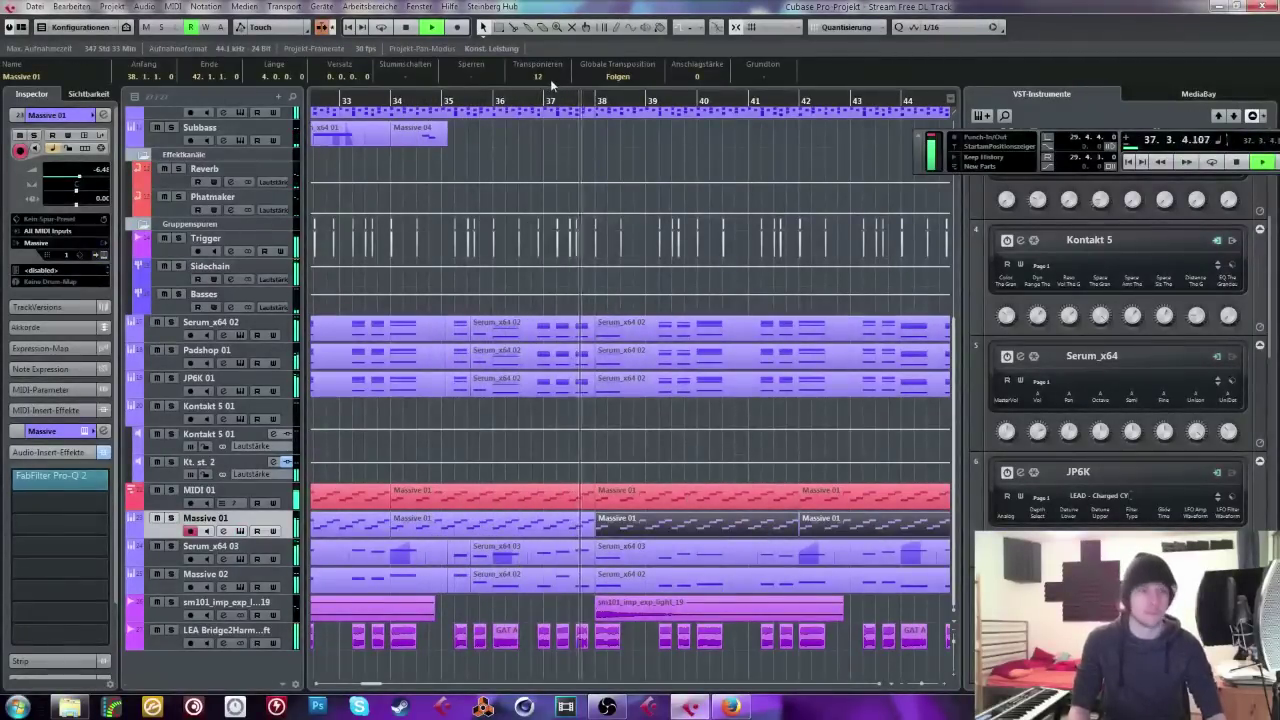
{"action": "left_click", "coordinate": [569, 132]}
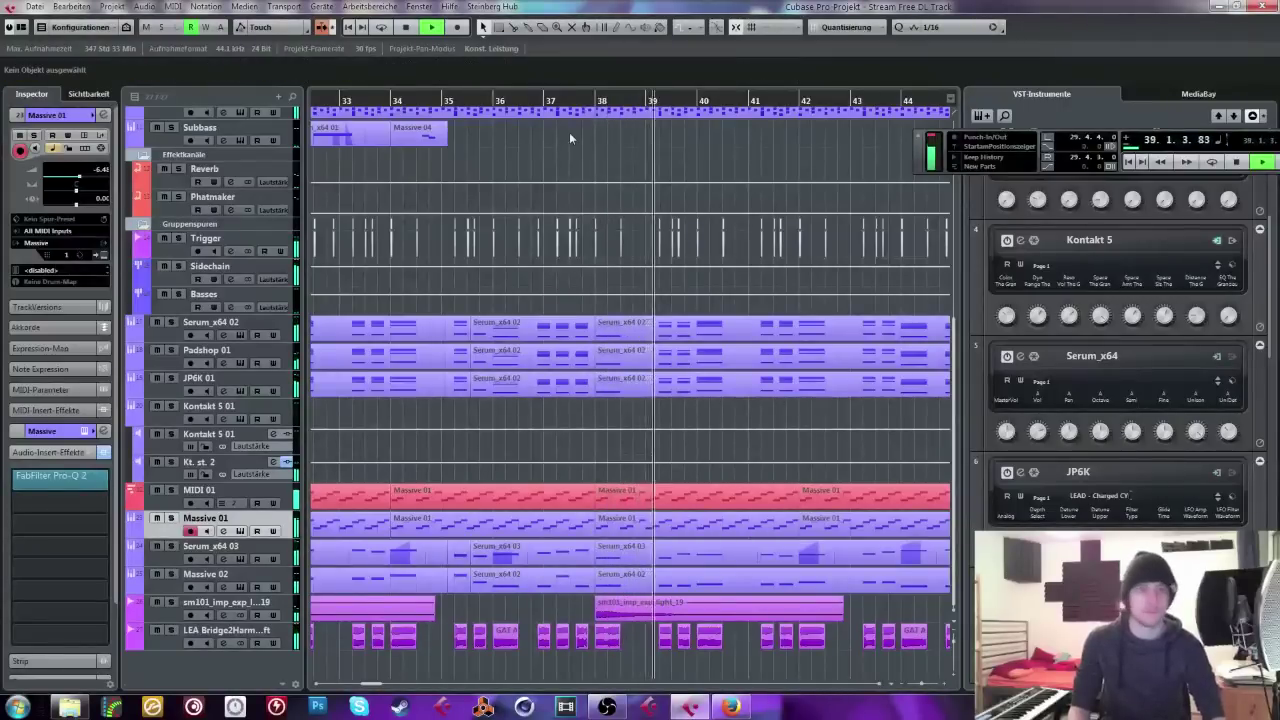
{"action": "scroll", "coordinate": [571, 136], "scroll_direction": "up", "scroll_amount": 5}
{"action": "scroll", "coordinate": [325, 213], "scroll_direction": "left", "scroll_amount": 3}
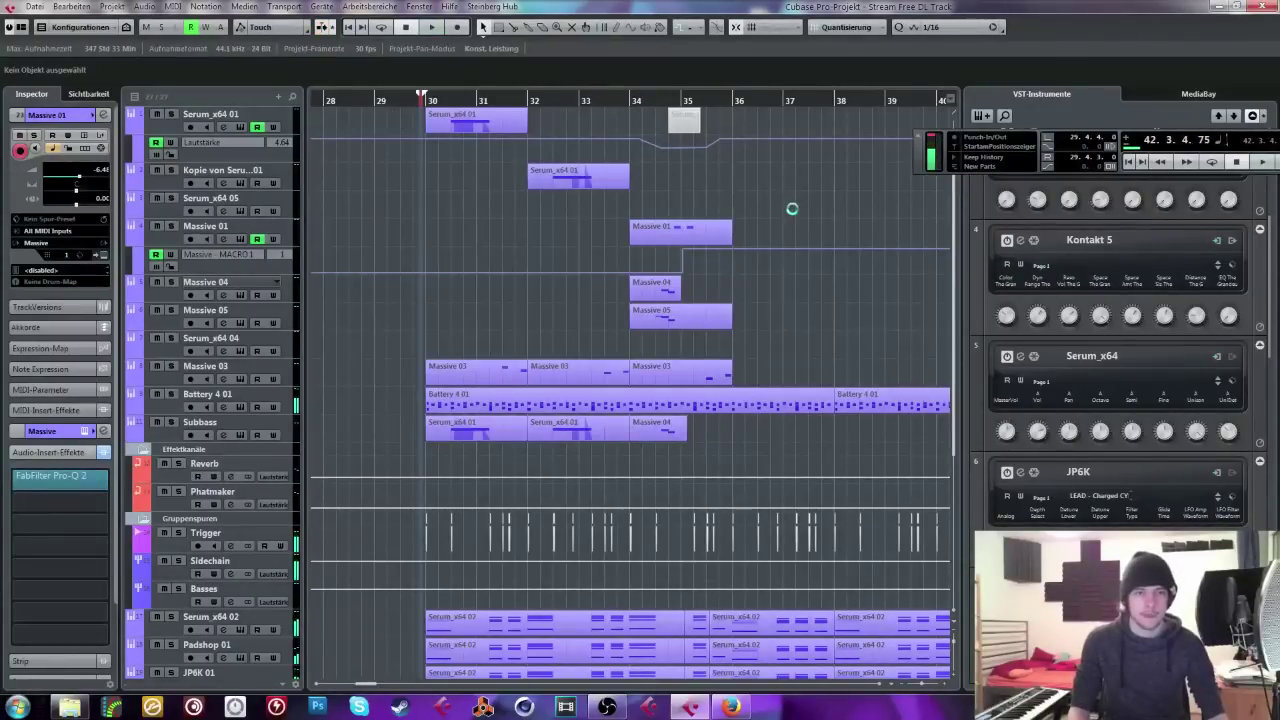
Step: Examine the drop's arrangement from bar 30 onward and the empty section before it
{"action": "left_click_drag", "start_coordinate": [543, 103], "coordinate": [632, 36]}
{"action": "scroll", "coordinate": [875, 172], "scroll_direction": "right", "scroll_amount": 5}
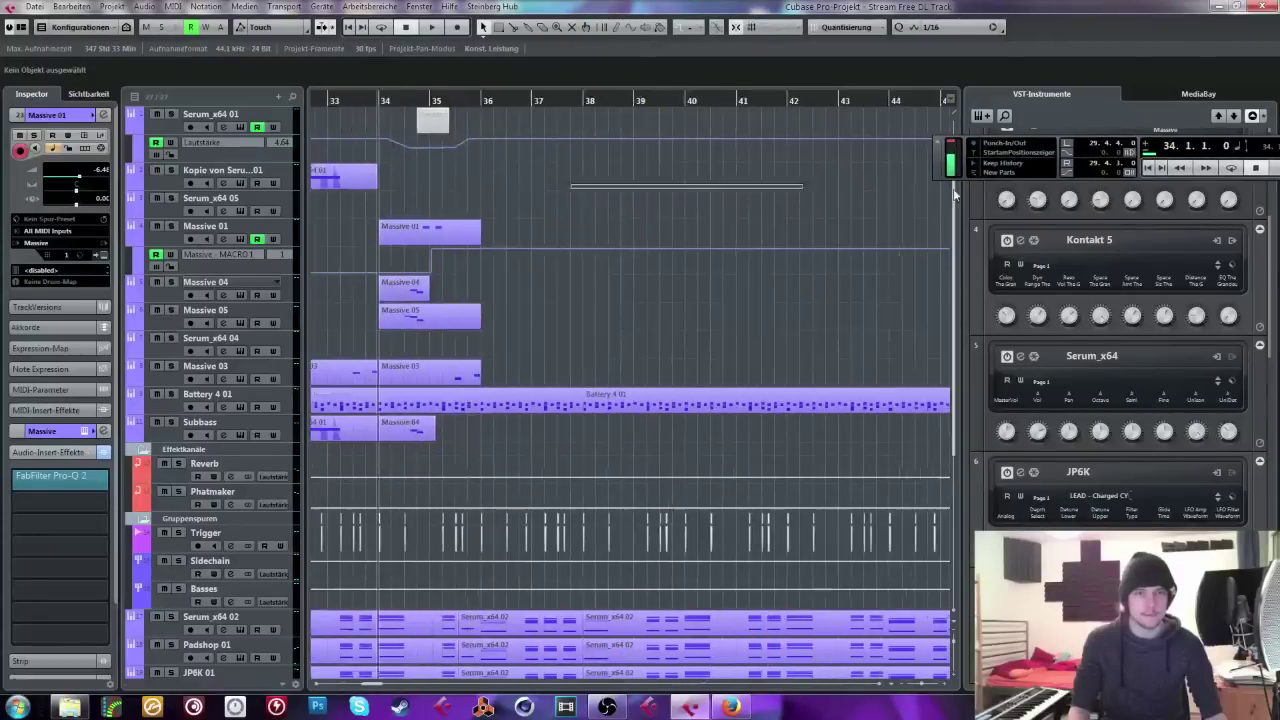
{"action": "left_click", "coordinate": [380, 102]}
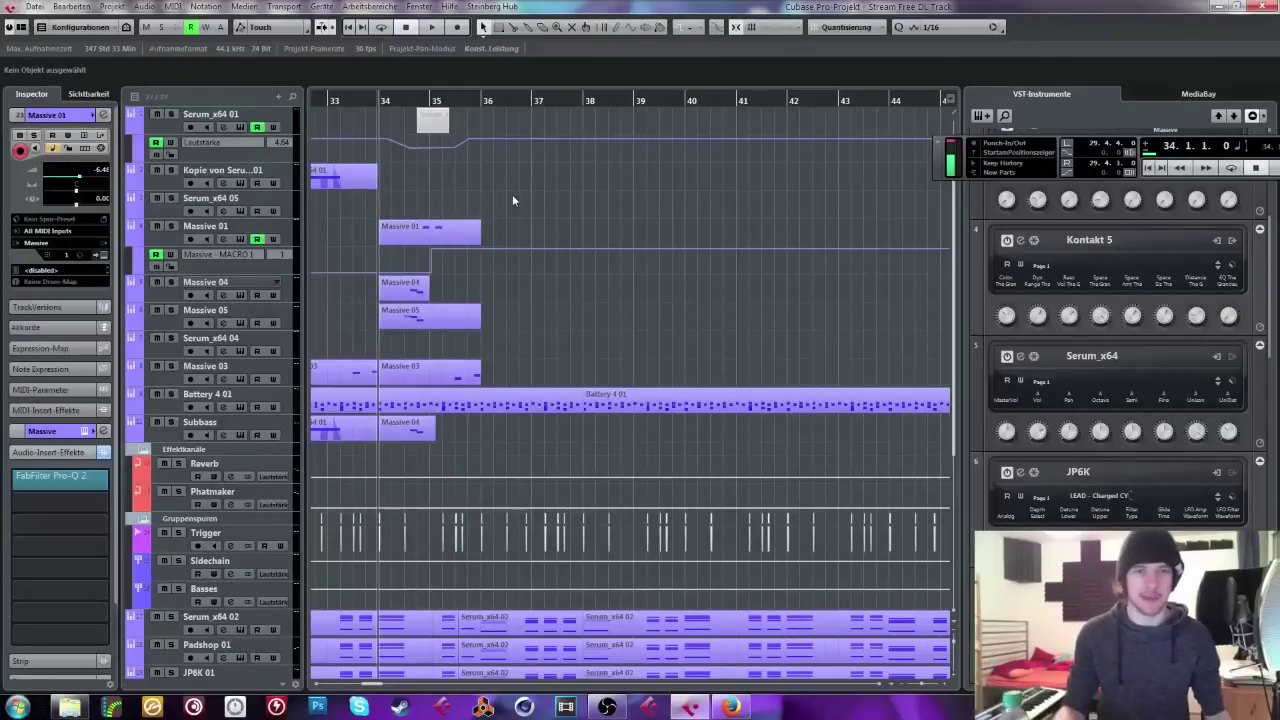
{"action": "left_click_drag", "start_coordinate": [402, 103], "coordinate": [444, 200]}
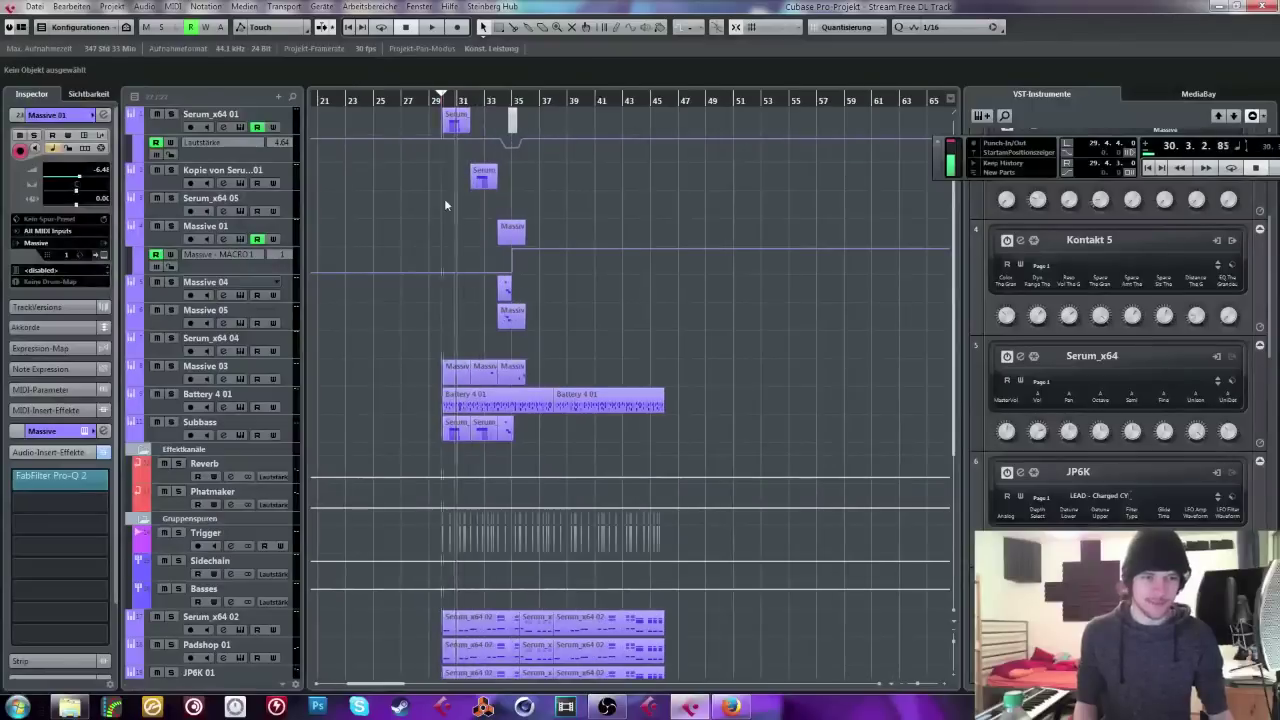
{"action": "scroll", "coordinate": [444, 200], "scroll_direction": "down", "scroll_amount": 5}
{"action": "left_click_drag", "start_coordinate": [431, 110], "coordinate": [271, 83]}
{"action": "scroll", "coordinate": [869, 184], "scroll_direction": "up", "scroll_amount": 6}
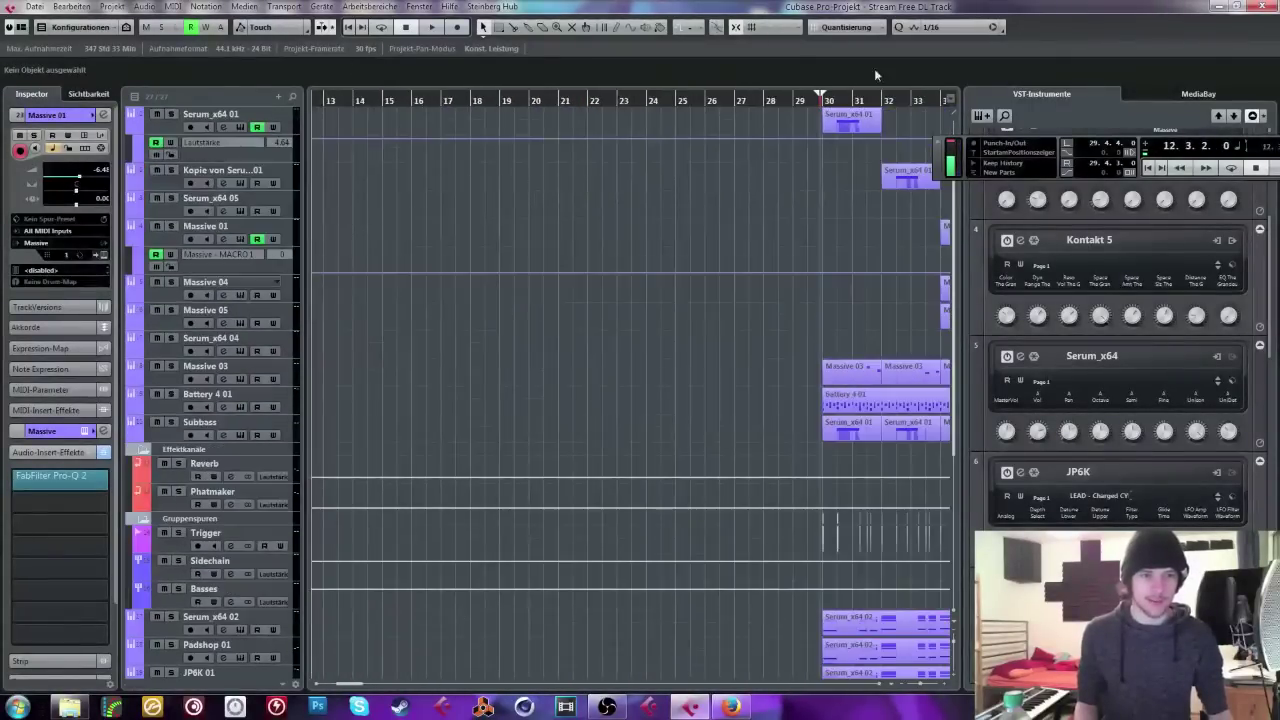
{"action": "scroll", "coordinate": [869, 184], "scroll_direction": "right", "scroll_amount": 5}
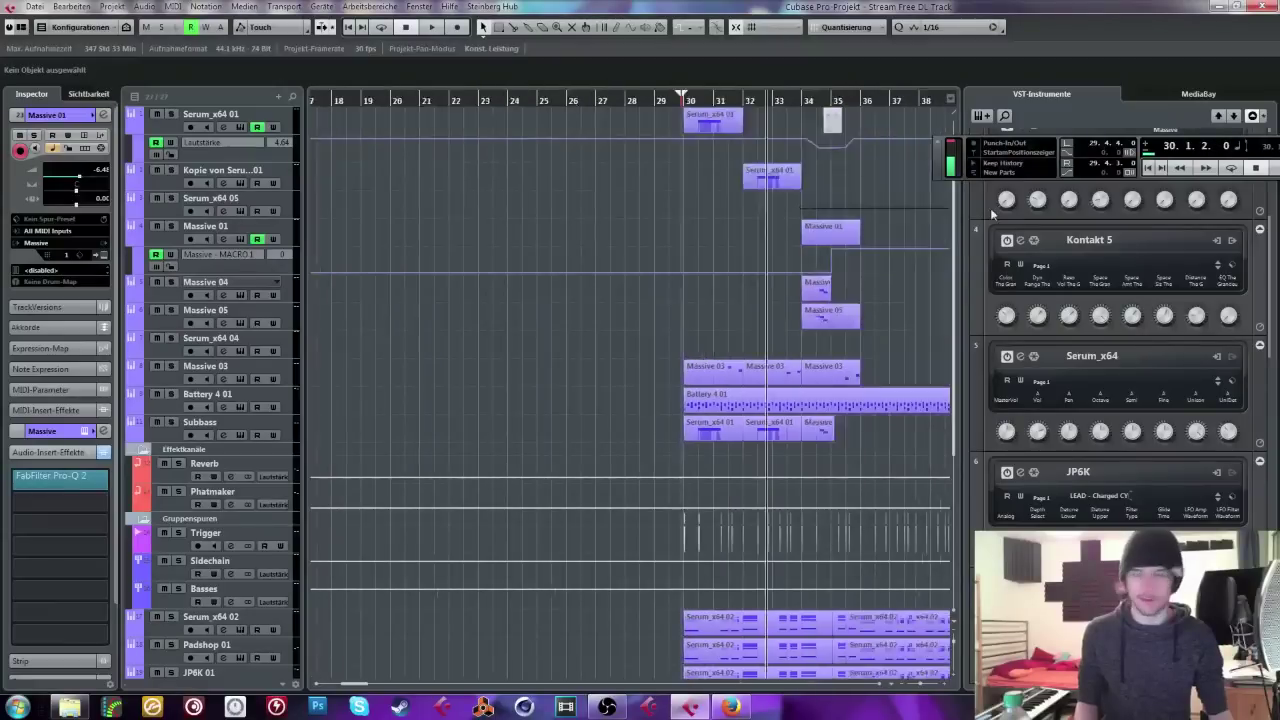
Step: Audition the entry into the drop from just before bar 30
{"action": "scroll", "coordinate": [615, 236], "scroll_direction": "down", "scroll_amount": 6}
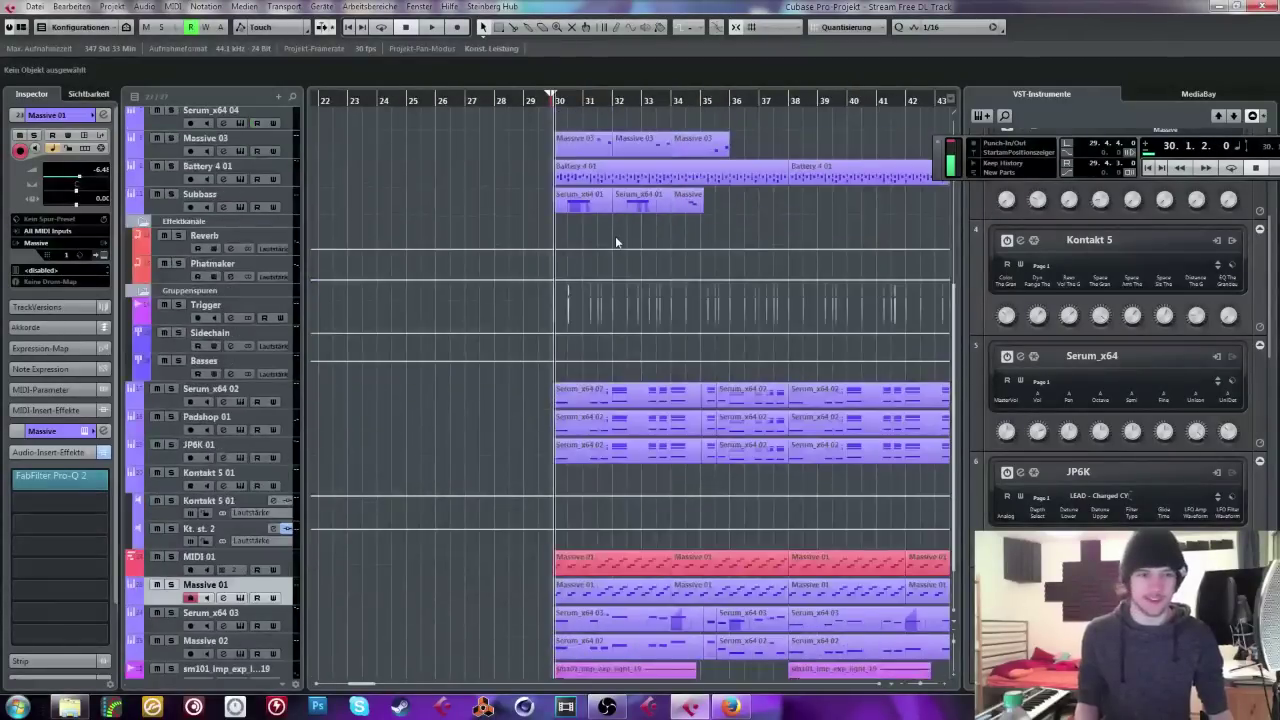
{"action": "key", "text": "space"}
{"action": "key", "text": "space"}
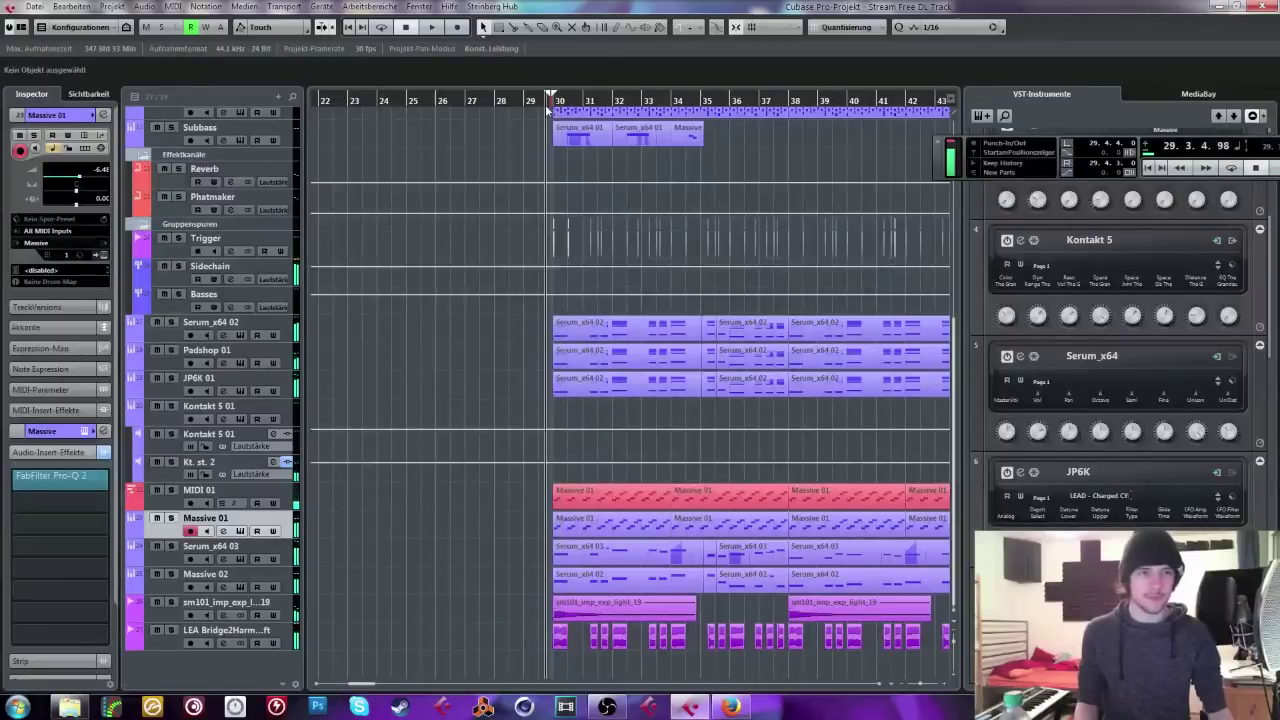
{"action": "left_click_drag", "start_coordinate": [541, 98], "coordinate": [534, 107]}
{"action": "scroll", "coordinate": [571, 328], "scroll_direction": "up", "scroll_amount": 6}
{"action": "key", "text": "space"}
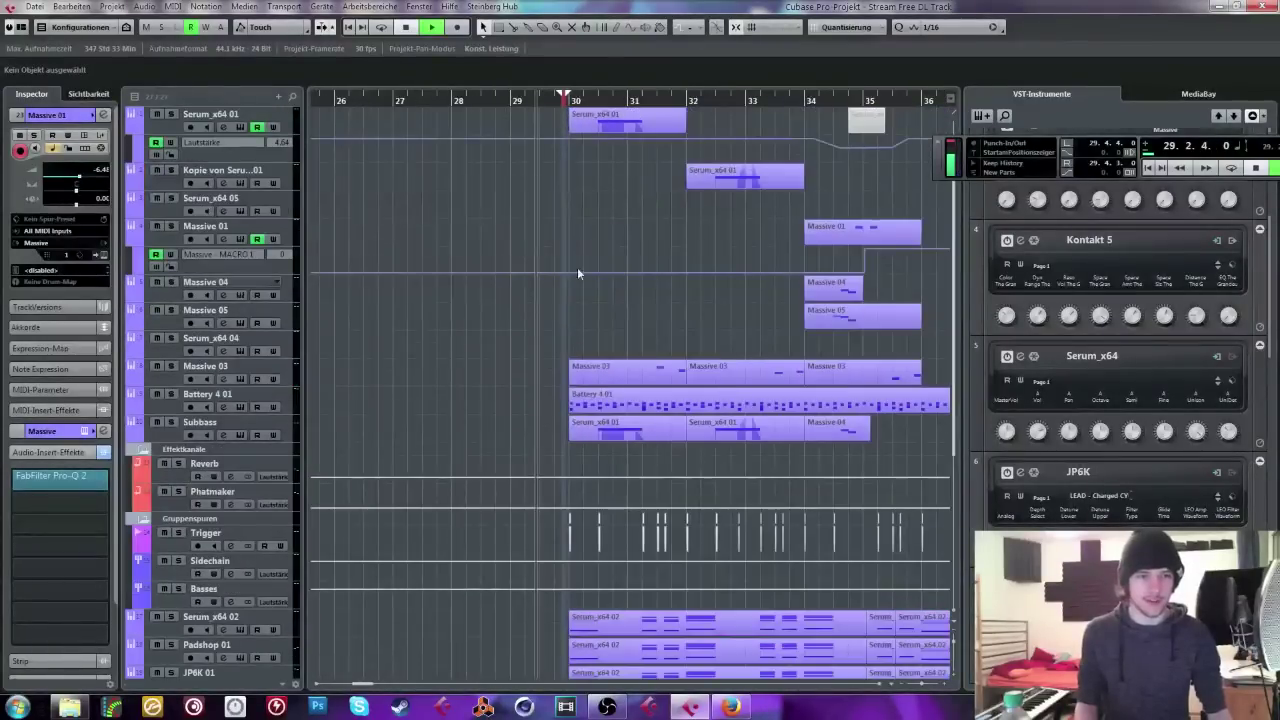
{"action": "key", "text": "space"}
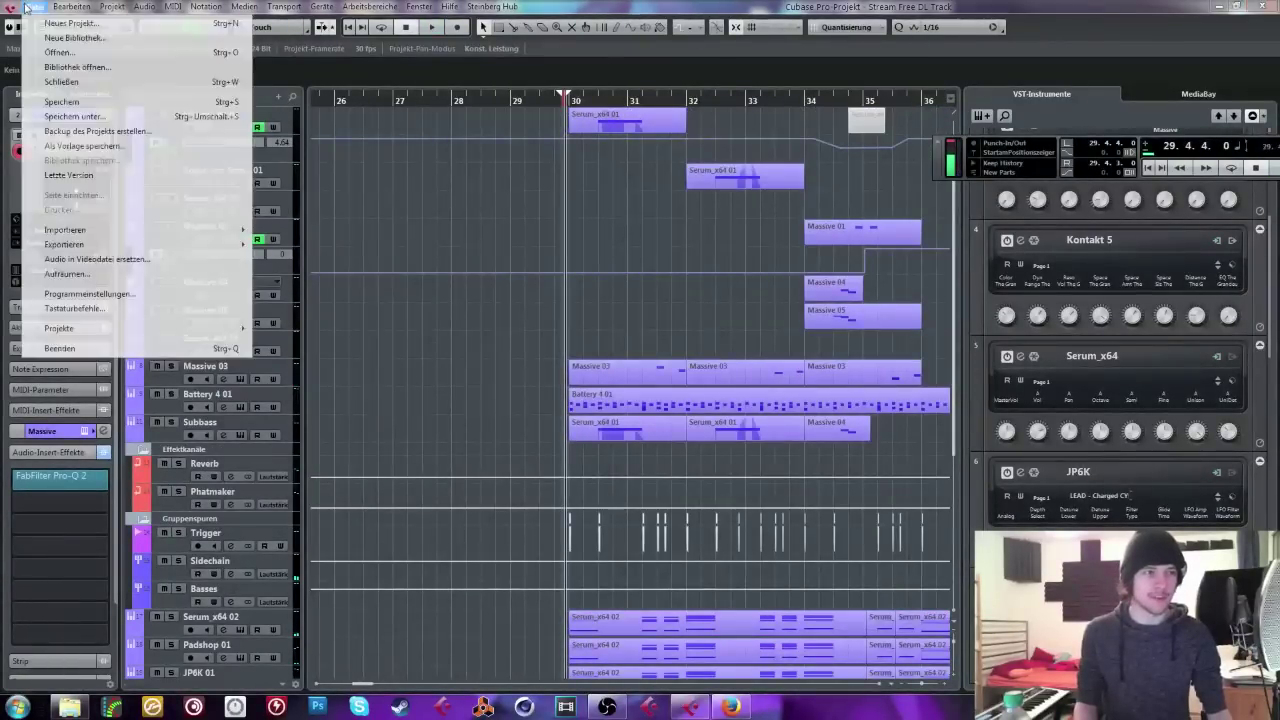
{"action": "left_click", "coordinate": [35, 6]}
{"action": "mouse_move", "coordinate": [120, 230]}
{"action": "left_click", "coordinate": [571, 207]}
{"action": "scroll", "coordinate": [588, 169], "scroll_direction": "down", "scroll_amount": 2}
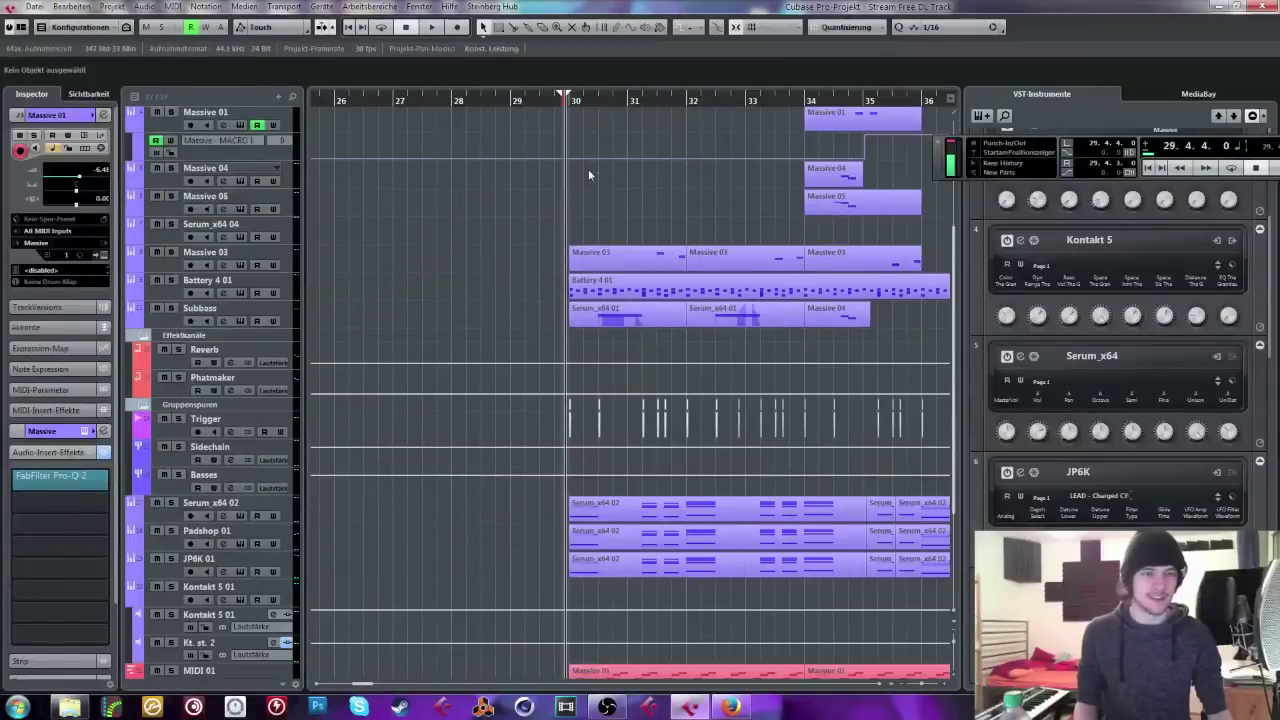
Step: Play the drop from just before bar 30 through bar 36 and follow the bass clips
{"action": "key", "text": "space"}
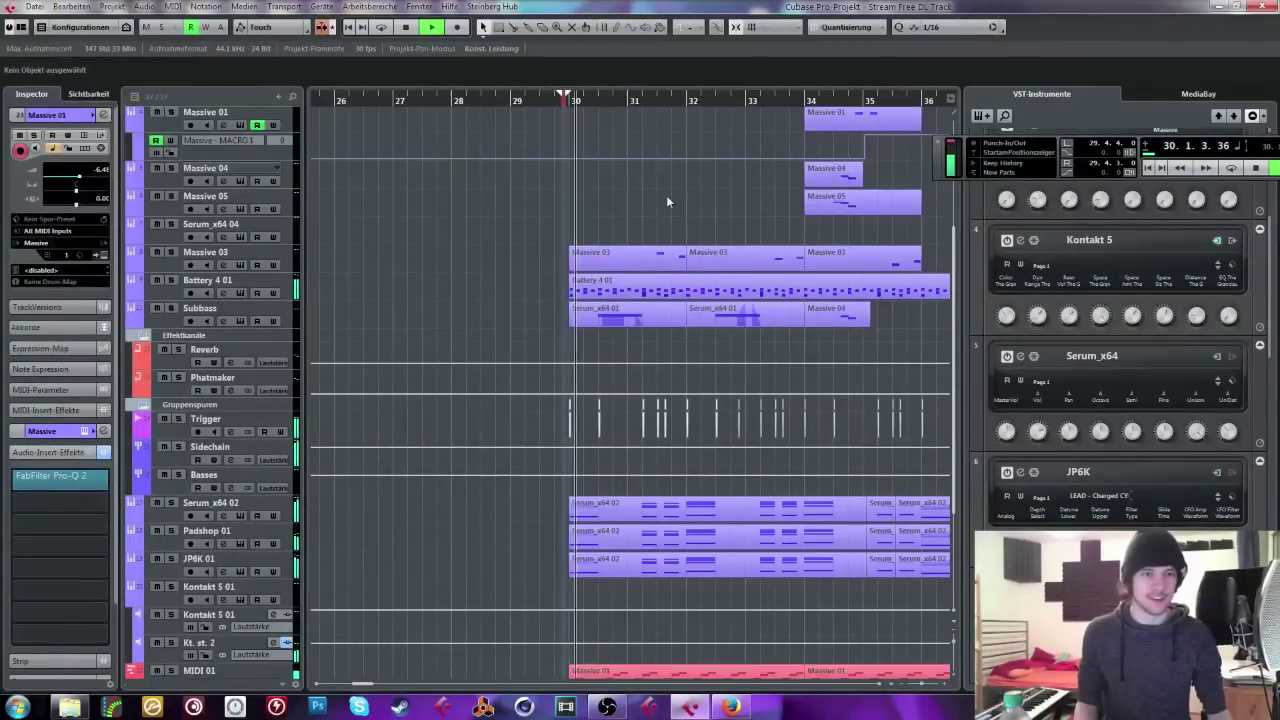
{"action": "scroll", "coordinate": [540, 273], "scroll_direction": "up", "scroll_amount": 2}
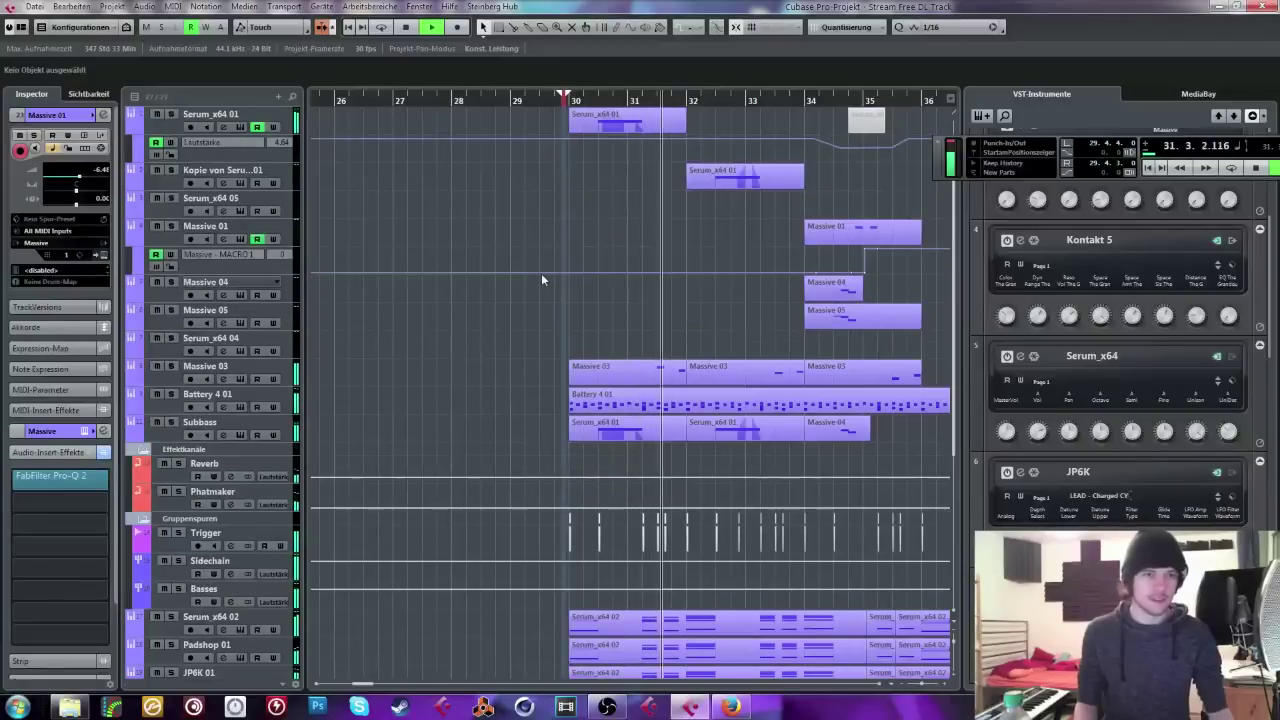
{"action": "scroll", "coordinate": [904, 187], "scroll_direction": "right", "scroll_amount": 2}
{"action": "scroll", "coordinate": [879, 200], "scroll_direction": "right", "scroll_amount": 1}
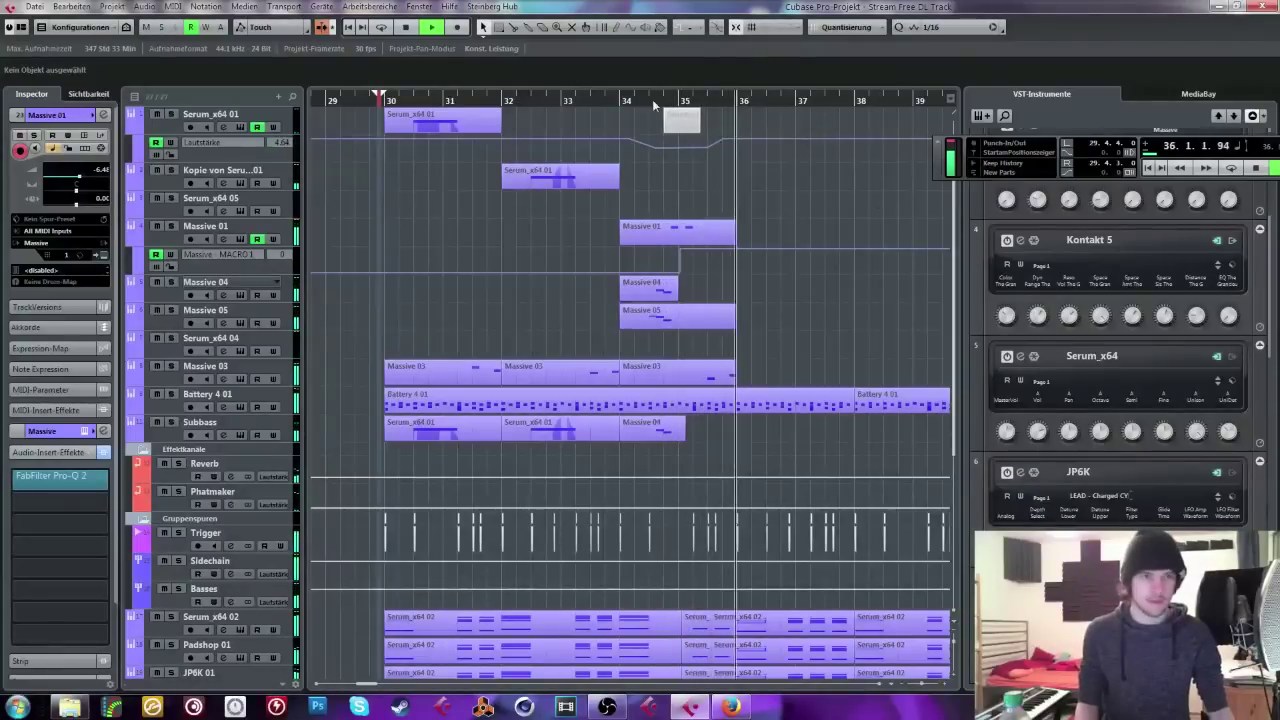
Step: Replay the bass section from bar 34 with the Massive 05 track selected
{"action": "left_click_drag", "start_coordinate": [655, 103], "coordinate": [617, 103]}
{"action": "key", "text": "space"}
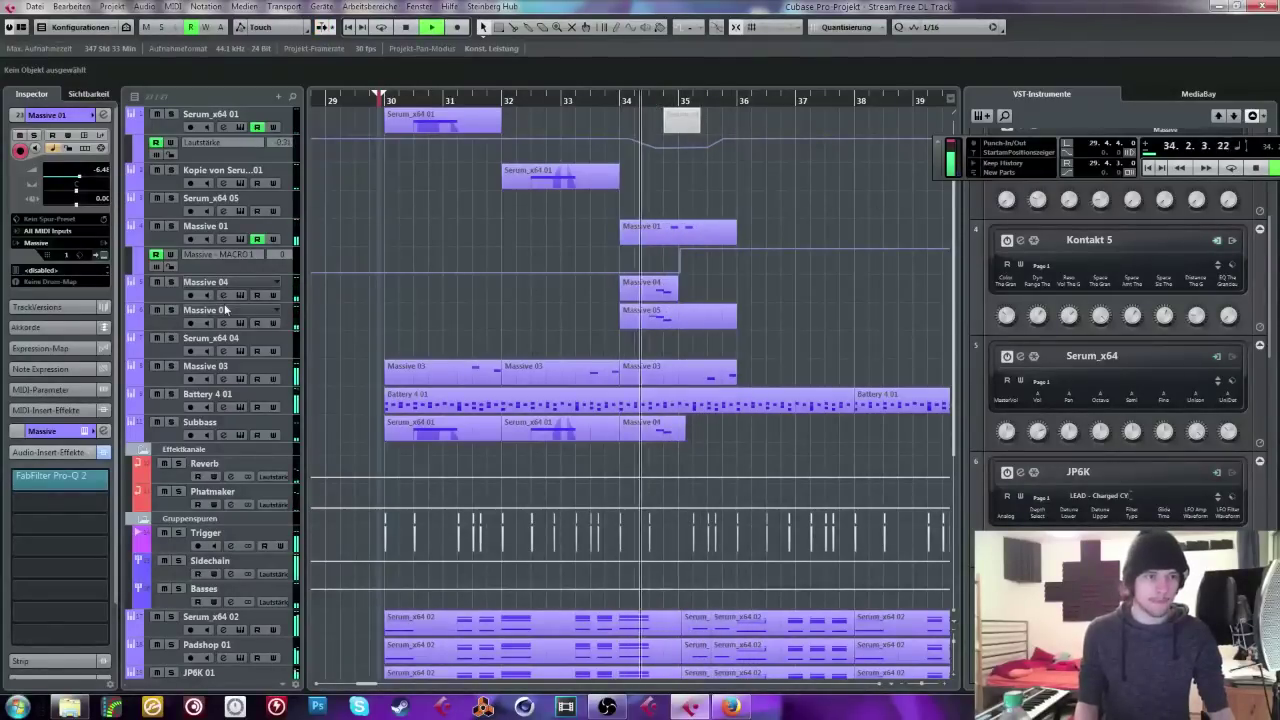
{"action": "key", "text": "Down"}
{"action": "key", "text": "Down"}
{"action": "left_click", "coordinate": [628, 103]}
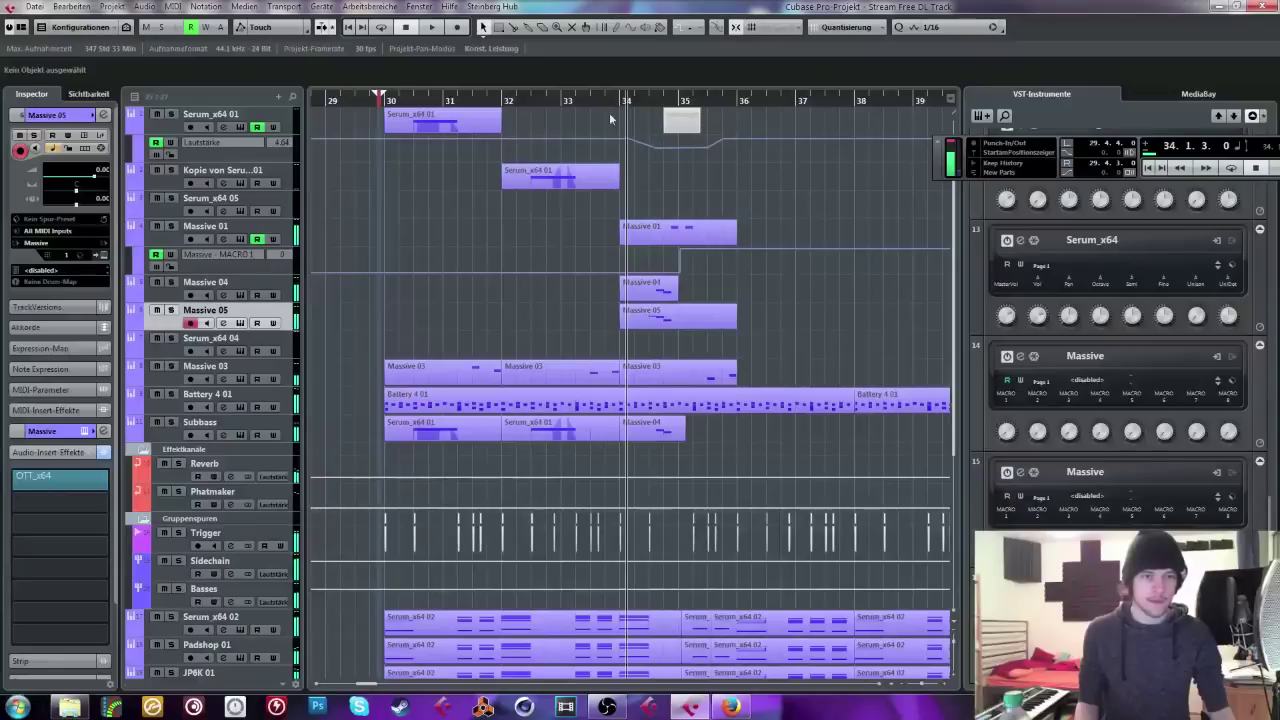
Step: Solo the Massive 04 track to audition it from bar 34, unsolo it and replay the mix from bar 33
{"action": "left_click", "coordinate": [205, 286]}
{"action": "left_click", "coordinate": [171, 283]}
{"action": "key", "text": "space"}
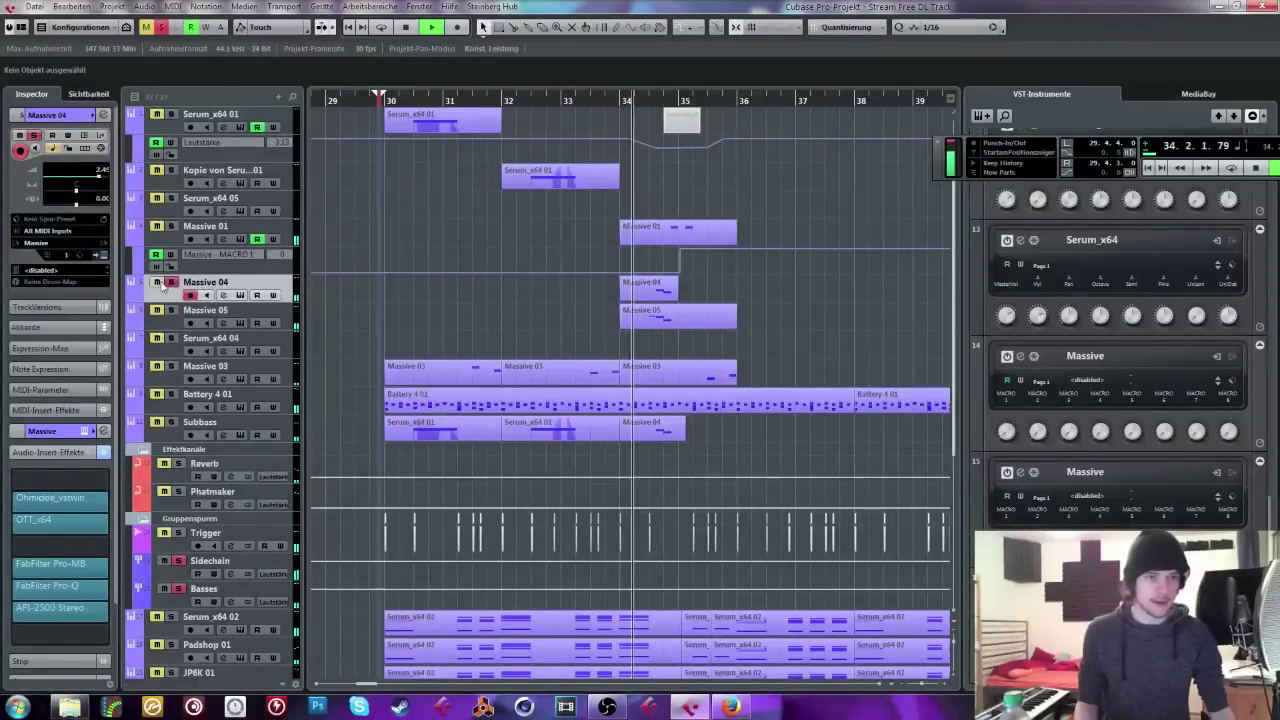
{"action": "key", "text": "space"}
{"action": "key", "text": "s"}
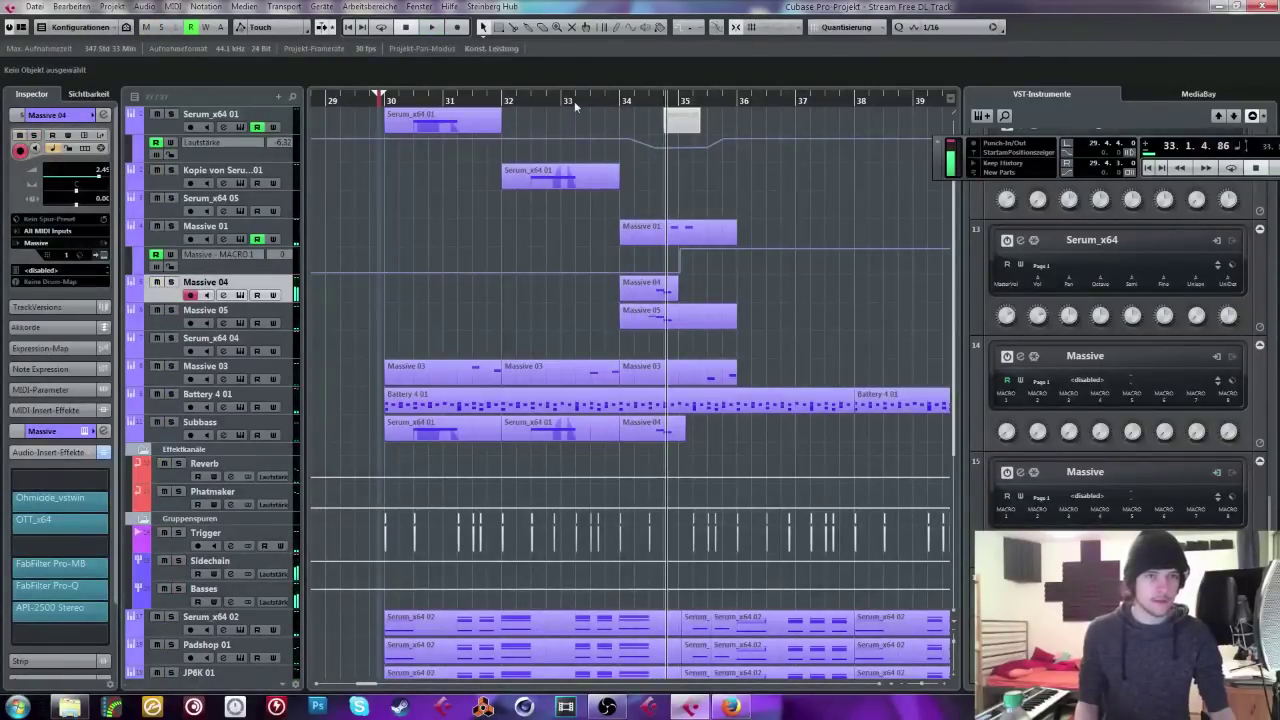
{"action": "double_click", "coordinate": [574, 101]}
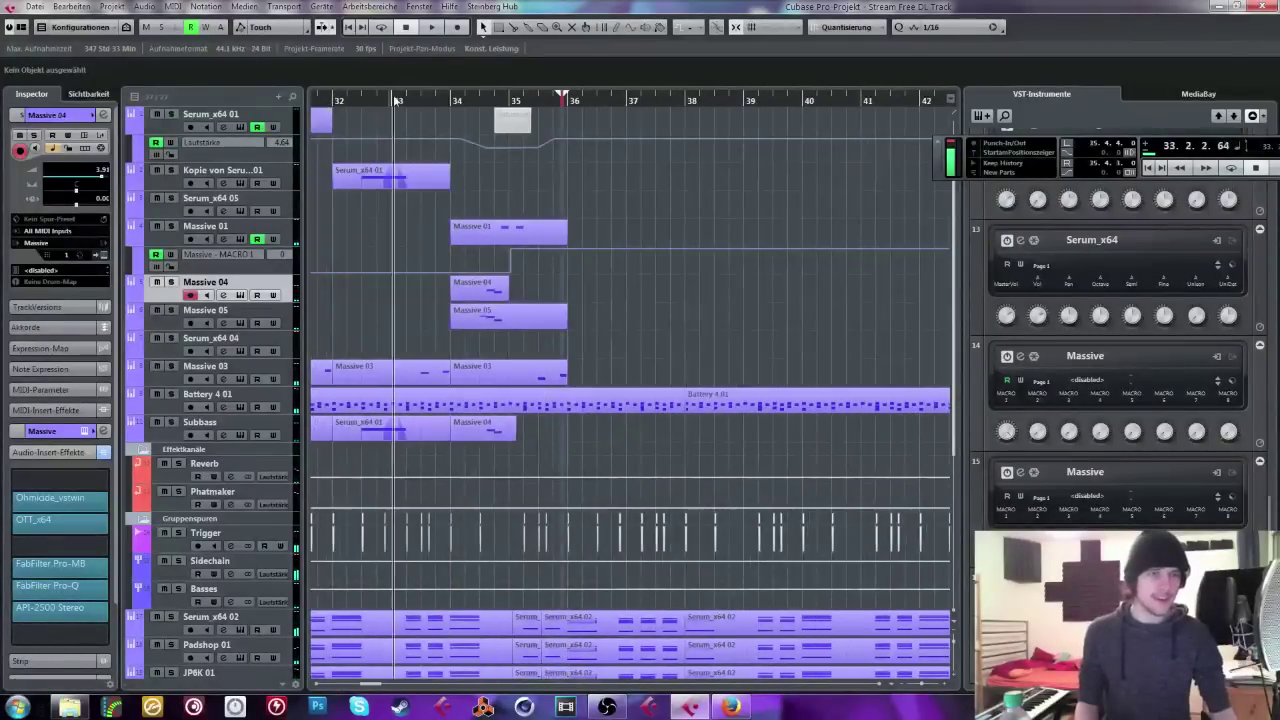
{"action": "key", "text": "space"}
Step: Duplicate the Kopie von Serum_x64 01 track and delete the copied clip at bar 32 from the duplicate
{"action": "right_click", "coordinate": [224, 168]}
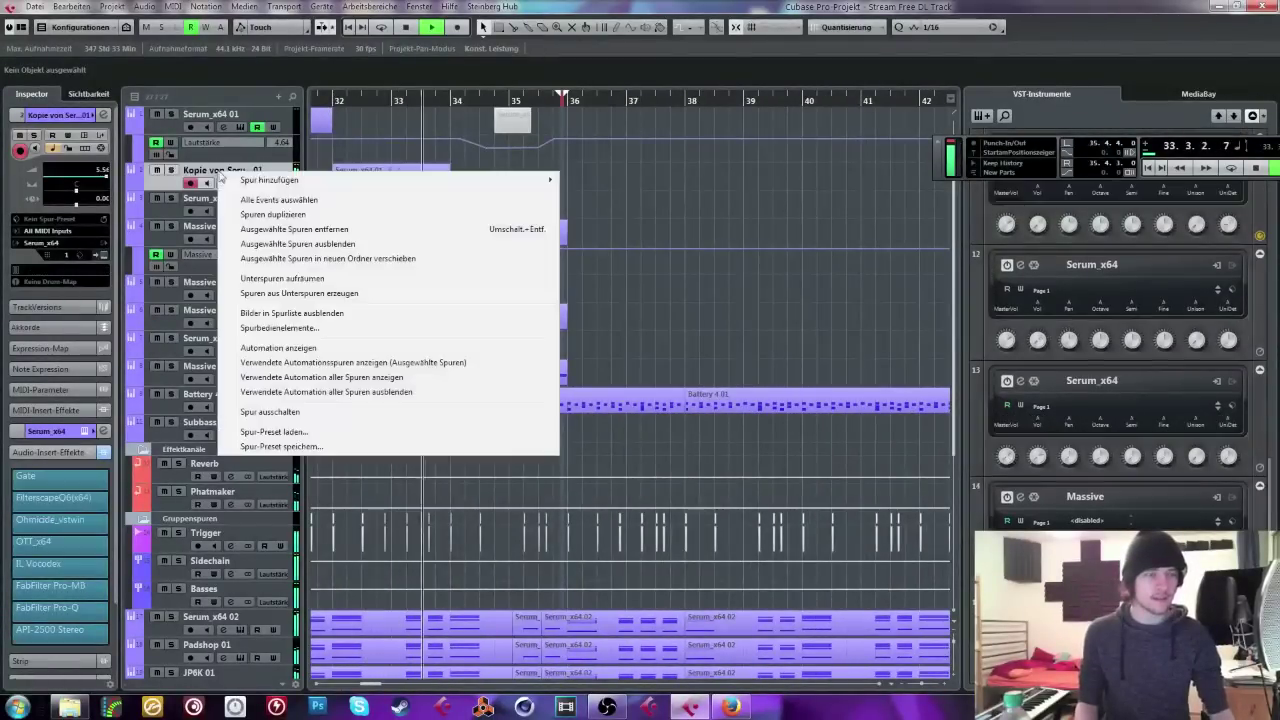
{"action": "left_click", "coordinate": [532, 210]}
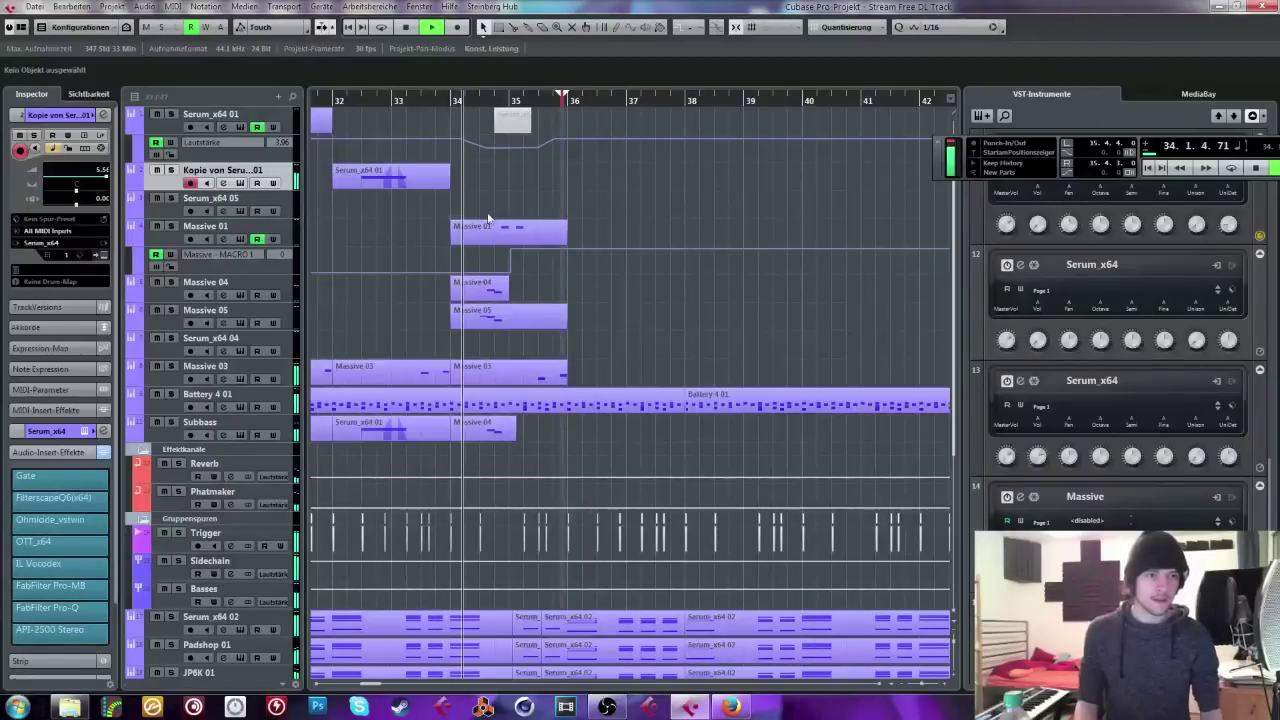
{"action": "key", "text": "space"}
{"action": "left_click", "coordinate": [368, 212]}
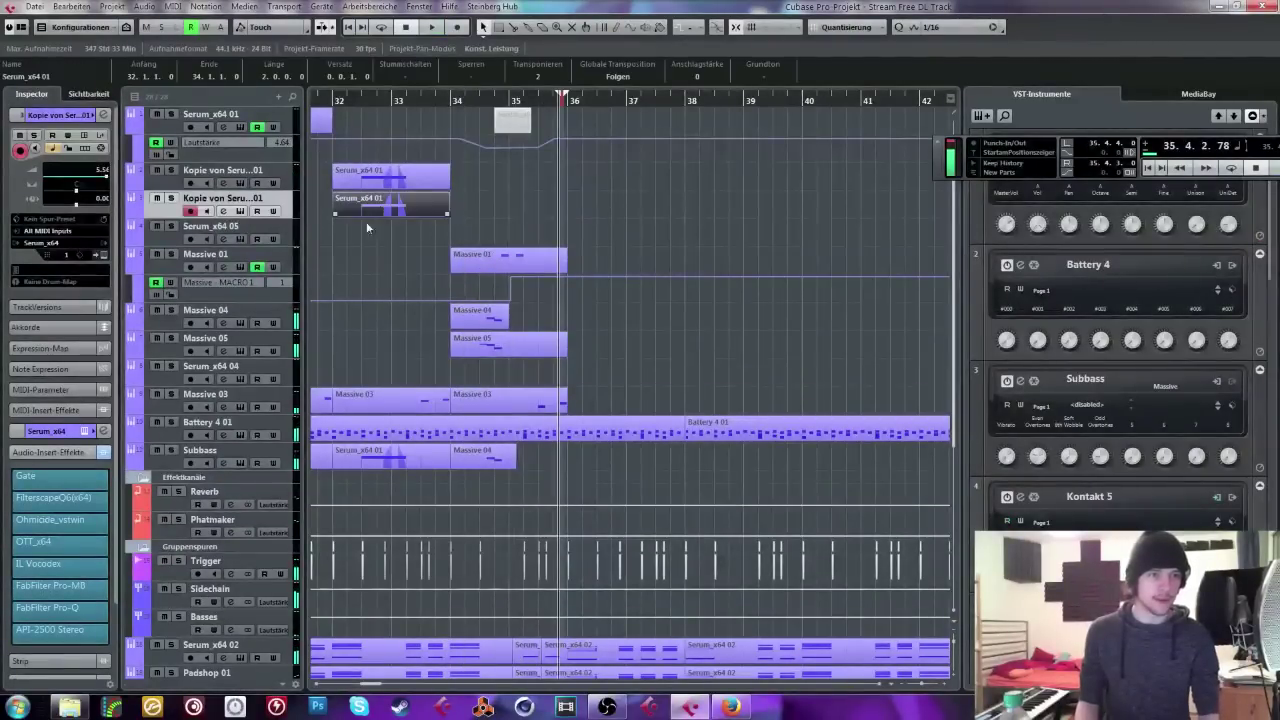
{"action": "key", "text": "Delete"}
Step: Create empty parts on the duplicated Serum track between bars 36 and 37 and open them in the Key Editor
{"action": "scroll", "coordinate": [580, 188], "scroll_direction": "left", "scroll_amount": 5}
{"action": "scroll", "coordinate": [732, 193], "scroll_direction": "right", "scroll_amount": 2}
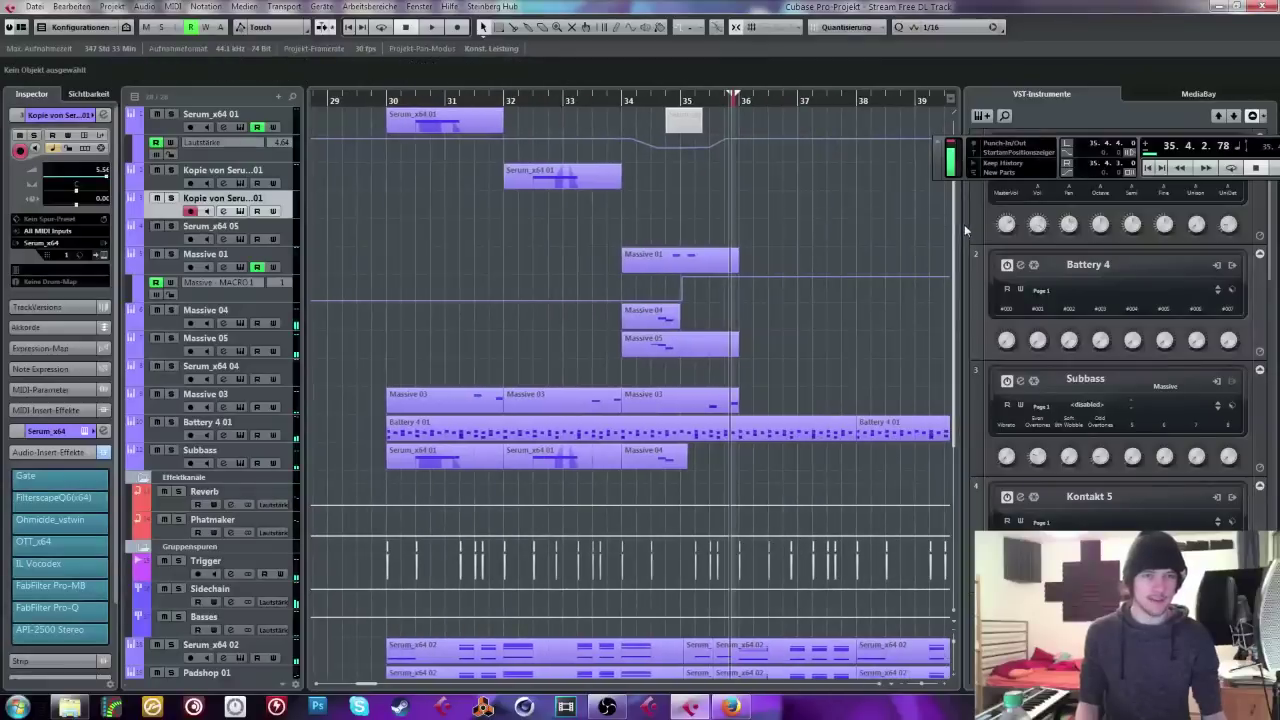
{"action": "scroll", "coordinate": [921, 200], "scroll_direction": "right", "scroll_amount": 1}
{"action": "left_click_drag", "start_coordinate": [697, 107], "coordinate": [693, 153]}
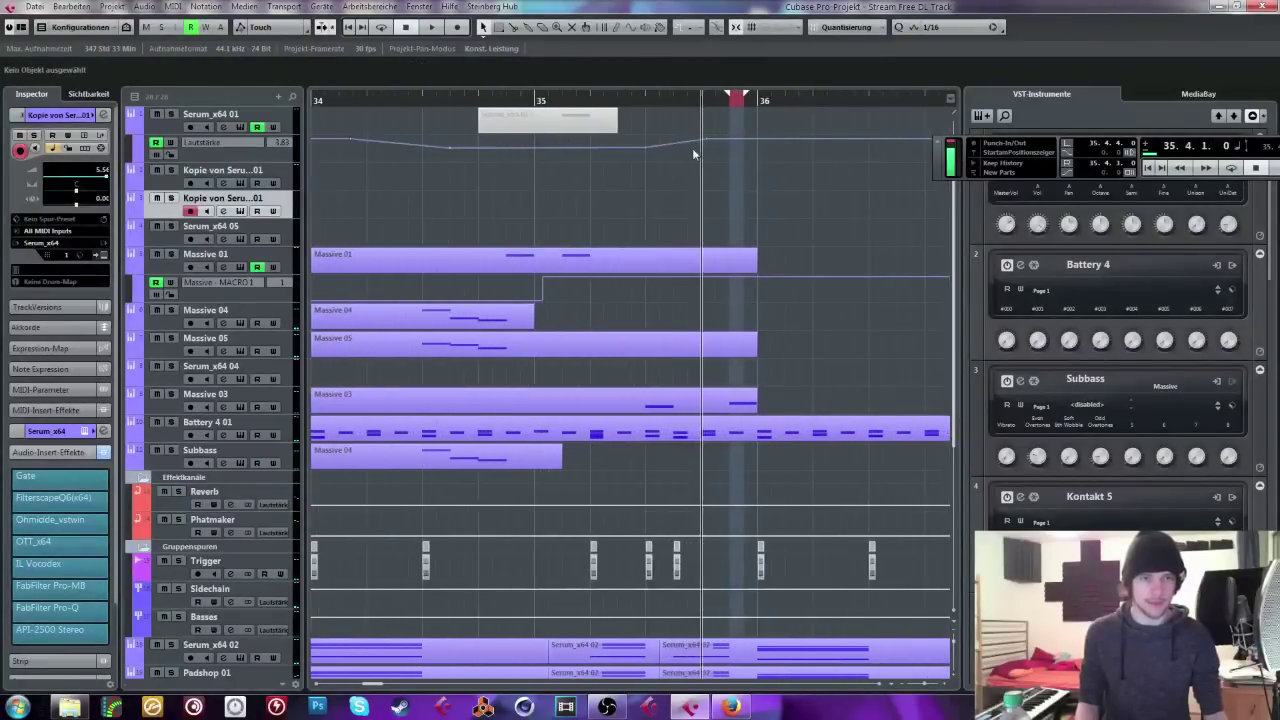
{"action": "key", "text": "space"}
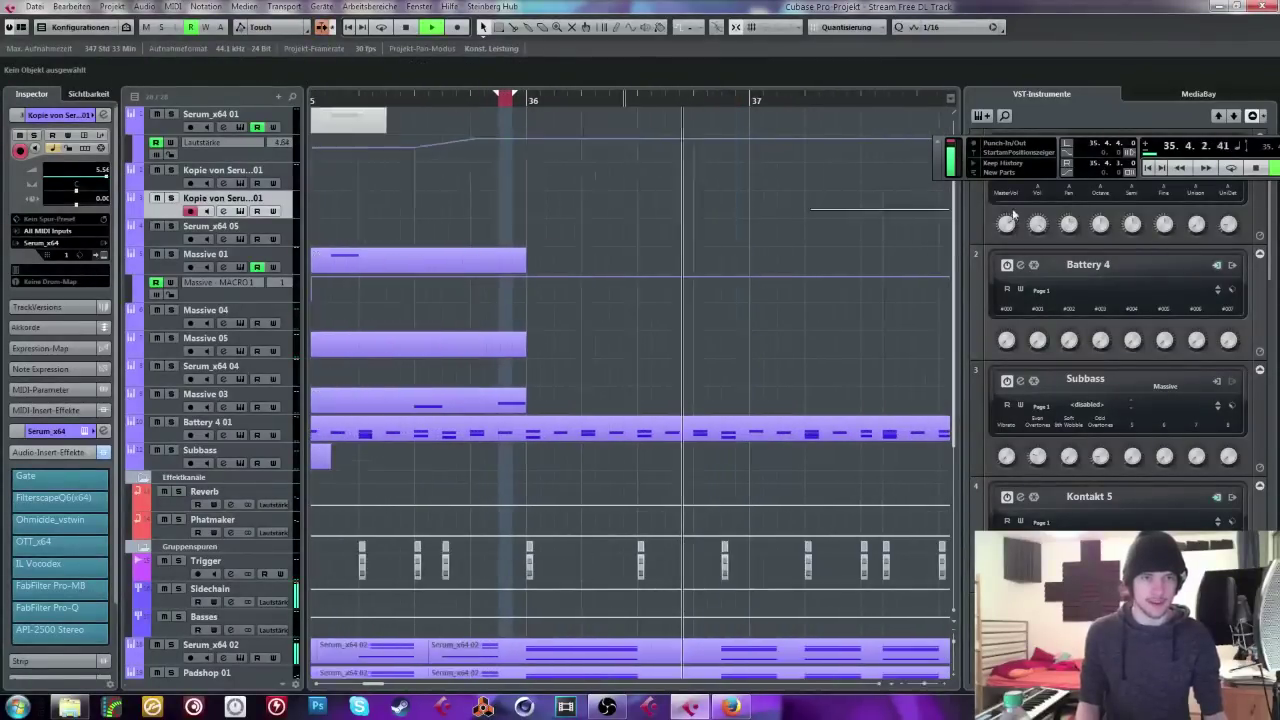
{"action": "double_click", "coordinate": [441, 202]}
{"action": "double_click", "coordinate": [470, 200]}
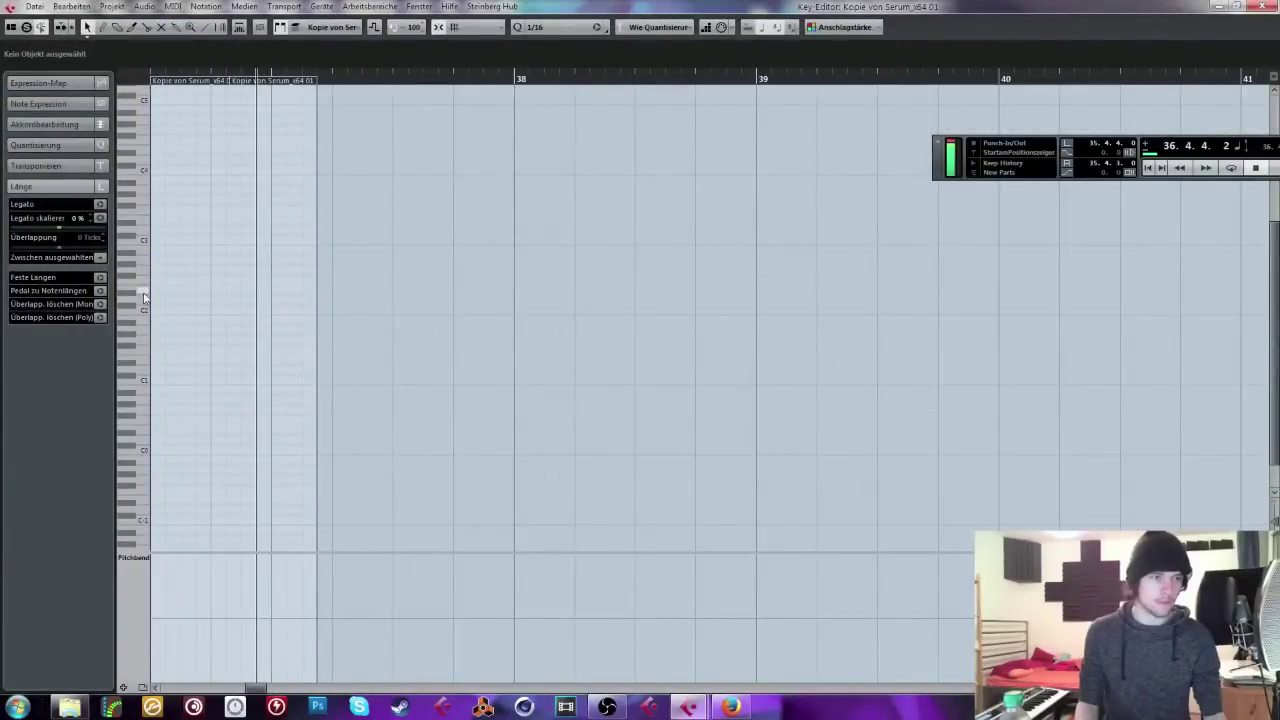
{"action": "key", "text": "space"}
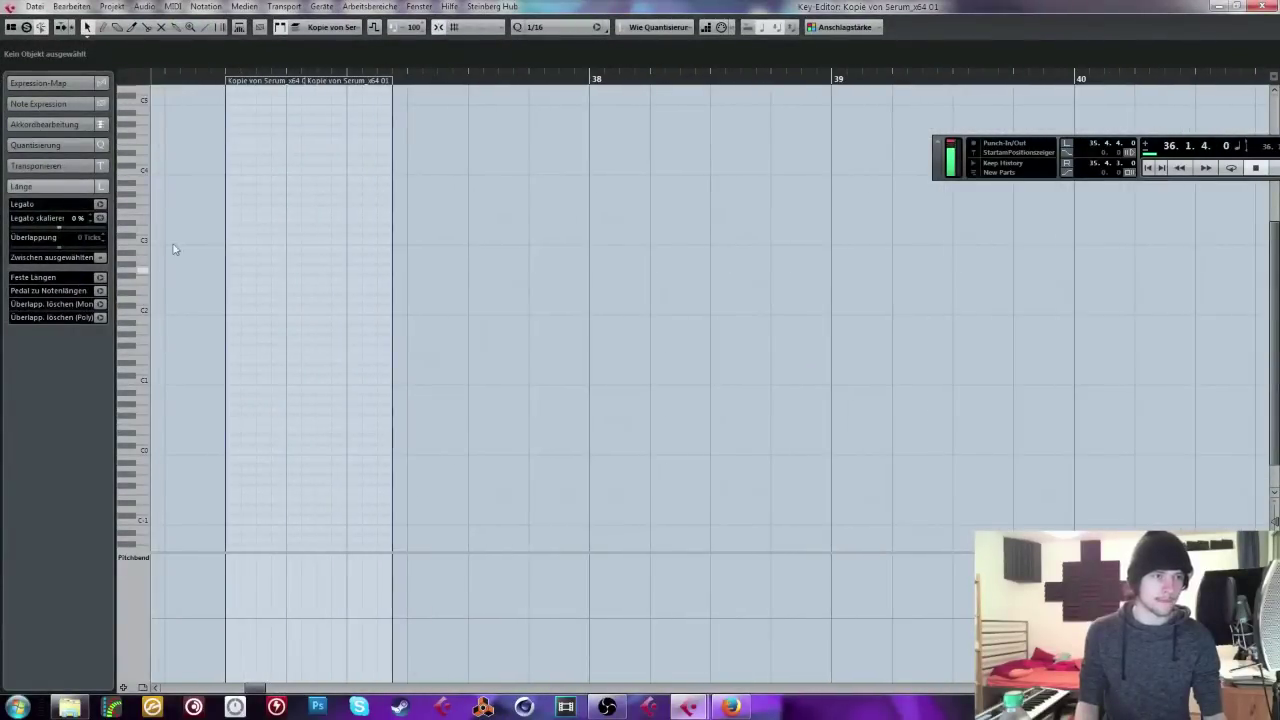
Step: Try an E2 note from 36.4.1 to 37.1.3 in the new parts, audition it and delete it
{"action": "left_click_drag", "start_coordinate": [288, 288], "coordinate": [313, 287]}
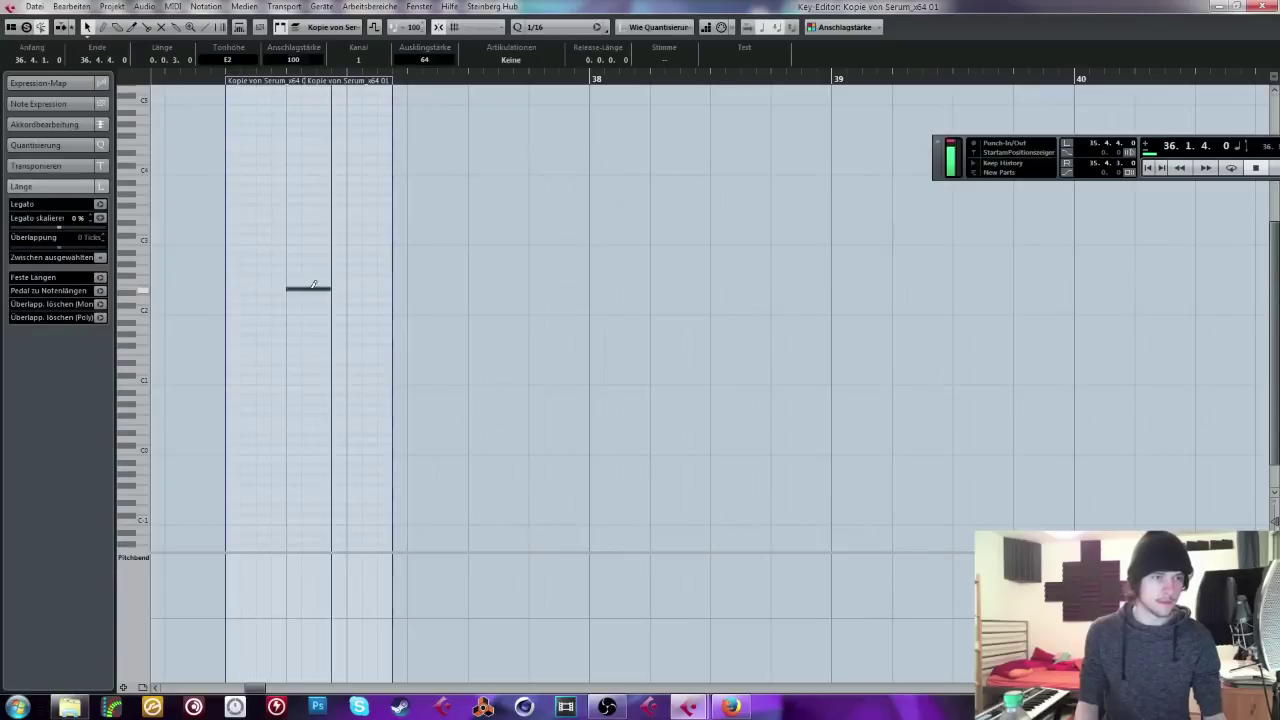
{"action": "key", "text": "space"}
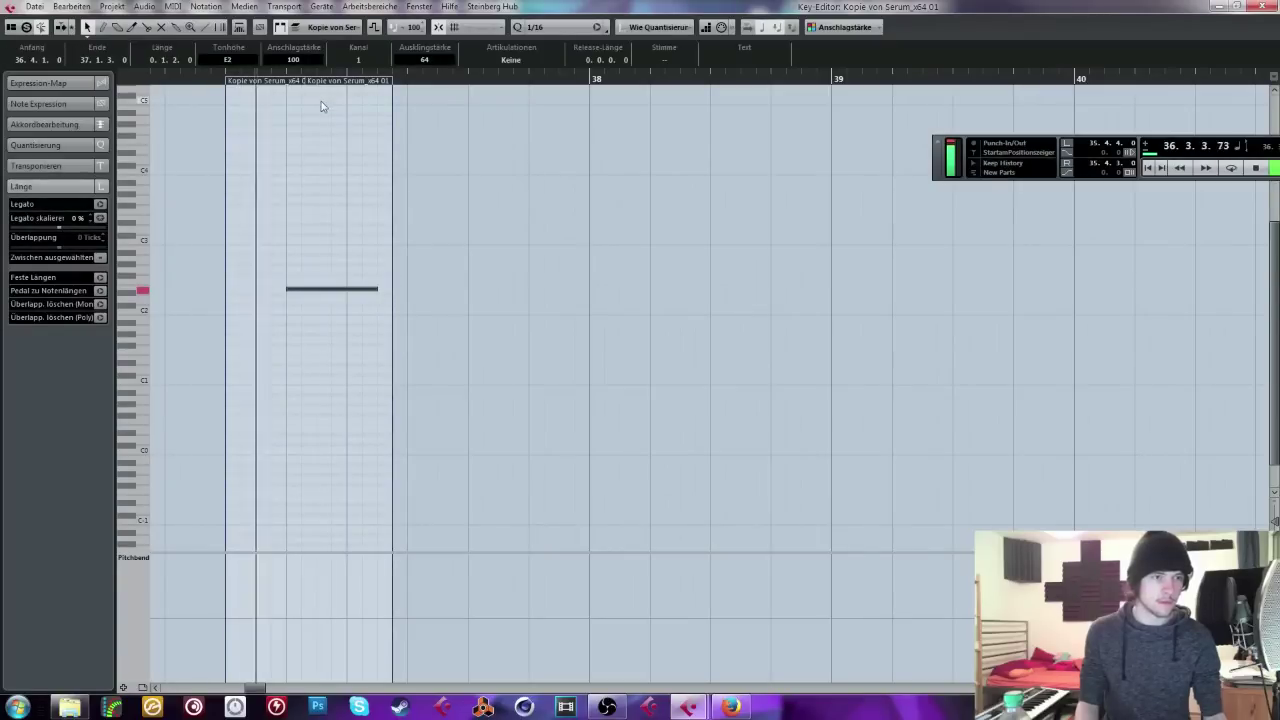
{"action": "key", "text": "h"}
{"action": "key", "text": "space"}
{"action": "key", "text": "Delete"}
Step: Draw an E2 note from 36.3.1 to 36.4.3, add a downward pitchbend ramp to its end and play it back
{"action": "left_click_drag", "start_coordinate": [255, 288], "coordinate": [414, 288]}
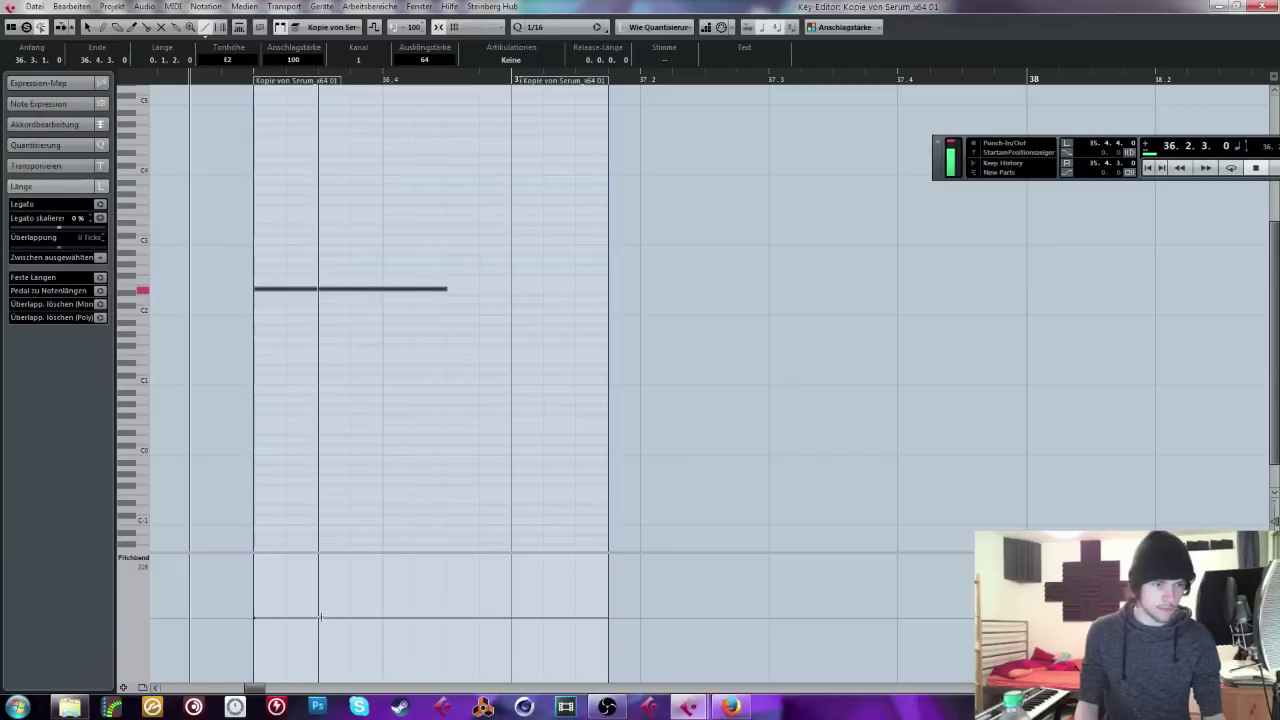
{"action": "left_click_drag", "start_coordinate": [320, 616], "coordinate": [447, 684]}
{"action": "key", "text": "space"}
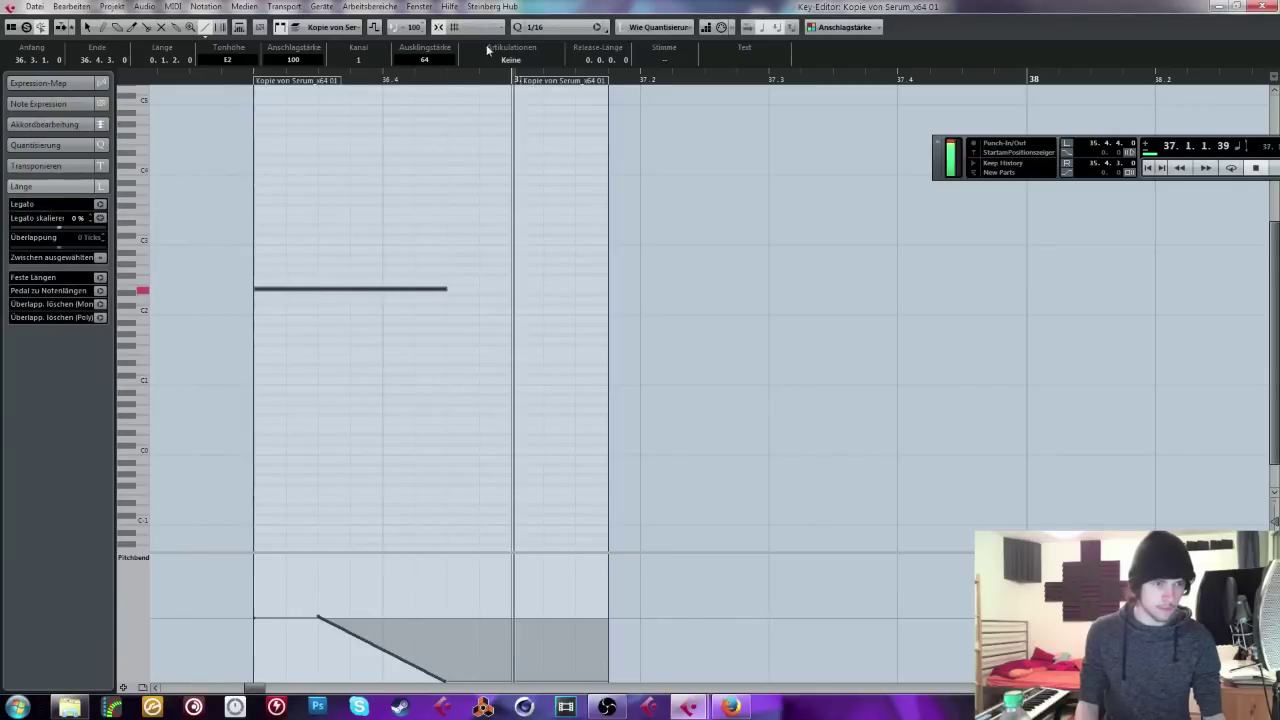
Step: Transpose the bass note down one octave to E1, play it back and close the Key Editor
{"action": "left_click_drag", "start_coordinate": [232, 77], "coordinate": [225, 86]}
{"action": "key", "text": "space"}
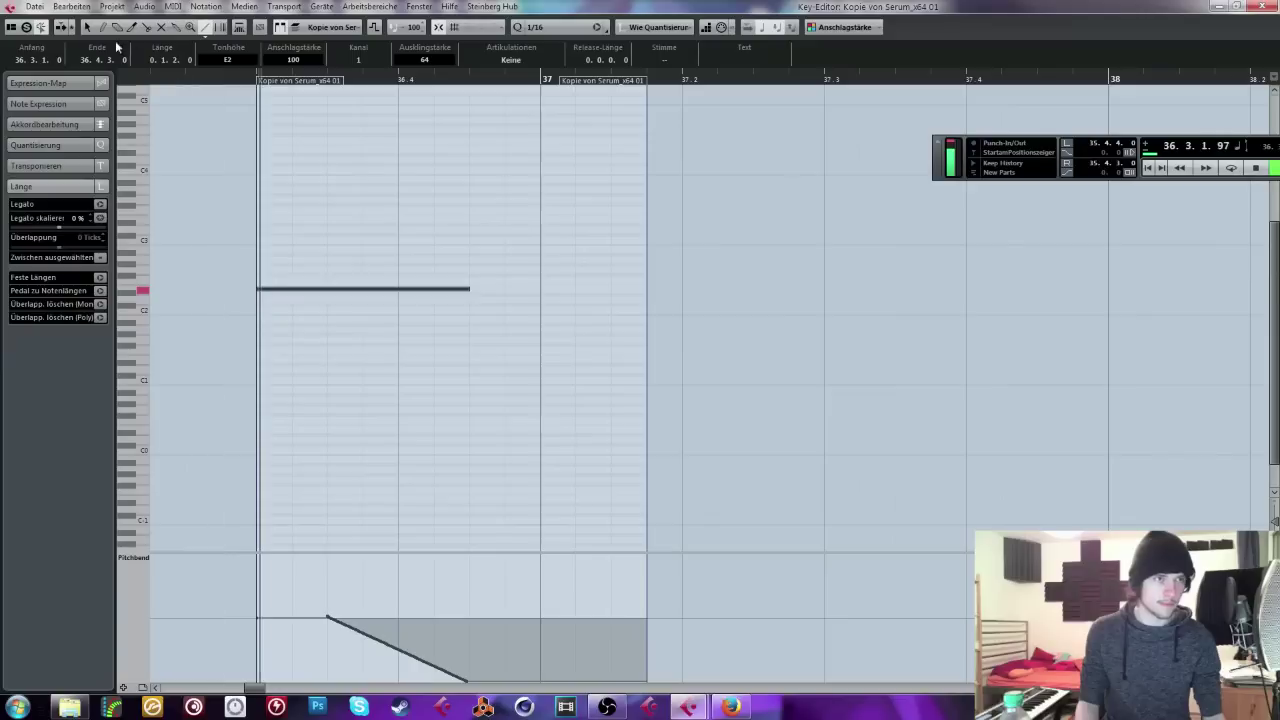
{"action": "left_click", "coordinate": [88, 28]}
{"action": "key", "text": "space"}
{"action": "left_click_drag", "start_coordinate": [330, 218], "coordinate": [430, 425]}
{"action": "key", "text": "shift+Down"}
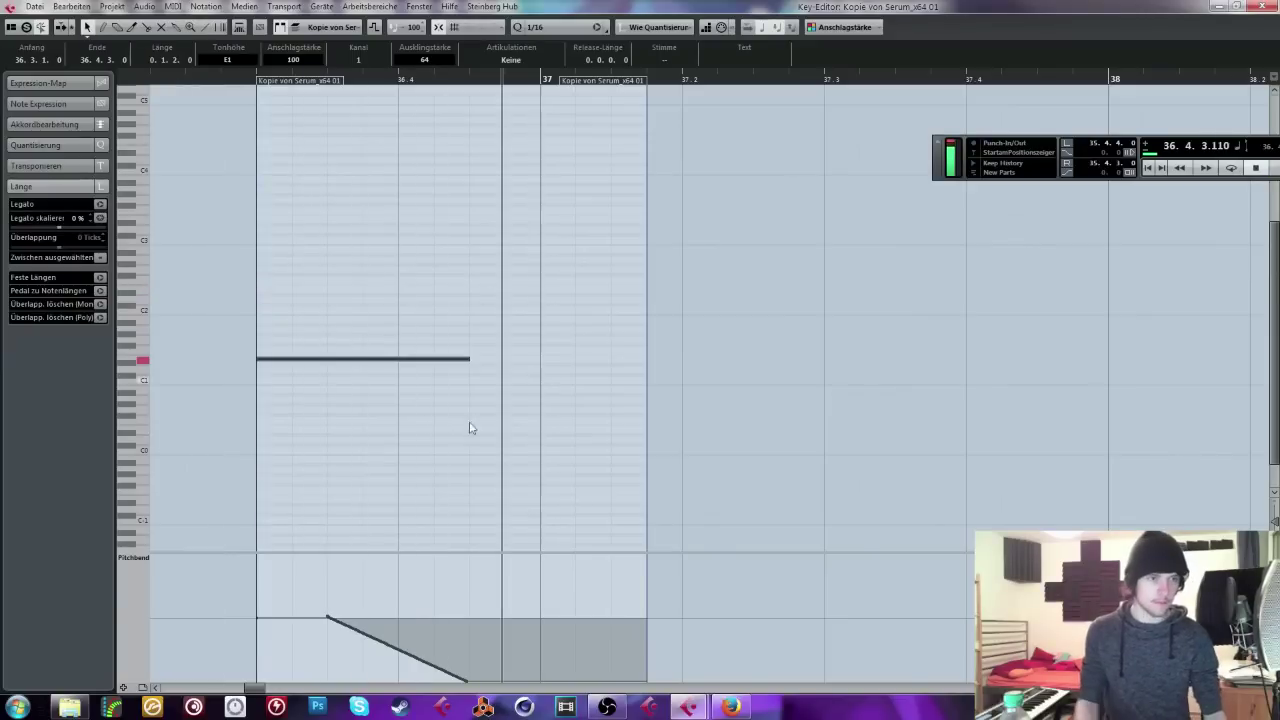
{"action": "left_click", "coordinate": [352, 243]}
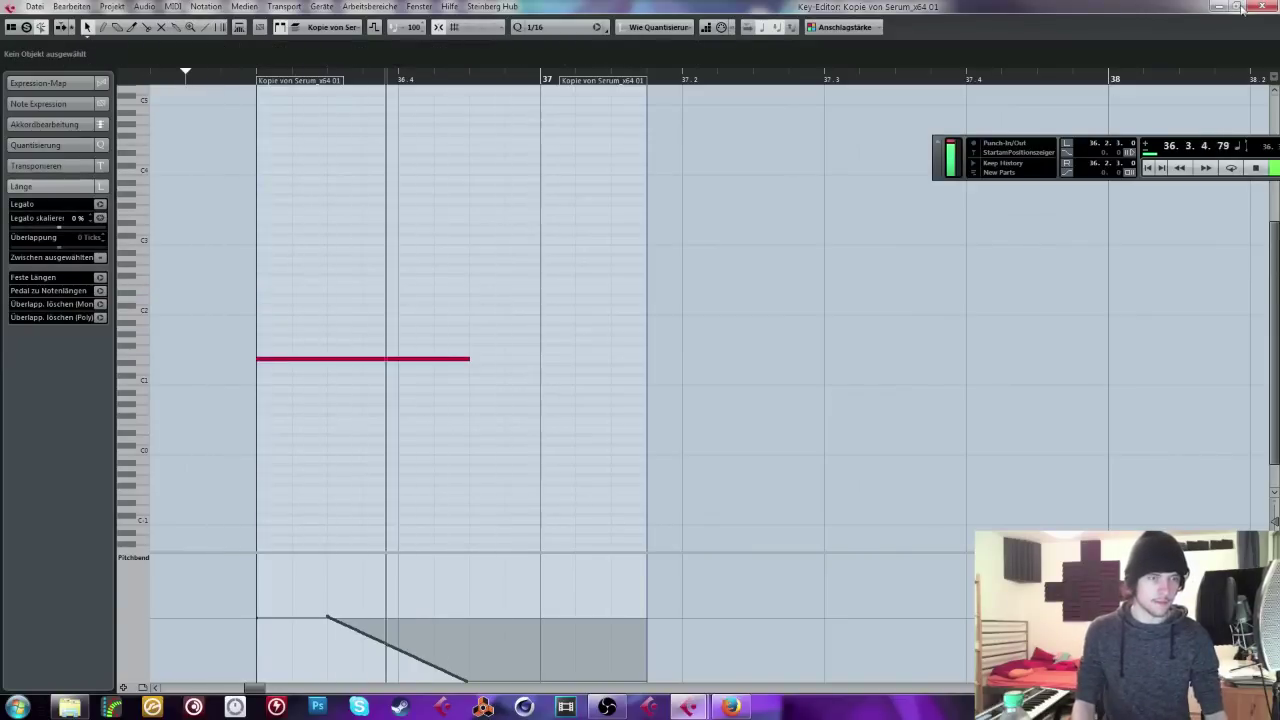
{"action": "key", "text": "Escape"}
Step: Set the locator range from 36.3.1 to 37.1.1, then solo the duplicated Serum track and open its synth
{"action": "left_click_drag", "start_coordinate": [443, 94], "coordinate": [558, 95]}
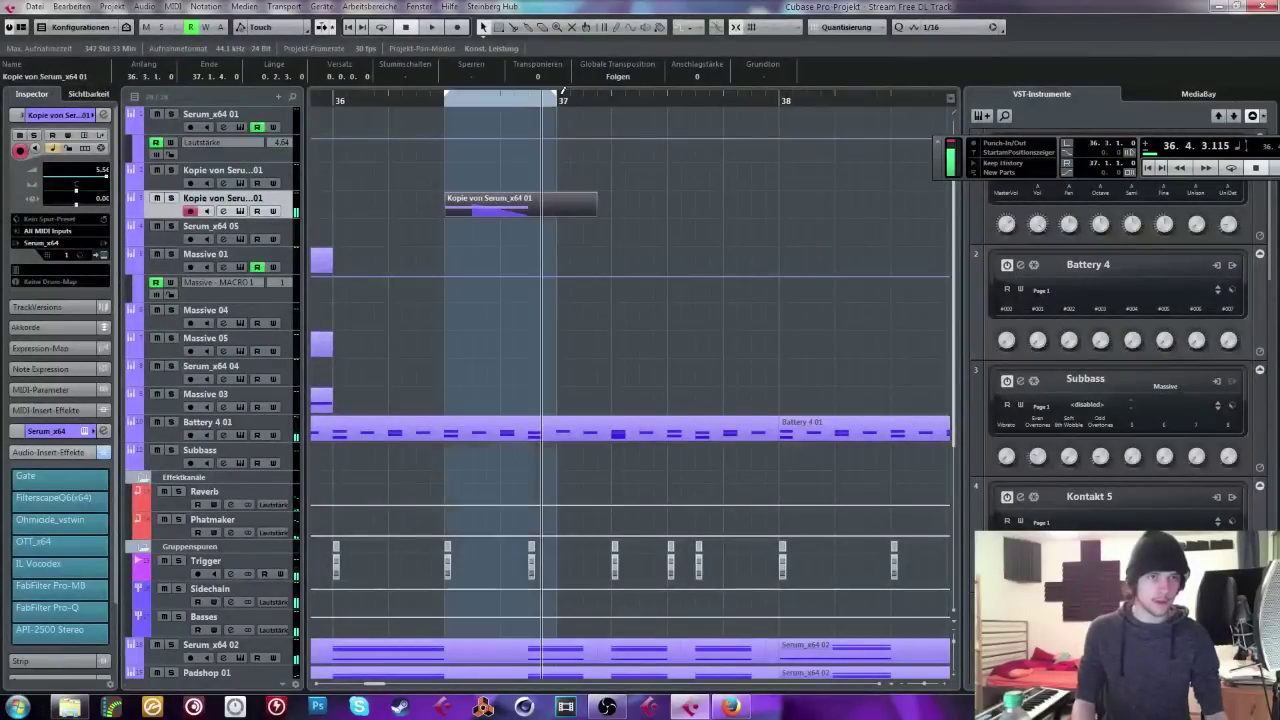
{"action": "left_click", "coordinate": [171, 199]}
{"action": "left_click", "coordinate": [240, 211]}
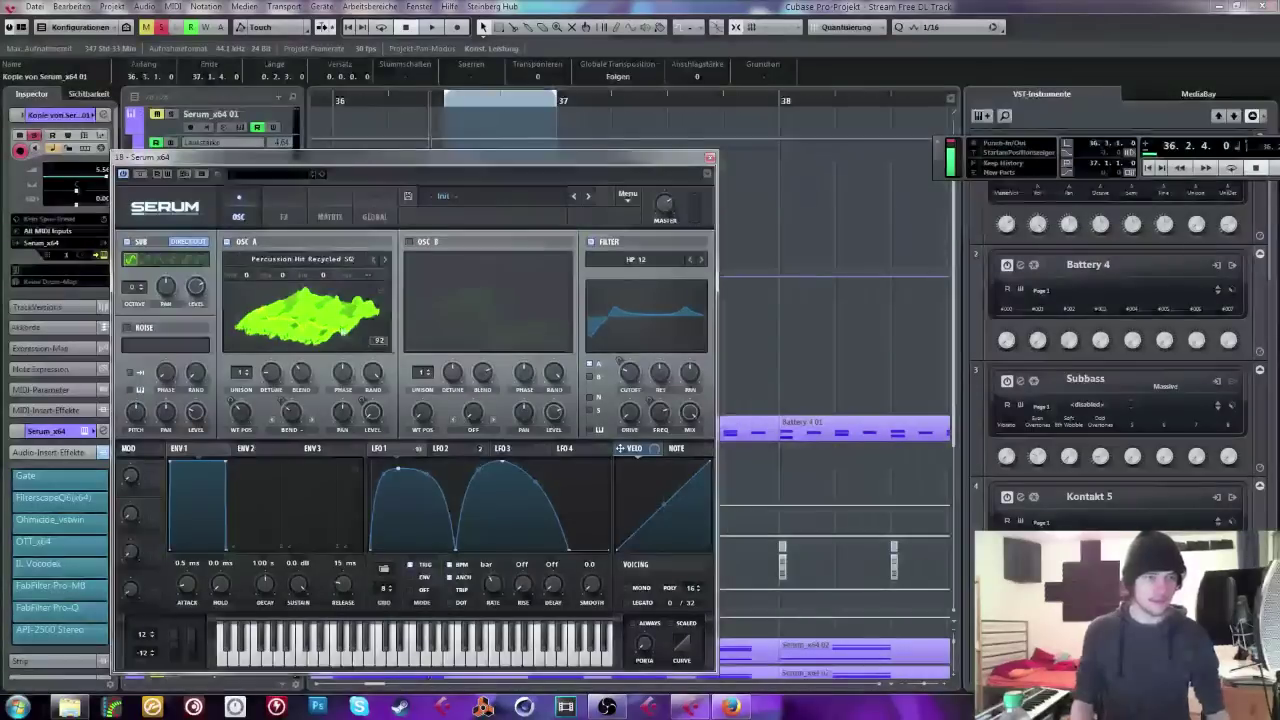
Step: Set oscillator A's warp mode to Off and lower its wavetable position slightly while auditioning the note
{"action": "left_click", "coordinate": [293, 432]}
{"action": "left_click", "coordinate": [331, 218]}
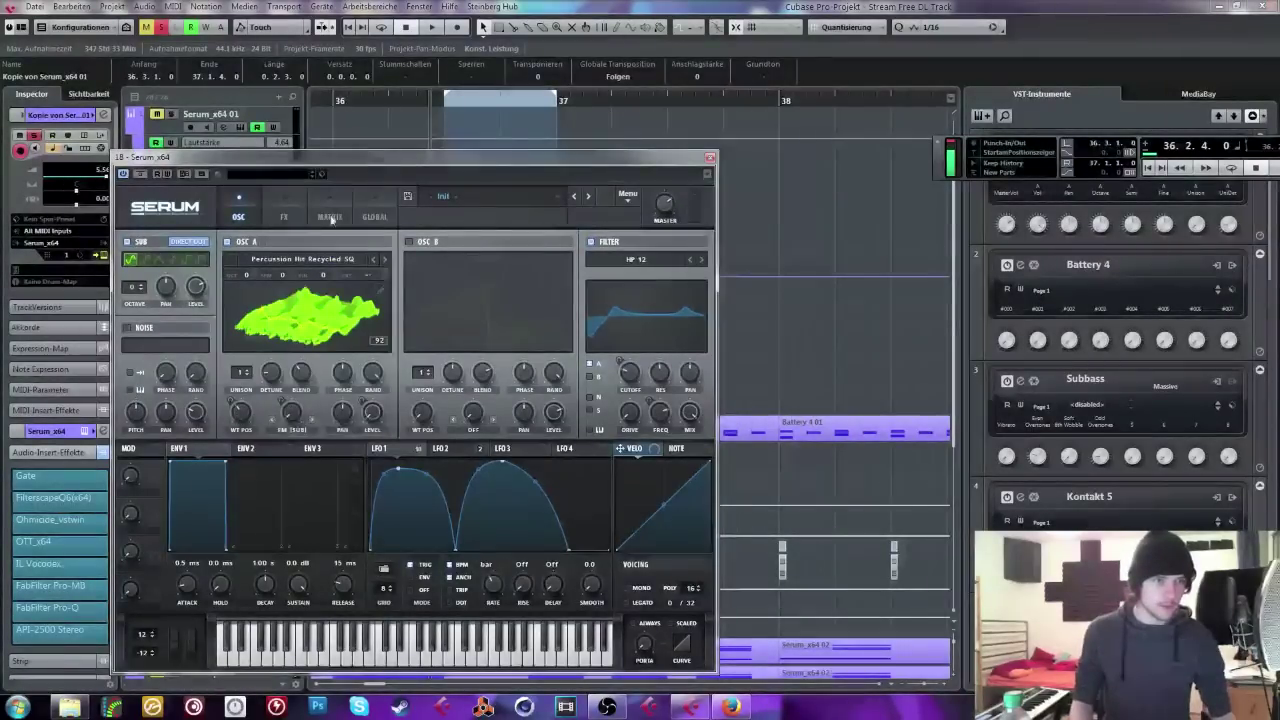
{"action": "left_click", "coordinate": [291, 430]}
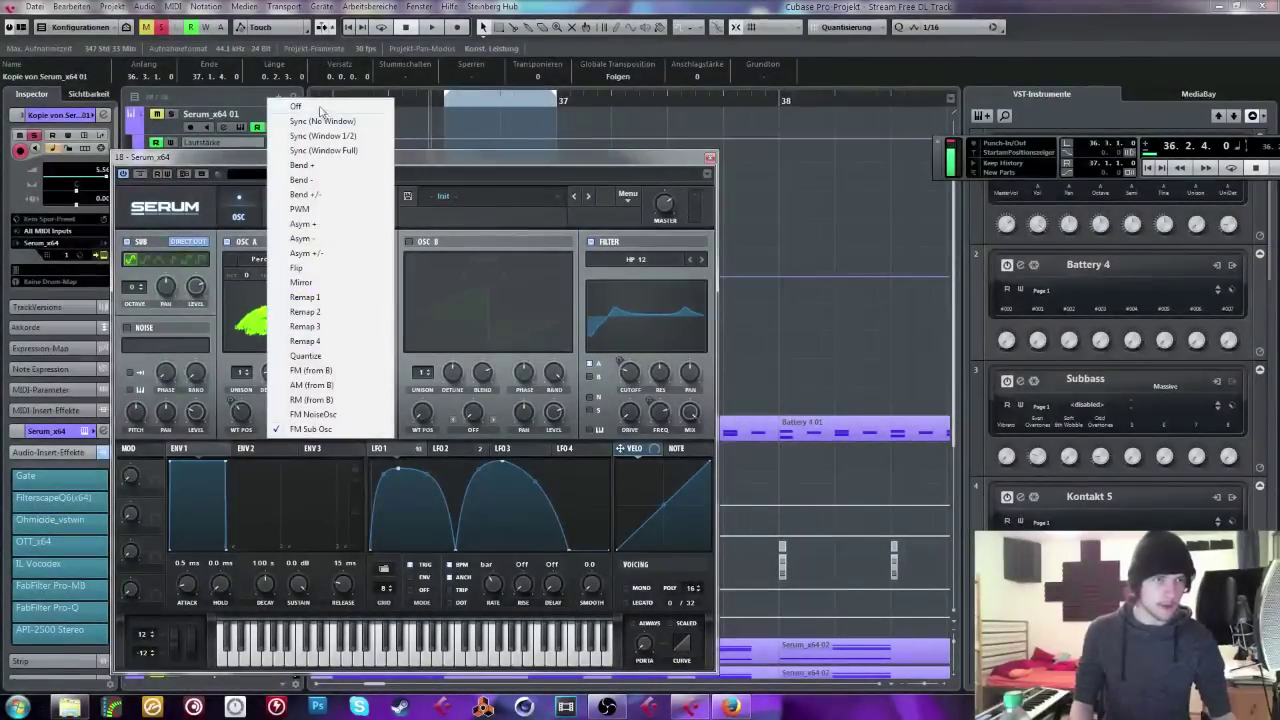
{"action": "left_click", "coordinate": [300, 106]}
{"action": "key", "text": "space"}
{"action": "left_click_drag", "start_coordinate": [245, 420], "coordinate": [246, 436]}
{"action": "key", "text": "space"}
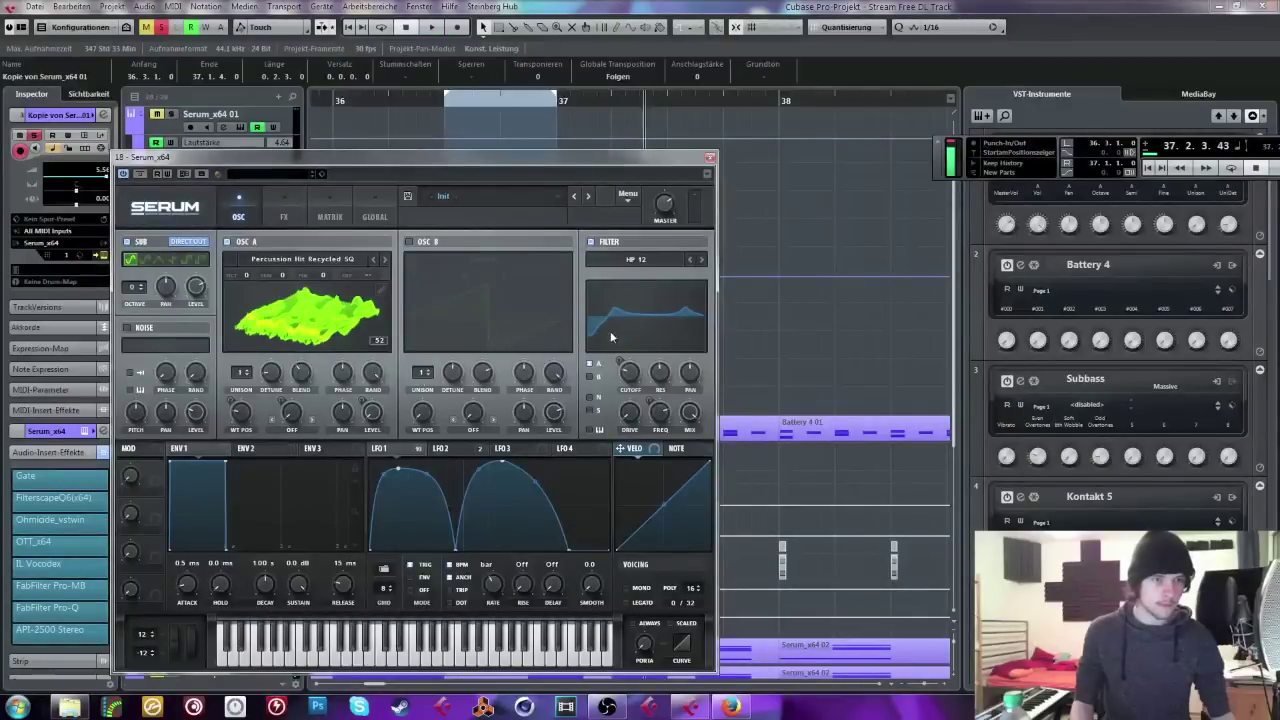
Step: Review Serum's effects rack and the LFO 1 assignments, and turn on cycle playback of the locator range
{"action": "left_click", "coordinate": [294, 206]}
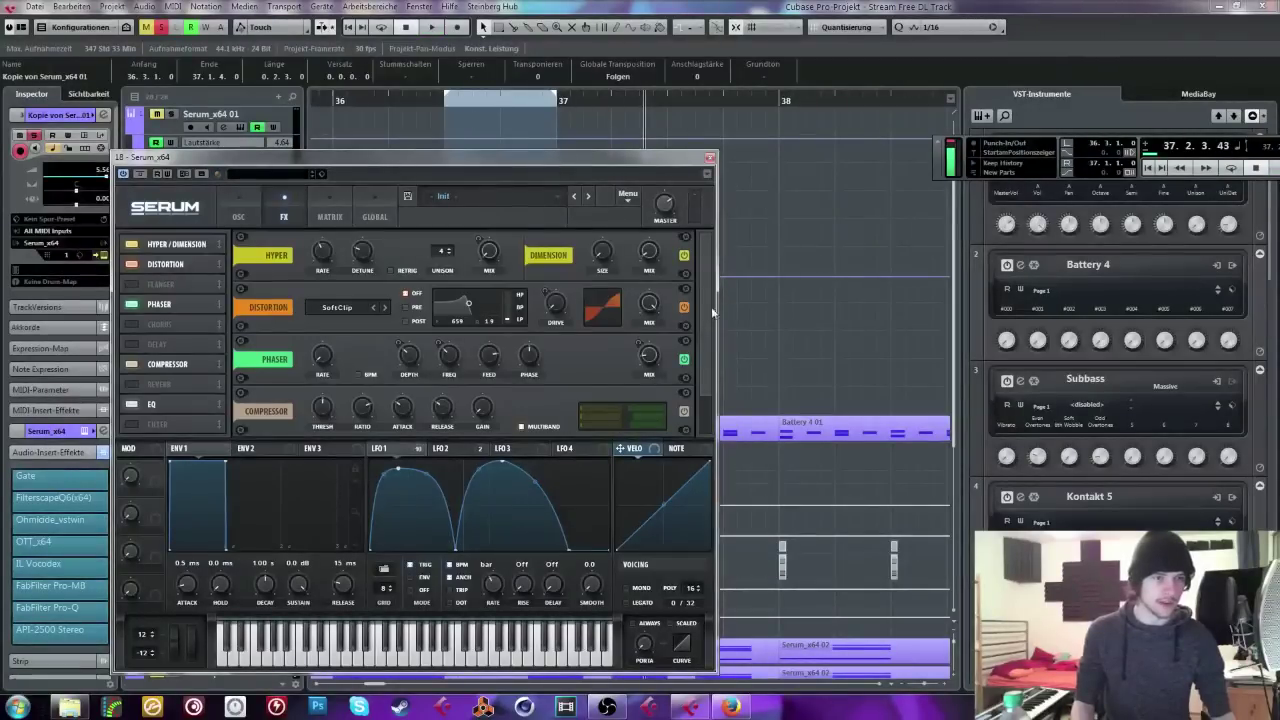
{"action": "scroll", "coordinate": [692, 340], "scroll_direction": "down", "scroll_amount": 1}
{"action": "scroll", "coordinate": [680, 330], "scroll_direction": "up", "scroll_amount": 1}
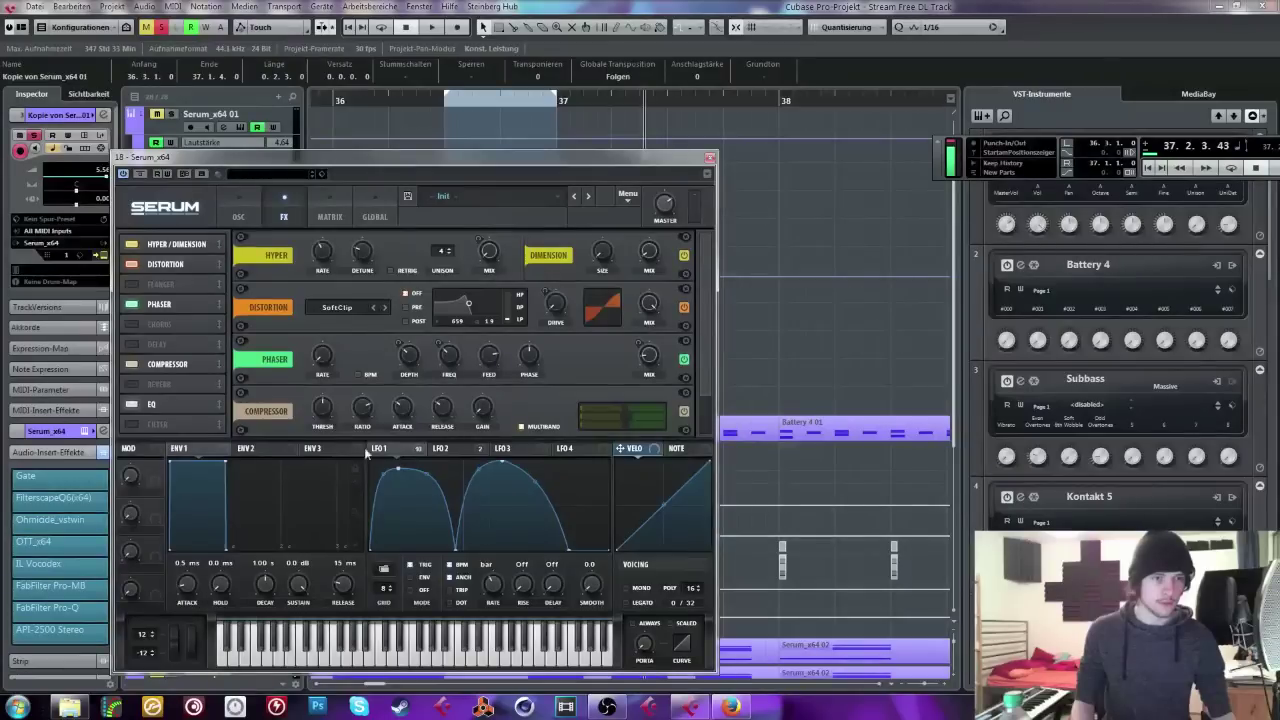
{"action": "mouse_move", "coordinate": [485, 232]}
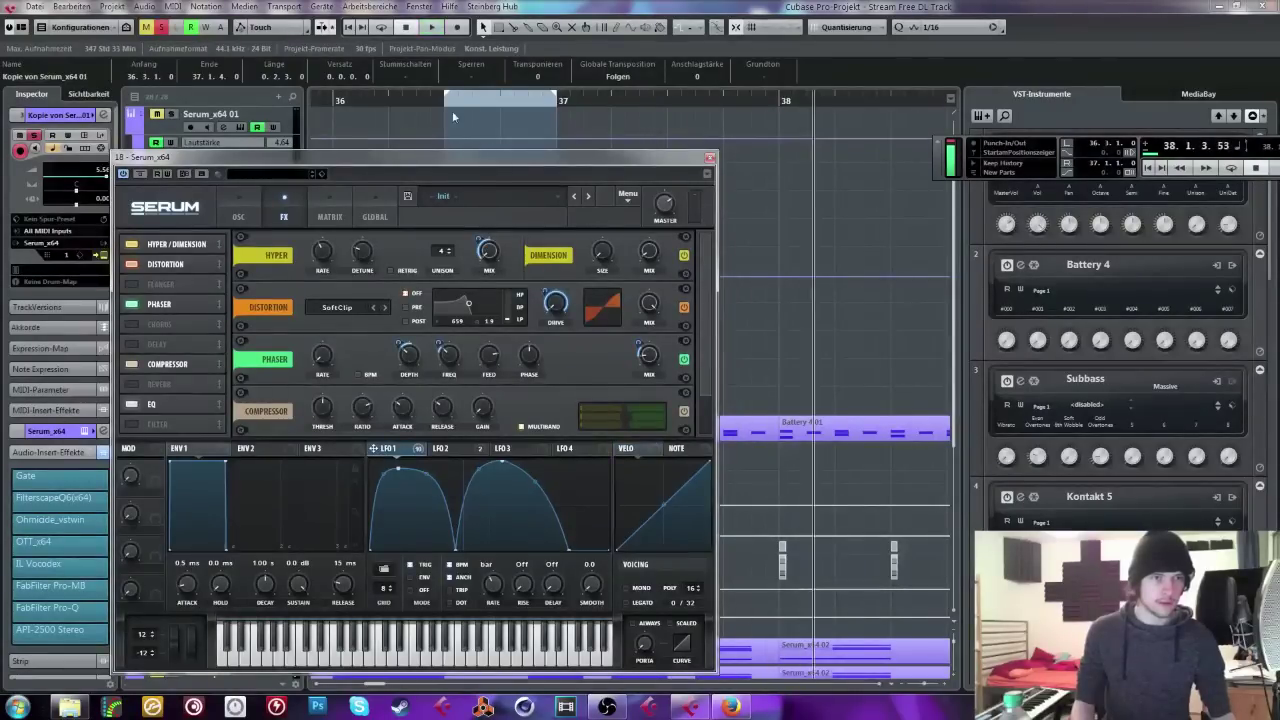
{"action": "left_click", "coordinate": [382, 28]}
{"action": "scroll", "coordinate": [698, 385], "scroll_direction": "down", "scroll_amount": 1}
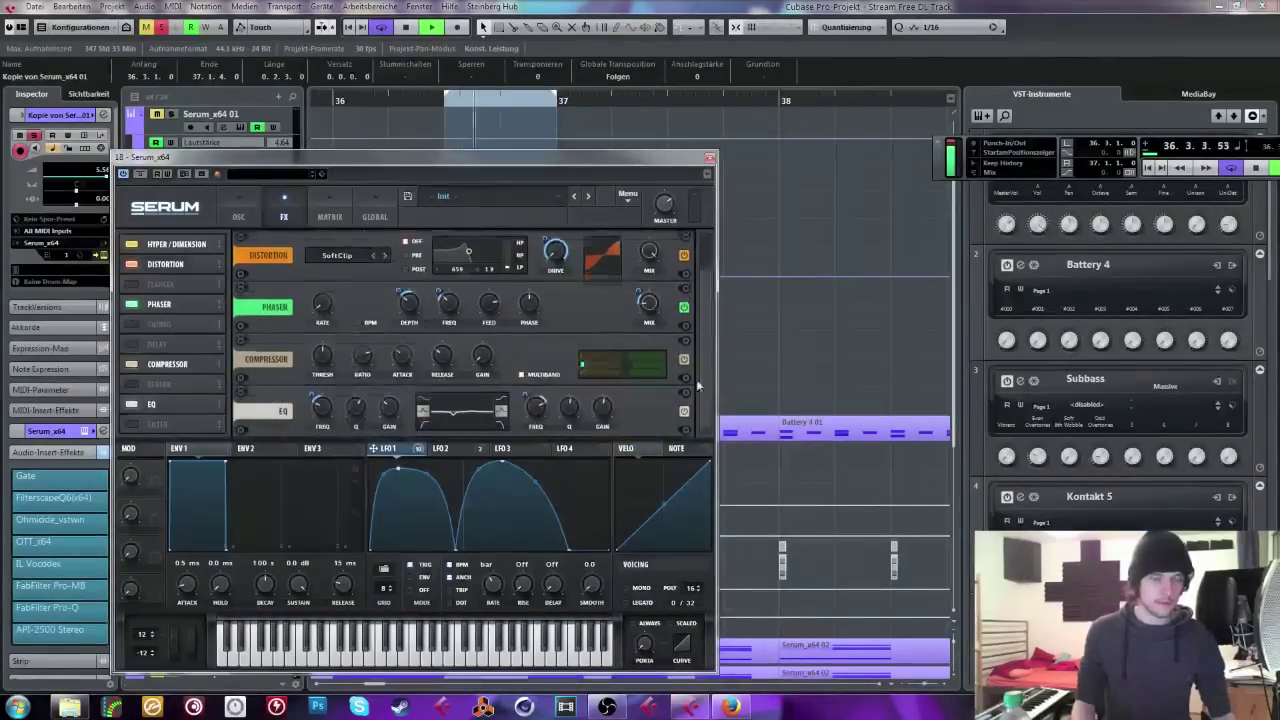
Step: Lower oscillator A's wavetable position to 1 while the loop plays
{"action": "left_click", "coordinate": [238, 216]}
{"action": "mouse_move", "coordinate": [251, 398]}
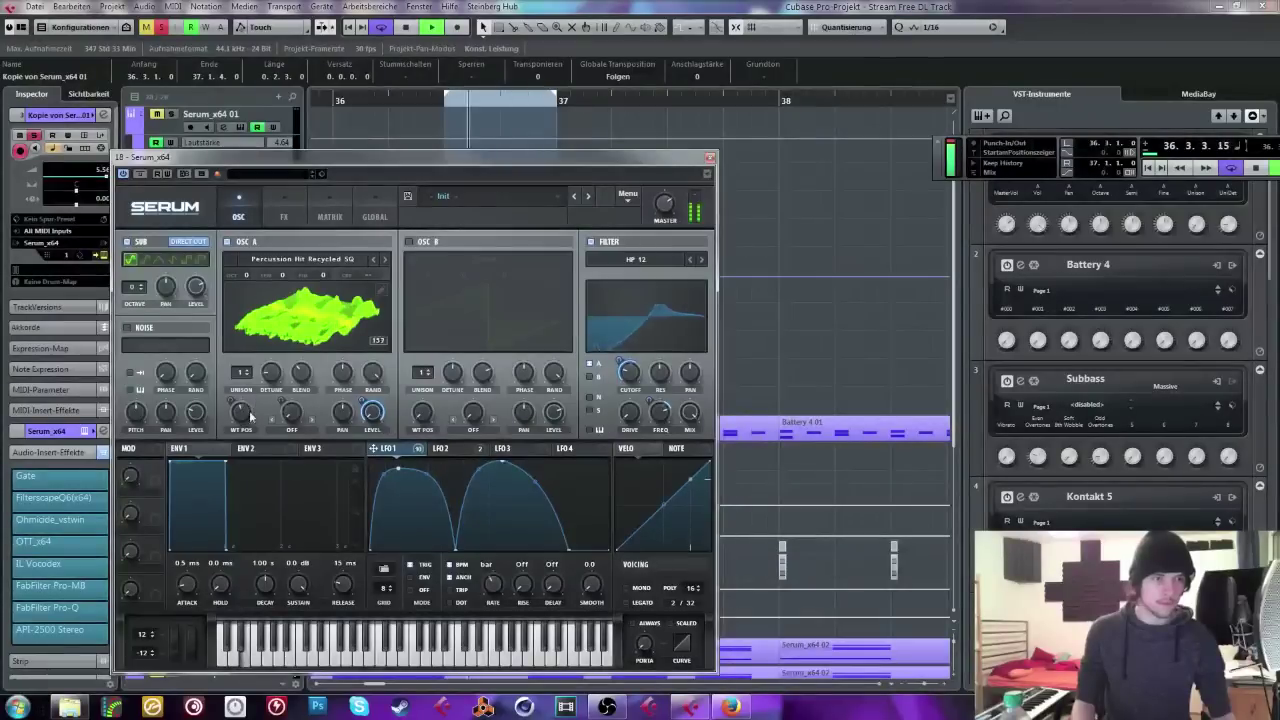
{"action": "left_click_drag", "start_coordinate": [251, 398], "coordinate": [231, 489]}
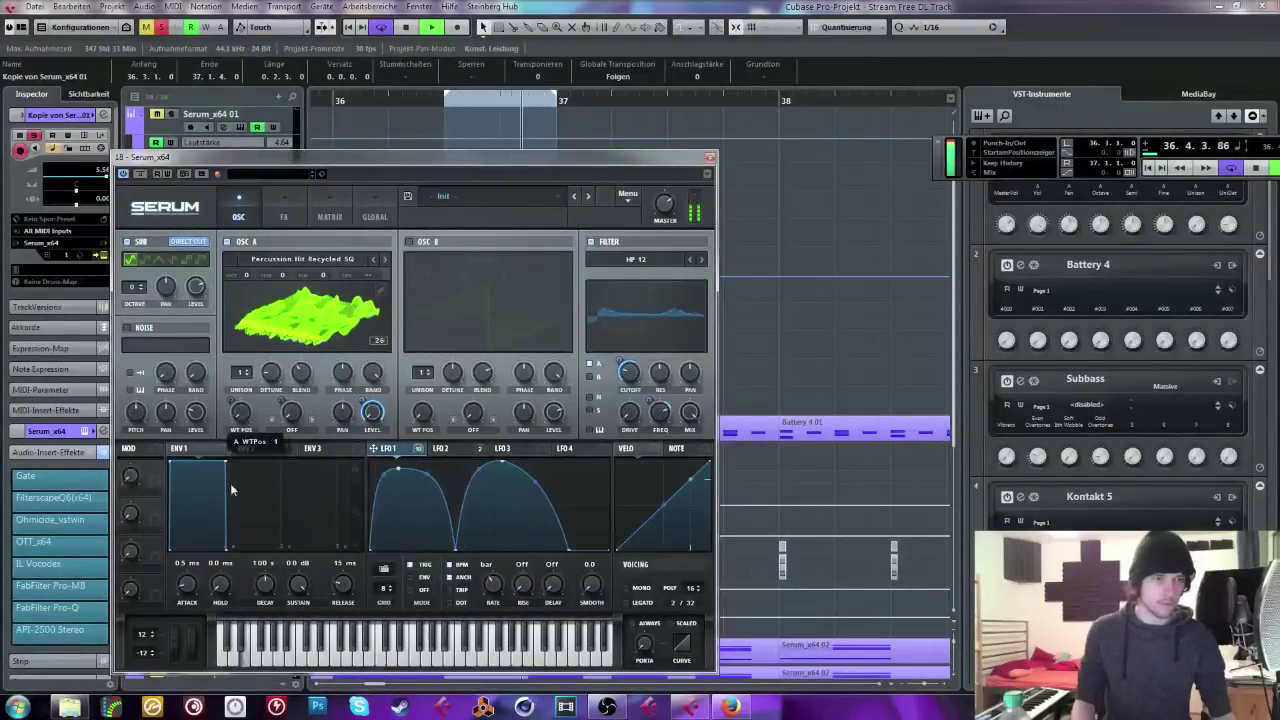
{"action": "left_click", "coordinate": [631, 262]}
{"action": "left_click", "coordinate": [631, 262]}
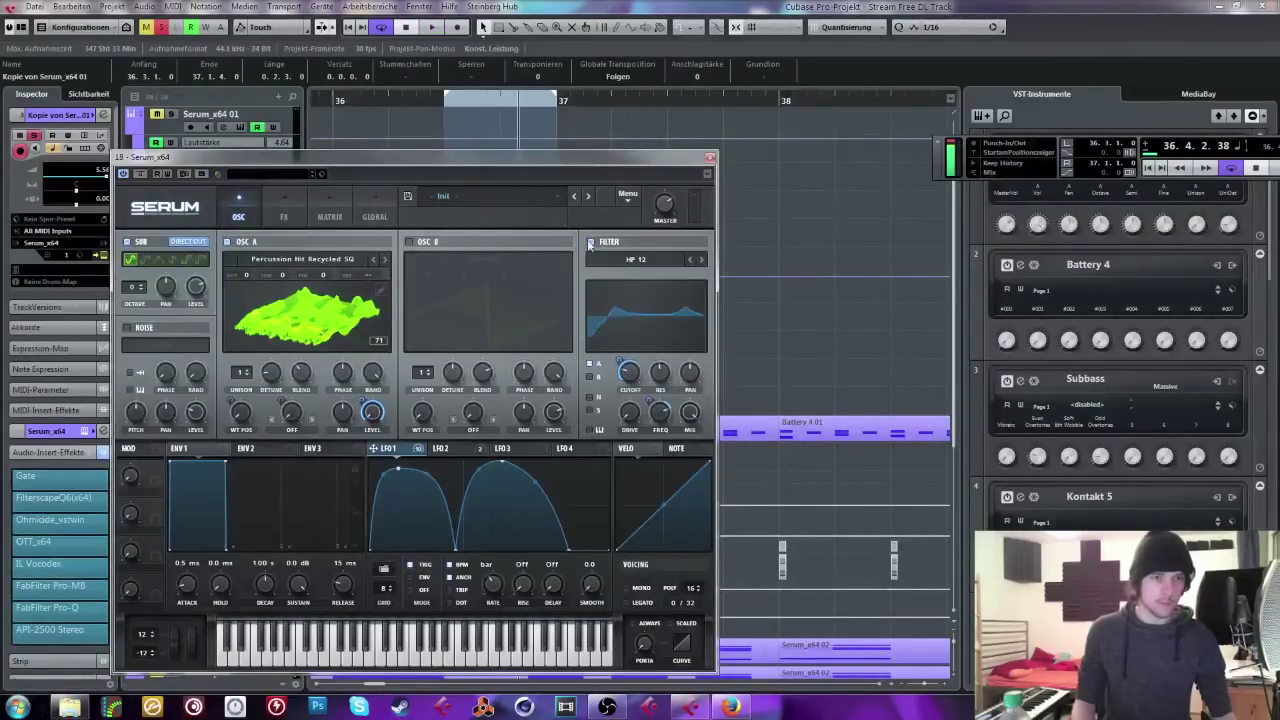
Step: Enable the Filter module in Serum's effects and set its type to Phs 24+
{"action": "left_click", "coordinate": [284, 212]}
{"action": "left_click", "coordinate": [170, 427]}
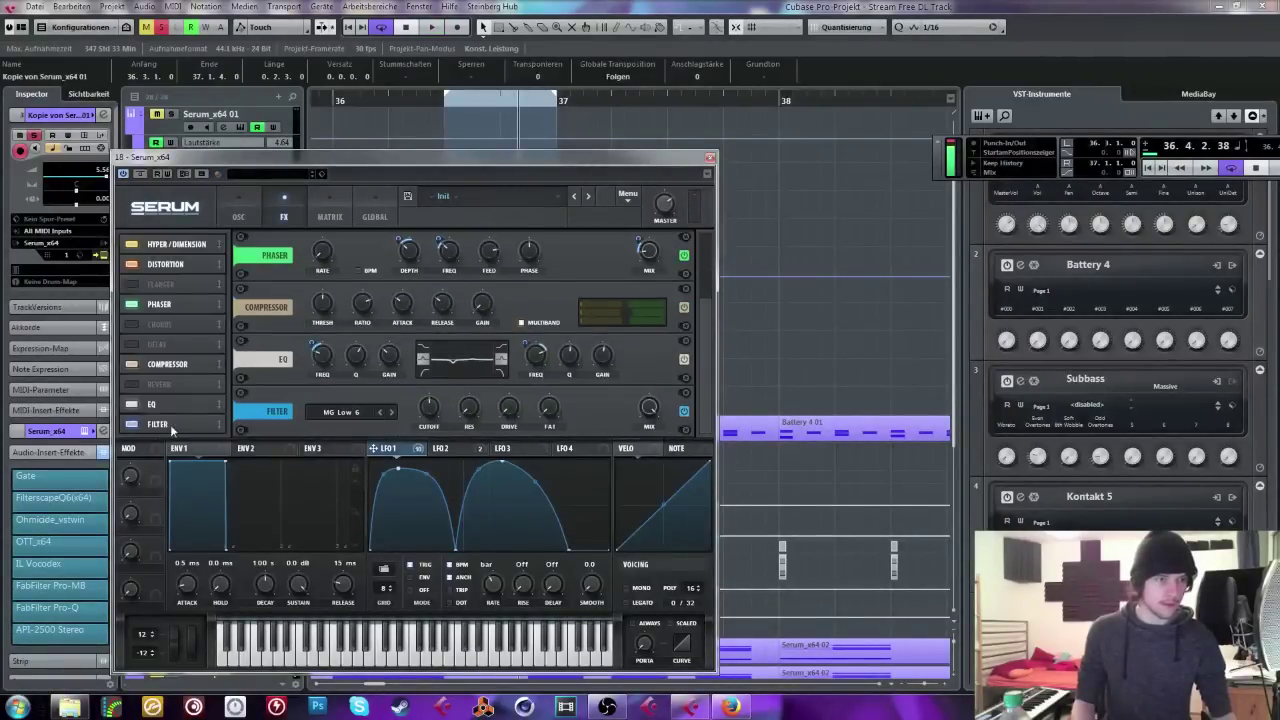
{"action": "left_click", "coordinate": [368, 420]}
{"action": "mouse_move", "coordinate": [371, 463]}
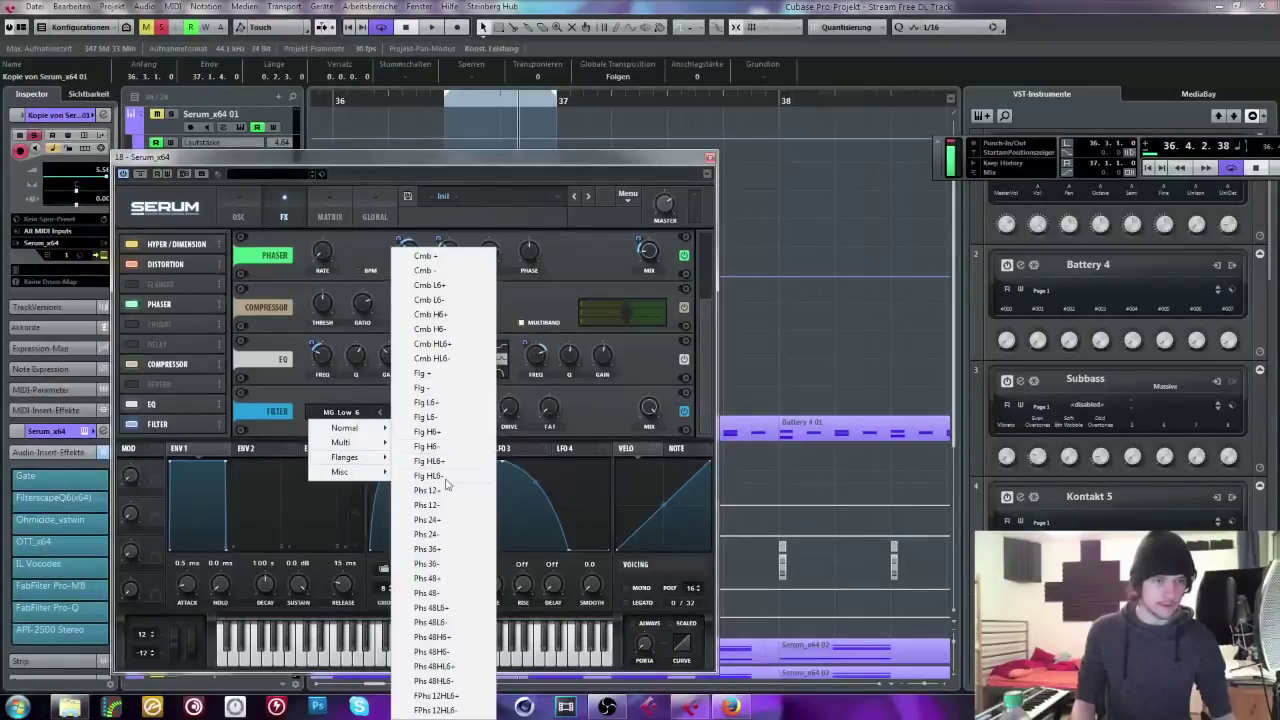
{"action": "left_click", "coordinate": [440, 519]}
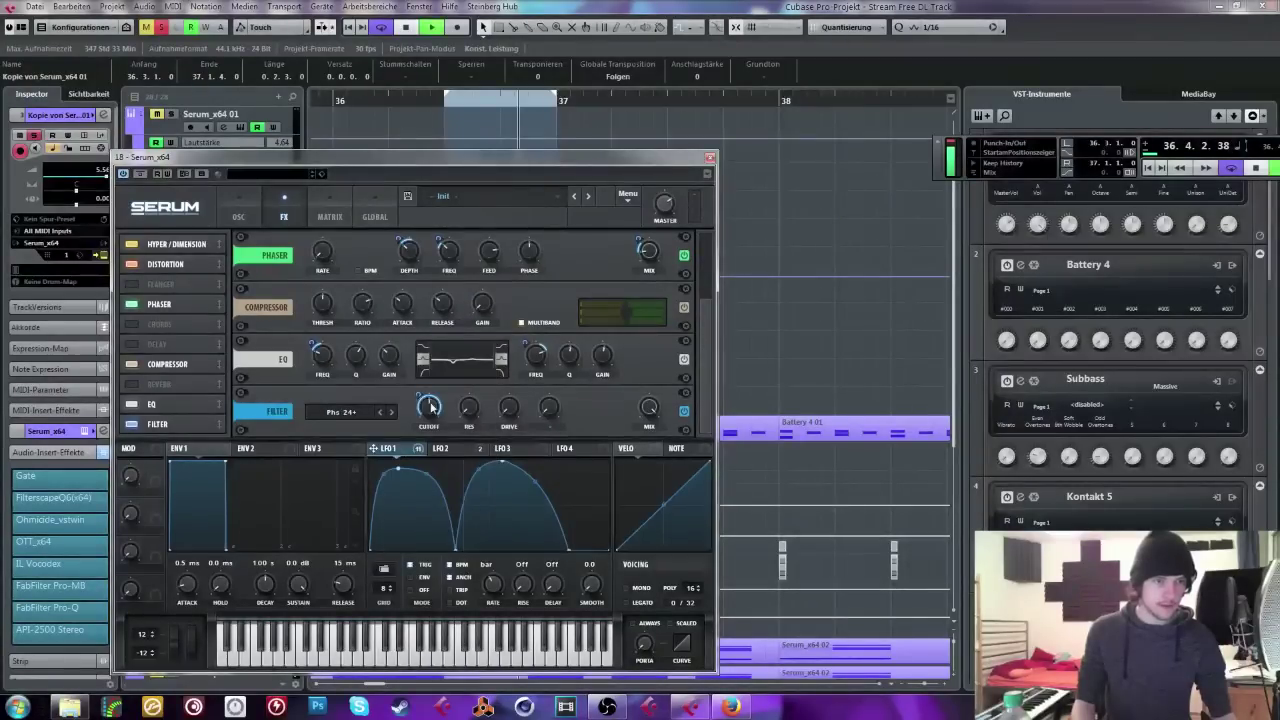
Step: Adjust the effects filter's LFO 1-modulated cutoff to about 345 Hz and shift LFO 1's first peak slightly later
{"action": "left_click_drag", "start_coordinate": [432, 407], "coordinate": [438, 416]}
{"action": "mouse_move", "coordinate": [429, 417]}
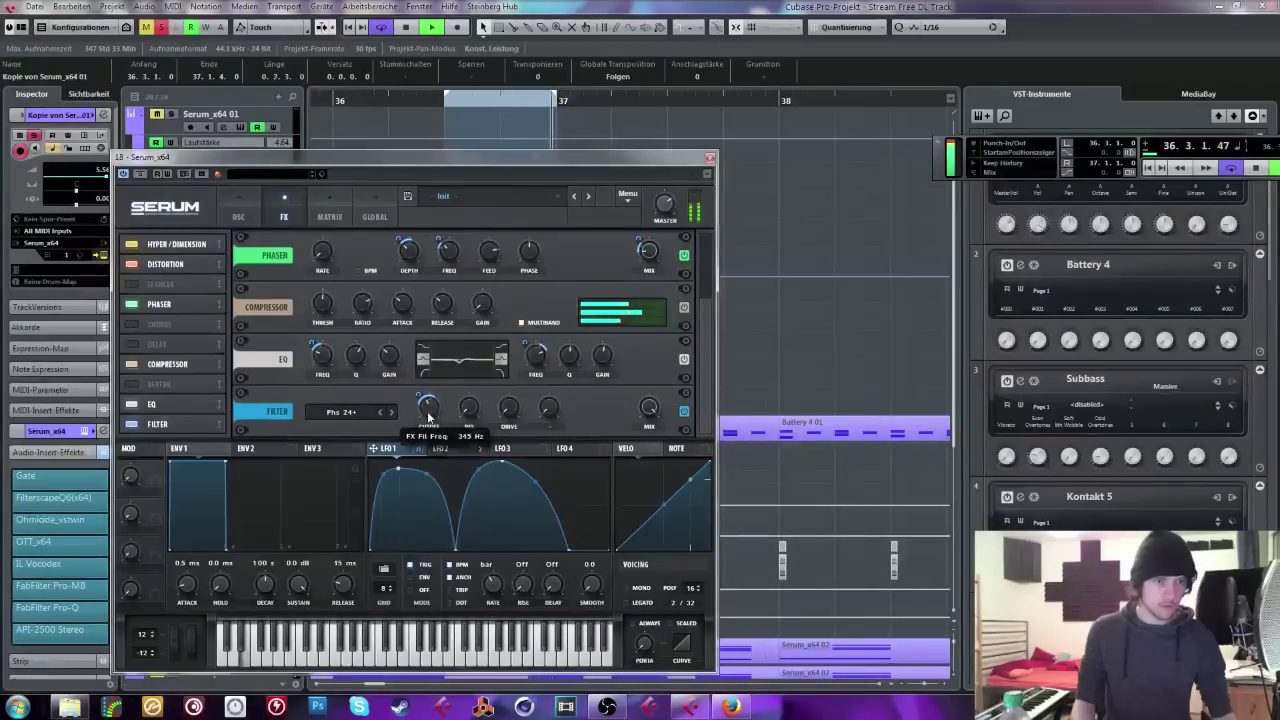
{"action": "mouse_move", "coordinate": [476, 418]}
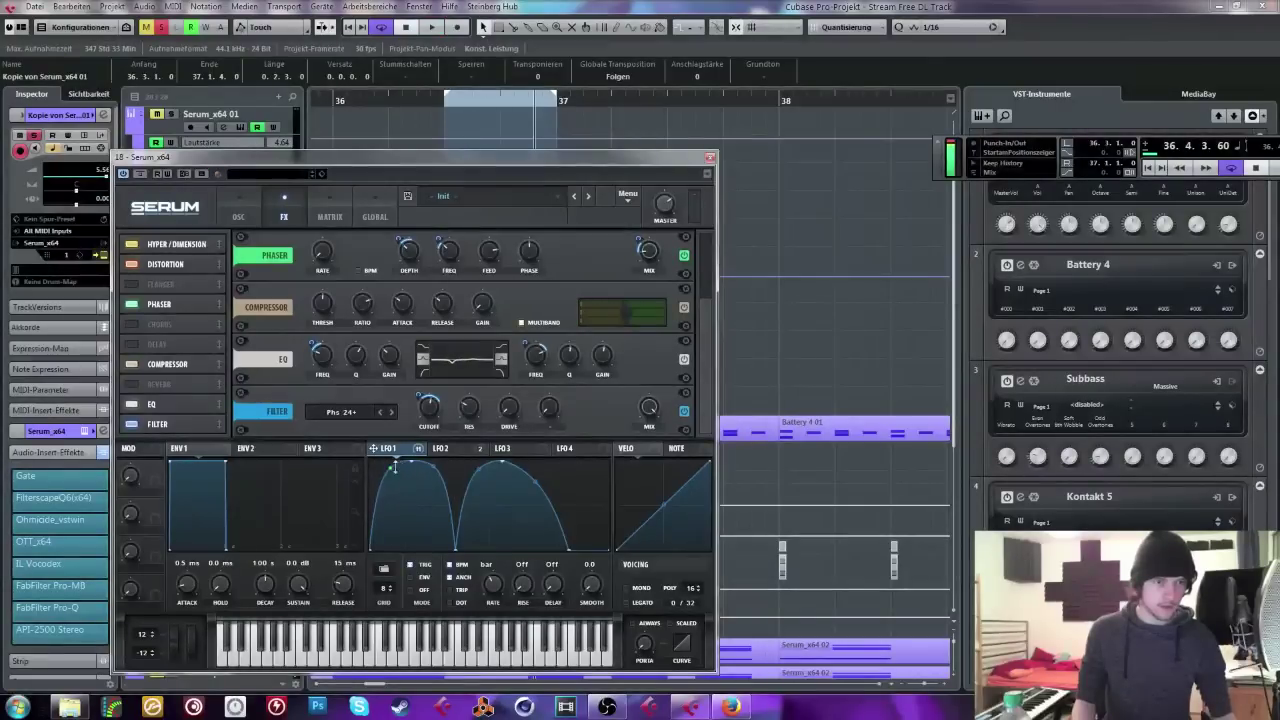
{"action": "mouse_move", "coordinate": [410, 466]}
{"action": "left_mouse_down"}
{"action": "mouse_move", "coordinate": [434, 472]}
{"action": "mouse_move", "coordinate": [410, 466]}
{"action": "left_mouse_up"}
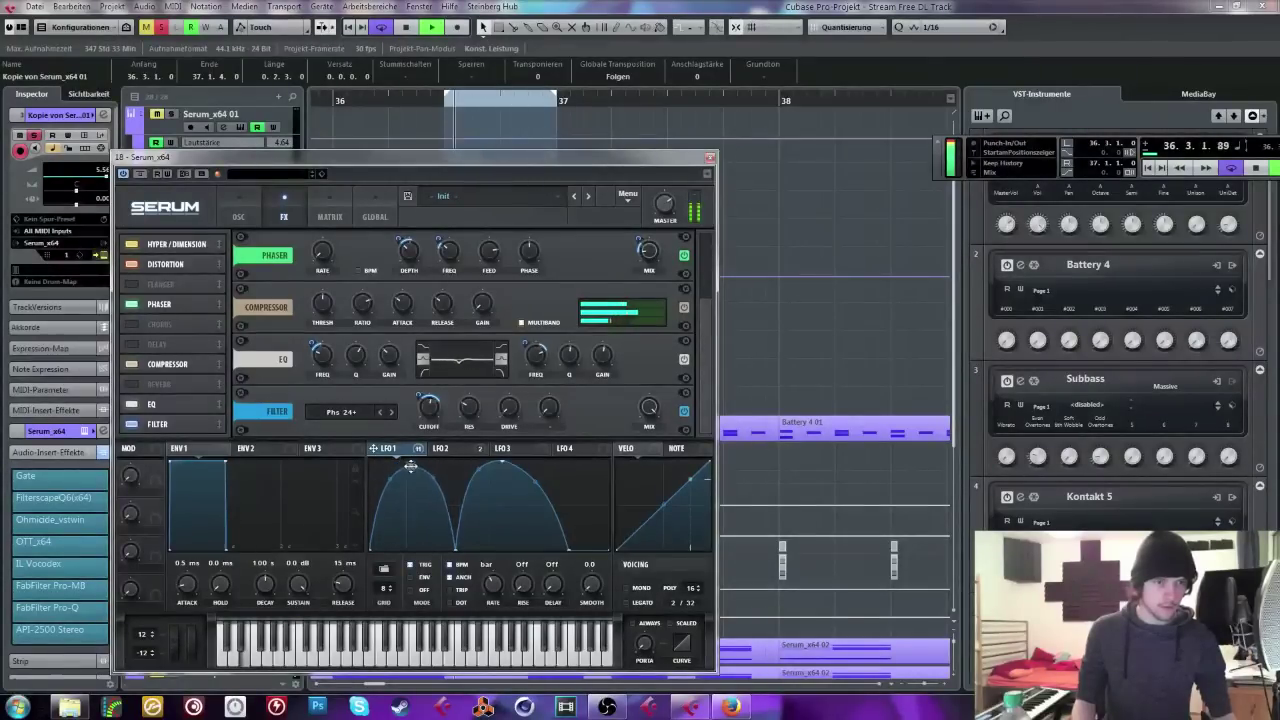
Step: Load the Mechanics SQ wavetable from the Riddim folder into oscillator A
{"action": "left_click", "coordinate": [245, 210]}
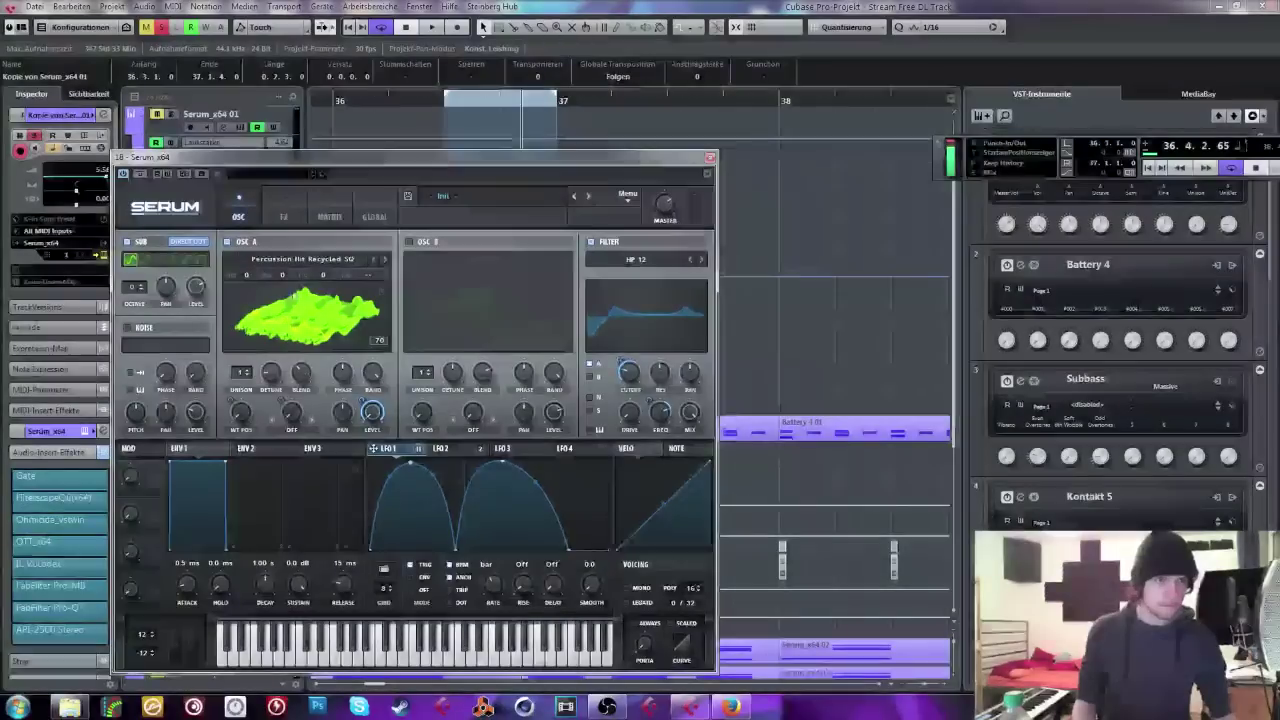
{"action": "left_click", "coordinate": [300, 259]}
{"action": "mouse_move", "coordinate": [323, 399]}
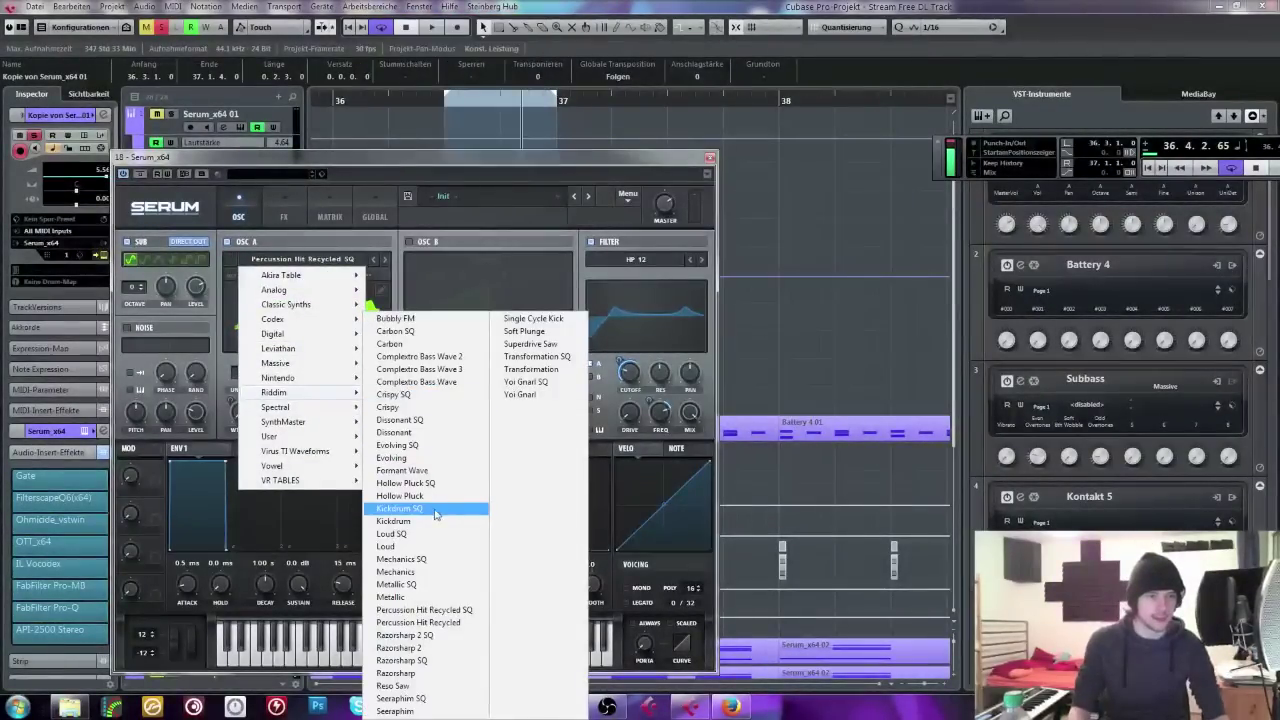
{"action": "left_click", "coordinate": [432, 560]}
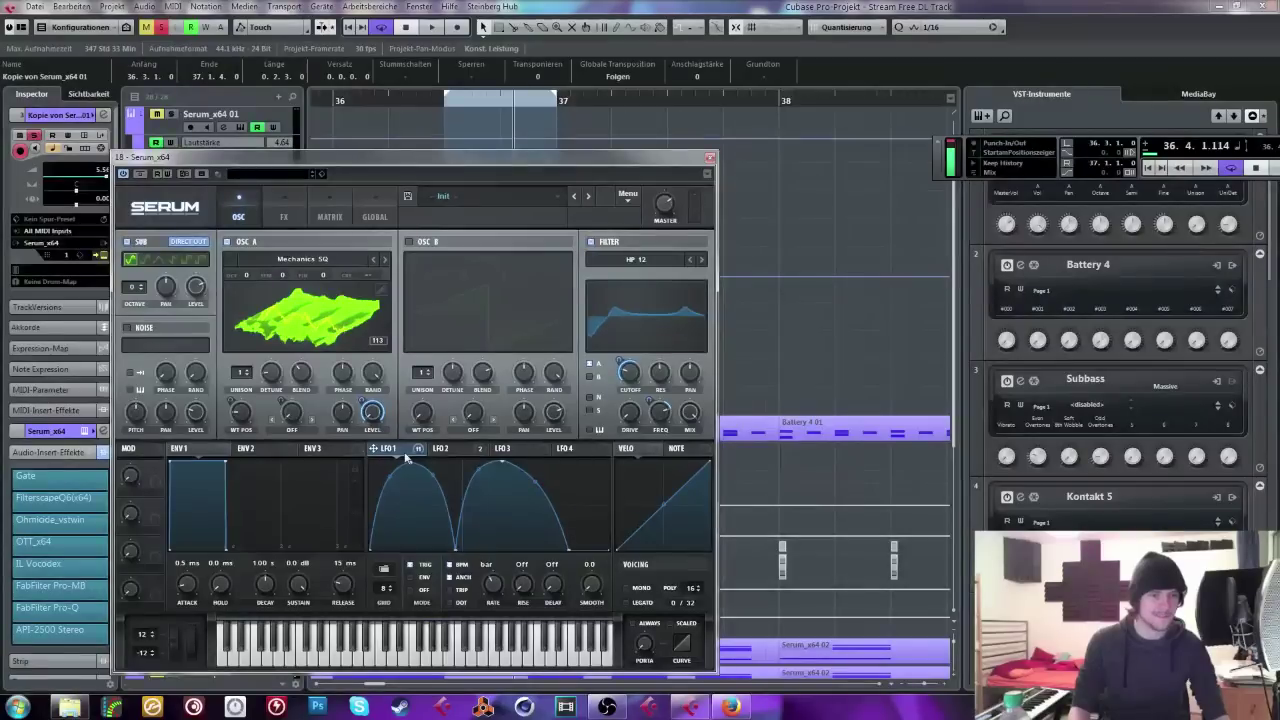
Step: Assign LFO 2 to oscillator A's wavetable position and try up to 16 unison voices on the oscillator
{"action": "left_click", "coordinate": [440, 448]}
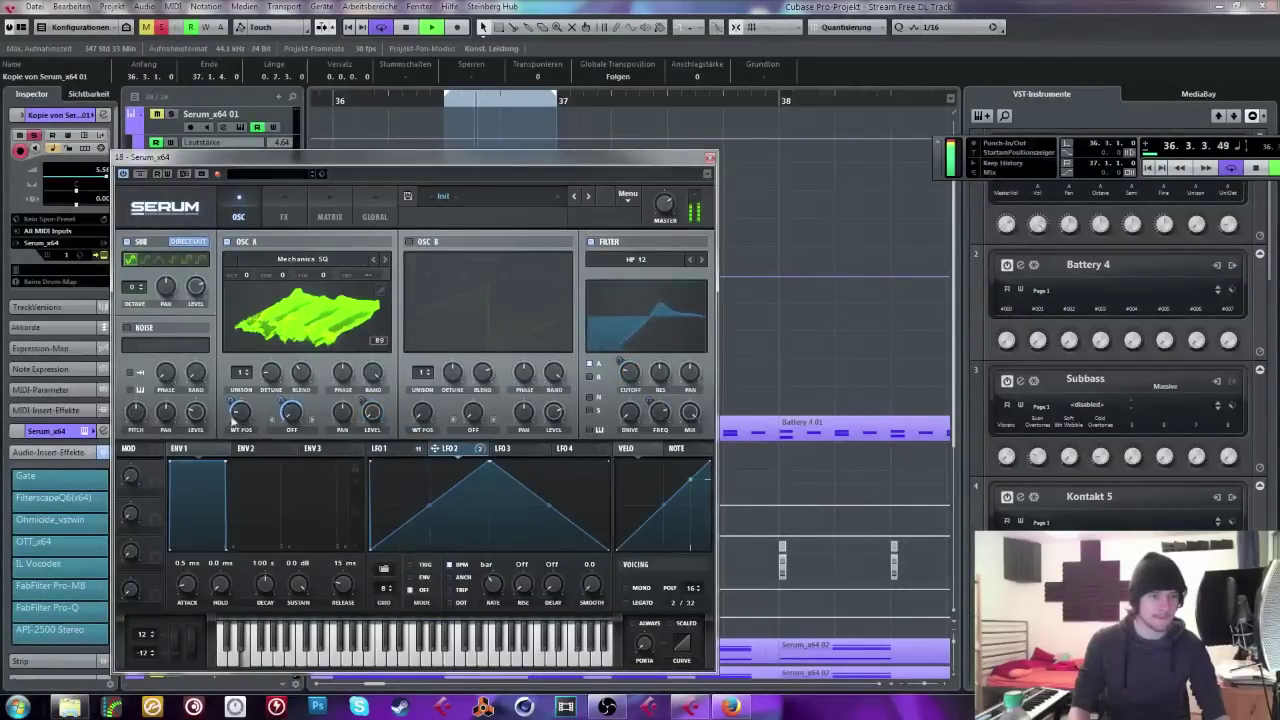
{"action": "left_click_drag", "start_coordinate": [436, 448], "coordinate": [241, 410]}
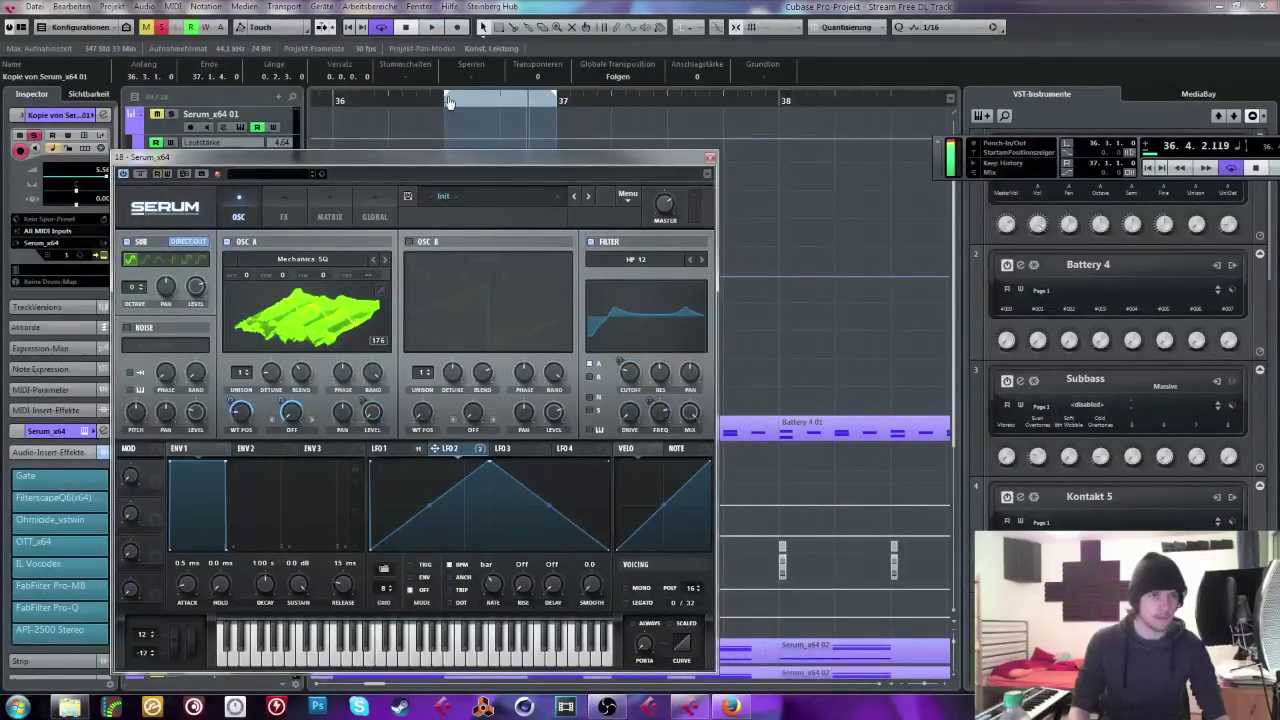
{"action": "left_click_drag", "start_coordinate": [249, 367], "coordinate": [308, 213]}
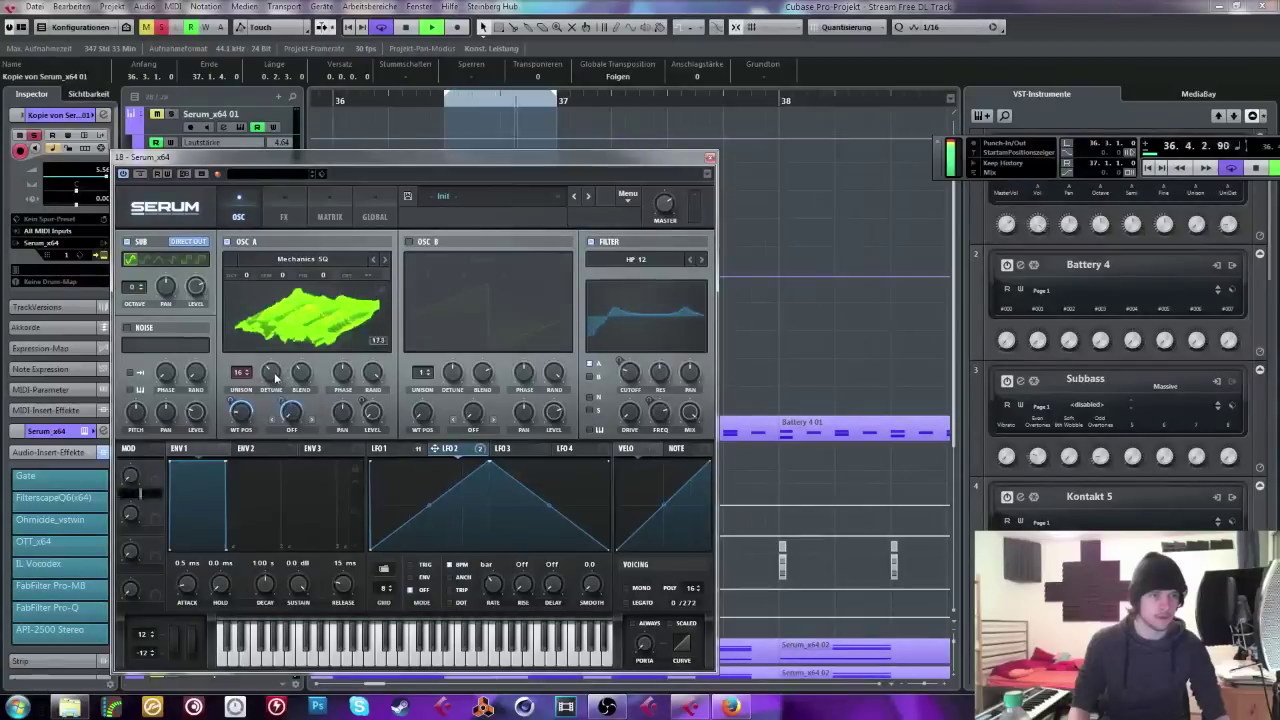
{"action": "mouse_move", "coordinate": [246, 376]}
{"action": "left_mouse_down"}
{"action": "mouse_move", "coordinate": [248, 410]}
{"action": "mouse_move", "coordinate": [246, 376]}
{"action": "left_mouse_up"}
Step: Unsolo the Serum track, set oscillator A's unison to 1 voice and play the drop from bar 36
{"action": "left_click", "coordinate": [283, 213]}
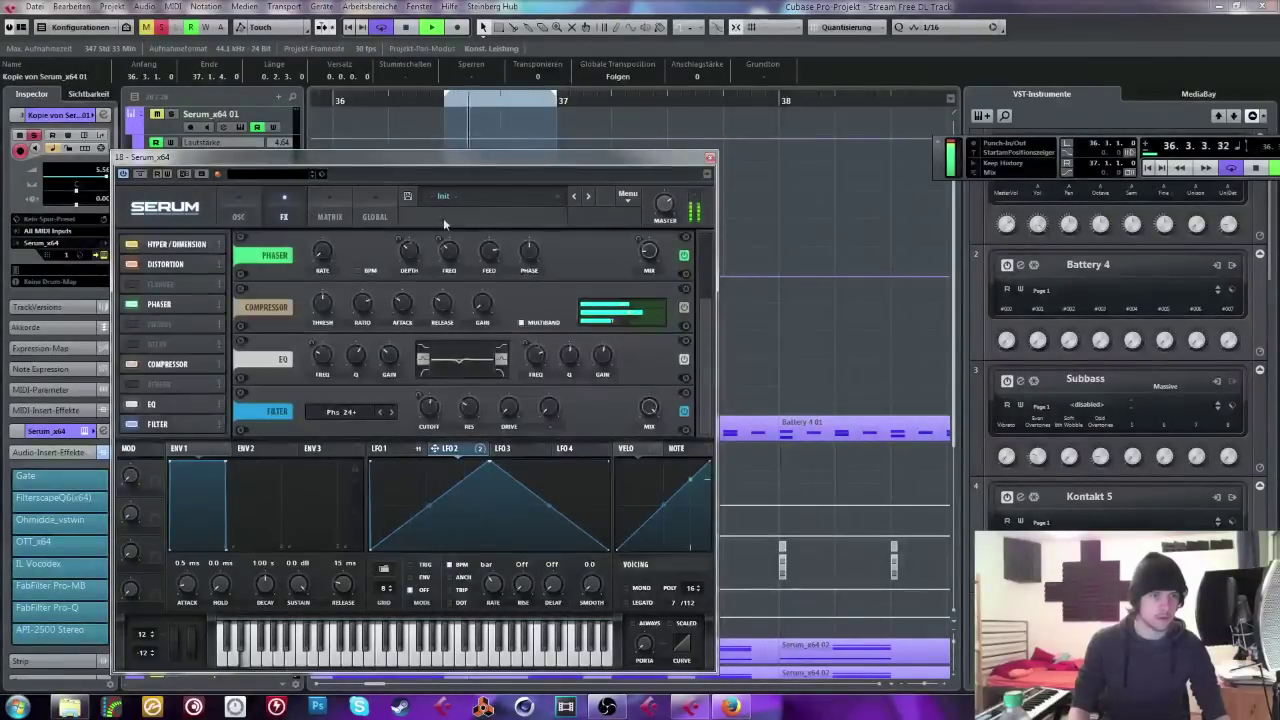
{"action": "scroll", "coordinate": [697, 314], "scroll_direction": "up", "scroll_amount": 3}
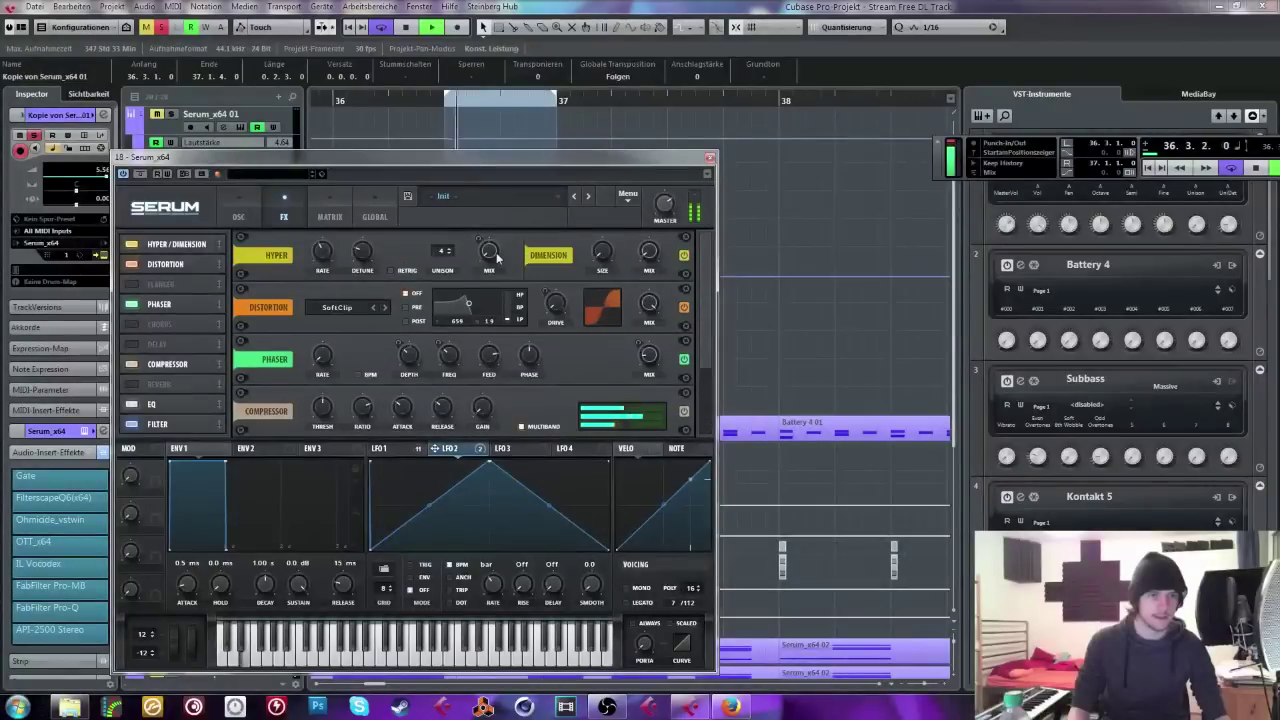
{"action": "left_click", "coordinate": [161, 27]}
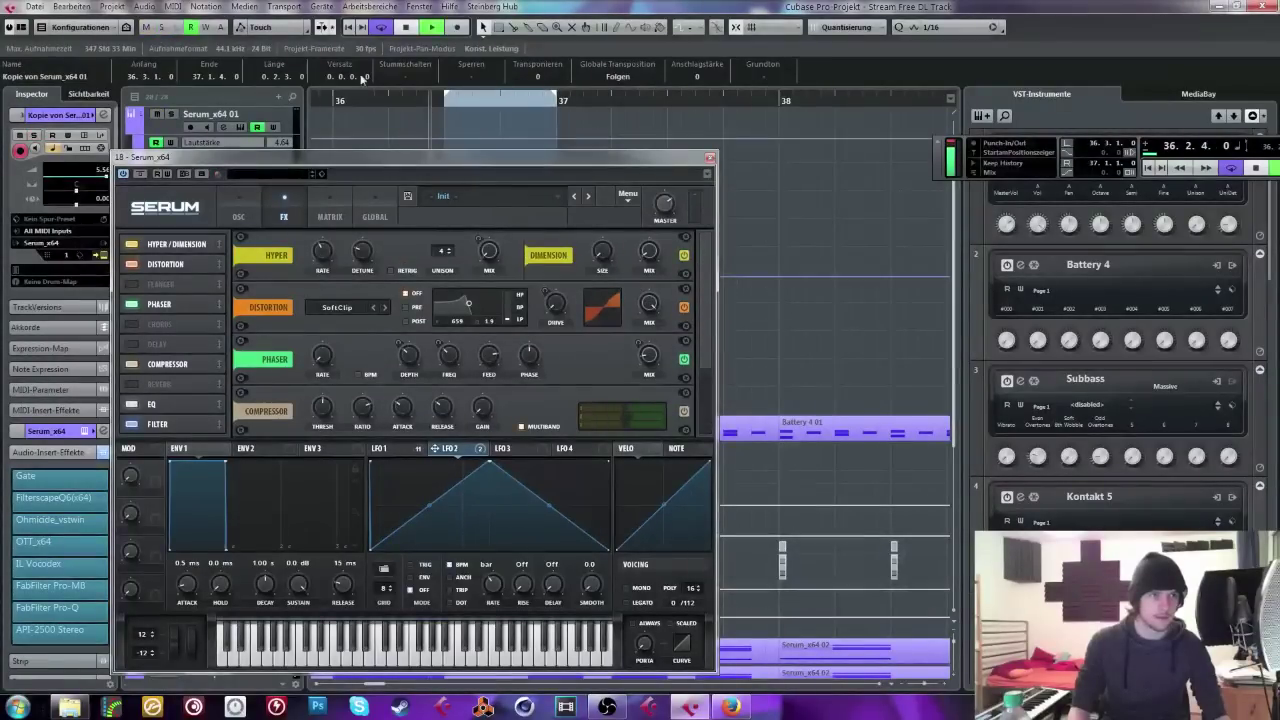
{"action": "key", "text": "space"}
{"action": "left_click", "coordinate": [392, 102]}
{"action": "left_click", "coordinate": [238, 213]}
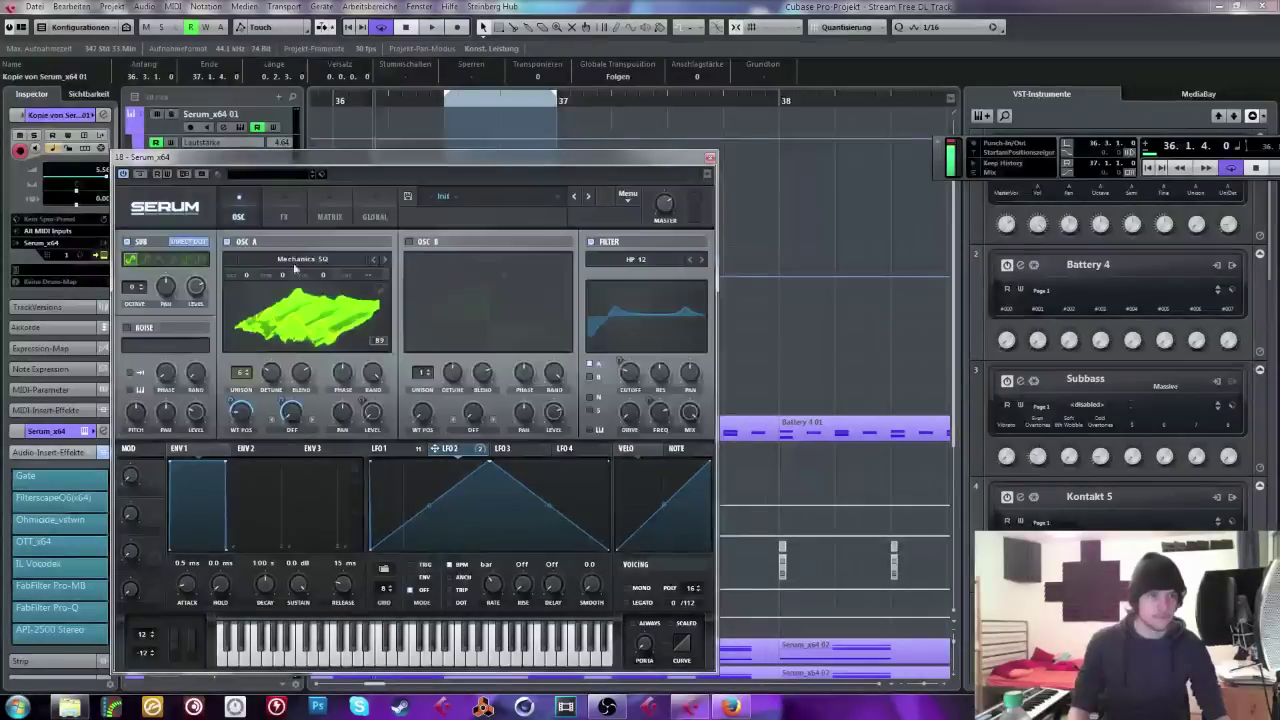
{"action": "key", "text": "space"}
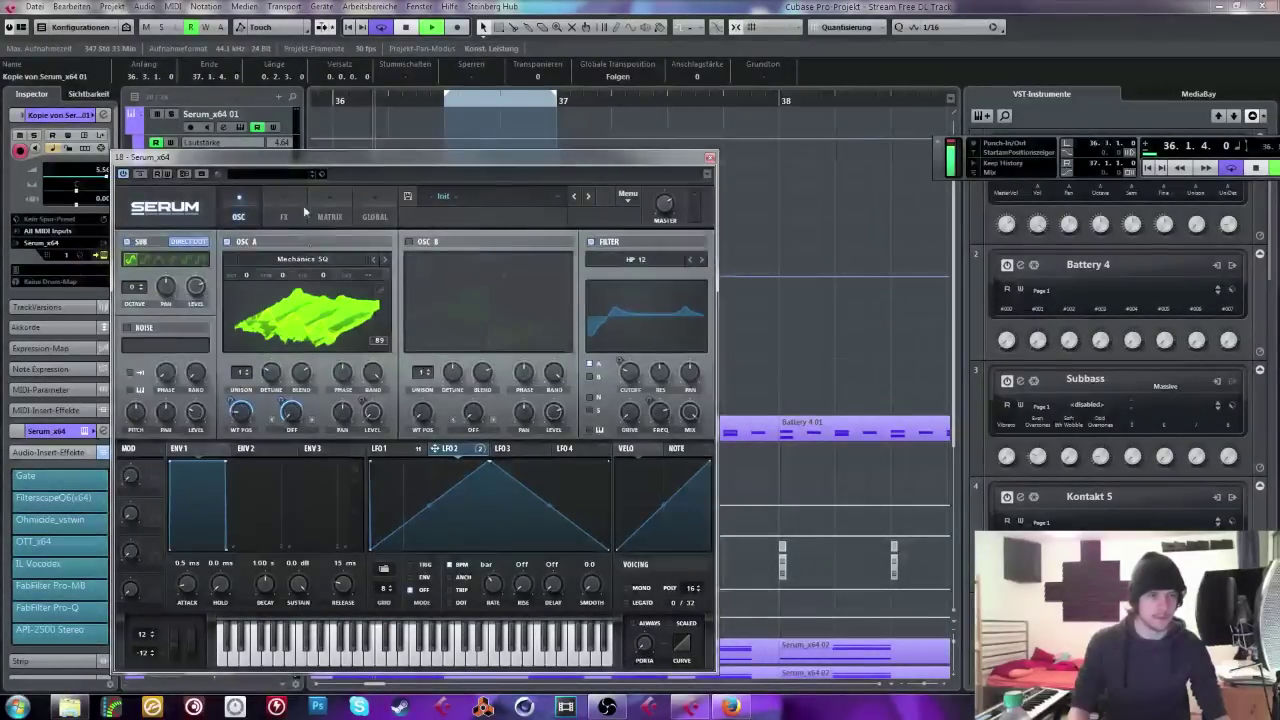
Step: Listen to the patch within the full mix while checking the effects rack and its LFO 1 modulation
{"action": "left_click", "coordinate": [283, 214]}
{"action": "key", "text": "space"}
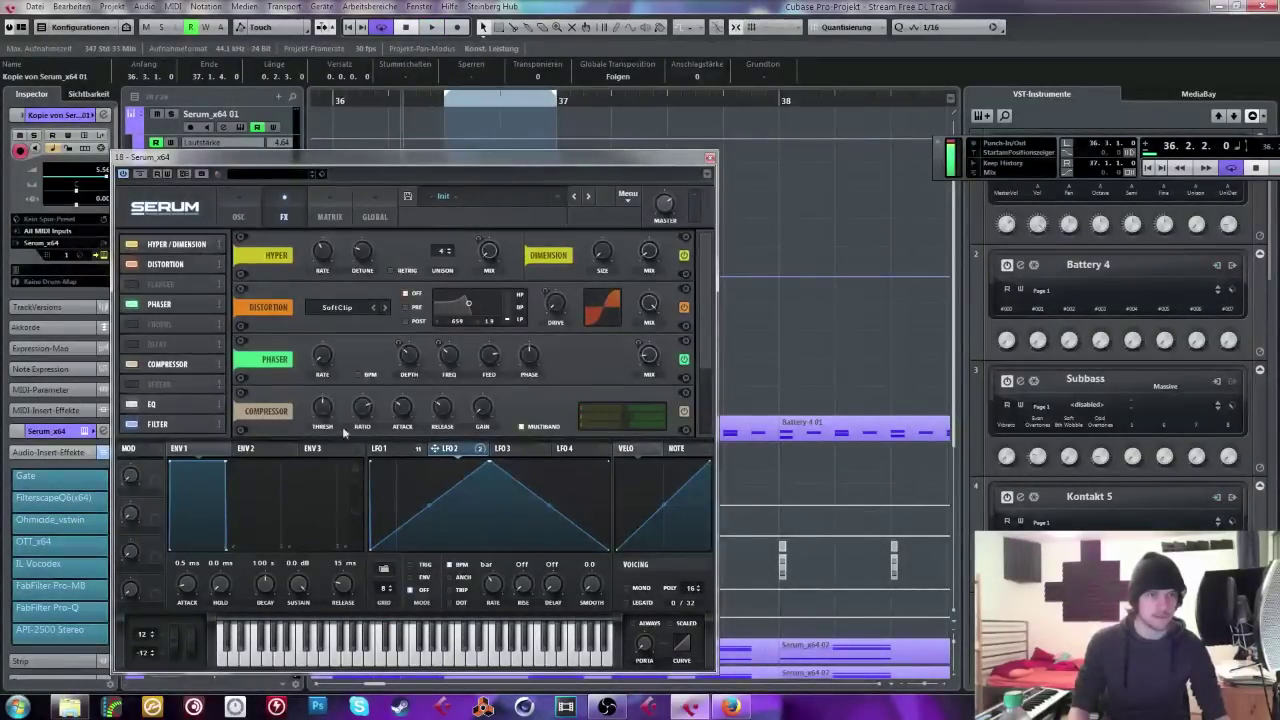
{"action": "left_click", "coordinate": [385, 448]}
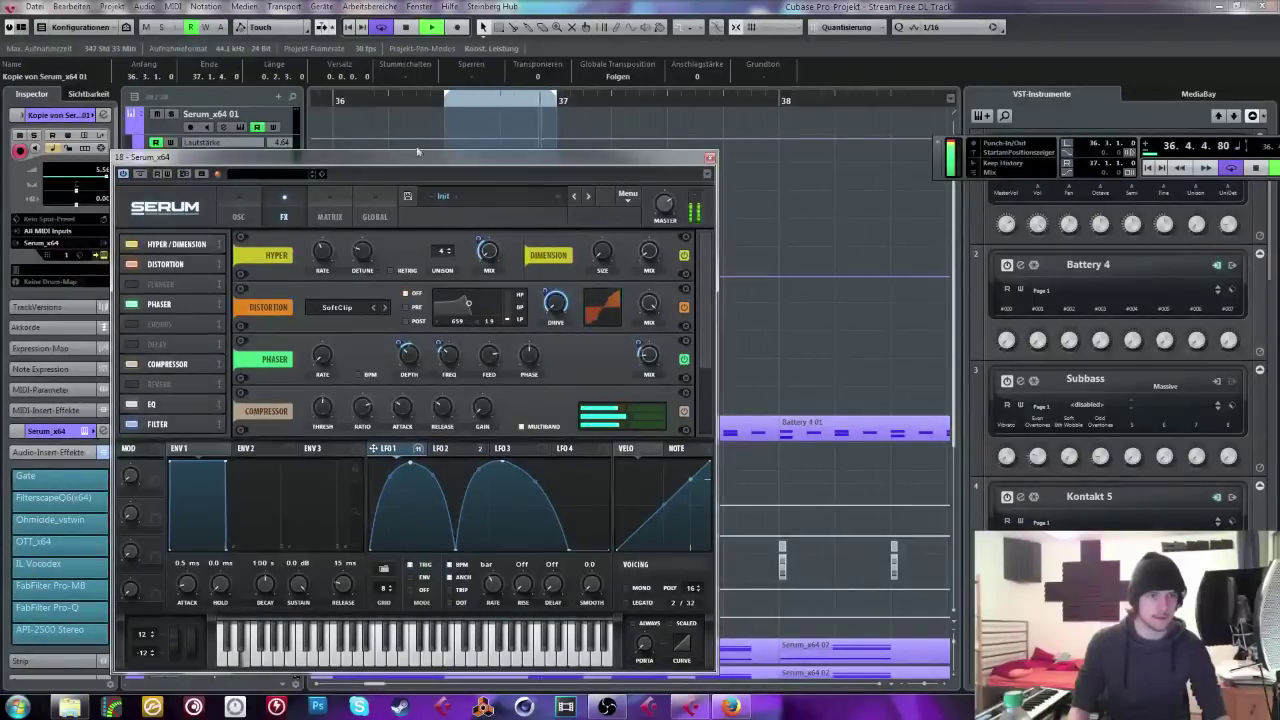
{"action": "key", "text": "space"}
Step: Move the Serum window clear of the track list and solo the duplicated Serum track
{"action": "left_click_drag", "start_coordinate": [340, 166], "coordinate": [555, 153]}
{"action": "left_click", "coordinate": [172, 199]}
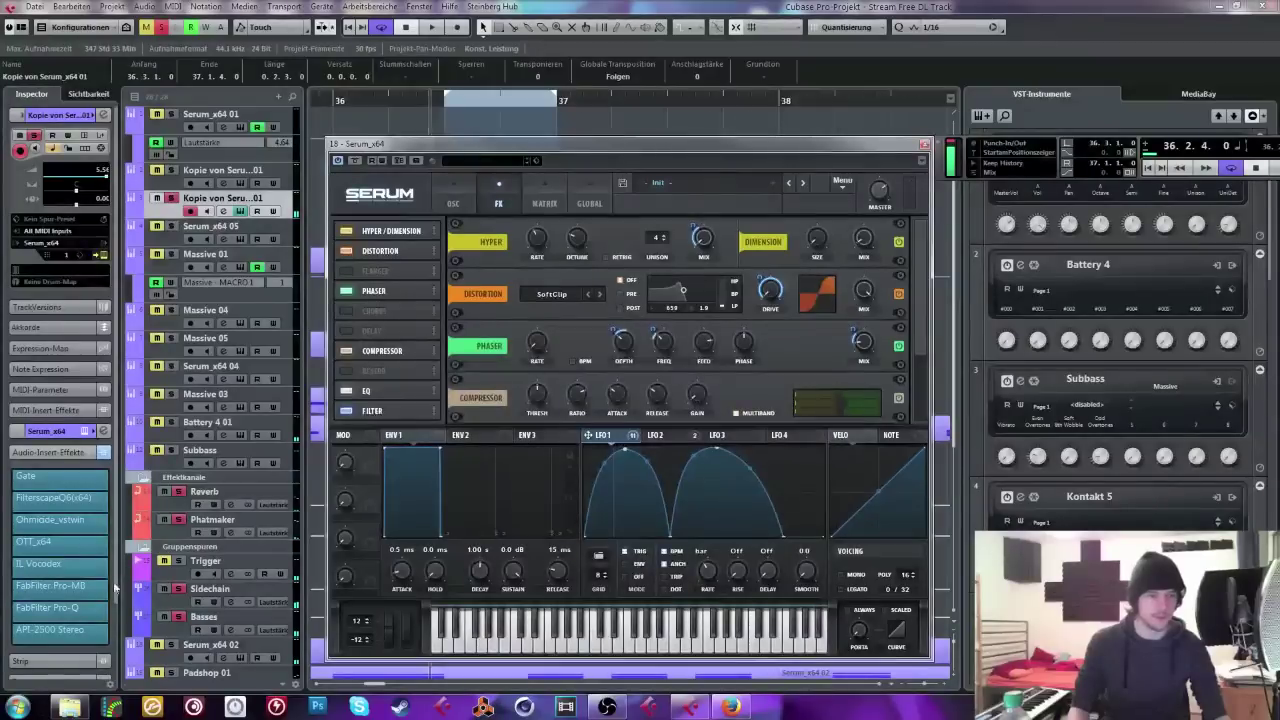
Step: In the duplicated Serum track's FabFilter Pro-Q, flatten the high-shelf boost and deepen the cuts in the upper mids
{"action": "left_click", "coordinate": [45, 588]}
{"action": "left_click", "coordinate": [35, 610]}
{"action": "key", "text": "space"}
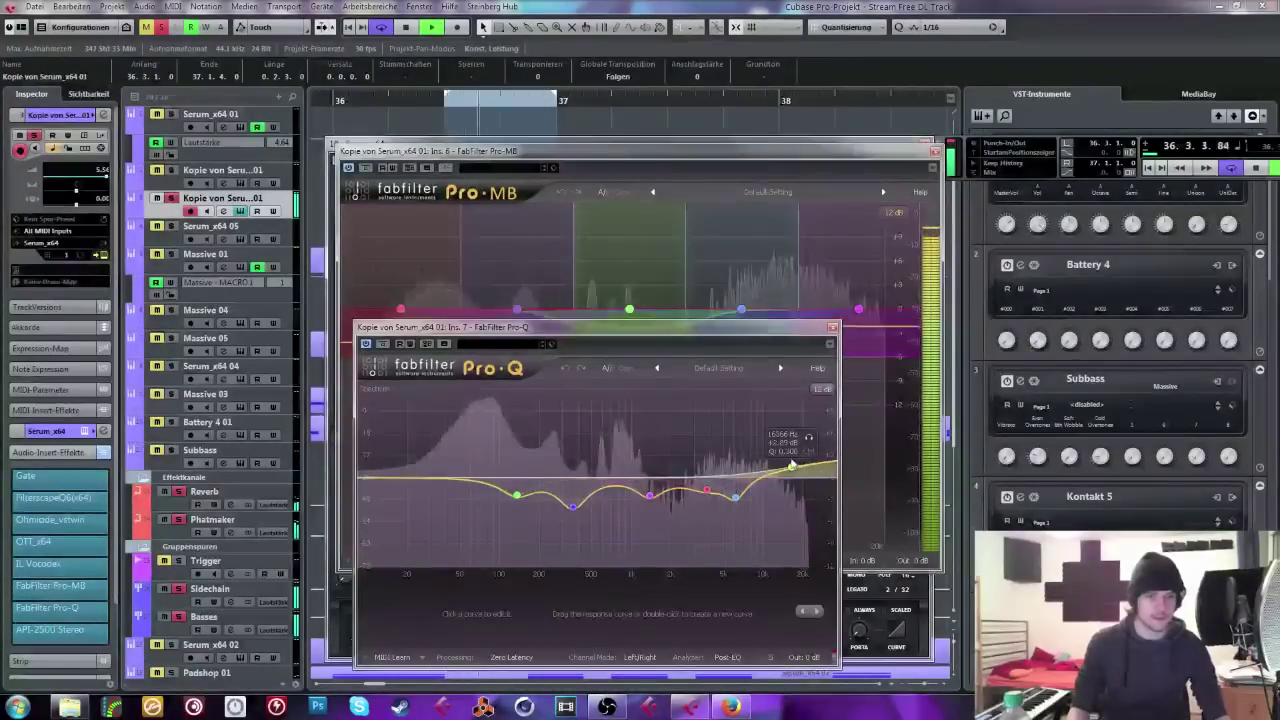
{"action": "left_click_drag", "start_coordinate": [790, 468], "coordinate": [714, 500]}
{"action": "double_click", "coordinate": [613, 491]}
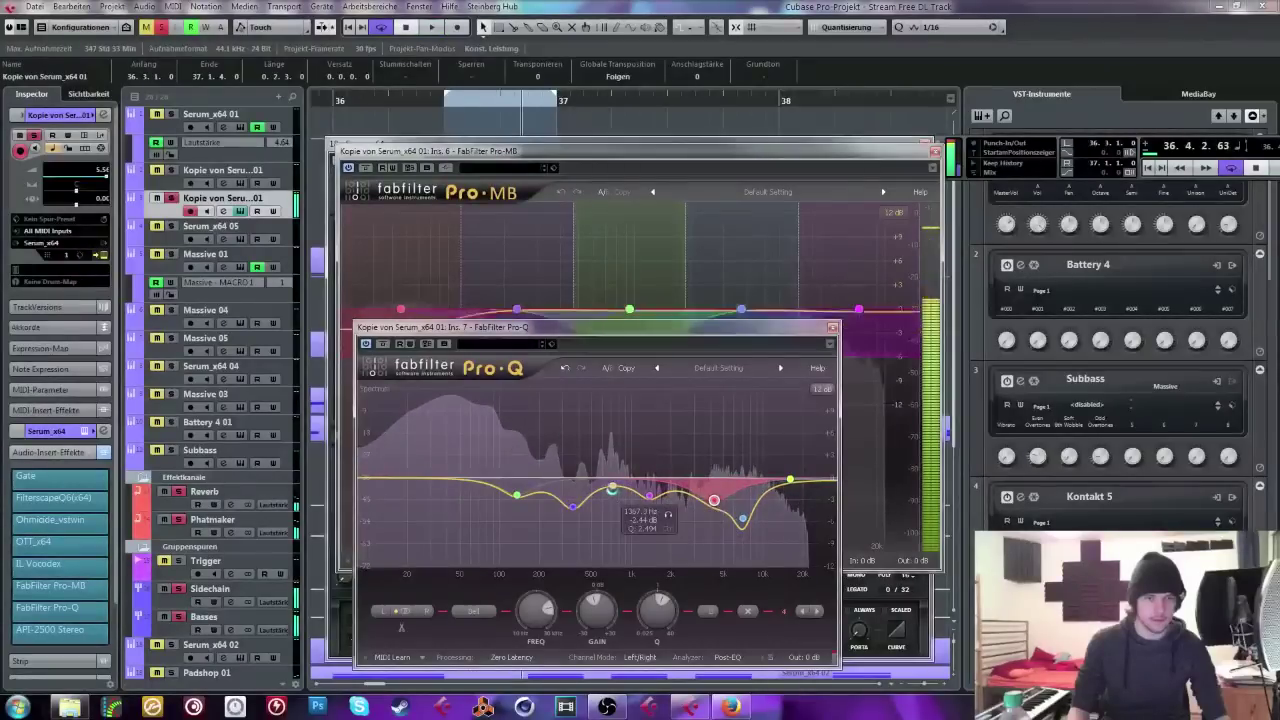
Step: Raise the low-mid cuts in Pro-Q almost to flat, close Pro-Q and Pro-MB, and replay the patch
{"action": "left_click_drag", "start_coordinate": [573, 508], "coordinate": [516, 484]}
{"action": "key", "text": "space"}
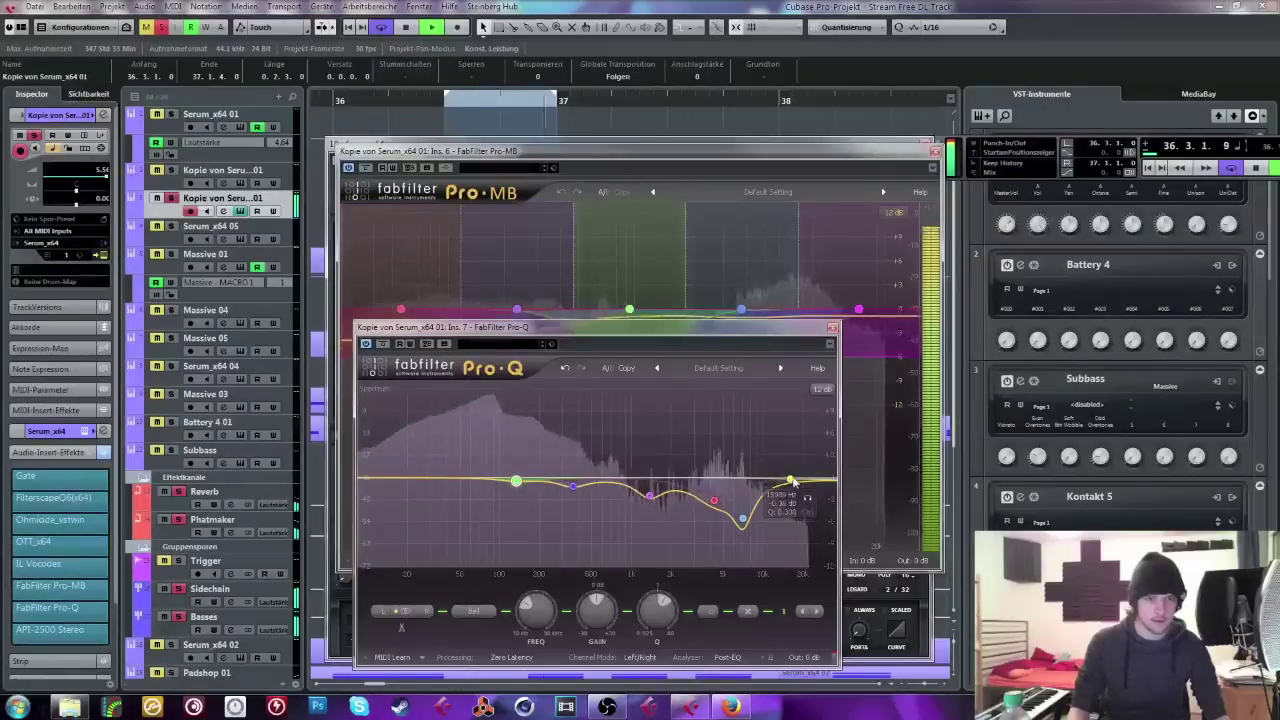
{"action": "key", "text": "space"}
{"action": "left_click", "coordinate": [832, 327]}
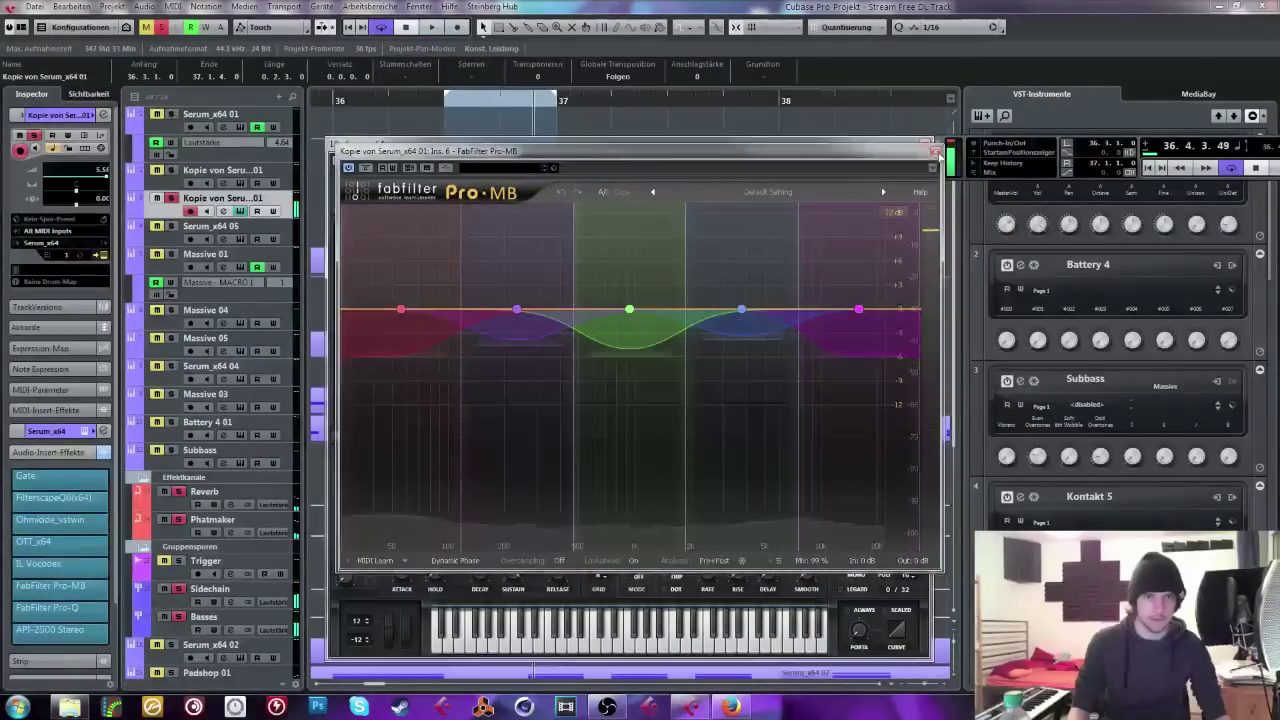
{"action": "left_click", "coordinate": [933, 151]}
{"action": "key", "text": "space"}
{"action": "key", "text": "space"}
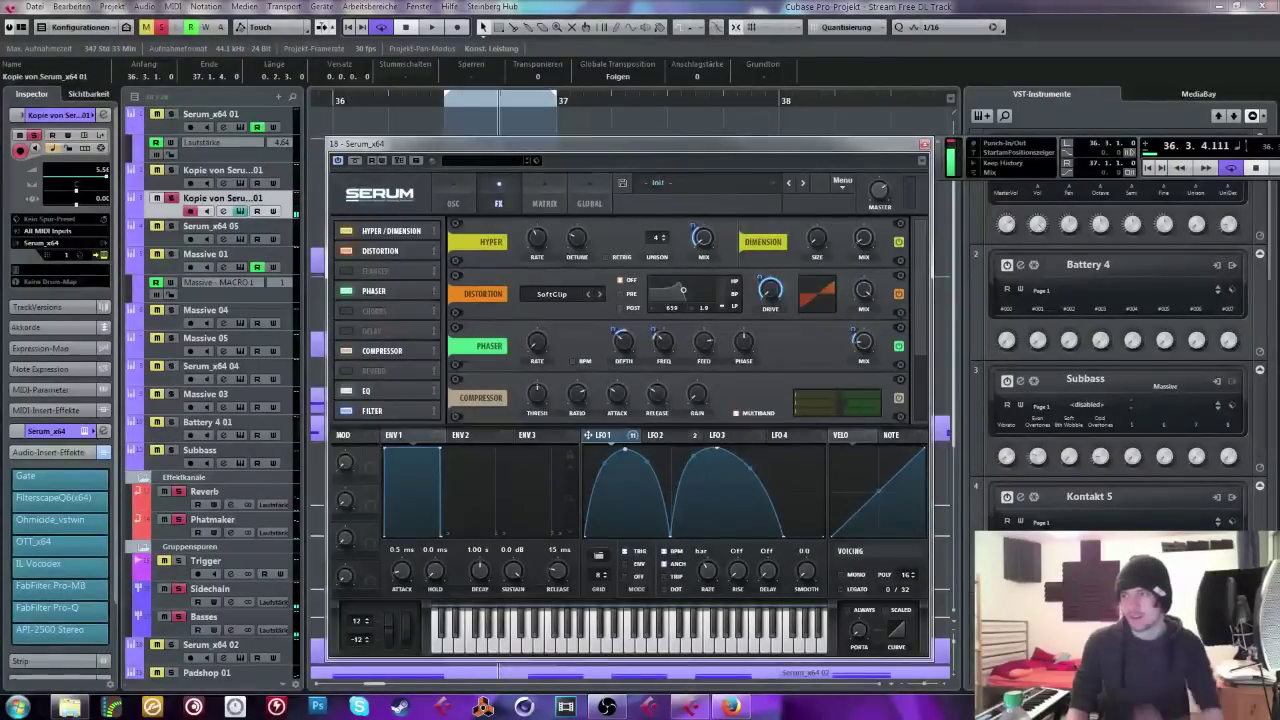
Step: Check the buffer settings in the TC Near Control Panel and the stream in Open Broadcaster Software, and return to Cubase
{"action": "key", "text": "alt+Tab"}
{"action": "left_click", "coordinate": [680, 253]}
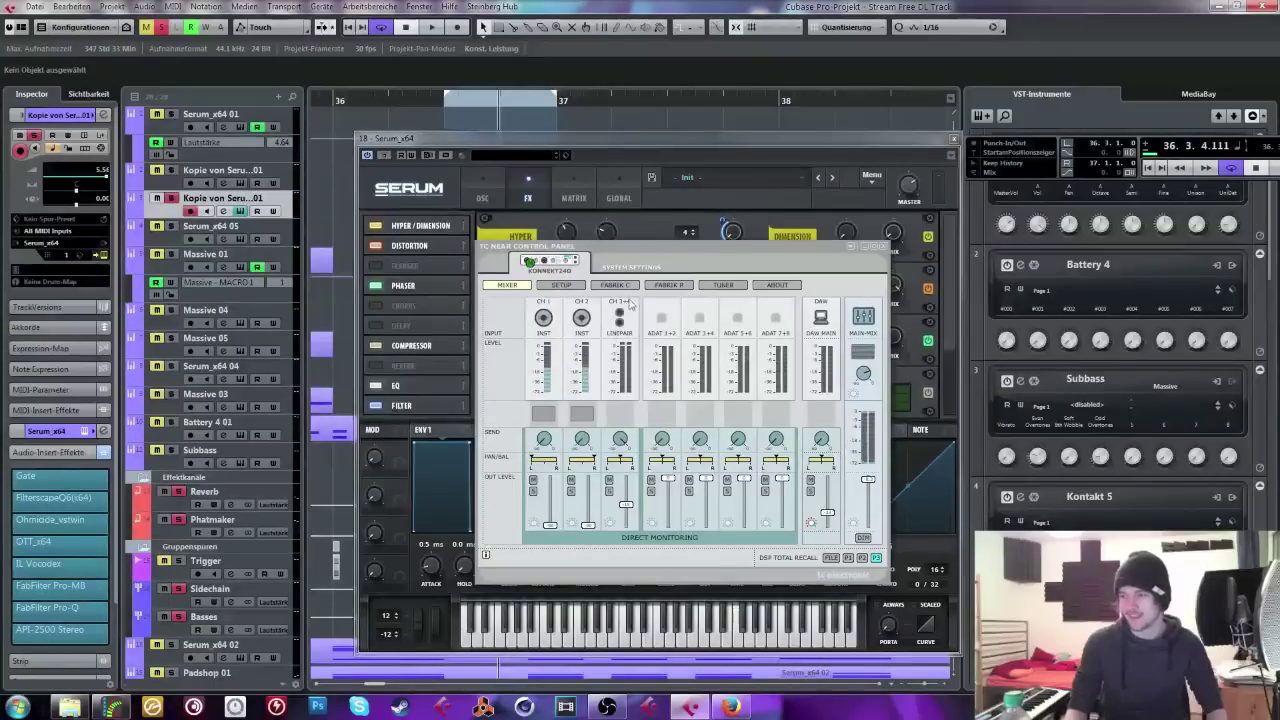
{"action": "left_click", "coordinate": [695, 258]}
{"action": "left_click", "coordinate": [625, 264]}
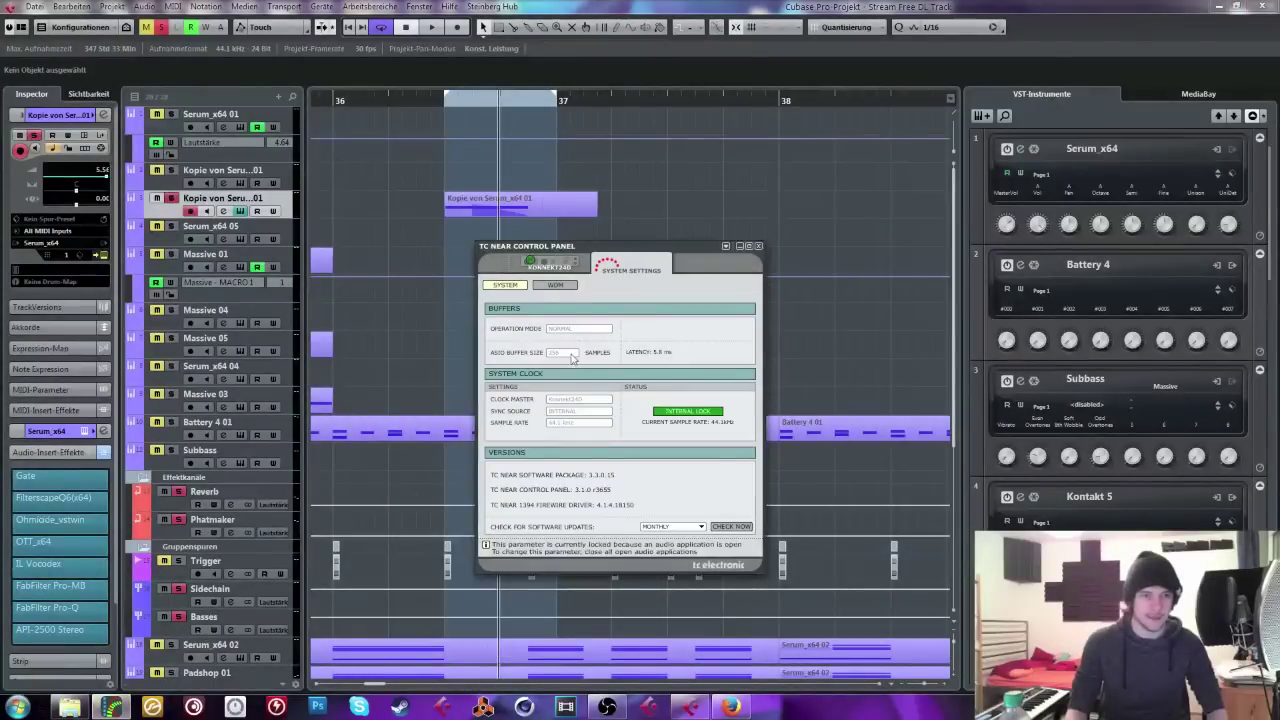
{"action": "left_click", "coordinate": [1172, 10]}
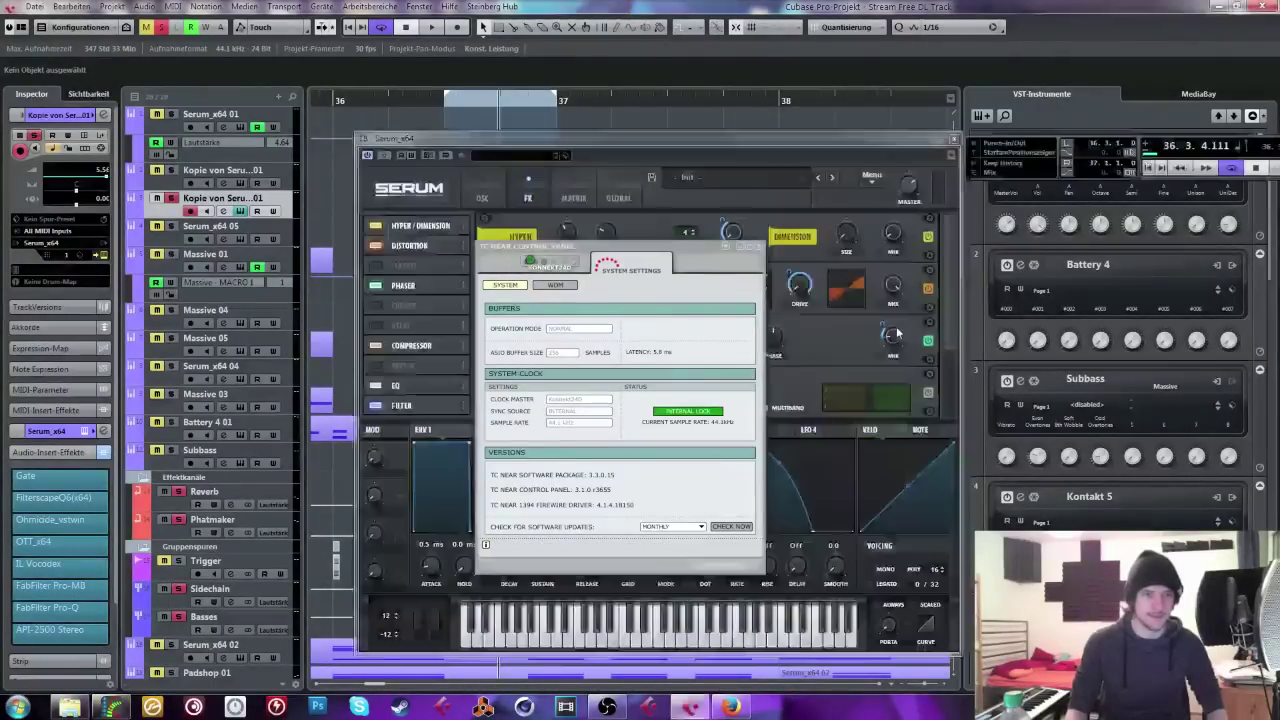
{"action": "left_click", "coordinate": [607, 706]}
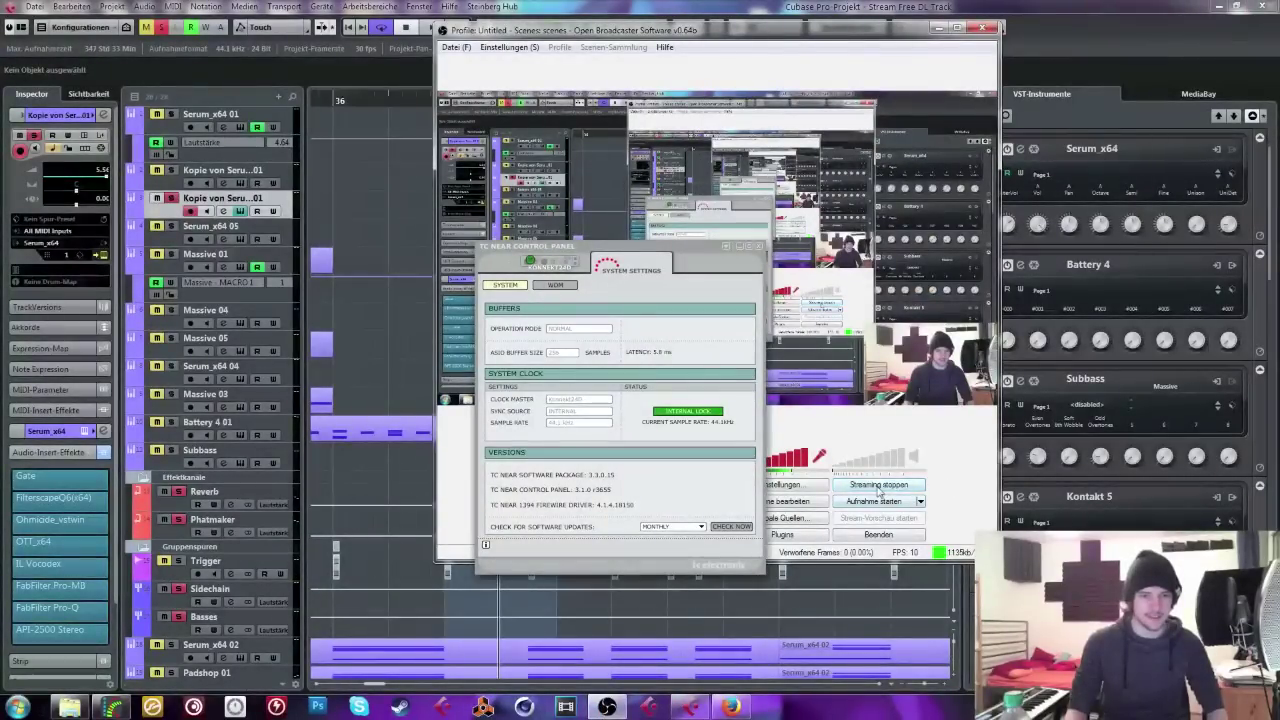
{"action": "key", "text": "alt+Tab"}
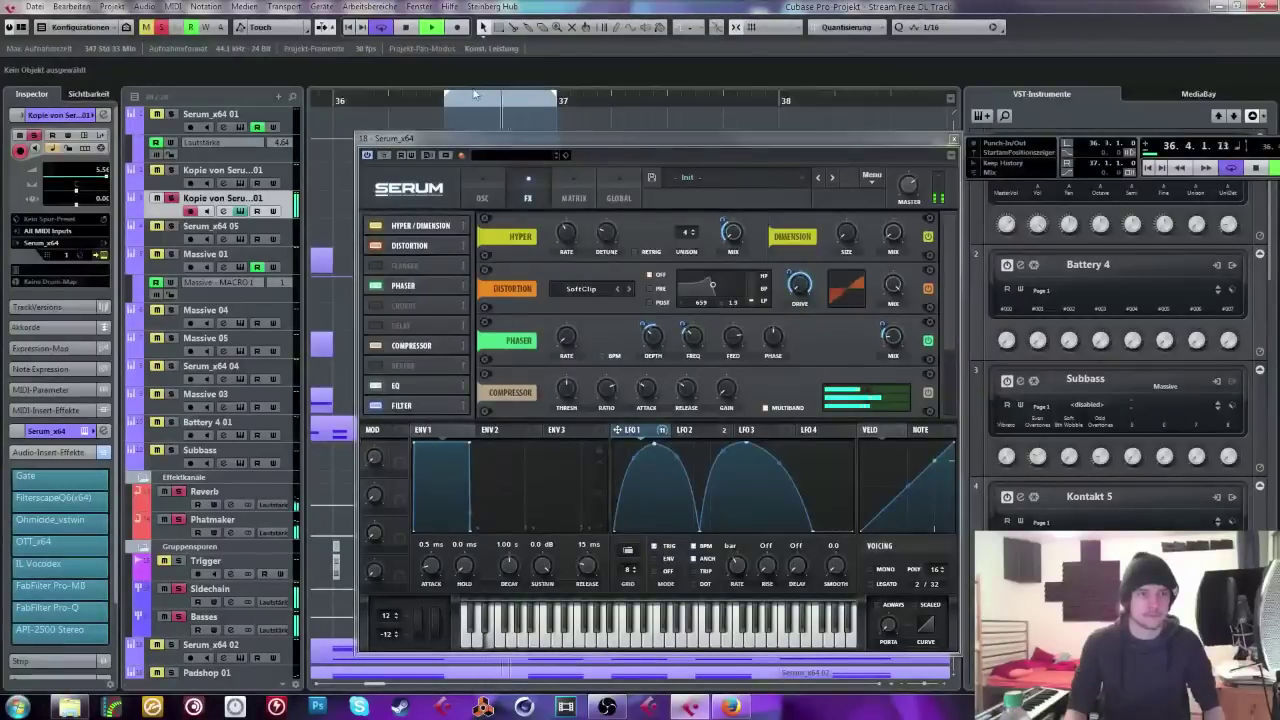
Step: Try a comb filter type (Cmb) on the Serum patch and adjust its cutoff during playback
{"action": "left_click", "coordinate": [483, 197]}
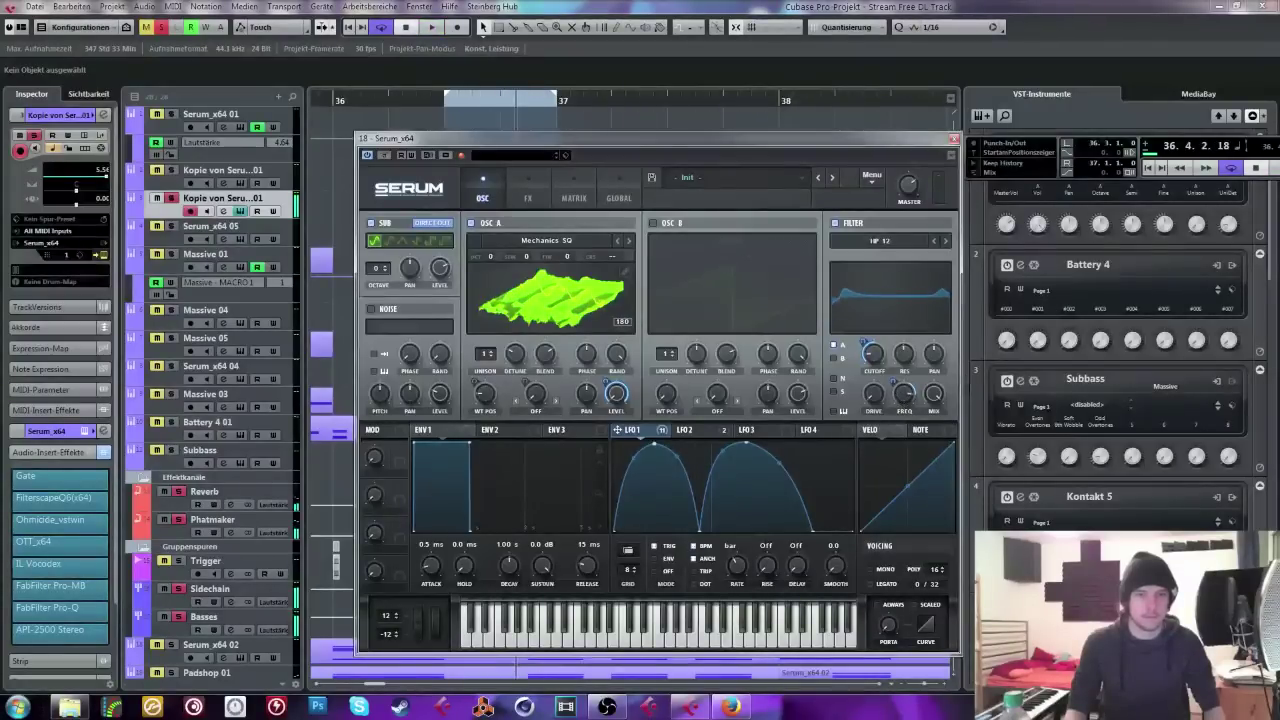
{"action": "left_click", "coordinate": [884, 240]}
{"action": "mouse_move", "coordinate": [899, 288]}
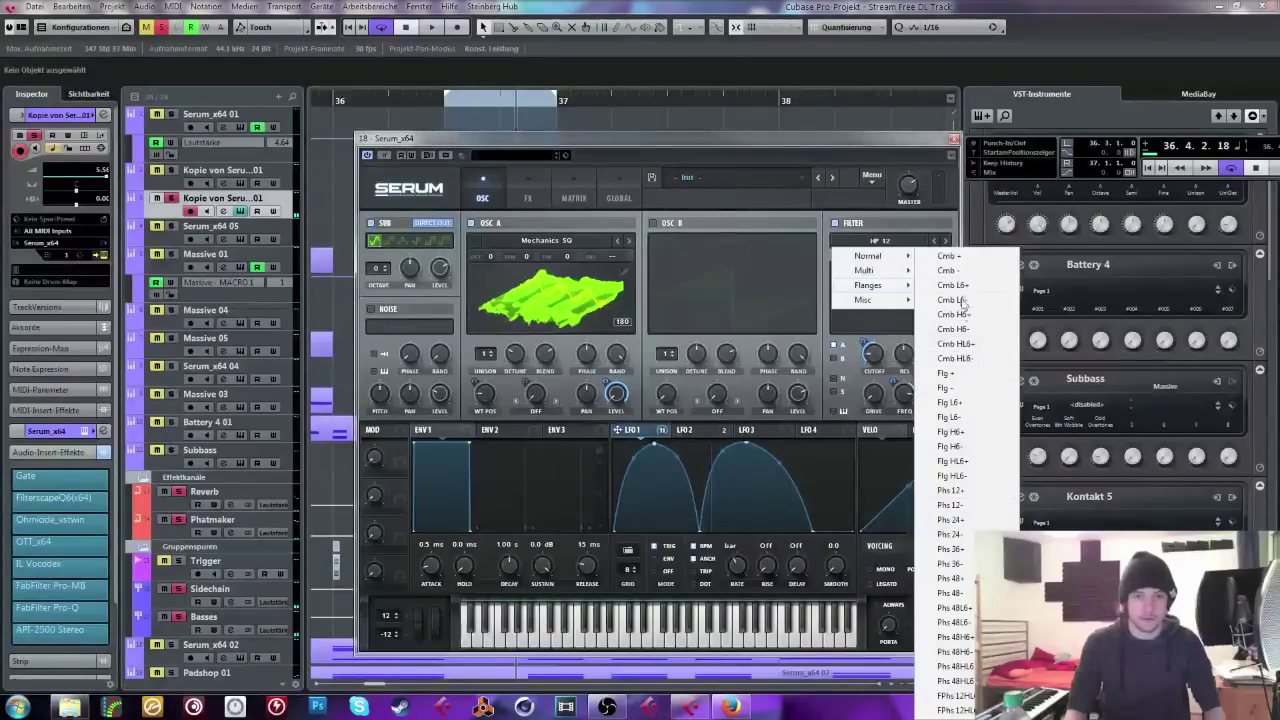
{"action": "left_click", "coordinate": [957, 262]}
{"action": "key", "text": "ctrl+w"}
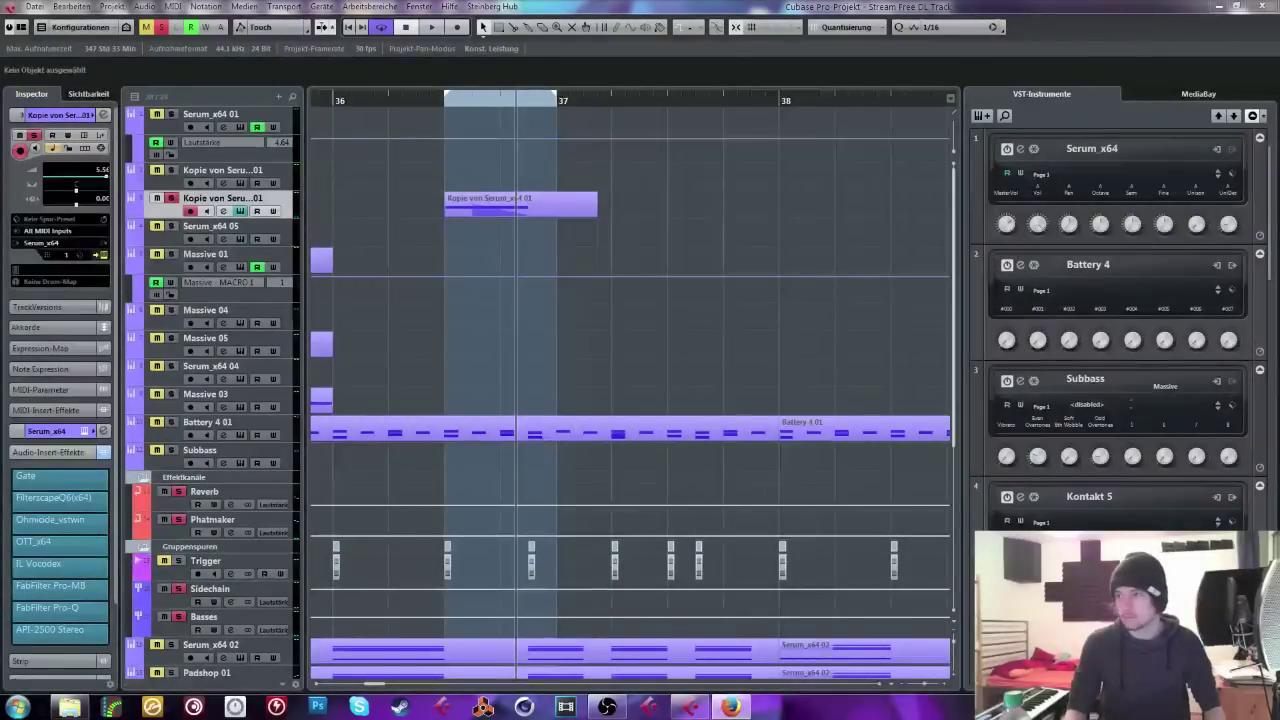
{"action": "key", "text": "space"}
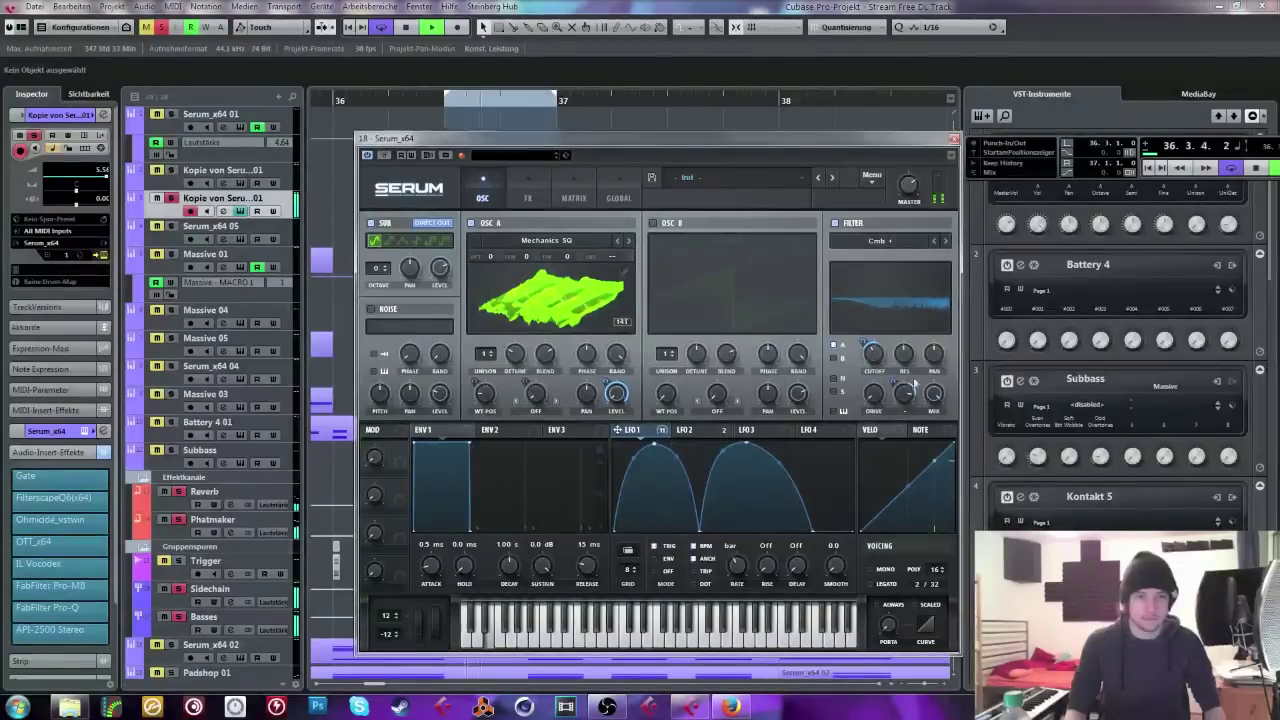
{"action": "mouse_move", "coordinate": [898, 358]}
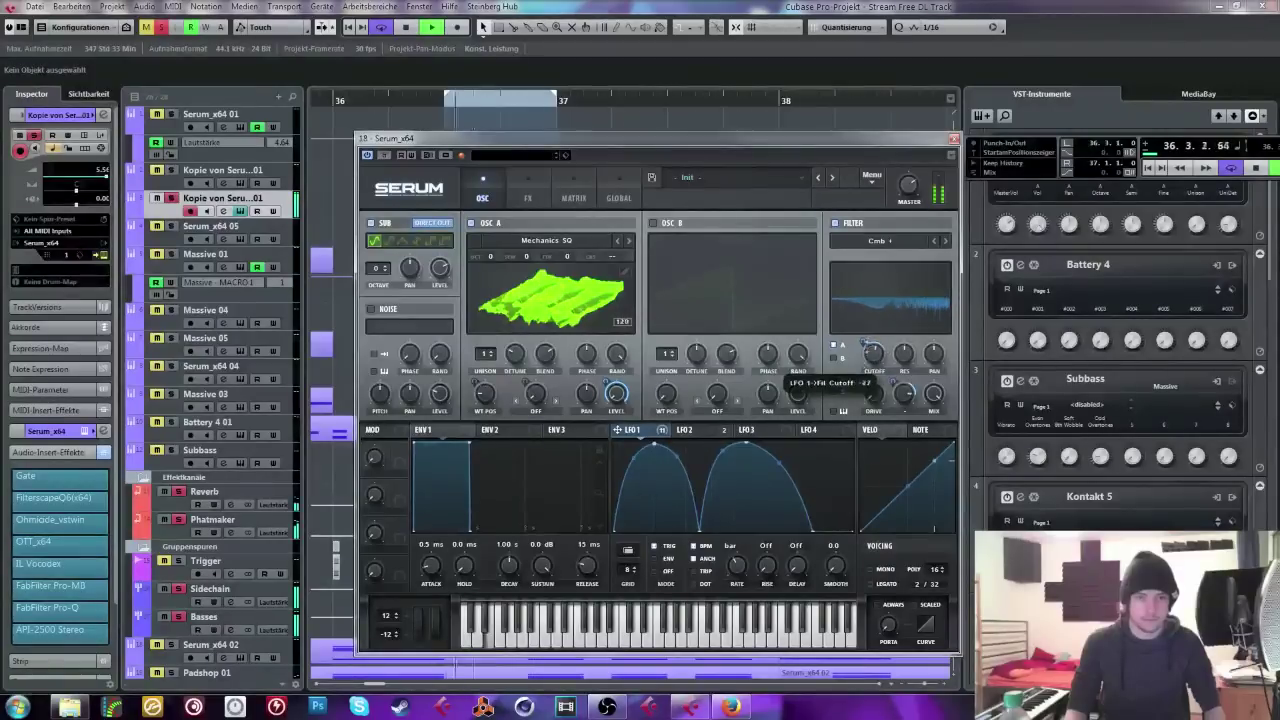
{"action": "left_click_drag", "start_coordinate": [900, 310], "coordinate": [923, 325]}
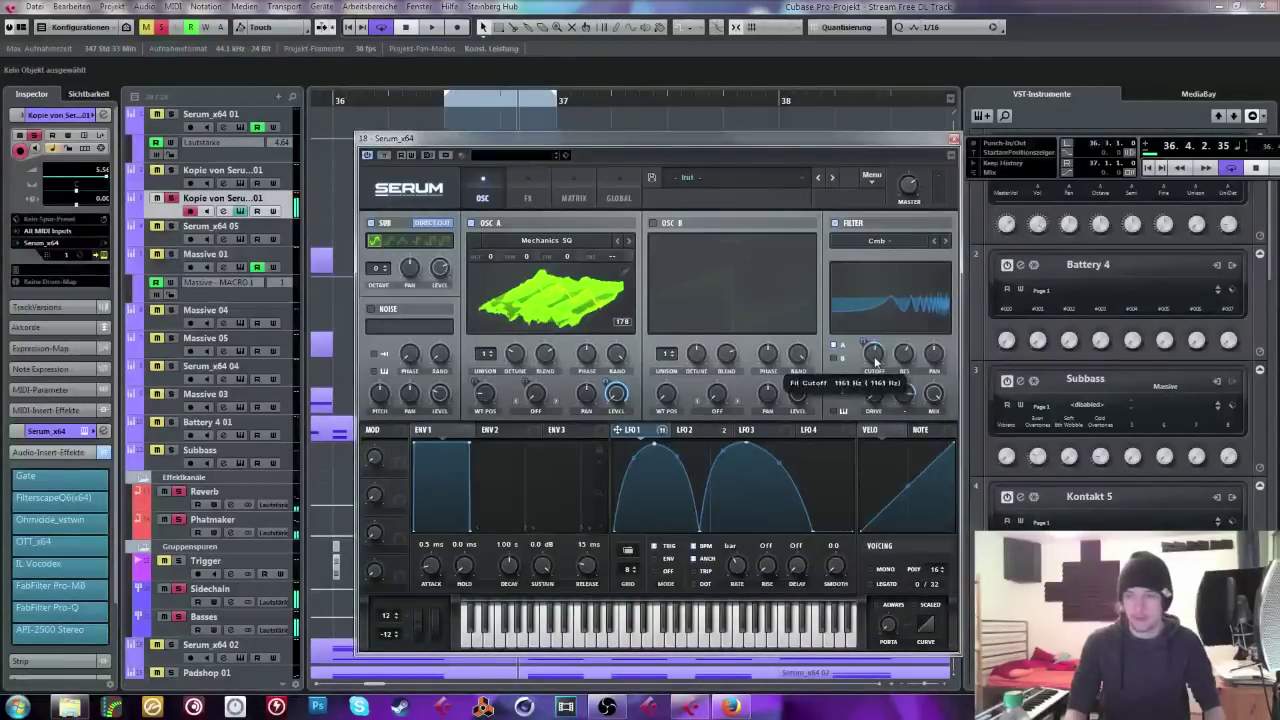
Step: Set the oscillator filter type to Reverb, switch off the Filter effect in the effects rack and audition the patch
{"action": "left_click", "coordinate": [876, 241]}
{"action": "mouse_move", "coordinate": [886, 302]}
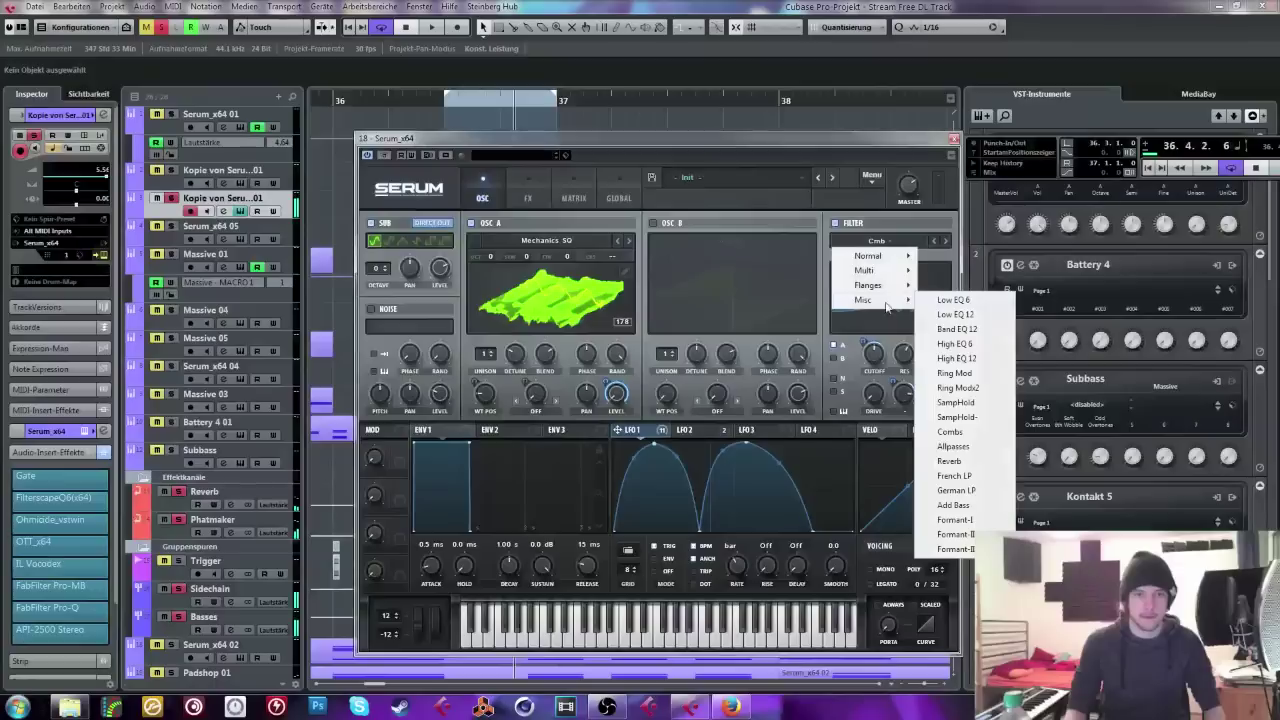
{"action": "left_click", "coordinate": [955, 461]}
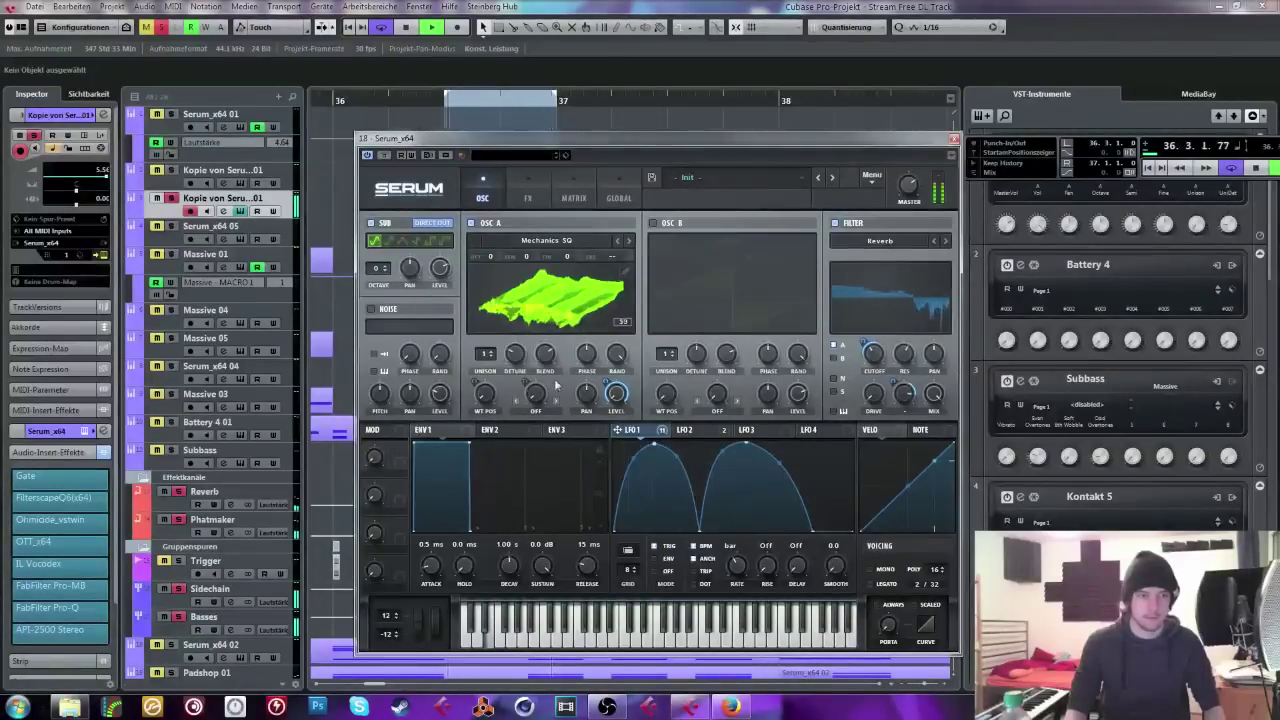
{"action": "left_click", "coordinate": [527, 193]}
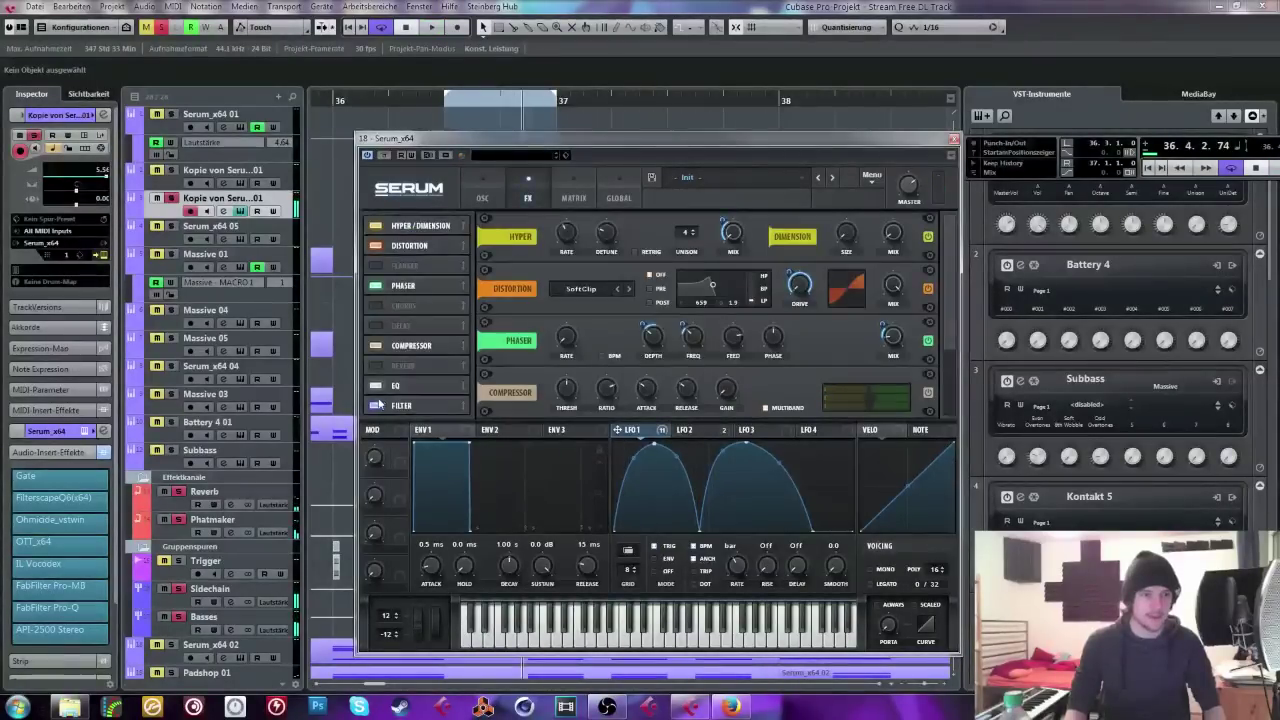
{"action": "key", "text": "space"}
{"action": "left_click", "coordinate": [482, 193]}
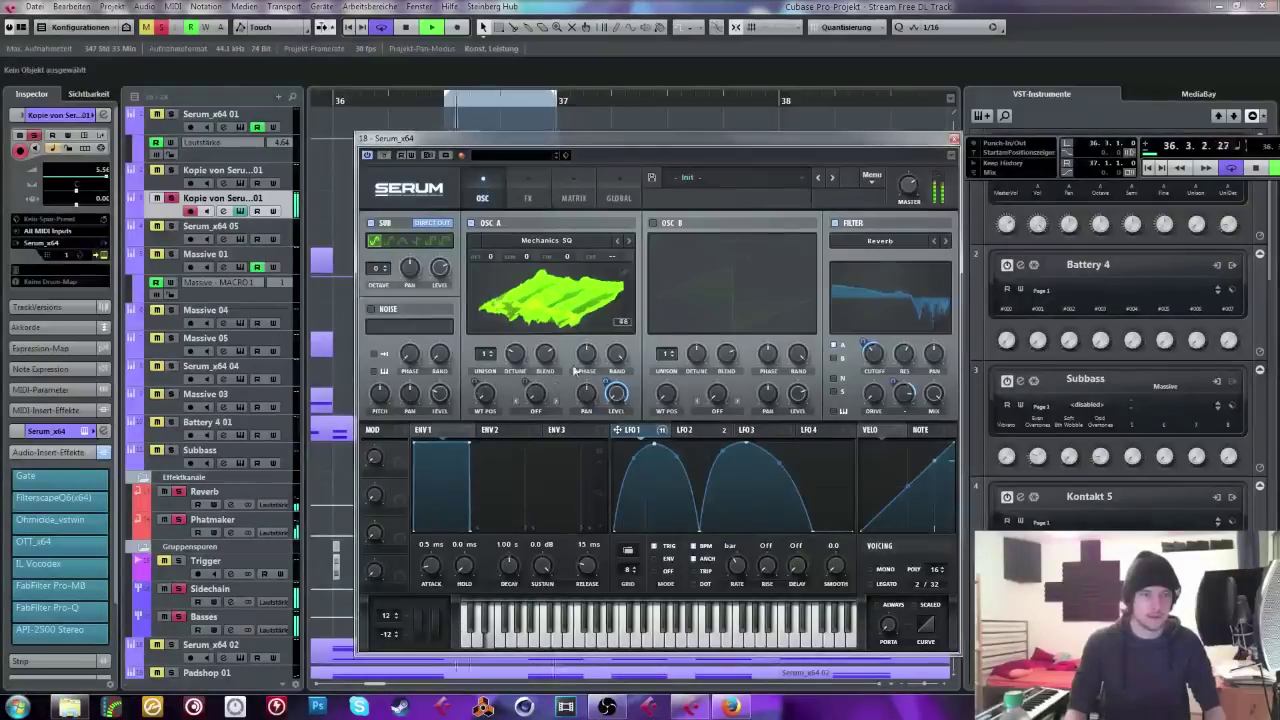
{"action": "key", "text": "space"}
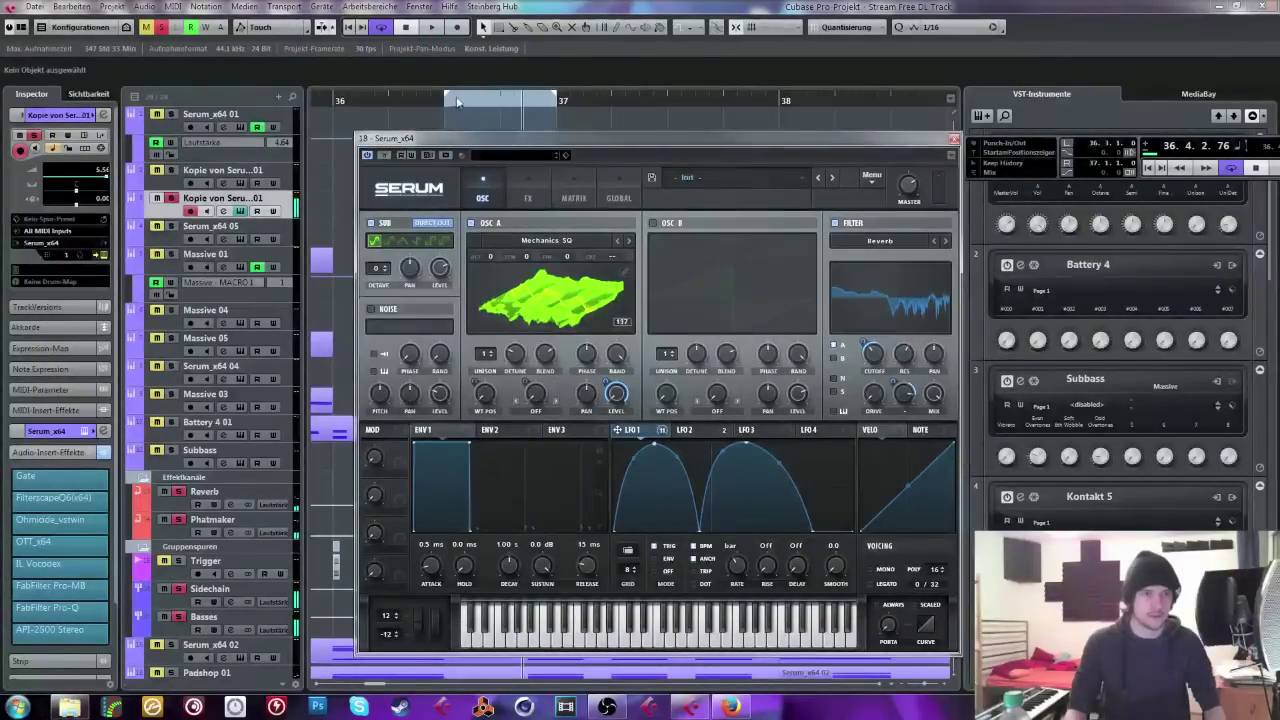
Step: Listen to the patch while checking the Hyper mix and the other units in the effects rack
{"action": "left_click", "coordinate": [526, 190]}
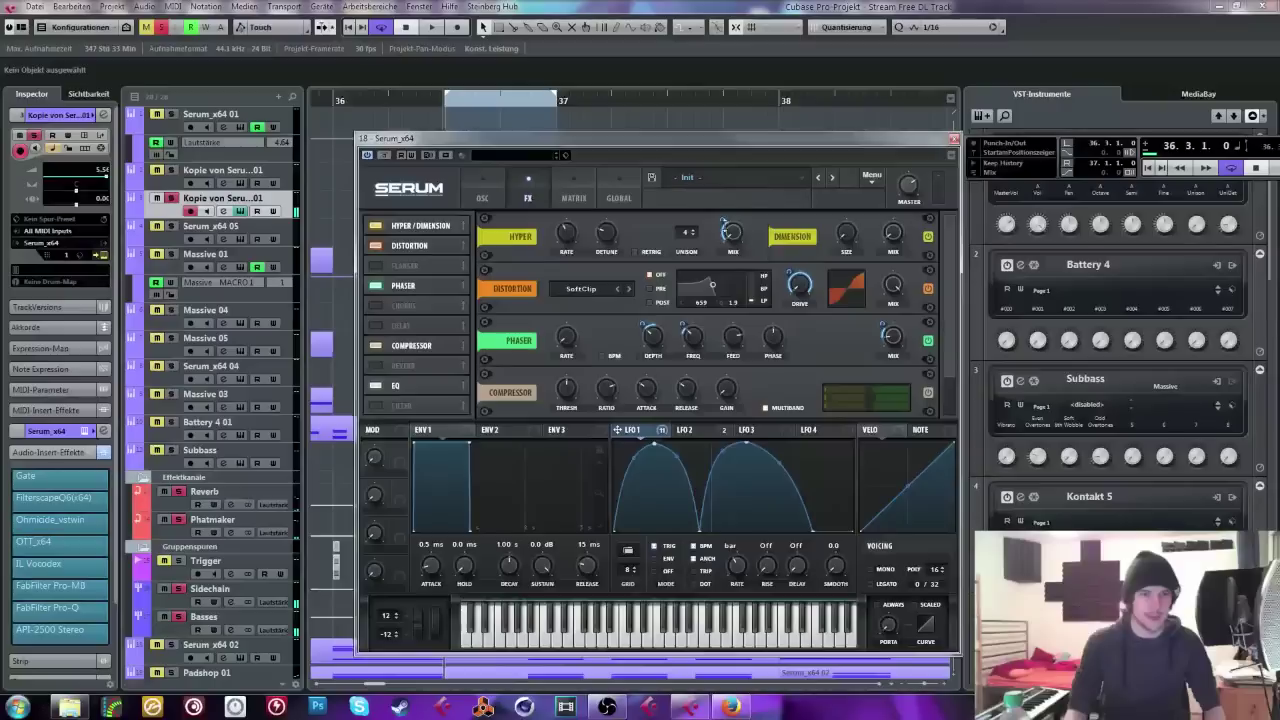
{"action": "mouse_move", "coordinate": [731, 236]}
{"action": "key", "text": "space"}
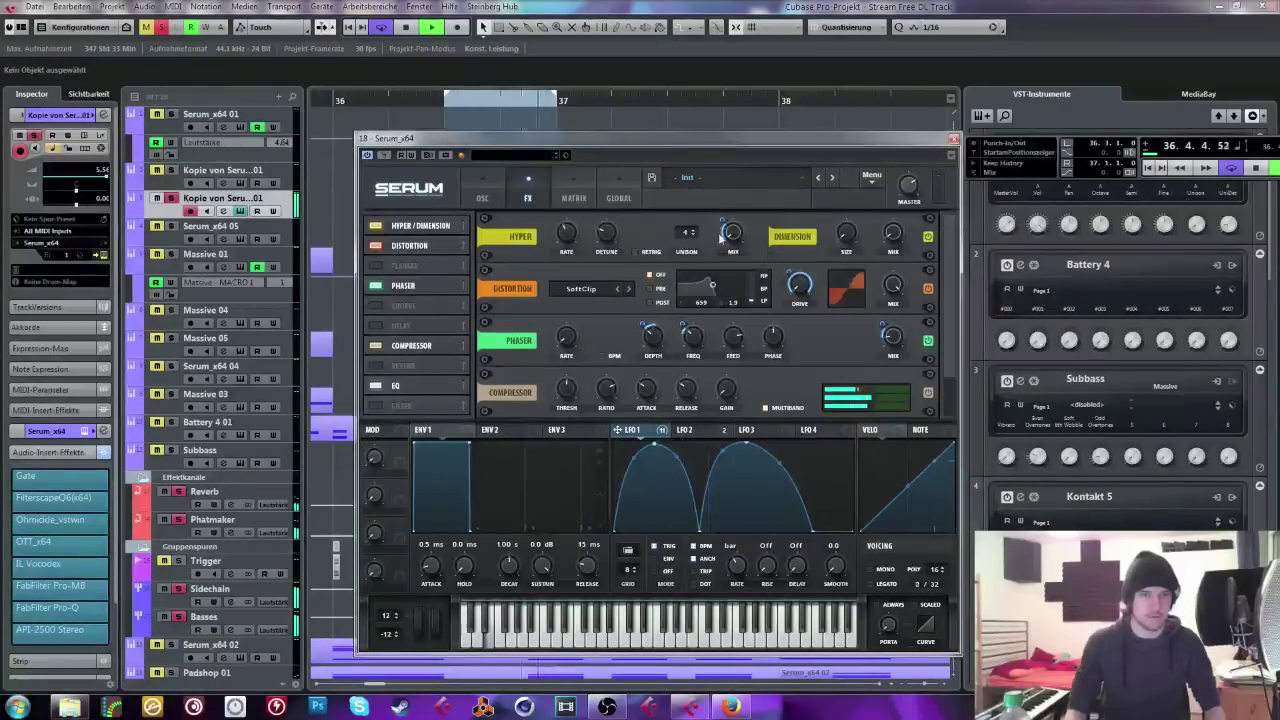
{"action": "left_click", "coordinate": [483, 190]}
{"action": "key", "text": "space"}
Step: Show LFO 2's assignments and set oscillator A's warp mode to FM (from B)
{"action": "left_click", "coordinate": [684, 429]}
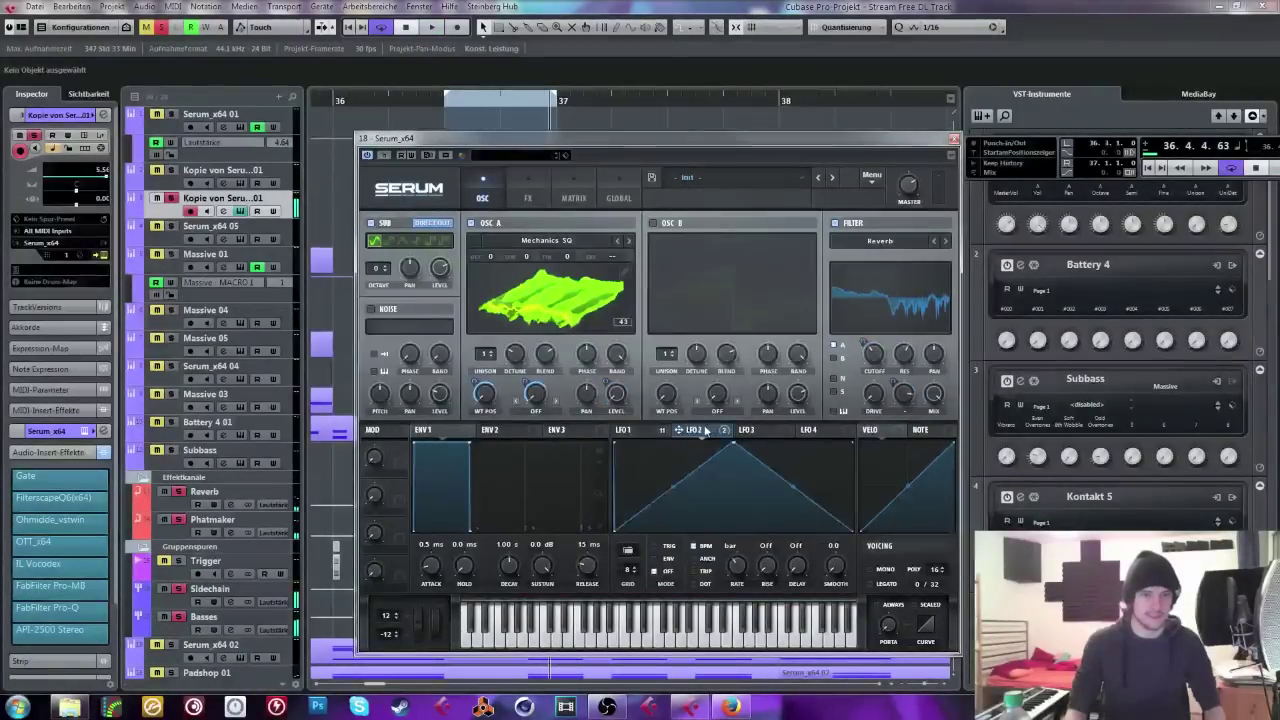
{"action": "key", "text": "space"}
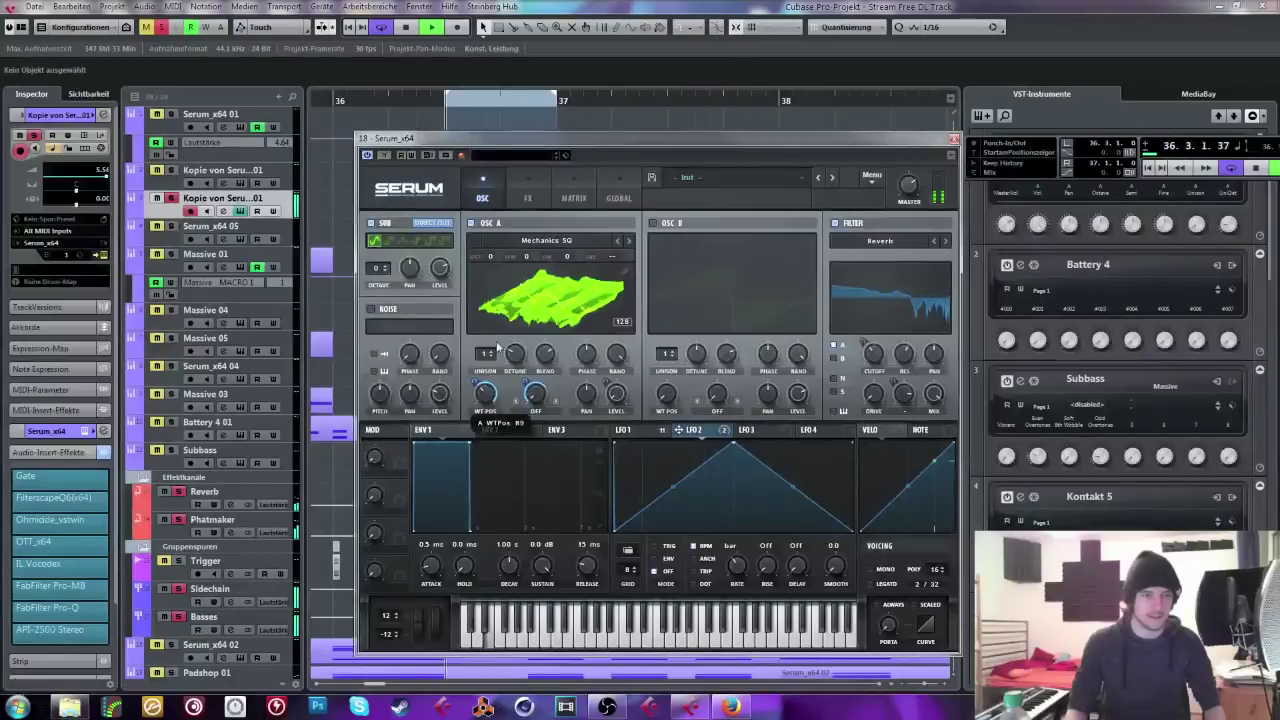
{"action": "left_click", "coordinate": [535, 410]}
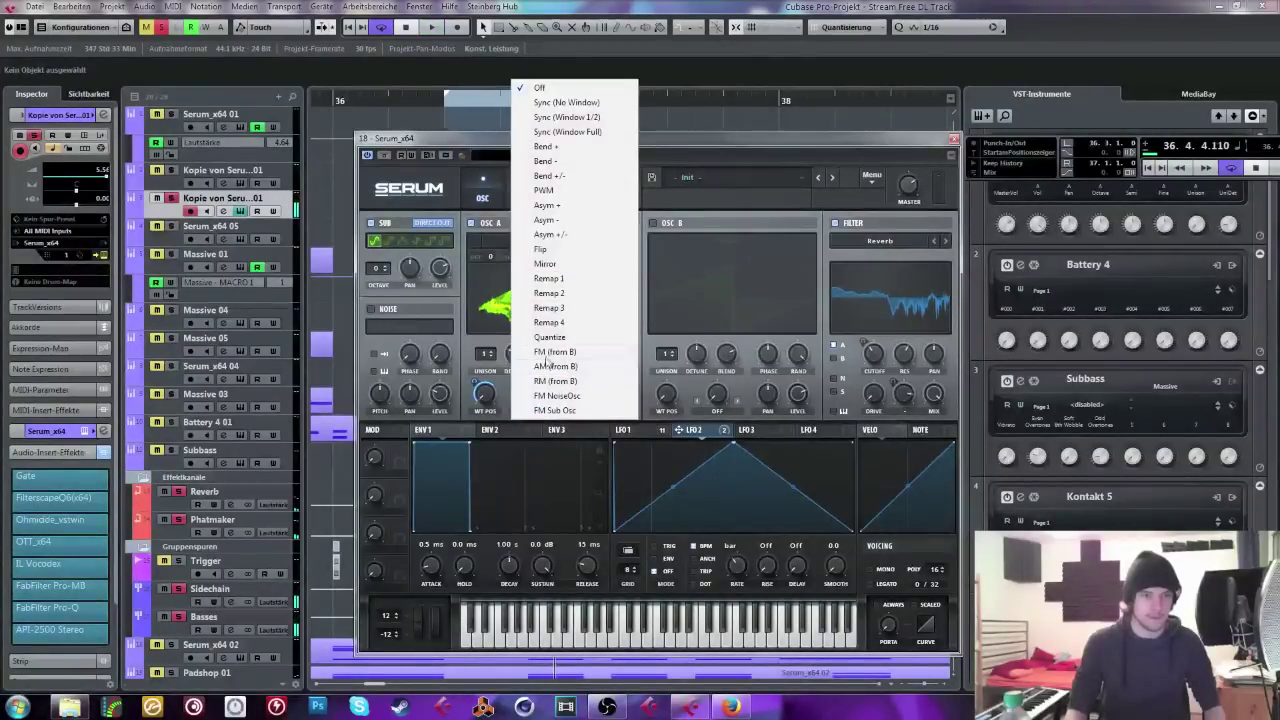
{"action": "left_click", "coordinate": [548, 353]}
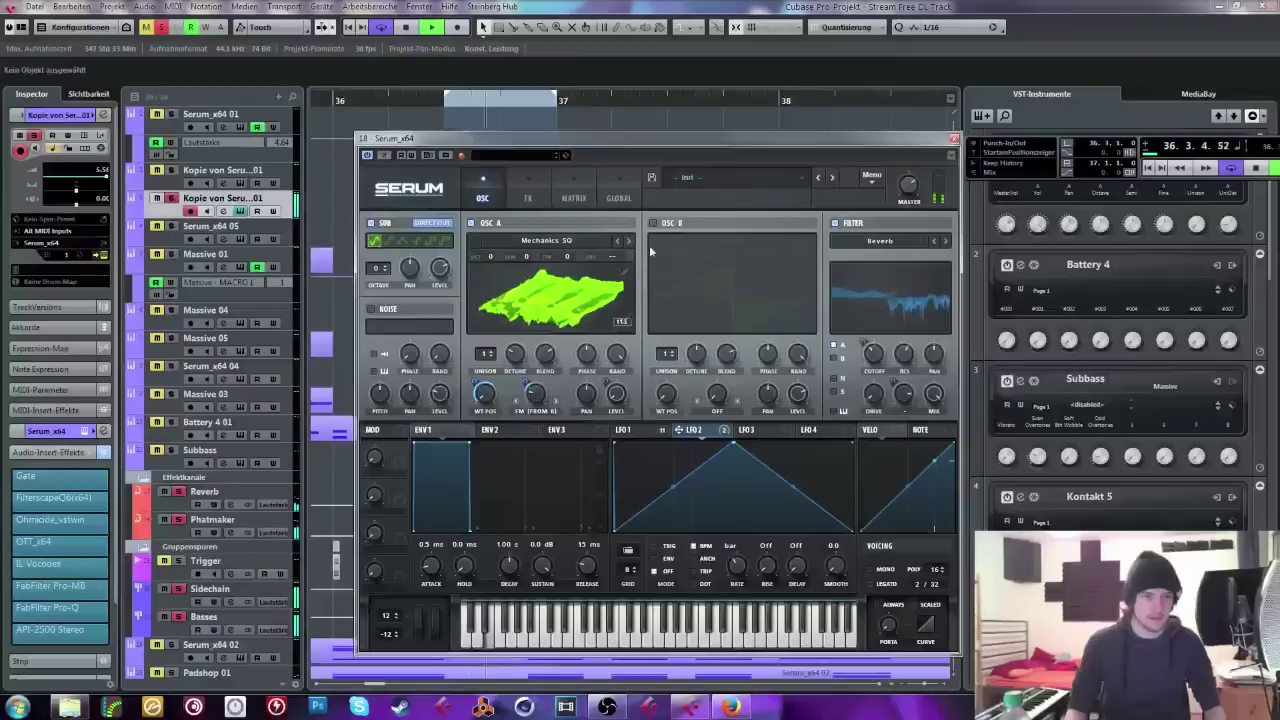
Step: Enable oscillator B, load the Basic Shapes wavetable and raise its octave to +3
{"action": "left_click_drag", "start_coordinate": [671, 257], "coordinate": [677, 224]}
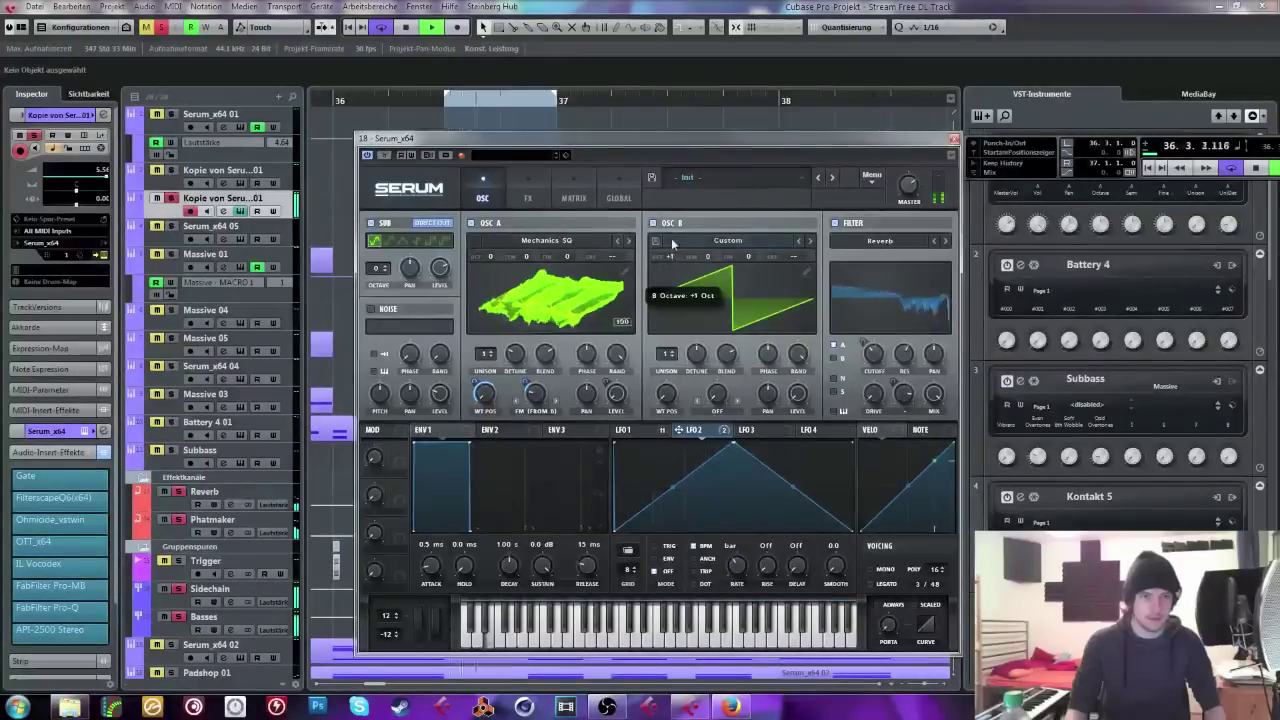
{"action": "left_click", "coordinate": [728, 240]}
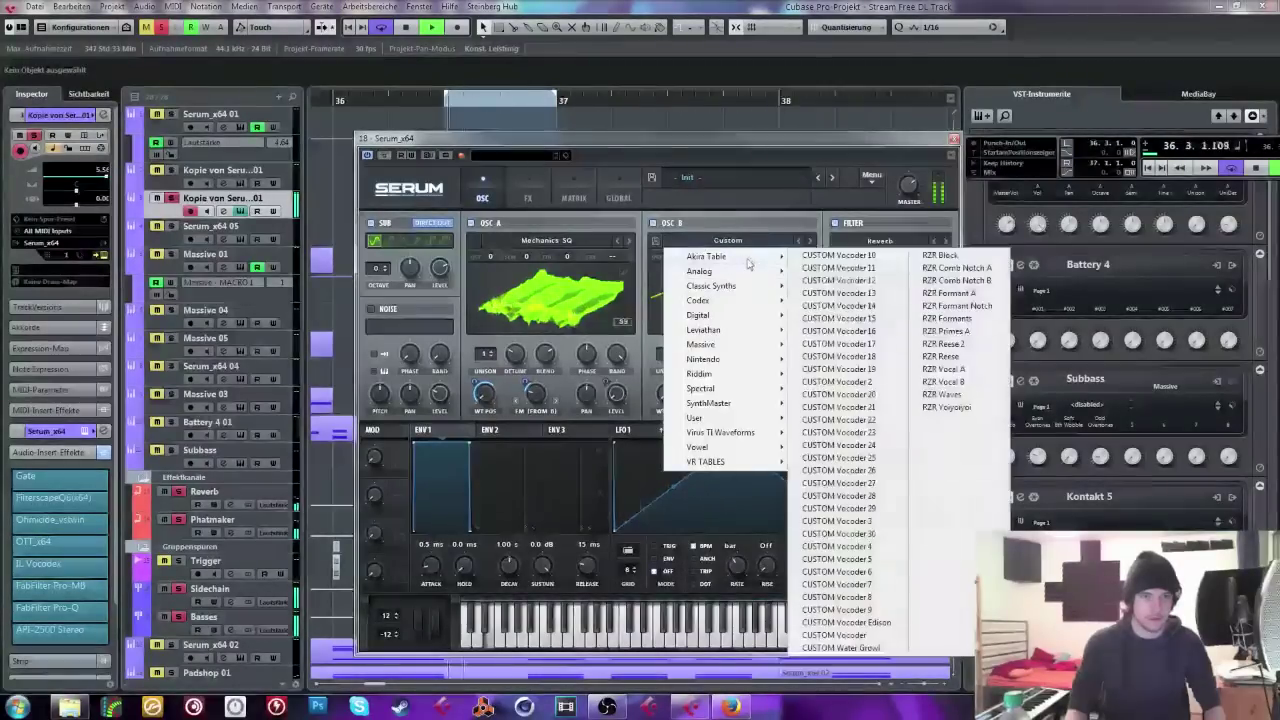
{"action": "mouse_move", "coordinate": [743, 276]}
{"action": "left_click", "coordinate": [840, 333]}
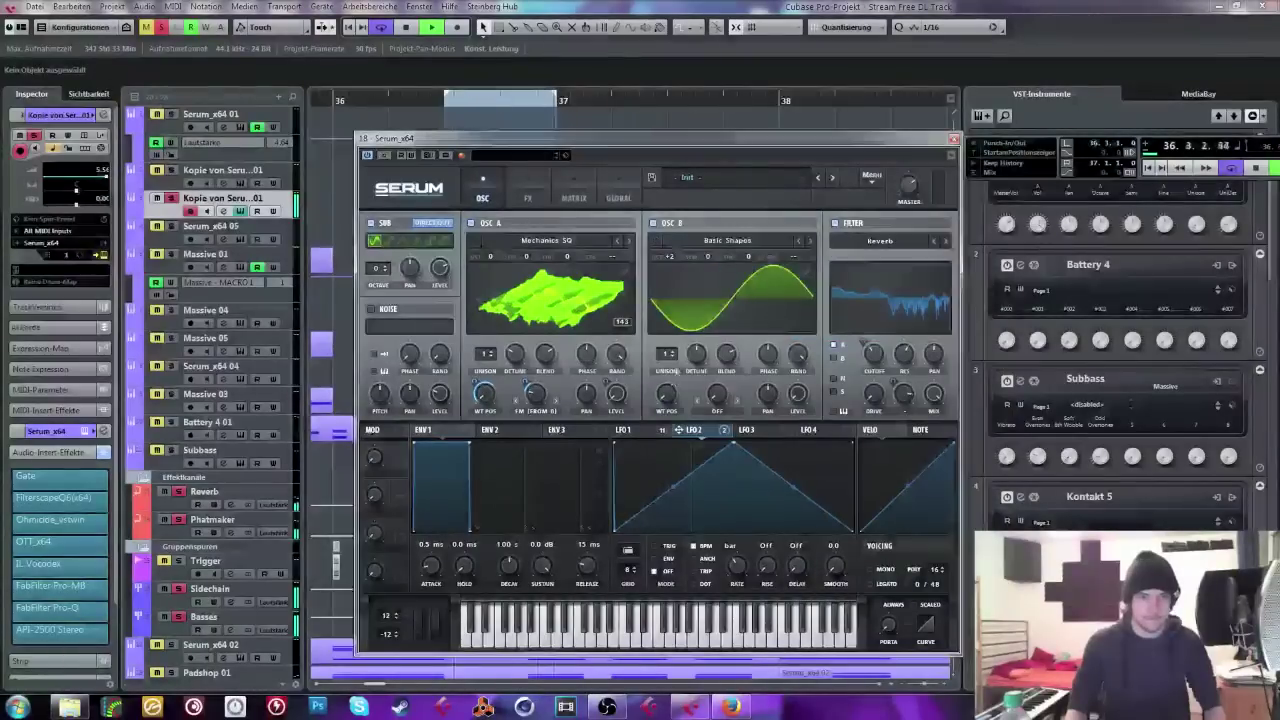
{"action": "left_click_drag", "start_coordinate": [670, 256], "coordinate": [683, 232]}
Step: Sweep the Reverb filter's cutoff down and audition it with LFO 1's modulation shown
{"action": "mouse_move", "coordinate": [885, 345]}
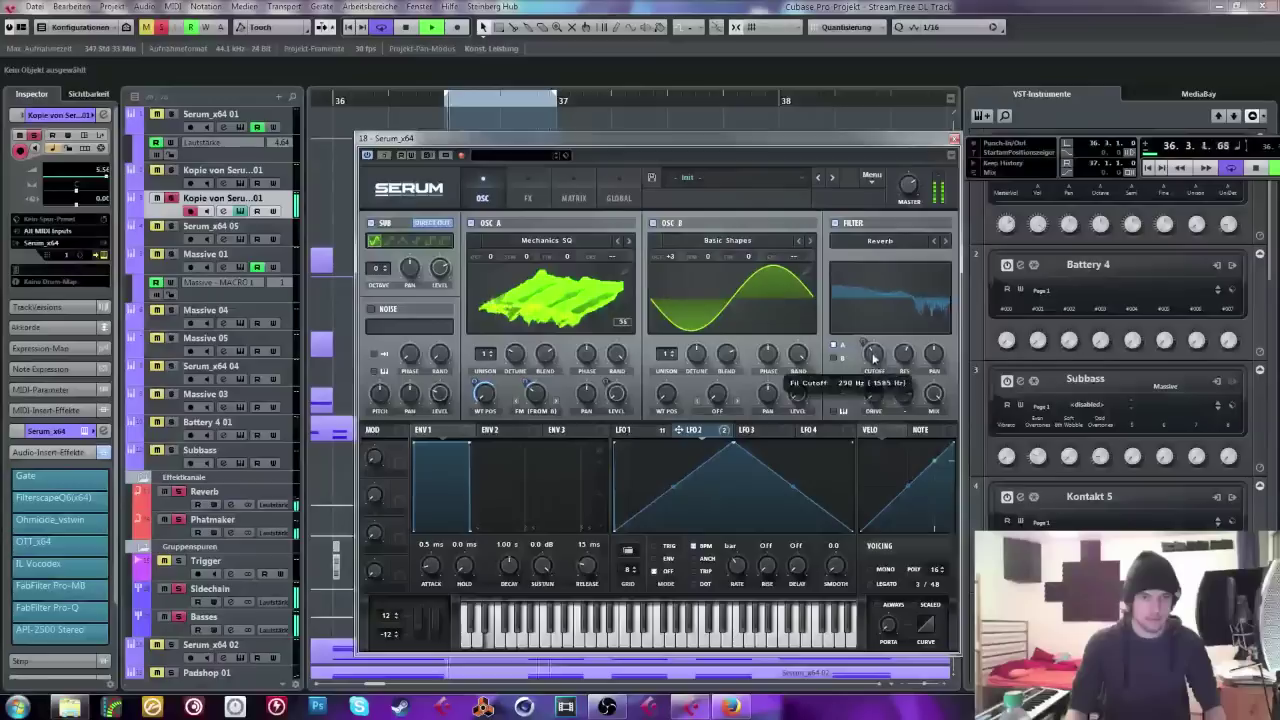
{"action": "left_click_drag", "start_coordinate": [888, 342], "coordinate": [853, 350]}
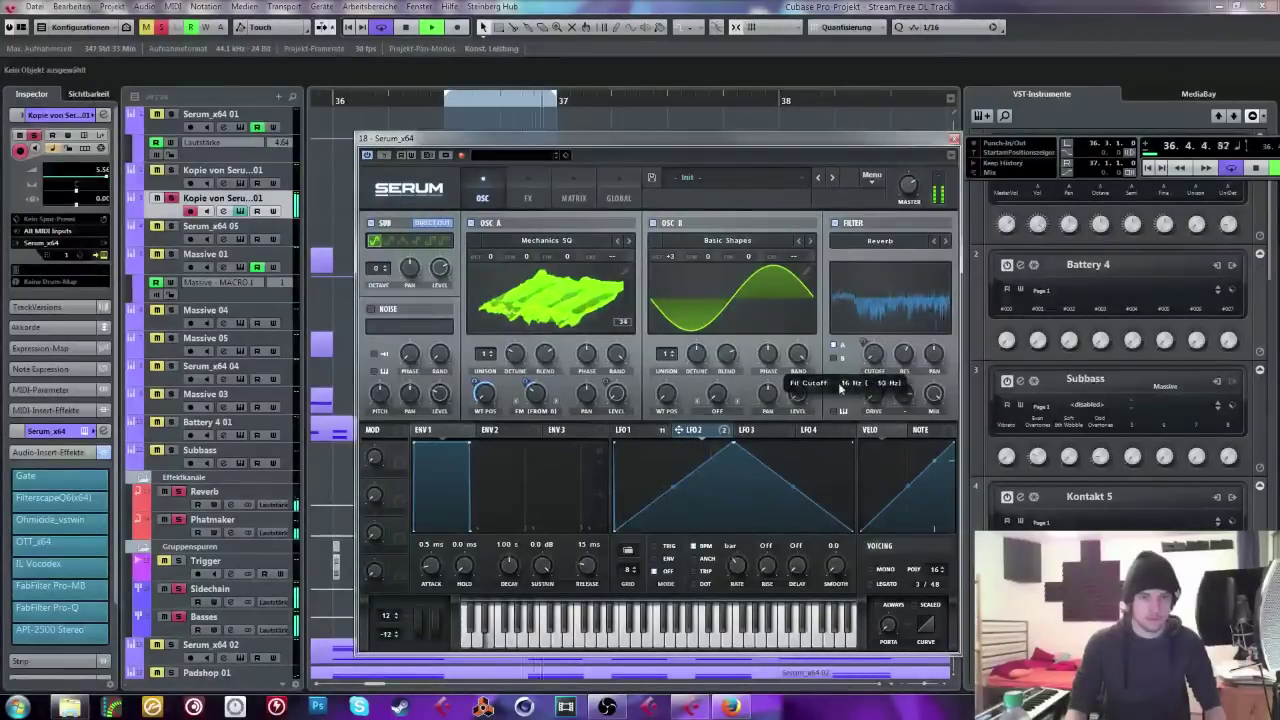
{"action": "left_click", "coordinate": [664, 432]}
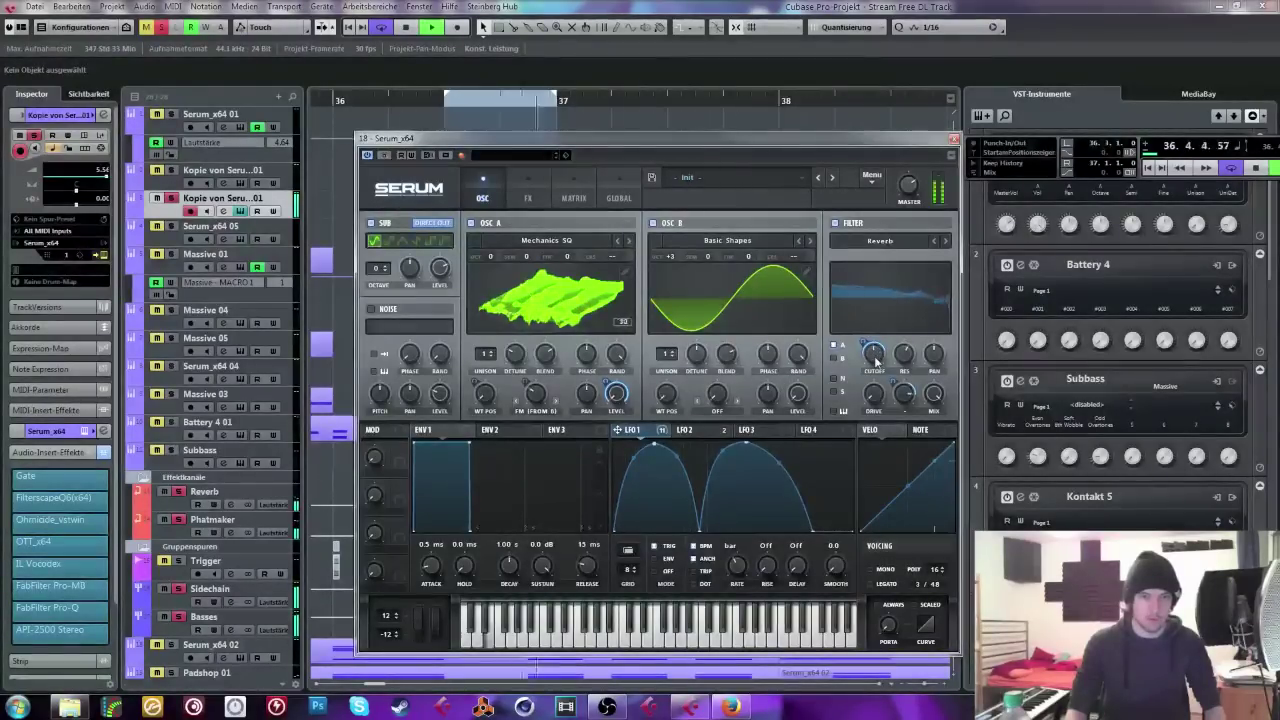
{"action": "key", "text": "space"}
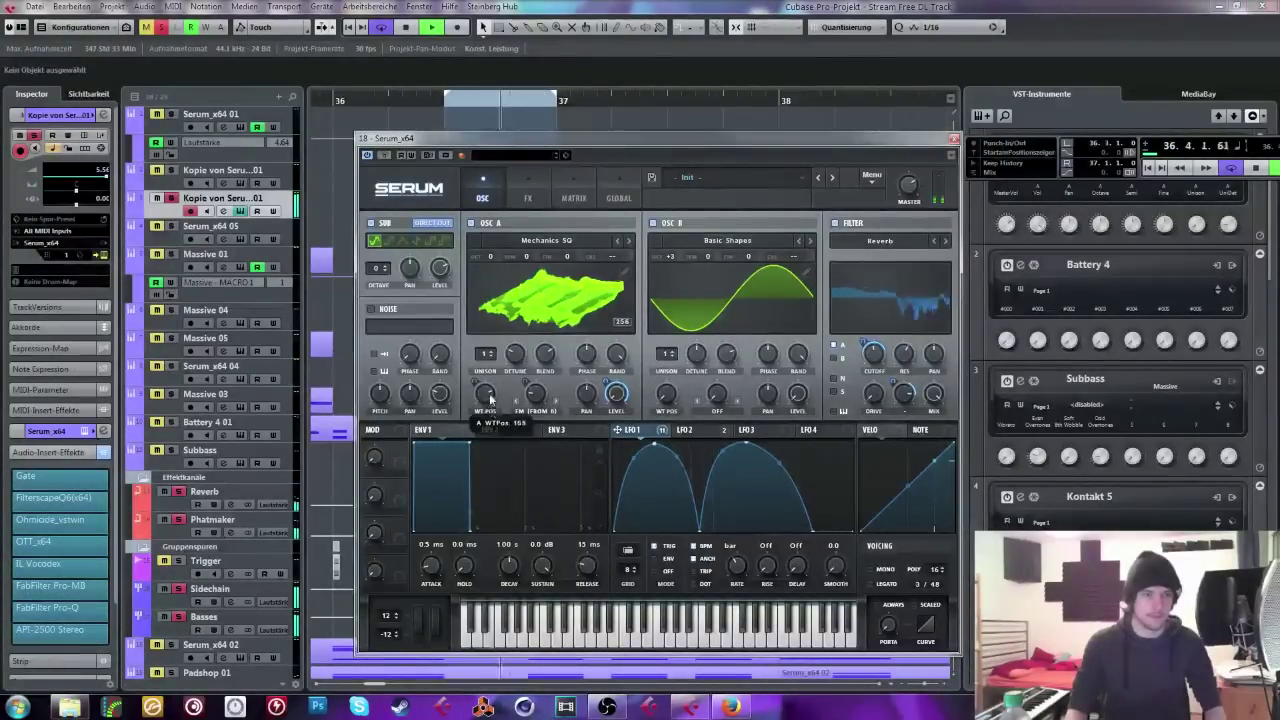
Step: Raise oscillator B's octave to +4 and remove all modulators from oscillator A's FM amount
{"action": "left_click_drag", "start_coordinate": [671, 264], "coordinate": [671, 256]}
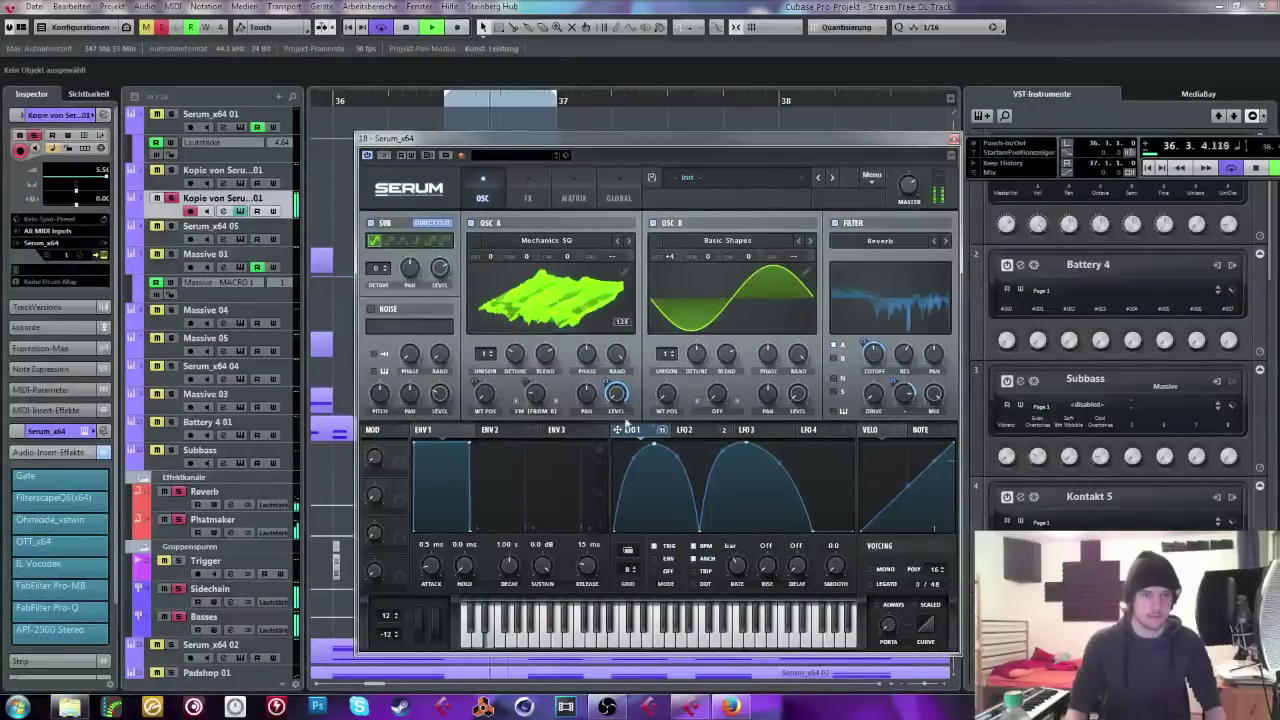
{"action": "left_click", "coordinate": [684, 429]}
{"action": "right_click", "coordinate": [536, 395]}
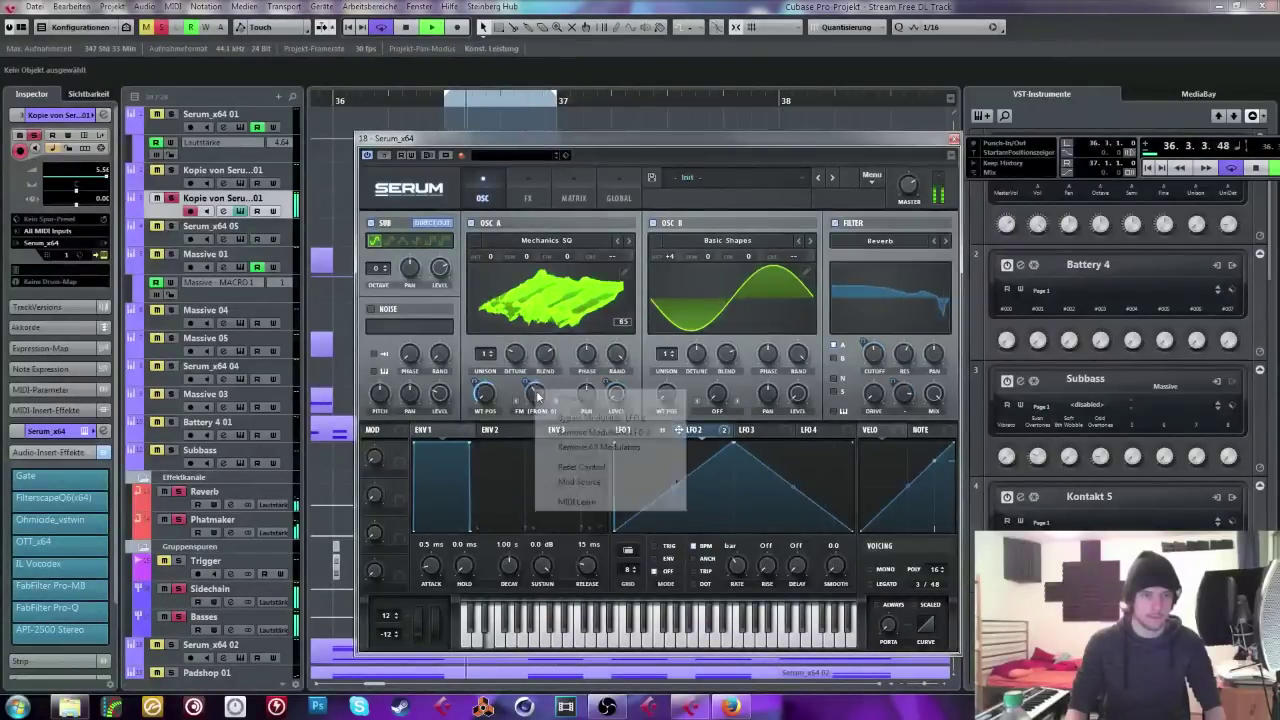
{"action": "left_click", "coordinate": [585, 447]}
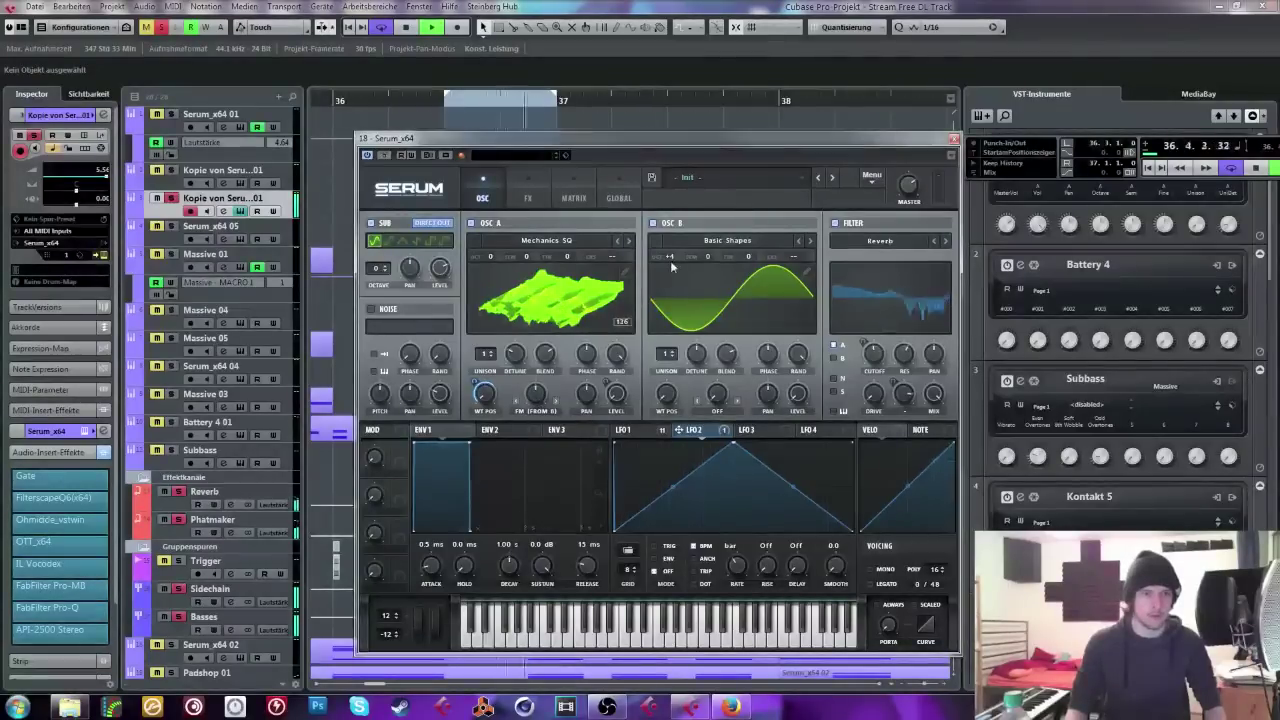
Step: Set oscillator B's octave to +3 and check Serum's effects page while auditioning the sound
{"action": "mouse_move", "coordinate": [670, 260]}
{"action": "left_mouse_down"}
{"action": "mouse_move", "coordinate": [666, 284]}
{"action": "mouse_move", "coordinate": [674, 271]}
{"action": "left_mouse_up"}
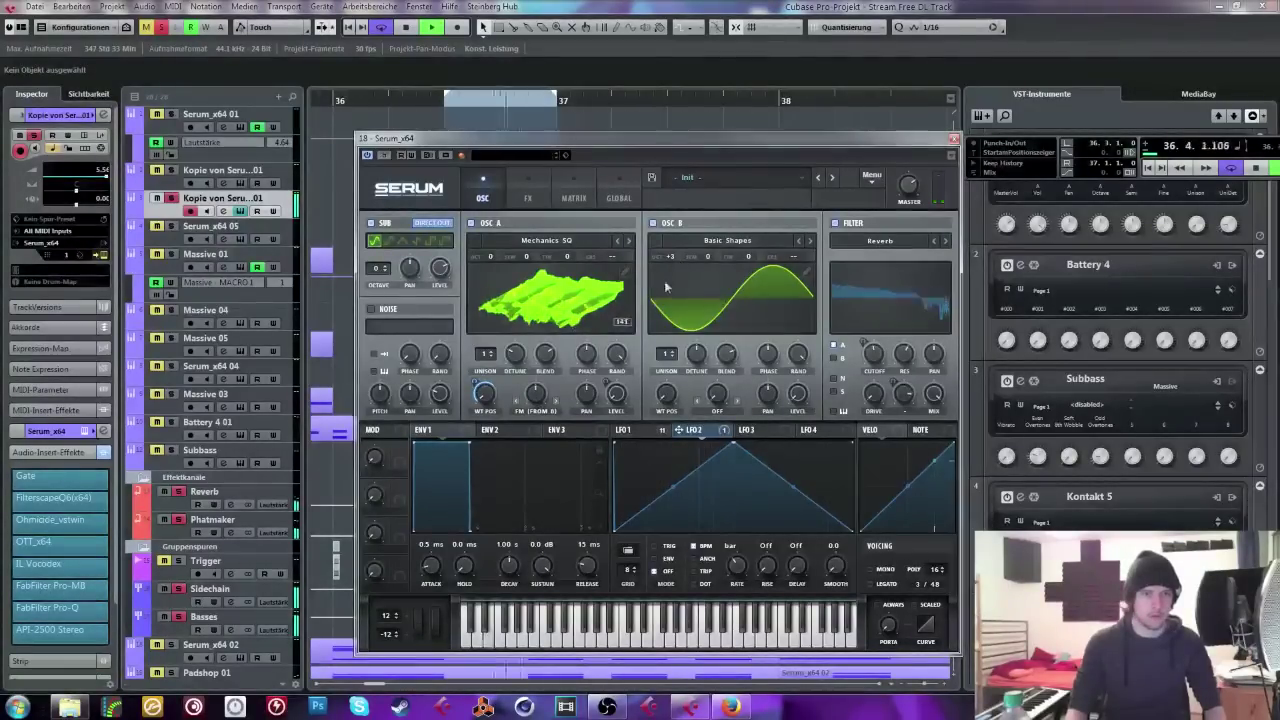
{"action": "left_click", "coordinate": [514, 185]}
{"action": "key", "text": "space"}
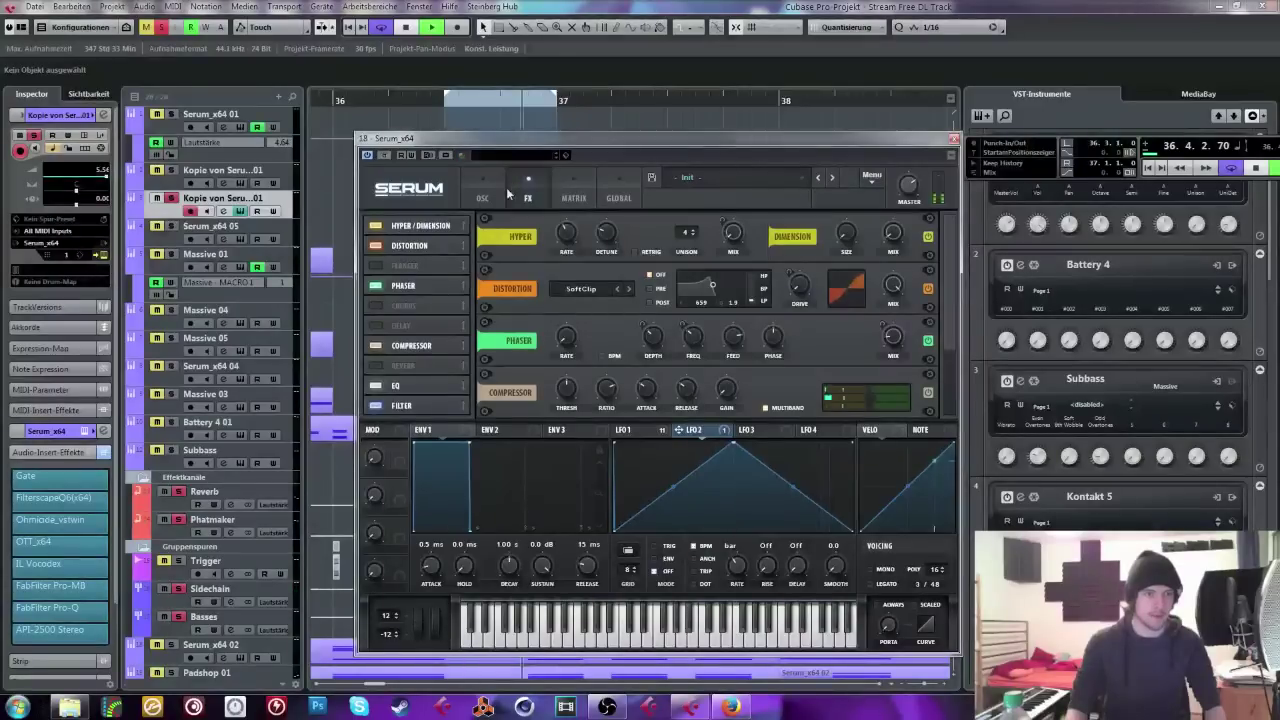
{"action": "left_click", "coordinate": [483, 182]}
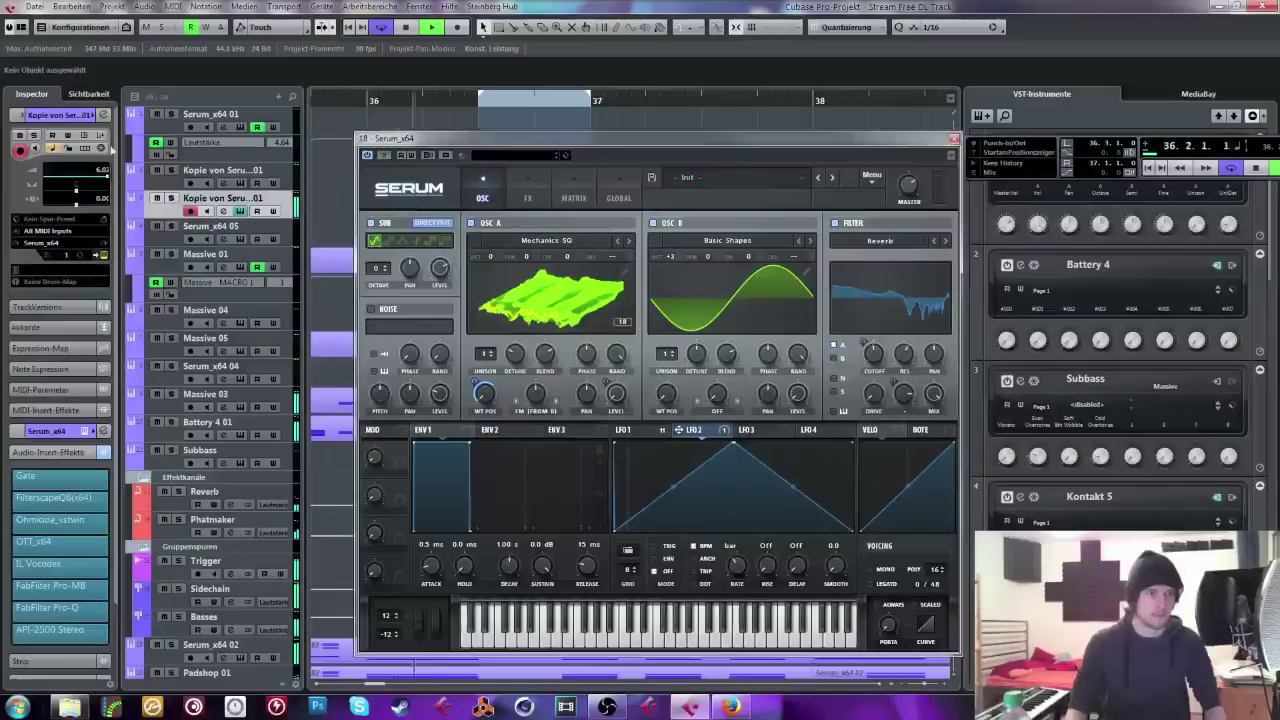
Step: Stop playback, view Serum's effects chain and close the synth window
{"action": "key", "text": "space"}
{"action": "left_click", "coordinate": [379, 100]}
{"action": "left_click", "coordinate": [528, 192]}
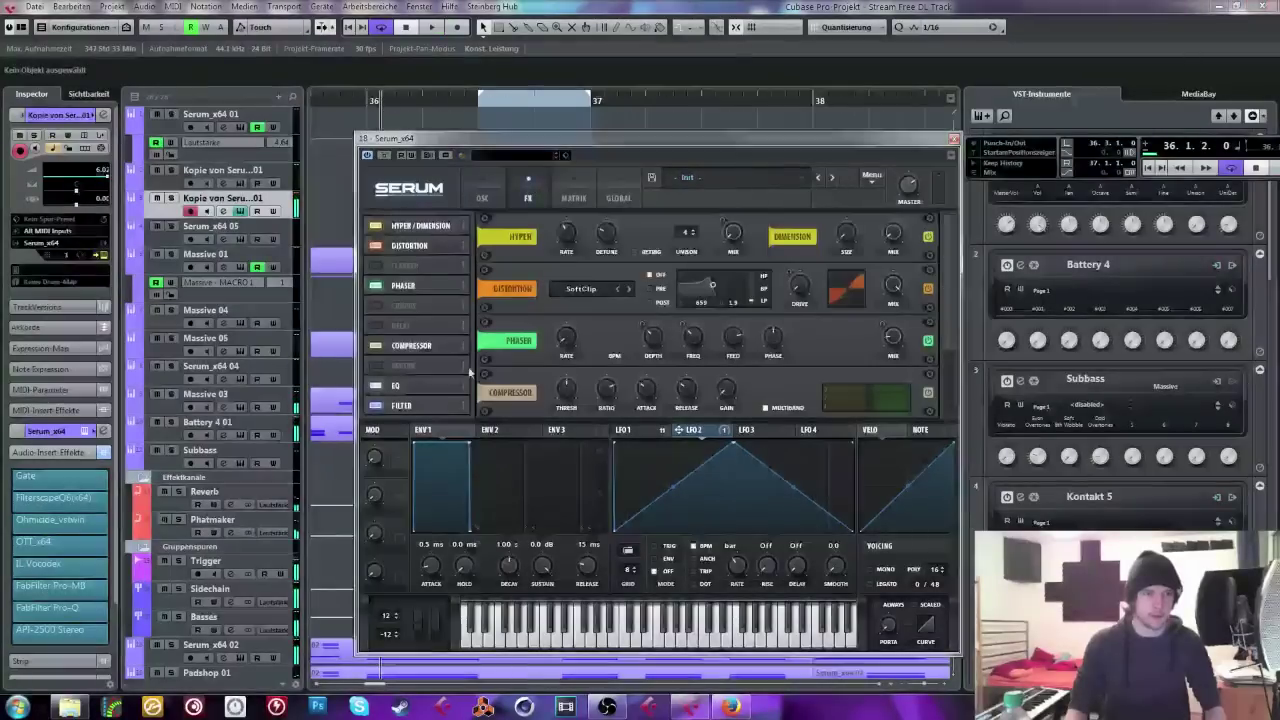
{"action": "left_click", "coordinate": [954, 139]}
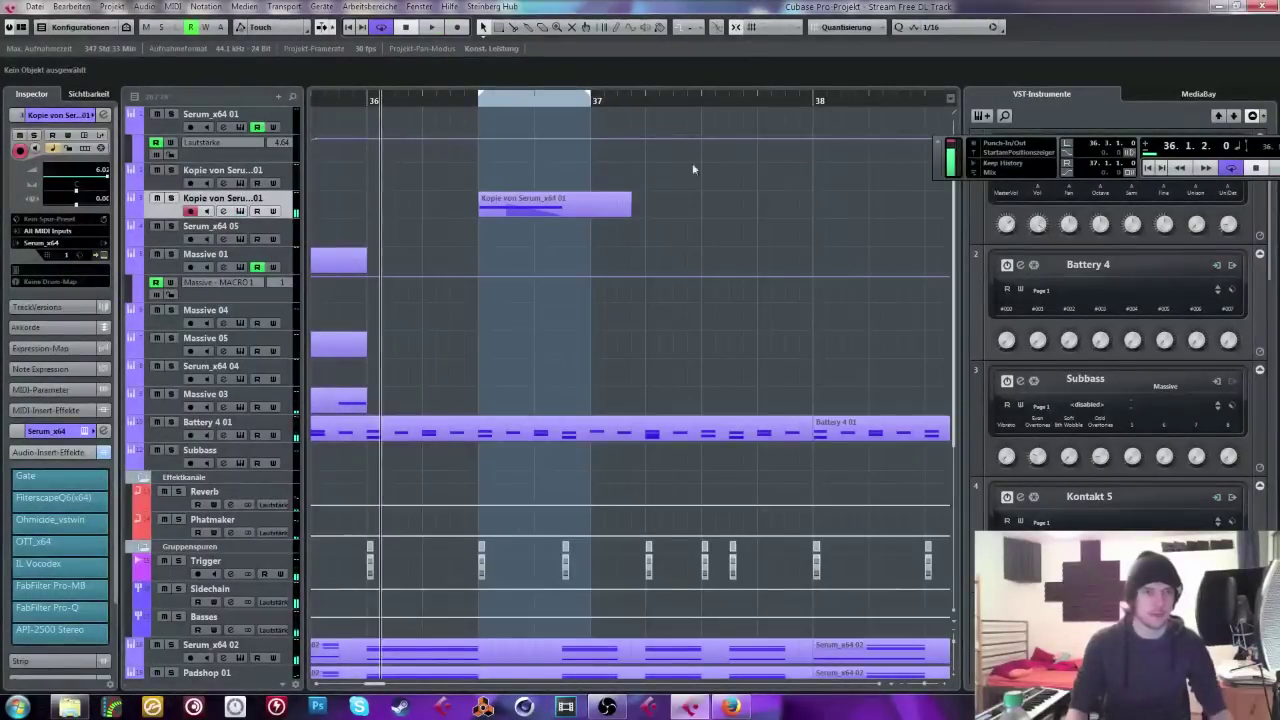
Step: Return the bar 36 Serum clip's pitch bend to centre at bar 37 and copy the clip to the Subbass track
{"action": "key", "text": "space"}
{"action": "double_click", "coordinate": [611, 205]}
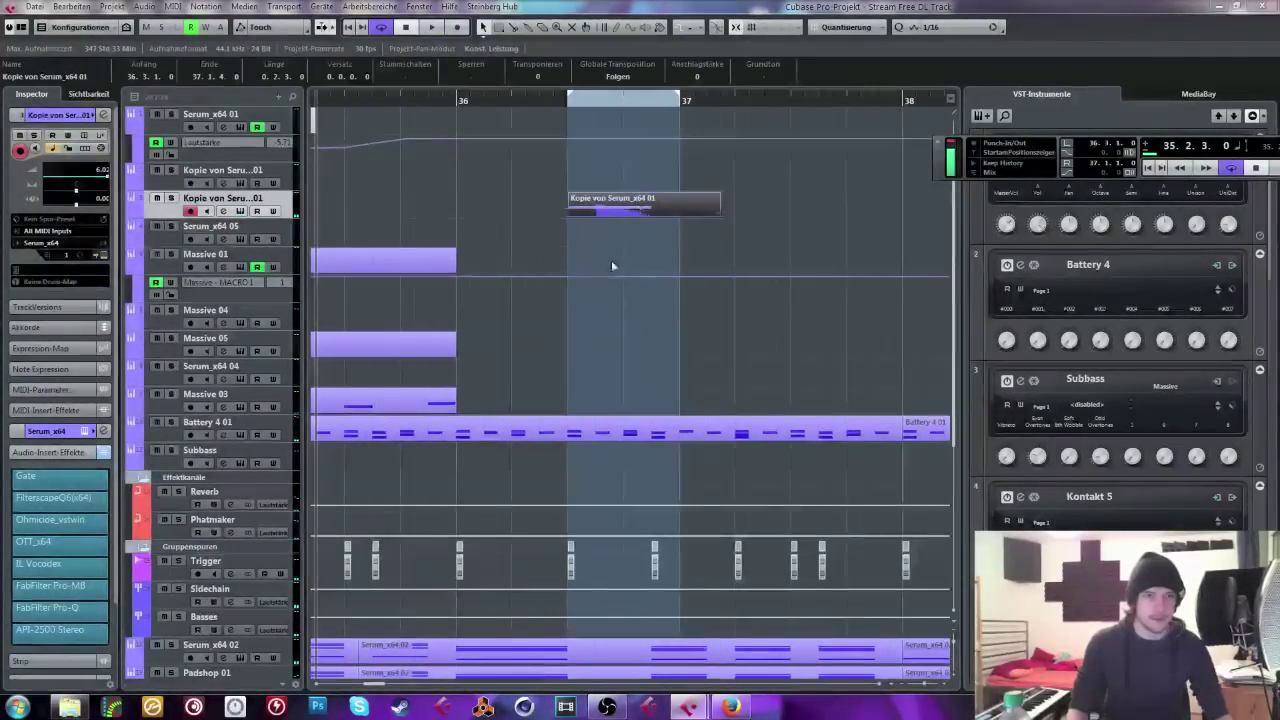
{"action": "left_click", "coordinate": [435, 612]}
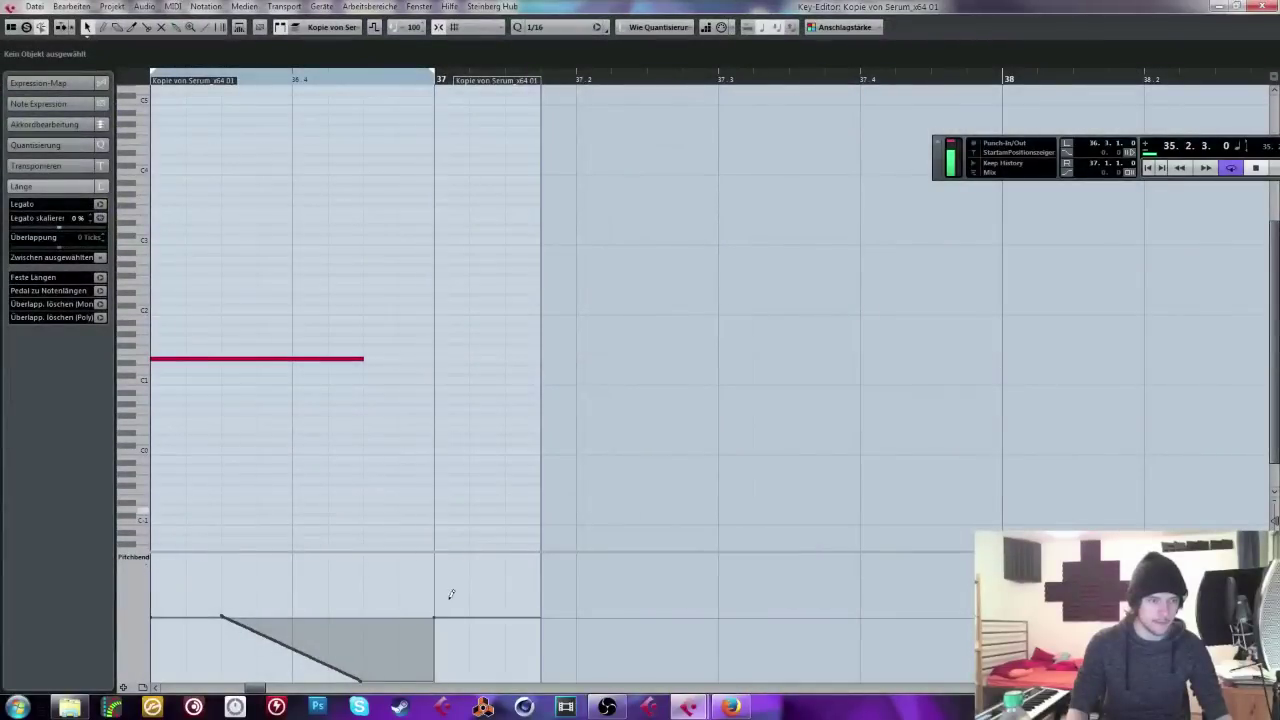
{"action": "left_click", "coordinate": [1248, 6]}
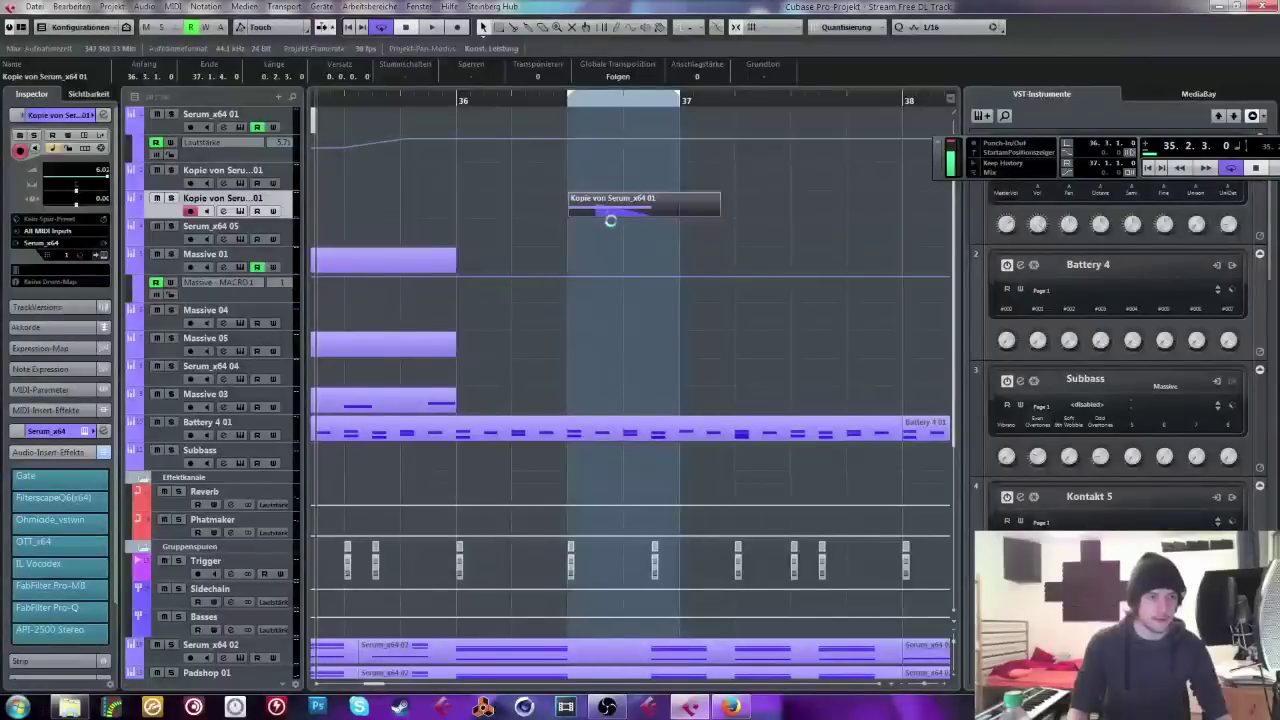
{"action": "left_click_drag", "start_coordinate": [612, 215], "coordinate": [631, 470]}
{"action": "left_click", "coordinate": [504, 357]}
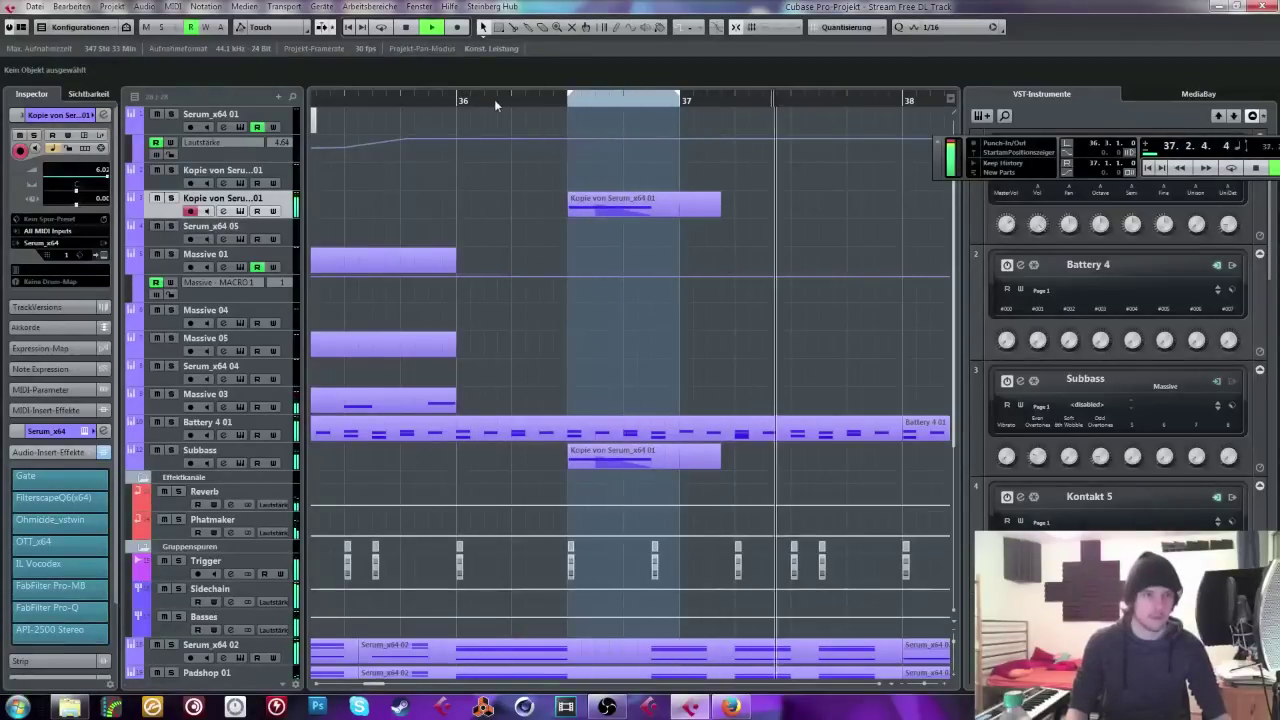
Step: Loop playback from bar 36 to bar 37 and solo the selected Serum track
{"action": "left_click", "coordinate": [458, 92]}
{"action": "key", "text": "space"}
{"action": "left_click_drag", "start_coordinate": [459, 88], "coordinate": [672, 96]}
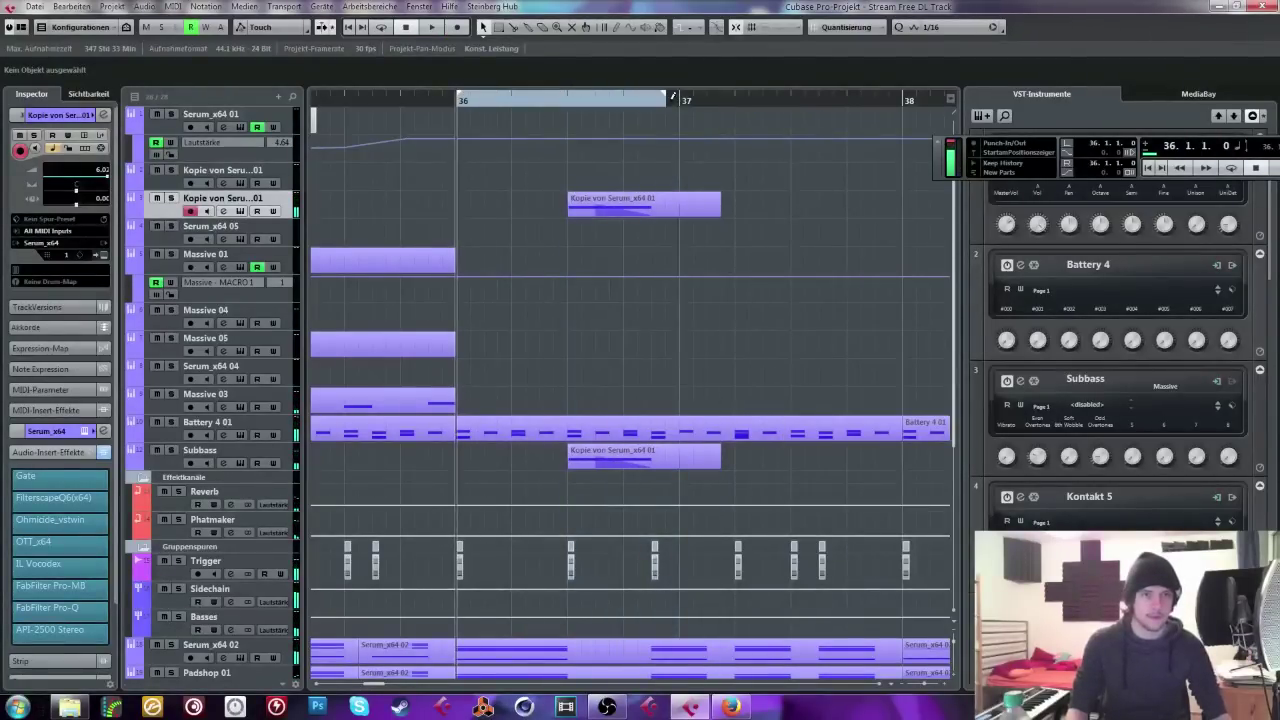
{"action": "key", "text": "space"}
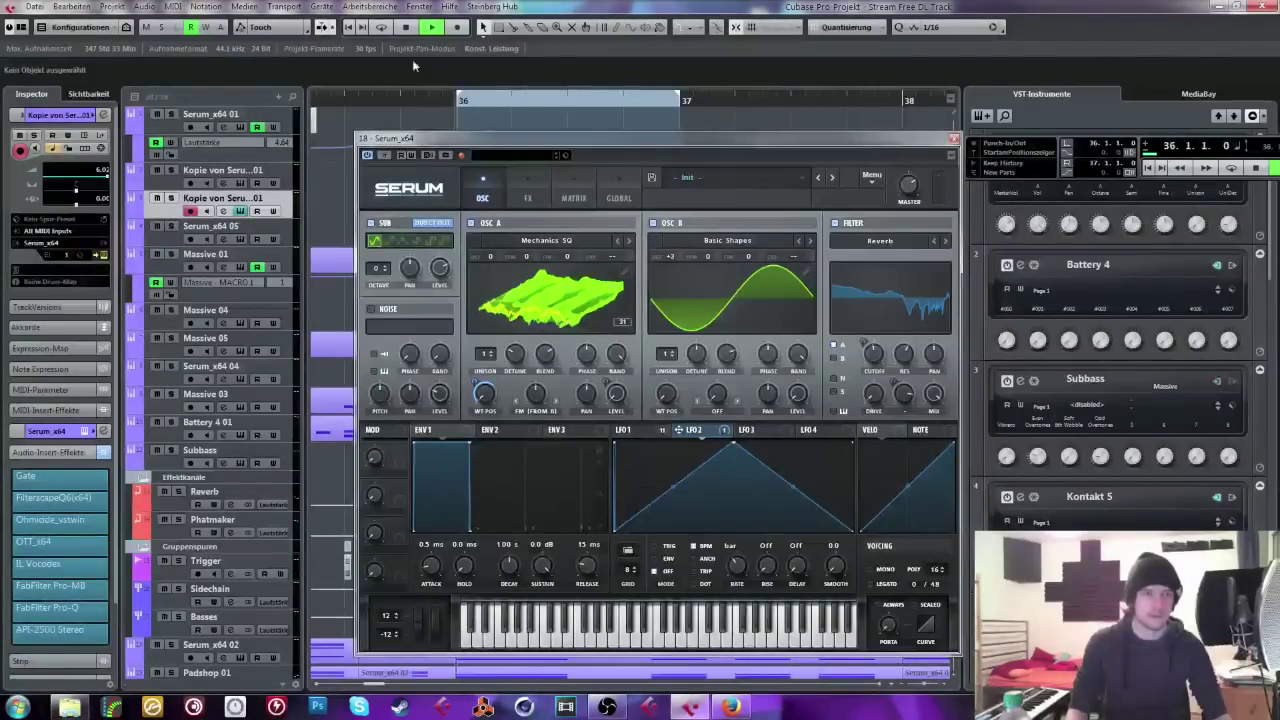
{"action": "left_click", "coordinate": [380, 28]}
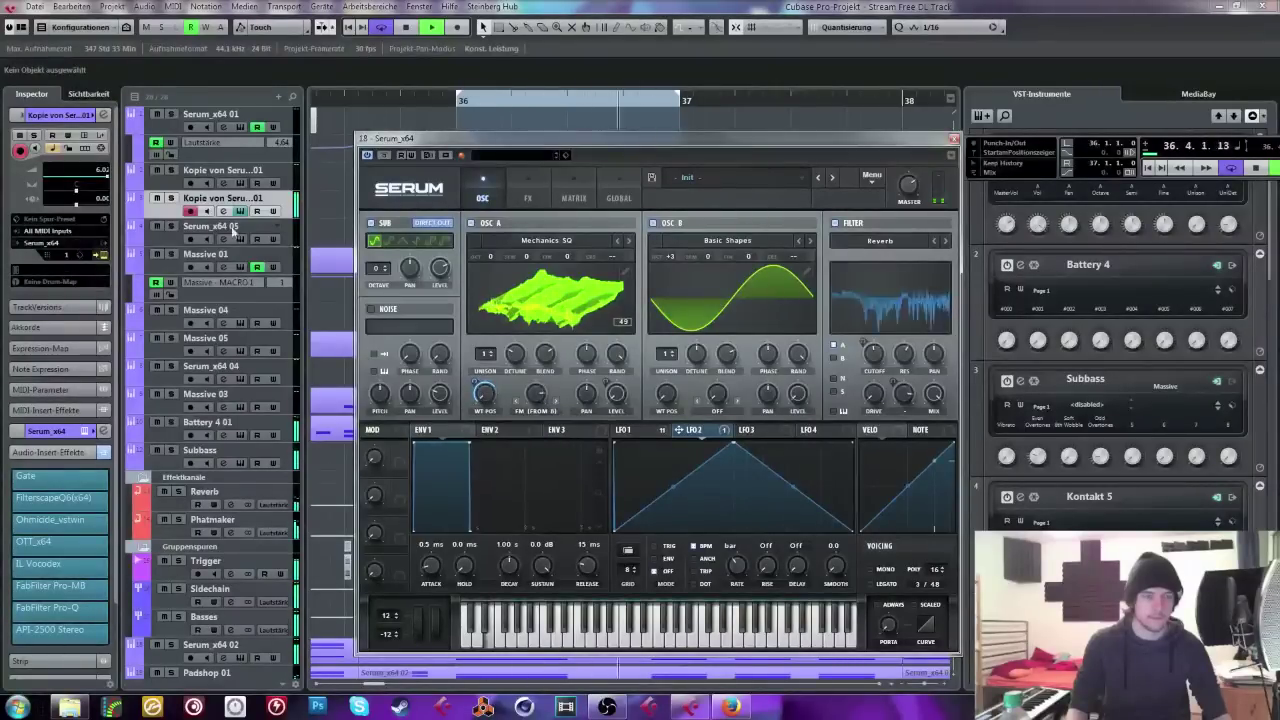
{"action": "left_click", "coordinate": [171, 198]}
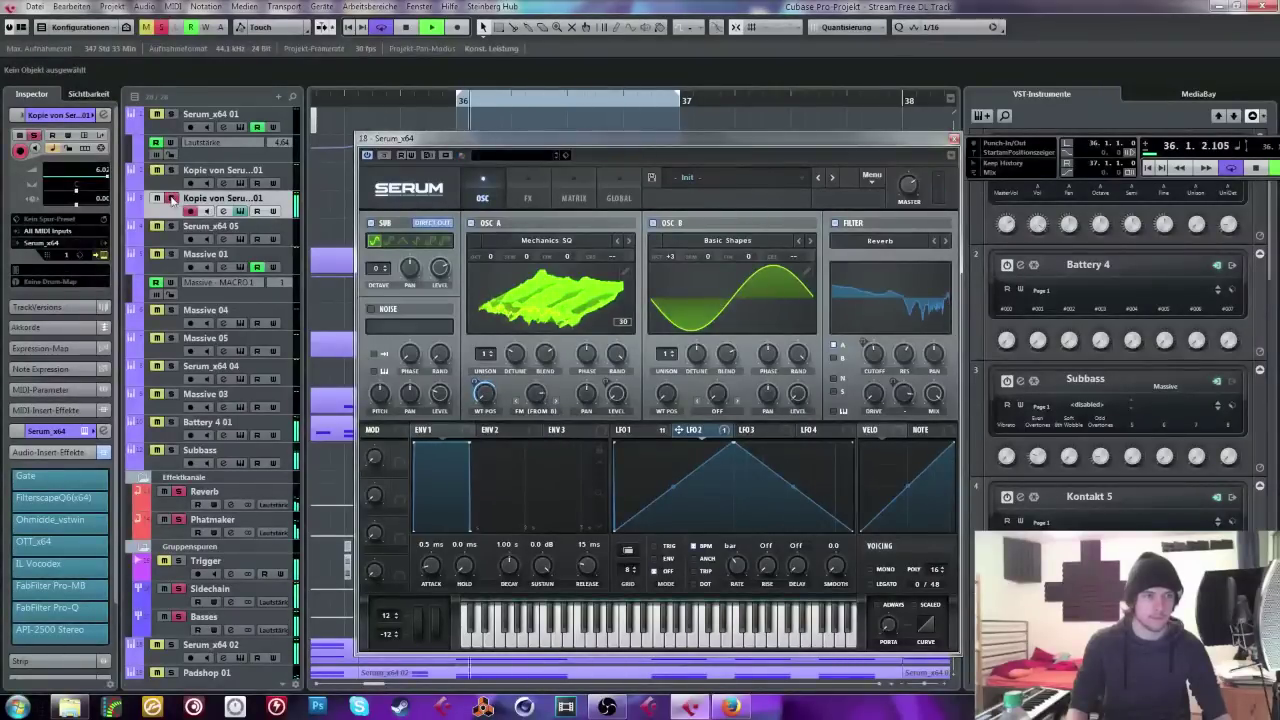
Step: Switch oscillator A's wavetable to Metallic SQ and reshape LFO 2 from a triangle into a rising ramp
{"action": "left_click", "coordinate": [628, 241]}
{"action": "left_click", "coordinate": [628, 241]}
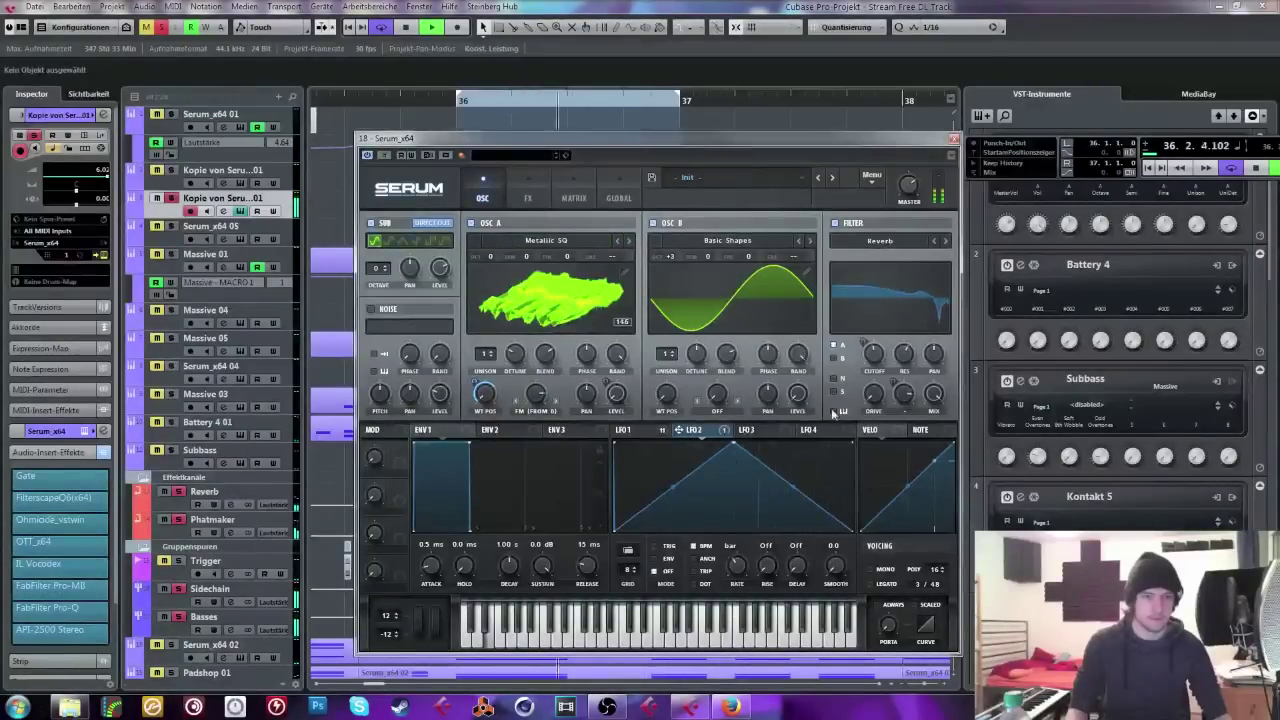
{"action": "left_click_drag", "start_coordinate": [734, 443], "coordinate": [972, 410]}
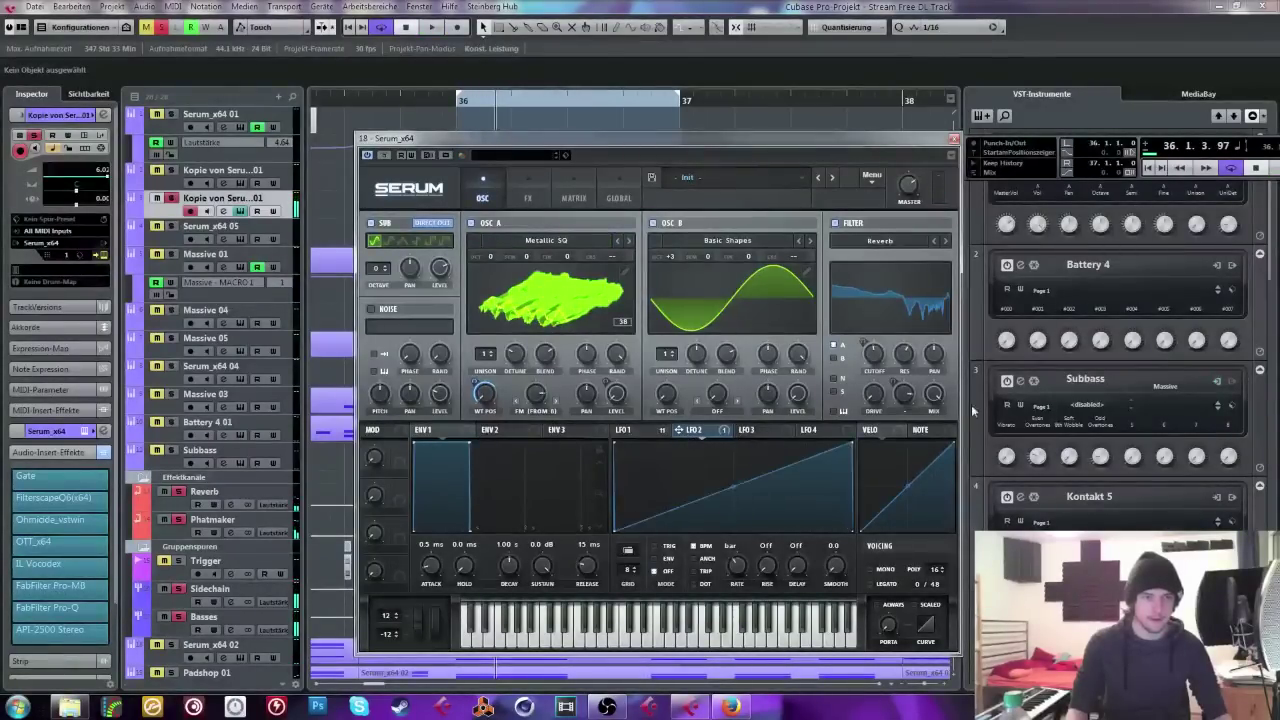
{"action": "left_click", "coordinate": [622, 430]}
{"action": "left_click", "coordinate": [692, 430]}
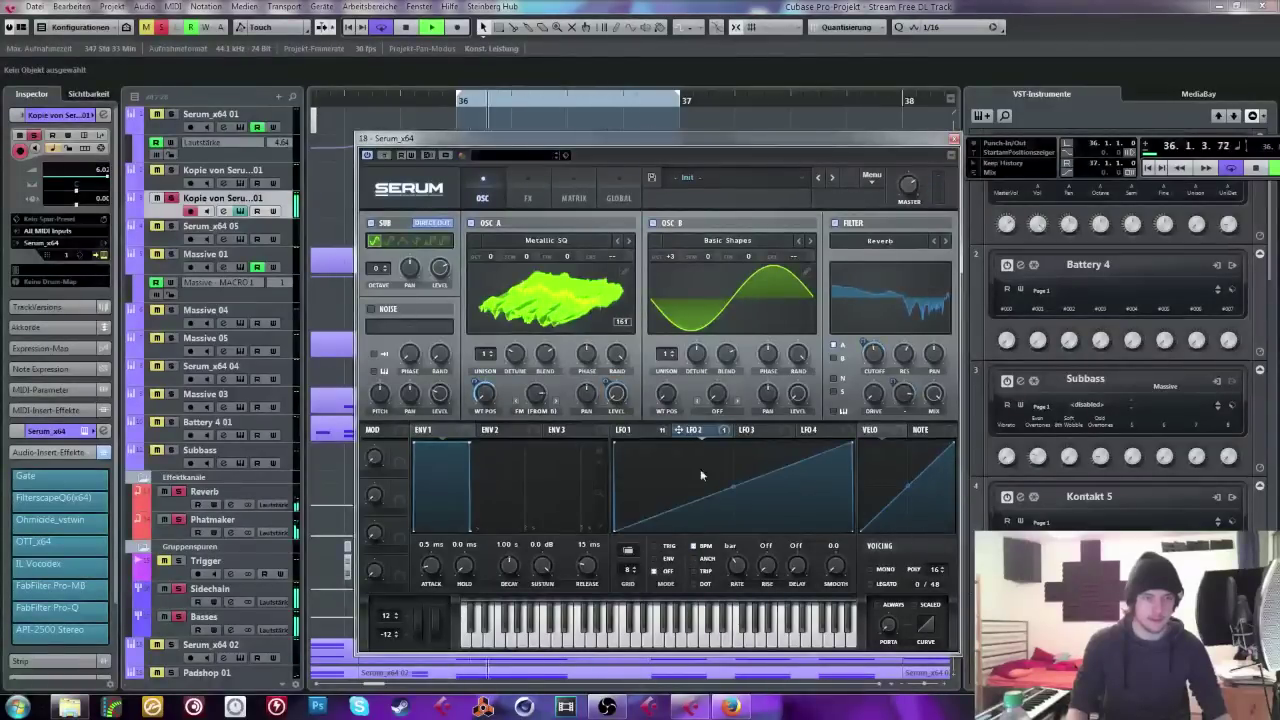
Step: Adjust oscillator A's wavetable position and compare the sound with the filter switched off and back on
{"action": "left_click_drag", "start_coordinate": [484, 394], "coordinate": [486, 408]}
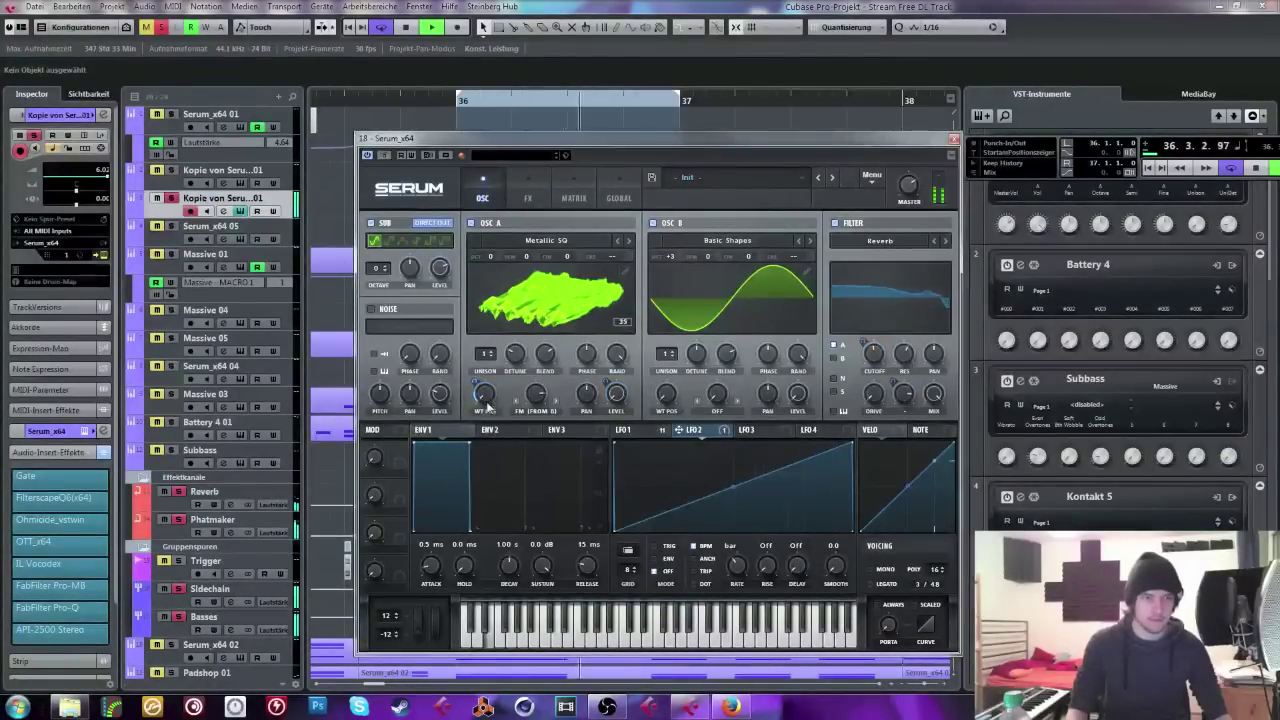
{"action": "left_click", "coordinate": [847, 224]}
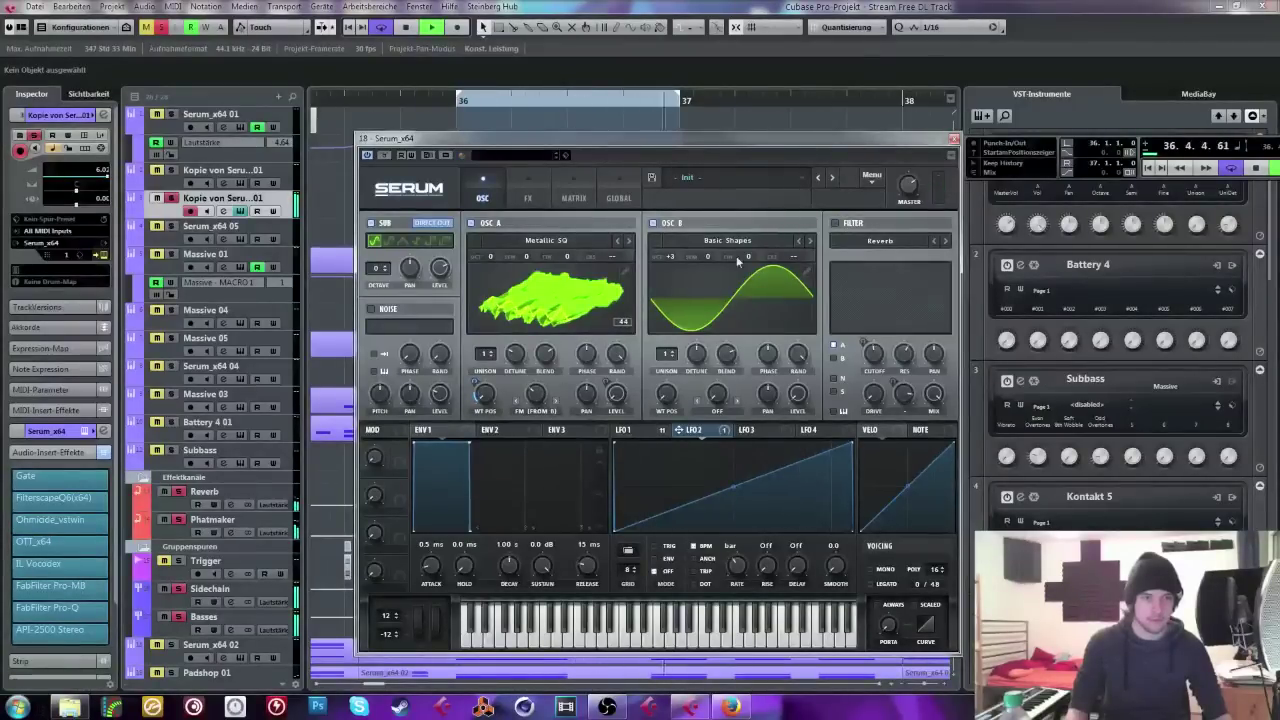
{"action": "left_click", "coordinate": [836, 224]}
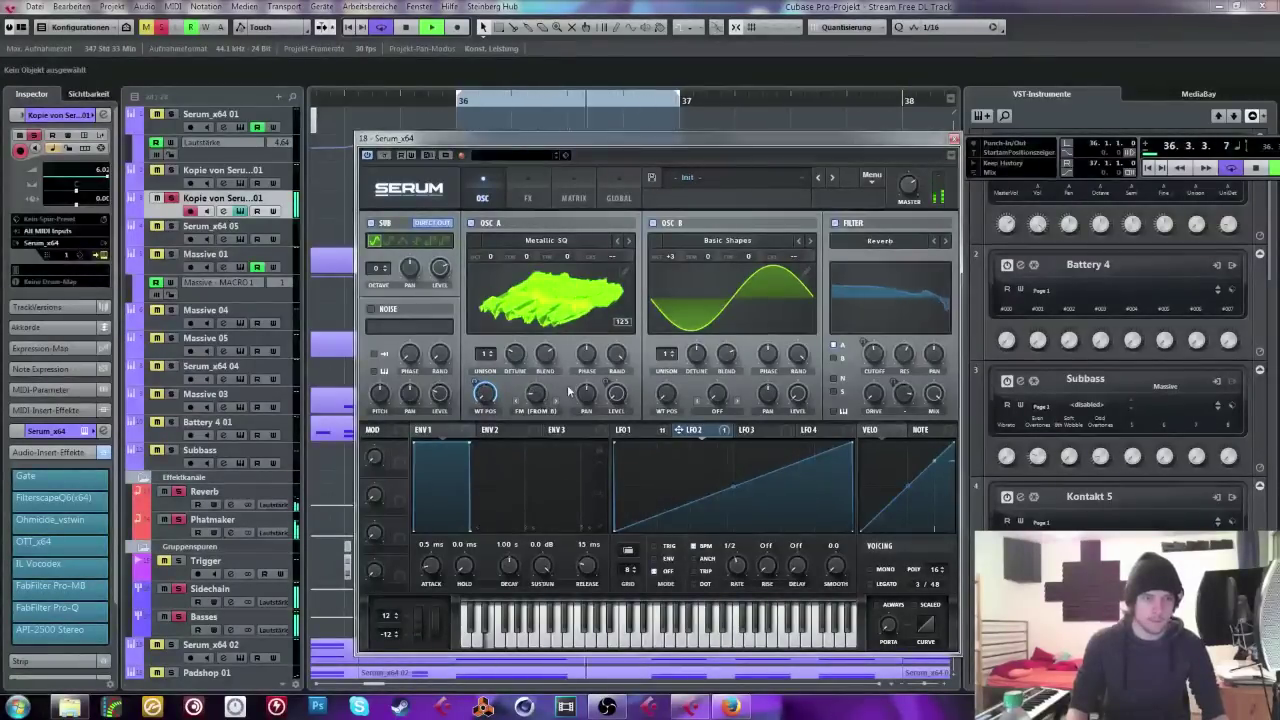
Step: Try the Bend - warp mode on oscillator A and adjust its amount
{"action": "left_click", "coordinate": [539, 412]}
{"action": "left_click", "coordinate": [558, 178]}
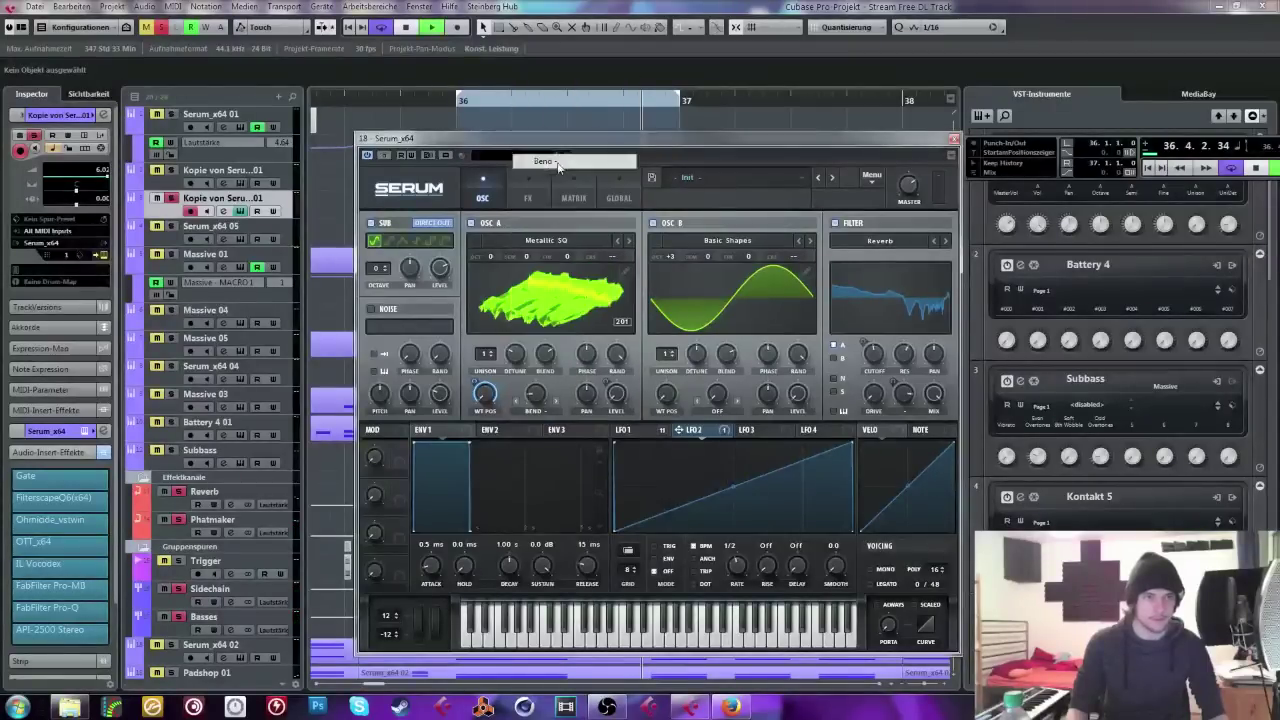
{"action": "mouse_move", "coordinate": [543, 394]}
{"action": "left_mouse_down"}
{"action": "mouse_move", "coordinate": [549, 330]}
{"action": "mouse_move", "coordinate": [549, 398]}
{"action": "left_mouse_up"}
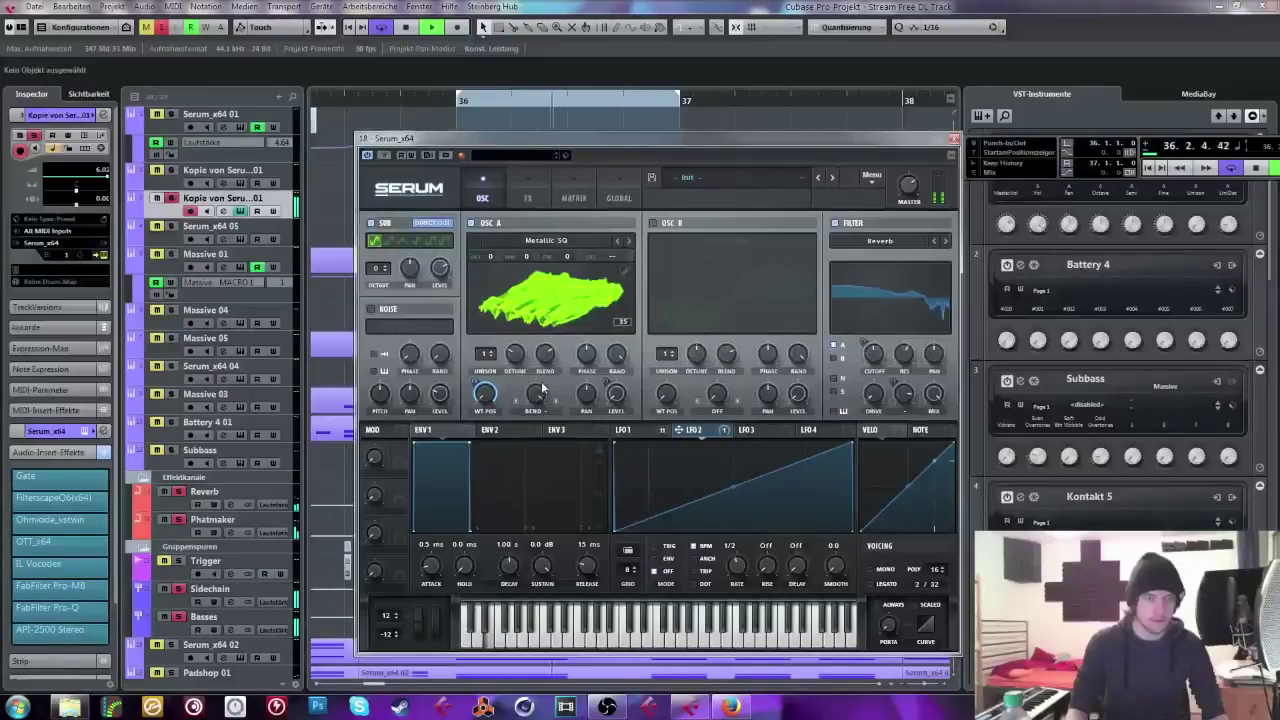
Step: Modulate the filter cutoff with LFO 1 and check the cutoff's assigned modulators
{"action": "left_click_drag", "start_coordinate": [632, 430], "coordinate": [870, 353]}
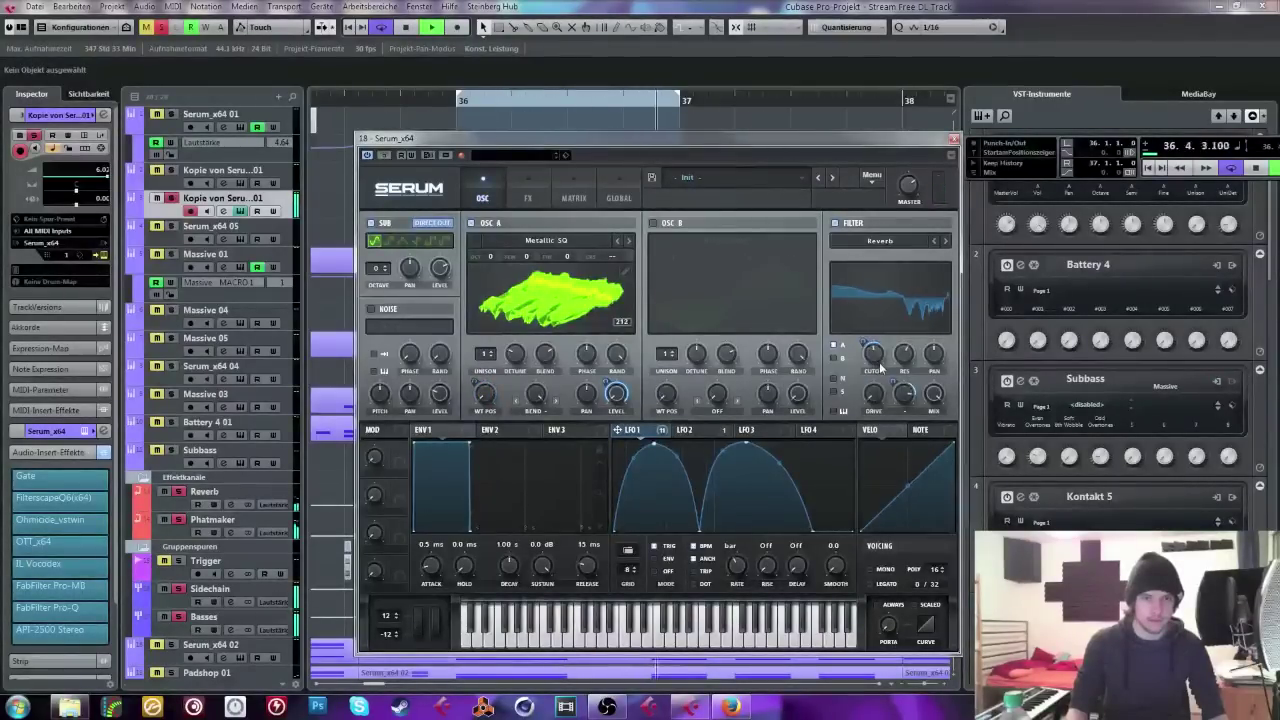
{"action": "key", "text": "space"}
{"action": "left_click", "coordinate": [893, 326]}
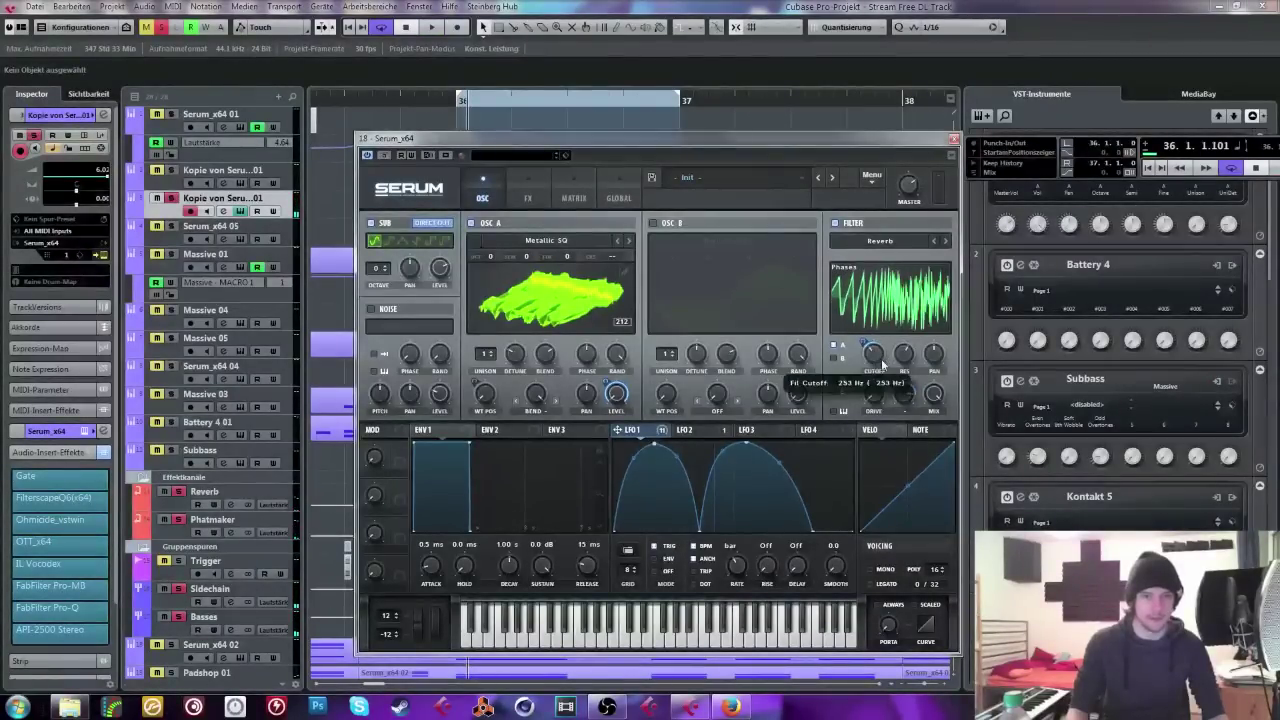
{"action": "mouse_move", "coordinate": [940, 343]}
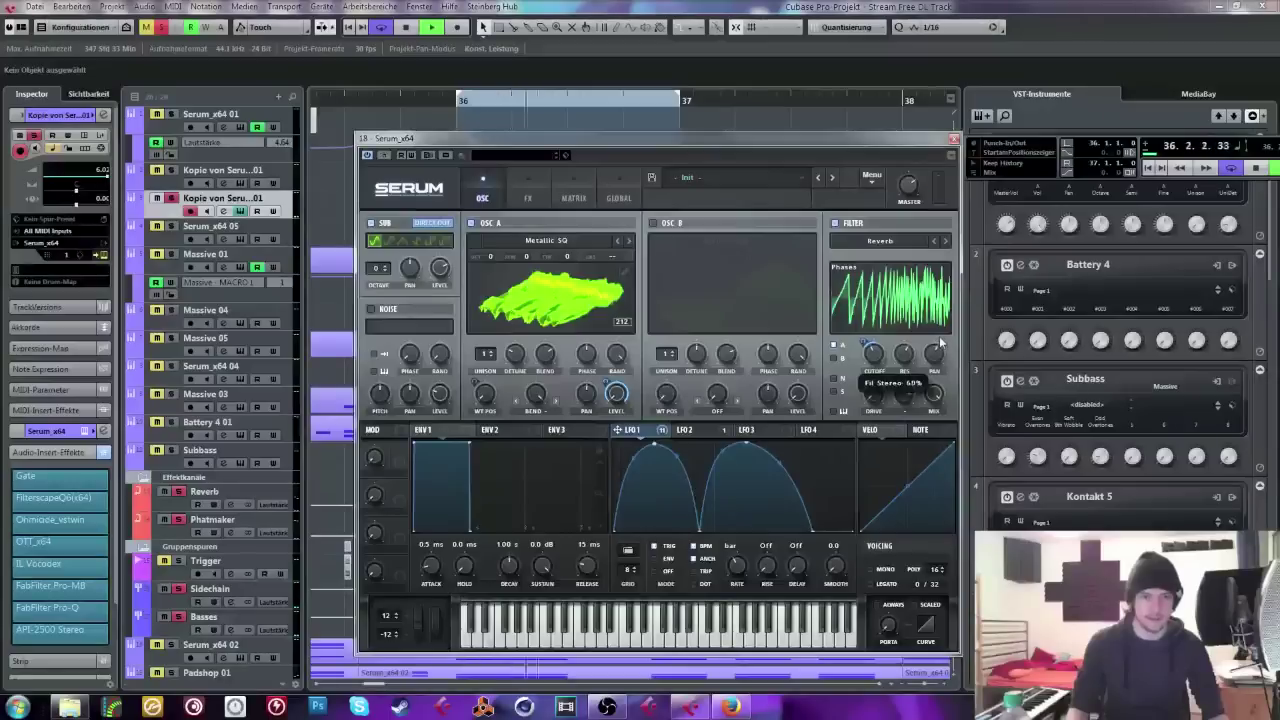
{"action": "right_click", "coordinate": [866, 368]}
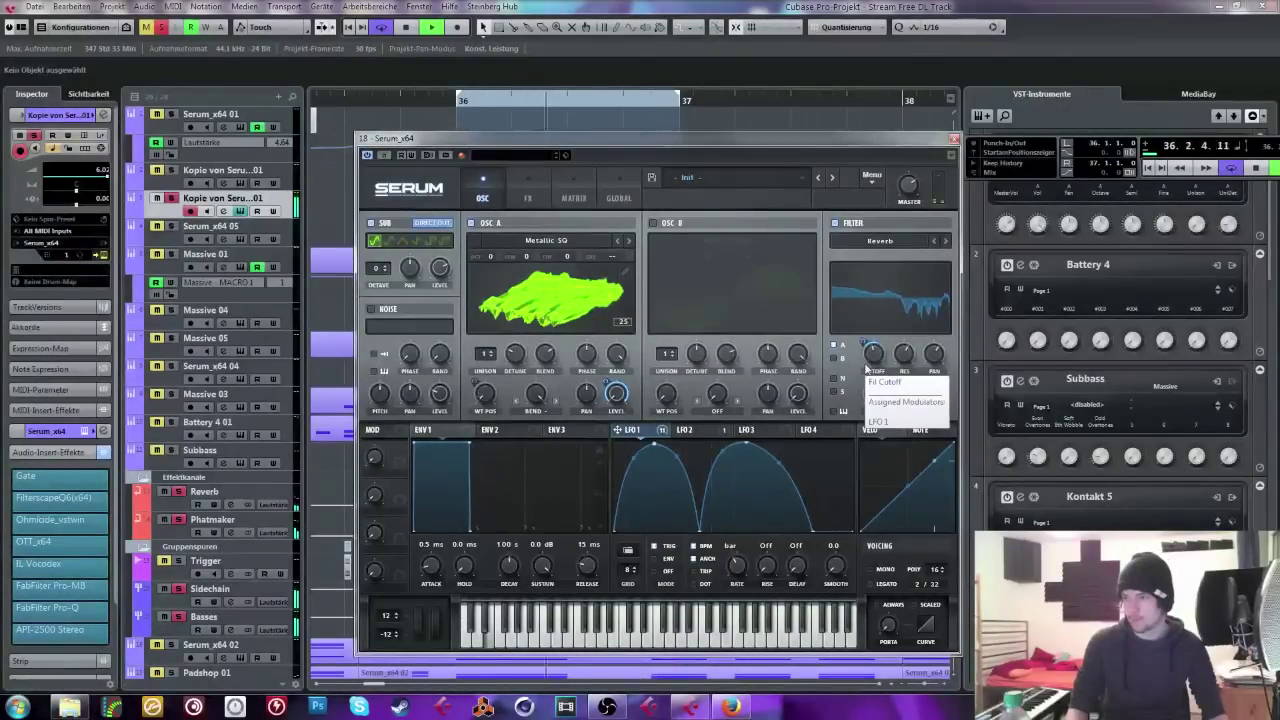
{"action": "left_click", "coordinate": [910, 342]}
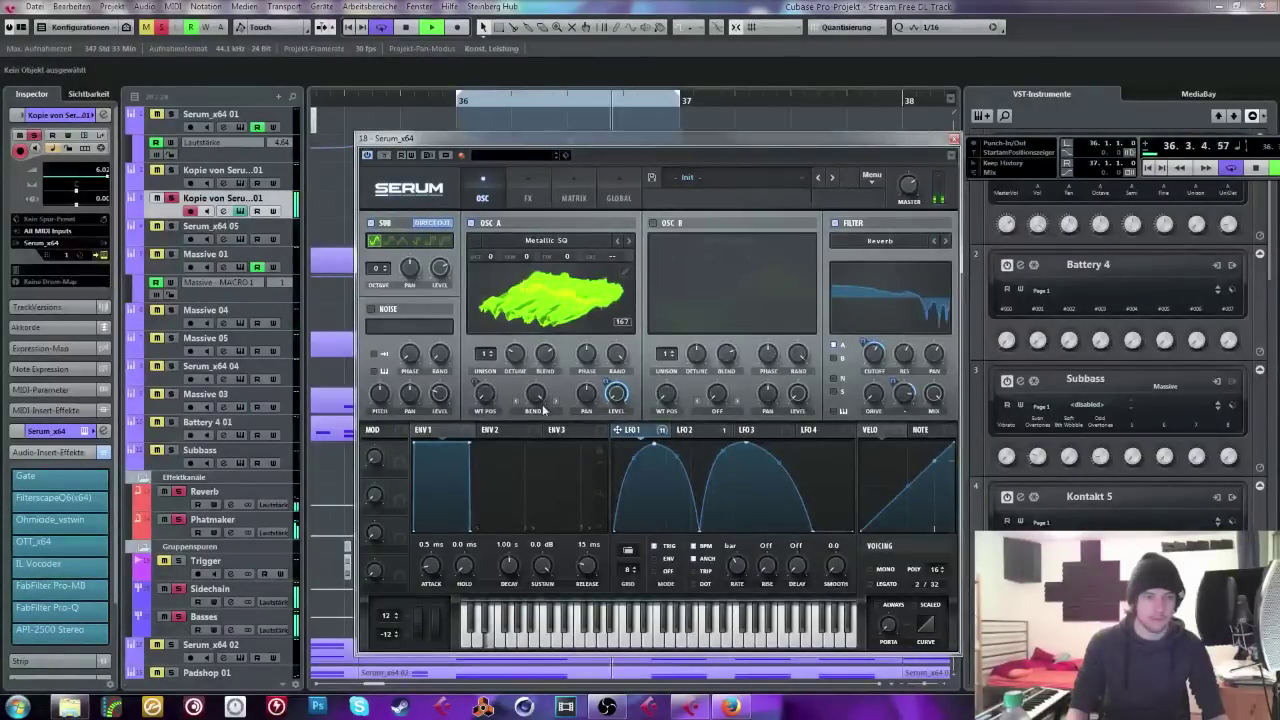
Step: Remove all modulators from oscillator A's wavetable position and readjust the position
{"action": "right_click", "coordinate": [479, 400]}
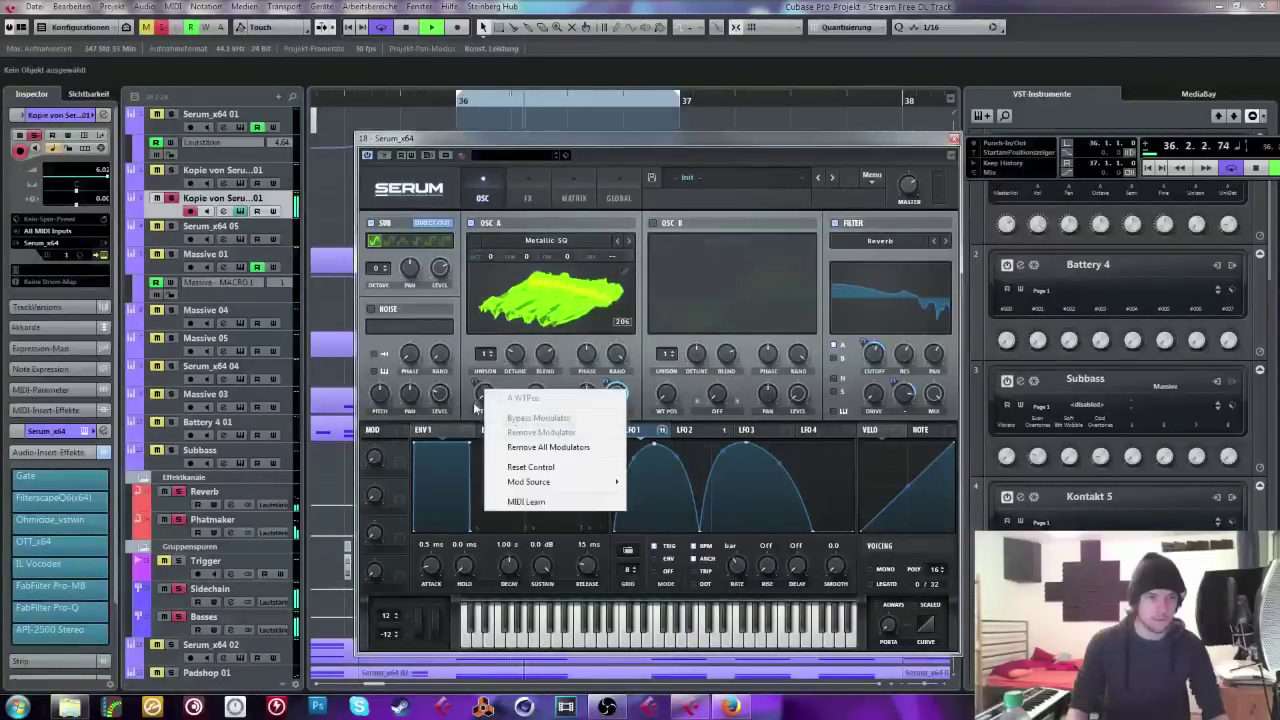
{"action": "left_click", "coordinate": [518, 446]}
{"action": "mouse_move", "coordinate": [492, 397]}
{"action": "left_mouse_down"}
{"action": "mouse_move", "coordinate": [496, 365]}
{"action": "mouse_move", "coordinate": [487, 381]}
{"action": "left_mouse_up"}
Step: Try the Percussion Hit Recycled SQ wavetable on oscillator A with a different wavetable position
{"action": "left_click", "coordinate": [626, 241]}
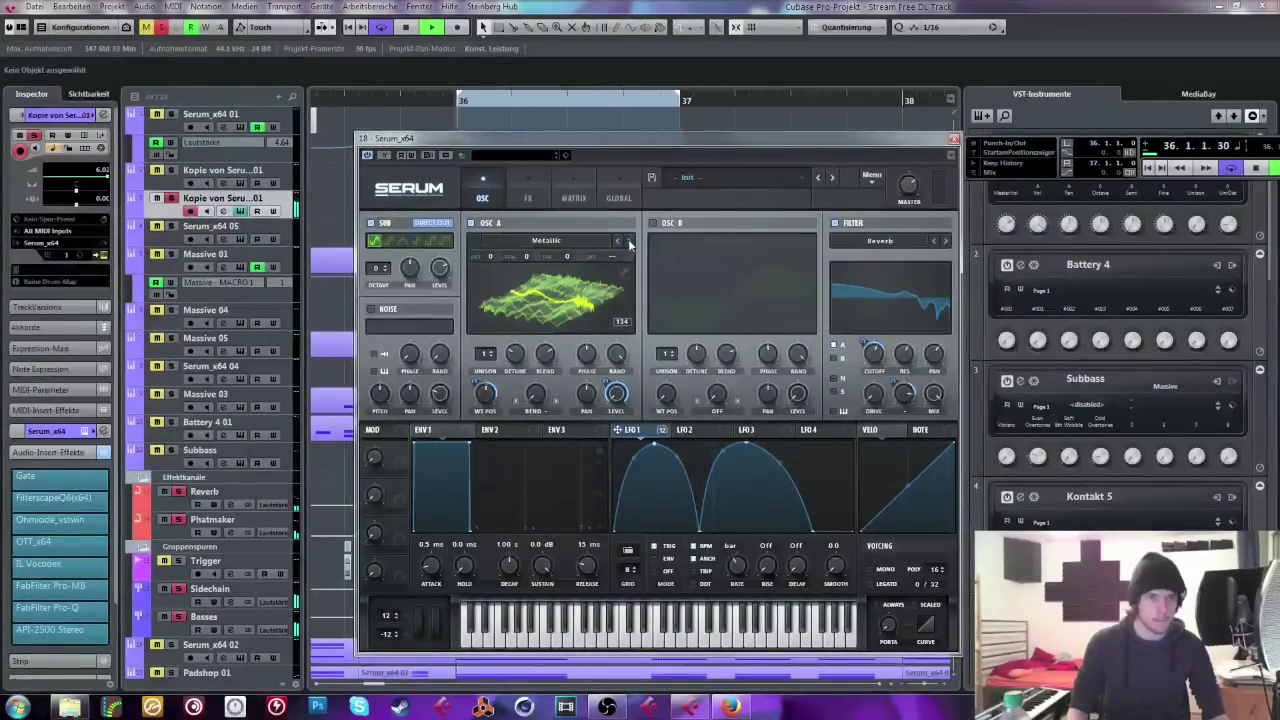
{"action": "left_click", "coordinate": [628, 239]}
{"action": "left_click_drag", "start_coordinate": [483, 397], "coordinate": [483, 422]}
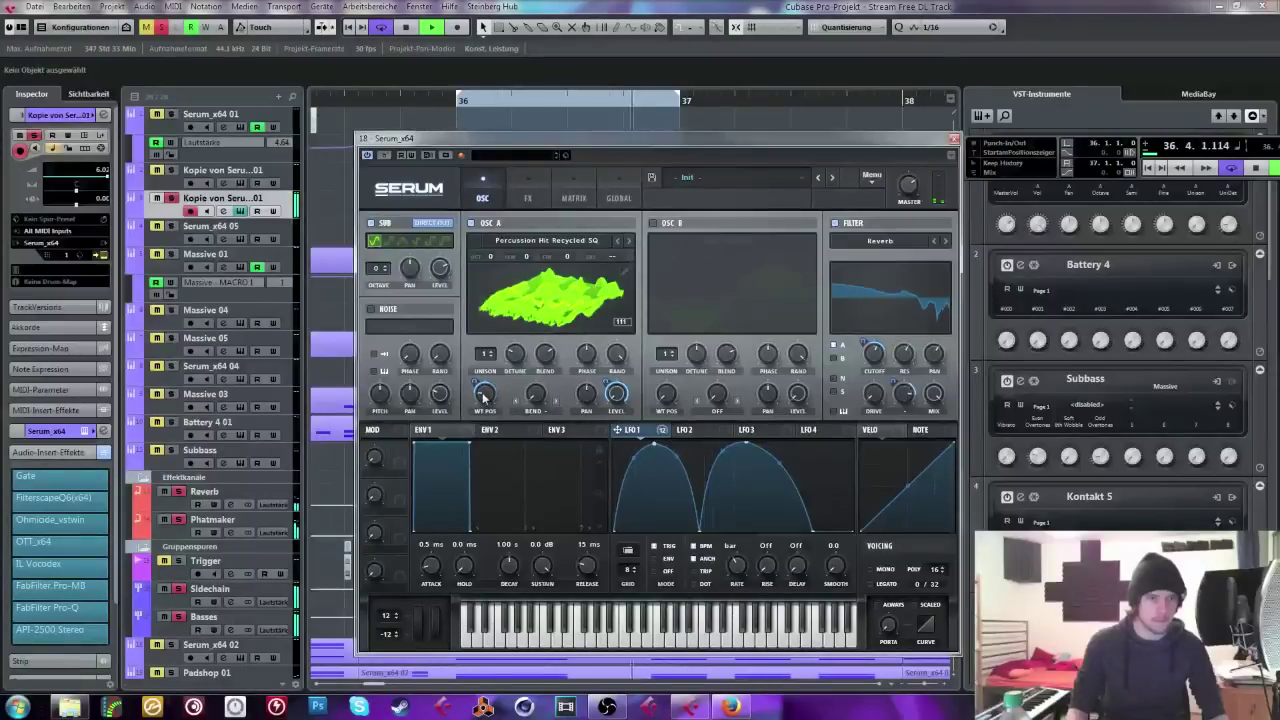
Step: Set oscillator A's warp mode to FM (from B) and enable oscillator B, adjusting the modulation amount
{"action": "left_click", "coordinate": [546, 411]}
{"action": "left_click", "coordinate": [558, 367]}
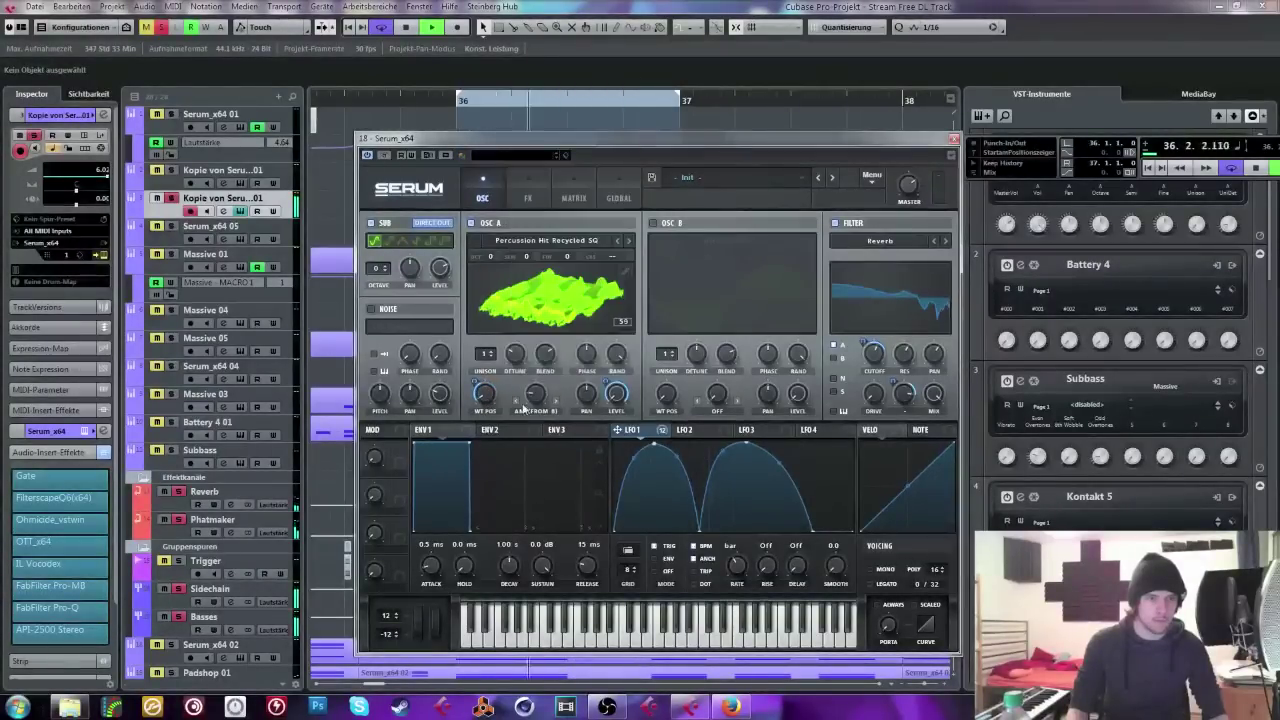
{"action": "left_click", "coordinate": [652, 223]}
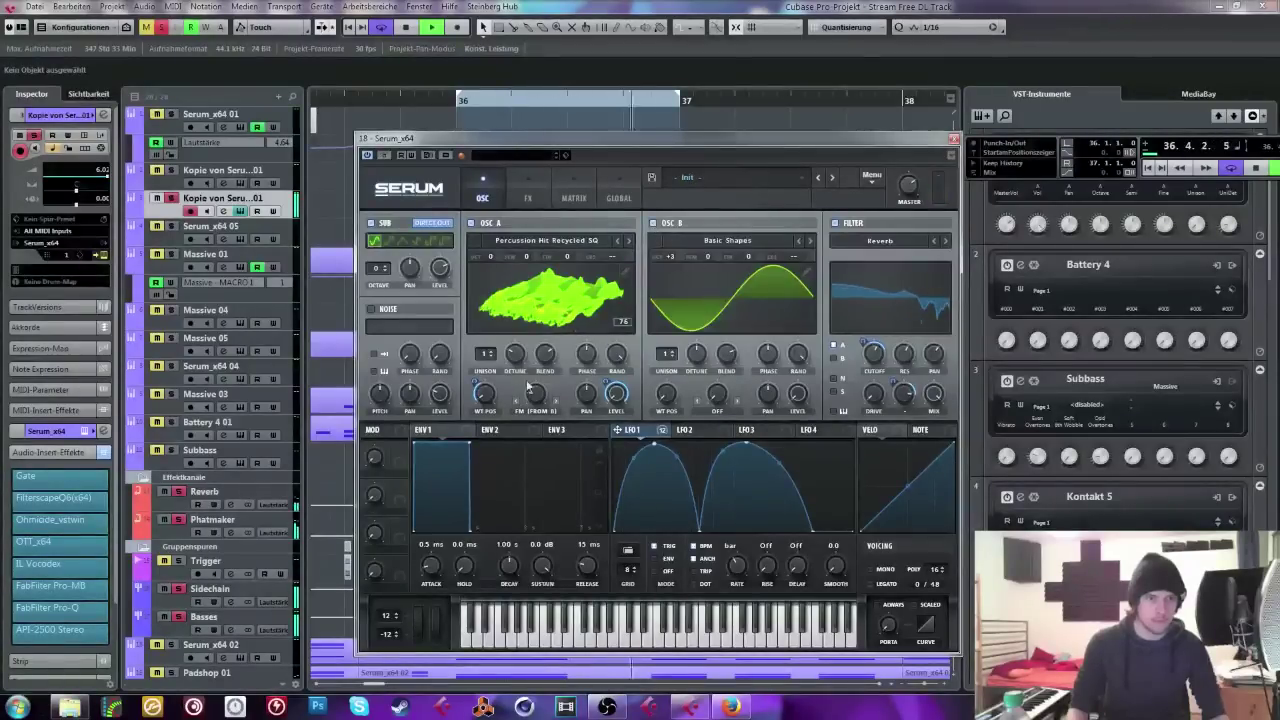
{"action": "left_click_drag", "start_coordinate": [528, 387], "coordinate": [486, 396]}
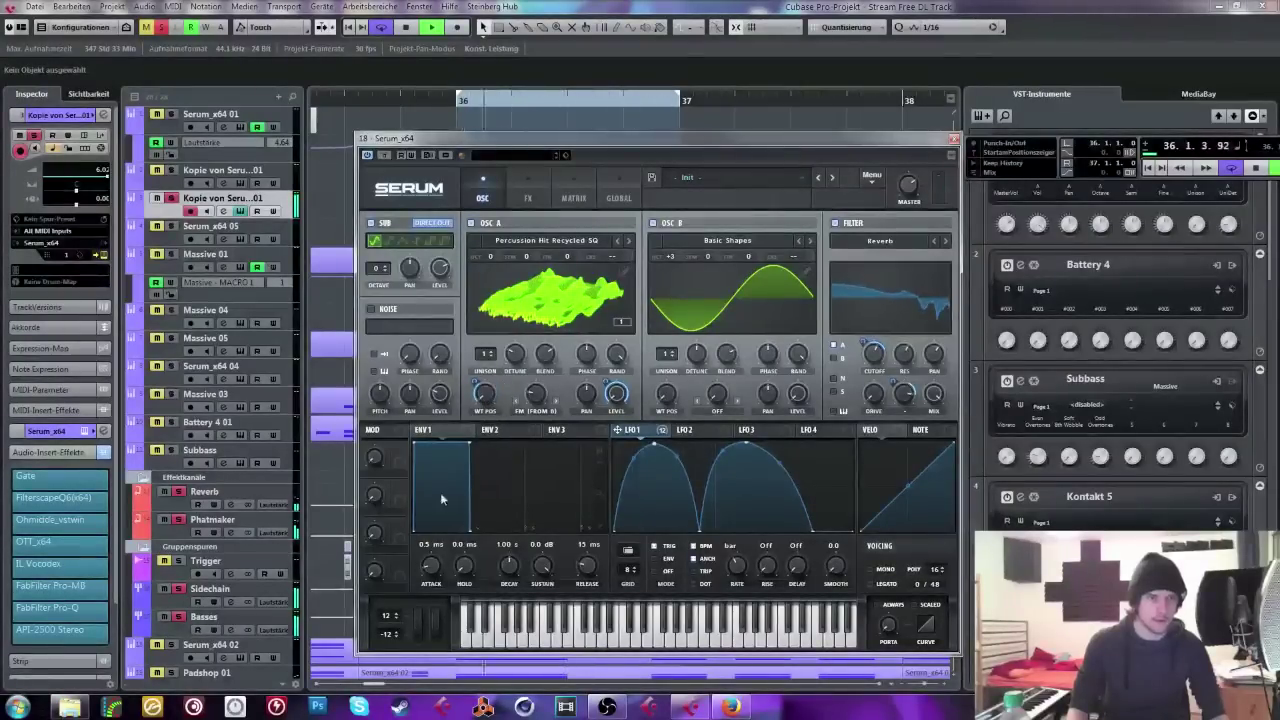
Step: Switch oscillator A's wavetable to Razorsharp 2 SQ and adjust its wavetable position
{"action": "left_click", "coordinate": [630, 242]}
{"action": "left_click", "coordinate": [630, 242]}
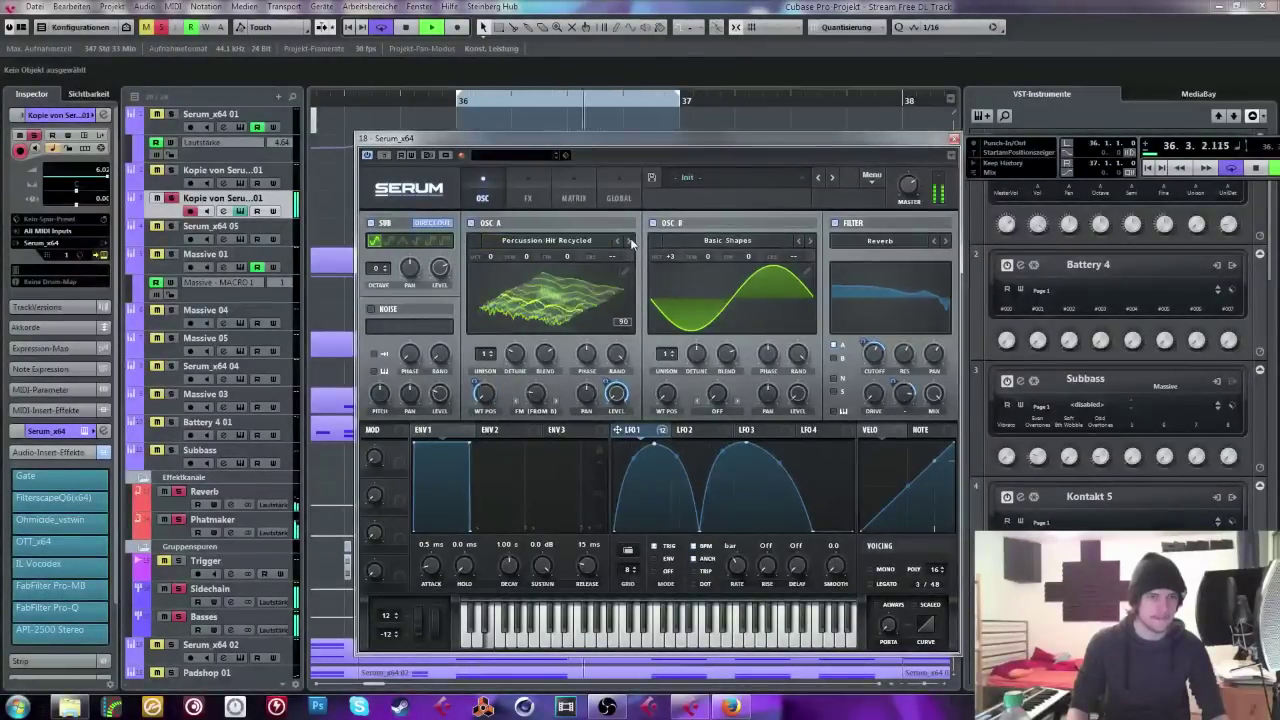
{"action": "left_click", "coordinate": [630, 242]}
{"action": "left_click", "coordinate": [630, 242]}
{"action": "mouse_move", "coordinate": [484, 394]}
{"action": "left_mouse_down"}
{"action": "mouse_move", "coordinate": [538, 397]}
{"action": "mouse_move", "coordinate": [481, 385]}
{"action": "left_mouse_up"}
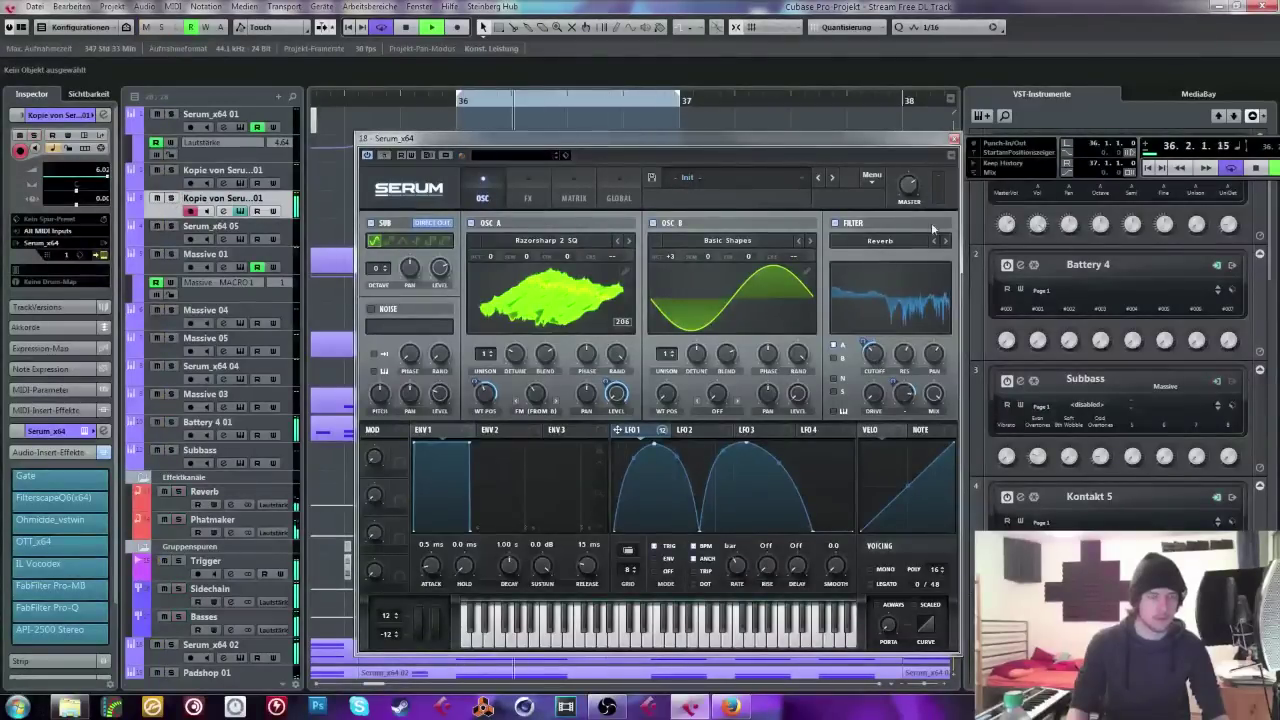
{"action": "mouse_move", "coordinate": [864, 344]}
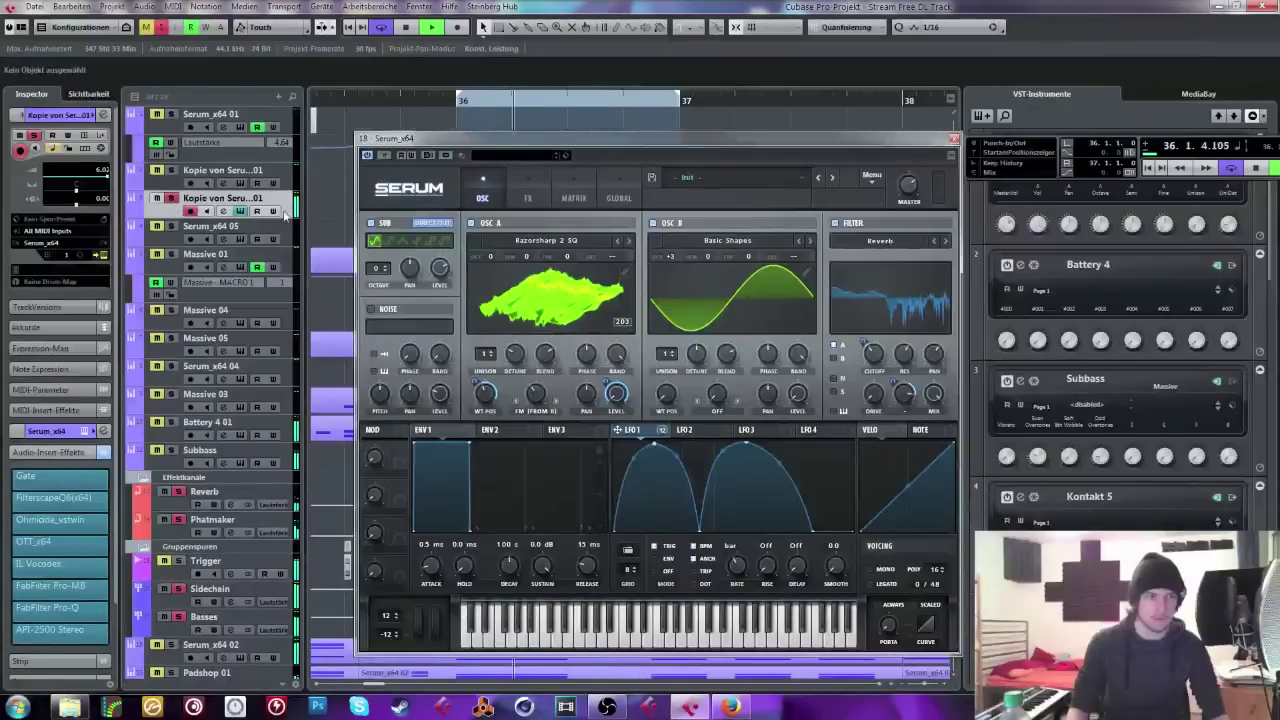
Step: Unsolo the copied Serum track, check its effects page during playback and close the Serum window
{"action": "key", "text": "space"}
{"action": "right_click", "coordinate": [876, 364]}
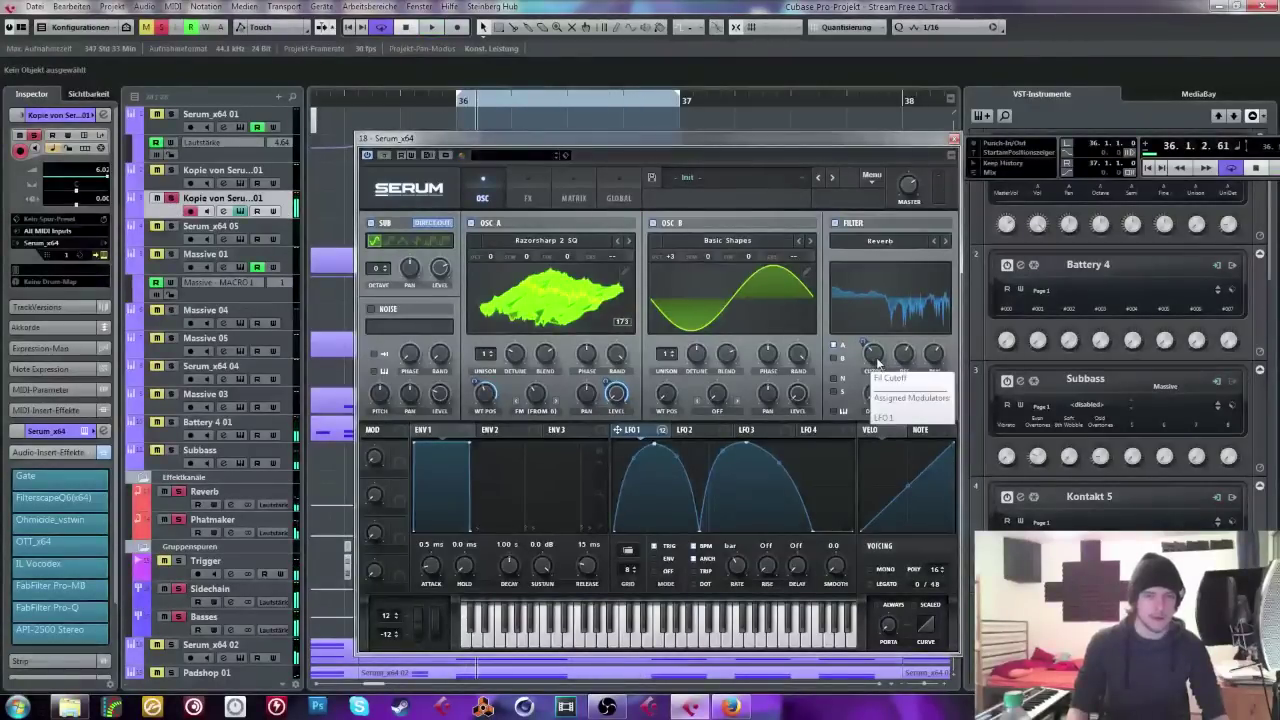
{"action": "left_click", "coordinate": [878, 364]}
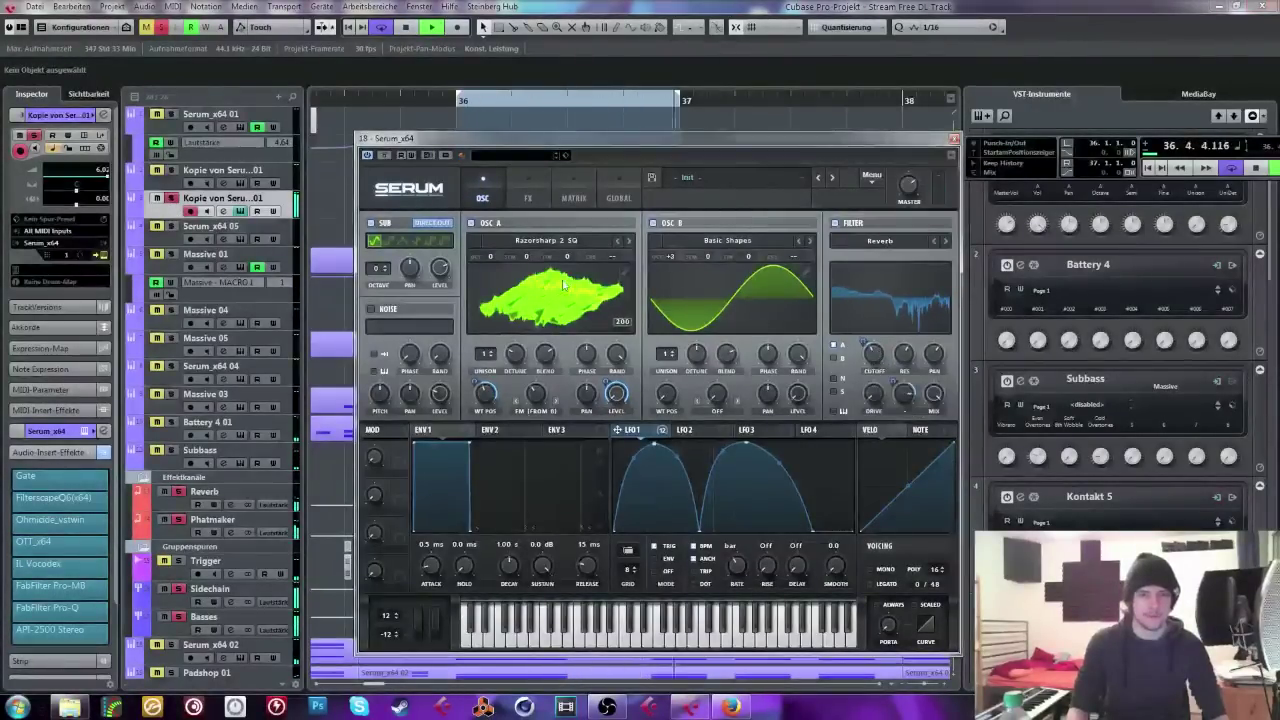
{"action": "left_click", "coordinate": [171, 199]}
{"action": "key", "text": "space"}
{"action": "left_click", "coordinate": [532, 188]}
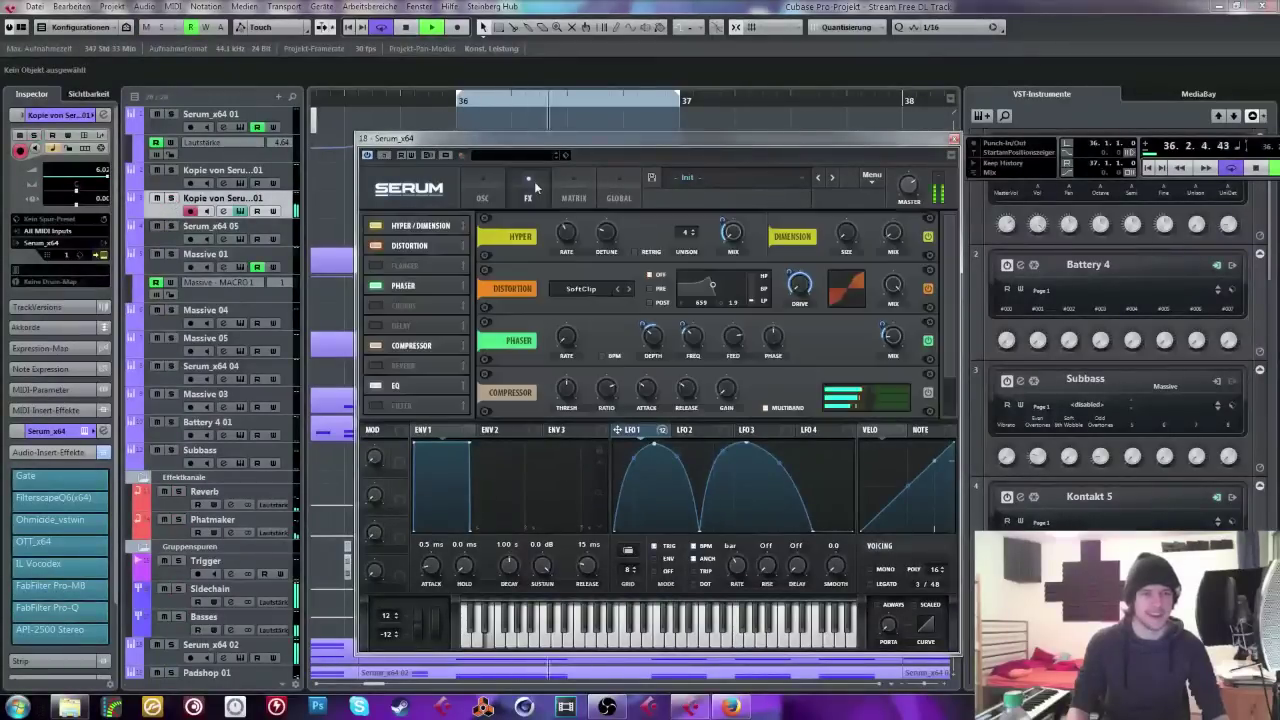
{"action": "left_click", "coordinate": [953, 138]}
{"action": "key", "text": "space"}
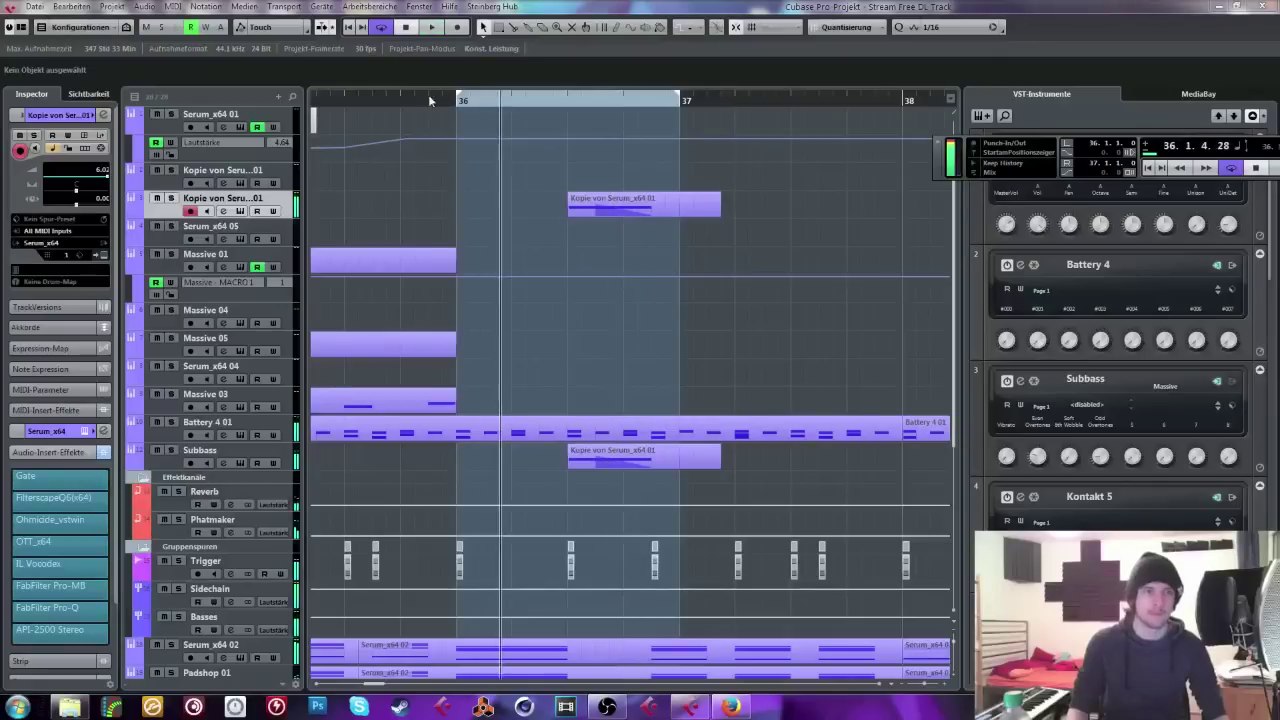
Step: Play the arrangement from just before bar 30 through the bar 36 fill to check the bass sounds in context
{"action": "key", "text": "space"}
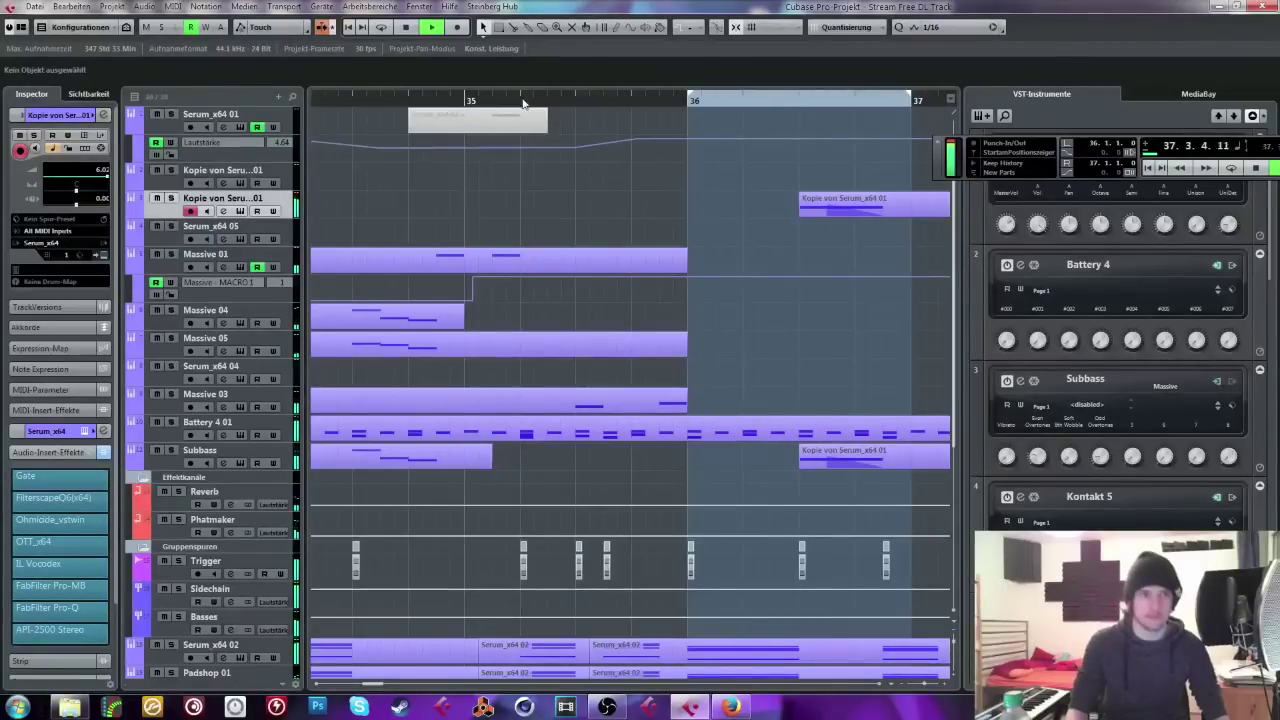
{"action": "left_click_drag", "start_coordinate": [523, 103], "coordinate": [529, 43]}
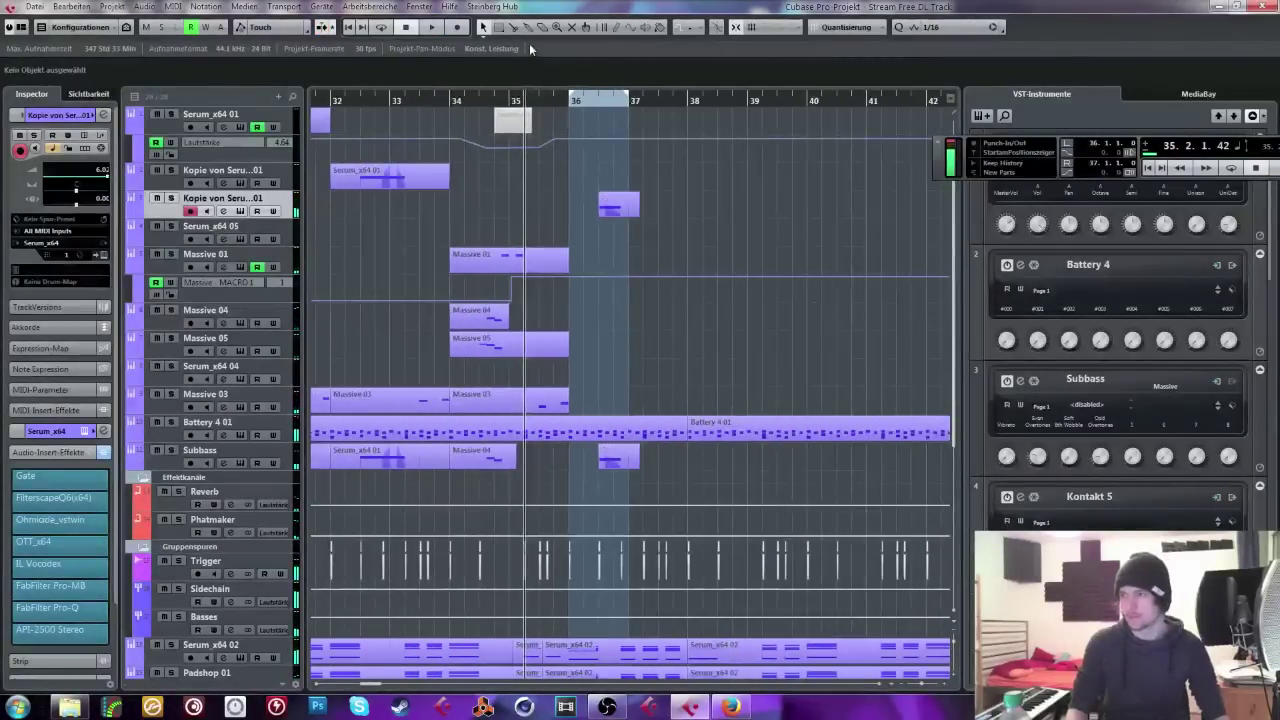
{"action": "key", "text": "alt+Tab"}
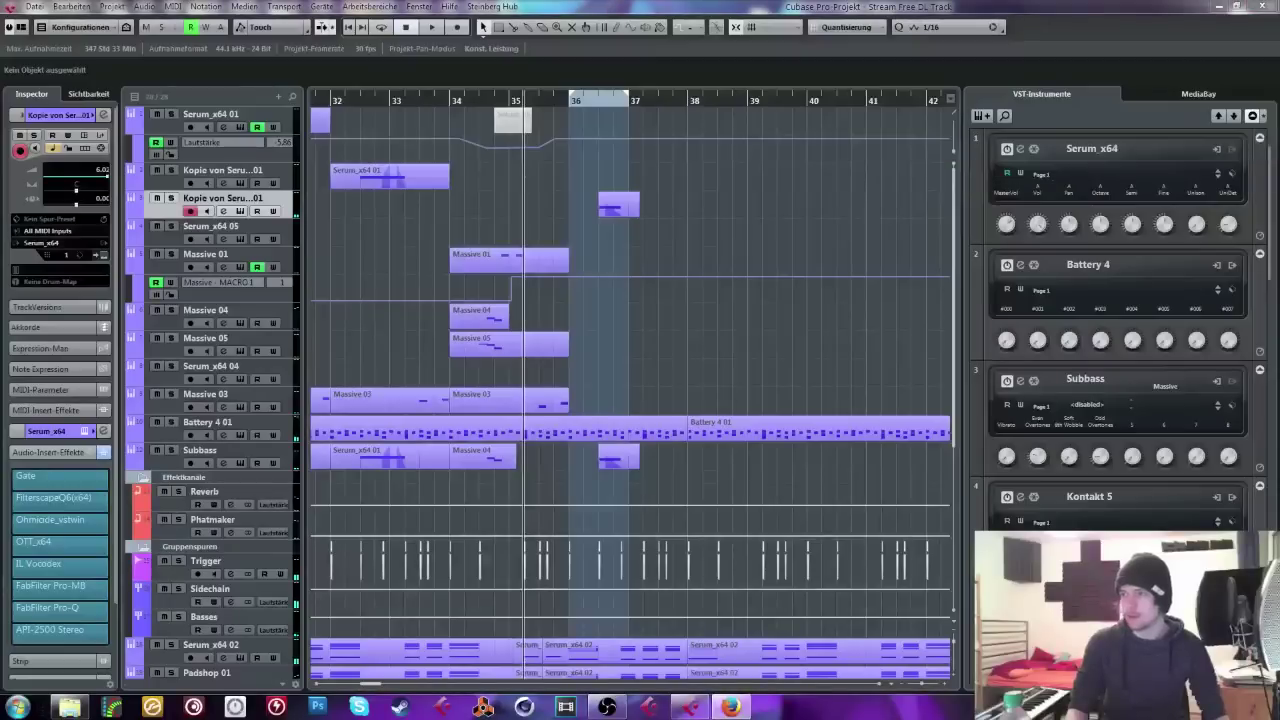
{"action": "left_click", "coordinate": [338, 100]}
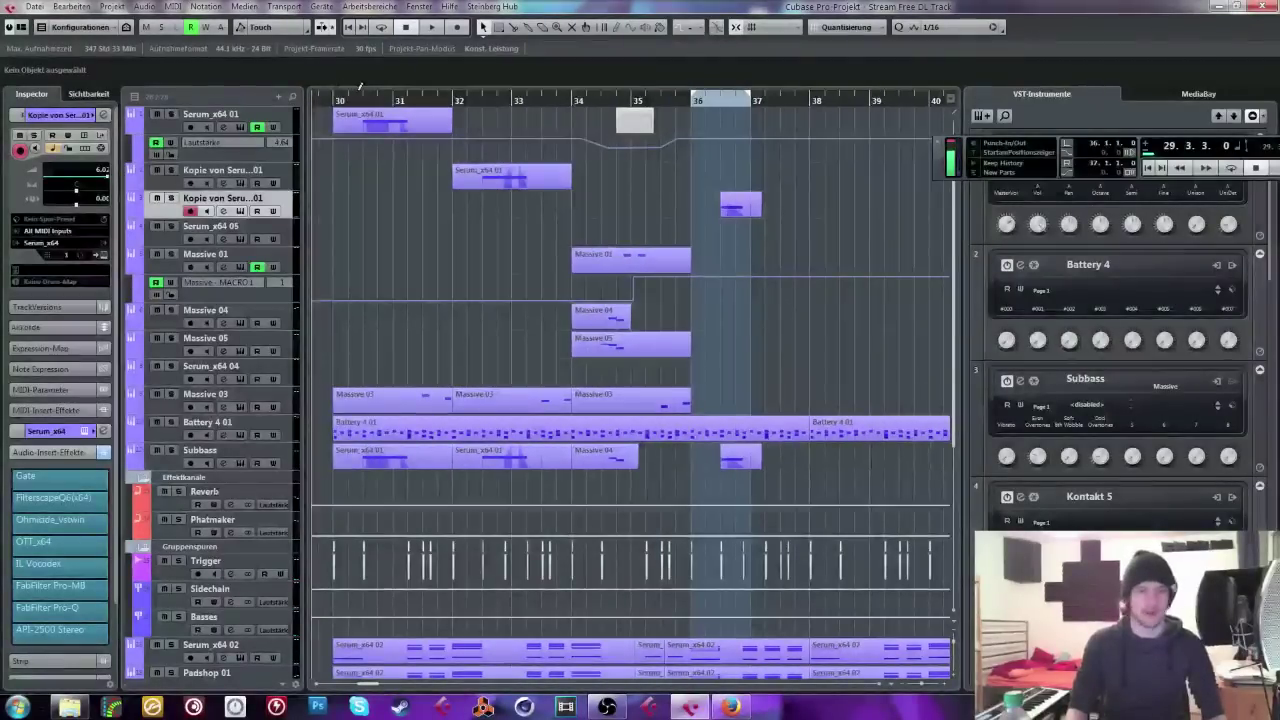
{"action": "left_click_drag", "start_coordinate": [360, 90], "coordinate": [606, 80]}
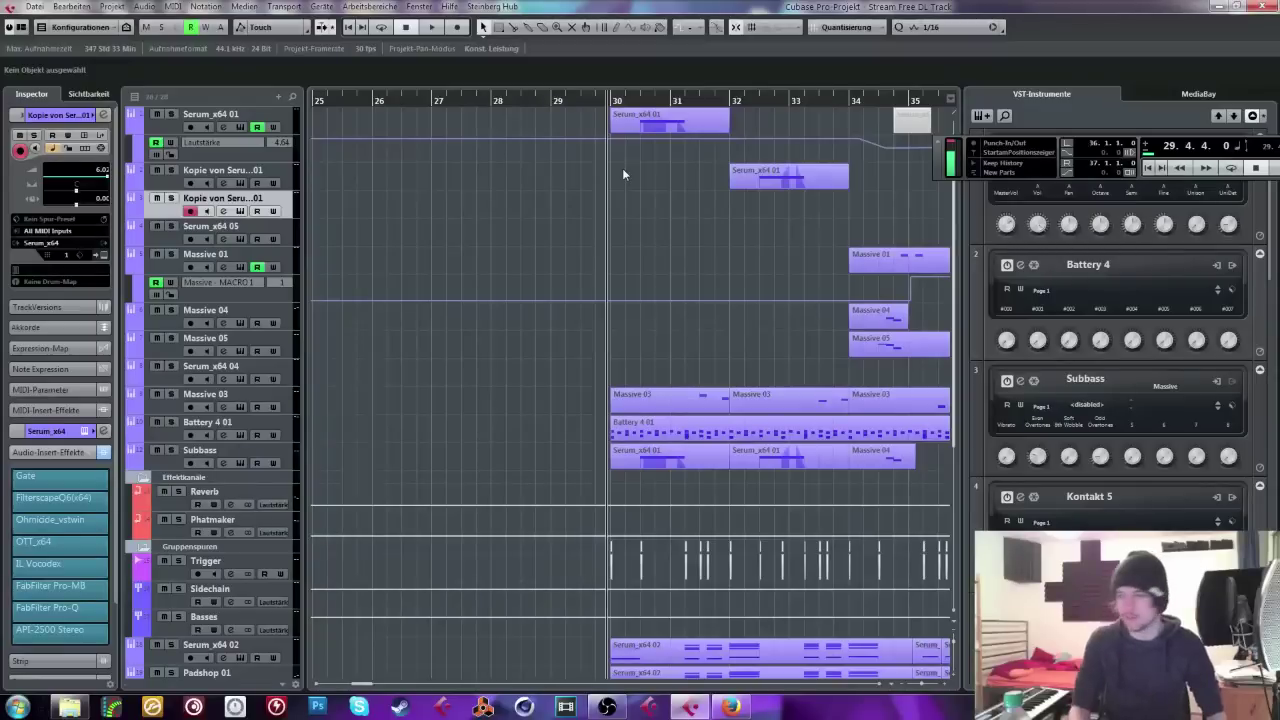
{"action": "key", "text": "space"}
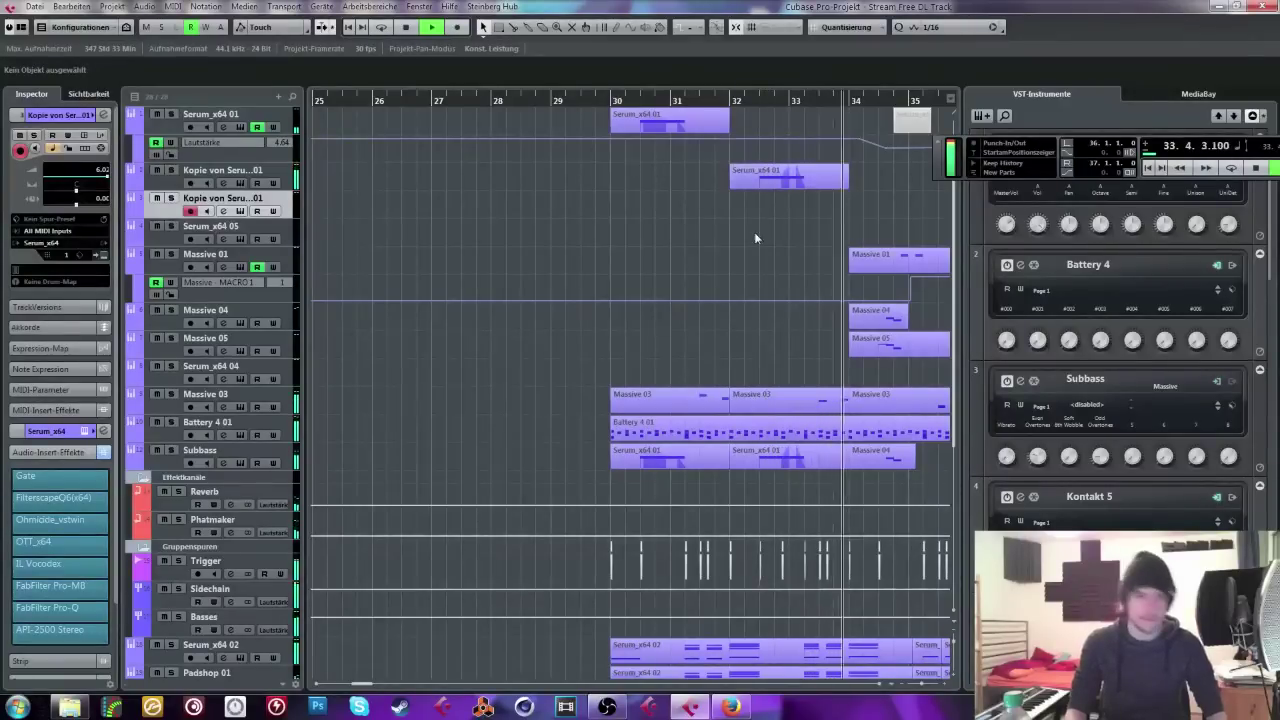
{"action": "scroll", "coordinate": [698, 215], "scroll_direction": "right", "scroll_amount": 5}
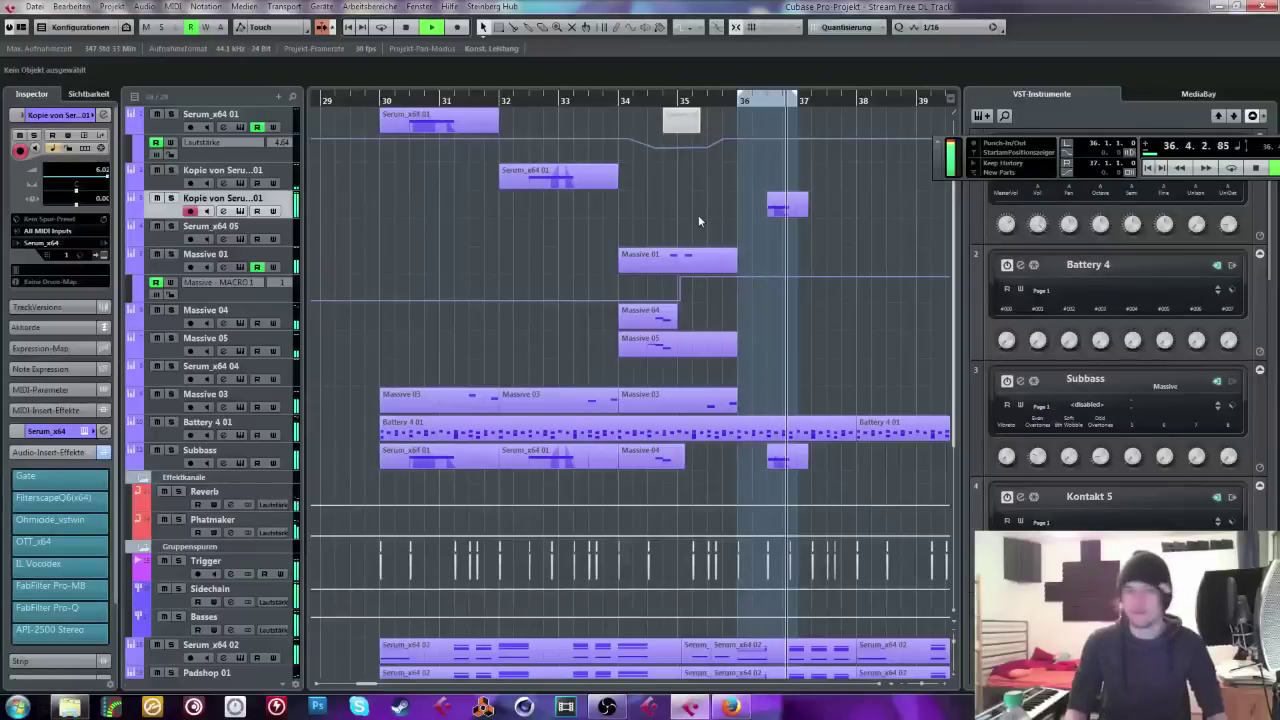
{"action": "scroll", "coordinate": [894, 260], "scroll_direction": "right", "scroll_amount": 2}
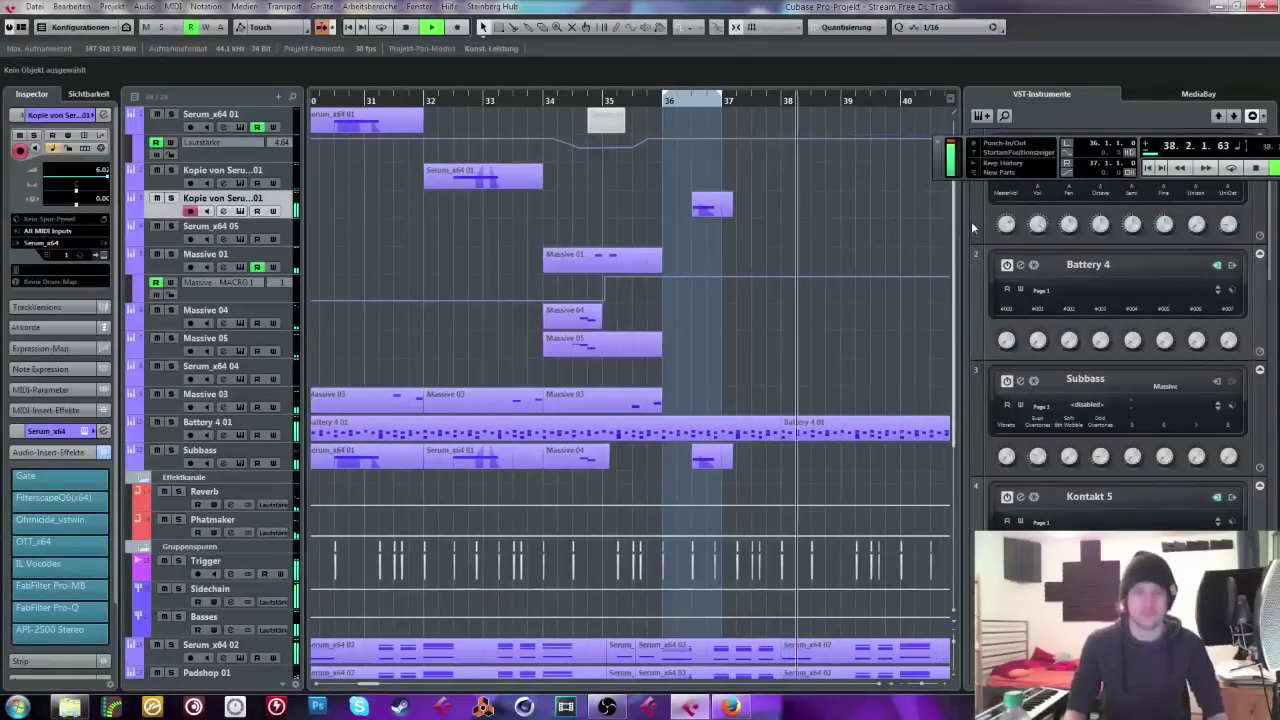
{"action": "key", "text": "space"}
Step: Copy the Serum, Massive and Subbass events starting at bar 30 so that the copies begin at bar 38
{"action": "left_click_drag", "start_coordinate": [313, 99], "coordinate": [313, 58]}
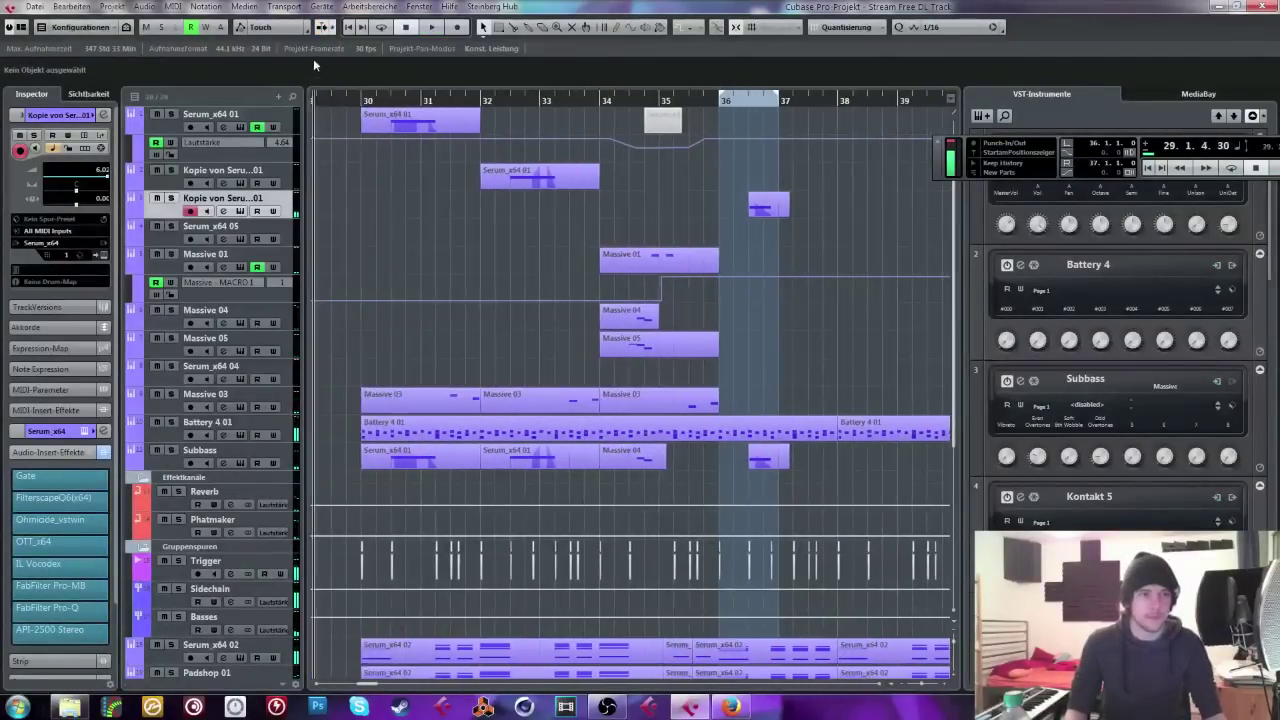
{"action": "left_click_drag", "start_coordinate": [349, 112], "coordinate": [808, 398]}
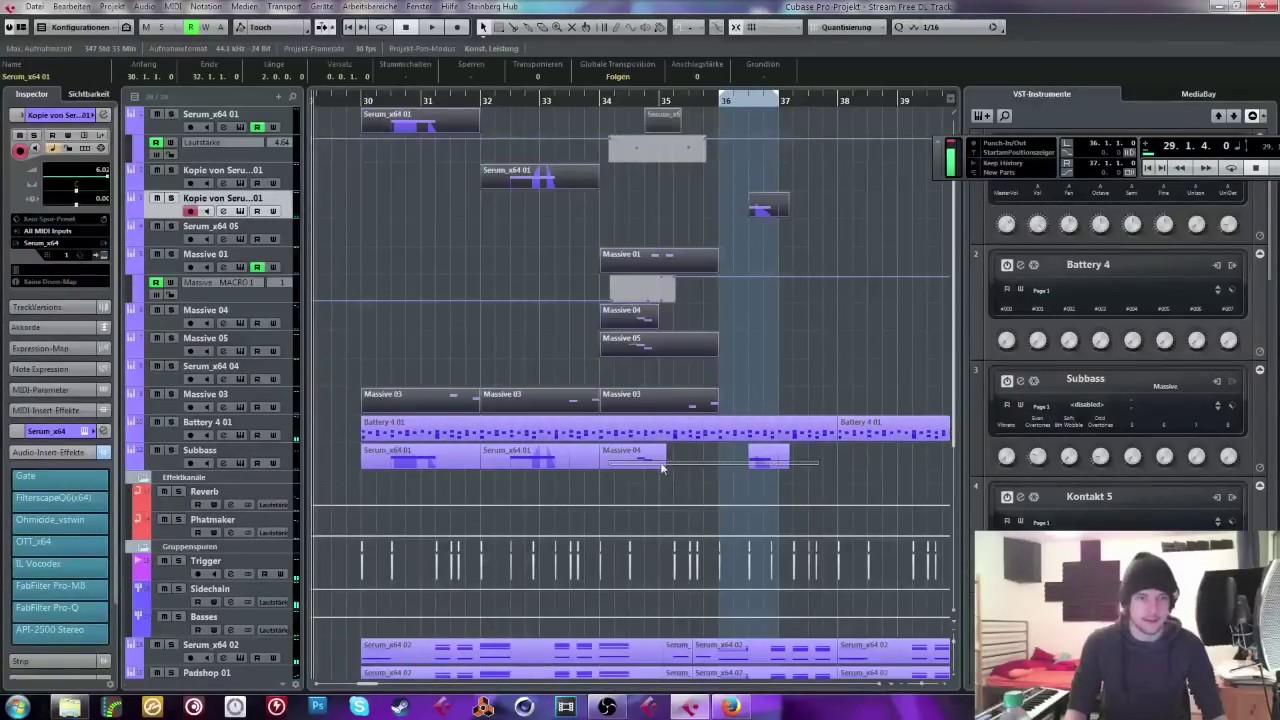
{"action": "left_click_drag", "start_coordinate": [442, 402], "coordinate": [878, 470]}
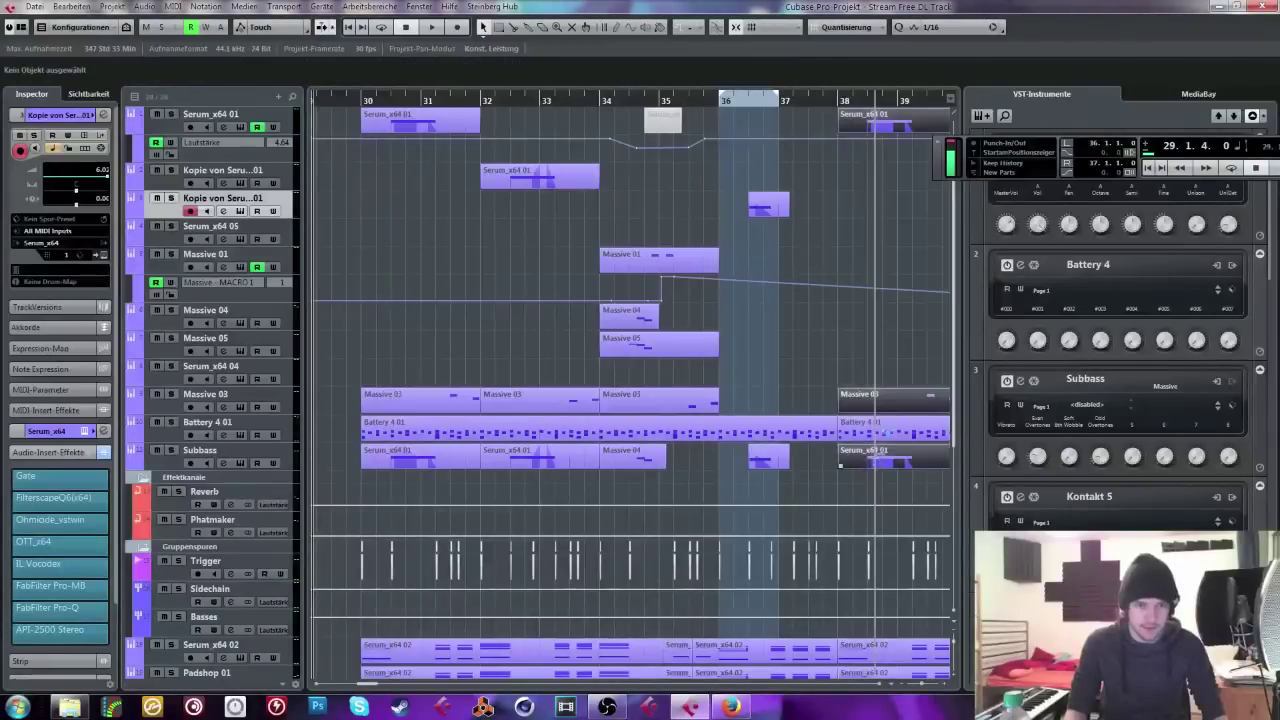
{"action": "left_click", "coordinate": [856, 224]}
{"action": "left_click", "coordinate": [810, 100]}
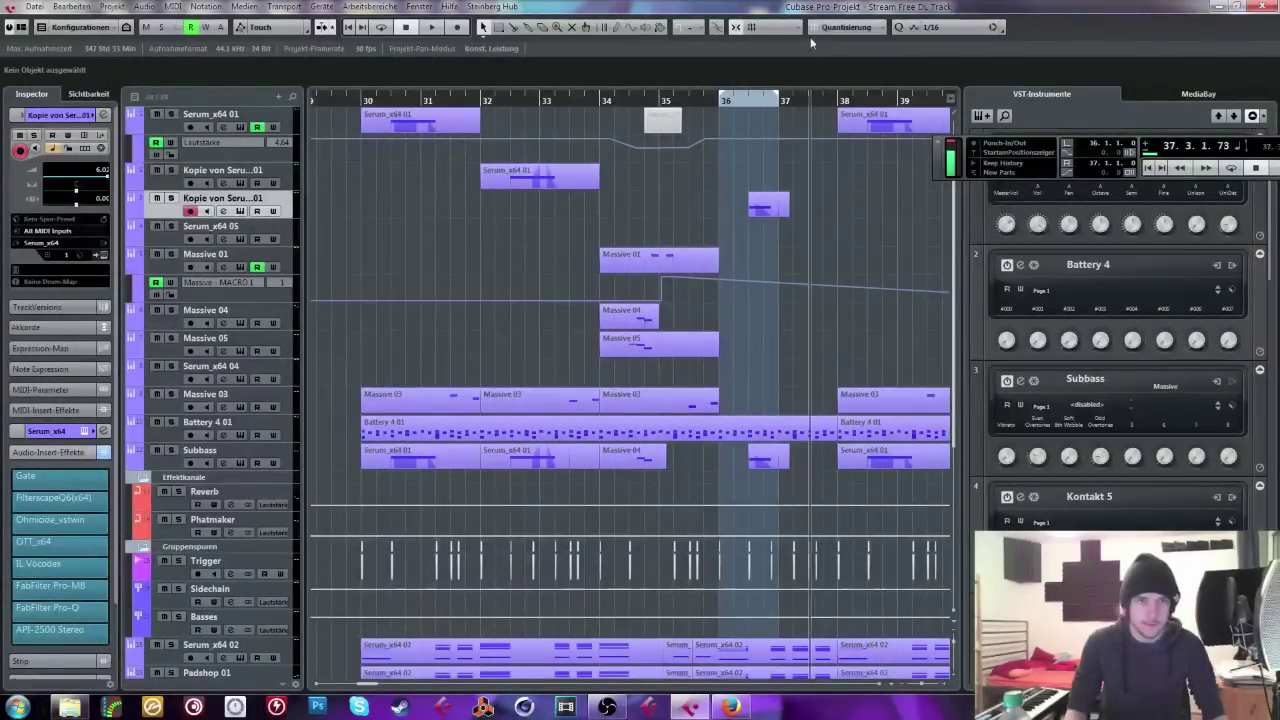
{"action": "left_click_drag", "start_coordinate": [811, 43], "coordinate": [811, 10]}
Step: Delete the leftover events after bar 46 on the MIDI 01 and Massive 01 tracks
{"action": "scroll", "coordinate": [746, 262], "scroll_direction": "down", "scroll_amount": 5}
{"action": "left_click_drag", "start_coordinate": [597, 98], "coordinate": [649, 183]}
{"action": "key", "text": "space"}
{"action": "left_click_drag", "start_coordinate": [614, 526], "coordinate": [772, 490]}
{"action": "key", "text": "Delete"}
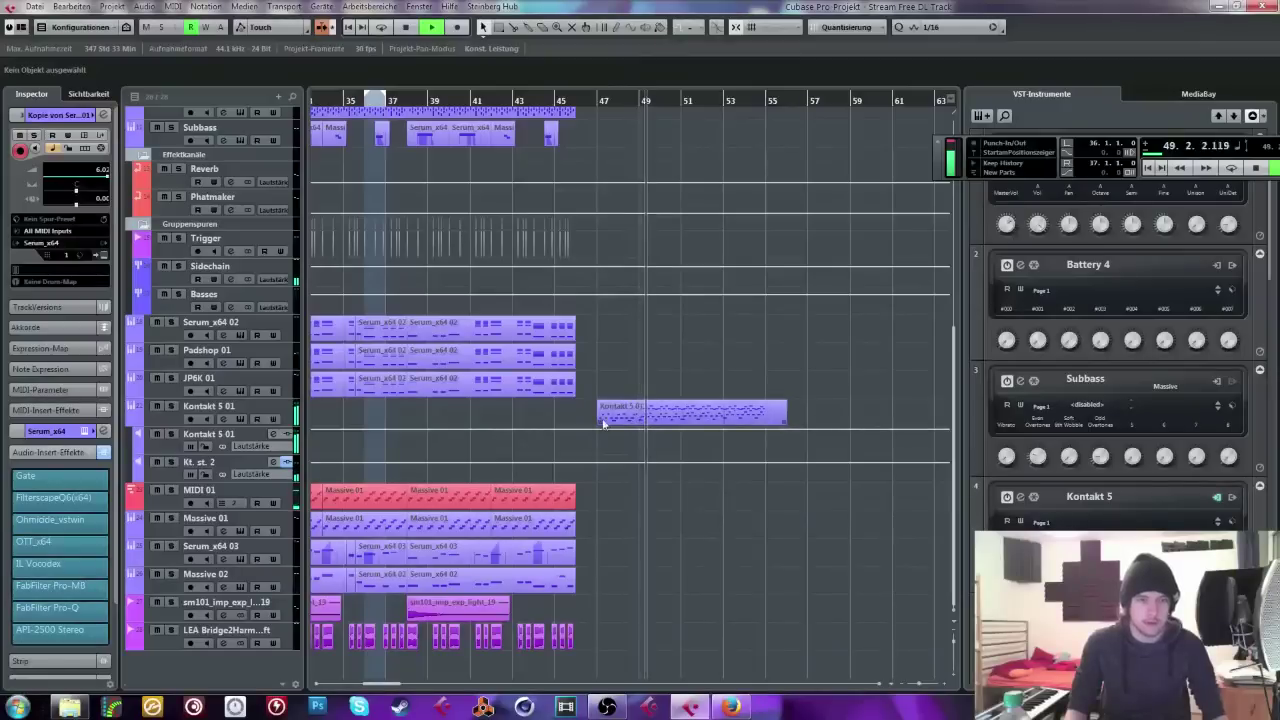
Step: Move the Kontakt 5 01 event to the start of bar 46, directly after the existing section
{"action": "left_click_drag", "start_coordinate": [708, 414], "coordinate": [630, 414]}
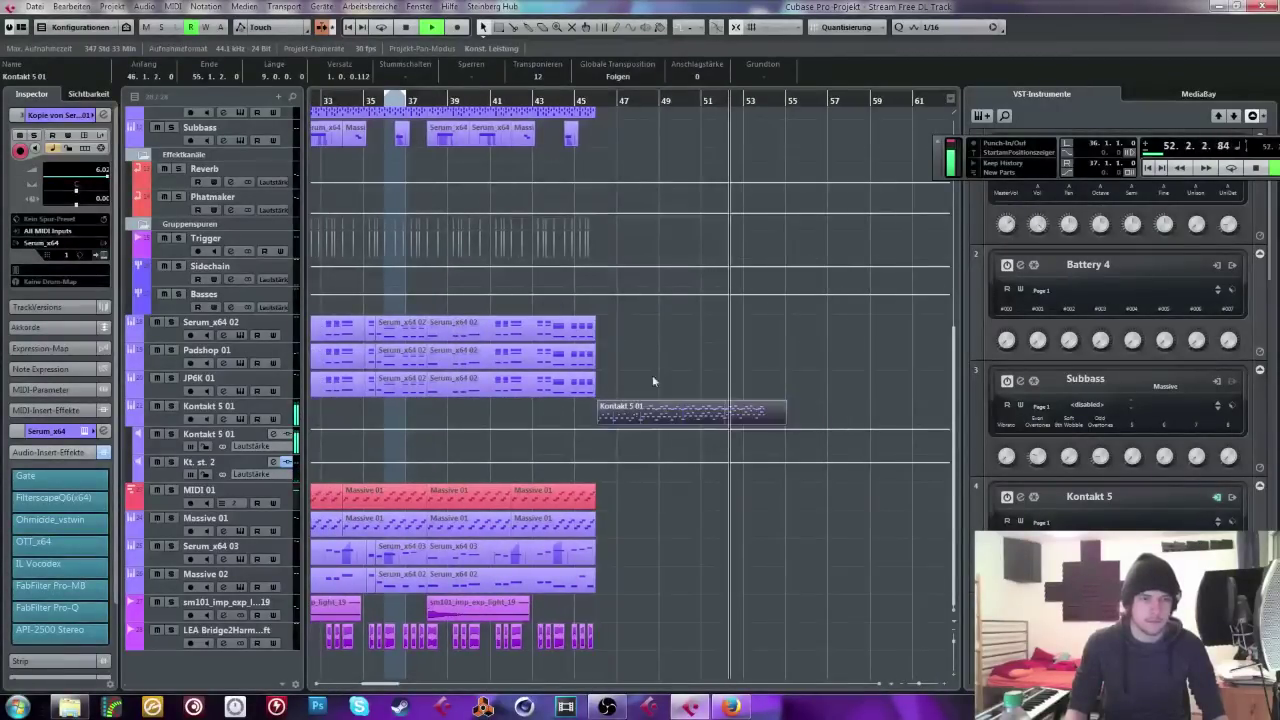
{"action": "key", "text": "space"}
{"action": "key", "text": "h"}
{"action": "key", "text": "h"}
{"action": "key", "text": "h"}
{"action": "key", "text": "h"}
{"action": "key", "text": "h"}
{"action": "key", "text": "h"}
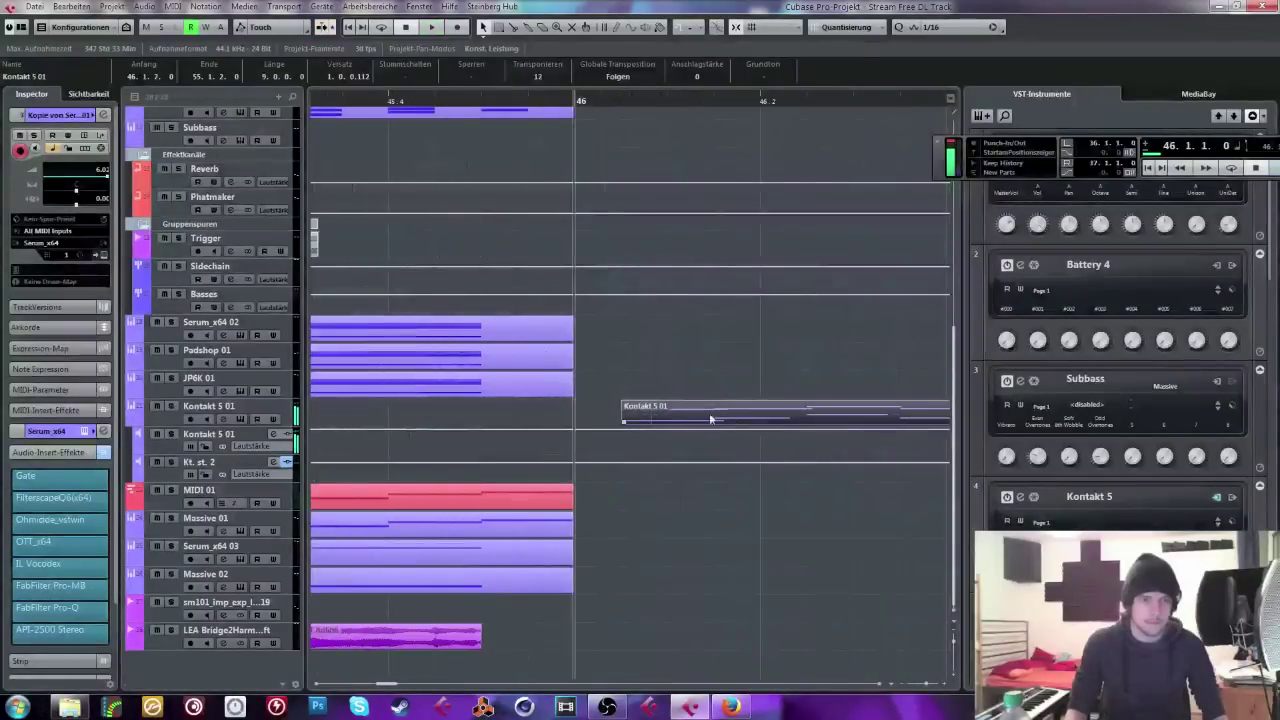
Step: Try removing the repeated C2 notes in bars 46 and 47 of the Kontakt 5 01 part and play it back
{"action": "double_click", "coordinate": [710, 419]}
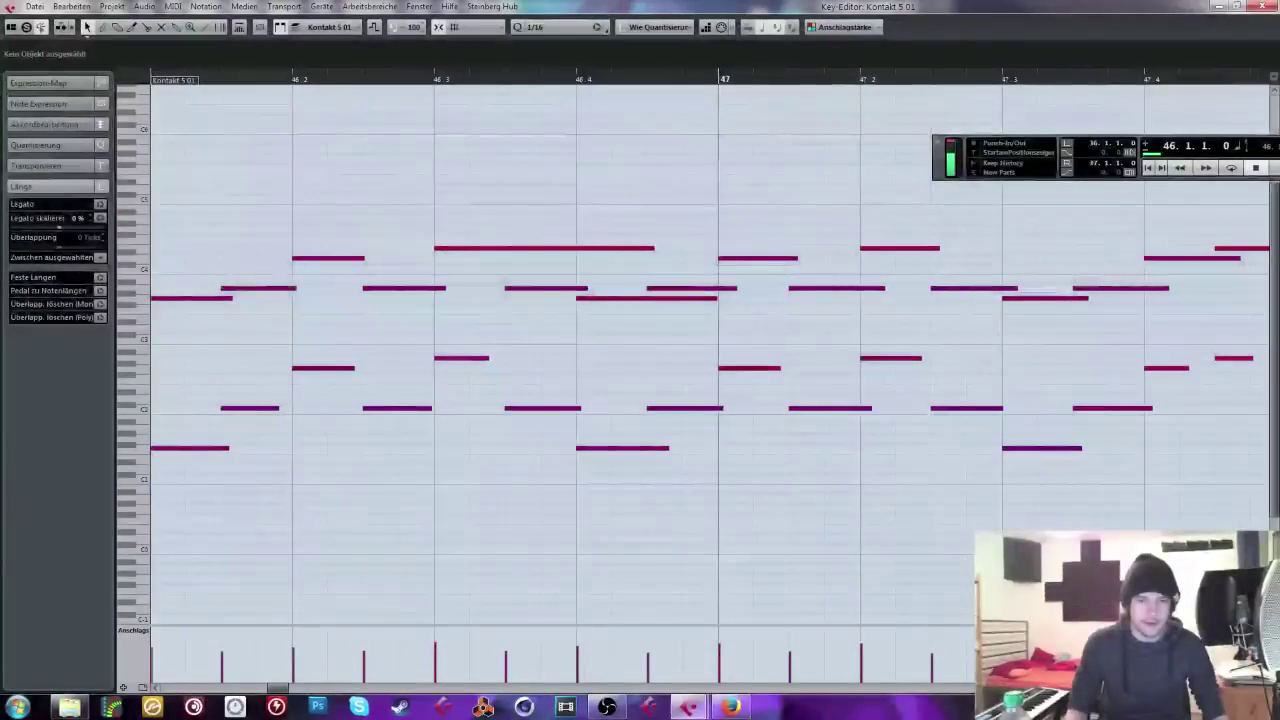
{"action": "key", "text": "g"}
{"action": "key", "text": "g"}
{"action": "key", "text": "g"}
{"action": "key", "text": "g"}
{"action": "key", "text": "h"}
{"action": "key", "text": "h"}
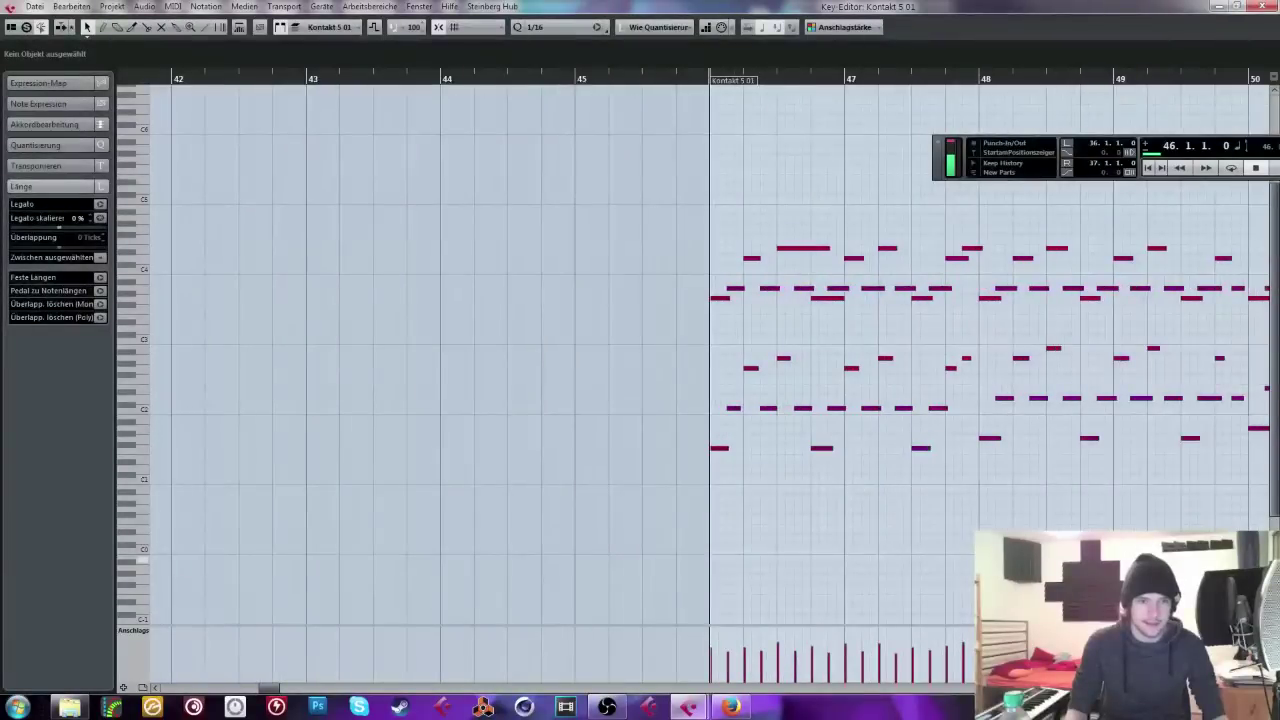
{"action": "scroll", "coordinate": [381, 411], "scroll_direction": "right", "scroll_amount": 4}
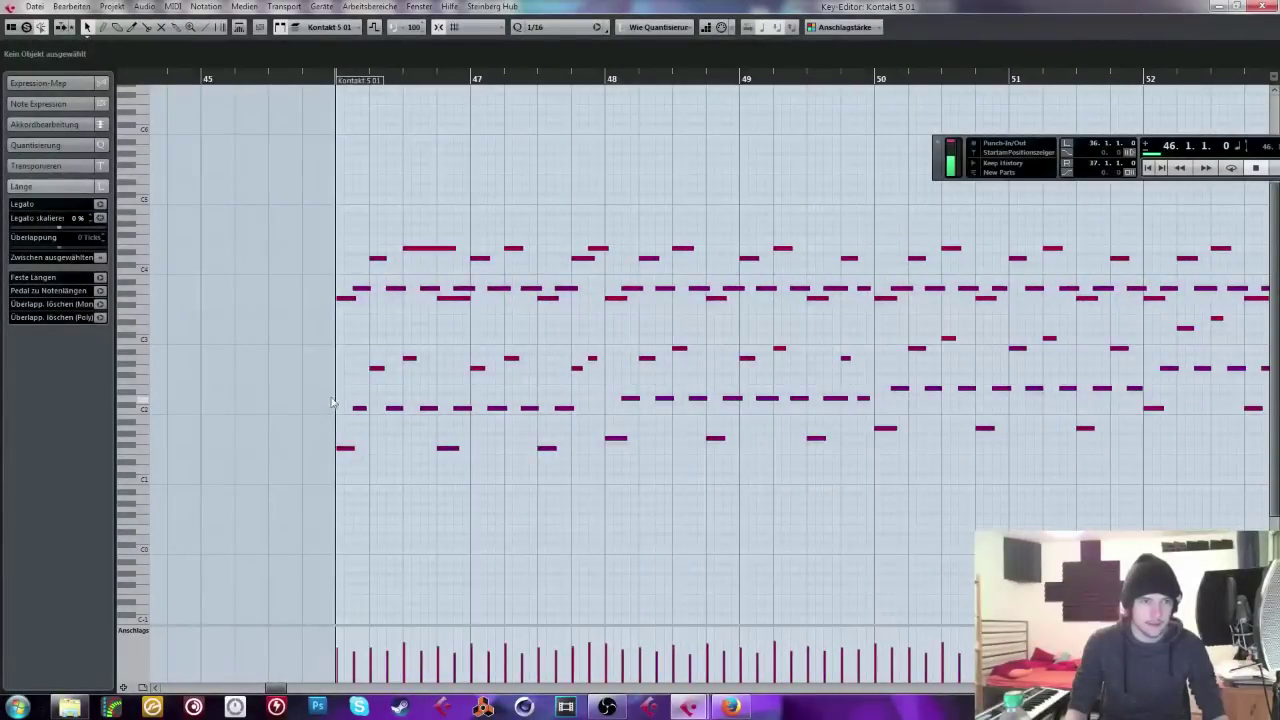
{"action": "left_click_drag", "start_coordinate": [333, 403], "coordinate": [598, 418]}
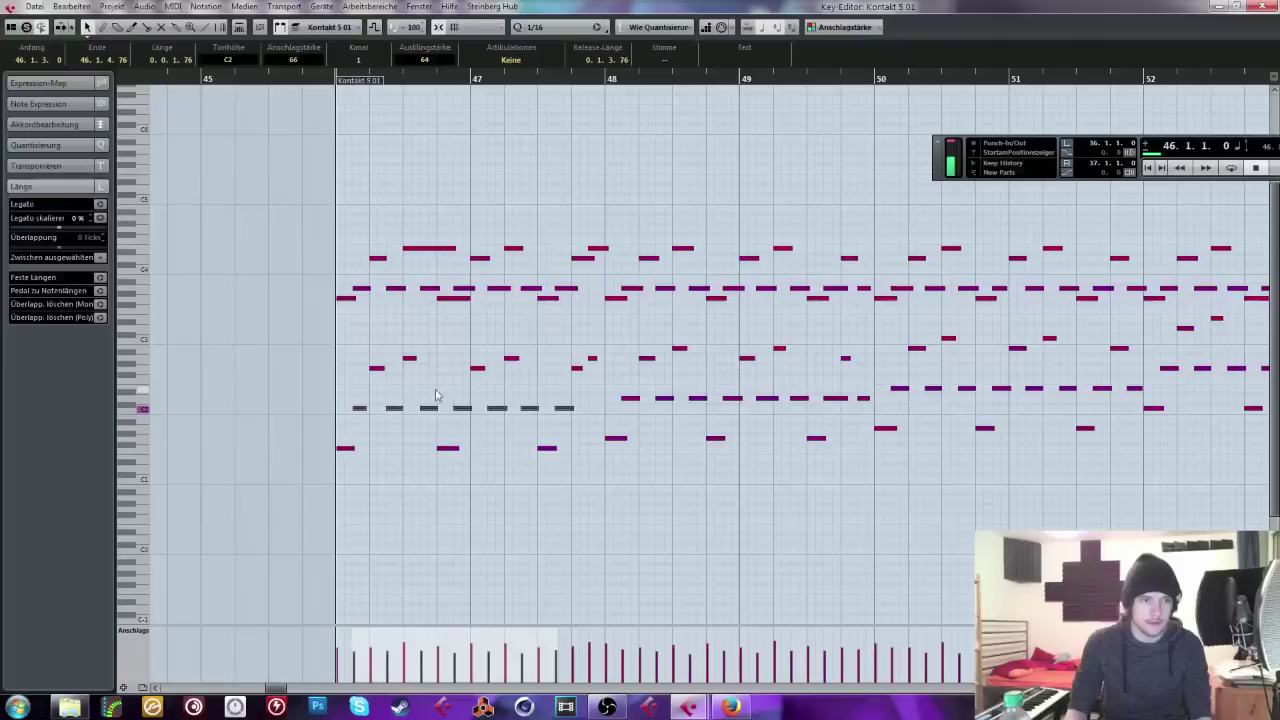
{"action": "key", "text": "Delete"}
{"action": "key", "text": "space"}
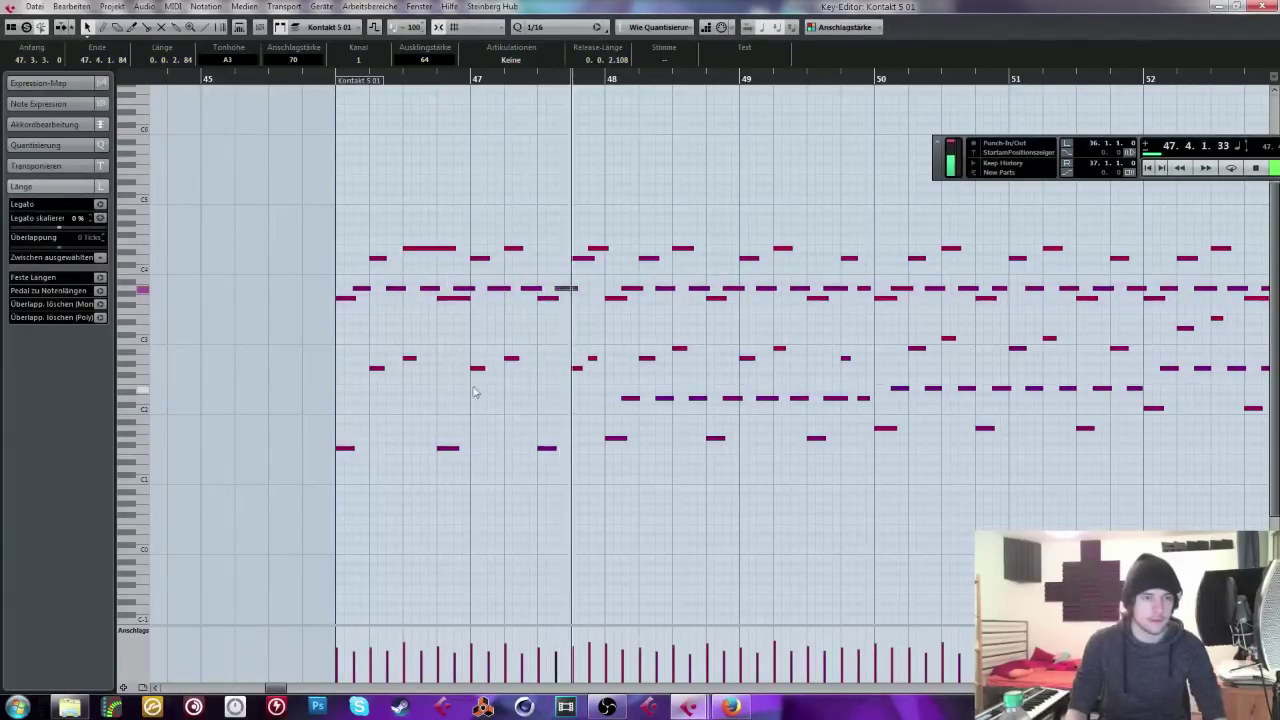
Step: Undo the deletion of the C2 notes and close the Key Editor
{"action": "left_click_drag", "start_coordinate": [612, 389], "coordinate": [874, 405]}
{"action": "key", "text": "ctrl+z"}
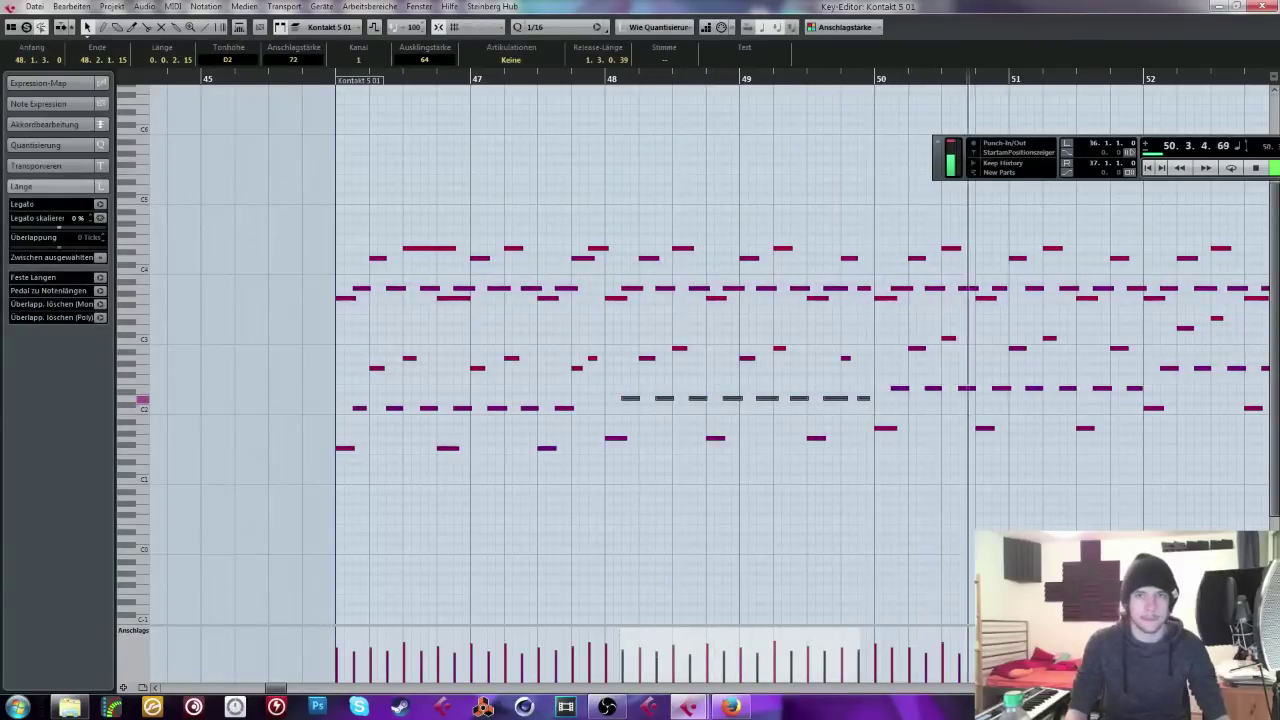
{"action": "key", "text": "Escape"}
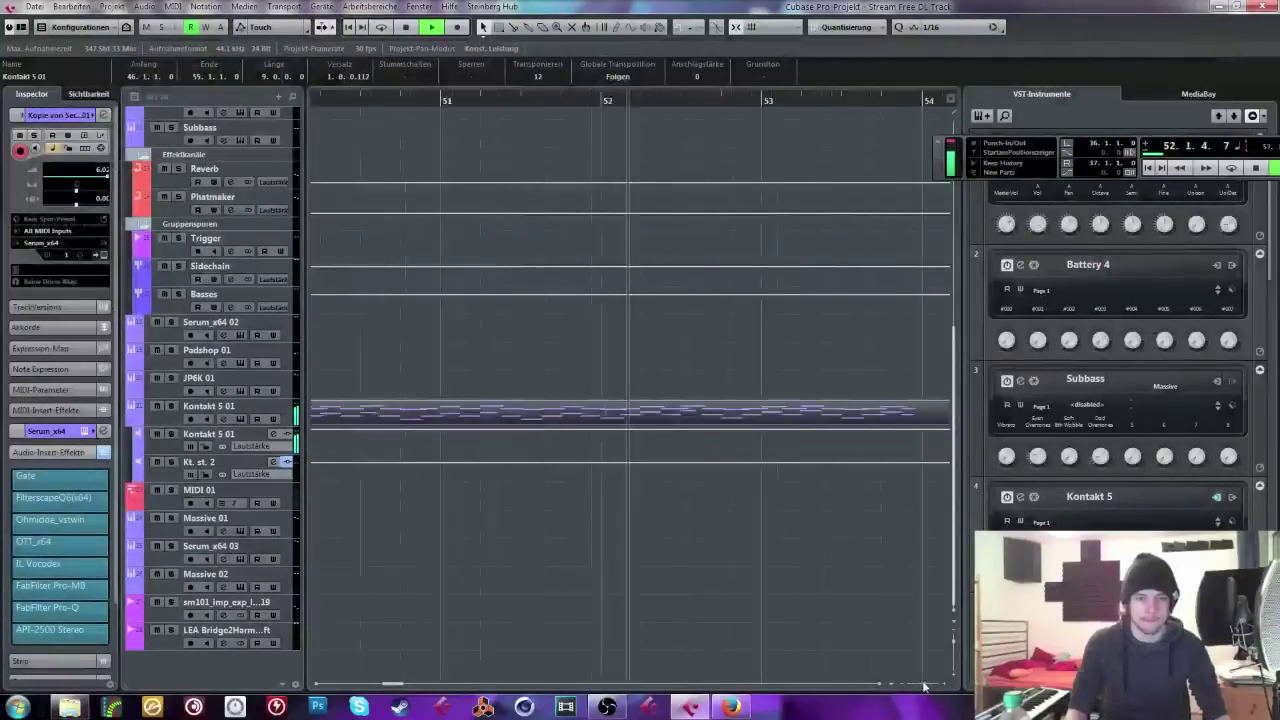
Step: Select the Kontakt 5 01 track and delete all lower-register notes beneath the melody in its MIDI part
{"action": "key", "text": "shift+f"}
{"action": "left_click", "coordinate": [268, 405]}
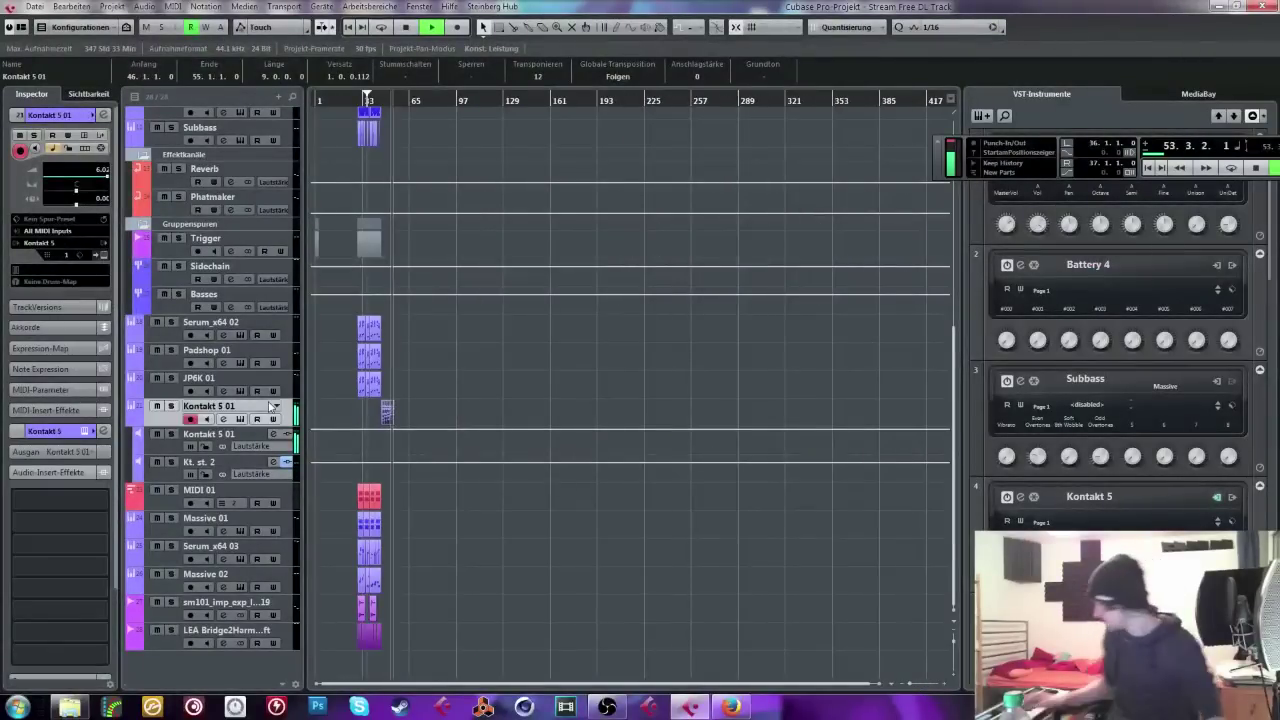
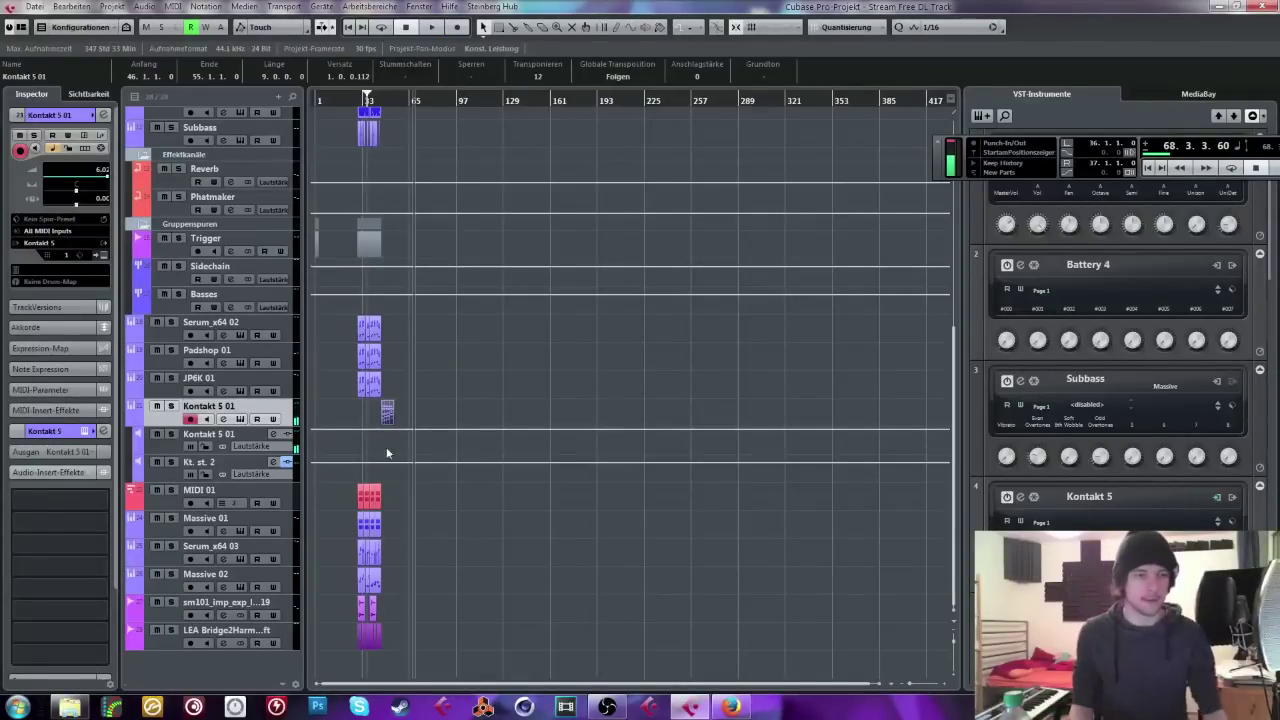
{"action": "double_click", "coordinate": [387, 410]}
{"action": "left_click_drag", "start_coordinate": [286, 78], "coordinate": [280, 45]}
{"action": "left_click_drag", "start_coordinate": [222, 347], "coordinate": [769, 563]}
{"action": "key", "text": "Delete"}
{"action": "left_click_drag", "start_coordinate": [529, 508], "coordinate": [703, 311]}
{"action": "key", "text": "Delete"}
{"action": "left_click_drag", "start_coordinate": [588, 318], "coordinate": [448, 362]}
{"action": "key", "text": "Delete"}
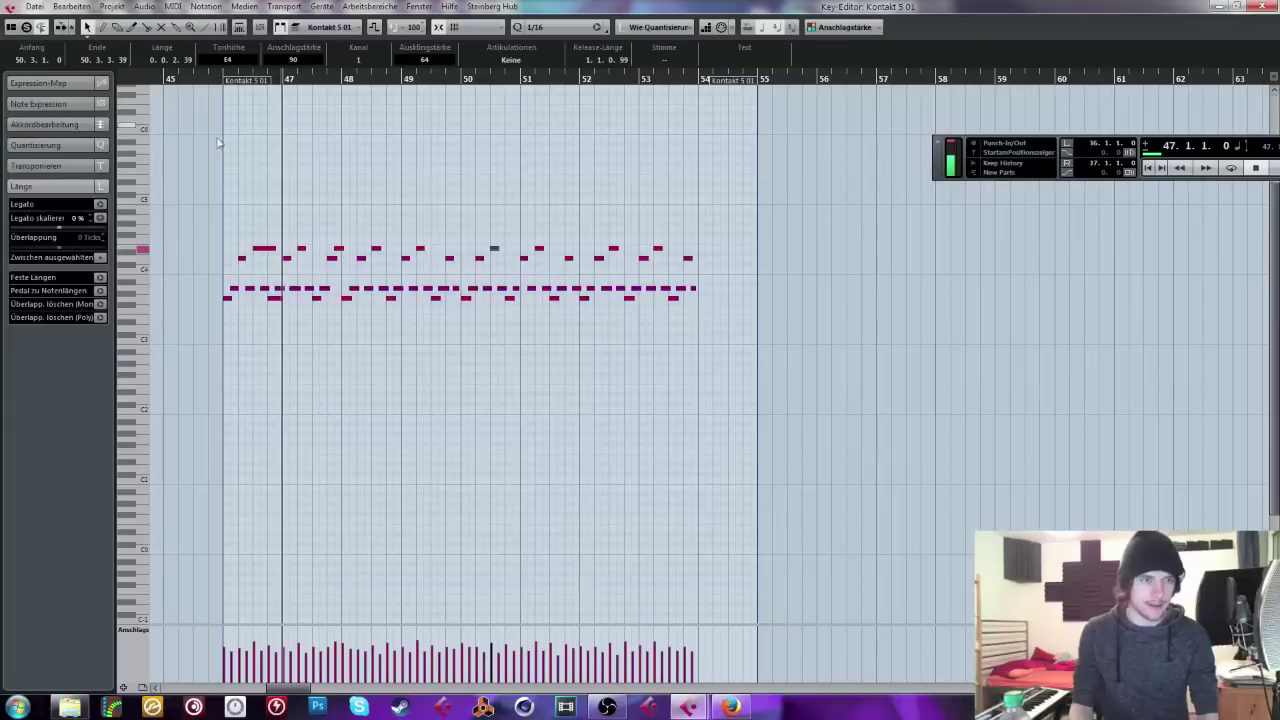
Step: Add an F1, C2 and A2 chord with velocity 61 at bar 46 and lengthen it to two bars
{"action": "left_click", "coordinate": [218, 78]}
{"action": "left_click_drag", "start_coordinate": [218, 78], "coordinate": [140, 40]}
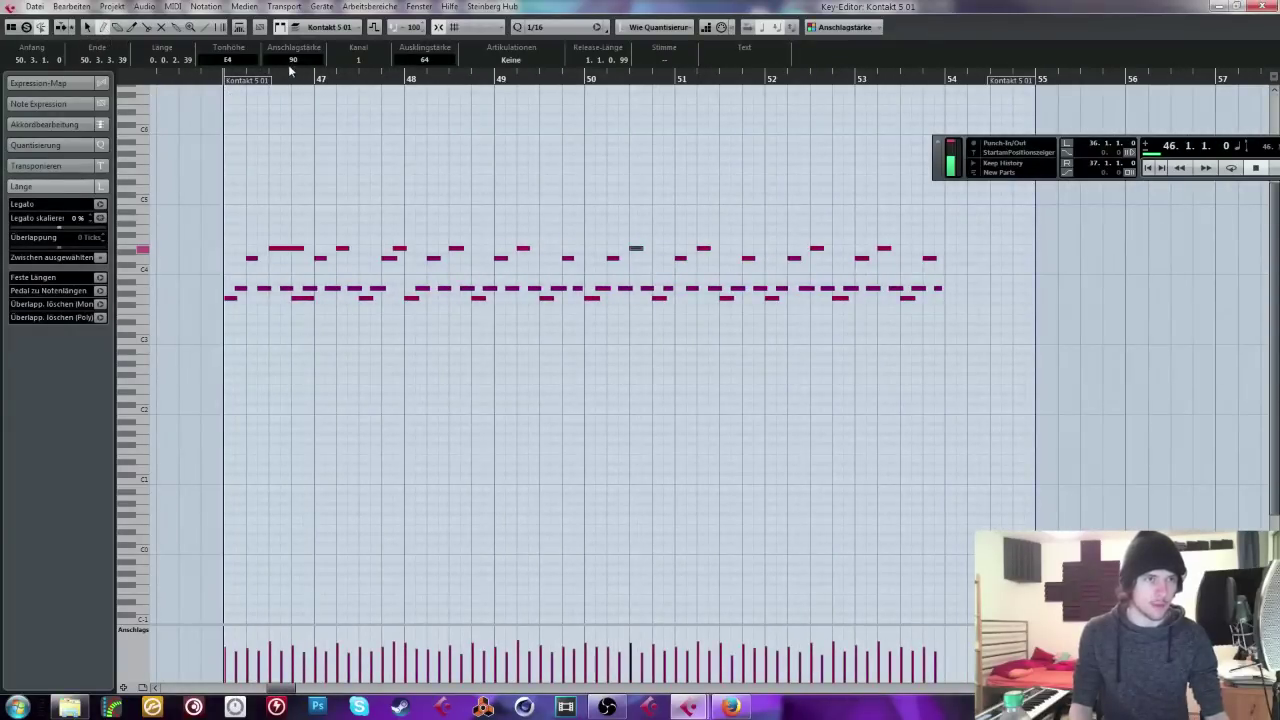
{"action": "left_click_drag", "start_coordinate": [297, 61], "coordinate": [300, 88]}
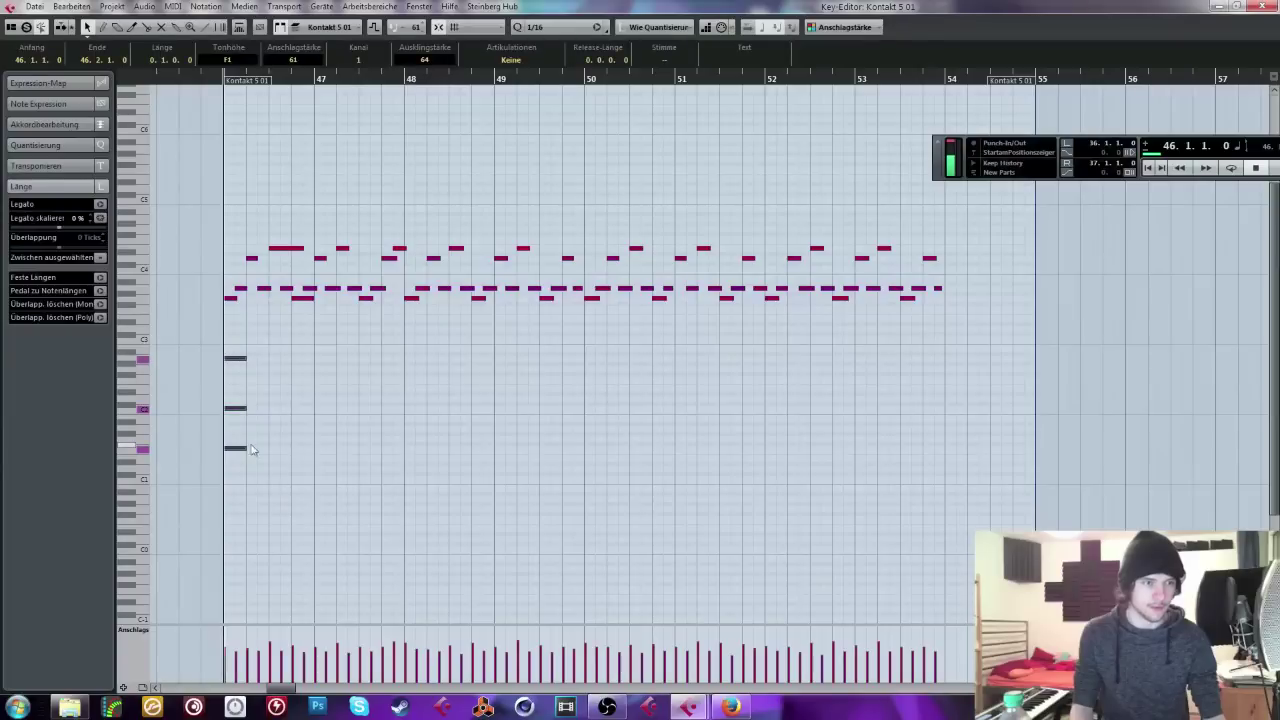
{"action": "left_click_drag", "start_coordinate": [240, 448], "coordinate": [400, 450]}
Step: Duplicate the two-bar chord to bar 48 and again to bar 50, raising each copy by two semitones
{"action": "key", "text": "alt+d"}
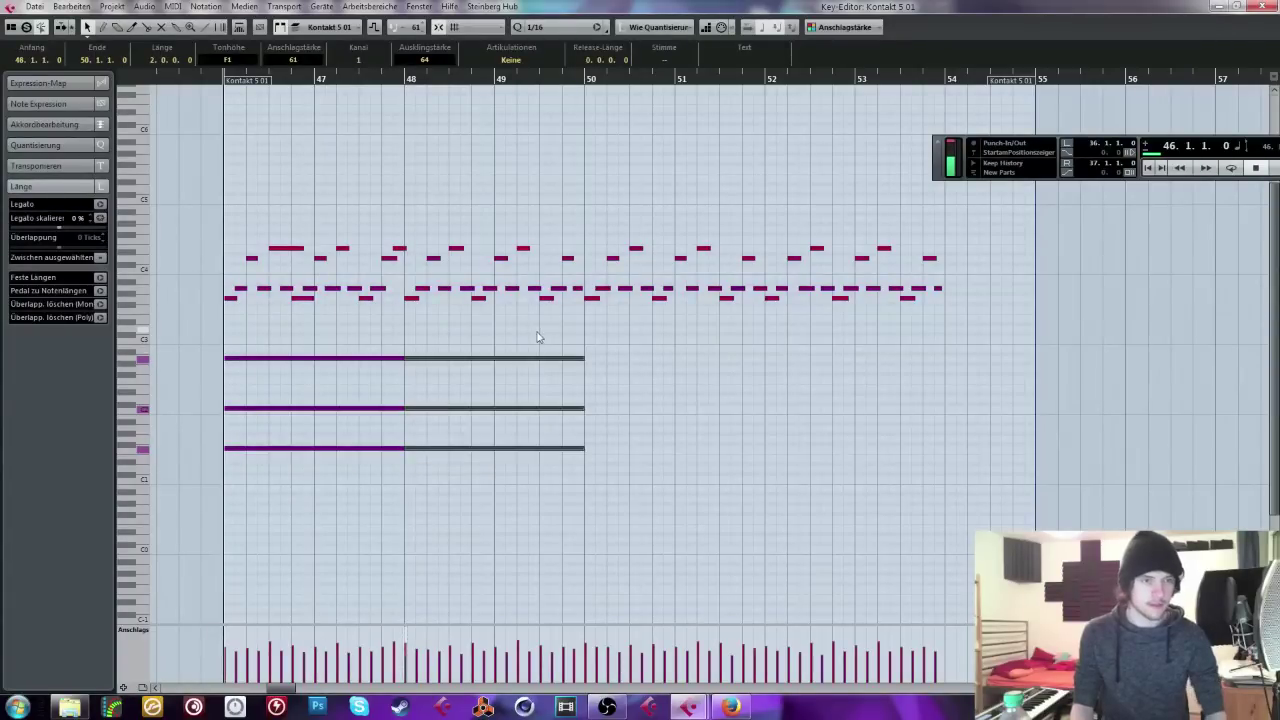
{"action": "key", "text": "Up"}
{"action": "key", "text": "Up"}
{"action": "key", "text": "alt+d"}
{"action": "key", "text": "Up"}
{"action": "key", "text": "Up"}
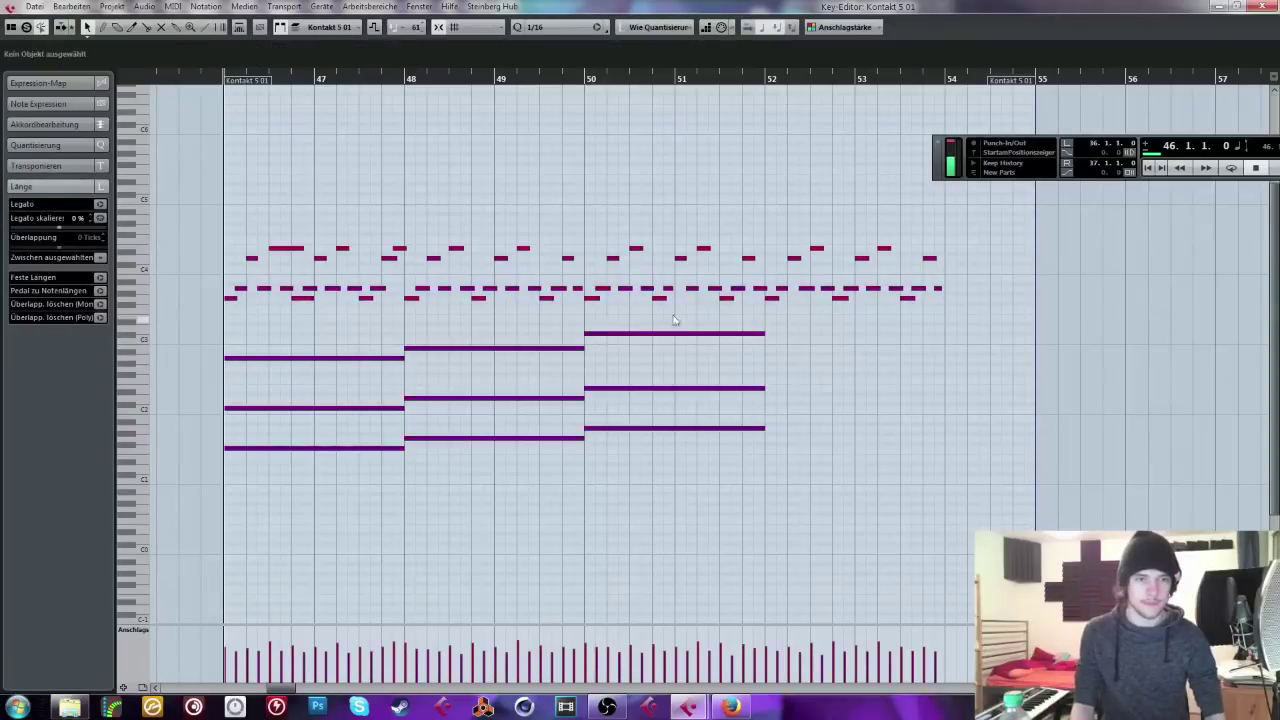
Step: Lower the top note of the bar 50 chord to C3, then duplicate the chord to bar 52 and transpose the copy up to B1
{"action": "left_click_drag", "start_coordinate": [688, 332], "coordinate": [748, 490]}
{"action": "key", "text": "alt+d"}
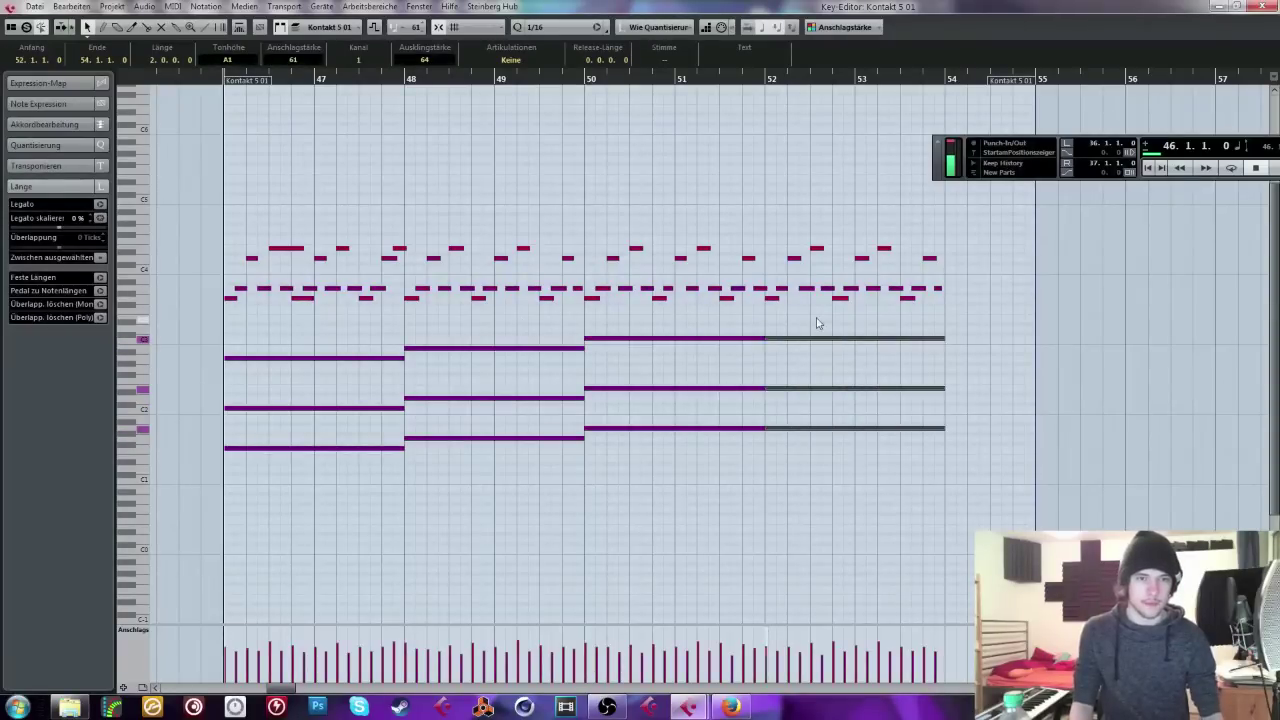
{"action": "key", "text": "Up"}
{"action": "key", "text": "Up"}
{"action": "key", "text": "Up"}
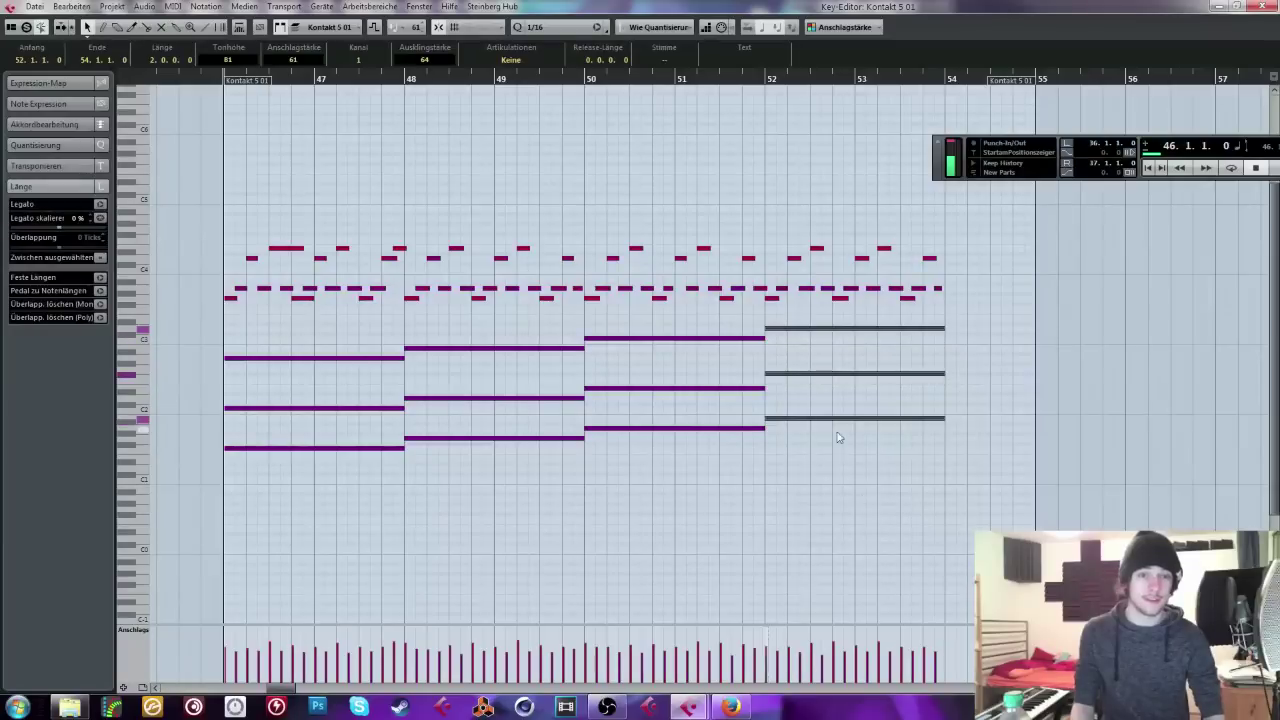
Step: Raise the bar 52 chord by one semitone to C2 and G2, bring its top note to E3, and select all the chords
{"action": "left_click", "coordinate": [800, 426]}
{"action": "left_click", "coordinate": [804, 408]}
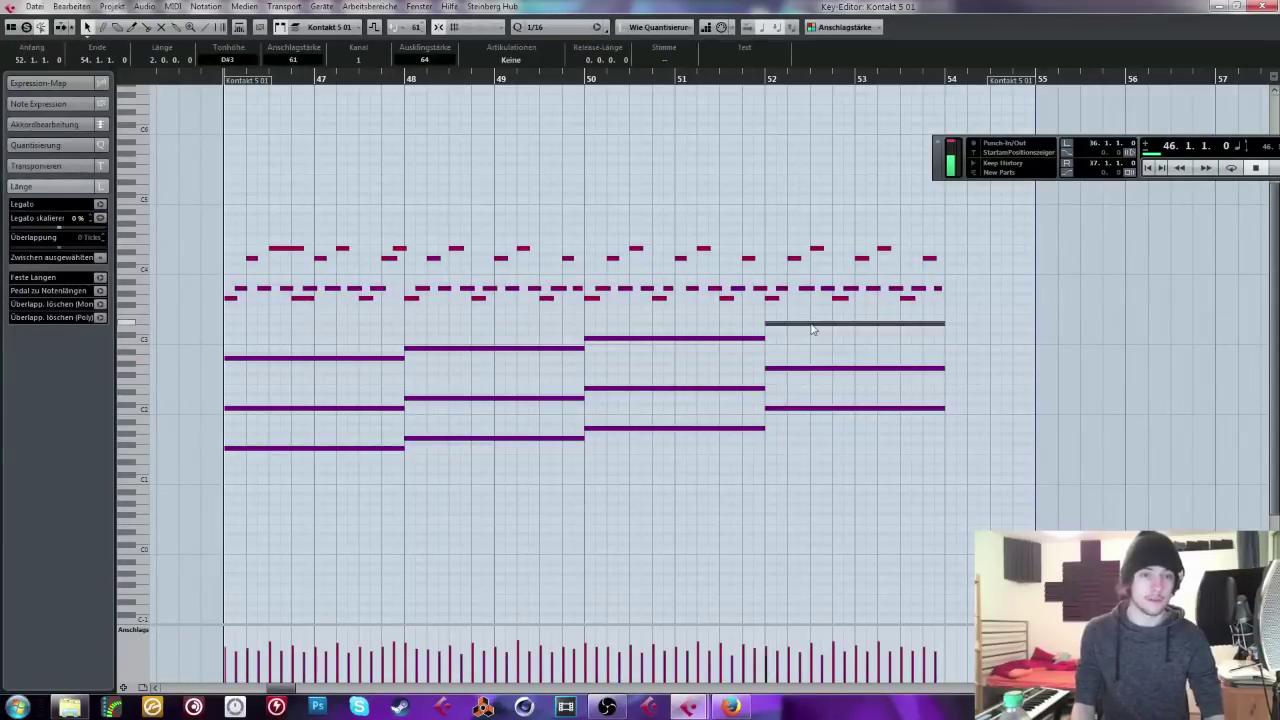
{"action": "left_click_drag", "start_coordinate": [950, 318], "coordinate": [258, 460]}
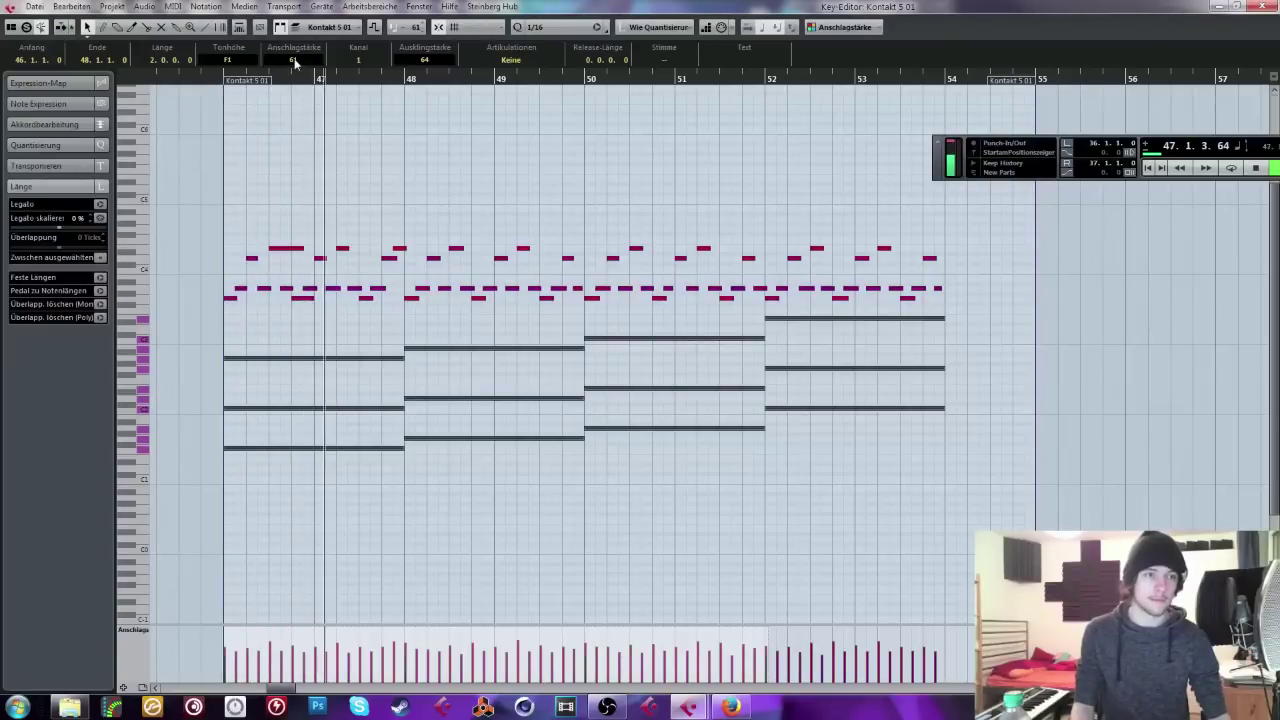
Step: Raise the melody from bar 50 onward by four semitones, then adjust its middle row to C4 and its upper rows to G4 and A4
{"action": "left_click_drag", "start_coordinate": [593, 233], "coordinate": [986, 309]}
{"action": "key", "text": "Up"}
{"action": "key", "text": "Up"}
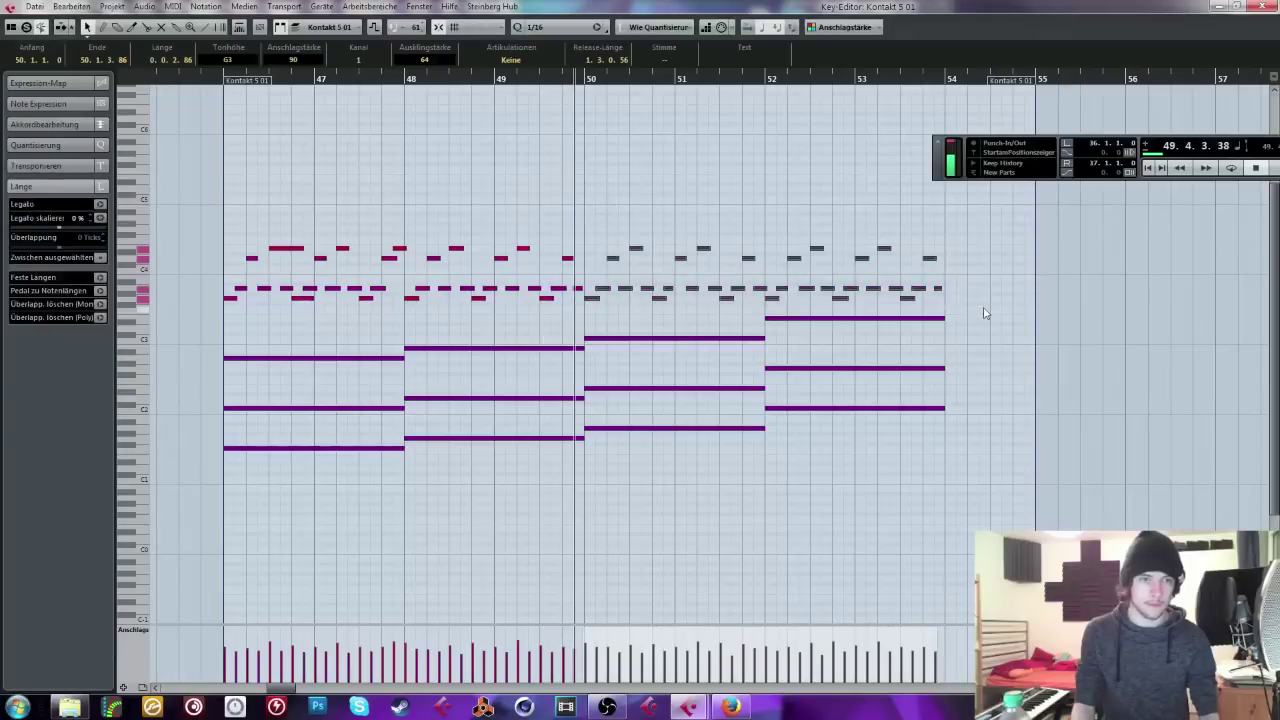
{"action": "key", "text": "Up"}
{"action": "key", "text": "Up"}
{"action": "left_click_drag", "start_coordinate": [600, 257], "coordinate": [986, 271]}
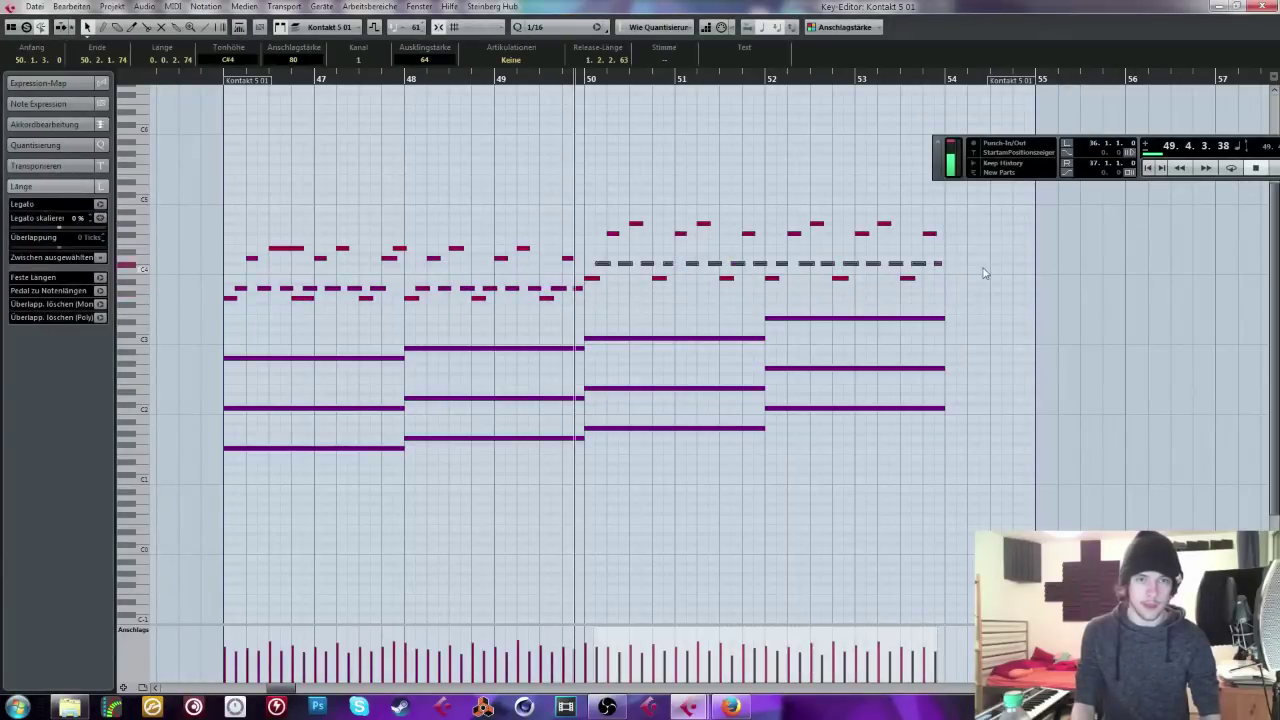
Step: Select every note in the Kontakt 5 01 part and transpose the selection down one octave
{"action": "left_click_drag", "start_coordinate": [602, 218], "coordinate": [64, 468]}
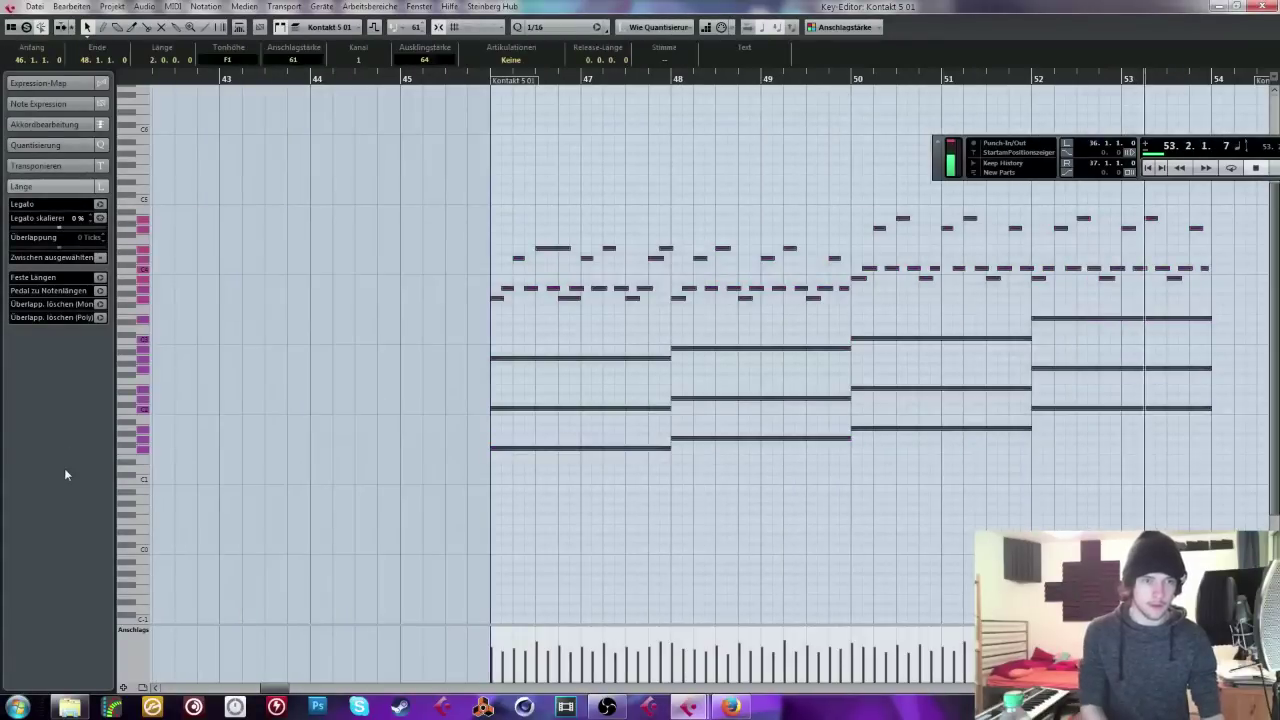
{"action": "key", "text": "shift+Down"}
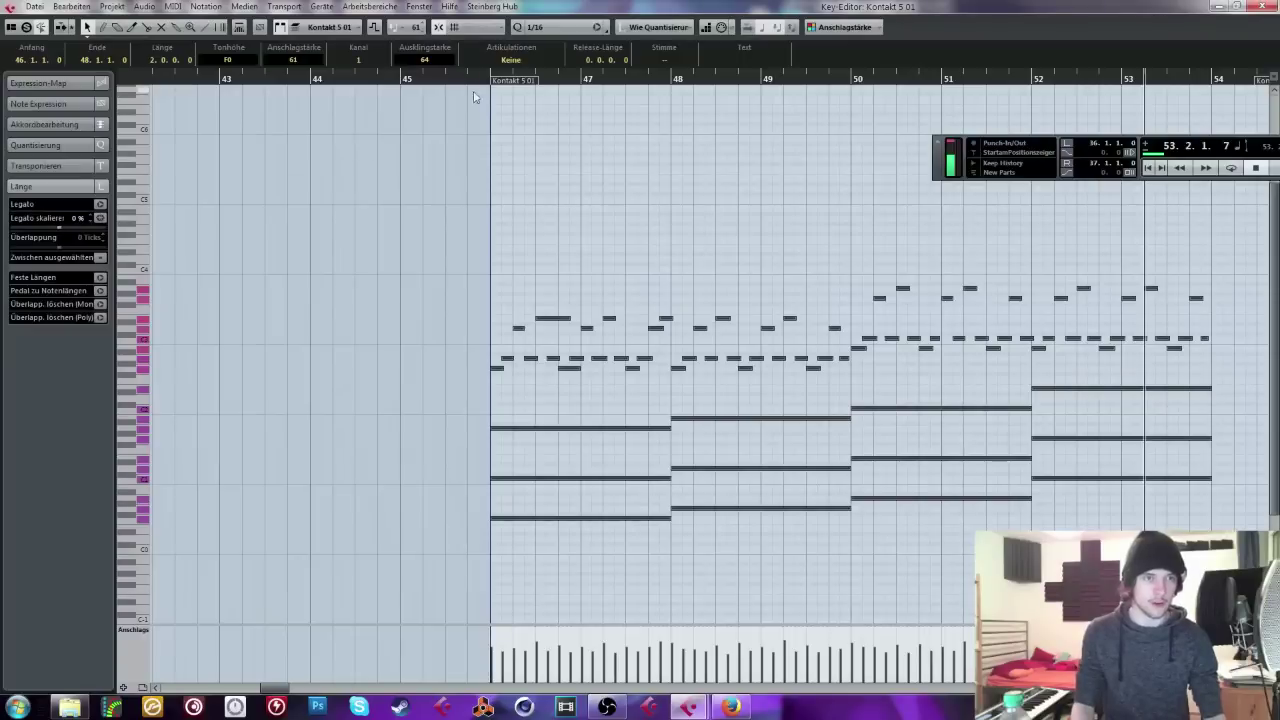
Step: Lower the melody velocities so the first note is at 65, set the chords' velocity to 65, and return to the project
{"action": "left_click_drag", "start_coordinate": [450, 283], "coordinate": [870, 391]}
{"action": "left_click_drag", "start_coordinate": [846, 262], "coordinate": [1214, 368]}
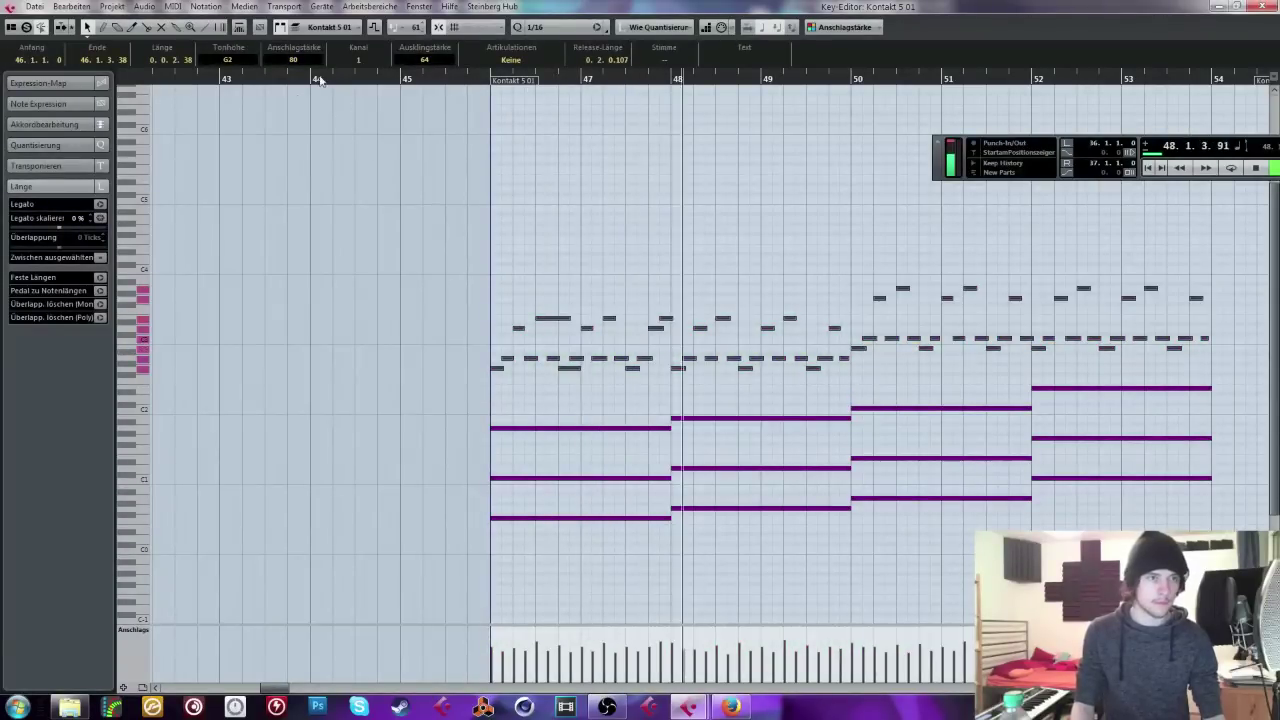
{"action": "scroll", "coordinate": [297, 62], "scroll_direction": "down", "scroll_amount": 18}
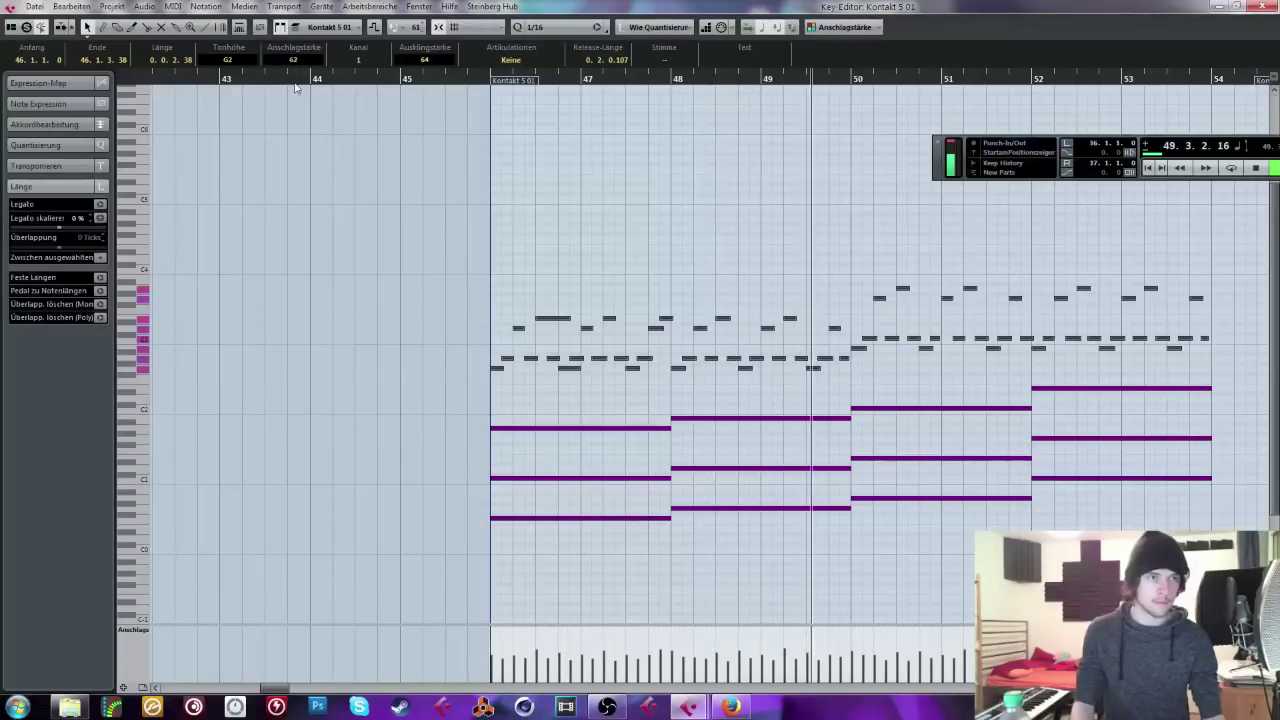
{"action": "scroll", "coordinate": [298, 60], "scroll_direction": "up", "scroll_amount": 3}
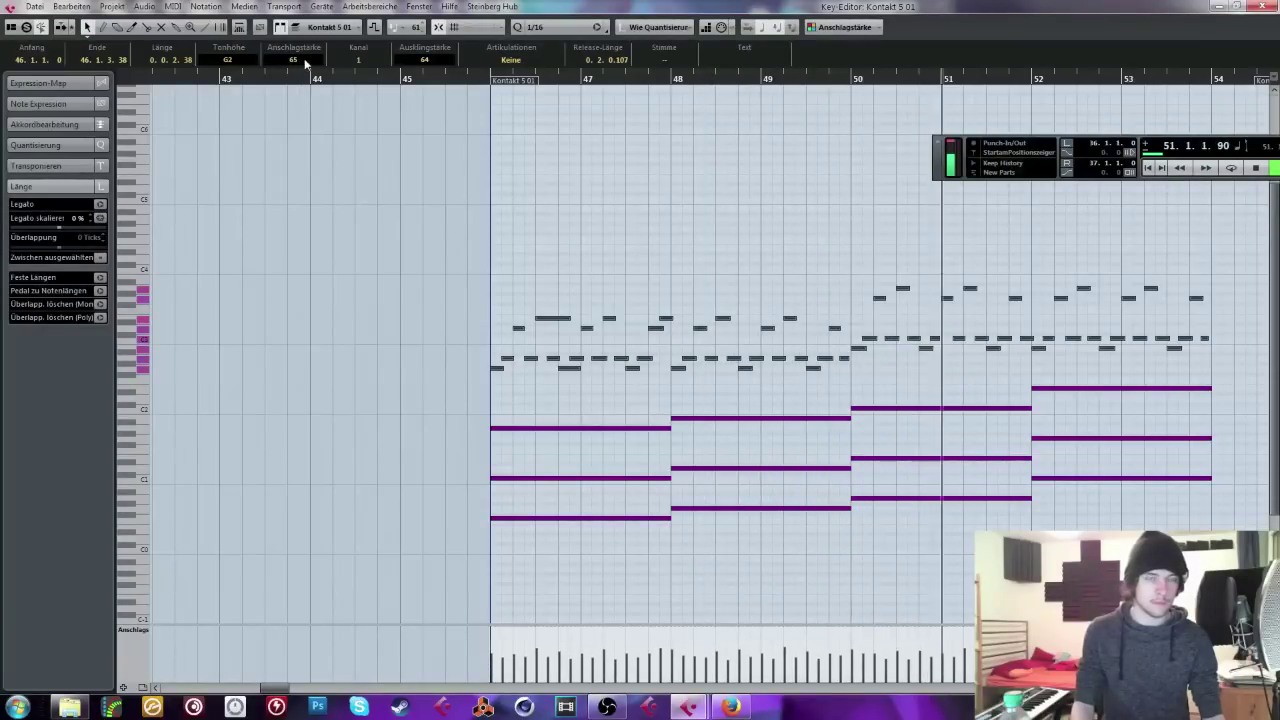
{"action": "left_click_drag", "start_coordinate": [631, 390], "coordinate": [1143, 562]}
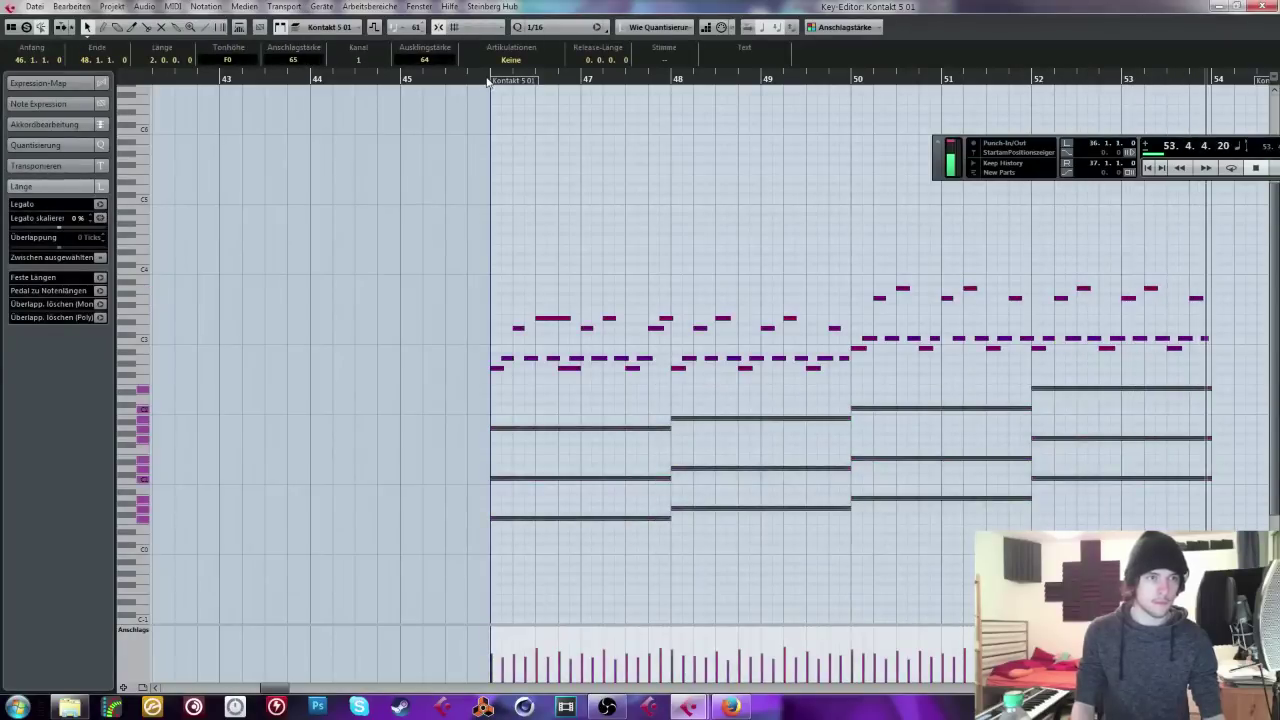
{"action": "key", "text": "Escape"}
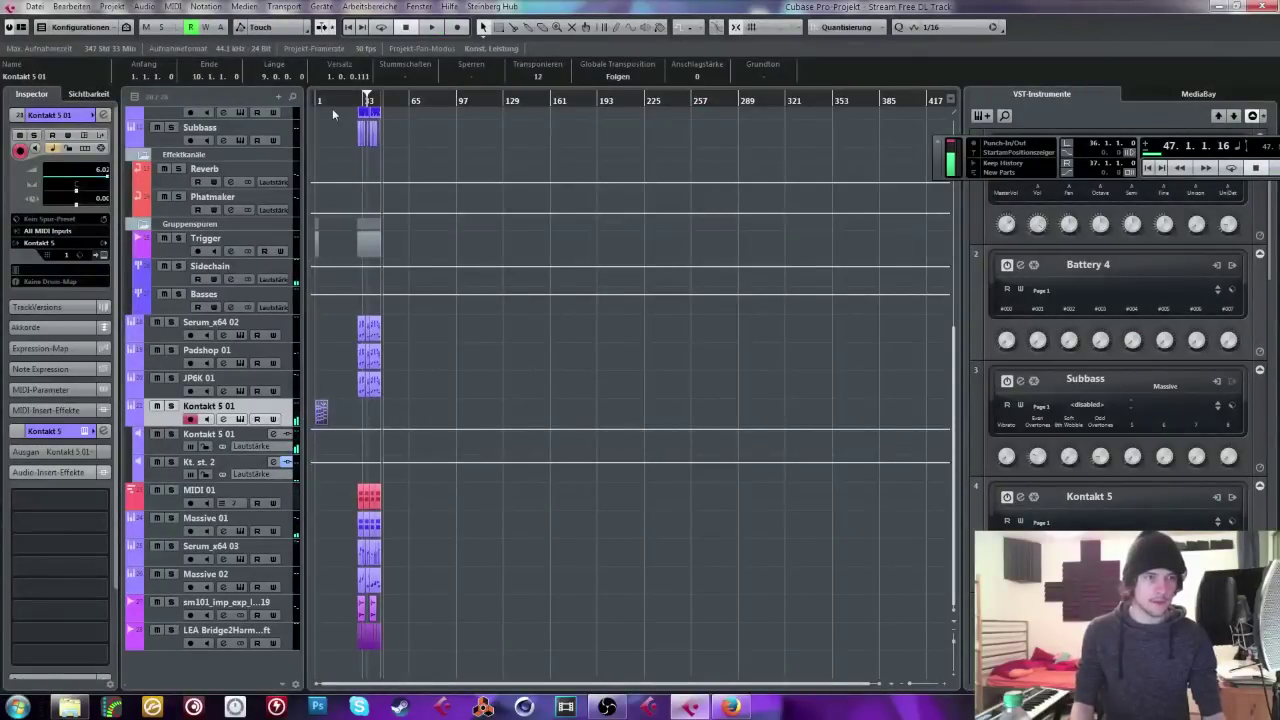
Step: Delete the Trigger track's events in the first two bars and start playback from bar 1
{"action": "left_click_drag", "start_coordinate": [317, 101], "coordinate": [291, 197]}
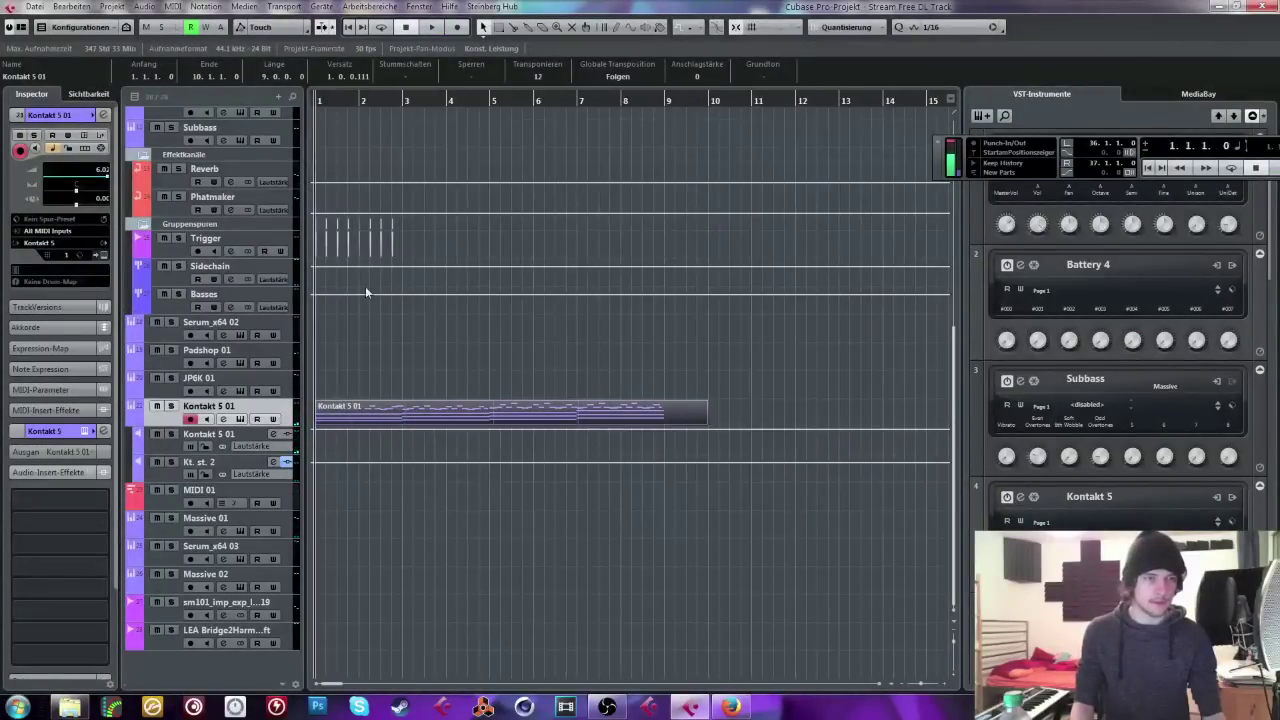
{"action": "left_click", "coordinate": [404, 237]}
{"action": "key", "text": "space"}
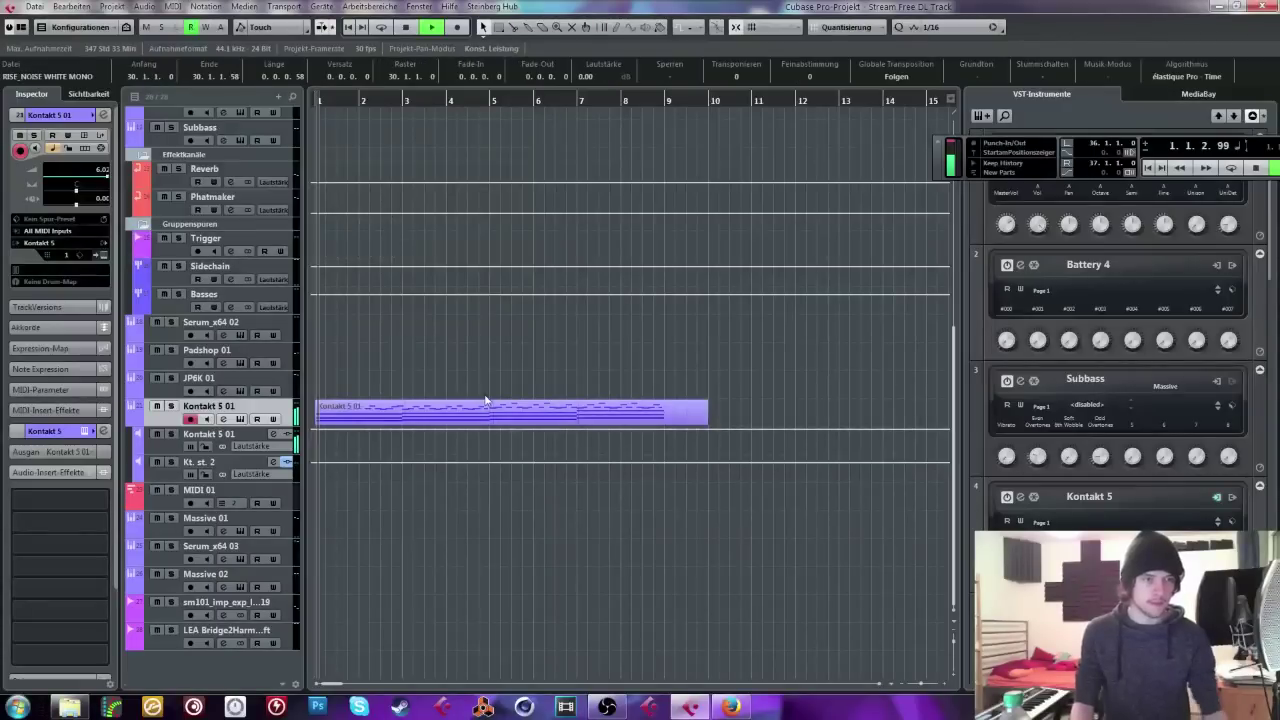
Step: Shorten the Kontakt 5 01 part to eight bars and move it to start at bar 2
{"action": "left_click", "coordinate": [600, 412]}
{"action": "left_click_drag", "start_coordinate": [706, 428], "coordinate": [662, 420]}
{"action": "left_click_drag", "start_coordinate": [373, 418], "coordinate": [417, 414]}
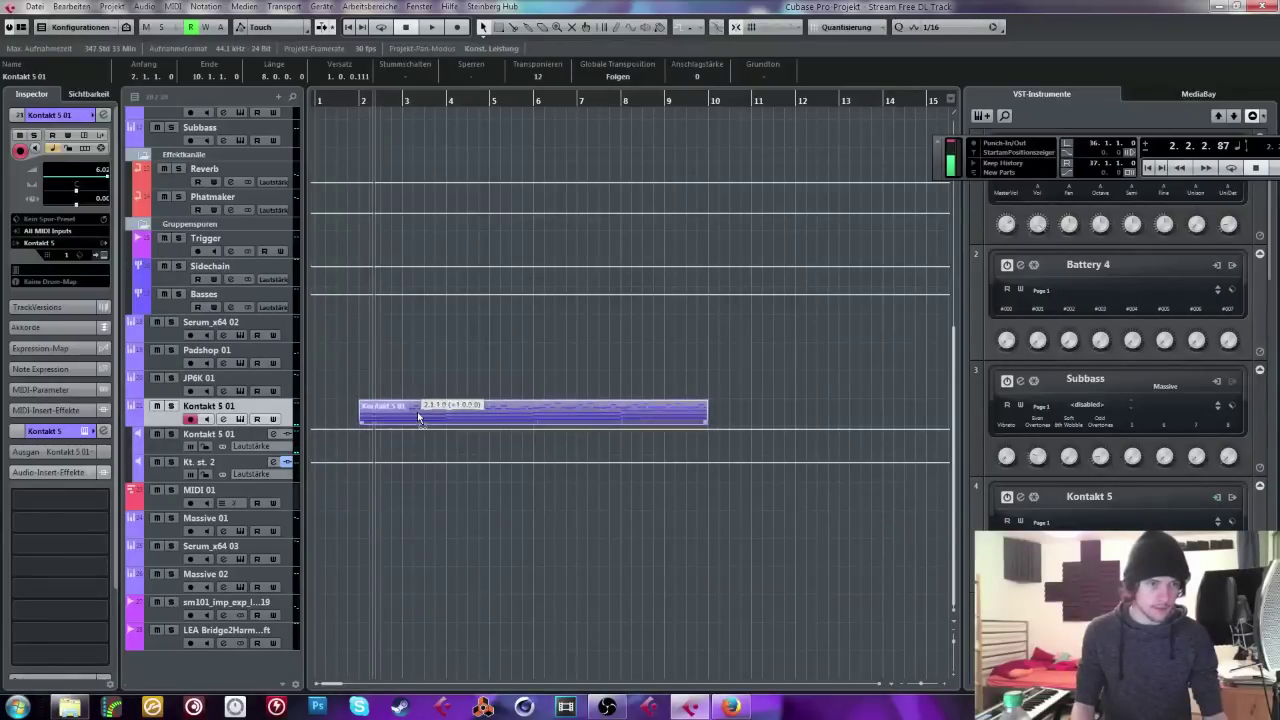
{"action": "left_click", "coordinate": [408, 368]}
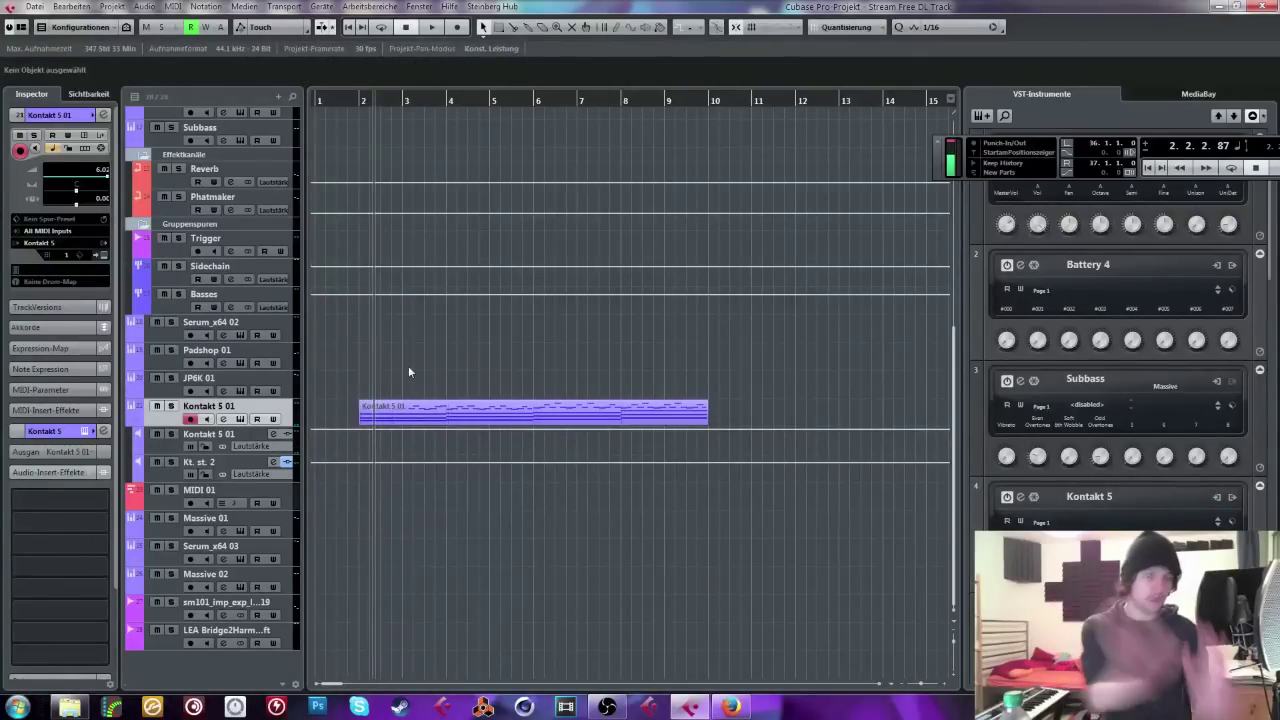
Step: Play the Kontakt 5 01 part and duplicate it so the copy starts at bar 10
{"action": "key", "text": "space"}
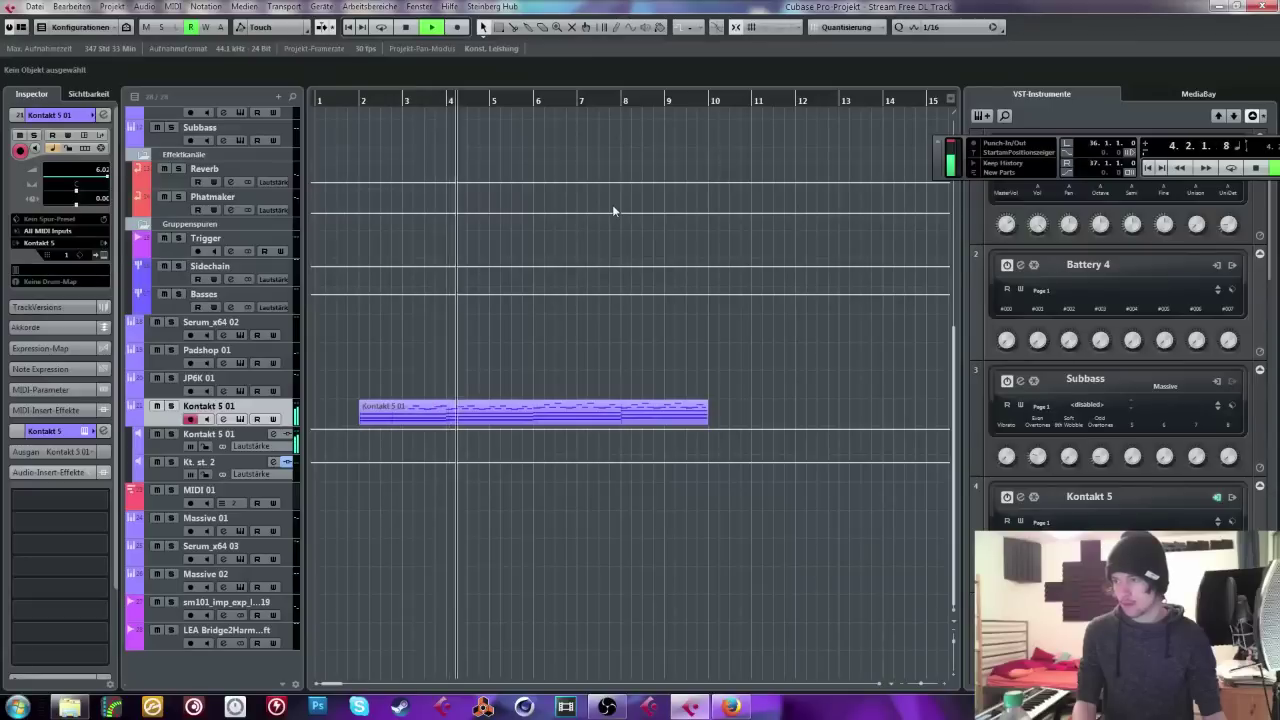
{"action": "left_click", "coordinate": [676, 407]}
{"action": "key", "text": "ctrl+d"}
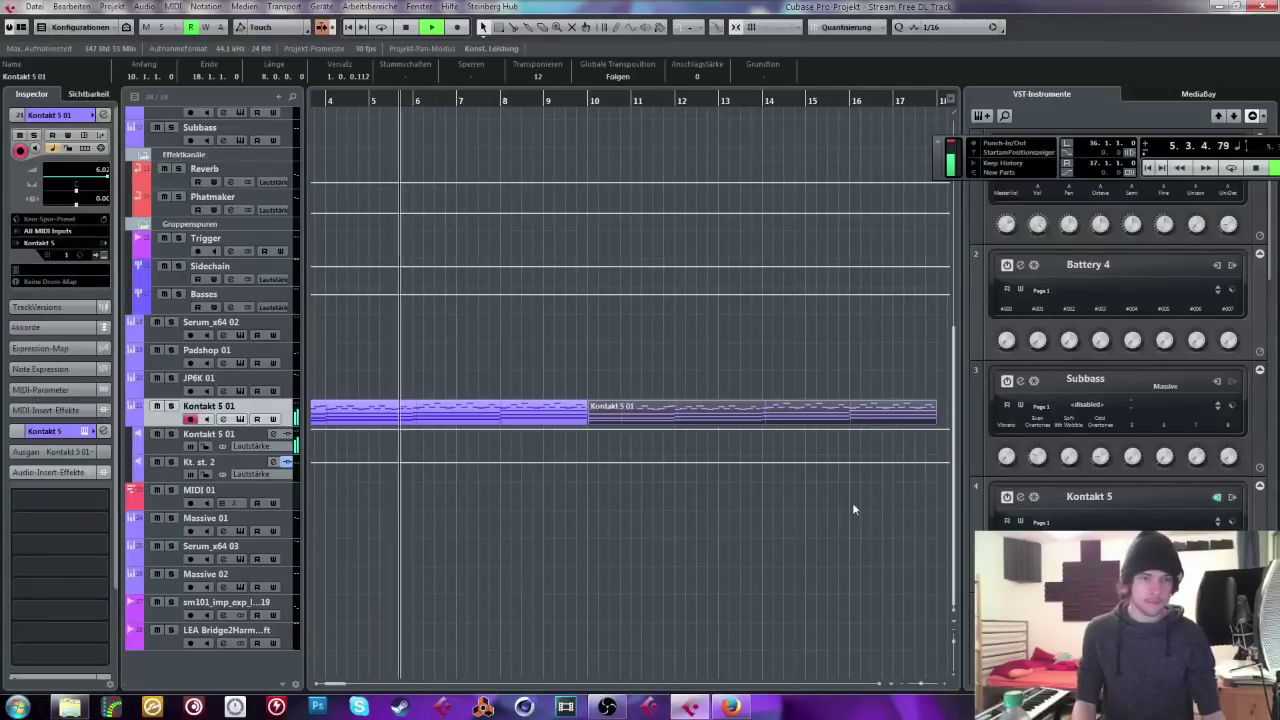
{"action": "left_click_drag", "start_coordinate": [925, 684], "coordinate": [927, 685]}
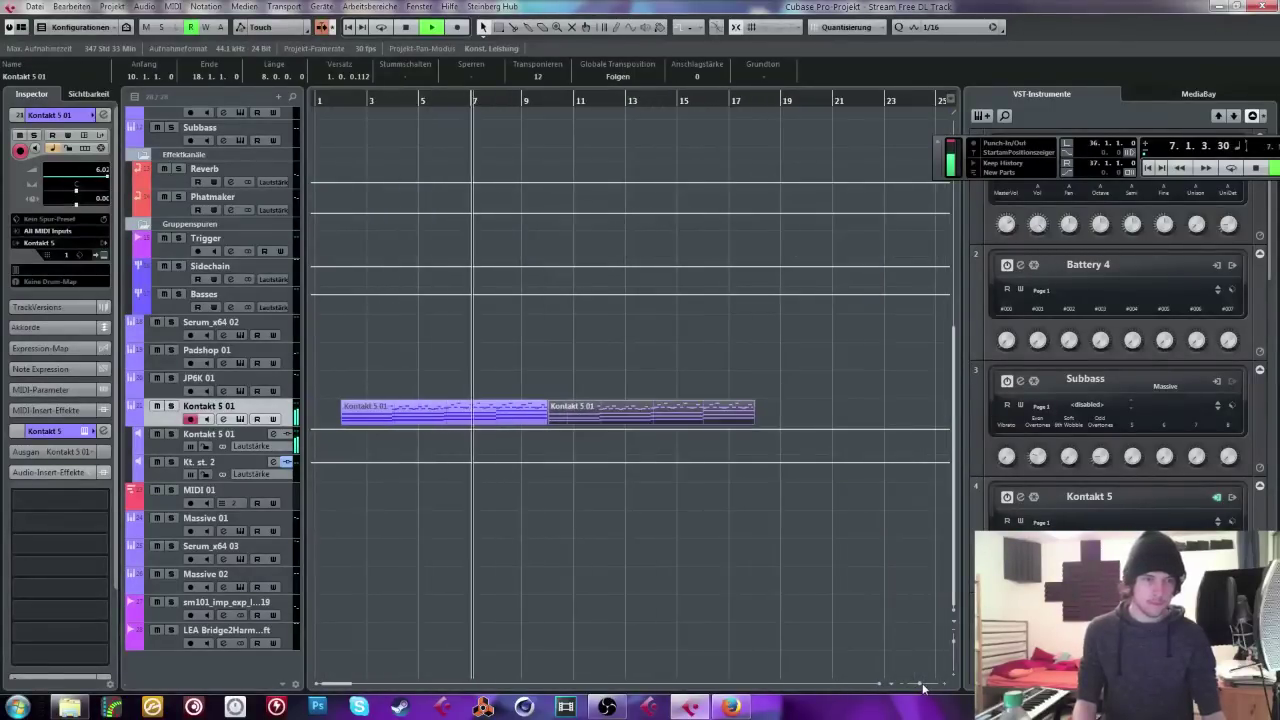
{"action": "left_click", "coordinate": [575, 557]}
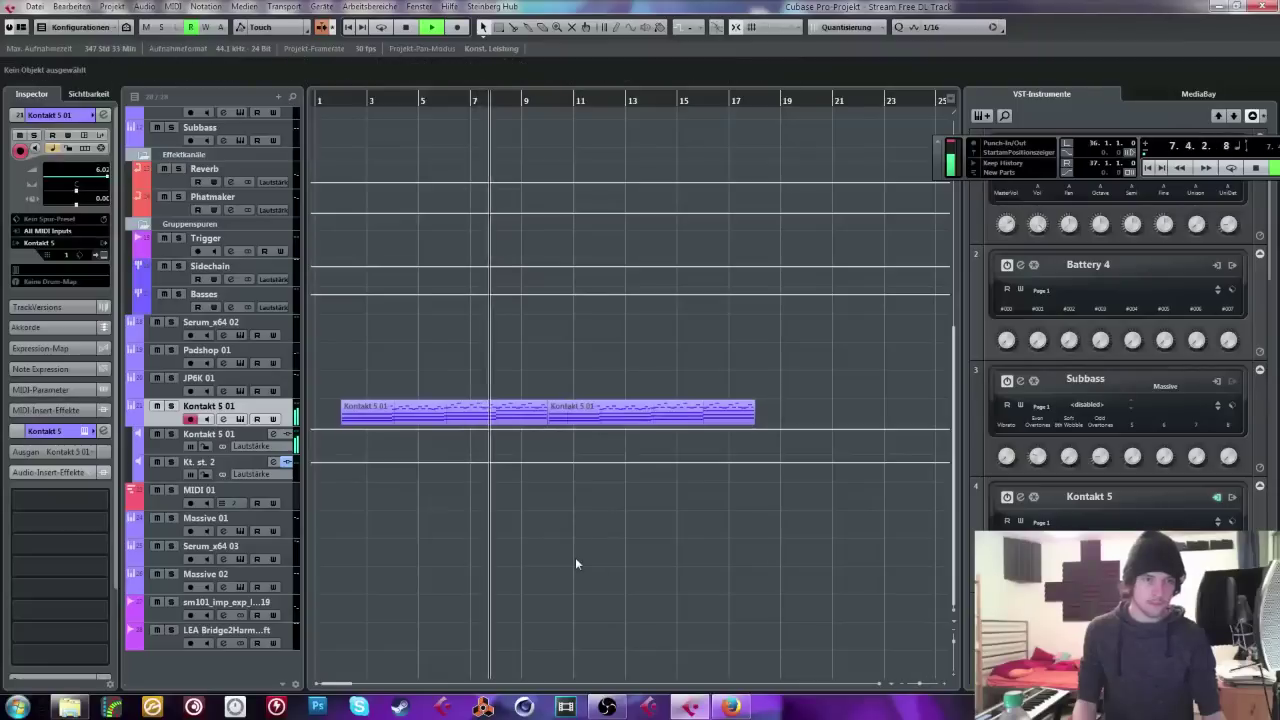
Step: Listen to the two Kontakt 5 01 parts, then to the existing section from bar 30
{"action": "left_click", "coordinate": [520, 421]}
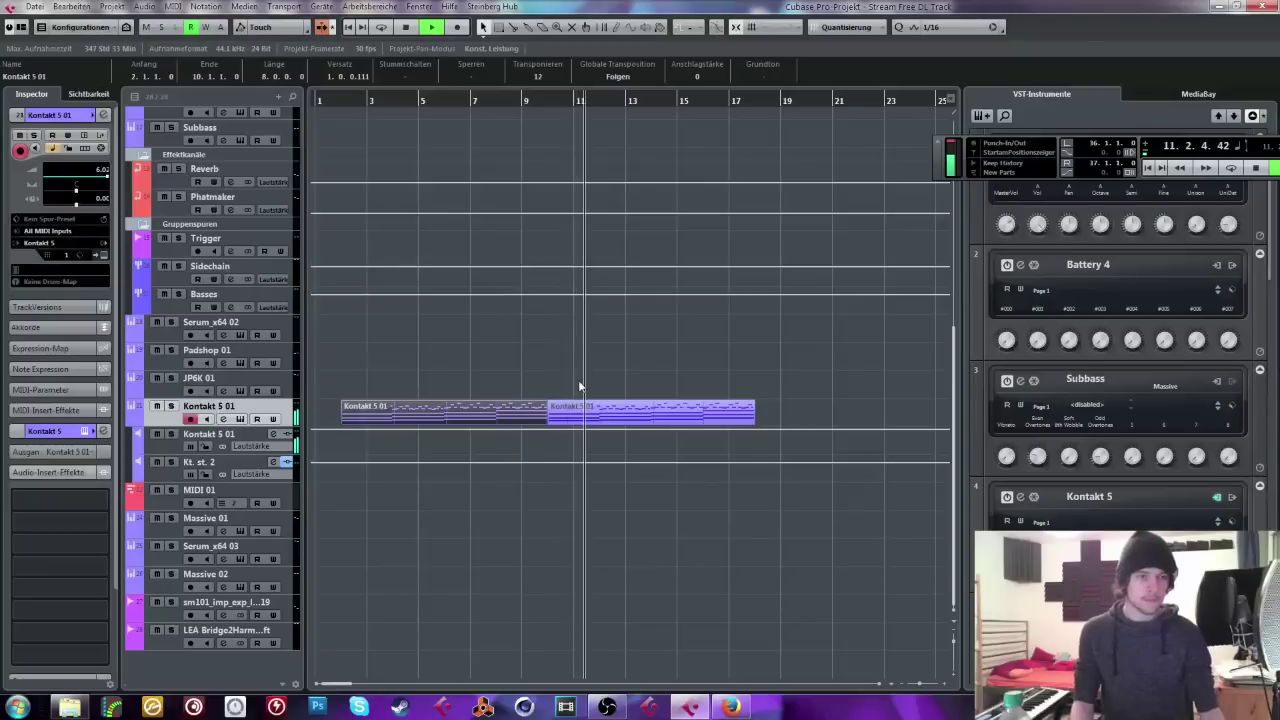
{"action": "left_click", "coordinate": [486, 342]}
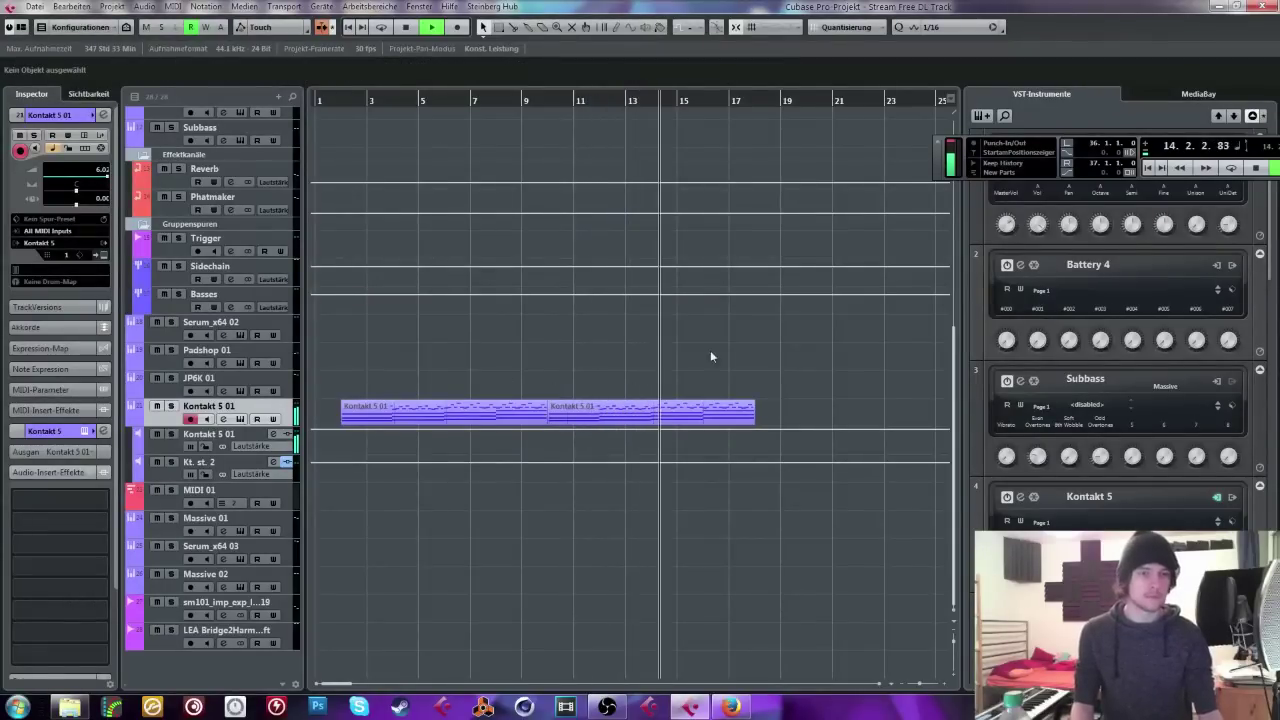
{"action": "left_click", "coordinate": [914, 688]}
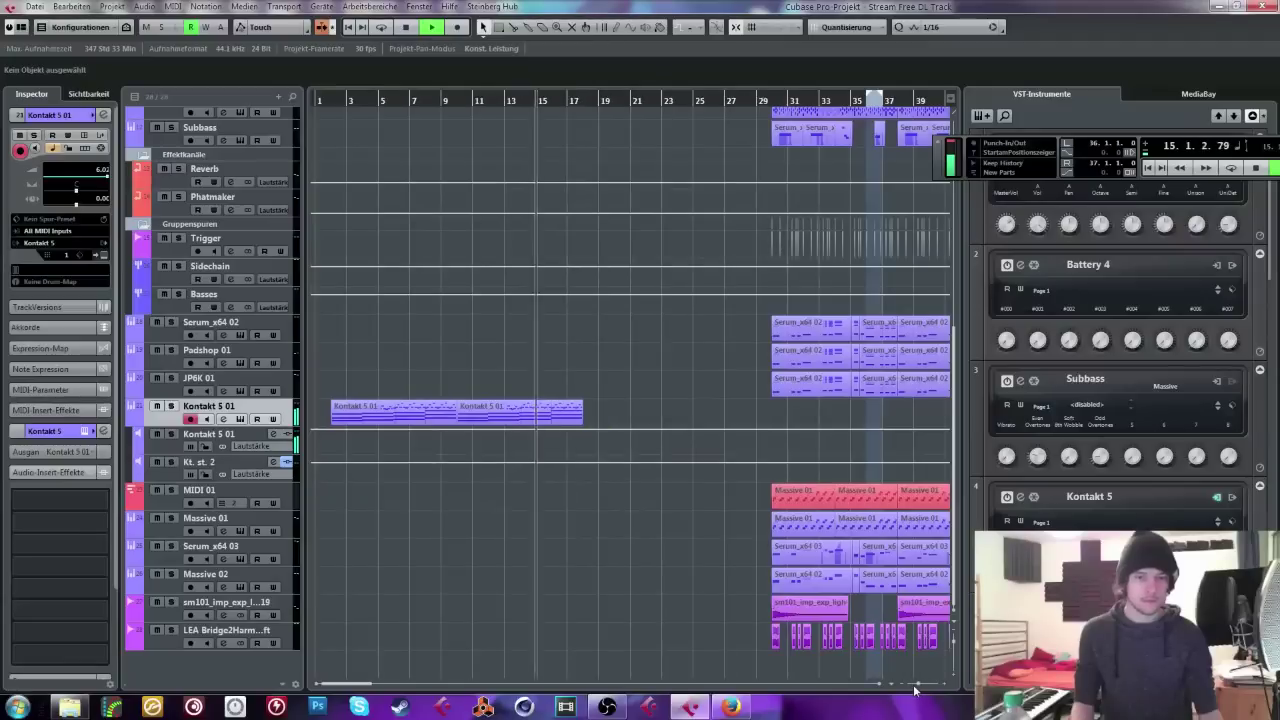
{"action": "left_click", "coordinate": [772, 103]}
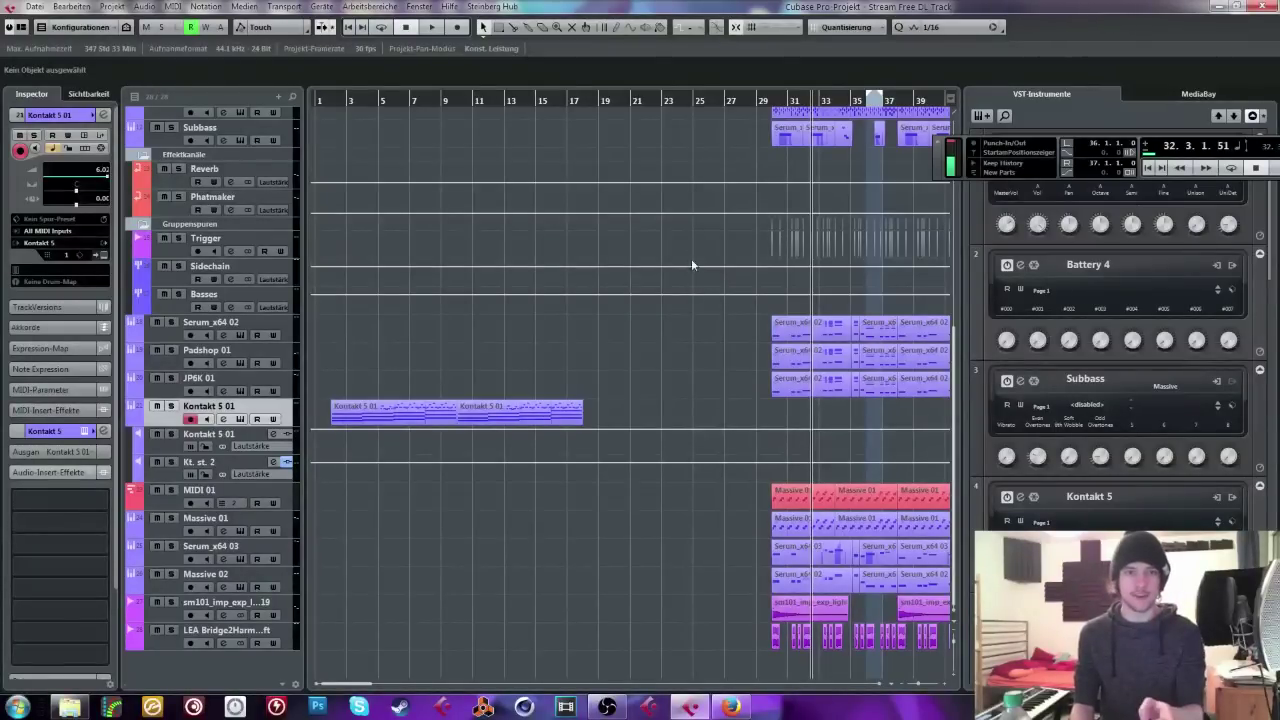
Step: Close the current project and open the recent project "melodic loop guitar massive"
{"action": "left_click", "coordinate": [1262, 7]}
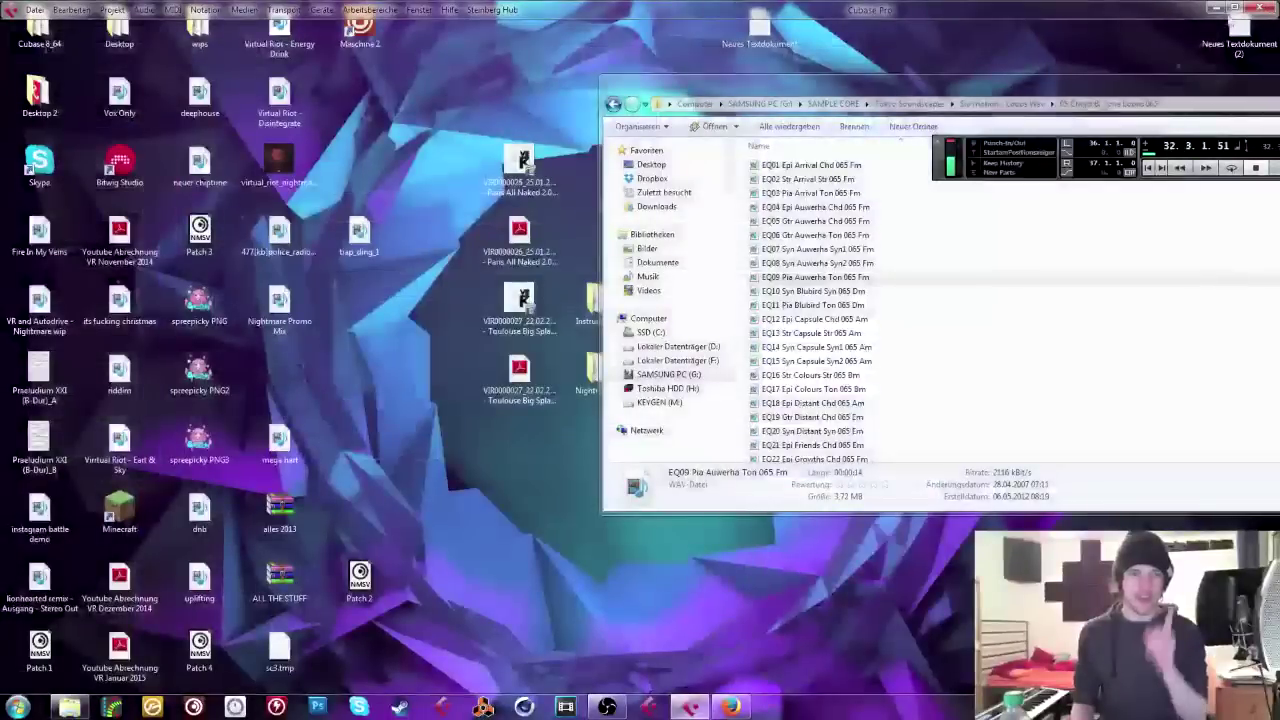
{"action": "left_click", "coordinate": [35, 10]}
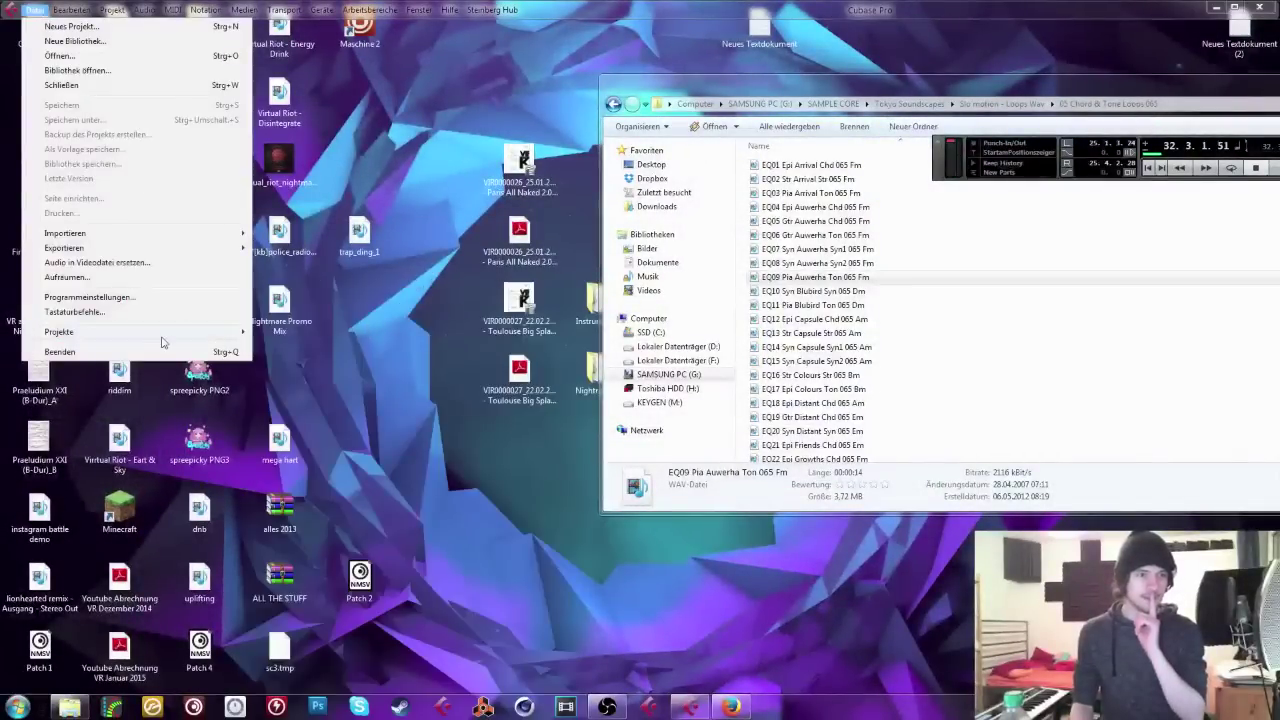
{"action": "mouse_move", "coordinate": [245, 335]}
{"action": "left_click", "coordinate": [417, 315]}
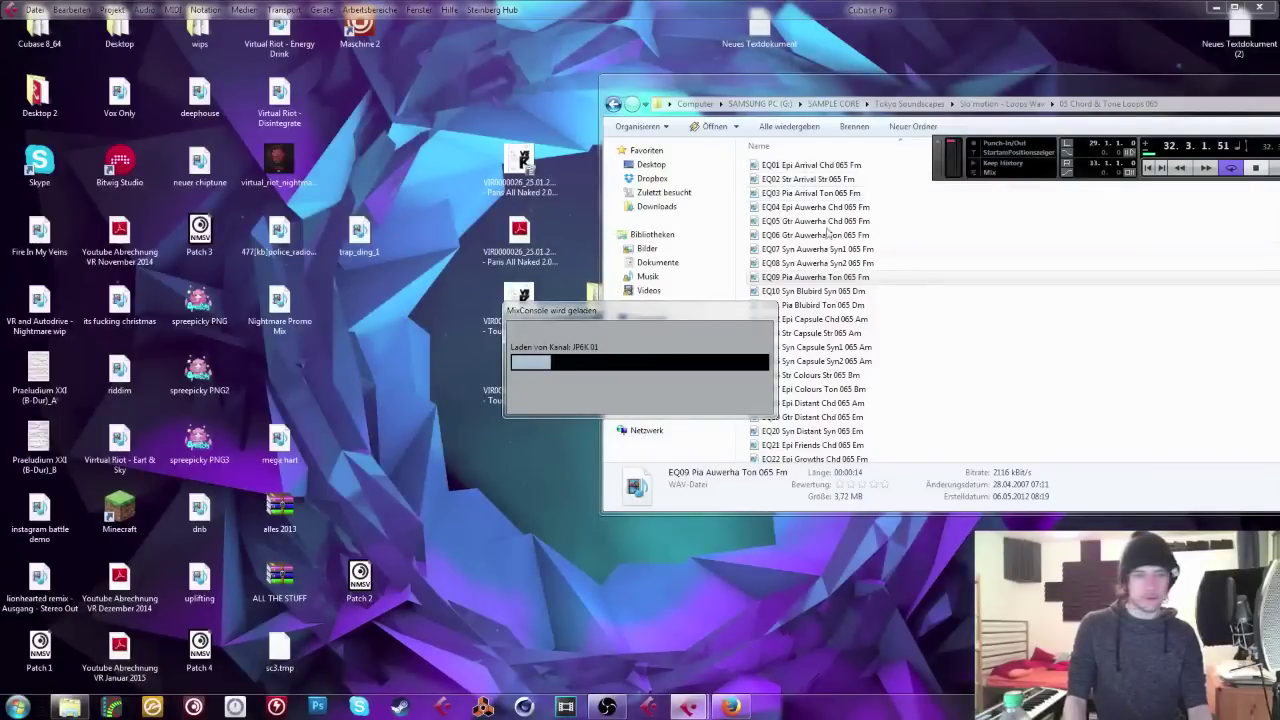
{"action": "left_click_drag", "start_coordinate": [702, 90], "coordinate": [400, 98]}
{"action": "left_click", "coordinate": [1168, 88]}
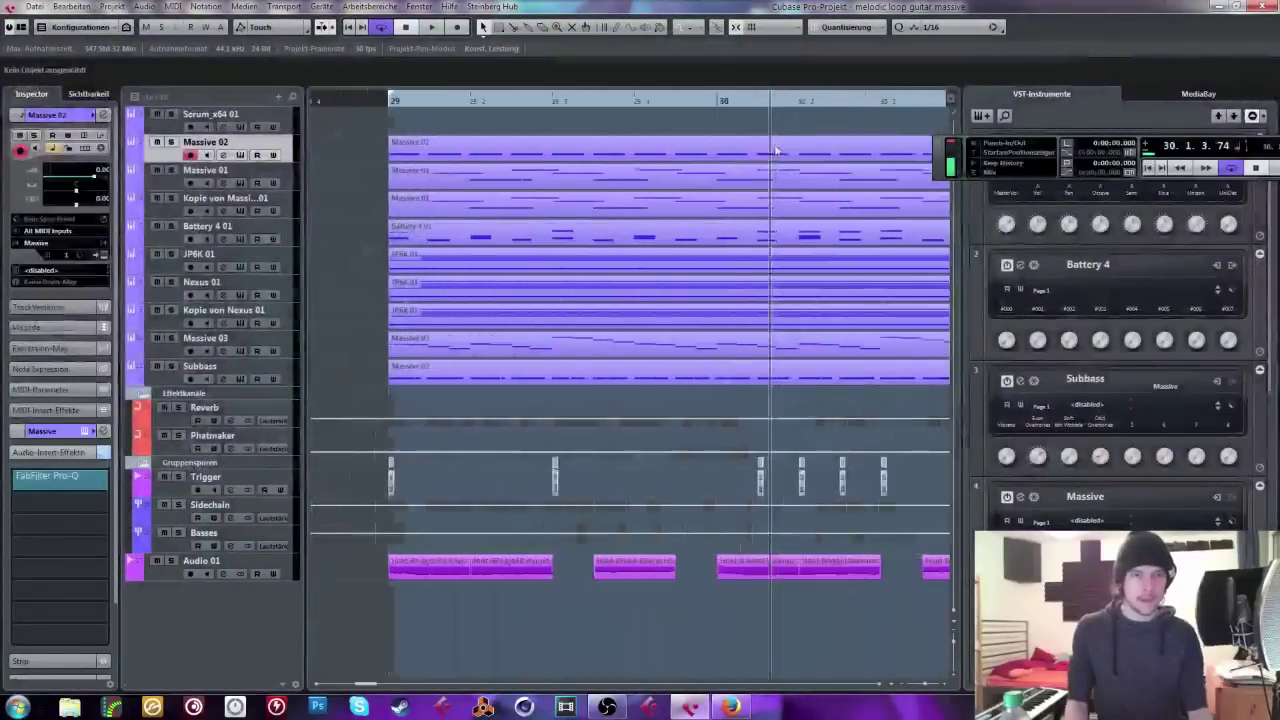
Step: Play the loop starting at bar 29, mute the Audio 01 track while it runs, and stop with the cursor just before bar 29
{"action": "key", "text": "g"}
{"action": "key", "text": "g"}
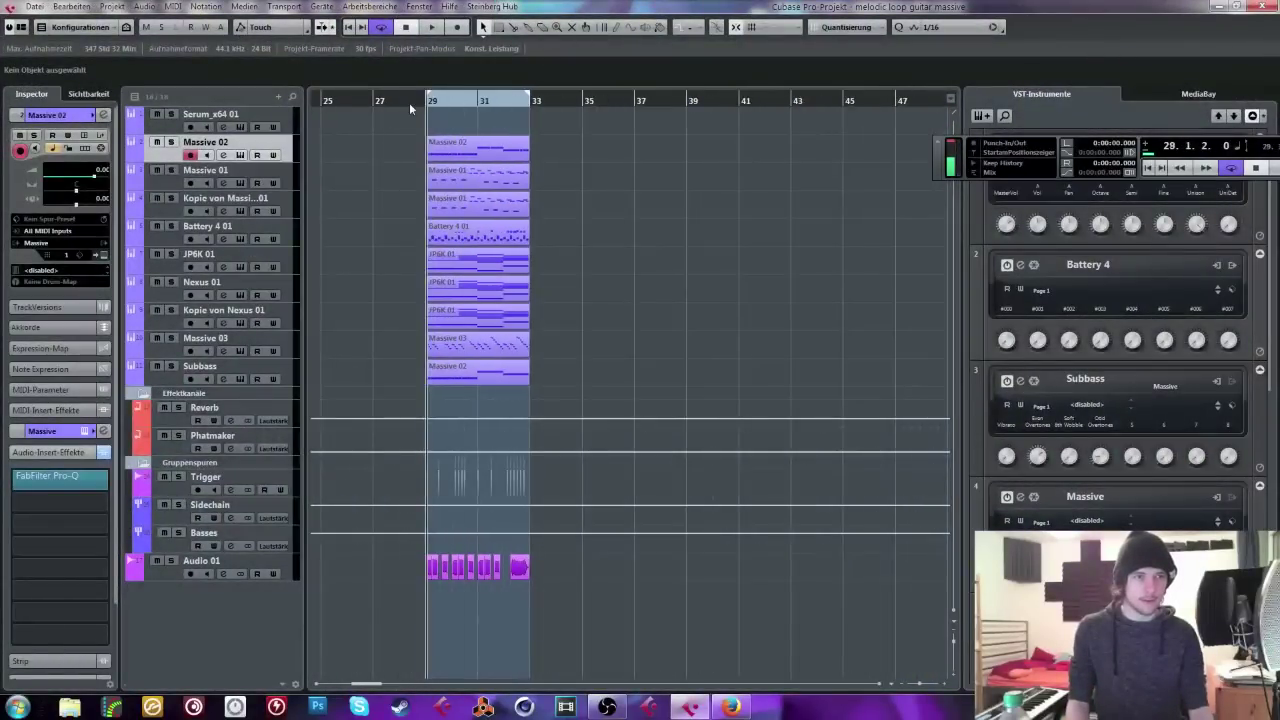
{"action": "left_click_drag", "start_coordinate": [417, 103], "coordinate": [419, 112]}
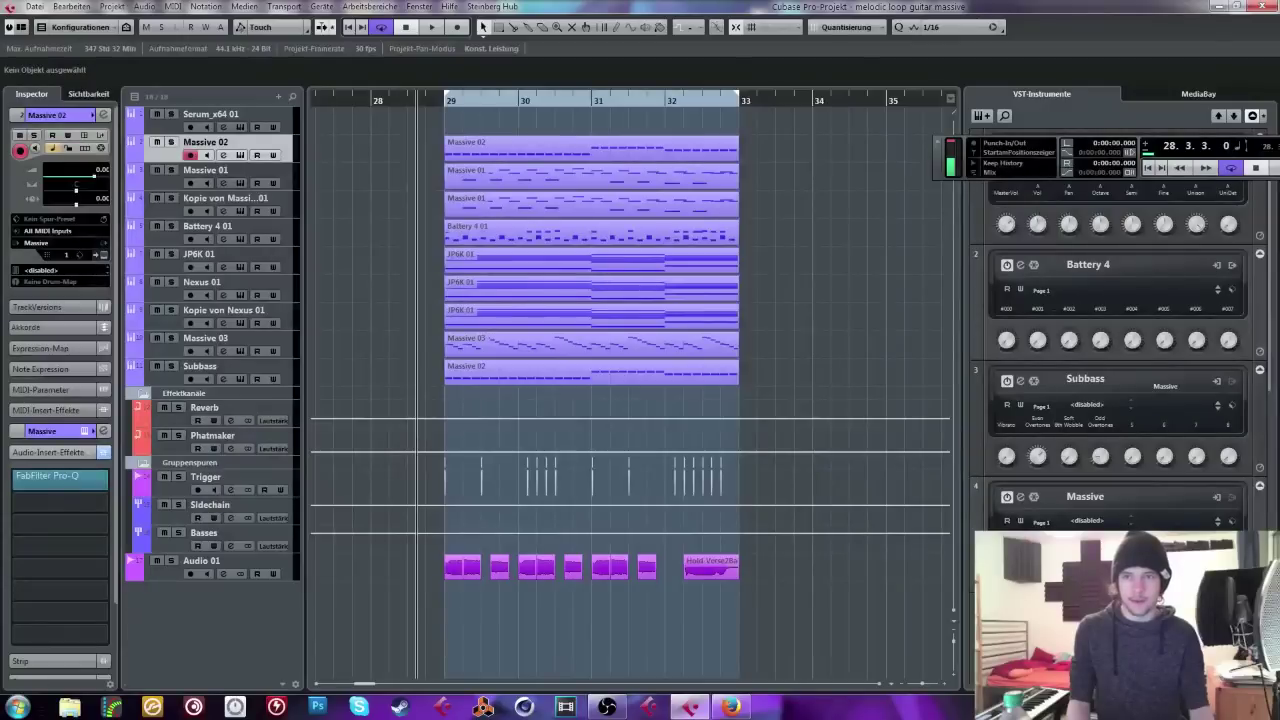
{"action": "key", "text": "space"}
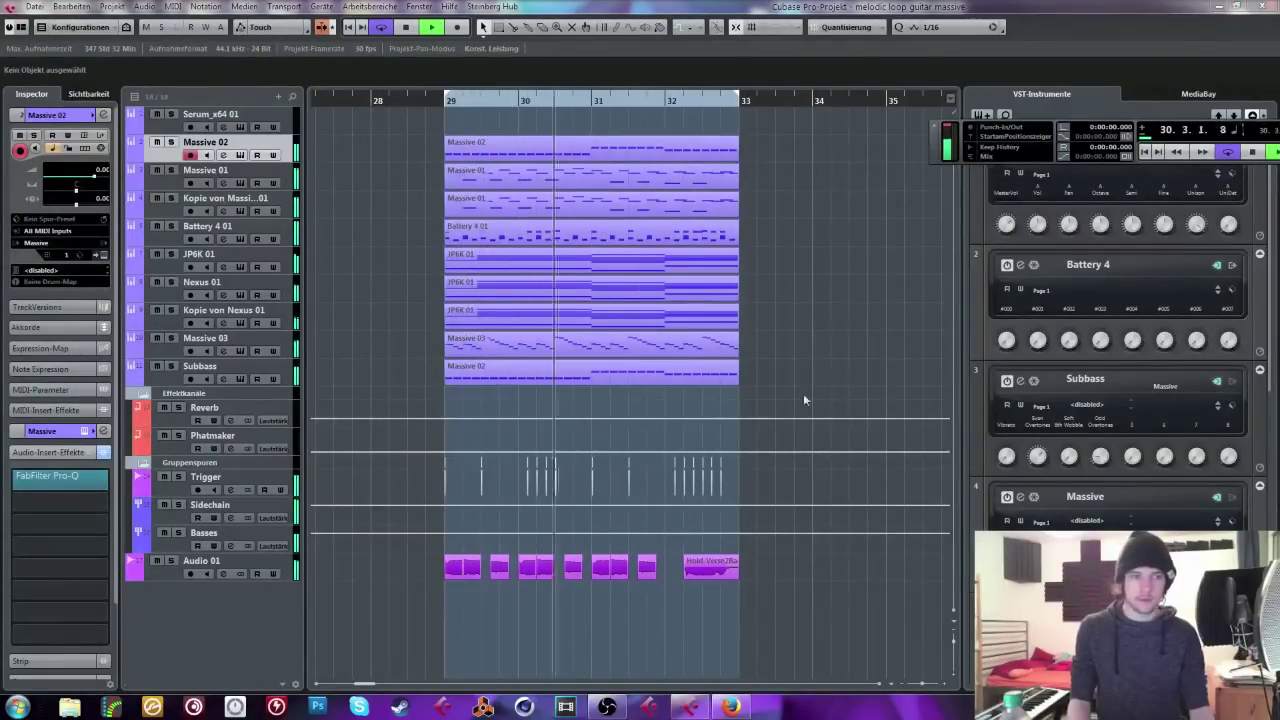
{"action": "left_click", "coordinate": [157, 561]}
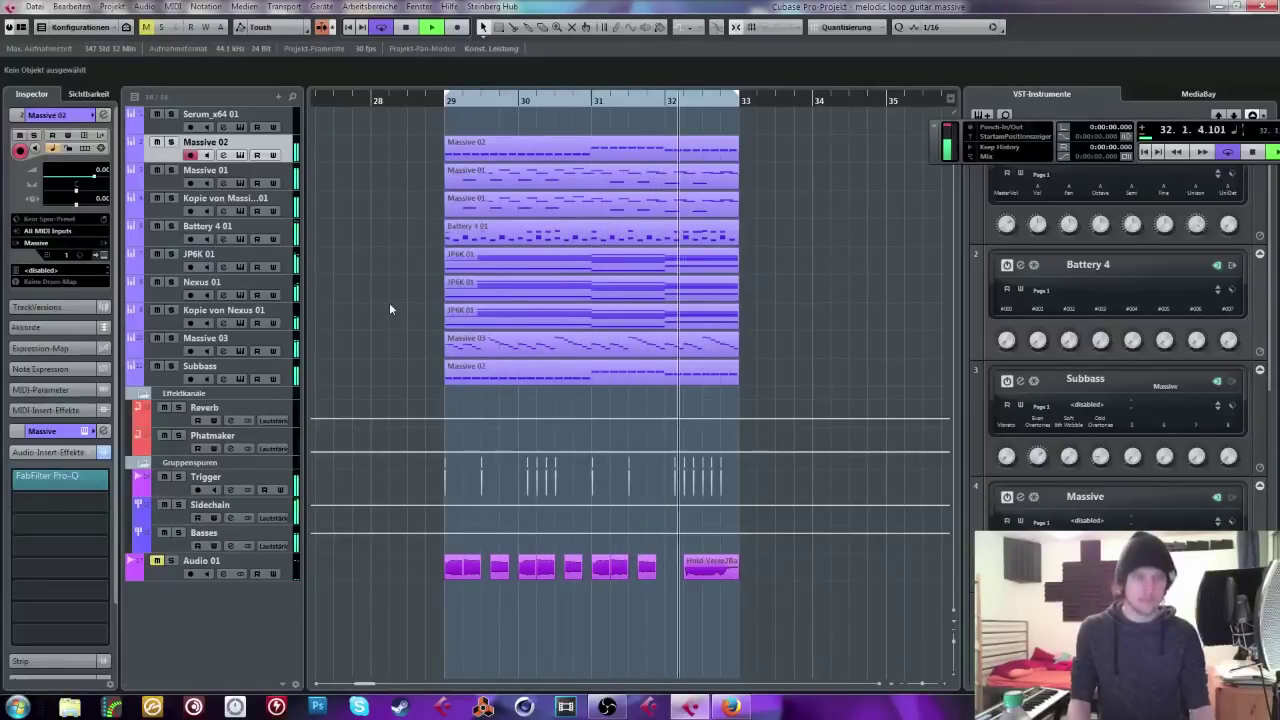
{"action": "key", "text": "space"}
{"action": "left_click", "coordinate": [435, 100]}
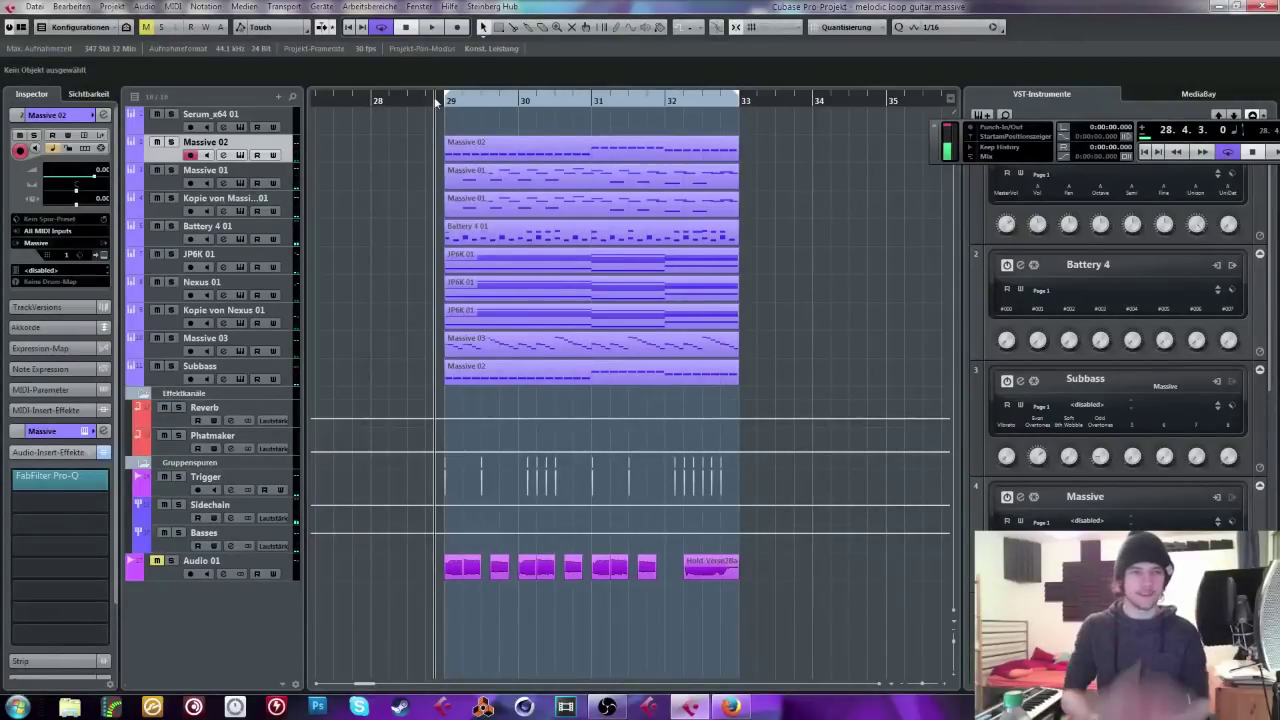
Step: Examine the notes of the Massive 02 part and the two Massive 01 parts together in the Key Editor
{"action": "left_click_drag", "start_coordinate": [405, 139], "coordinate": [750, 213]}
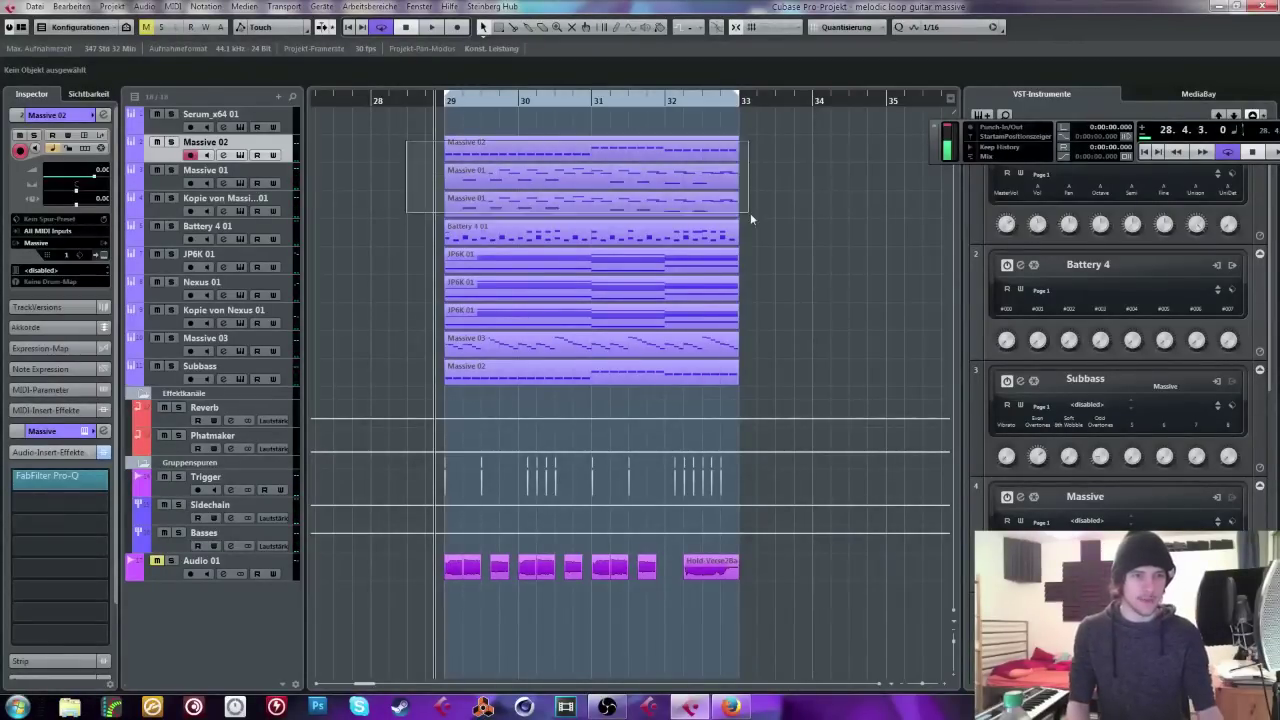
{"action": "double_click", "coordinate": [516, 143]}
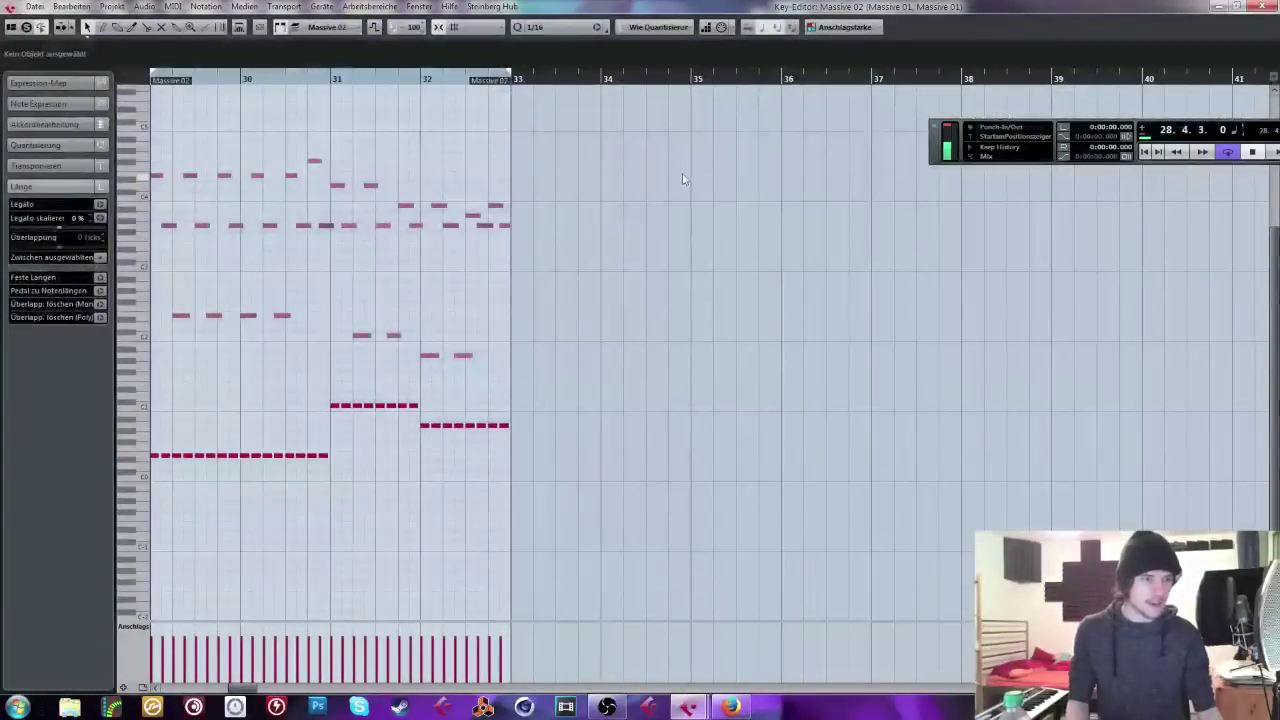
{"action": "left_click", "coordinate": [1259, 6]}
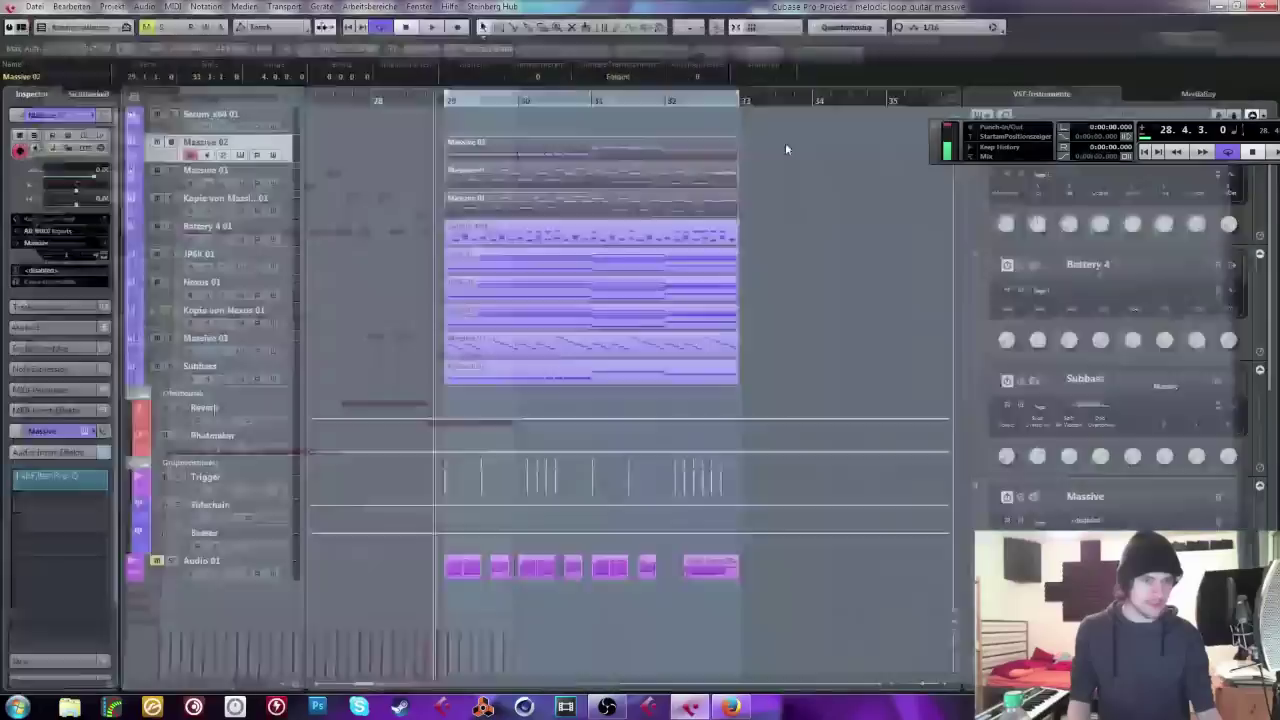
Step: Select all MIDI parts except Battery 4 01 and set their transposition to -7 while the loop plays
{"action": "mouse_move", "coordinate": [785, 142]}
{"action": "left_mouse_down"}
{"action": "mouse_move", "coordinate": [425, 175]}
{"action": "mouse_move", "coordinate": [394, 210]}
{"action": "mouse_move", "coordinate": [429, 254]}
{"action": "mouse_move", "coordinate": [738, 322]}
{"action": "mouse_move", "coordinate": [788, 315]}
{"action": "mouse_move", "coordinate": [753, 355]}
{"action": "mouse_move", "coordinate": [388, 376]}
{"action": "left_mouse_up"}
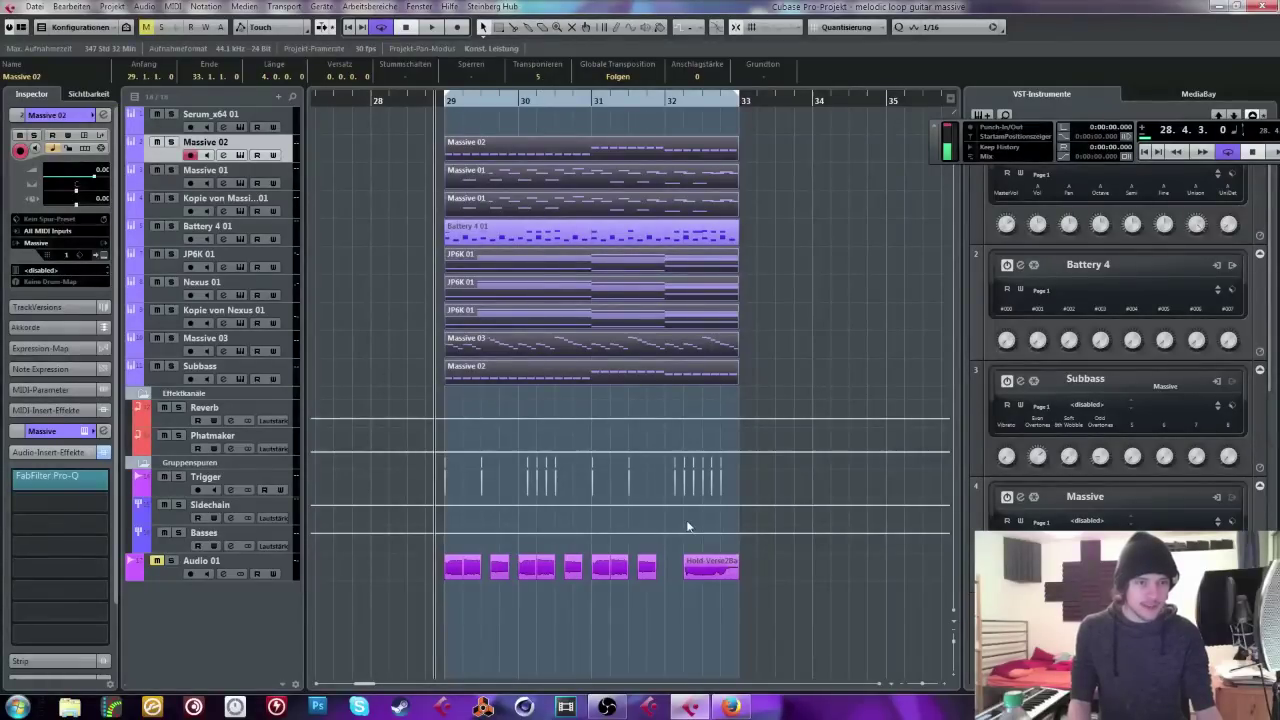
{"action": "key", "text": "space"}
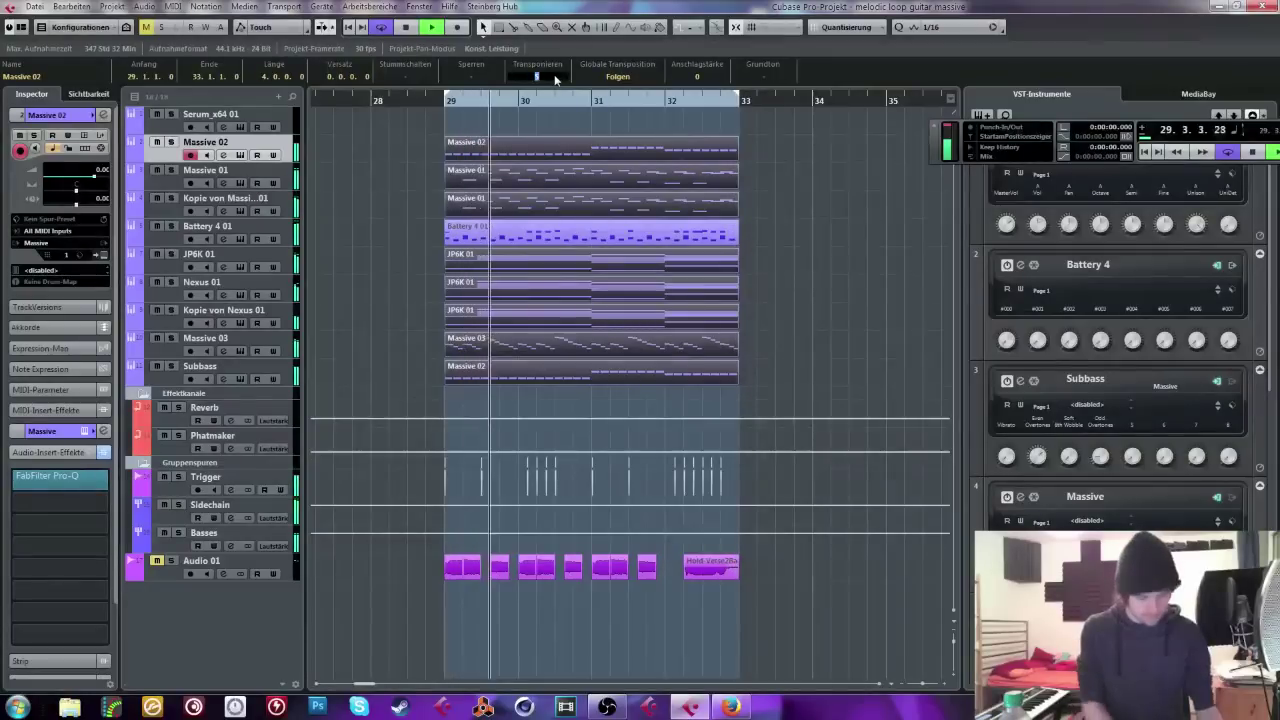
{"action": "scroll", "coordinate": [555, 79], "scroll_direction": "down", "scroll_amount": 2}
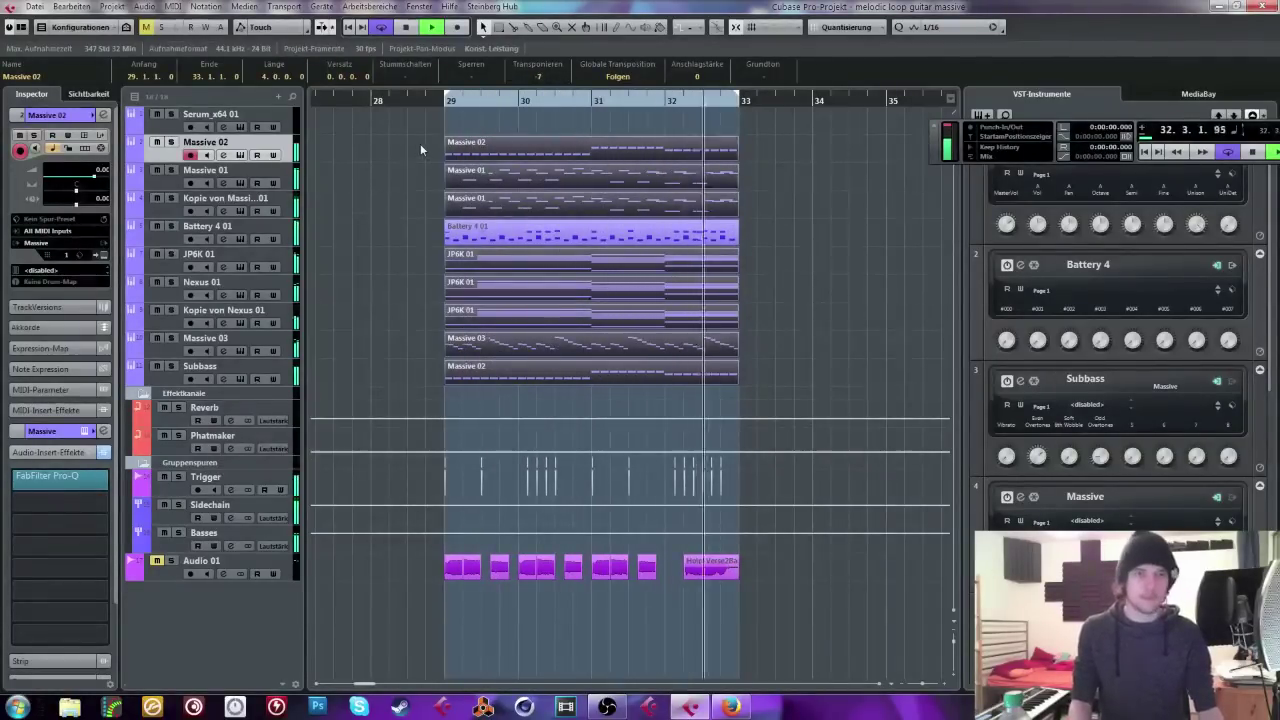
Step: Set the transposition of the parts on the Massive 02 and Subbass tracks to 5, and stop with the cursor at bar 29
{"action": "key", "text": "ctrl+a"}
{"action": "scroll", "coordinate": [540, 78], "scroll_direction": "up", "scroll_amount": 2}
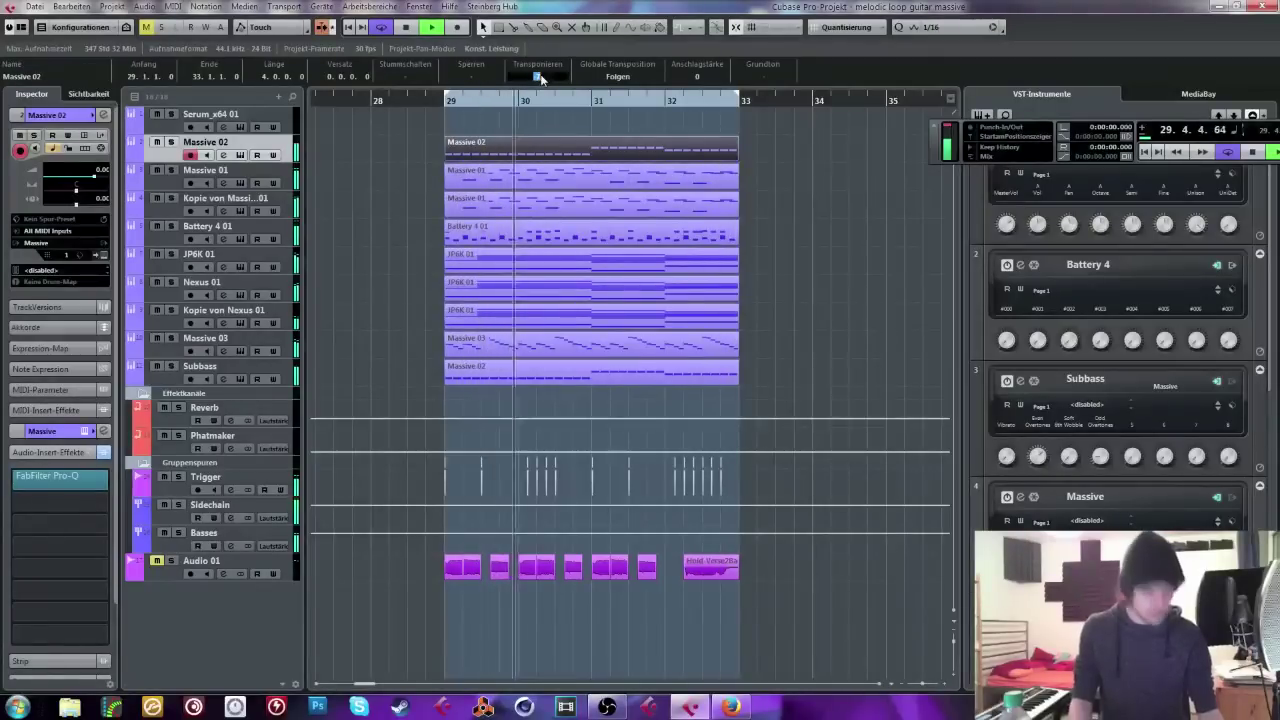
{"action": "scroll", "coordinate": [541, 77], "scroll_direction": "up", "scroll_amount": 2}
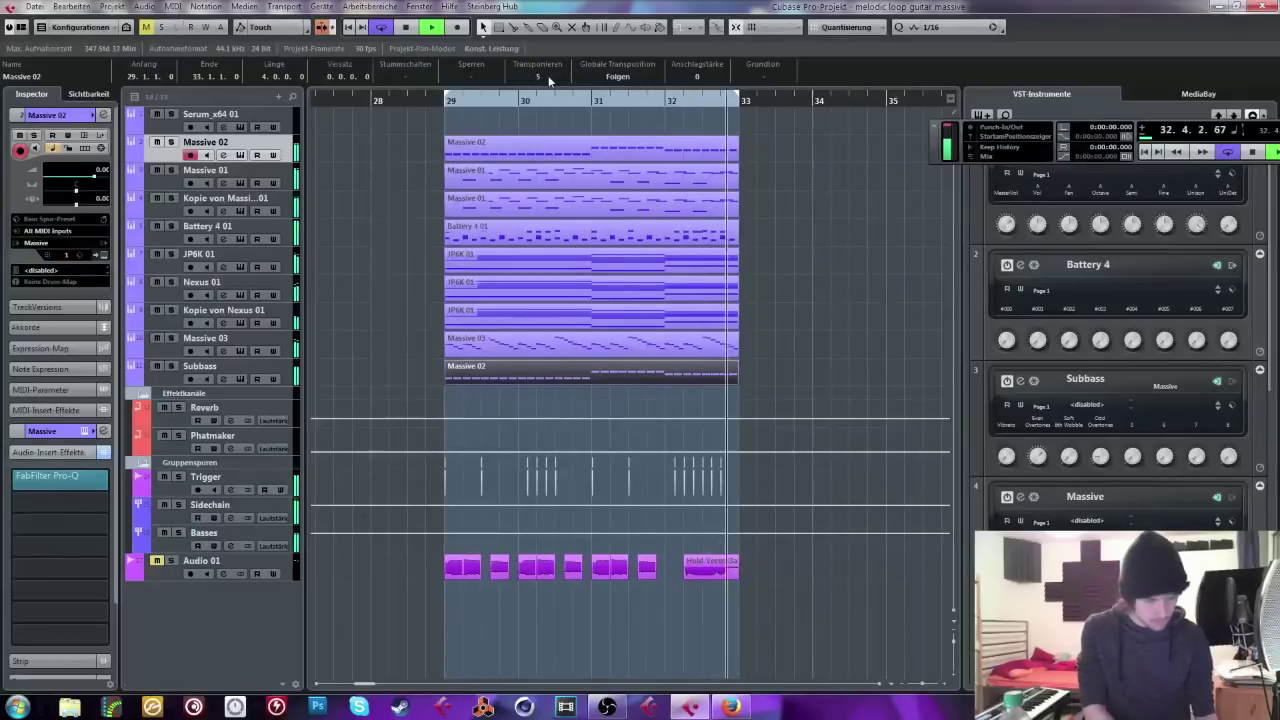
{"action": "left_click", "coordinate": [404, 167]}
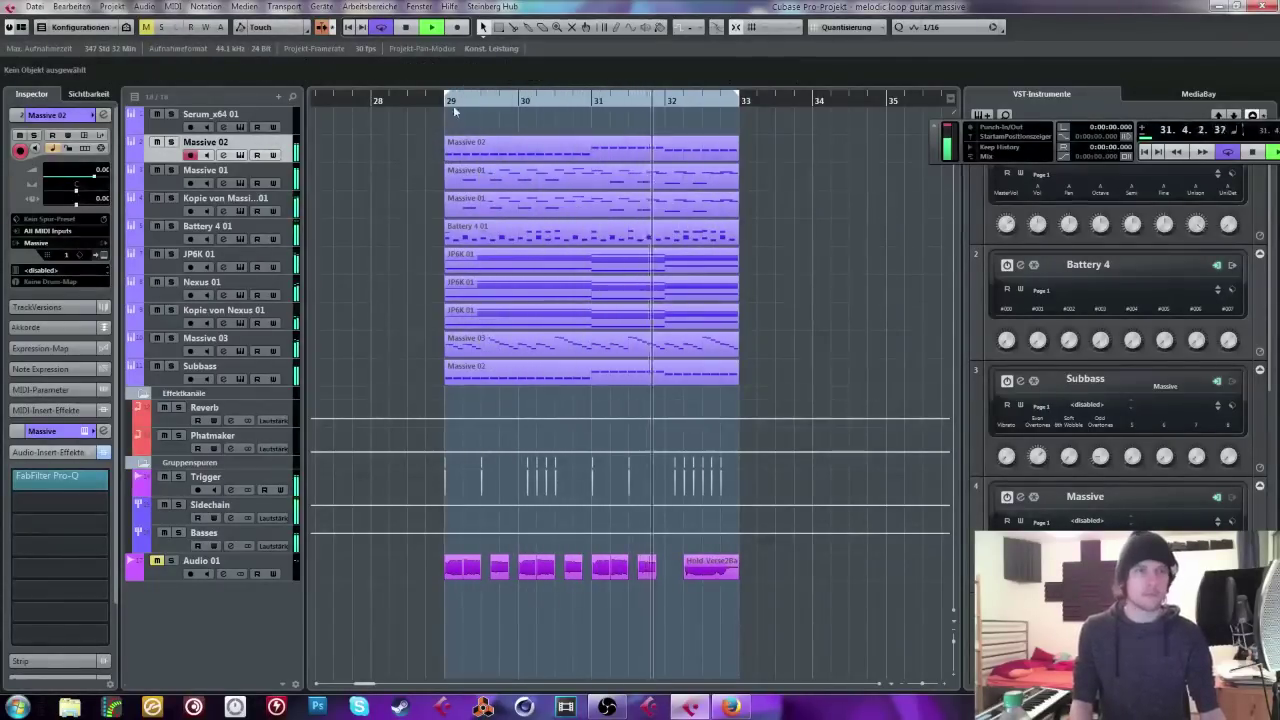
{"action": "key", "text": "space"}
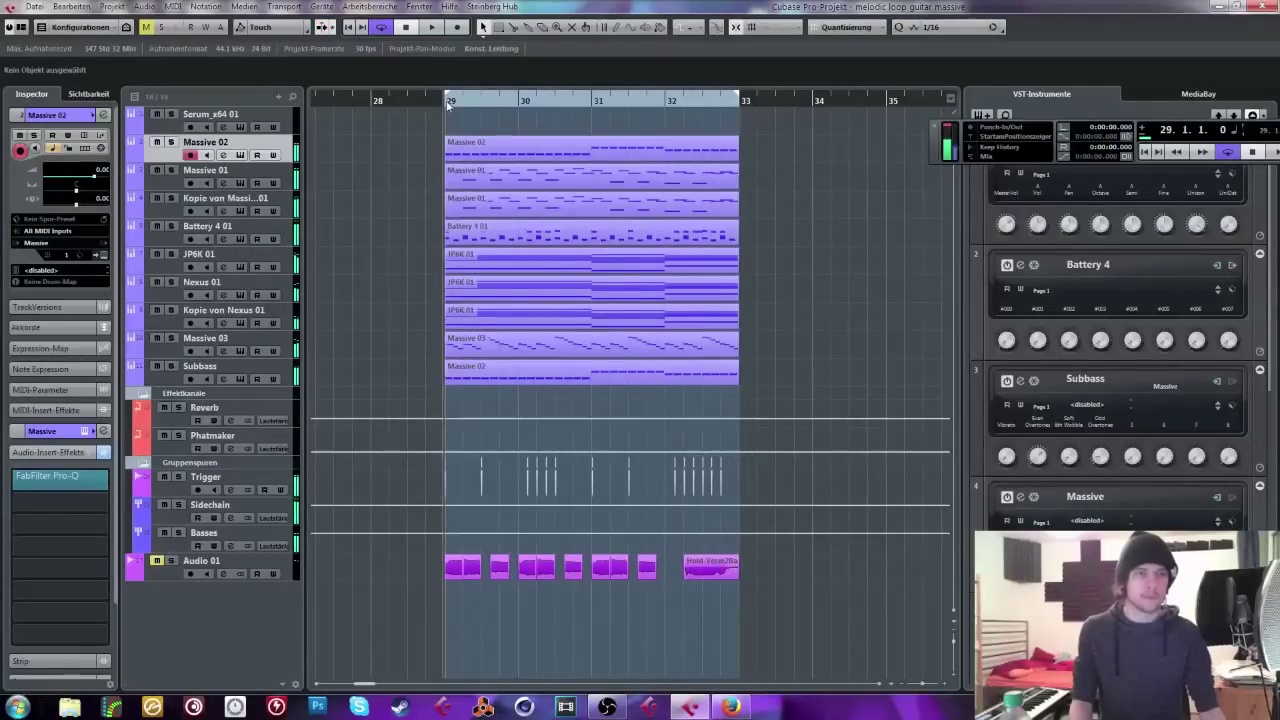
Step: Solo the Massive 02 track and listen to it on its own from bar 29
{"action": "left_click", "coordinate": [171, 142]}
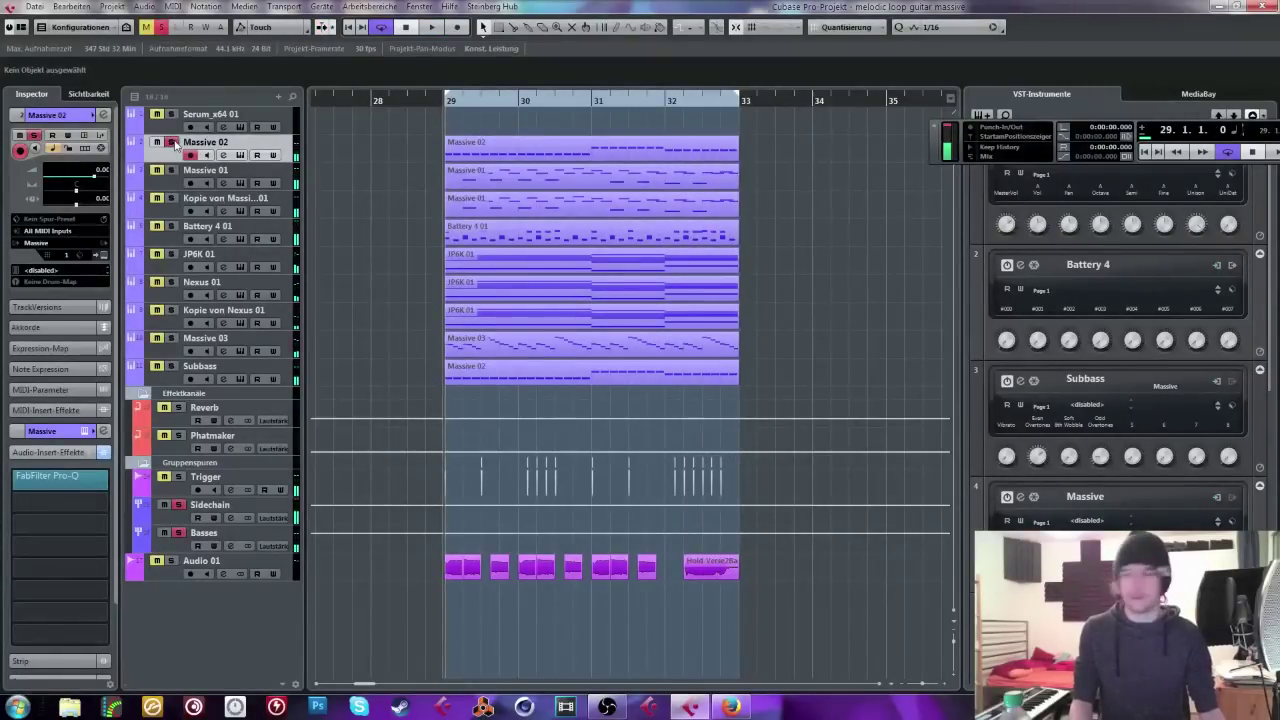
{"action": "key", "text": "space"}
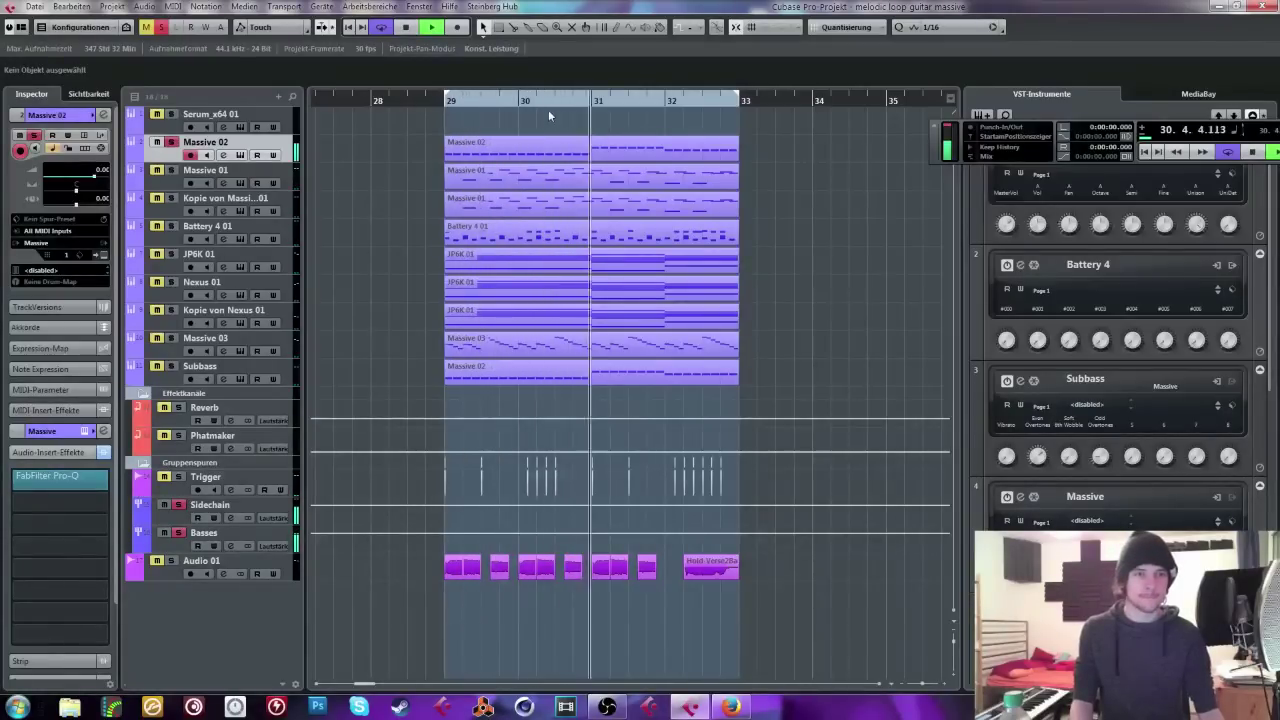
{"action": "key", "text": "space"}
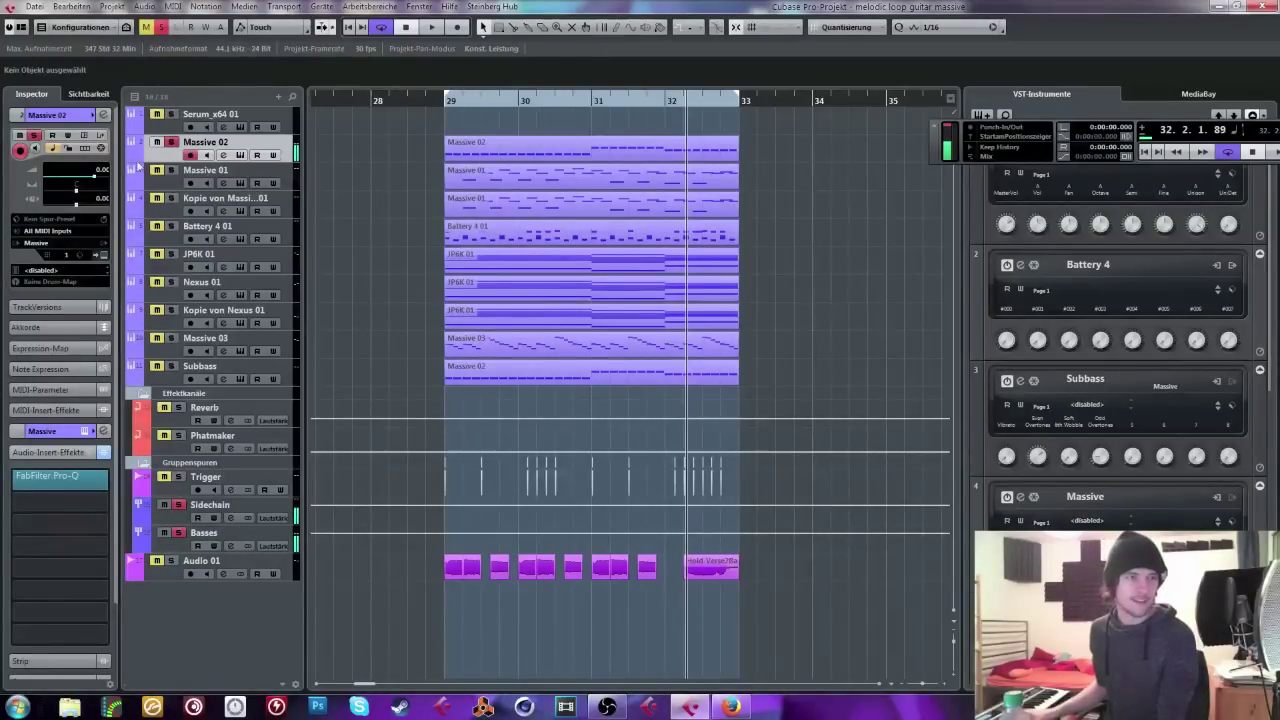
Step: View the Massive synth of the Massive 02 track while the unsoloed loop plays from bar 29, and close the plug-in
{"action": "left_click", "coordinate": [84, 135]}
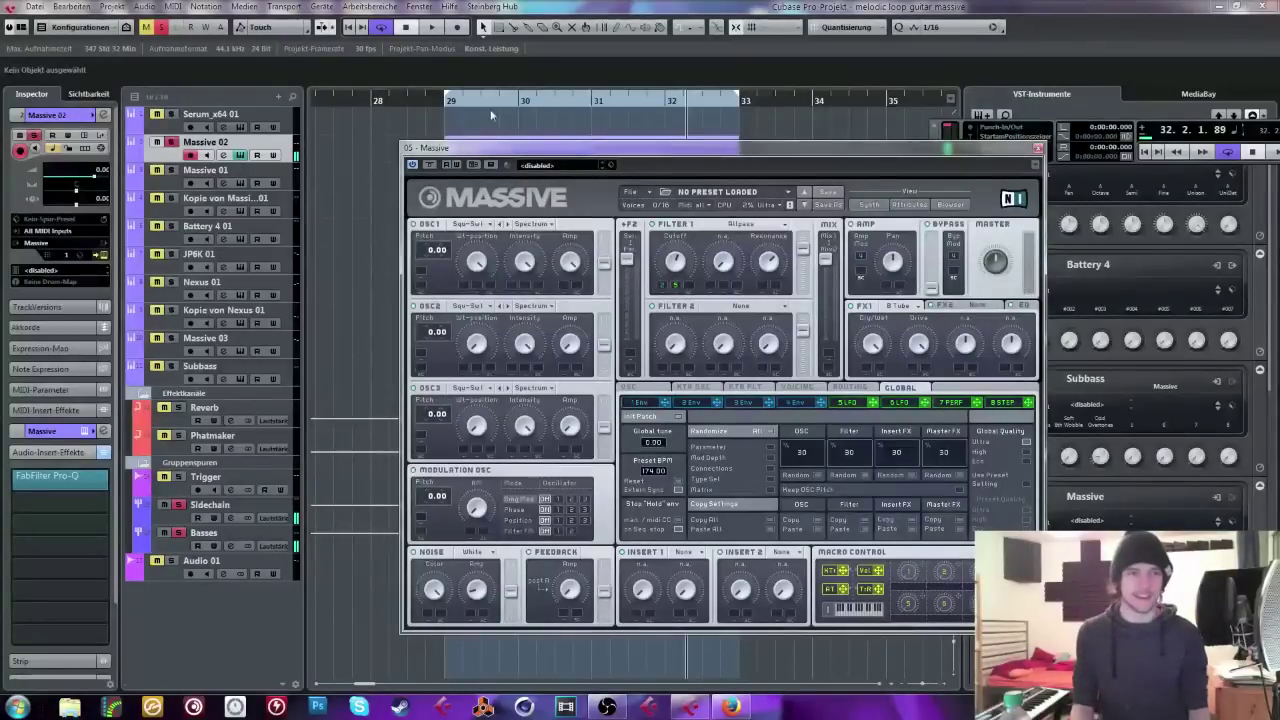
{"action": "left_click", "coordinate": [448, 104]}
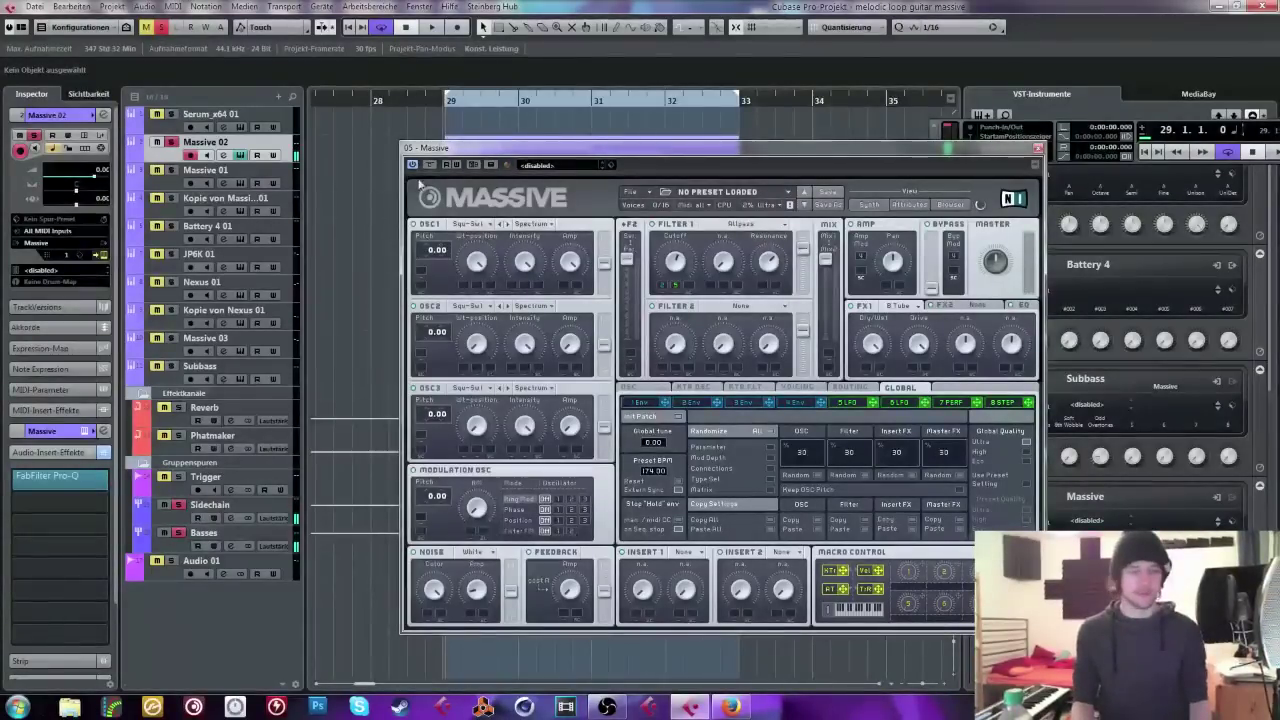
{"action": "left_click", "coordinate": [431, 27]}
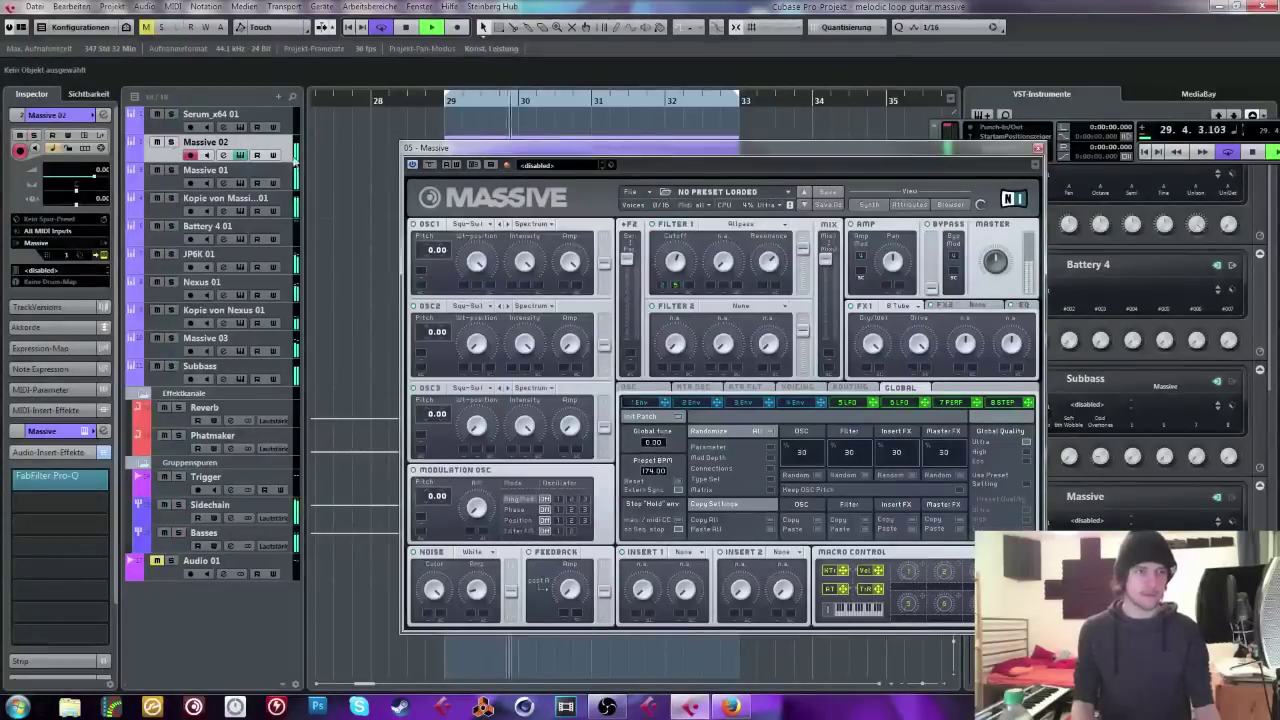
{"action": "left_click_drag", "start_coordinate": [665, 153], "coordinate": [610, 150]}
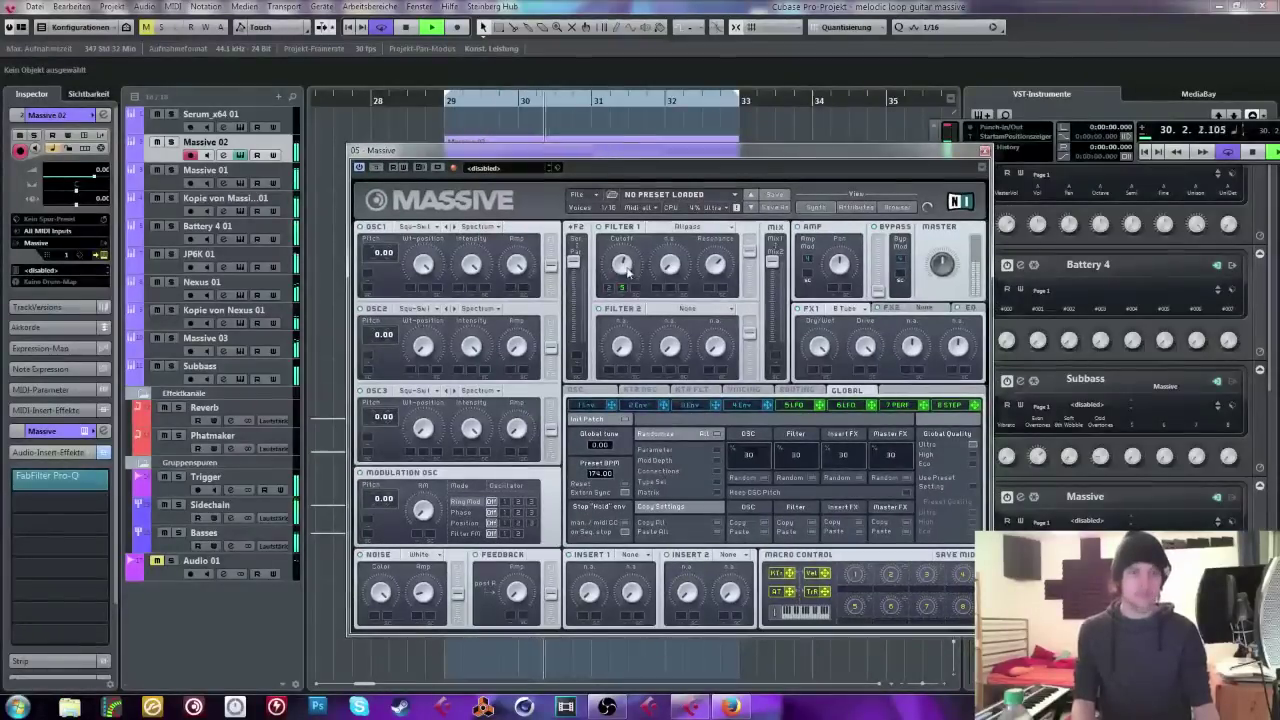
{"action": "left_click", "coordinate": [984, 151]}
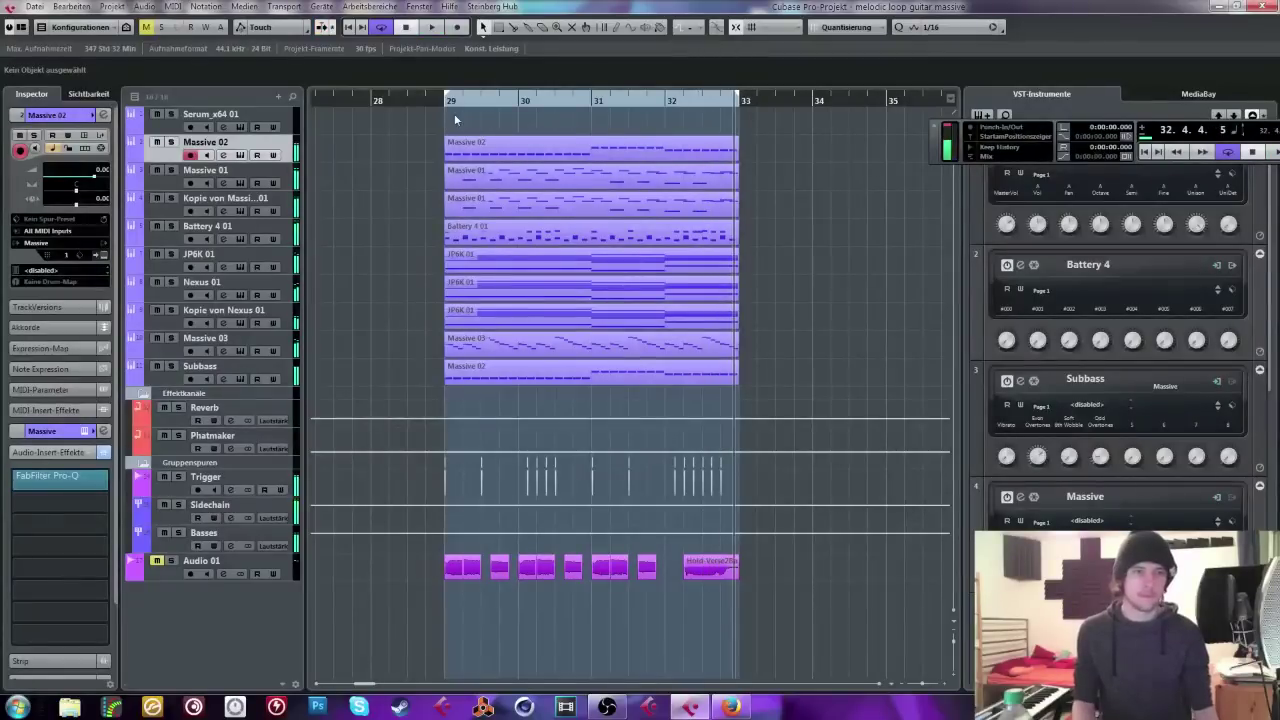
{"action": "key", "text": "space"}
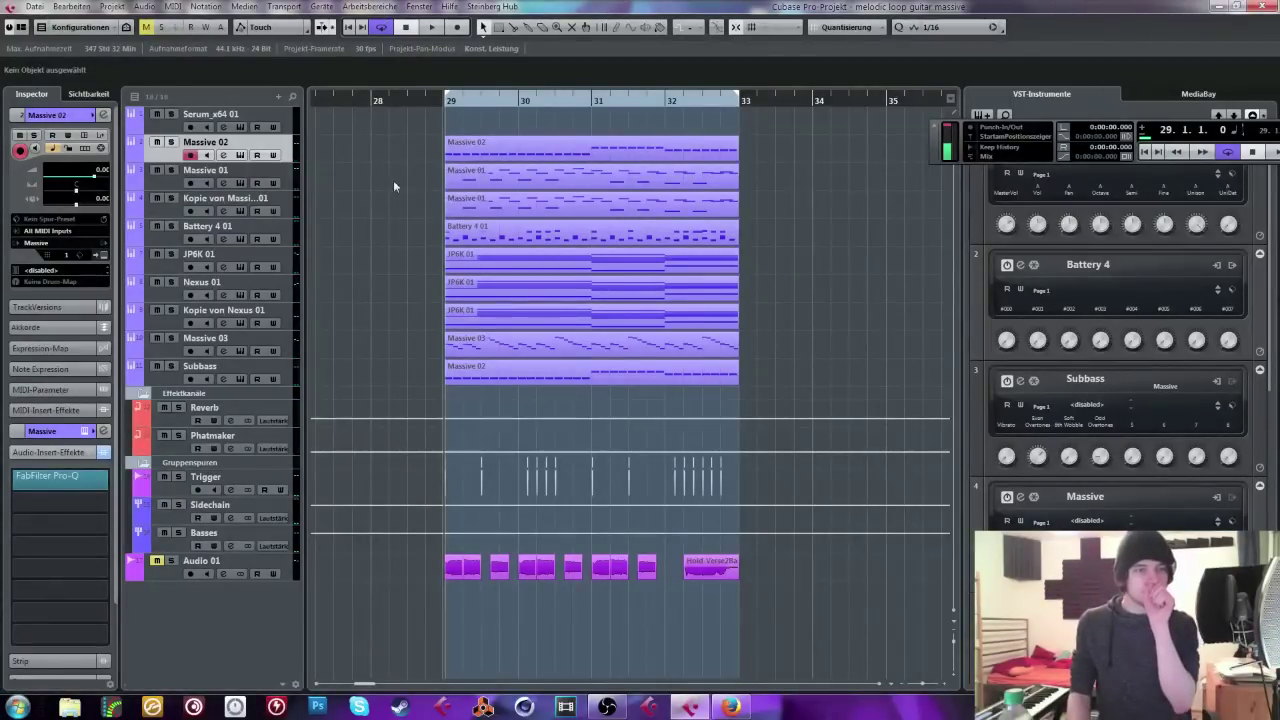
Step: Listen to the soloed Massive 02 track, followed by Massive 01 and its copy soloed together, and select the JP6K 01 track
{"action": "left_click", "coordinate": [170, 142]}
{"action": "key", "text": "space"}
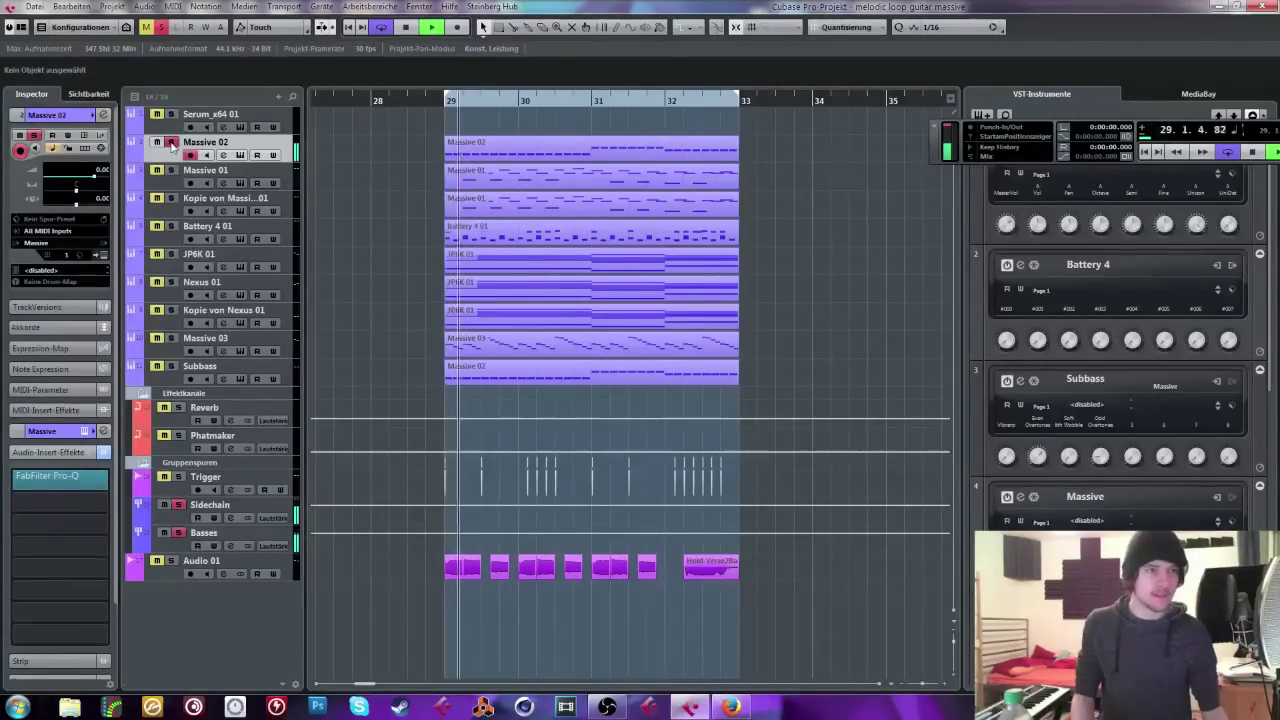
{"action": "left_click", "coordinate": [170, 170]}
{"action": "left_click", "coordinate": [170, 198]}
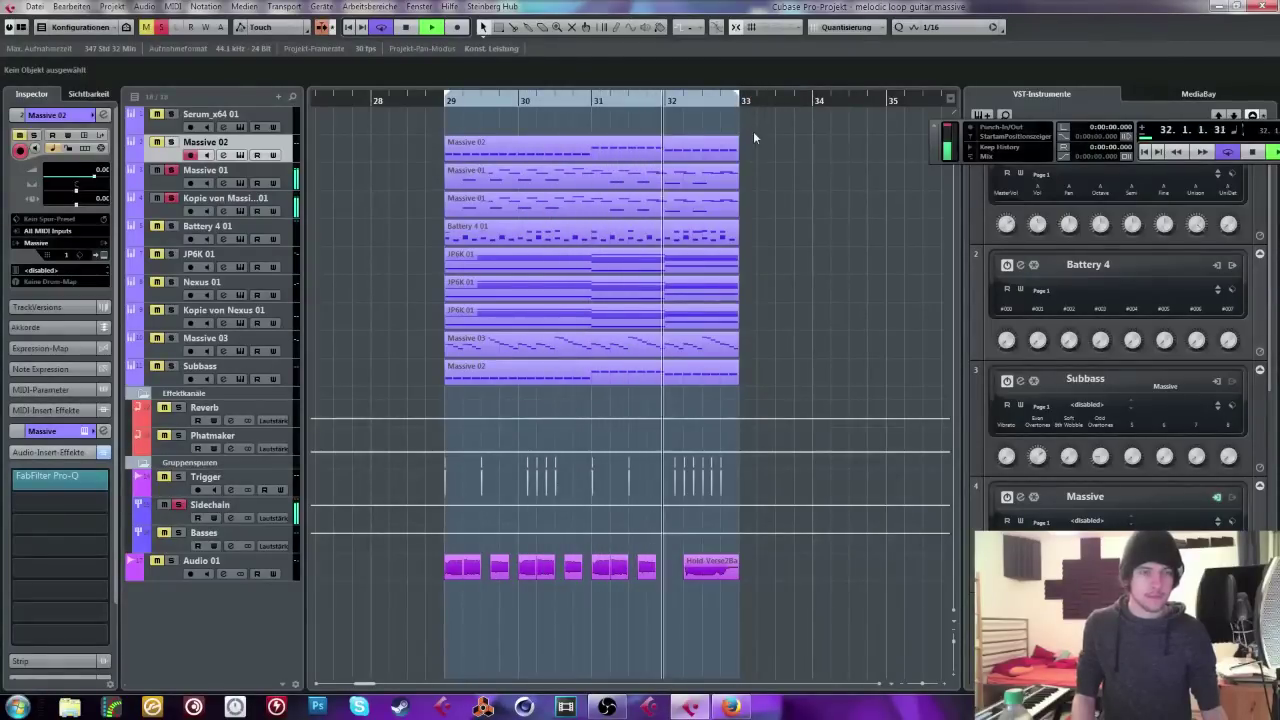
{"action": "key", "text": "space"}
{"action": "left_click", "coordinate": [172, 257]}
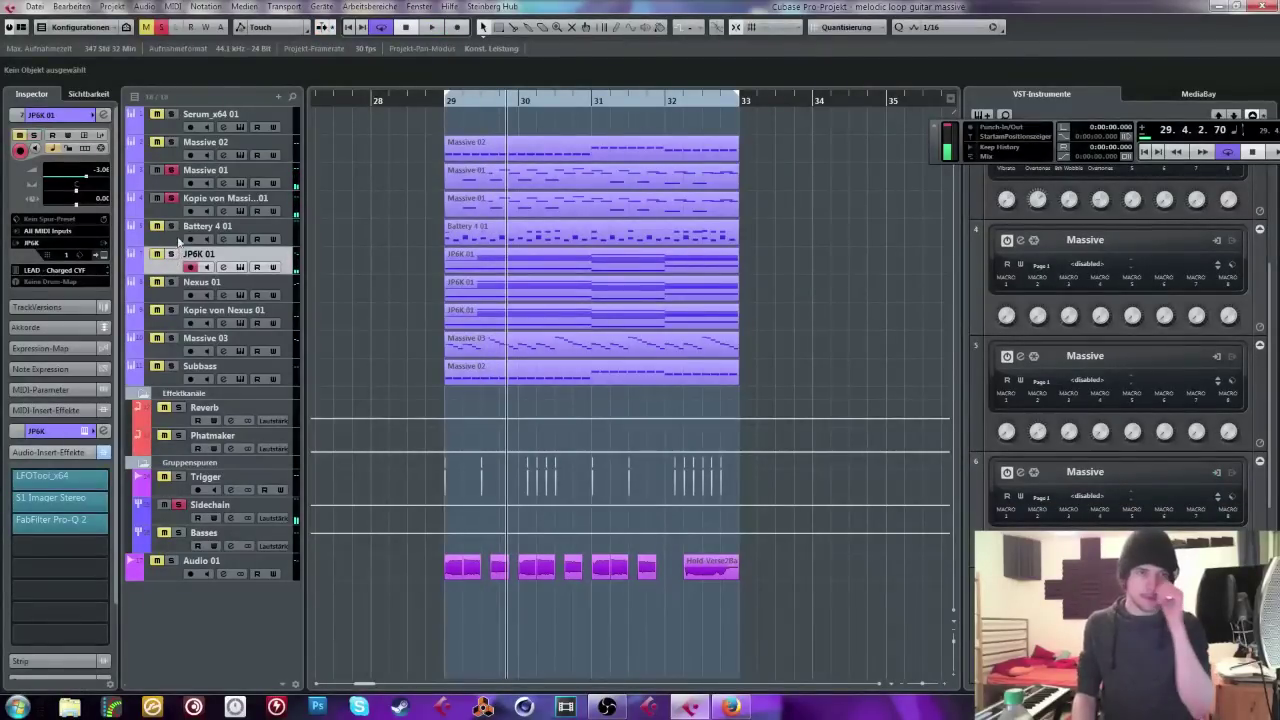
Step: Close the melodic loop project without saving and reopen the recent project "Stream Free DL Track"
{"action": "left_click", "coordinate": [1261, 8]}
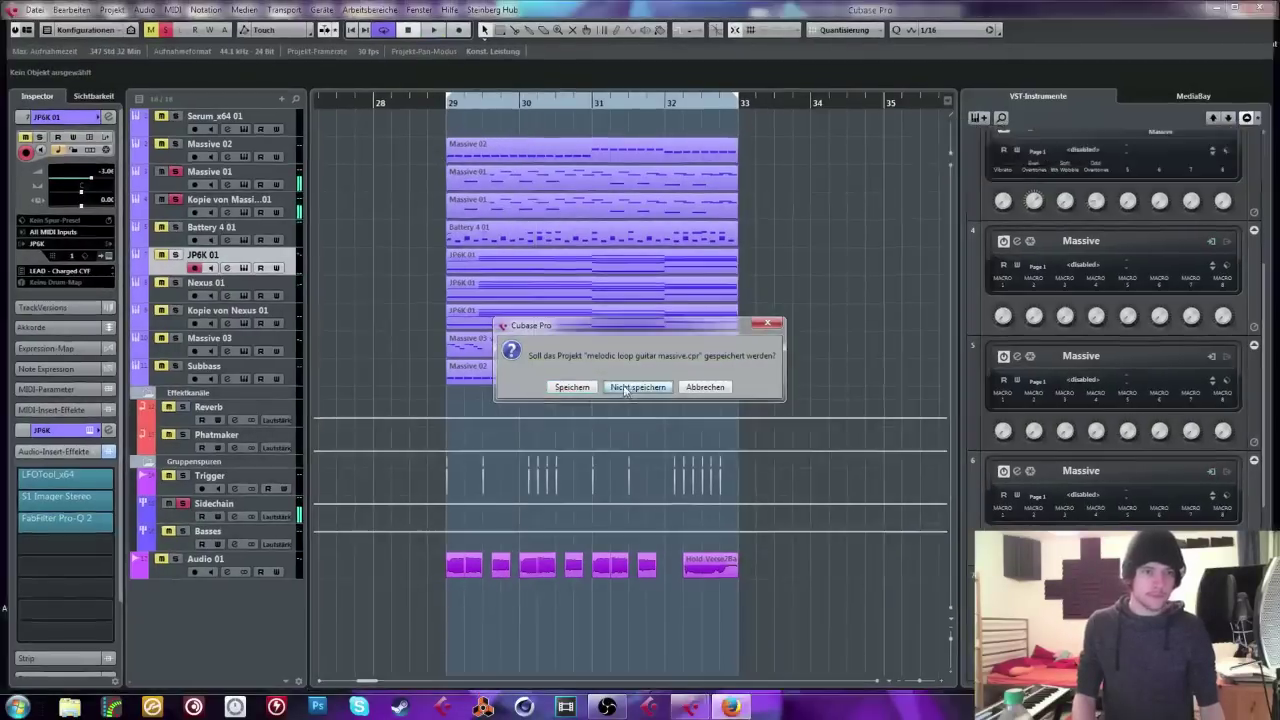
{"action": "left_click", "coordinate": [624, 388]}
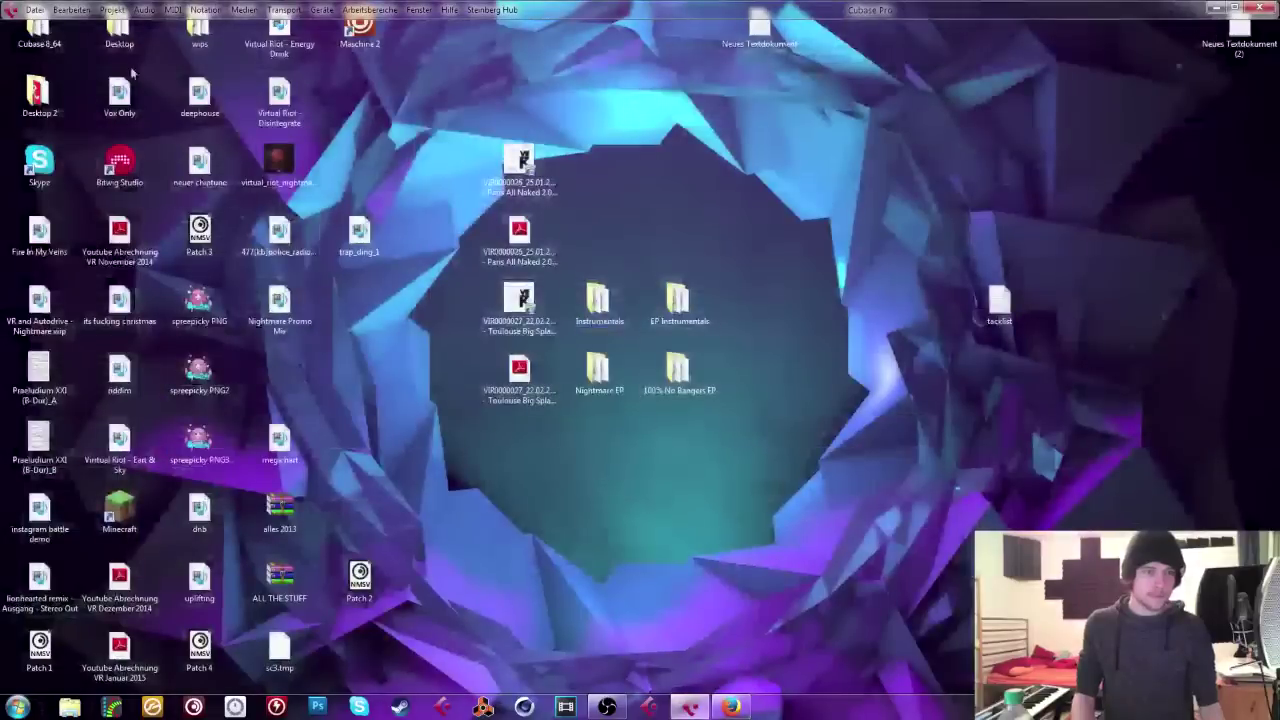
{"action": "left_click", "coordinate": [35, 9]}
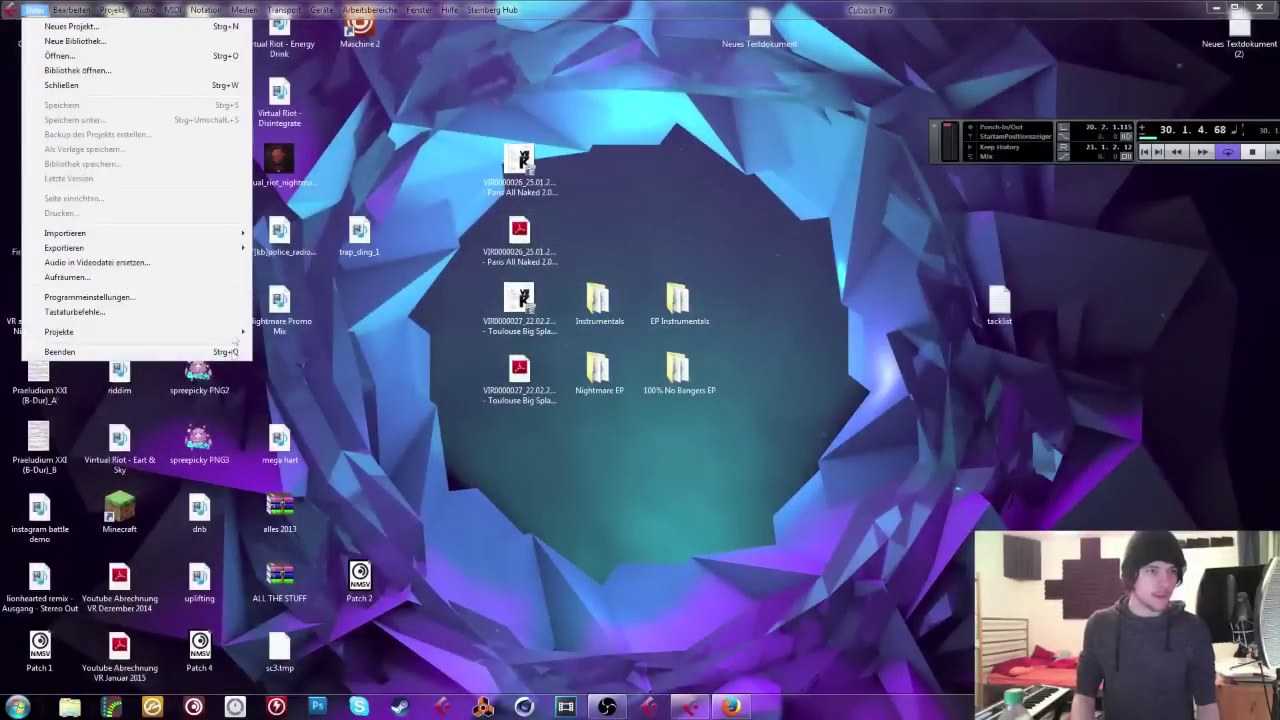
{"action": "mouse_move", "coordinate": [233, 336]}
{"action": "left_click", "coordinate": [370, 300]}
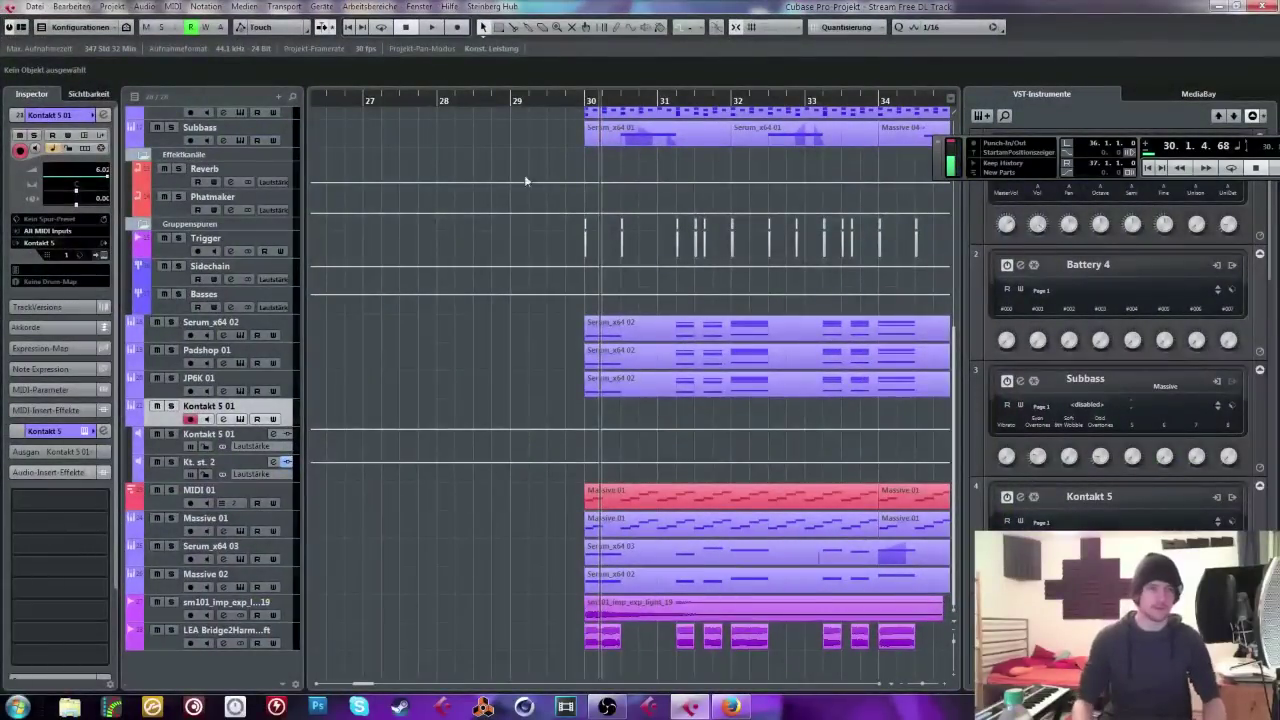
Step: Play the existing section from just before bar 30 through to its end near bar 46
{"action": "left_click_drag", "start_coordinate": [548, 108], "coordinate": [553, 61]}
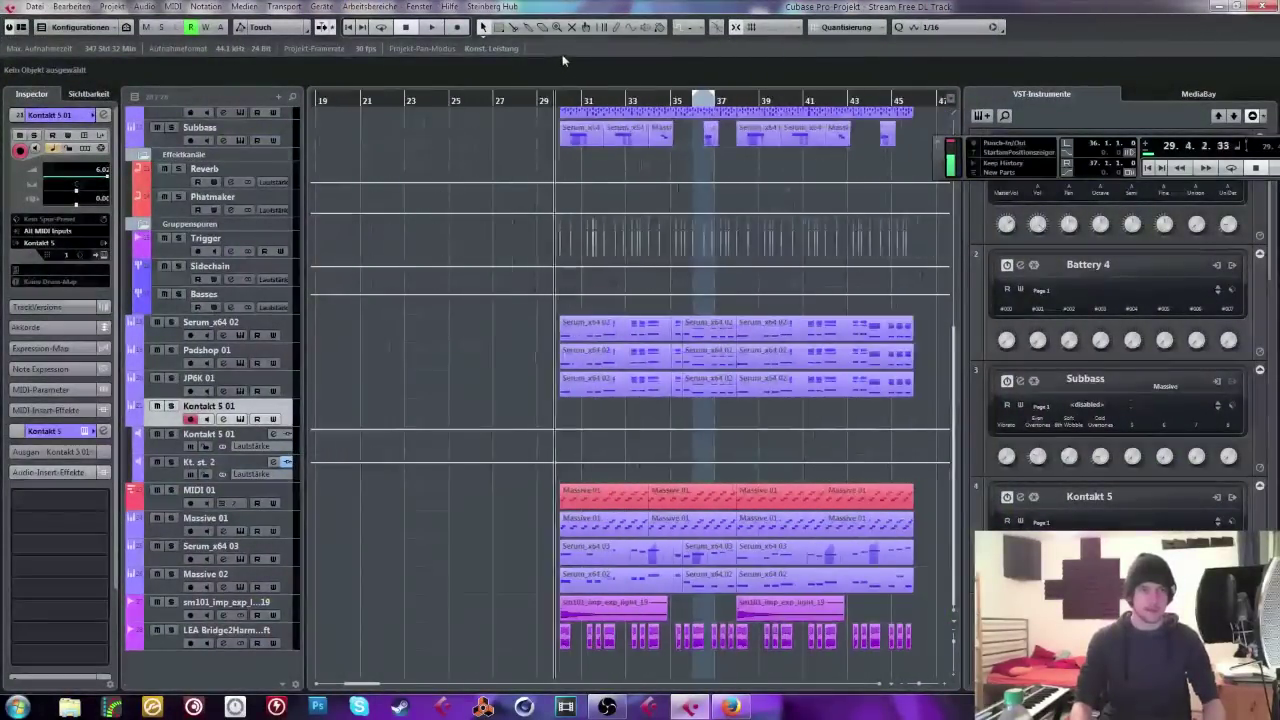
{"action": "key", "text": "space"}
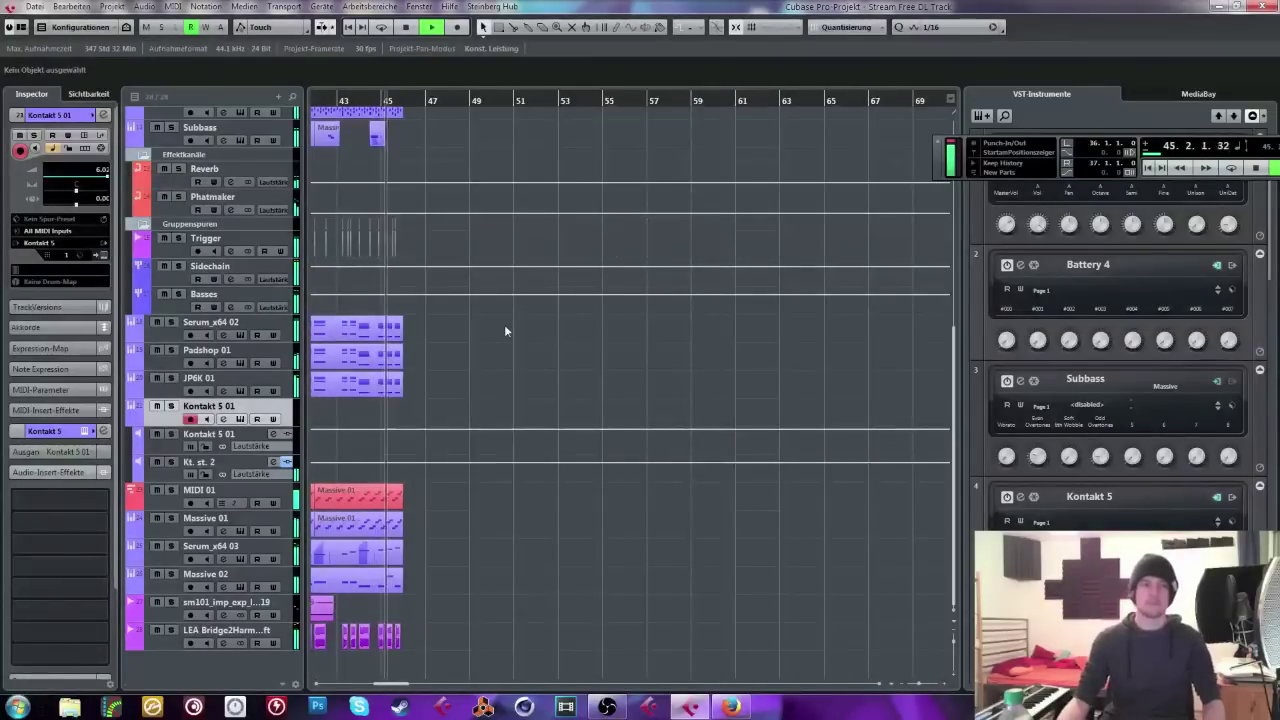
{"action": "key", "text": "space"}
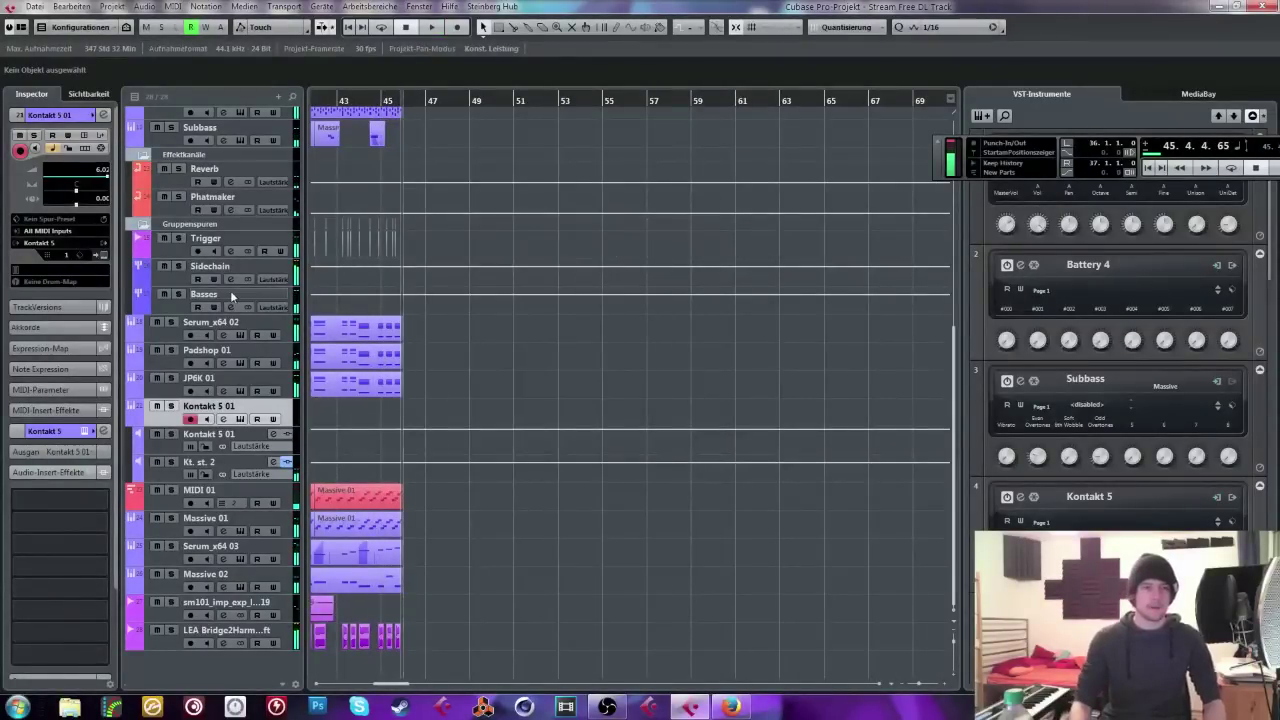
Step: Return the cursor to just before bar 30 and replay the beginning of the section
{"action": "left_click_drag", "start_coordinate": [355, 276], "coordinate": [327, 287]}
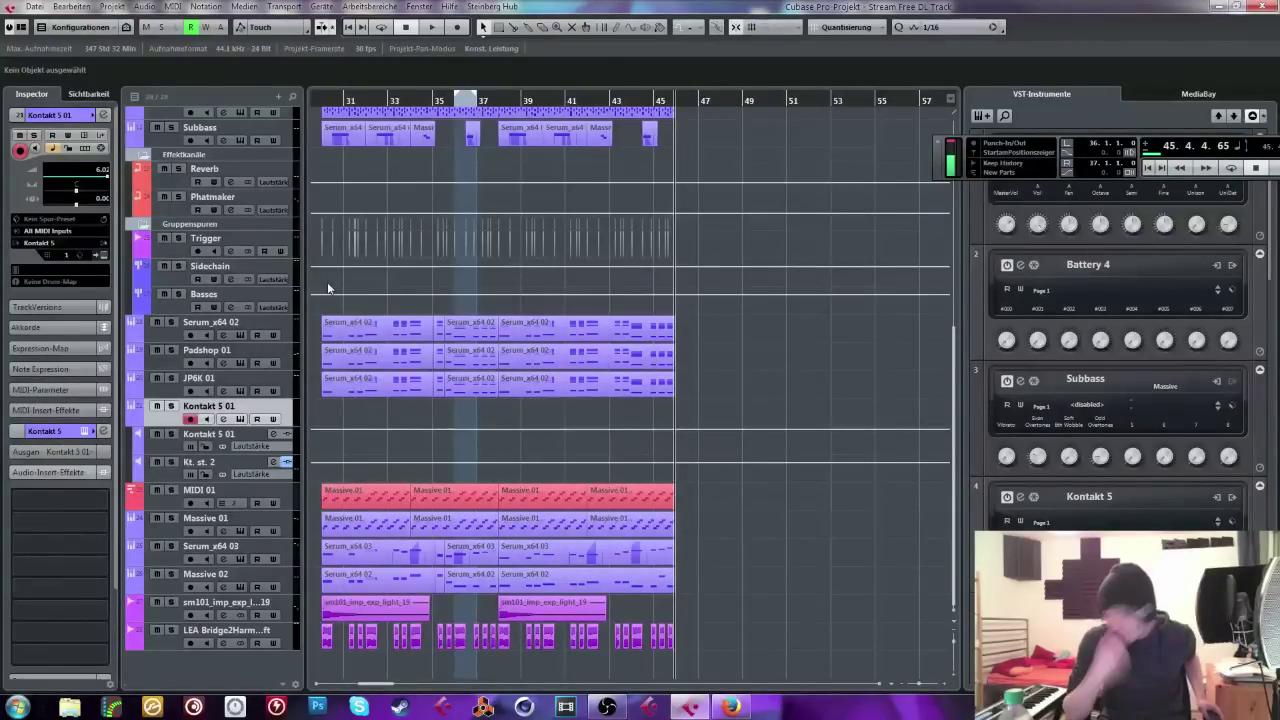
{"action": "left_click", "coordinate": [322, 105]}
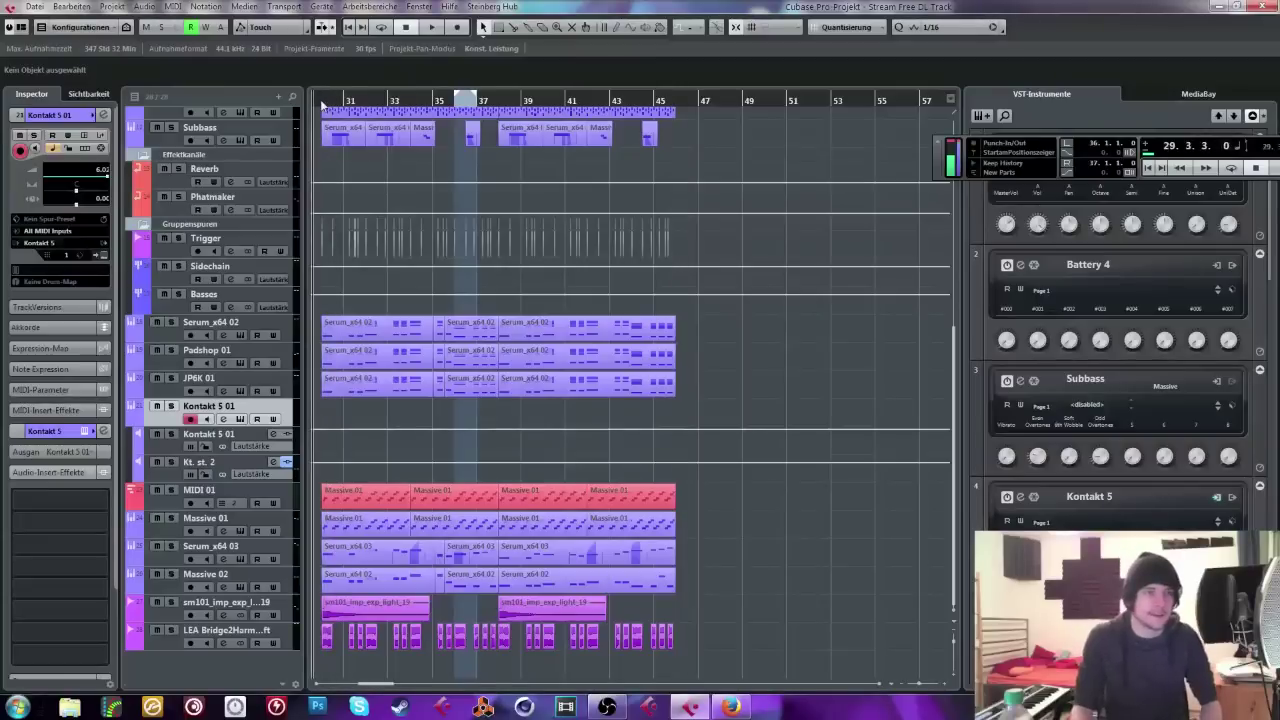
{"action": "key", "text": "space"}
{"action": "key", "text": "h"}
{"action": "key", "text": "h"}
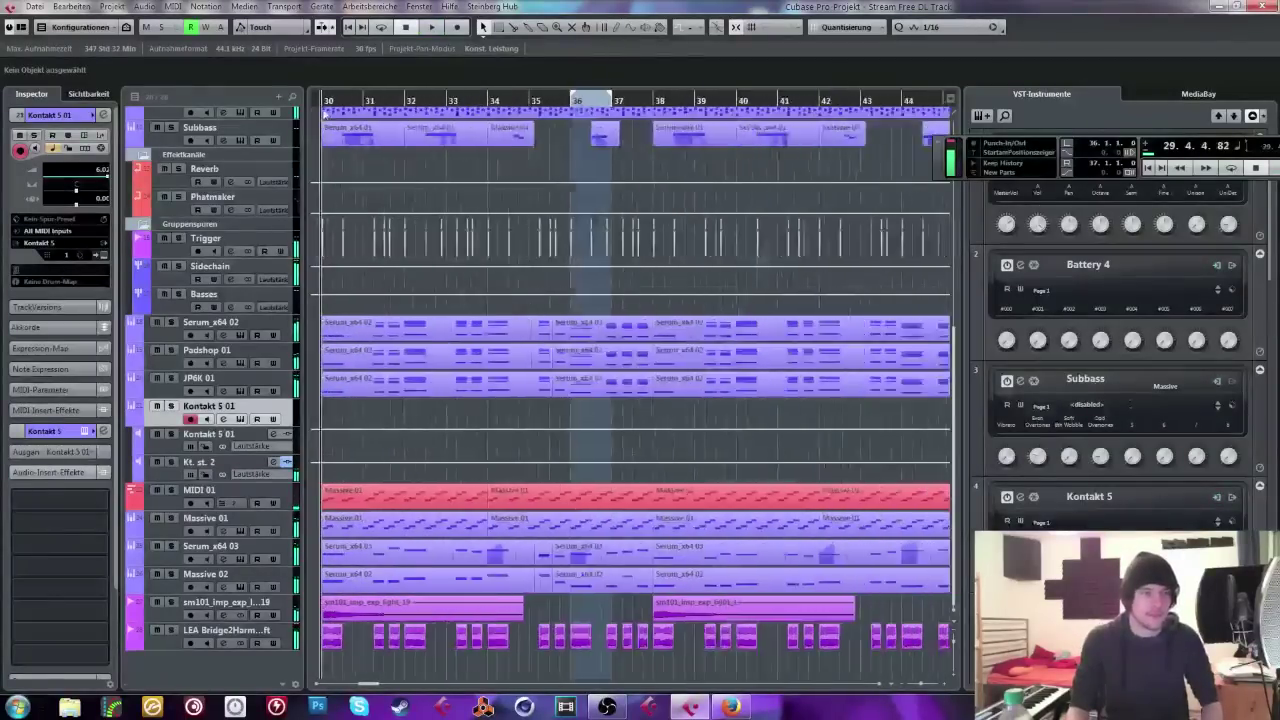
{"action": "scroll", "coordinate": [560, 110], "scroll_direction": "up", "scroll_amount": 4}
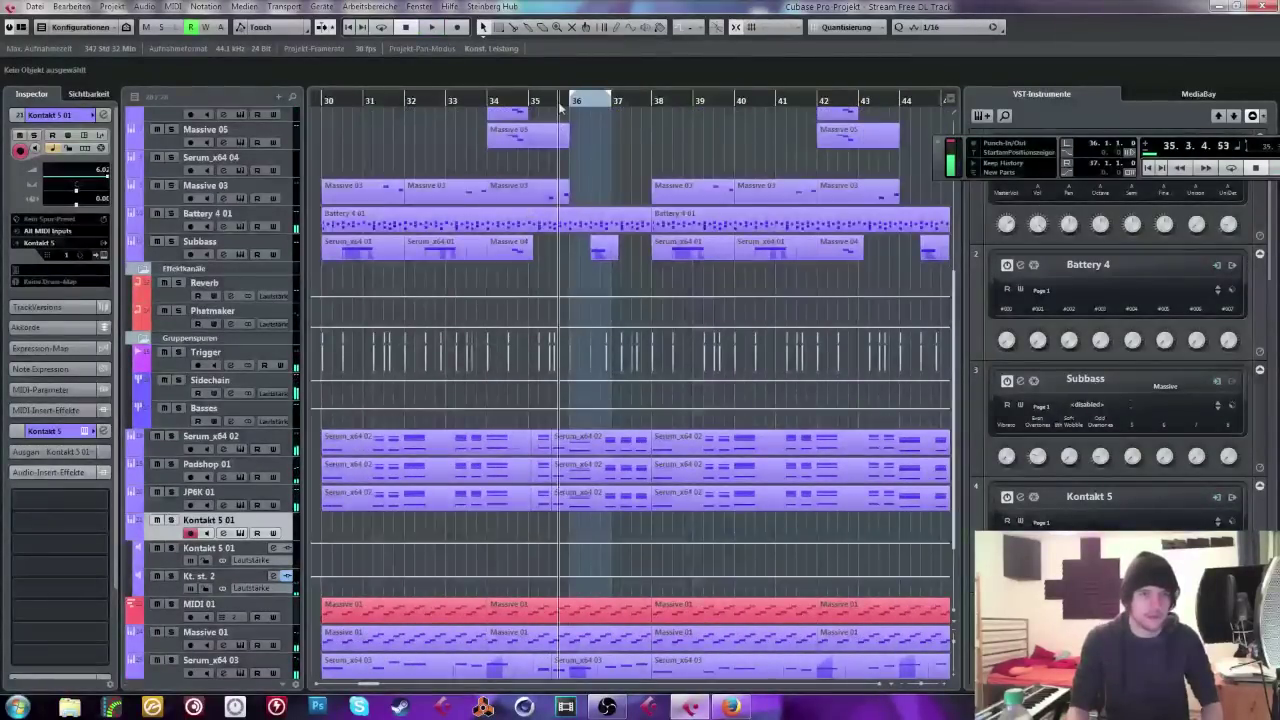
Step: Listen to the passage from bar 35 to shortly after bar 37
{"action": "left_click_drag", "start_coordinate": [535, 100], "coordinate": [528, 232]}
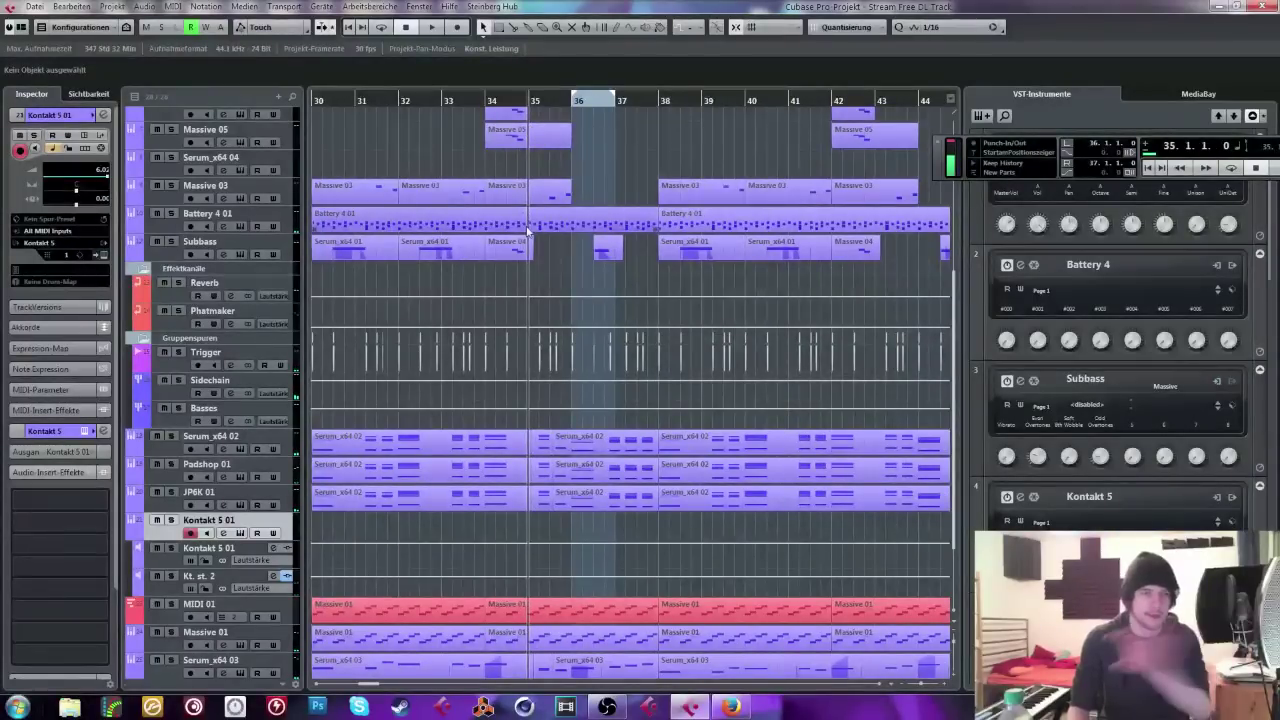
{"action": "scroll", "coordinate": [530, 314], "scroll_direction": "up", "scroll_amount": 4}
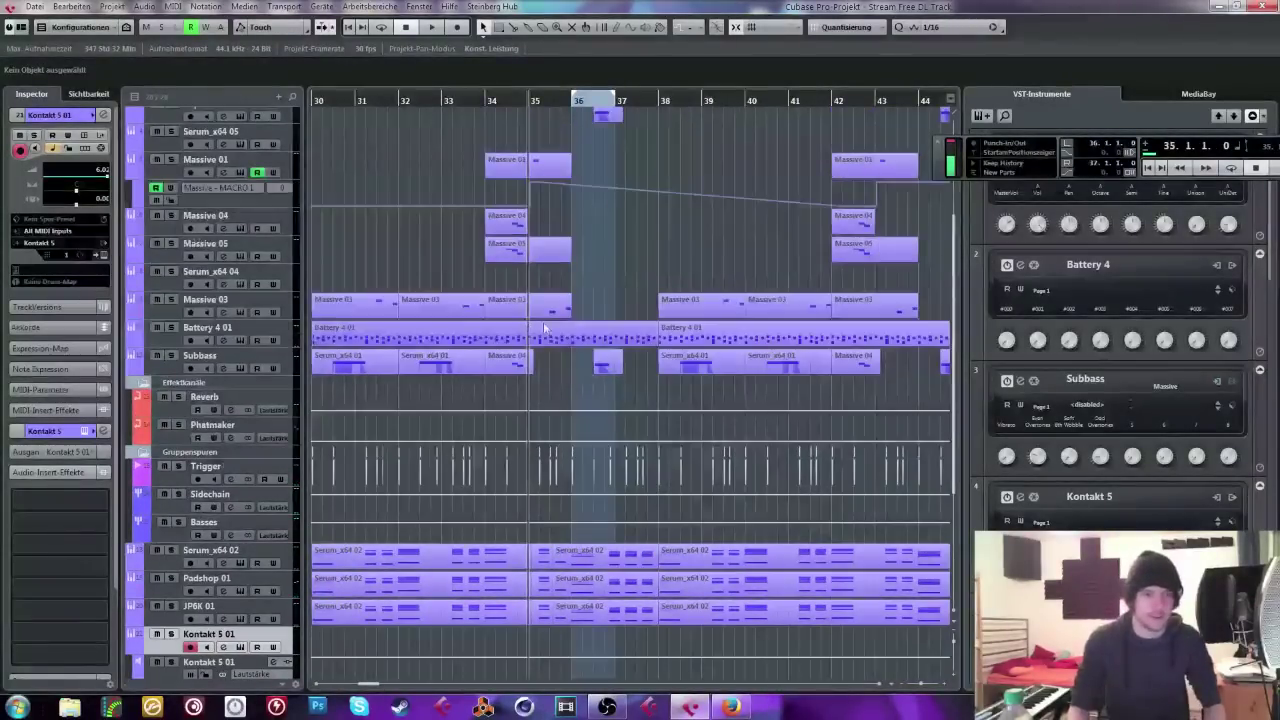
{"action": "key", "text": "space"}
{"action": "scroll", "coordinate": [636, 278], "scroll_direction": "down", "scroll_amount": 4}
{"action": "scroll", "coordinate": [636, 278], "scroll_direction": "up", "scroll_amount": 4}
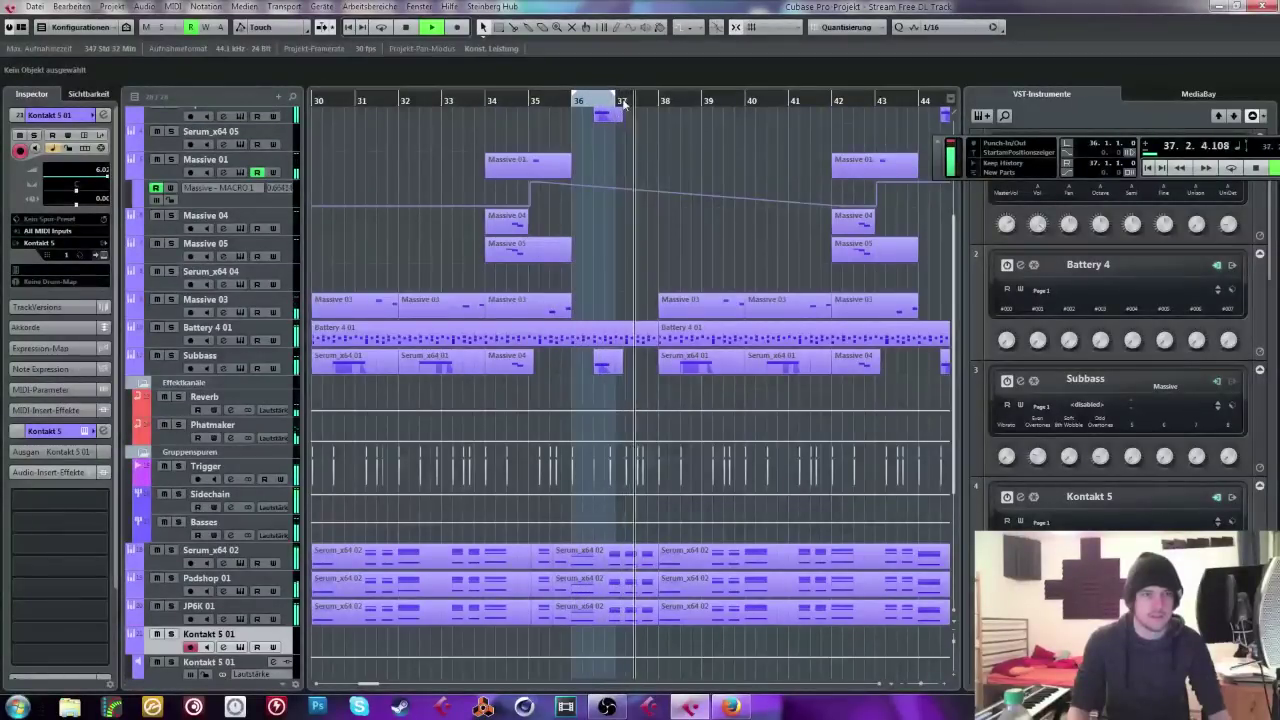
{"action": "key", "text": "space"}
Step: Extend the LEA Bridge2Harm1Left audio event near the end of bar 36 to the next clip at 37.2, and play the passage
{"action": "left_click_drag", "start_coordinate": [611, 102], "coordinate": [586, 151]}
{"action": "scroll", "coordinate": [608, 322], "scroll_direction": "down", "scroll_amount": 5}
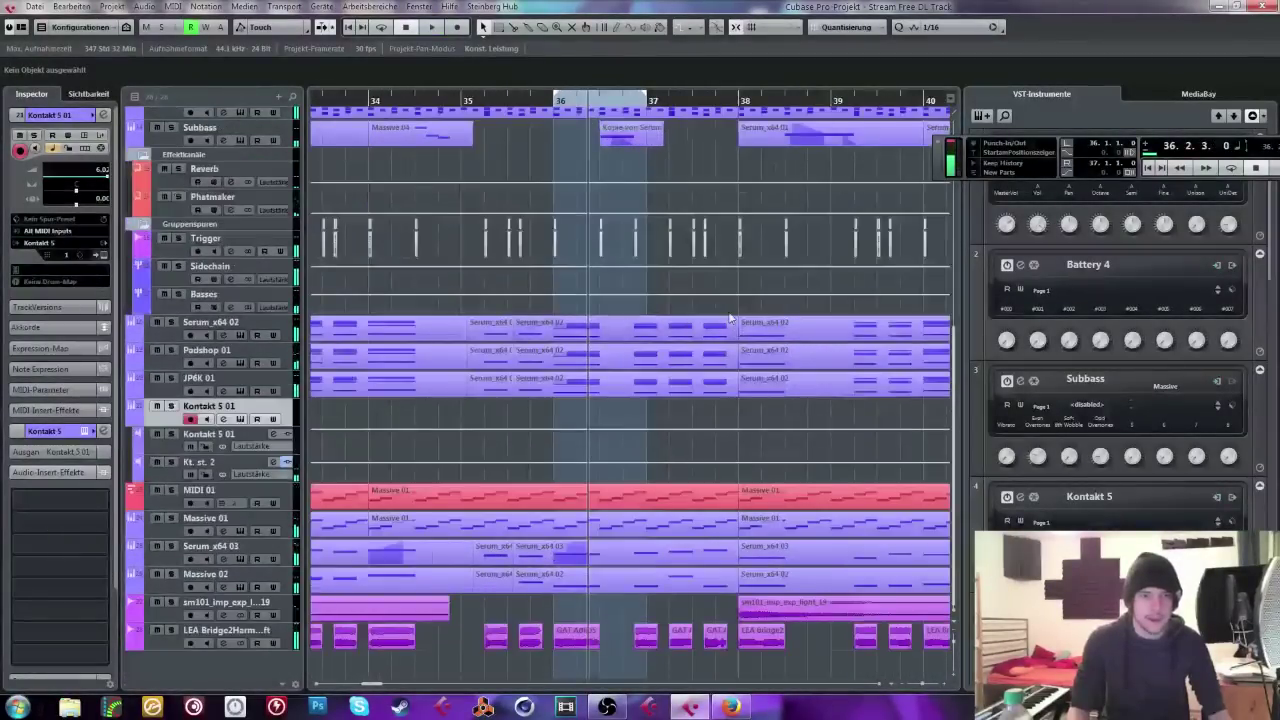
{"action": "left_click_drag", "start_coordinate": [636, 108], "coordinate": [757, 646]}
{"action": "key", "text": "space"}
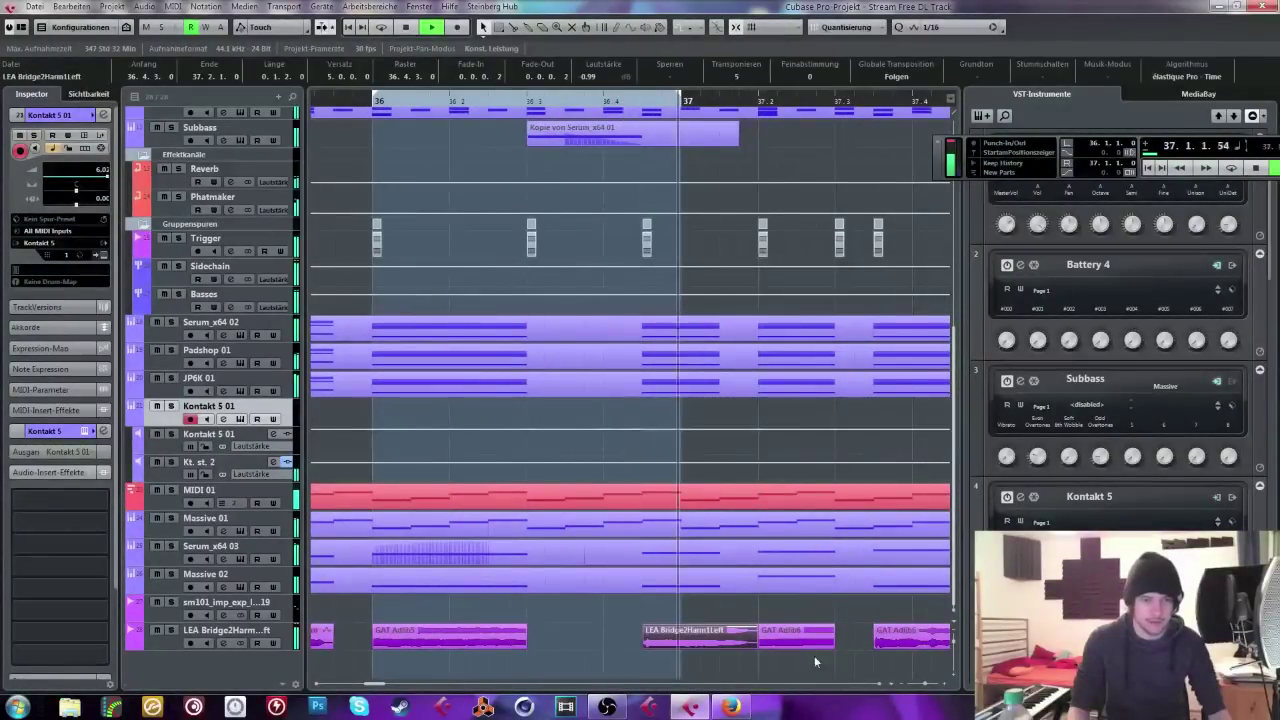
Step: Fill the gap before 37.2 with a short LEA Bridge2Harm1Left slice at 37.1.3, transposed to 7, and play the passage
{"action": "scroll", "coordinate": [751, 644], "scroll_direction": "right", "scroll_amount": 3}
{"action": "key", "text": "space"}
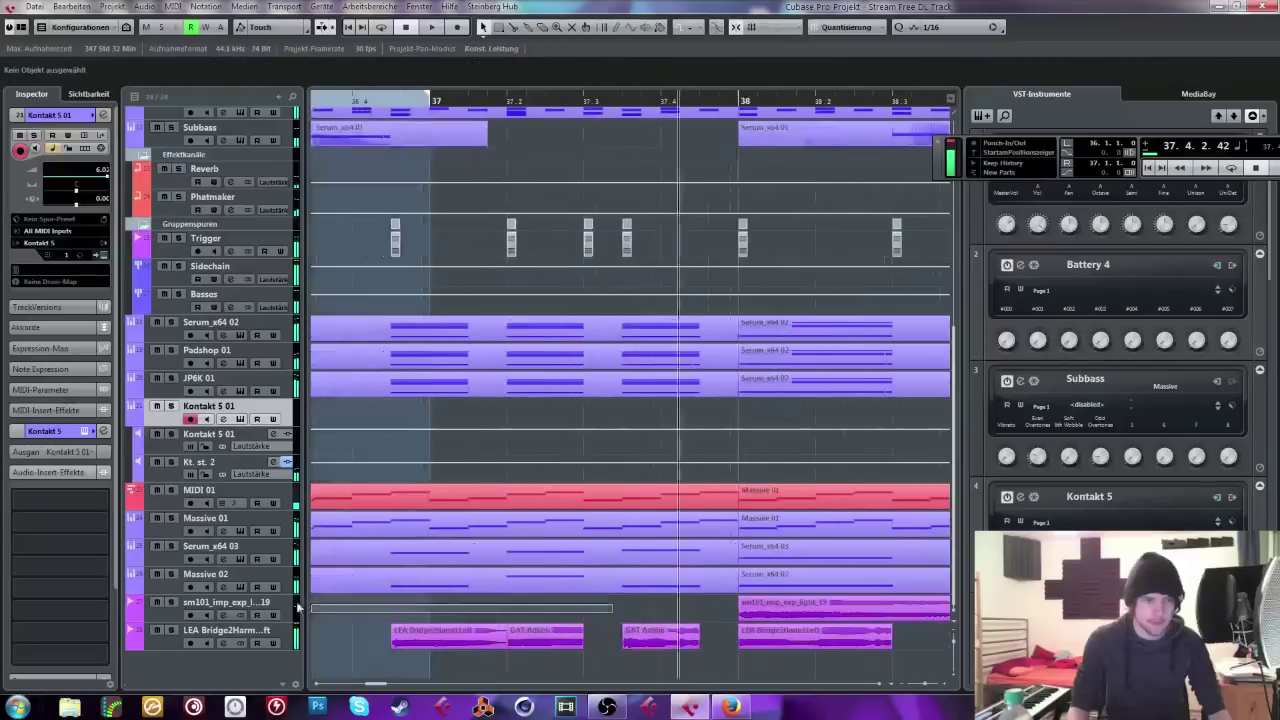
{"action": "left_click_drag", "start_coordinate": [504, 647], "coordinate": [540, 652]}
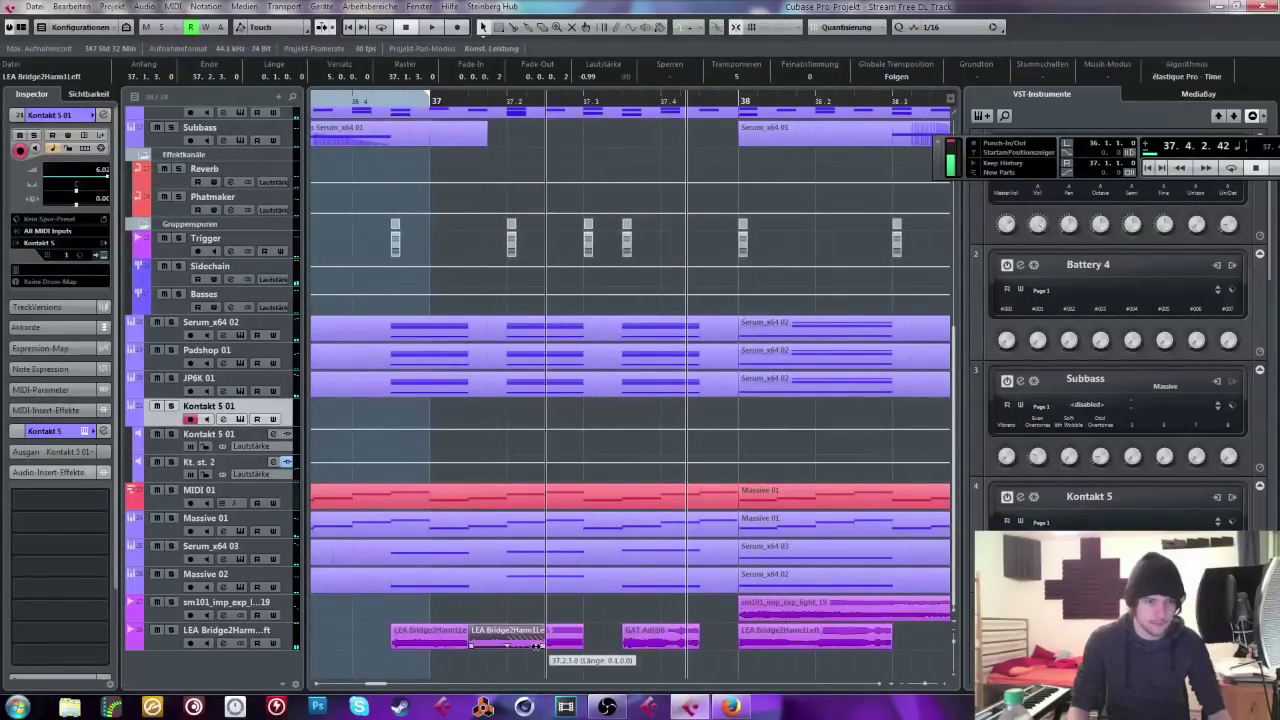
{"action": "left_click", "coordinate": [376, 101]}
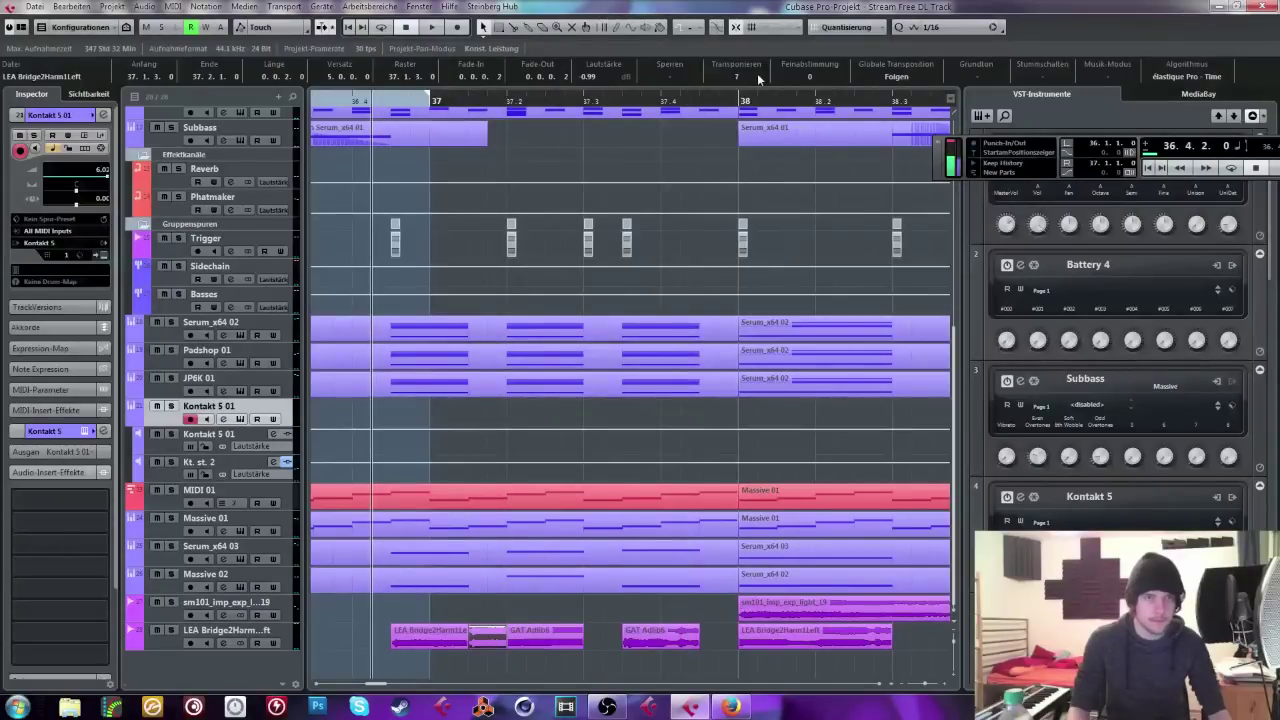
{"action": "key", "text": "space"}
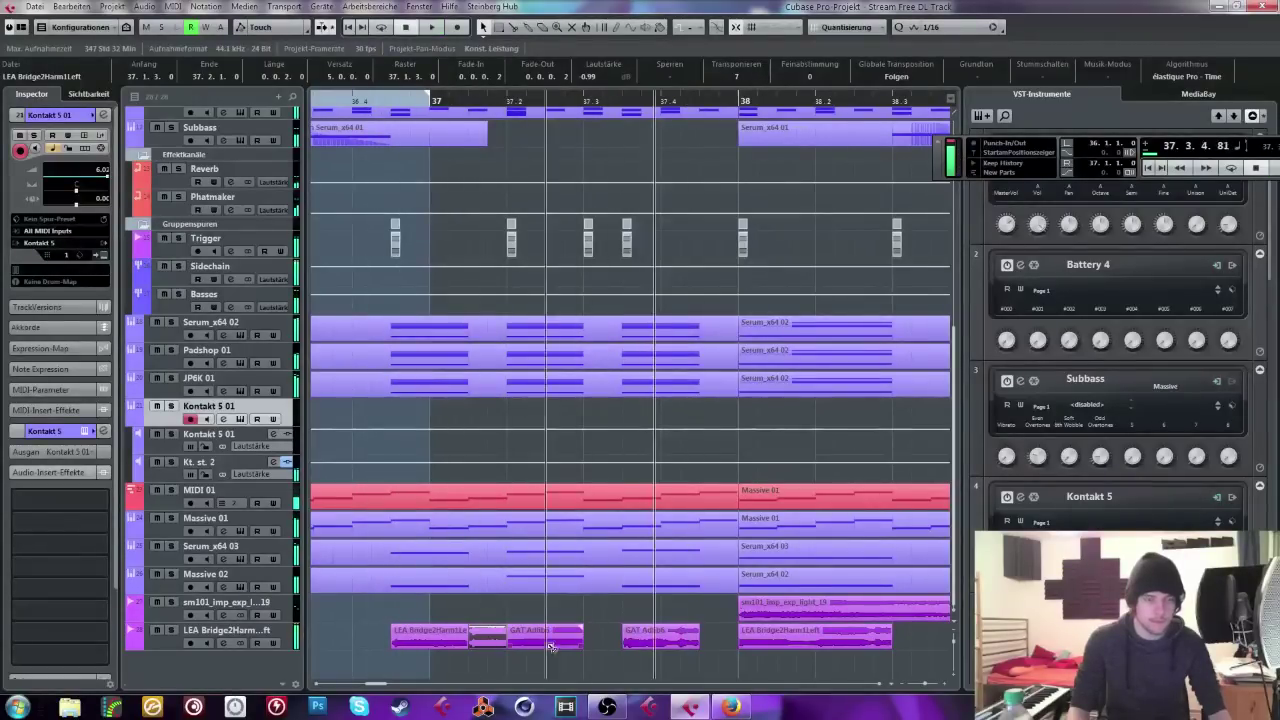
Step: Copy a GAT Adlib6 slice into the gap at 37.3.1, set its transposition to 0, and play it
{"action": "left_click_drag", "start_coordinate": [551, 648], "coordinate": [590, 648]}
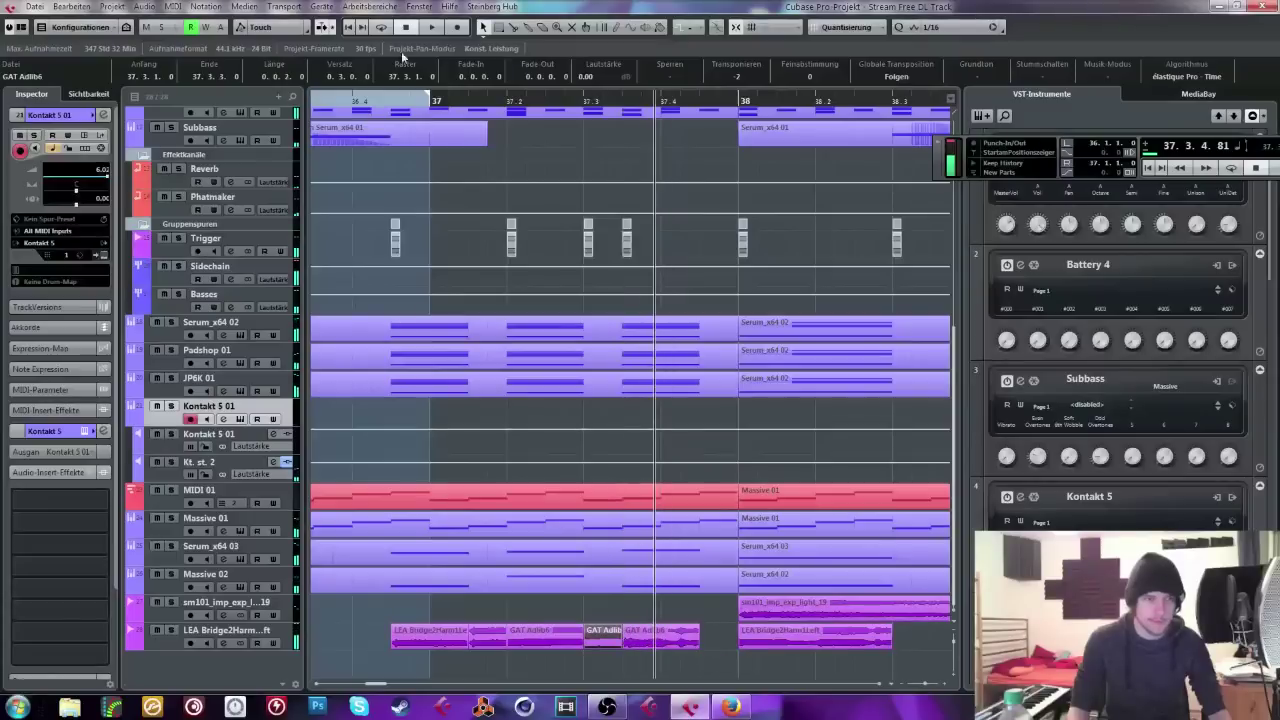
{"action": "key", "text": "space"}
{"action": "key", "text": "space"}
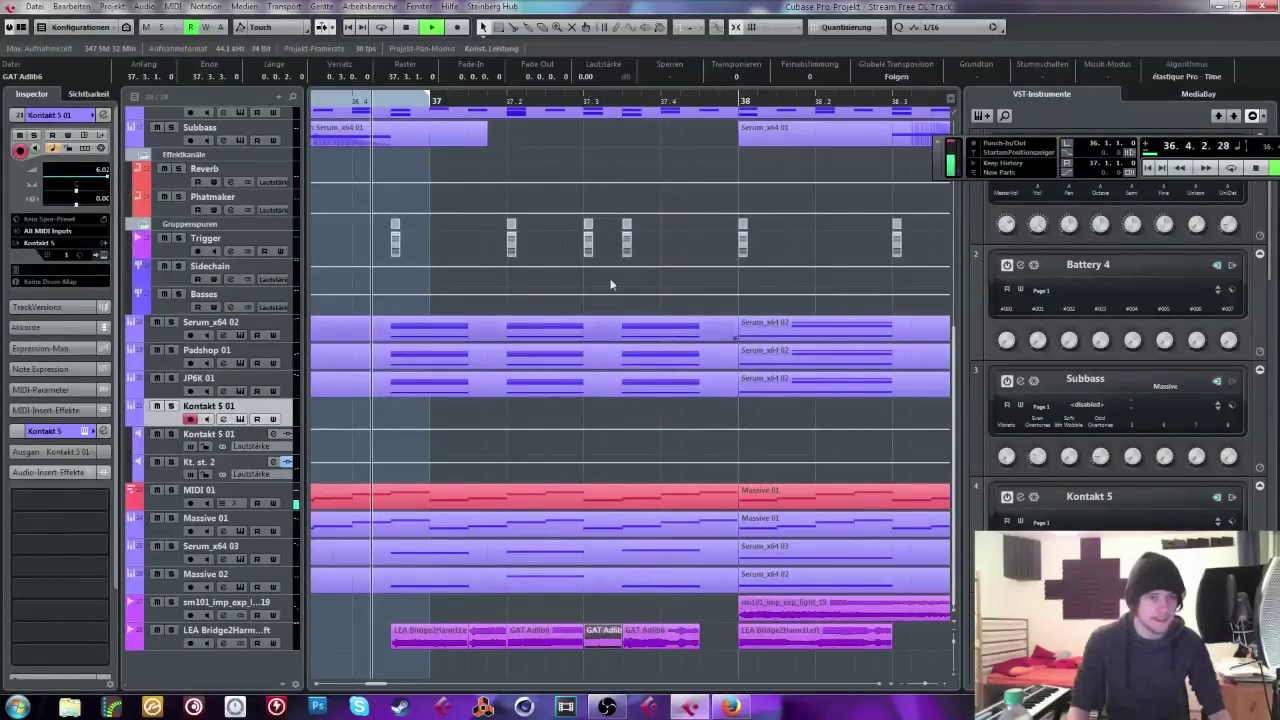
{"action": "key", "text": "space"}
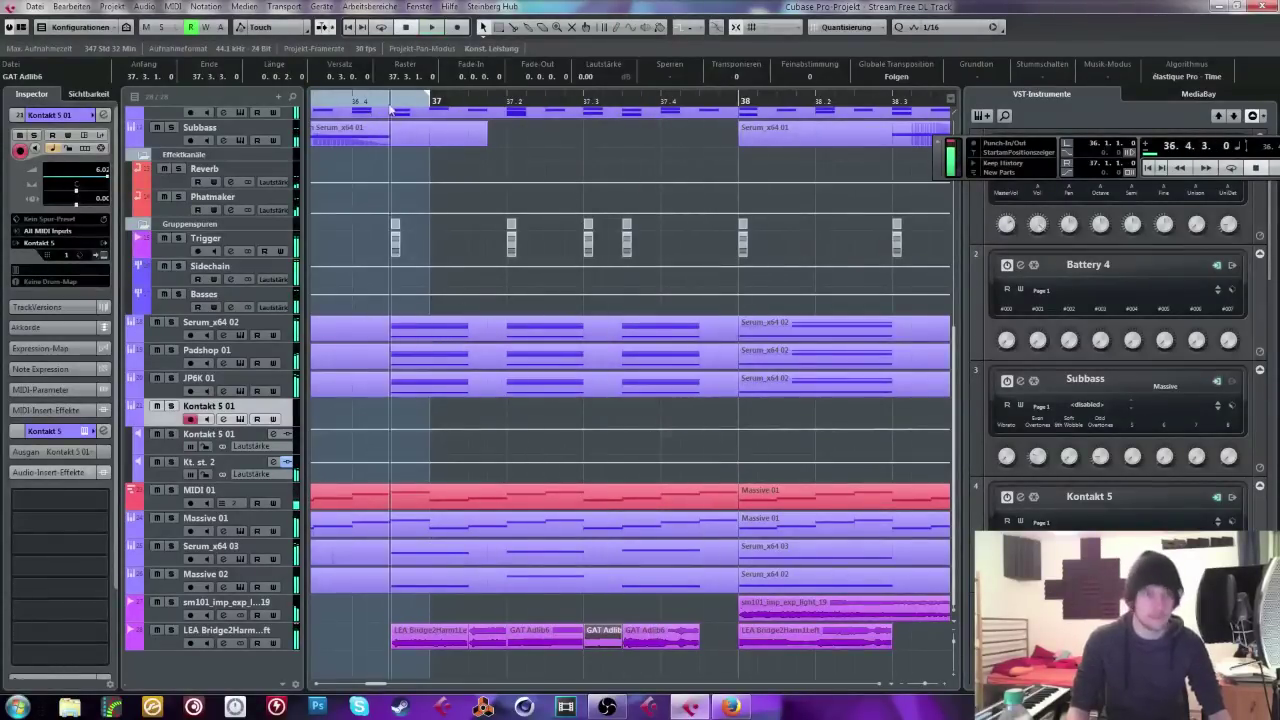
Step: Try to fill the gap before bar 38 by extending the GAT Adlib6 event forward or the following LEA Bridge2Harm1Left event backward
{"action": "left_click", "coordinate": [676, 645]}
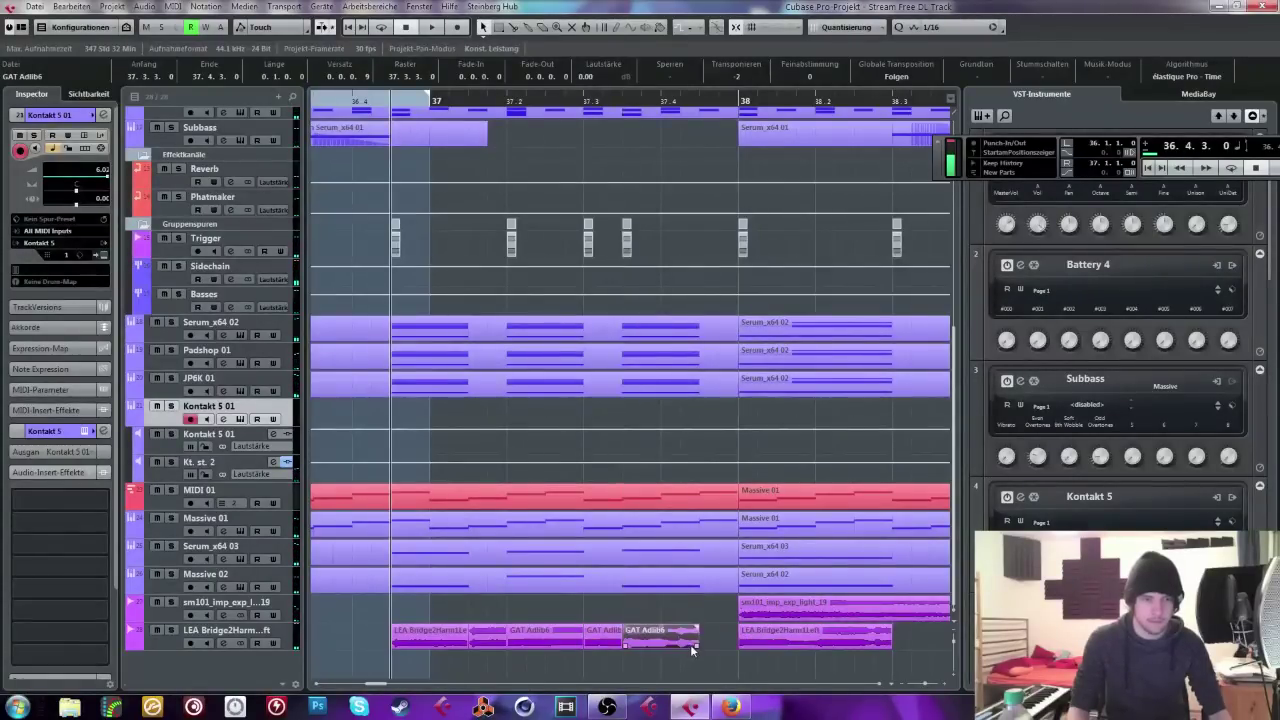
{"action": "left_click_drag", "start_coordinate": [697, 645], "coordinate": [720, 647]}
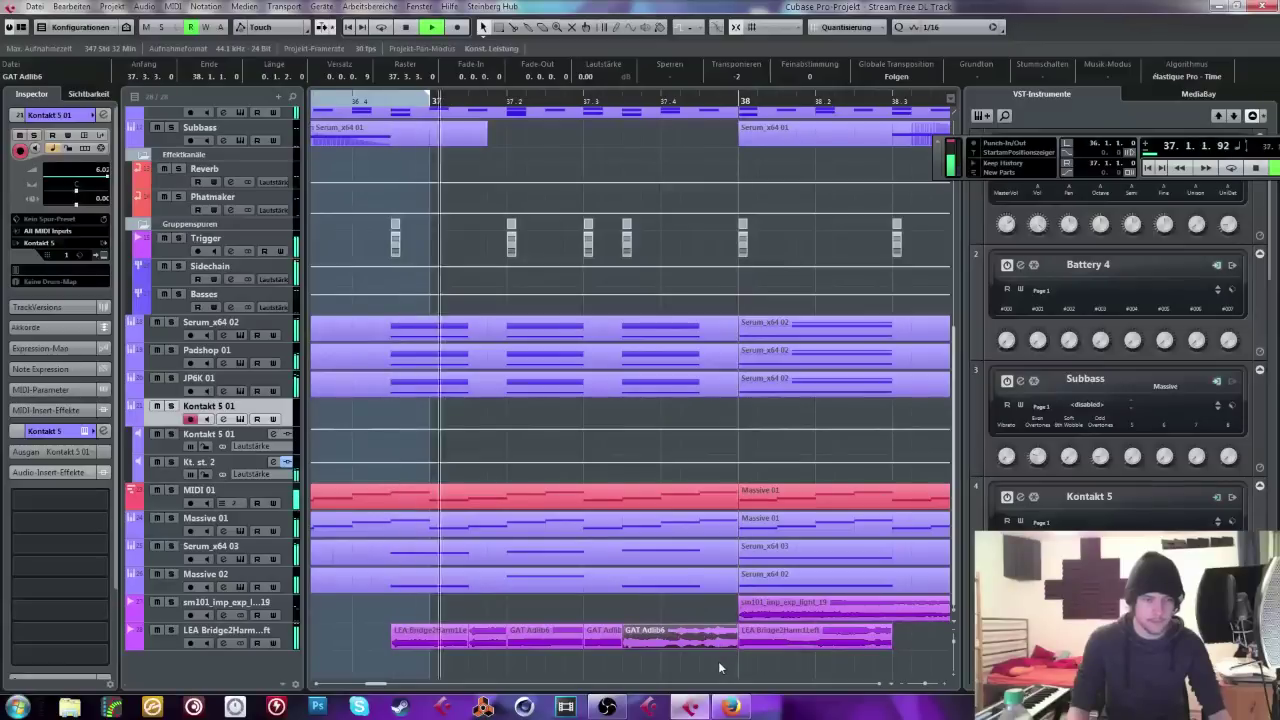
{"action": "left_click", "coordinate": [718, 661]}
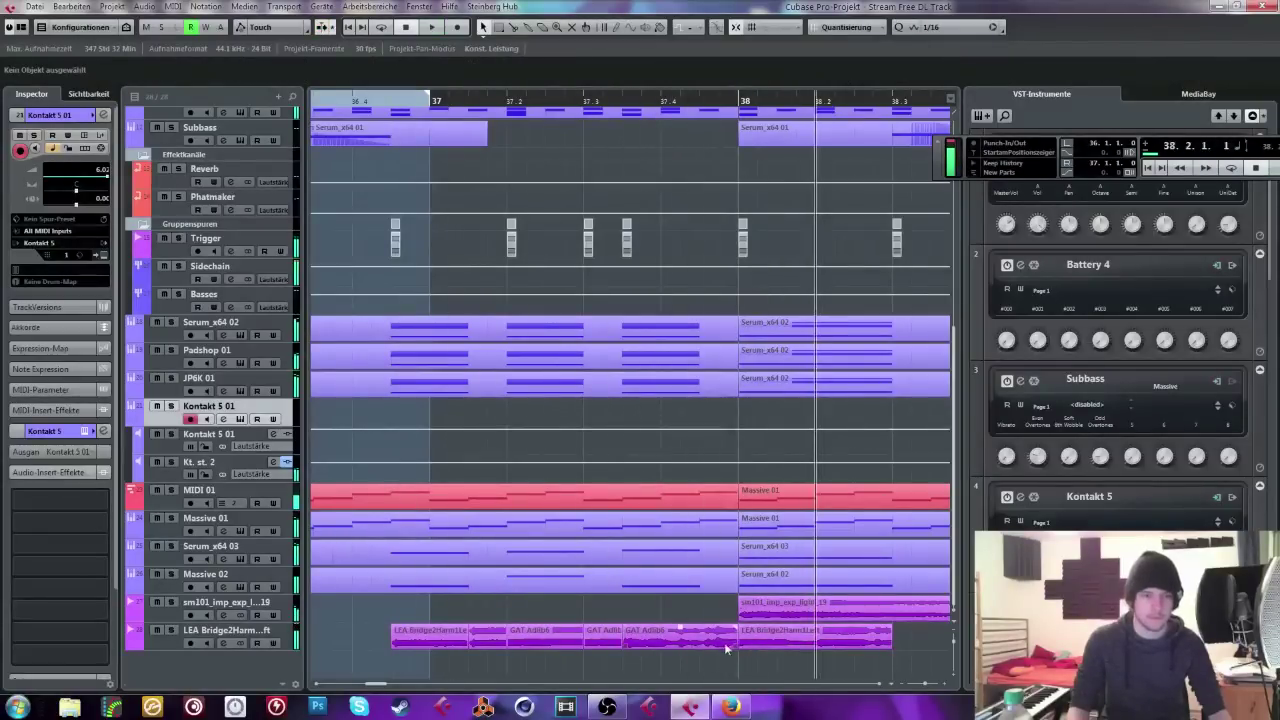
{"action": "mouse_move", "coordinate": [740, 645]}
{"action": "left_mouse_down"}
{"action": "mouse_move", "coordinate": [701, 645]}
{"action": "mouse_move", "coordinate": [720, 645]}
{"action": "left_mouse_up"}
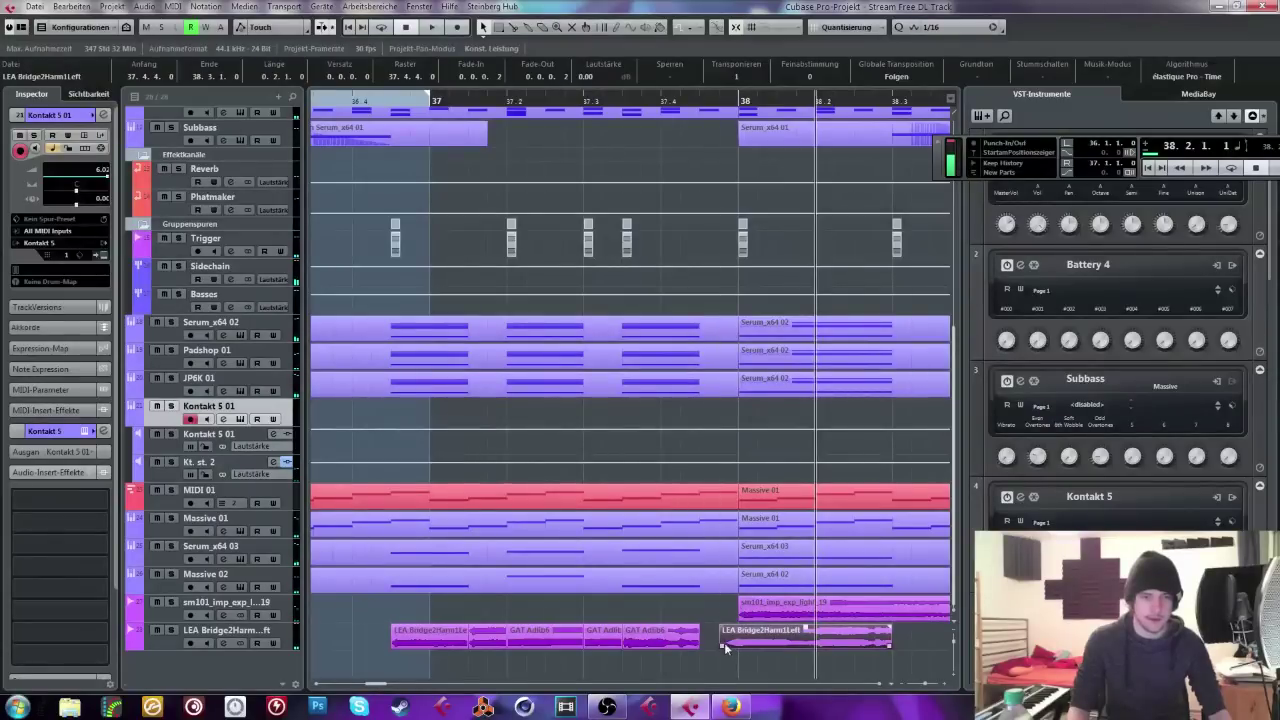
{"action": "key", "text": "ctrl+z"}
Step: Split off the end of the LEA Bridge2Harm1Left event at 38.2.3, copy that slice to 37.4.3, and play the transition
{"action": "left_click", "coordinate": [851, 637]}
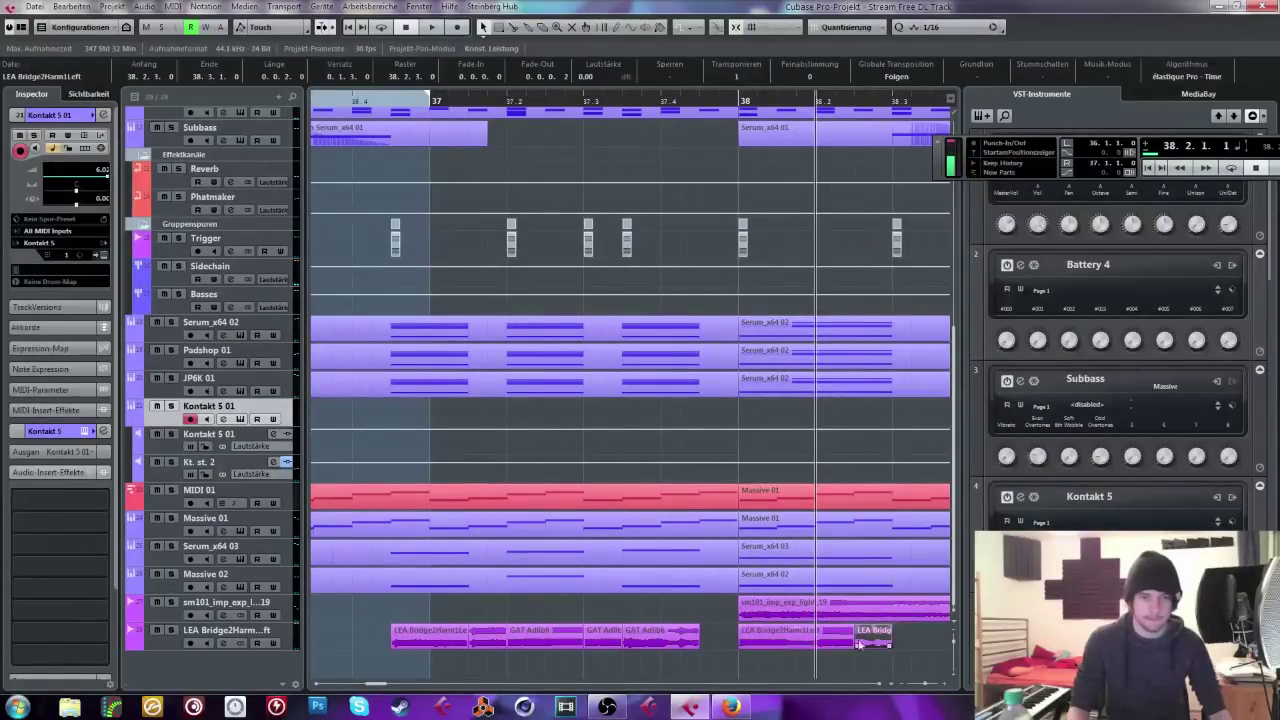
{"action": "left_click", "coordinate": [870, 640]}
{"action": "left_click_drag", "start_coordinate": [721, 651], "coordinate": [721, 651]}
{"action": "left_click", "coordinate": [610, 101]}
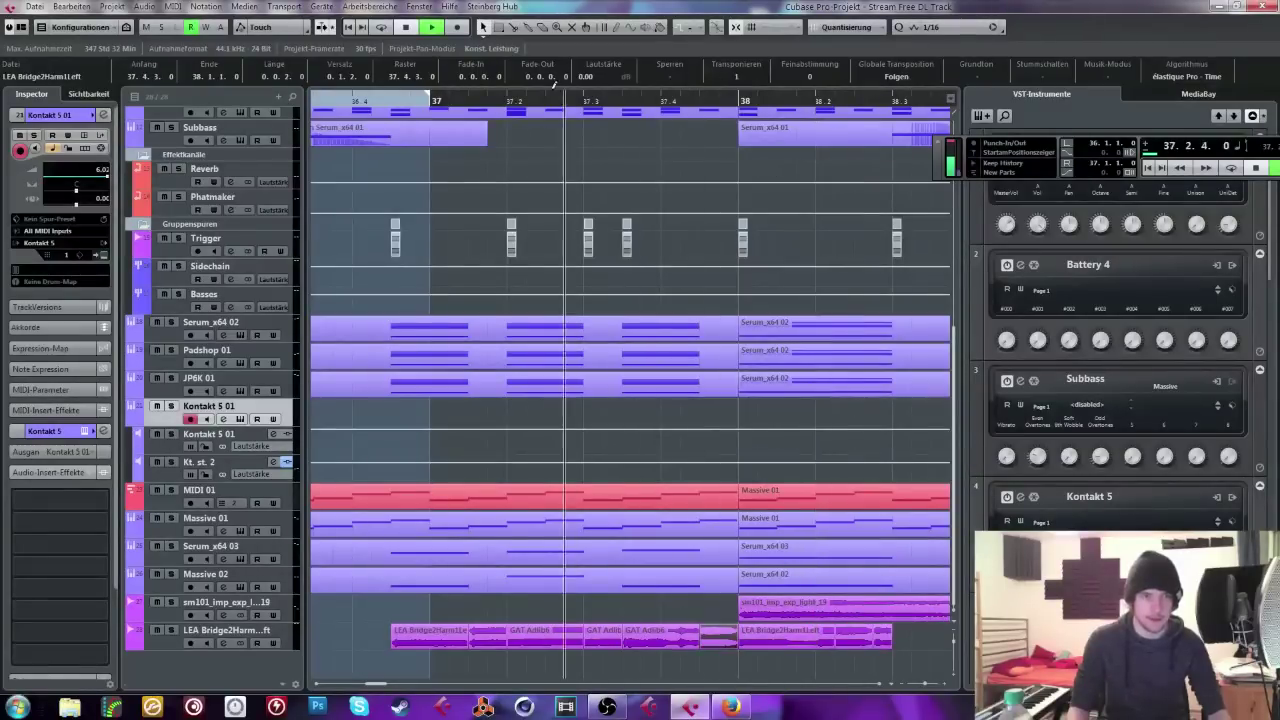
{"action": "key", "text": "space"}
Step: Play the edited passage from bar 36 through to about bar 44, then return the cursor to just before bar 30
{"action": "left_click_drag", "start_coordinate": [438, 101], "coordinate": [374, 101]}
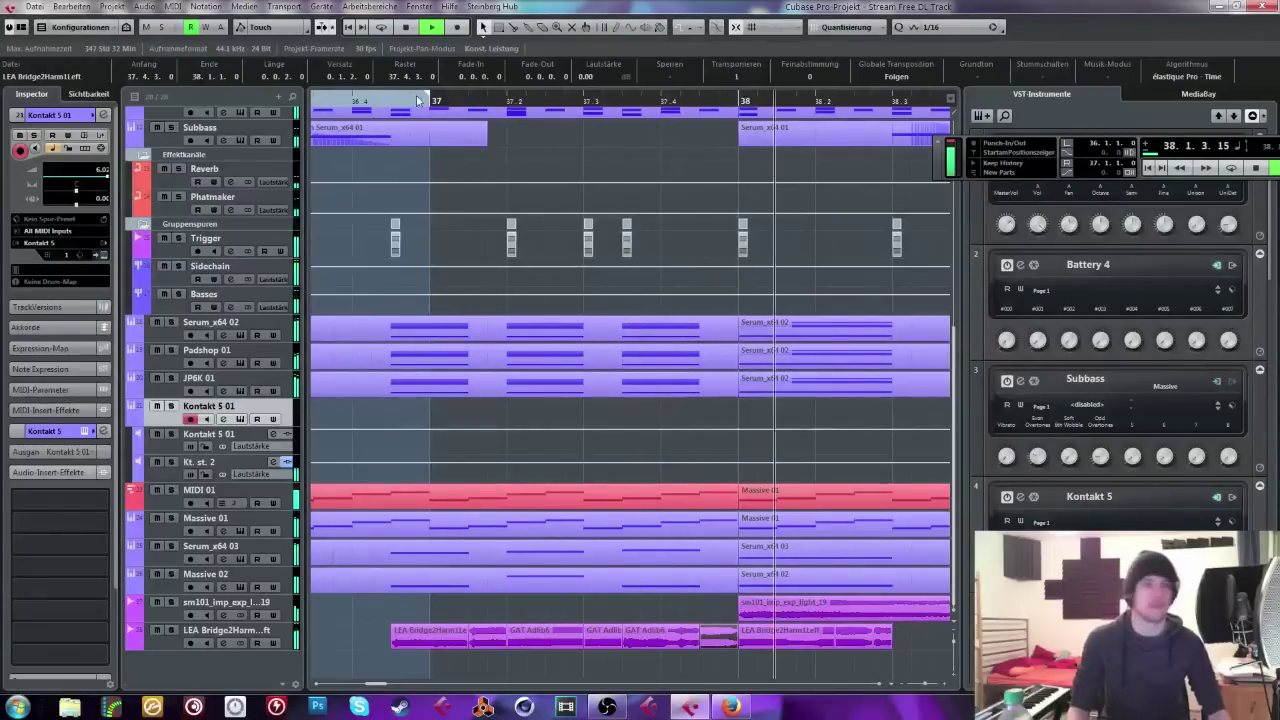
{"action": "key", "text": "space"}
{"action": "key", "text": "g"}
{"action": "key", "text": "g"}
{"action": "key", "text": "space"}
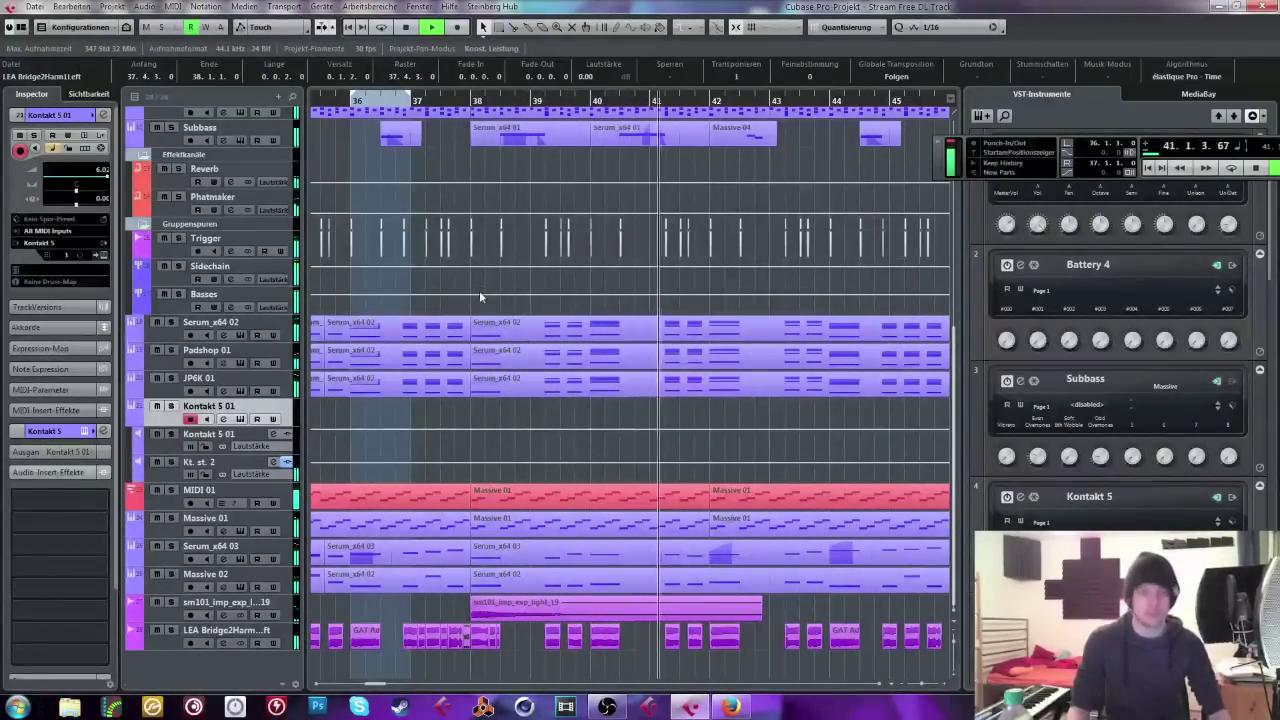
{"action": "left_click", "coordinate": [920, 686]}
{"action": "scroll", "coordinate": [575, 173], "scroll_direction": "left", "scroll_amount": 5}
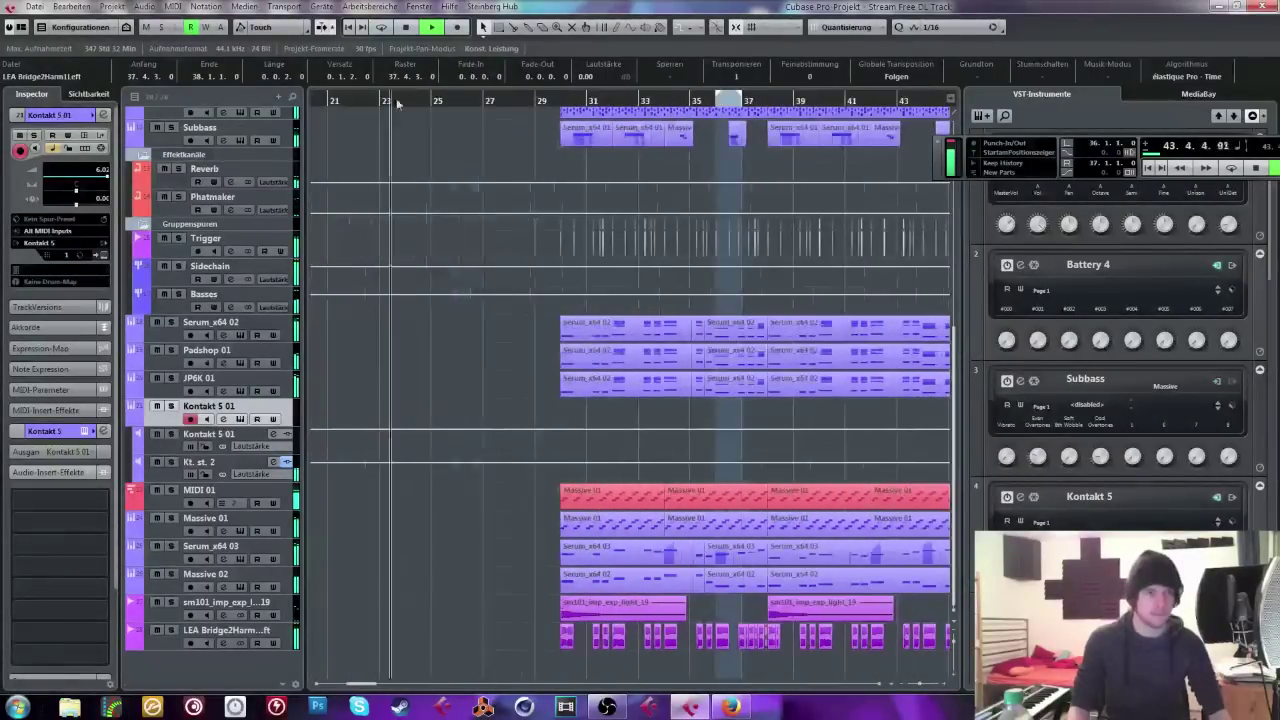
{"action": "key", "text": "space"}
Step: Open the Compassion compressor inserted on the Sidechain group channel
{"action": "left_click", "coordinate": [244, 276]}
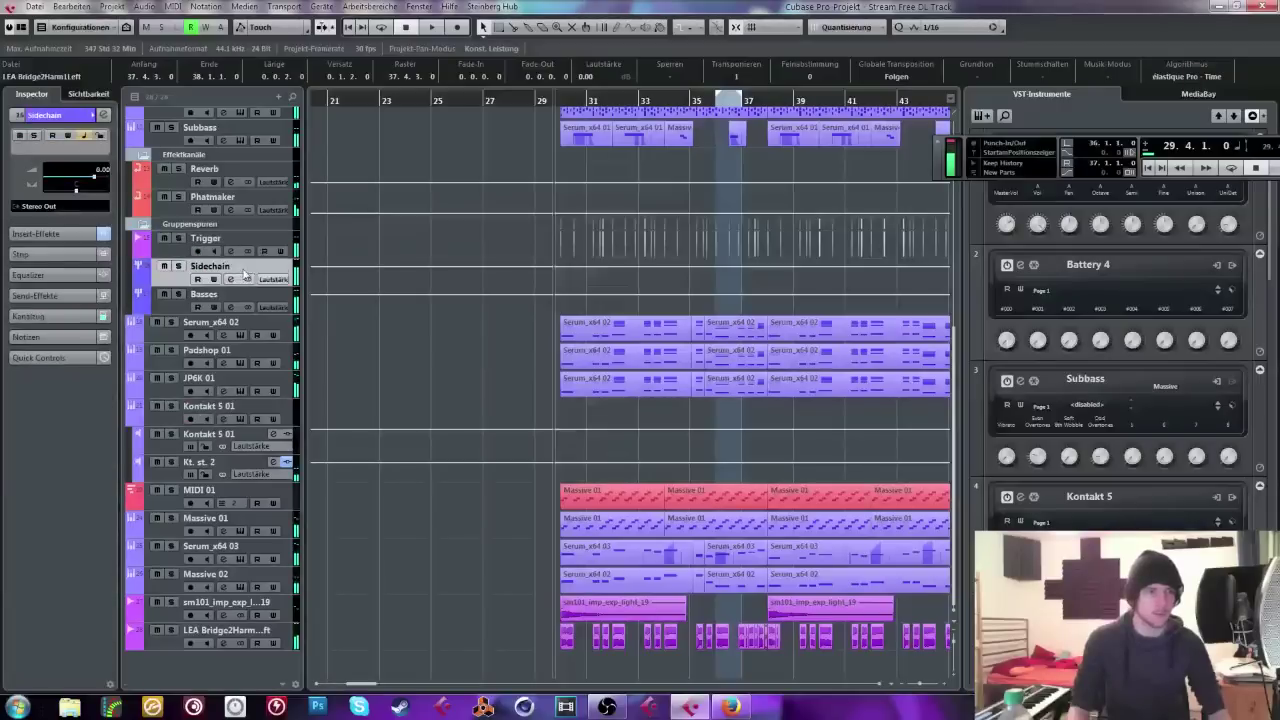
{"action": "left_click", "coordinate": [48, 234]}
{"action": "scroll", "coordinate": [481, 224], "scroll_direction": "right", "scroll_amount": 3}
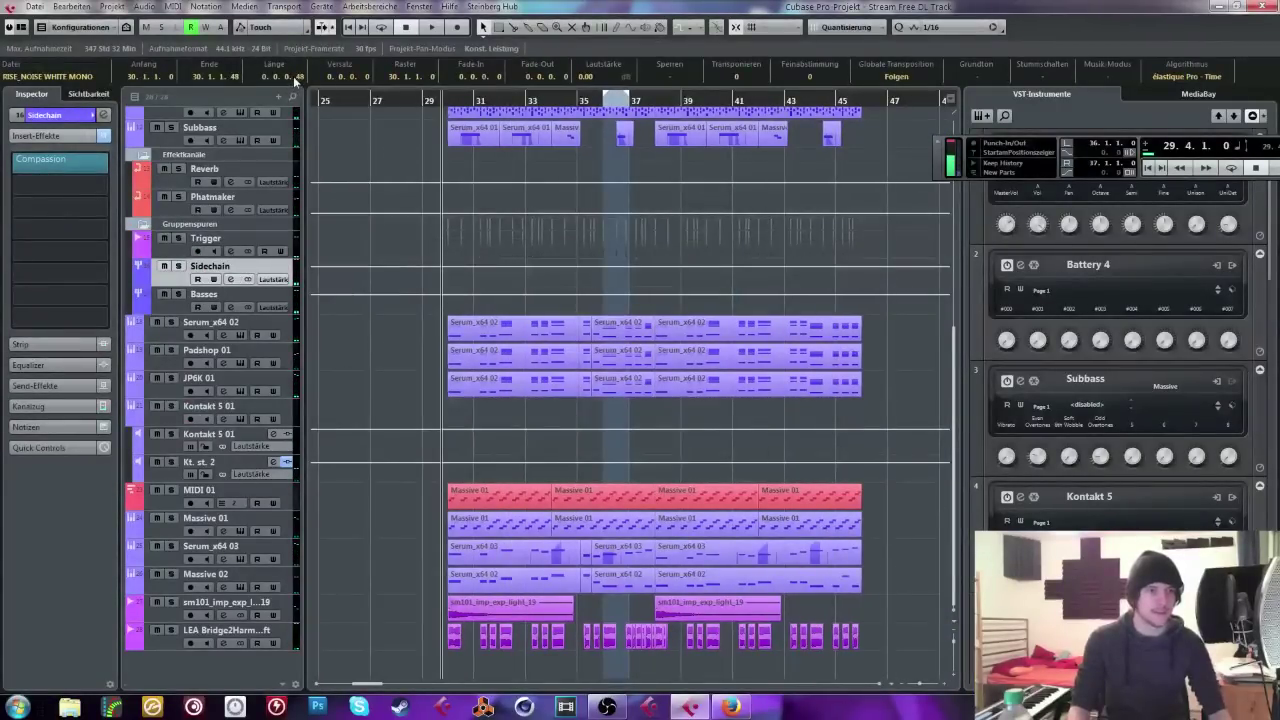
{"action": "scroll", "coordinate": [293, 76], "scroll_direction": "up", "scroll_amount": 2}
{"action": "left_click", "coordinate": [54, 159]}
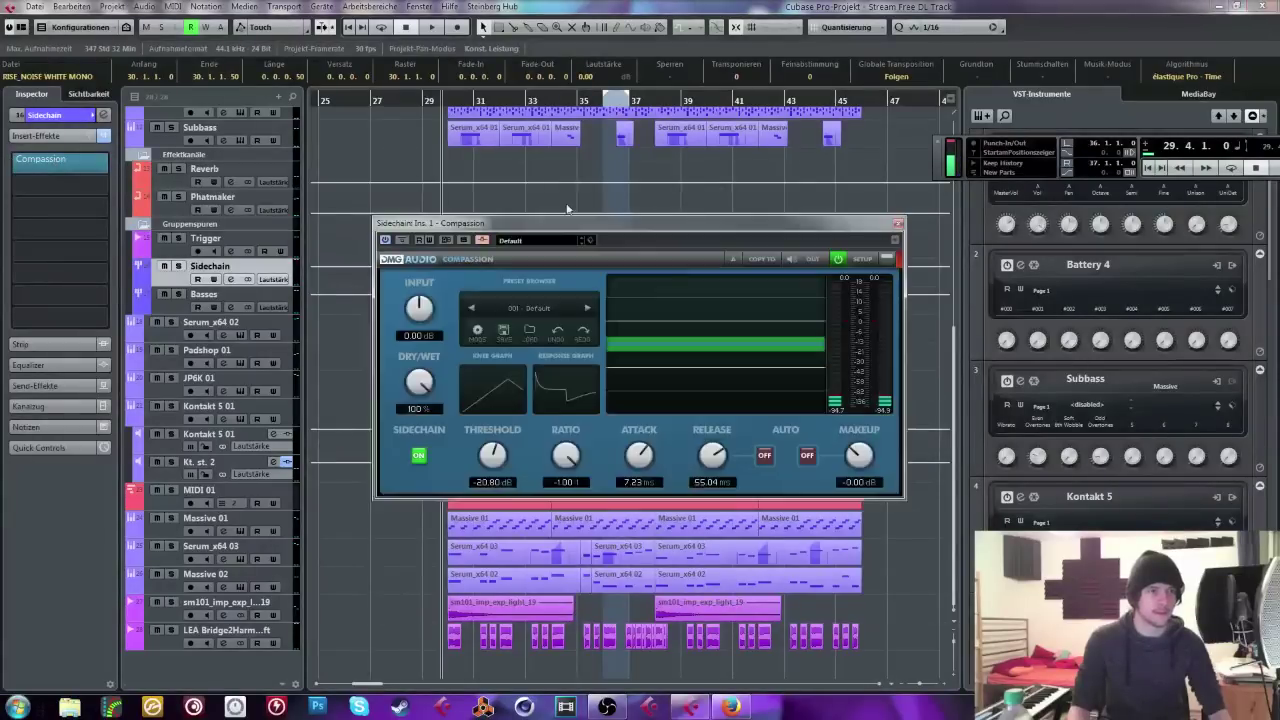
Step: During playback, set Compassion's threshold to -27.04 dB and release to 34.65 ms, then close the compressor and stop playback
{"action": "scroll", "coordinate": [519, 481], "scroll_direction": "down", "scroll_amount": 5}
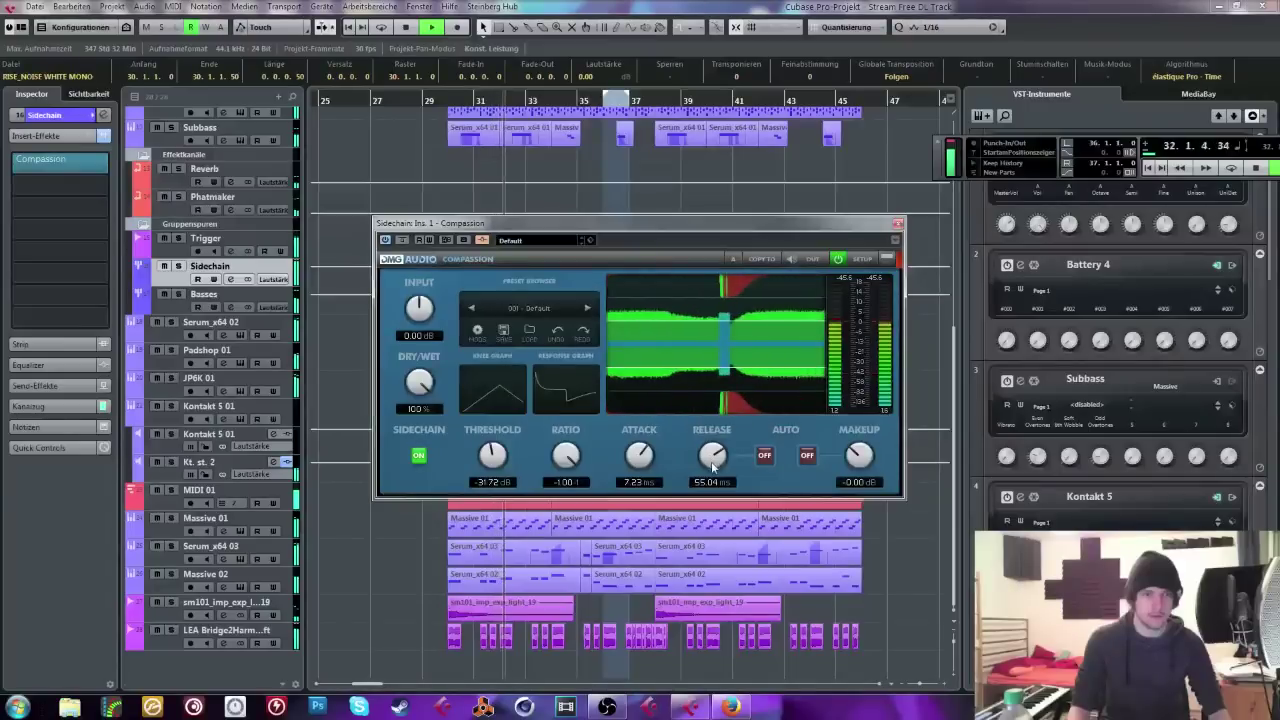
{"action": "scroll", "coordinate": [713, 465], "scroll_direction": "up", "scroll_amount": 3}
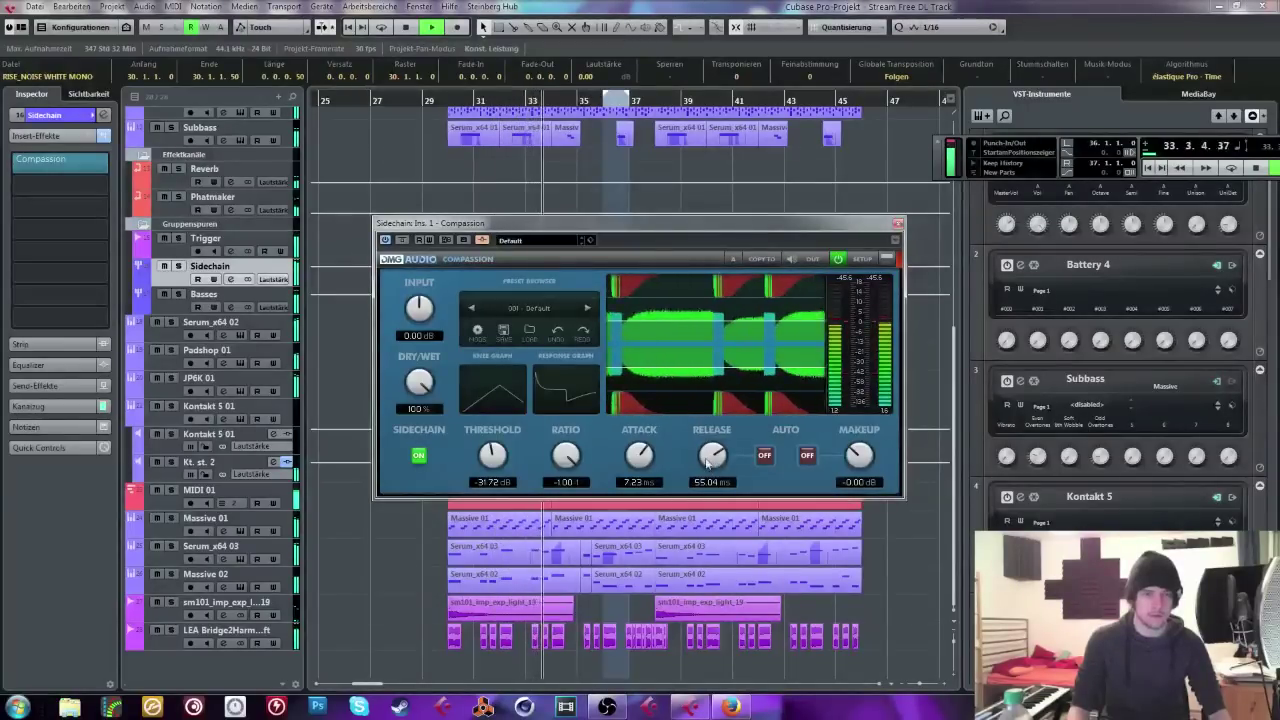
{"action": "scroll", "coordinate": [713, 465], "scroll_direction": "down", "scroll_amount": 5}
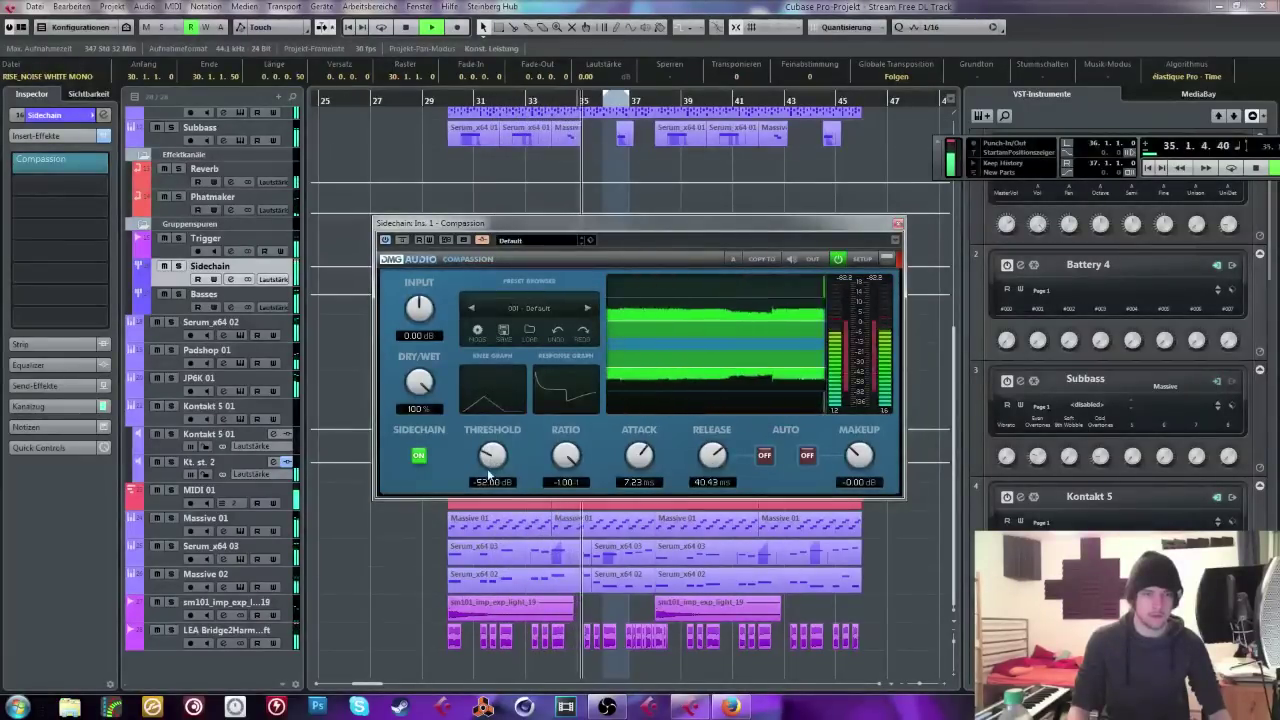
{"action": "scroll", "coordinate": [488, 468], "scroll_direction": "down", "scroll_amount": 9}
{"action": "scroll", "coordinate": [507, 455], "scroll_direction": "up", "scroll_amount": 6}
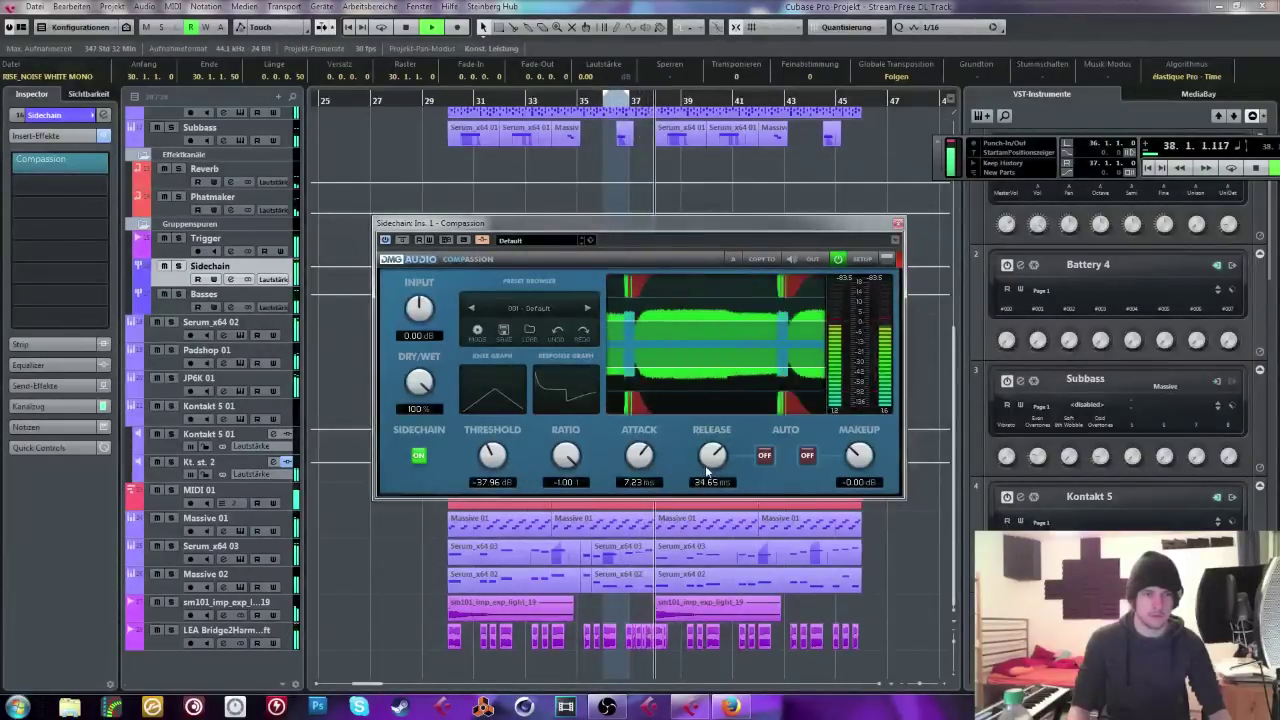
{"action": "scroll", "coordinate": [705, 465], "scroll_direction": "down", "scroll_amount": 2}
{"action": "scroll", "coordinate": [496, 462], "scroll_direction": "up", "scroll_amount": 5}
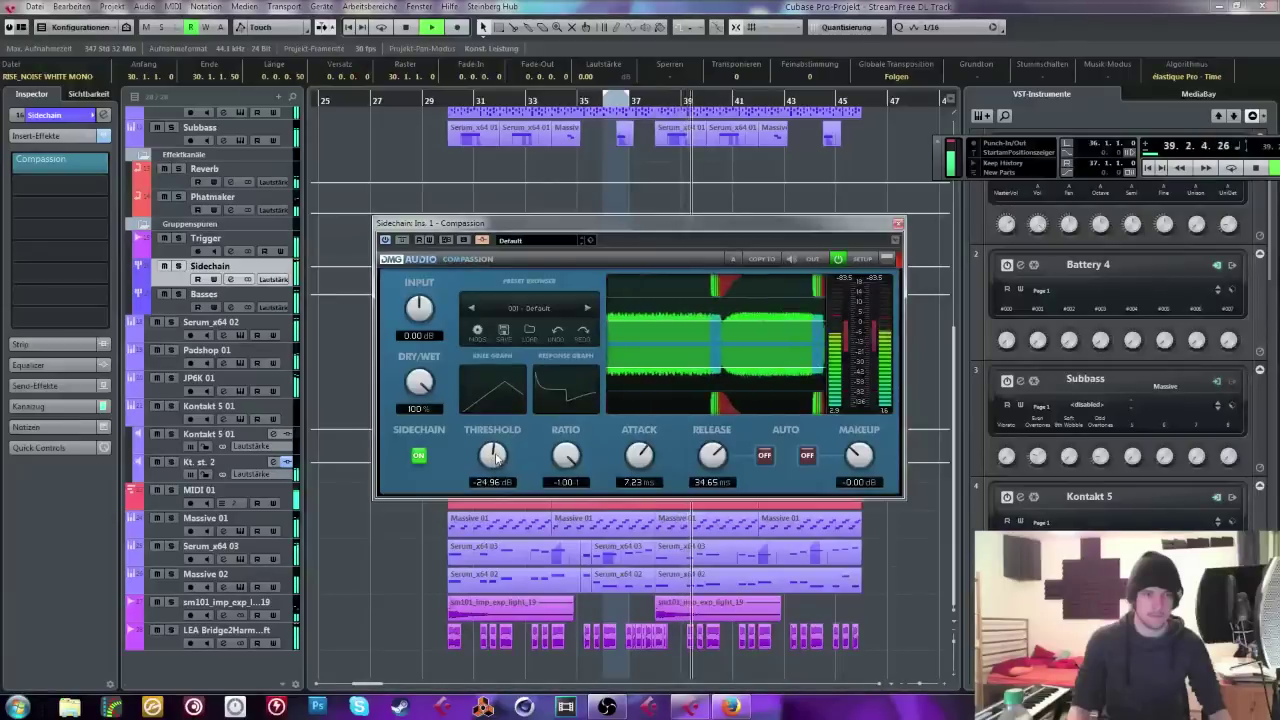
{"action": "scroll", "coordinate": [496, 462], "scroll_direction": "down", "scroll_amount": 1}
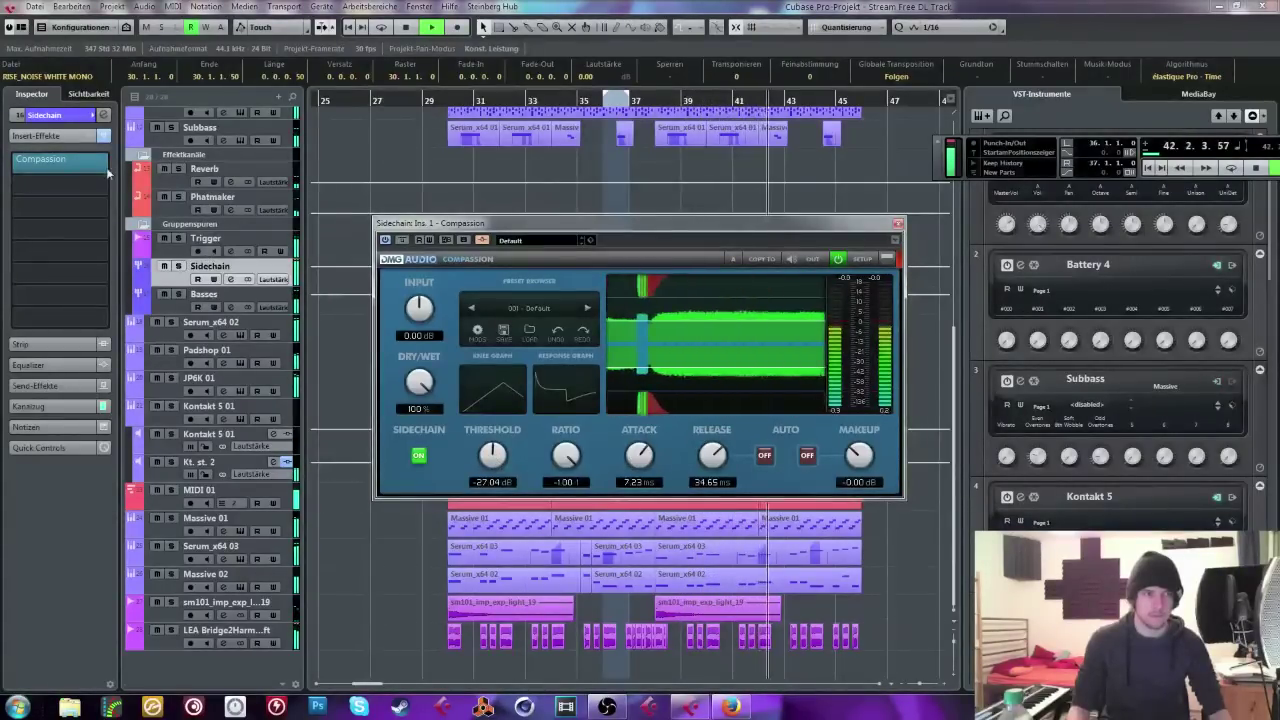
{"action": "left_click", "coordinate": [46, 121]}
{"action": "key", "text": "Up"}
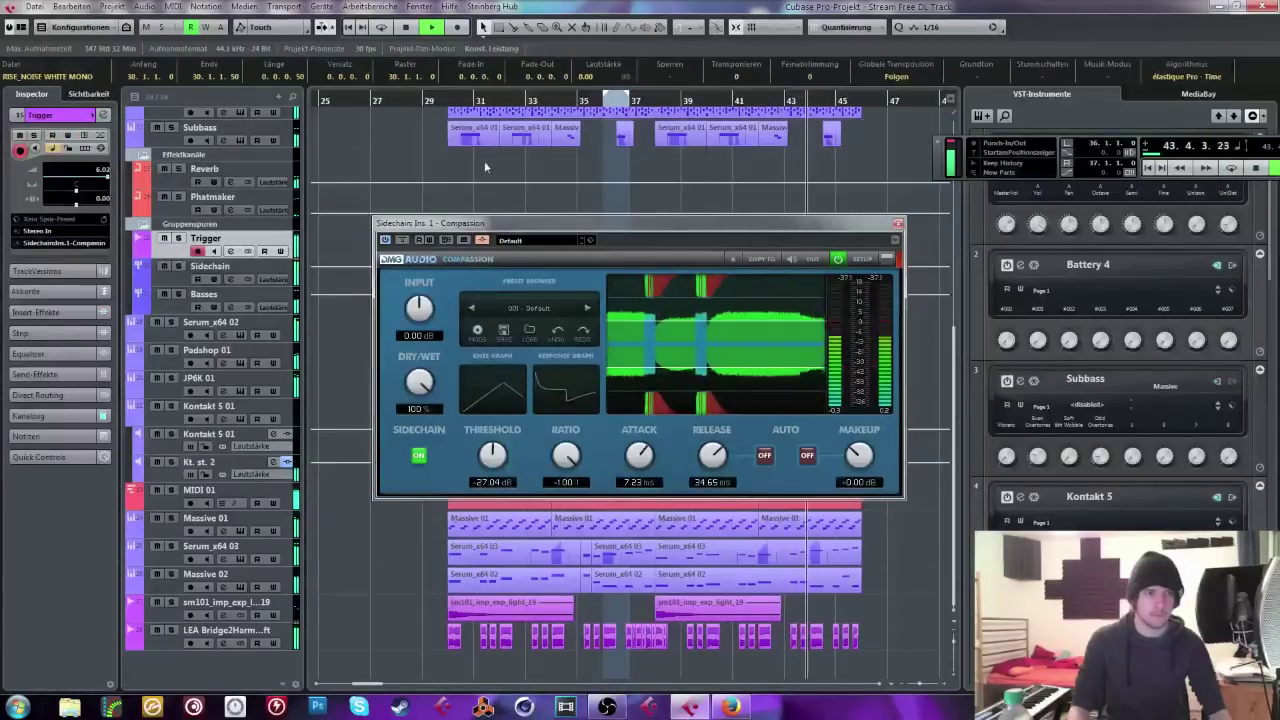
{"action": "left_click", "coordinate": [897, 223]}
{"action": "key", "text": "space"}
Step: Insert the API-2500 Stereo compressor on the Battery 4 01 track and load its Drum Kit 4 preset
{"action": "scroll", "coordinate": [663, 230], "scroll_direction": "up", "scroll_amount": 5}
{"action": "left_click", "coordinate": [240, 425]}
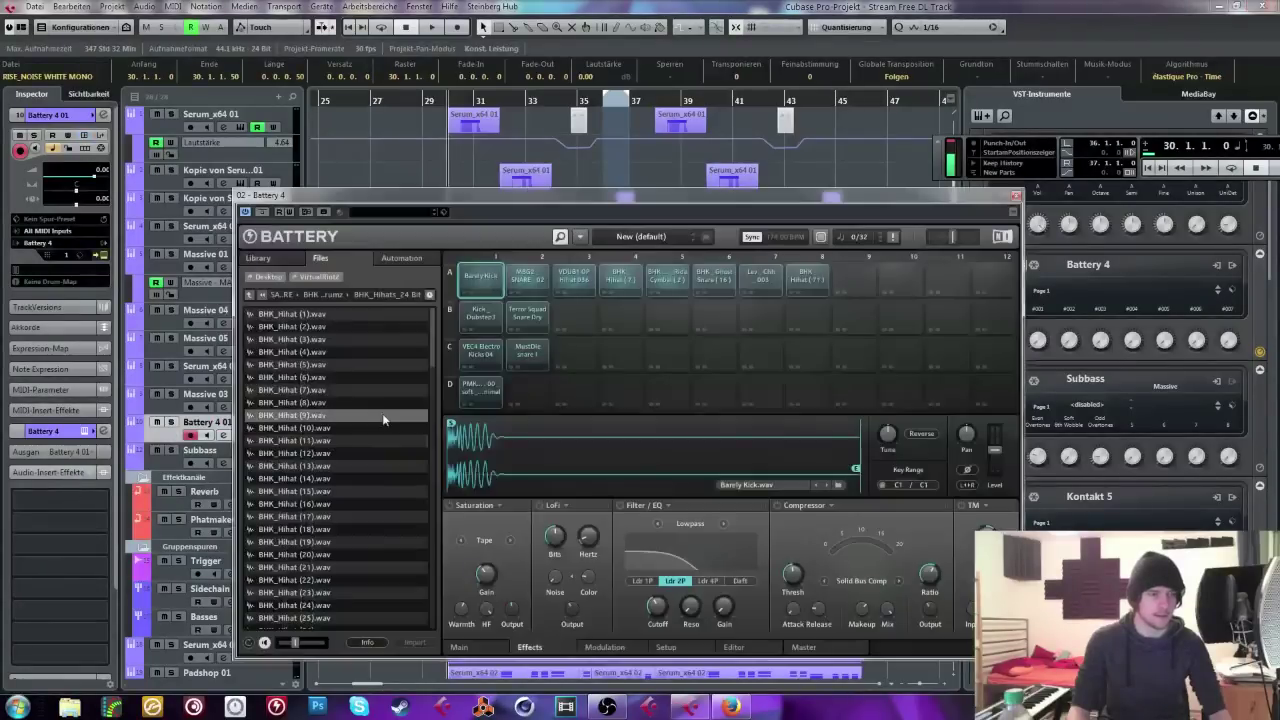
{"action": "left_click", "coordinate": [60, 490]}
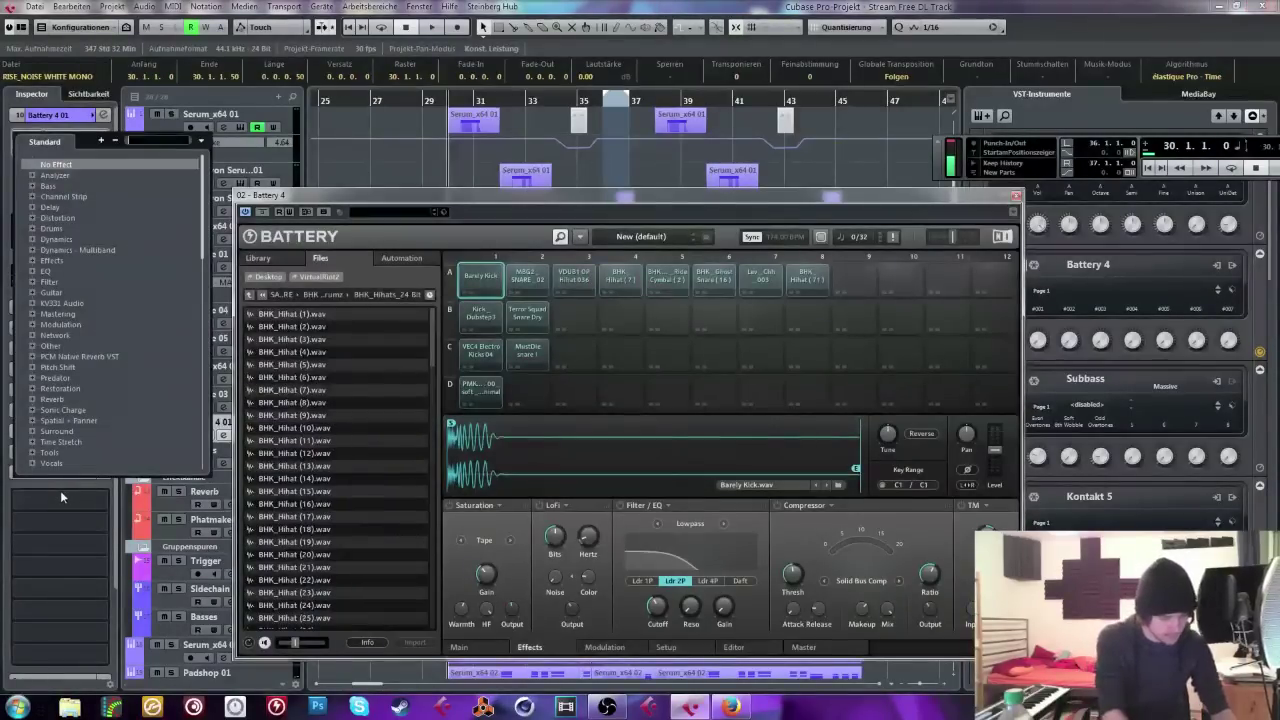
{"action": "type", "text": "api"}
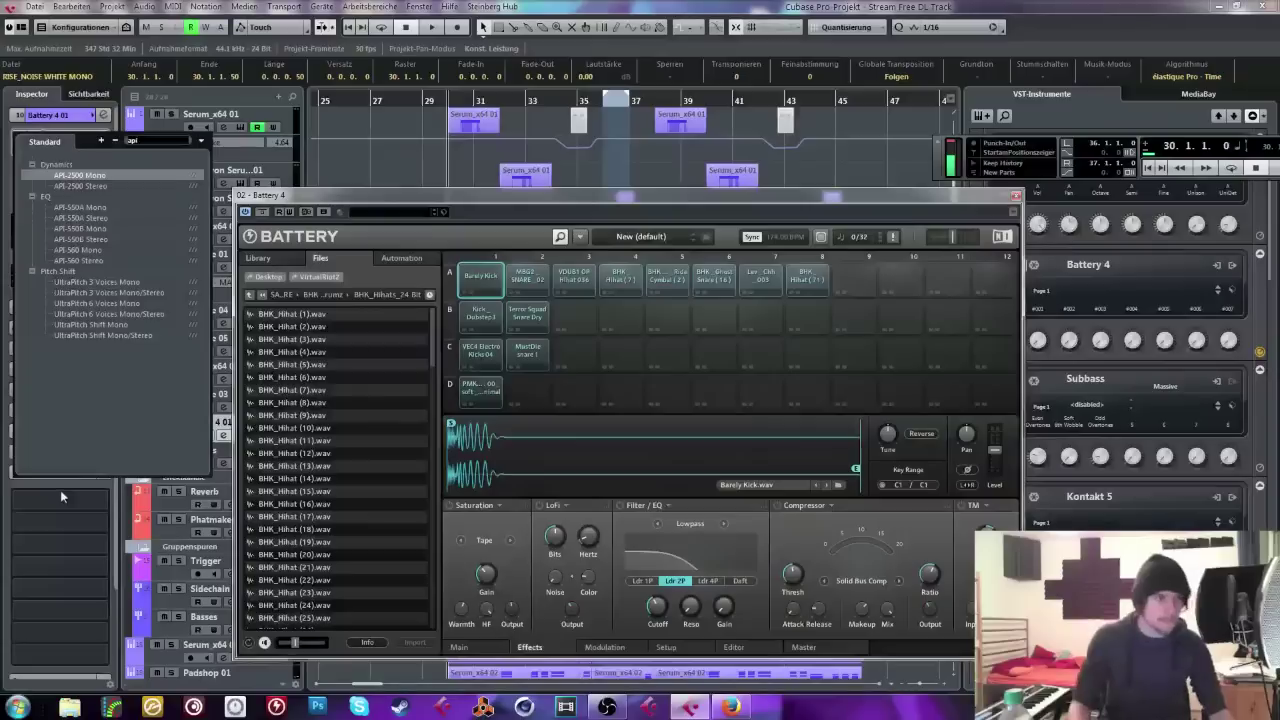
{"action": "left_click", "coordinate": [92, 186]}
{"action": "left_click", "coordinate": [978, 273]}
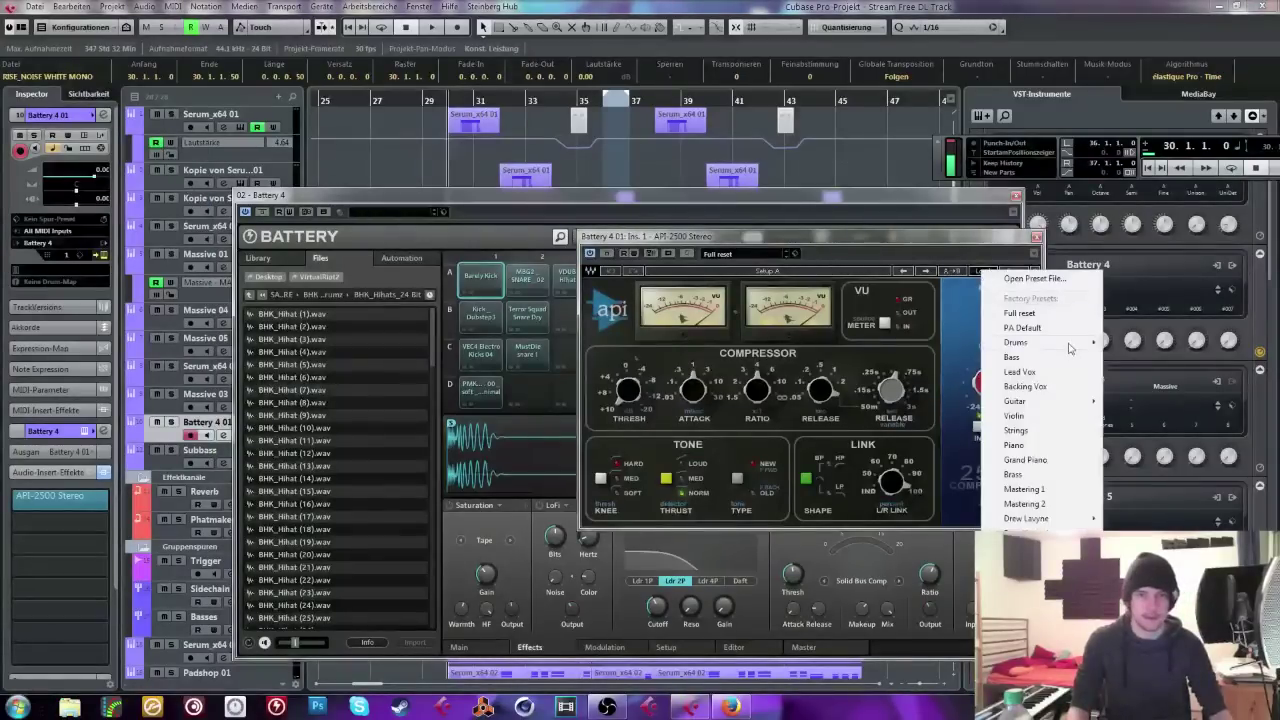
{"action": "mouse_move", "coordinate": [1068, 342]}
{"action": "left_click", "coordinate": [1135, 488]}
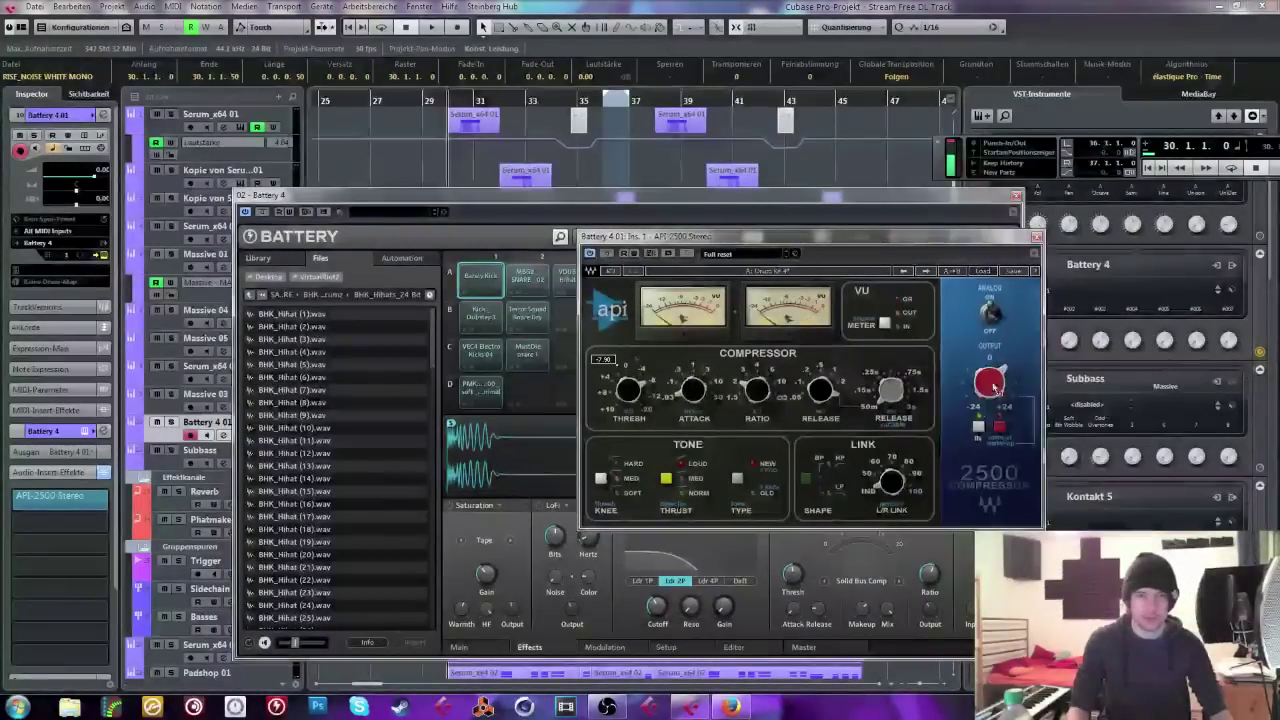
Step: Play the section, temporarily soloing Battery 4 01, while switching the API-2500's meter display and setting its output to 3.2
{"action": "key", "text": "space"}
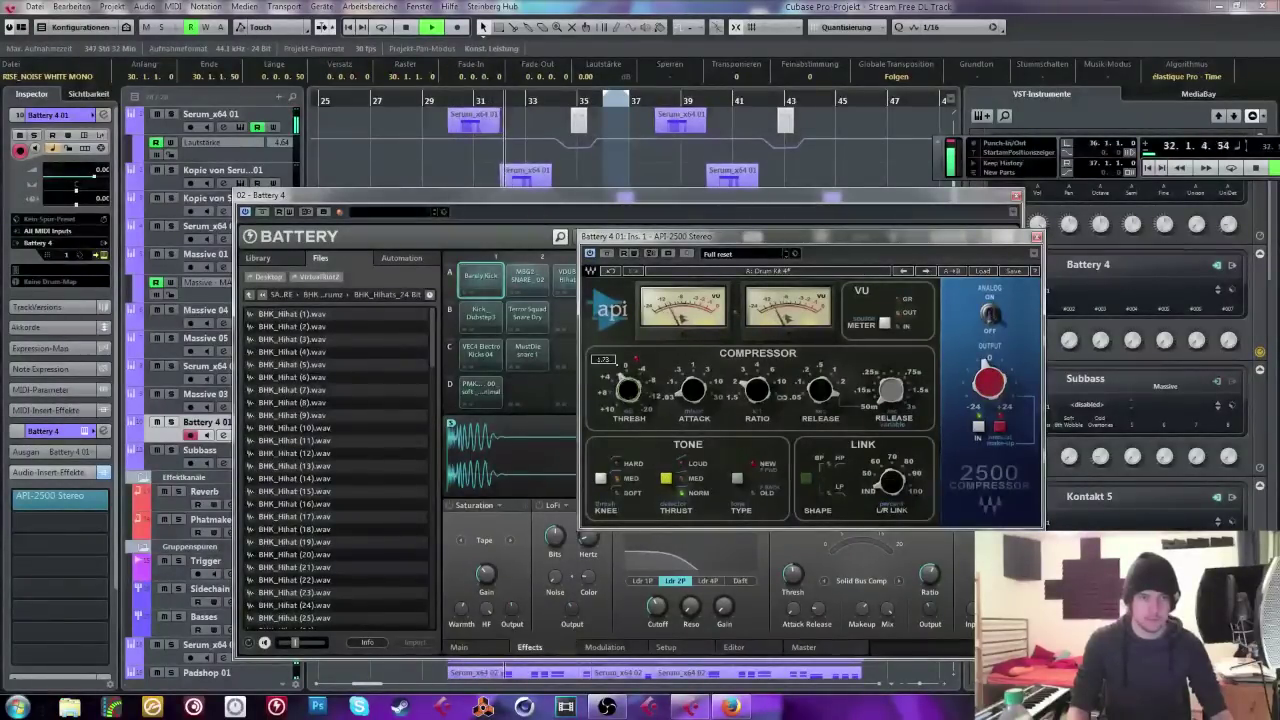
{"action": "key", "text": "s"}
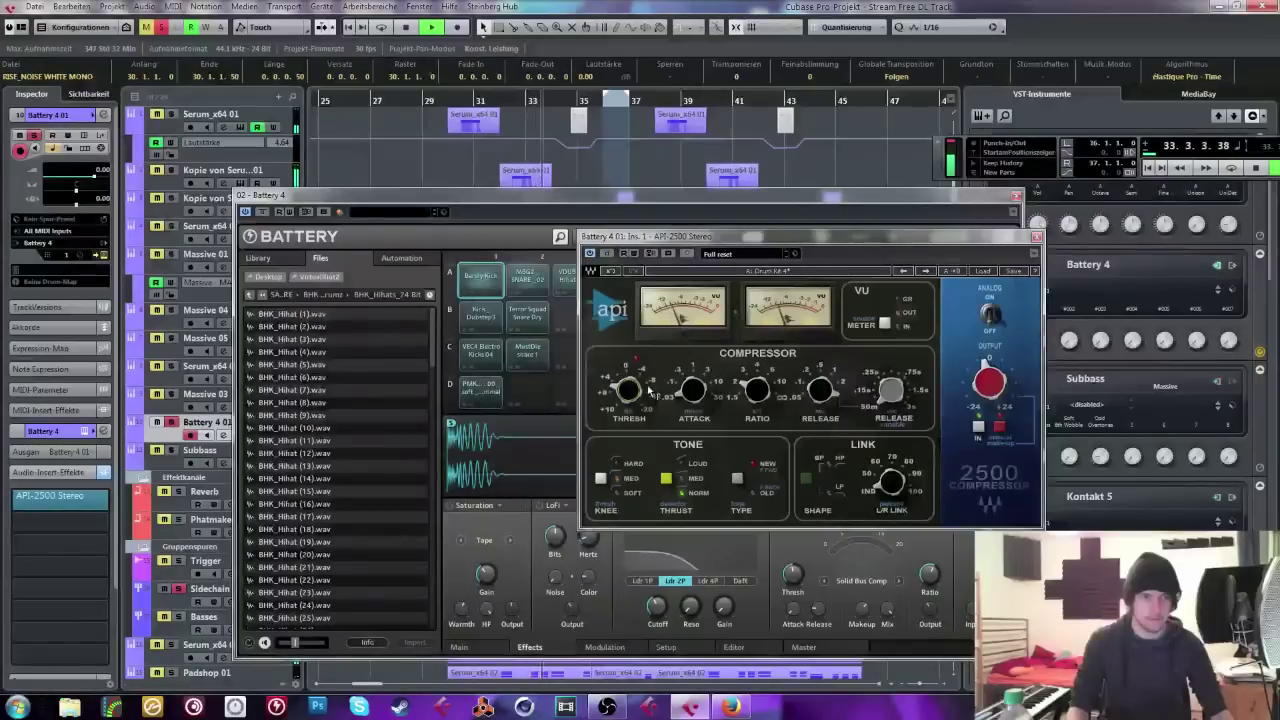
{"action": "left_click", "coordinate": [885, 325]}
{"action": "mouse_move", "coordinate": [977, 379]}
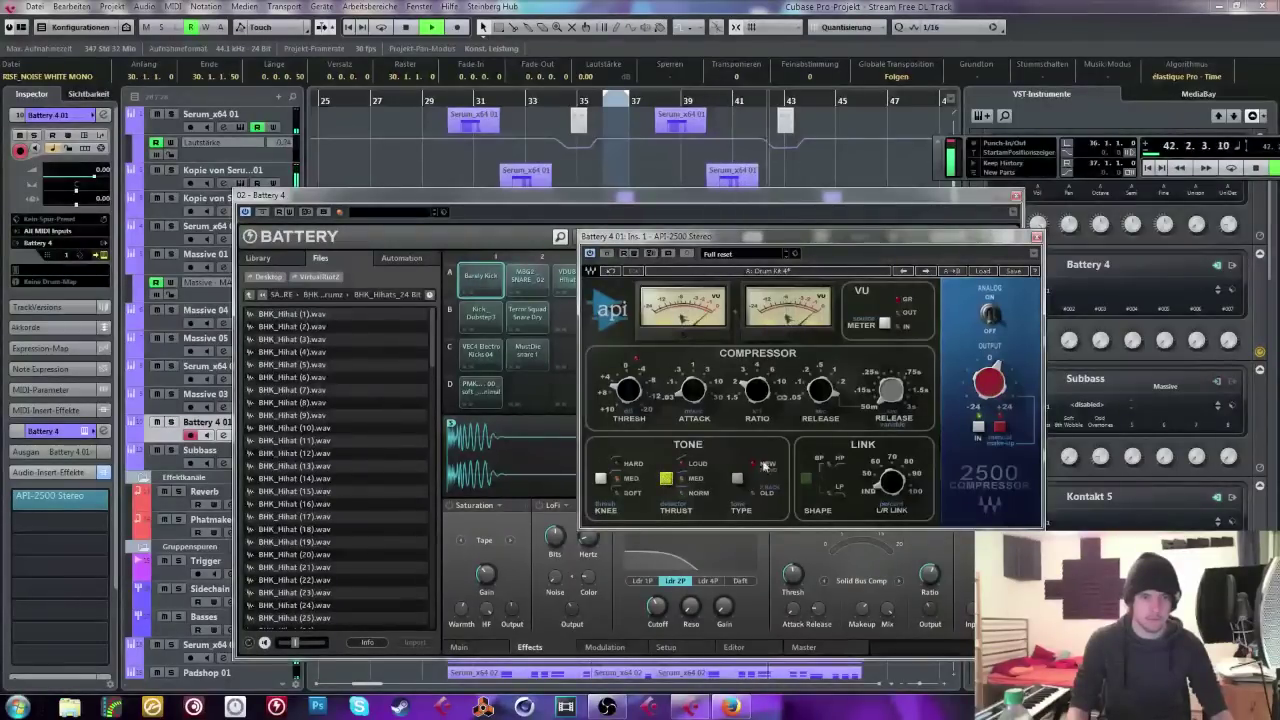
{"action": "mouse_move", "coordinate": [612, 392]}
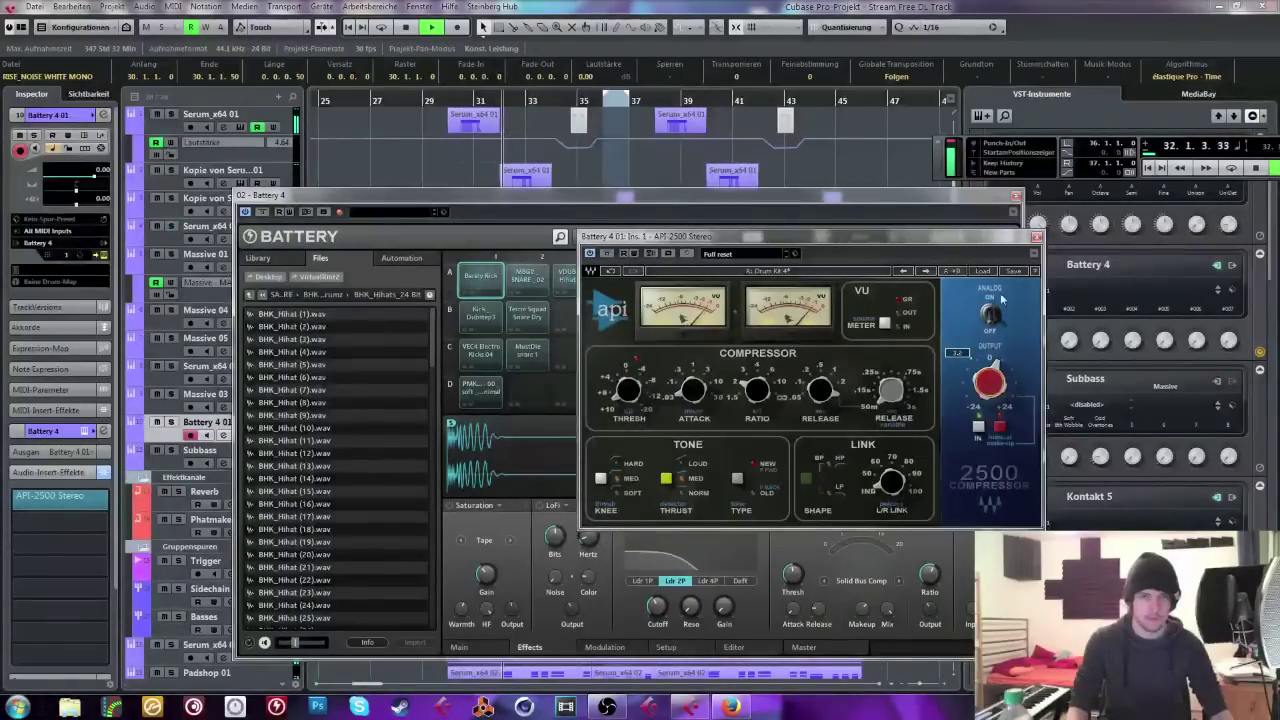
Step: Close the API-2500 compressor and swap the Barely Kick in Battery's cell A1 with the Dubstep kick in B1
{"action": "left_click", "coordinate": [1036, 237]}
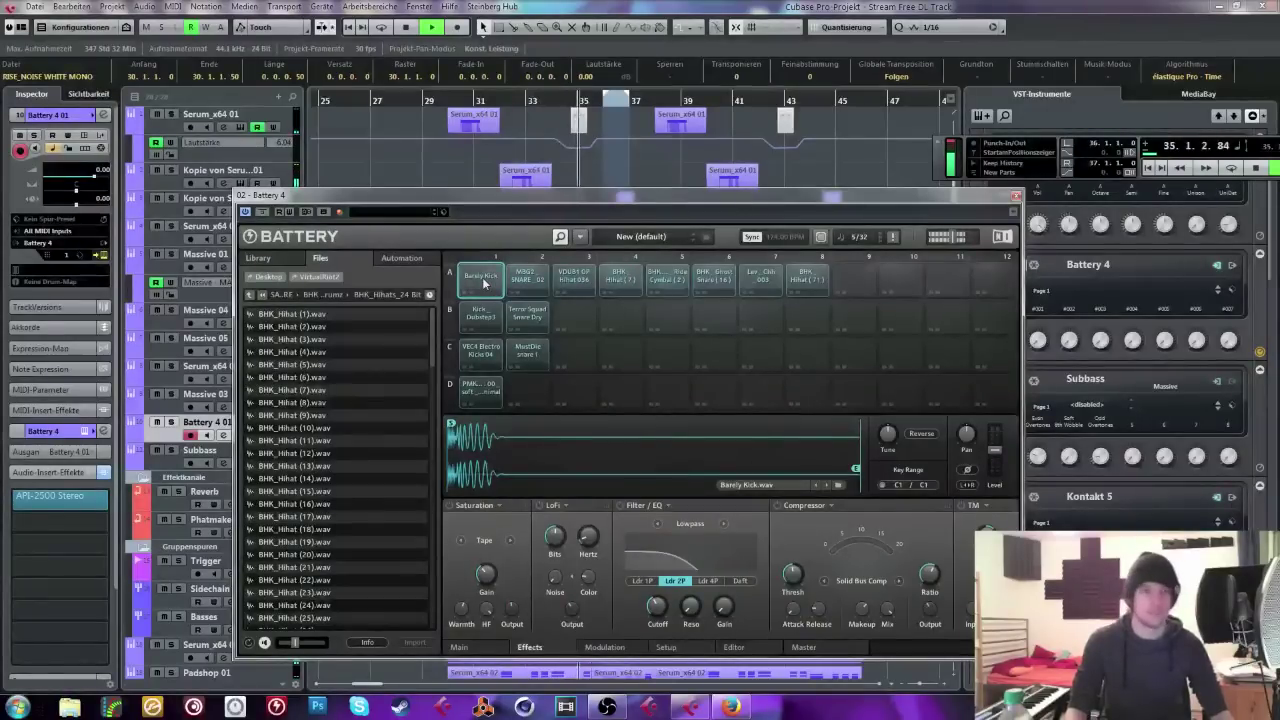
{"action": "left_click_drag", "start_coordinate": [466, 283], "coordinate": [472, 288]}
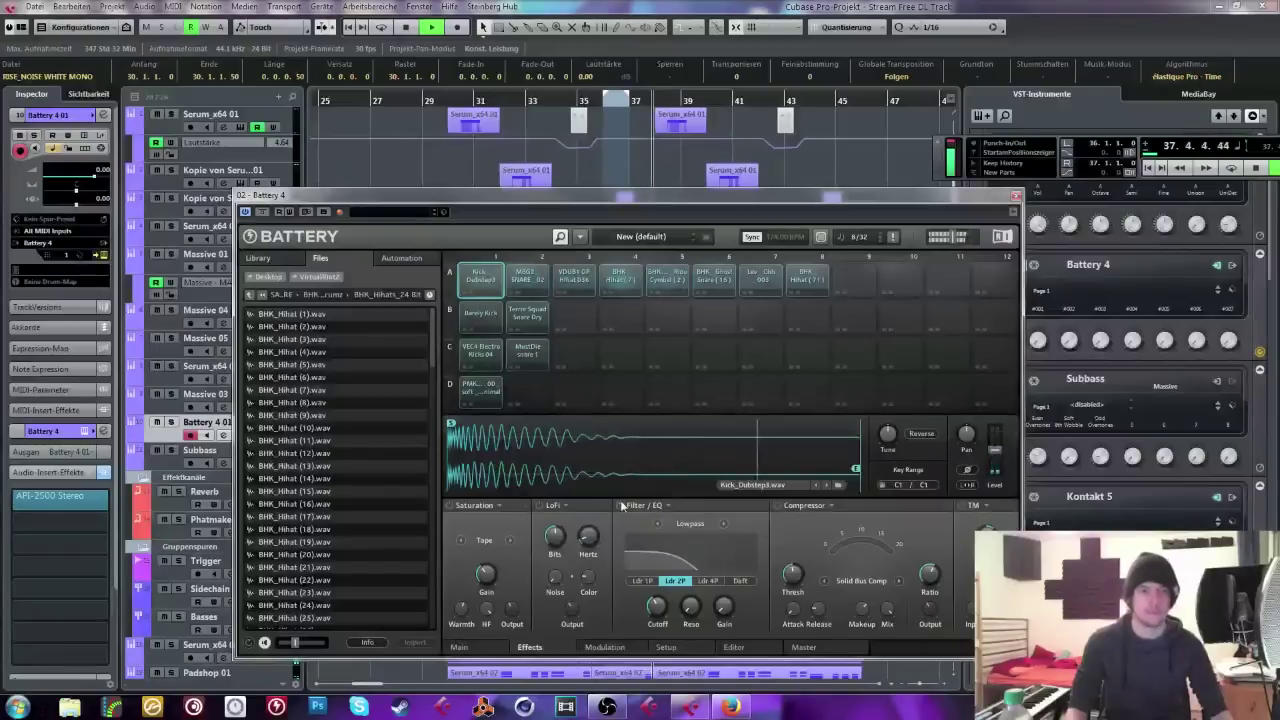
Step: Switch the Dubstep kick's filter to the 3-band EQ and adjust the gain and frequency of Band 3 during playback
{"action": "left_click", "coordinate": [657, 523]}
{"action": "left_click", "coordinate": [735, 580]}
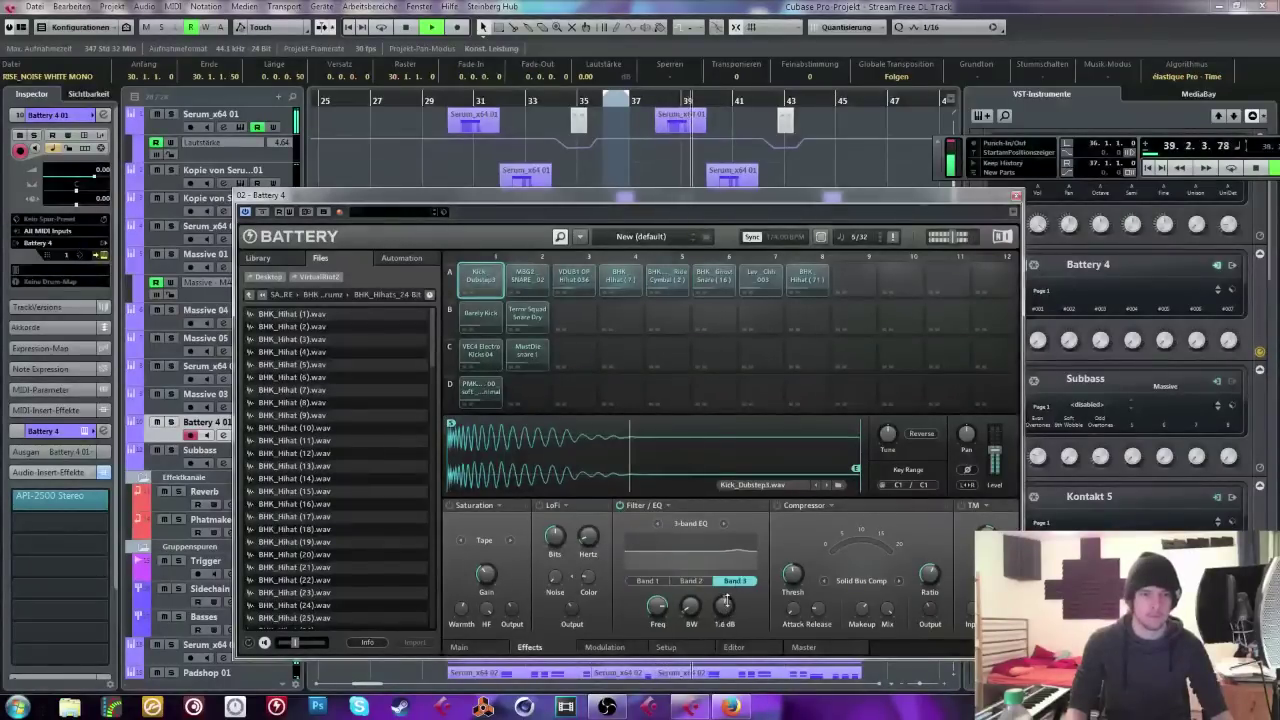
{"action": "left_click_drag", "start_coordinate": [685, 610], "coordinate": [723, 441]}
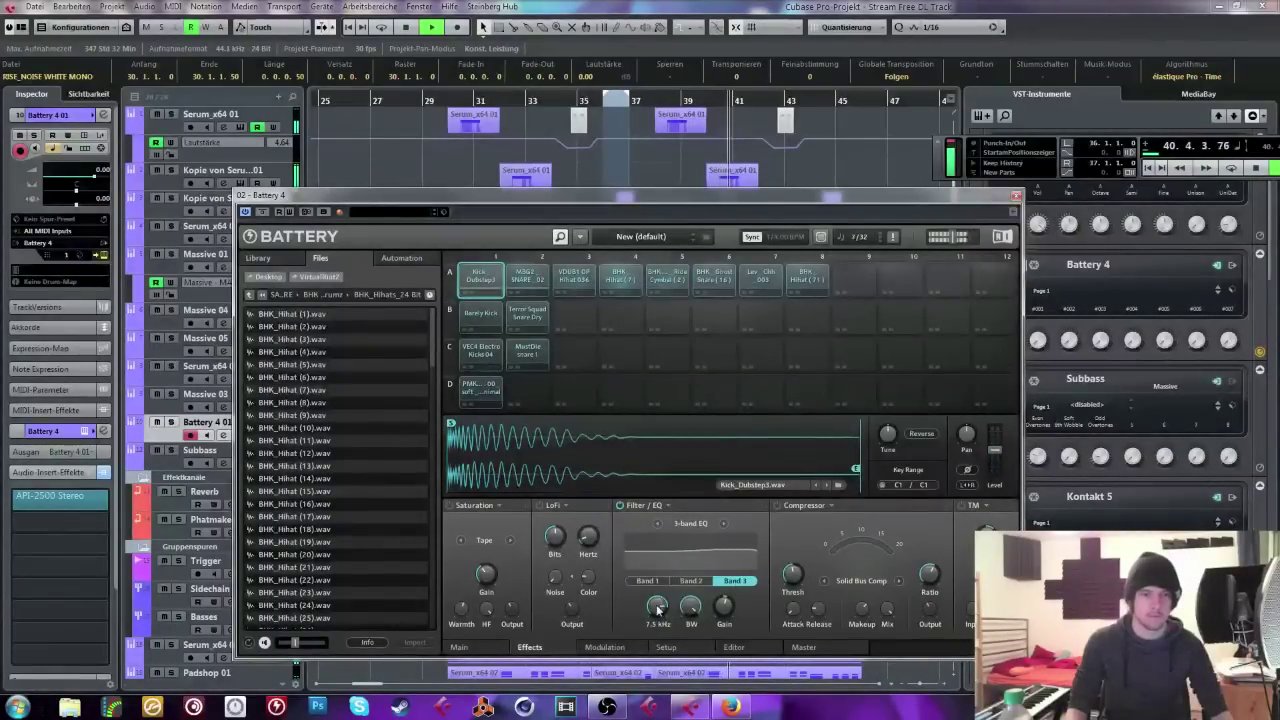
{"action": "left_click_drag", "start_coordinate": [657, 605], "coordinate": [656, 597]}
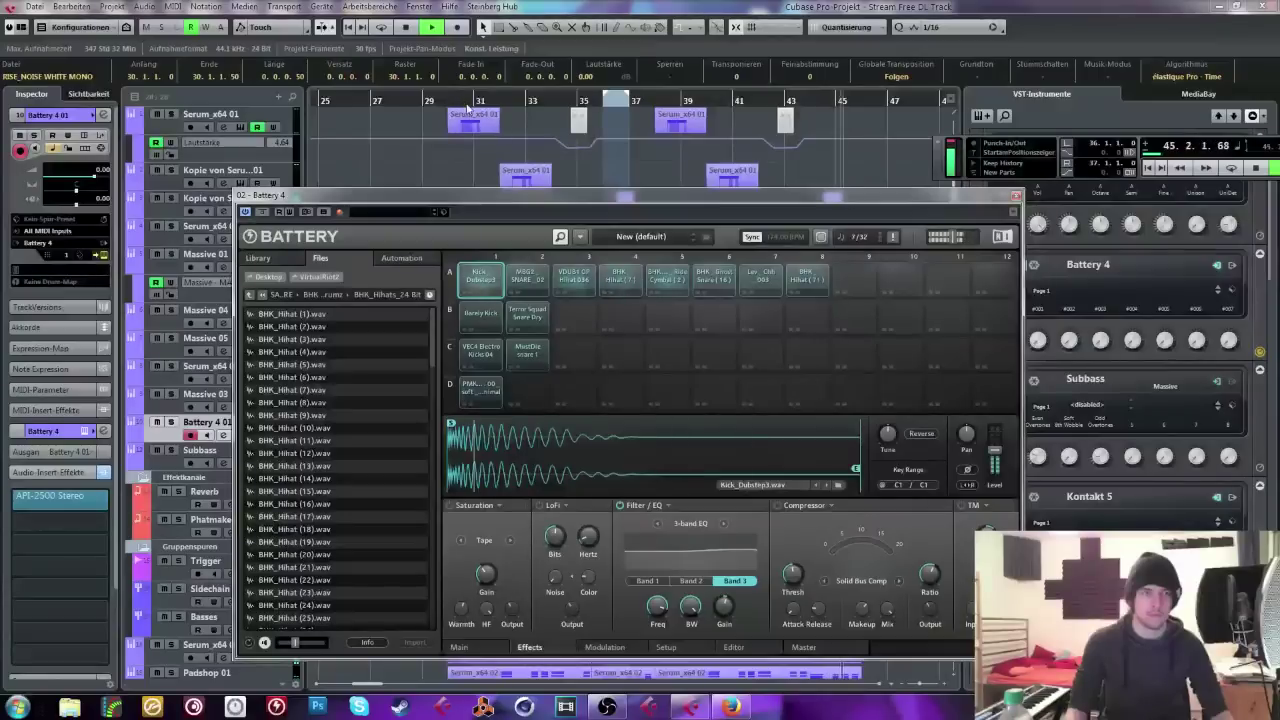
Step: Swap the Terror Squad snare into cell A2, replace its sample with Terror Squad Snare.wav and play the section to check it
{"action": "left_click", "coordinate": [527, 279]}
{"action": "left_click_drag", "start_coordinate": [533, 320], "coordinate": [530, 298]}
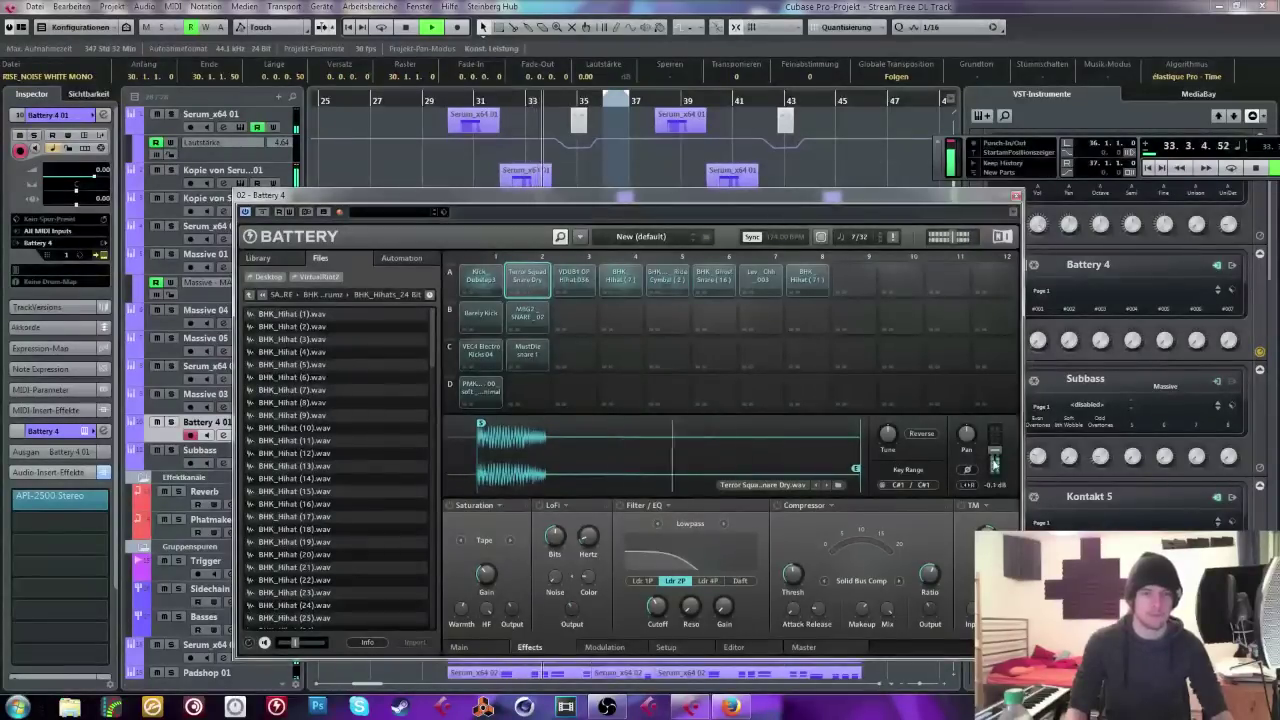
{"action": "left_click", "coordinate": [817, 484]}
{"action": "key", "text": "space"}
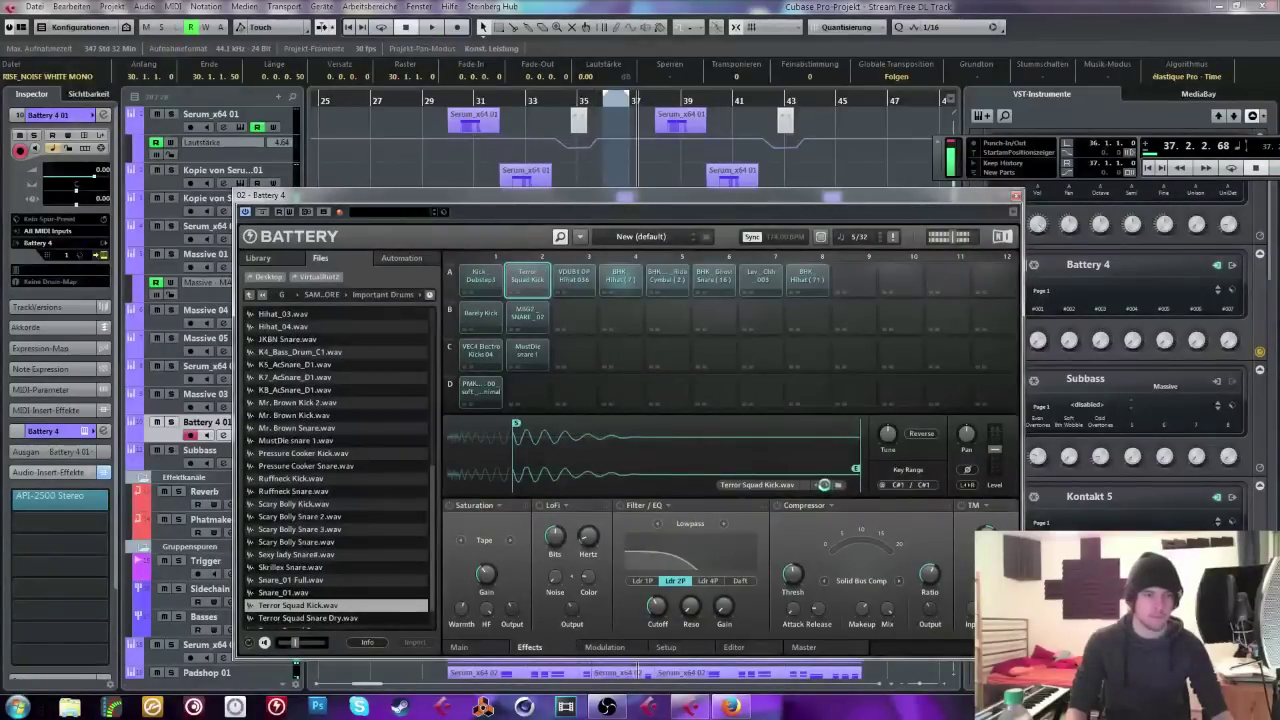
{"action": "left_click", "coordinate": [828, 487]}
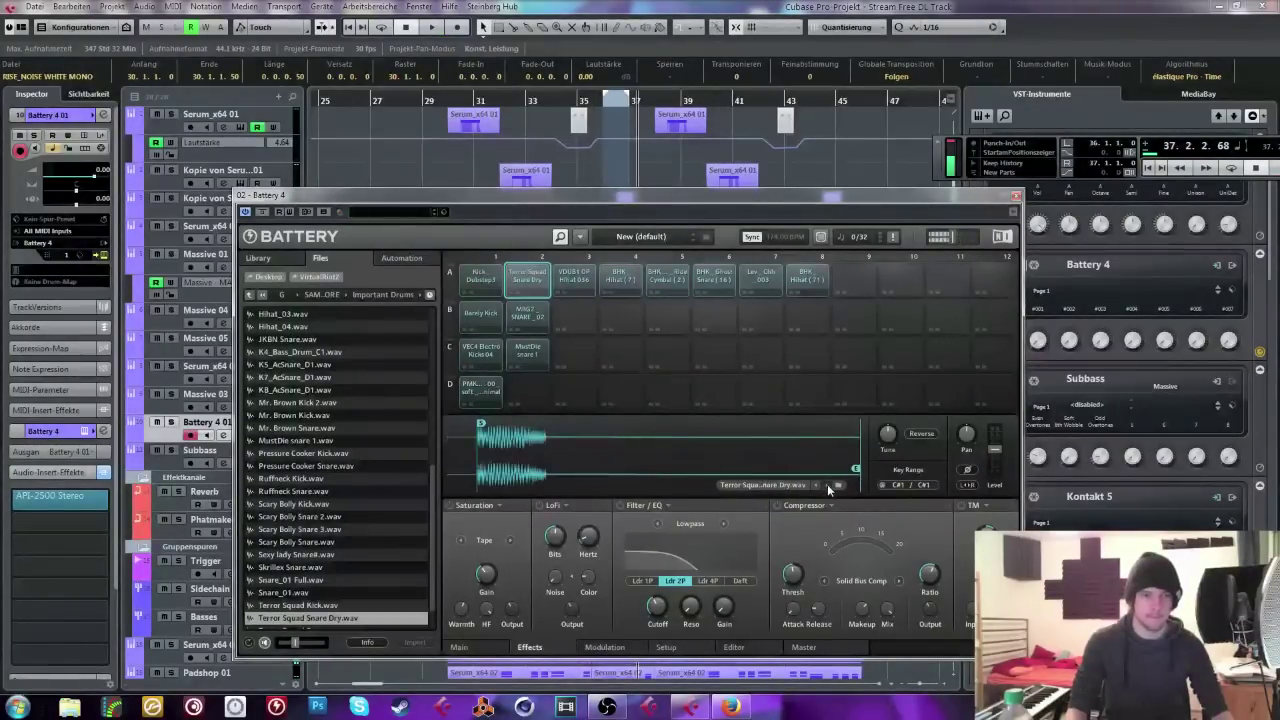
{"action": "left_click", "coordinate": [828, 487]}
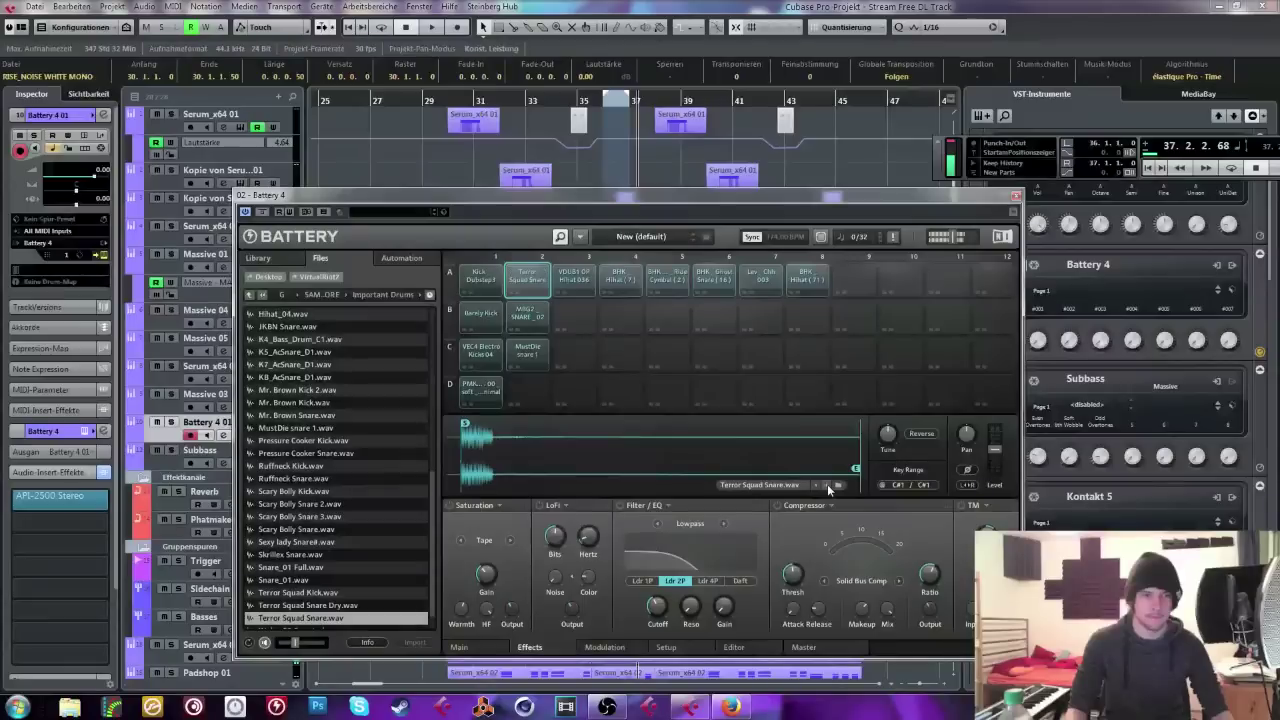
{"action": "left_click", "coordinate": [524, 104]}
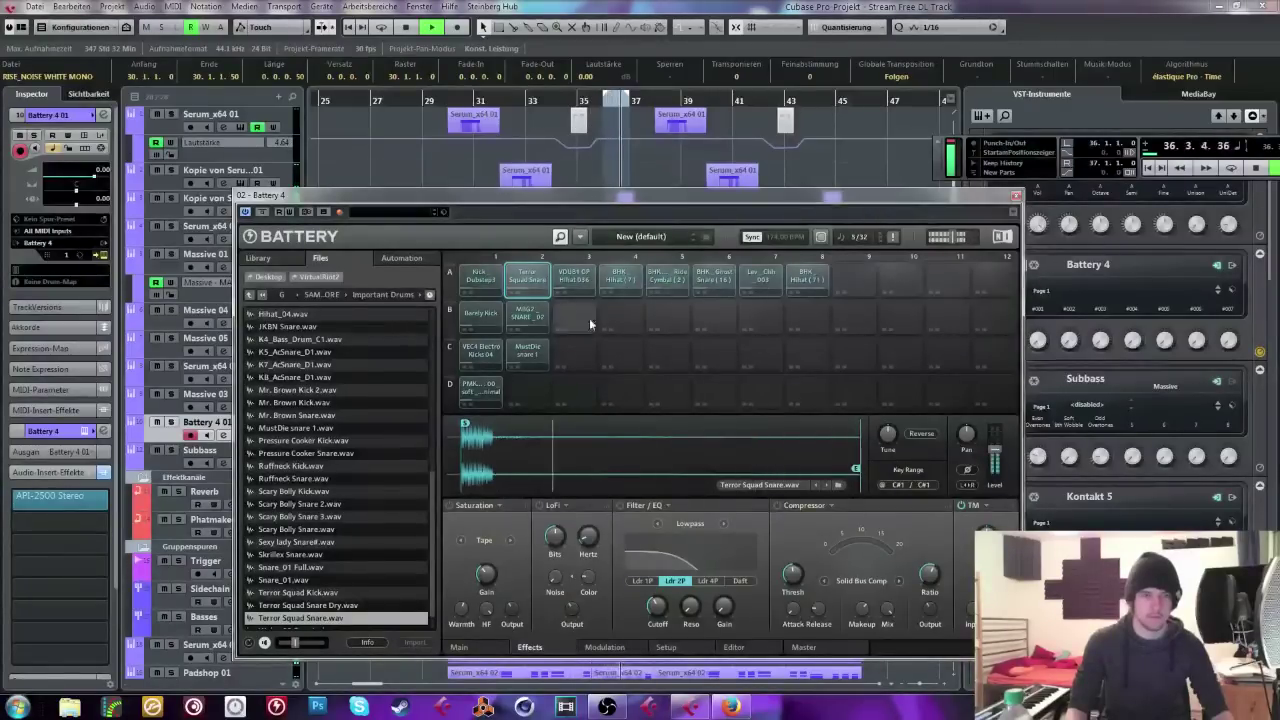
Step: Swap the MBG2 snare back into cell A2, audition the MustDie snare in C2, replay the section and close Battery
{"action": "left_click", "coordinate": [527, 314]}
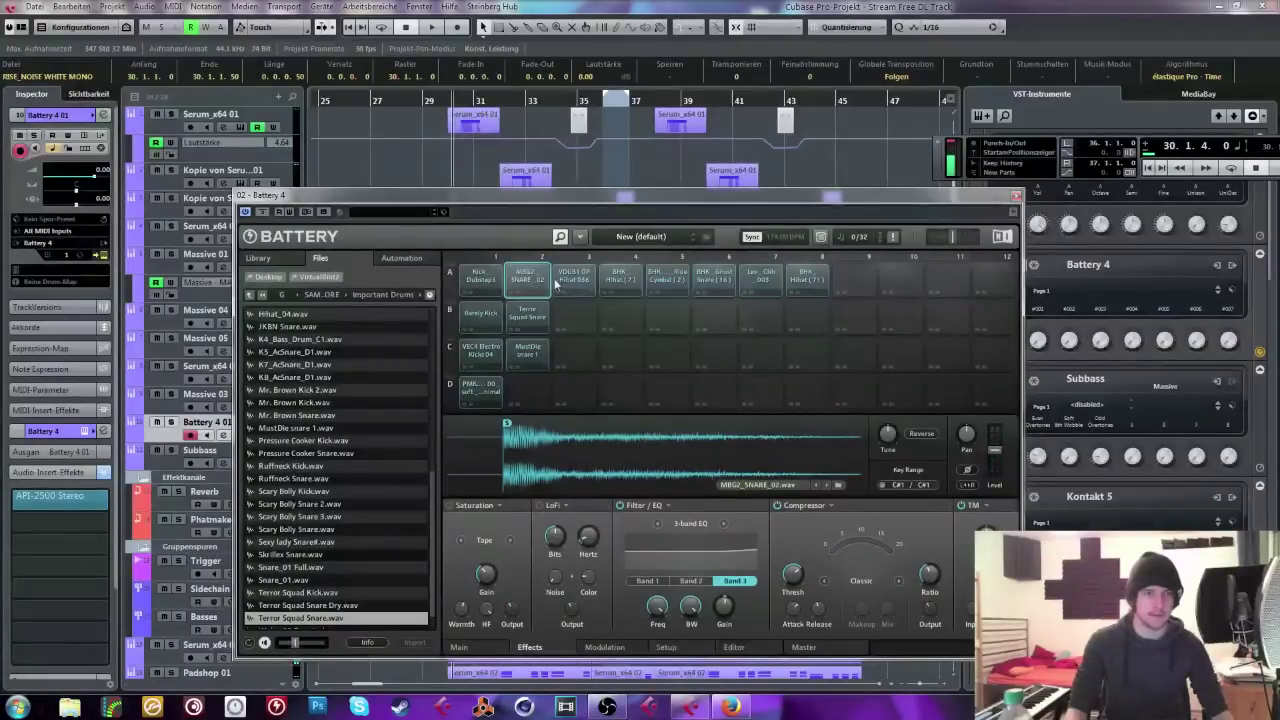
{"action": "left_click", "coordinate": [523, 353]}
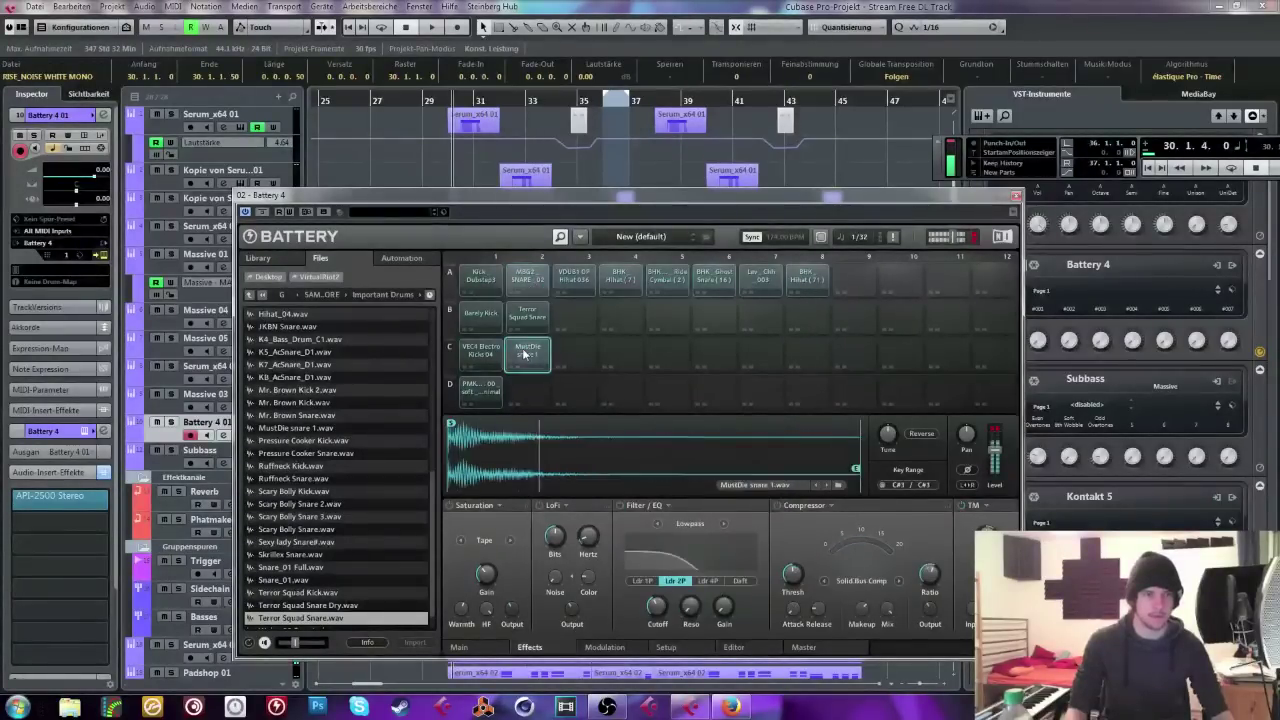
{"action": "left_click", "coordinate": [577, 320]}
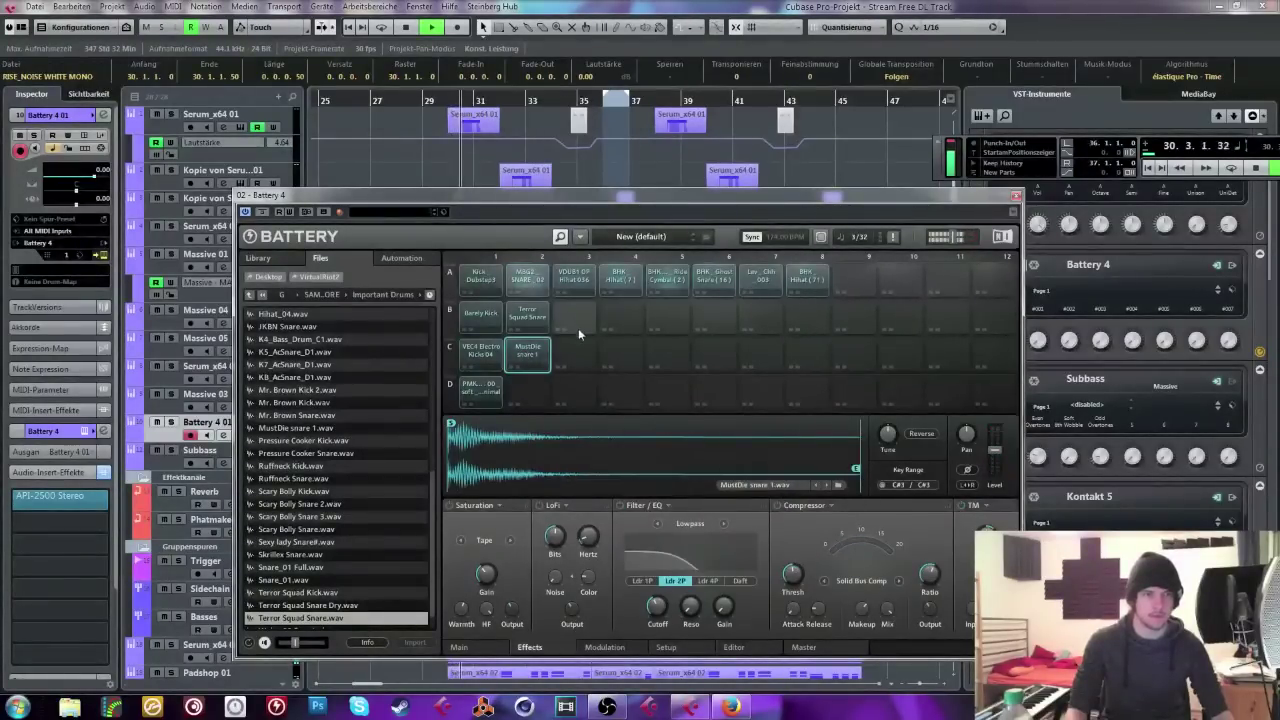
{"action": "left_click", "coordinate": [535, 283]}
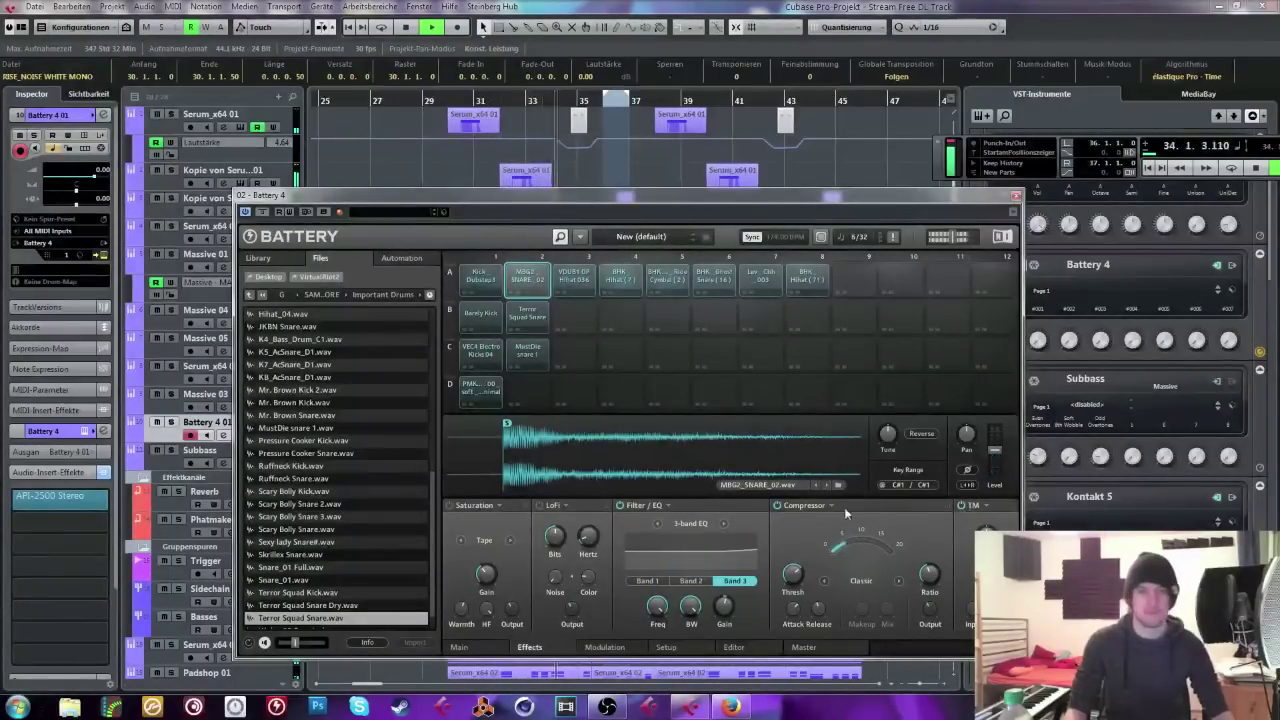
{"action": "left_click", "coordinate": [1015, 195]}
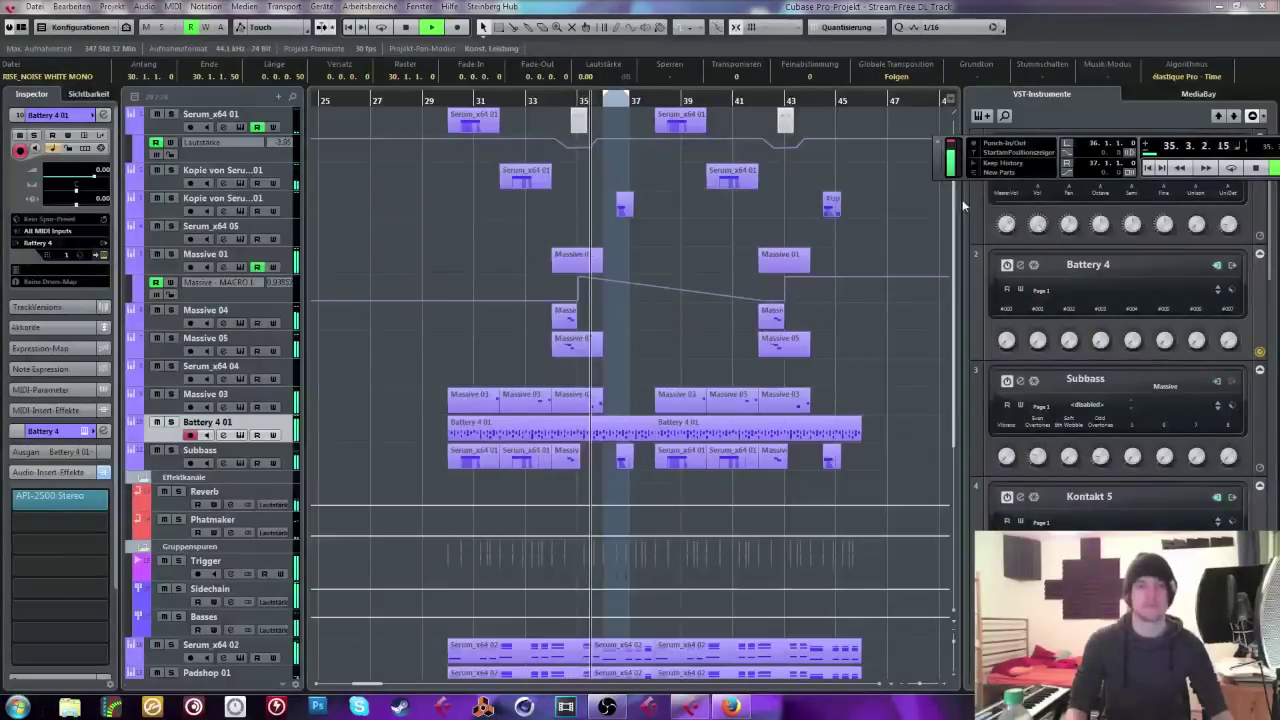
Step: Return the playhead to bar 30 and play the Serum_x64 03 track soloed
{"action": "key", "text": "space"}
{"action": "left_click", "coordinate": [709, 224]}
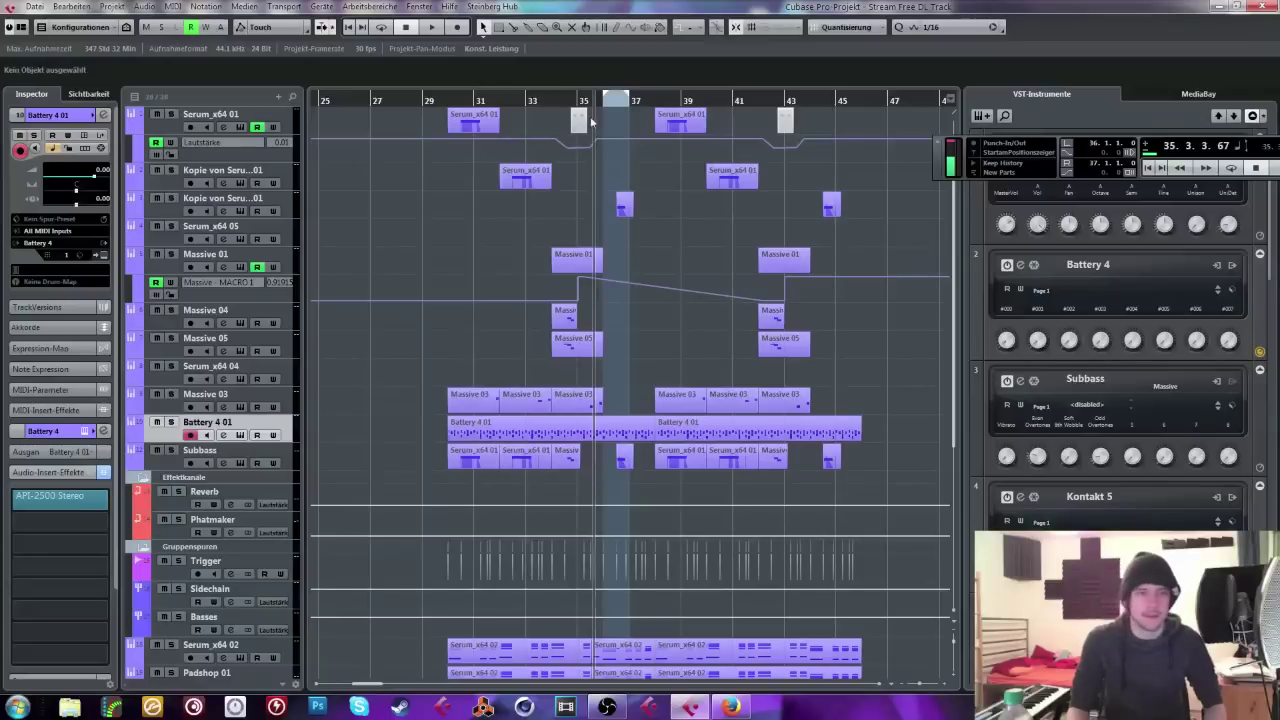
{"action": "left_click_drag", "start_coordinate": [595, 107], "coordinate": [343, 120]}
{"action": "scroll", "coordinate": [390, 190], "scroll_direction": "down", "scroll_amount": 6}
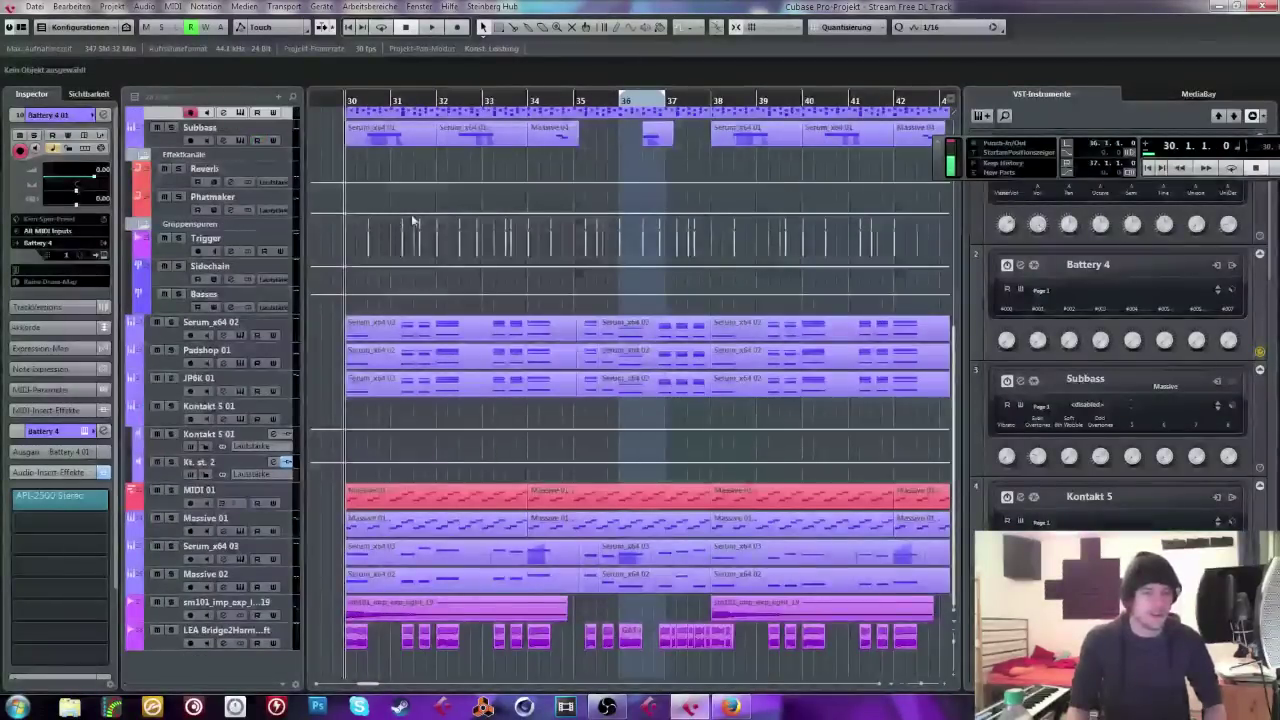
{"action": "scroll", "coordinate": [440, 232], "scroll_direction": "up", "scroll_amount": 4}
{"action": "scroll", "coordinate": [470, 228], "scroll_direction": "down", "scroll_amount": 3}
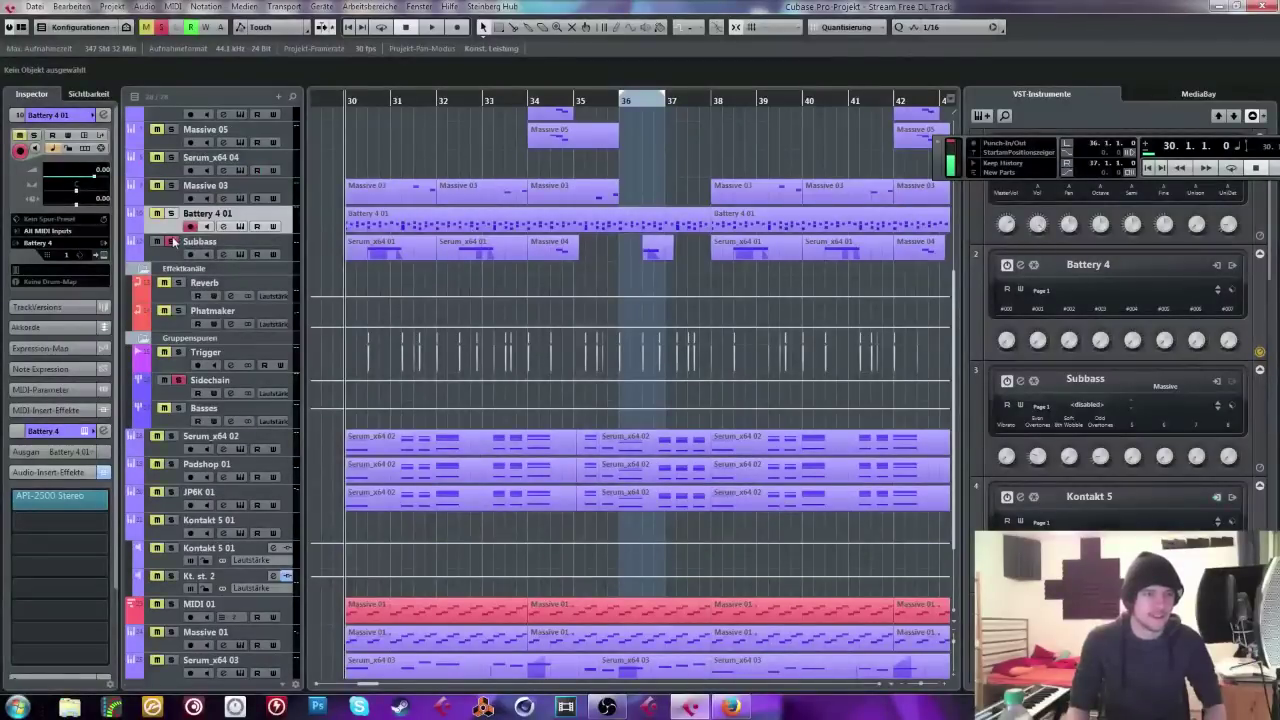
{"action": "scroll", "coordinate": [211, 507], "scroll_direction": "down", "scroll_amount": 3}
{"action": "left_click", "coordinate": [207, 553]}
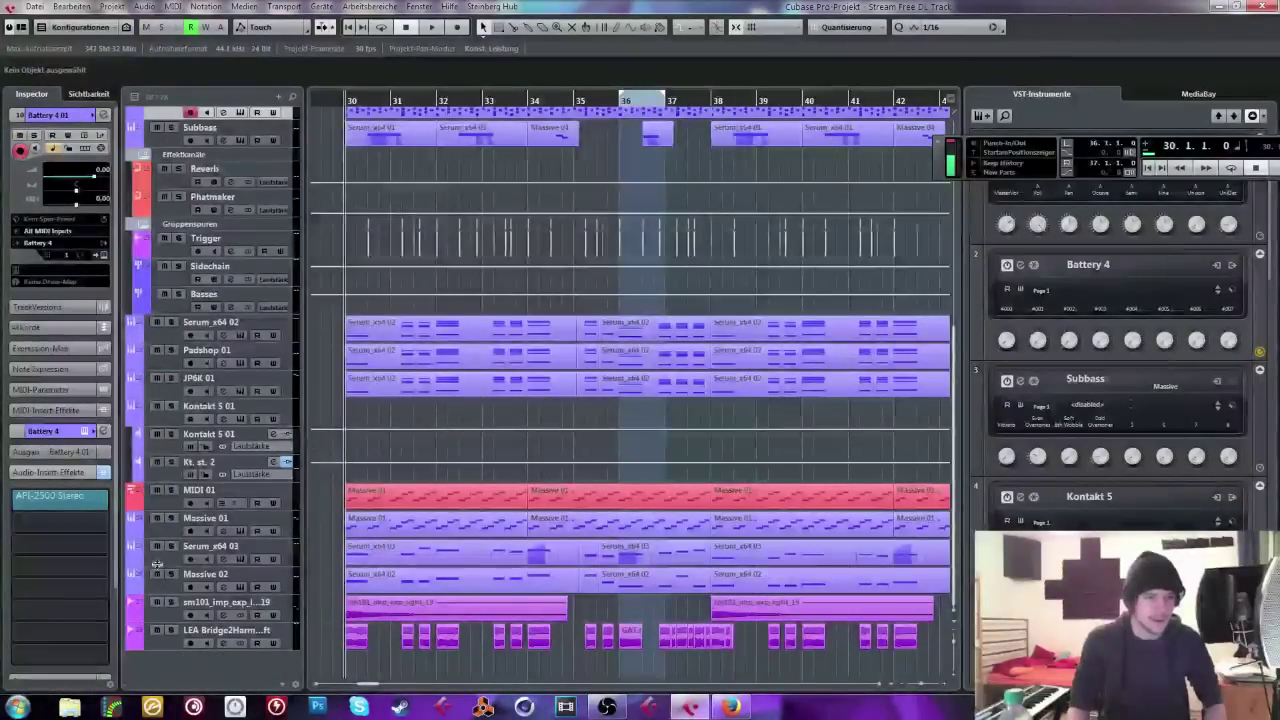
{"action": "key", "text": "space"}
{"action": "key", "text": "s"}
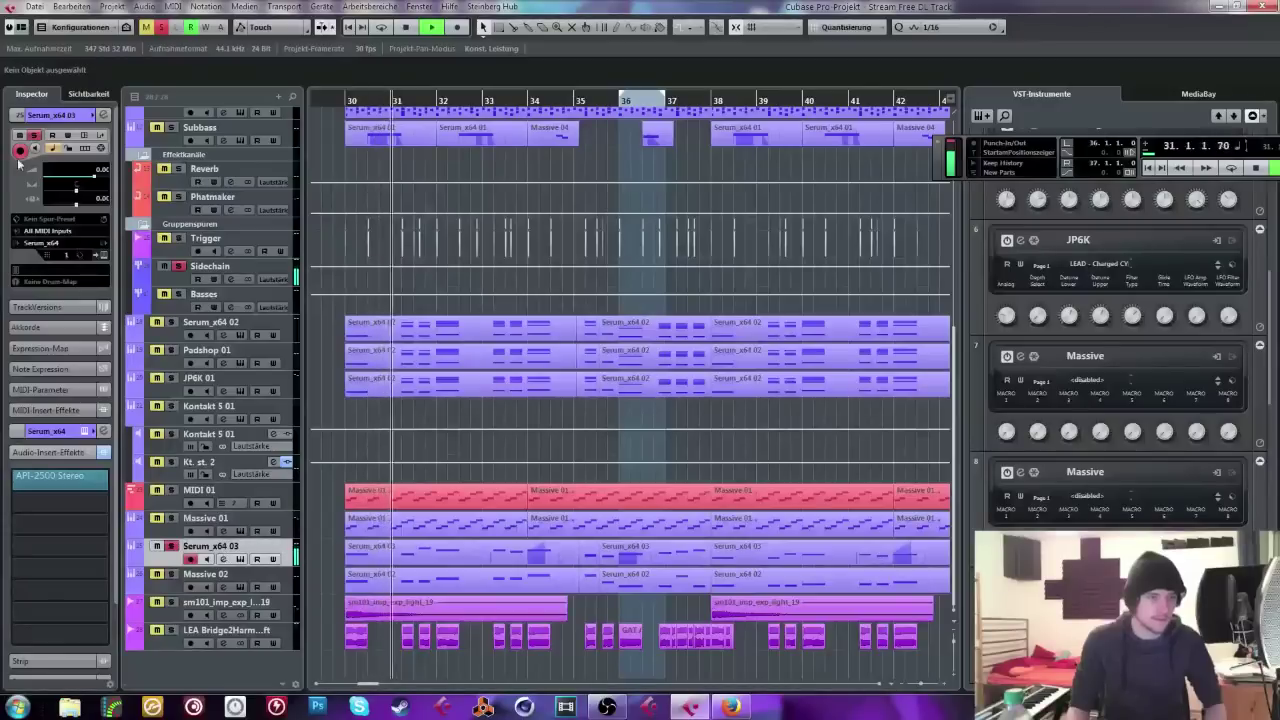
Step: Inspect the Serum instrument on Serum_x64 03, comparing the sound with and without oscillator A and reviewing its effects, then close it
{"action": "left_click", "coordinate": [88, 138]}
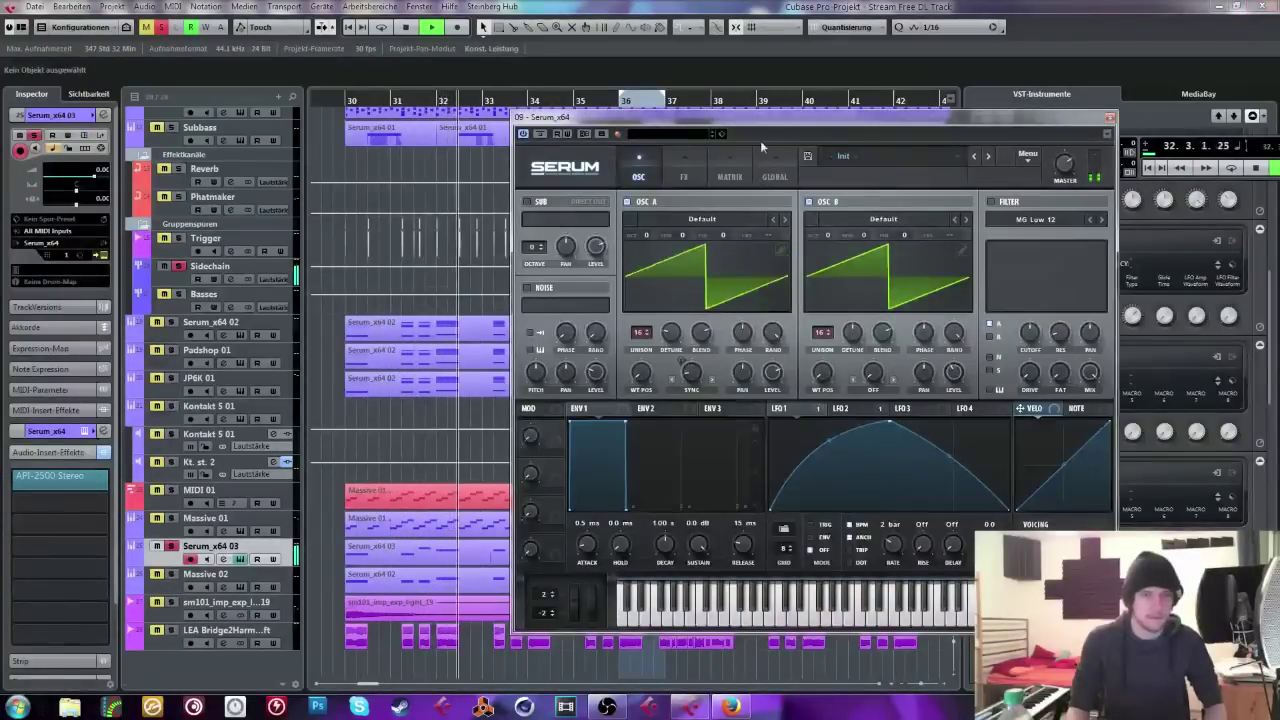
{"action": "left_click_drag", "start_coordinate": [760, 118], "coordinate": [510, 127]}
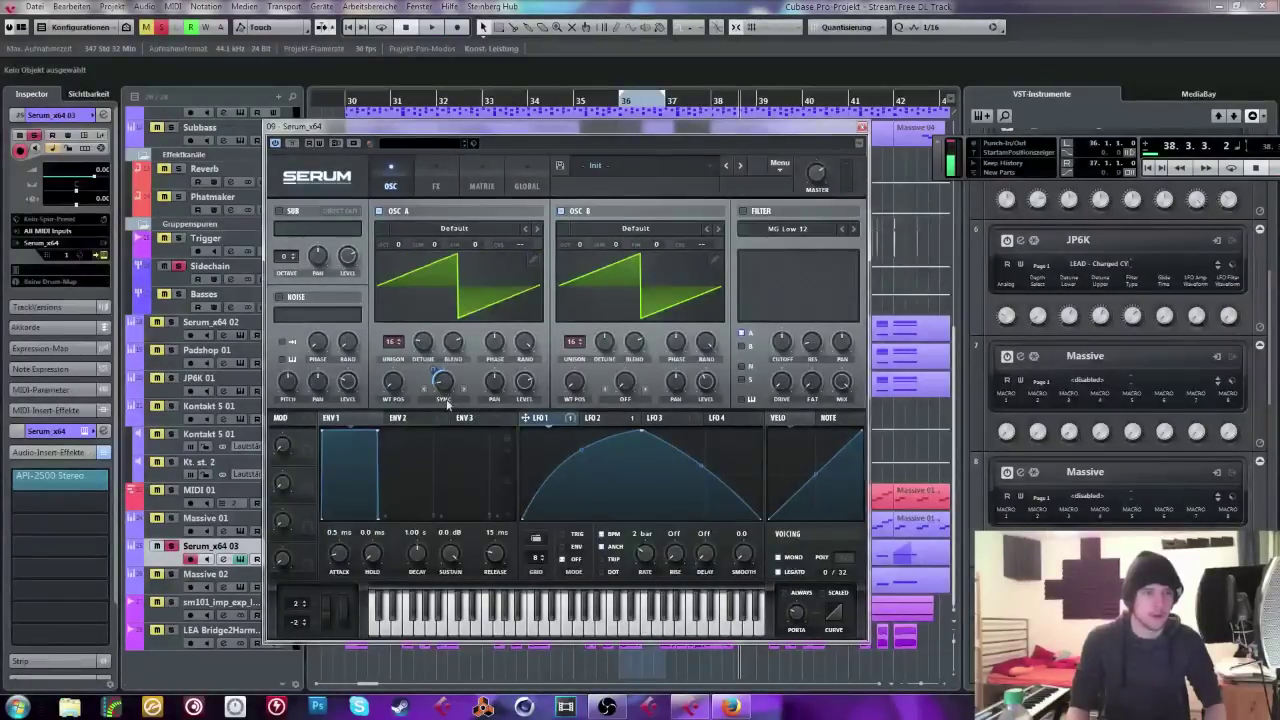
{"action": "left_click", "coordinate": [380, 211]}
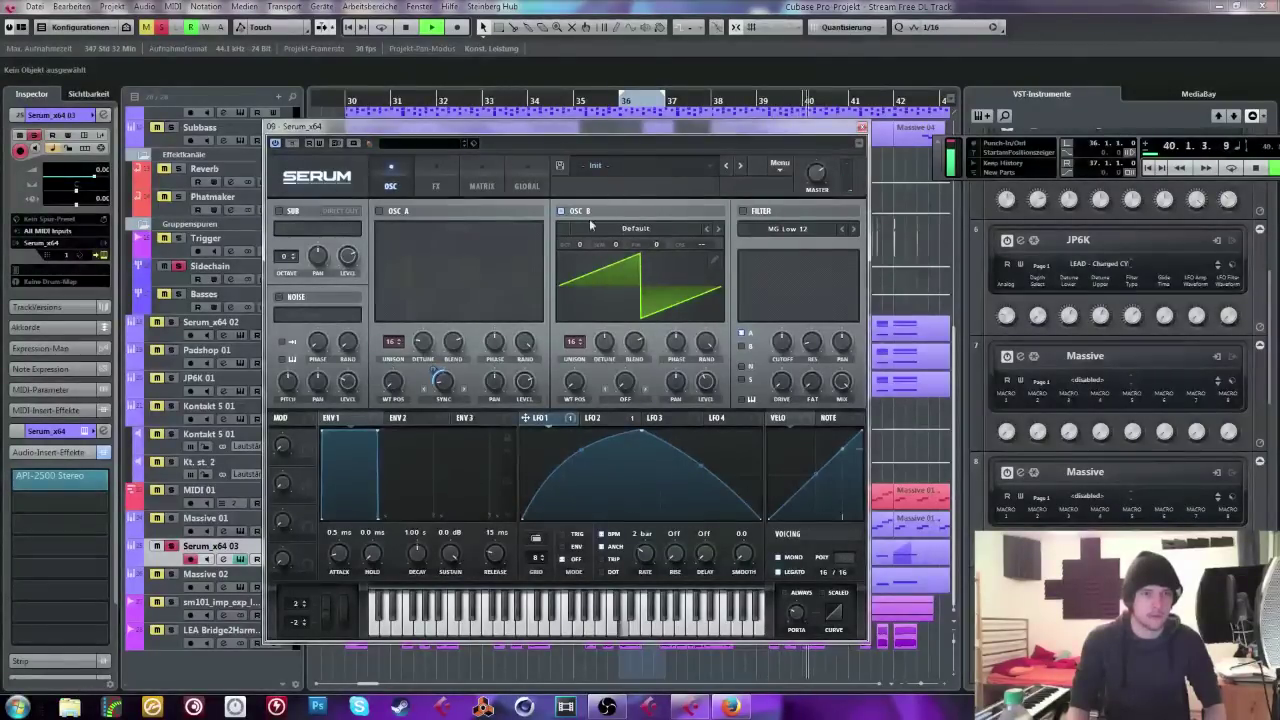
{"action": "left_click", "coordinate": [380, 211]}
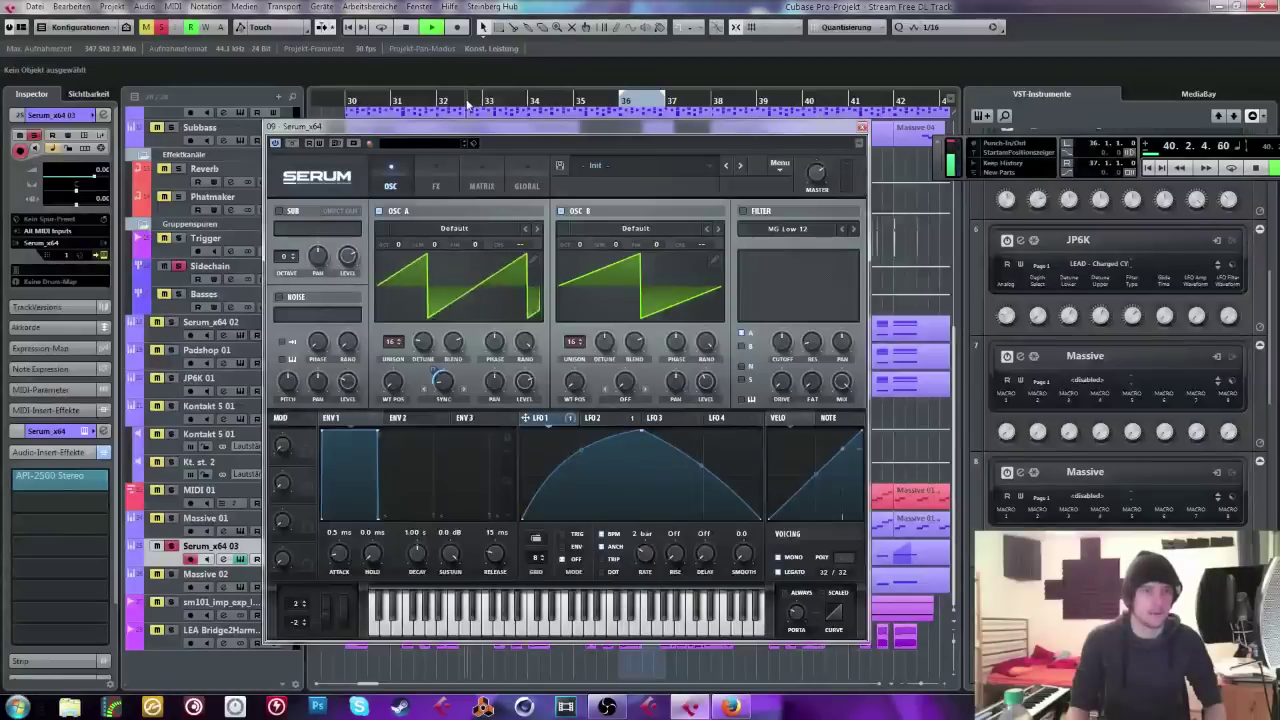
{"action": "left_click", "coordinate": [442, 172]}
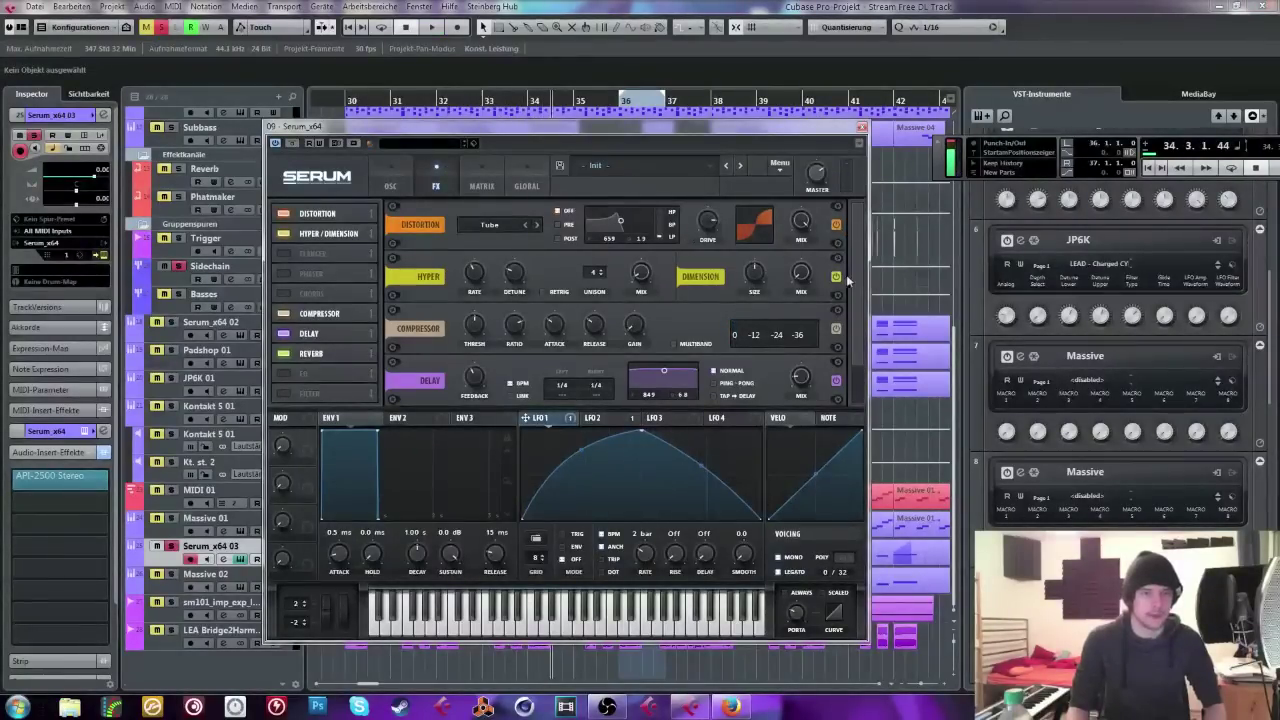
{"action": "scroll", "coordinate": [847, 281], "scroll_direction": "down", "scroll_amount": 2}
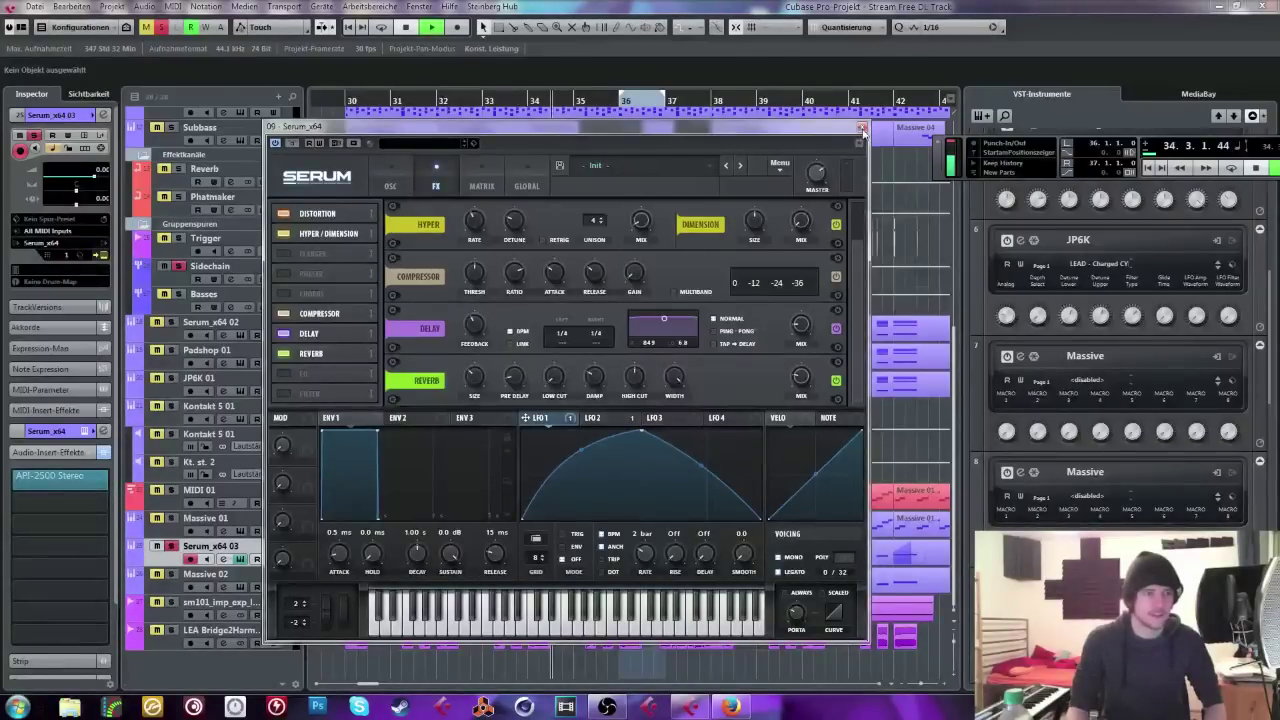
{"action": "left_click", "coordinate": [863, 128]}
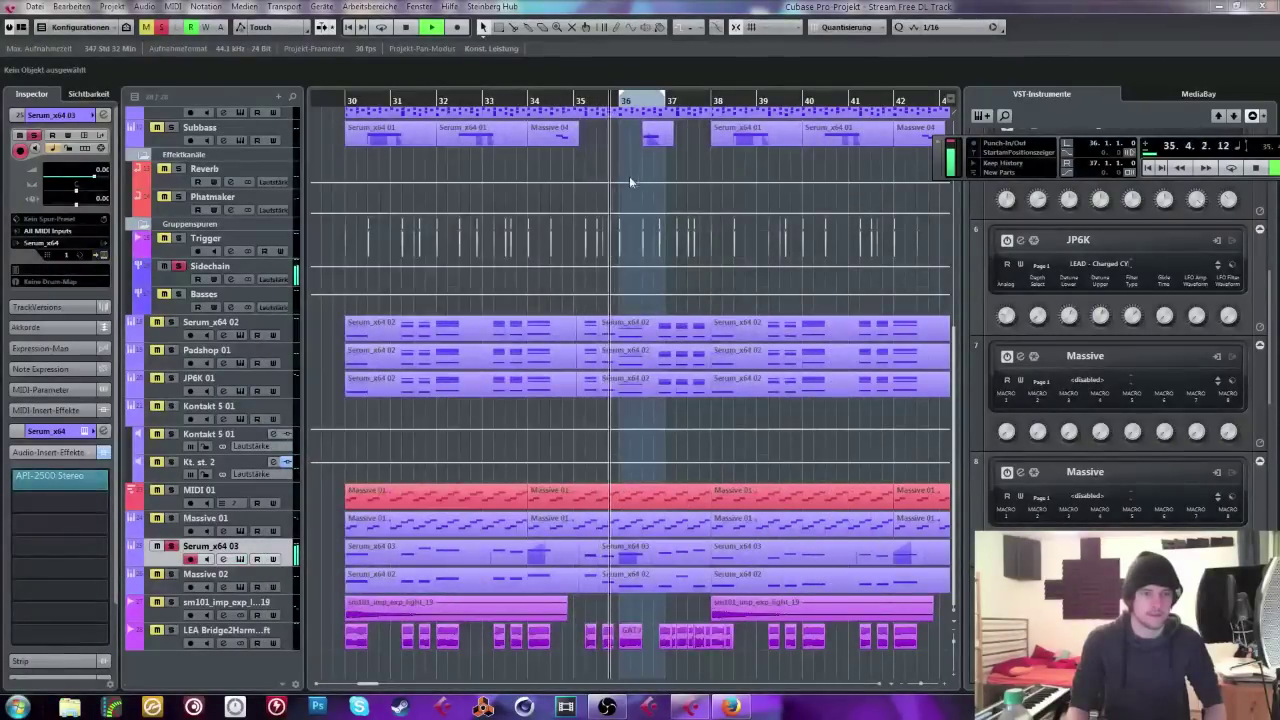
Step: Replay the soloed Serum_x64 03 track from about bar 33, pausing and resuming through bar 36 to hear its sound
{"action": "key", "text": "space"}
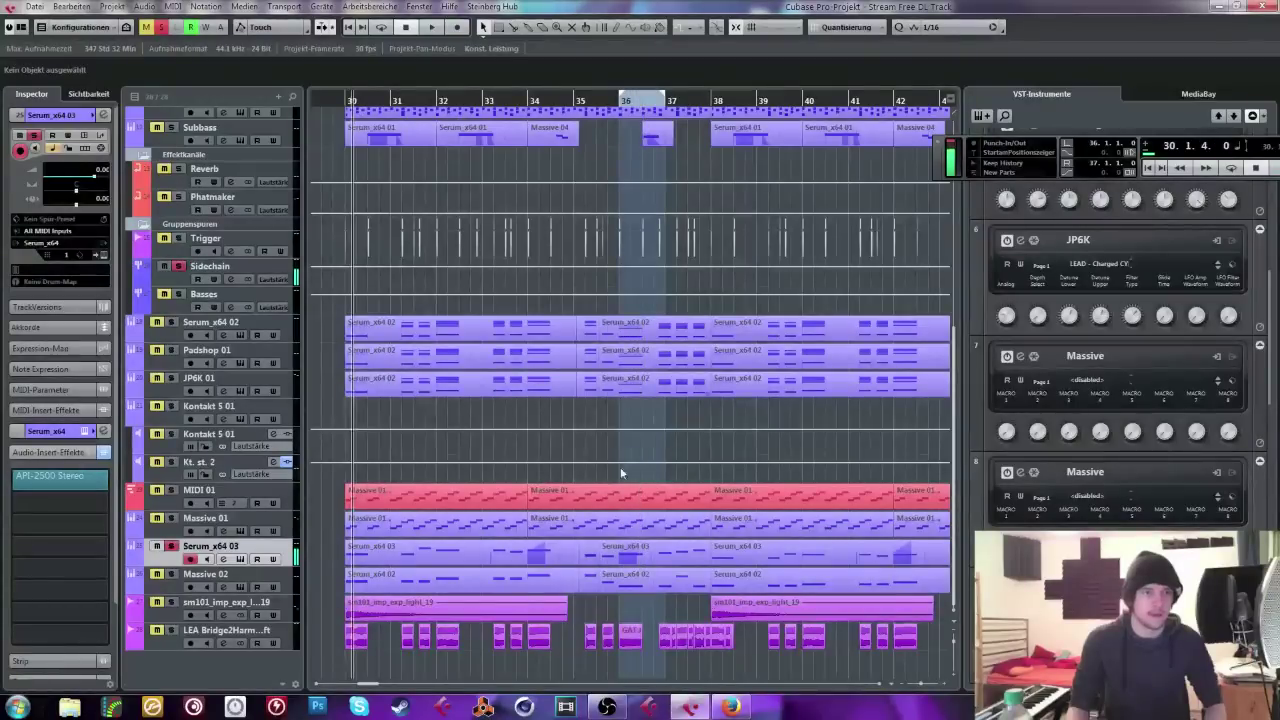
{"action": "left_click", "coordinate": [494, 104]}
{"action": "key", "text": "space"}
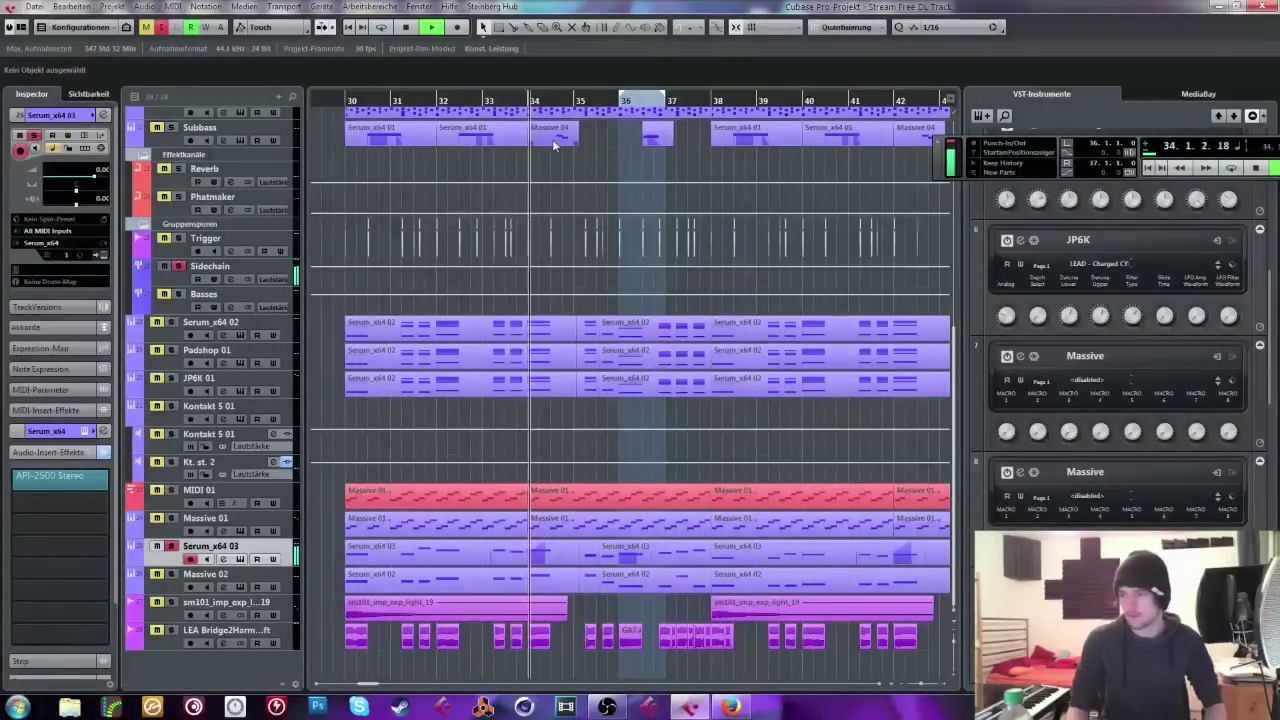
{"action": "scroll", "coordinate": [689, 272], "scroll_direction": "up", "scroll_amount": 5}
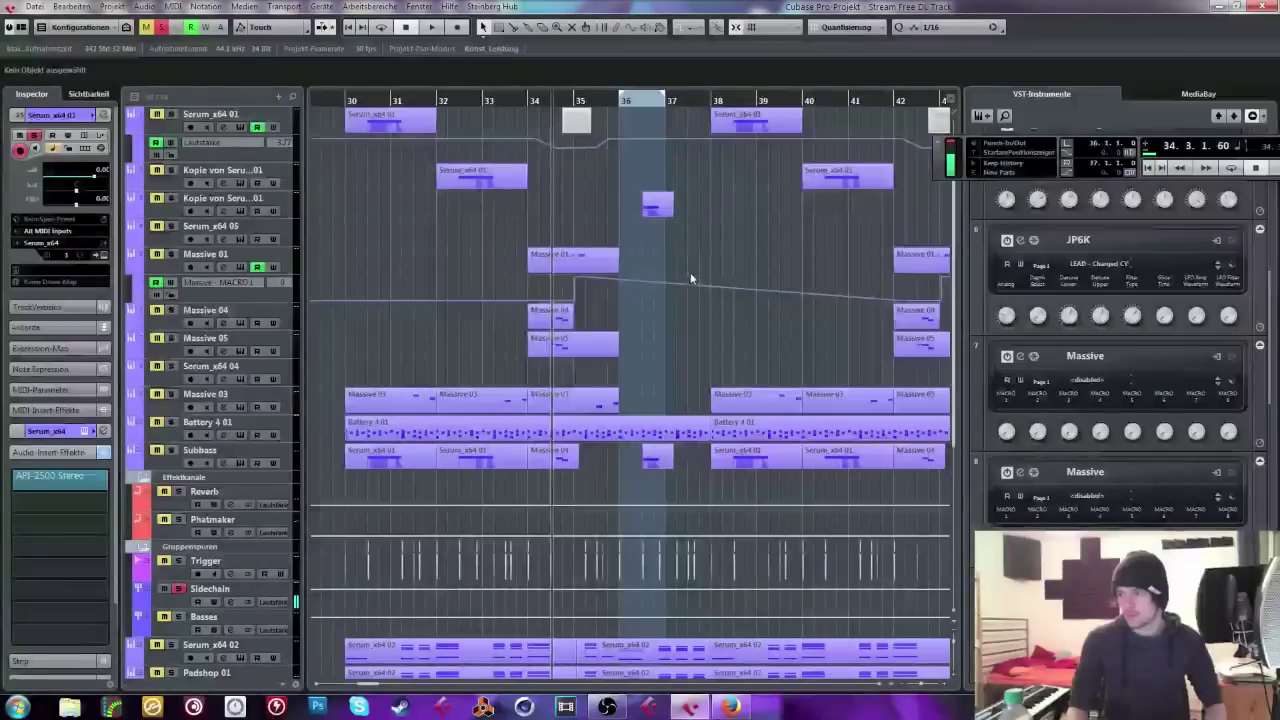
{"action": "key", "text": "space"}
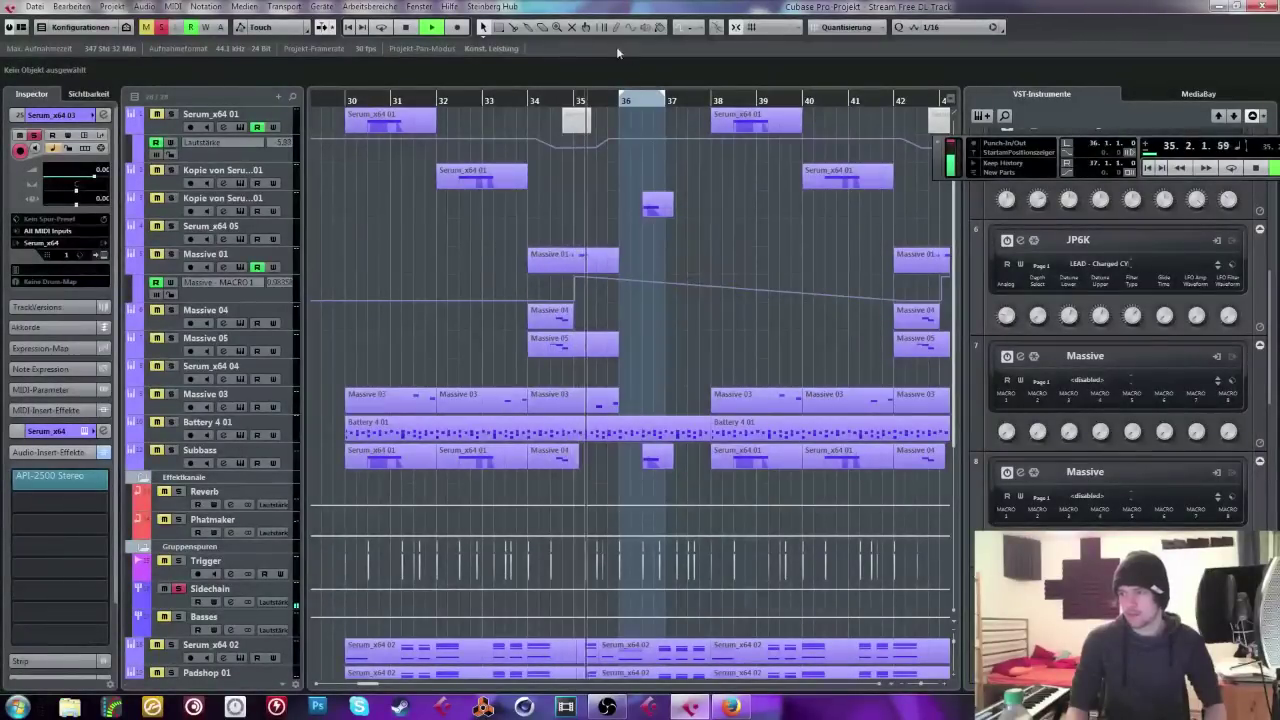
{"action": "key", "text": "space"}
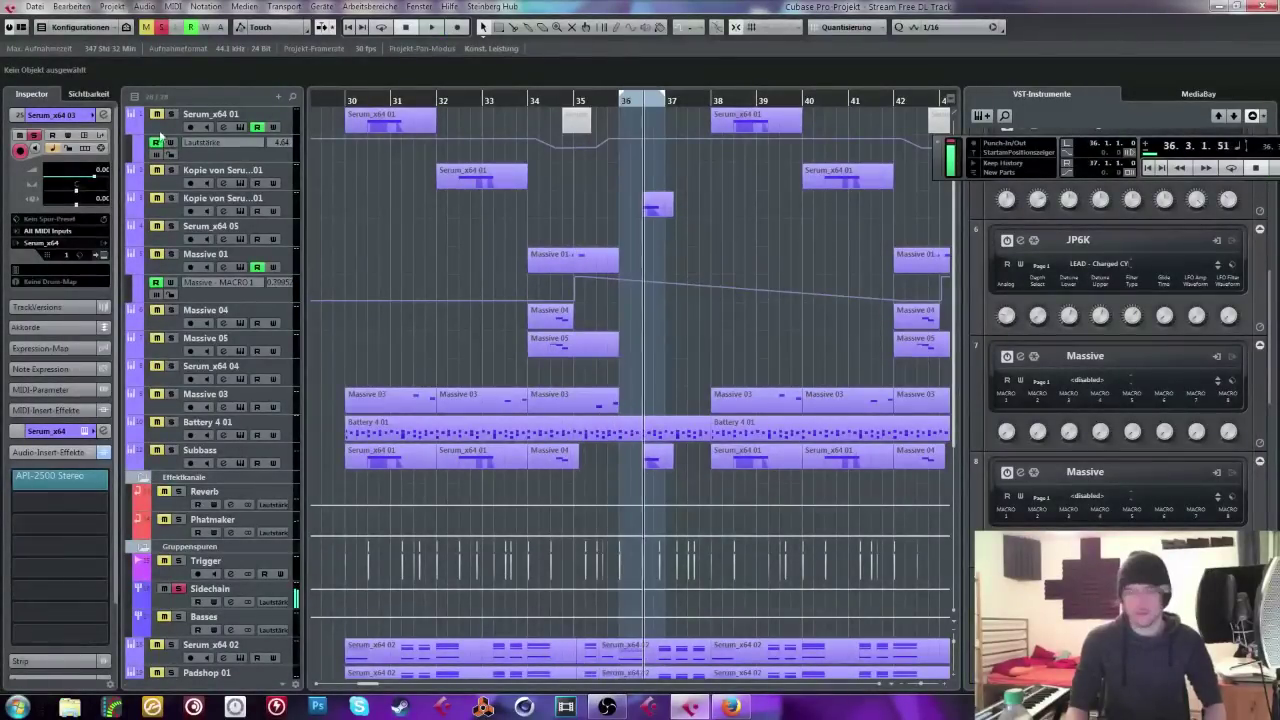
Step: Deactivate all track solos and play the full mix around bars 33 to 35
{"action": "left_click", "coordinate": [161, 27]}
{"action": "left_click_drag", "start_coordinate": [665, 105], "coordinate": [589, 105]}
{"action": "key", "text": "space"}
{"action": "left_click", "coordinate": [536, 103]}
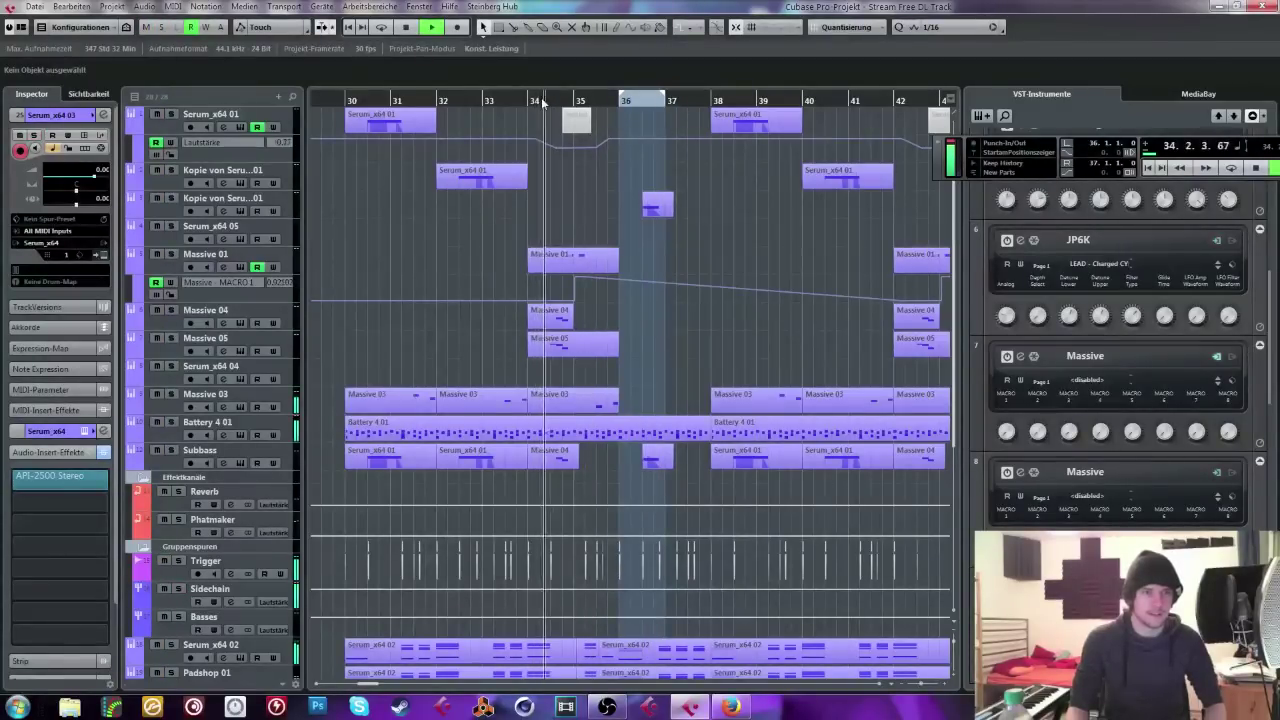
{"action": "key", "text": "h"}
{"action": "key", "text": "space"}
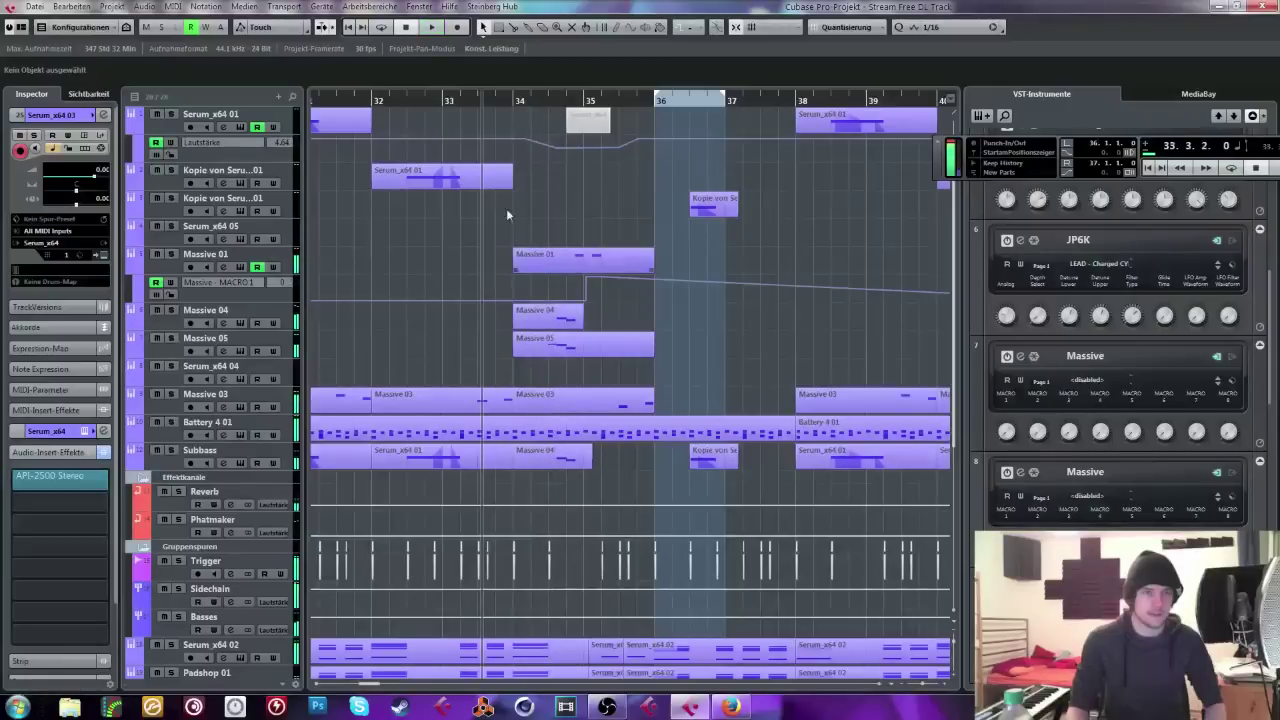
Step: Solo the Massive 01 track
{"action": "left_click", "coordinate": [240, 258]}
{"action": "key", "text": "s"}
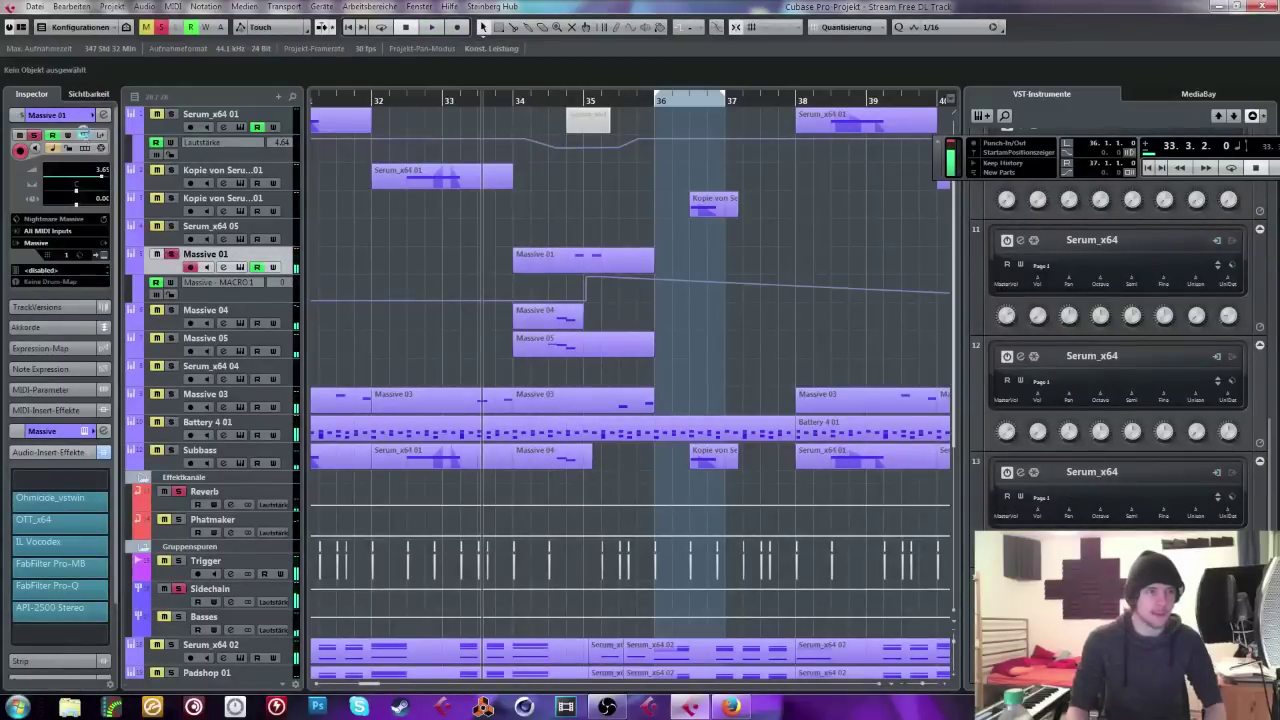
Step: Lower the amp of oscillator 2 in Massive 01's instrument while playing the soloed track around bar 34
{"action": "key", "text": "Return"}
{"action": "left_click_drag", "start_coordinate": [588, 354], "coordinate": [590, 391]}
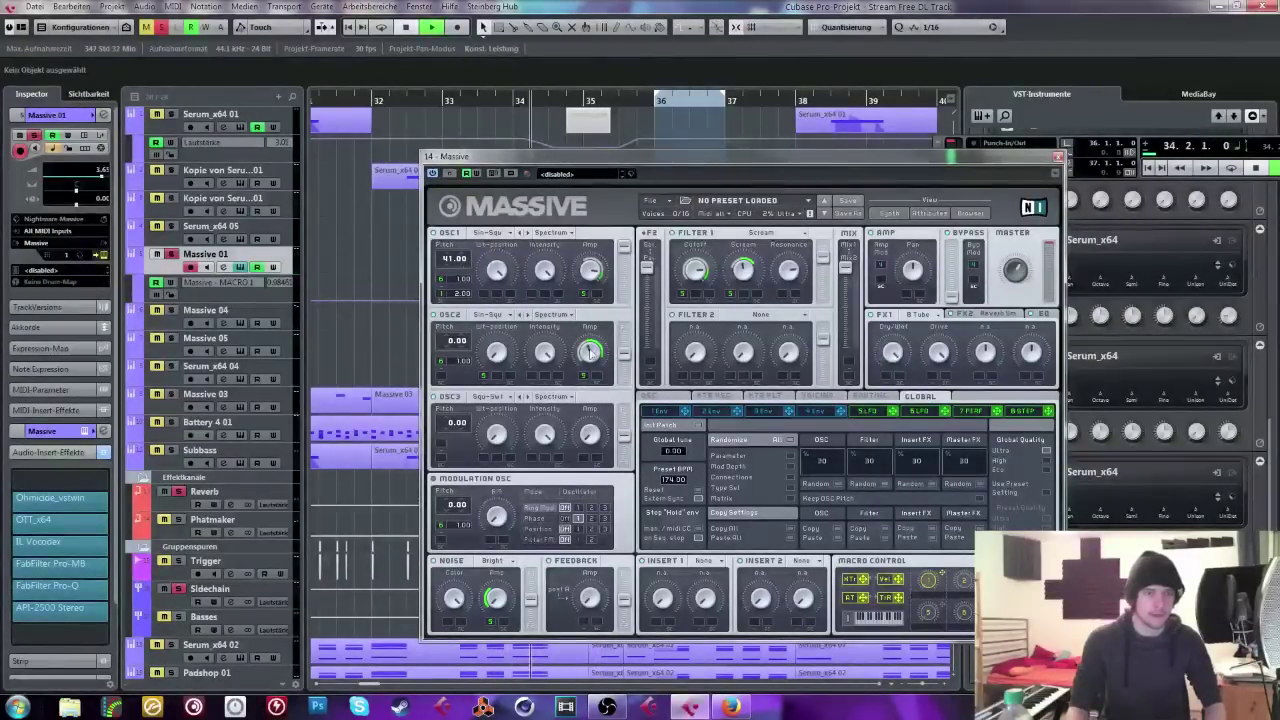
{"action": "left_click_drag", "start_coordinate": [590, 352], "coordinate": [605, 230]}
{"action": "left_click", "coordinate": [544, 101]}
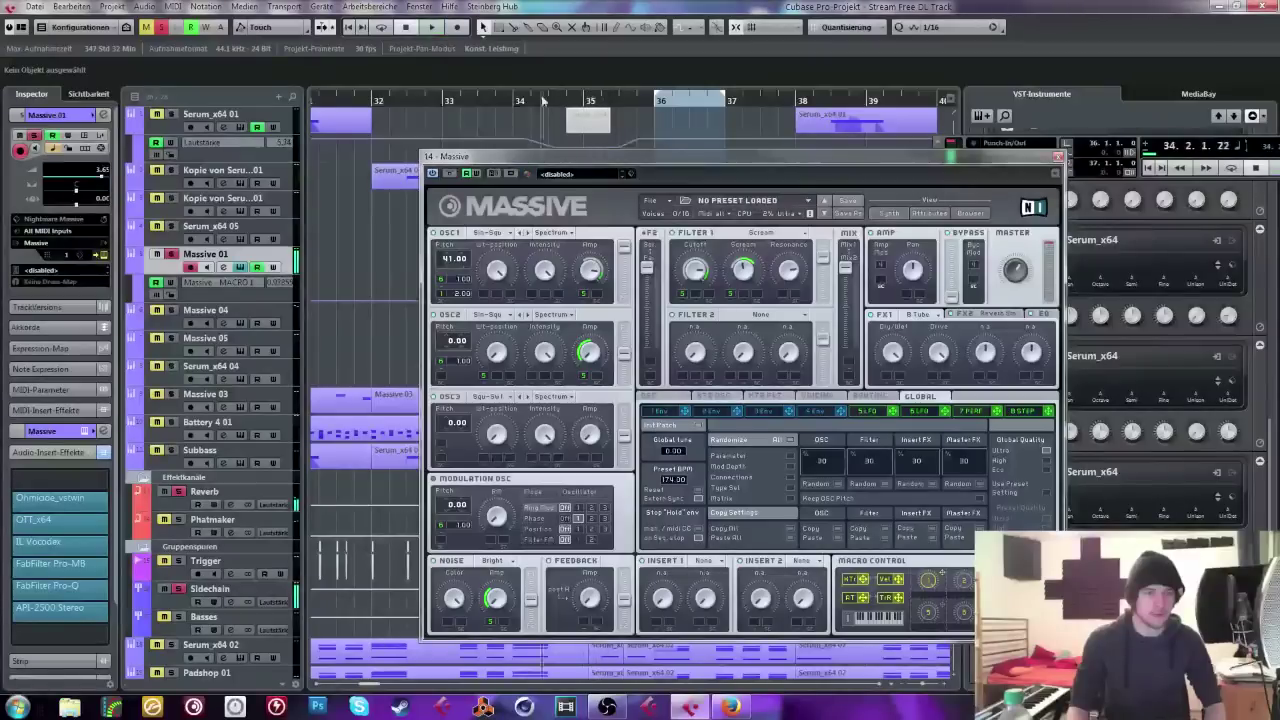
{"action": "left_click_drag", "start_coordinate": [590, 378], "coordinate": [587, 407]}
{"action": "key", "text": "space"}
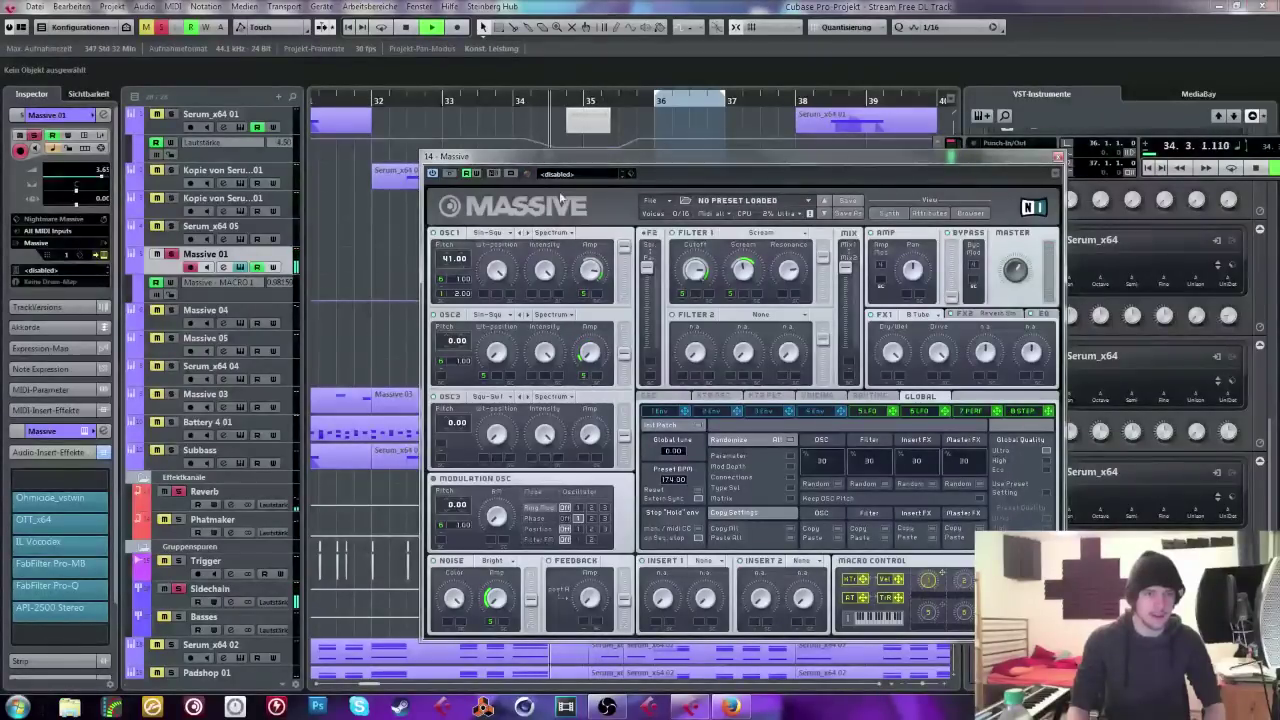
{"action": "key", "text": "space"}
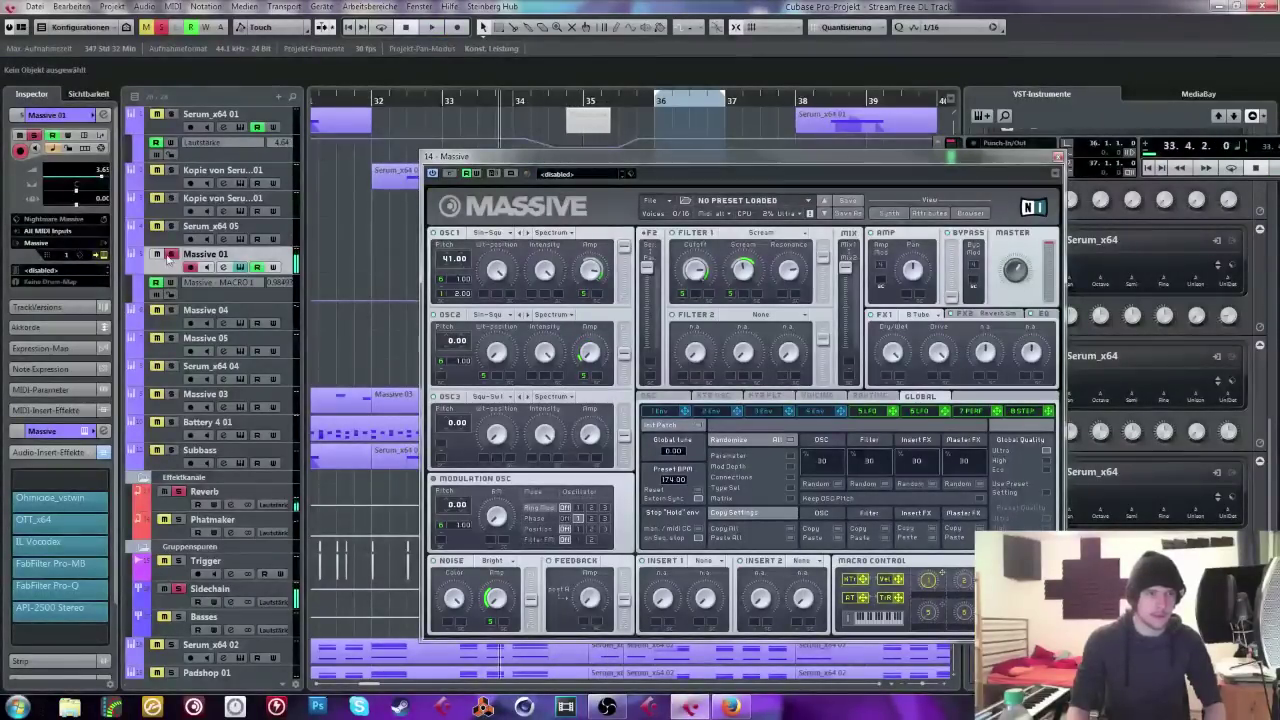
Step: Set oscillator 1's pitch modulation to -24.00 and shape envelope 2 with a fast decay to zero while replaying the track
{"action": "left_click", "coordinate": [712, 411]}
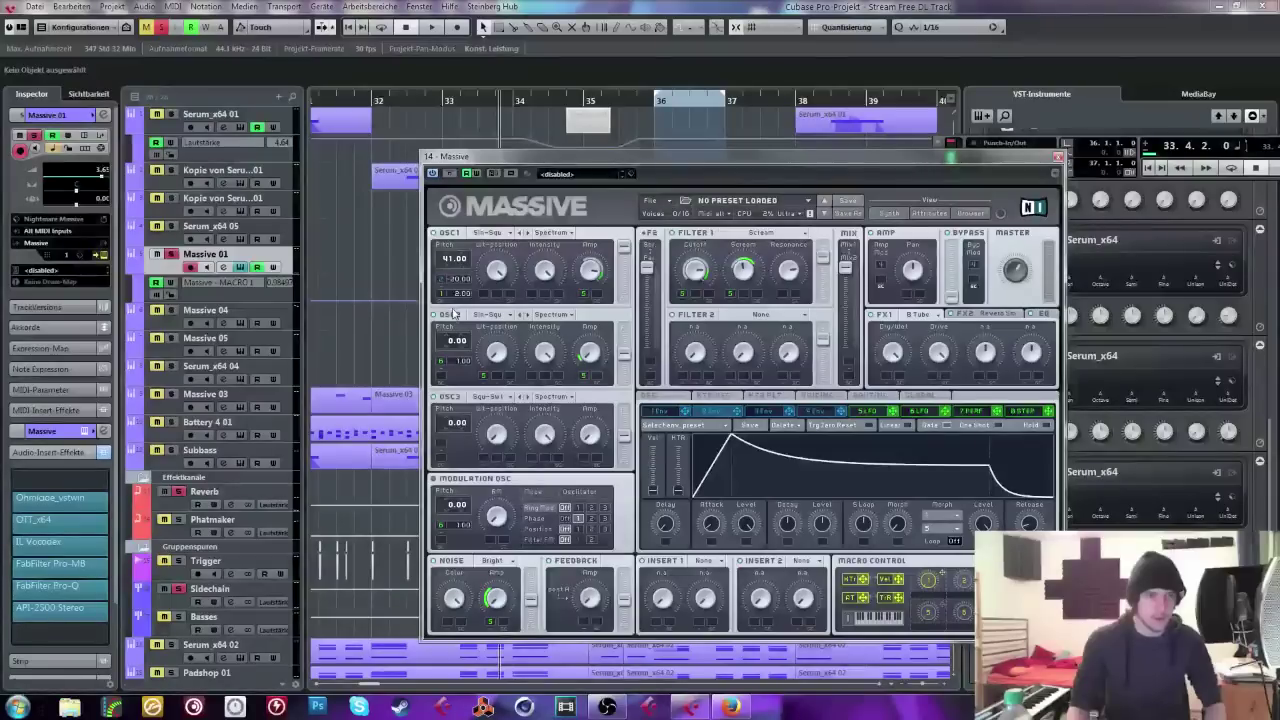
{"action": "left_click_drag", "start_coordinate": [710, 530], "coordinate": [711, 534]}
{"action": "key", "text": "space"}
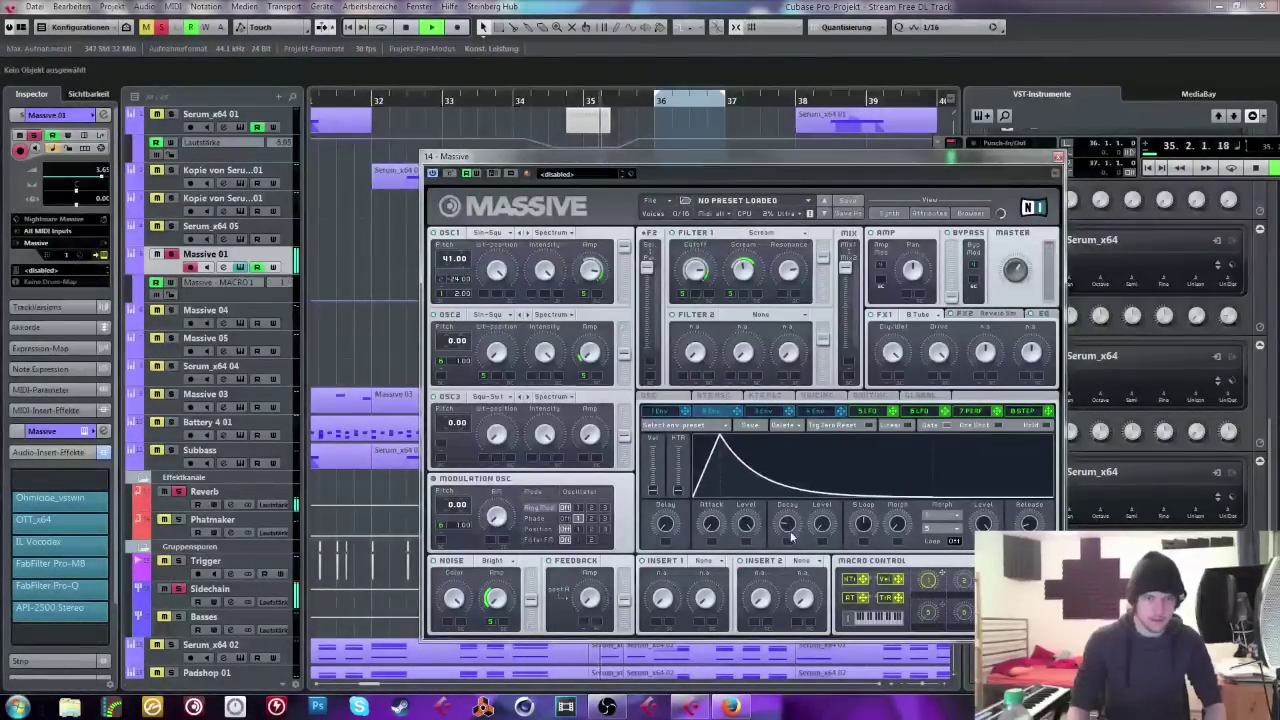
{"action": "key", "text": "space"}
{"action": "key", "text": "space"}
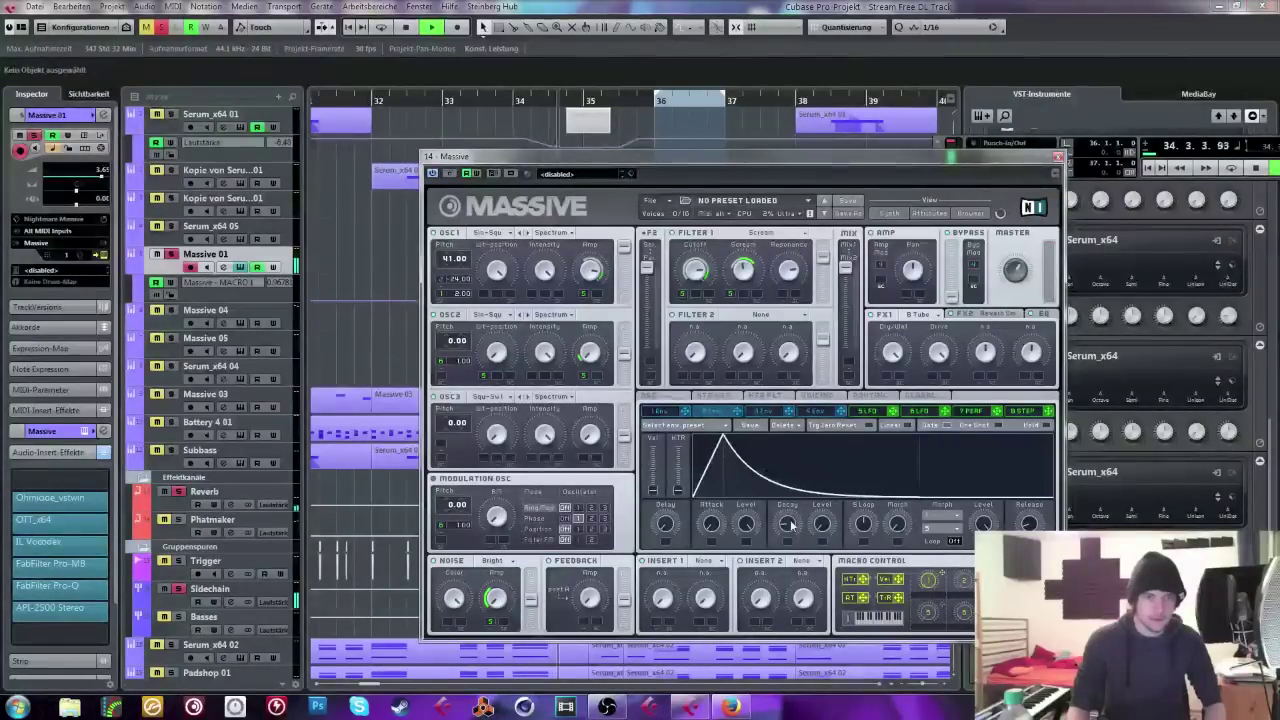
{"action": "left_click", "coordinate": [520, 101]}
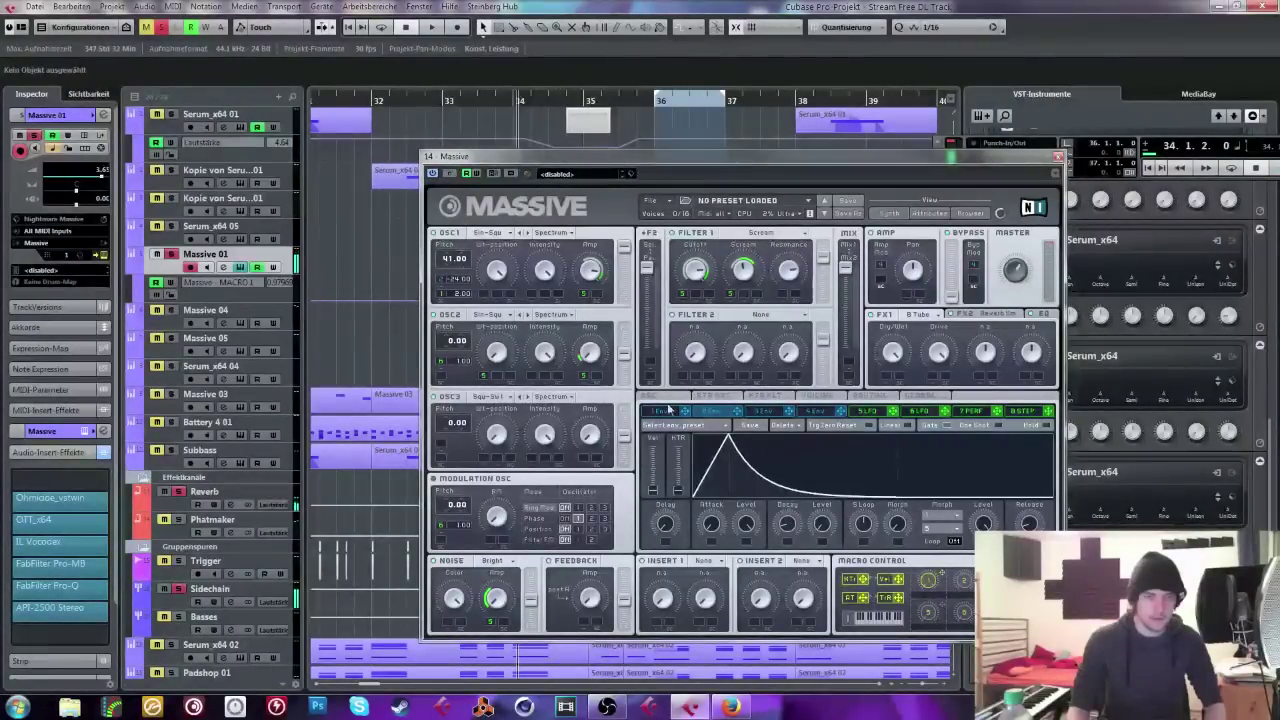
Step: Turn off the Massive 01 solo and play the full mix around bars 34 to 35
{"action": "left_click", "coordinate": [170, 254]}
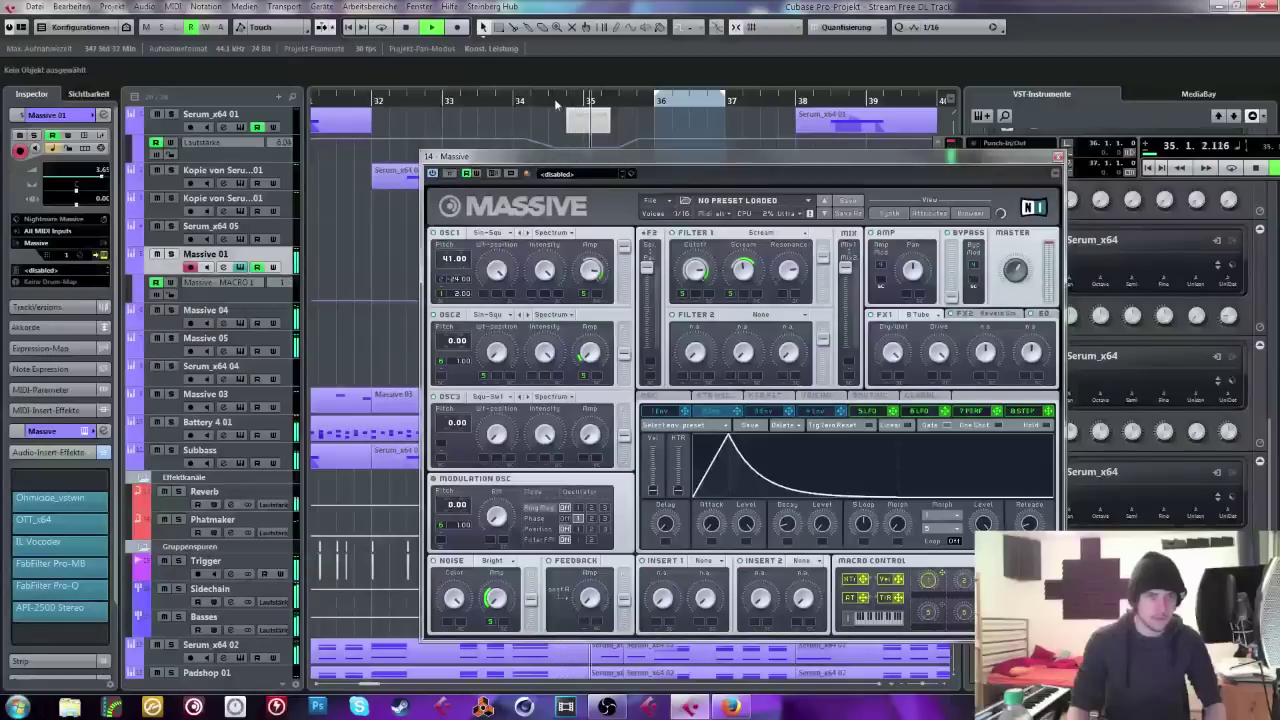
{"action": "left_click_drag", "start_coordinate": [555, 157], "coordinate": [775, 158]}
Step: Set a cycle range from 34.3.1 to about 35.3.2 and loop the Massive 01 track in solo
{"action": "key", "text": "h"}
{"action": "key", "text": "h"}
{"action": "key", "text": "h"}
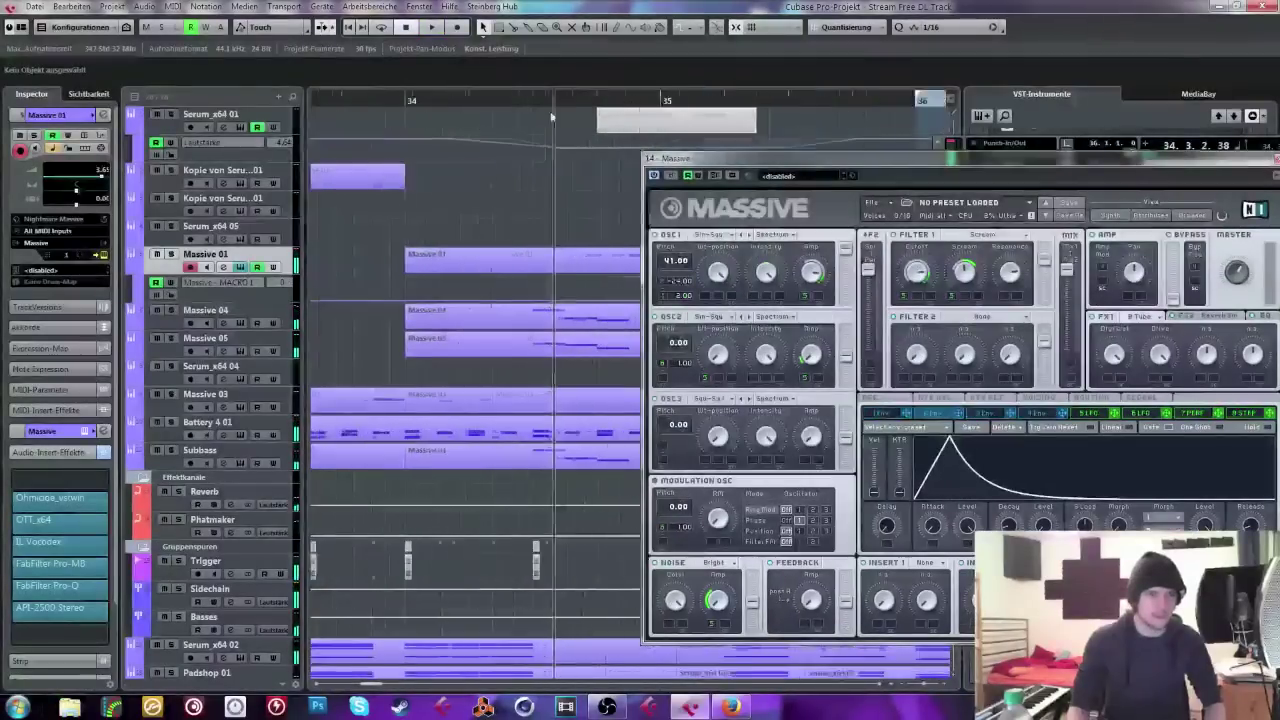
{"action": "left_click", "coordinate": [530, 94]}
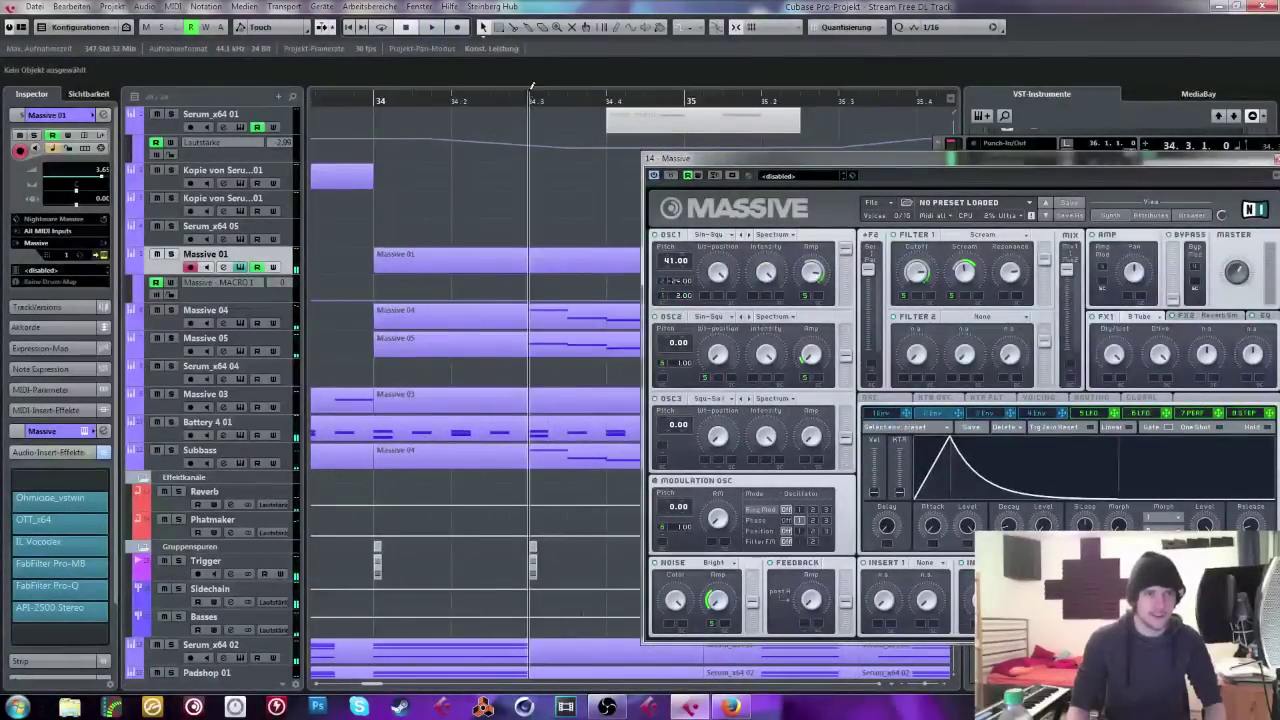
{"action": "left_click_drag", "start_coordinate": [532, 88], "coordinate": [857, 96]}
{"action": "left_click", "coordinate": [171, 255]}
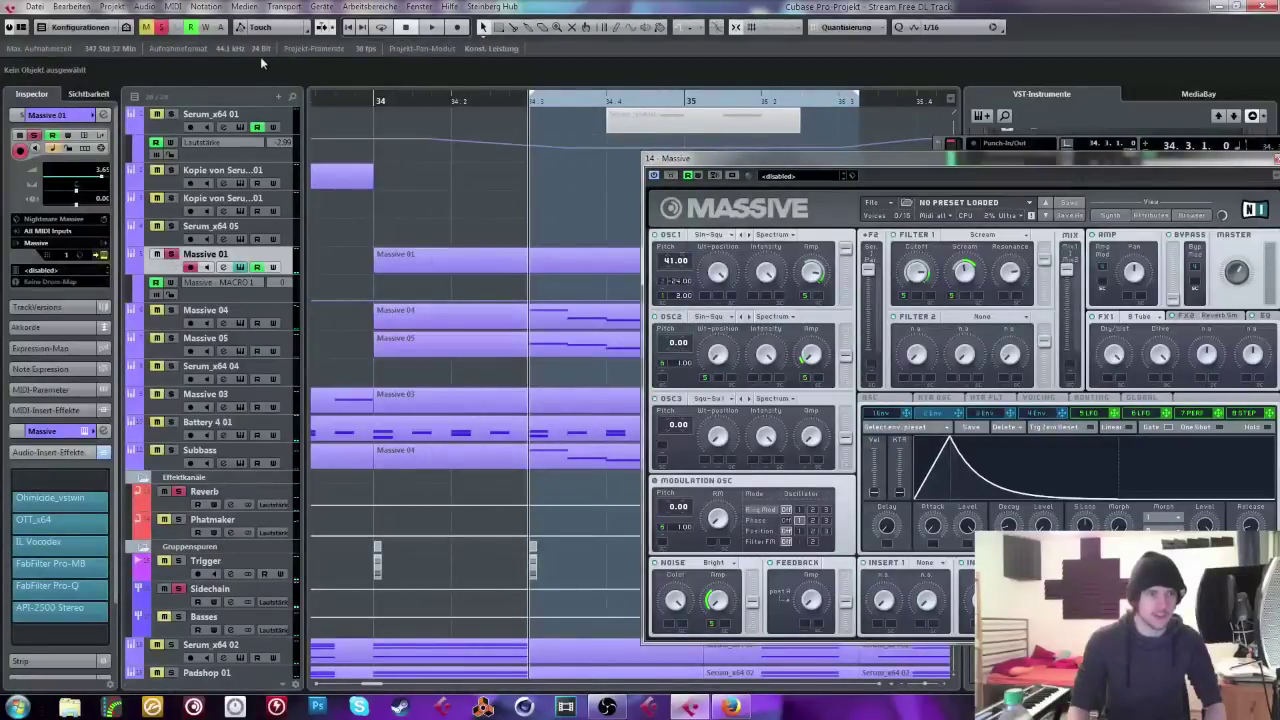
{"action": "left_click_drag", "start_coordinate": [717, 176], "coordinate": [382, 163]}
{"action": "key", "text": "space"}
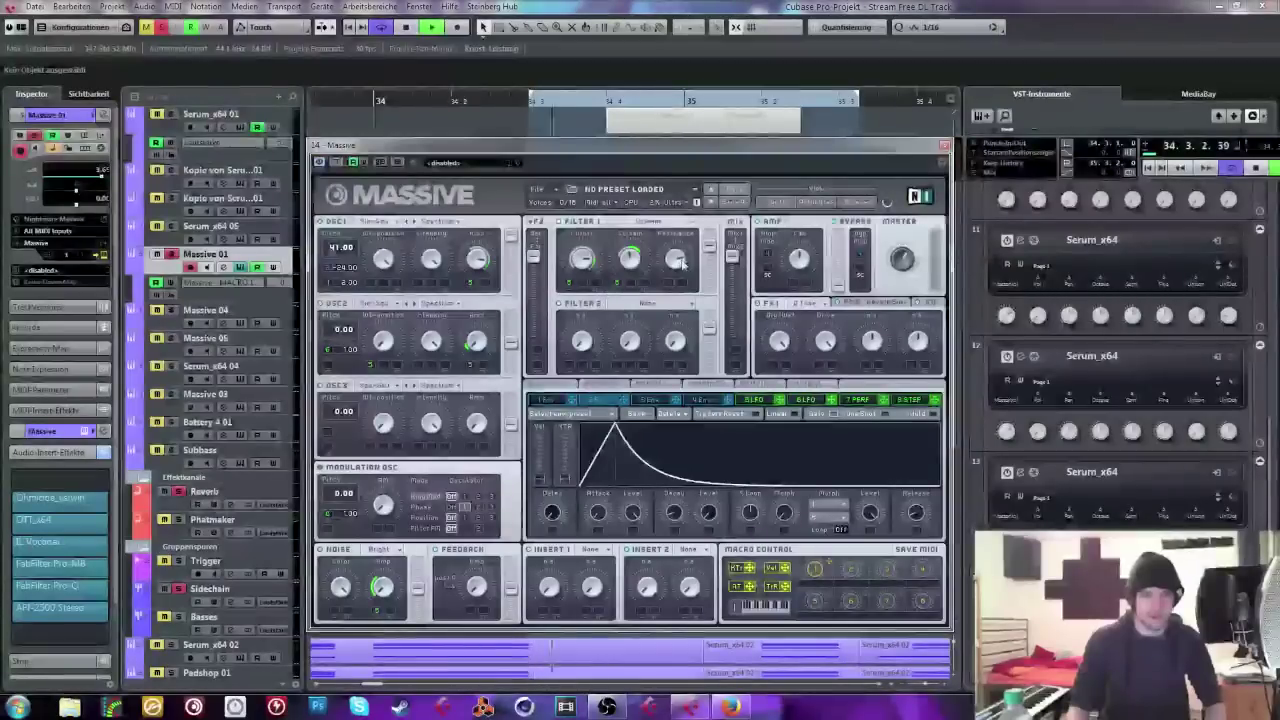
Step: Set the Unisono count to 3 in Massive's voicing settings and replay the loop
{"action": "left_click", "coordinate": [704, 386]}
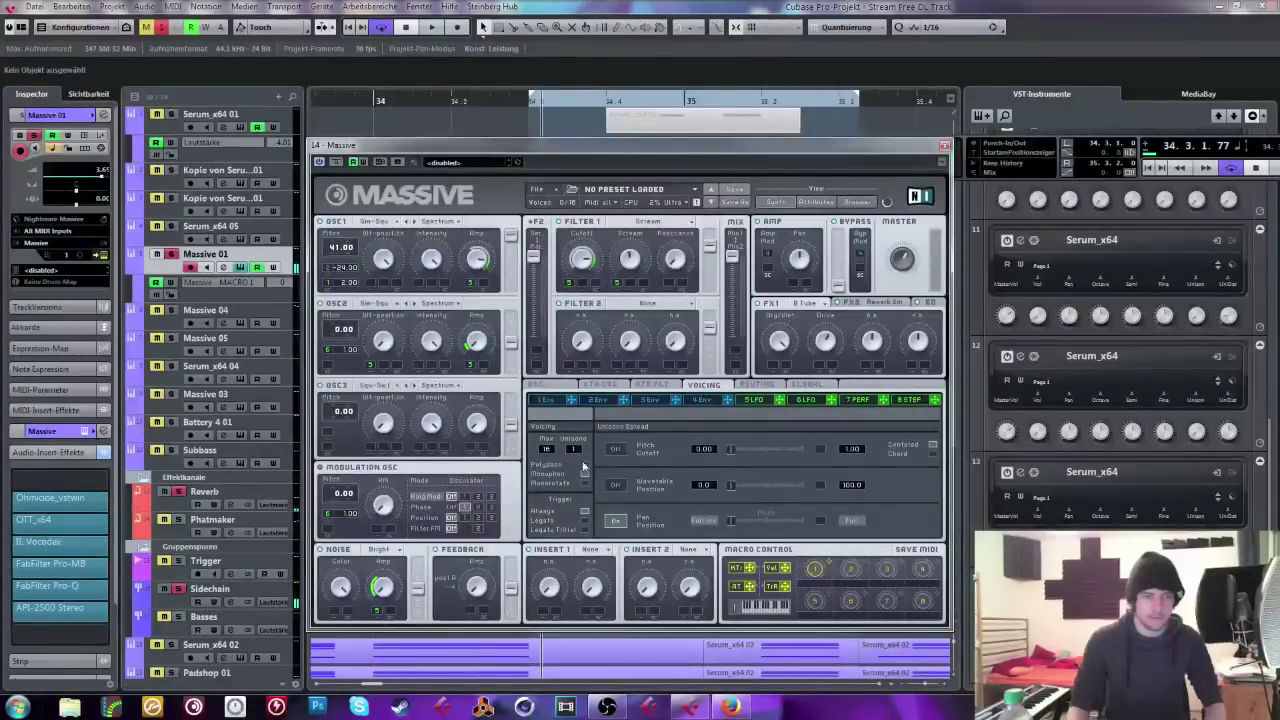
{"action": "left_click_drag", "start_coordinate": [574, 456], "coordinate": [585, 443]}
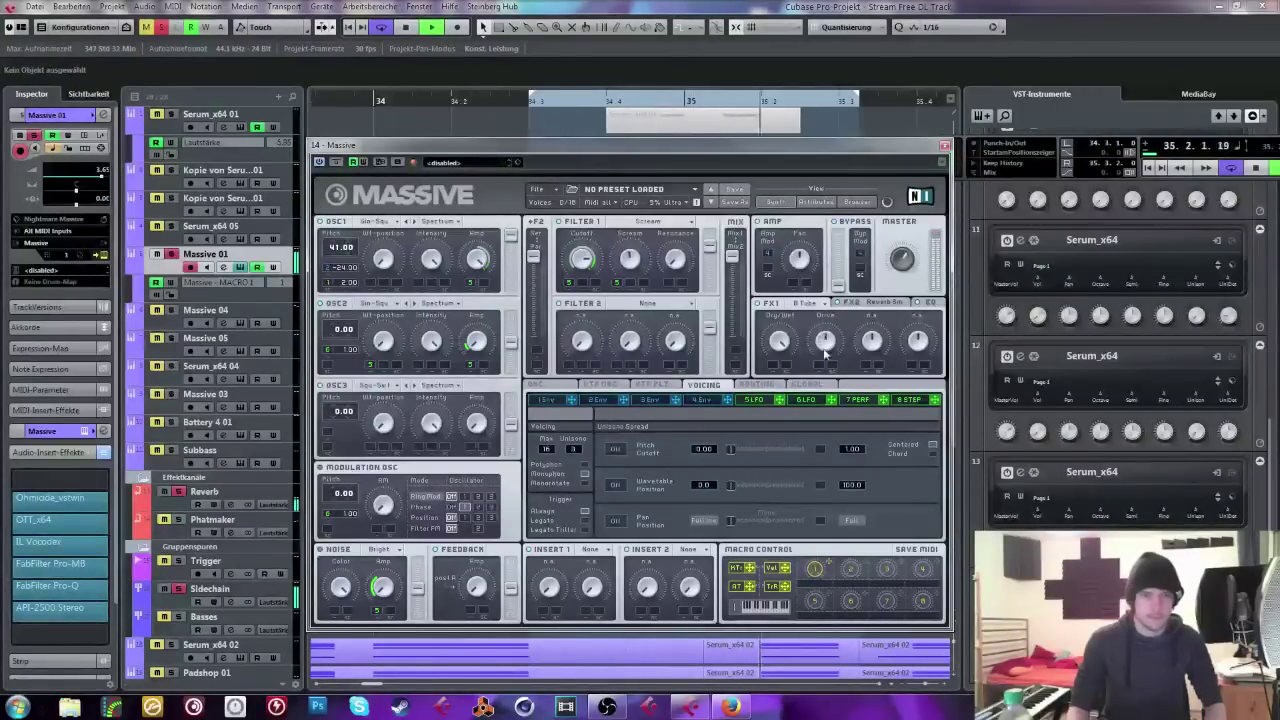
{"action": "left_click_drag", "start_coordinate": [620, 145], "coordinate": [898, 190]}
{"action": "key", "text": "space"}
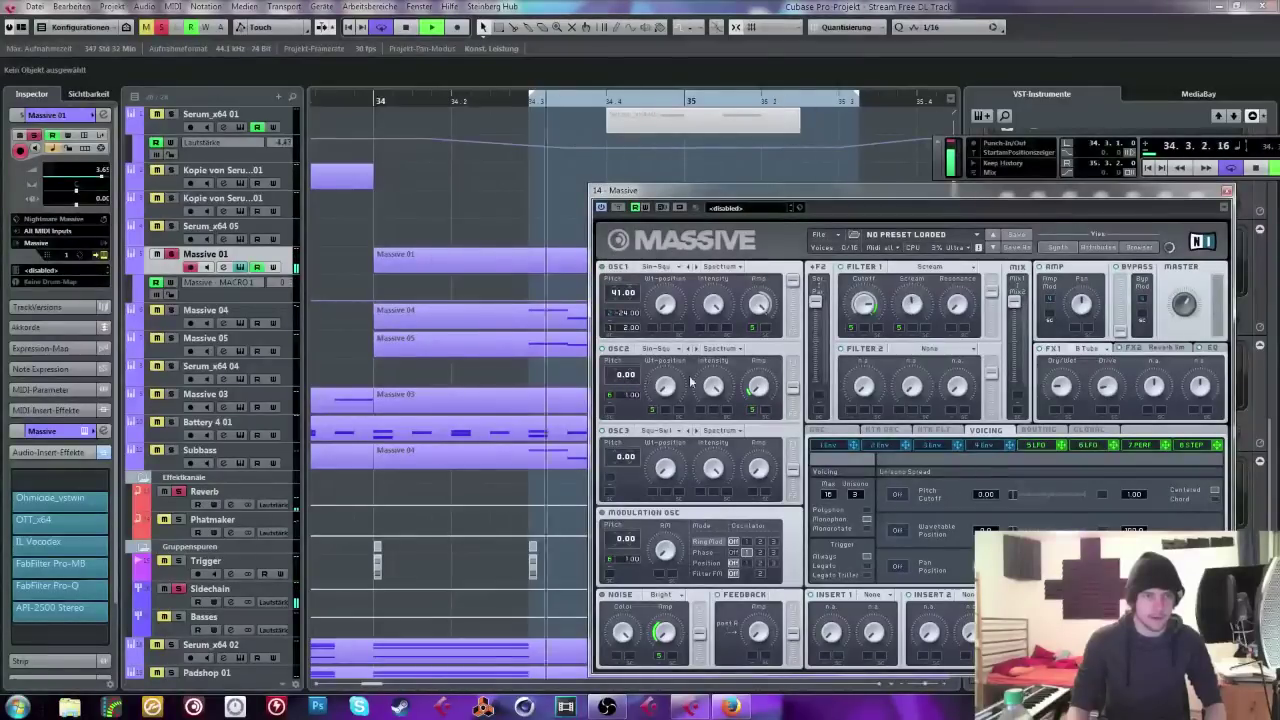
Step: Switch oscillator 2 to the Groan IV wavetable and phase-modulate it with the modulation oscillator at pitch 24.00
{"action": "left_click", "coordinate": [660, 348]}
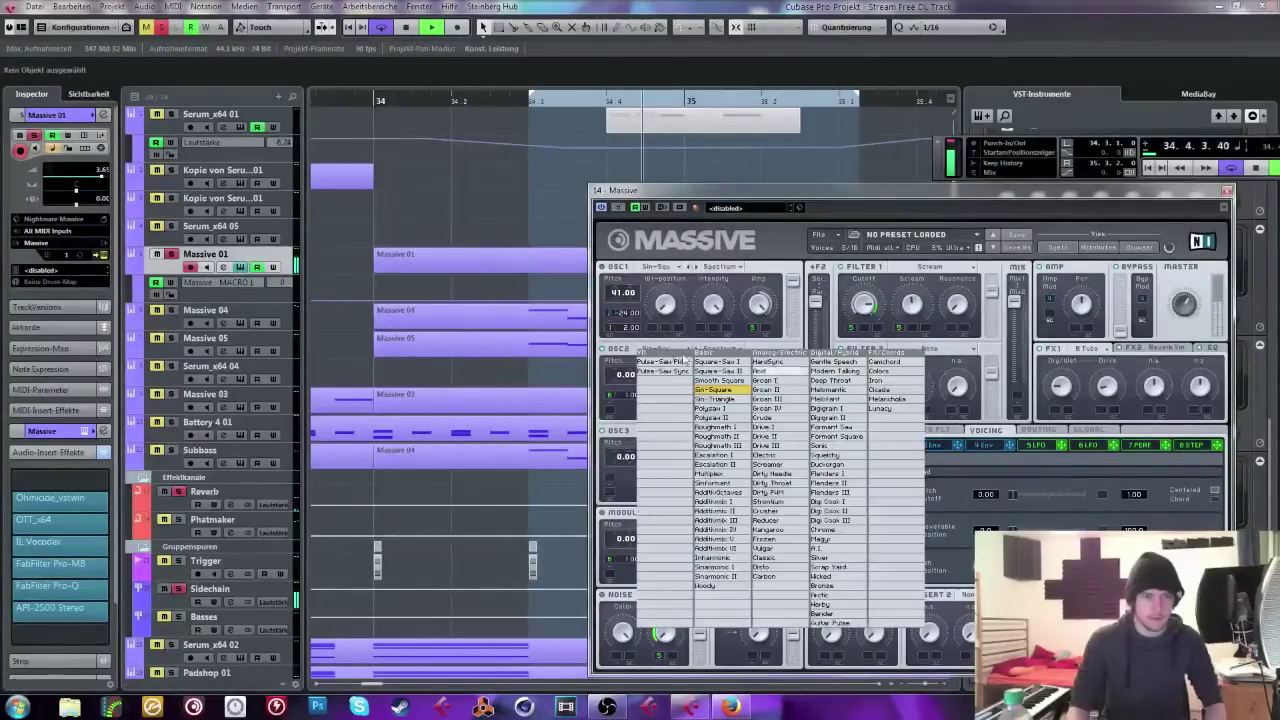
{"action": "left_click", "coordinate": [780, 409]}
{"action": "left_click", "coordinate": [760, 552]}
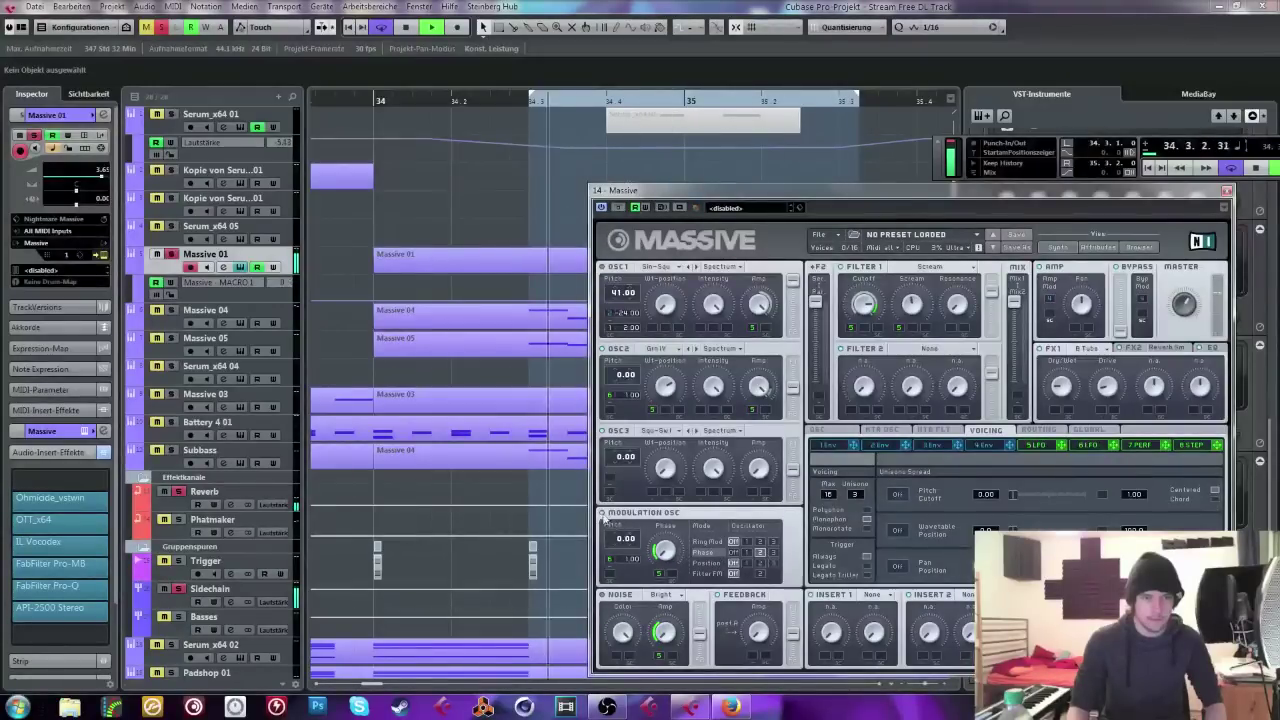
{"action": "left_click_drag", "start_coordinate": [622, 538], "coordinate": [624, 511]}
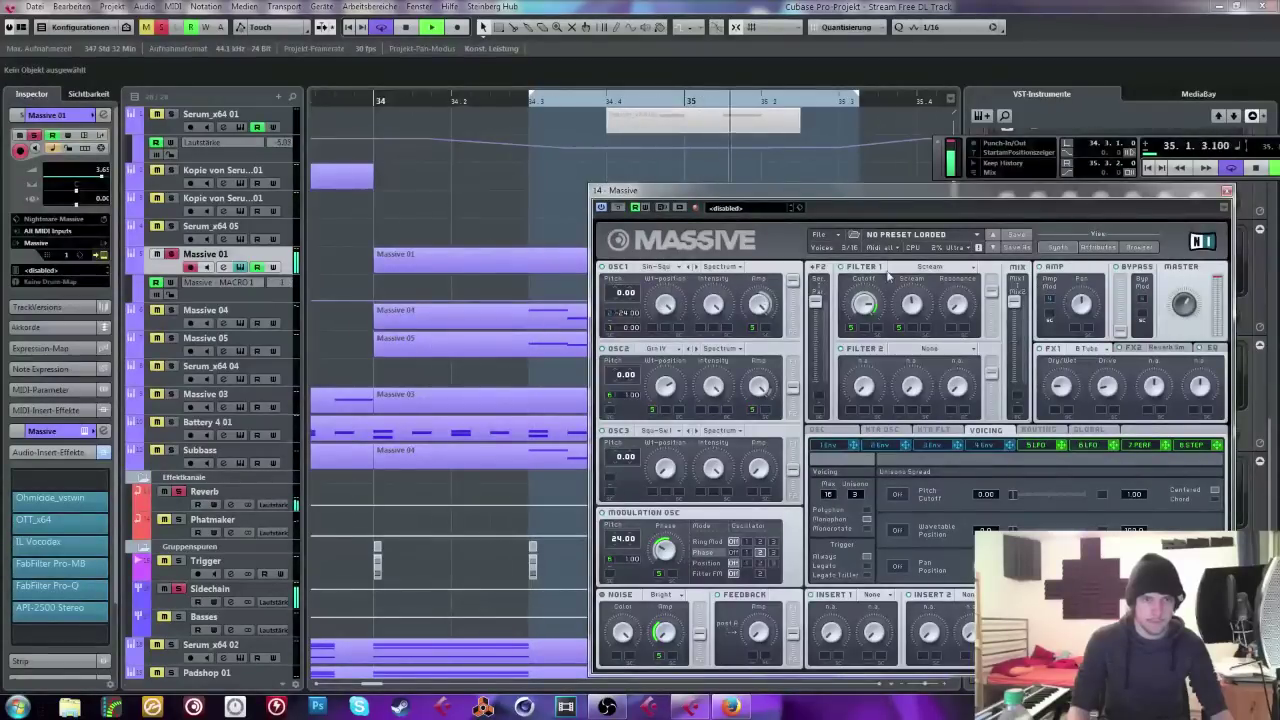
Step: Set filter 2 to Bandreject with LFO 5 modulating its cutoff and bandwidth, and add modulation to oscillator 2's wavetable position
{"action": "left_click", "coordinate": [900, 350]}
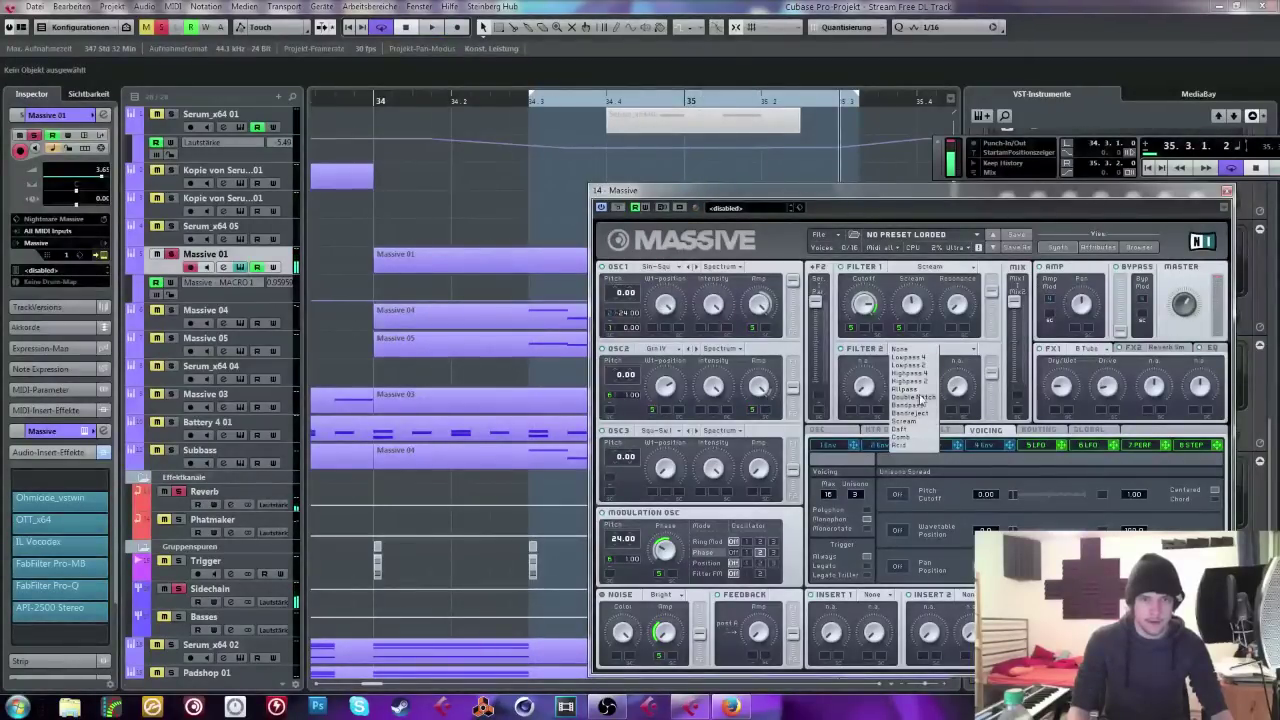
{"action": "left_click", "coordinate": [919, 413]}
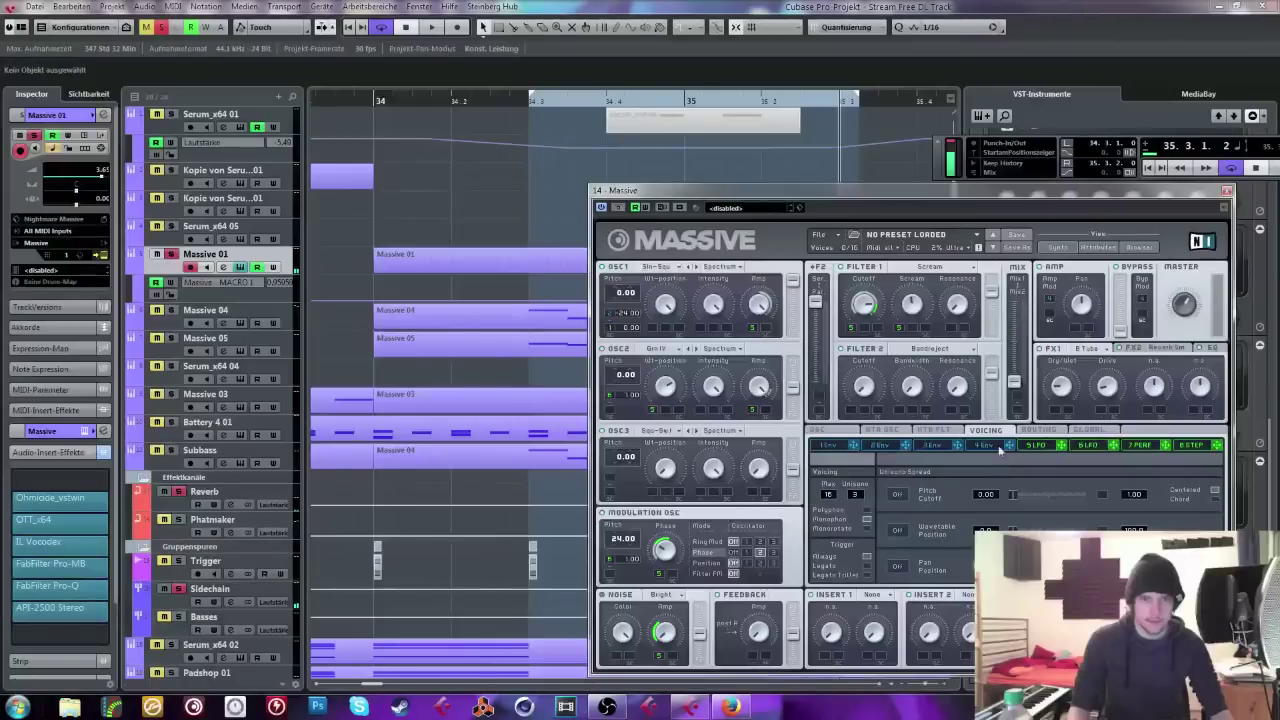
{"action": "left_click", "coordinate": [1062, 446]}
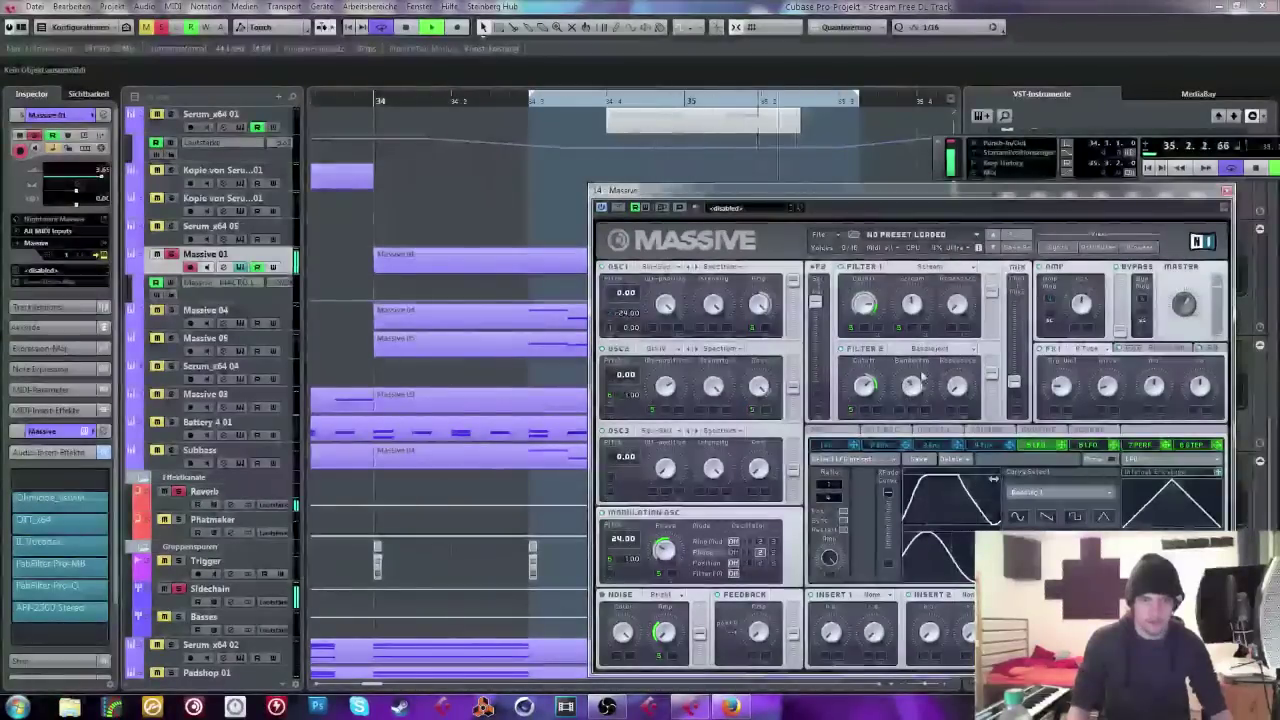
{"action": "key", "text": "space"}
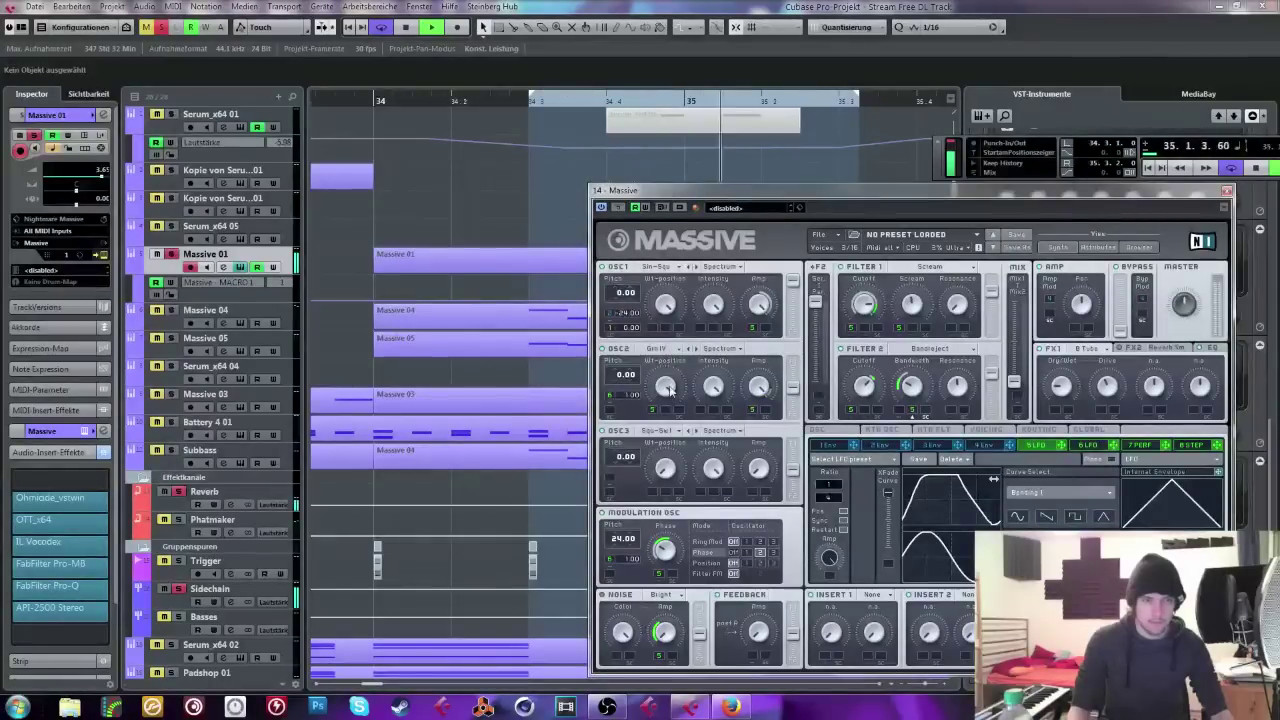
{"action": "left_click_drag", "start_coordinate": [670, 390], "coordinate": [648, 441]}
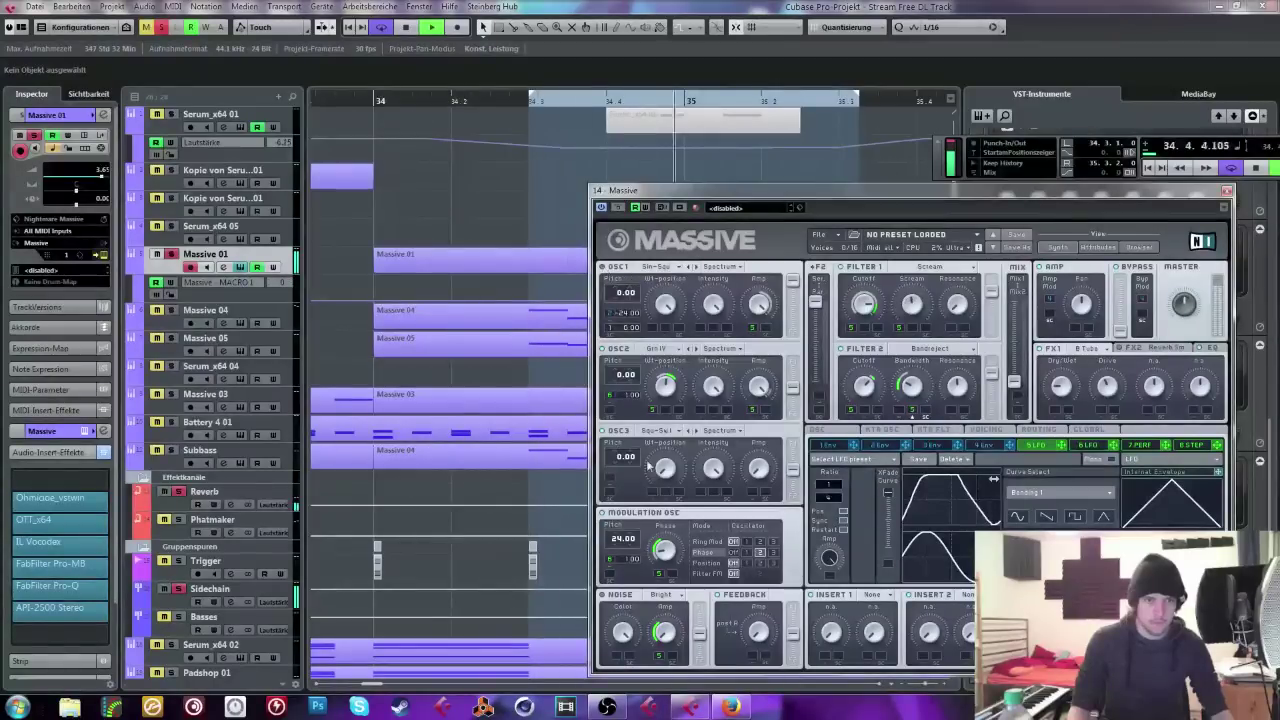
Step: Turn off the Massive 01 solo, set Unisono to 8 with the pan position spread on, and play the mix
{"action": "left_click", "coordinate": [170, 254]}
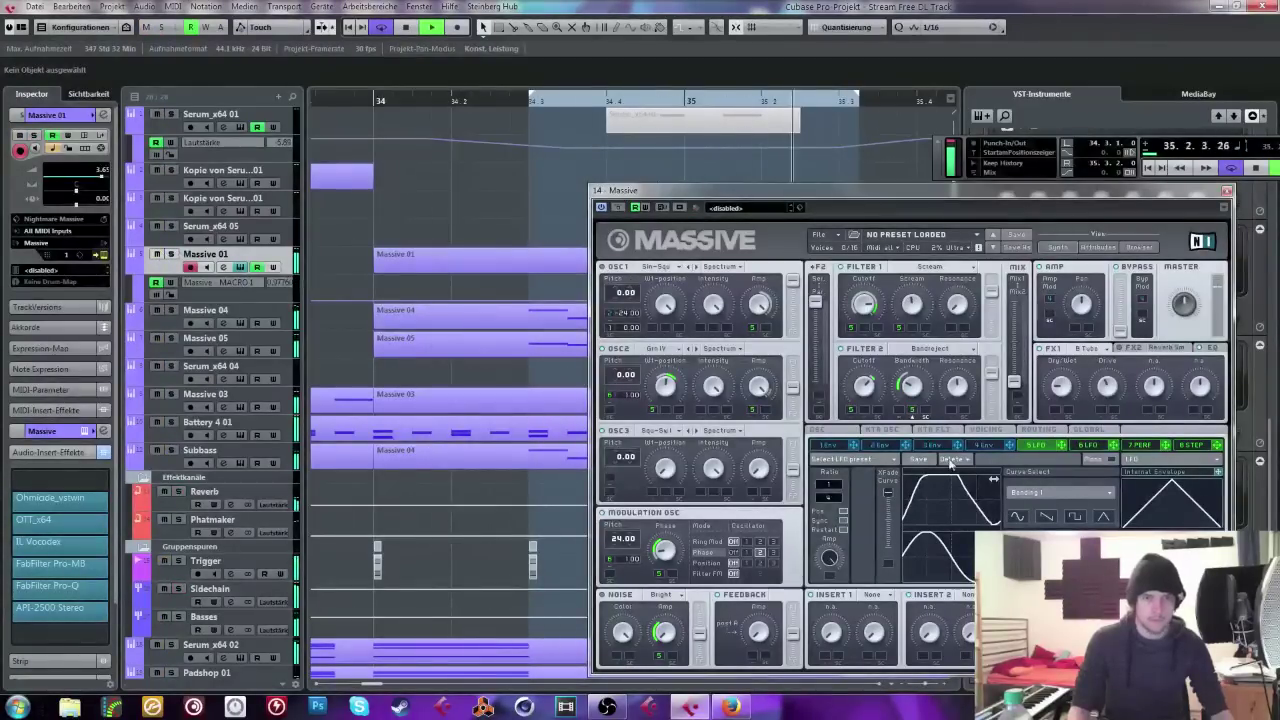
{"action": "left_click", "coordinate": [982, 430]}
{"action": "left_click", "coordinate": [972, 445]}
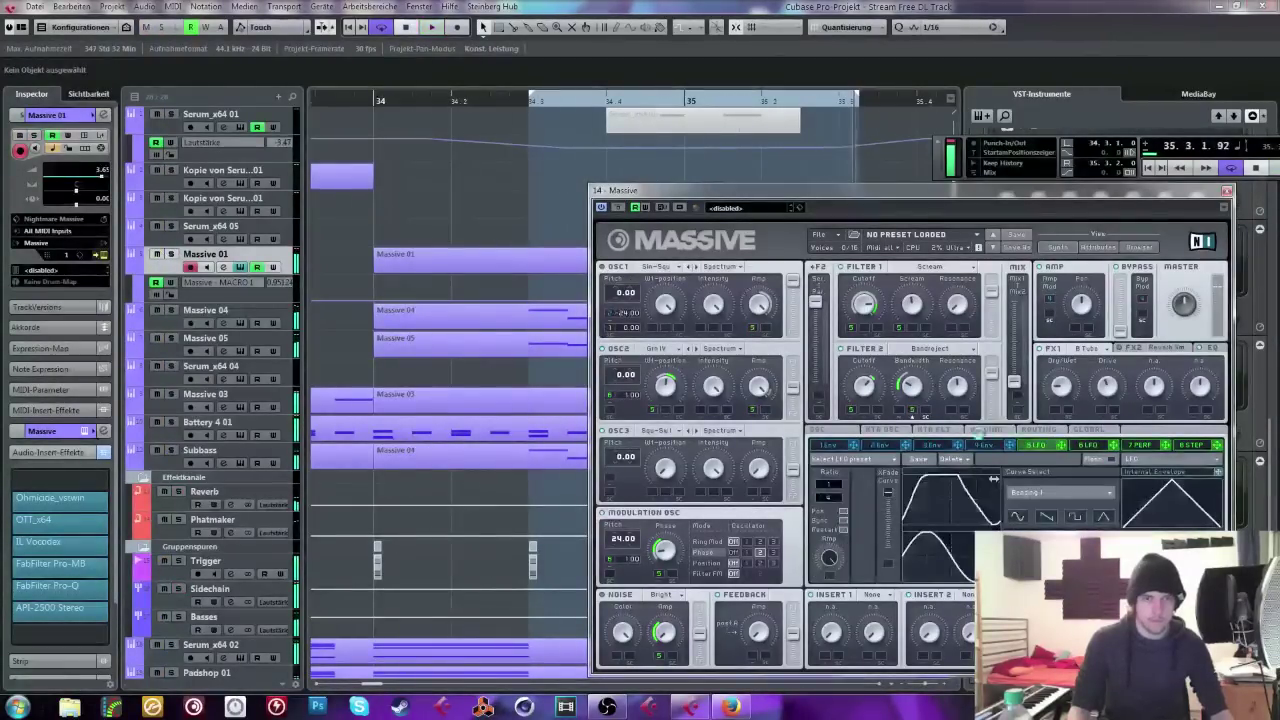
{"action": "left_click", "coordinate": [984, 430]}
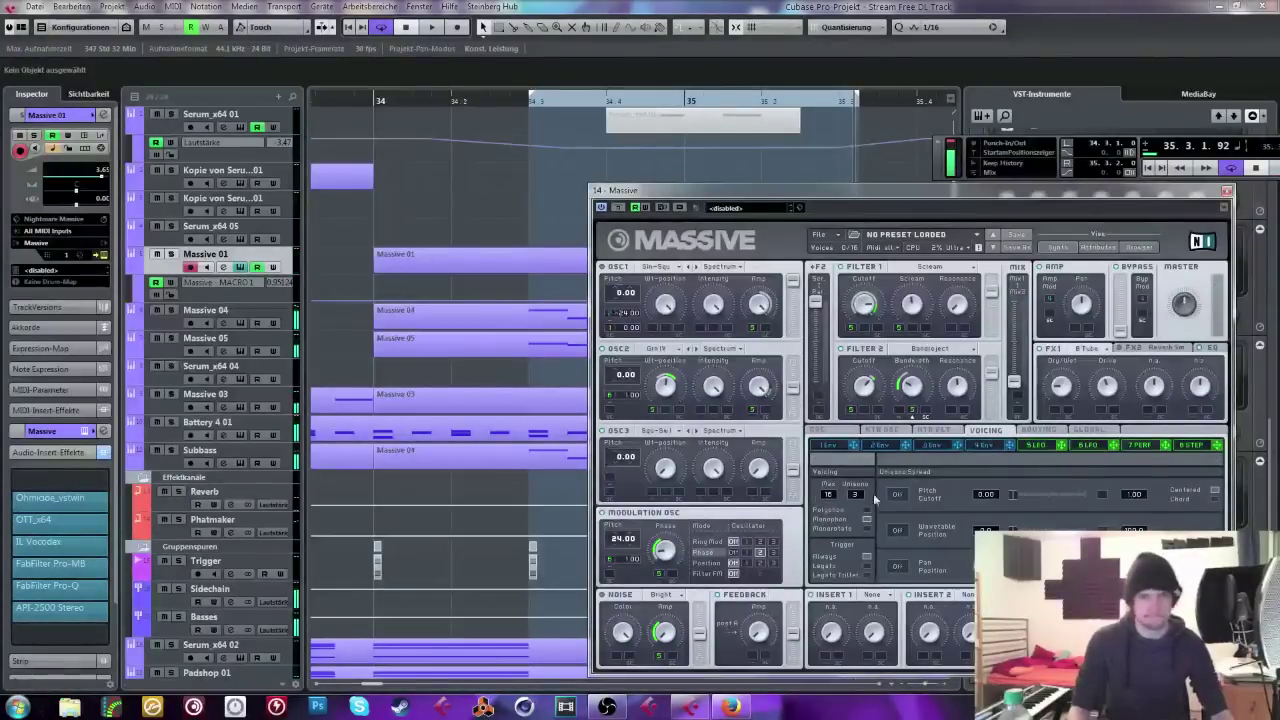
{"action": "key", "text": "space"}
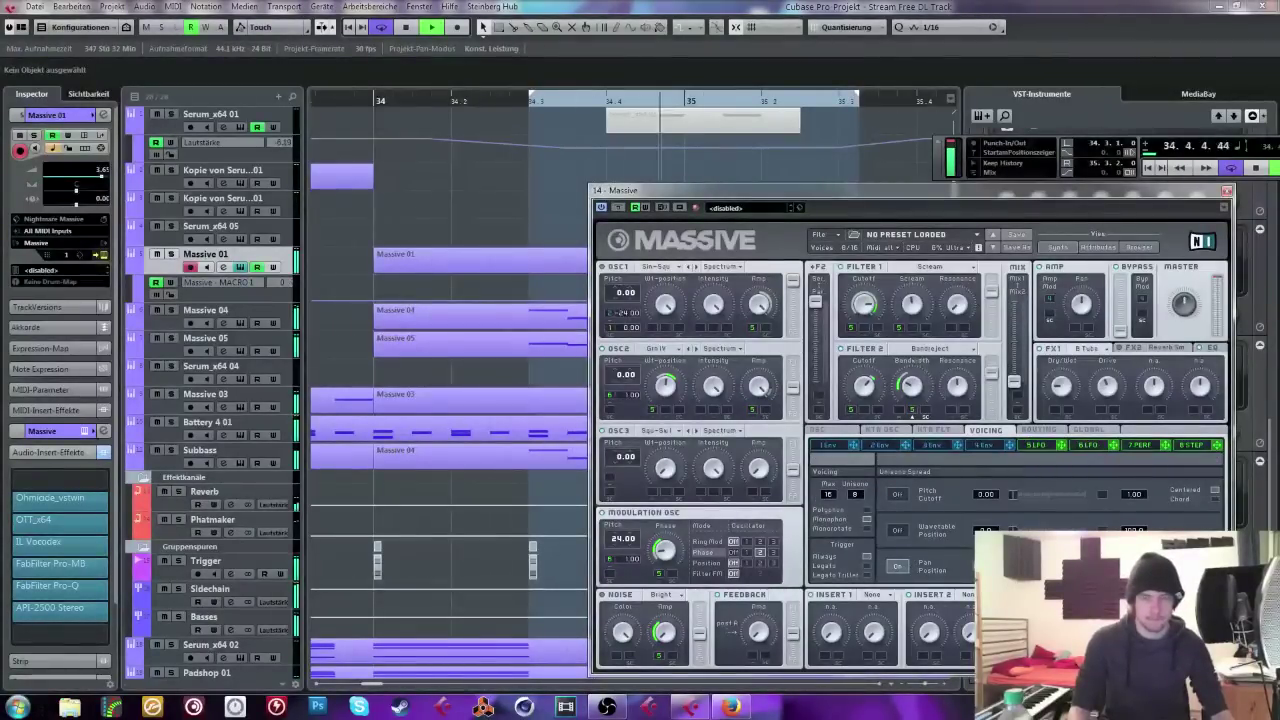
Step: Enable the pitch cutoff spread in Massive's voicing settings and raise Unisono to 16
{"action": "left_click", "coordinate": [1212, 347]}
{"action": "left_click", "coordinate": [897, 493]}
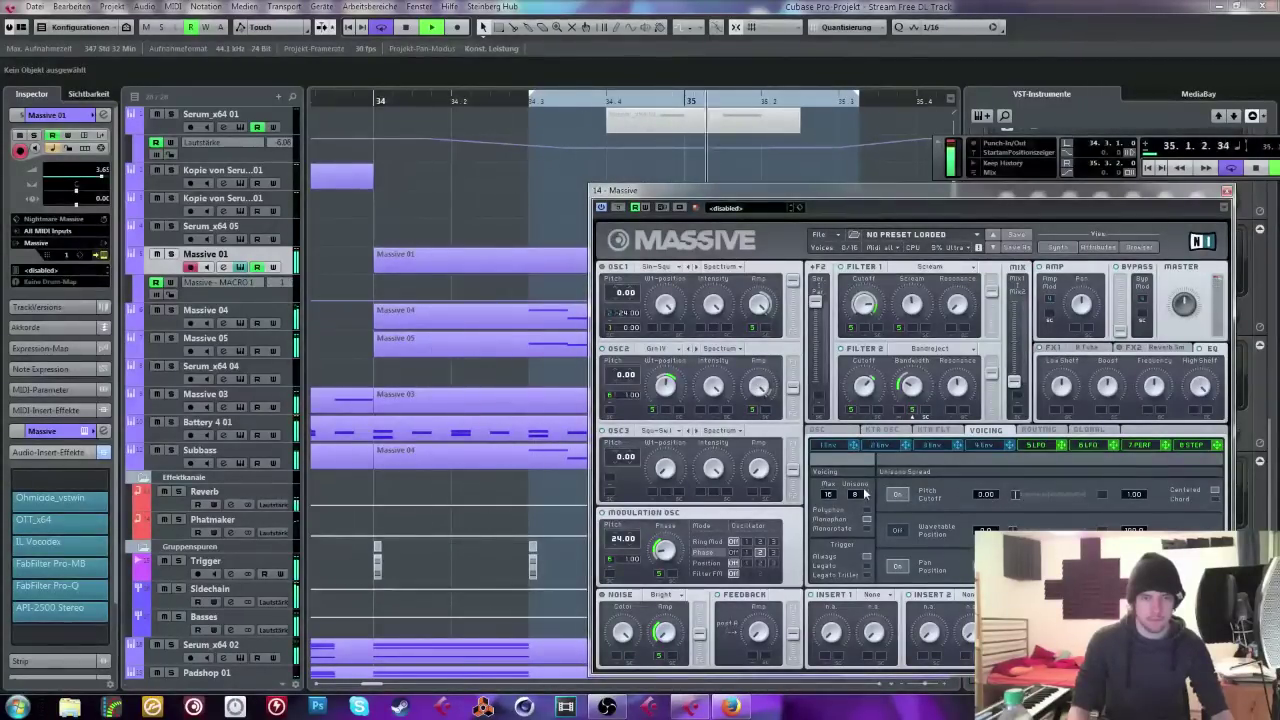
{"action": "left_click_drag", "start_coordinate": [866, 493], "coordinate": [870, 468]}
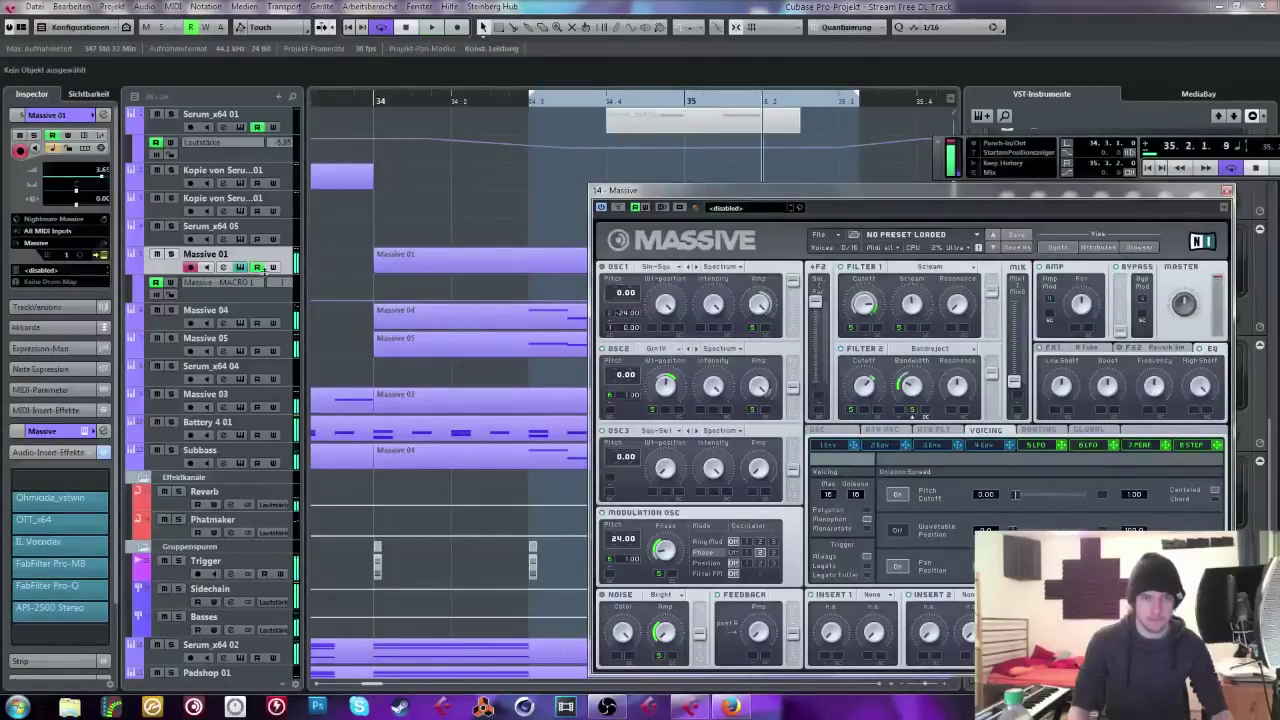
Step: Solo Massive 01 again, set the modulation oscillator's pitch to 36.00 and switch oscillator 2 to the Square-Saw I wavetable
{"action": "left_click", "coordinate": [170, 254]}
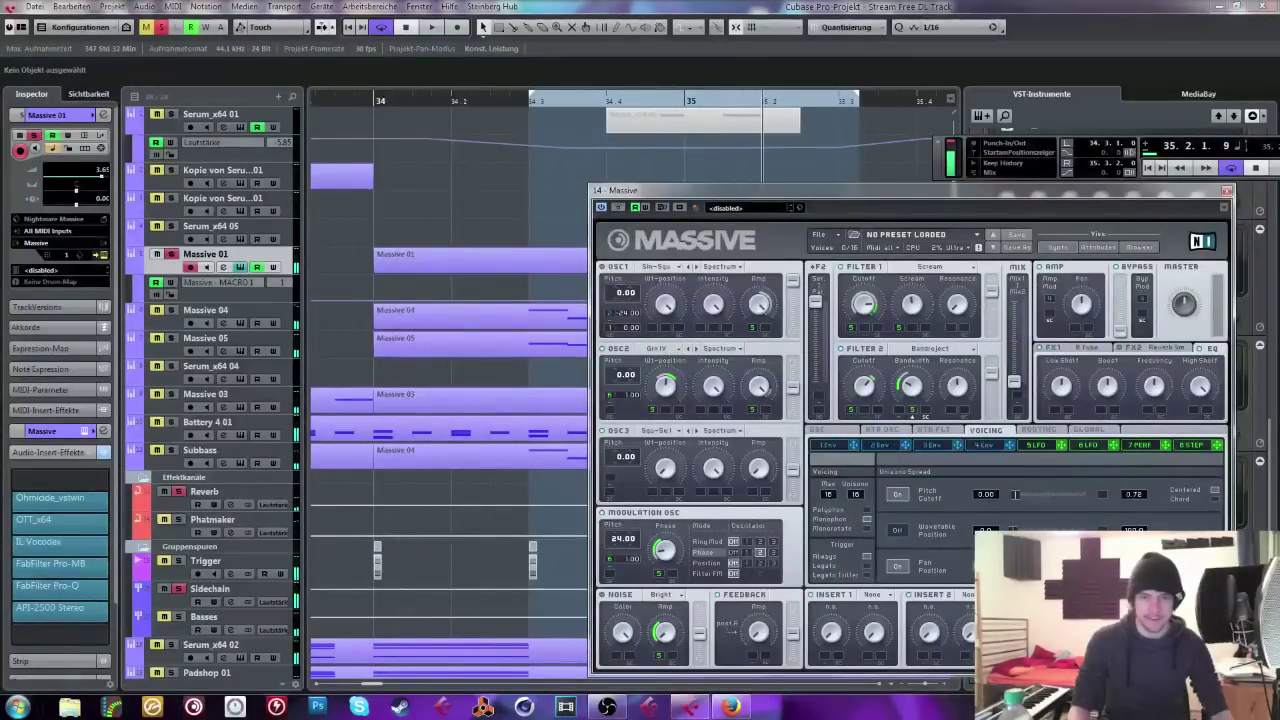
{"action": "key", "text": "space"}
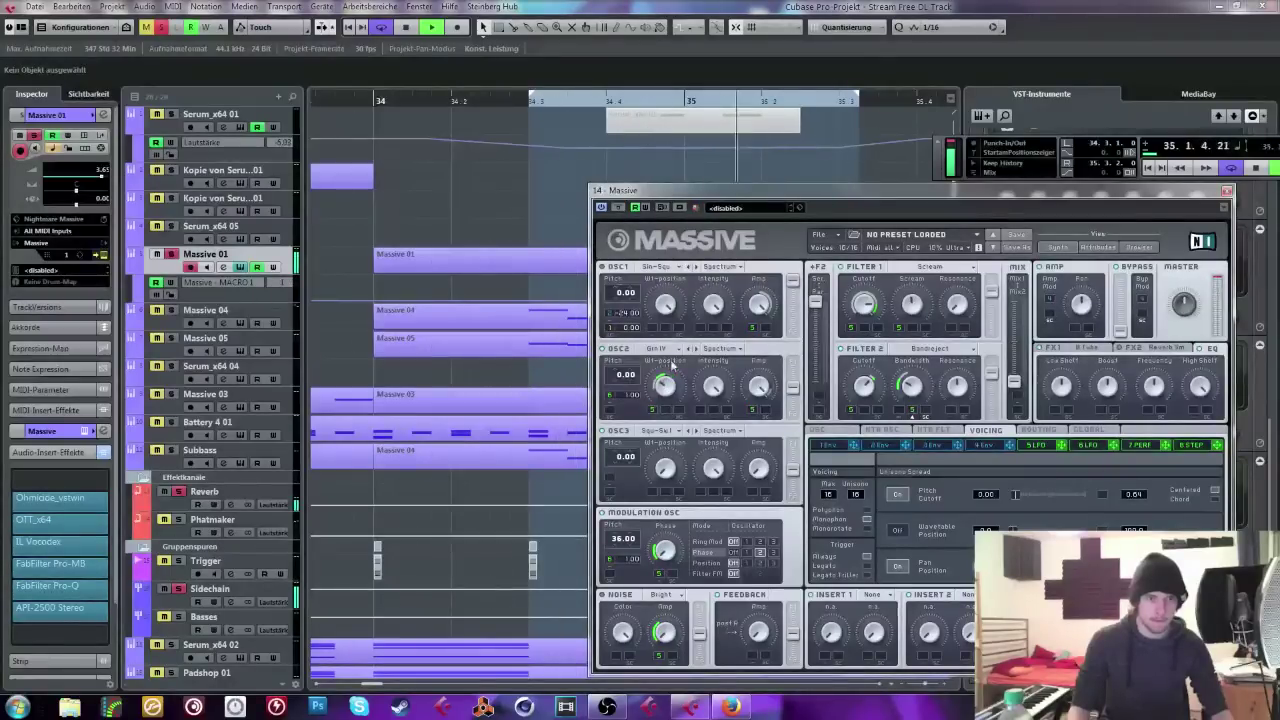
{"action": "left_click", "coordinate": [657, 348]}
{"action": "left_click", "coordinate": [662, 434]}
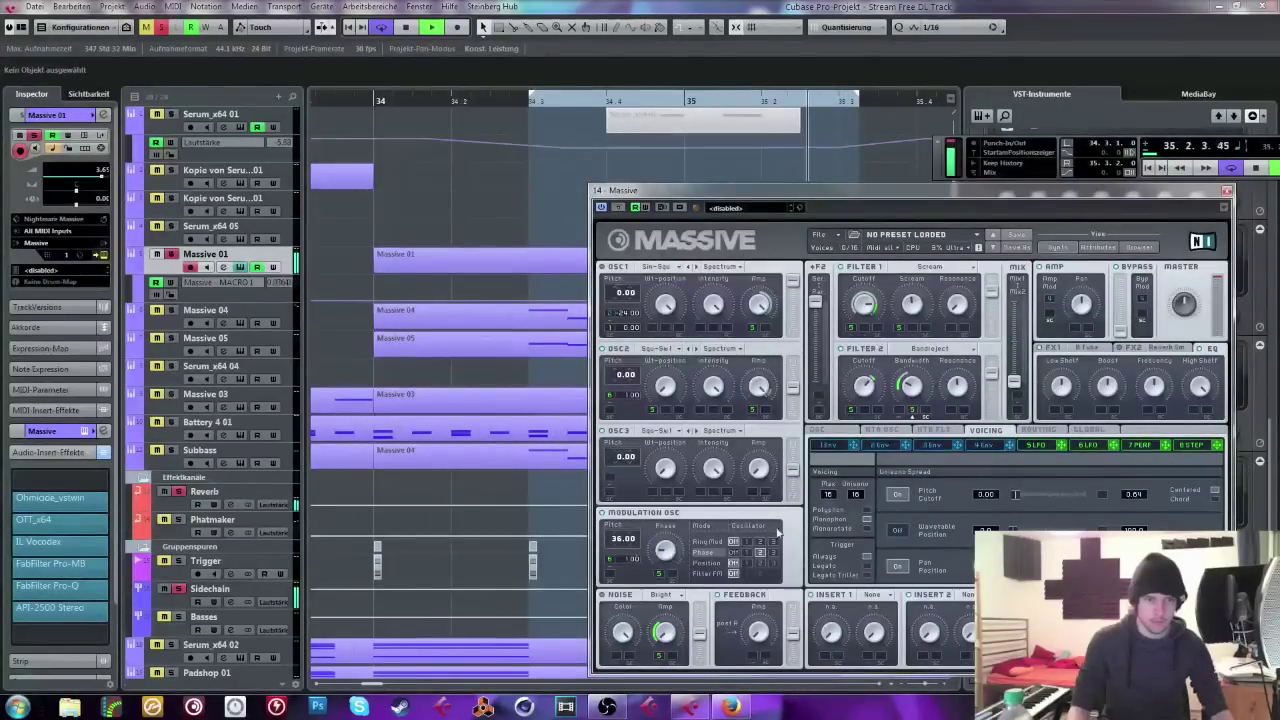
Step: Set Unisono to 8 and adjust the cutoff modulation of filter 2
{"action": "left_click_drag", "start_coordinate": [856, 493], "coordinate": [857, 488]}
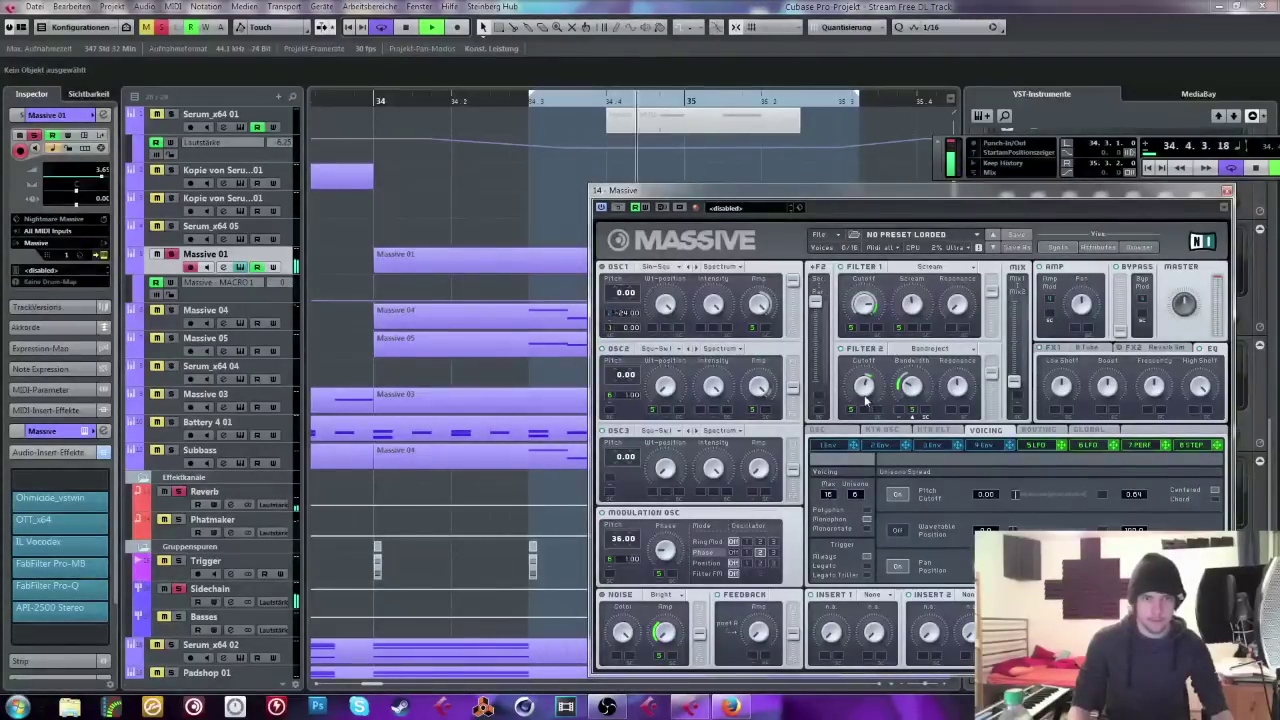
{"action": "left_click_drag", "start_coordinate": [856, 414], "coordinate": [858, 403]}
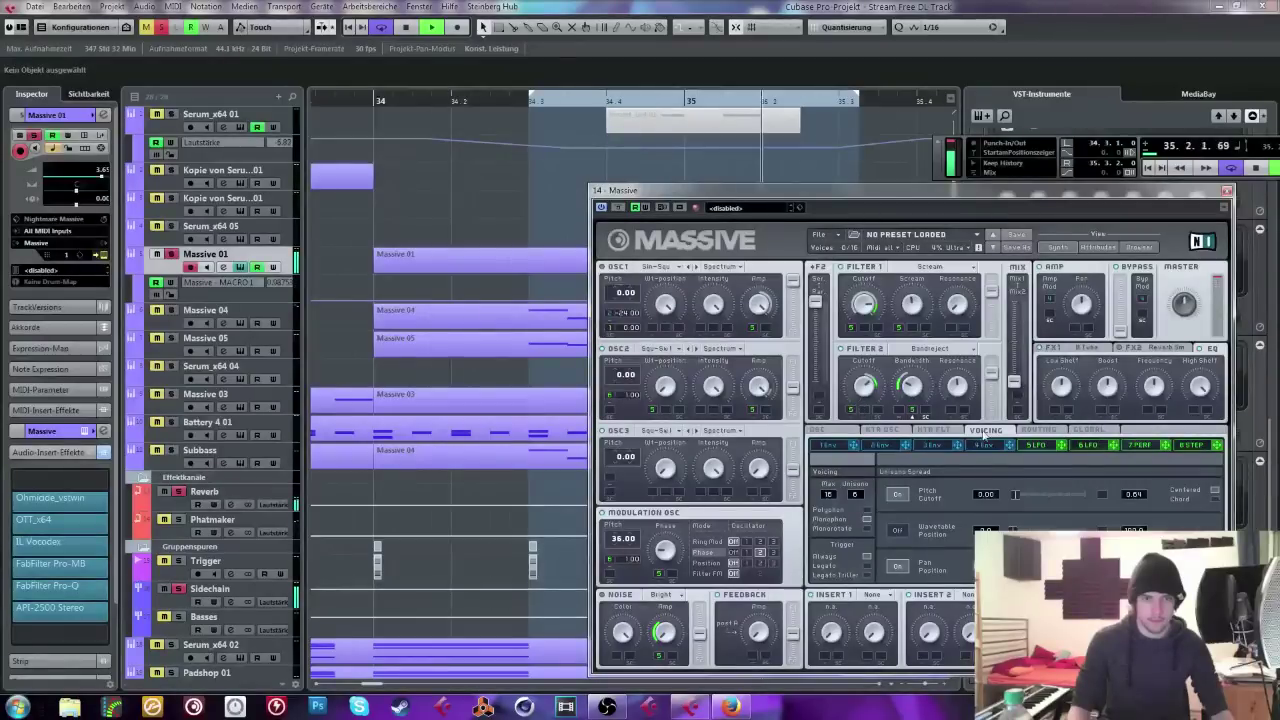
Step: Display Massive's LFO 5 settings and compare Massive 01 in the full mix and in solo
{"action": "left_click", "coordinate": [1040, 444]}
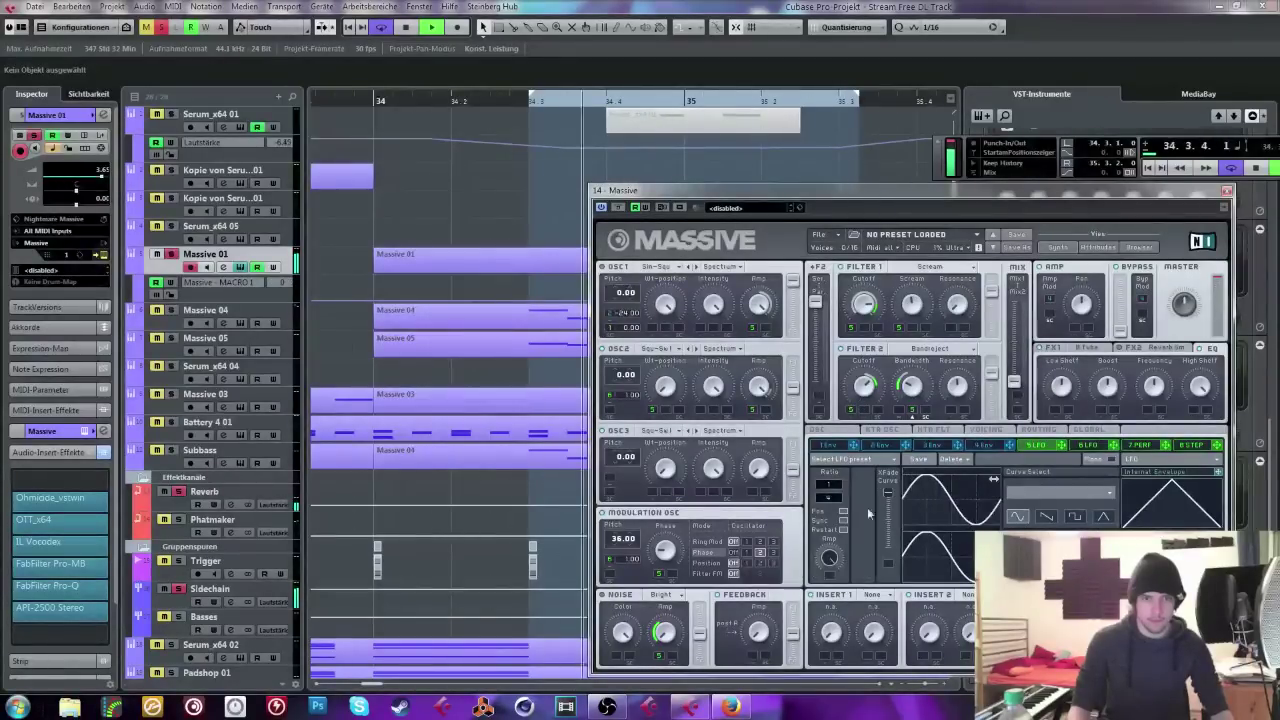
{"action": "left_click", "coordinate": [171, 254]}
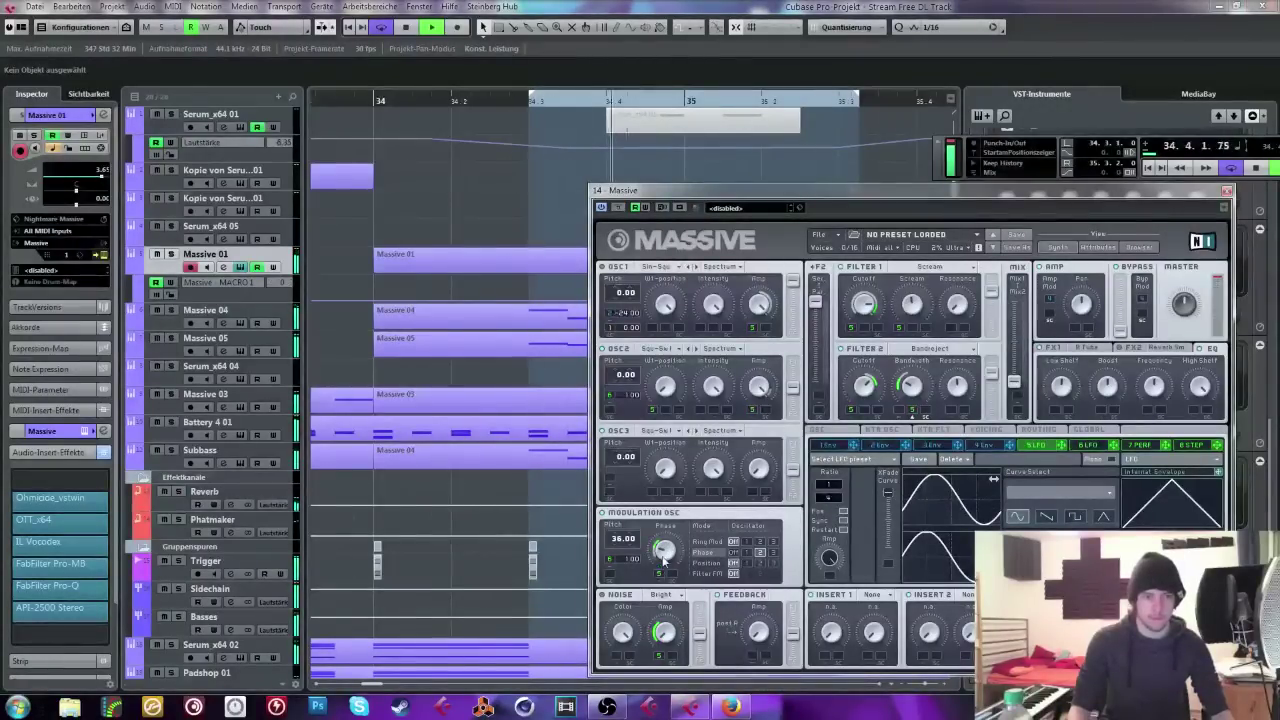
{"action": "key", "text": "s"}
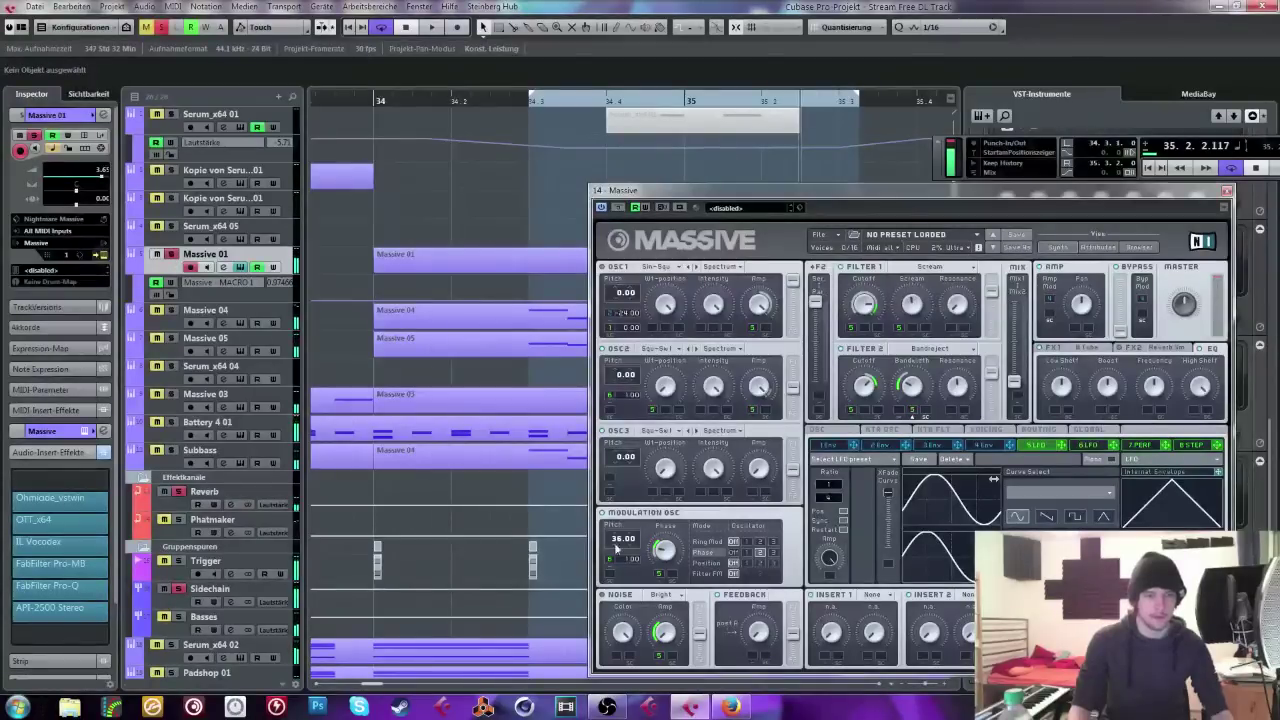
Step: Set Massive's modulation oscillator pitch to 48.00 and listen to it in the full mix with the voicing settings open
{"action": "left_click_drag", "start_coordinate": [617, 541], "coordinate": [622, 528]}
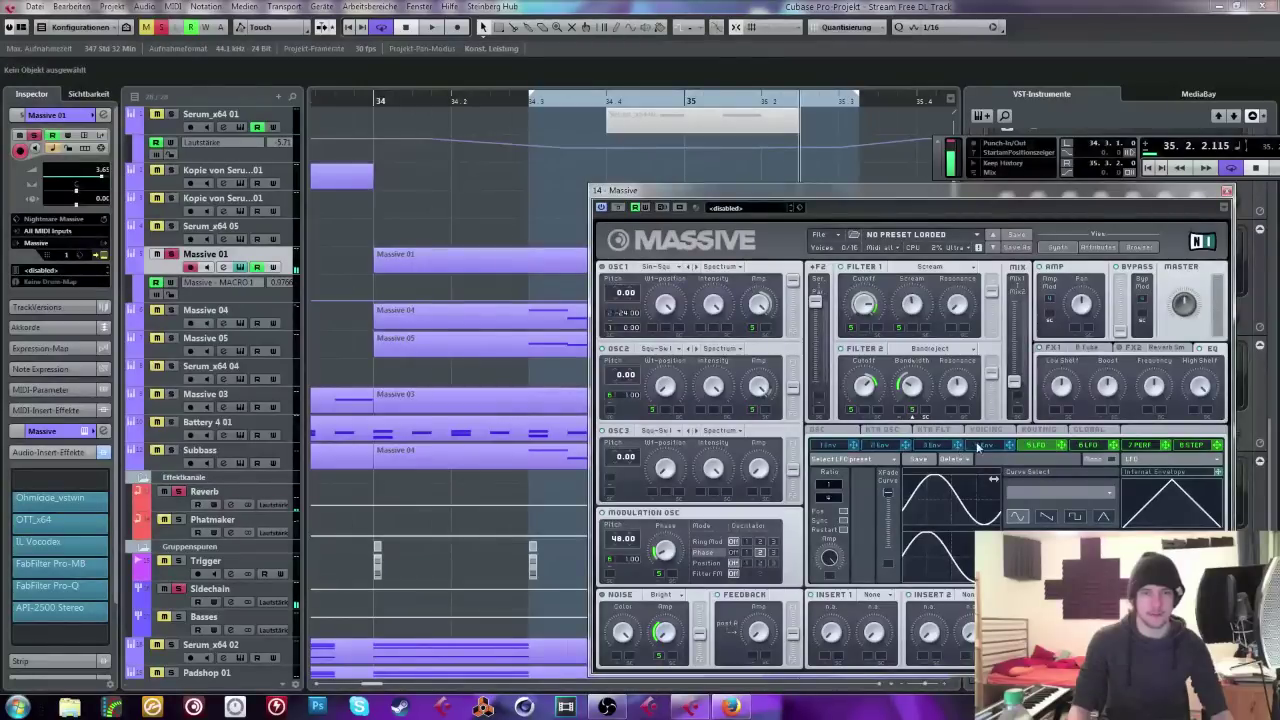
{"action": "left_click", "coordinate": [983, 430]}
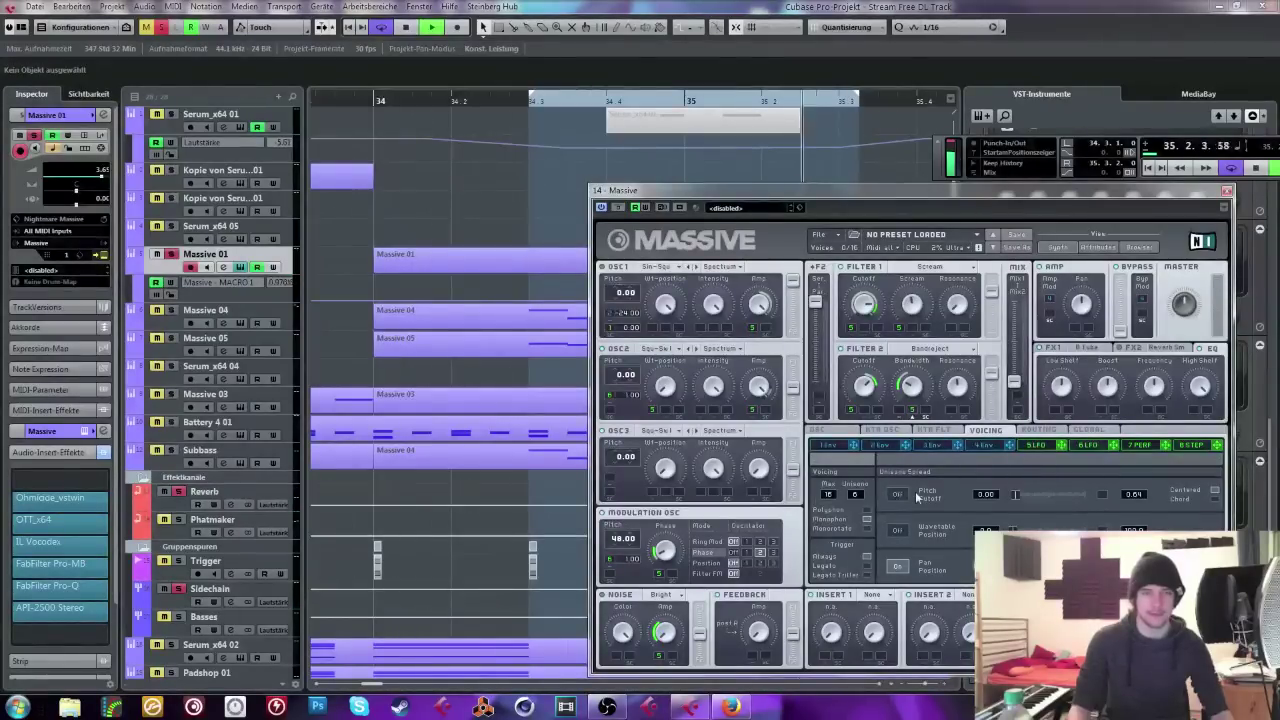
{"action": "left_click", "coordinate": [171, 256]}
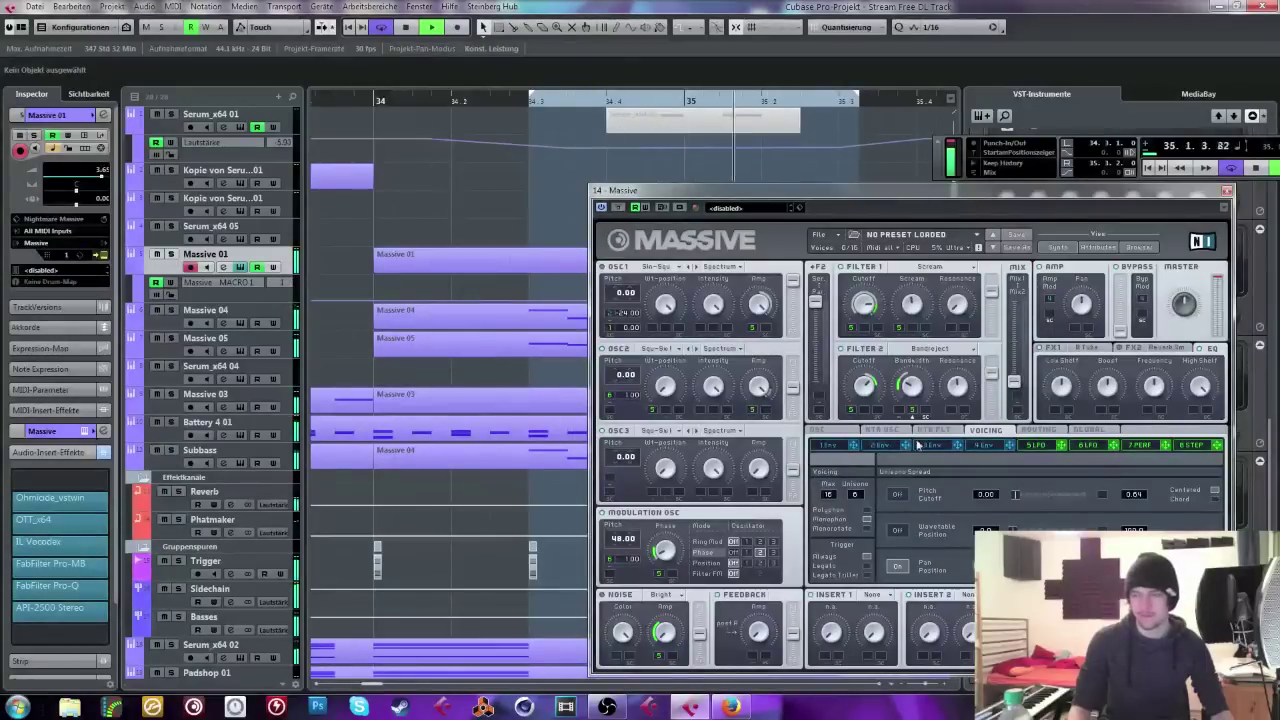
Step: Set the modulation oscillator's pitch back to 36.00 and switch the pitch cutoff spread on, comparing the mix with the solo
{"action": "left_click", "coordinate": [897, 494]}
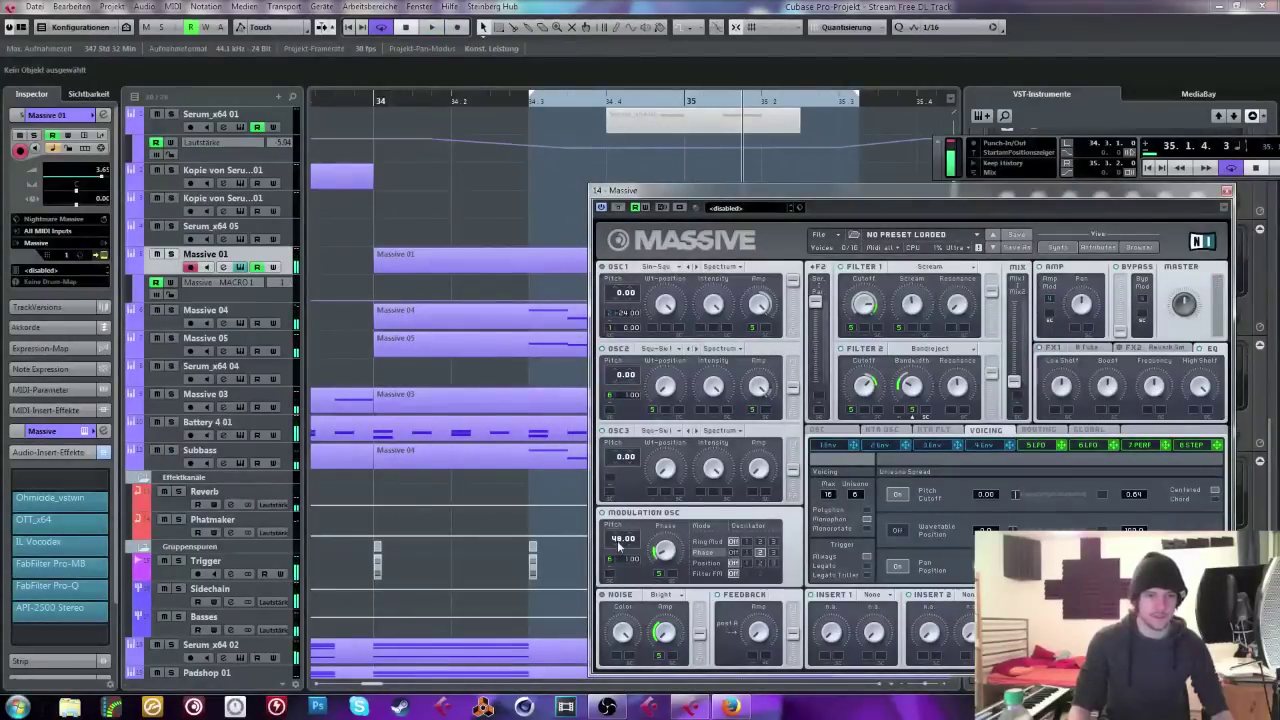
{"action": "left_click_drag", "start_coordinate": [619, 549], "coordinate": [619, 556]}
{"action": "key", "text": "space"}
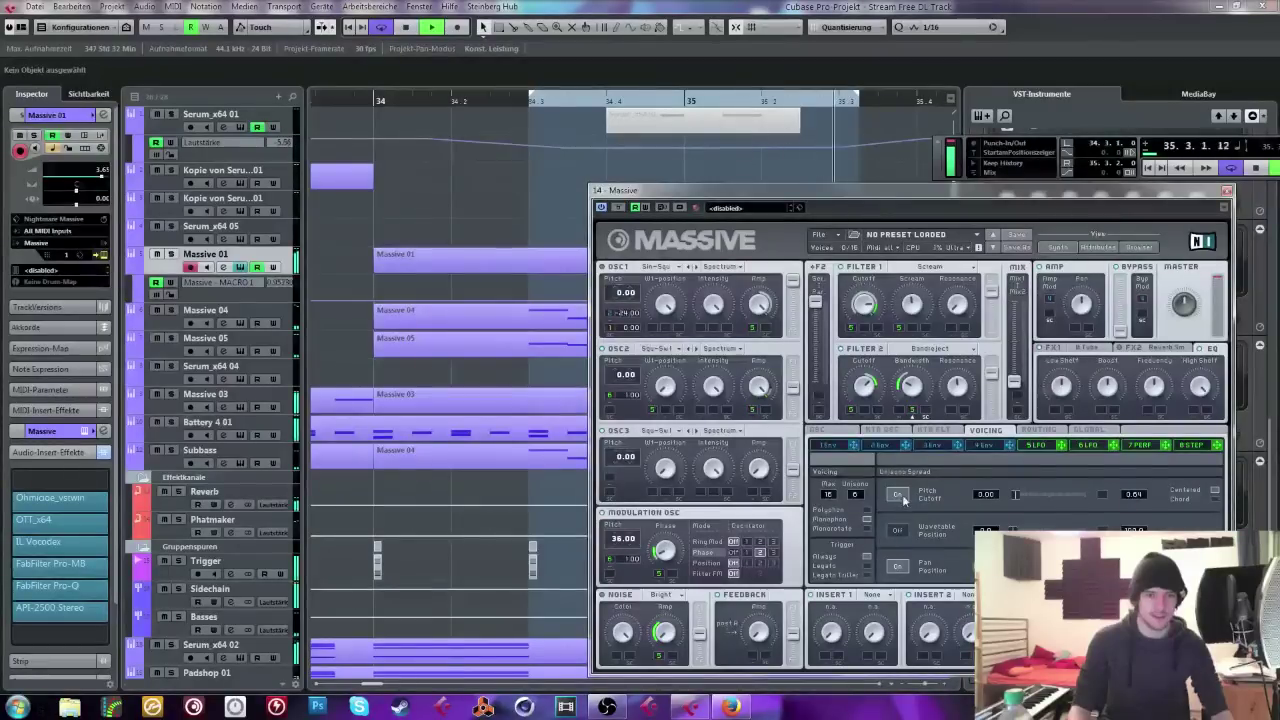
{"action": "left_click", "coordinate": [171, 256]}
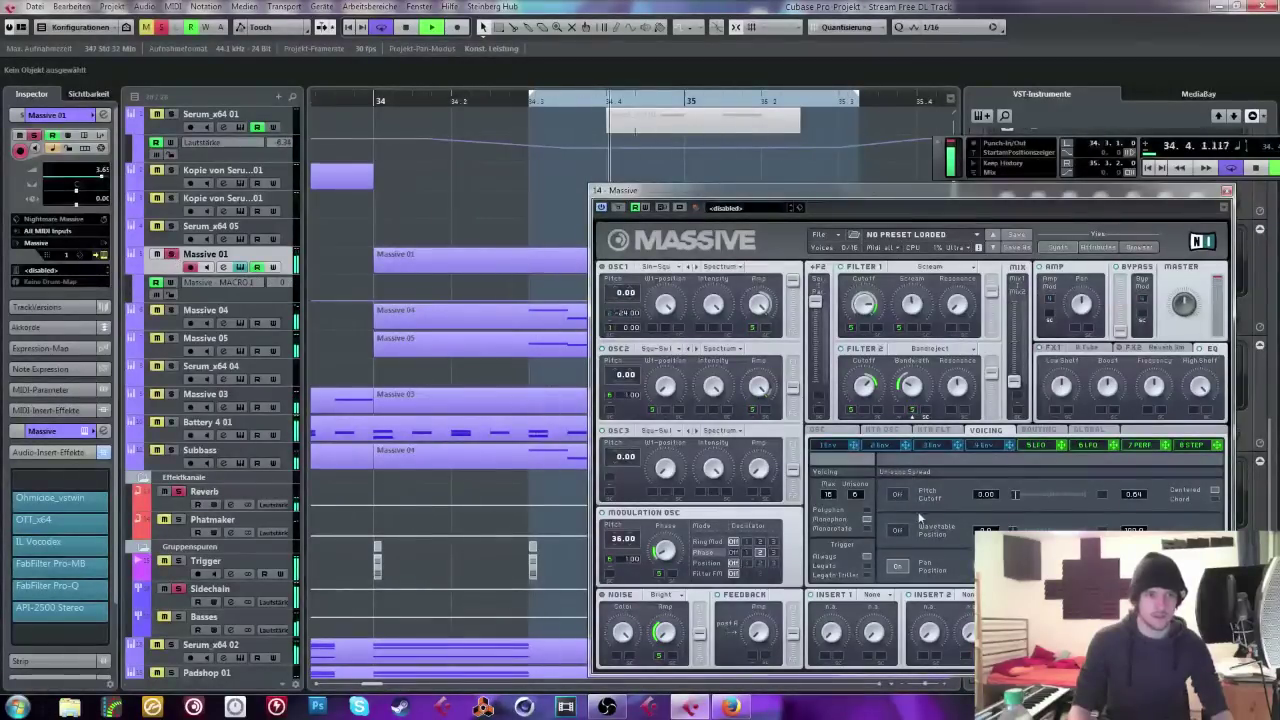
{"action": "left_click", "coordinate": [897, 494]}
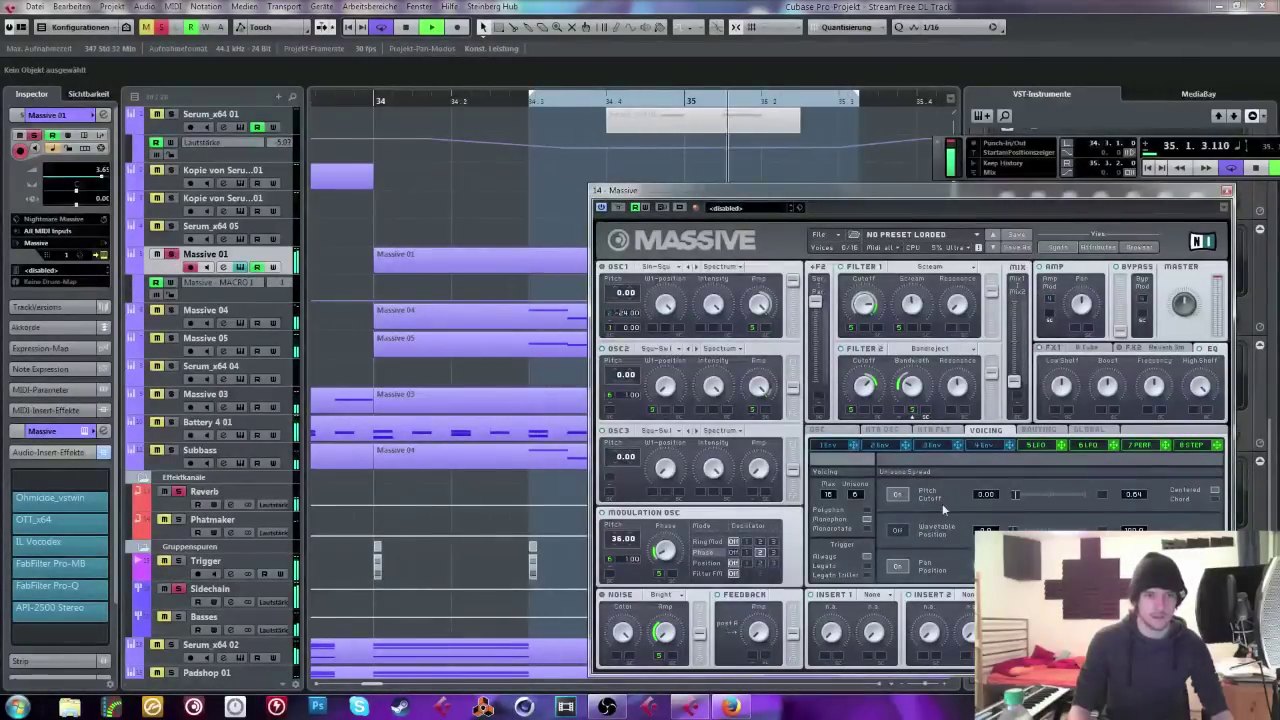
Step: Open the Massive 01 part in the Key Editor, try its first note at G1 and G0, and return it to A0
{"action": "left_click", "coordinate": [1228, 191]}
{"action": "double_click", "coordinate": [609, 256]}
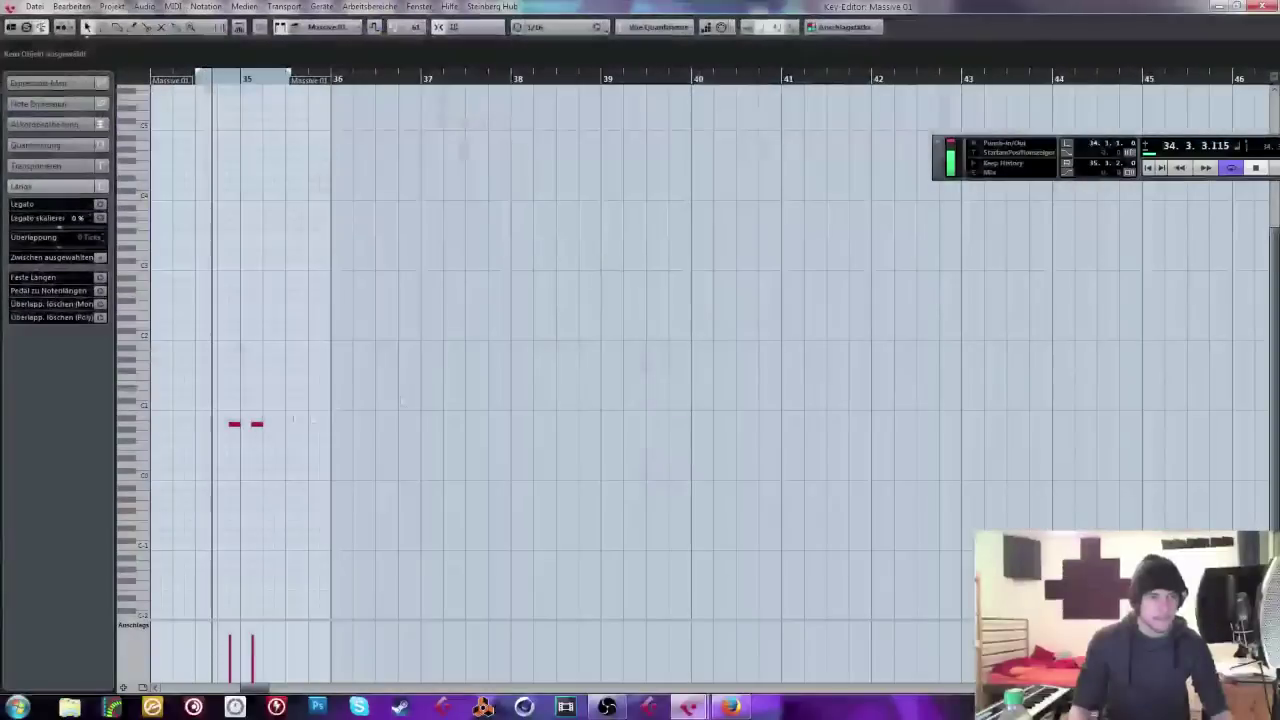
{"action": "left_click_drag", "start_coordinate": [212, 380], "coordinate": [228, 414]}
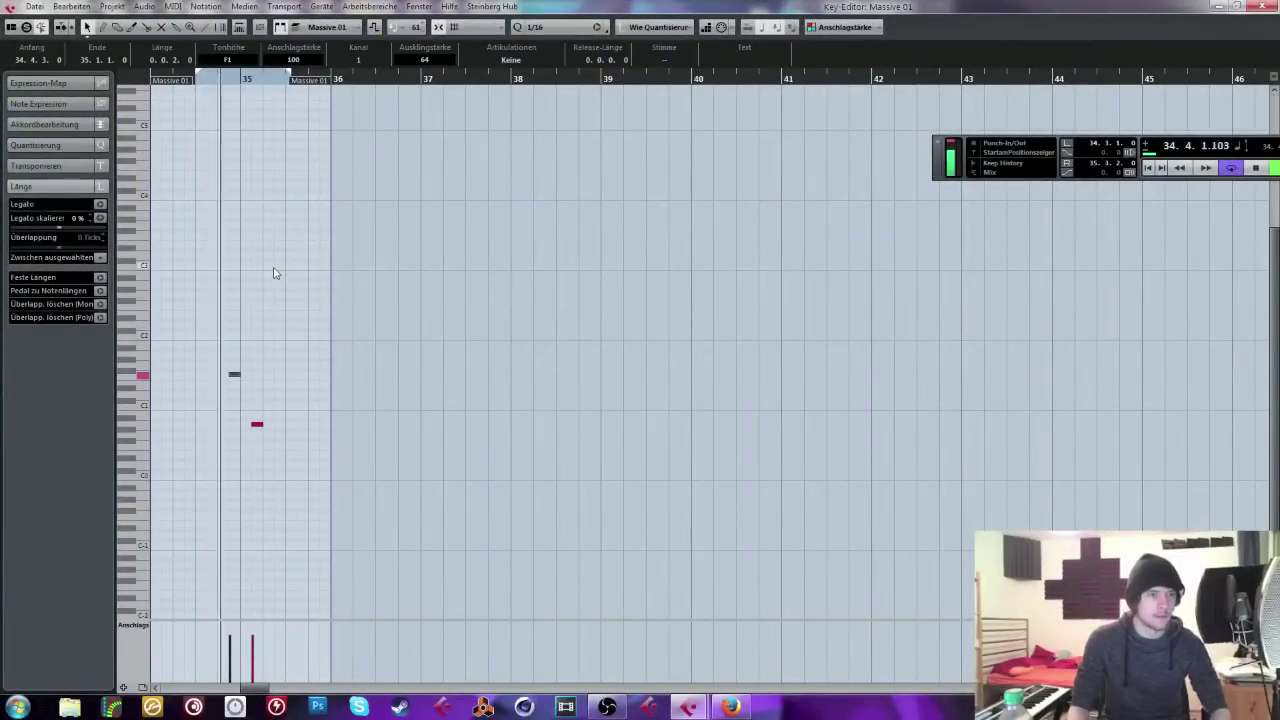
{"action": "key", "text": "Up"}
{"action": "key", "text": "Up"}
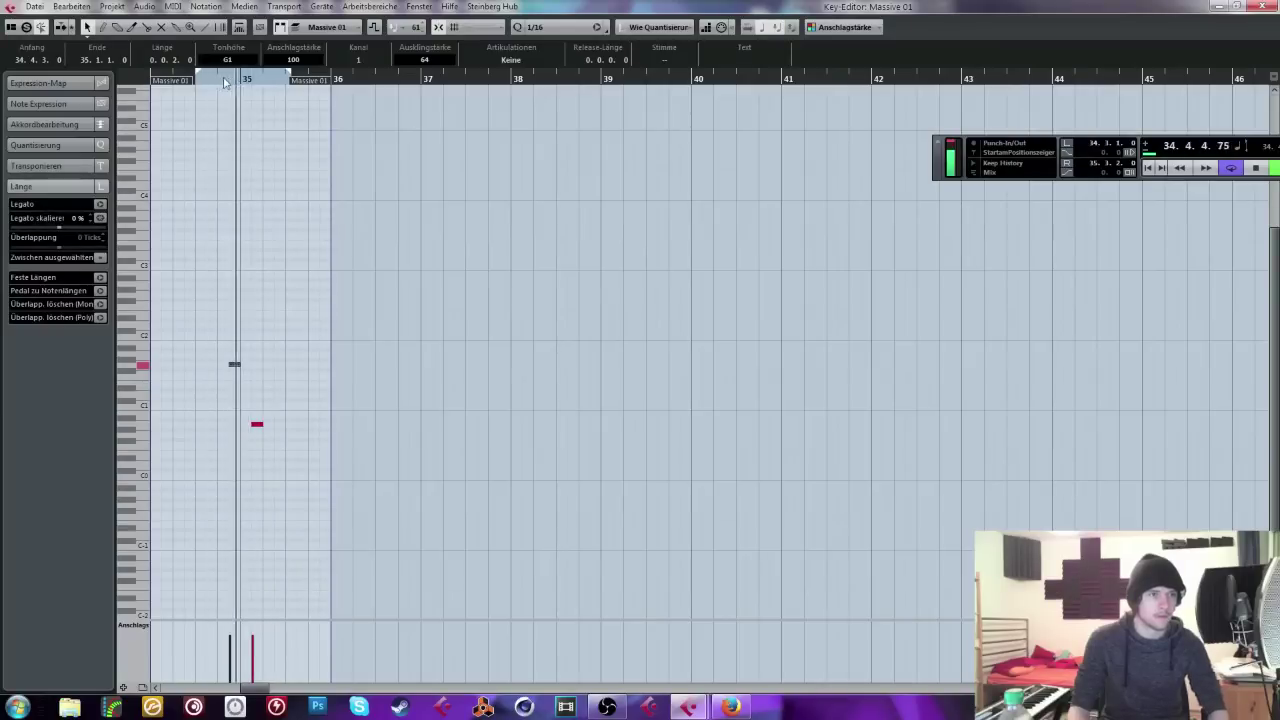
{"action": "left_click_drag", "start_coordinate": [234, 364], "coordinate": [234, 384]}
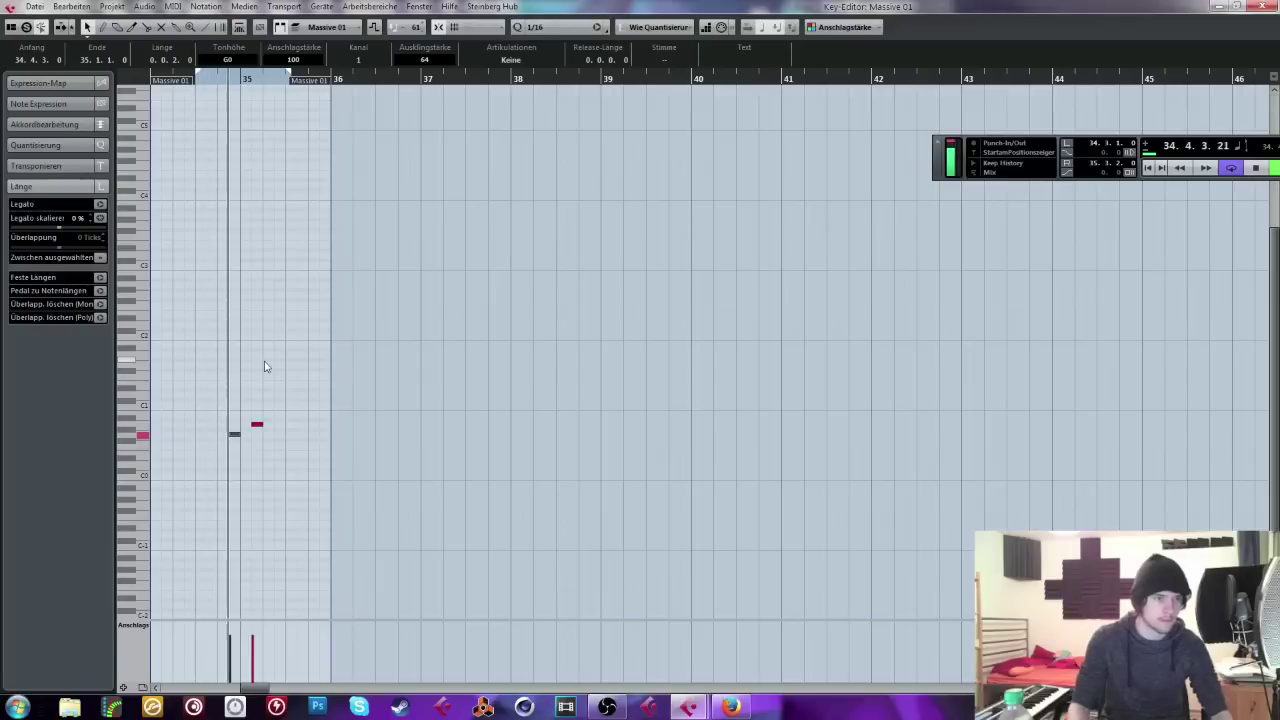
{"action": "left_click", "coordinate": [184, 79]}
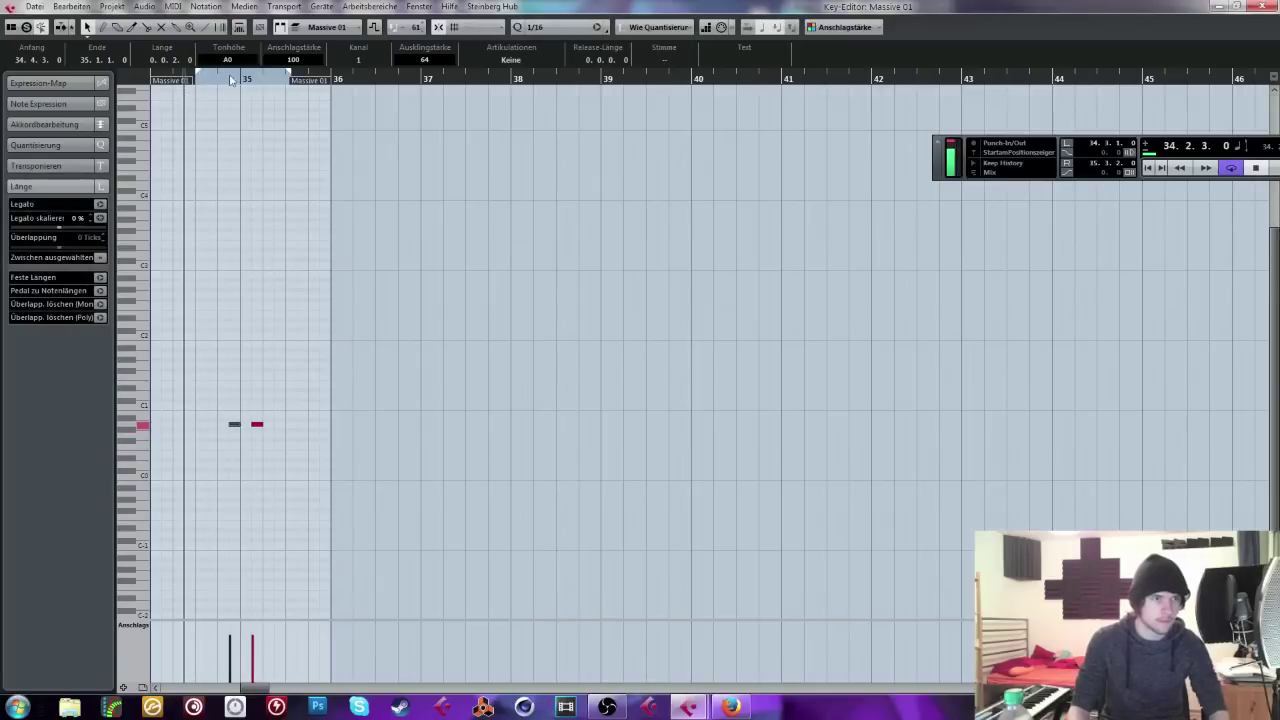
{"action": "left_click_drag", "start_coordinate": [230, 80], "coordinate": [100, 578]}
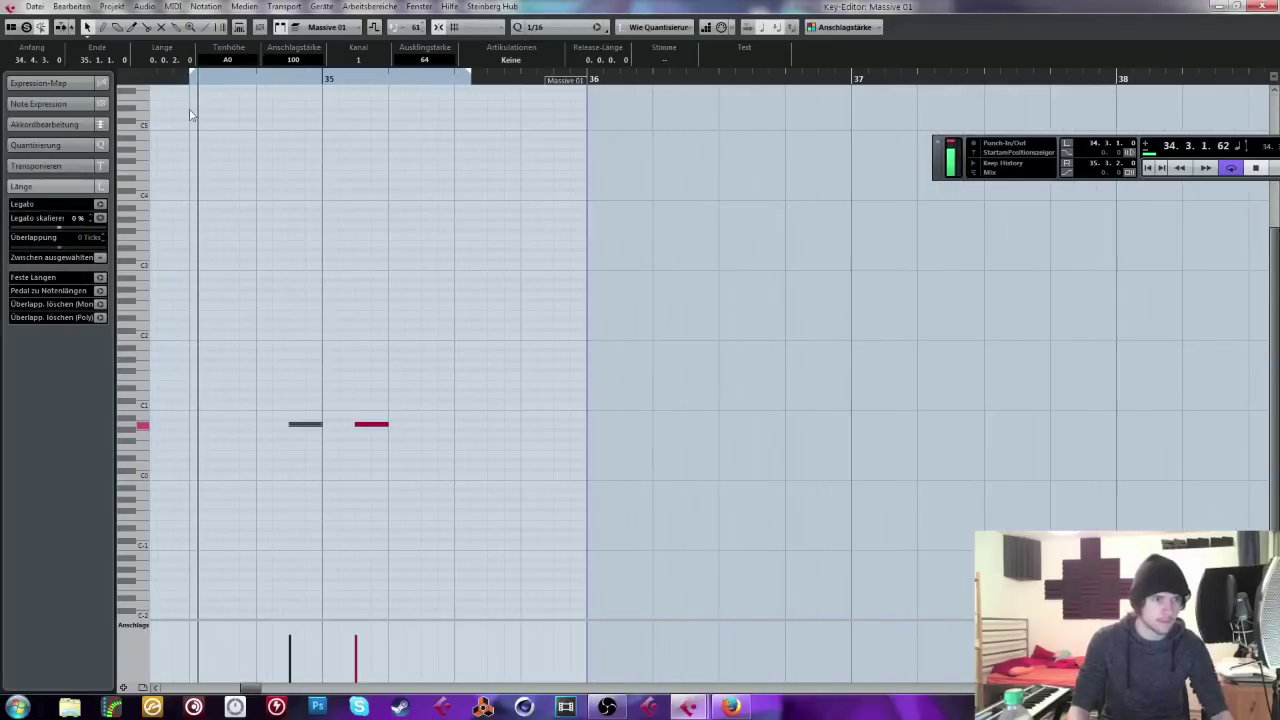
{"action": "left_click", "coordinate": [1251, 6]}
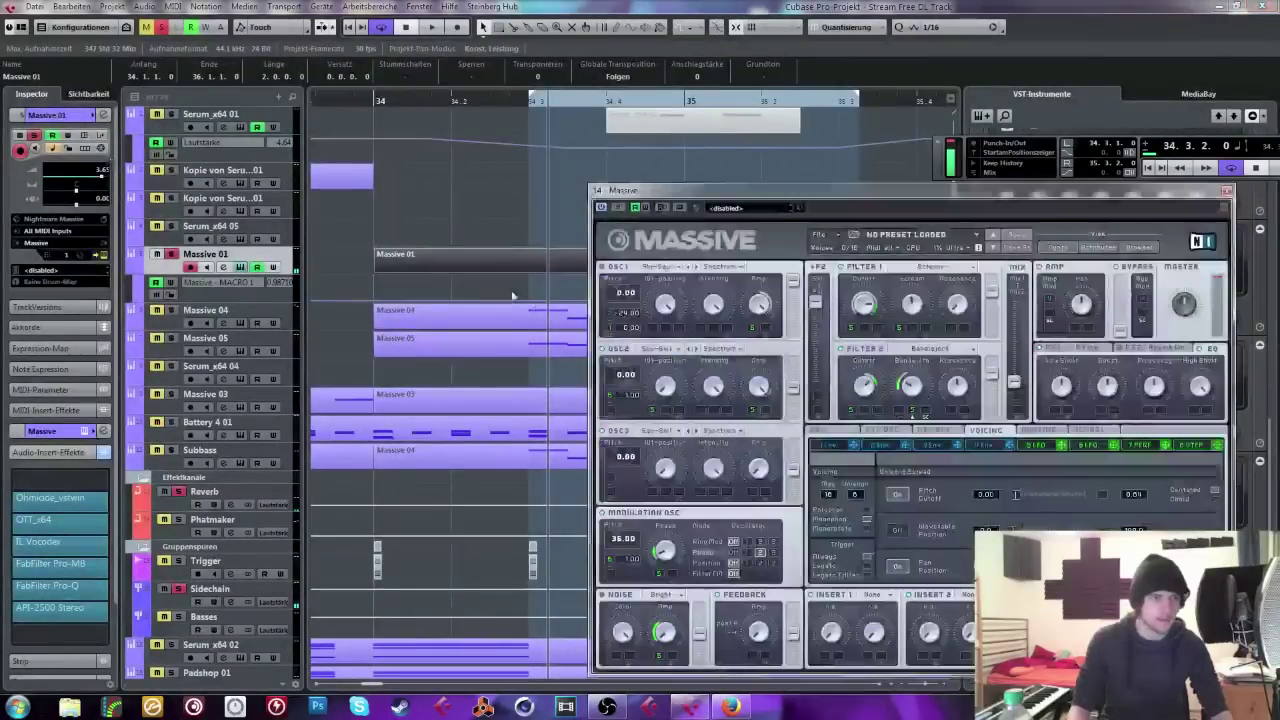
Step: Display Massive's LFO 6 settings and play the loop with Massive 01 soloed
{"action": "left_click", "coordinate": [1036, 445]}
{"action": "key", "text": "space"}
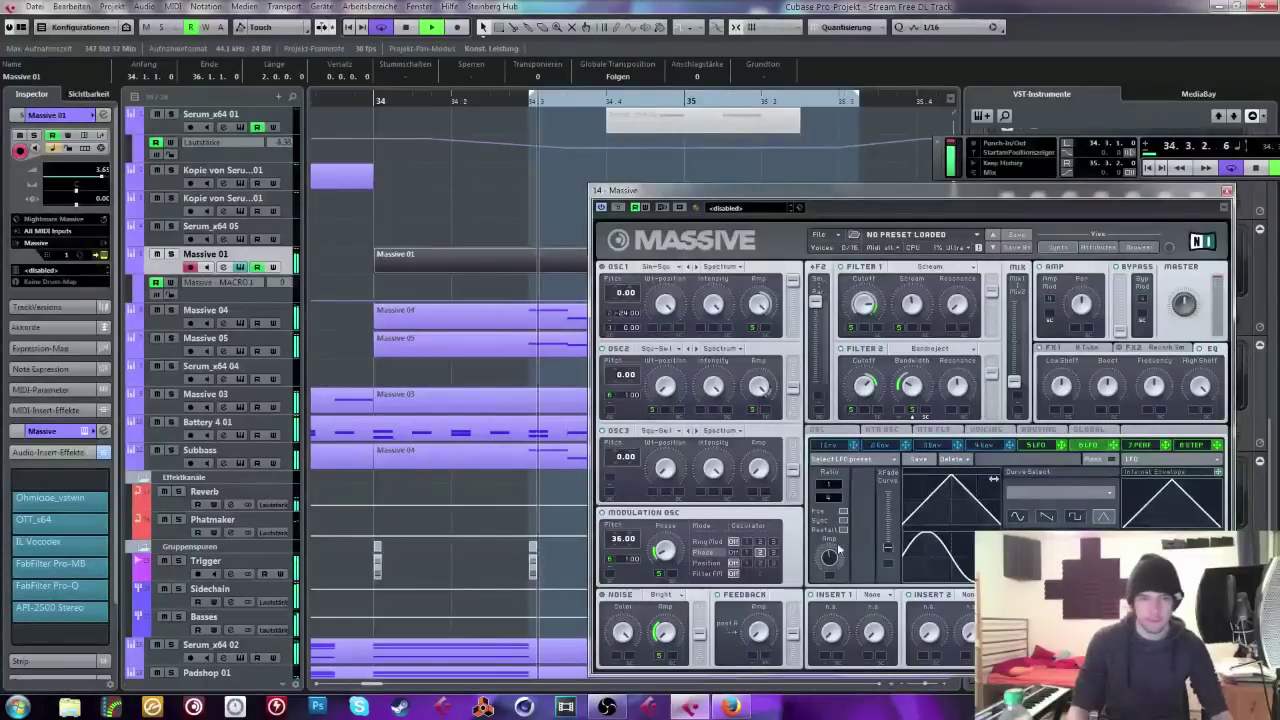
{"action": "left_click", "coordinate": [172, 254]}
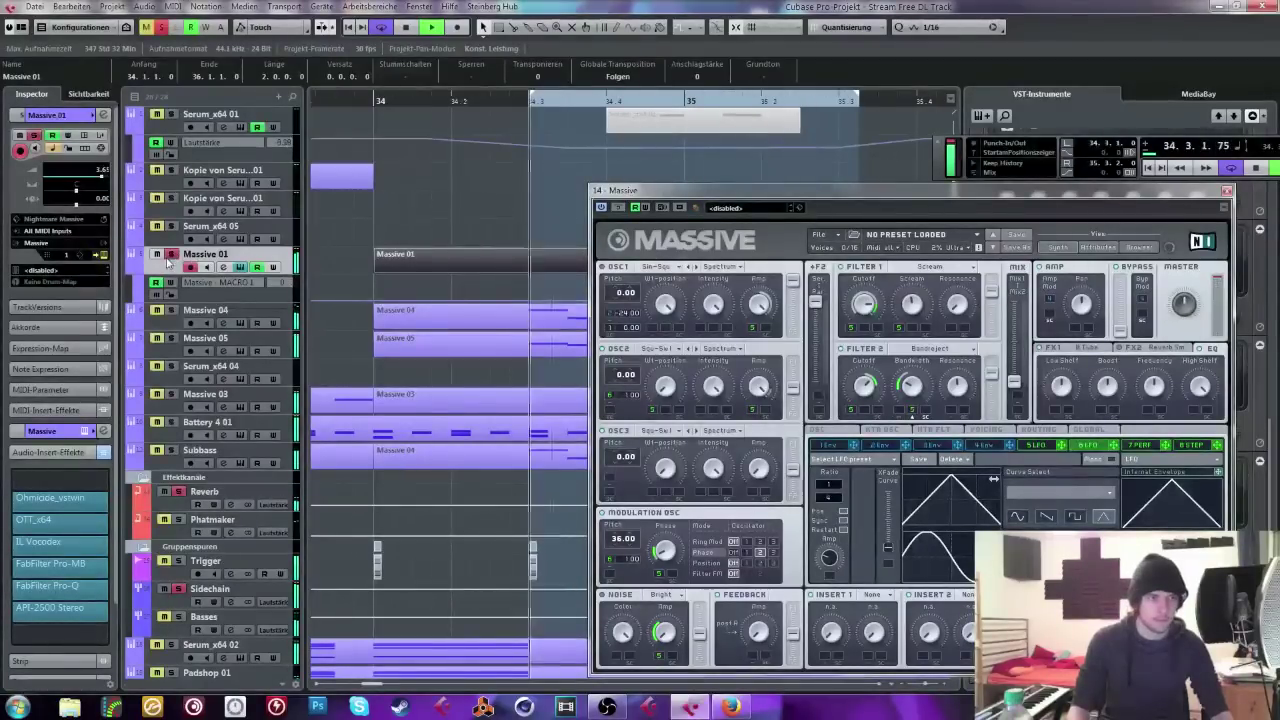
Step: Open FabFilter Pro-Q on Massive 01, reduce the high-frequency shelf boost and soften the upper-mid cut
{"action": "left_click", "coordinate": [67, 590]}
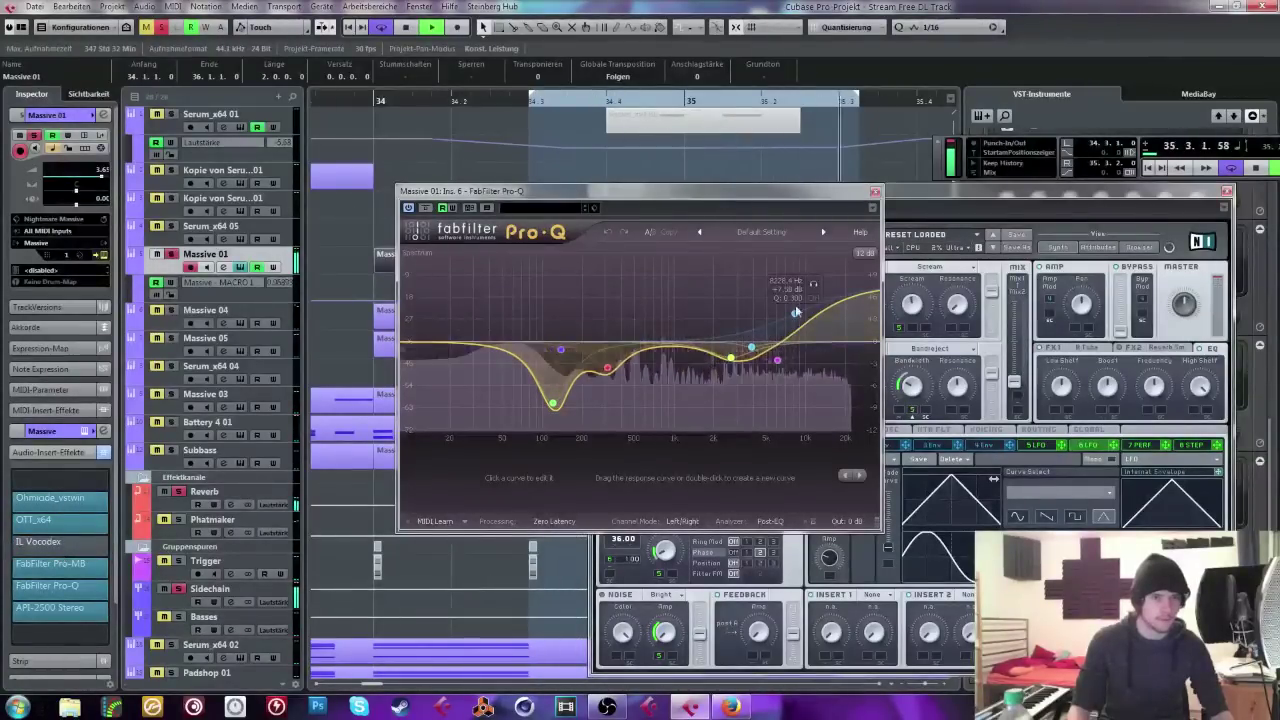
{"action": "mouse_move", "coordinate": [797, 327]}
{"action": "left_click_drag", "start_coordinate": [797, 327], "coordinate": [789, 337]}
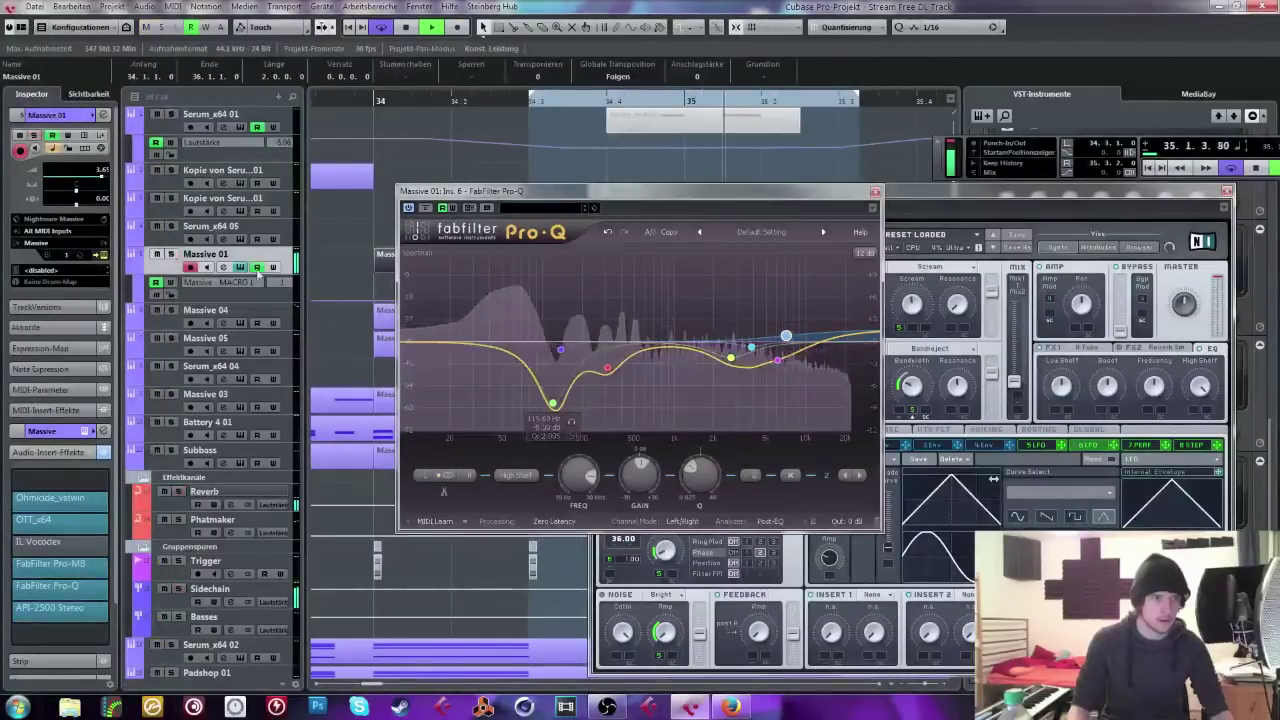
{"action": "left_click", "coordinate": [731, 357]}
{"action": "left_click_drag", "start_coordinate": [731, 357], "coordinate": [762, 350]}
Step: Try other pitches on Massive's modulation oscillator and return it to 36.00
{"action": "left_click", "coordinate": [636, 585]}
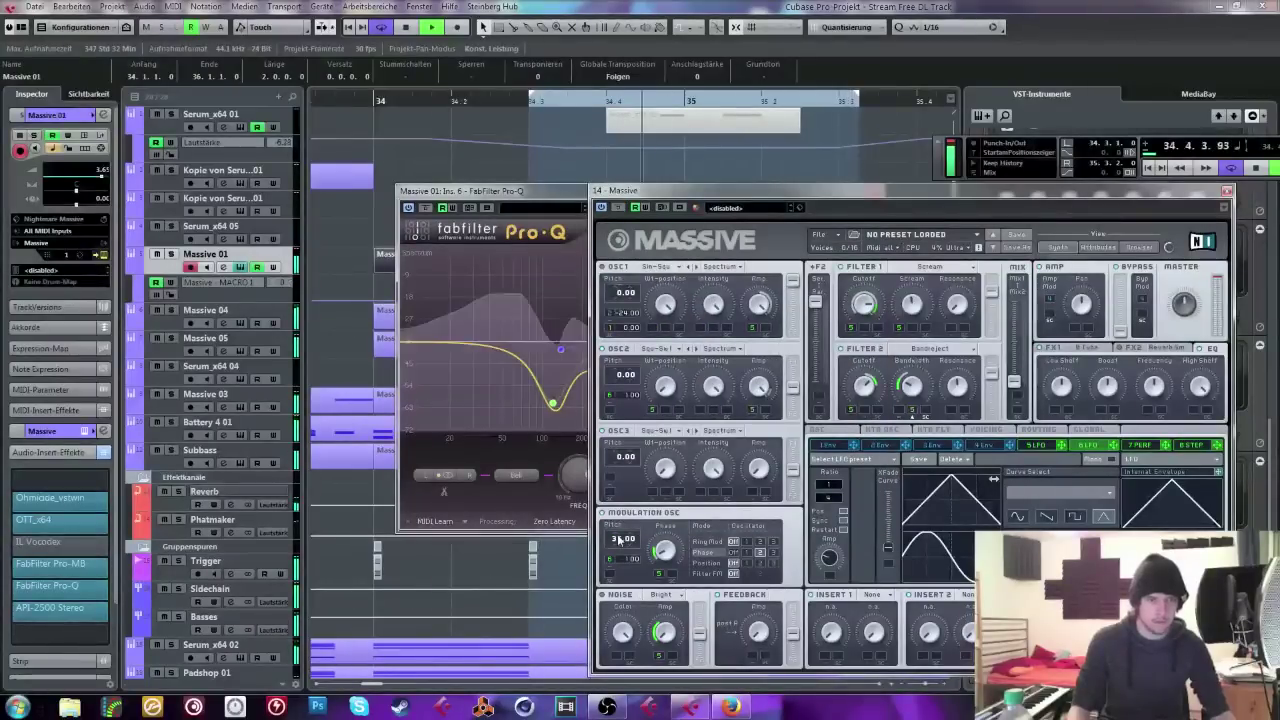
{"action": "left_click_drag", "start_coordinate": [621, 542], "coordinate": [648, 400]}
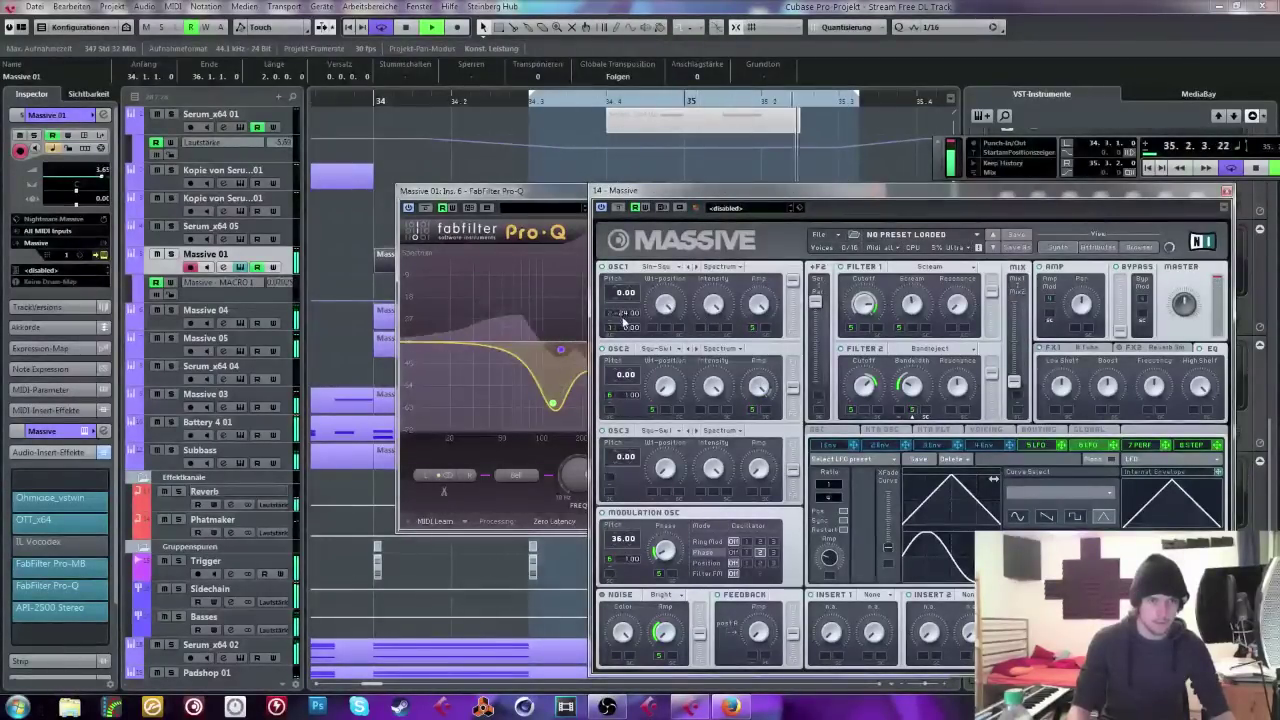
Step: Solo Massive 01 and shape Pro-Q with cuts near 59 Hz and 500 Hz, a deeper 3.2 kHz cut and an extra high shelf
{"action": "key", "text": "s"}
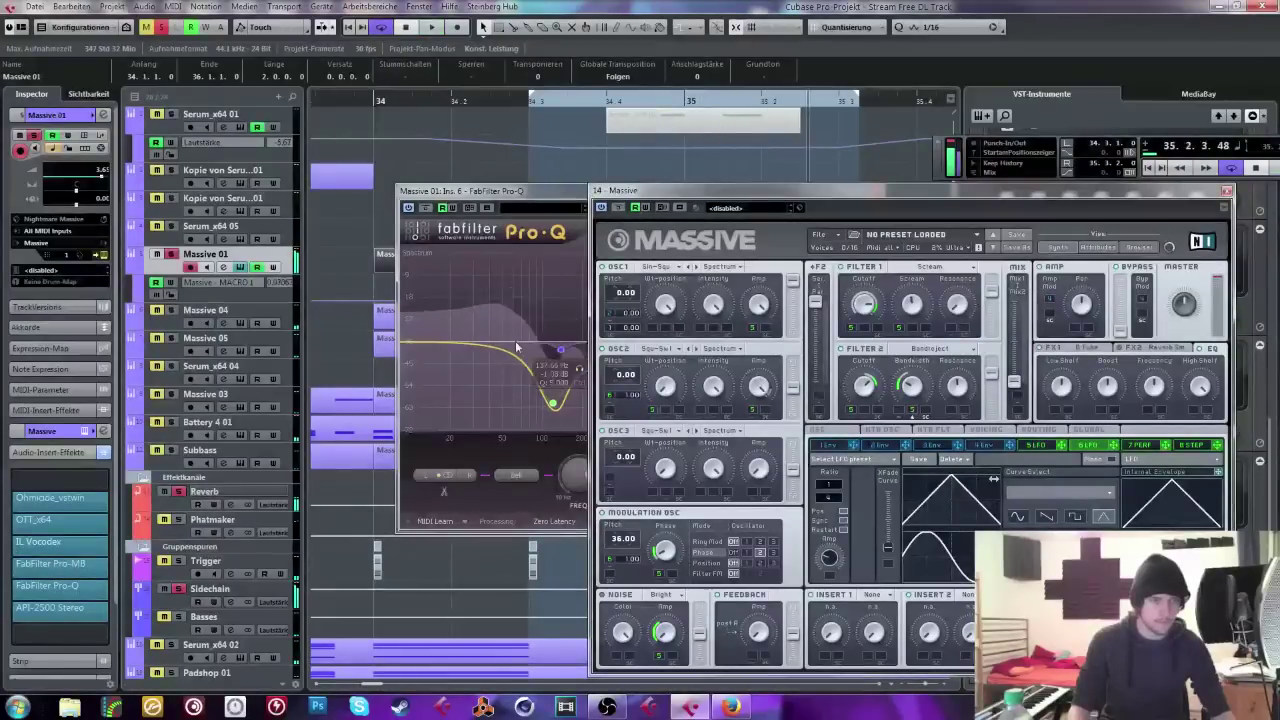
{"action": "left_click_drag", "start_coordinate": [507, 360], "coordinate": [515, 388]}
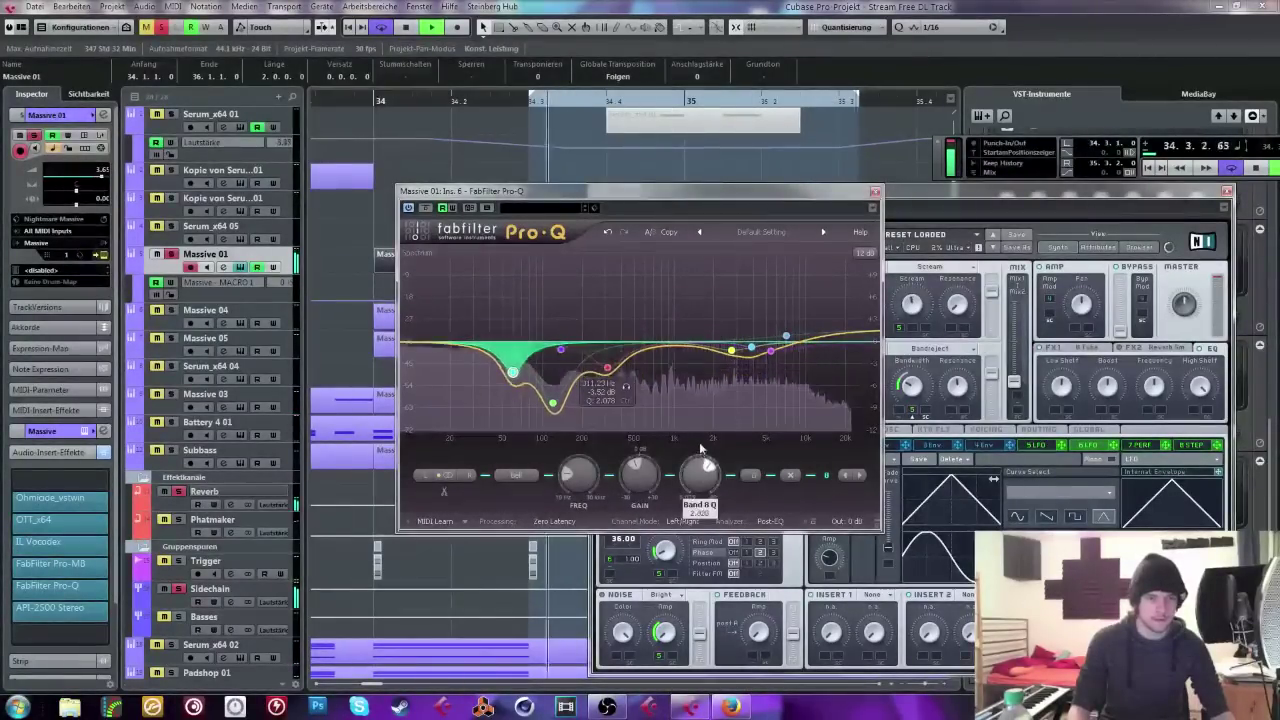
{"action": "left_click_drag", "start_coordinate": [598, 375], "coordinate": [638, 388]}
{"action": "left_click_drag", "start_coordinate": [731, 350], "coordinate": [743, 370]}
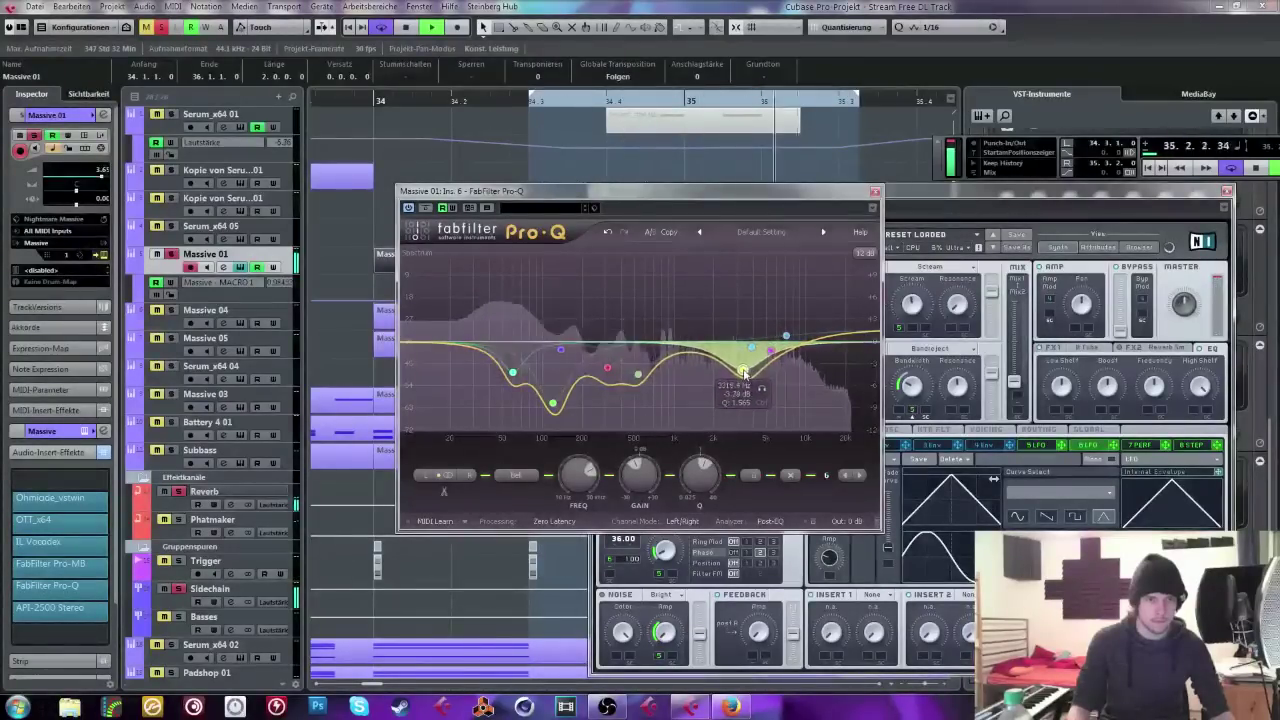
{"action": "left_click_drag", "start_coordinate": [840, 337], "coordinate": [824, 330]}
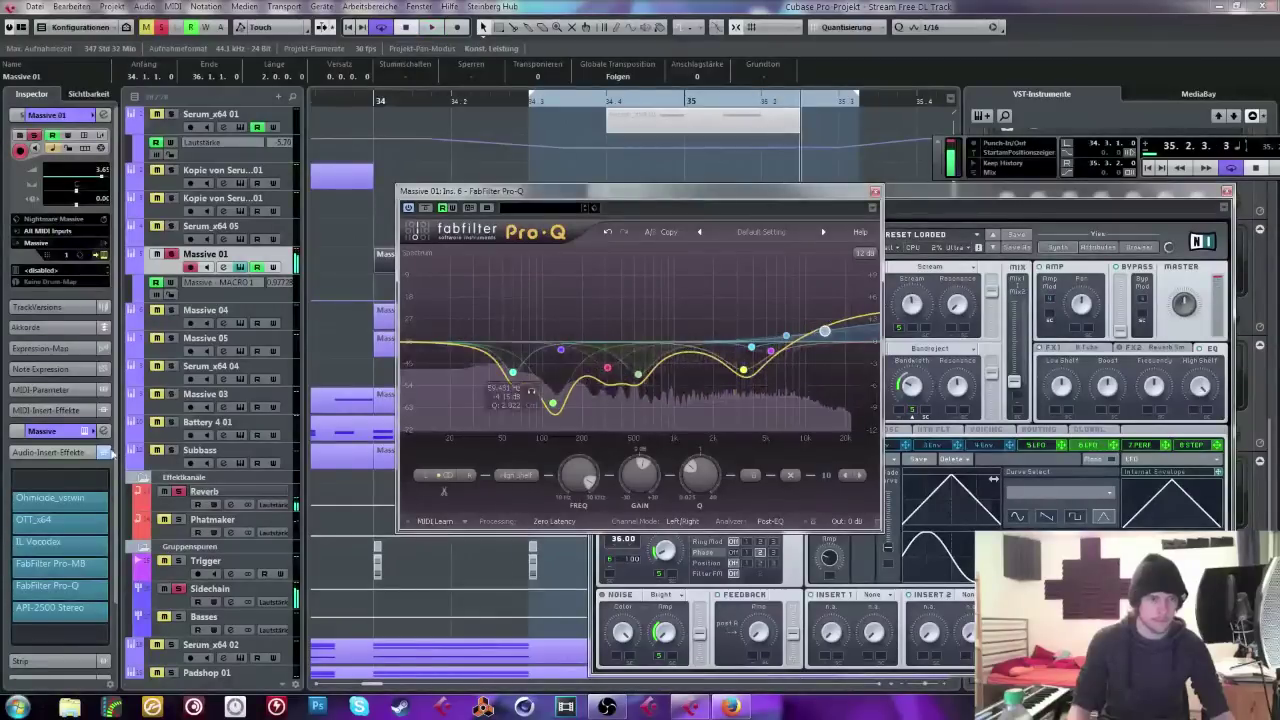
Step: Load the WOW distortion plug-in as the first insert effect of Massive 01
{"action": "left_click", "coordinate": [44, 477]}
{"action": "type", "text": "wow"}
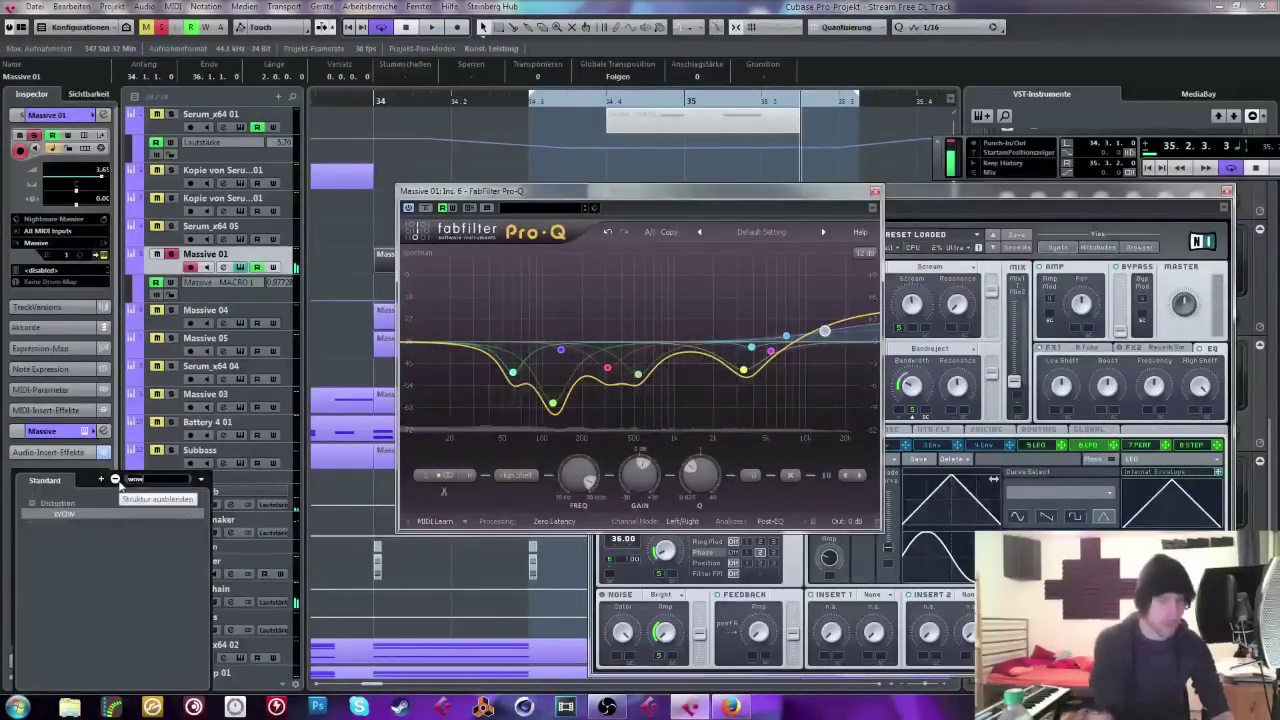
{"action": "left_click", "coordinate": [84, 516]}
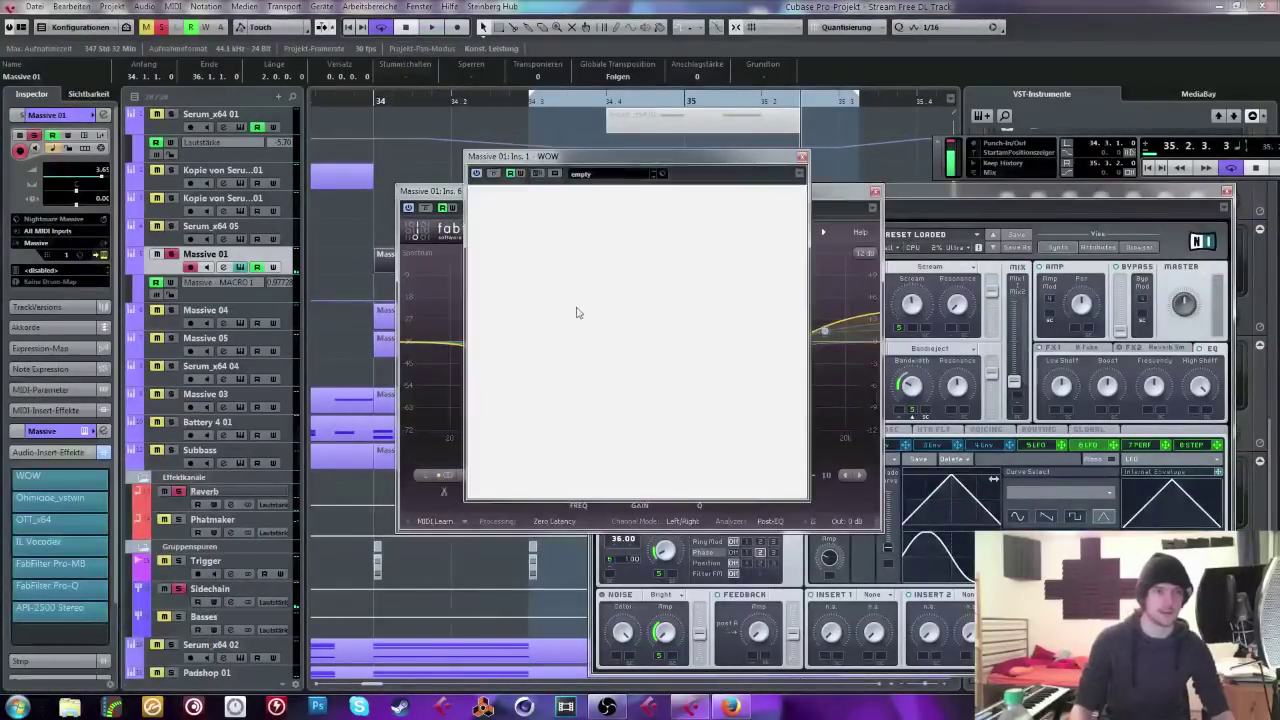
Step: Enable Vowel Mode in WOW and set its filter type to Band Reject
{"action": "left_click", "coordinate": [748, 237]}
{"action": "left_click", "coordinate": [527, 238]}
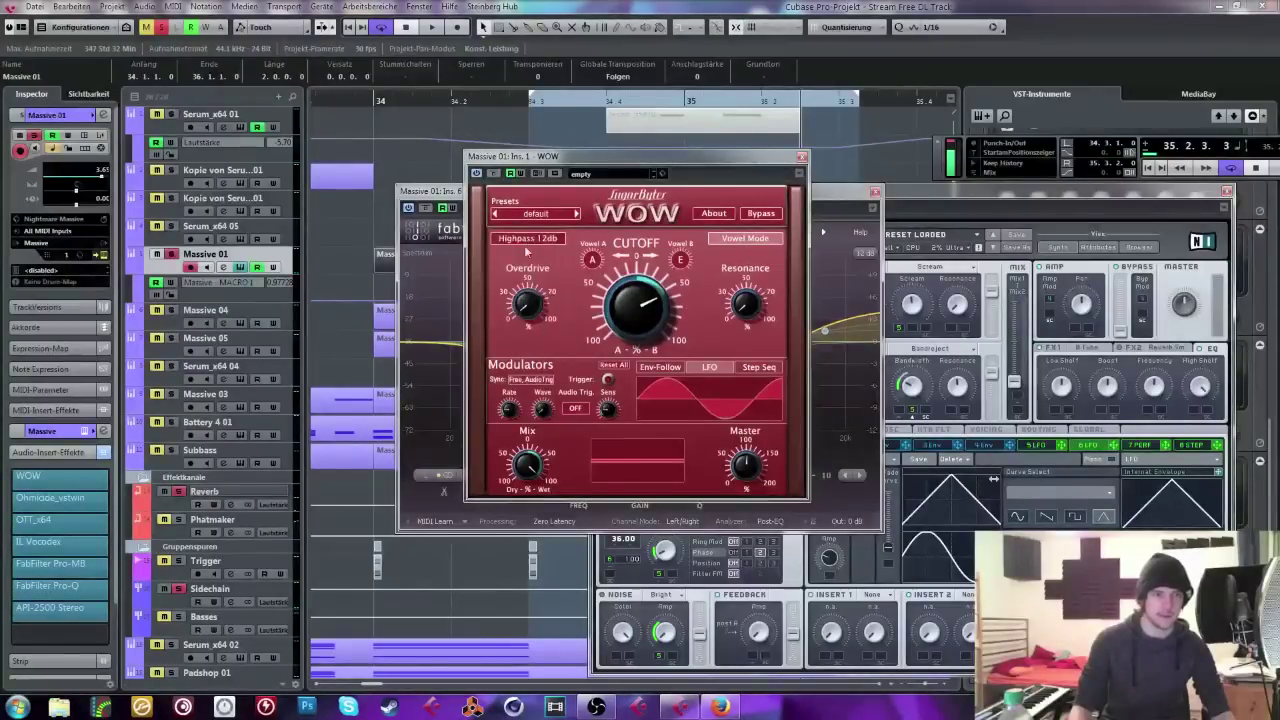
{"action": "left_click", "coordinate": [527, 239]}
{"action": "left_click", "coordinate": [528, 318]}
Step: Adjust WOW's cutoff modulation, sync the LFO to Songposition with a Saw wave, and play the loop
{"action": "right_click", "coordinate": [614, 311]}
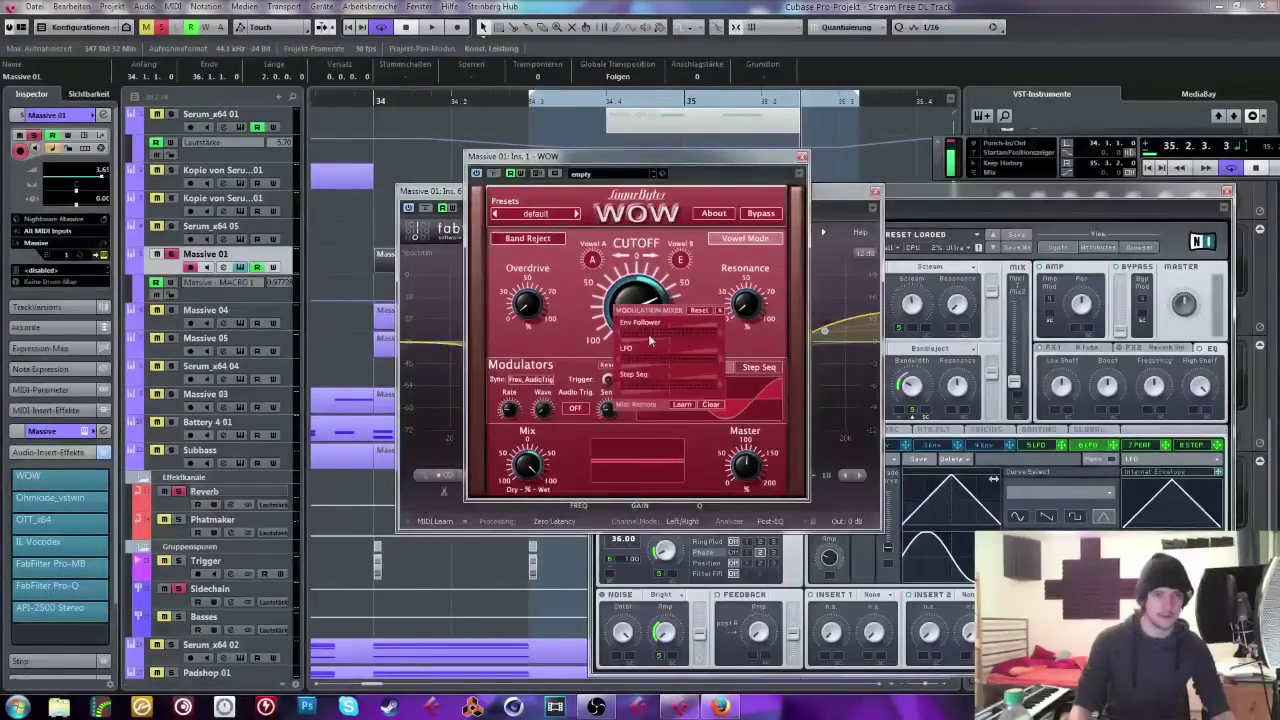
{"action": "left_click", "coordinate": [627, 348]}
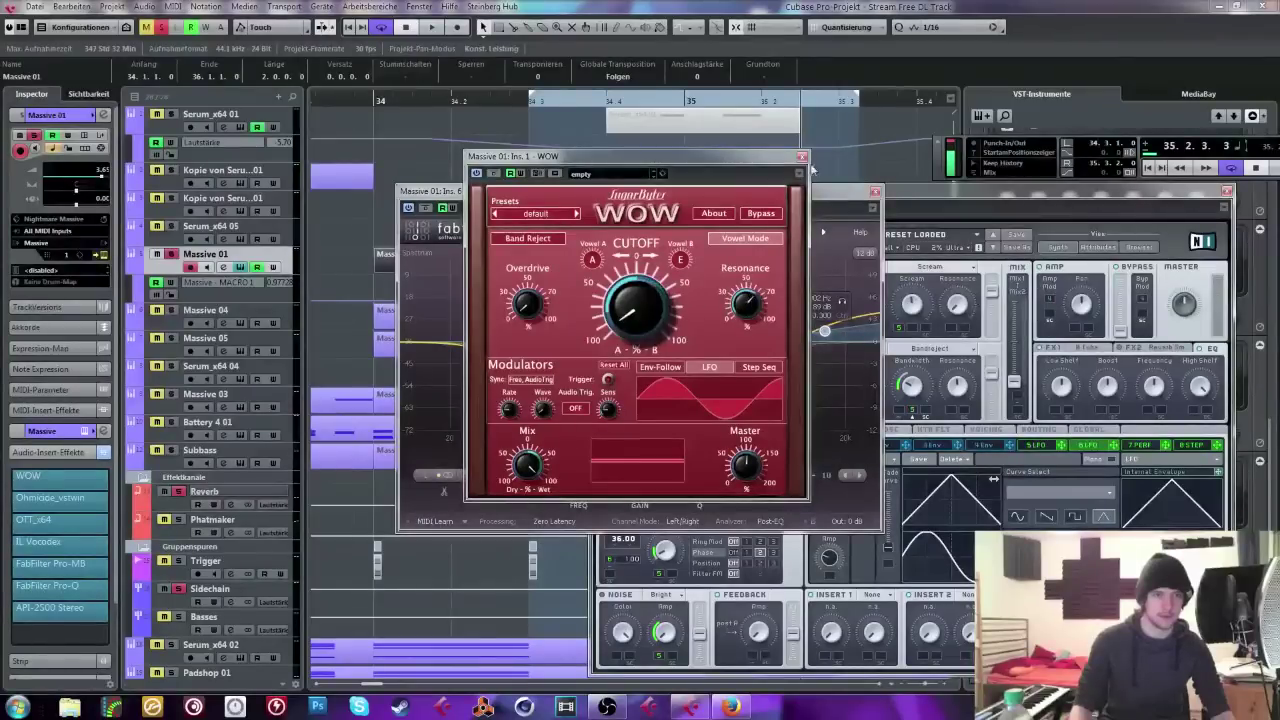
{"action": "left_click", "coordinate": [530, 379]}
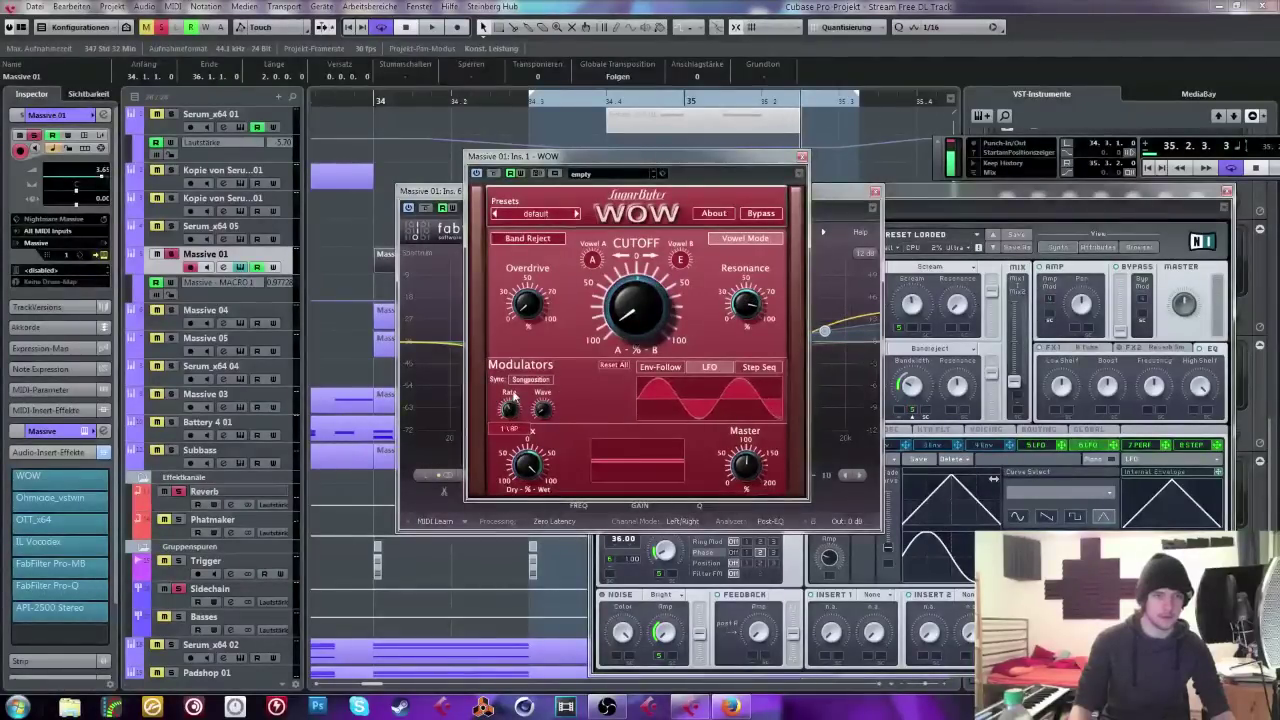
{"action": "left_click_drag", "start_coordinate": [546, 407], "coordinate": [549, 382]}
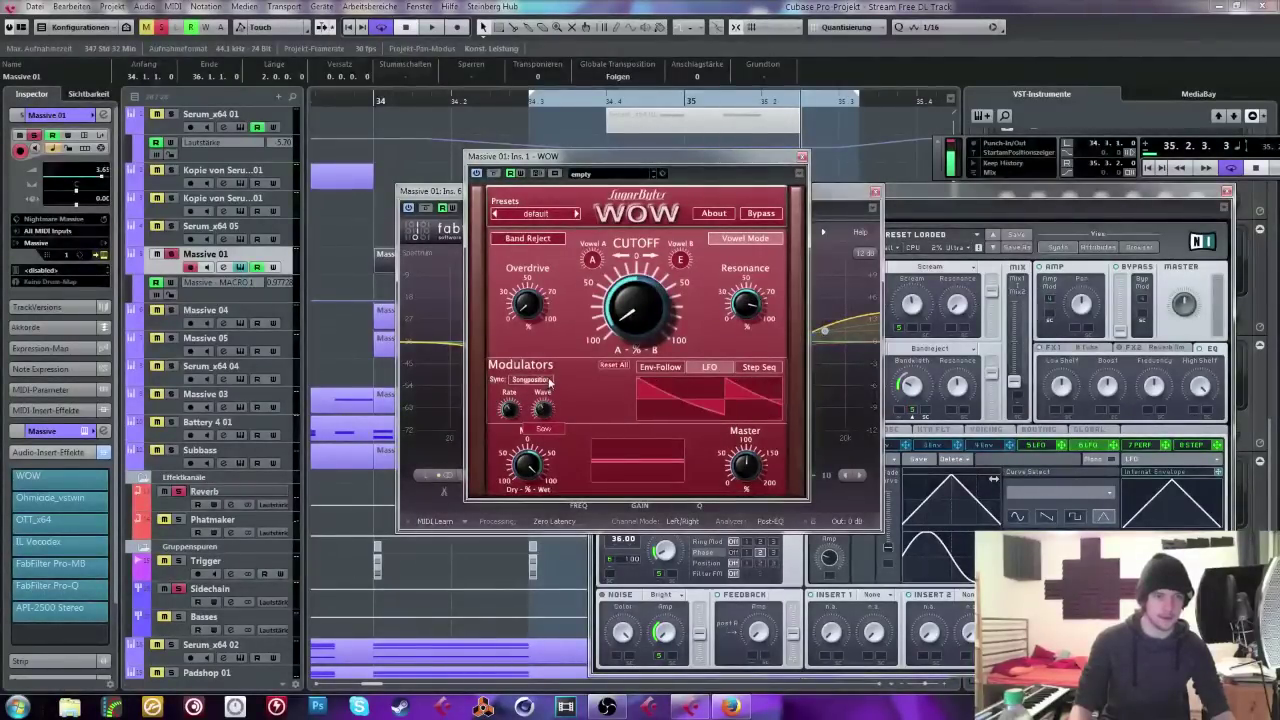
{"action": "left_click", "coordinate": [537, 110]}
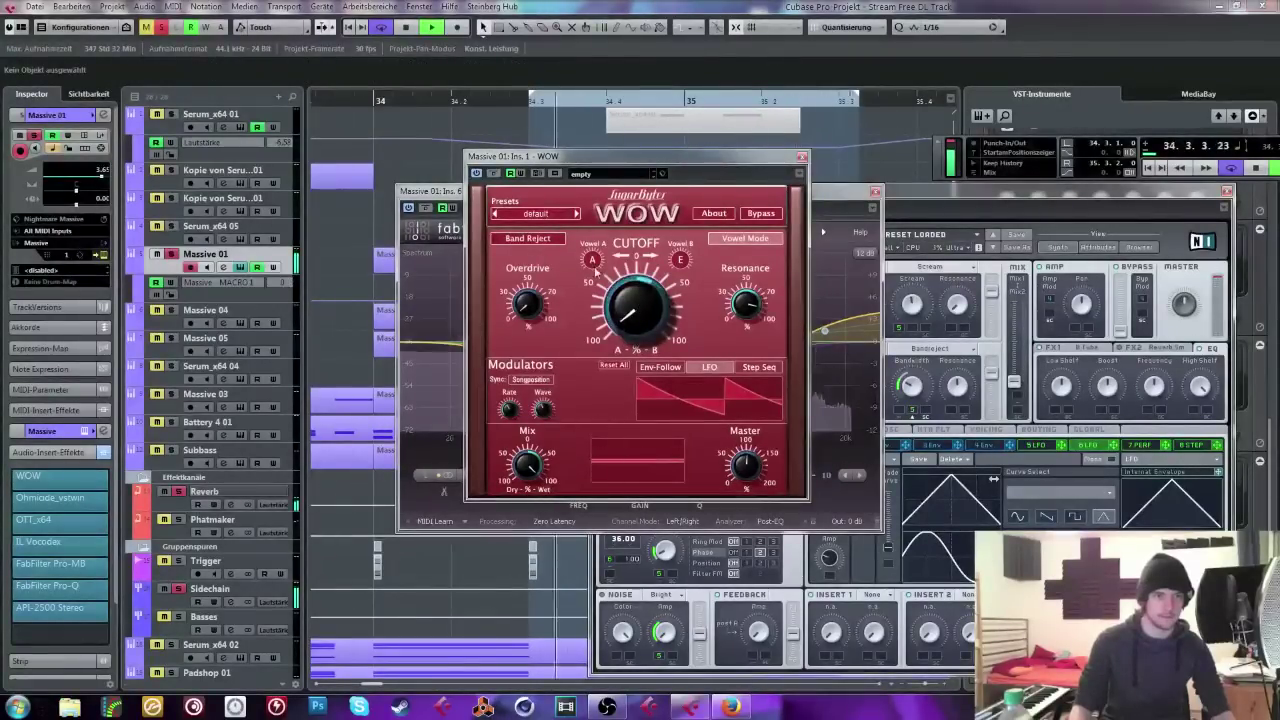
Step: Set WOW's Vowel A to U and Vowel B to A, then solo Massive 01 and close the plug-in
{"action": "left_click_drag", "start_coordinate": [595, 268], "coordinate": [596, 282]}
{"action": "left_click_drag", "start_coordinate": [681, 262], "coordinate": [682, 280]}
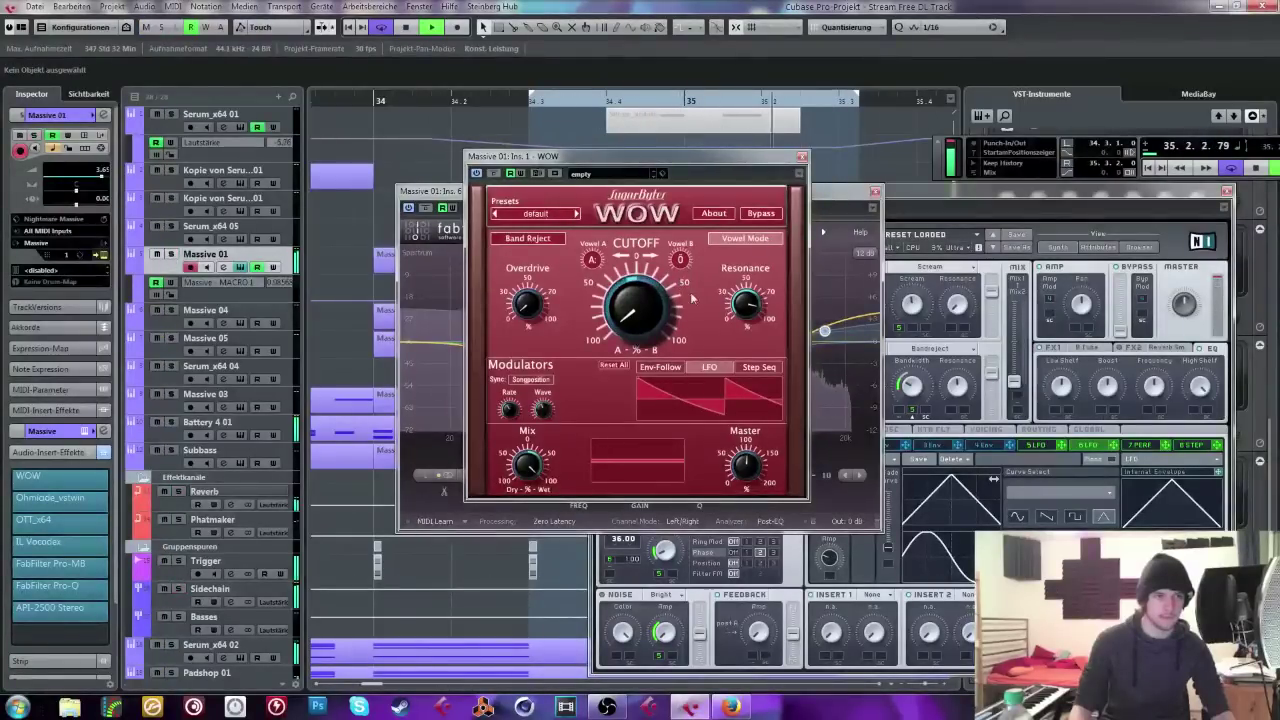
{"action": "left_click_drag", "start_coordinate": [681, 261], "coordinate": [694, 224]}
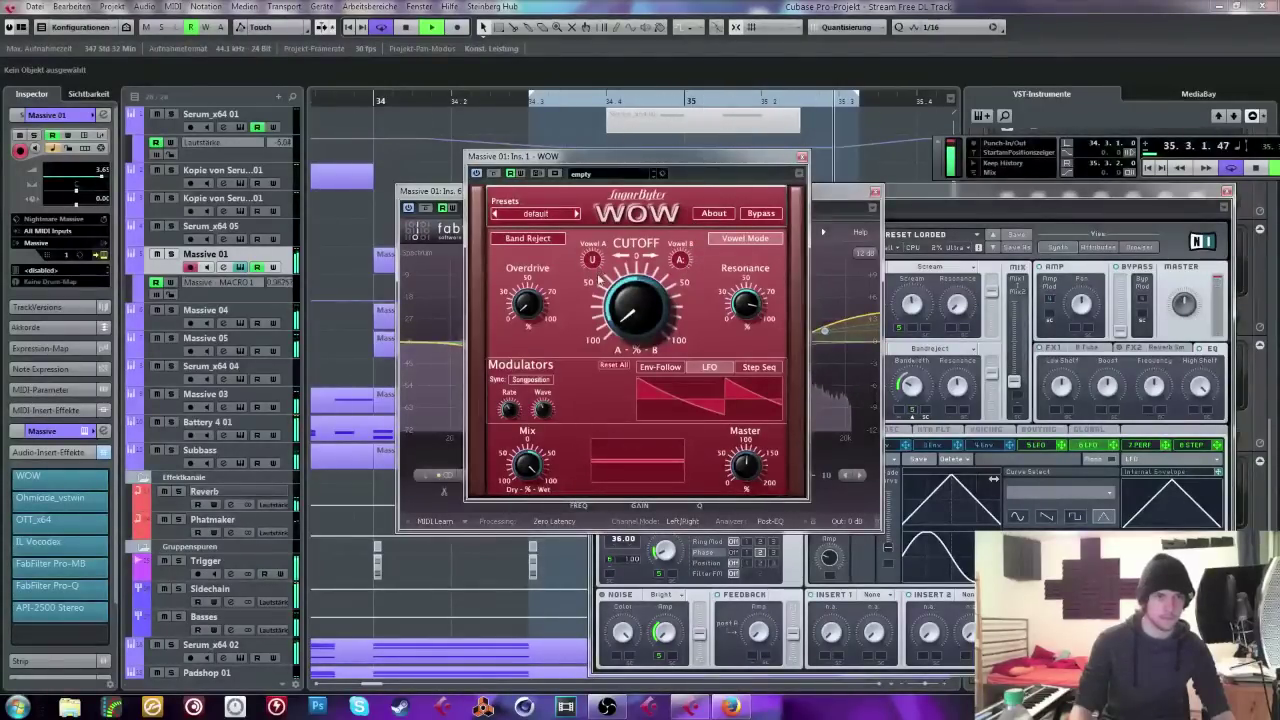
{"action": "left_click_drag", "start_coordinate": [592, 259], "coordinate": [598, 287]}
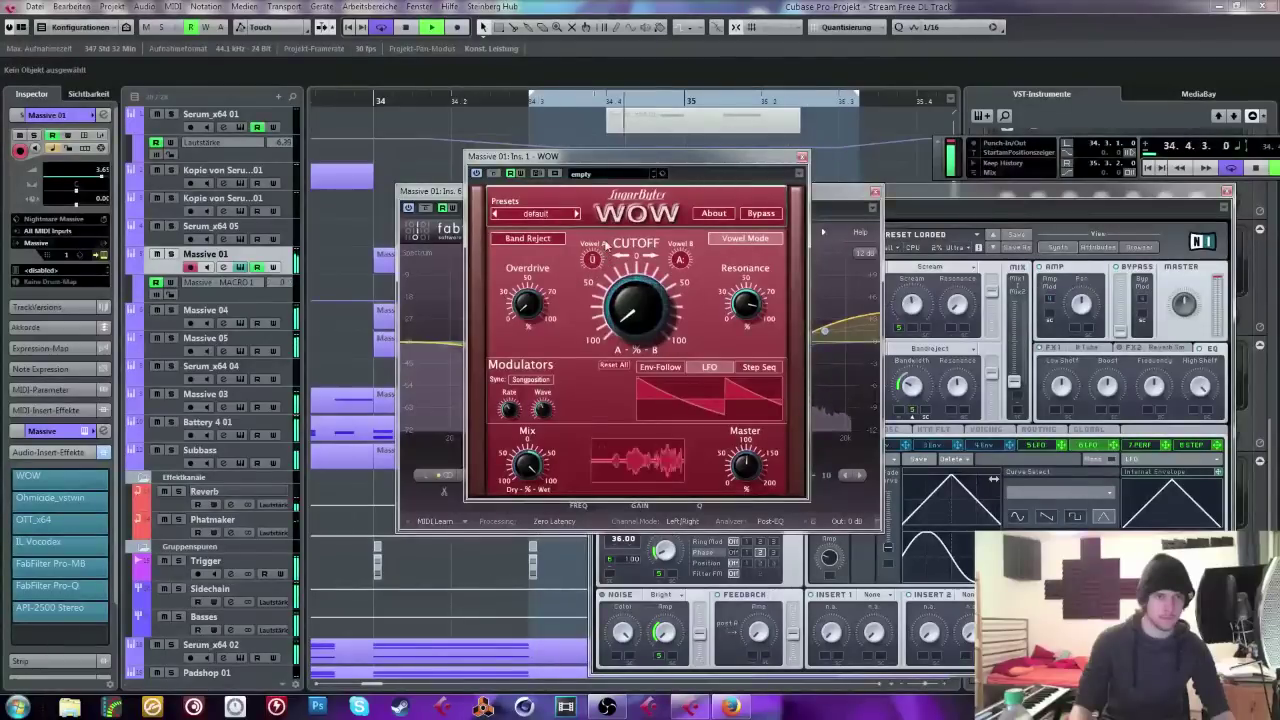
{"action": "left_click", "coordinate": [171, 254]}
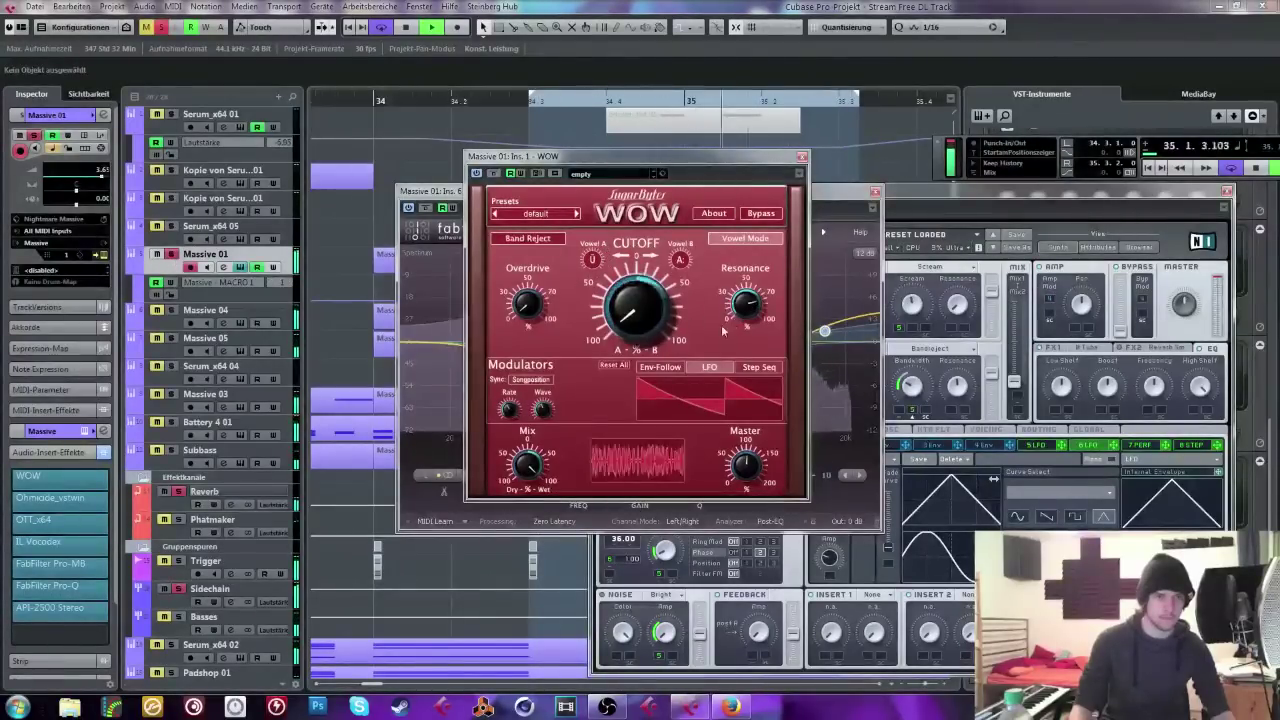
{"action": "left_click", "coordinate": [802, 157]}
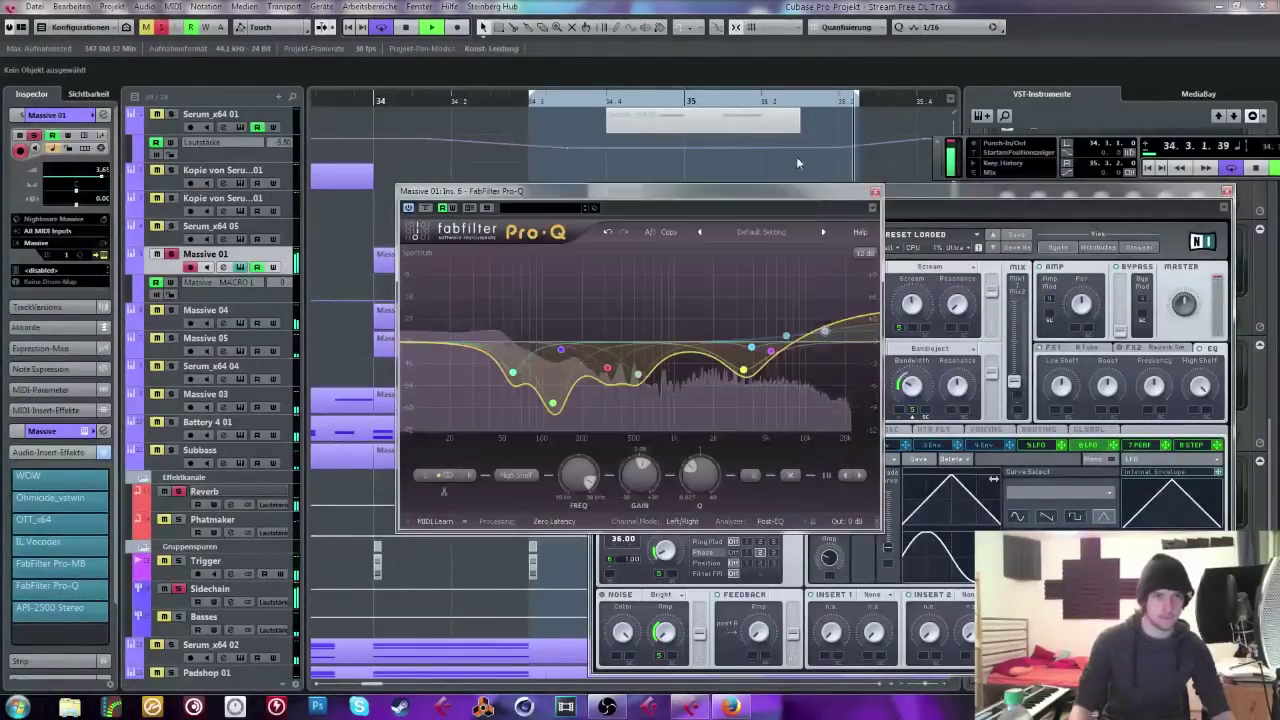
Step: Modulate the Boost and Frequency of Massive's EQ with LFO 5 and audition the loop
{"action": "left_click", "coordinate": [938, 192]}
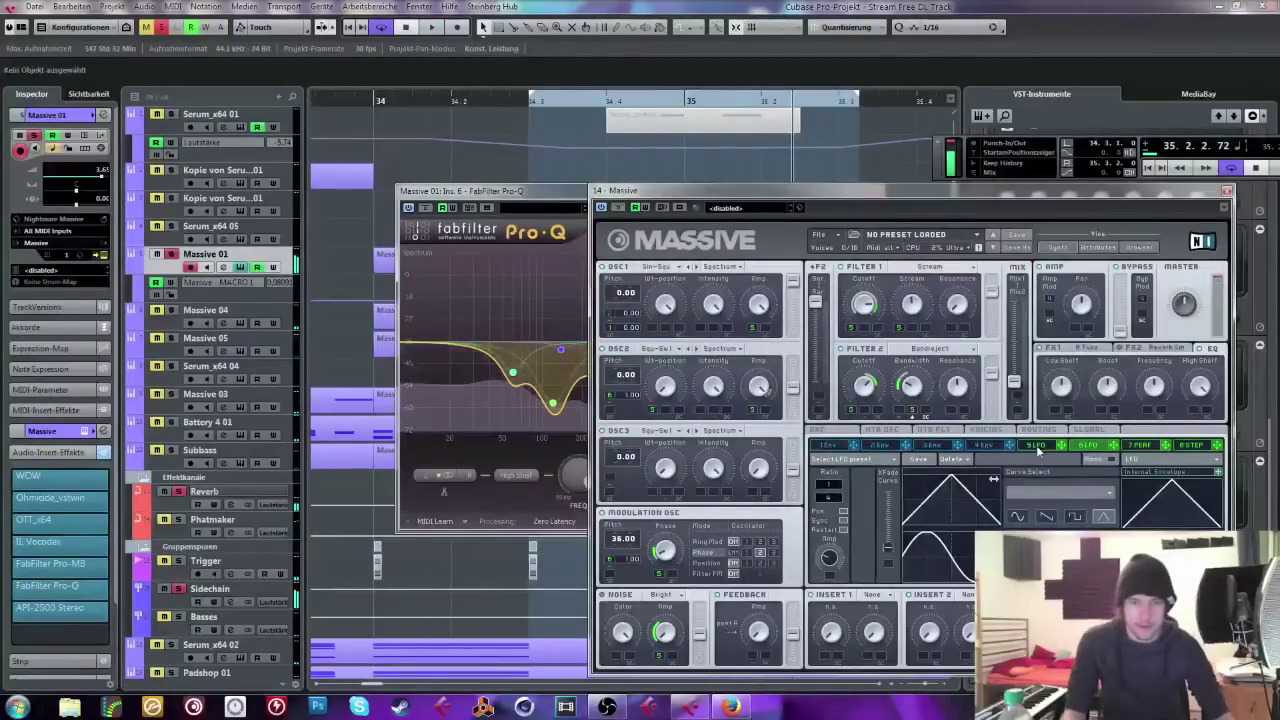
{"action": "left_click", "coordinate": [1100, 445]}
{"action": "left_click", "coordinate": [1101, 447]}
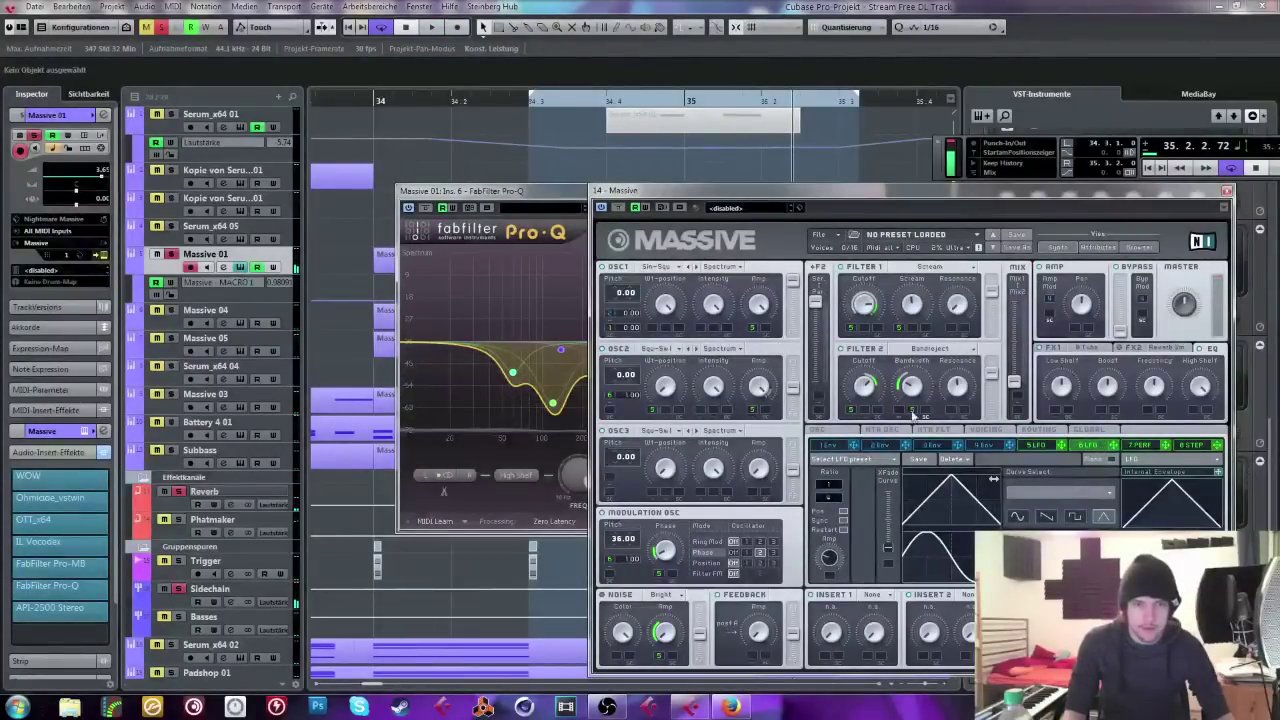
{"action": "left_click", "coordinate": [1036, 445]}
{"action": "key", "text": "space"}
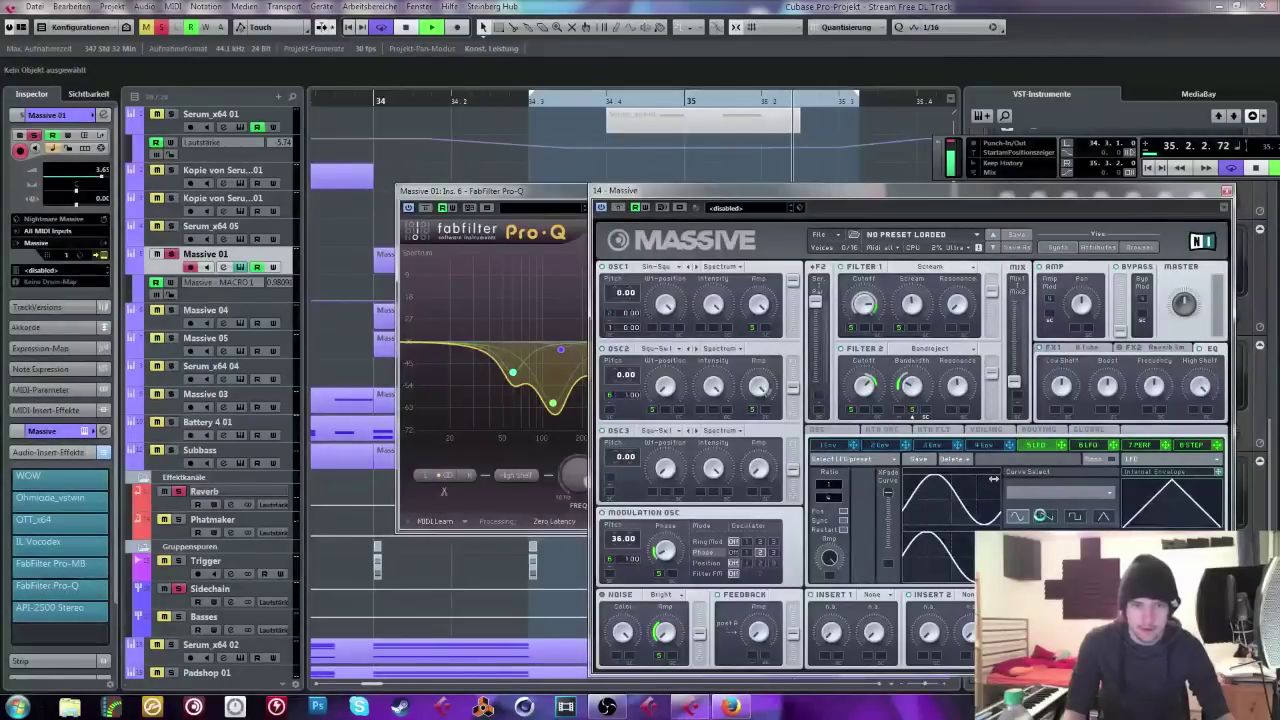
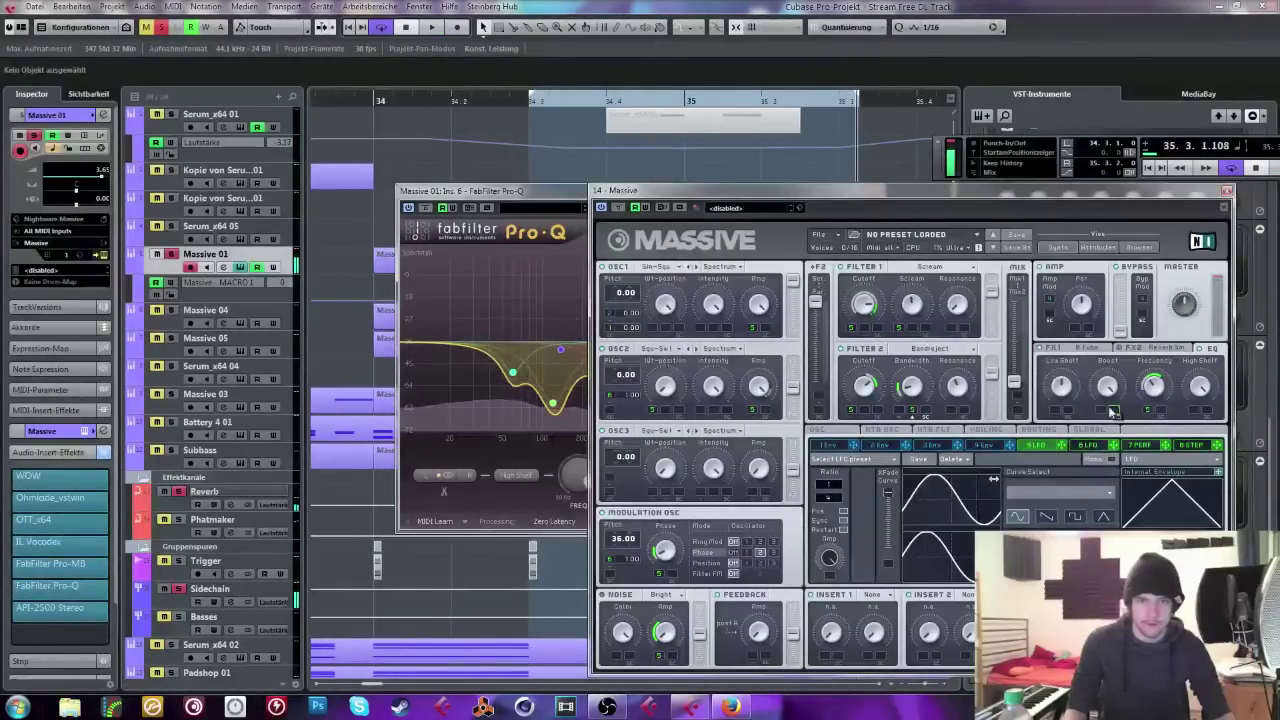
{"action": "key", "text": "space"}
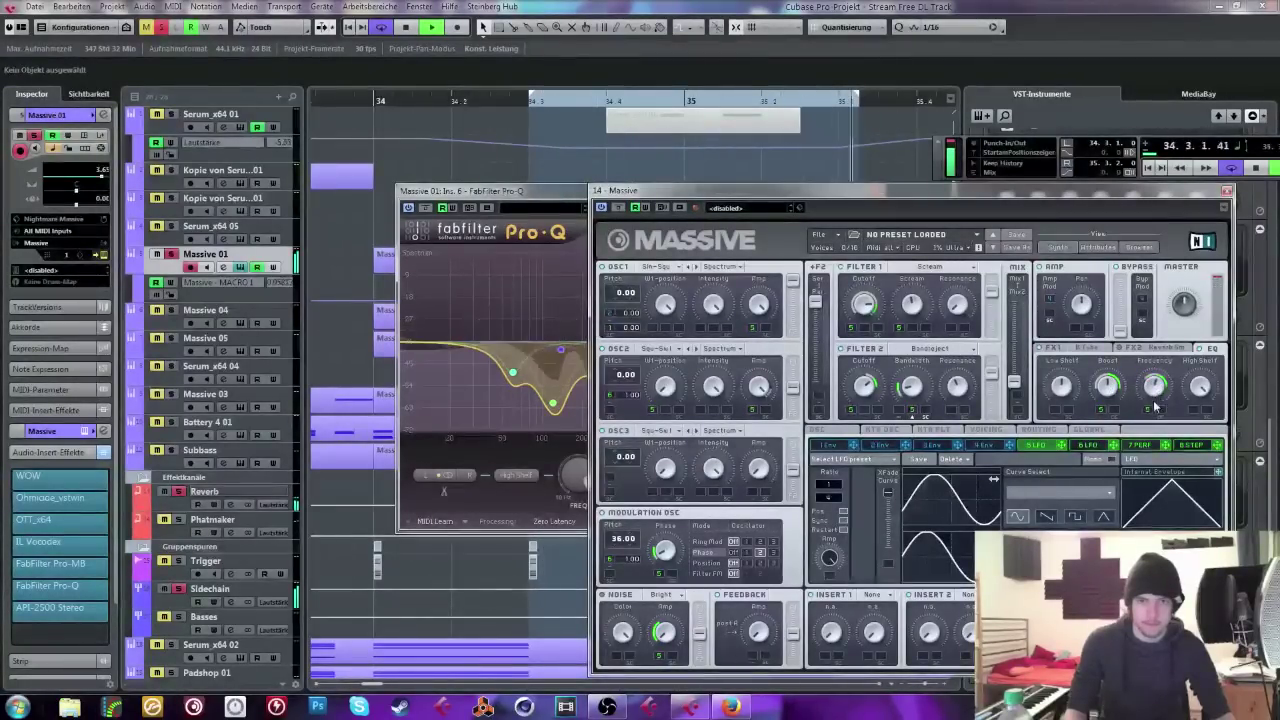
{"action": "key", "text": "space"}
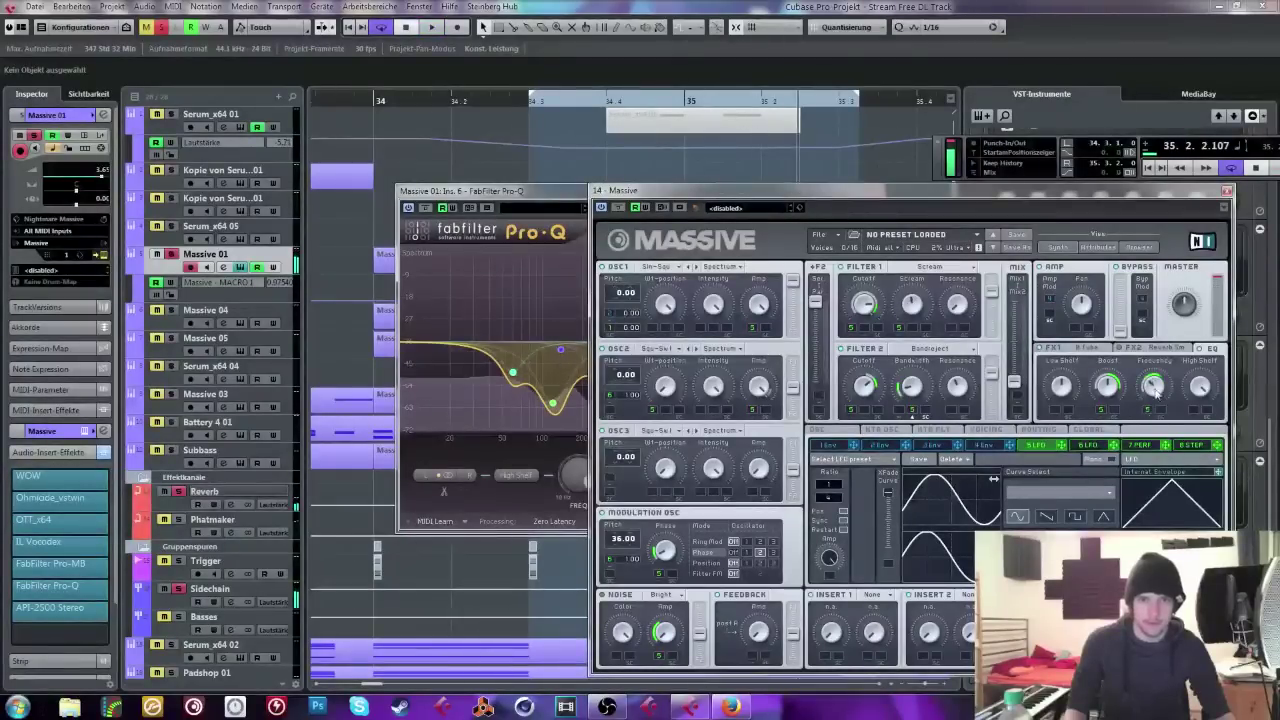
{"action": "key", "text": "space"}
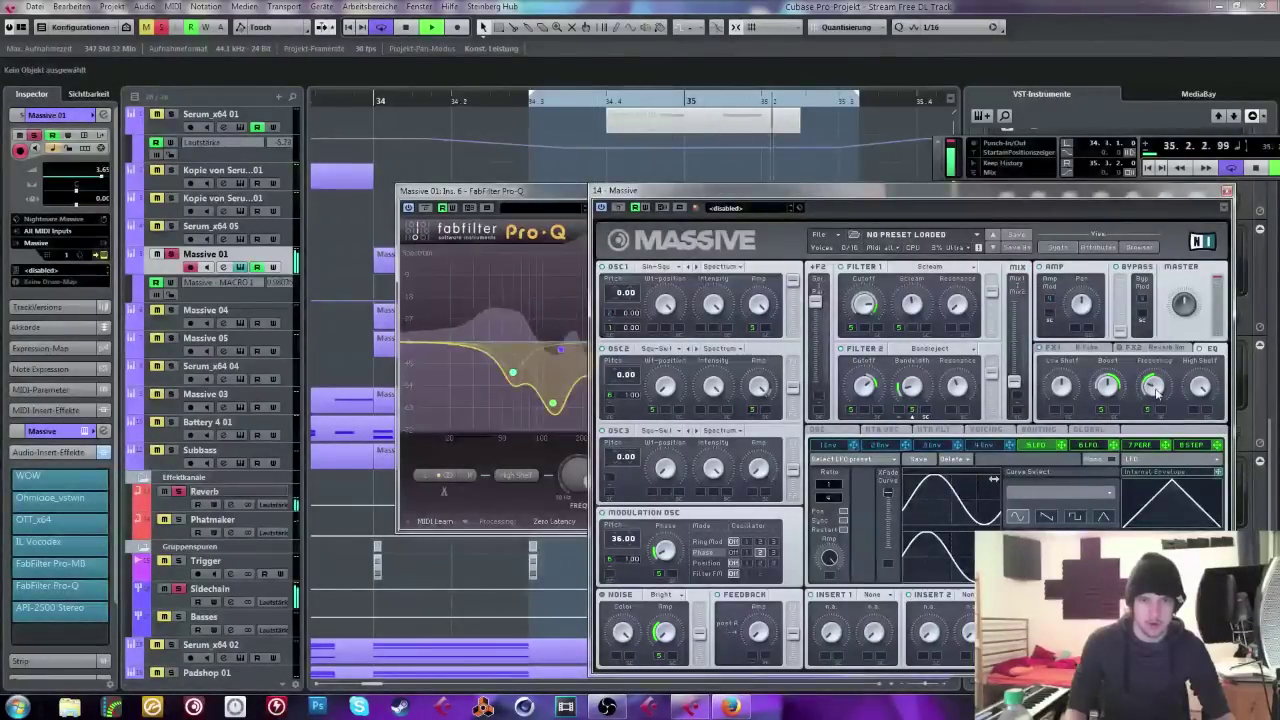
{"action": "mouse_move", "coordinate": [531, 390]}
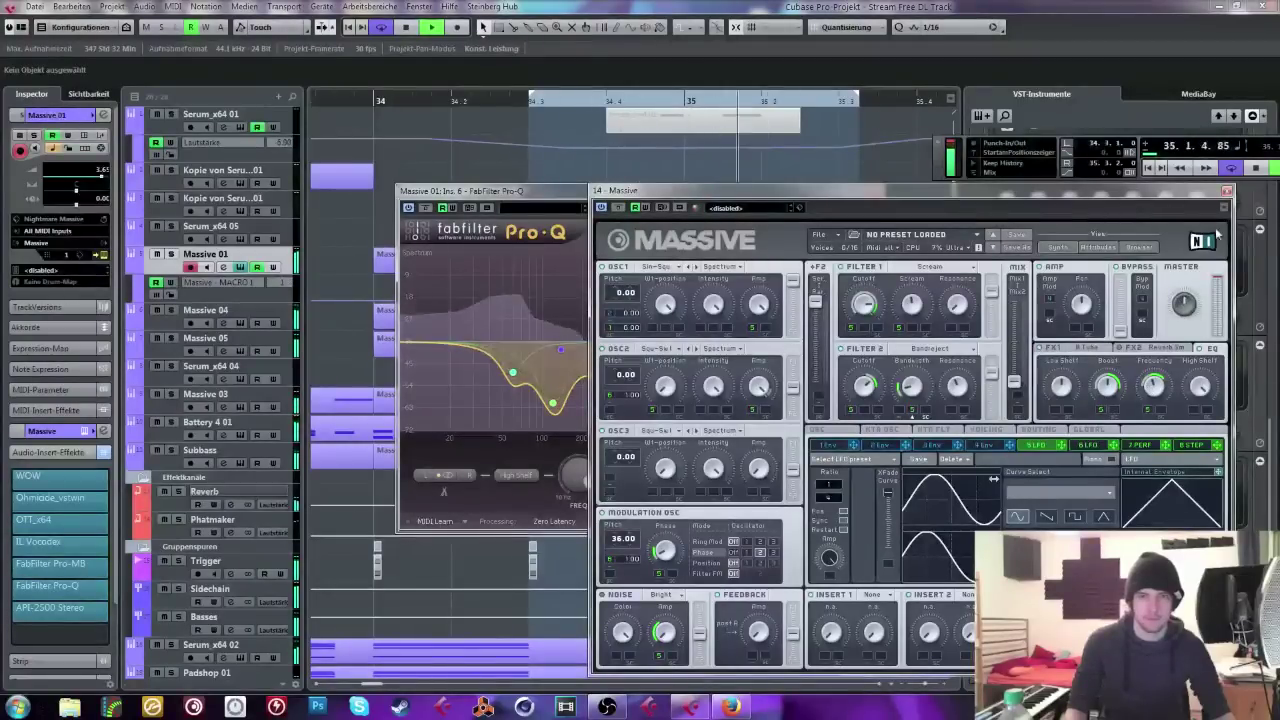
Step: In the Massive 01 part, delete the note after 35.1 and lengthen the remaining A0 note so it ends at 35.2.1
{"action": "left_click", "coordinate": [1227, 190]}
{"action": "left_click", "coordinate": [945, 192]}
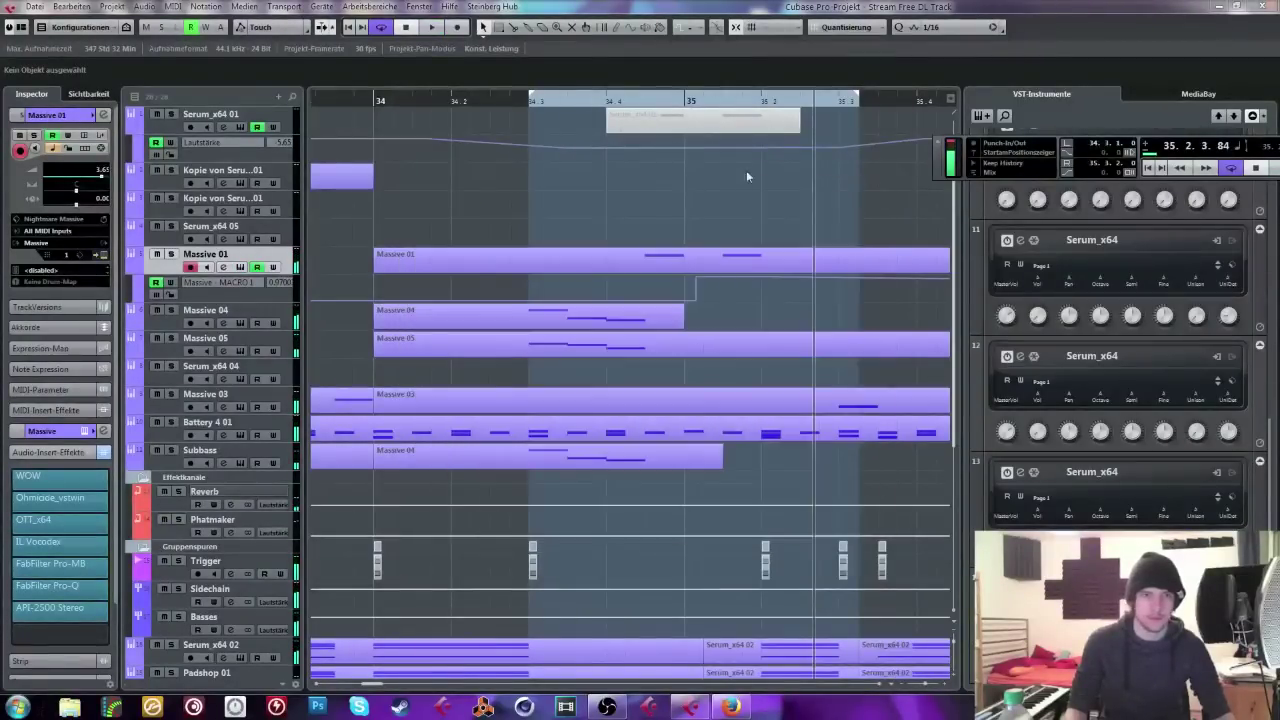
{"action": "double_click", "coordinate": [664, 258]}
{"action": "left_click", "coordinate": [461, 424]}
{"action": "key", "text": "Delete"}
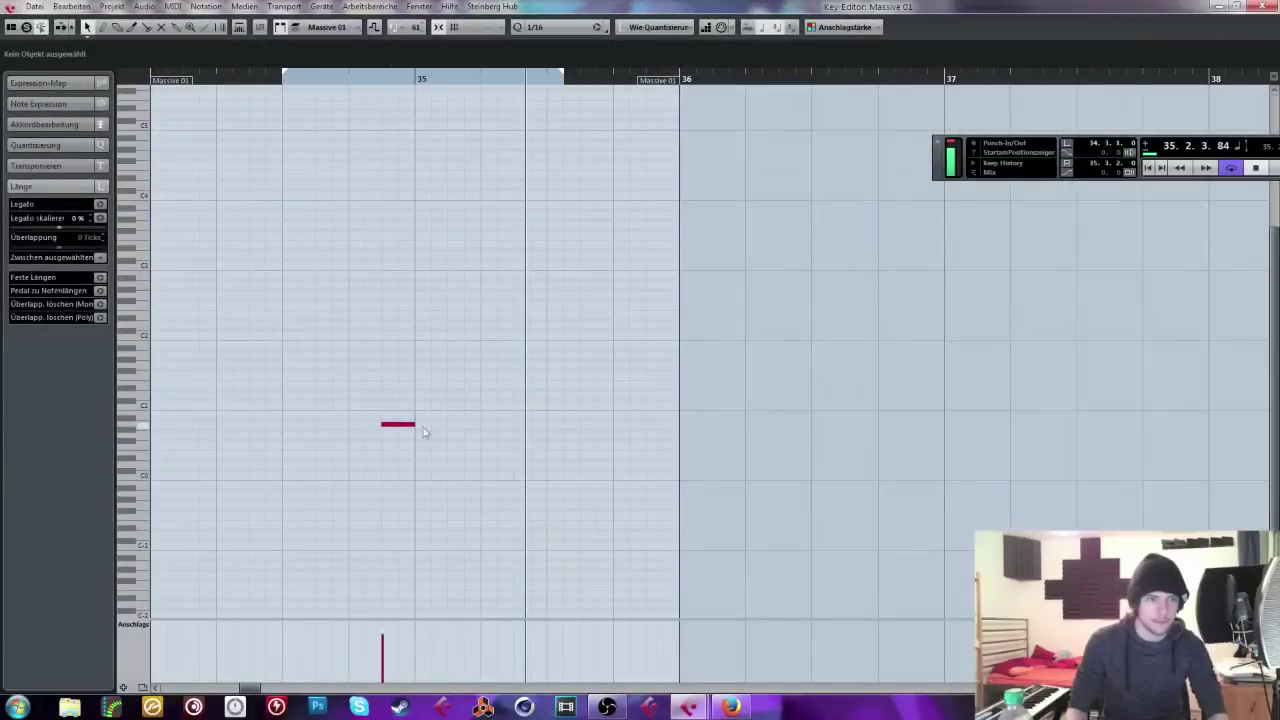
{"action": "left_click_drag", "start_coordinate": [414, 425], "coordinate": [481, 426]}
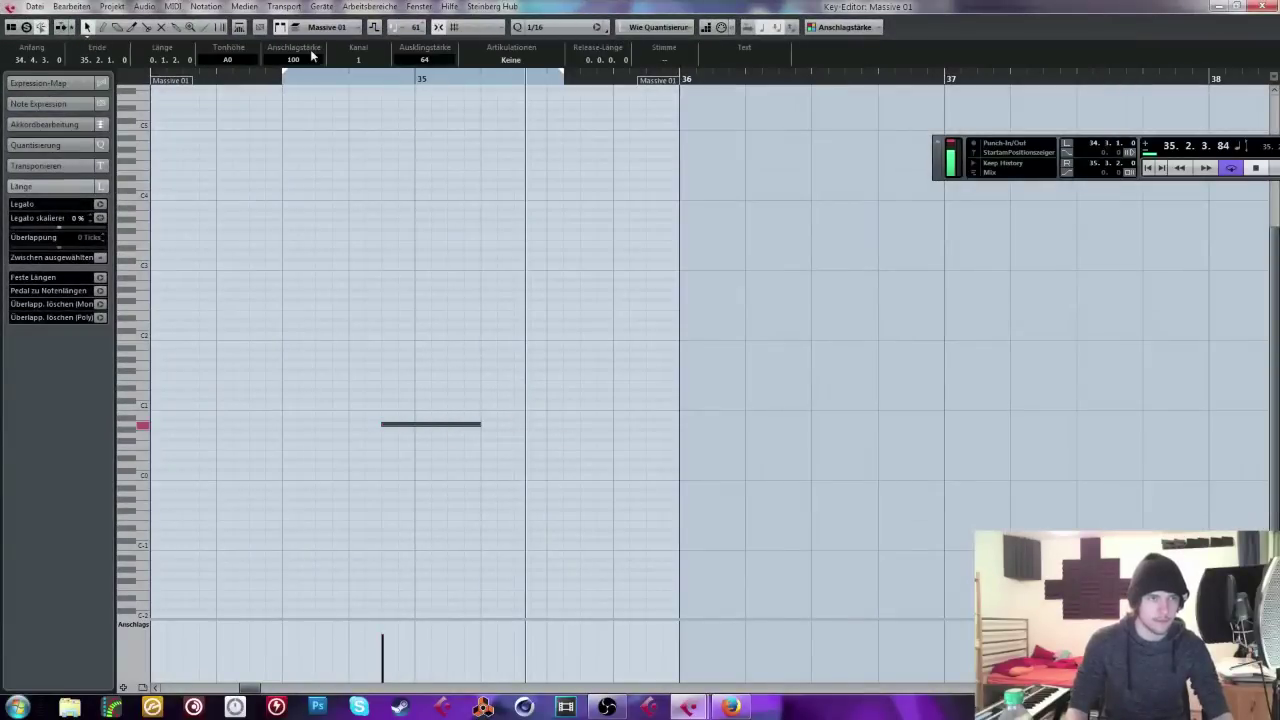
{"action": "left_click", "coordinate": [578, 121]}
{"action": "key", "text": "Escape"}
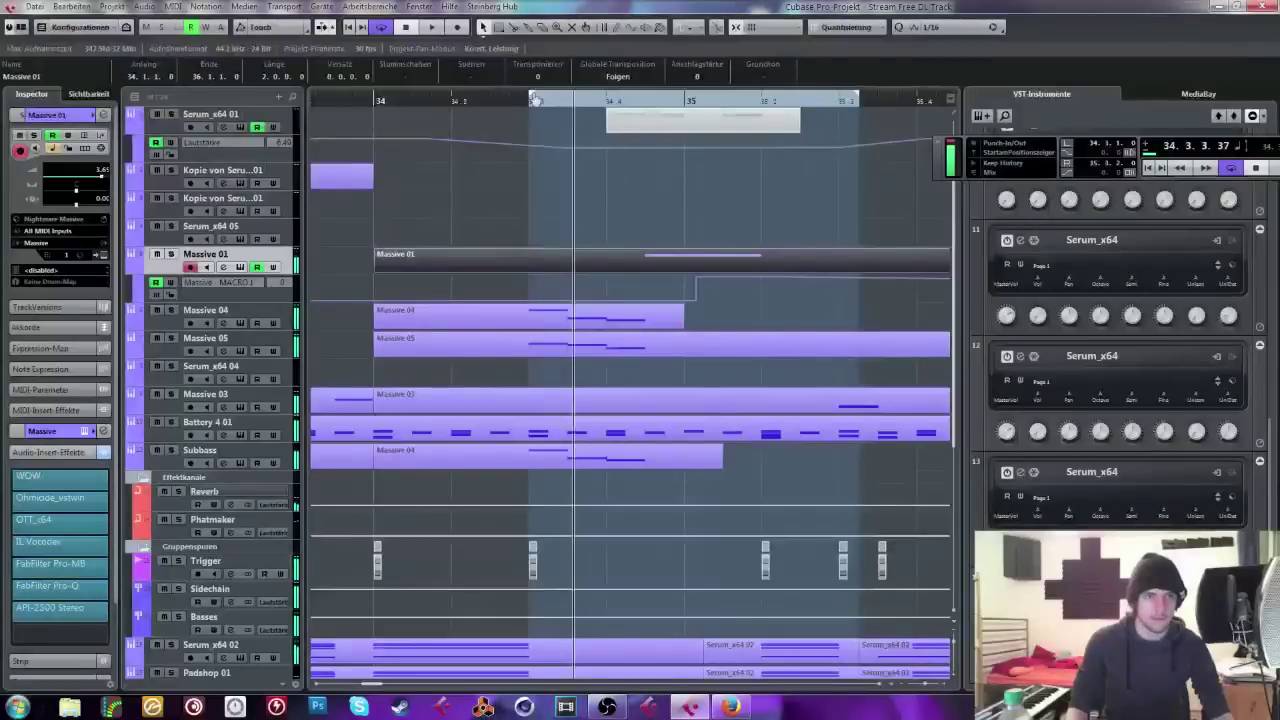
Step: Solo Massive 01, change the second curve of LFO 5 in Massive and move its XFade Curve fully to that curve
{"action": "left_click", "coordinate": [535, 99]}
{"action": "left_click", "coordinate": [171, 255]}
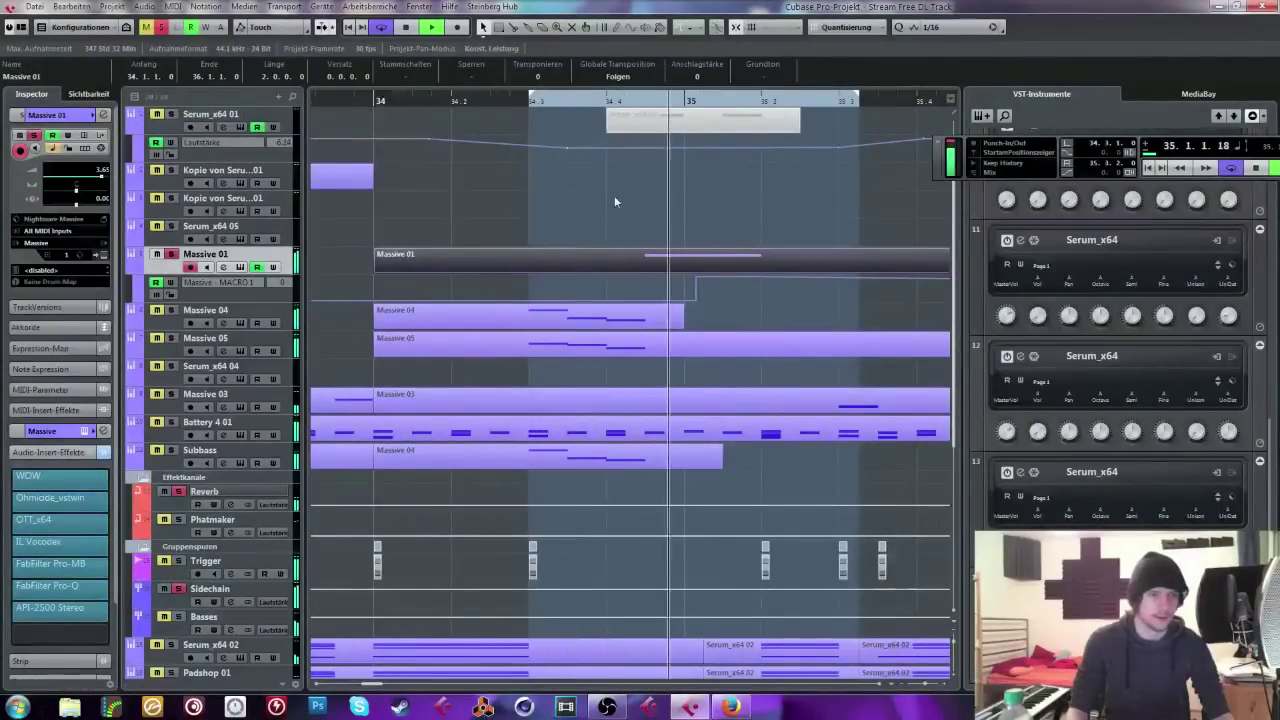
{"action": "left_click", "coordinate": [85, 136]}
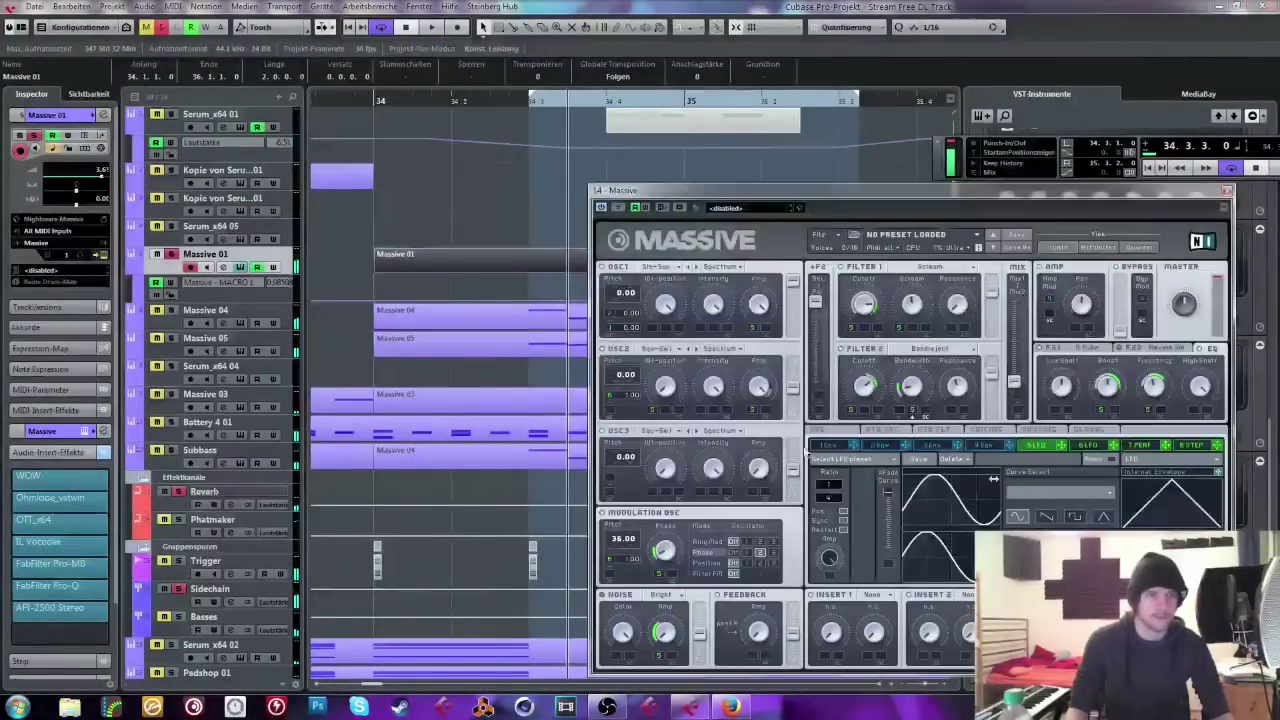
{"action": "left_click", "coordinate": [1060, 549]}
{"action": "left_click", "coordinate": [1042, 560]}
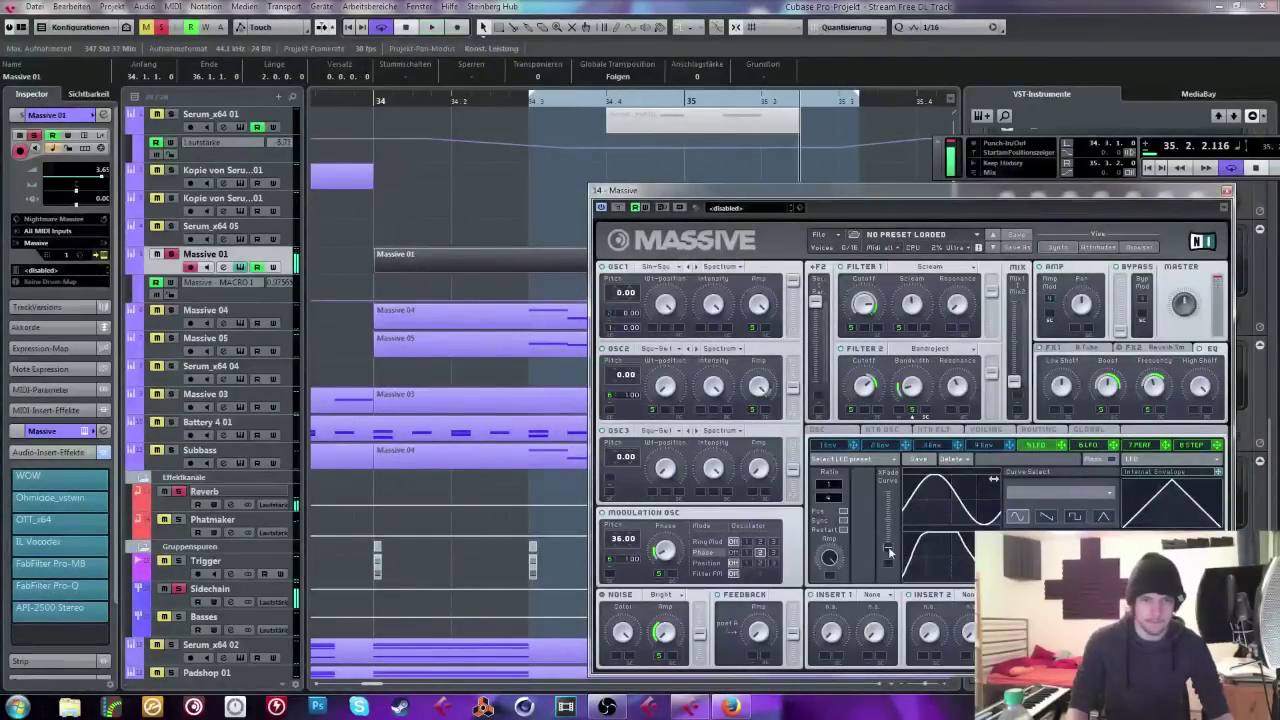
Step: Raise Massive's Modulation Osc pitch to 43.00 with a pitch modulation amount of -7.00 while looping playback
{"action": "left_click", "coordinate": [607, 100]}
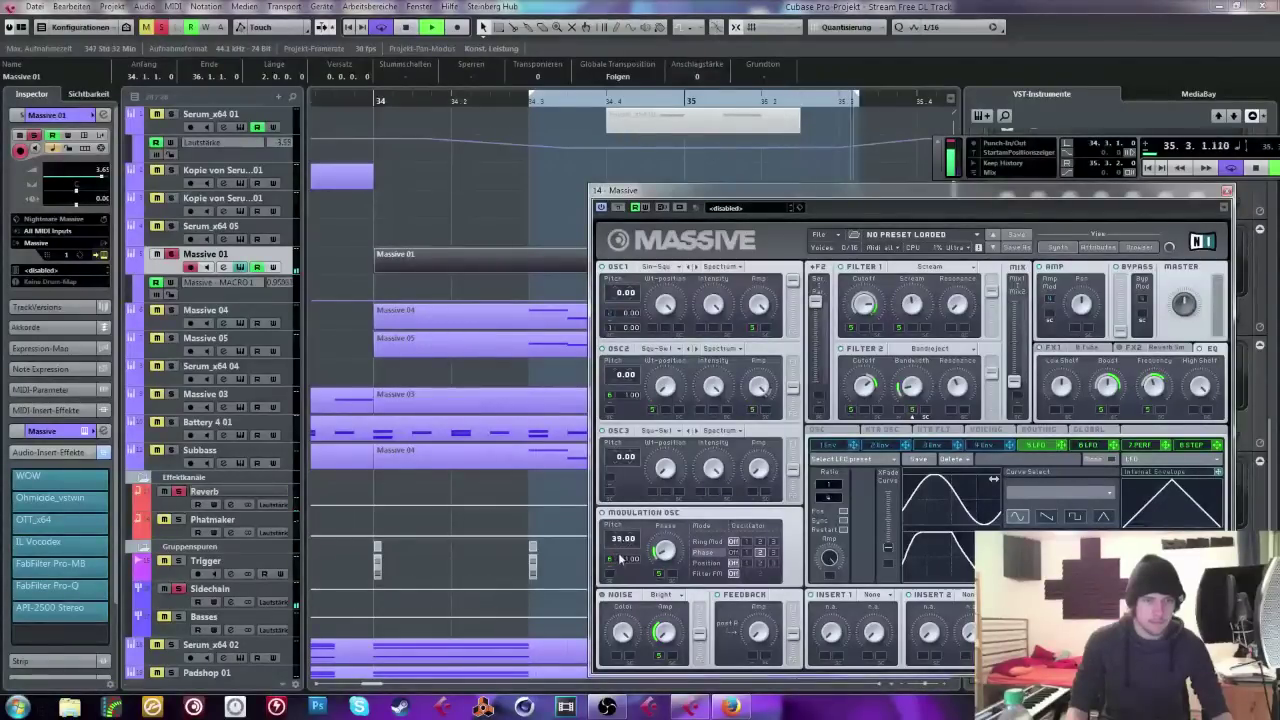
{"action": "left_click_drag", "start_coordinate": [619, 559], "coordinate": [622, 554]}
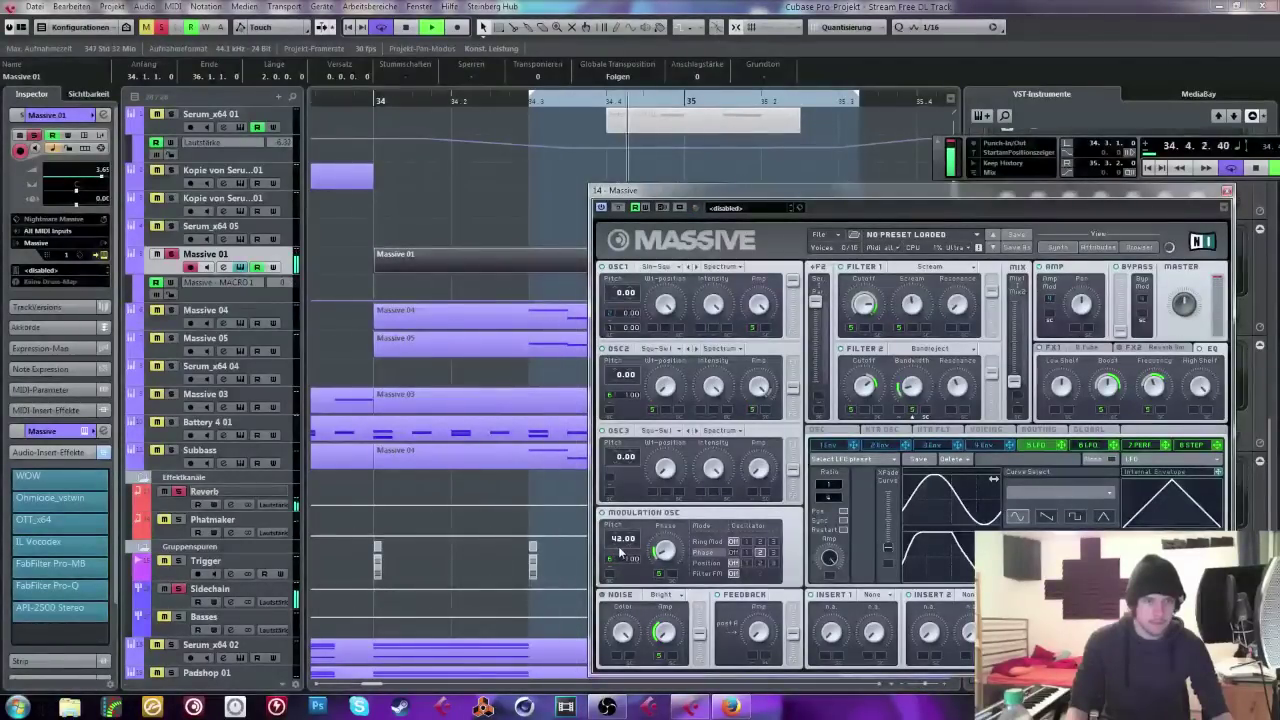
{"action": "scroll", "coordinate": [617, 542], "scroll_direction": "up", "scroll_amount": 1}
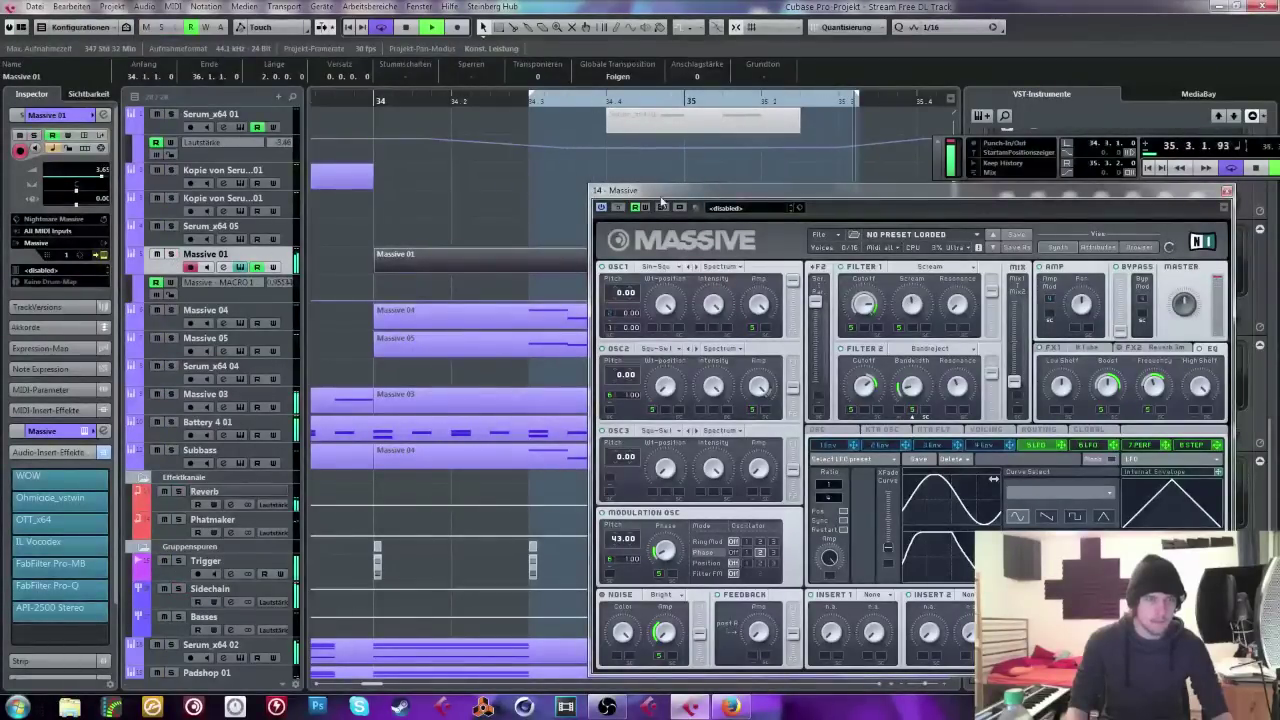
{"action": "key", "text": "space"}
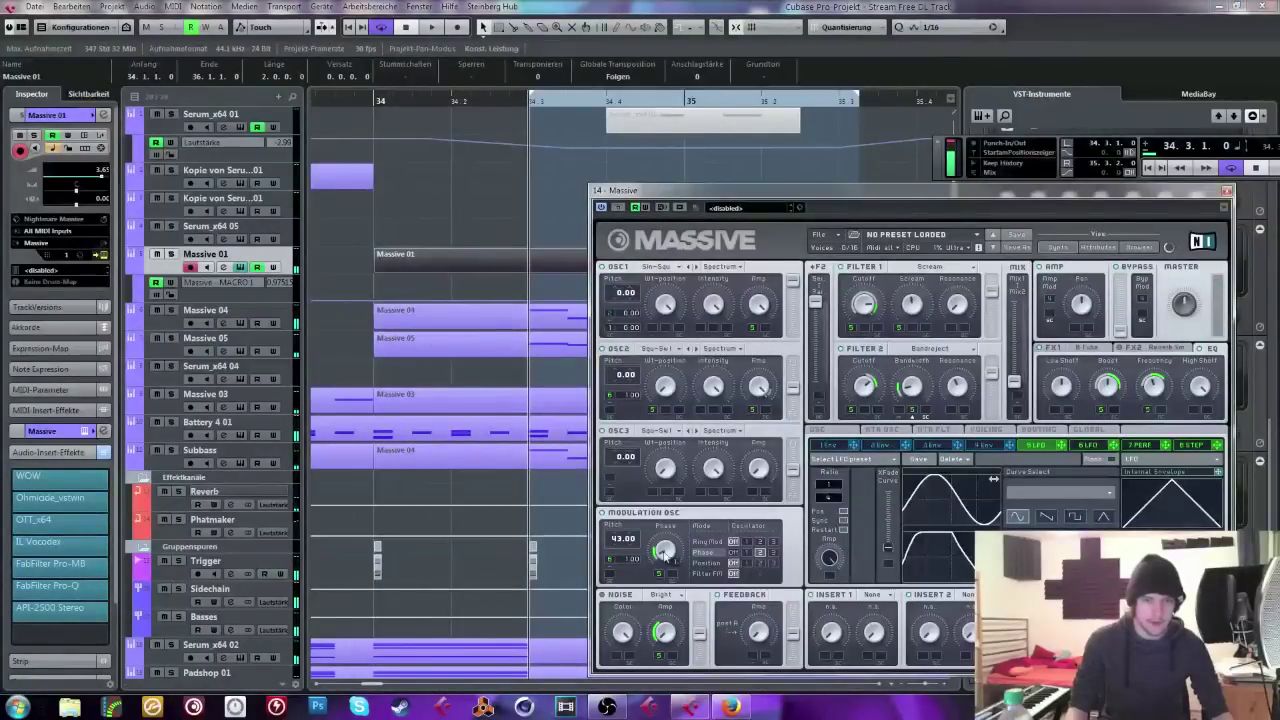
{"action": "key", "text": "space"}
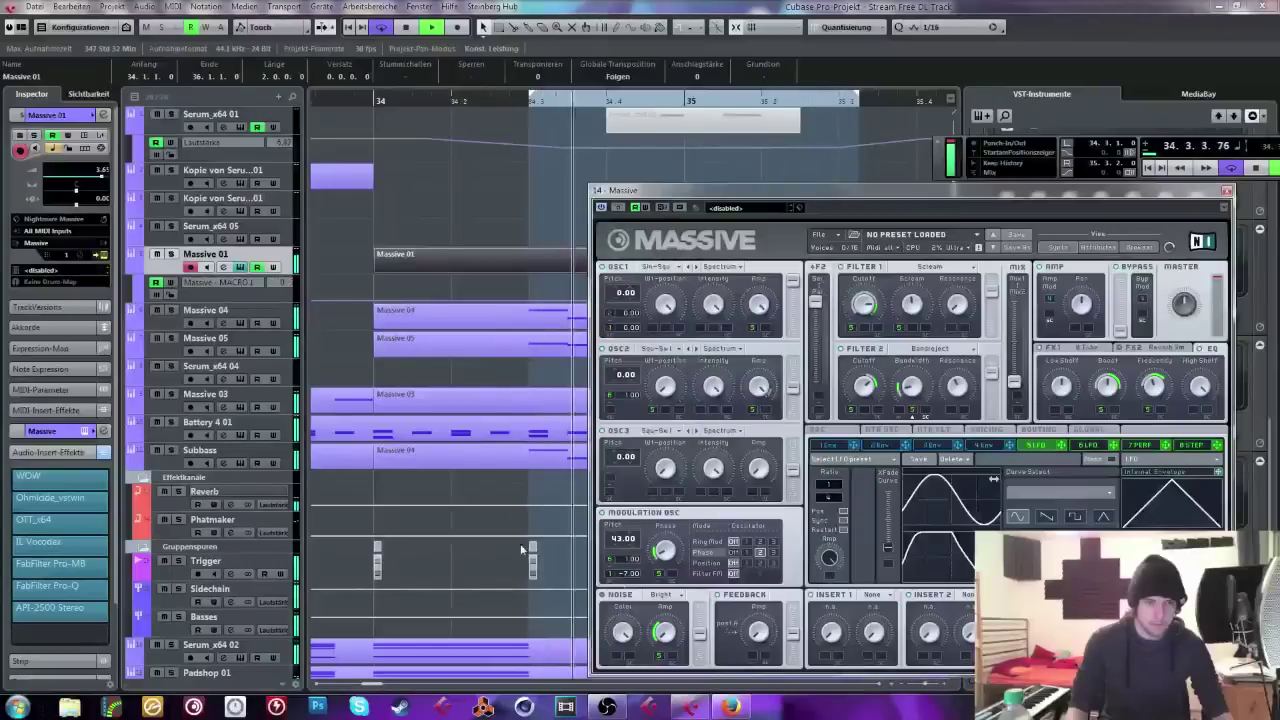
Step: Give LFO 6 a falling saw curve with XFade on the first curve, and compare Massive 01 soloed and in the mix
{"action": "key", "text": "s"}
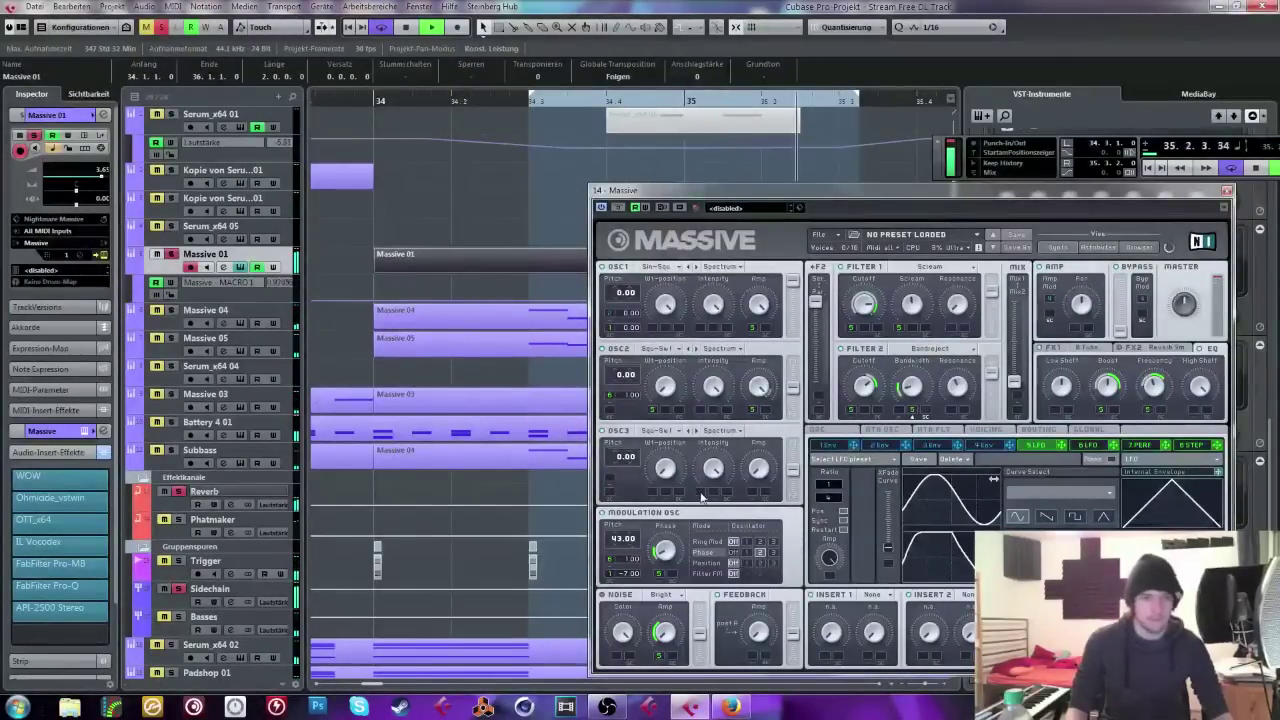
{"action": "left_click", "coordinate": [1094, 447]}
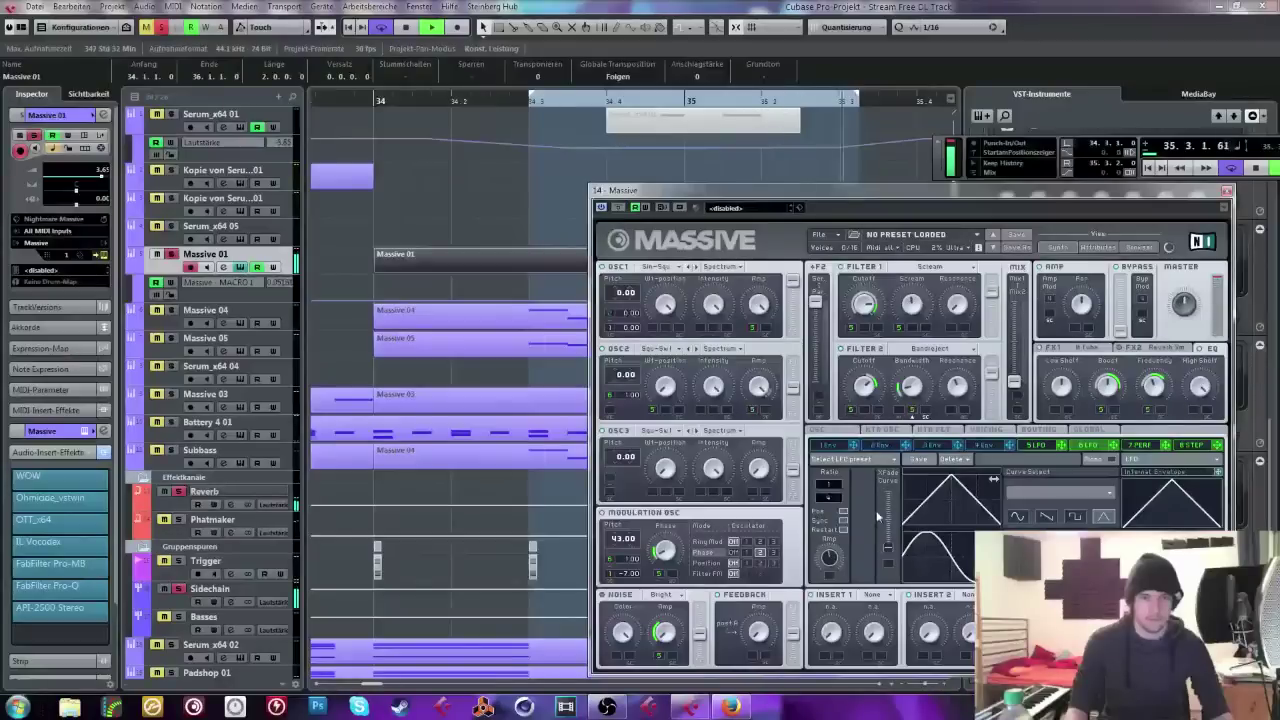
{"action": "left_click", "coordinate": [1045, 516]}
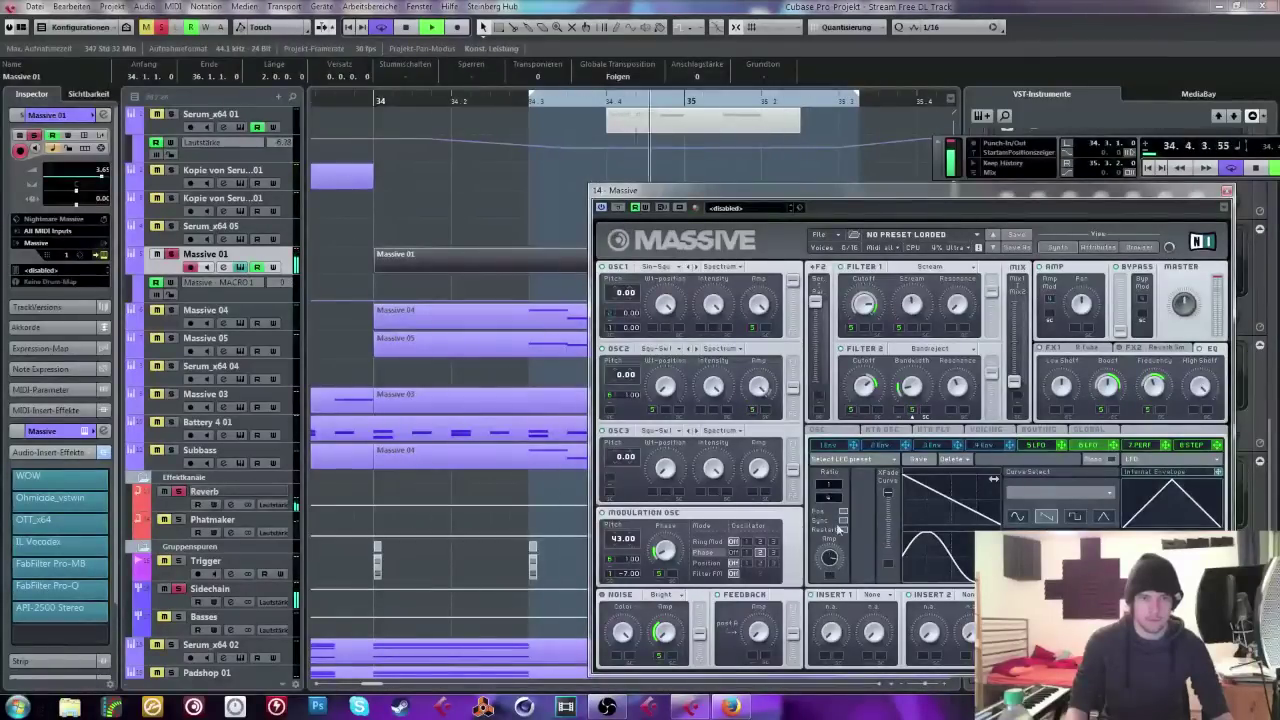
{"action": "left_click", "coordinate": [171, 256]}
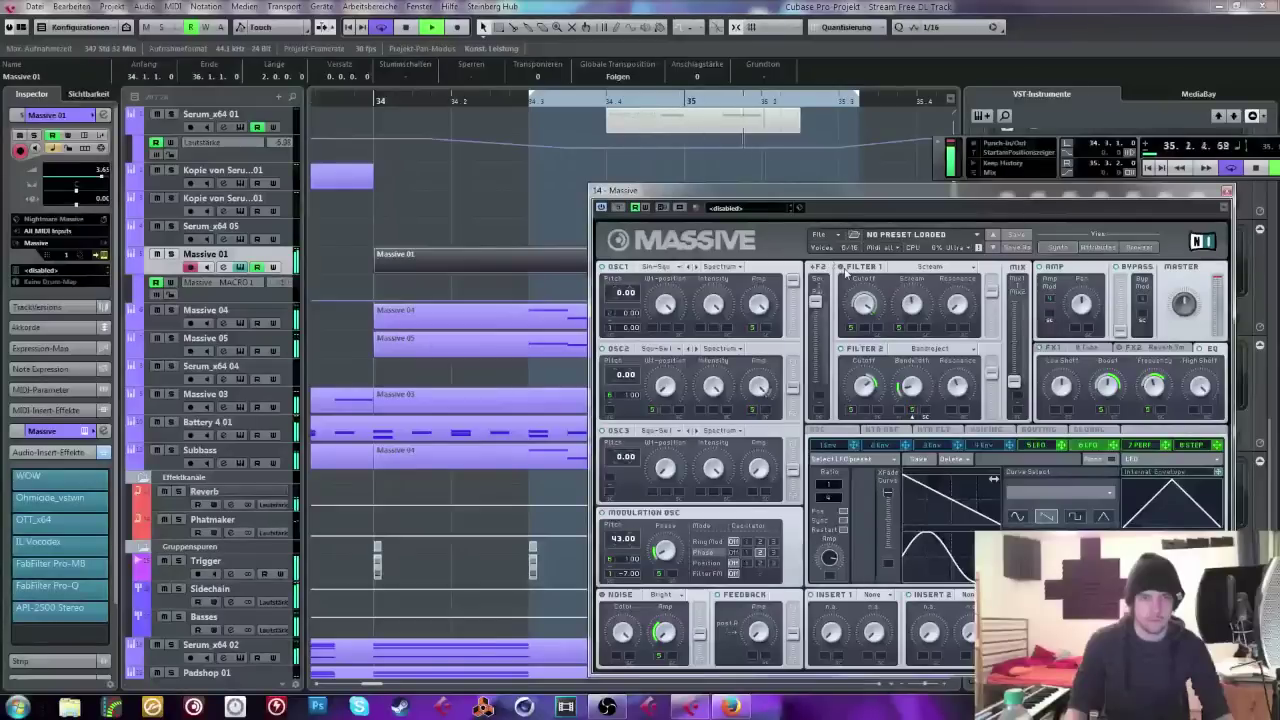
{"action": "left_click", "coordinate": [171, 254]}
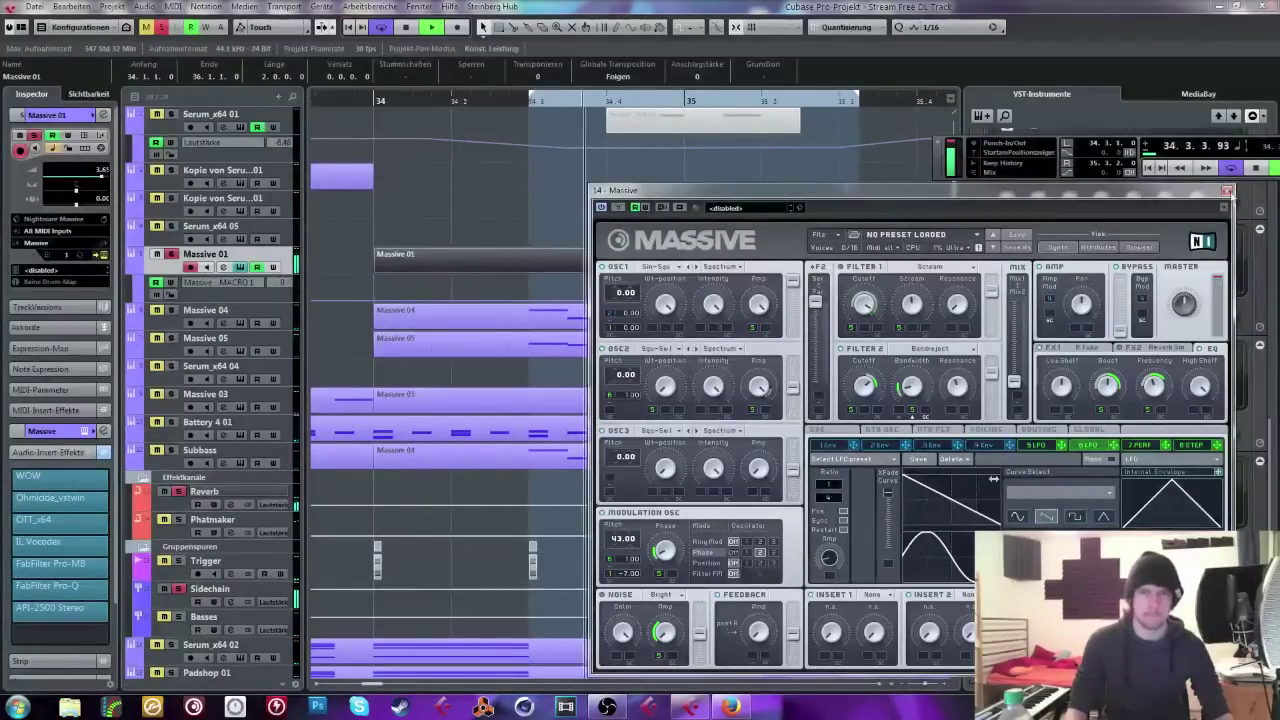
{"action": "left_click", "coordinate": [1228, 191]}
{"action": "key", "text": "space"}
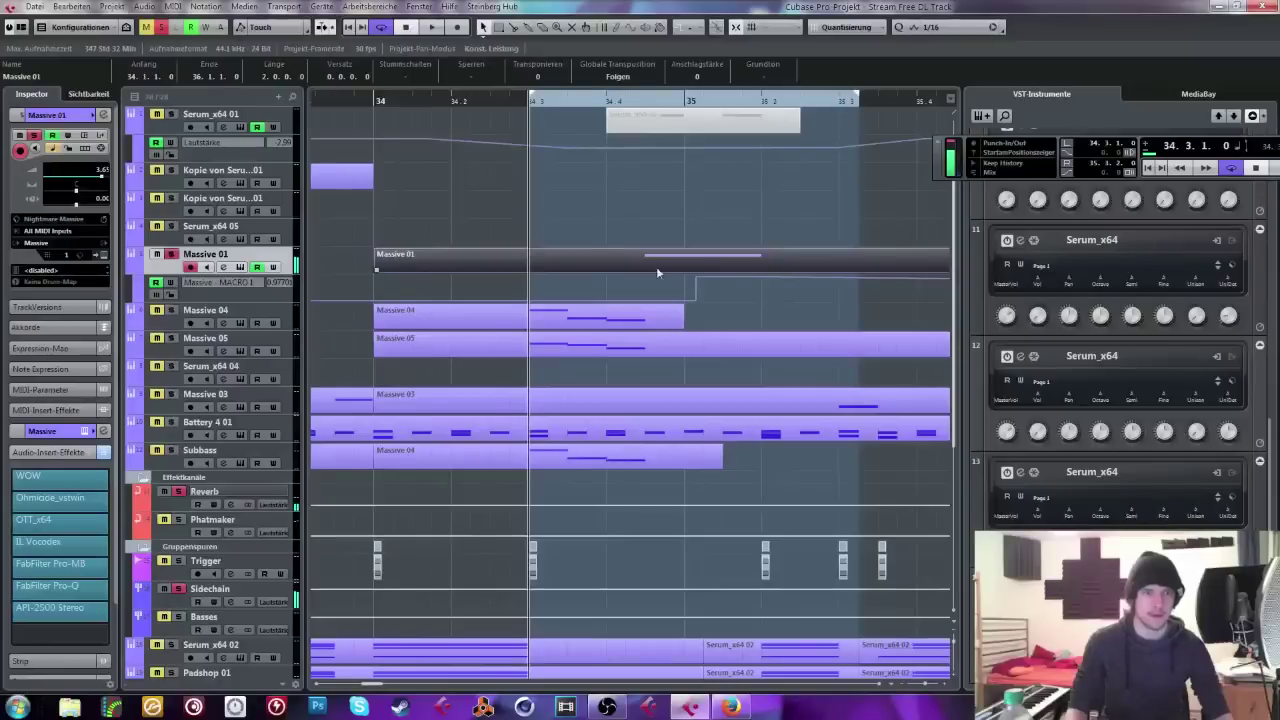
Step: Load the Glitch2 plug-in into the eighth insert slot of Massive 01 and play the loop
{"action": "left_click", "coordinate": [56, 632]}
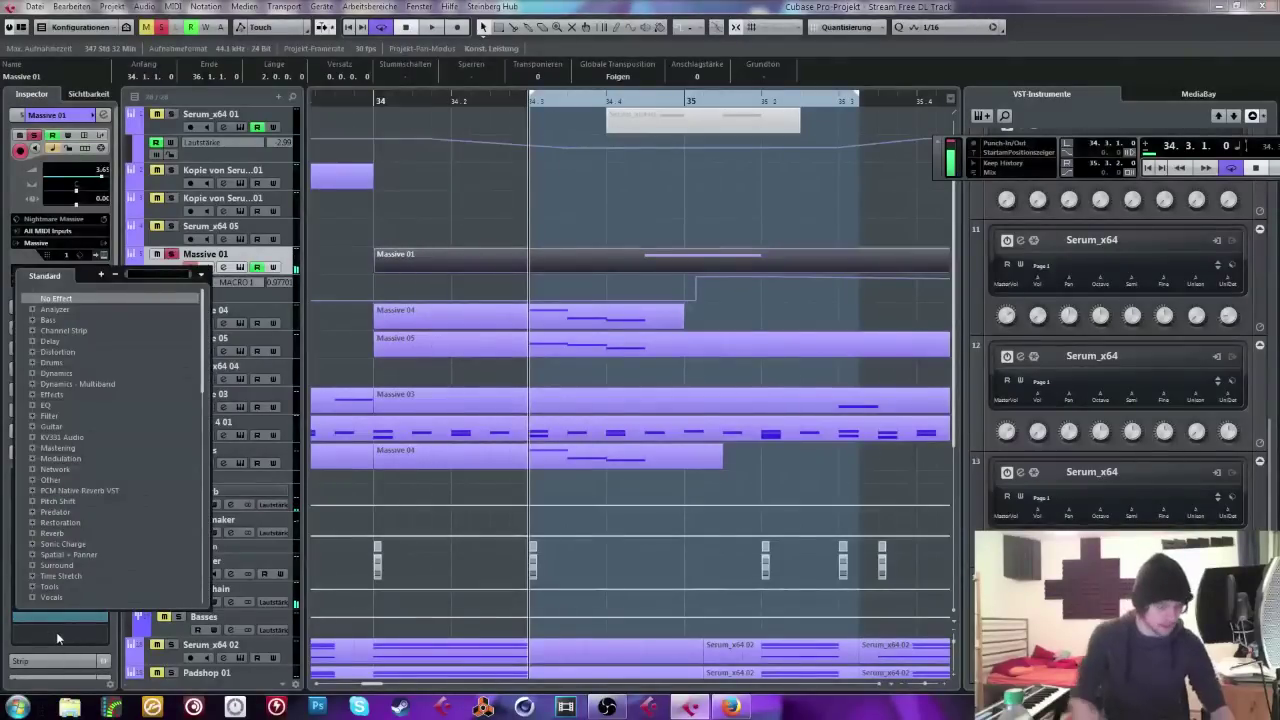
{"action": "type", "text": "glitch"}
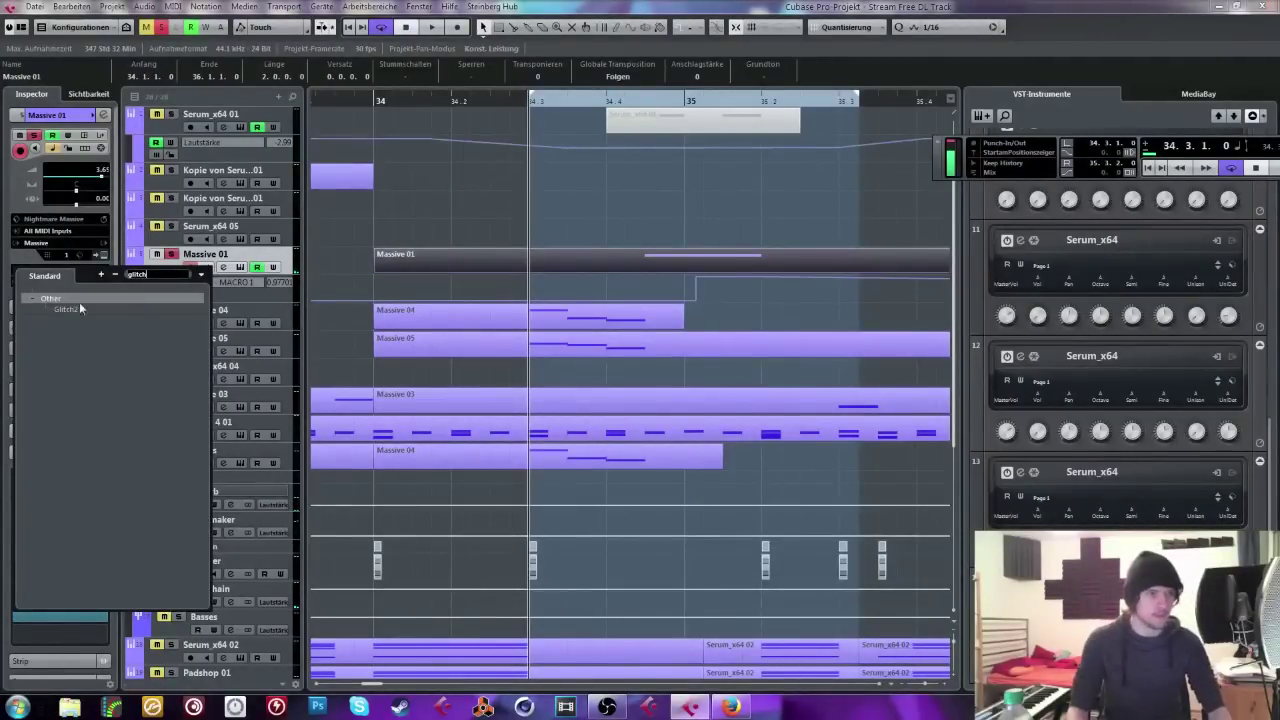
{"action": "left_click", "coordinate": [79, 308]}
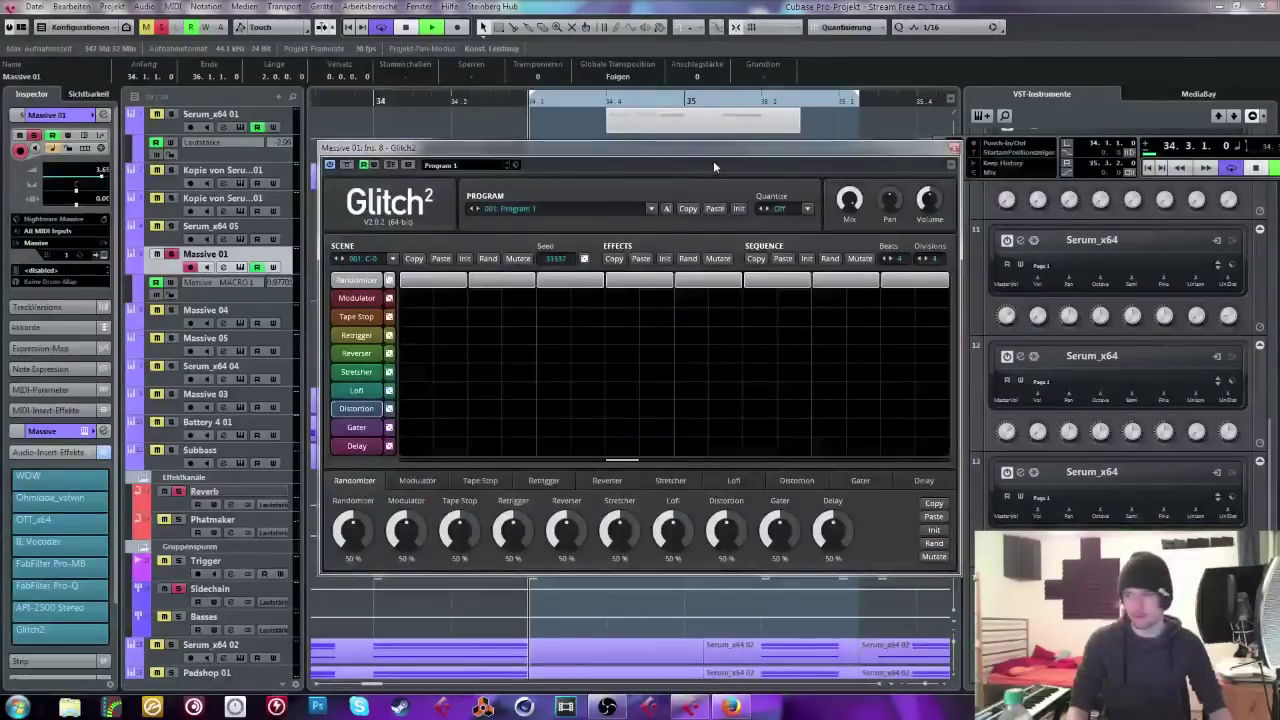
{"action": "key", "text": "space"}
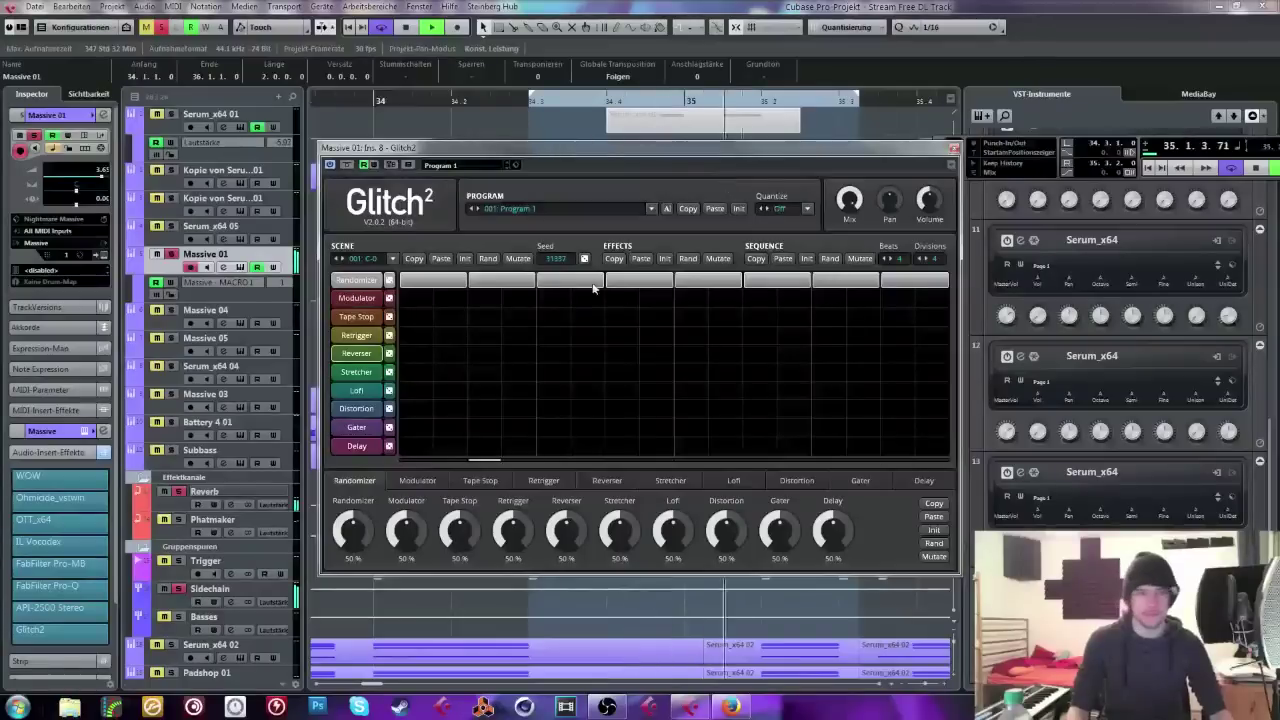
Step: Clear the Glitch2 scene, place a two-step Tape Stop block from step four with Slow Down at 1/8, and unsolo Massive 01
{"action": "left_click", "coordinate": [463, 259]}
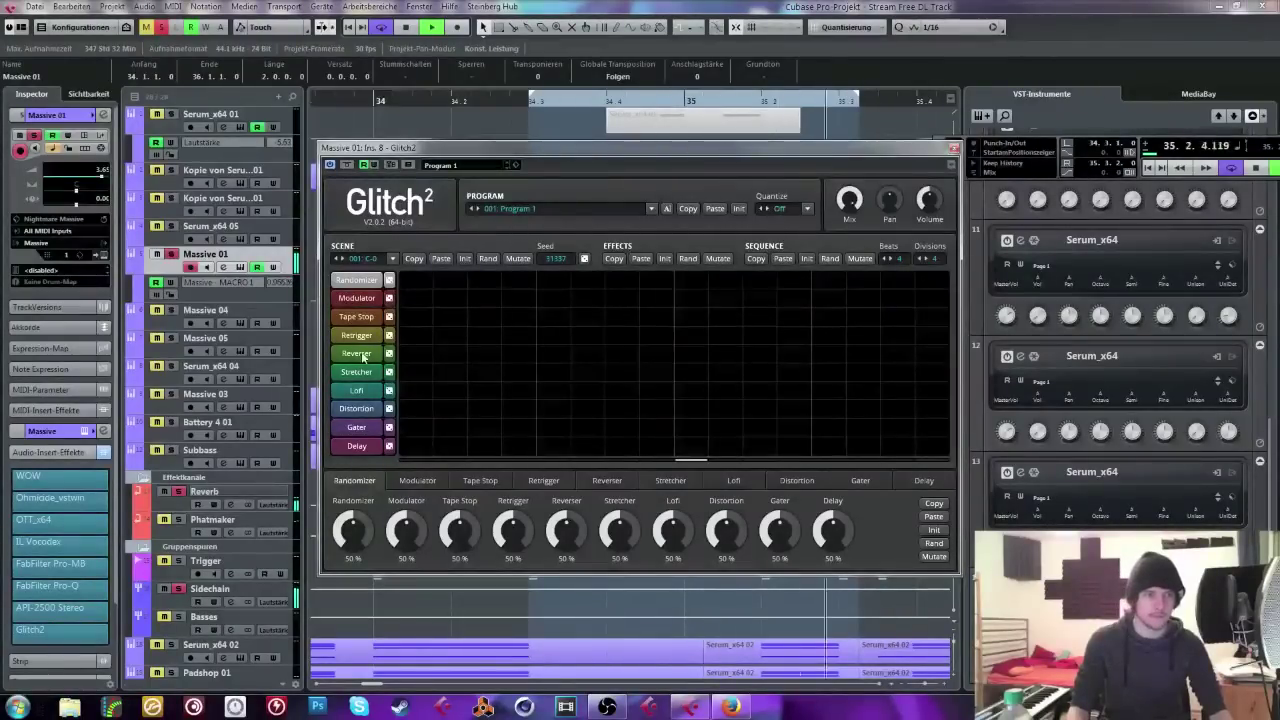
{"action": "left_click", "coordinate": [356, 316]}
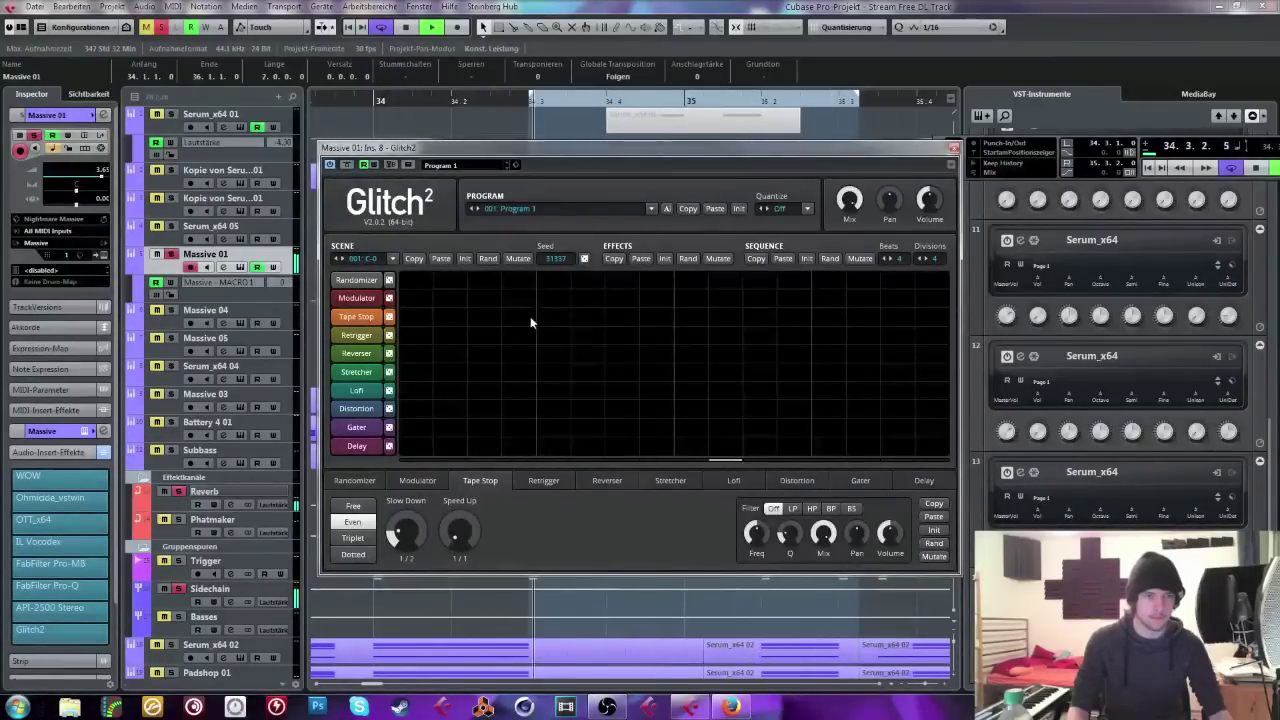
{"action": "left_click_drag", "start_coordinate": [531, 318], "coordinate": [598, 319]}
{"action": "left_click", "coordinate": [606, 318]}
{"action": "left_click_drag", "start_coordinate": [472, 318], "coordinate": [525, 320]}
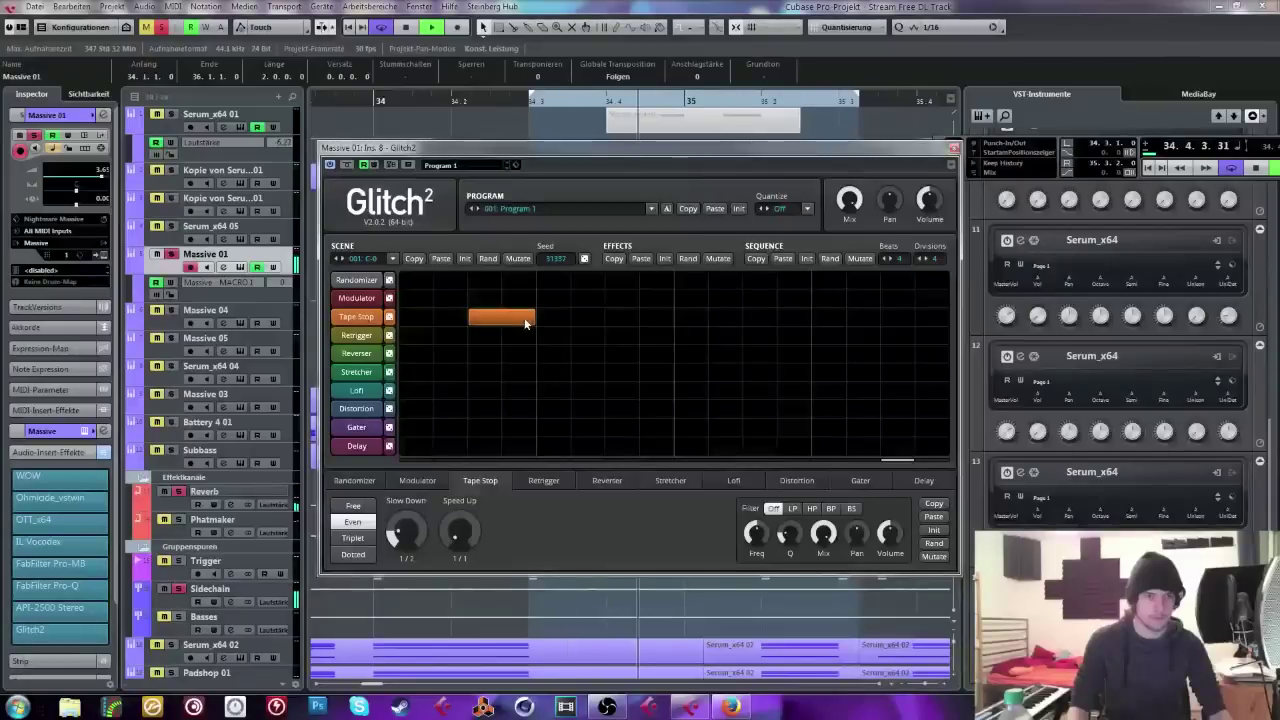
{"action": "left_click", "coordinate": [519, 320]}
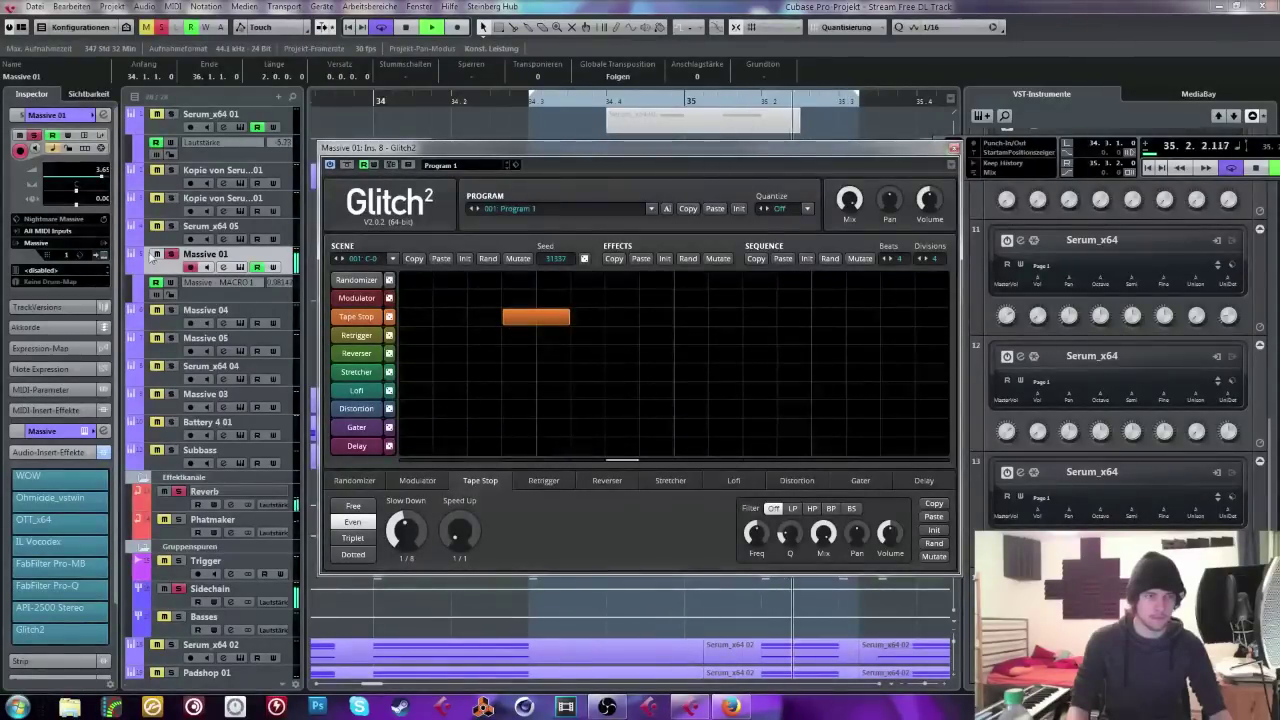
{"action": "left_click", "coordinate": [168, 255]}
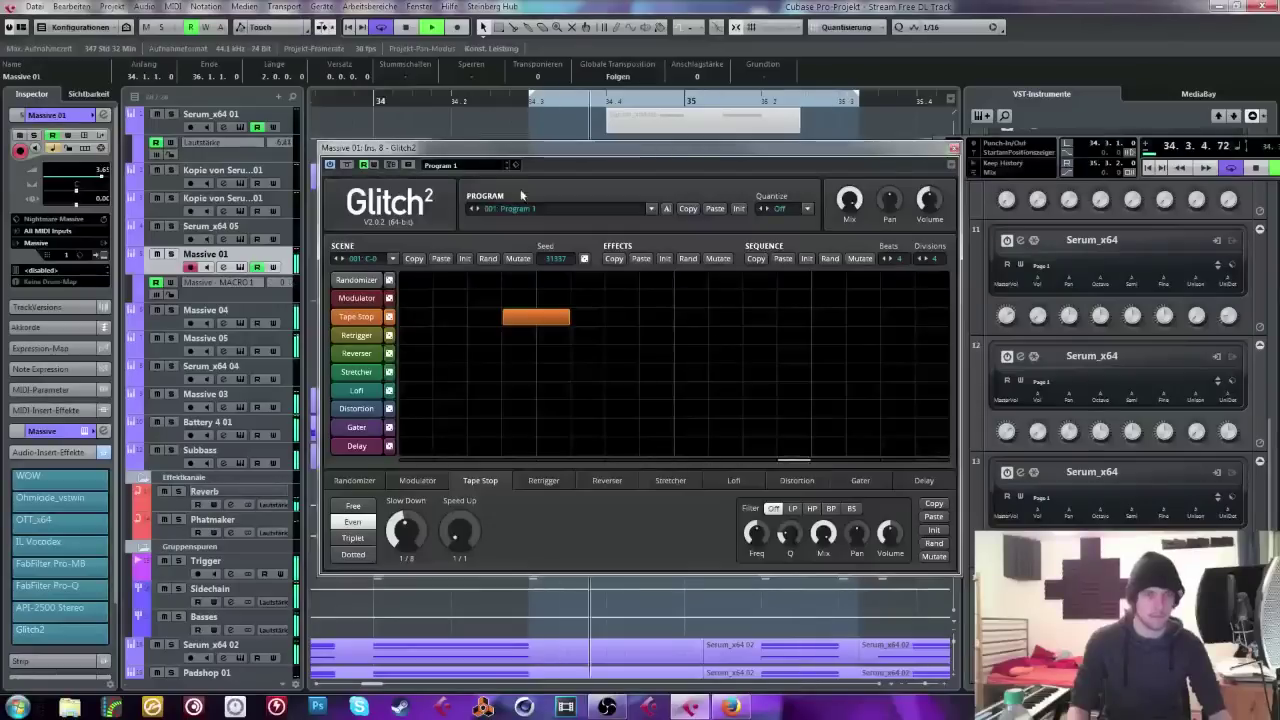
Step: Shorten the Tape Stop block to step four, set Slow Down to 1/4, and compare Massive 01 soloed and in the mix
{"action": "left_click_drag", "start_coordinate": [551, 317], "coordinate": [517, 317]}
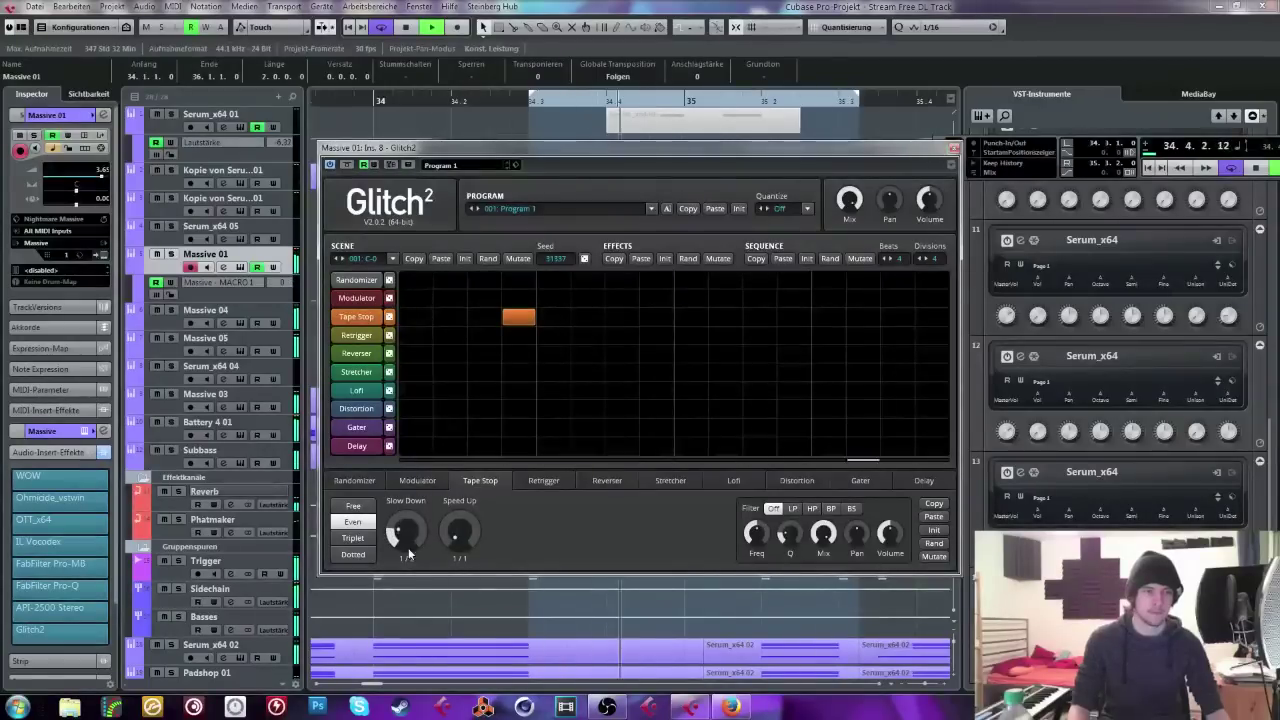
{"action": "key", "text": "s"}
{"action": "left_click_drag", "start_coordinate": [404, 530], "coordinate": [410, 528]}
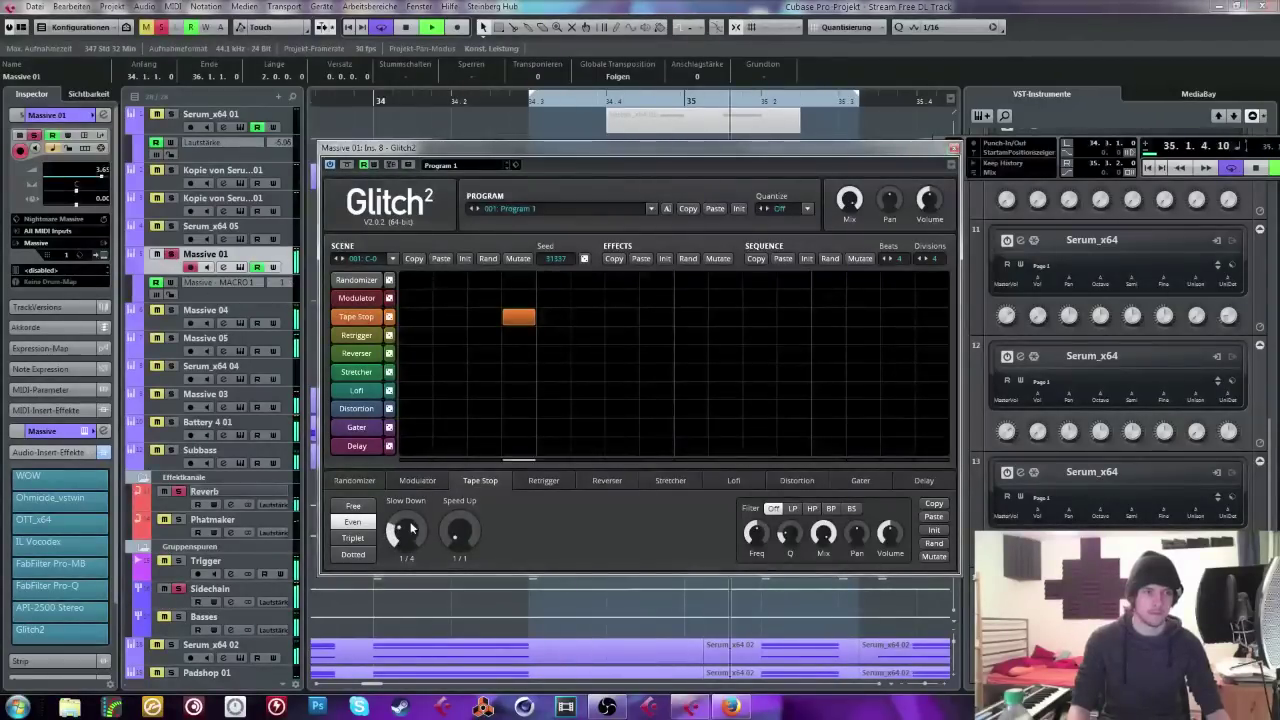
{"action": "left_click", "coordinate": [171, 254]}
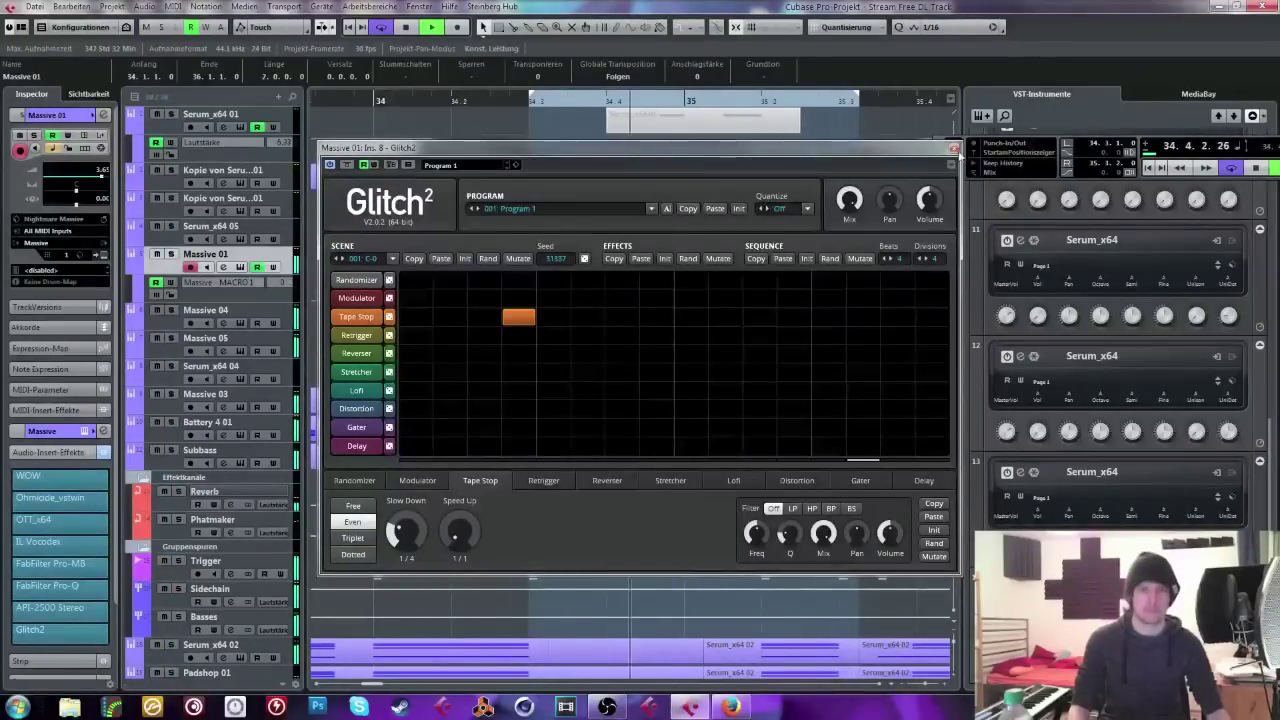
Step: Close Glitch2 and, in Massive's voicing settings, keep the Pan Position spread on and set Unisono to 12 voices
{"action": "left_click", "coordinate": [953, 147]}
{"action": "key", "text": "space"}
{"action": "left_click", "coordinate": [240, 267]}
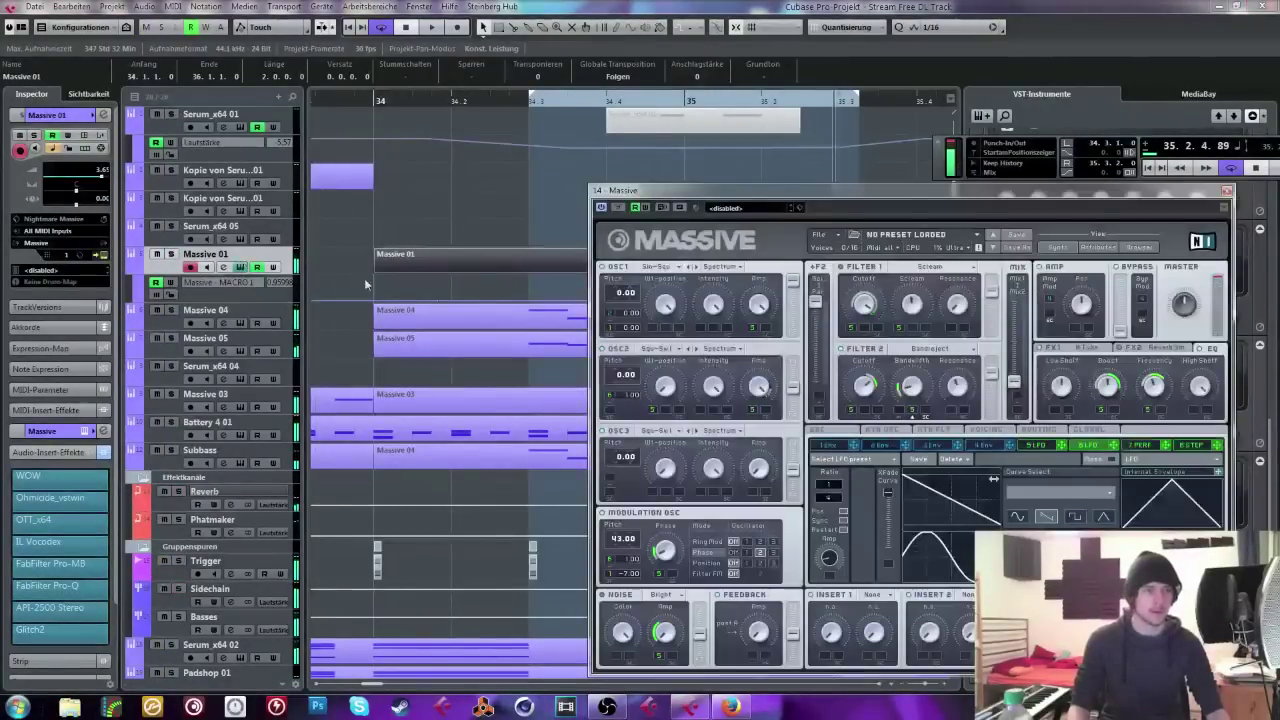
{"action": "left_click", "coordinate": [996, 432]}
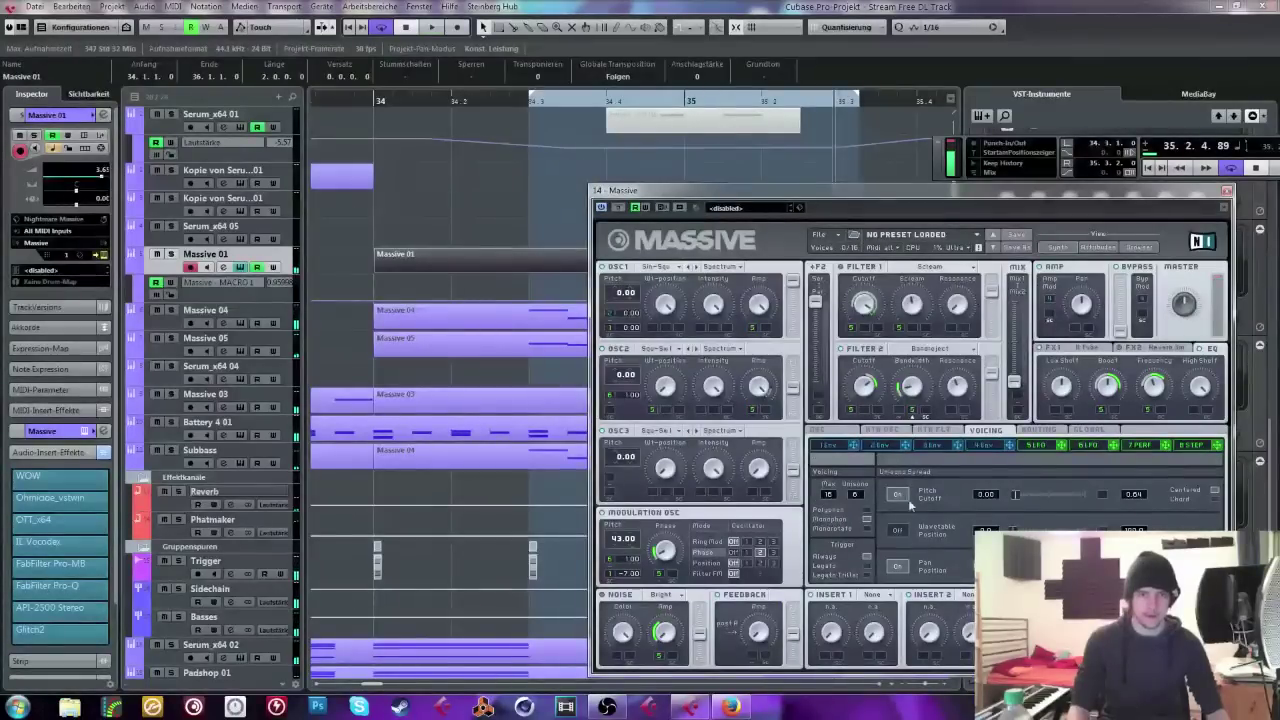
{"action": "left_click", "coordinate": [898, 567]}
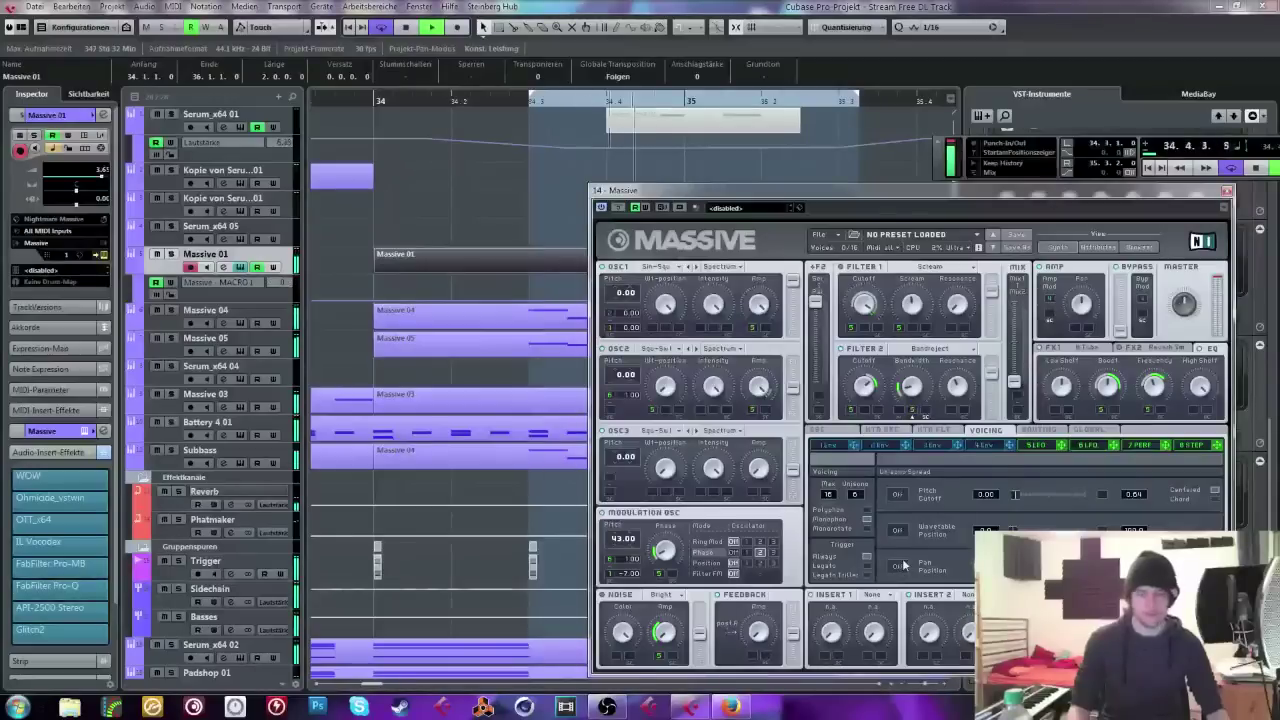
{"action": "left_click", "coordinate": [898, 567]}
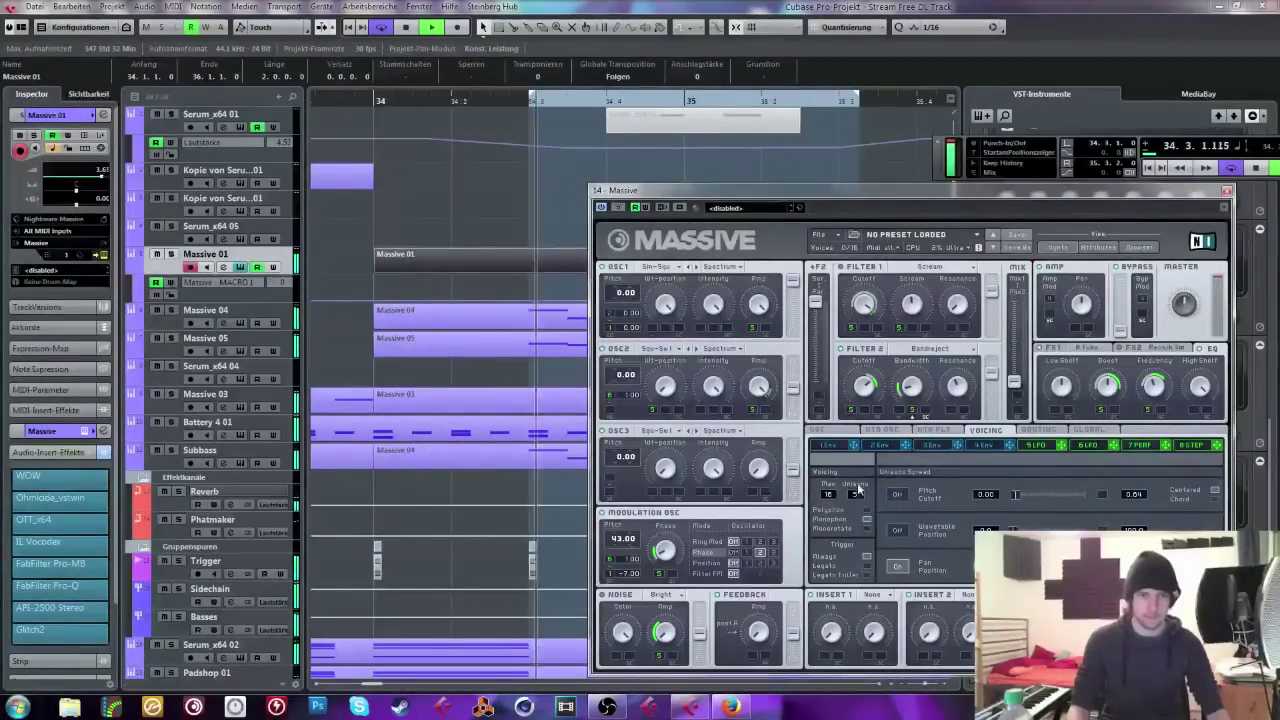
{"action": "left_click_drag", "start_coordinate": [864, 497], "coordinate": [858, 502]}
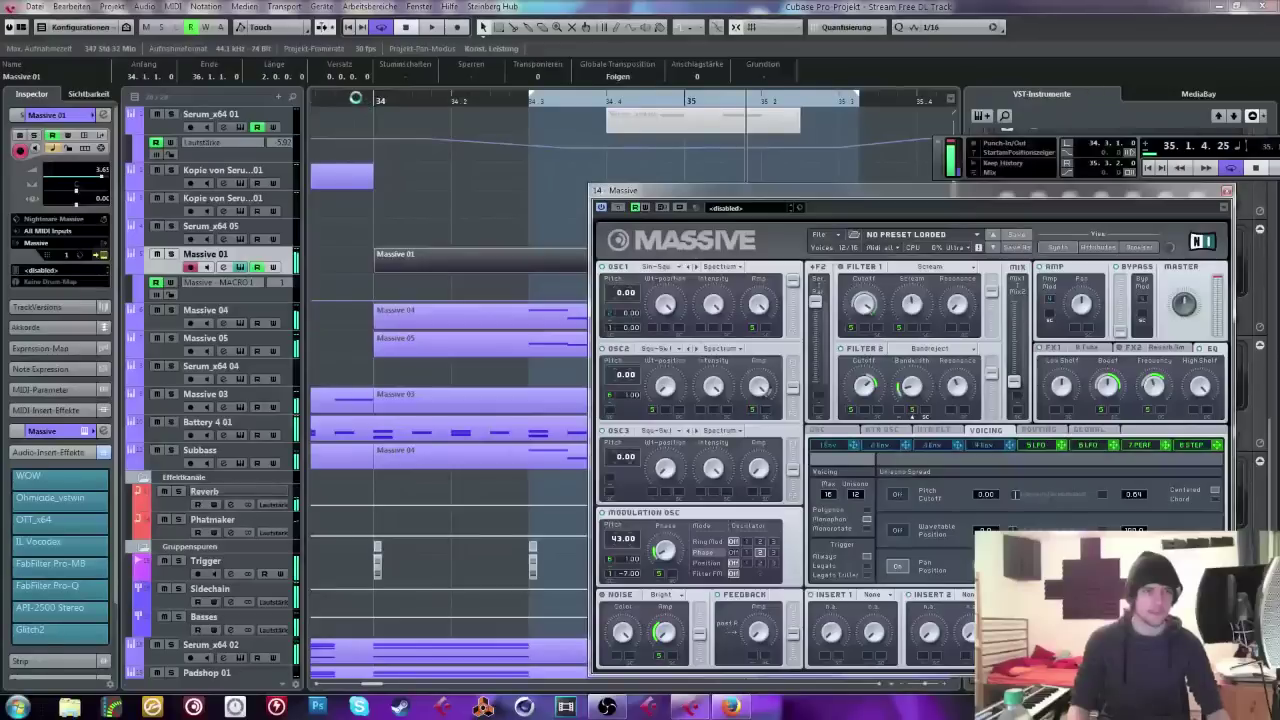
Step: Close Massive and play the wider arrangement from around bar 30 with the loop switched off
{"action": "key", "text": "ctrl+w"}
{"action": "left_click", "coordinate": [355, 97]}
{"action": "key", "text": "g"}
{"action": "key", "text": "g"}
{"action": "key", "text": "g"}
{"action": "key", "text": "space"}
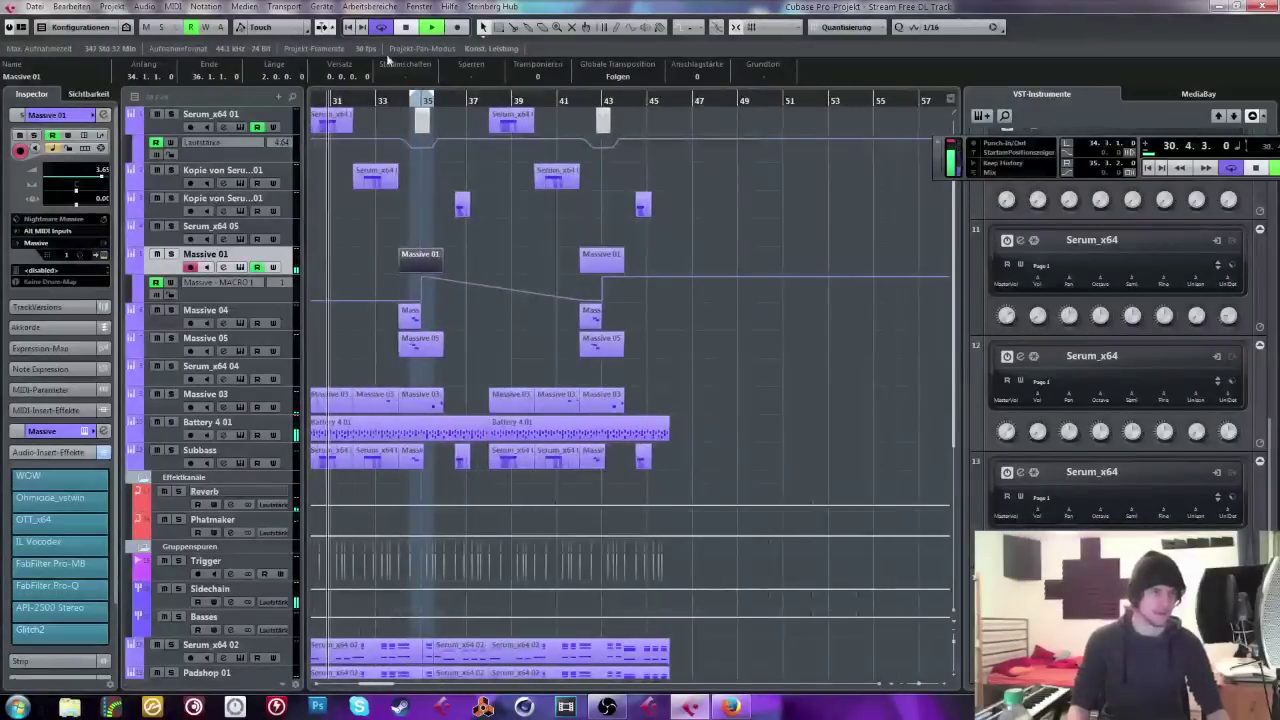
{"action": "left_click", "coordinate": [330, 226]}
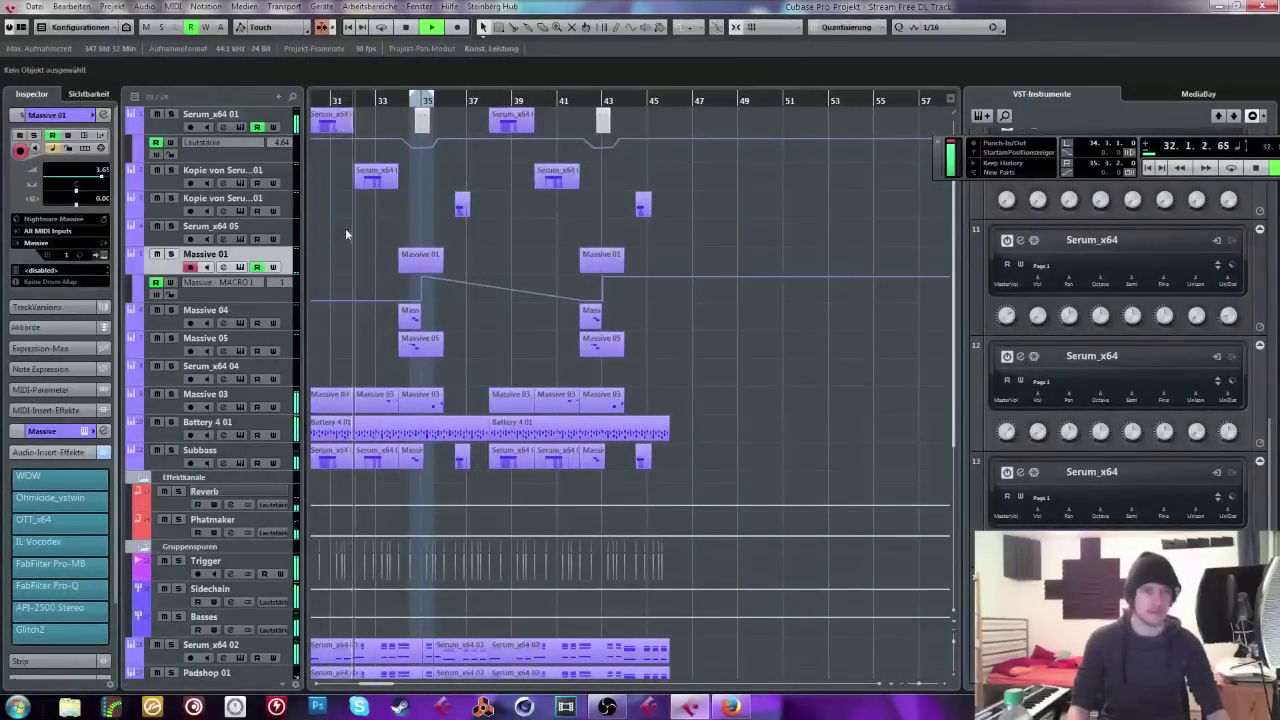
Step: Mute the MIDI 01 track and the Massive 01 track directly below it while the arrangement plays
{"action": "scroll", "coordinate": [345, 228], "scroll_direction": "down", "scroll_amount": 6}
{"action": "scroll", "coordinate": [345, 228], "scroll_direction": "left", "scroll_amount": 3}
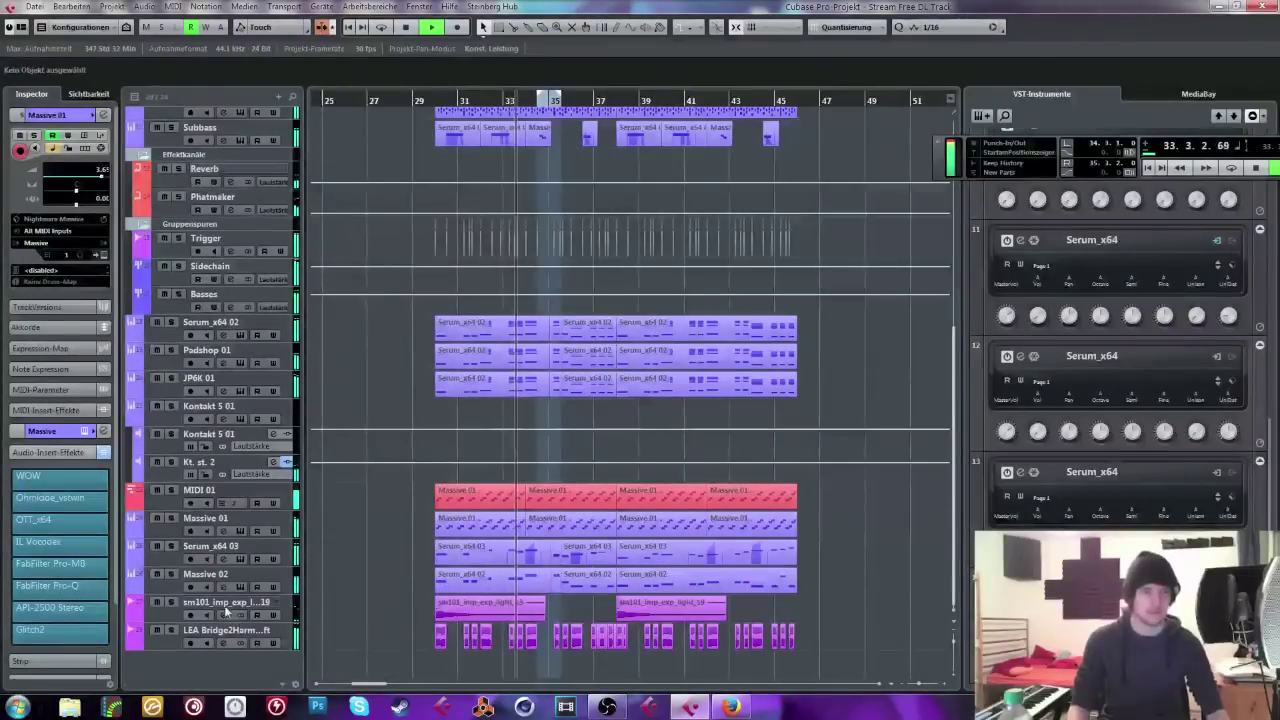
{"action": "left_click", "coordinate": [222, 632]}
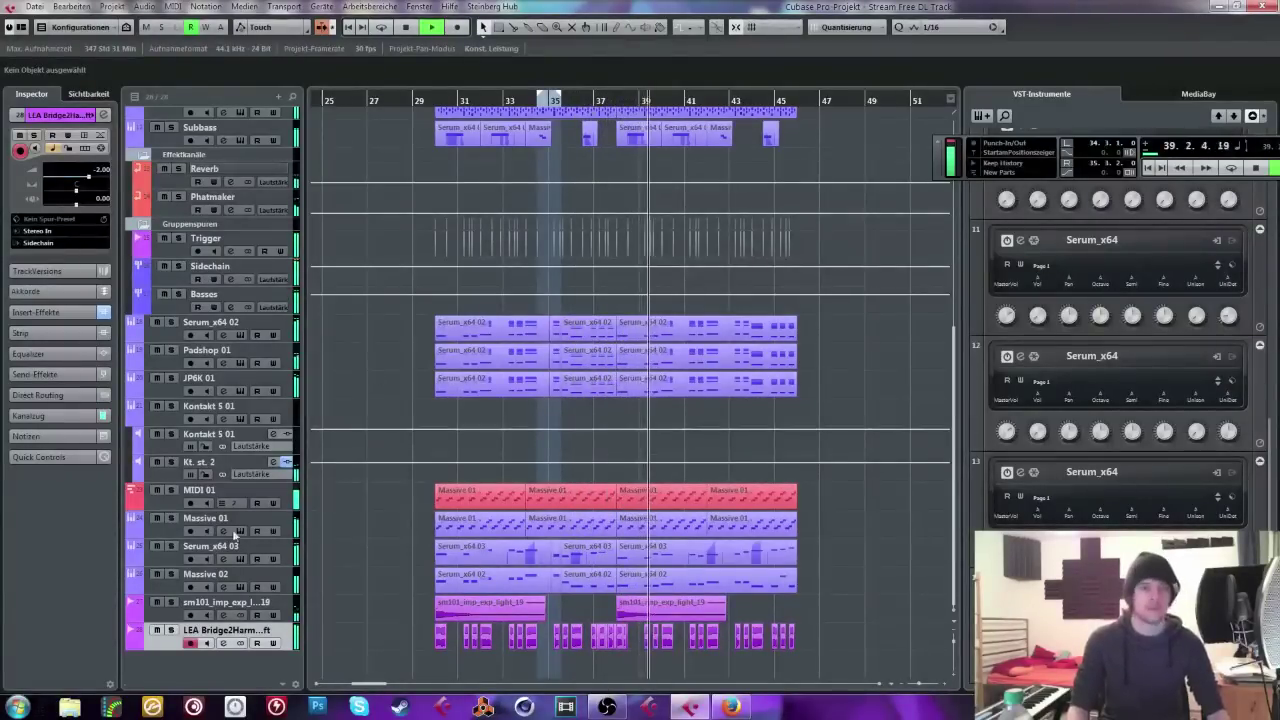
{"action": "left_click", "coordinate": [156, 518]}
{"action": "left_click", "coordinate": [156, 490]}
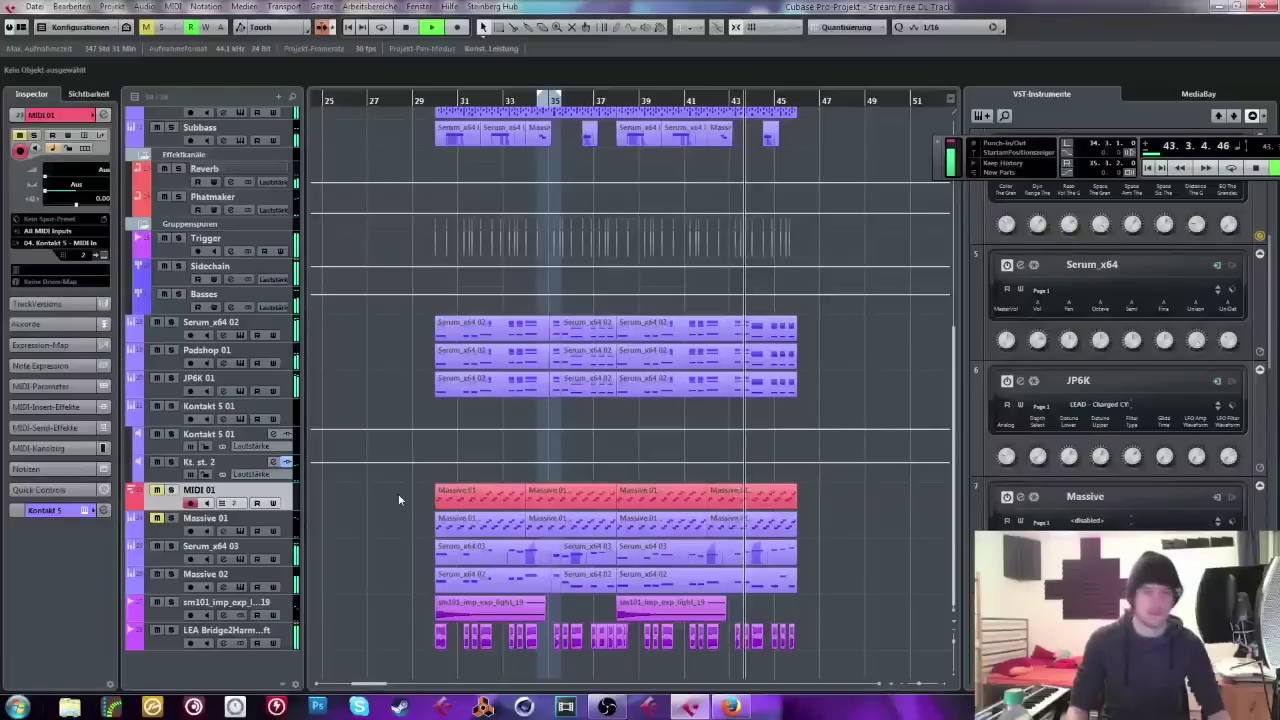
Step: Open the last Serum_x64 03 part in the Key Editor and lower the two bar 43 notes to B2 and F3
{"action": "scroll", "coordinate": [401, 485], "scroll_direction": "up", "scroll_amount": 5}
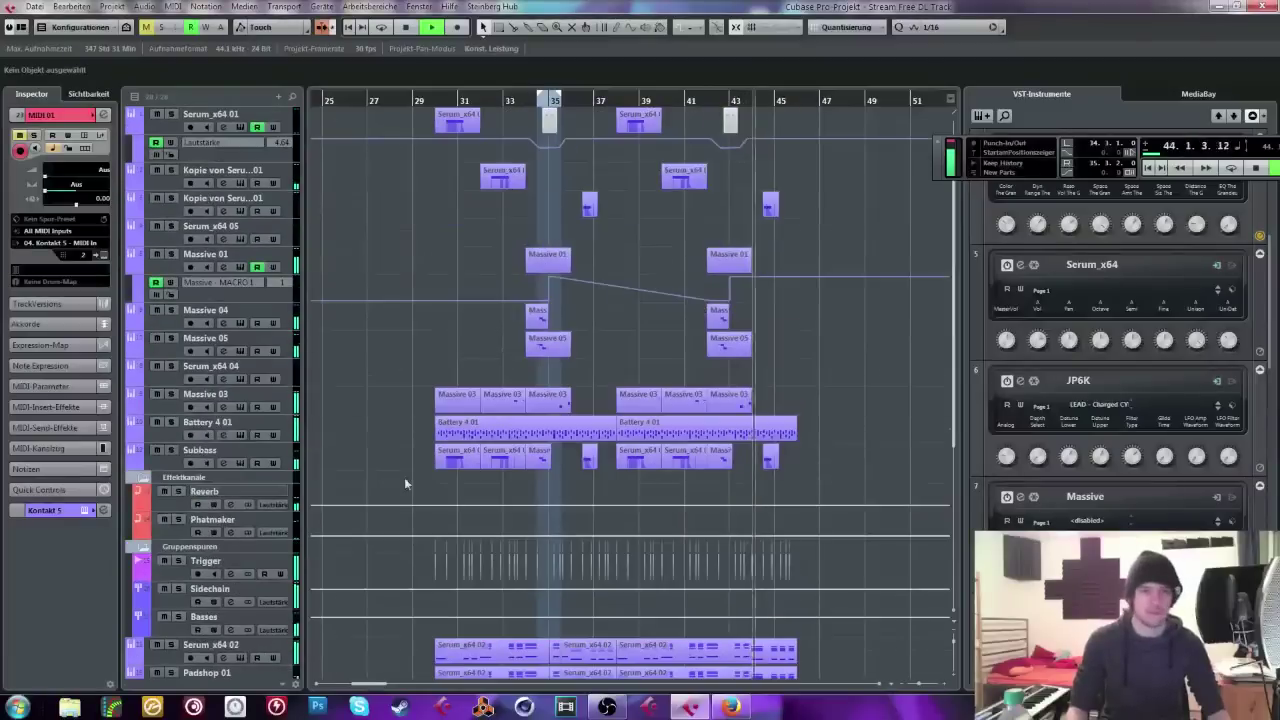
{"action": "left_click", "coordinate": [724, 100]}
{"action": "scroll", "coordinate": [754, 168], "scroll_direction": "up", "scroll_amount": 5, "text": "ctrl"}
{"action": "scroll", "coordinate": [754, 168], "scroll_direction": "down", "scroll_amount": 5}
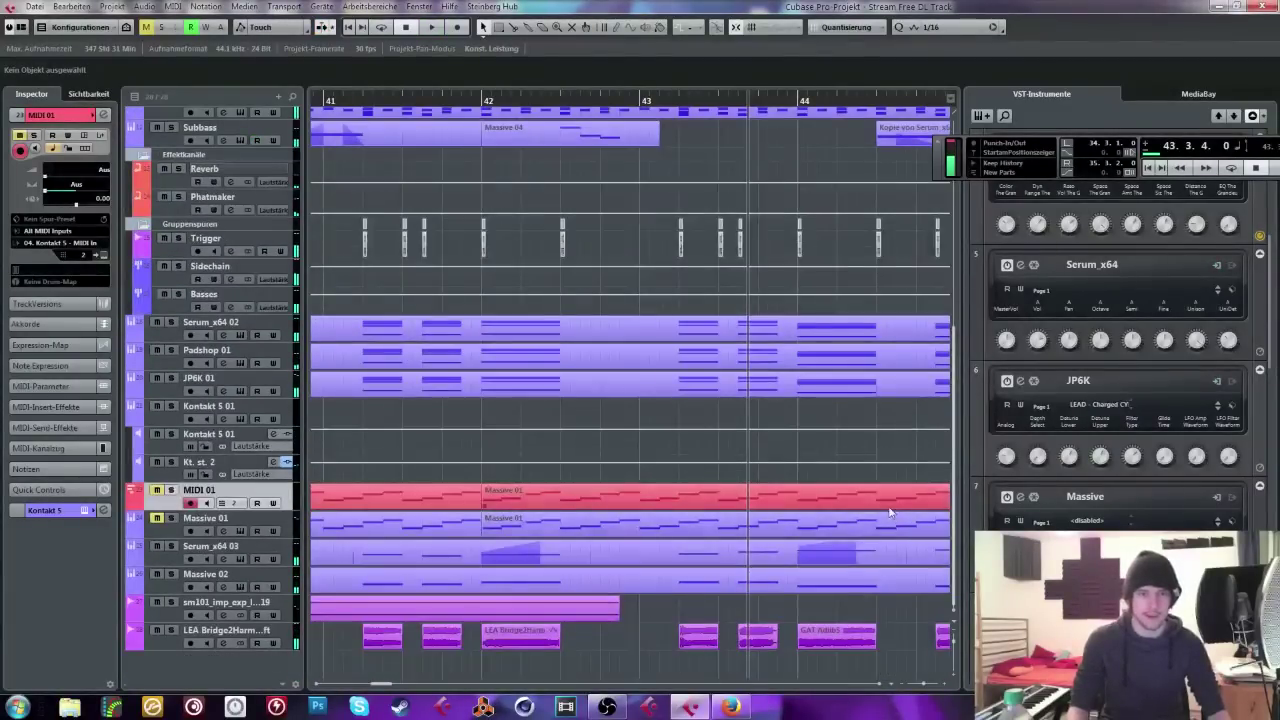
{"action": "double_click", "coordinate": [703, 551]}
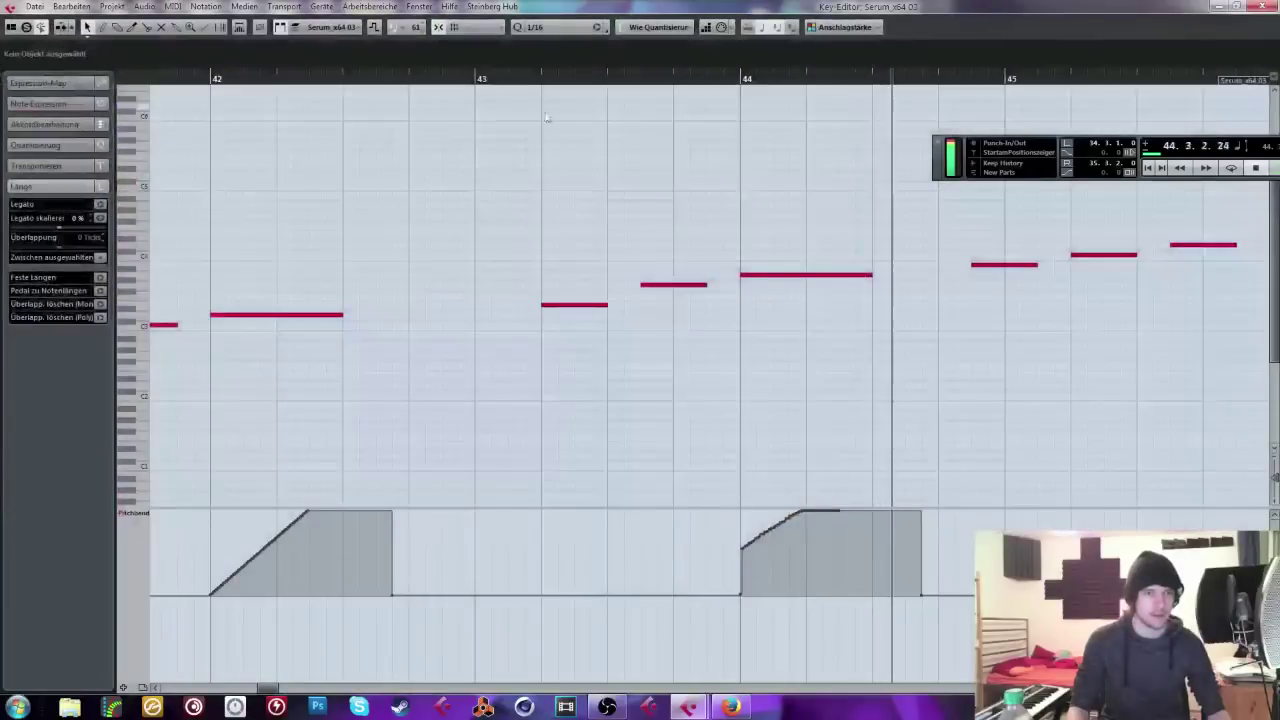
{"action": "left_click", "coordinate": [432, 75]}
{"action": "left_click_drag", "start_coordinate": [530, 223], "coordinate": [628, 345]}
{"action": "left_click_drag", "start_coordinate": [664, 284], "coordinate": [666, 294]}
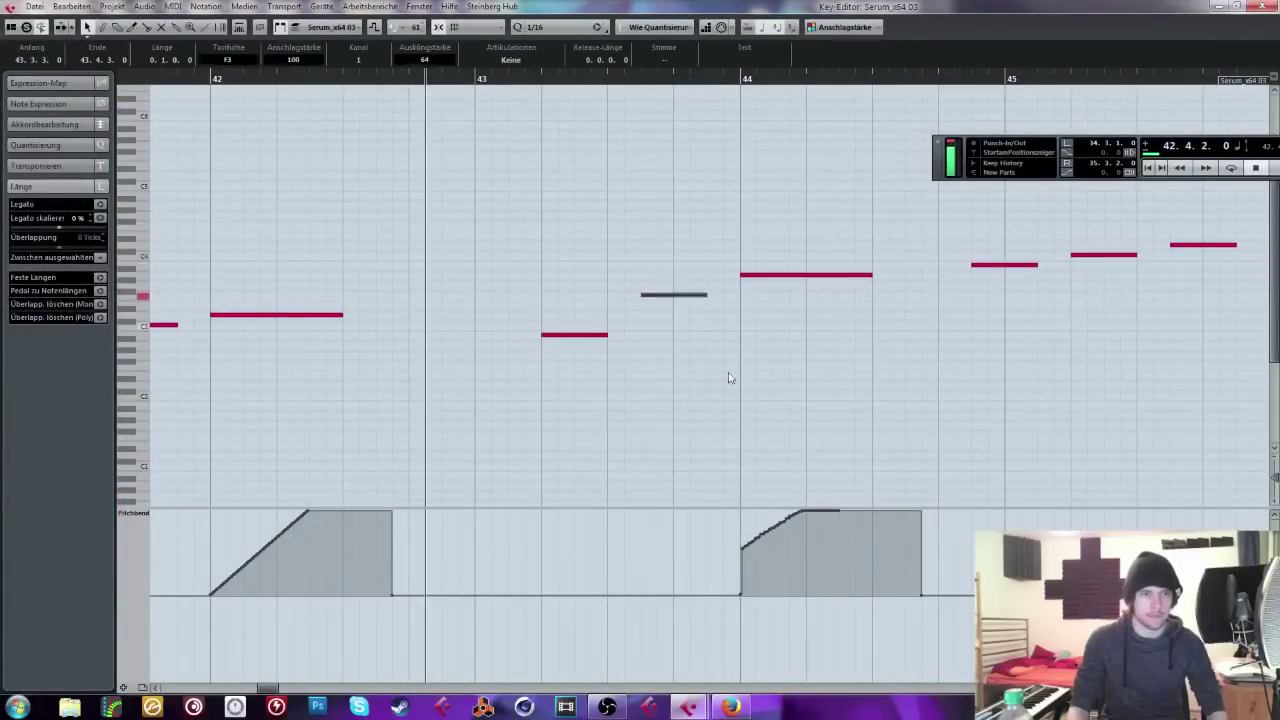
Step: Lower the second note of bar 43 and the long note at bar 44 to D3, and play the passage
{"action": "key", "text": "Right"}
{"action": "key", "text": "Down"}
{"action": "key", "text": "Down"}
{"action": "key", "text": "Down"}
{"action": "key", "text": "Down"}
{"action": "key", "text": "Down"}
{"action": "key", "text": "Down"}
{"action": "key", "text": "Down"}
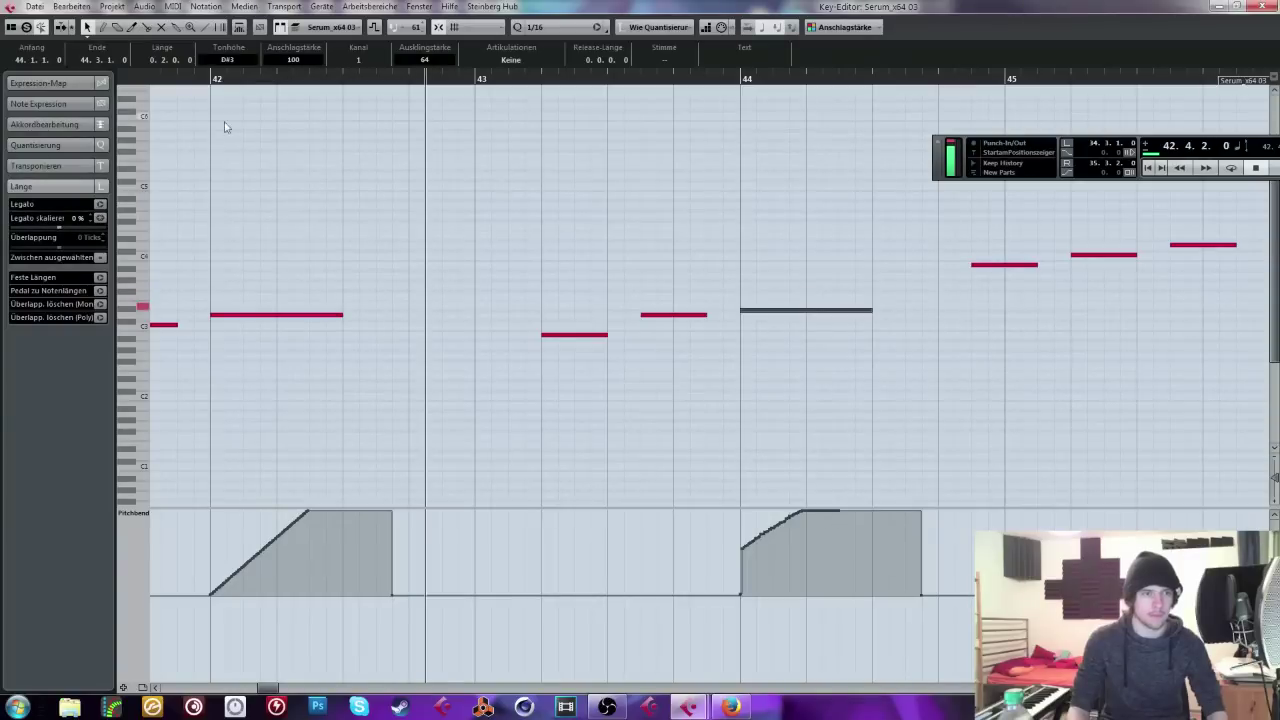
{"action": "left_click", "coordinate": [215, 83]}
{"action": "key", "text": "space"}
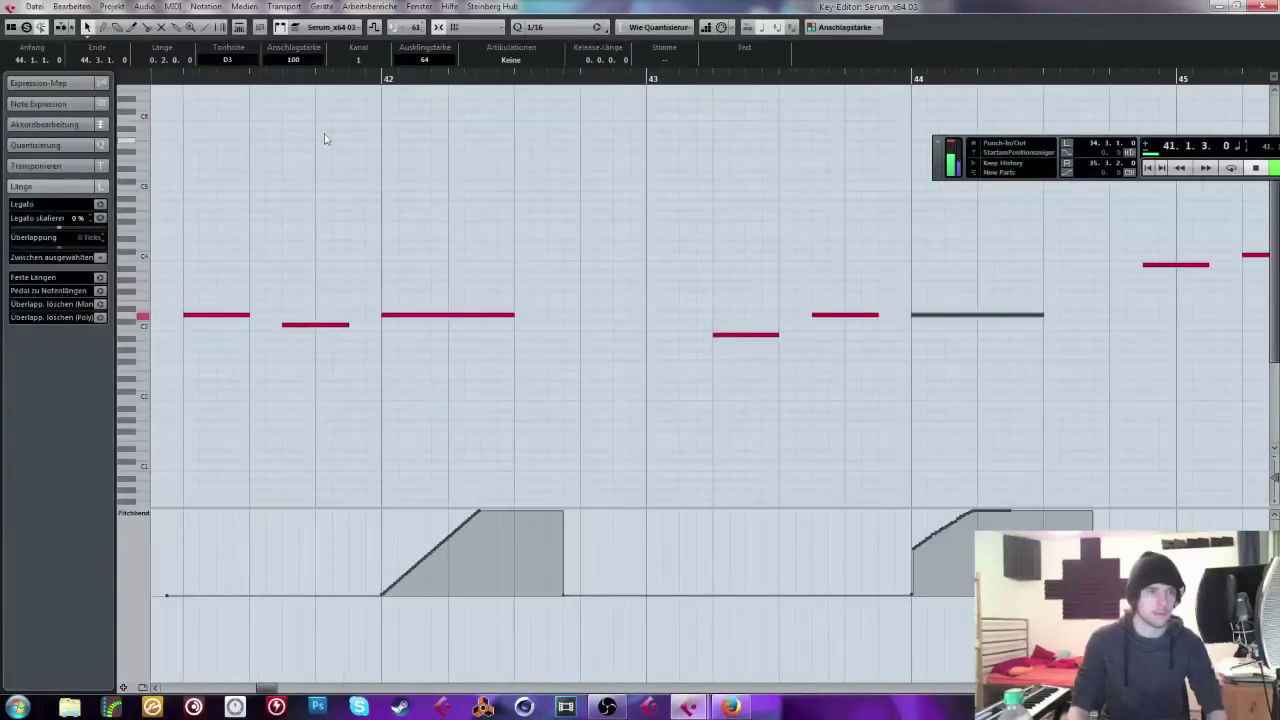
{"action": "left_click", "coordinate": [406, 147]}
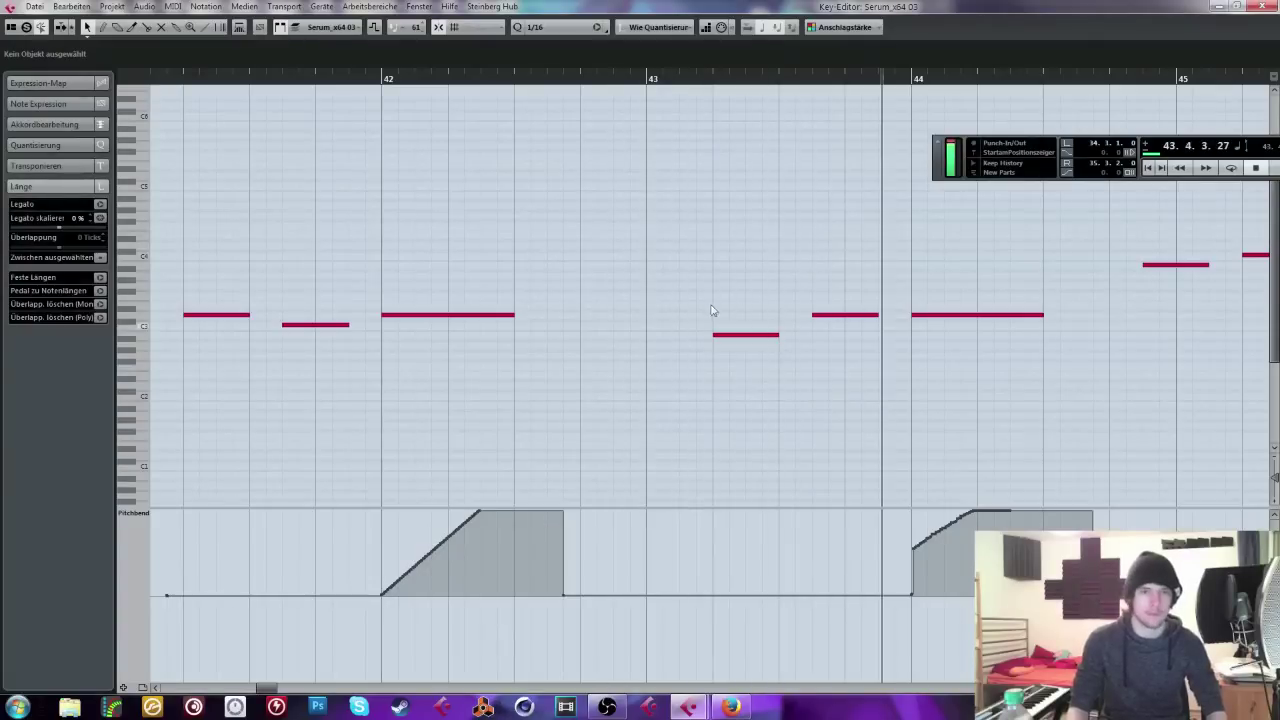
Step: Lower the second note of bar 43 to C3 and the long note at bar 44 to A2 during playback
{"action": "left_click_drag", "start_coordinate": [768, 334], "coordinate": [773, 325]}
{"action": "left_click", "coordinate": [920, 315]}
{"action": "key", "text": "Down"}
{"action": "key", "text": "Down"}
{"action": "key", "text": "Down"}
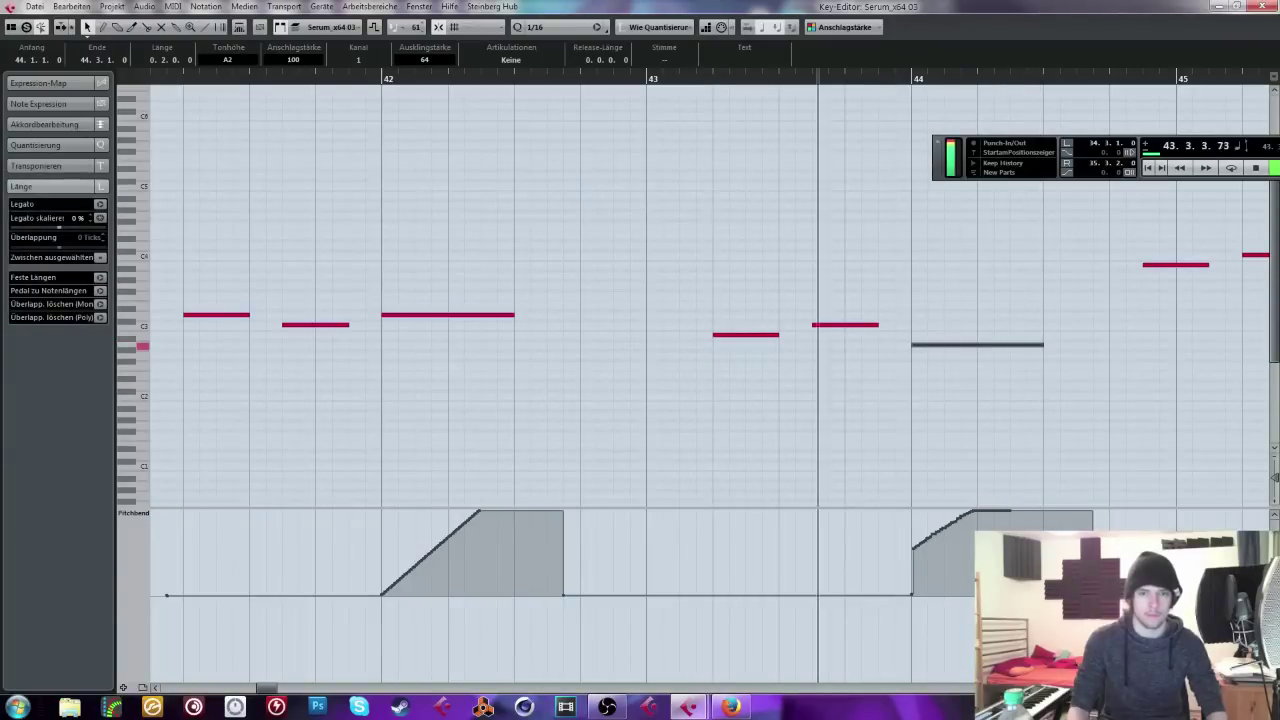
Step: Transpose the last three Serum_x64 03 notes down an octave to B2, C3 and D3, and play the melody from an earlier bar
{"action": "key", "text": "g"}
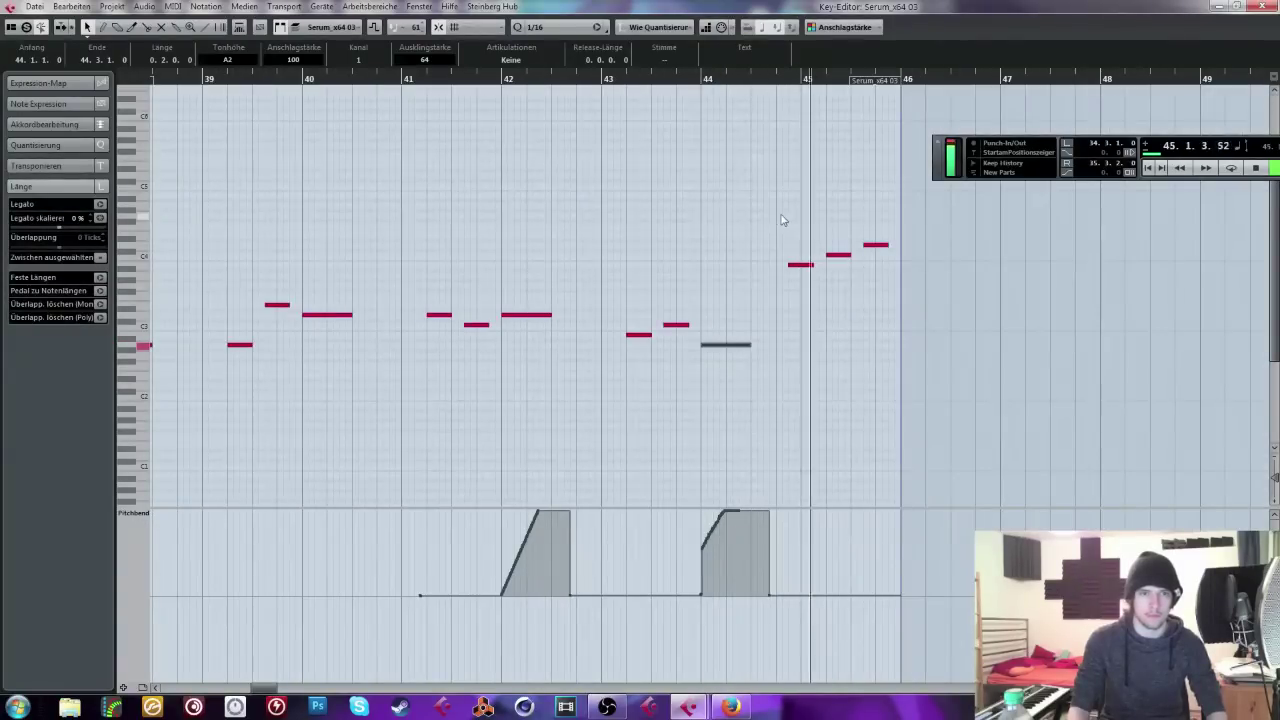
{"action": "left_click_drag", "start_coordinate": [783, 220], "coordinate": [892, 286]}
{"action": "key", "text": "Down"}
{"action": "key", "text": "Down"}
{"action": "key", "text": "Down"}
{"action": "key", "text": "Down"}
{"action": "key", "text": "Down"}
{"action": "key", "text": "Down"}
{"action": "key", "text": "Down"}
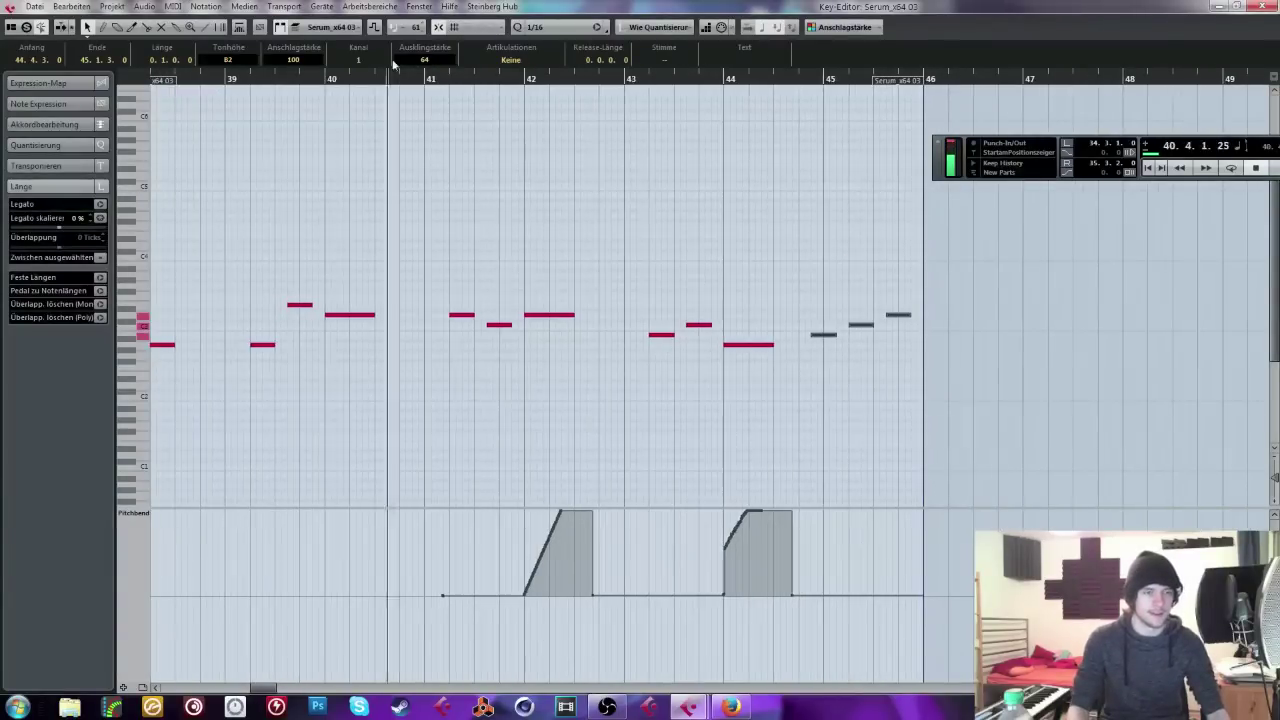
{"action": "key", "text": "shift+Up"}
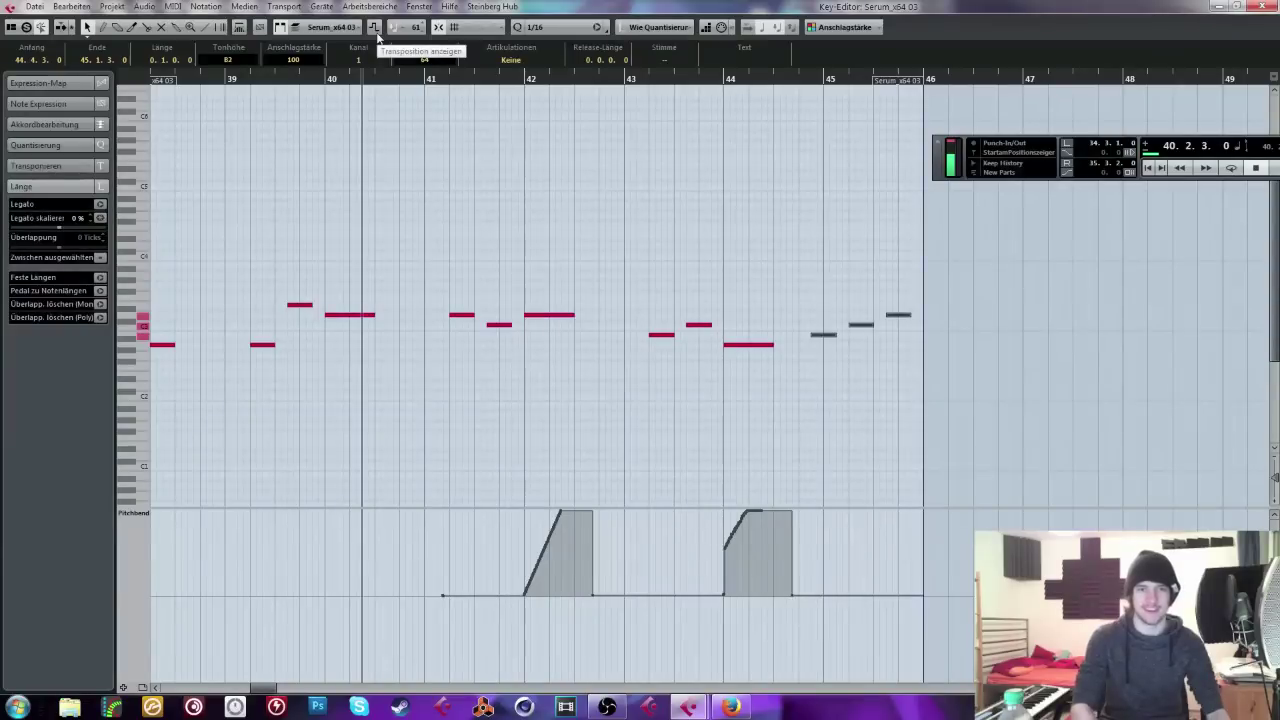
{"action": "left_click", "coordinate": [230, 78]}
{"action": "left_click", "coordinate": [409, 150]}
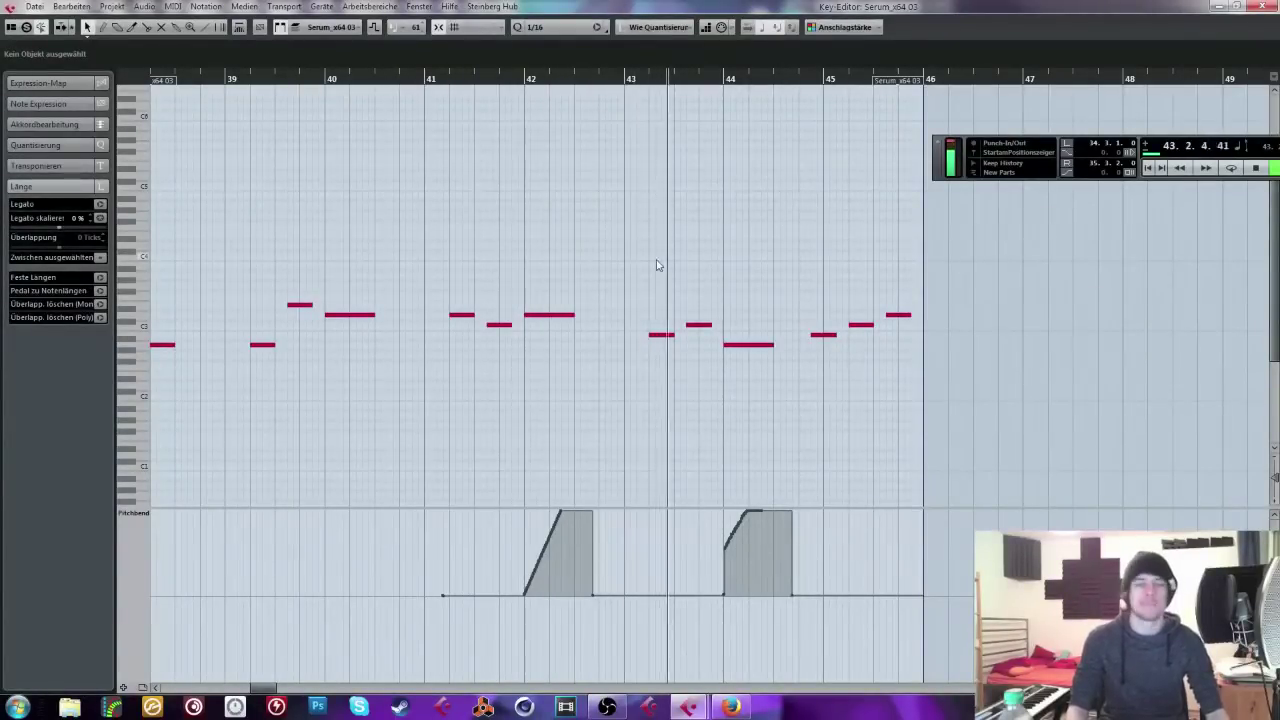
Step: Raise the first note of bar 43 to D3 and play the melody from bar 43
{"action": "left_click", "coordinate": [661, 334]}
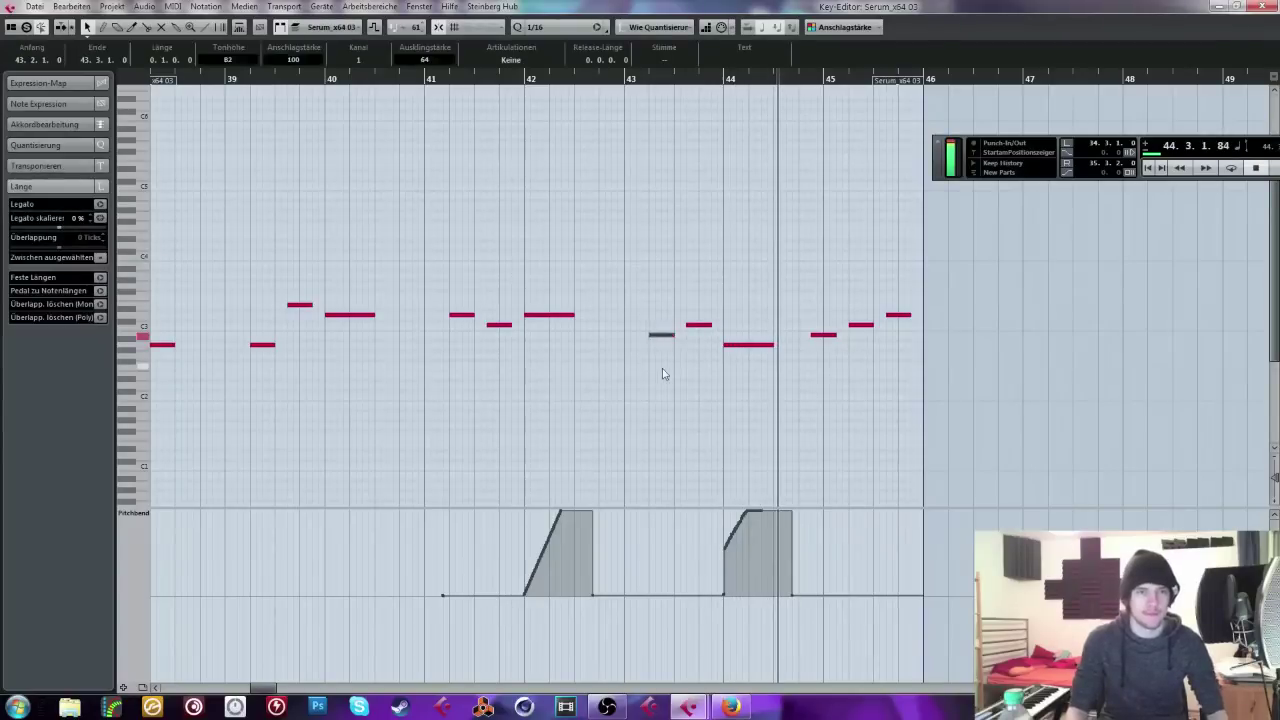
{"action": "left_click", "coordinate": [609, 79]}
{"action": "left_click", "coordinate": [637, 108]}
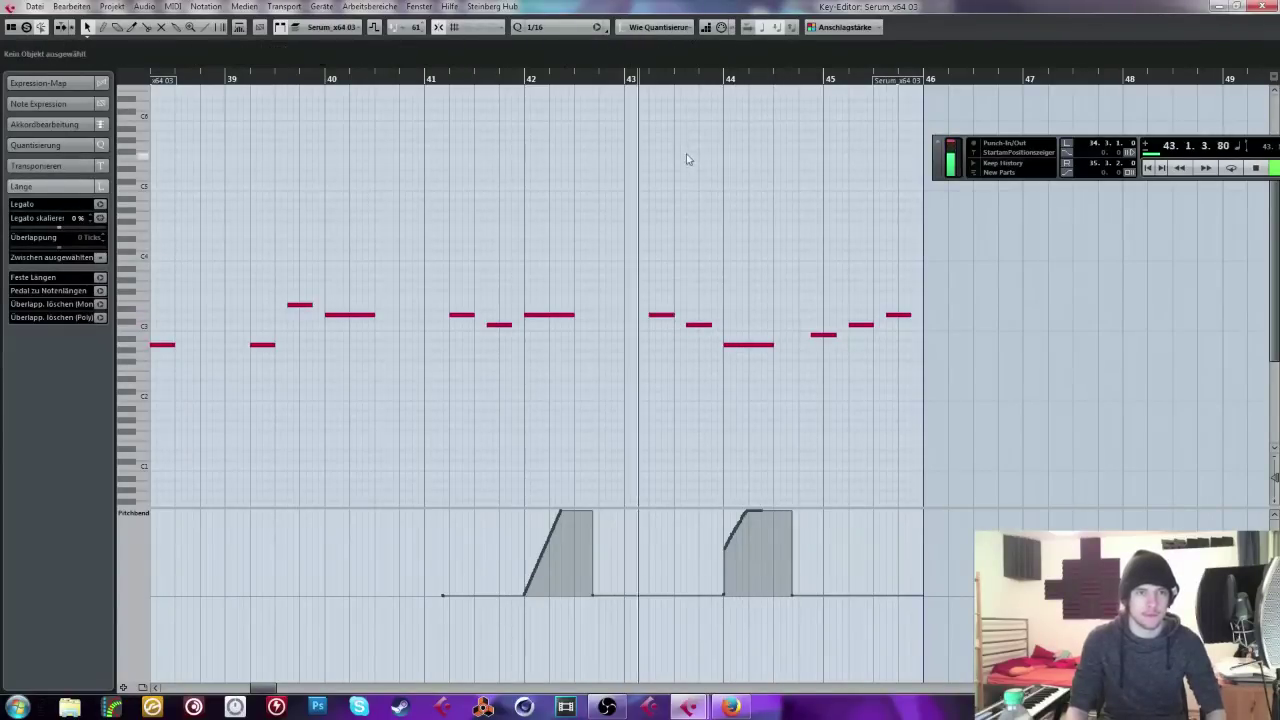
{"action": "left_click", "coordinate": [823, 334]}
{"action": "left_click", "coordinate": [841, 352]}
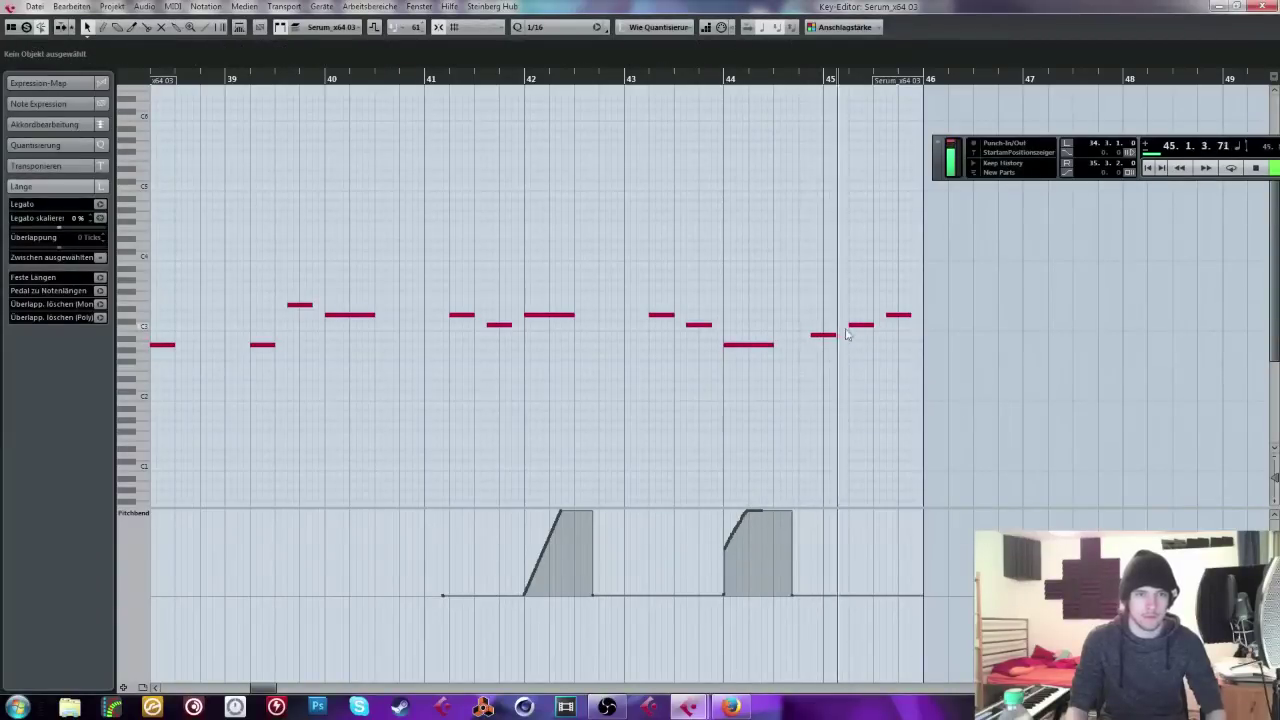
Step: Lower the two notes in bar 45 to A2 and G2, play the ending from 44.4, and close the Key Editor
{"action": "left_click_drag", "start_coordinate": [885, 299], "coordinate": [914, 338]}
{"action": "left_click_drag", "start_coordinate": [852, 312], "coordinate": [866, 345]}
{"action": "left_click_drag", "start_coordinate": [898, 315], "coordinate": [900, 334]}
{"action": "key", "text": "Down"}
{"action": "left_click", "coordinate": [797, 86]}
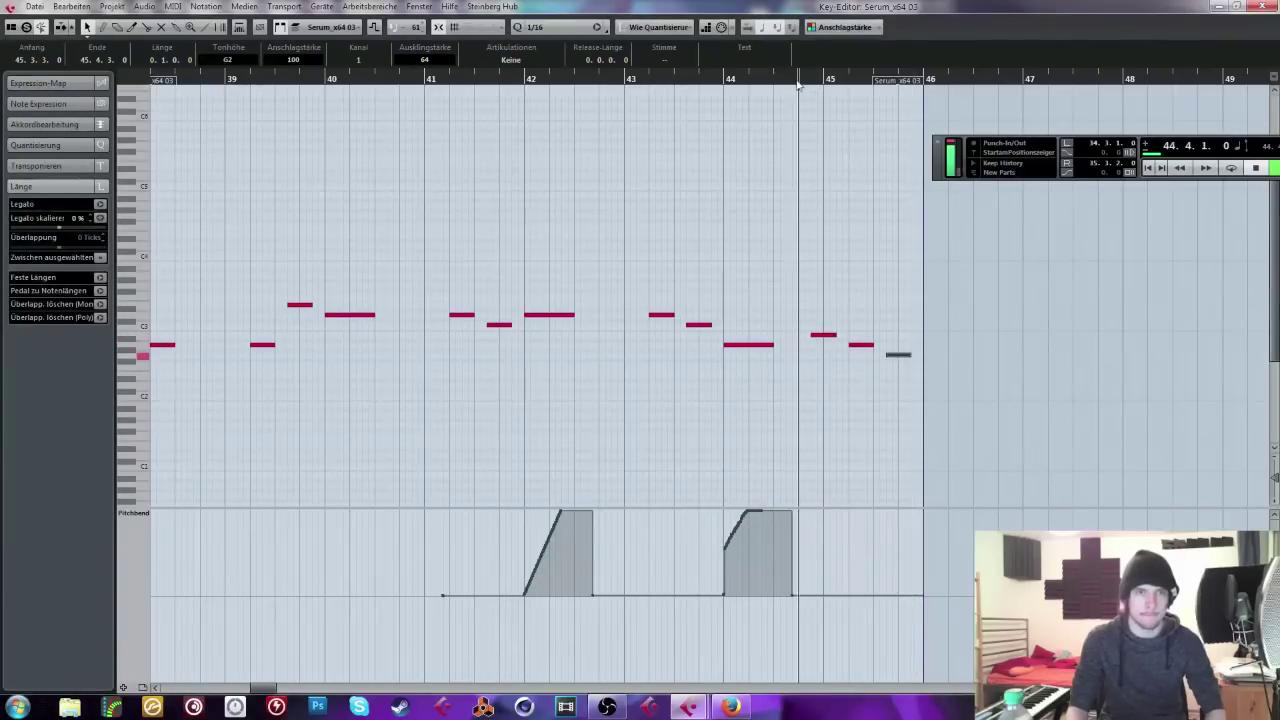
{"action": "left_click", "coordinate": [1262, 6]}
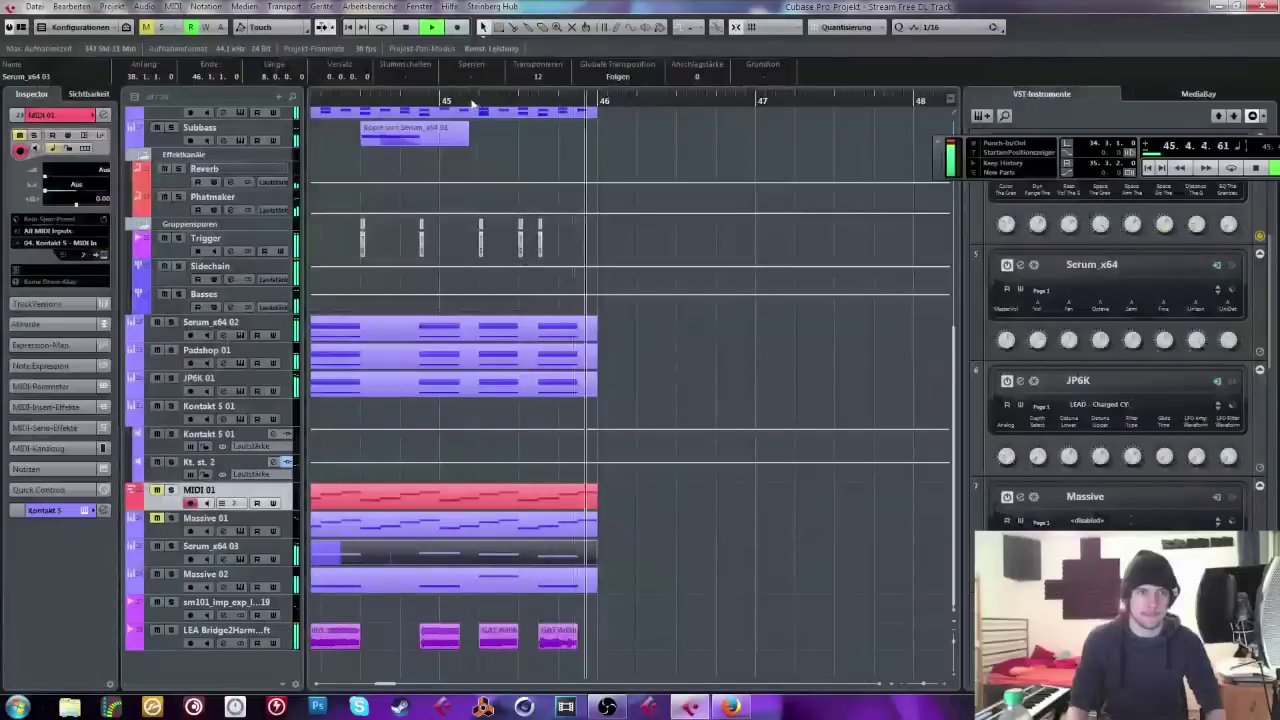
Step: Stop playback and add one instrument track with the Gladiator synth
{"action": "key", "text": "space"}
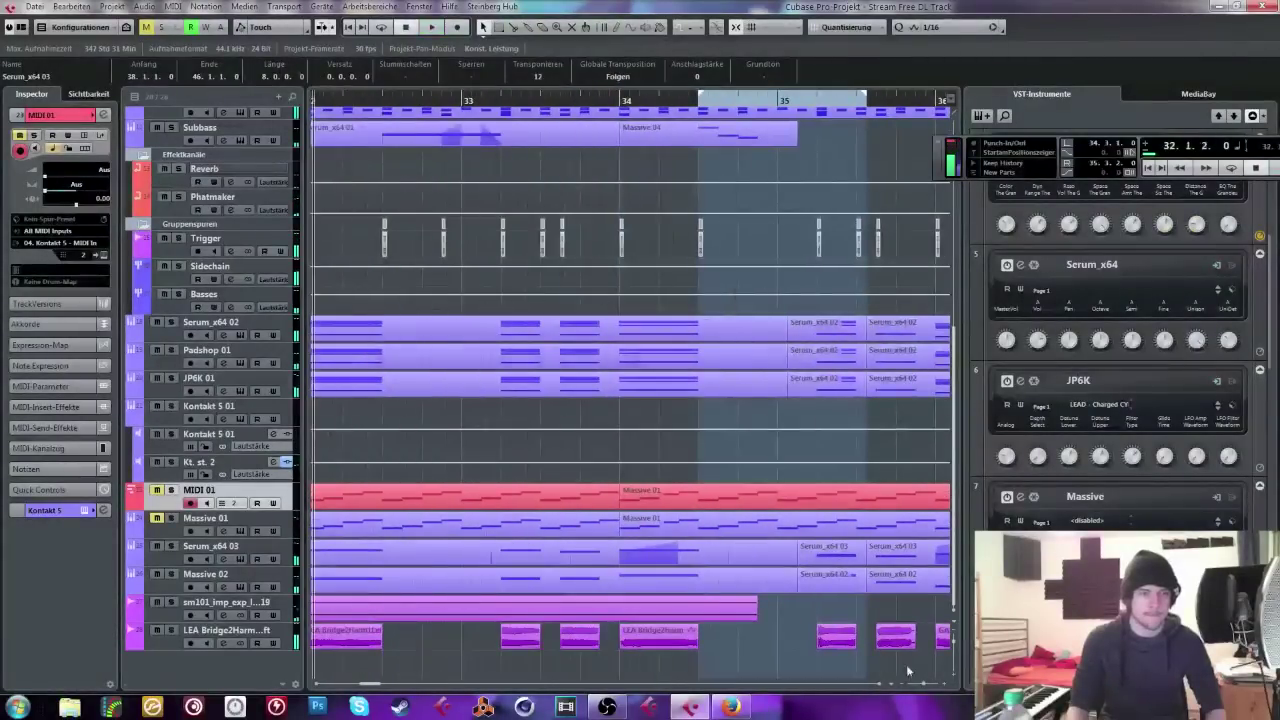
{"action": "mouse_move", "coordinate": [928, 690]}
{"action": "left_mouse_down"}
{"action": "mouse_move", "coordinate": [900, 688]}
{"action": "mouse_move", "coordinate": [922, 686]}
{"action": "left_mouse_up"}
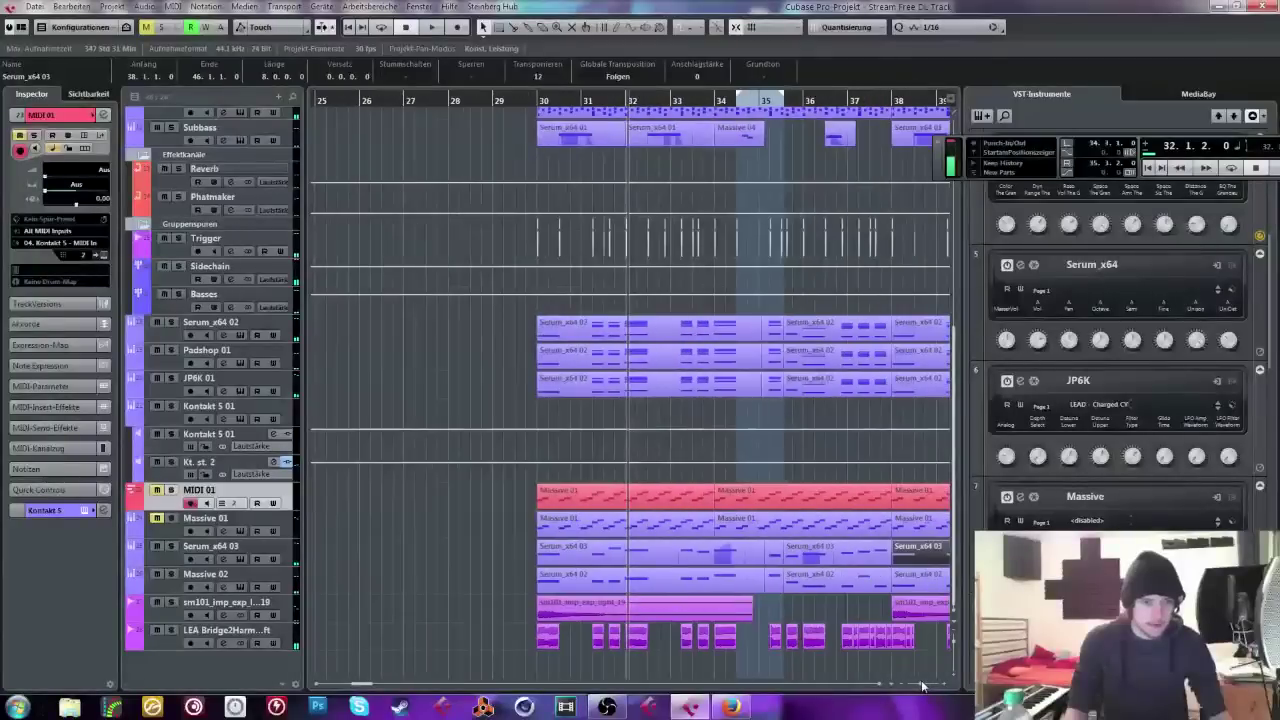
{"action": "key", "text": "F11"}
{"action": "left_click", "coordinate": [929, 129]}
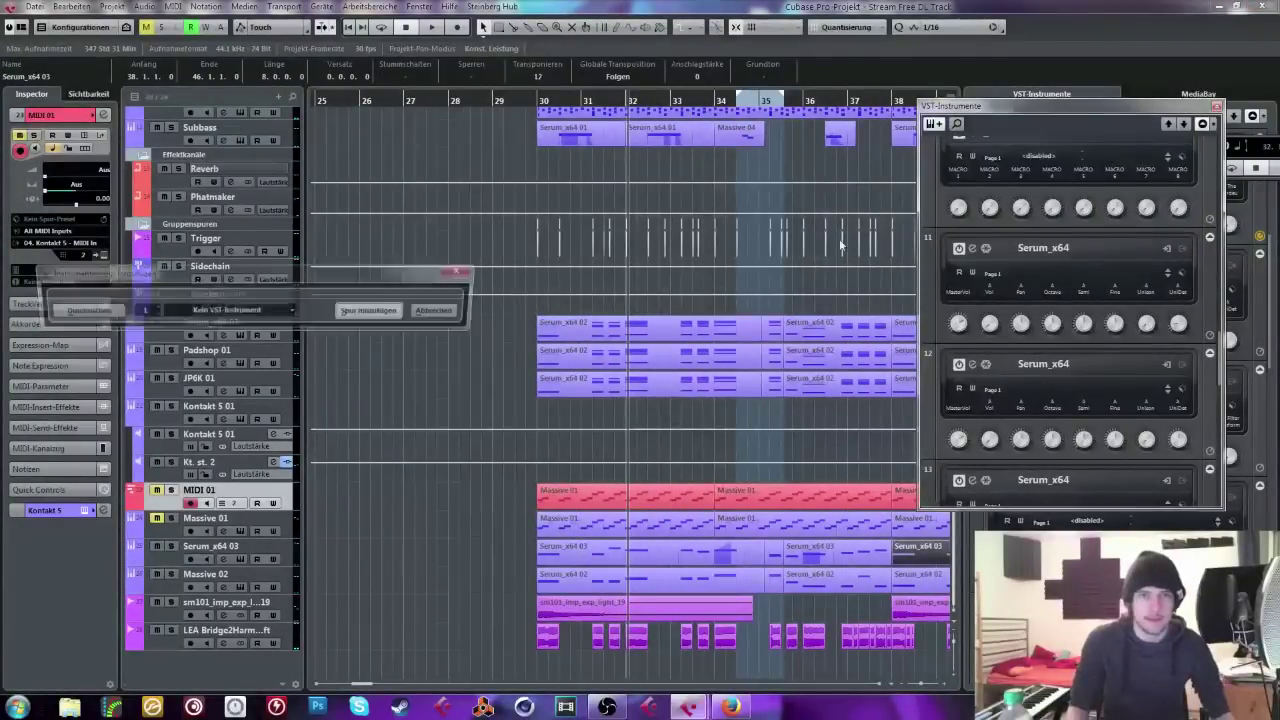
{"action": "left_click", "coordinate": [216, 311]}
{"action": "type", "text": "glad"}
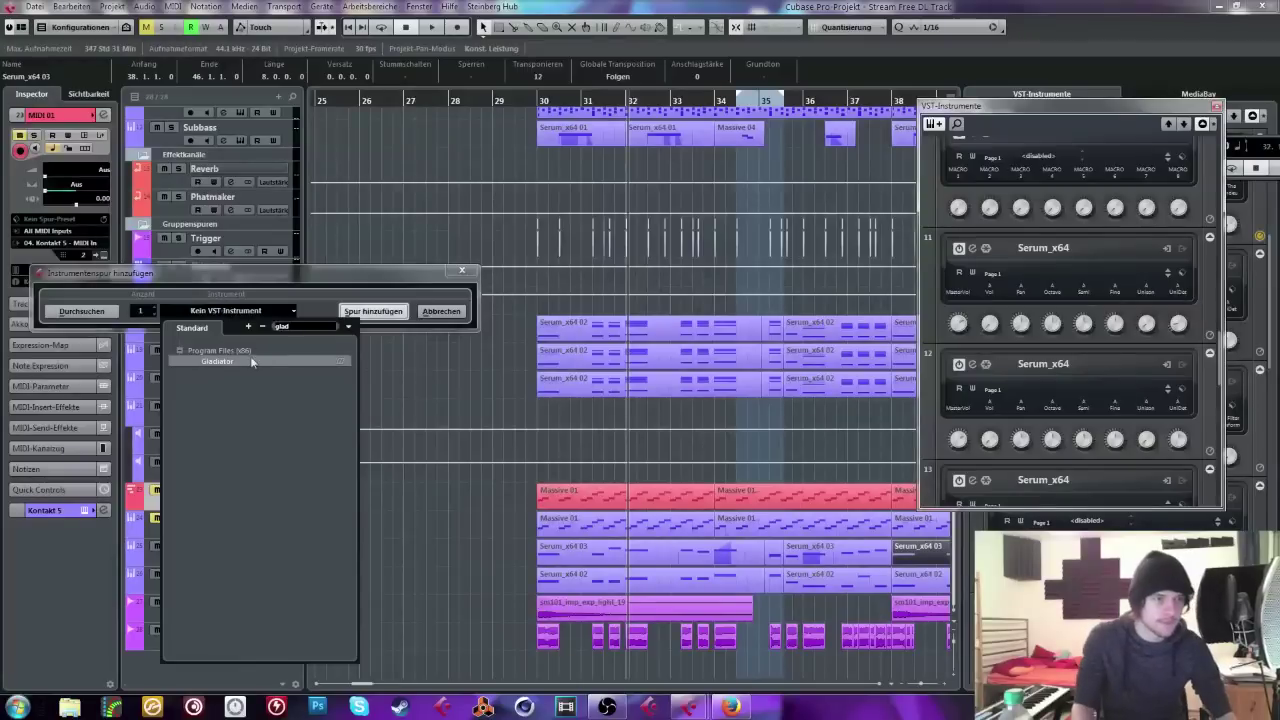
{"action": "left_click", "coordinate": [251, 362]}
{"action": "left_click", "coordinate": [372, 311]}
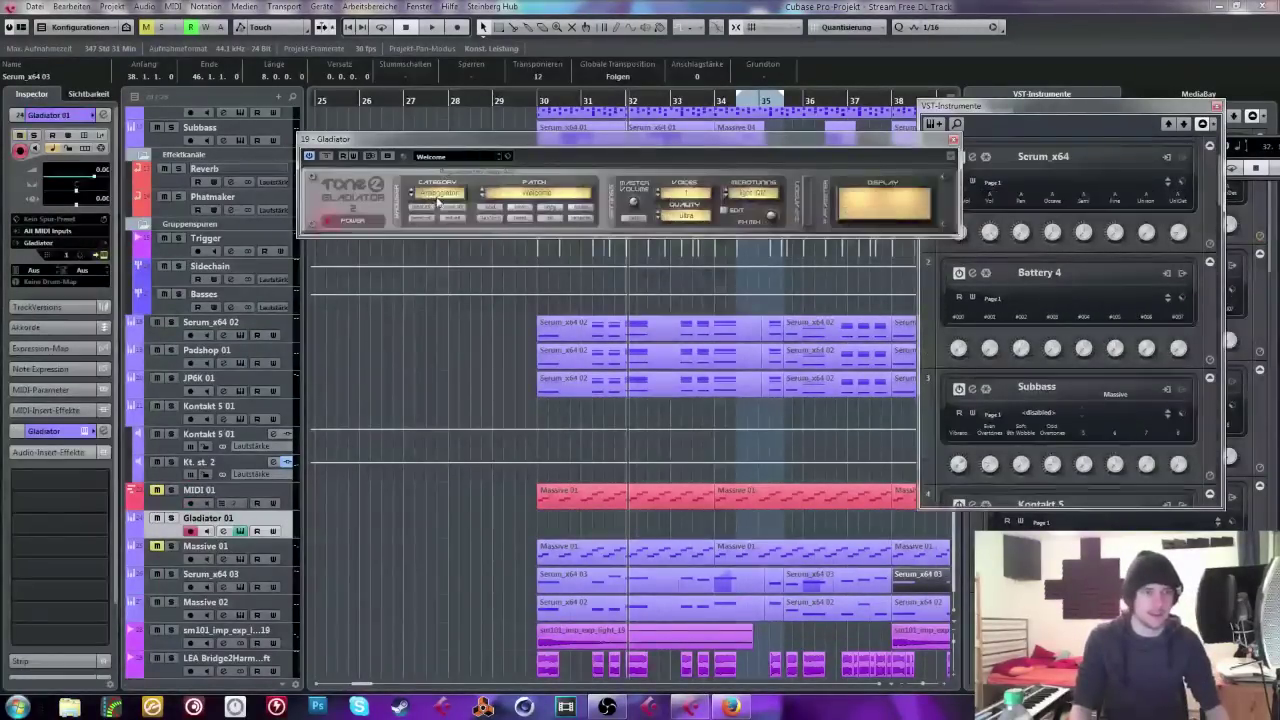
Step: Load the Lead patch LD AngrySaws XS in Gladiator, expand its edit section, and close the plug-in and instrument rack windows
{"action": "left_click", "coordinate": [437, 195]}
{"action": "left_click", "coordinate": [446, 250]}
{"action": "left_click", "coordinate": [535, 192]}
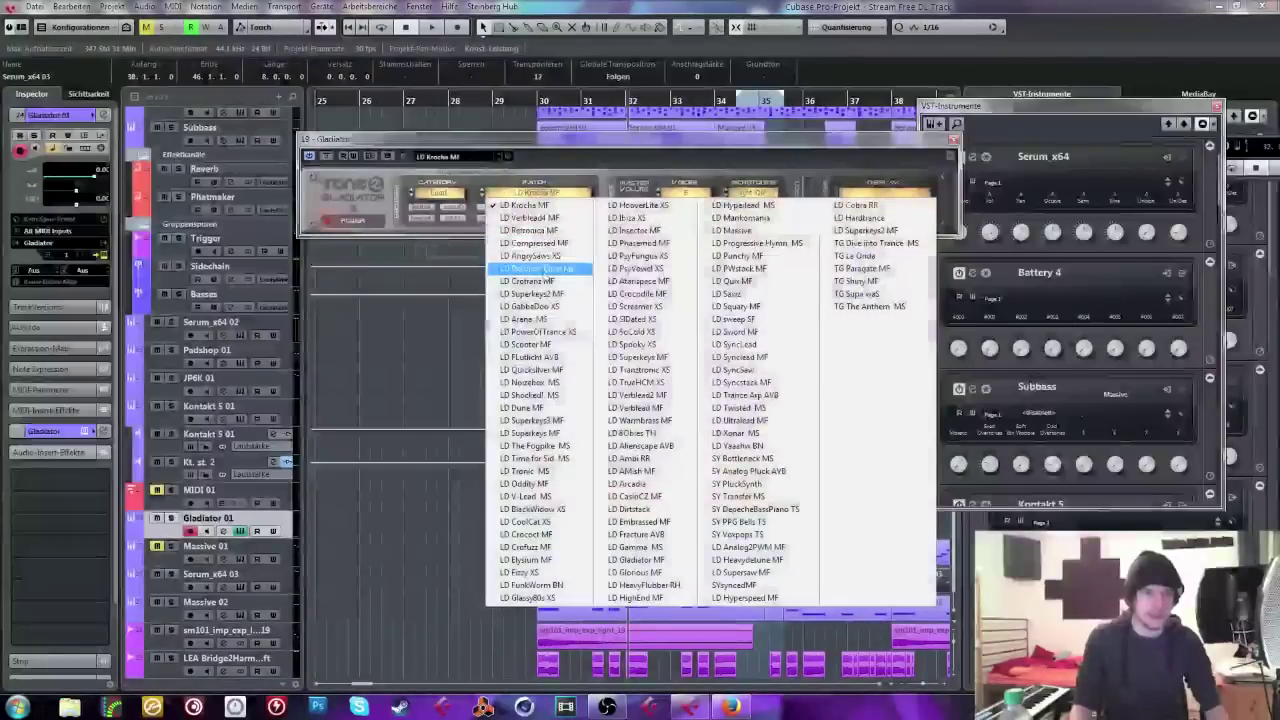
{"action": "left_click", "coordinate": [545, 257]}
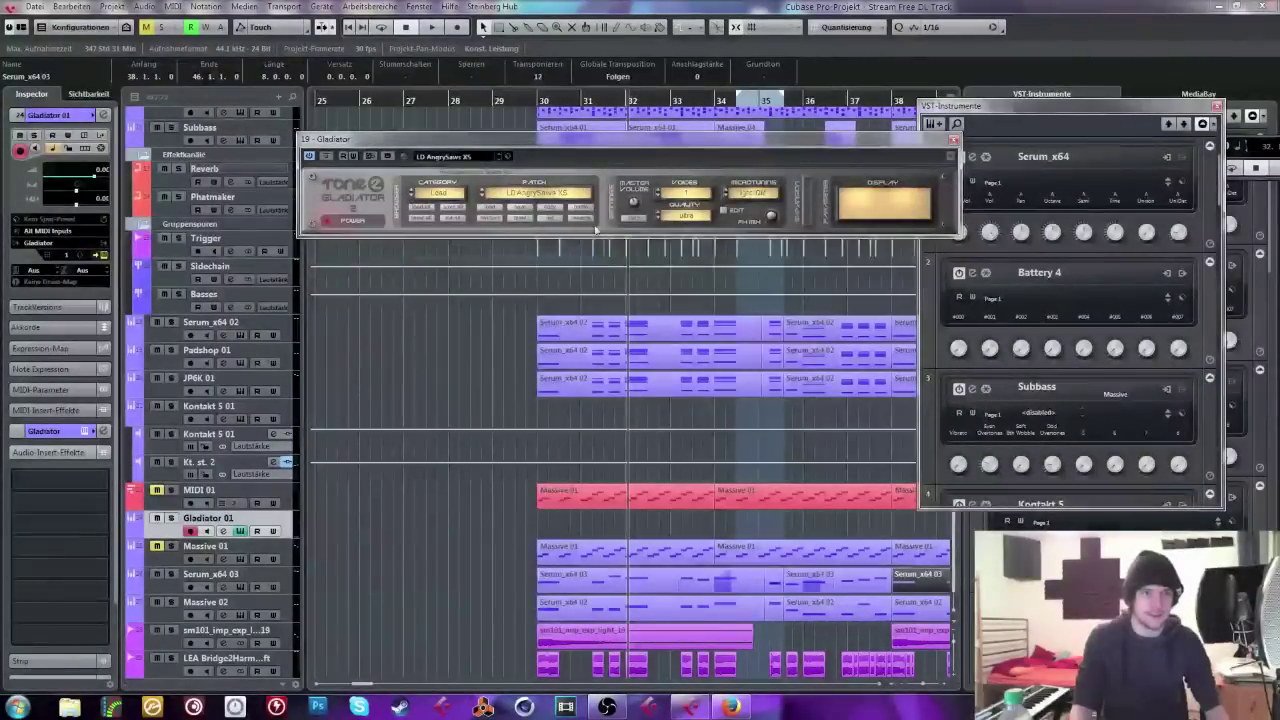
{"action": "left_click", "coordinate": [729, 212]}
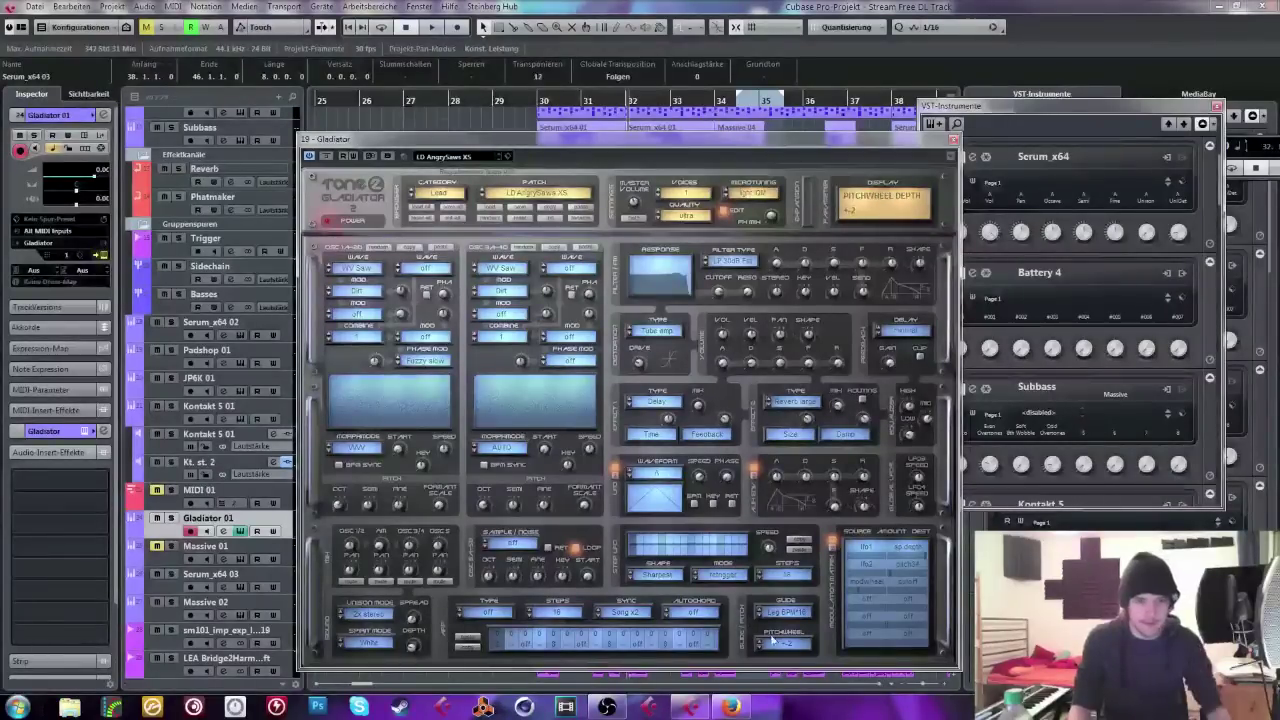
{"action": "left_click", "coordinate": [953, 139]}
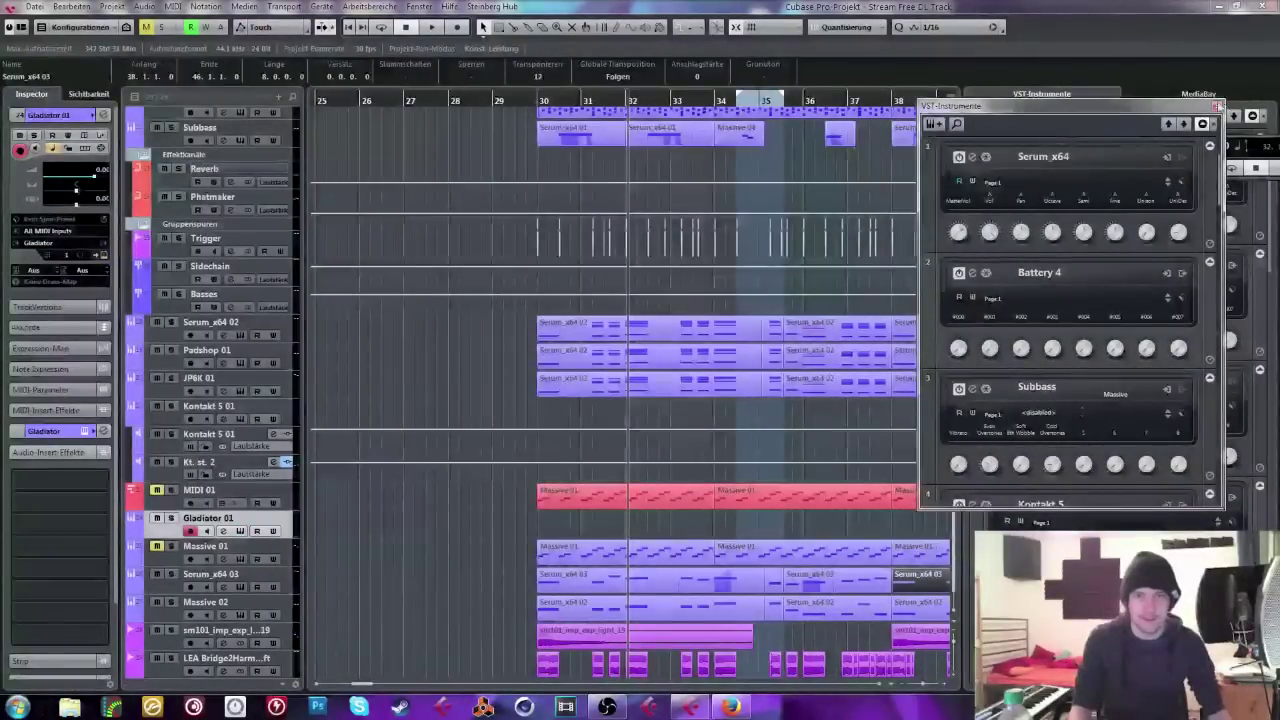
{"action": "left_click", "coordinate": [1218, 104]}
Step: Copy the Serum_x64 03 parts onto the Gladiator 01 track and play both tracks soloed
{"action": "scroll", "coordinate": [343, 412], "scroll_direction": "down", "scroll_amount": 1}
{"action": "scroll", "coordinate": [488, 556], "scroll_direction": "right", "scroll_amount": 6}
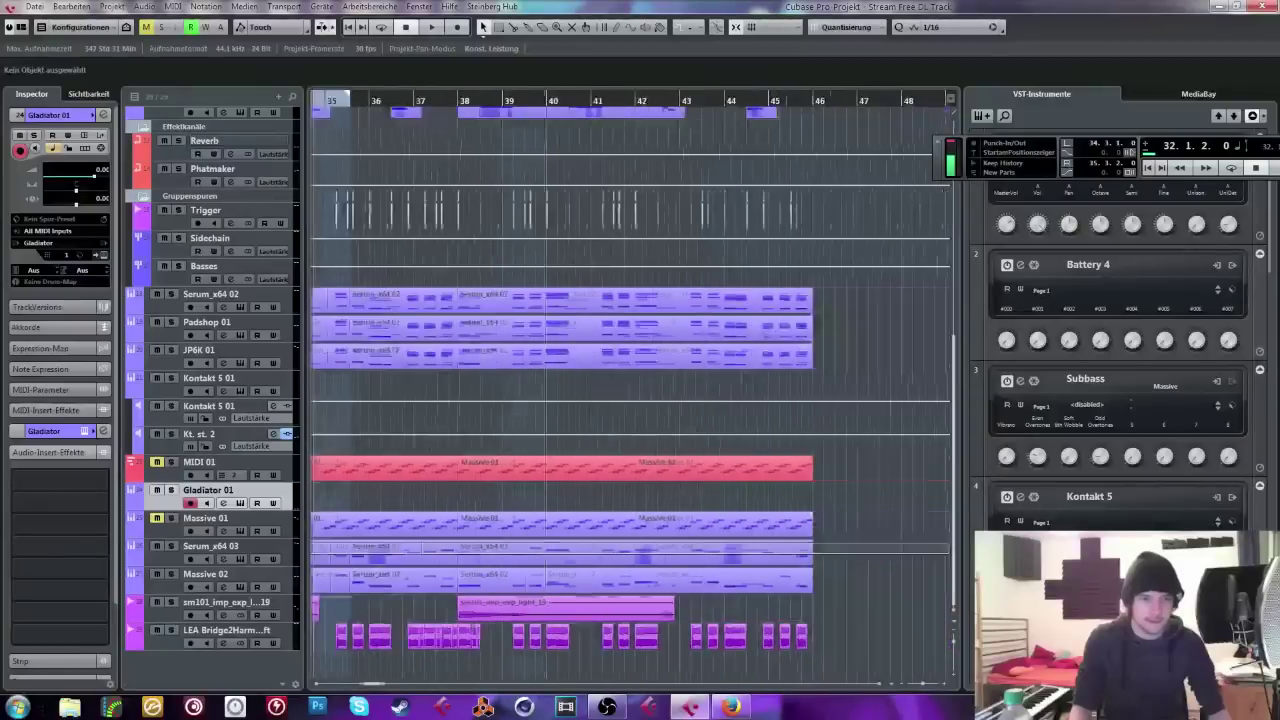
{"action": "left_click_drag", "start_coordinate": [637, 556], "coordinate": [636, 500]}
{"action": "key", "text": "space"}
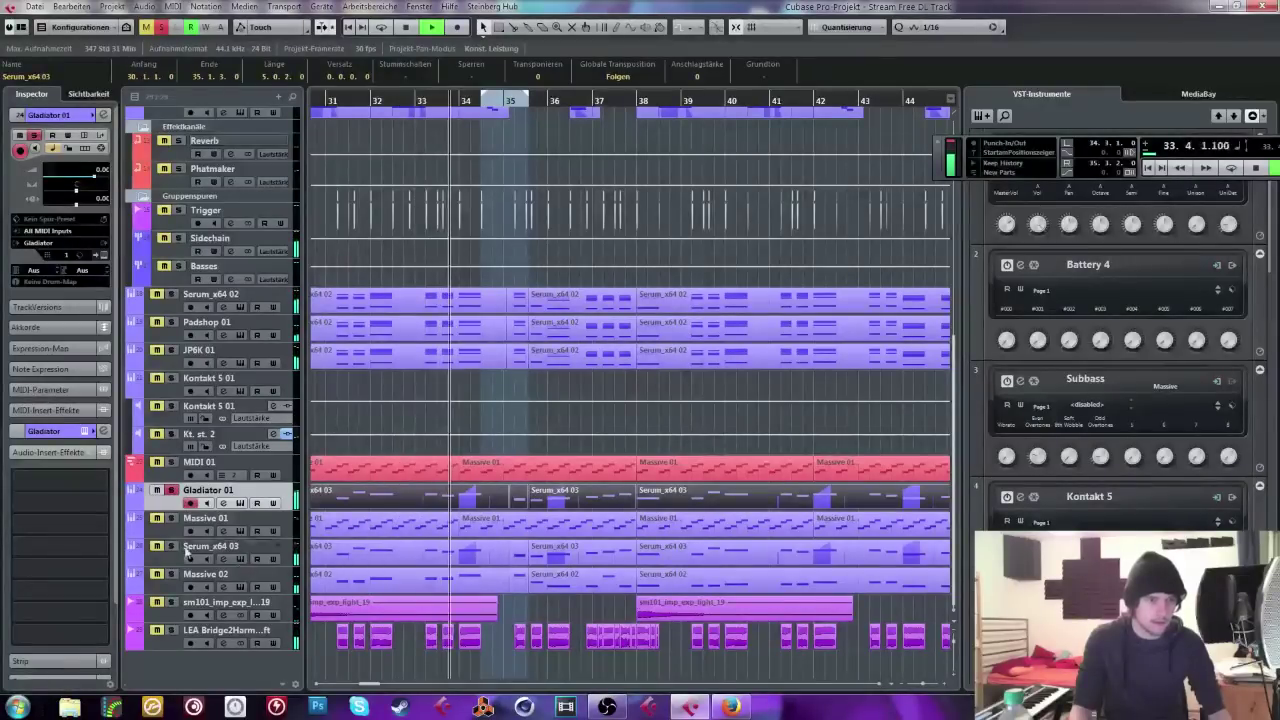
{"action": "left_click", "coordinate": [250, 546]}
{"action": "left_click", "coordinate": [186, 484]}
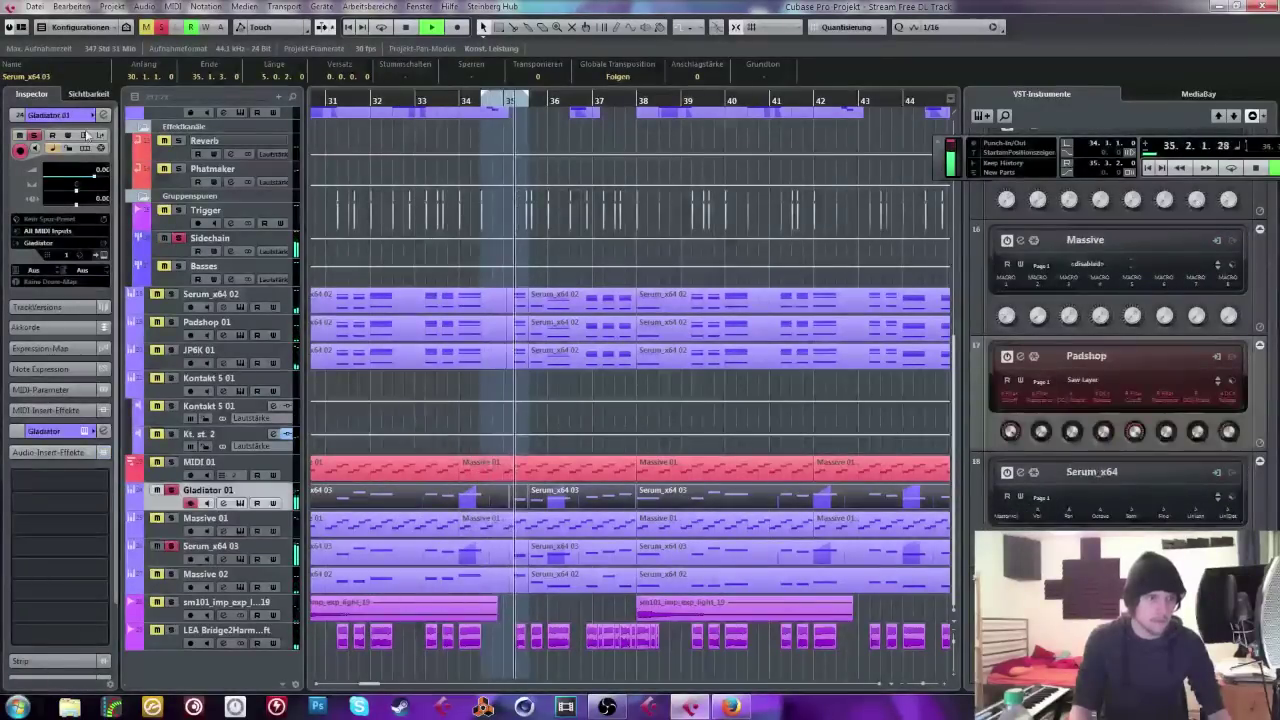
Step: Adjust the delay and reverb mix of the Gladiator patch during playback and close the plug-in
{"action": "left_click", "coordinate": [240, 503]}
{"action": "mouse_move", "coordinate": [697, 416]}
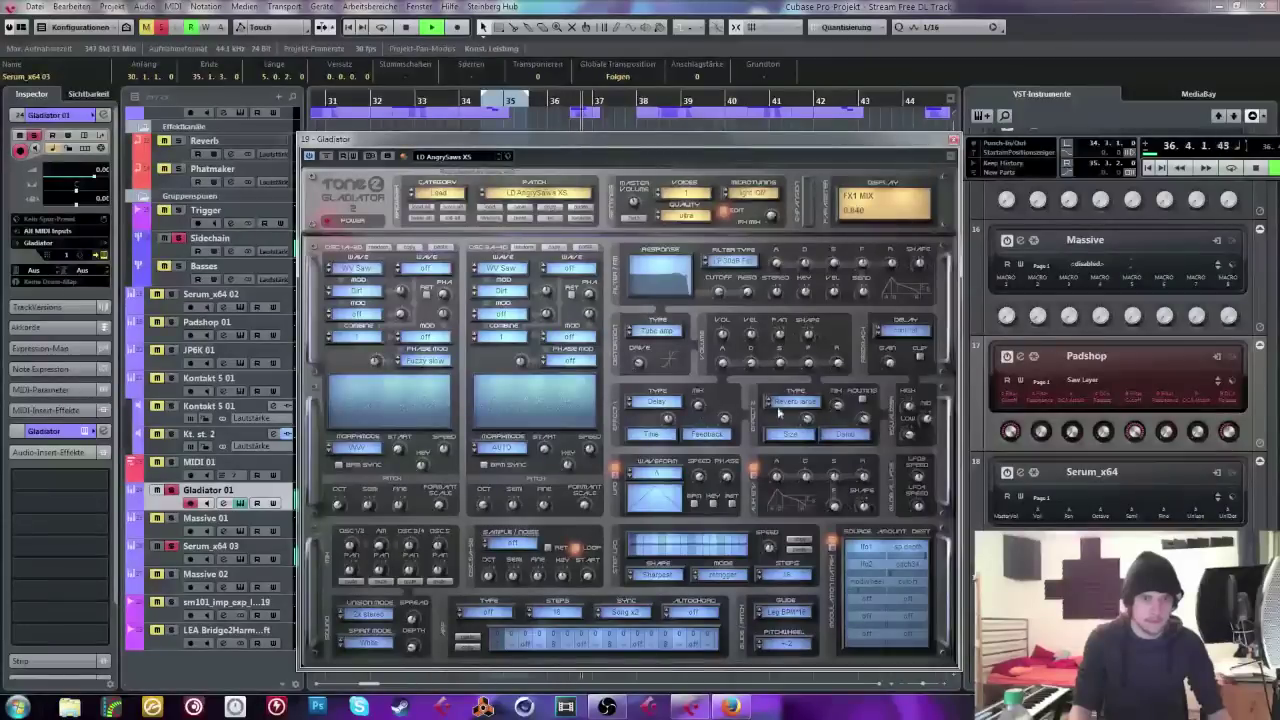
{"action": "mouse_move", "coordinate": [858, 398]}
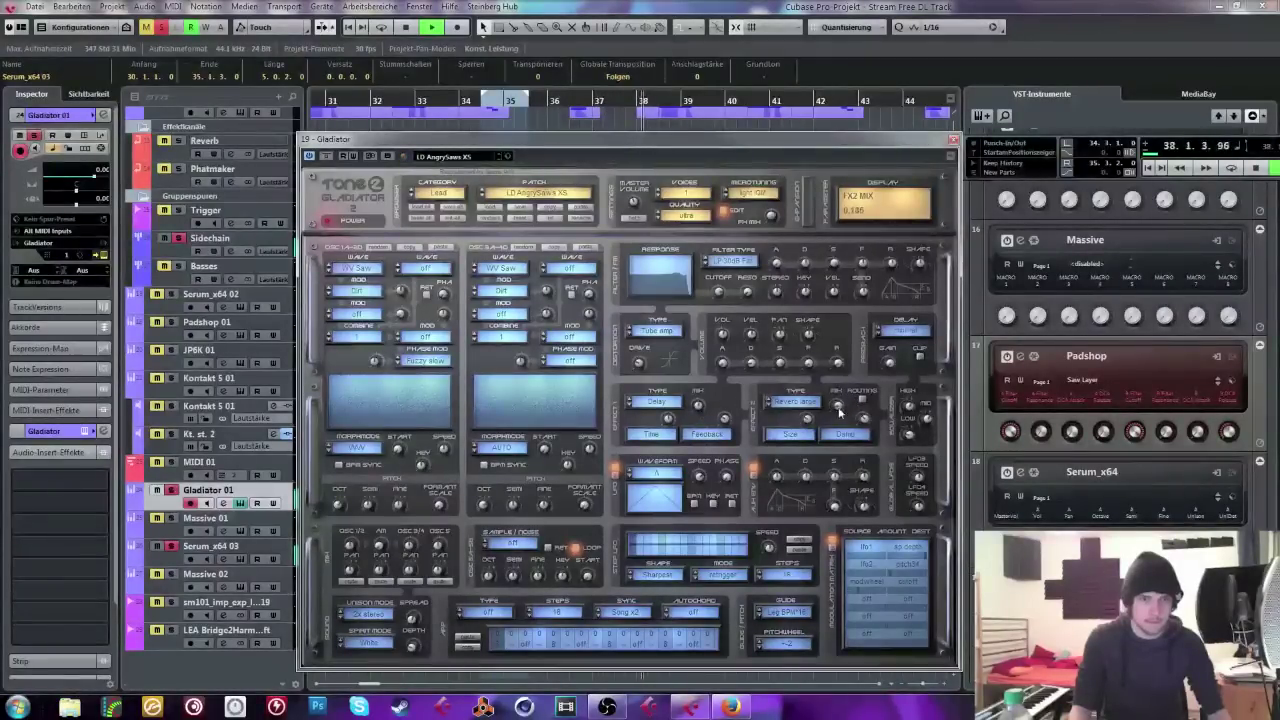
{"action": "left_click", "coordinate": [953, 141]}
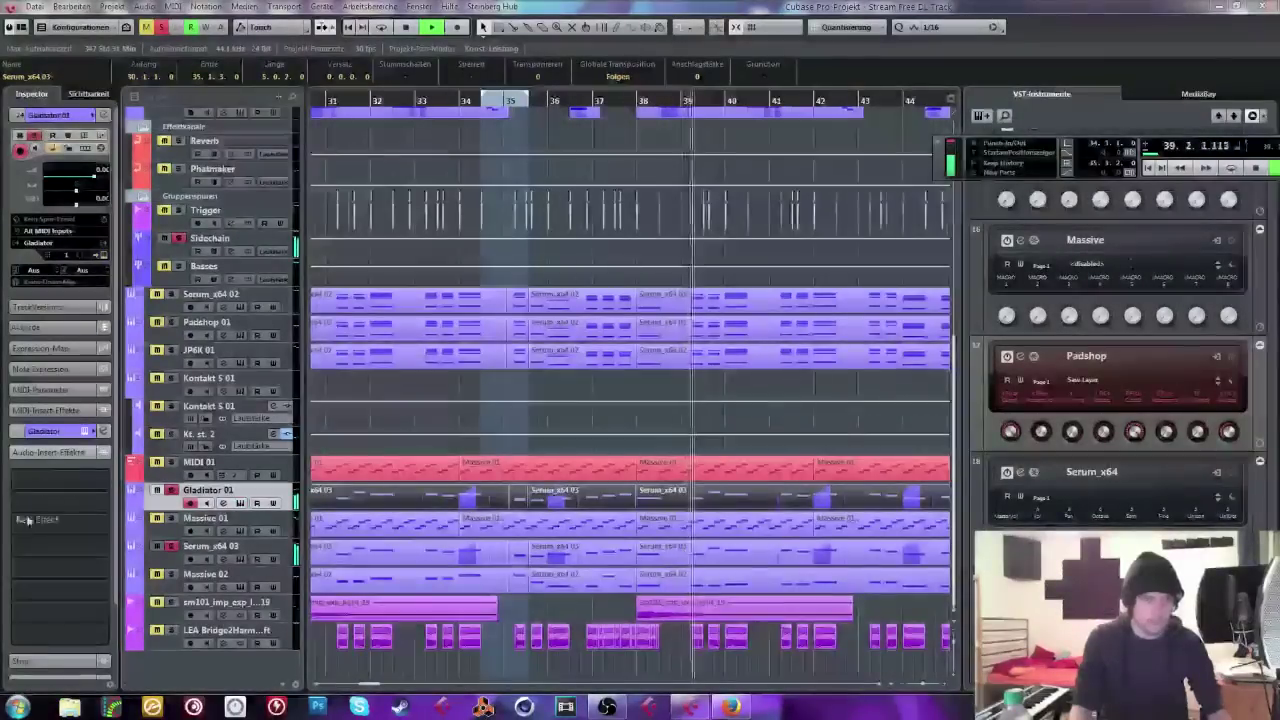
Step: Insert FabFilter Pro-Q on Gladiator 01, add an EQ band, shift it to a higher frequency, and close the equalizer
{"action": "left_click", "coordinate": [60, 472]}
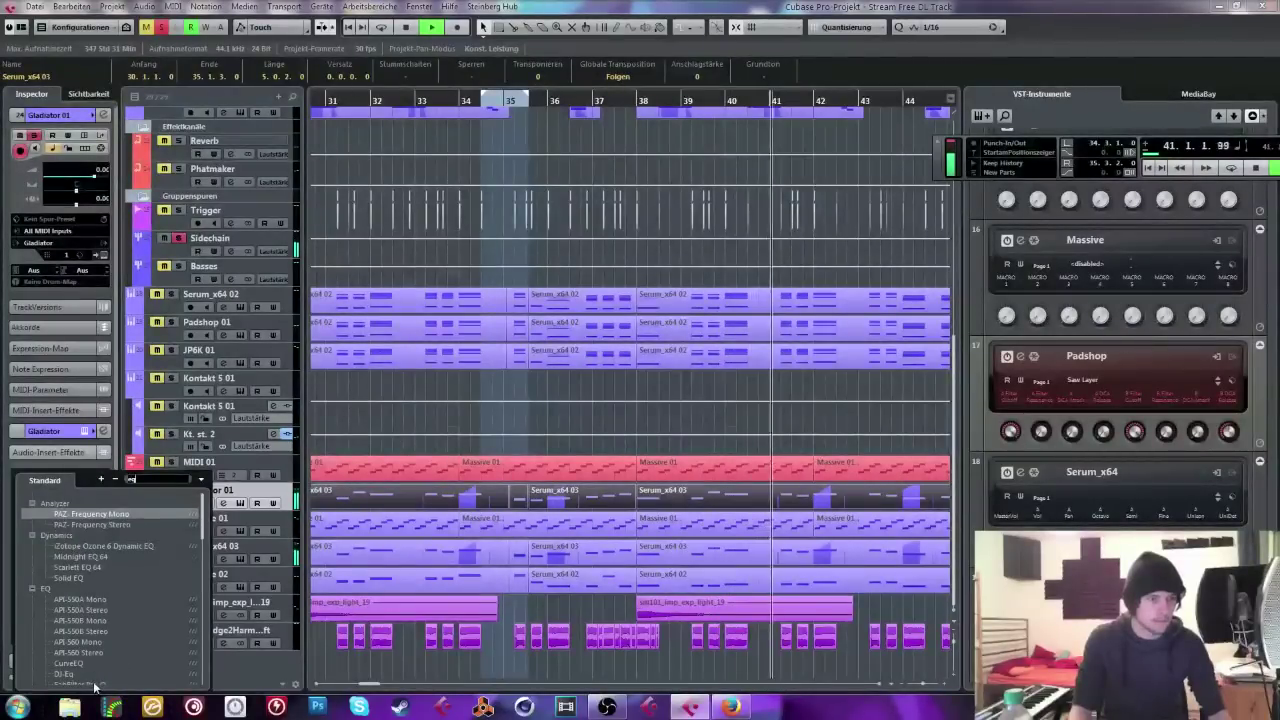
{"action": "left_click", "coordinate": [95, 684]}
{"action": "double_click", "coordinate": [797, 391]}
{"action": "left_click_drag", "start_coordinate": [797, 391], "coordinate": [964, 396]}
{"action": "left_click", "coordinate": [1242, 242]}
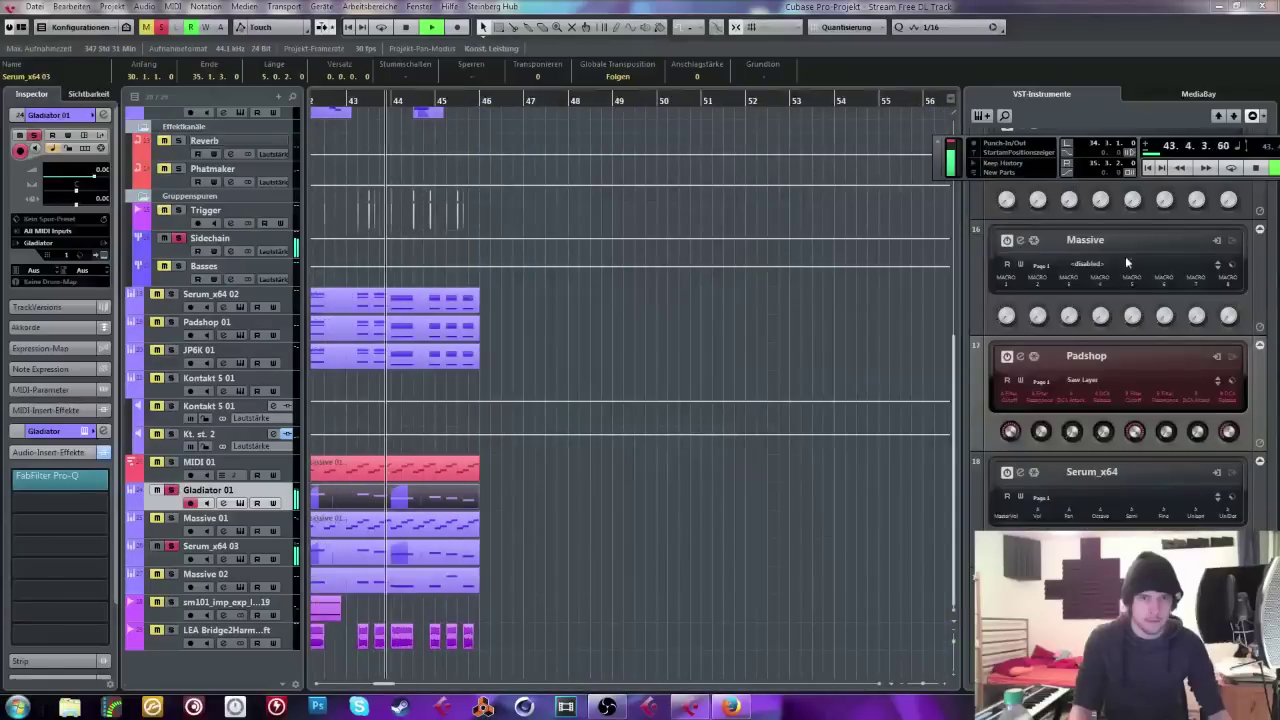
Step: Transpose the Gladiator 01 parts by 12 and play them from bar 30
{"action": "left_click", "coordinate": [537, 77]}
{"action": "type", "text": "12"}
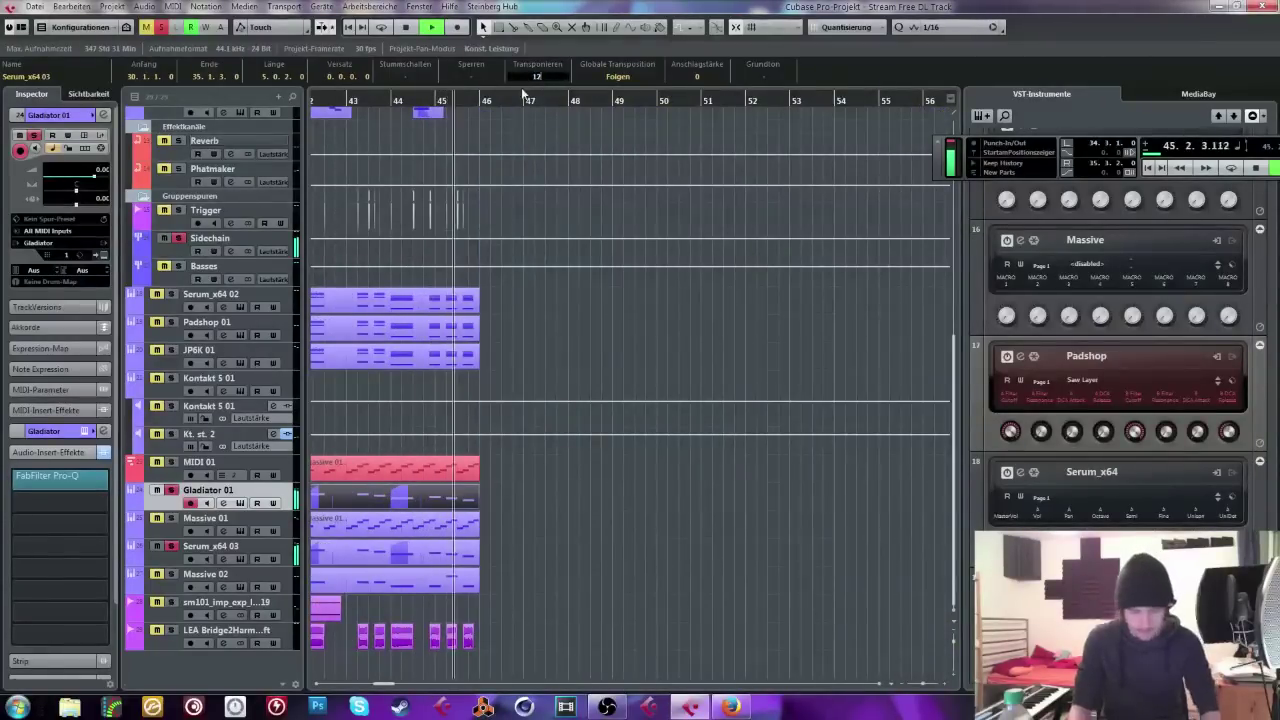
{"action": "key", "text": "Return"}
{"action": "scroll", "coordinate": [381, 108], "scroll_direction": "left", "scroll_amount": 5}
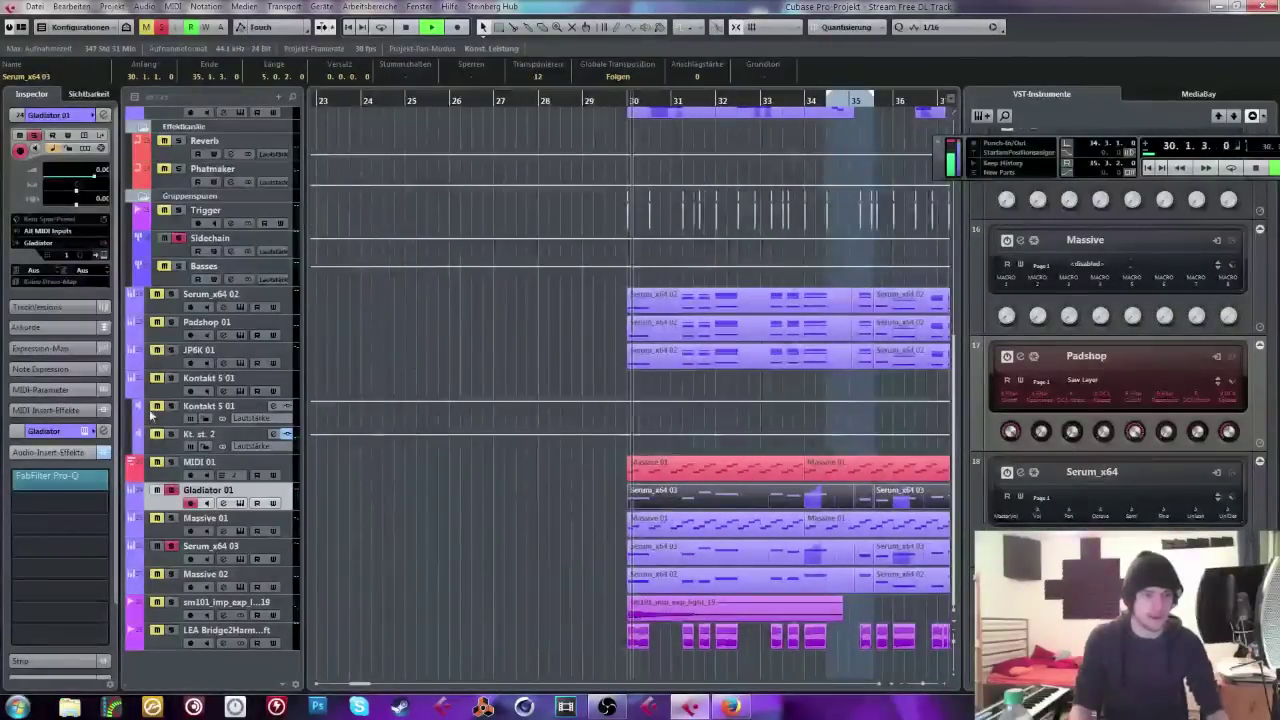
Step: Route the Gladiator 01 output to the Sidechain group, close the channel settings, and play the full mix
{"action": "key", "text": "e"}
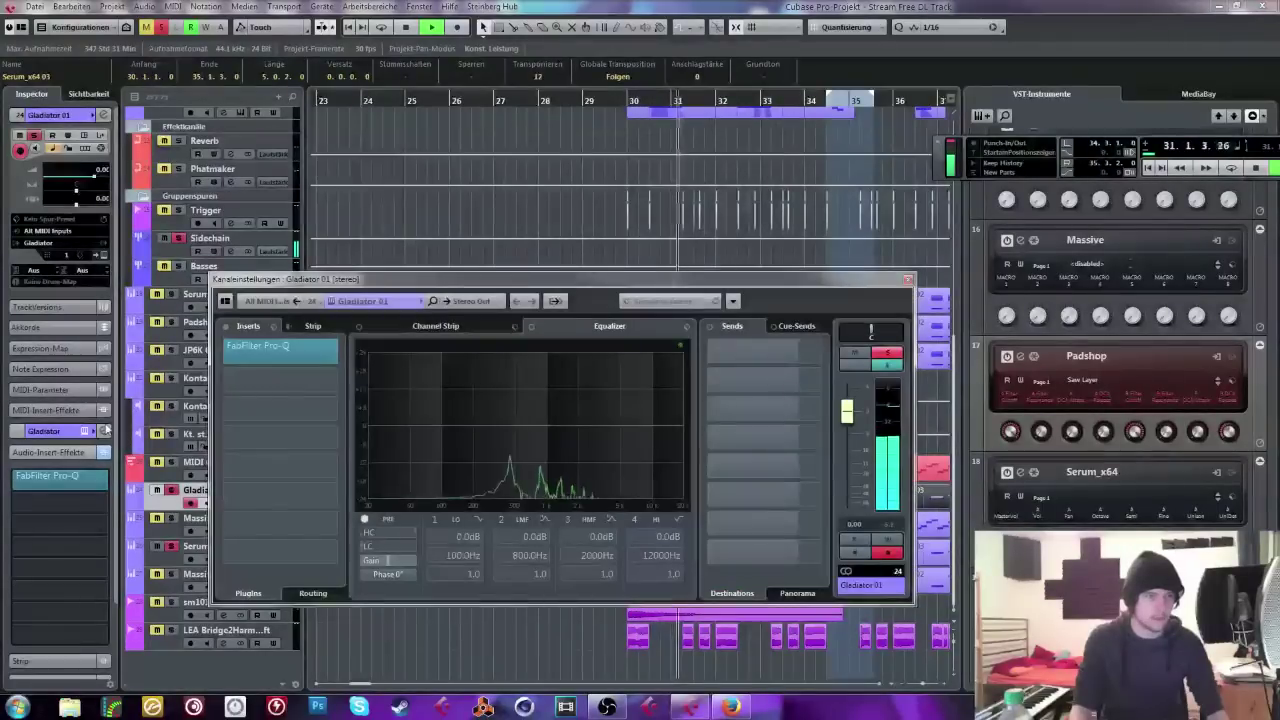
{"action": "left_click", "coordinate": [470, 301]}
{"action": "left_click", "coordinate": [515, 416]}
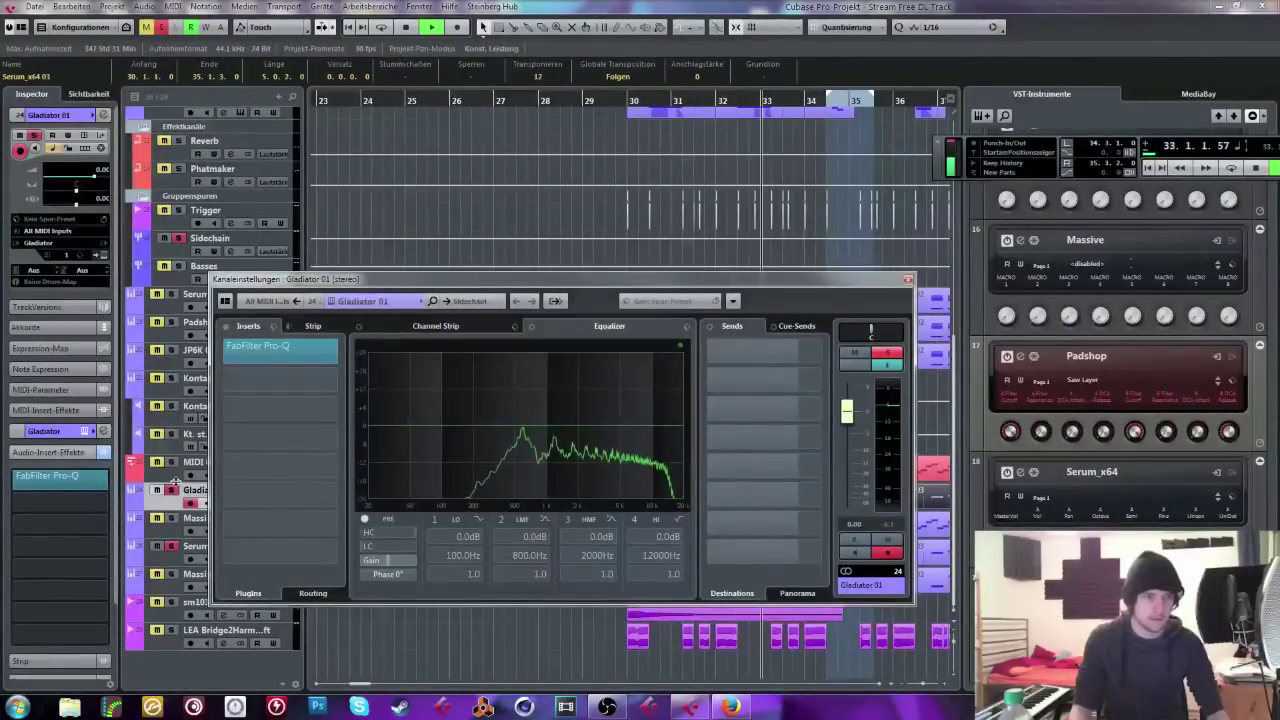
{"action": "key", "text": "Up"}
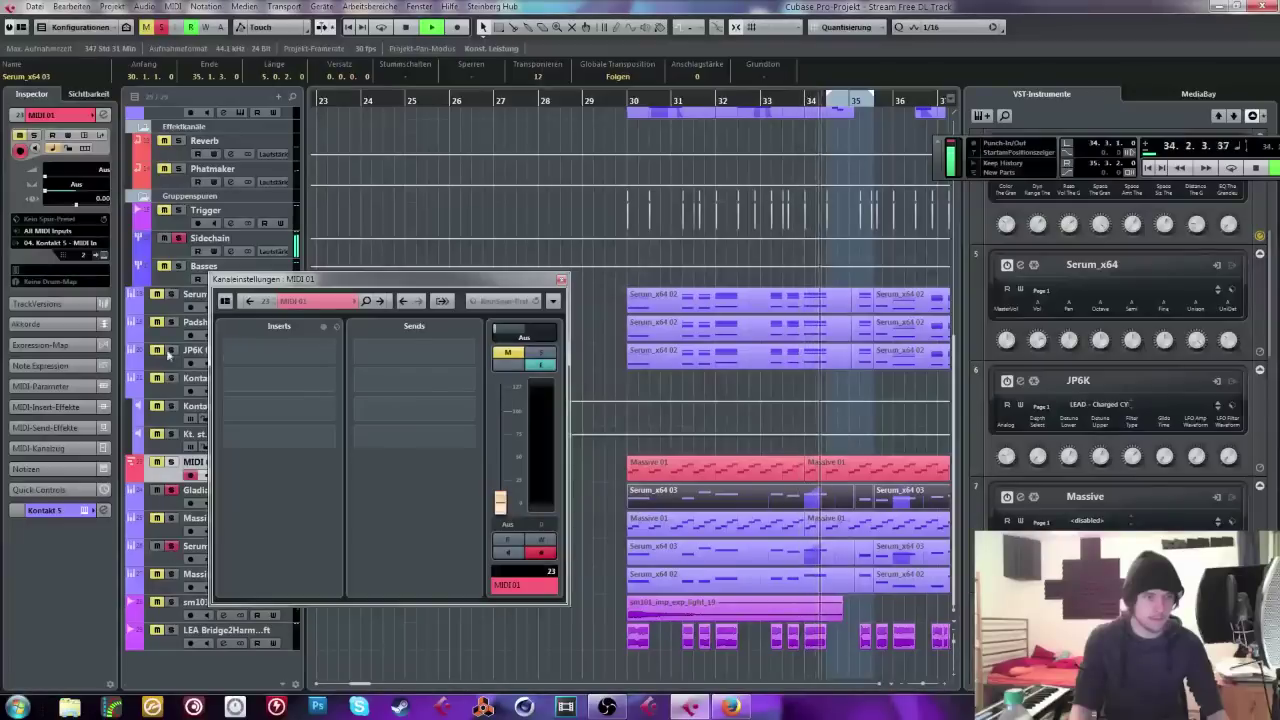
{"action": "left_click", "coordinate": [582, 297]}
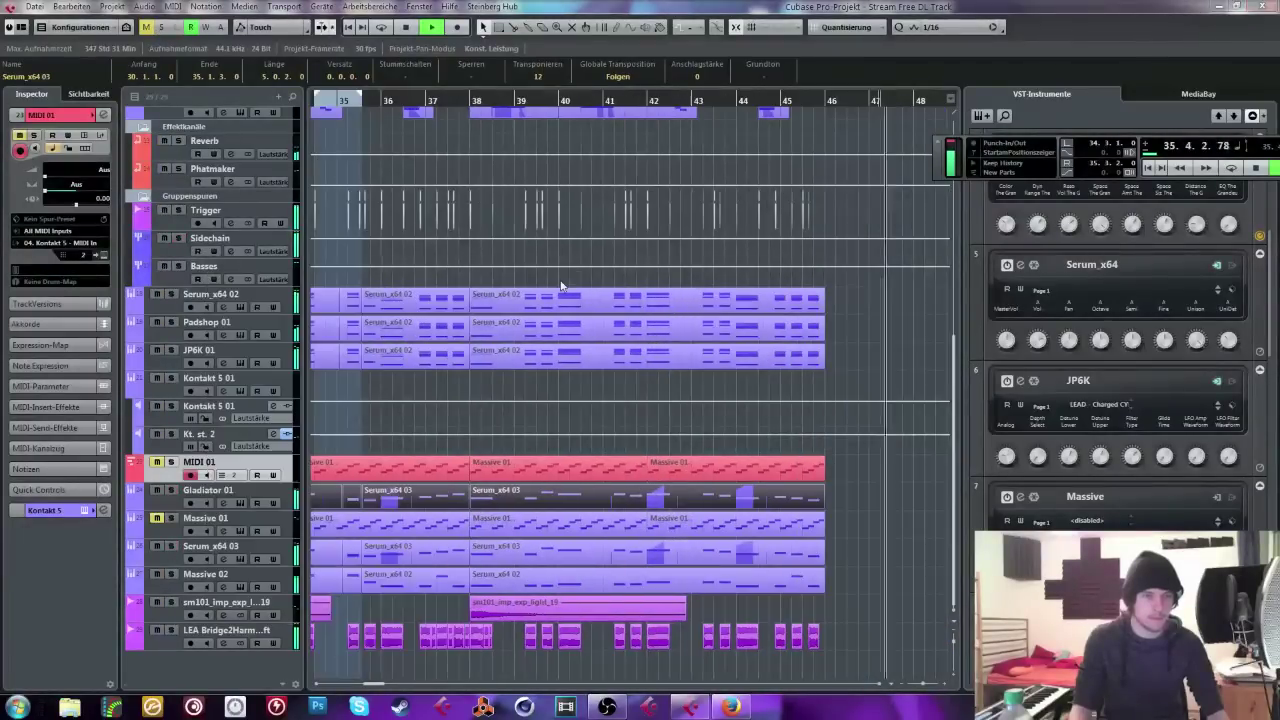
Step: Lower the Gladiator 01 volume to -5.31 dB during playback and deselect its parts
{"action": "left_click", "coordinate": [914, 681]}
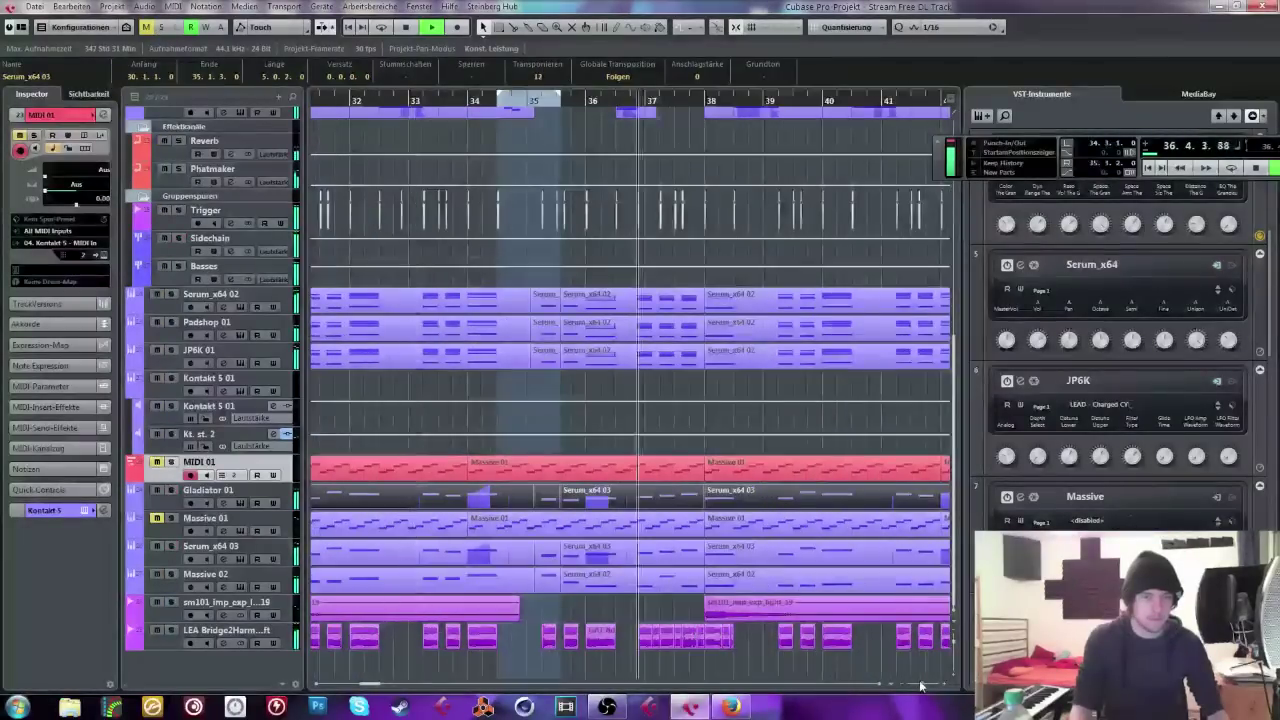
{"action": "left_click", "coordinate": [265, 500]}
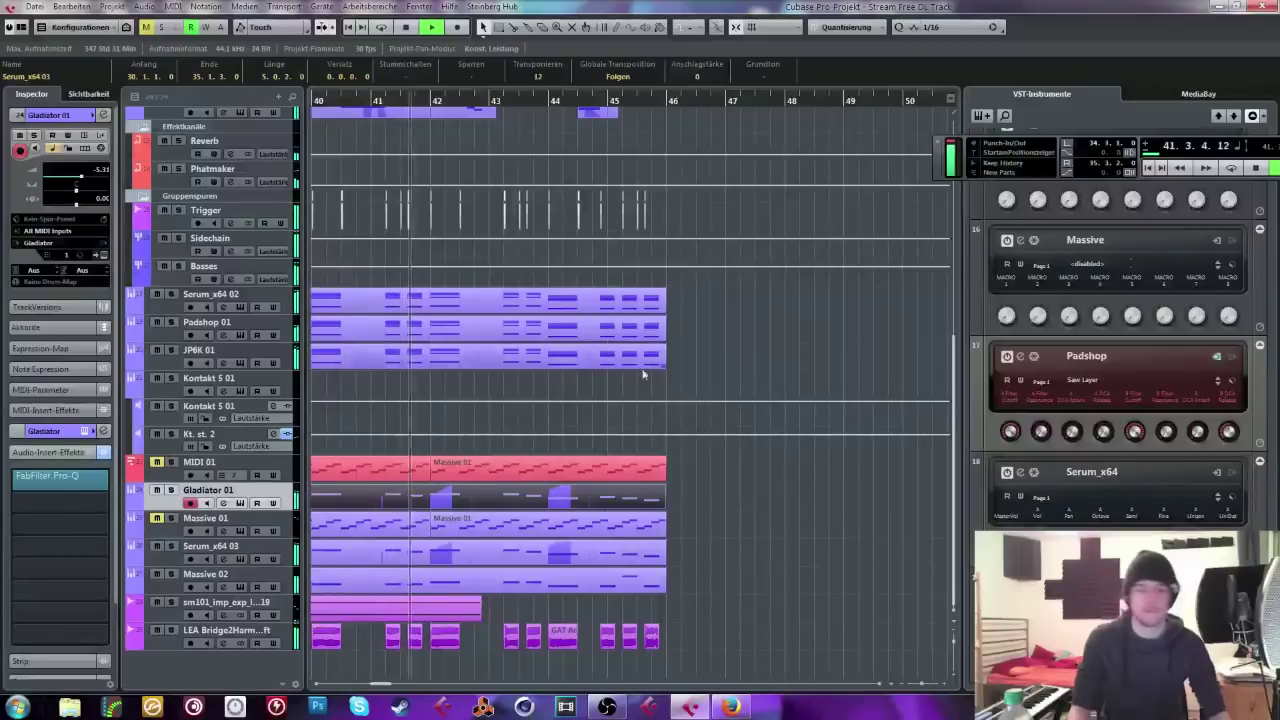
{"action": "left_click", "coordinate": [755, 366]}
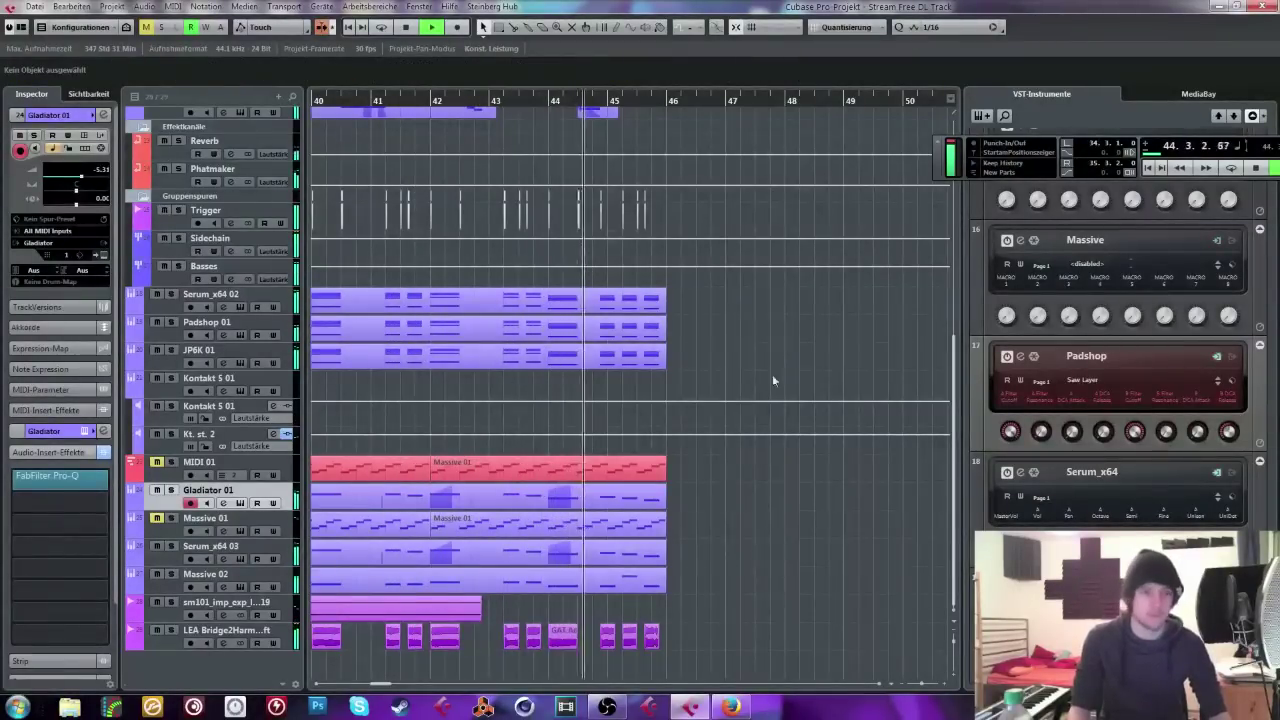
Step: Play Gladiator 01 and Serum_x64 03 soloed from bar 30, and clear all solos to compare with the full mix
{"action": "key", "text": "g"}
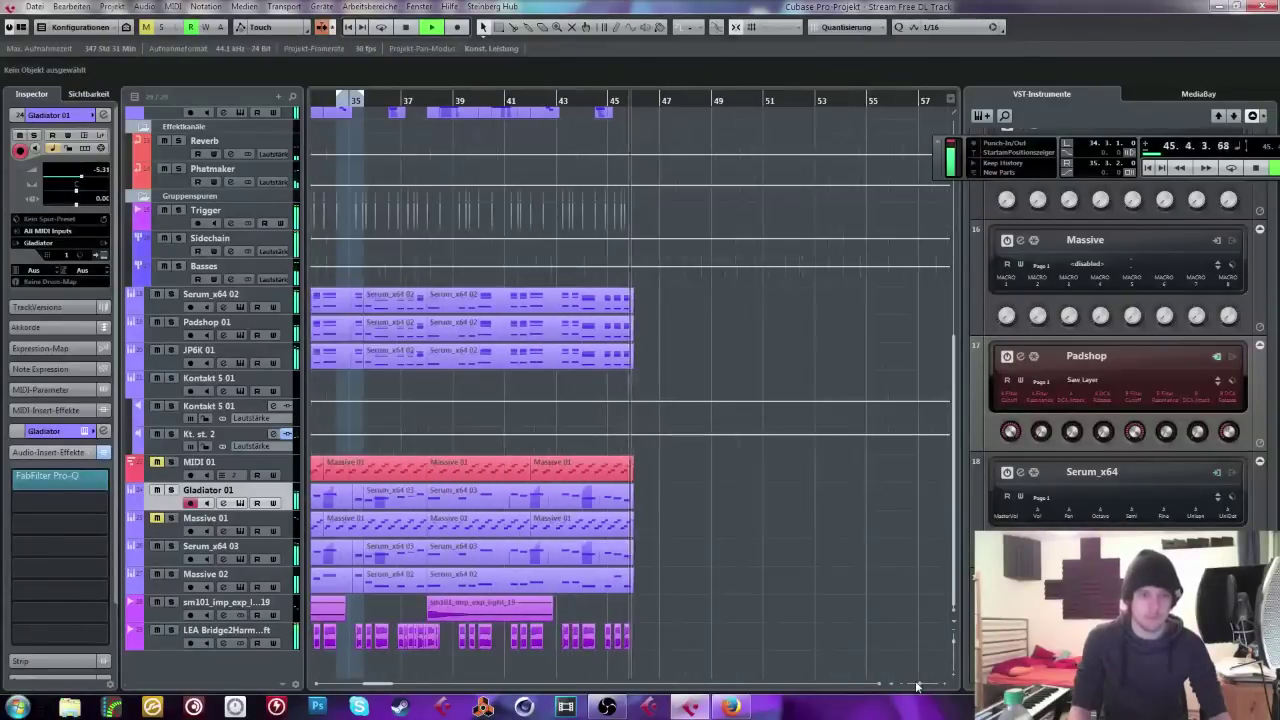
{"action": "key", "text": "h"}
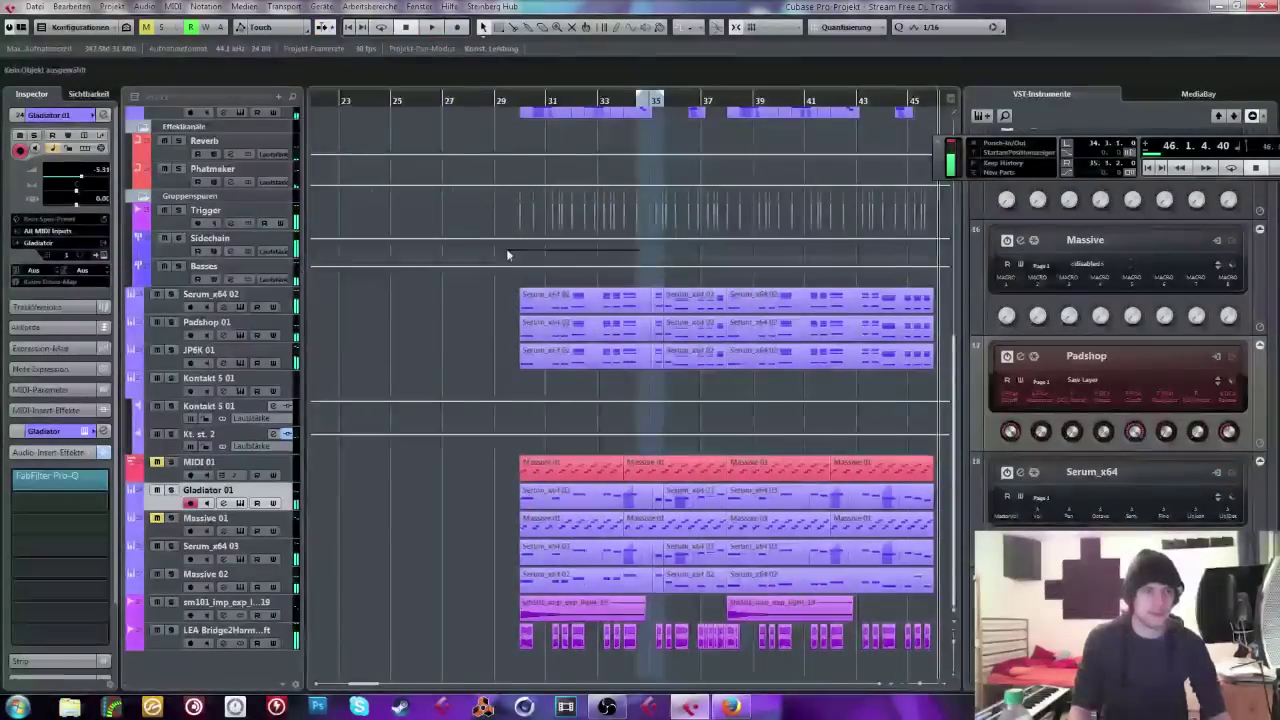
{"action": "left_click", "coordinate": [519, 127]}
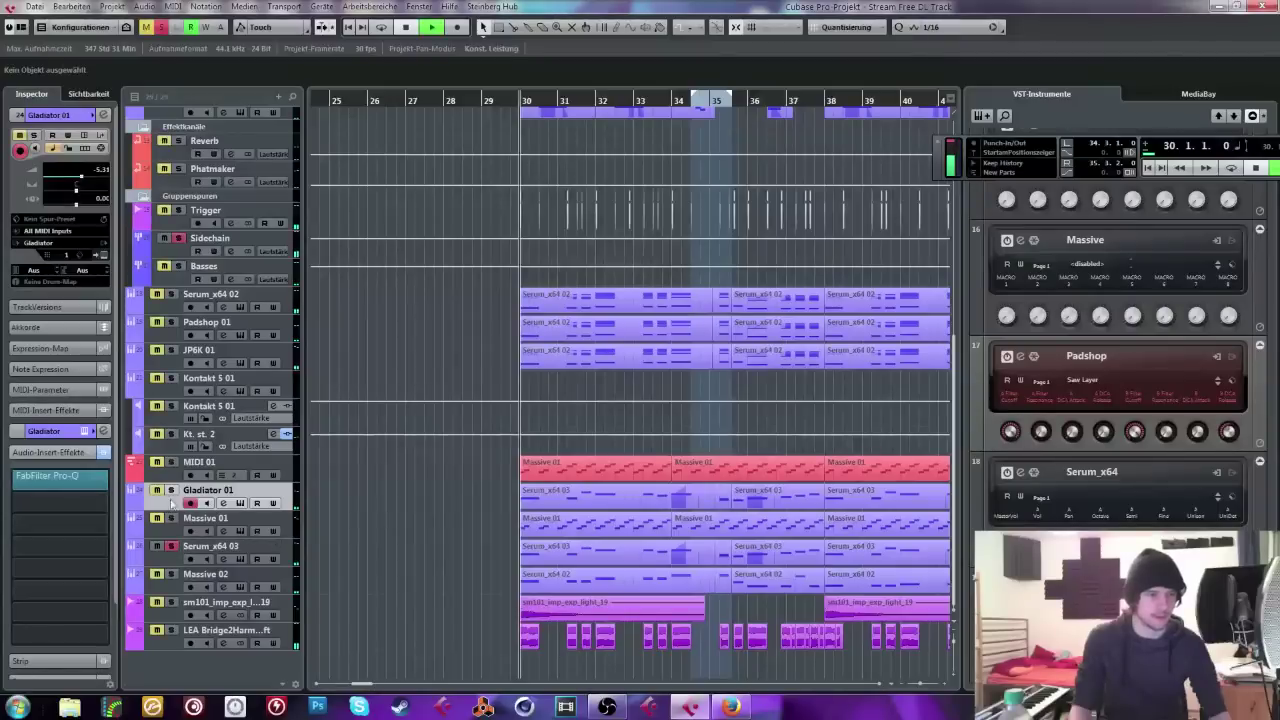
{"action": "left_click", "coordinate": [171, 490]}
{"action": "key", "text": "space"}
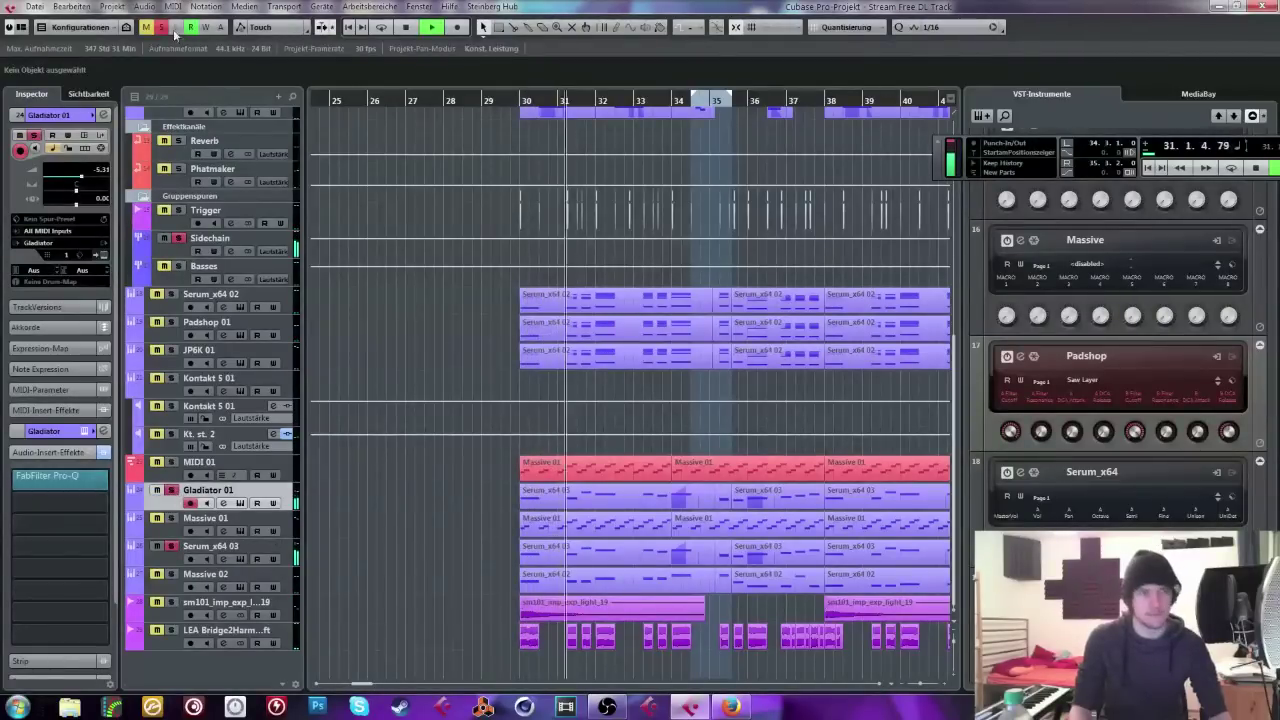
{"action": "left_click", "coordinate": [161, 27]}
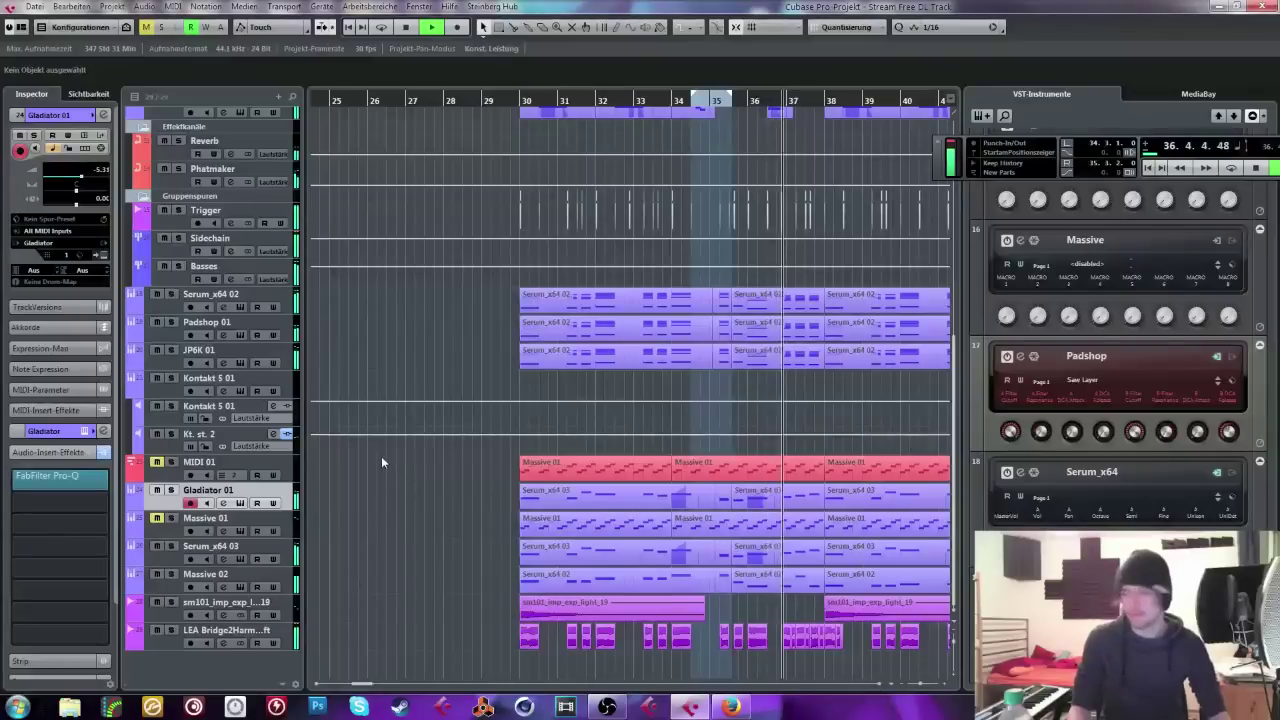
Step: Raise the upper volume automation points of Serum_x64 01 around bars 34 and 42 to 6.02, and play the section from before bar 30
{"action": "scroll", "coordinate": [450, 506], "scroll_direction": "up", "scroll_amount": 5}
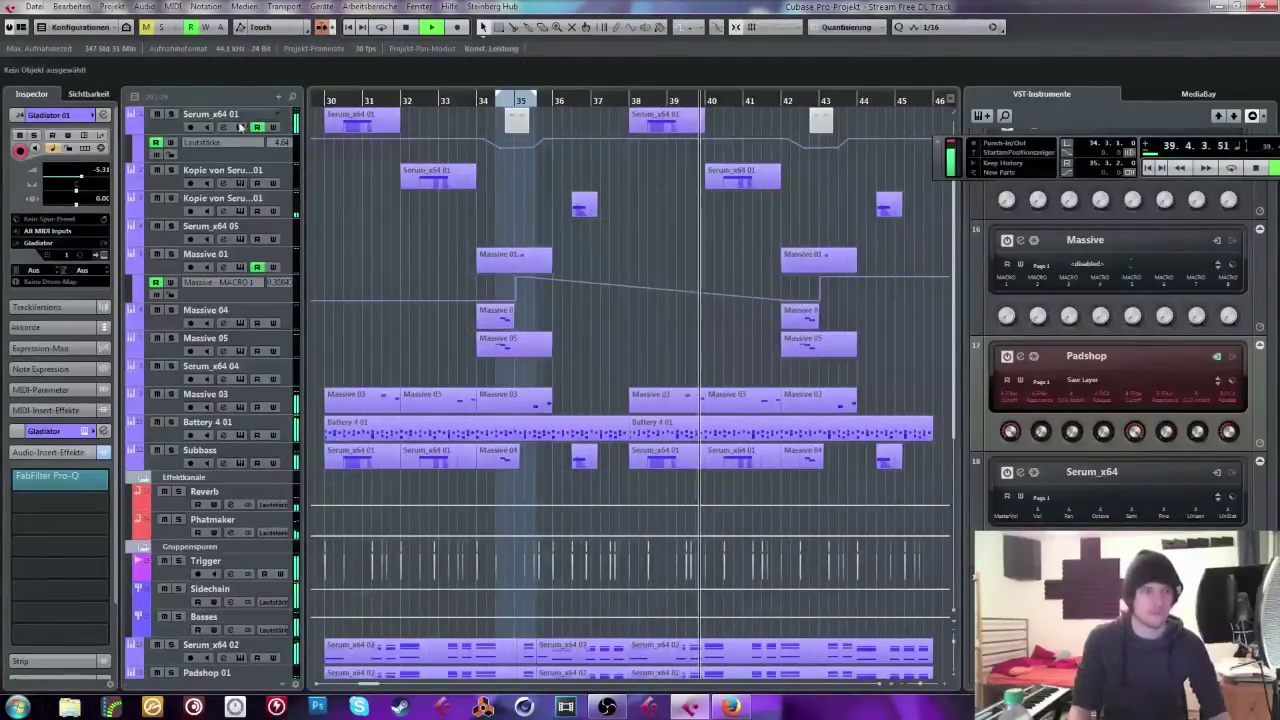
{"action": "left_click", "coordinate": [321, 100]}
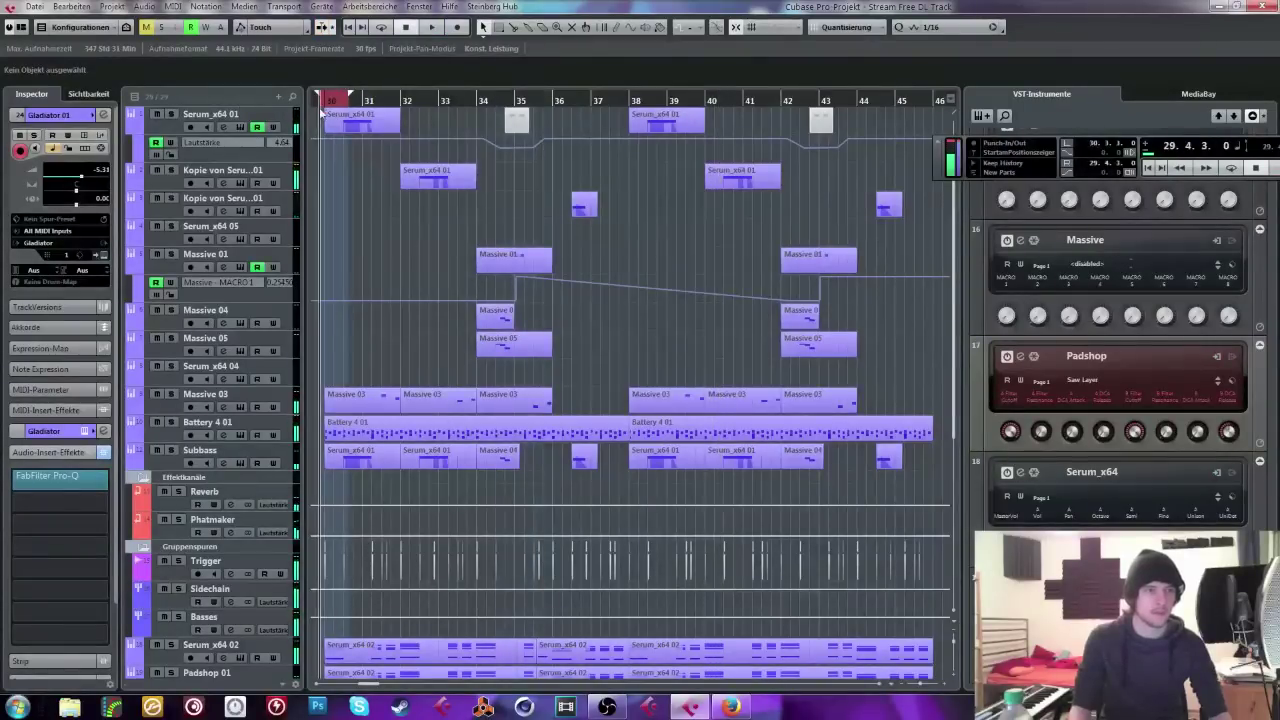
{"action": "left_click", "coordinate": [490, 137]}
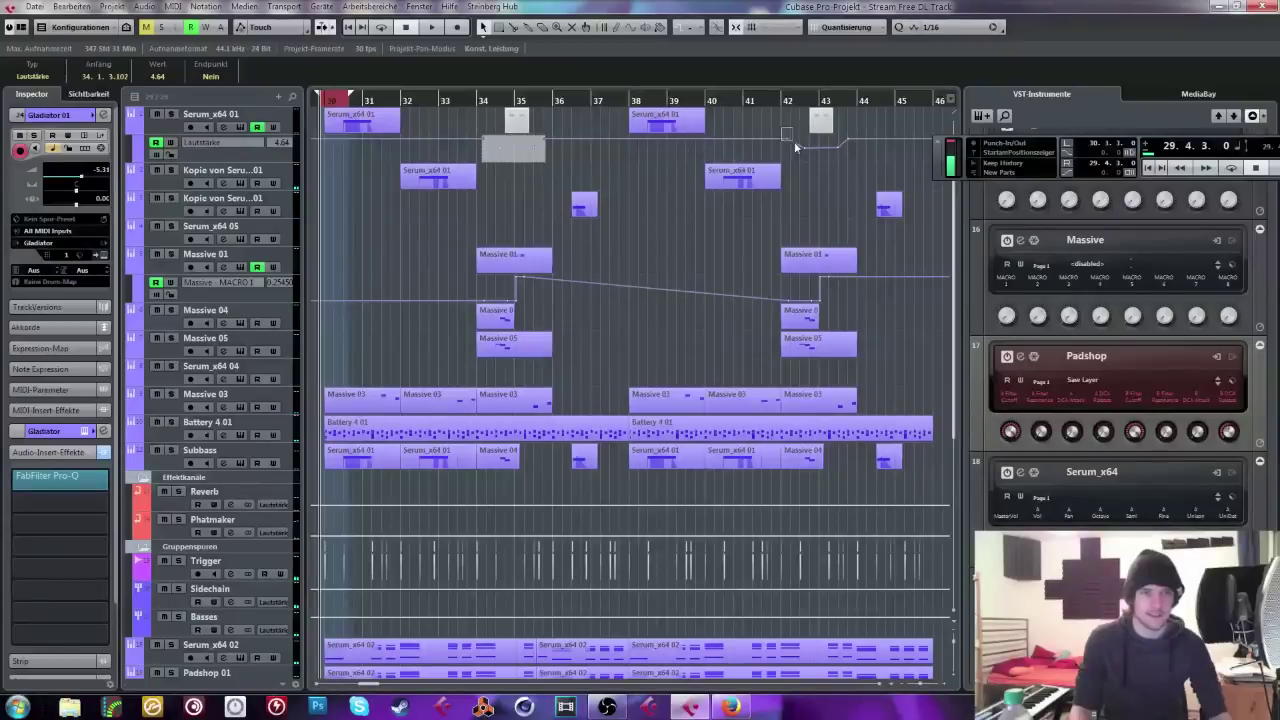
{"action": "scroll", "coordinate": [166, 78], "scroll_direction": "up", "scroll_amount": 1}
{"action": "key", "text": "space"}
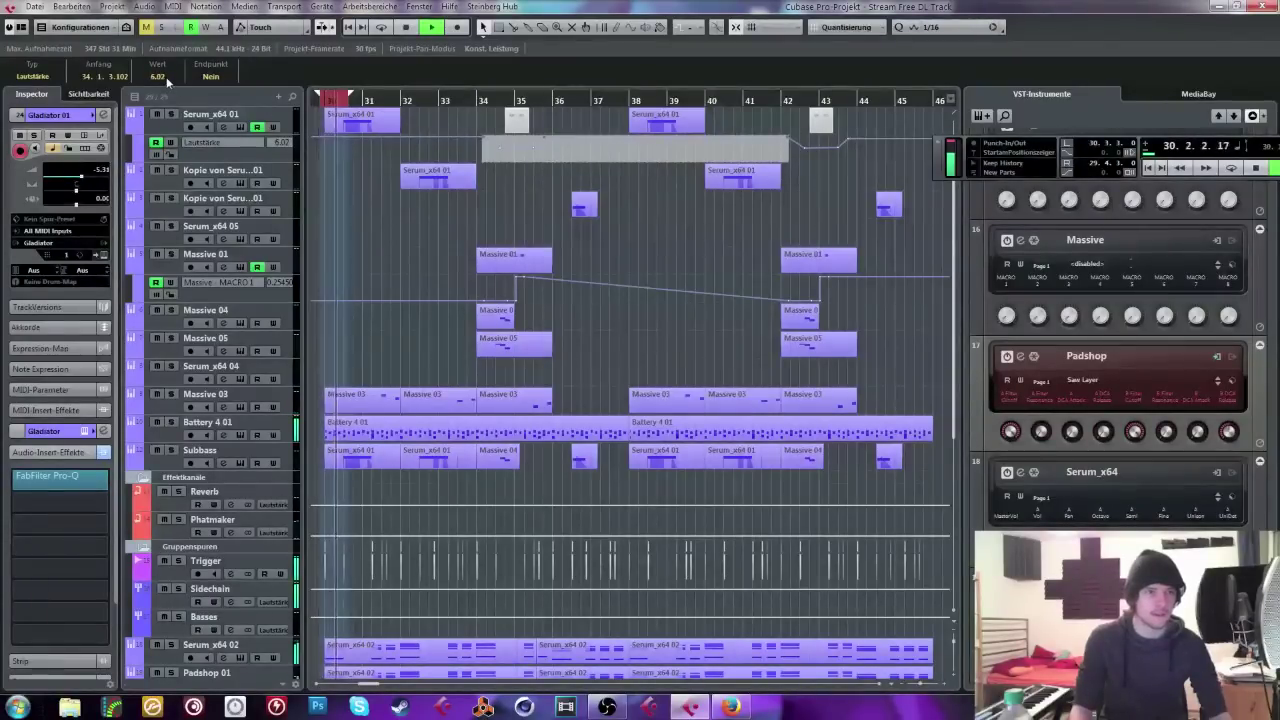
{"action": "left_click", "coordinate": [369, 166]}
{"action": "scroll", "coordinate": [360, 166], "scroll_direction": "left", "scroll_amount": 2}
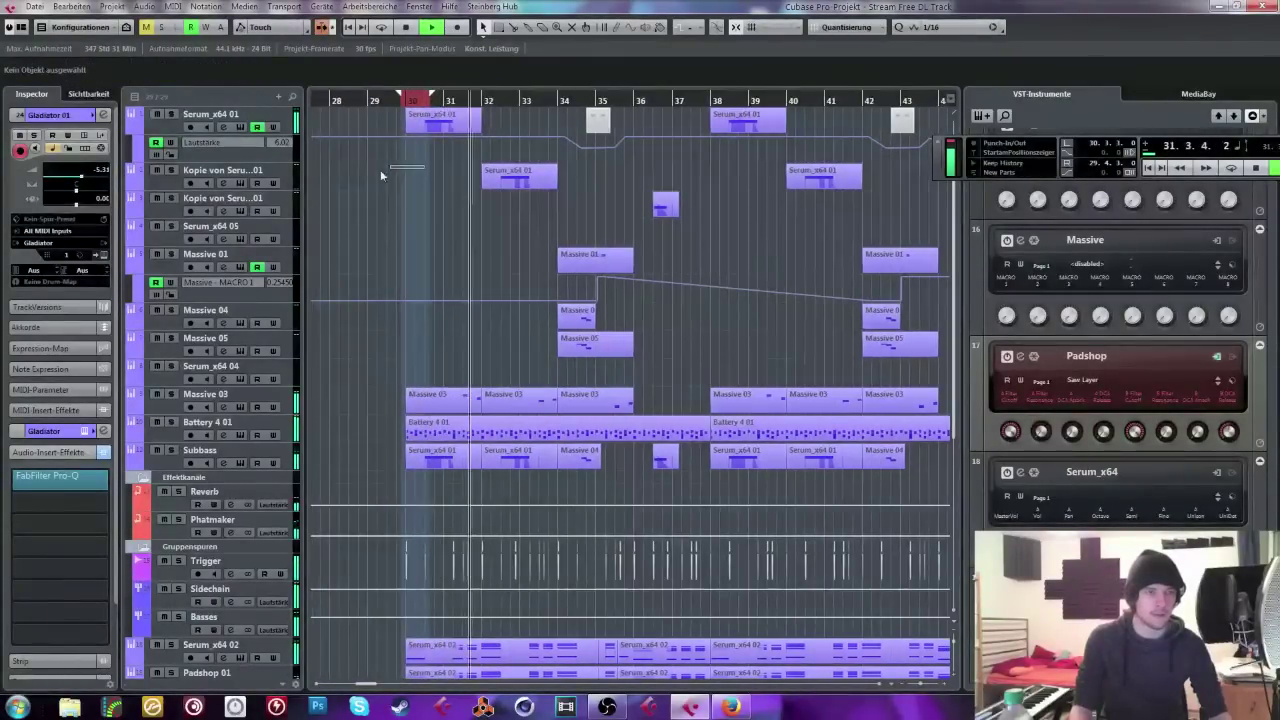
{"action": "key", "text": "space"}
{"action": "scroll", "coordinate": [413, 122], "scroll_direction": "up", "scroll_amount": 1}
{"action": "scroll", "coordinate": [272, 560], "scroll_direction": "down", "scroll_amount": 5}
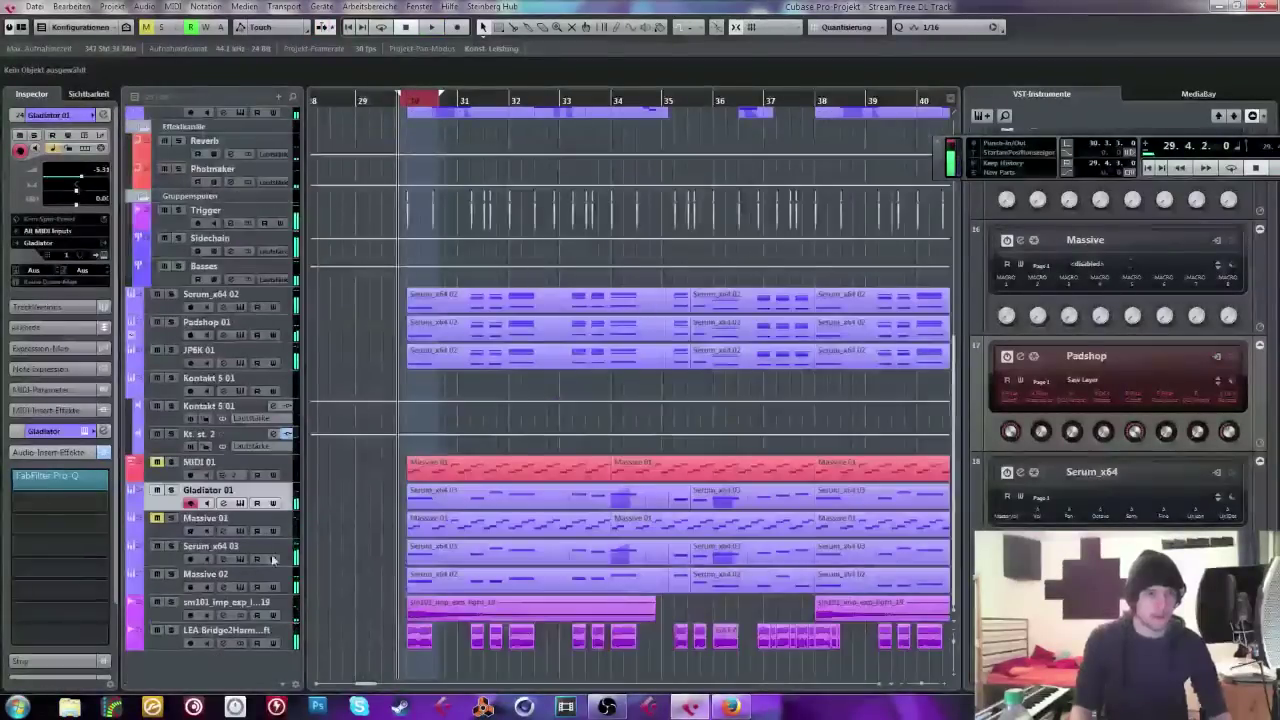
Step: Begin an audio file import and navigate up to the SAMPLE CORE folder
{"action": "left_click", "coordinate": [30, 7]}
{"action": "mouse_move", "coordinate": [86, 229]}
{"action": "left_click", "coordinate": [330, 234]}
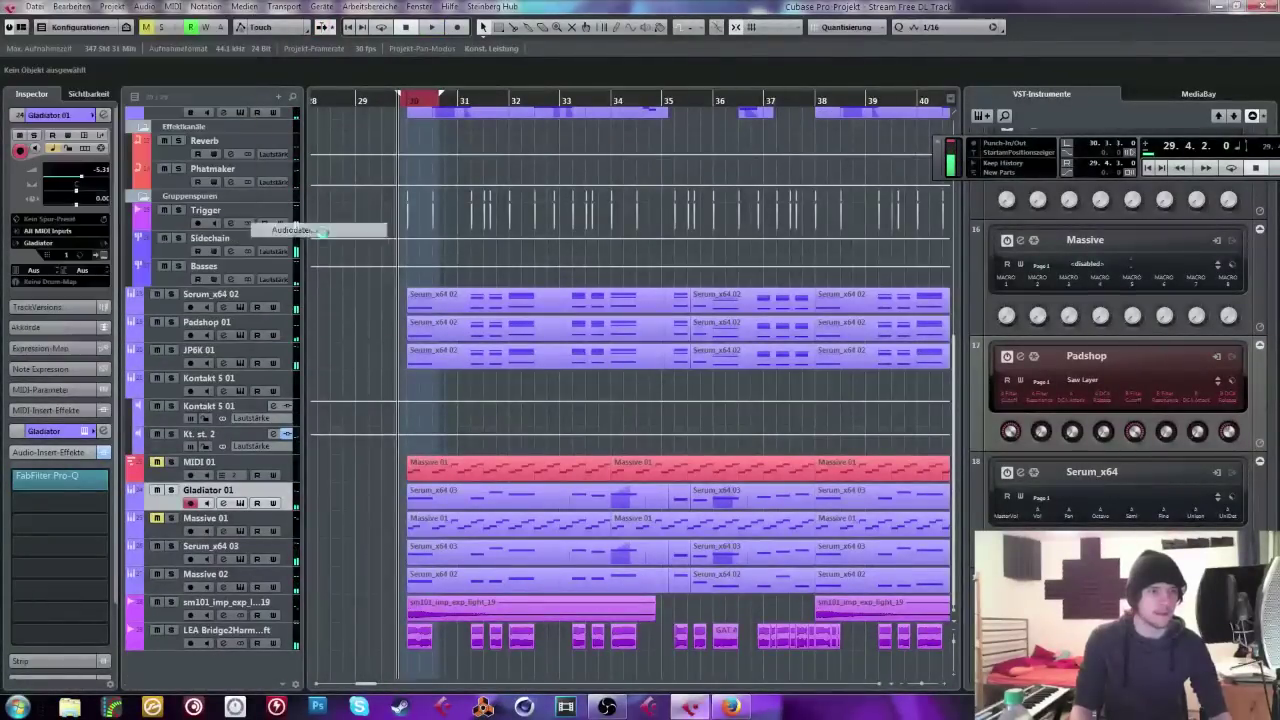
{"action": "left_click", "coordinate": [676, 108]}
{"action": "left_click", "coordinate": [676, 108]}
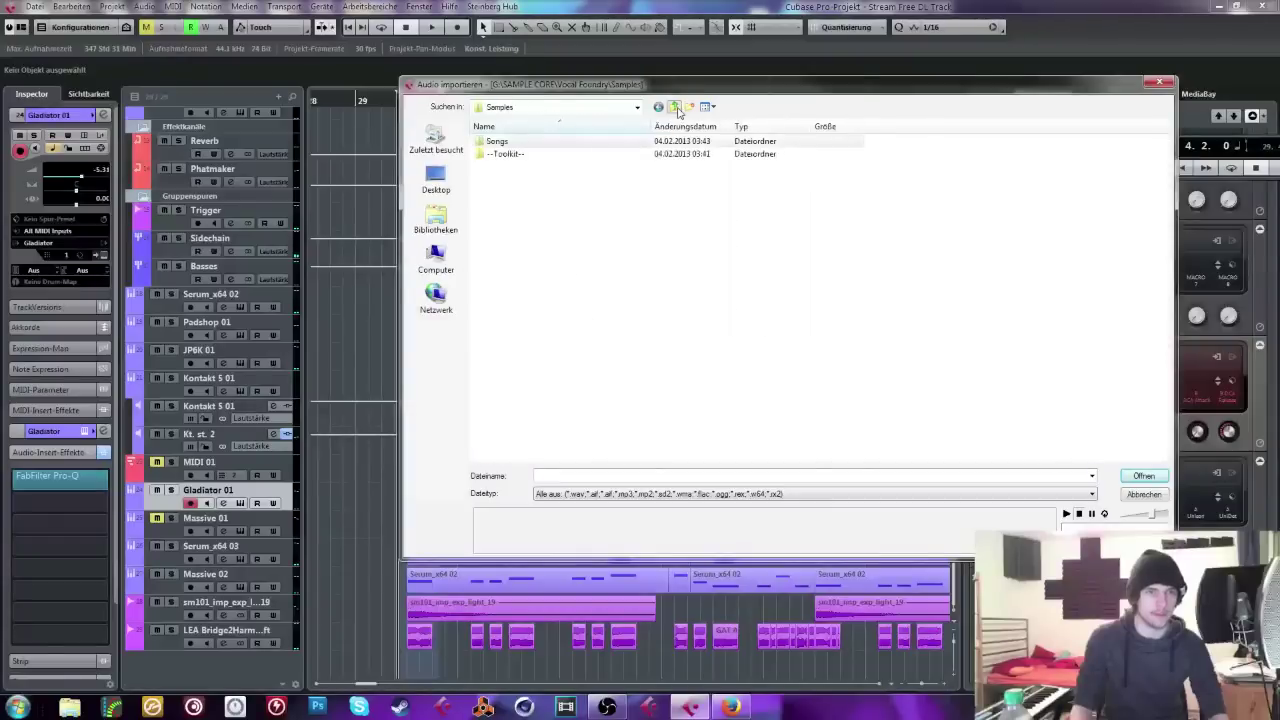
{"action": "left_click", "coordinate": [676, 108]}
{"action": "left_click", "coordinate": [676, 108]}
{"action": "left_click", "coordinate": [568, 256]}
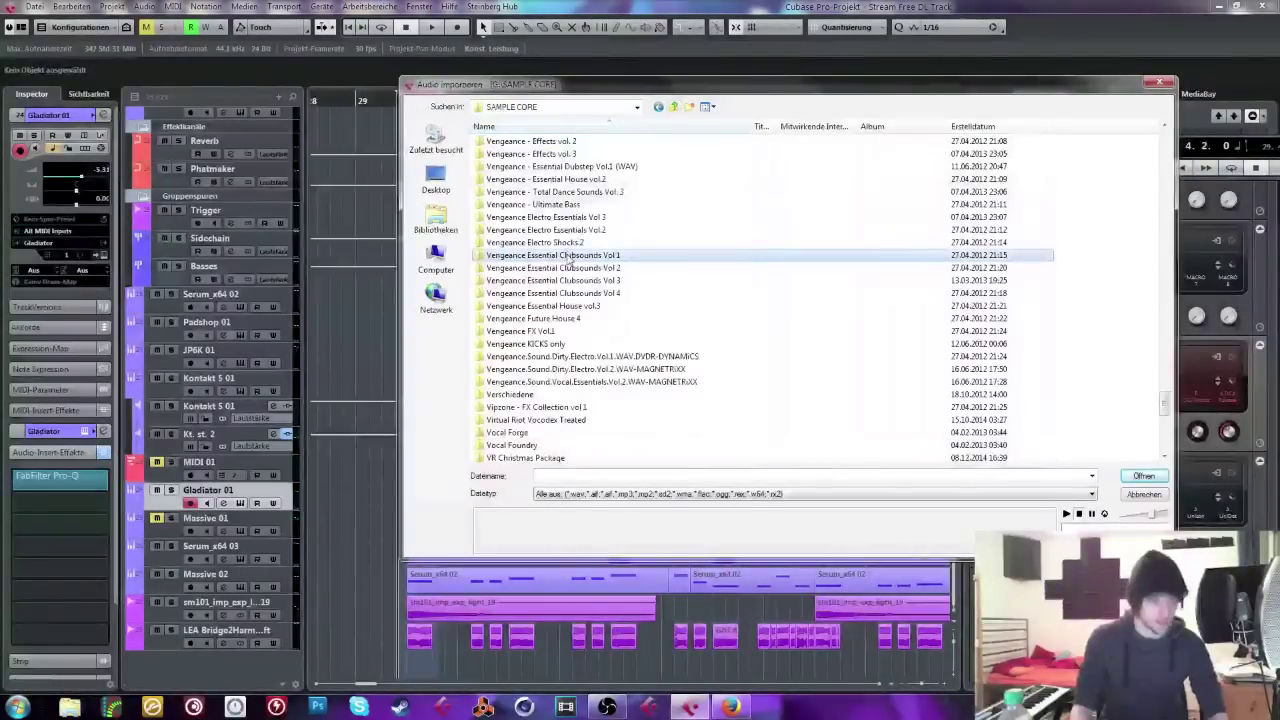
Step: Locate the TT05_Darkmorph sample pack and open its 00_Samples\Glitched folder
{"action": "key", "text": "t"}
{"action": "key", "text": "t"}
{"action": "key", "text": "t"}
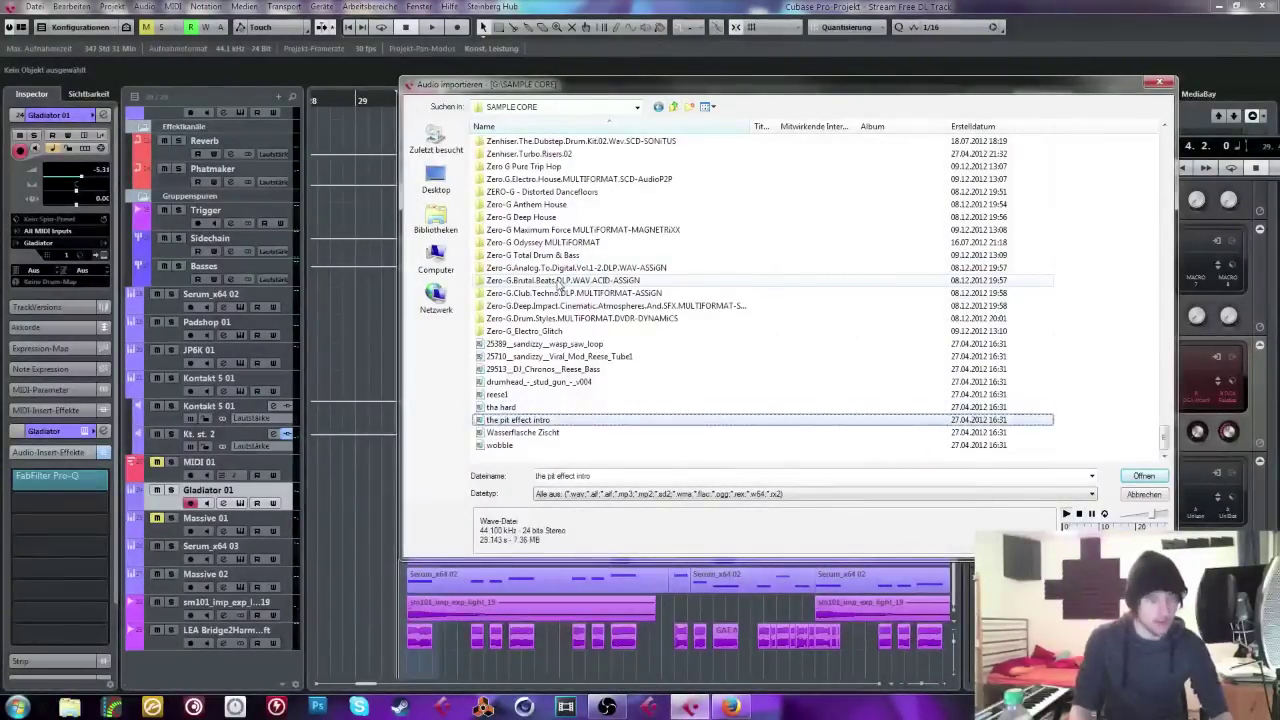
{"action": "key", "text": "t"}
{"action": "key", "text": "t"}
{"action": "key", "text": "t"}
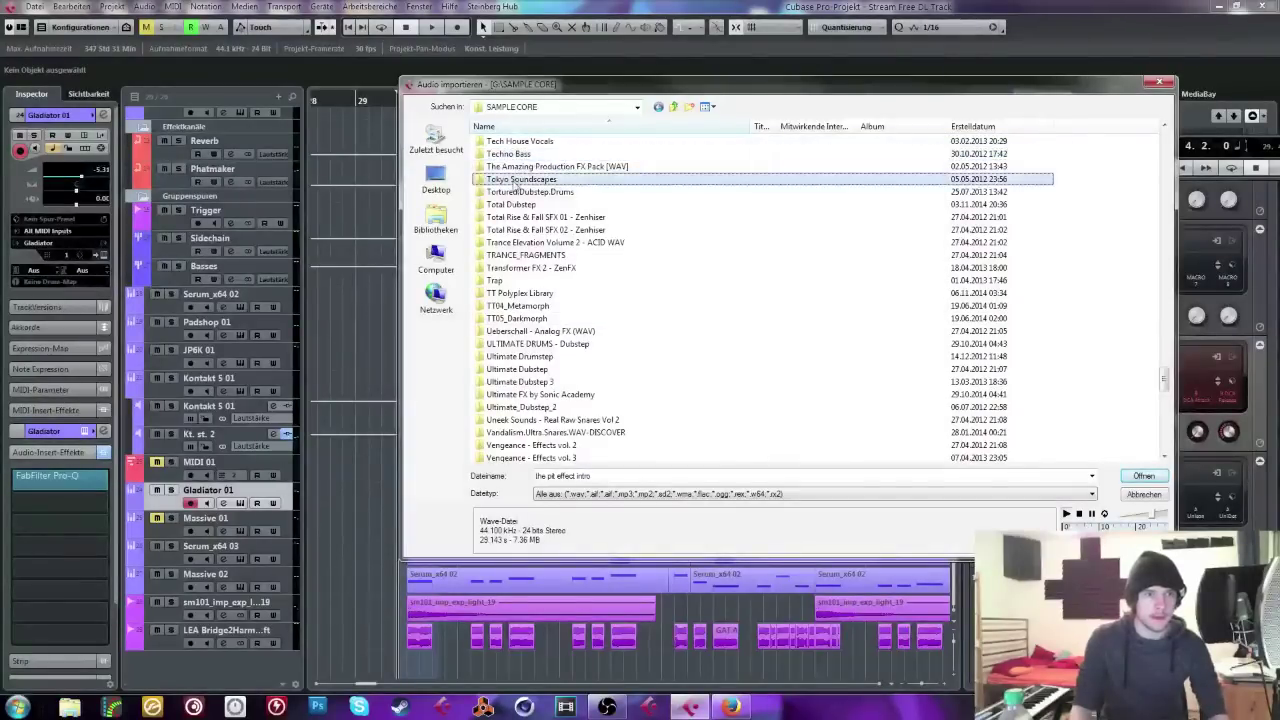
{"action": "key", "text": "t"}
{"action": "key", "text": "t"}
{"action": "key", "text": "t"}
{"action": "key", "text": "t"}
{"action": "key", "text": "t"}
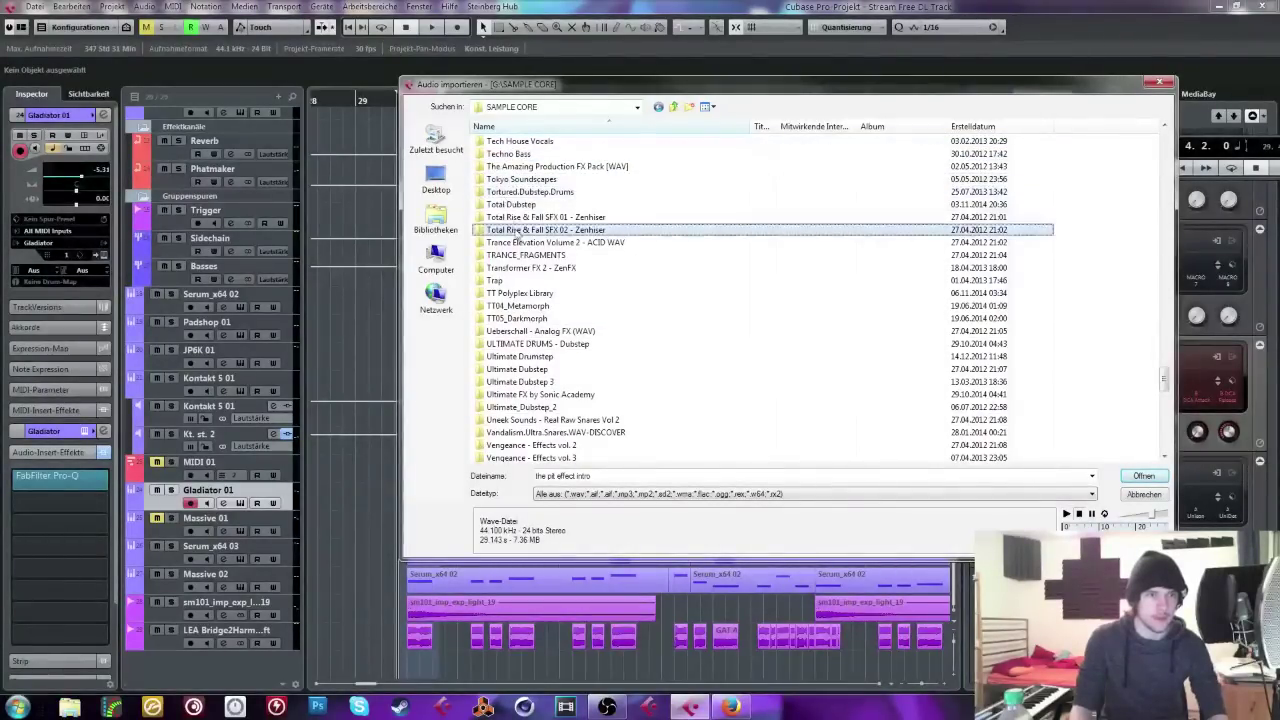
{"action": "double_click", "coordinate": [517, 318]}
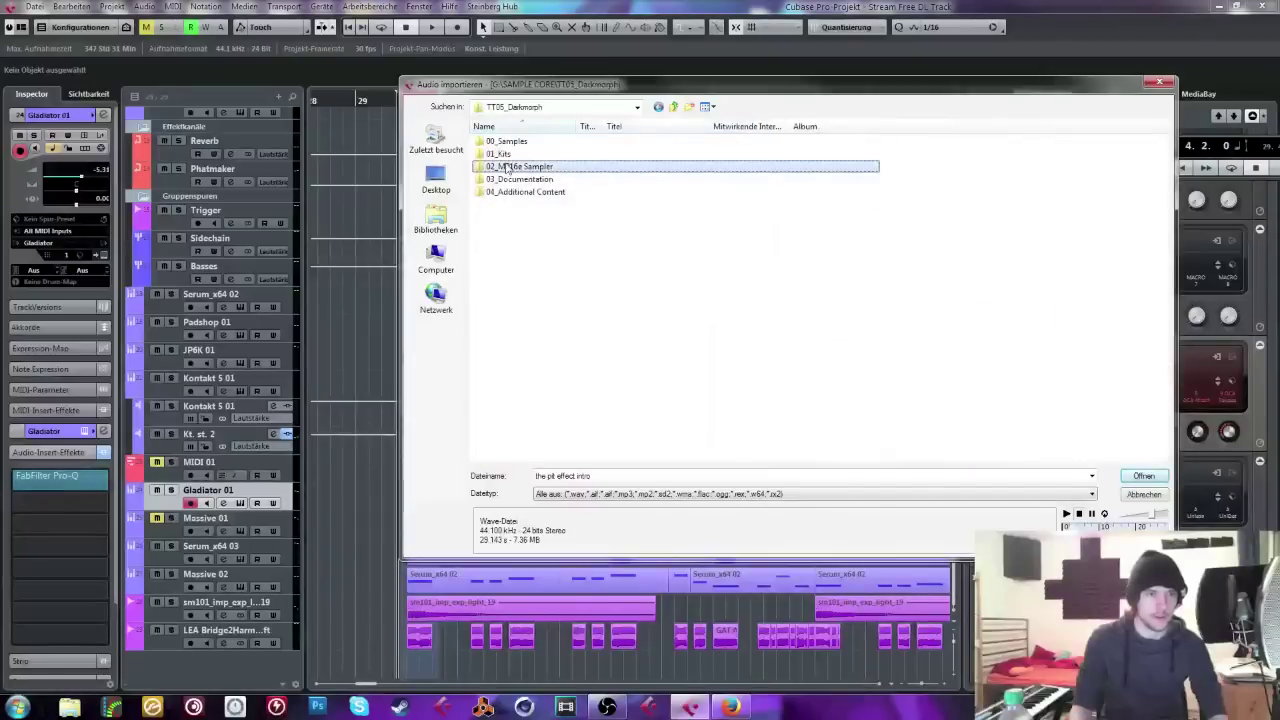
{"action": "double_click", "coordinate": [506, 141]}
{"action": "double_click", "coordinate": [506, 194]}
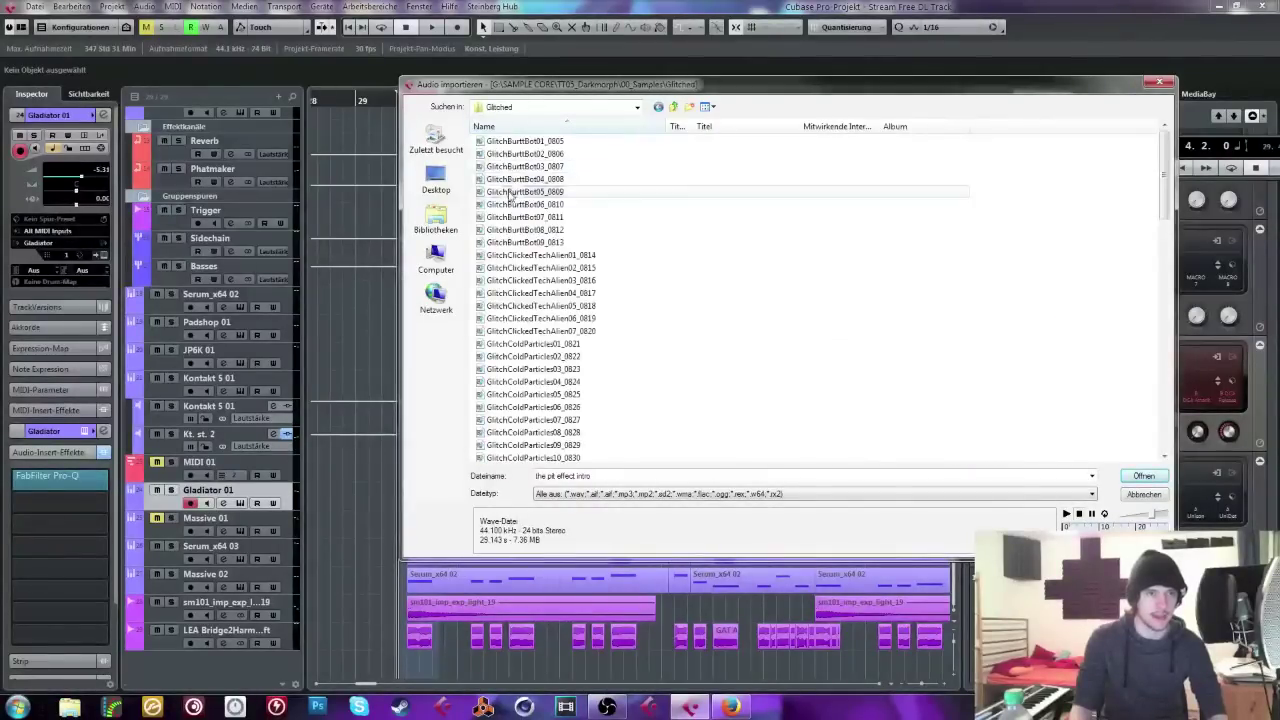
Step: Import the sample GlitchBurttBot05_0809 into the project with the default import options
{"action": "left_click", "coordinate": [522, 191]}
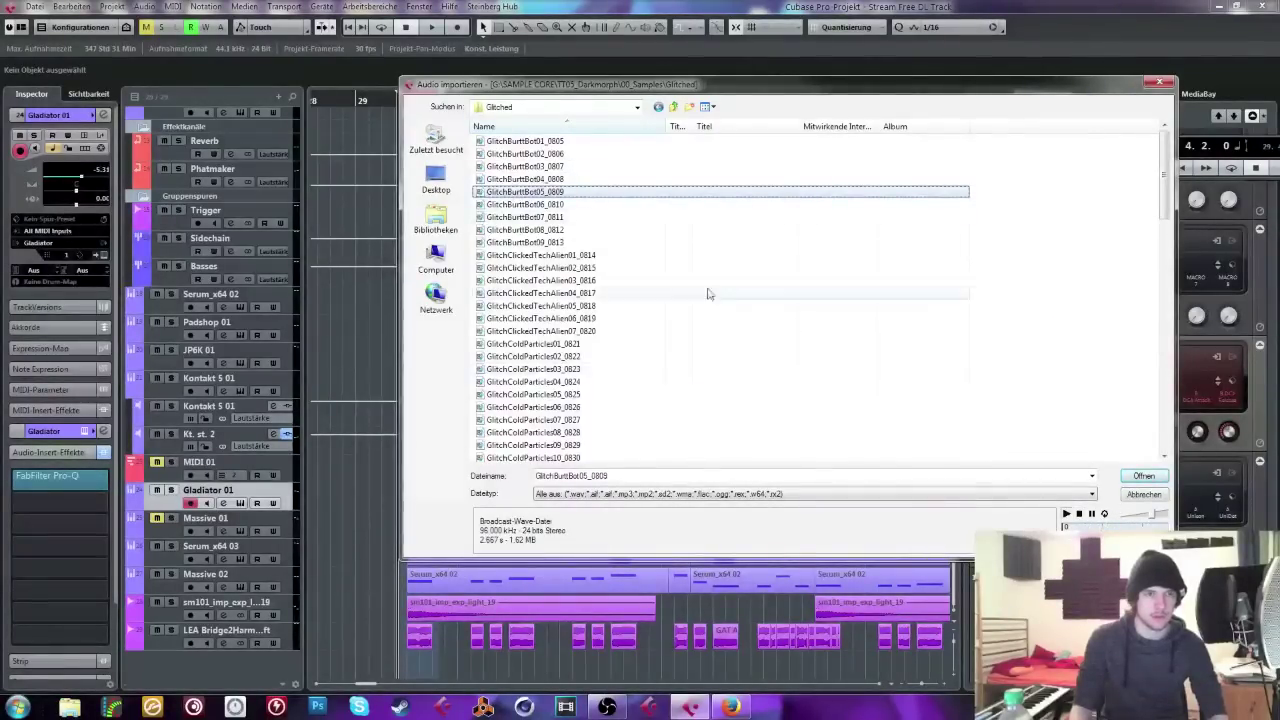
{"action": "key", "text": "Return"}
{"action": "key", "text": "Return"}
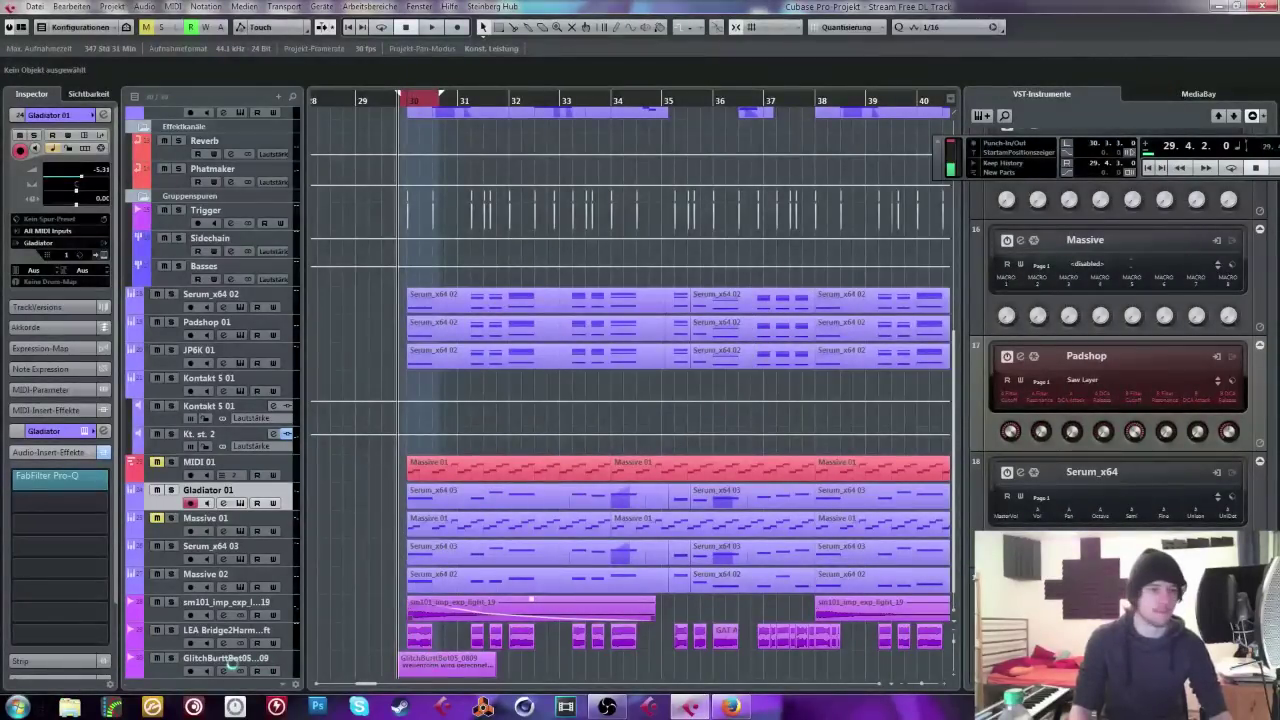
Step: Move the GlitchBurttBot05 track directly below the second copied Serum track and shift its clip to start at 36.2.4
{"action": "left_click", "coordinate": [234, 661]}
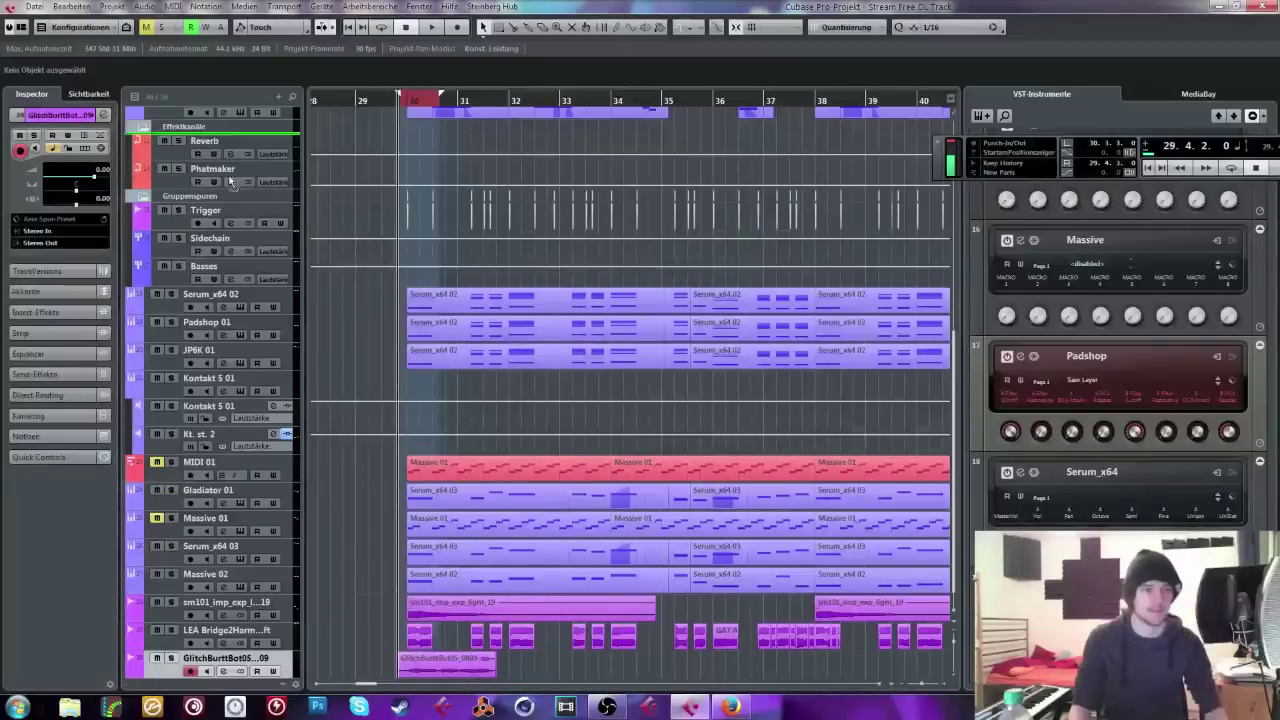
{"action": "scroll", "coordinate": [230, 181], "scroll_direction": "up", "scroll_amount": 8}
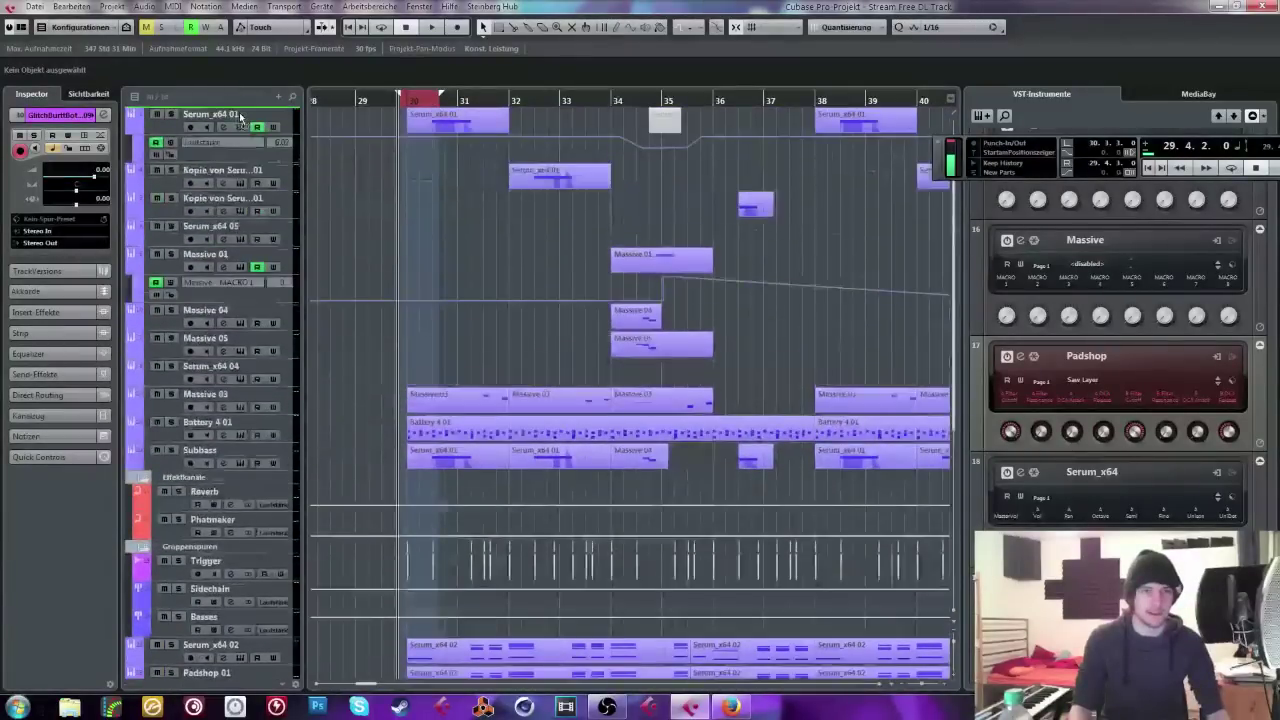
{"action": "left_click_drag", "start_coordinate": [215, 226], "coordinate": [215, 228]}
{"action": "left_click_drag", "start_coordinate": [450, 232], "coordinate": [766, 229]}
Step: Play back the passage from about 36.2 to audition the glitch sample with the copied Serum sound
{"action": "left_click", "coordinate": [740, 100]}
{"action": "key", "text": "h"}
{"action": "key", "text": "space"}
{"action": "key", "text": "space"}
{"action": "left_click", "coordinate": [736, 96]}
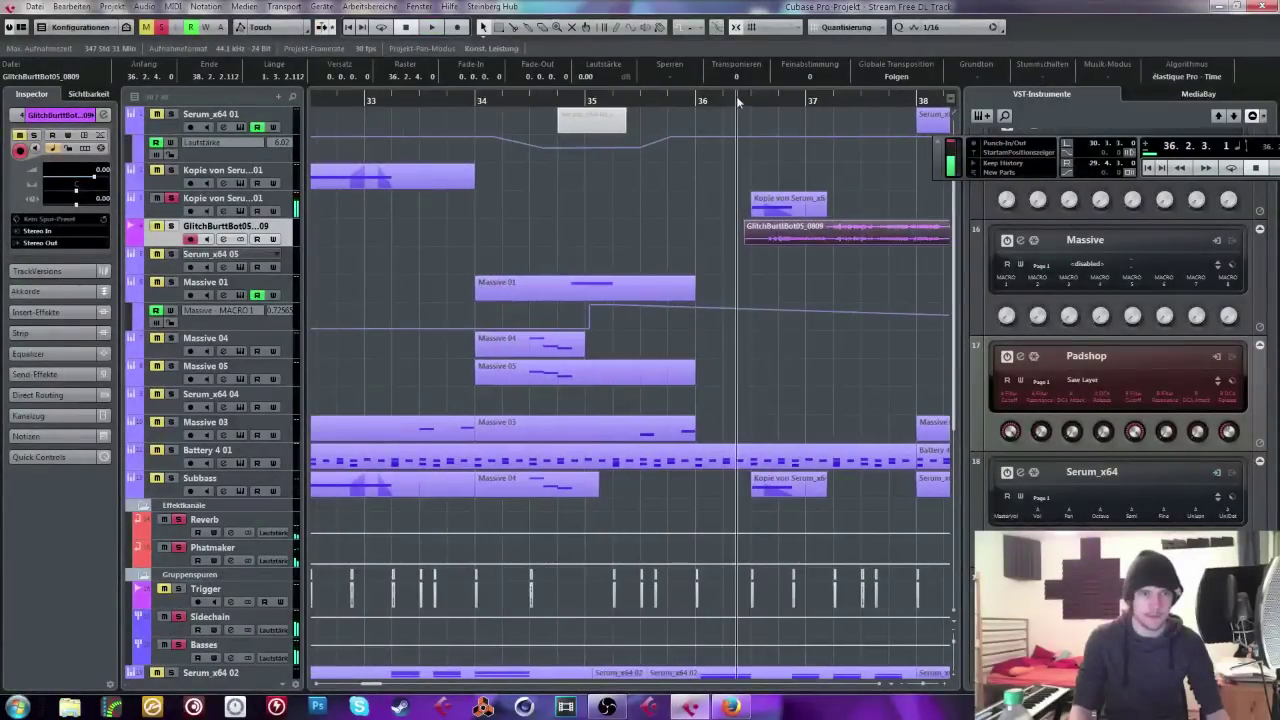
Step: Route the glitch track's output to the Sidechain group and lower its volume to -11.0
{"action": "left_click", "coordinate": [54, 243]}
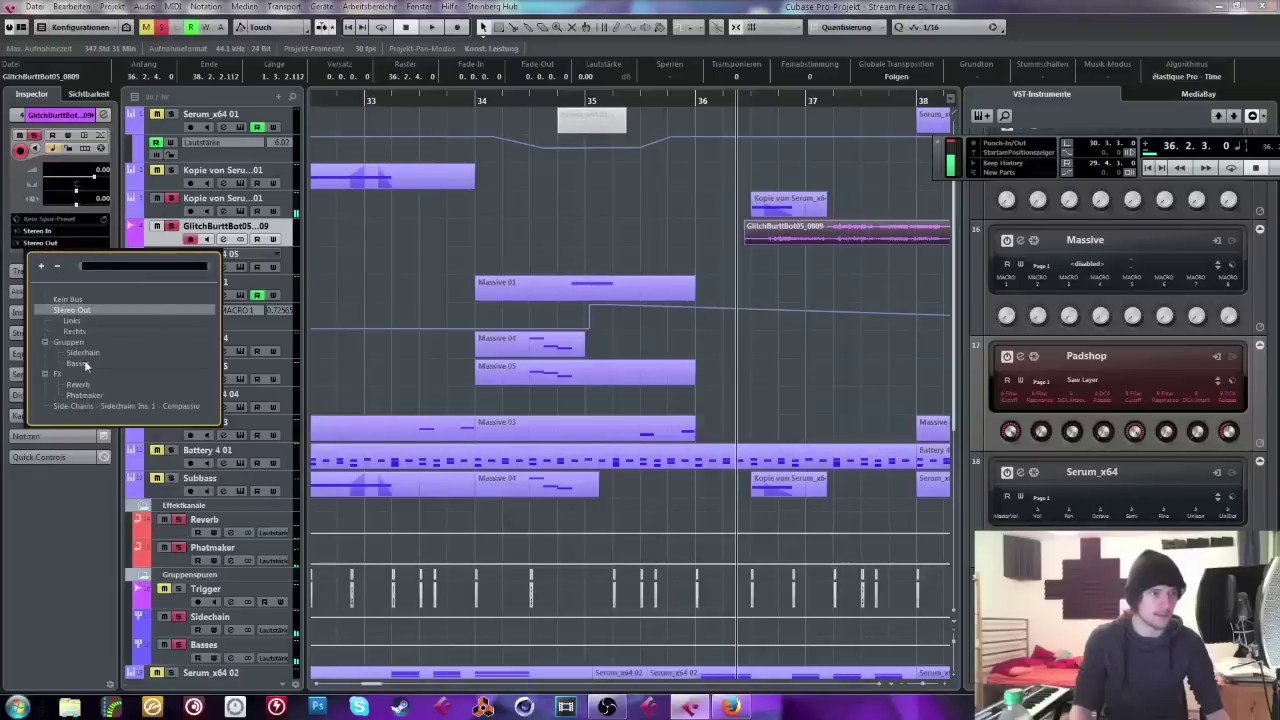
{"action": "left_click", "coordinate": [87, 204]}
{"action": "key", "text": "h"}
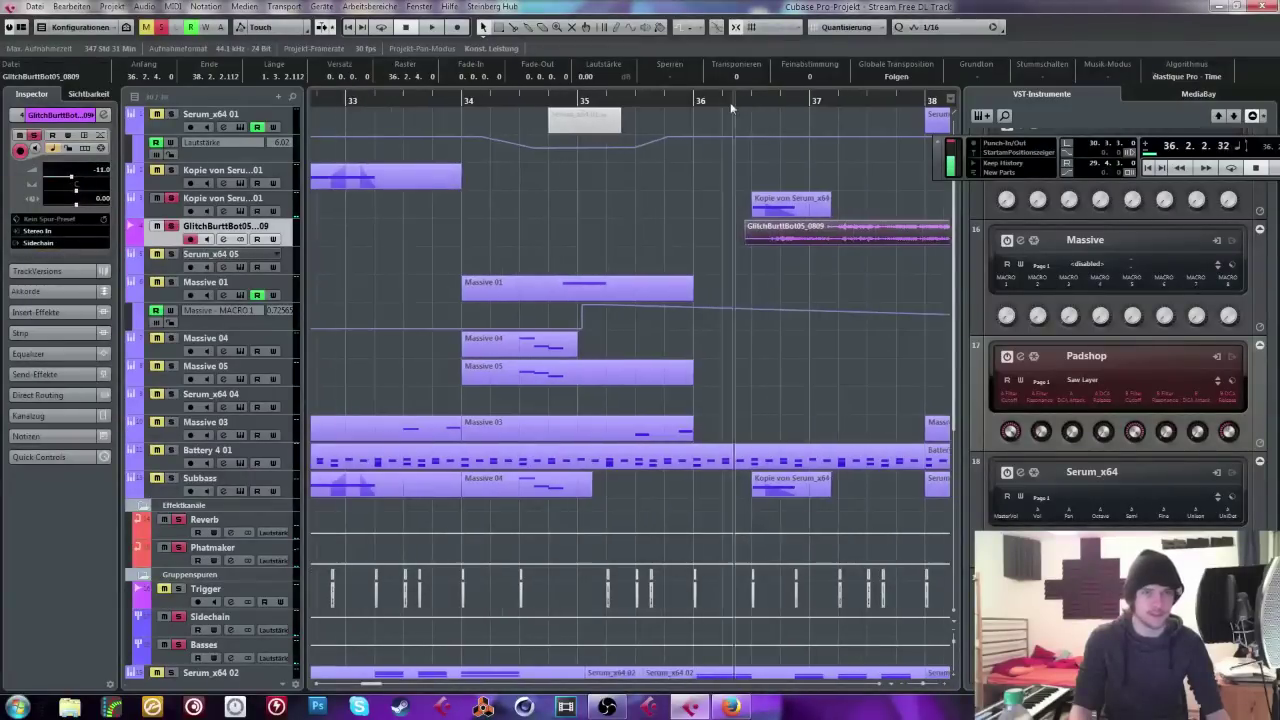
Step: Try earlier positions for the glitch clip during playback, then place its start at 36.2.2
{"action": "left_click_drag", "start_coordinate": [896, 250], "coordinate": [807, 236]}
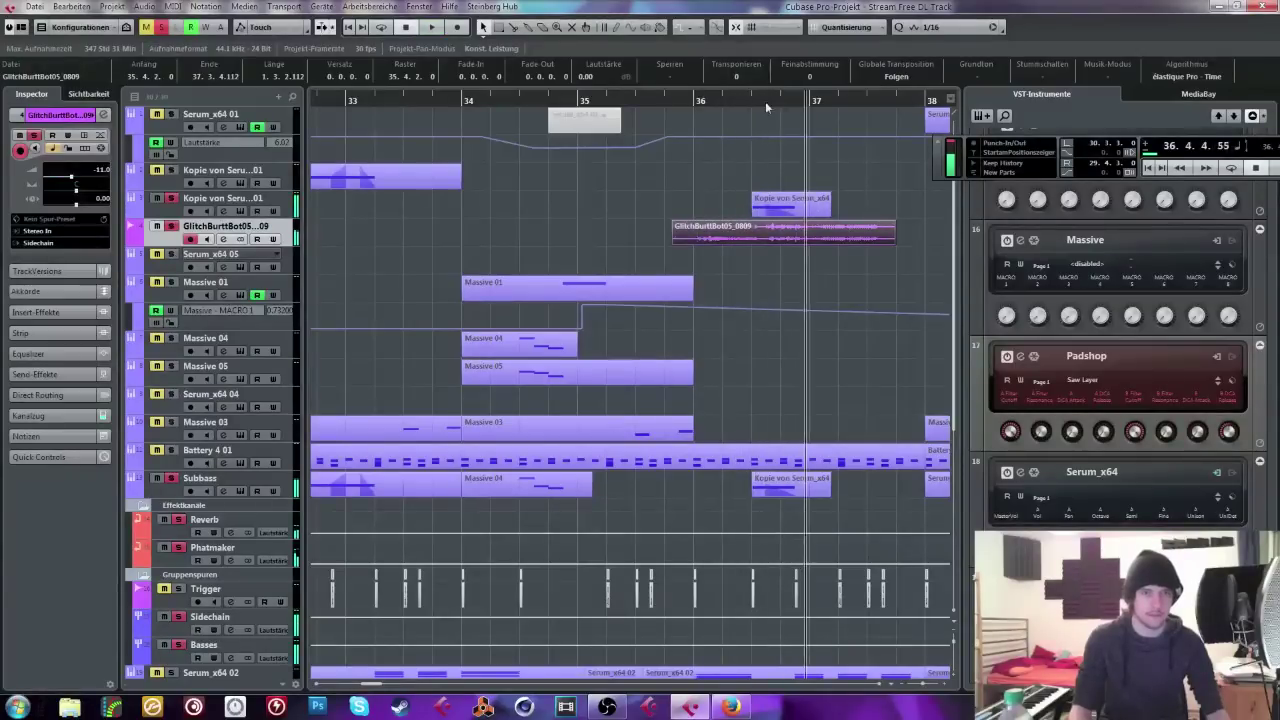
{"action": "left_click_drag", "start_coordinate": [837, 236], "coordinate": [806, 232]}
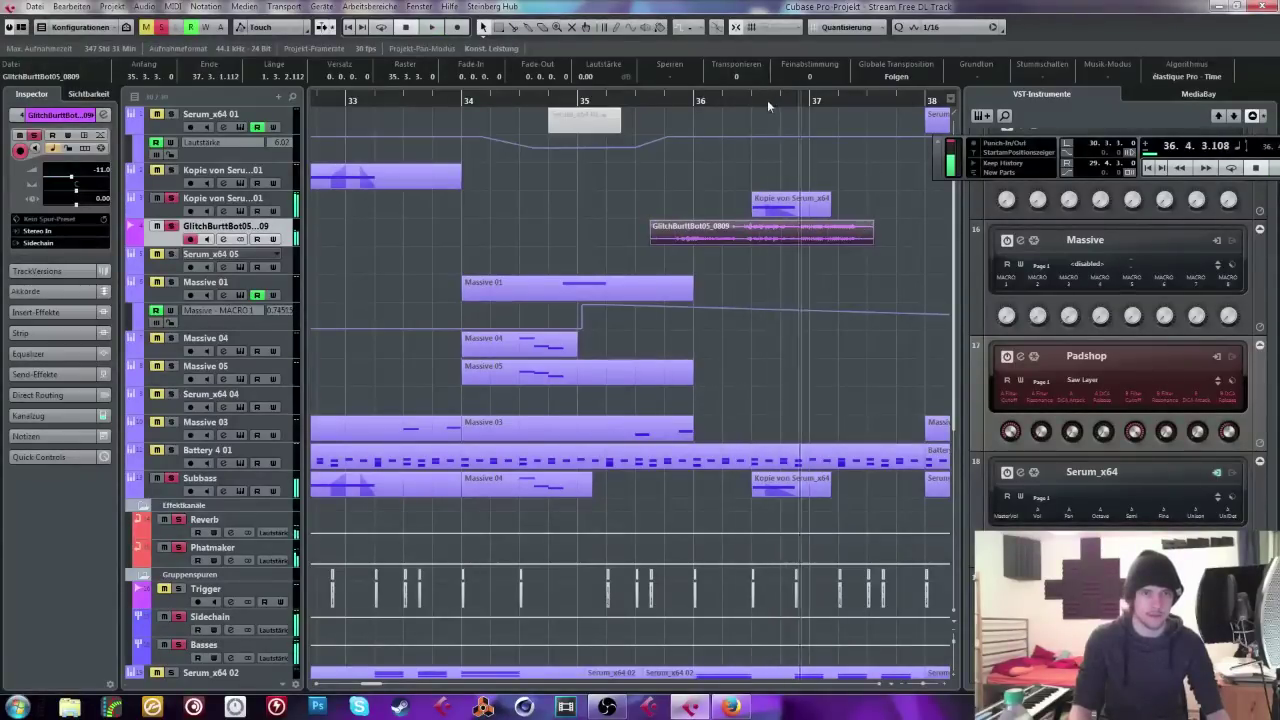
{"action": "left_click_drag", "start_coordinate": [750, 97], "coordinate": [662, 97]}
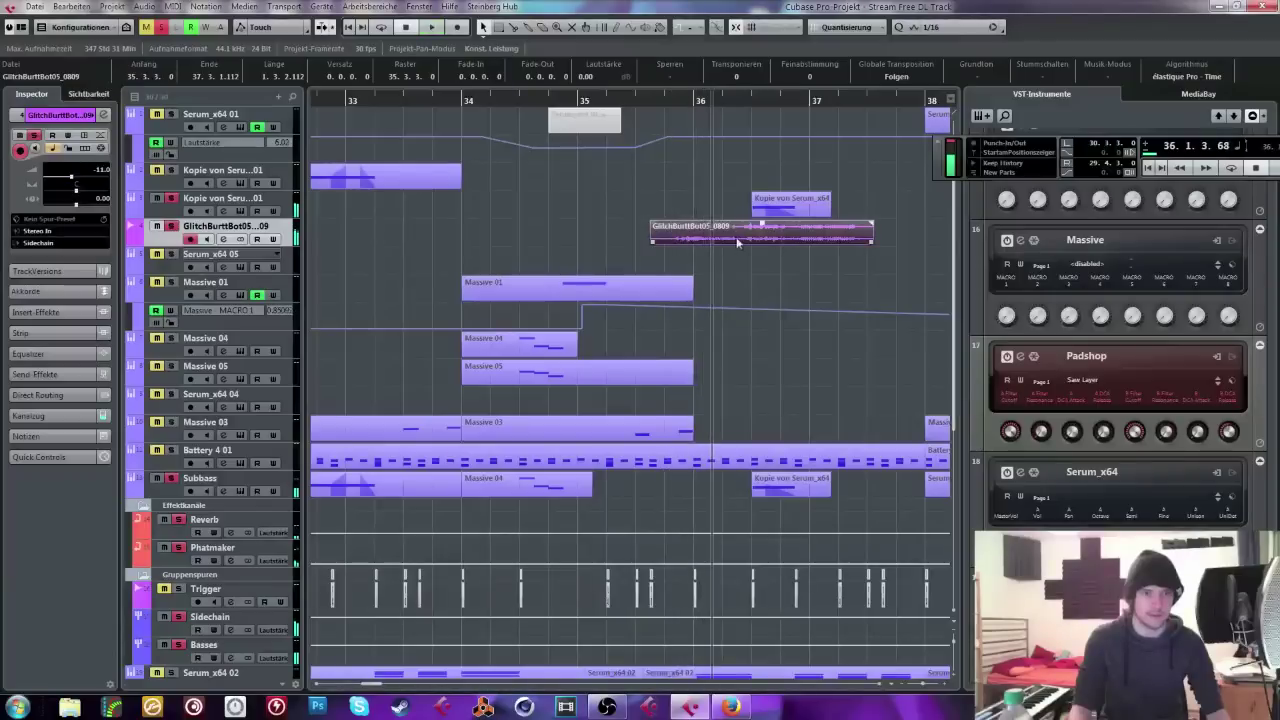
{"action": "left_click_drag", "start_coordinate": [718, 238], "coordinate": [819, 234]}
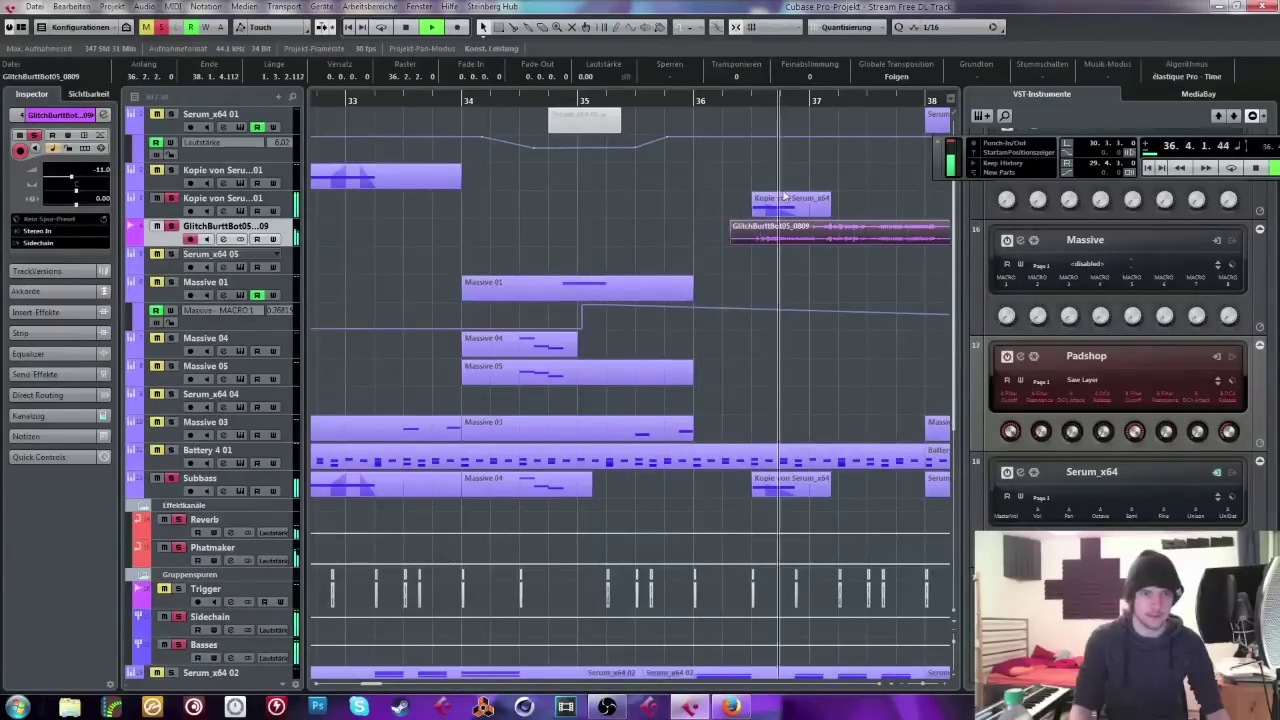
{"action": "left_click", "coordinate": [752, 95]}
Step: Split the glitch clip at 36.4.3 and place its rear part on a duplicate of the glitch track
{"action": "left_click", "coordinate": [797, 232], "text": "alt"}
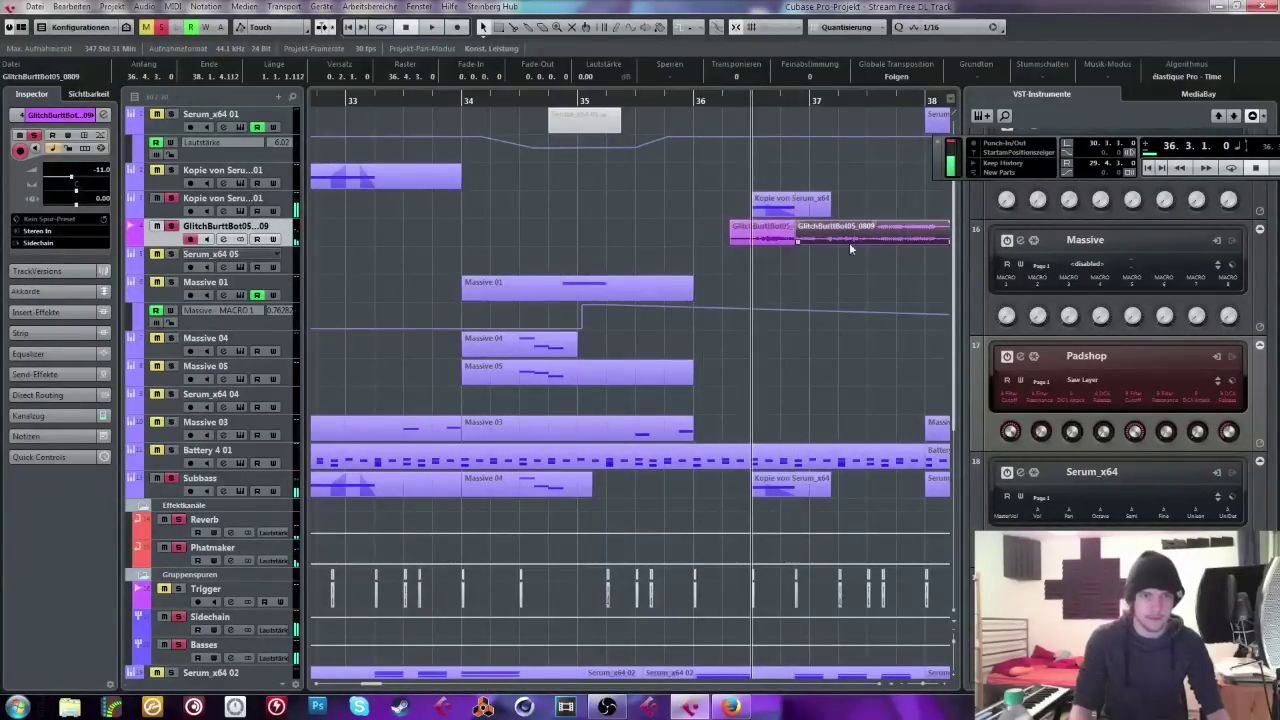
{"action": "right_click", "coordinate": [205, 229]}
{"action": "left_click", "coordinate": [258, 271]}
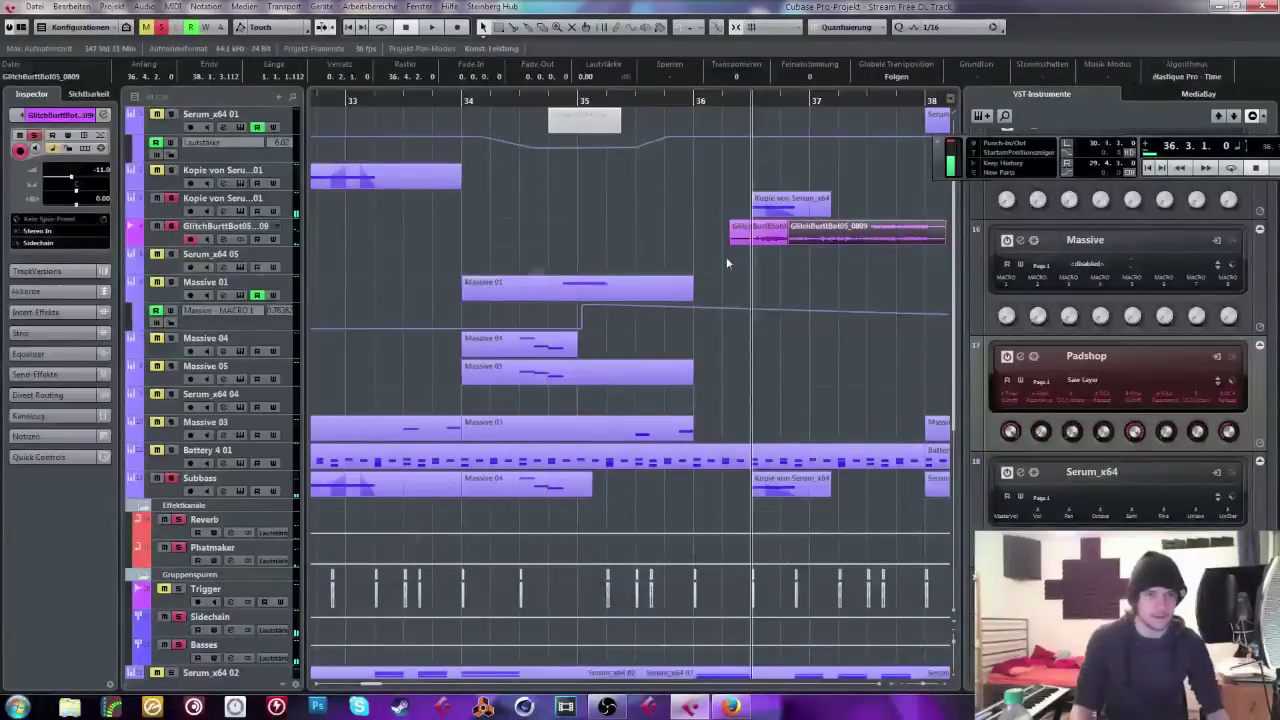
{"action": "left_click_drag", "start_coordinate": [855, 241], "coordinate": [766, 269]}
Step: Pan the original glitch track and its duplicate to opposite sides
{"action": "left_click", "coordinate": [566, 258]}
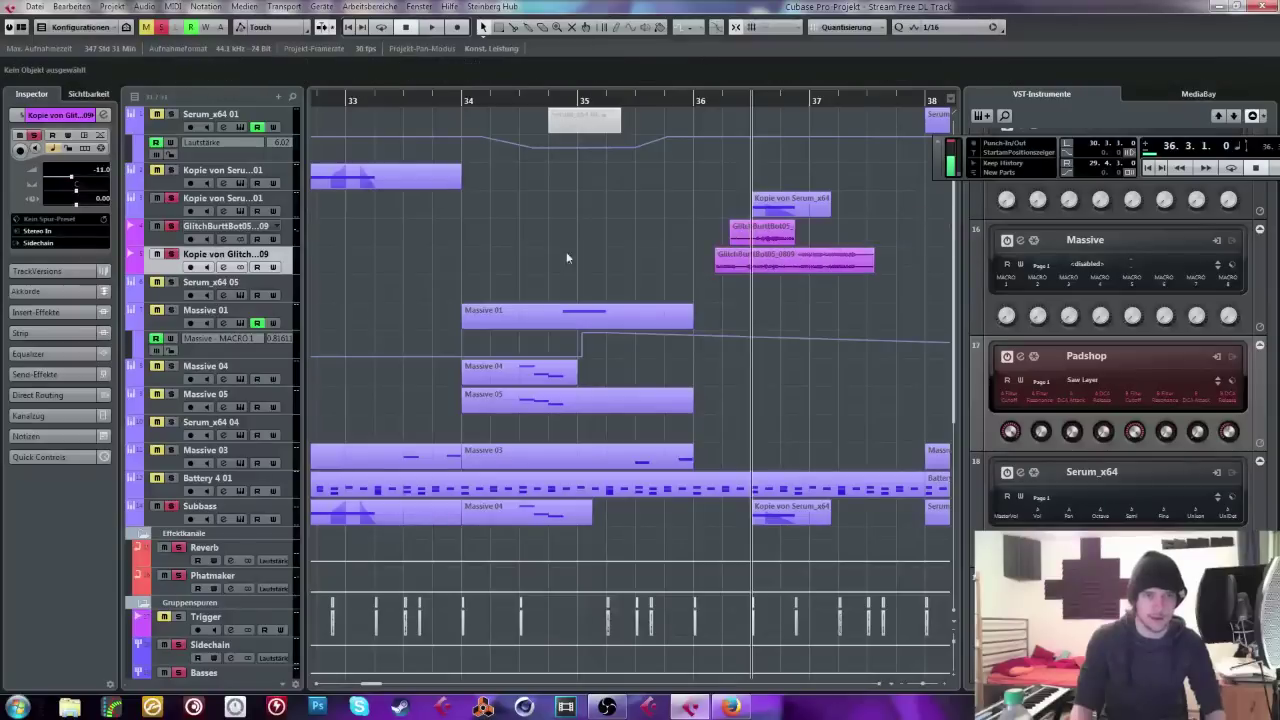
{"action": "left_click", "coordinate": [247, 236]}
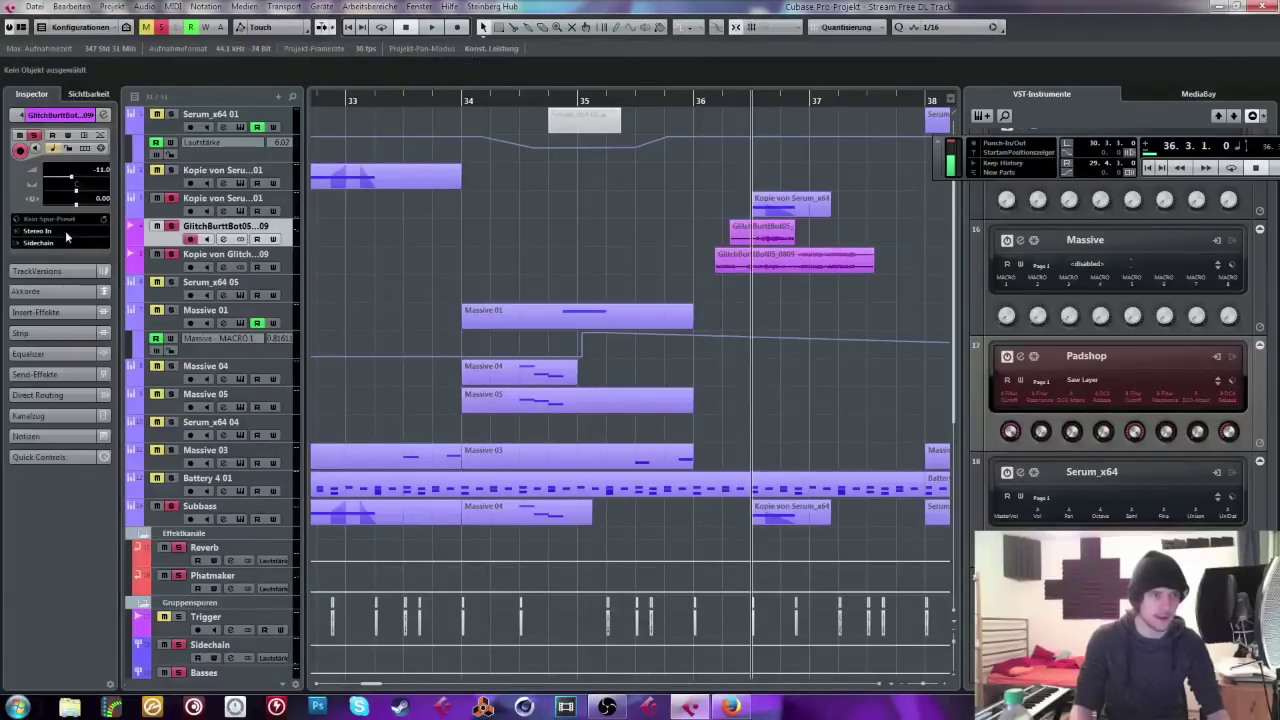
{"action": "left_click", "coordinate": [196, 256]}
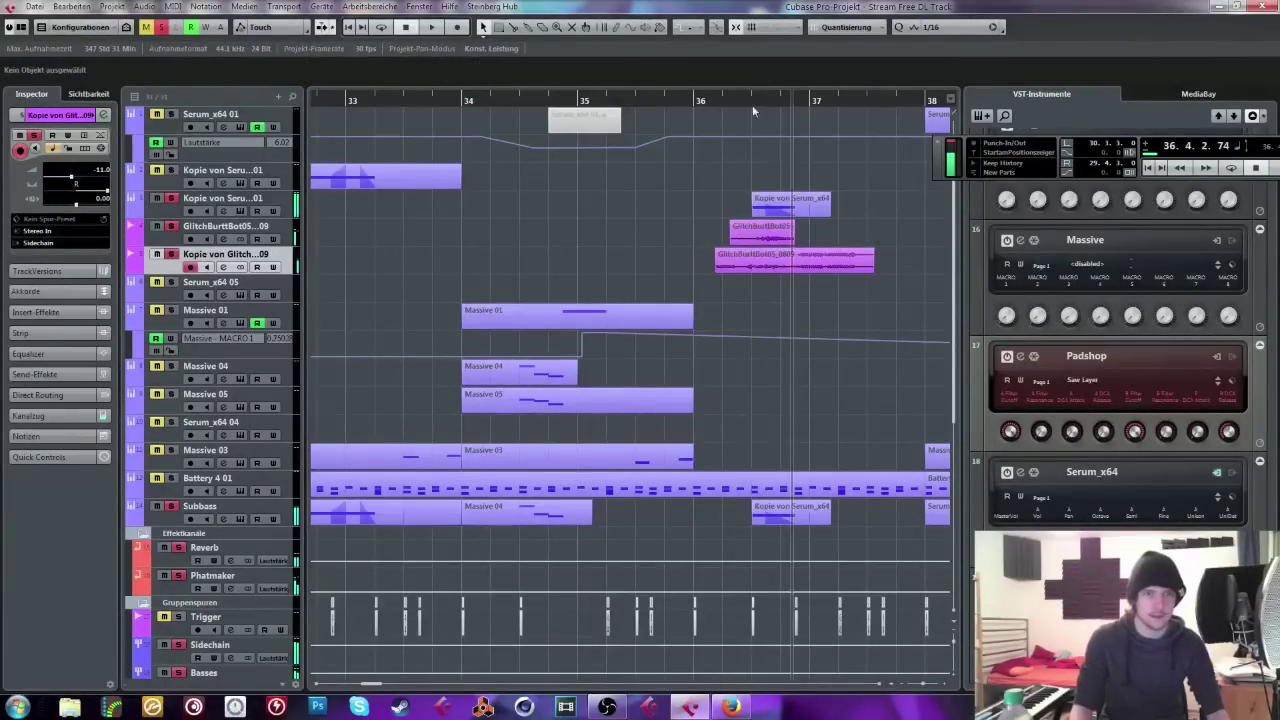
Step: Move the clip on the duplicated glitch track to start at 35.4.1 and play the passage
{"action": "left_click_drag", "start_coordinate": [858, 279], "coordinate": [783, 256]}
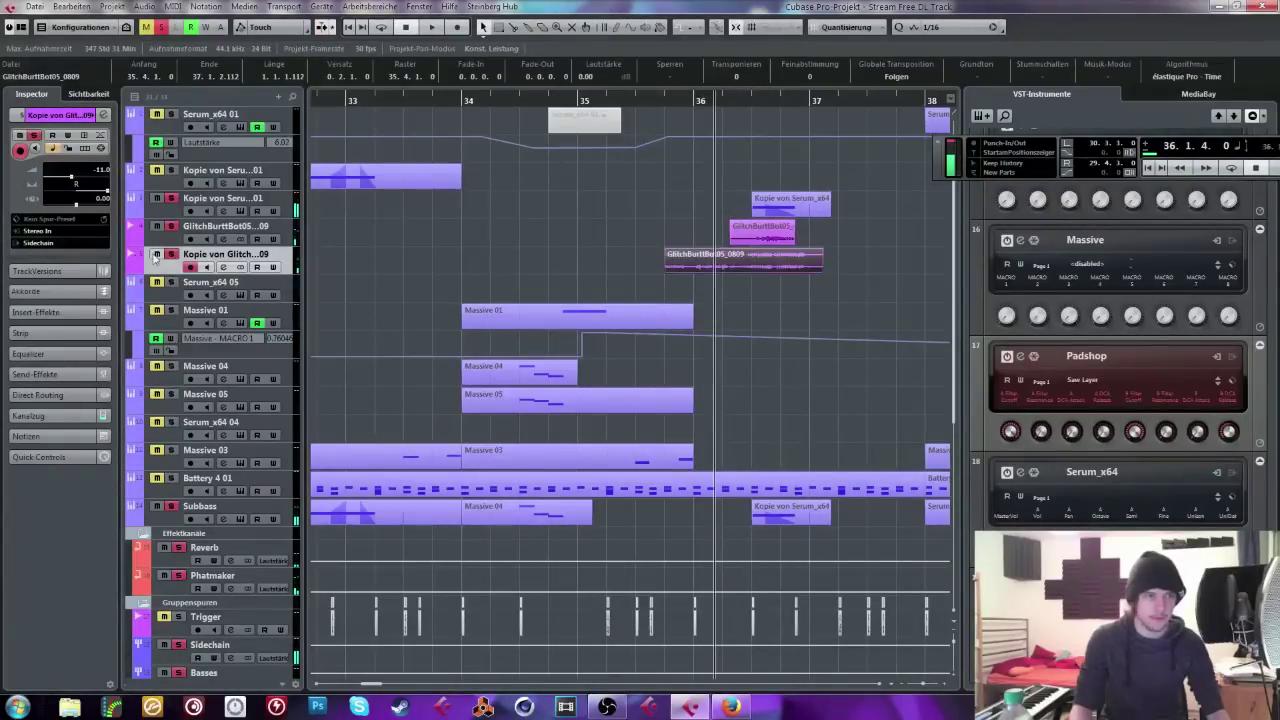
{"action": "key", "text": "space"}
Step: Trim the clips on both glitch tracks to run from 36.3.1 to 36.4.3
{"action": "left_click", "coordinate": [157, 232]}
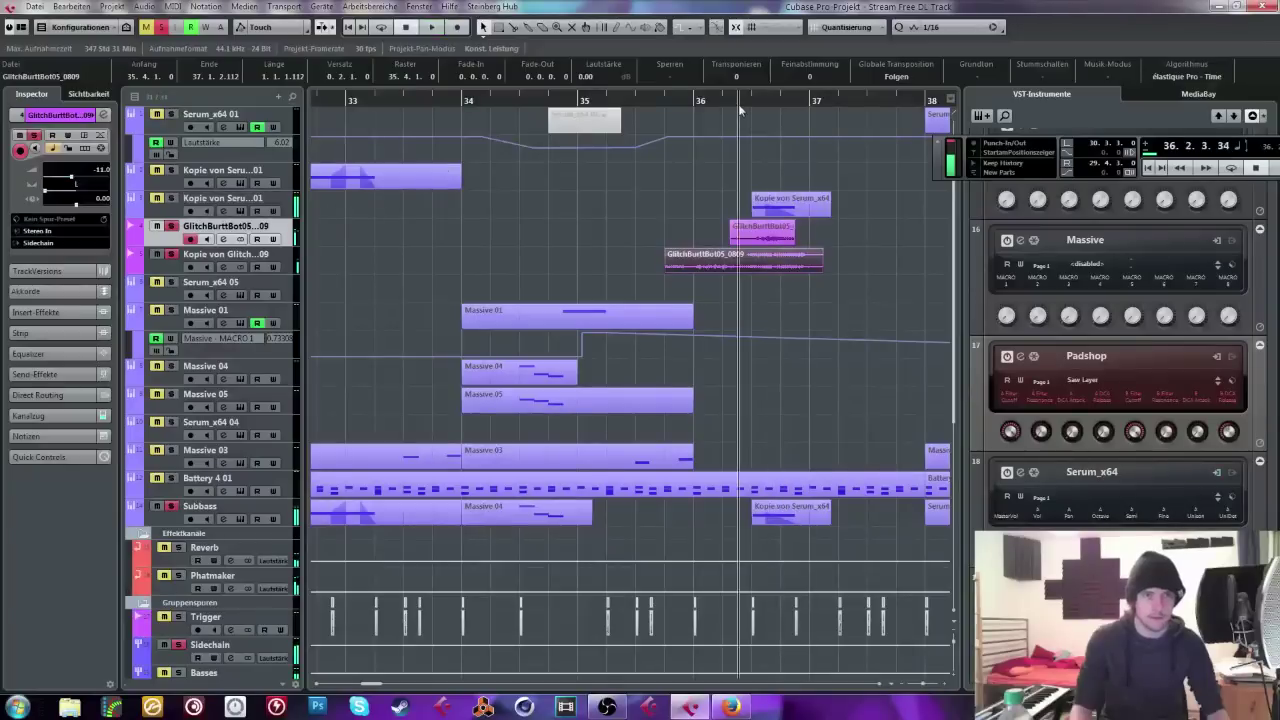
{"action": "left_click_drag", "start_coordinate": [732, 241], "coordinate": [751, 241]}
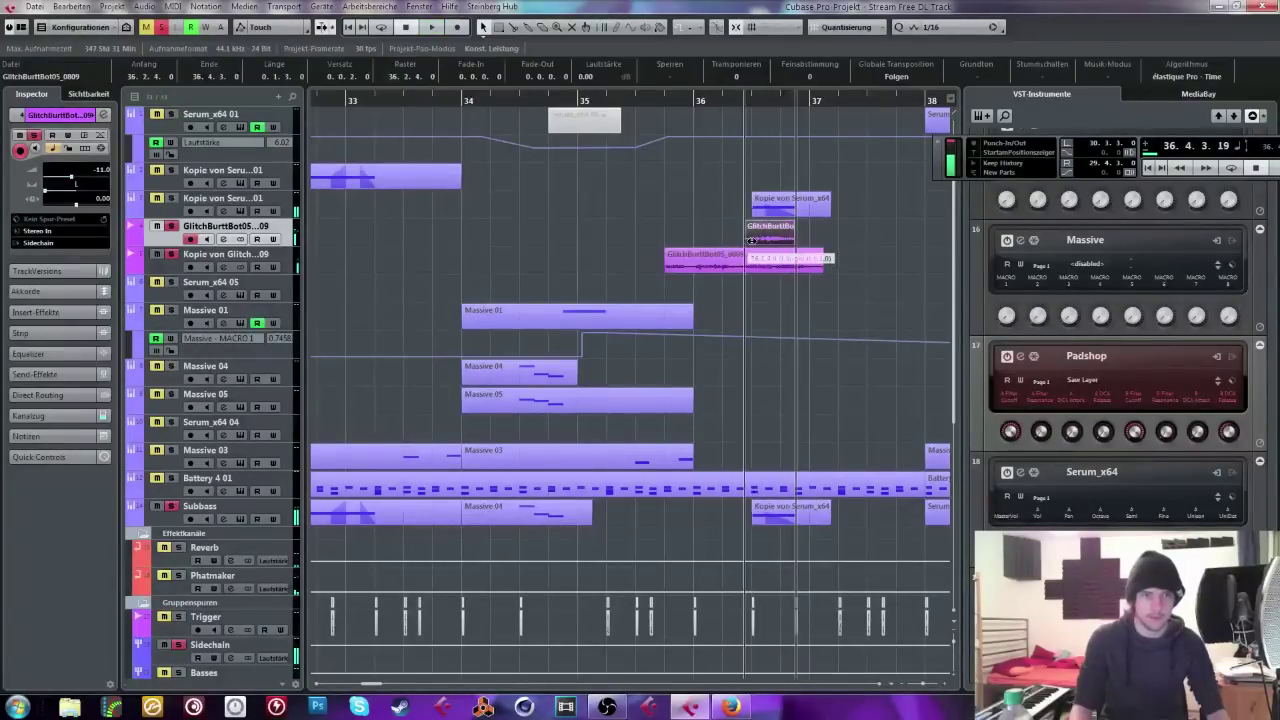
{"action": "left_click_drag", "start_coordinate": [668, 266], "coordinate": [790, 267]}
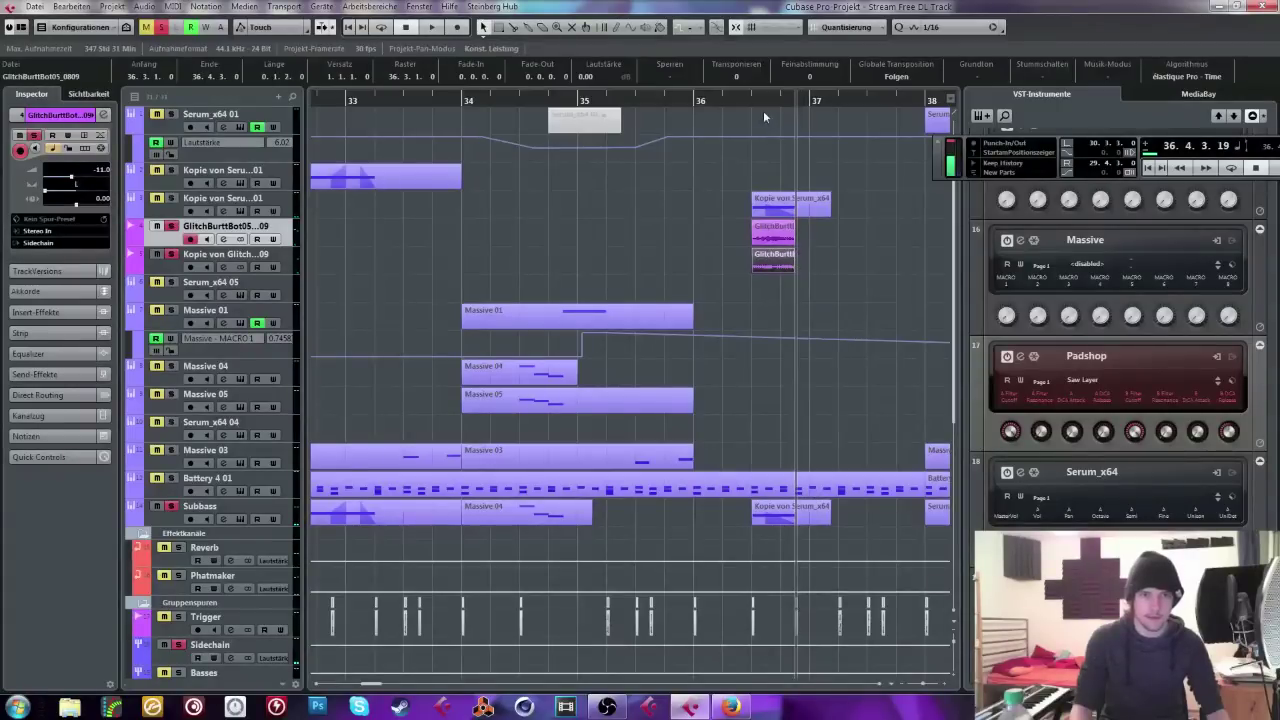
Step: Play the passage from bar 35 and check the filter's stereo setting in Serum on the second copied Serum track
{"action": "key", "text": "h"}
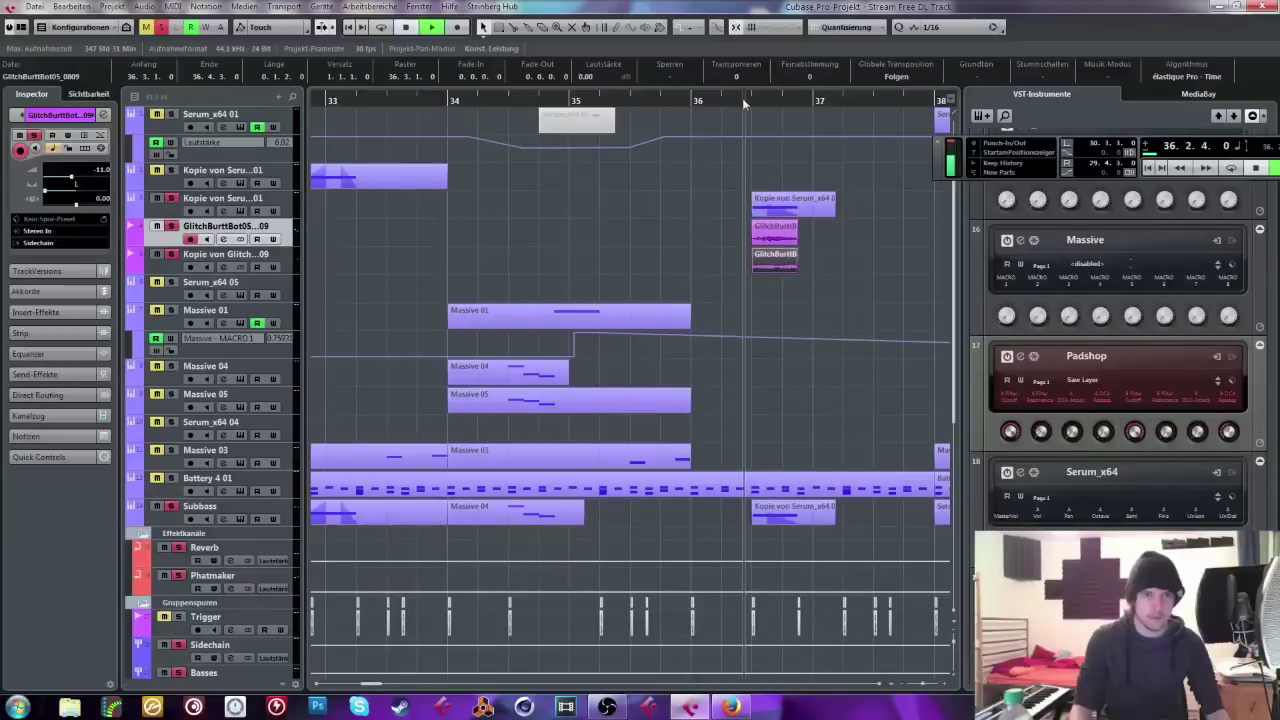
{"action": "left_click_drag", "start_coordinate": [754, 95], "coordinate": [569, 77]}
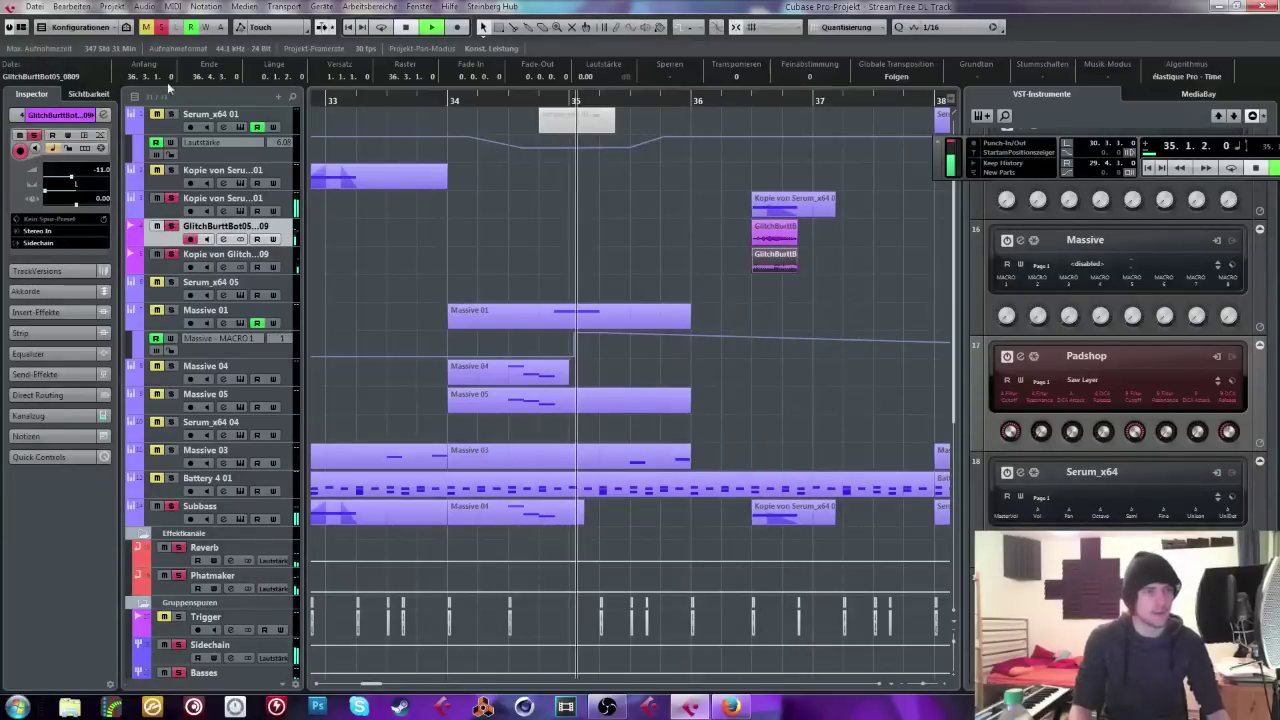
{"action": "left_click", "coordinate": [229, 211]}
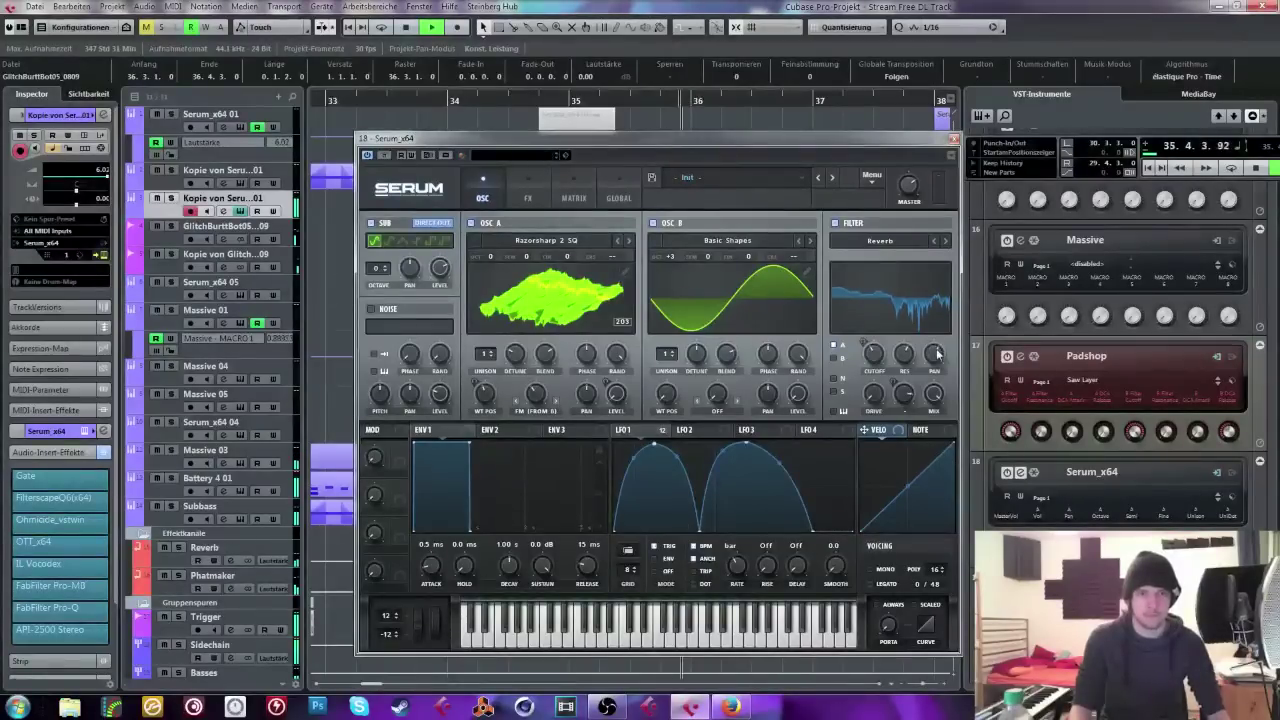
{"action": "mouse_move", "coordinate": [937, 364]}
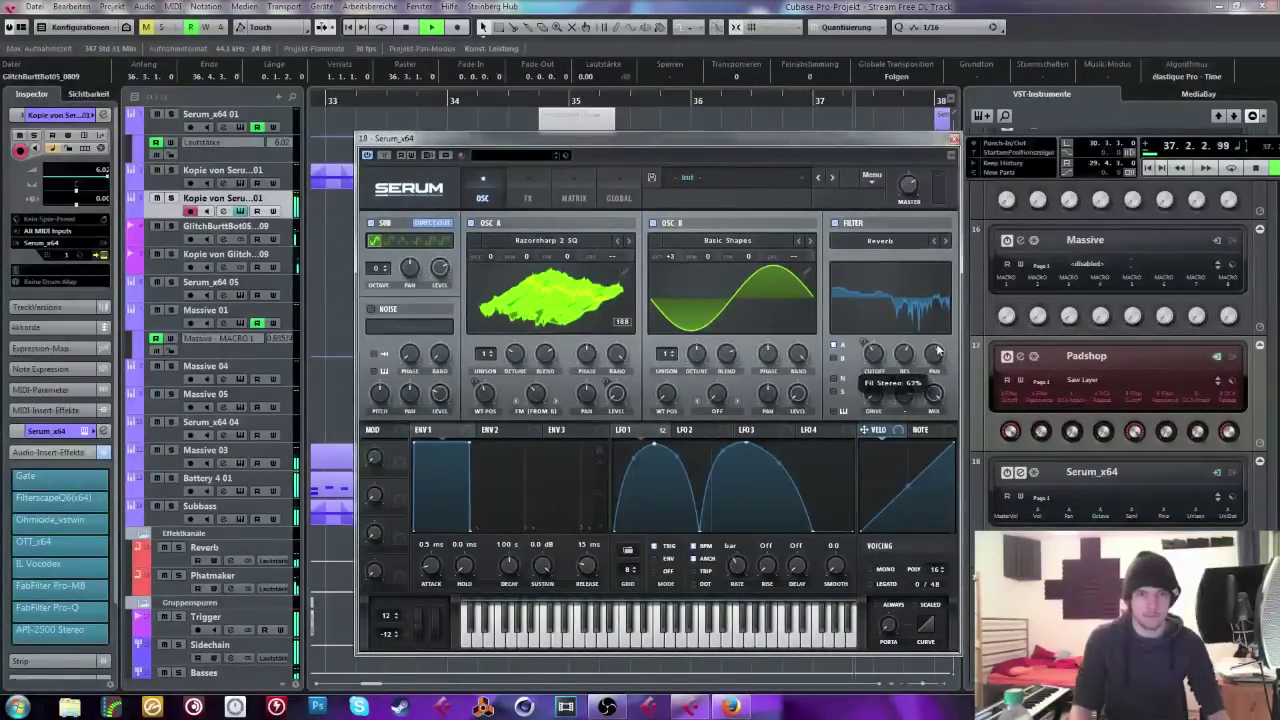
{"action": "left_click", "coordinate": [954, 139]}
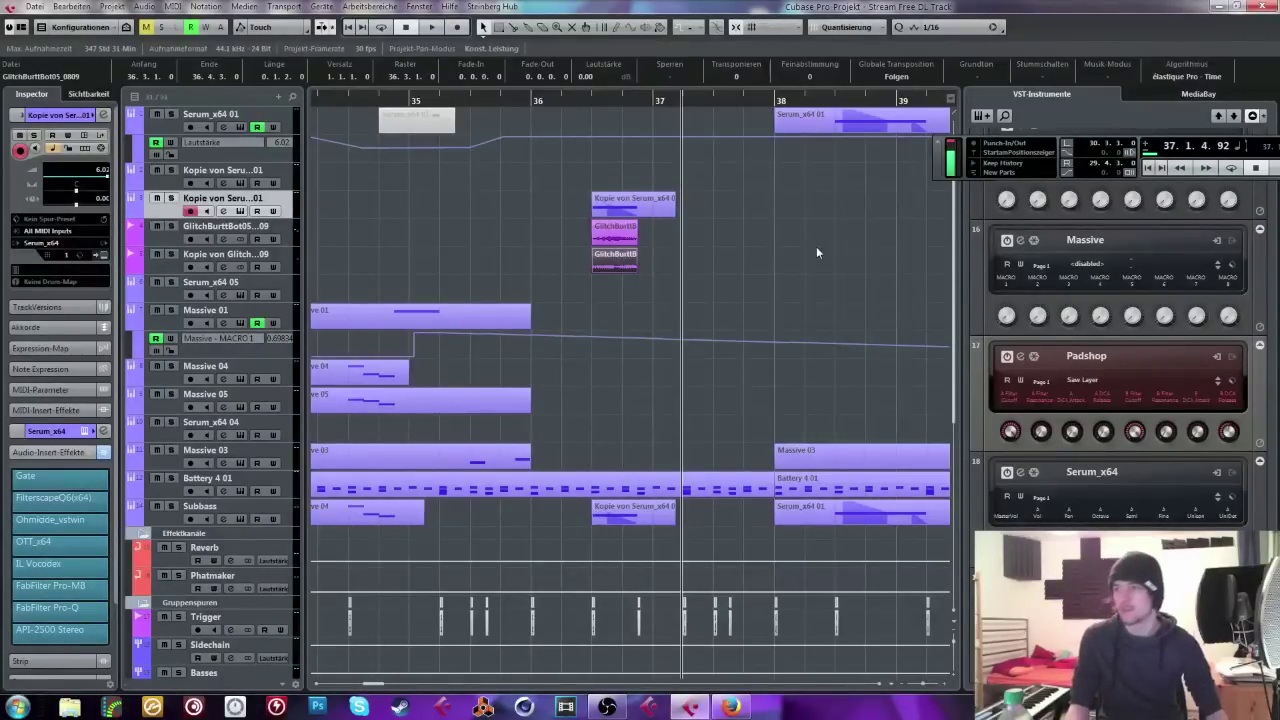
Step: Place the playhead near bar 27 and open the audio file import at the SAMPLE CORE library folder
{"action": "left_click_drag", "start_coordinate": [562, 94], "coordinate": [513, 121]}
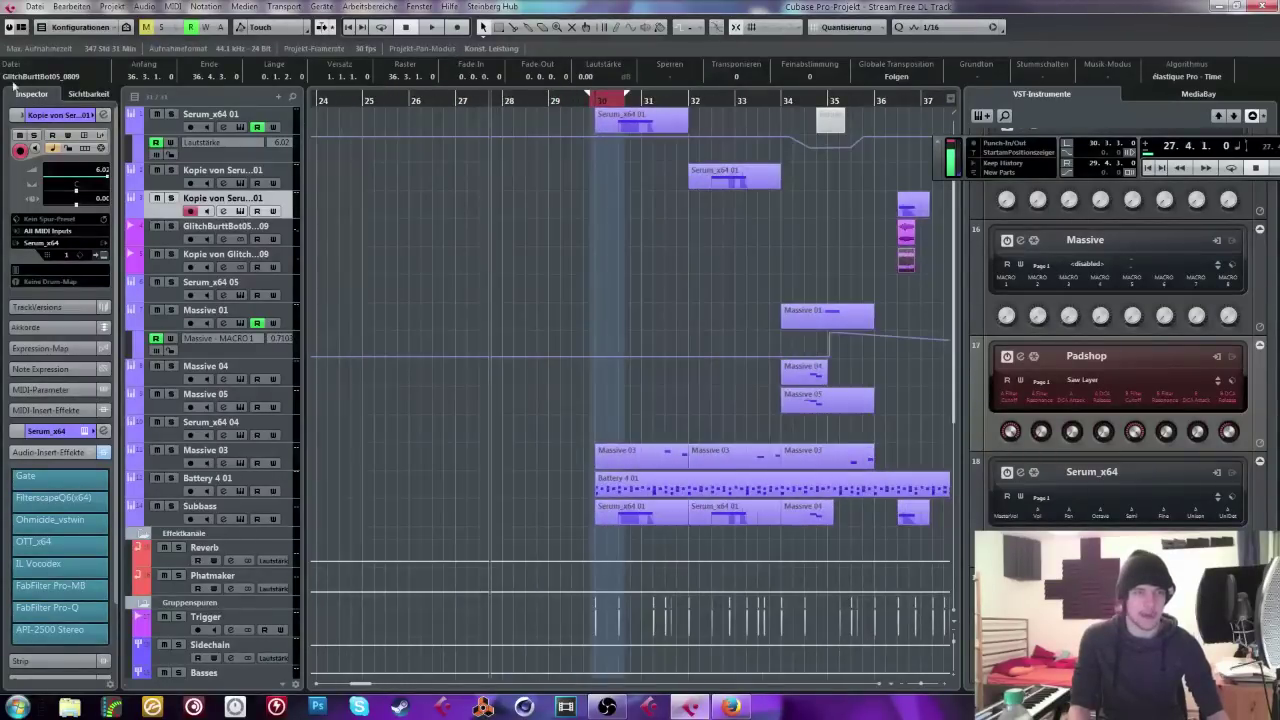
{"action": "left_click", "coordinate": [36, 7]}
{"action": "mouse_move", "coordinate": [245, 234]}
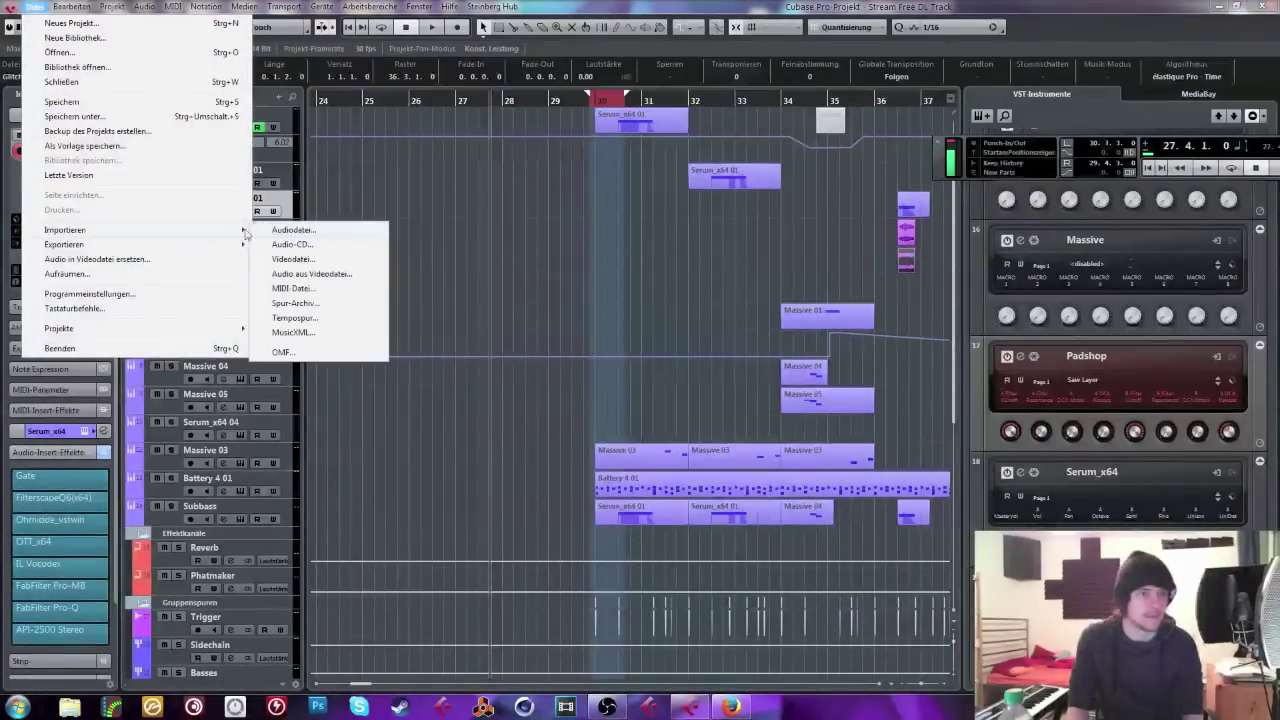
{"action": "left_click", "coordinate": [305, 232]}
{"action": "left_click", "coordinate": [672, 107]}
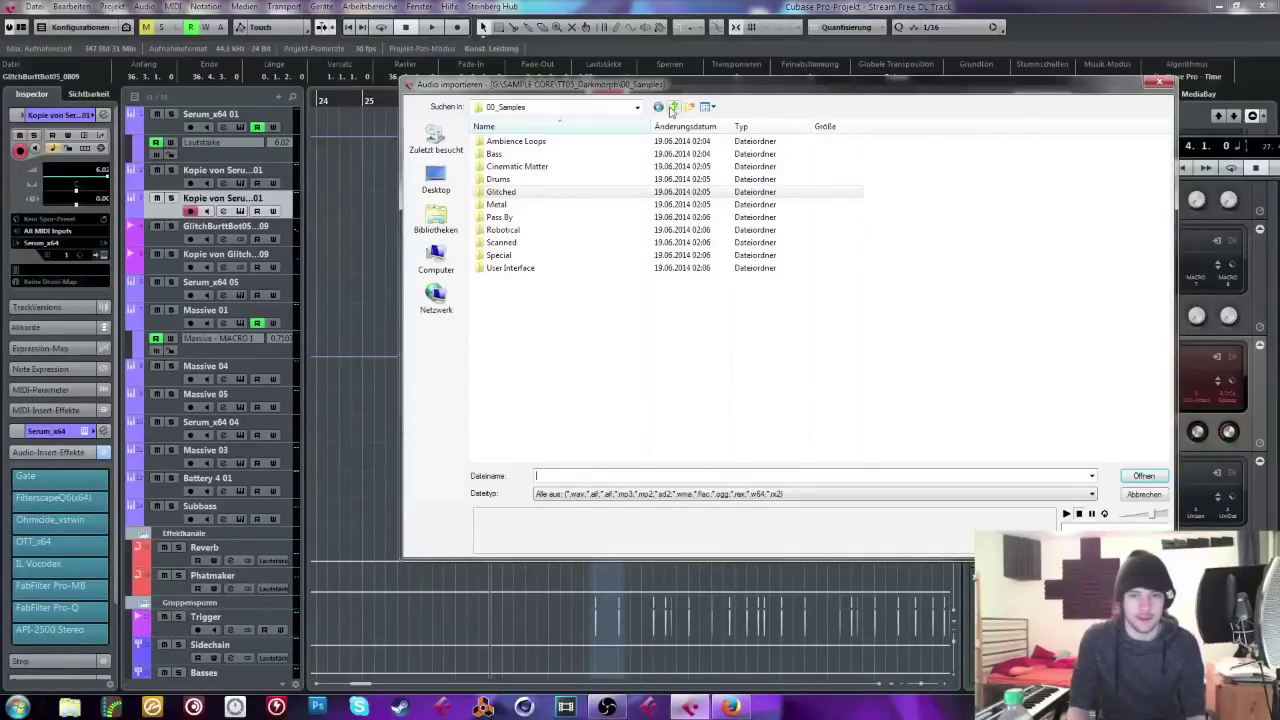
{"action": "key", "text": "BackSpace"}
{"action": "key", "text": "BackSpace"}
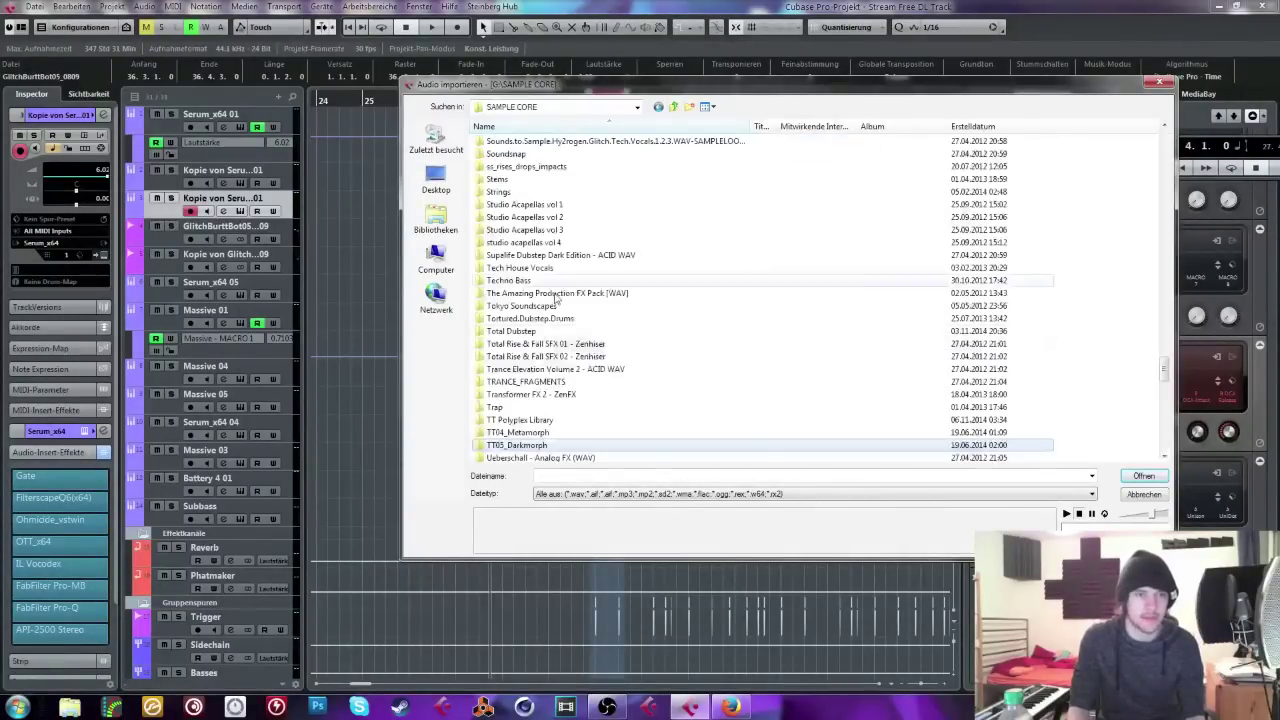
Step: Find and open the Tokyo Soundscapes folder in the sample library
{"action": "left_click", "coordinate": [590, 218]}
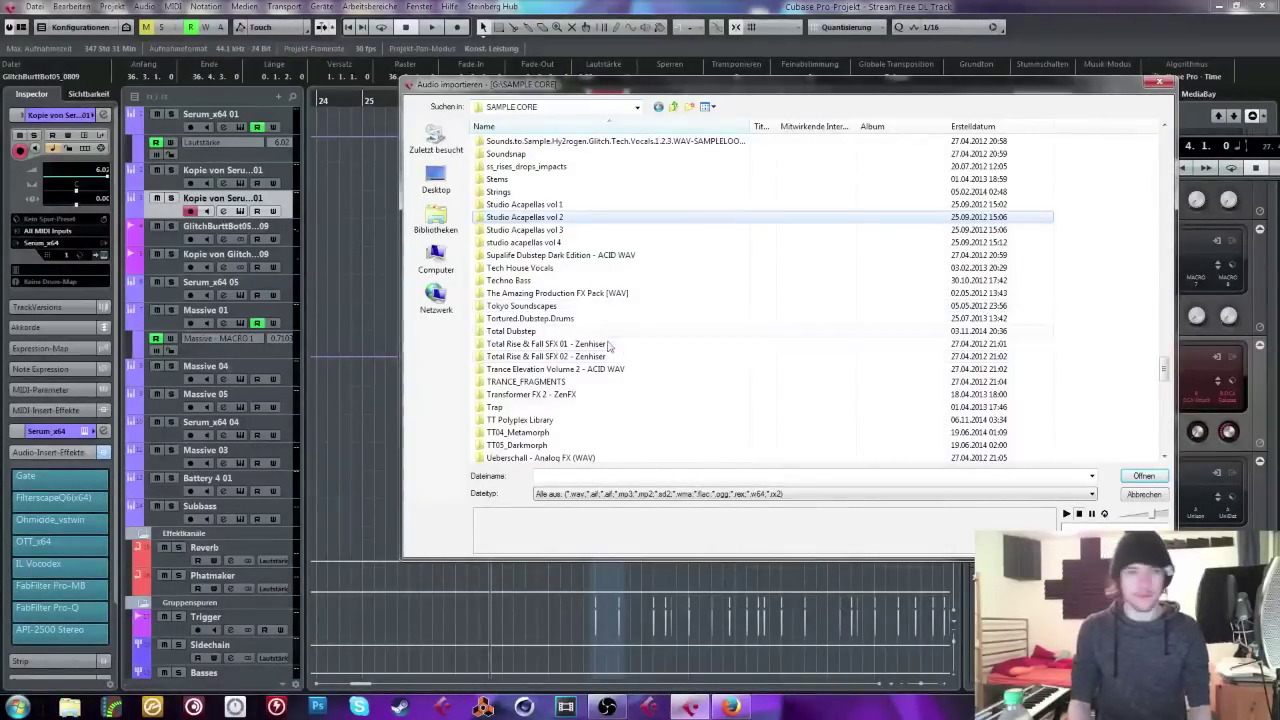
{"action": "scroll", "coordinate": [566, 303], "scroll_direction": "down", "scroll_amount": 2}
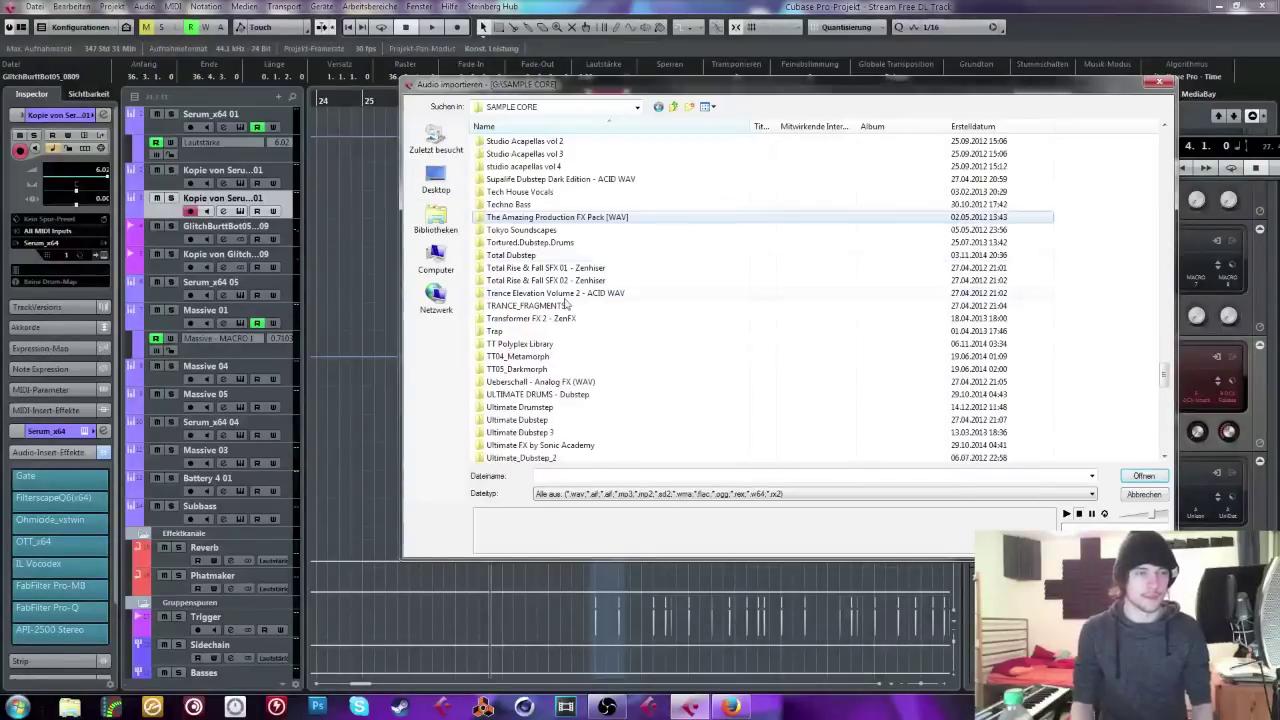
{"action": "scroll", "coordinate": [584, 300], "scroll_direction": "up", "scroll_amount": 2}
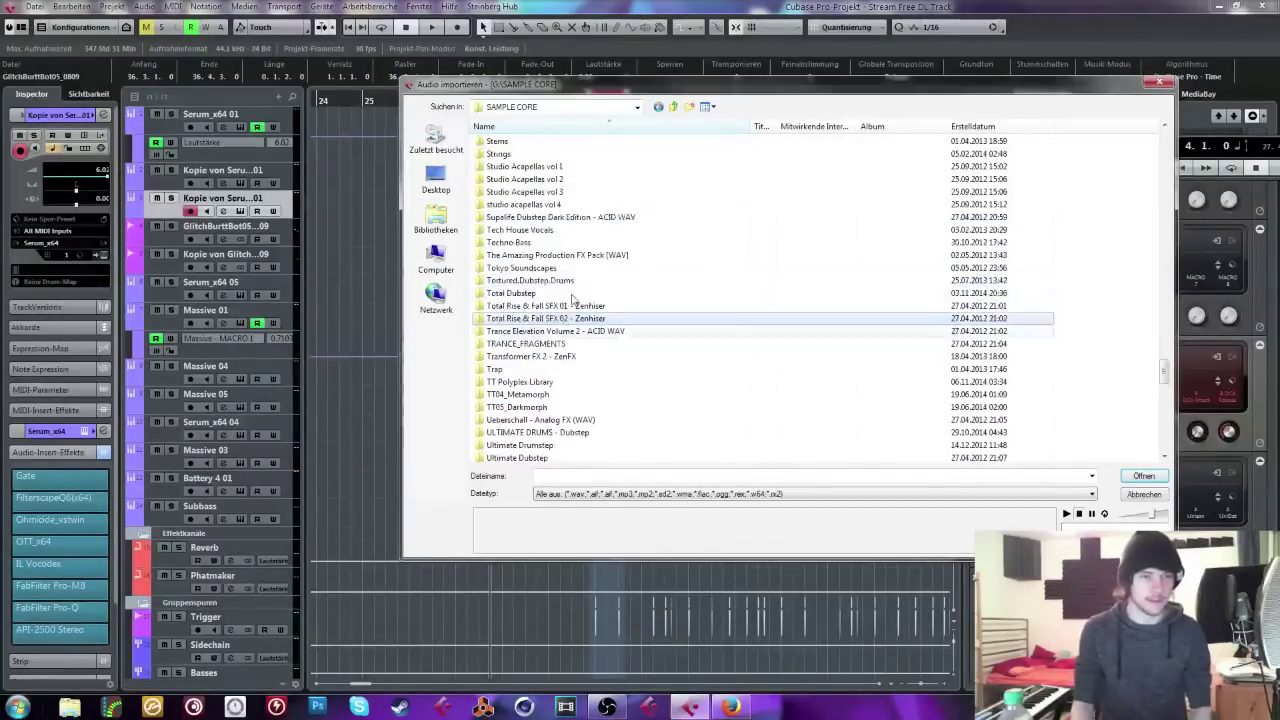
{"action": "scroll", "coordinate": [587, 290], "scroll_direction": "down", "scroll_amount": 3}
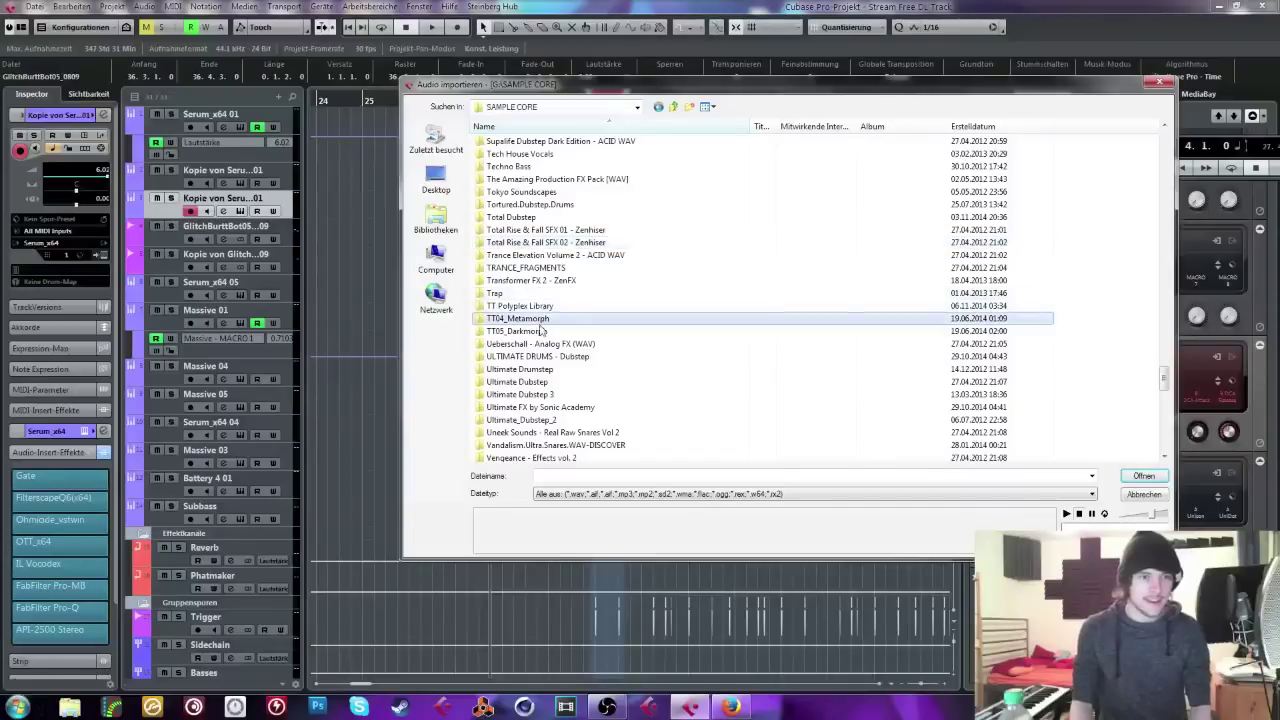
{"action": "left_click", "coordinate": [540, 284]}
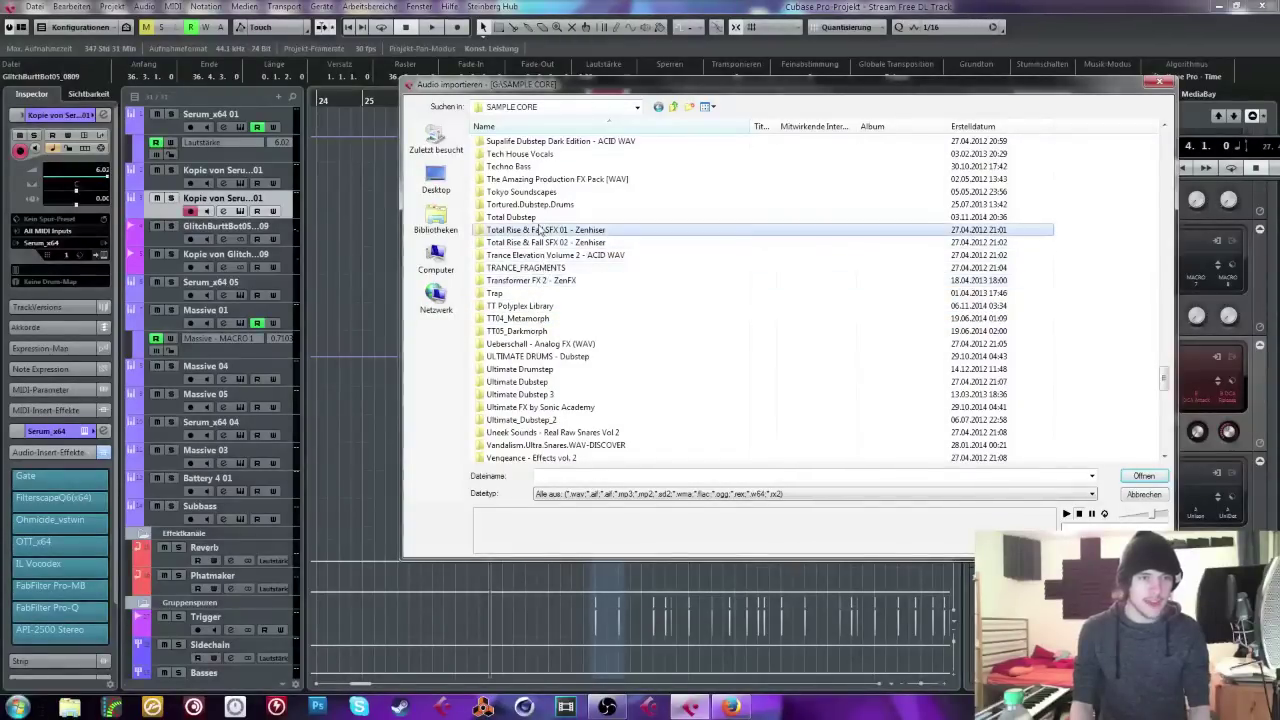
{"action": "double_click", "coordinate": [521, 192]}
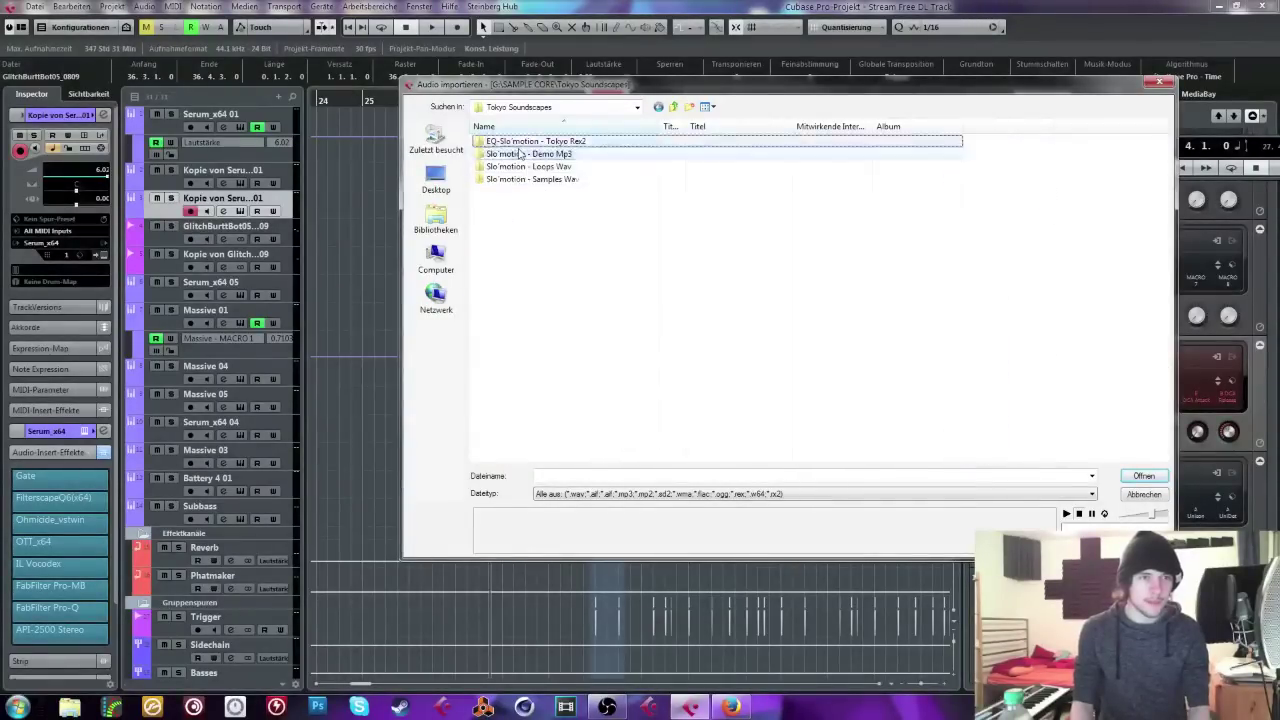
Step: Browse the REX pad loops in the Sx03 Tokyo Soundscape Loops 070 folder
{"action": "double_click", "coordinate": [522, 141]}
{"action": "double_click", "coordinate": [522, 166]}
{"action": "left_click", "coordinate": [523, 268]}
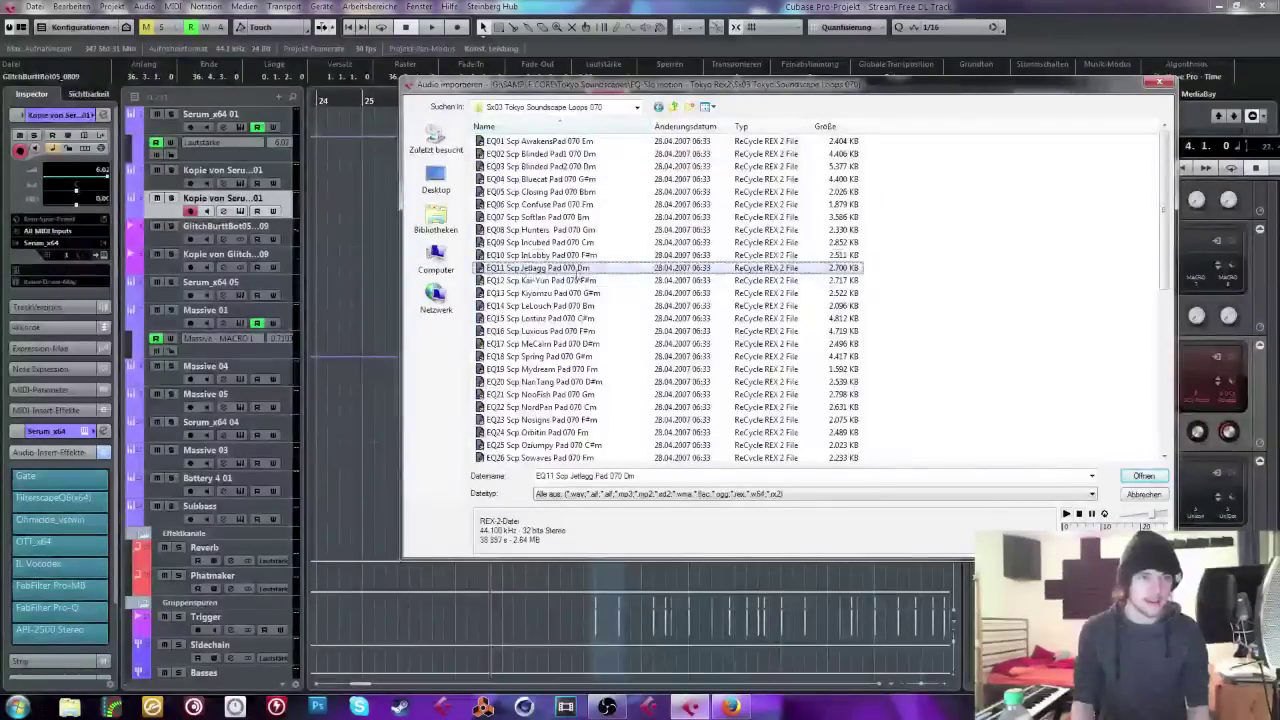
{"action": "left_click", "coordinate": [585, 255]}
{"action": "left_click", "coordinate": [625, 242]}
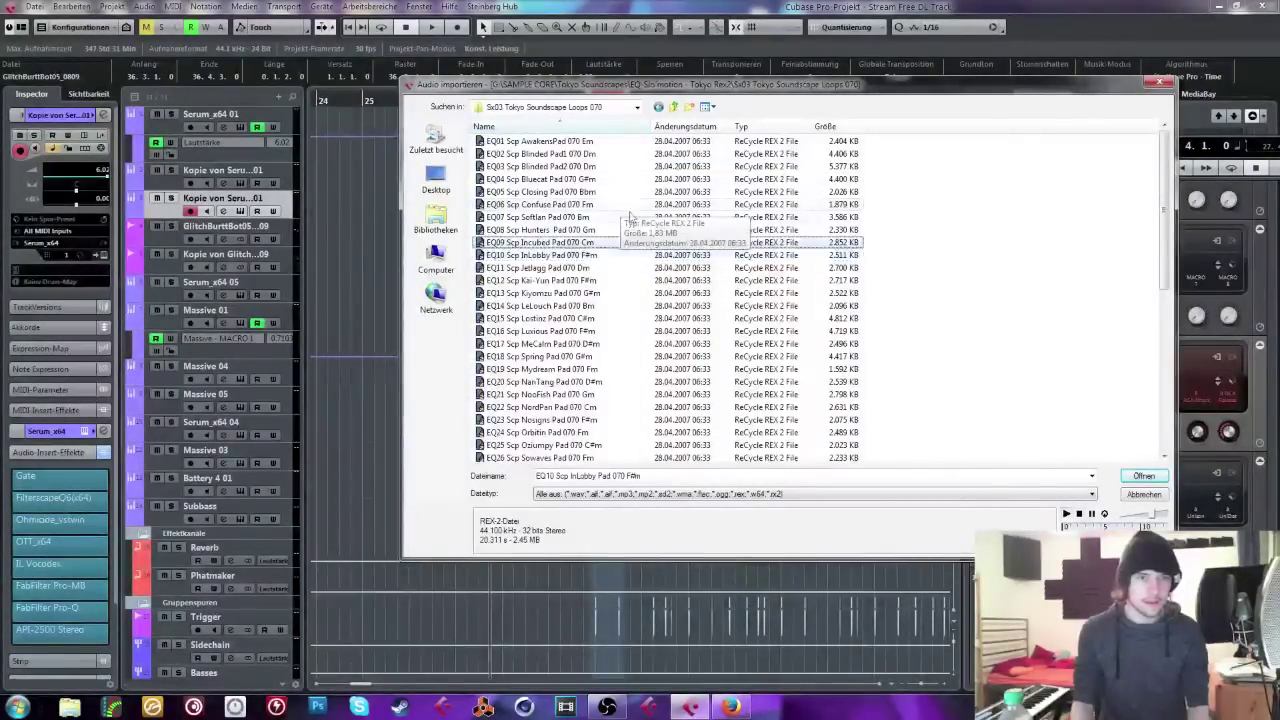
Step: Import EQ04 Scp Bluecat Pad 070 G#m from the Slo'motion - Loops Wav folder, copying the file into the project folder
{"action": "key", "text": "BackSpace"}
{"action": "key", "text": "BackSpace"}
{"action": "double_click", "coordinate": [530, 166]}
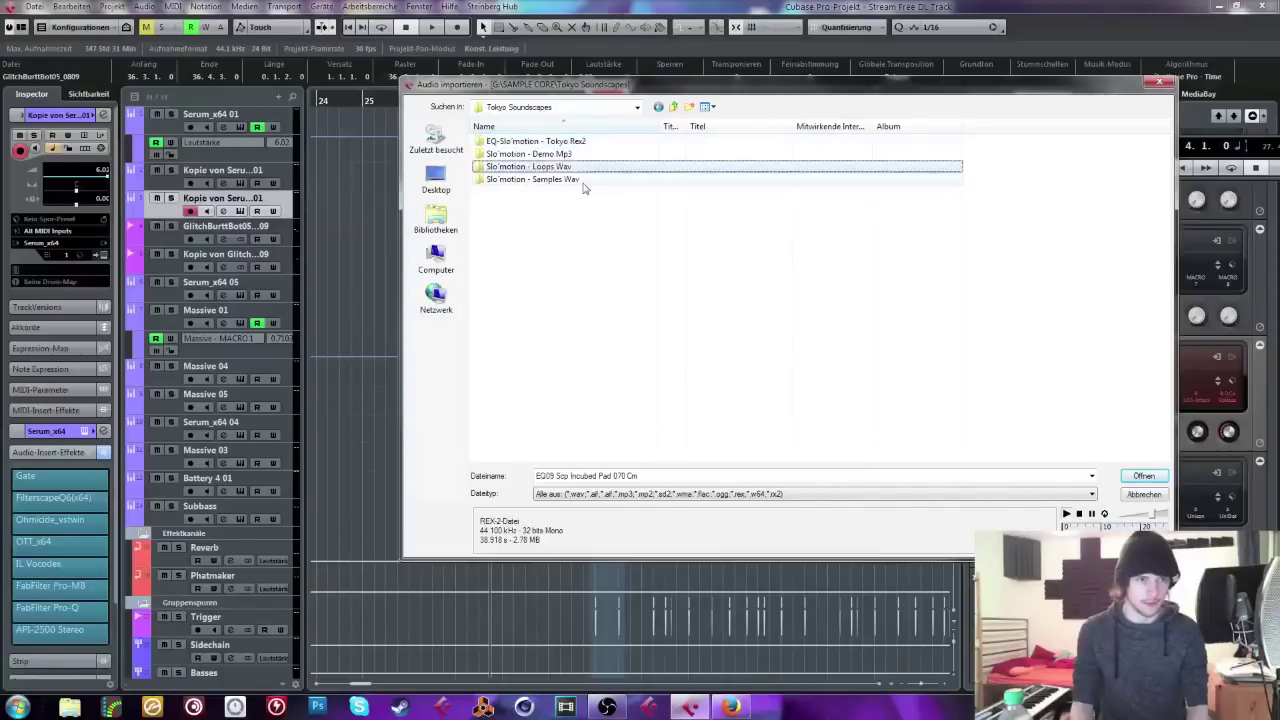
{"action": "left_click", "coordinate": [530, 165]}
{"action": "double_click", "coordinate": [530, 165]}
{"action": "left_click", "coordinate": [524, 180]}
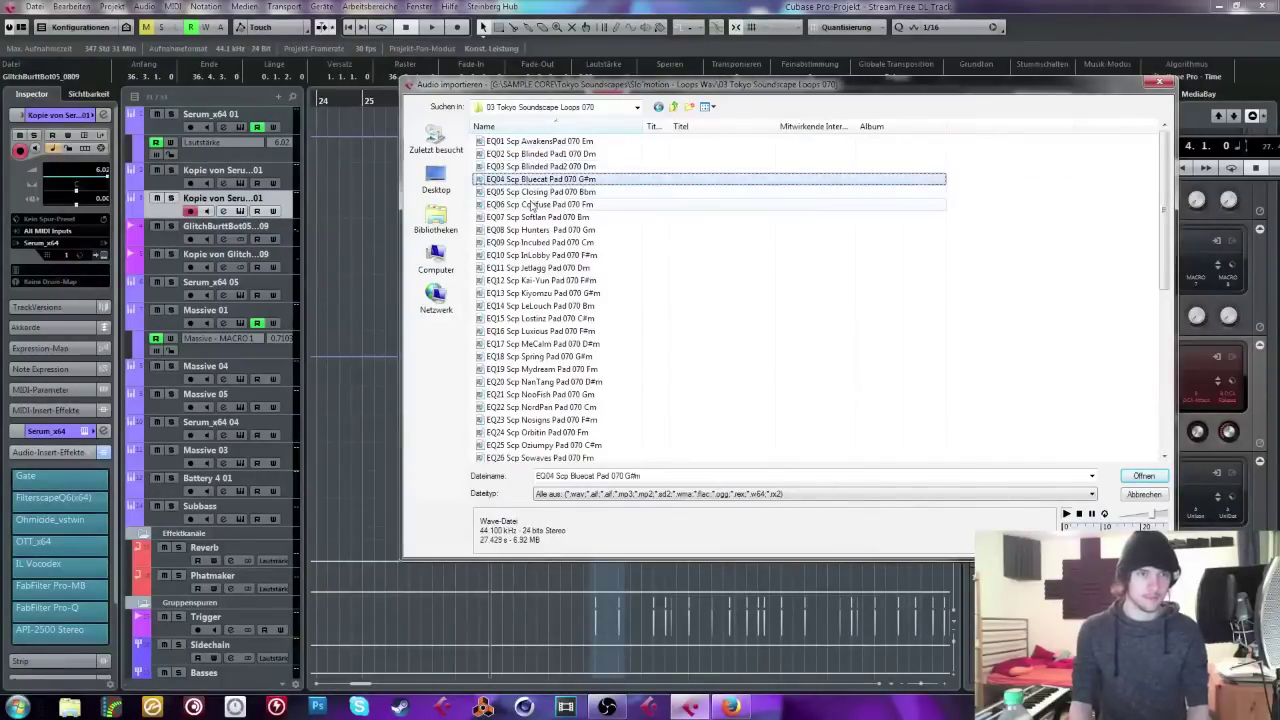
{"action": "double_click", "coordinate": [617, 243]}
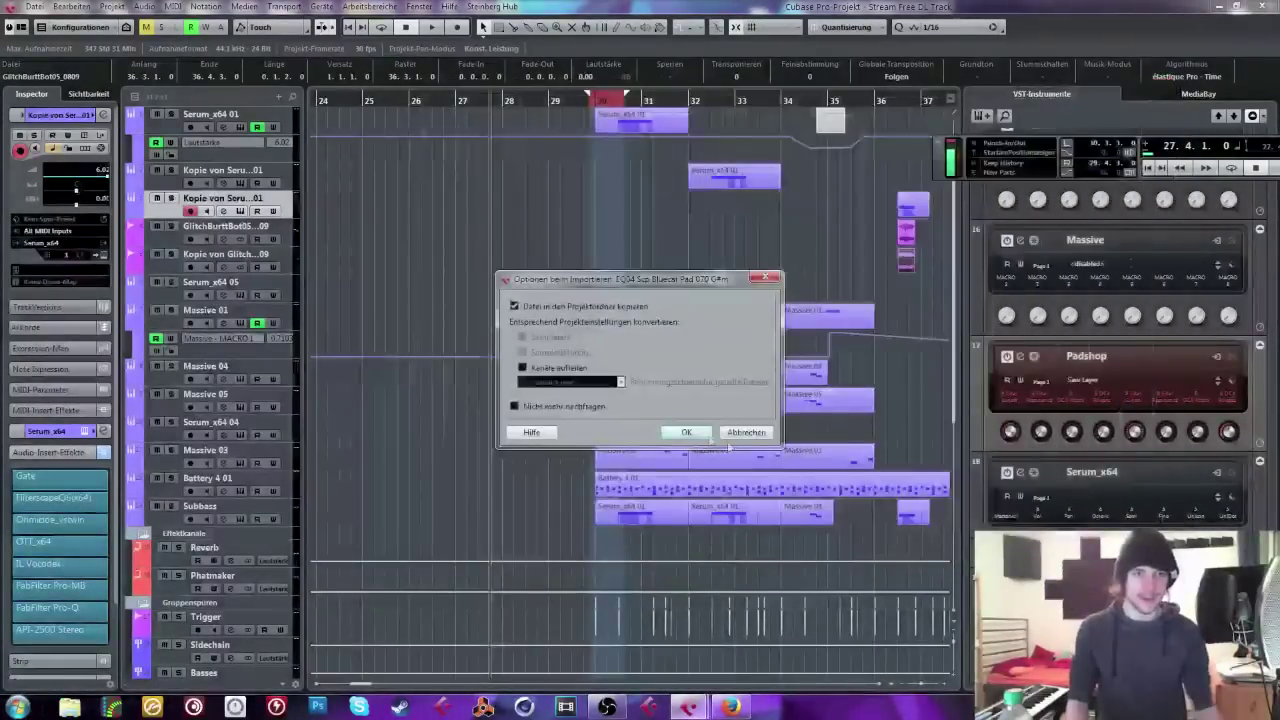
{"action": "left_click", "coordinate": [716, 437]}
Step: Move the imported Bluecat pad clip to start at 30.1.1 and start playback
{"action": "scroll", "coordinate": [766, 400], "scroll_direction": "down", "scroll_amount": 10}
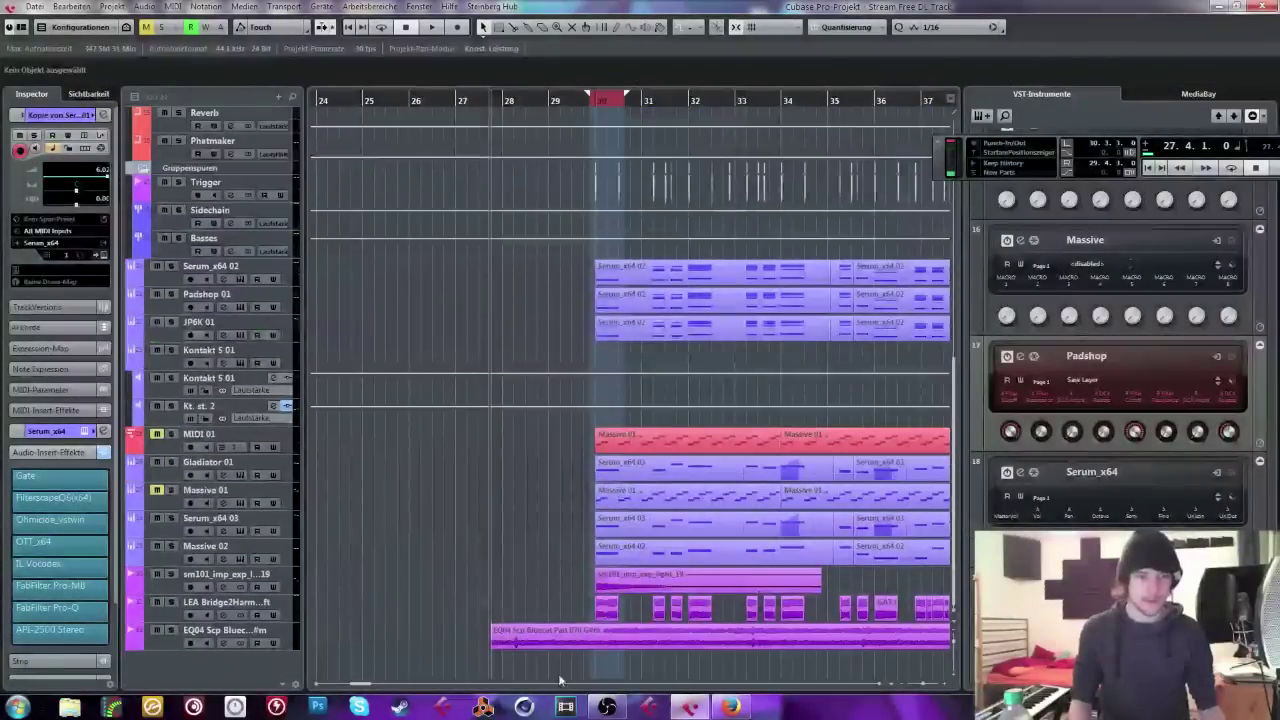
{"action": "left_click_drag", "start_coordinate": [546, 640], "coordinate": [650, 650]}
{"action": "key", "text": "space"}
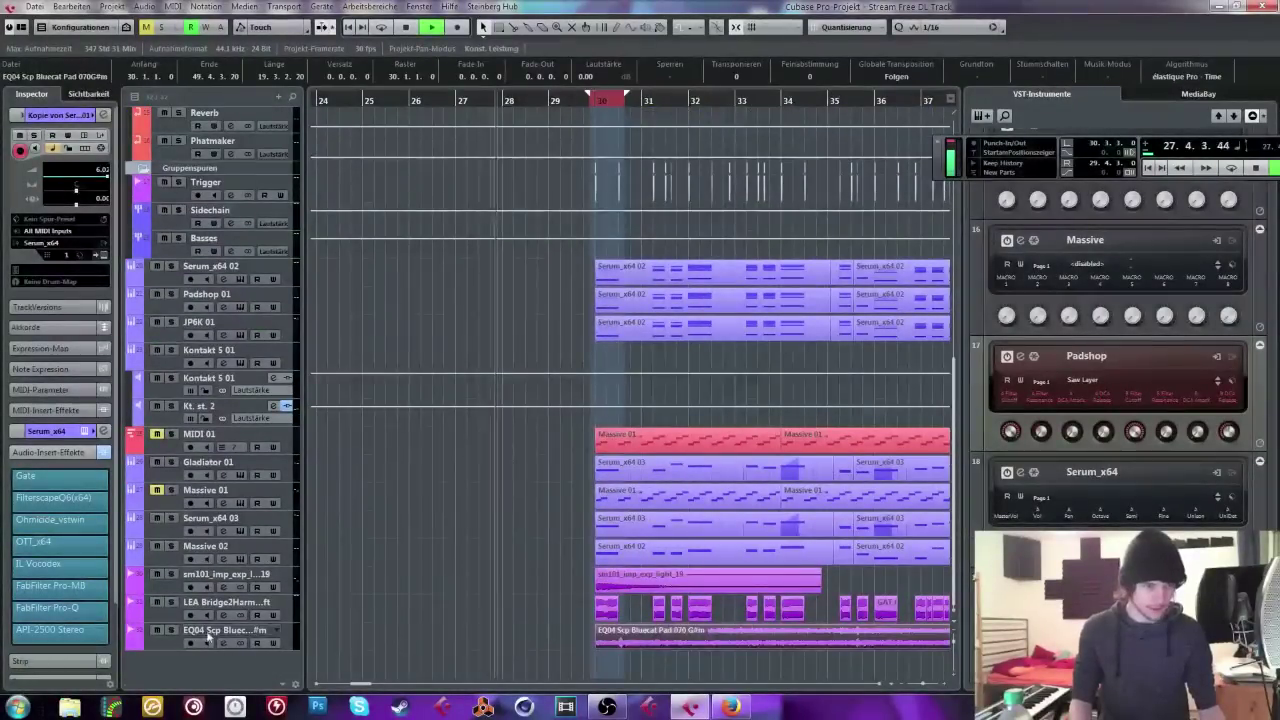
Step: Route the output of the Bluecat pad track to the Sidechain group
{"action": "left_click", "coordinate": [225, 636]}
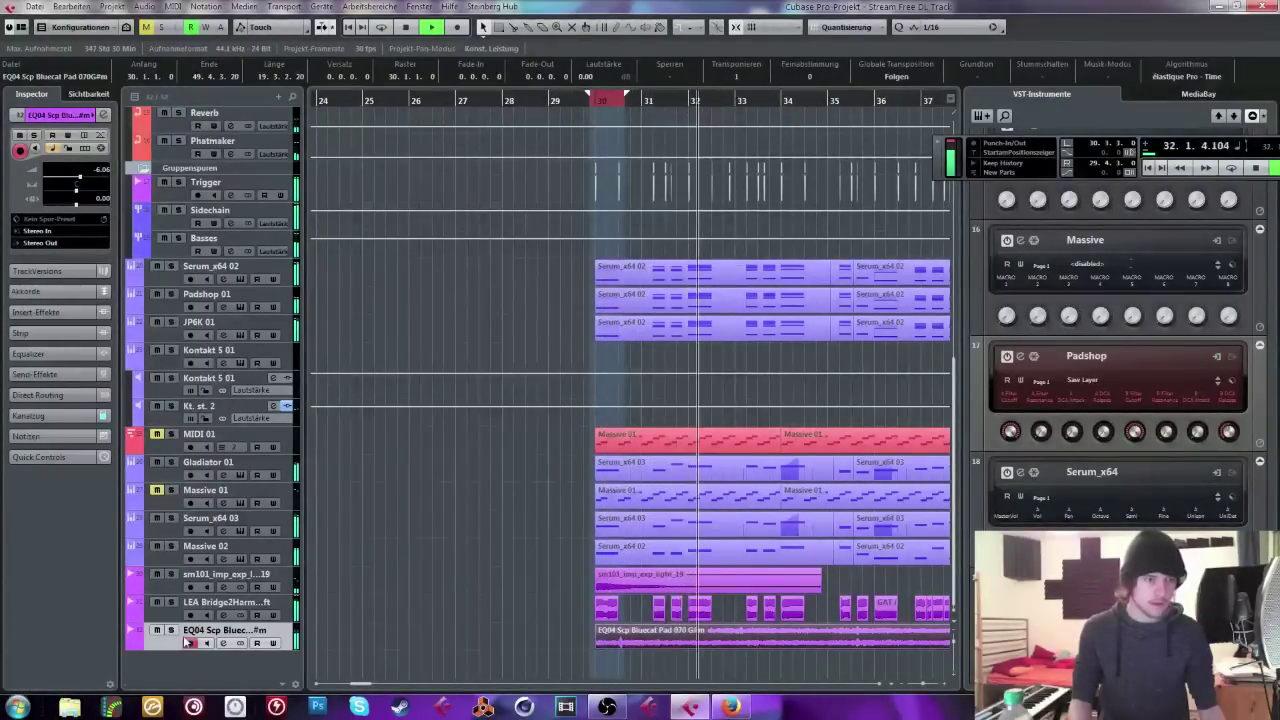
{"action": "left_click", "coordinate": [55, 242]}
{"action": "left_click", "coordinate": [90, 356]}
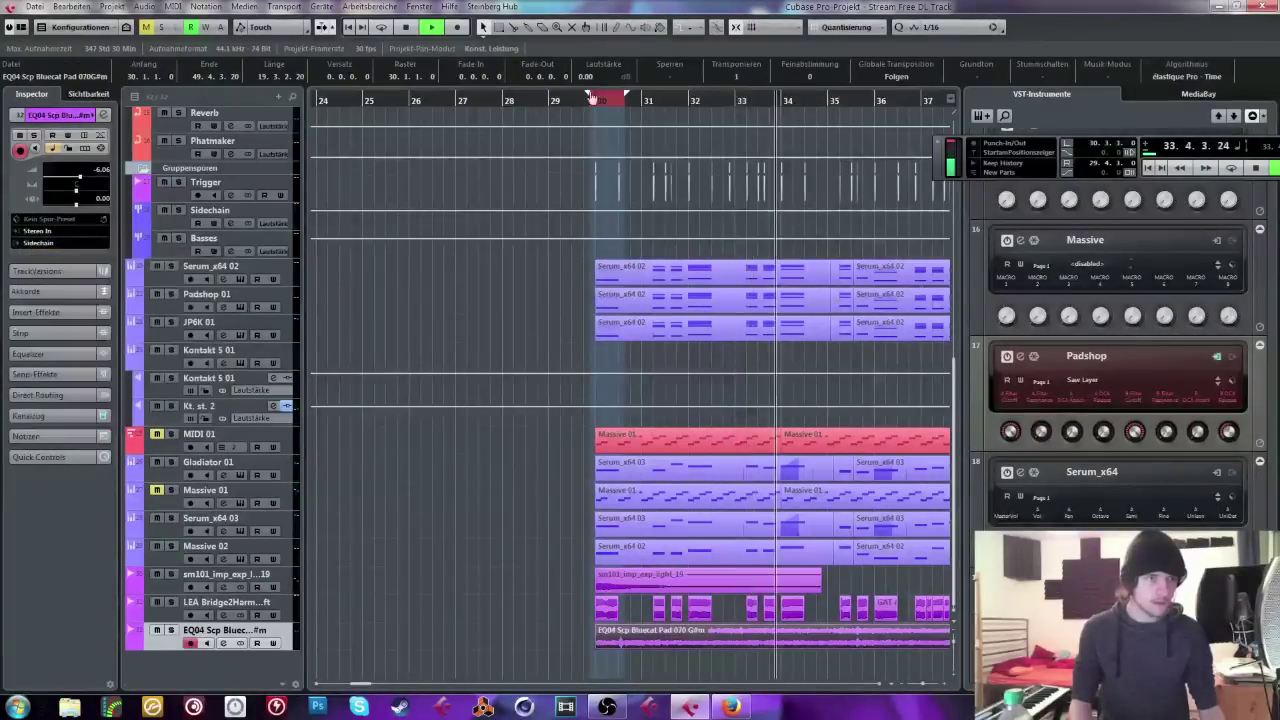
Step: Solo the Bluecat pad track together with Massive 01 and the LEA Bridge track, and play from just before bar 30
{"action": "left_click", "coordinate": [586, 106]}
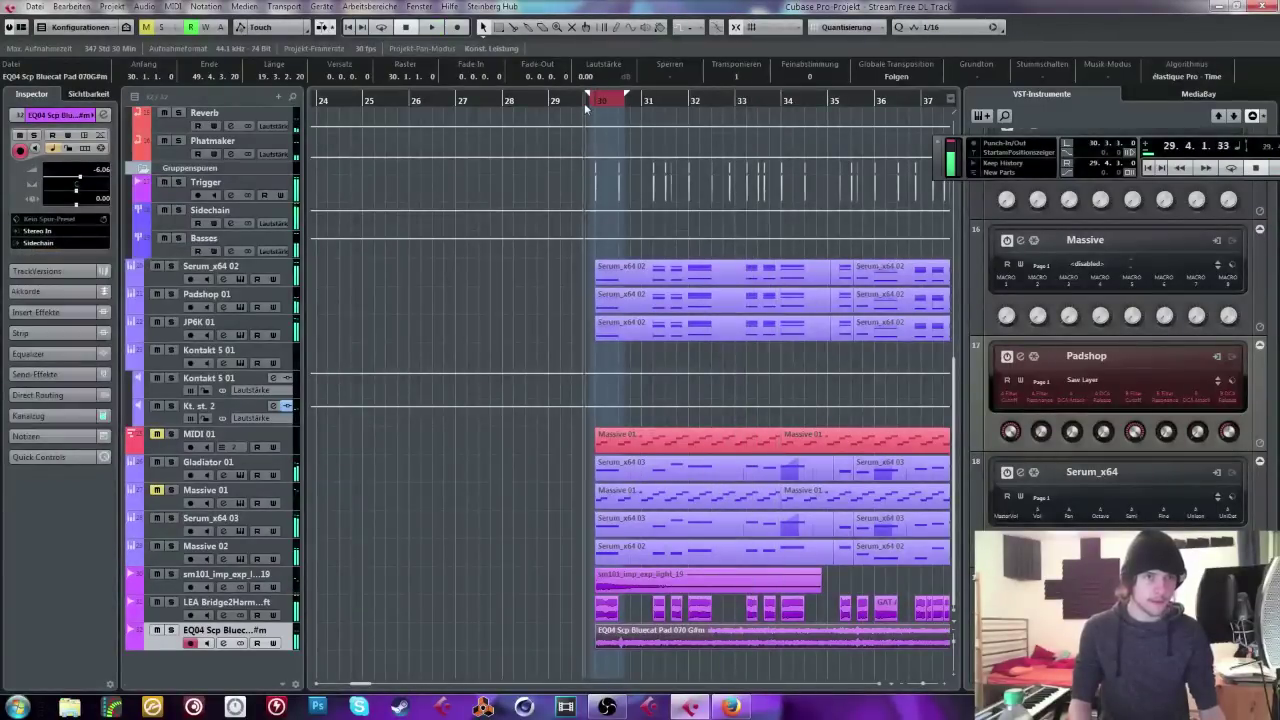
{"action": "left_click", "coordinate": [171, 631]}
{"action": "key", "text": "space"}
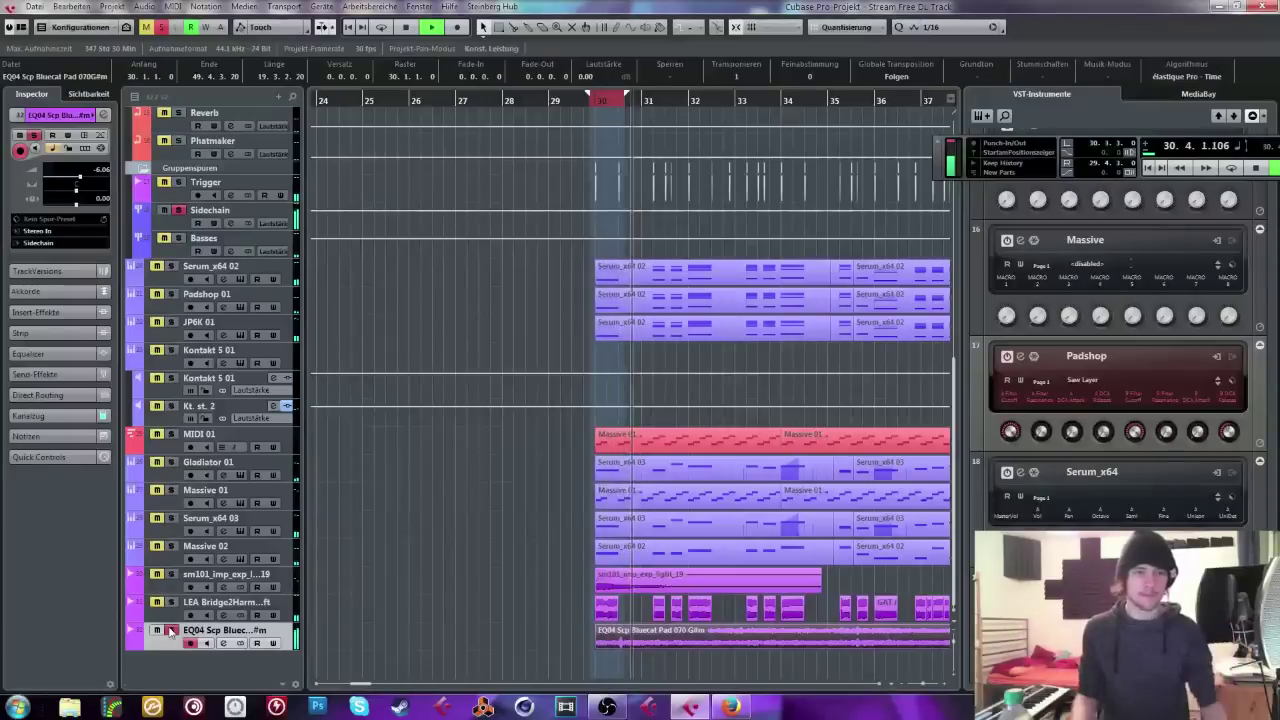
{"action": "key", "text": "space"}
{"action": "left_click", "coordinate": [594, 102]}
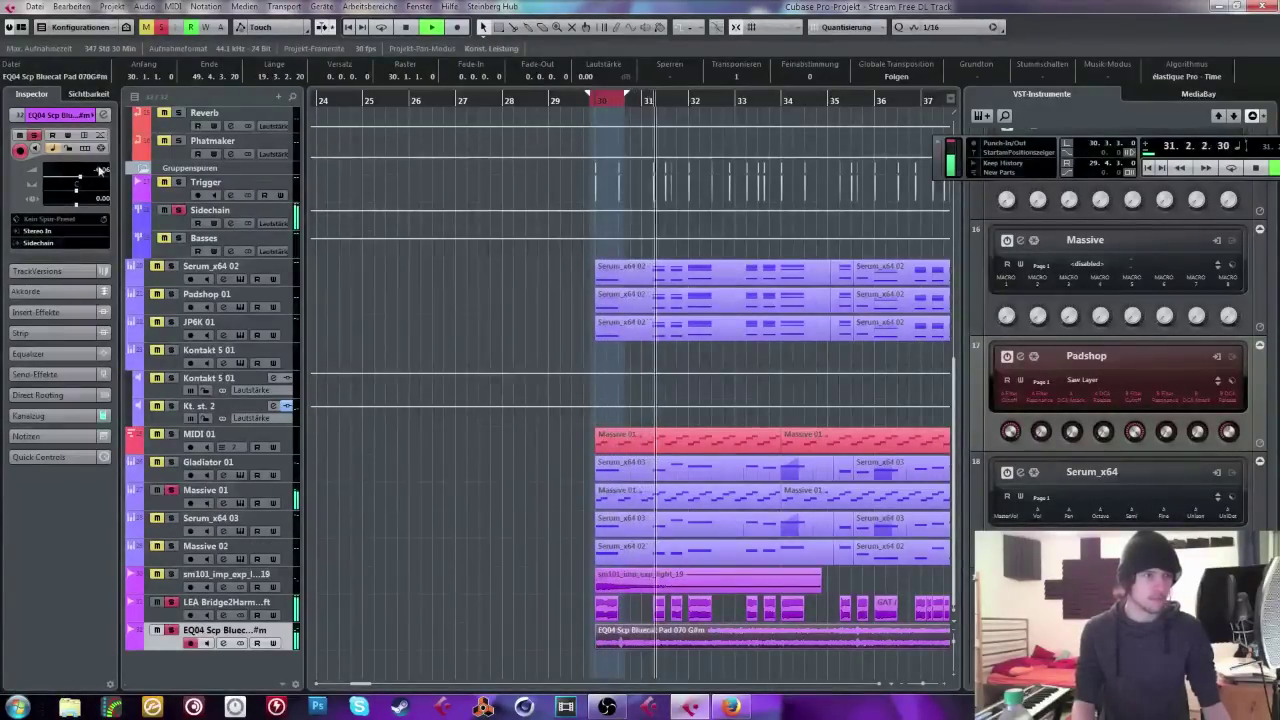
Step: Insert FabFilter Pro-Q 2 on the Bluecat pad track and move an EQ band to a higher frequency
{"action": "left_click", "coordinate": [52, 313]}
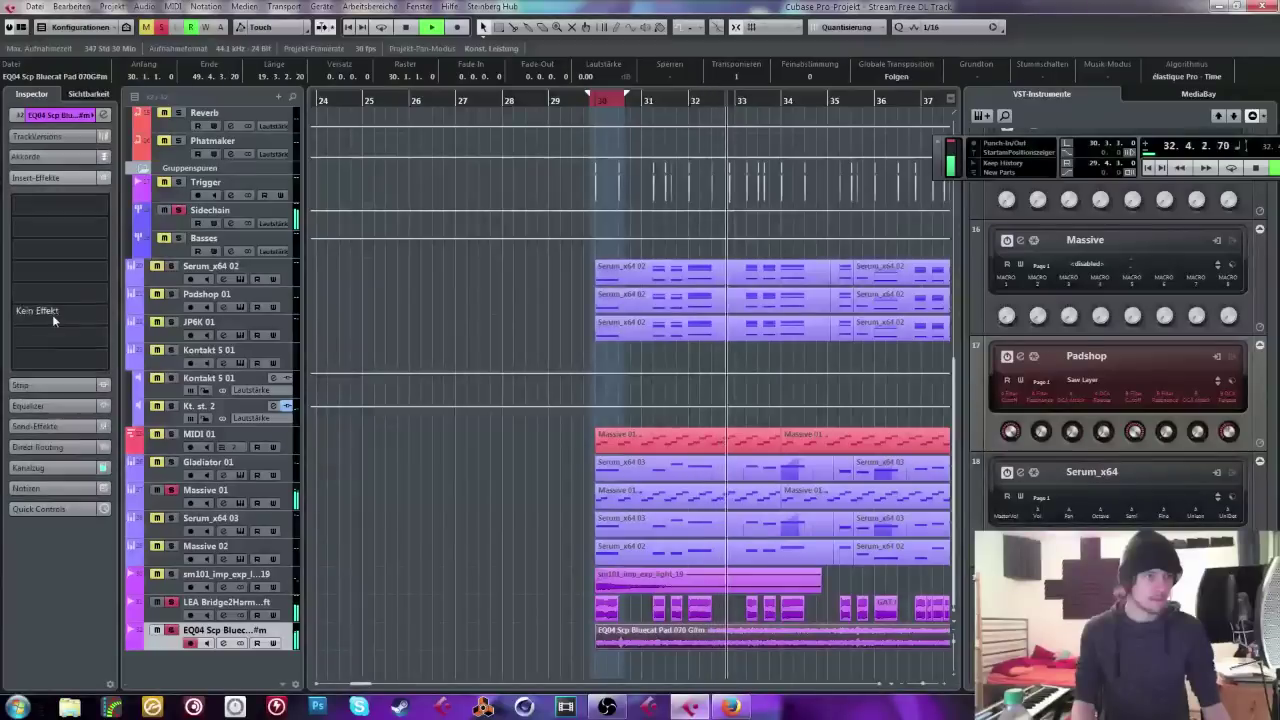
{"action": "left_click", "coordinate": [60, 205]}
{"action": "left_click", "coordinate": [45, 334]}
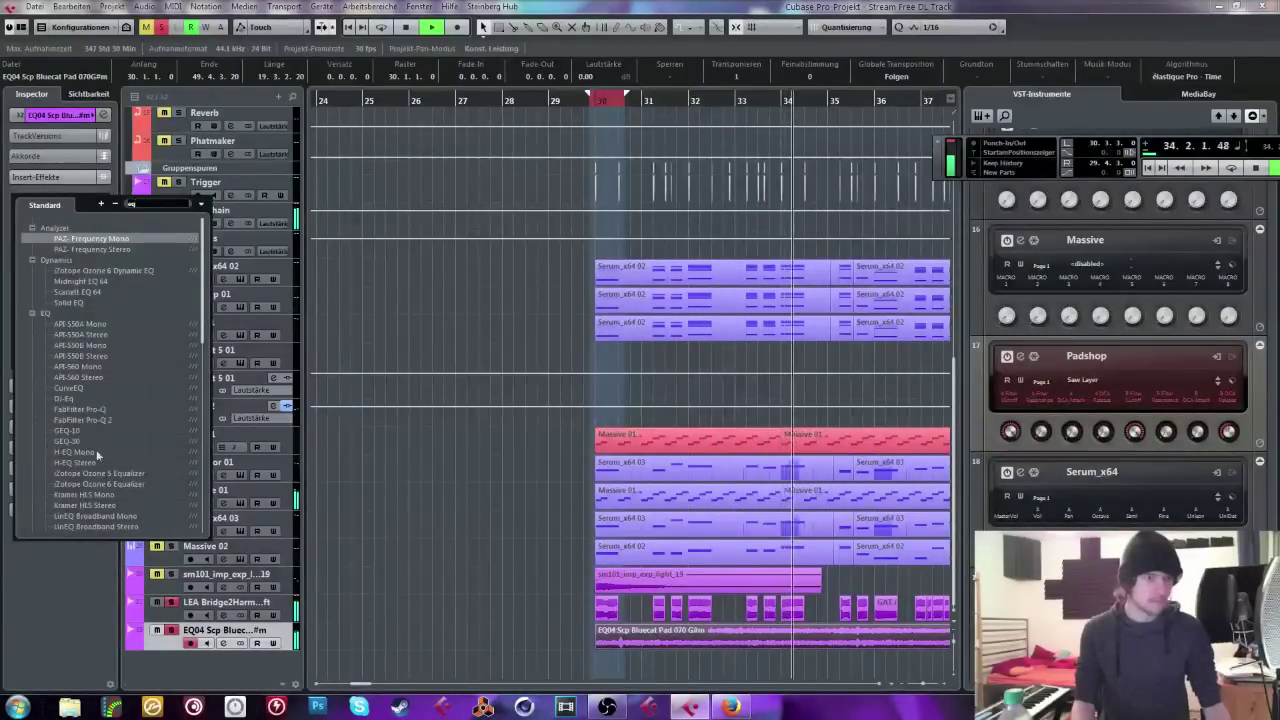
{"action": "left_click", "coordinate": [98, 420]}
{"action": "left_click_drag", "start_coordinate": [397, 408], "coordinate": [629, 410]}
{"action": "left_click", "coordinate": [938, 248]}
Step: Stop playback and set the Bluecat pad track's volume to -15.1
{"action": "left_click", "coordinate": [336, 651]}
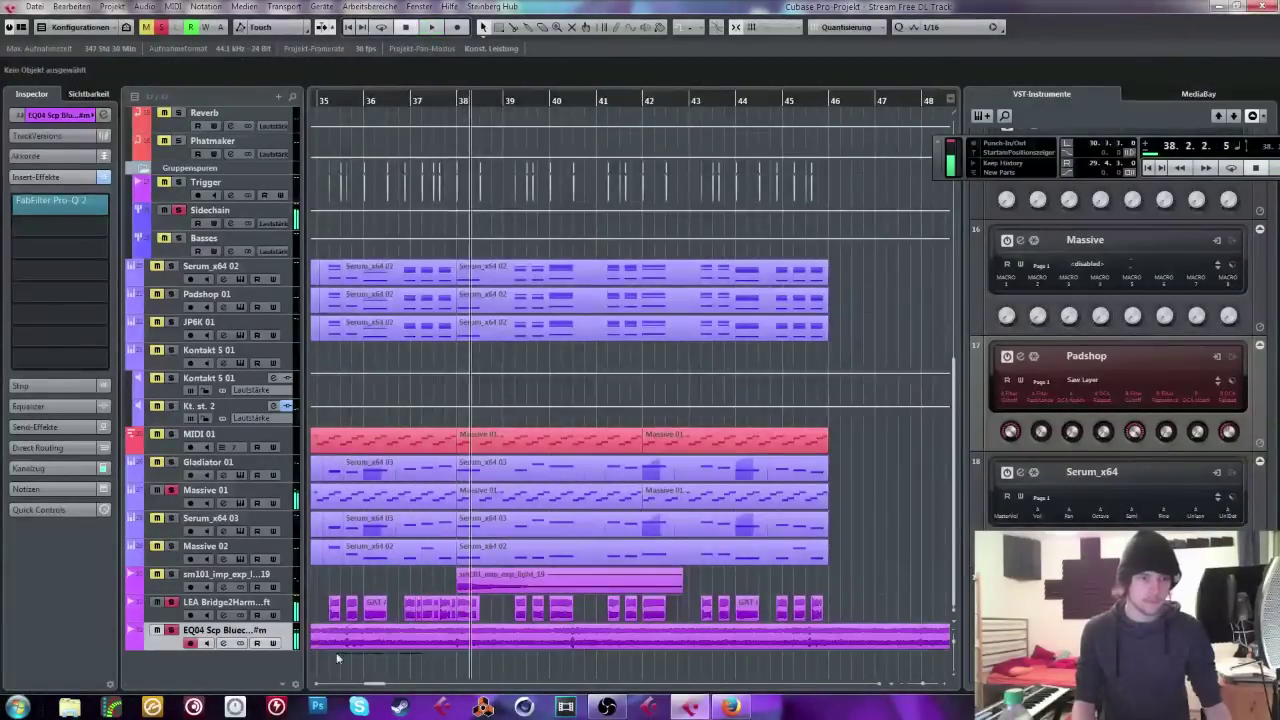
{"action": "key", "text": "space"}
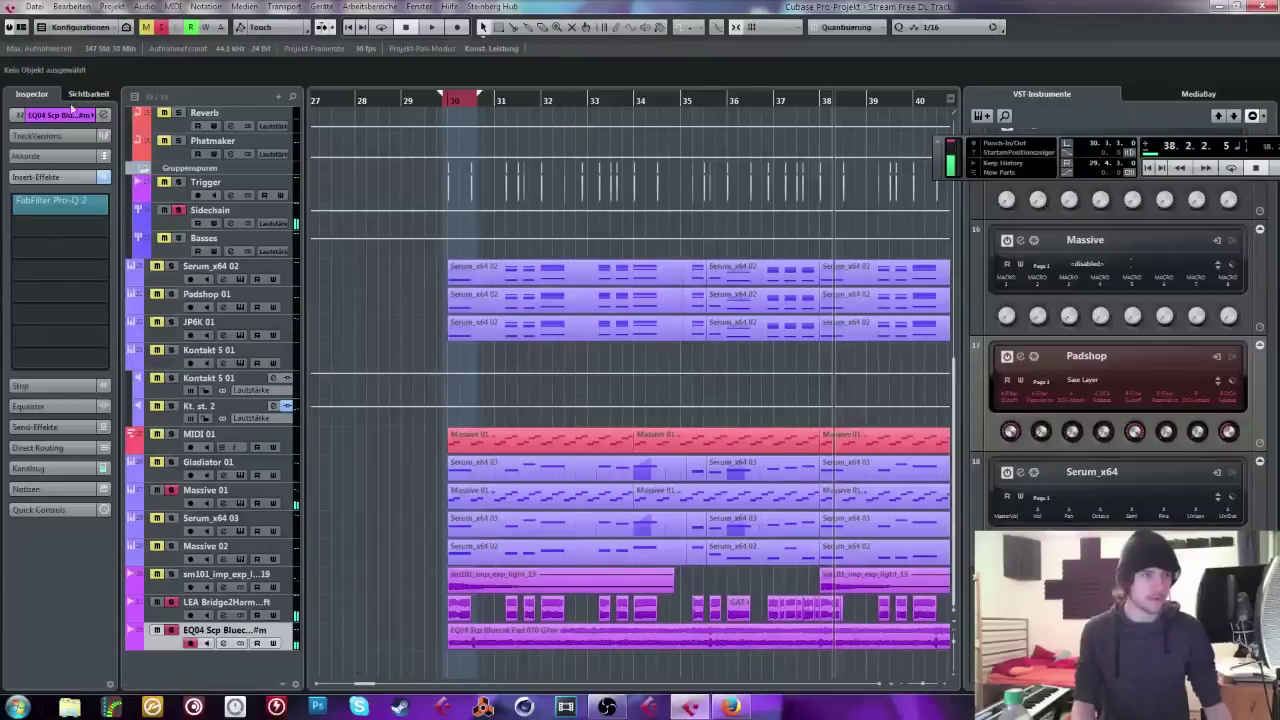
{"action": "left_click", "coordinate": [72, 113]}
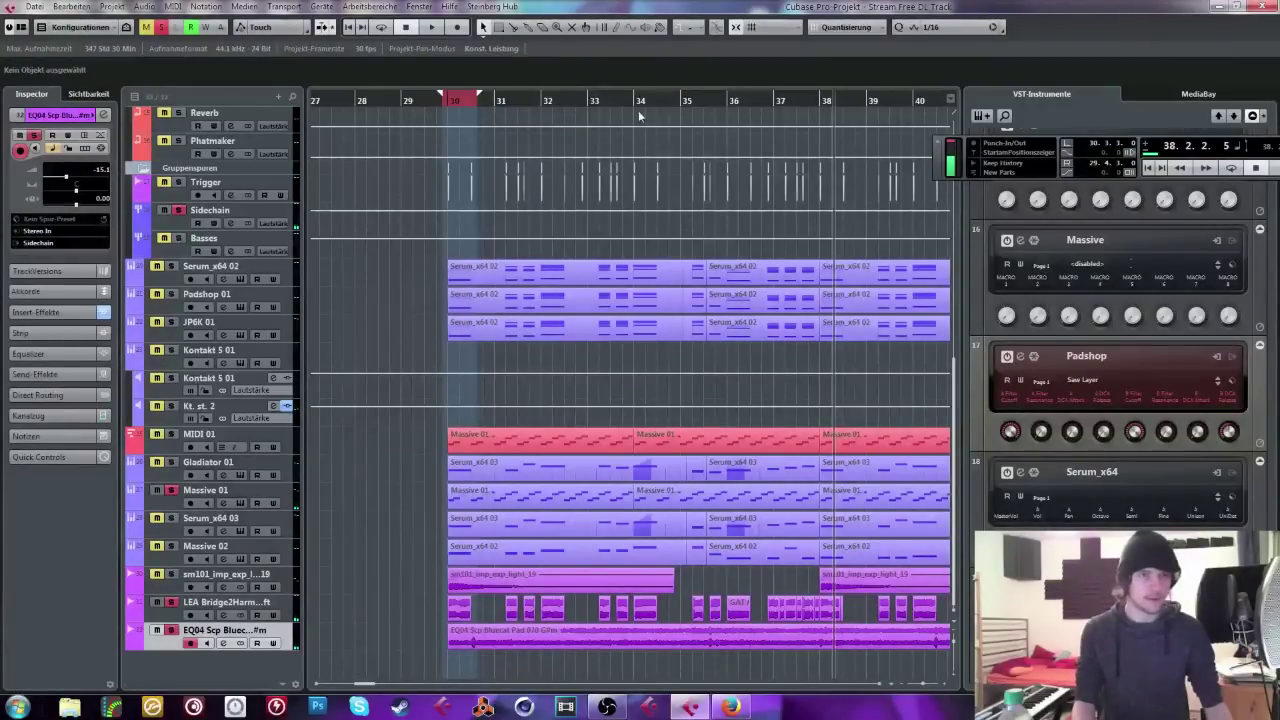
Step: Split the Bluecat pad clip at bars 36 and 38
{"action": "left_click", "coordinate": [733, 636]}
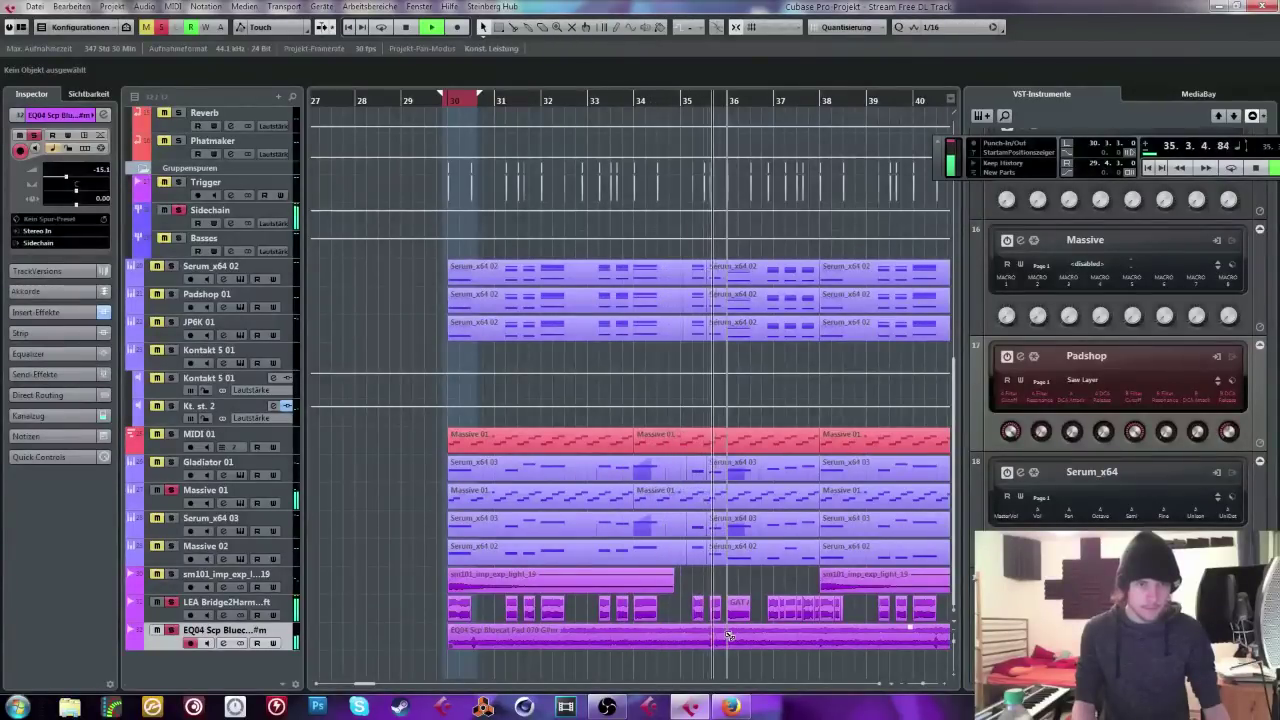
{"action": "left_click", "coordinate": [818, 638]}
{"action": "key", "text": "space"}
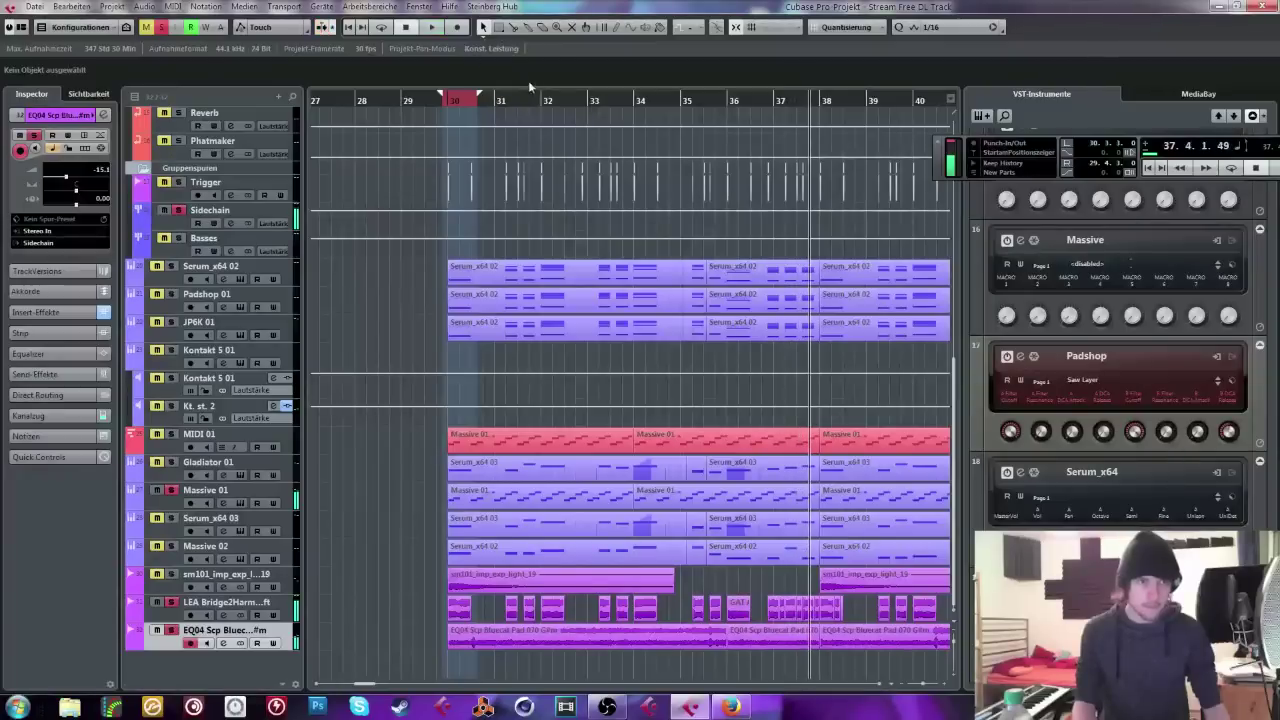
{"action": "left_click", "coordinate": [483, 28]}
Step: Transpose the pad section between bars 36 and 38 to -4 while playing from bar 35
{"action": "left_click", "coordinate": [787, 635]}
{"action": "left_click", "coordinate": [703, 101]}
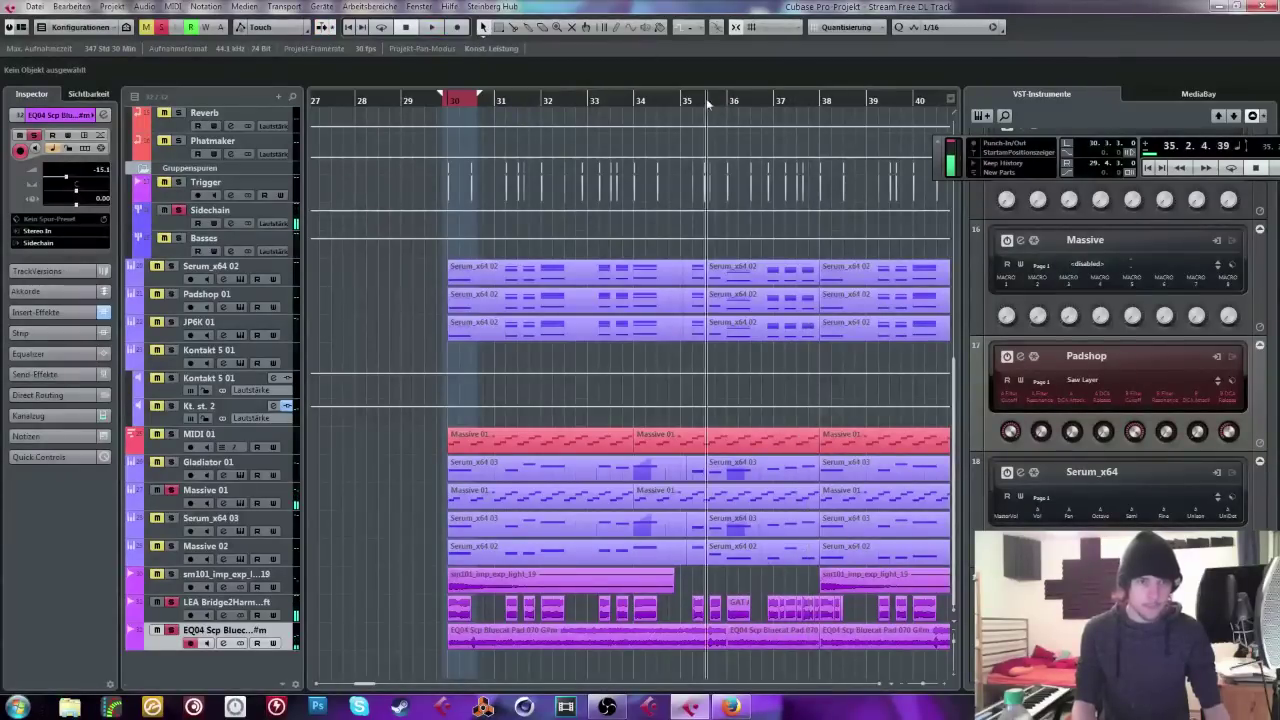
{"action": "left_click", "coordinate": [783, 637]}
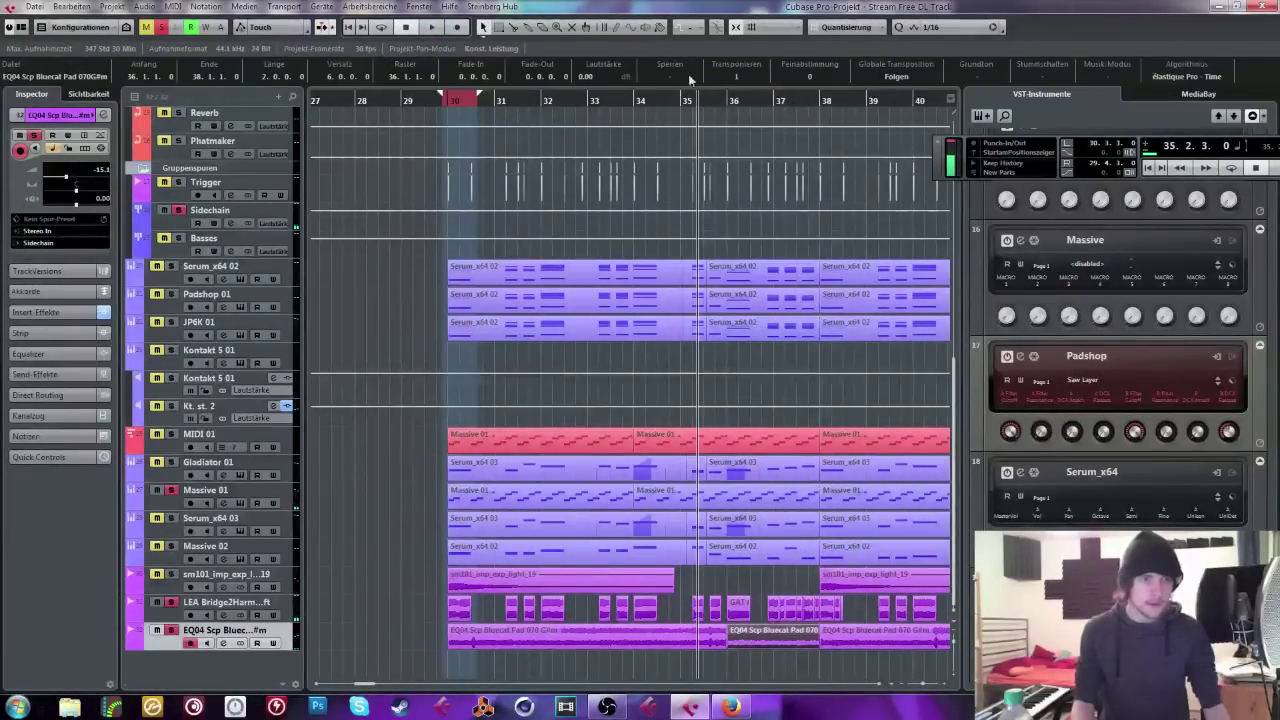
{"action": "key", "text": "space"}
{"action": "scroll", "coordinate": [740, 77], "scroll_direction": "down", "scroll_amount": 4}
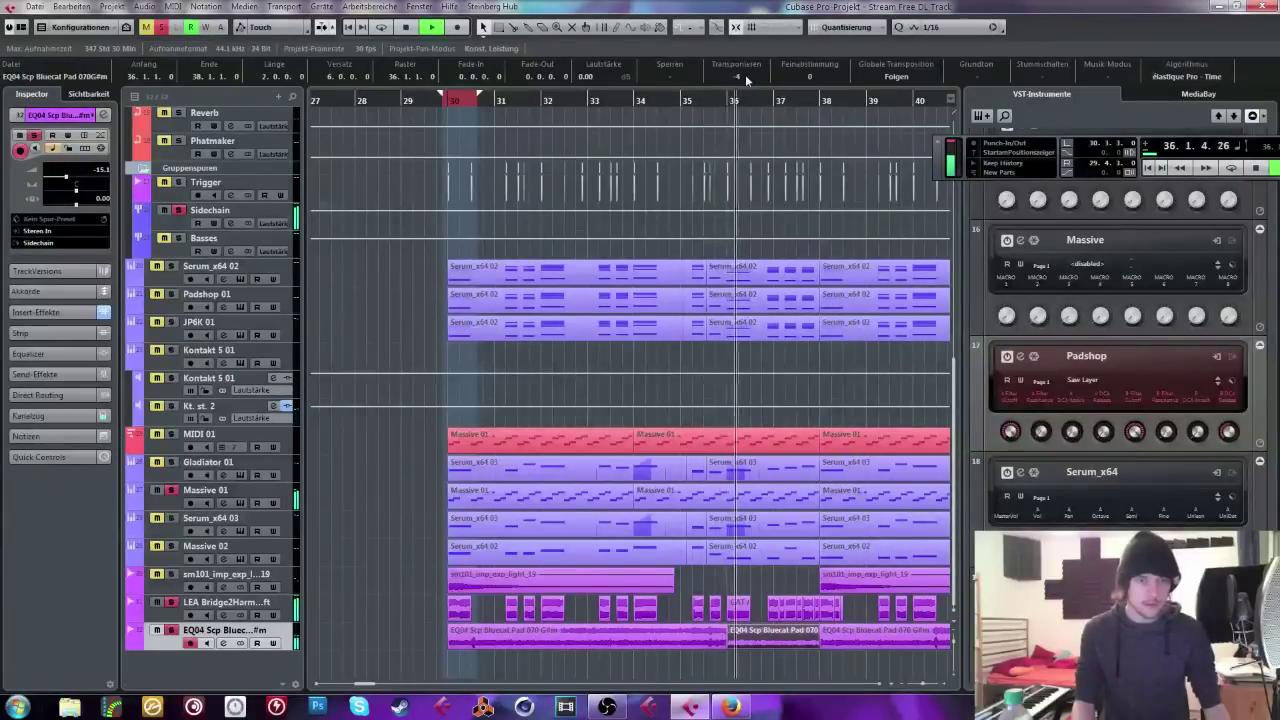
Step: Delete the pad section after bar 38 and duplicate the two remaining pad clips to start at bar 38
{"action": "left_click", "coordinate": [920, 685]}
{"action": "key", "text": "space"}
{"action": "left_click", "coordinate": [922, 685]}
{"action": "left_click", "coordinate": [819, 641]}
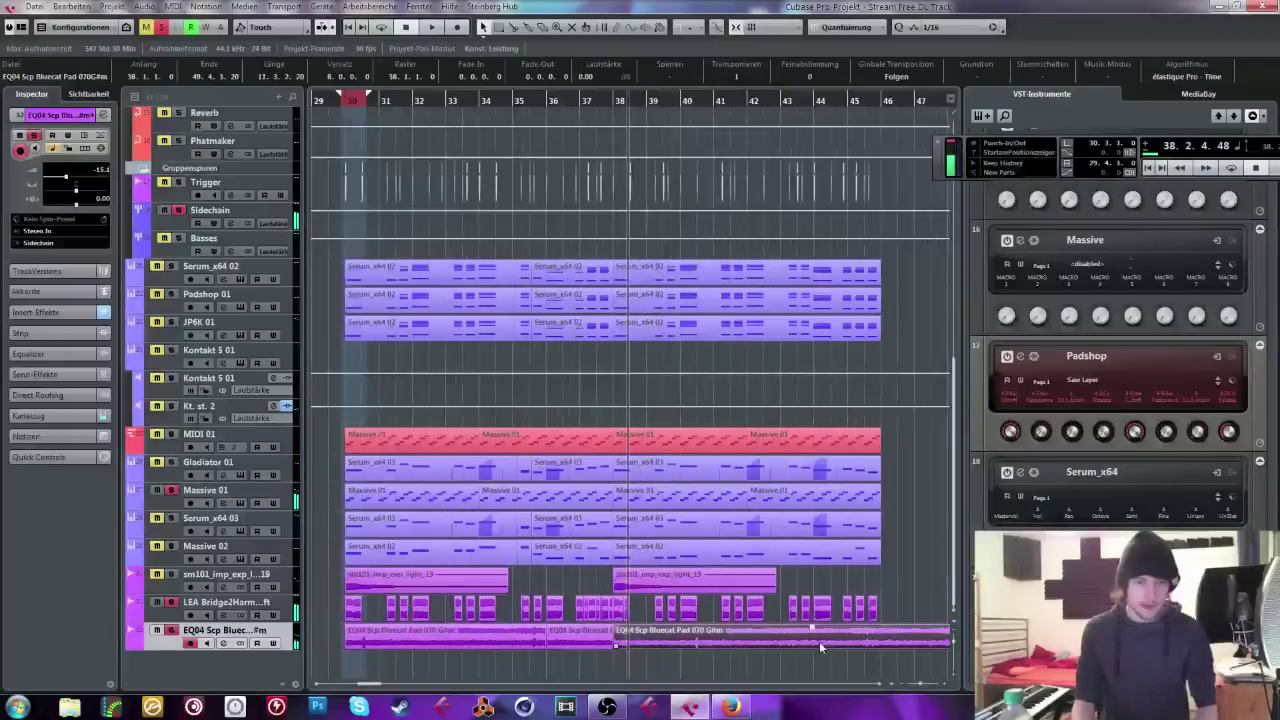
{"action": "key", "text": "Delete"}
{"action": "left_click_drag", "start_coordinate": [664, 639], "coordinate": [364, 615]}
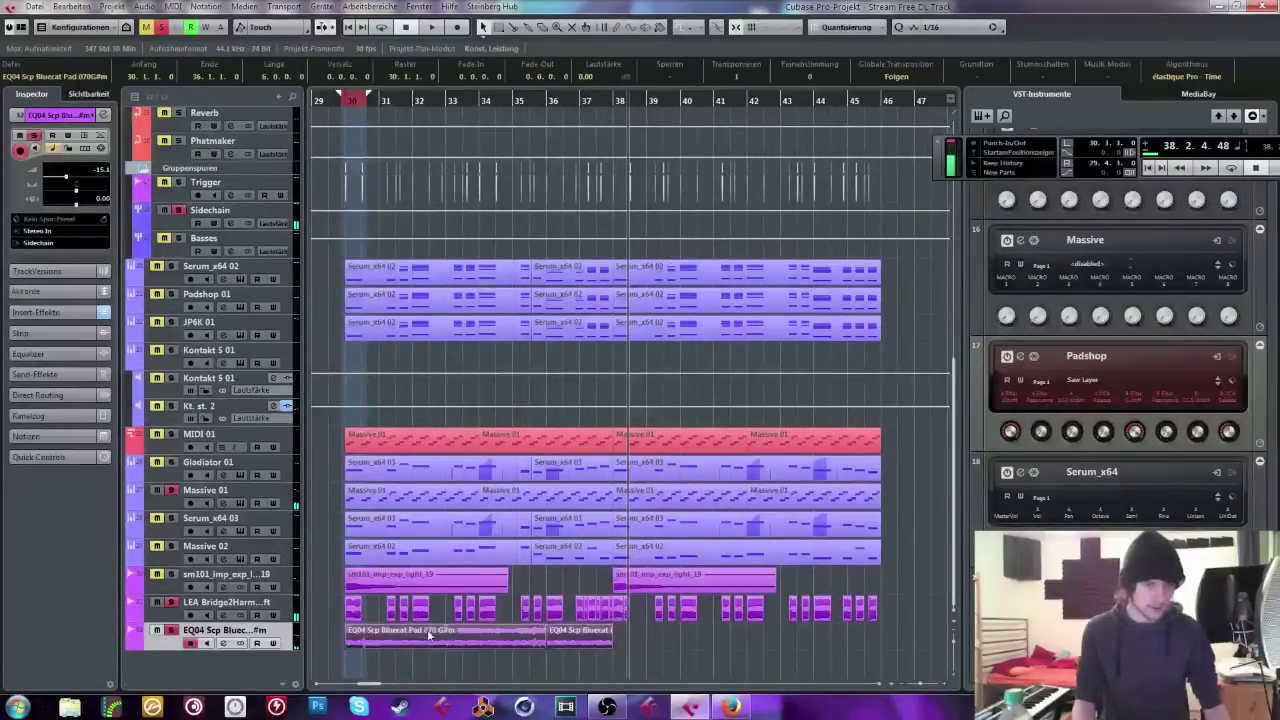
{"action": "key", "text": "ctrl+d"}
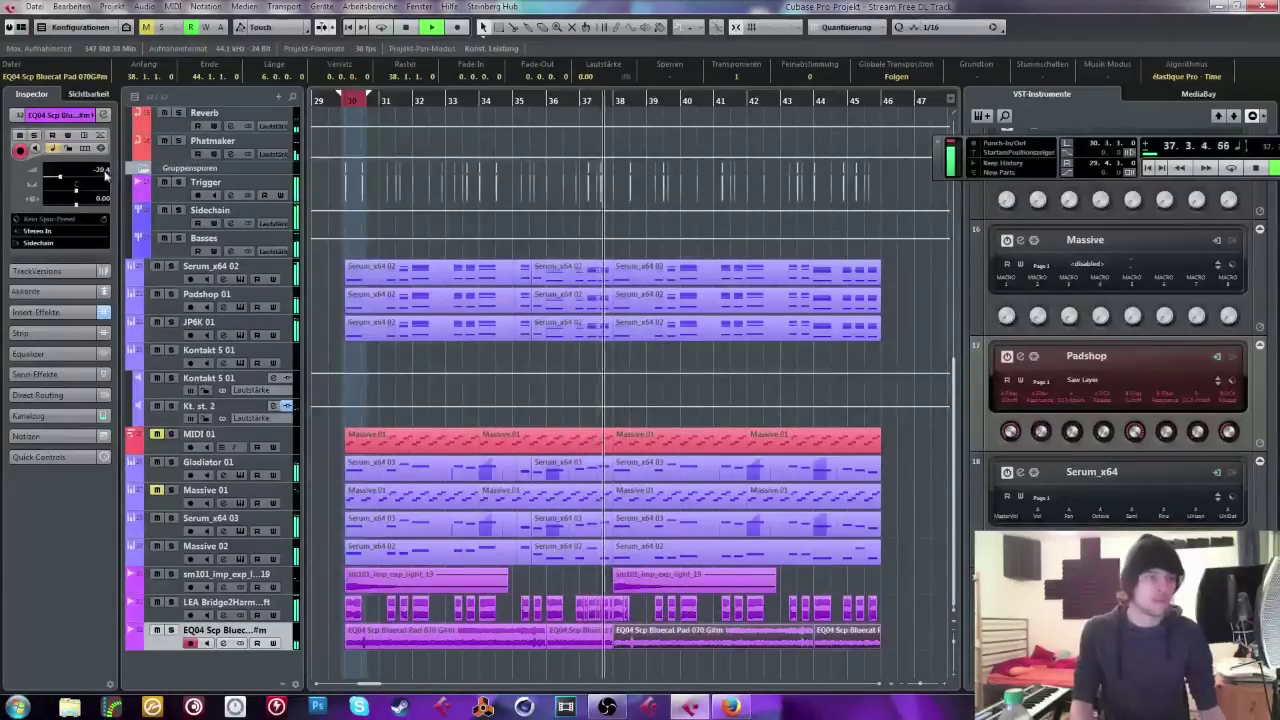
Step: Raise the high shelf around 7 kHz to +3.25 dB in the Massive 01 bass track's FabFilter Pro-Q while playing from bar 34
{"action": "scroll", "coordinate": [507, 108], "scroll_direction": "up", "scroll_amount": 3}
{"action": "scroll", "coordinate": [507, 108], "scroll_direction": "up", "scroll_amount": 5}
{"action": "left_click_drag", "start_coordinate": [500, 107], "coordinate": [530, 147]}
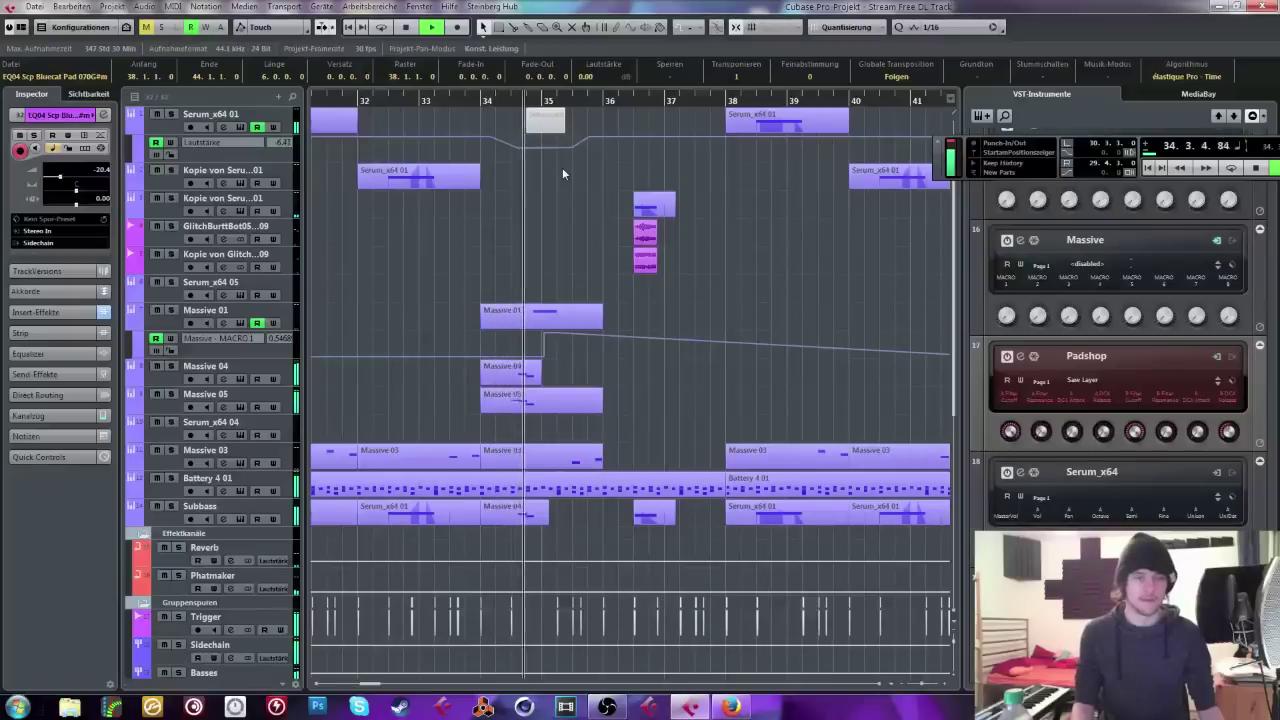
{"action": "key", "text": "space"}
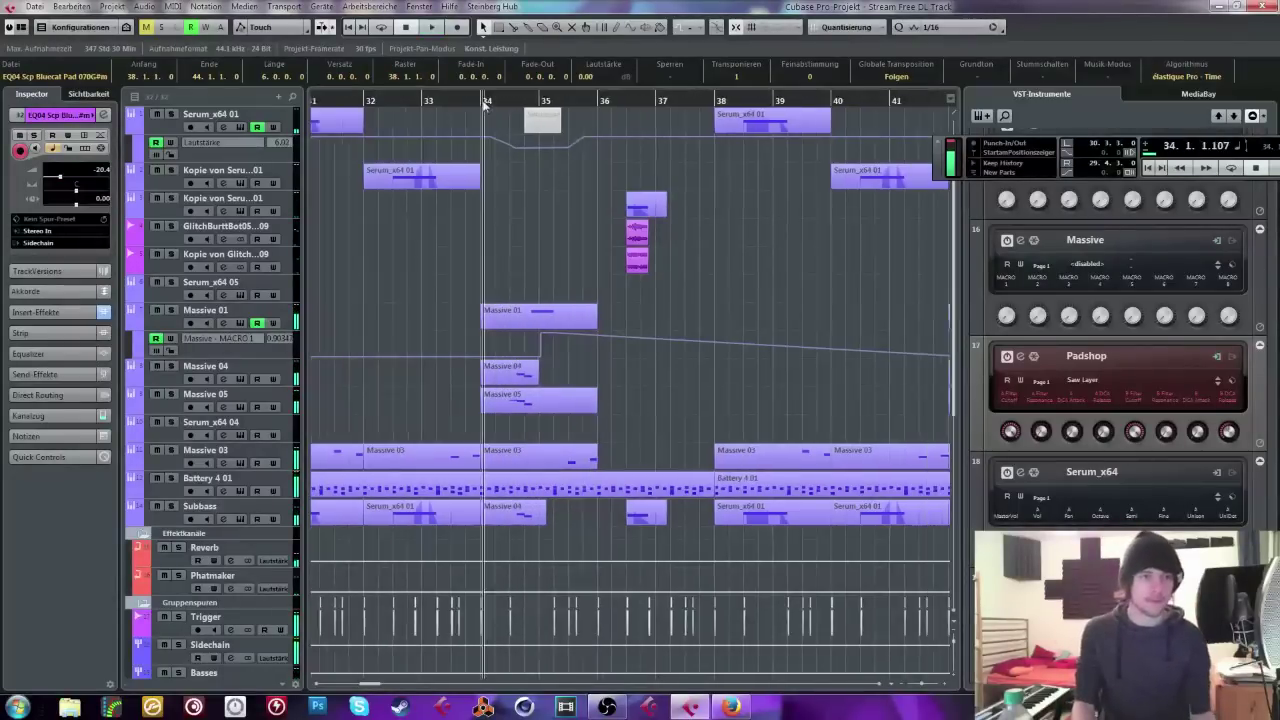
{"action": "key", "text": "g"}
{"action": "left_click", "coordinate": [235, 312]}
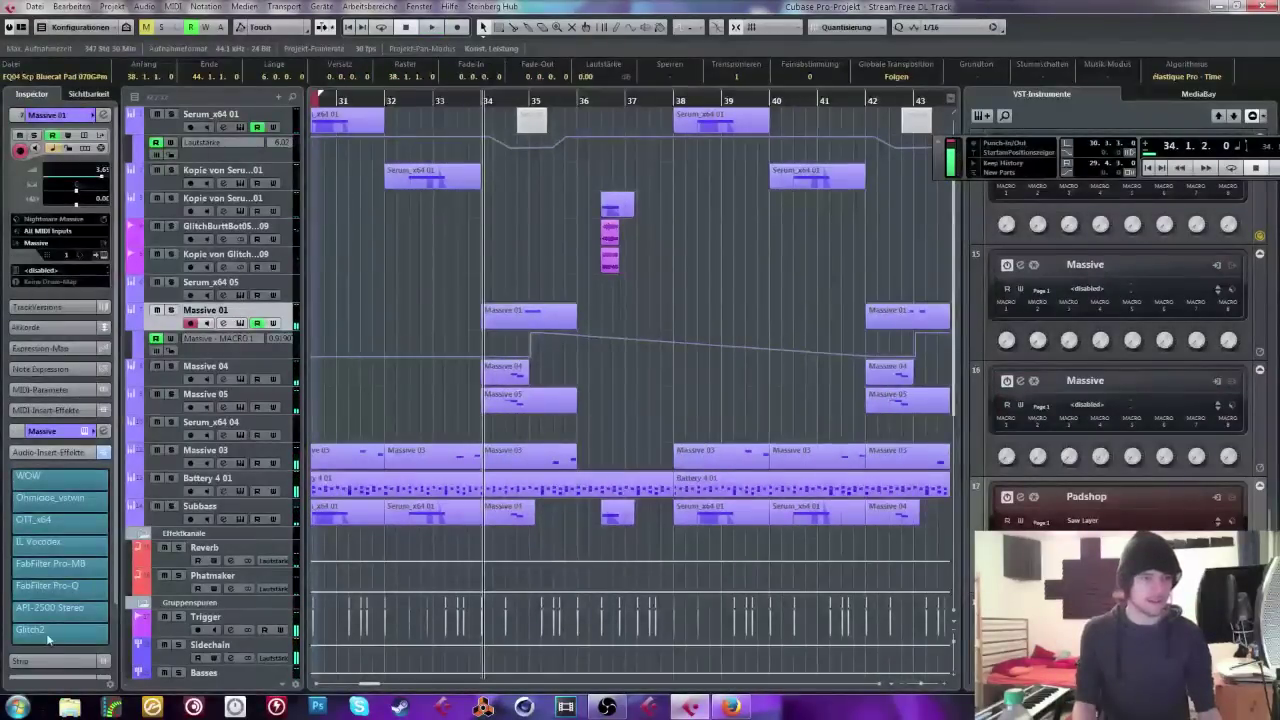
{"action": "left_click", "coordinate": [58, 588]}
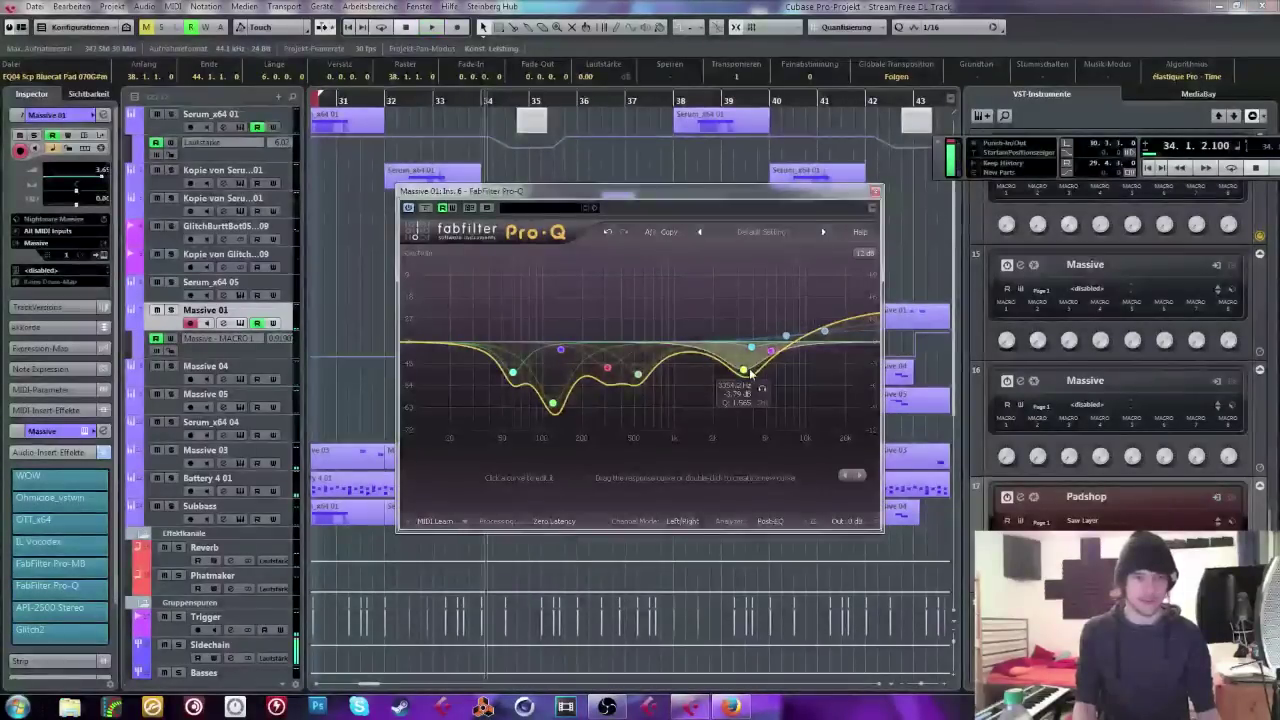
{"action": "key", "text": "space"}
{"action": "left_click_drag", "start_coordinate": [786, 337], "coordinate": [786, 330]}
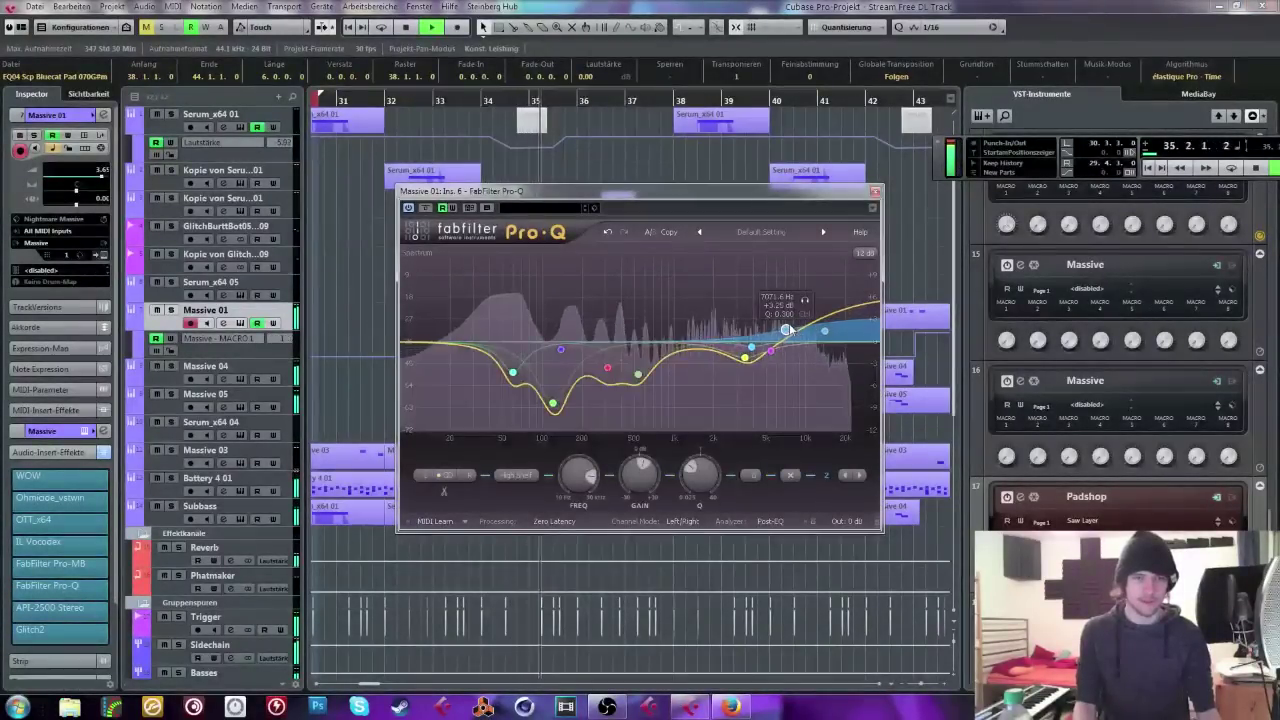
{"action": "left_click", "coordinate": [875, 190]}
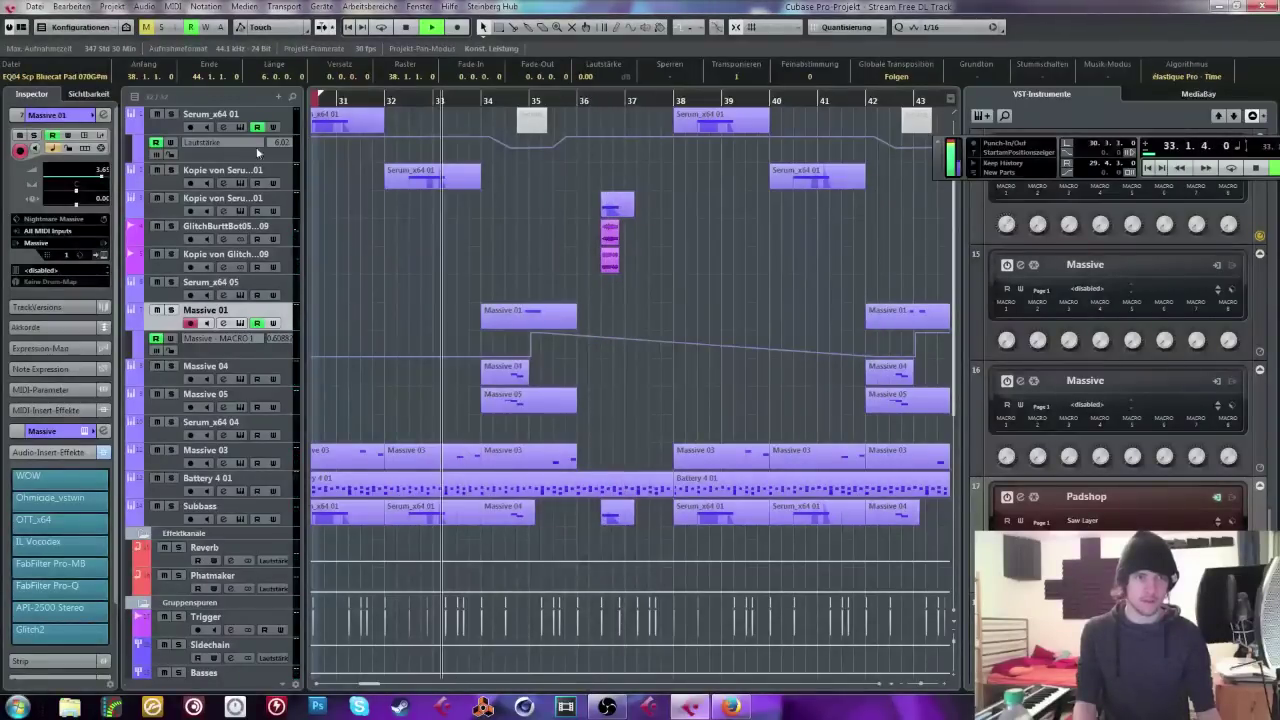
Step: Solo the Massive 01 bass track and examine its spectrum in the channel settings while playing around bar 34
{"action": "left_click", "coordinate": [240, 200]}
{"action": "left_click", "coordinate": [364, 221]}
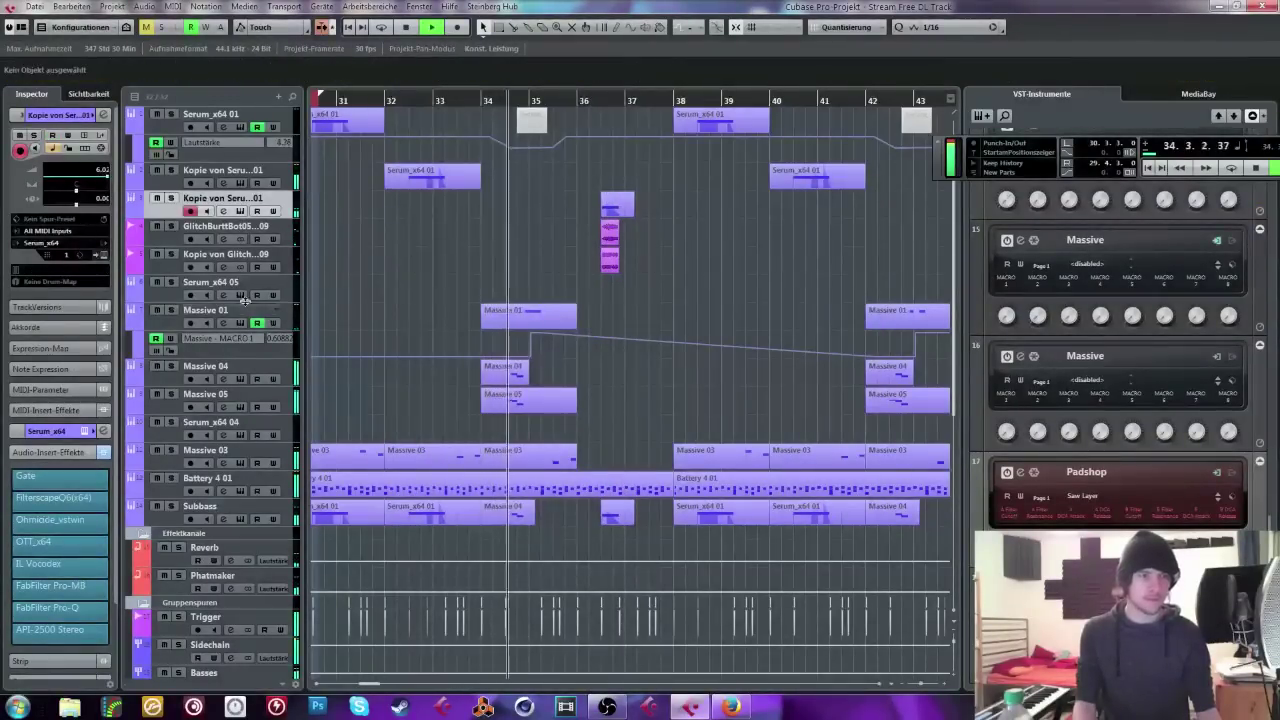
{"action": "left_click", "coordinate": [228, 316]}
{"action": "scroll", "coordinate": [475, 114], "scroll_direction": "up", "scroll_amount": 2}
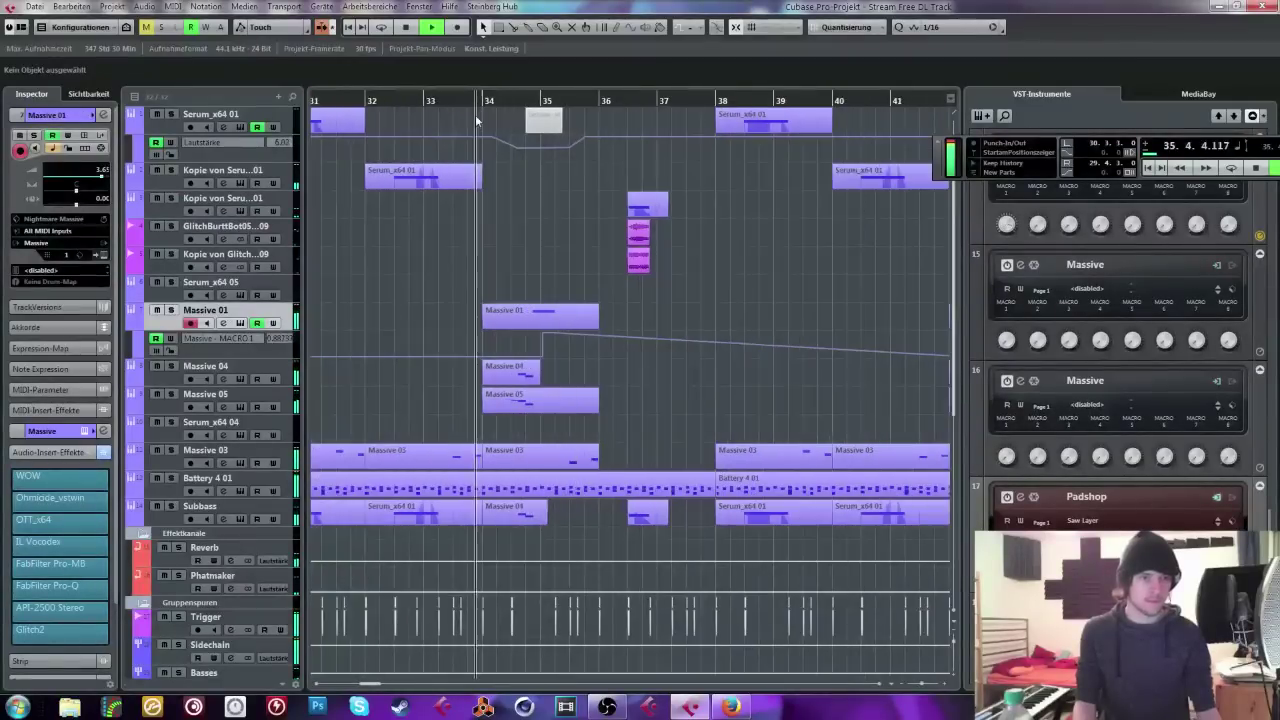
{"action": "left_click", "coordinate": [170, 313]}
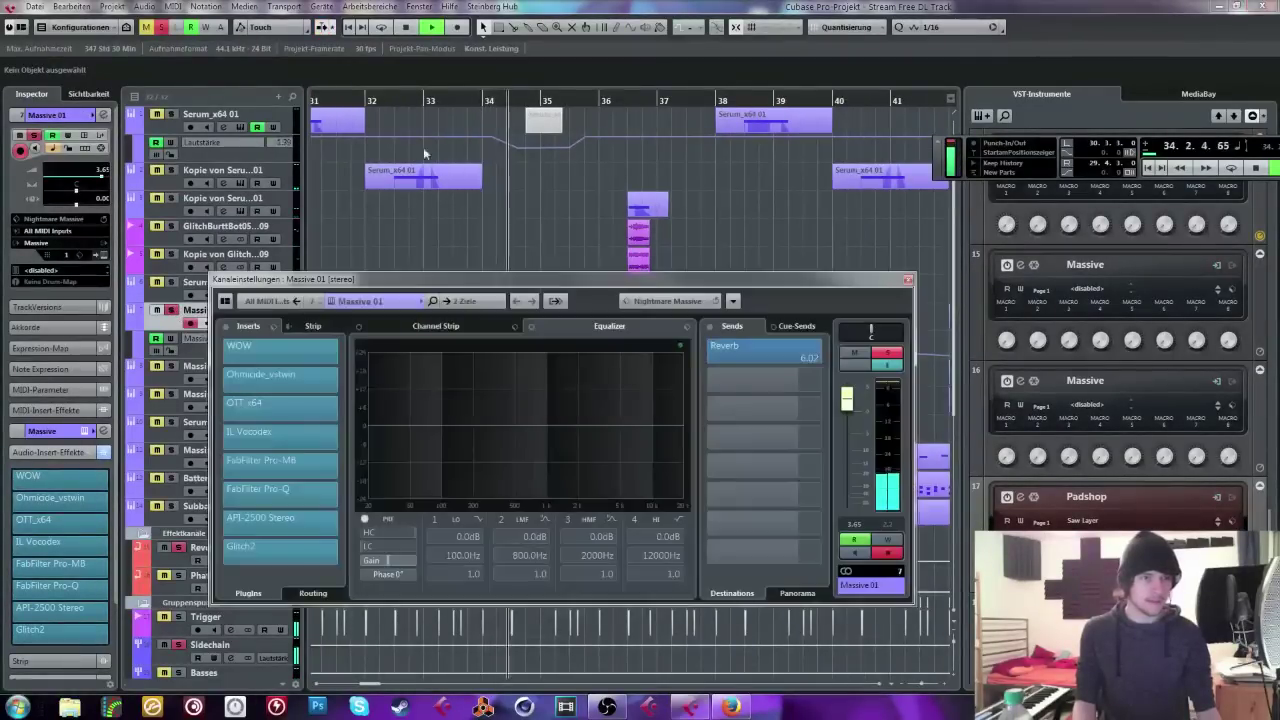
{"action": "left_click", "coordinate": [466, 301]}
{"action": "left_click", "coordinate": [516, 427]}
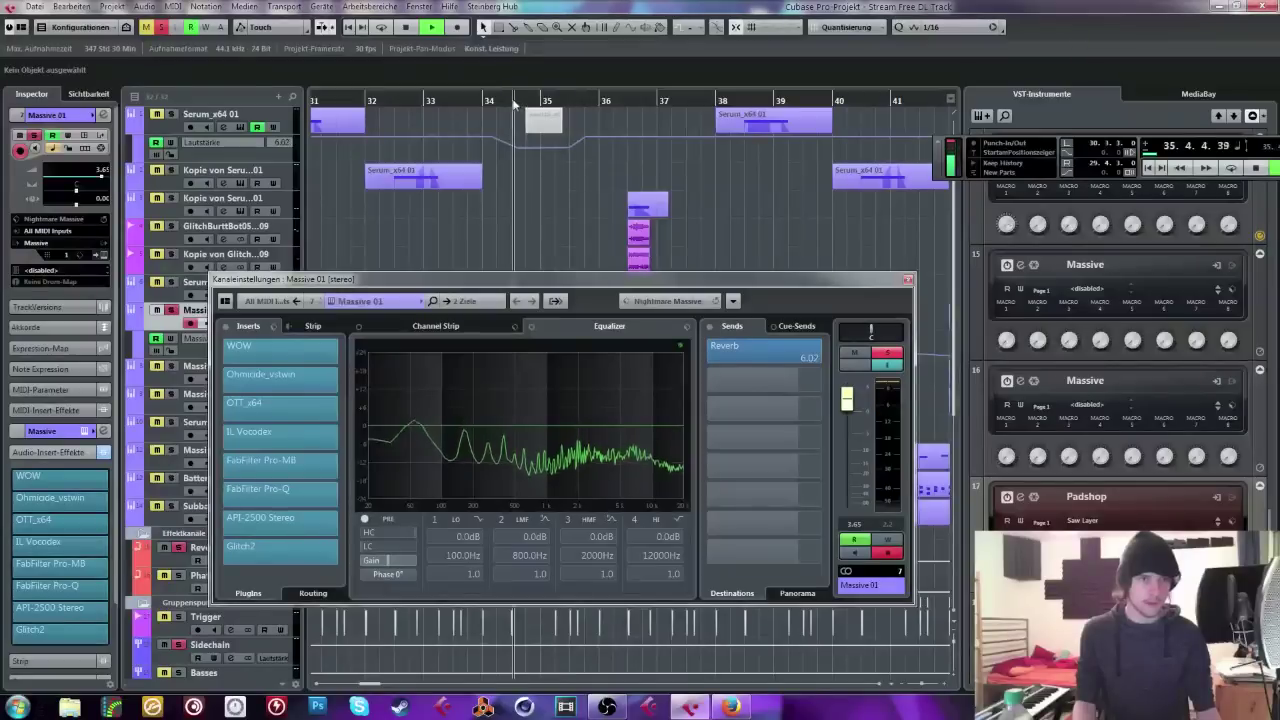
{"action": "left_click", "coordinate": [906, 282]}
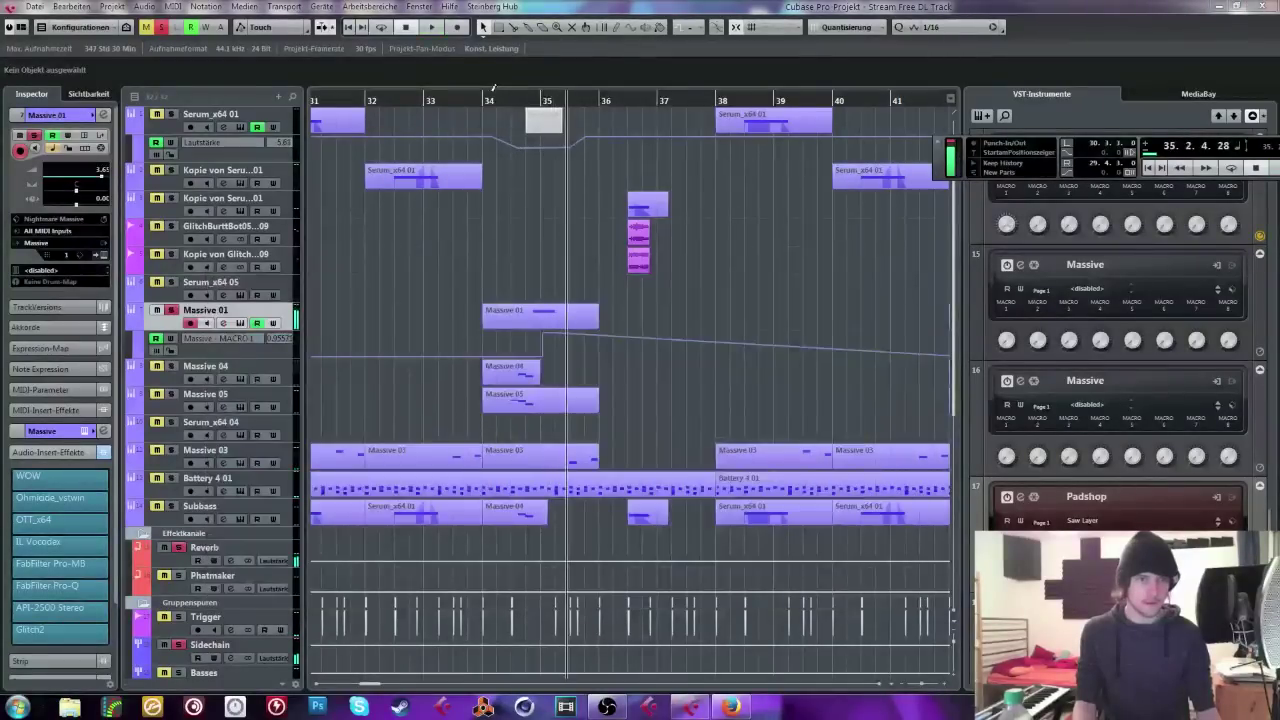
Step: Solo the second Serum_x64 01 copy as well and inspect its channel settings during playback
{"action": "left_click", "coordinate": [222, 210]}
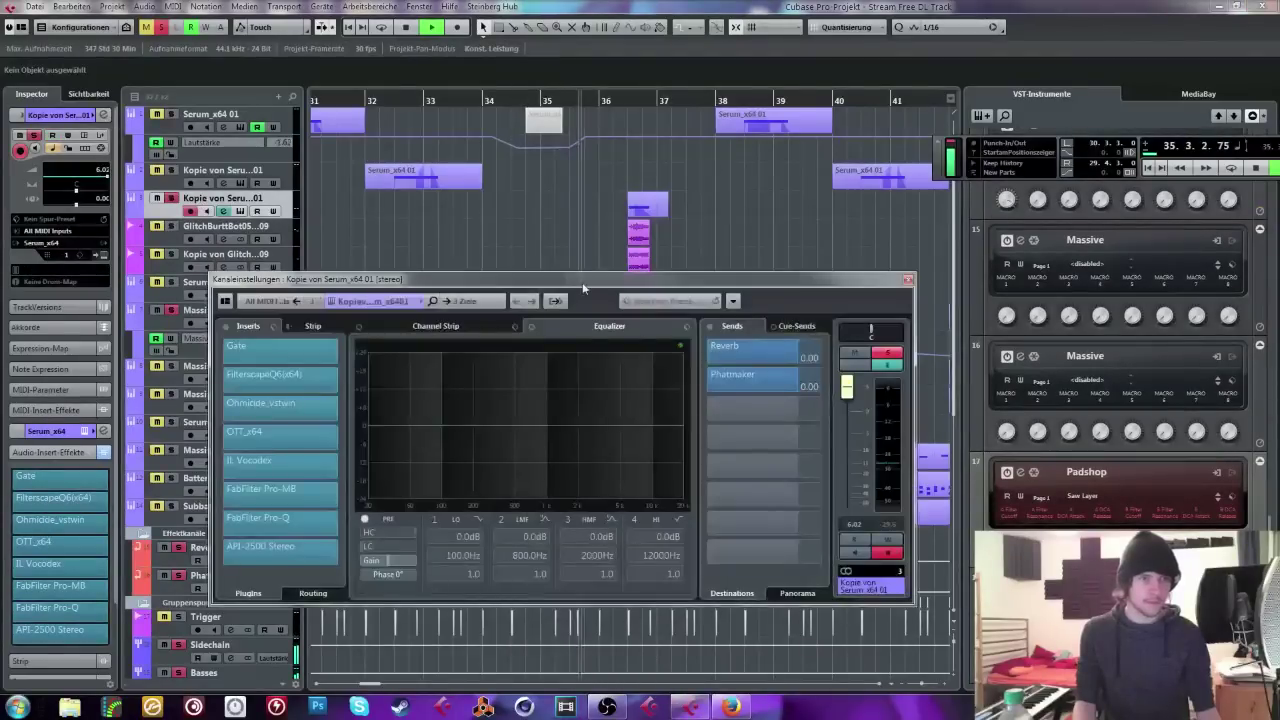
{"action": "left_click", "coordinate": [478, 303]}
{"action": "left_click", "coordinate": [514, 427]}
{"action": "left_click", "coordinate": [906, 280]}
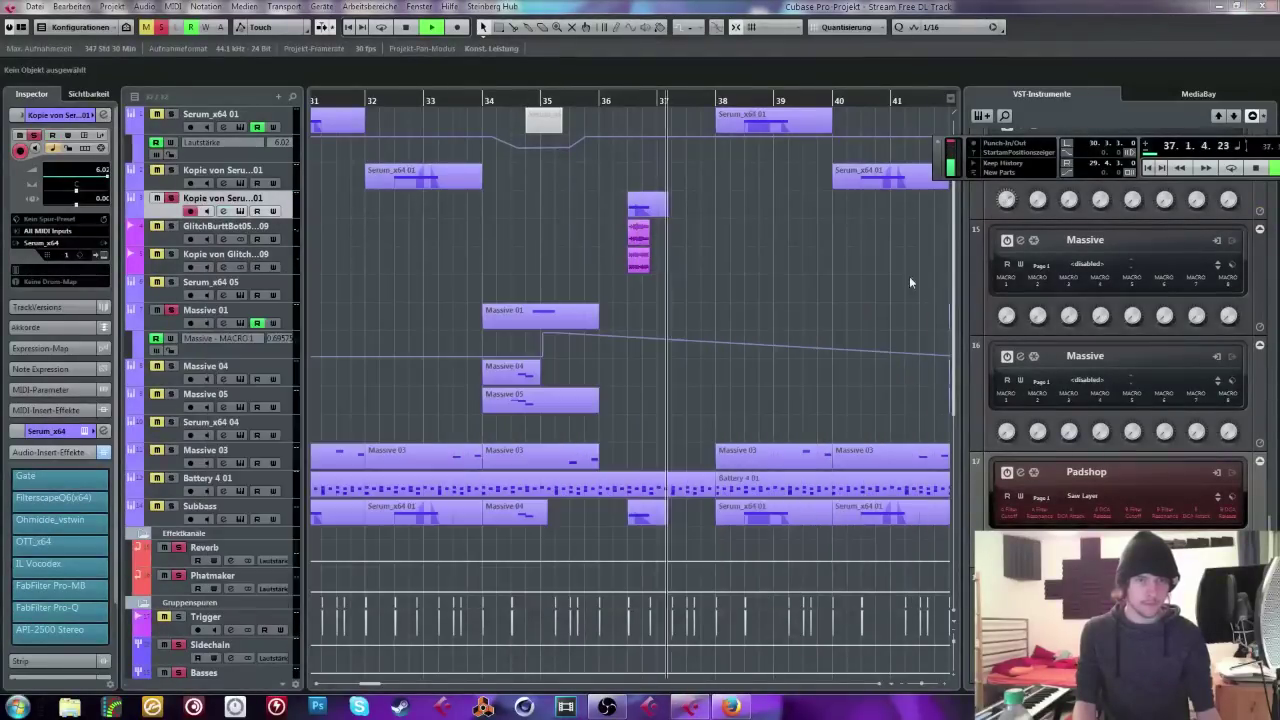
Step: Extend the Subbass track's Massive 04 clip to bar 36 and delete its notes after bar 35
{"action": "left_click", "coordinate": [513, 99]}
{"action": "scroll", "coordinate": [448, 291], "scroll_direction": "down", "scroll_amount": 3}
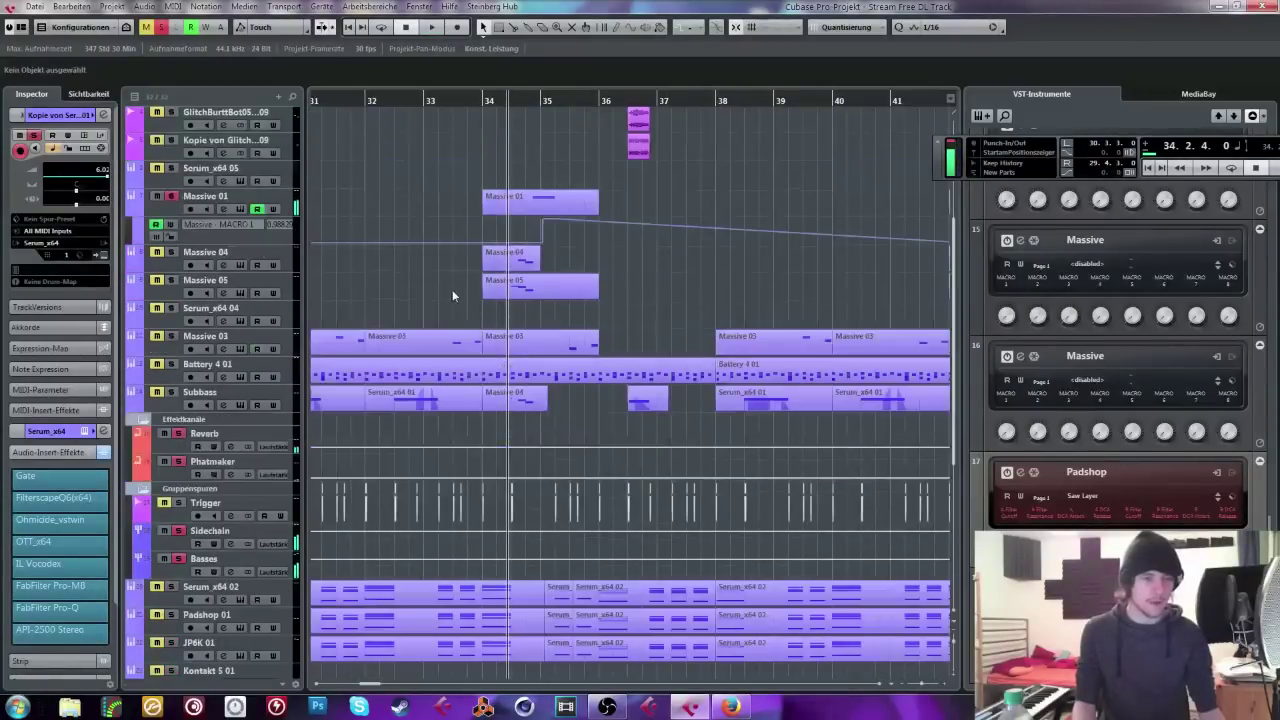
{"action": "left_click_drag", "start_coordinate": [545, 406], "coordinate": [576, 411]}
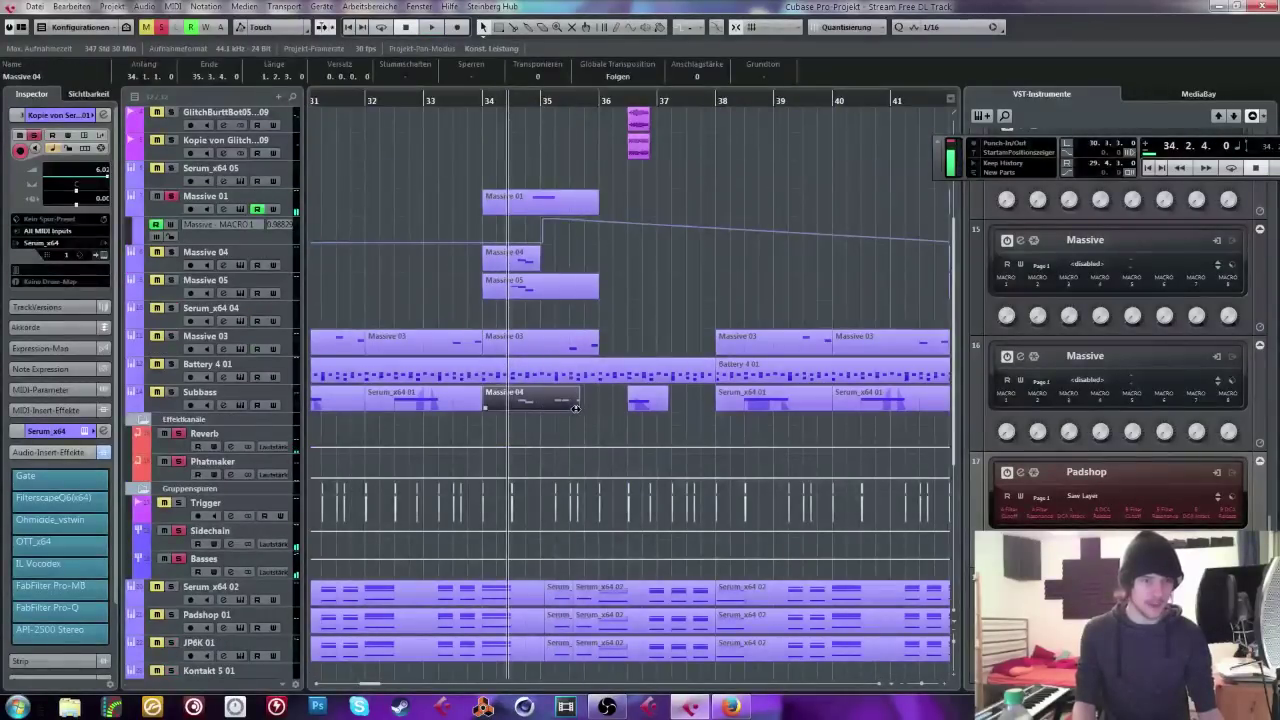
{"action": "double_click", "coordinate": [585, 408]}
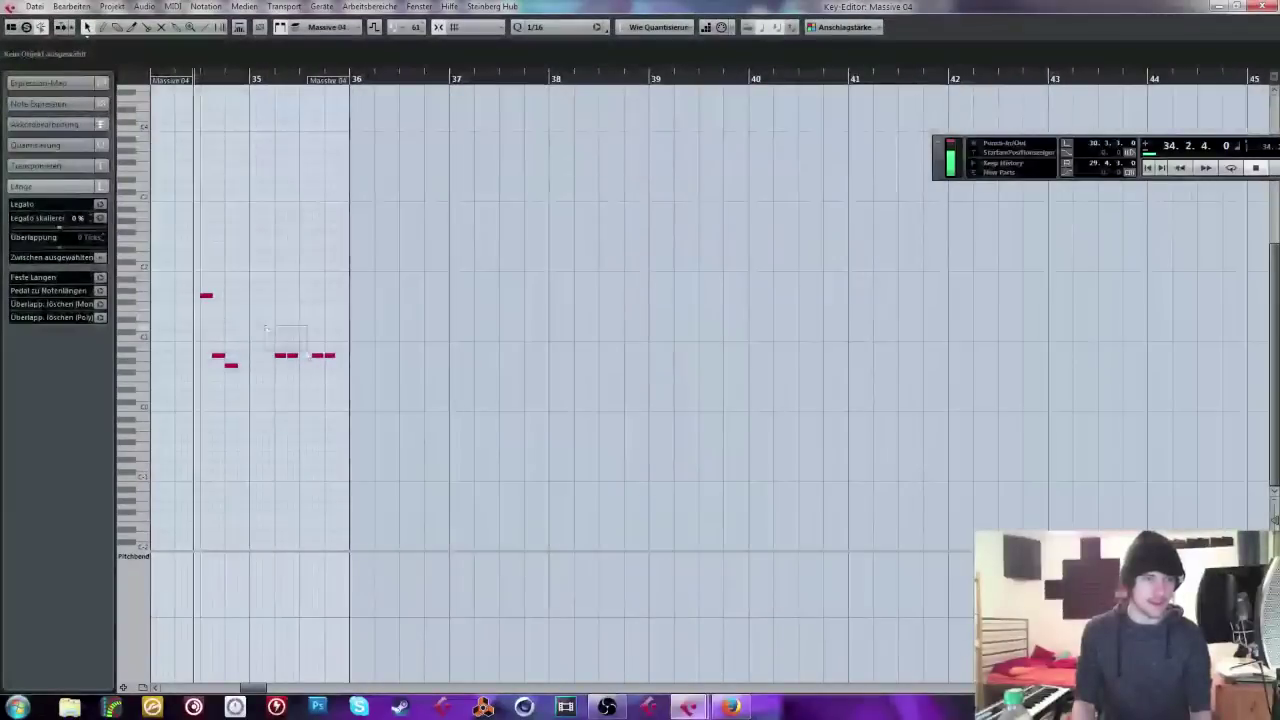
{"action": "key", "text": "Delete"}
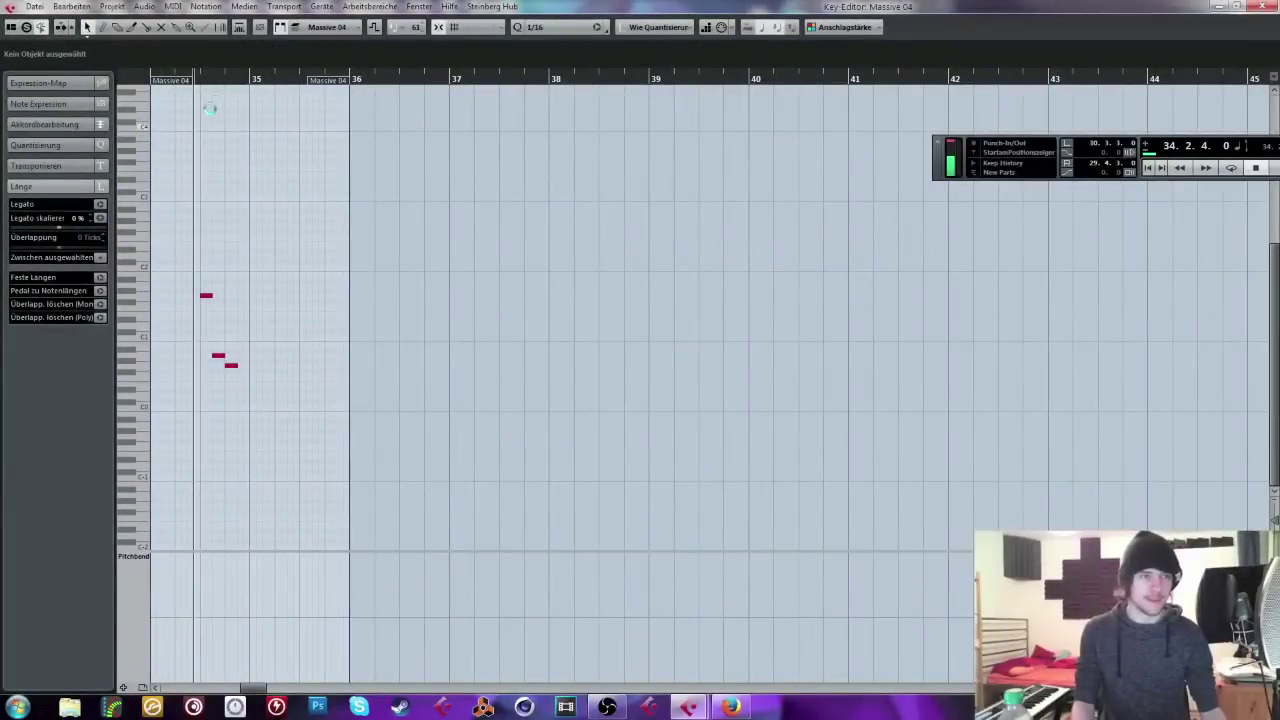
Step: Add an A0 note from 34.4.3 to 35.2.1 in the Subbass clip and play it back from 34.3
{"action": "left_click", "coordinate": [200, 84]}
{"action": "key", "text": "h"}
{"action": "key", "text": "h"}
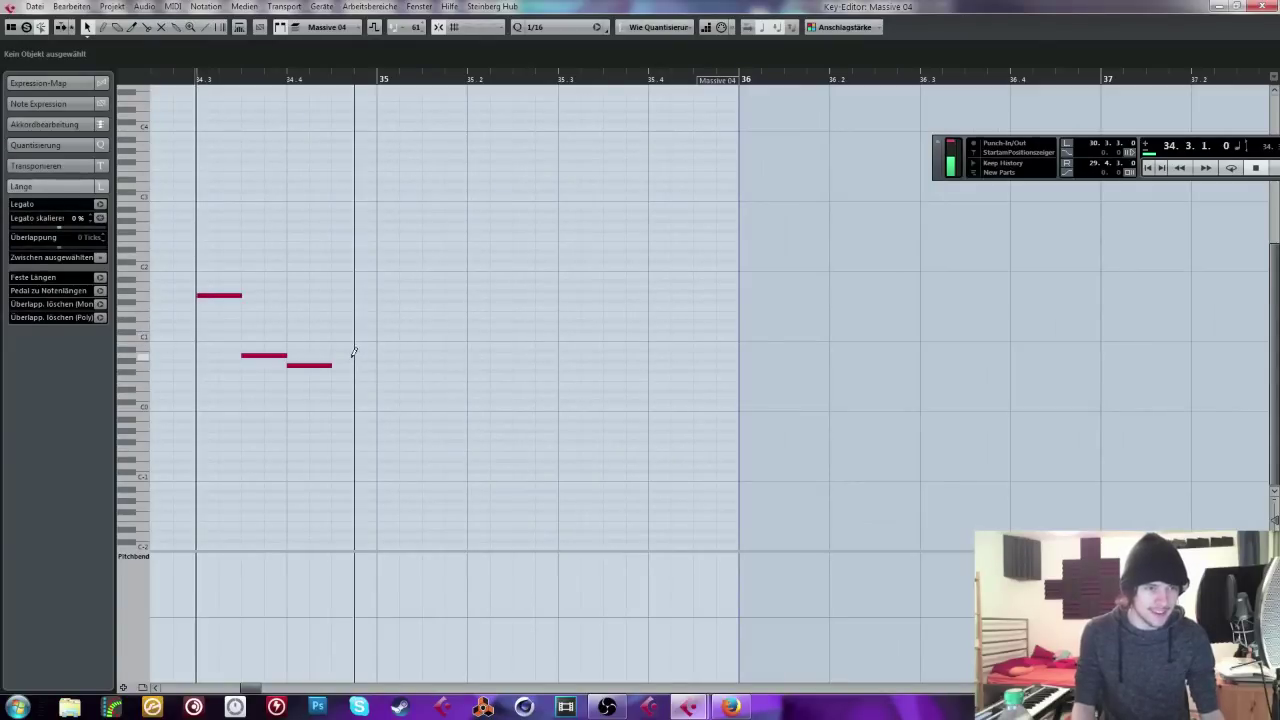
{"action": "left_click_drag", "start_coordinate": [353, 352], "coordinate": [376, 352]}
{"action": "key", "text": "space"}
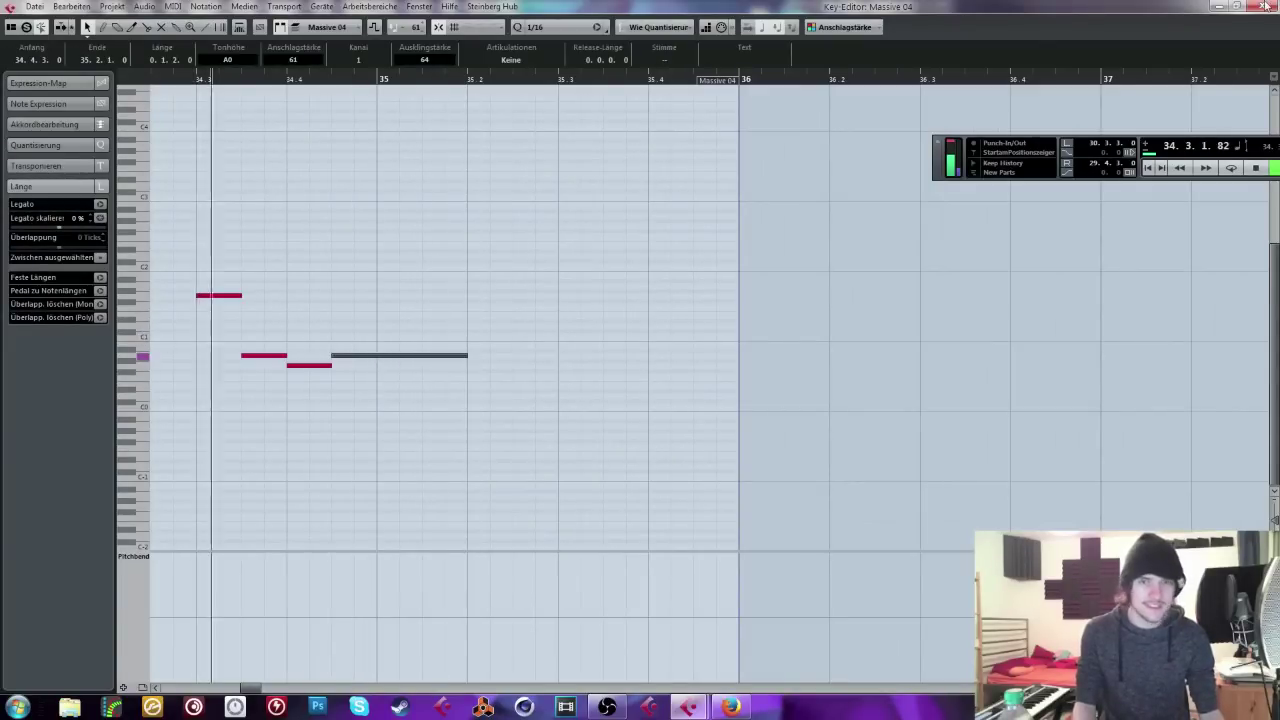
{"action": "key", "text": "Return"}
Step: Replay the passage from bar 33, turn off all solos and audition it in the full mix
{"action": "left_click", "coordinate": [425, 100]}
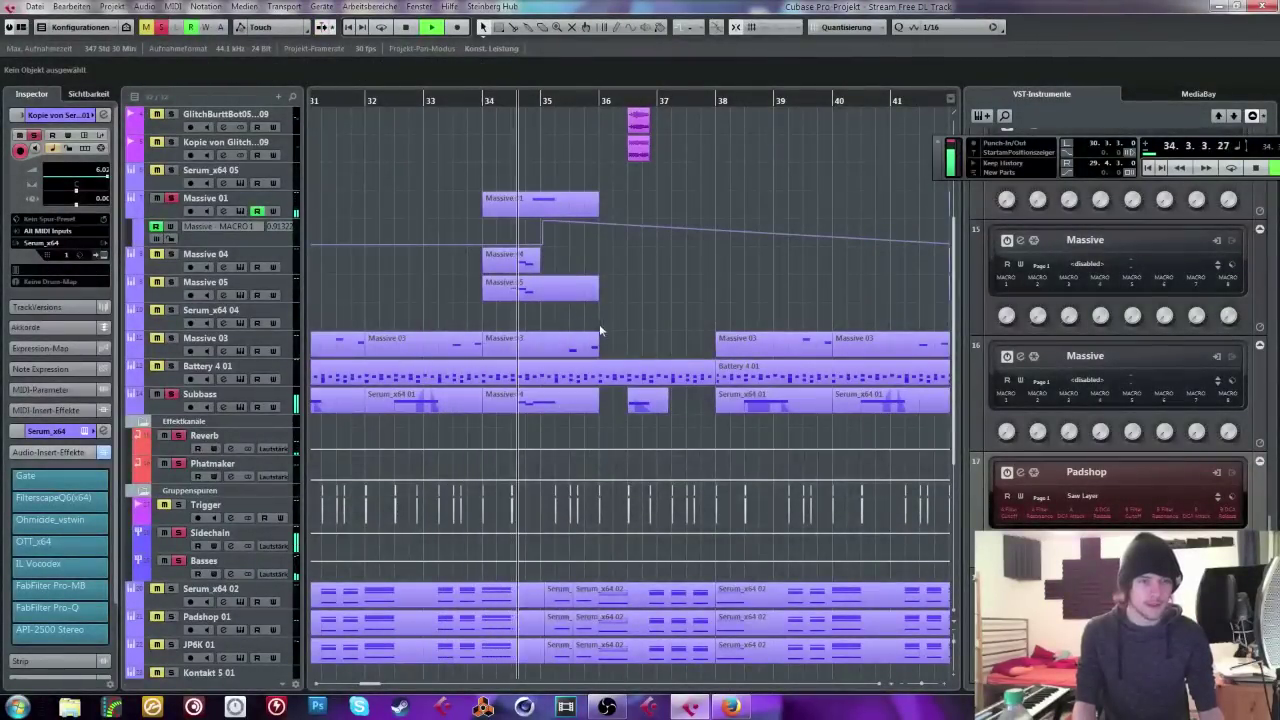
{"action": "left_click", "coordinate": [457, 100]}
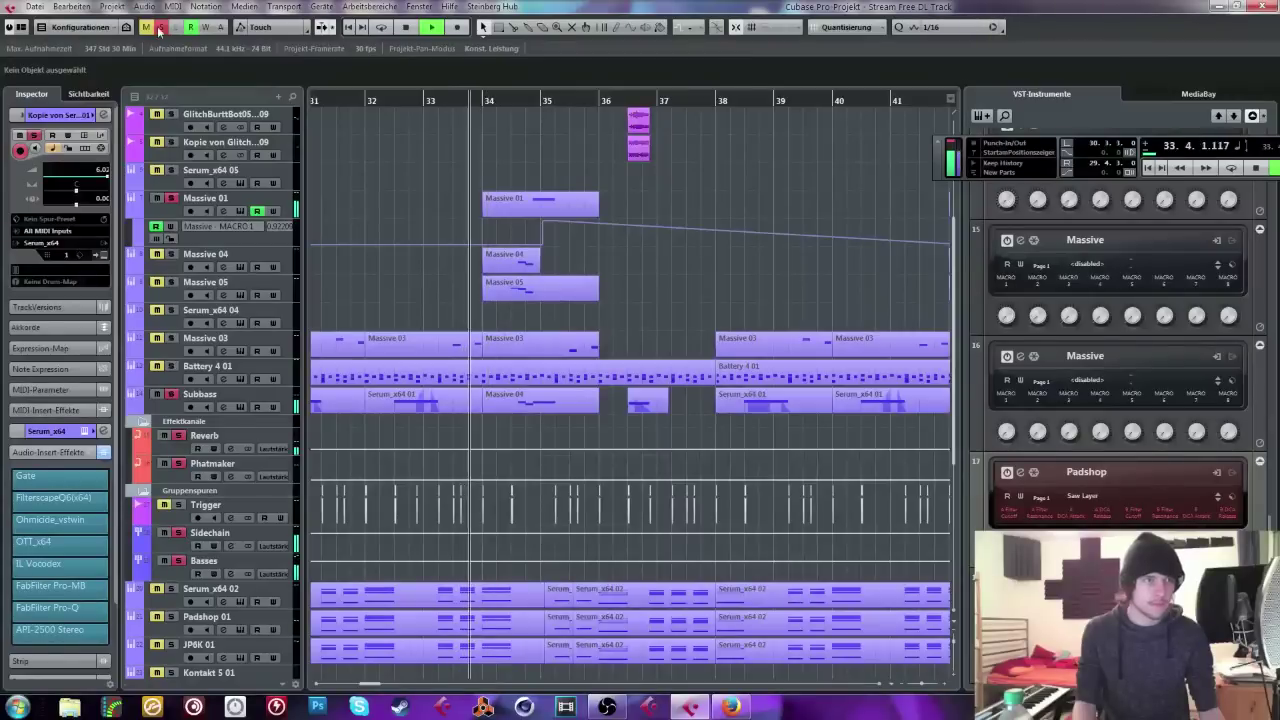
{"action": "scroll", "coordinate": [492, 219], "scroll_direction": "up", "scroll_amount": 3}
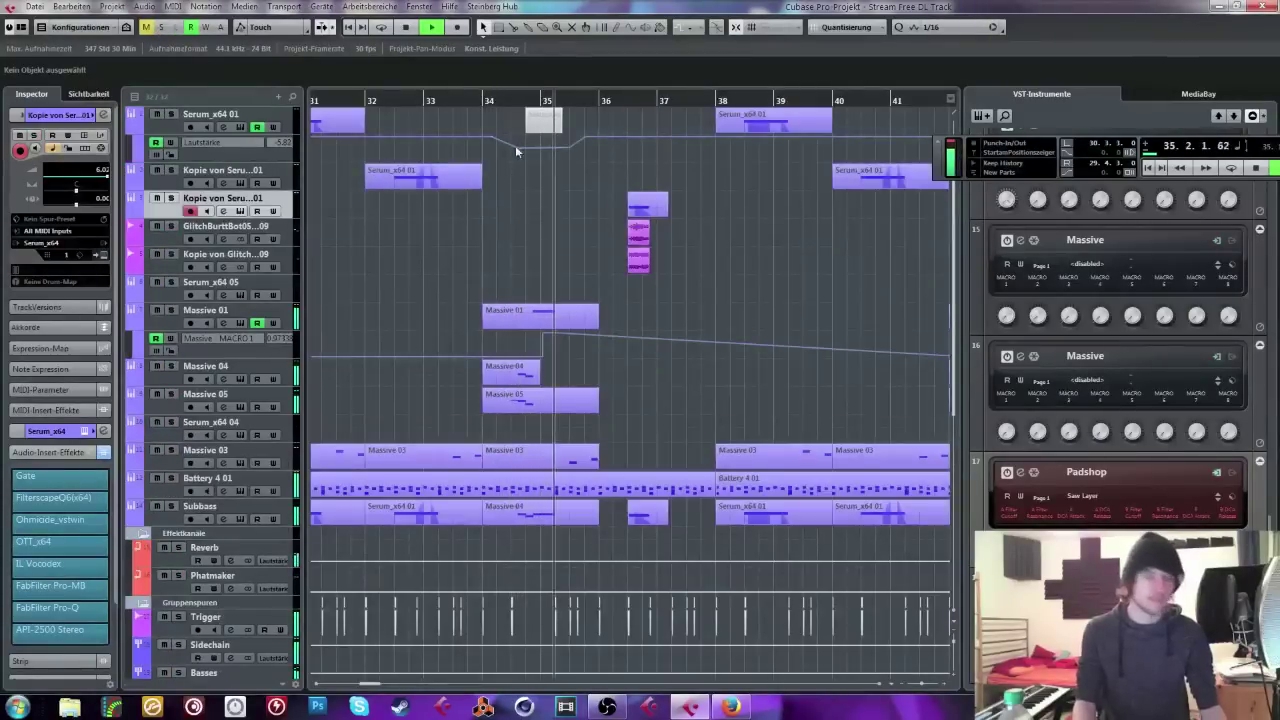
{"action": "left_click", "coordinate": [455, 100]}
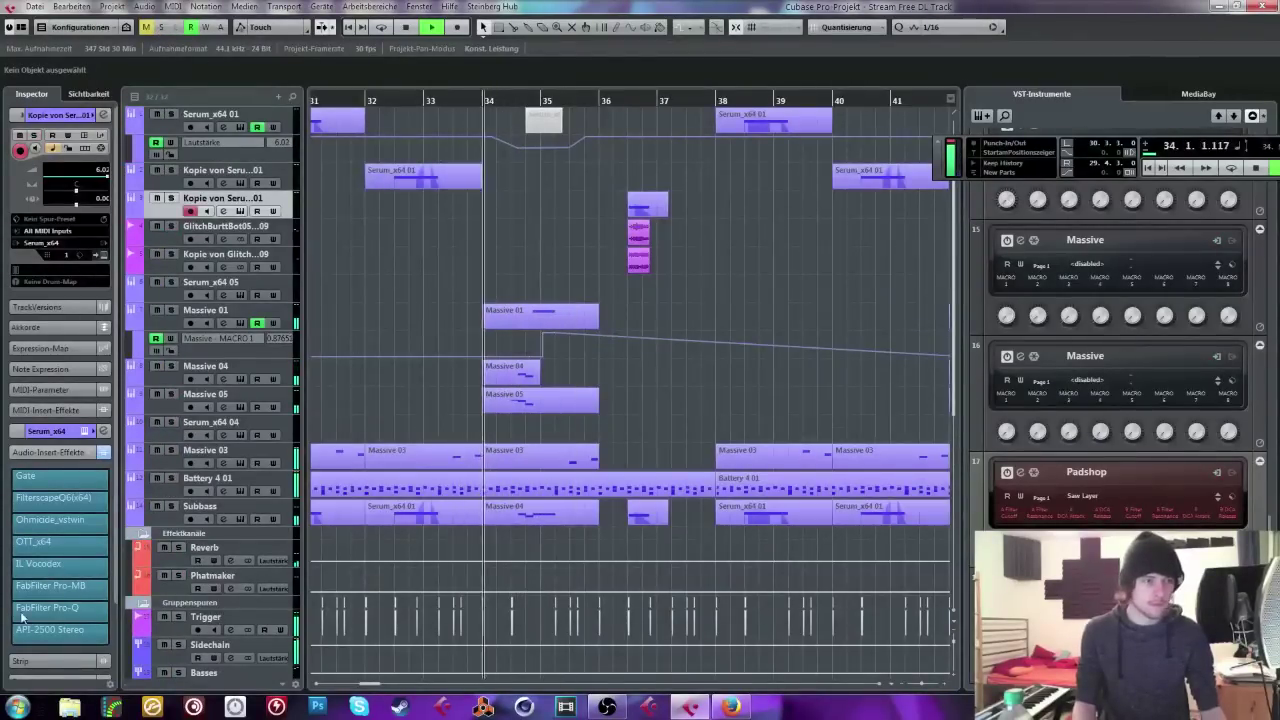
Step: Open FabFilter Pro-Q on the second Serum_x64 01 copy and on the Massive 01 bass to compare their EQ curves
{"action": "left_click", "coordinate": [60, 607]}
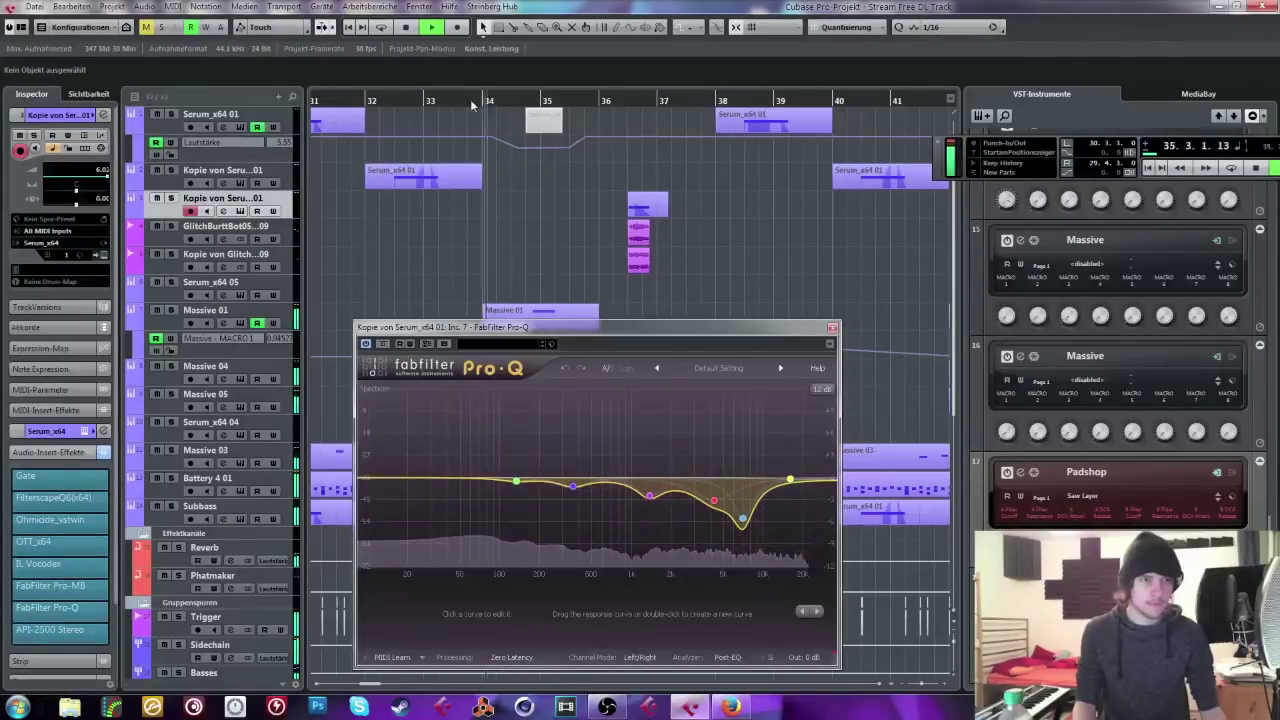
{"action": "key", "text": "space"}
{"action": "left_click", "coordinate": [263, 311]}
{"action": "left_click_drag", "start_coordinate": [478, 328], "coordinate": [923, 196]}
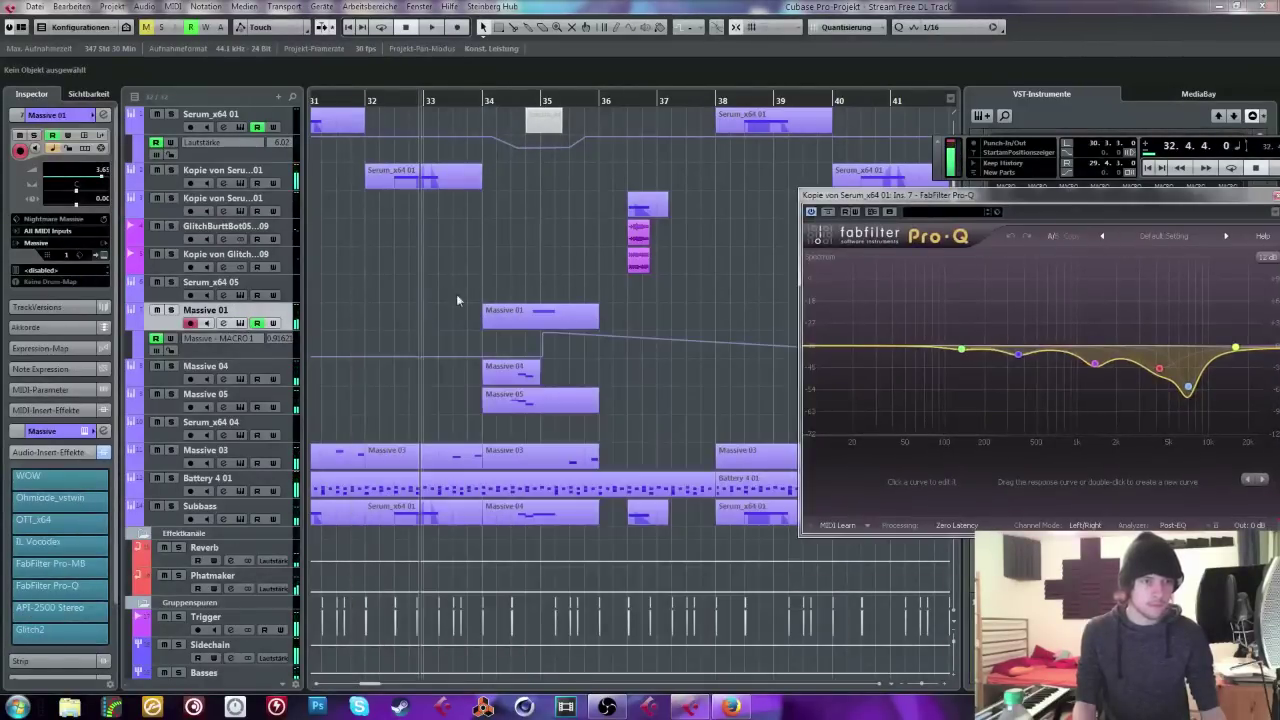
{"action": "left_click", "coordinate": [30, 587]}
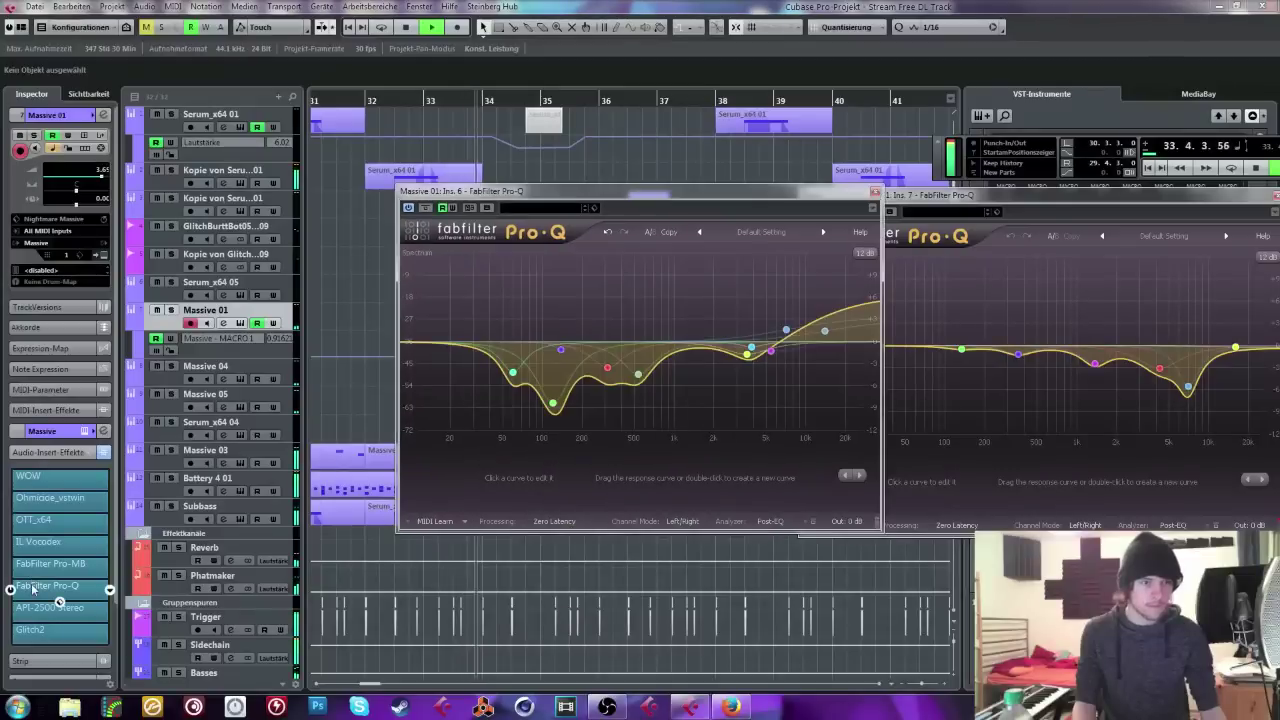
Step: Reduce the low and low-mid cuts in Massive 01's Pro-Q, flatten its uppermost high shelf to 0 dB and close both equalizers
{"action": "left_click_drag", "start_coordinate": [553, 403], "coordinate": [610, 330]}
{"action": "left_click_drag", "start_coordinate": [638, 374], "coordinate": [606, 345]}
{"action": "left_click_drag", "start_coordinate": [824, 332], "coordinate": [825, 344]}
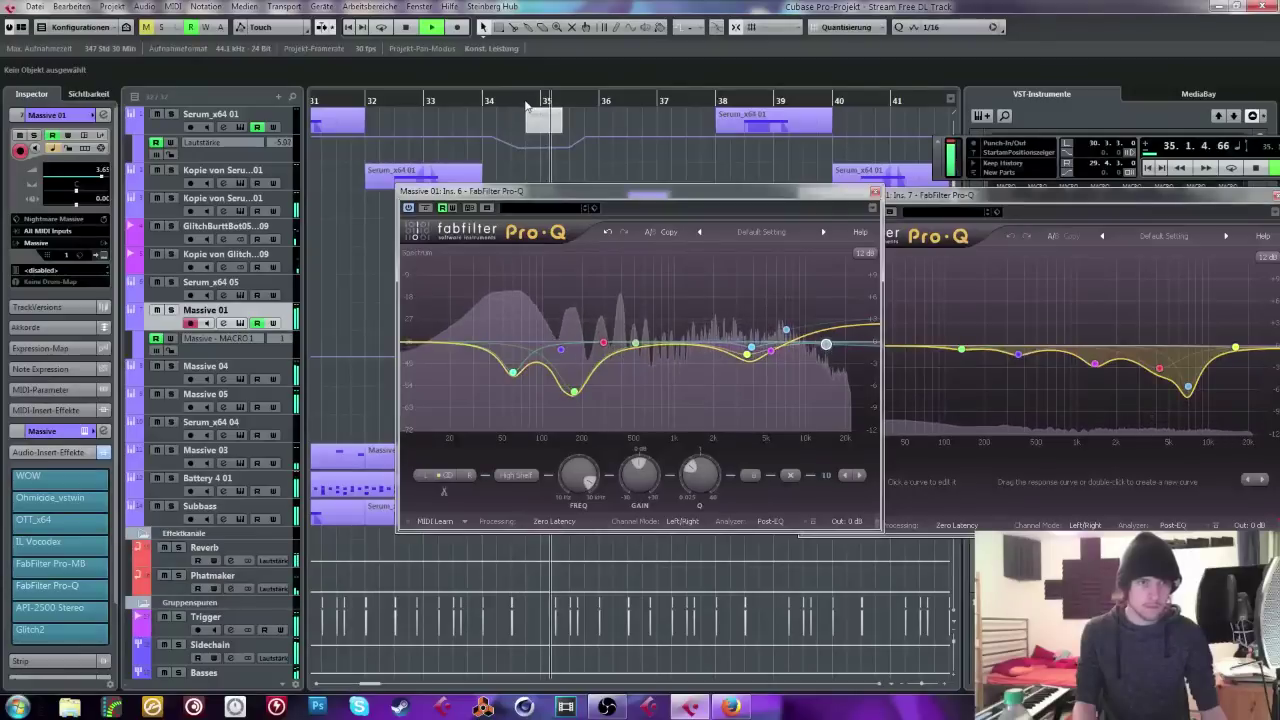
{"action": "left_click", "coordinate": [876, 190]}
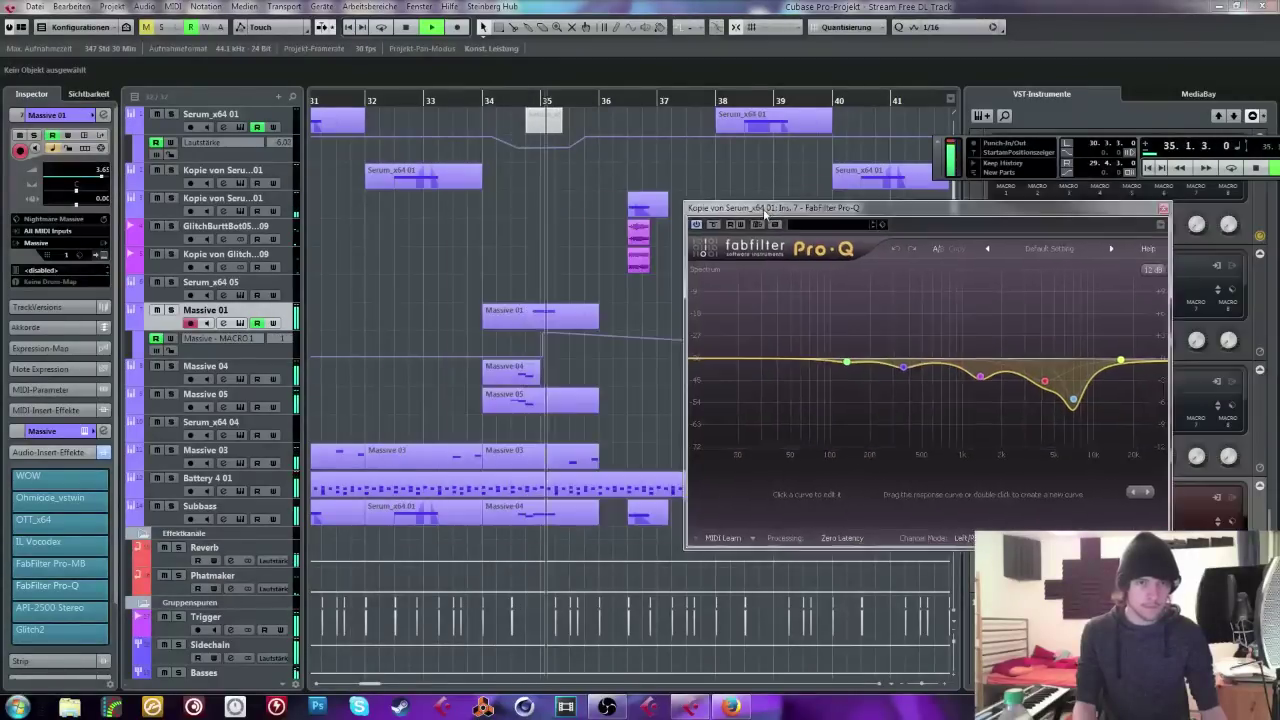
{"action": "left_click", "coordinate": [936, 204]}
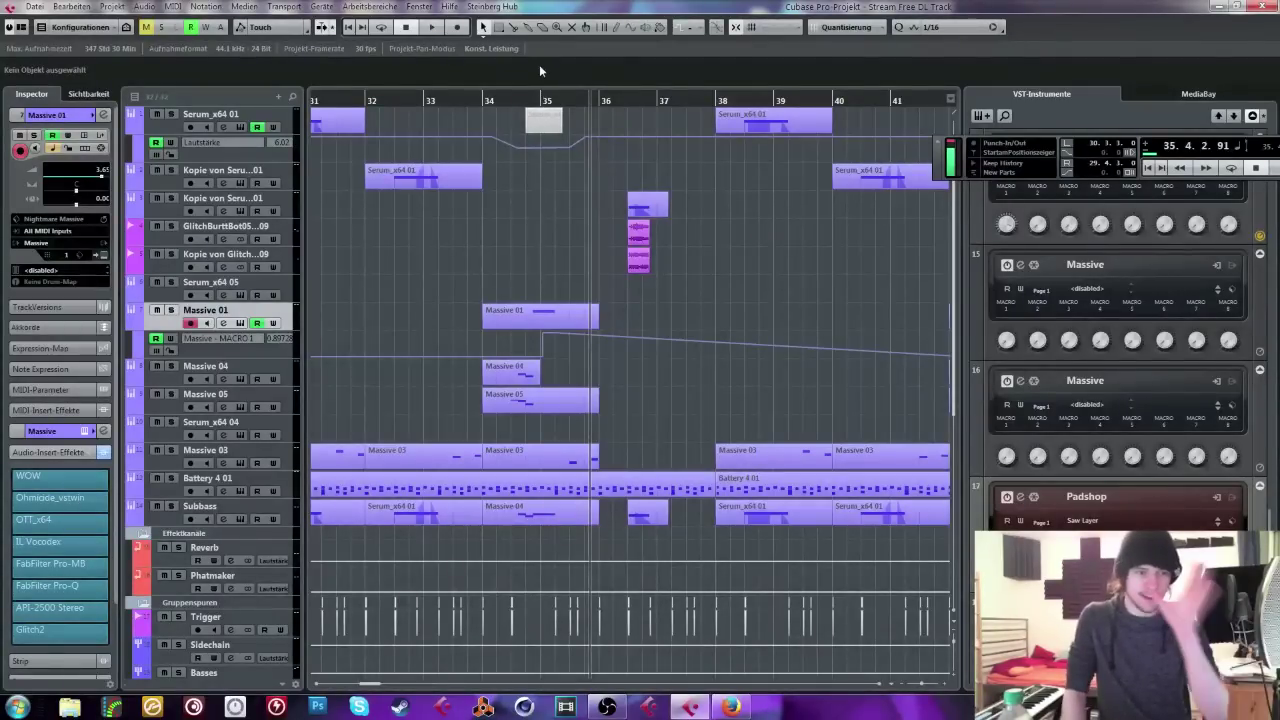
Step: Unmute the muted Massive 01 synth track below the MIDI 01 track and audition it briefly in solo from just before bar 30
{"action": "left_click_drag", "start_coordinate": [477, 100], "coordinate": [464, 62]}
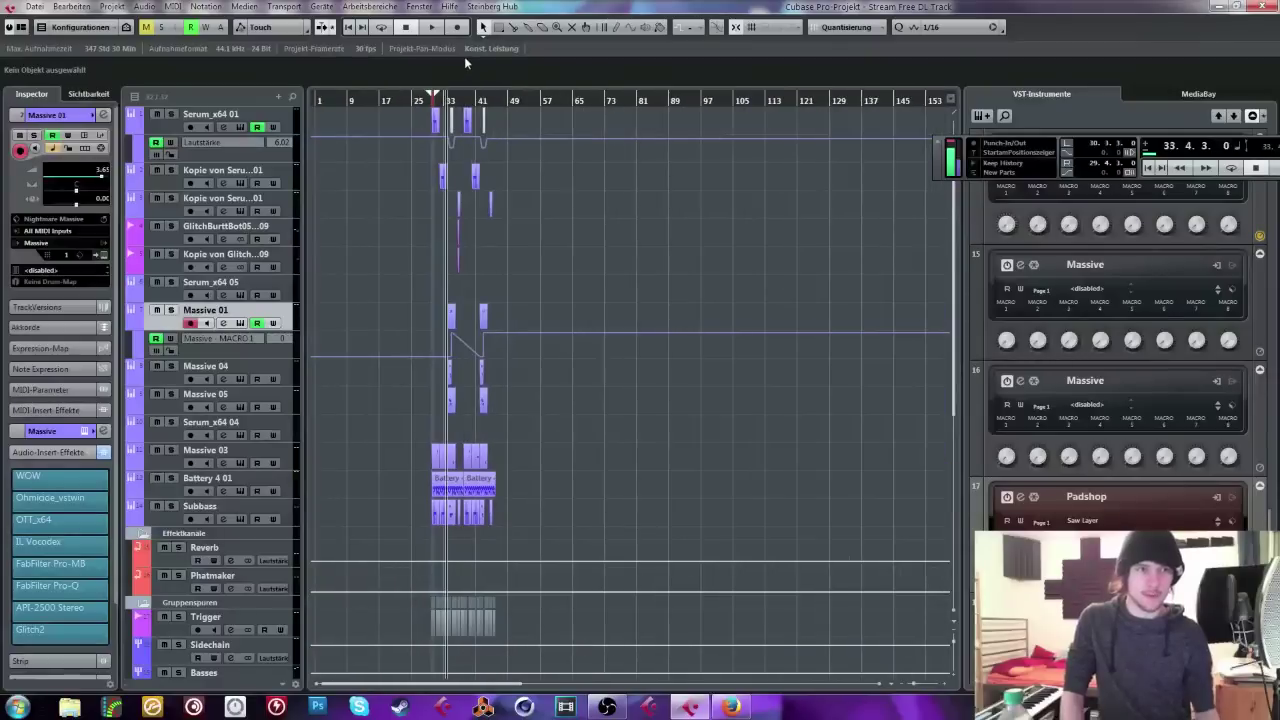
{"action": "left_click_drag", "start_coordinate": [440, 104], "coordinate": [408, 175]}
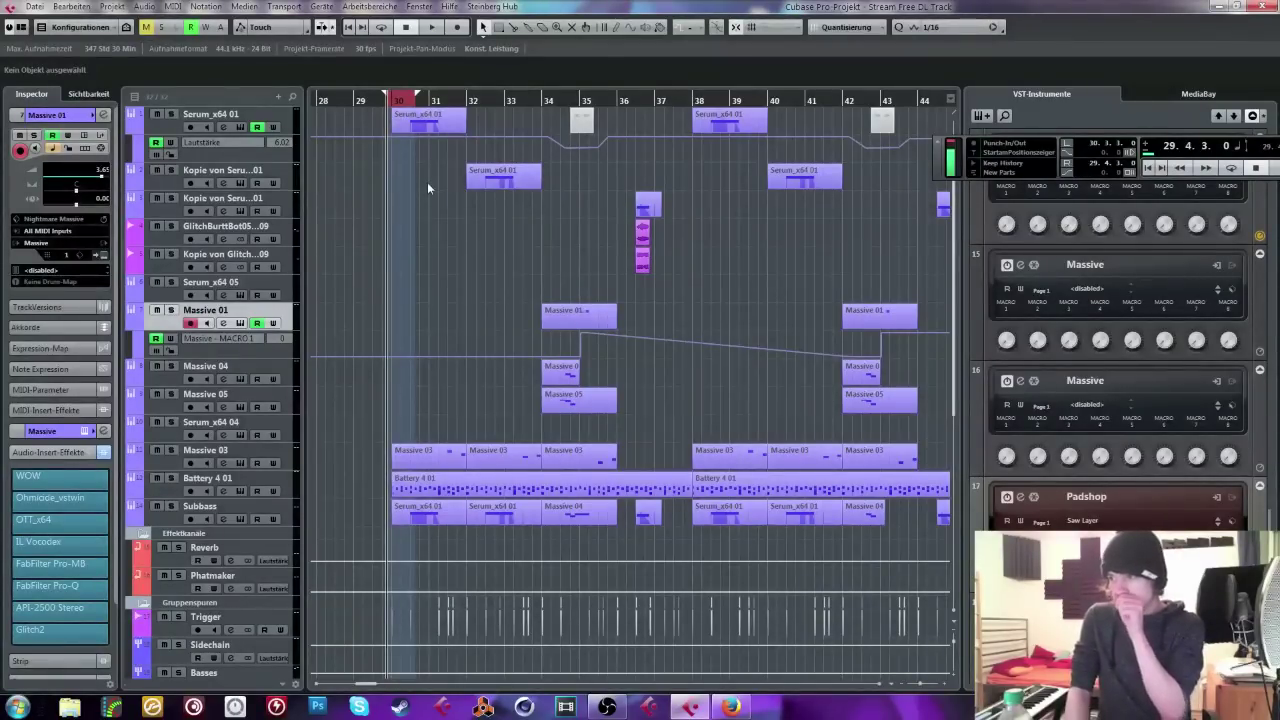
{"action": "scroll", "coordinate": [426, 209], "scroll_direction": "down", "scroll_amount": 6}
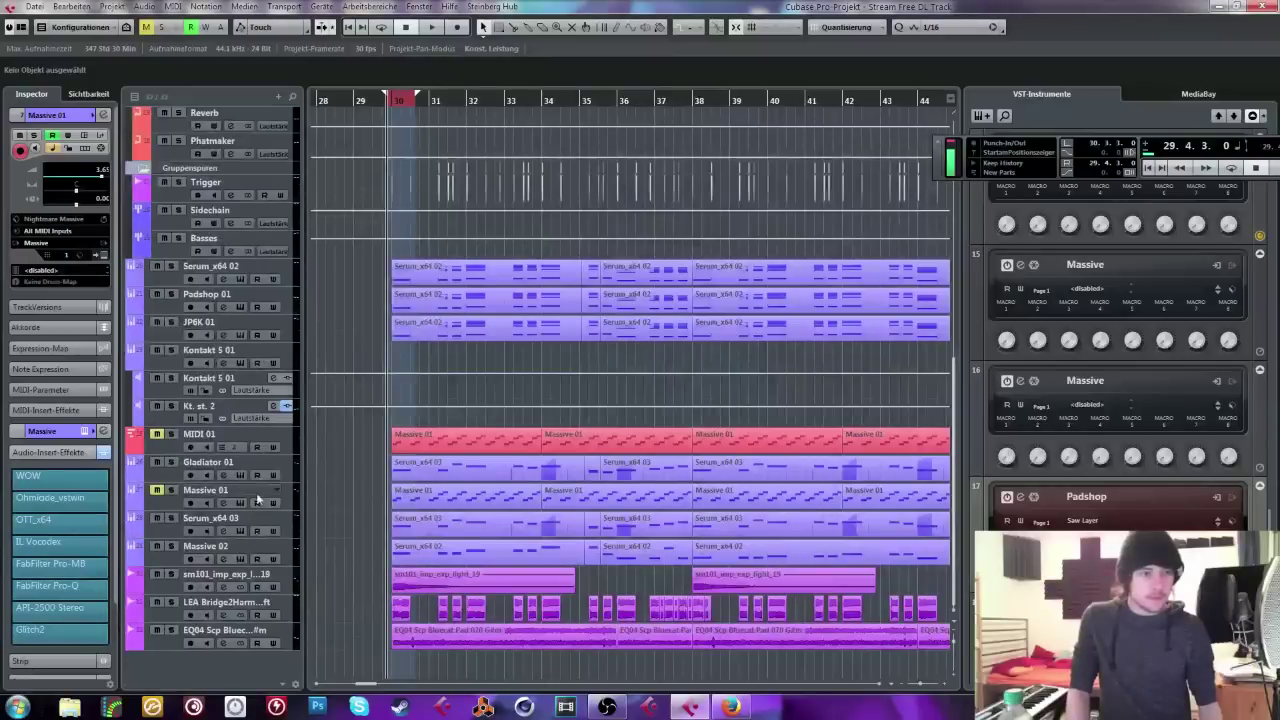
{"action": "key", "text": "space"}
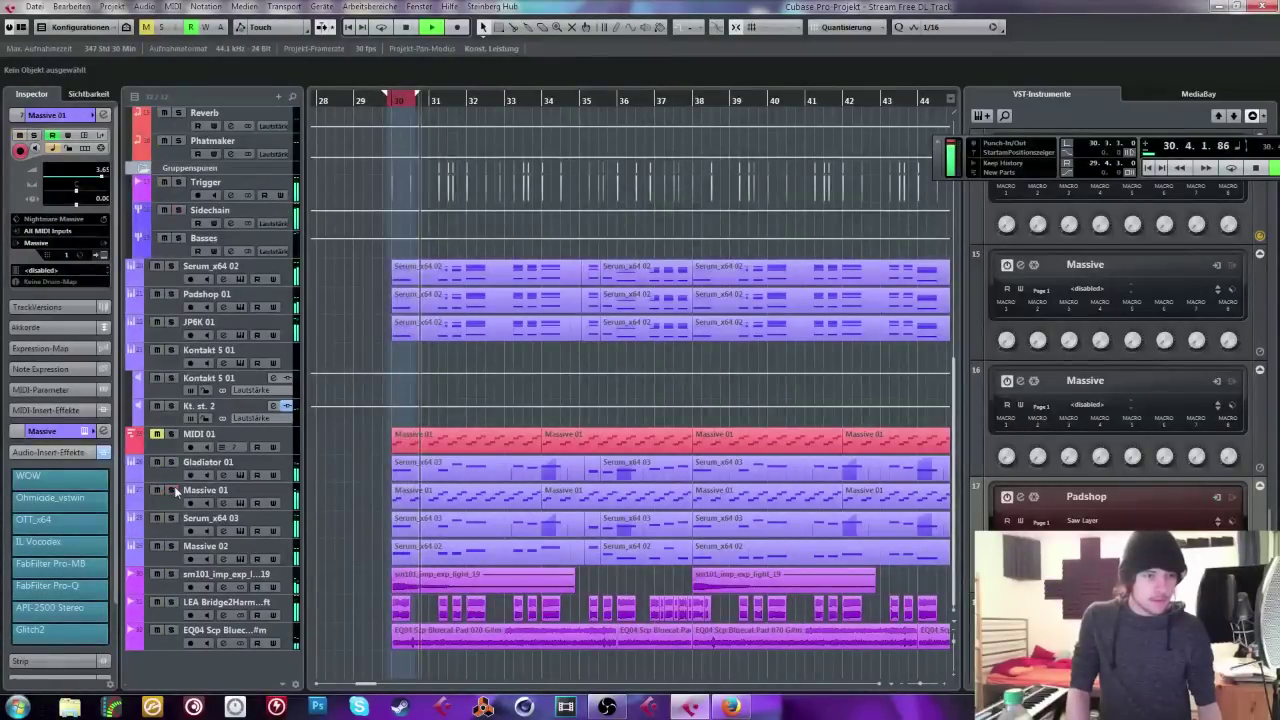
{"action": "left_click", "coordinate": [172, 490]}
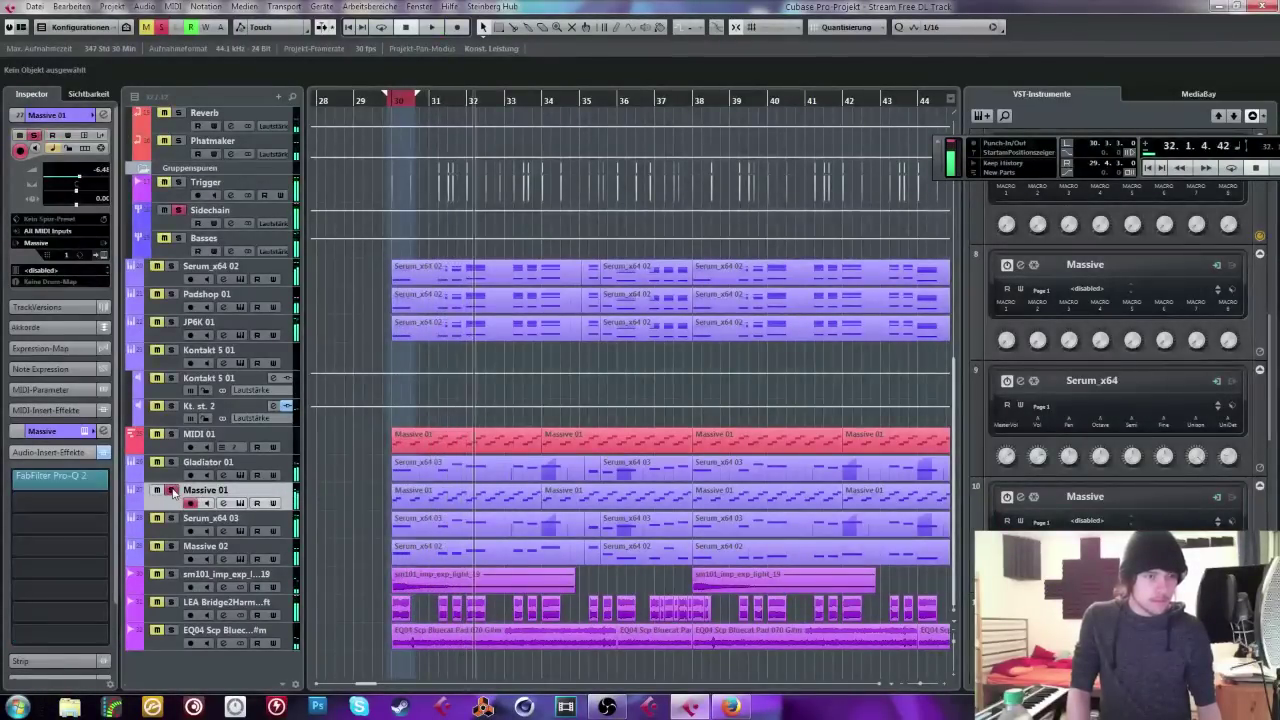
{"action": "left_click", "coordinate": [172, 490]}
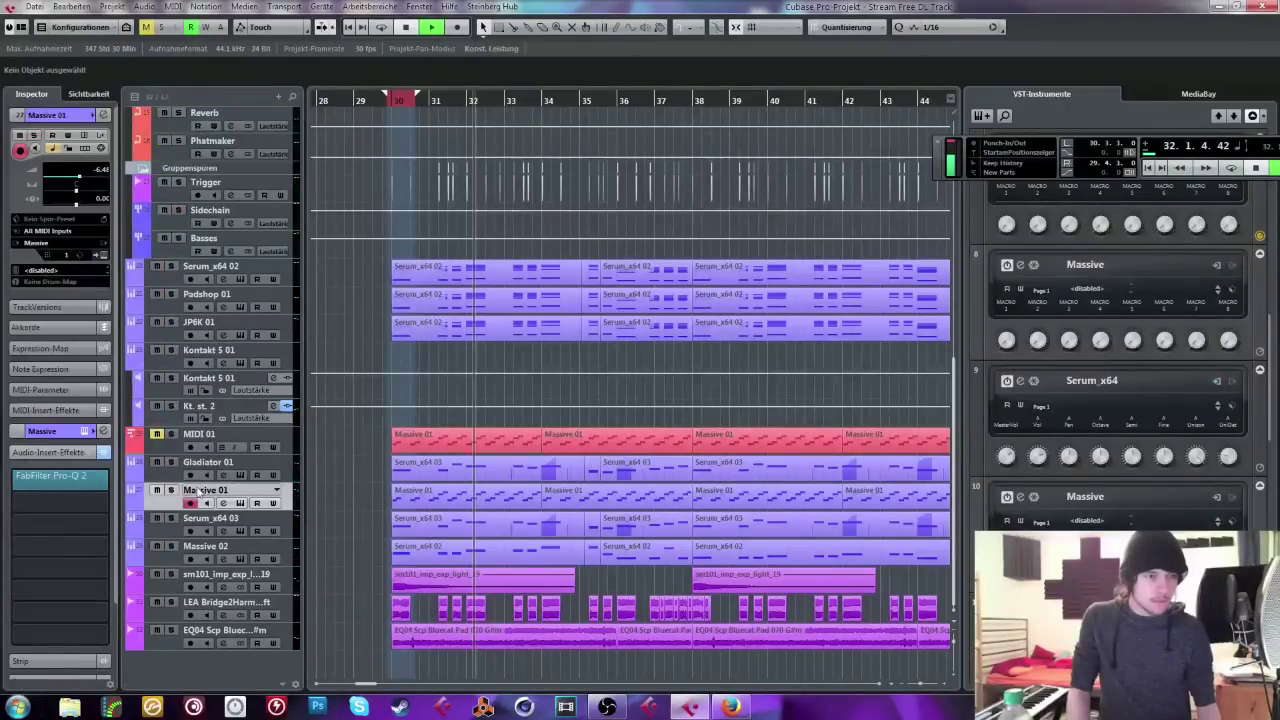
Step: Transpose the two Massive 01 parts between bars 30 and 38 below Gladiator 01 by 12 and lower their track volume to about -12 dB
{"action": "left_click_drag", "start_coordinate": [356, 481], "coordinate": [672, 497]}
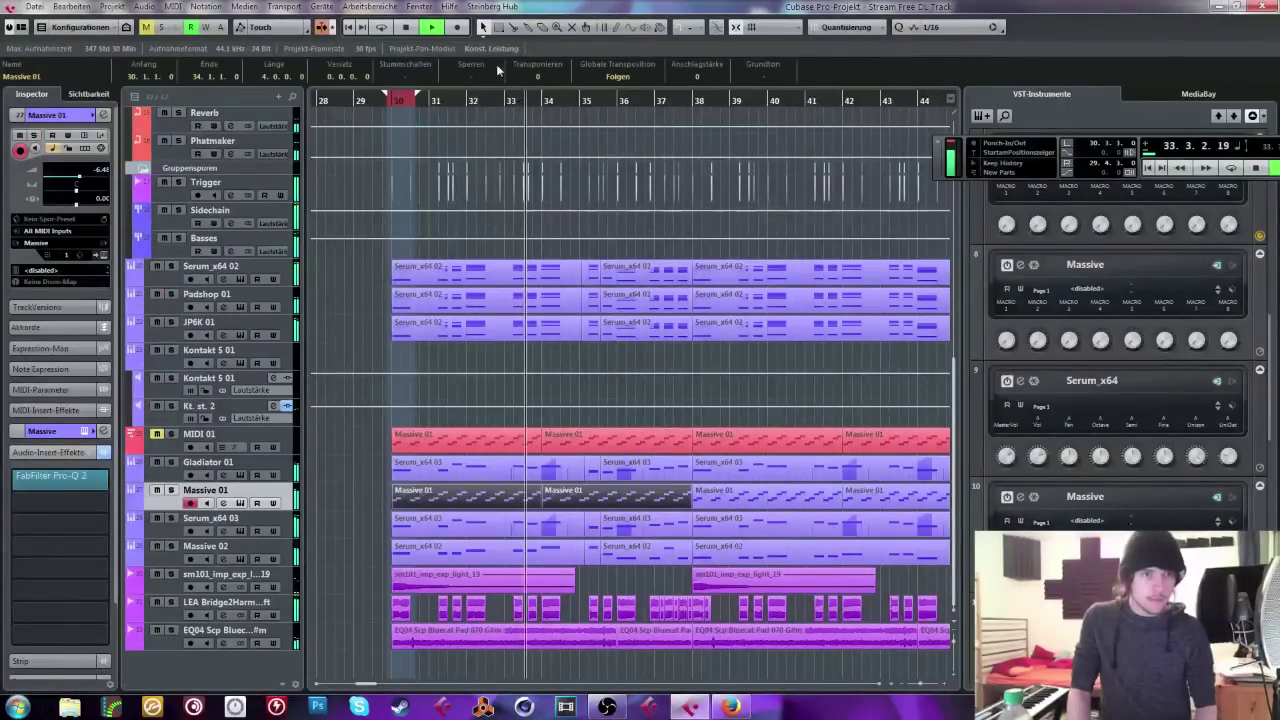
{"action": "scroll", "coordinate": [540, 77], "scroll_direction": "up", "scroll_amount": 12}
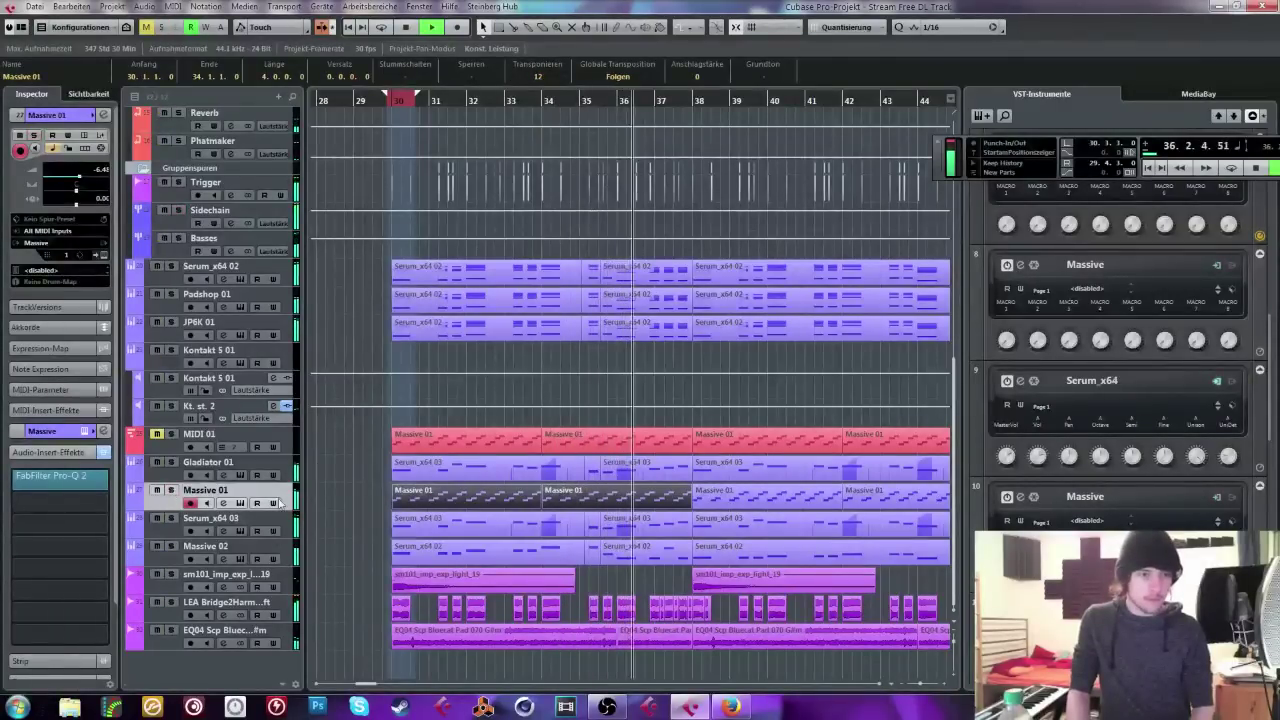
{"action": "scroll", "coordinate": [100, 198], "scroll_direction": "down", "scroll_amount": 5}
{"action": "scroll", "coordinate": [100, 198], "scroll_direction": "down", "scroll_amount": 1}
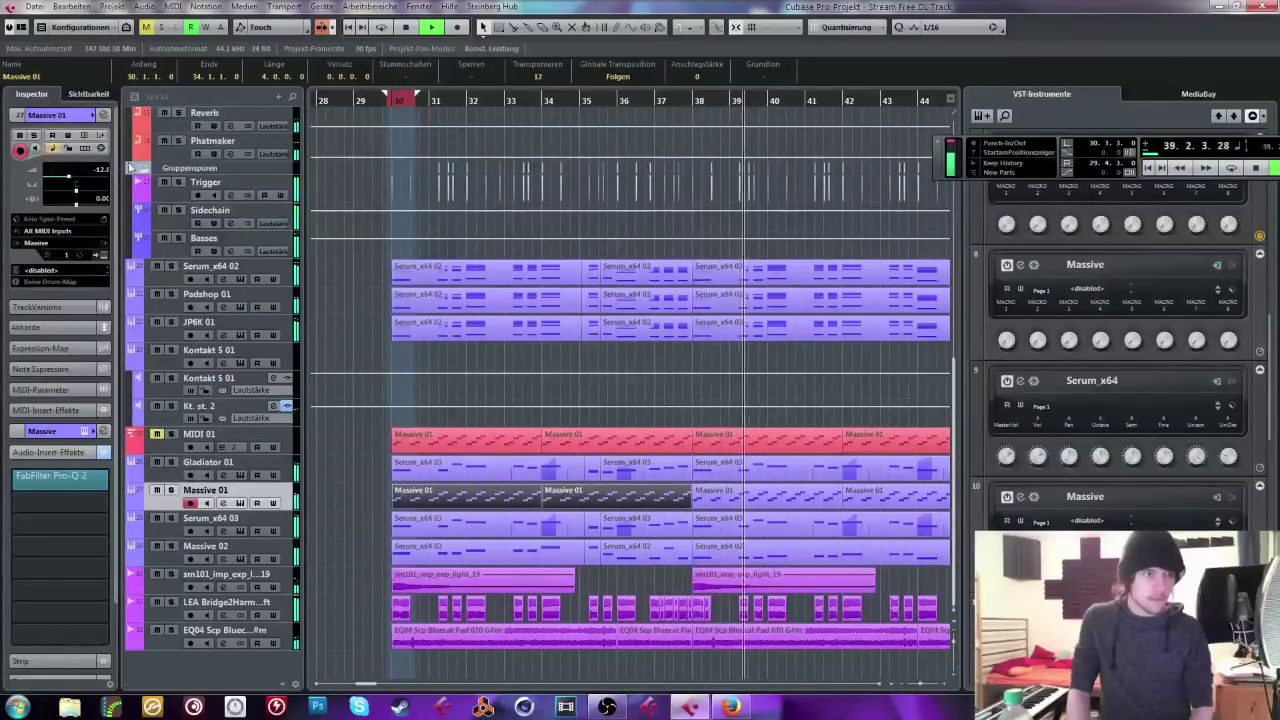
Step: Inspect the insert effects of Serum_x64 01, then solo the Basses group and open its Magneto II insert
{"action": "scroll", "coordinate": [301, 290], "scroll_direction": "up", "scroll_amount": 5}
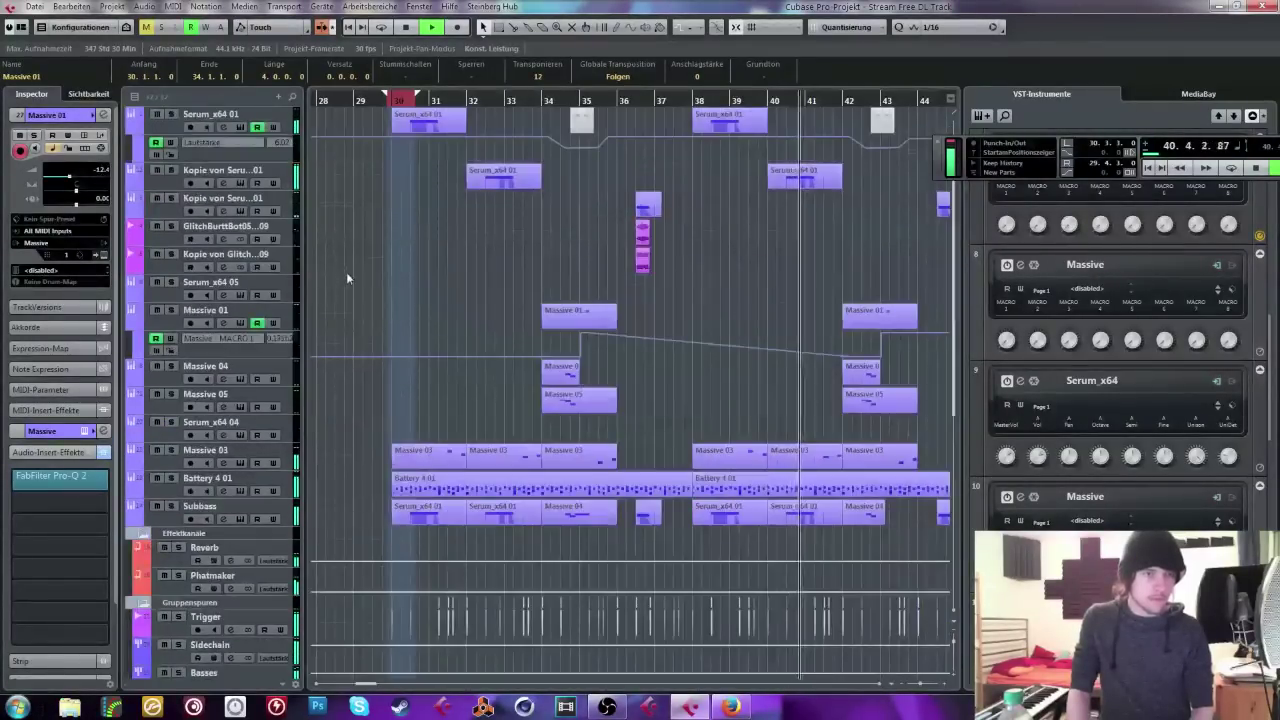
{"action": "left_click", "coordinate": [334, 150]}
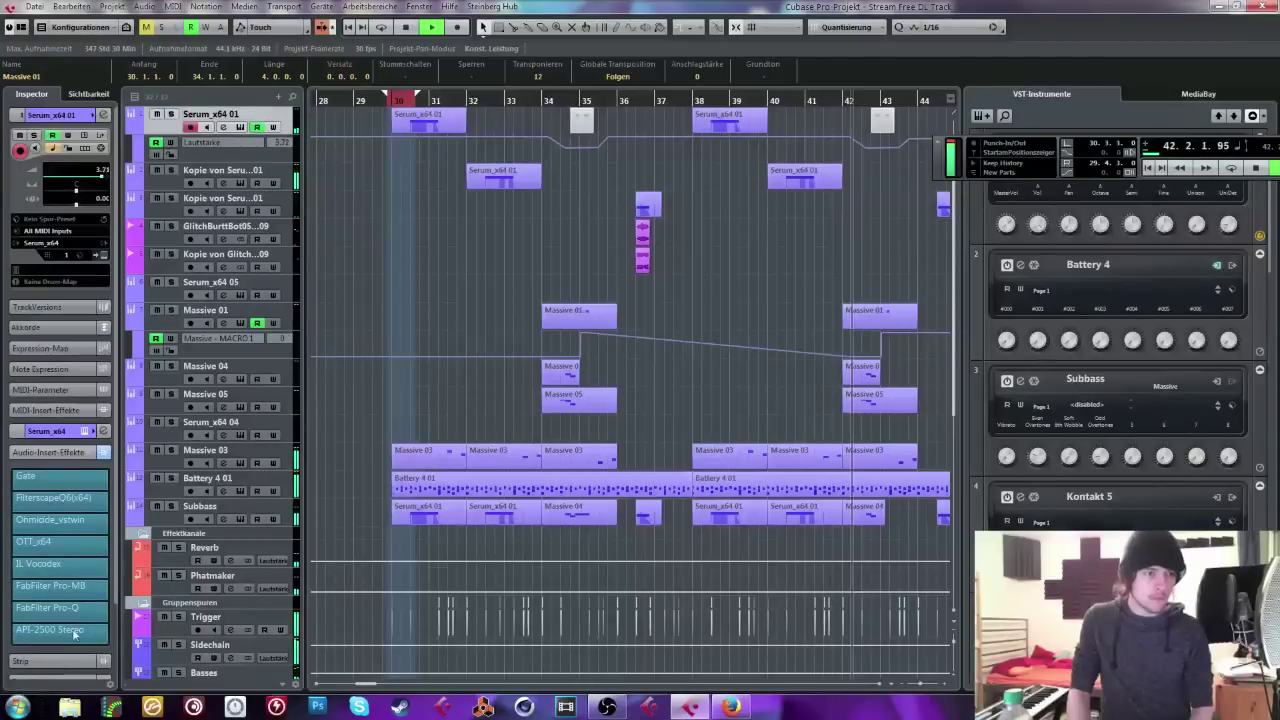
{"action": "left_click", "coordinate": [414, 396]}
{"action": "scroll", "coordinate": [414, 396], "scroll_direction": "down", "scroll_amount": 5}
{"action": "scroll", "coordinate": [414, 396], "scroll_direction": "up", "scroll_amount": 4}
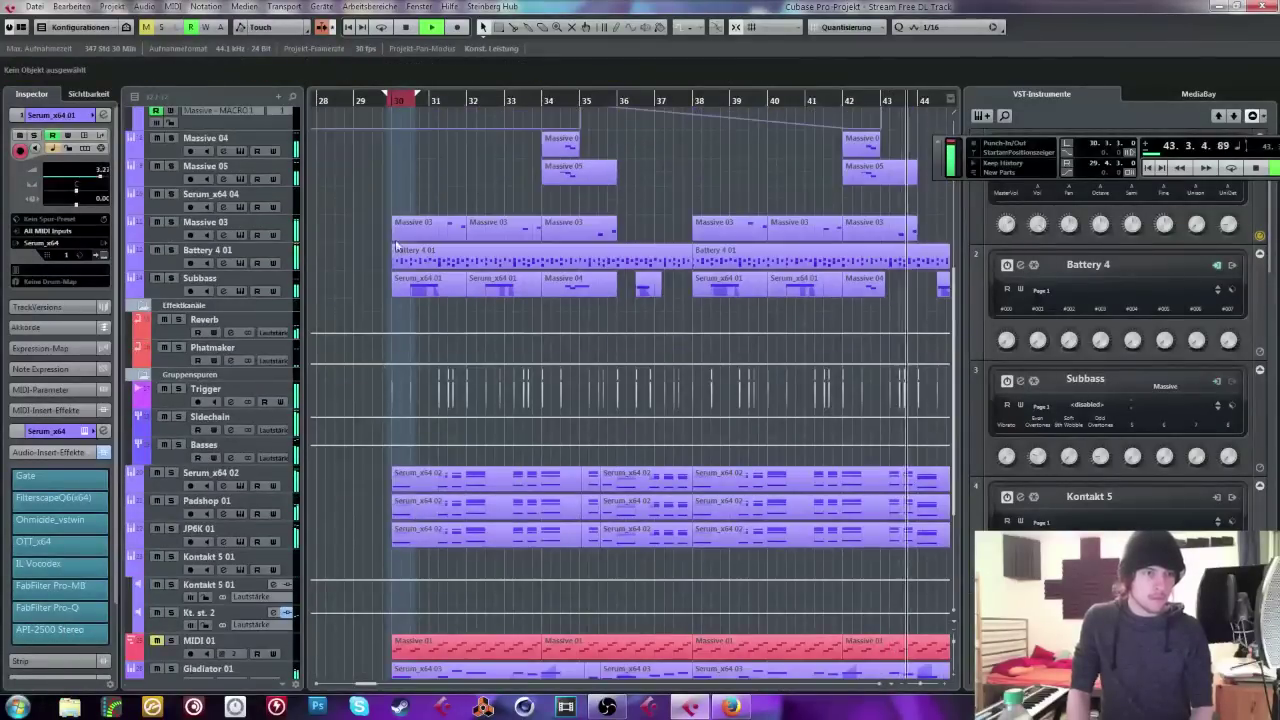
{"action": "left_click", "coordinate": [205, 440]}
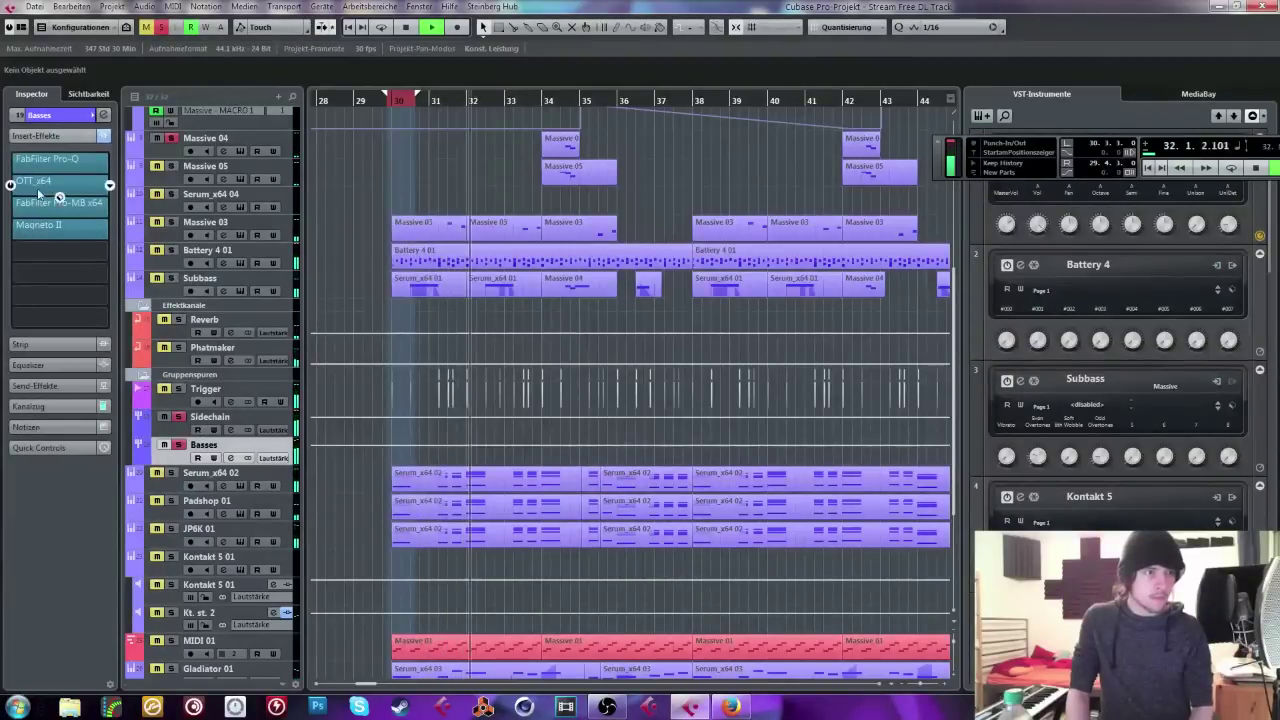
{"action": "left_click", "coordinate": [40, 224]}
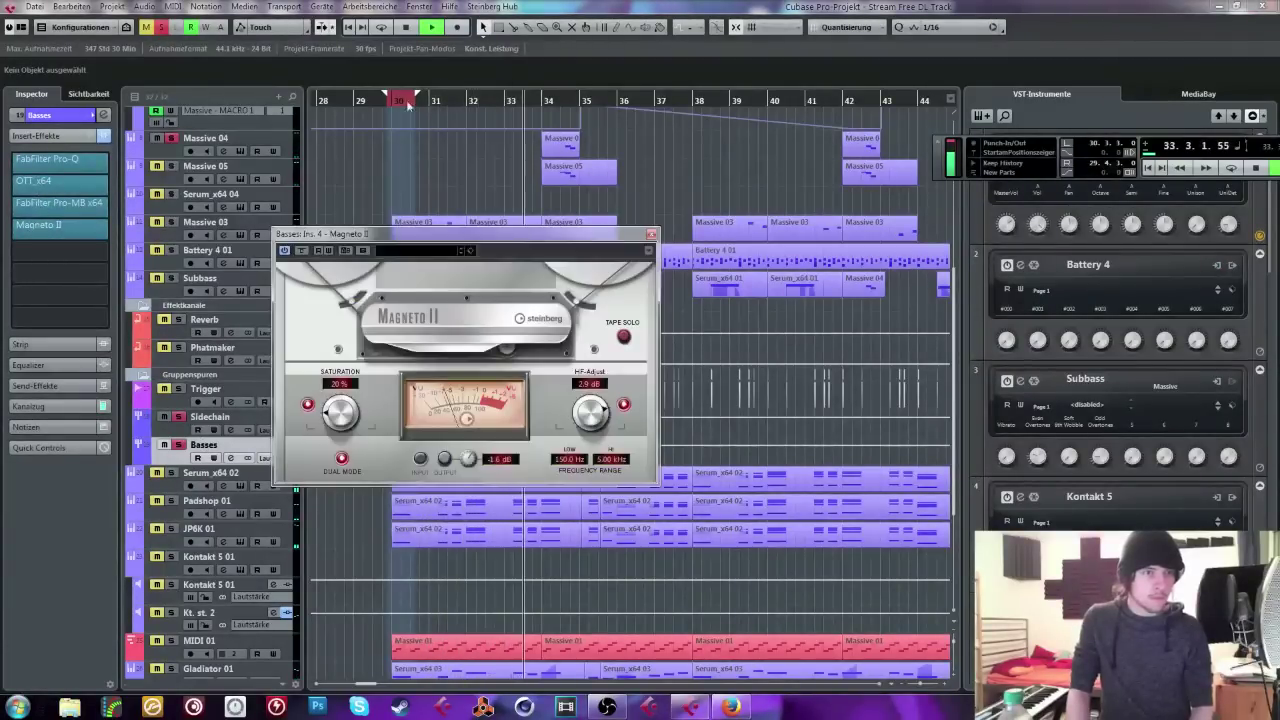
Step: Compare the Basses group with its insert effects bypassed and active, first in solo and then in the full mix
{"action": "left_click", "coordinate": [103, 136]}
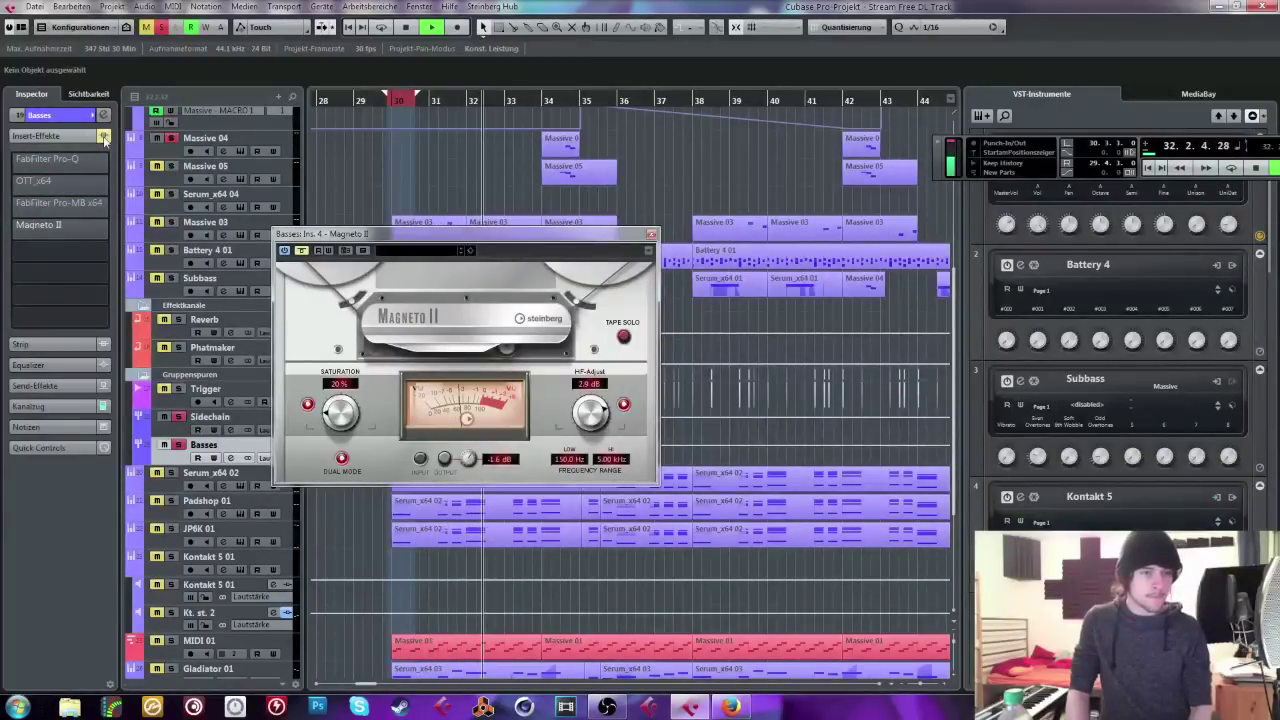
{"action": "left_click", "coordinate": [103, 136]}
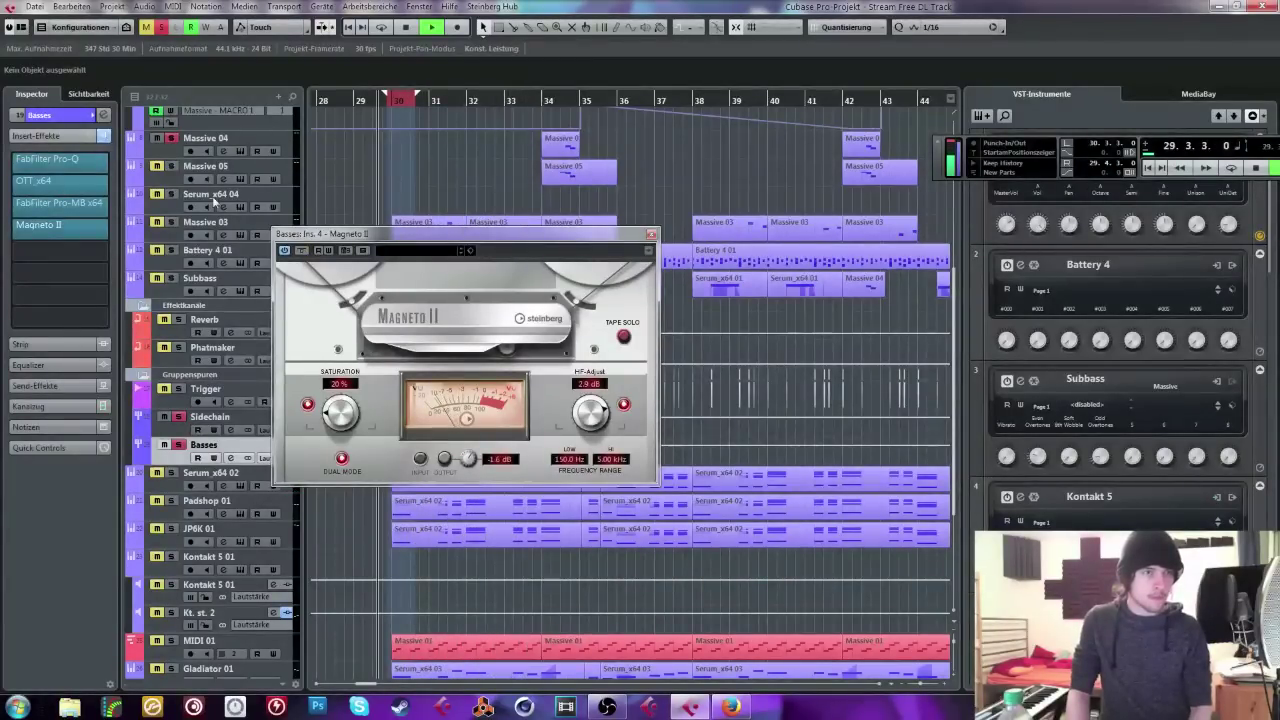
{"action": "left_click", "coordinate": [103, 136]}
{"action": "left_click_drag", "start_coordinate": [310, 246], "coordinate": [625, 218]}
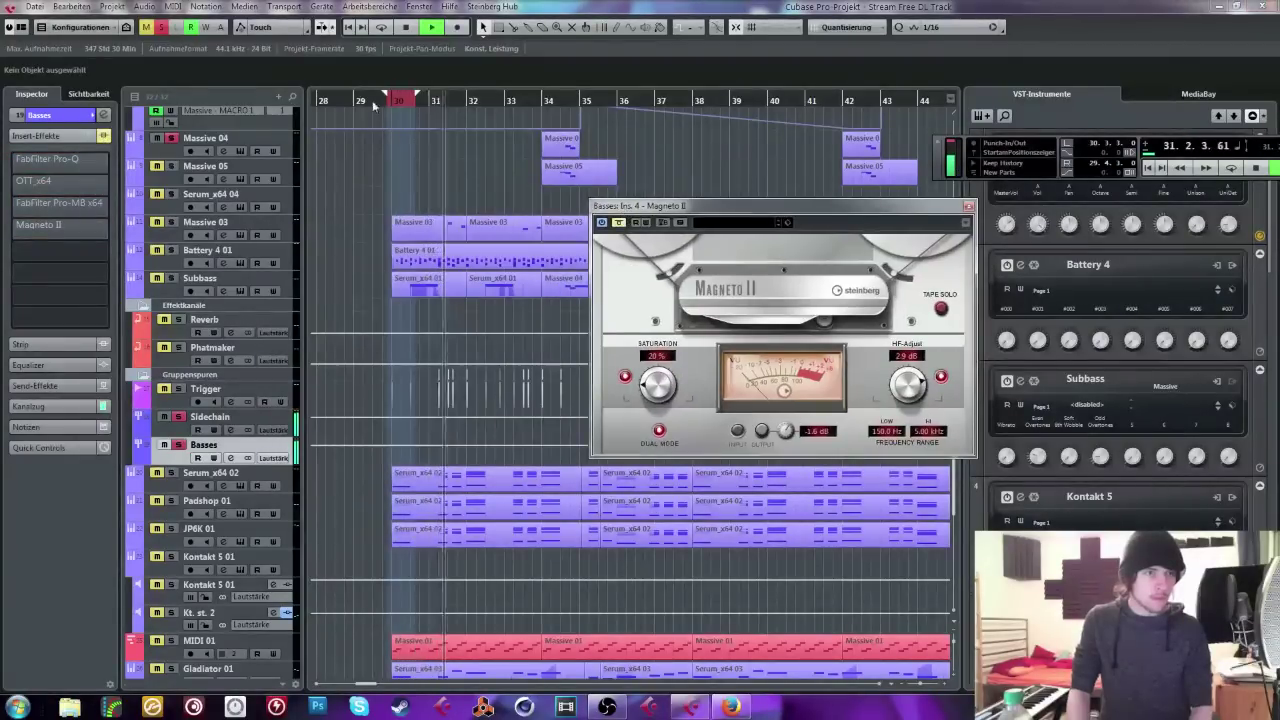
{"action": "left_click", "coordinate": [157, 278]}
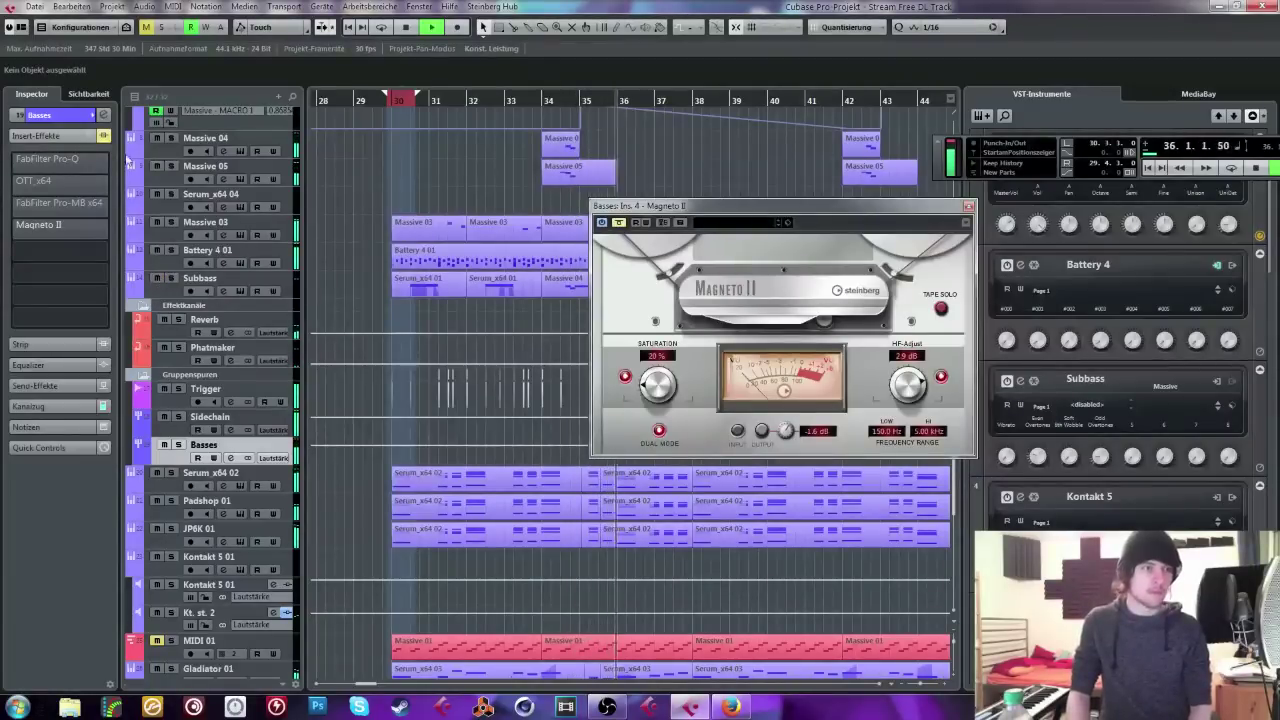
{"action": "left_click", "coordinate": [103, 135]}
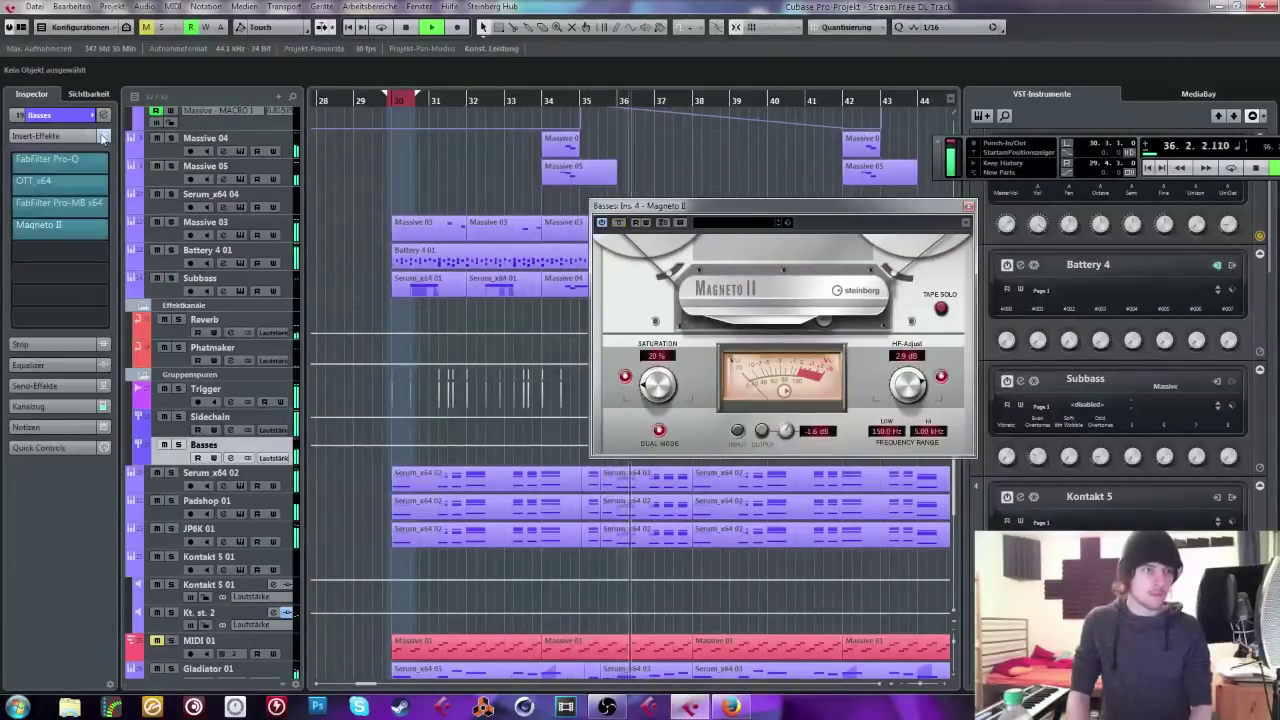
Step: Open FabFilter Pro-Q and OTT on the Basses group and deactivate OTT
{"action": "left_click", "coordinate": [57, 160]}
{"action": "left_click", "coordinate": [42, 182]}
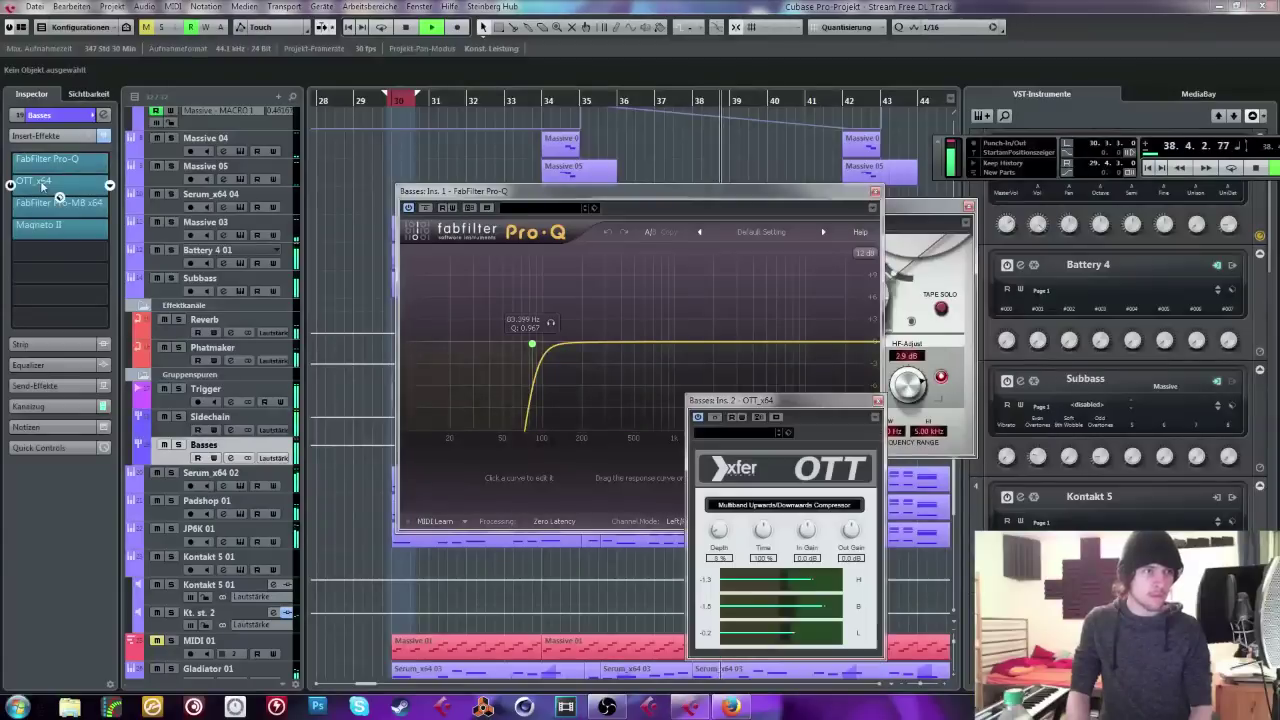
{"action": "left_click", "coordinate": [36, 188], "text": "alt"}
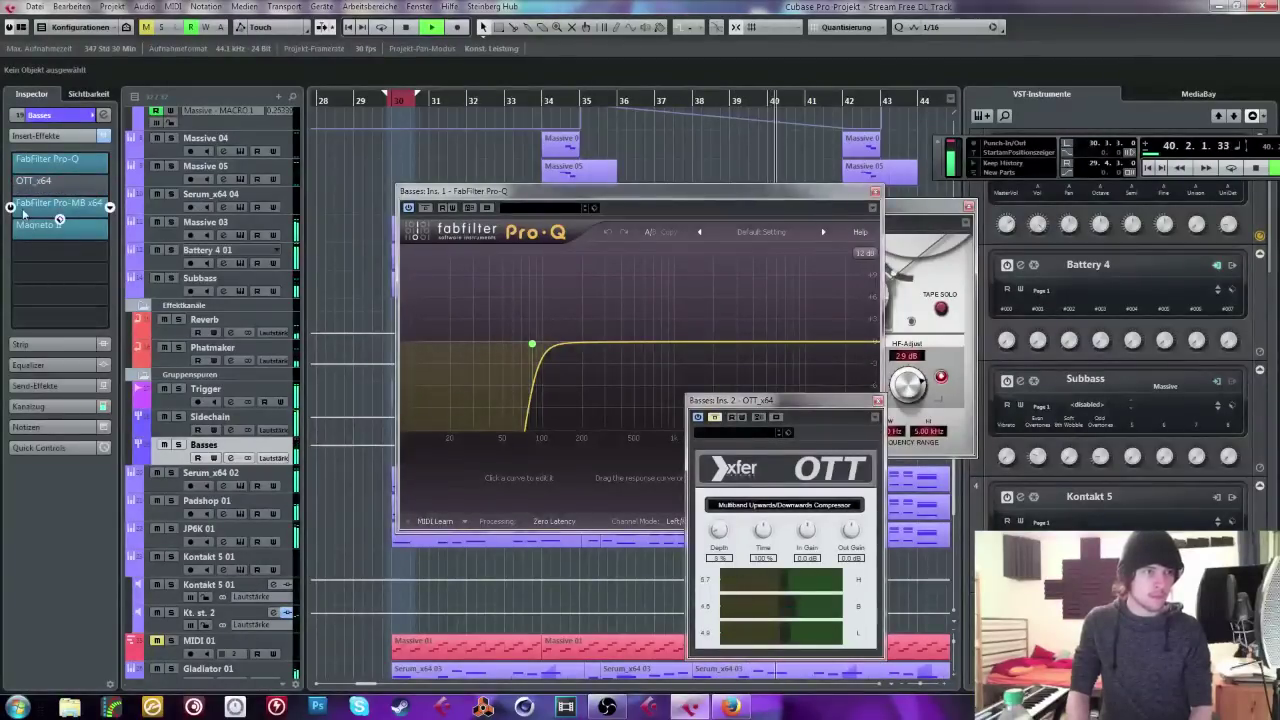
Step: Open FabFilter Pro-MB on the Basses group and lower its mix to 4 %
{"action": "left_click", "coordinate": [24, 213]}
{"action": "left_click", "coordinate": [27, 213]}
{"action": "left_click", "coordinate": [60, 207]}
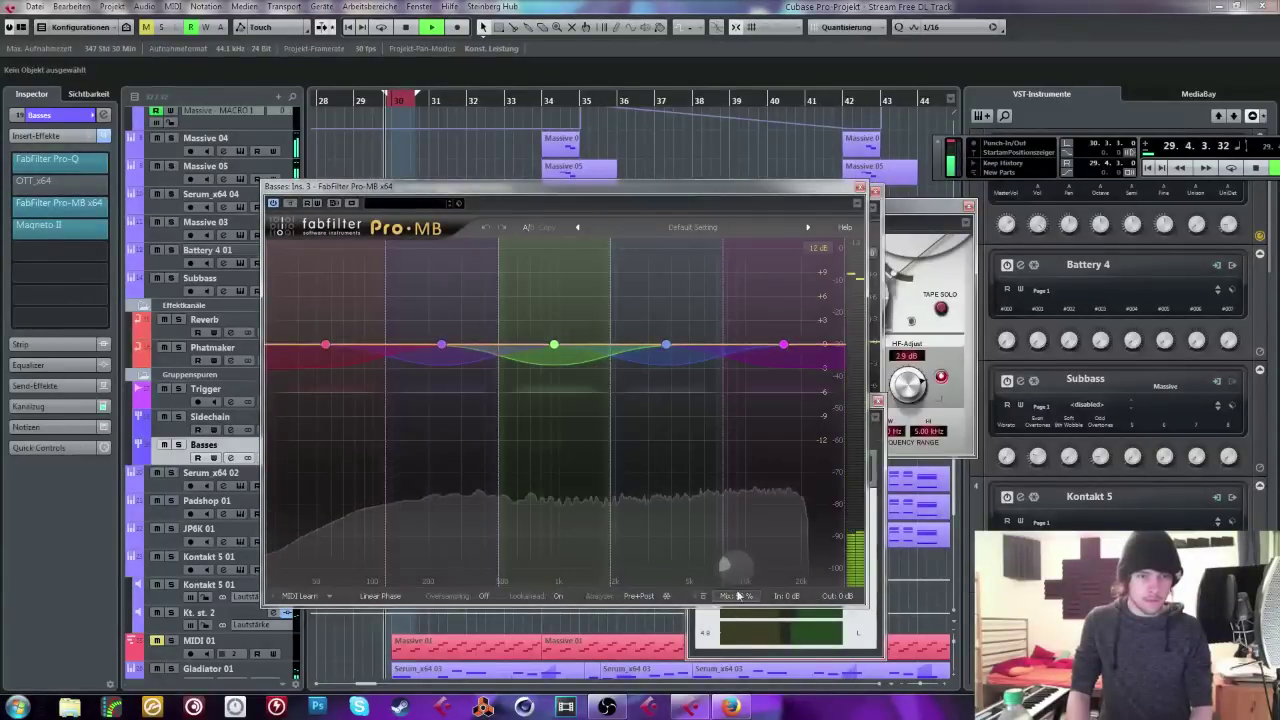
{"action": "left_click_drag", "start_coordinate": [736, 596], "coordinate": [736, 680]}
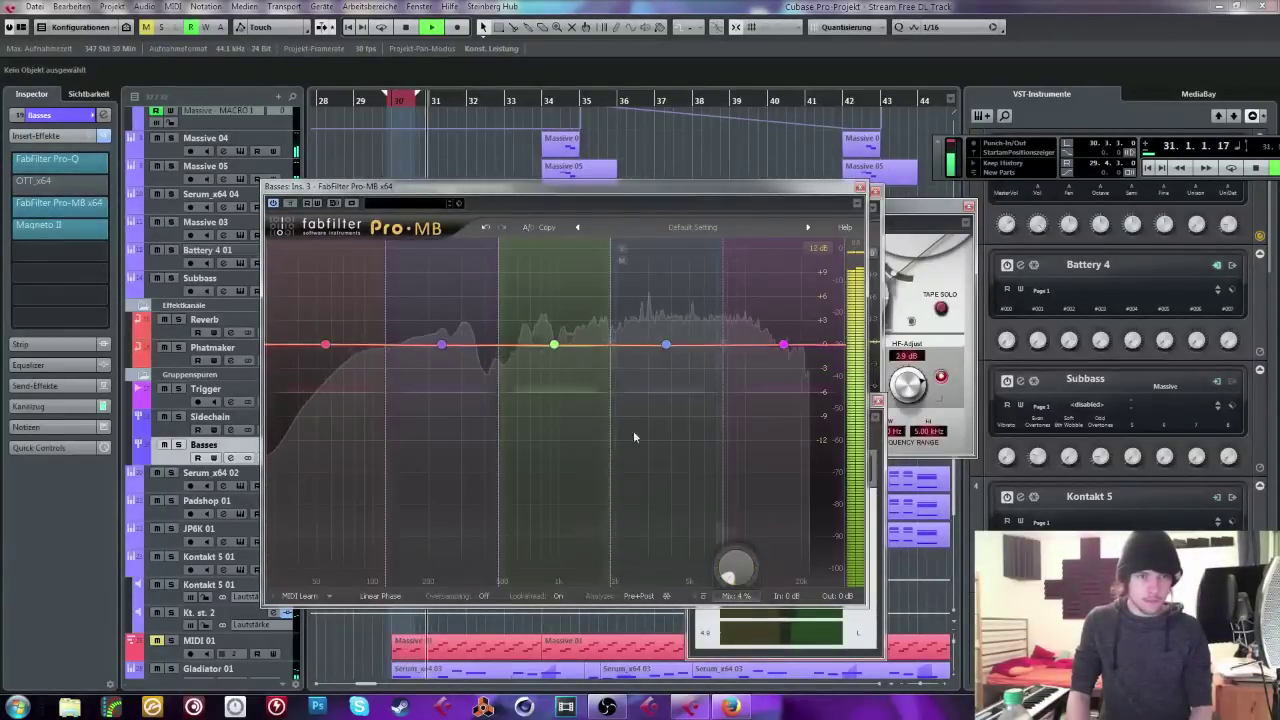
Step: Remove FabFilter Pro-MB from the Basses group's insert effects
{"action": "left_click", "coordinate": [100, 203]}
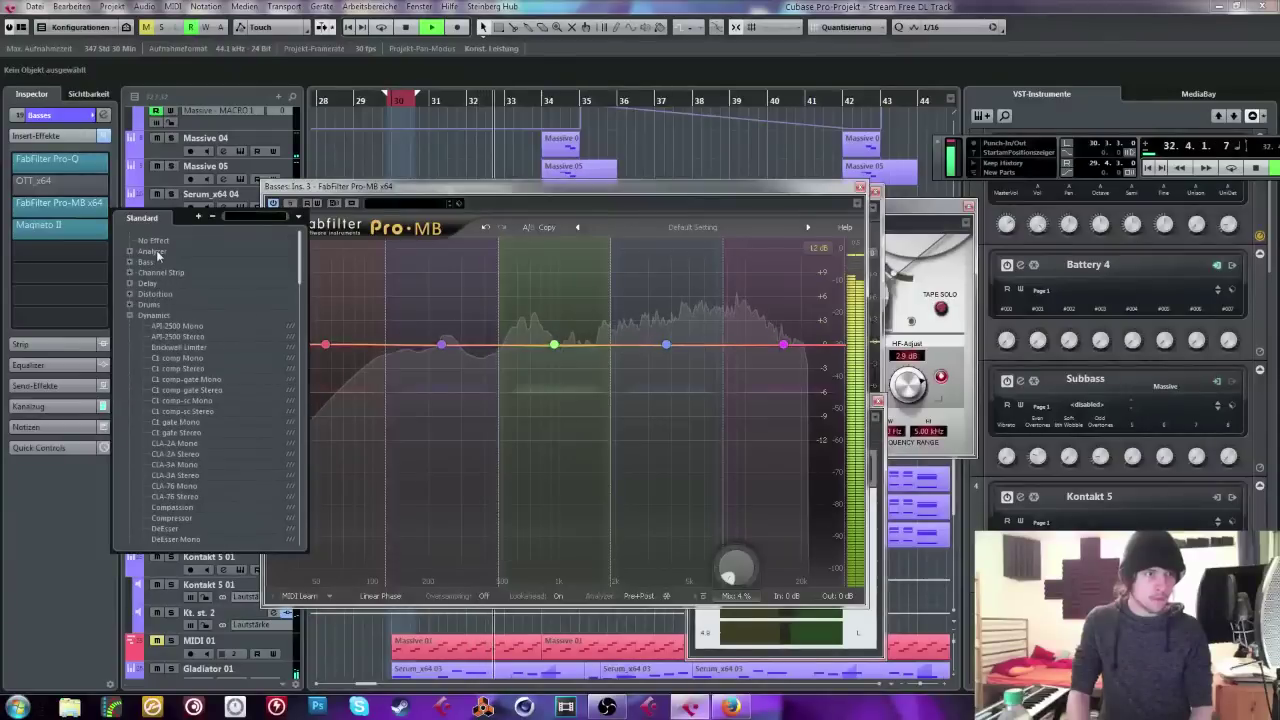
{"action": "left_click", "coordinate": [153, 240]}
Step: Audition the mix with Magneto II on the Basses group off and on again, then close the OTT and Pro-Q windows
{"action": "left_click", "coordinate": [40, 237]}
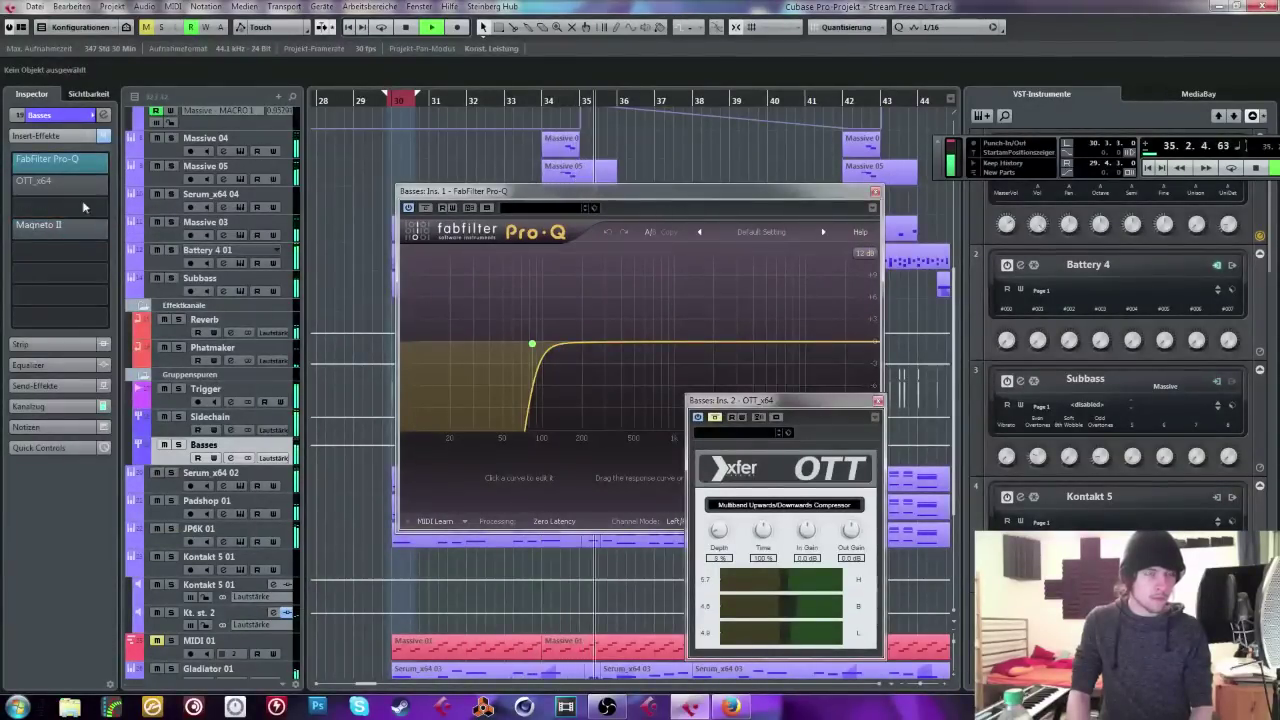
{"action": "left_click", "coordinate": [10, 229]}
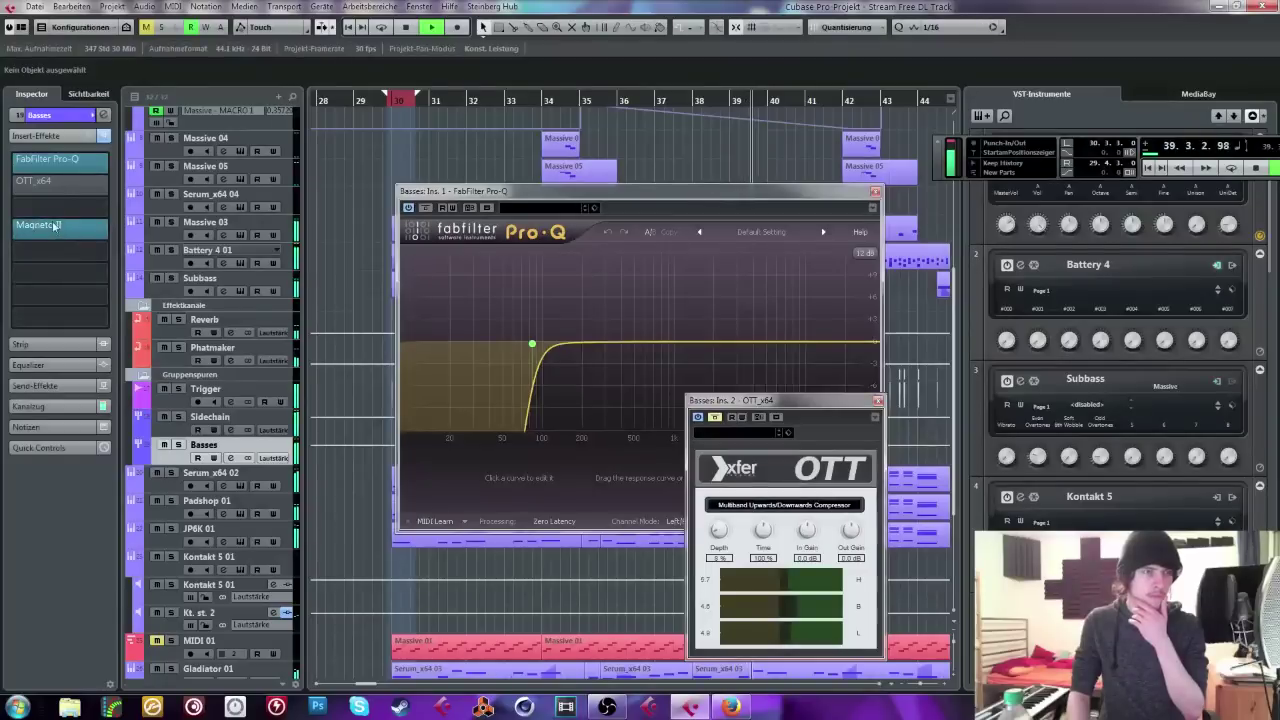
{"action": "left_click", "coordinate": [877, 401]}
{"action": "left_click", "coordinate": [875, 191]}
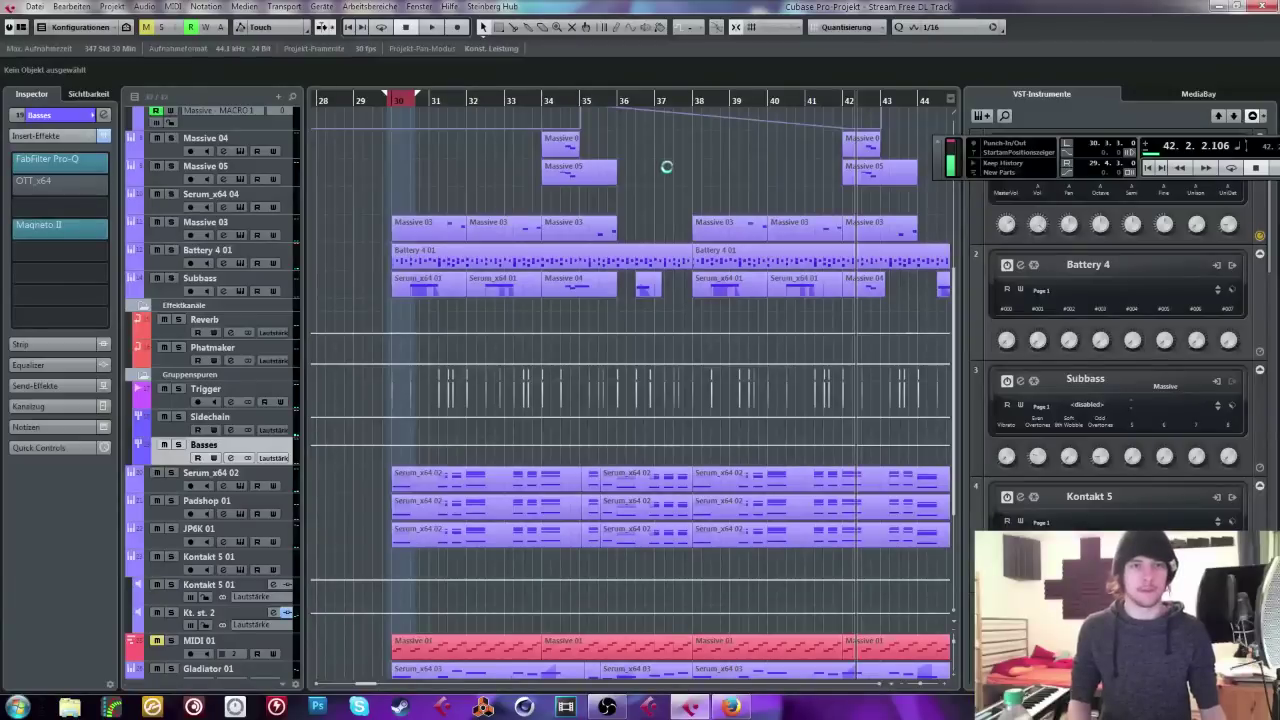
Step: Play the drop from just before bar 30 to the middle of bar 34 and stop playback
{"action": "scroll", "coordinate": [678, 175], "scroll_direction": "up", "scroll_amount": 5}
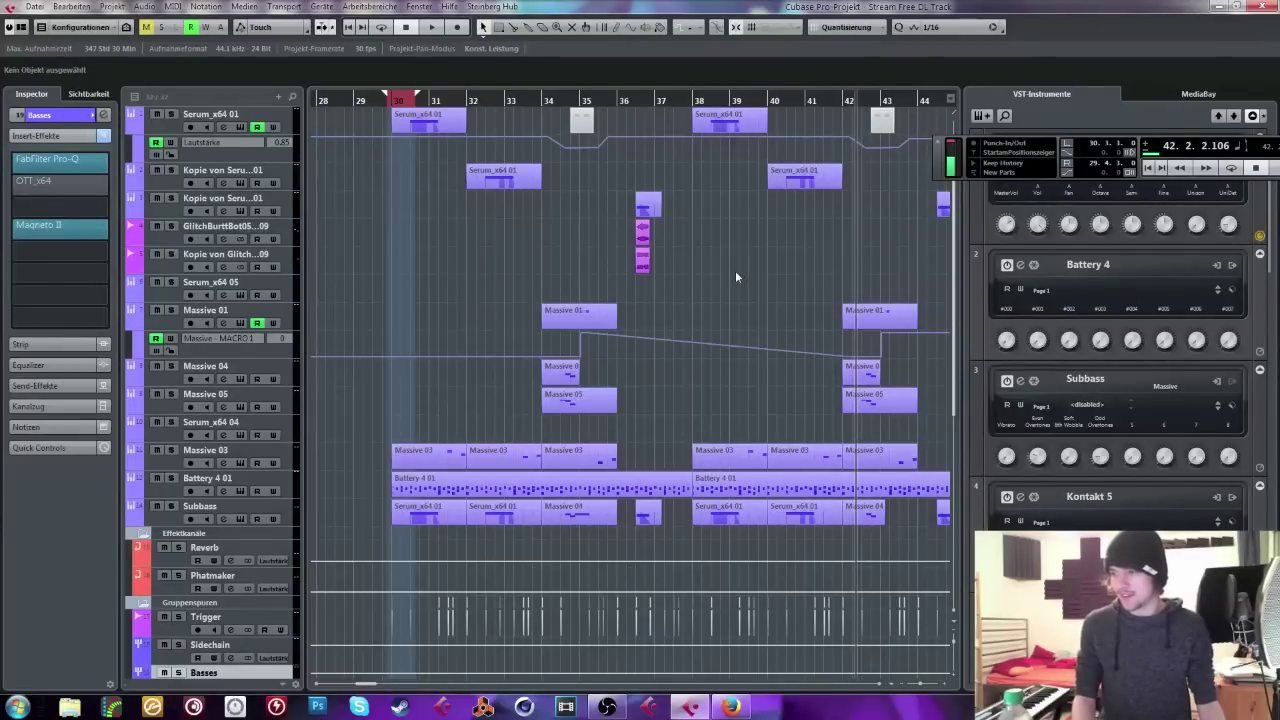
{"action": "left_click", "coordinate": [531, 104]}
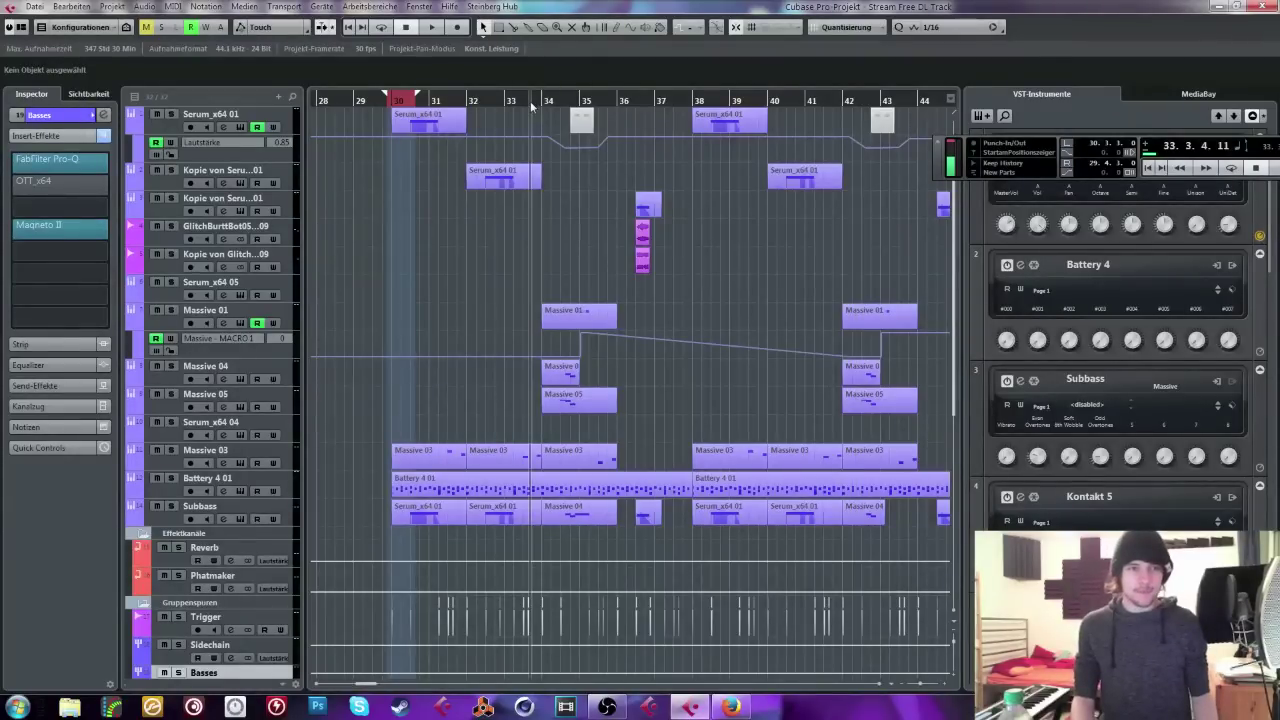
{"action": "left_click_drag", "start_coordinate": [531, 104], "coordinate": [387, 100]}
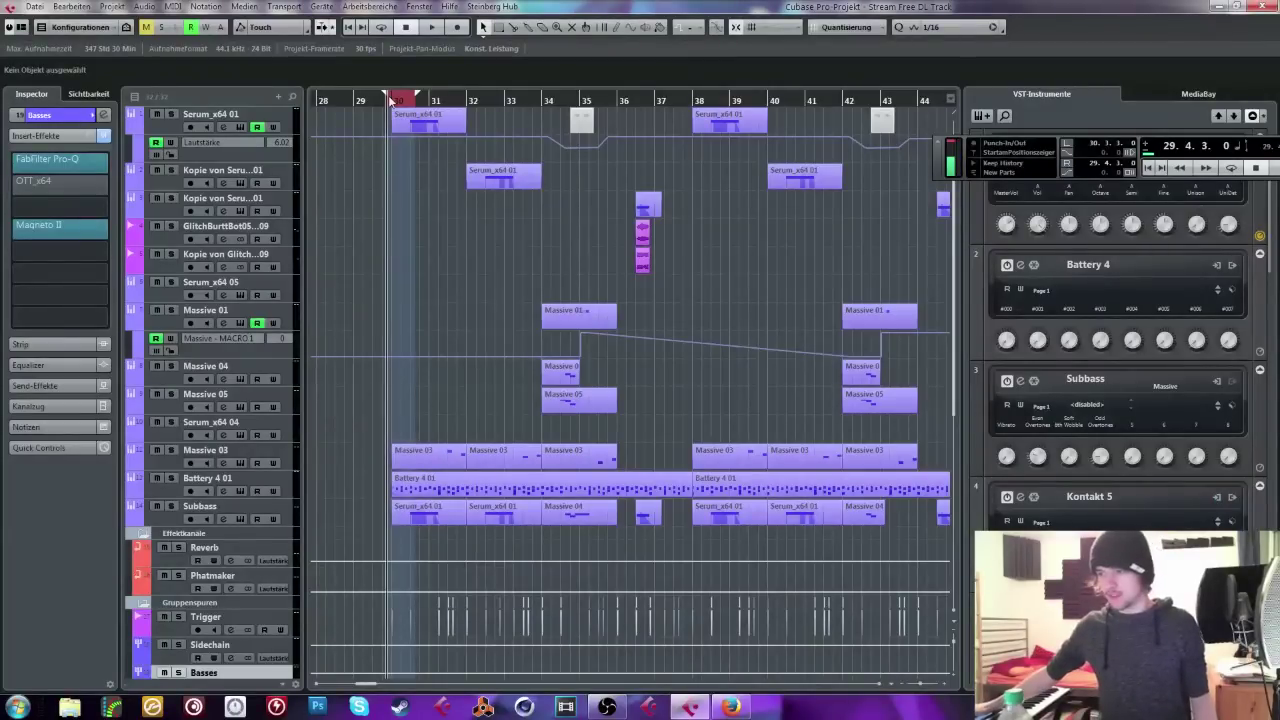
{"action": "key", "text": "space"}
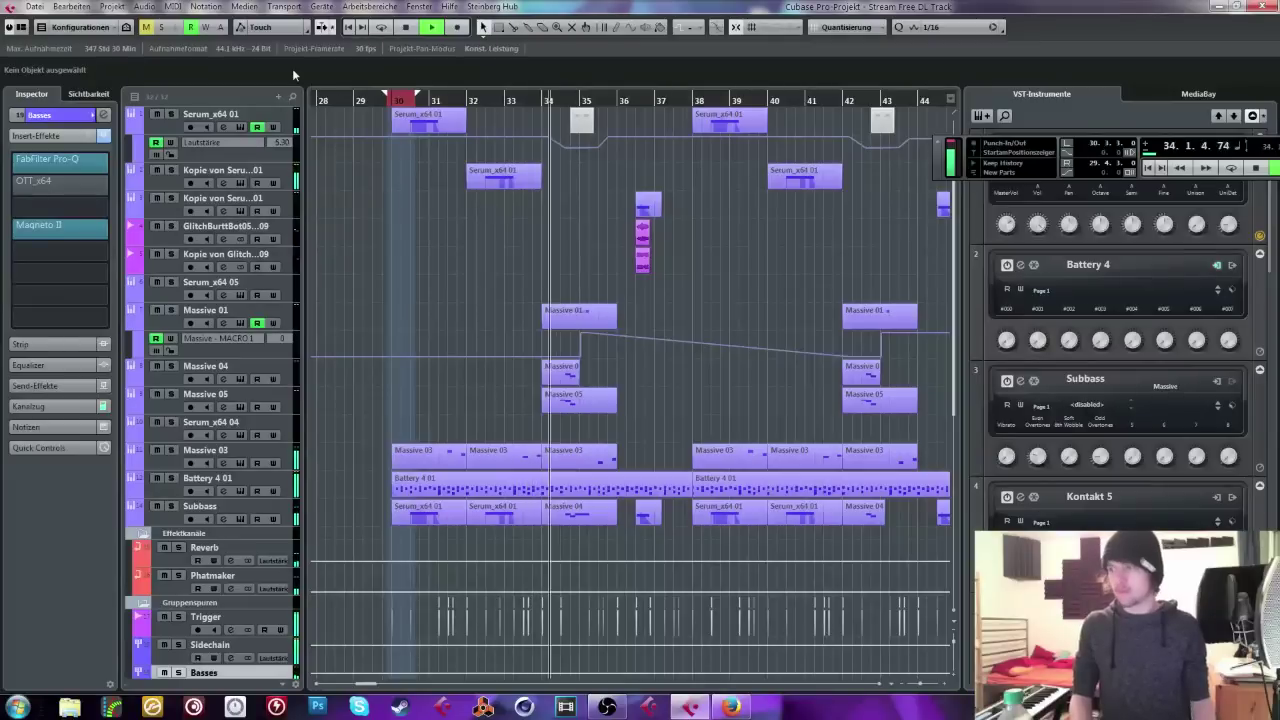
{"action": "key", "text": "space"}
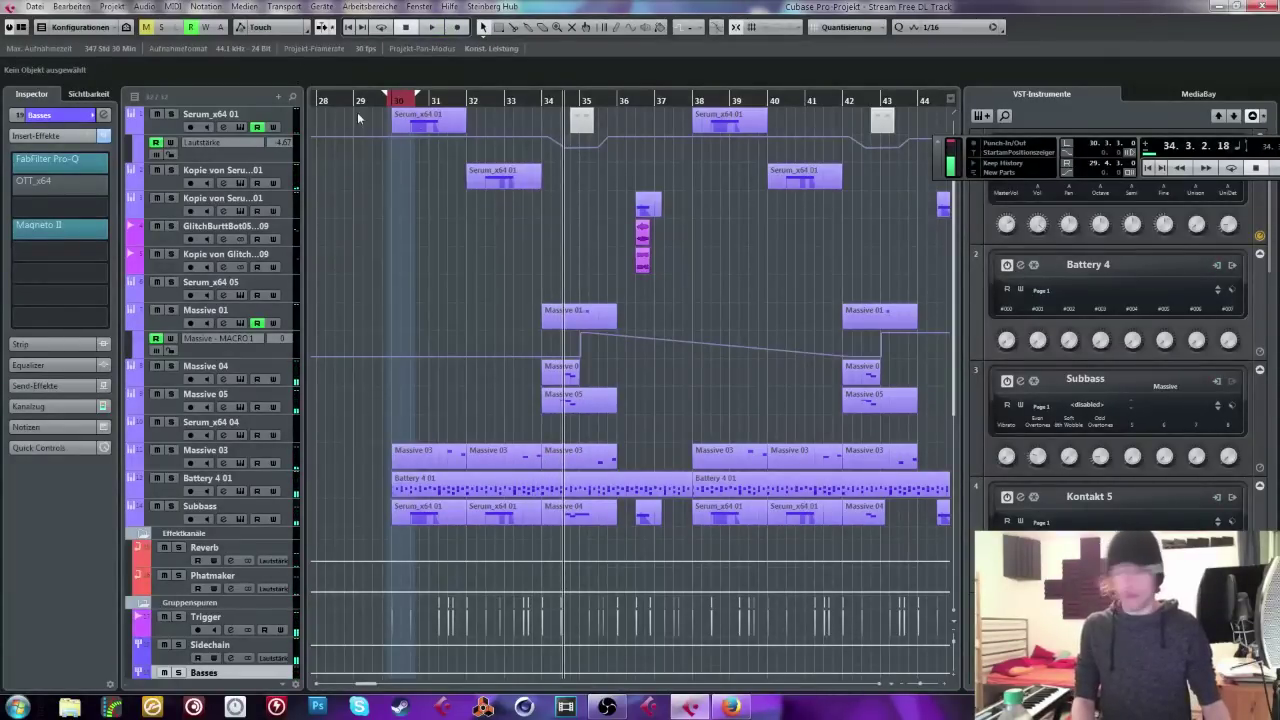
Step: Bring the transport's tempo display into view and set the fixed project tempo to 145 BPM
{"action": "key", "text": "KP_0"}
{"action": "left_click_drag", "start_coordinate": [928, 170], "coordinate": [828, 172]}
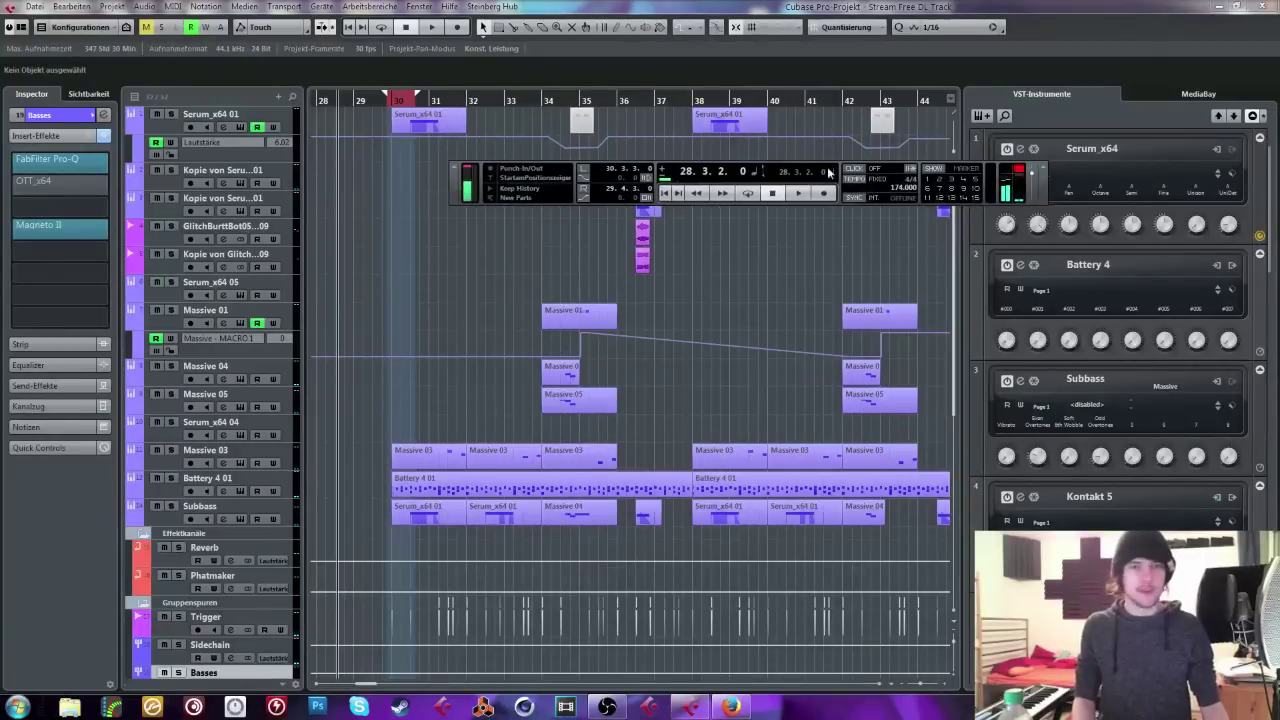
{"action": "left_click_drag", "start_coordinate": [907, 192], "coordinate": [892, 239]}
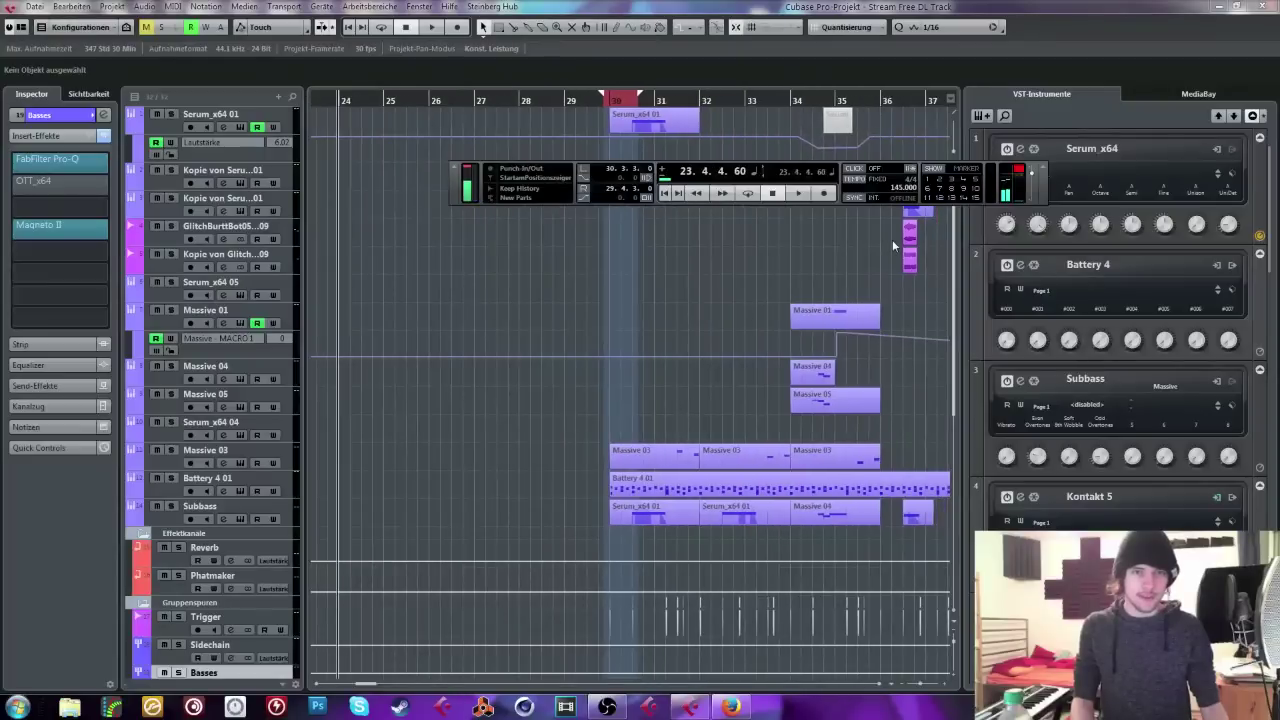
Step: Audition the whole drop from bar 29.3 at the new tempo, following all tracks with the transport moved clear of the upper ones
{"action": "left_click", "coordinate": [580, 102]}
{"action": "scroll", "coordinate": [749, 380], "scroll_direction": "down", "scroll_amount": 4}
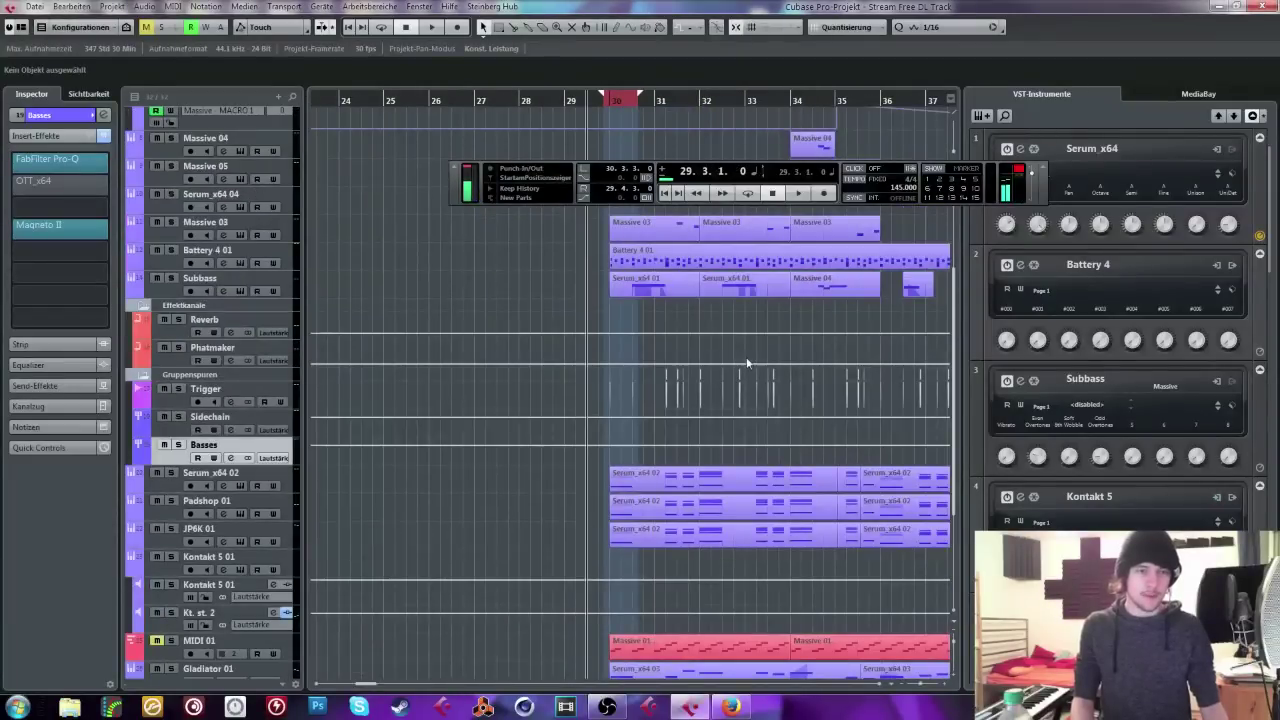
{"action": "key", "text": "space"}
{"action": "scroll", "coordinate": [741, 300], "scroll_direction": "up", "scroll_amount": 4}
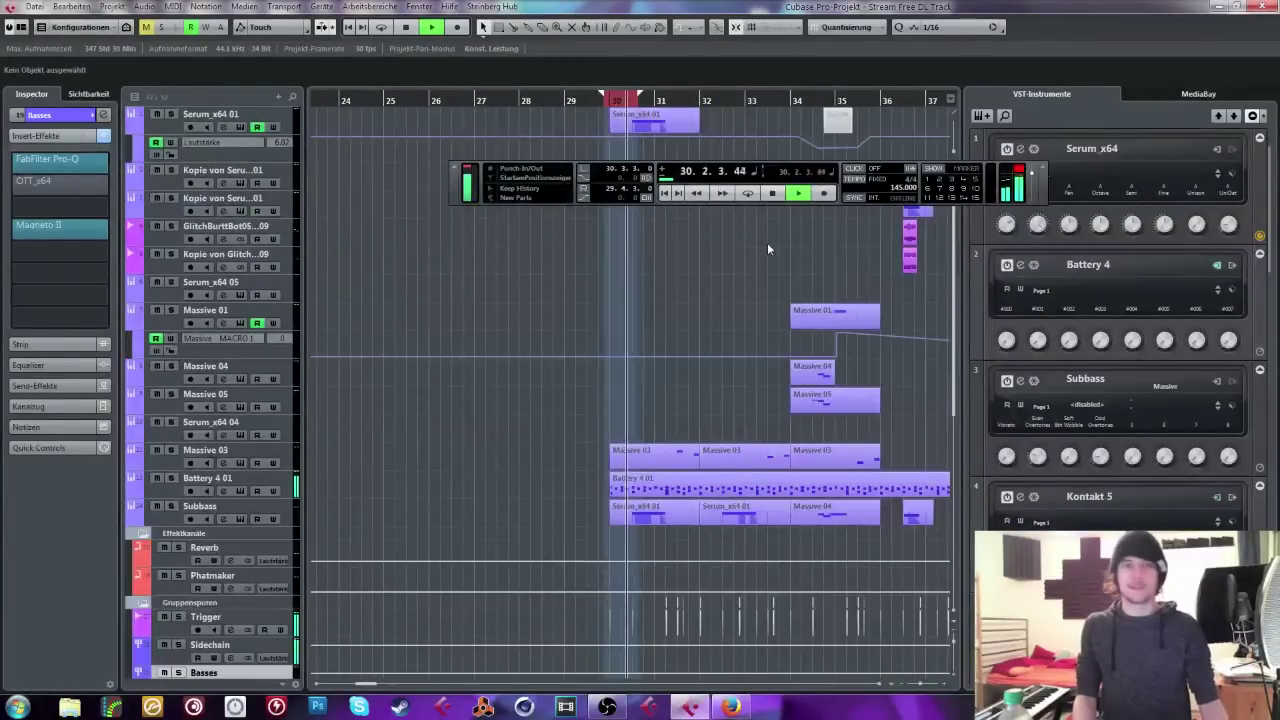
{"action": "scroll", "coordinate": [740, 245], "scroll_direction": "right", "scroll_amount": 2}
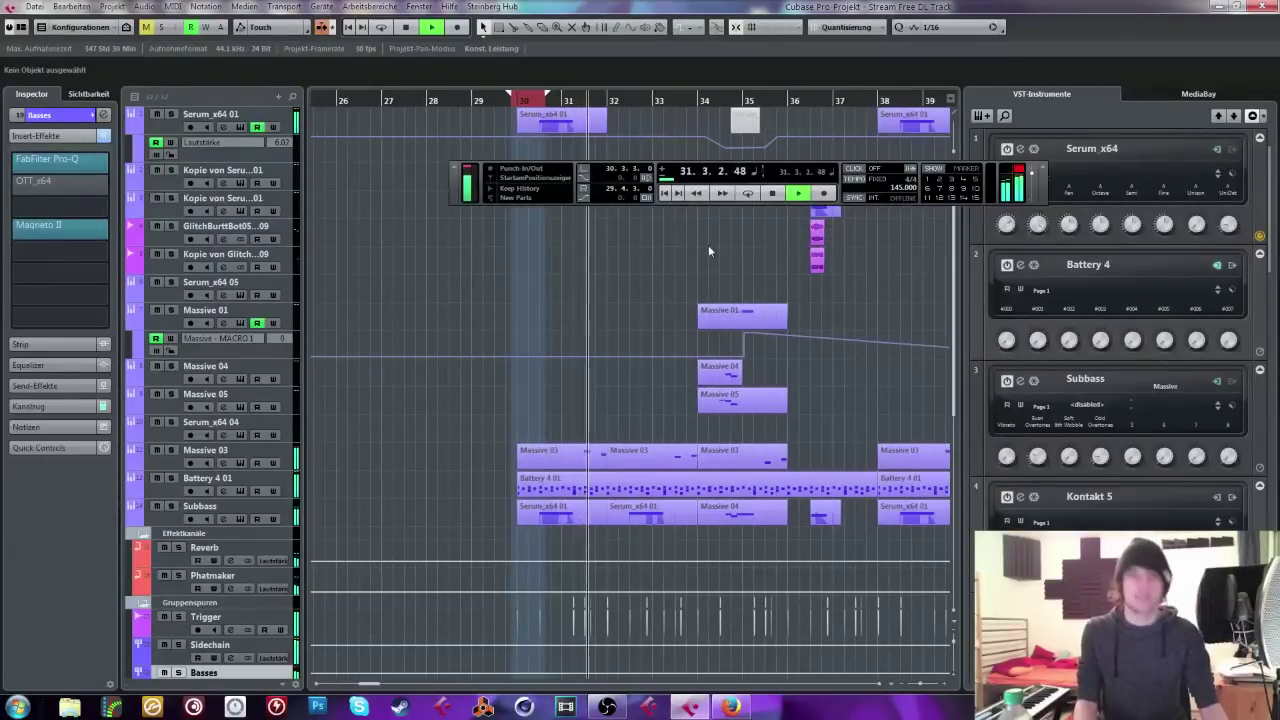
{"action": "left_click_drag", "start_coordinate": [452, 192], "coordinate": [121, 505]}
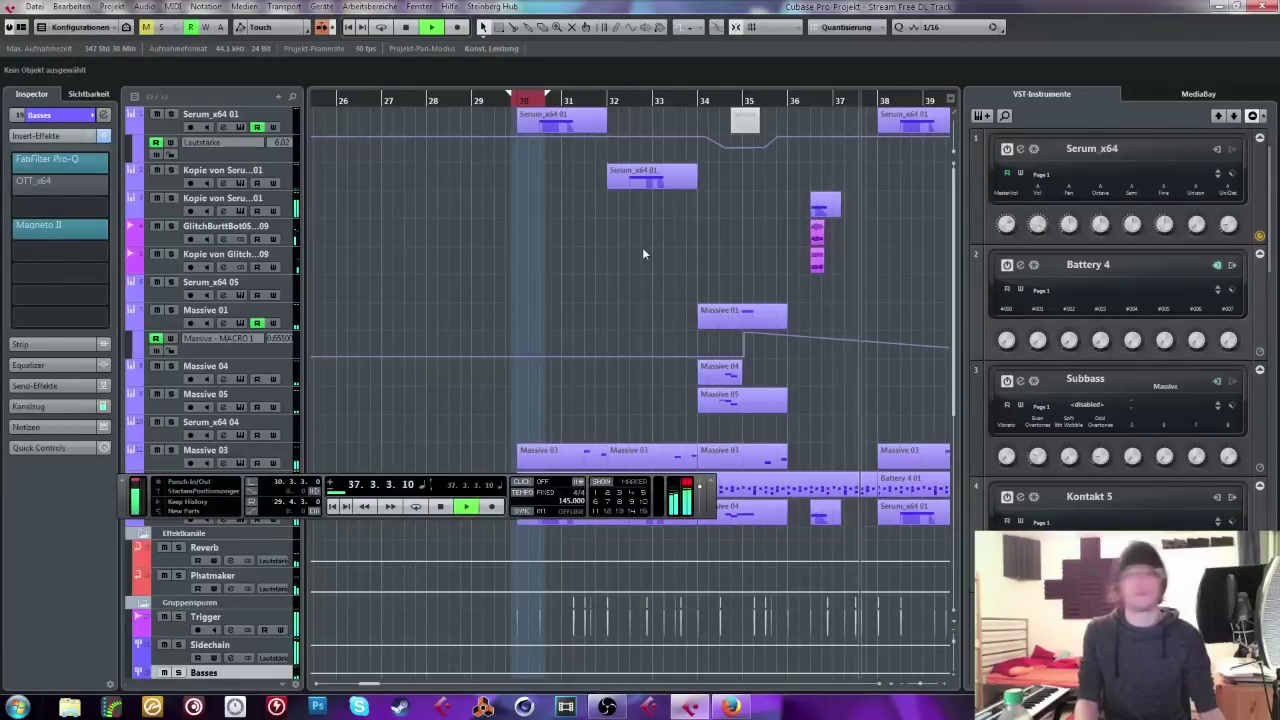
{"action": "scroll", "coordinate": [644, 245], "scroll_direction": "down", "scroll_amount": 3}
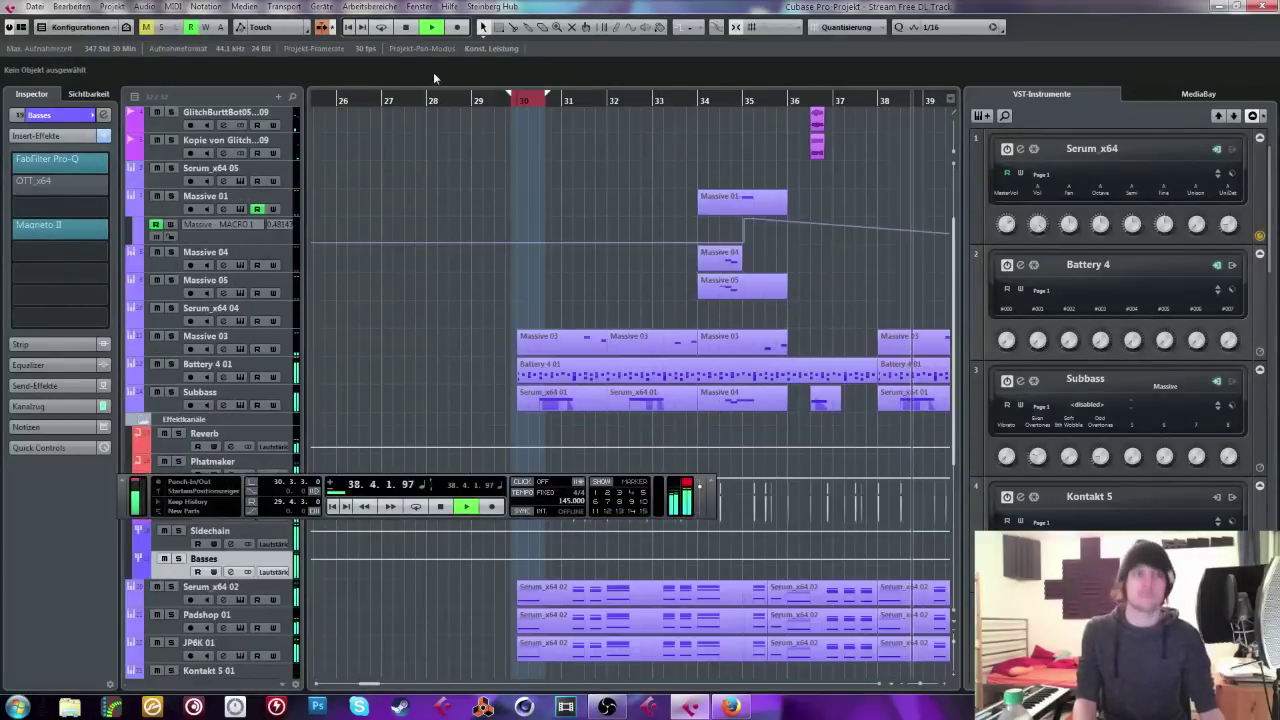
{"action": "scroll", "coordinate": [512, 145], "scroll_direction": "down", "scroll_amount": 5}
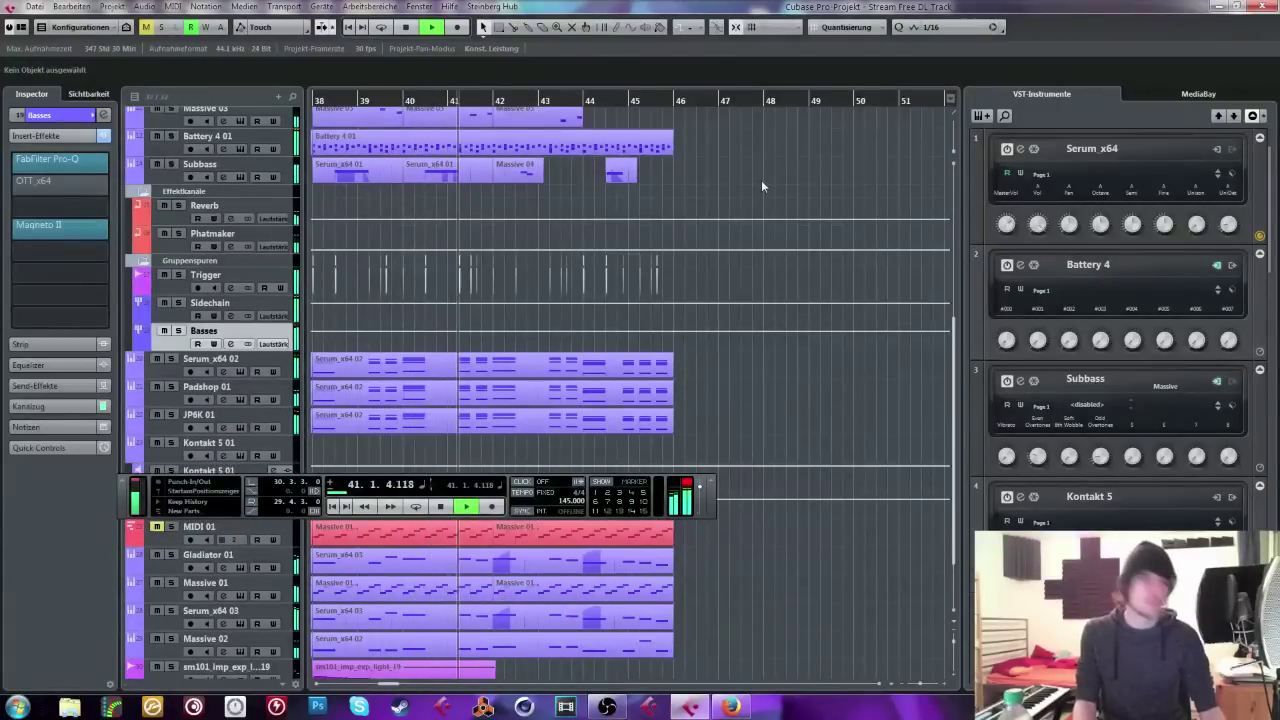
{"action": "scroll", "coordinate": [761, 186], "scroll_direction": "up", "scroll_amount": 5}
{"action": "scroll", "coordinate": [761, 186], "scroll_direction": "down", "scroll_amount": 3}
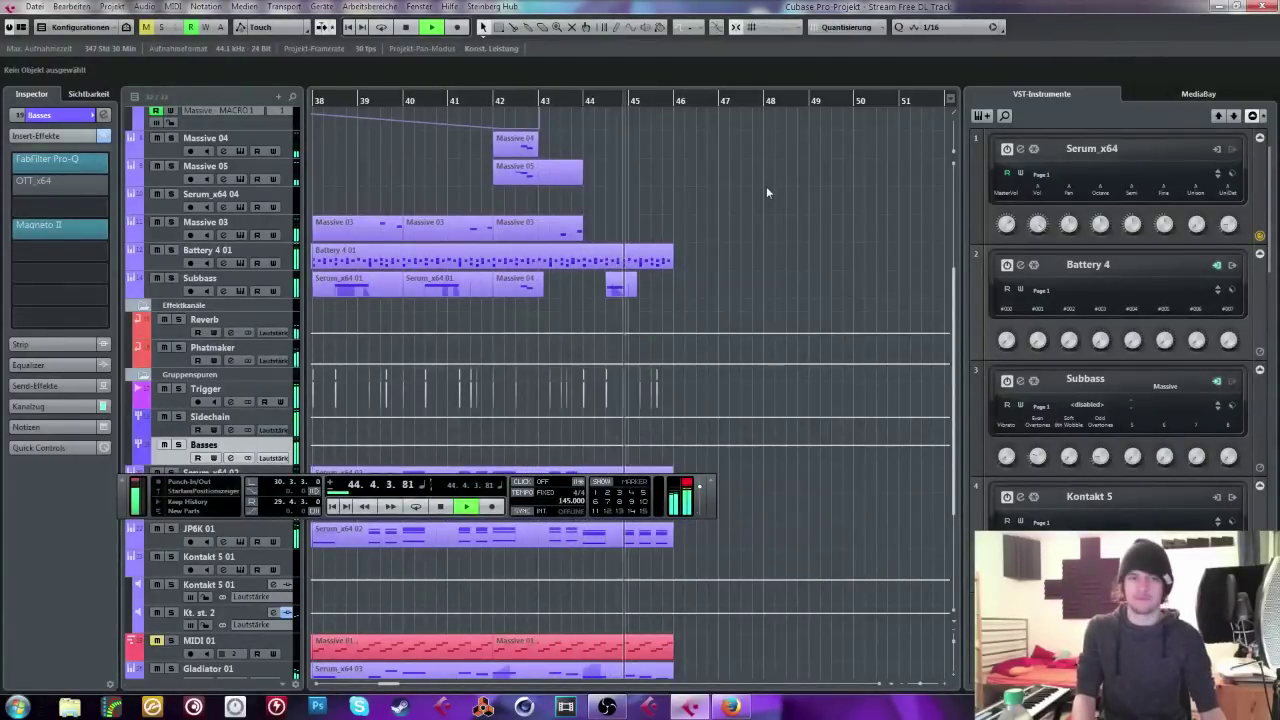
Step: Stop playback, return to just before bar 30 and set the fixed project tempo to 150 BPM
{"action": "key", "text": "space"}
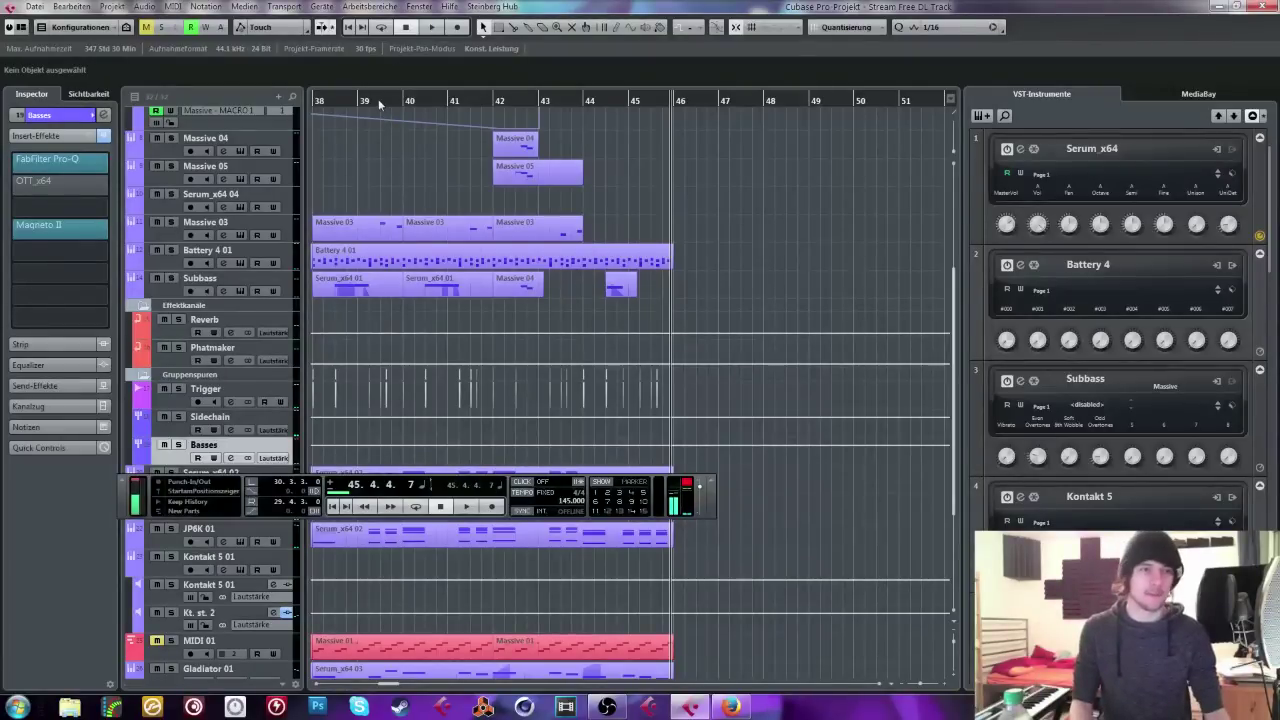
{"action": "left_click_drag", "start_coordinate": [380, 101], "coordinate": [424, 82]}
{"action": "scroll", "coordinate": [597, 163], "scroll_direction": "up", "scroll_amount": 5}
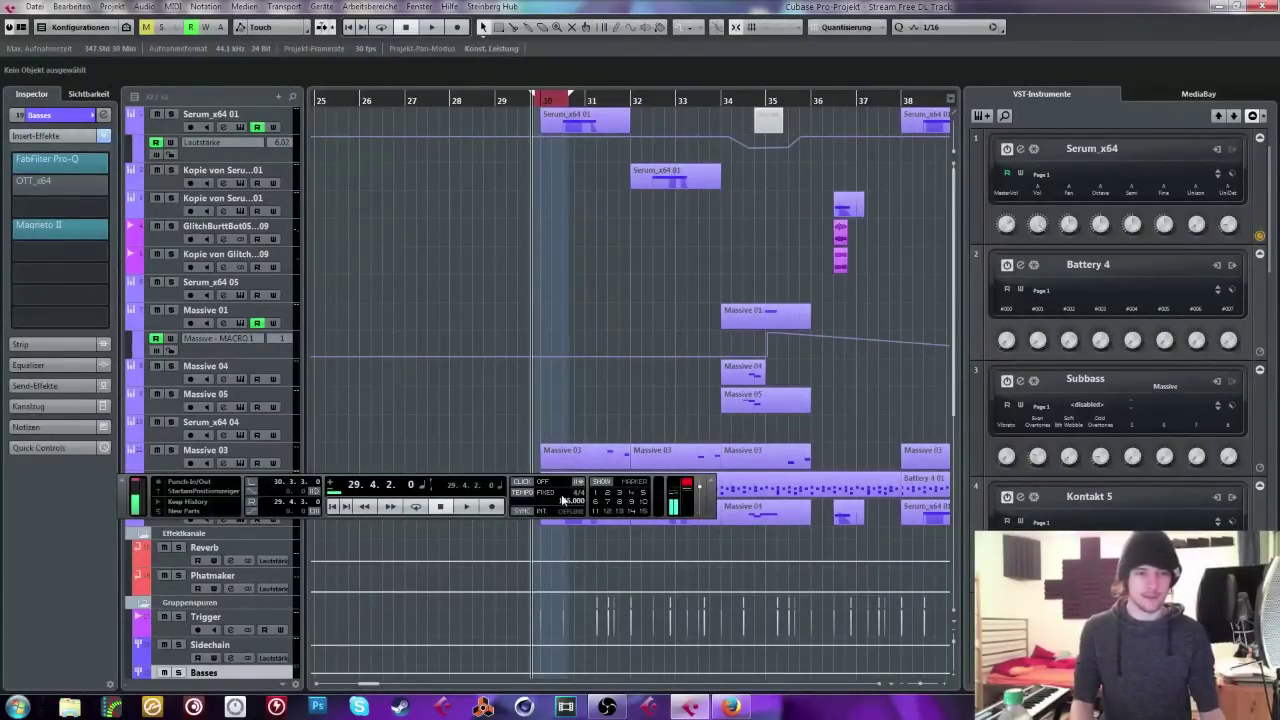
{"action": "key", "text": "space"}
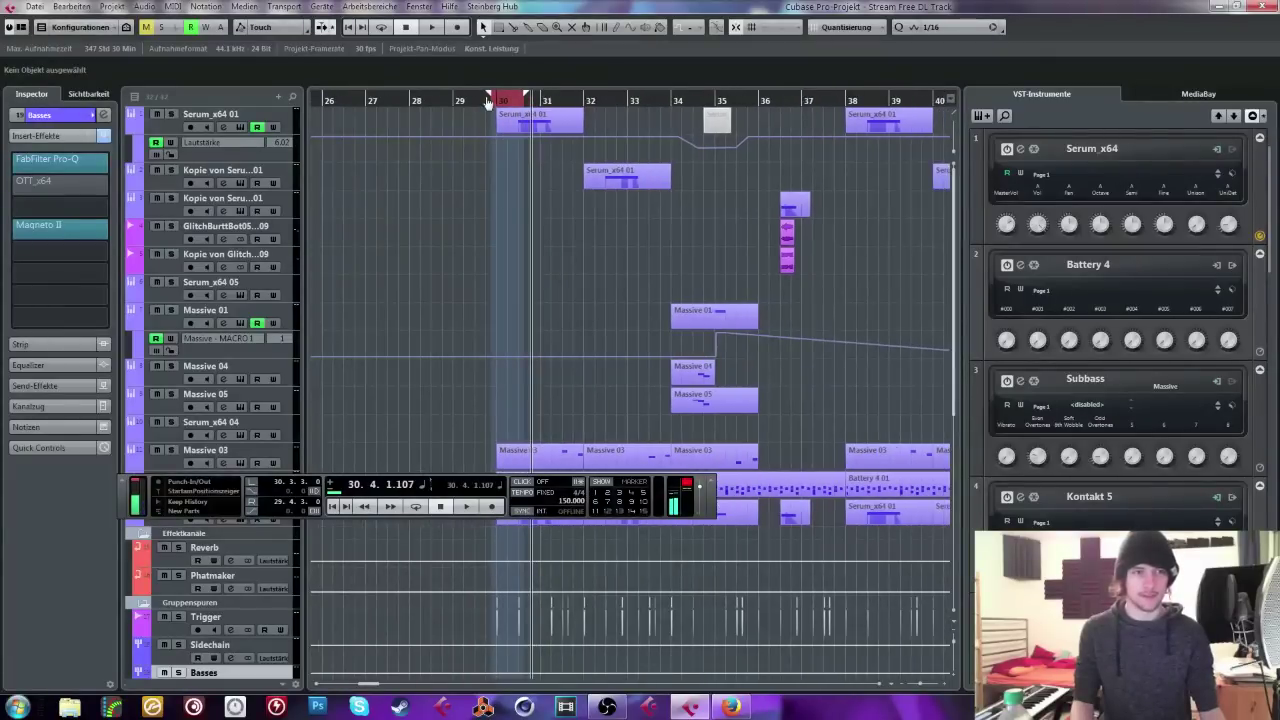
Step: Audition the drop at 150 BPM from bar 29.3 to the end of bar 35 and stop playback
{"action": "left_click", "coordinate": [487, 103]}
{"action": "key", "text": "space"}
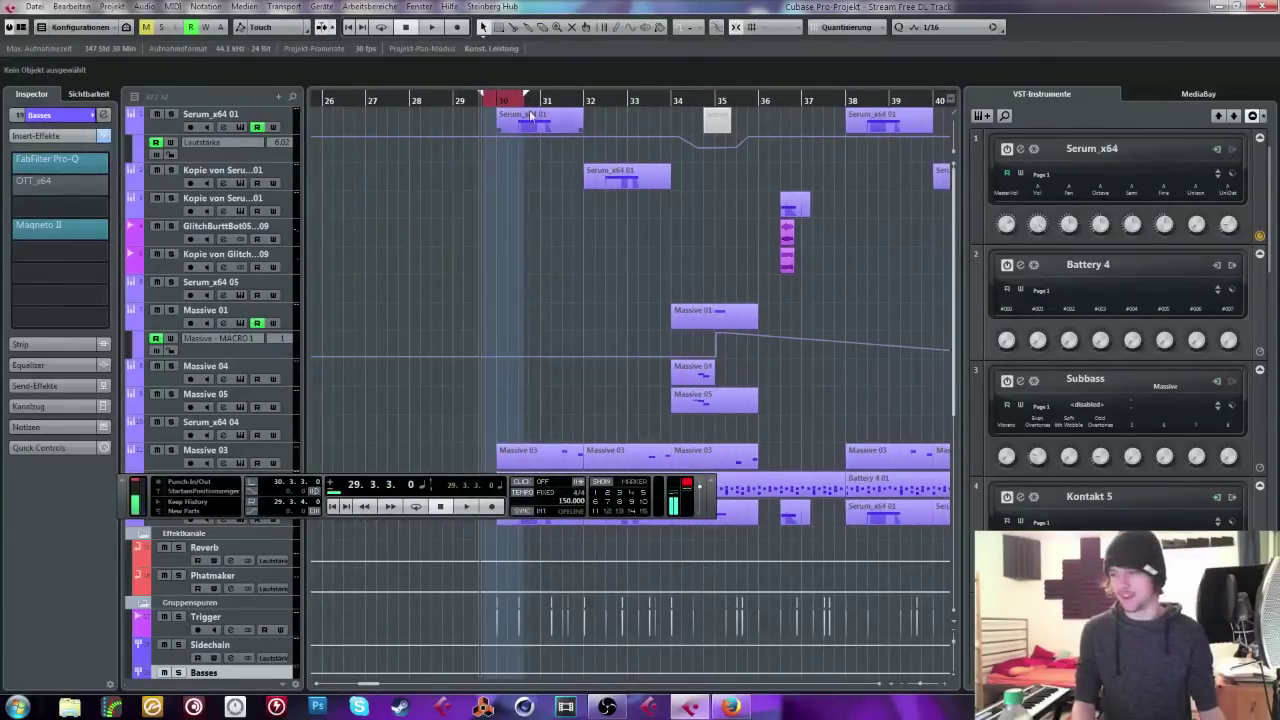
{"action": "key", "text": "space"}
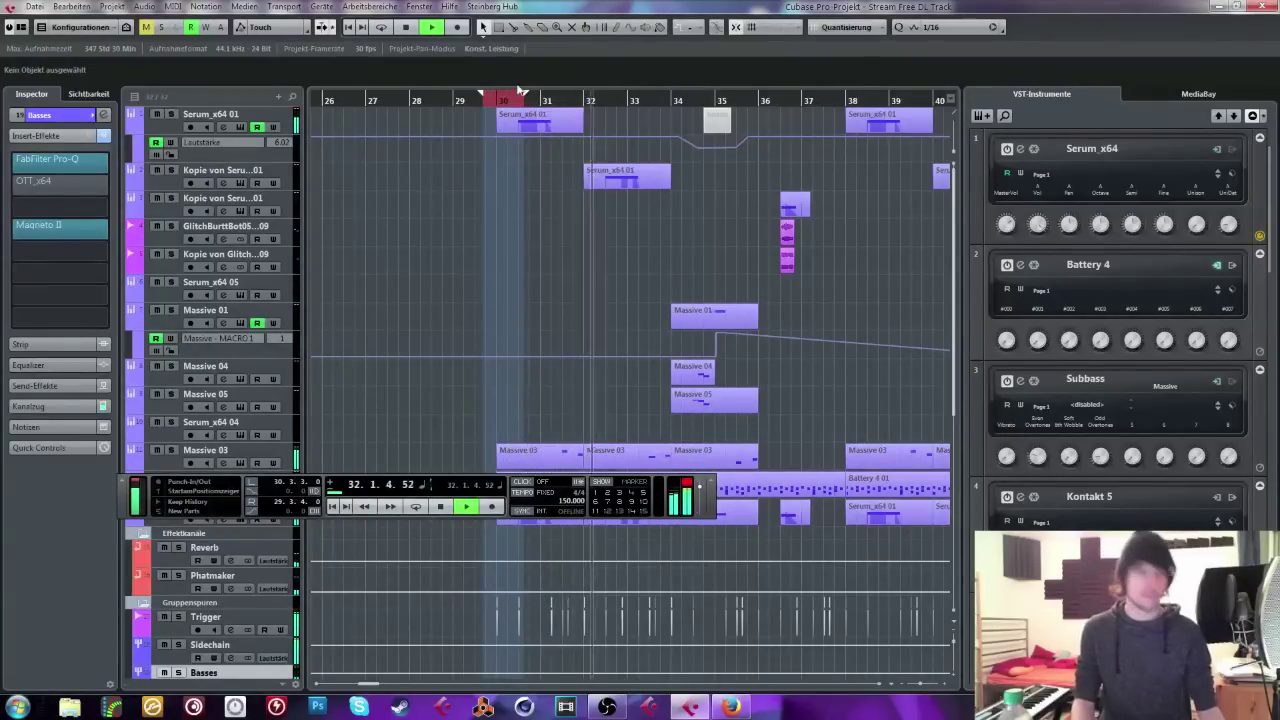
{"action": "left_click", "coordinate": [485, 103]}
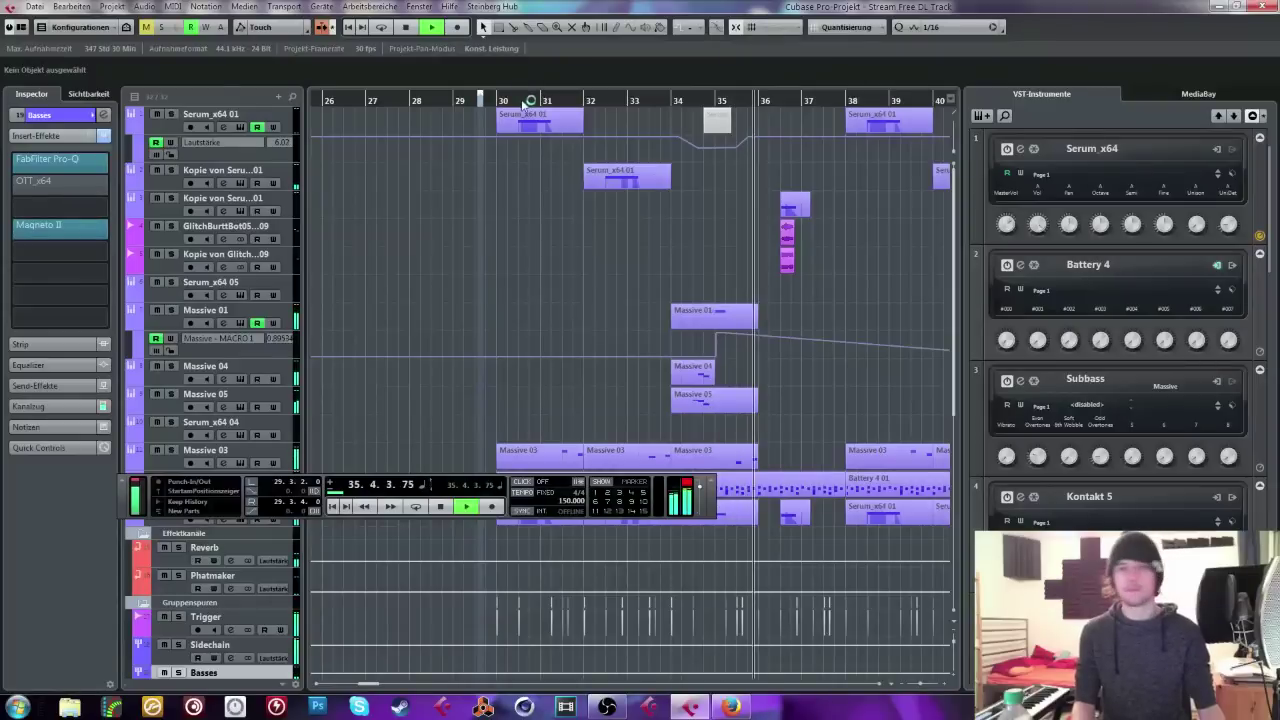
{"action": "key", "text": "space"}
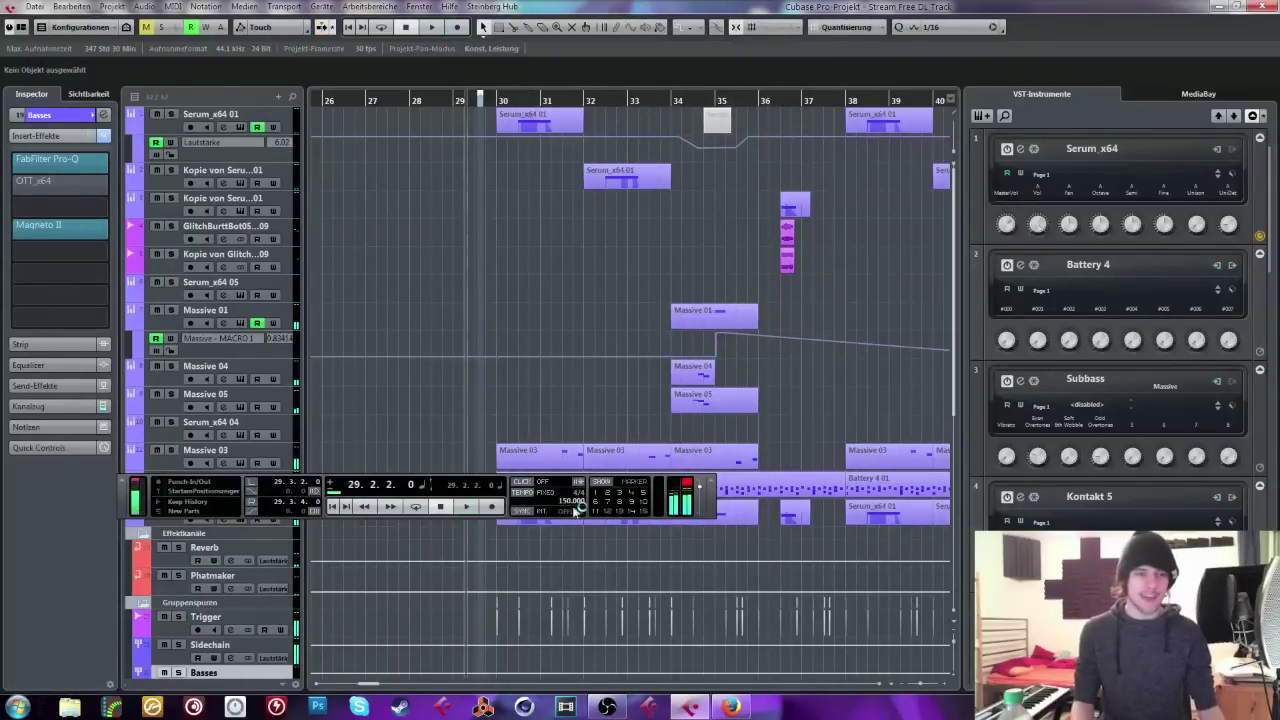
Step: Set the fixed project tempo to 170 BPM
{"action": "scroll", "coordinate": [577, 505], "scroll_direction": "up", "scroll_amount": 14}
{"action": "key", "text": "space"}
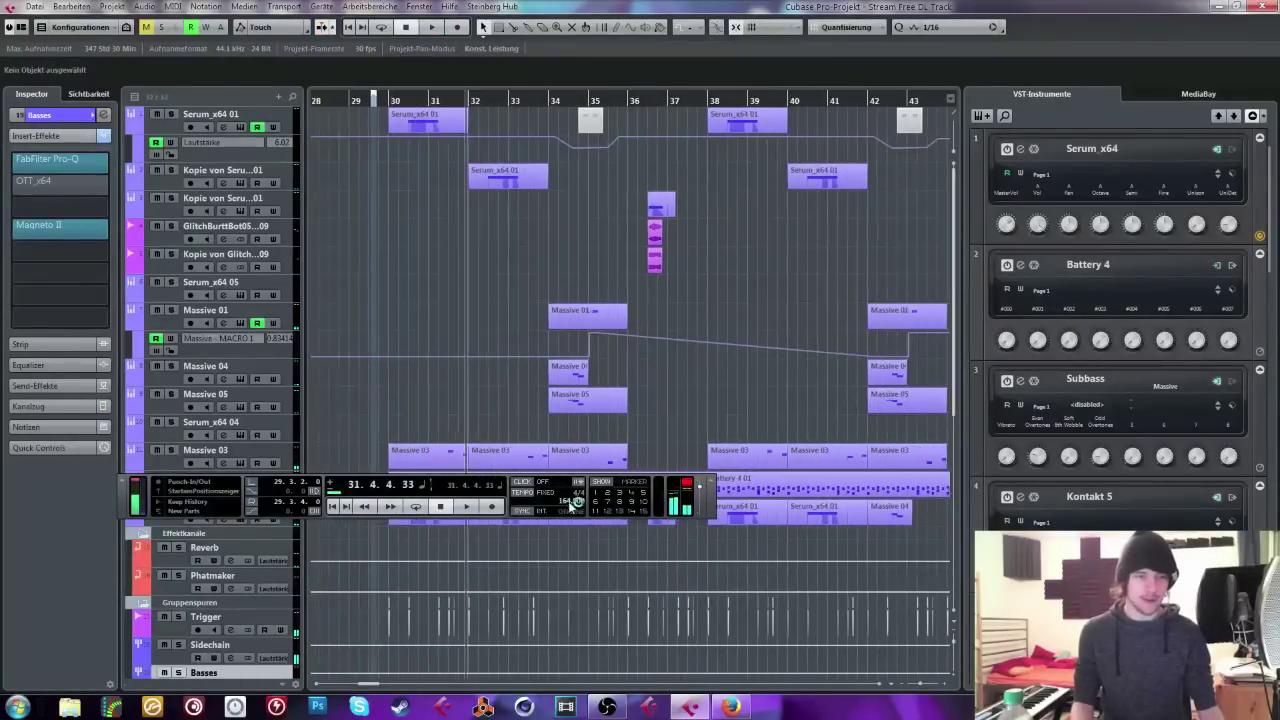
{"action": "scroll", "coordinate": [573, 505], "scroll_direction": "up", "scroll_amount": 7}
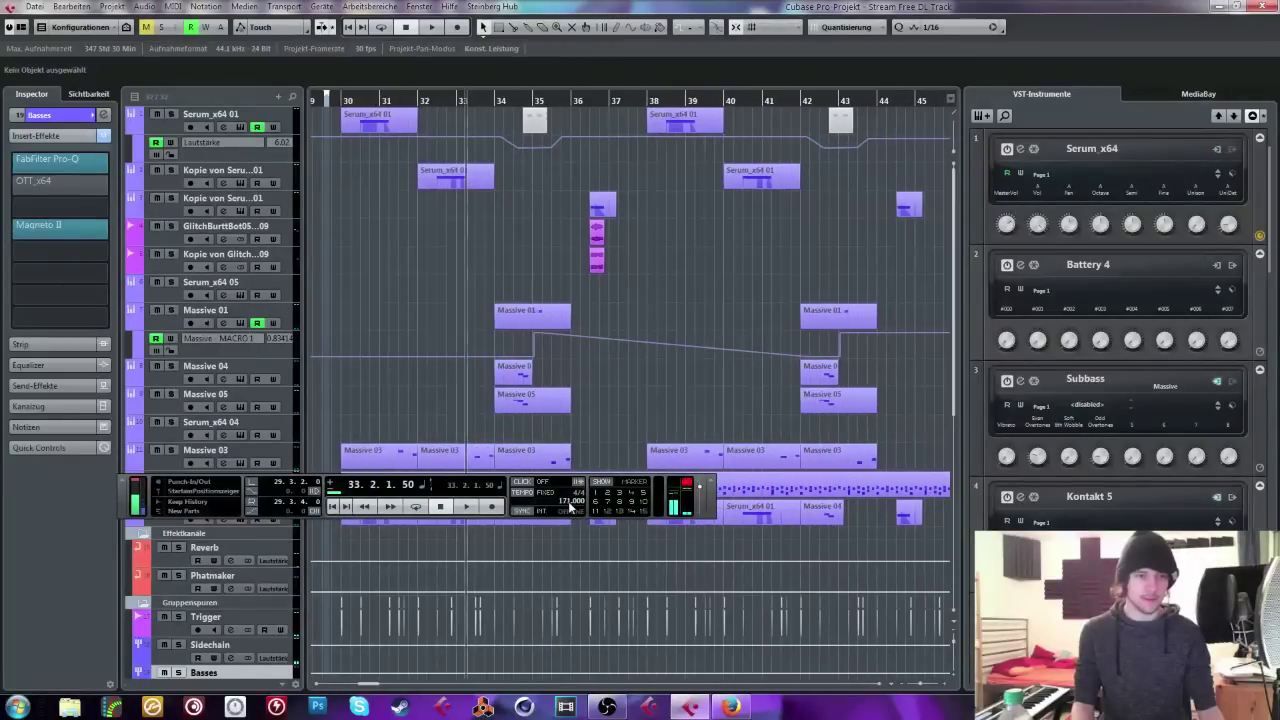
{"action": "scroll", "coordinate": [573, 505], "scroll_direction": "down", "scroll_amount": 1}
Step: Audition the drop at 170 BPM from just before bar 30 to bar 34 and stop playback
{"action": "left_click", "coordinate": [344, 100]}
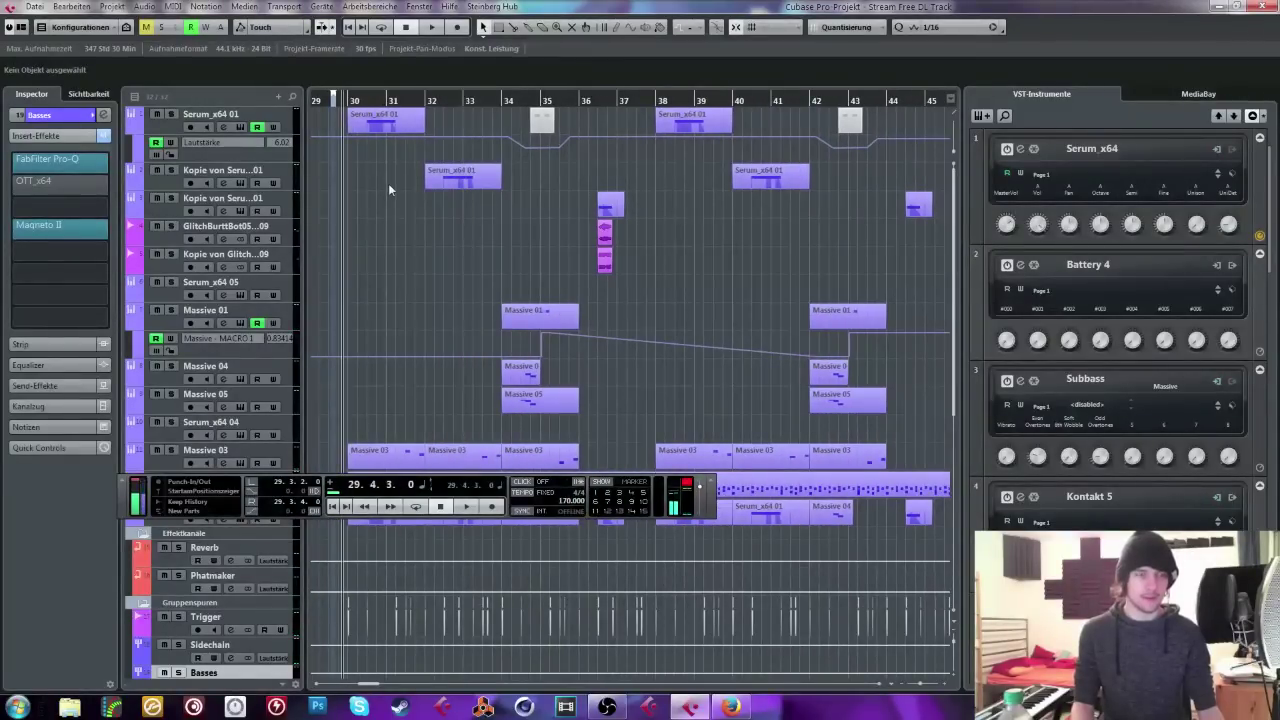
{"action": "scroll", "coordinate": [400, 214], "scroll_direction": "down", "scroll_amount": 3}
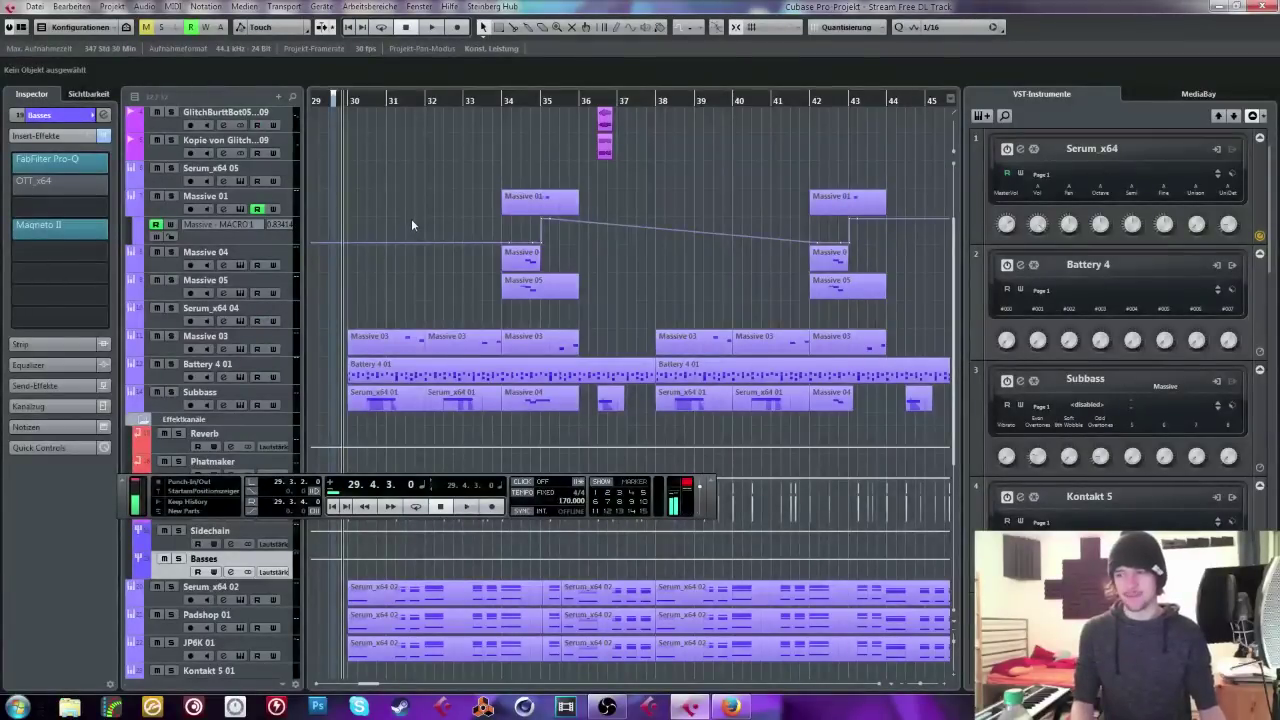
{"action": "key", "text": "space"}
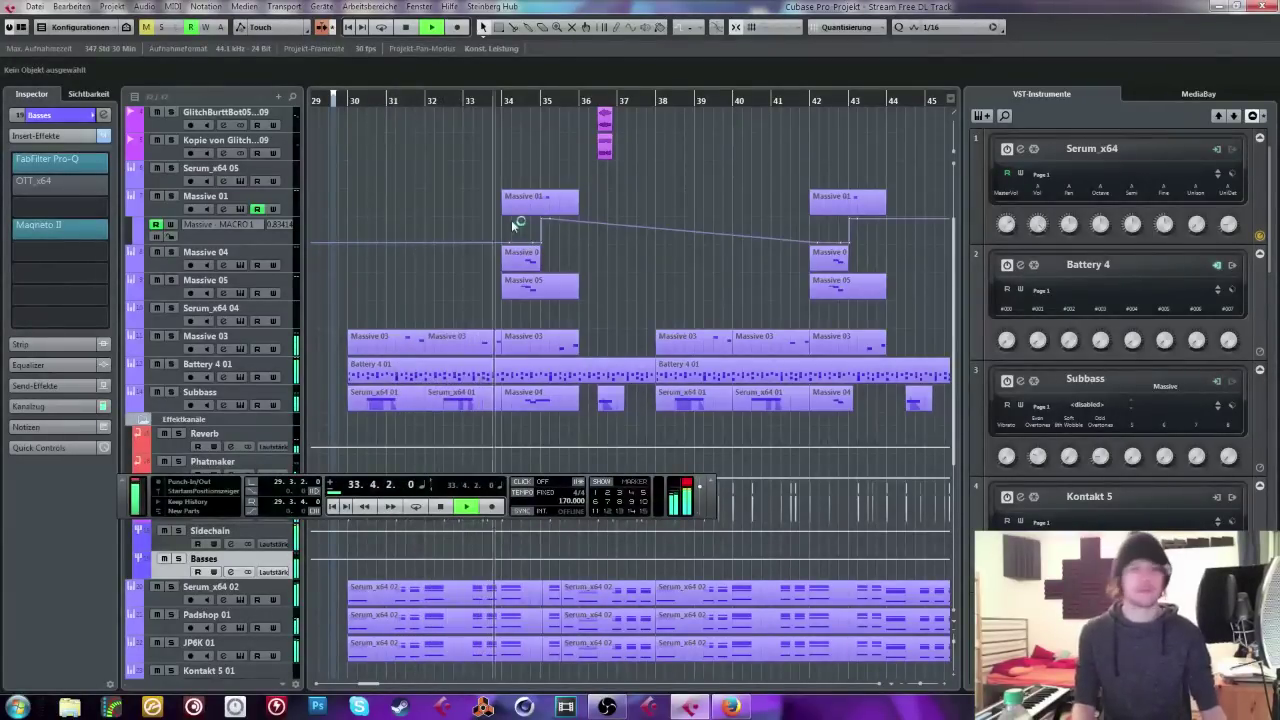
{"action": "key", "text": "space"}
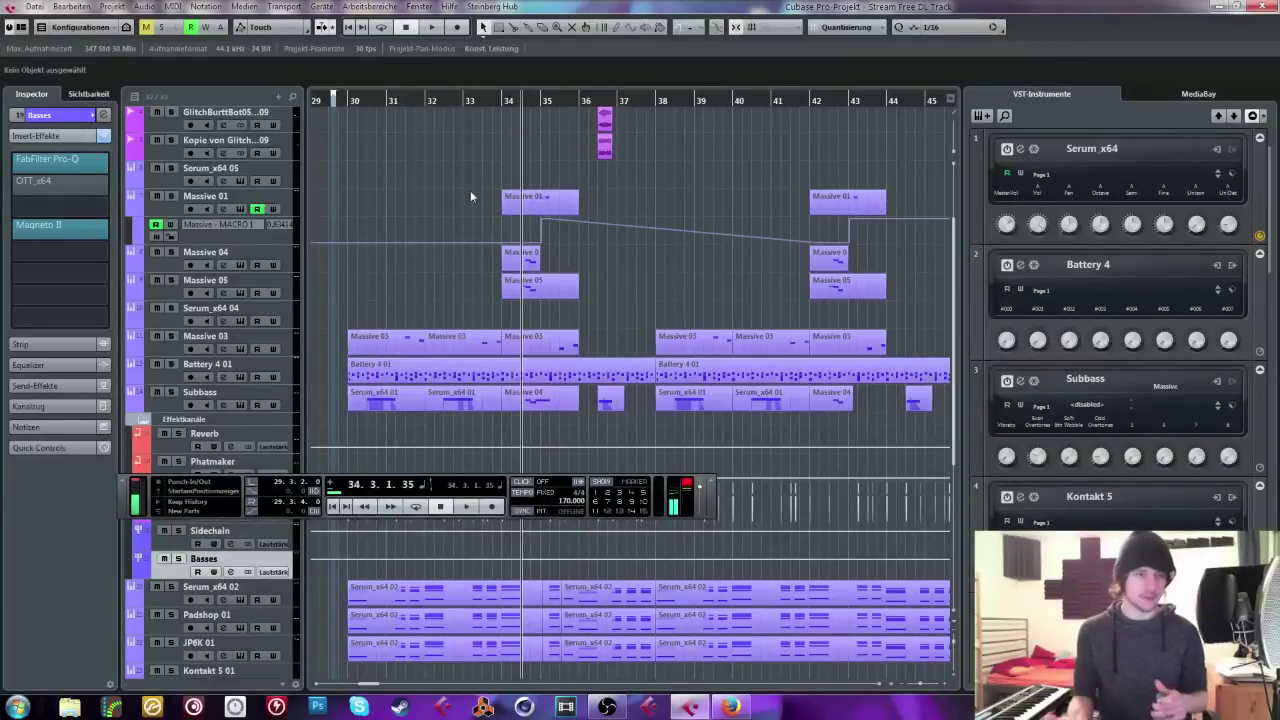
Step: Set the fixed project tempo to 280 BPM and audition the drop at that speed up to bar 39
{"action": "scroll", "coordinate": [470, 190], "scroll_direction": "up", "scroll_amount": 3}
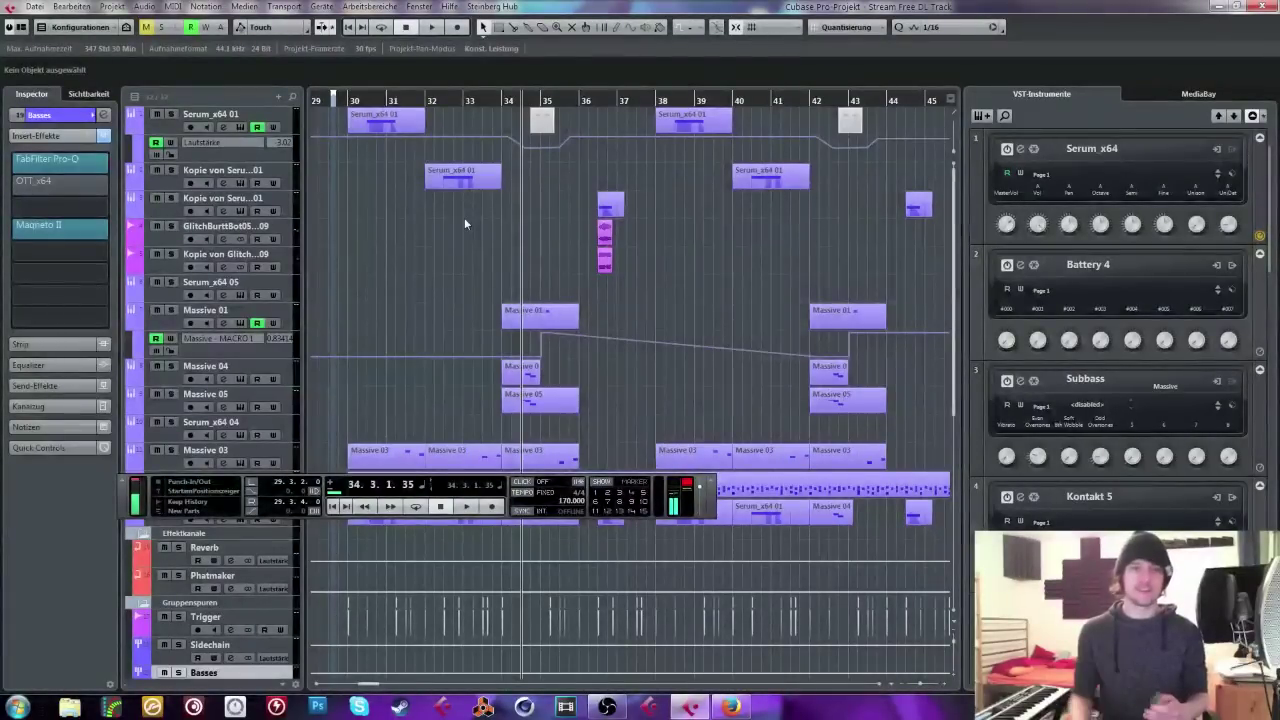
{"action": "left_click_drag", "start_coordinate": [351, 102], "coordinate": [351, 105]}
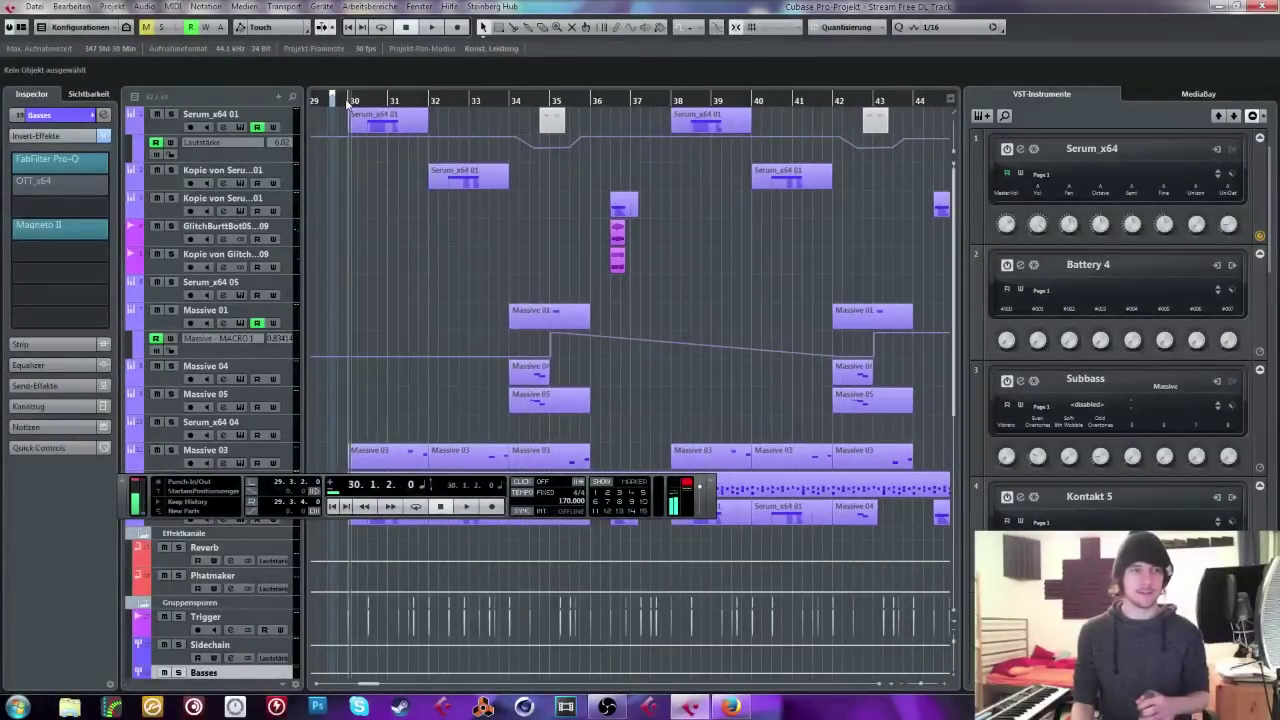
{"action": "left_click", "coordinate": [347, 103]}
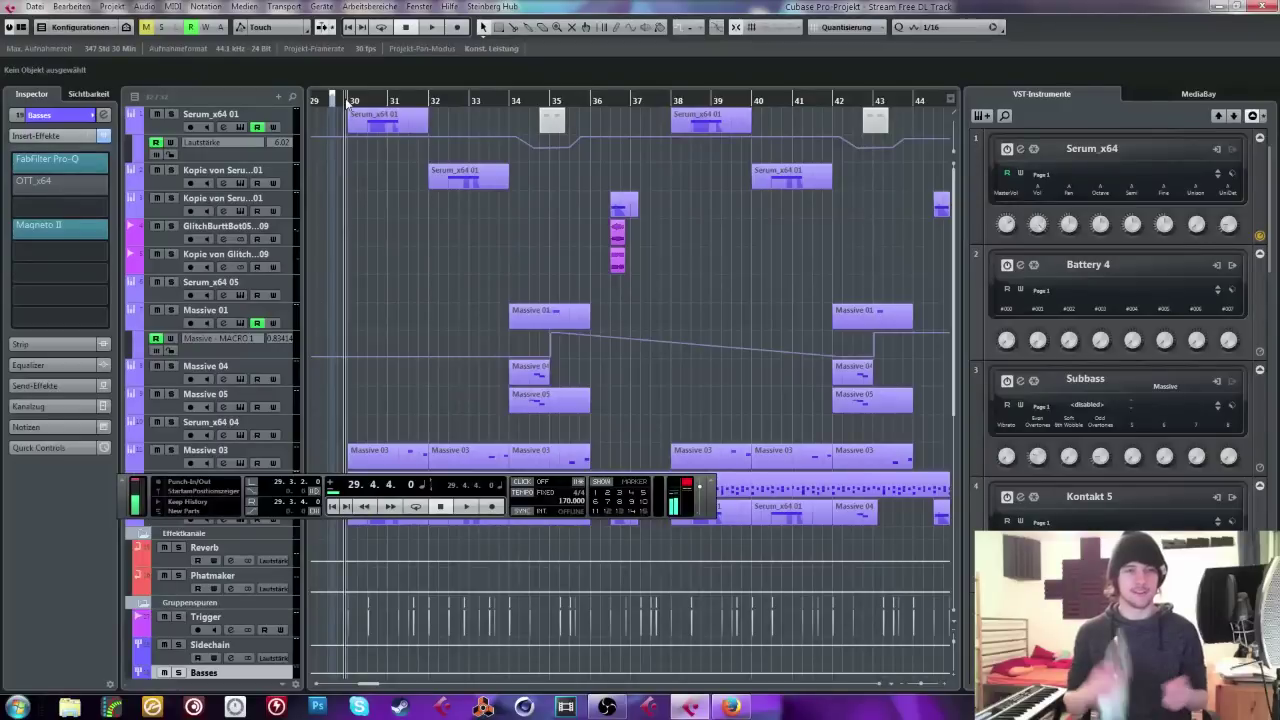
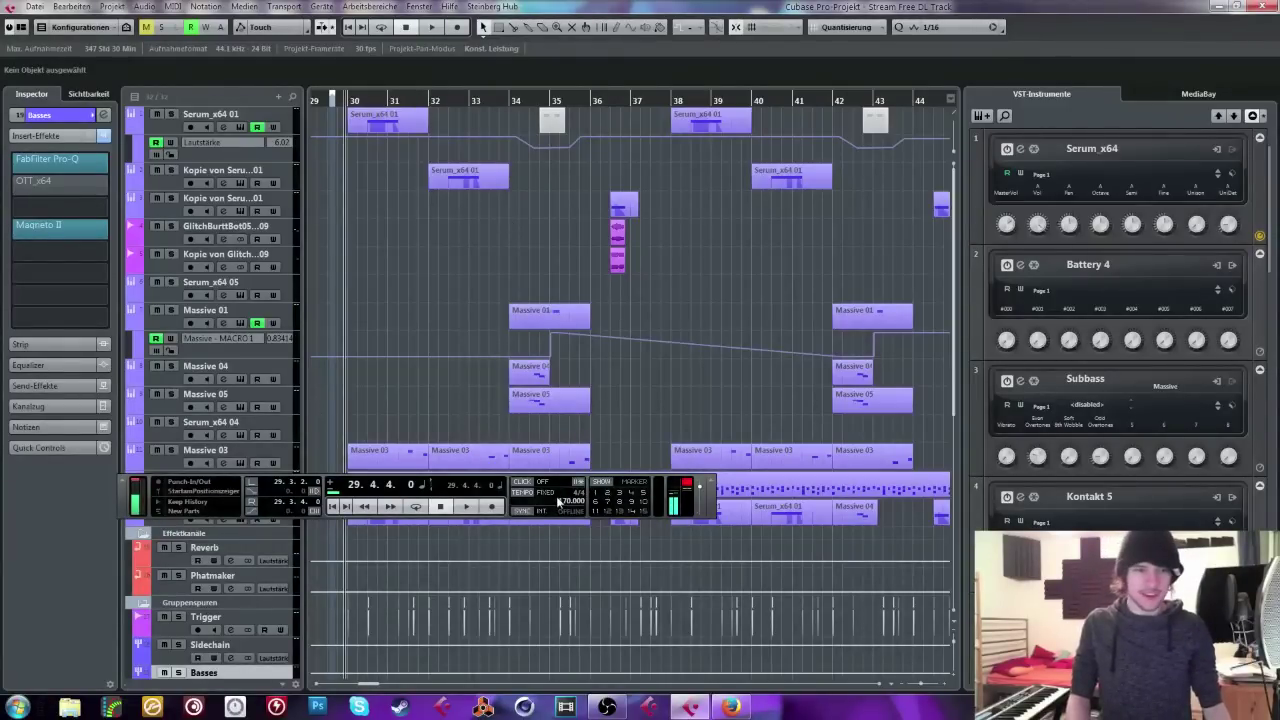
{"action": "left_click_drag", "start_coordinate": [558, 502], "coordinate": [578, 278]}
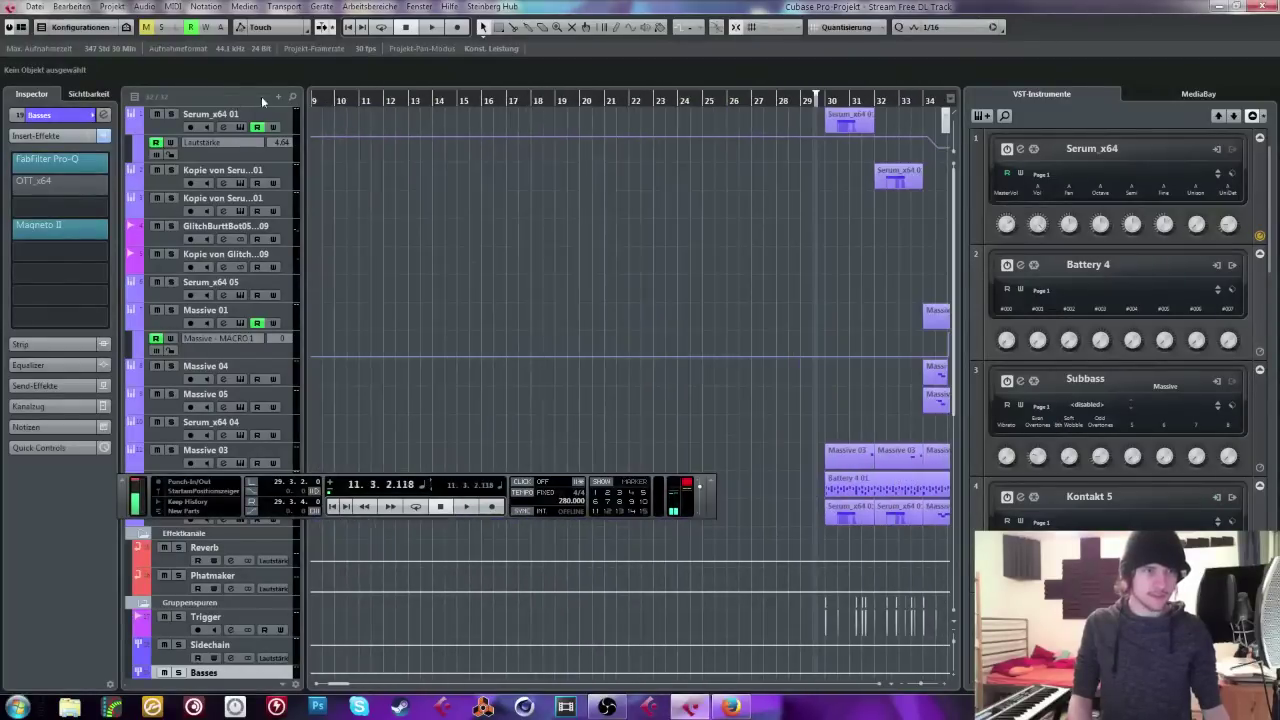
{"action": "key", "text": "space"}
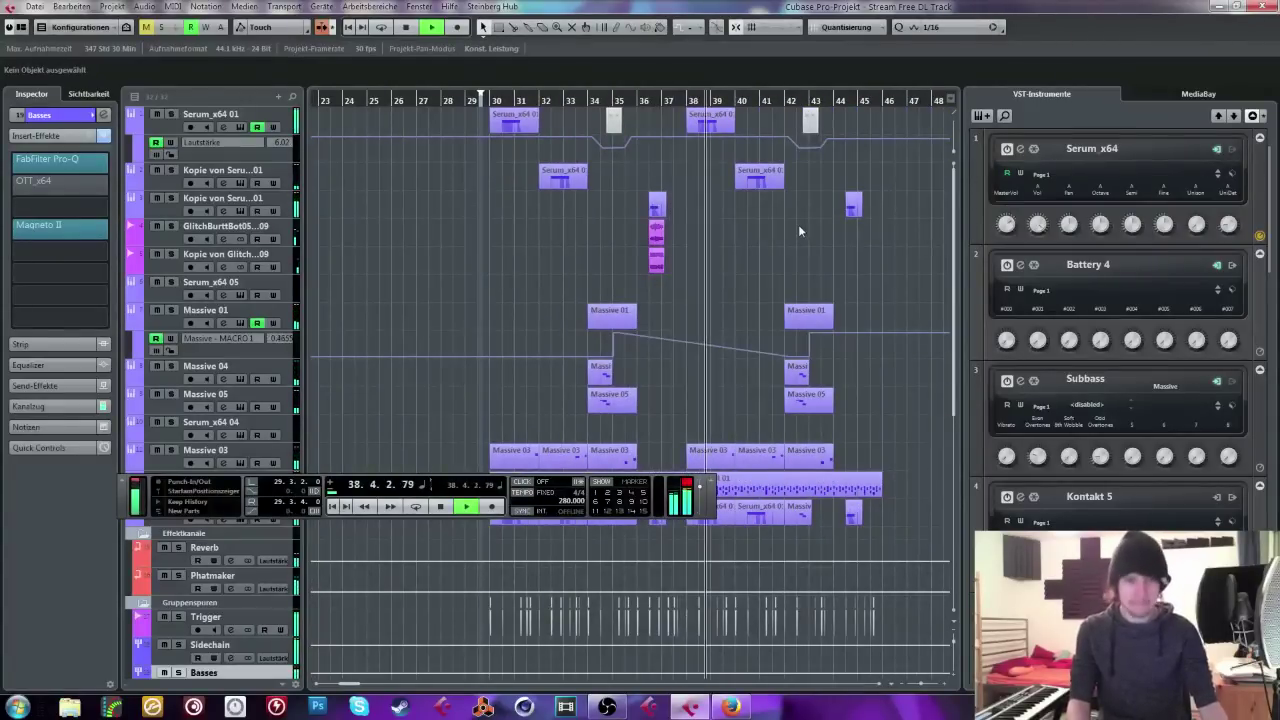
{"action": "key", "text": "space"}
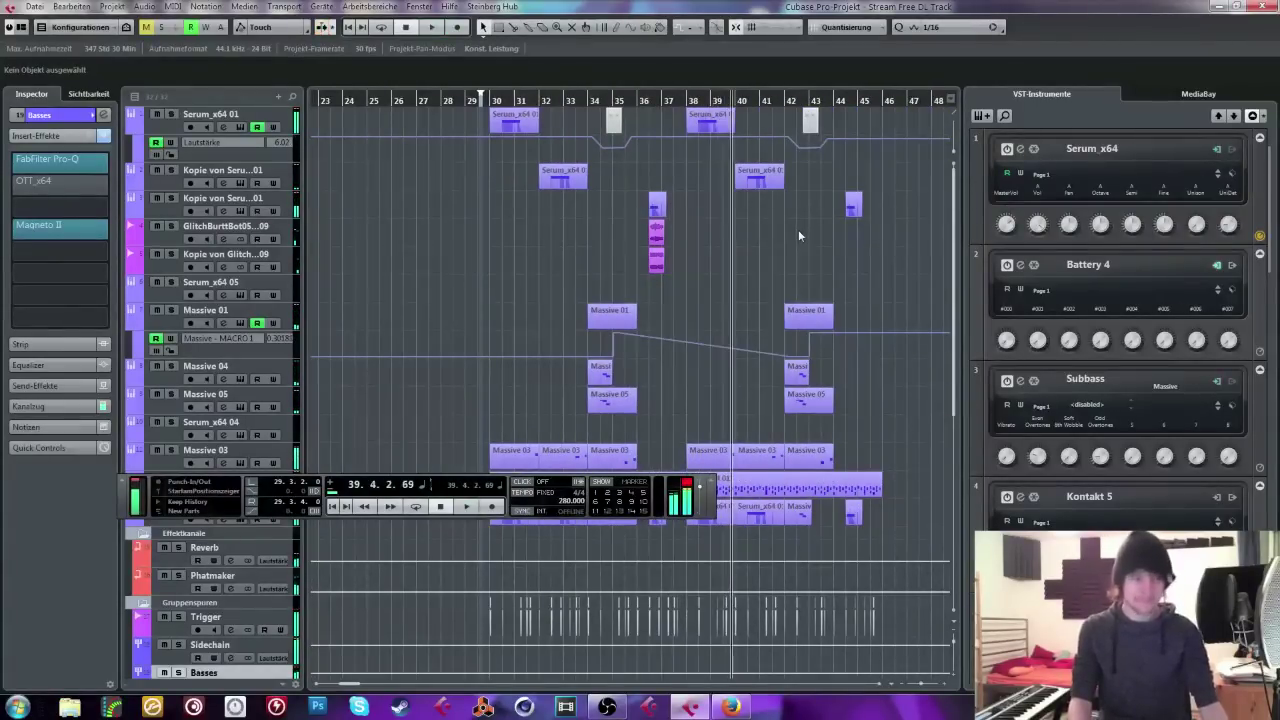
Step: Lower the fixed project tempo to 210 BPM and audition the drop up to bar 40
{"action": "left_click", "coordinate": [458, 101]}
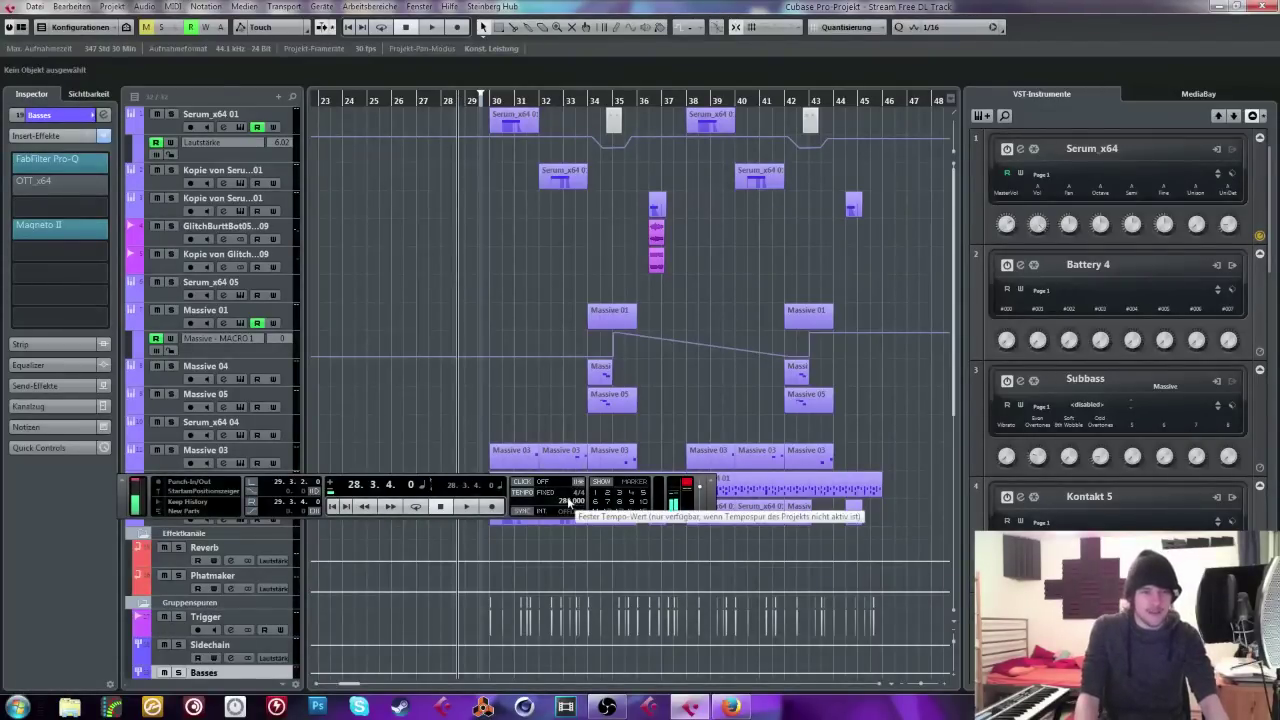
{"action": "scroll", "coordinate": [572, 501], "scroll_direction": "down", "scroll_amount": 15}
{"action": "scroll", "coordinate": [566, 503], "scroll_direction": "down", "scroll_amount": 20}
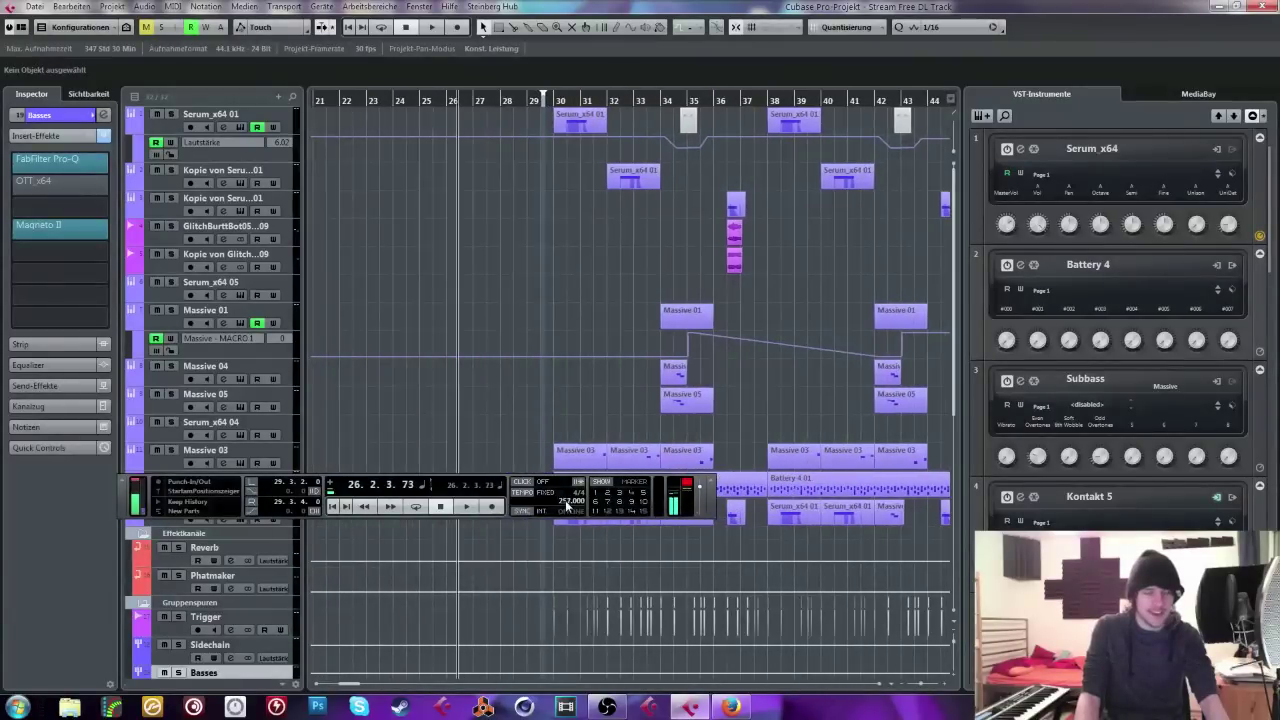
{"action": "scroll", "coordinate": [566, 505], "scroll_direction": "up", "scroll_amount": 20}
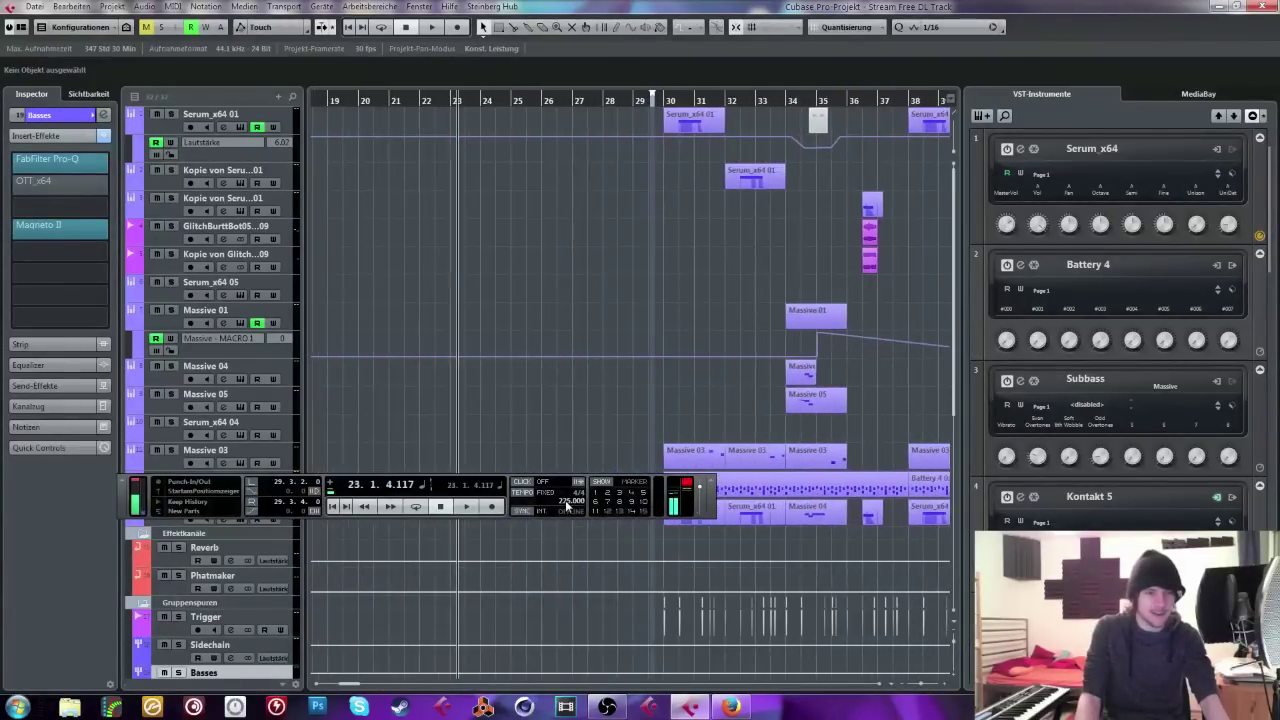
{"action": "left_click", "coordinate": [626, 100]}
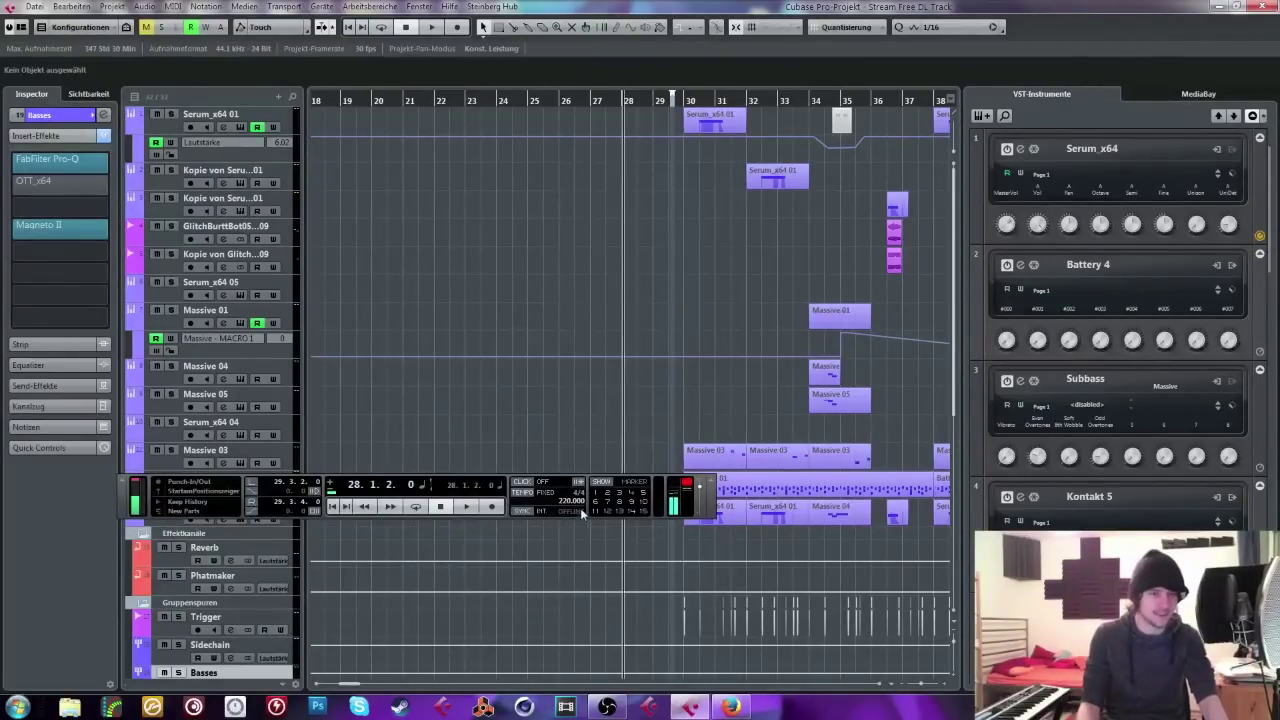
{"action": "scroll", "coordinate": [573, 511], "scroll_direction": "down", "scroll_amount": 10}
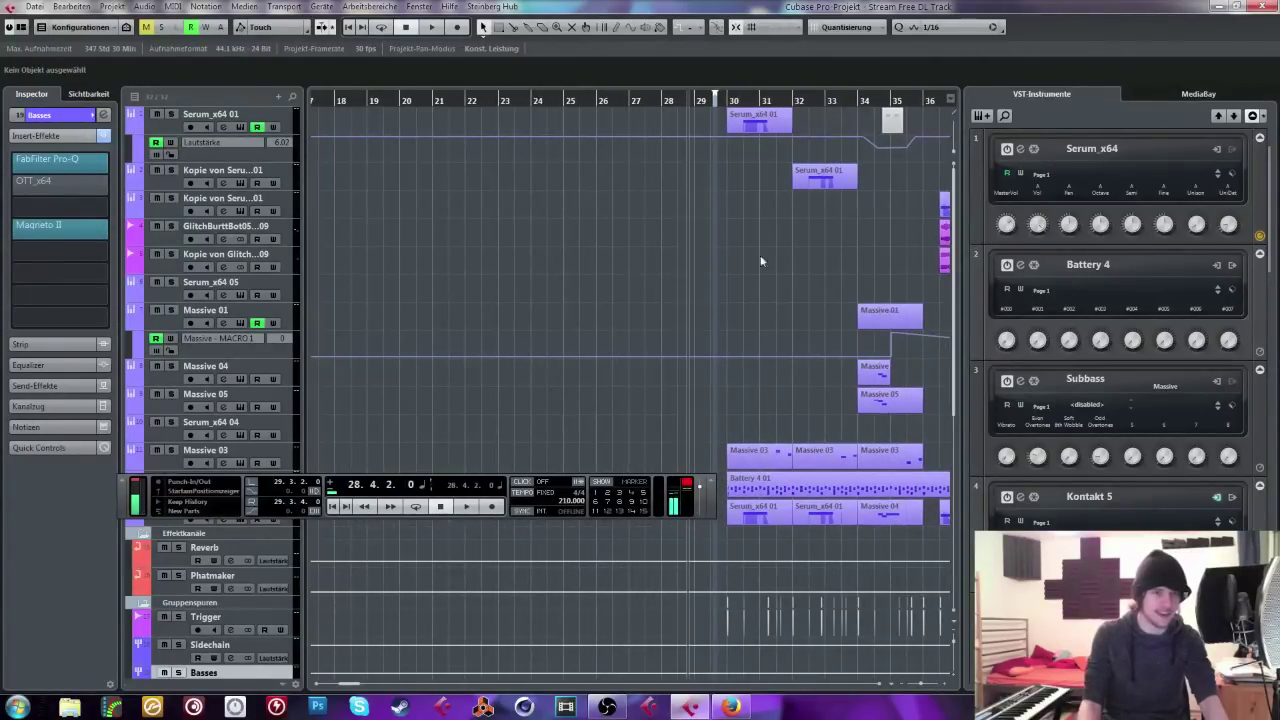
{"action": "left_click_drag", "start_coordinate": [920, 267], "coordinate": [680, 270]}
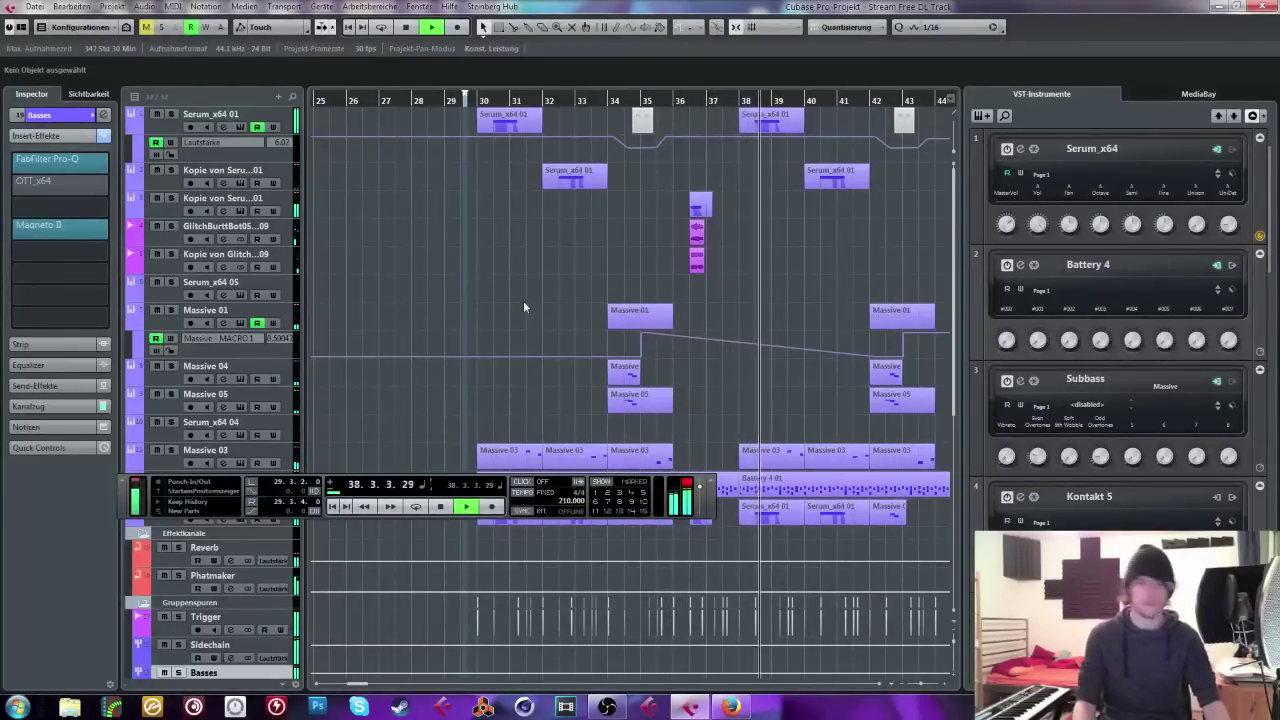
{"action": "key", "text": "space"}
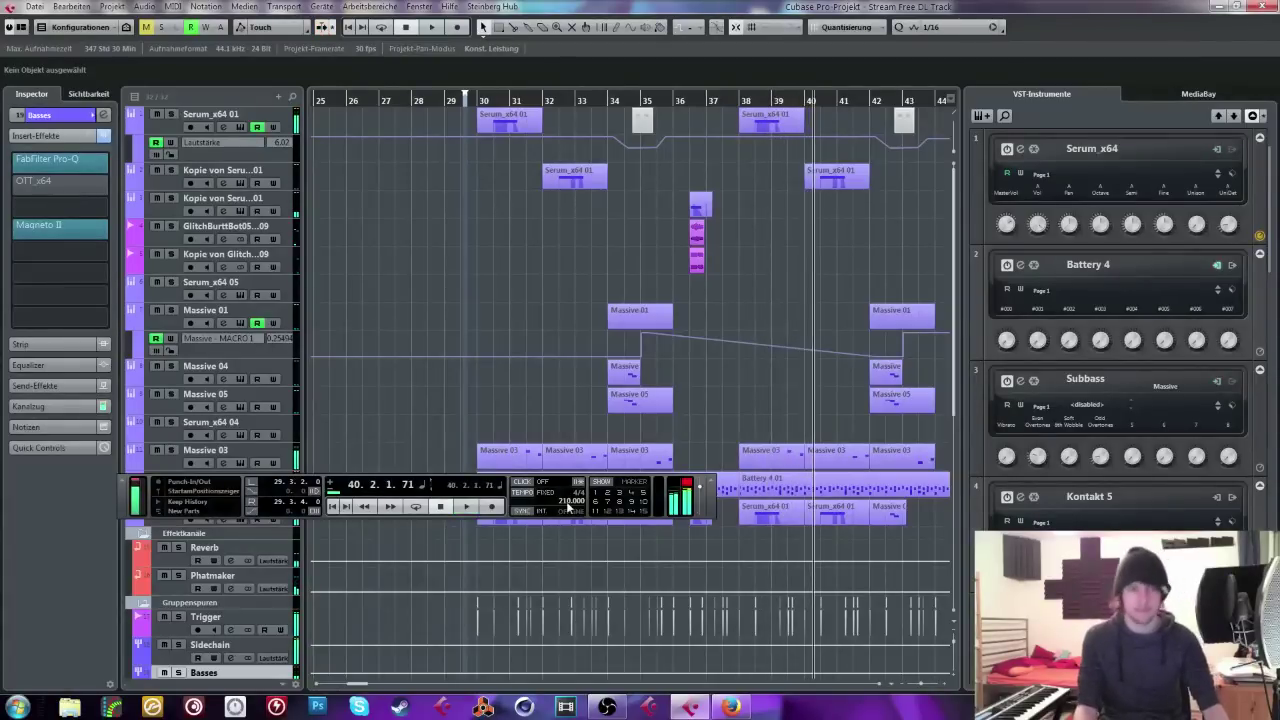
Step: Set the fixed project tempo to 200 BPM, place the cursor at bar 29.3 and move the transport clear of the Battery and Subbass tracks
{"action": "scroll", "coordinate": [568, 505], "scroll_direction": "down", "scroll_amount": 5}
{"action": "scroll", "coordinate": [568, 505], "scroll_direction": "down", "scroll_amount": 5}
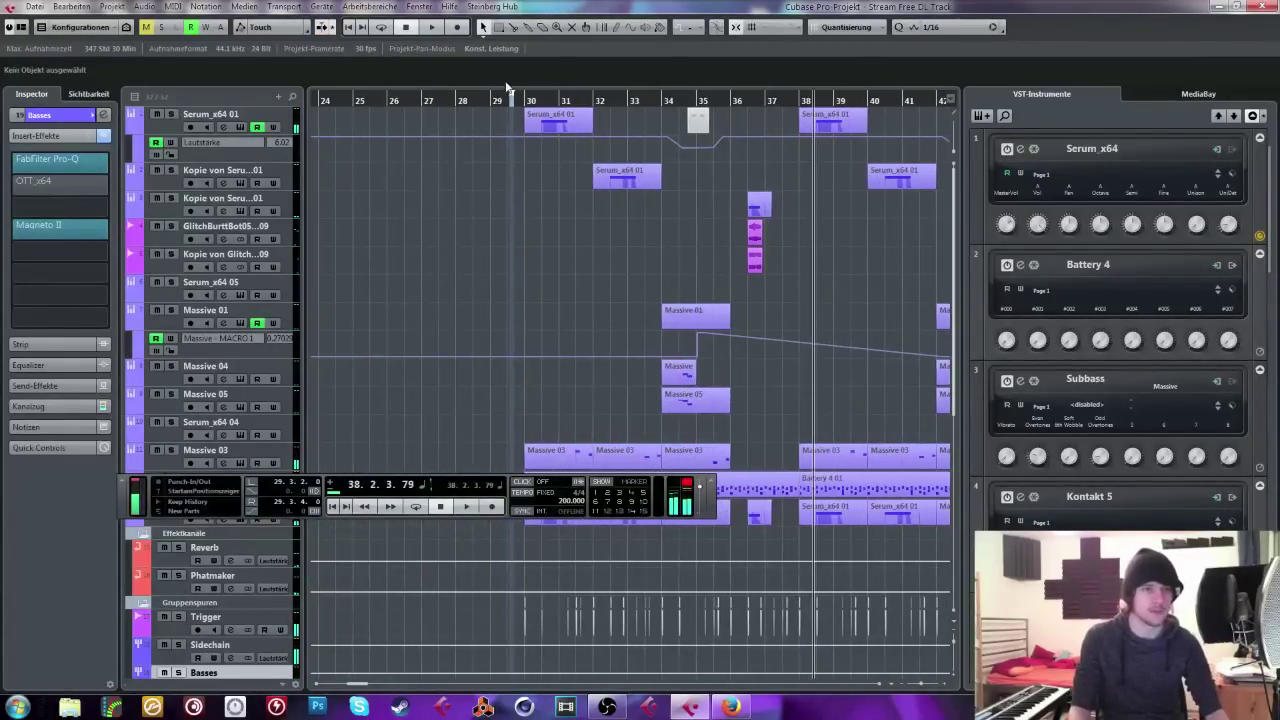
{"action": "left_click", "coordinate": [513, 101]}
{"action": "left_click_drag", "start_coordinate": [705, 497], "coordinate": [697, 179]}
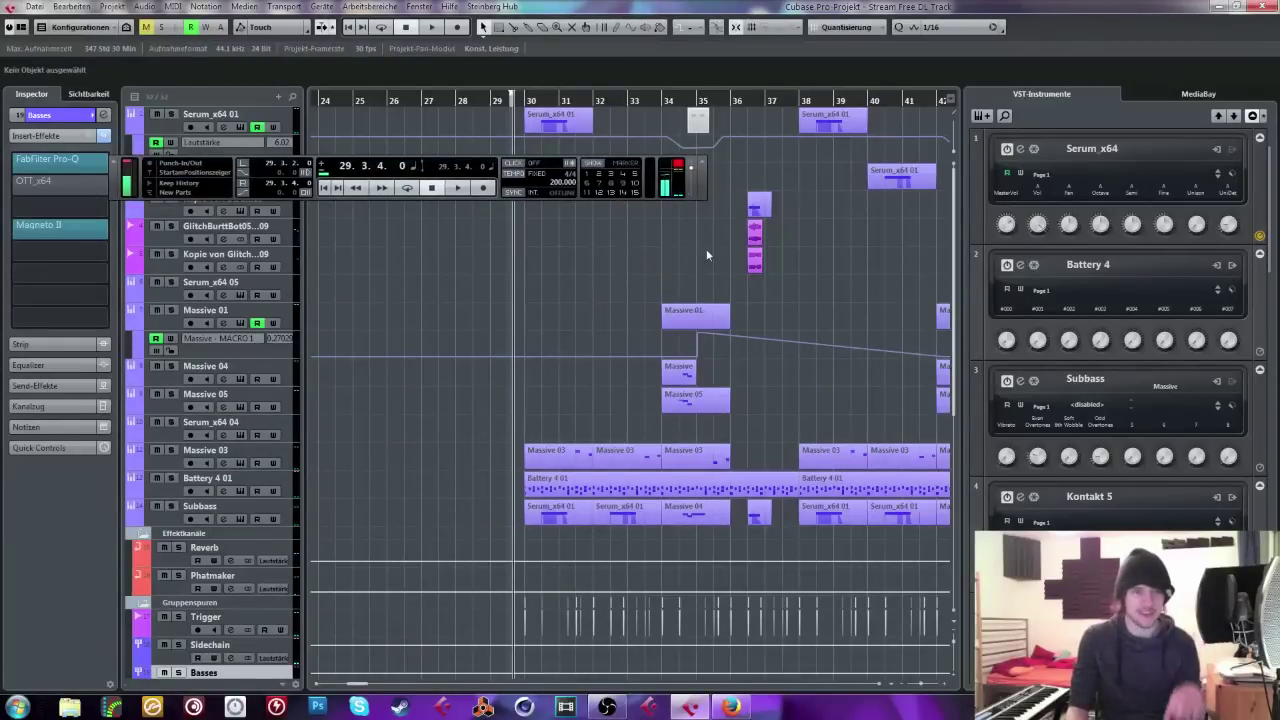
Step: Audition the Gladiator 01 track in solo and in the full mix with its instrument editor open, and close the editor
{"action": "scroll", "coordinate": [706, 254], "scroll_direction": "down", "scroll_amount": 8}
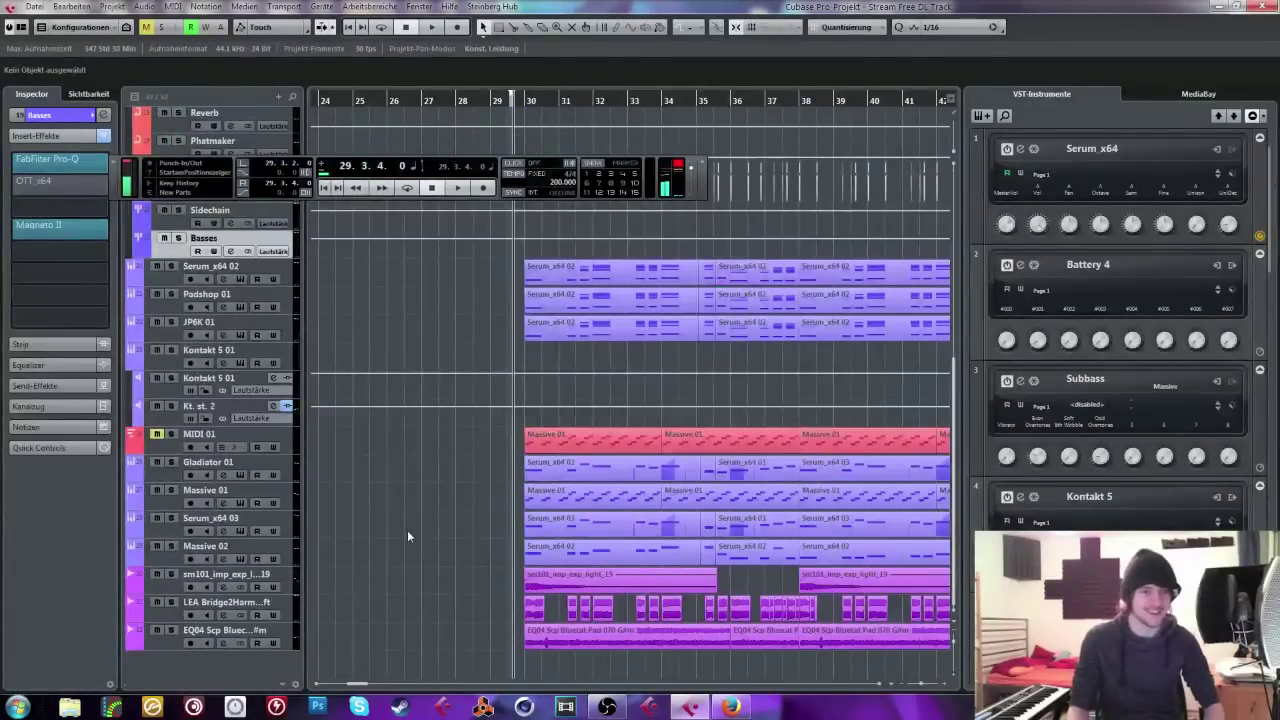
{"action": "left_click", "coordinate": [212, 470]}
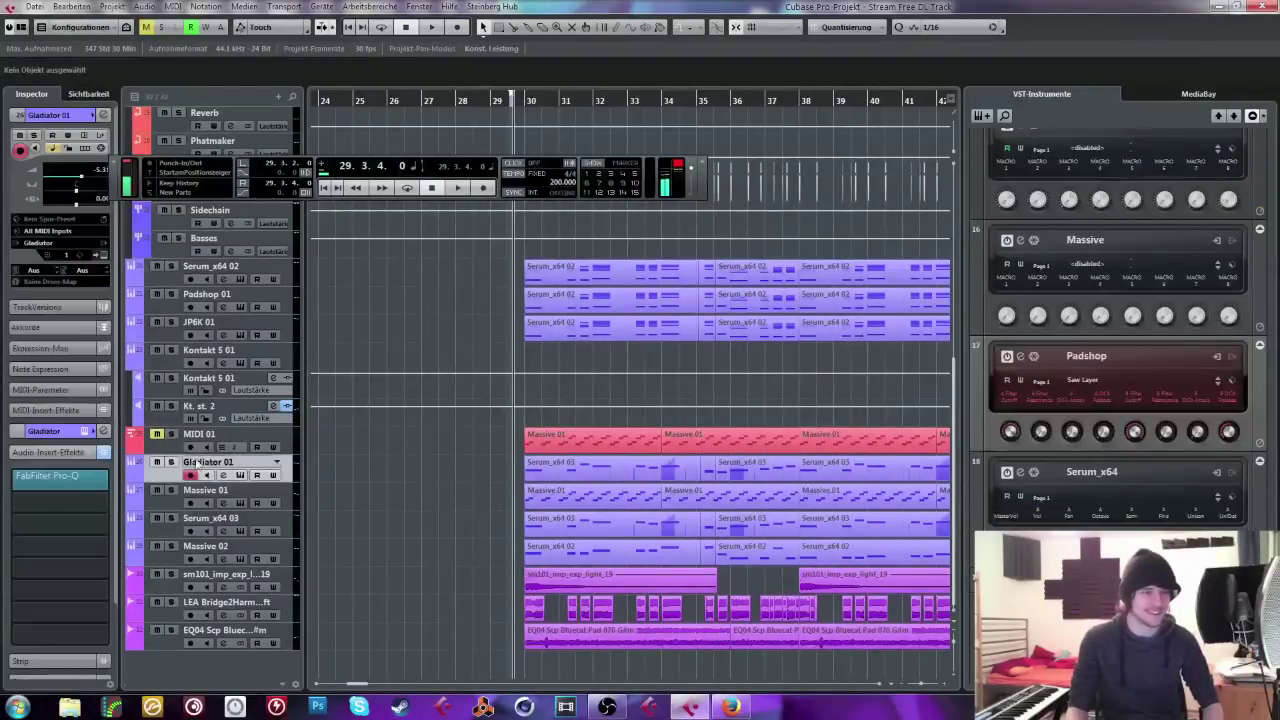
{"action": "key", "text": "space"}
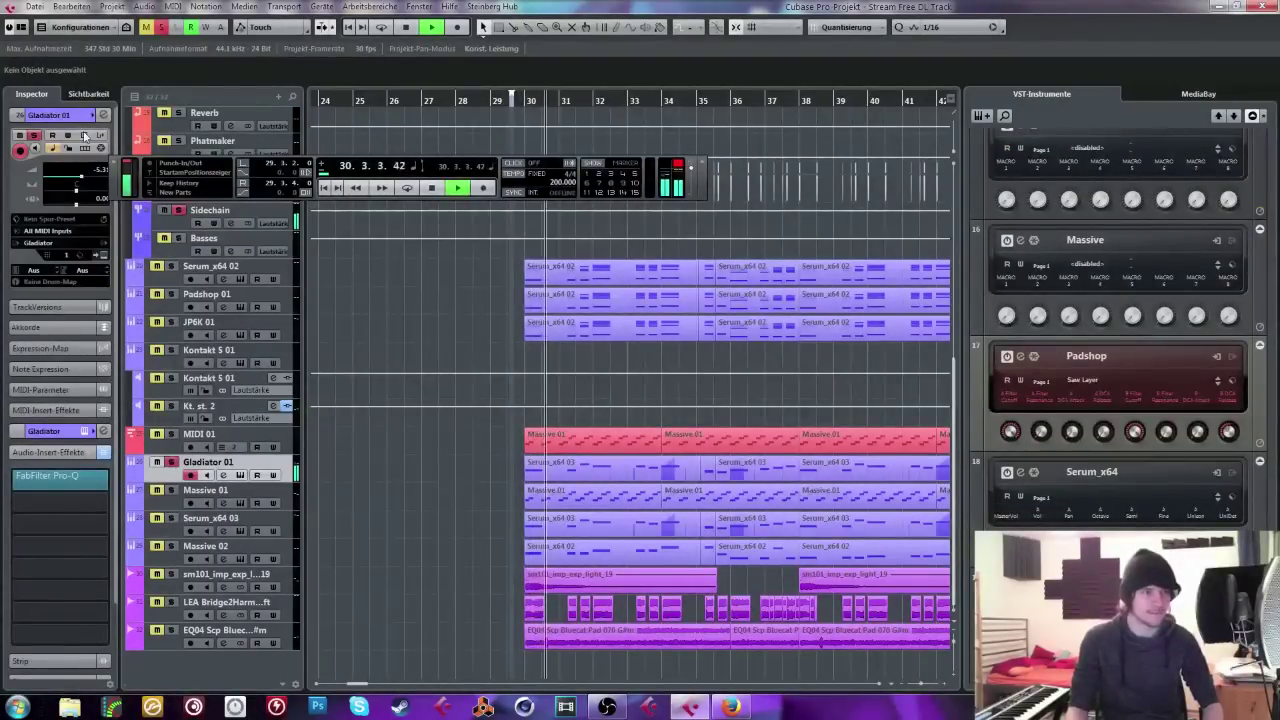
{"action": "left_click", "coordinate": [86, 134]}
{"action": "key", "text": "space"}
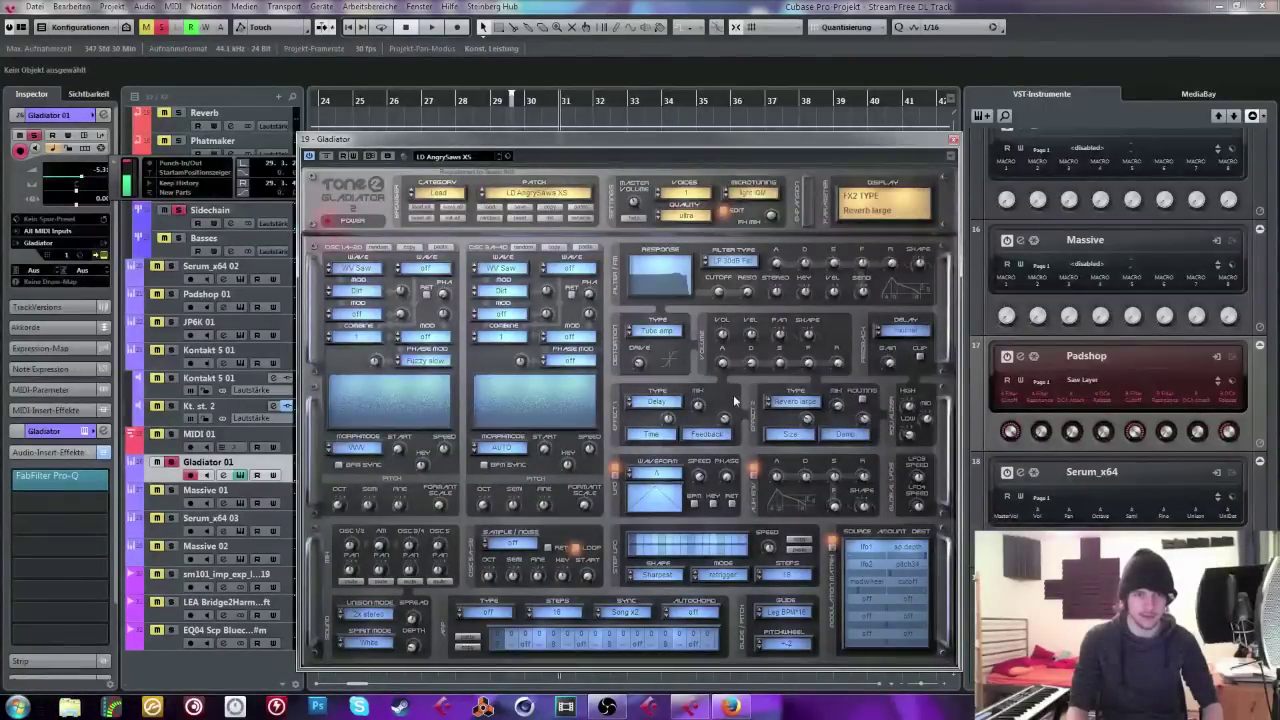
{"action": "key", "text": "space"}
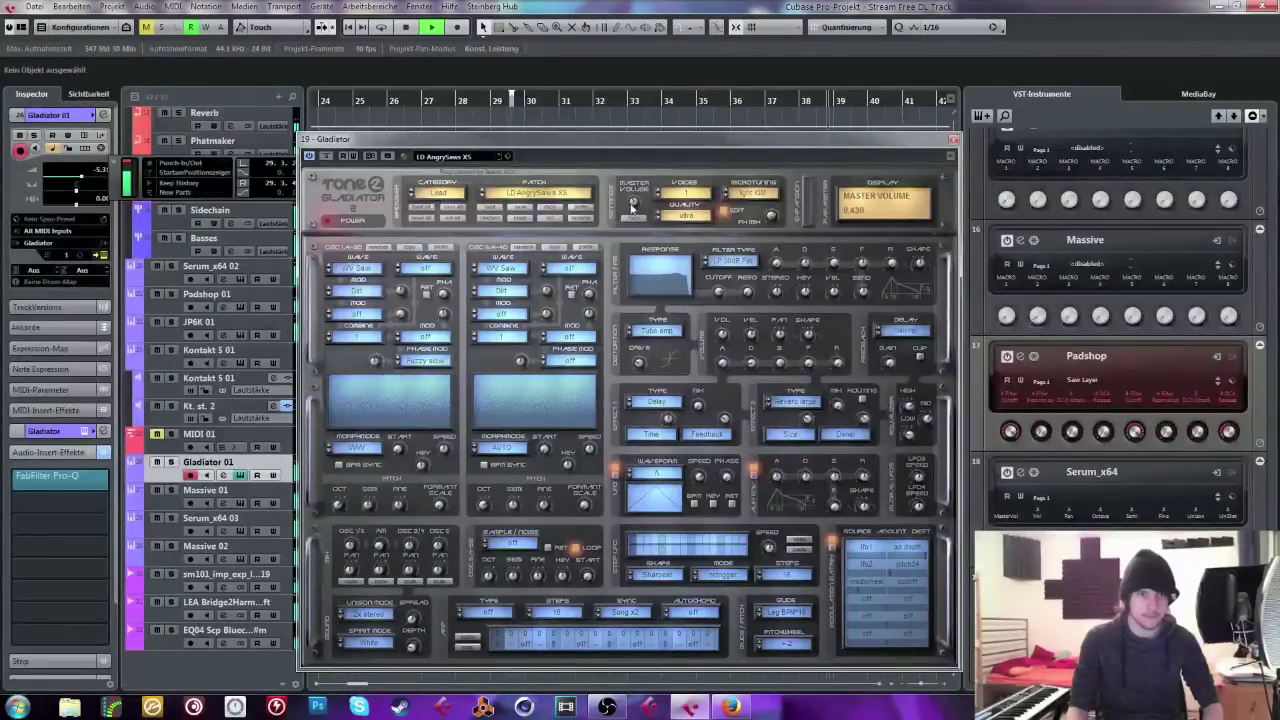
{"action": "left_click", "coordinate": [953, 141]}
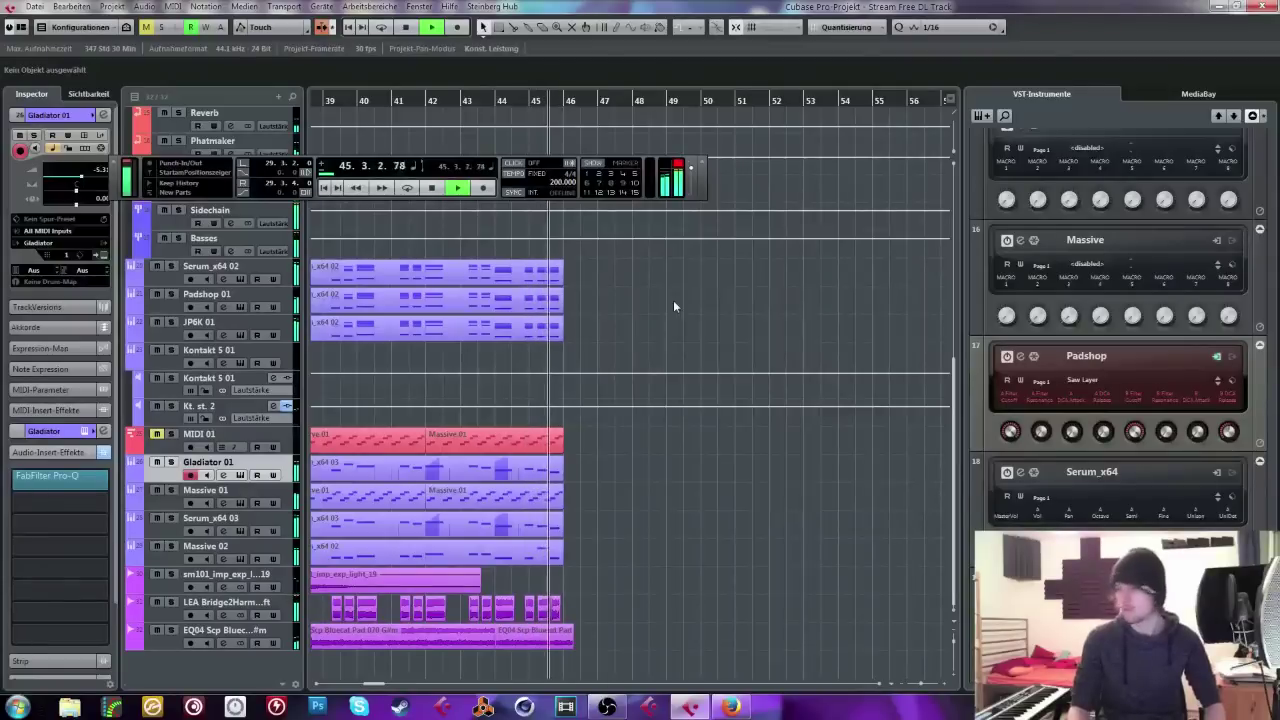
Step: Set the fixed project tempo to 280 BPM and audition the drop from just before bar 30 up to bar 37
{"action": "key", "text": "space"}
{"action": "left_click_drag", "start_coordinate": [304, 93], "coordinate": [480, 68]}
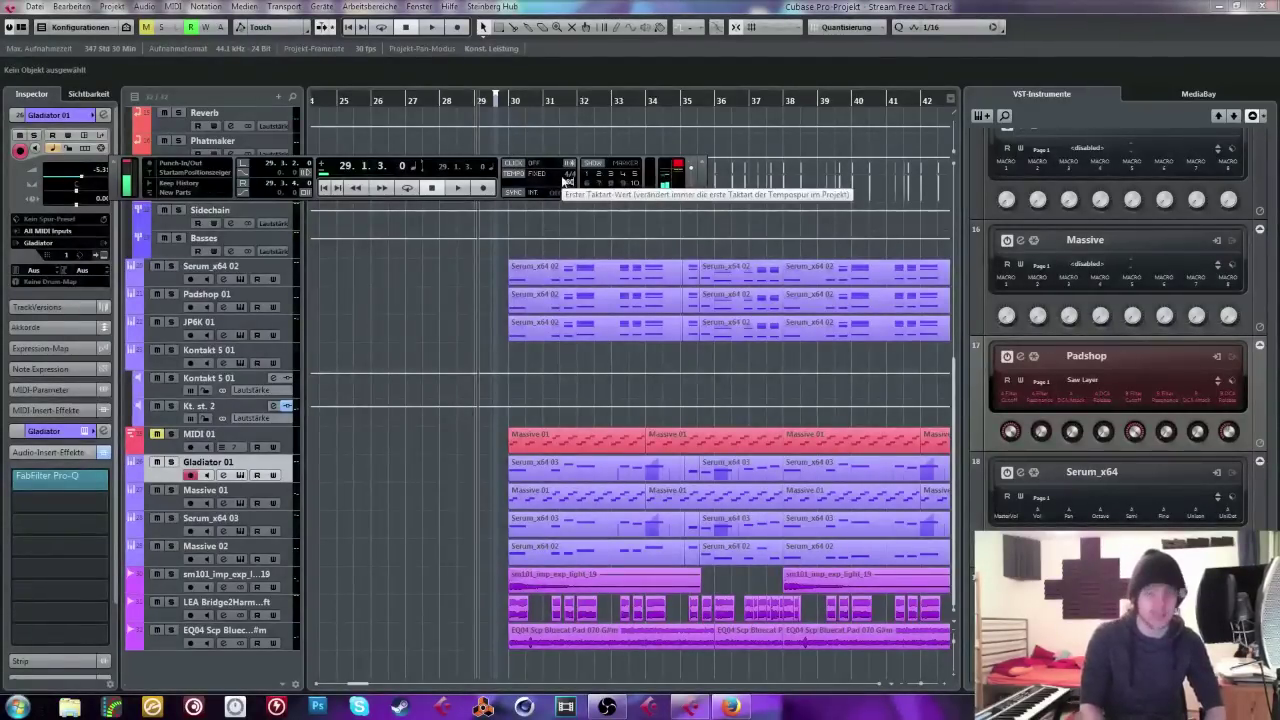
{"action": "key", "text": "Return"}
{"action": "left_click_drag", "start_coordinate": [312, 101], "coordinate": [586, 97]}
{"action": "key", "text": "space"}
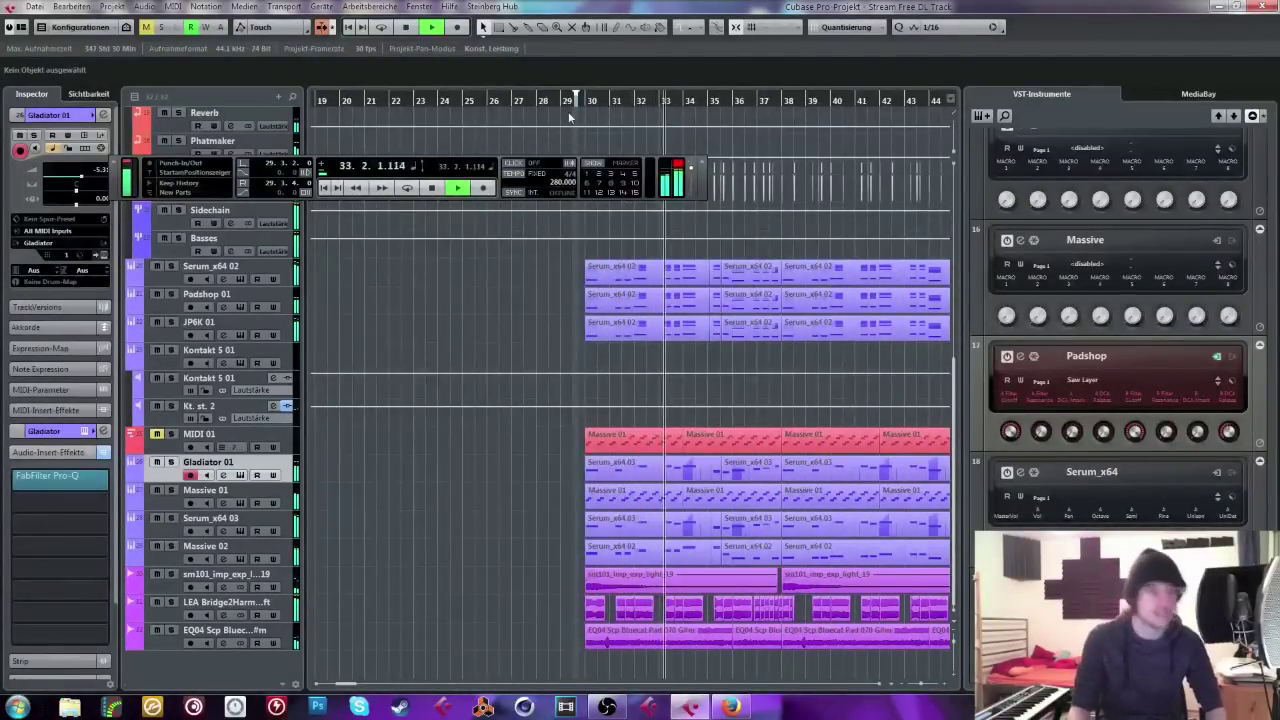
{"action": "scroll", "coordinate": [571, 120], "scroll_direction": "up", "scroll_amount": 5}
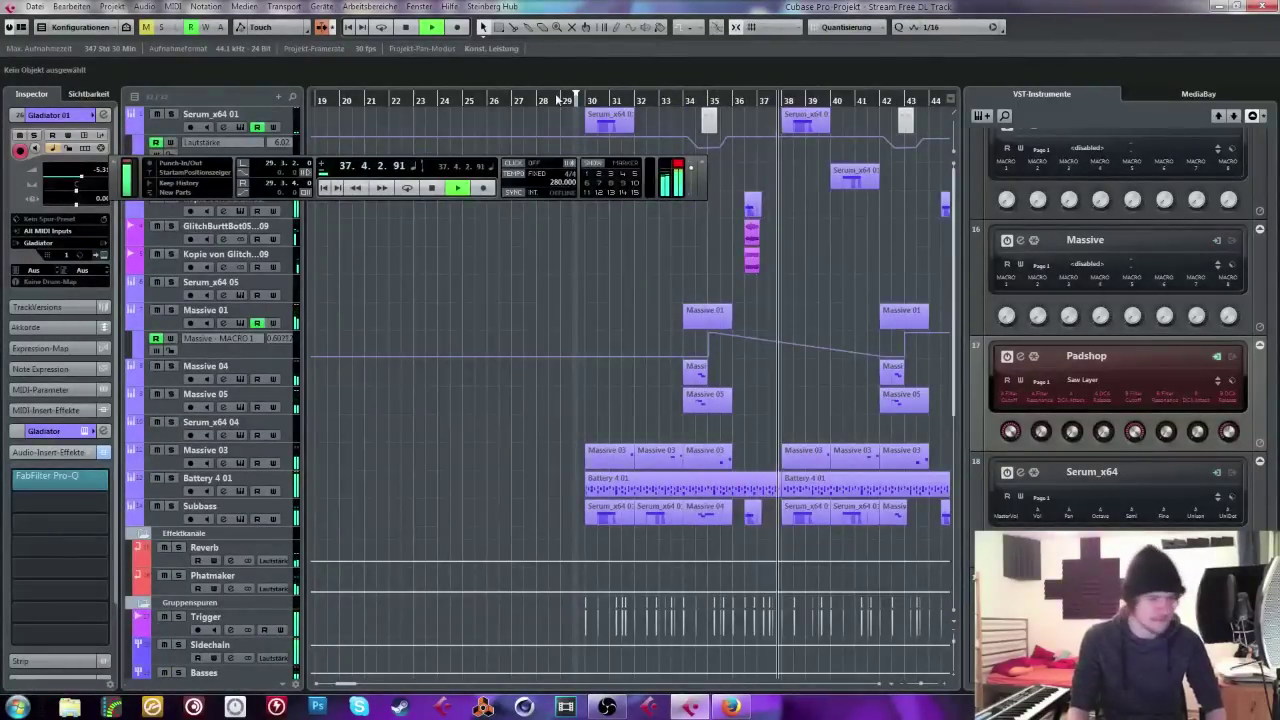
{"action": "key", "text": "space"}
{"action": "left_click", "coordinate": [572, 100]}
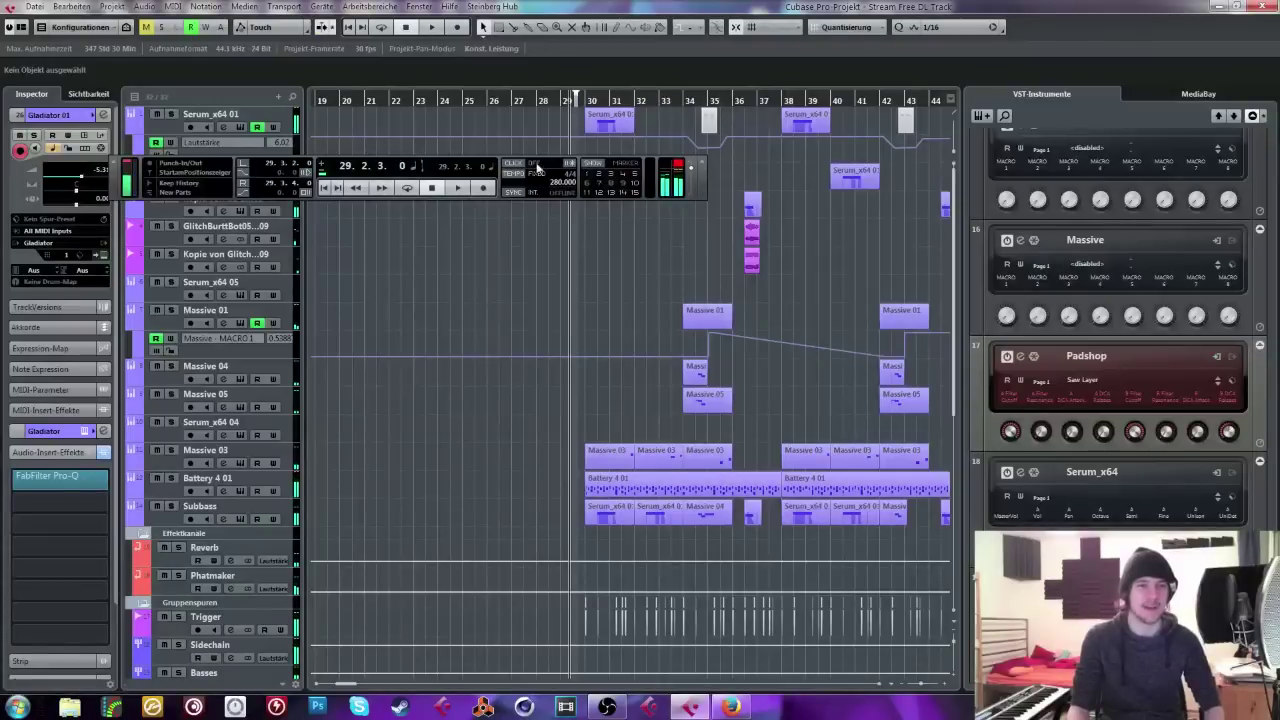
Step: Lower the fixed project tempo to 200 BPM and audition the drop up to bar 40
{"action": "scroll", "coordinate": [556, 183], "scroll_direction": "down", "scroll_amount": 5}
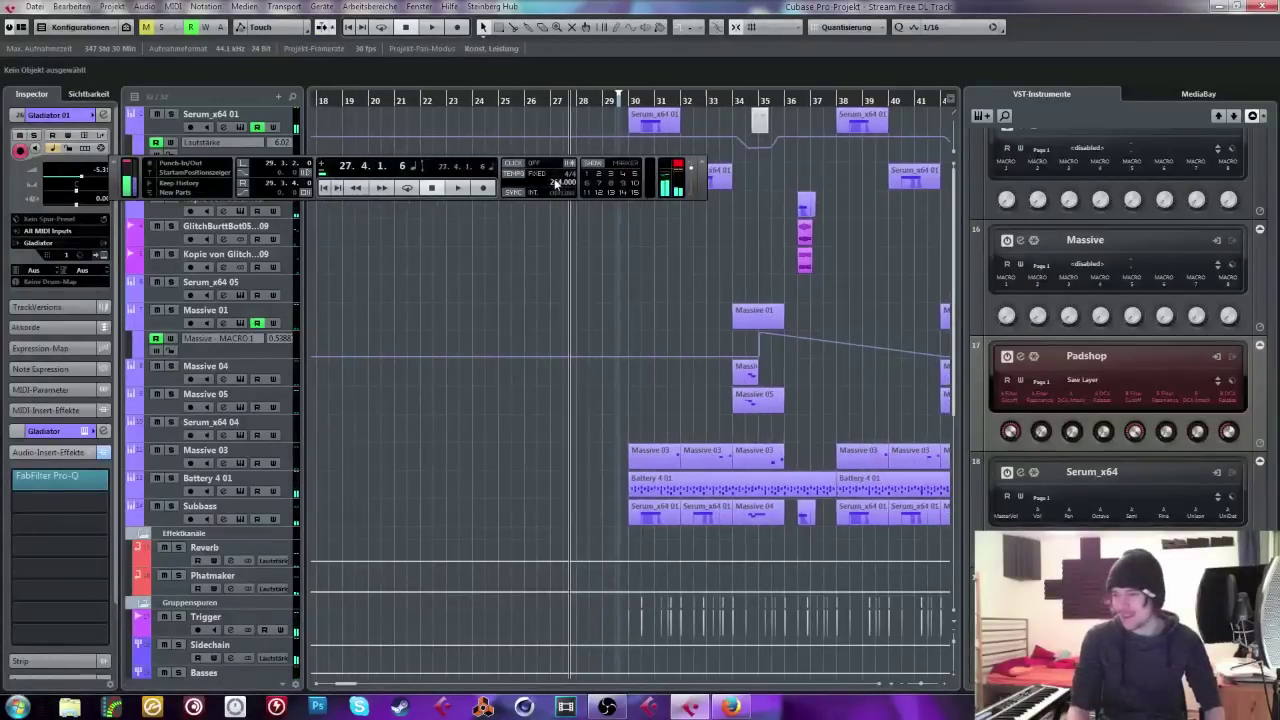
{"action": "scroll", "coordinate": [556, 183], "scroll_direction": "down", "scroll_amount": 5}
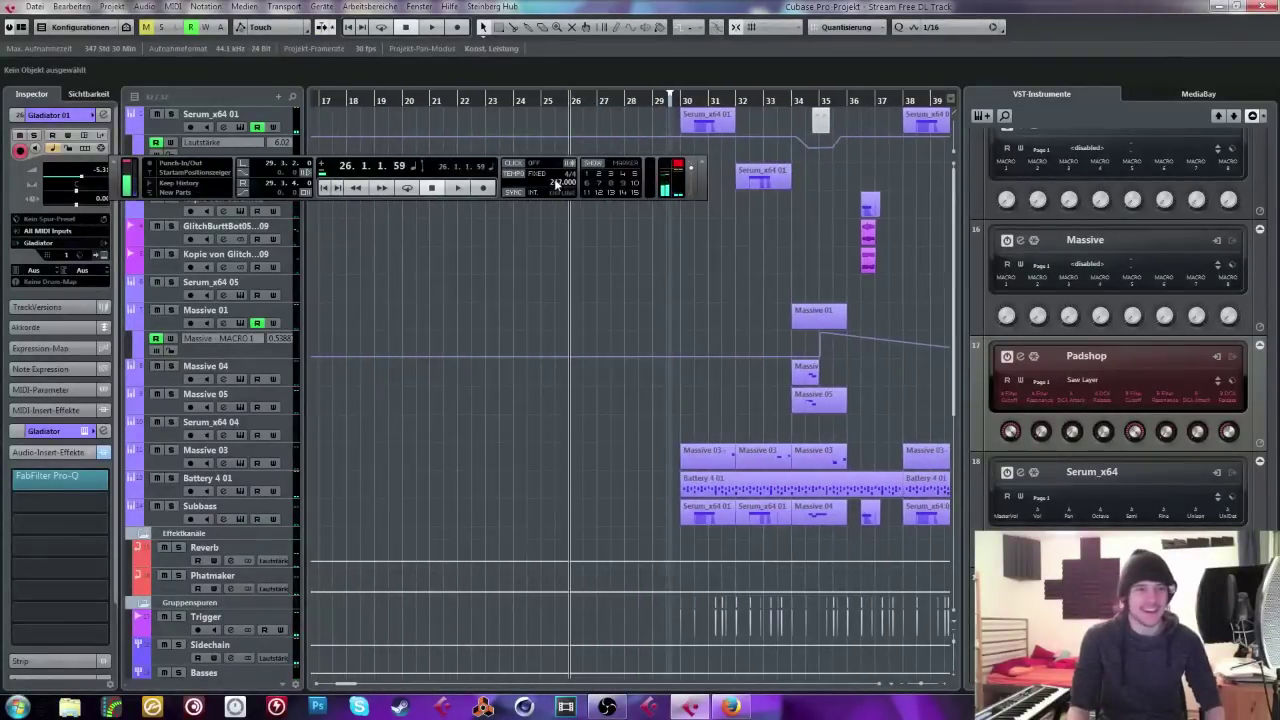
{"action": "scroll", "coordinate": [556, 183], "scroll_direction": "down", "scroll_amount": 5}
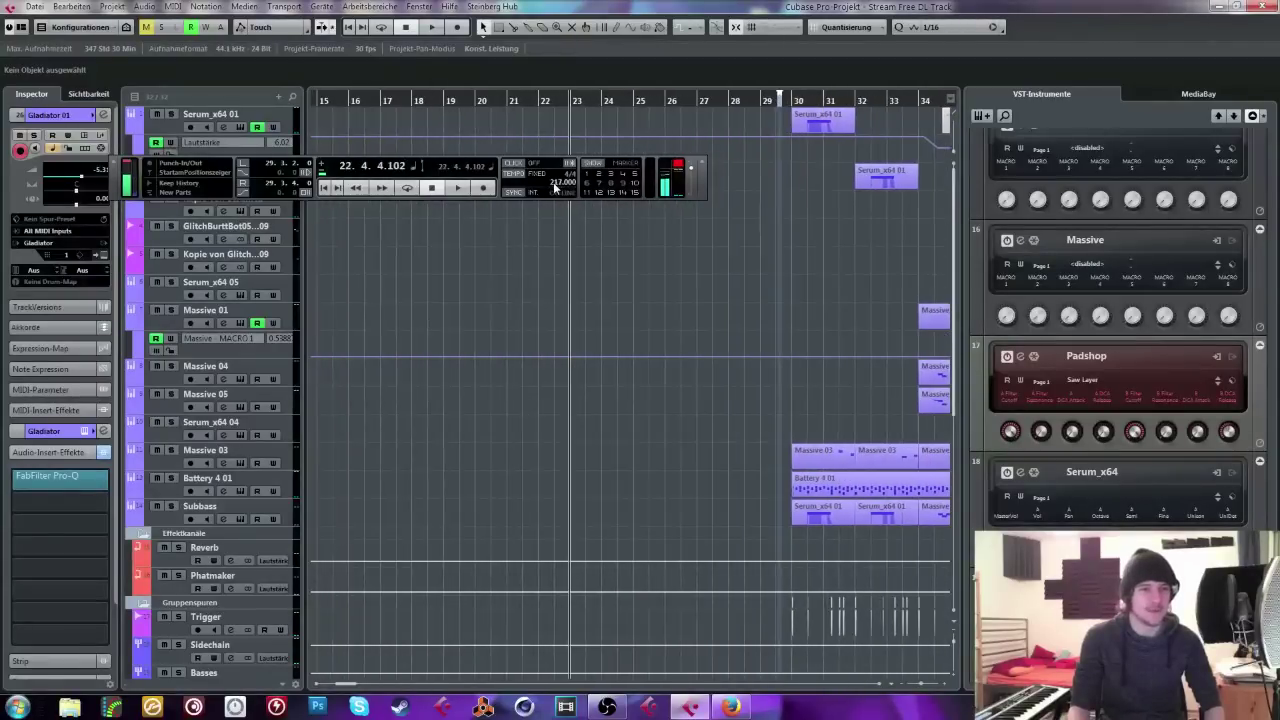
{"action": "scroll", "coordinate": [556, 183], "scroll_direction": "down", "scroll_amount": 8}
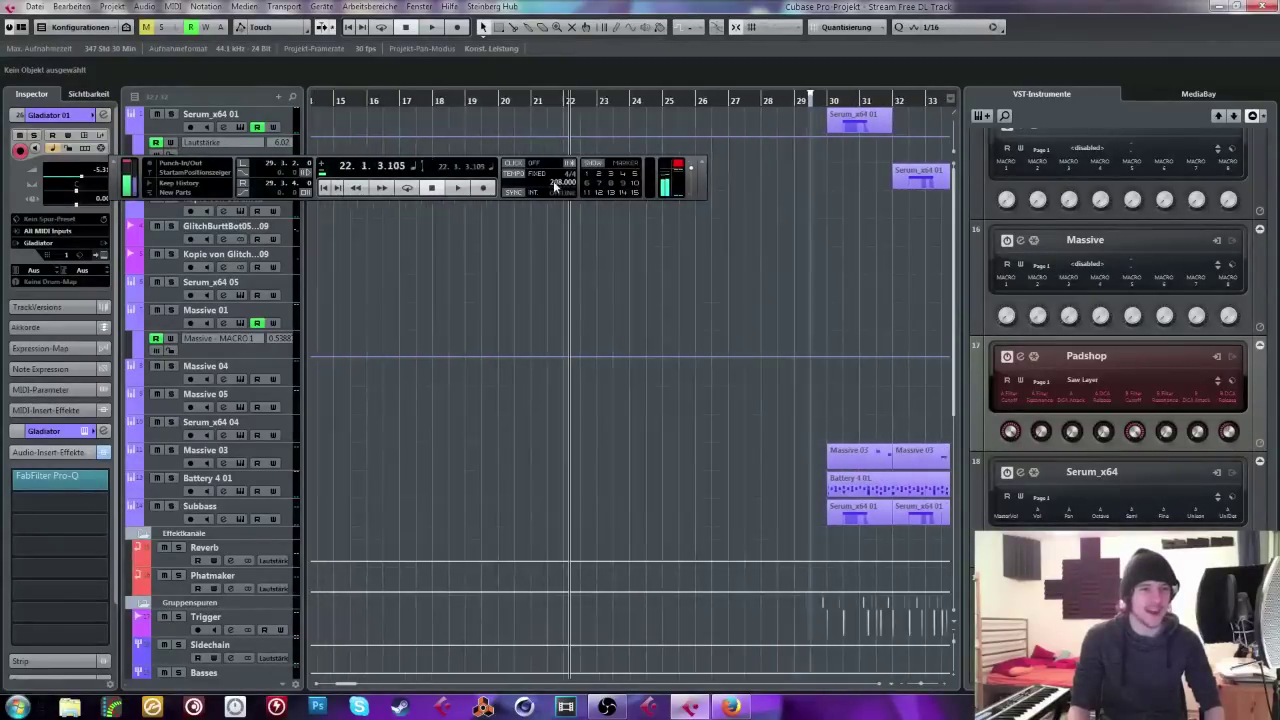
{"action": "left_click", "coordinate": [848, 102]}
{"action": "key", "text": "space"}
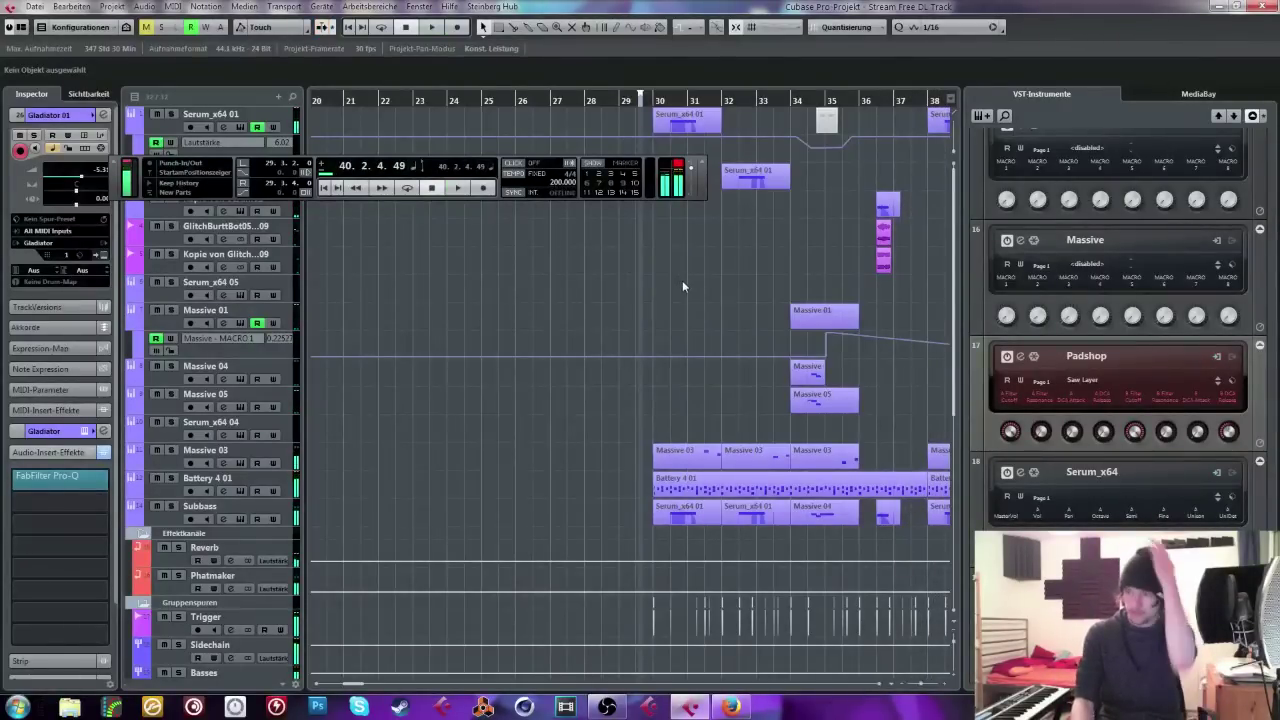
{"action": "left_click_drag", "start_coordinate": [932, 262], "coordinate": [290, 280]}
Step: Audition the passage between bars 30 and 34 in close-up and select the Massive 01 track
{"action": "left_click", "coordinate": [541, 102]}
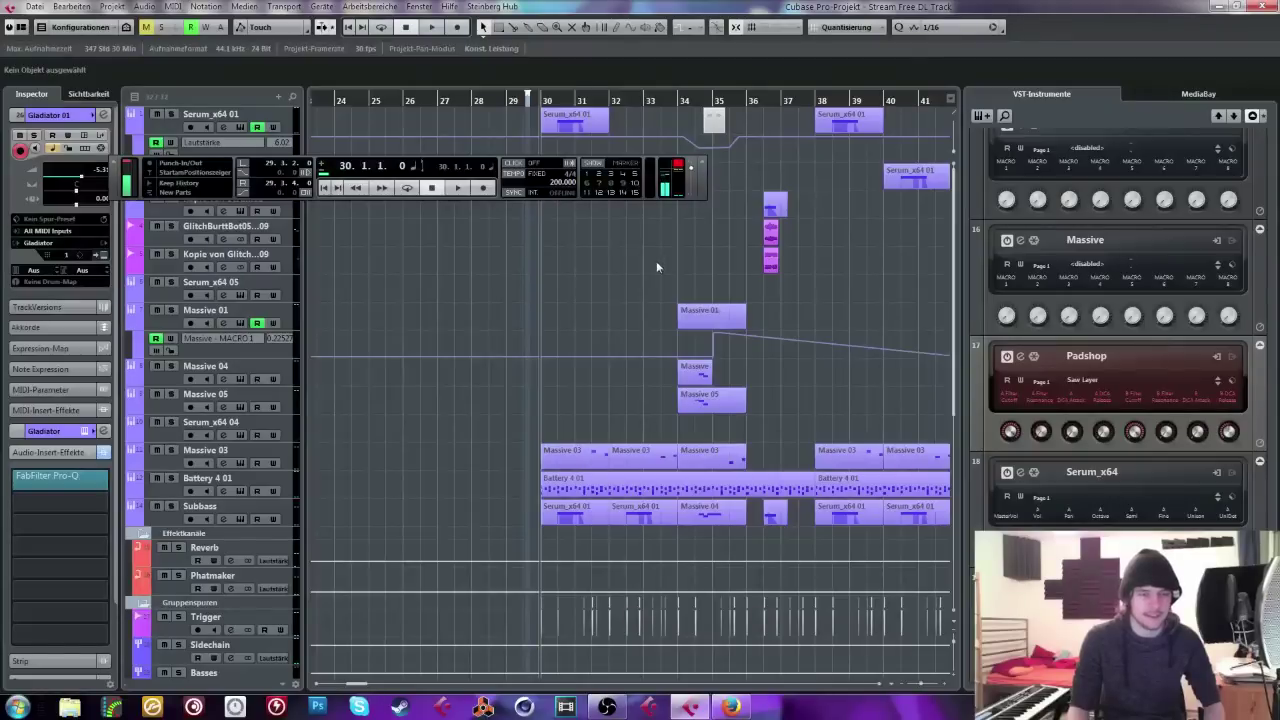
{"action": "left_click", "coordinate": [758, 116]}
{"action": "key", "text": "h"}
{"action": "left_click", "coordinate": [628, 140]}
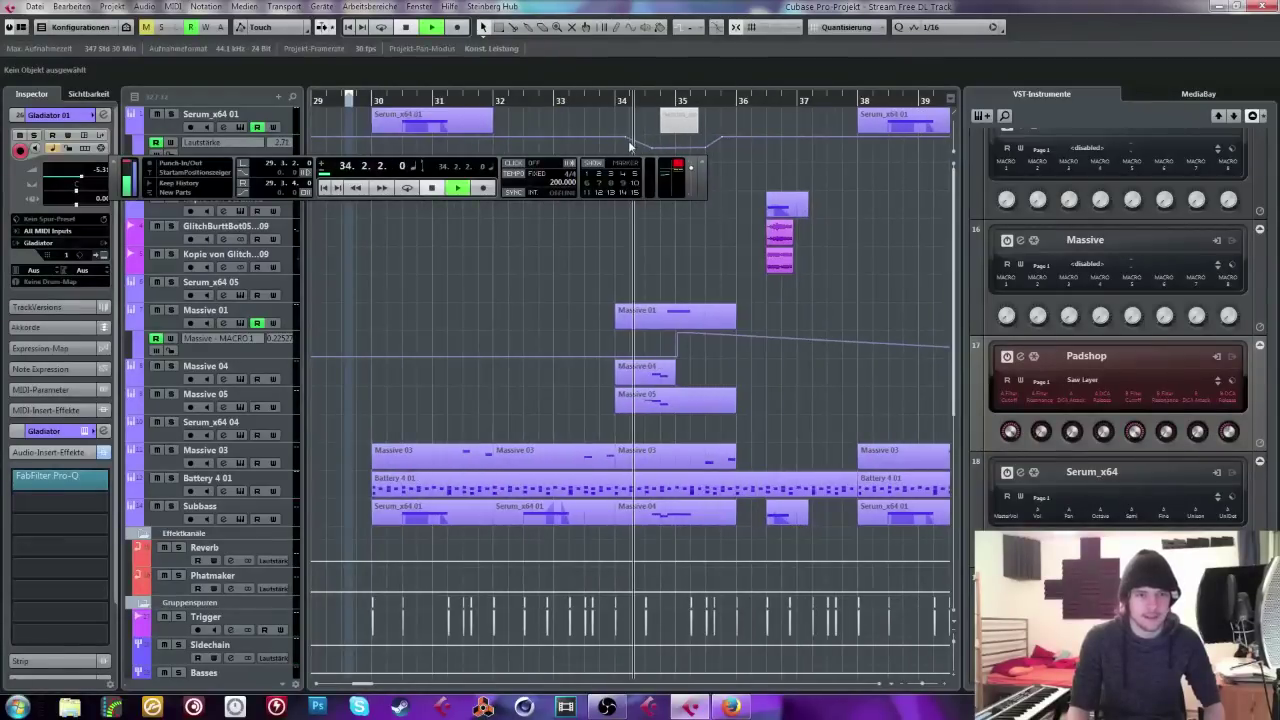
{"action": "key", "text": "space"}
{"action": "left_click", "coordinate": [283, 330]}
{"action": "key", "text": "h"}
{"action": "key", "text": "space"}
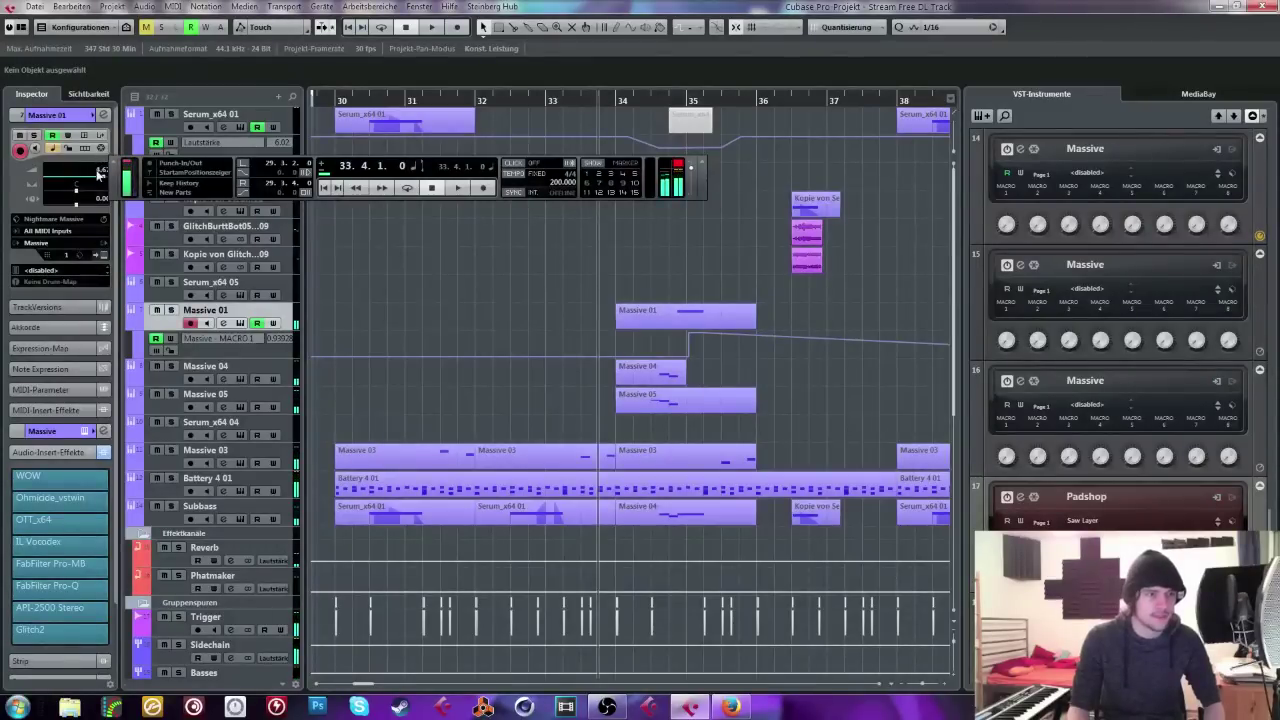
Step: Lower the fixed project tempo to 170 BPM and place the cursor at bar 30
{"action": "left_click", "coordinate": [318, 118]}
{"action": "scroll", "coordinate": [558, 184], "scroll_direction": "down", "scroll_amount": 6}
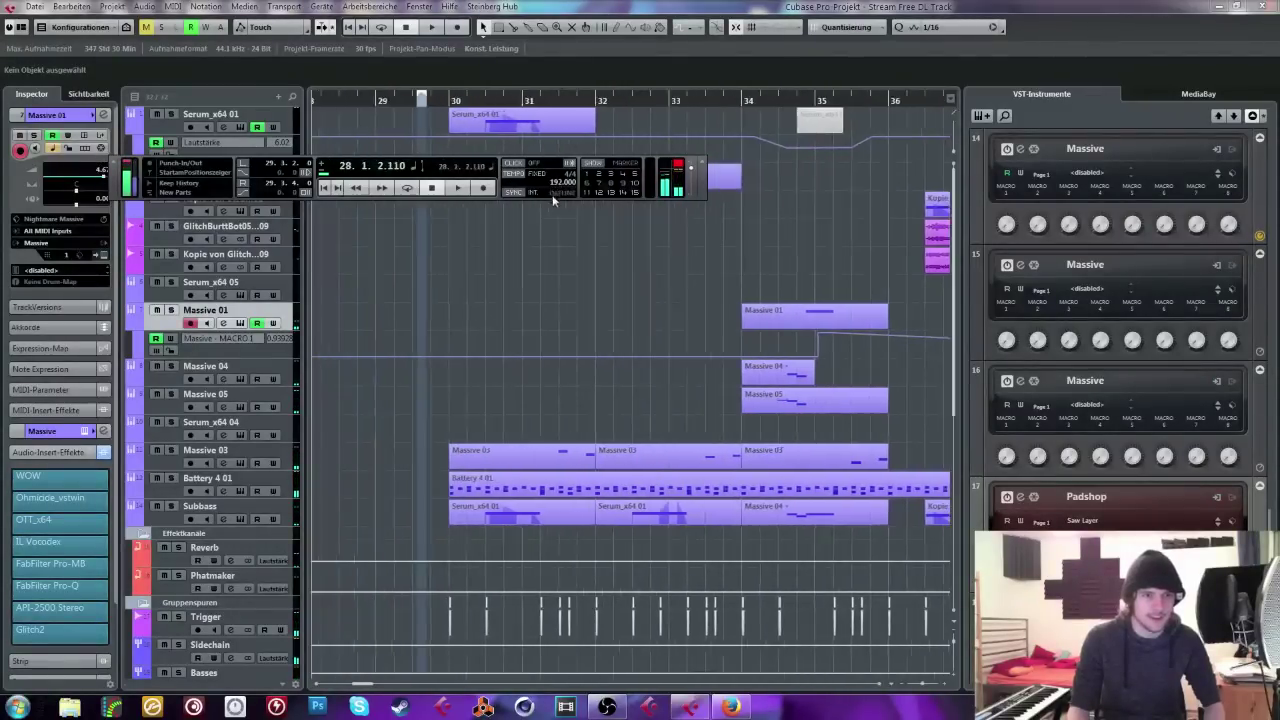
{"action": "scroll", "coordinate": [552, 228], "scroll_direction": "left", "scroll_amount": 6}
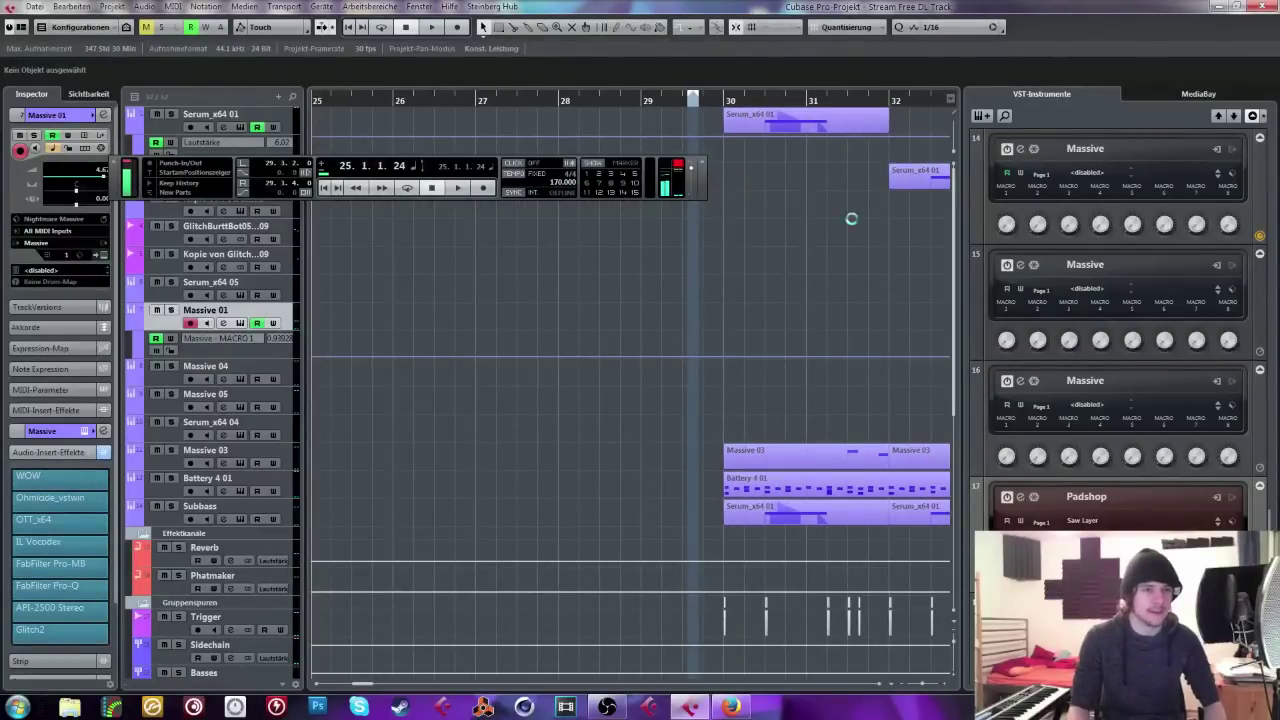
{"action": "scroll", "coordinate": [948, 280], "scroll_direction": "right", "scroll_amount": 3}
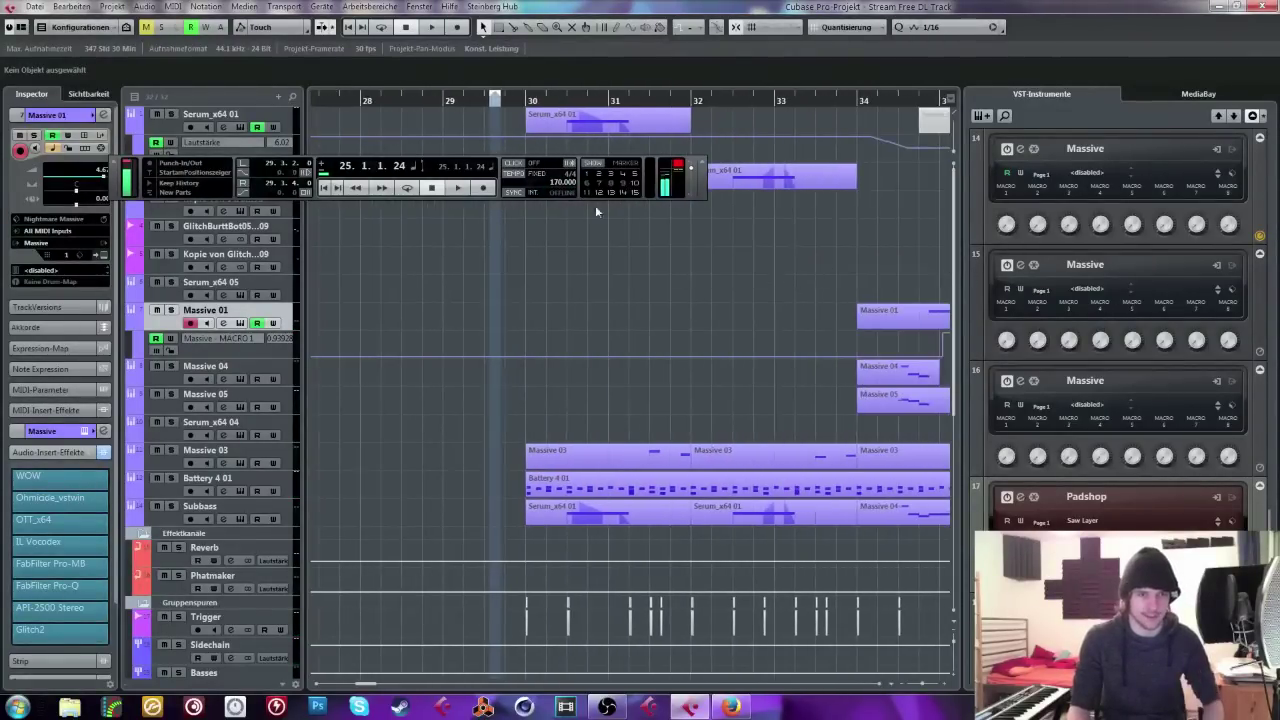
{"action": "scroll", "coordinate": [771, 420], "scroll_direction": "down", "scroll_amount": 5}
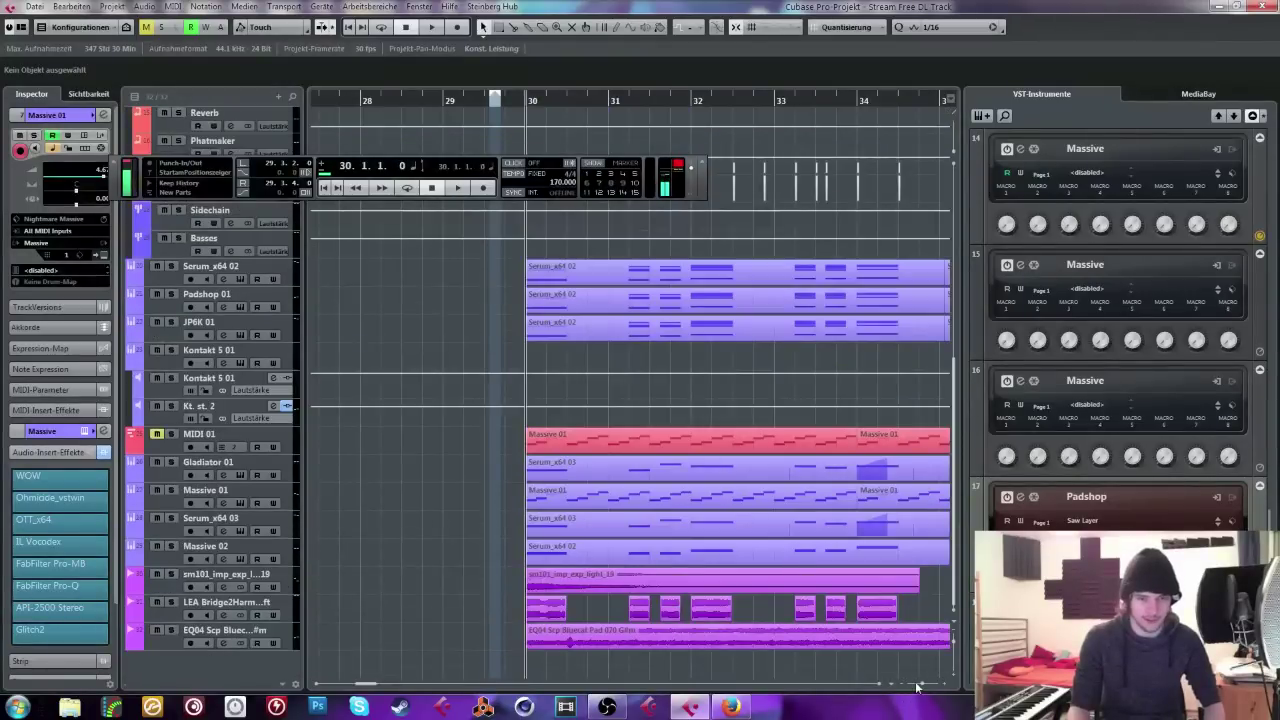
{"action": "left_click_drag", "start_coordinate": [921, 686], "coordinate": [917, 687]}
{"action": "scroll", "coordinate": [849, 360], "scroll_direction": "right", "scroll_amount": 5}
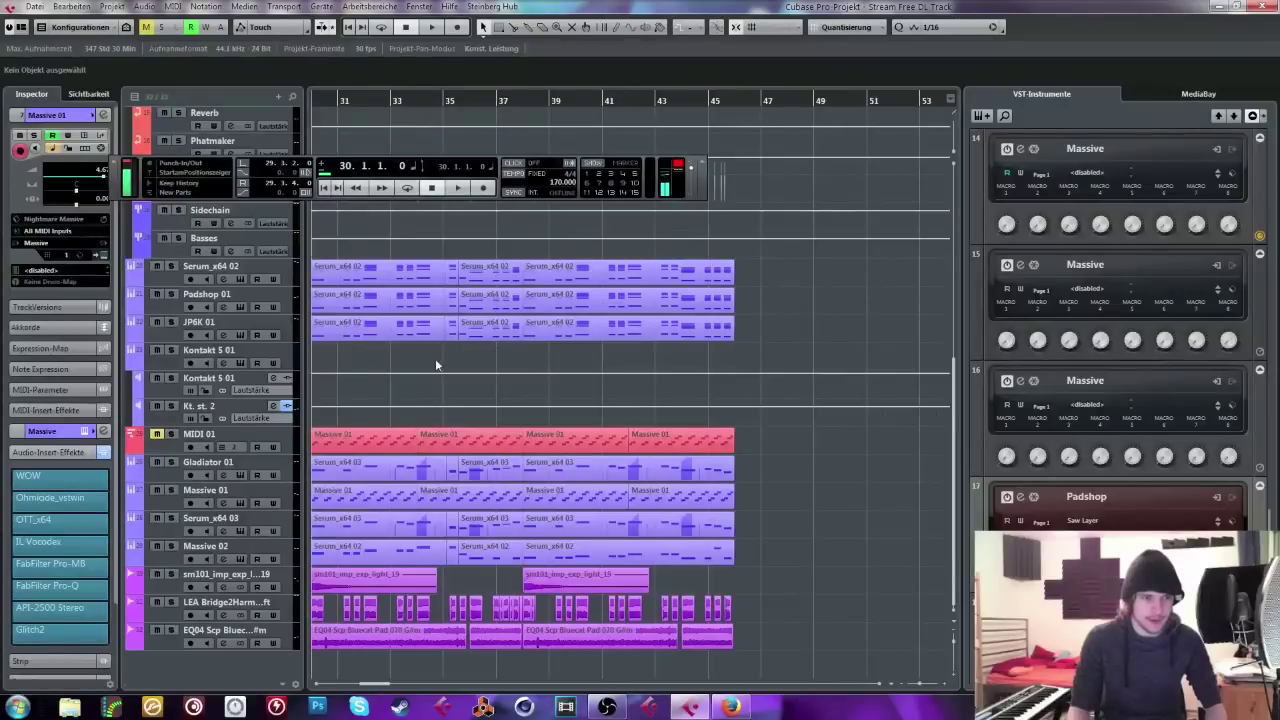
Step: Solo the Serum_x64 02 track and raise the low cut in its FabFilter Pro-Q 2 to about 590 Hz
{"action": "left_click", "coordinate": [171, 266]}
{"action": "left_click", "coordinate": [191, 278]}
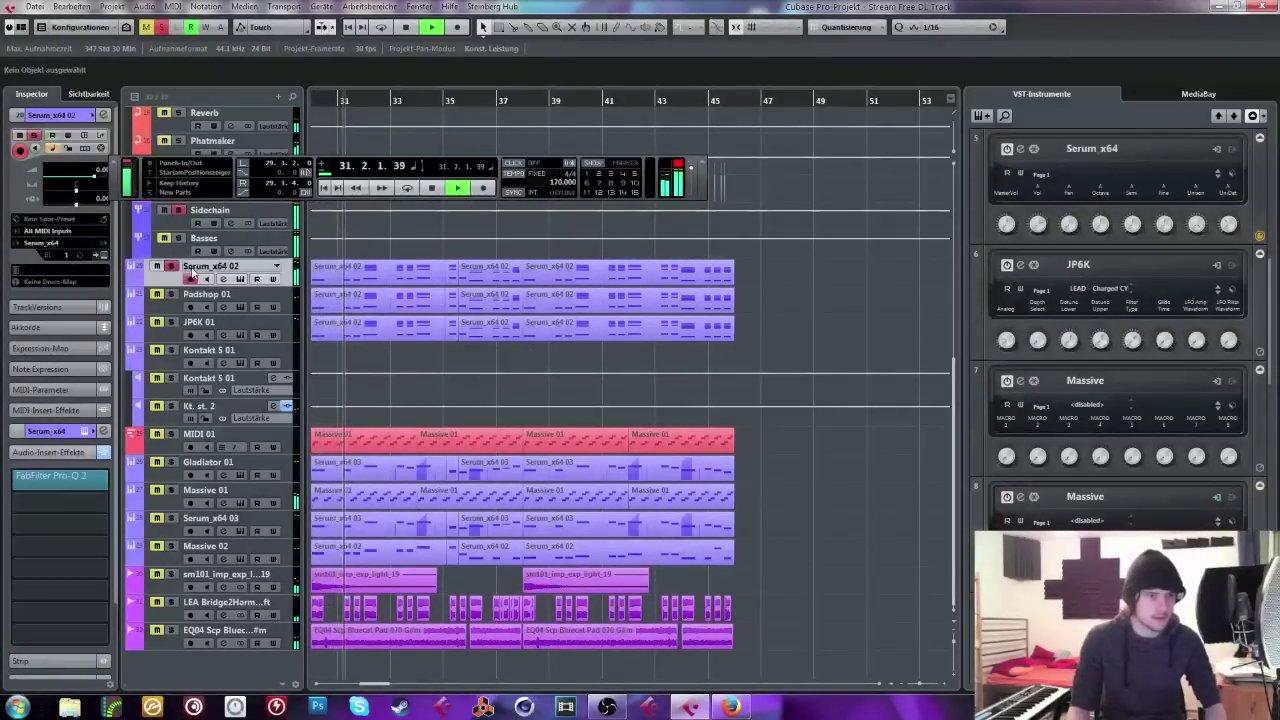
{"action": "left_click", "coordinate": [60, 476]}
{"action": "left_click_drag", "start_coordinate": [760, 341], "coordinate": [801, 332]}
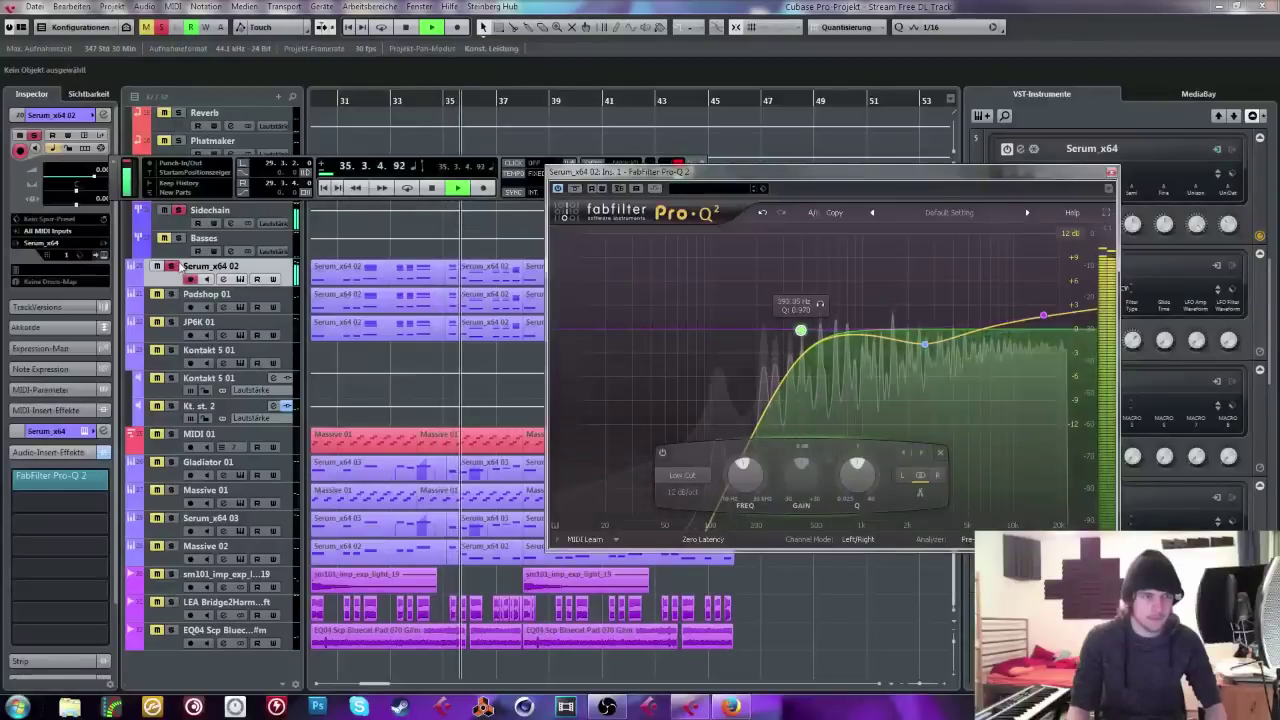
Step: Insert FabFilter Pro-Q 2 after Compassion on the soloed Sidechain group and set its processing mode to Linear Phase
{"action": "left_click", "coordinate": [178, 212]}
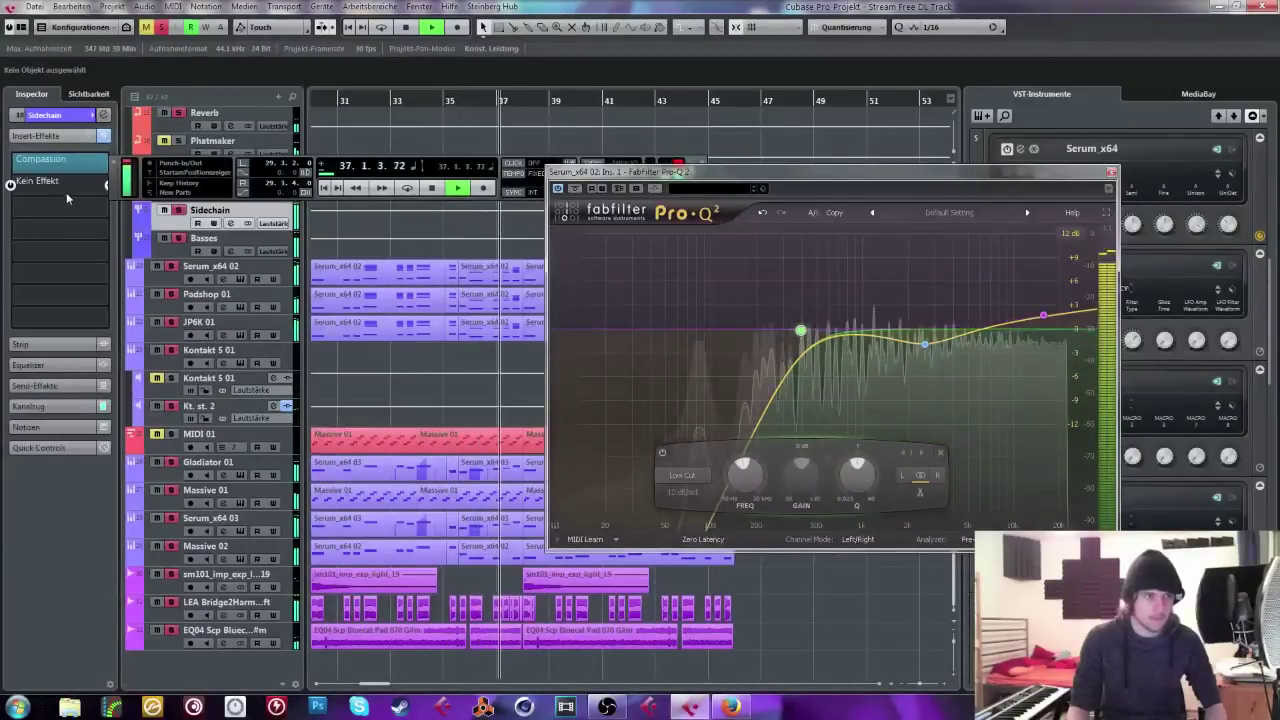
{"action": "key", "text": "F2"}
{"action": "key", "text": "F2"}
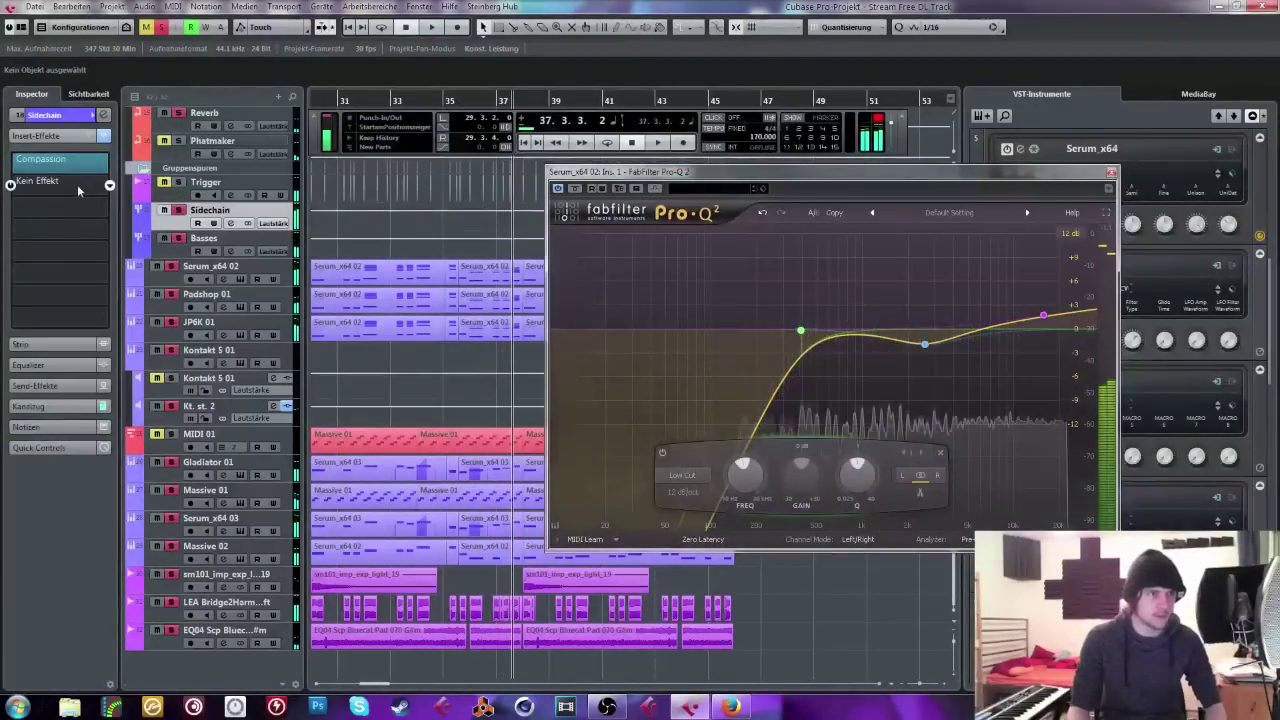
{"action": "left_click", "coordinate": [77, 181]}
{"action": "type", "text": "eq"}
{"action": "left_click", "coordinate": [105, 402]}
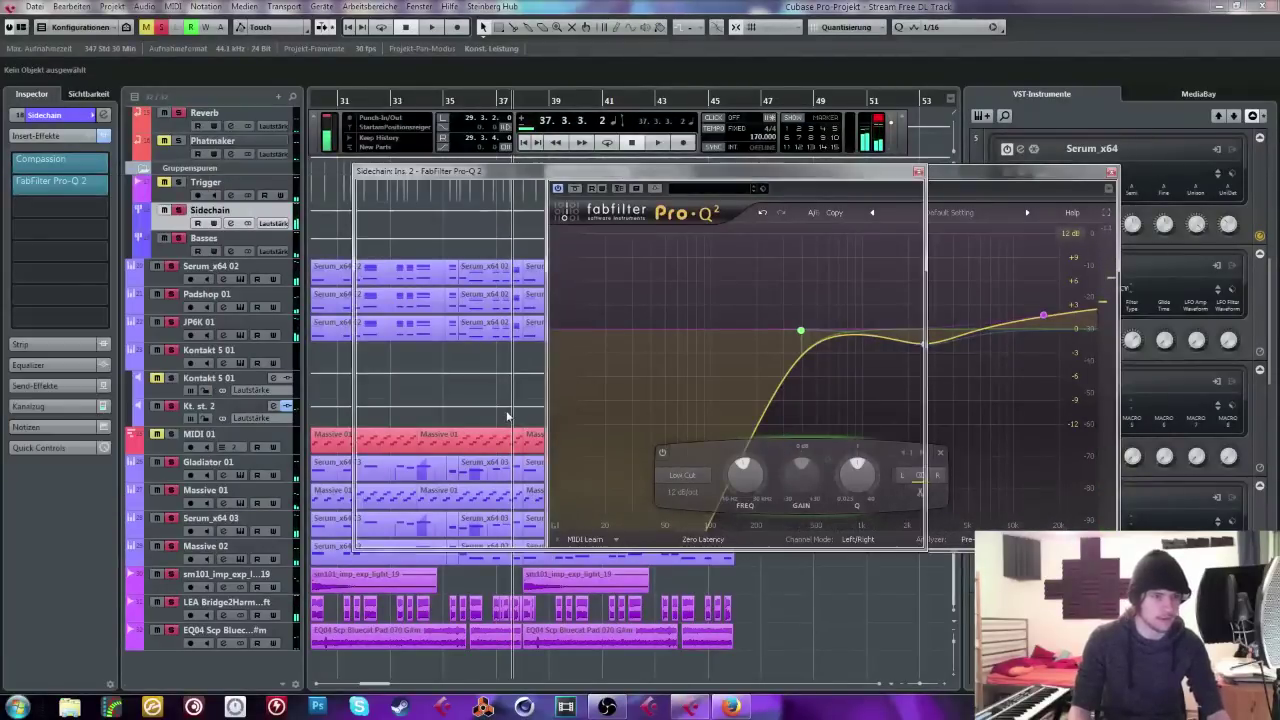
{"action": "left_click", "coordinate": [517, 541]}
{"action": "left_click", "coordinate": [495, 585]}
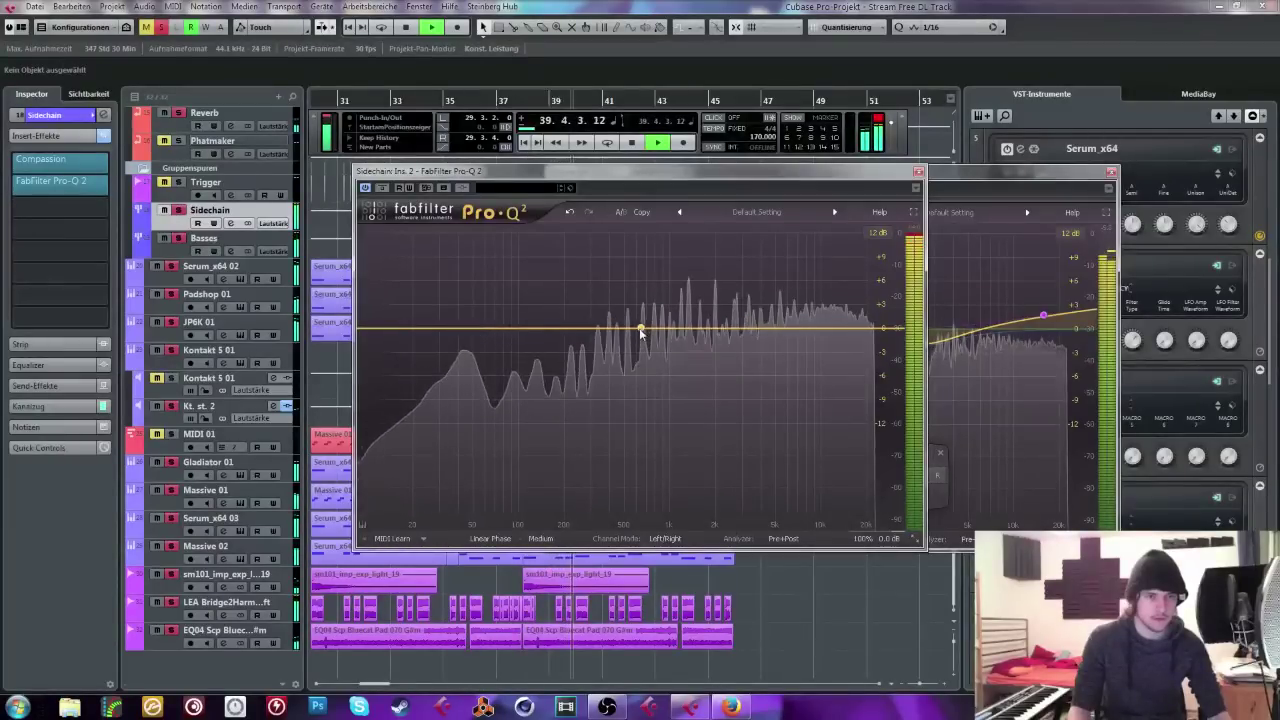
Step: Add two neighbouring bell cuts in the low mids of the Sidechain EQ, the upper one at about 208 Hz and -2 dB
{"action": "left_click_drag", "start_coordinate": [645, 333], "coordinate": [555, 350]}
{"action": "left_click_drag", "start_coordinate": [598, 472], "coordinate": [603, 458]}
{"action": "left_click_drag", "start_coordinate": [563, 337], "coordinate": [565, 346]}
{"action": "scroll", "coordinate": [568, 346], "scroll_direction": "up", "scroll_amount": 3}
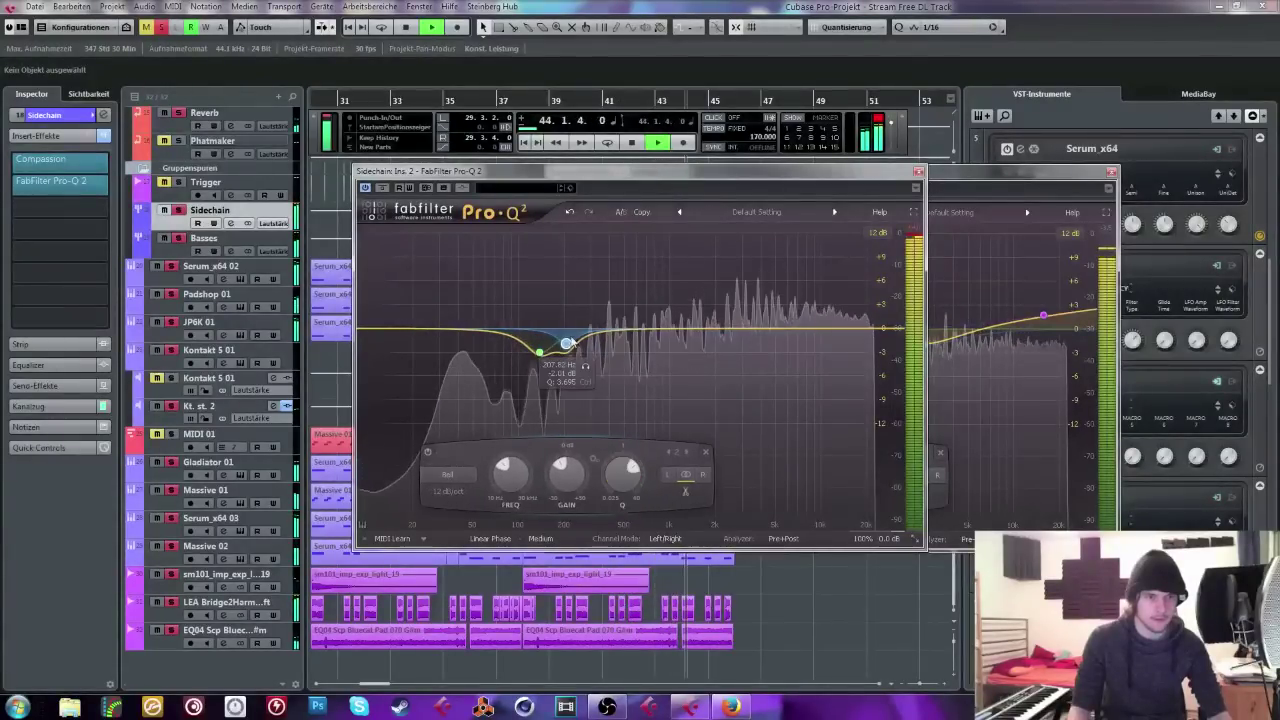
Step: Close both Pro-Q 2 windows and audition the full mix from bar 31, moving the transport clear of the upper tracks
{"action": "left_click", "coordinate": [348, 104]}
{"action": "left_click", "coordinate": [917, 172]}
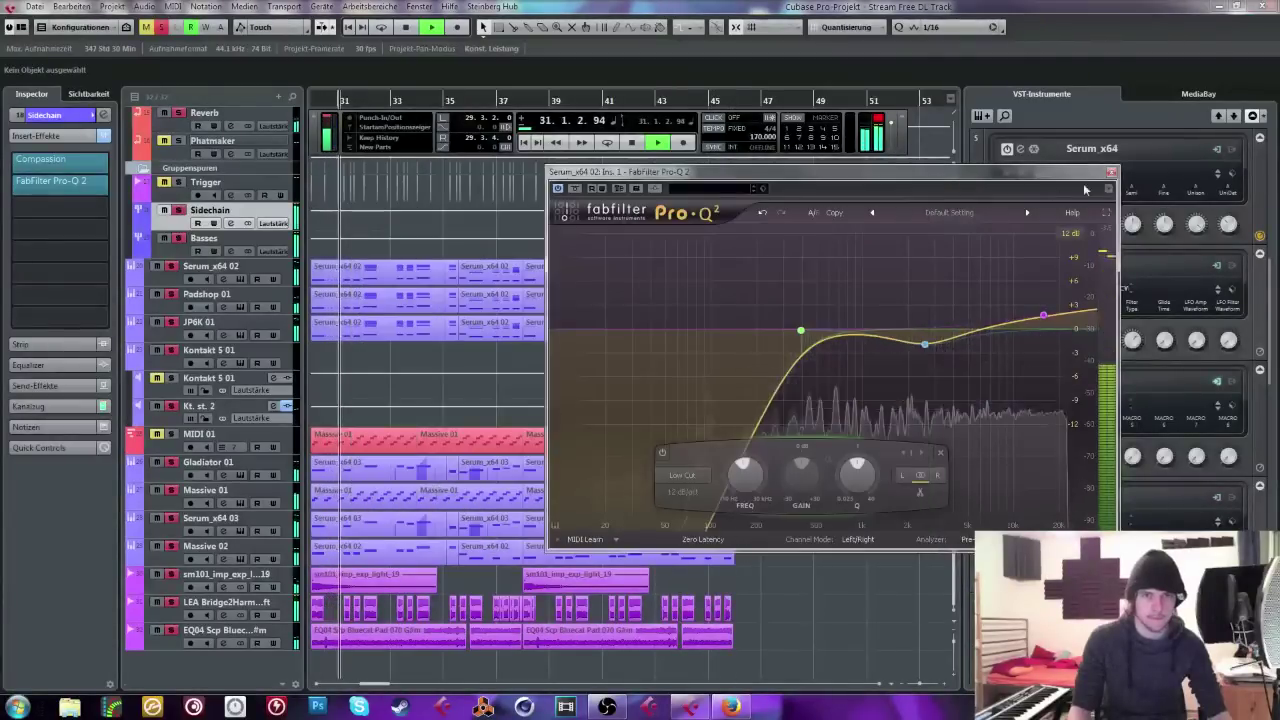
{"action": "left_click", "coordinate": [1112, 173]}
{"action": "scroll", "coordinate": [556, 297], "scroll_direction": "up", "scroll_amount": 5}
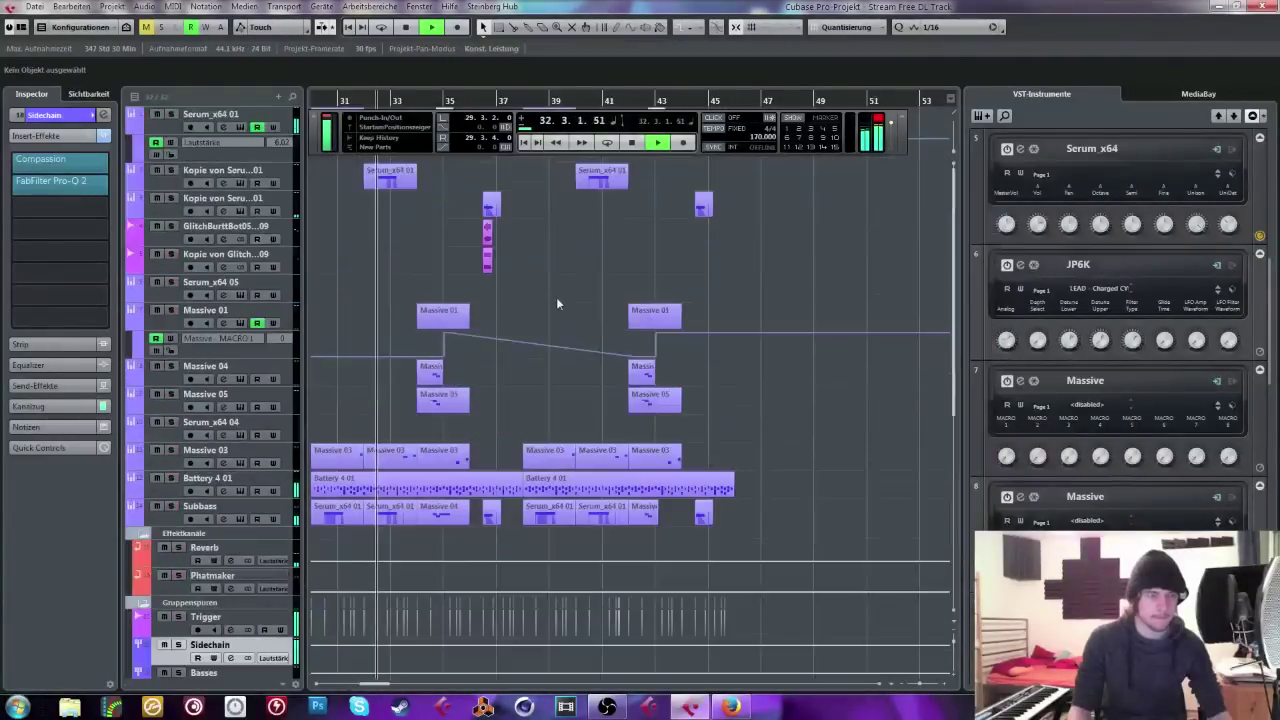
{"action": "left_click", "coordinate": [360, 276]}
{"action": "left_click_drag", "start_coordinate": [315, 131], "coordinate": [625, 157]}
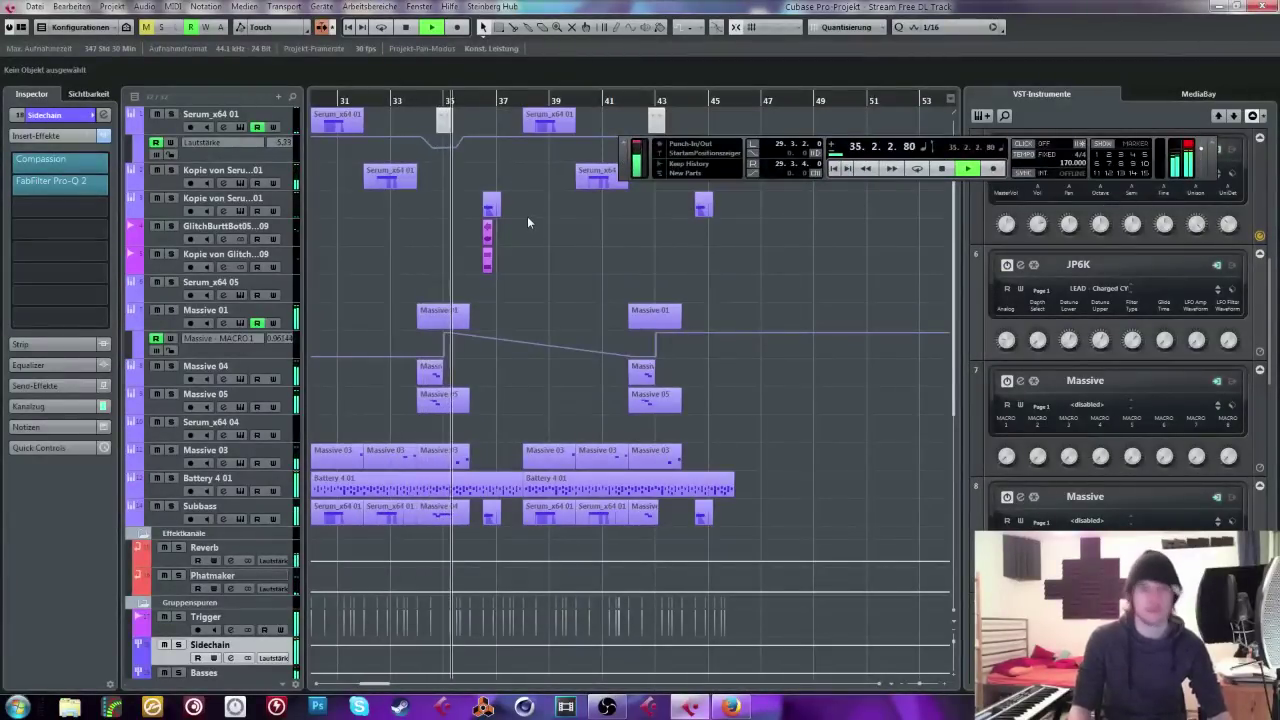
{"action": "key", "text": "space"}
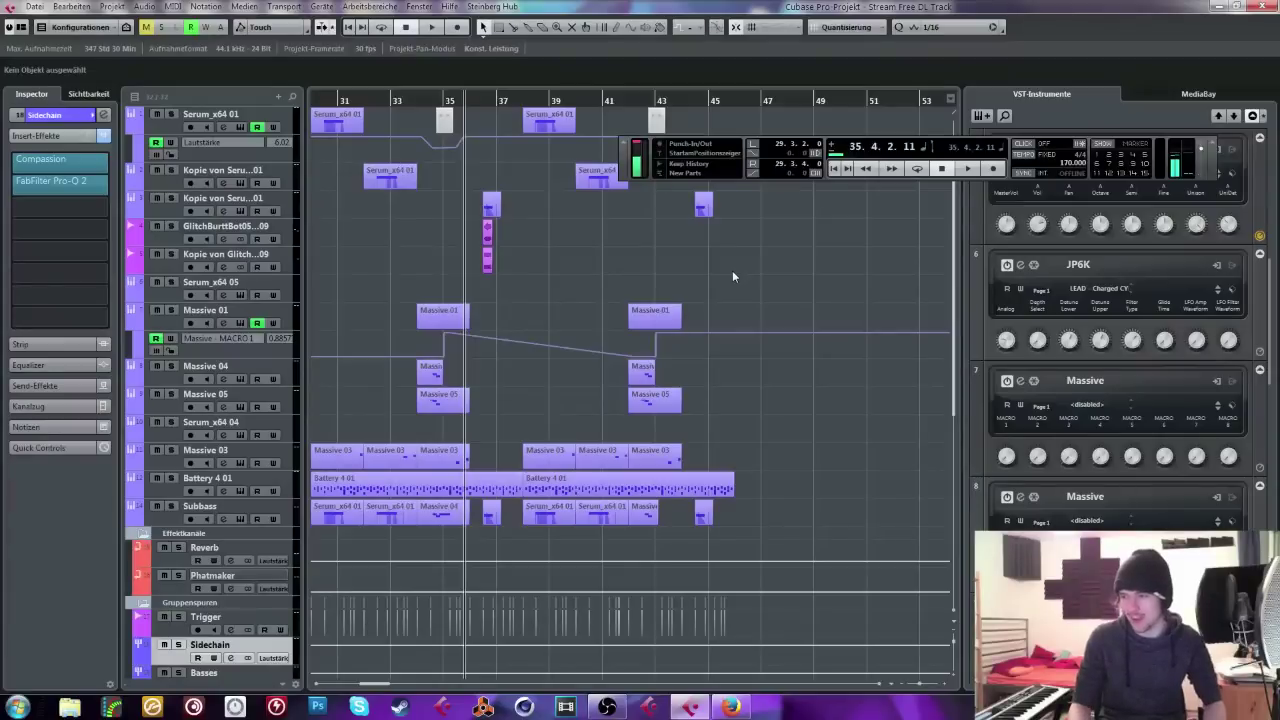
Step: Lower the fixed project tempo to 70 BPM and audition the drop from just before bar 30 up to bar 37
{"action": "left_click", "coordinate": [310, 100]}
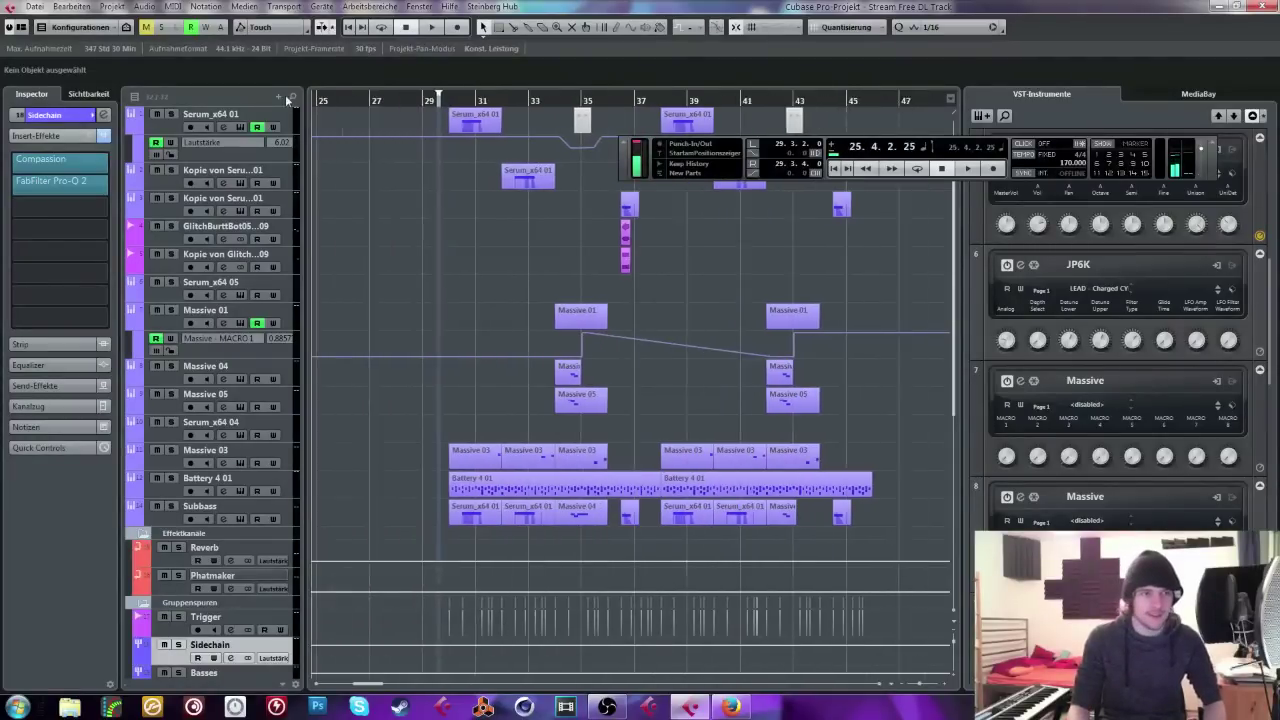
{"action": "left_click_drag", "start_coordinate": [1068, 170], "coordinate": [1033, 366]}
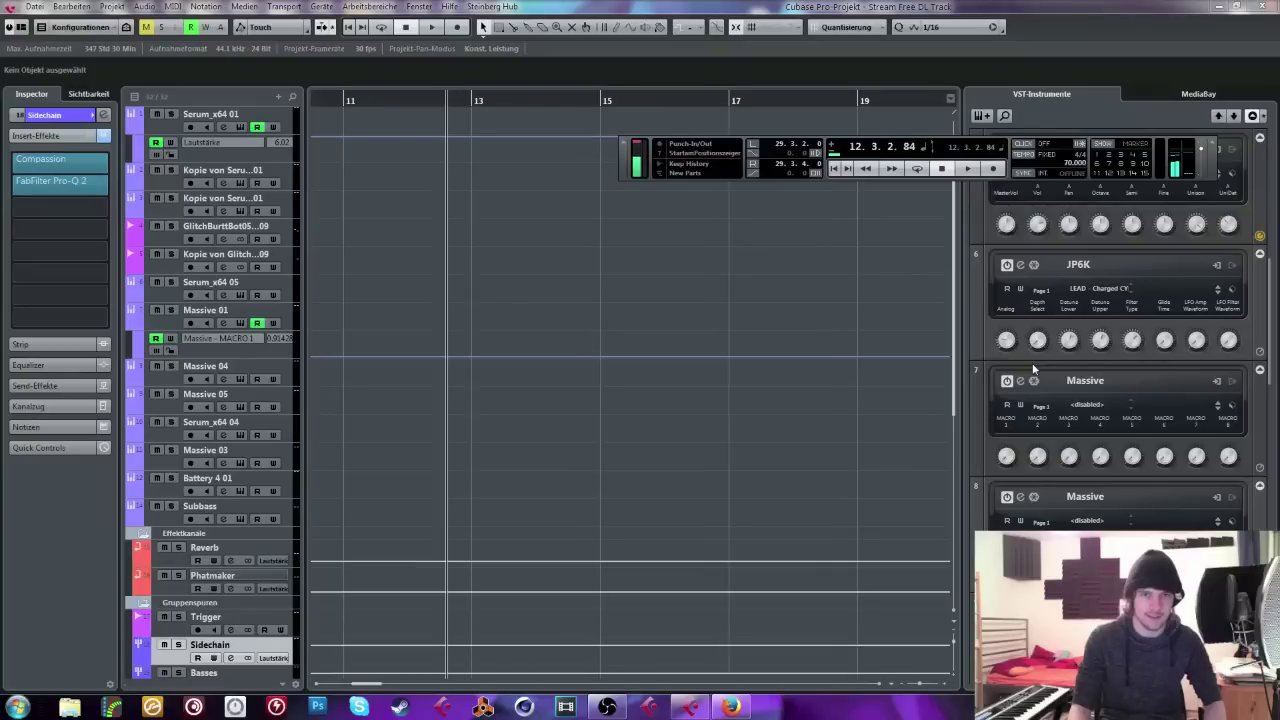
{"action": "left_click", "coordinate": [917, 353]}
{"action": "left_click_drag", "start_coordinate": [898, 347], "coordinate": [880, 243]}
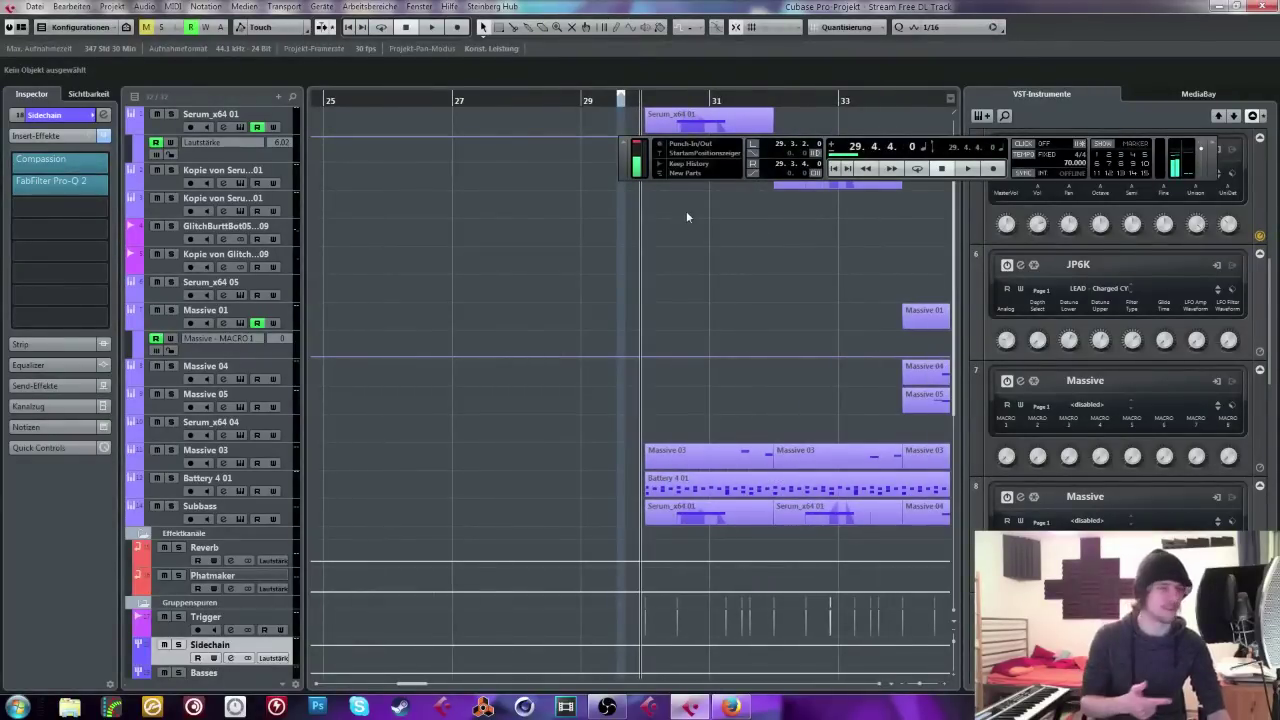
{"action": "key", "text": "space"}
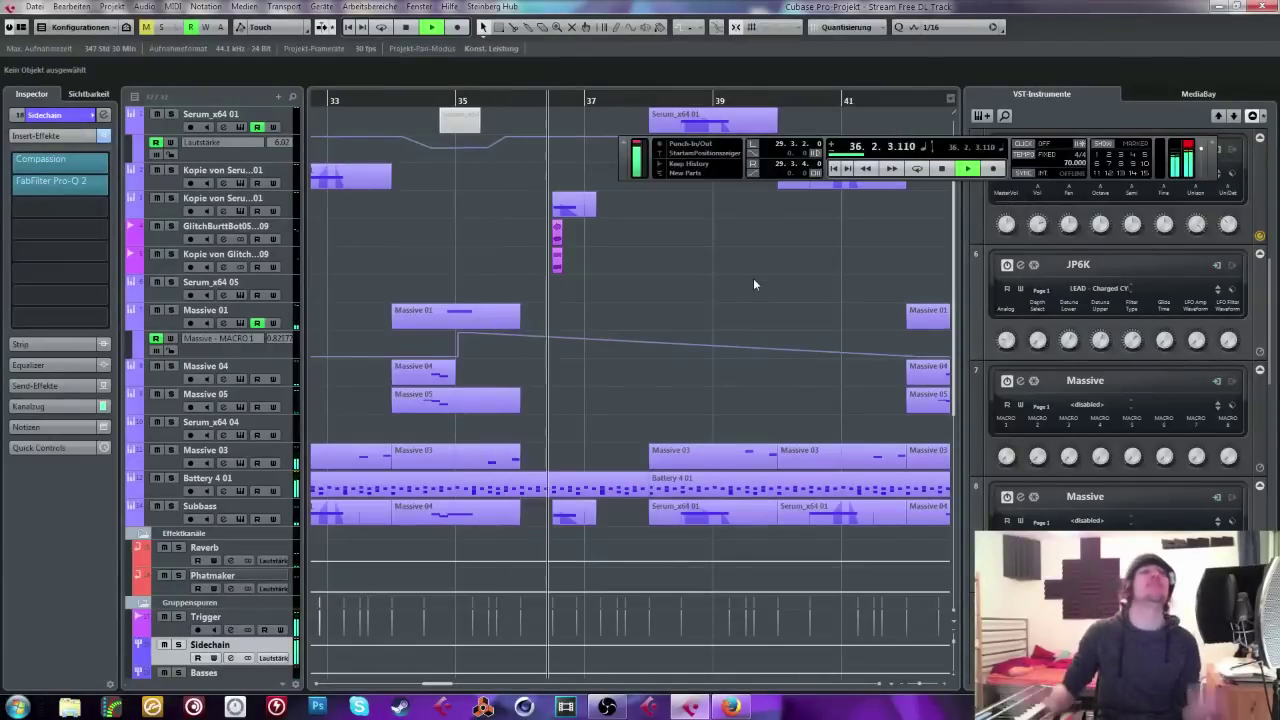
{"action": "key", "text": "space"}
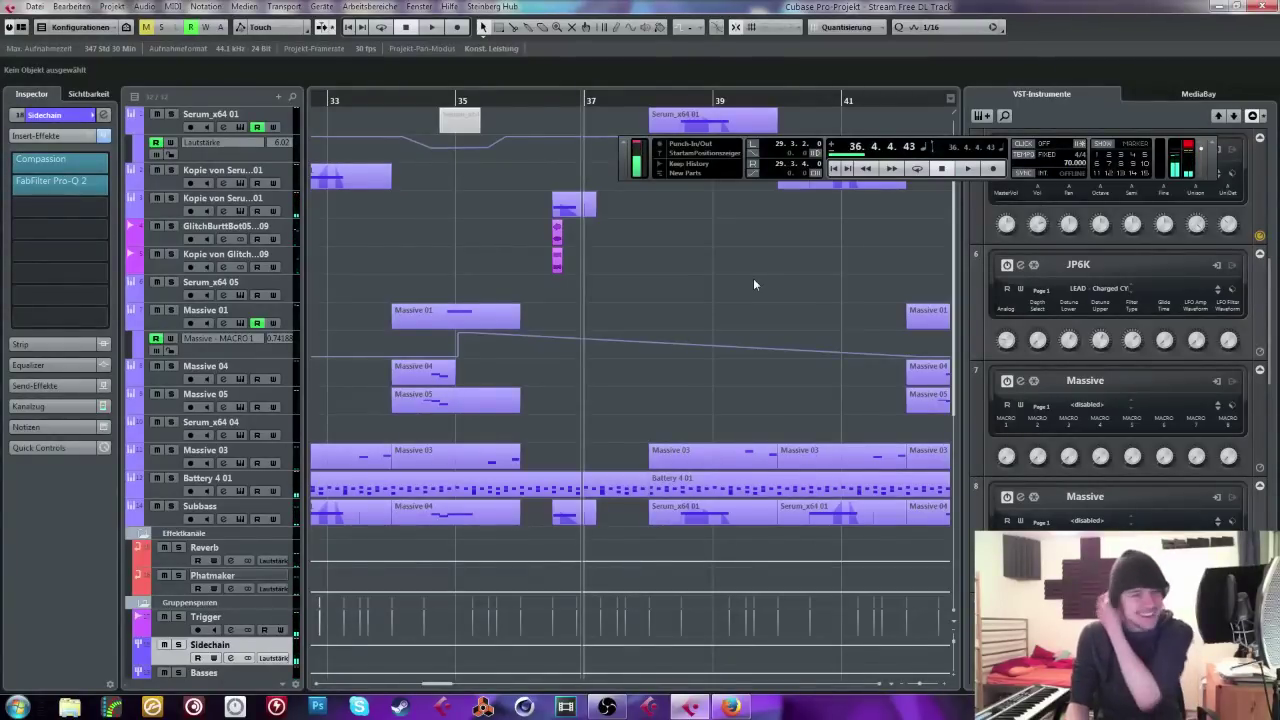
Step: Audition the Serum_x64 01 track in solo from just before bar 30 up to bar 31
{"action": "scroll", "coordinate": [309, 250], "scroll_direction": "left", "scroll_amount": 5}
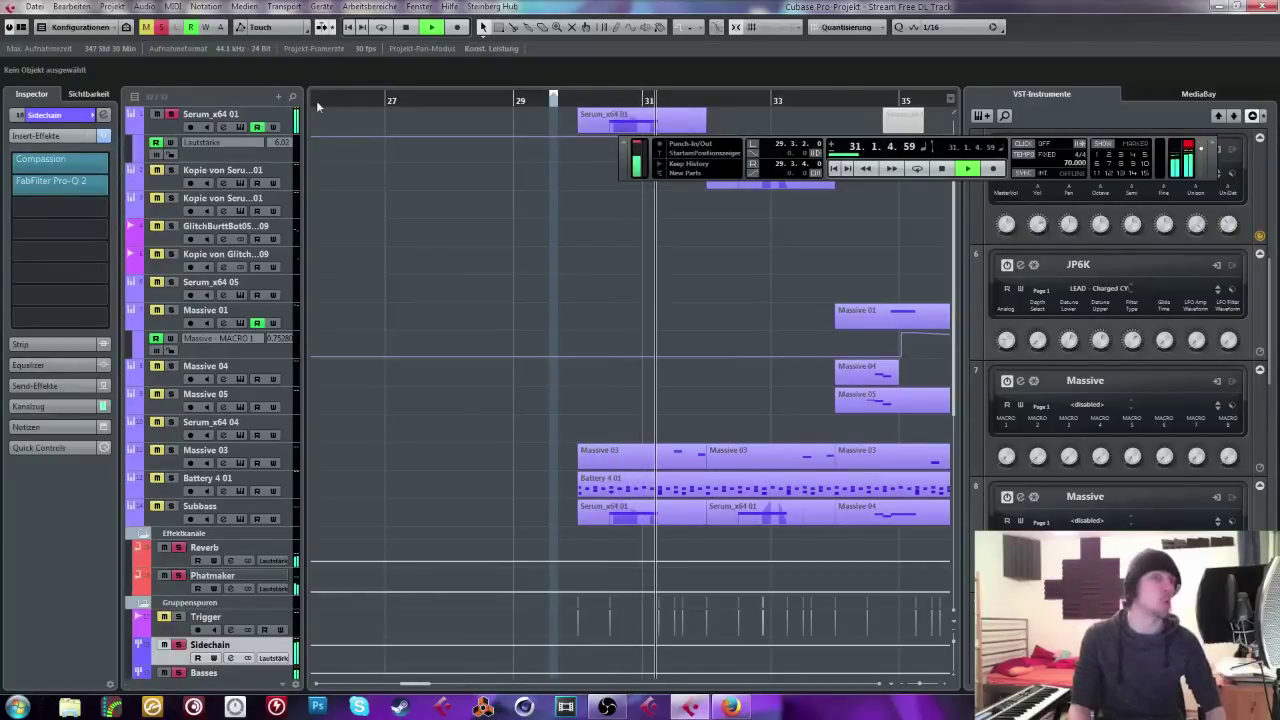
{"action": "key", "text": "space"}
{"action": "left_click_drag", "start_coordinate": [415, 683], "coordinate": [438, 688]}
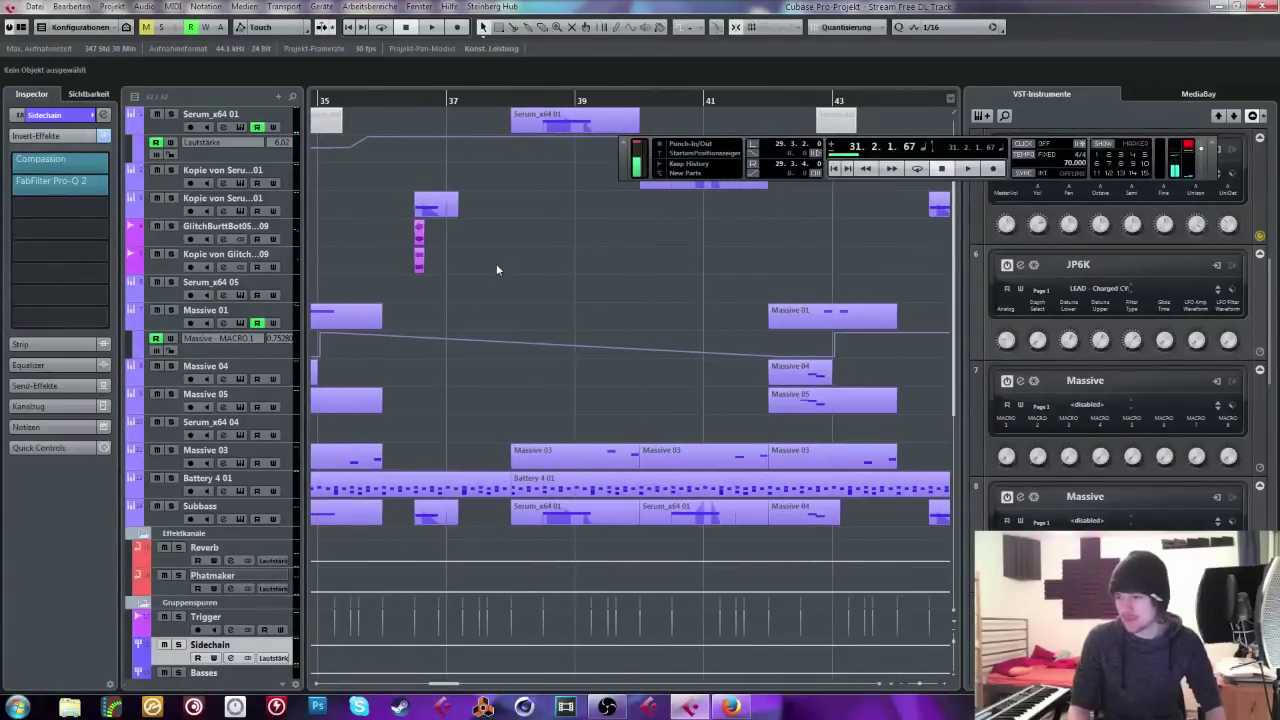
Step: Set the fixed project tempo to 170 BPM
{"action": "left_click_drag", "start_coordinate": [391, 97], "coordinate": [395, 52]}
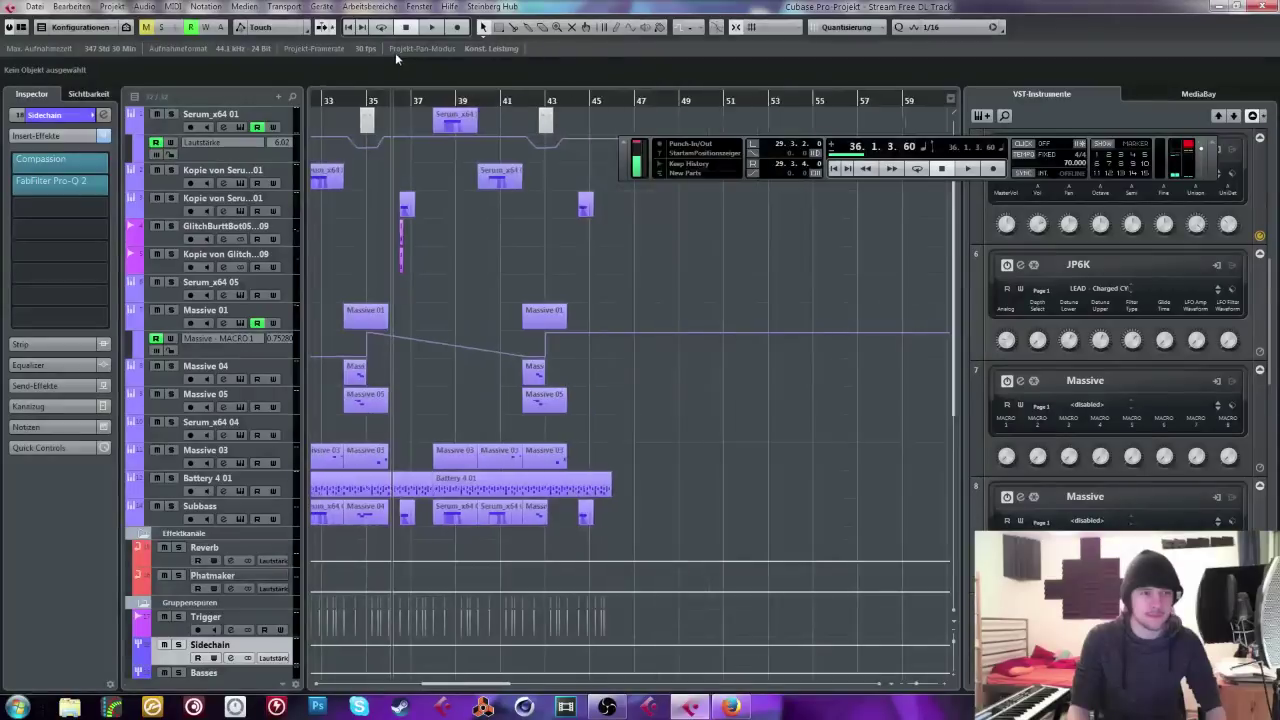
{"action": "left_click", "coordinate": [1068, 164]}
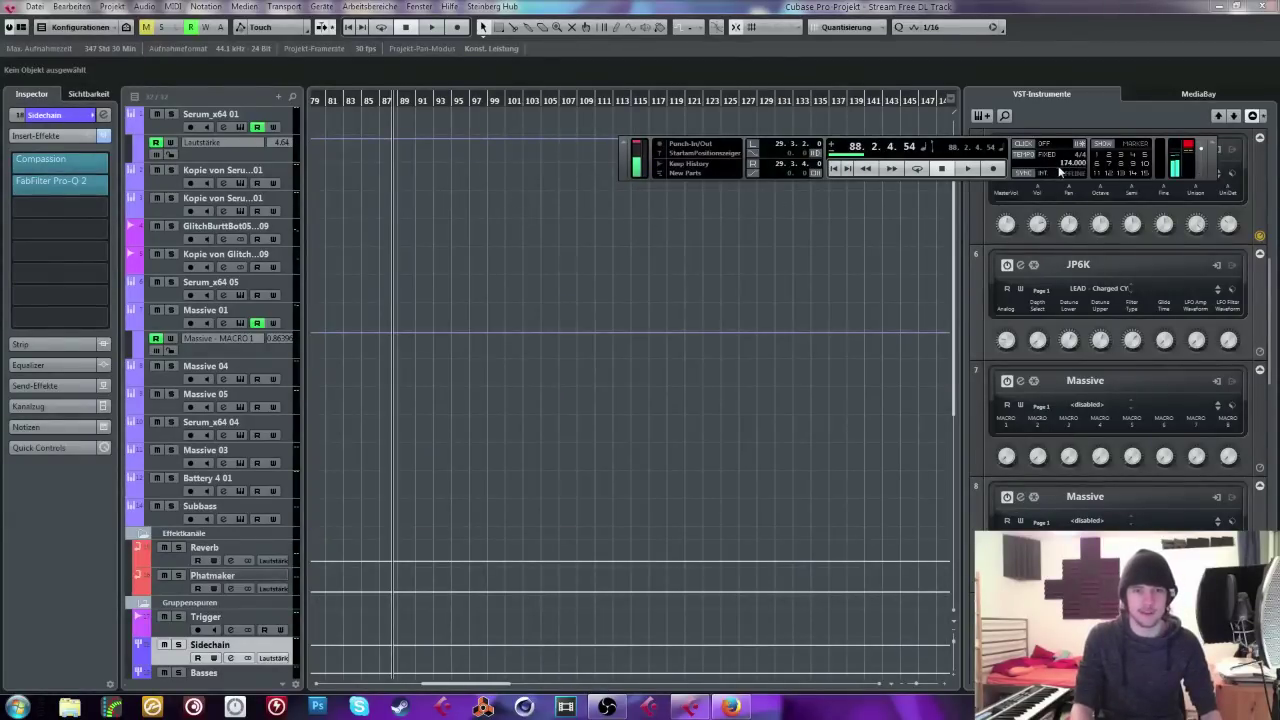
{"action": "type", "text": "0"}
{"action": "key", "text": "Return"}
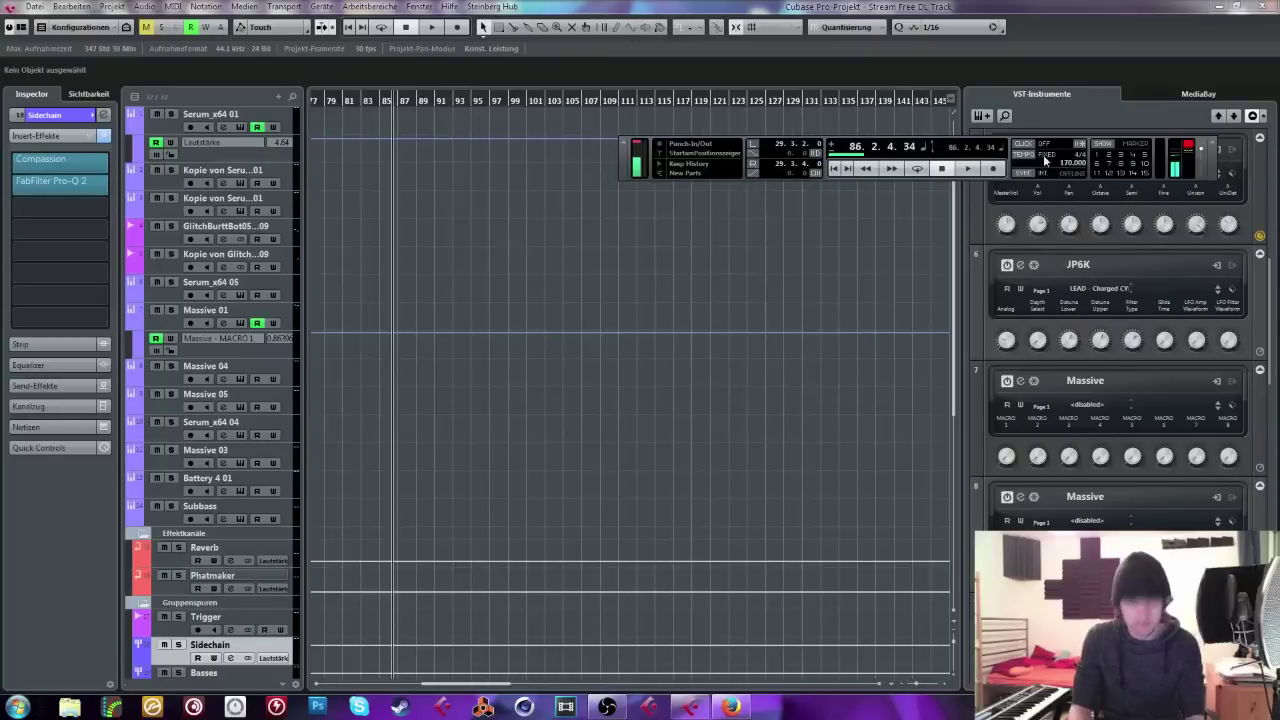
Step: Audition the drop from just before bar 30 up to bar 32, moving the transport closer to the track list
{"action": "left_click_drag", "start_coordinate": [436, 690], "coordinate": [340, 688]}
{"action": "key", "text": "space"}
{"action": "left_click_drag", "start_coordinate": [570, 102], "coordinate": [570, 149]}
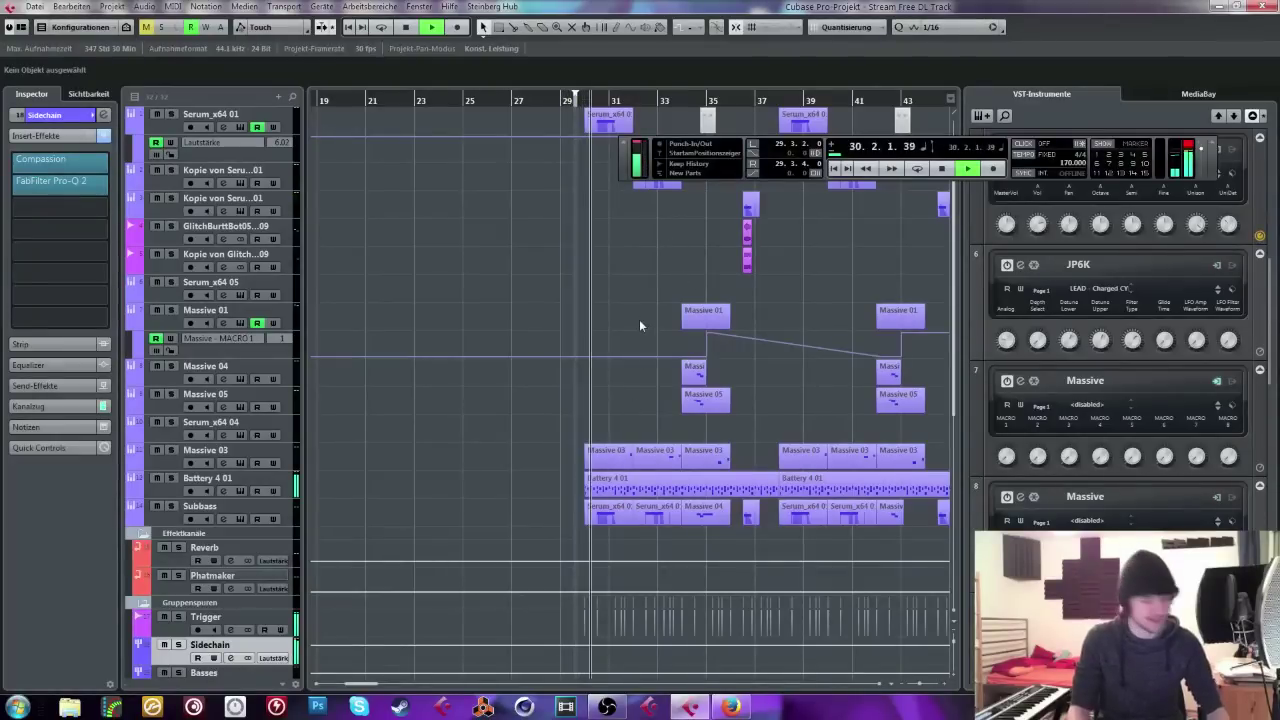
{"action": "left_click_drag", "start_coordinate": [616, 161], "coordinate": [408, 173]}
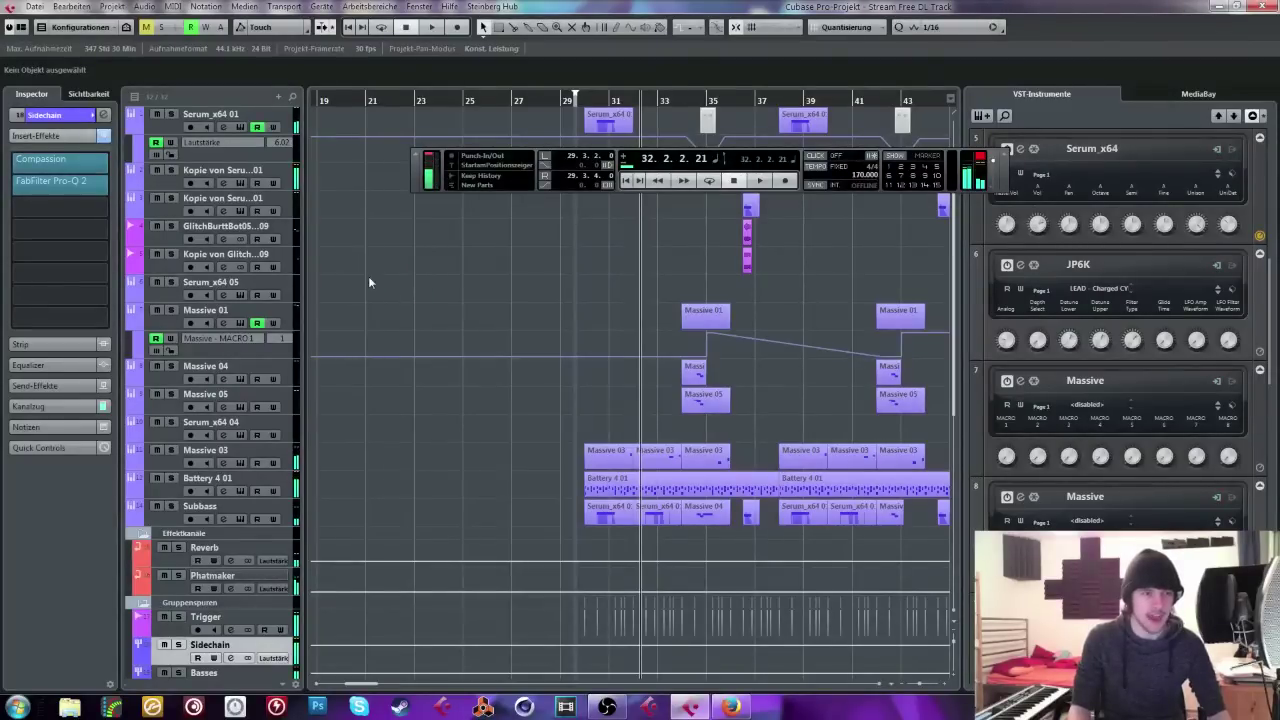
{"action": "key", "text": "space"}
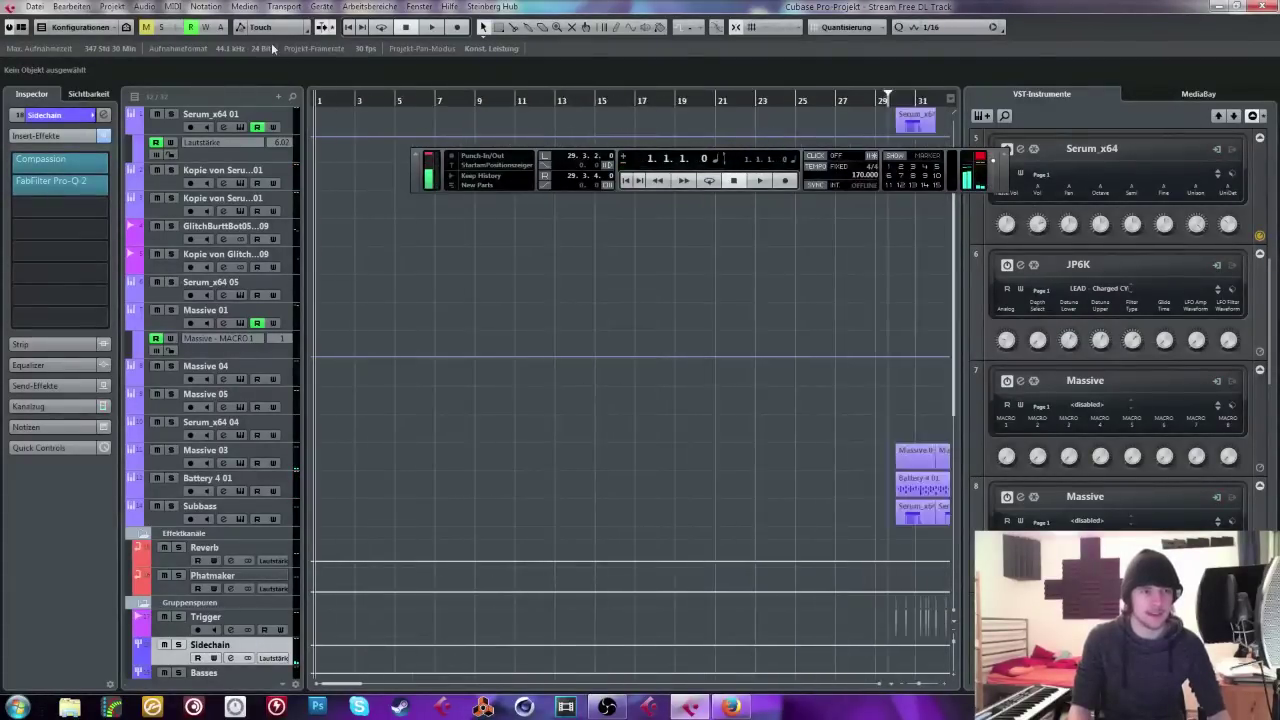
Step: Select the Serum_x64 05 track in the arrangement
{"action": "key", "text": "g"}
{"action": "key", "text": "g"}
{"action": "key", "text": "g"}
{"action": "scroll", "coordinate": [540, 250], "scroll_direction": "down", "scroll_amount": 5}
{"action": "scroll", "coordinate": [538, 290], "scroll_direction": "up", "scroll_amount": 5}
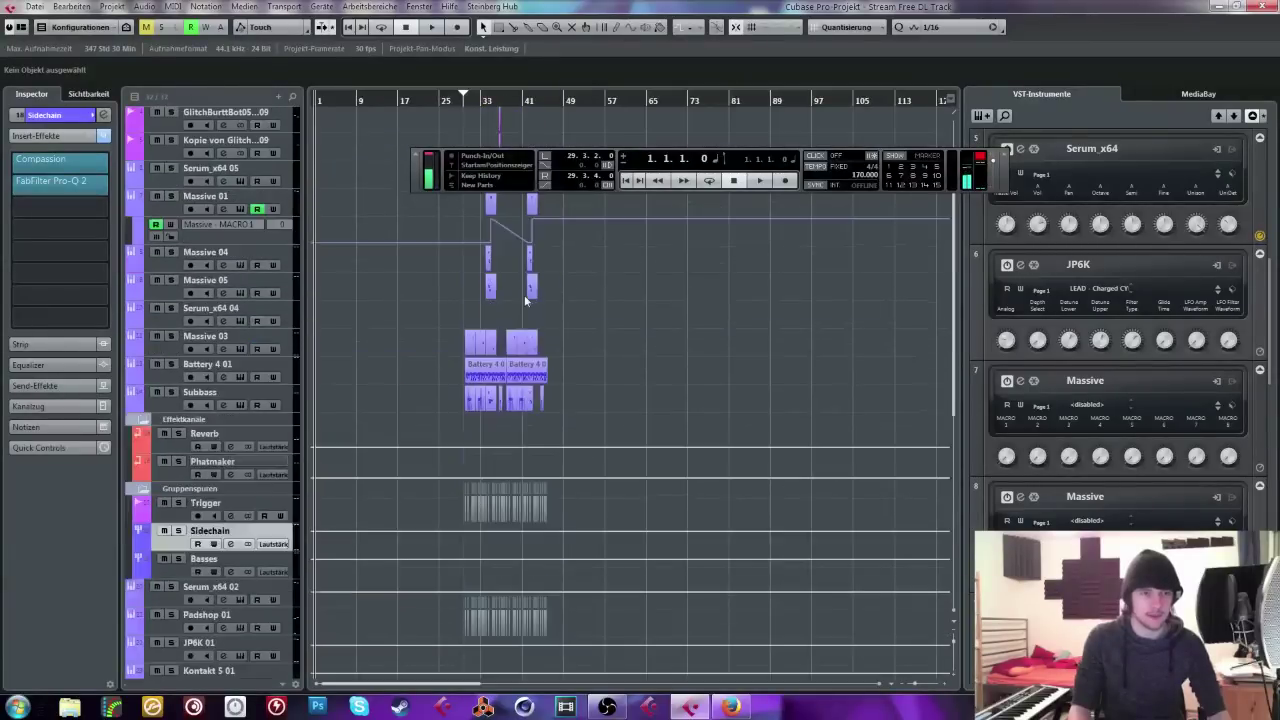
{"action": "left_click", "coordinate": [262, 293]}
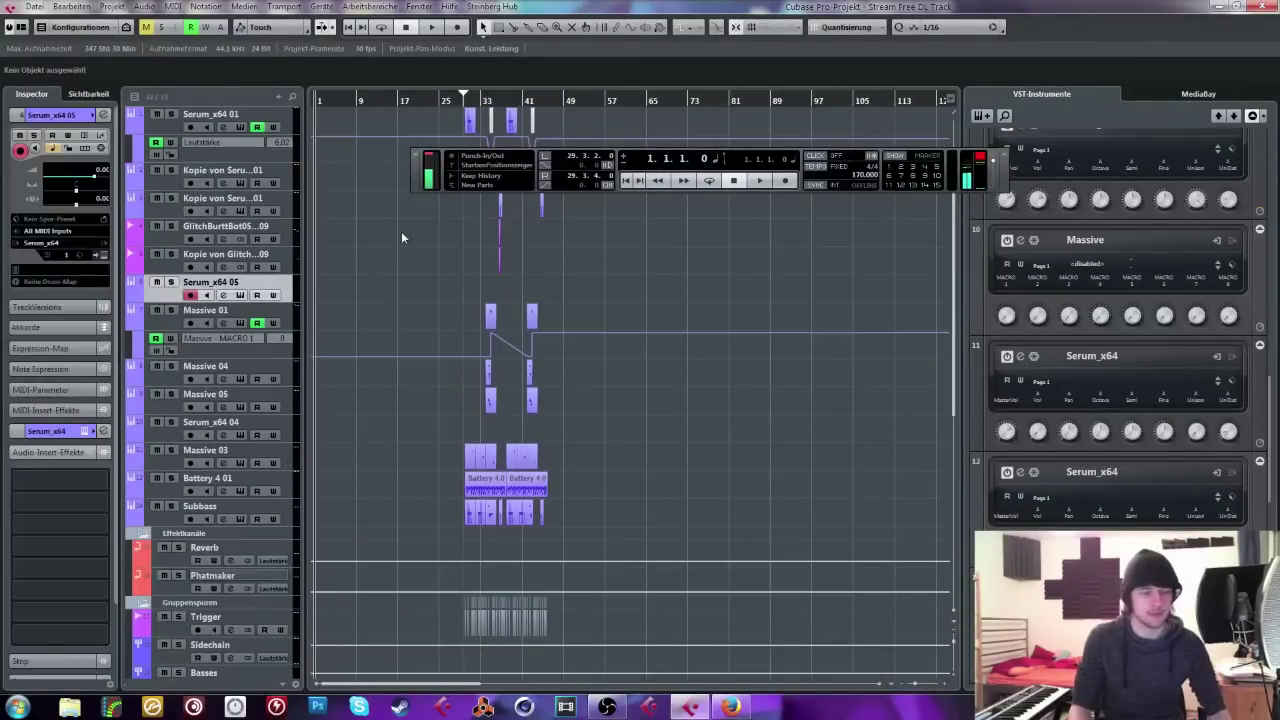
Step: Audition the opening Kontakt 5 01 part from the project start up to bar 2
{"action": "scroll", "coordinate": [242, 114], "scroll_direction": "down", "scroll_amount": 5}
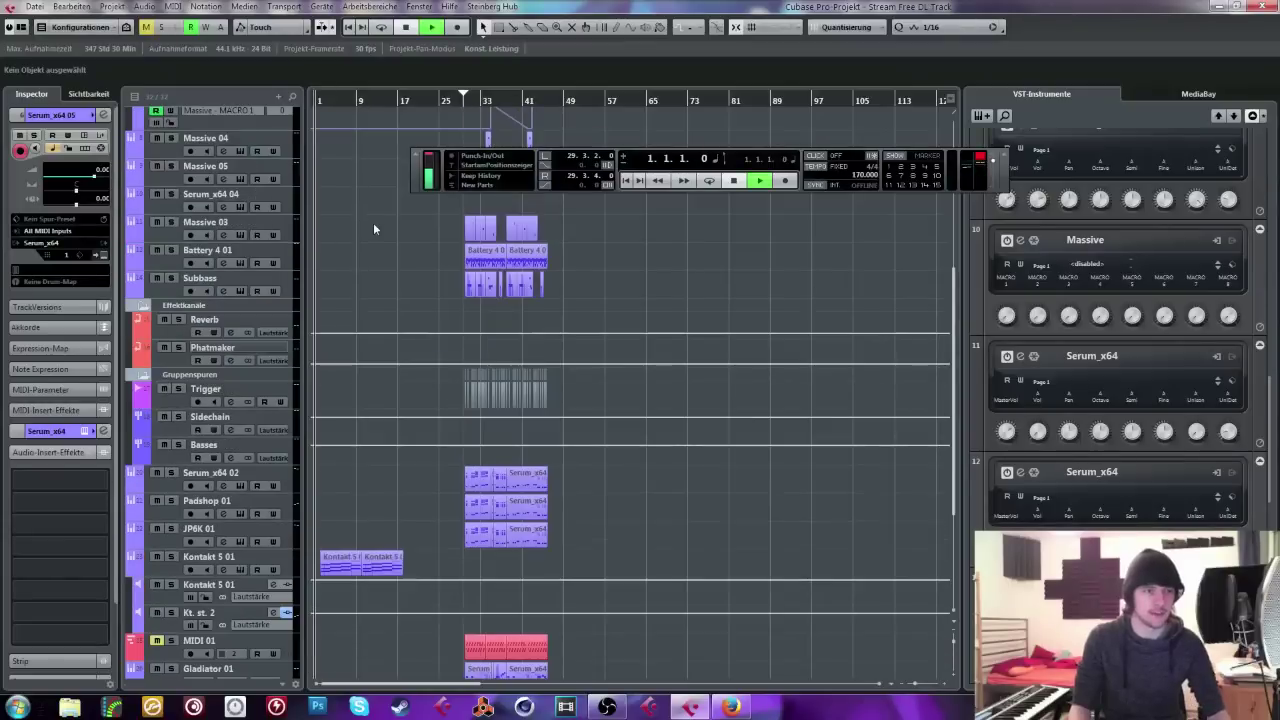
{"action": "key", "text": "space"}
{"action": "scroll", "coordinate": [328, 106], "scroll_direction": "up", "scroll_amount": 5}
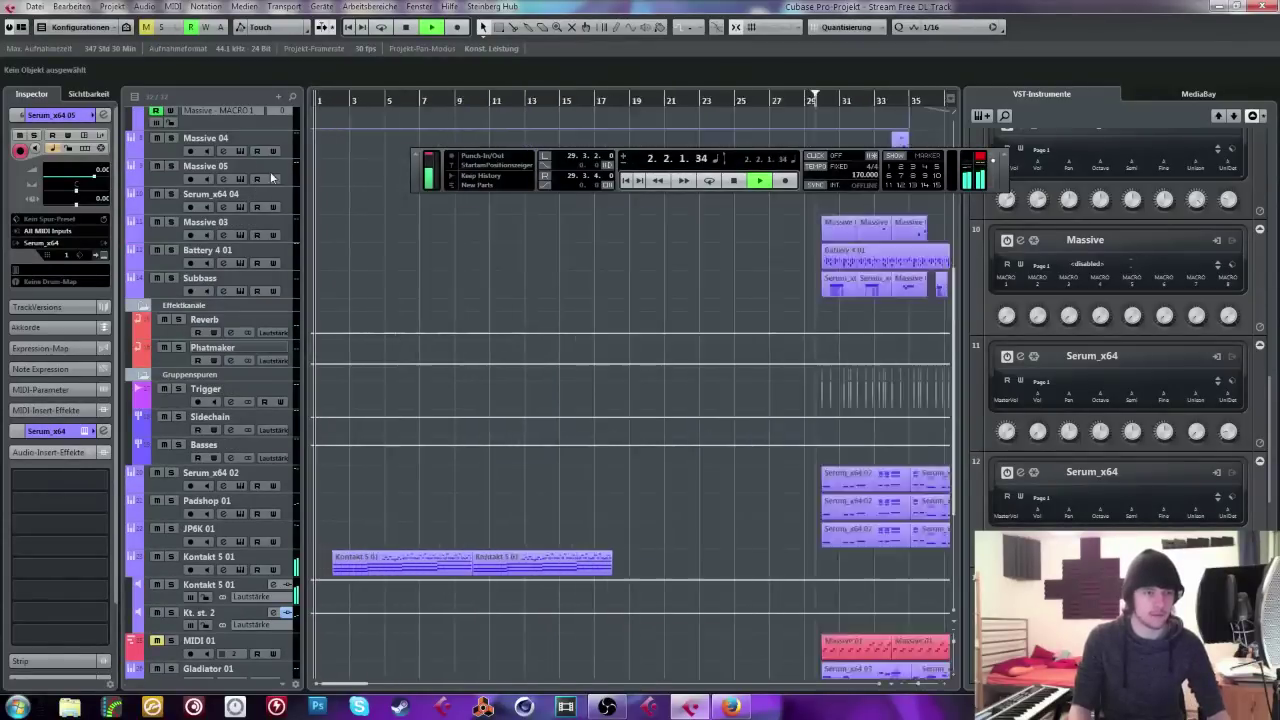
{"action": "key", "text": "space"}
{"action": "scroll", "coordinate": [840, 563], "scroll_direction": "up", "scroll_amount": 1}
{"action": "scroll", "coordinate": [840, 563], "scroll_direction": "left", "scroll_amount": 3}
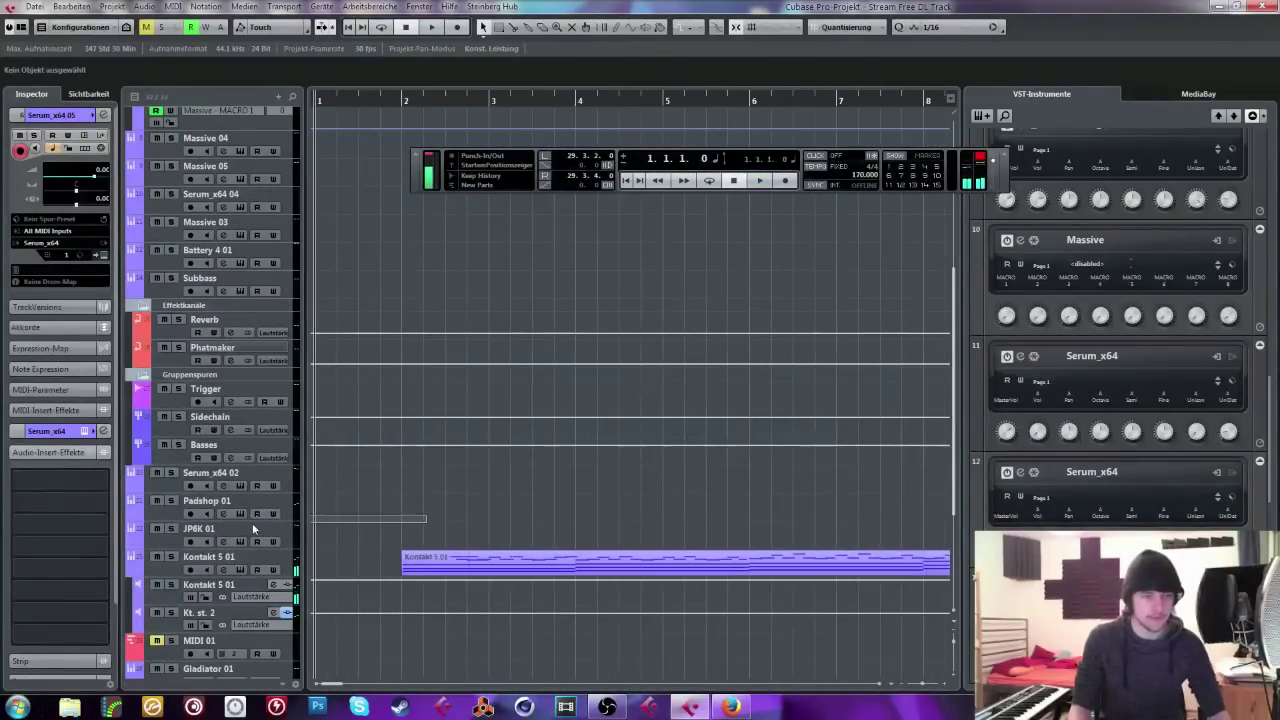
{"action": "scroll", "coordinate": [426, 514], "scroll_direction": "down", "scroll_amount": 5}
{"action": "left_click_drag", "start_coordinate": [925, 680], "coordinate": [924, 684]}
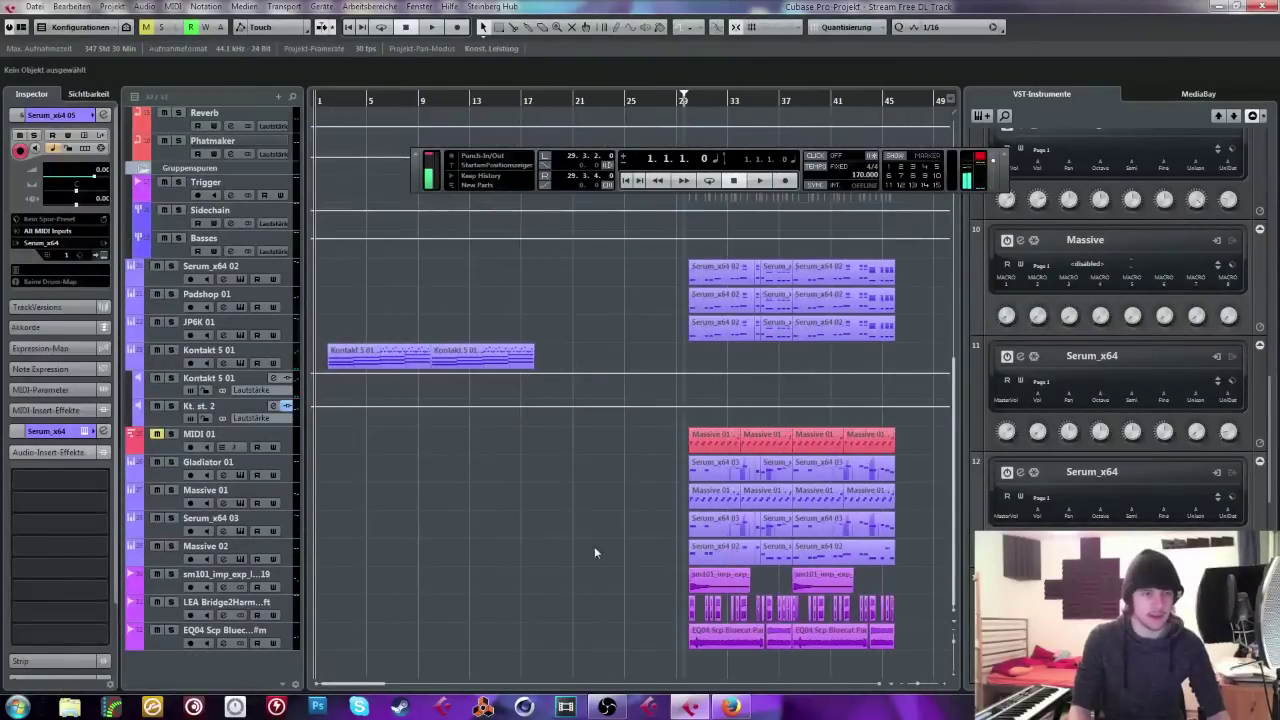
Step: Add one new instrument track with Serum_x64 and close the floating VST instruments window
{"action": "key", "text": "F11"}
{"action": "left_click_drag", "start_coordinate": [954, 112], "coordinate": [380, 128]}
{"action": "left_click", "coordinate": [360, 147]}
{"action": "left_click", "coordinate": [258, 311]}
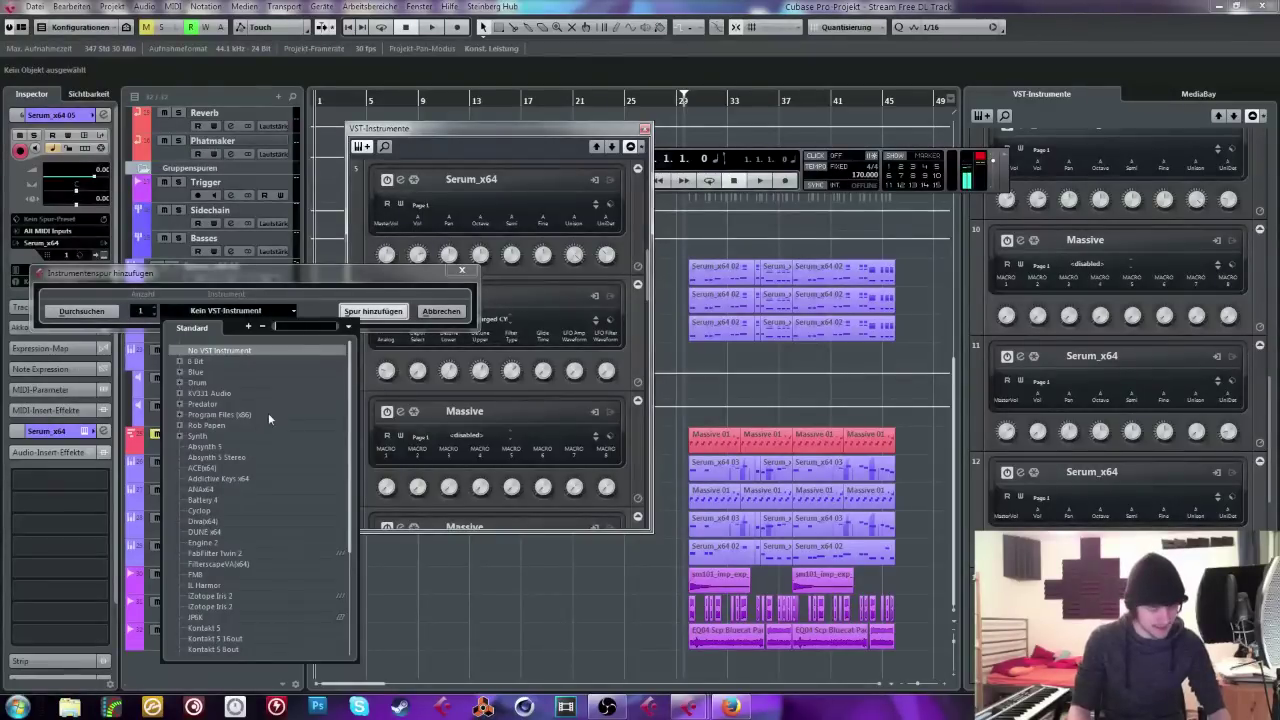
{"action": "type", "text": "serum"}
{"action": "left_click", "coordinate": [238, 349]}
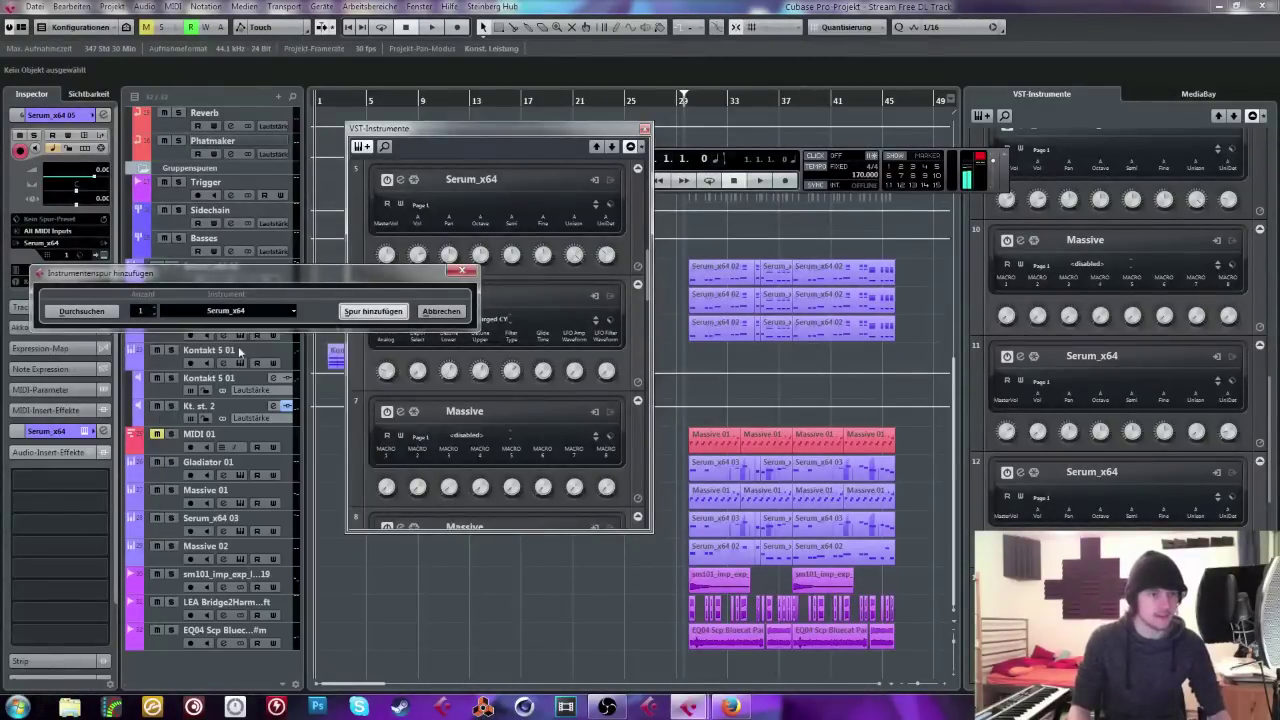
{"action": "left_click", "coordinate": [372, 311]}
{"action": "left_click_drag", "start_coordinate": [574, 130], "coordinate": [390, 183]}
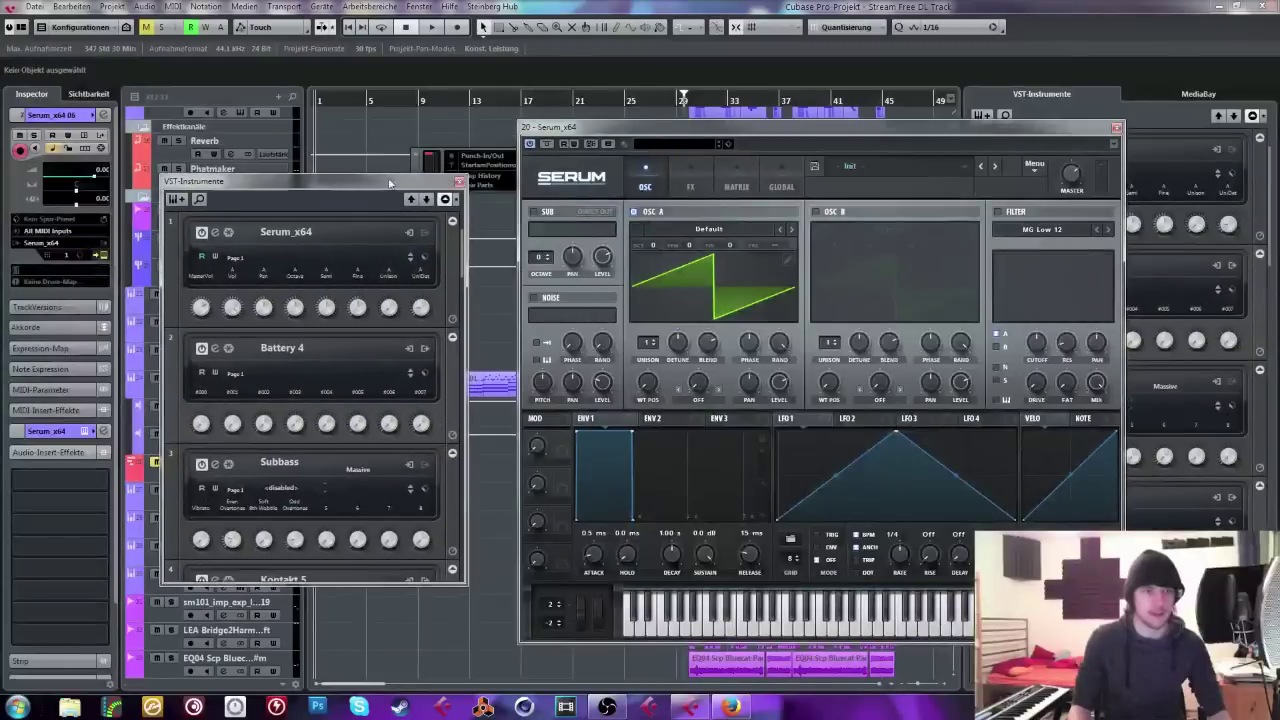
{"action": "left_click", "coordinate": [459, 182]}
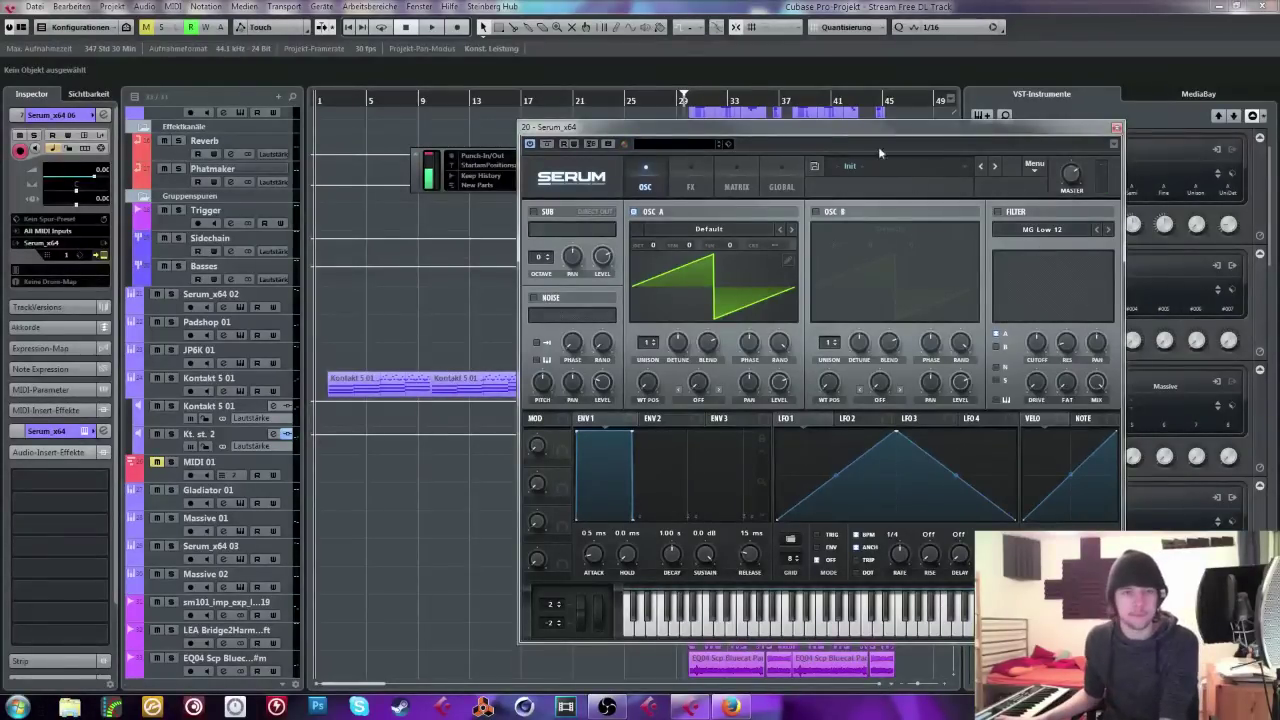
{"action": "left_click_drag", "start_coordinate": [878, 146], "coordinate": [819, 142]}
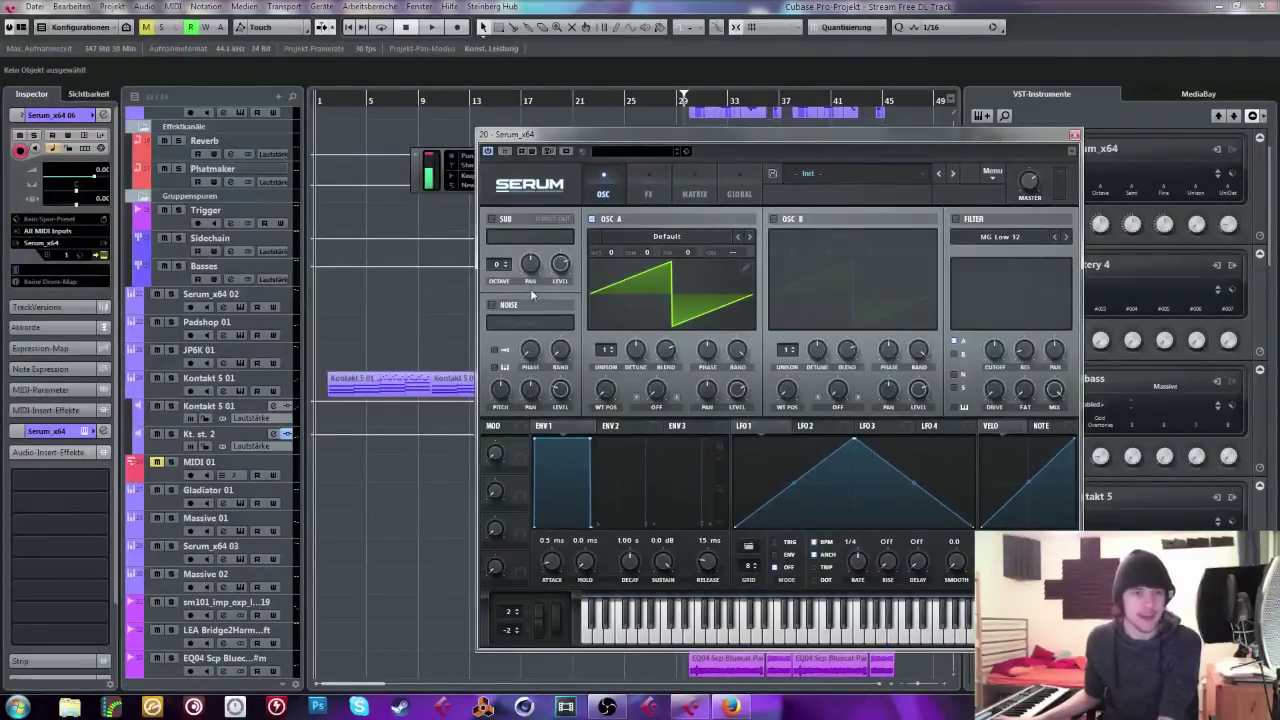
Step: Enable the noise oscillator with key tracking in the new Serum and switch oscillator A off
{"action": "left_click", "coordinate": [491, 305]}
{"action": "left_click", "coordinate": [591, 219]}
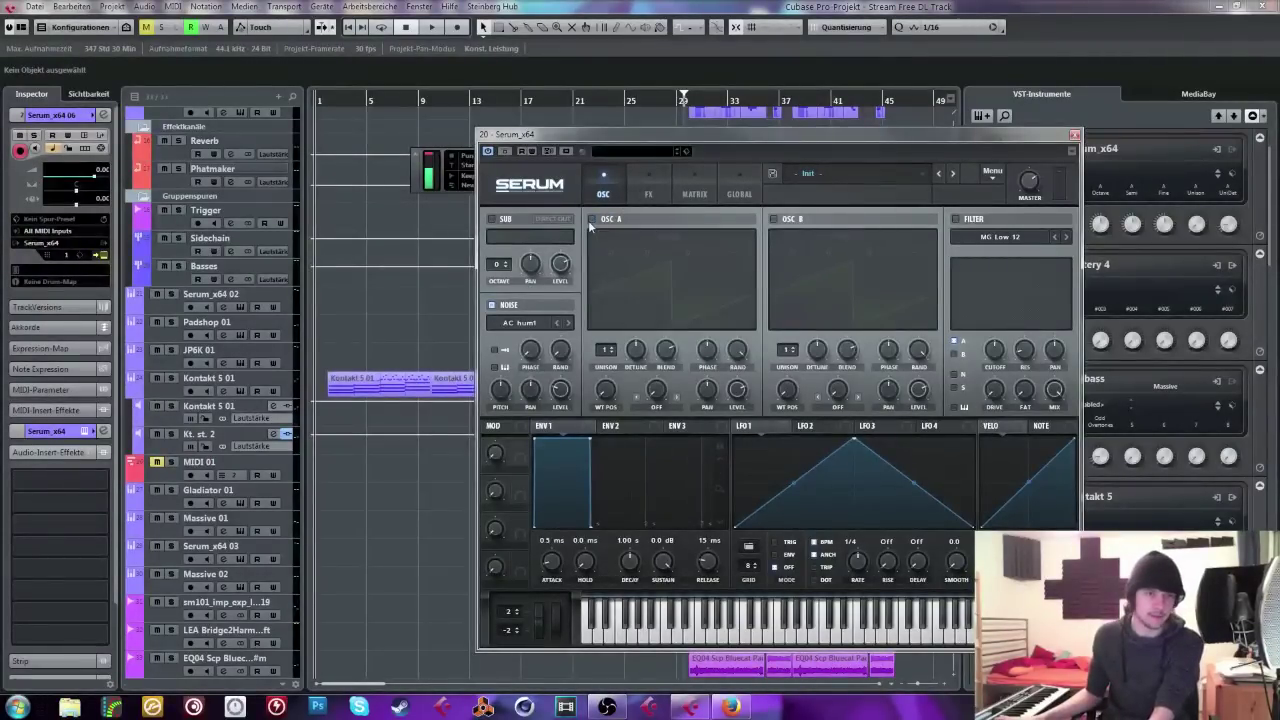
{"action": "left_click", "coordinate": [535, 325]}
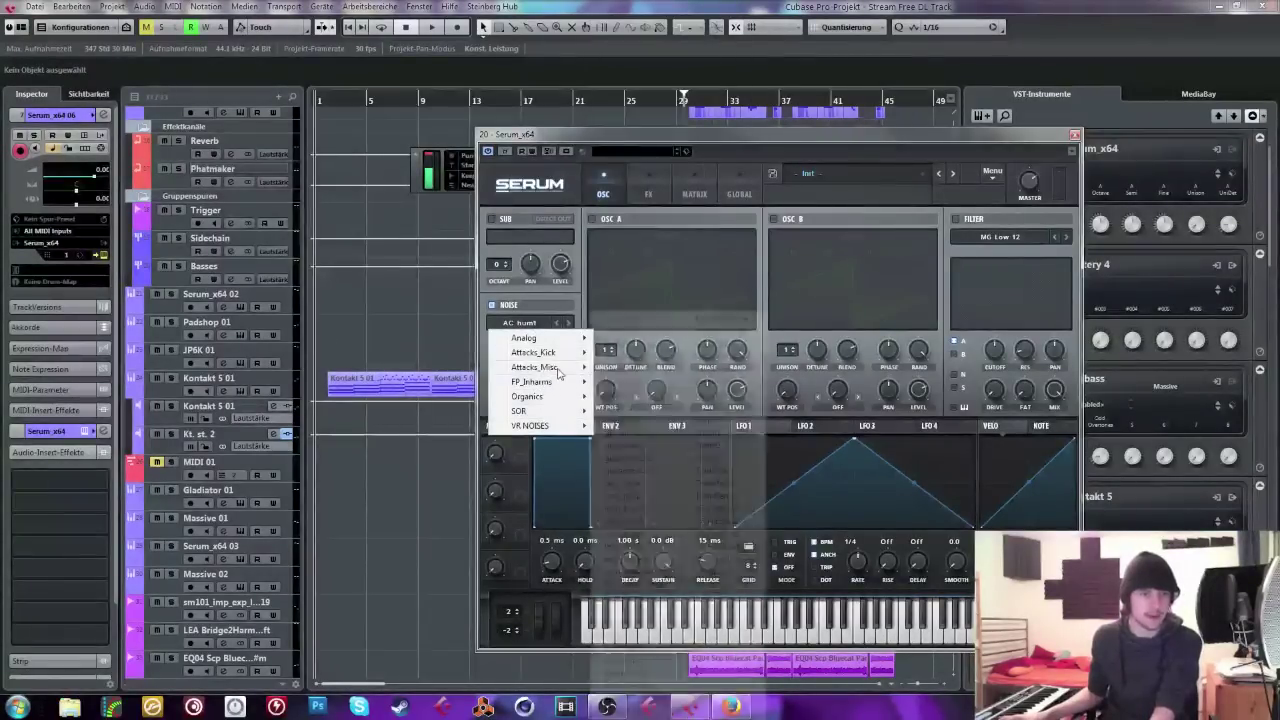
{"action": "left_click", "coordinate": [544, 307]}
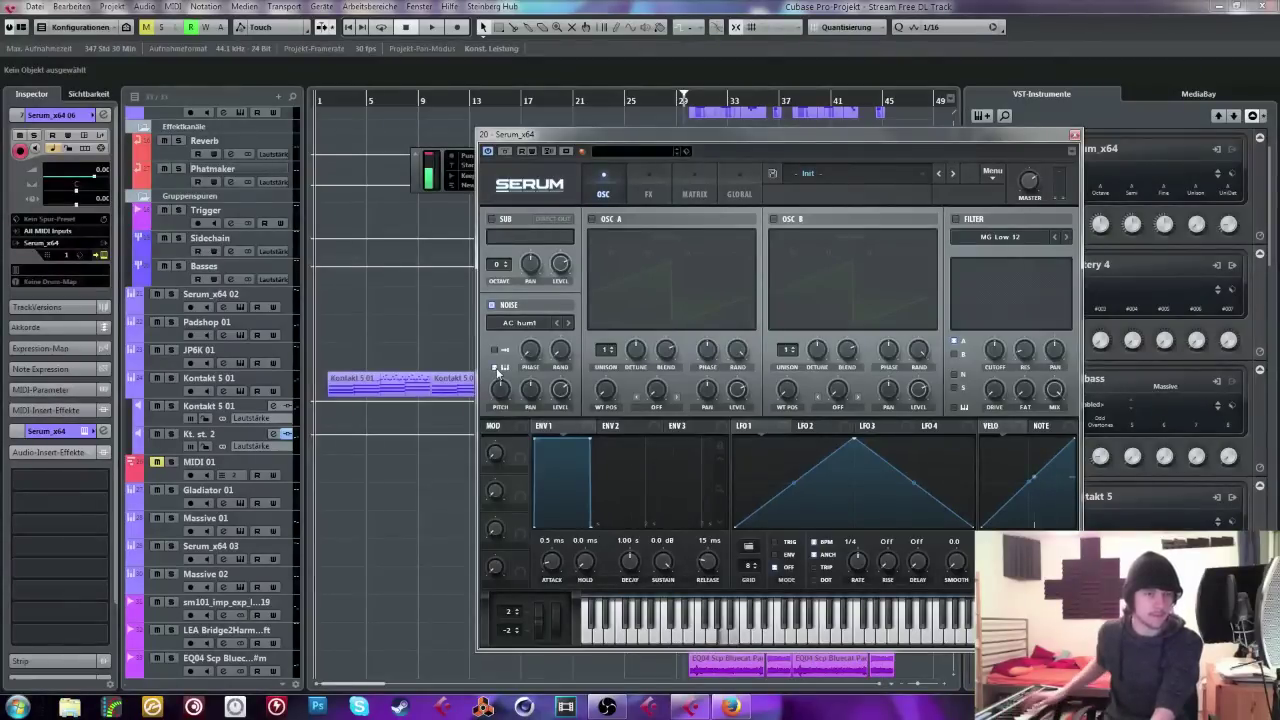
Step: Load the Glasslid 1 noise sample and step onward through the samples to Glasslid 5
{"action": "left_click", "coordinate": [510, 322]}
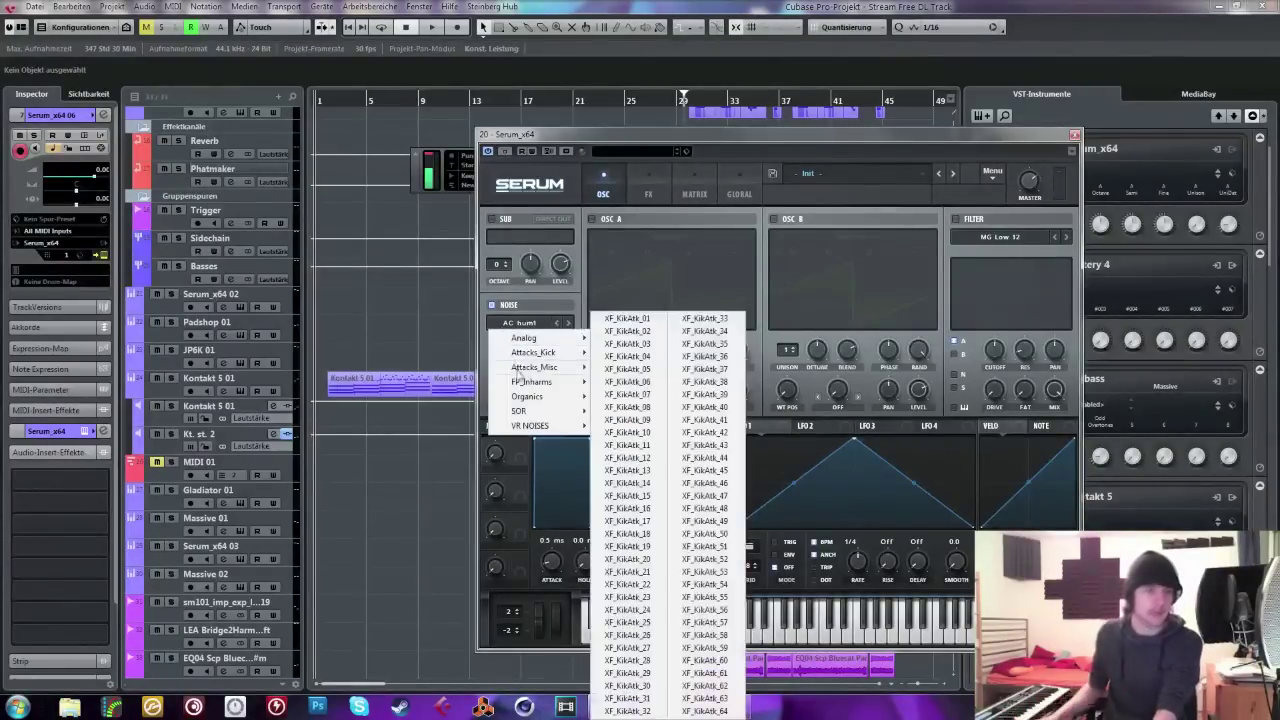
{"action": "mouse_move", "coordinate": [545, 383]}
{"action": "left_click", "coordinate": [624, 381]}
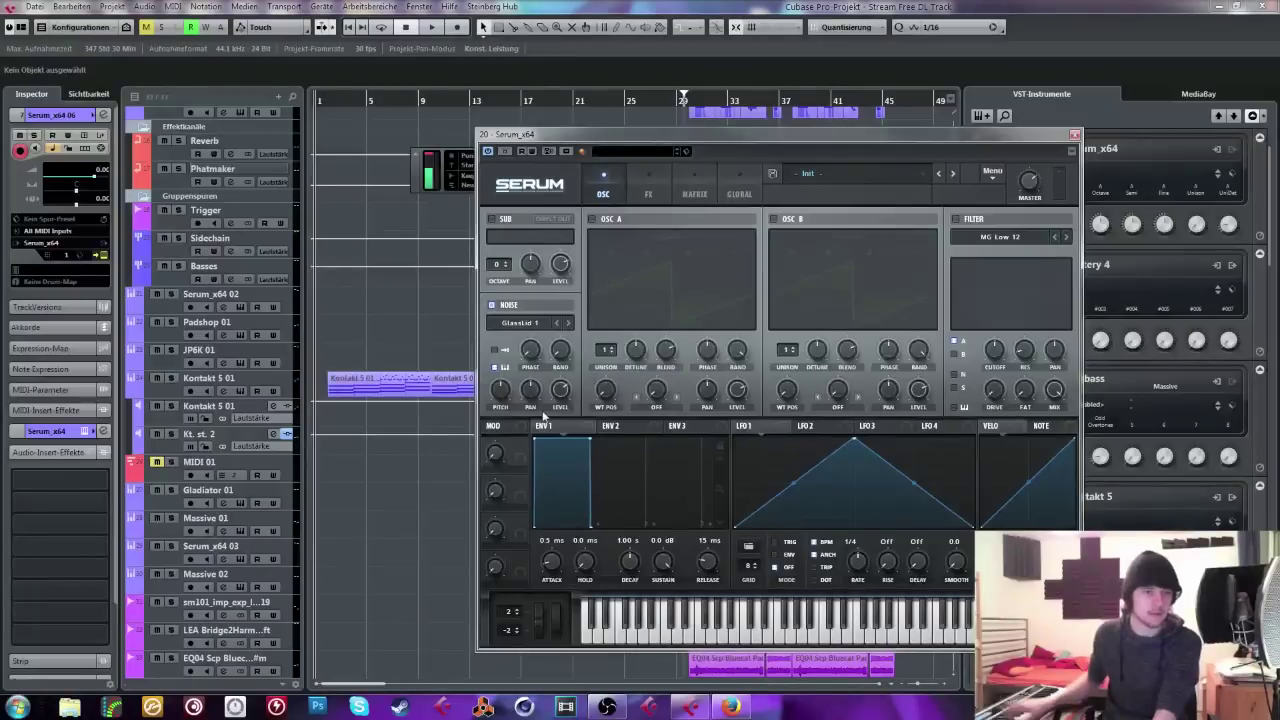
{"action": "mouse_move", "coordinate": [1029, 180]}
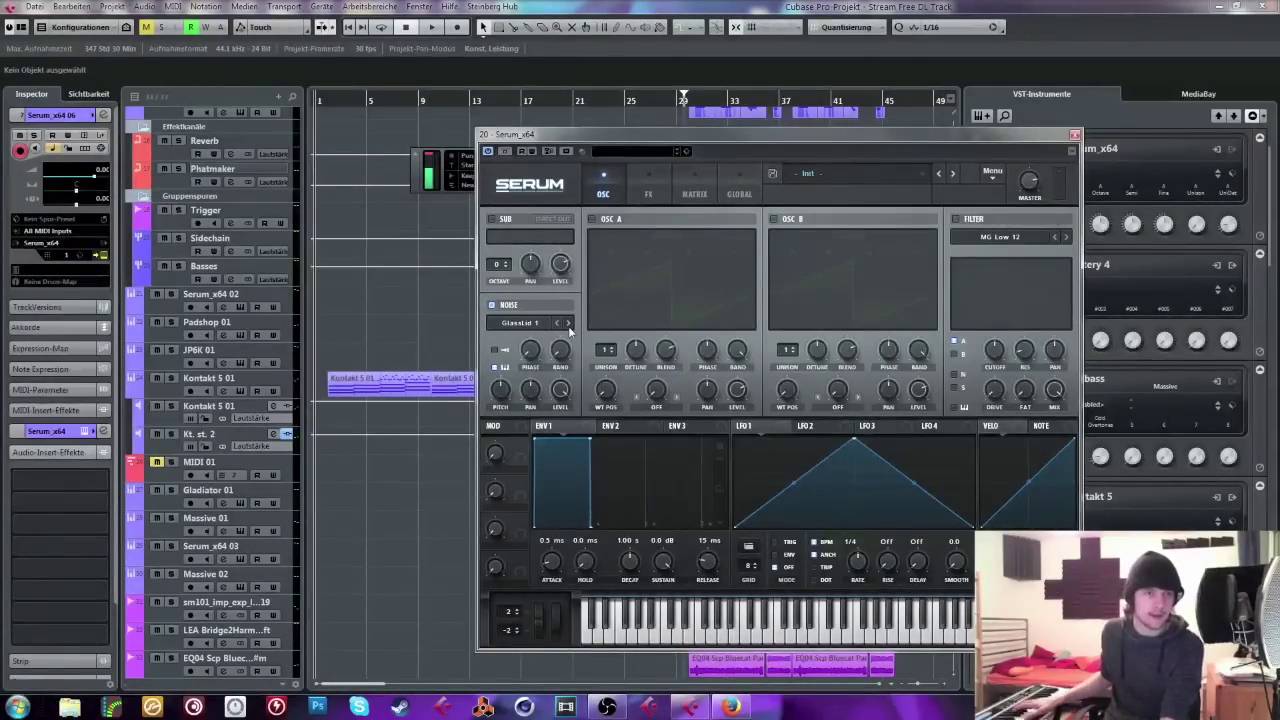
{"action": "left_click", "coordinate": [569, 324]}
{"action": "left_click", "coordinate": [569, 324]}
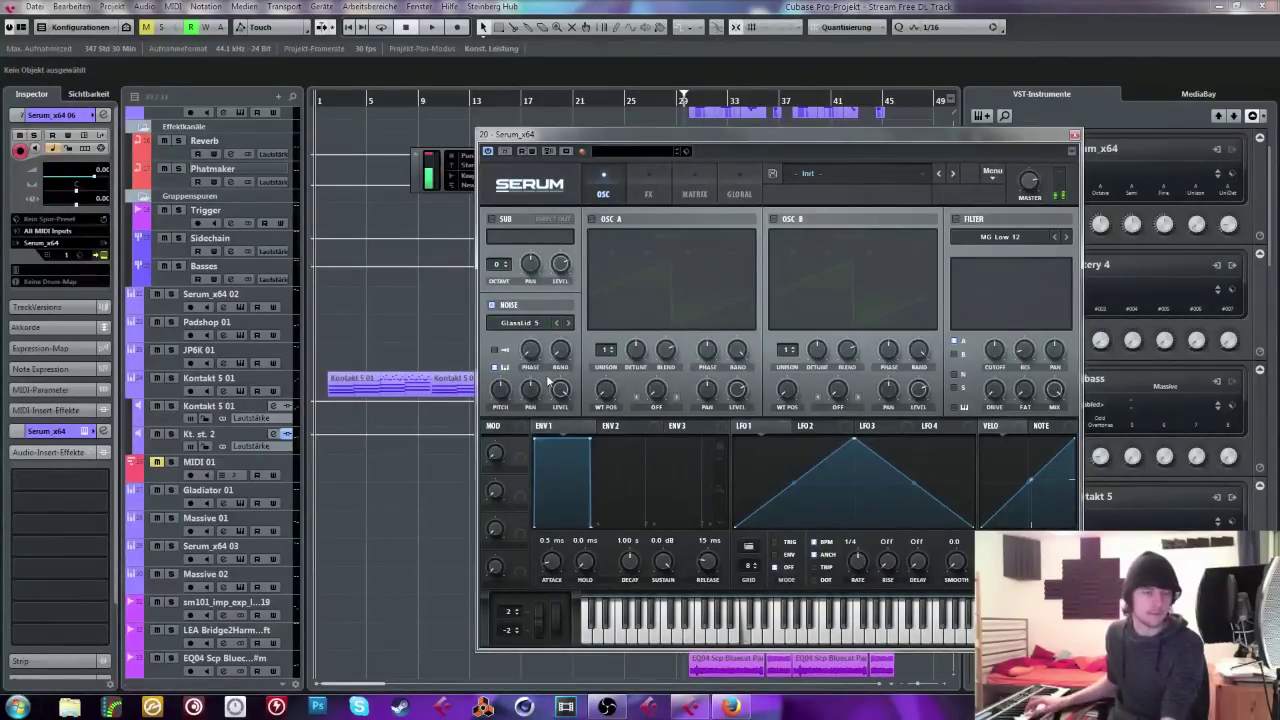
Step: Enable oscillator A and the MG Low 12 filter, modulating its cutoff with a falling, curved LFO 1 in envelope mode
{"action": "left_click", "coordinate": [591, 219]}
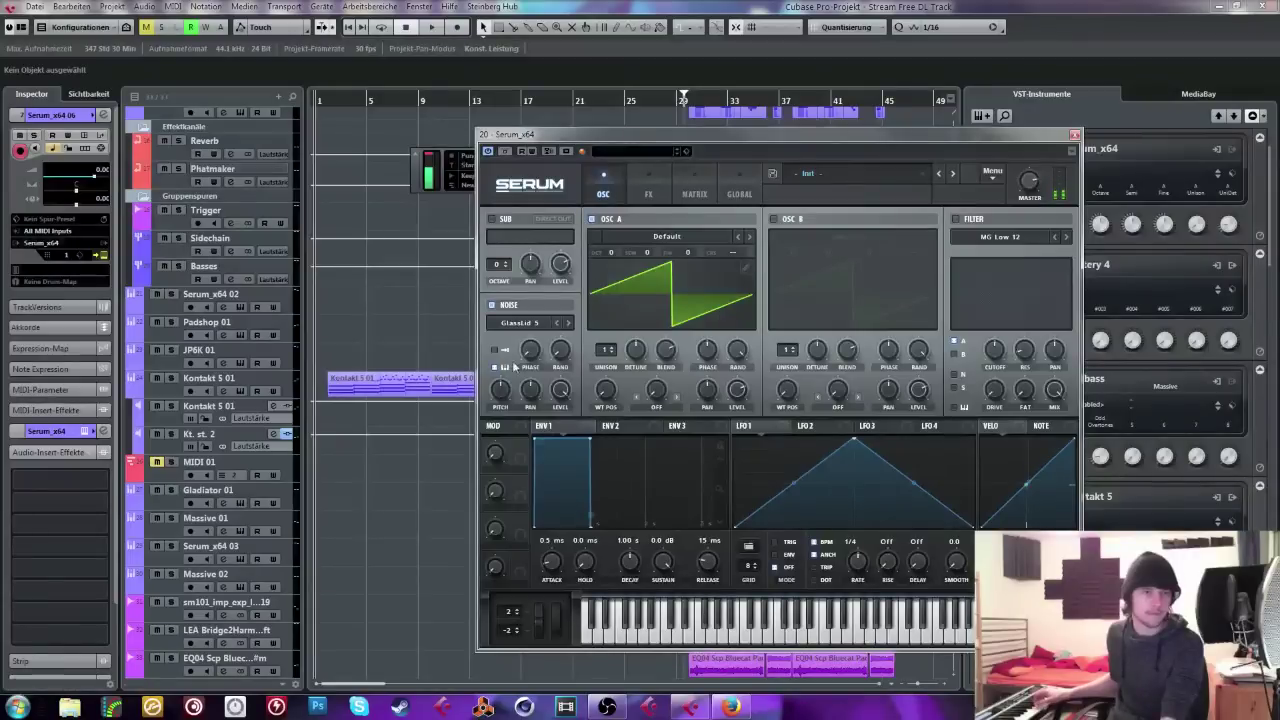
{"action": "left_click_drag", "start_coordinate": [853, 441], "coordinate": [698, 428]}
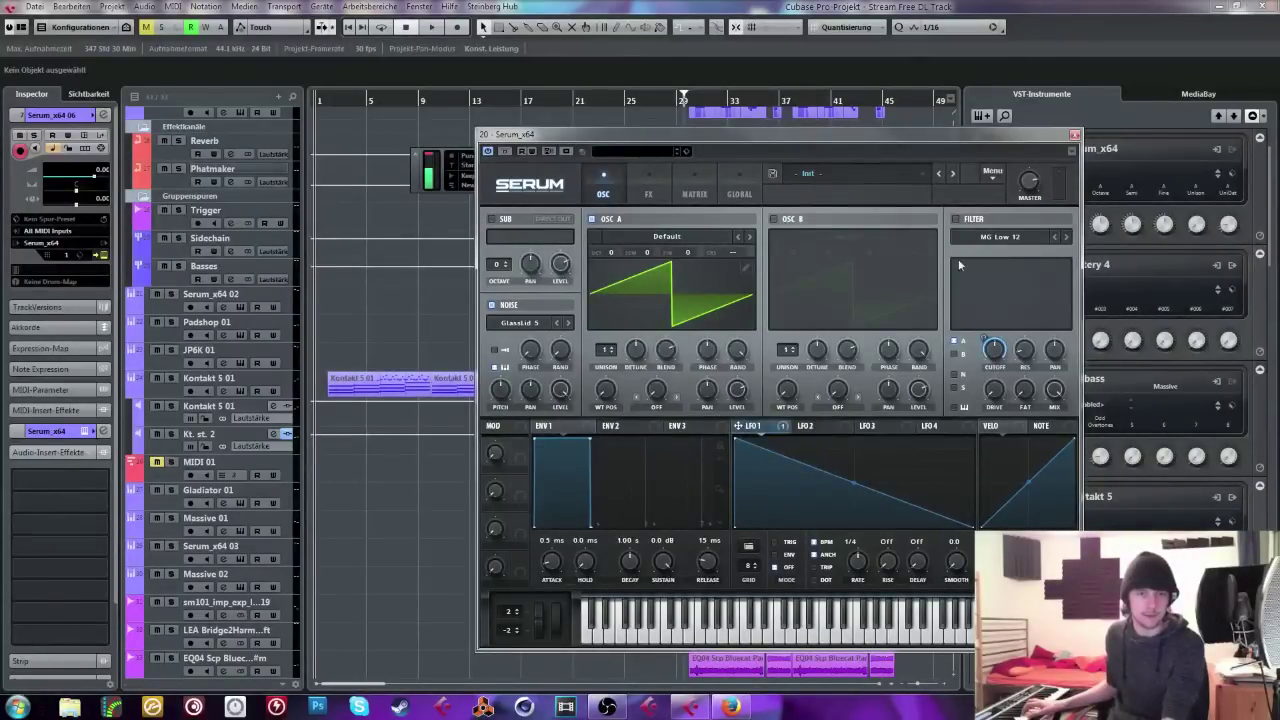
{"action": "left_click", "coordinate": [955, 218]}
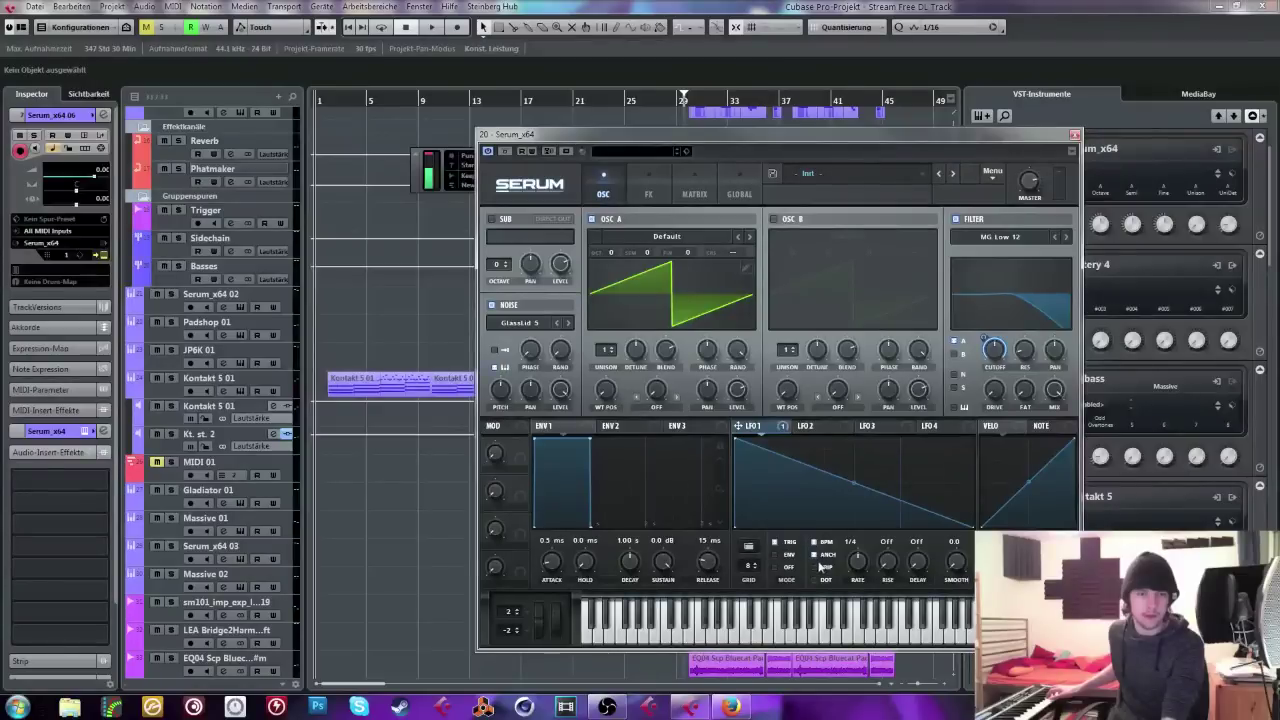
{"action": "left_click_drag", "start_coordinate": [858, 483], "coordinate": [854, 497]}
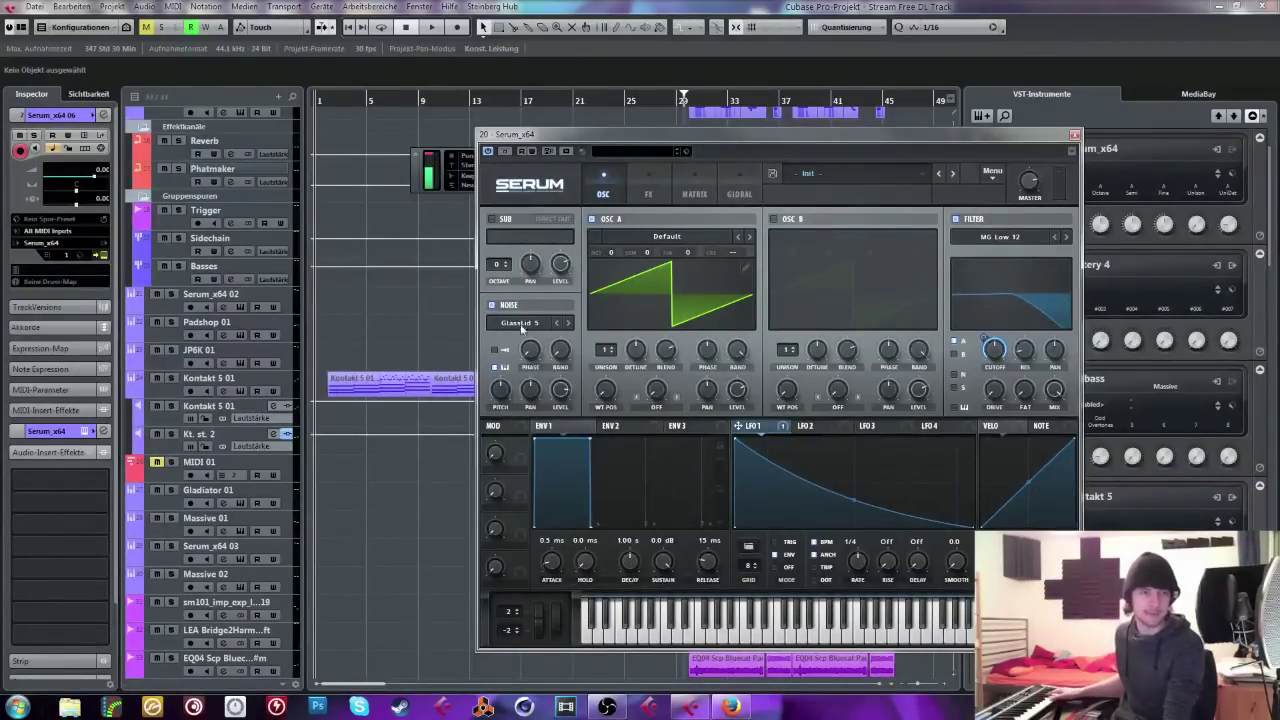
Step: Enable the reverb and delay effects in the Serum patch and return to the oscillator page
{"action": "left_click", "coordinate": [645, 200]}
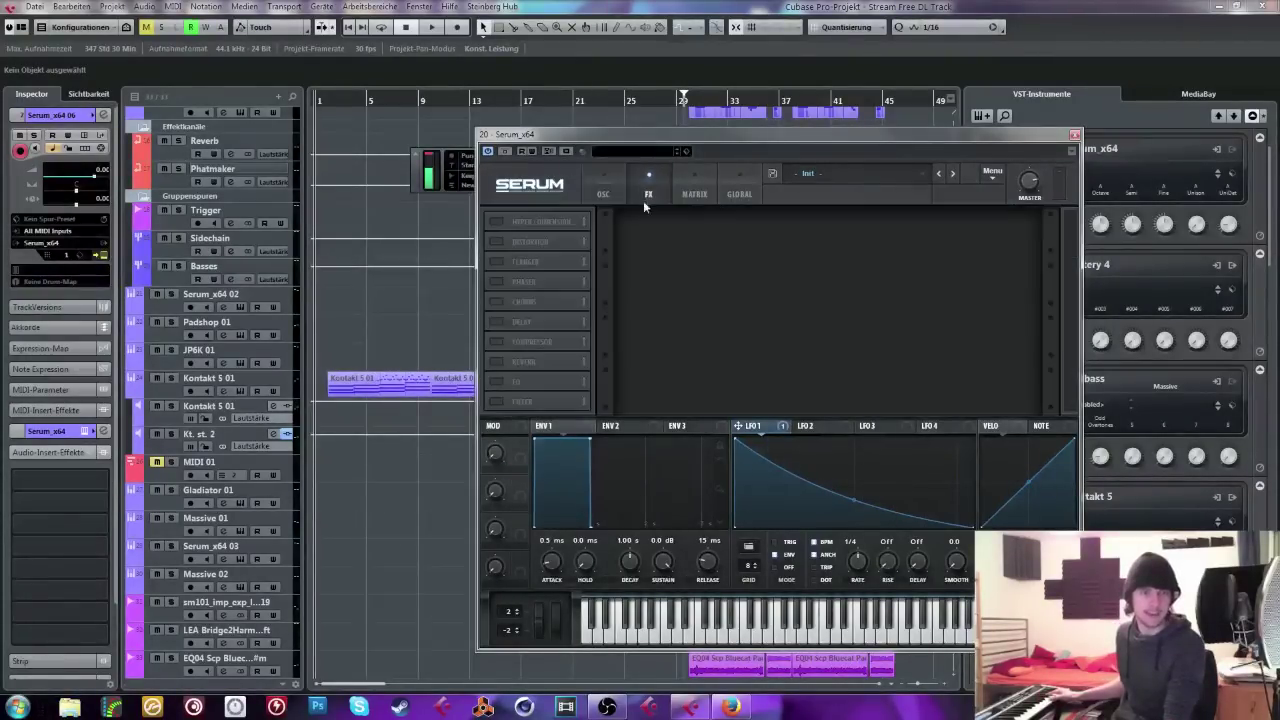
{"action": "left_click", "coordinate": [496, 361]}
{"action": "left_click", "coordinate": [497, 322]}
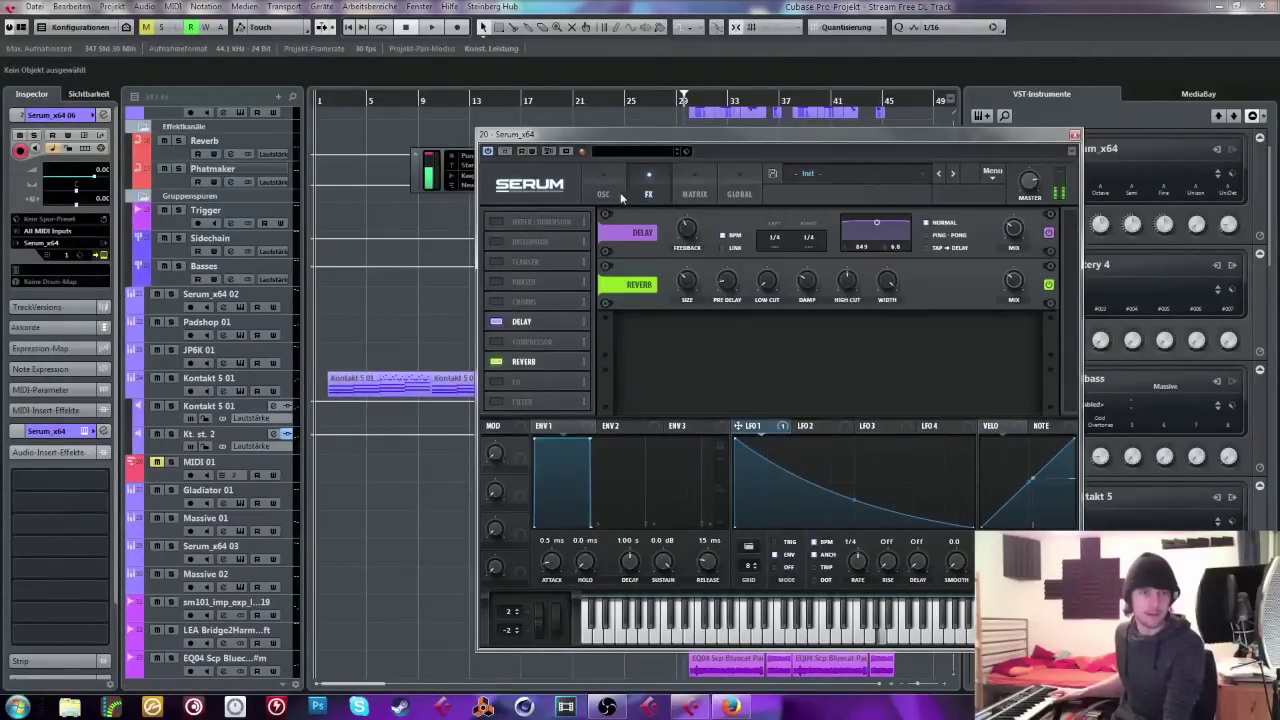
{"action": "left_click", "coordinate": [618, 195]}
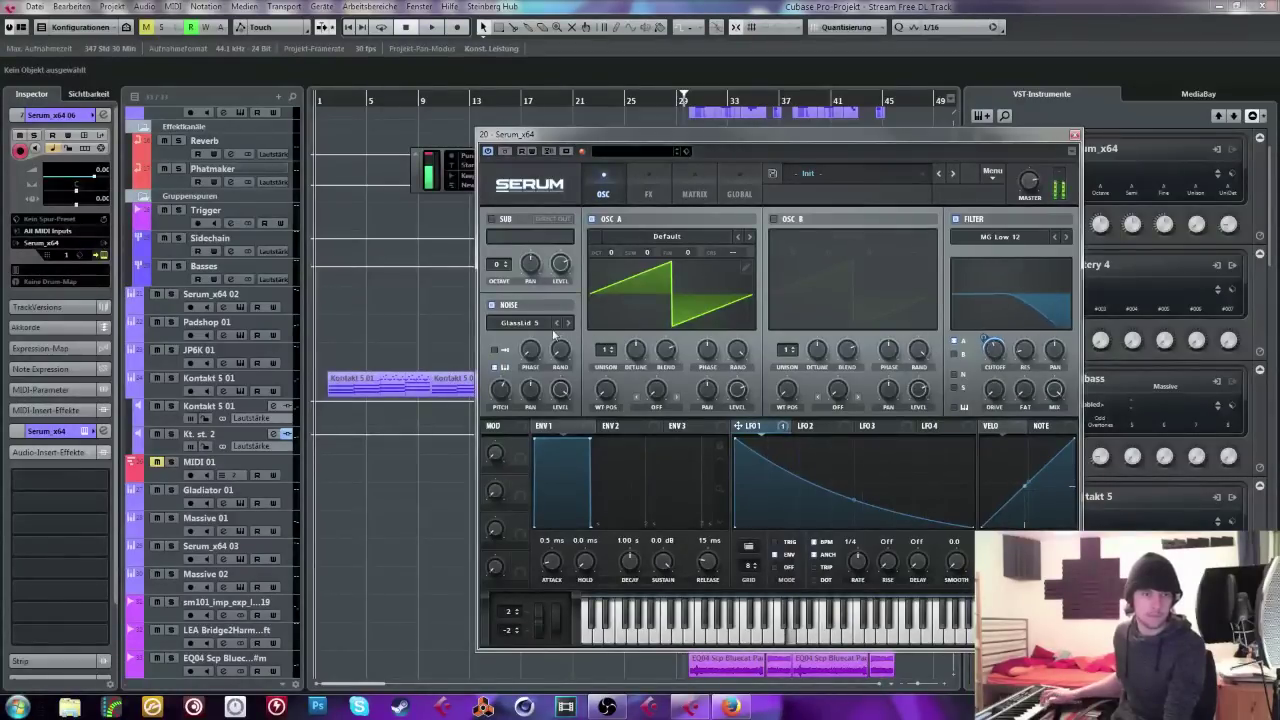
Step: Load the Kitchen_Ping noise sample and switch off both the filter and oscillator A
{"action": "left_click", "coordinate": [956, 218]}
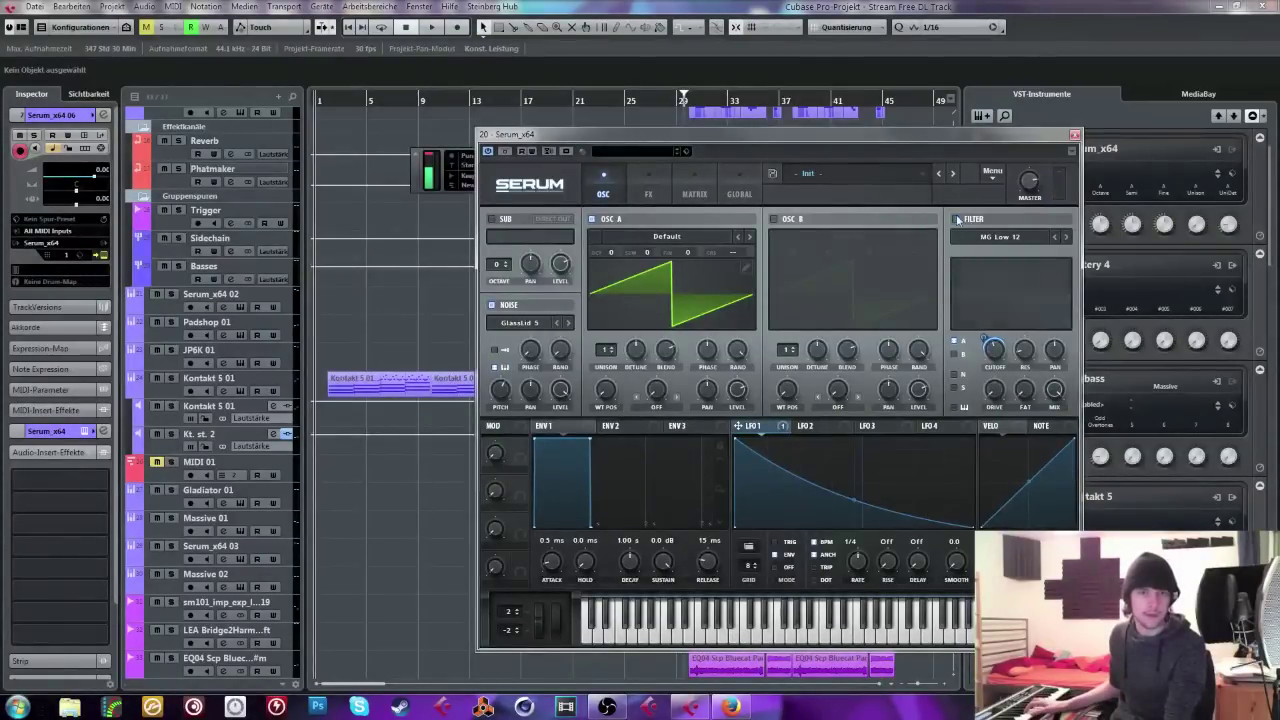
{"action": "left_click", "coordinate": [520, 322]}
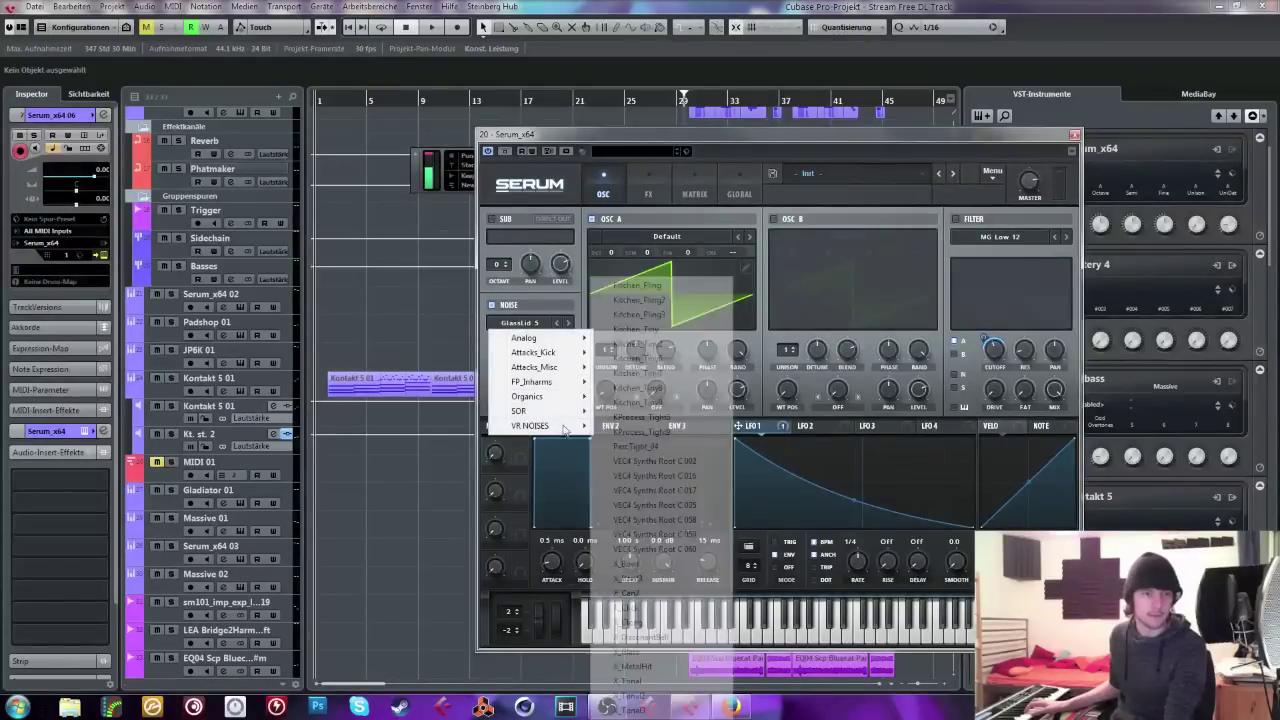
{"action": "left_click", "coordinate": [656, 286]}
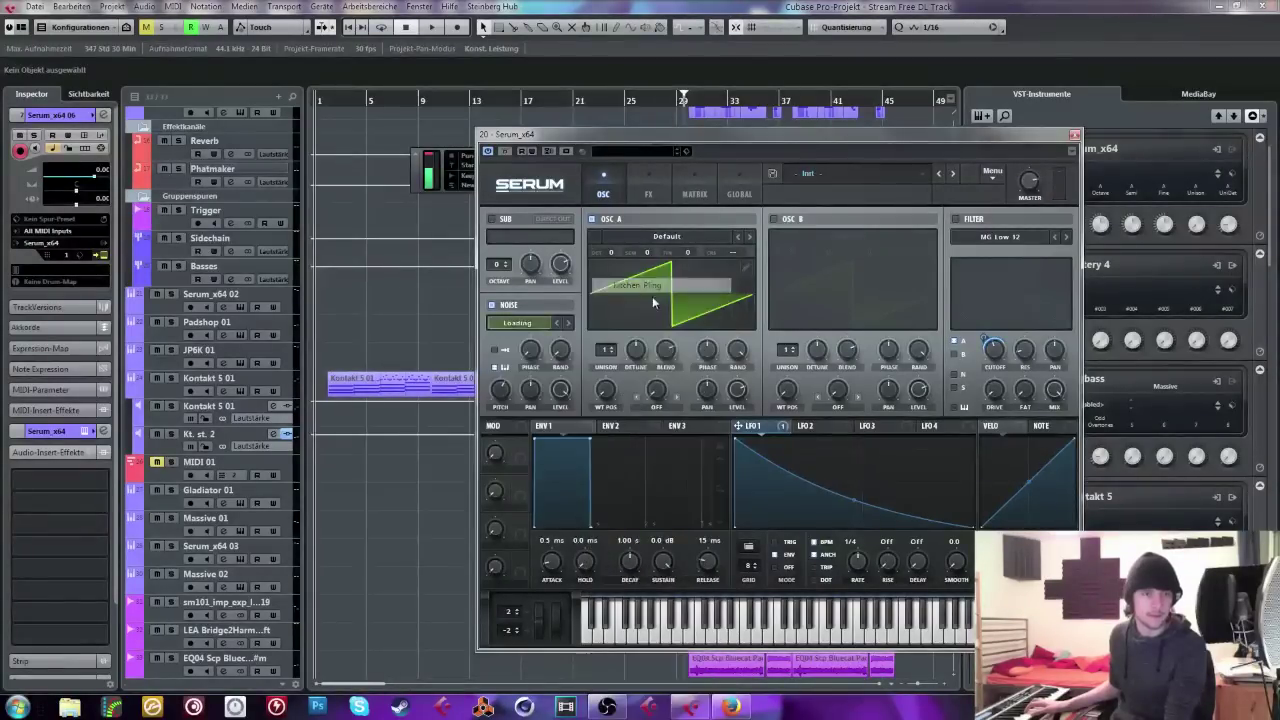
{"action": "left_click", "coordinate": [591, 219]}
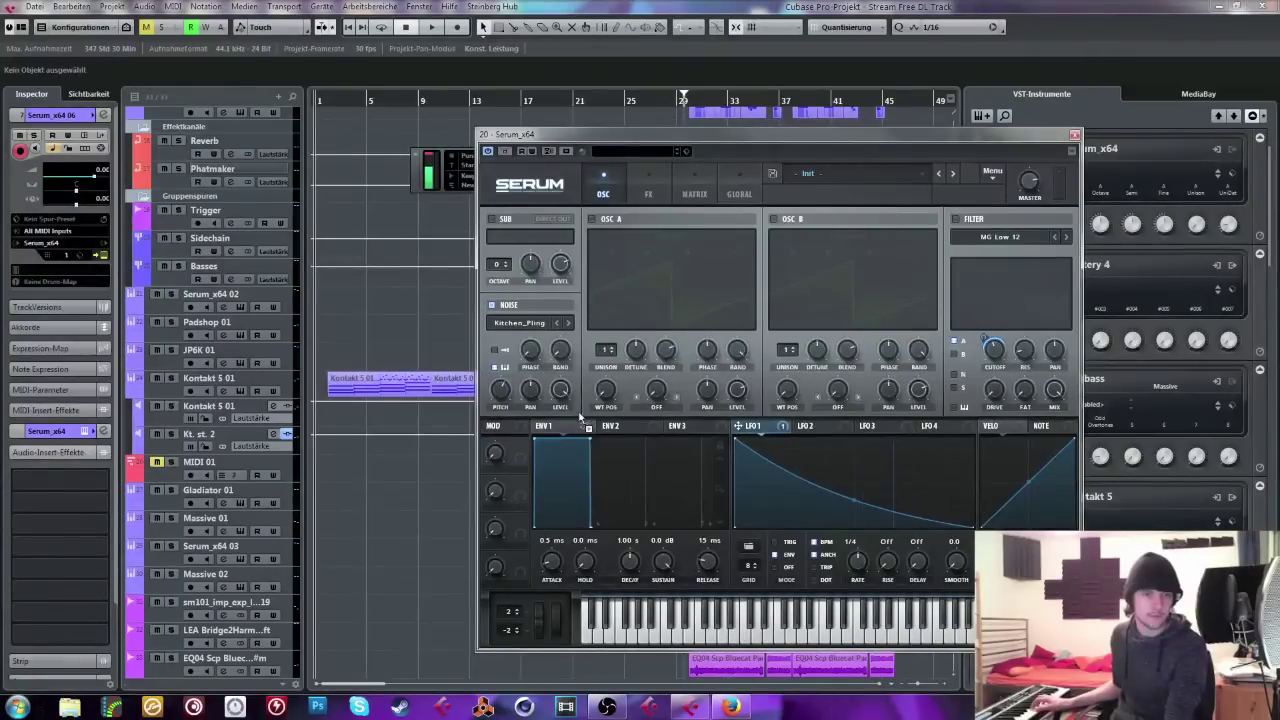
Step: Modulate the noise level with LFO 1, switch the filter and oscillator A back on, and adjust the noise pitch
{"action": "left_click_drag", "start_coordinate": [580, 418], "coordinate": [560, 390]}
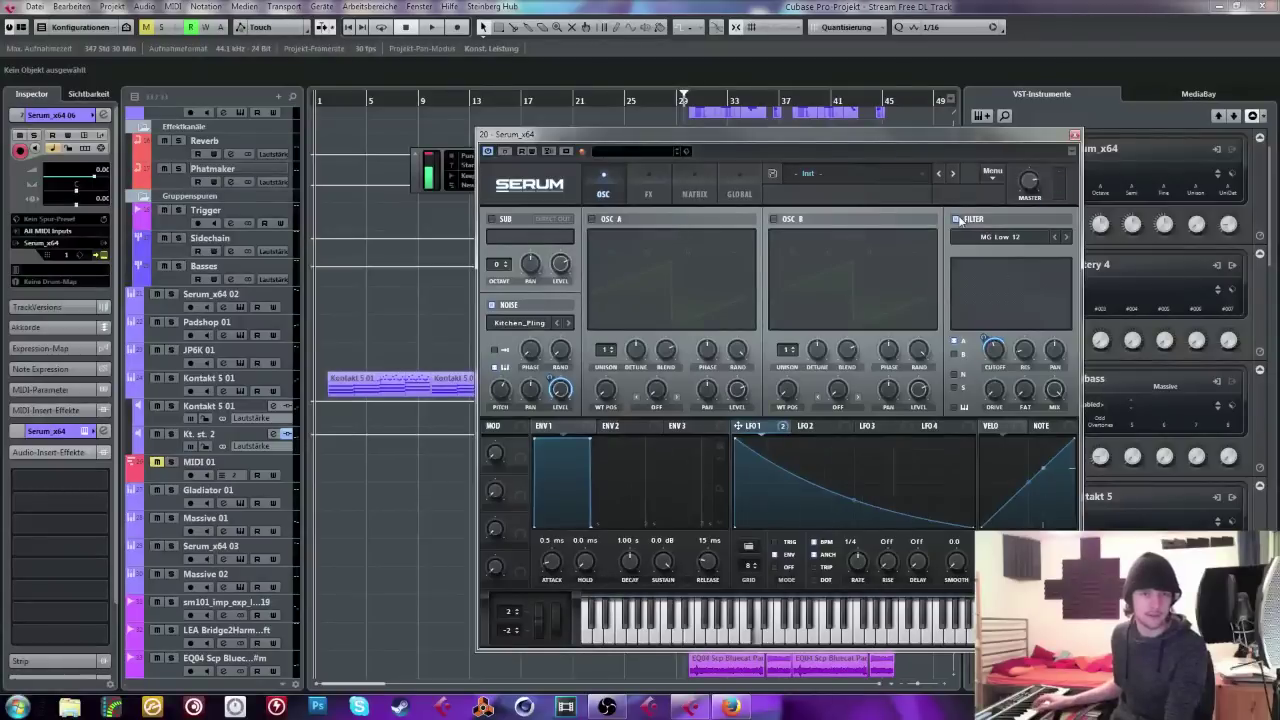
{"action": "left_click", "coordinate": [957, 219]}
{"action": "left_click", "coordinate": [592, 219]}
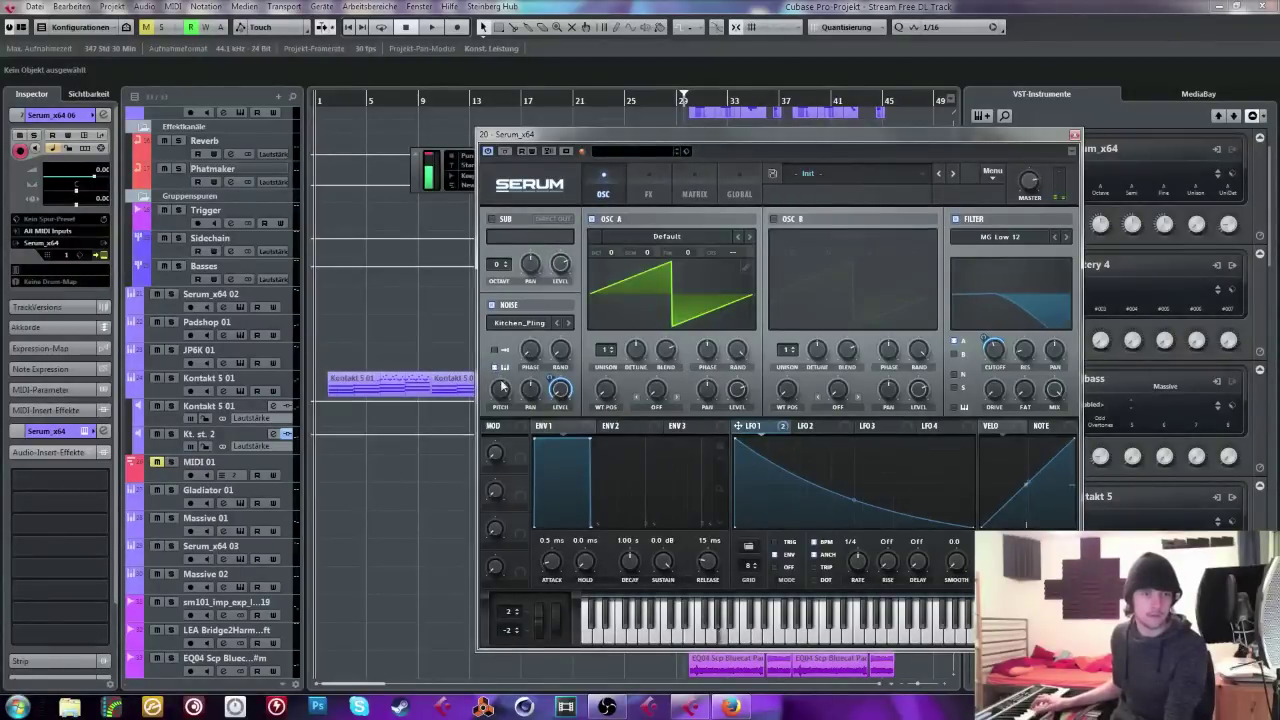
{"action": "left_click_drag", "start_coordinate": [507, 383], "coordinate": [505, 381]}
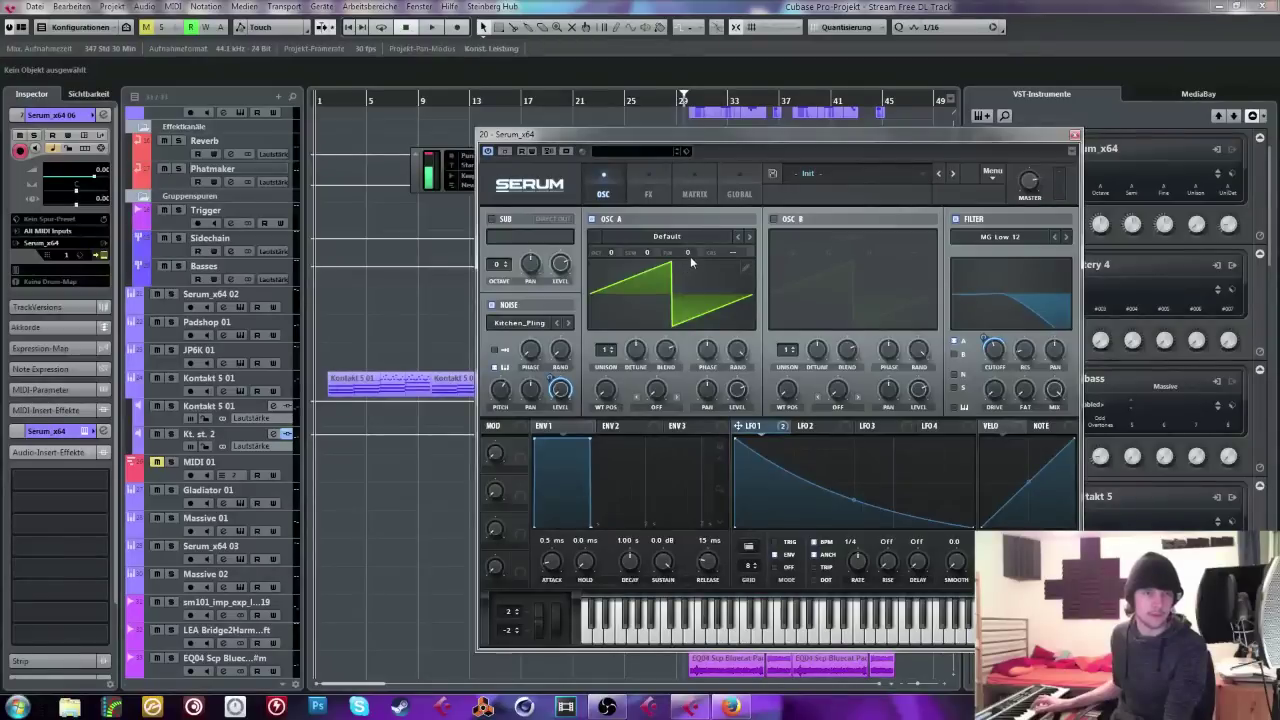
Step: Set oscillator A's fine tuning to 37 and load the Glasslid 5 noise sample
{"action": "mouse_move", "coordinate": [690, 256]}
{"action": "left_mouse_down"}
{"action": "mouse_move", "coordinate": [713, 252]}
{"action": "mouse_move", "coordinate": [699, 252]}
{"action": "left_mouse_up"}
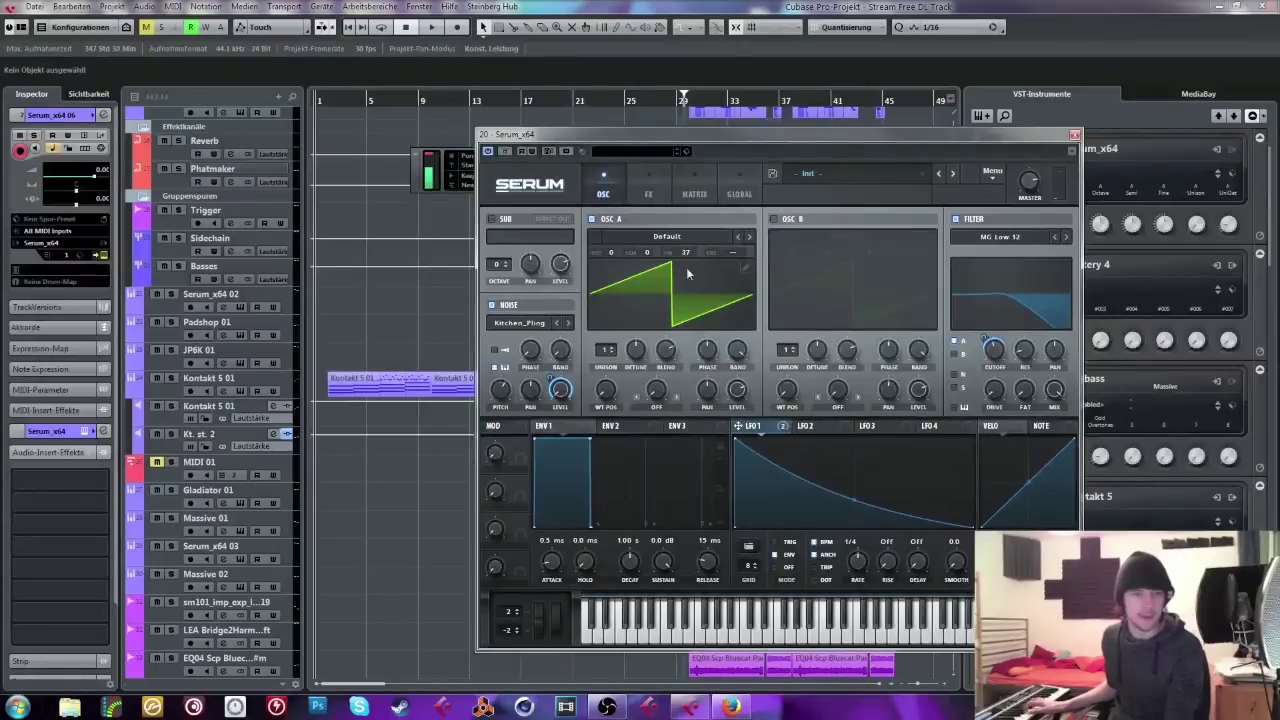
{"action": "left_click", "coordinate": [530, 324]}
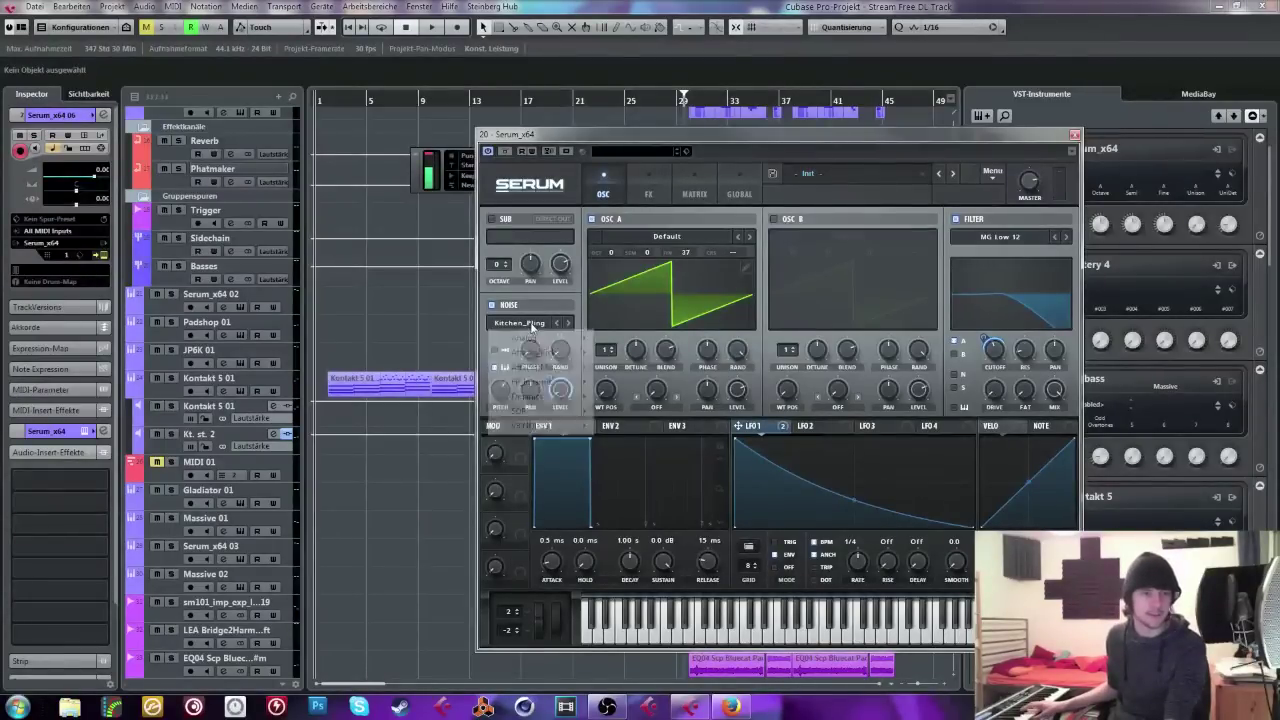
{"action": "mouse_move", "coordinate": [545, 367]}
{"action": "left_click", "coordinate": [622, 419]}
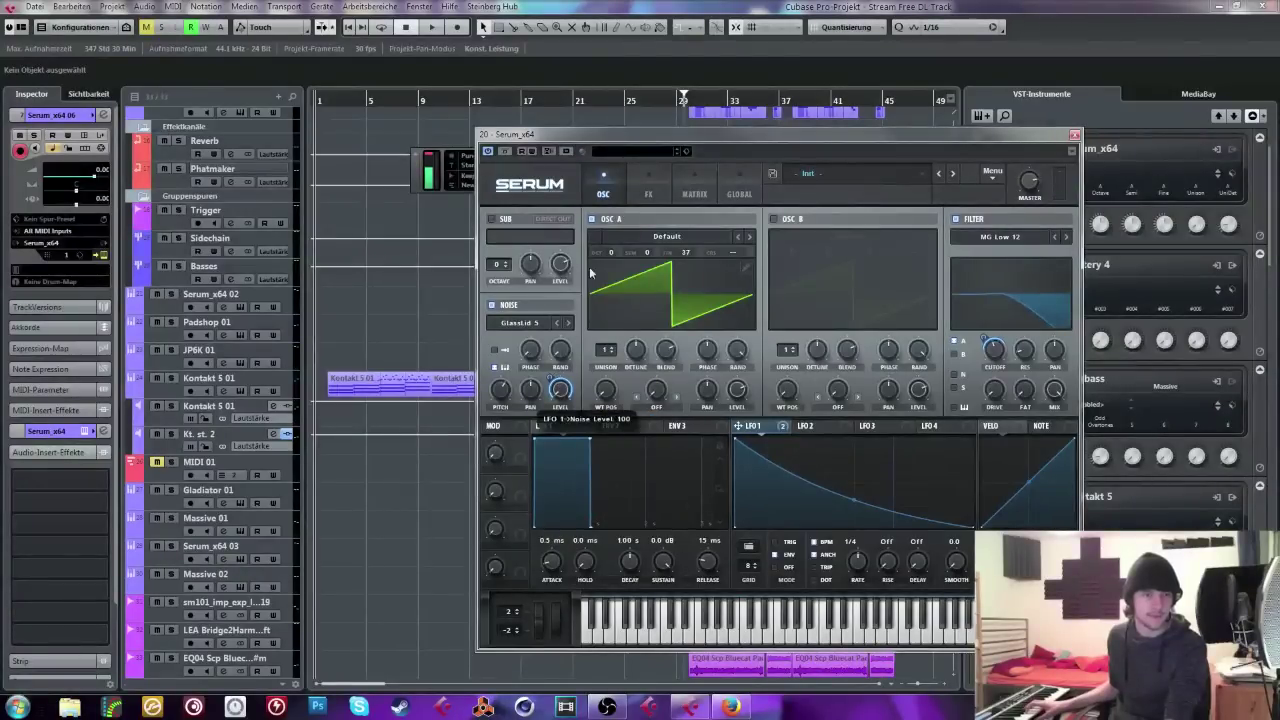
Step: Switch off the delay and reverb effects and enable the compressor in multiband mode
{"action": "left_click", "coordinate": [660, 193]}
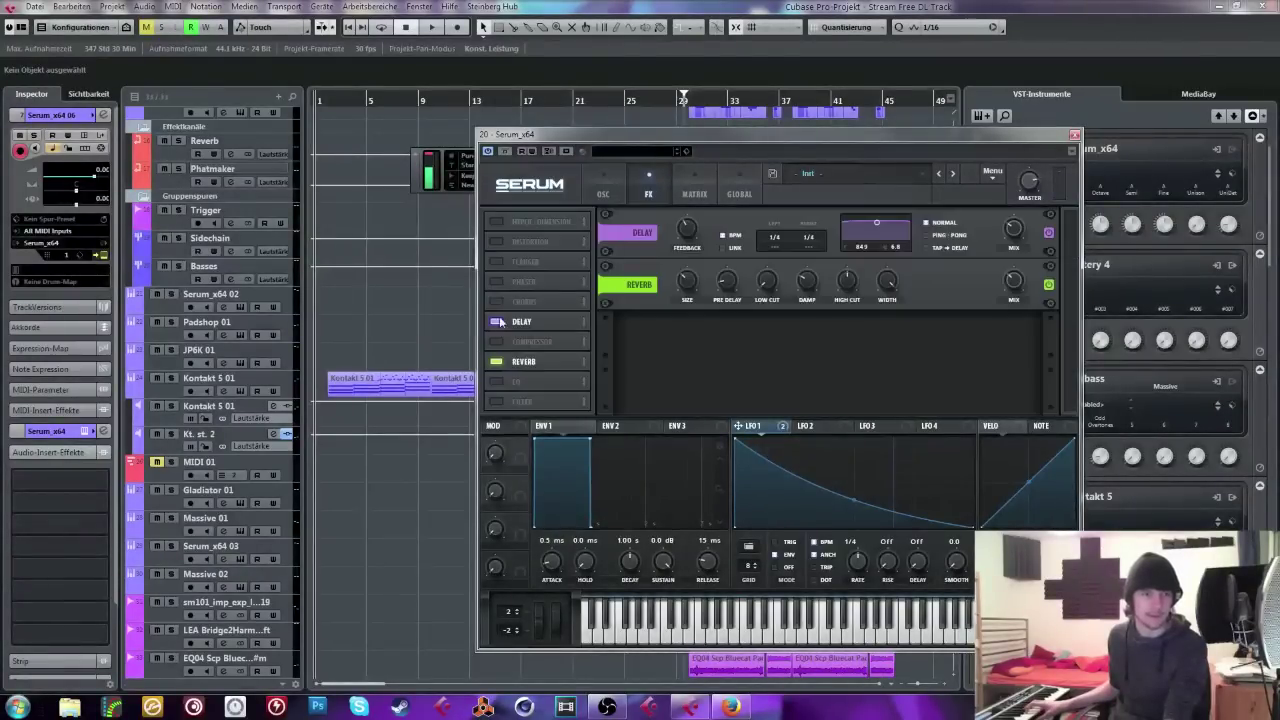
{"action": "left_click", "coordinate": [497, 321]}
{"action": "left_click", "coordinate": [497, 321]}
{"action": "left_click", "coordinate": [497, 321]}
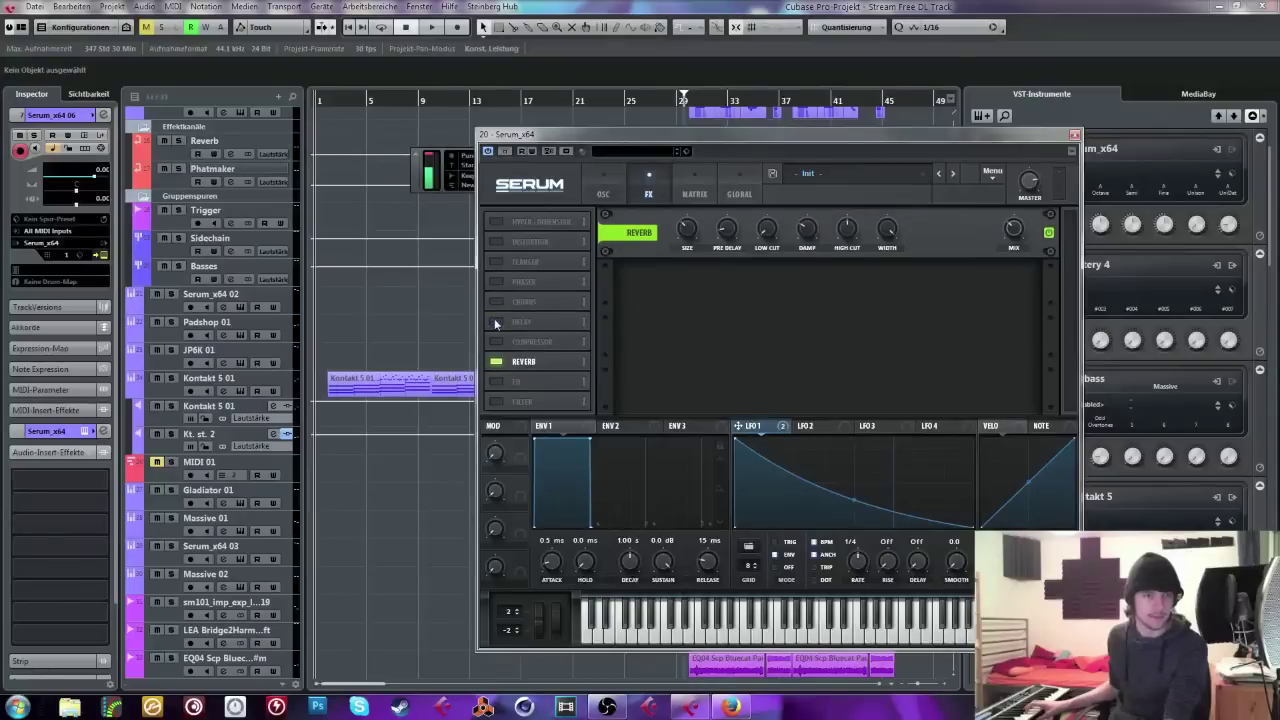
{"action": "left_click", "coordinate": [496, 361]}
{"action": "left_click", "coordinate": [496, 341]}
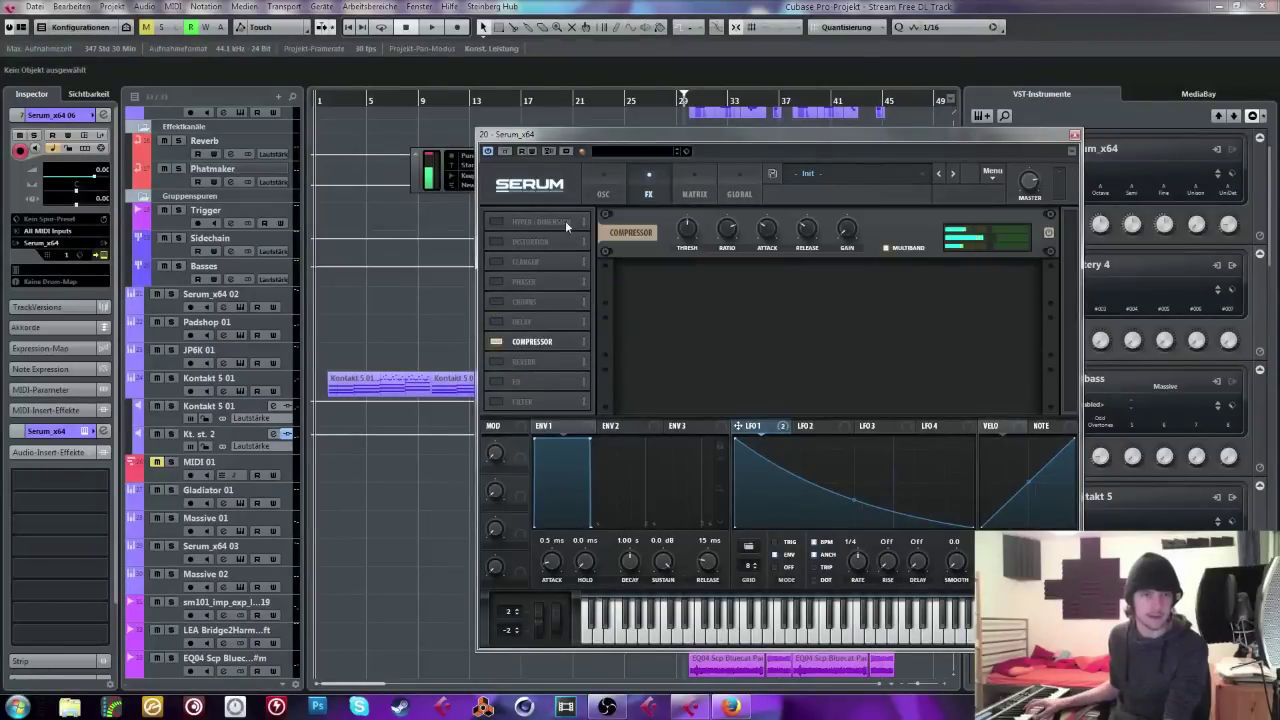
Step: Enable the Hyper/Dimension and Tube distortion effects, modulating the distortion drive with LFO 1
{"action": "left_click", "coordinate": [500, 221]}
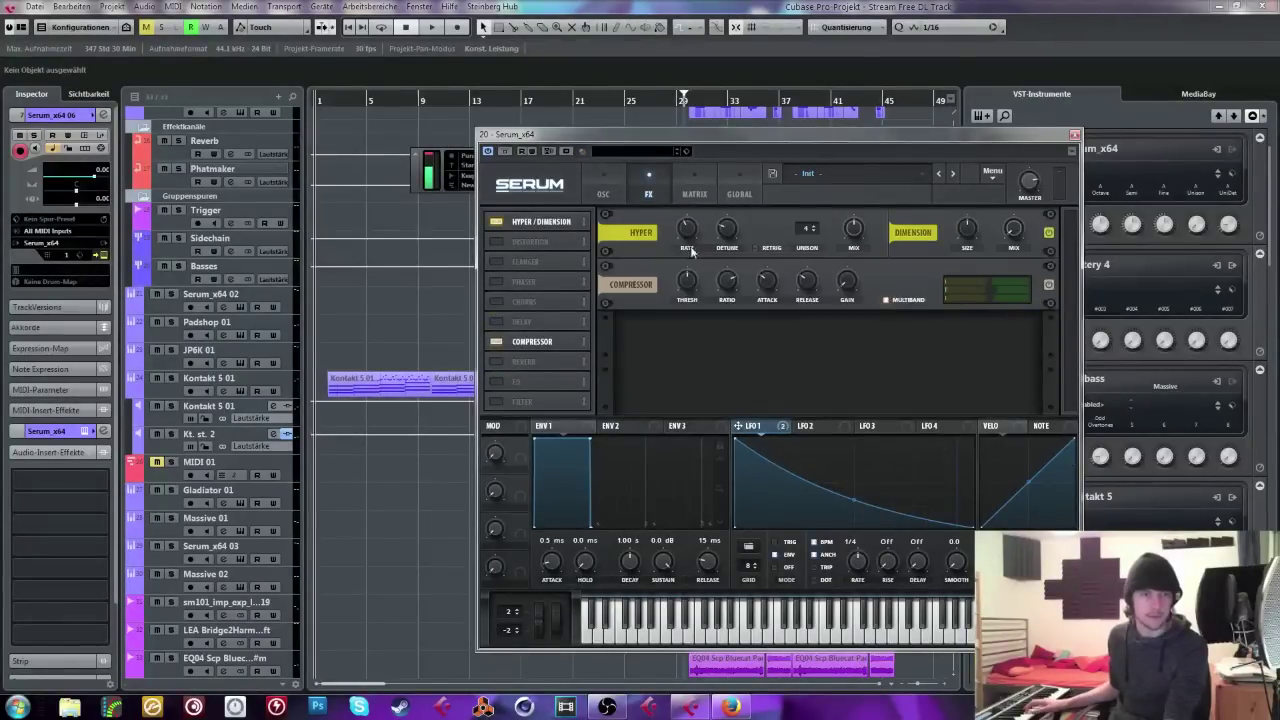
{"action": "left_click", "coordinate": [497, 249]}
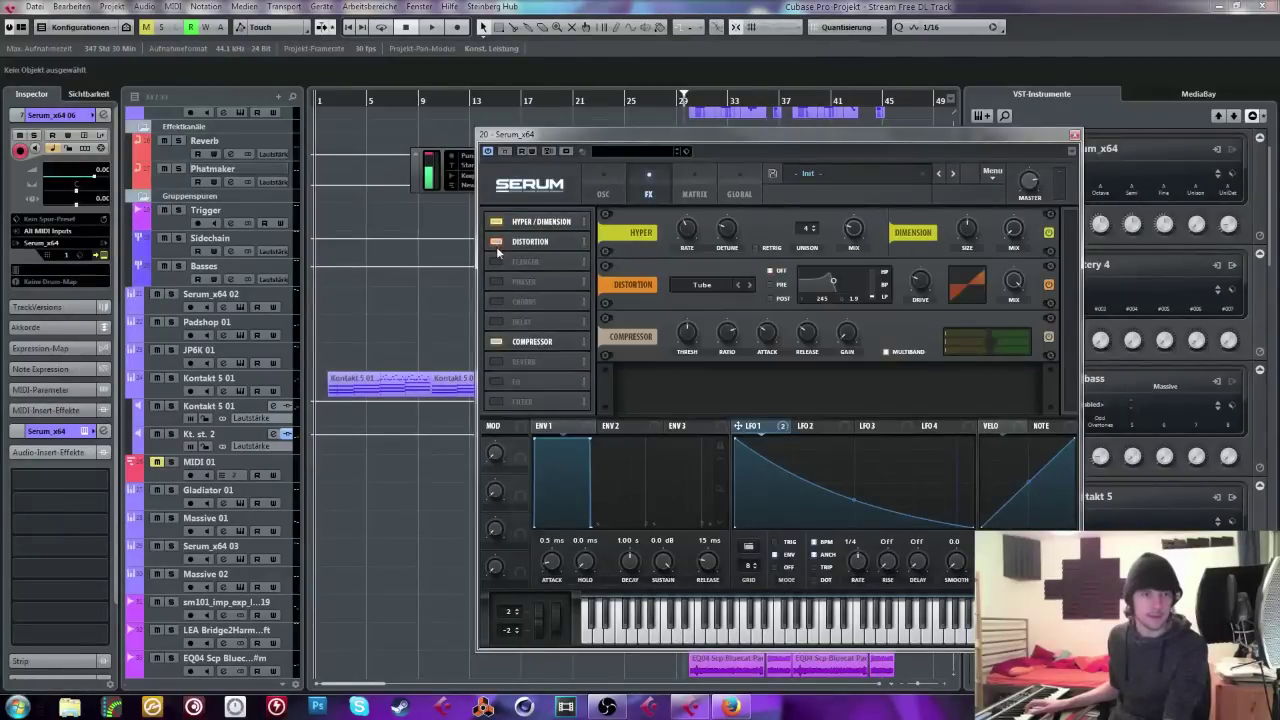
{"action": "left_click_drag", "start_coordinate": [928, 285], "coordinate": [928, 268]}
{"action": "left_click", "coordinate": [605, 194]}
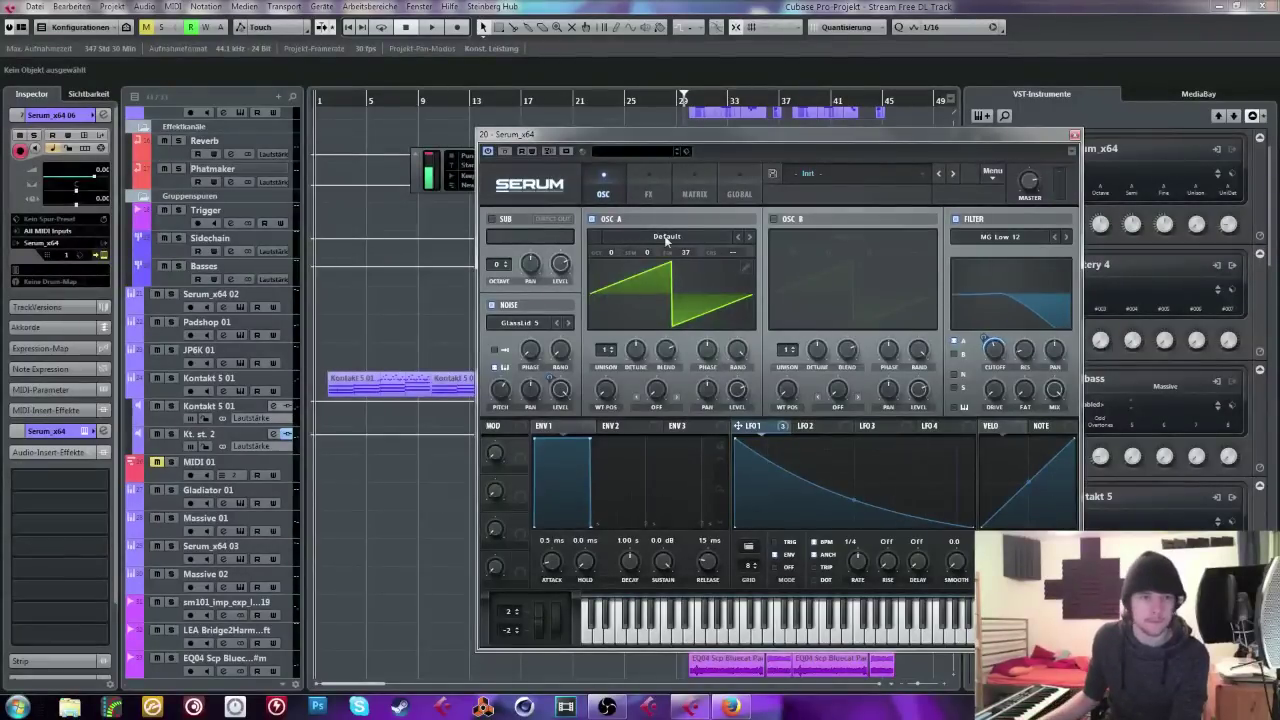
Step: Load the Carbonhydrates wavetable into oscillator A and modulate its wavetable position with LFO 1
{"action": "left_click", "coordinate": [606, 240]}
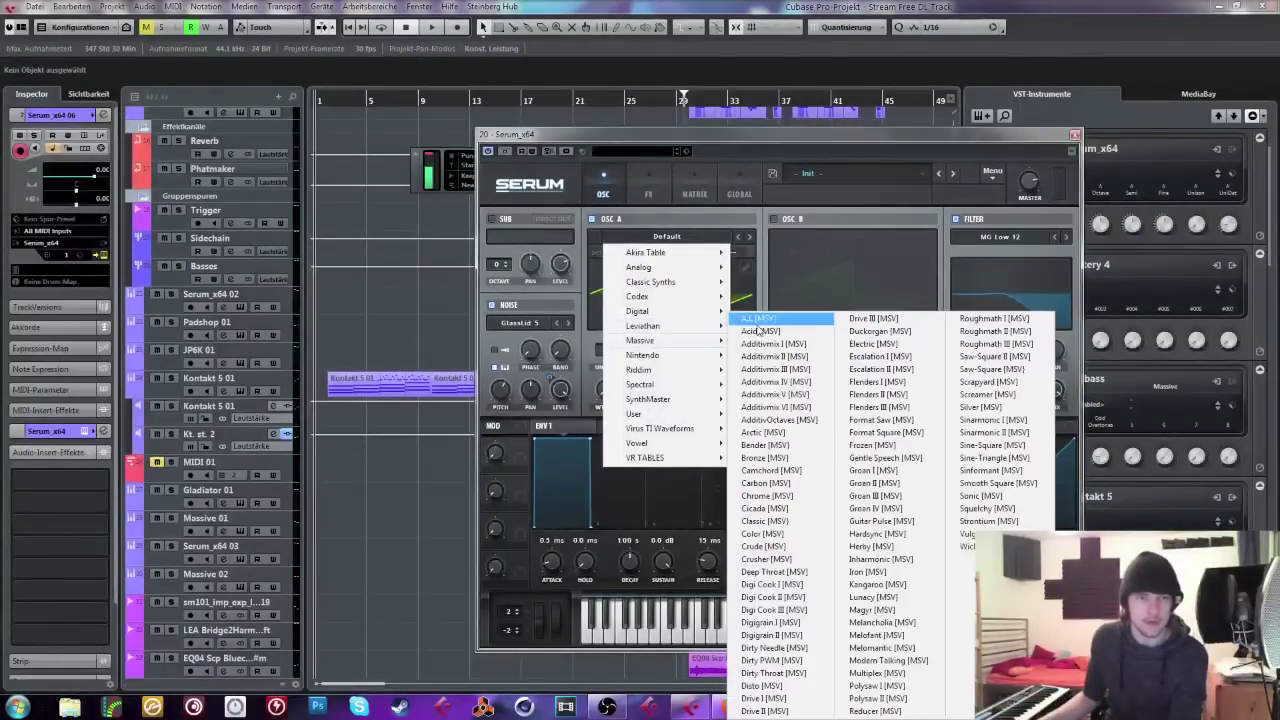
{"action": "mouse_move", "coordinate": [682, 328]}
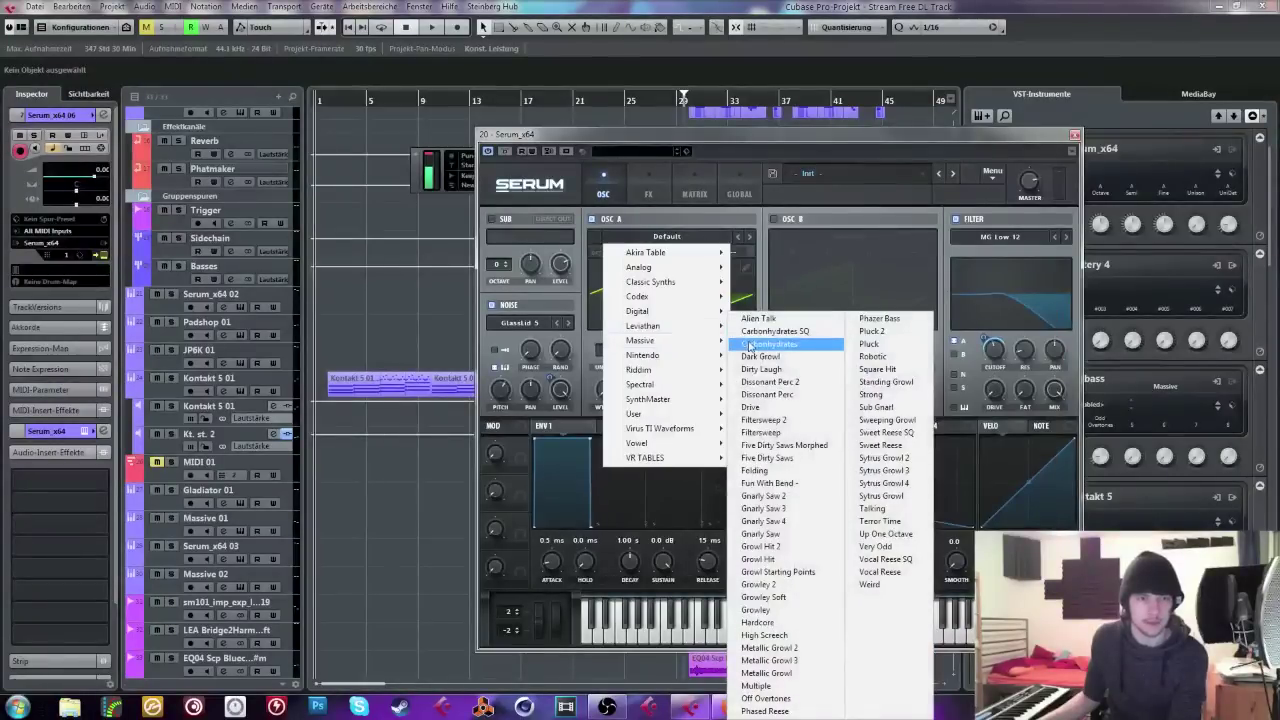
{"action": "left_click", "coordinate": [752, 343]}
{"action": "left_click_drag", "start_coordinate": [603, 395], "coordinate": [604, 393]}
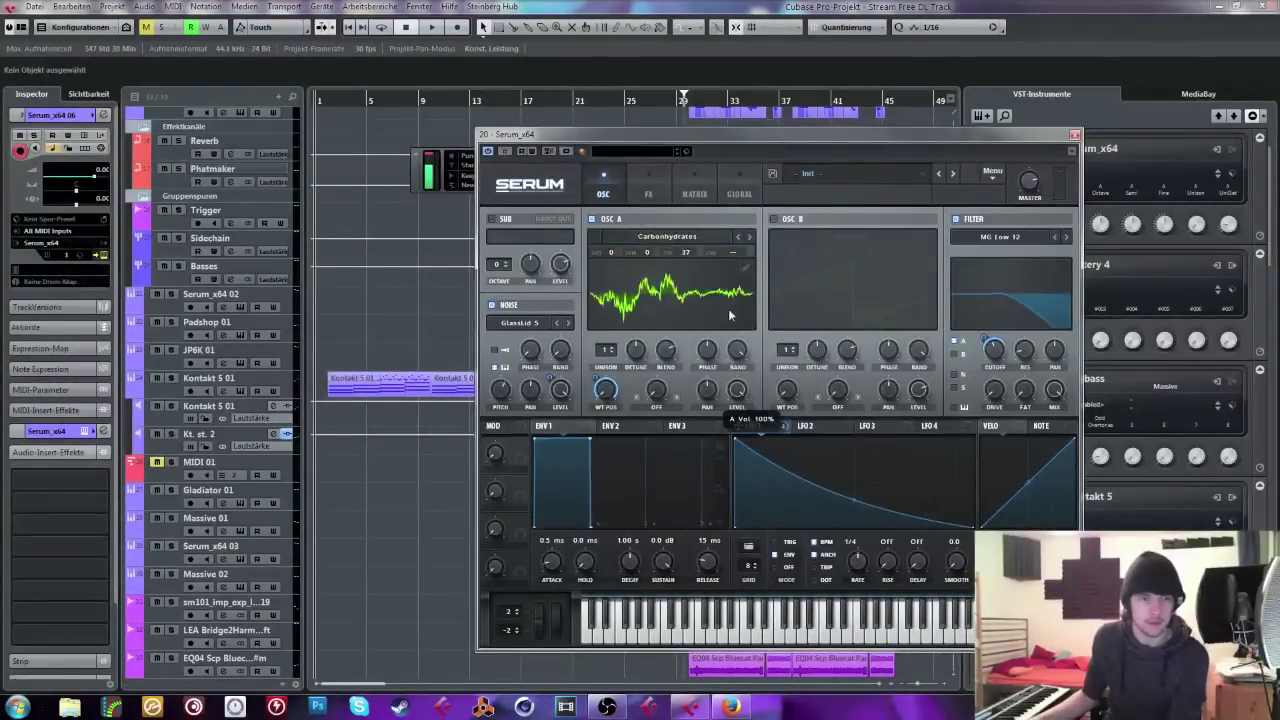
Step: Reset oscillator A's fine tuning and switch off the noise oscillator
{"action": "left_click_drag", "start_coordinate": [681, 260], "coordinate": [698, 273]}
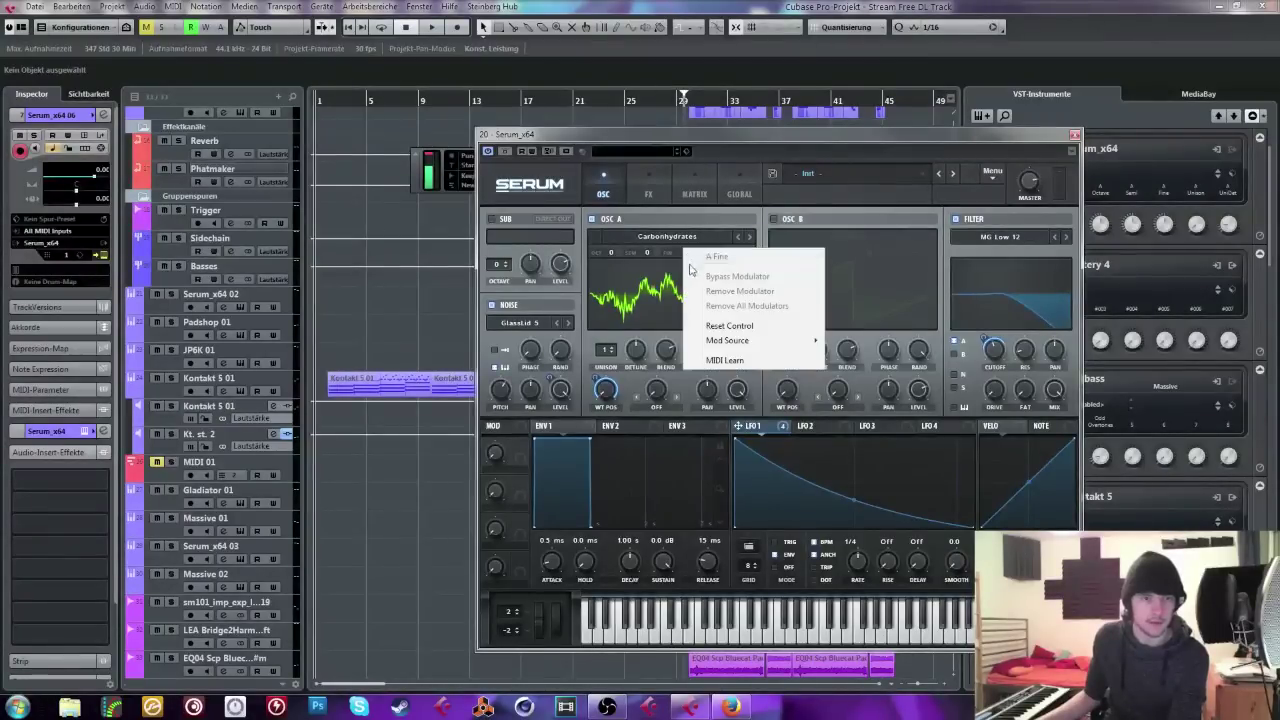
{"action": "right_click", "coordinate": [688, 254]}
{"action": "left_click", "coordinate": [730, 326]}
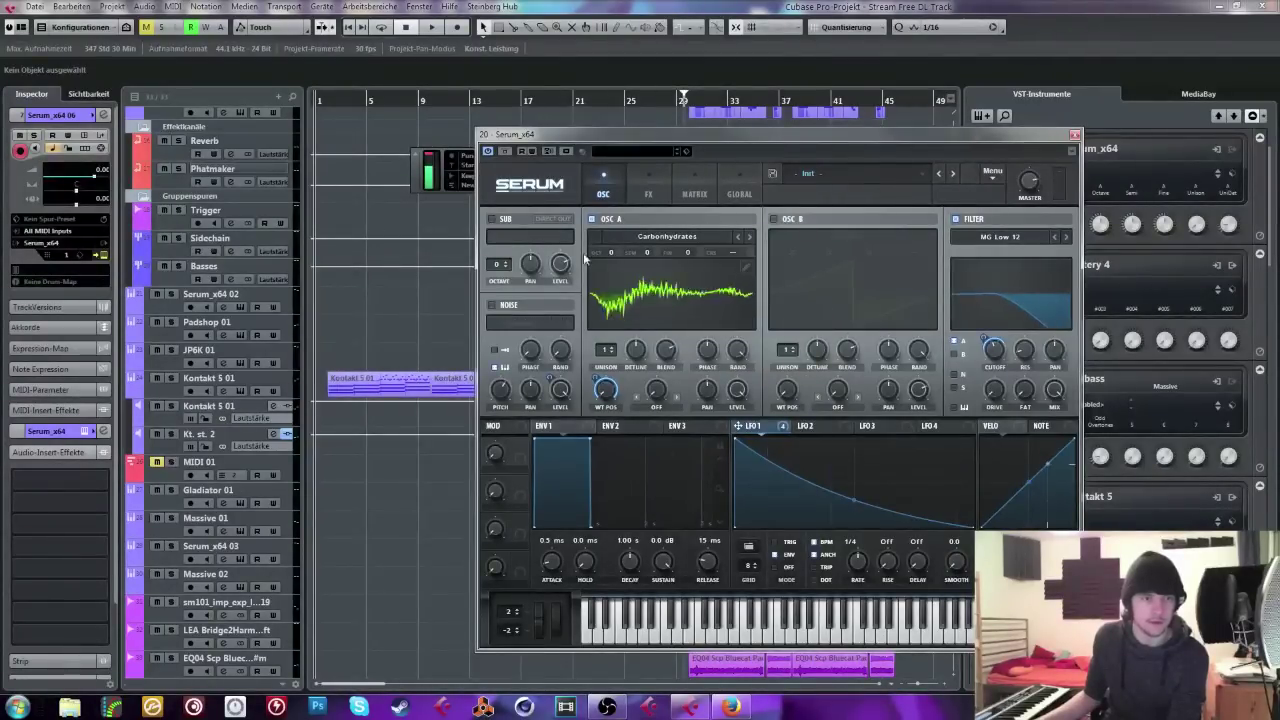
{"action": "mouse_move", "coordinate": [605, 390]}
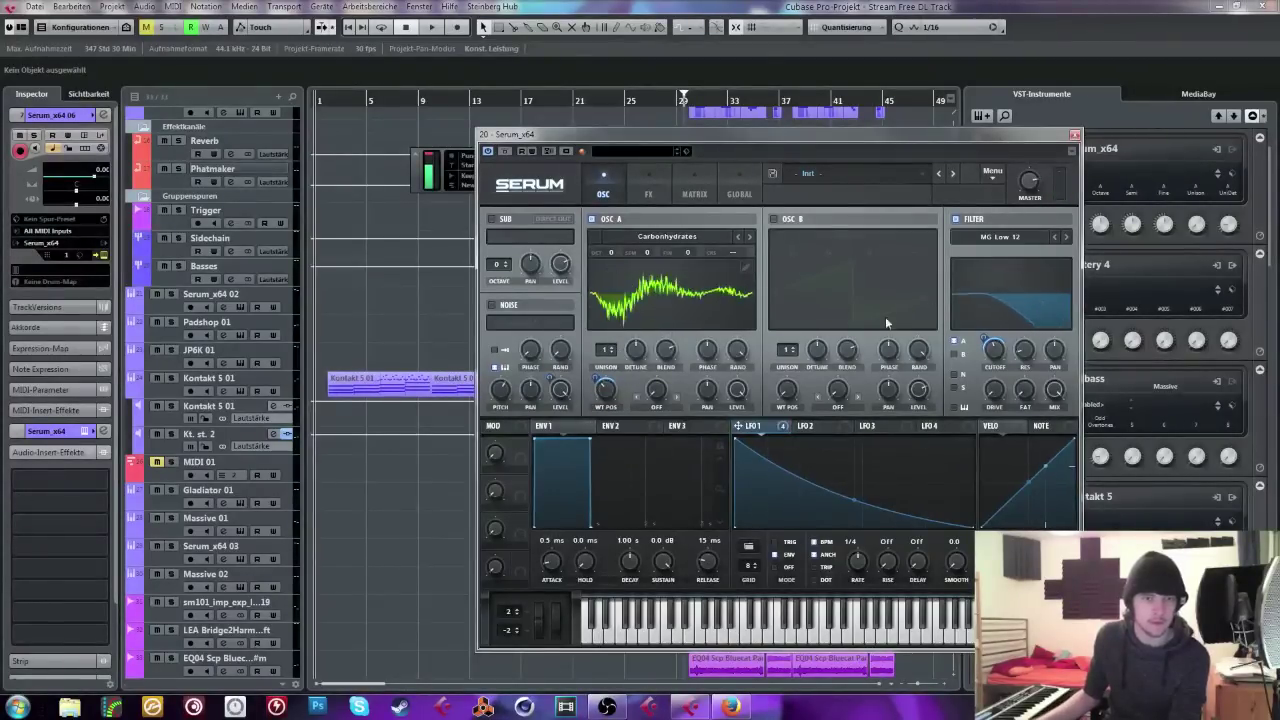
Step: Enable oscillator B, route it through the filter, and give it 5 unison voices with 0.07 detune
{"action": "left_click", "coordinate": [796, 220]}
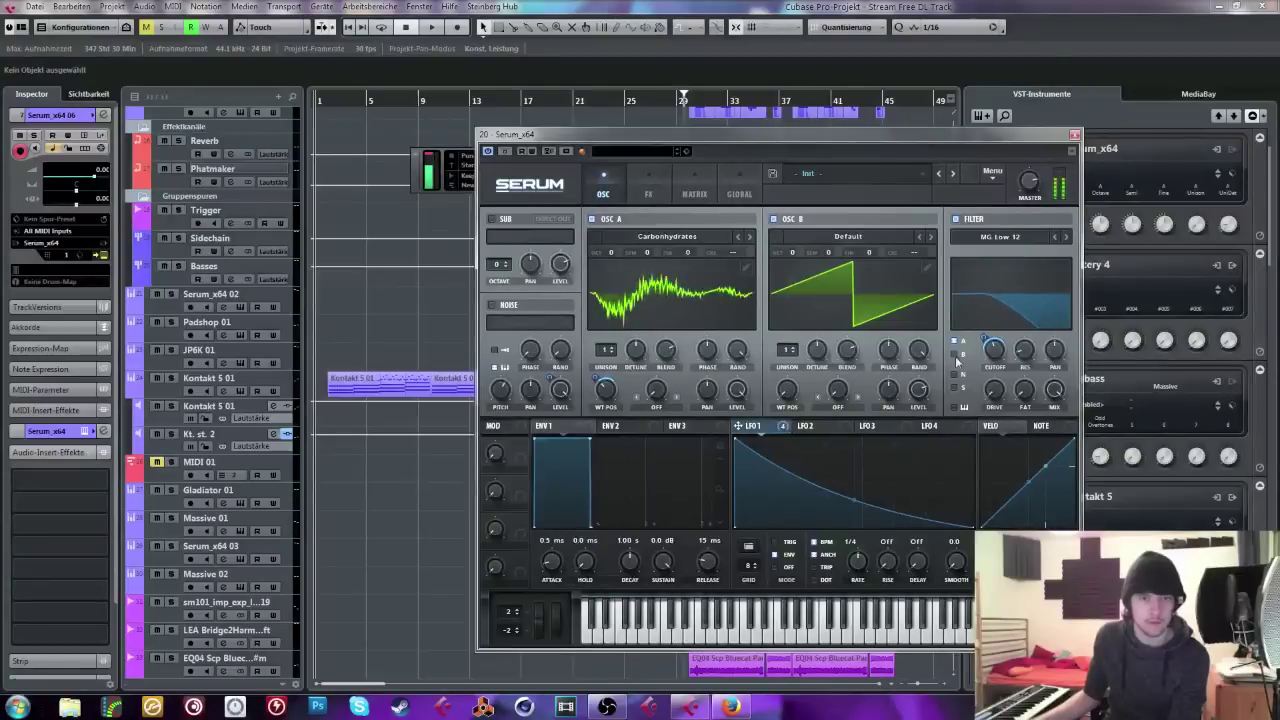
{"action": "mouse_move", "coordinate": [919, 397]}
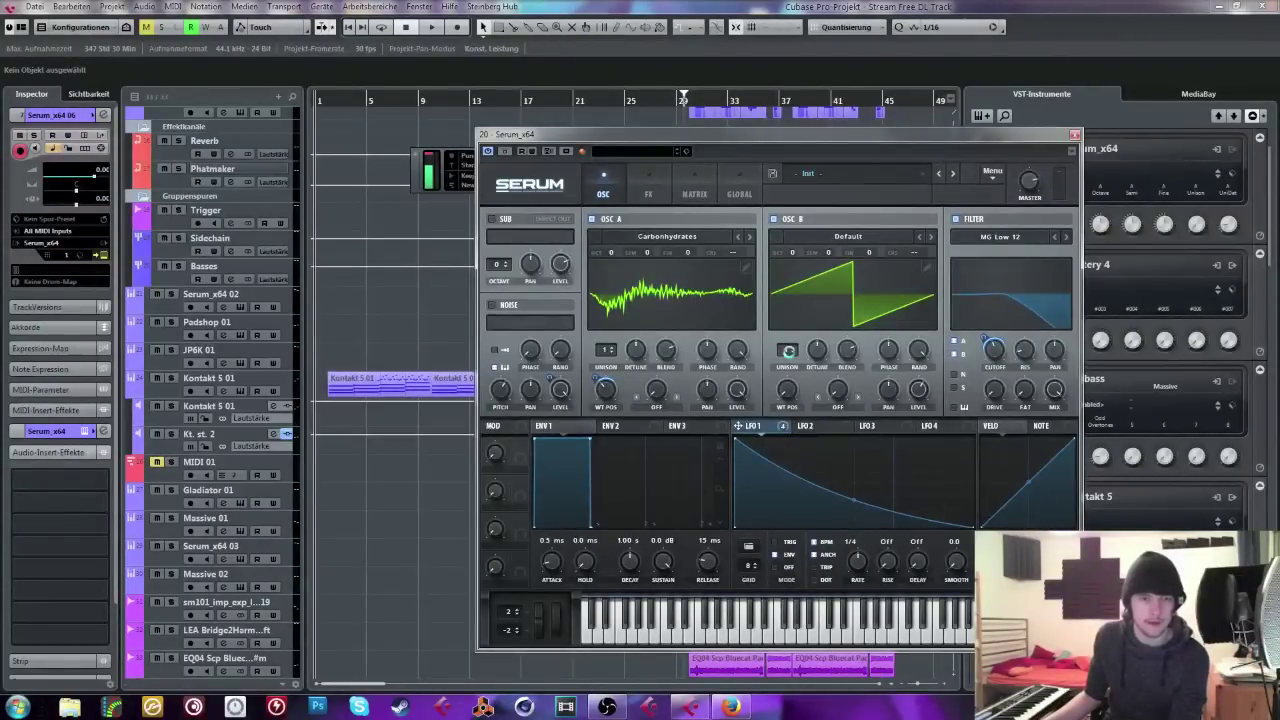
{"action": "left_click_drag", "start_coordinate": [788, 351], "coordinate": [788, 330]}
{"action": "mouse_move", "coordinate": [820, 376]}
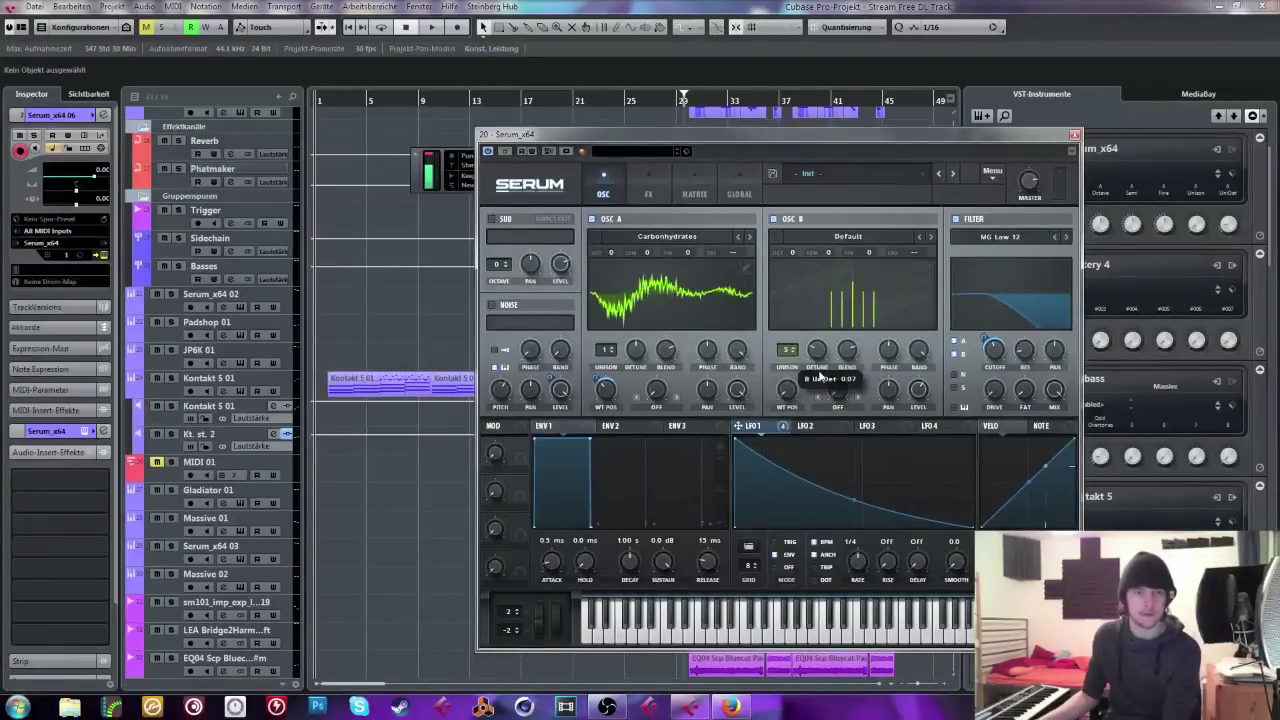
Step: Adjust the filter cutoff and oscillator A's wavetable position
{"action": "left_click", "coordinate": [645, 185]}
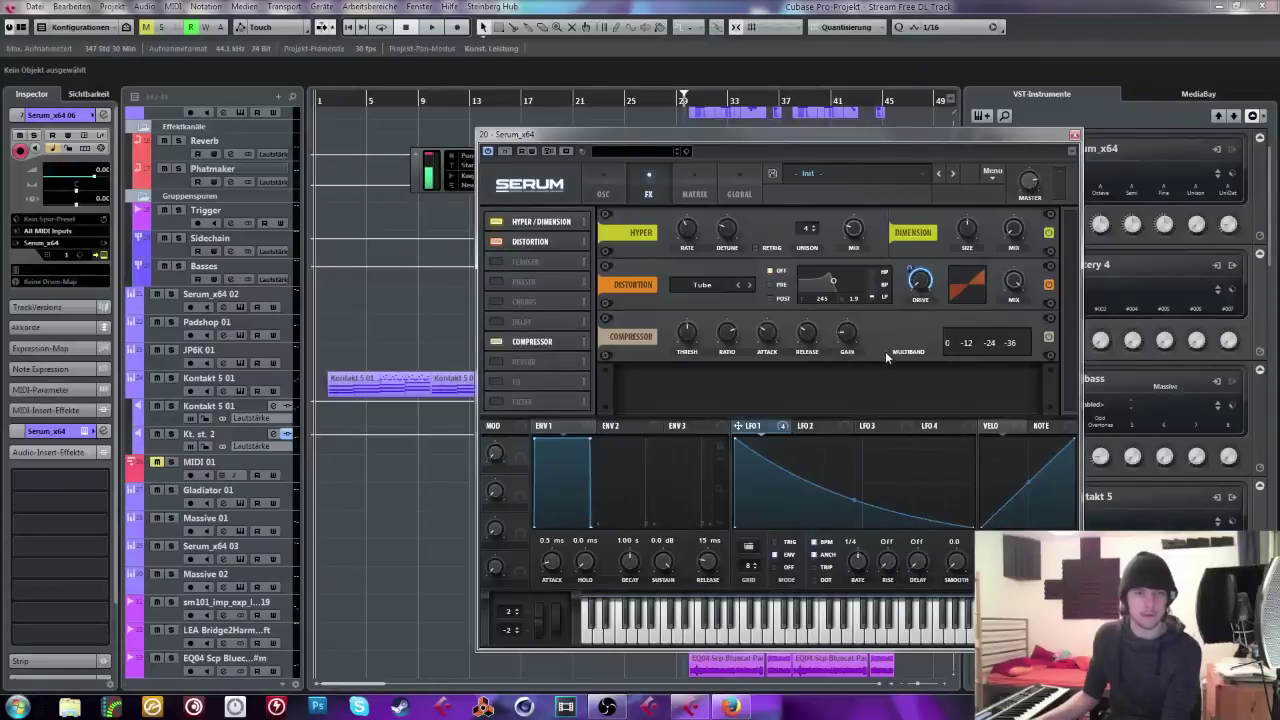
{"action": "left_click", "coordinate": [603, 190]}
{"action": "left_click_drag", "start_coordinate": [986, 341], "coordinate": [992, 338]}
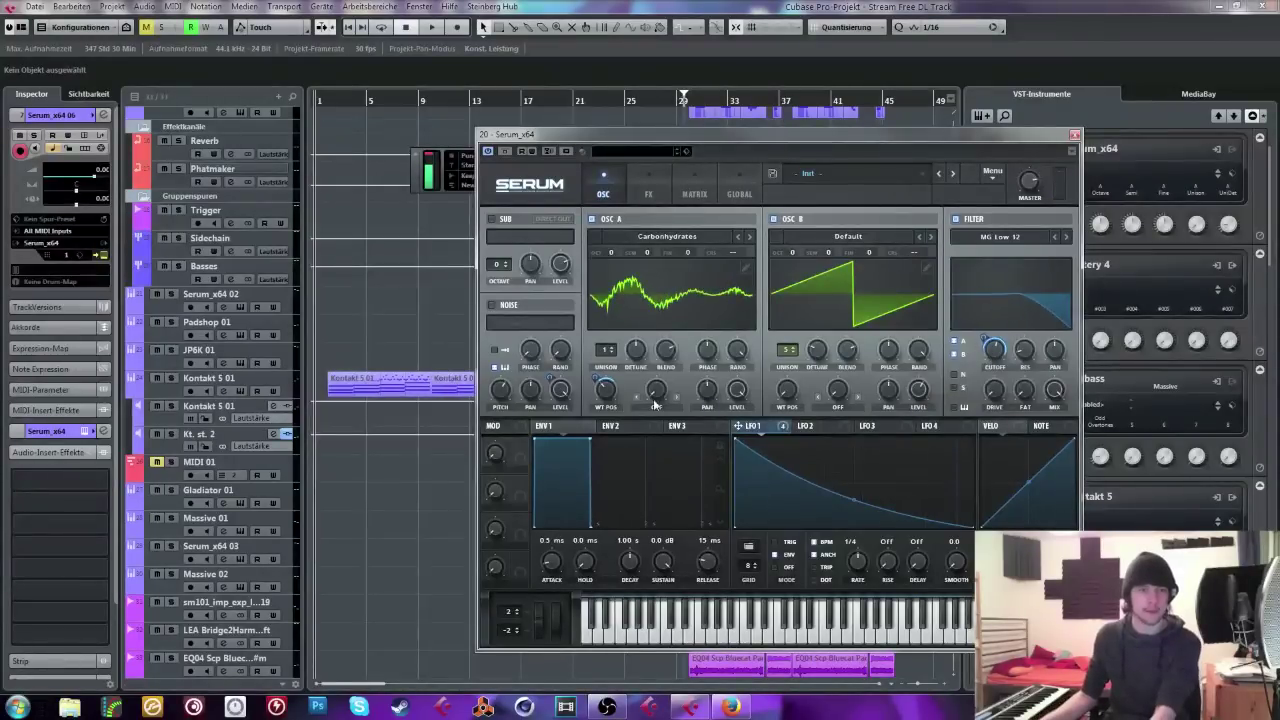
{"action": "mouse_move", "coordinate": [597, 372]}
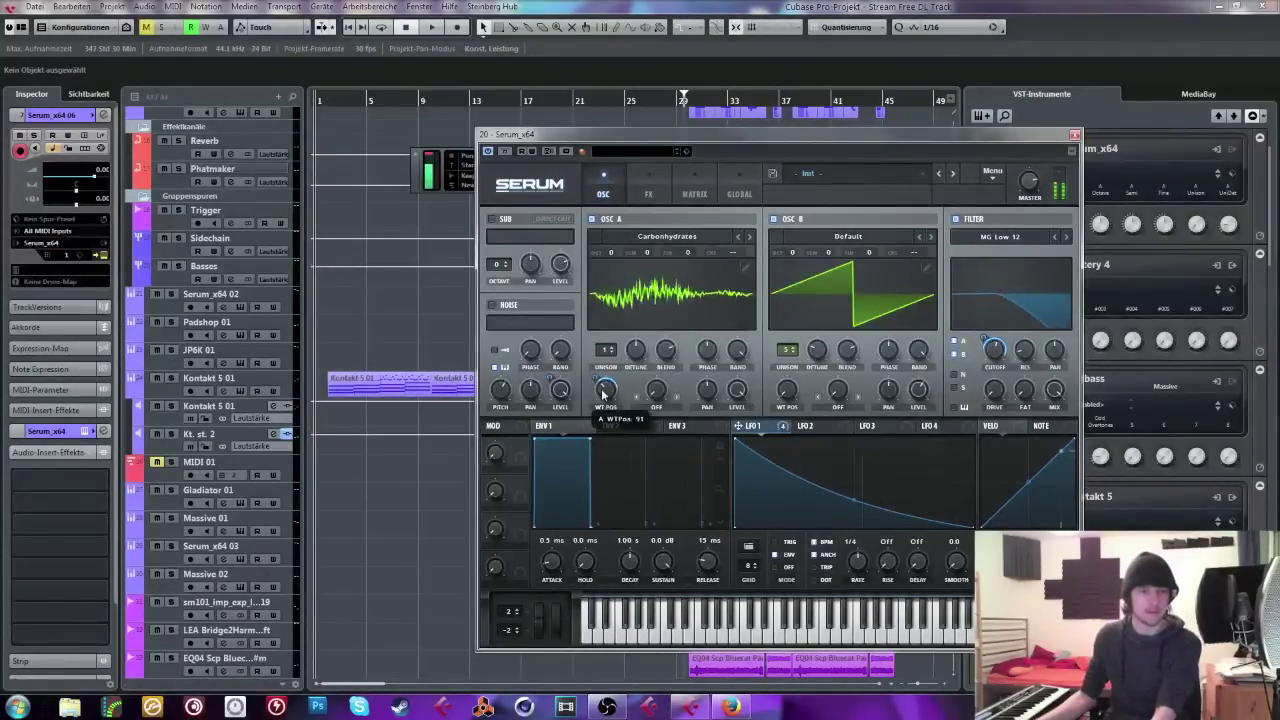
Step: Switch the noise oscillator back on, lower its level to about 16% and adjust its pitch
{"action": "left_click", "coordinate": [492, 305]}
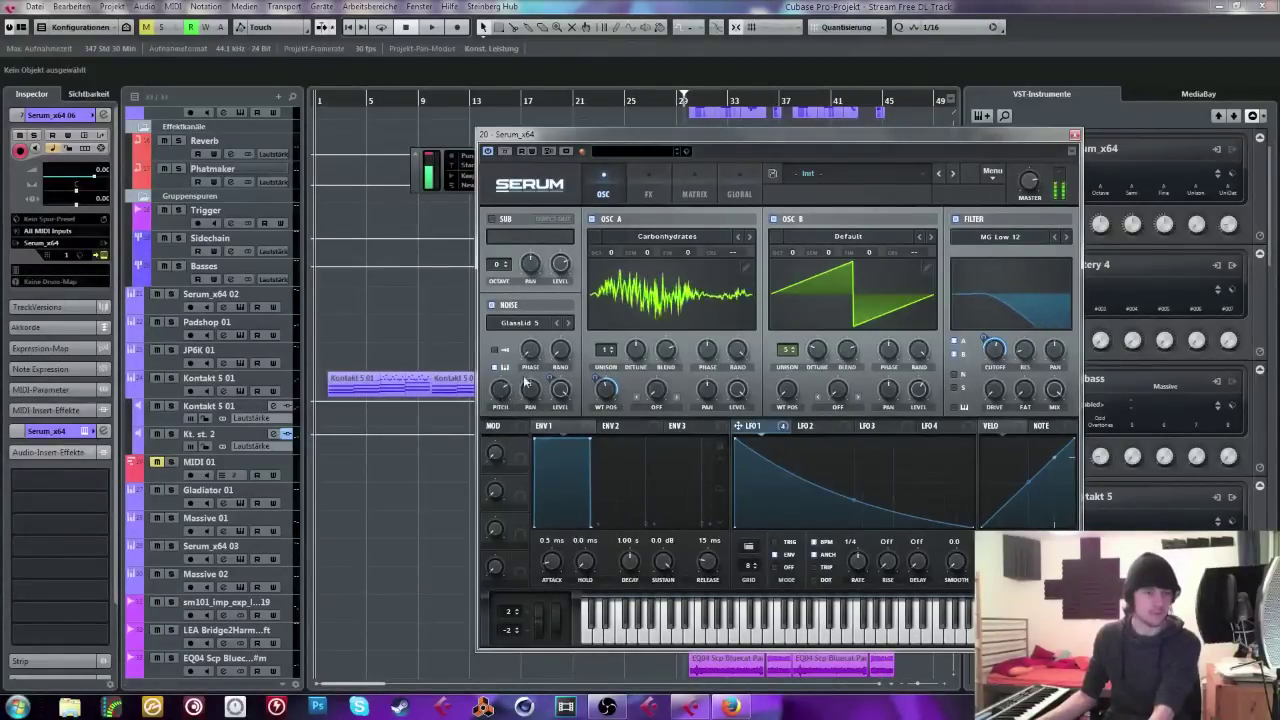
{"action": "left_click_drag", "start_coordinate": [561, 392], "coordinate": [553, 437]}
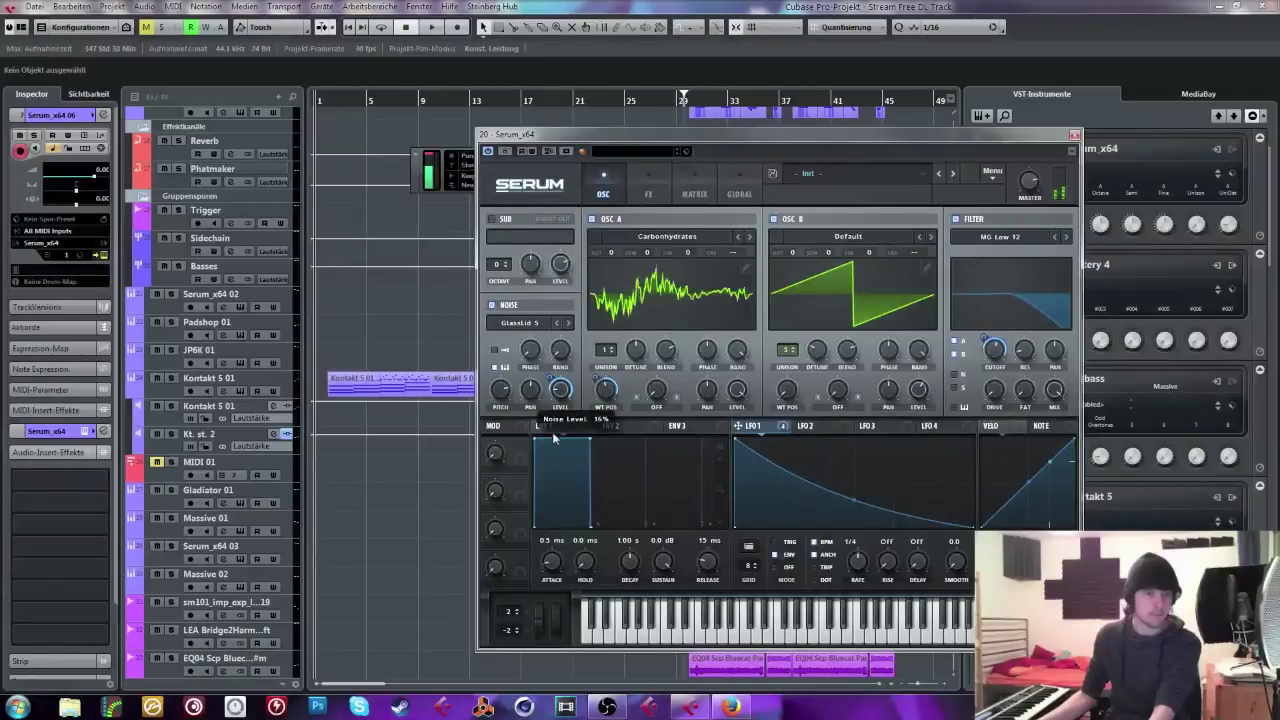
{"action": "left_click_drag", "start_coordinate": [505, 402], "coordinate": [505, 398]}
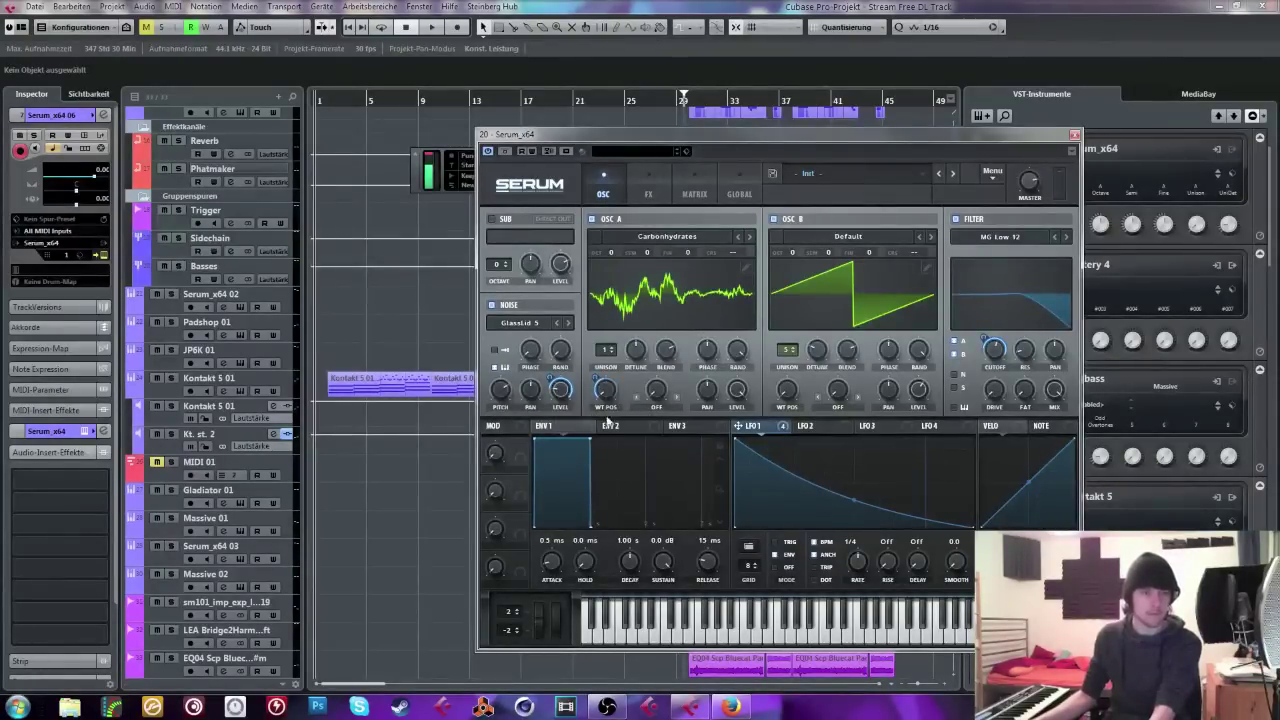
Step: Load the Dark Growl wavetable into oscillator A and set its wavetable position to about 72
{"action": "left_click", "coordinate": [750, 238]}
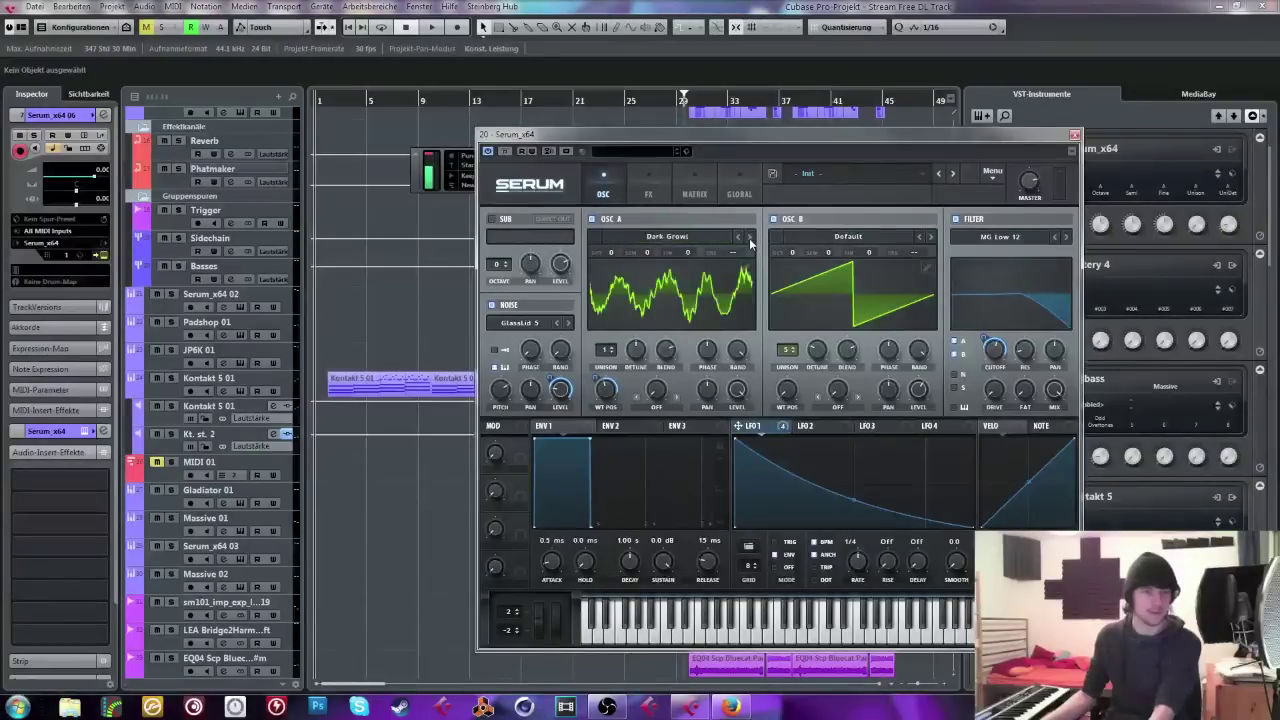
{"action": "right_click", "coordinate": [609, 402]}
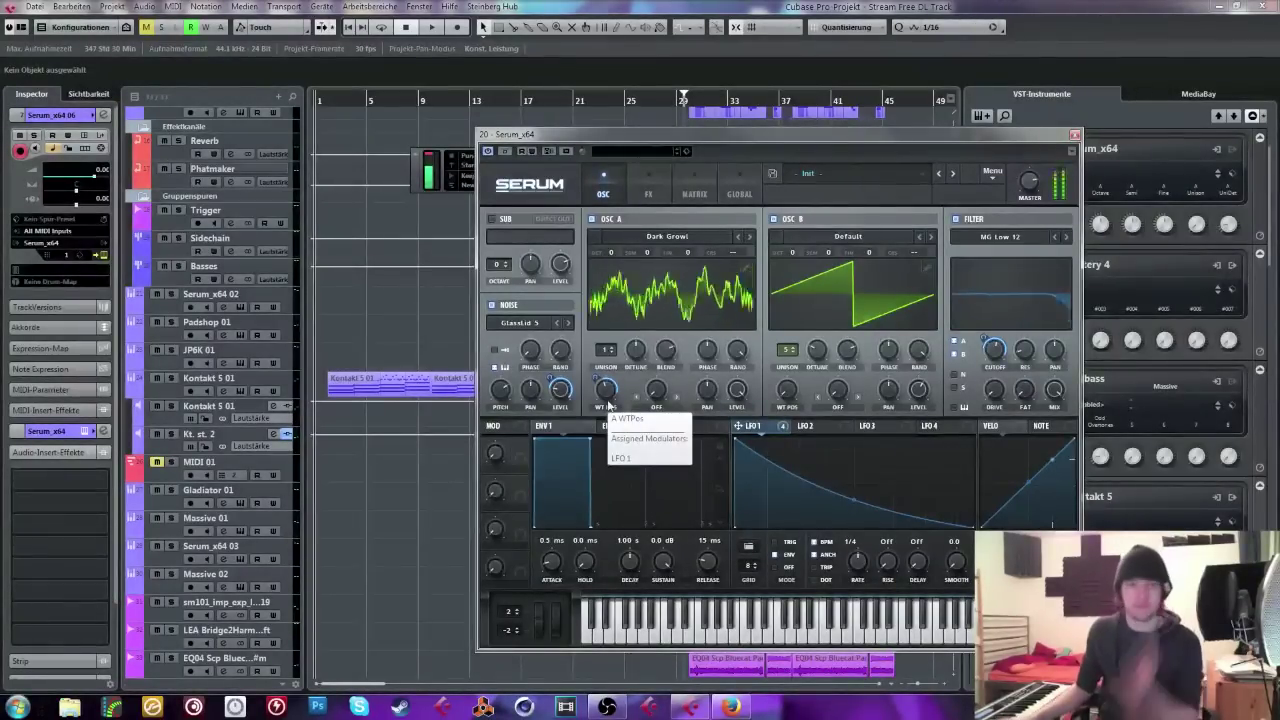
{"action": "left_click", "coordinate": [586, 222]}
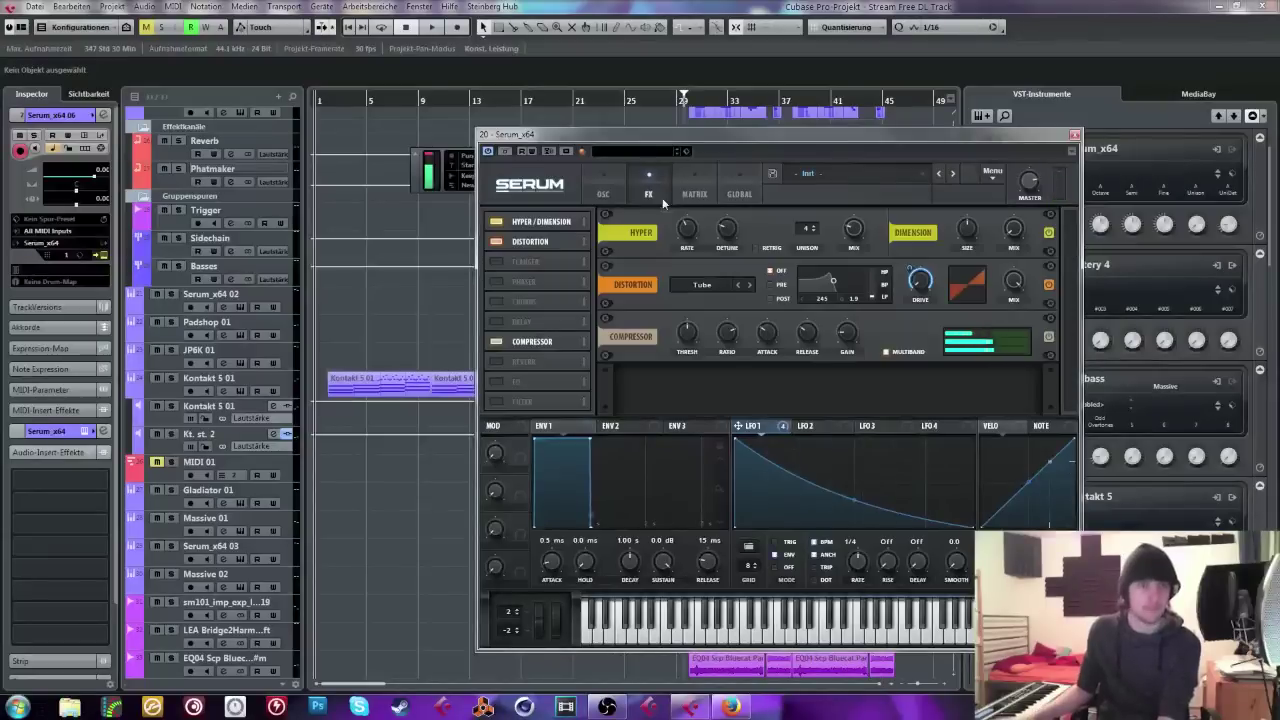
{"action": "left_click", "coordinate": [648, 193]}
{"action": "mouse_move", "coordinate": [852, 233]}
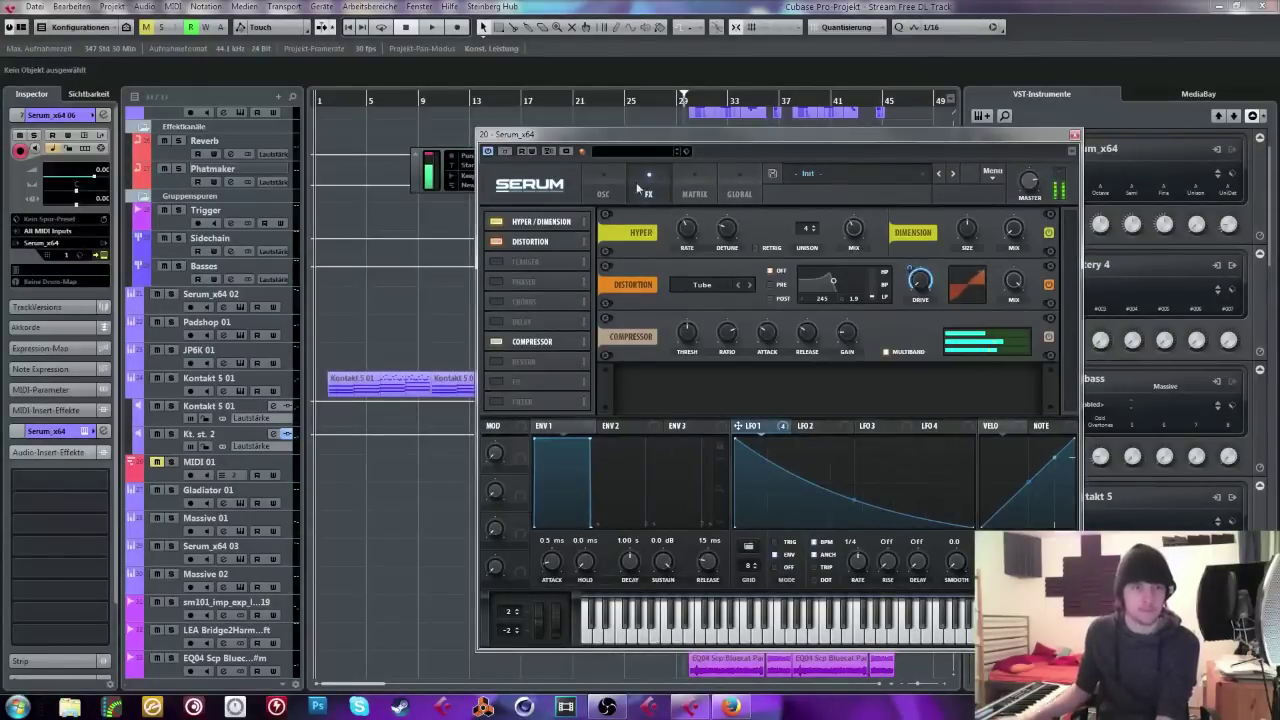
{"action": "left_click", "coordinate": [603, 190]}
{"action": "mouse_move", "coordinate": [602, 408]}
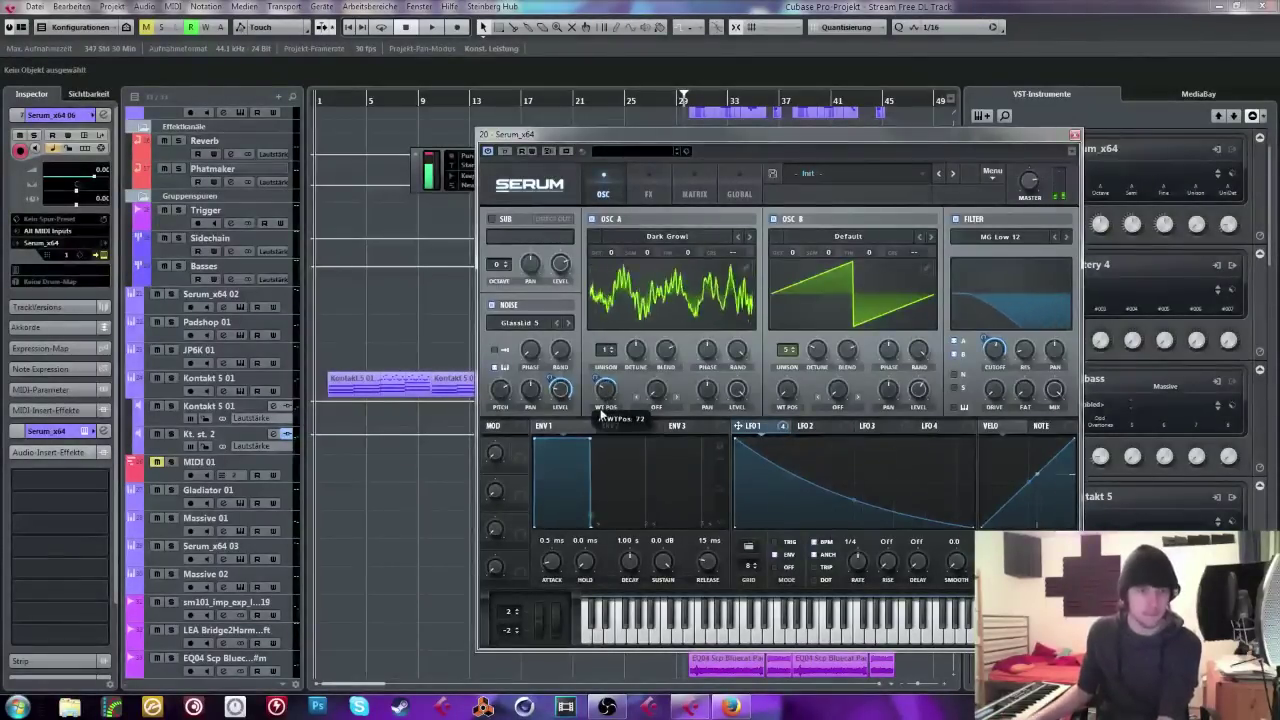
Step: Enable the sub oscillator with direct output
{"action": "left_click", "coordinate": [492, 219]}
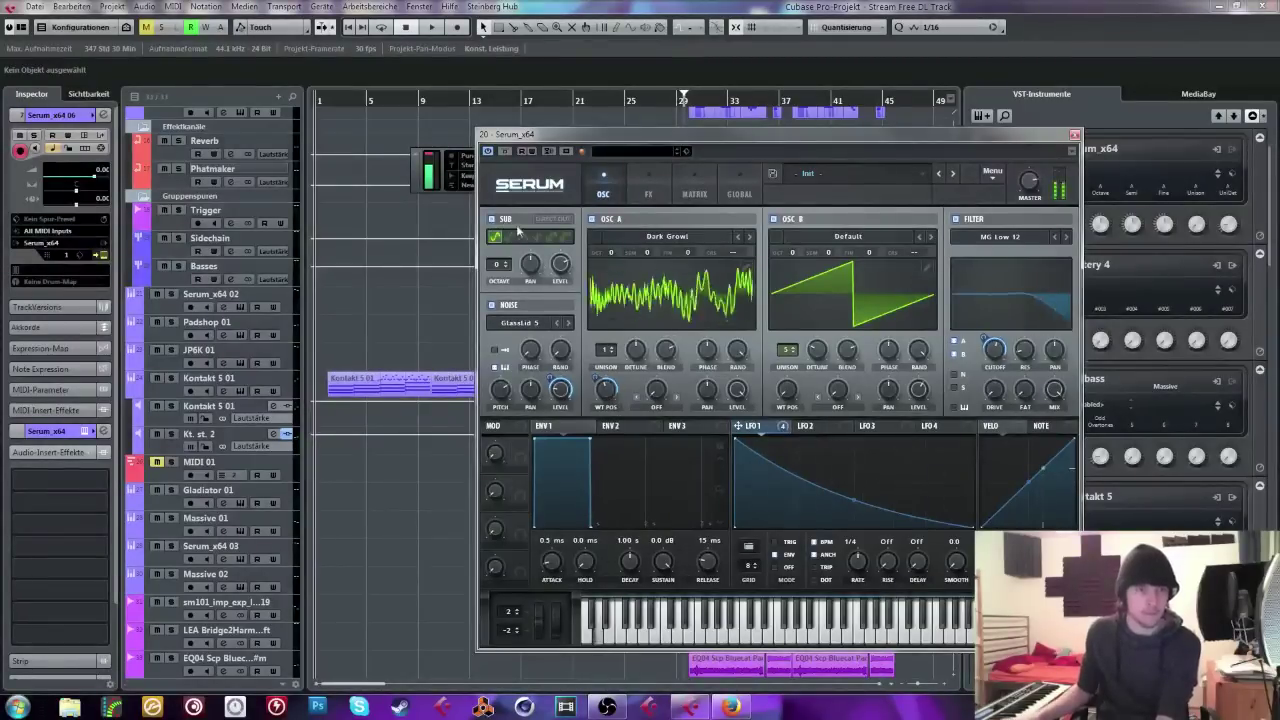
{"action": "left_click", "coordinate": [542, 220]}
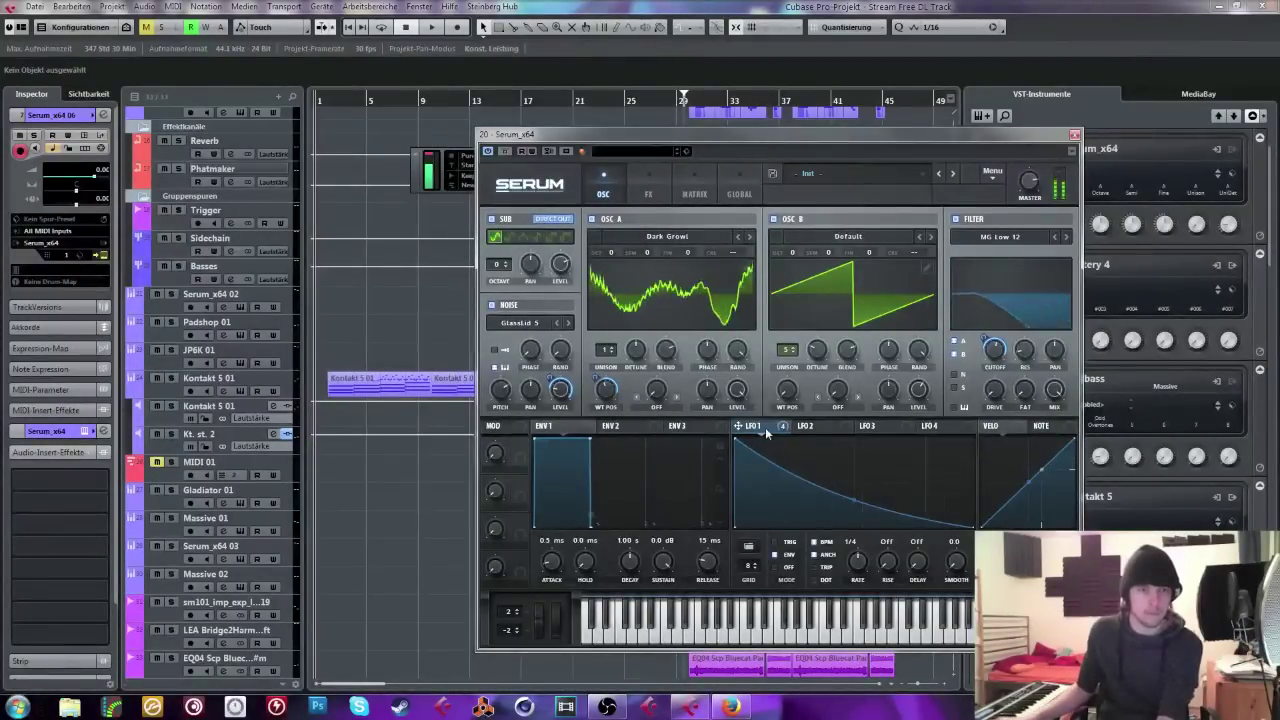
{"action": "mouse_move", "coordinate": [1006, 357]}
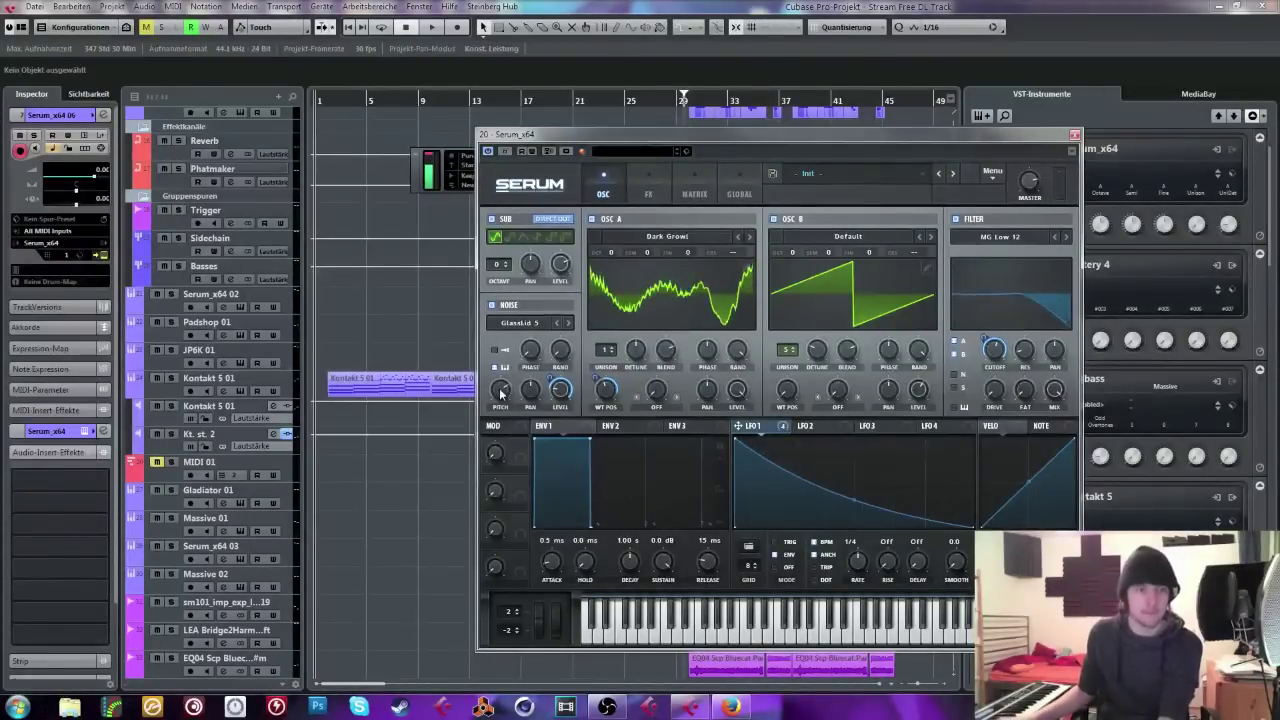
Step: Set oscillator A's warp to Bend + at about 73% and switch the noise oscillator off and on to compare
{"action": "mouse_move", "coordinate": [503, 391]}
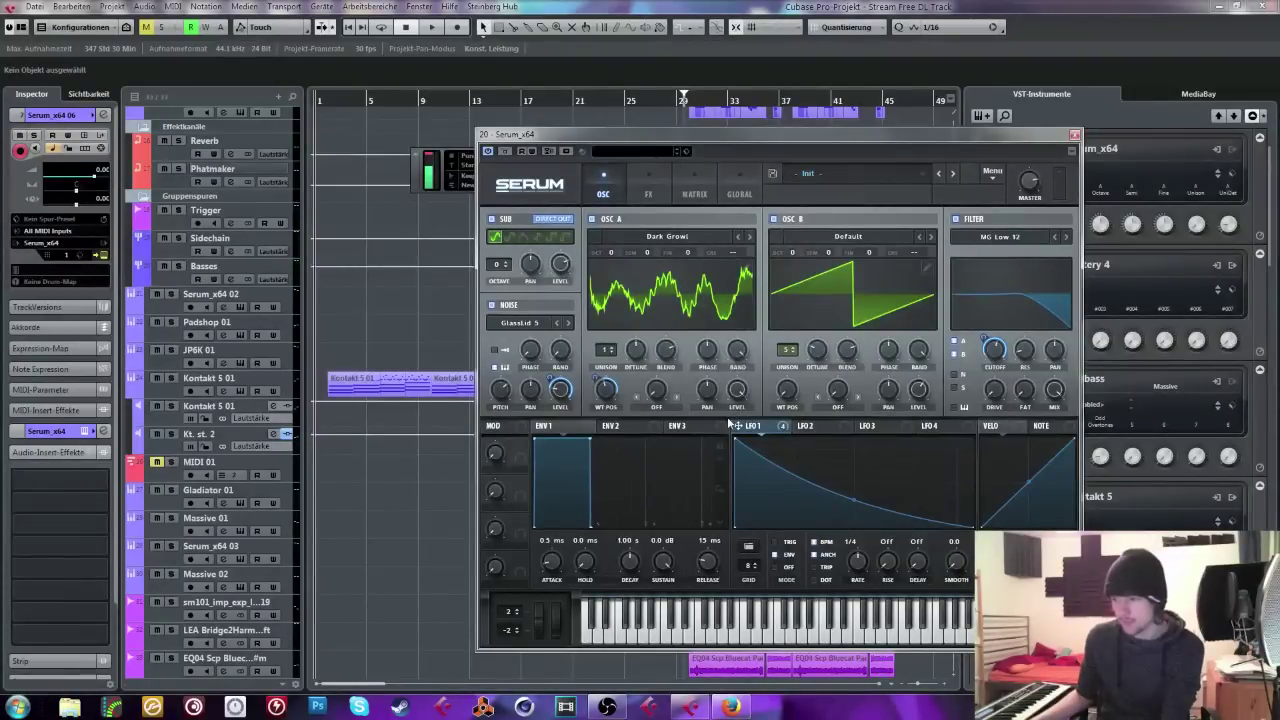
{"action": "left_click", "coordinate": [677, 398]}
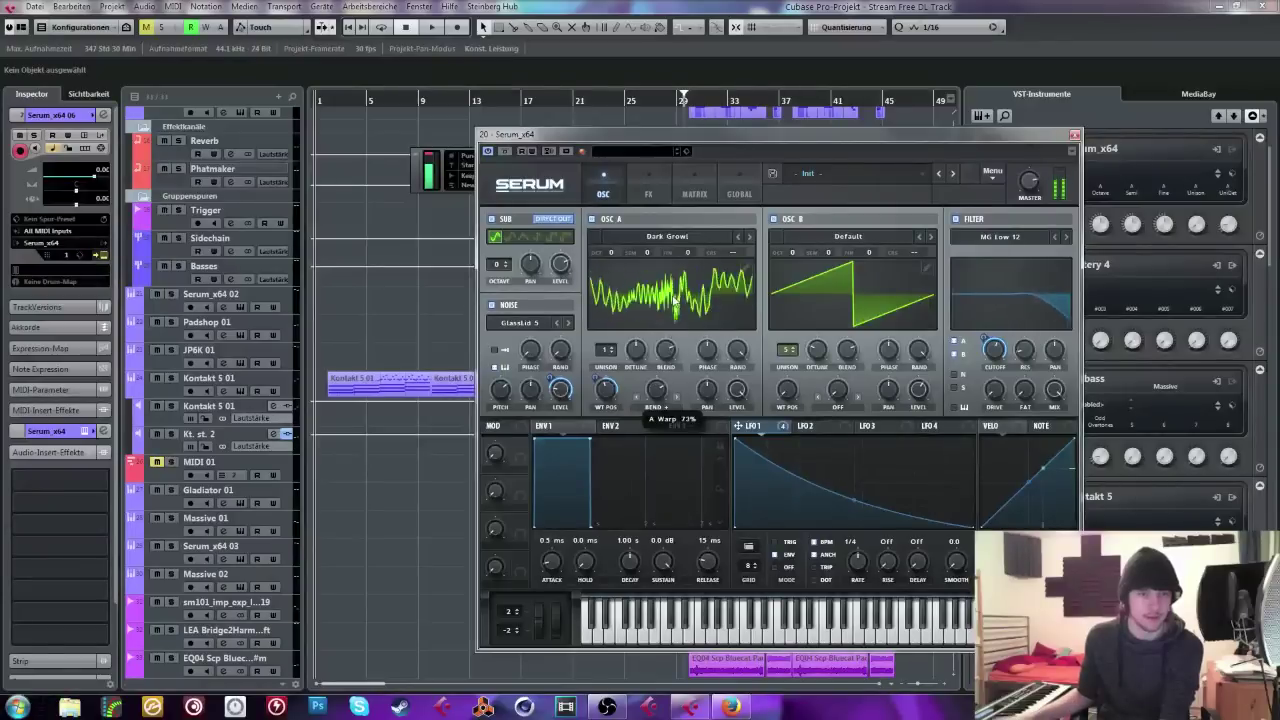
{"action": "left_click", "coordinate": [503, 308]}
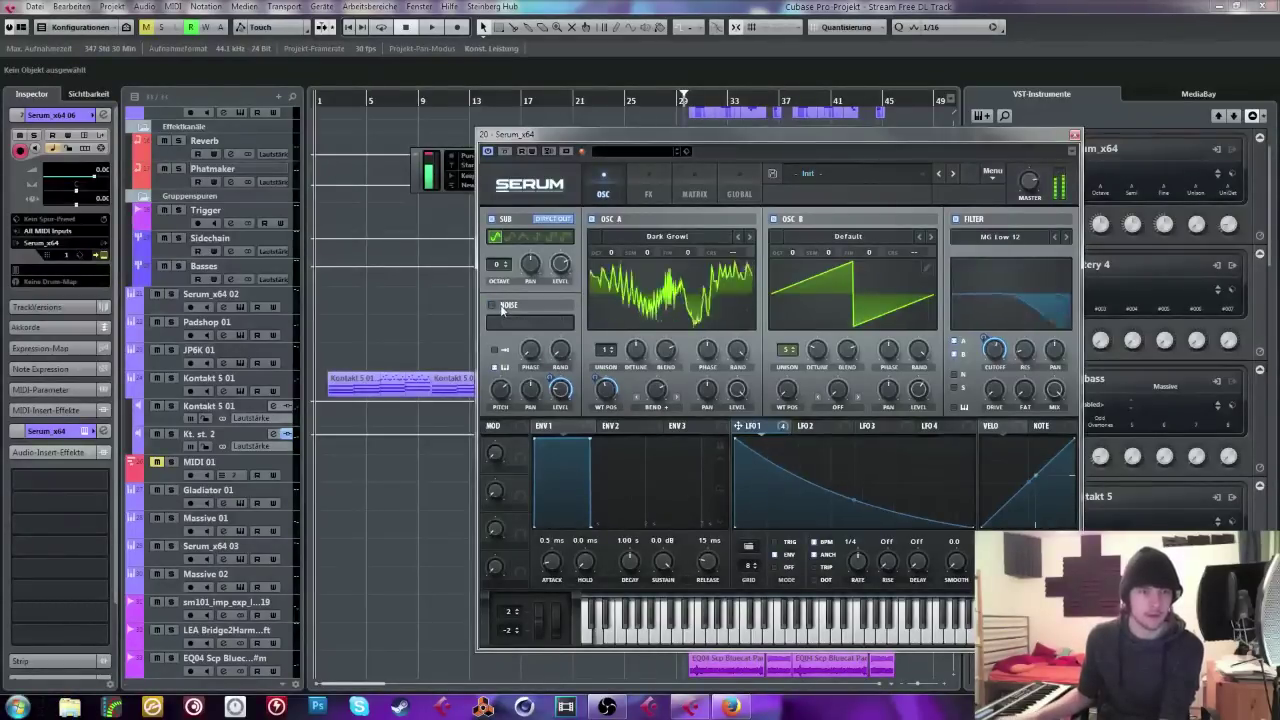
{"action": "left_click", "coordinate": [503, 308]}
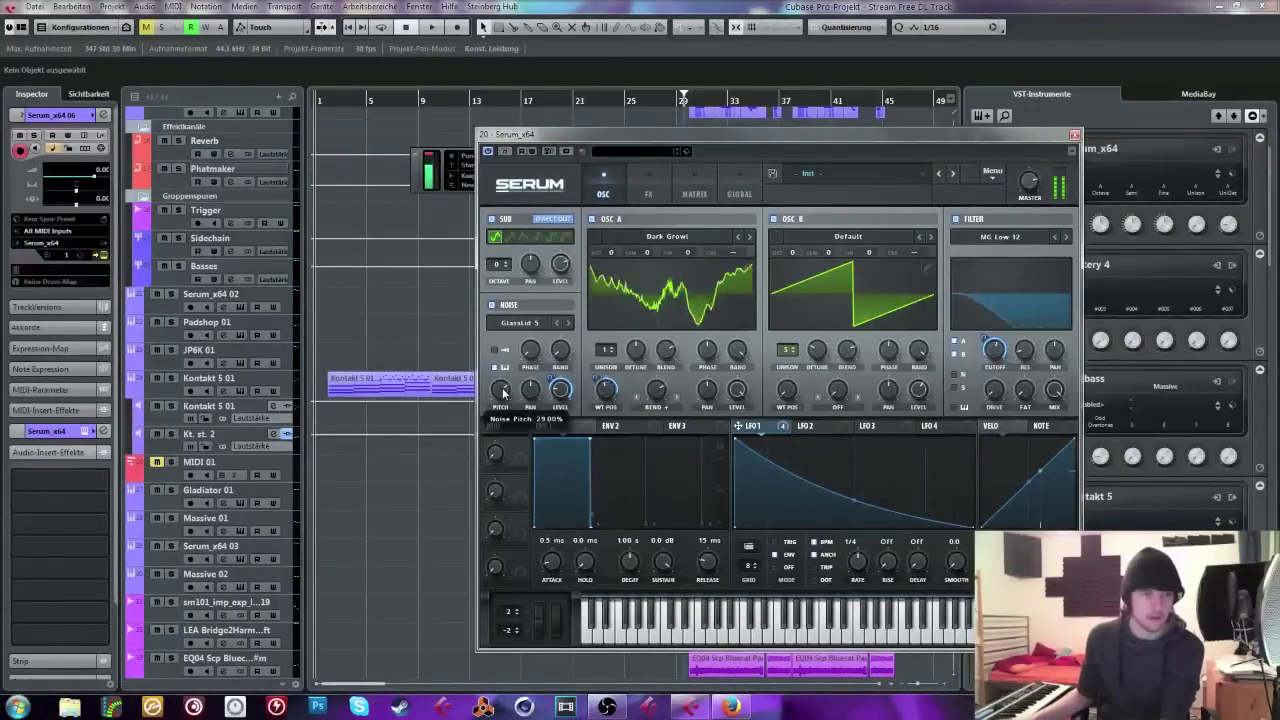
Step: Load KProcess_Tight6 from VR NOISES into the noise oscillator, set its pitch to about 56%, and change the sample to Kitchen_Tiny8
{"action": "left_click", "coordinate": [542, 323]}
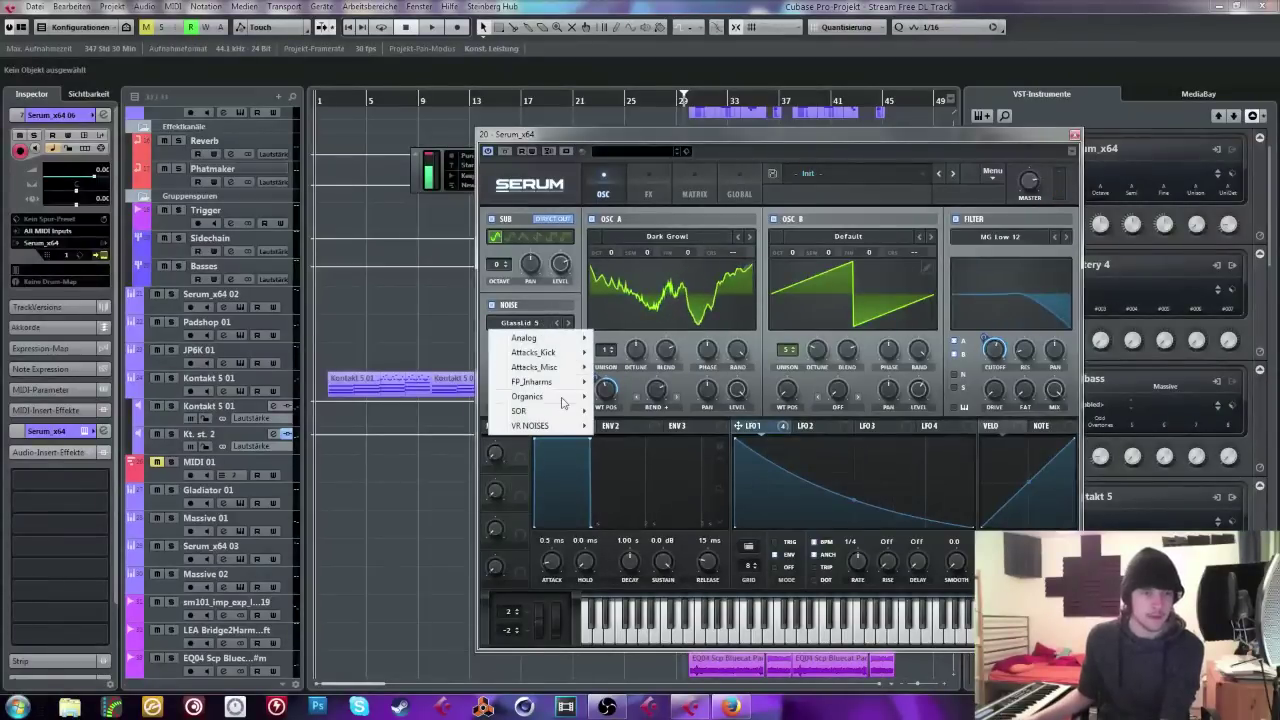
{"action": "mouse_move", "coordinate": [580, 425]}
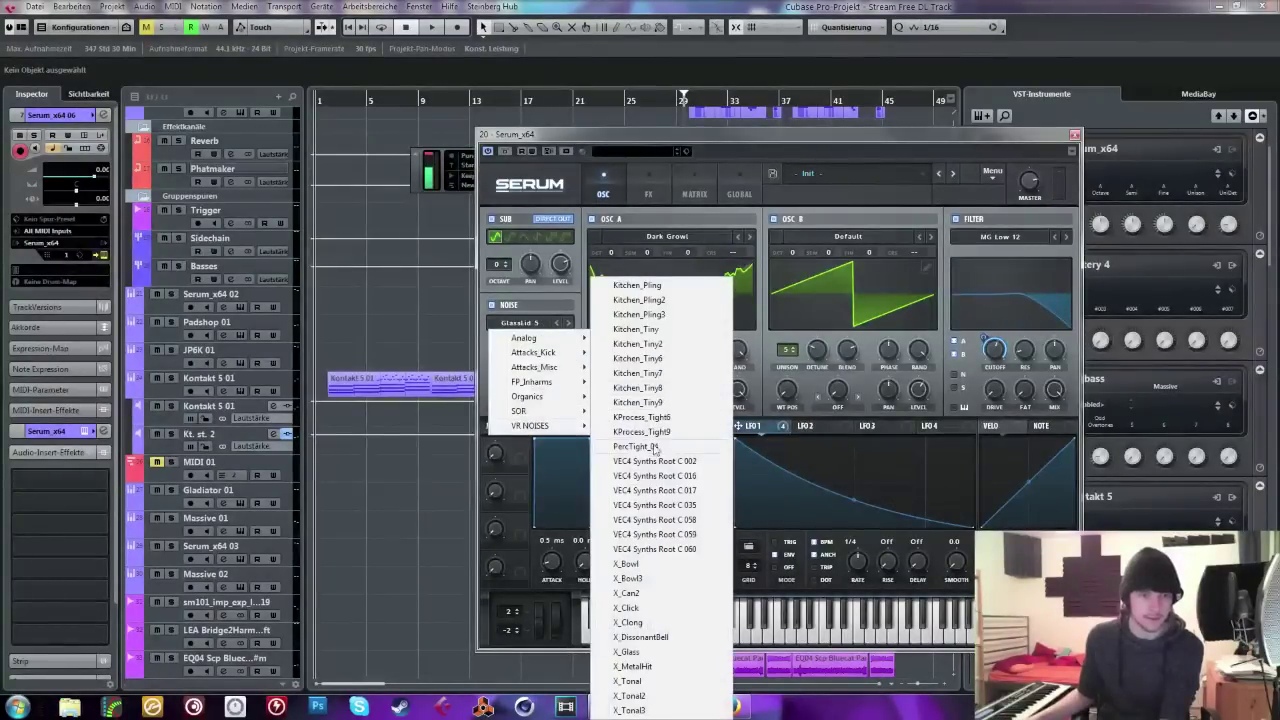
{"action": "left_click", "coordinate": [658, 432]}
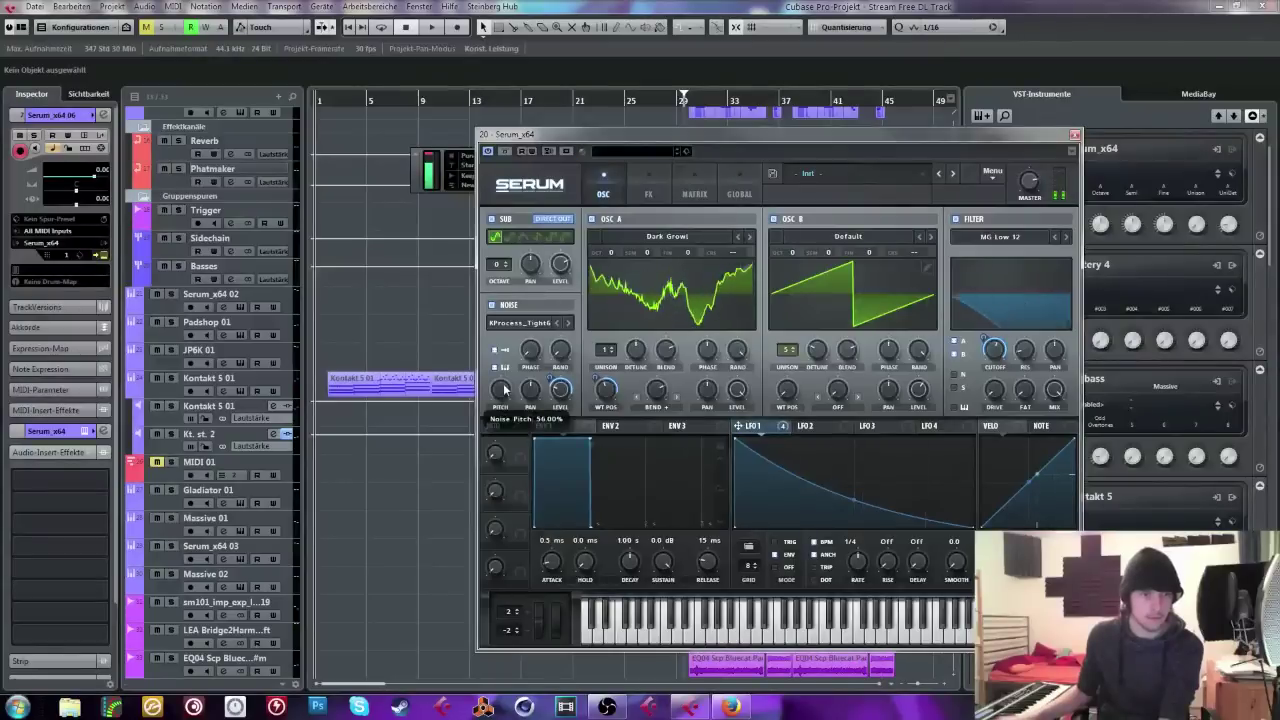
{"action": "left_click", "coordinate": [557, 324]}
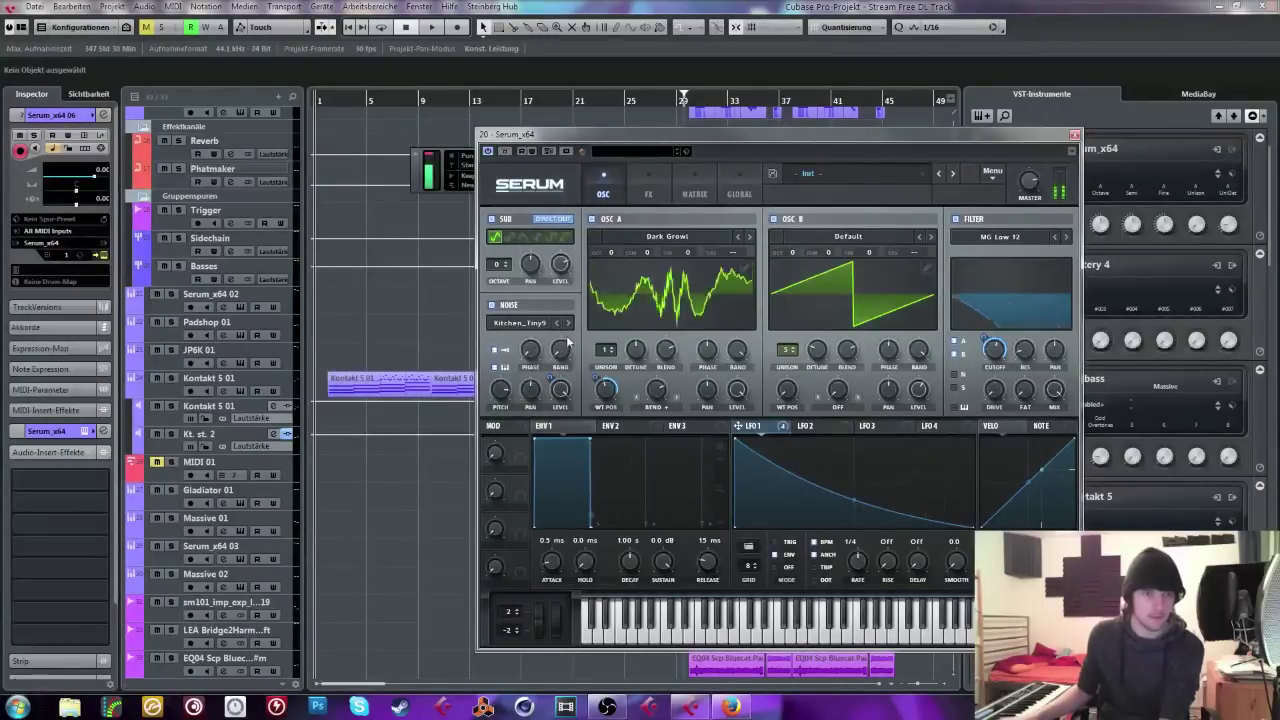
{"action": "left_click", "coordinate": [530, 322]}
{"action": "left_click", "coordinate": [557, 325]}
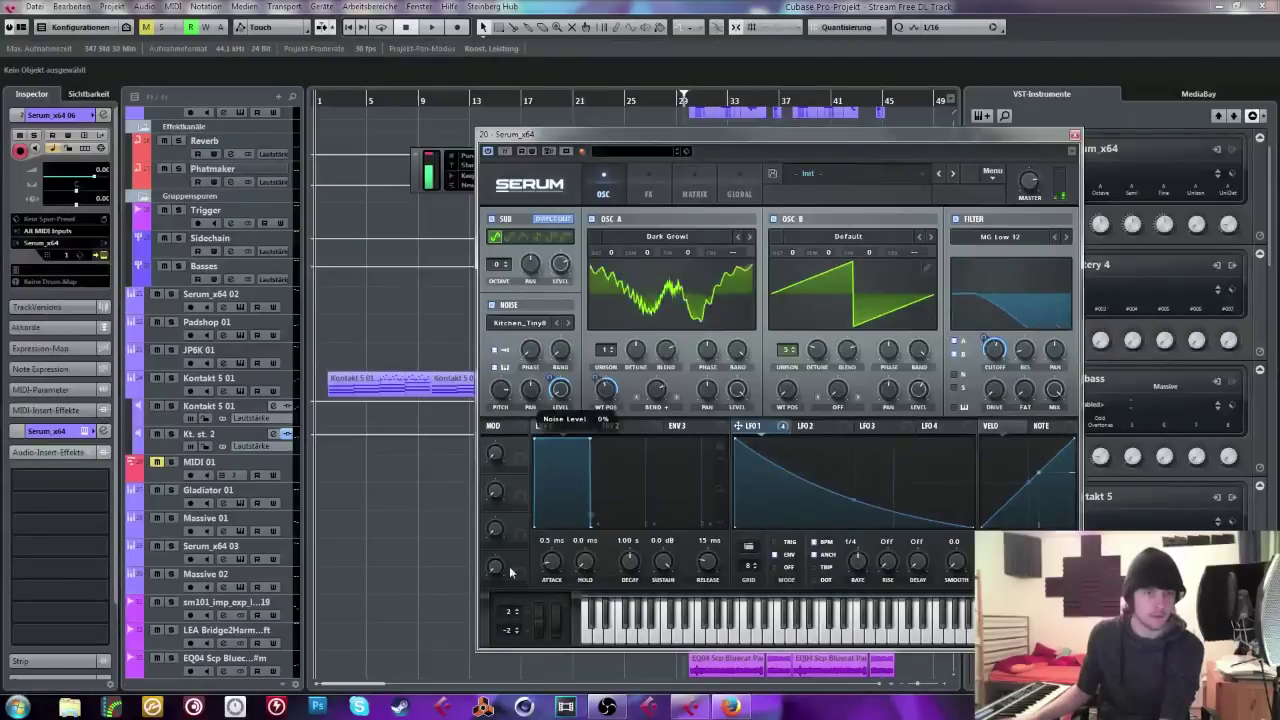
Step: Save the Serum patch as the preset "BS Stron Pluck Future House" in the VR New Basses folder
{"action": "left_click", "coordinate": [775, 176]}
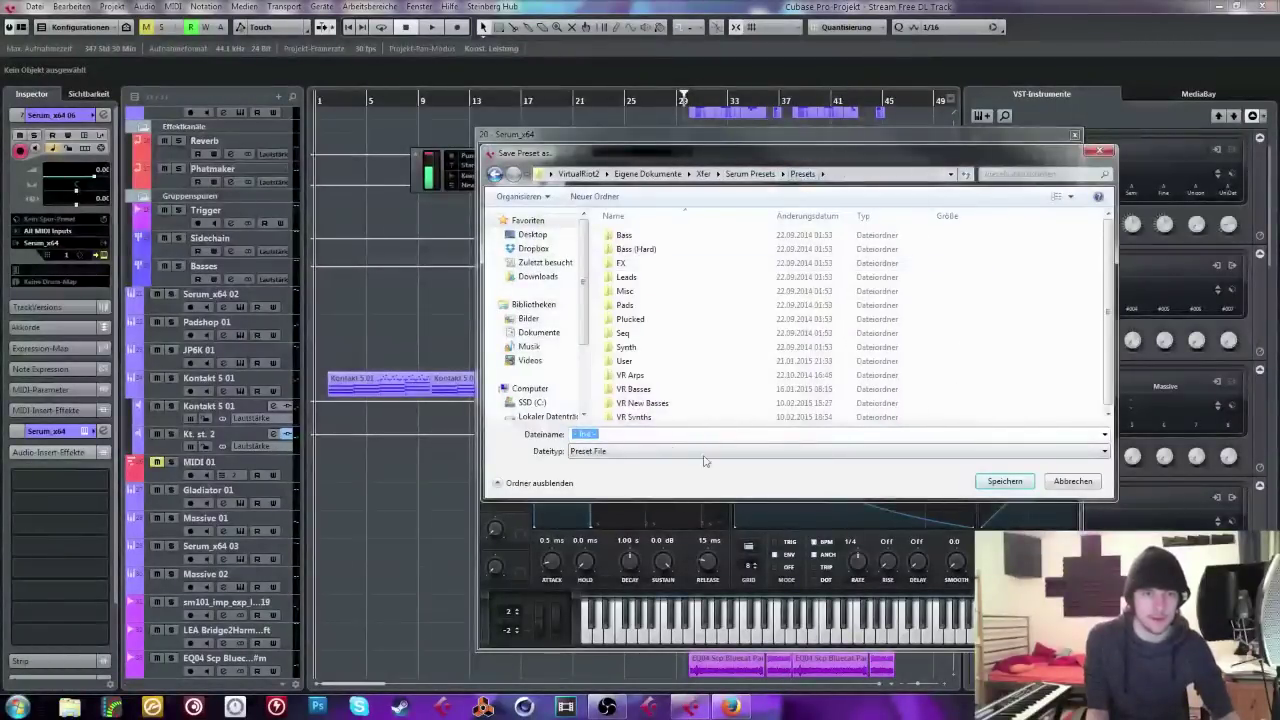
{"action": "double_click", "coordinate": [640, 403]}
{"action": "double_click", "coordinate": [635, 433]}
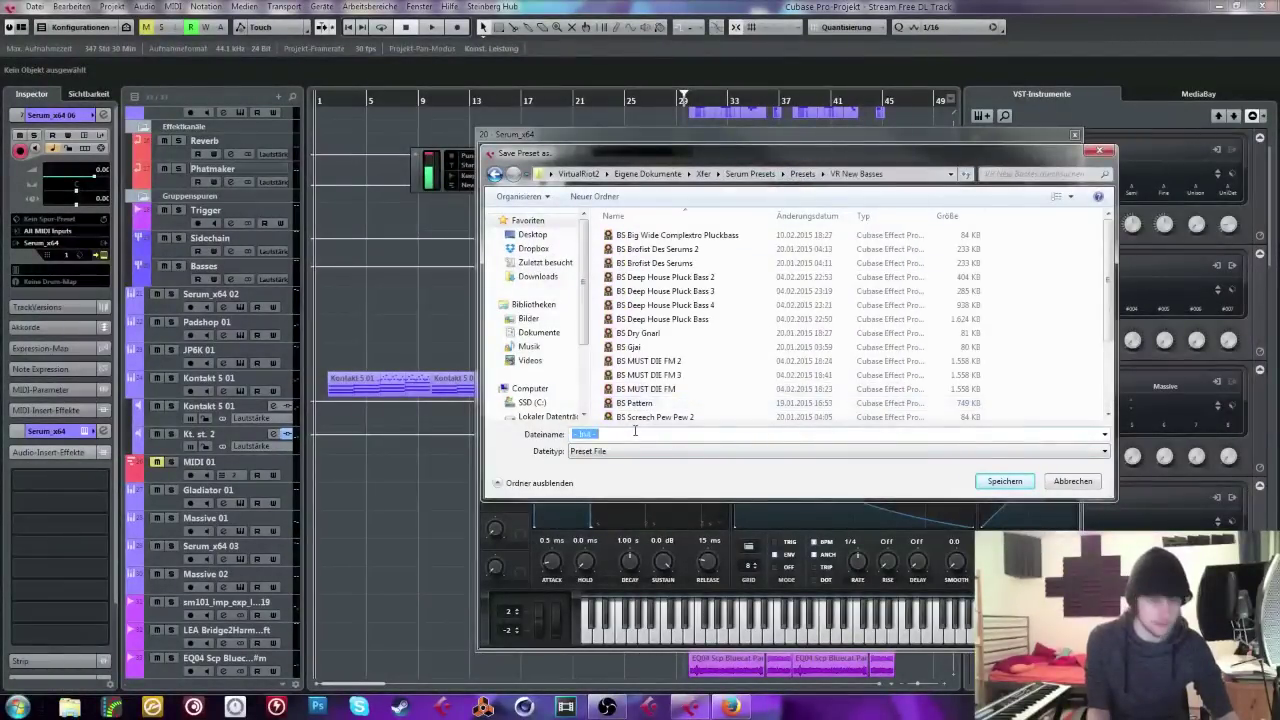
{"action": "type", "text": "BS Stron Pl"}
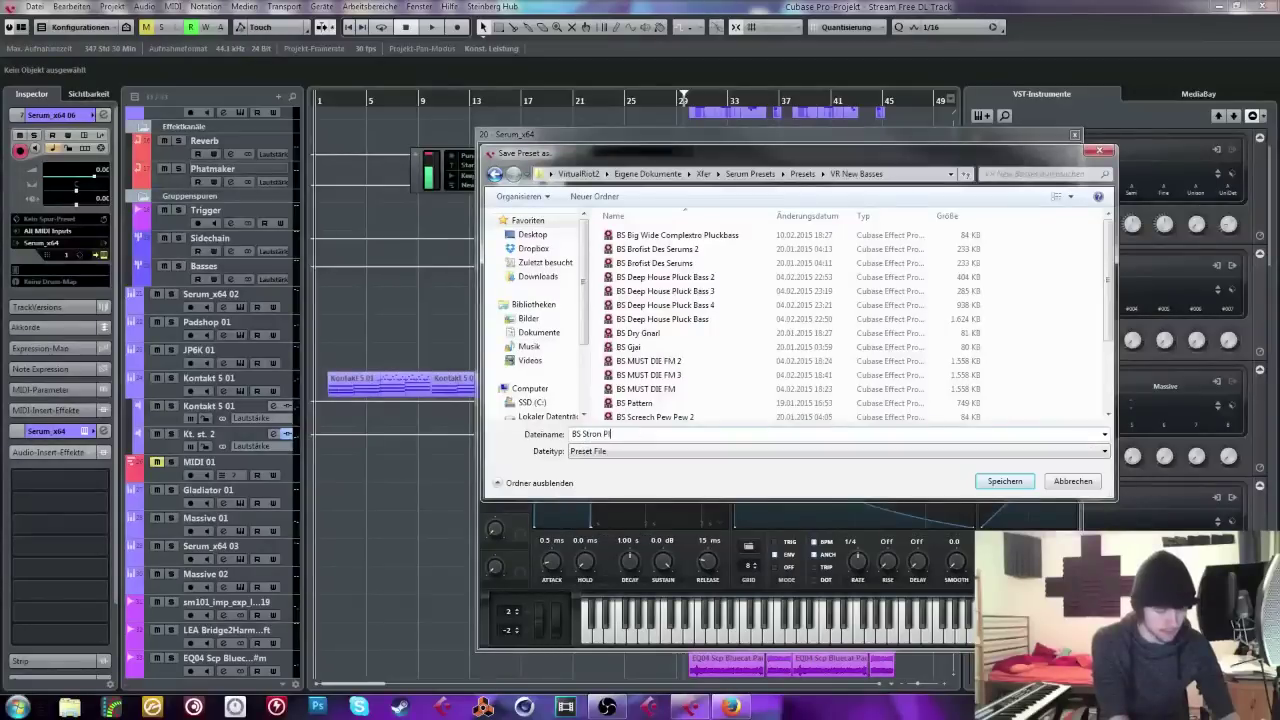
{"action": "type", "text": "uck Future House"}
{"action": "key", "text": "Return"}
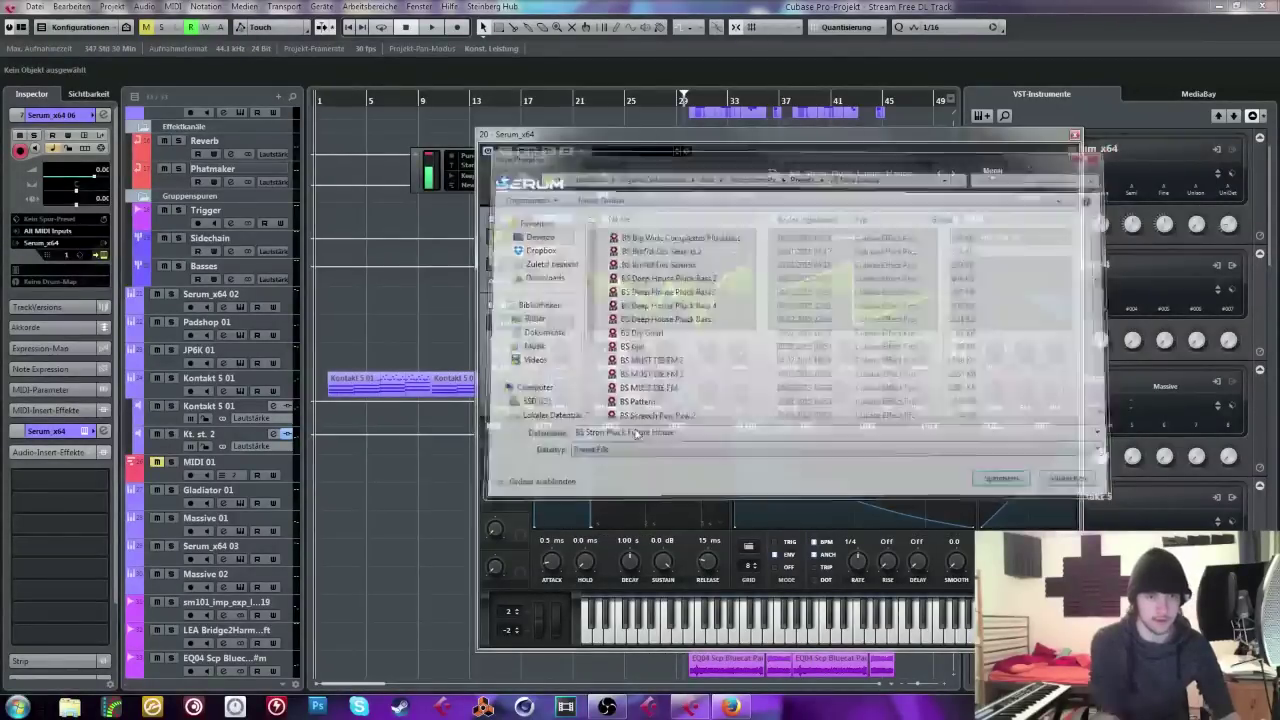
Step: Close the Serum window and the Stream Free DL Track project
{"action": "left_click", "coordinate": [1074, 135]}
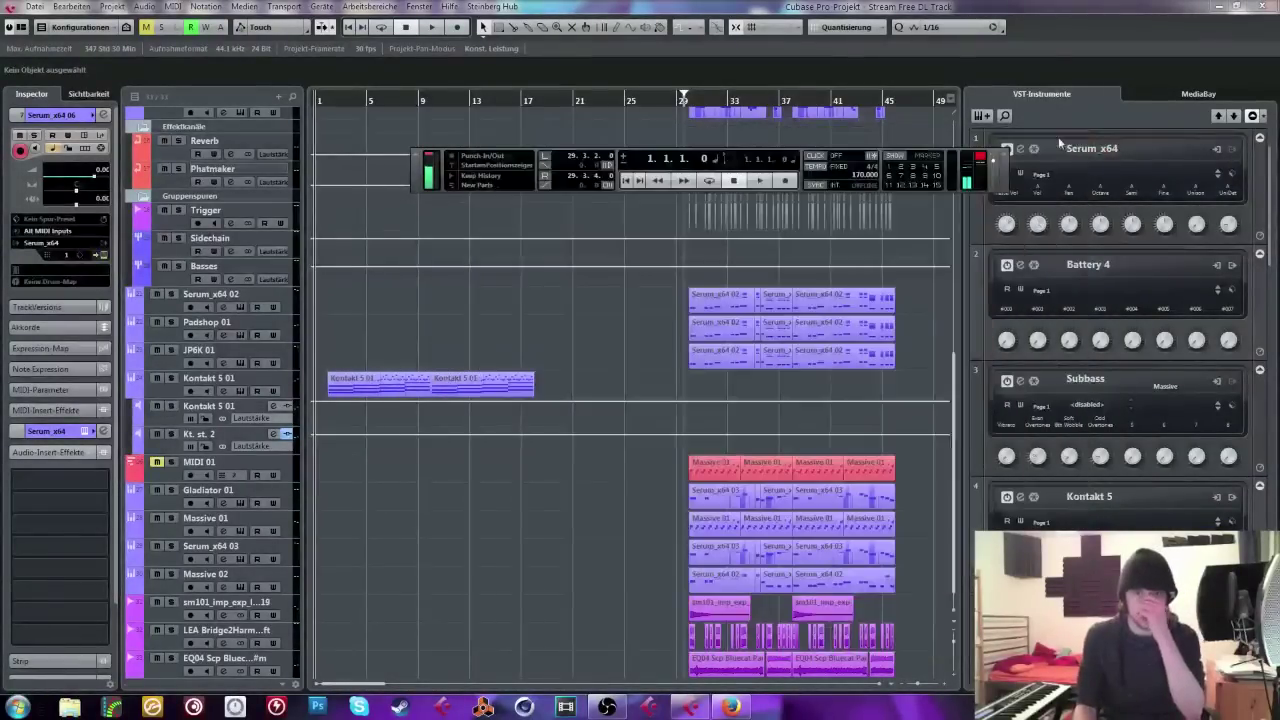
{"action": "left_click", "coordinate": [1264, 8]}
{"action": "left_click", "coordinate": [568, 389]}
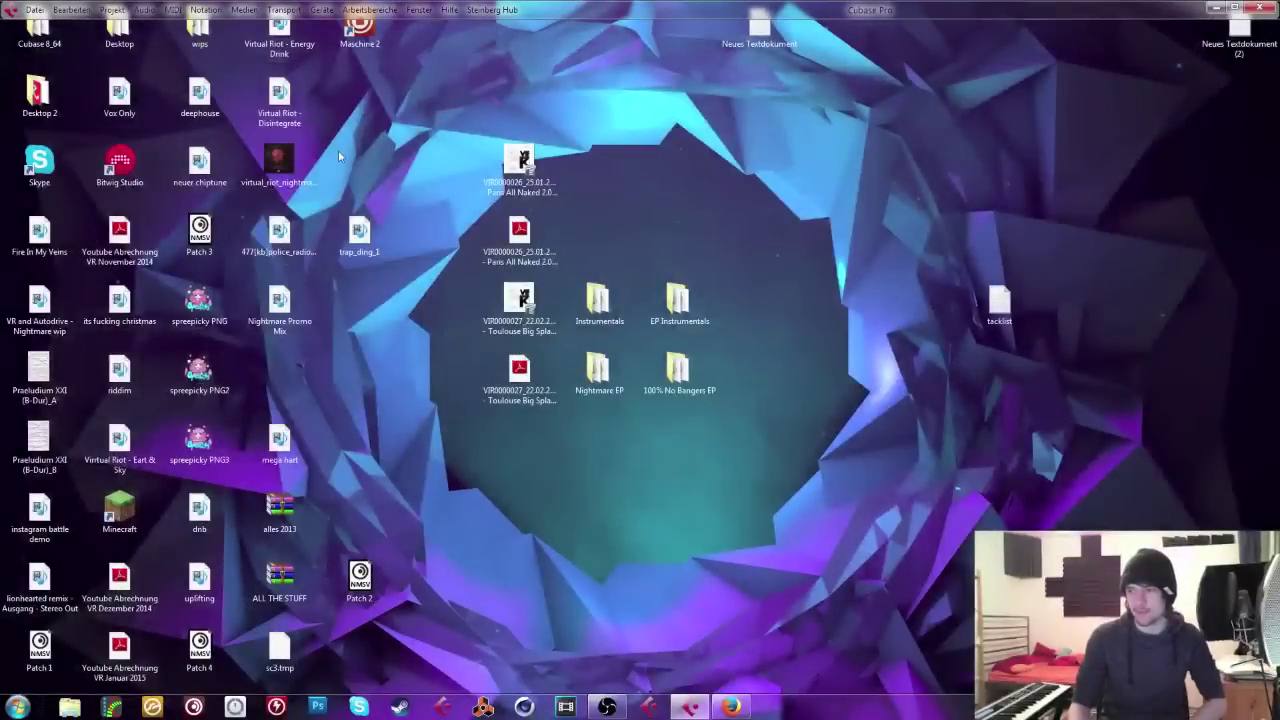
Step: Create a new project from the template with Serum, Battery 4, Subbass, effect channels and group tracks
{"action": "left_click", "coordinate": [42, 15]}
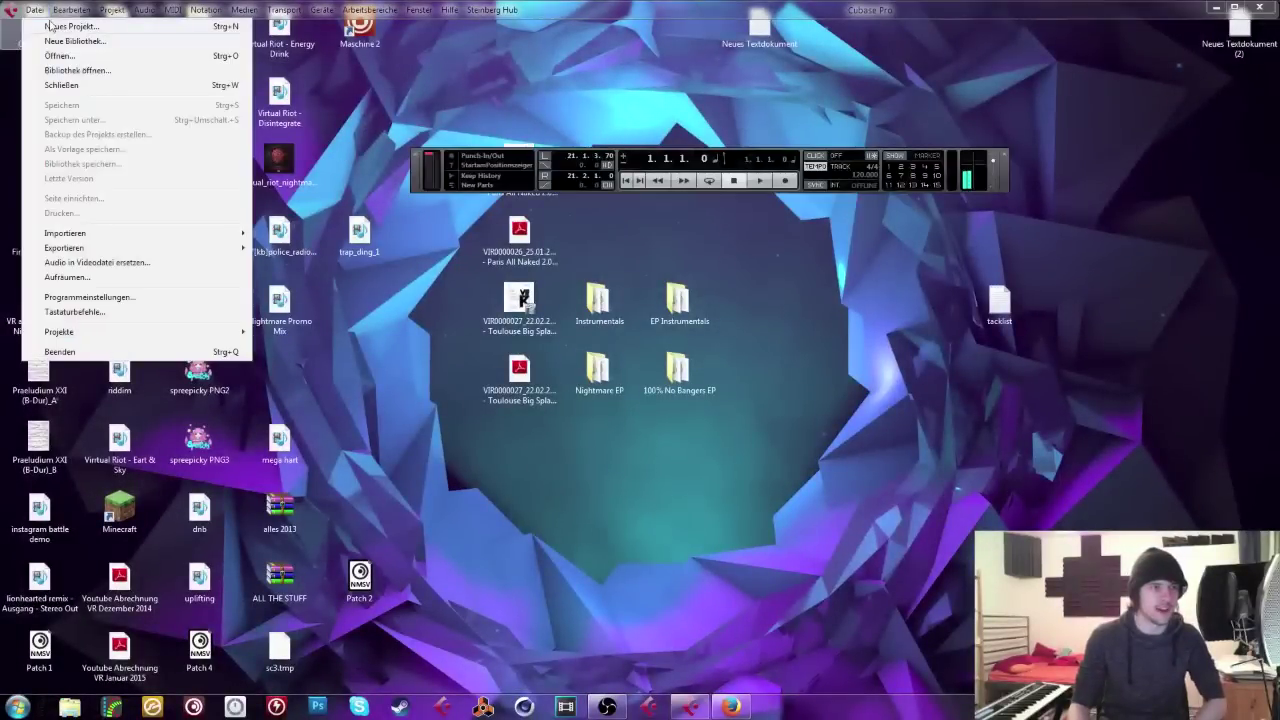
{"action": "left_click", "coordinate": [40, 26]}
{"action": "left_click", "coordinate": [945, 519]}
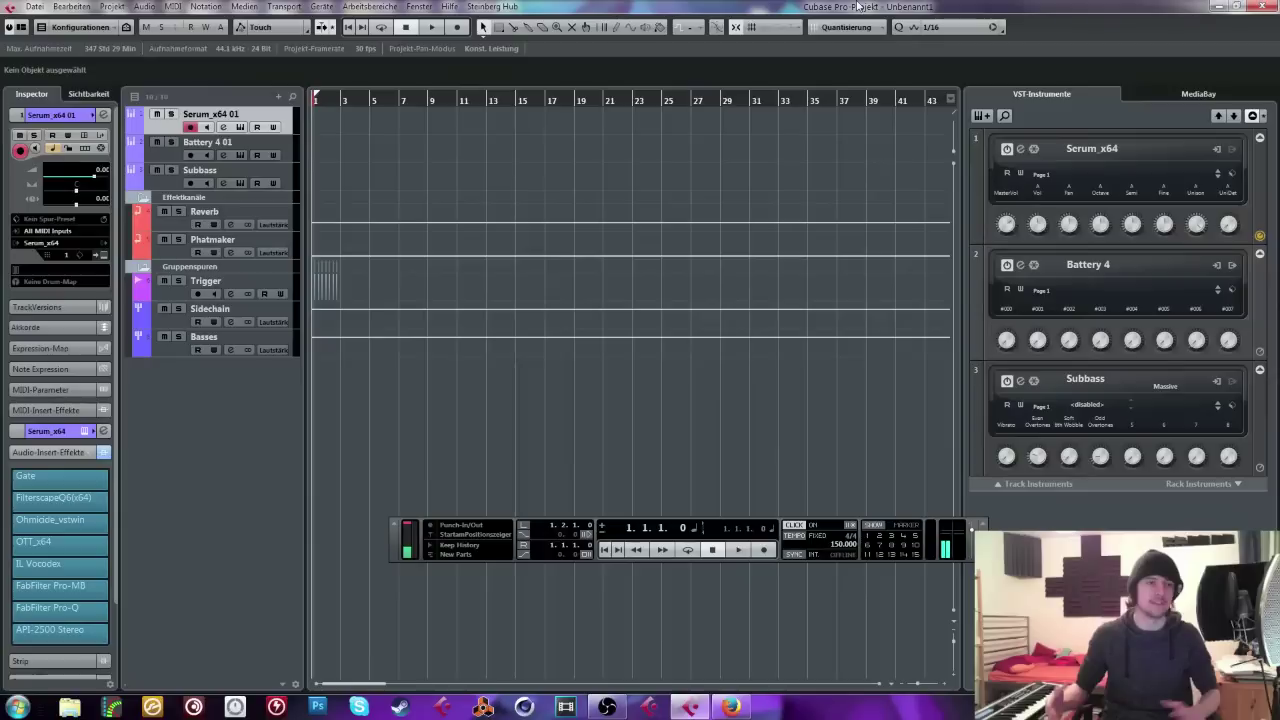
Step: Import the deephouse audio file from the desktop onto a new track, copying it into the project folder
{"action": "left_click_drag", "start_coordinate": [768, 8], "coordinate": [762, 44]}
{"action": "left_click_drag", "start_coordinate": [199, 100], "coordinate": [1054, 434]}
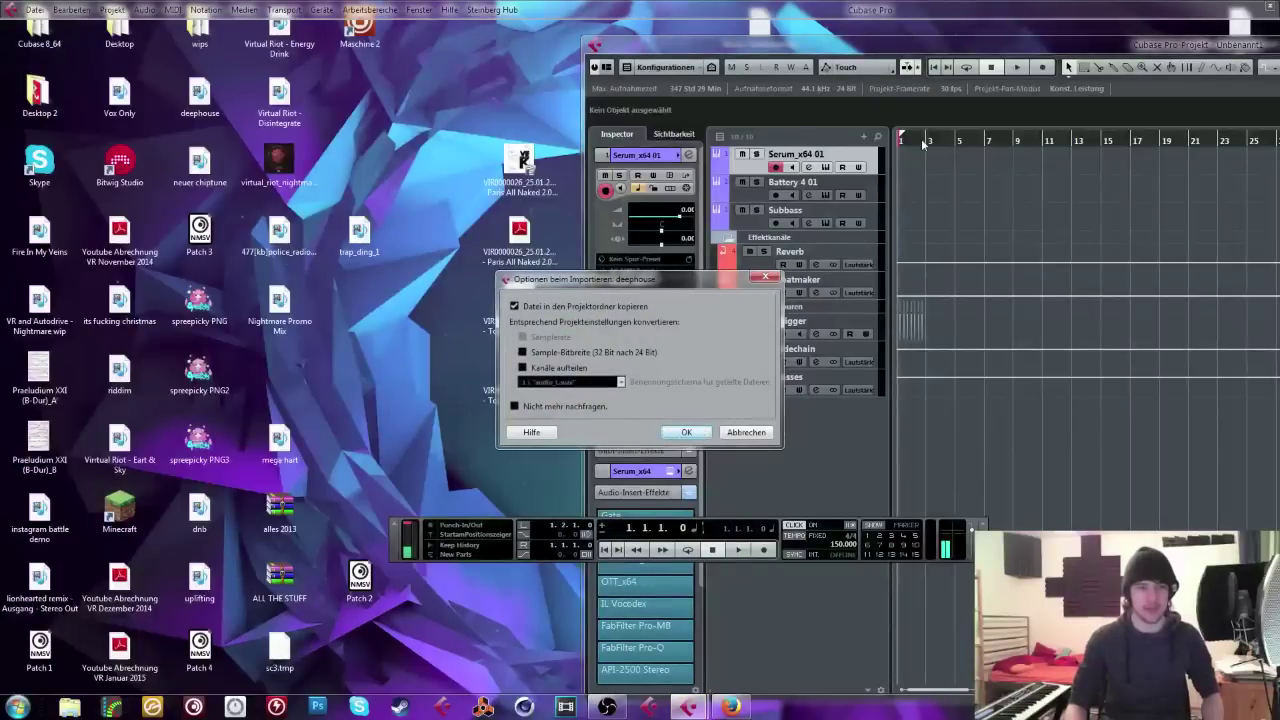
{"action": "left_click", "coordinate": [705, 433]}
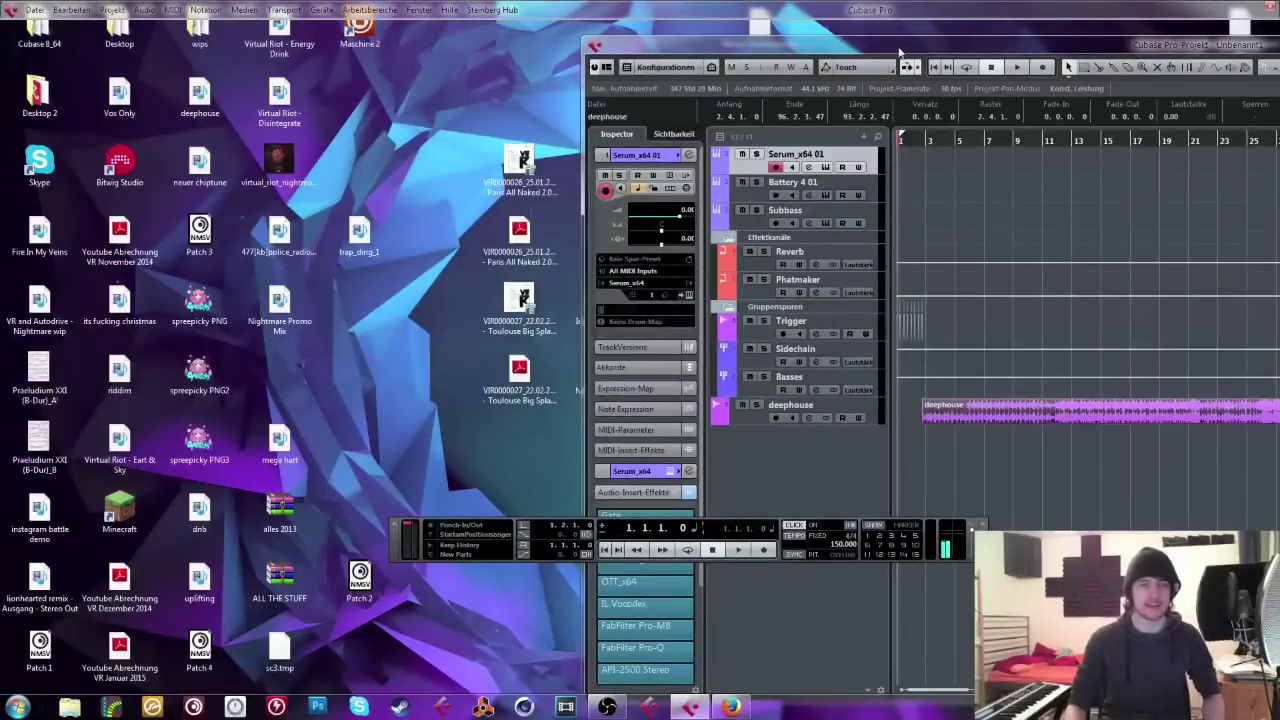
Step: Maximize the project window, move the deephouse clip to the start of bar 1 and solo its track
{"action": "double_click", "coordinate": [868, 50]}
{"action": "left_click_drag", "start_coordinate": [400, 371], "coordinate": [379, 371]}
{"action": "left_click", "coordinate": [172, 366]}
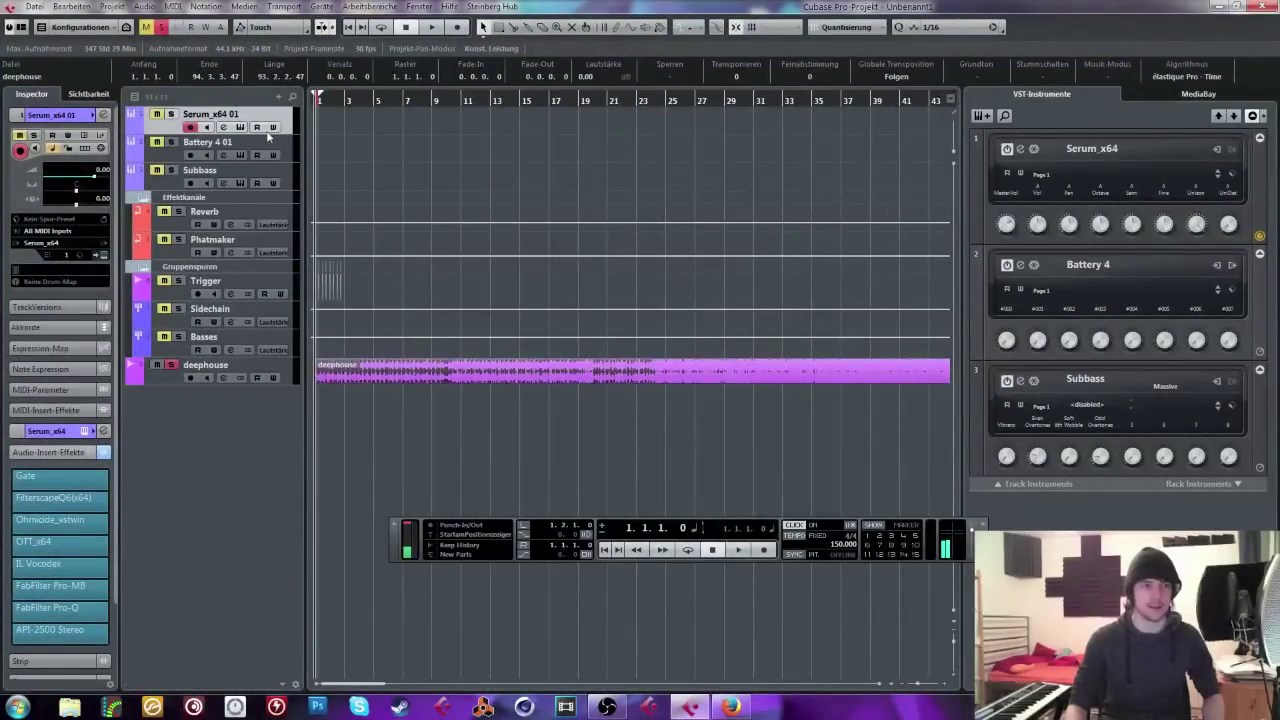
Step: Set the locator range to span bar 1 through the start of bar 2 and deselect the deephouse clip
{"action": "key", "text": "h"}
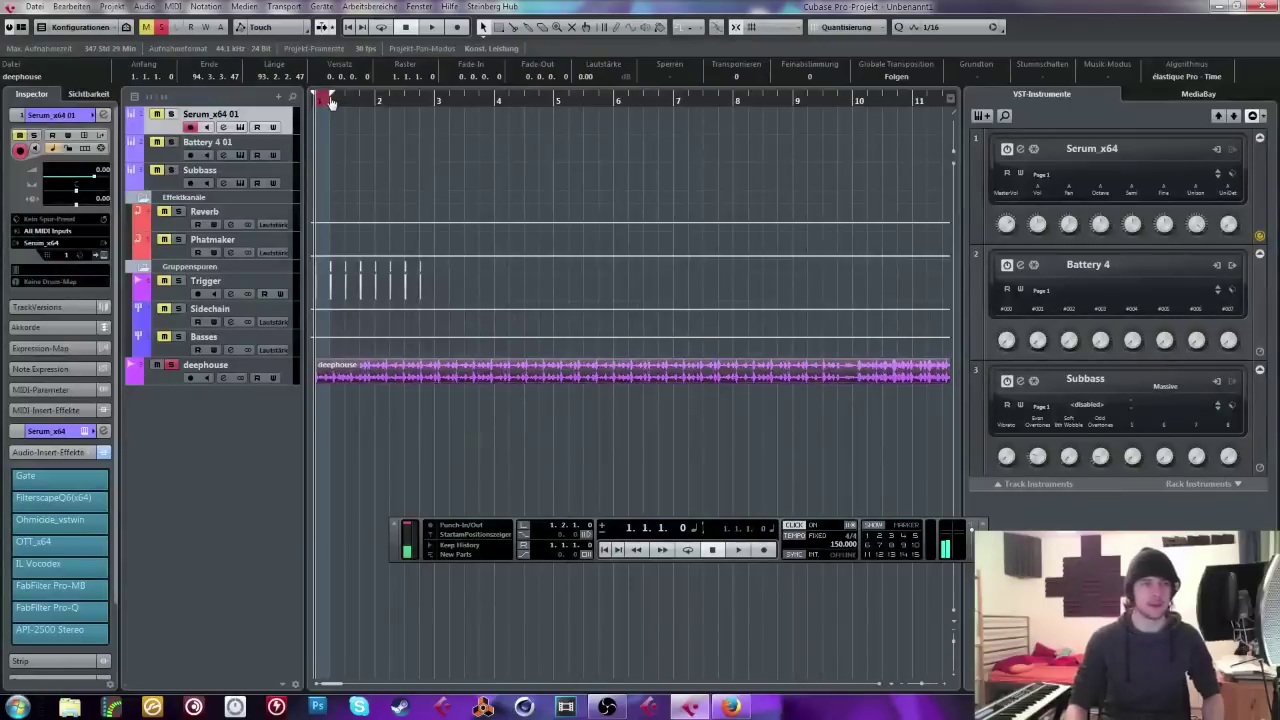
{"action": "mouse_move", "coordinate": [331, 100]}
{"action": "left_mouse_down"}
{"action": "mouse_move", "coordinate": [301, 98]}
{"action": "mouse_move", "coordinate": [405, 96]}
{"action": "left_mouse_up"}
{"action": "left_click", "coordinate": [505, 134]}
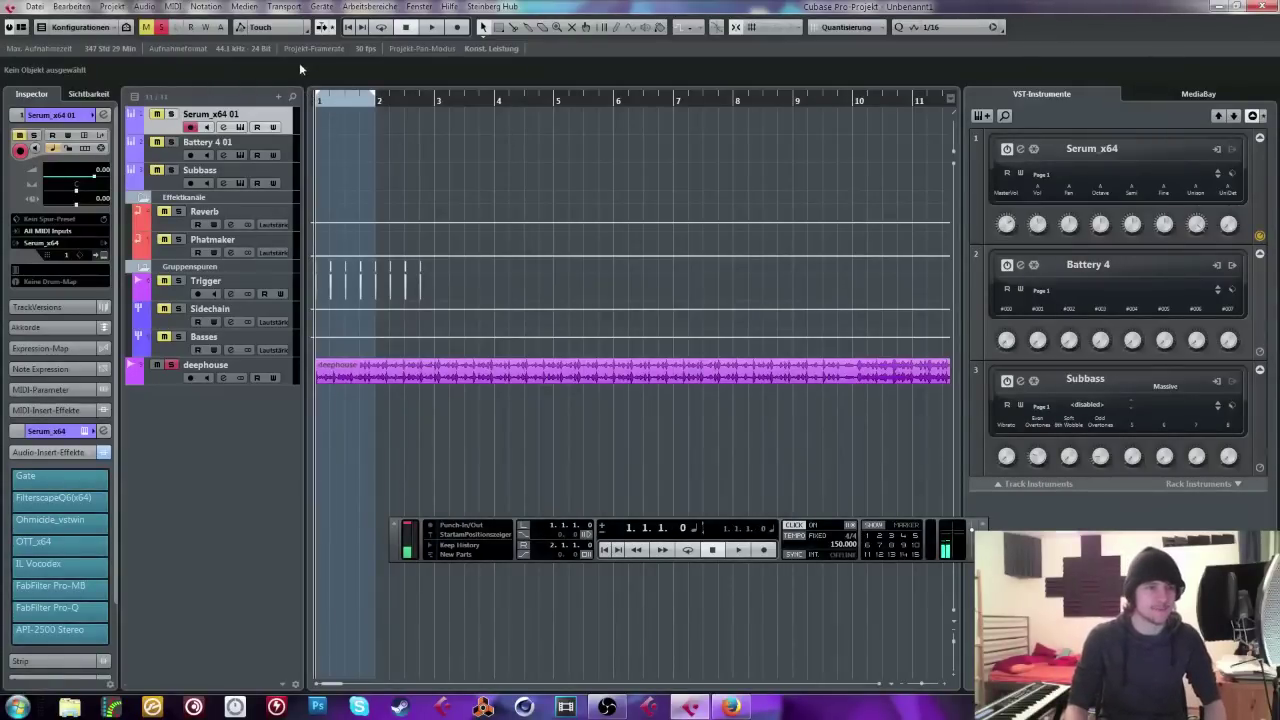
Step: Select the deephouse track and enlarge its height to show the waveform in more detail
{"action": "key", "text": "g"}
{"action": "key", "text": "g"}
{"action": "key", "text": "g"}
{"action": "left_click", "coordinate": [287, 378]}
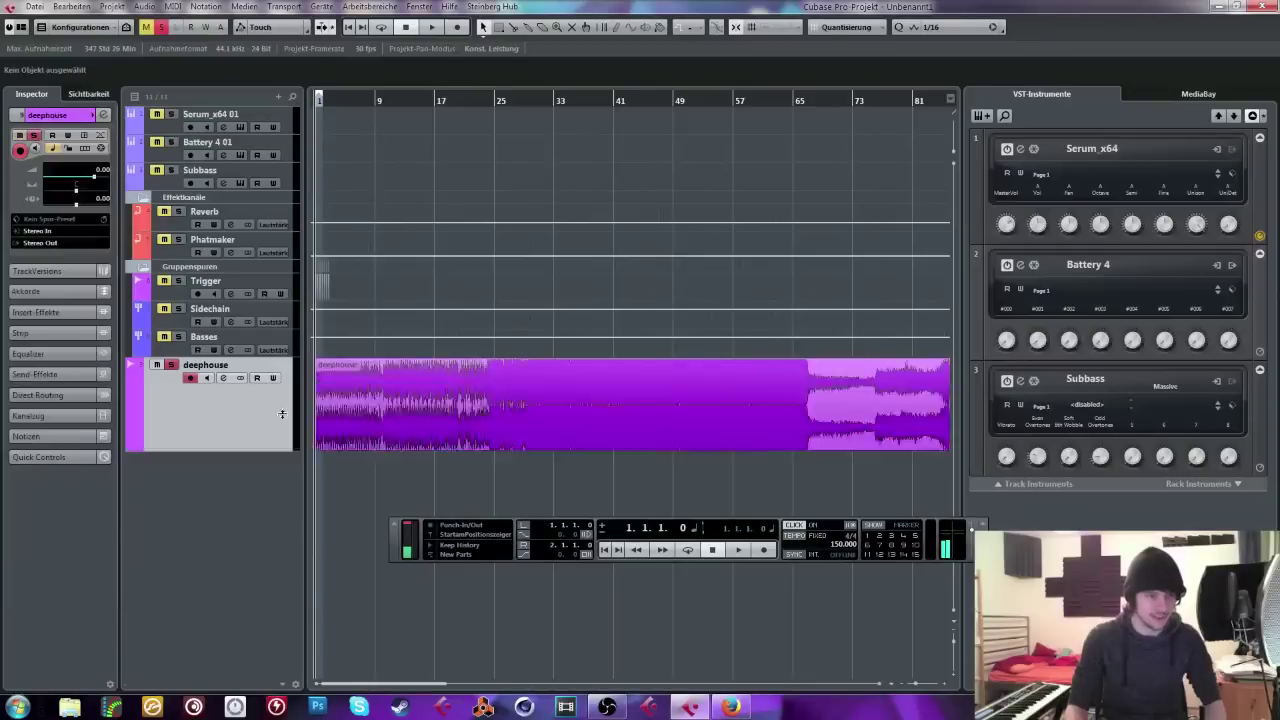
Step: Examine the deephouse waveform from its opening bars through the later sections
{"action": "left_click_drag", "start_coordinate": [327, 100], "coordinate": [310, 120]}
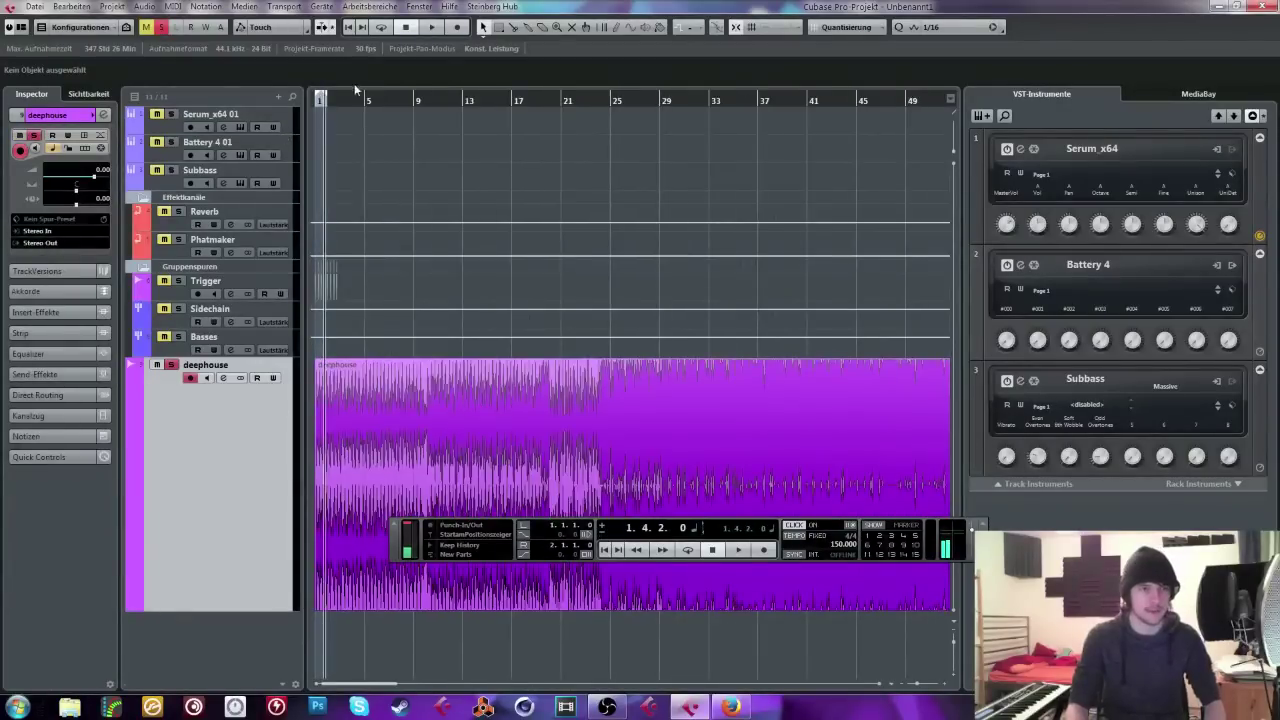
{"action": "key", "text": "h"}
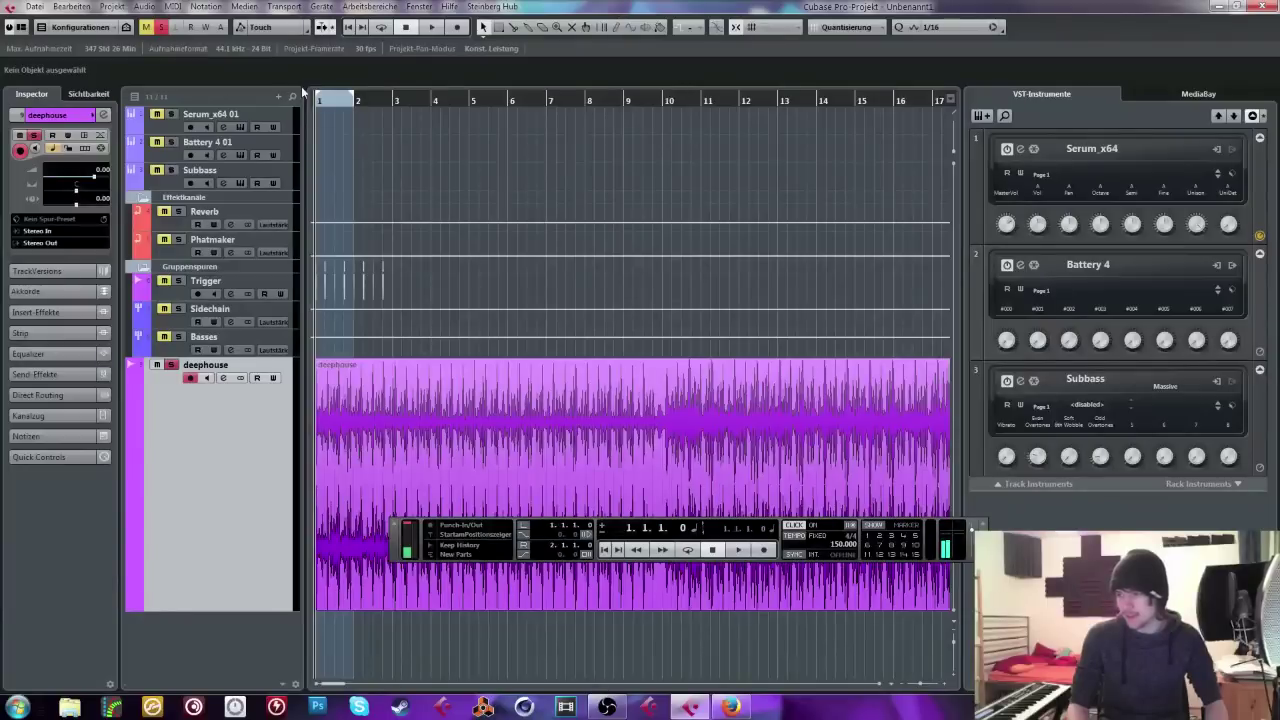
{"action": "left_click", "coordinate": [655, 380]}
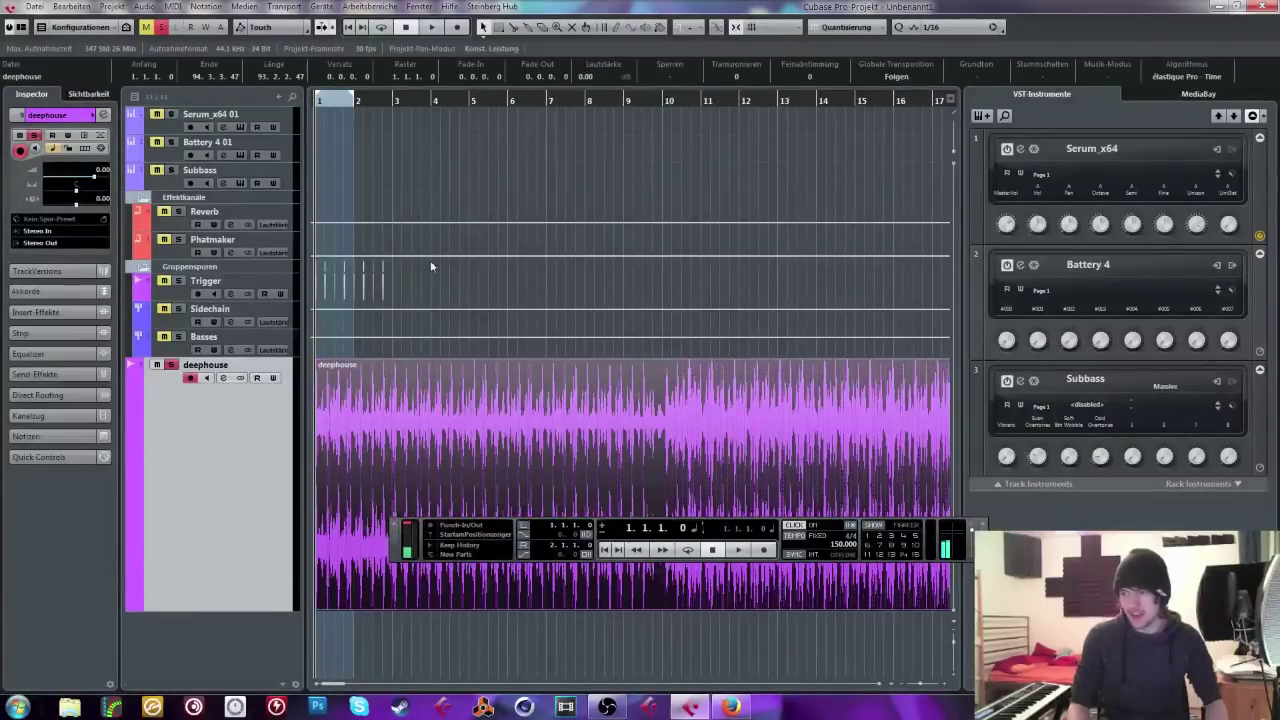
{"action": "left_click", "coordinate": [479, 169]}
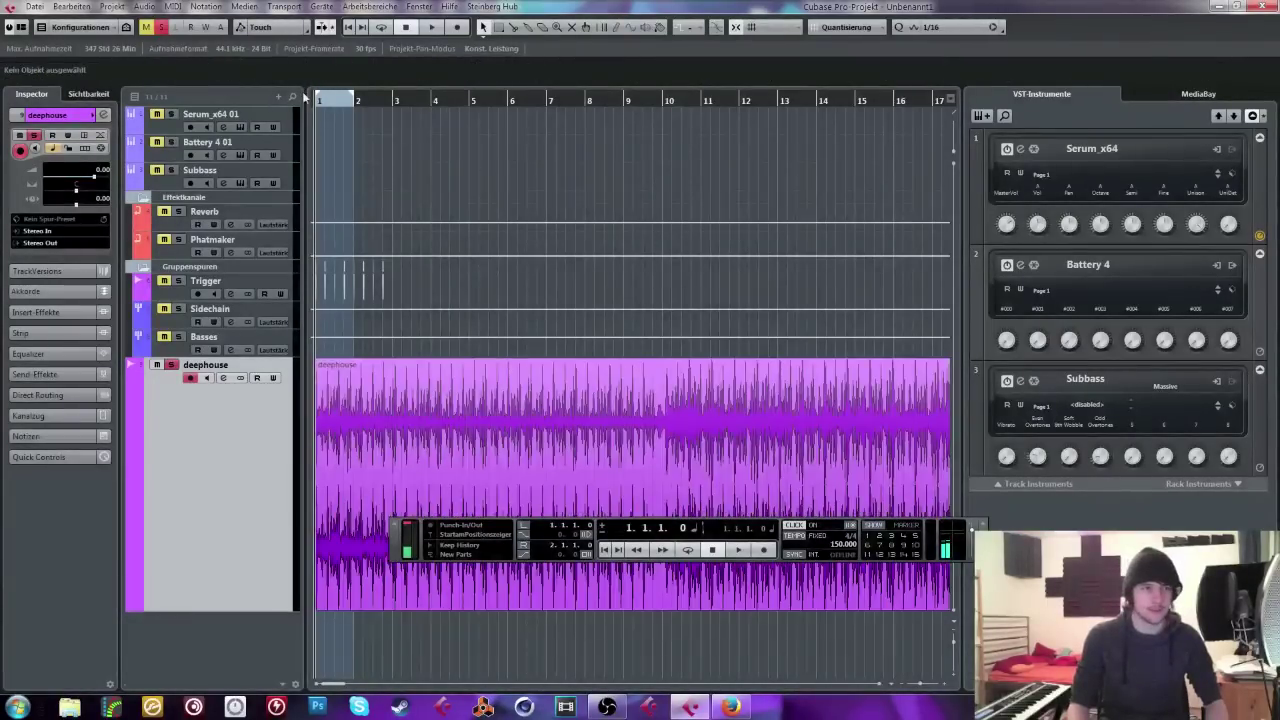
{"action": "key", "text": "g"}
{"action": "key", "text": "g"}
{"action": "key", "text": "g"}
{"action": "key", "text": "g"}
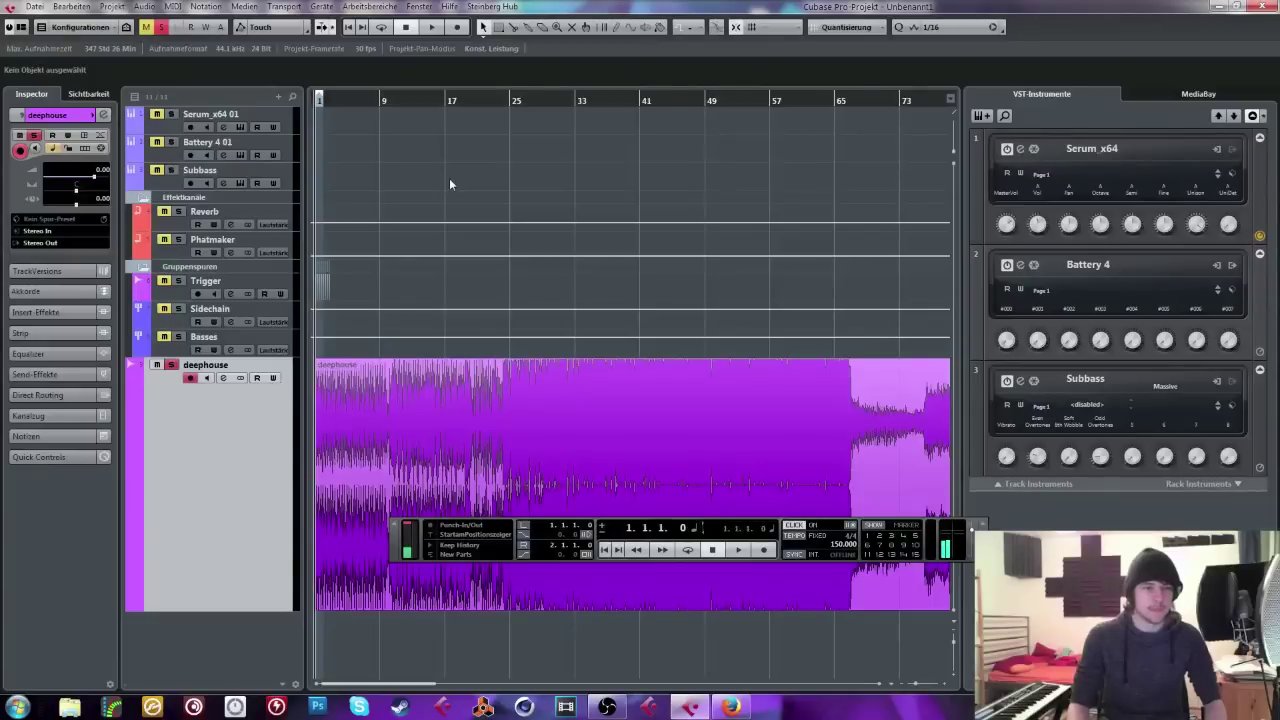
Step: Play the deephouse track from about bar 5, switch off the metronome click and move the transport bar clear of the waveform
{"action": "left_click", "coordinate": [347, 100]}
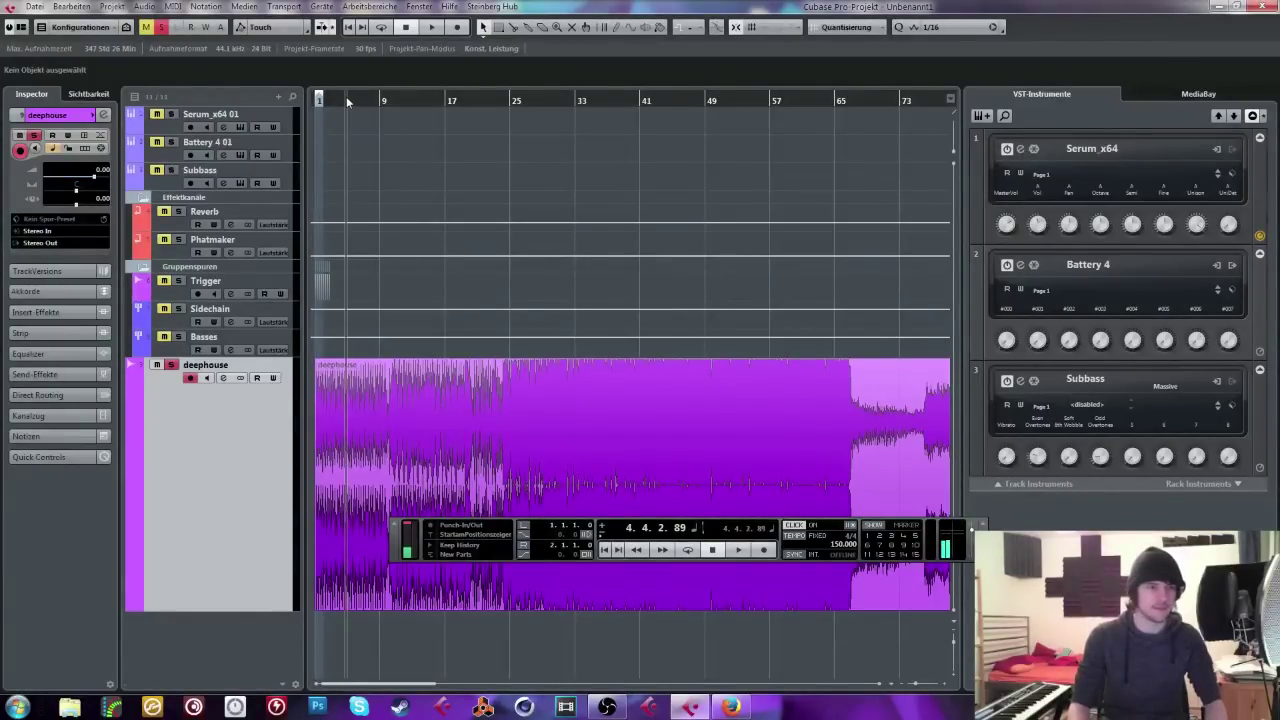
{"action": "key", "text": "space"}
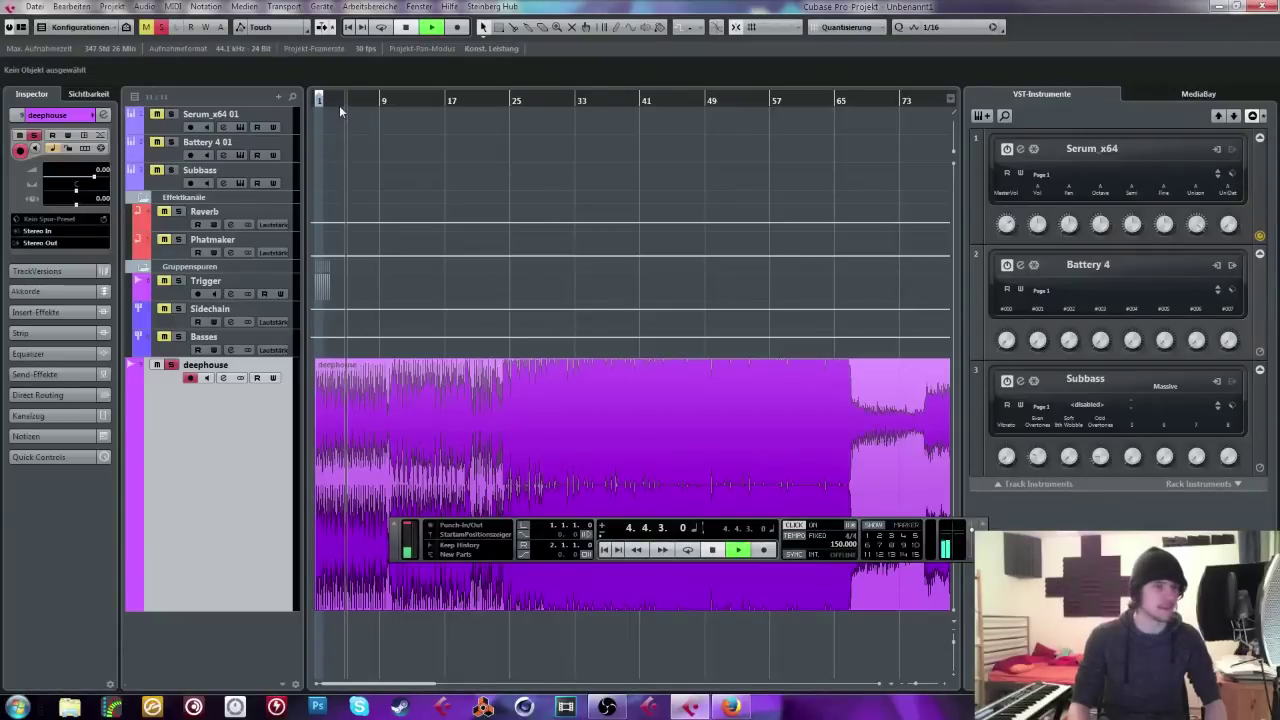
{"action": "left_click", "coordinate": [795, 525]}
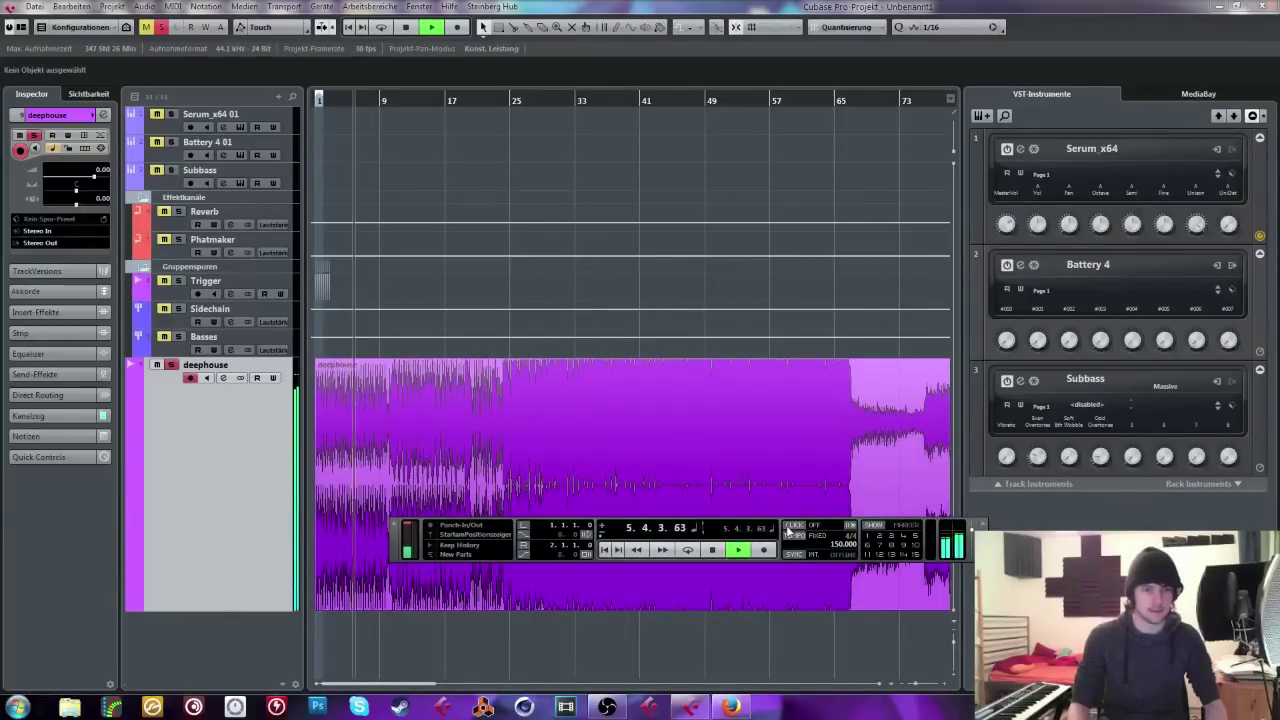
{"action": "left_click_drag", "start_coordinate": [388, 537], "coordinate": [381, 255]}
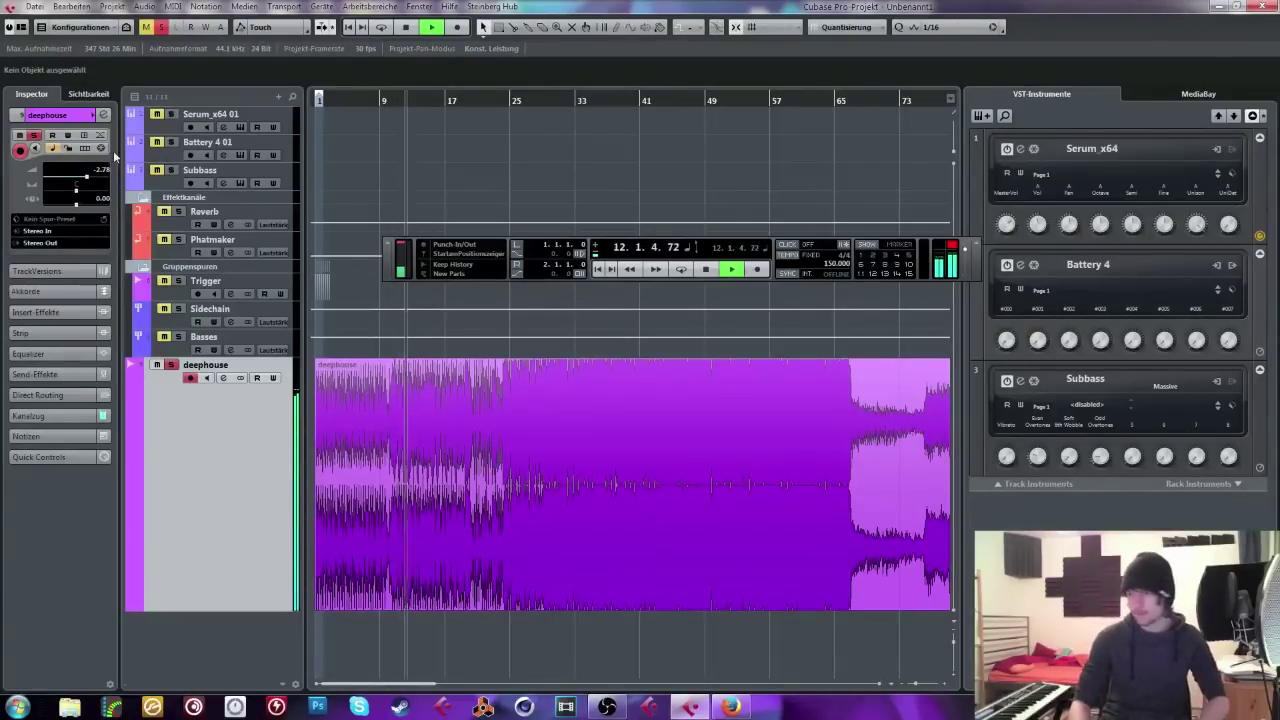
Step: Set the deephouse track's volume to about -2.25 dB and jump playback to about bar 68
{"action": "left_click_drag", "start_coordinate": [88, 177], "coordinate": [99, 178]}
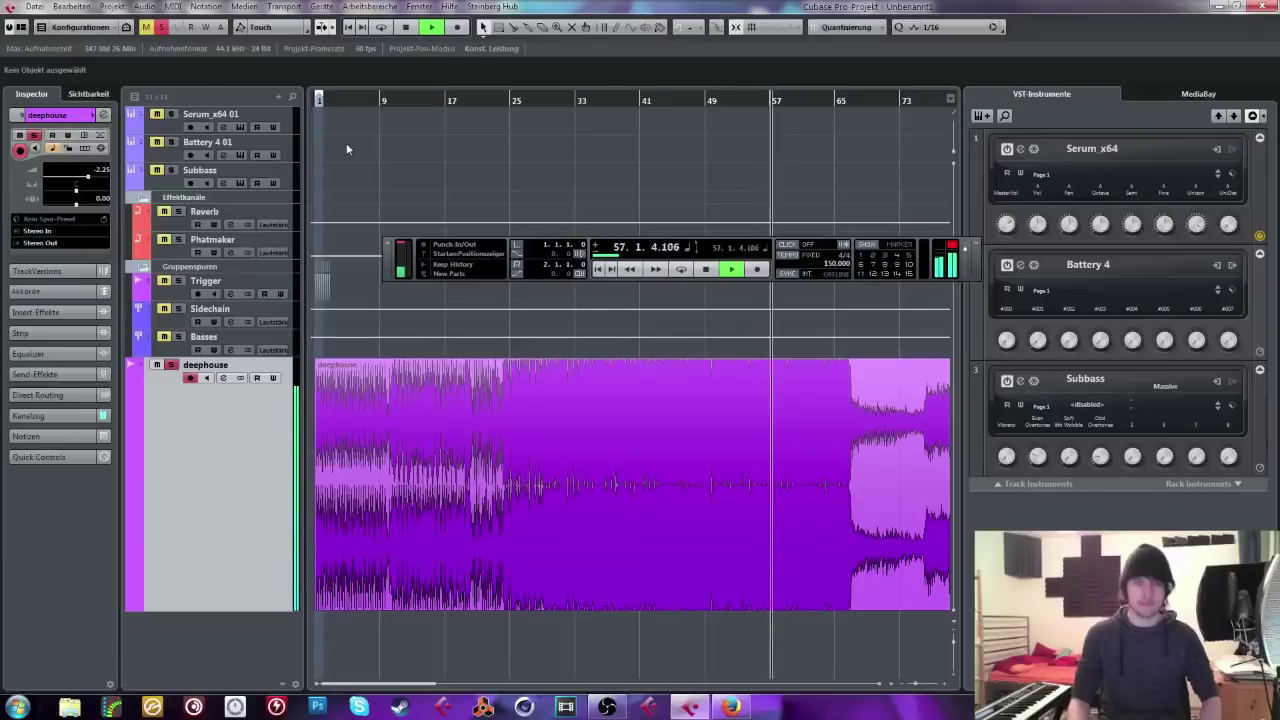
{"action": "left_click_drag", "start_coordinate": [411, 689], "coordinate": [441, 689]}
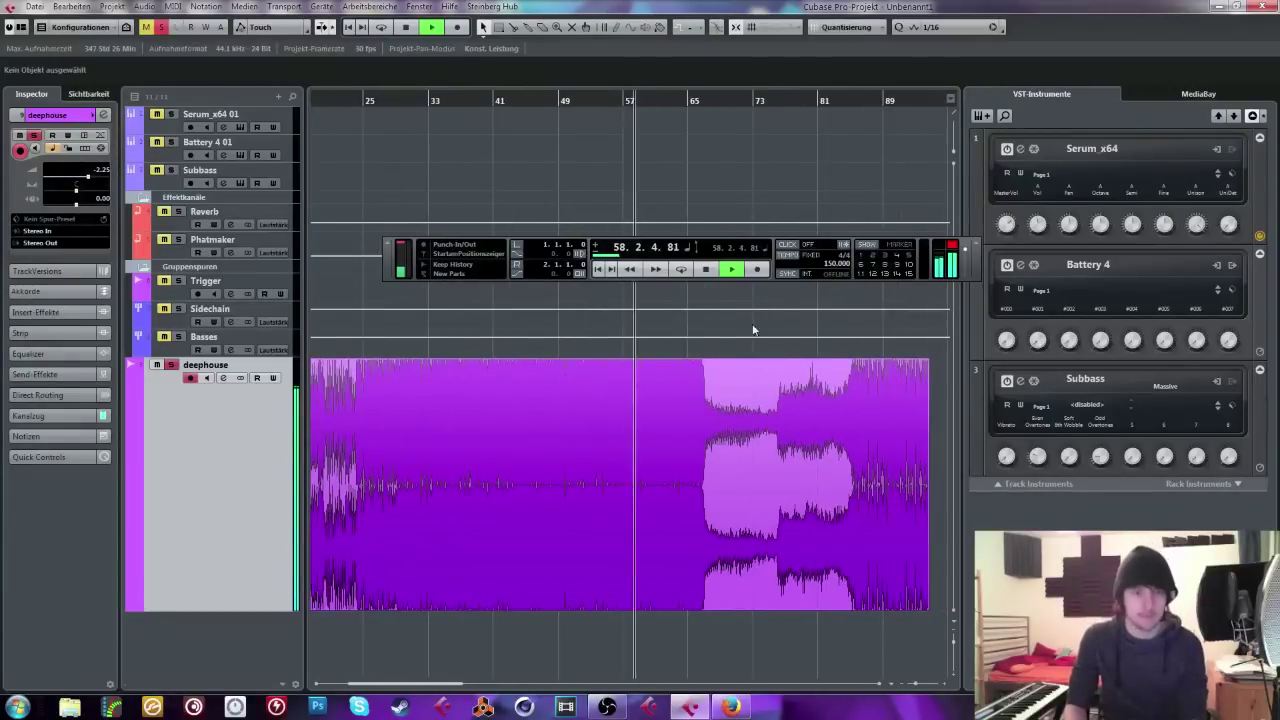
{"action": "left_click", "coordinate": [716, 96]}
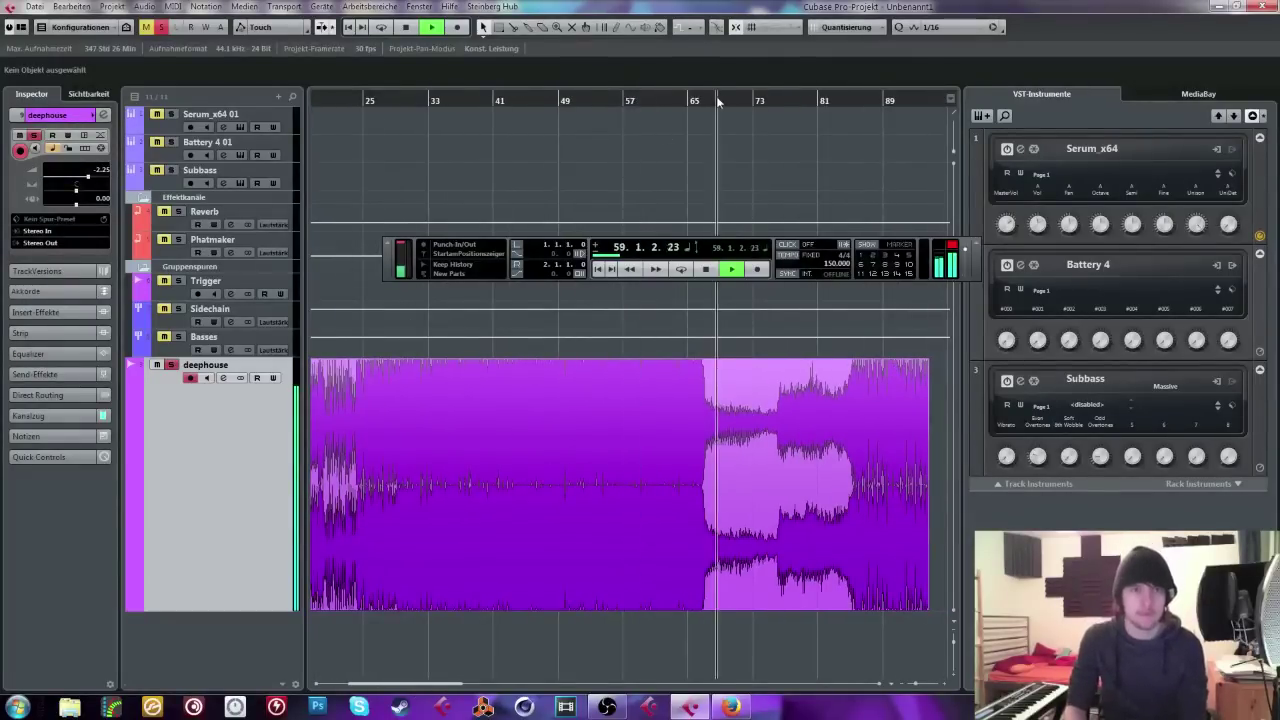
Step: Audition the deephouse track from about bar 75 to its end and return the playhead to the start
{"action": "key", "text": "space"}
{"action": "left_click", "coordinate": [773, 100]}
{"action": "key", "text": "space"}
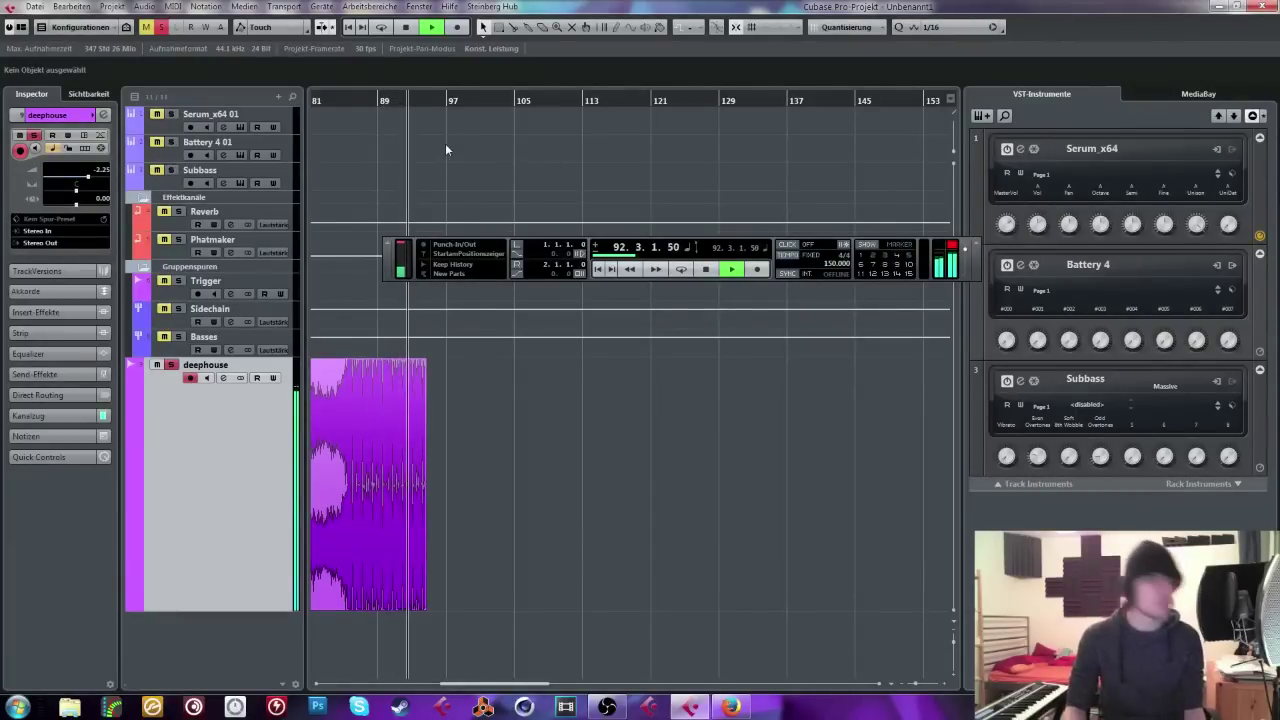
{"action": "key", "text": "space"}
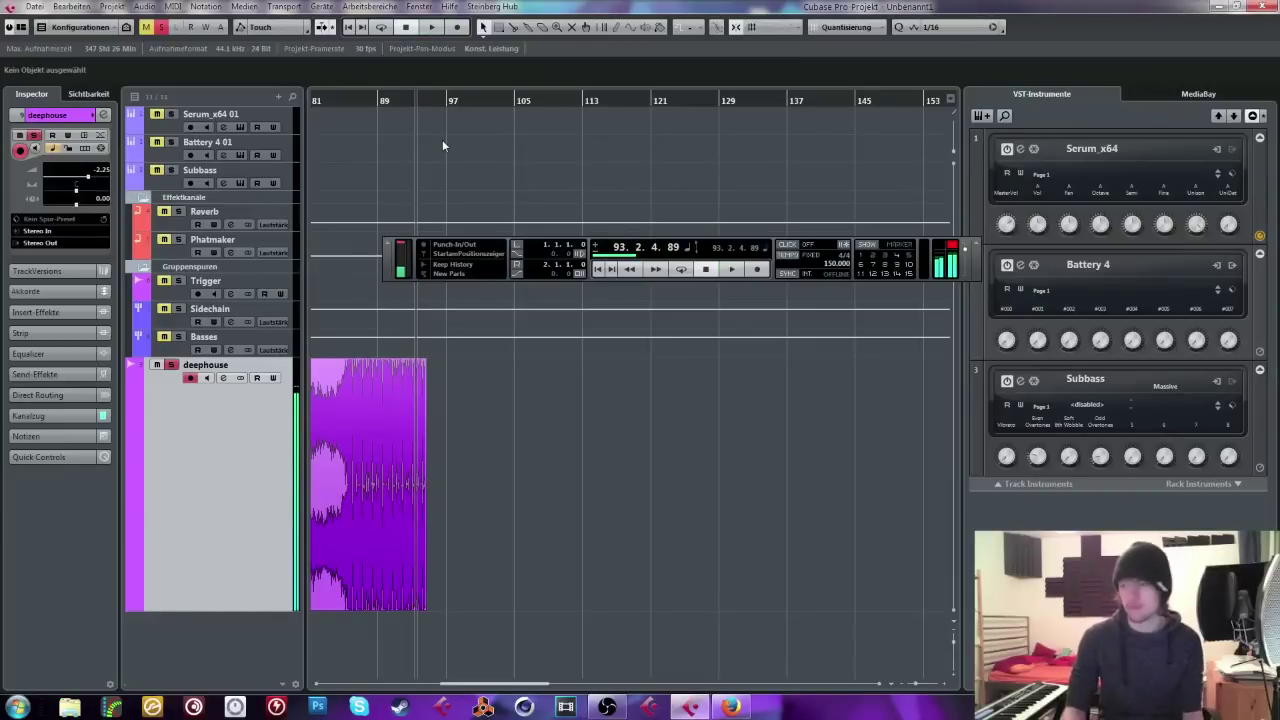
{"action": "key", "text": "Home"}
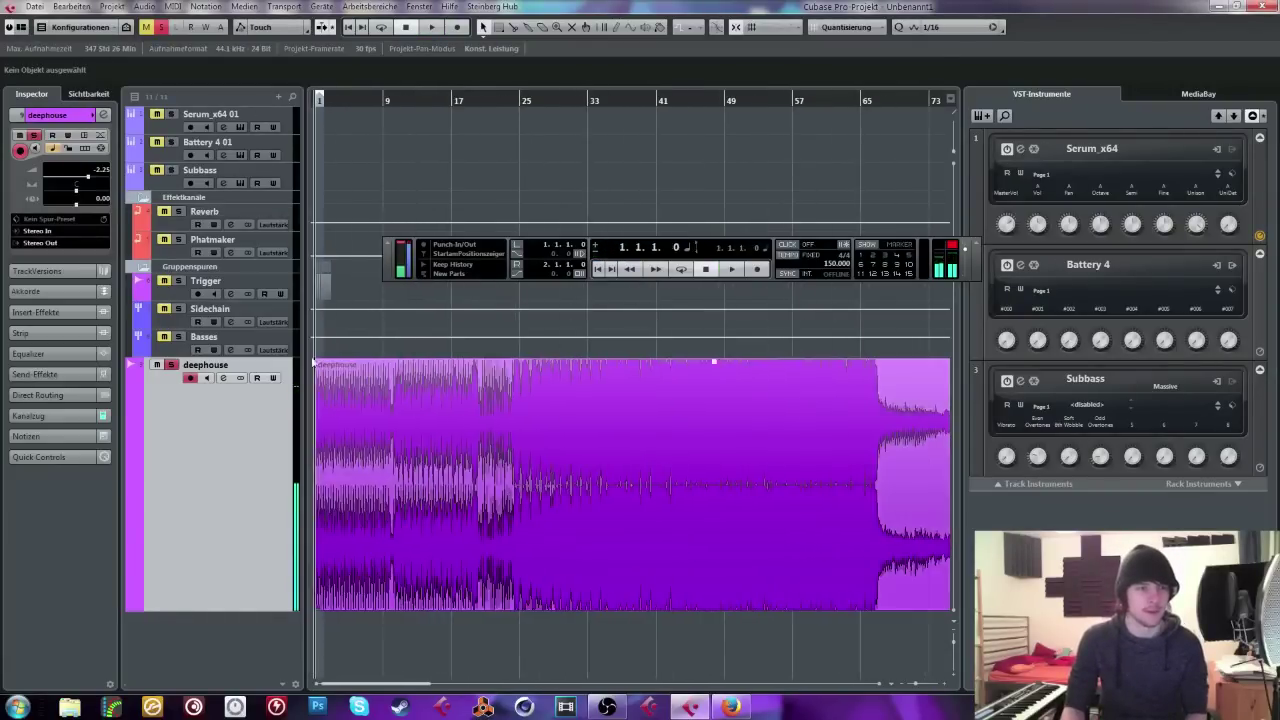
Step: Delete the deephouse track and set the locator range from bar 1 to 5.4.4
{"action": "left_click", "coordinate": [237, 380]}
{"action": "key", "text": "Delete"}
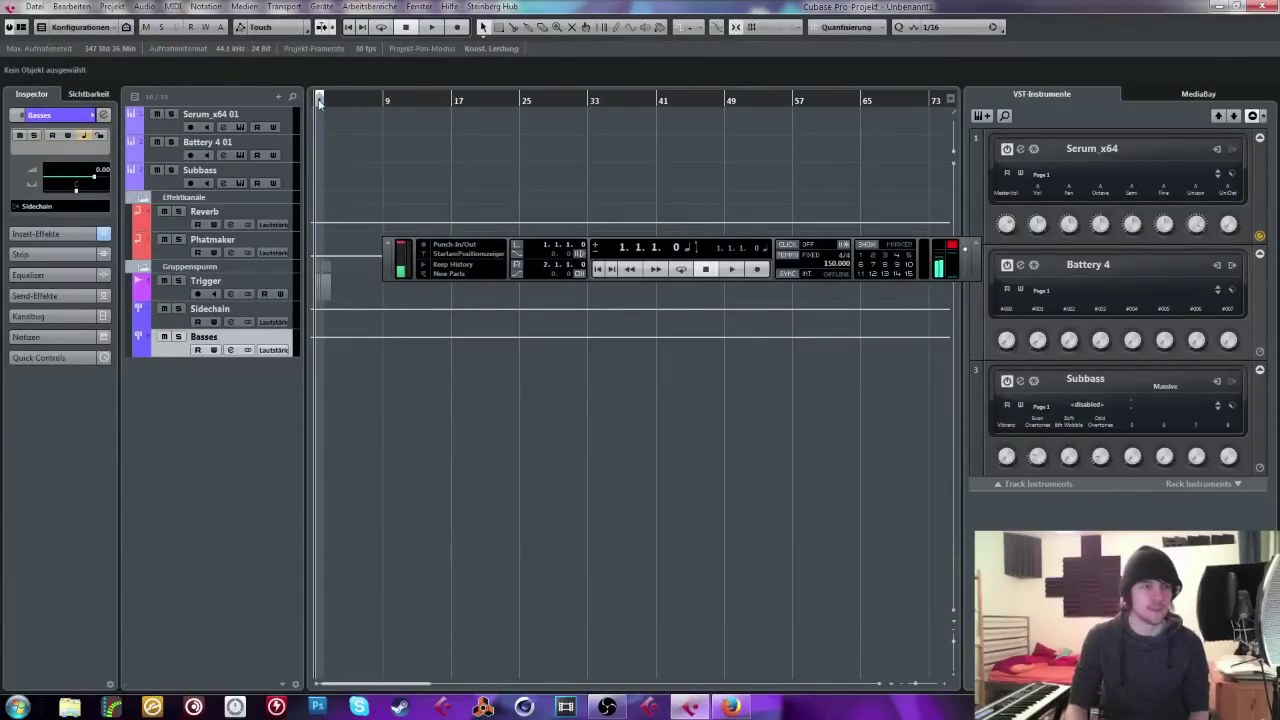
{"action": "left_click_drag", "start_coordinate": [358, 97], "coordinate": [237, 158]}
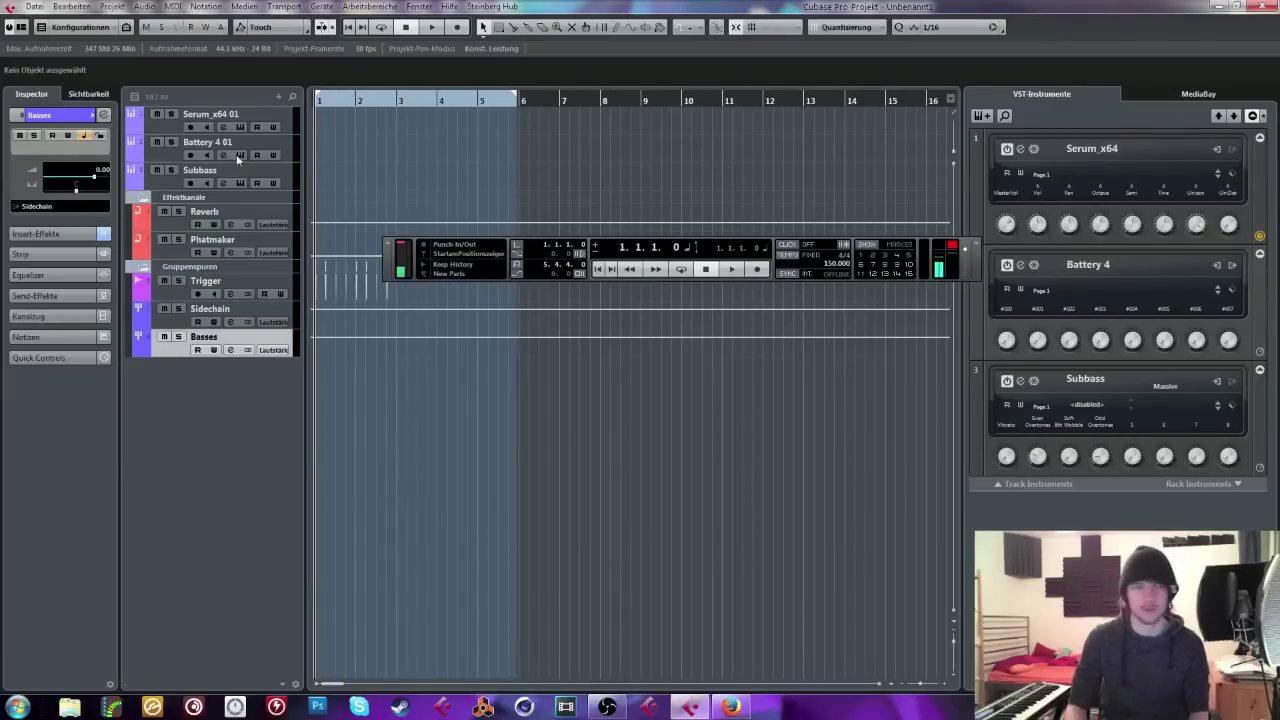
Step: Open the Battery 4 instrument to view its loaded drum samples and close it again
{"action": "left_click", "coordinate": [239, 156]}
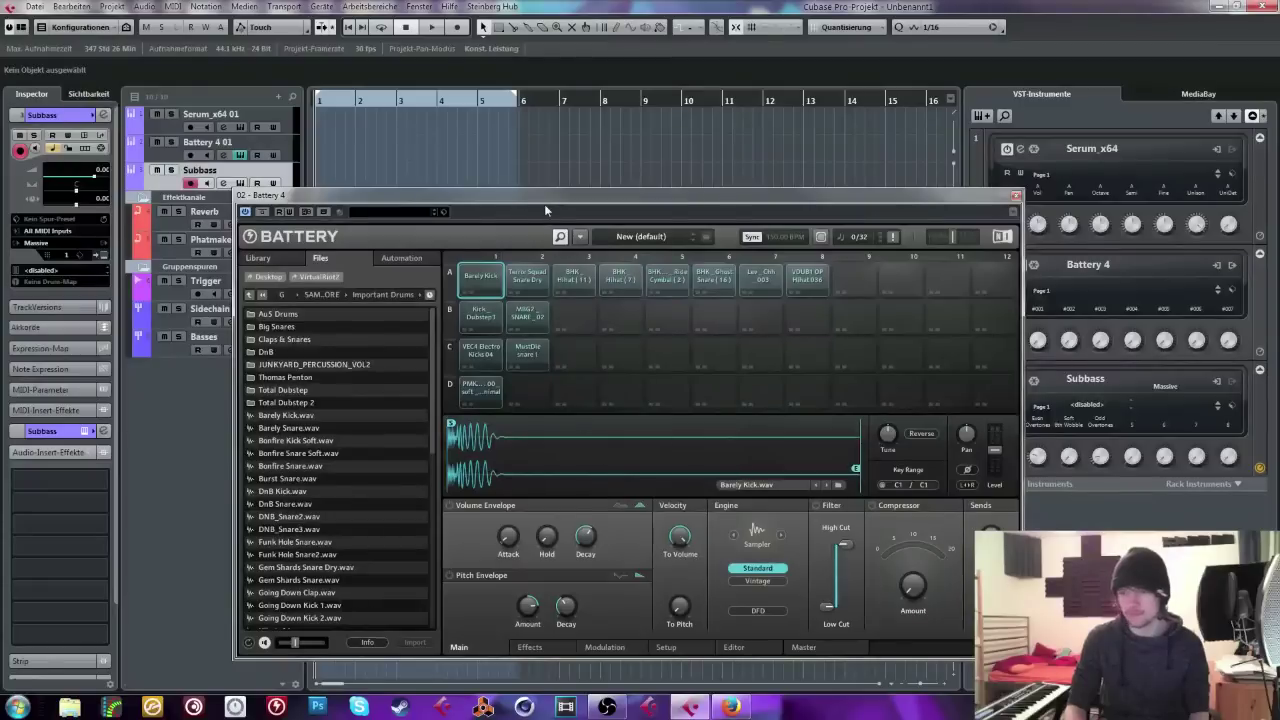
{"action": "left_click", "coordinate": [1015, 195]}
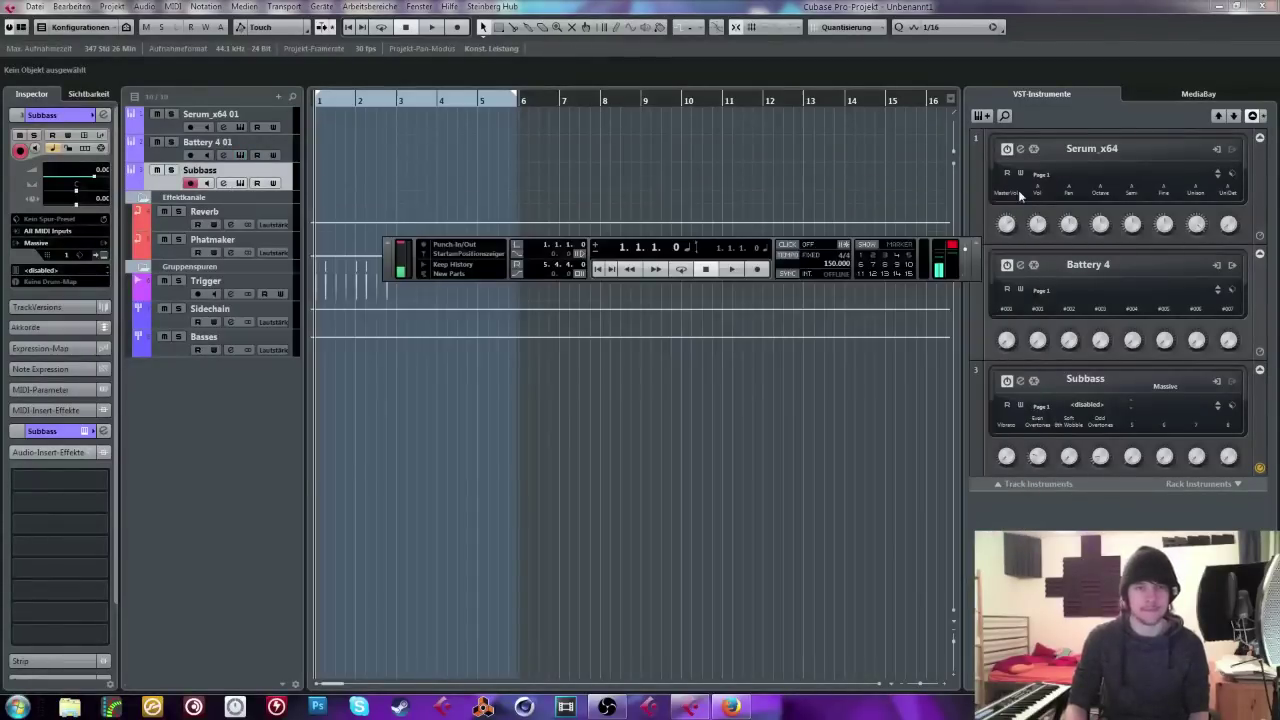
Step: Import the Virtual Riot - Disintegrate audio file from the desktop as a new track at about bar 1.2.1
{"action": "left_click_drag", "start_coordinate": [841, 6], "coordinate": [857, 200]}
{"action": "left_click_drag", "start_coordinate": [366, 692], "coordinate": [356, 645]}
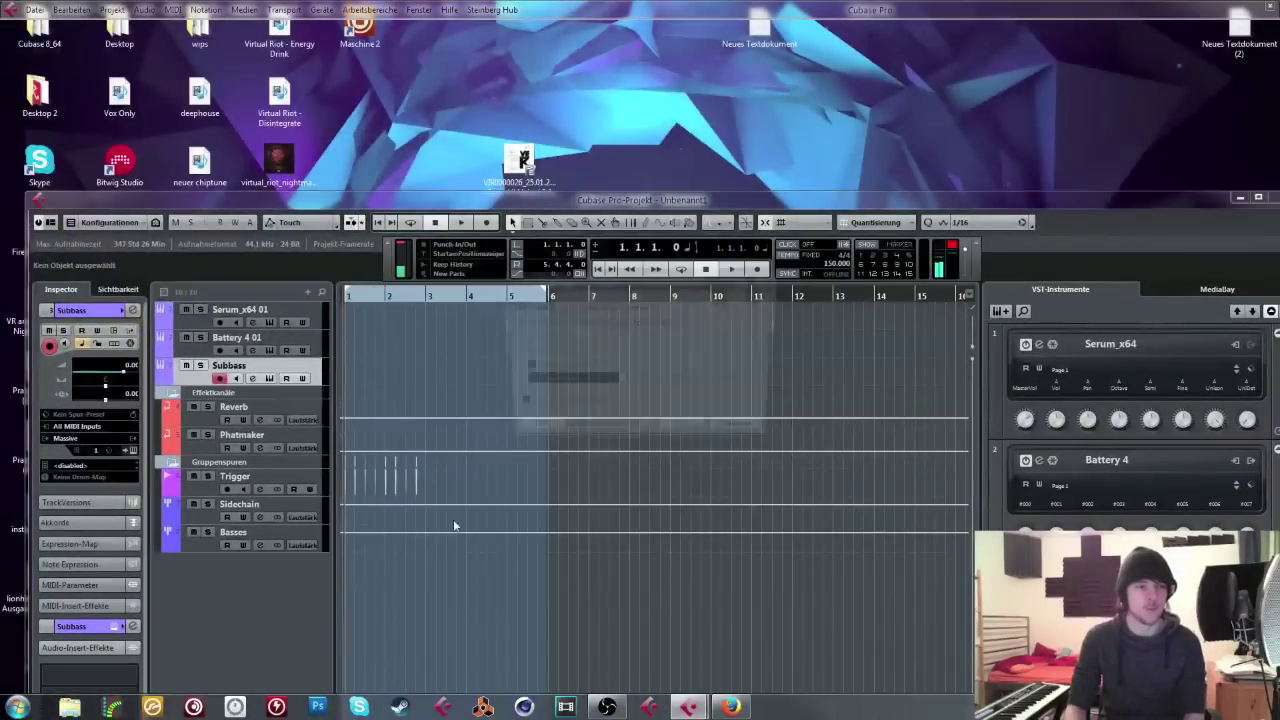
{"action": "left_click", "coordinate": [686, 431]}
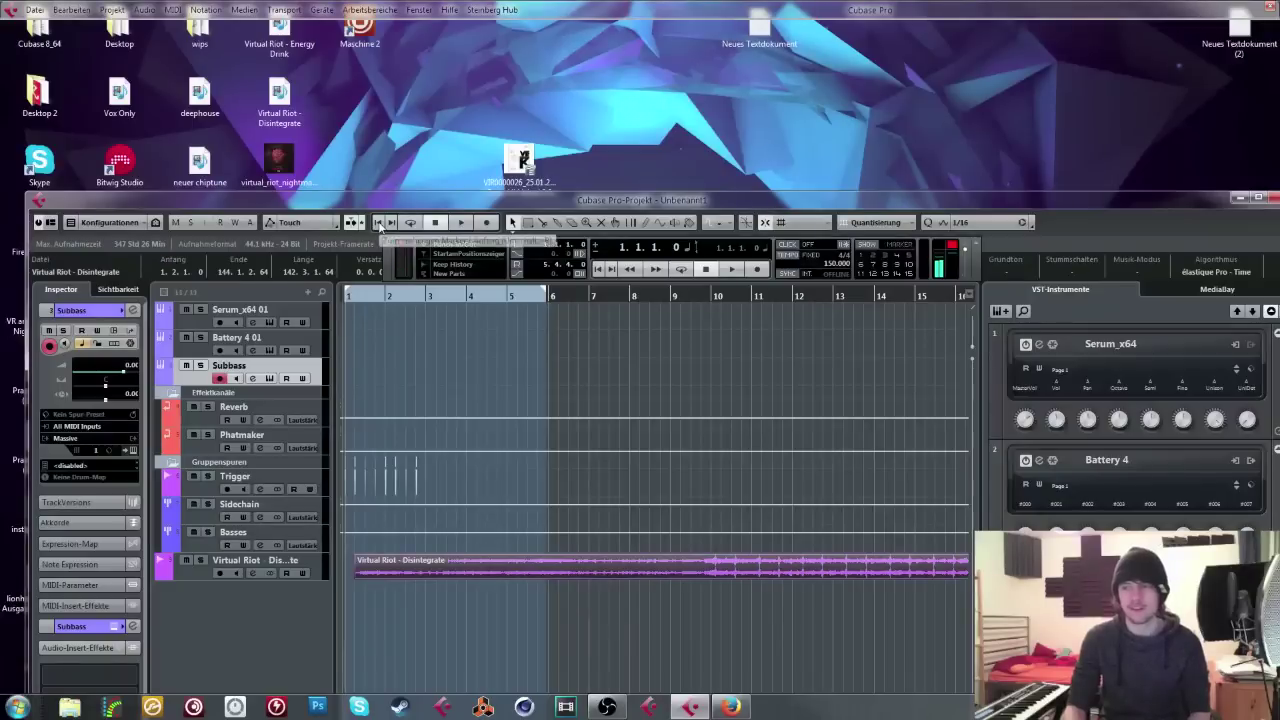
{"action": "left_click_drag", "start_coordinate": [440, 205], "coordinate": [408, 6]}
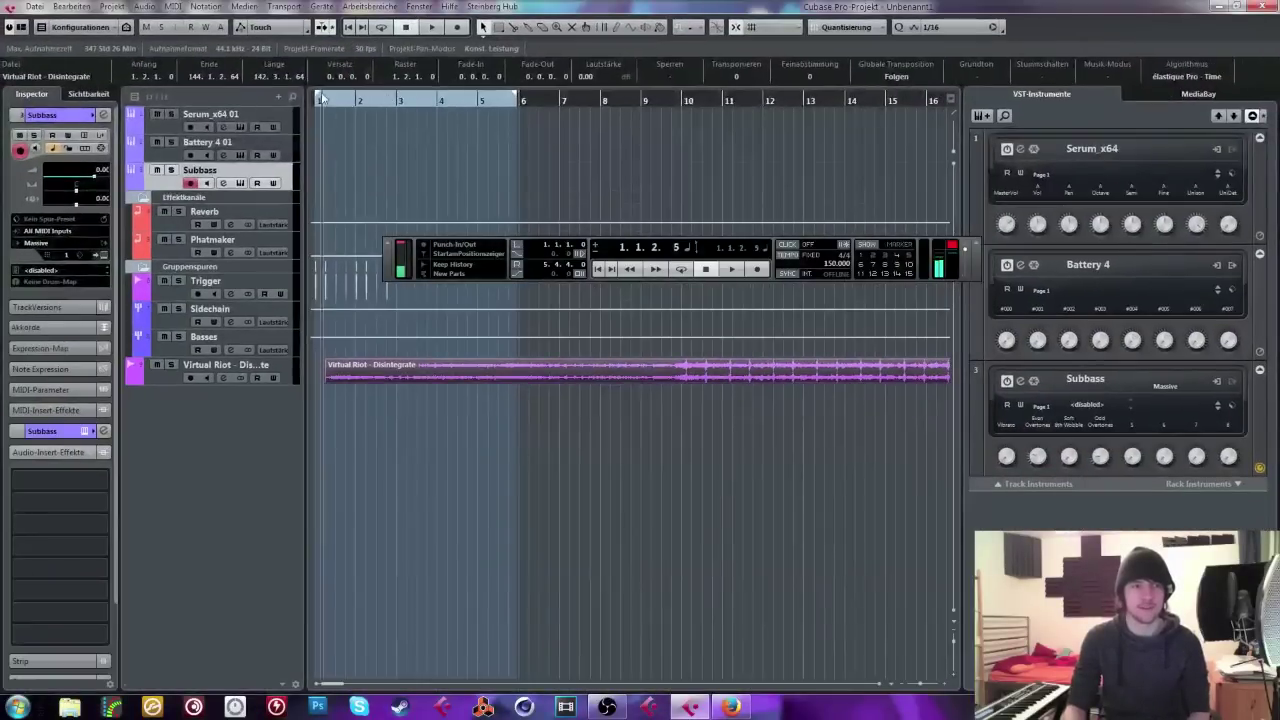
Step: Move the Disintegrate clip to start at 10.3.4 and play it from about bar 12.3
{"action": "key", "text": "shift+f"}
{"action": "left_click_drag", "start_coordinate": [448, 376], "coordinate": [497, 376]}
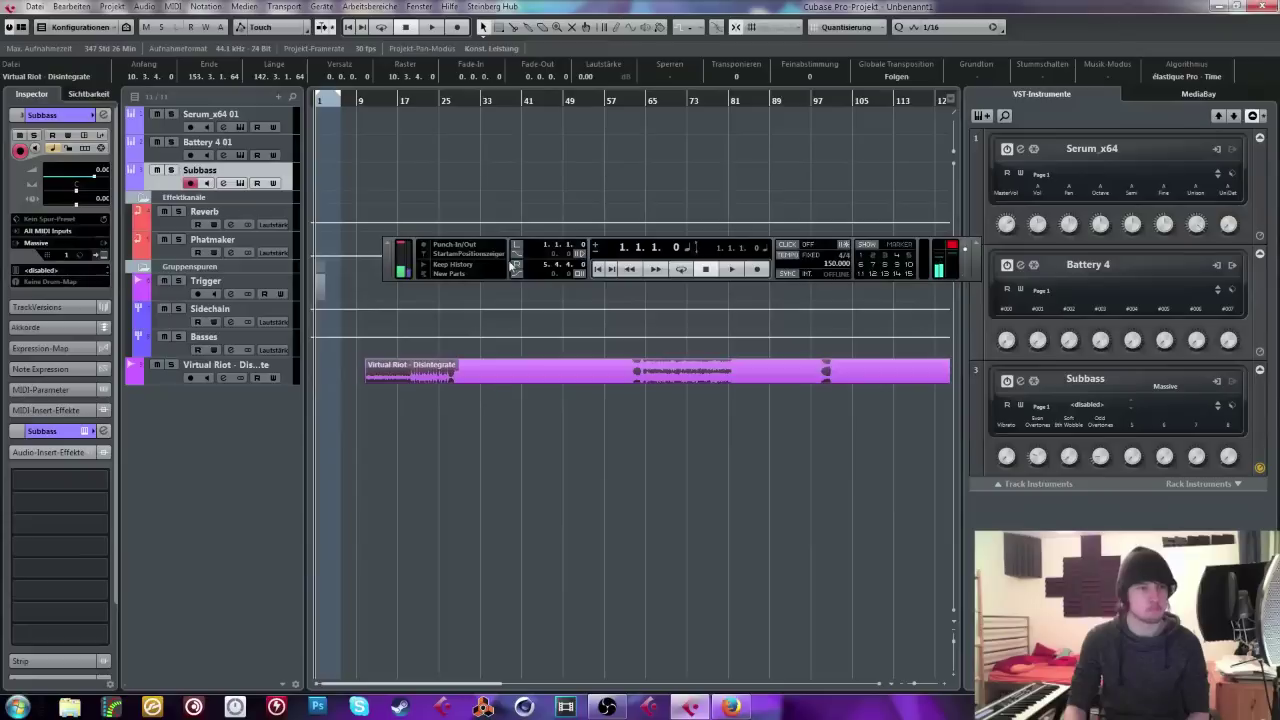
{"action": "left_click_drag", "start_coordinate": [388, 102], "coordinate": [376, 101]}
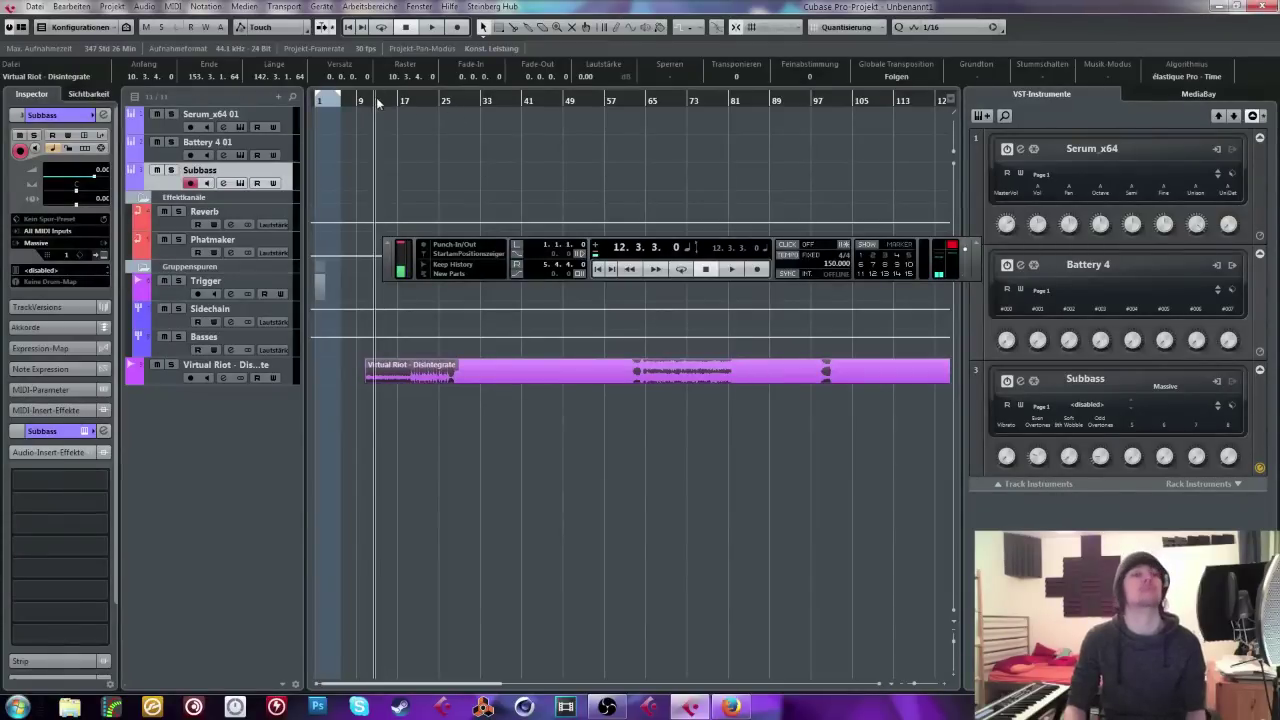
{"action": "left_click", "coordinate": [396, 474]}
{"action": "key", "text": "space"}
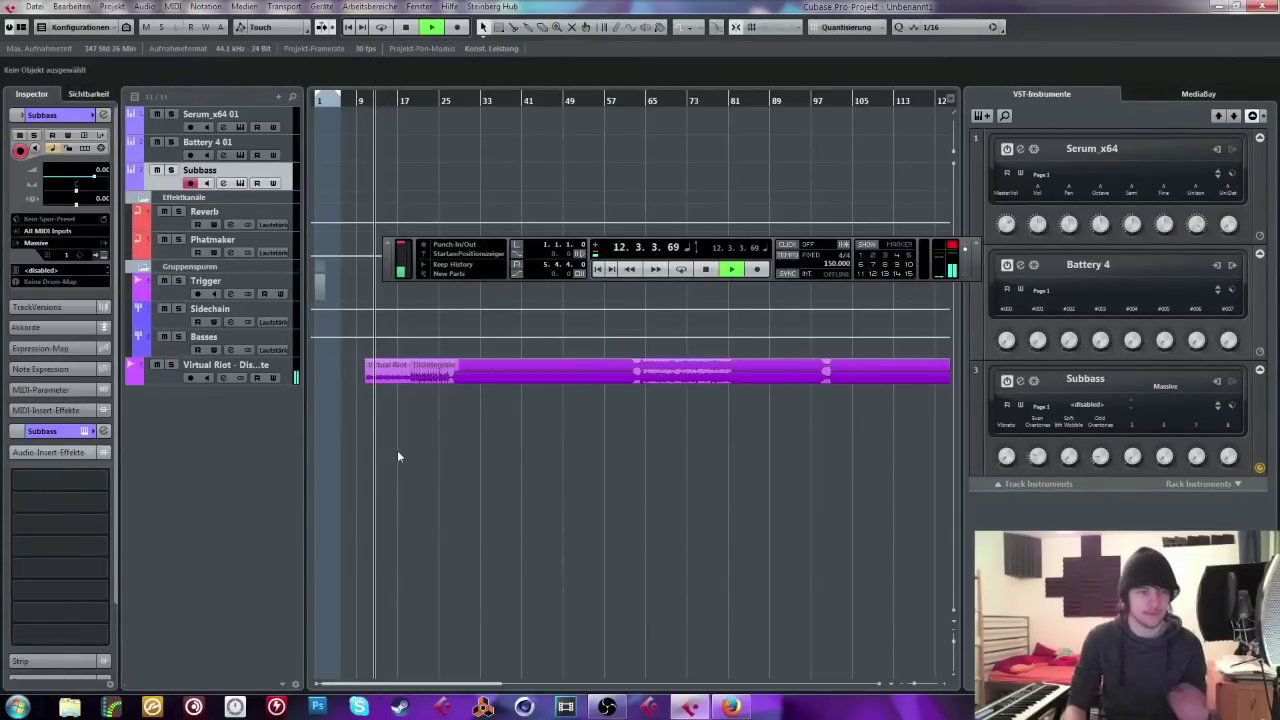
Step: Open the Disintegrate track's channel settings and cut the LMF equalizer band by about 3.9 dB at 340 Hz
{"action": "left_click", "coordinate": [218, 380]}
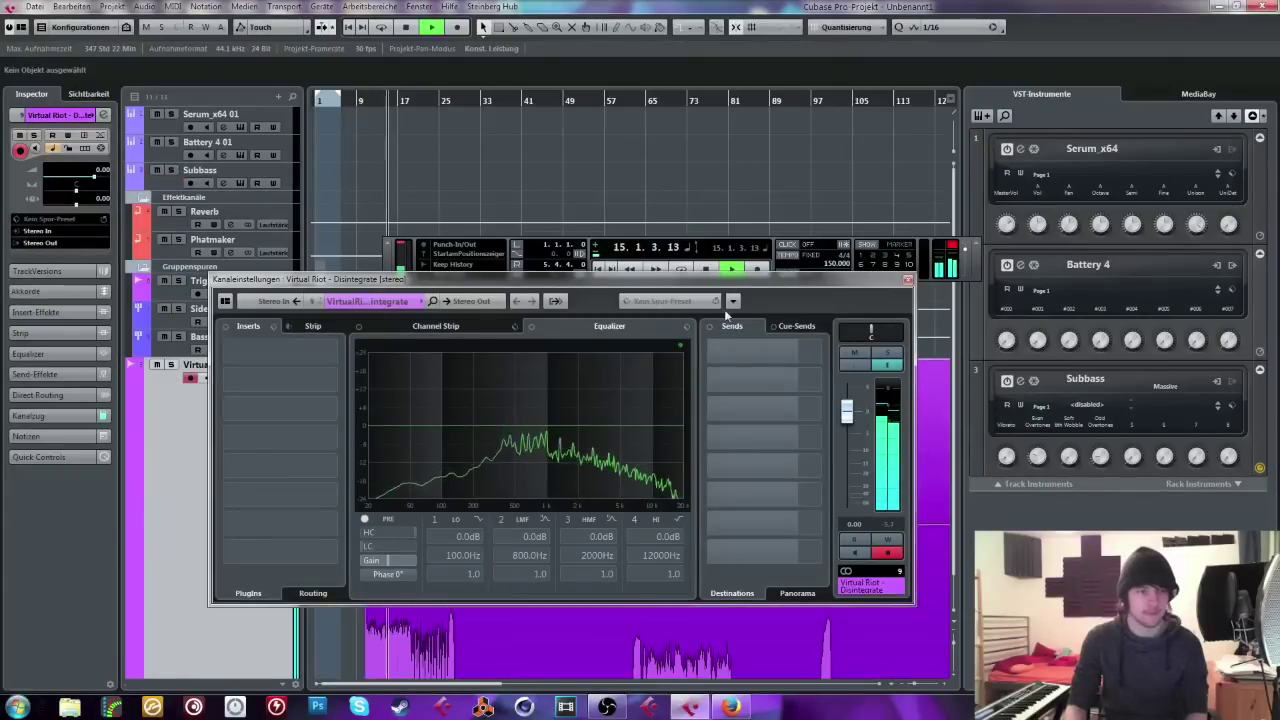
{"action": "left_click_drag", "start_coordinate": [756, 279], "coordinate": [1158, 25]}
{"action": "left_click_drag", "start_coordinate": [921, 170], "coordinate": [940, 254]}
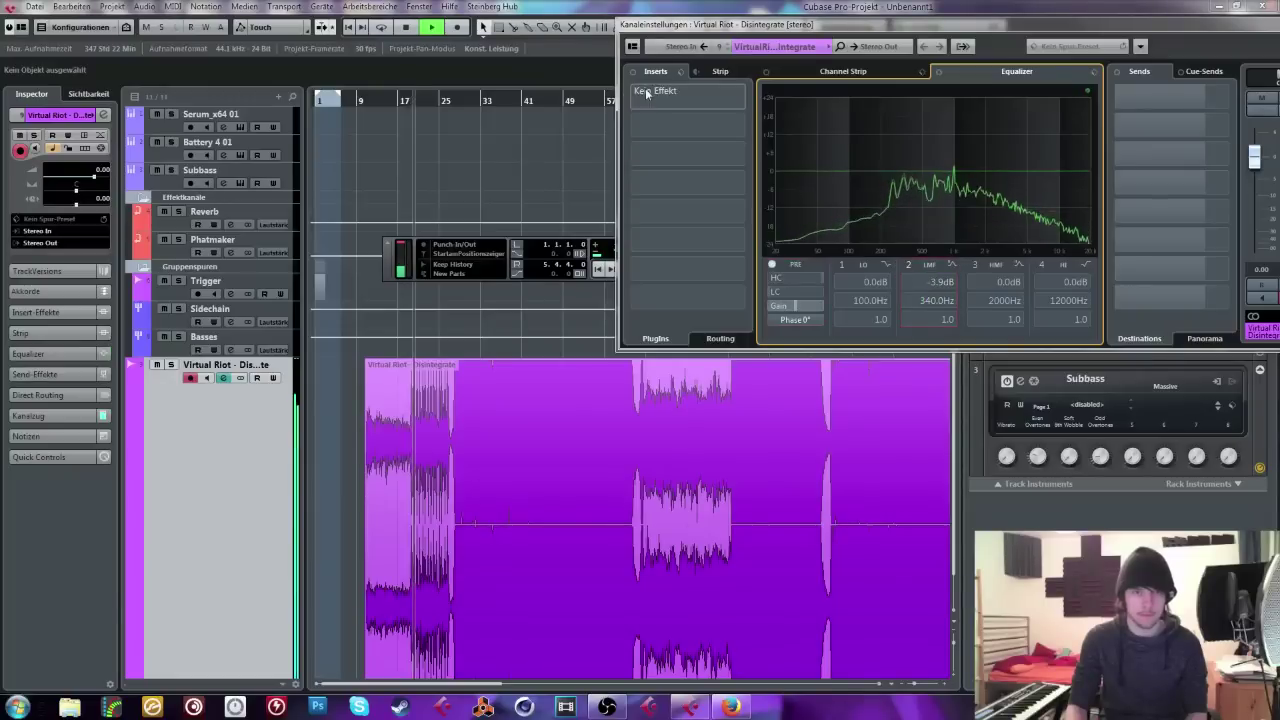
Step: Add the Fracture effect to the Disintegrate track's first insert slot and place its window clear of the channel settings
{"action": "left_click", "coordinate": [709, 97]}
{"action": "scroll", "coordinate": [717, 246], "scroll_direction": "down", "scroll_amount": 15}
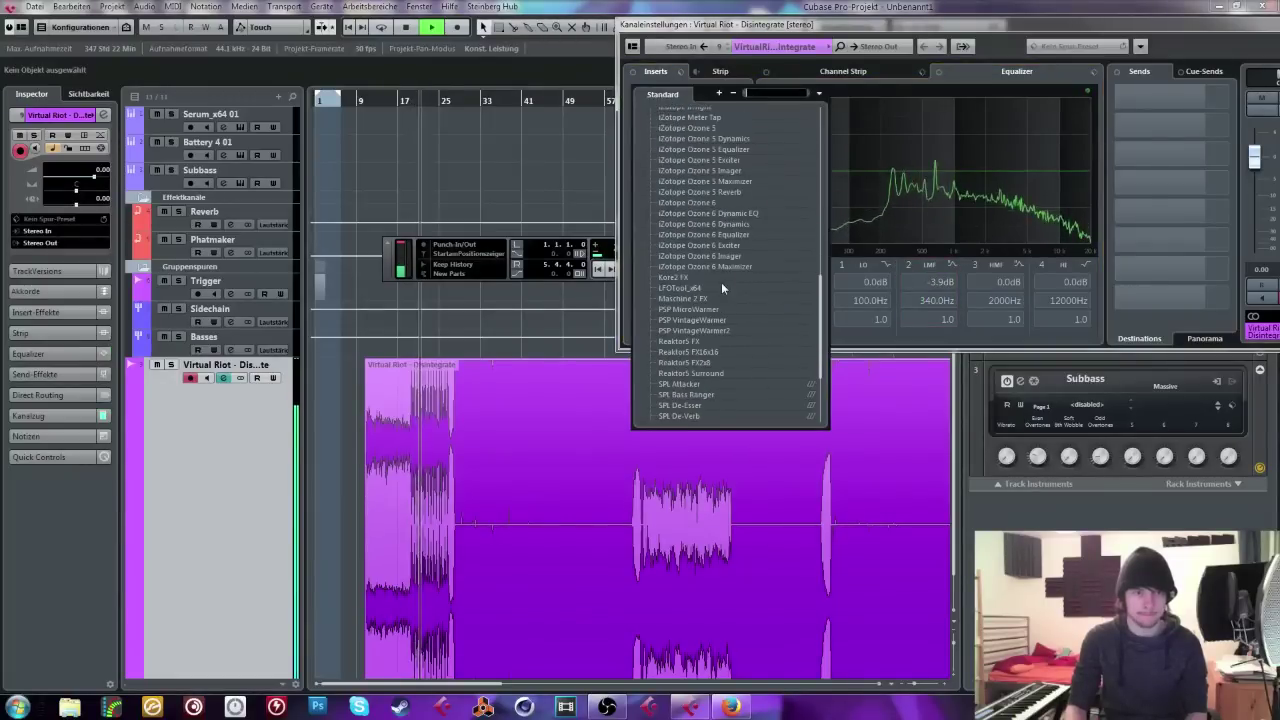
{"action": "scroll", "coordinate": [716, 348], "scroll_direction": "up", "scroll_amount": 5}
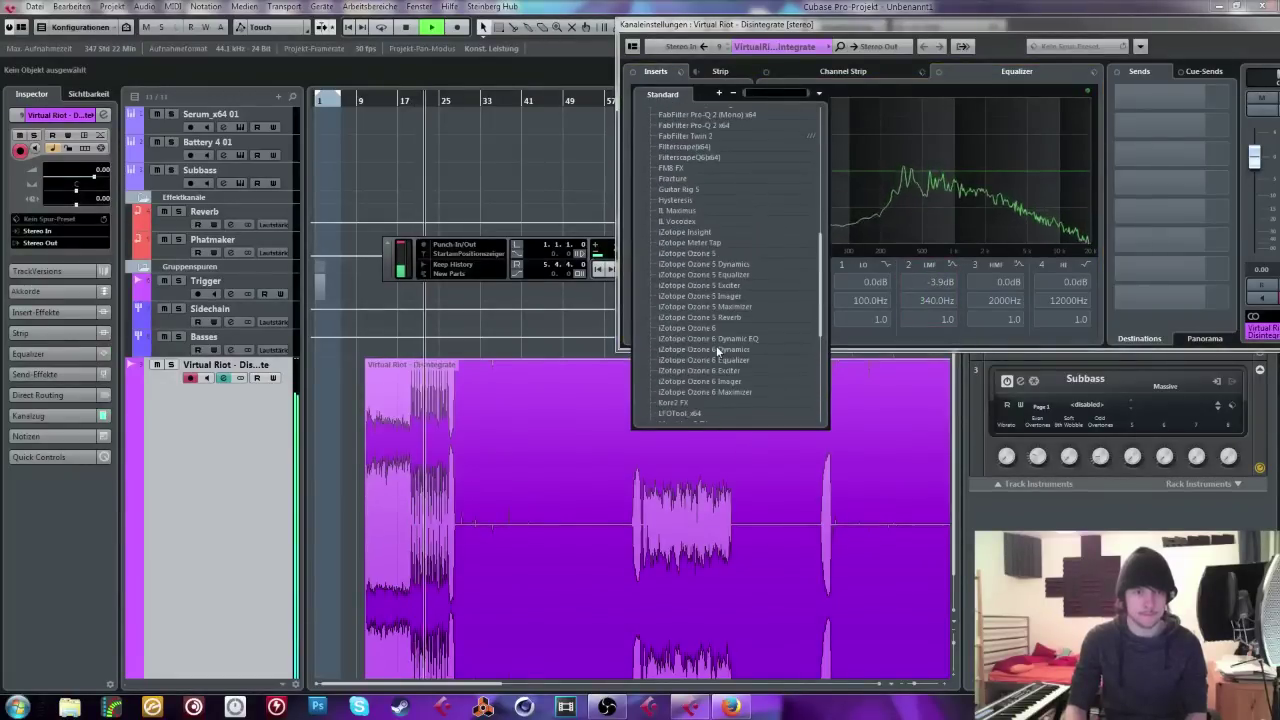
{"action": "left_click", "coordinate": [685, 178]}
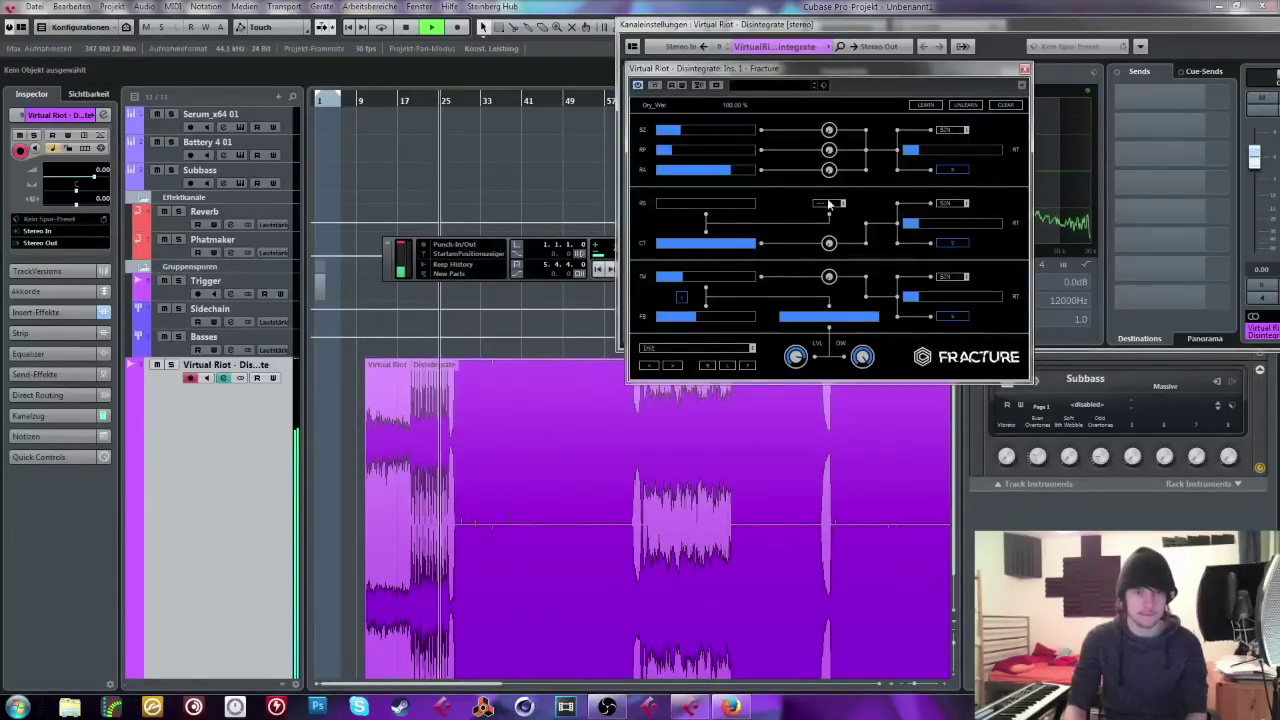
{"action": "left_click_drag", "start_coordinate": [660, 68], "coordinate": [153, 46]}
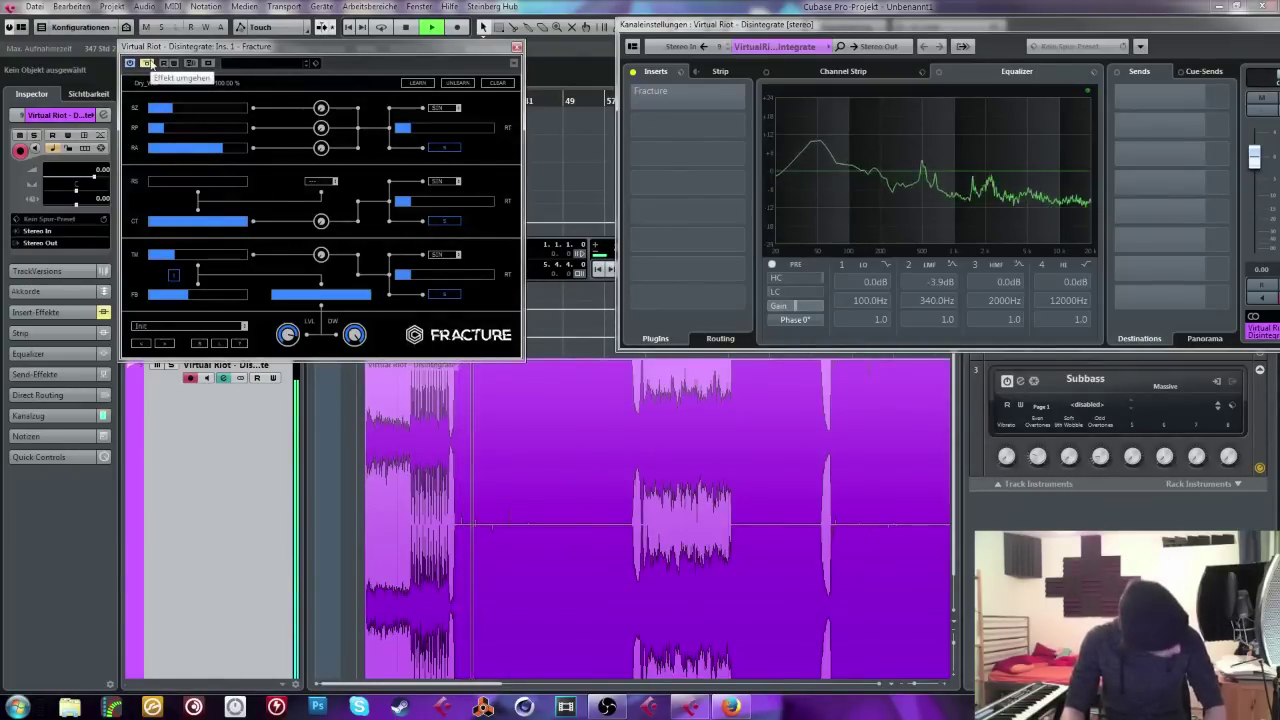
Step: Switch to Open Broadcaster Software to check the live stream and return to Cubase
{"action": "left_click", "coordinate": [607, 706]}
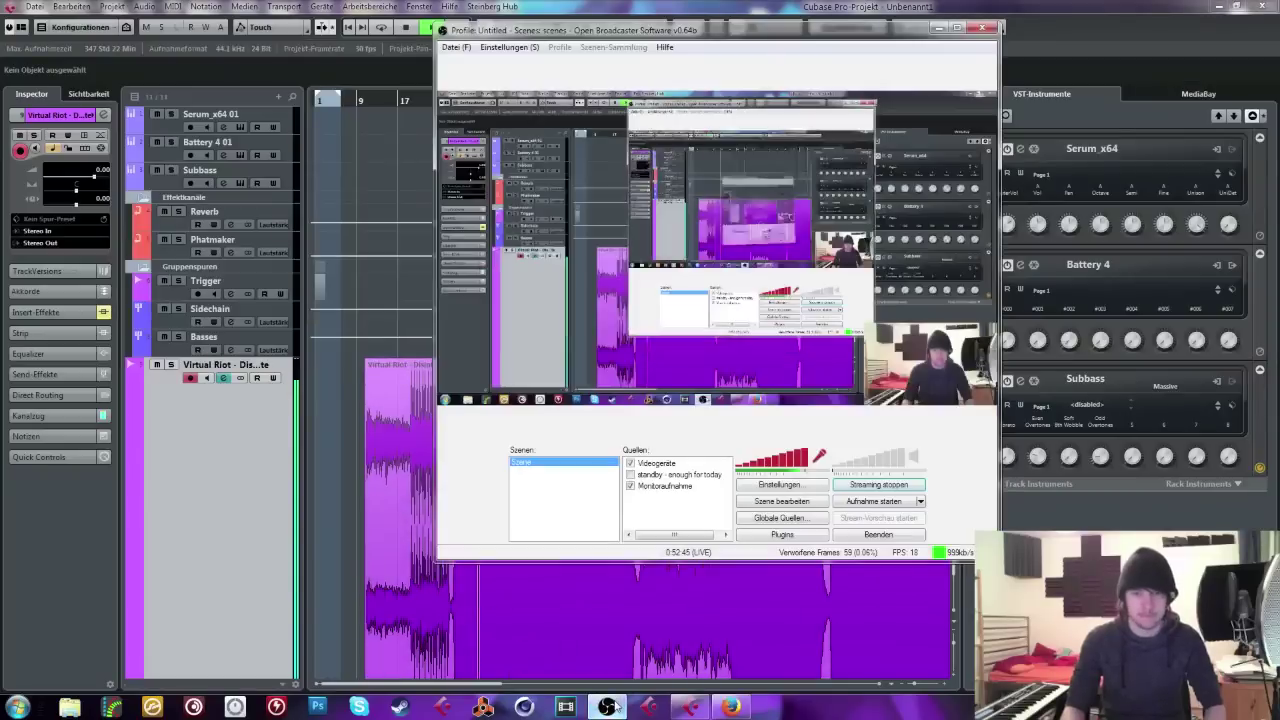
{"action": "left_click", "coordinate": [609, 706]}
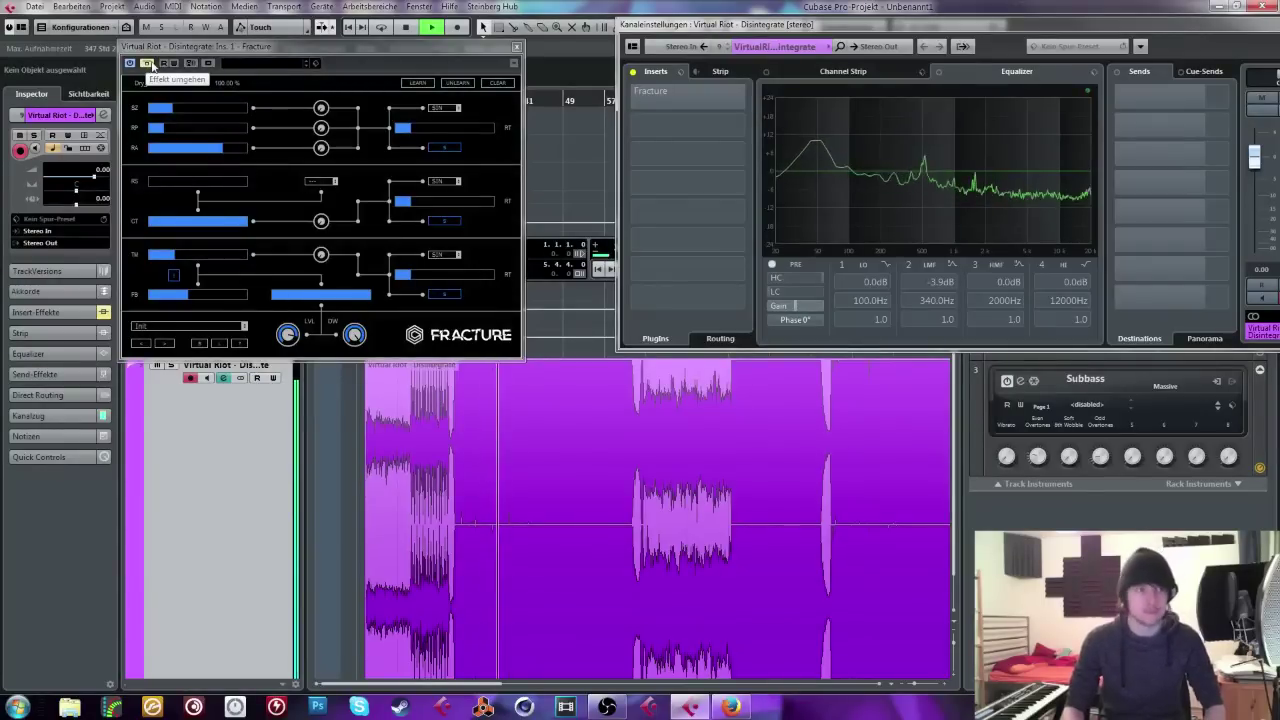
Step: Set the wide mix slider in Fracture's delay section to 0 % and compare the track with the effect bypassed
{"action": "left_click", "coordinate": [148, 63]}
{"action": "left_click", "coordinate": [148, 63]}
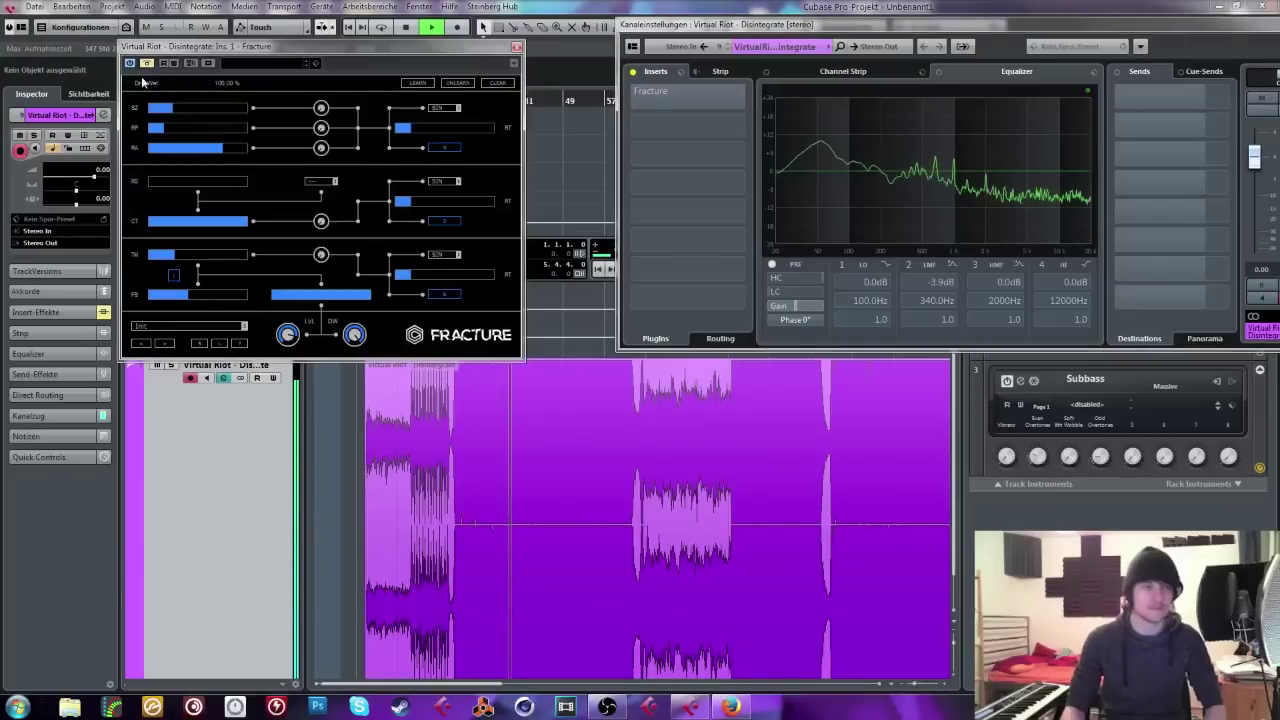
{"action": "left_click_drag", "start_coordinate": [290, 294], "coordinate": [210, 298]}
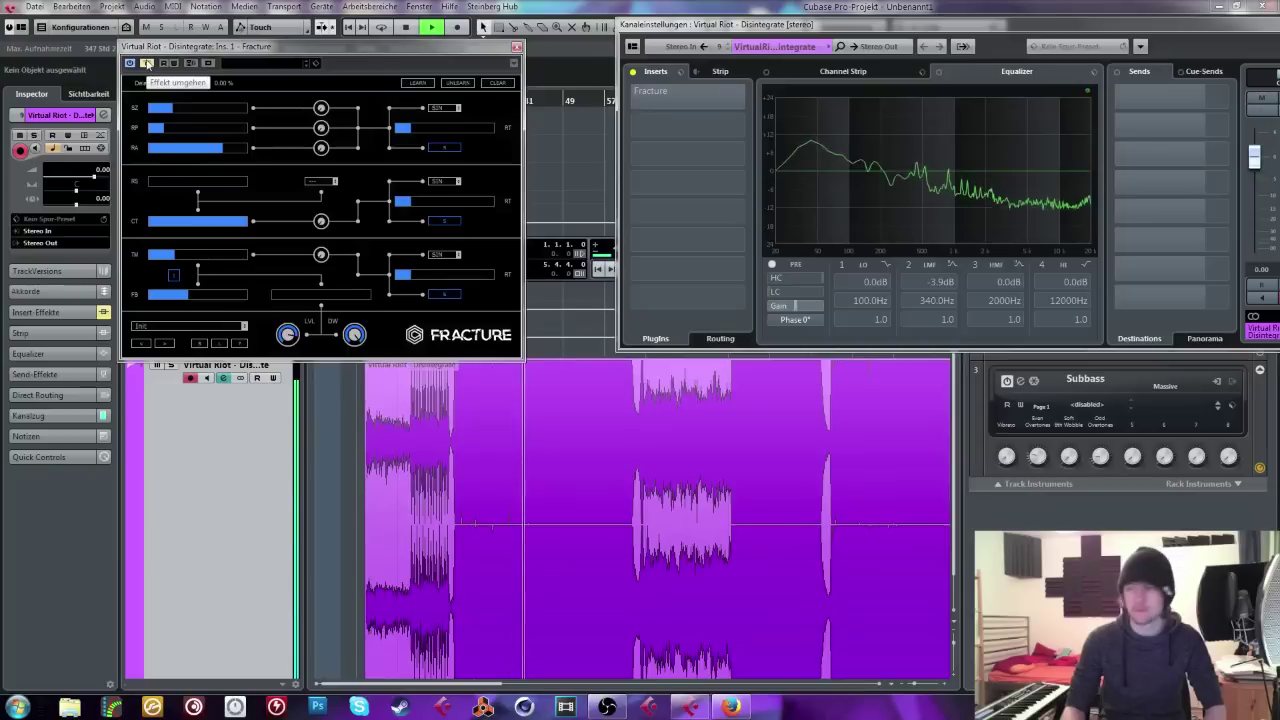
{"action": "left_click", "coordinate": [147, 63]}
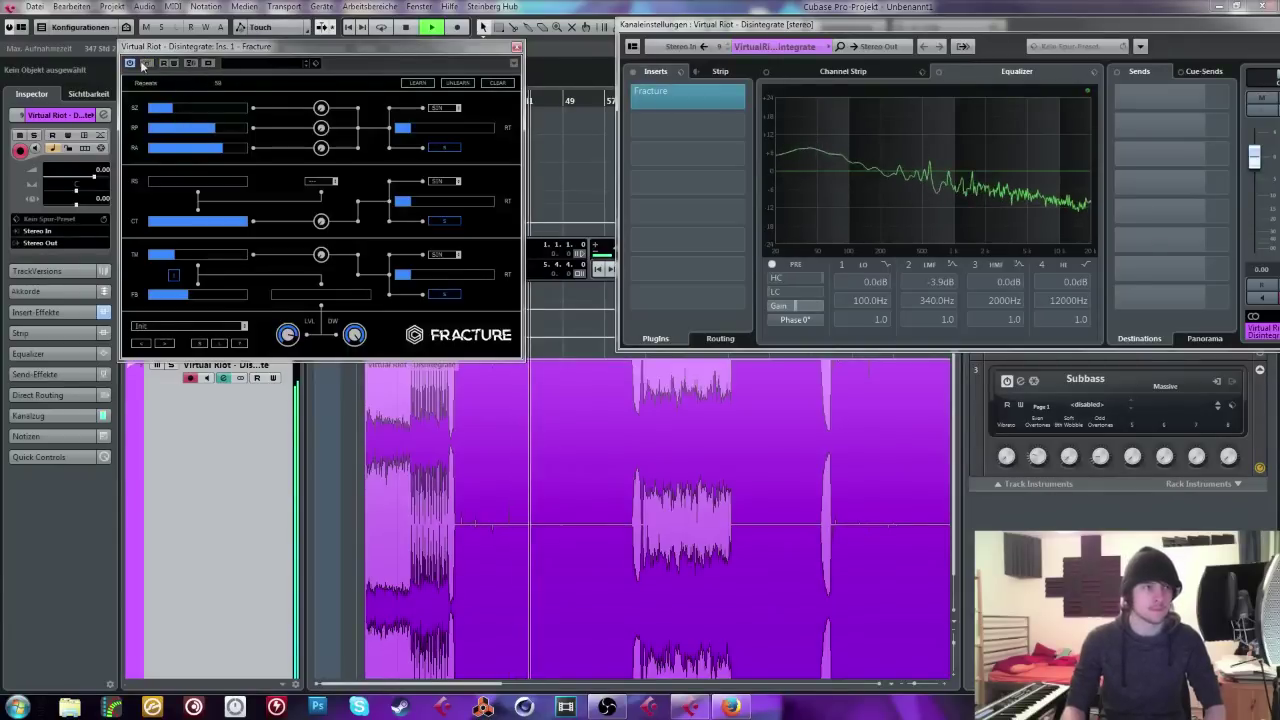
{"action": "left_click", "coordinate": [150, 65]}
Step: Set Fracture's buffer to a Size of about 190 ms, 3 Repeats and a Ratio of 2.00
{"action": "left_click_drag", "start_coordinate": [174, 117], "coordinate": [152, 127]}
{"action": "left_click", "coordinate": [189, 109]}
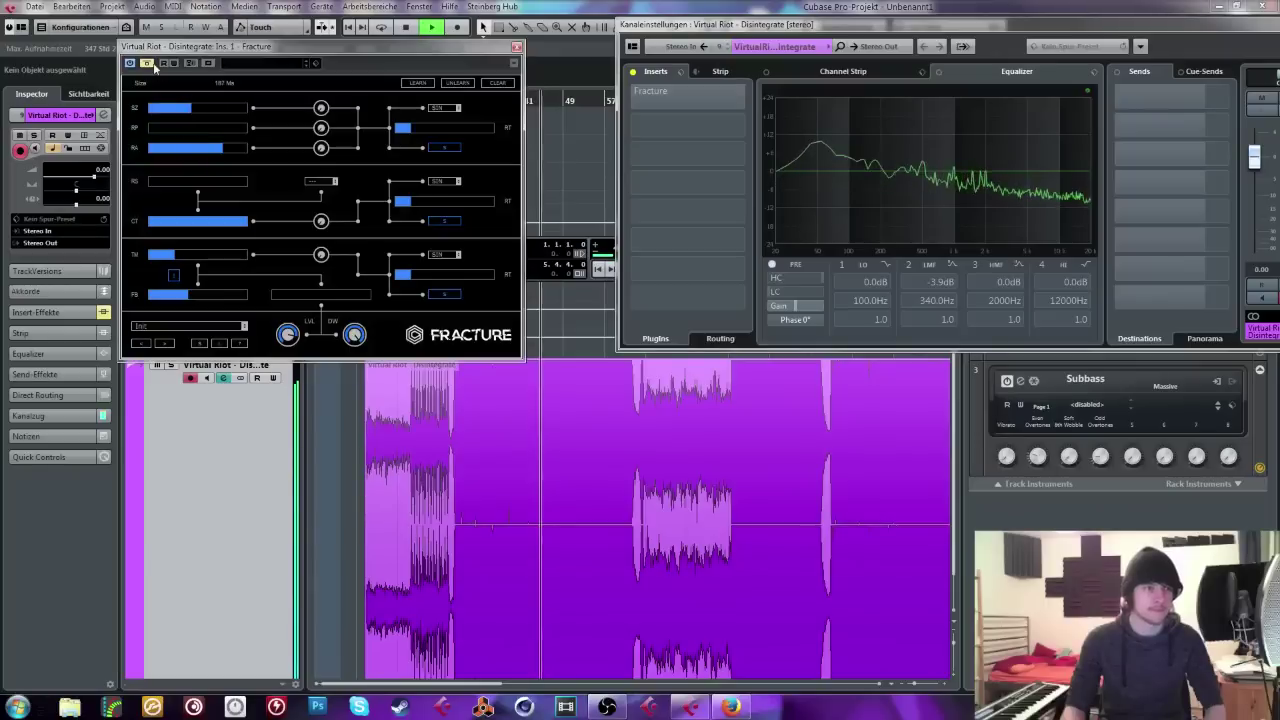
{"action": "left_click", "coordinate": [158, 128]}
{"action": "left_click_drag", "start_coordinate": [213, 150], "coordinate": [248, 148]}
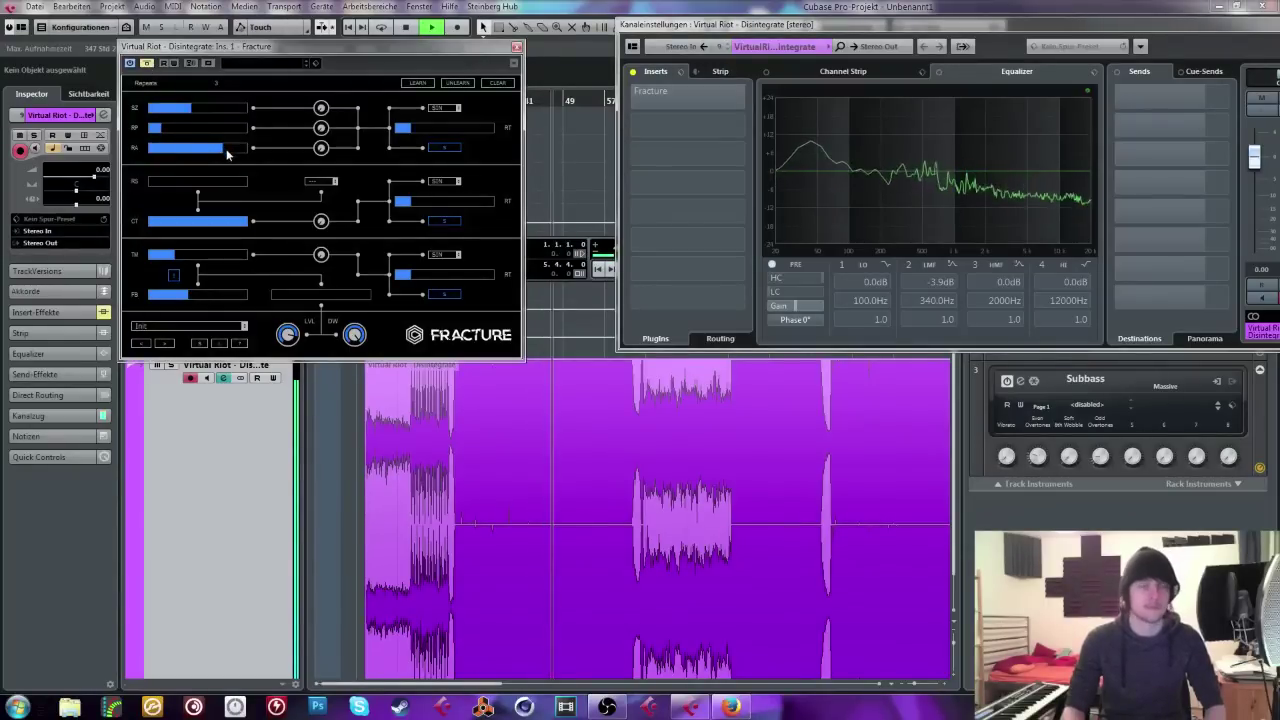
Step: Compare the playing track with Fracture active and bypassed
{"action": "left_click", "coordinate": [147, 64]}
{"action": "left_click", "coordinate": [147, 64]}
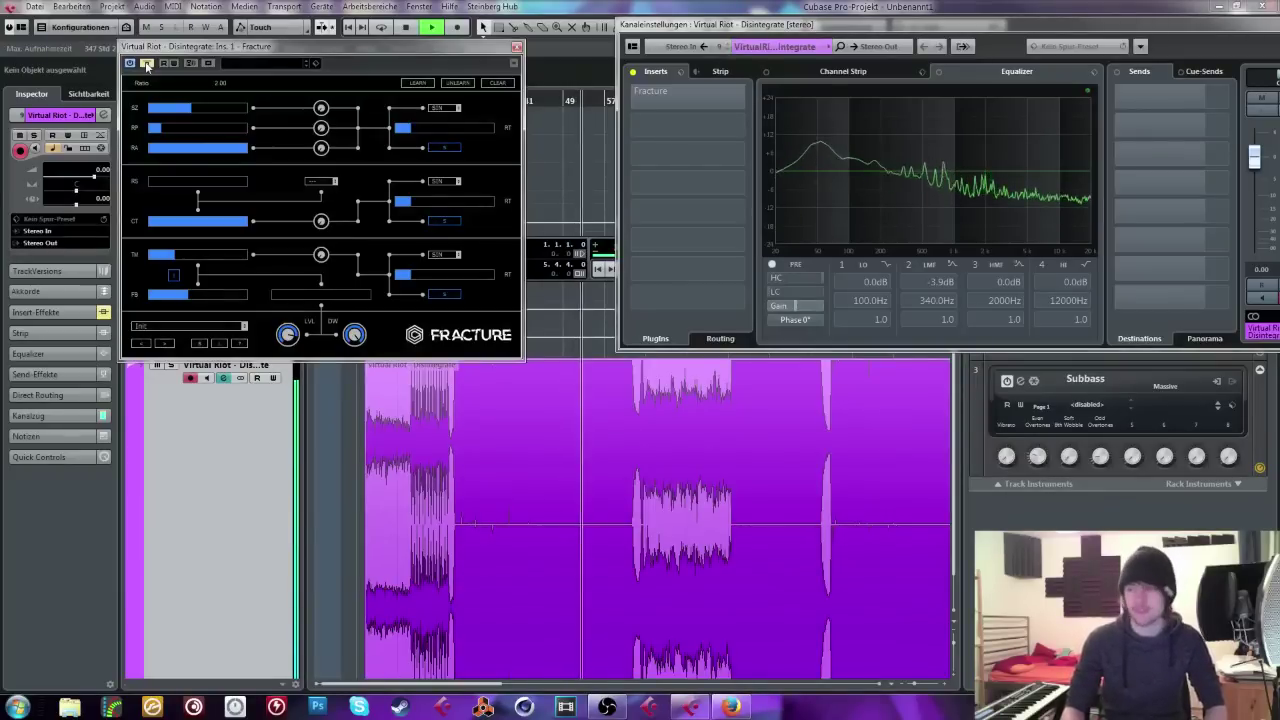
{"action": "left_click", "coordinate": [147, 64]}
{"action": "left_click", "coordinate": [147, 64]}
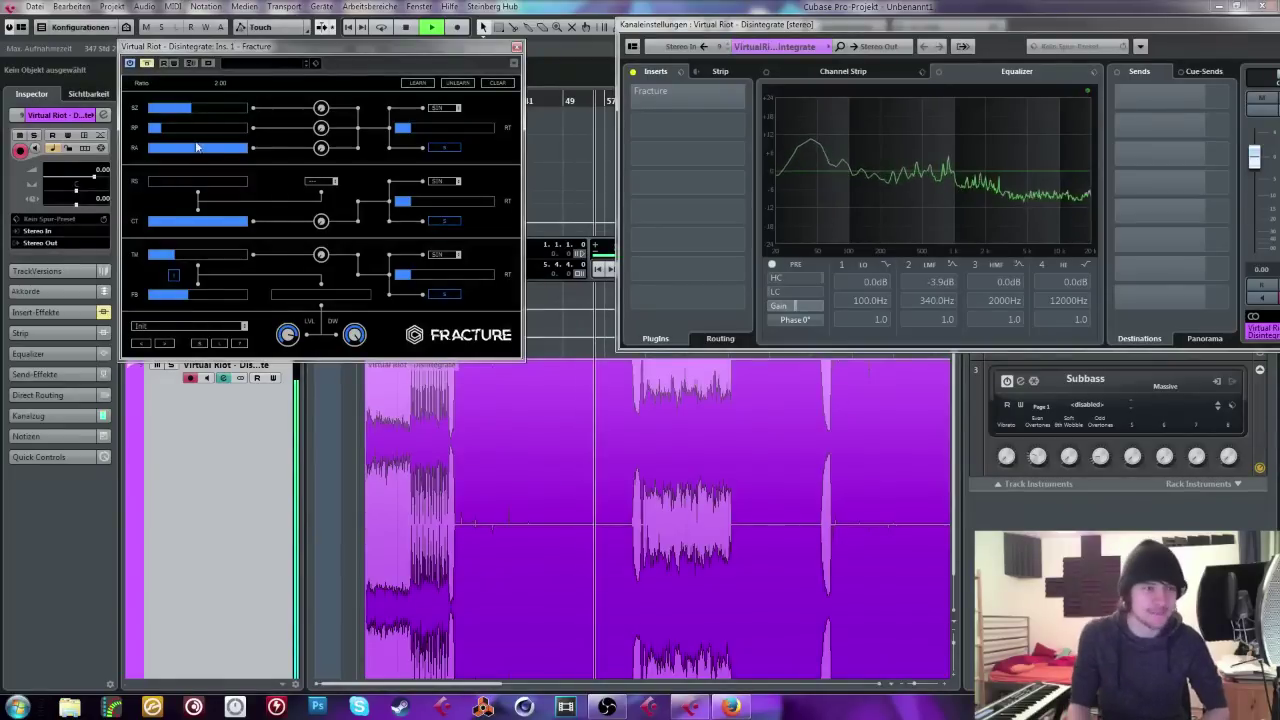
{"action": "left_click", "coordinate": [146, 63]}
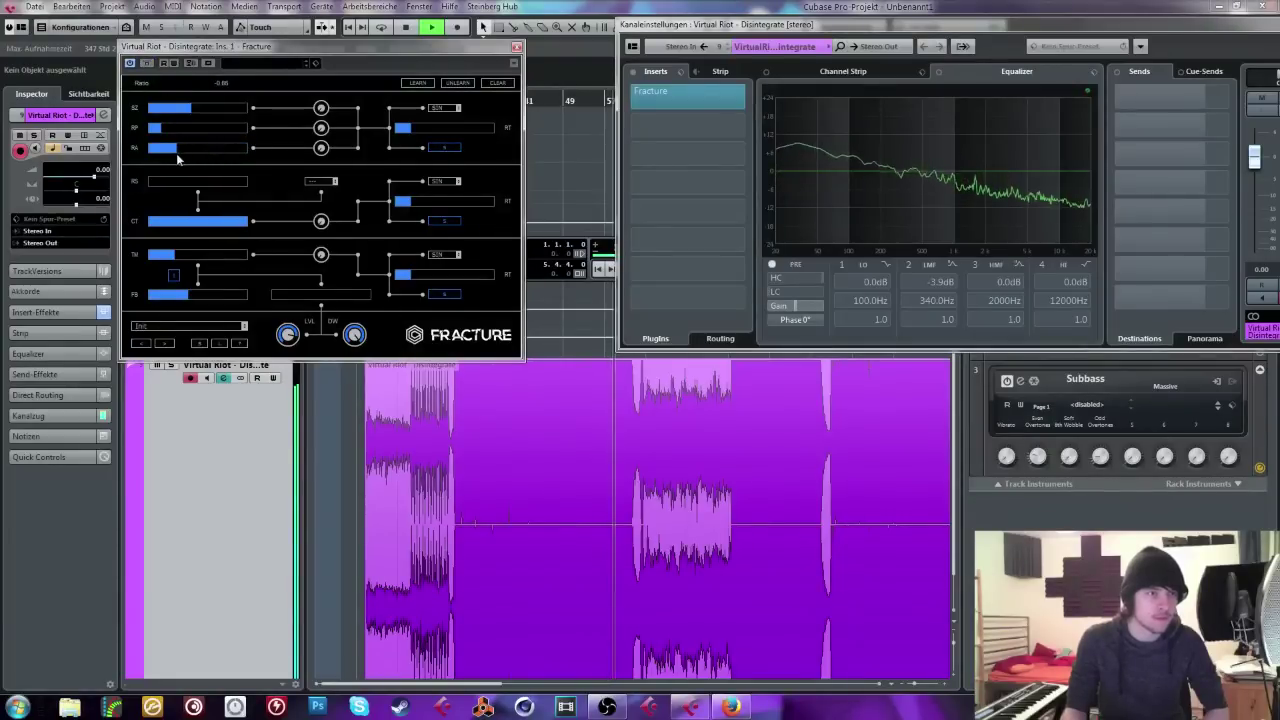
Step: Try Fracture's minimum Ratio, then set its modulation depth to about 62 % and Ratio to 2.00 during playback
{"action": "left_click_drag", "start_coordinate": [178, 160], "coordinate": [149, 152]}
{"action": "left_click", "coordinate": [146, 63]}
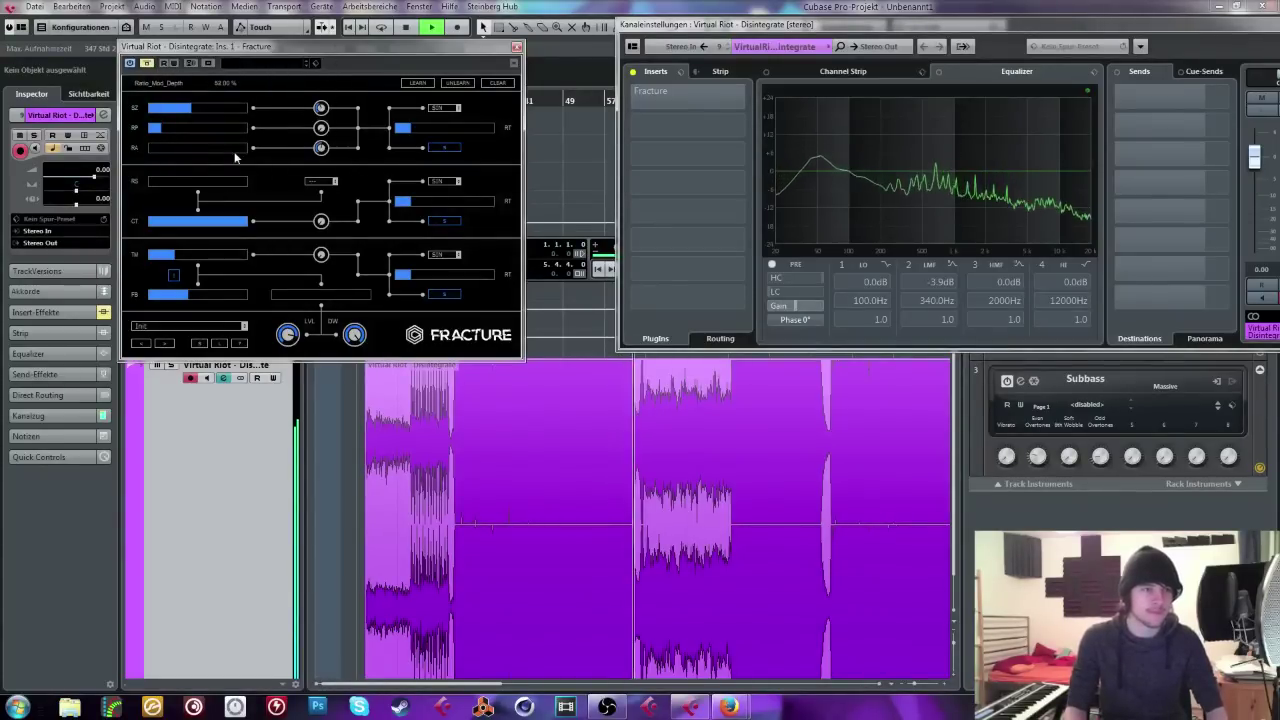
{"action": "left_click_drag", "start_coordinate": [235, 157], "coordinate": [202, 151]}
{"action": "left_click", "coordinate": [147, 63]}
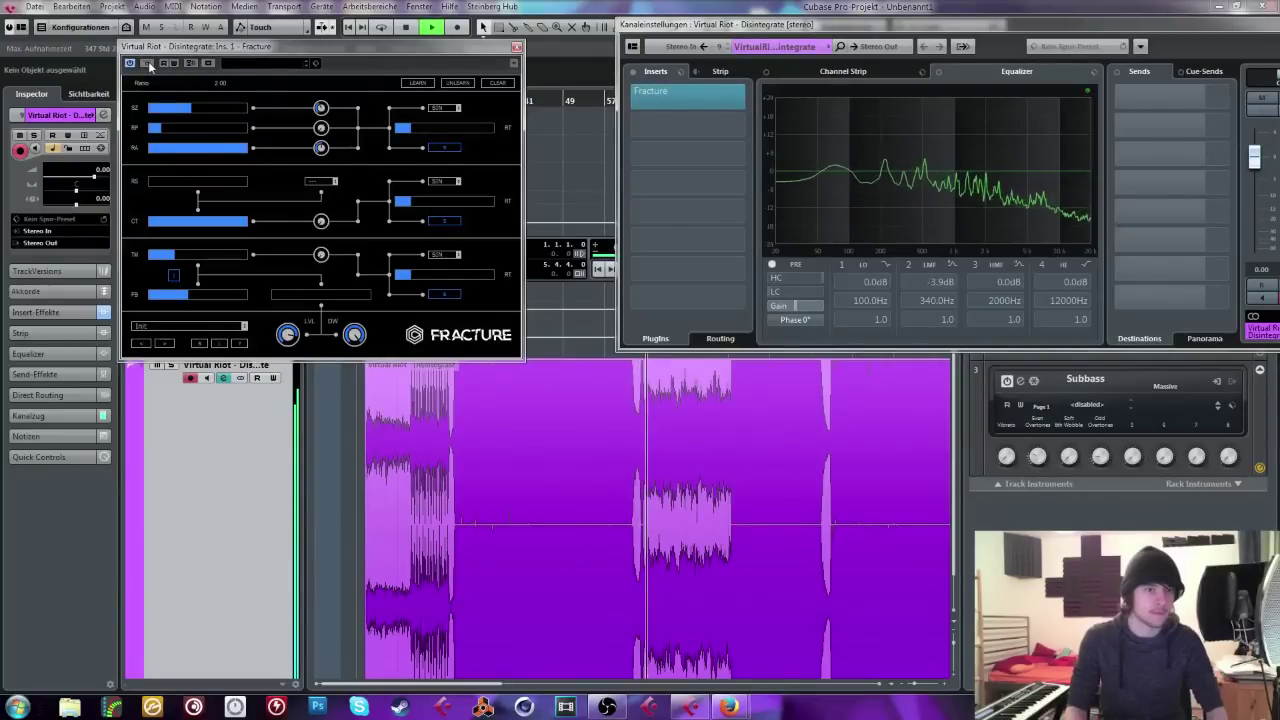
{"action": "key", "text": "space"}
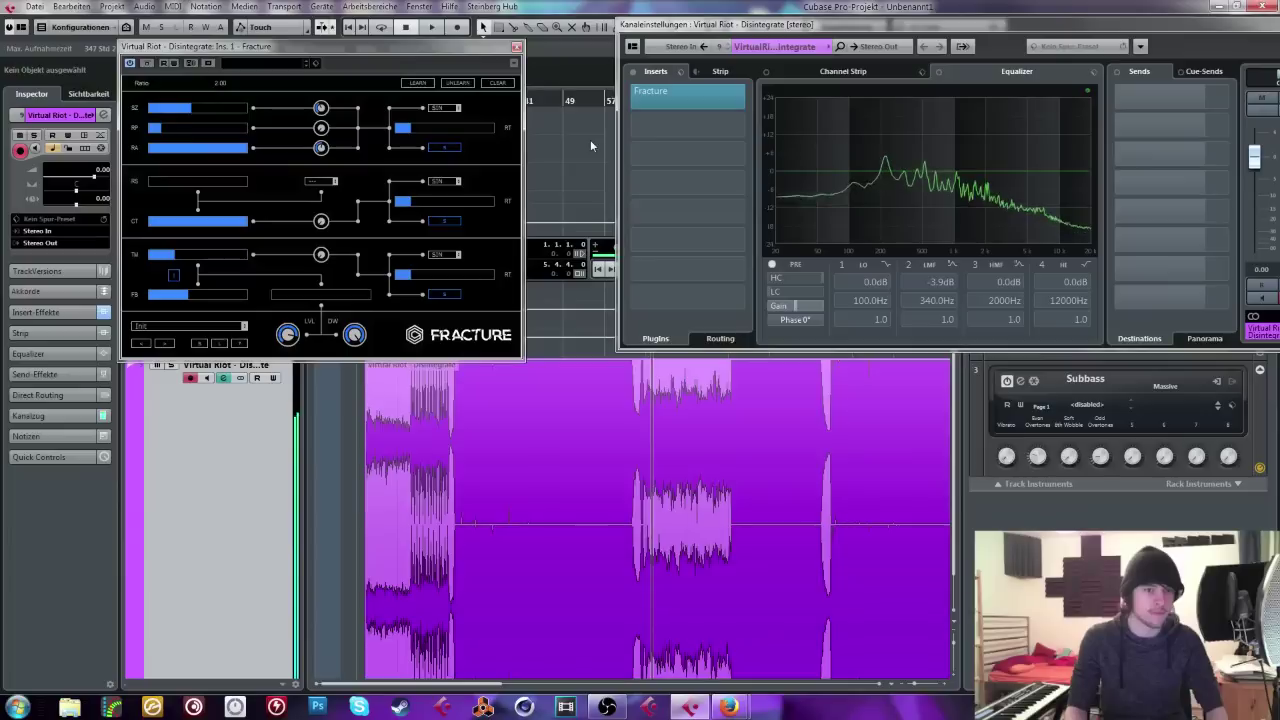
Step: Replay short passages around bars 48 to 55 while switching Fracture's bypass on and off
{"action": "left_click", "coordinate": [146, 64]}
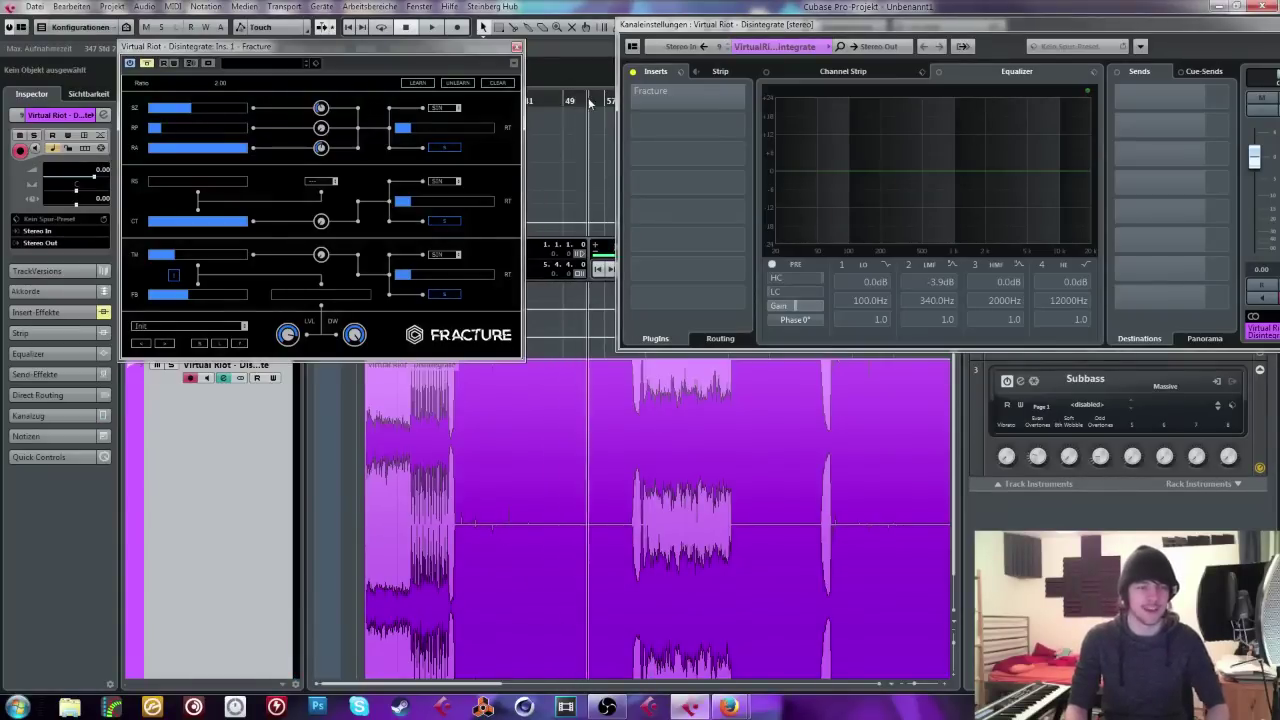
{"action": "left_click", "coordinate": [147, 63]}
{"action": "left_click", "coordinate": [147, 63]}
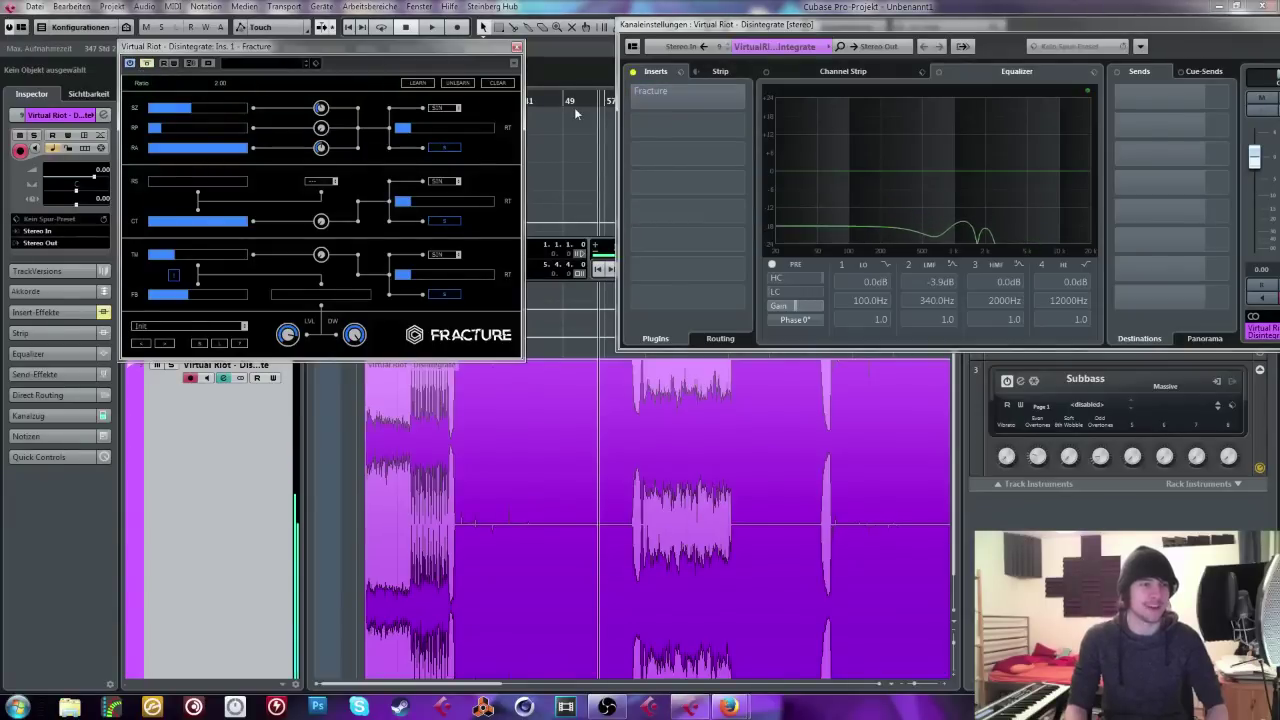
{"action": "left_click", "coordinate": [146, 64]}
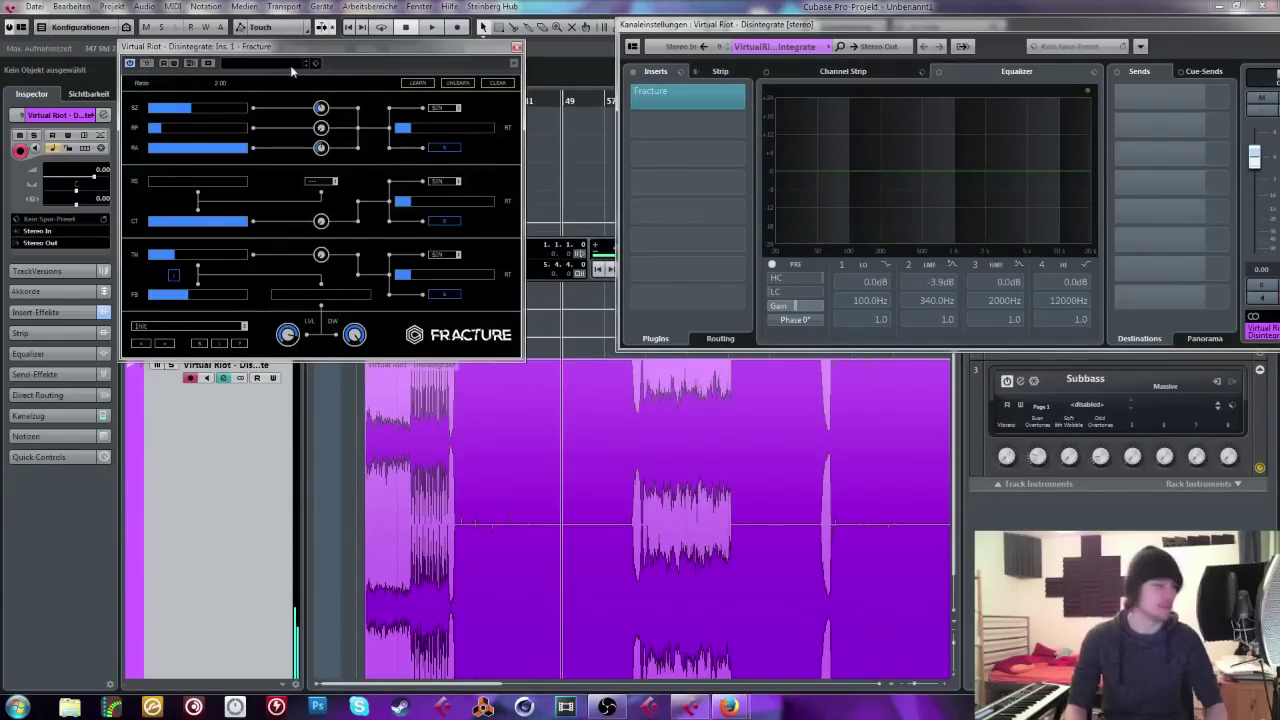
Step: Compare the playing track with Fracture active and bypassed, and close the Disintegrate channel settings window
{"action": "key", "text": "space"}
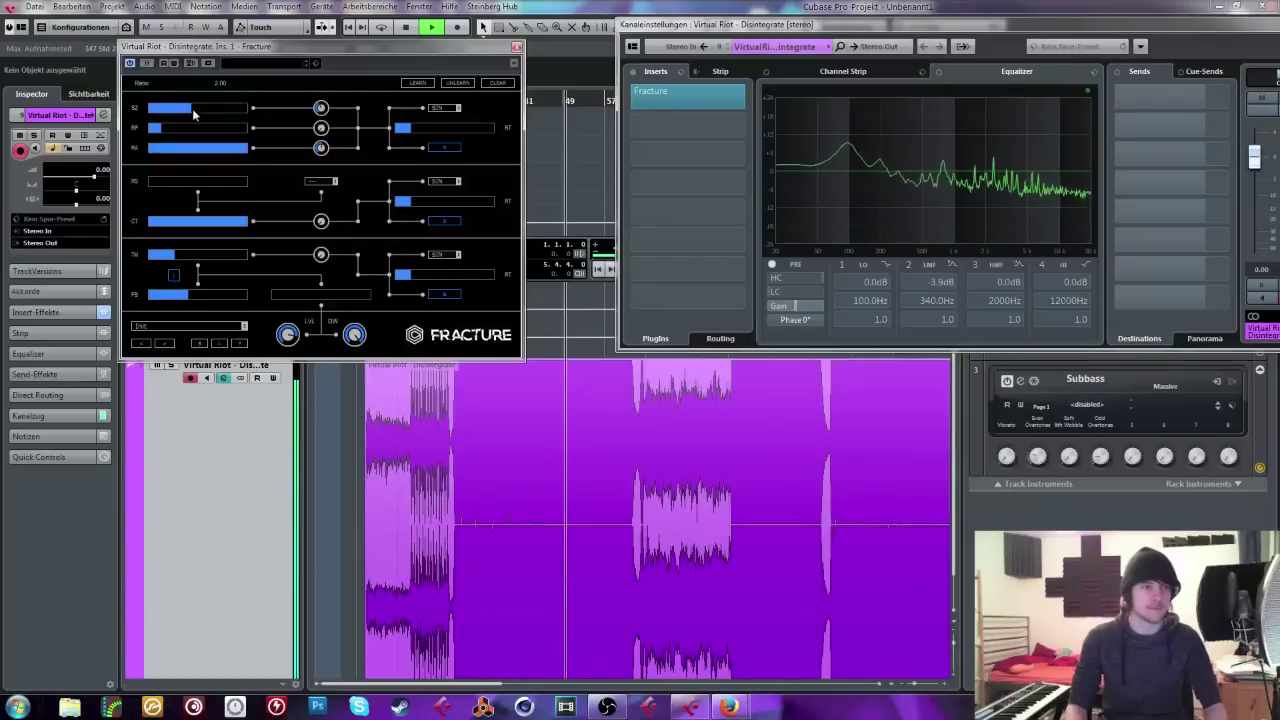
{"action": "left_click", "coordinate": [146, 64]}
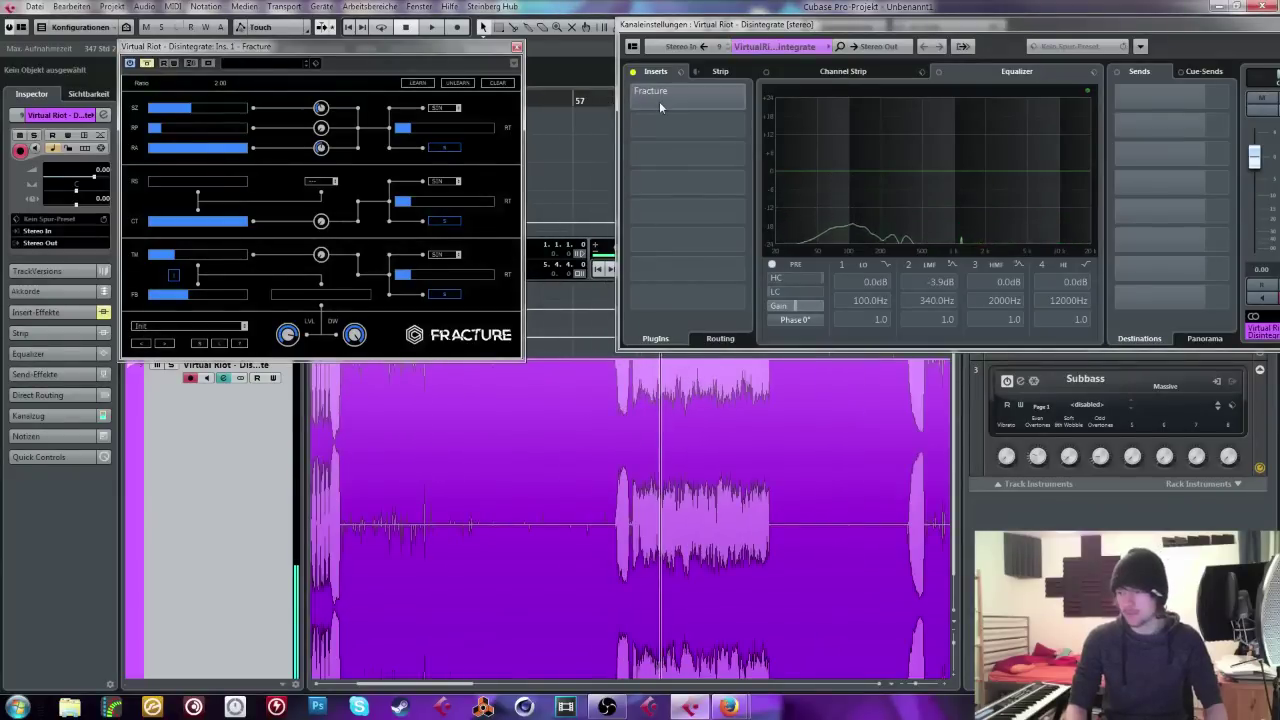
{"action": "key", "text": "space"}
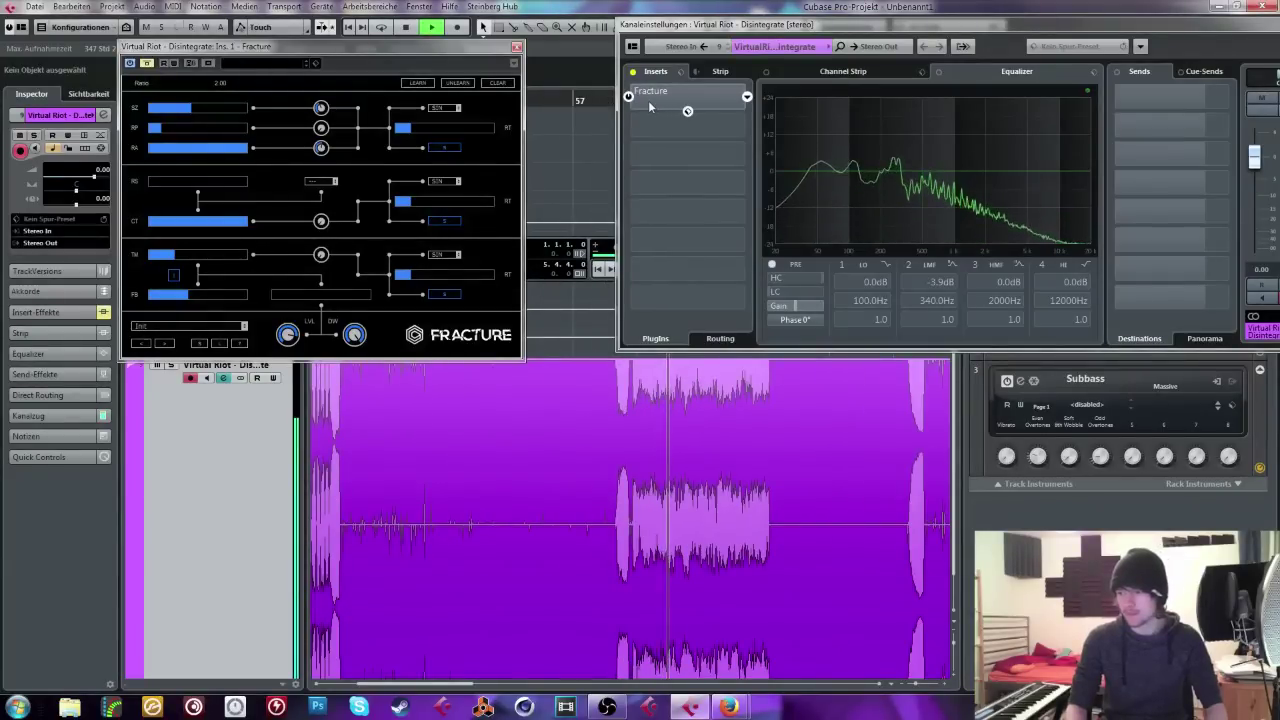
{"action": "left_click", "coordinate": [650, 107]}
{"action": "left_click_drag", "start_coordinate": [1275, 25], "coordinate": [1053, 31]}
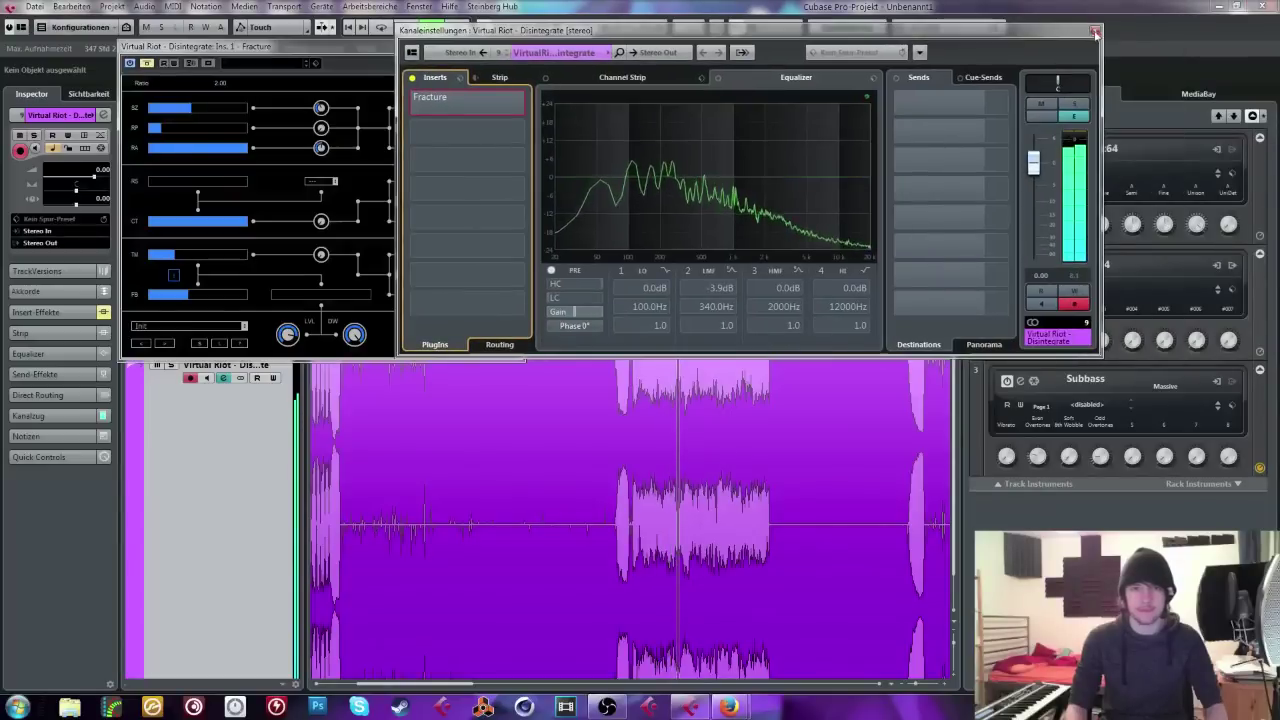
{"action": "left_click", "coordinate": [1095, 32]}
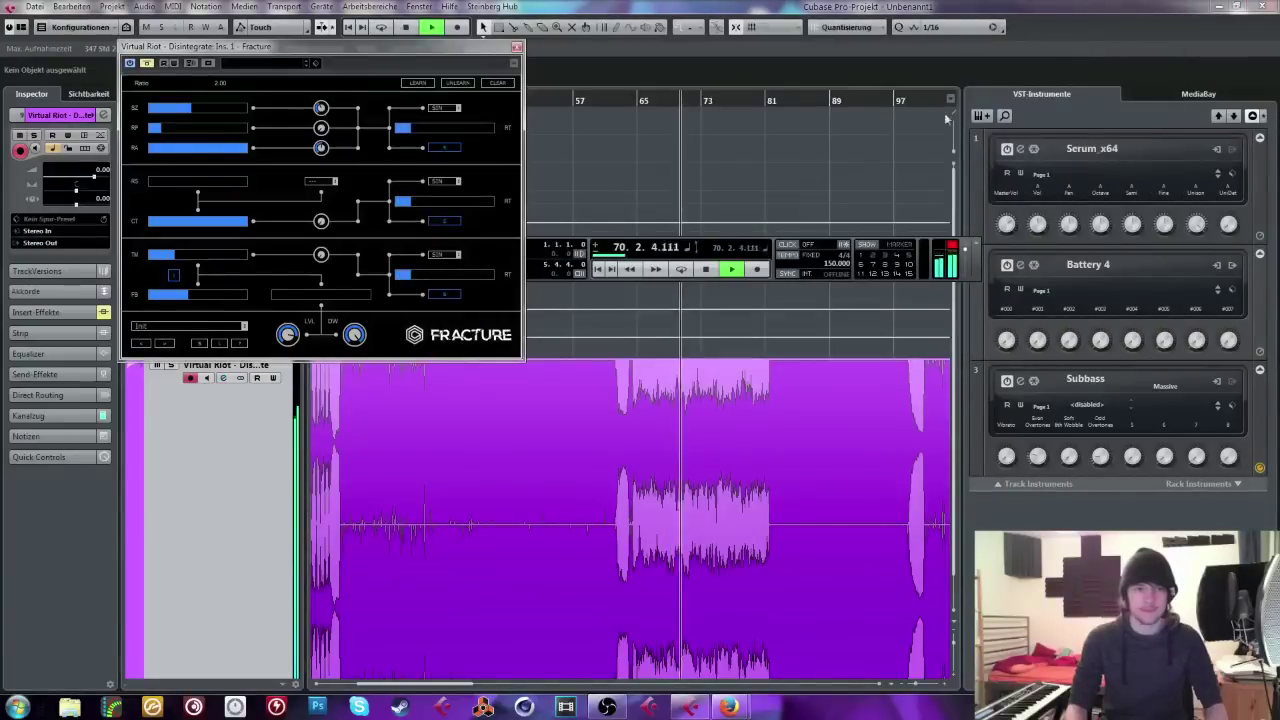
Step: Audition the track from about bar 75 and from about bar 79
{"action": "left_click", "coordinate": [728, 102]}
{"action": "left_click", "coordinate": [755, 99]}
{"action": "key", "text": "space"}
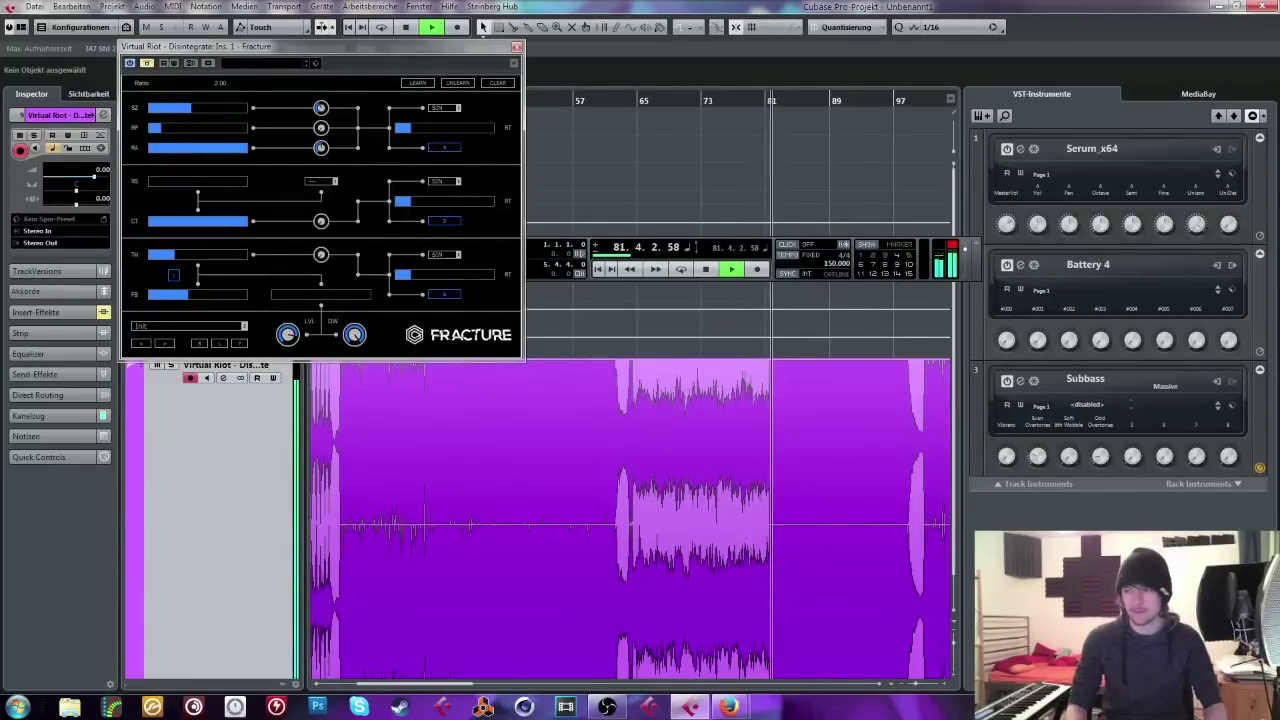
Step: Switch to Open Broadcaster Software to check the live stream, return to Cubase and stop playback
{"action": "key", "text": "alt+Tab"}
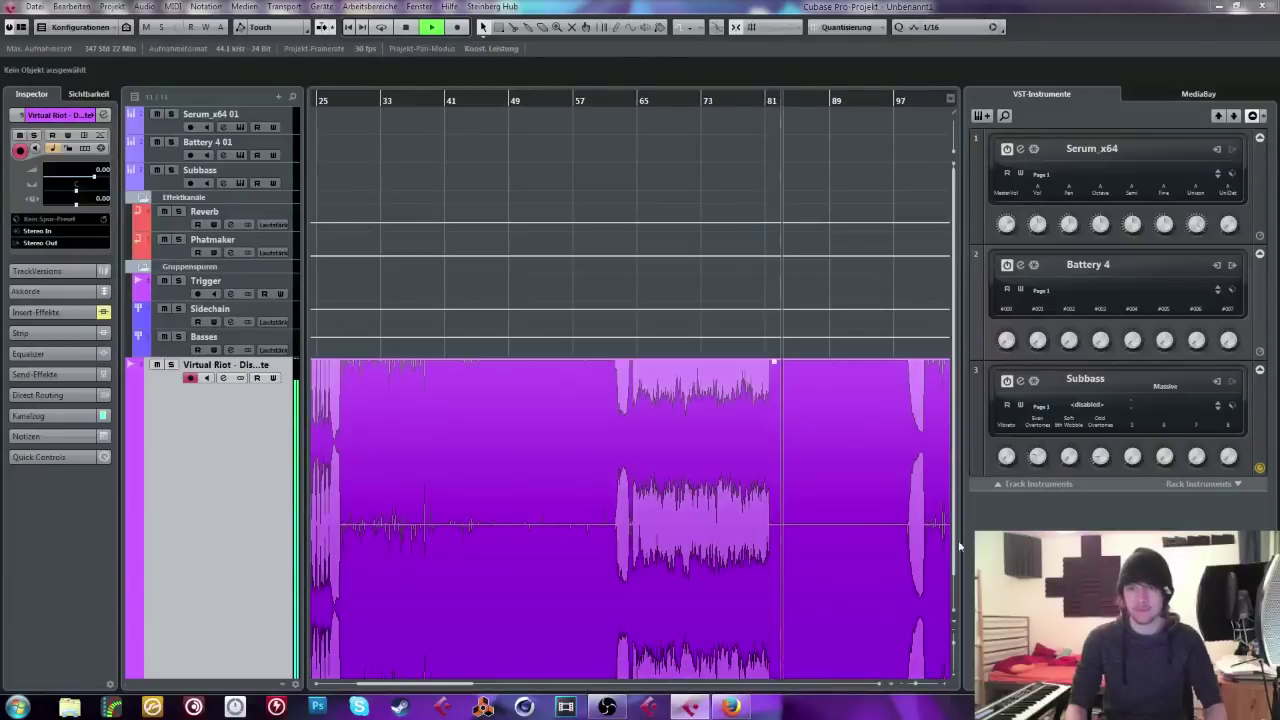
{"action": "left_click", "coordinate": [605, 708]}
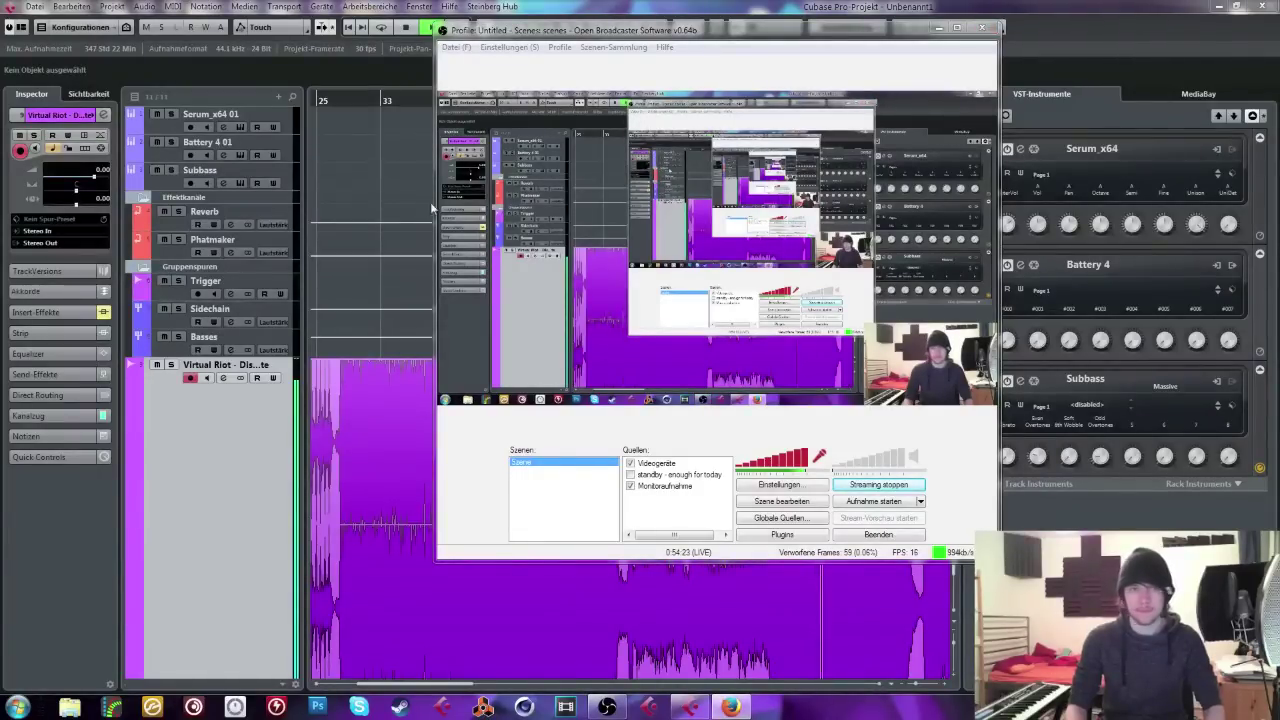
{"action": "left_click", "coordinate": [365, 186]}
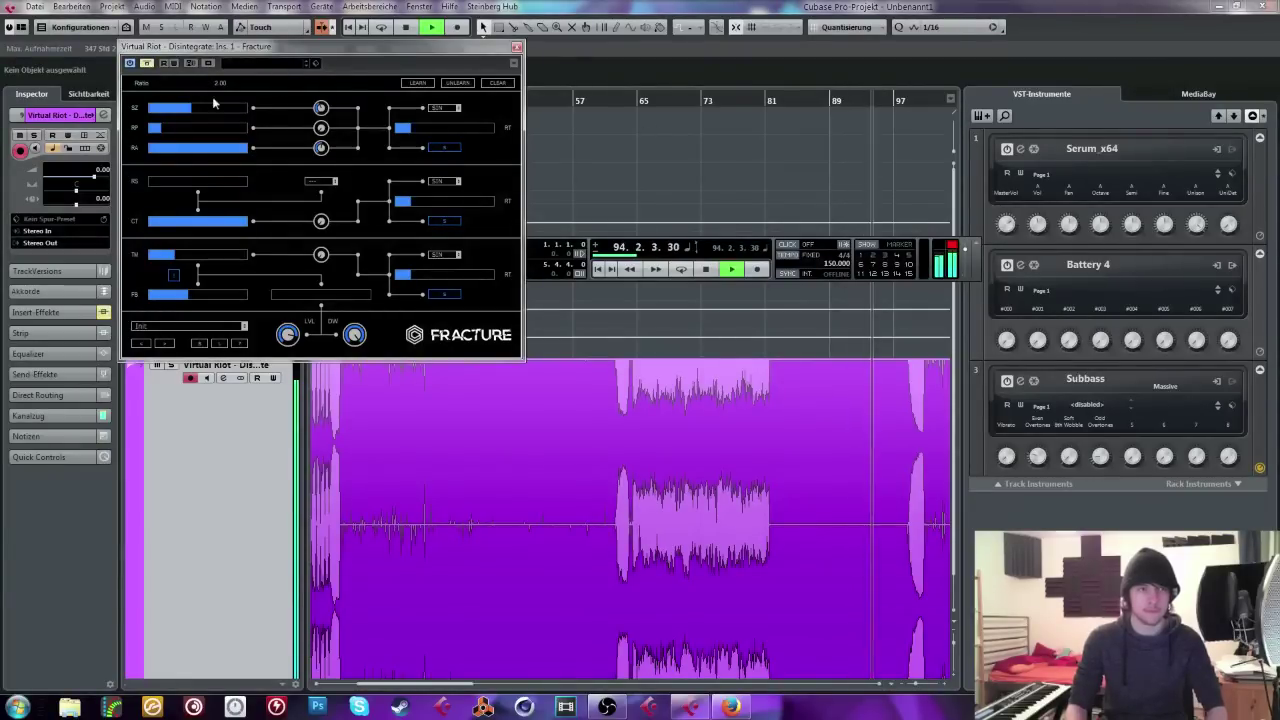
{"action": "key", "text": "space"}
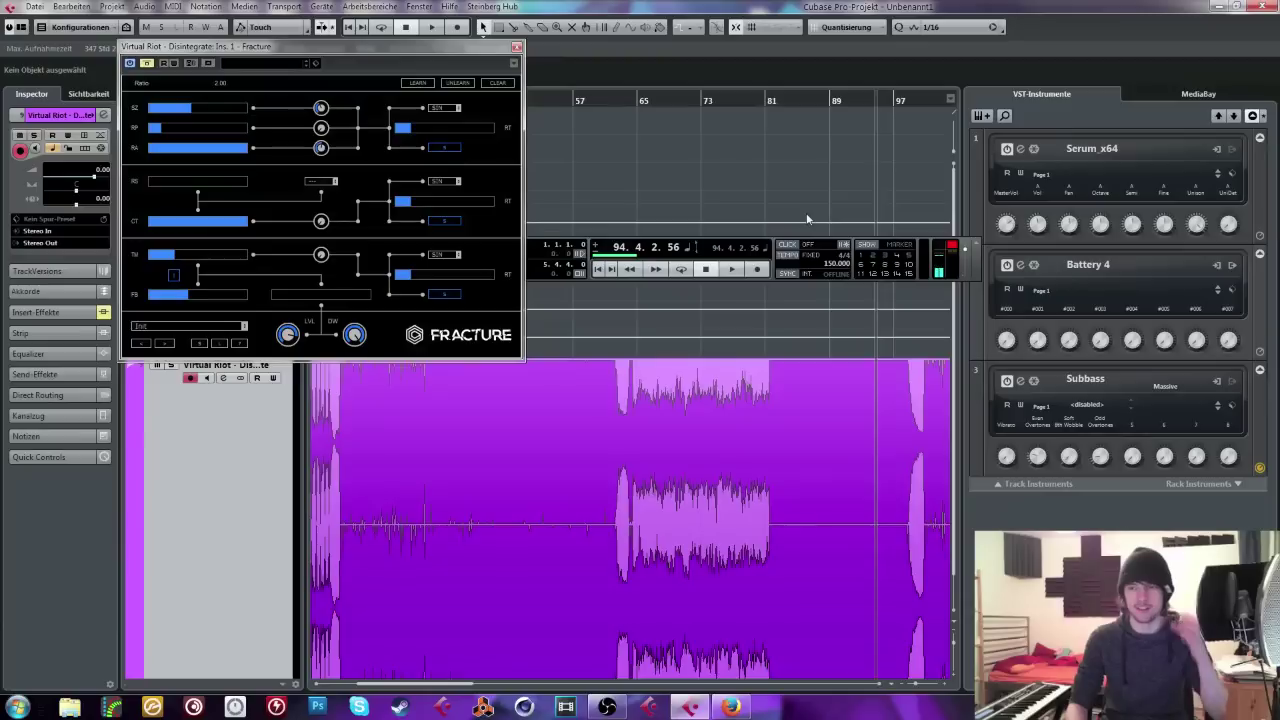
Step: Play the track from bar 81, and replay it from about bar 97 through the build-up
{"action": "left_click", "coordinate": [748, 106]}
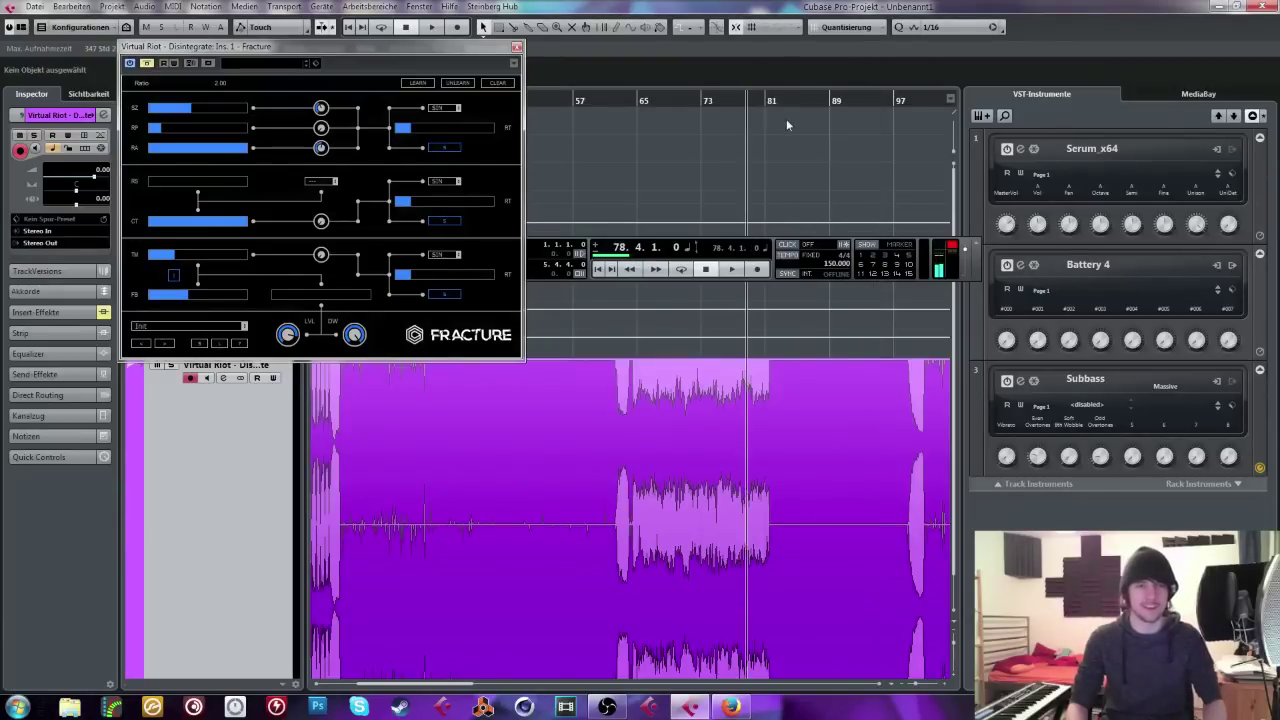
{"action": "left_click", "coordinate": [767, 101]}
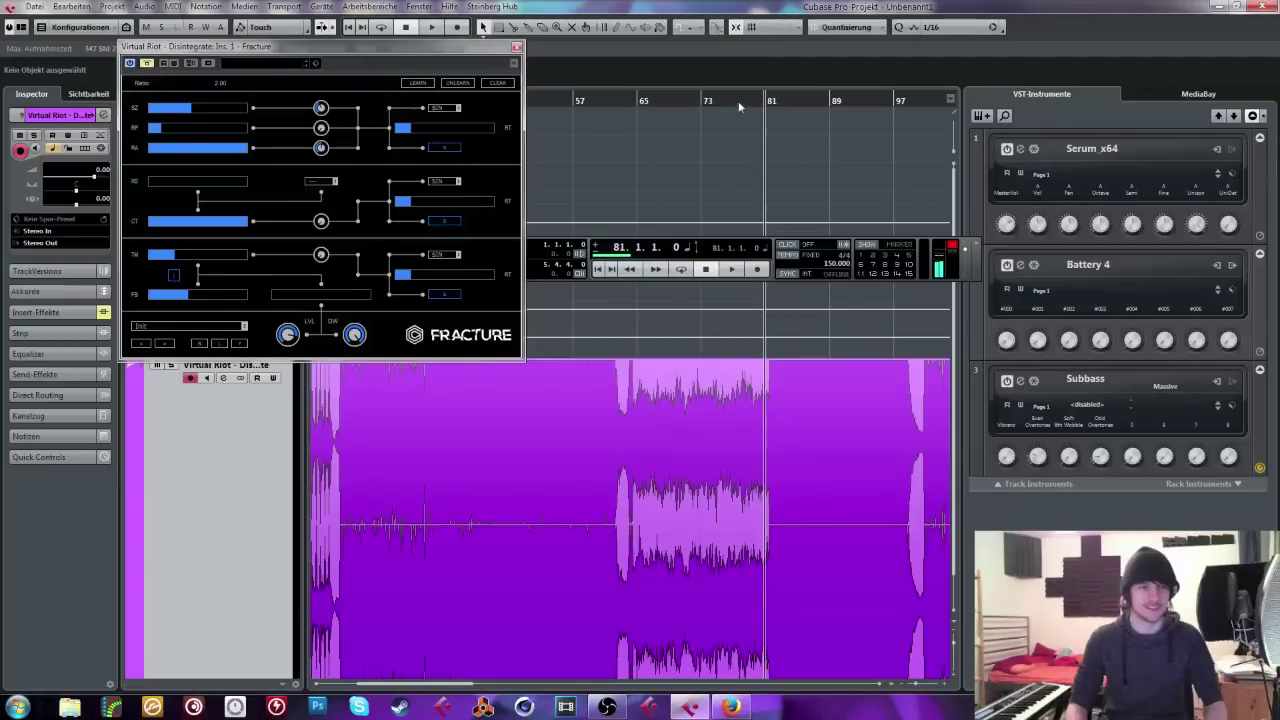
{"action": "key", "text": "h"}
{"action": "key", "text": "h"}
{"action": "key", "text": "space"}
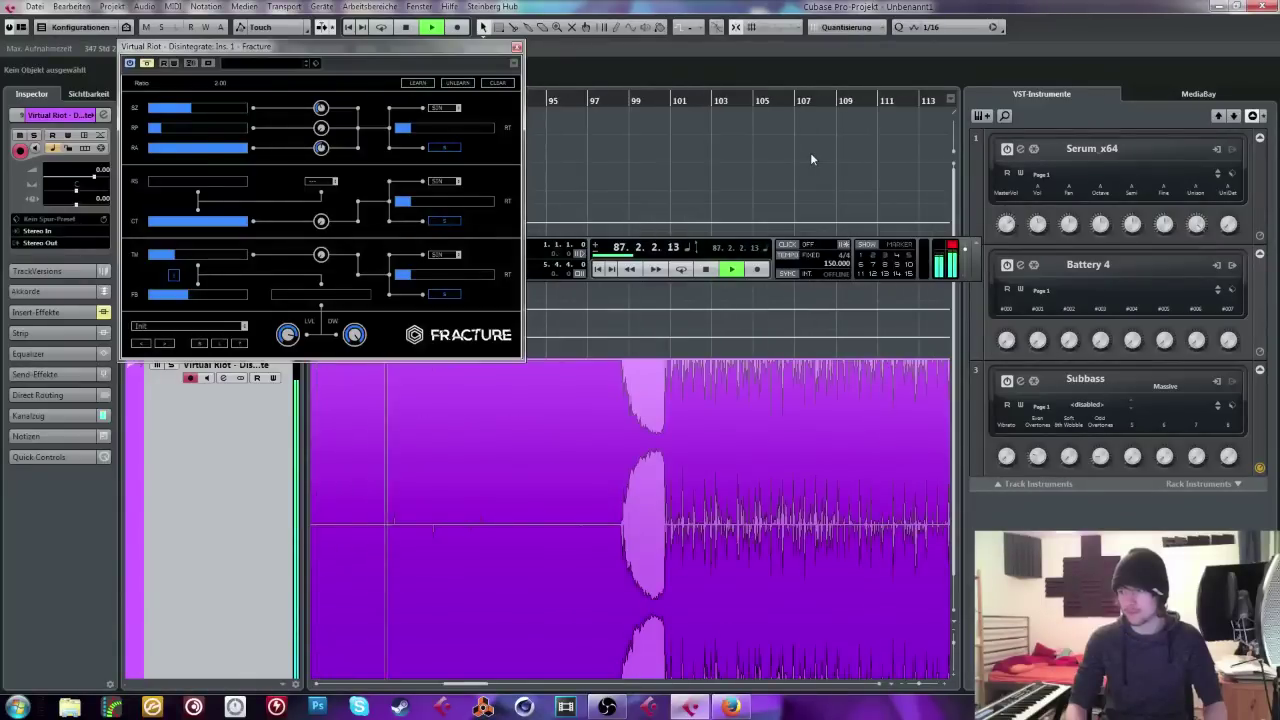
{"action": "key", "text": "space"}
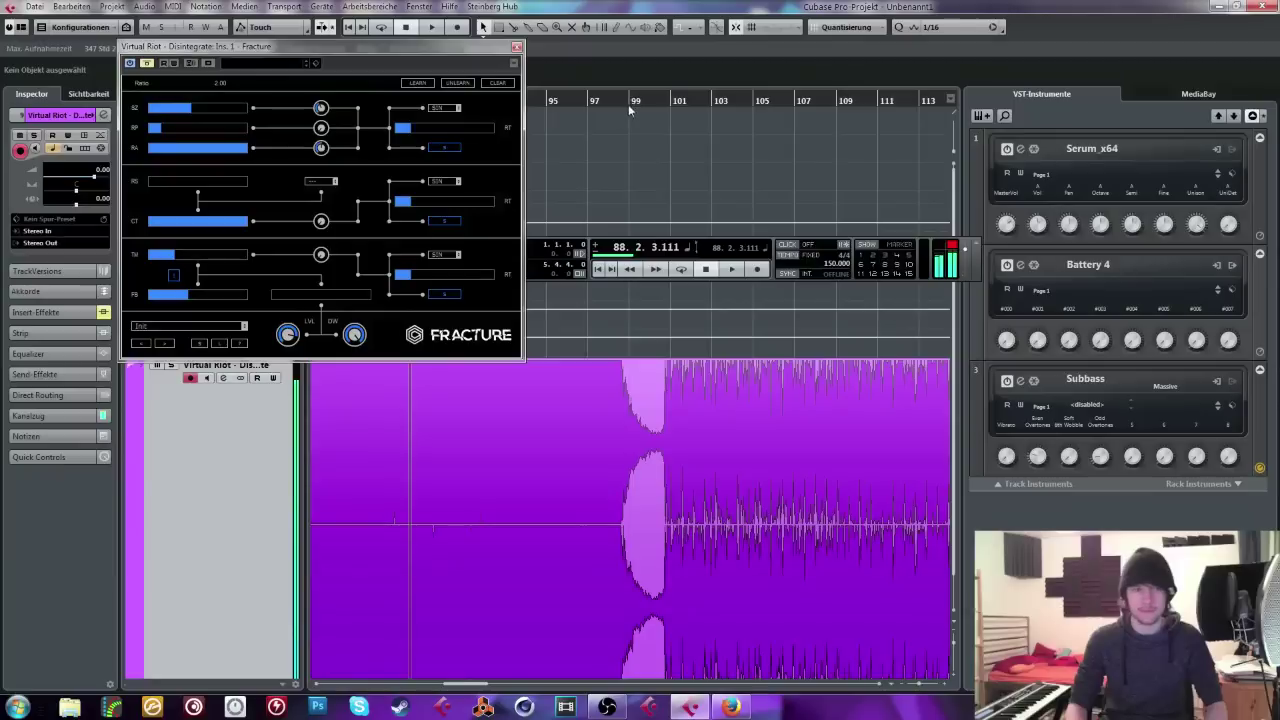
{"action": "left_click", "coordinate": [603, 100]}
{"action": "key", "text": "space"}
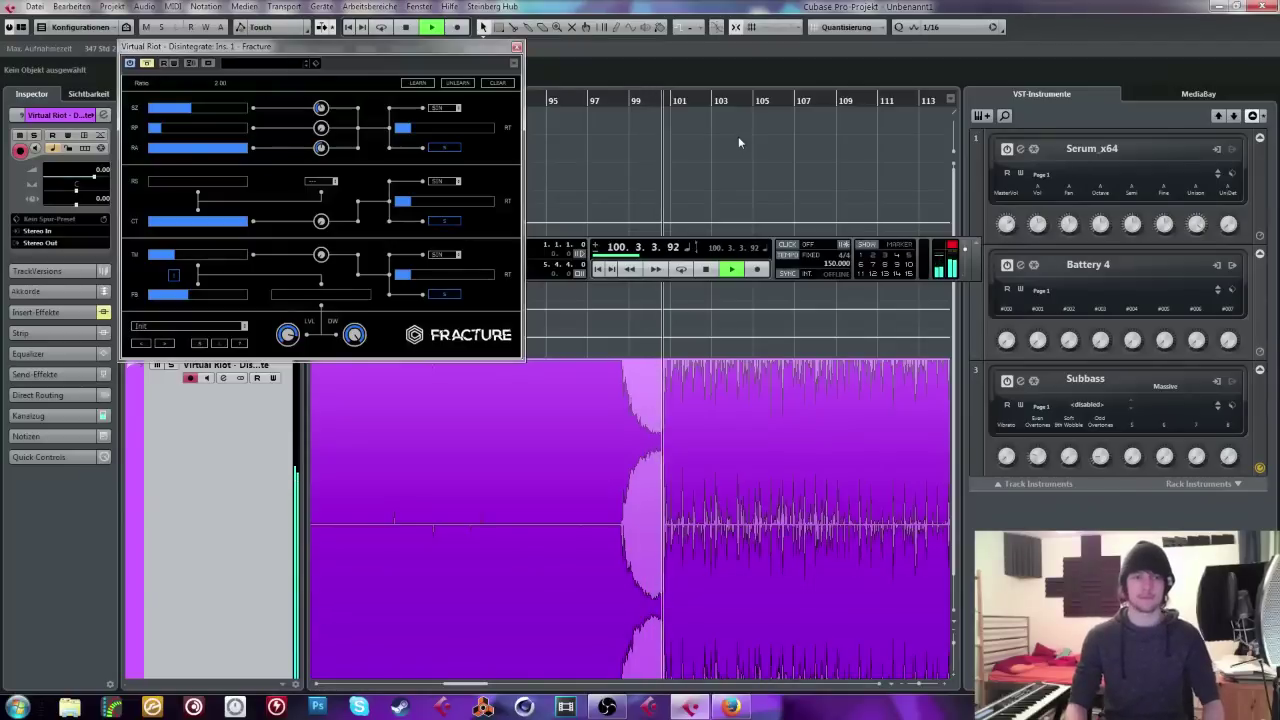
Step: Set Fracture's Ratio modulation depth to about 75 %, buffer LFO rate to about 14.4 Hz and Ratio to 0.14, comparing with bypass during playback
{"action": "left_click", "coordinate": [147, 64]}
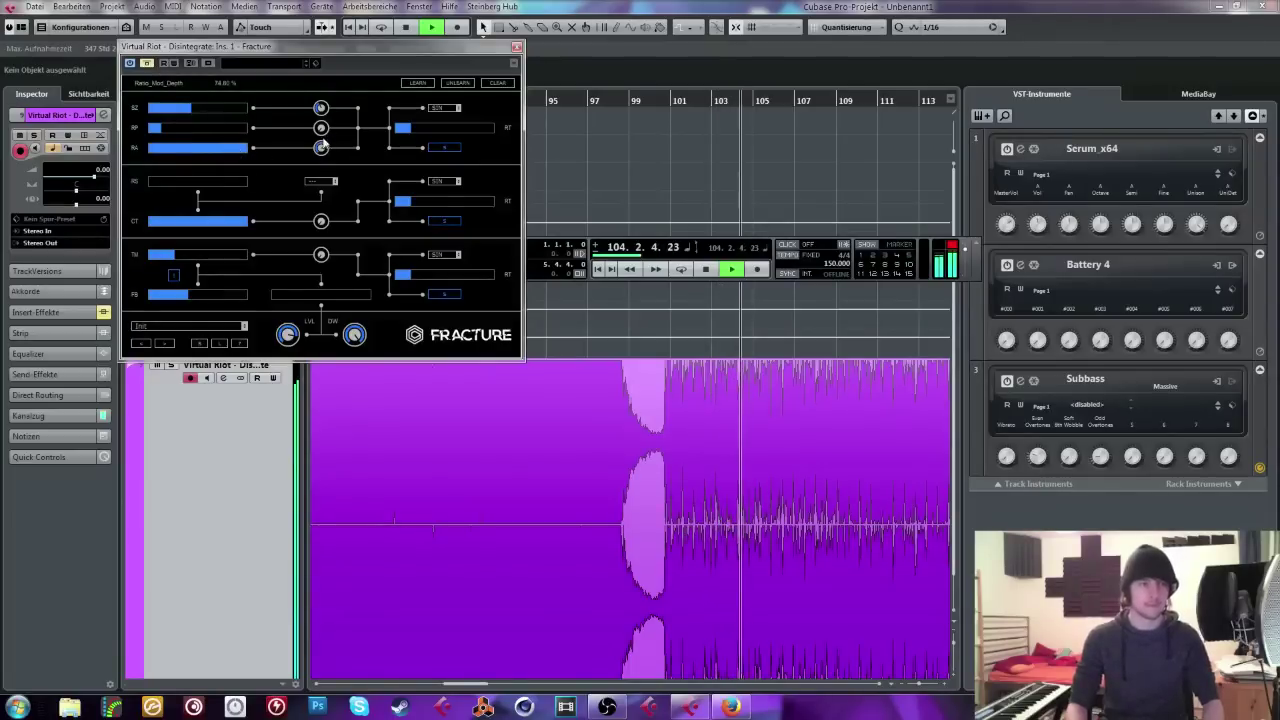
{"action": "left_click", "coordinate": [147, 64]}
{"action": "left_click", "coordinate": [147, 64]}
{"action": "left_click_drag", "start_coordinate": [402, 128], "coordinate": [453, 130]}
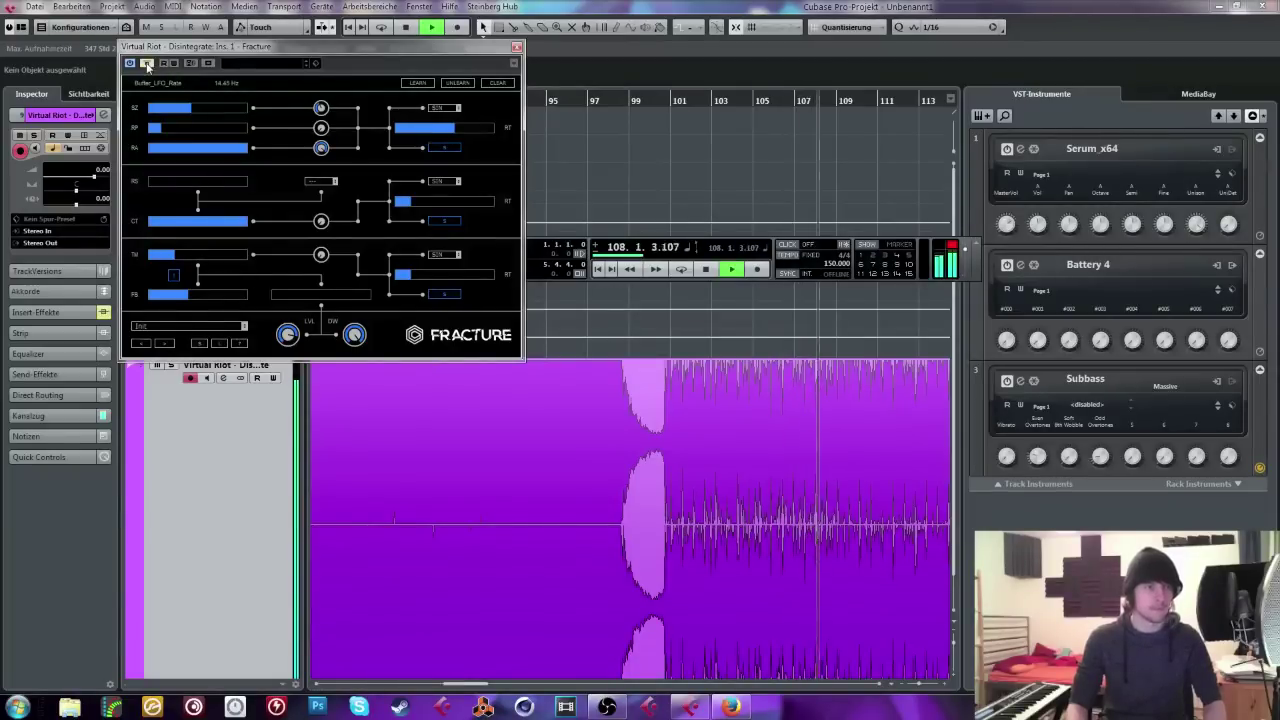
{"action": "left_click_drag", "start_coordinate": [245, 149], "coordinate": [200, 151]}
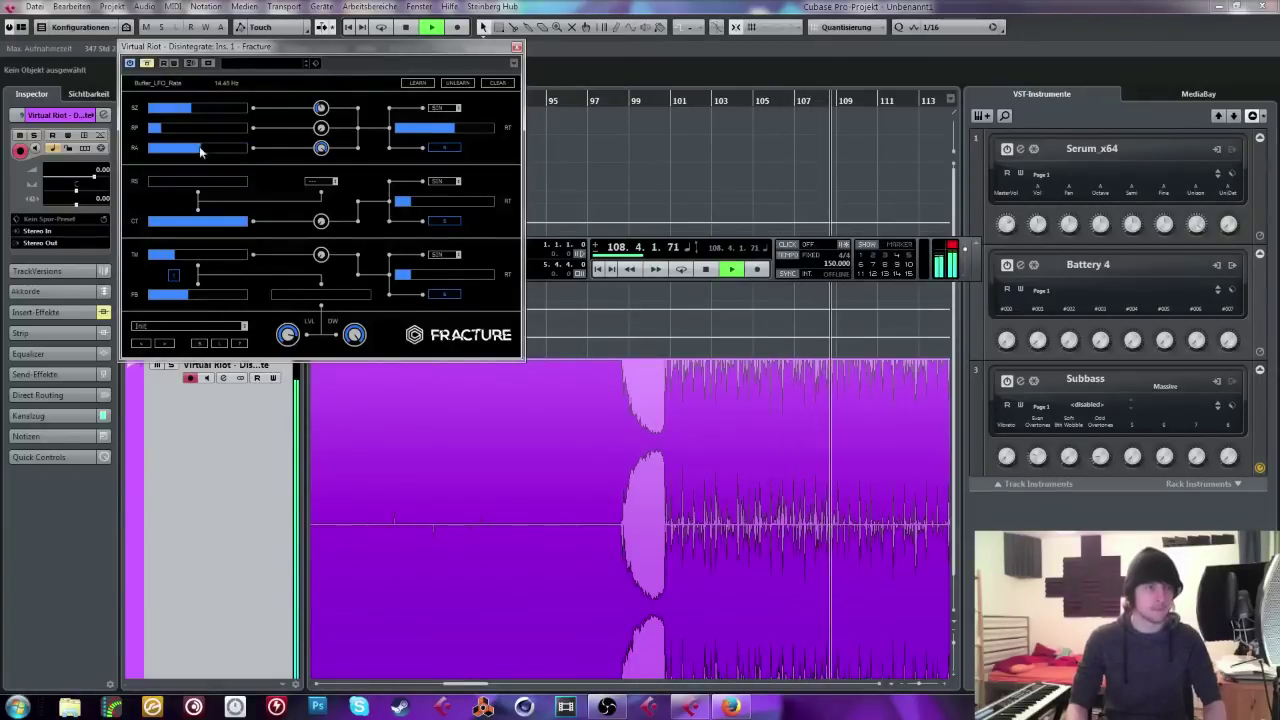
{"action": "left_click", "coordinate": [147, 64]}
{"action": "left_click", "coordinate": [147, 64]}
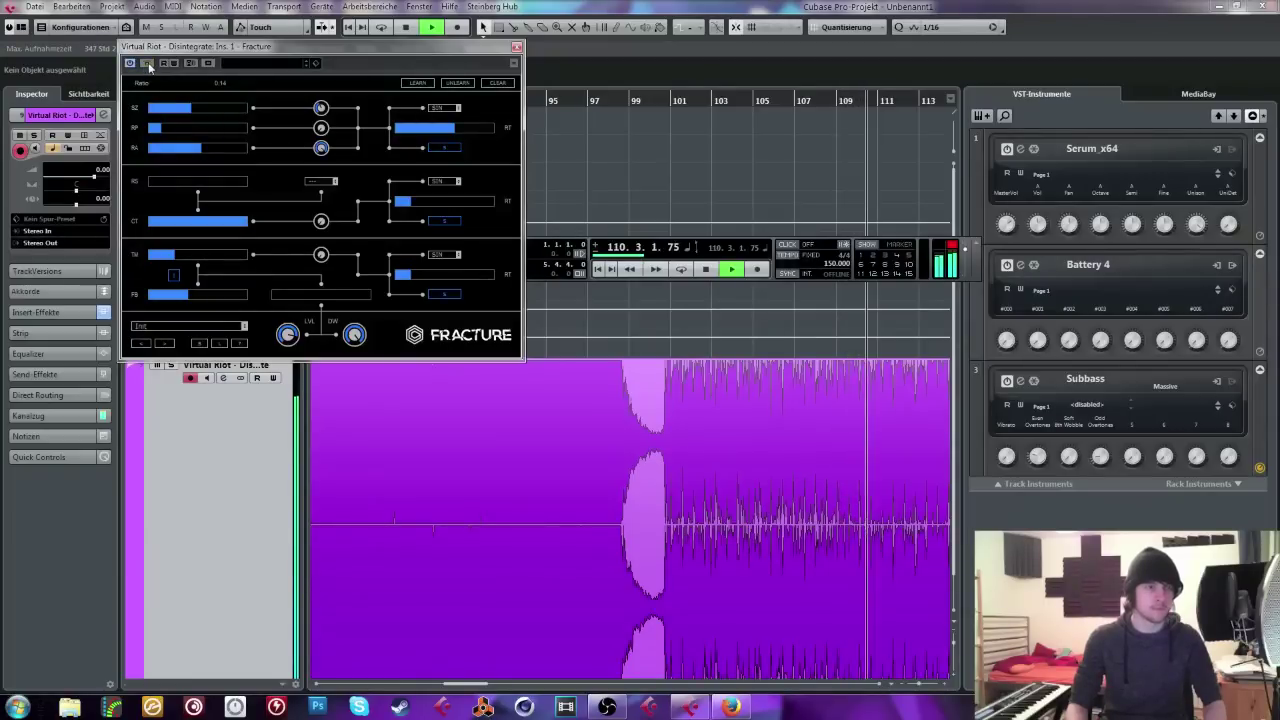
Step: Stop playback, close the Fracture window and rewind the project to bar 6
{"action": "key", "text": "space"}
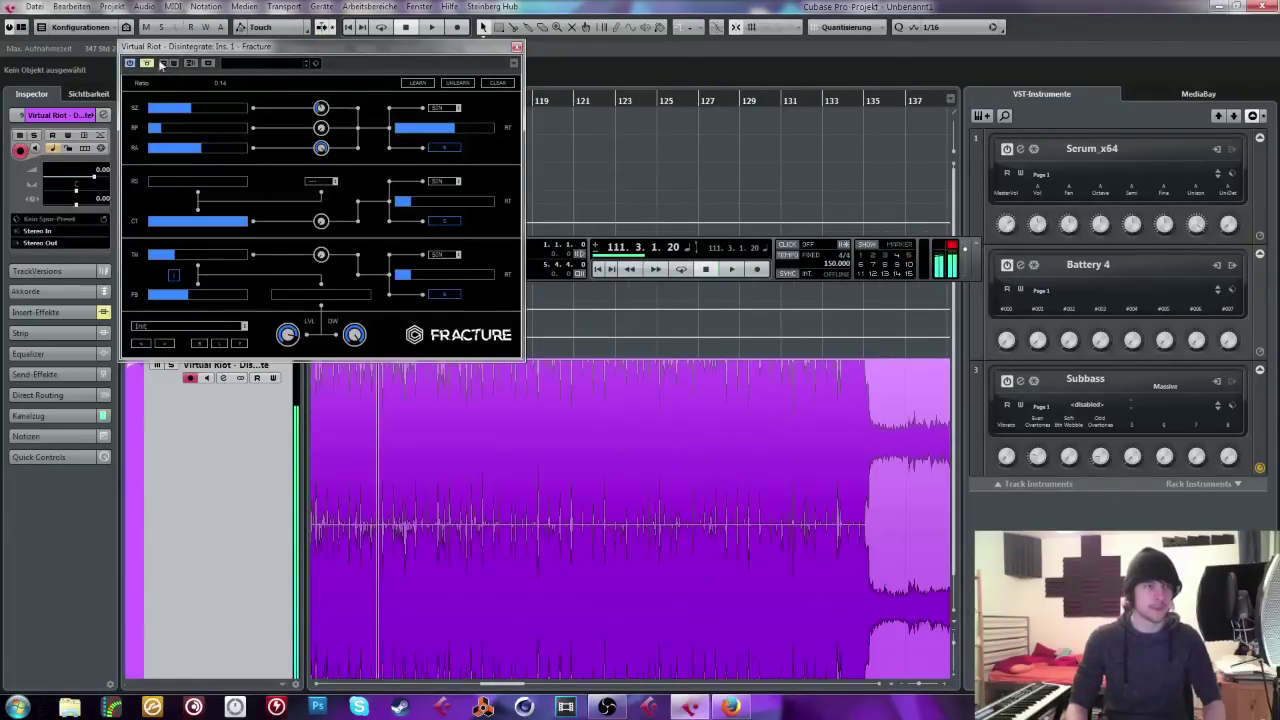
{"action": "left_click", "coordinate": [516, 47]}
{"action": "key", "text": "KP_Subtract"}
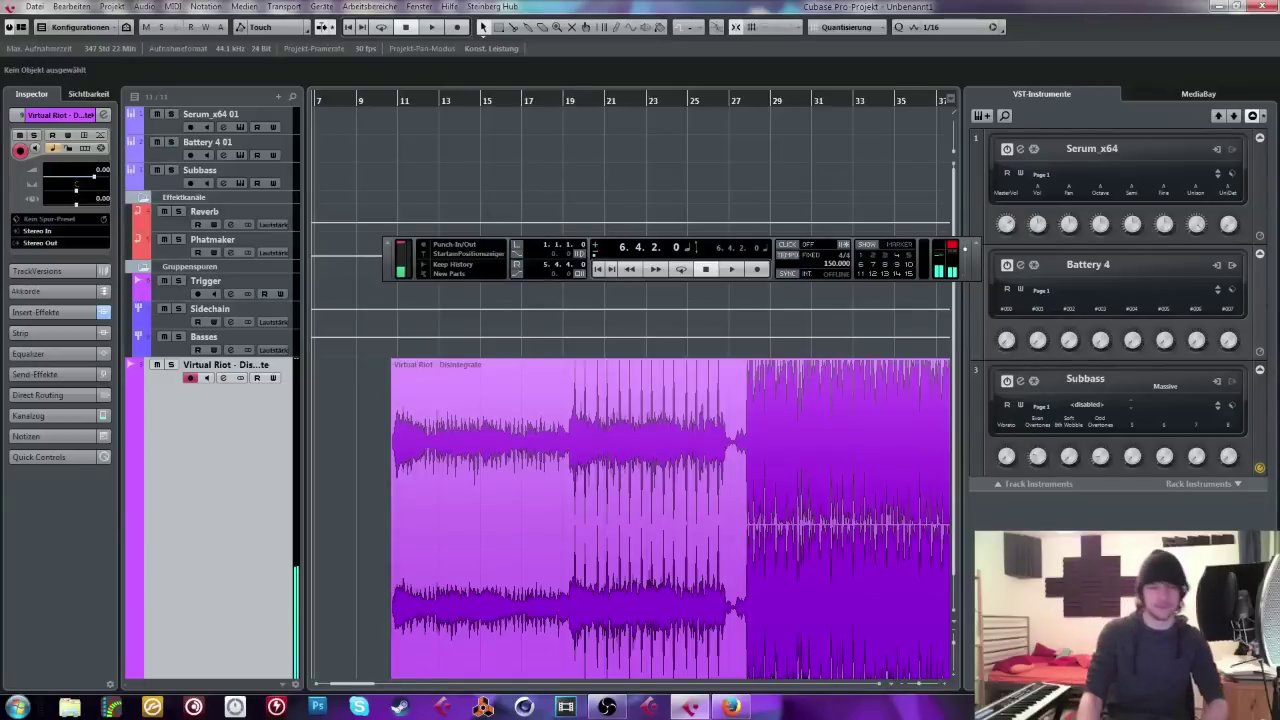
Step: Undo the import of the Disintegrate track, and close the project without saving, deleting its newly created files
{"action": "left_click", "coordinate": [607, 707]}
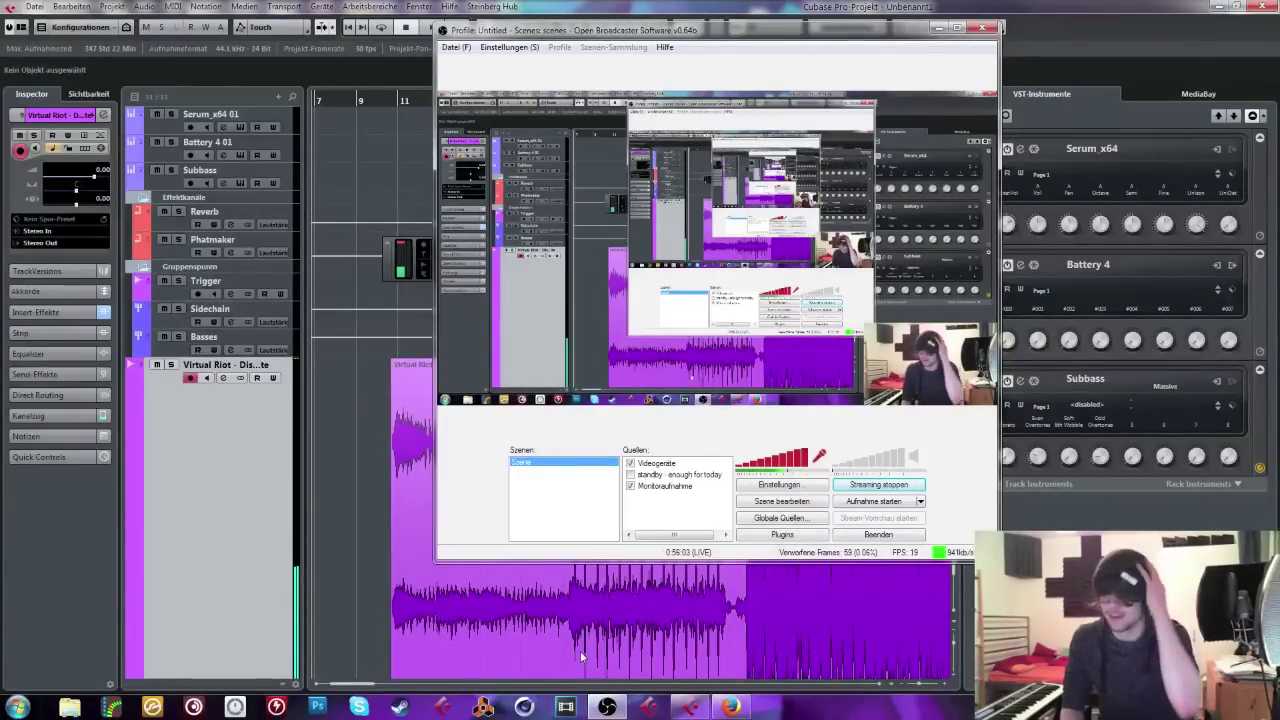
{"action": "key", "text": "ctrl+z"}
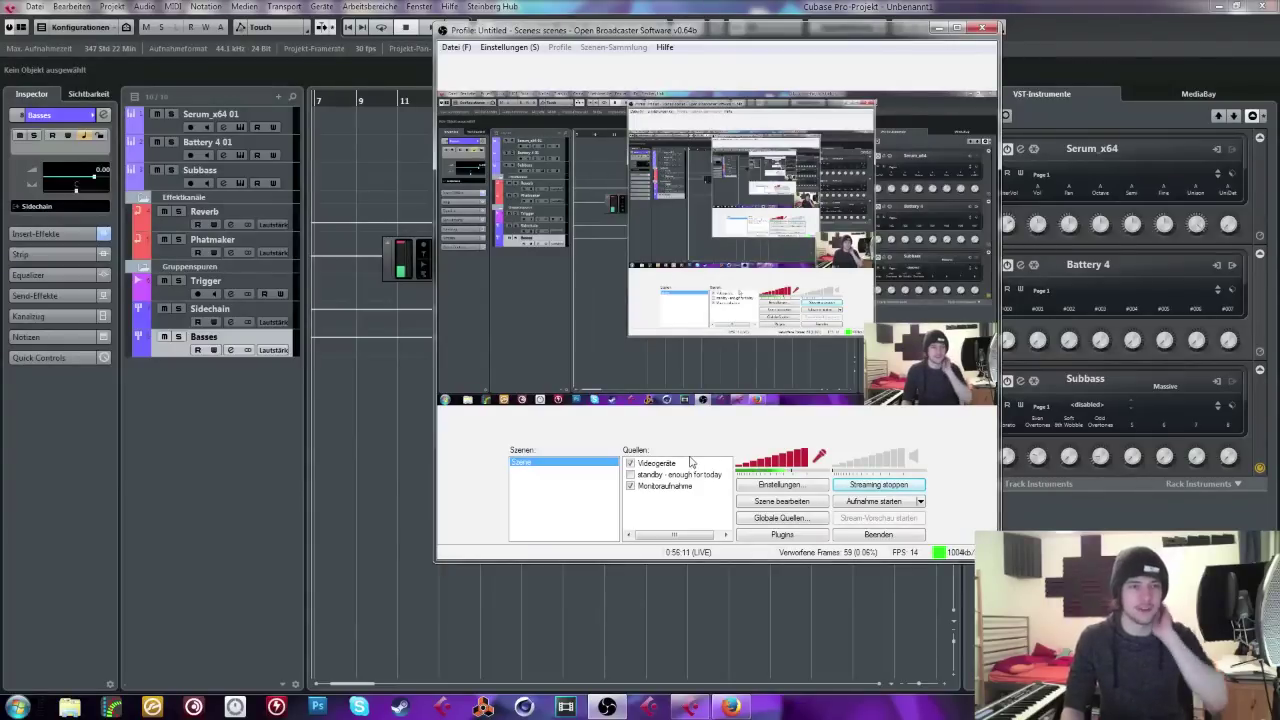
{"action": "left_click", "coordinate": [1265, 12]}
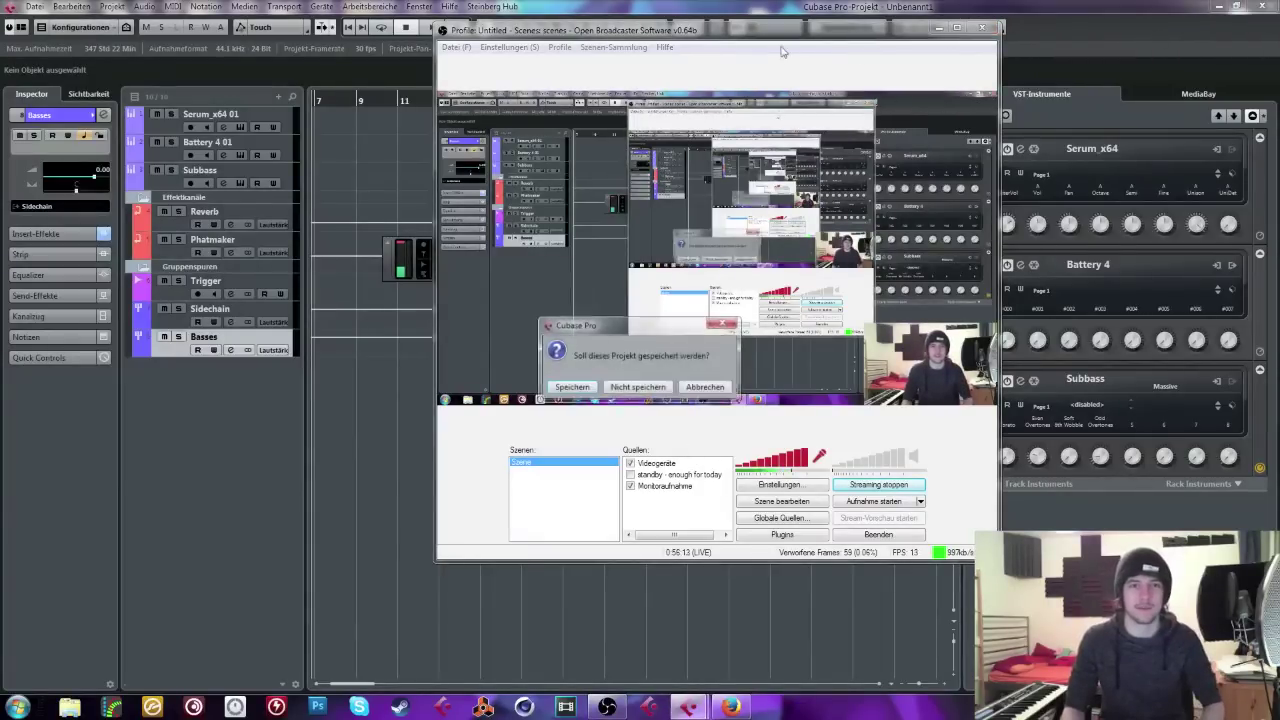
{"action": "left_click", "coordinate": [636, 389]}
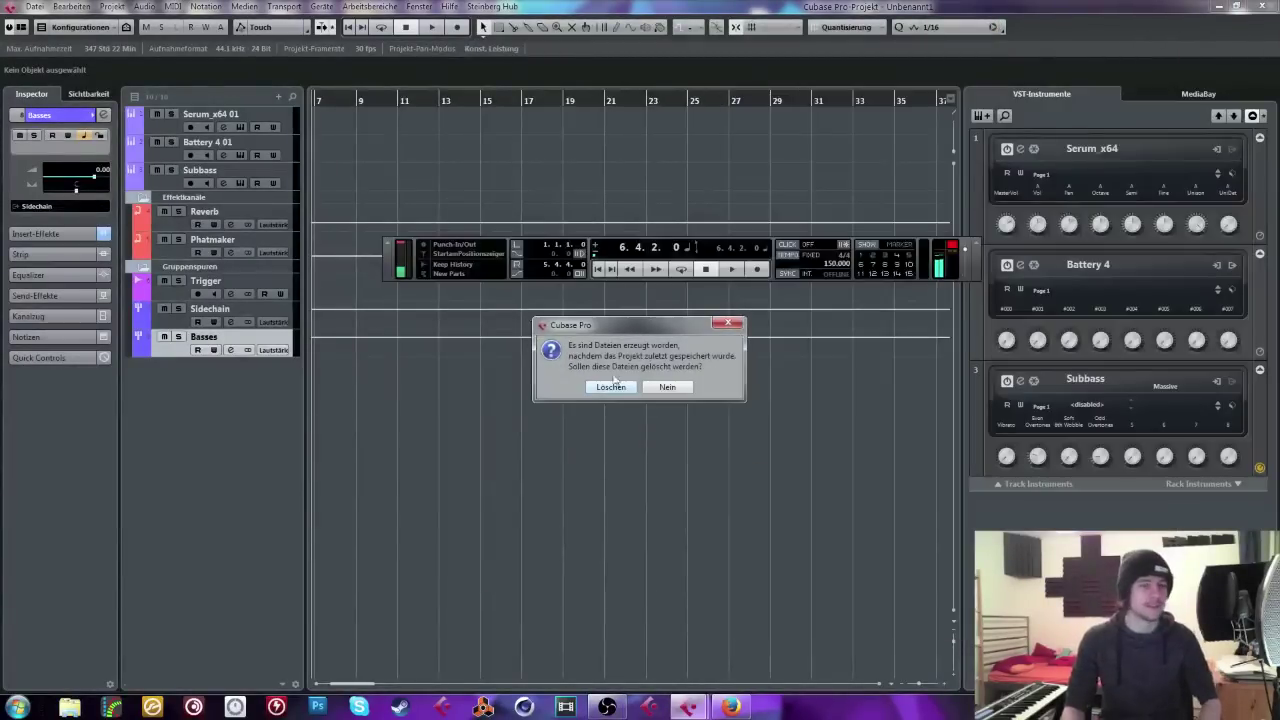
{"action": "left_click", "coordinate": [615, 388]}
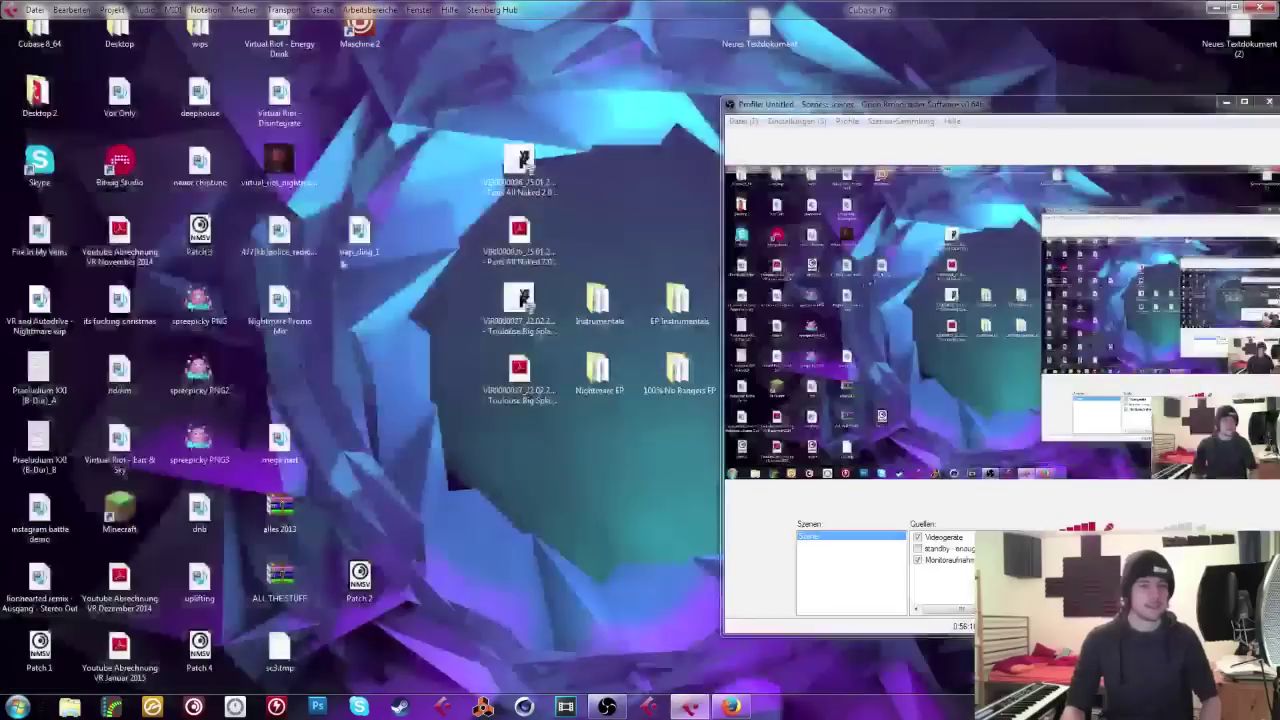
Step: Open the recent project Stream Free DL Track.cpr
{"action": "left_click", "coordinate": [35, 9]}
{"action": "mouse_move", "coordinate": [52, 9]}
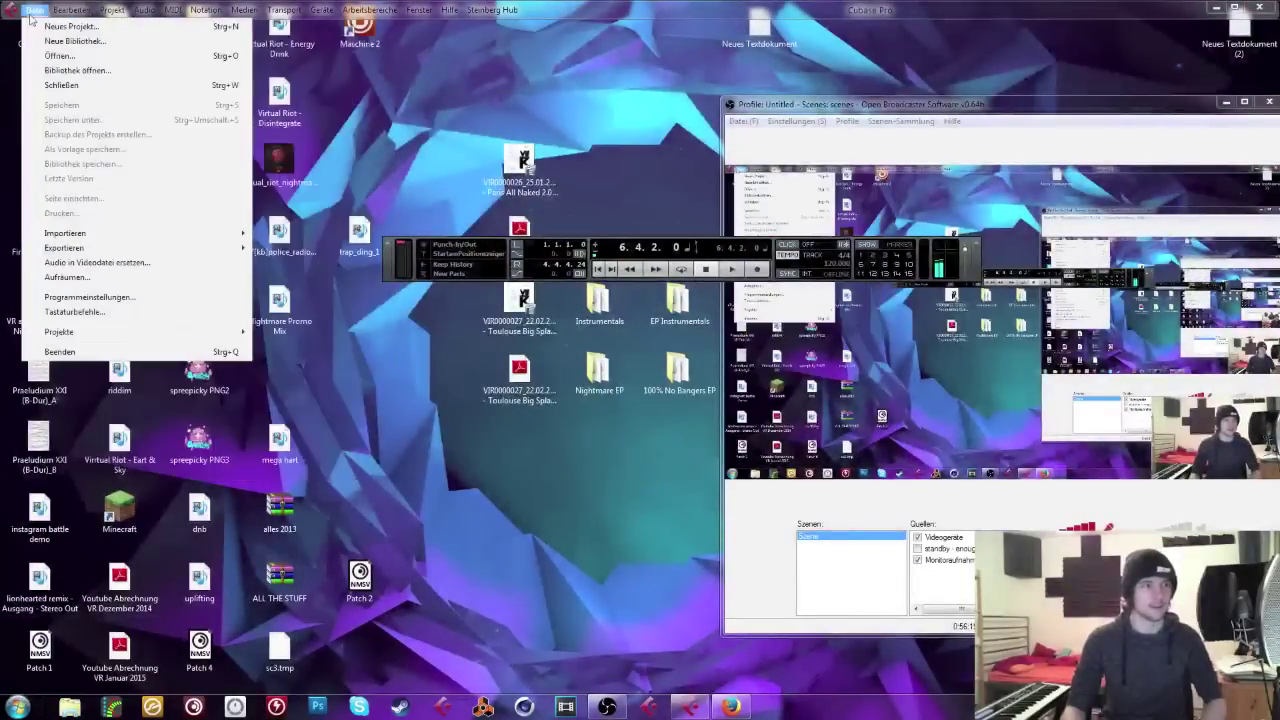
{"action": "mouse_move", "coordinate": [189, 331]}
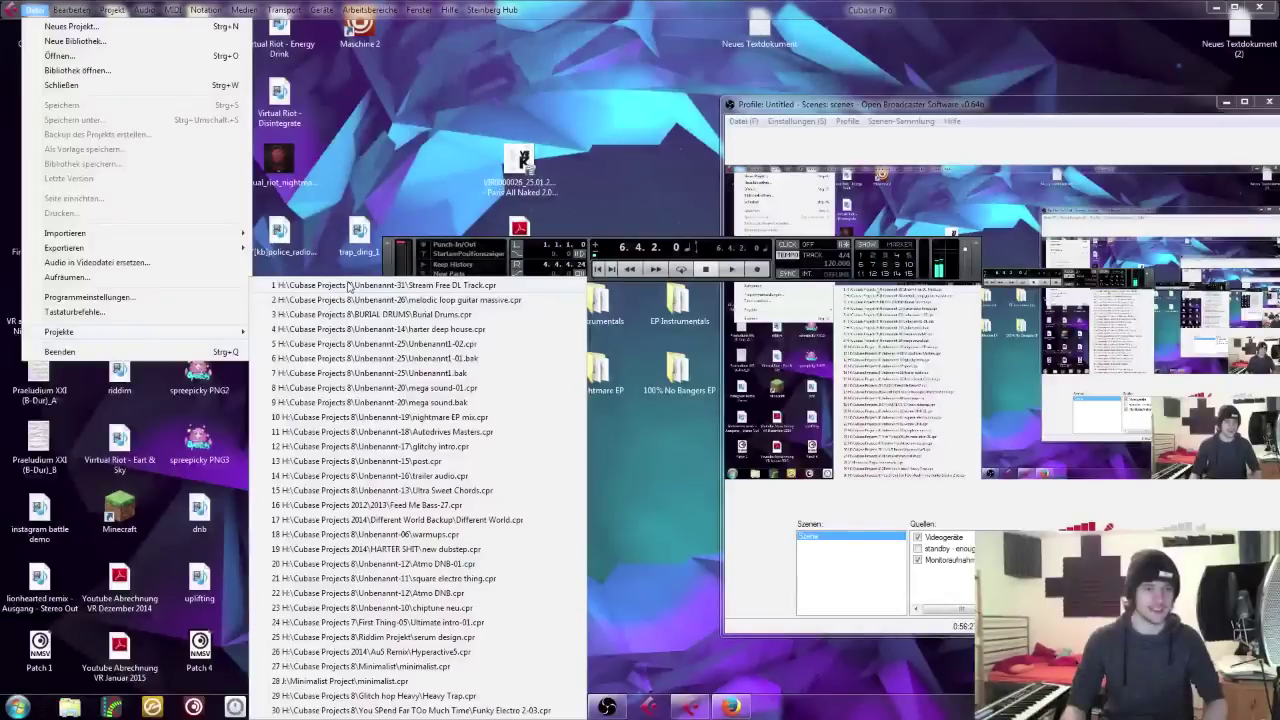
{"action": "left_click", "coordinate": [349, 286]}
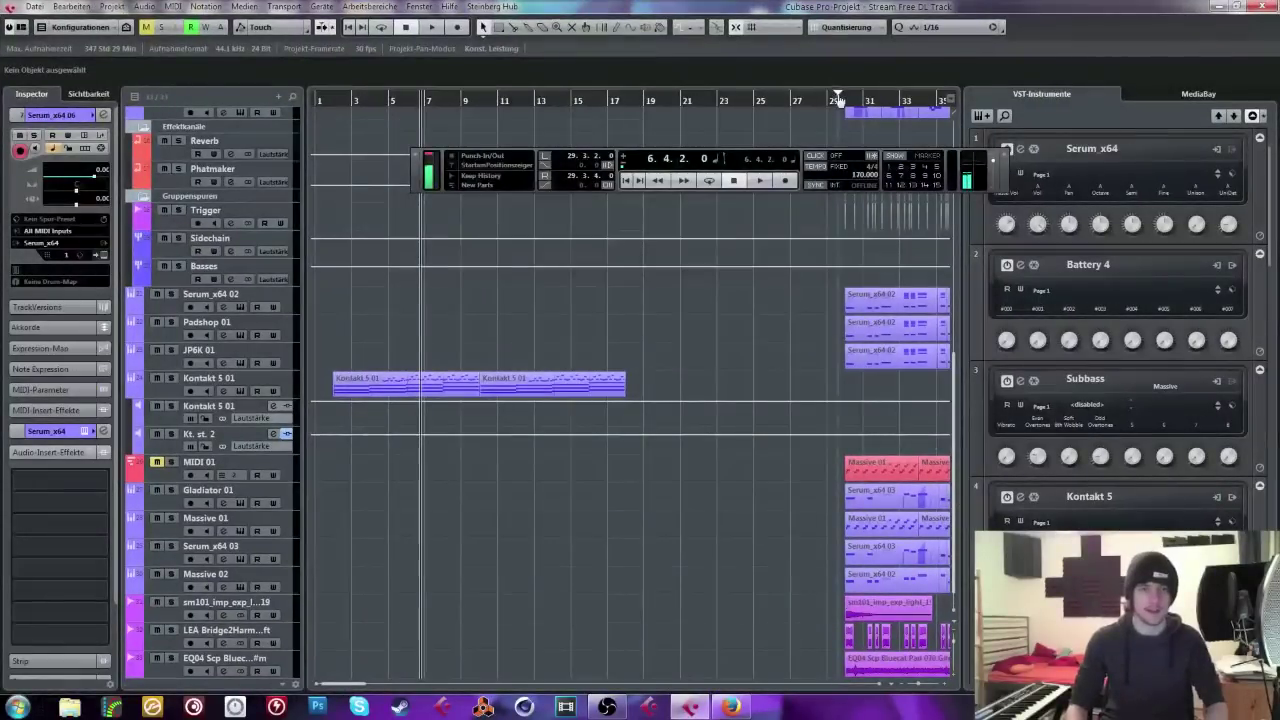
Step: Play the arrangement from bar 29 and look through its tracks, selecting Massive 02
{"action": "left_click", "coordinate": [835, 101]}
{"action": "left_click", "coordinate": [836, 99]}
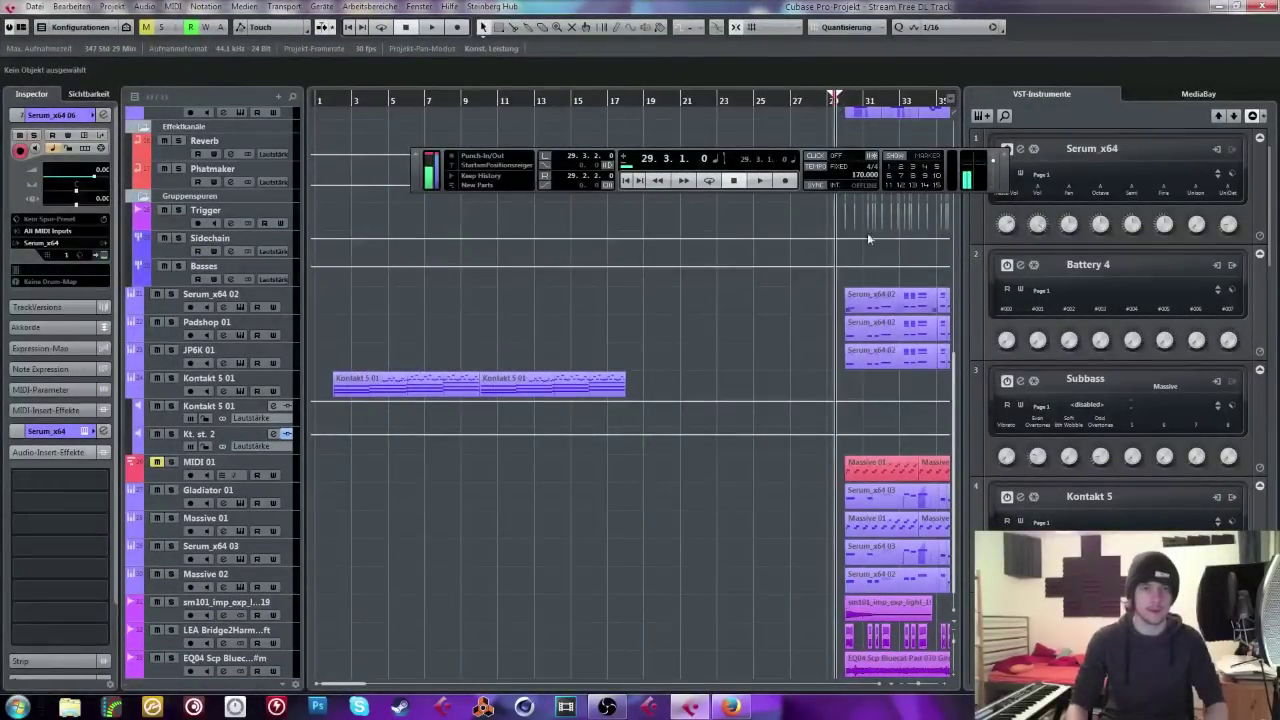
{"action": "key", "text": "space"}
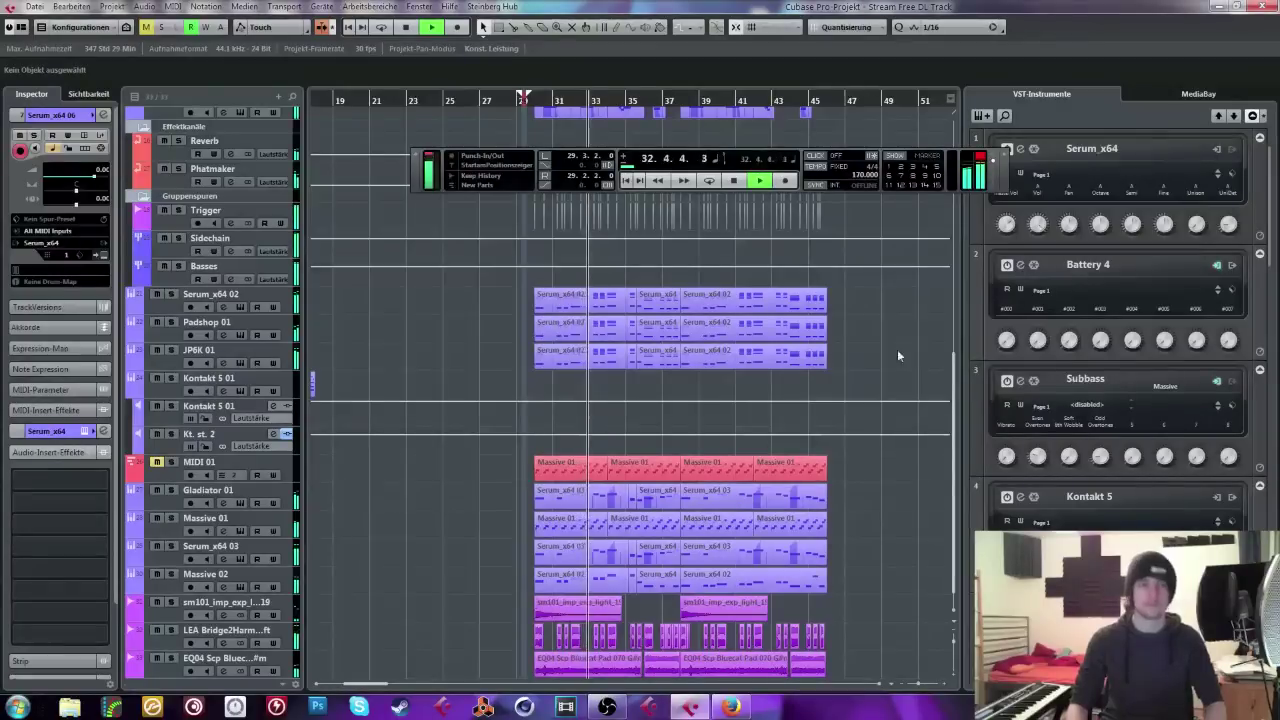
{"action": "scroll", "coordinate": [918, 349], "scroll_direction": "down", "scroll_amount": 1}
{"action": "scroll", "coordinate": [906, 319], "scroll_direction": "up", "scroll_amount": 1}
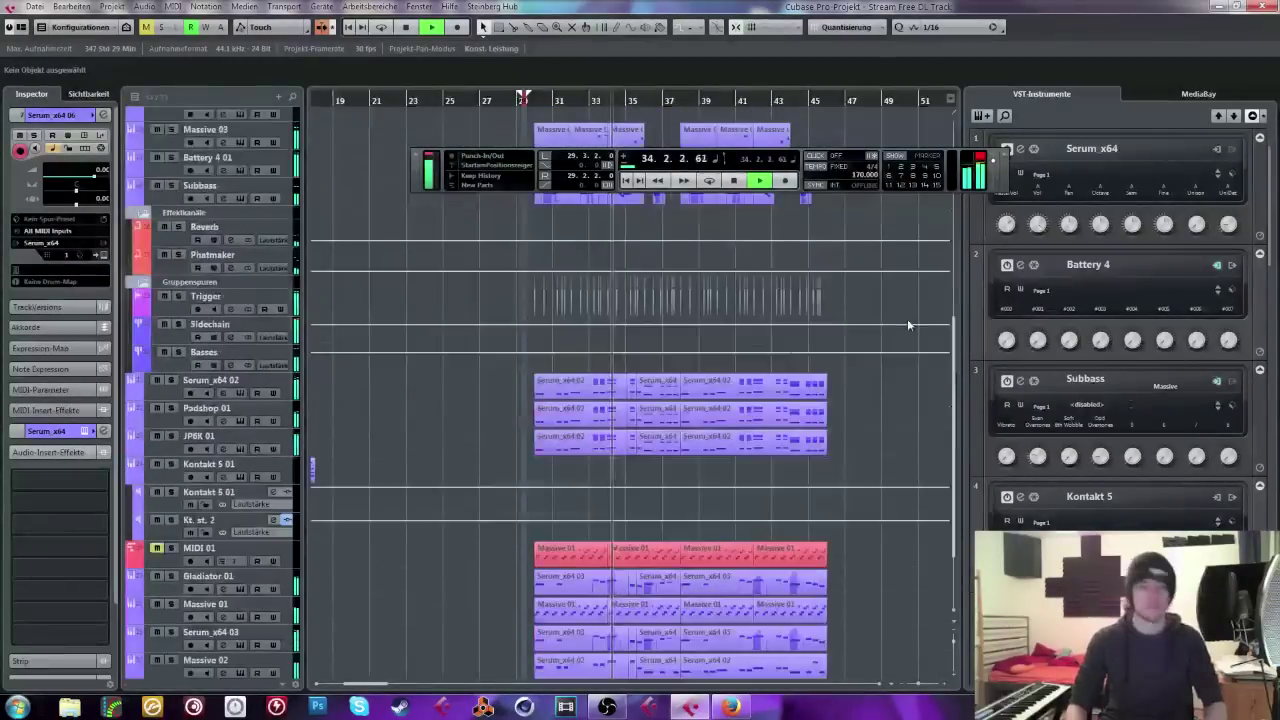
{"action": "scroll", "coordinate": [907, 318], "scroll_direction": "down", "scroll_amount": 1}
{"action": "left_click", "coordinate": [396, 548]}
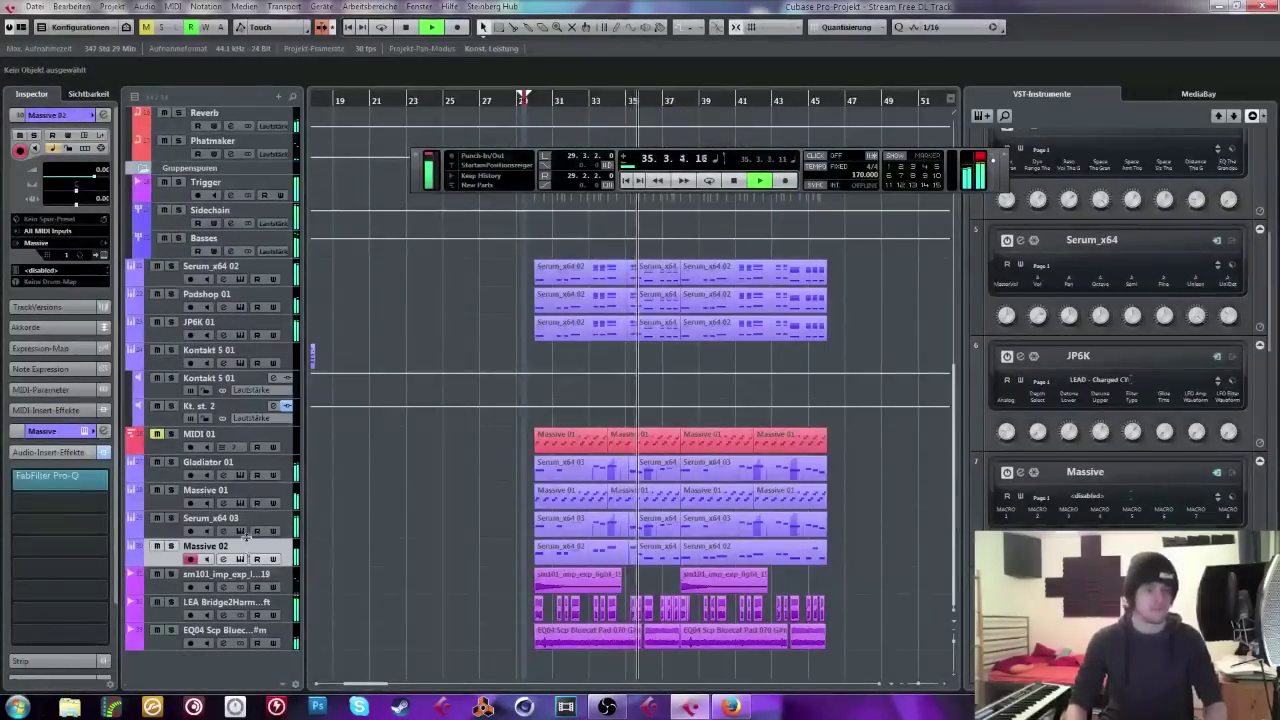
{"action": "scroll", "coordinate": [392, 392], "scroll_direction": "up", "scroll_amount": 5}
{"action": "scroll", "coordinate": [394, 390], "scroll_direction": "up", "scroll_amount": 2}
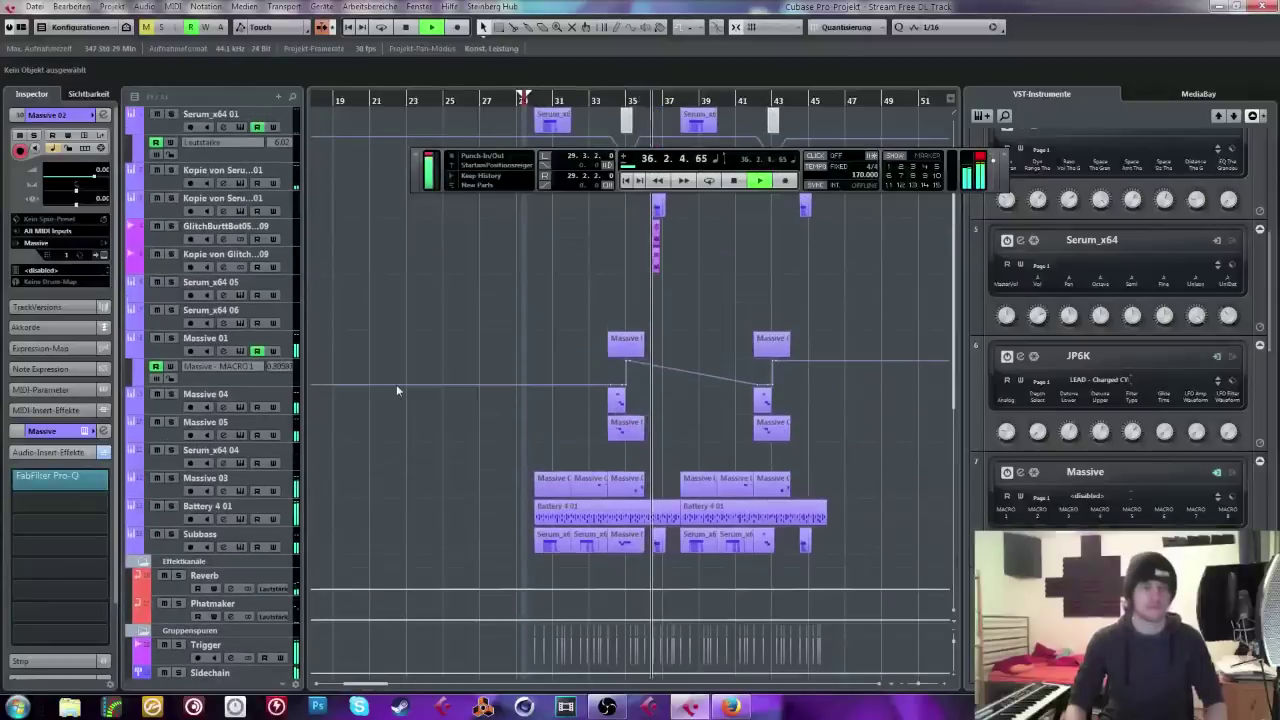
Step: Select the Subbass track and the Massive 02 track in turn to check their channel levels during playback
{"action": "left_click", "coordinate": [232, 540]}
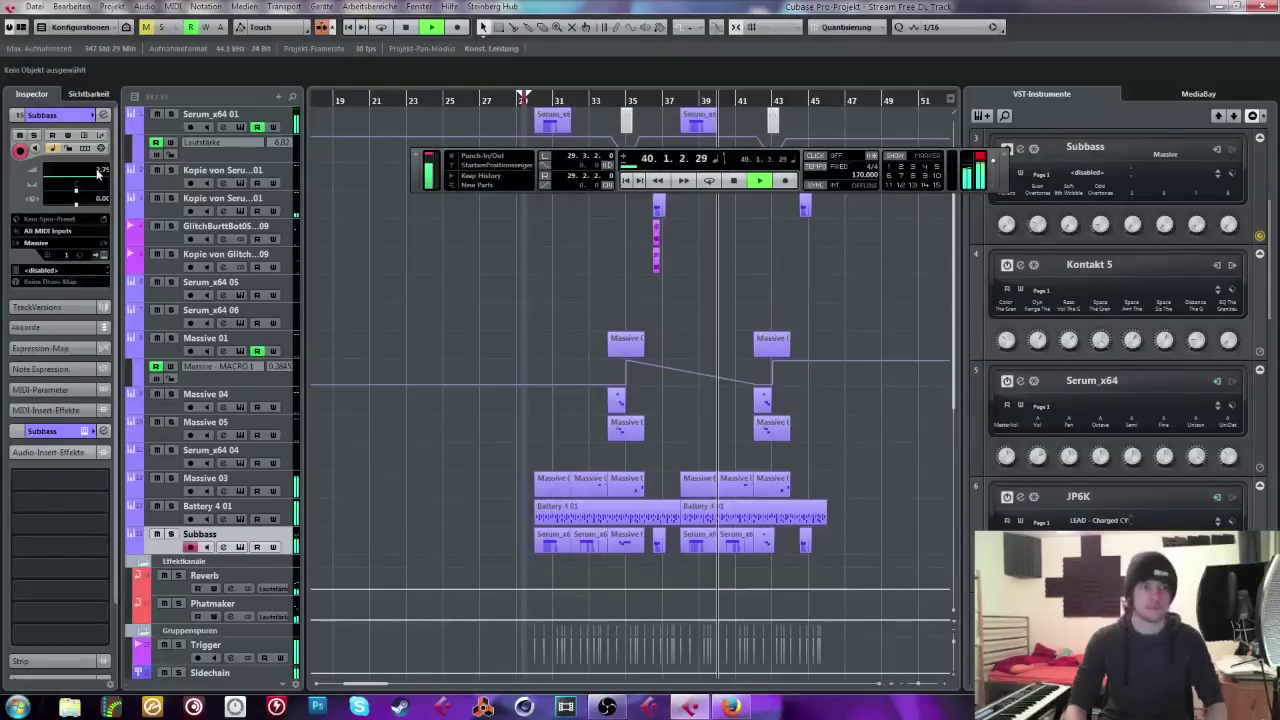
{"action": "scroll", "coordinate": [338, 308], "scroll_direction": "down", "scroll_amount": 6}
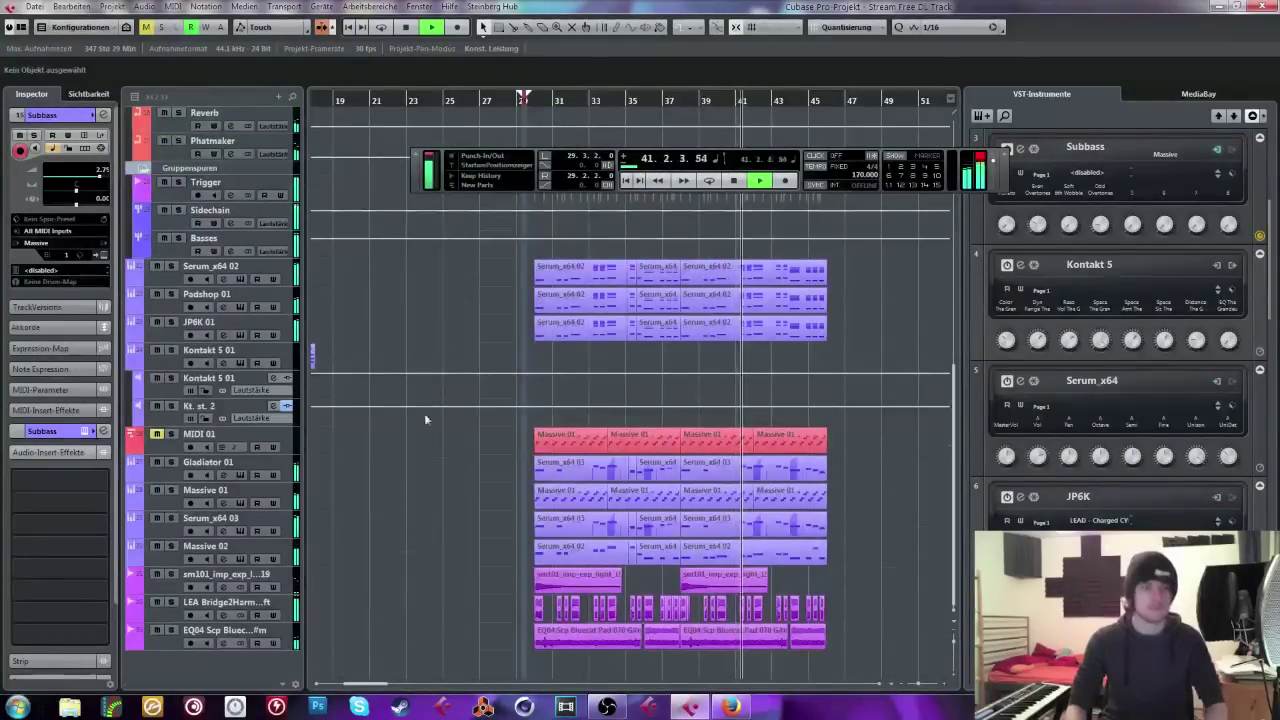
{"action": "left_click", "coordinate": [259, 546]}
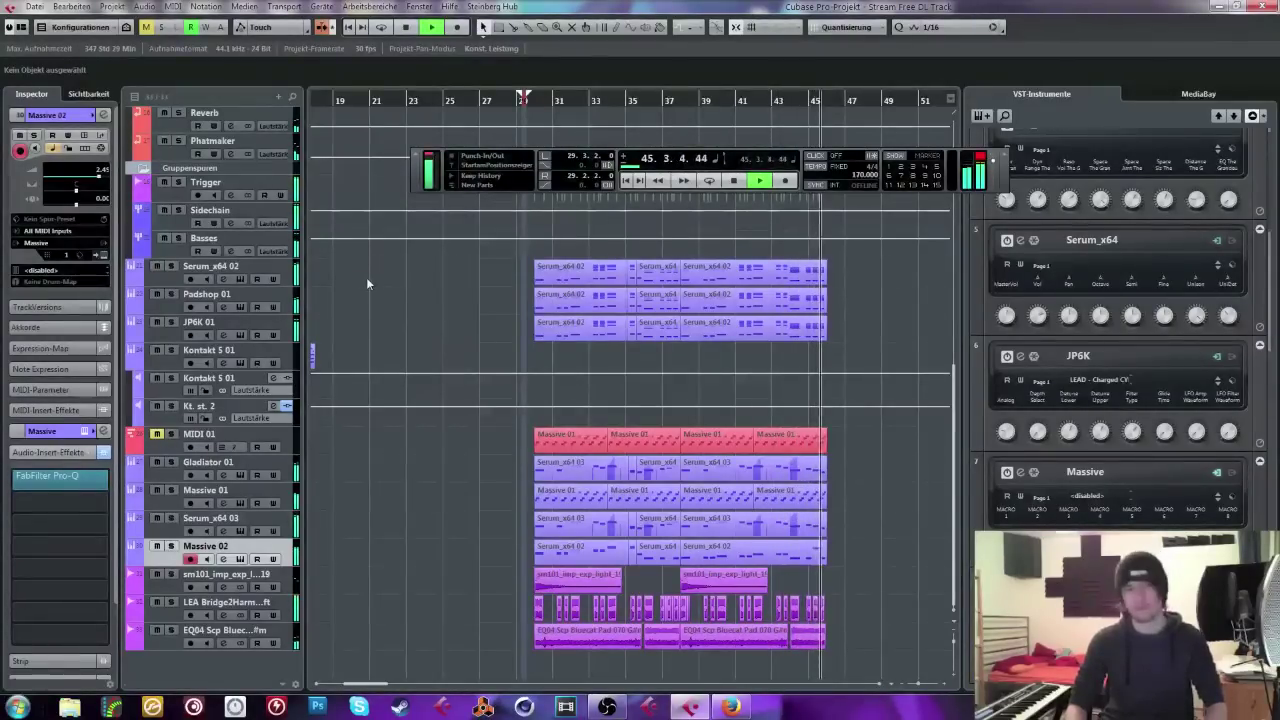
Step: Stop playback, close the project and move the Open Broadcaster Software window toward the middle of the desktop
{"action": "key", "text": "space"}
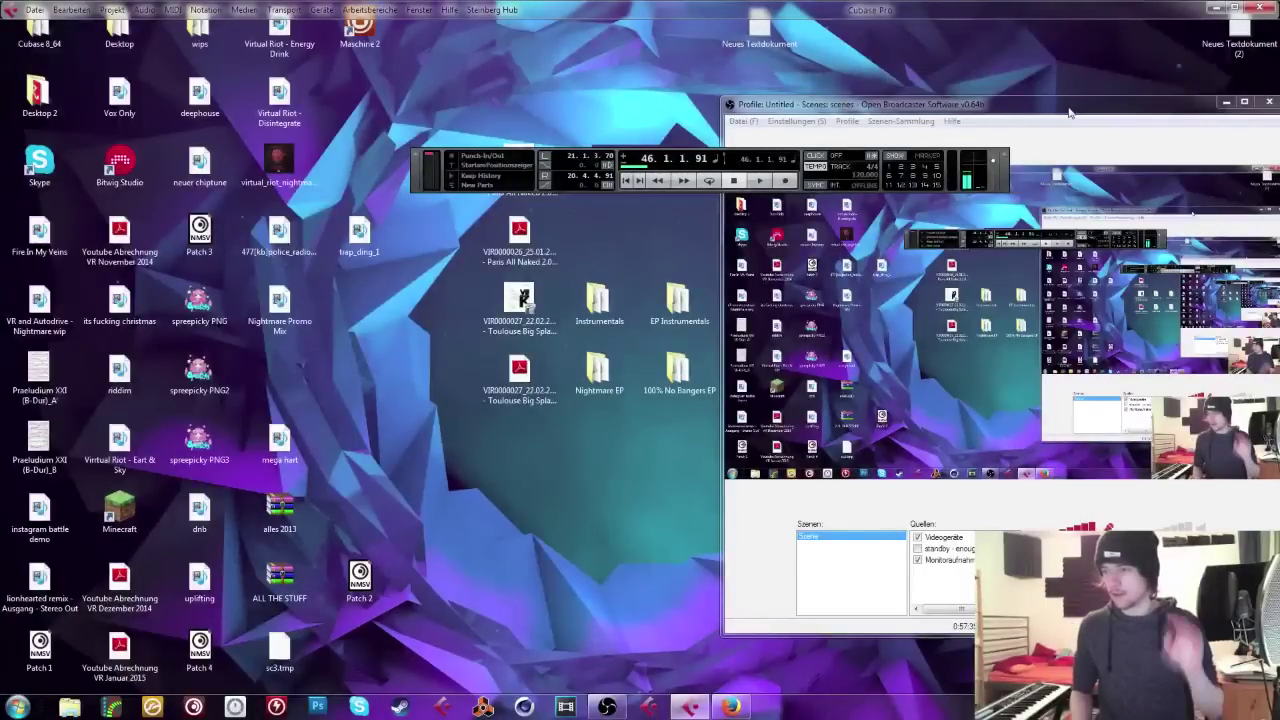
{"action": "left_click_drag", "start_coordinate": [1068, 113], "coordinate": [765, 130]}
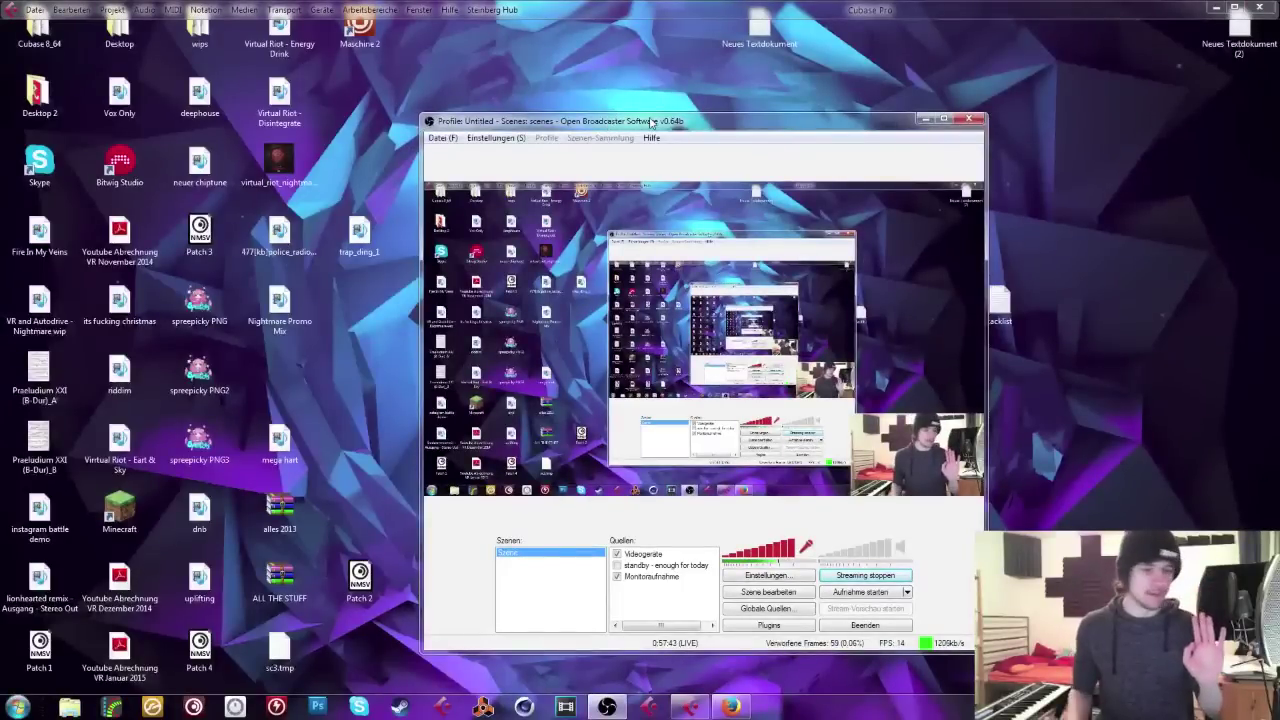